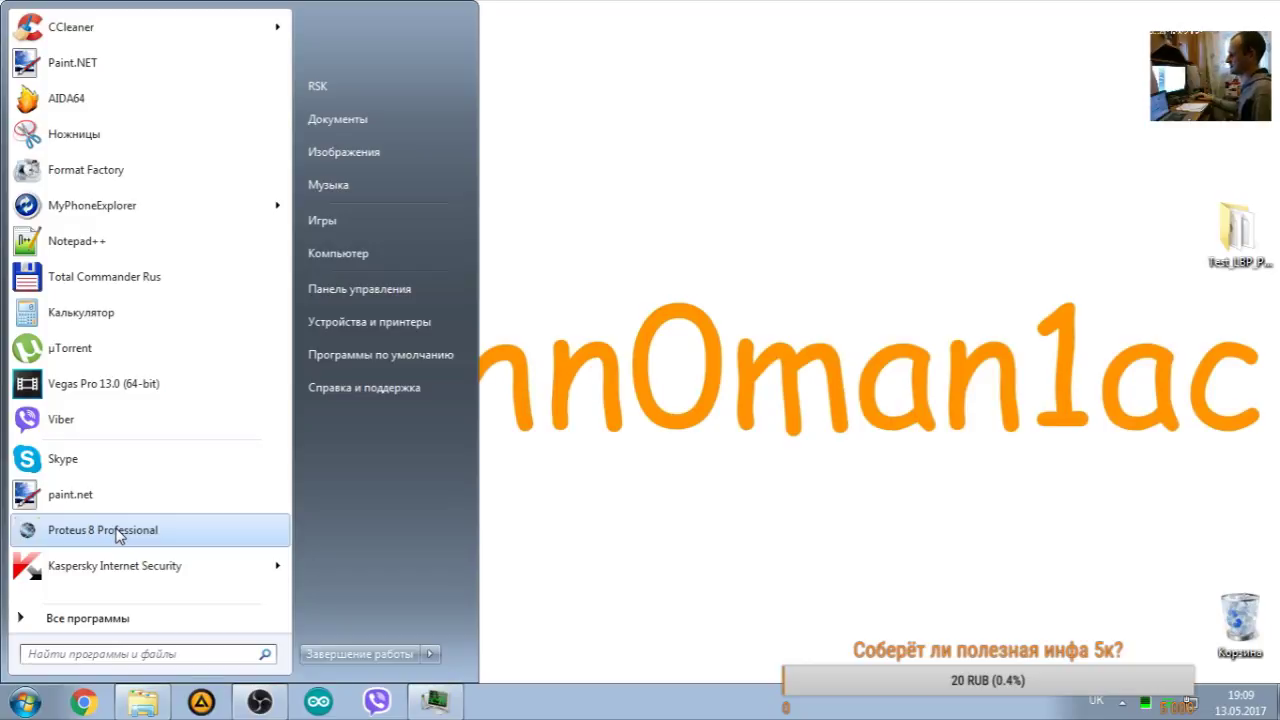
# Step: Launch Proteus 8 Professional and check the computer's load in Windows Task Manager
pyautogui.click(118, 535)
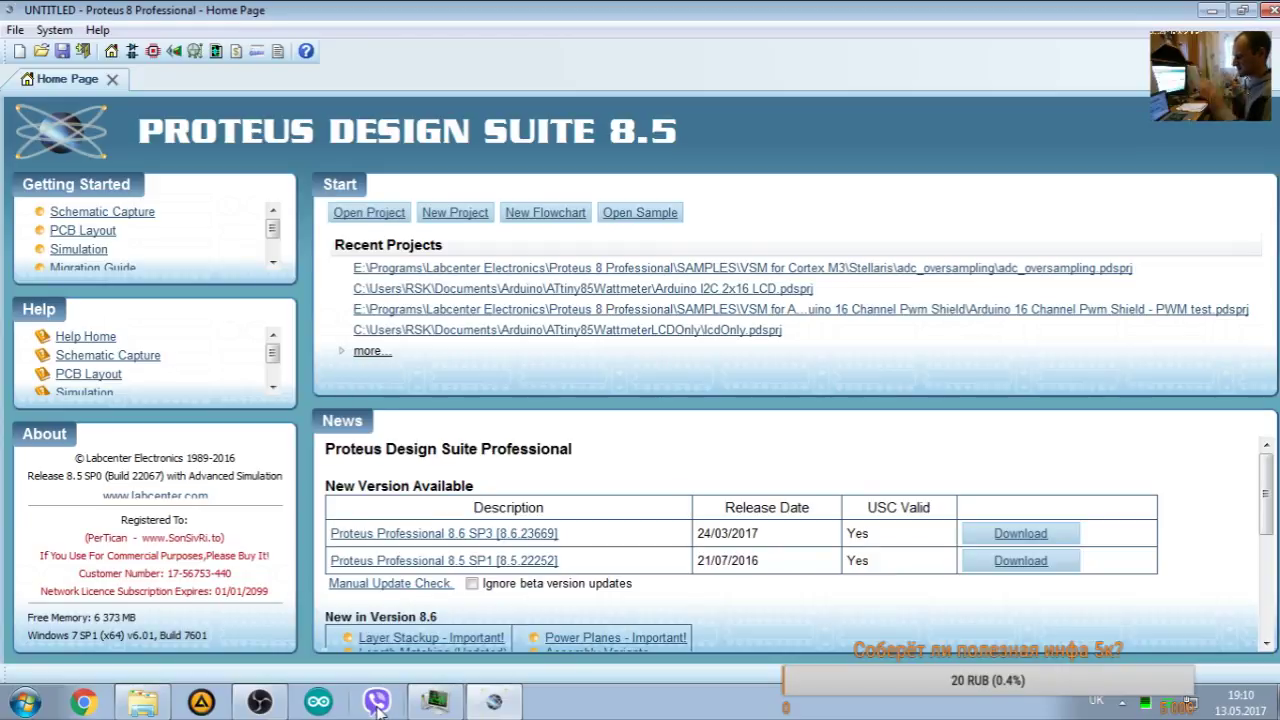
pyautogui.click(445, 706)
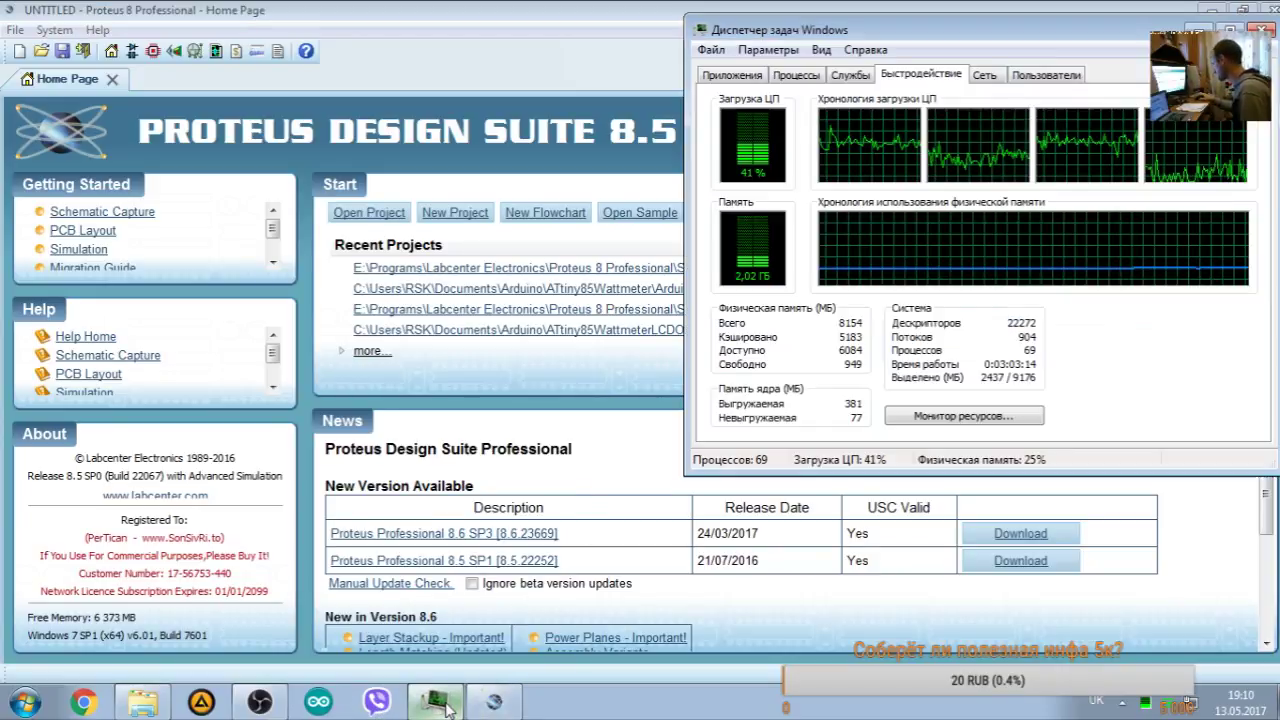
pyautogui.click(440, 704)
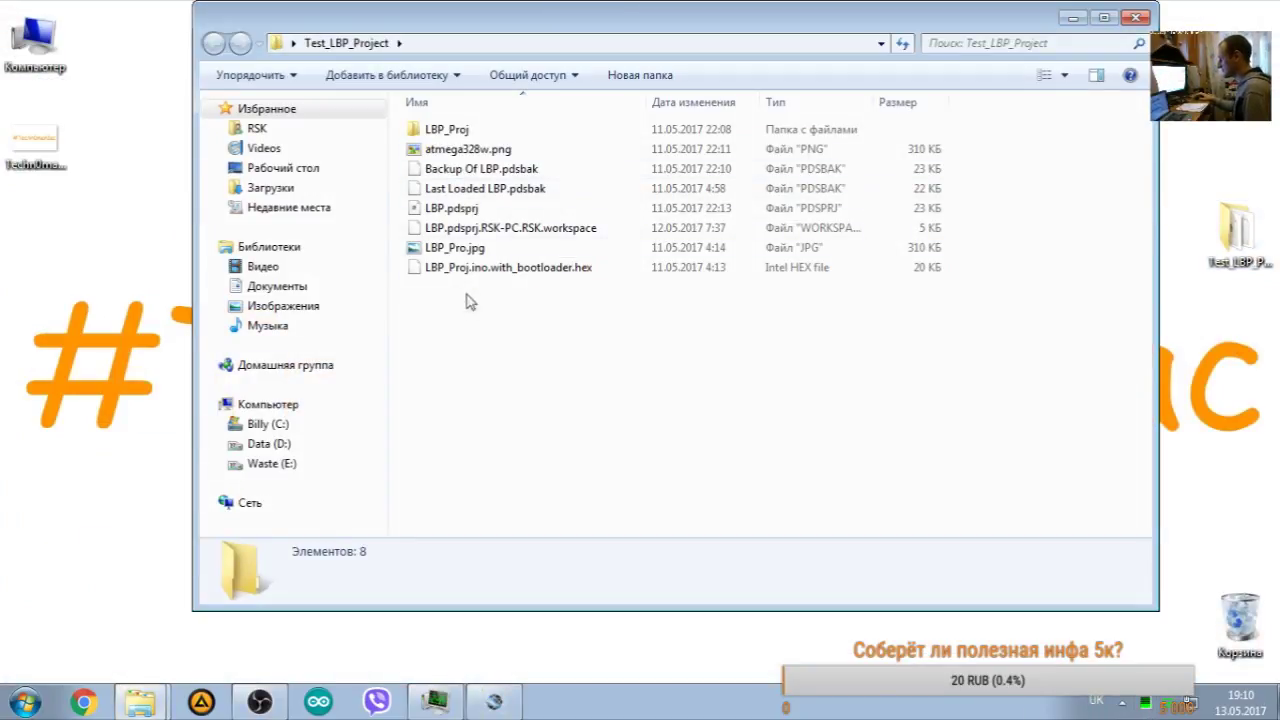
# Step: View the images atmega328w.png and LBP_Pro.jpg from the Test_LBP_Project folder, closing each one after viewing
pyautogui.doubleClick(468, 150)
pyautogui.hotkey('alt', 'F4')
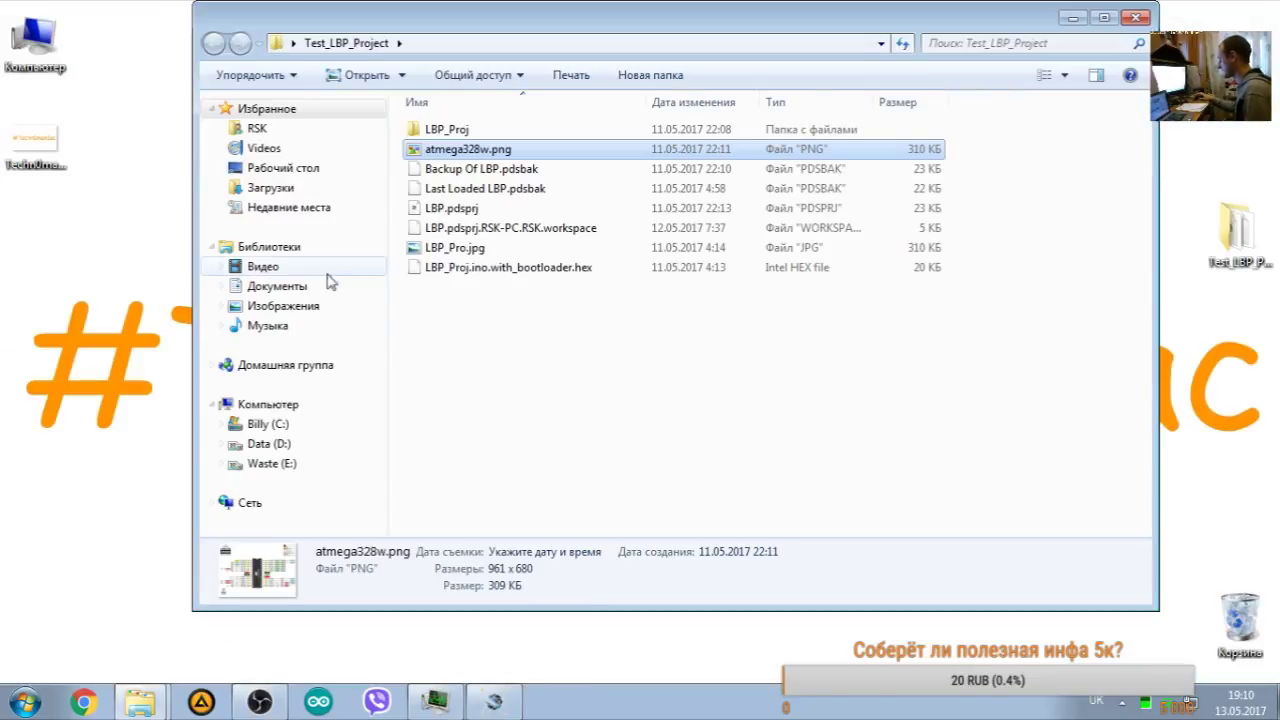
pyautogui.doubleClick(420, 246)
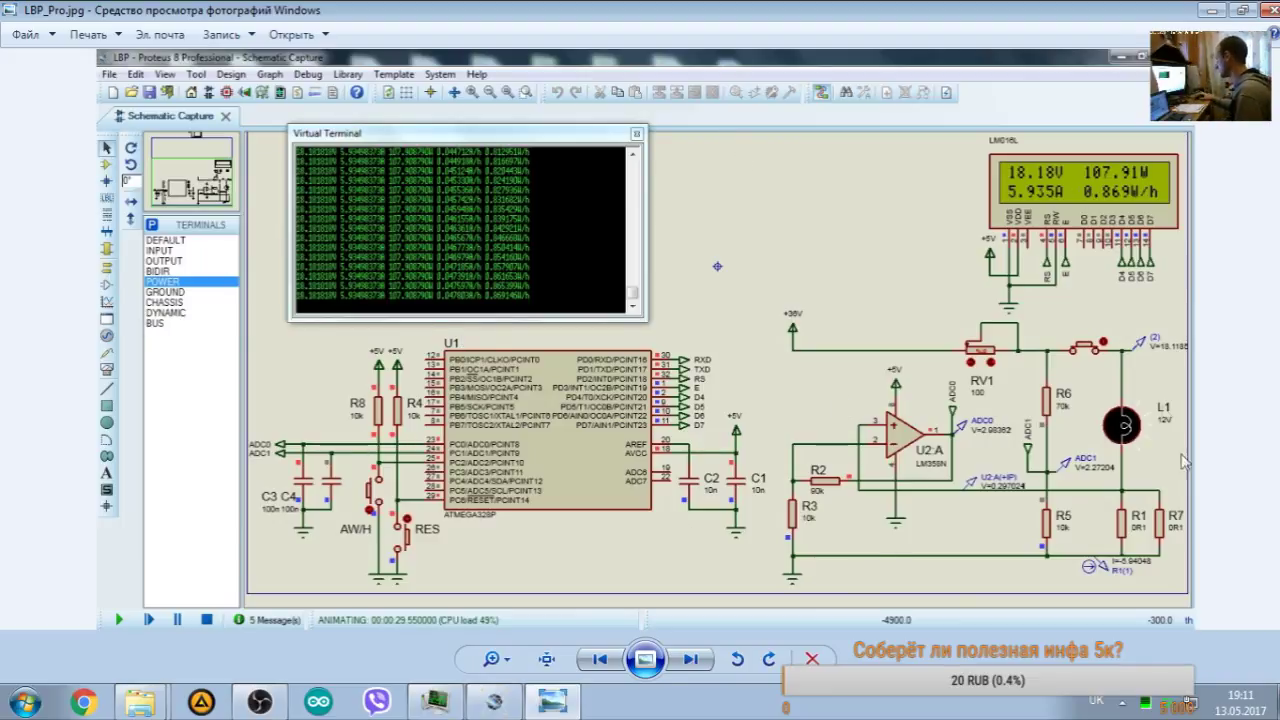
pyautogui.hotkey('alt', 'F4')
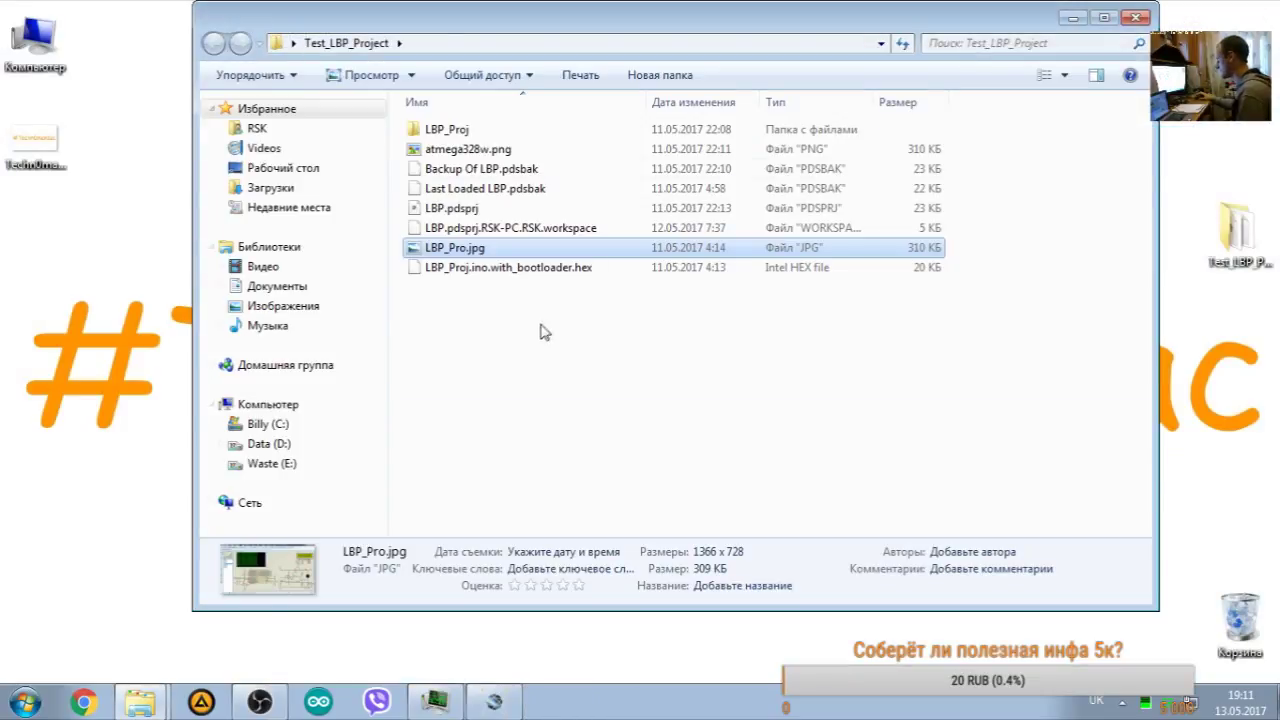
# Step: Launch the Arduino 1.6.12 IDE and allow it to run despite the security warning
pyautogui.click(310, 703)
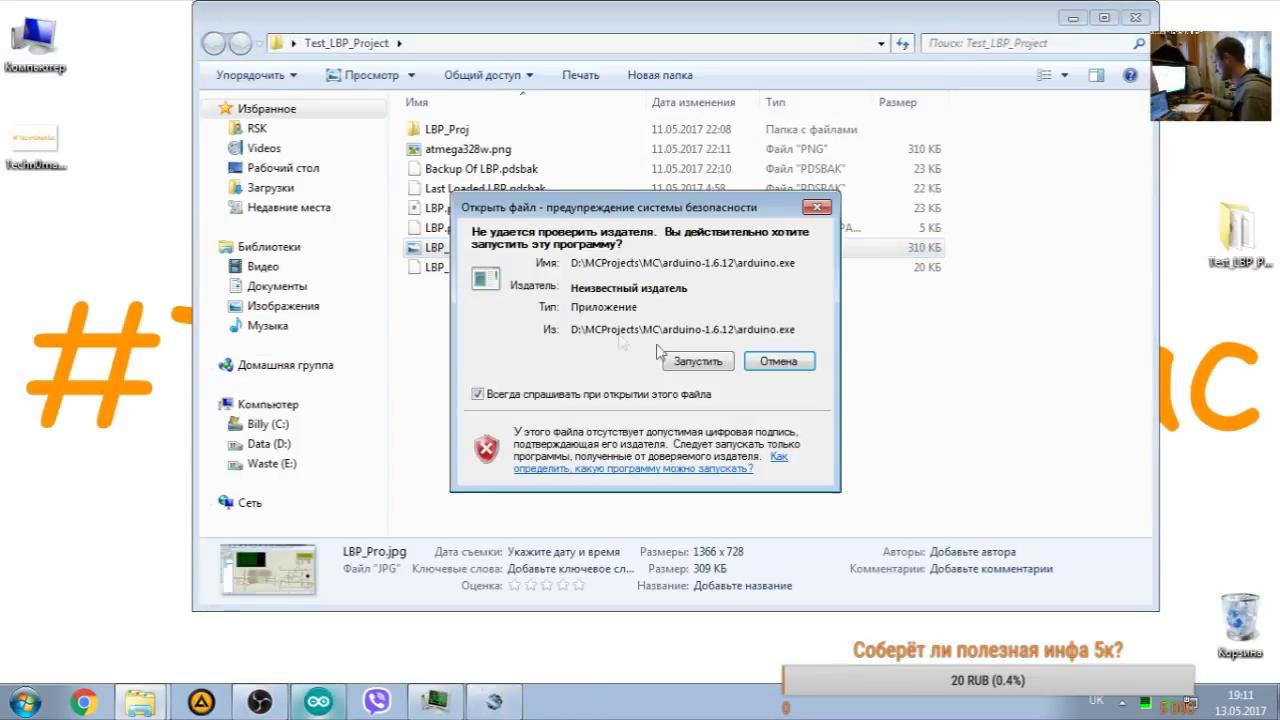
pyautogui.click(698, 361)
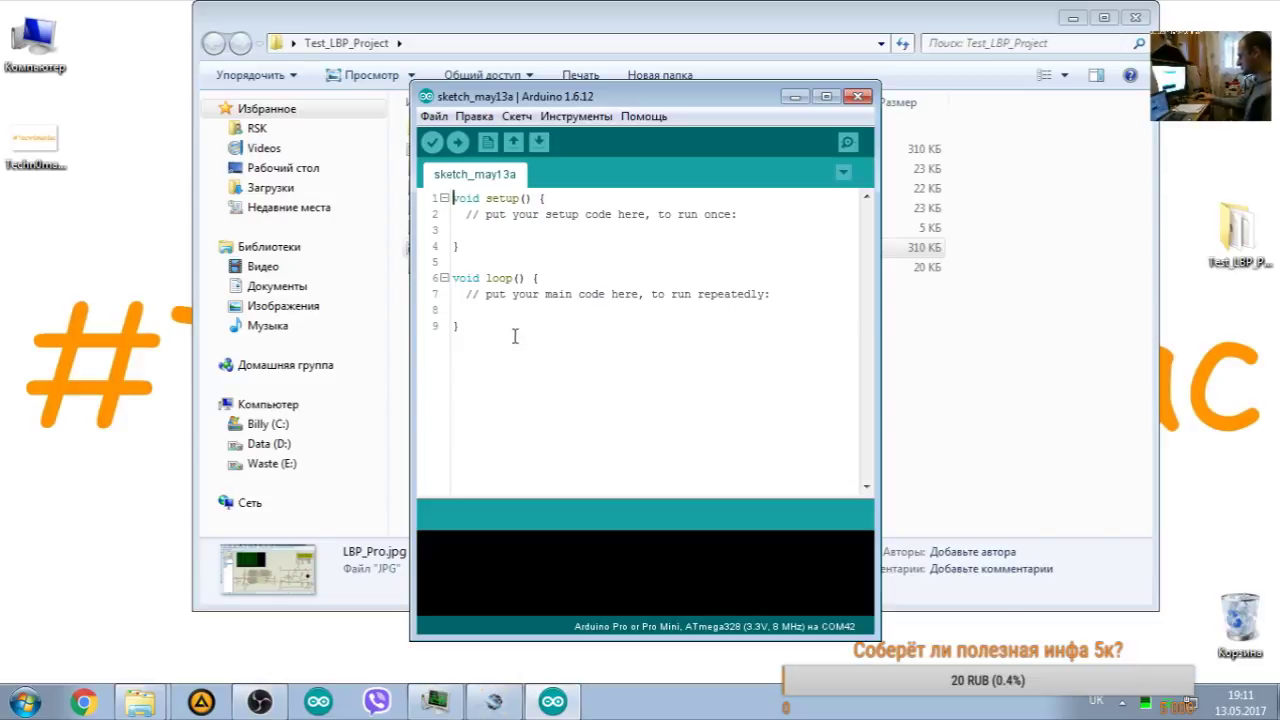
# Step: Switch to Proteus and open an empty Schematic Capture sheet
pyautogui.click(494, 702)
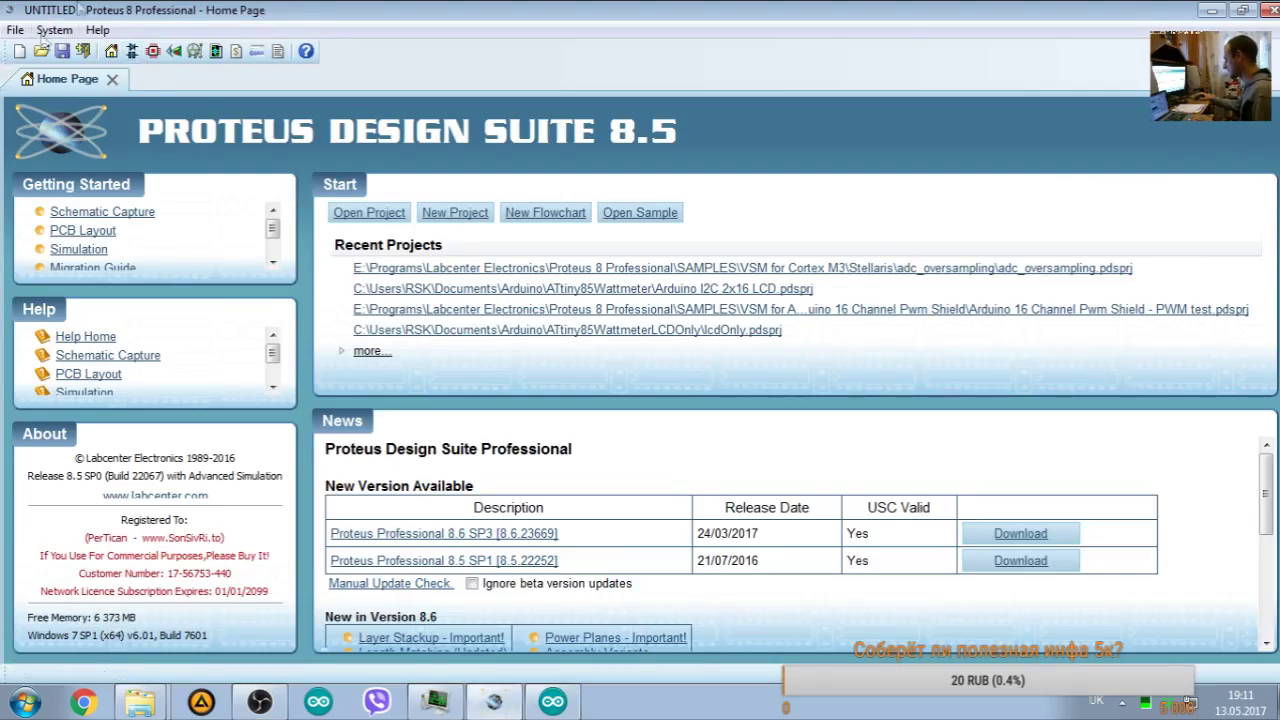
pyautogui.click(97, 30)
pyautogui.click(160, 8)
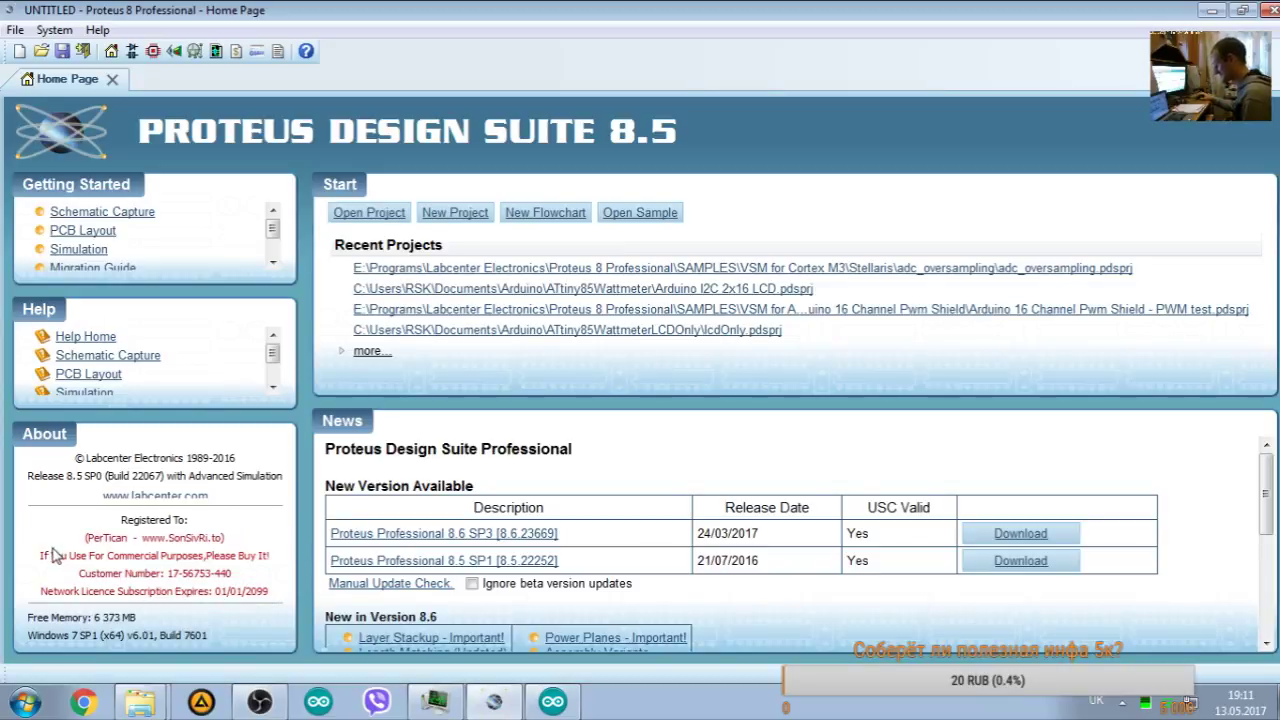
pyautogui.click(131, 54)
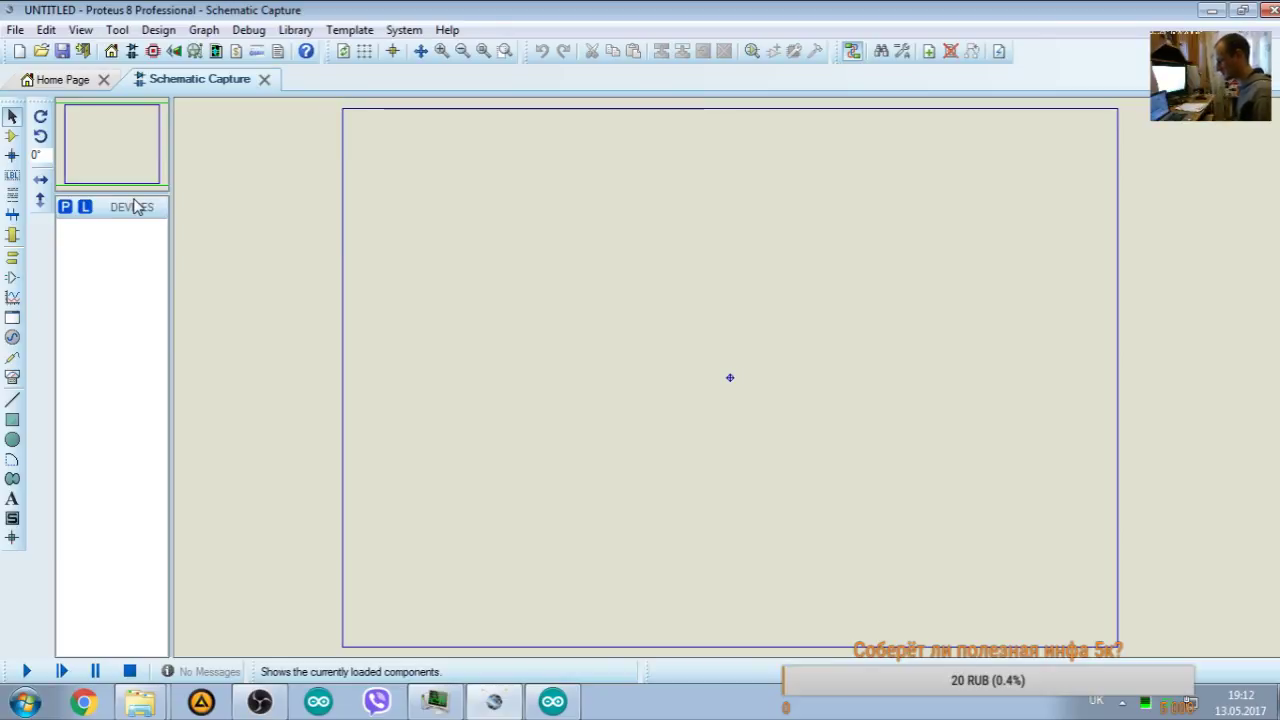
# Step: Switch to OBS, enlarge the webcam source in the preview, and shrink it back into its corner
pyautogui.click(259, 702)
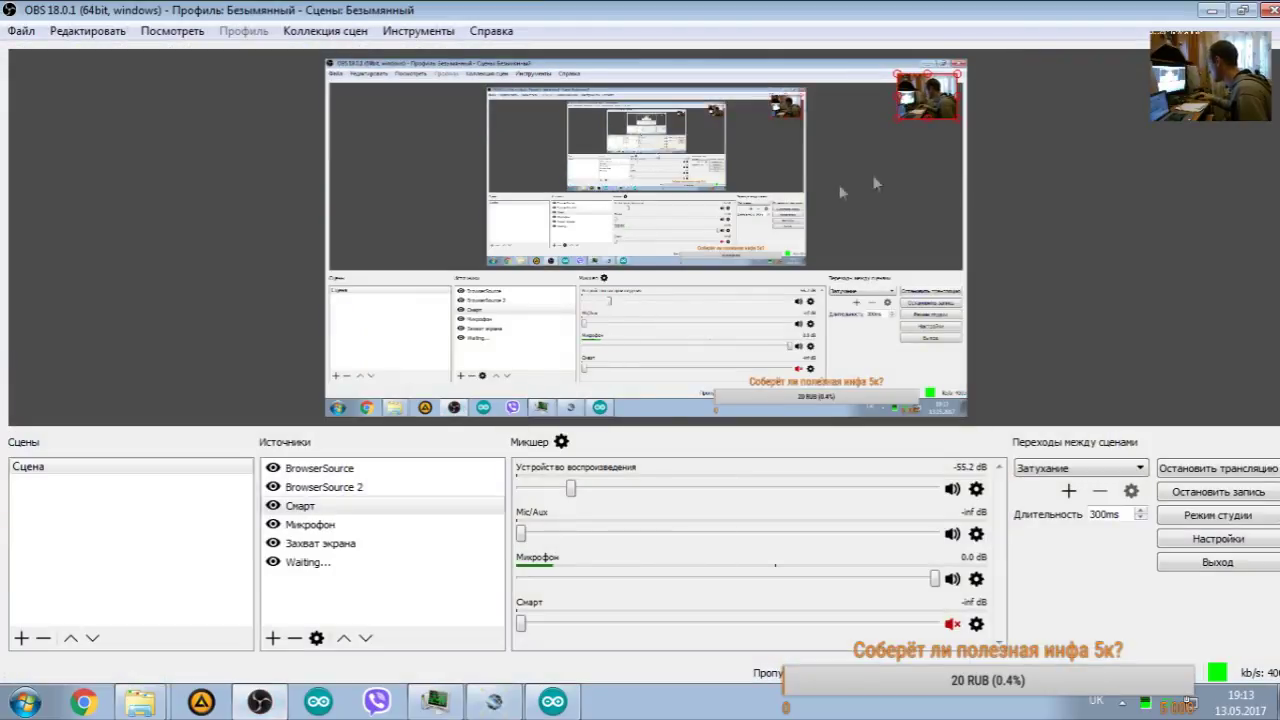
pyautogui.moveTo(898, 120); pyautogui.dragTo(690, 195)
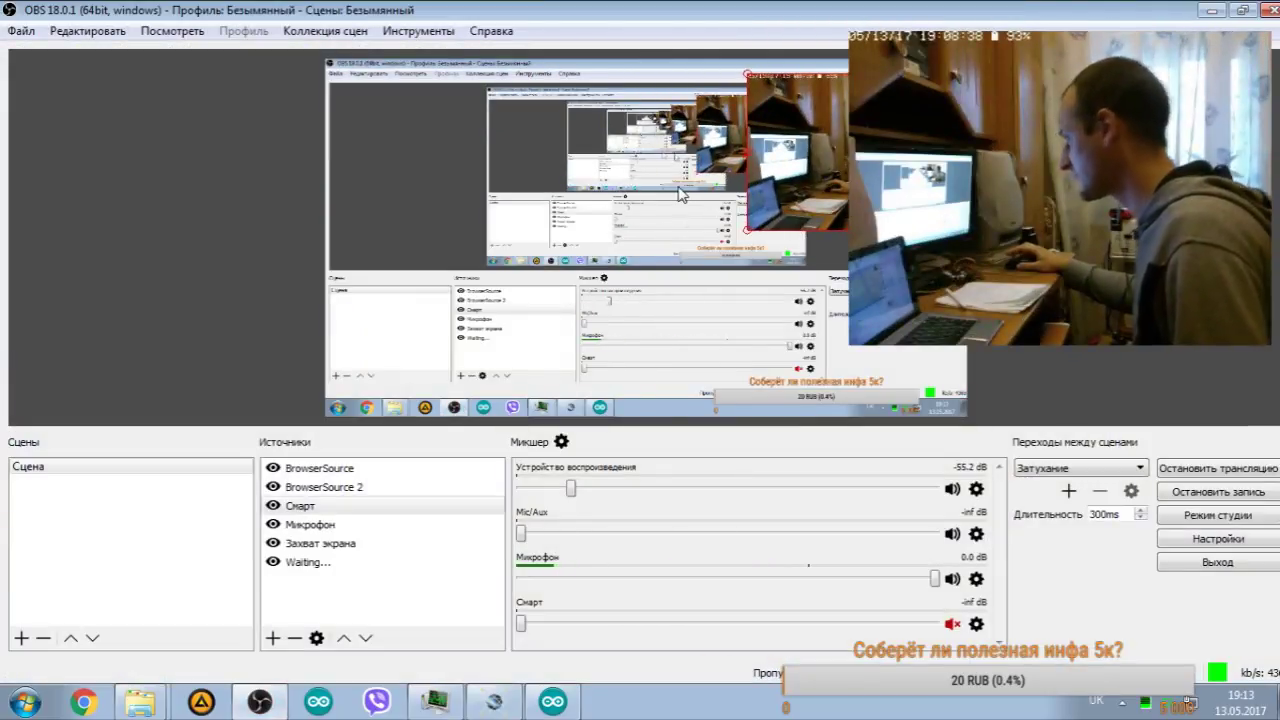
pyautogui.click(497, 510)
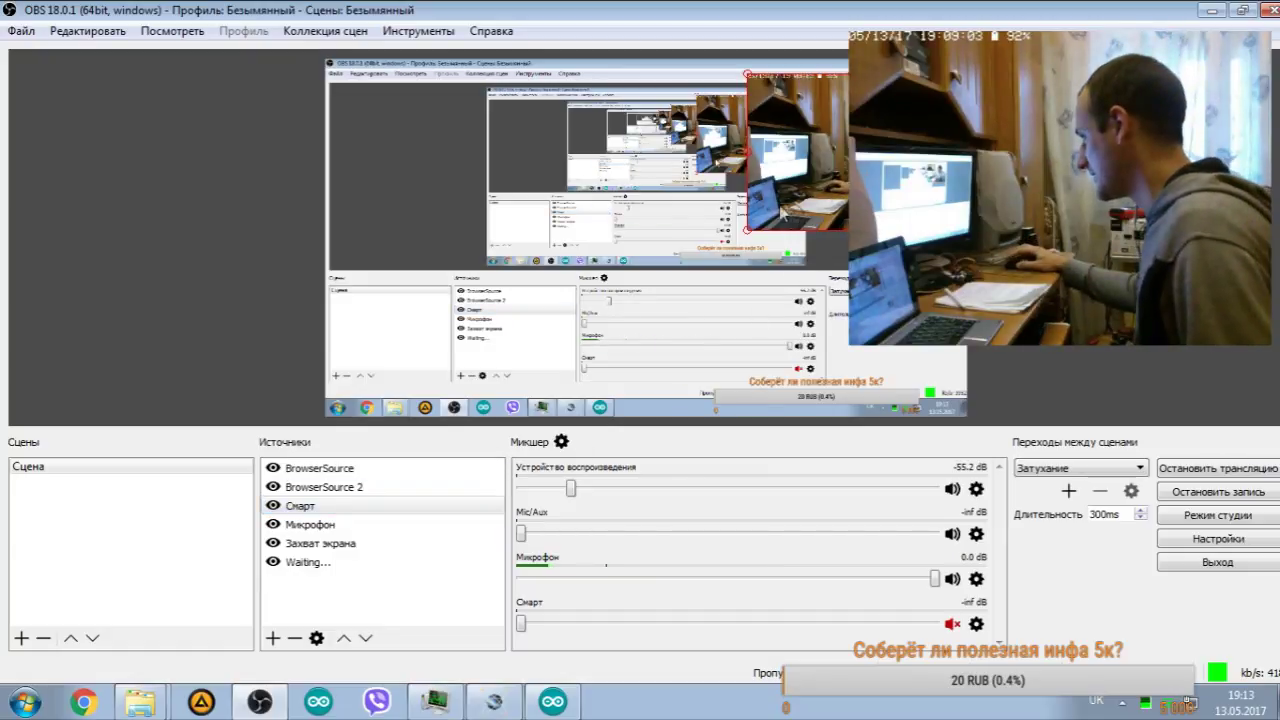
pyautogui.moveTo(749, 230); pyautogui.dragTo(948, 125)
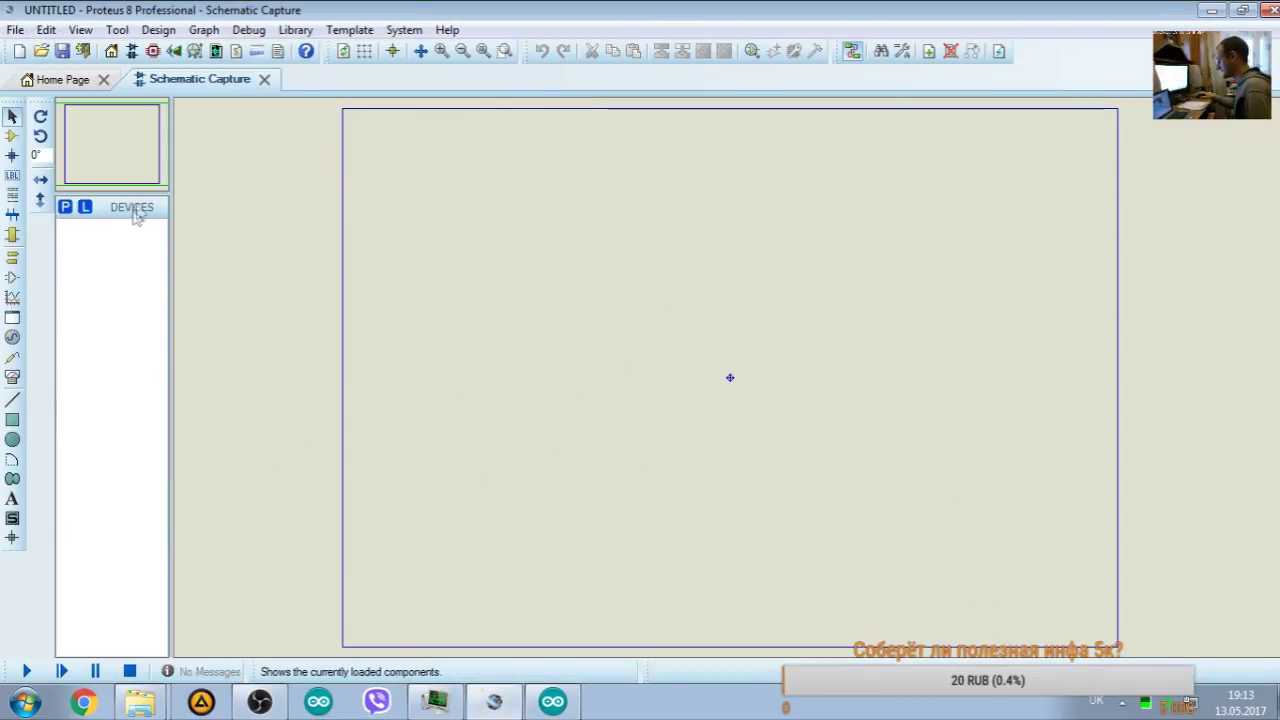
pyautogui.doubleClick(134, 214)
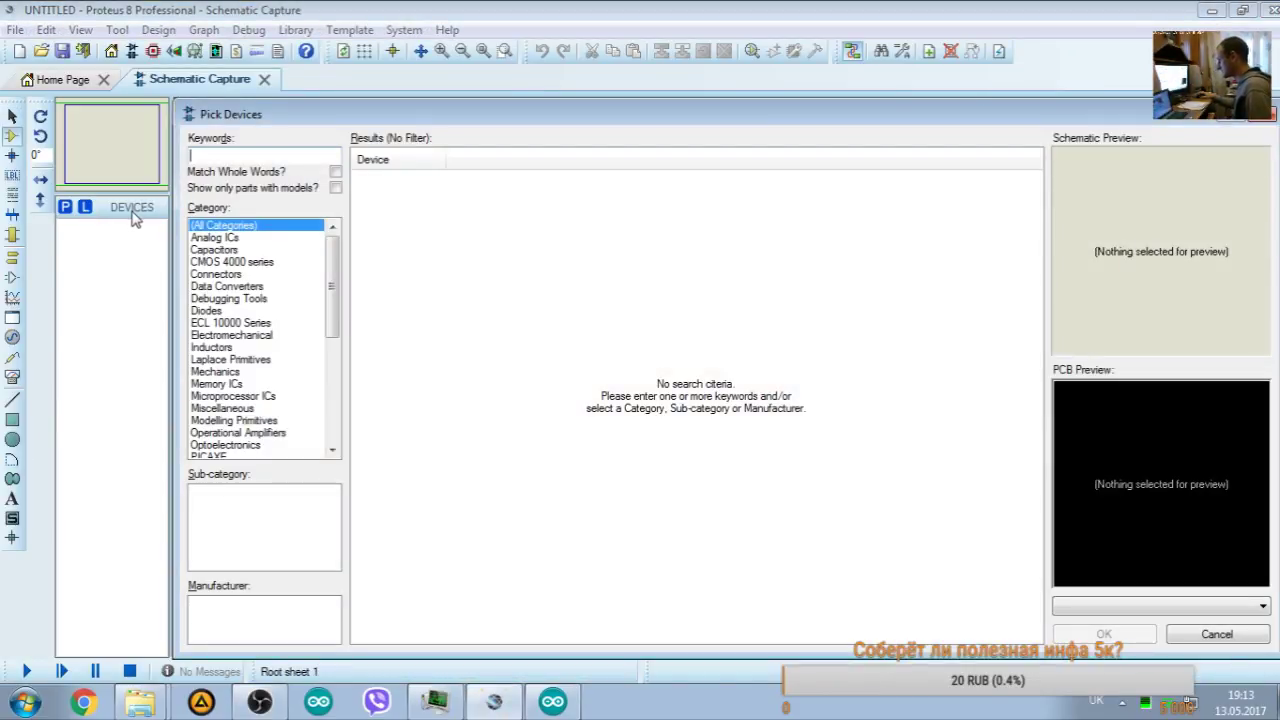
pyautogui.click(1270, 115)
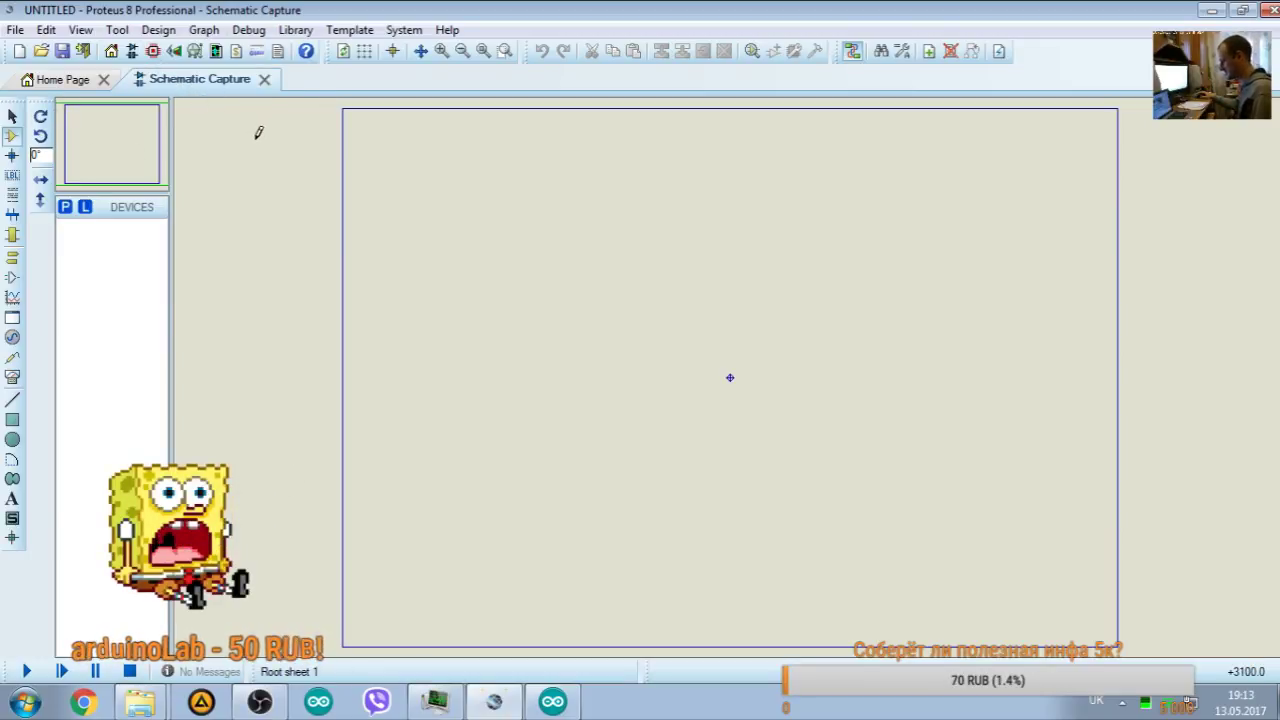
pyautogui.click(260, 703)
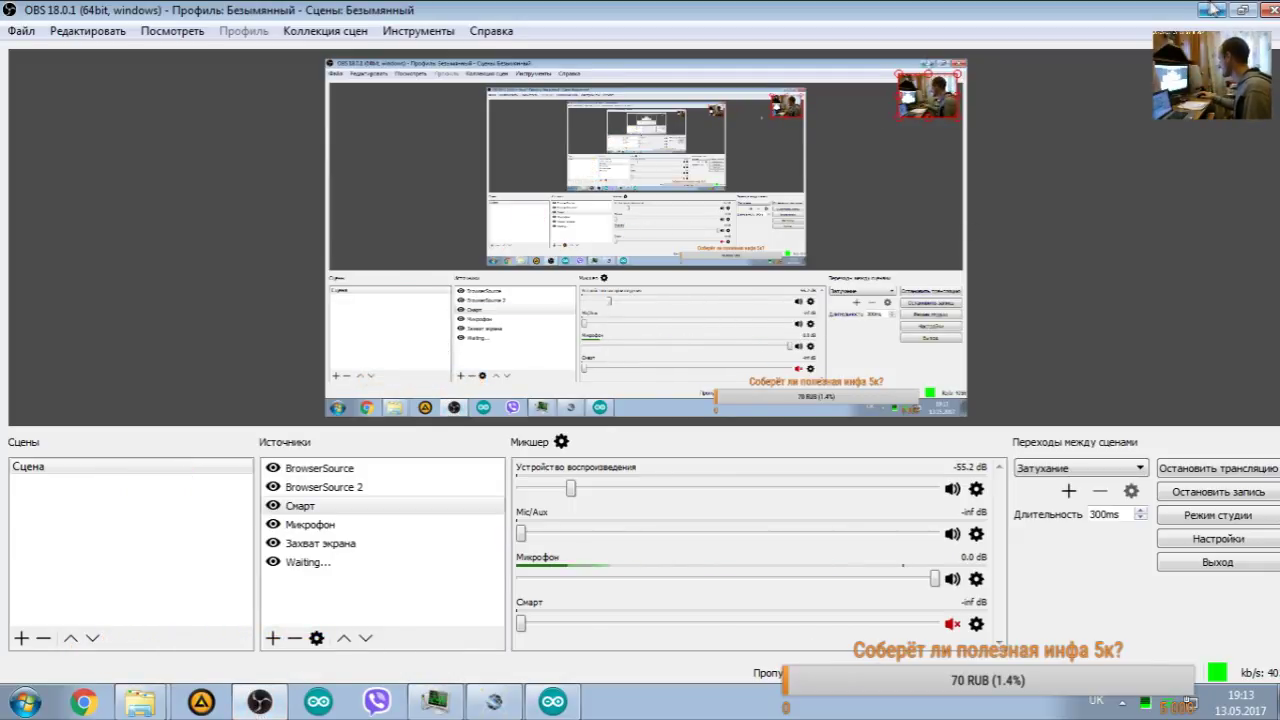
pyautogui.hotkey('alt', 'Tab')
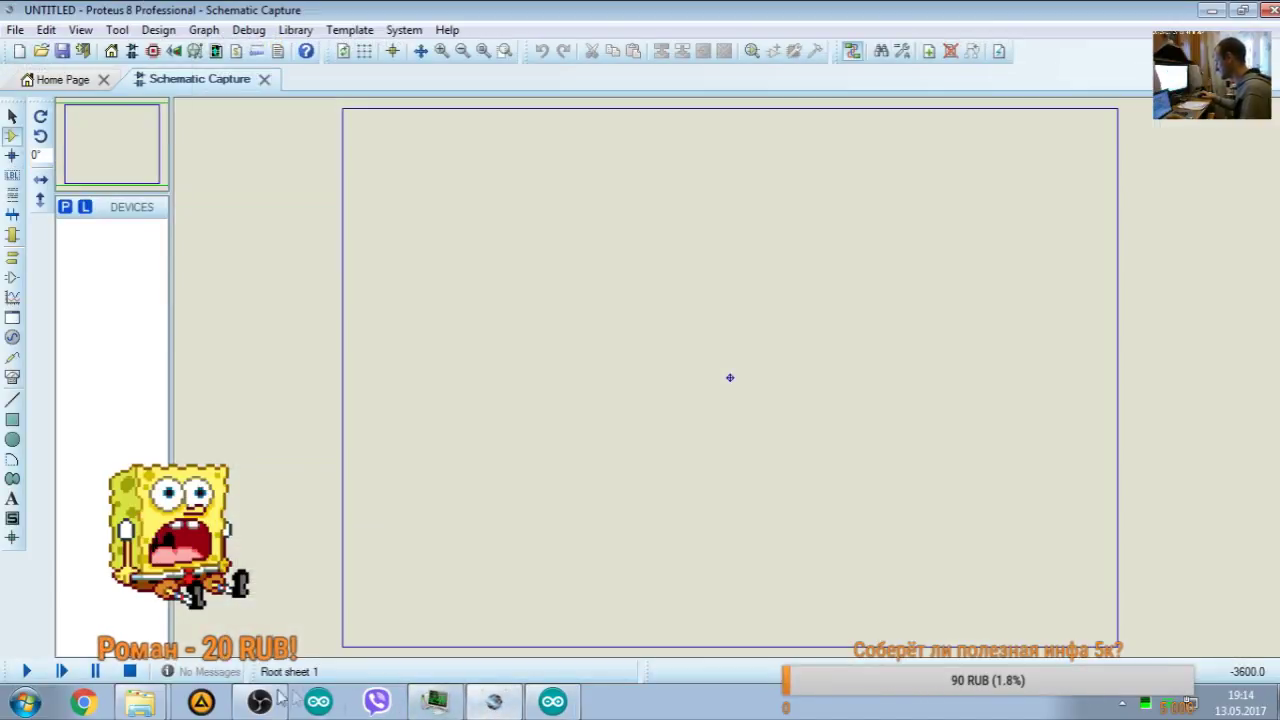
pyautogui.click(259, 702)
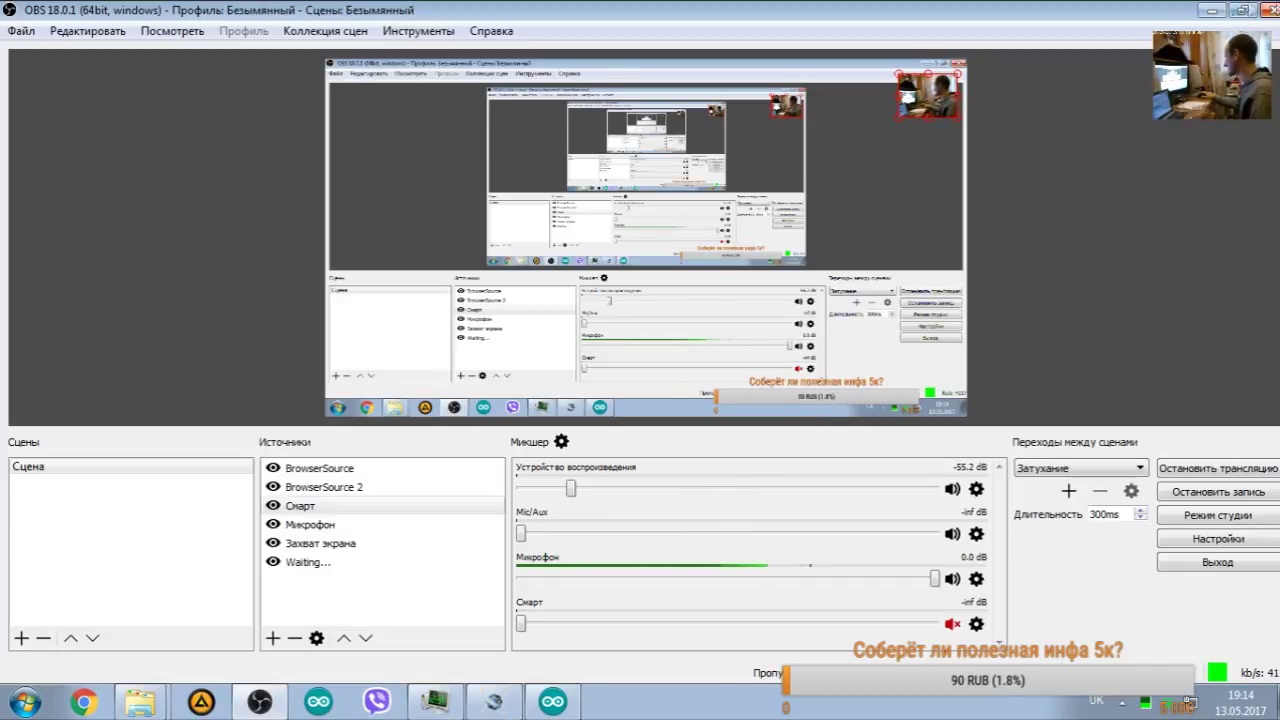
pyautogui.hotkey('alt', 'Tab')
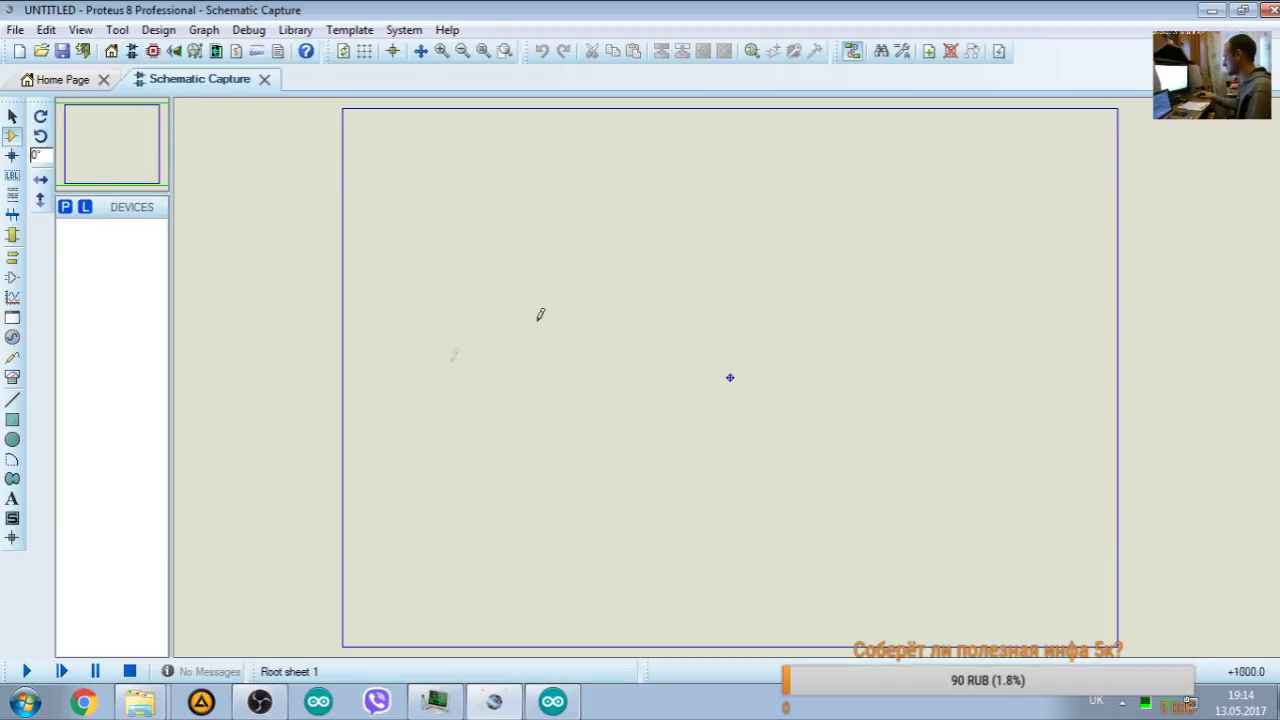
# Step: Search the Proteus device library for "arduino" and preview the GROVE-UART connector
pyautogui.doubleClick(140, 214)
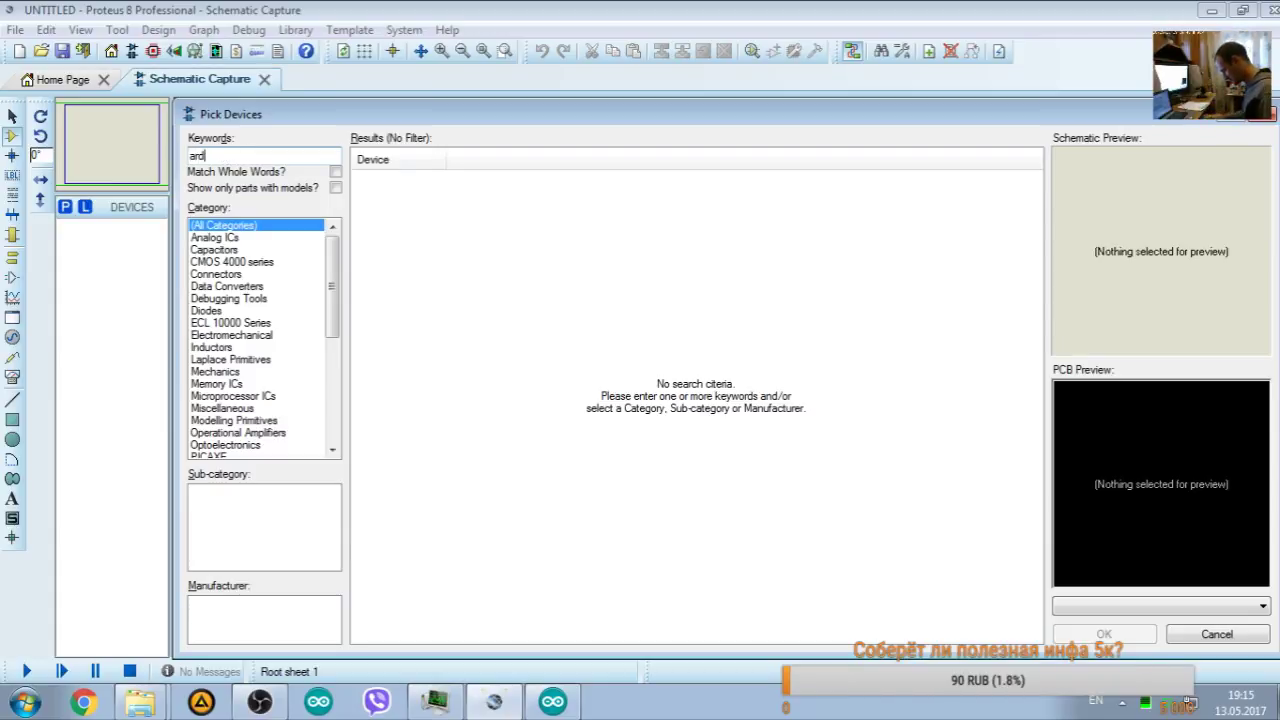
pyautogui.write('arduino')
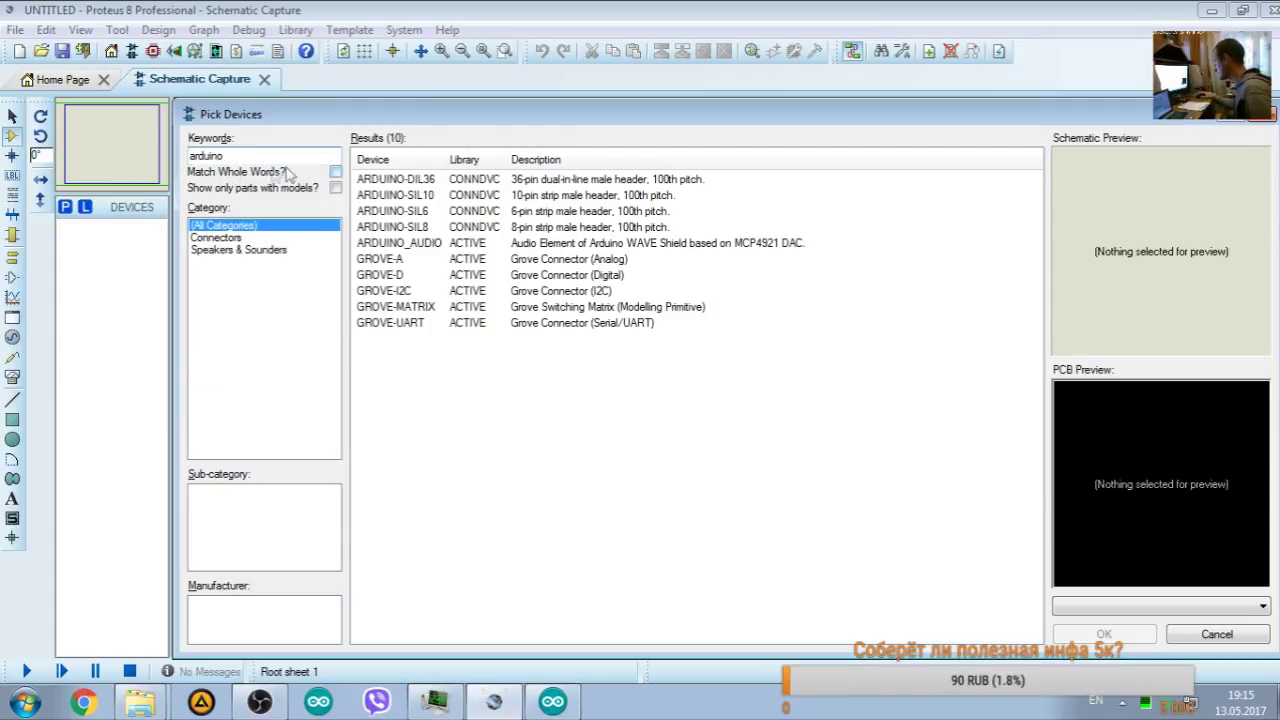
pyautogui.moveTo(410, 204); pyautogui.dragTo(395, 322)
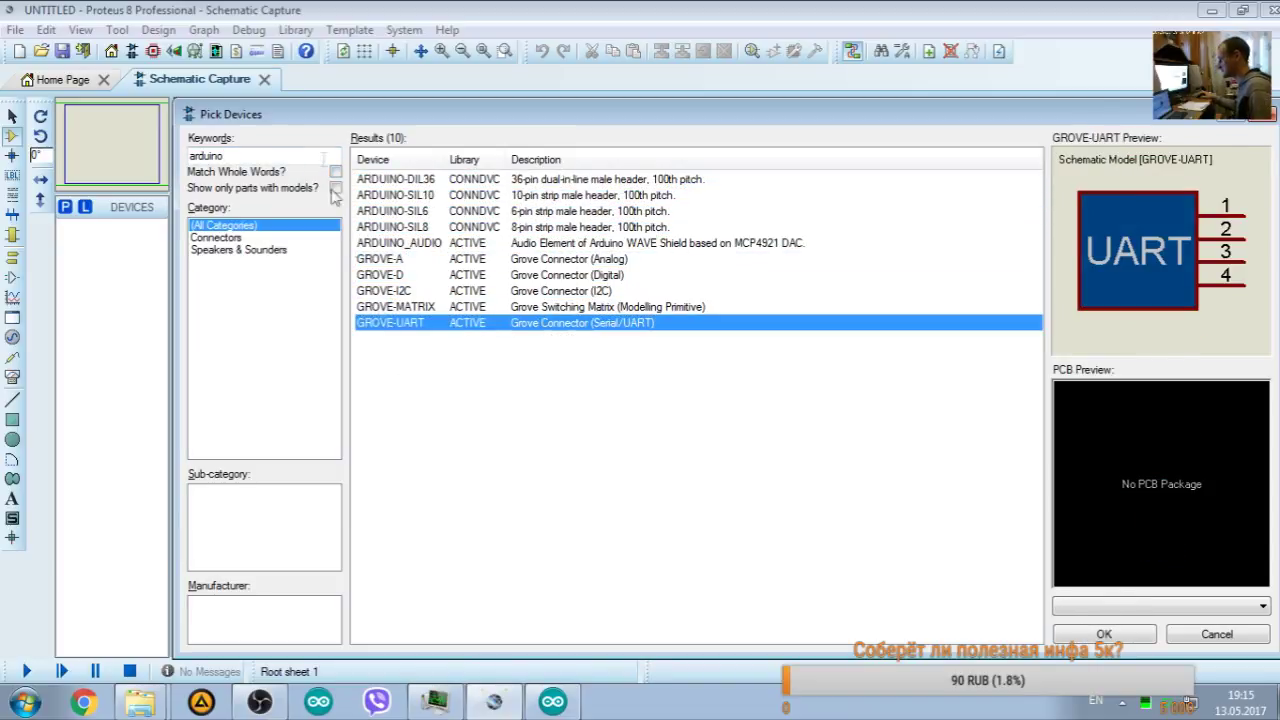
# Step: Search the device library for "atmega328" and add the ATMEGA328P to the schematic's device list
pyautogui.doubleClick(260, 162)
pyautogui.press('BackSpace')
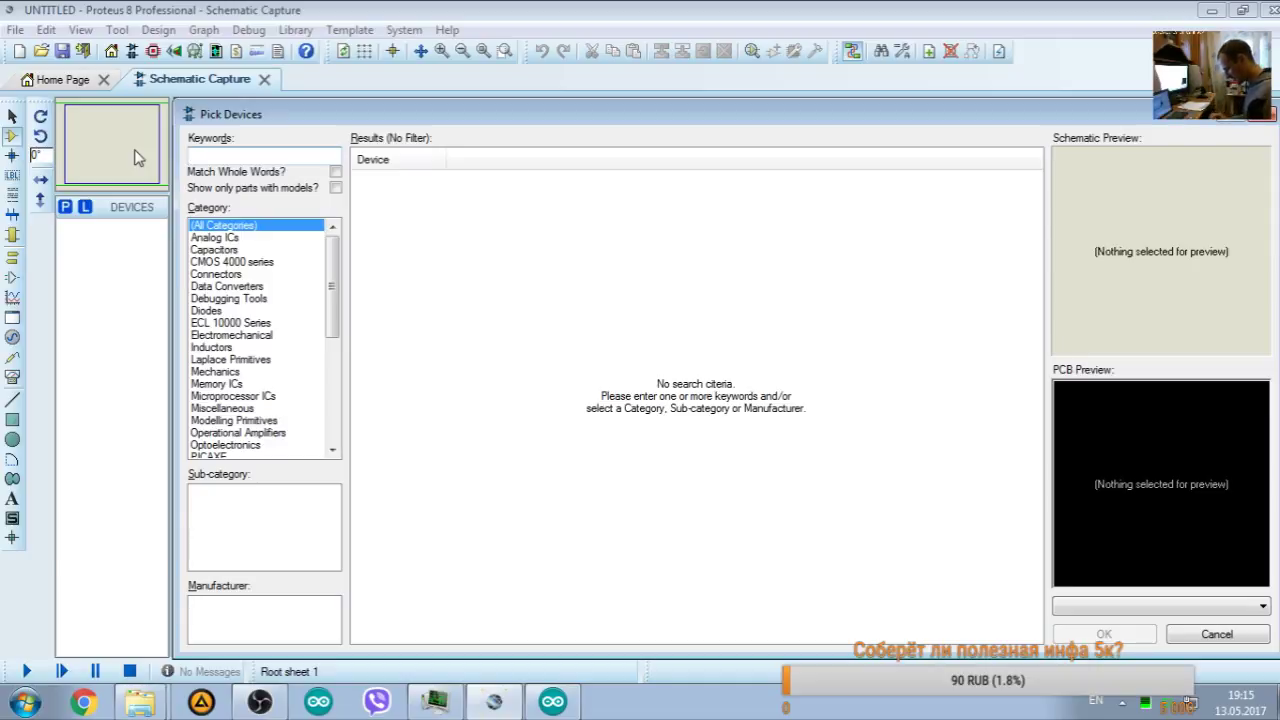
pyautogui.write('at')
pyautogui.write('mela')
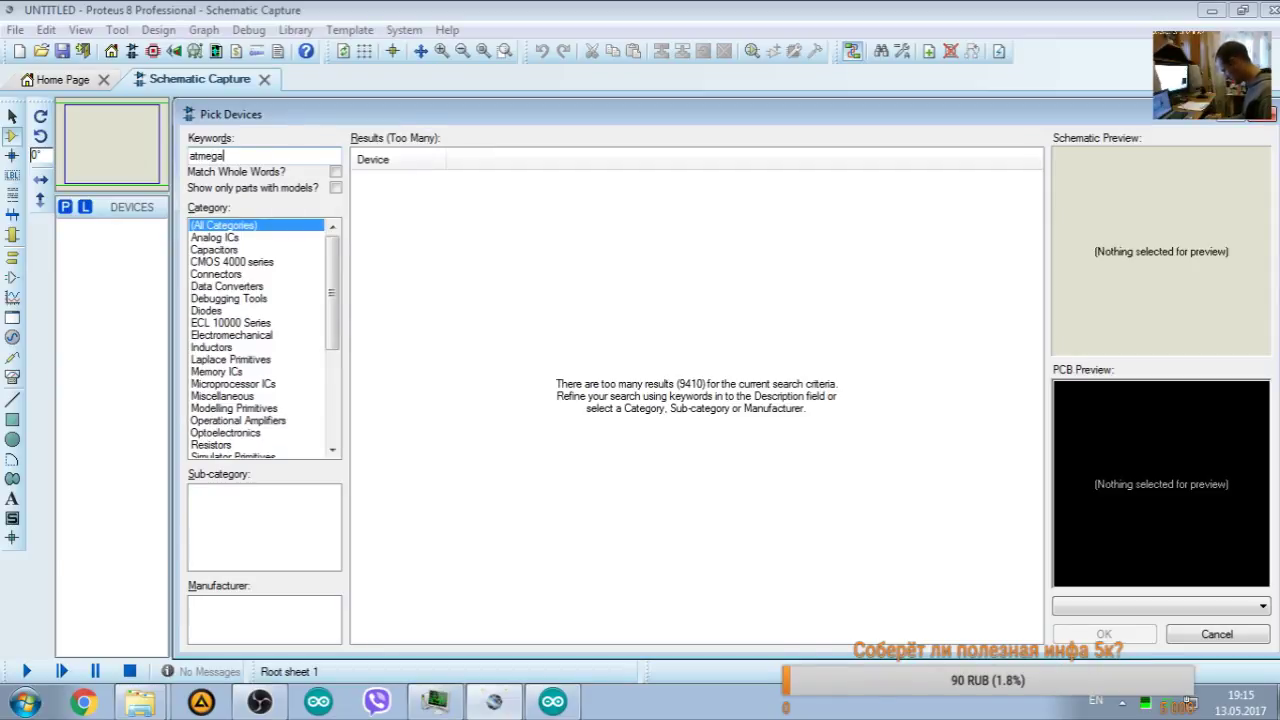
pyautogui.write('328')
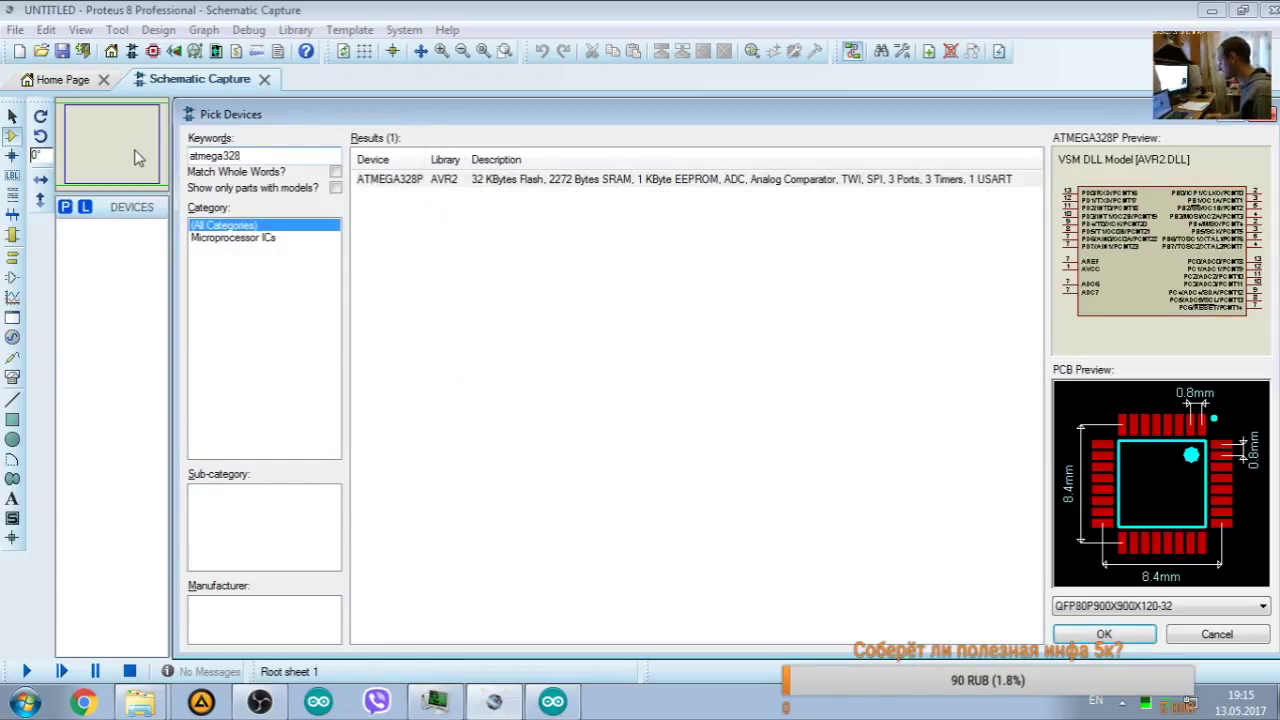
pyautogui.click(462, 182)
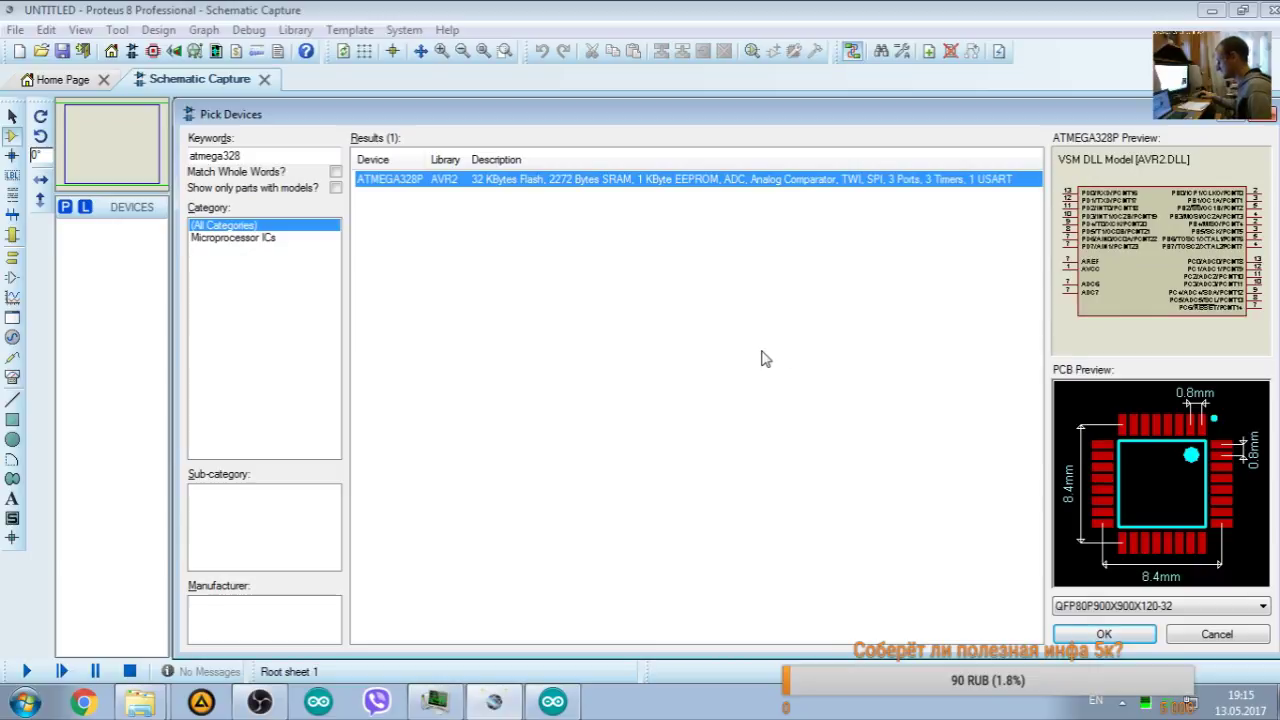
pyautogui.click(1108, 636)
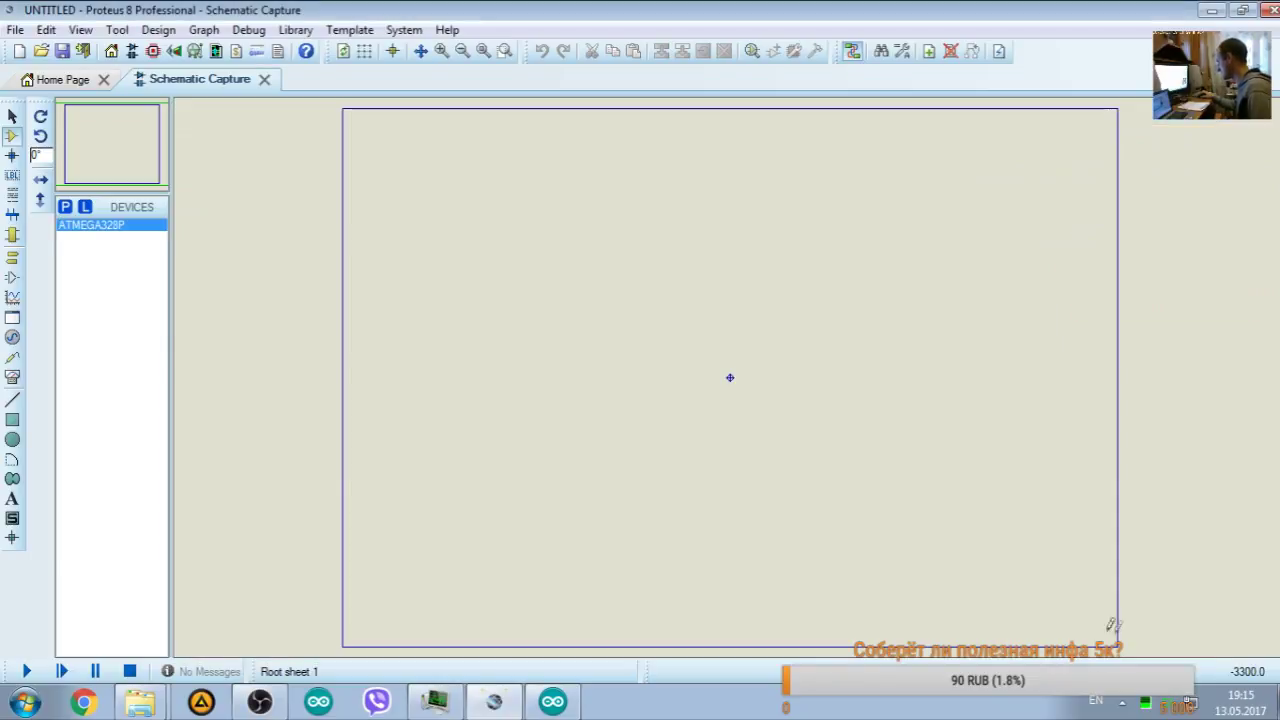
# Step: Search the device library for a display using the keyword "1602" and then "lcd"
pyautogui.doubleClick(150, 218)
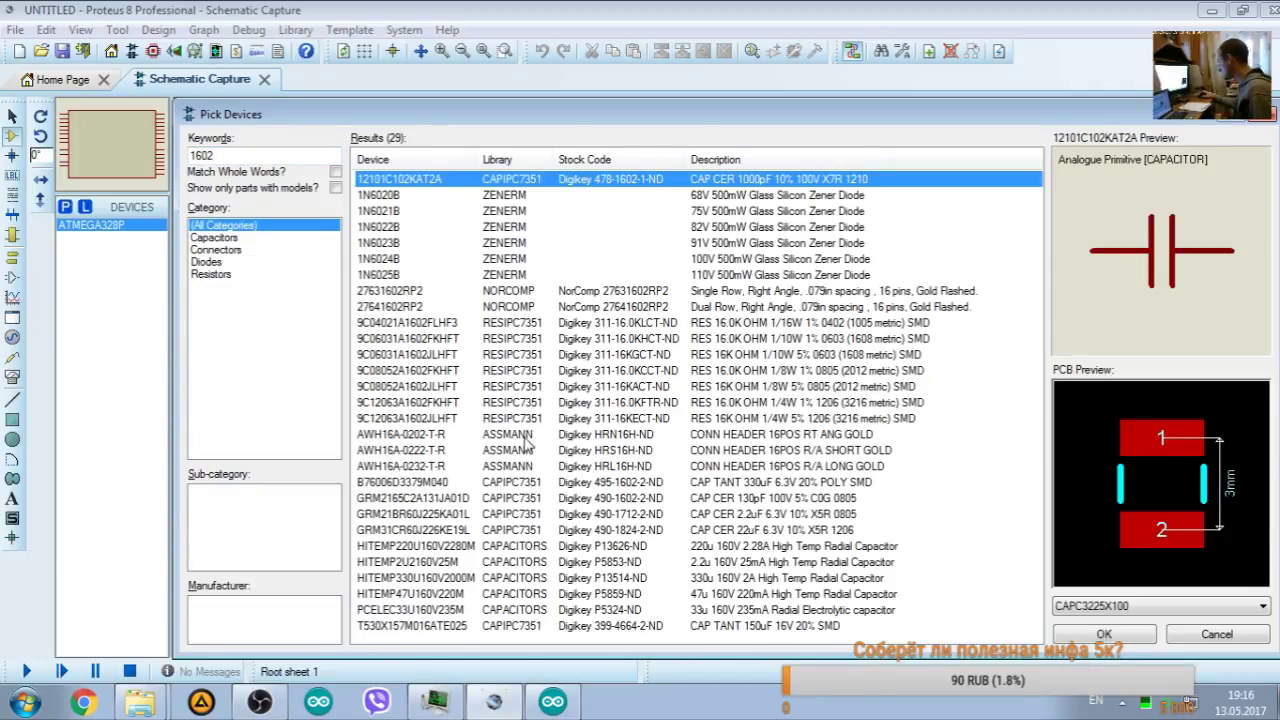
pyautogui.click(232, 158)
pyautogui.press('BackSpace')
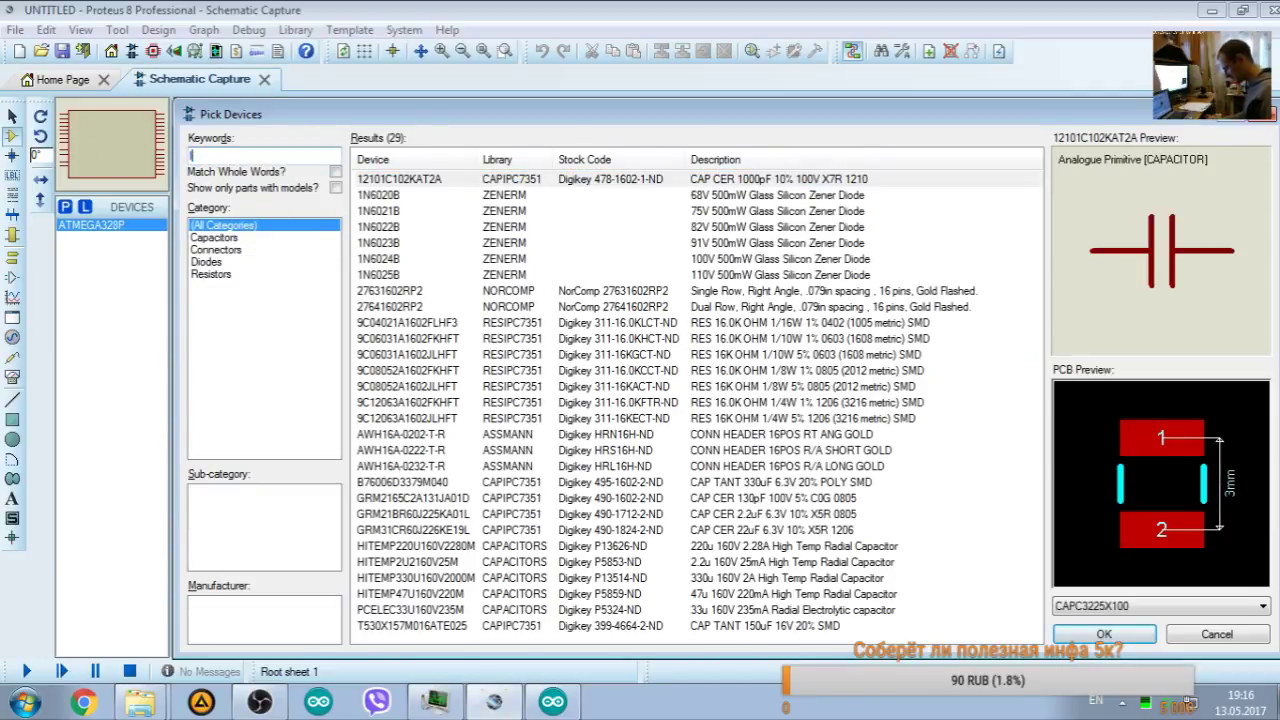
pyautogui.click(480, 160)
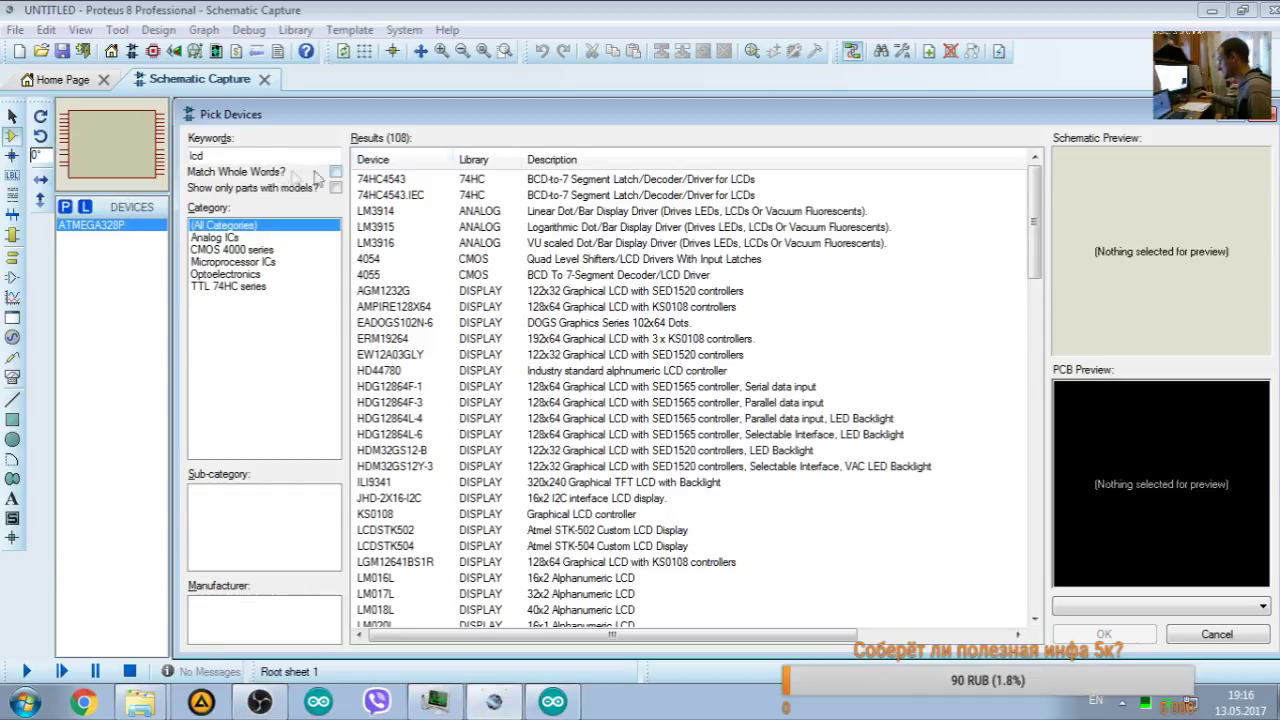
# Step: Clear the search keyword to browse the device categories, and search the library for "lcd" again
pyautogui.click(212, 150)
pyautogui.doubleClick(200, 155)
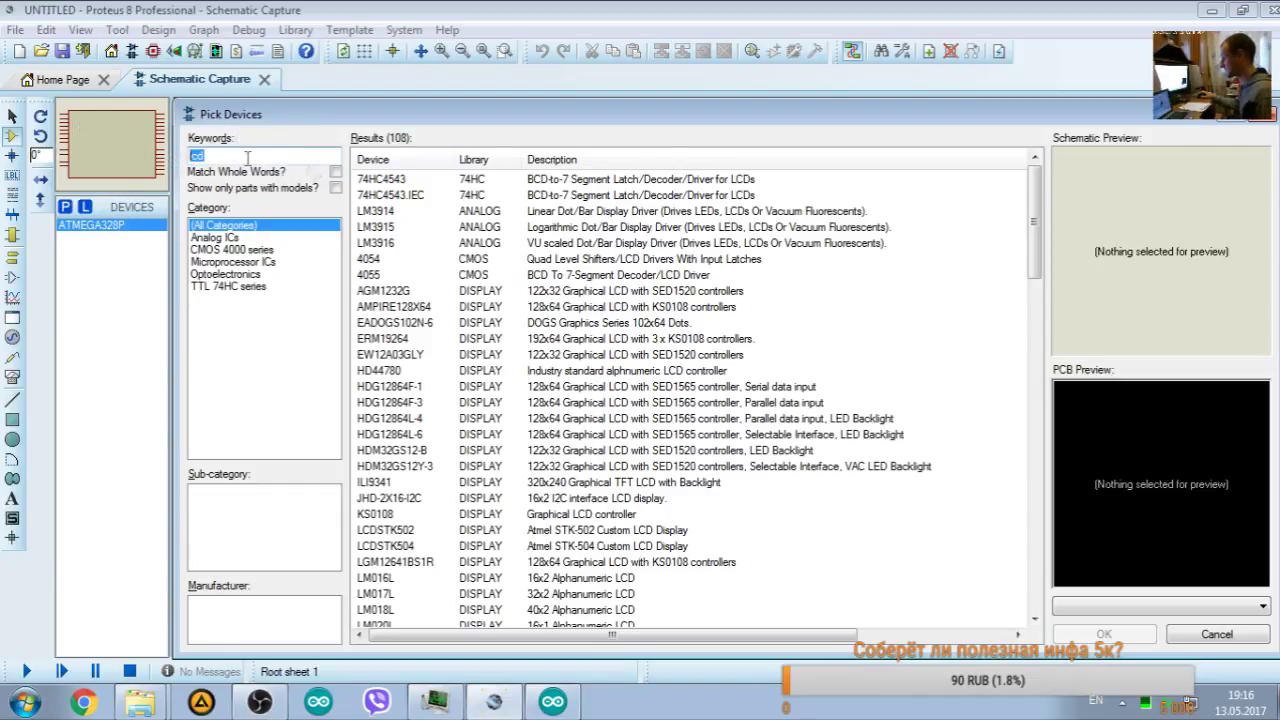
pyautogui.press('BackSpace')
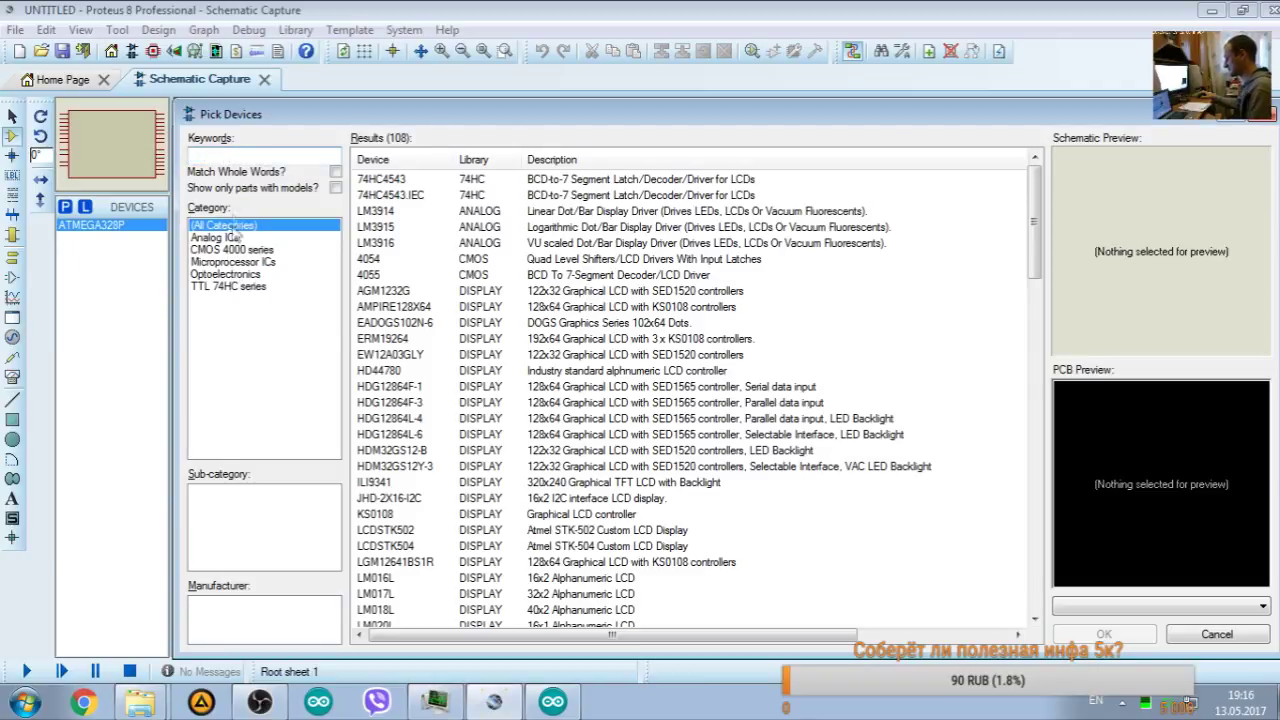
pyautogui.scroll(-8, 212, 340)
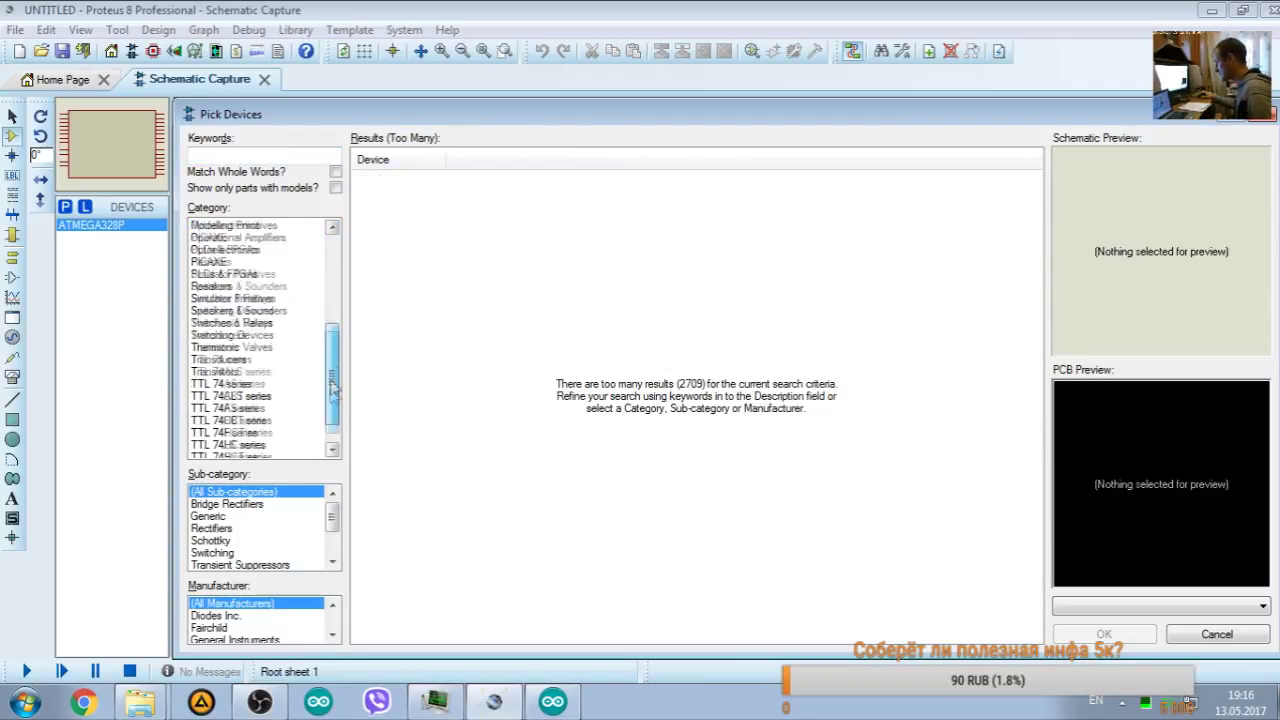
pyautogui.scroll(4, 212, 360)
pyautogui.scroll(4, 329, 331)
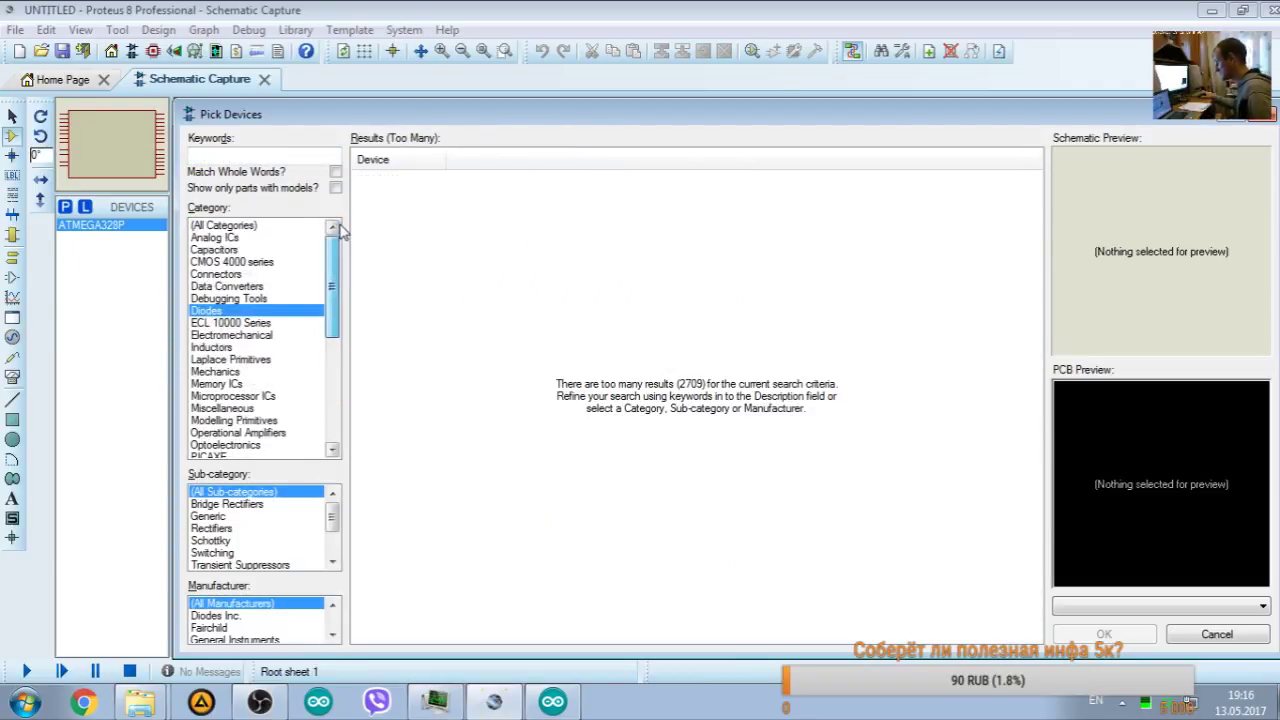
pyautogui.click(229, 155)
pyautogui.write('lcd')
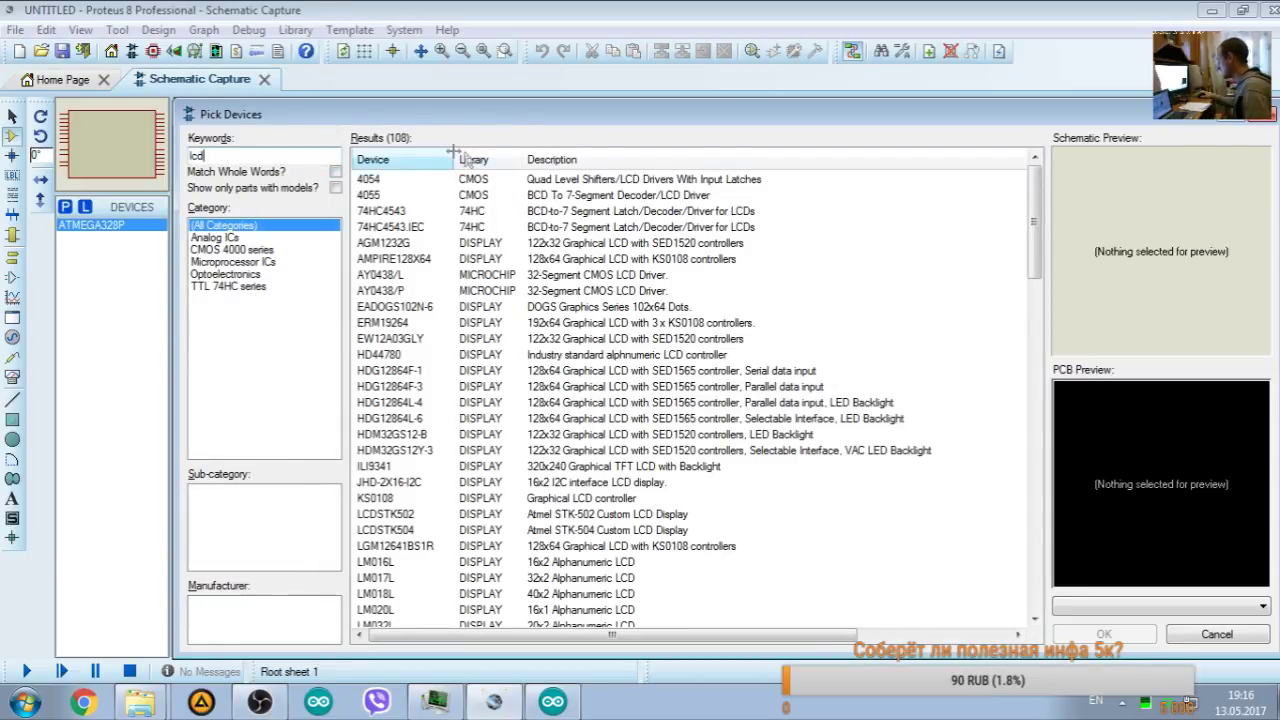
# Step: Sort the LCD results by library, preview the JHD-2X16-I2C, and add the LM016L 16x2 display to the device list
pyautogui.click(485, 162)
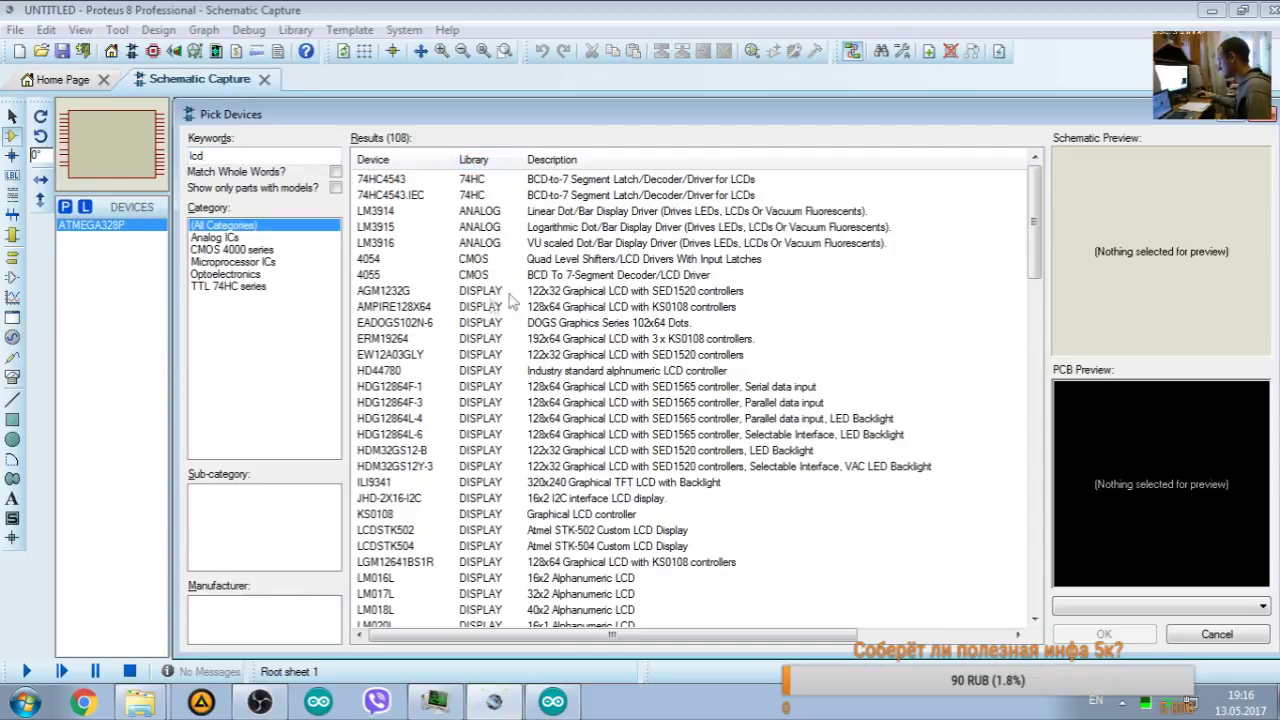
pyautogui.click(553, 498)
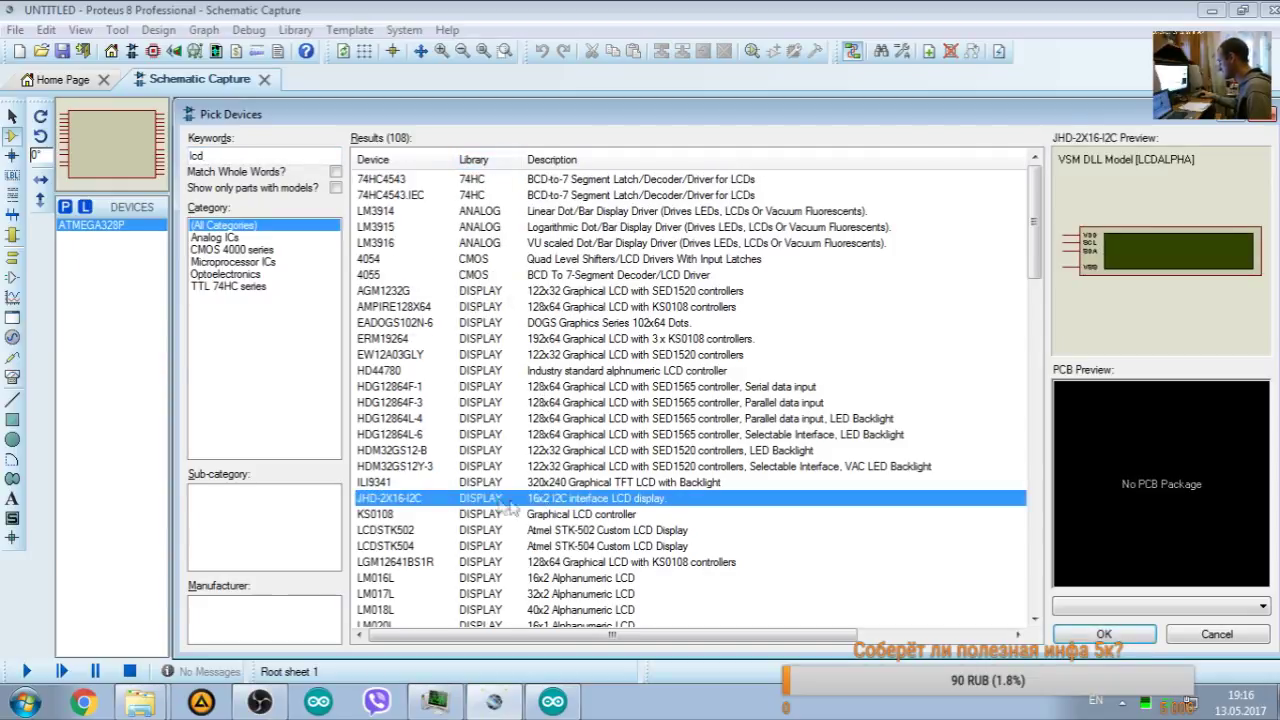
pyautogui.scroll(-1, 437, 480)
pyautogui.scroll(-1, 582, 458)
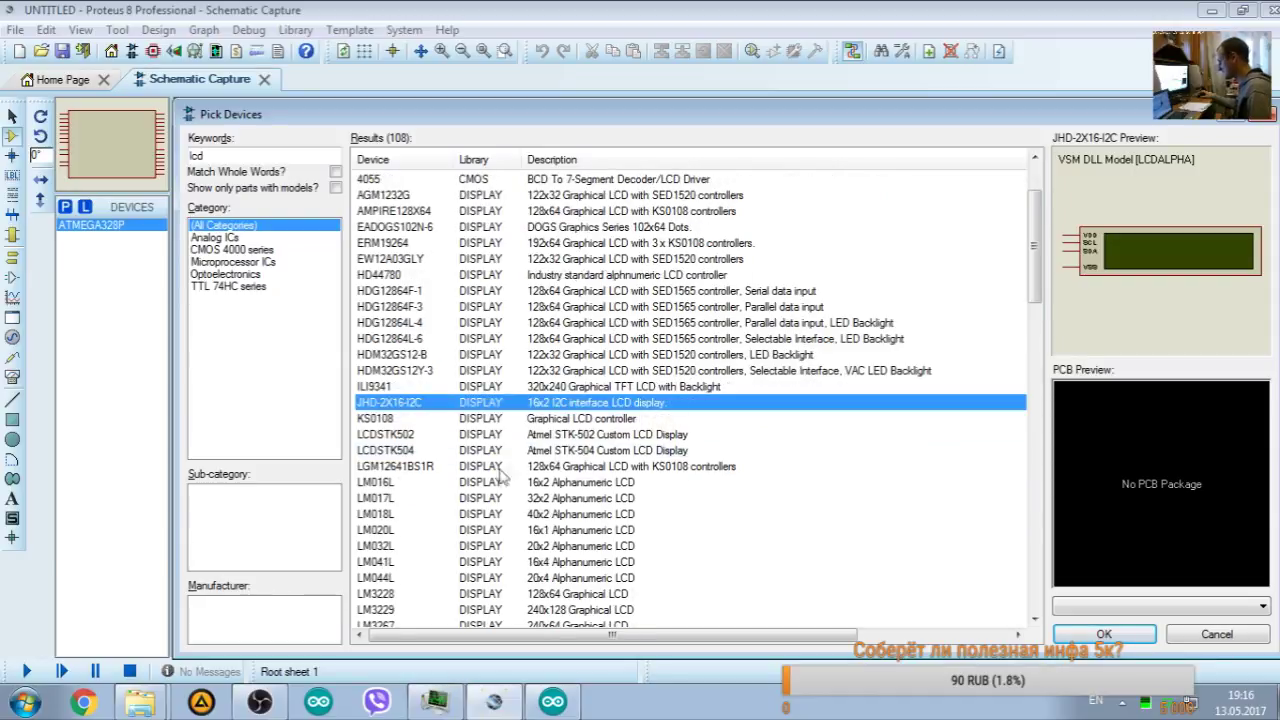
pyautogui.click(370, 486)
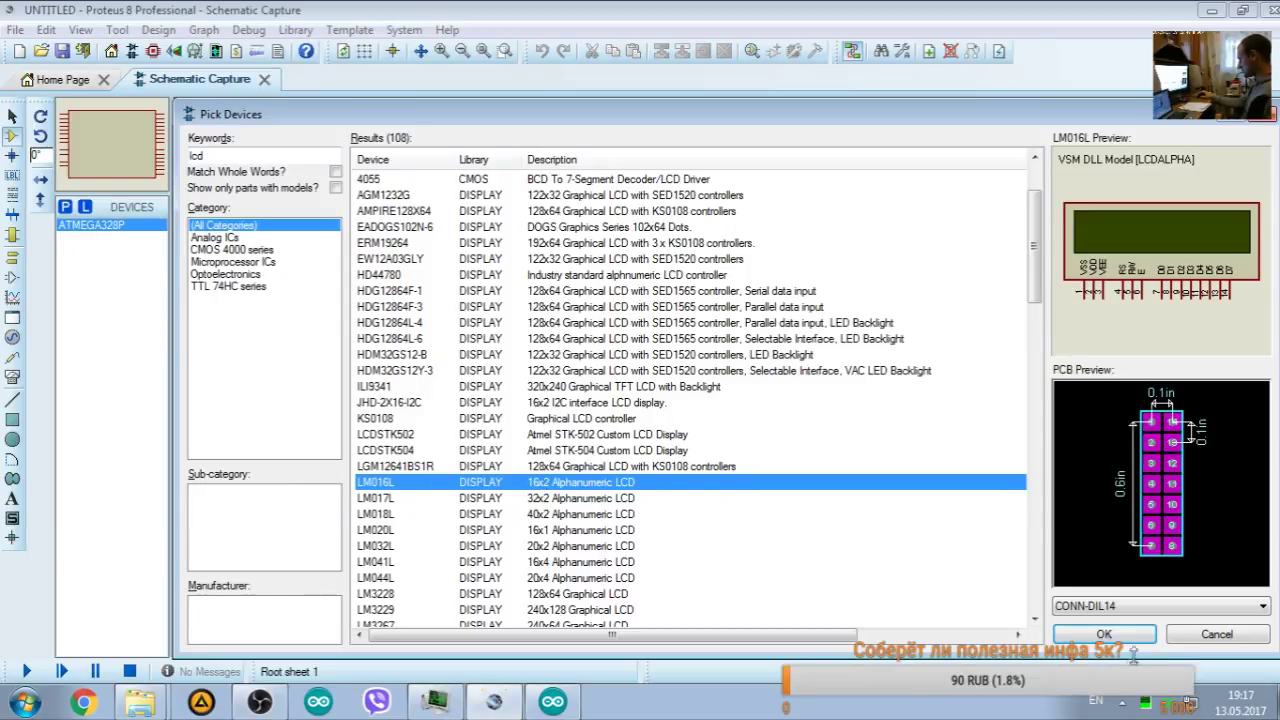
pyautogui.click(1106, 636)
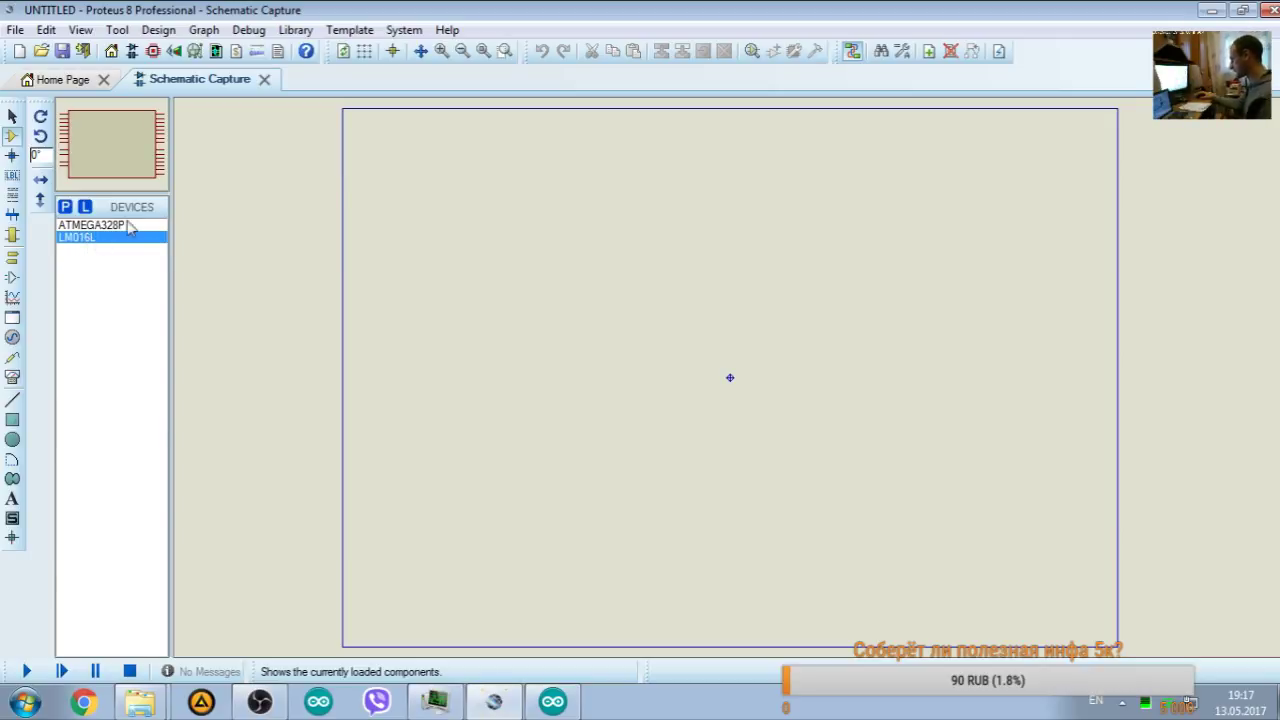
# Step: Reopen the device library and filter it to the Resistors category, 0.6W Metal Film sub-category
pyautogui.press('p')
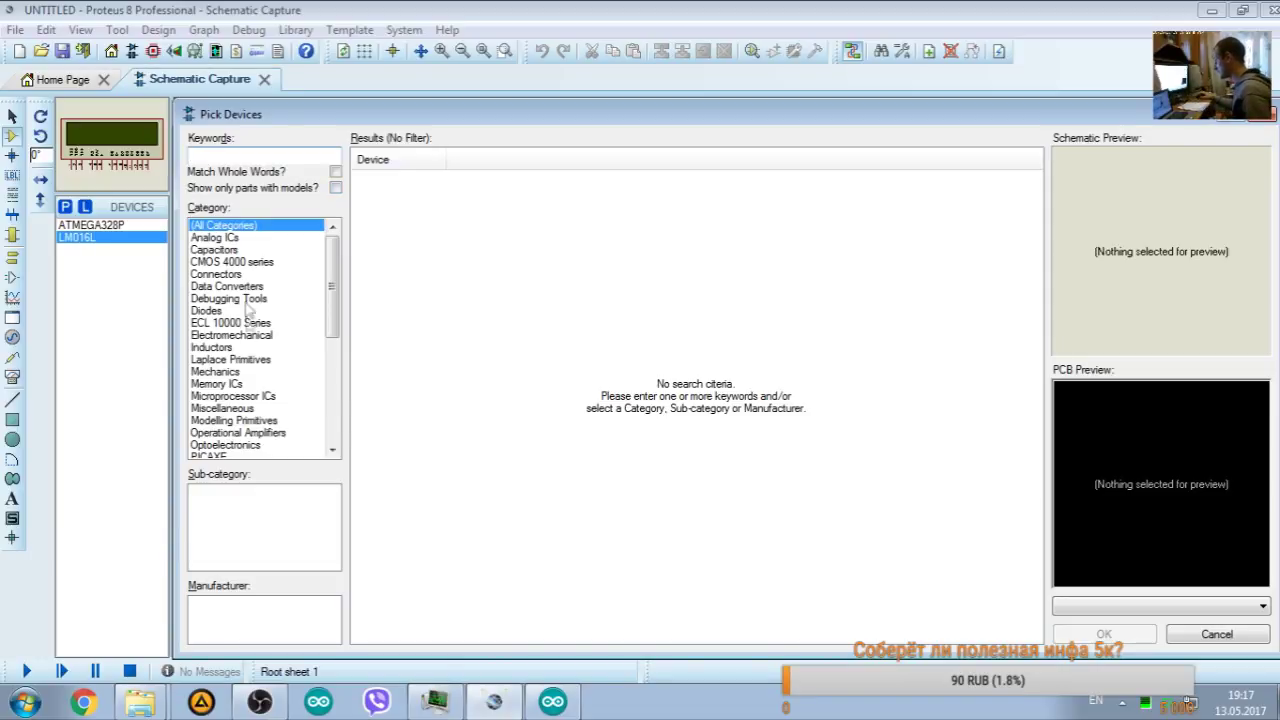
pyautogui.moveTo(333, 288); pyautogui.dragTo(333, 318)
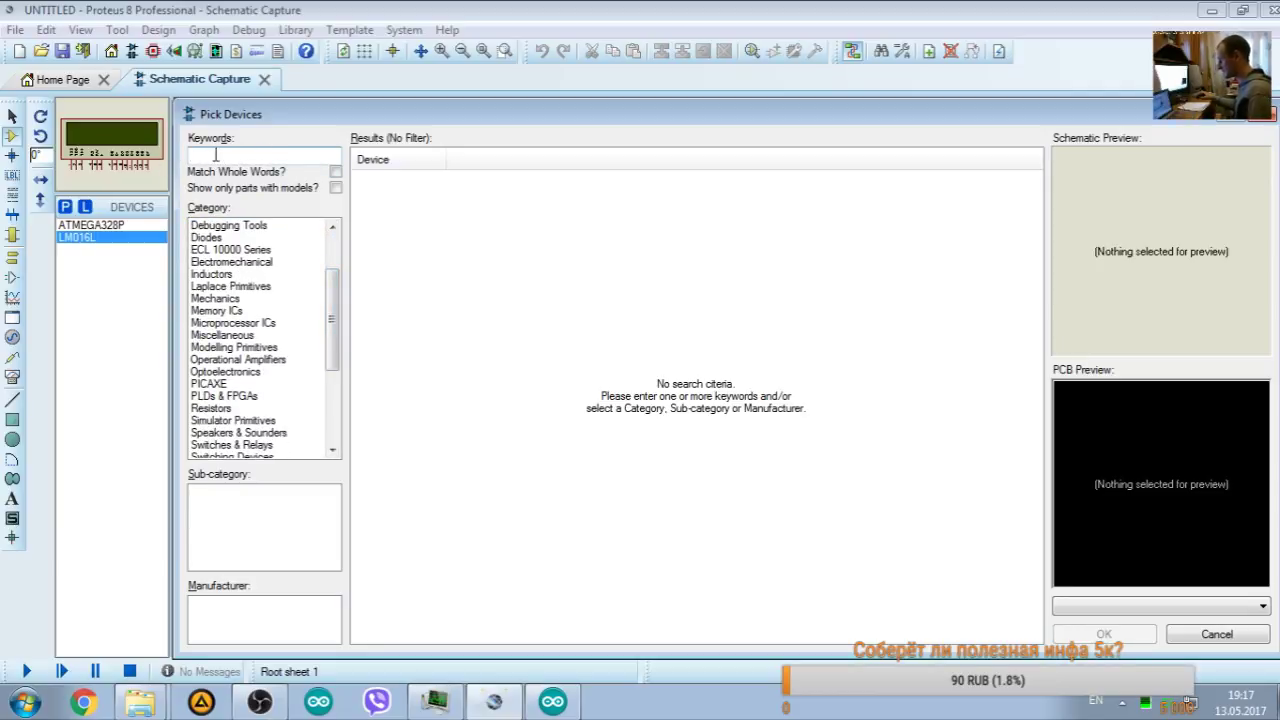
pyautogui.scroll(-1, 337, 313)
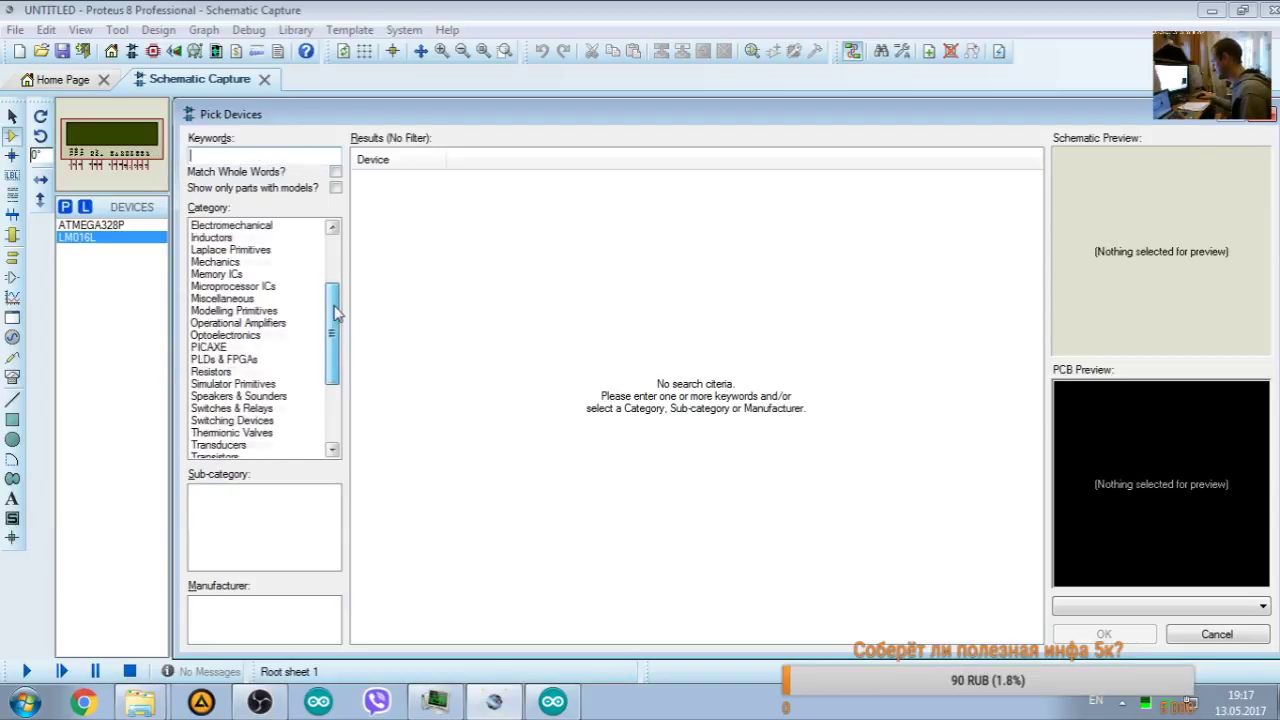
pyautogui.click(205, 372)
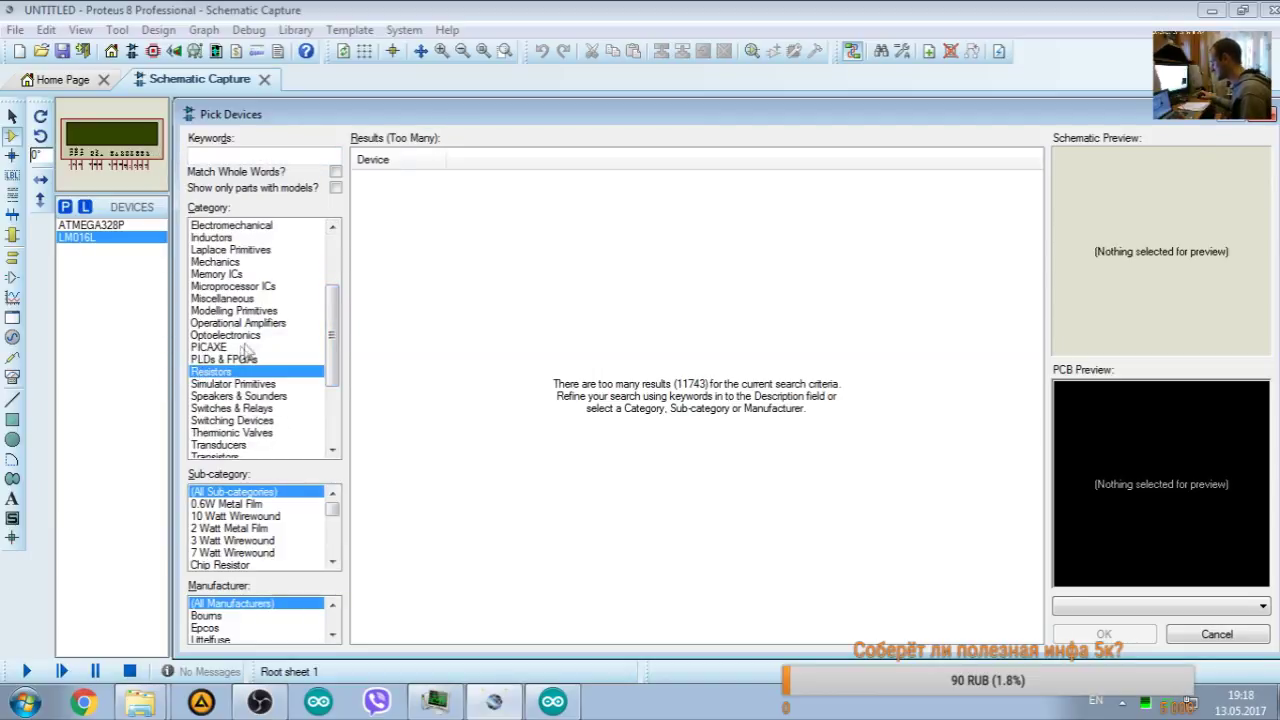
pyautogui.click(216, 504)
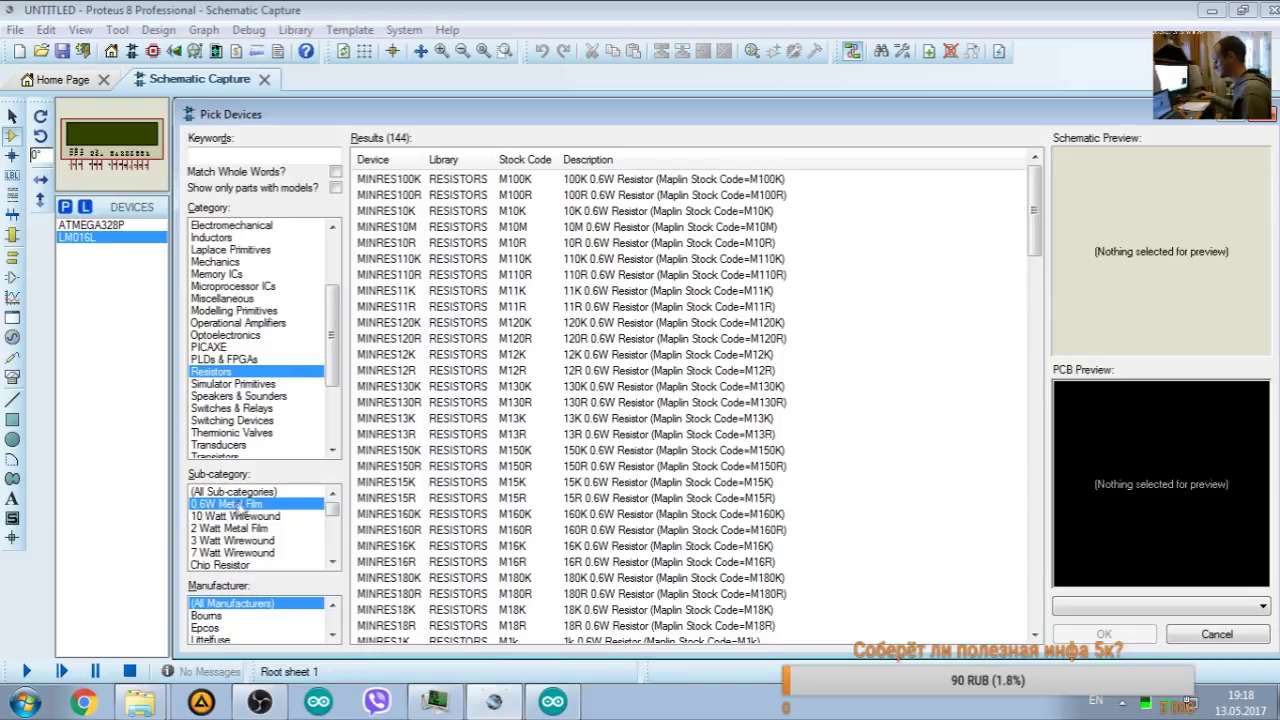
# Step: Add the 100R and 100K metal film resistors, MINRES100R and MINRES100K, to the device list
pyautogui.click(400, 180)
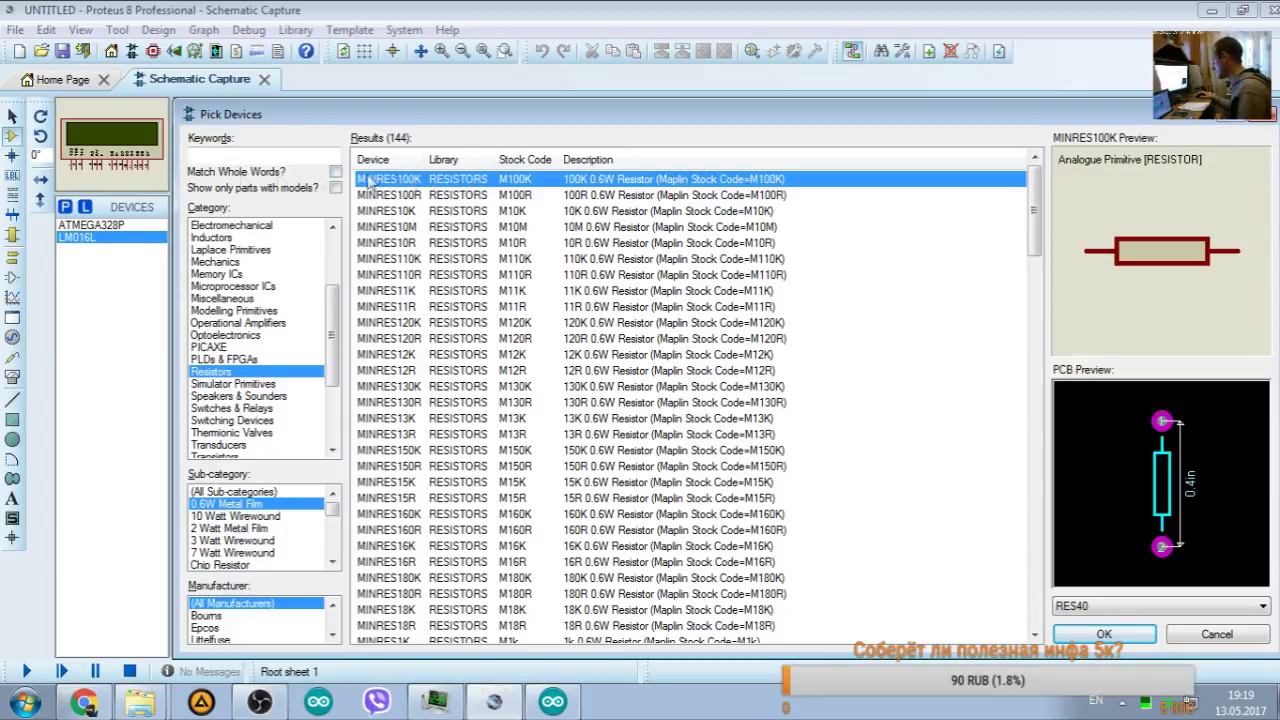
pyautogui.click(210, 374)
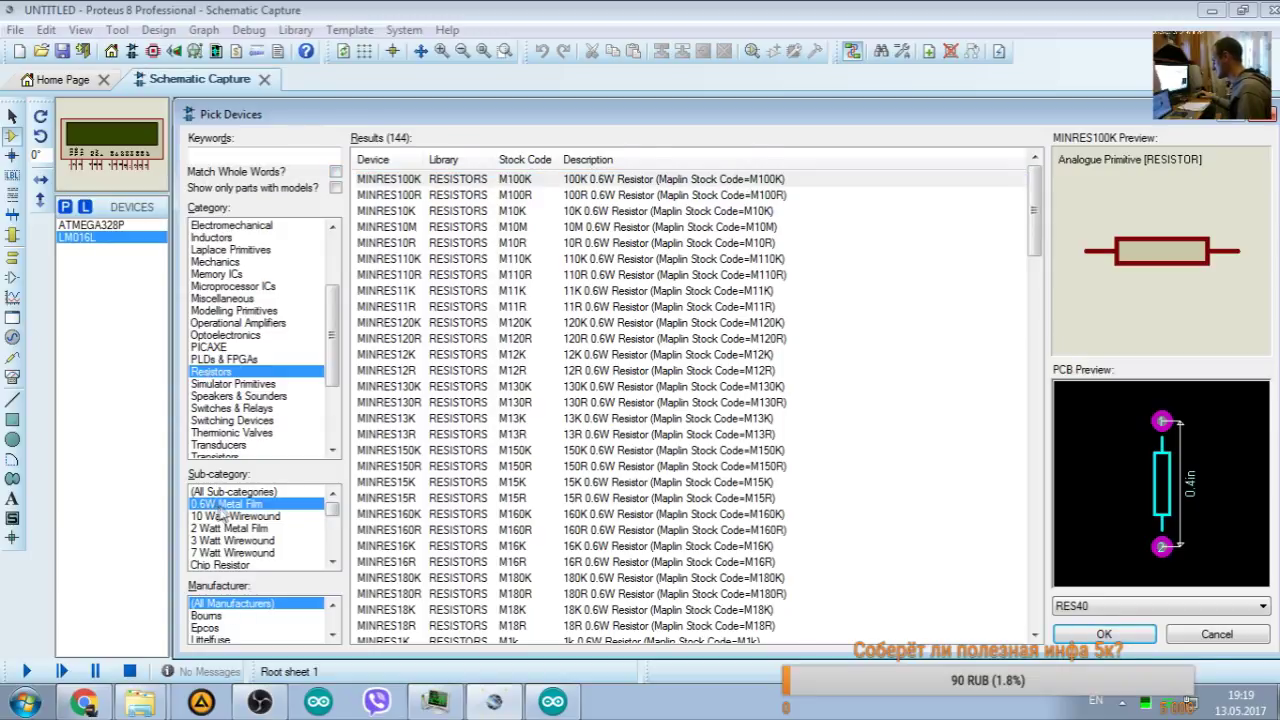
pyautogui.click(520, 181)
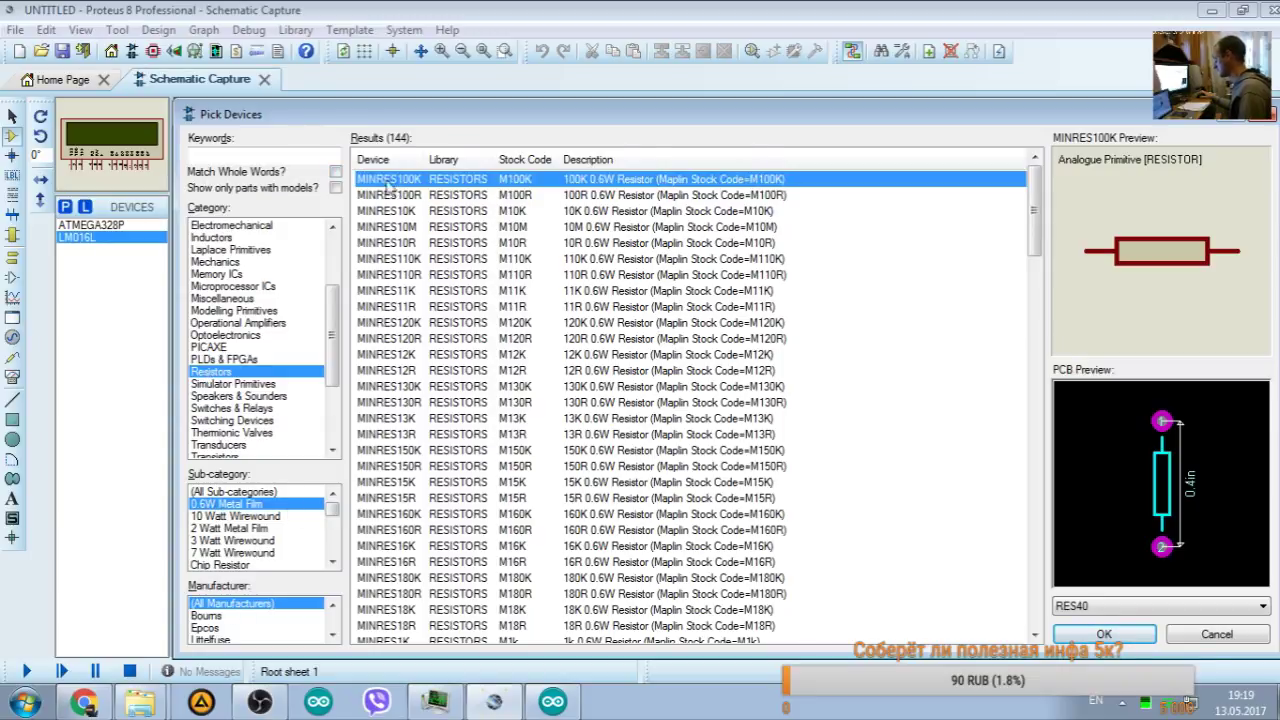
pyautogui.click(520, 197)
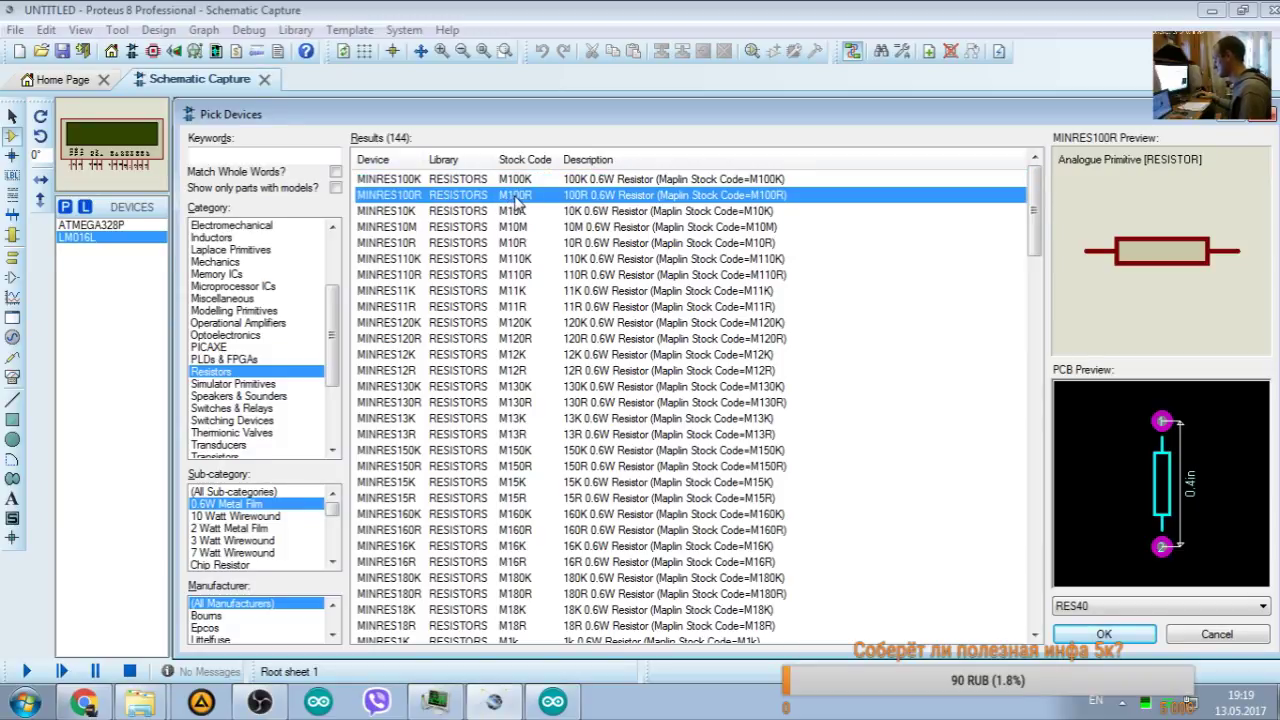
pyautogui.doubleClick(516, 200)
pyautogui.doubleClick(518, 181)
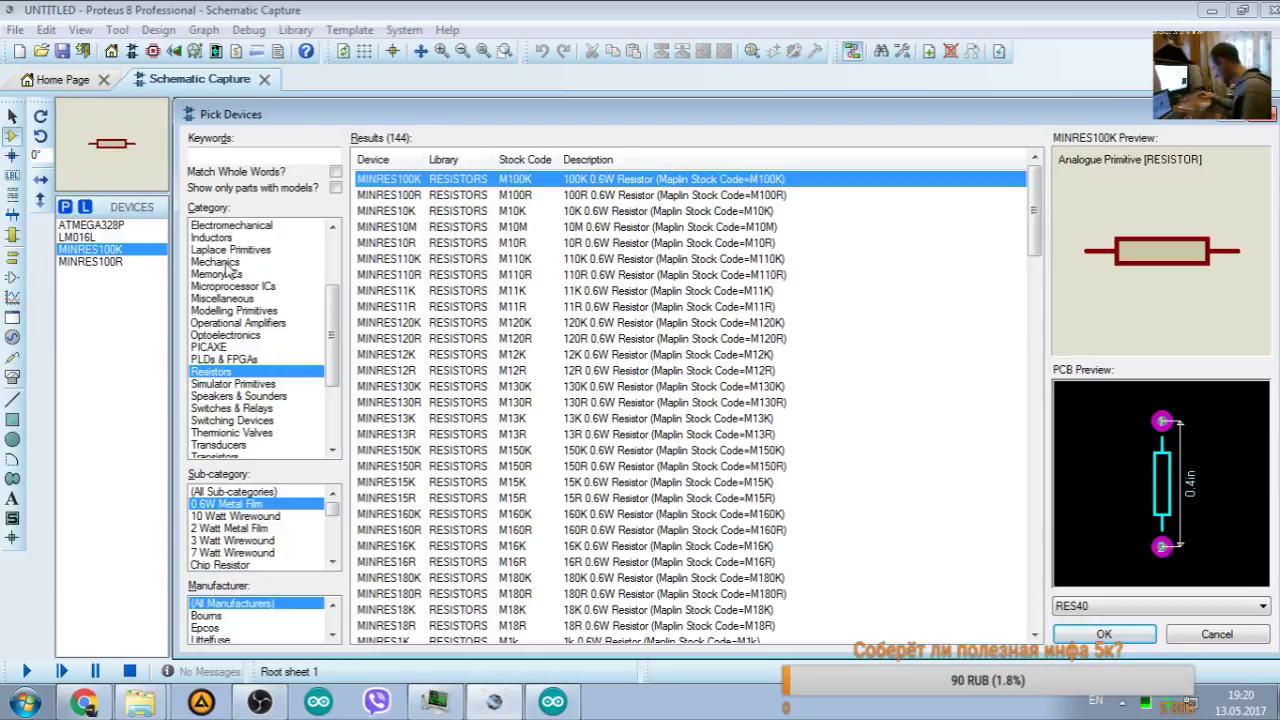
# Step: Search the resistors for "pot" and sort the results by device name to find the generic potentiometers
pyautogui.click(207, 157)
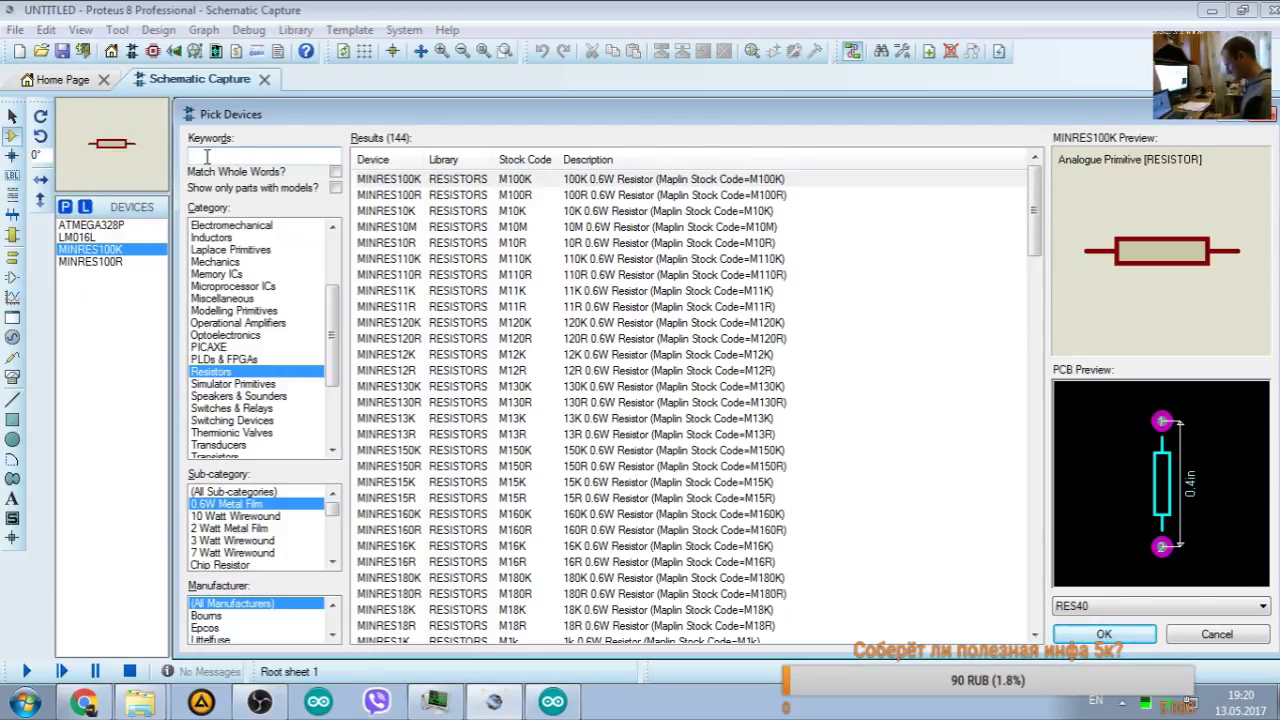
pyautogui.write('po')
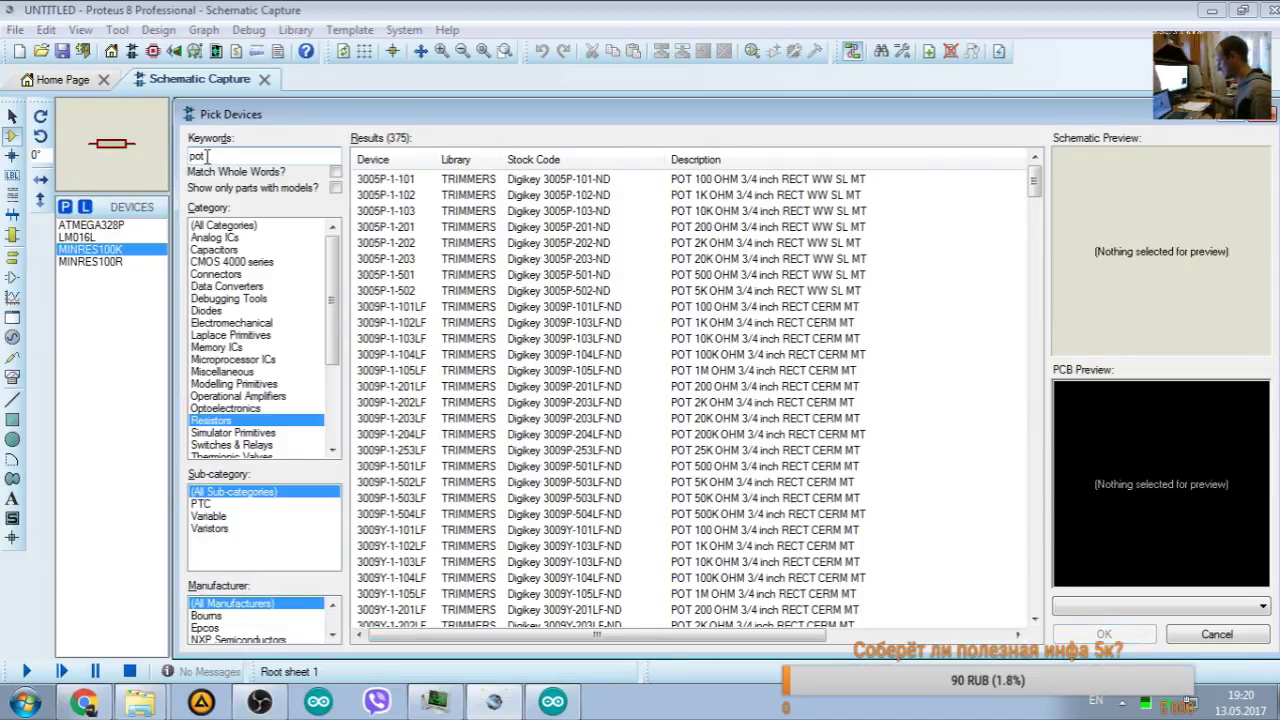
pyautogui.write('t')
pyautogui.click(457, 161)
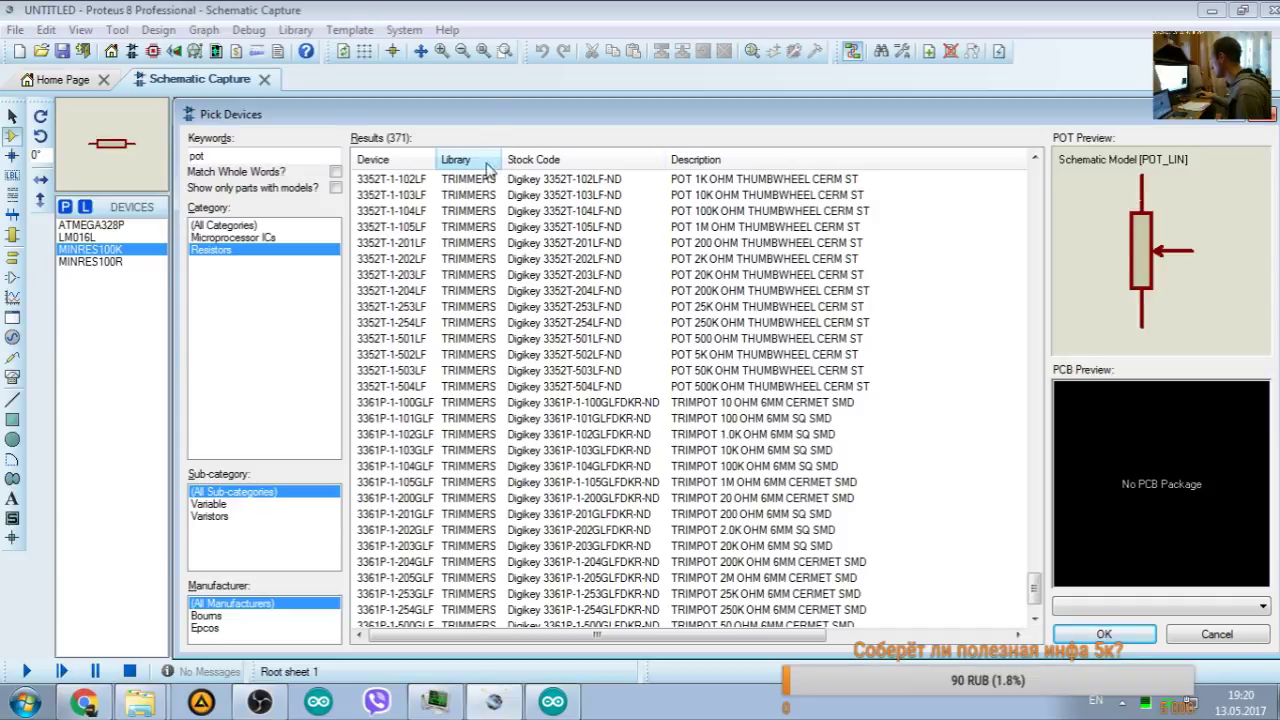
pyautogui.click(400, 160)
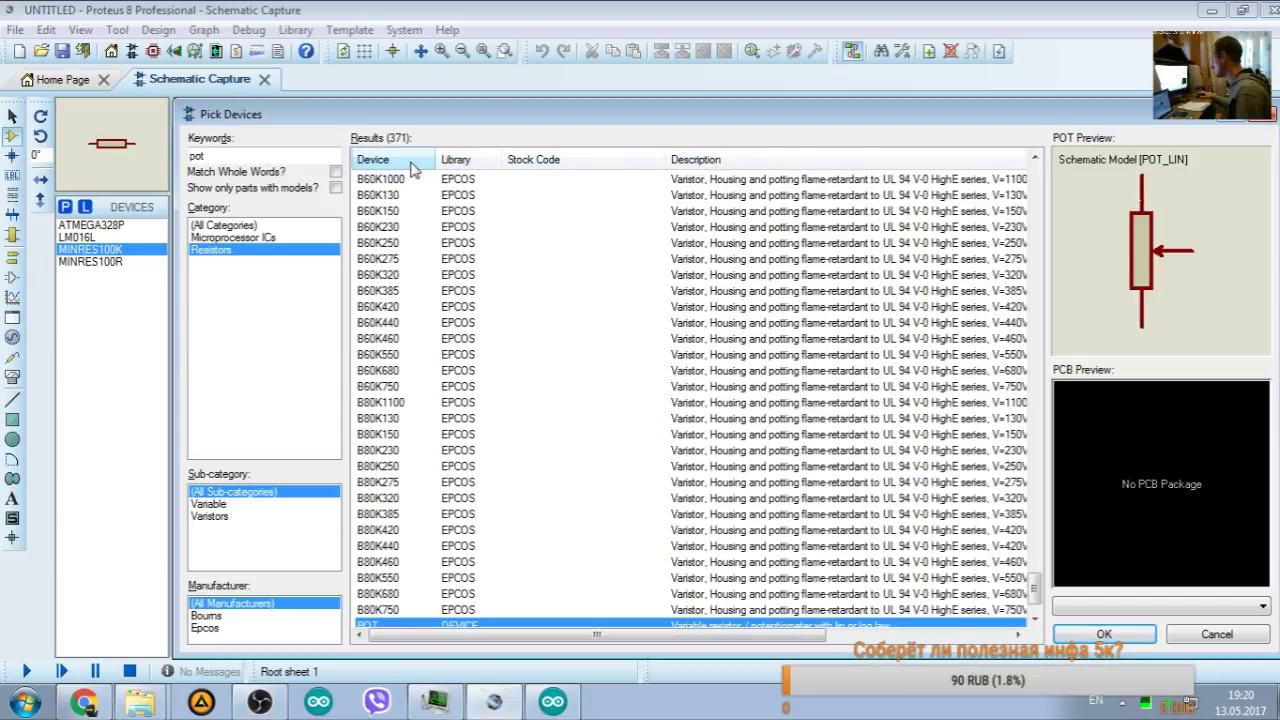
pyautogui.scroll(-2, 463, 258)
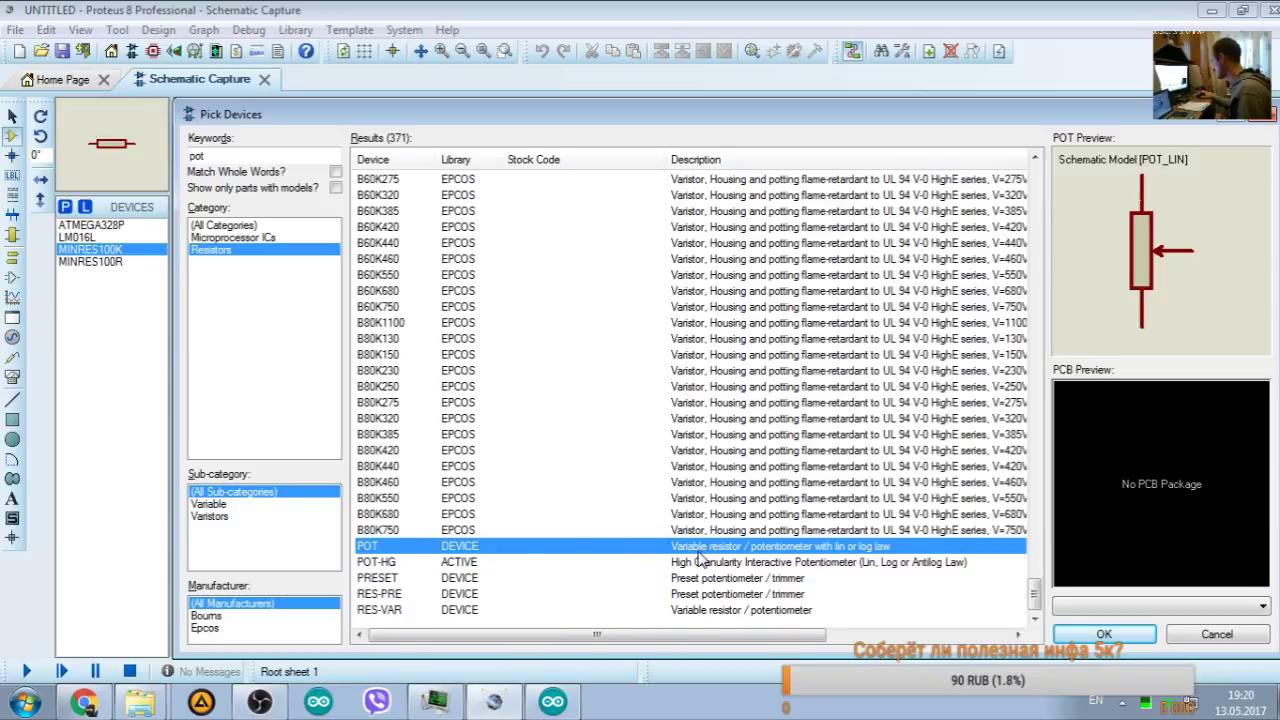
# Step: Compare the POT and POT-HG previews and add the POT-HG interactive potentiometer to the device list
pyautogui.click(462, 565)
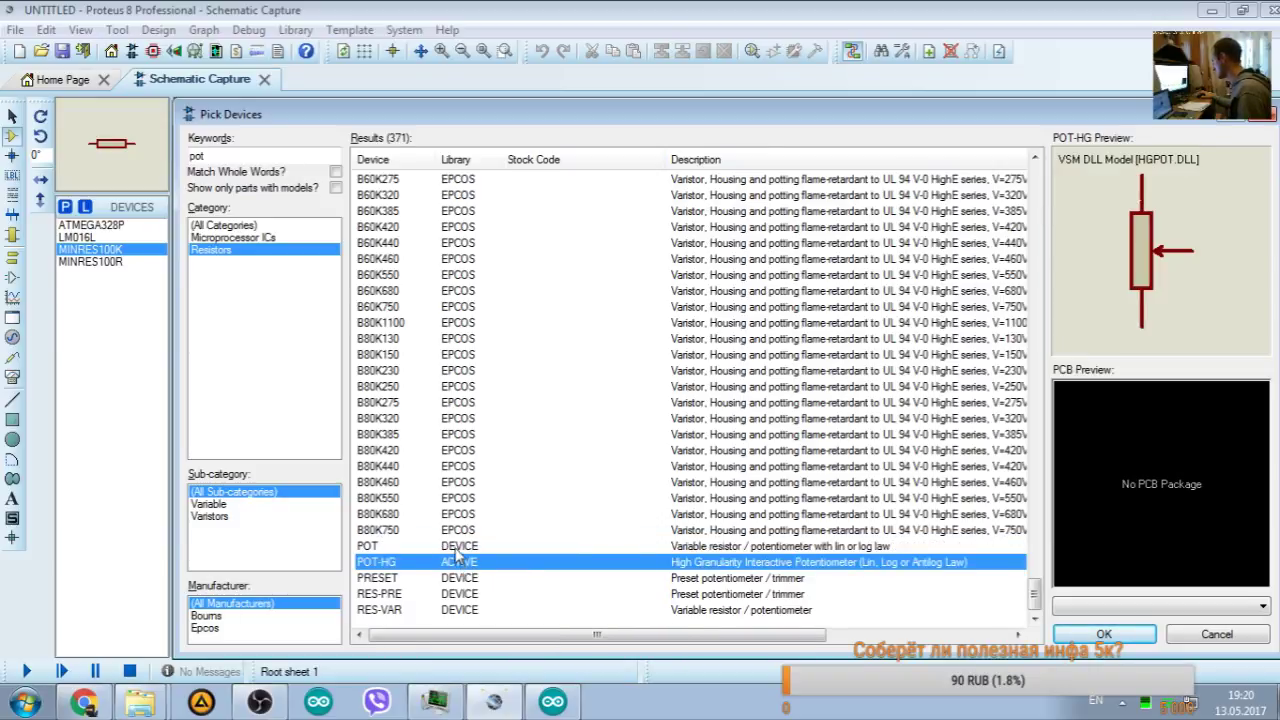
pyautogui.click(457, 550)
pyautogui.click(465, 568)
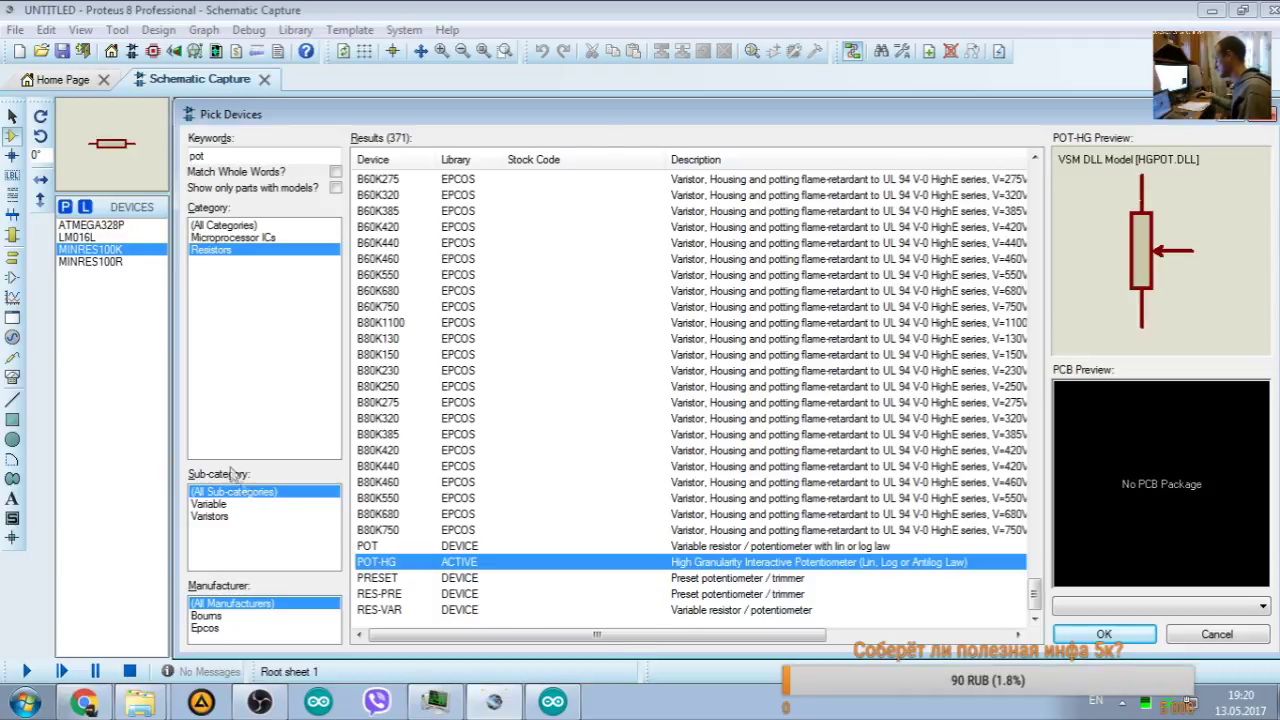
pyautogui.click(360, 547)
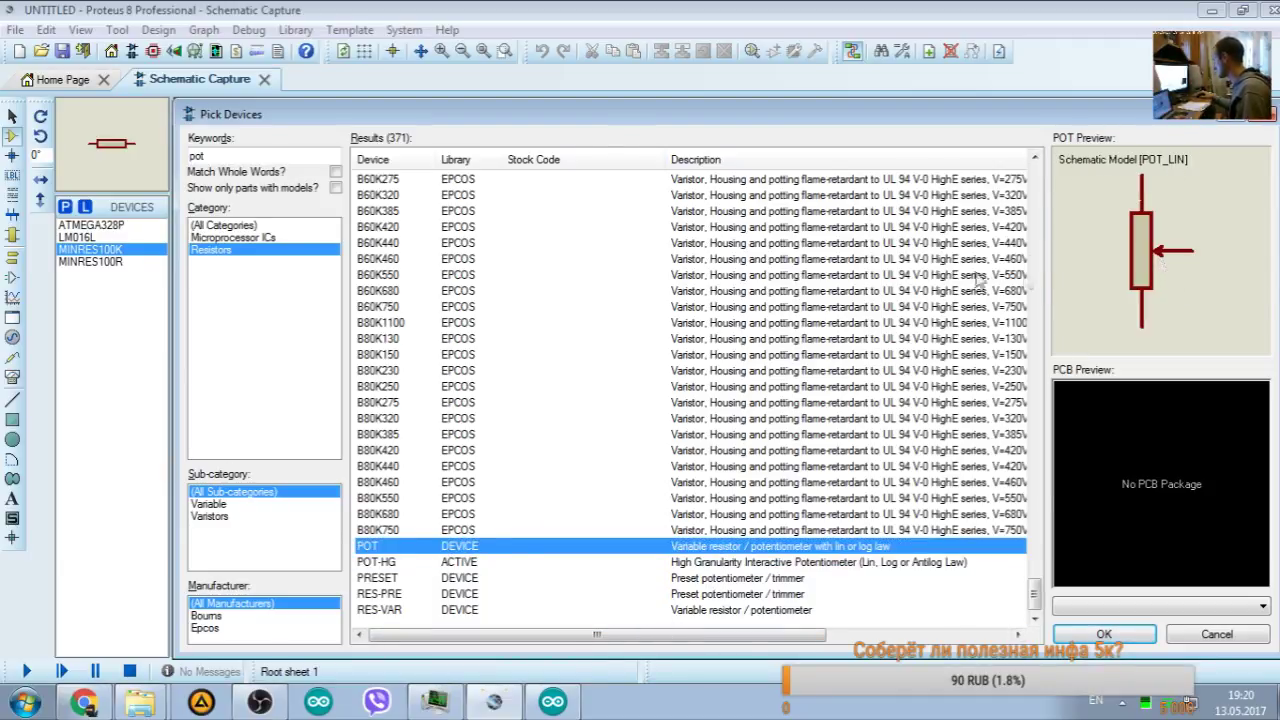
pyautogui.click(460, 563)
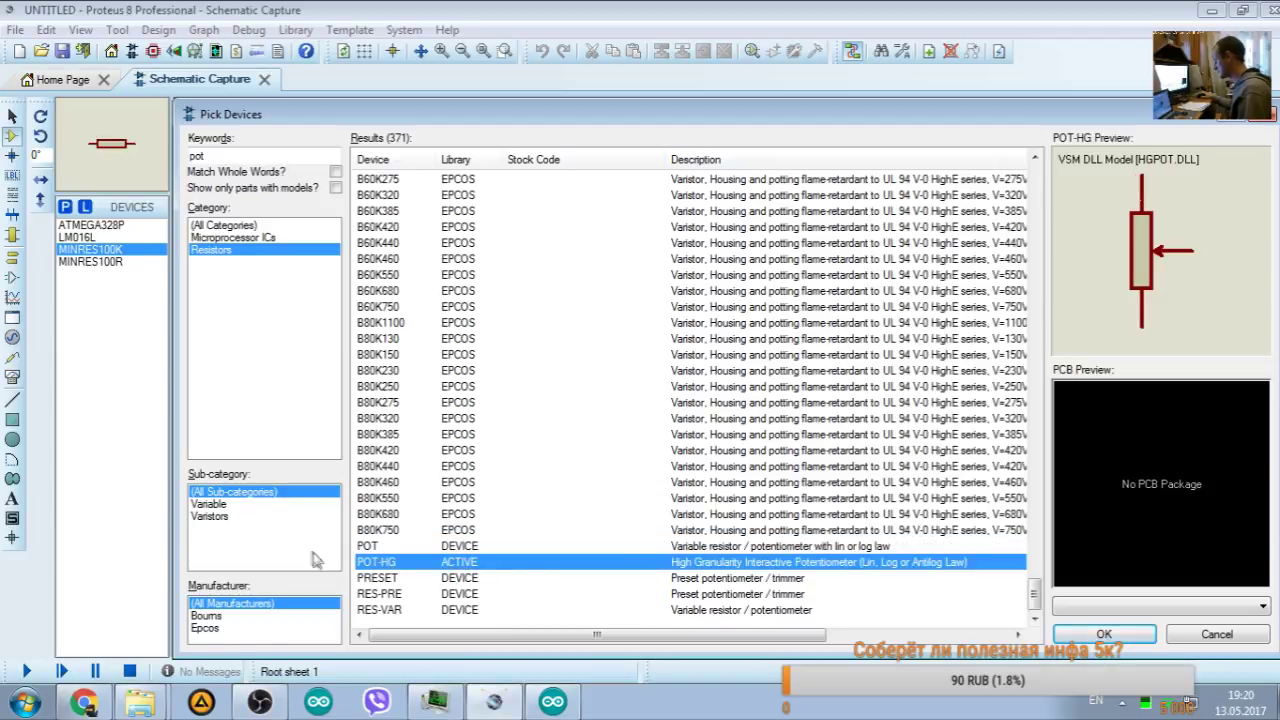
pyautogui.click(1101, 634)
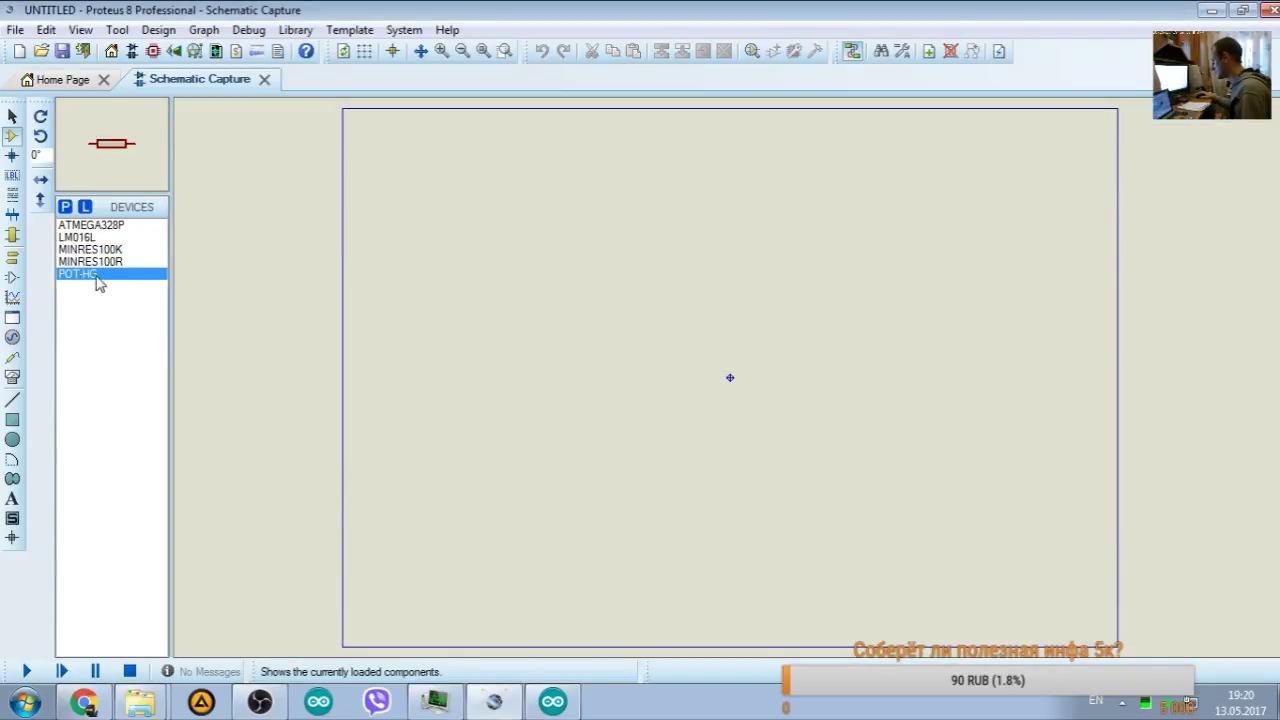
# Step: Search the device library for "button" and add the BUTTON SPST push button to the device list
pyautogui.press('p')
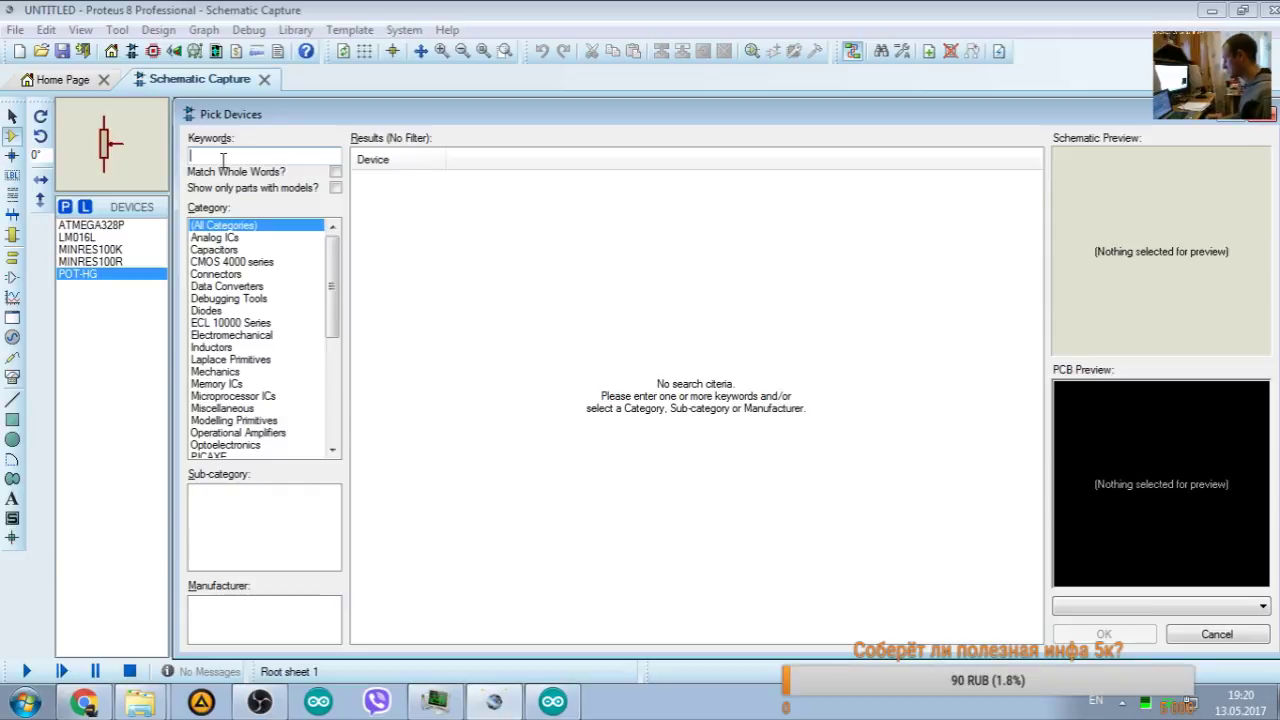
pyautogui.write('bu')
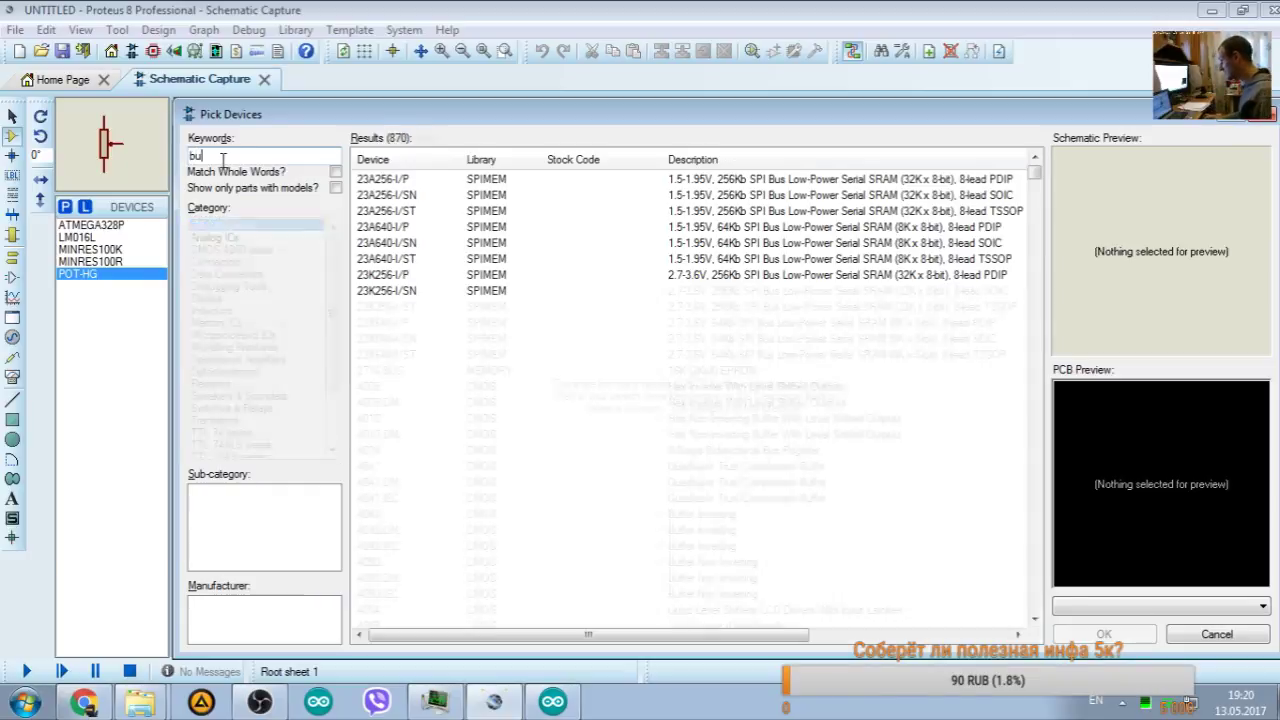
pyautogui.write('tton')
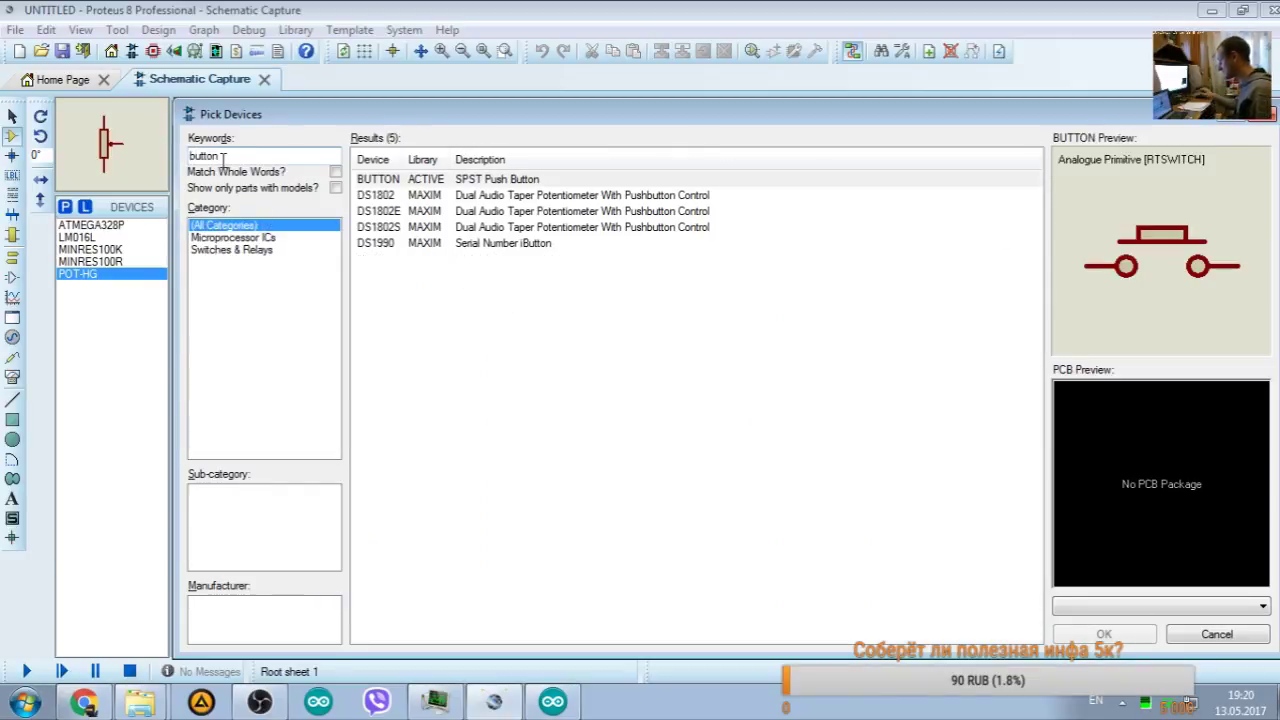
pyautogui.click(401, 184)
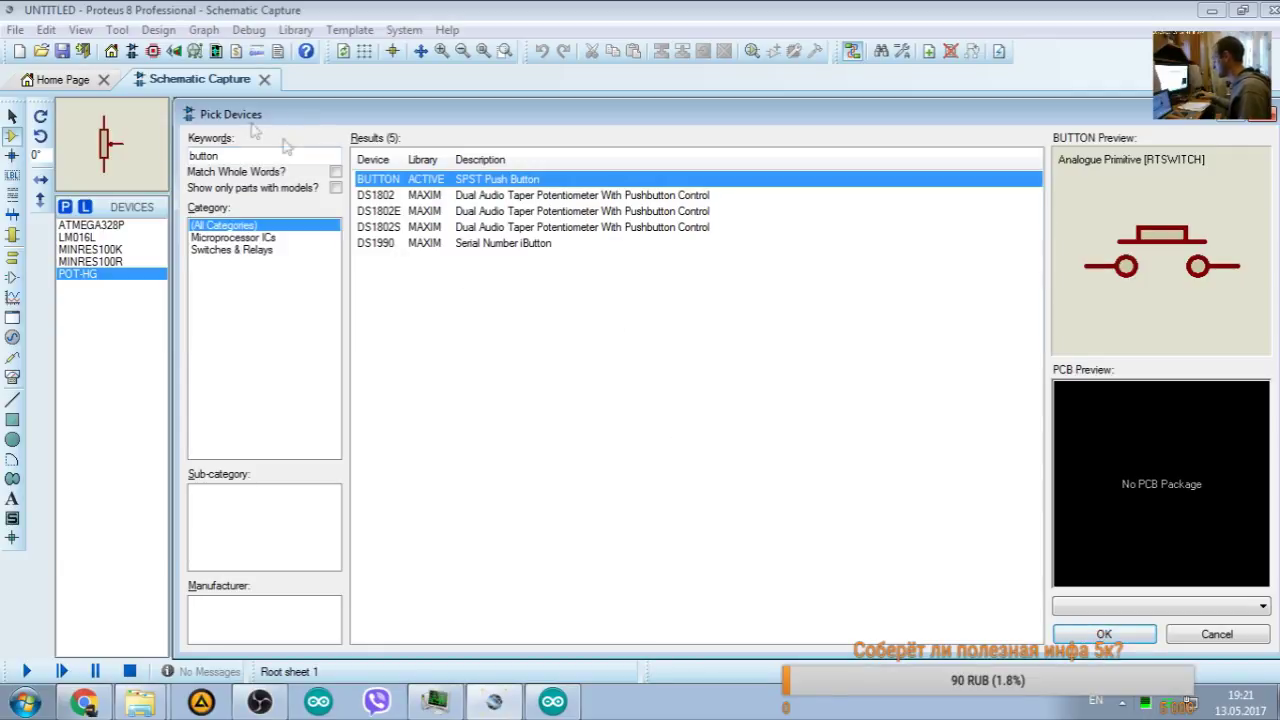
pyautogui.doubleClick(472, 182)
pyautogui.moveTo(280, 157); pyautogui.dragTo(190, 157)
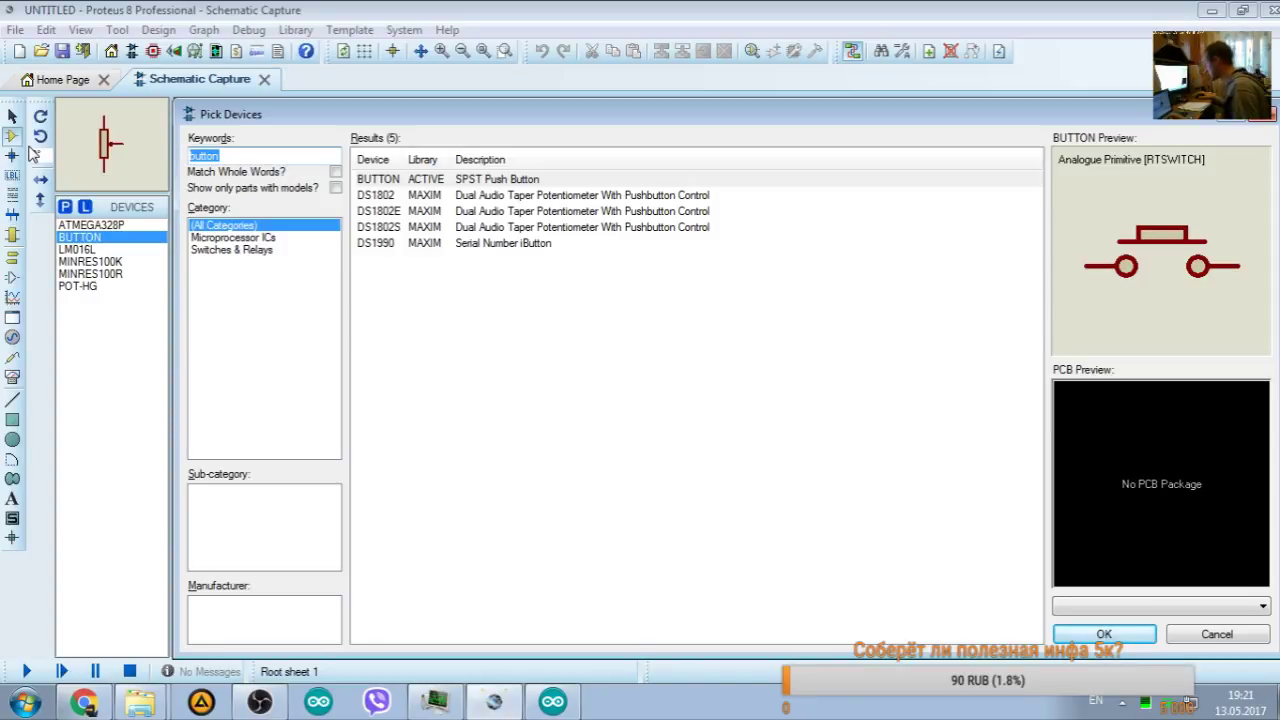
# Step: Clear the search keyword and list the capacitors in the Ceramic Disc sub-category
pyautogui.press('BackSpace')
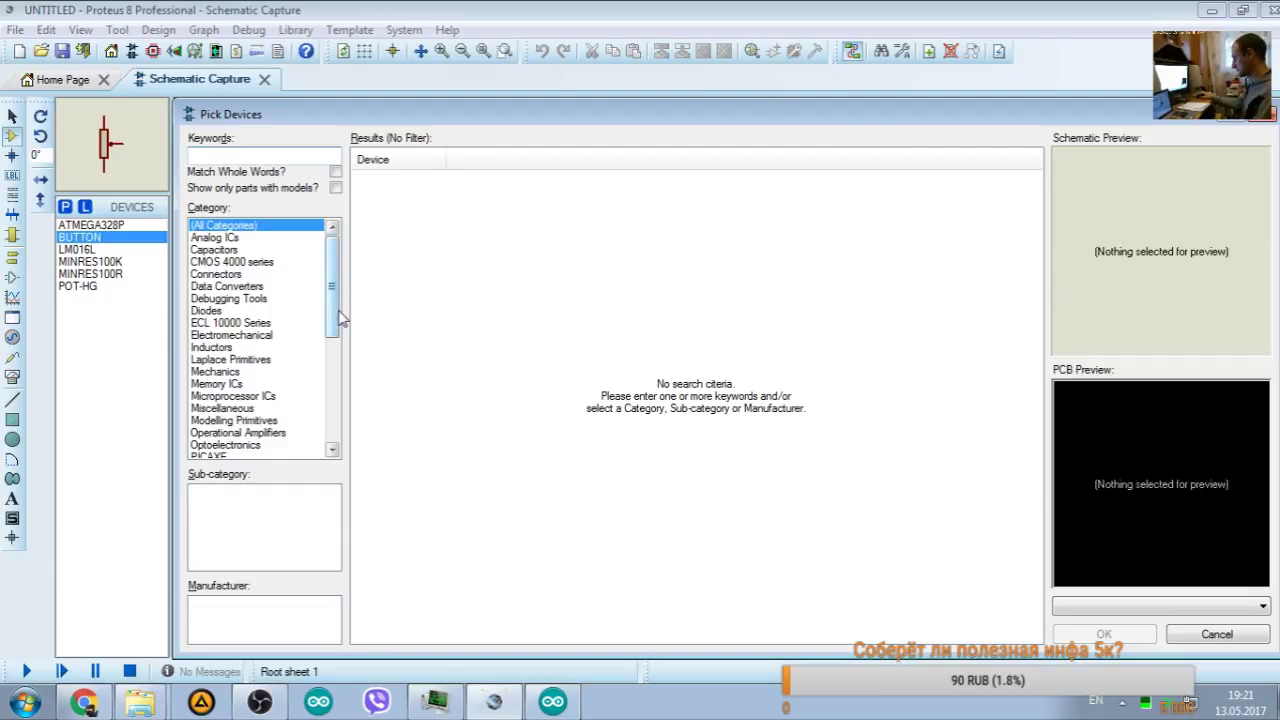
pyautogui.scroll(-4, 335, 315)
pyautogui.scroll(4, 310, 311)
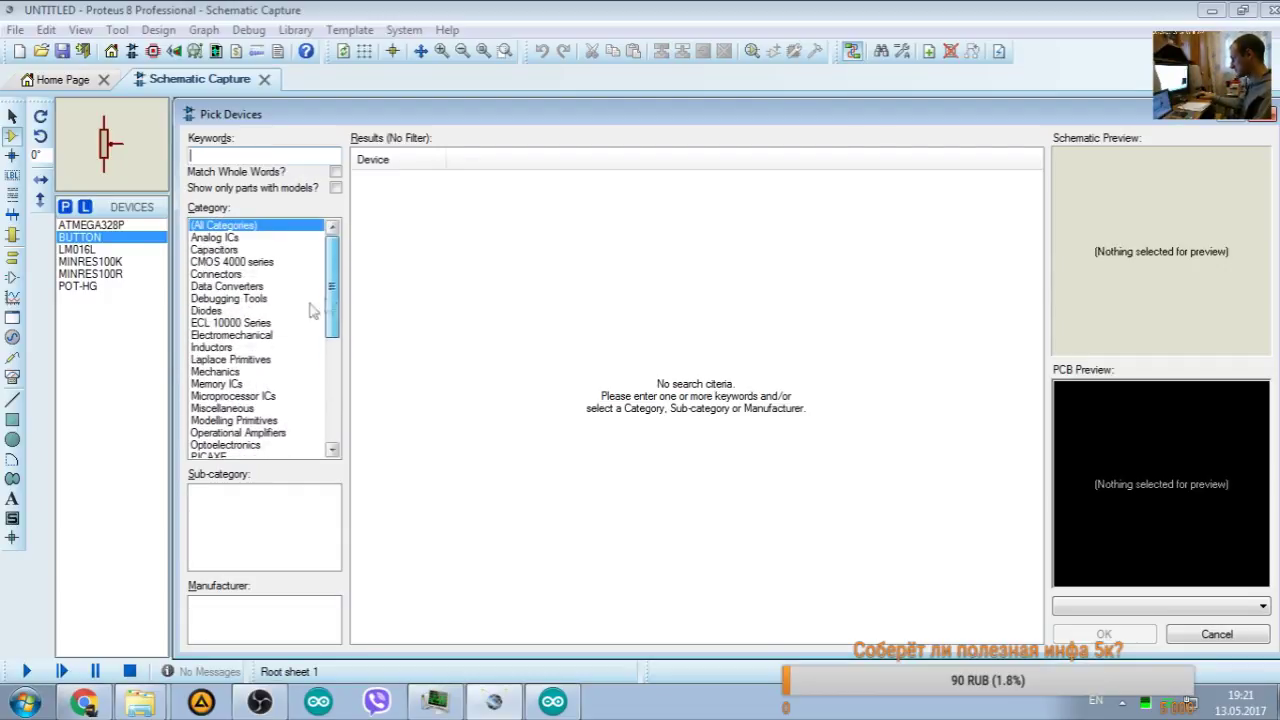
pyautogui.click(213, 251)
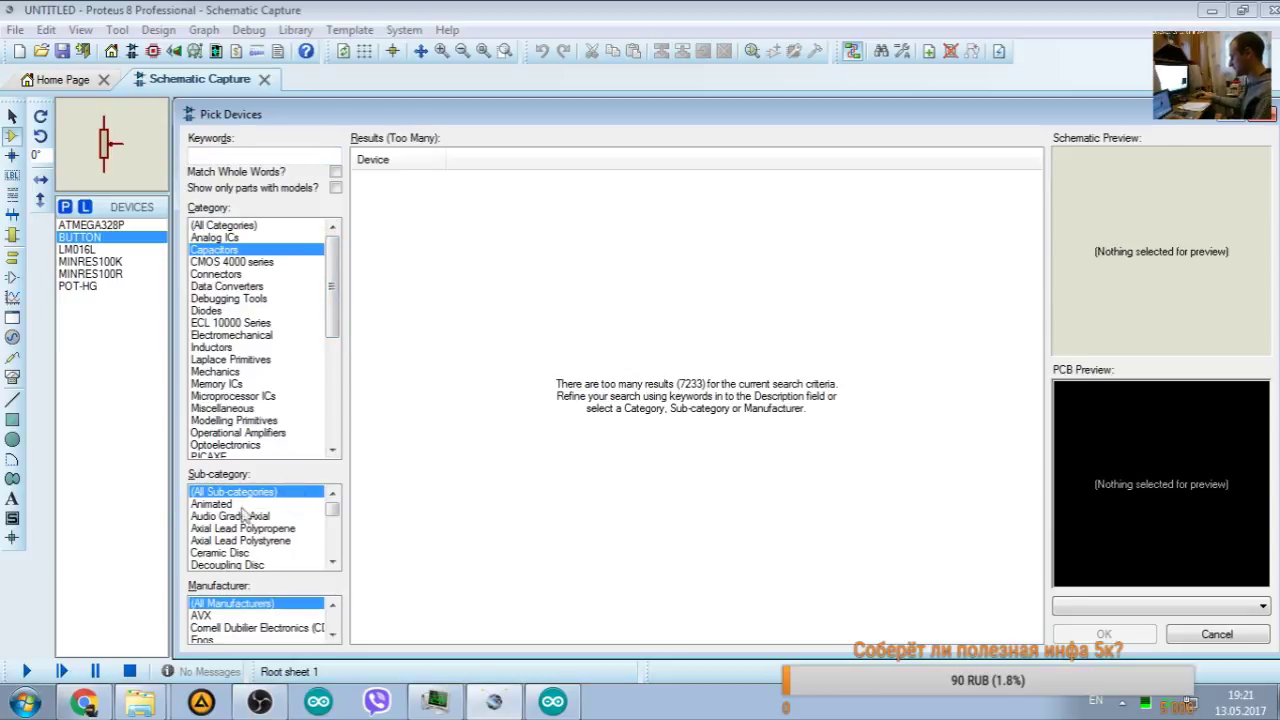
pyautogui.scroll(-1, 335, 510)
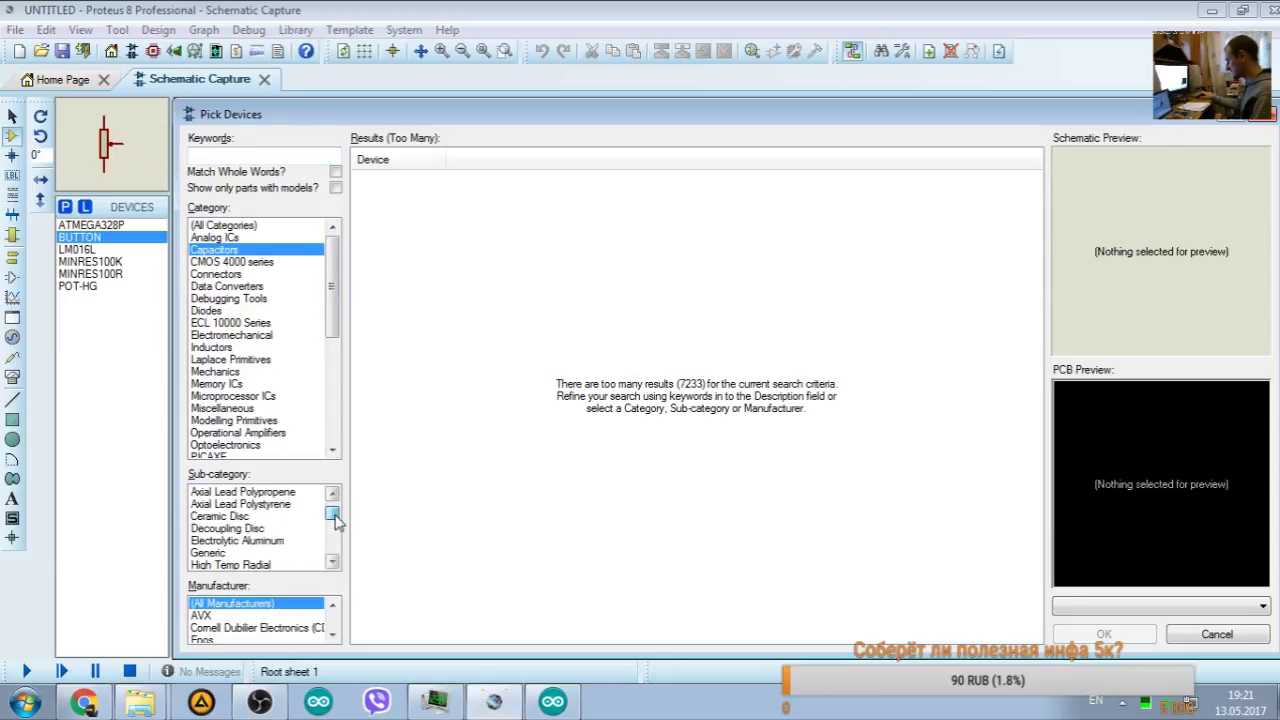
pyautogui.click(218, 517)
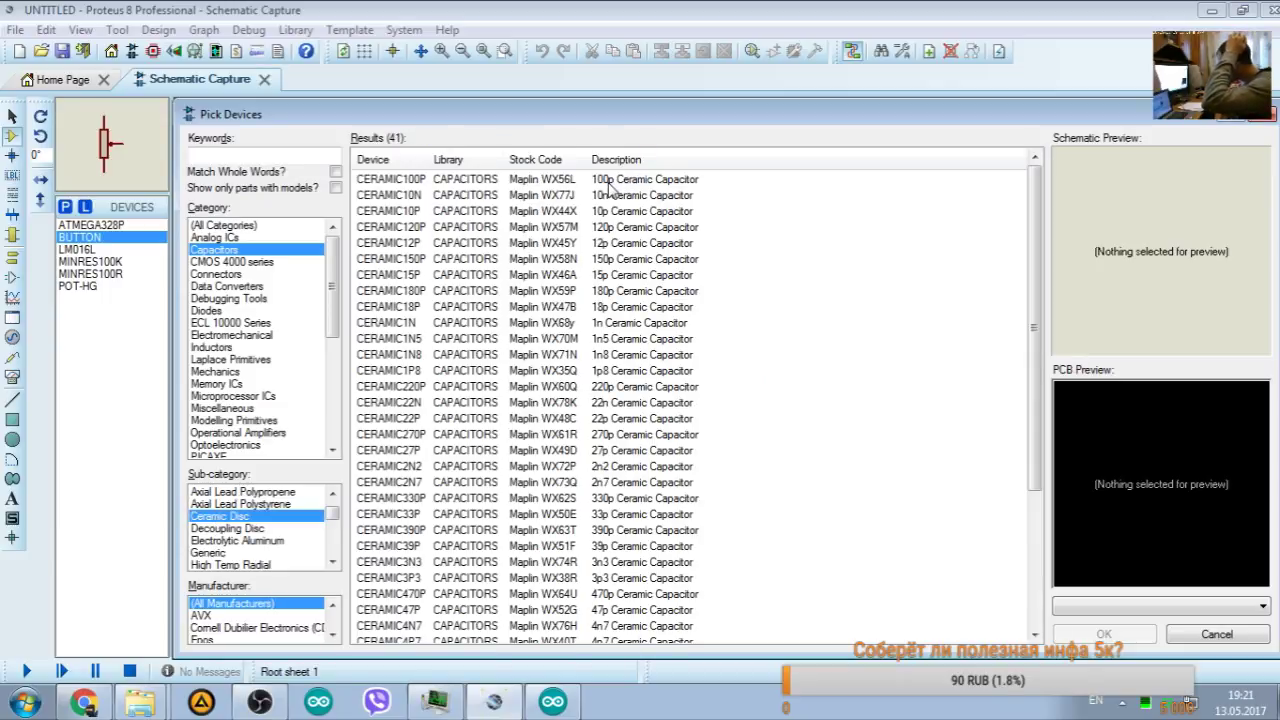
# Step: Add the 10n ceramic capacitor CERAMIC10N to the device list and close the device picker
pyautogui.moveTo(1036, 210)
pyautogui.mouseDown()
pyautogui.moveTo(1040, 350)
pyautogui.moveTo(1048, 210)
pyautogui.mouseUp()
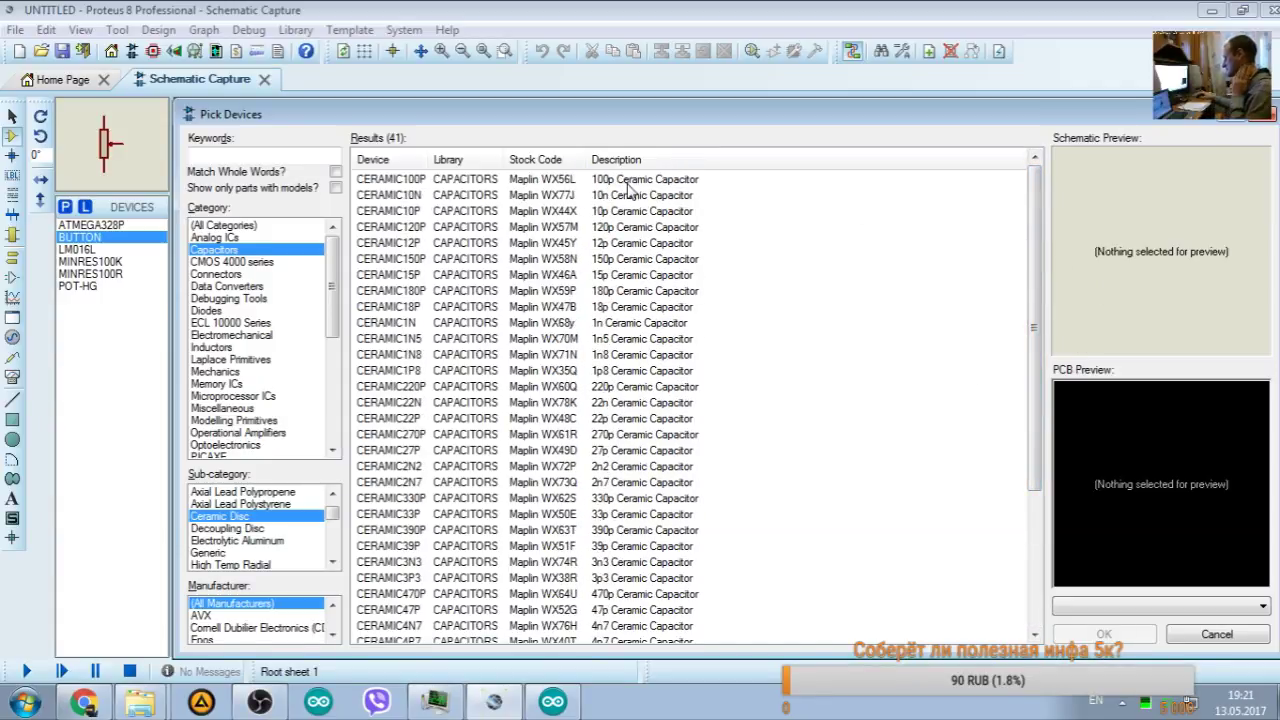
pyautogui.click(662, 200)
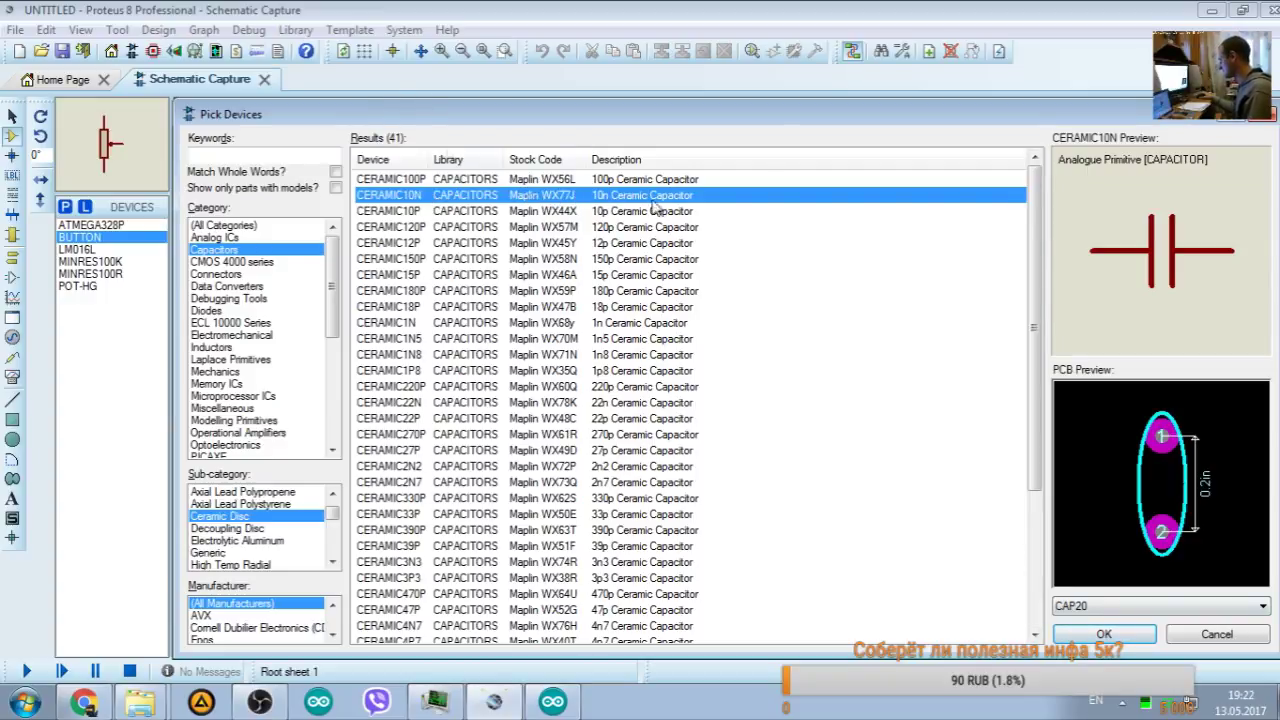
pyautogui.click(1104, 634)
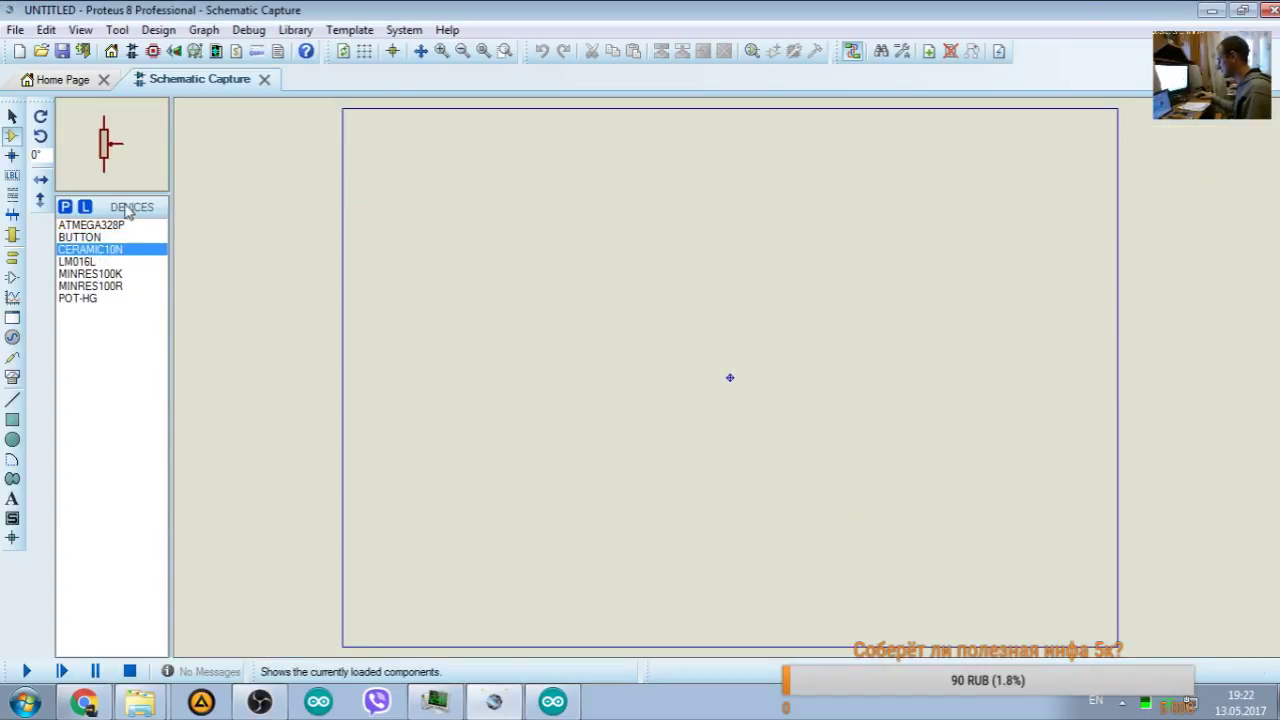
# Step: Reopen the device library on capacitors and look through the sub-categories, including High Temperature Axial Electrolytic
pyautogui.press('p')
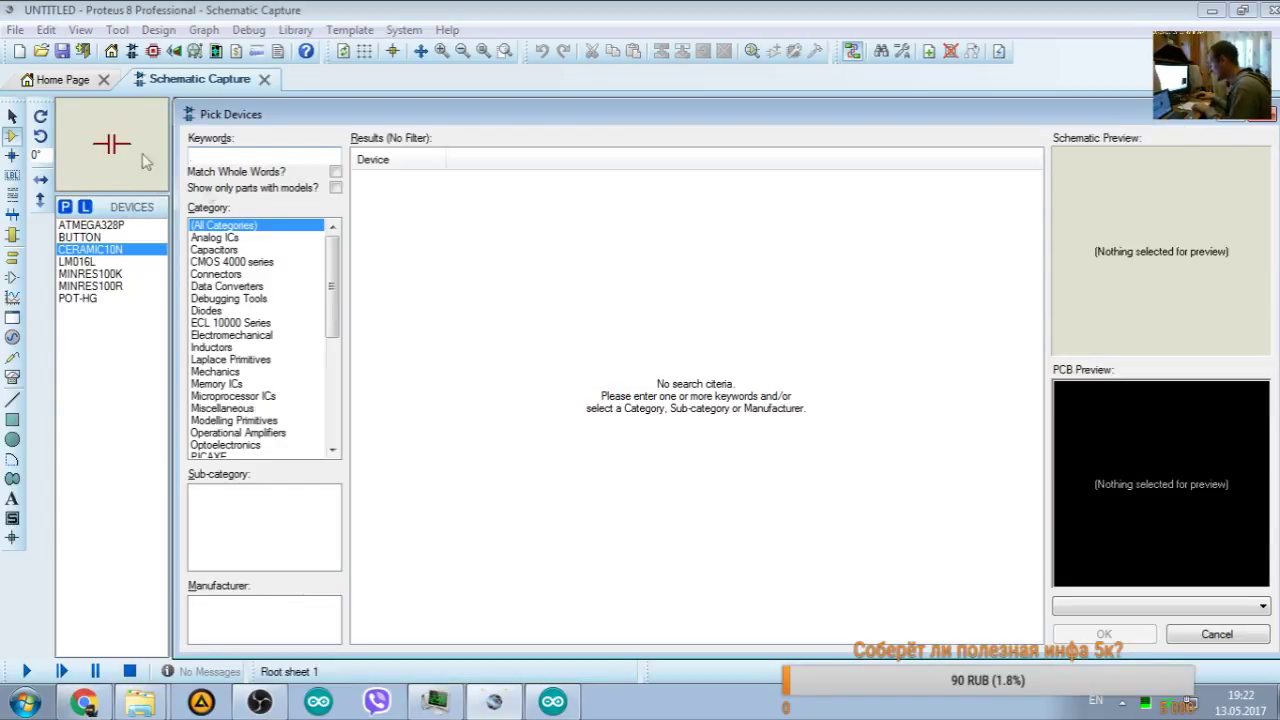
pyautogui.click(210, 250)
pyautogui.moveTo(334, 251)
pyautogui.mouseDown()
pyautogui.moveTo(336, 330)
pyautogui.moveTo(332, 235)
pyautogui.mouseUp()
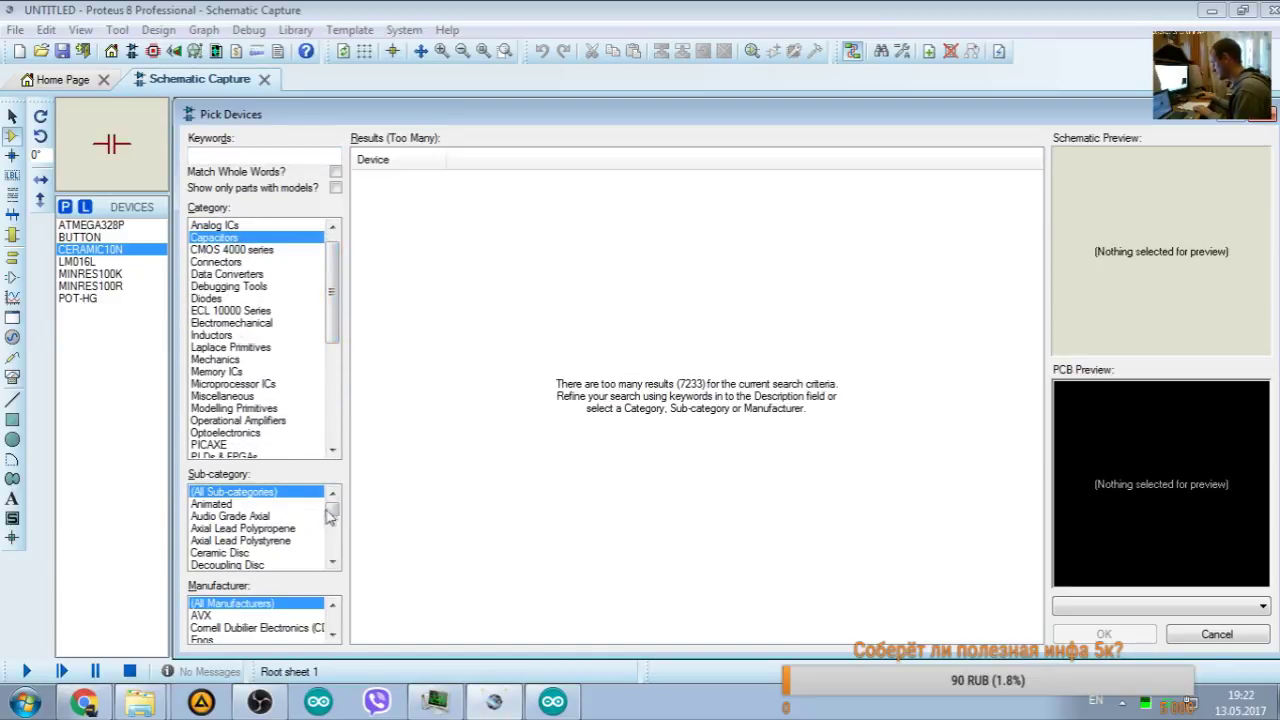
pyautogui.moveTo(332, 510); pyautogui.dragTo(338, 555)
pyautogui.scroll(5, 306, 555)
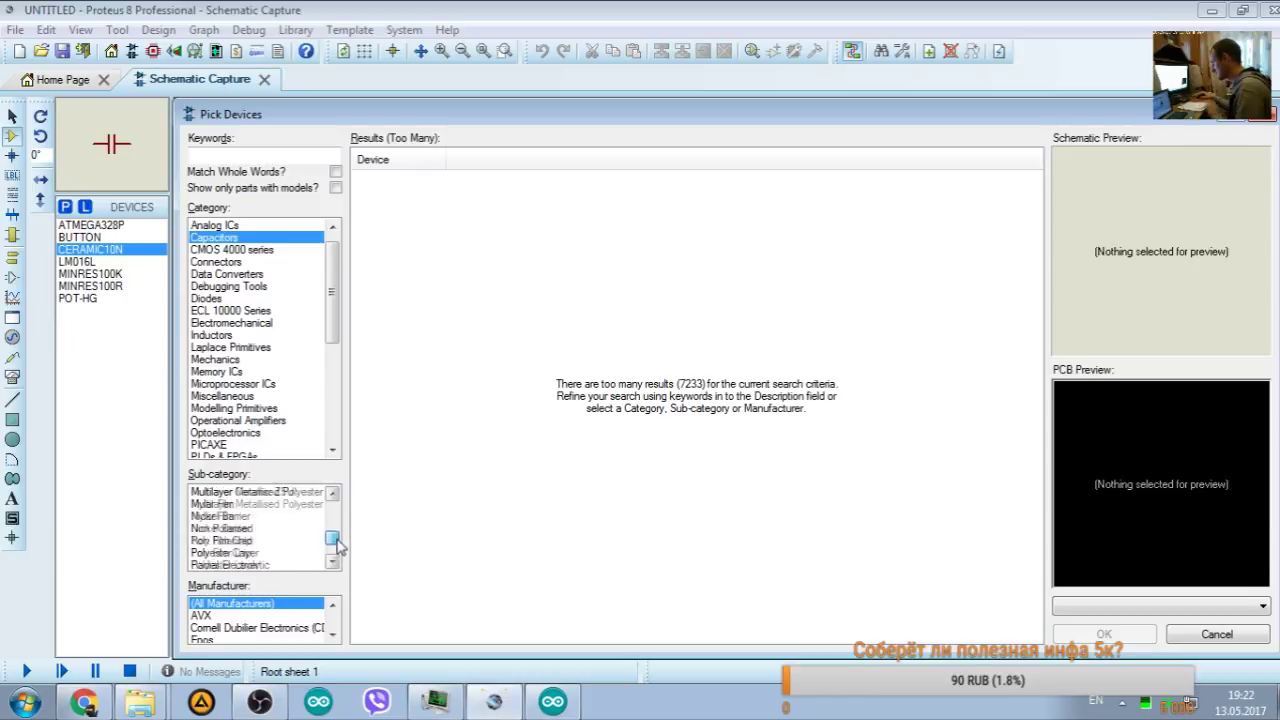
pyautogui.scroll(-5, 306, 558)
pyautogui.scroll(6, 306, 555)
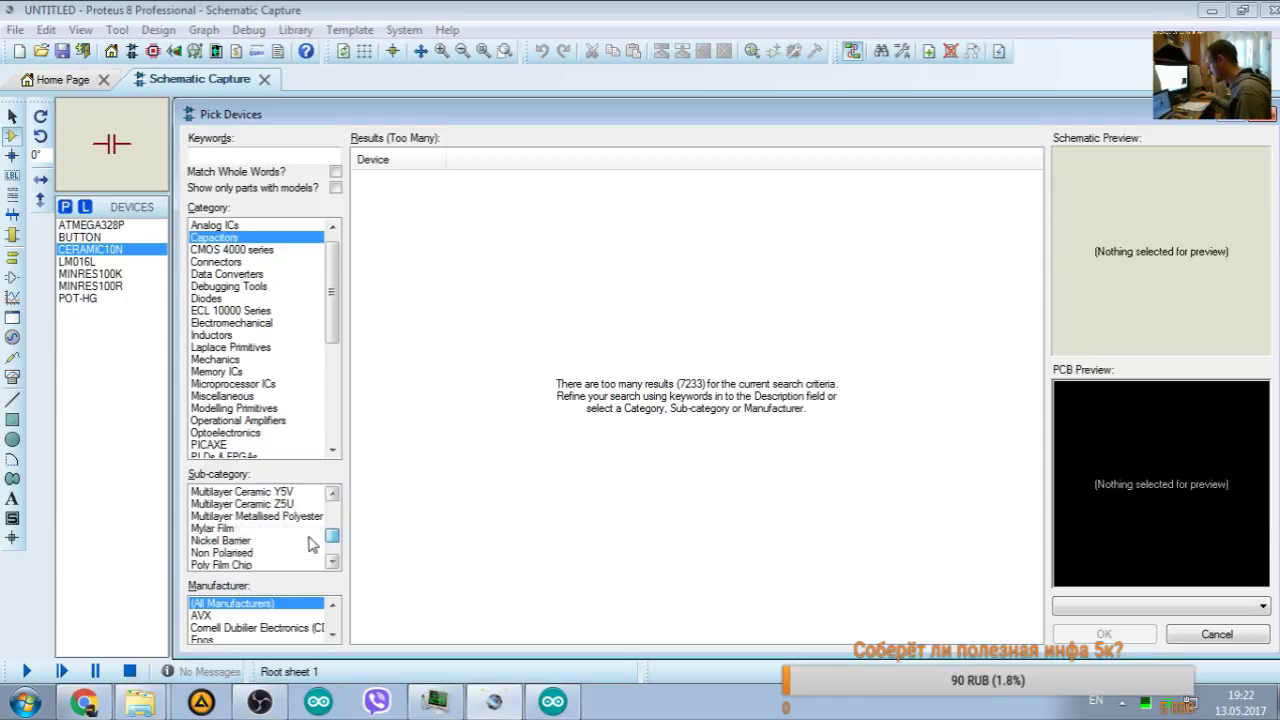
pyautogui.click(238, 494)
pyautogui.scroll(2, 240, 520)
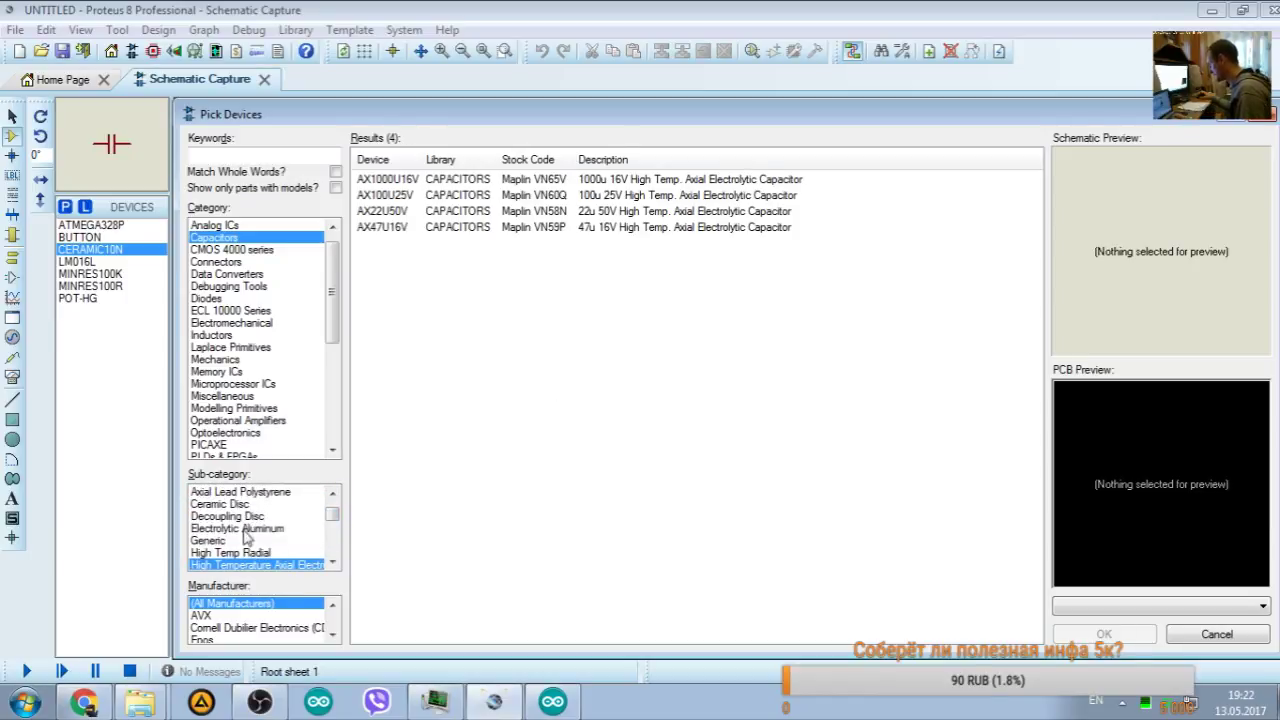
# Step: List the Electrolytic Aluminum capacitors and preview the 220uF 2V part A700D227M002ATE015
pyautogui.click(230, 529)
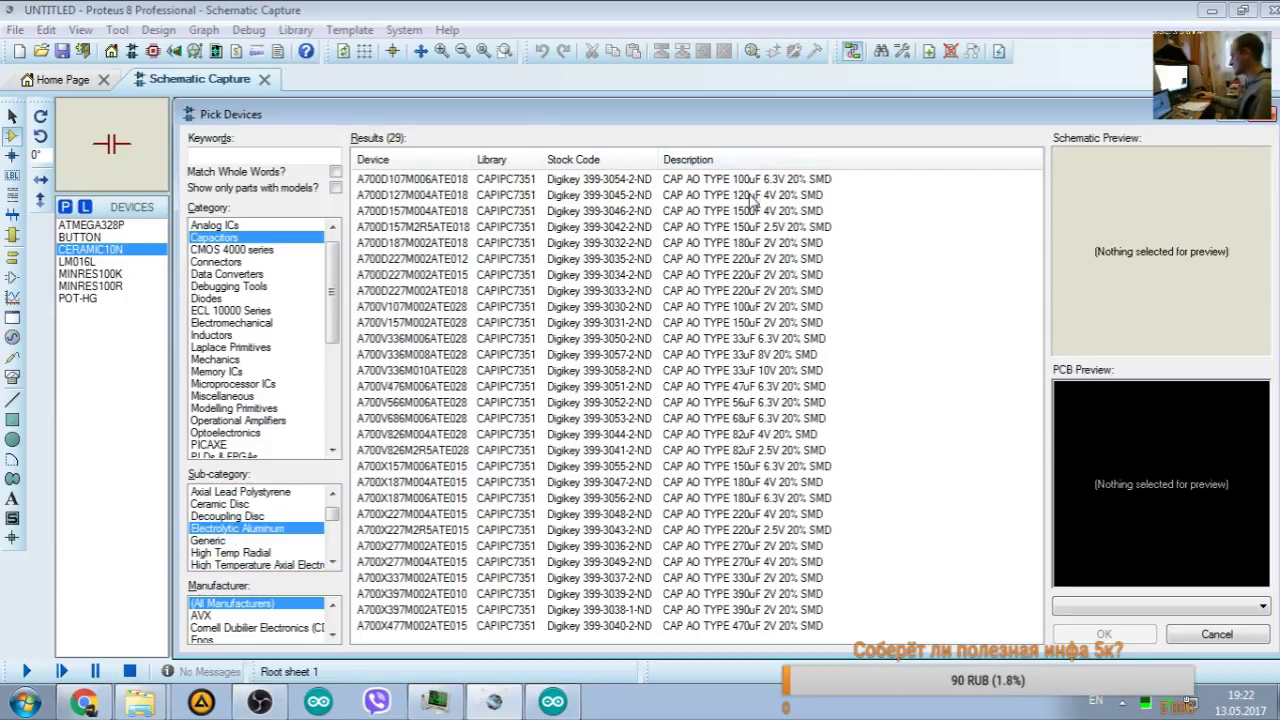
pyautogui.scroll(-2, 758, 245)
pyautogui.scroll(4, 758, 252)
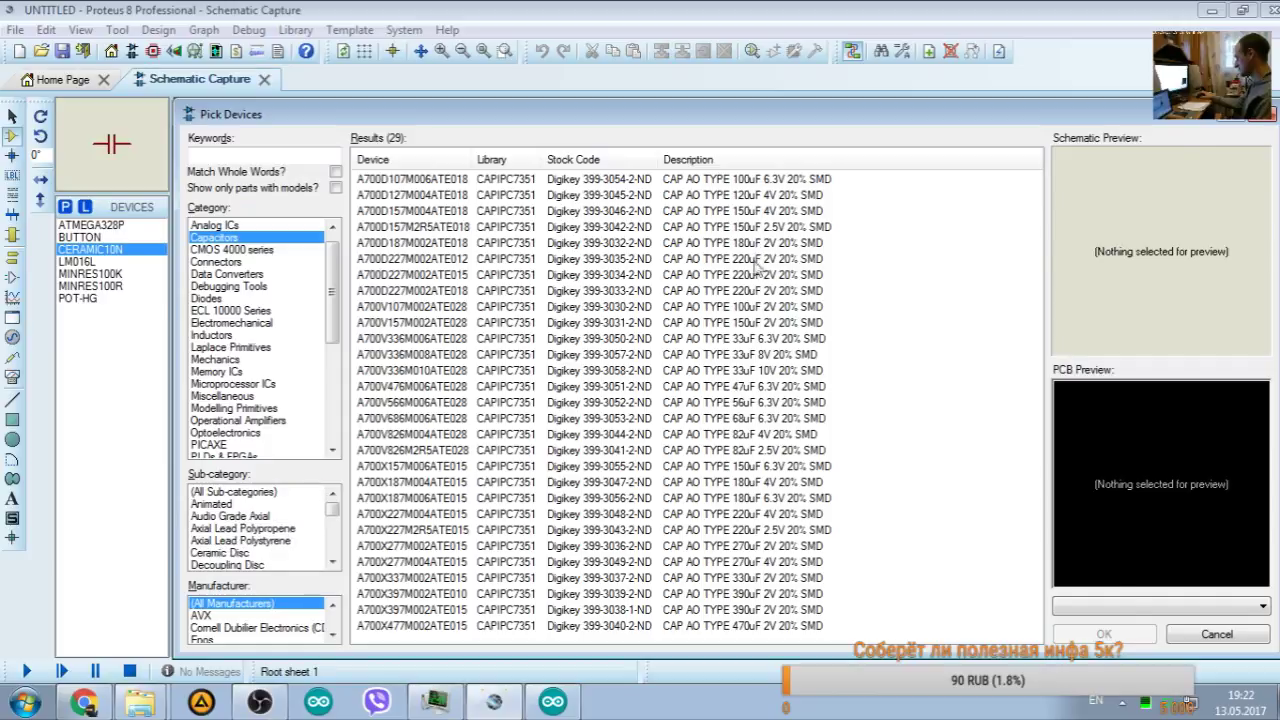
pyautogui.click(765, 274)
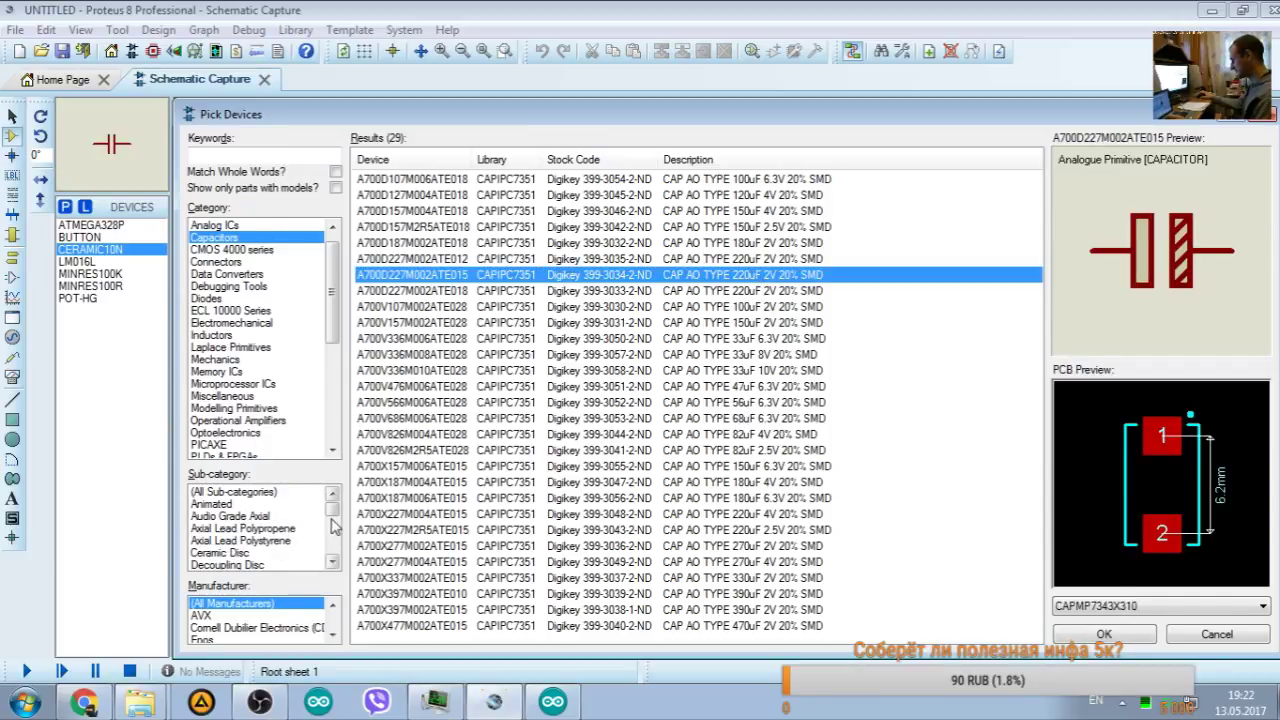
# Step: Look through the Generic and Miniature Electrolytic capacitor sub-categories for a suitable electrolytic part
pyautogui.scroll(-2, 334, 515)
pyautogui.click(204, 517)
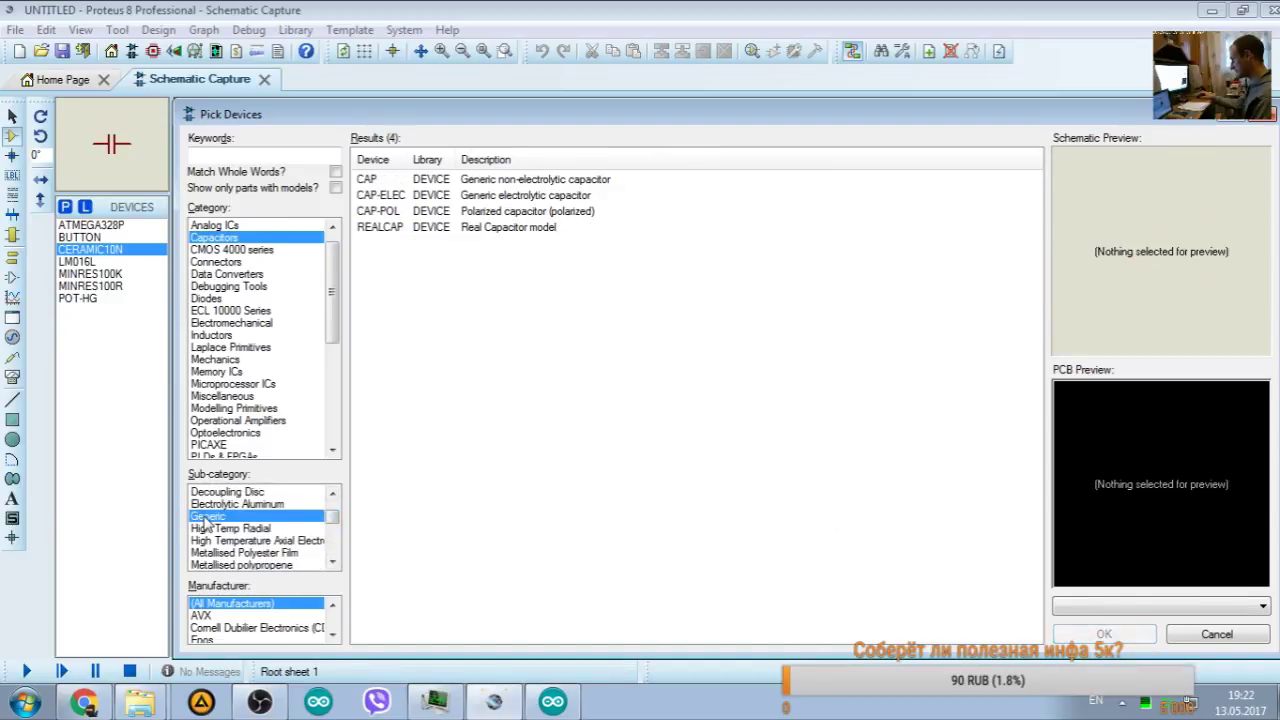
pyautogui.scroll(-4, 335, 536)
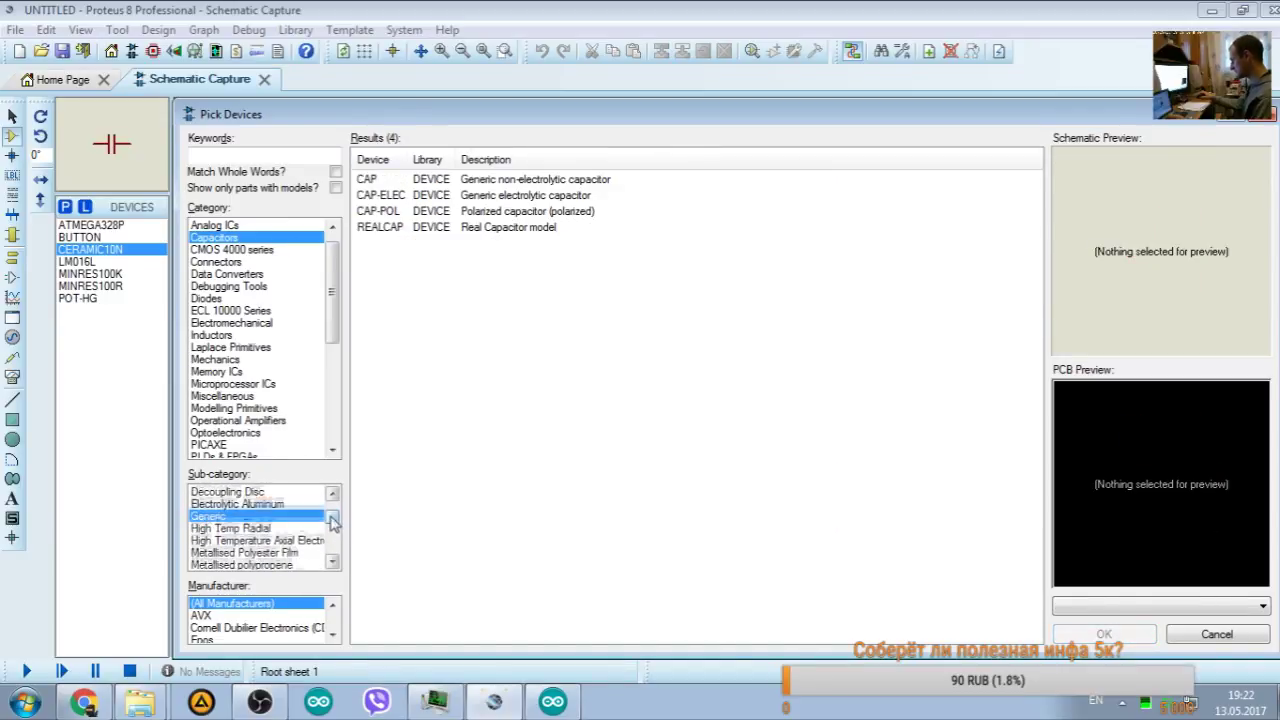
pyautogui.scroll(2, 333, 536)
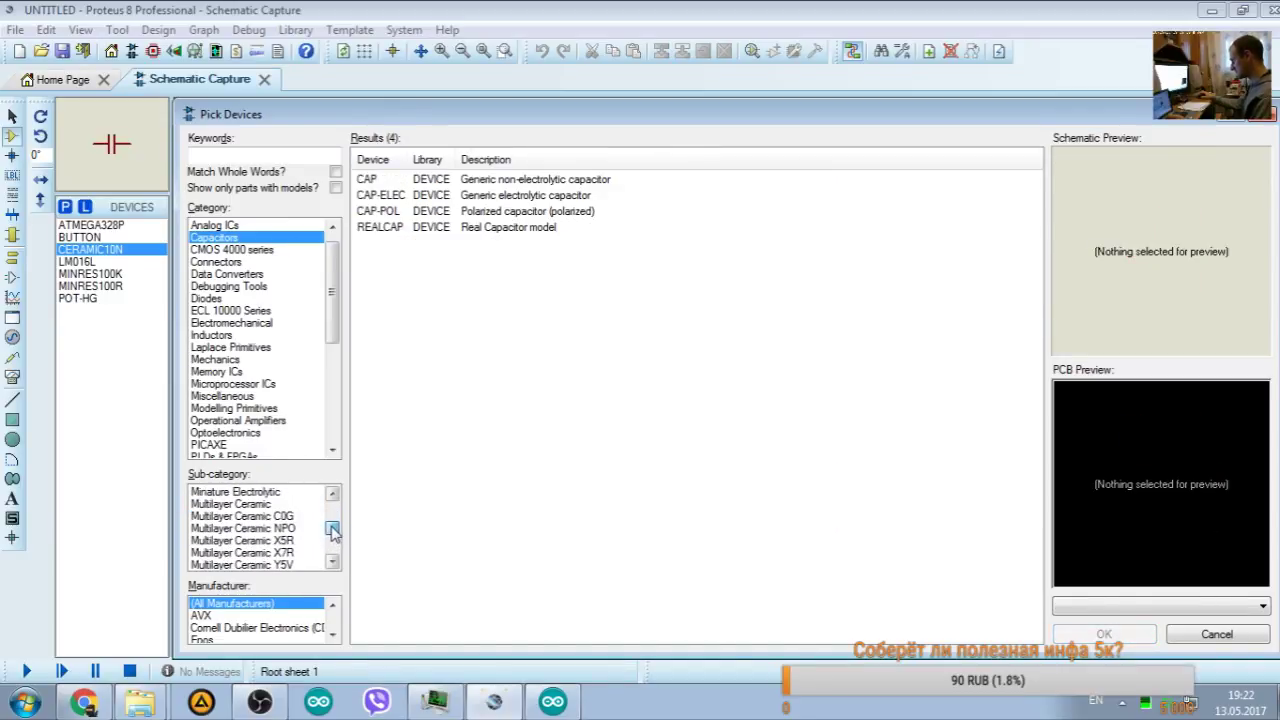
pyautogui.click(250, 494)
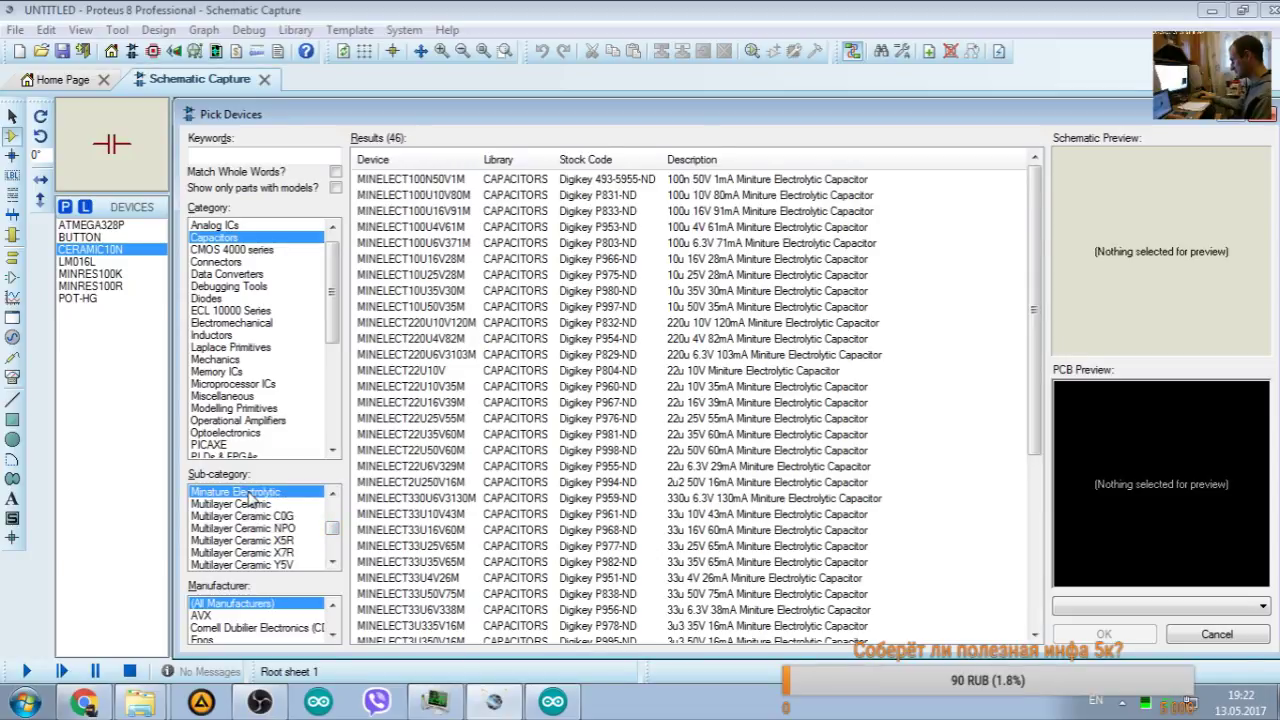
pyautogui.moveTo(1036, 236); pyautogui.dragTo(1055, 406)
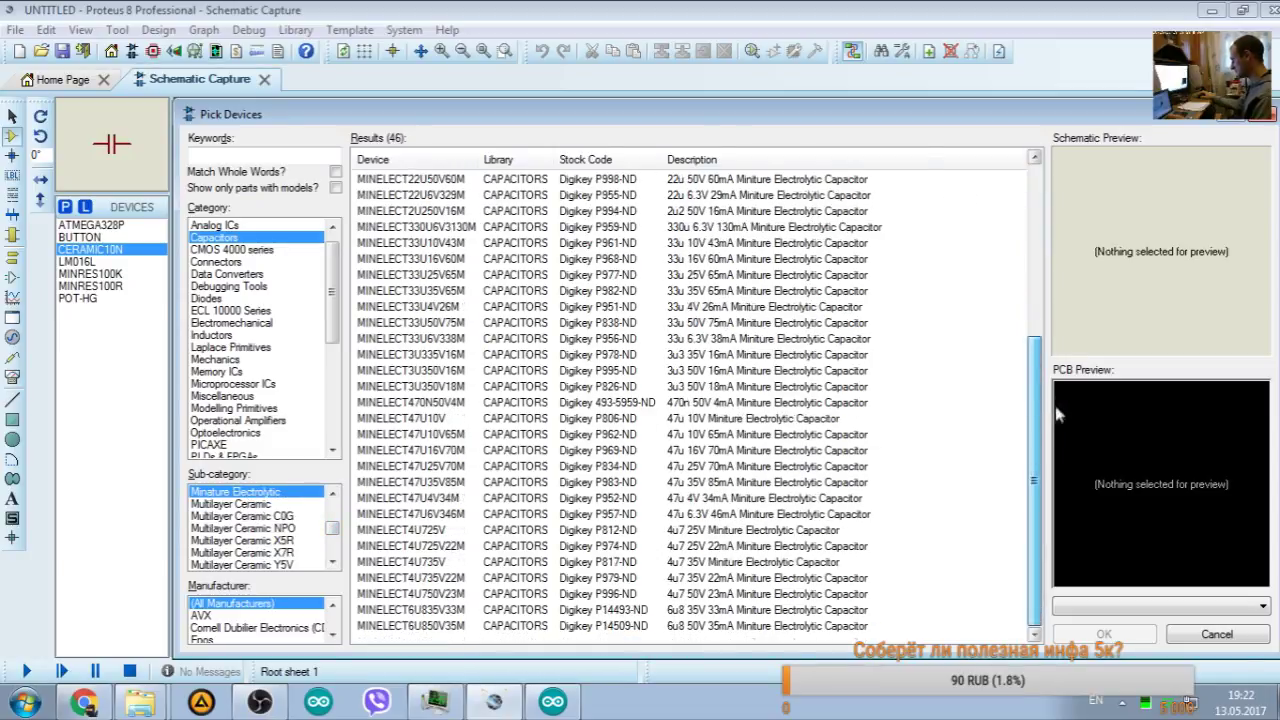
# Step: Check the parts in the Polyester Layer and Resin Dipped capacitor sub-categories
pyautogui.moveTo(334, 530); pyautogui.dragTo(338, 545)
pyautogui.click(233, 505)
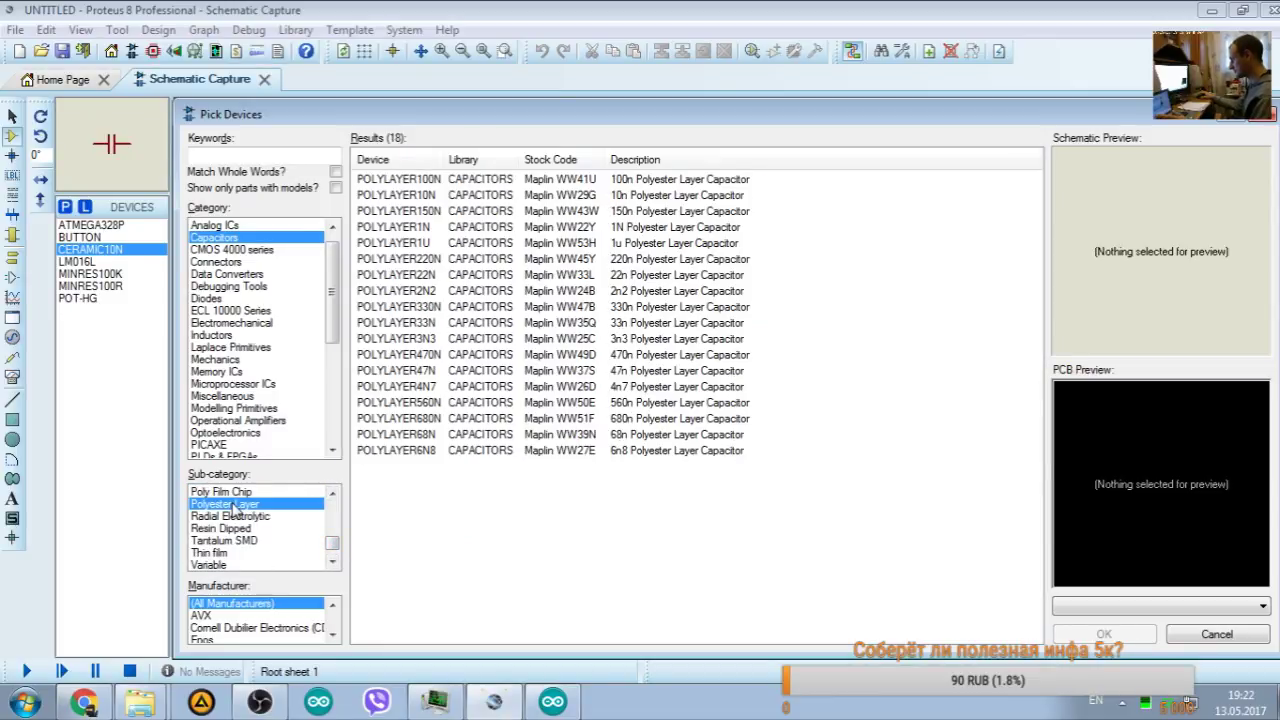
pyautogui.click(237, 528)
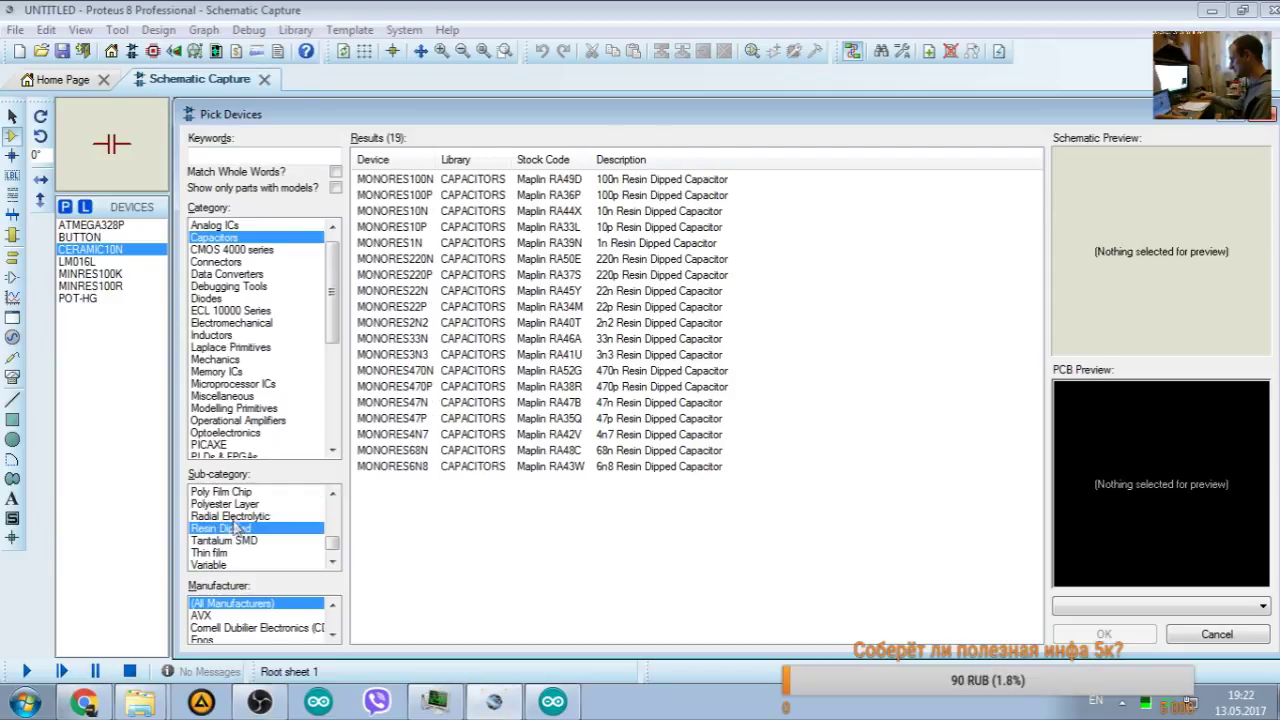
# Step: List the Radial Electrolytic capacitors and add the 1000u 50V part PCELEC1000U50V1050M to the device list
pyautogui.click(237, 516)
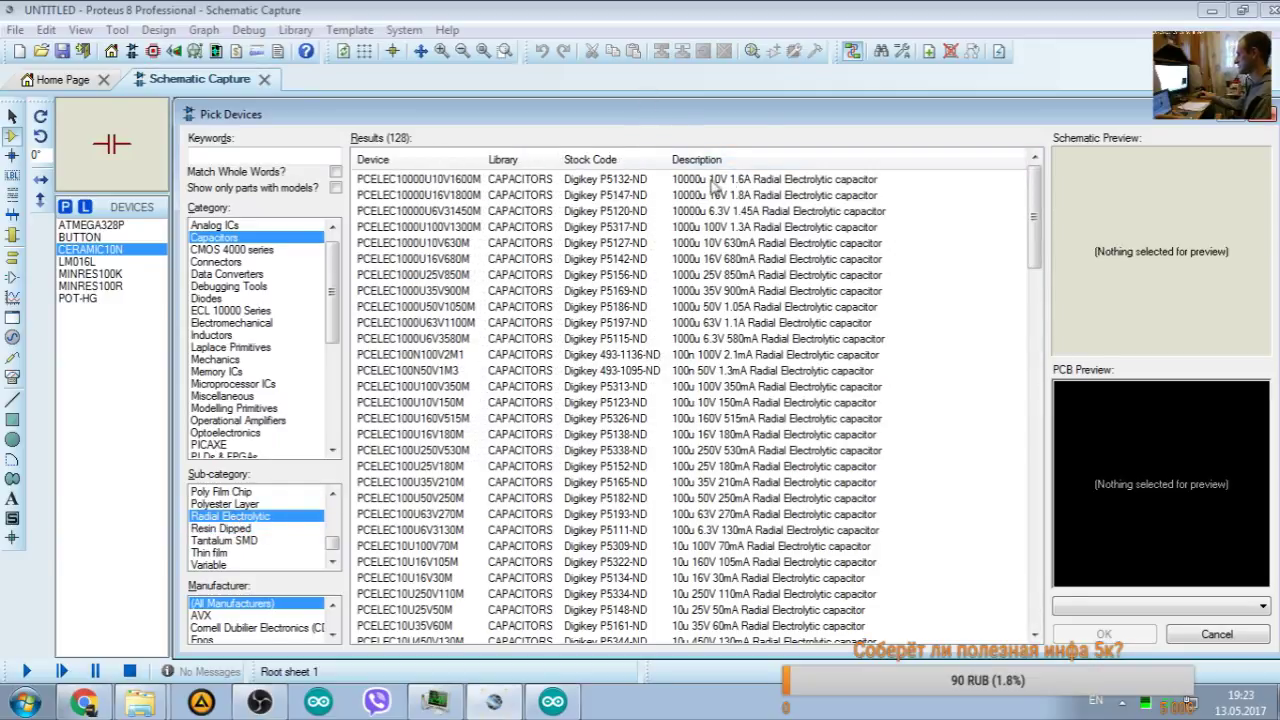
pyautogui.click(690, 324)
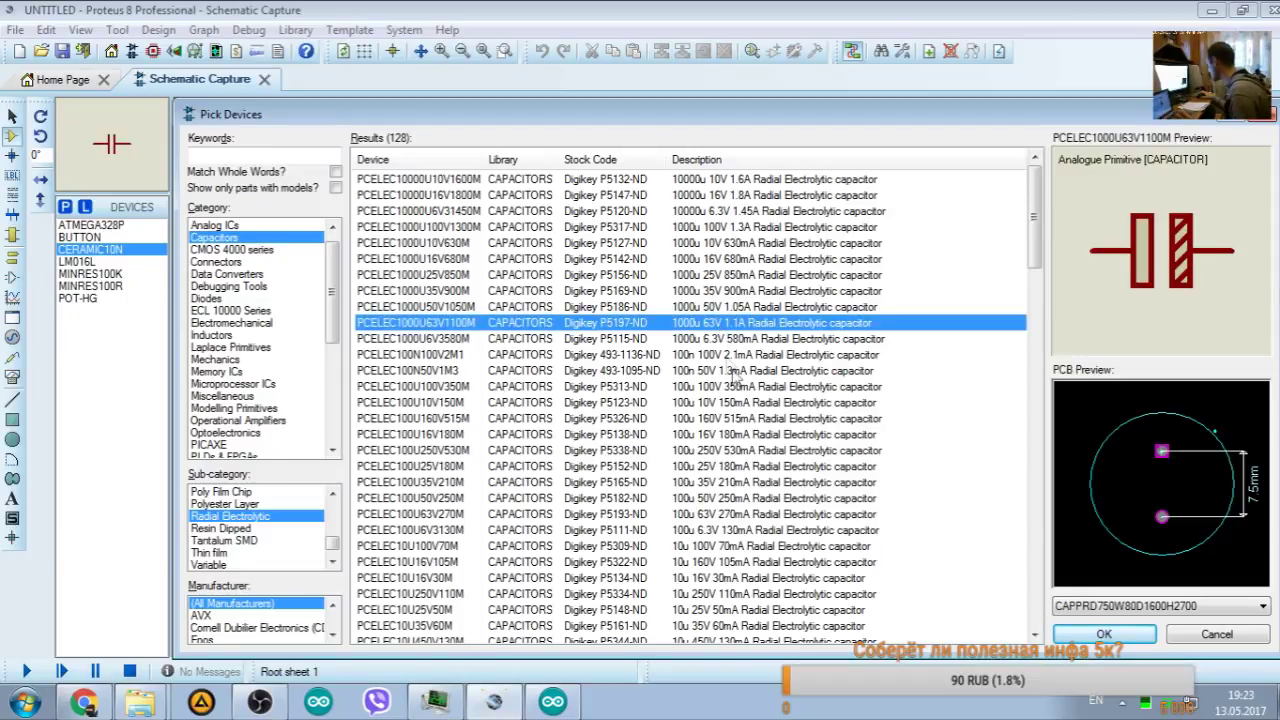
pyautogui.click(694, 309)
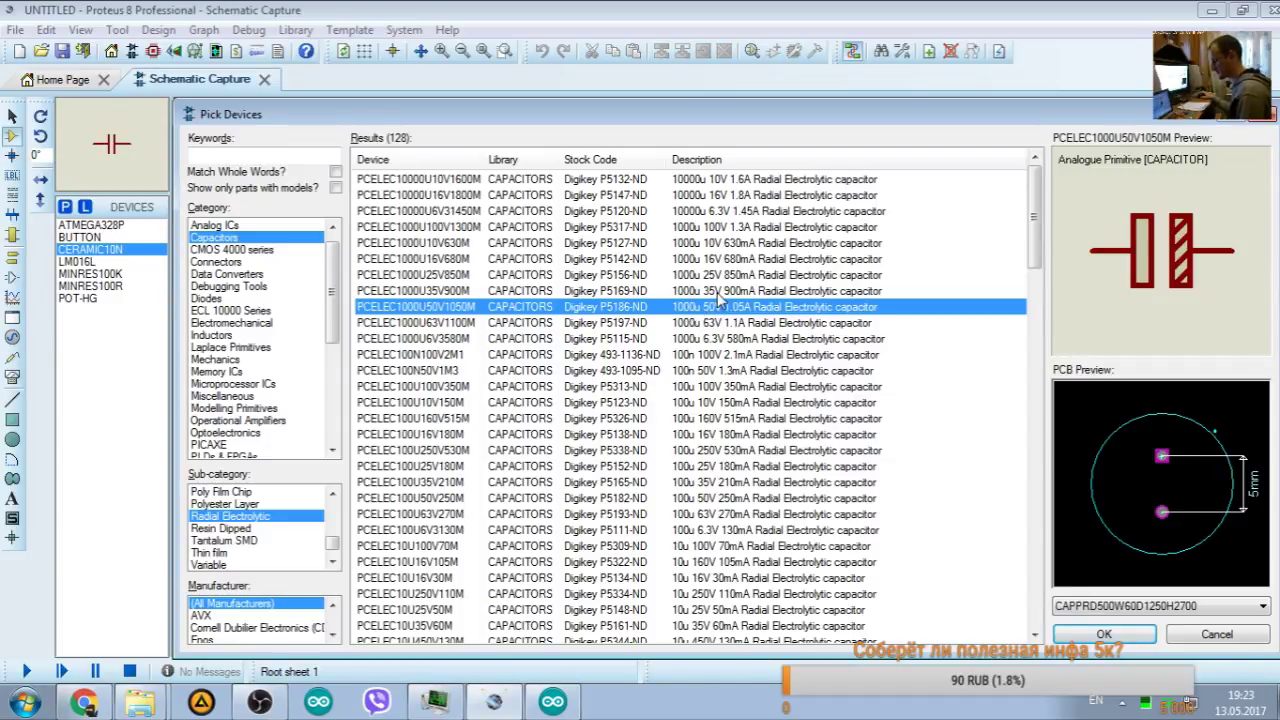
pyautogui.doubleClick(708, 308)
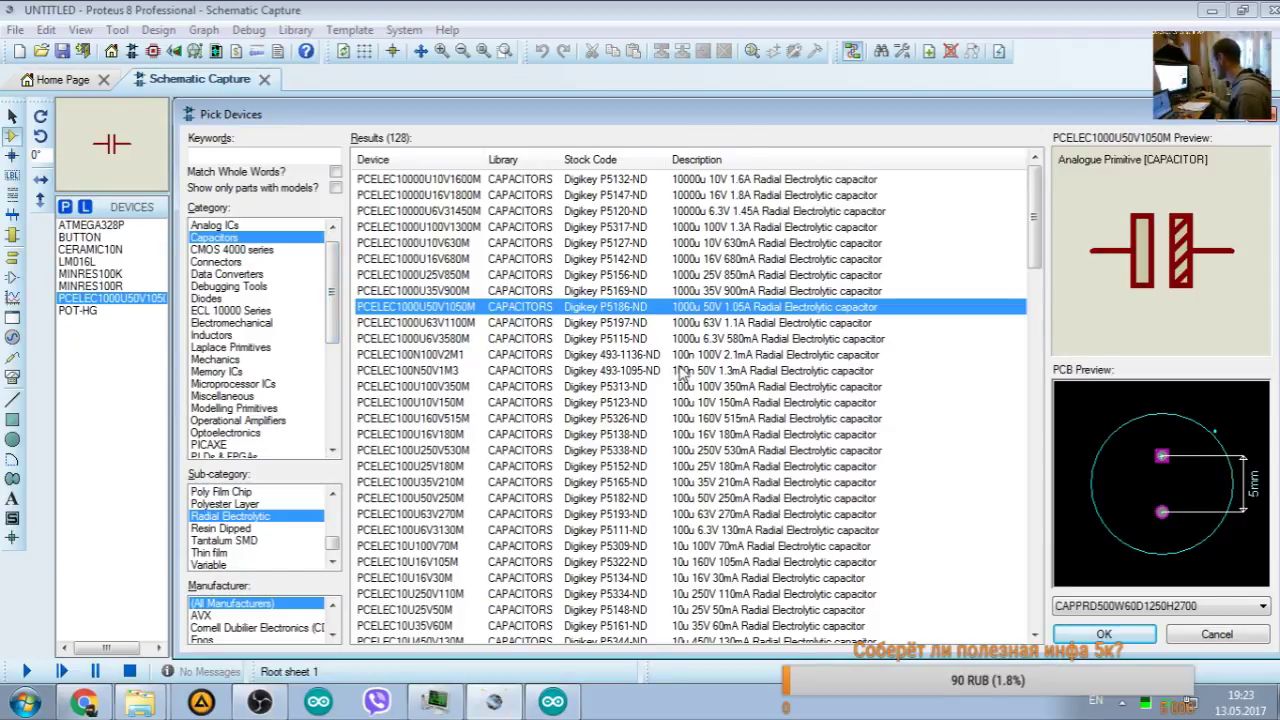
# Step: Compare the previews of the 1000u 63V and 1000u 50V radial electrolytic capacitors
pyautogui.click(705, 324)
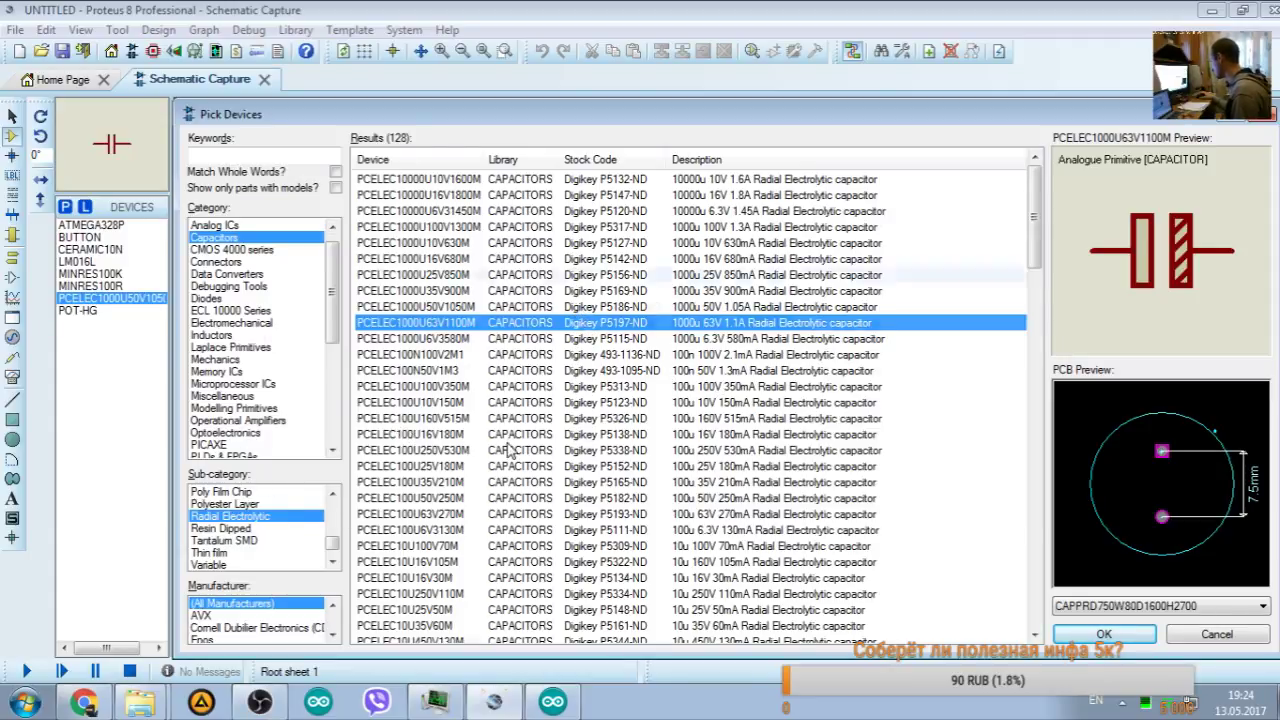
pyautogui.scroll(-5, 508, 452)
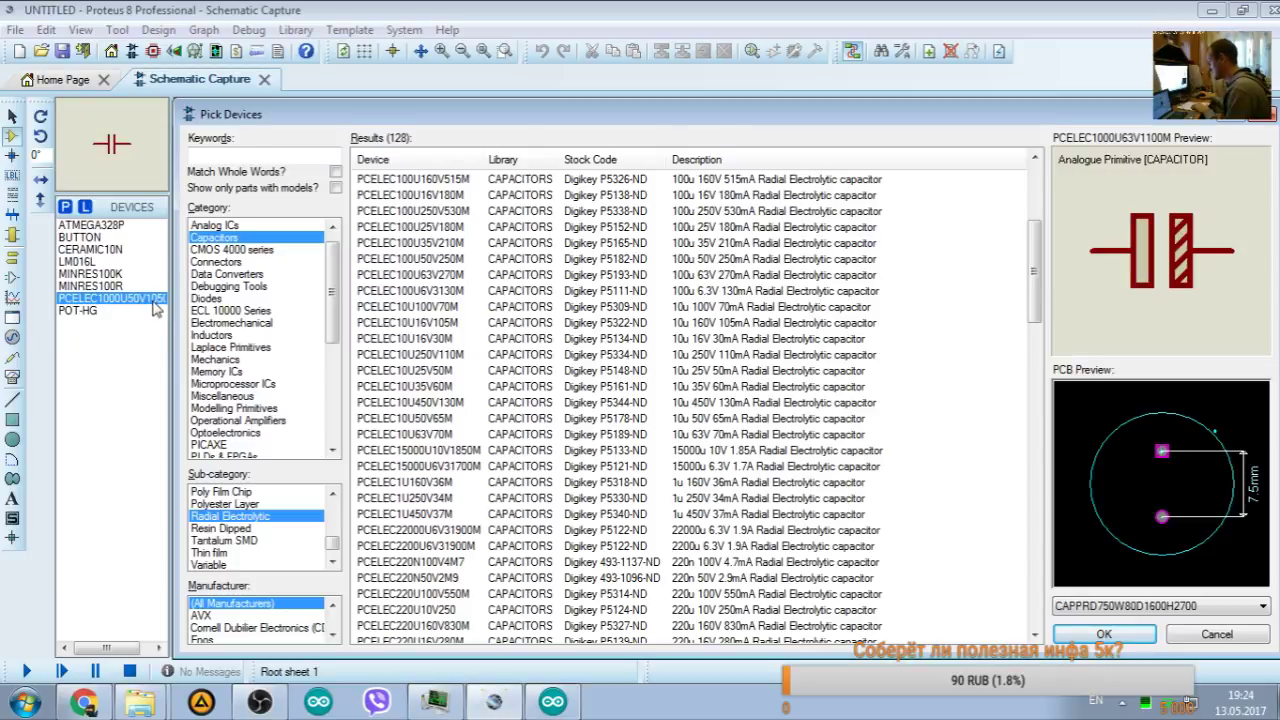
pyautogui.scroll(4, 638, 278)
pyautogui.click(640, 280)
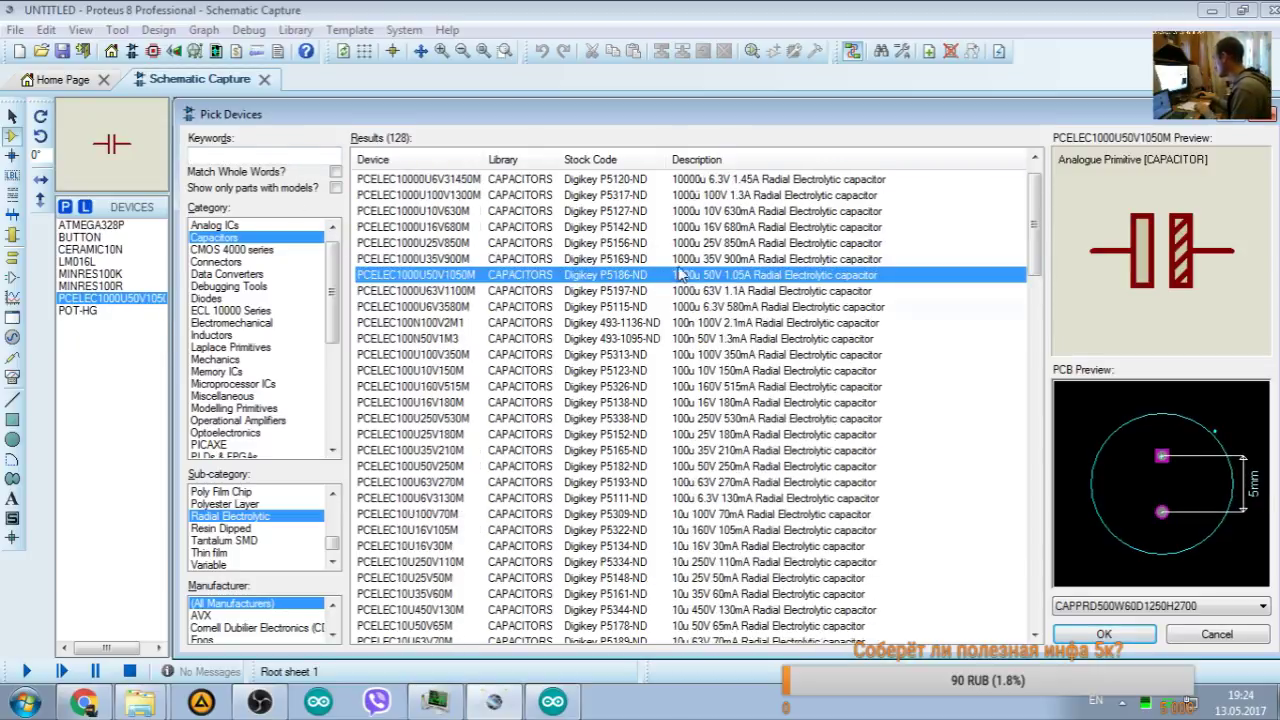
pyautogui.scroll(1, 678, 274)
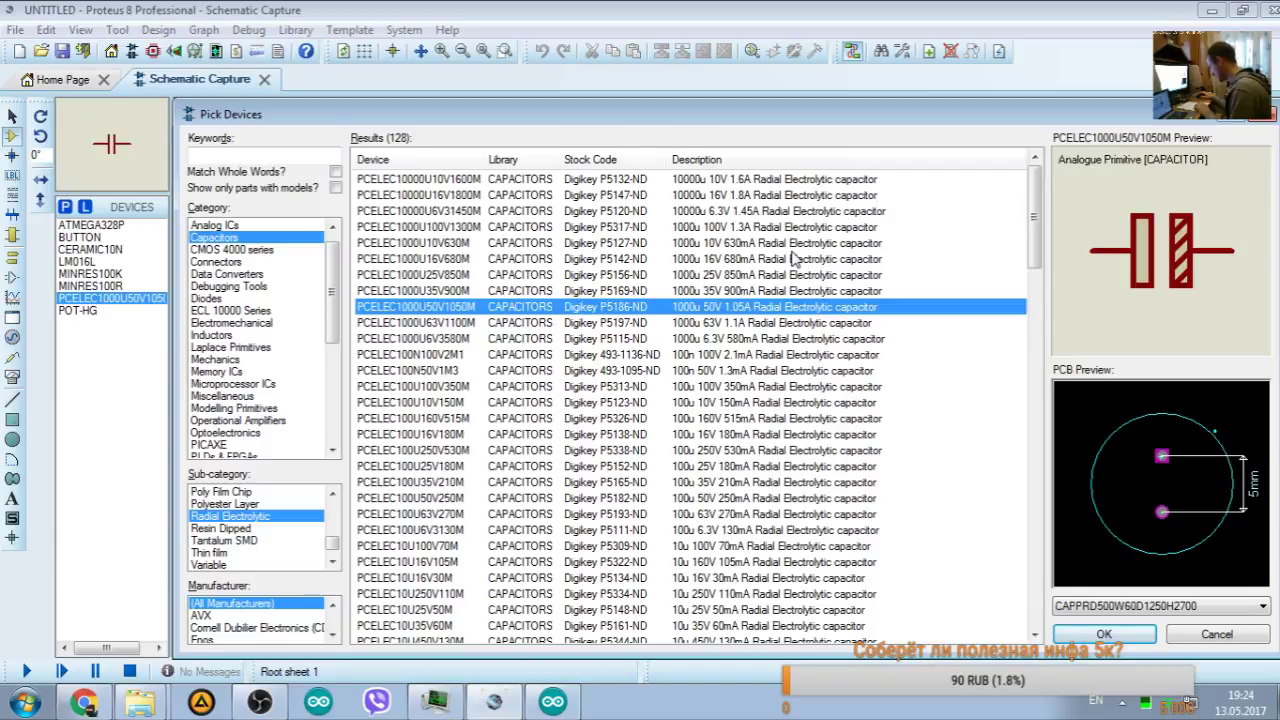
pyautogui.scroll(-2, 706, 430)
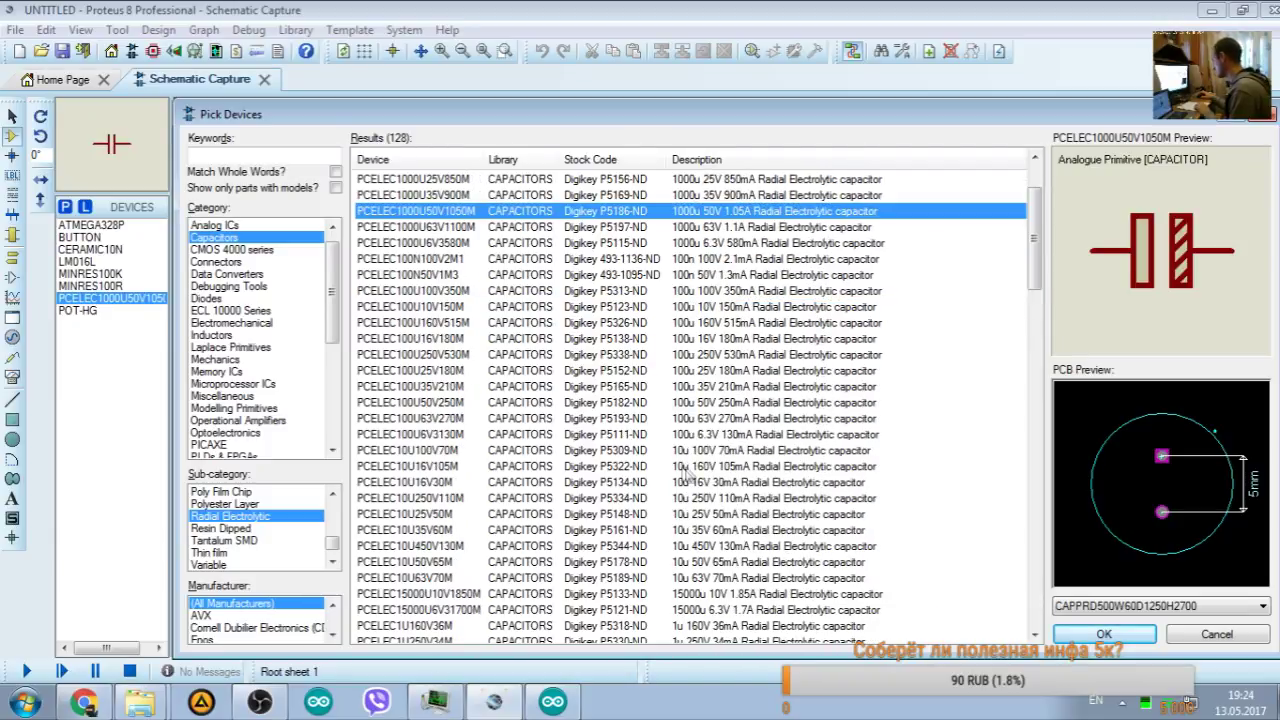
# Step: Compare the 10u radial electrolytic capacitors and add the 10u 25V part PCELEC10U25V50M to the device list
pyautogui.click(718, 451)
pyautogui.click(706, 467)
pyautogui.click(700, 483)
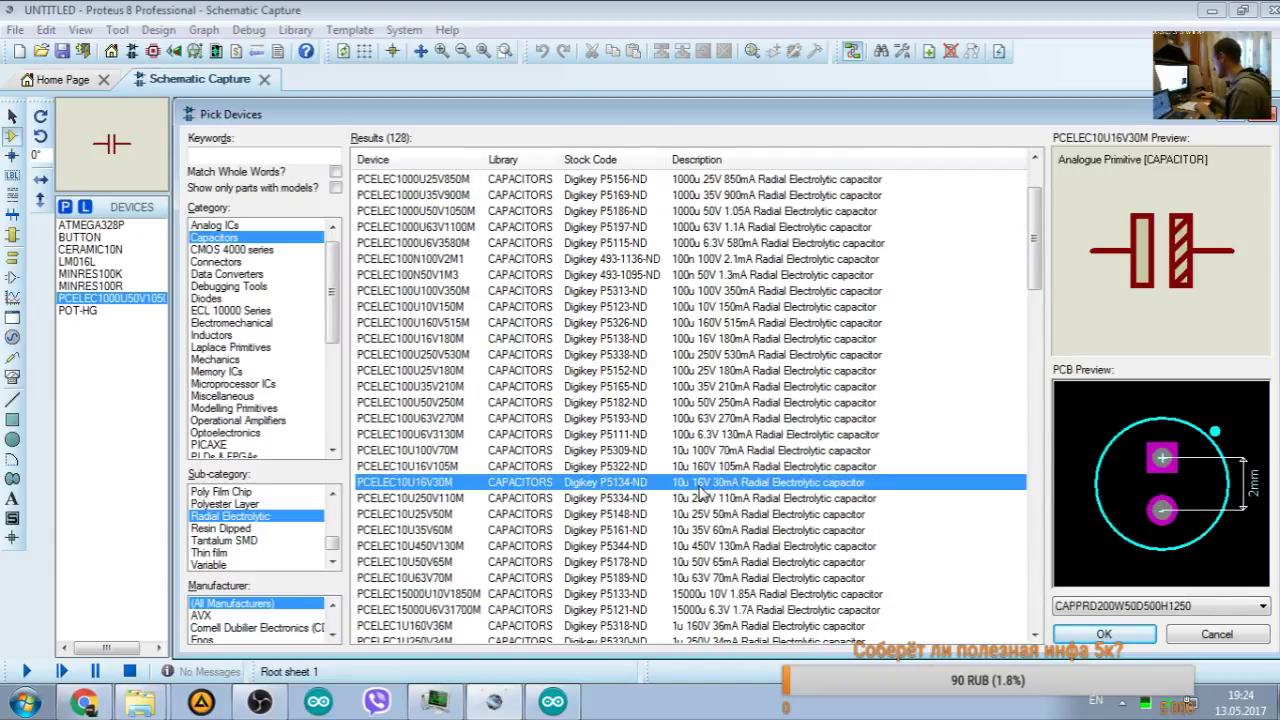
pyautogui.click(694, 516)
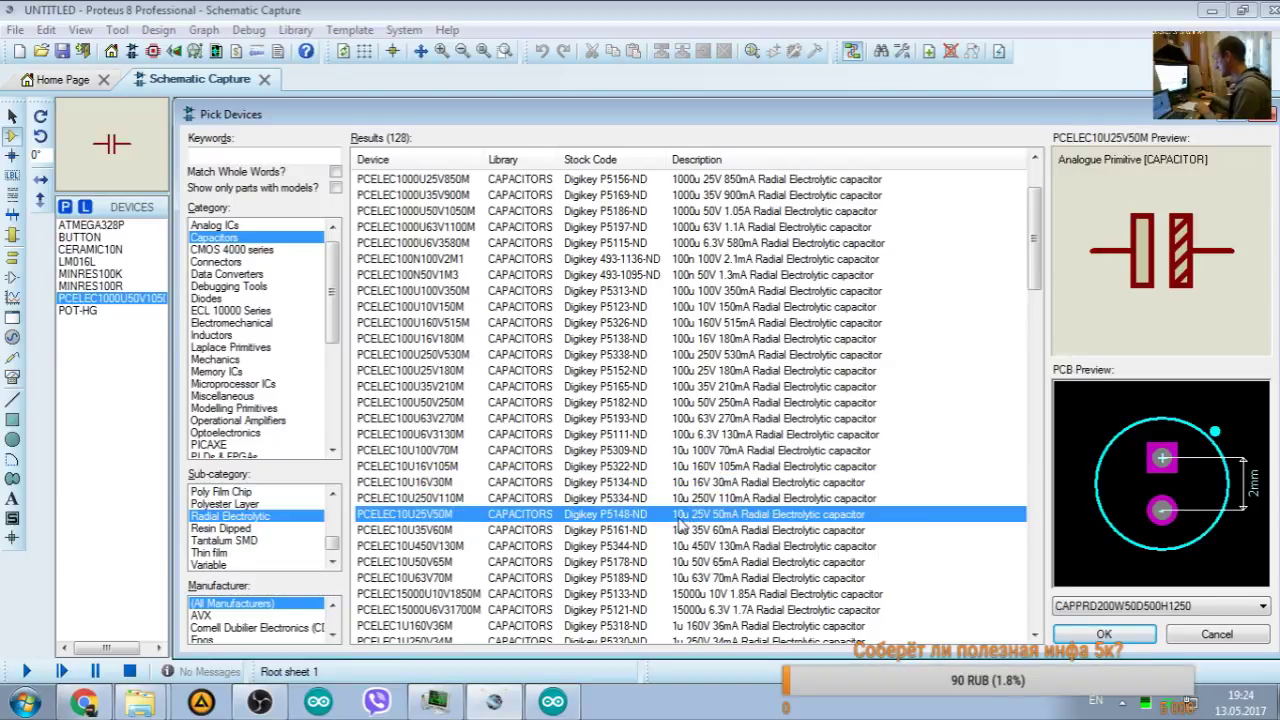
pyautogui.doubleClick(703, 518)
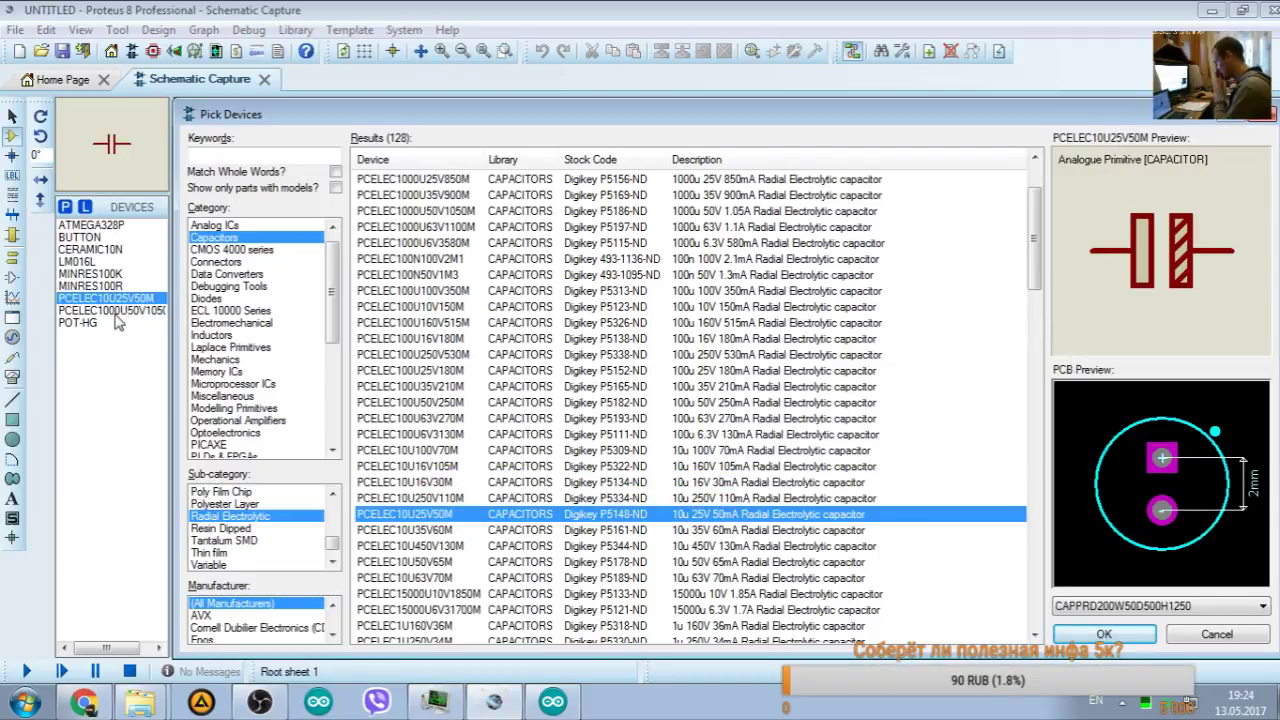
# Step: Confirm the picked 10u 25V capacitor and reopen the device library for another part
pyautogui.moveTo(522, 114); pyautogui.dragTo(462, 86)
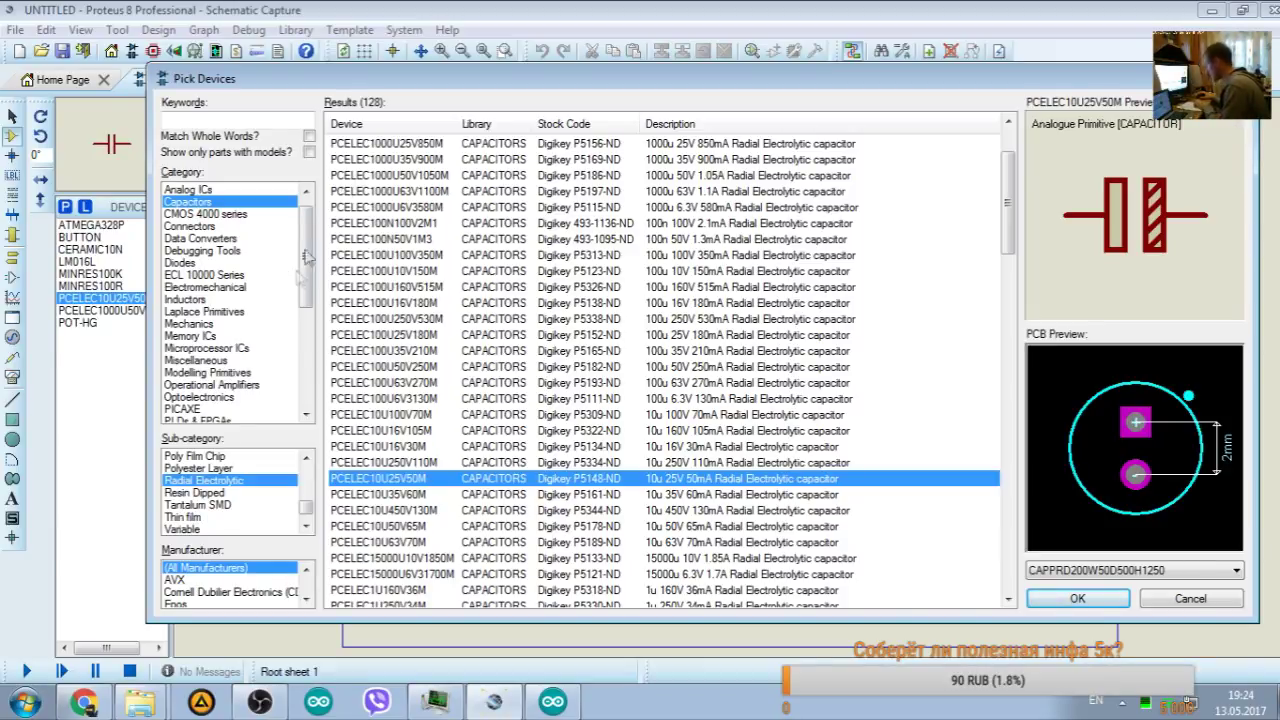
pyautogui.press('Return')
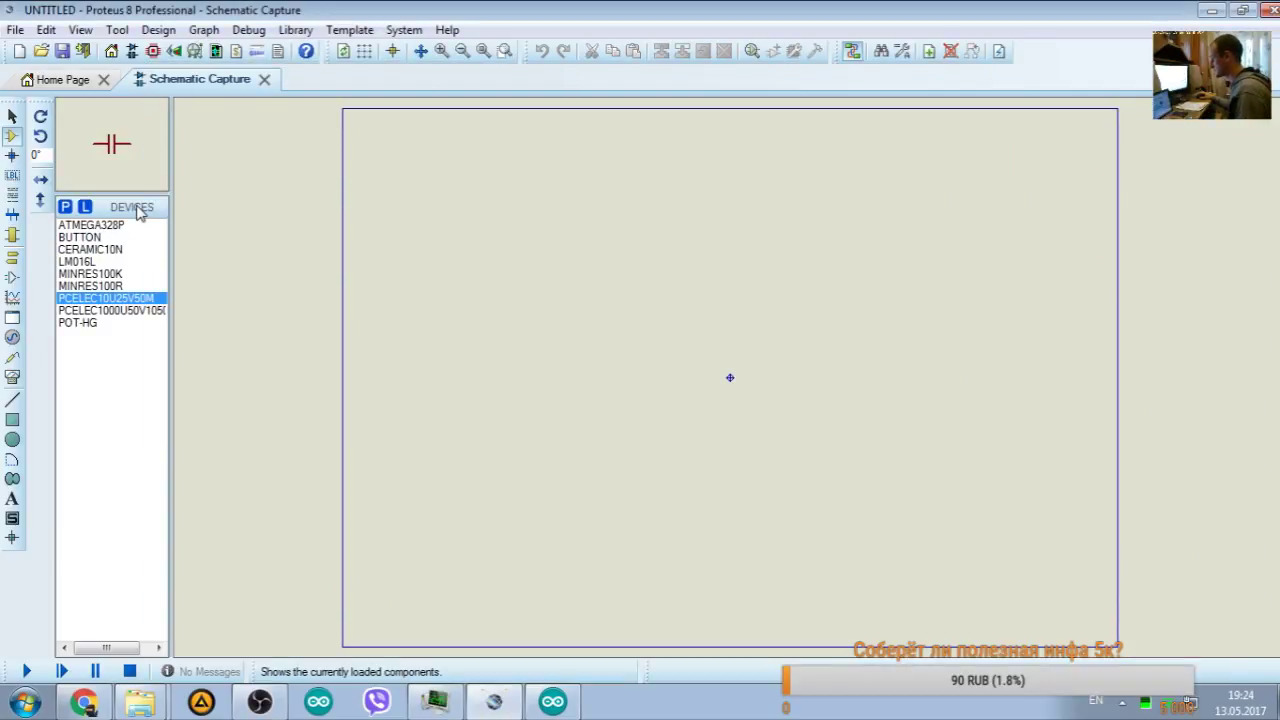
pyautogui.press('p')
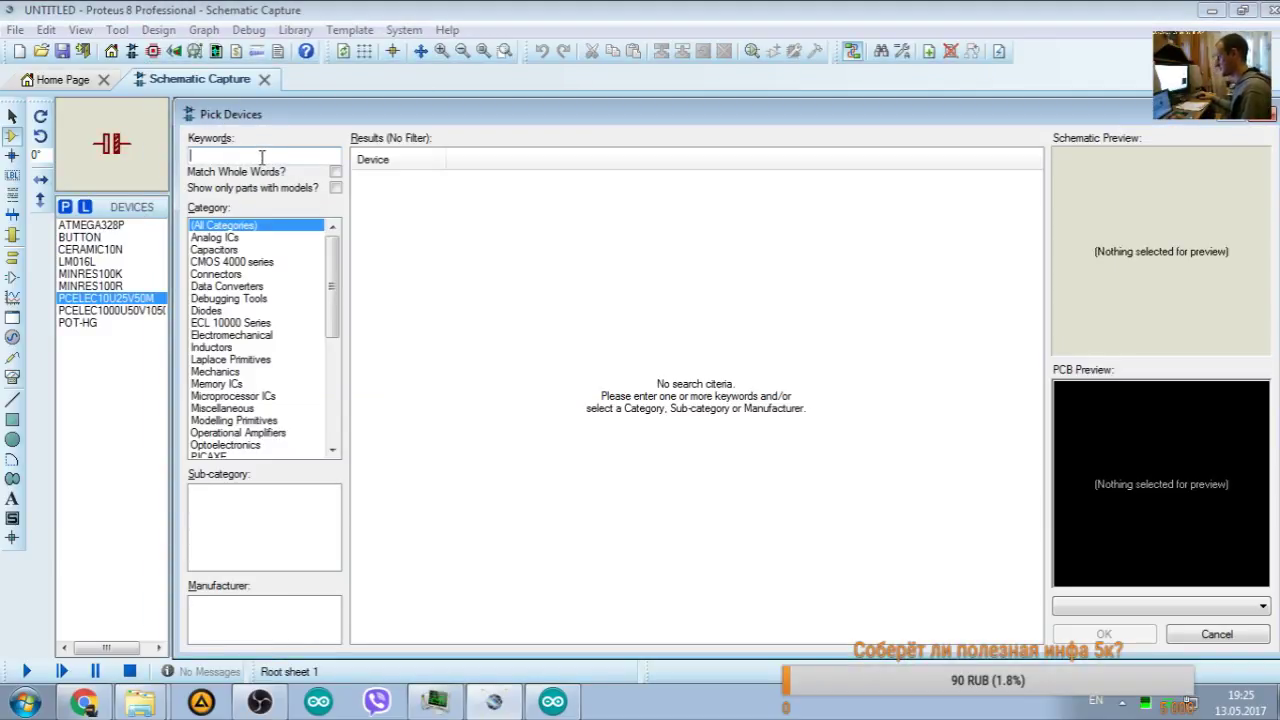
pyautogui.scroll(-2, 331, 292)
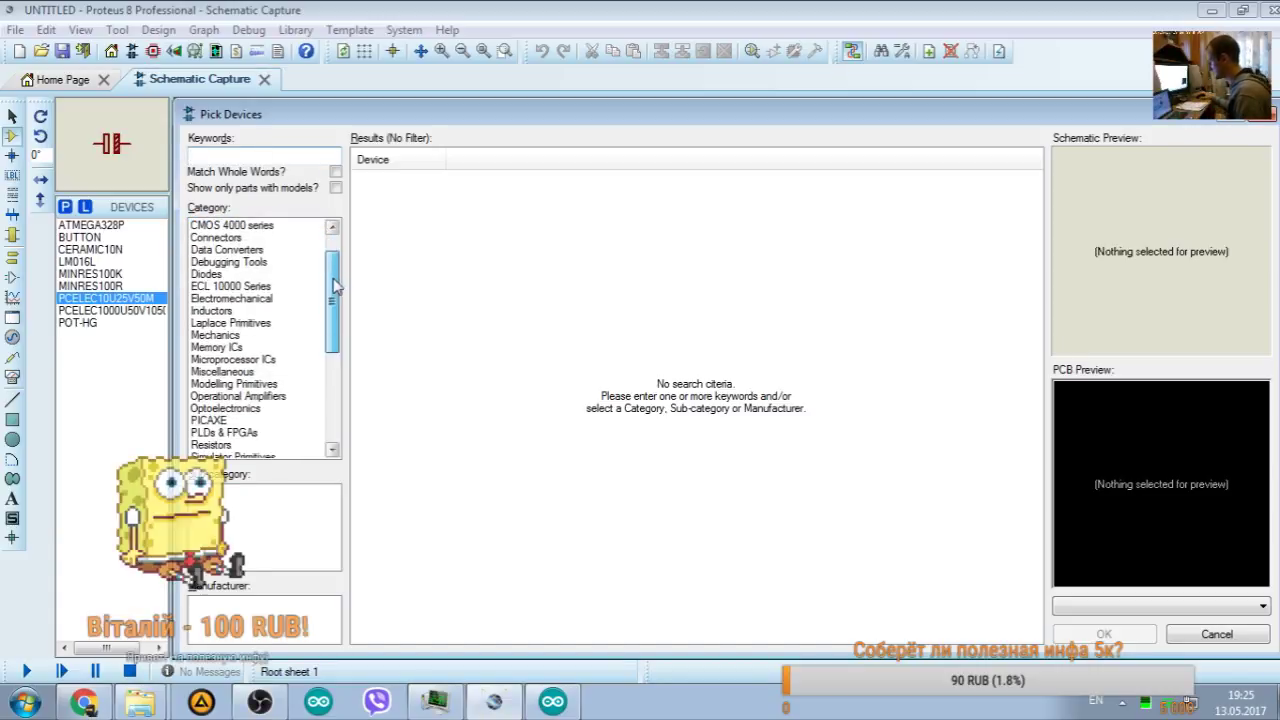
pyautogui.click(259, 702)
pyautogui.click(259, 702)
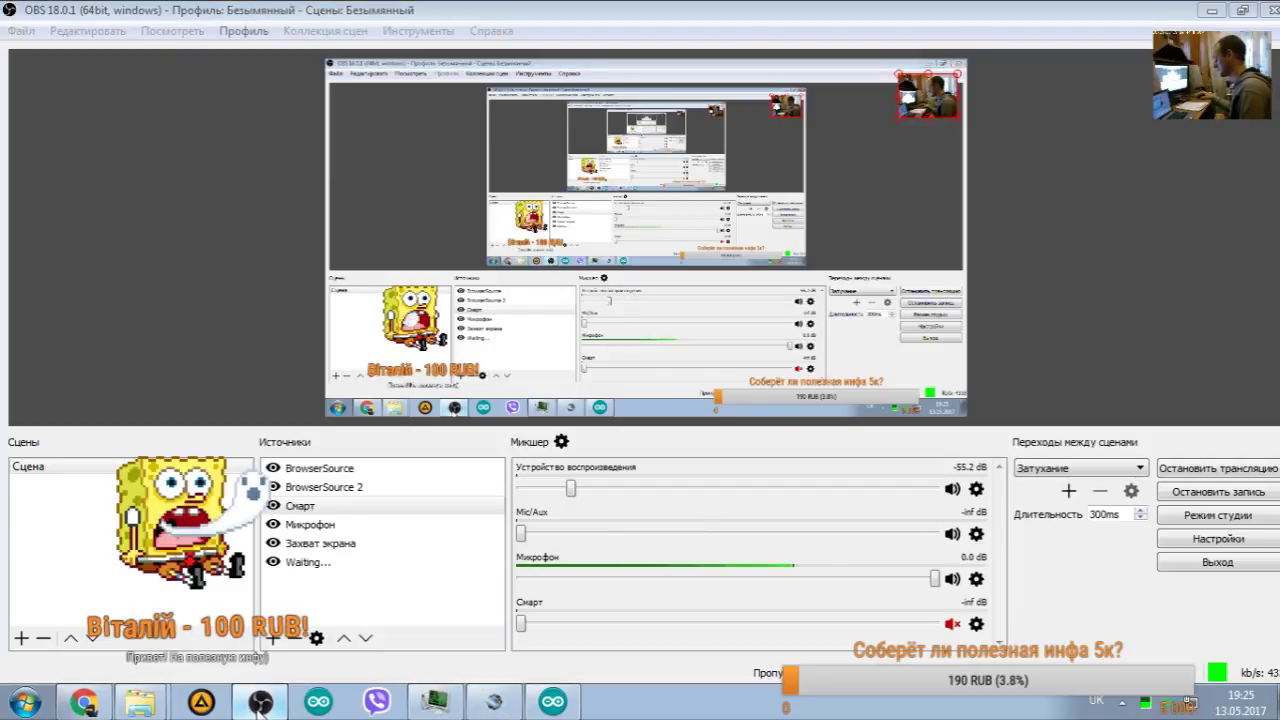
pyautogui.click(237, 155)
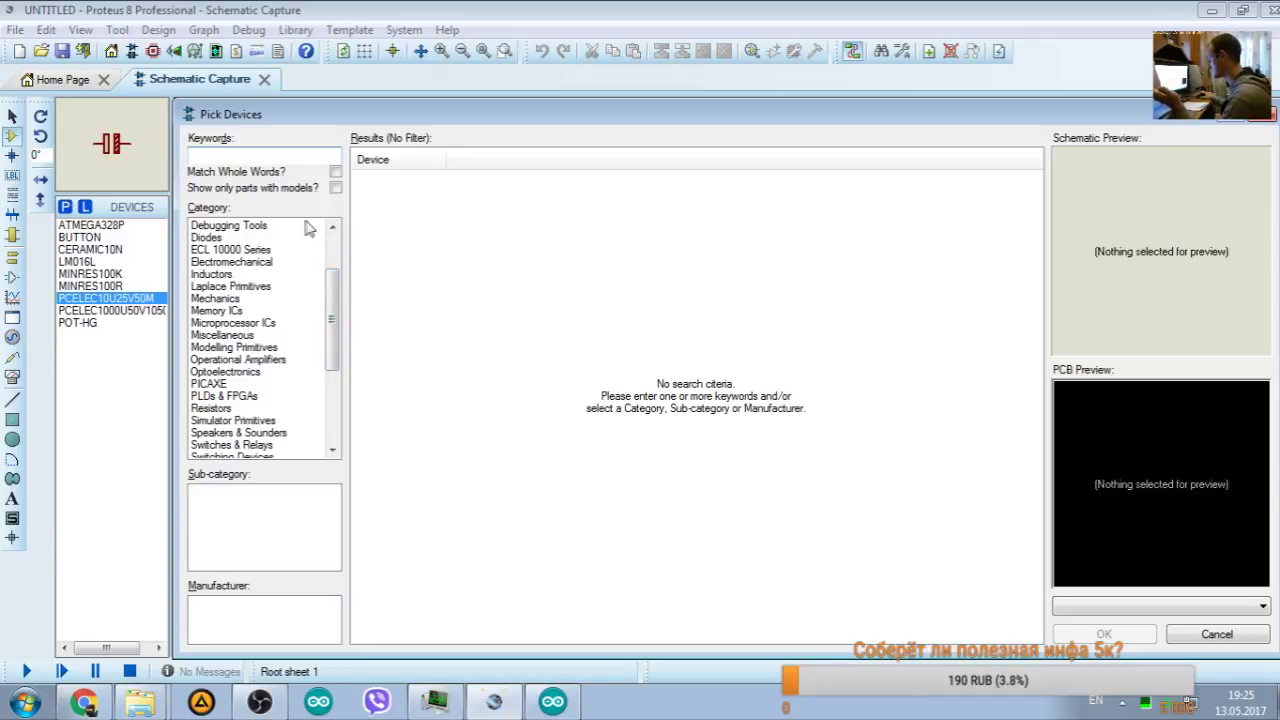
# Step: List the 10 Watt Wirewound parts in the Resistors category and add the 0R1 resistor 10WATT0R1 to the device list
pyautogui.click(218, 408)
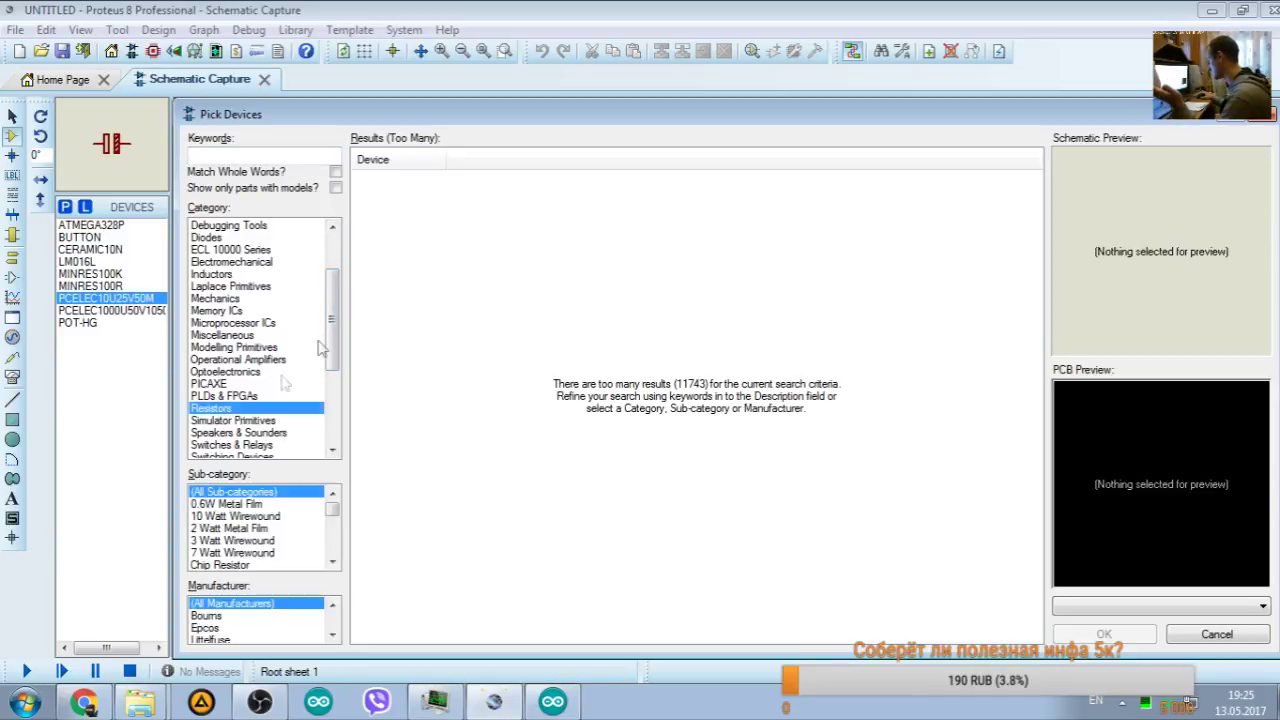
pyautogui.click(230, 516)
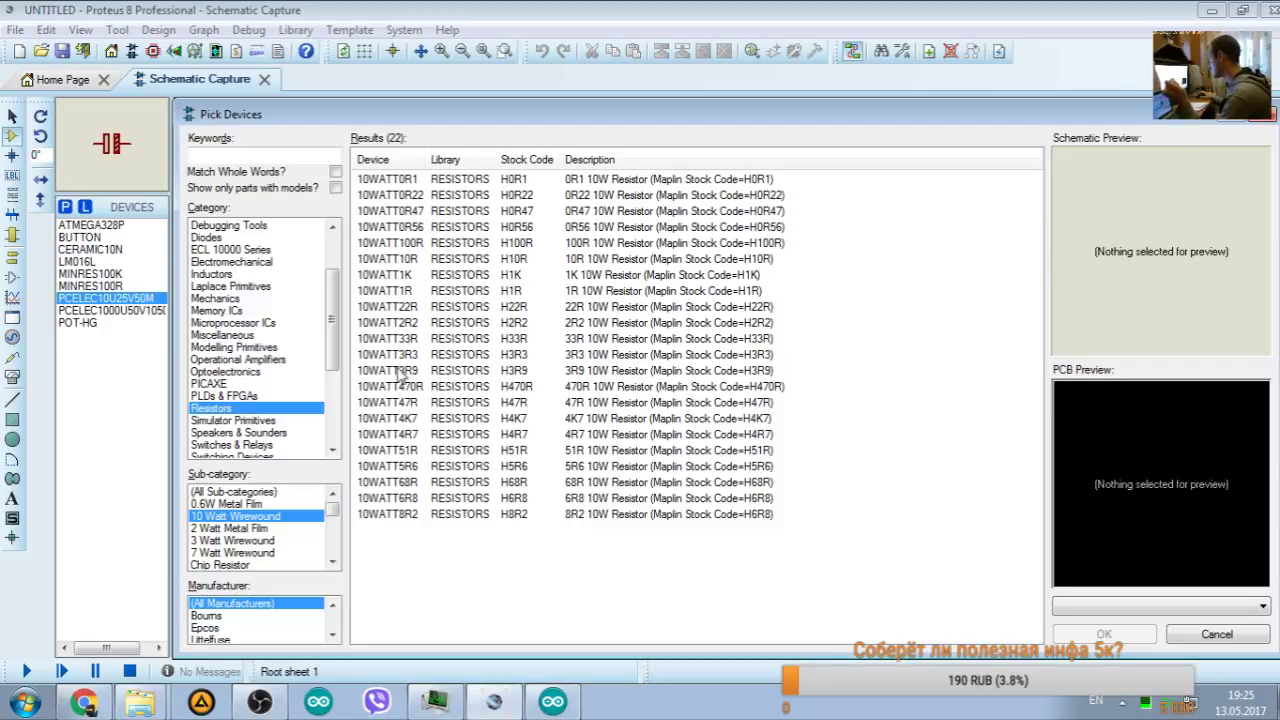
pyautogui.click(588, 180)
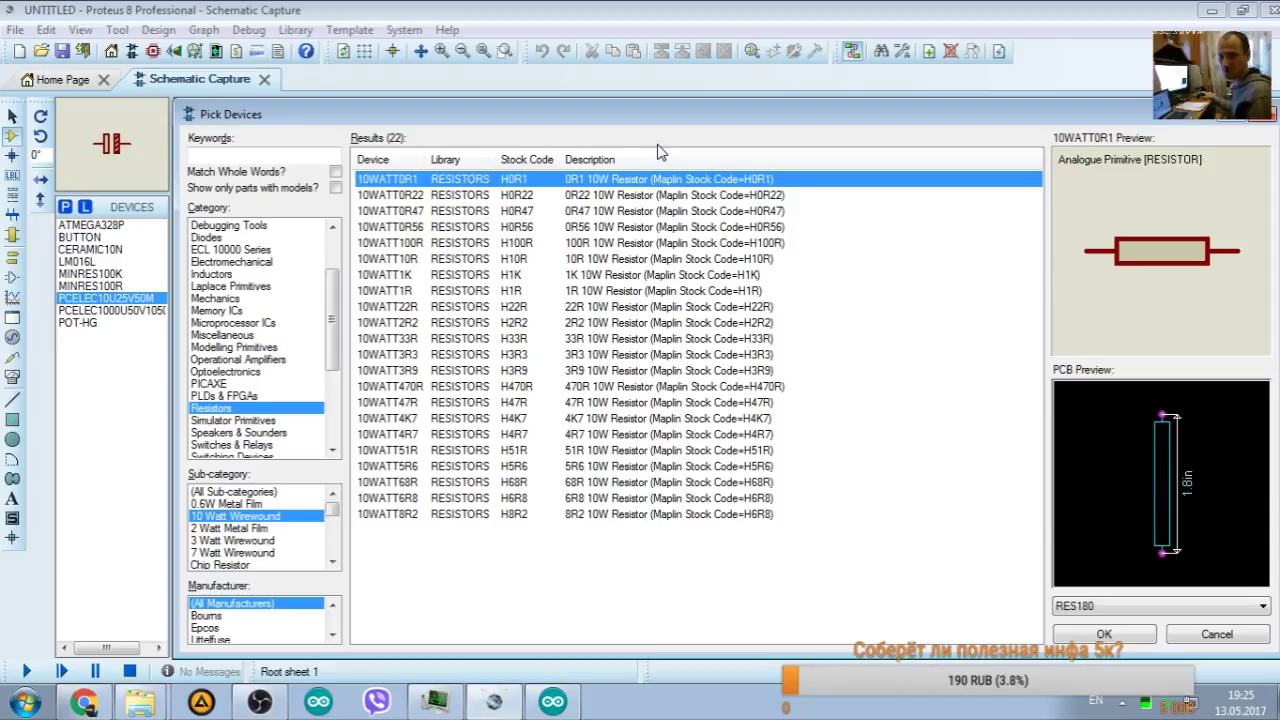
pyautogui.click(518, 196)
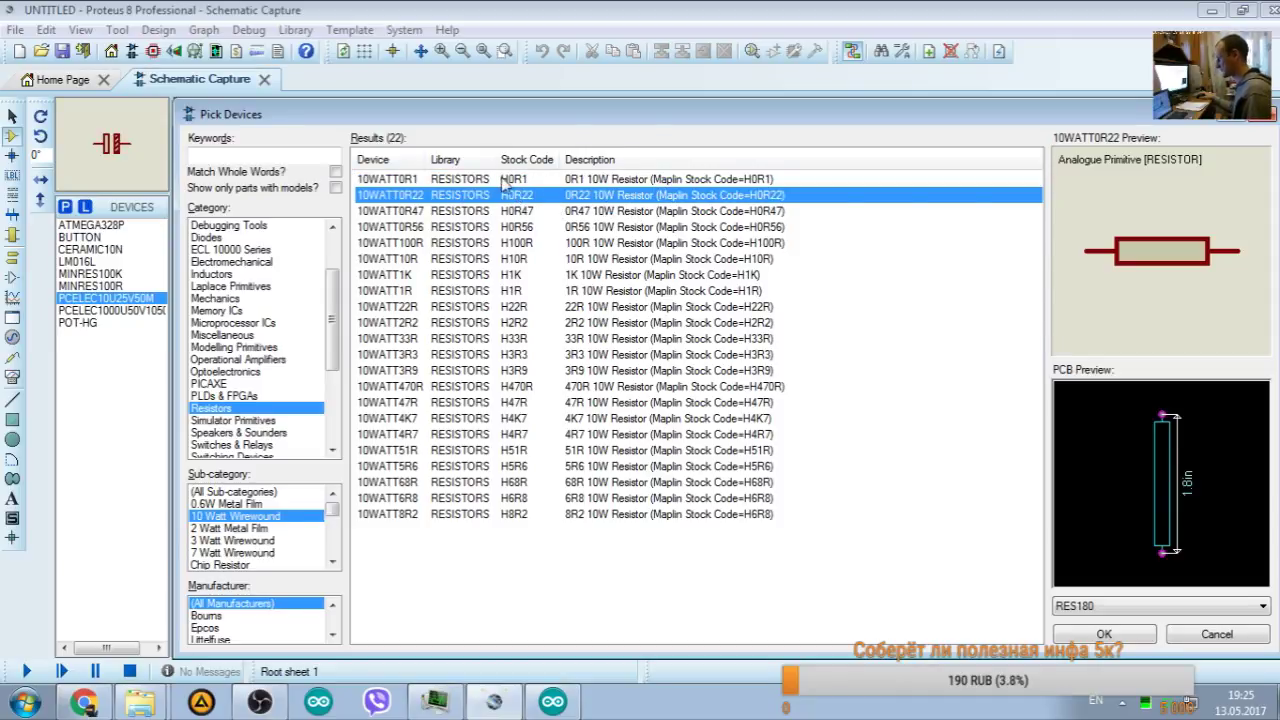
pyautogui.click(508, 181)
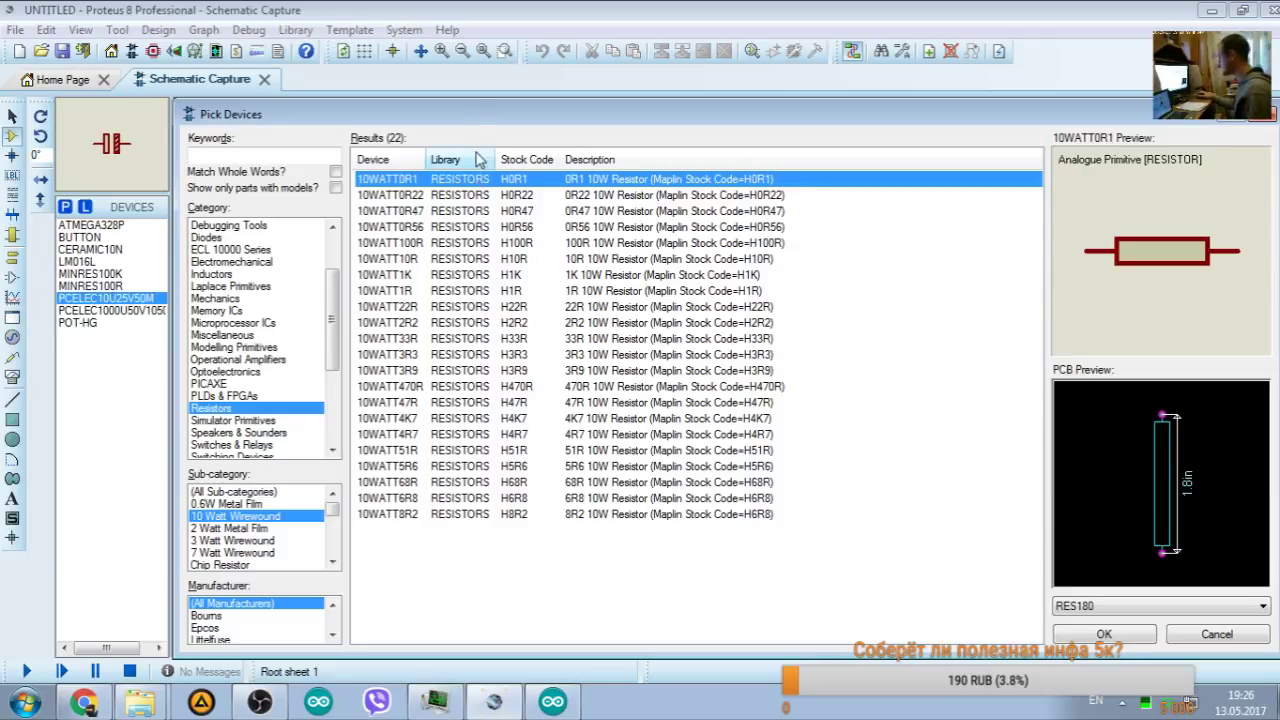
pyautogui.doubleClick(526, 181)
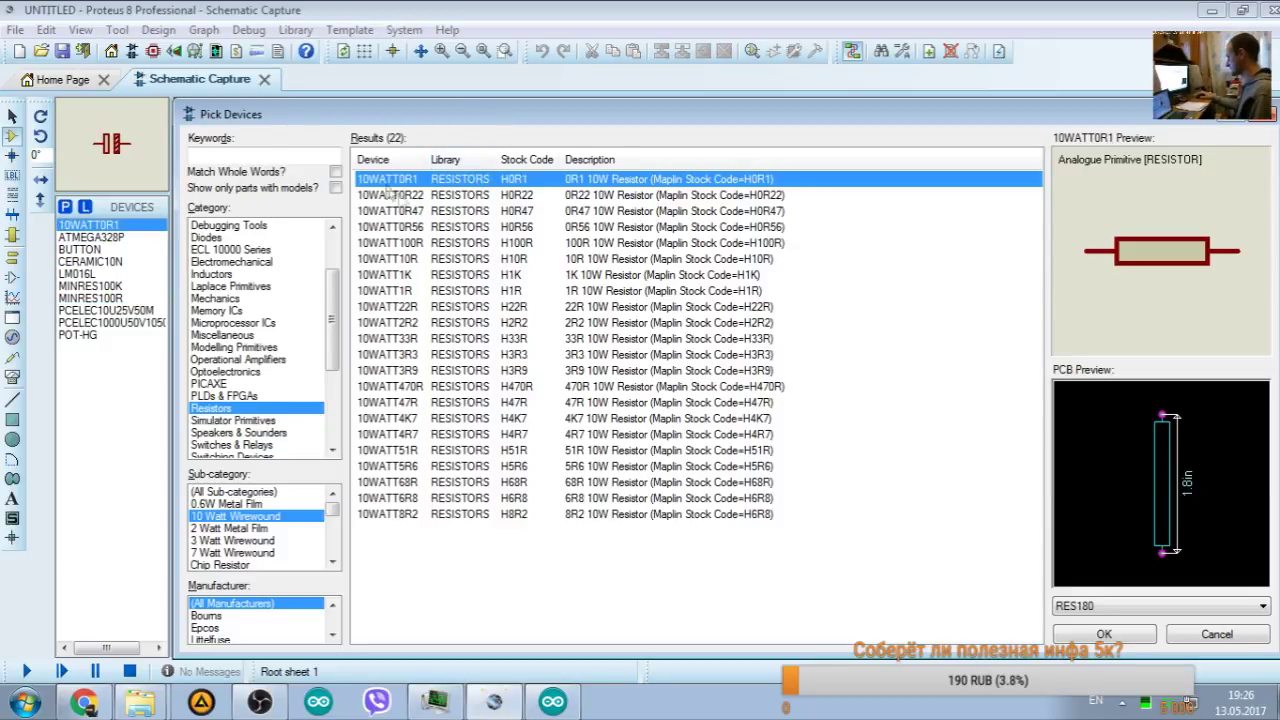
# Step: Search the device library for lm358 and add the LM358N dual low power operational amplifier to the device list
pyautogui.click(240, 157)
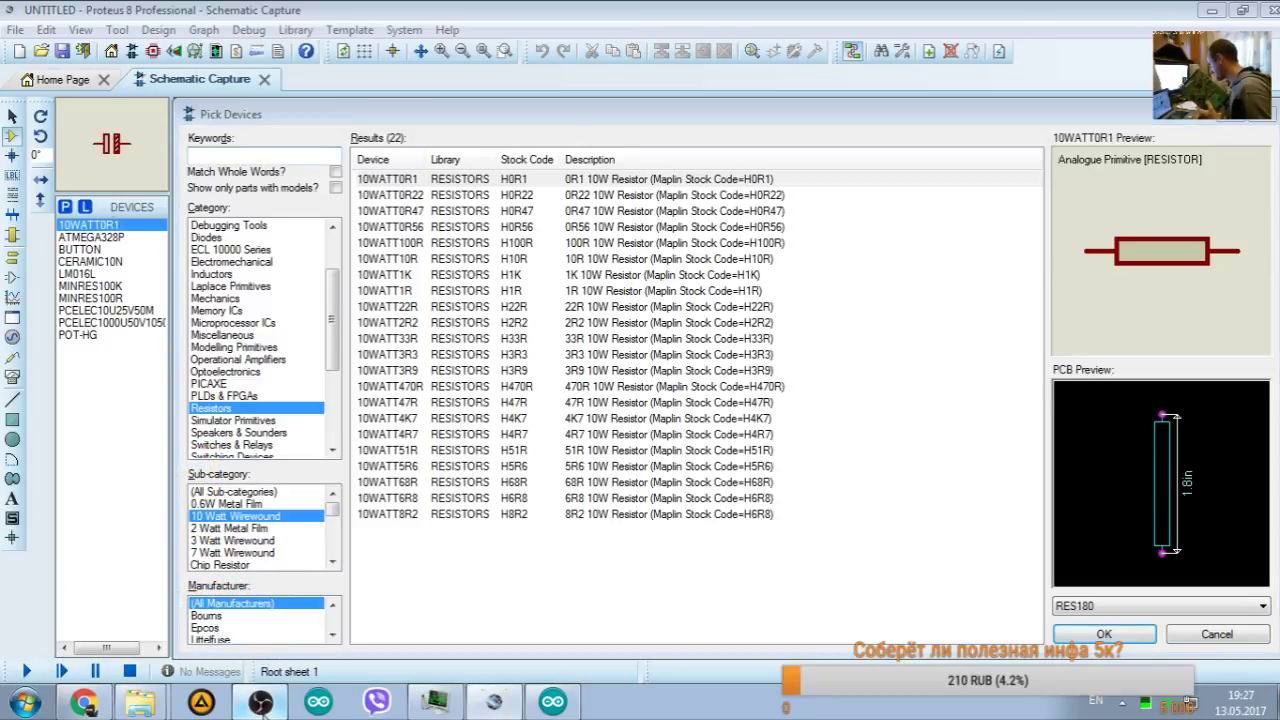
pyautogui.hotkey('alt', 'Tab')
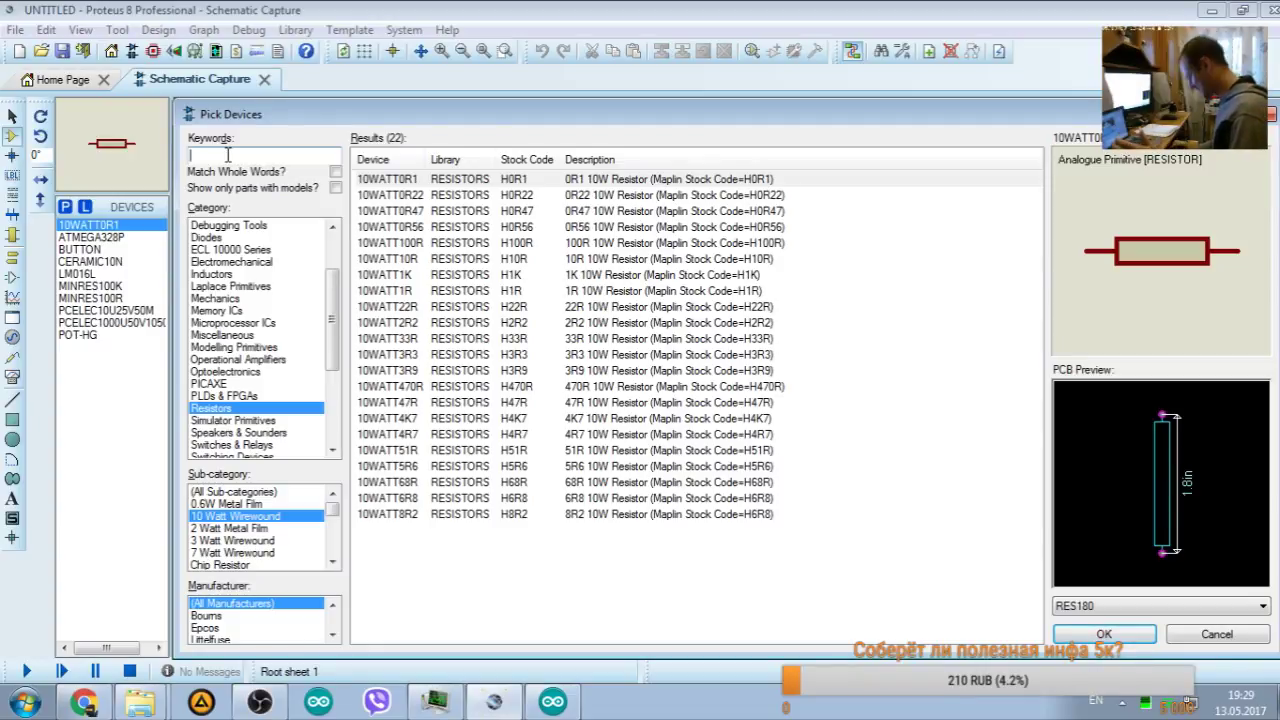
pyautogui.write('358')
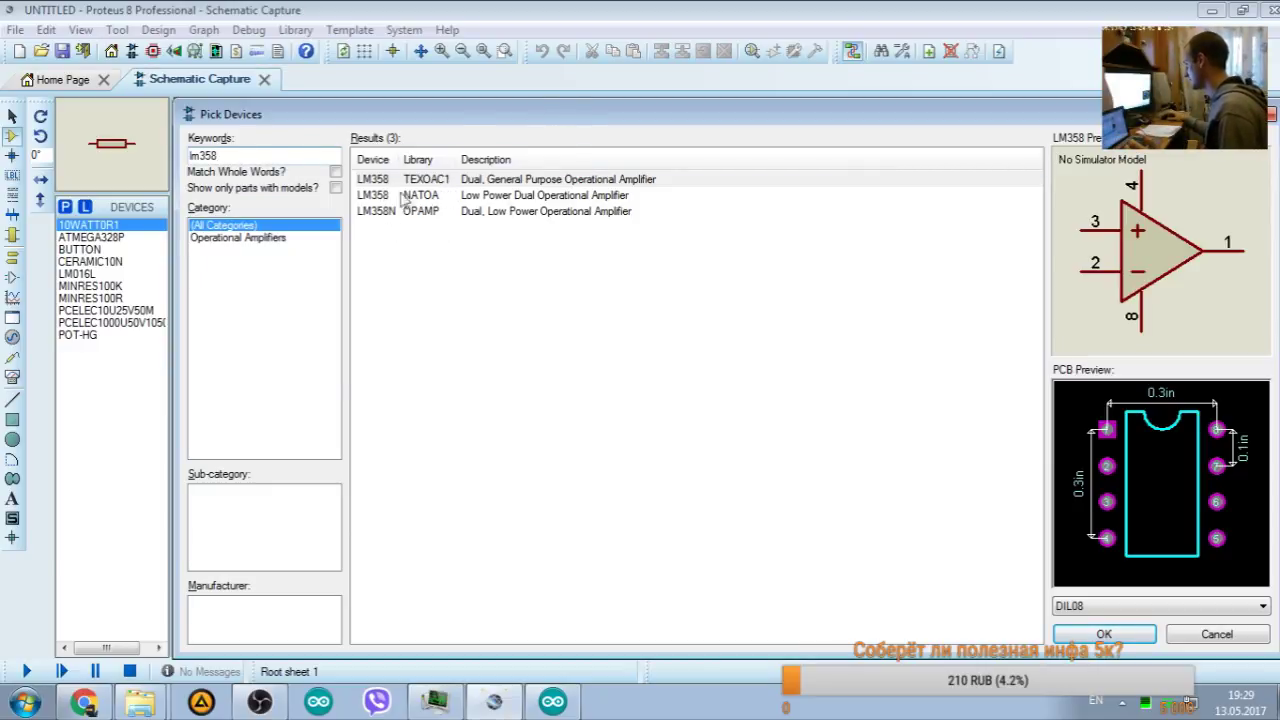
pyautogui.click(380, 216)
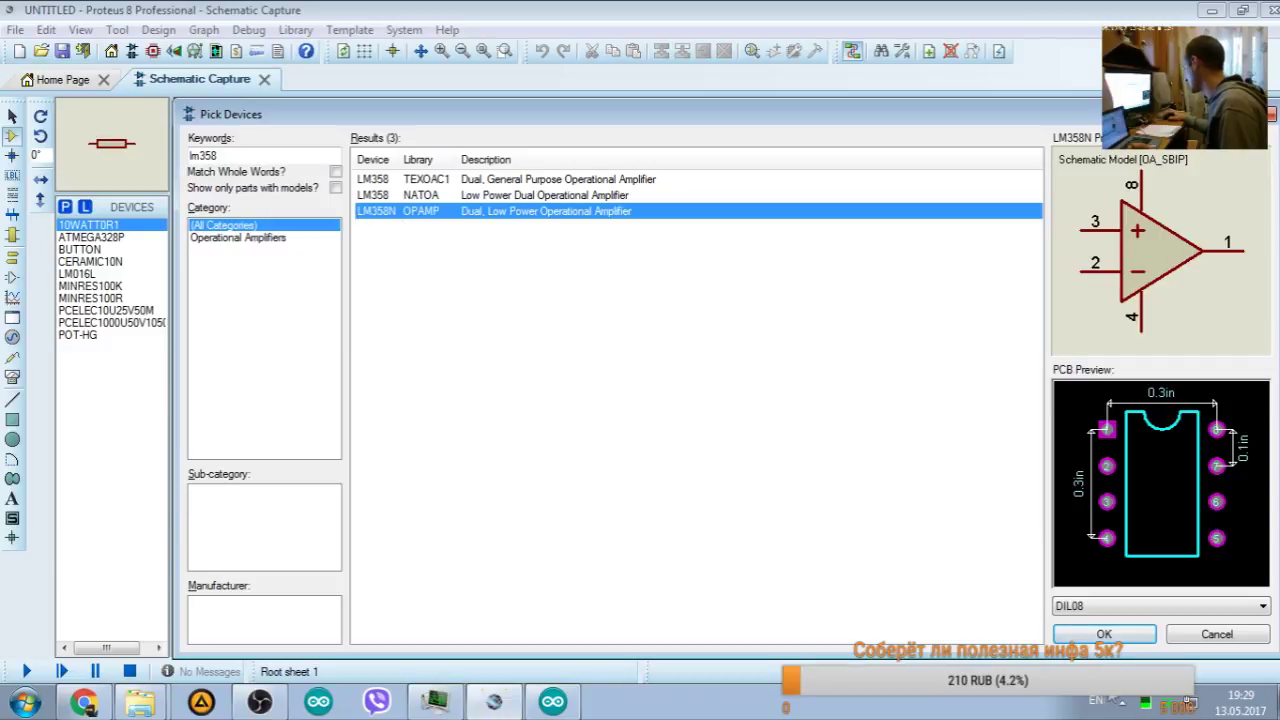
pyautogui.click(1106, 636)
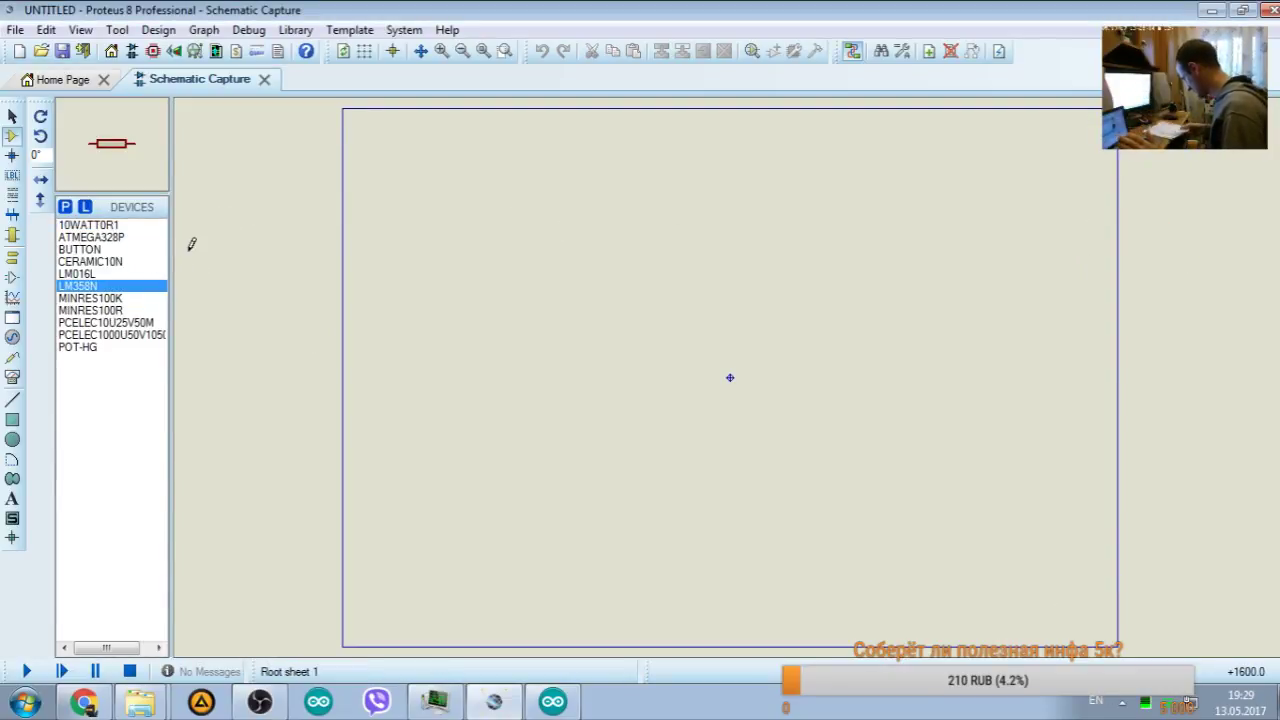
# Step: Search the device library for tip122 and add the TIP122 NPN Darlington transistor to the device list
pyautogui.press('p')
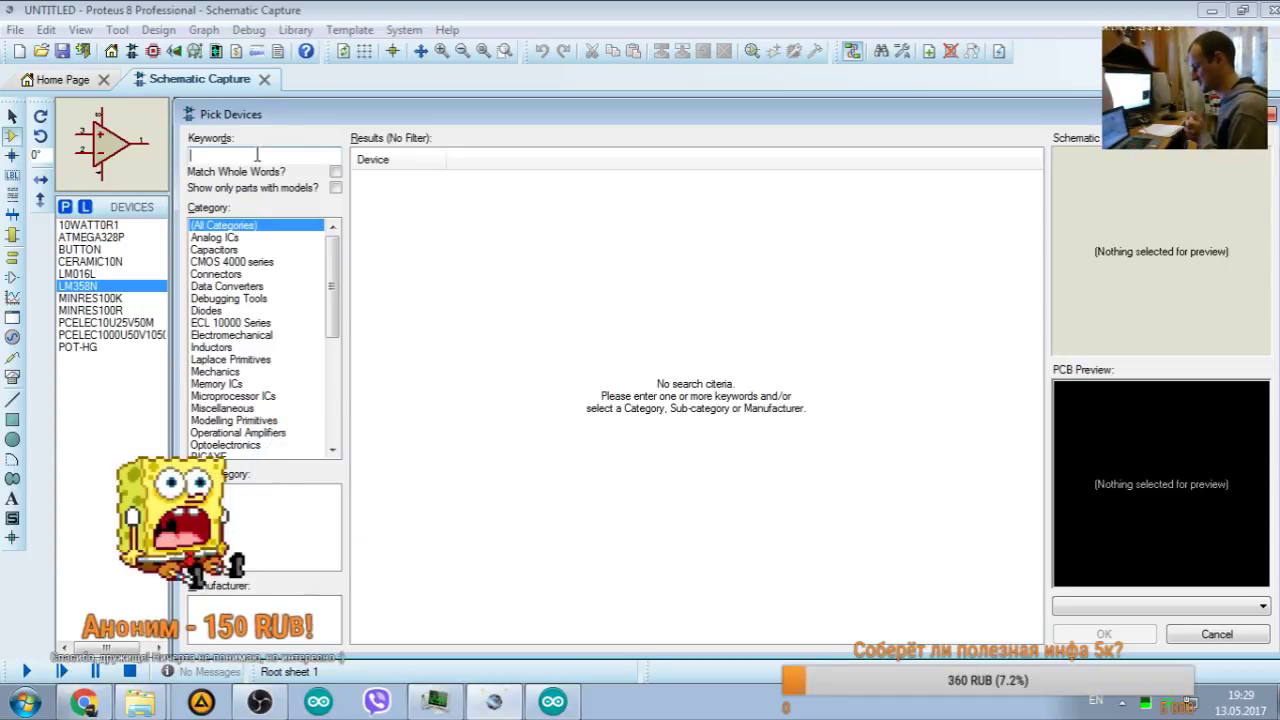
pyautogui.click(260, 703)
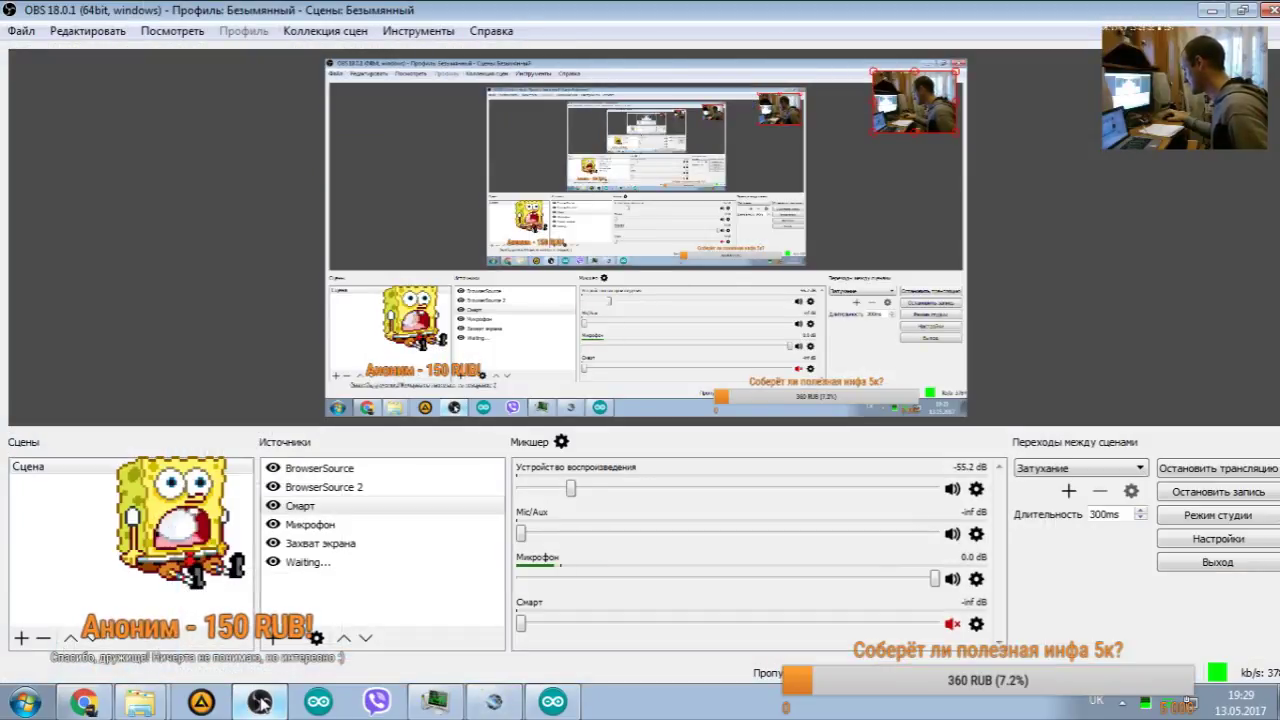
pyautogui.click(260, 703)
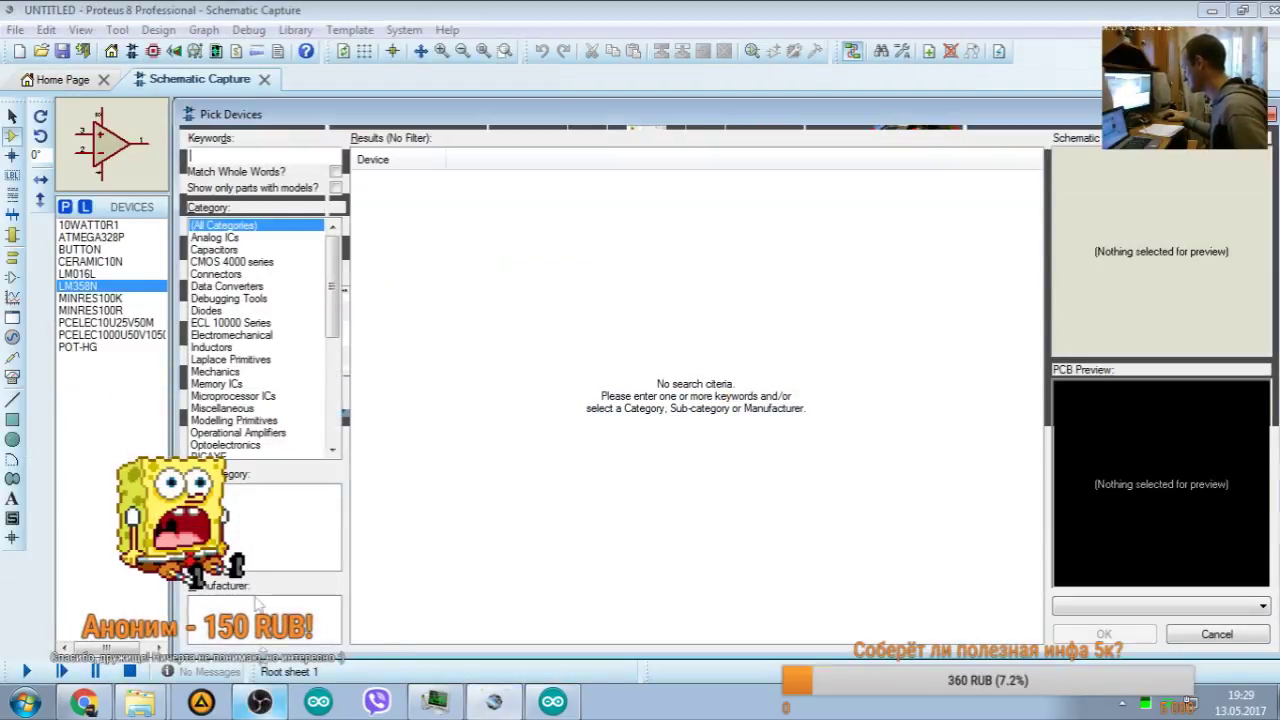
pyautogui.click(251, 149)
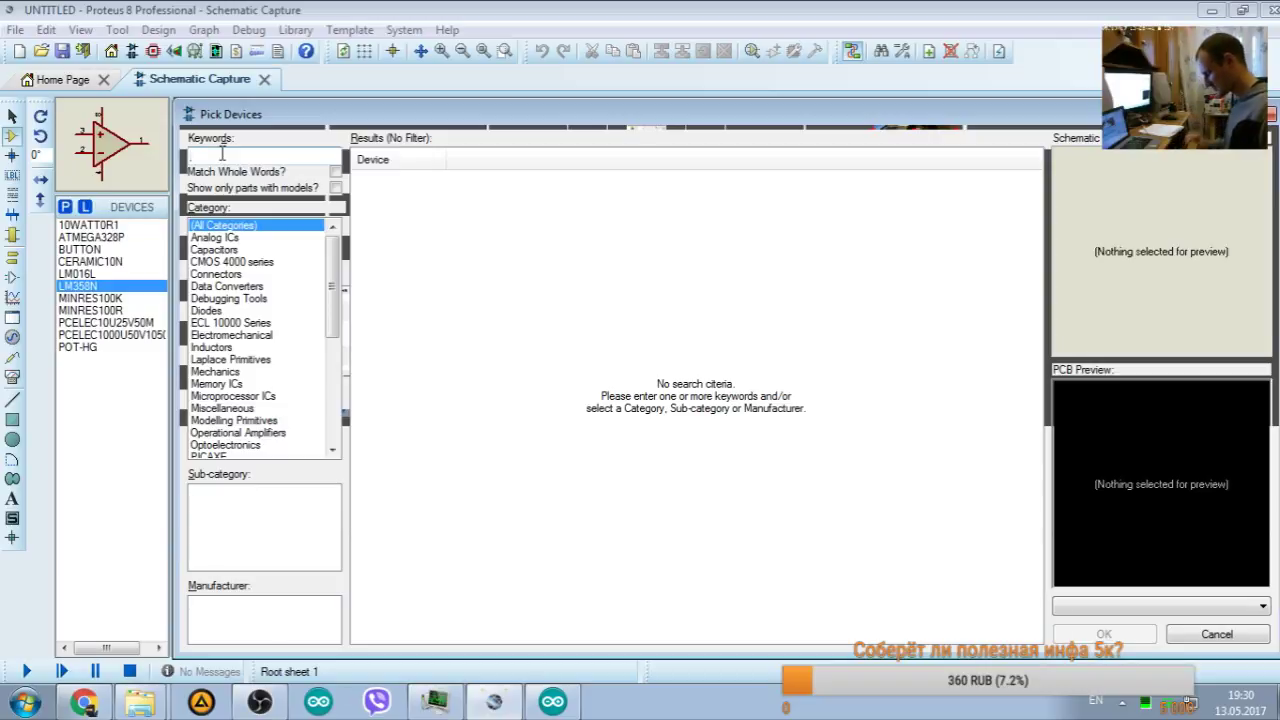
pyautogui.write('ti')
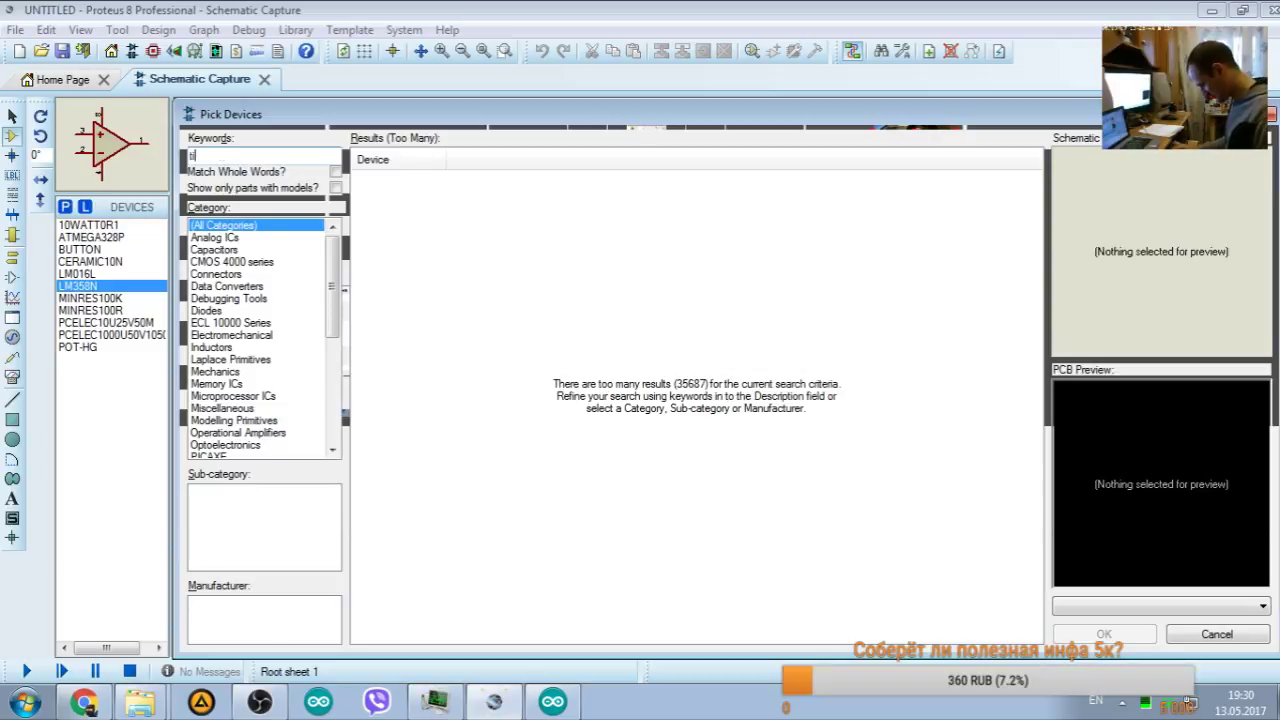
pyautogui.write('p122')
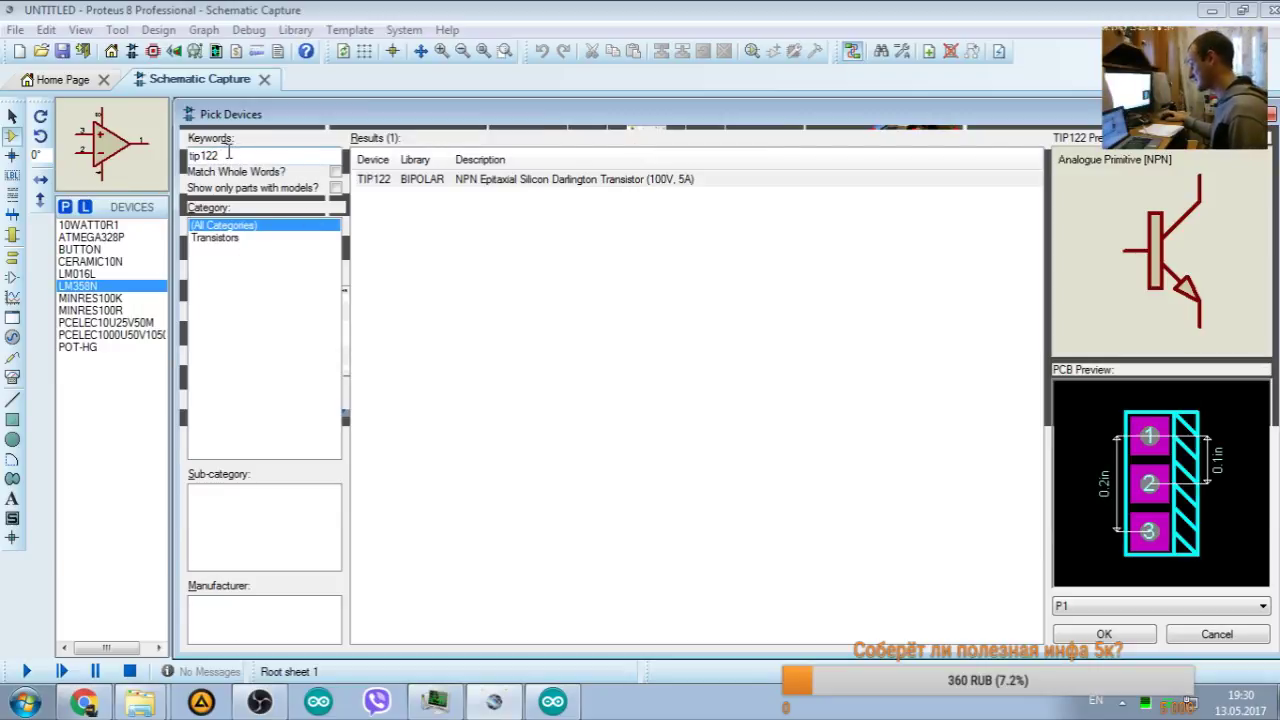
pyautogui.click(423, 182)
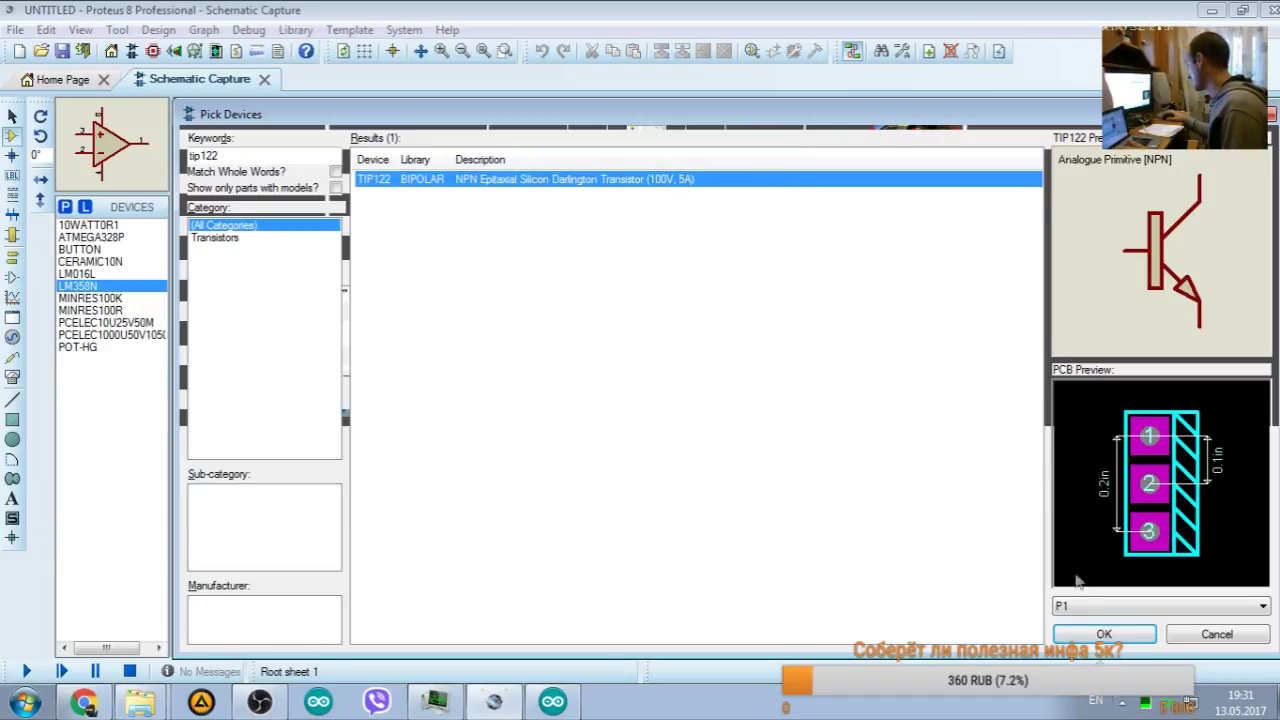
pyautogui.click(1103, 635)
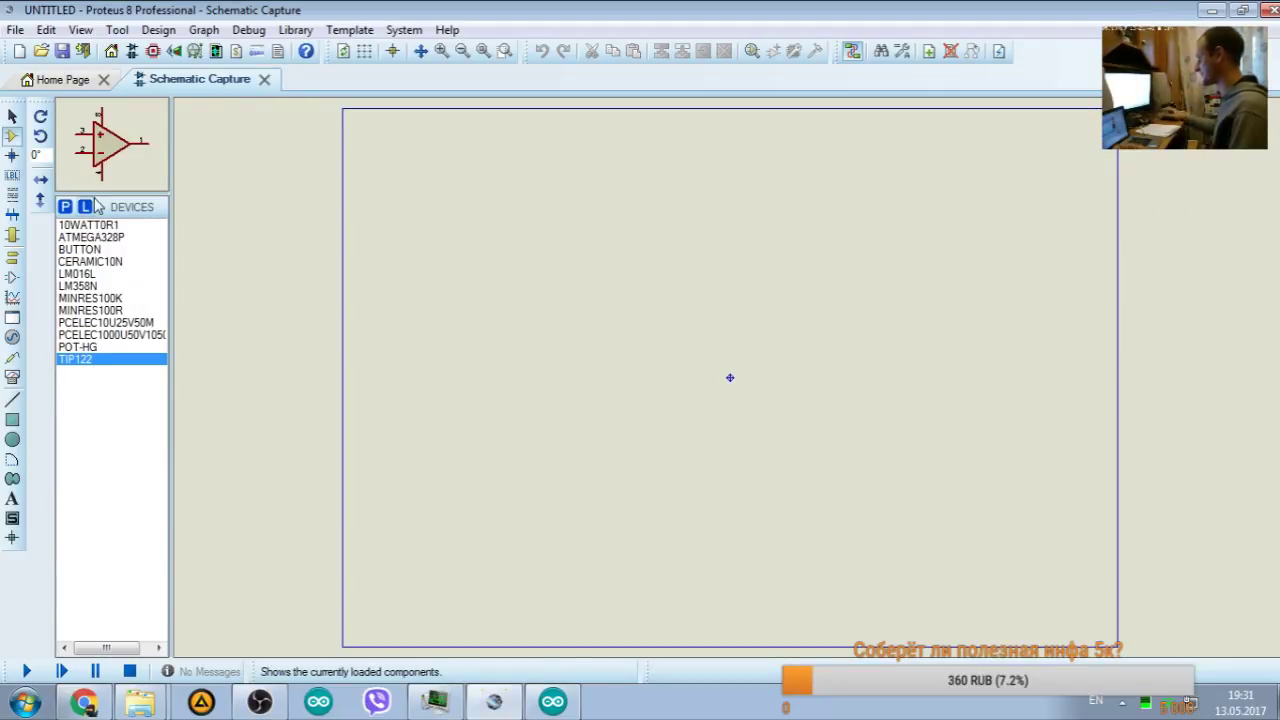
# Step: Place the ATMEGA328P microcontroller slightly above the middle of the schematic sheet
pyautogui.click(103, 229)
pyautogui.click(105, 237)
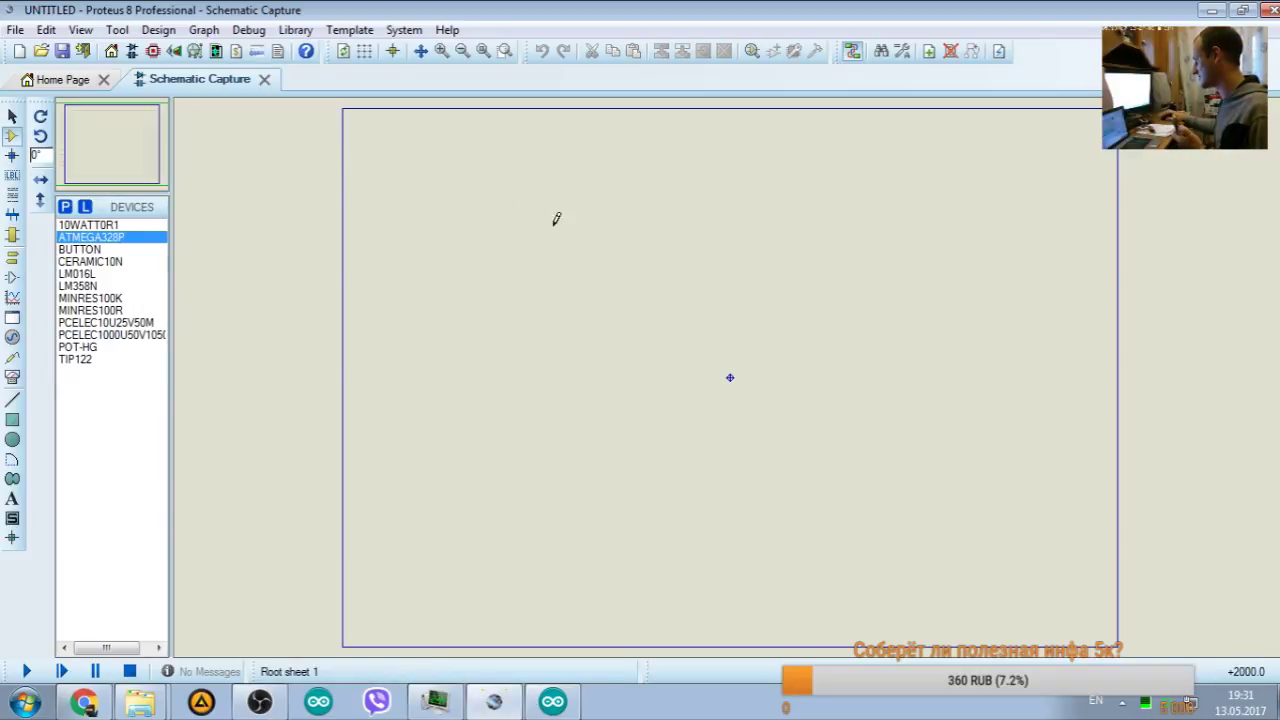
pyautogui.click(626, 280)
pyautogui.click(630, 280)
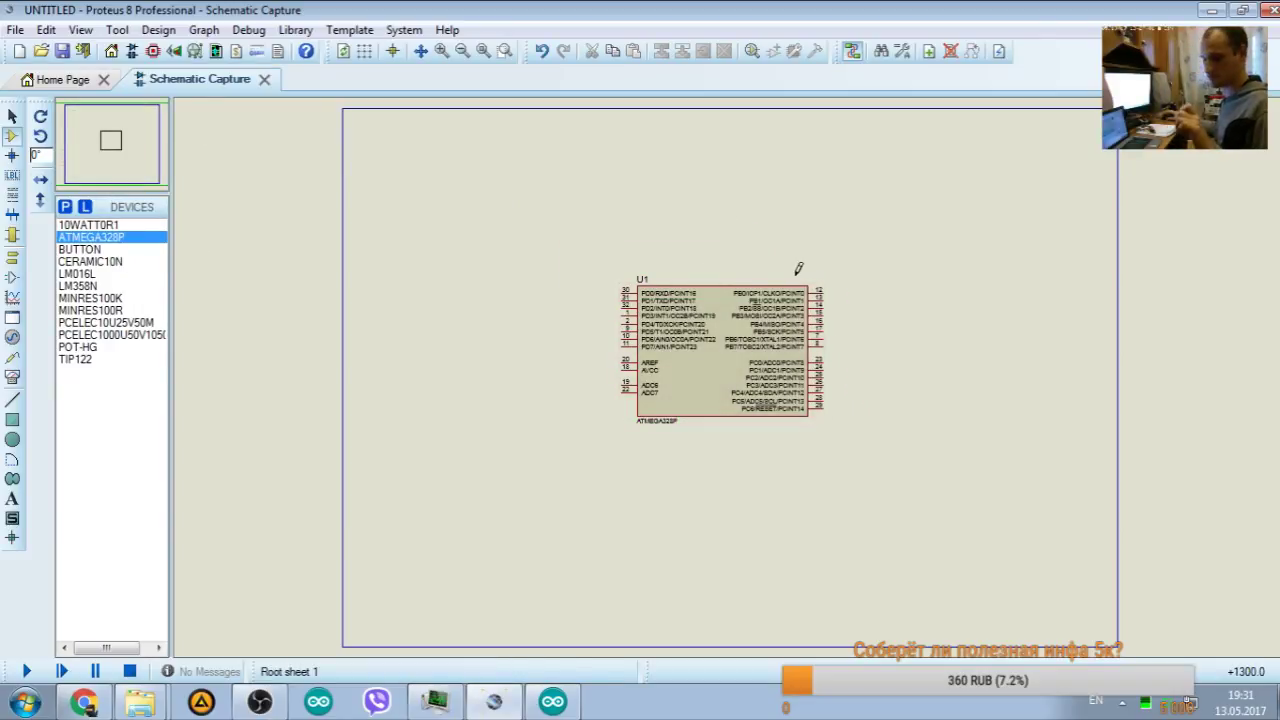
pyautogui.scroll(2, 798, 269)
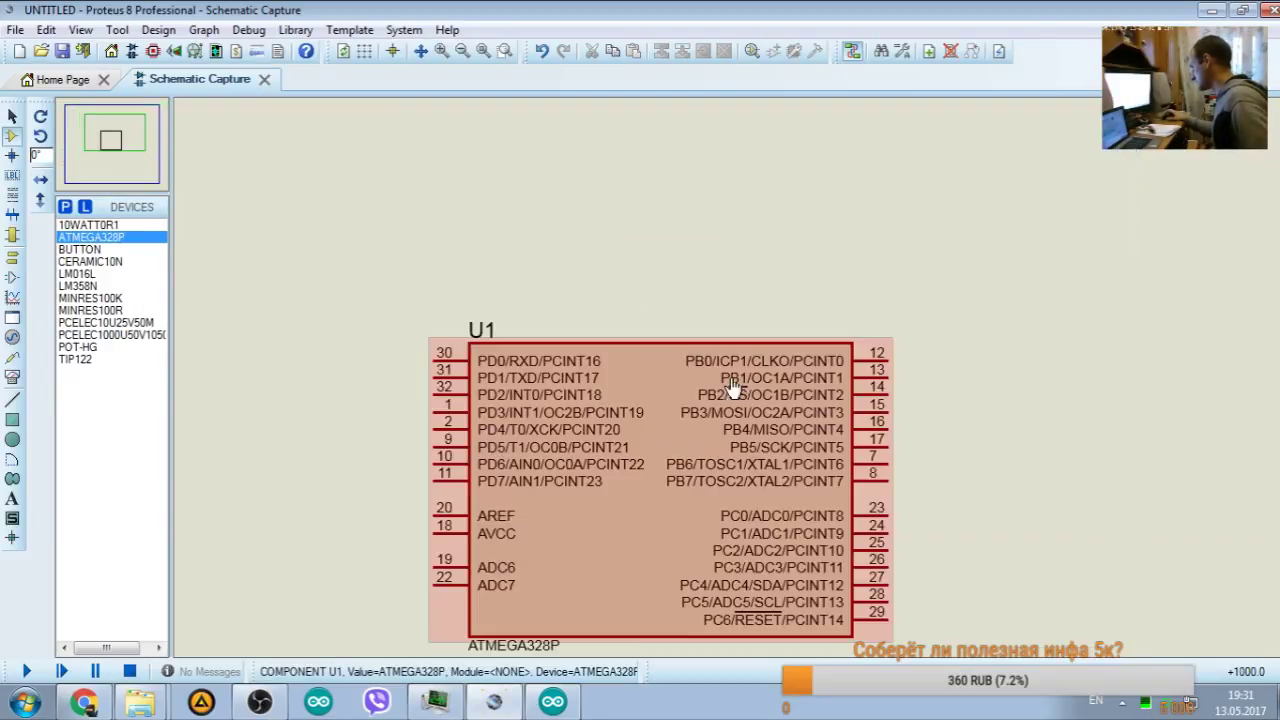
pyautogui.moveTo(91, 139)
pyautogui.mouseDown()
pyautogui.moveTo(72, 150)
pyautogui.moveTo(113, 141)
pyautogui.mouseUp()
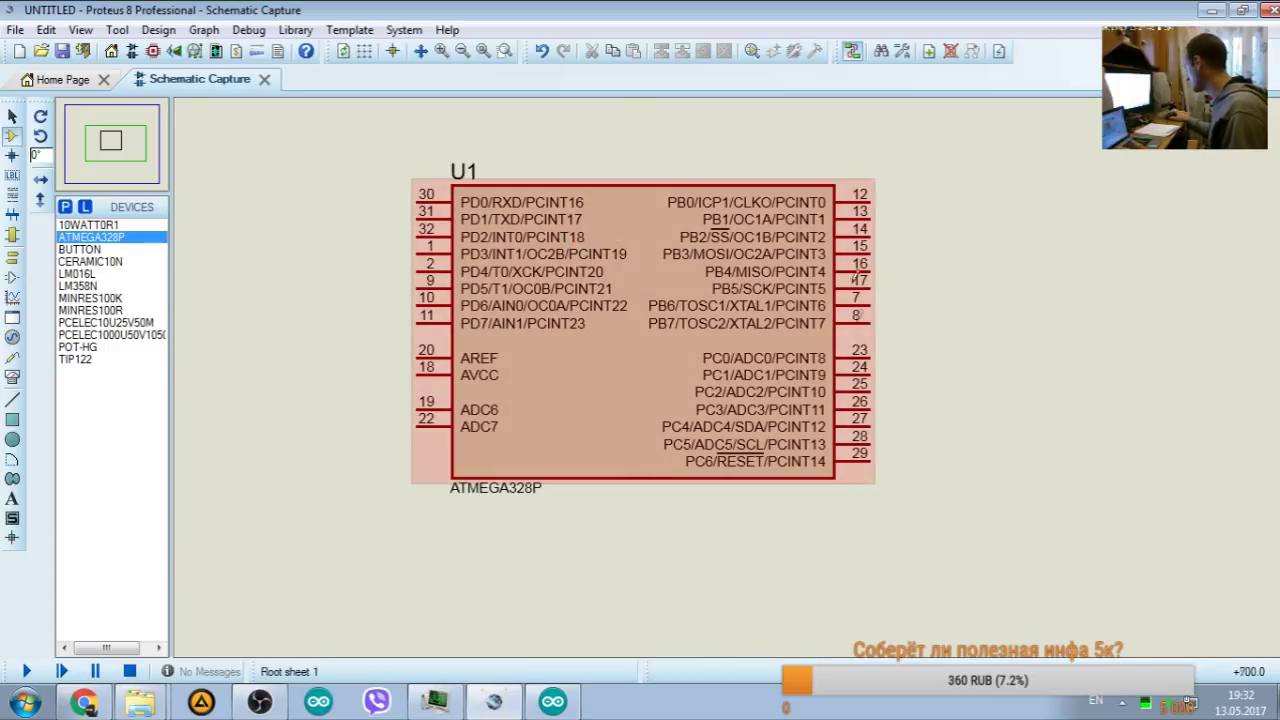
# Step: Switch to Chrome and search the web for "atmega328p arduino pinout"
pyautogui.hotkey('alt', 'Tab')
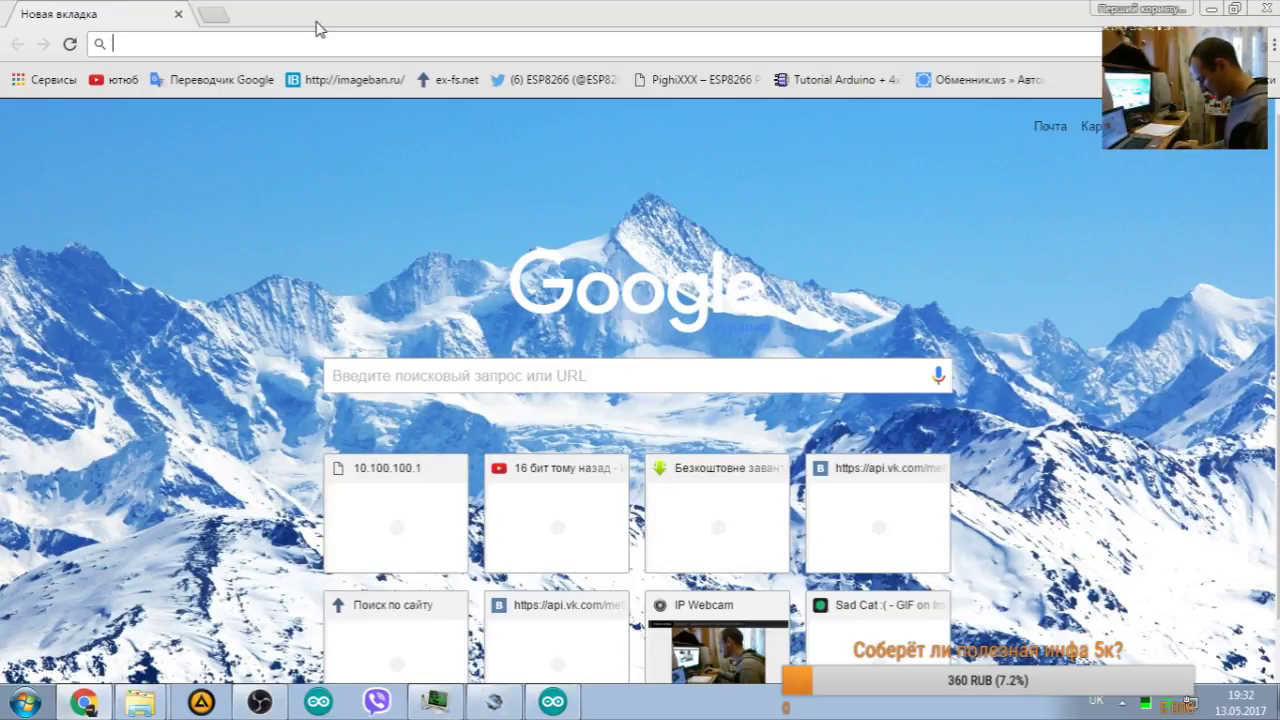
pyautogui.write('феь')
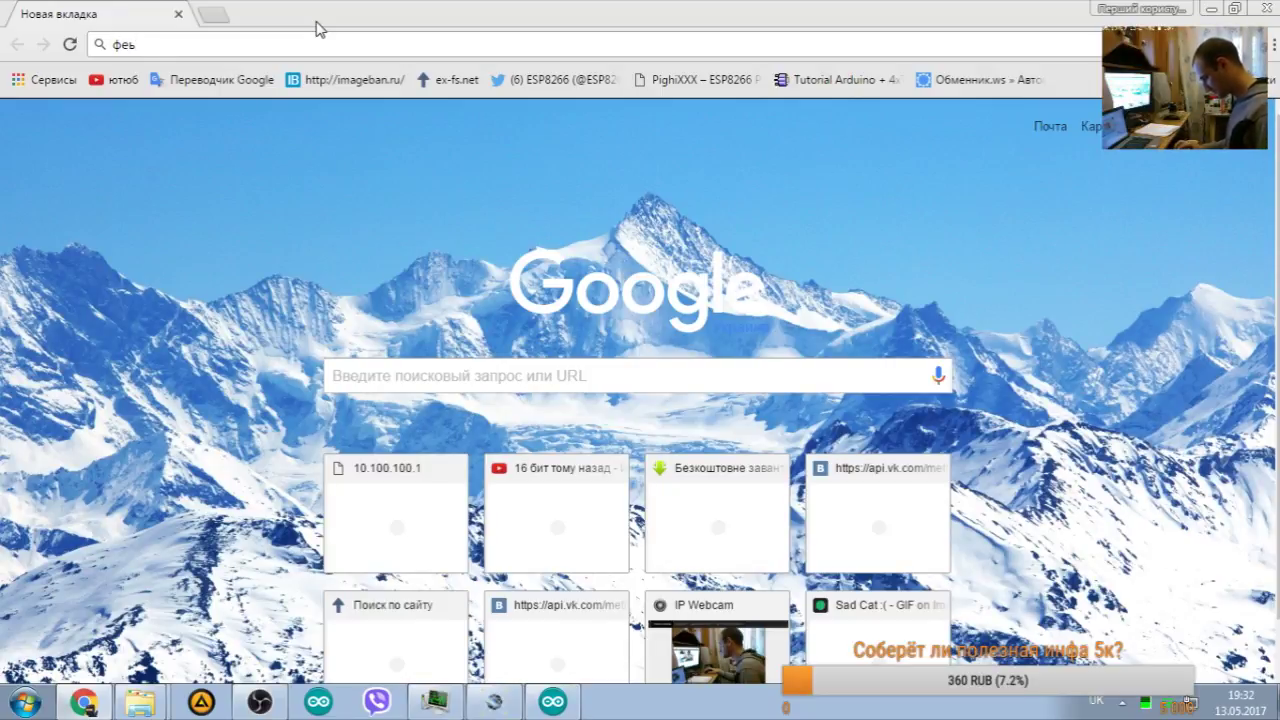
pyautogui.write('у')
pyautogui.hotkey('alt', 'shift')
pyautogui.press('BackSpace')
pyautogui.press('BackSpace')
pyautogui.press('BackSpace')
pyautogui.press('BackSpace')
pyautogui.write('atmega8')
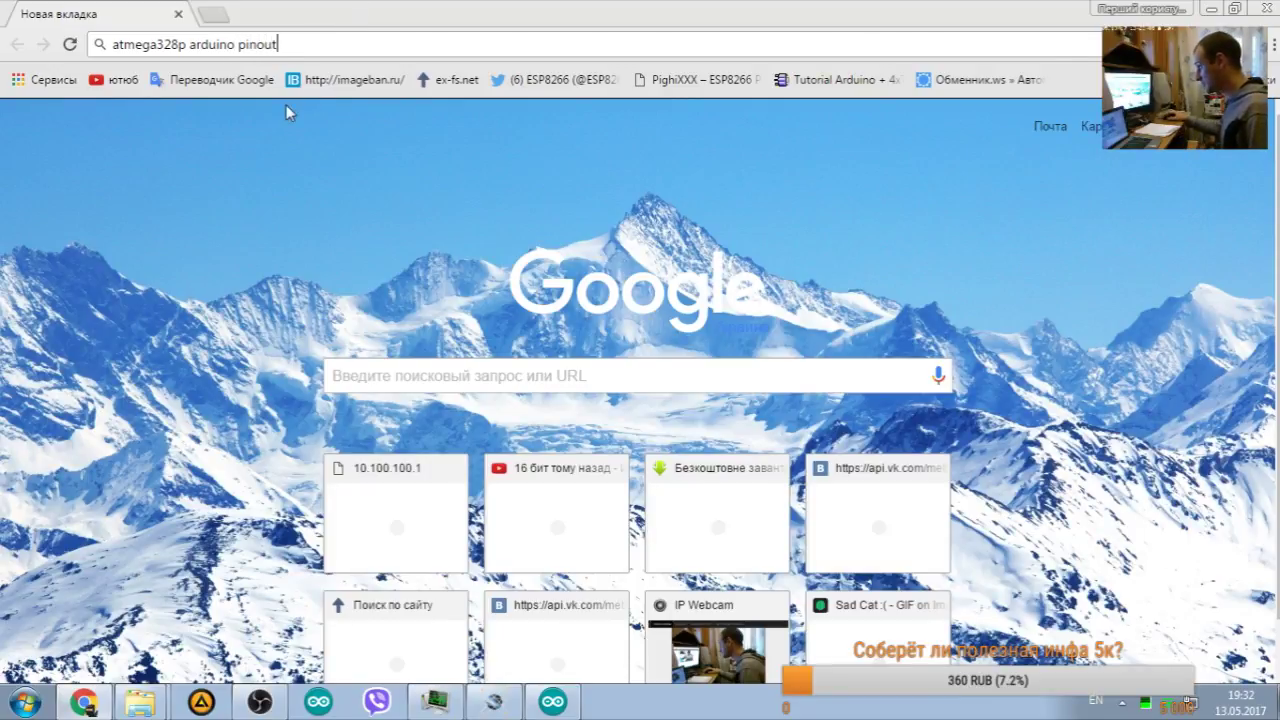
pyautogui.press('Return')
# Step: Open the ATMEGA328 & Arduino pinout diagram from the image results at full size
pyautogui.click(226, 236)
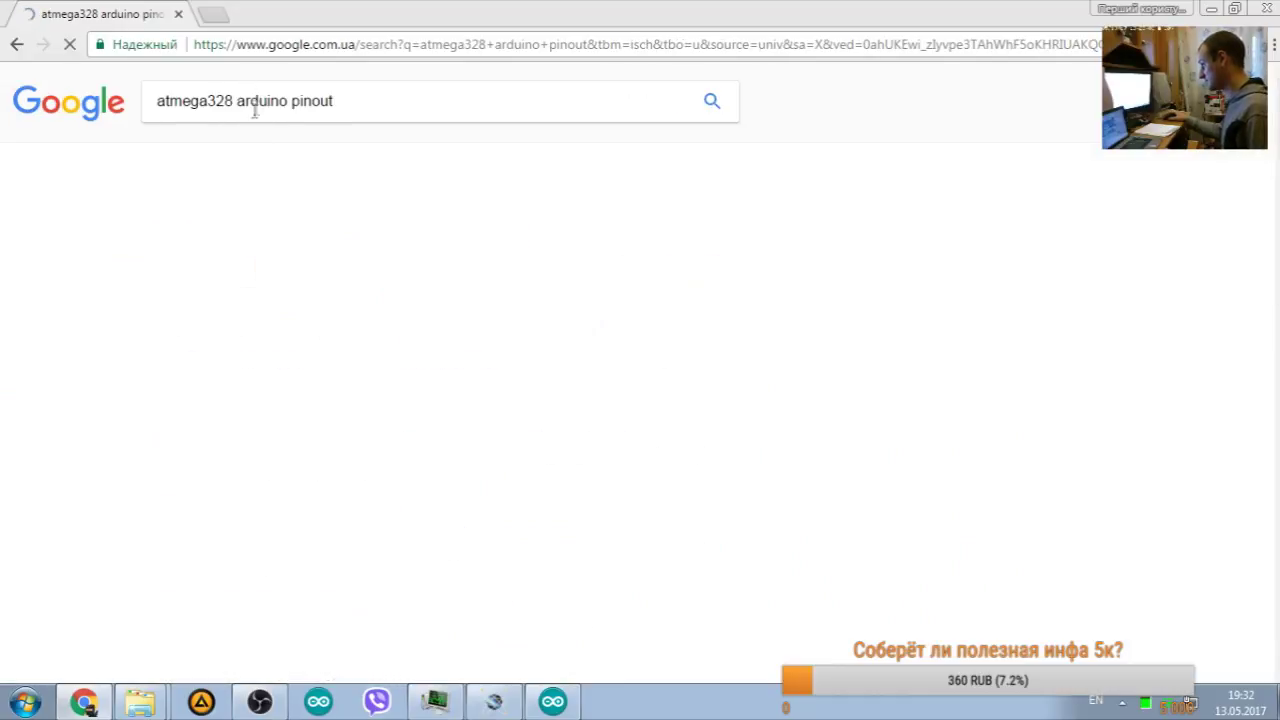
pyautogui.click(203, 270)
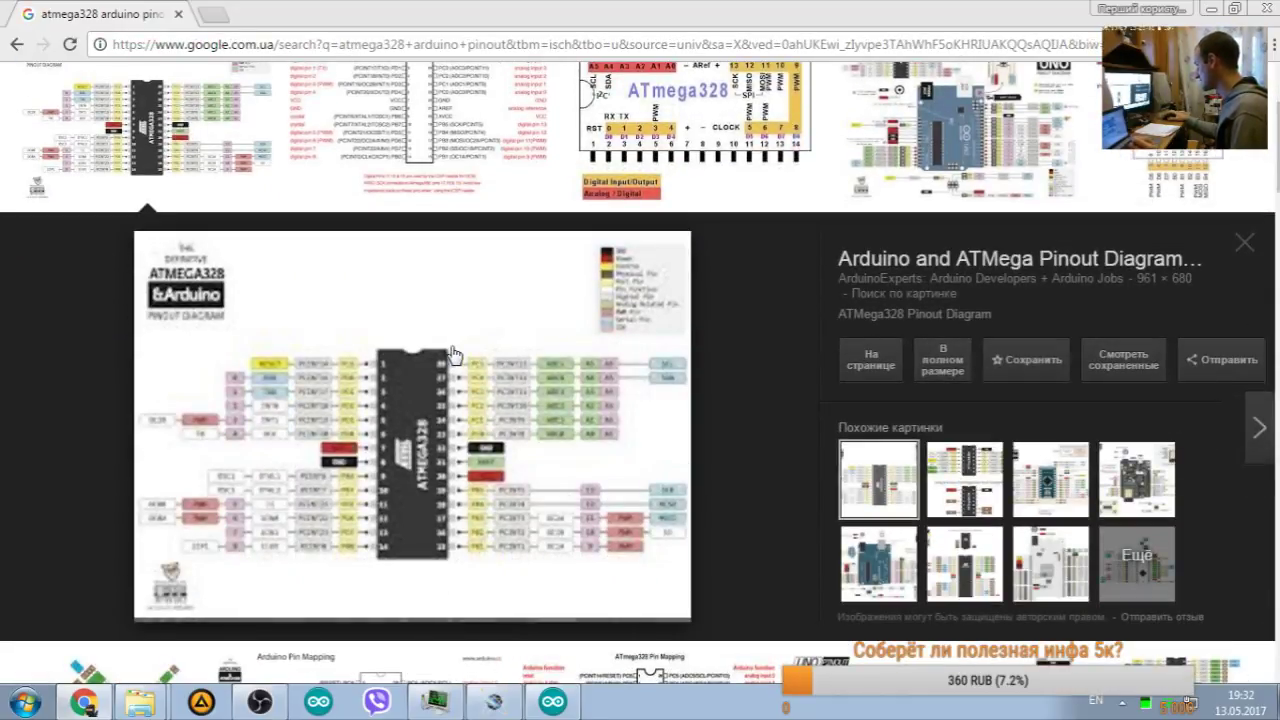
pyautogui.click(916, 370)
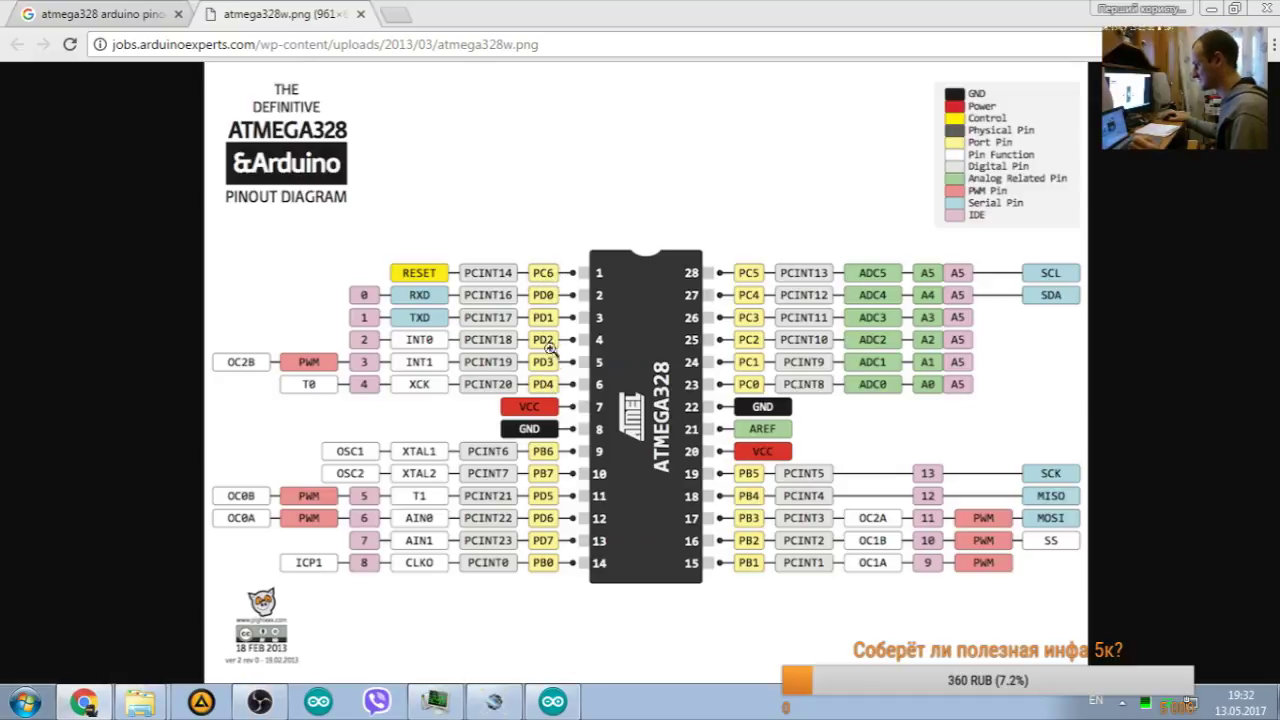
# Step: Compare the ATMEGA328 & Arduino pinout diagram in Chrome with the ATMEGA328P symbol's pins in Proteus, glancing at the Arduino IDE sketch window
pyautogui.click(540, 277)
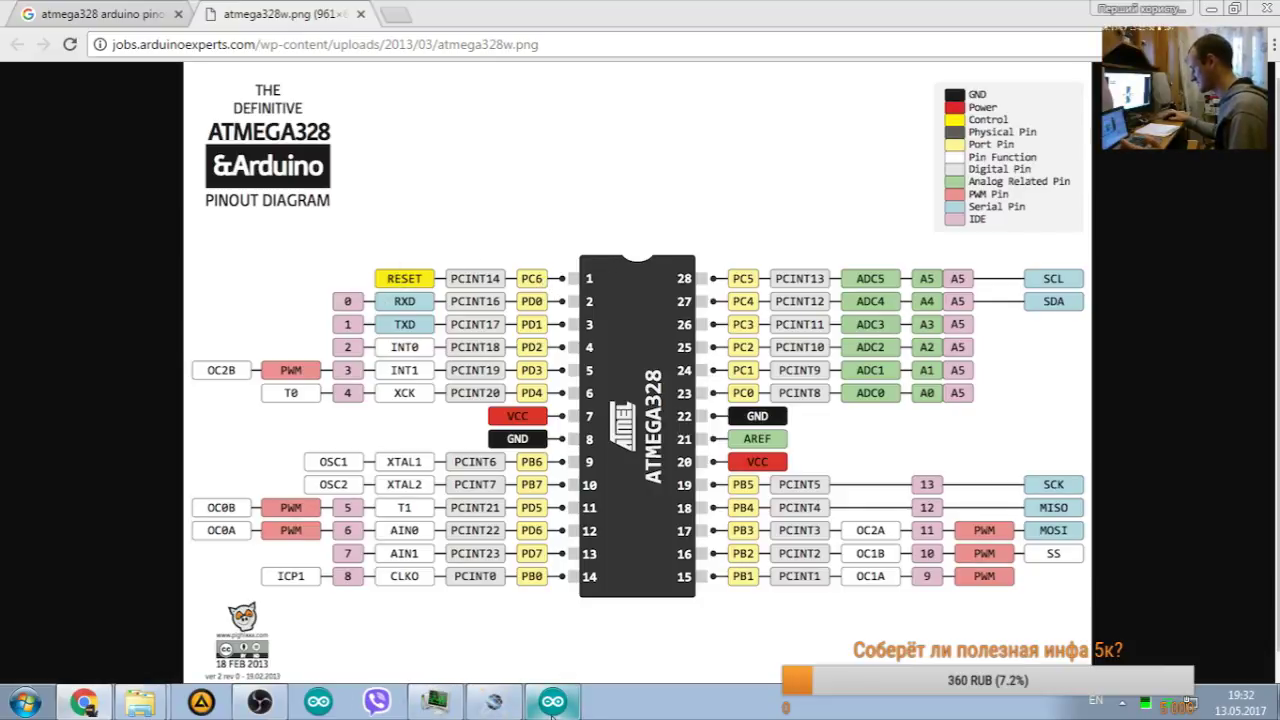
pyautogui.click(435, 702)
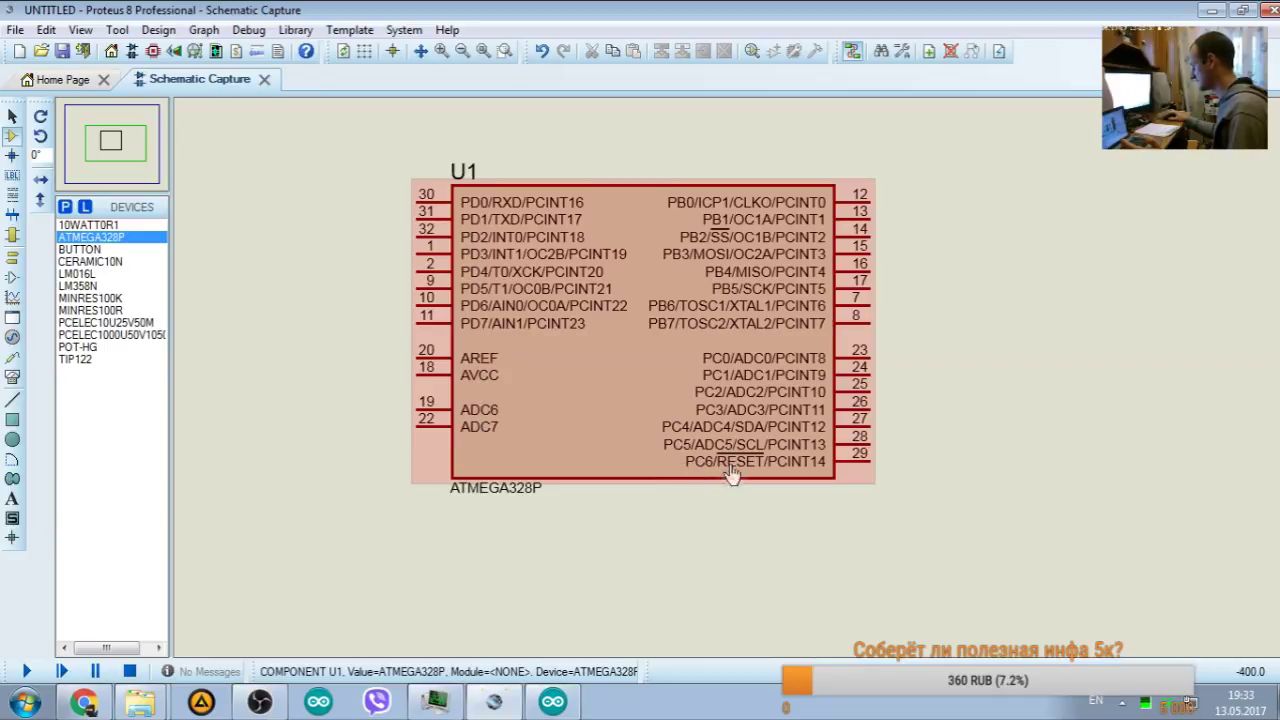
pyautogui.click(552, 701)
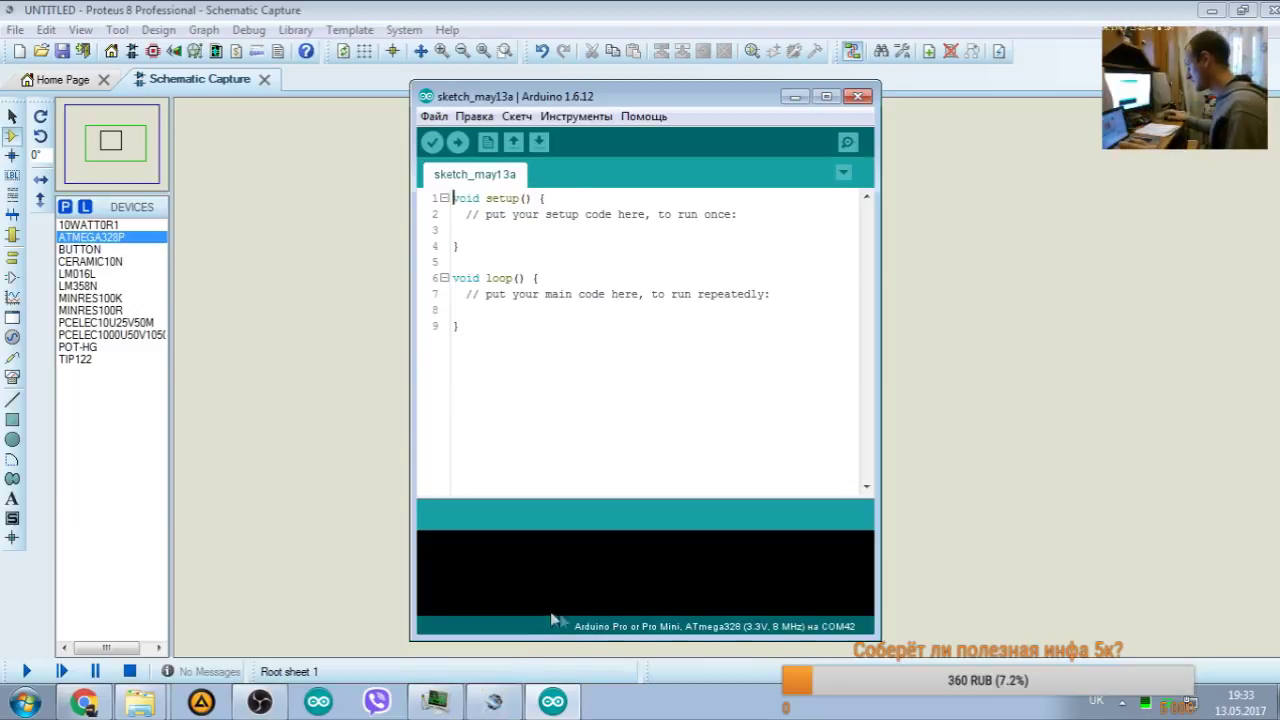
pyautogui.click(86, 702)
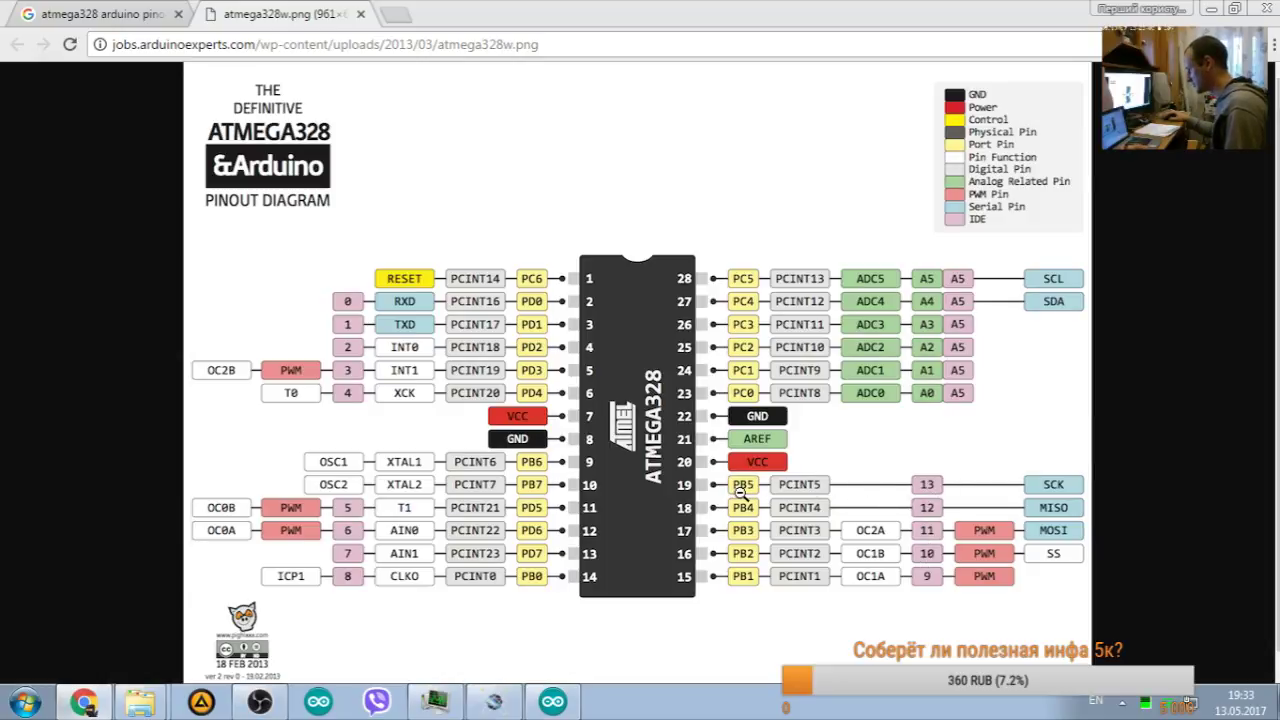
pyautogui.click(512, 692)
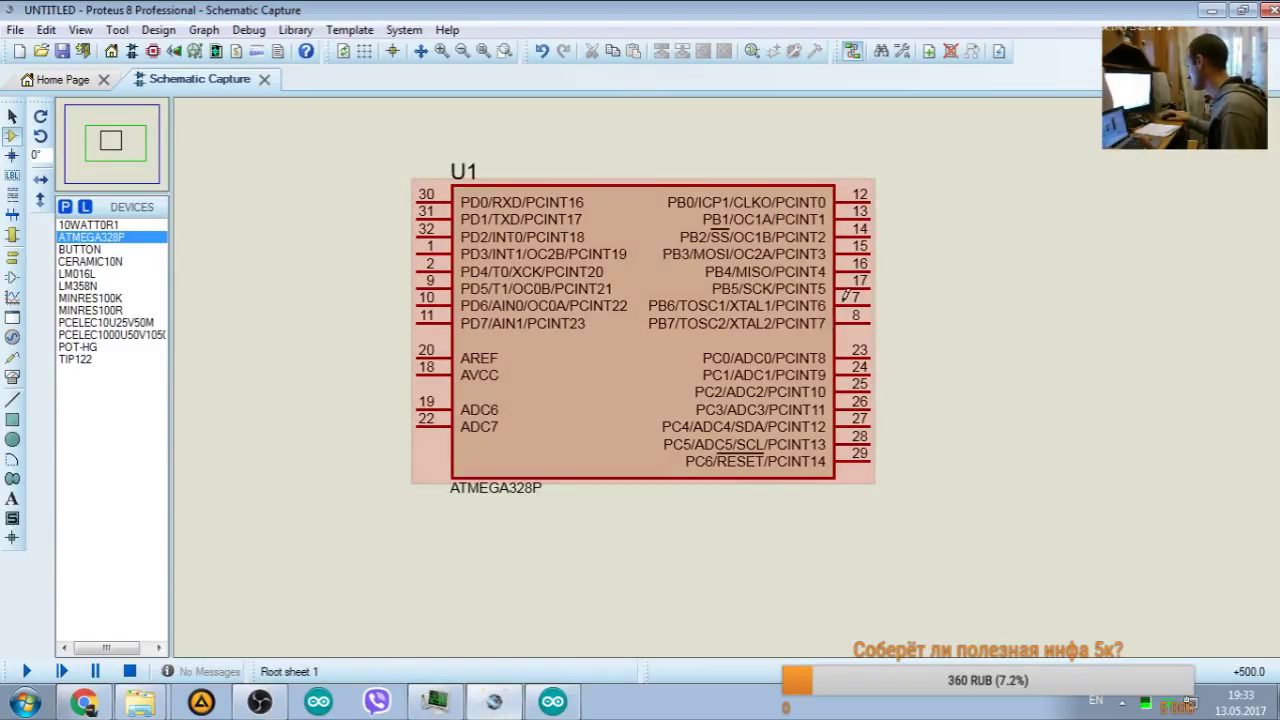
# Step: Search the device library for led and look at the animated LED-RED model
pyautogui.click(873, 283)
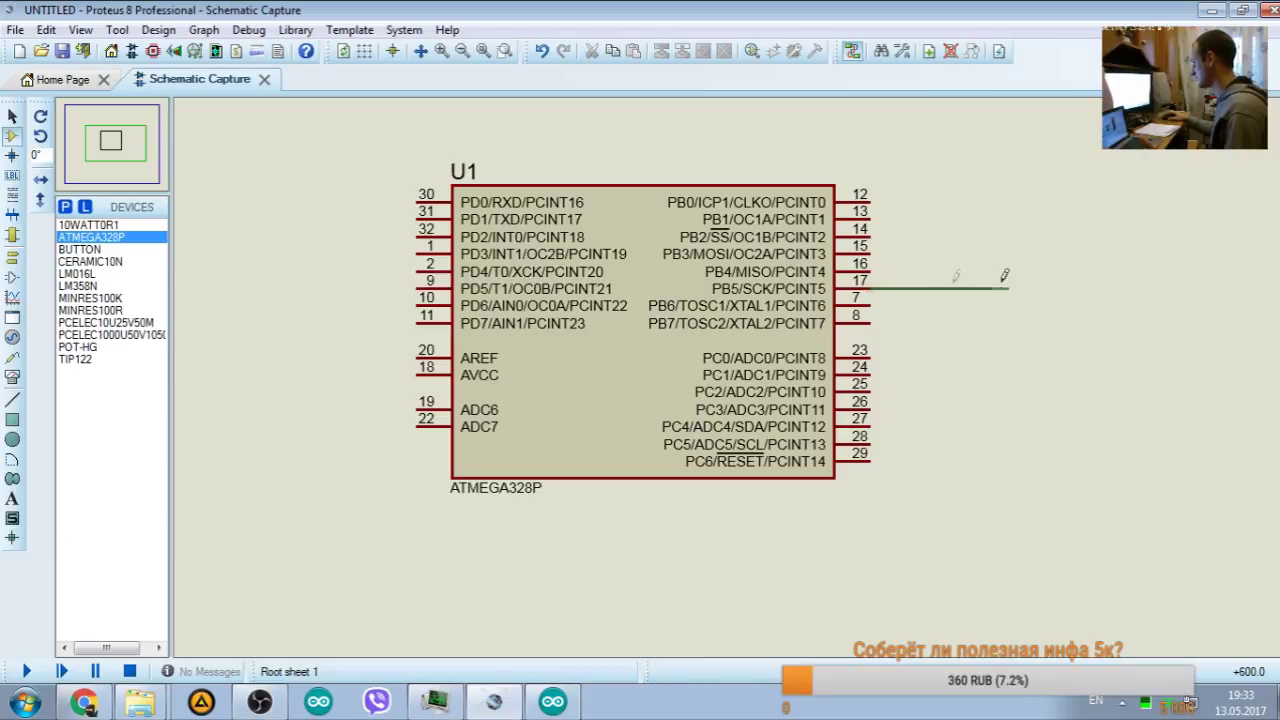
pyautogui.rightClick(960, 277)
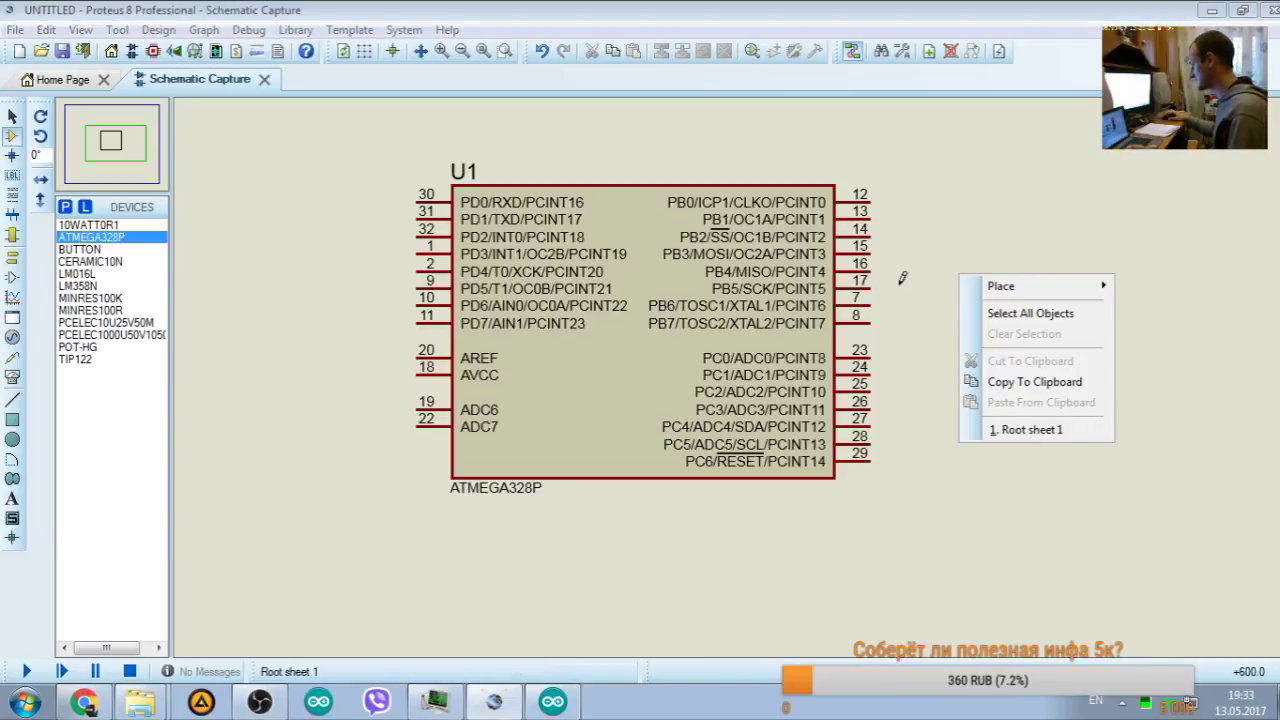
pyautogui.click(138, 207)
pyautogui.press('p')
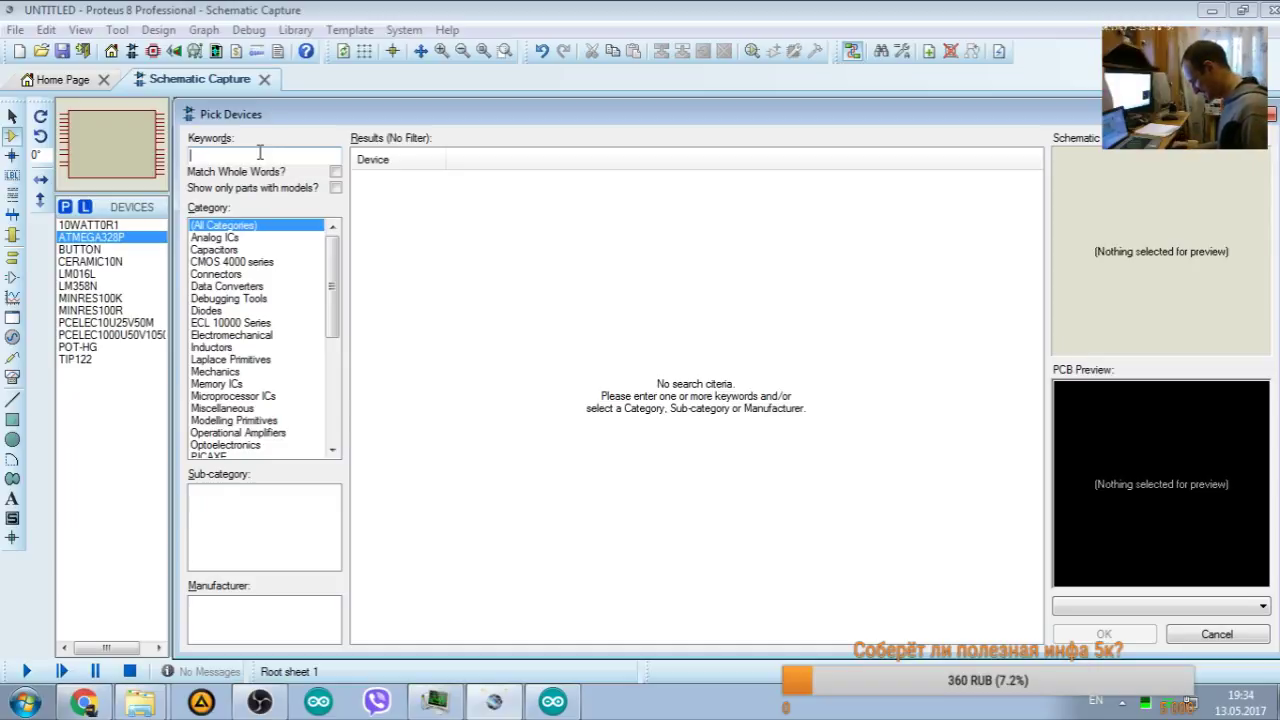
pyautogui.write('led')
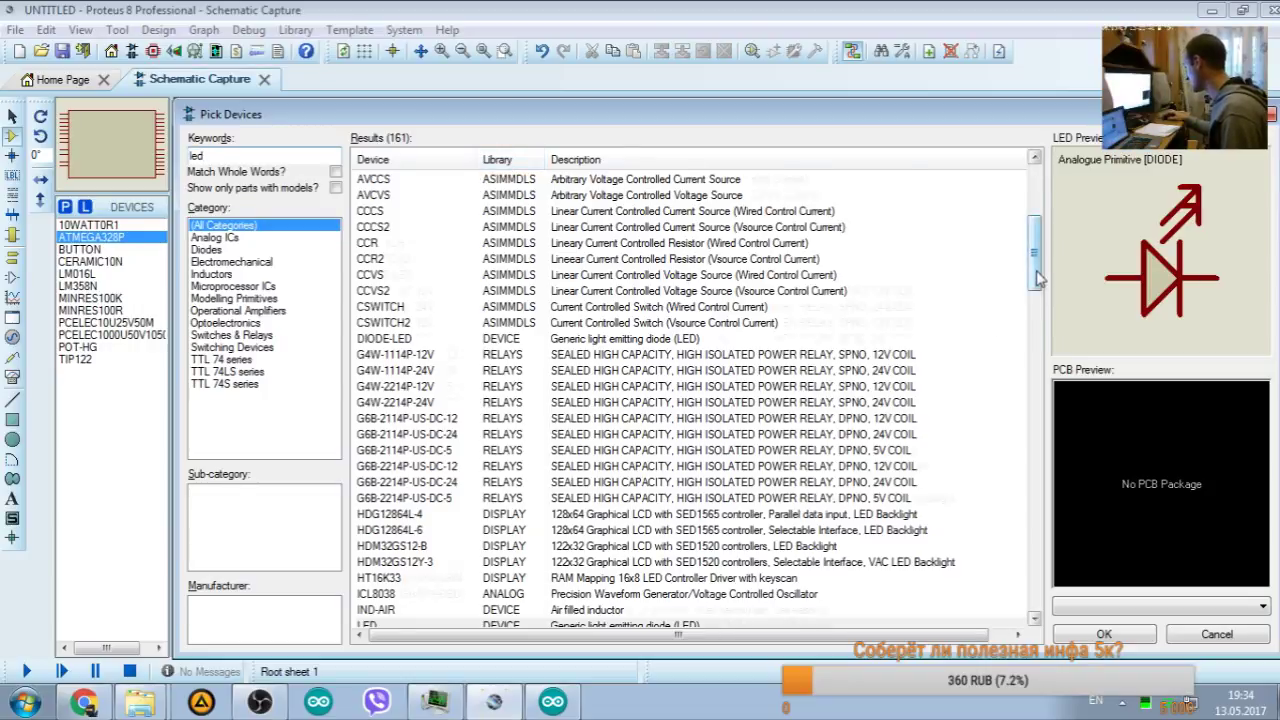
pyautogui.moveTo(1034, 280); pyautogui.dragTo(1030, 362)
pyautogui.click(500, 307)
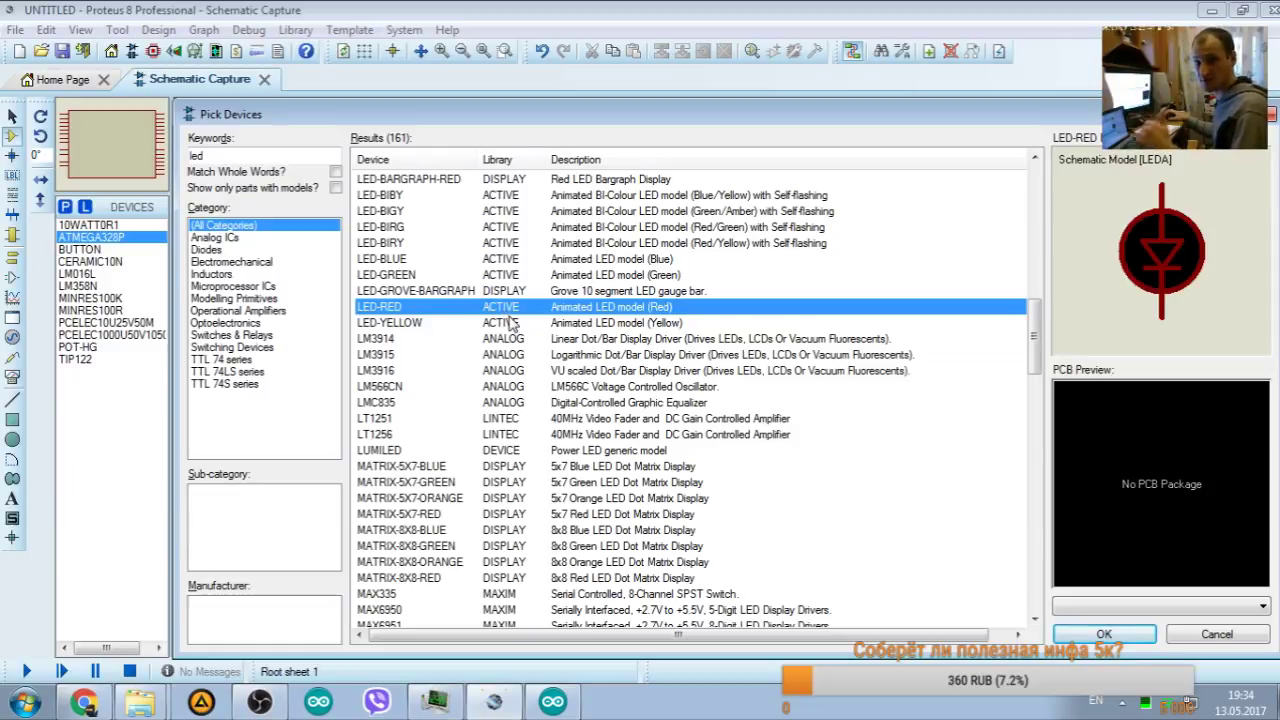
# Step: Sort the led search results by library and find the group of ACTIVE animated LEDs
pyautogui.scroll(2, 500, 330)
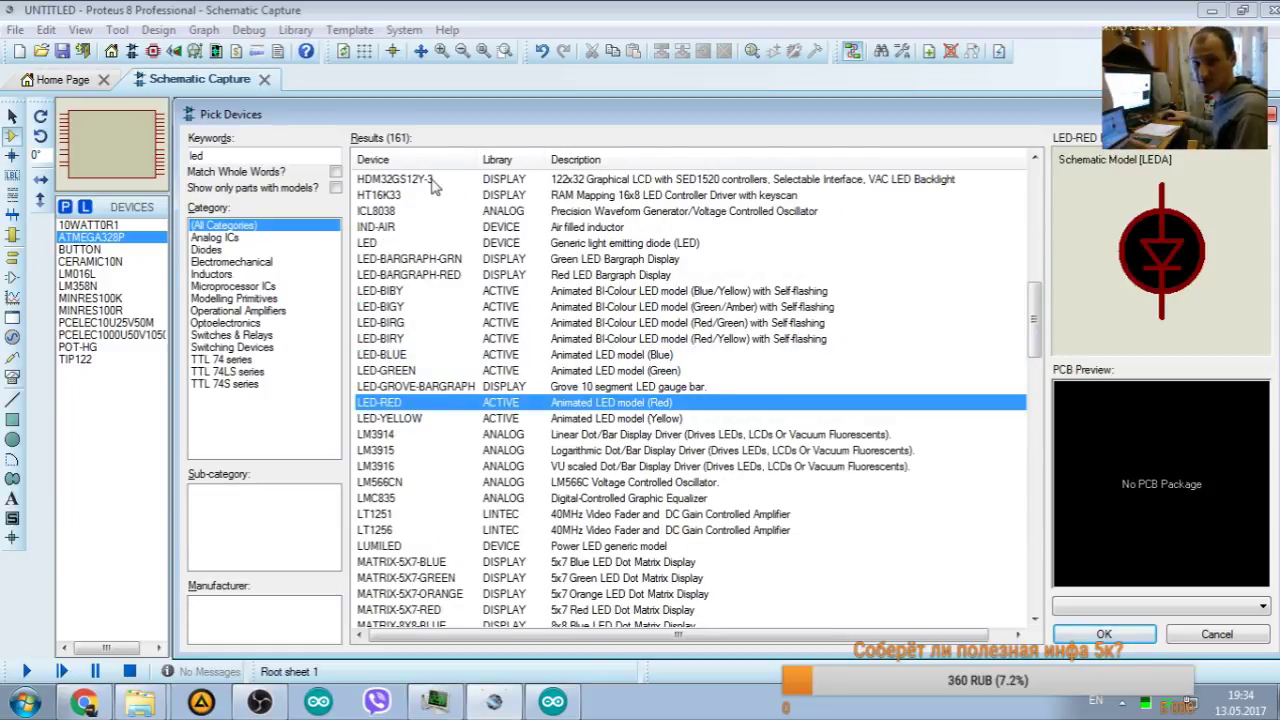
pyautogui.scroll(12, 432, 186)
pyautogui.scroll(-5, 520, 140)
pyautogui.click(503, 161)
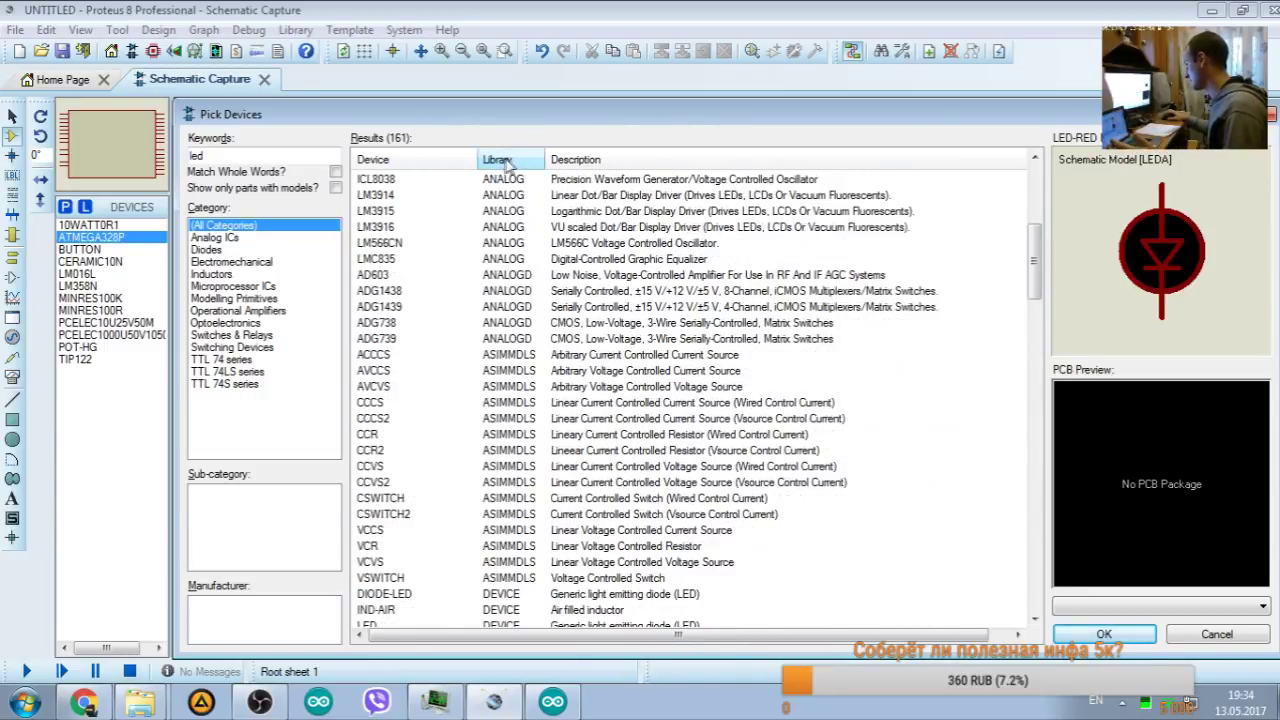
pyautogui.scroll(7, 513, 240)
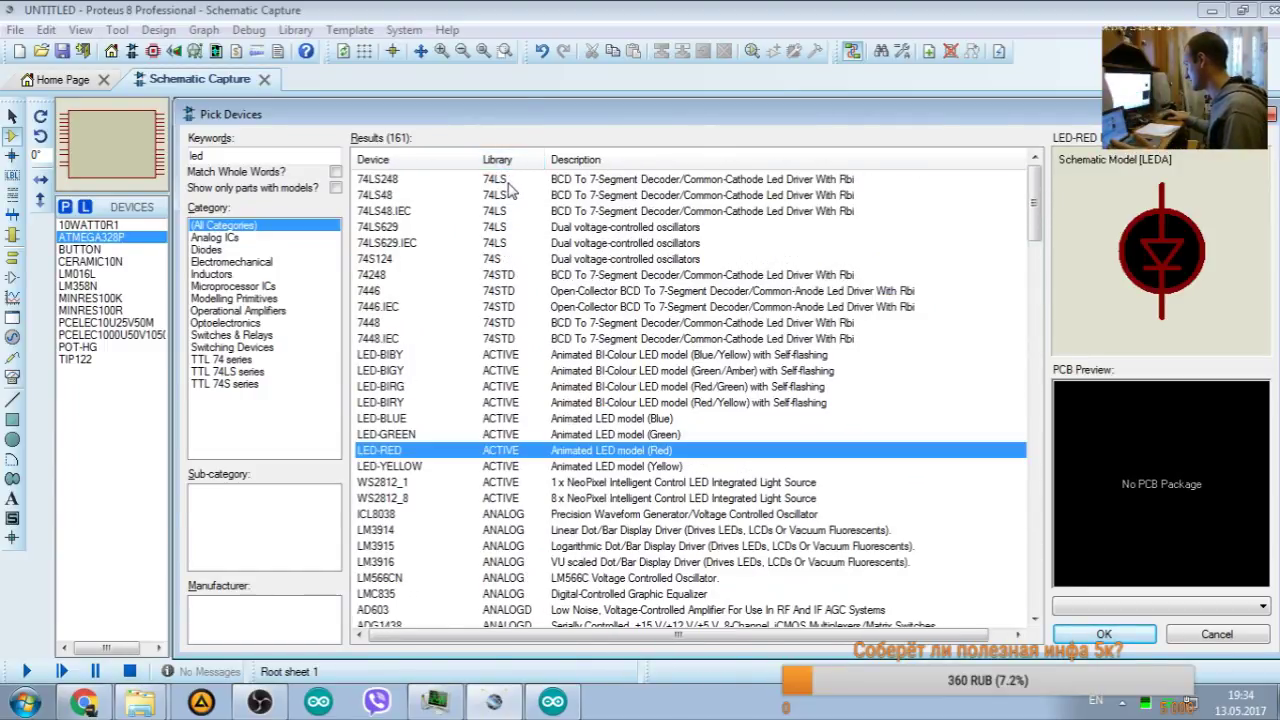
pyautogui.scroll(-2, 513, 240)
# Step: Preview the yellow, red and blue animated LEDs, and add LED-GREEN to the device list
pyautogui.click(398, 371)
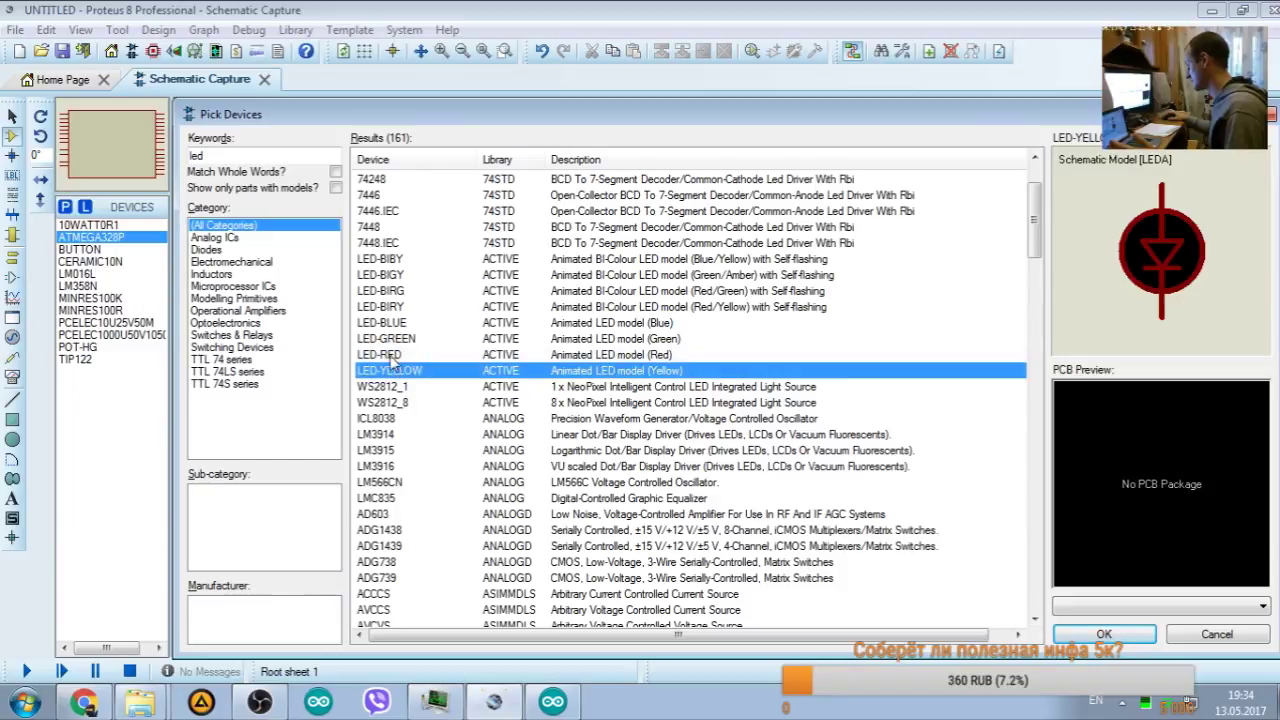
pyautogui.click(396, 356)
pyautogui.click(406, 337)
pyautogui.click(404, 329)
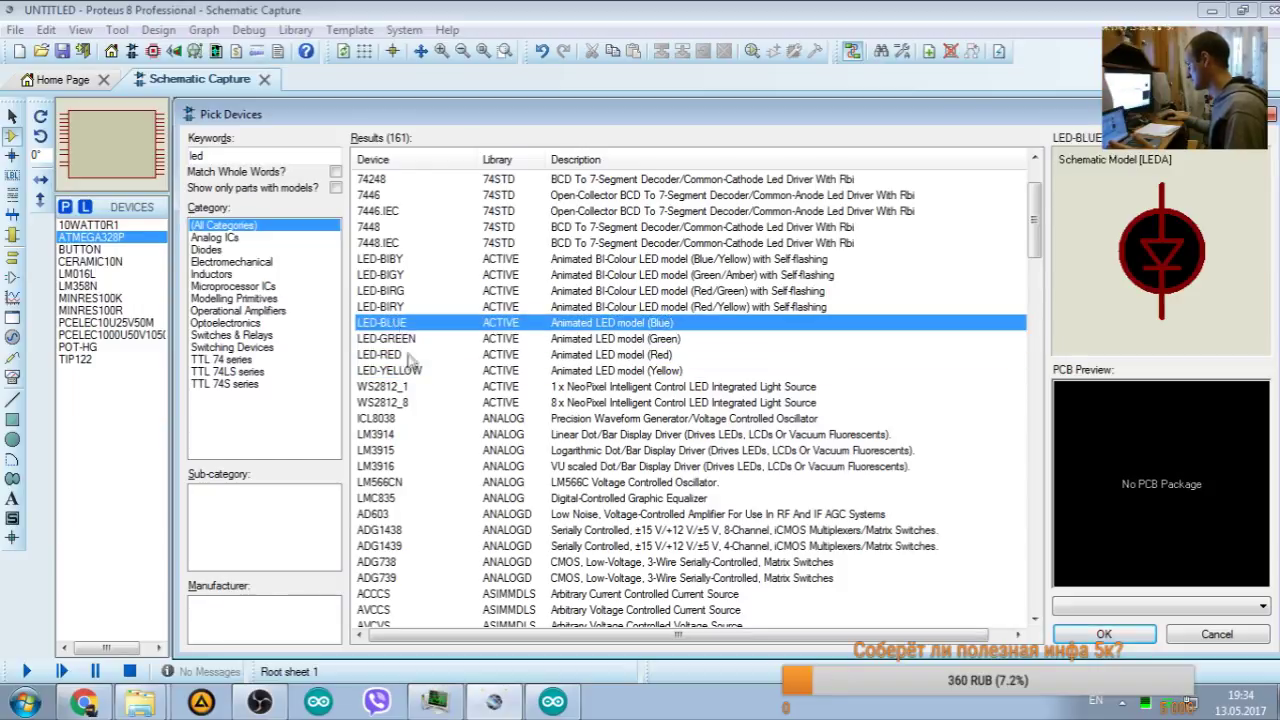
pyautogui.click(408, 370)
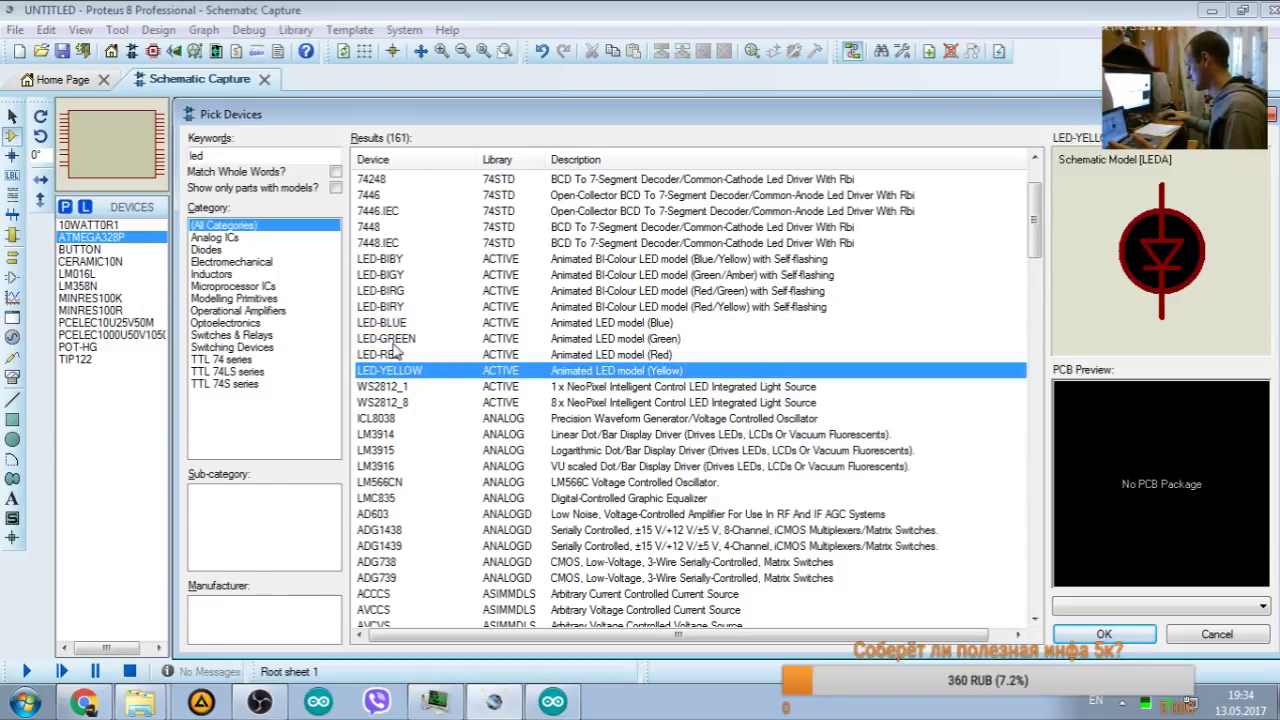
pyautogui.click(446, 342)
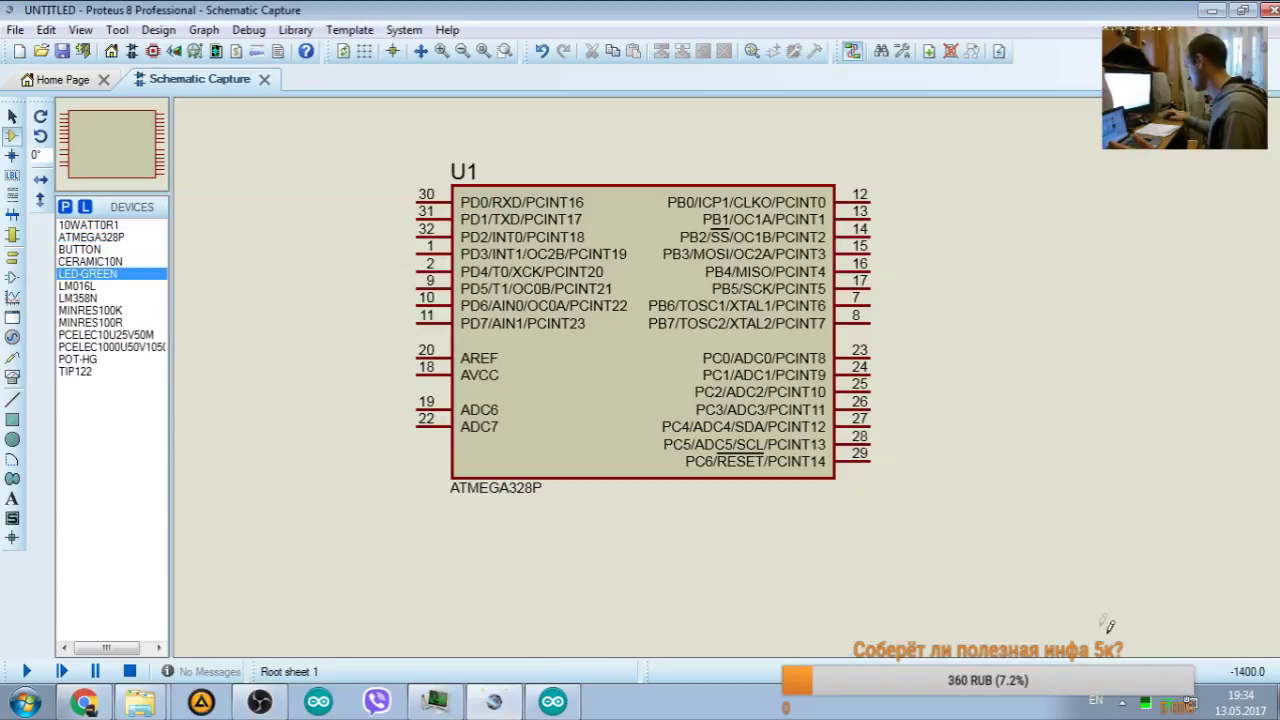
pyautogui.click(1104, 634)
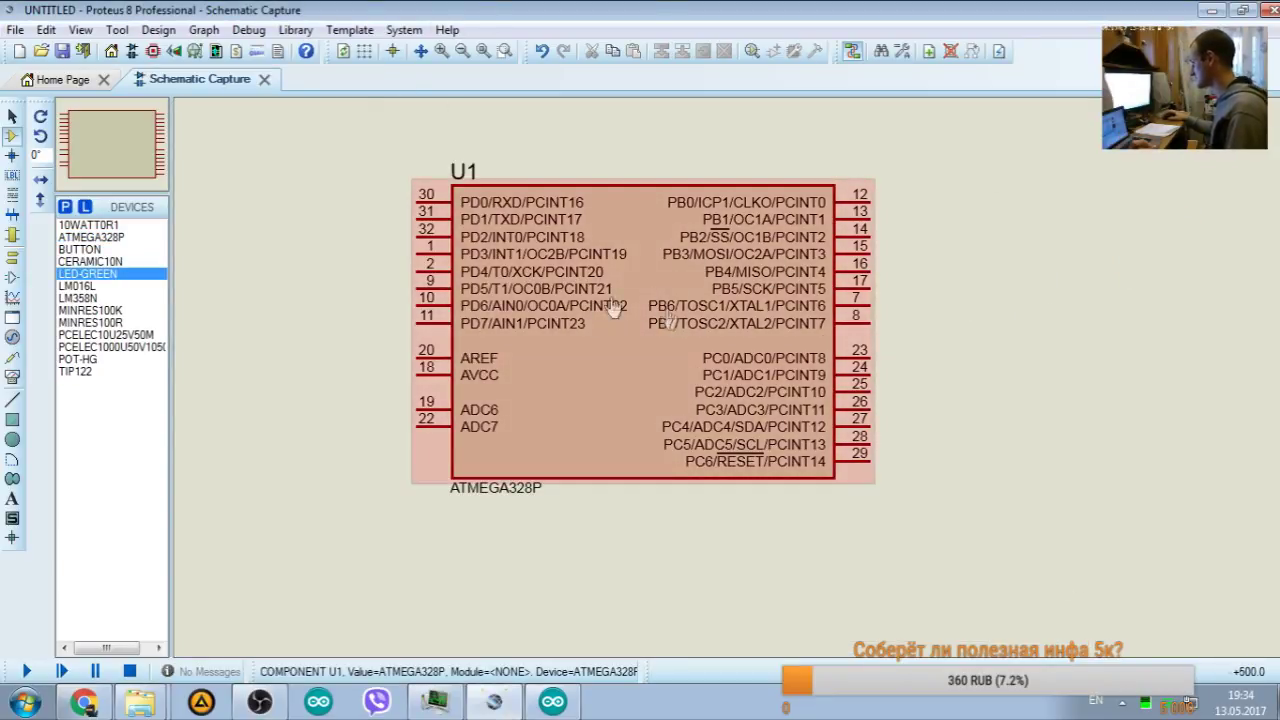
pyautogui.doubleClick(520, 489)
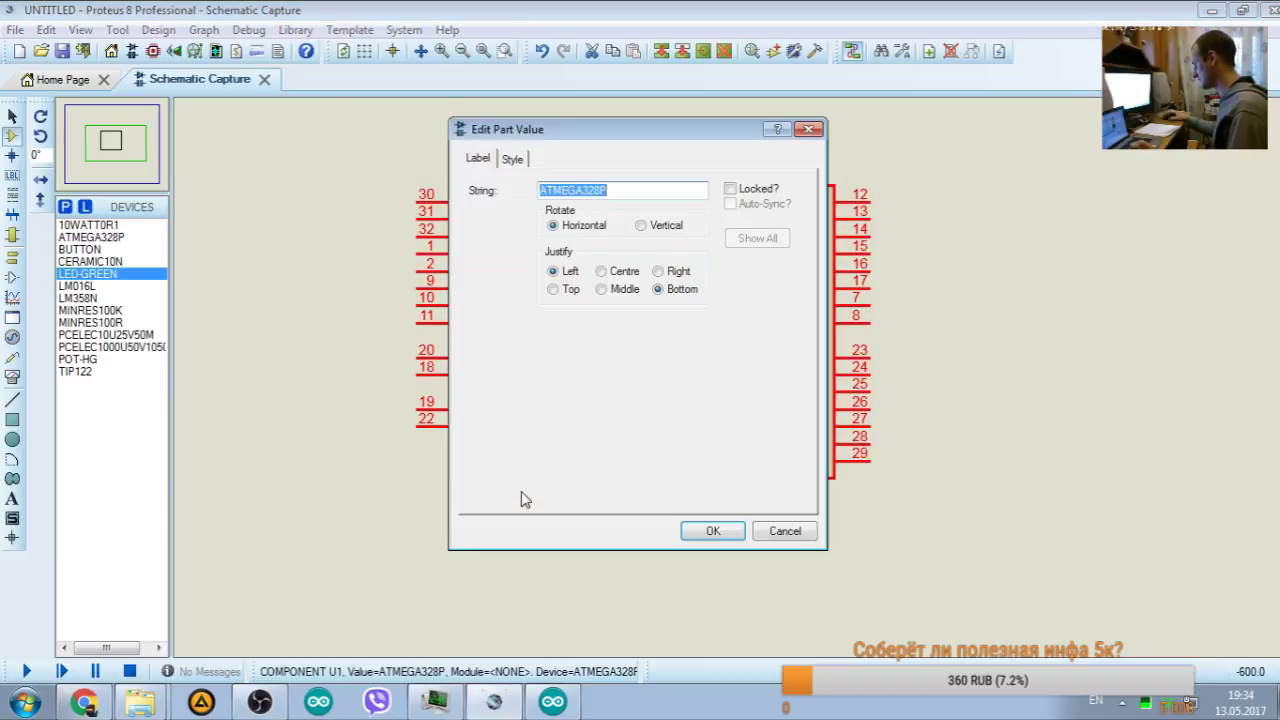
pyautogui.click(611, 190)
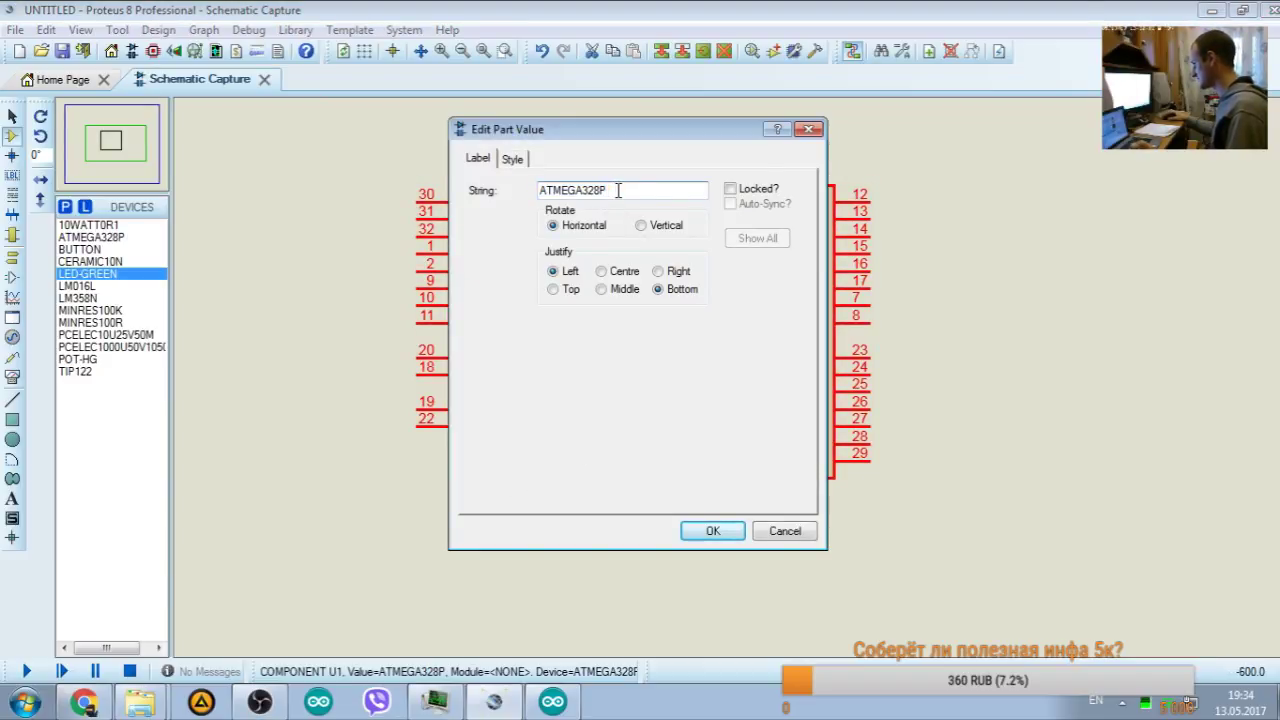
pyautogui.click(806, 129)
# Step: Change the microcontroller's part ID to U1 ARDUINO
pyautogui.doubleClick(470, 183)
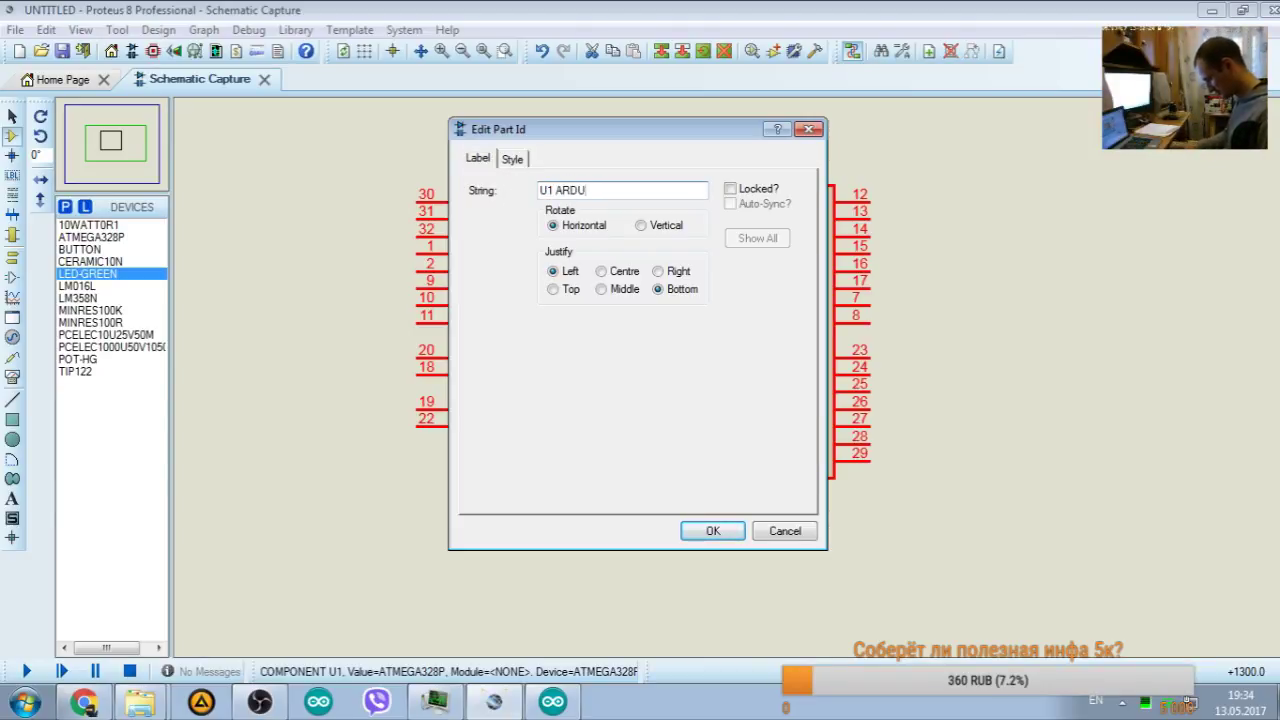
pyautogui.click(712, 531)
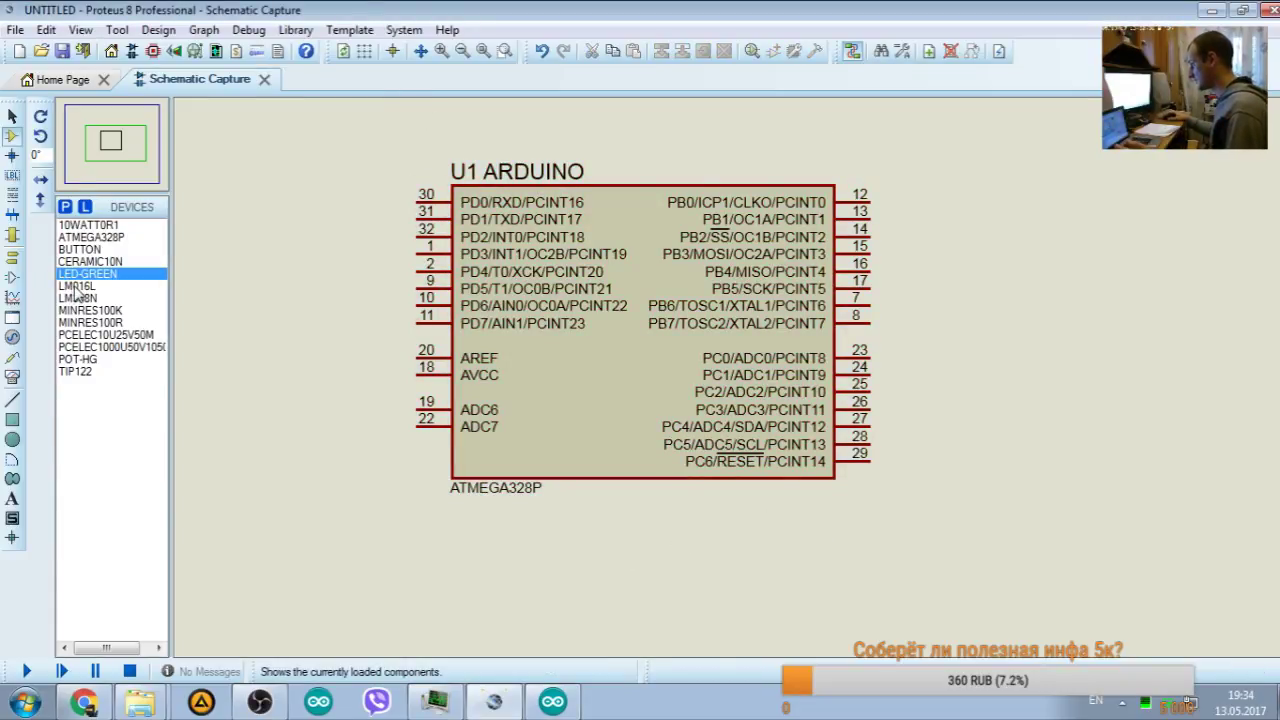
pyautogui.click(86, 272)
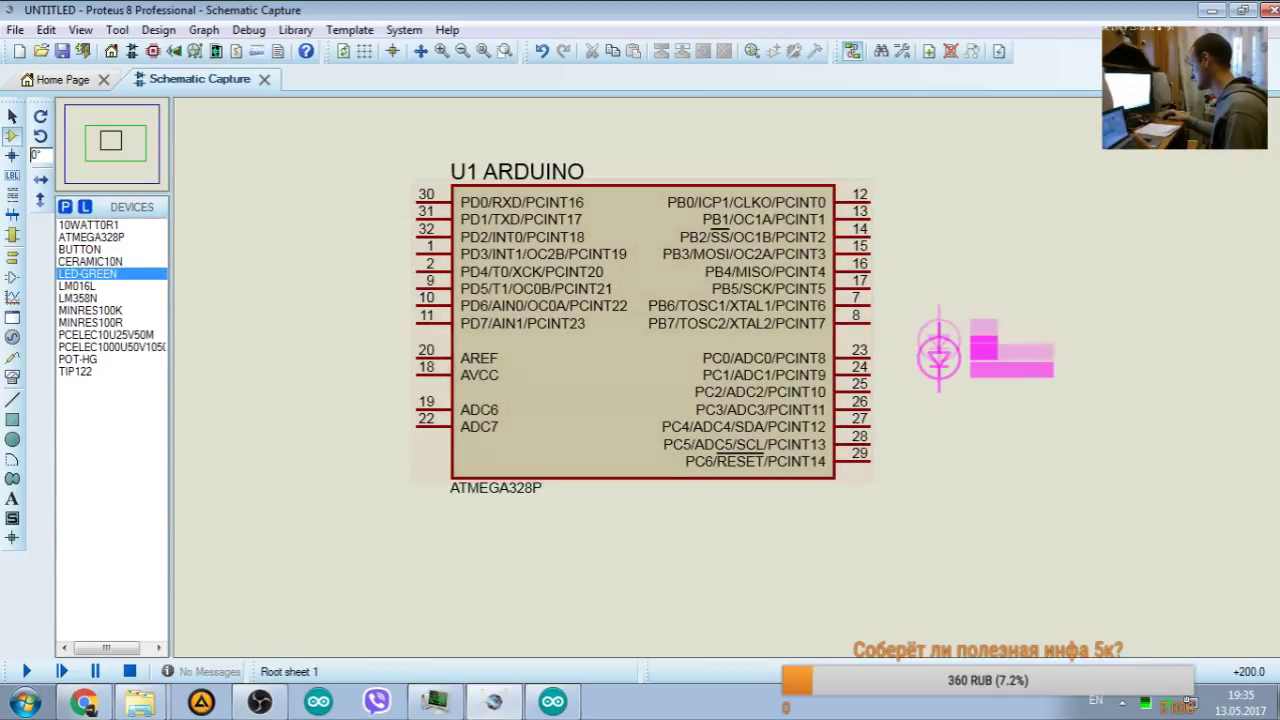
pyautogui.click(649, 269)
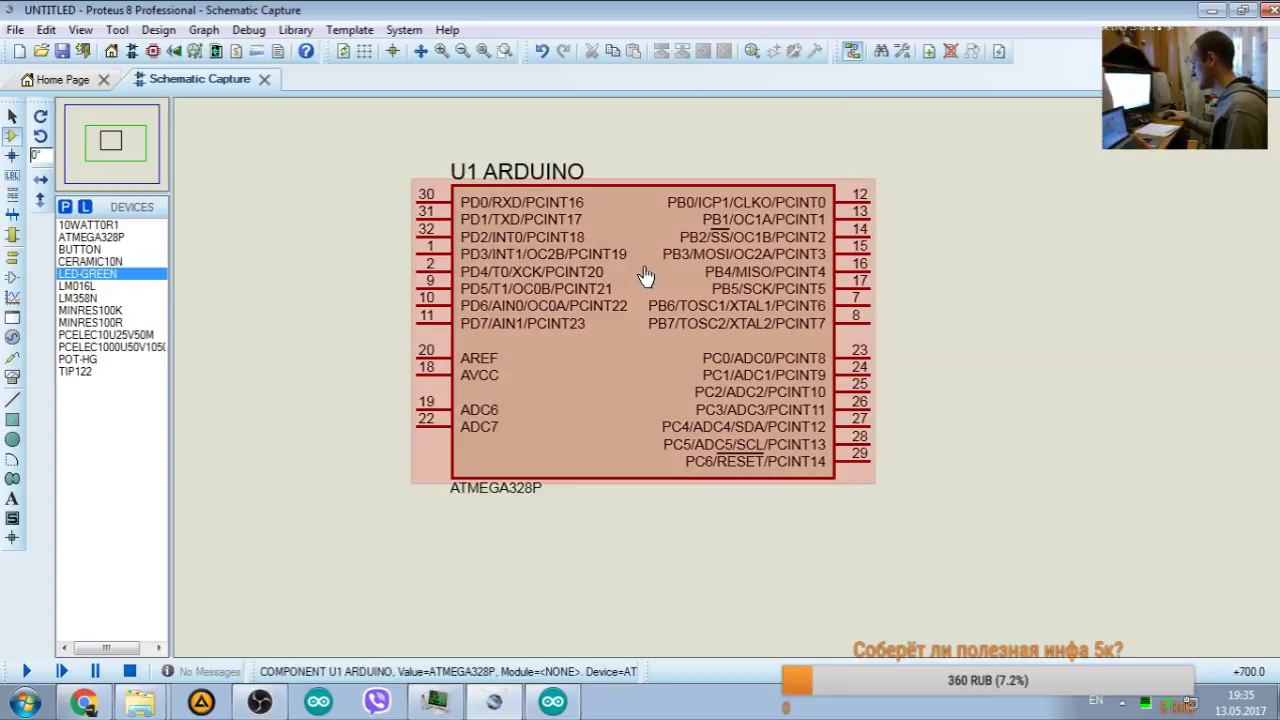
pyautogui.rightClick(857, 243)
pyautogui.click(617, 279)
pyautogui.rightClick(617, 279)
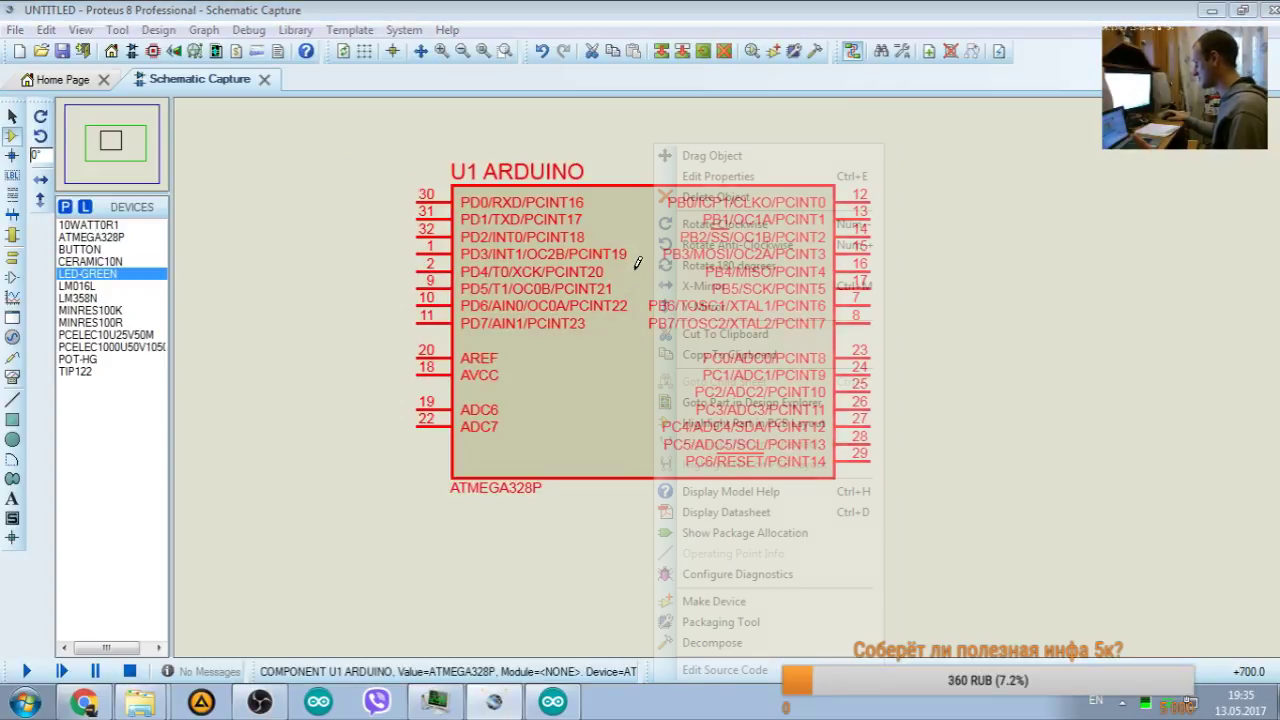
pyautogui.click(257, 186)
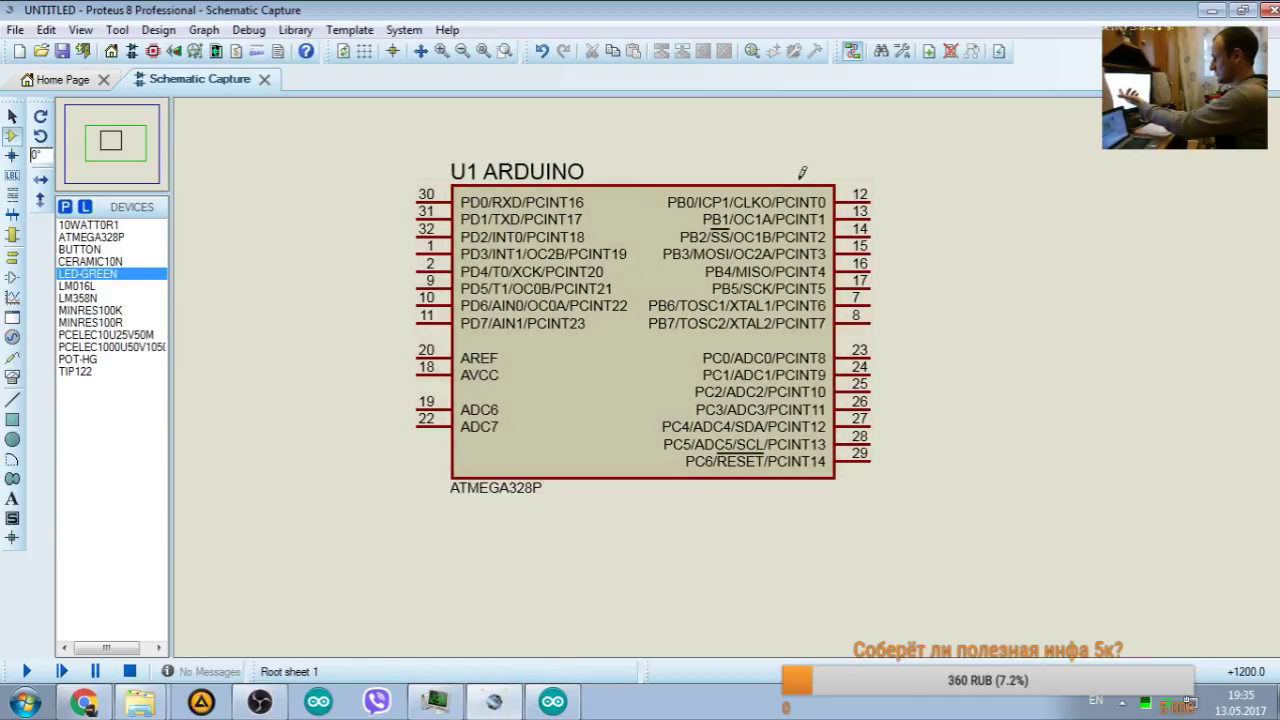
# Step: Mirror the ATMEGA328P symbol horizontally with X-Mirror so its port B pins face the other side
pyautogui.rightClick(778, 292)
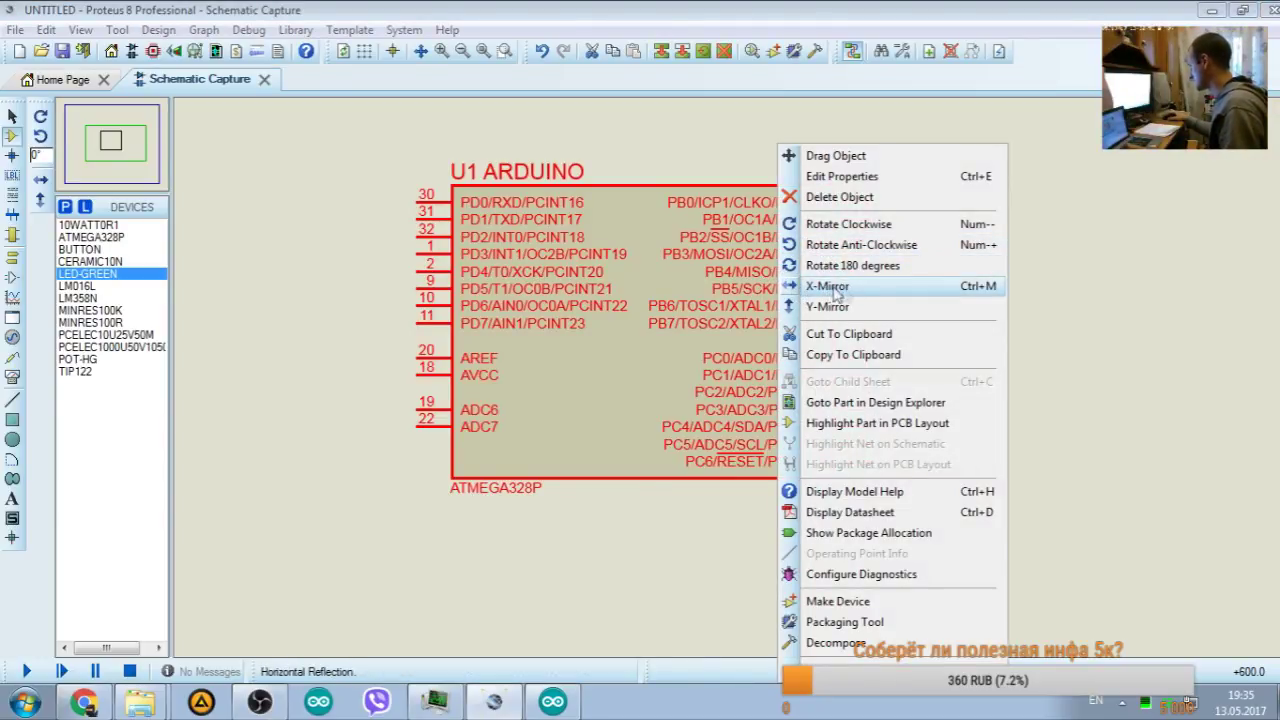
pyautogui.click(828, 287)
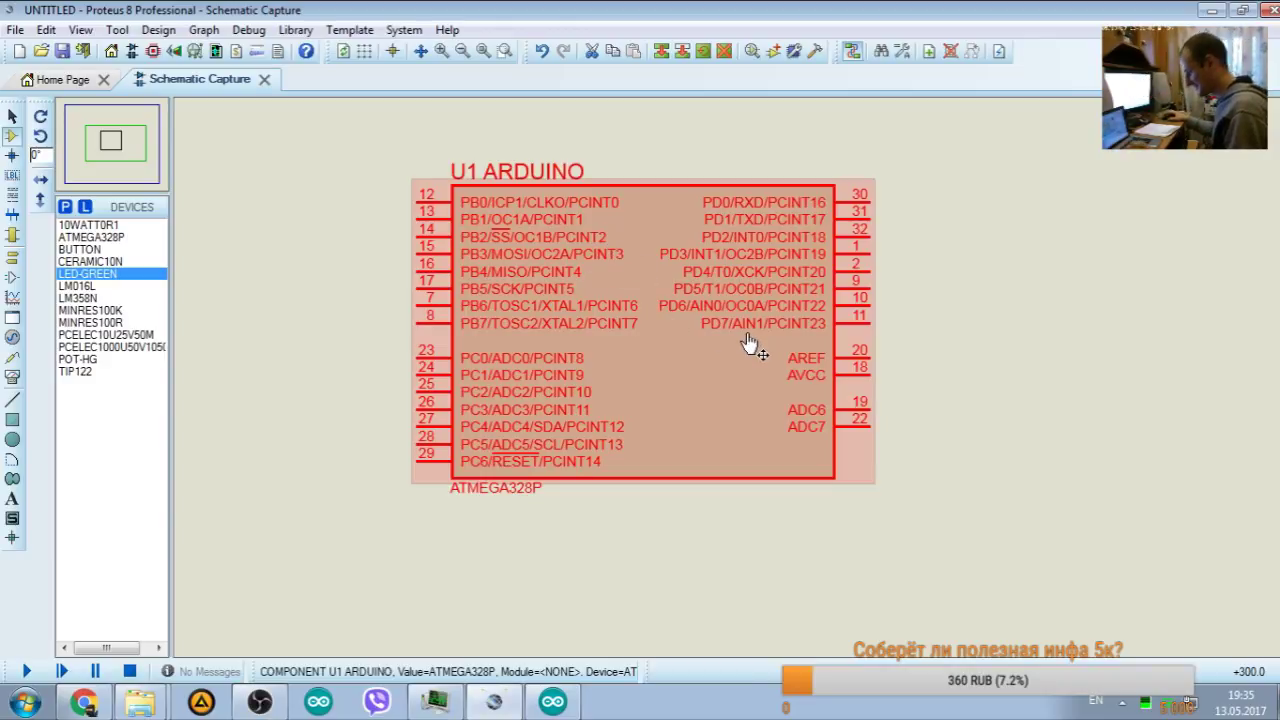
# Step: Place a LED-GREEN beside the microcontroller, just left of its PB6 and PB7 pins
pyautogui.click(322, 286)
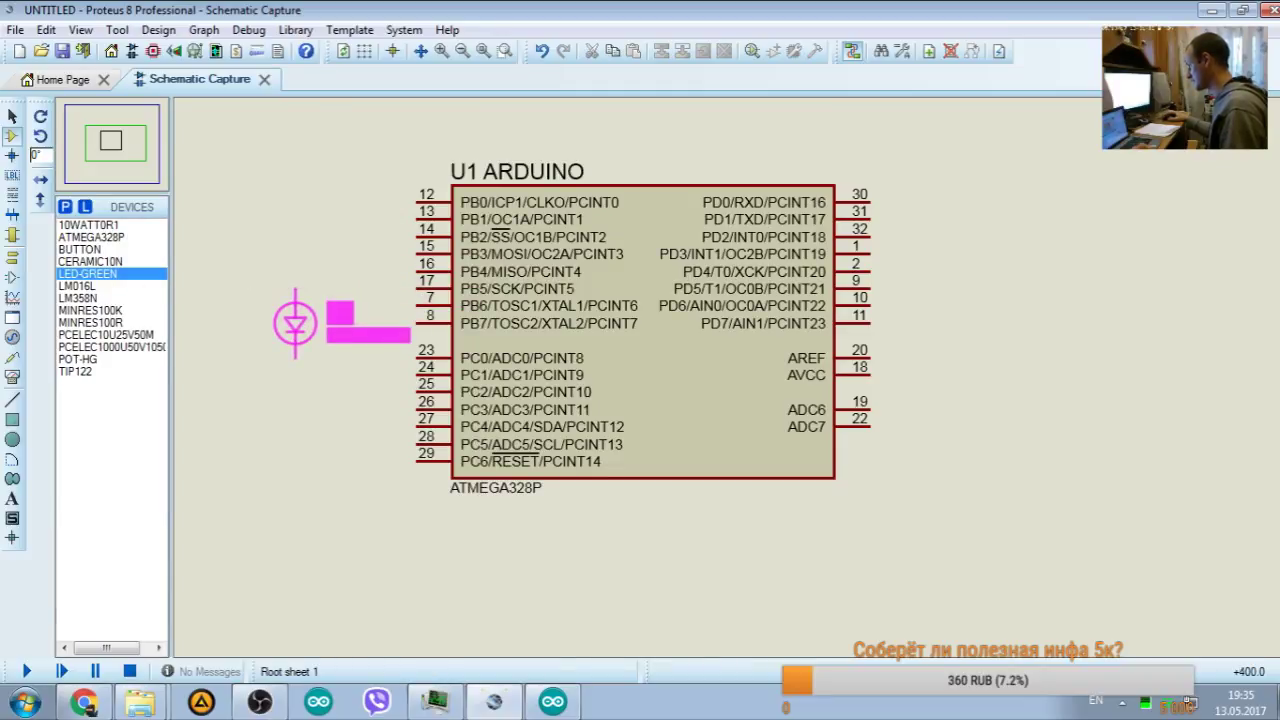
pyautogui.click(295, 322)
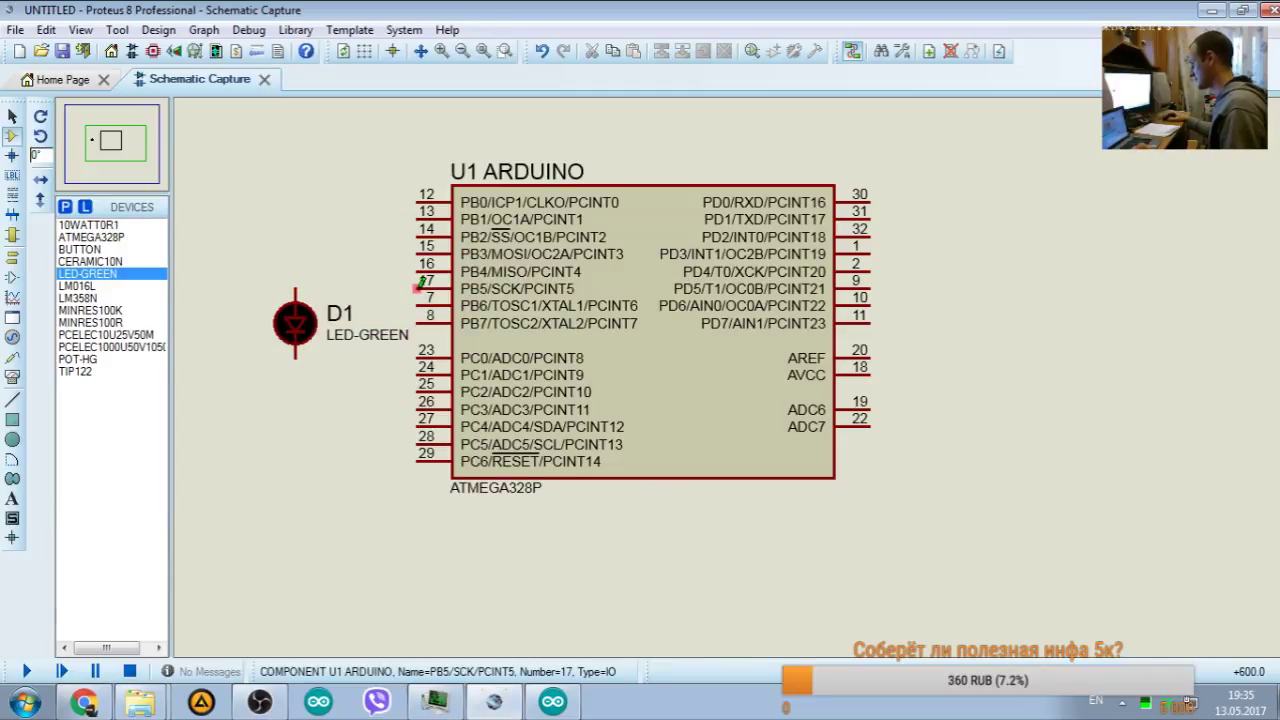
pyautogui.click(243, 240)
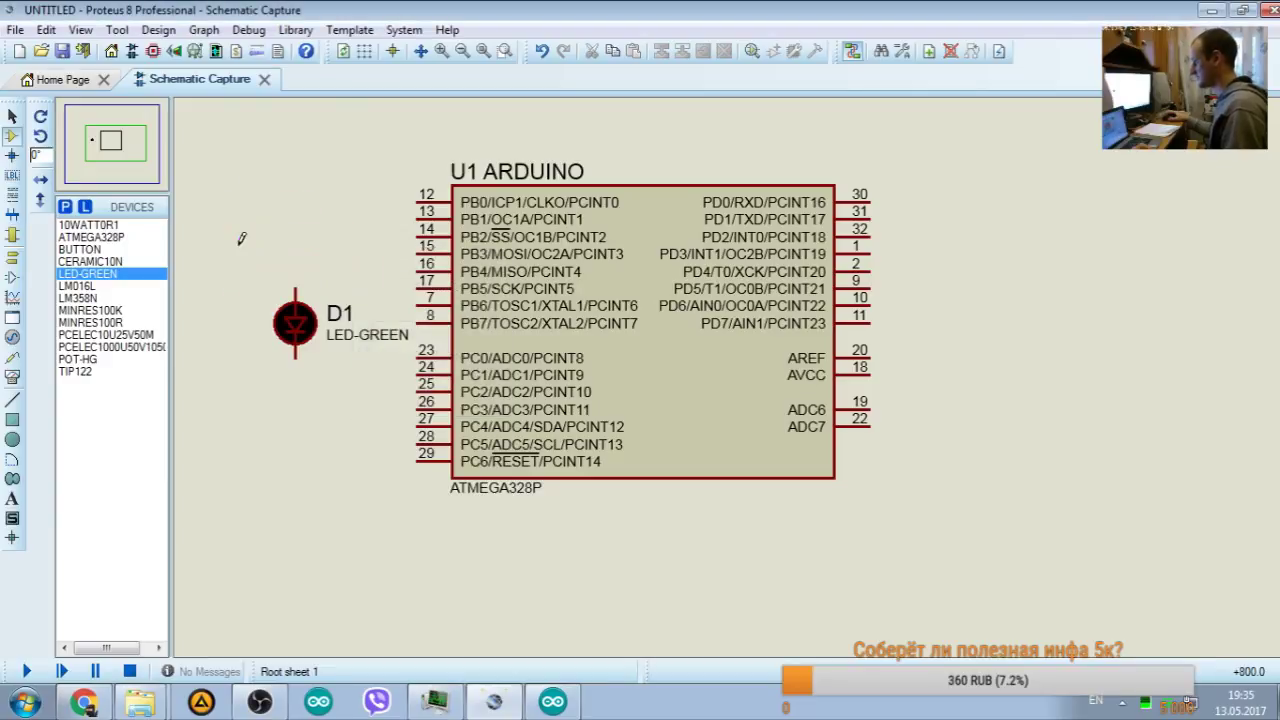
# Step: Move the green LED farther left of the microcontroller and slightly down, clear of the port B pins
pyautogui.moveTo(243, 240); pyautogui.dragTo(400, 380)
pyautogui.moveTo(352, 335); pyautogui.dragTo(276, 358)
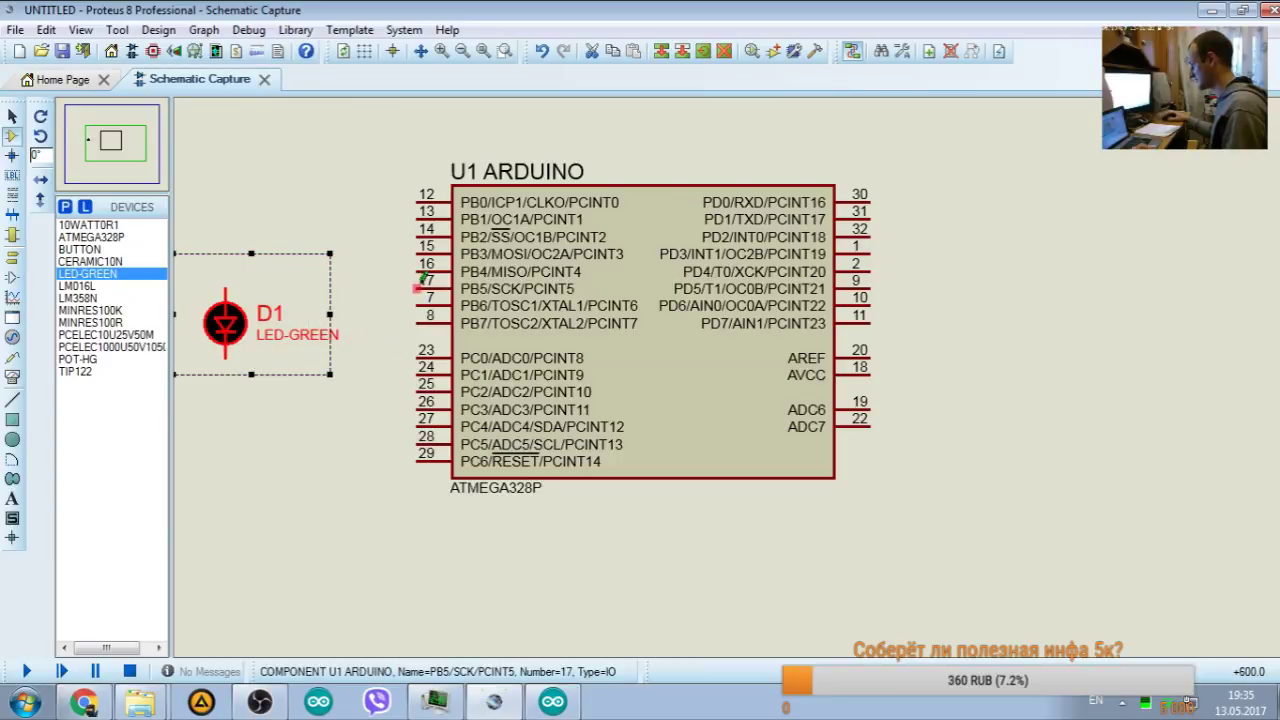
pyautogui.moveTo(226, 320); pyautogui.dragTo(229, 352)
pyautogui.click(263, 191)
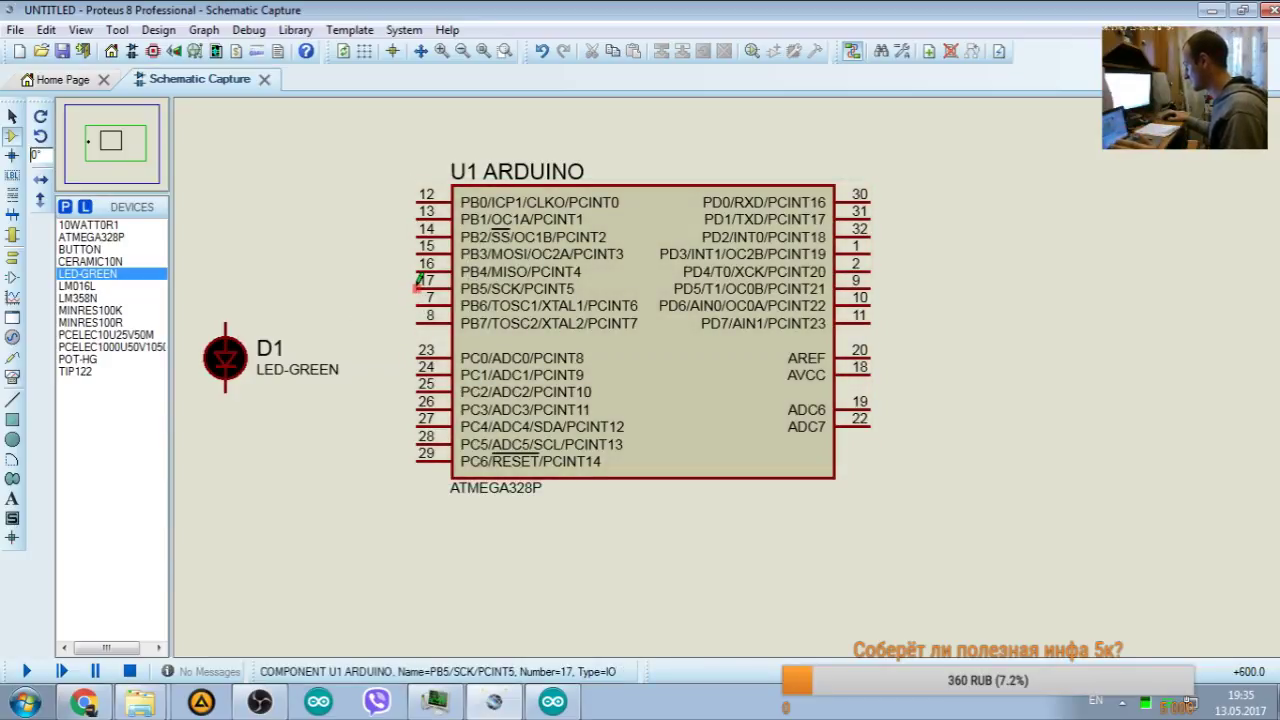
# Step: Wire the microcontroller's PB5/SCK pin (17) to the upper pin of the green LED
pyautogui.click(418, 281)
pyautogui.click(225, 322)
pyautogui.click(258, 703)
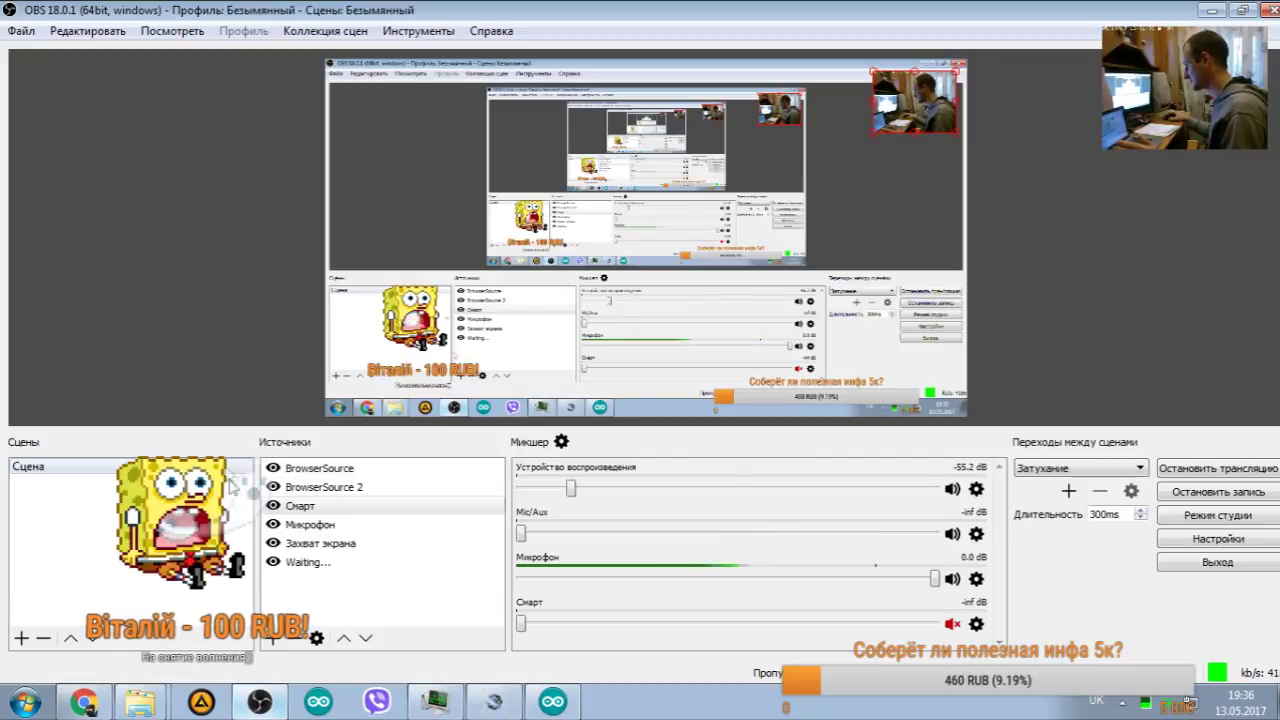
pyautogui.click(1211, 10)
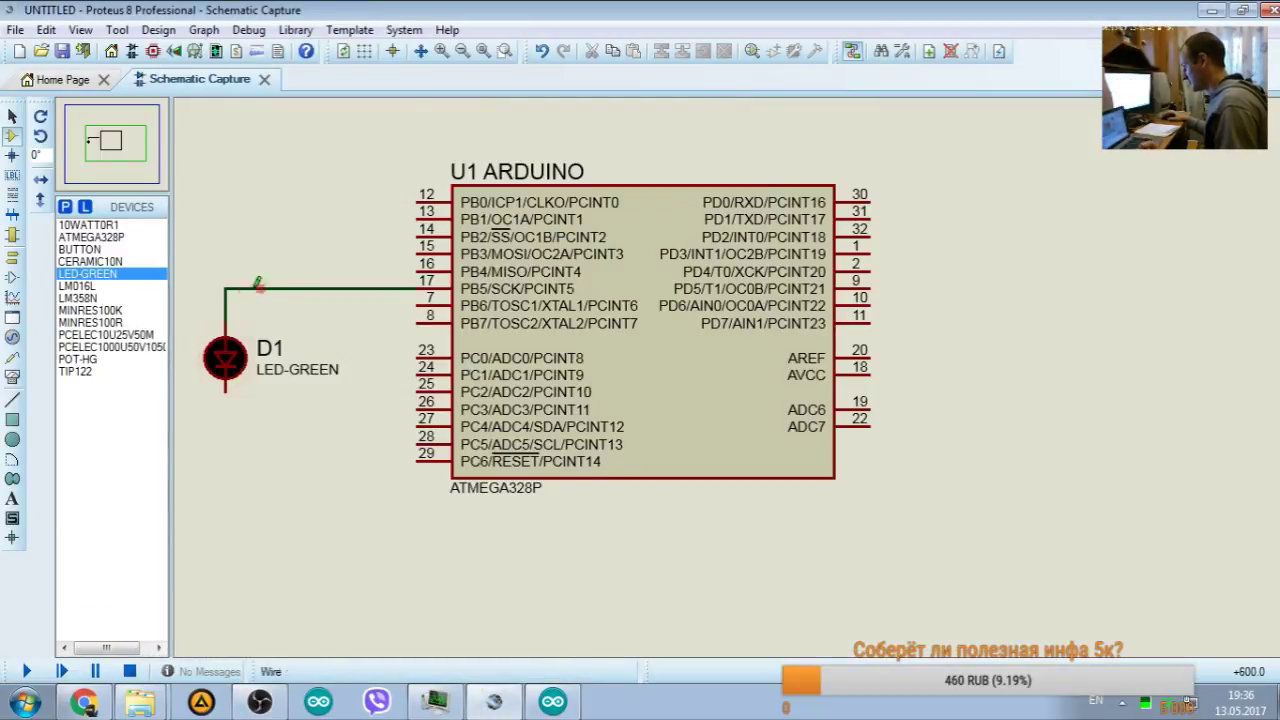
# Step: Replace the direct wire between PB5/SCK and the green LED with a MINRES100K resistor wired in series between them
pyautogui.rightClick(312, 288)
pyautogui.click(360, 334)
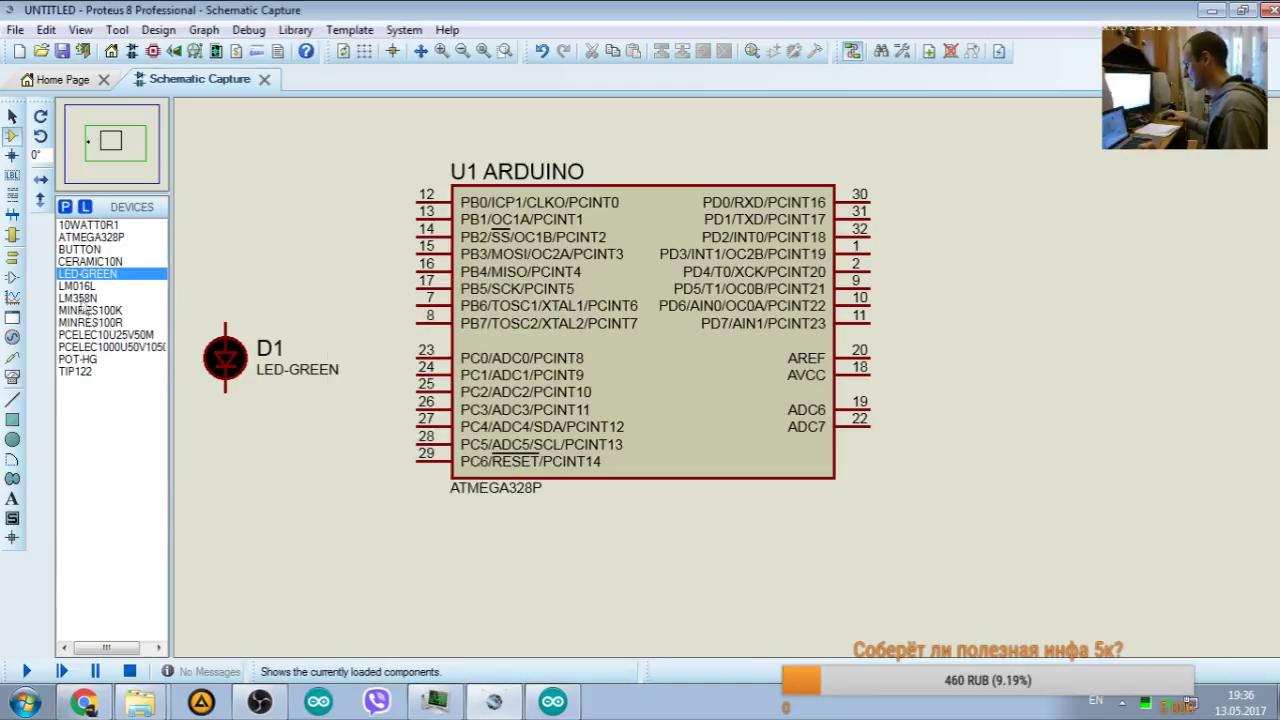
pyautogui.click(84, 310)
pyautogui.click(338, 288)
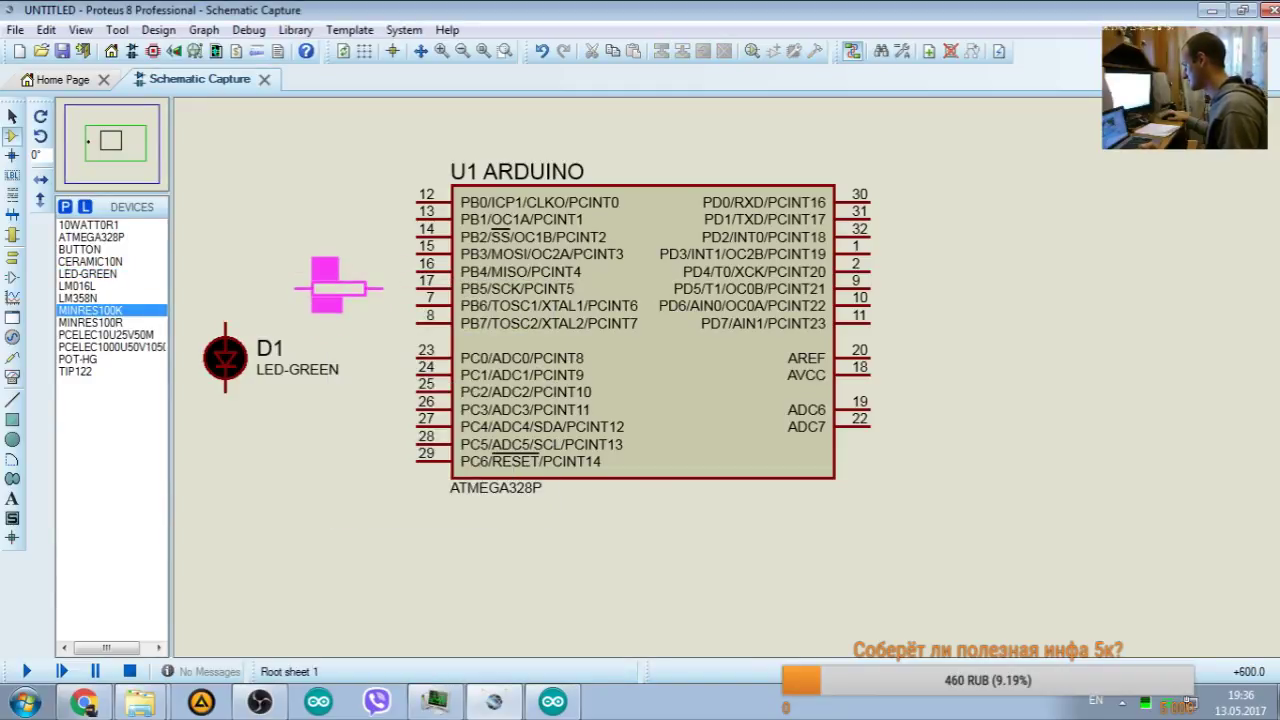
pyautogui.click(340, 288)
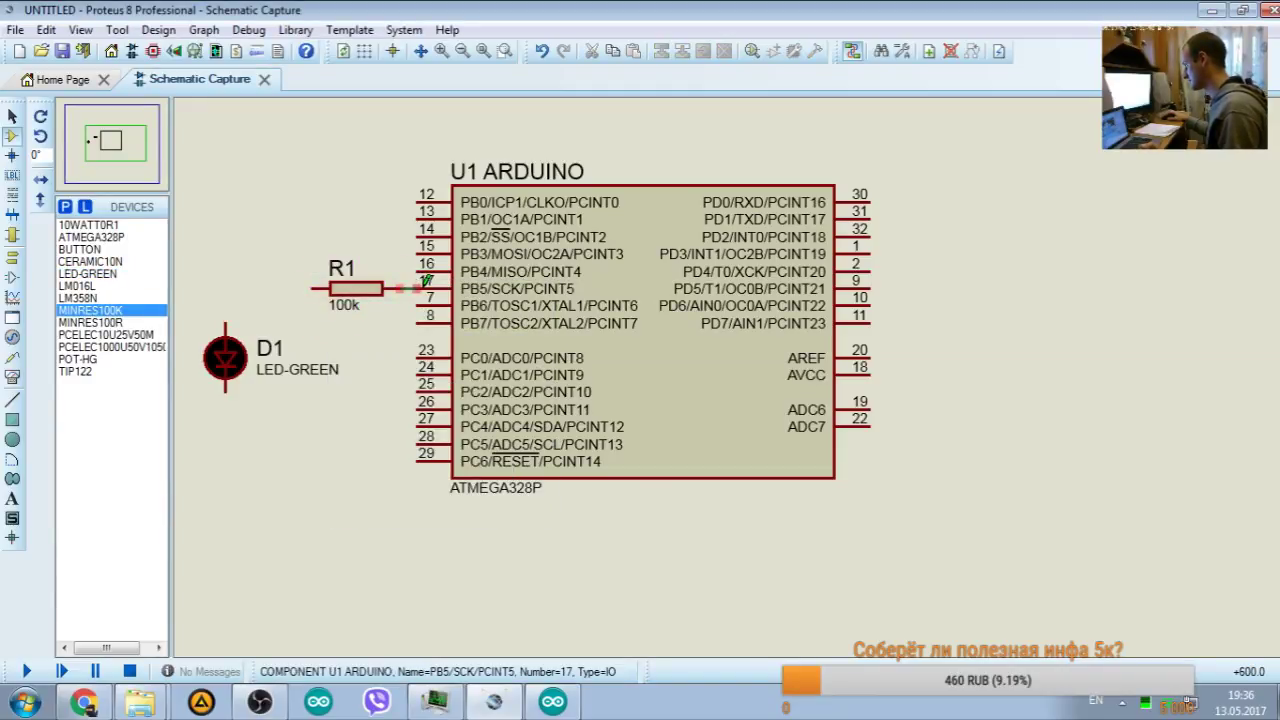
pyautogui.click(313, 288)
pyautogui.click(225, 324)
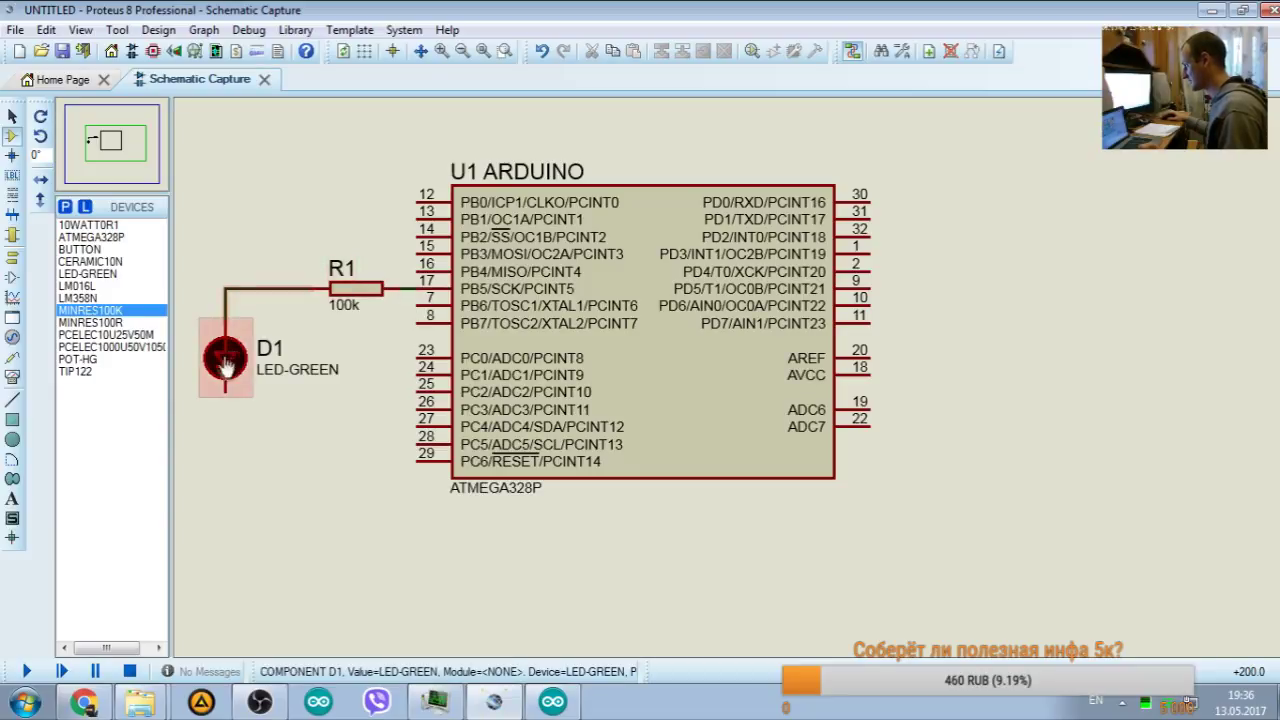
# Step: Rotate the green LED anti-clockwise and by a further 180 degrees, and move it in line with resistor R1, close to its free end
pyautogui.rightClick(226, 362)
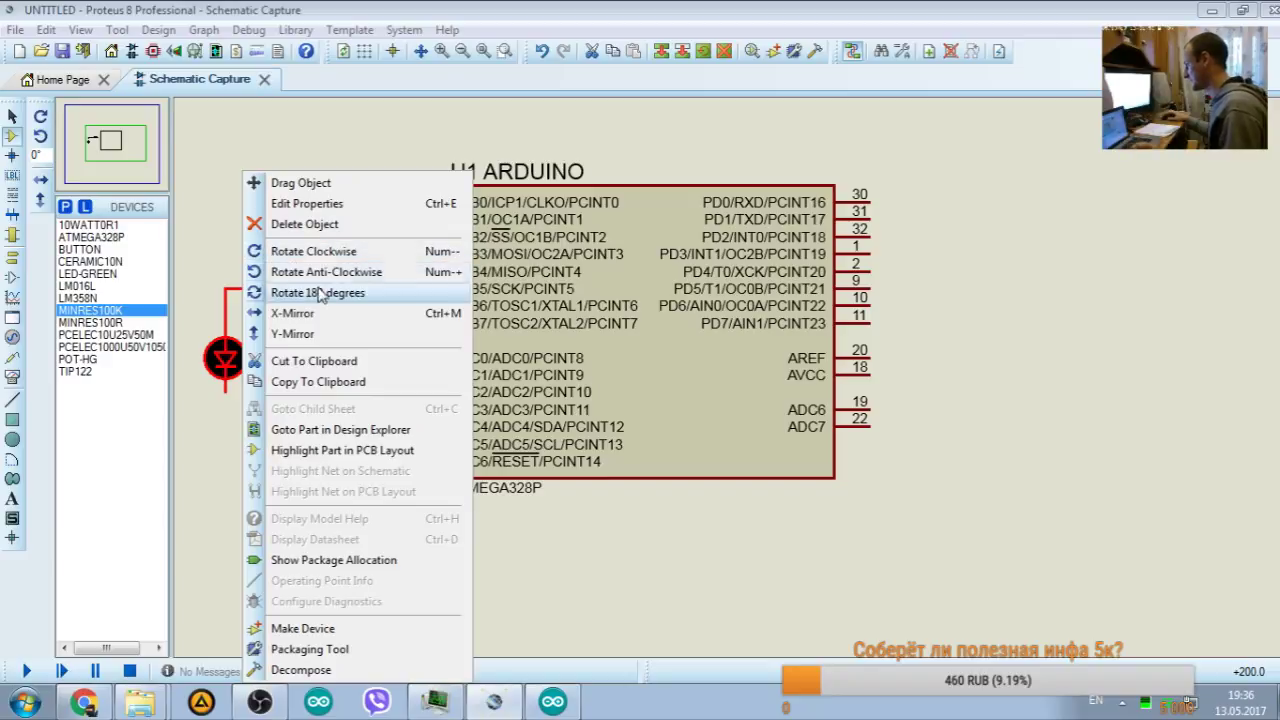
pyautogui.click(318, 272)
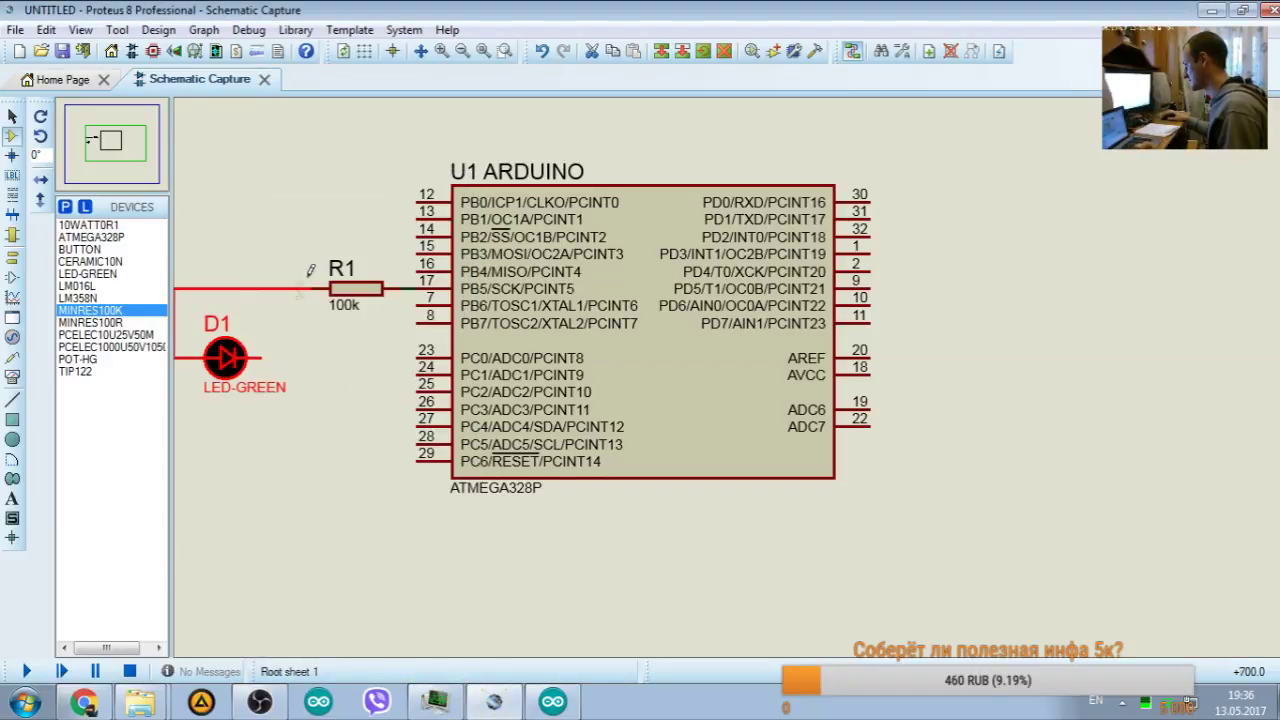
pyautogui.rightClick(234, 357)
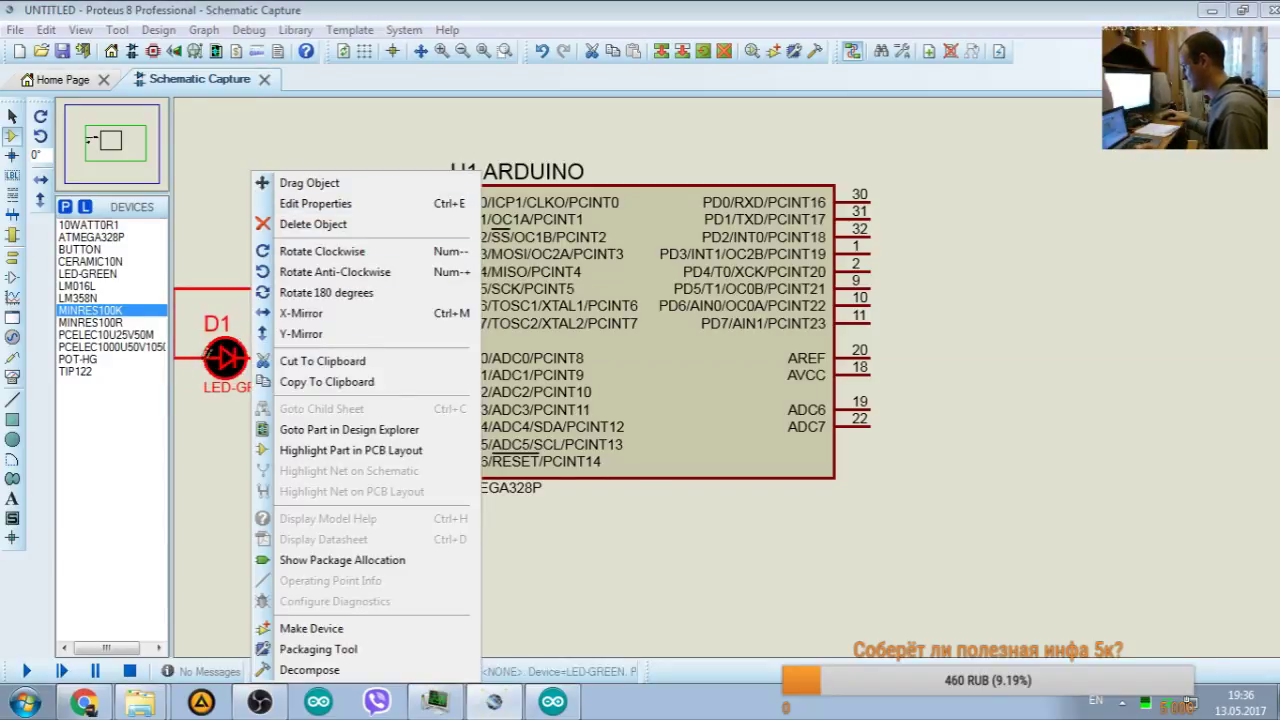
pyautogui.click(318, 290)
pyautogui.moveTo(226, 357); pyautogui.dragTo(238, 288)
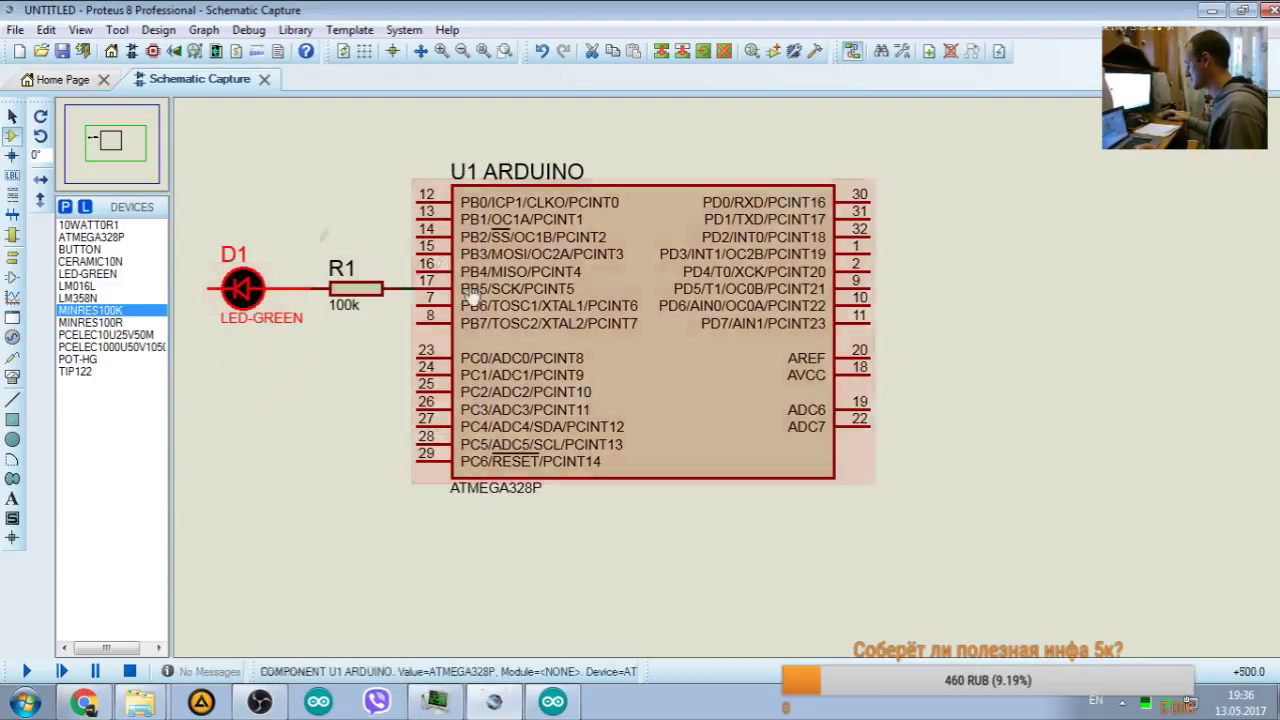
pyautogui.rightClick(248, 288)
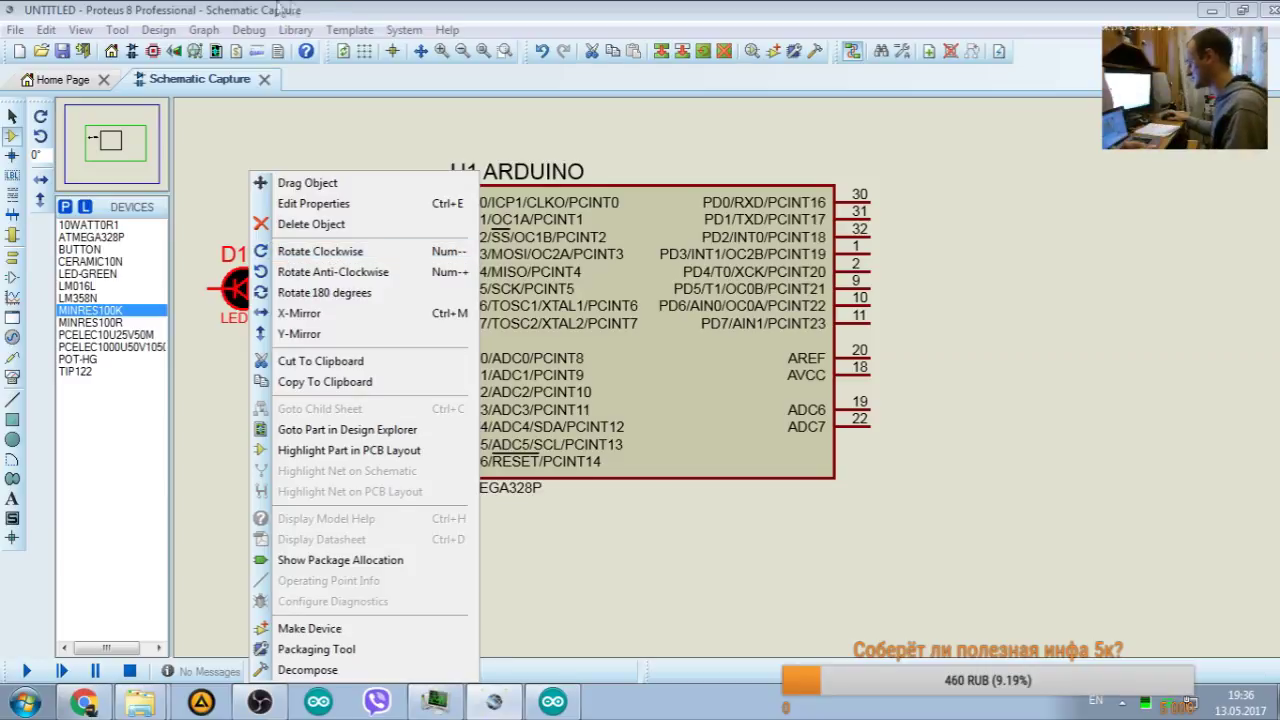
pyautogui.click(245, 298)
pyautogui.moveTo(245, 298); pyautogui.dragTo(281, 298)
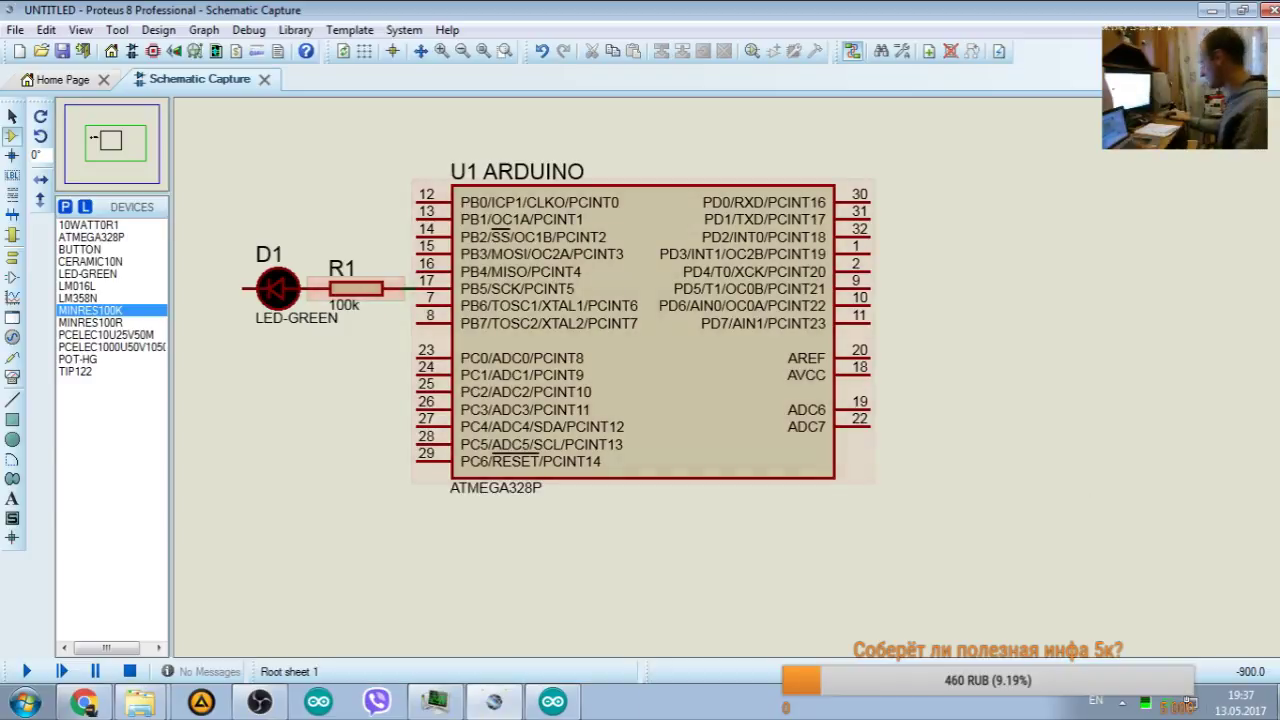
# Step: Open the reference project LBP.pdsprj from the Test_LBP_Project folder, try running its simulation and close the simulation errors
pyautogui.press('super+d')
pyautogui.doubleClick(1256, 240)
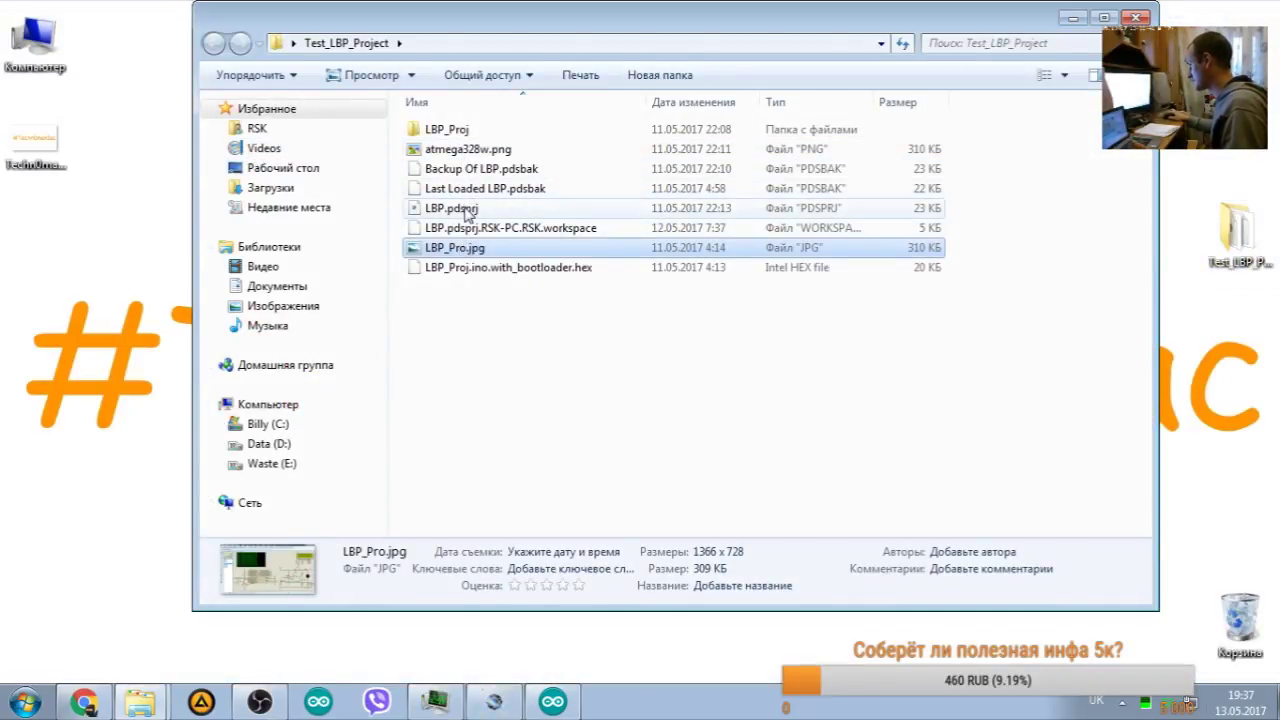
pyautogui.doubleClick(465, 209)
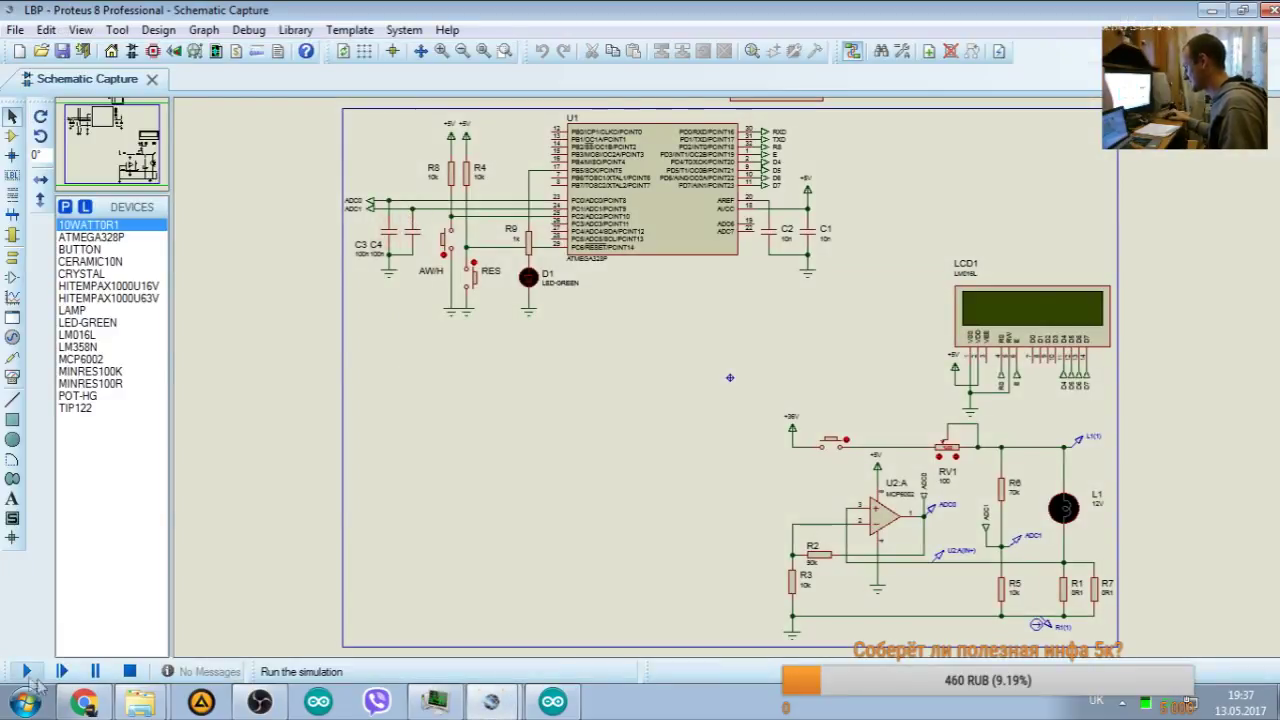
pyautogui.click(27, 672)
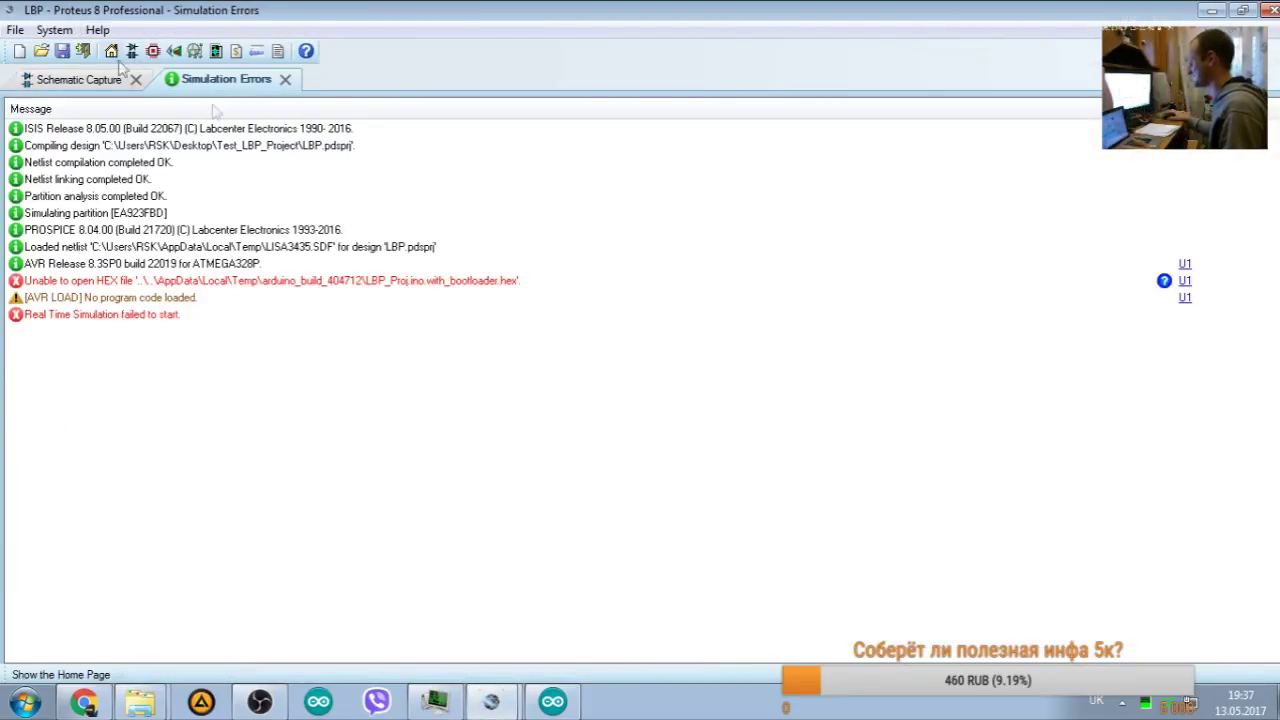
pyautogui.click(285, 79)
# Step: Set the program file of the reference project's ATMEGA328P to LBP_Proj.ino.with_bootloader.hex
pyautogui.doubleClick(645, 180)
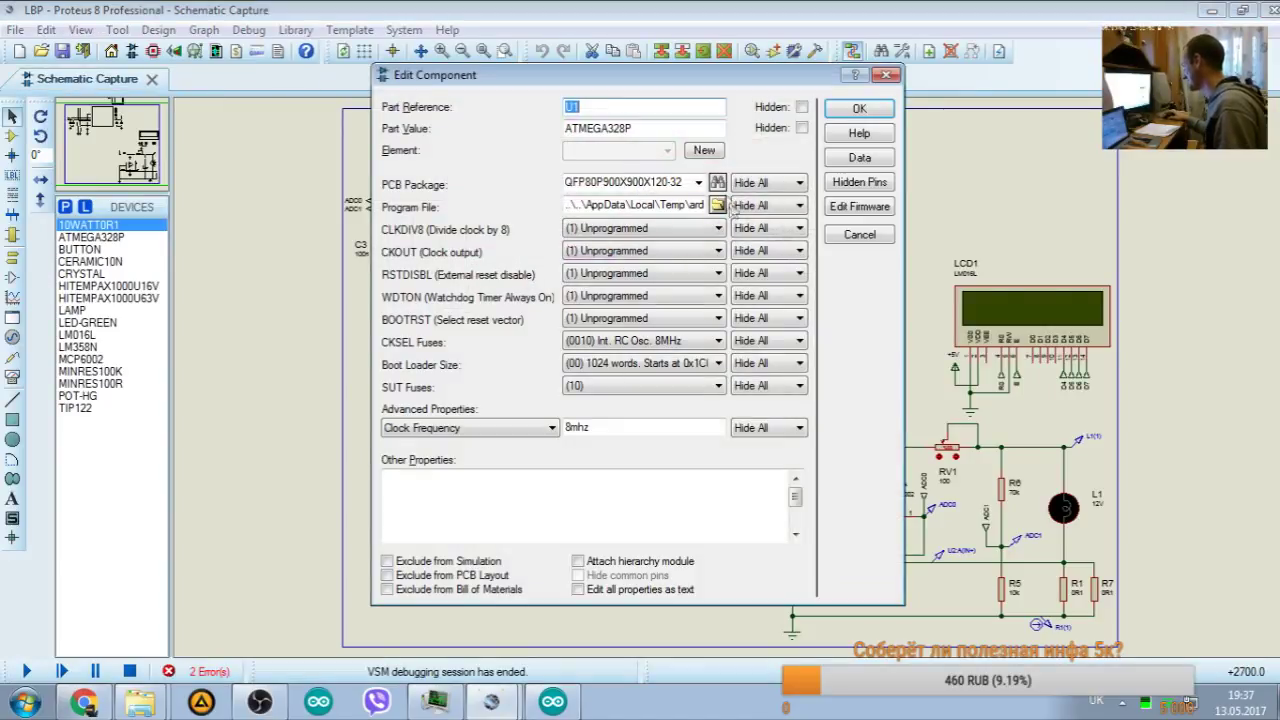
pyautogui.click(729, 207)
pyautogui.doubleClick(530, 231)
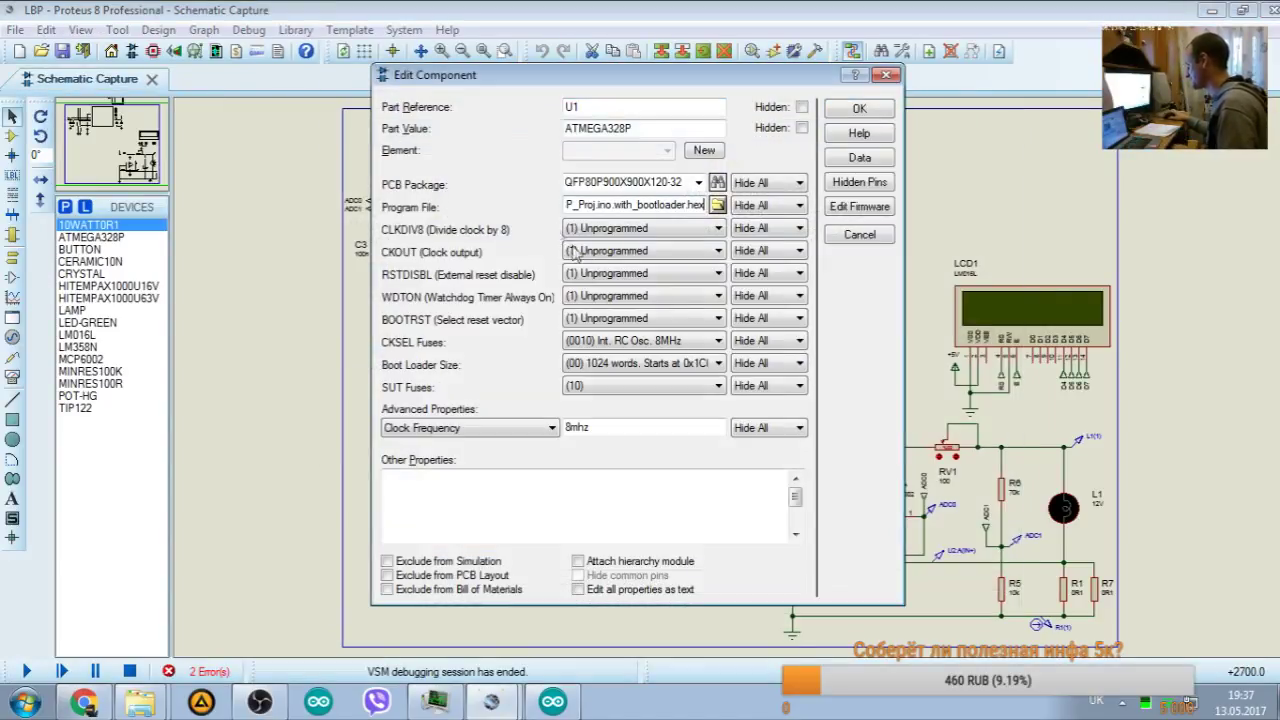
pyautogui.click(857, 108)
# Step: Run the reference simulation, close the +36V supply button and examine the LED and resistor wiring on PB5
pyautogui.click(26, 671)
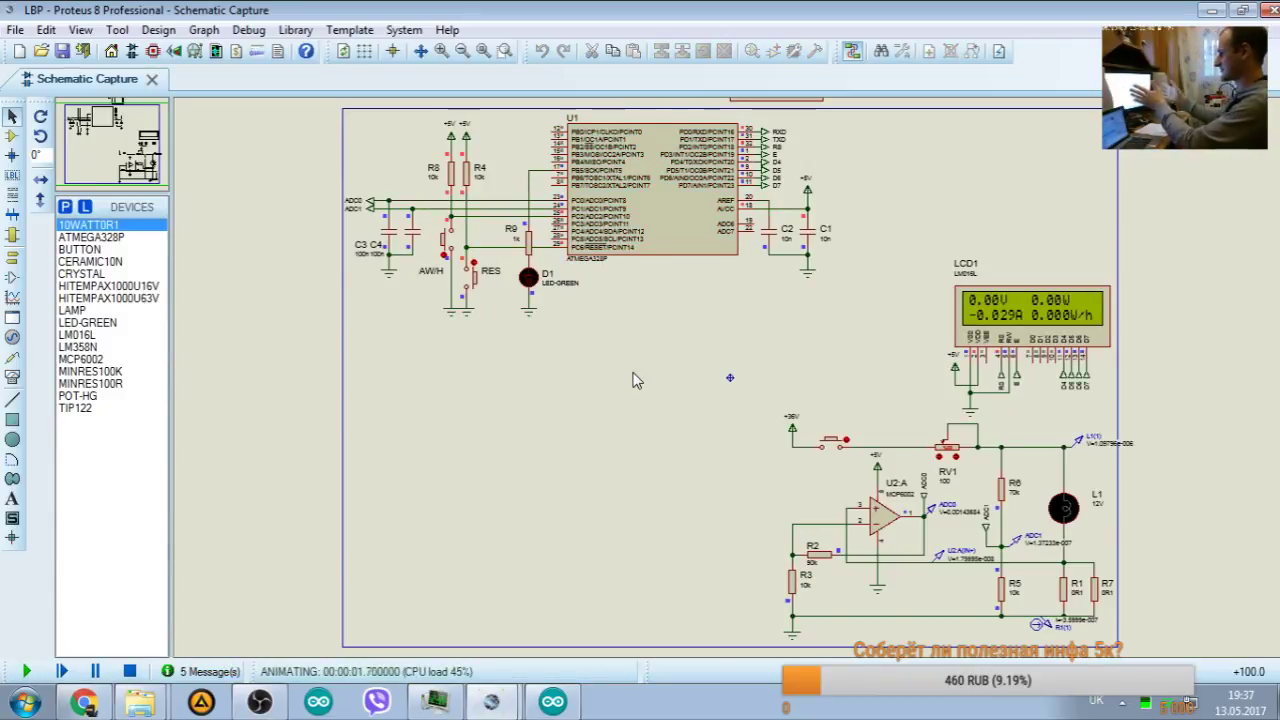
pyautogui.click(846, 443)
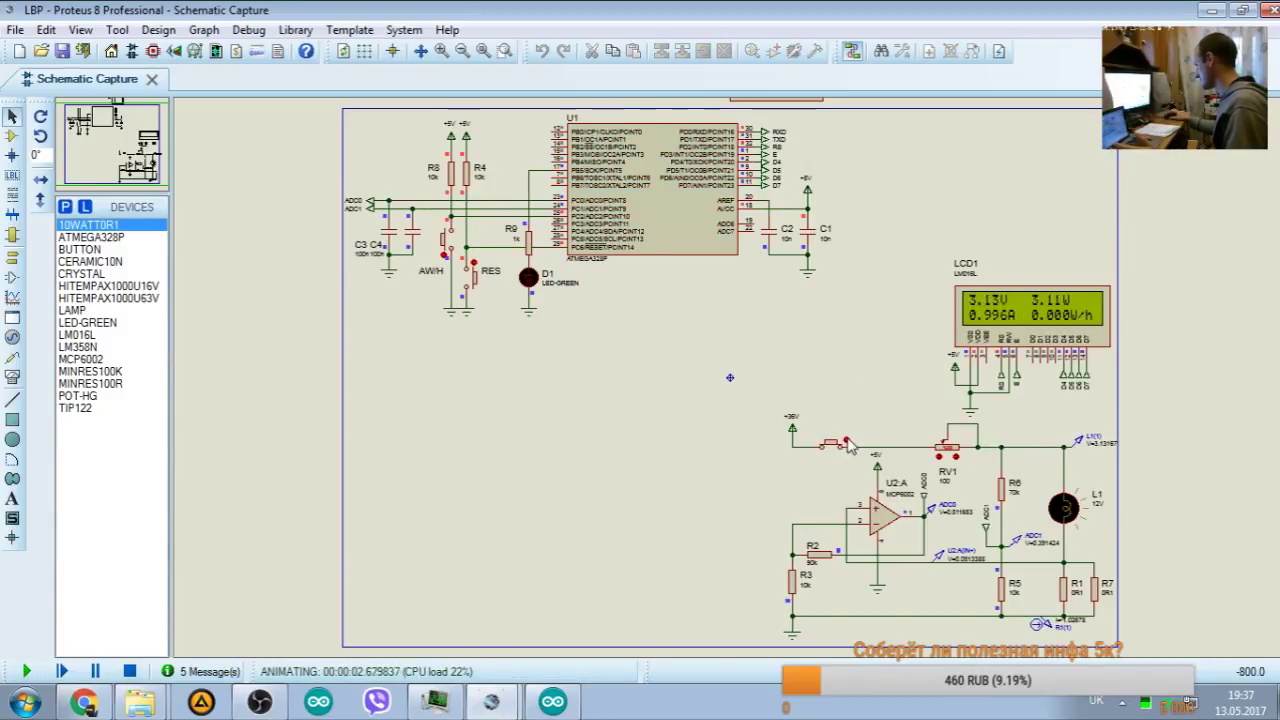
pyautogui.scroll(2, 1005, 290)
pyautogui.click(104, 135)
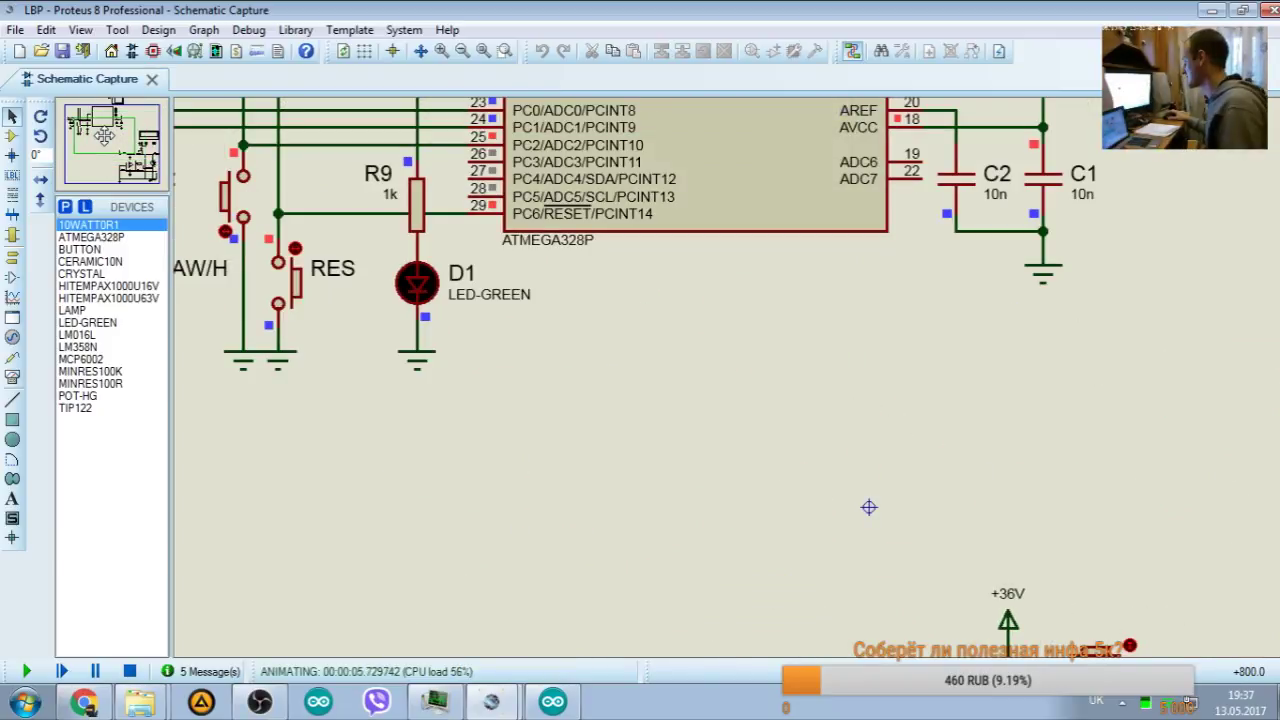
pyautogui.click(100, 120)
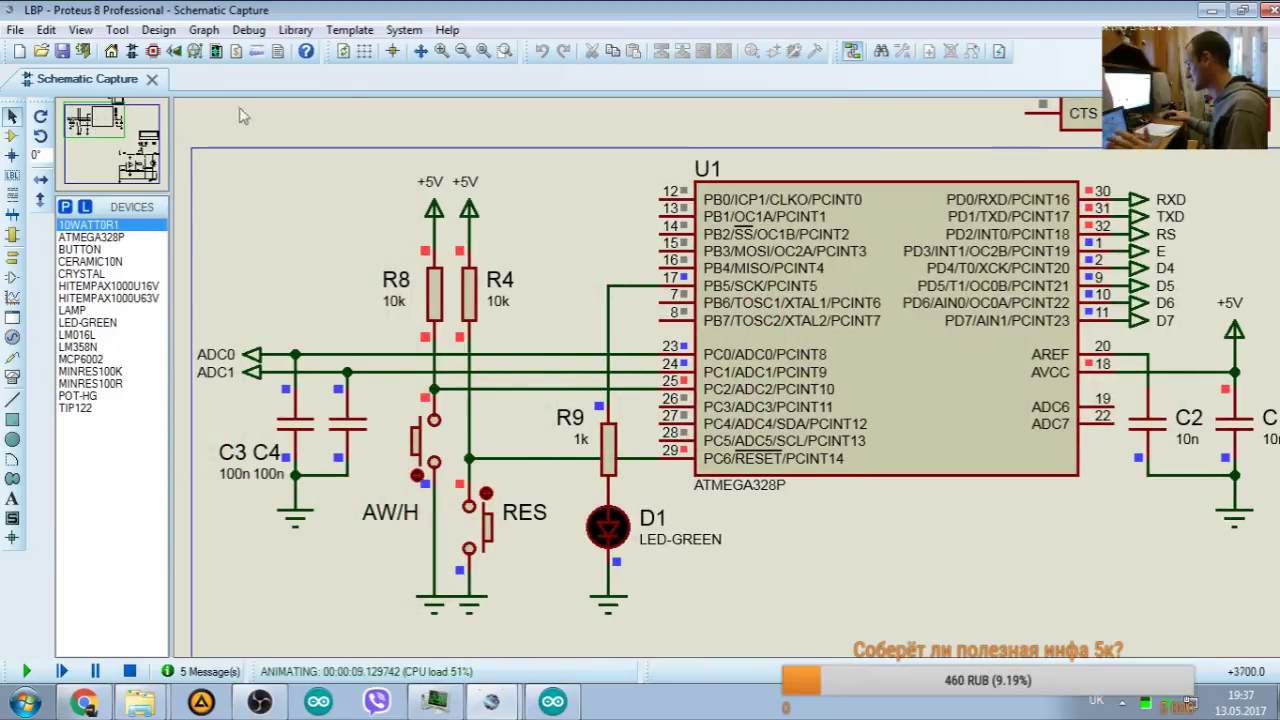
# Step: Close the LBP reference project without saving, minimize its folder and switch back to the untitled Proteus schematic
pyautogui.click(1271, 10)
pyautogui.click(637, 369)
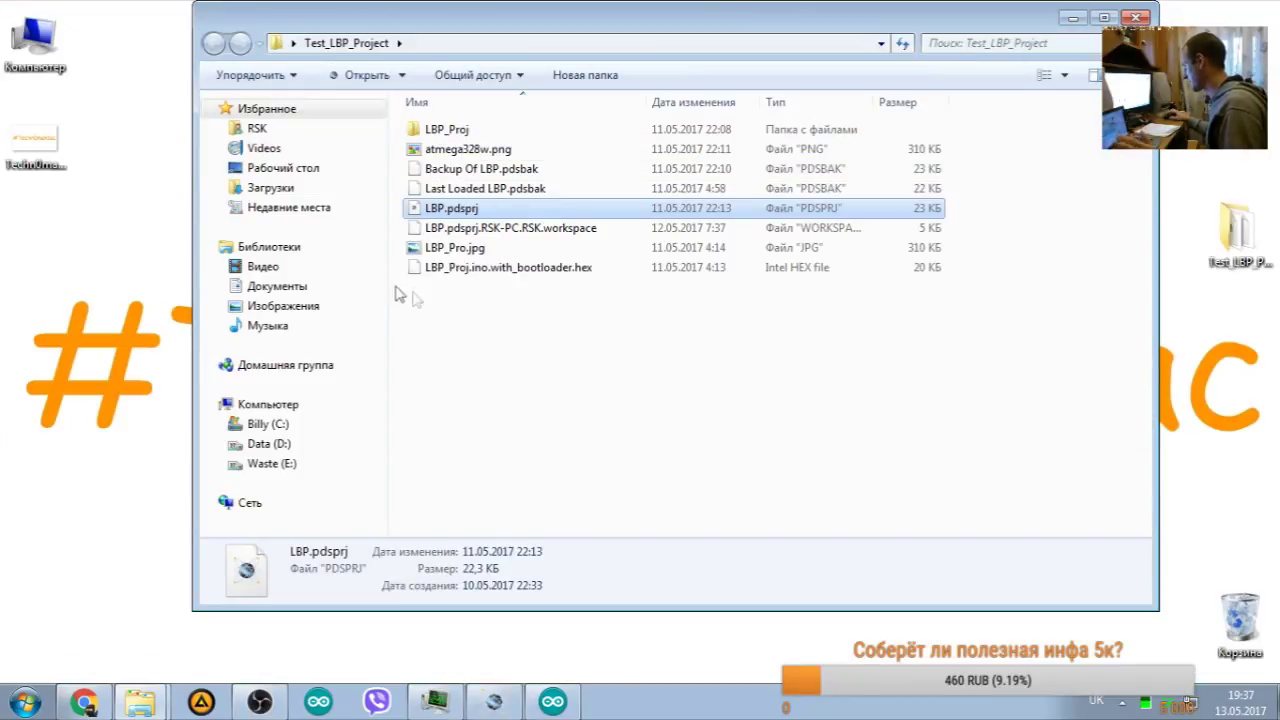
pyautogui.click(1071, 18)
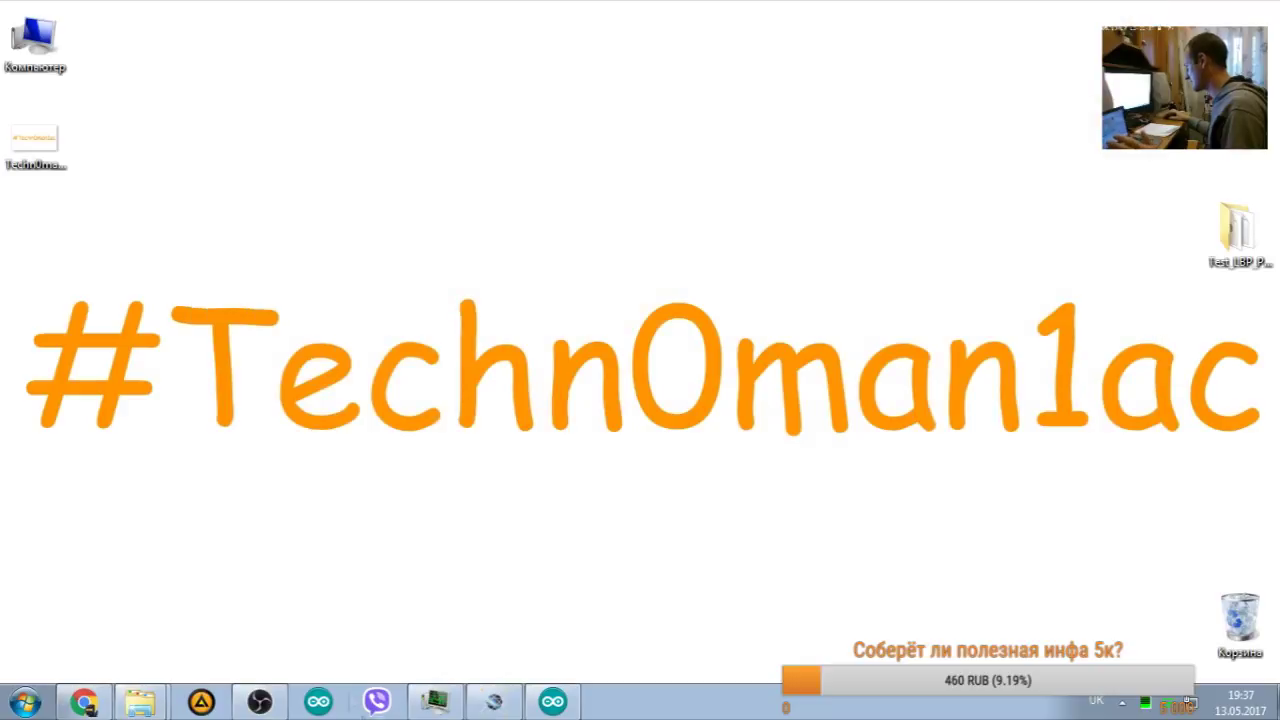
pyautogui.click(494, 701)
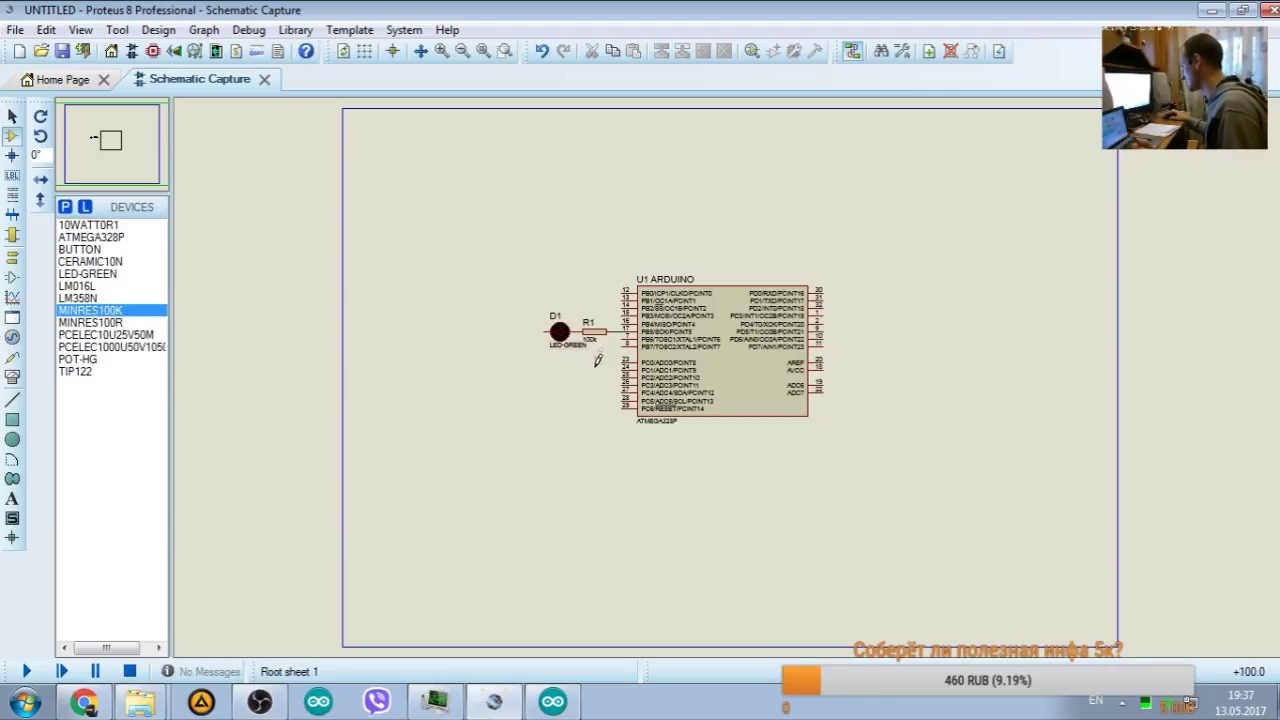
# Step: Set the resistance of R1, between the green LED and PB5, to 1k
pyautogui.scroll(2, 729, 386)
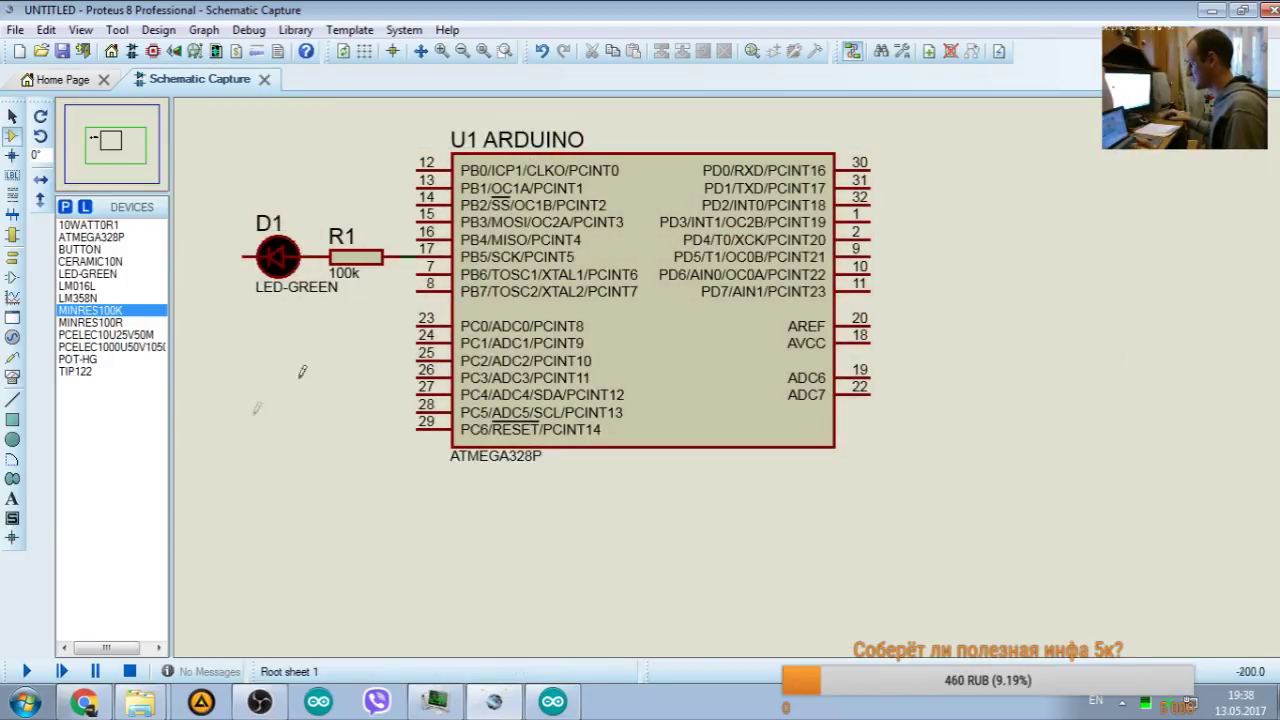
pyautogui.click(361, 262)
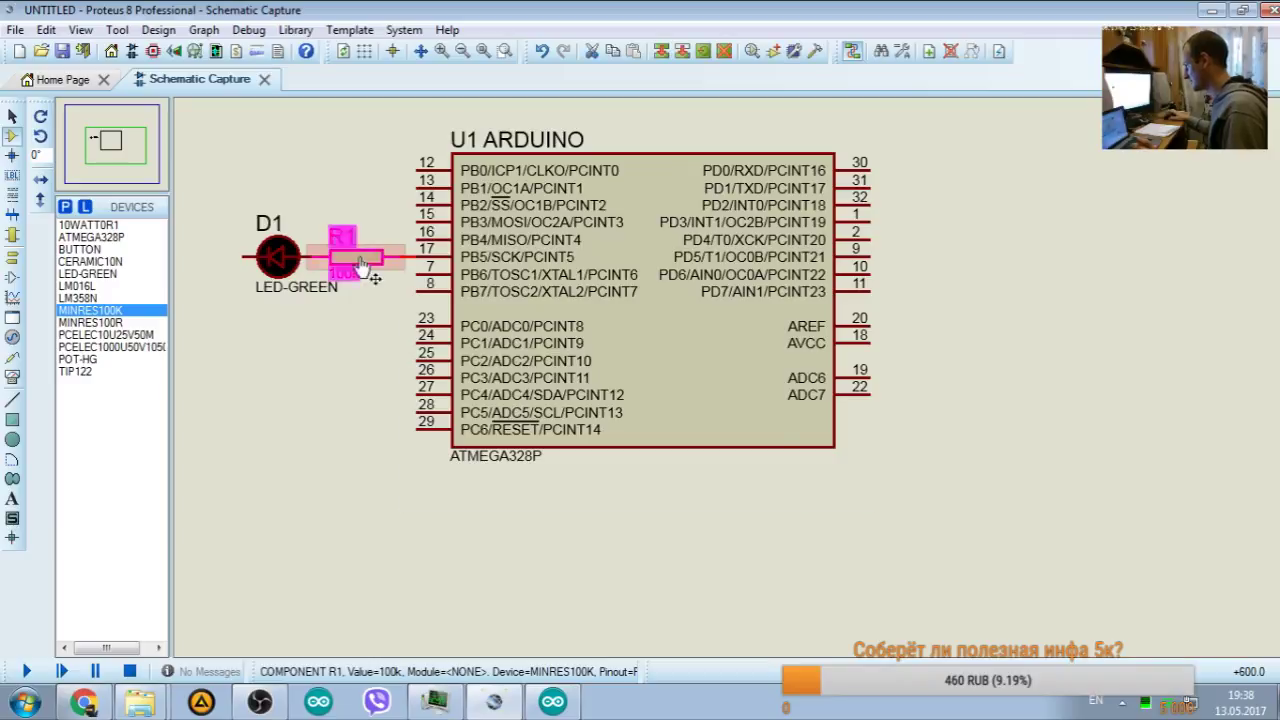
pyautogui.click(361, 262)
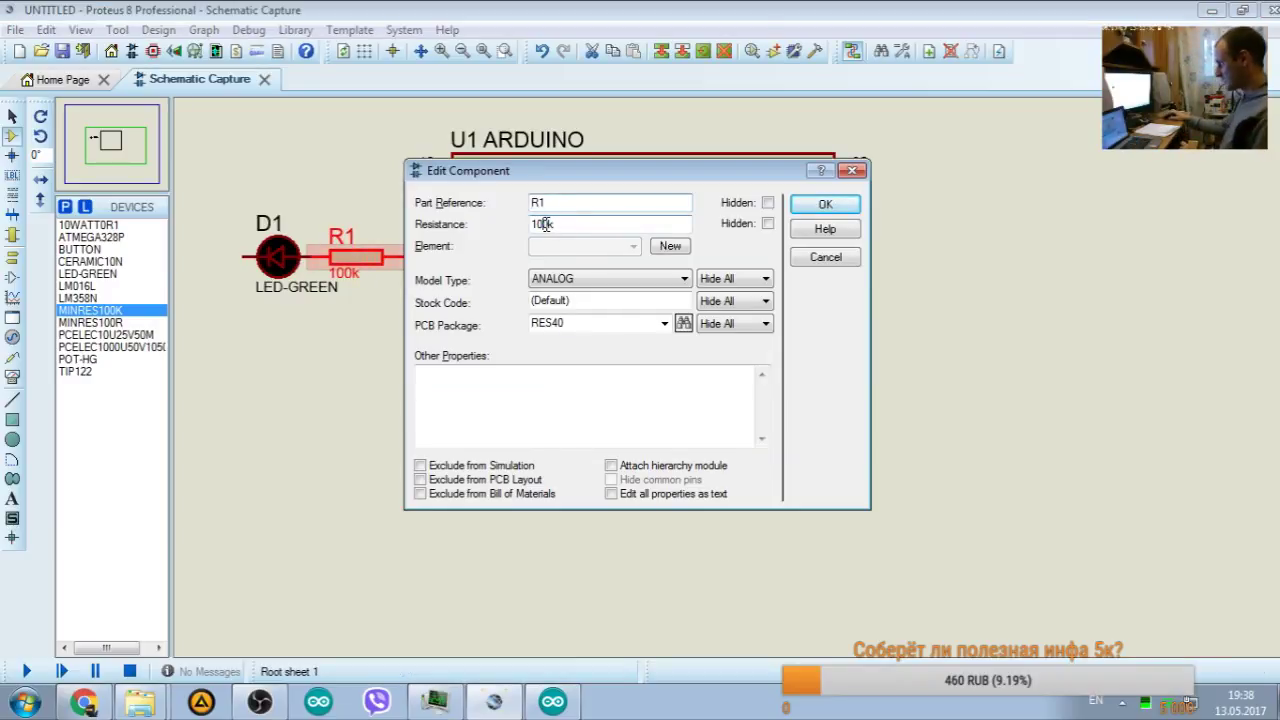
pyautogui.moveTo(545, 224); pyautogui.dragTo(531, 230)
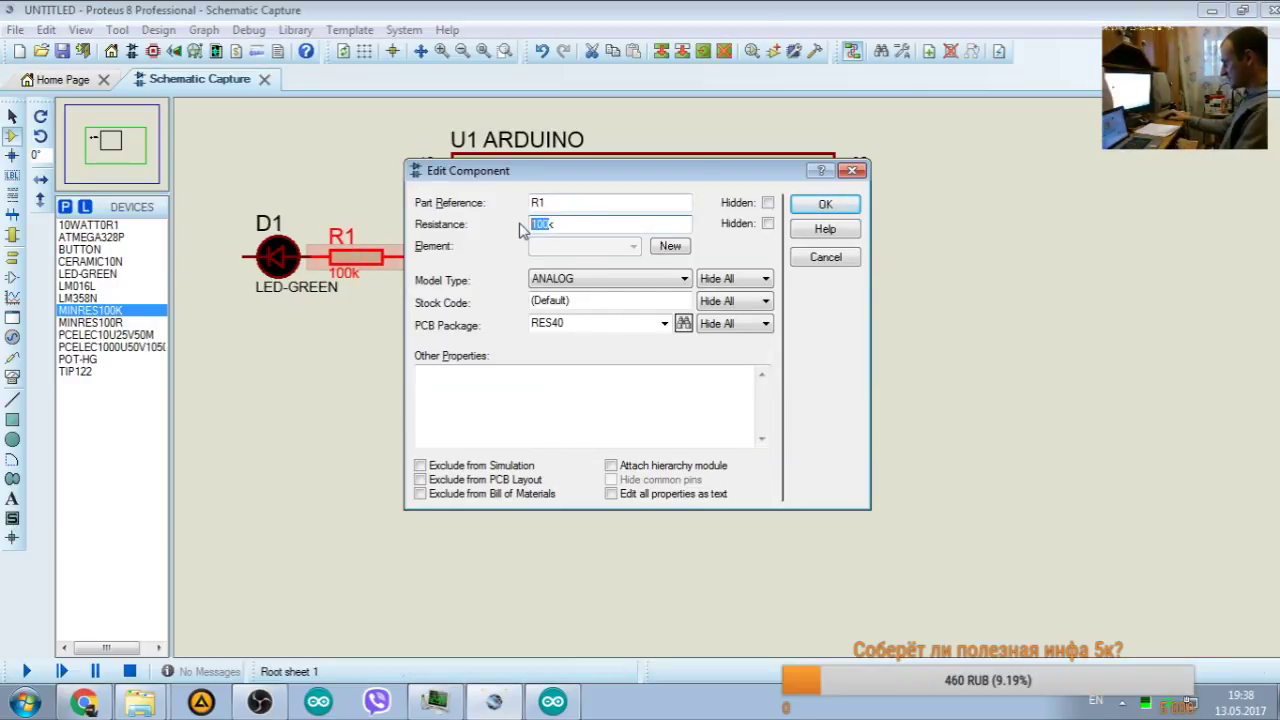
pyautogui.write('1')
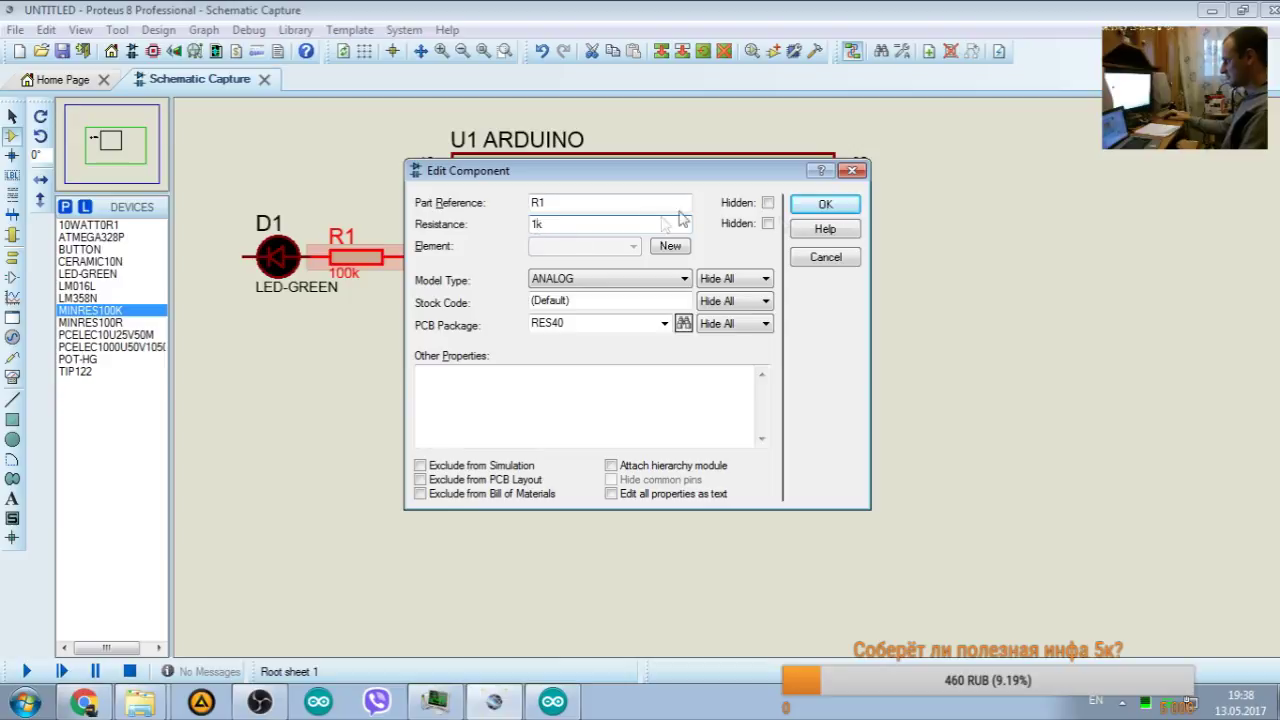
pyautogui.click(845, 206)
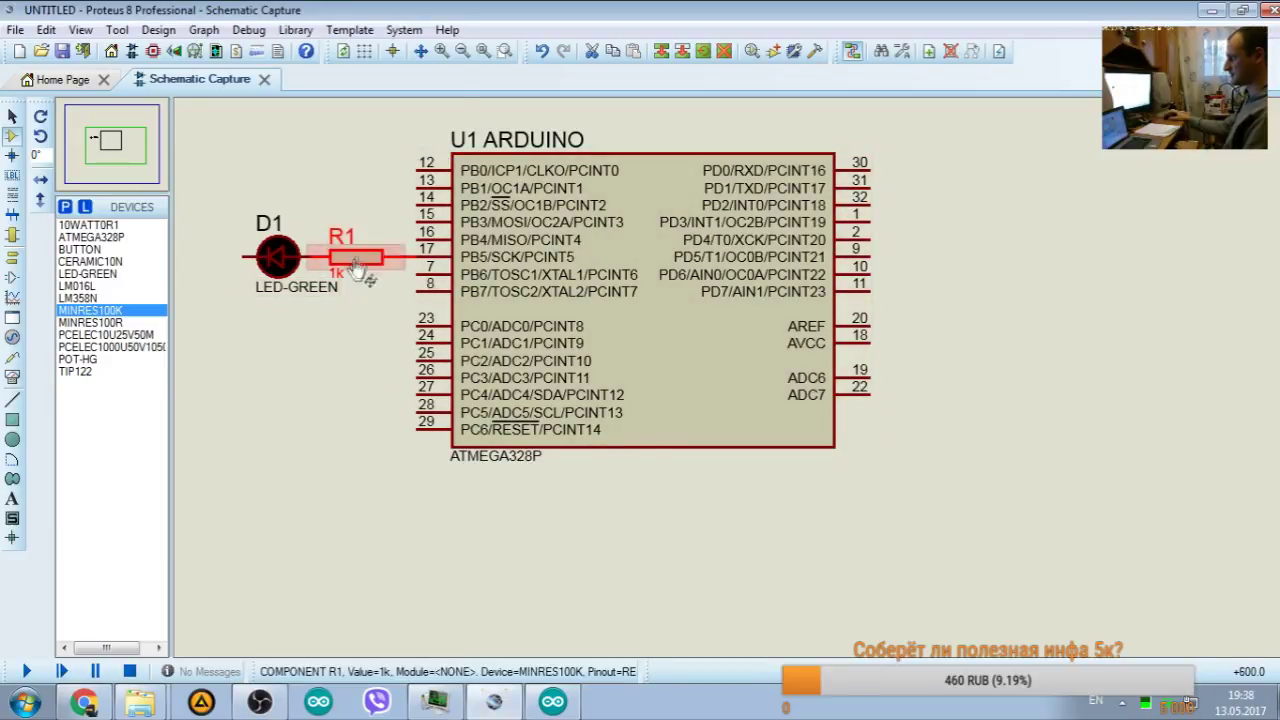
# Step: Set the green LED's full drive current to 5mA
pyautogui.doubleClick(268, 266)
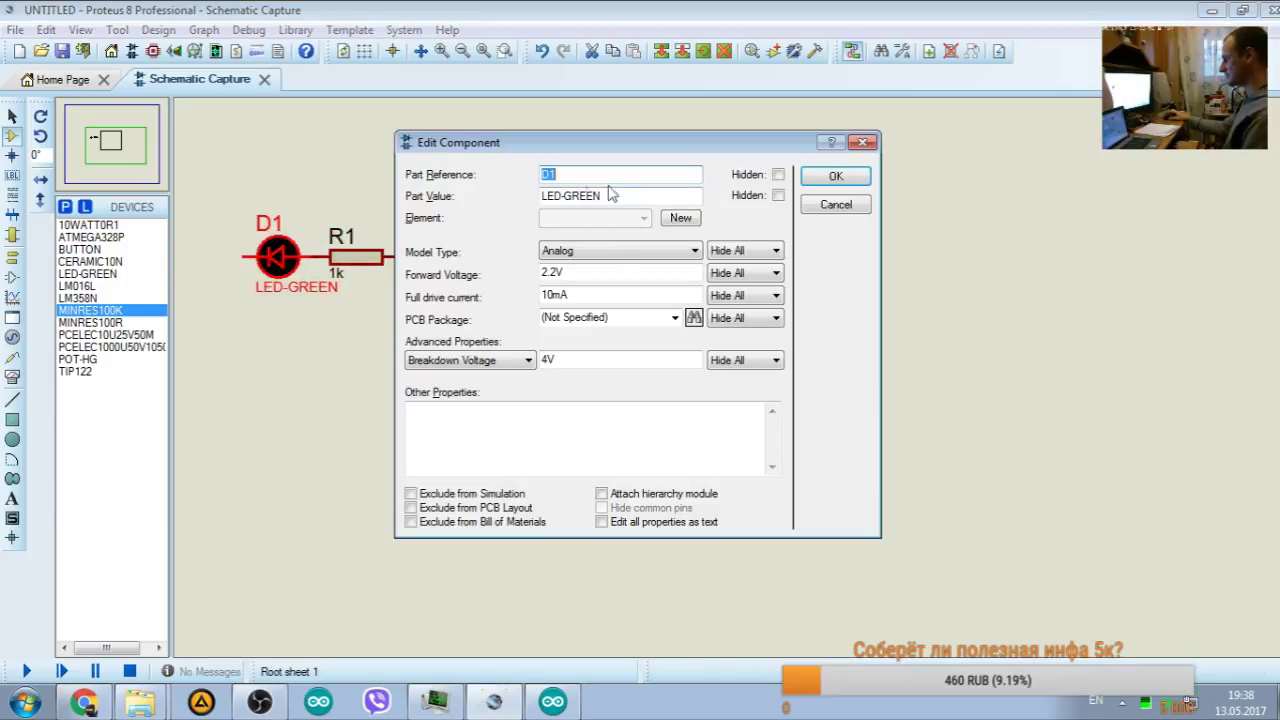
pyautogui.moveTo(553, 294); pyautogui.dragTo(518, 292)
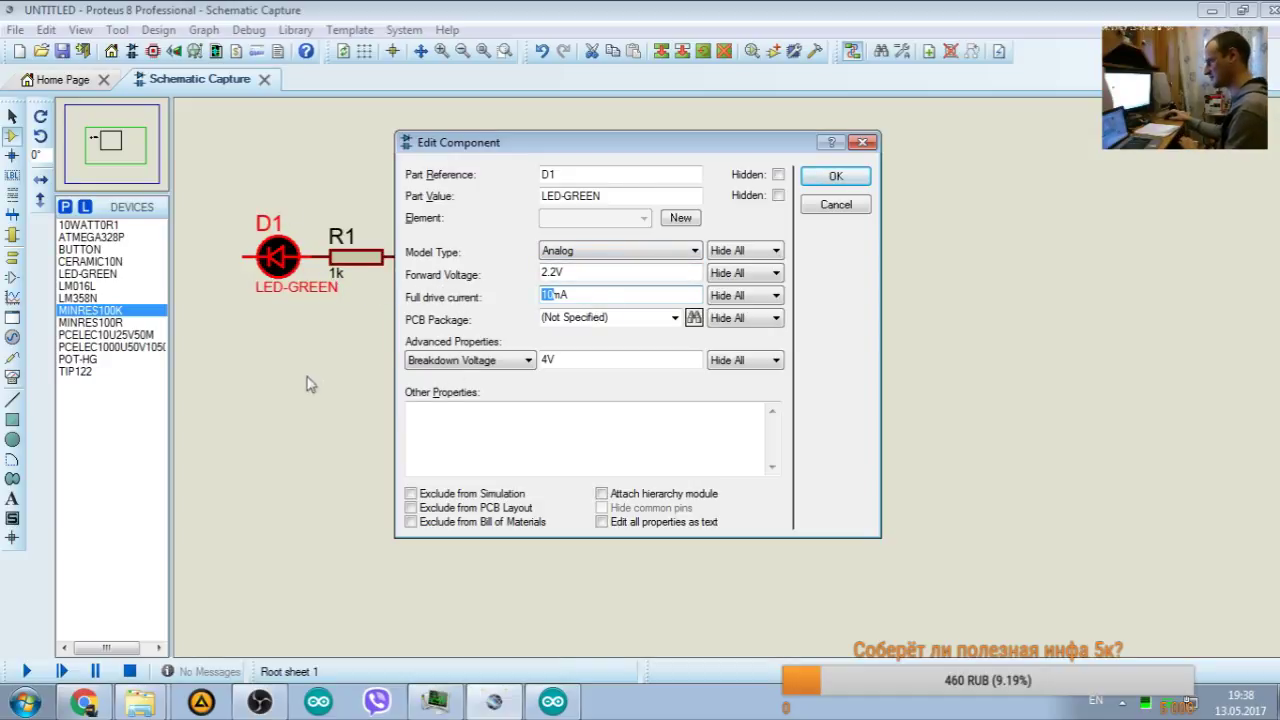
pyautogui.write('5')
pyautogui.click(836, 176)
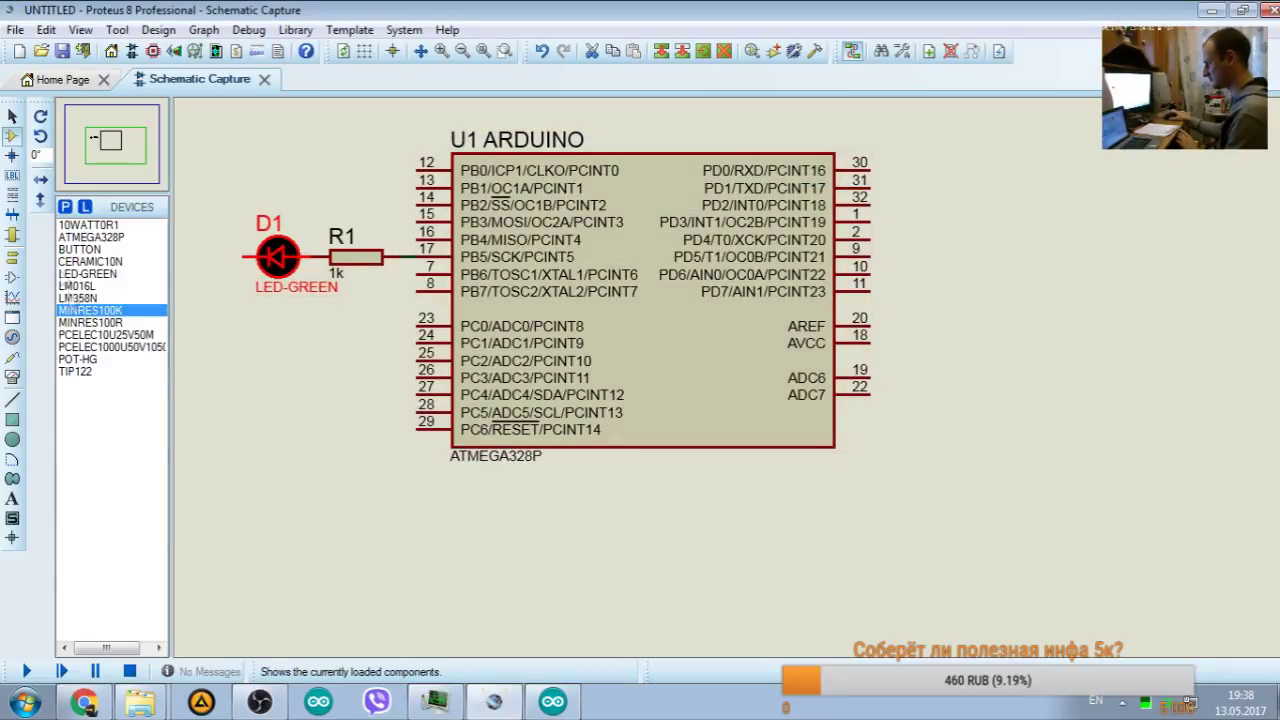
# Step: Place a GROUND terminal beside the green LED and wire it to the LED's free pin
pyautogui.click(12, 257)
pyautogui.click(78, 285)
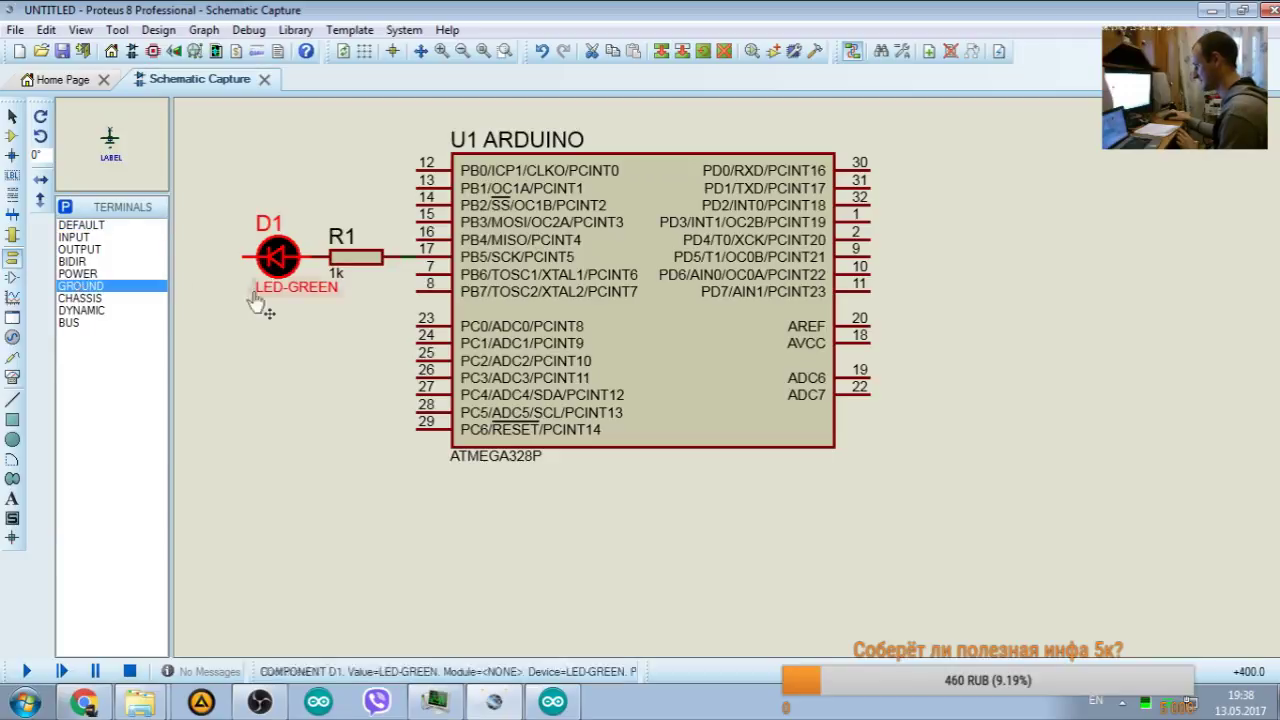
pyautogui.click(208, 280)
pyautogui.click(244, 256)
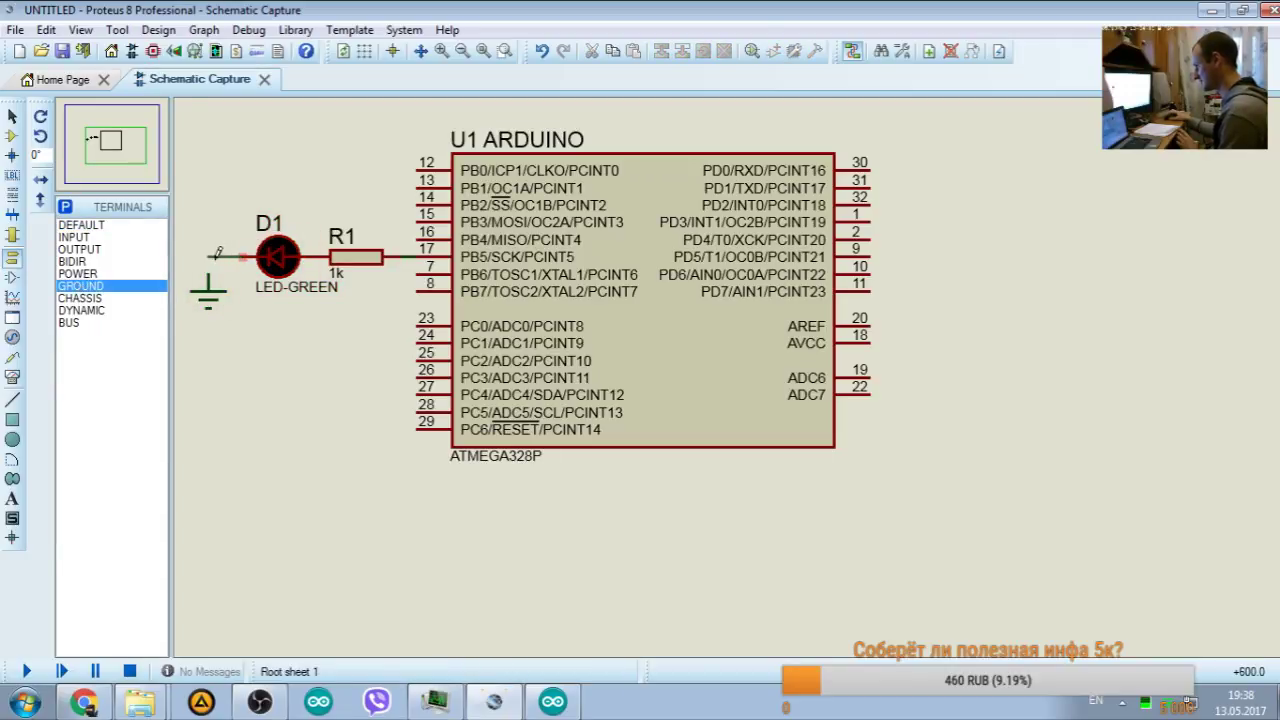
pyautogui.click(208, 286)
# Step: Try running the simulation of the LED circuit and close the simulation errors
pyautogui.click(27, 671)
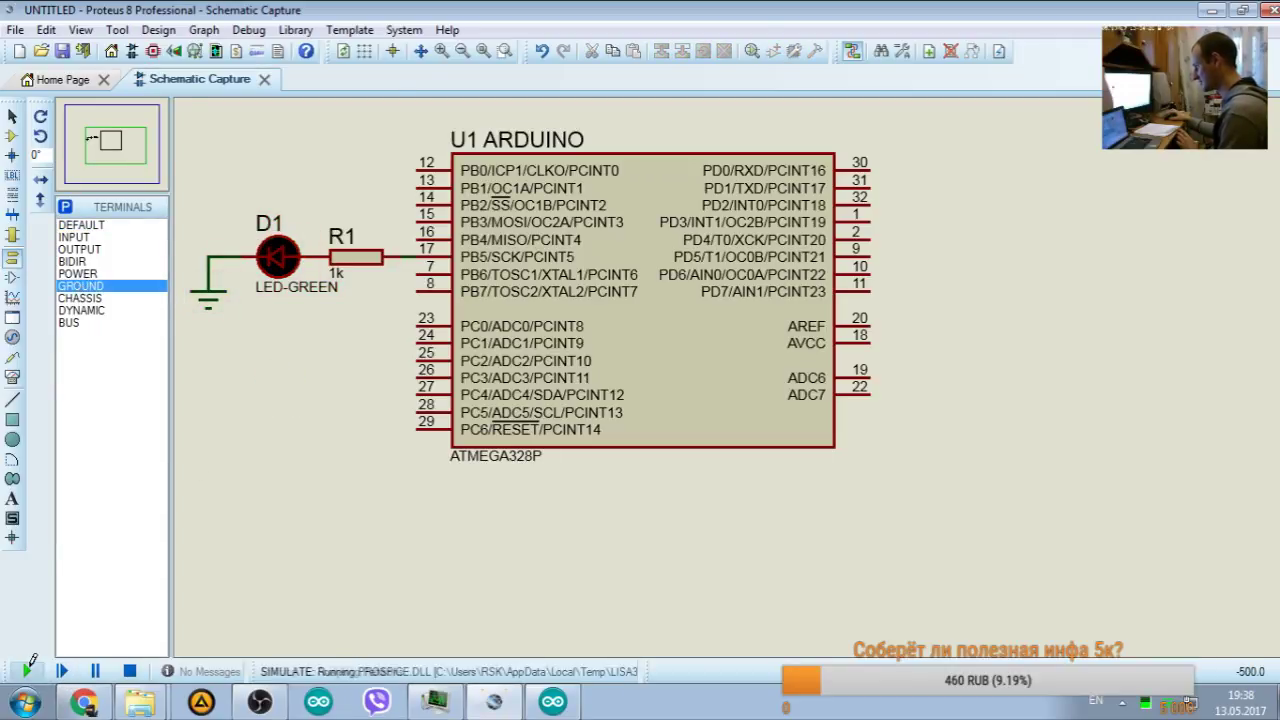
pyautogui.click(397, 79)
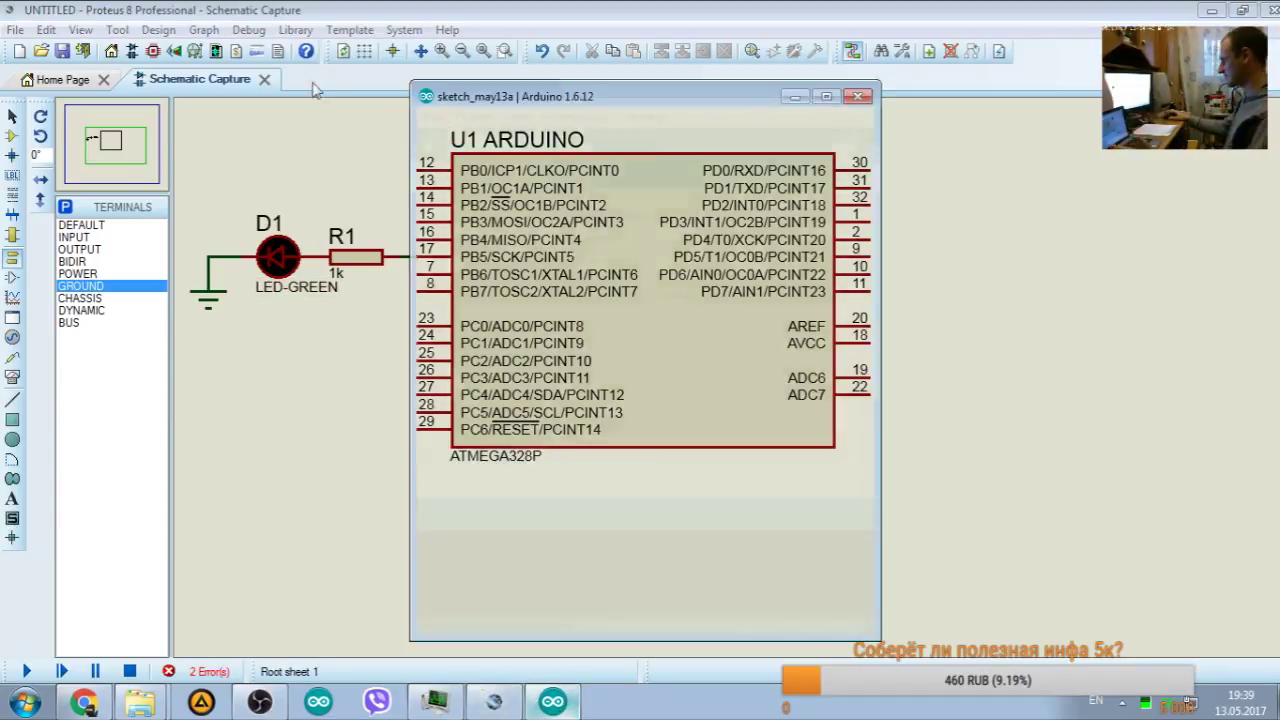
# Step: Switch to the Arduino IDE, open its preferences and check that verbose output is enabled for compilation
pyautogui.moveTo(608, 97); pyautogui.dragTo(650, 93)
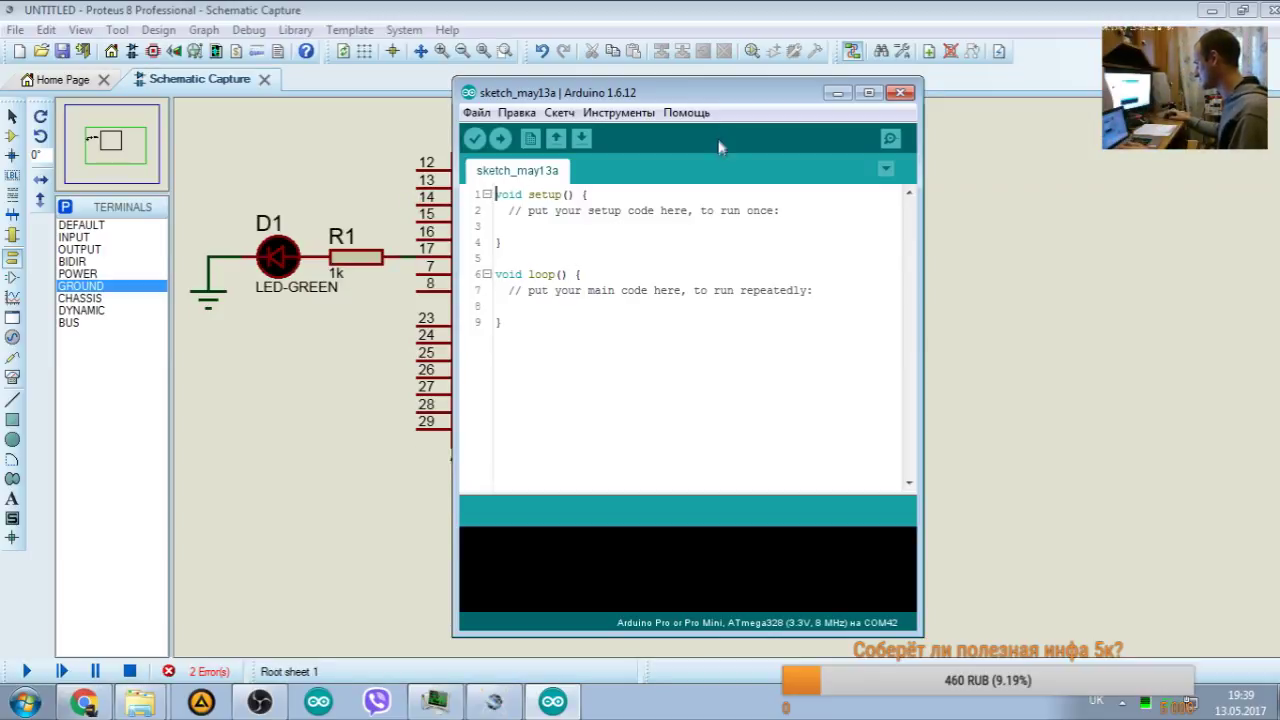
pyautogui.moveTo(615, 94); pyautogui.dragTo(873, 111)
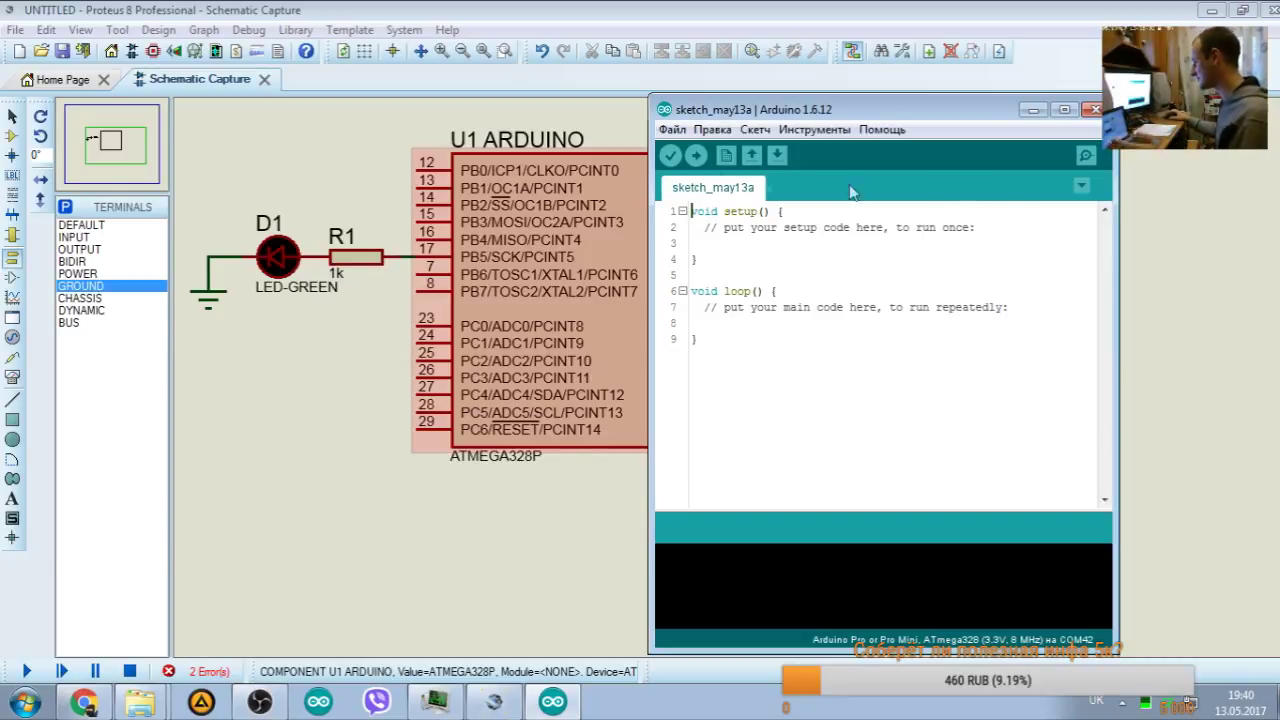
pyautogui.click(672, 130)
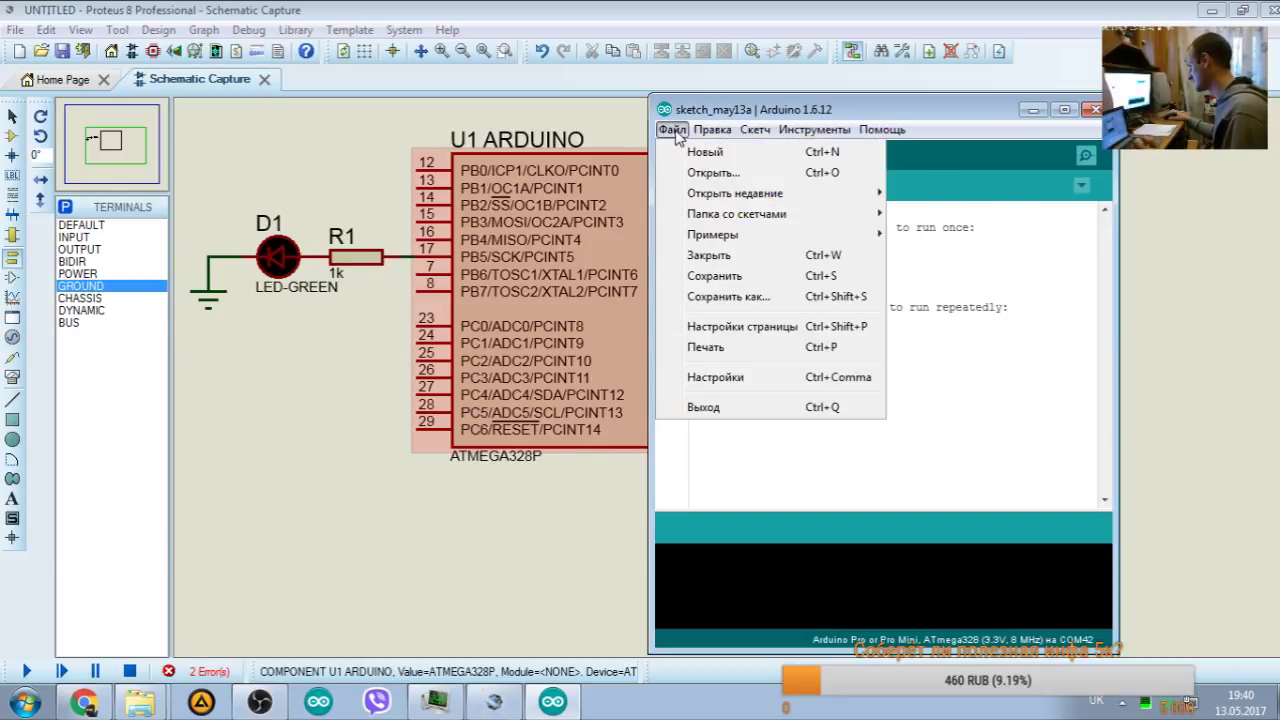
pyautogui.click(725, 377)
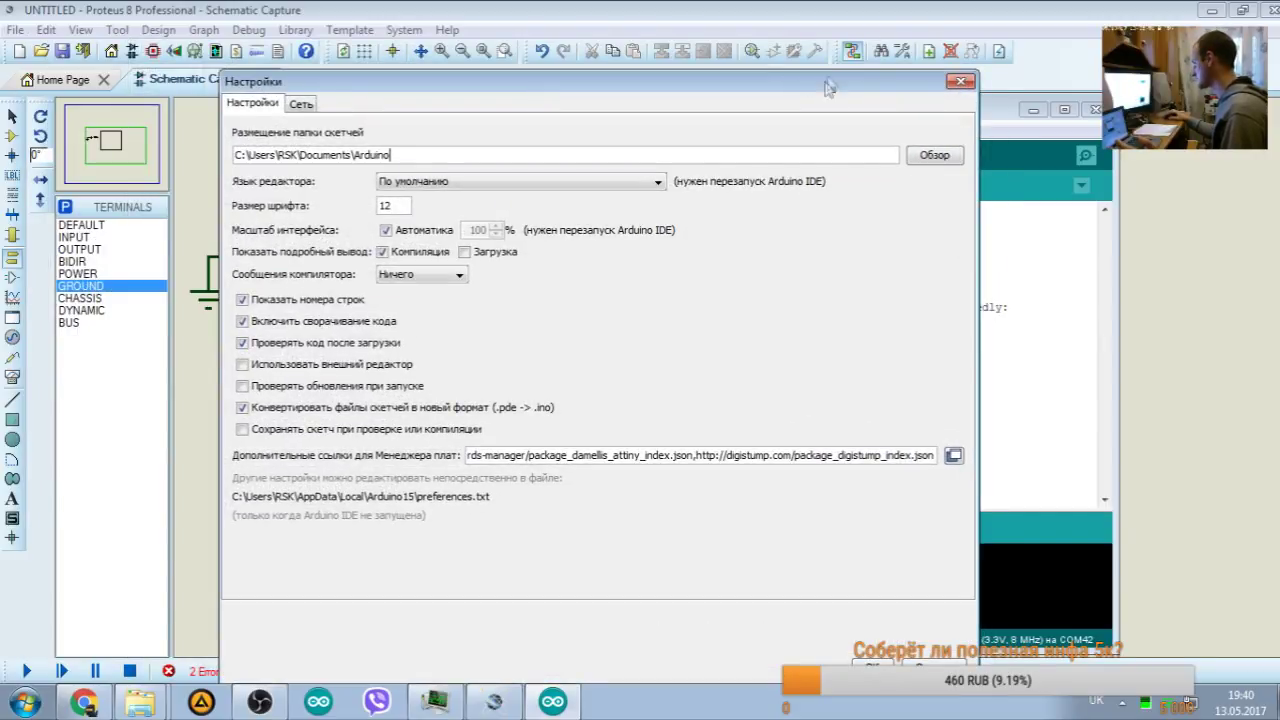
pyautogui.click(956, 86)
pyautogui.click(673, 129)
pyautogui.click(729, 378)
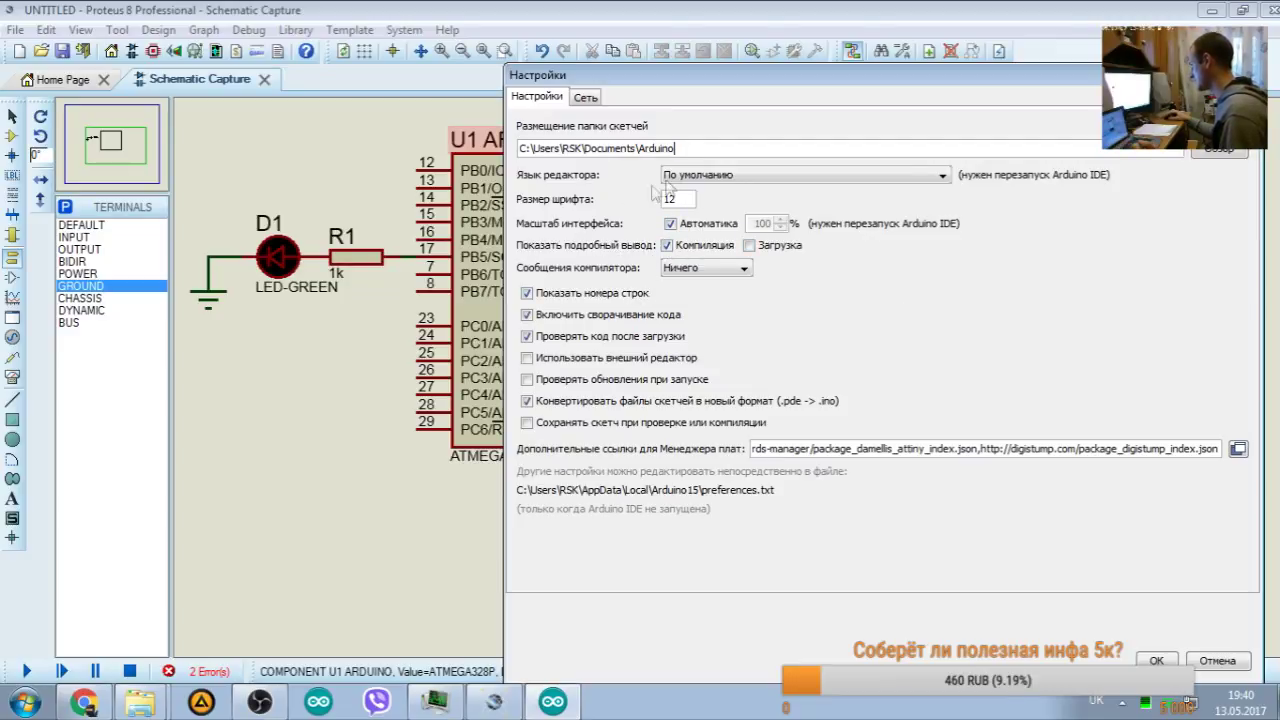
pyautogui.click(667, 246)
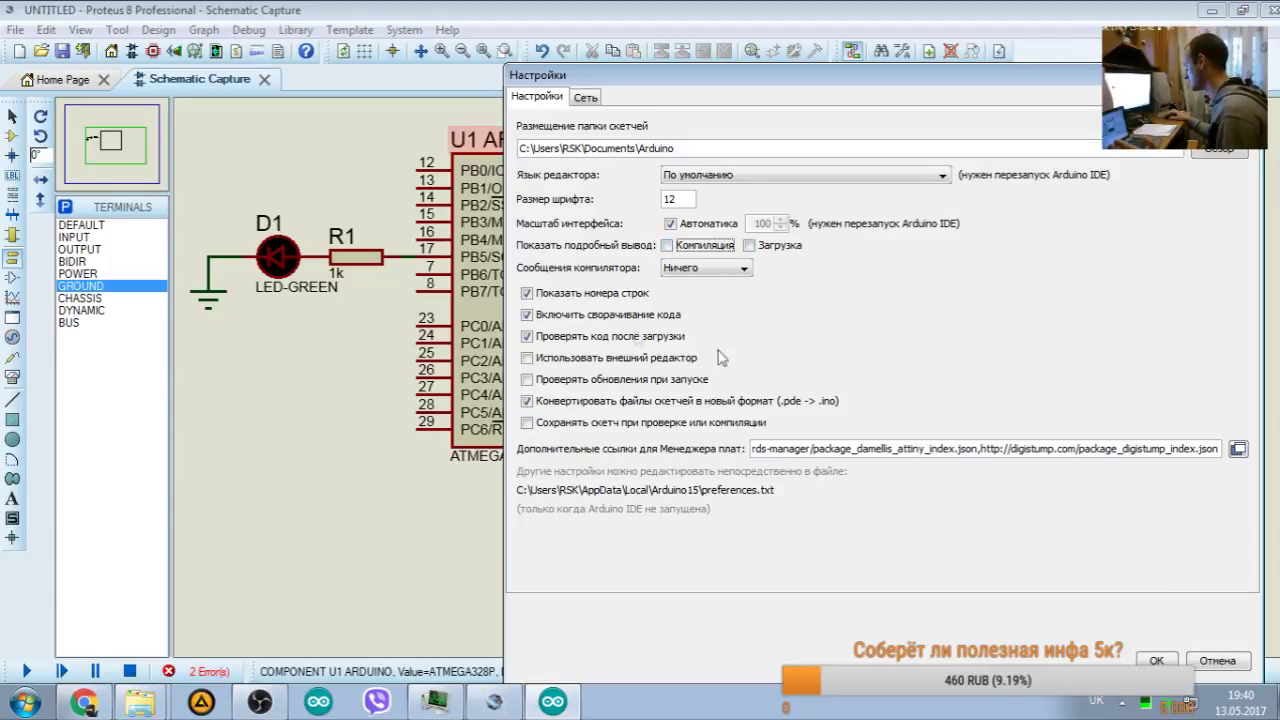
pyautogui.click(667, 246)
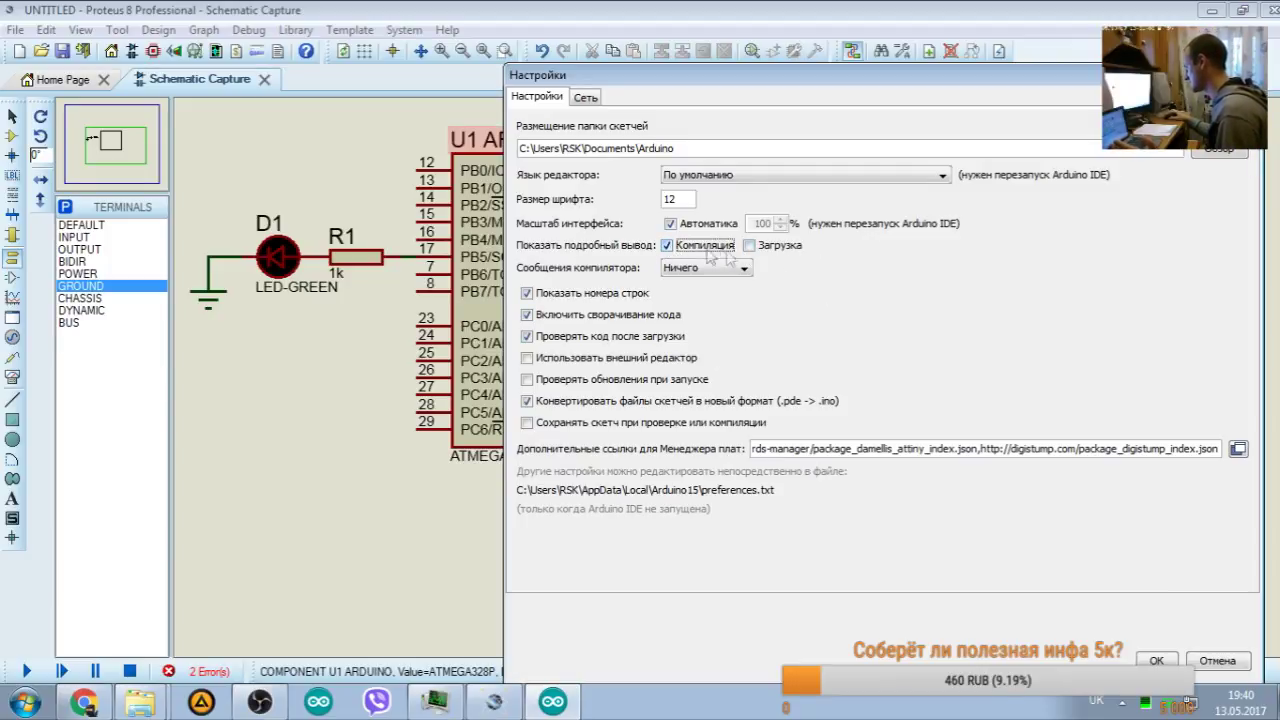
# Step: Leave saving the sketch on verification or compilation disabled, check the additional board manager URLs, and accept the preferences
pyautogui.click(527, 423)
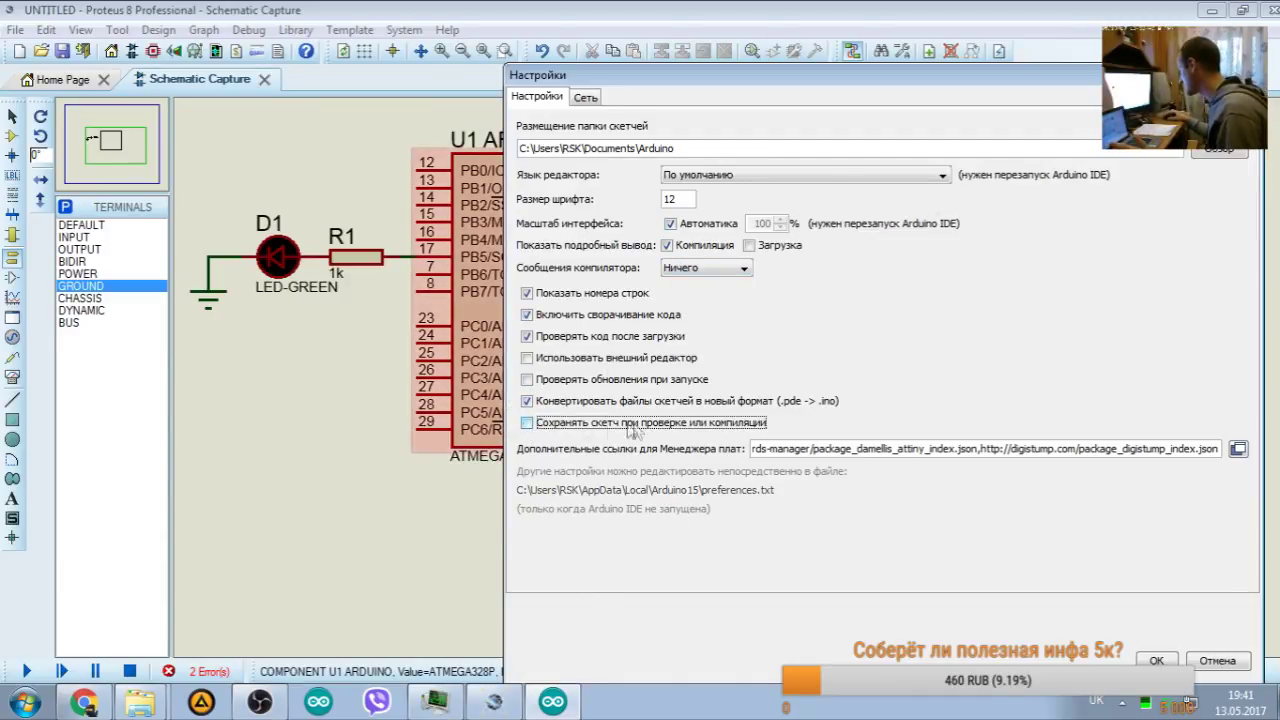
pyautogui.click(527, 423)
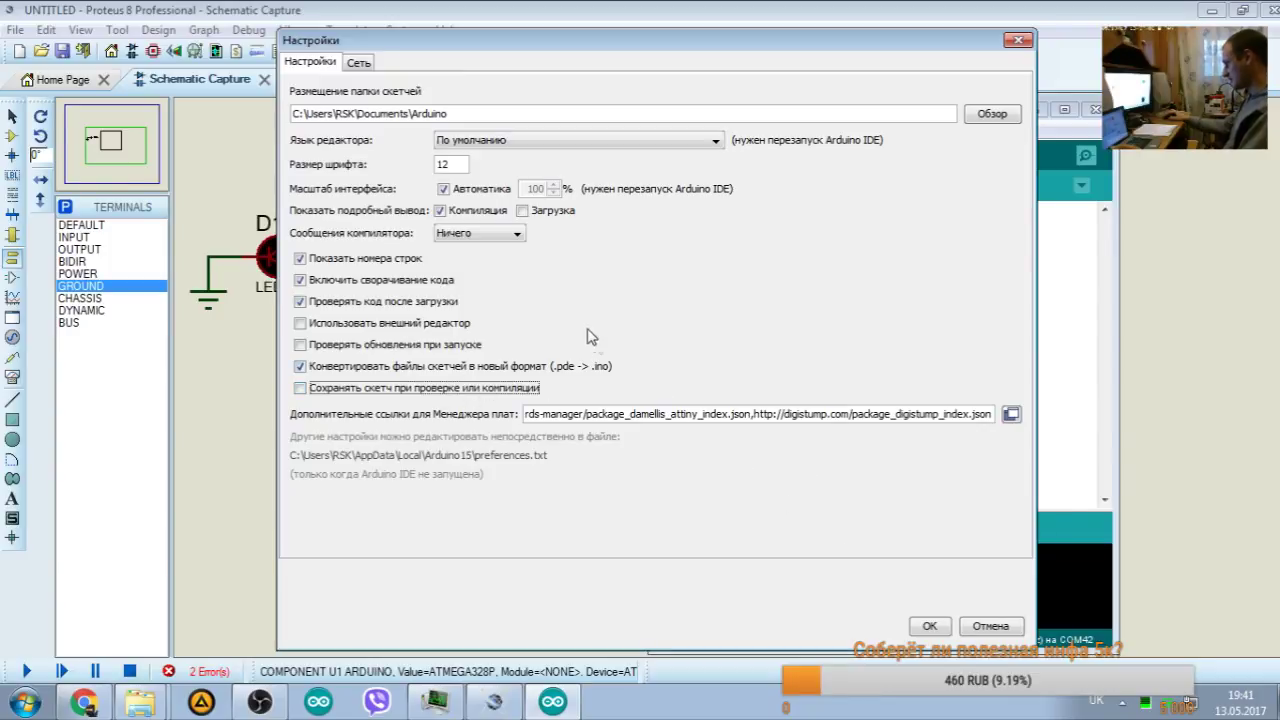
pyautogui.moveTo(543, 413); pyautogui.dragTo(1008, 410)
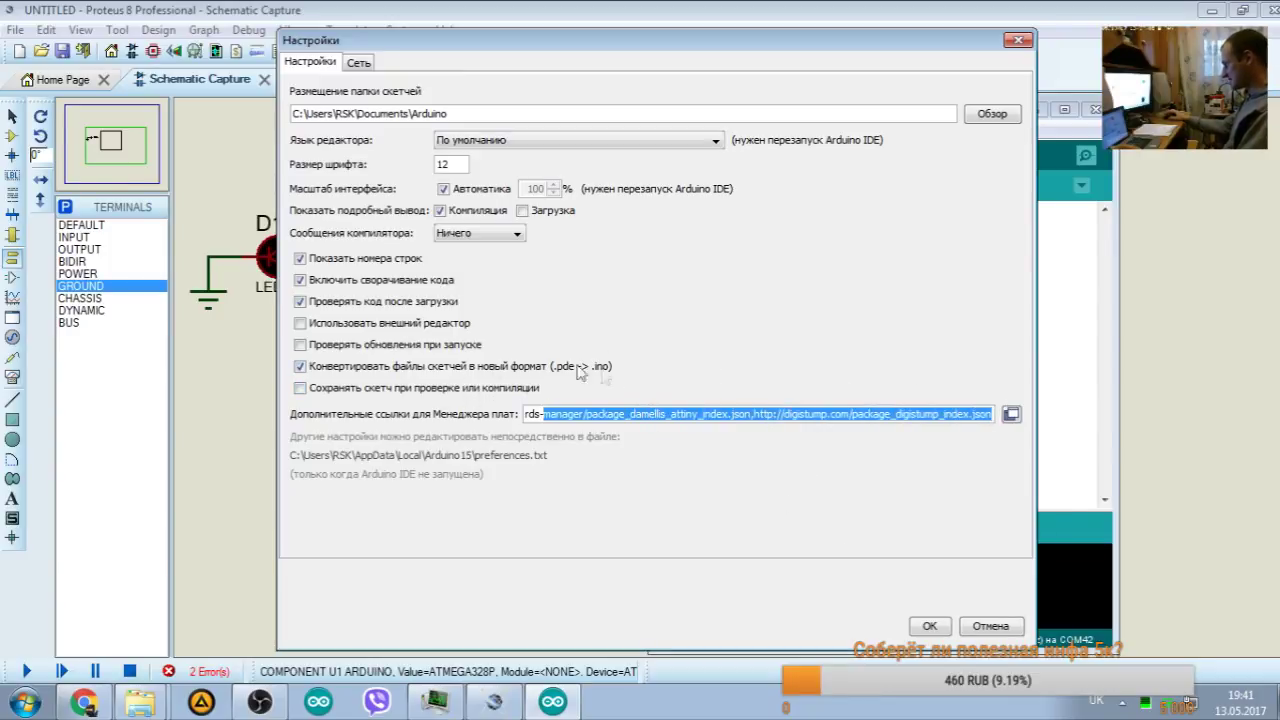
pyautogui.click(930, 627)
# Step: Look at the Arduino IDE's board list and at the ATMEGA328P's component properties in Proteus
pyautogui.moveTo(821, 119); pyautogui.dragTo(646, 112)
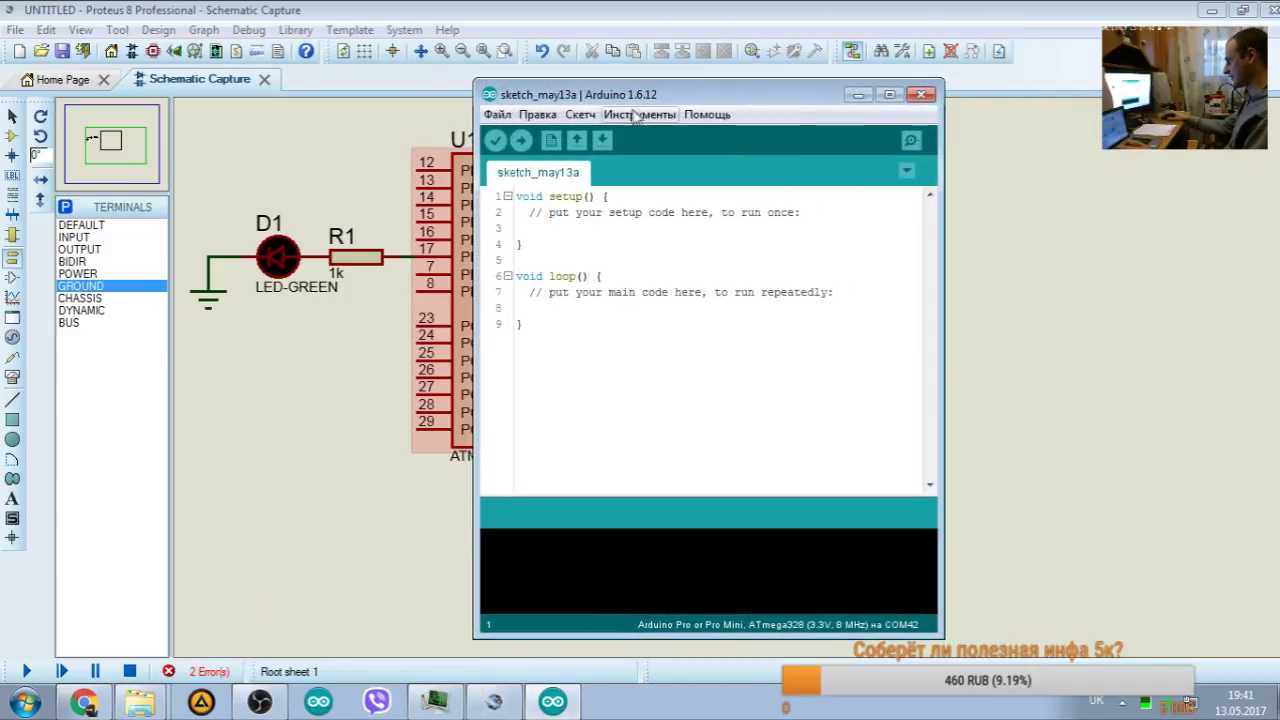
pyautogui.click(640, 114)
pyautogui.moveTo(722, 286)
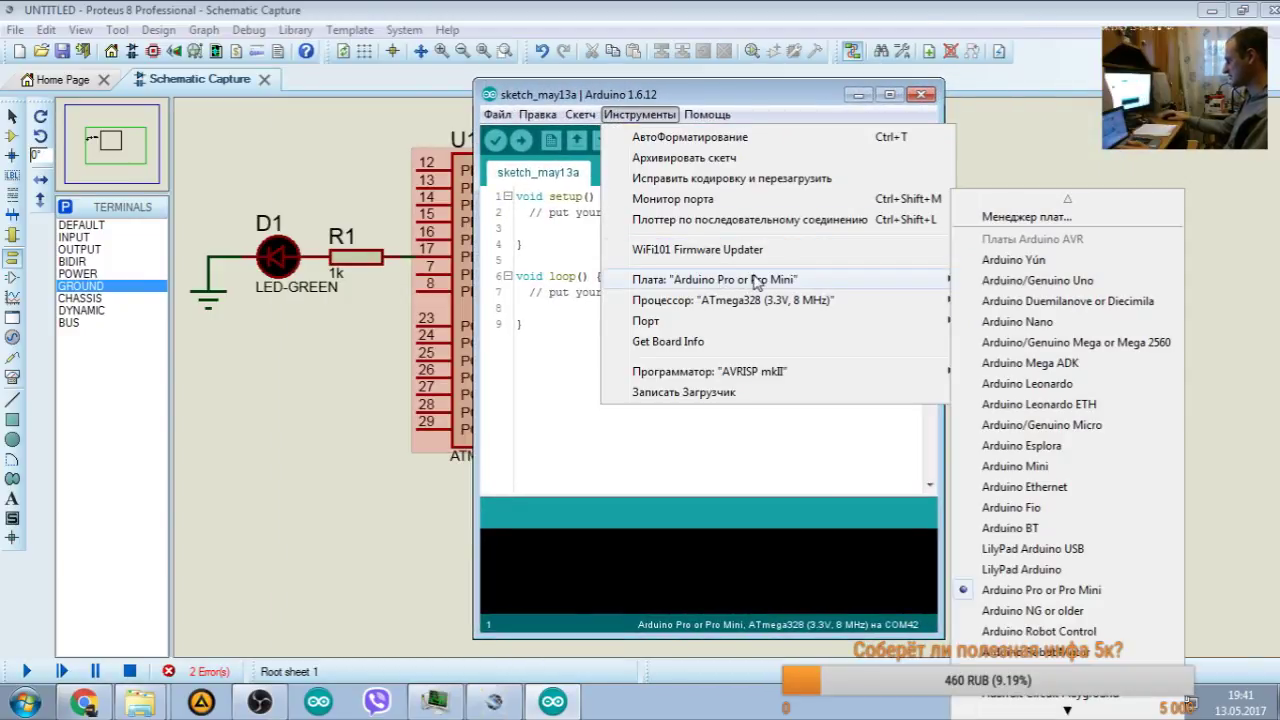
pyautogui.click(440, 300)
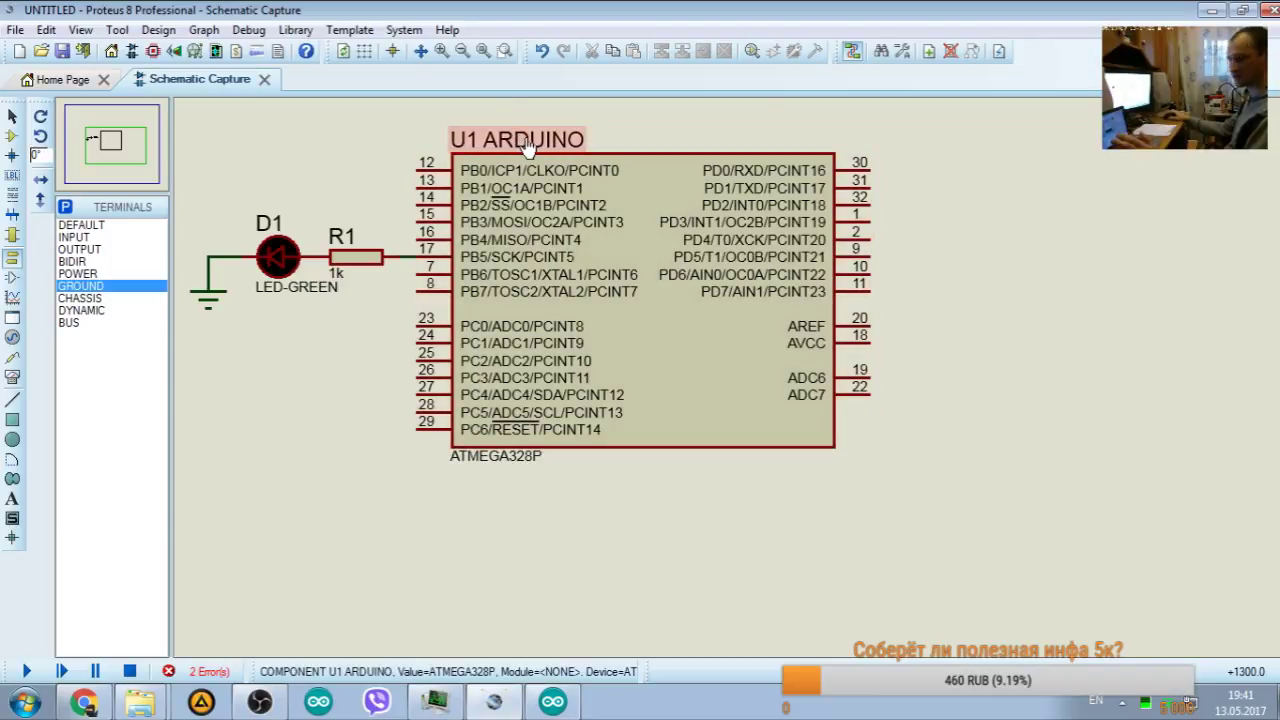
pyautogui.doubleClick(703, 290)
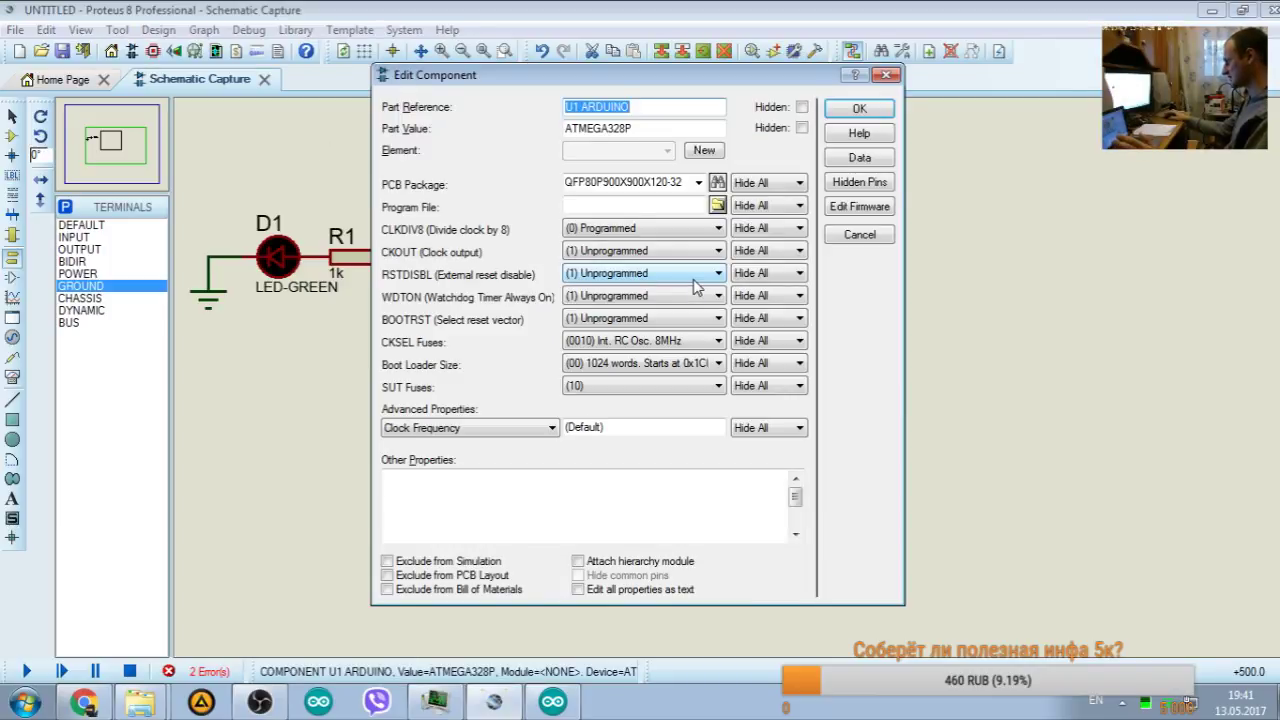
pyautogui.click(886, 73)
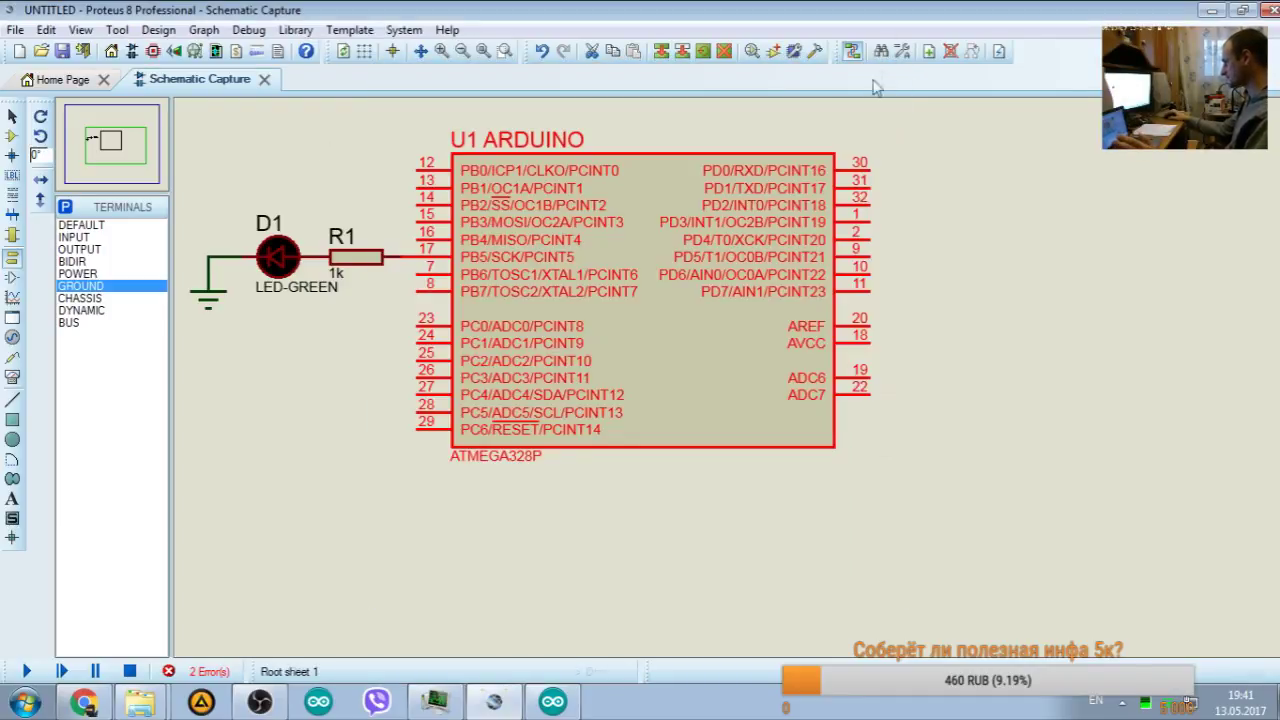
# Step: Switch back to the Arduino IDE and select Arduino Pro or Pro Mini as the board
pyautogui.click(552, 702)
pyautogui.click(640, 114)
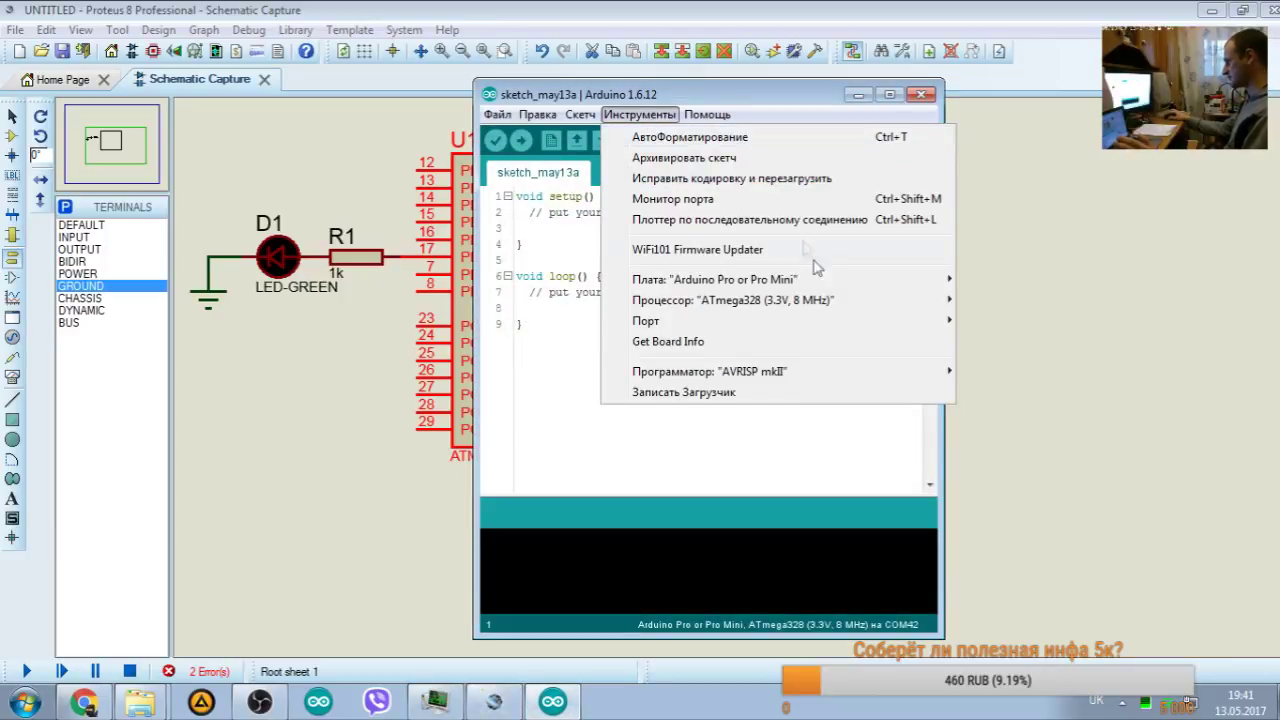
pyautogui.moveTo(760, 280)
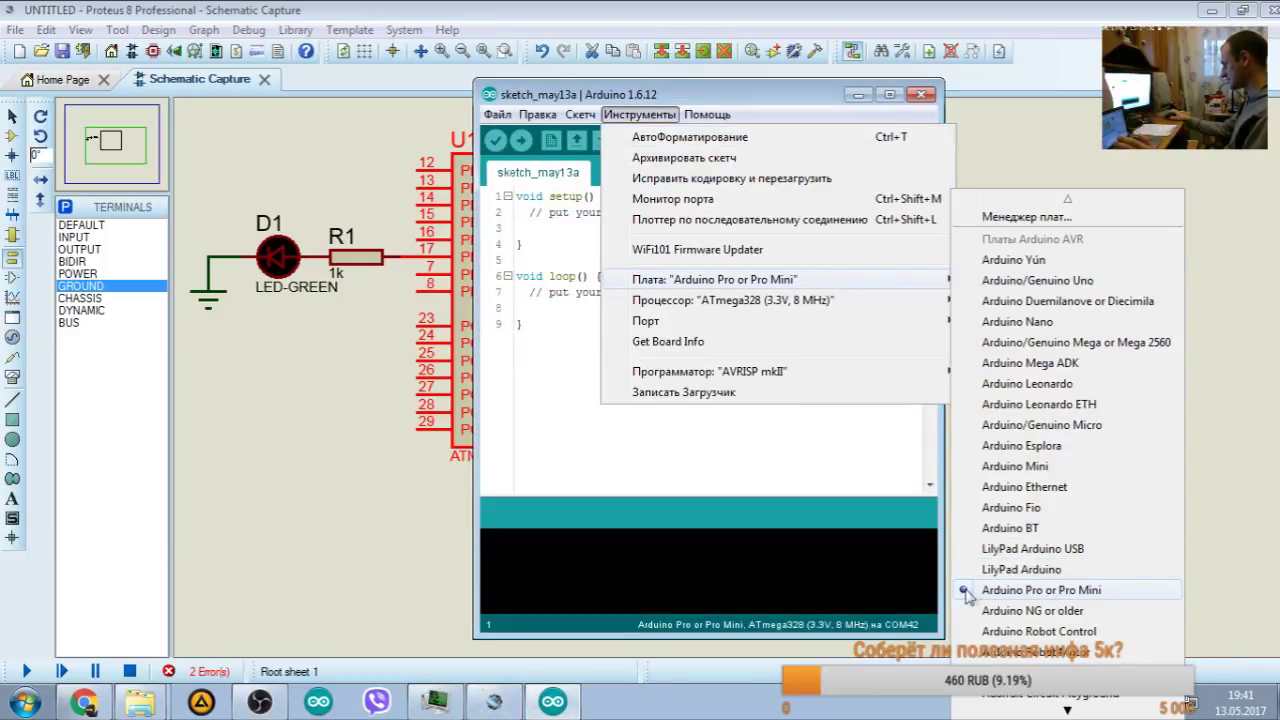
pyautogui.click(1085, 589)
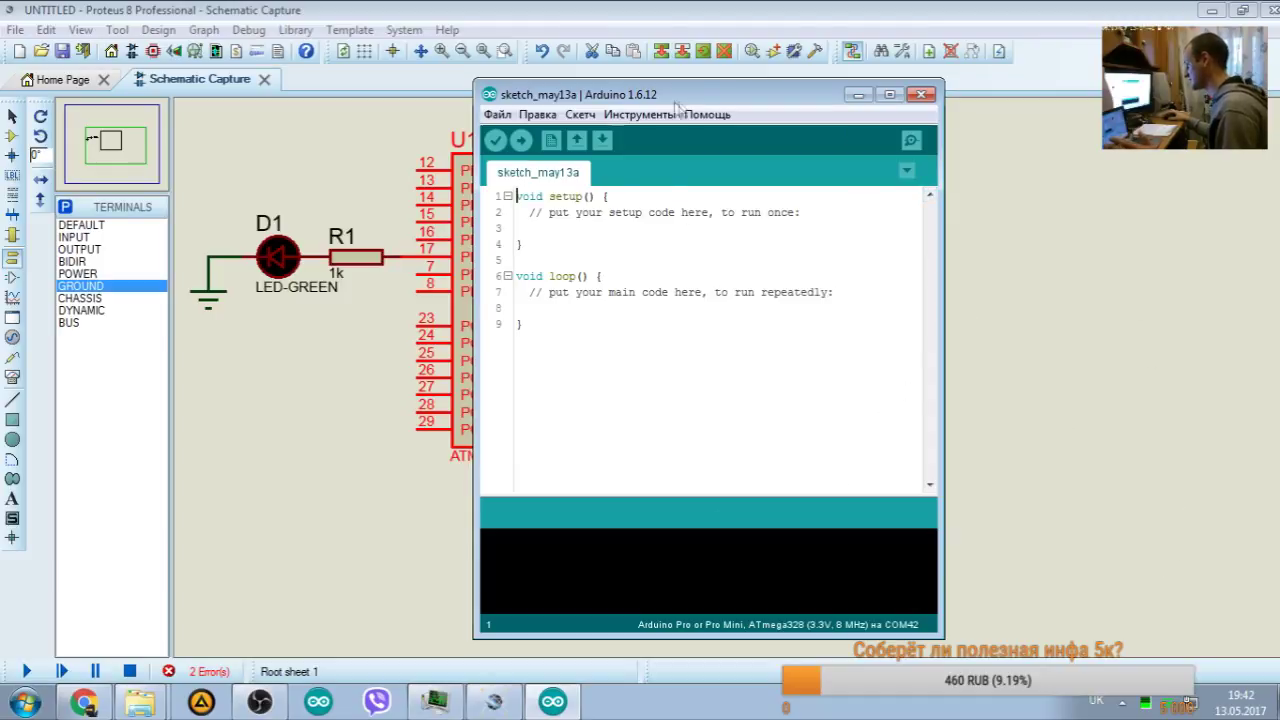
pyautogui.click(639, 115)
pyautogui.click(1097, 505)
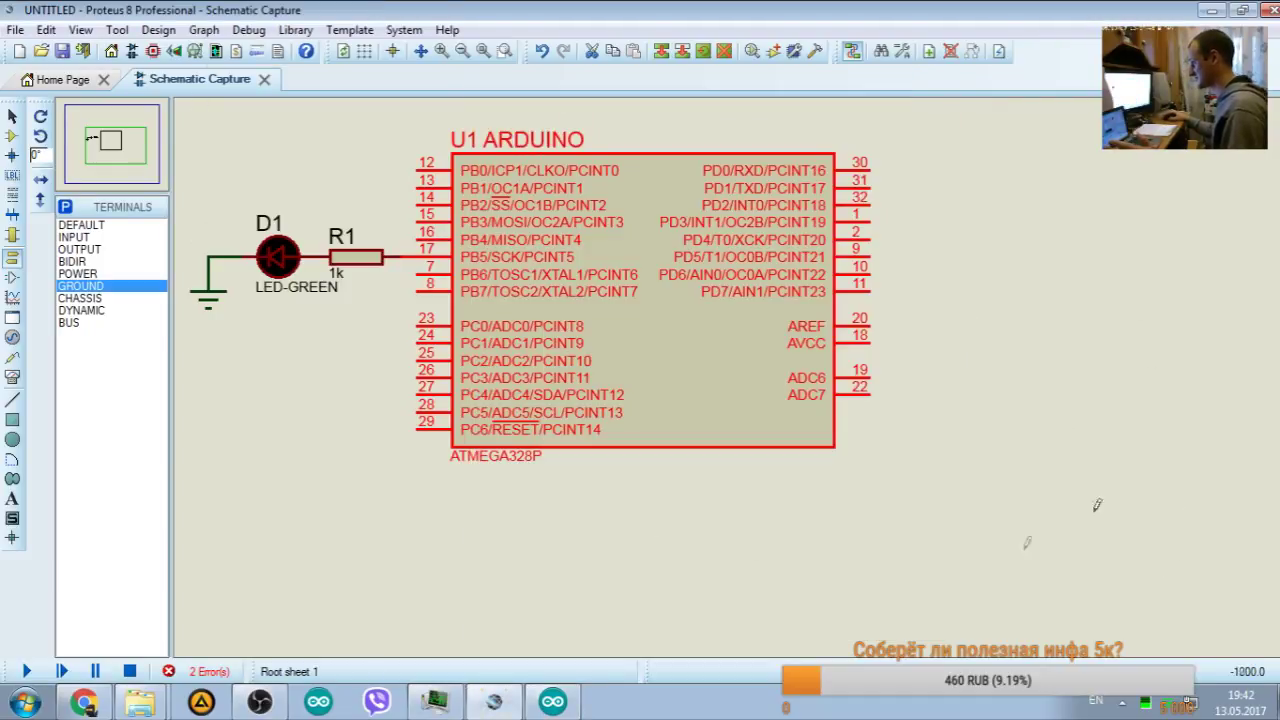
pyautogui.click(556, 706)
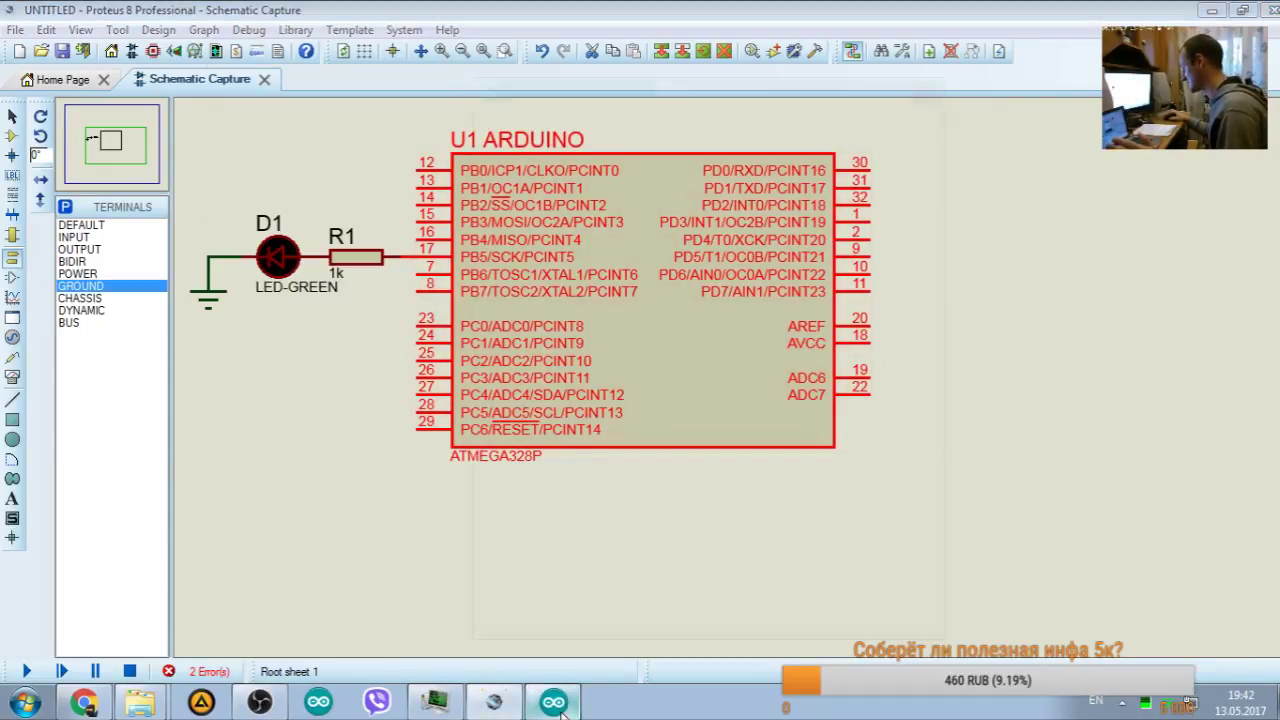
pyautogui.click(639, 115)
pyautogui.moveTo(730, 285)
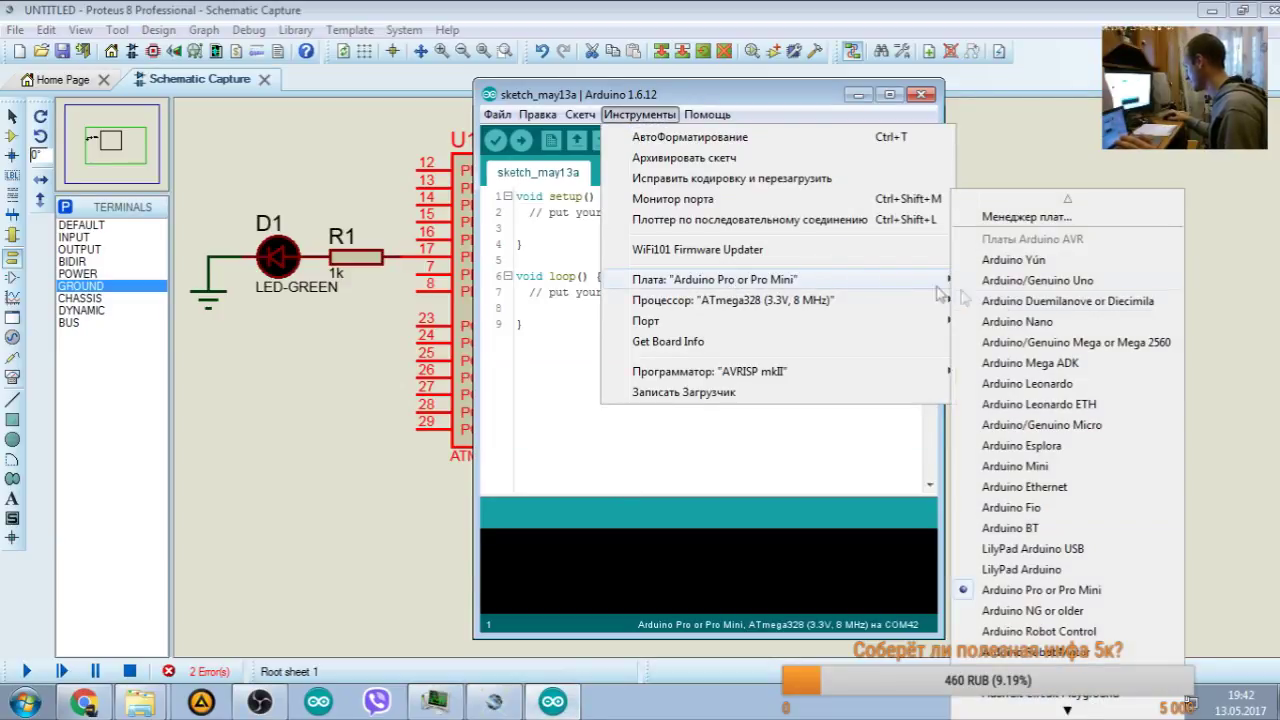
pyautogui.click(1050, 590)
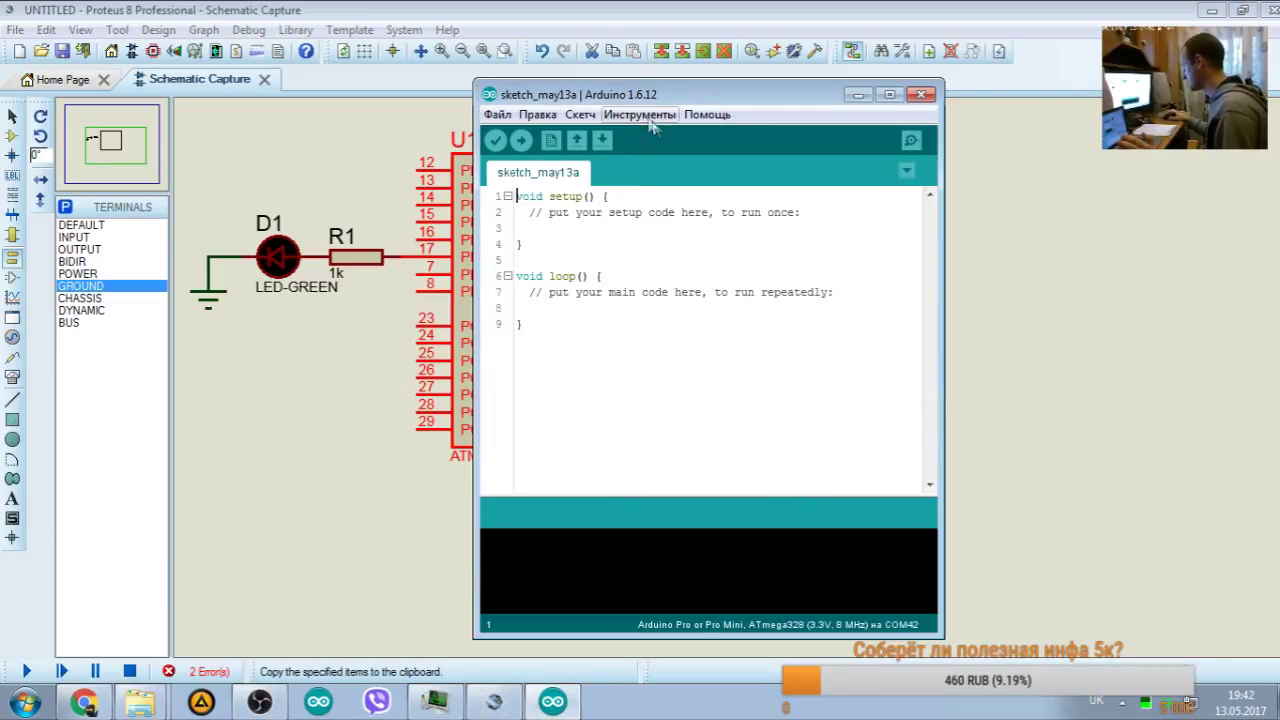
# Step: Select ATmega328 (3.3V, 8 MHz) as the processor for the board
pyautogui.click(639, 115)
pyautogui.moveTo(798, 307)
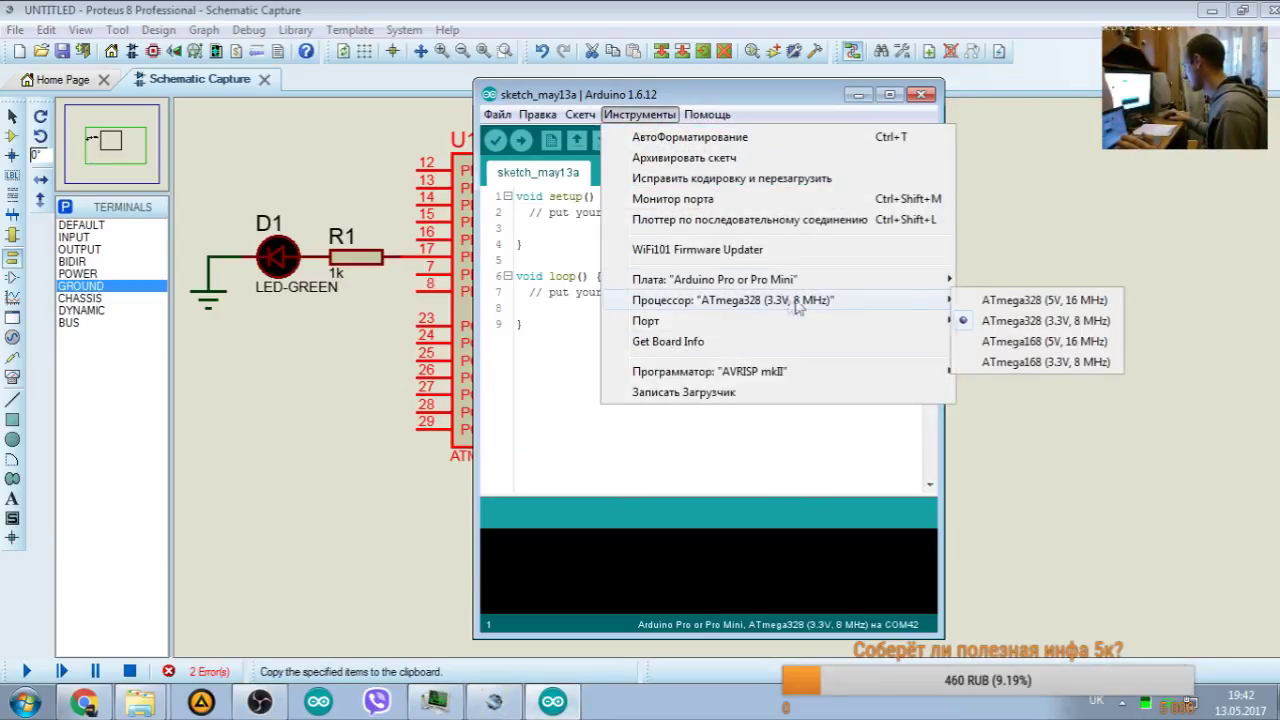
pyautogui.click(1078, 326)
# Step: Switch to Proteus and examine the ATMEGA328P's CKSEL fuse options and clock frequency, then close its properties
pyautogui.click(658, 244)
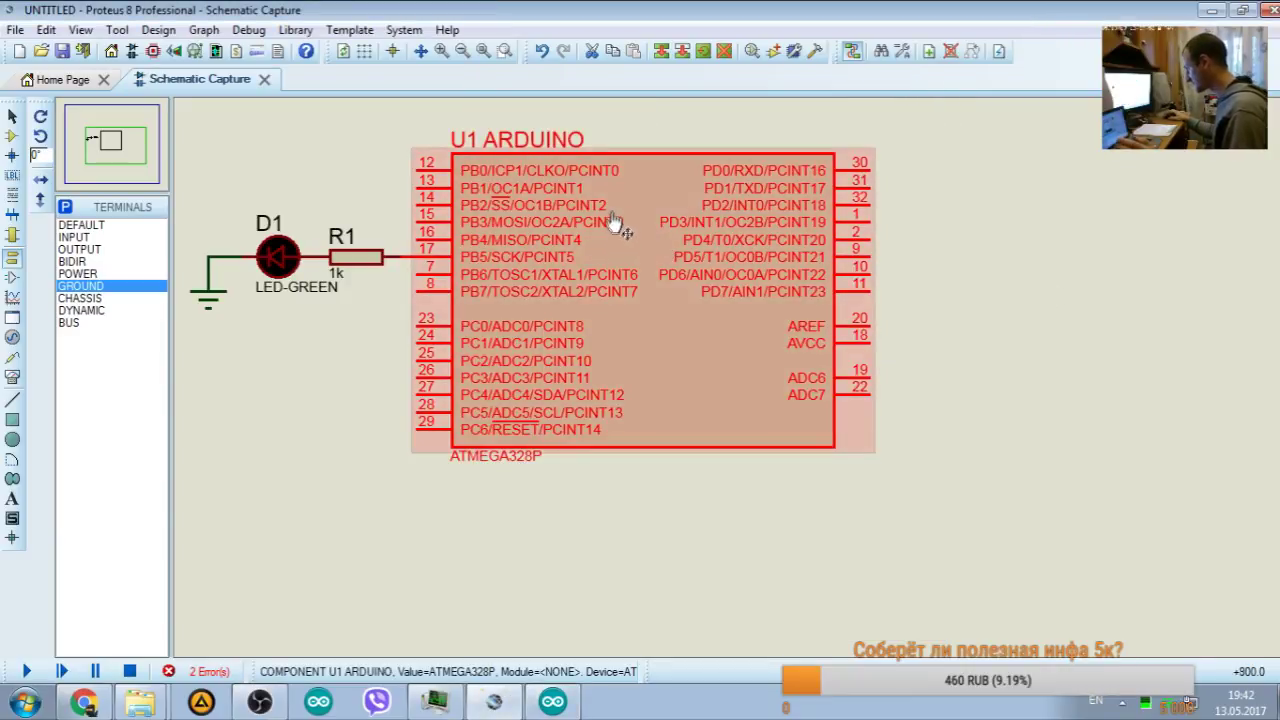
pyautogui.rightClick(657, 221)
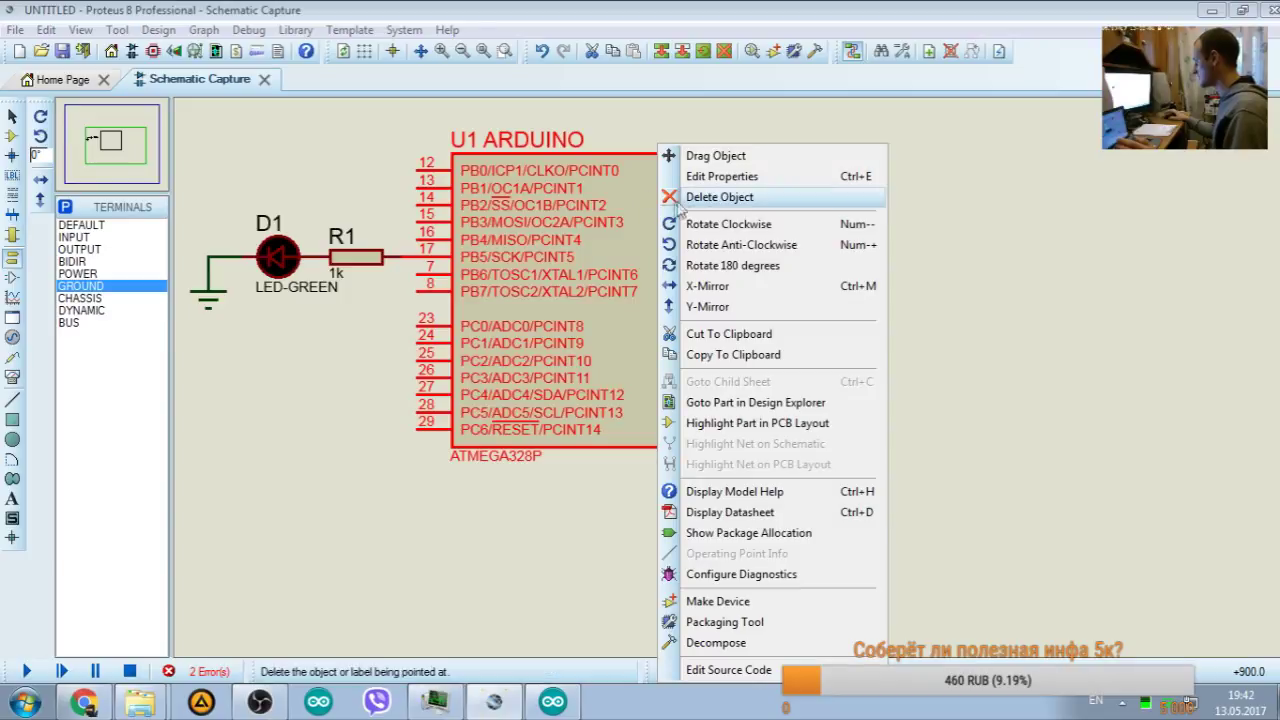
pyautogui.click(760, 177)
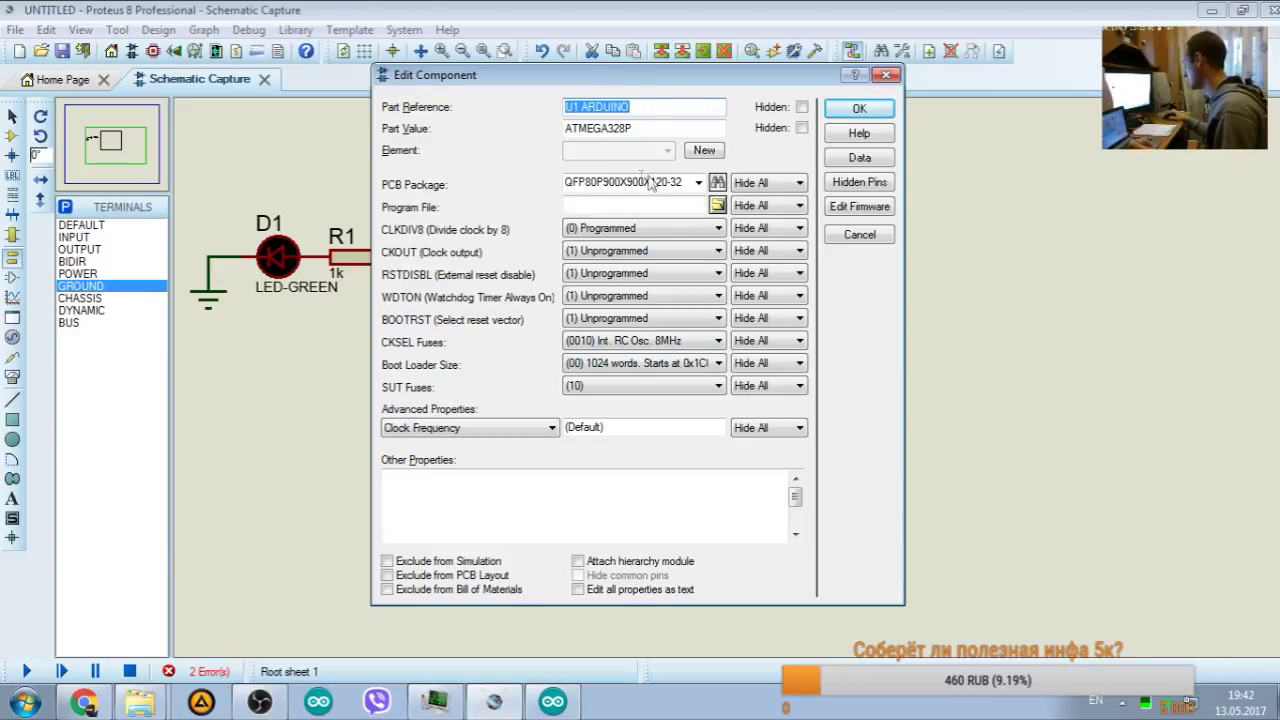
pyautogui.click(708, 343)
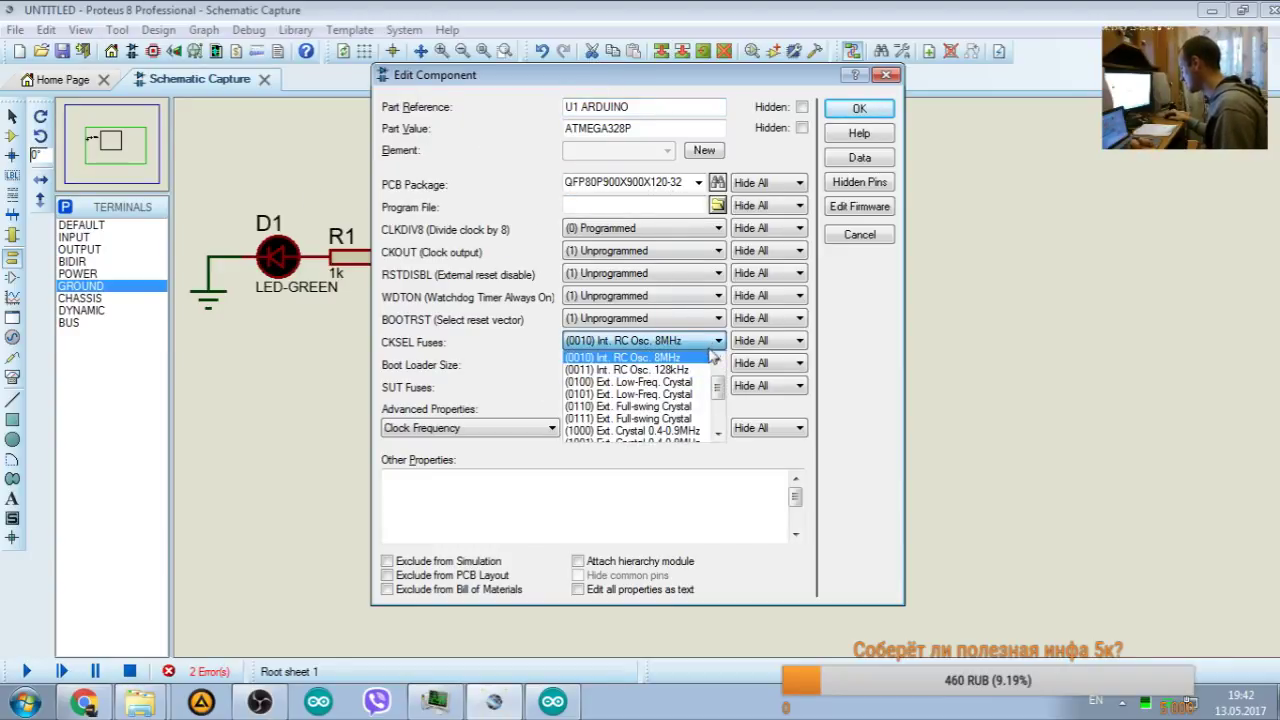
pyautogui.scroll(-3, 690, 425)
pyautogui.scroll(3, 660, 400)
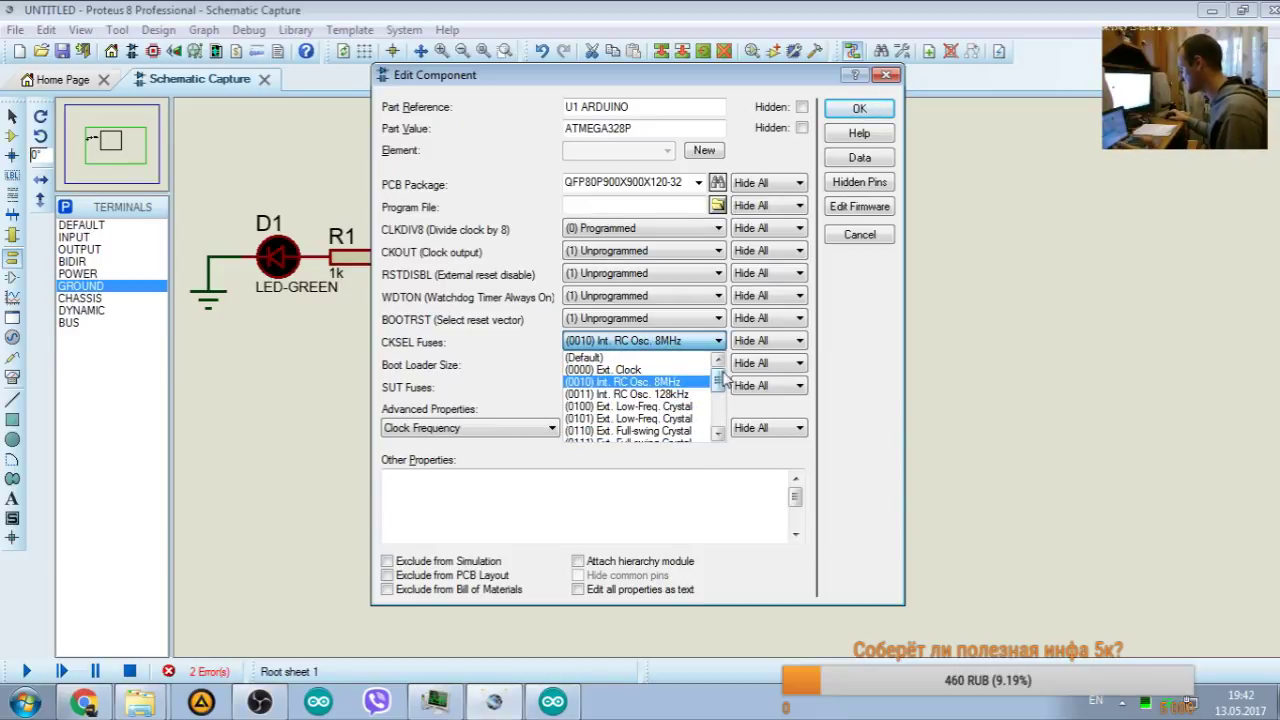
pyautogui.moveTo(718, 380)
pyautogui.mouseDown()
pyautogui.moveTo(720, 430)
pyautogui.moveTo(718, 366)
pyautogui.mouseUp()
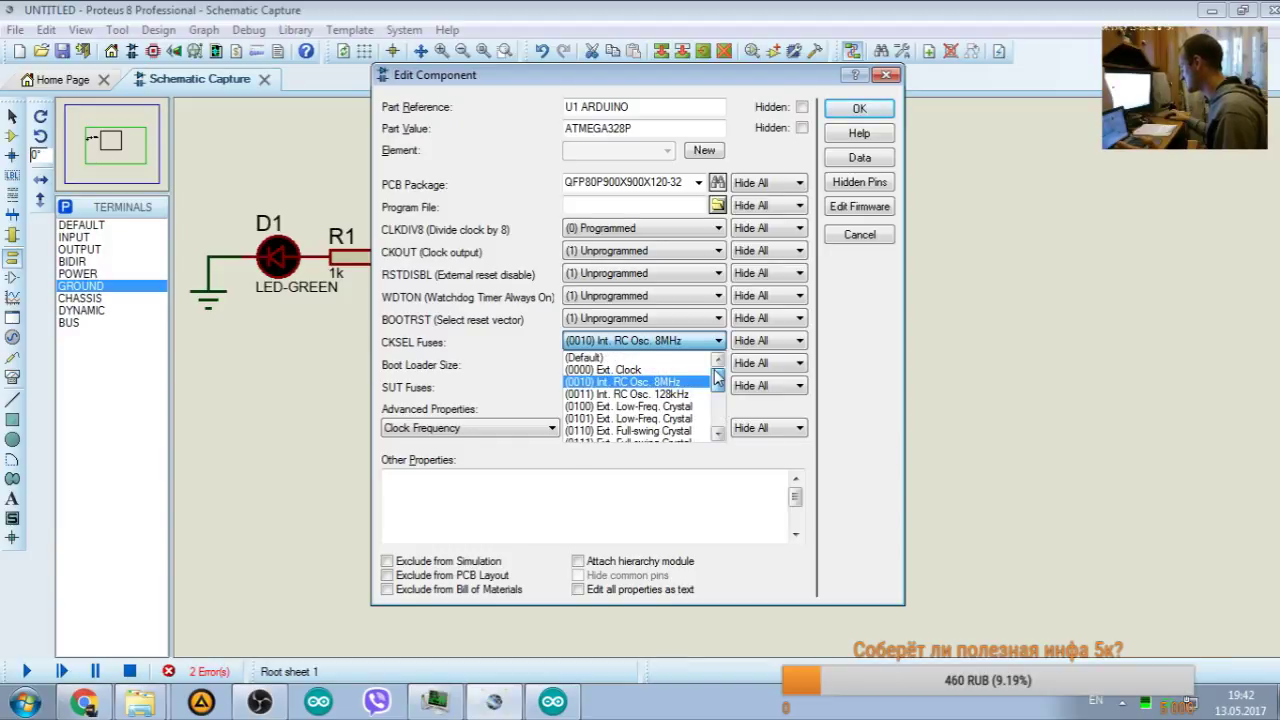
pyautogui.click(651, 382)
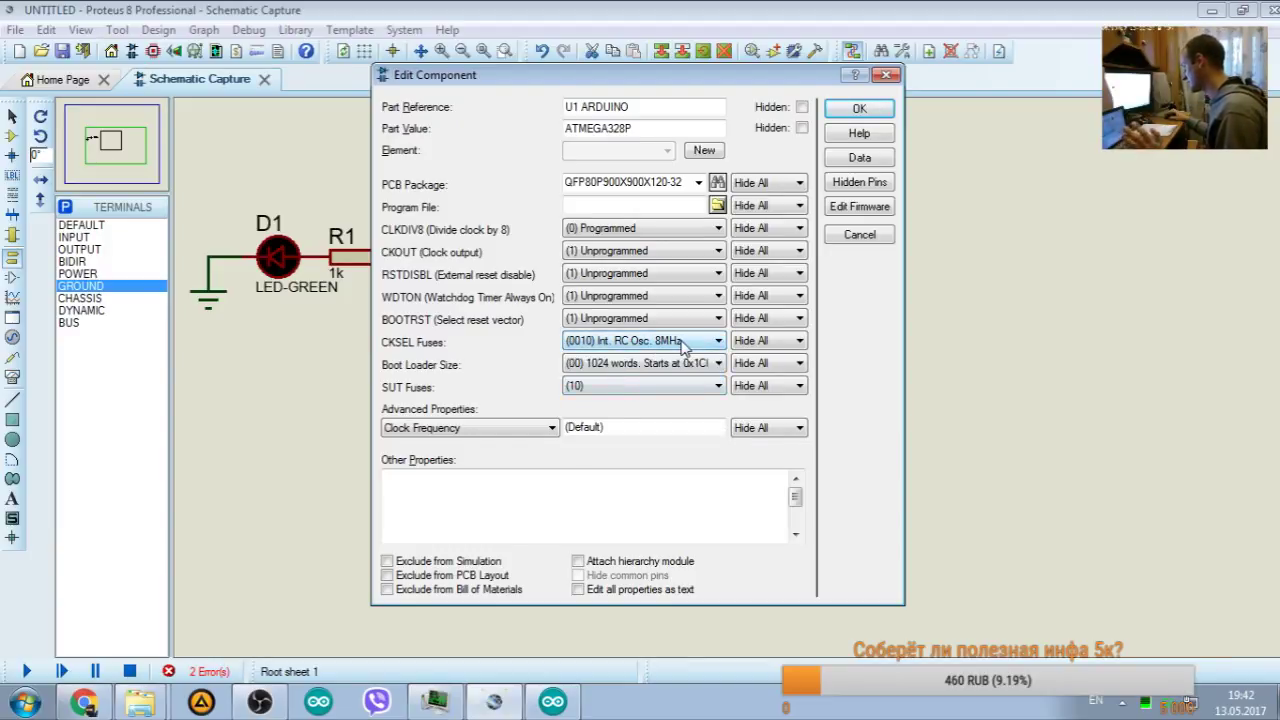
pyautogui.doubleClick(619, 432)
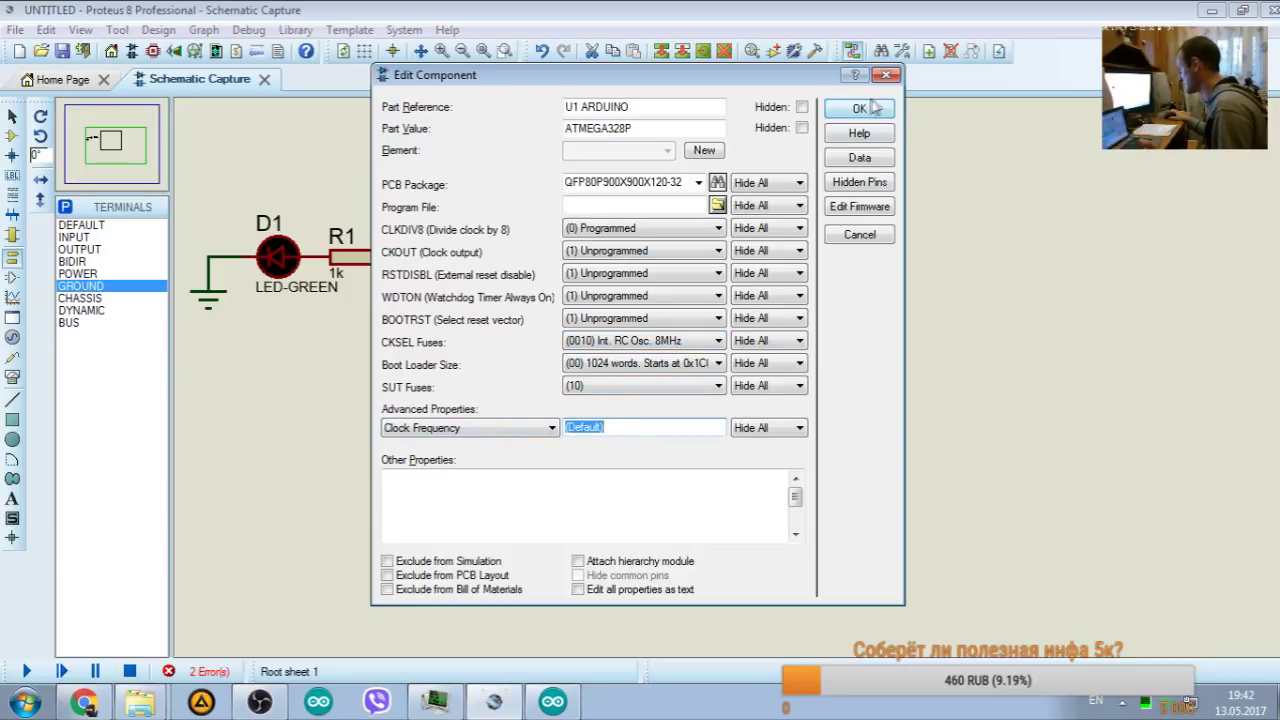
pyautogui.click(886, 75)
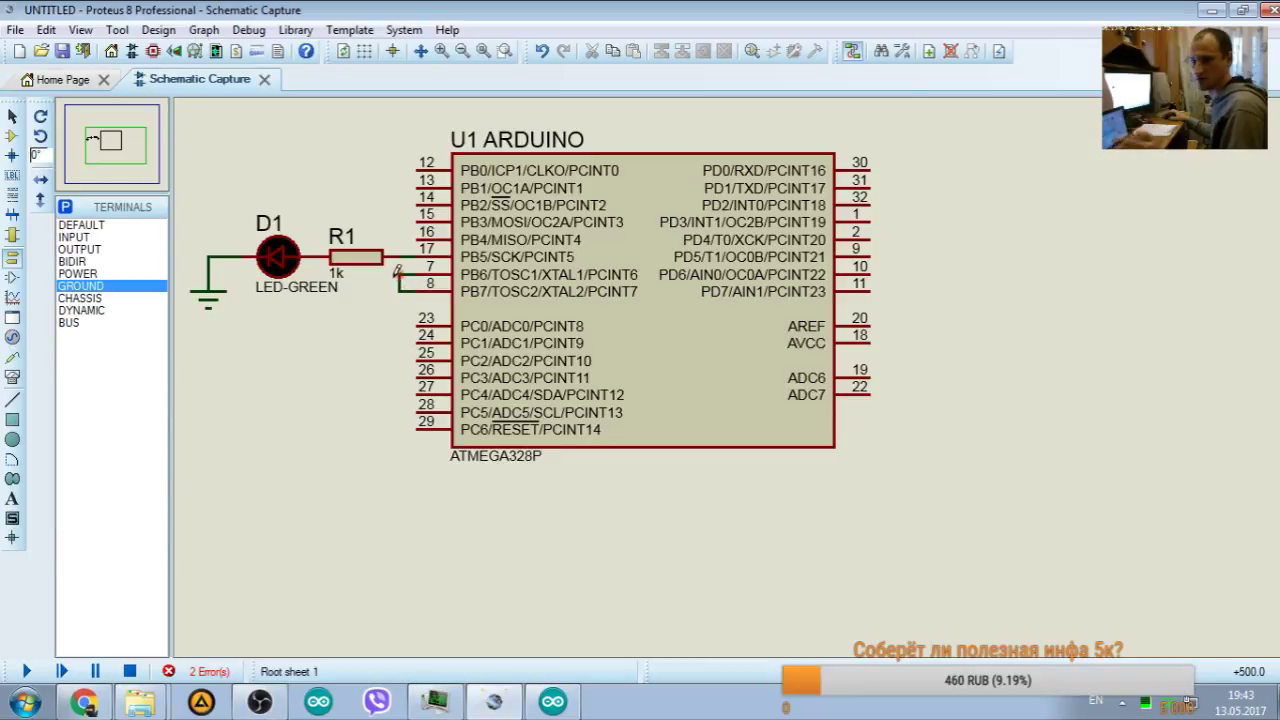
# Step: Search the device library for "quart" and add the CRYSTAL part to the device list
pyautogui.click(65, 206)
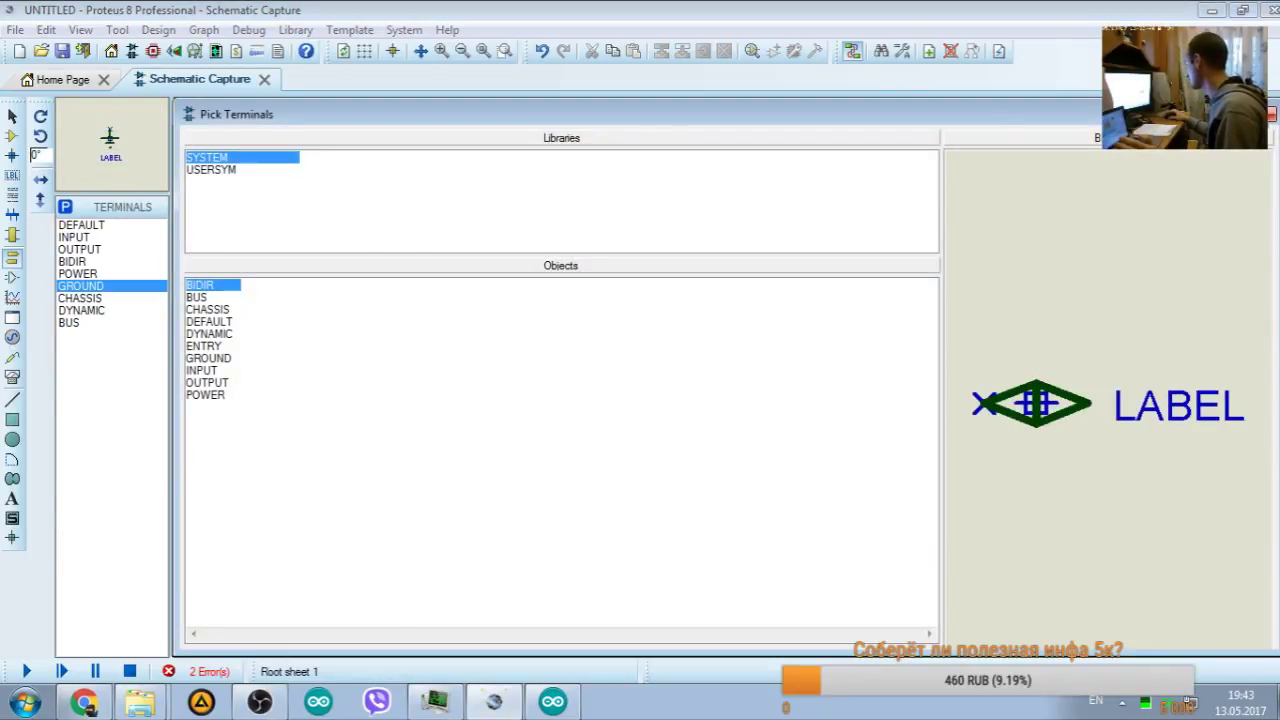
pyautogui.press('Escape')
pyautogui.click(12, 135)
pyautogui.press('p')
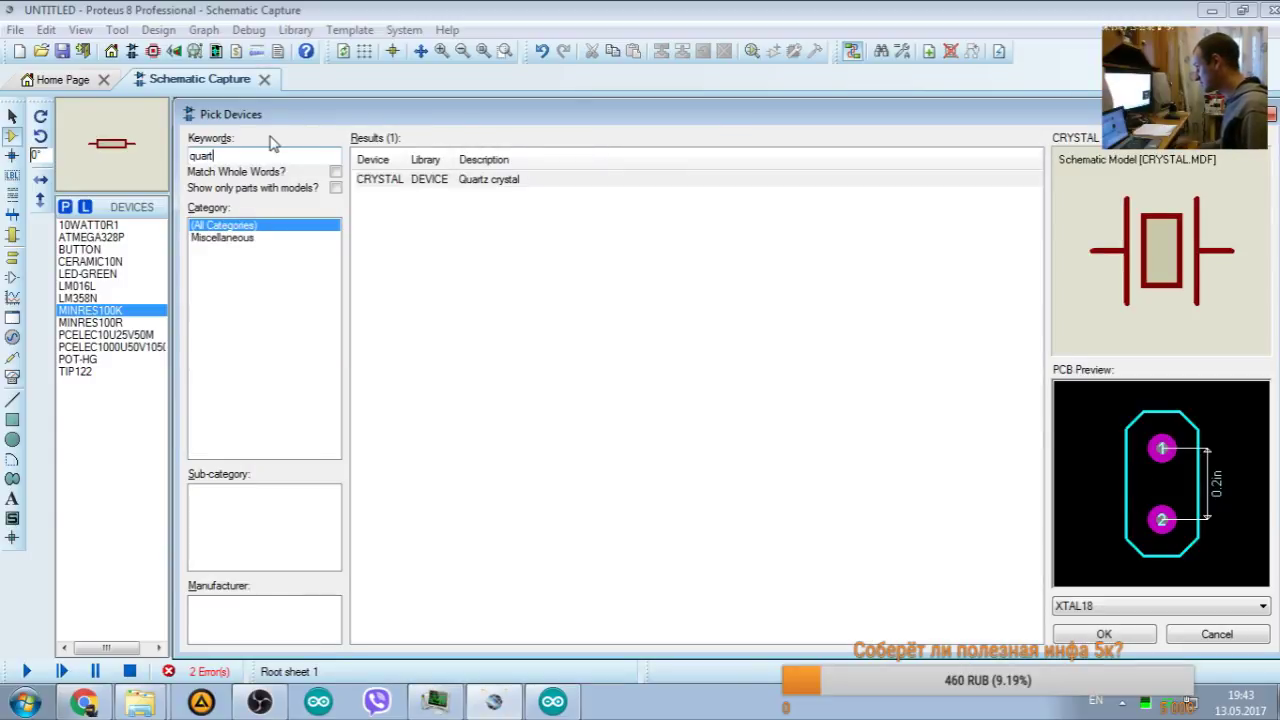
pyautogui.click(388, 183)
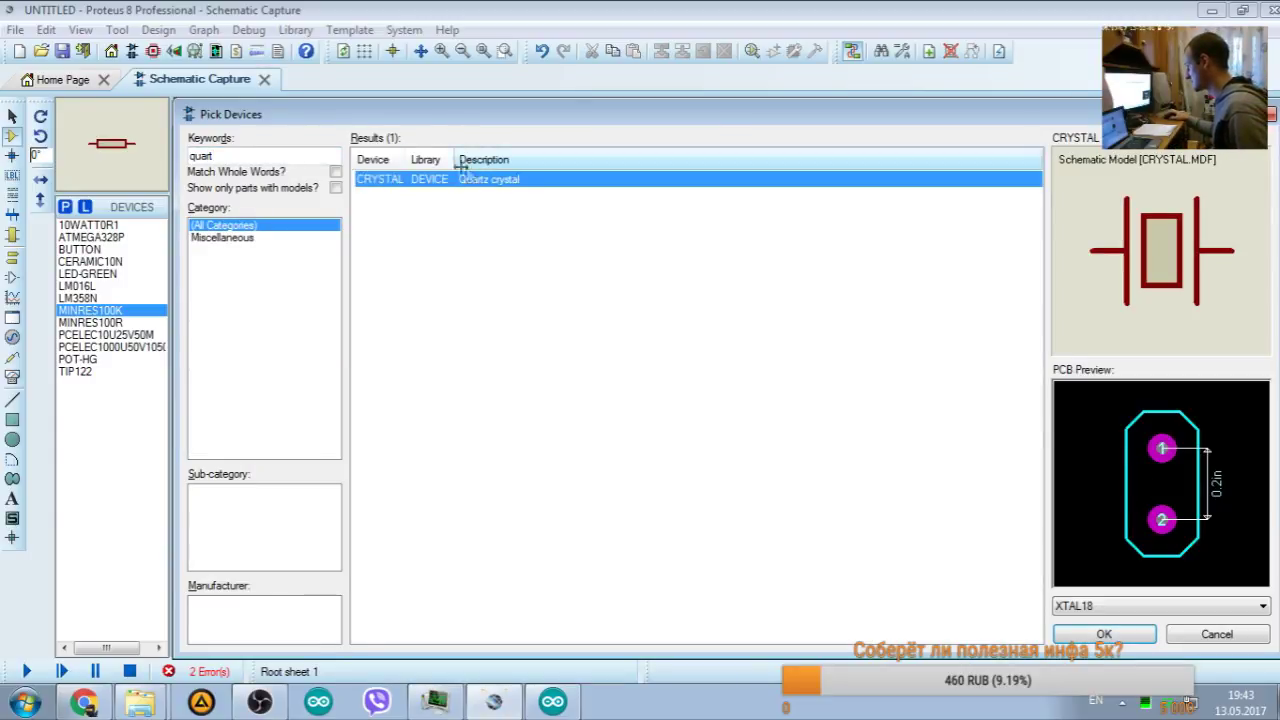
pyautogui.click(1098, 634)
# Step: Delete the wire joining the ATMEGA328P's PB6/XTAL1 and PB7/XTAL2 pins
pyautogui.rightClick(402, 268)
pyautogui.click(397, 271)
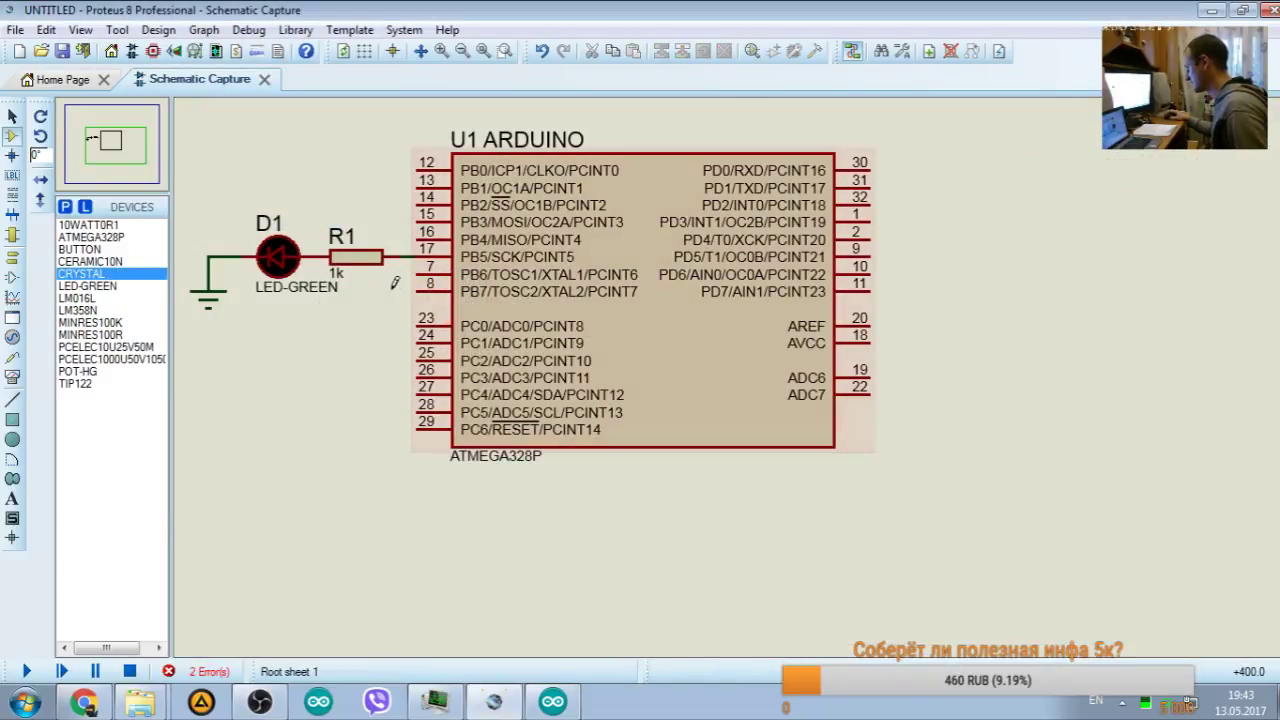
# Step: Place a crystal beside the PB6 and PB7 pins with its frequency set to 16MHz, and delete it again
pyautogui.click(378, 262)
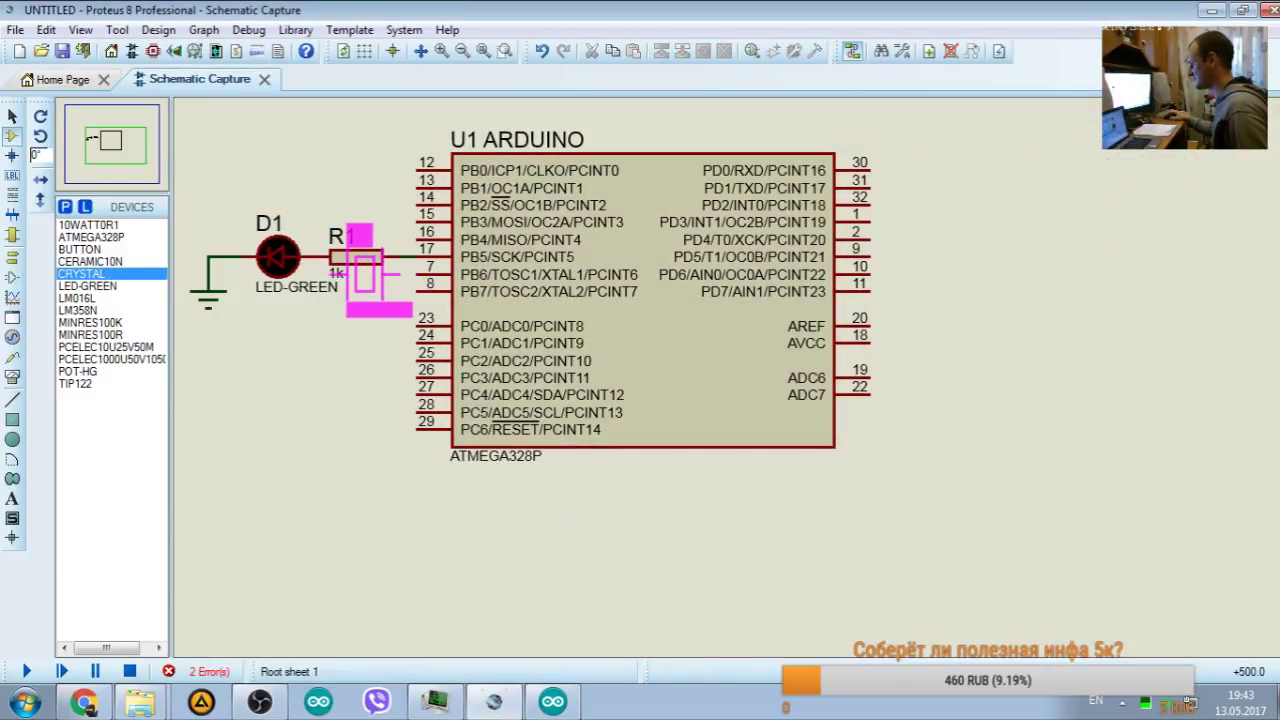
pyautogui.click(378, 262)
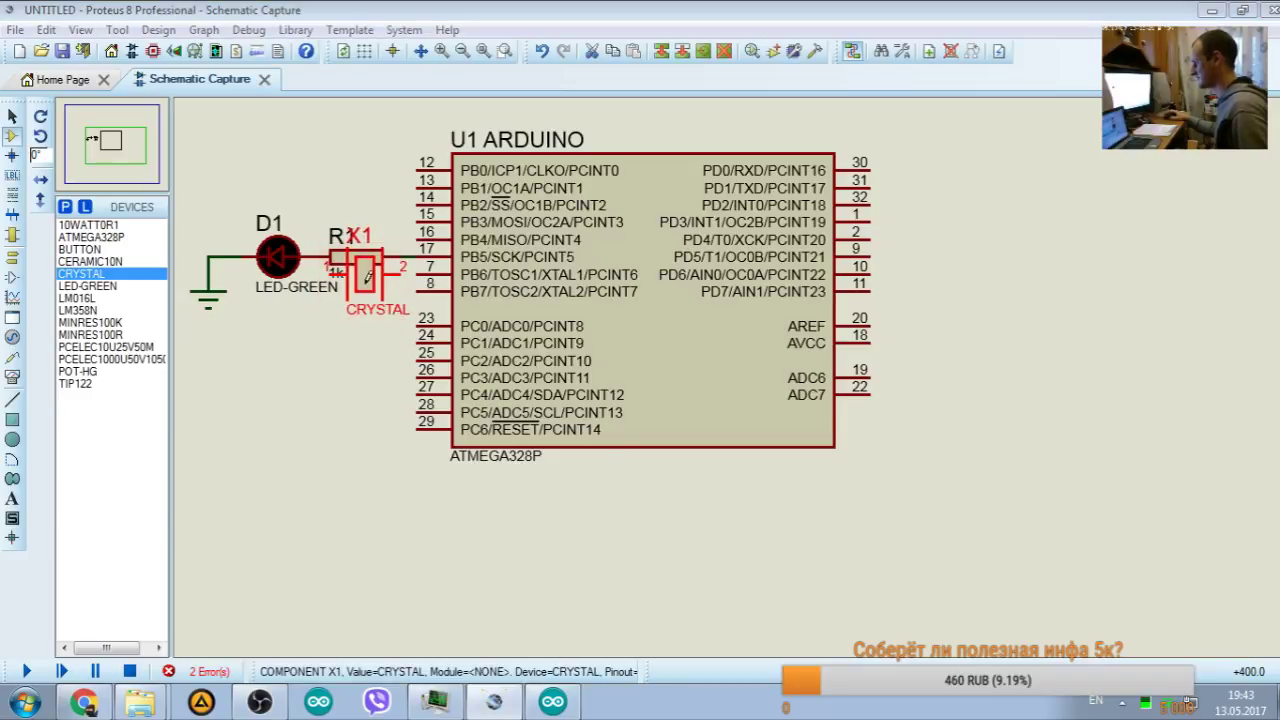
pyautogui.rightClick(386, 266)
pyautogui.click(362, 270)
pyautogui.doubleClick(362, 270)
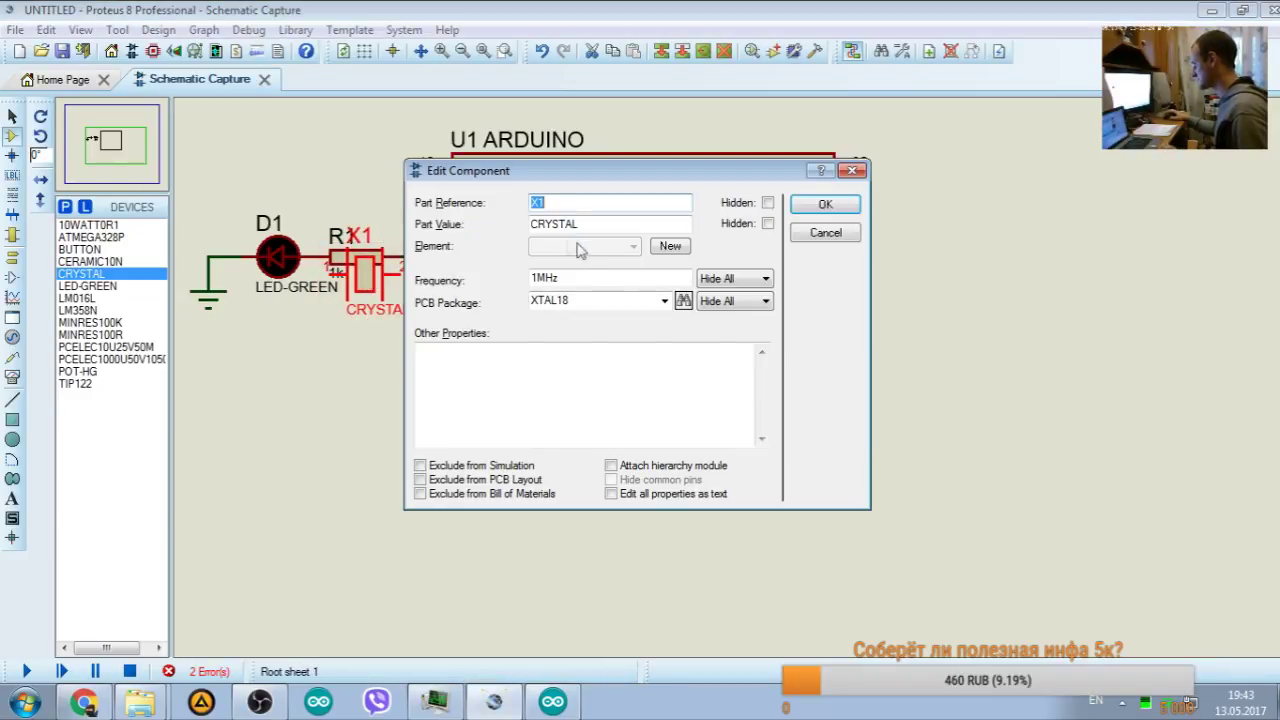
pyautogui.doubleClick(533, 284)
pyautogui.write('16MHz')
pyautogui.click(825, 204)
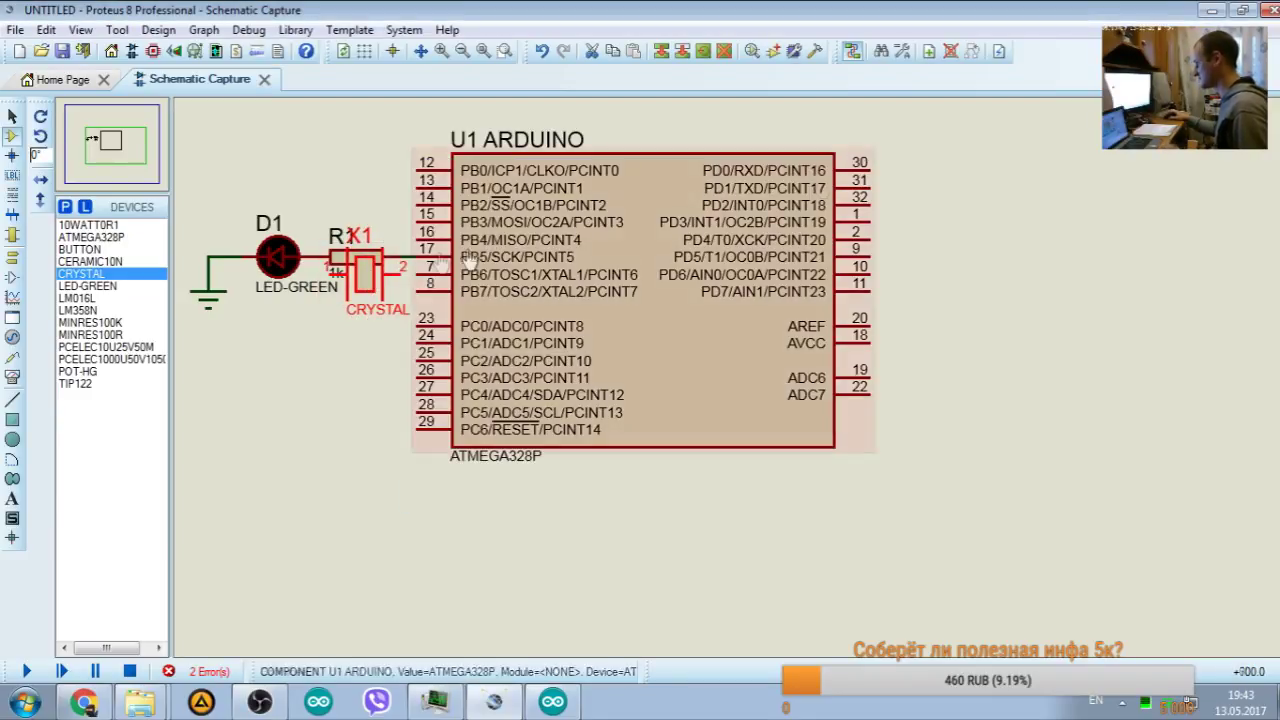
pyautogui.press('Delete')
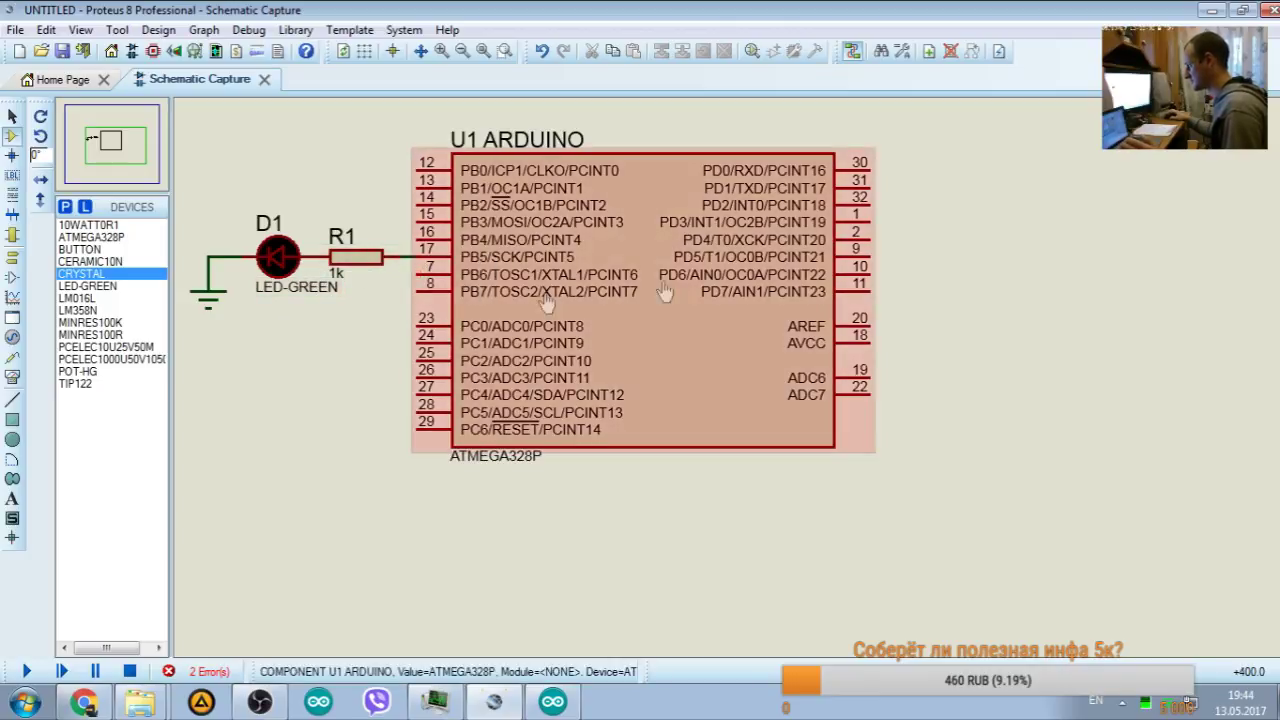
# Step: Wire the PB6/XTAL1 pin to the PB7/XTAL2 pin and delete that wire again
pyautogui.click(420, 274)
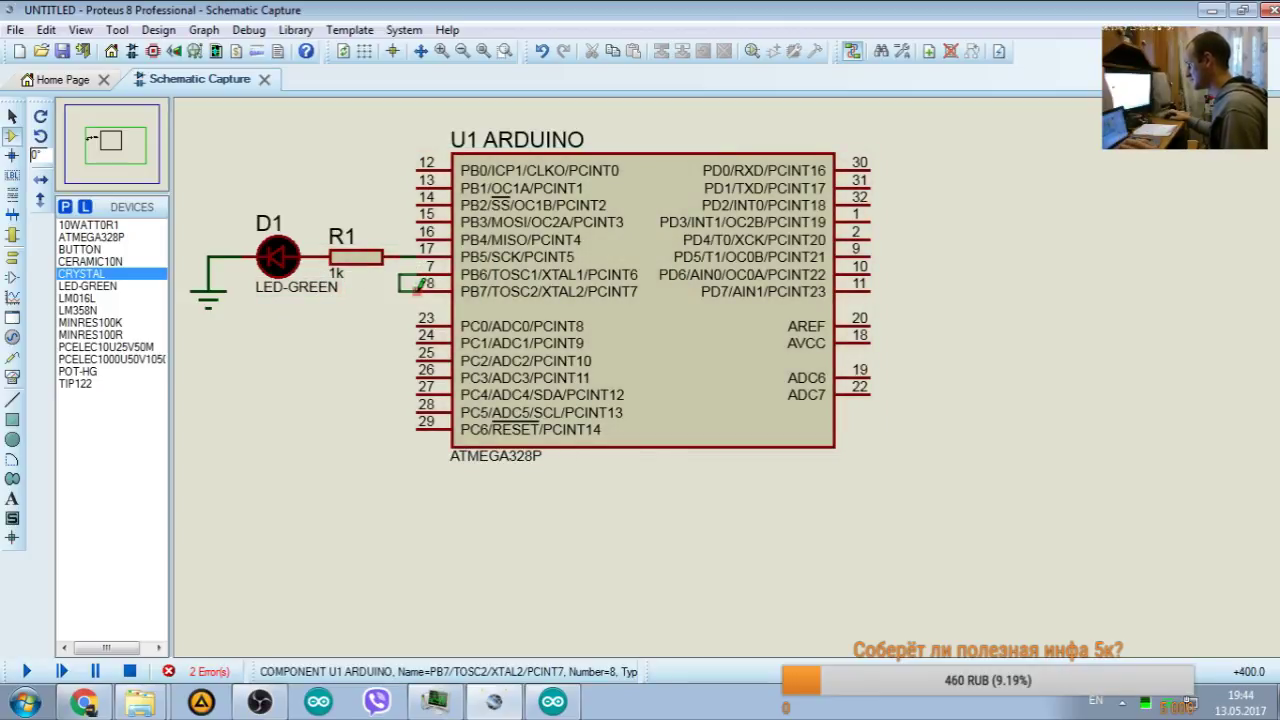
pyautogui.click(420, 291)
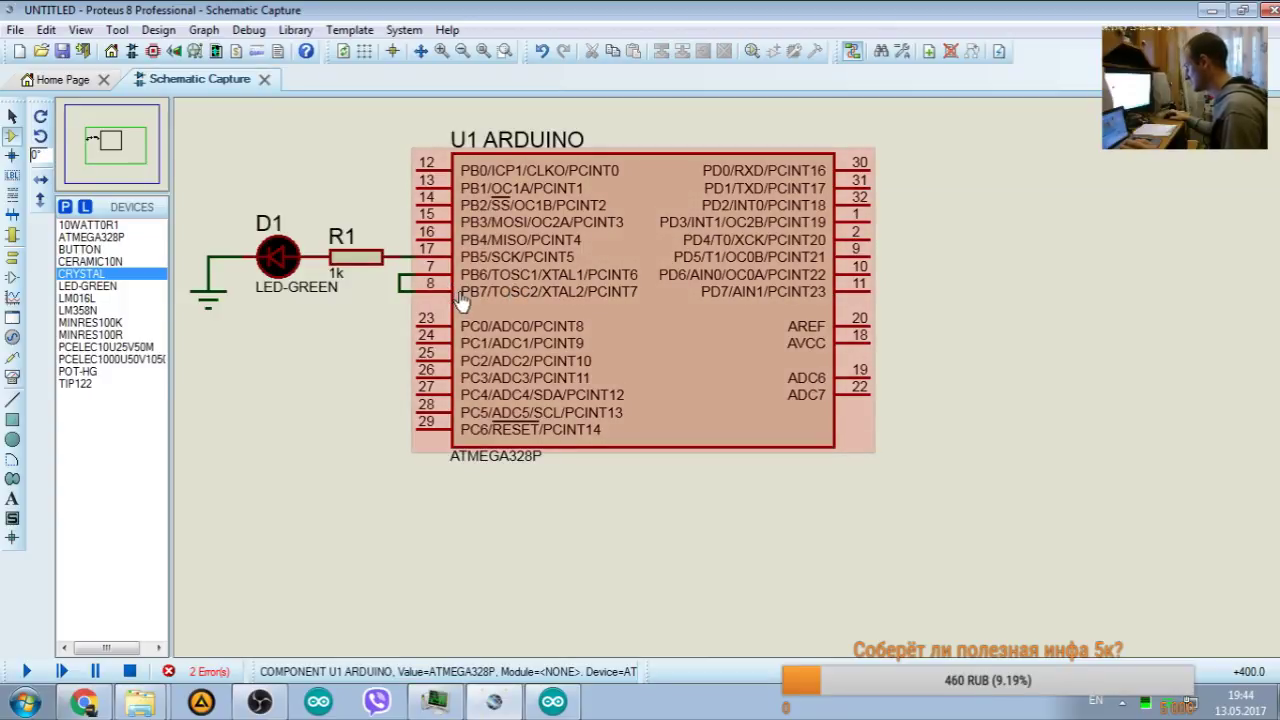
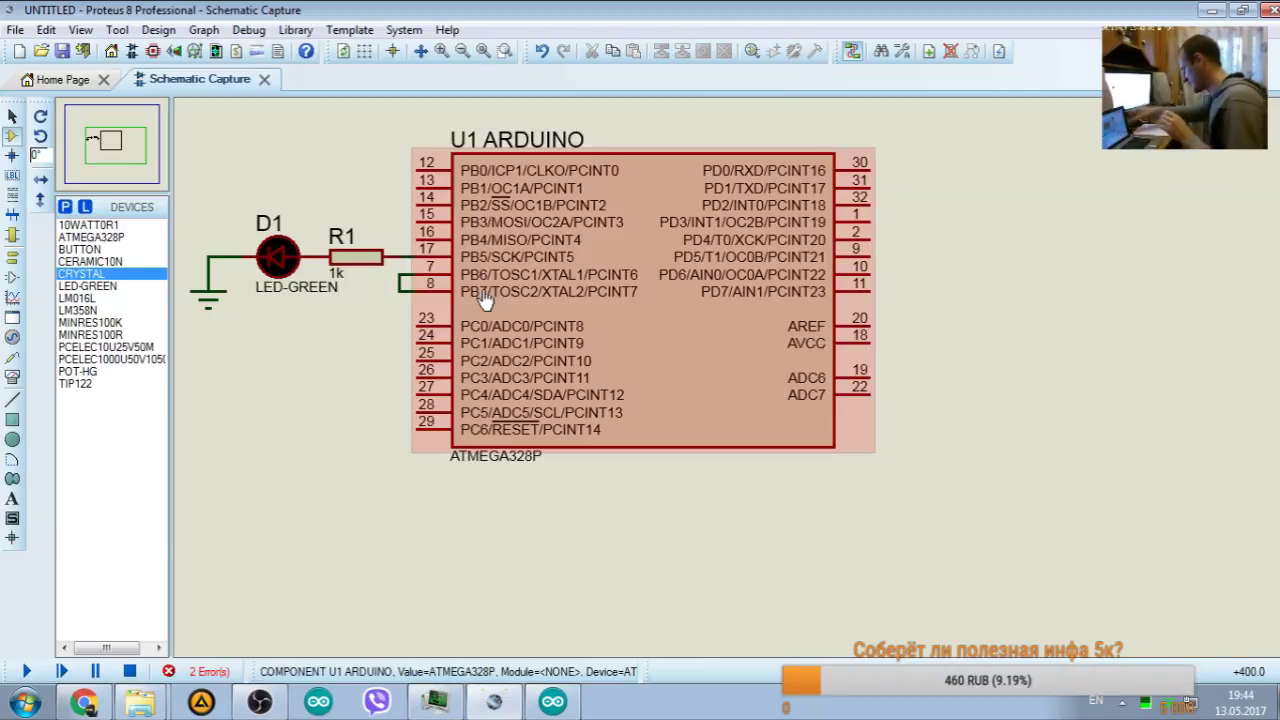
pyautogui.rightClick(398, 272)
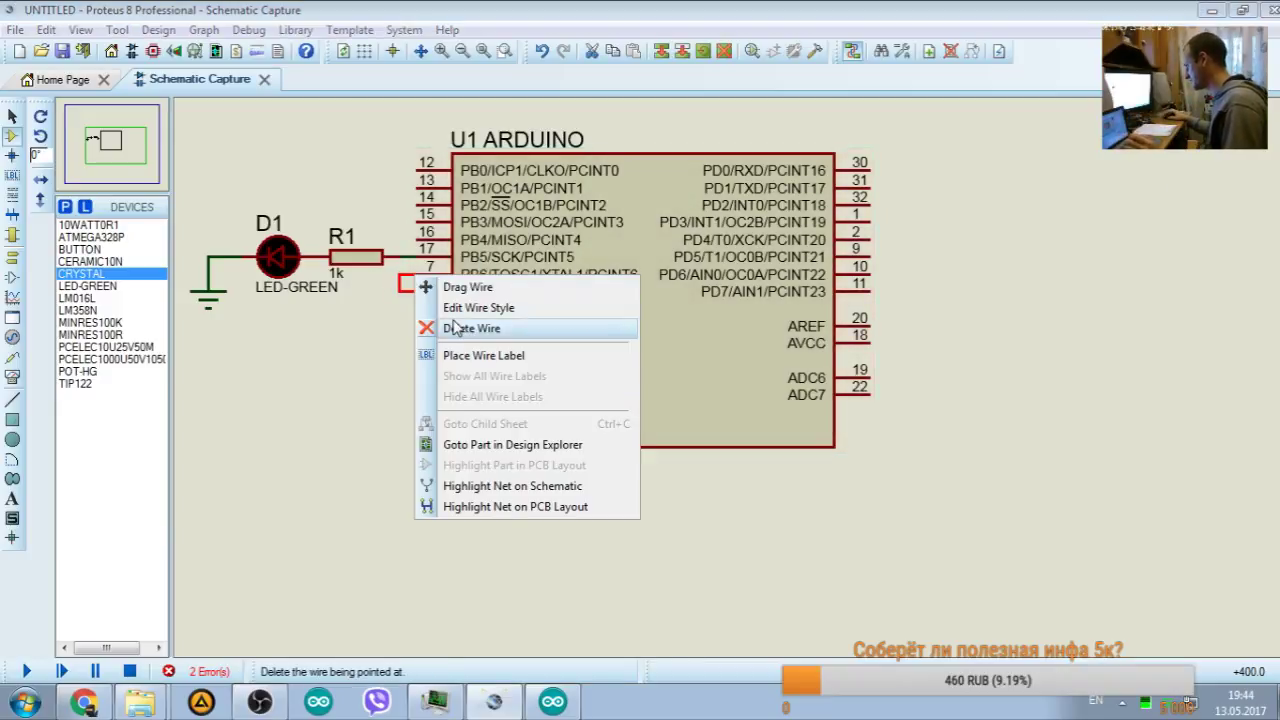
pyautogui.click(424, 329)
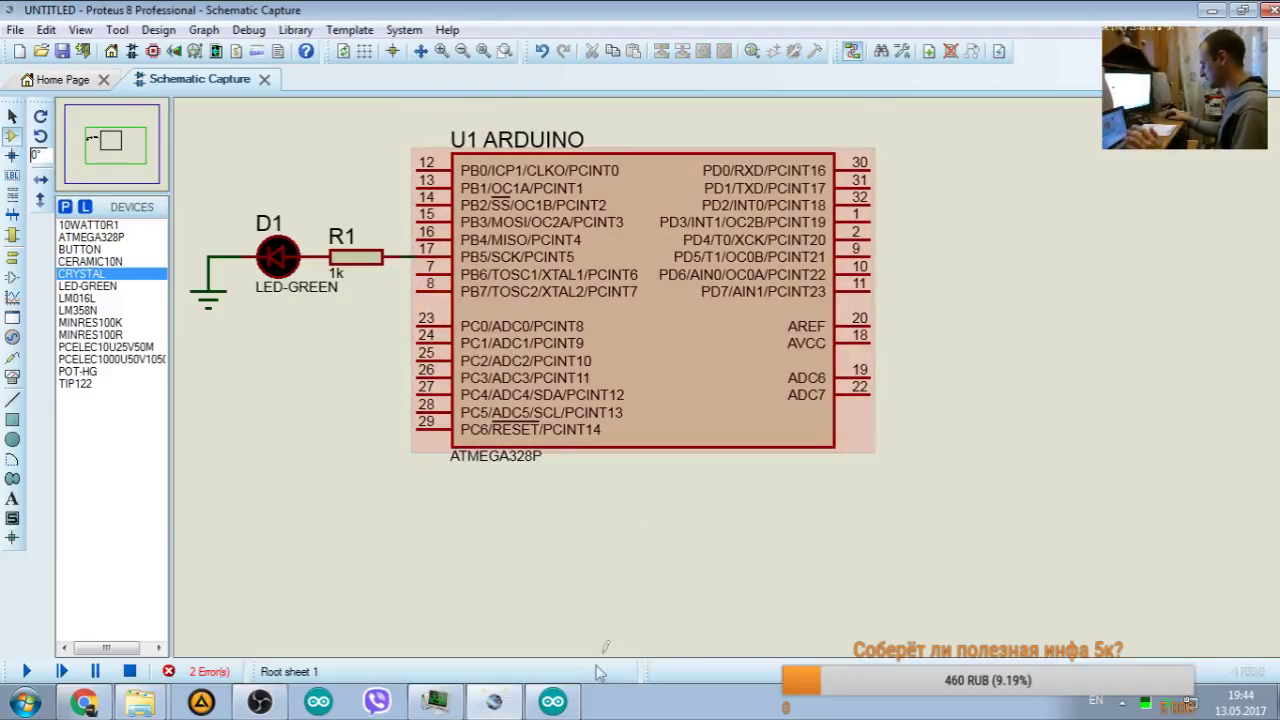
# Step: Switch to the Arduino IDE, look at the board's processor options, and return to Proteus
pyautogui.hotkey('alt', 'Tab')
pyautogui.click(639, 114)
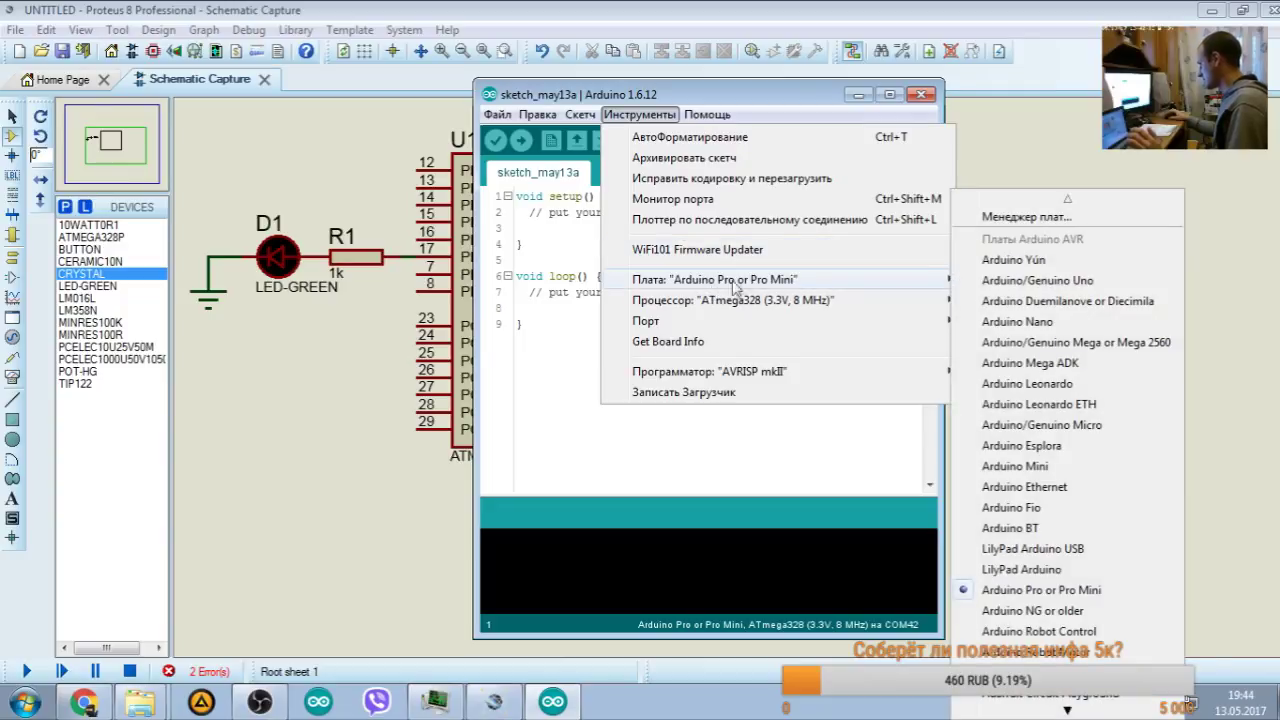
pyautogui.moveTo(813, 310)
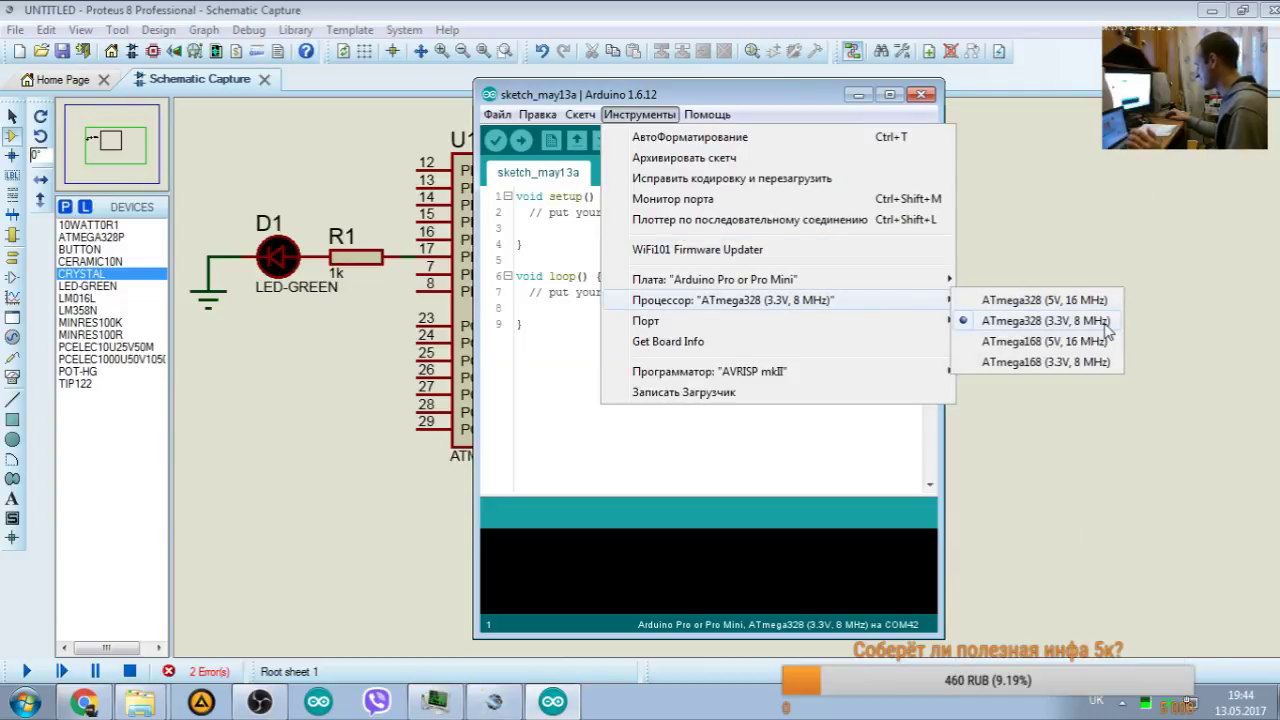
pyautogui.hotkey('alt', 'Tab')
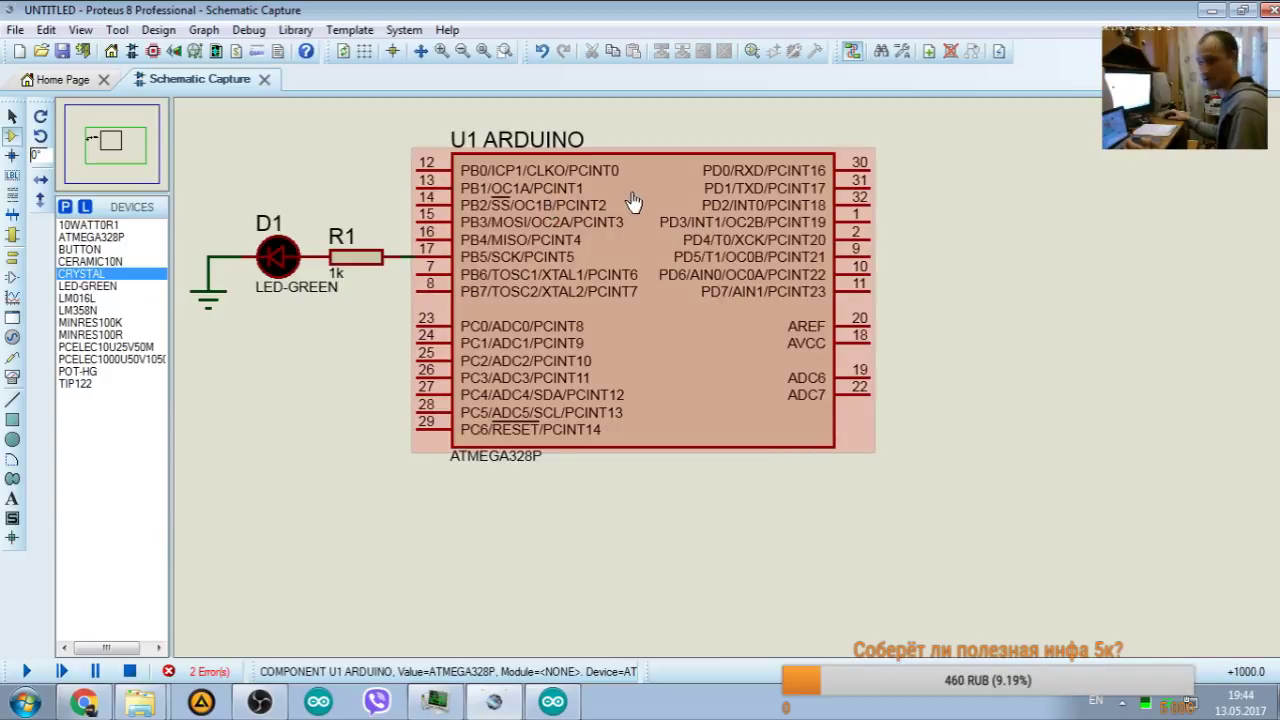
# Step: Open the ATMEGA328P's properties, look at the CLKDIV8 (Divide clock by 8) options, and close them
pyautogui.moveTo(113, 142); pyautogui.dragTo(102, 143)
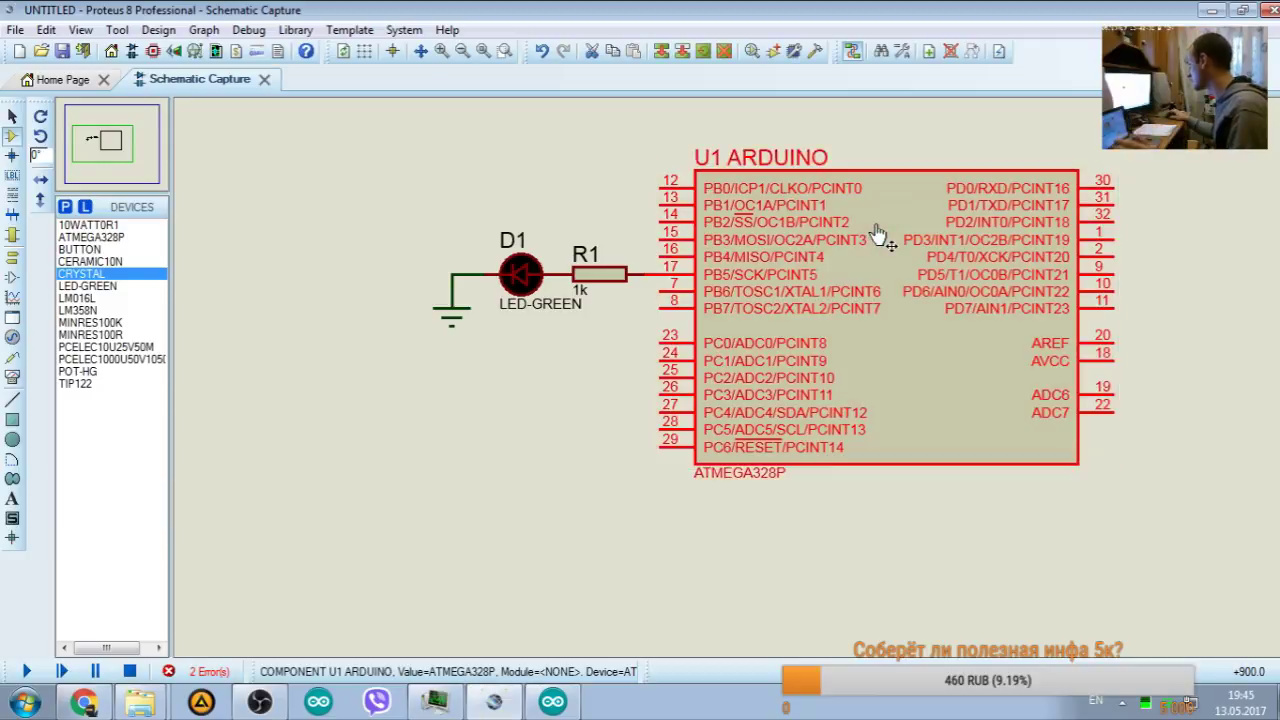
pyautogui.doubleClick(886, 240)
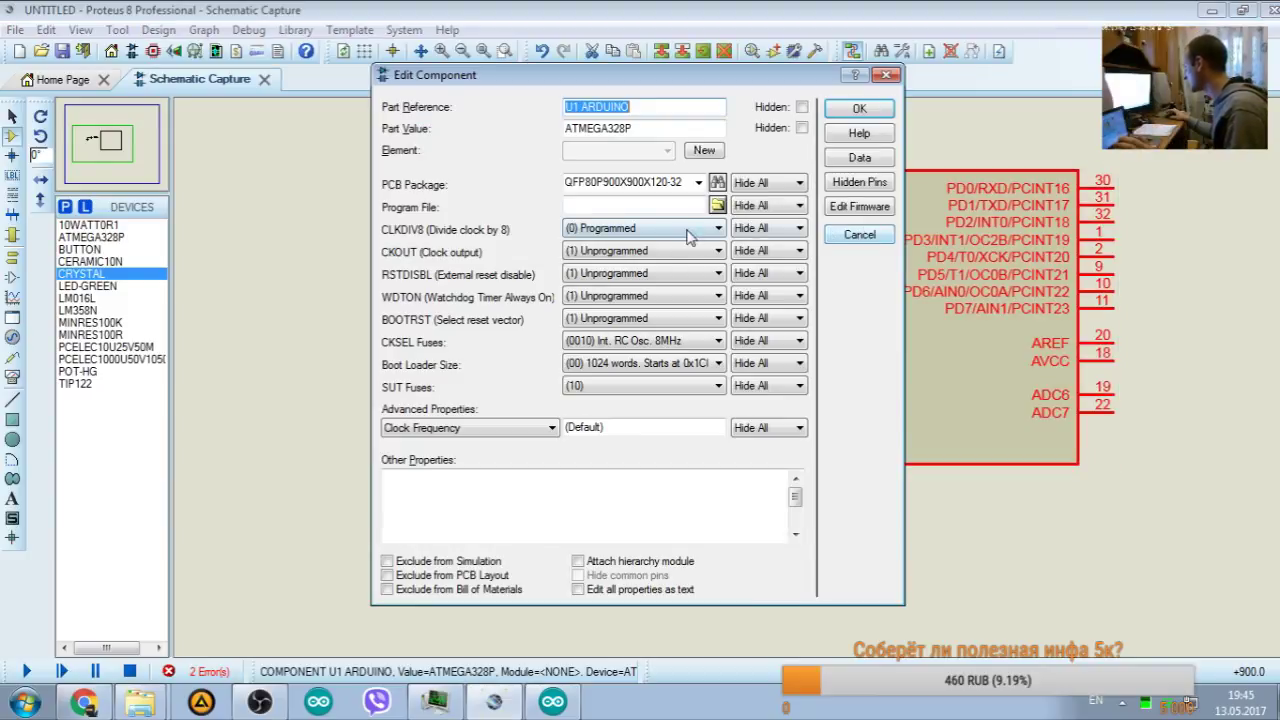
pyautogui.click(620, 230)
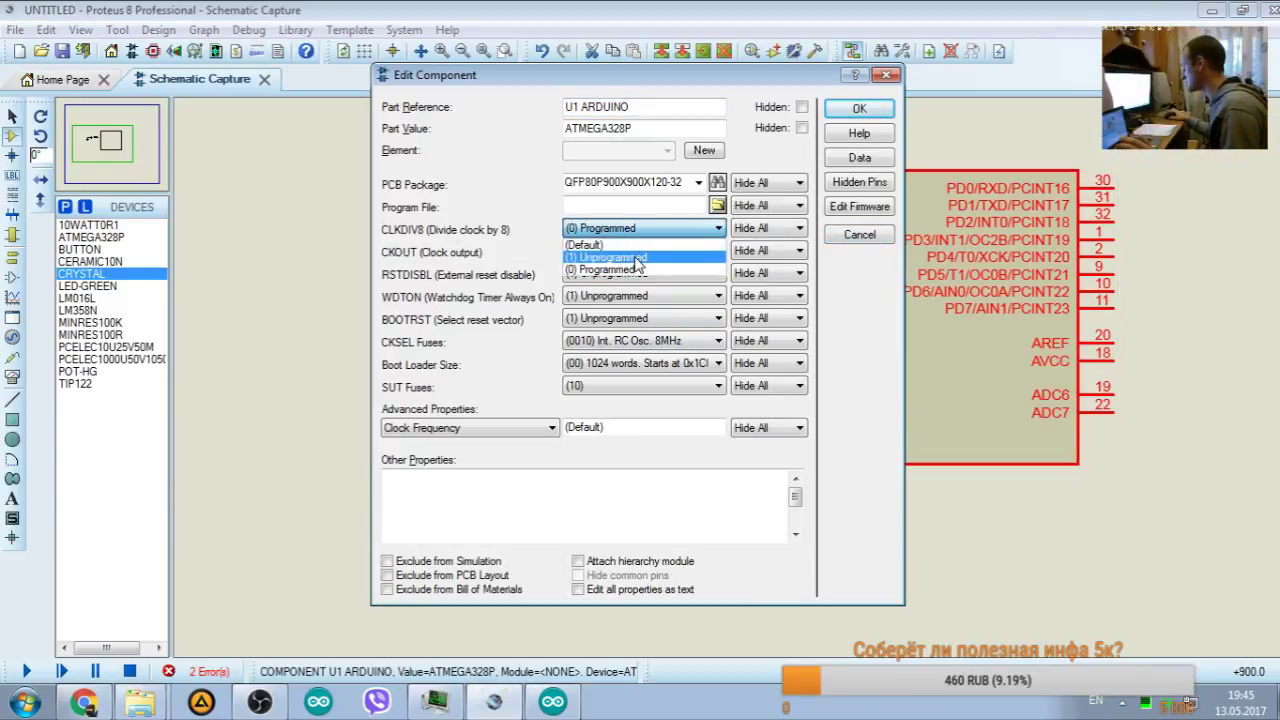
pyautogui.click(531, 205)
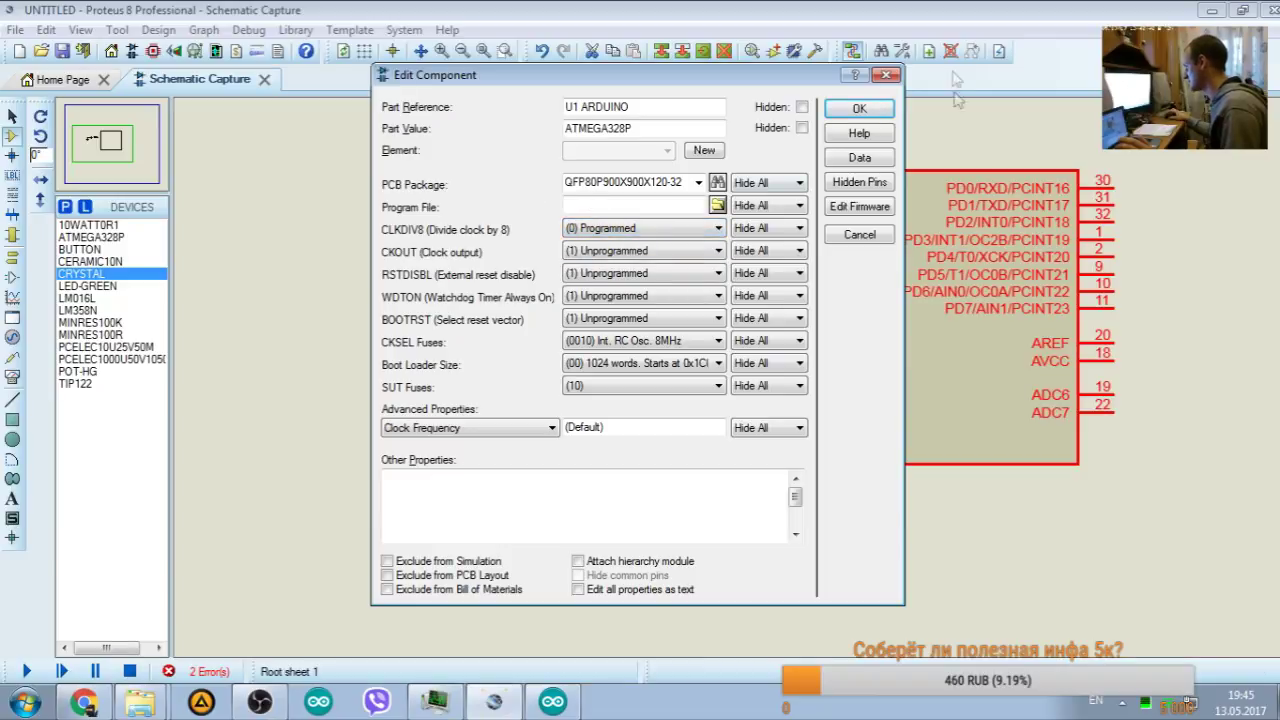
pyautogui.click(886, 75)
# Step: In the ATMEGA328P's properties, set CLKDIV8 to (1) Unprogrammed and keep CKSEL Fuses on (0010) Int. RC Osc. 8MHz
pyautogui.rightClick(916, 262)
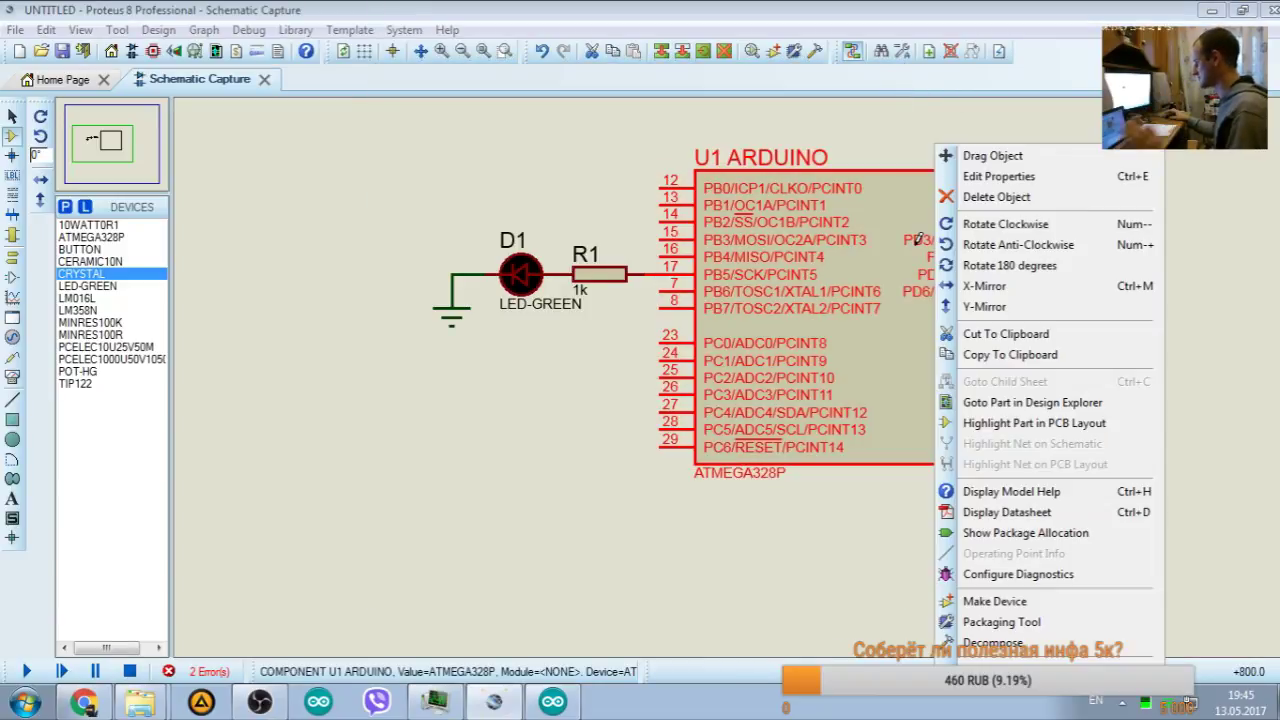
pyautogui.click(1000, 178)
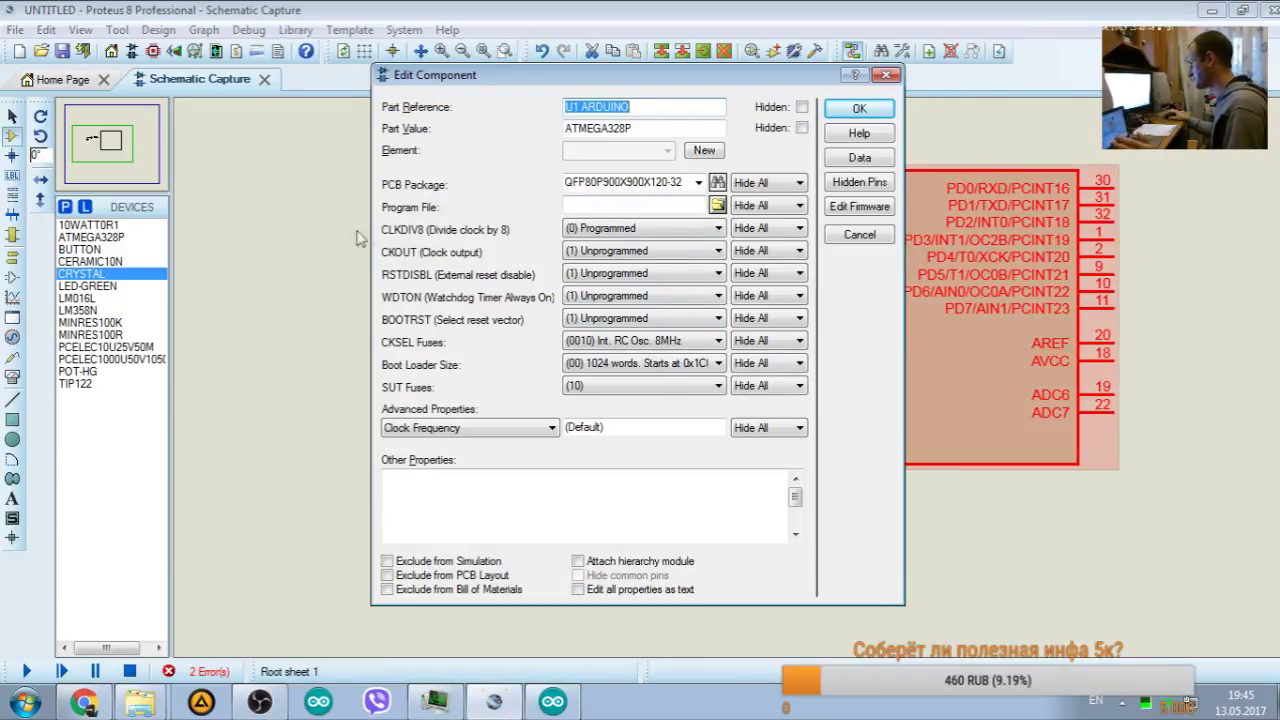
pyautogui.click(626, 230)
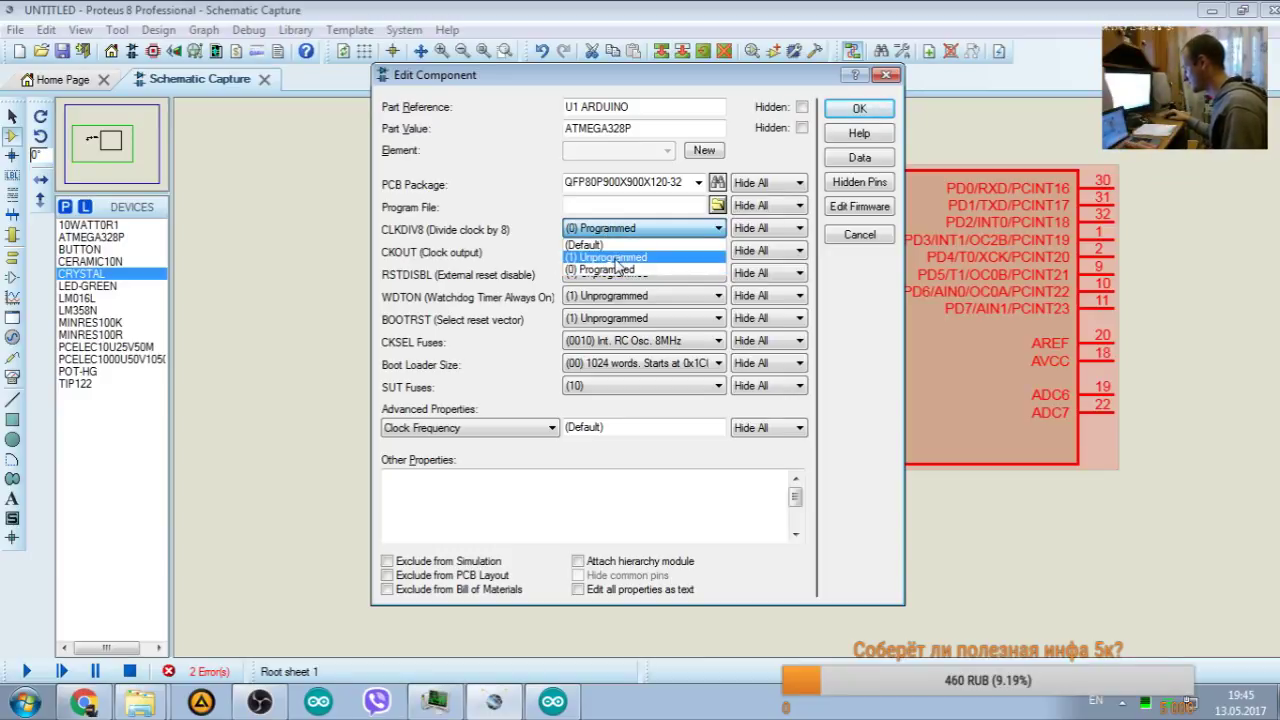
pyautogui.click(618, 258)
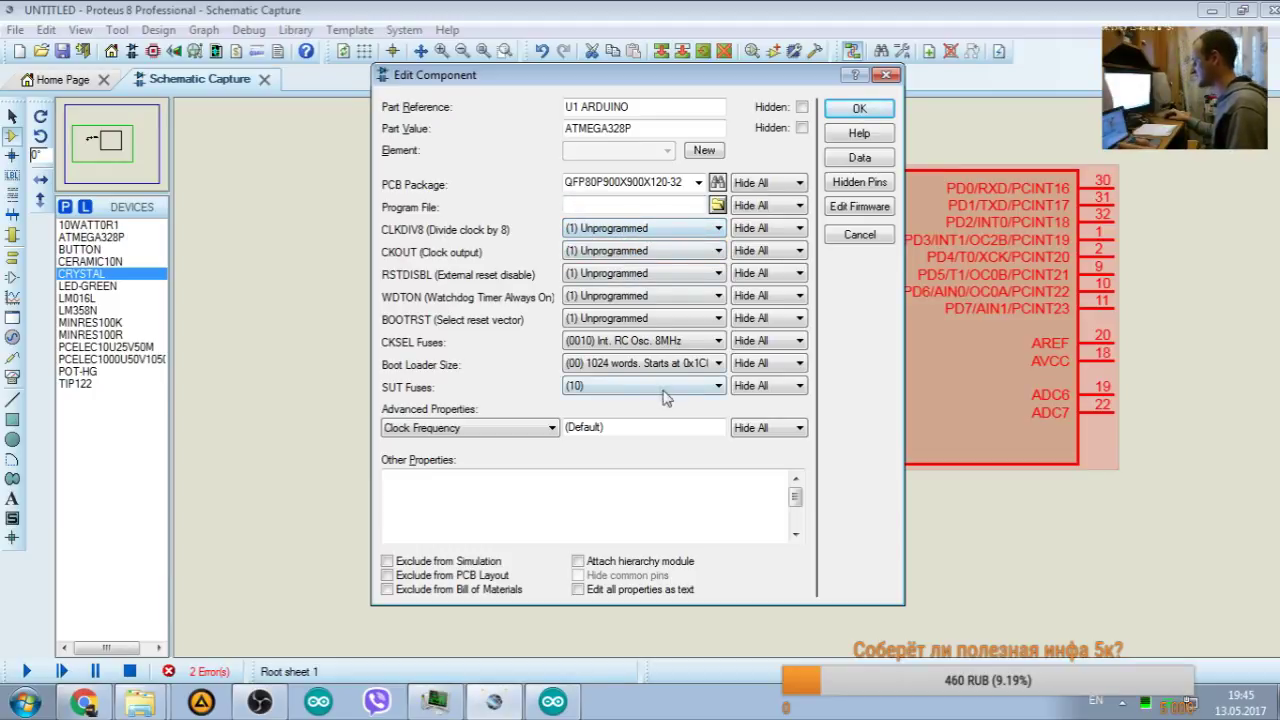
pyautogui.click(660, 341)
pyautogui.click(682, 358)
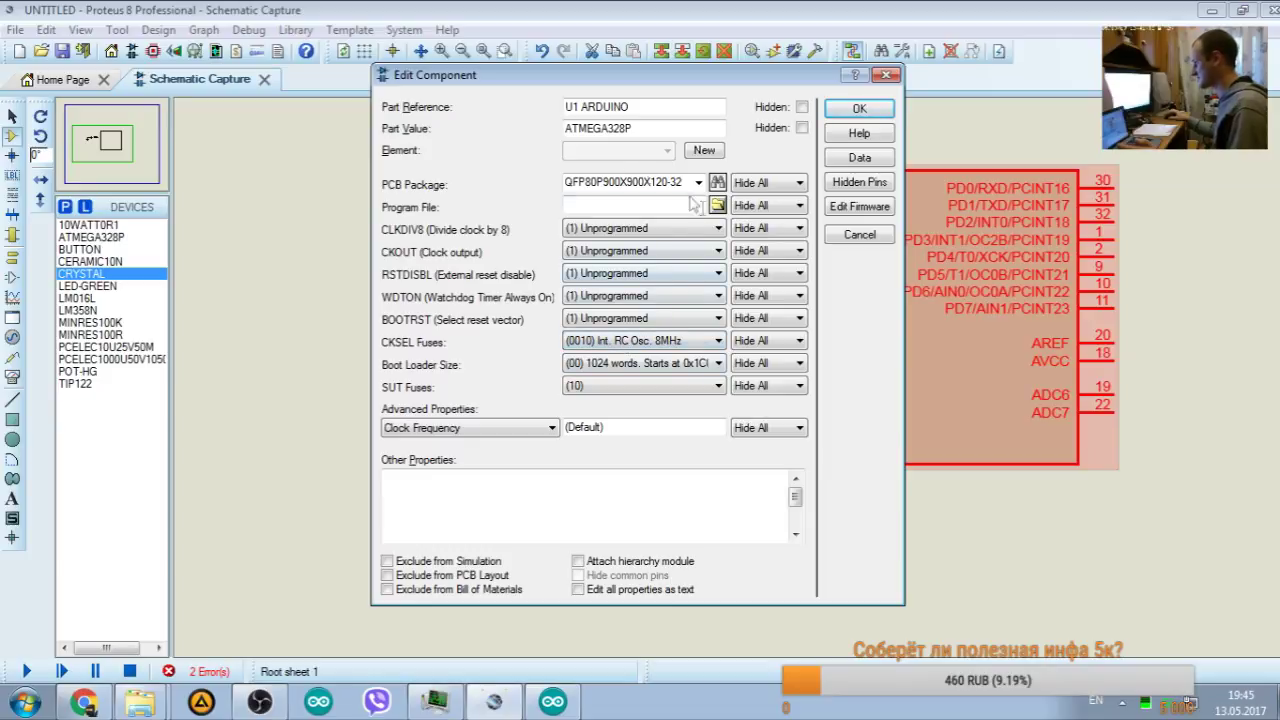
# Step: Check the selected processor and its clock speed in the Arduino IDE, and return to the component properties in Proteus
pyautogui.click(556, 701)
pyautogui.click(628, 116)
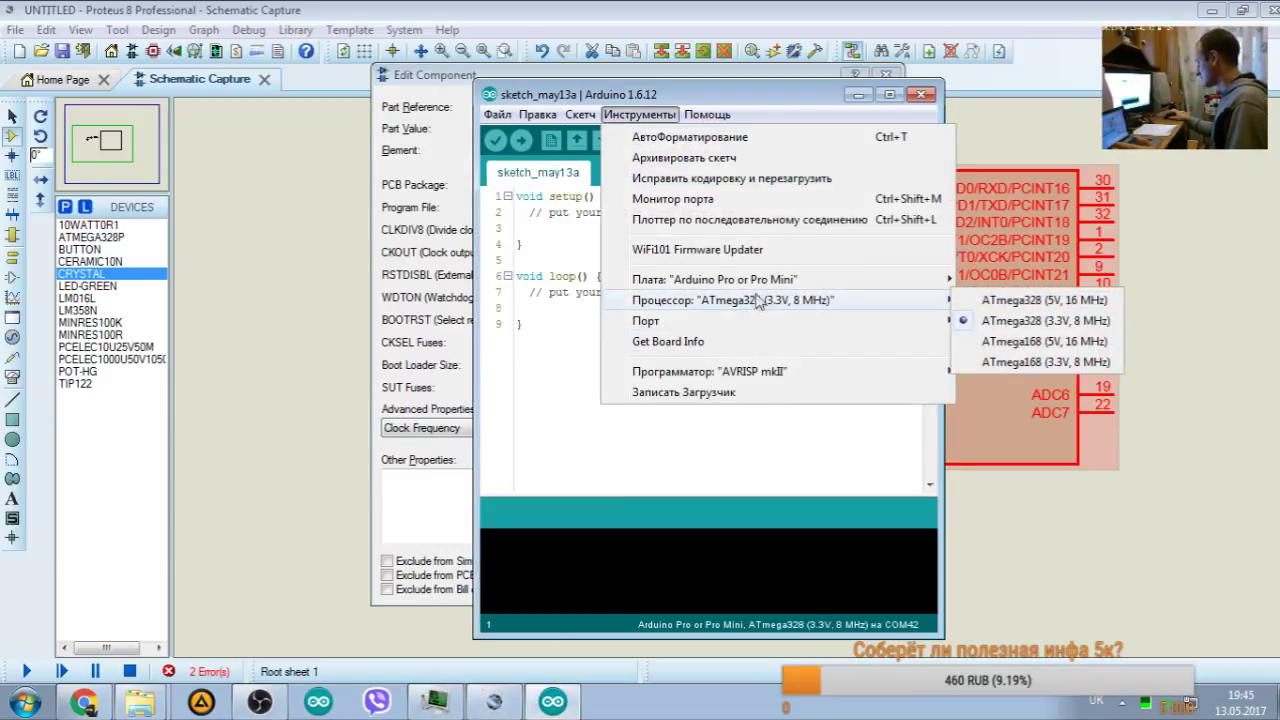
pyautogui.click(721, 438)
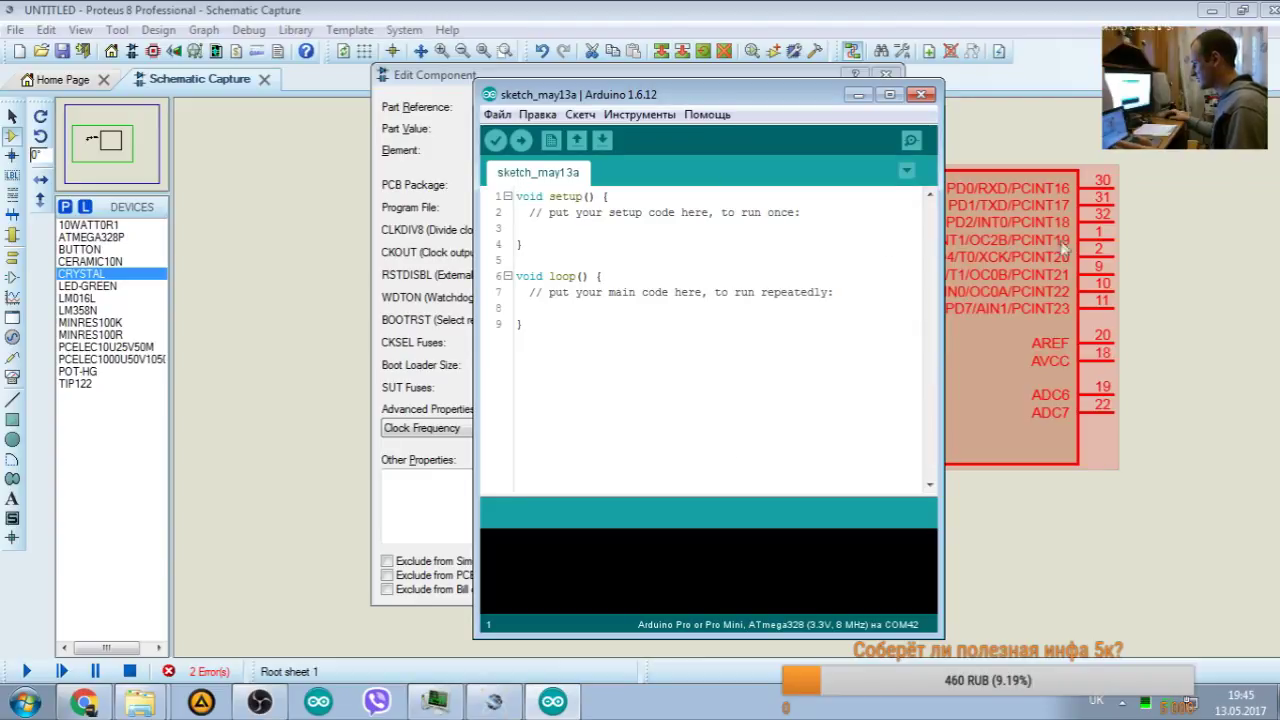
pyautogui.click(639, 114)
pyautogui.click(878, 118)
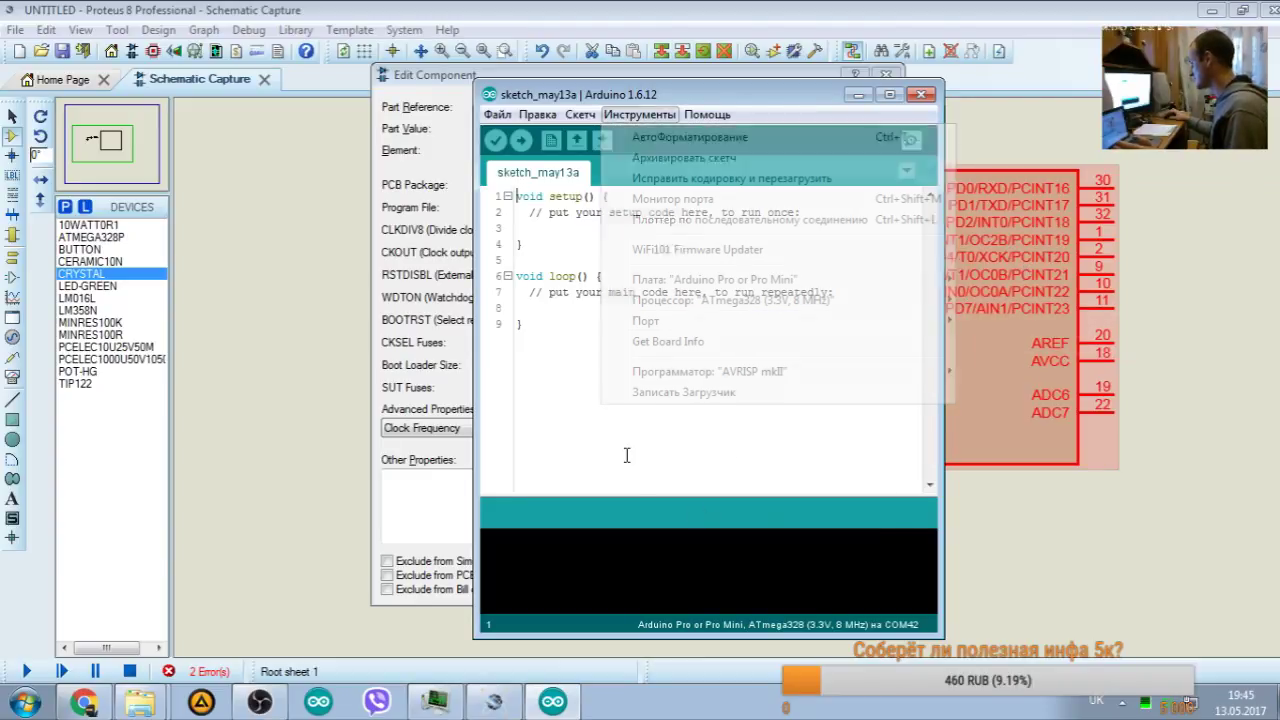
pyautogui.click(858, 94)
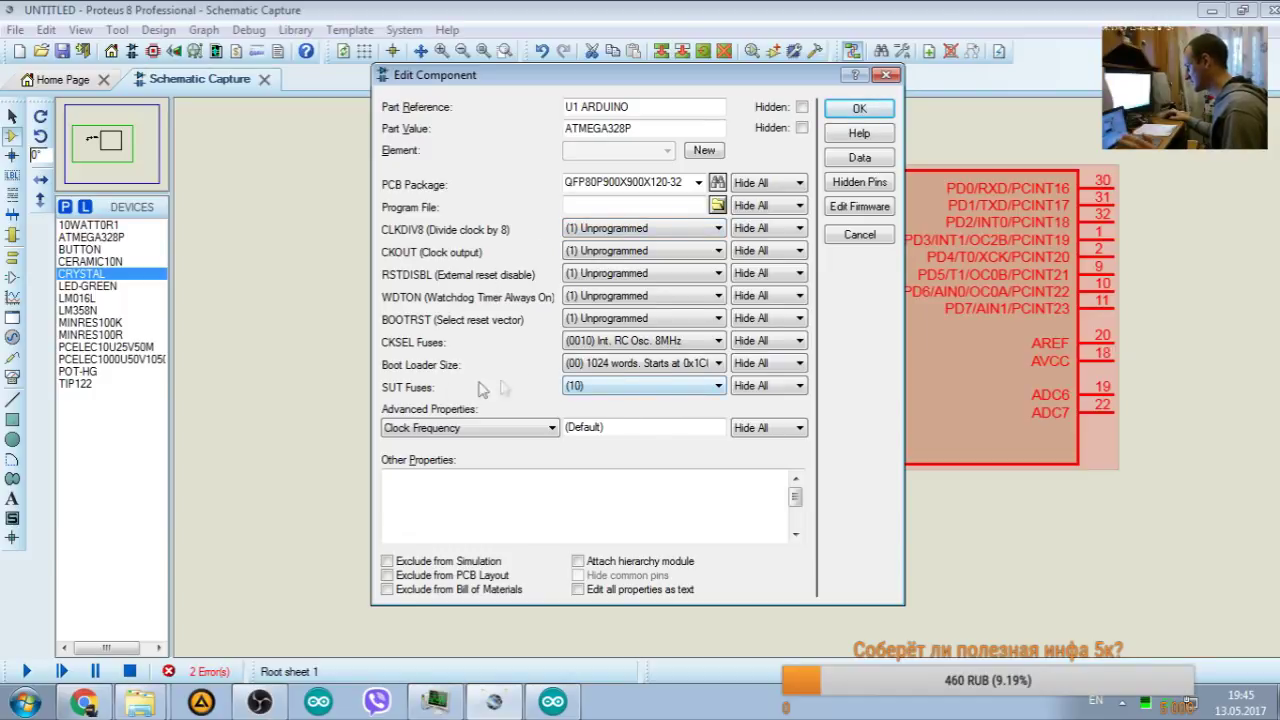
# Step: Recheck the CKSEL Fuses setting, close the ATMEGA328P's properties, and deselect the chip
pyautogui.click(675, 350)
pyautogui.click(645, 355)
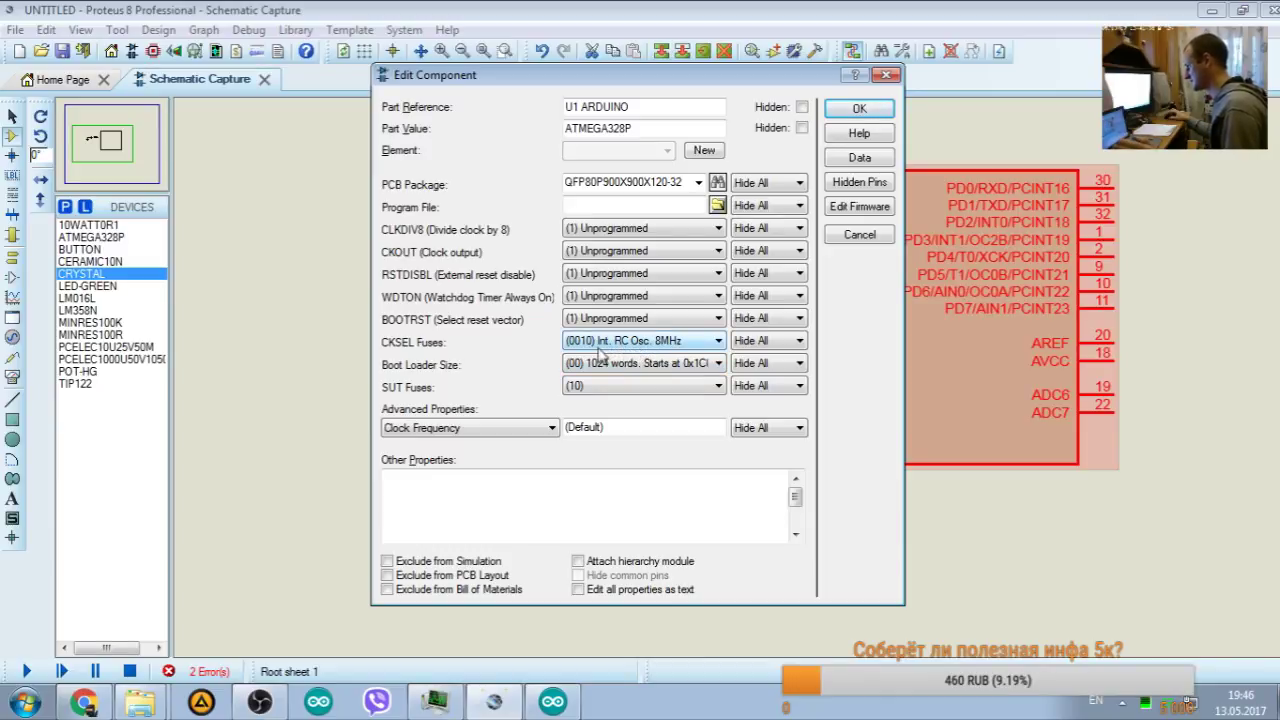
pyautogui.click(886, 75)
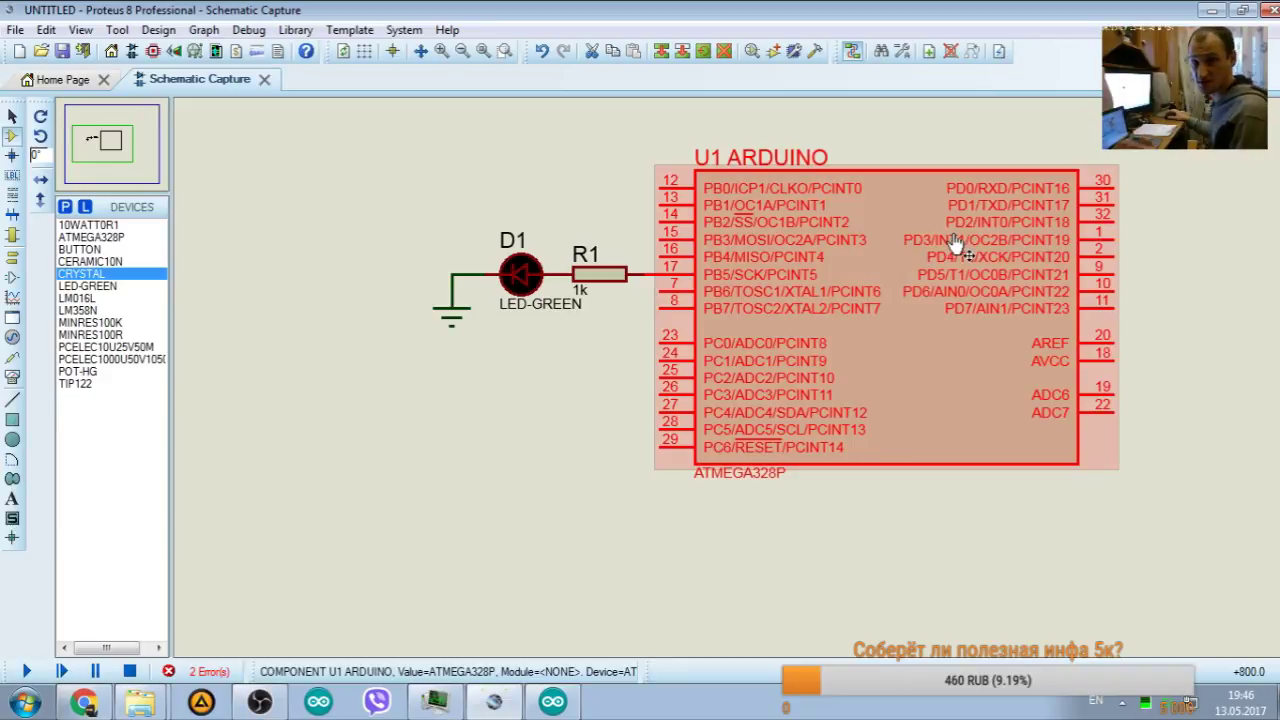
pyautogui.click(592, 402)
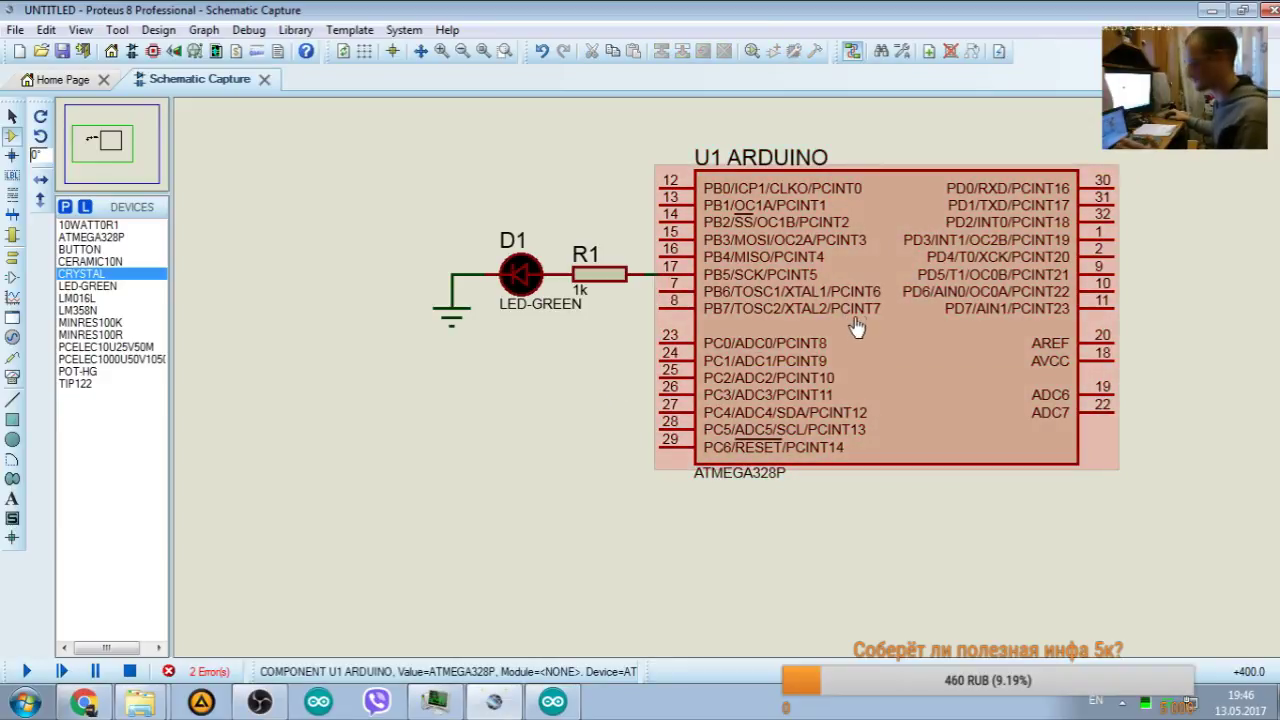
pyautogui.click(550, 700)
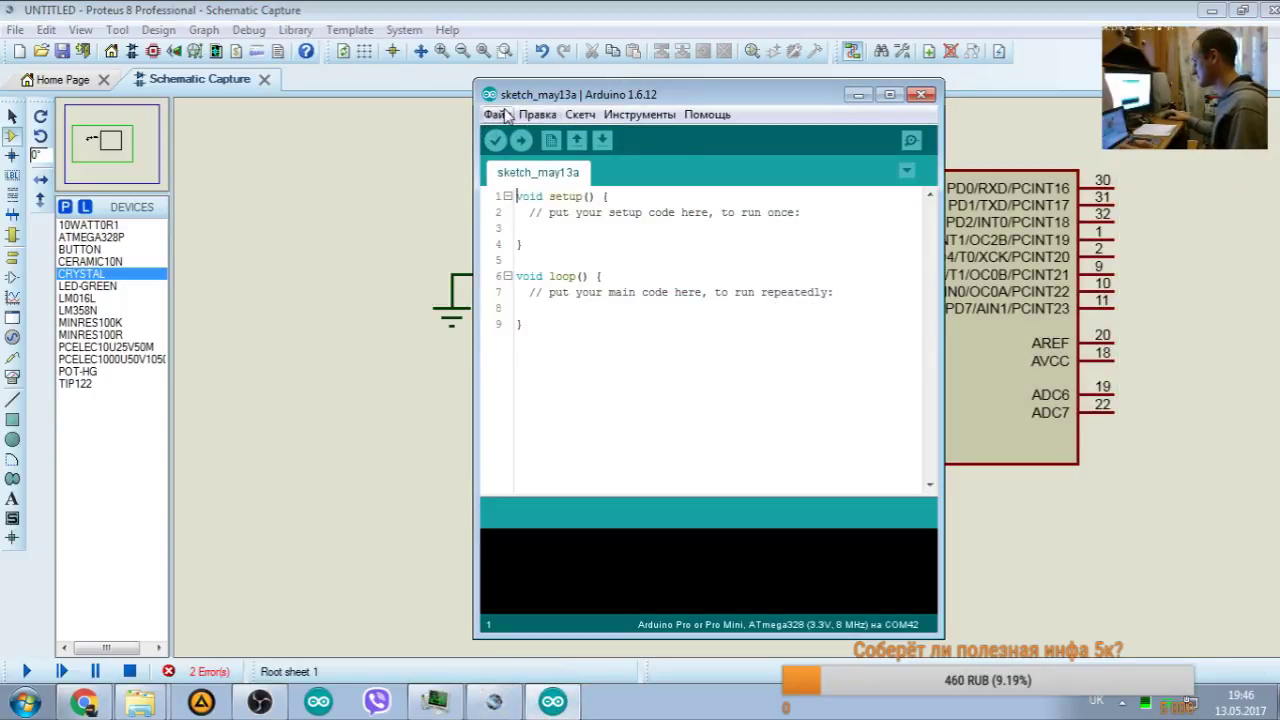
pyautogui.click(498, 114)
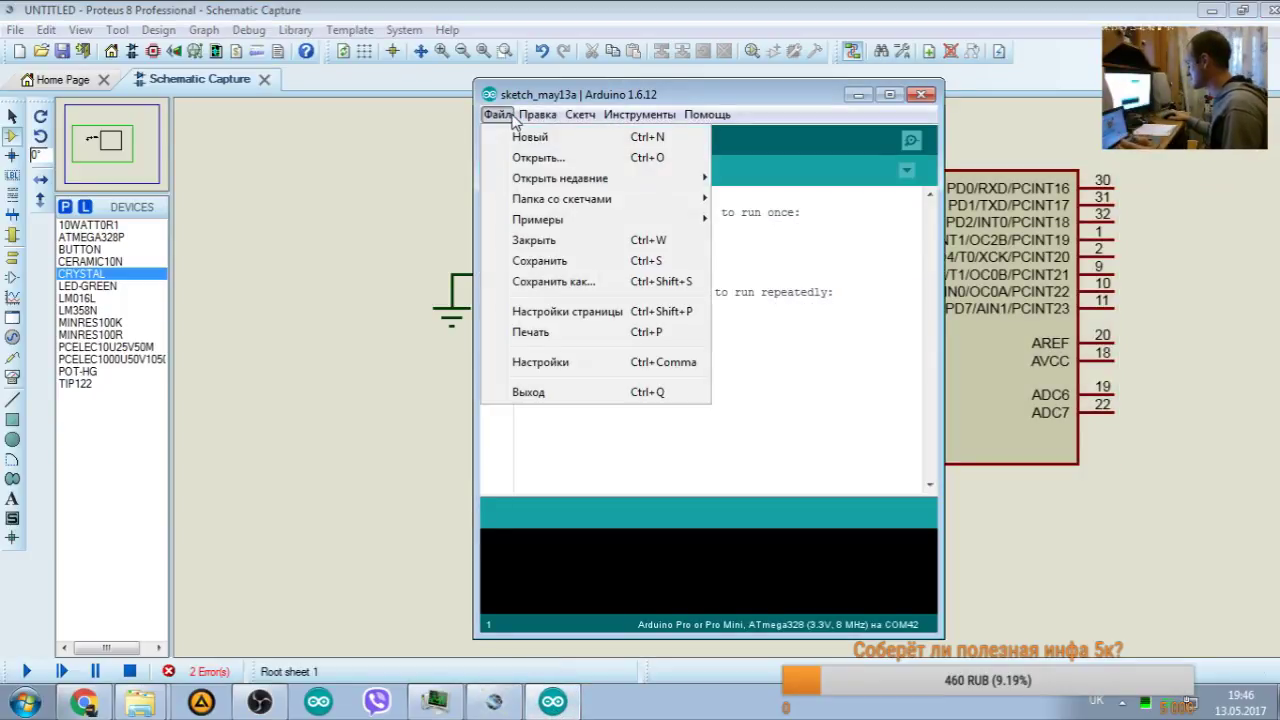
pyautogui.moveTo(639, 114)
pyautogui.click(693, 8)
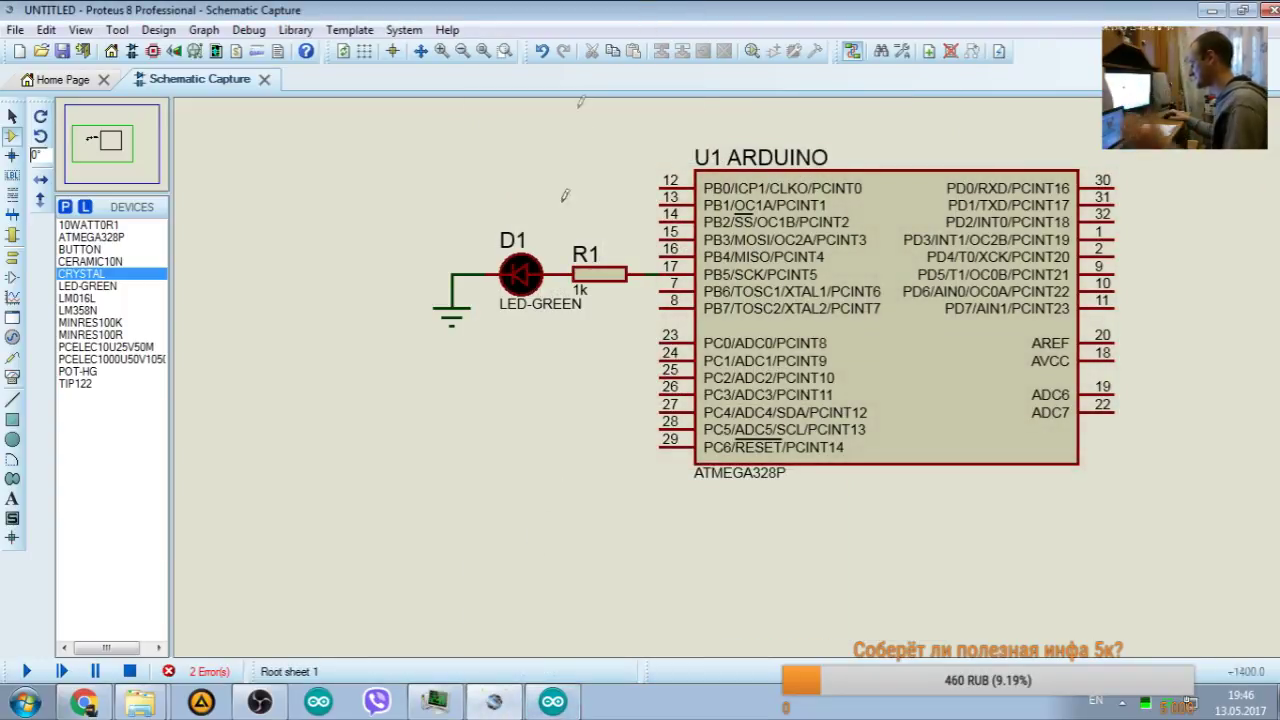
pyautogui.click(494, 702)
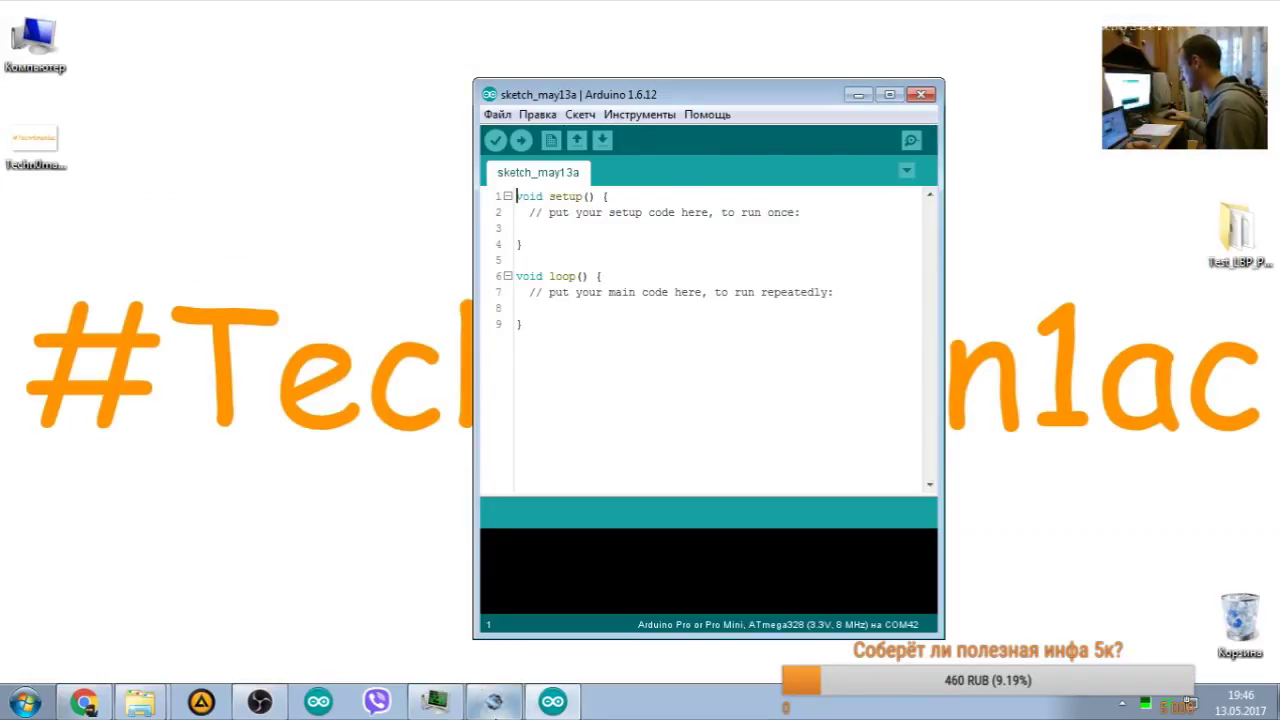
pyautogui.click(858, 94)
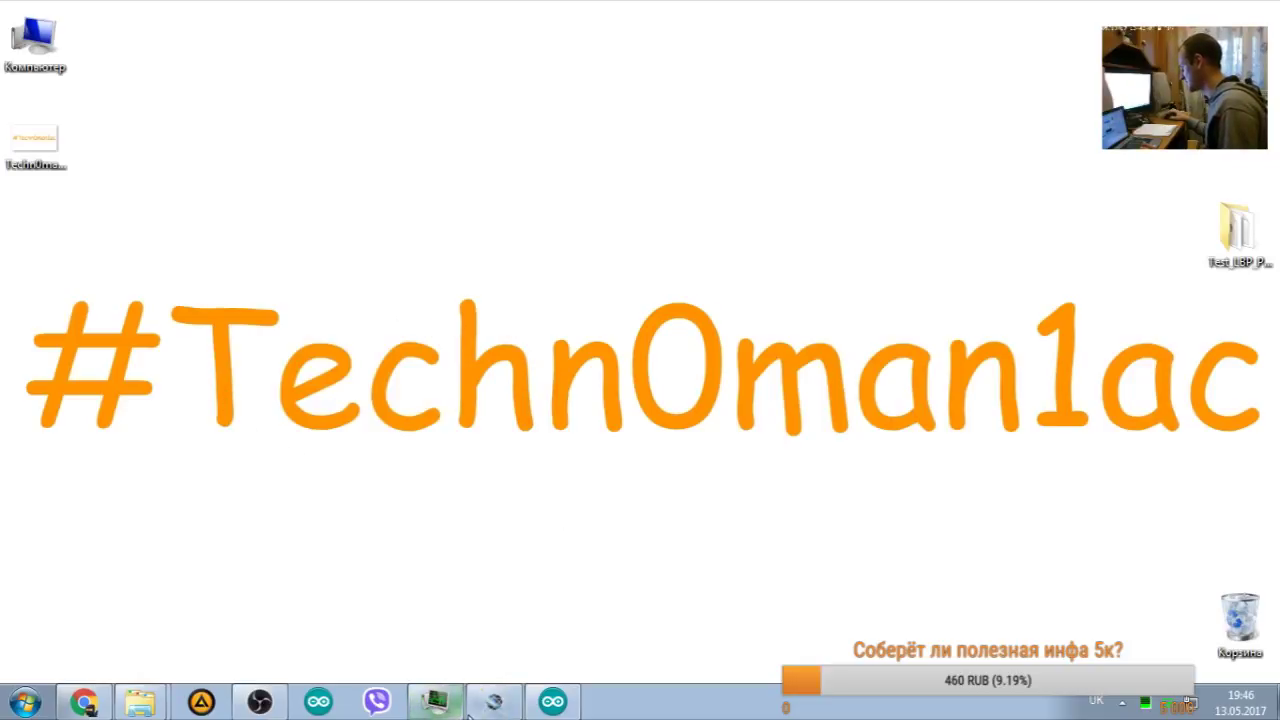
pyautogui.click(553, 702)
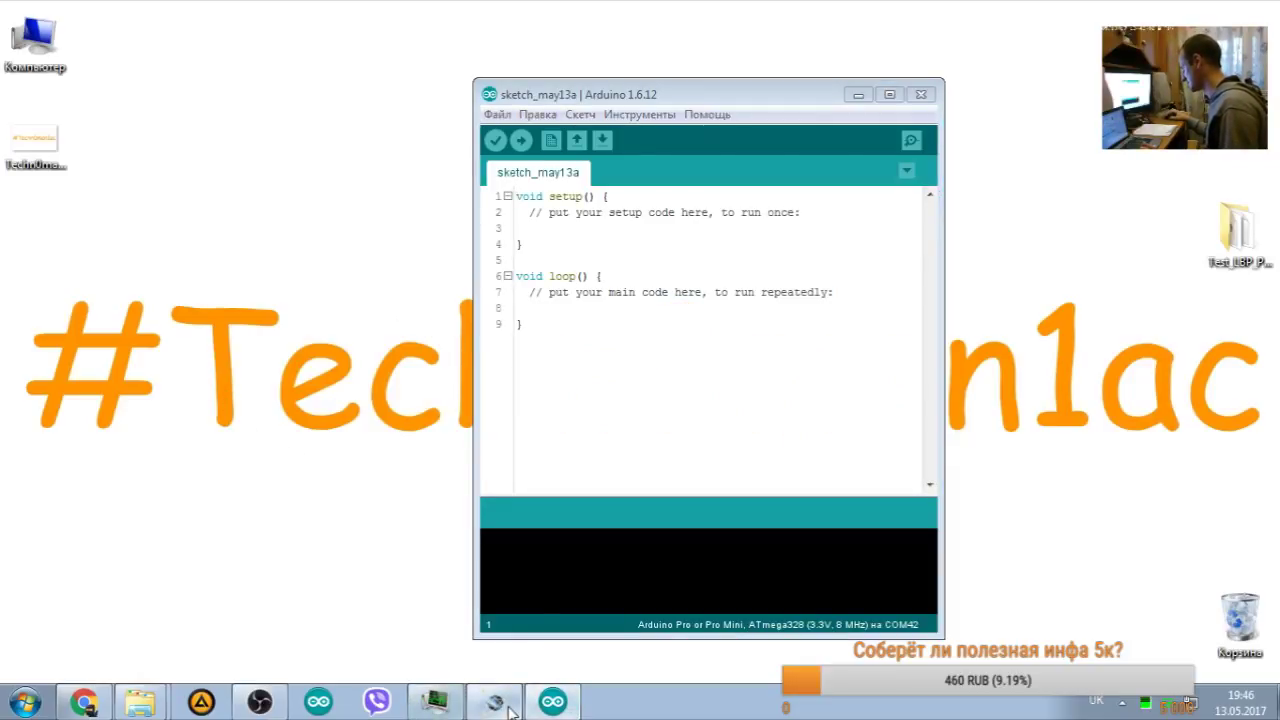
pyautogui.click(495, 702)
pyautogui.scroll(2, 591, 240)
# Step: Switch to the Arduino IDE, open the built-in Blink example from 01.Basics, and put the empty sketch's window away
pyautogui.hotkey('alt', 'Tab')
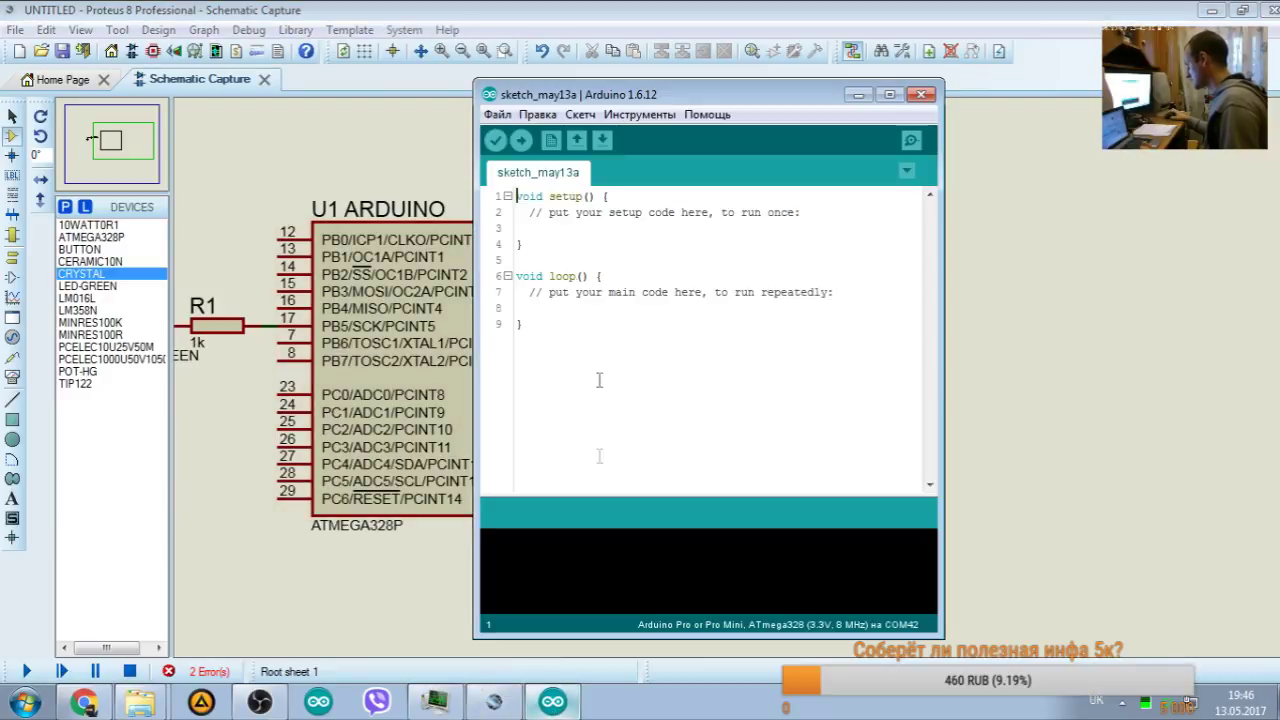
pyautogui.click(497, 114)
pyautogui.moveTo(567, 228)
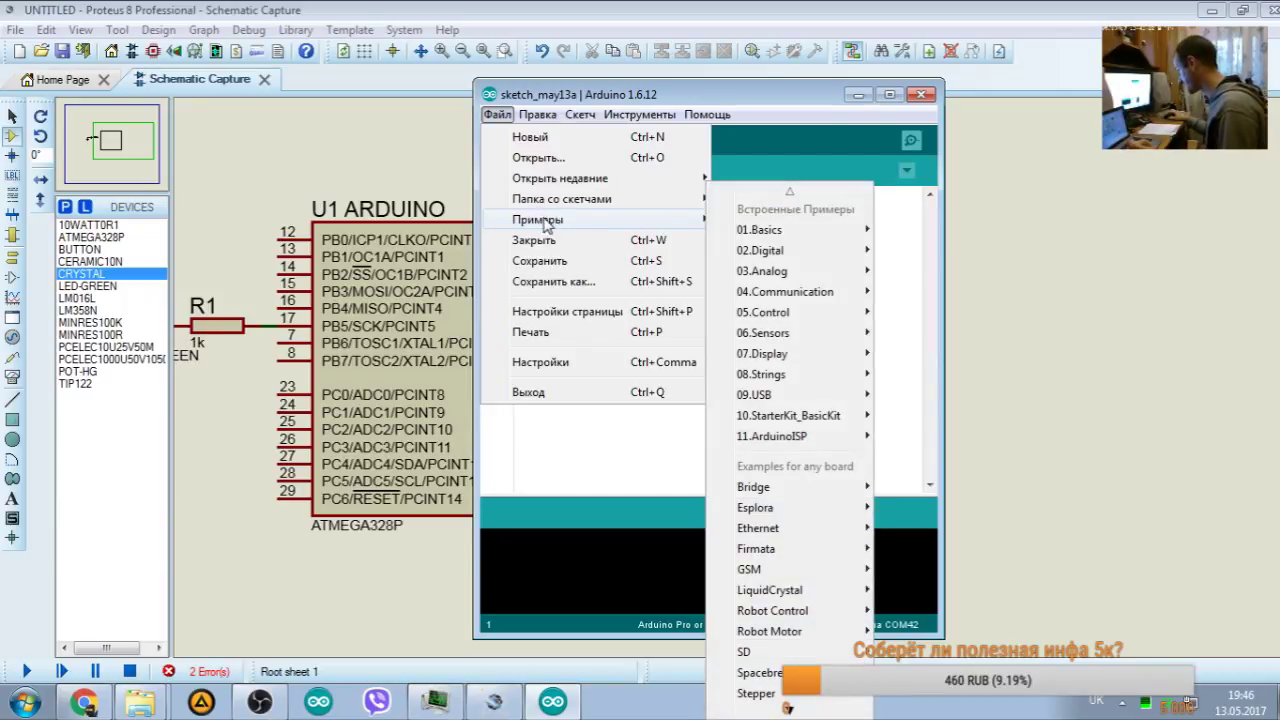
pyautogui.moveTo(790, 230)
pyautogui.click(950, 272)
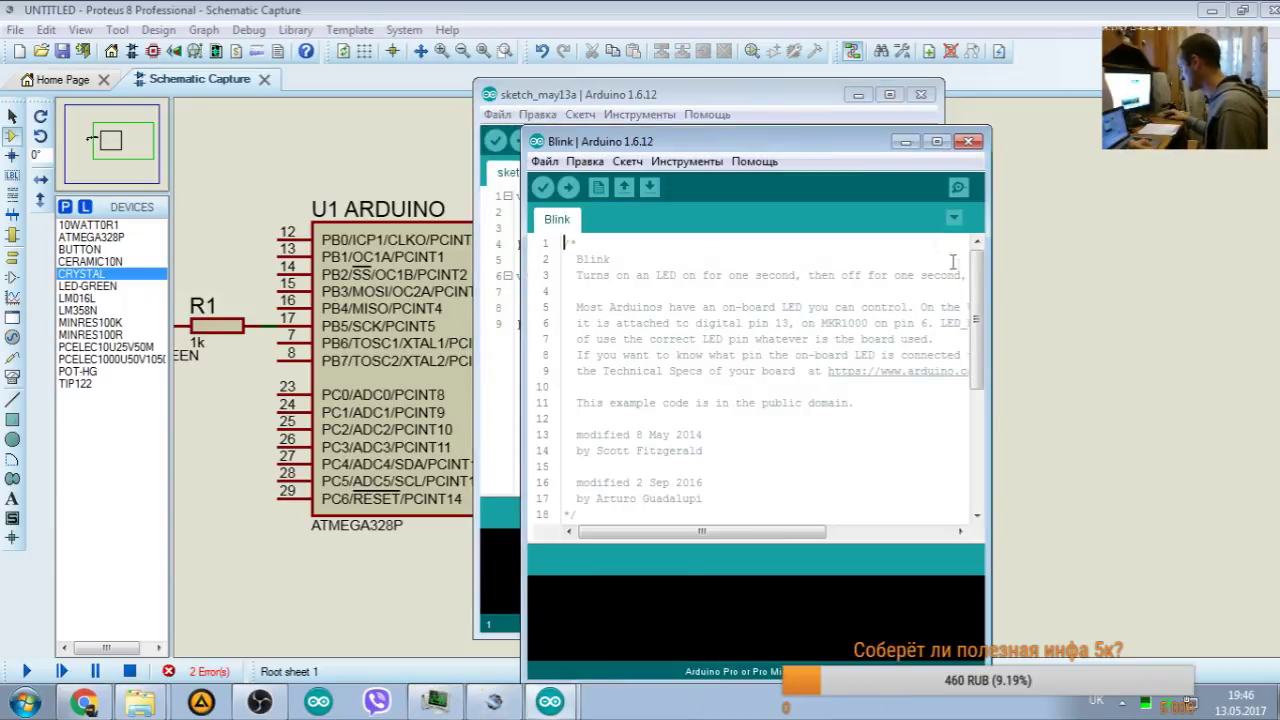
pyautogui.click(859, 96)
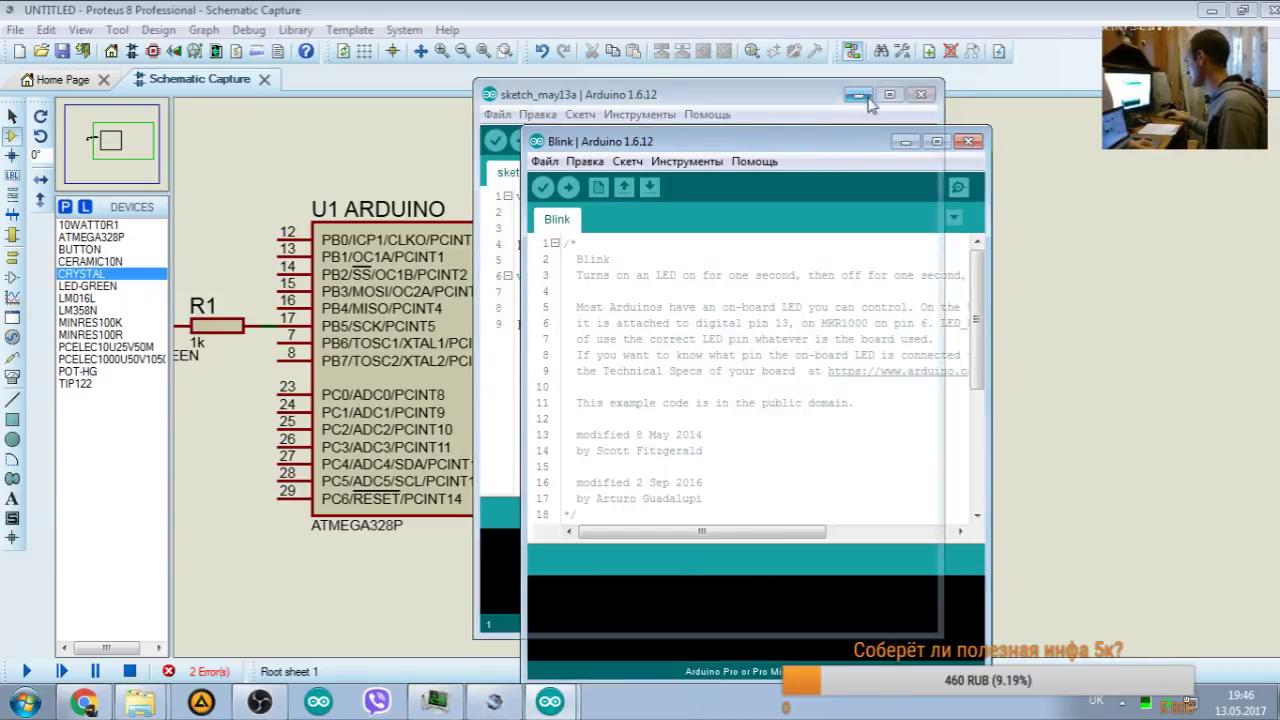
pyautogui.moveTo(700, 141); pyautogui.dragTo(658, 97)
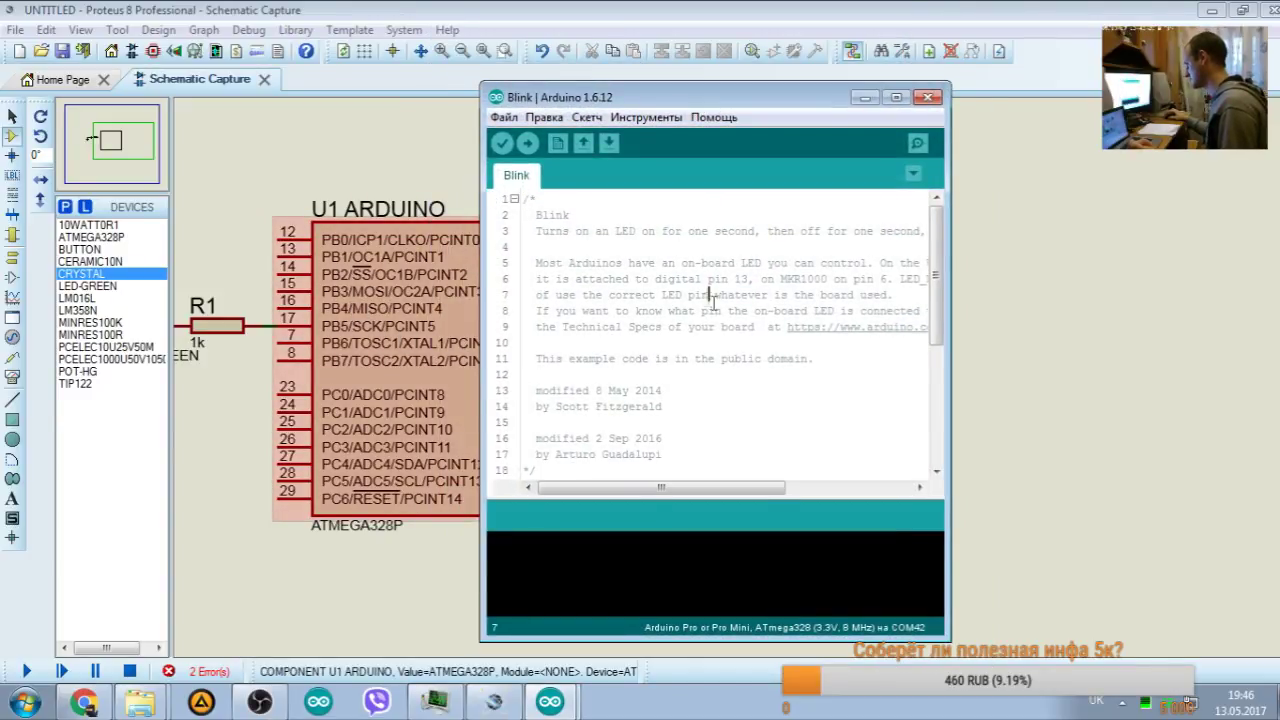
# Step: Compile the Blink sketch, with detailed output for compilation enabled in the Arduino IDE preferences
pyautogui.scroll(-5, 711, 295)
pyautogui.click(503, 144)
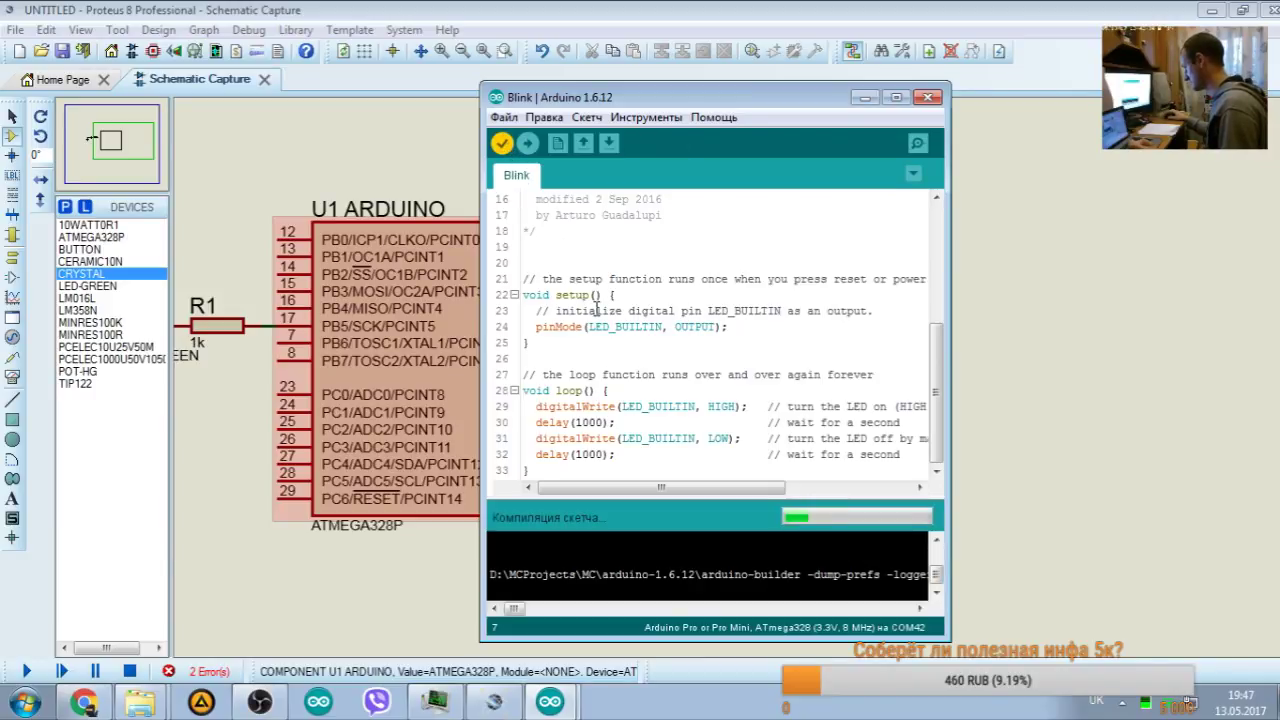
pyautogui.click(496, 97)
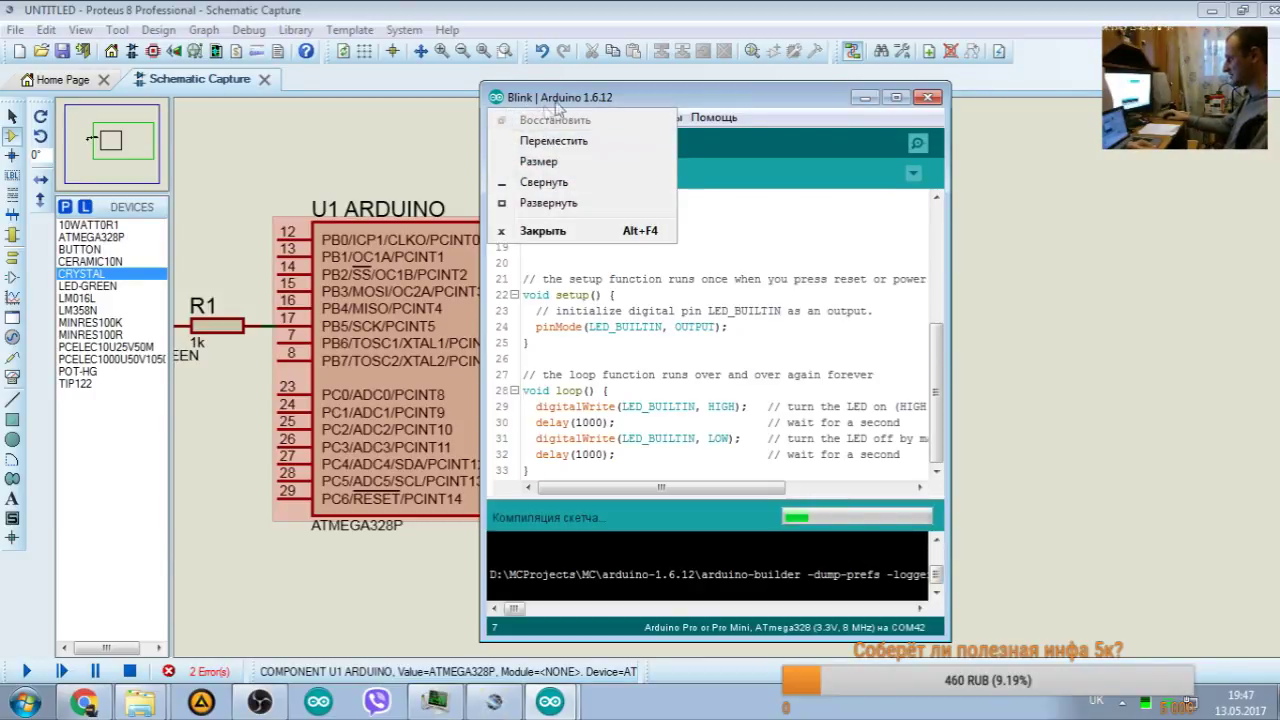
pyautogui.click(555, 110)
pyautogui.click(504, 117)
pyautogui.click(560, 365)
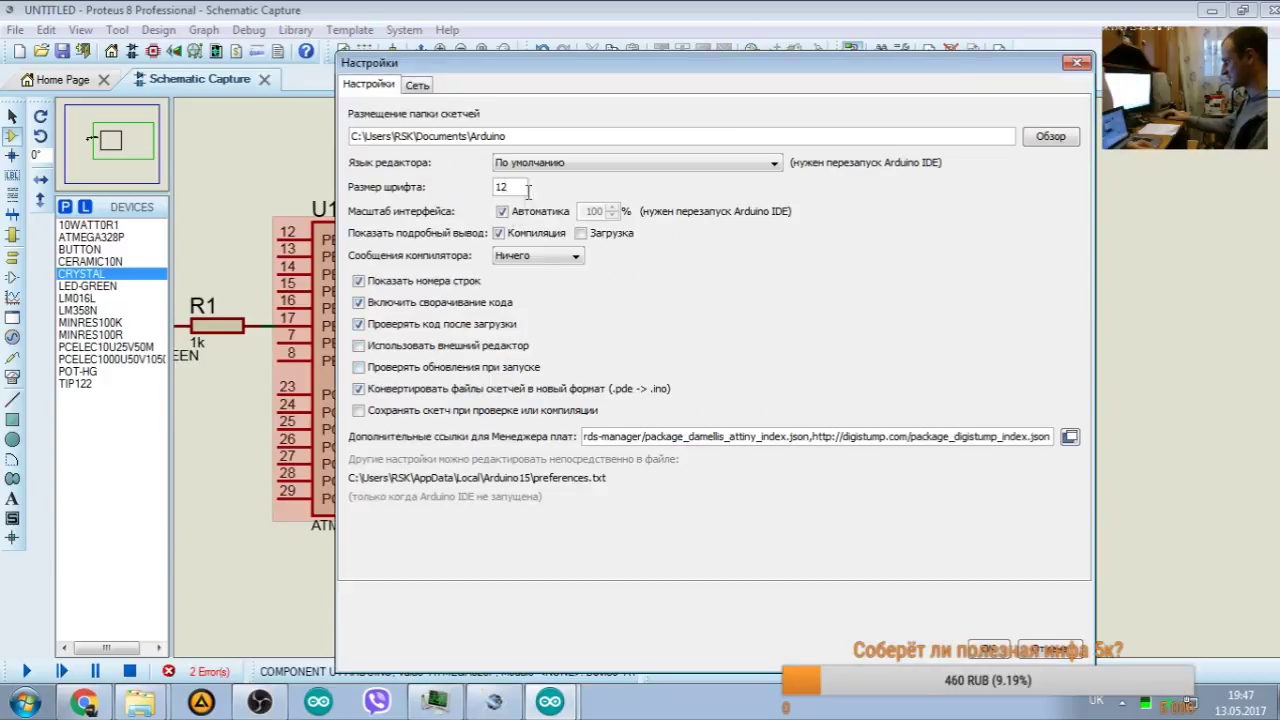
pyautogui.click(499, 233)
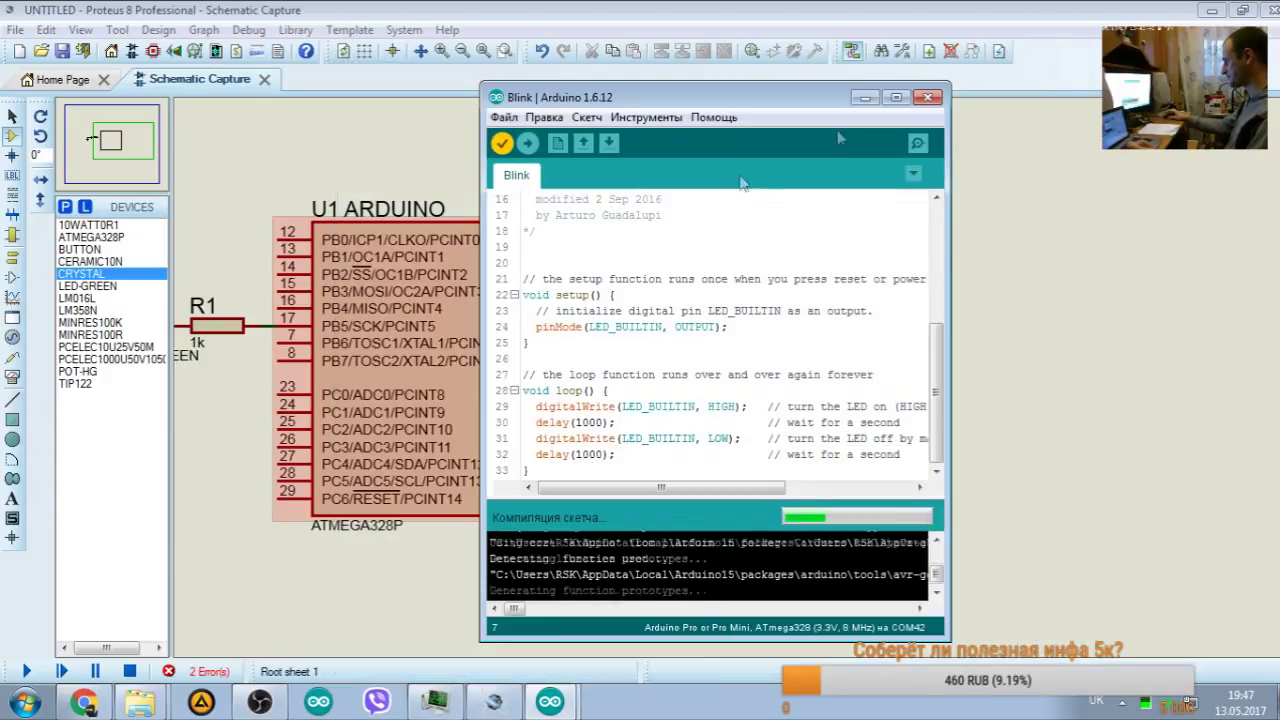
pyautogui.click(987, 649)
pyautogui.hotkey('ctrl', 'r')
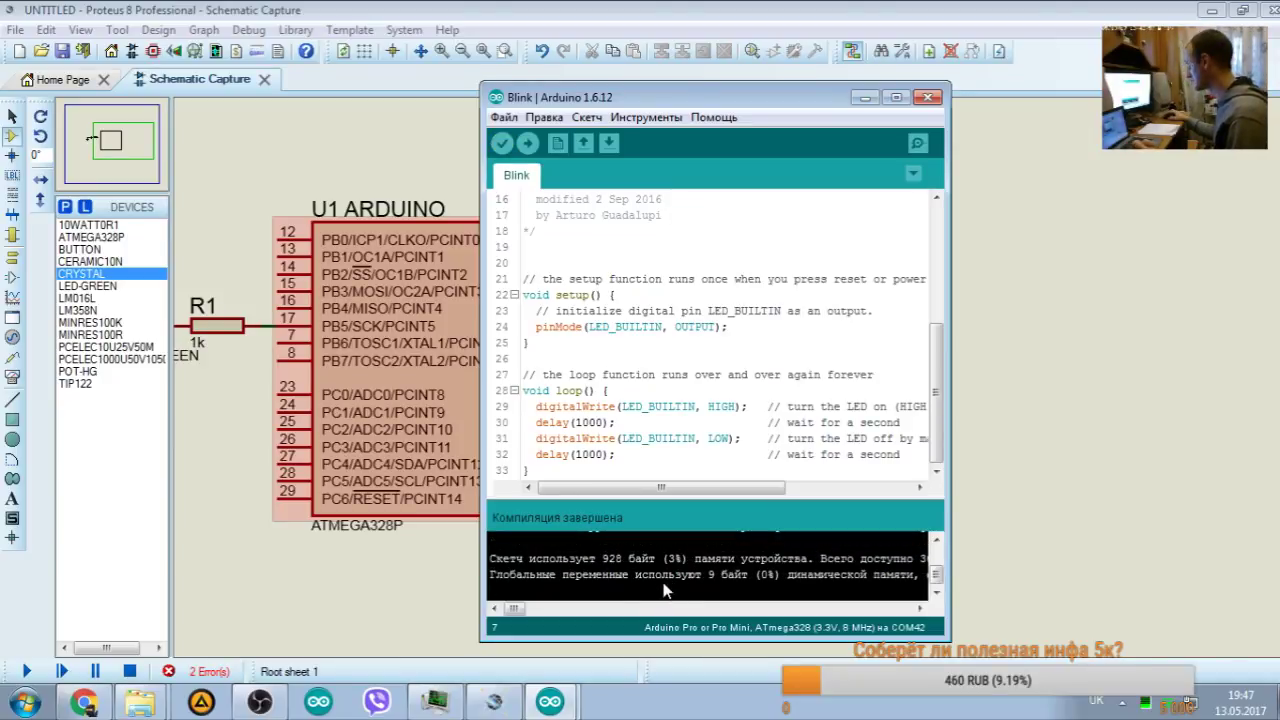
# Step: Maximize the Blink window and copy the full path of Blink.ino.hex from the end of the compilation log
pyautogui.scroll(1, 653, 572)
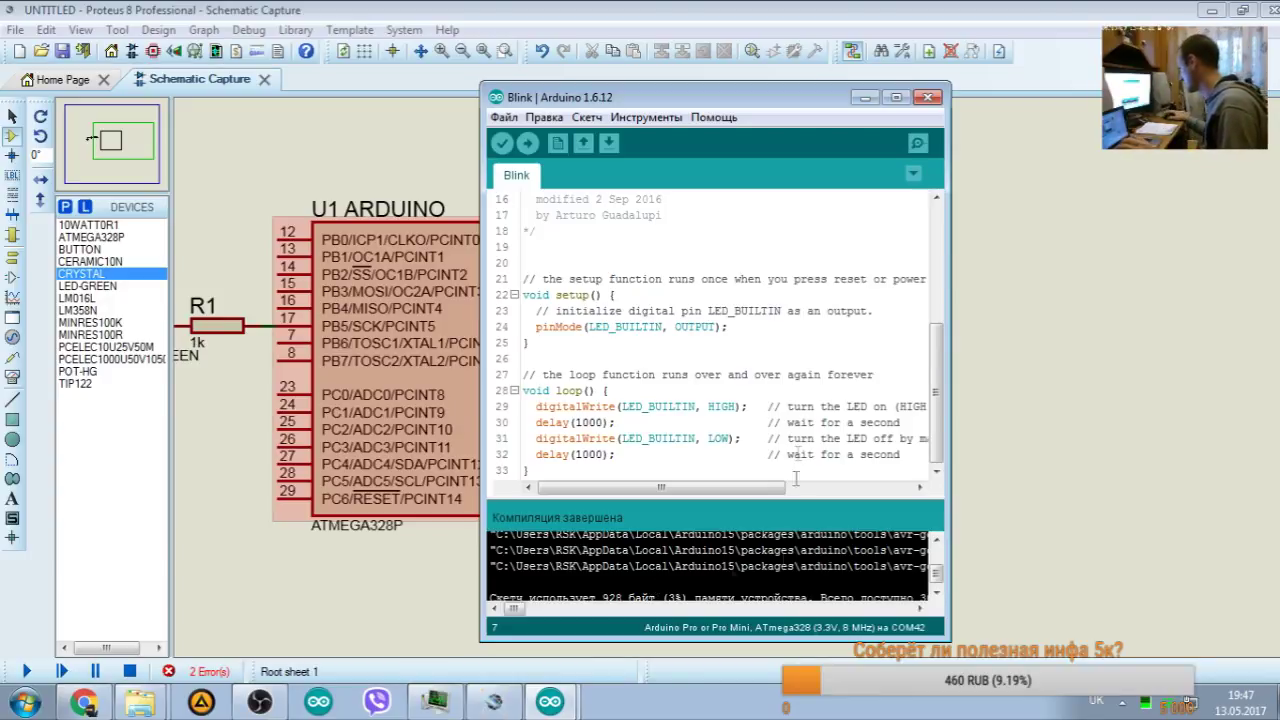
pyautogui.moveTo(512, 609); pyautogui.dragTo(599, 609)
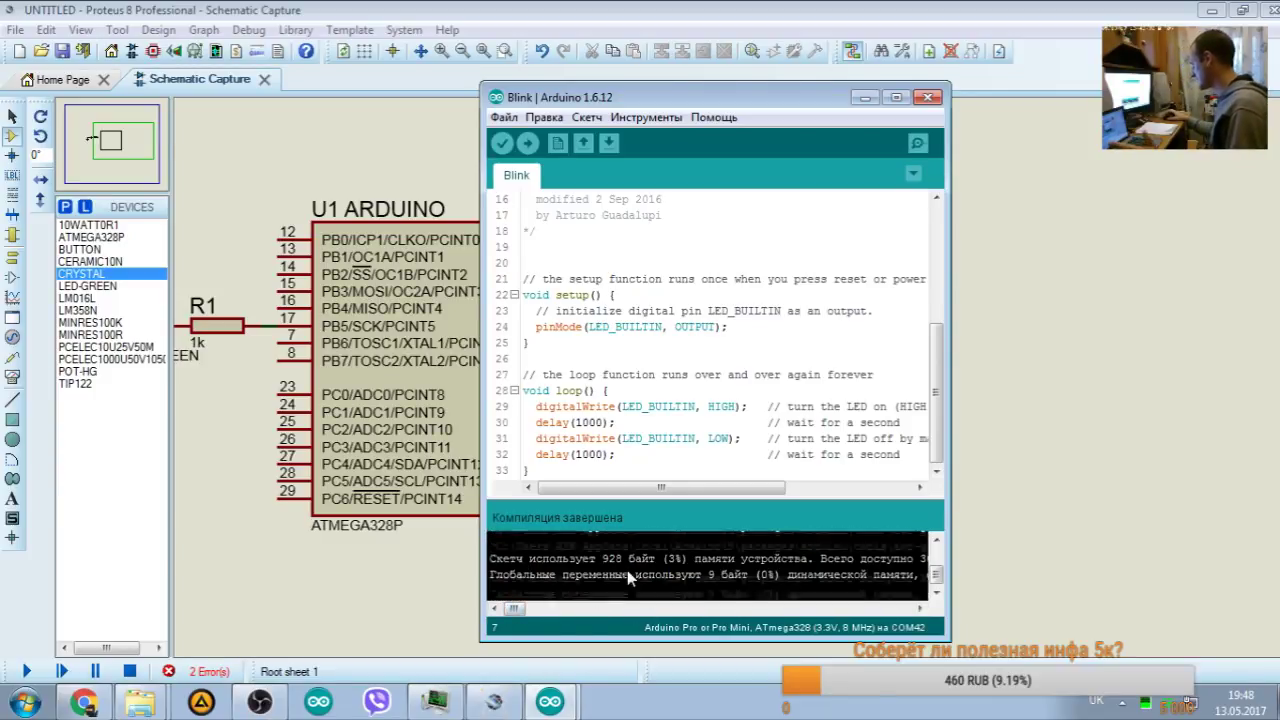
pyautogui.scroll(1, 627, 570)
pyautogui.scroll(-2, 627, 570)
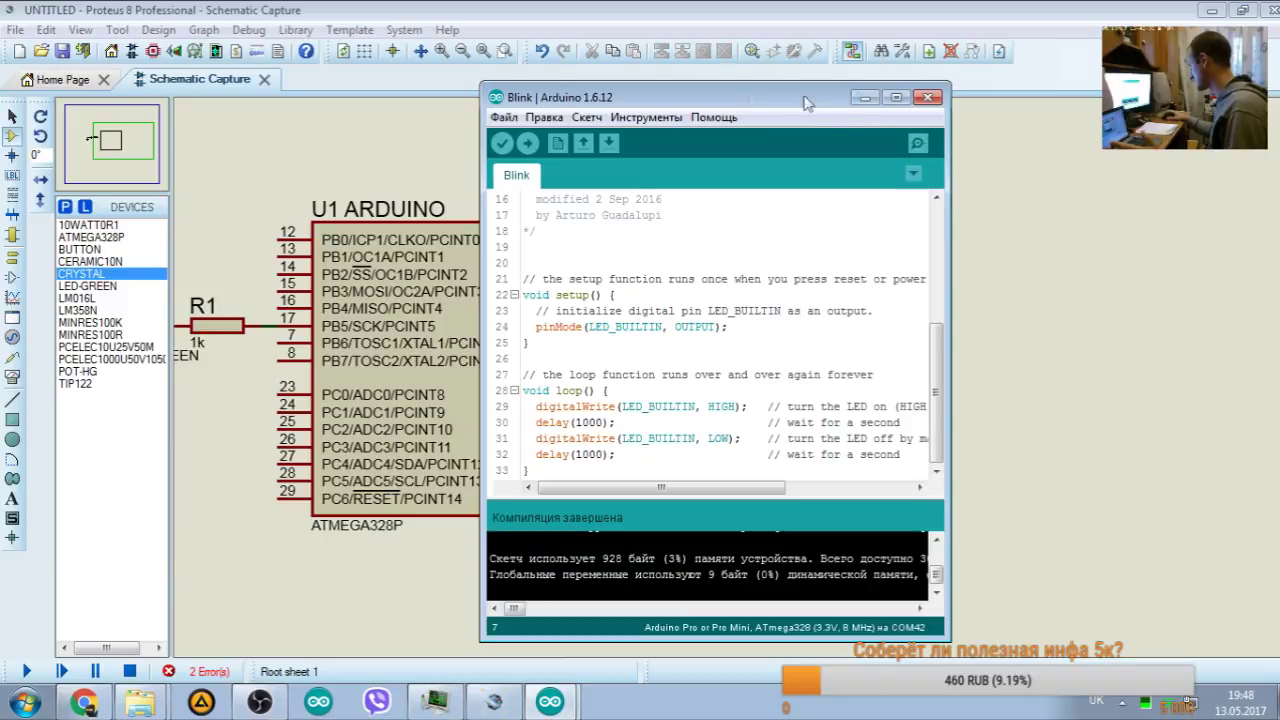
pyautogui.click(896, 97)
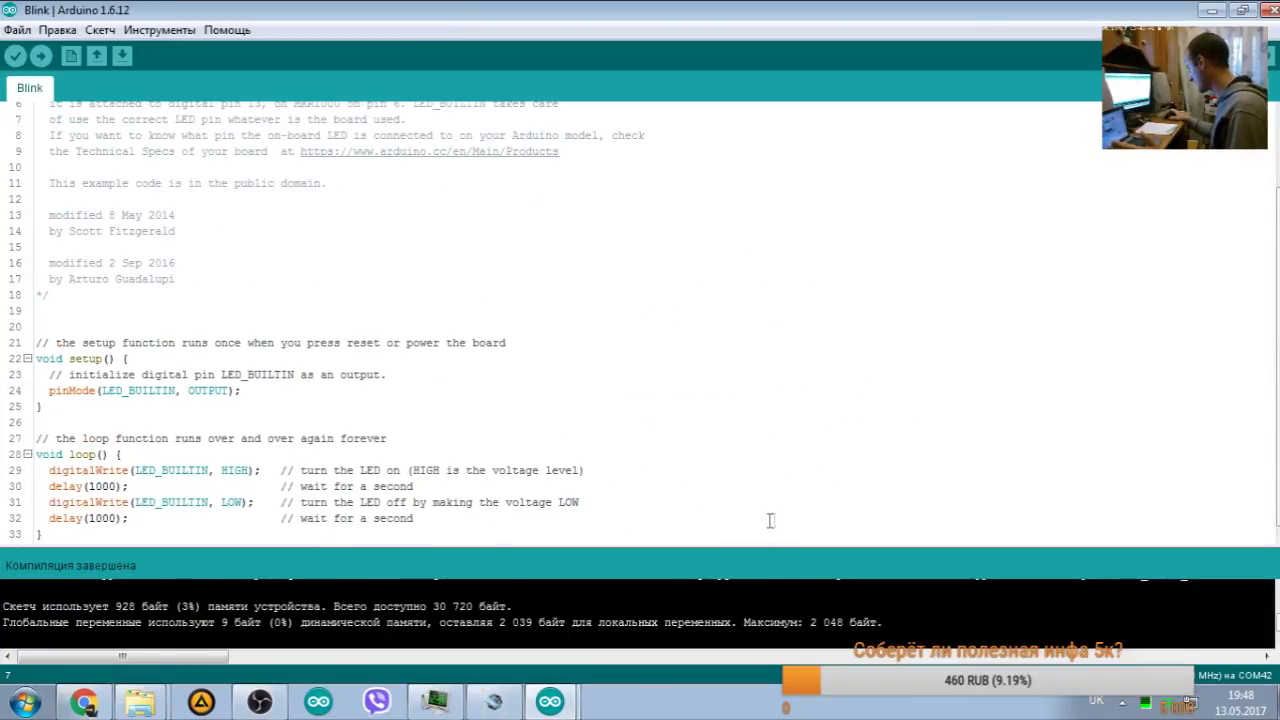
pyautogui.scroll(1, 155, 610)
pyautogui.scroll(1, 155, 610)
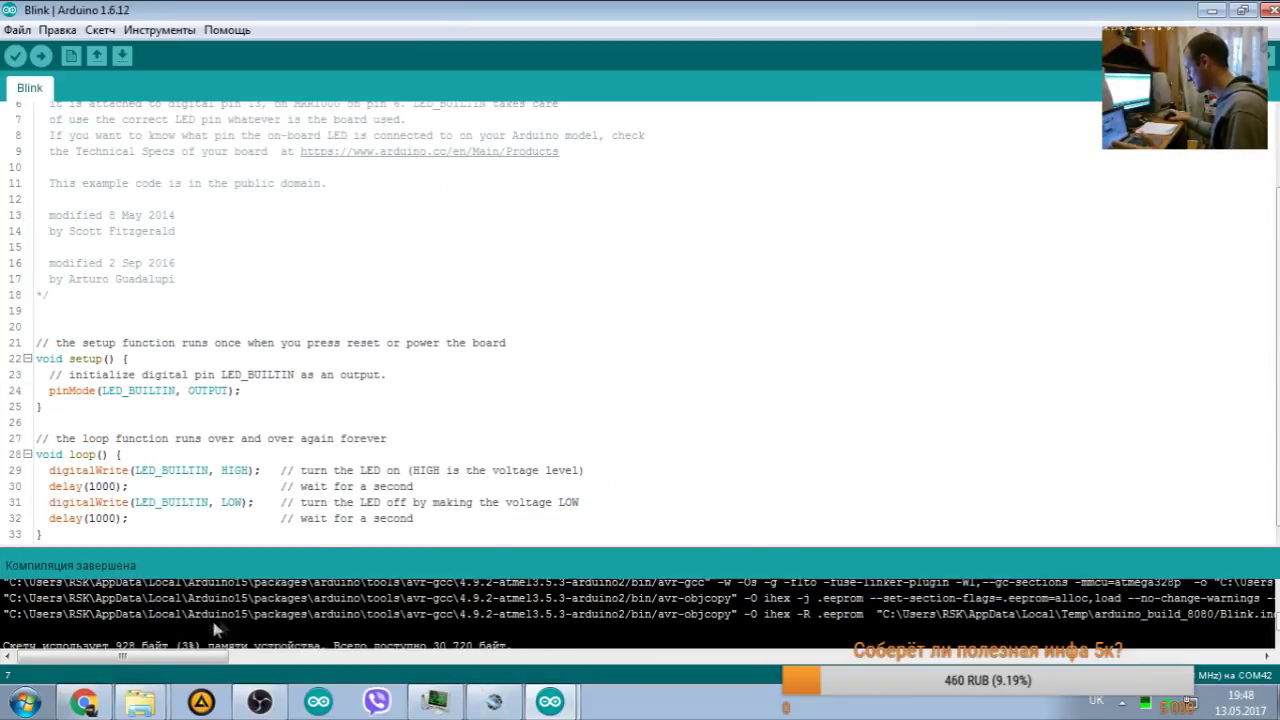
pyautogui.moveTo(365, 622); pyautogui.dragTo(810, 618)
pyautogui.click(870, 622)
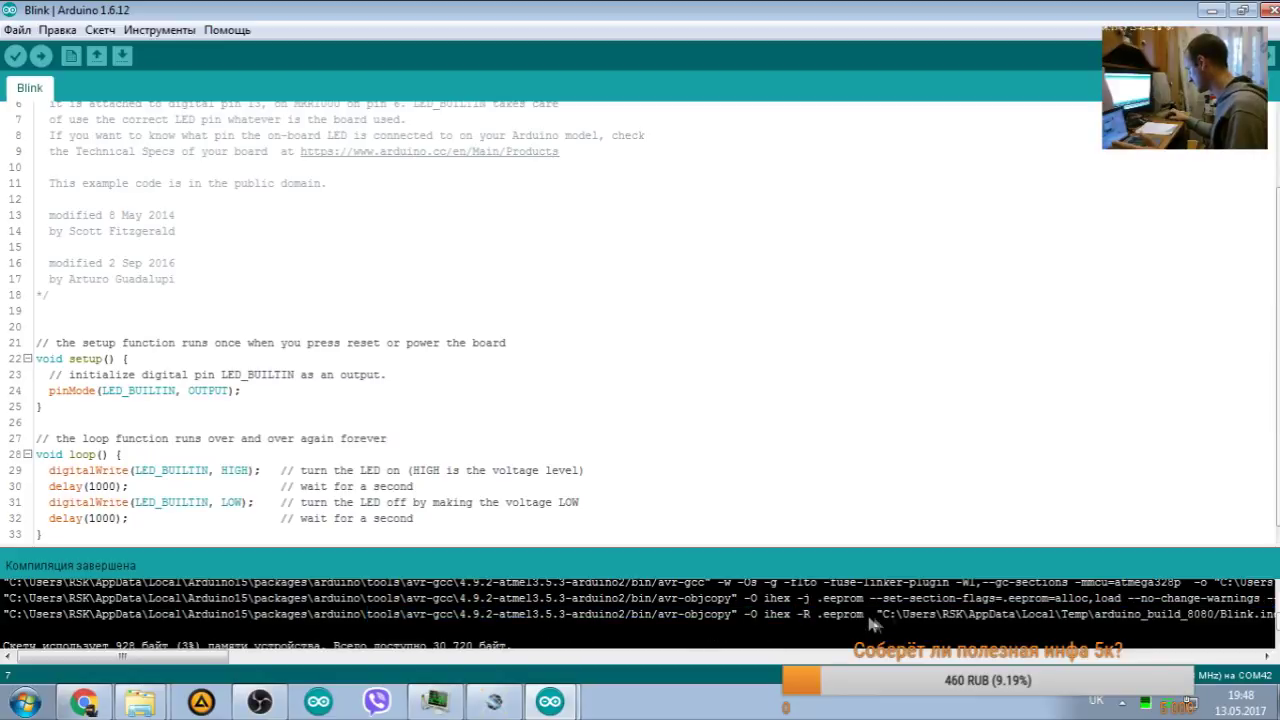
pyautogui.moveTo(122, 657); pyautogui.dragTo(315, 660)
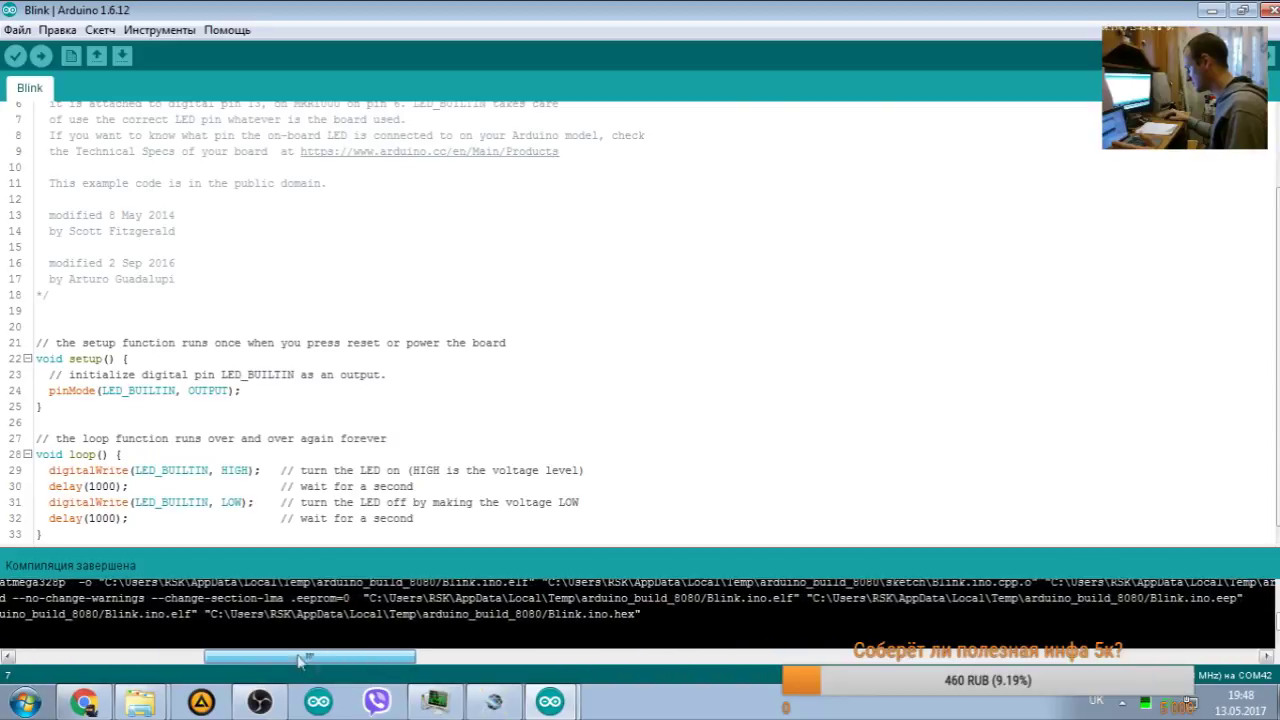
pyautogui.moveTo(210, 615); pyautogui.dragTo(636, 622)
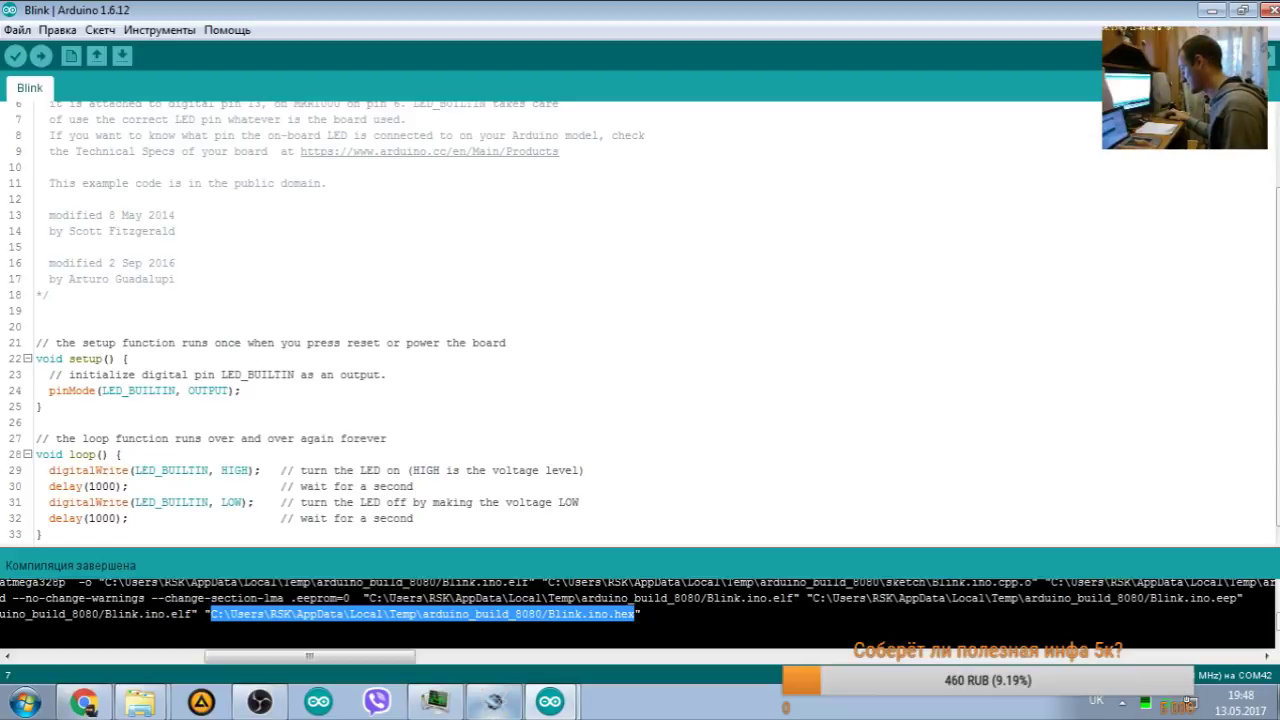
# Step: Switch to Proteus and paste the copied Blink.ino.hex path as the ATMEGA328P's Program File, then apply the properties
pyautogui.click(493, 700)
pyautogui.rightClick(535, 298)
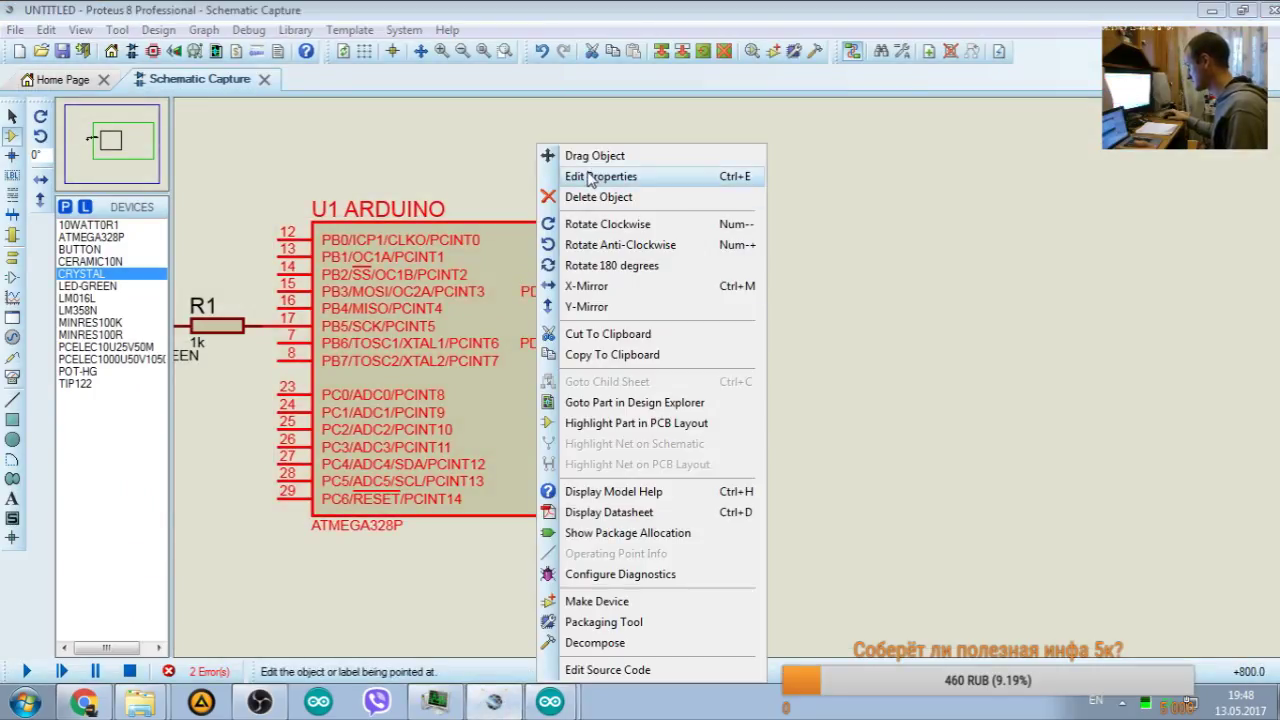
pyautogui.click(601, 177)
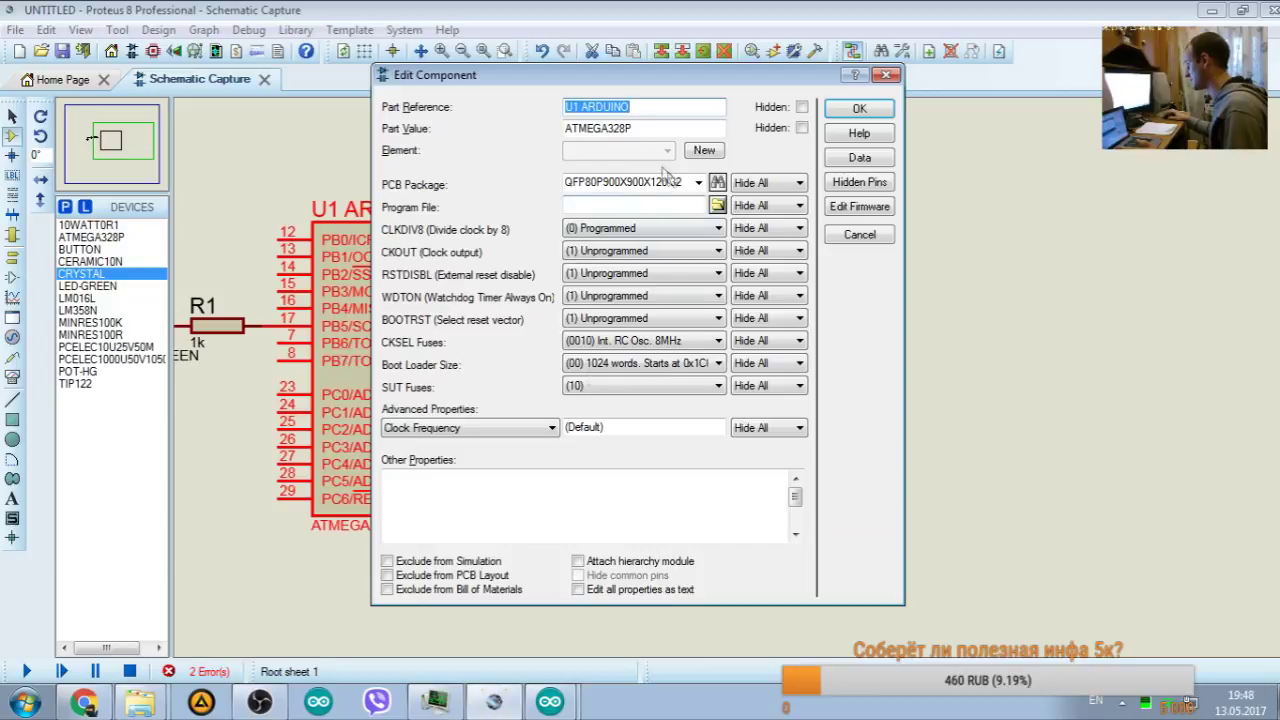
pyautogui.click(670, 204)
pyautogui.rightClick(625, 205)
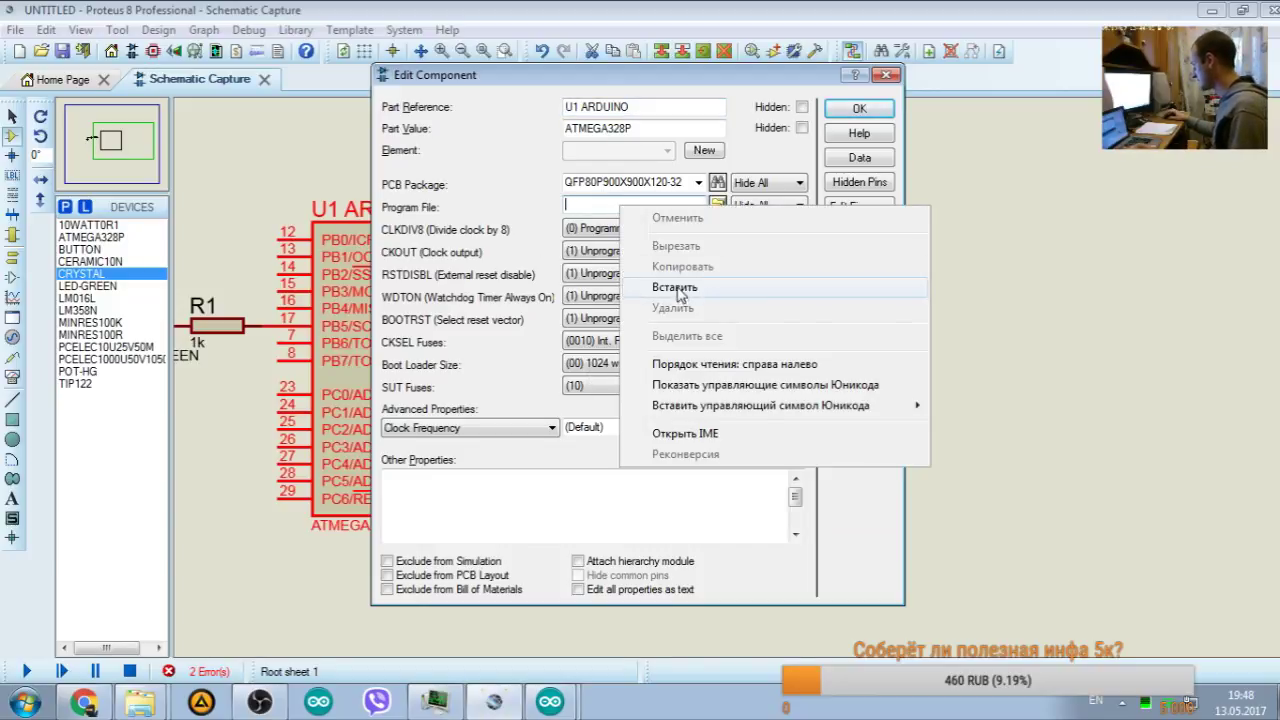
pyautogui.click(650, 284)
pyautogui.doubleClick(655, 204)
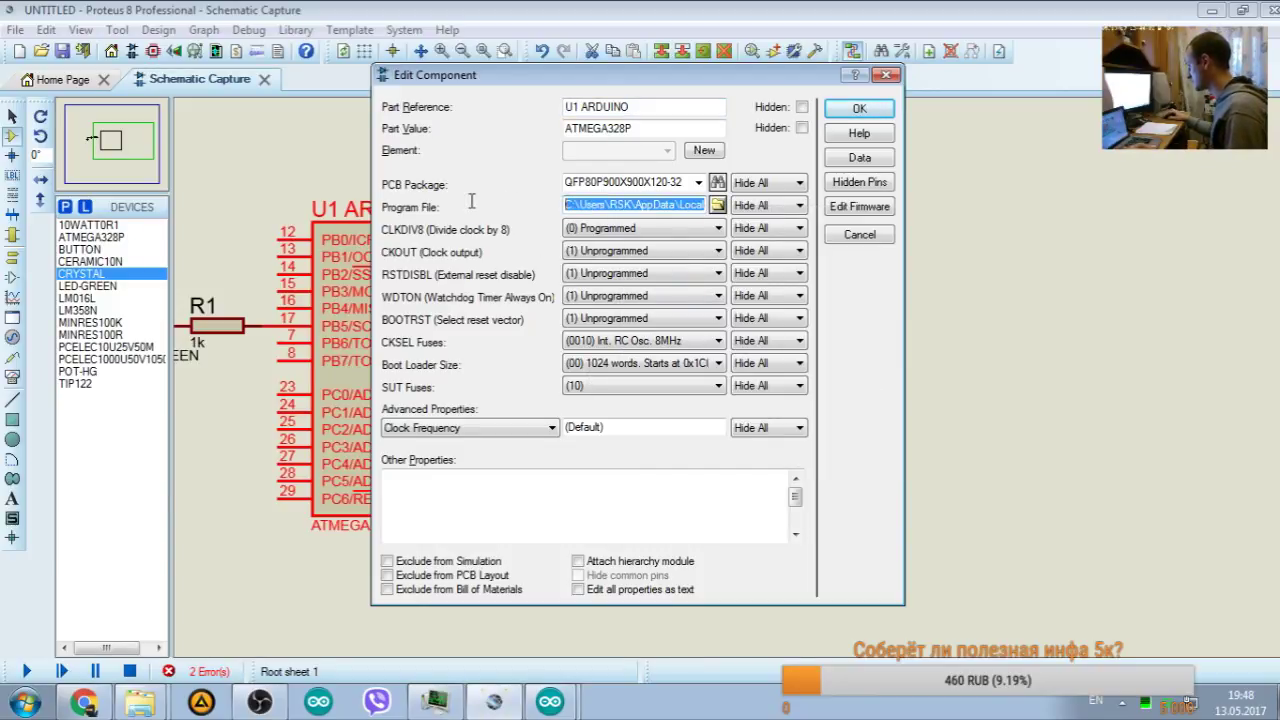
pyautogui.click(676, 204)
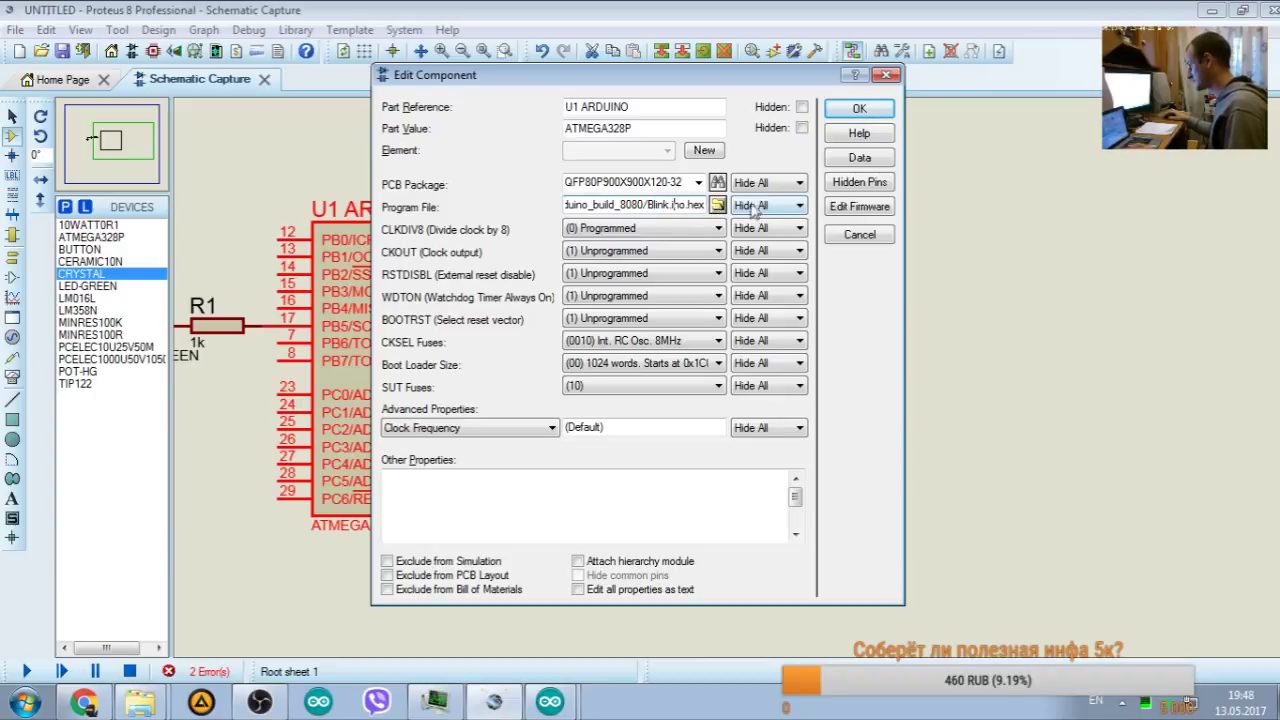
pyautogui.click(859, 108)
# Step: Run the simulation, compare the LED's blinking with the delays in the Blink sketch, and stop the simulation
pyautogui.press('F7')
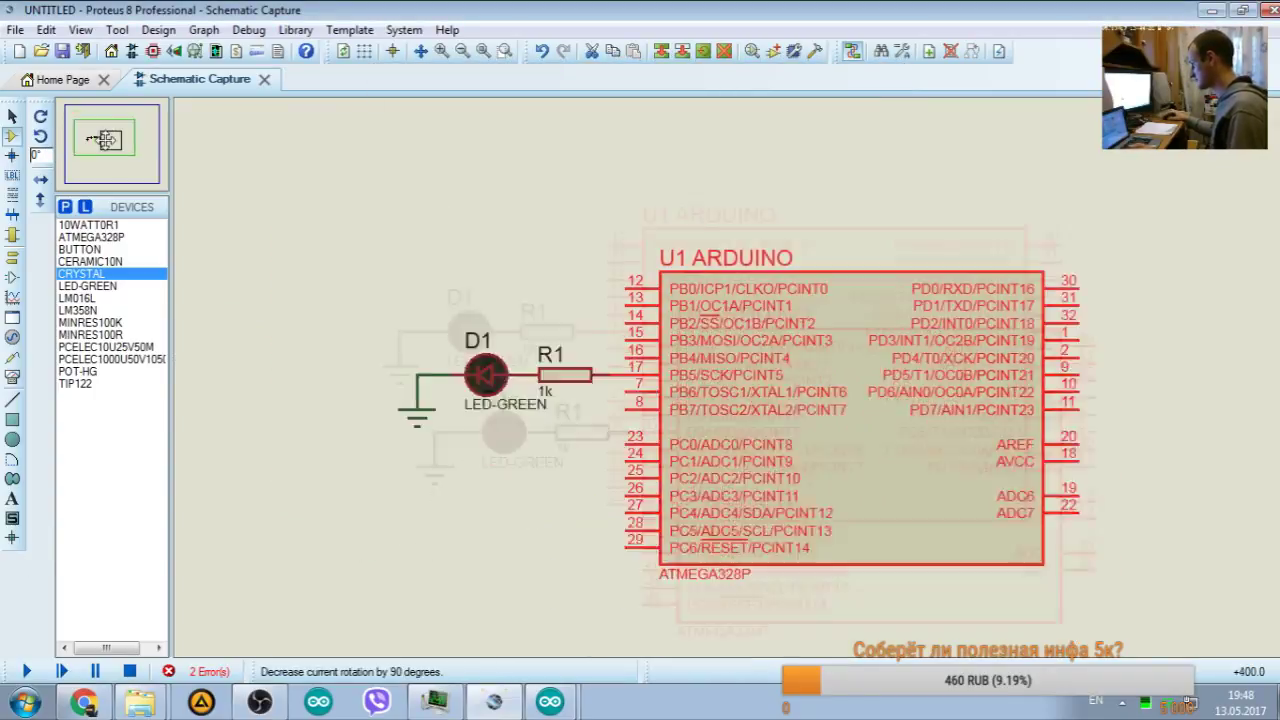
pyautogui.click(28, 670)
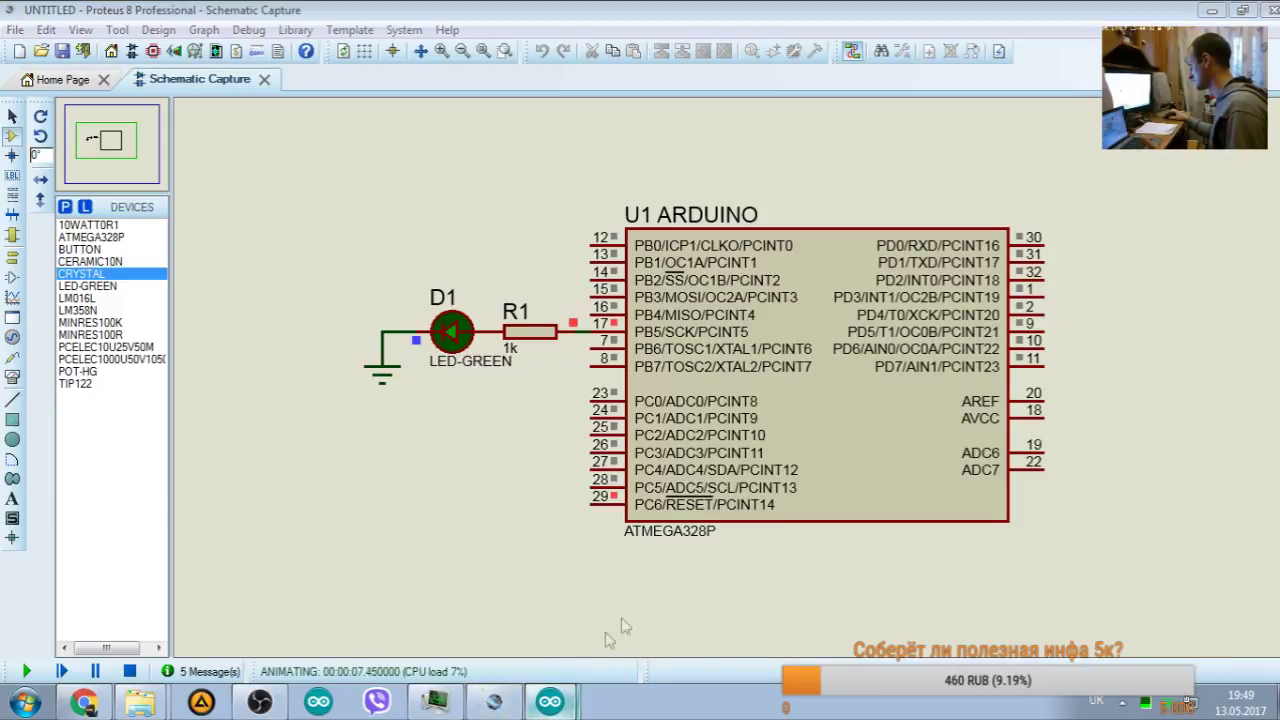
pyautogui.hotkey('alt', 'Tab')
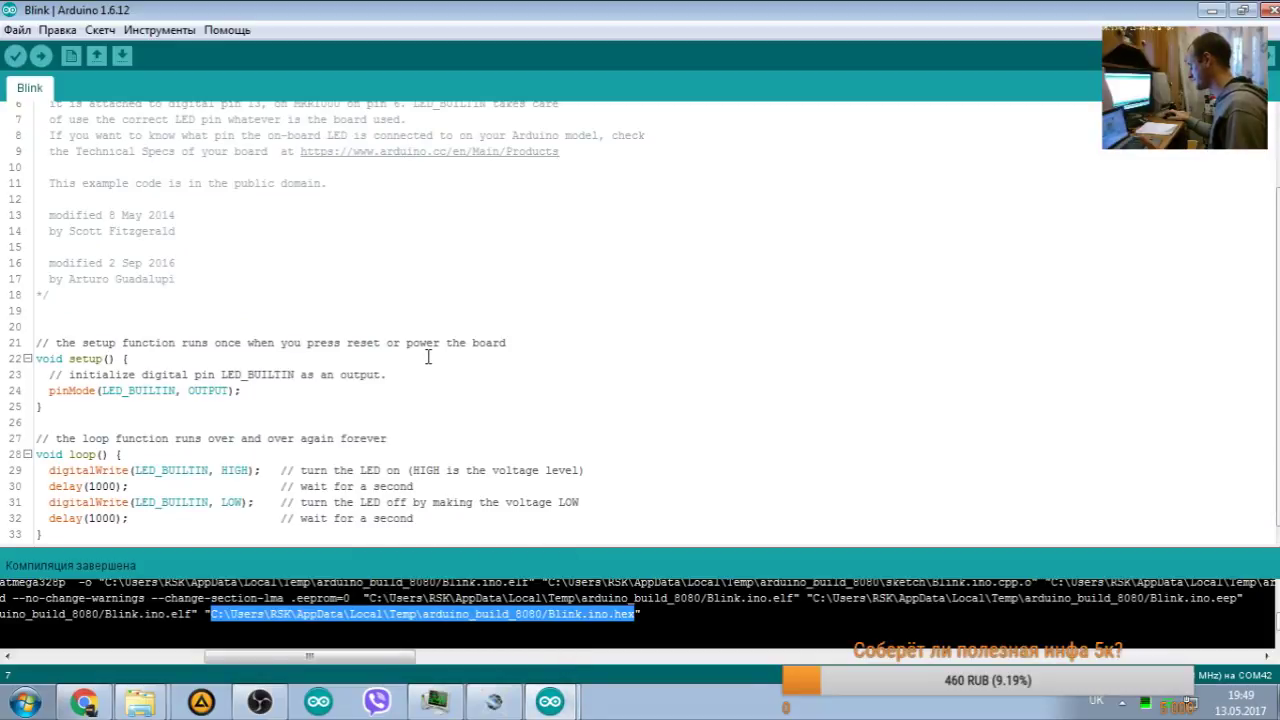
pyautogui.click(1211, 11)
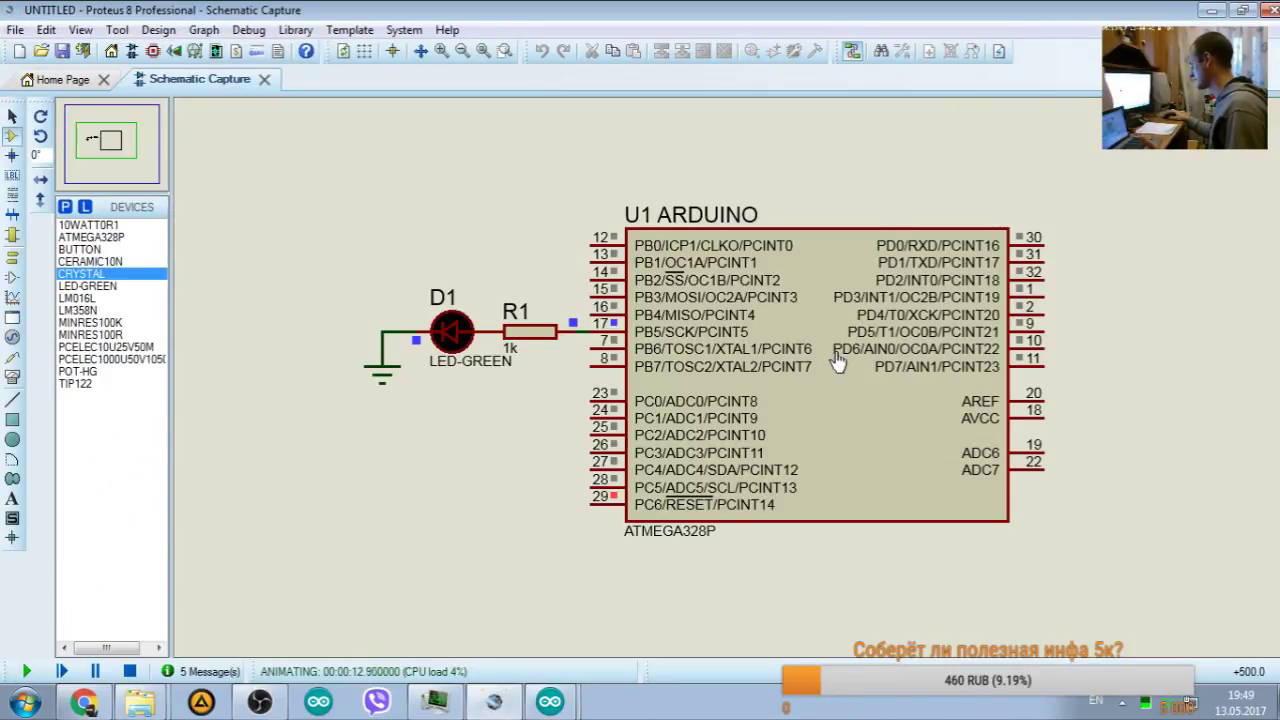
pyautogui.click(129, 671)
# Step: Set the ATMEGA328P's CLKDIV8 (Divide clock by 8) fuse to (1) Unprogrammed and apply the component properties
pyautogui.doubleClick(885, 450)
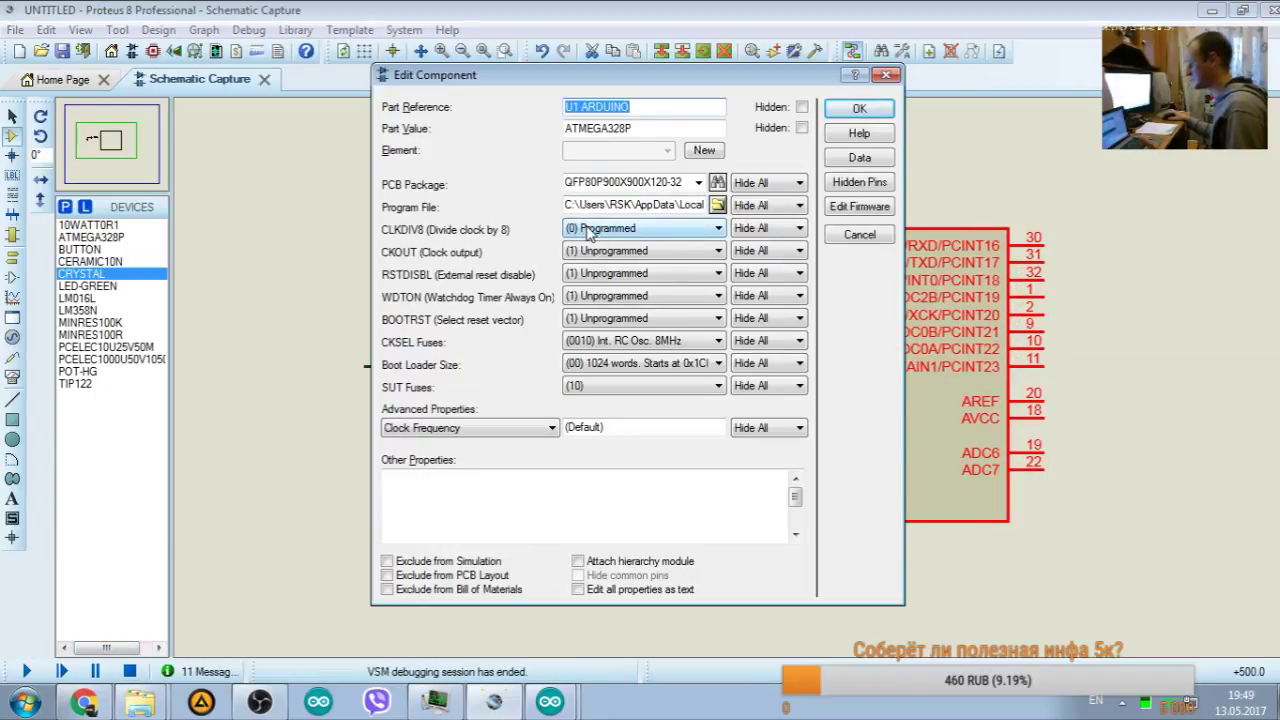
pyautogui.click(718, 228)
pyautogui.click(610, 273)
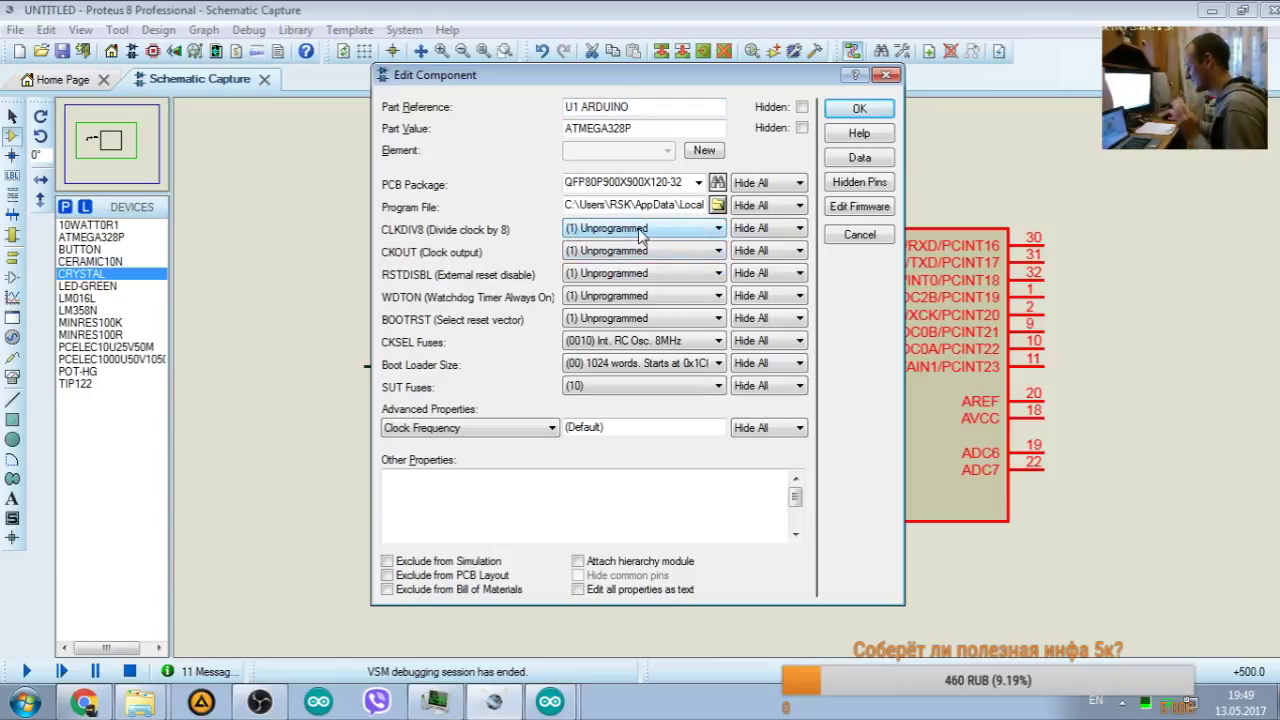
pyautogui.click(660, 229)
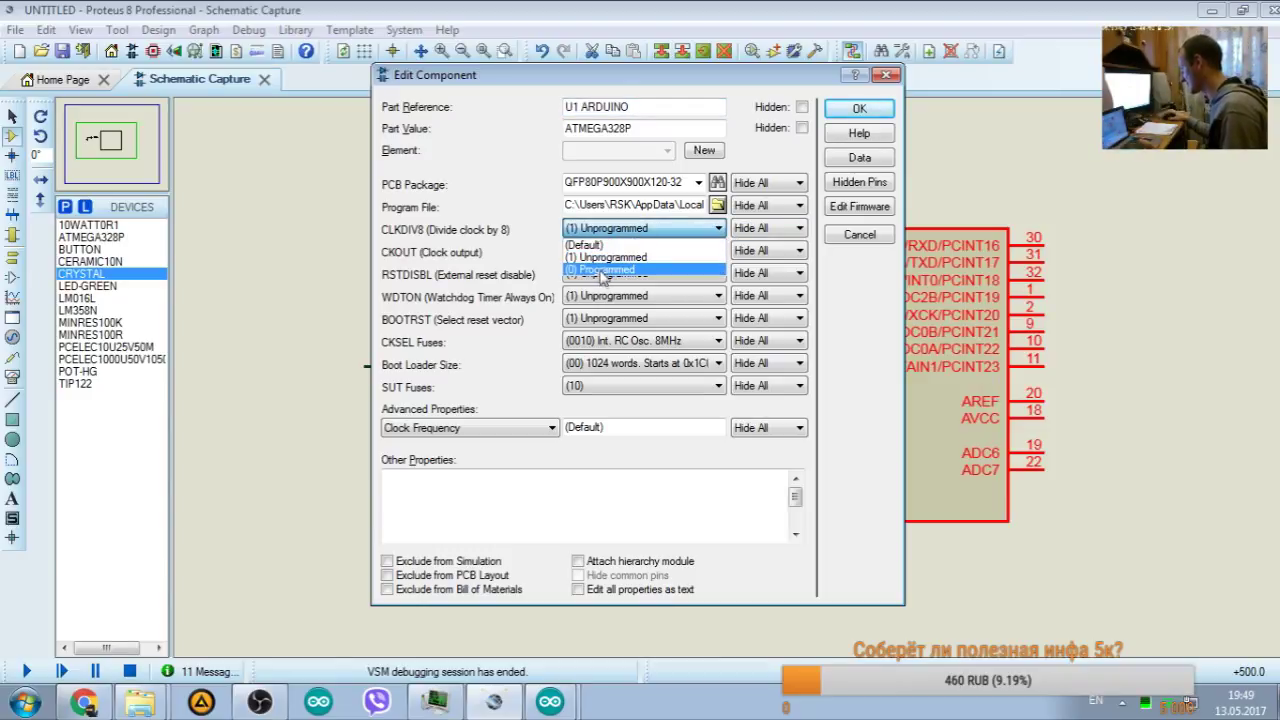
pyautogui.click(600, 258)
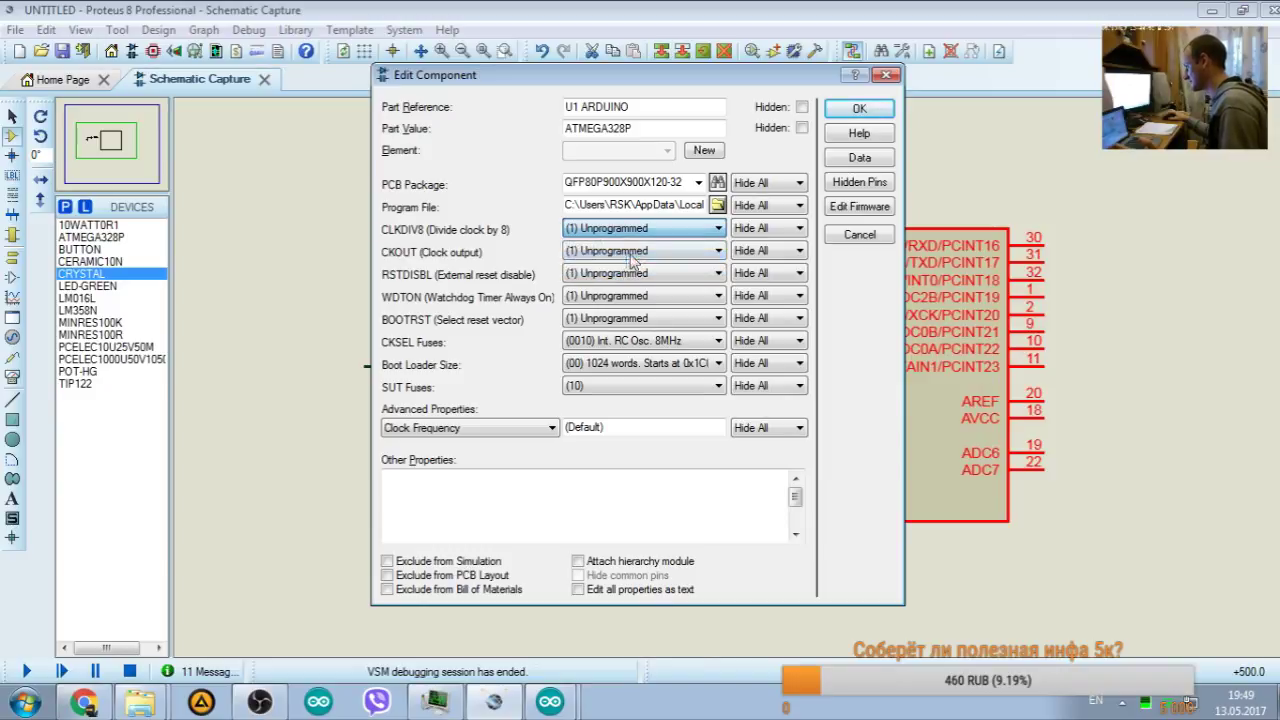
pyautogui.click(860, 110)
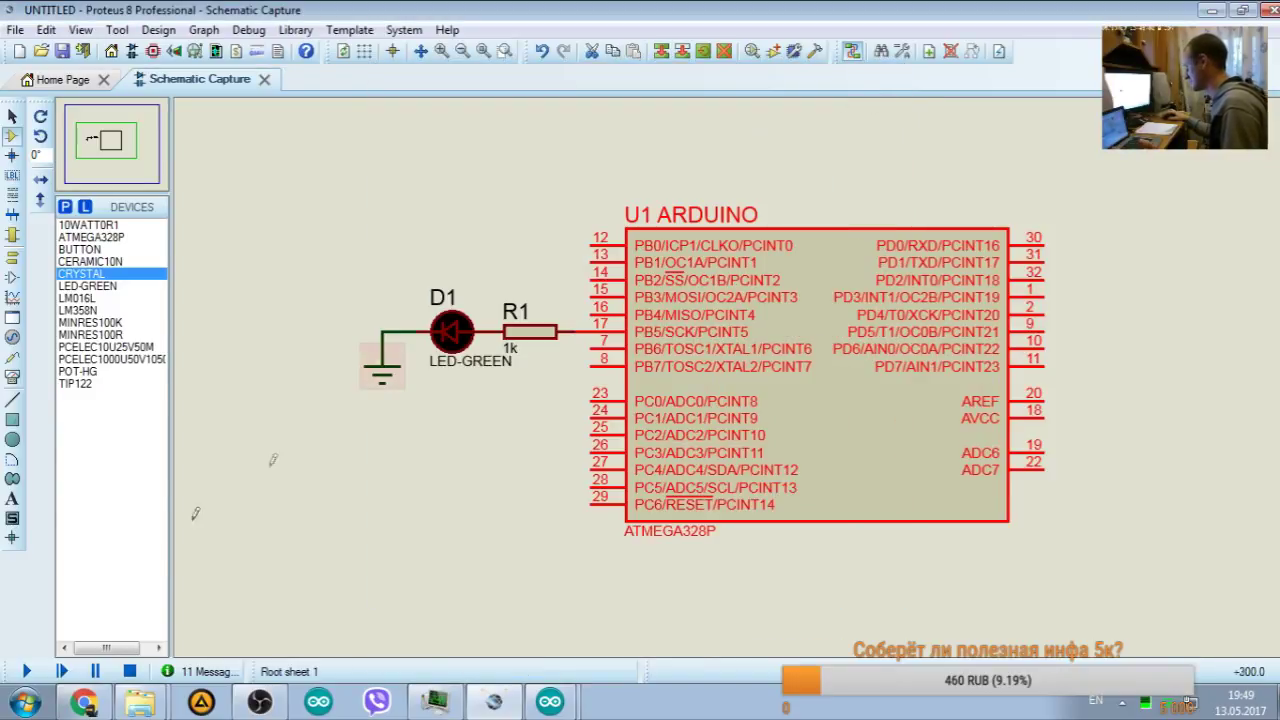
# Step: Run the simulation, pause it to check the processor load in Windows Task Manager, and resume it
pyautogui.click(26, 671)
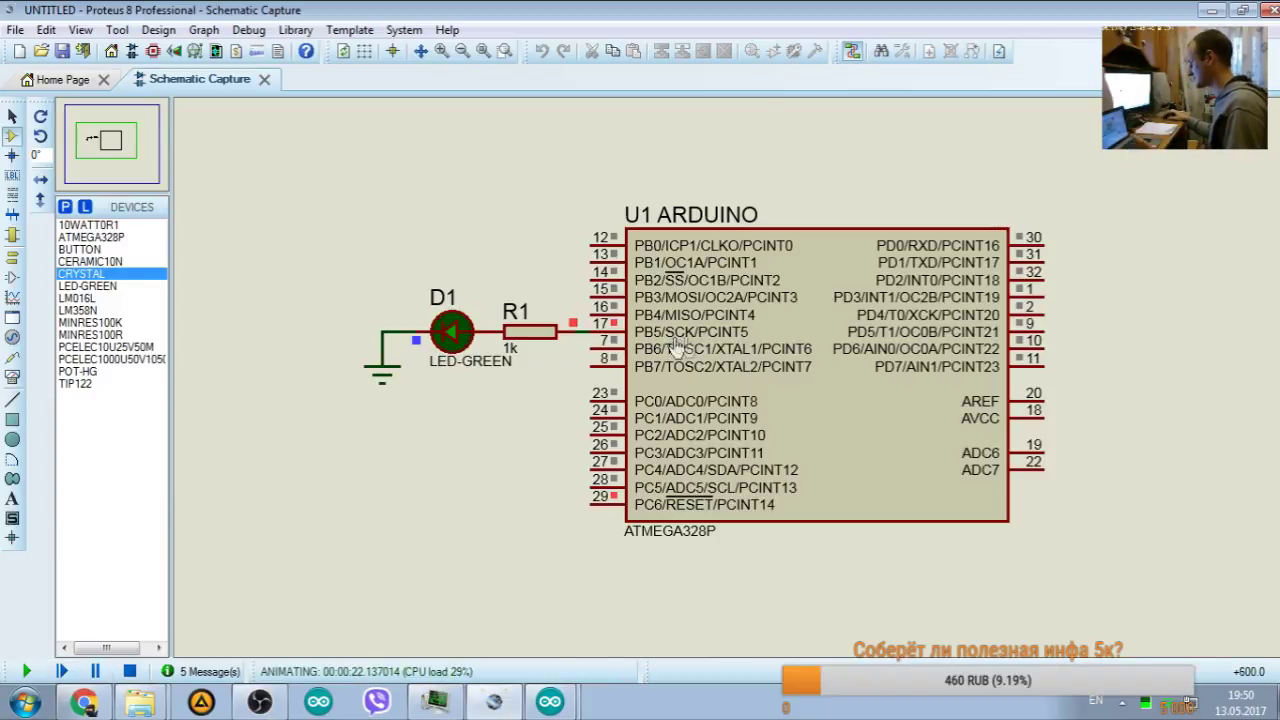
pyautogui.click(95, 671)
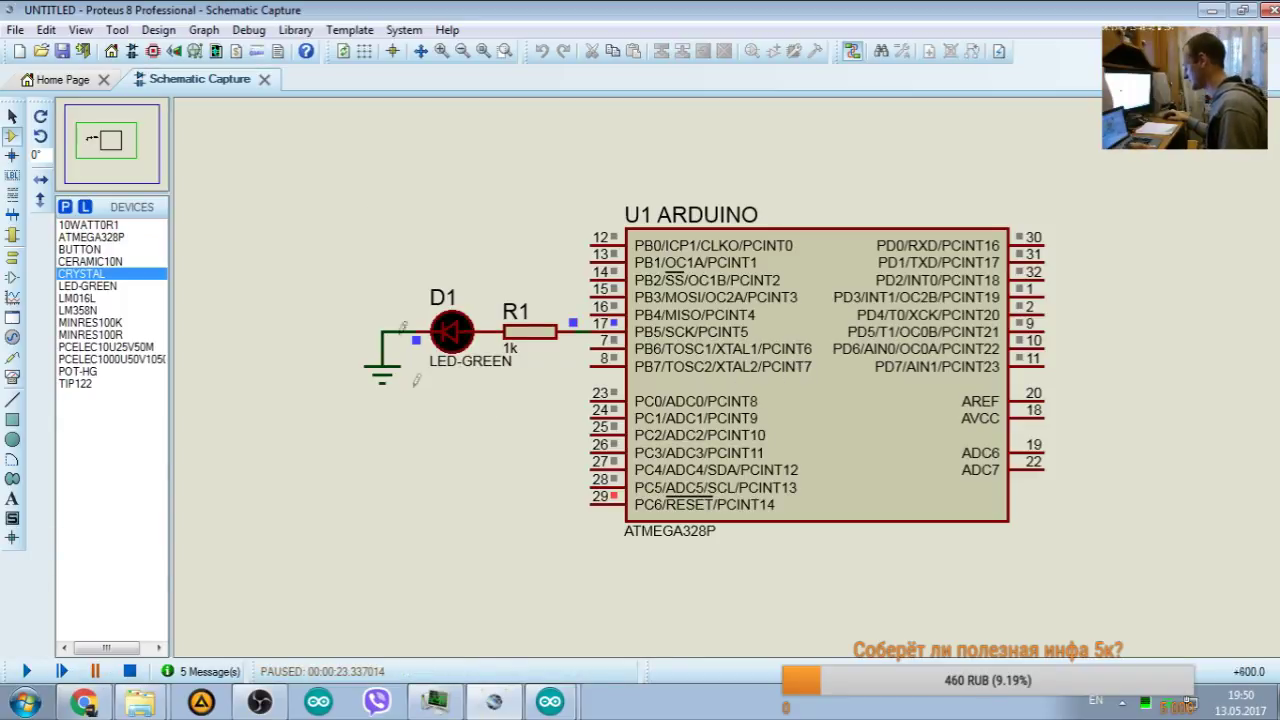
pyautogui.hotkey('ctrl', 'shift', 'Escape')
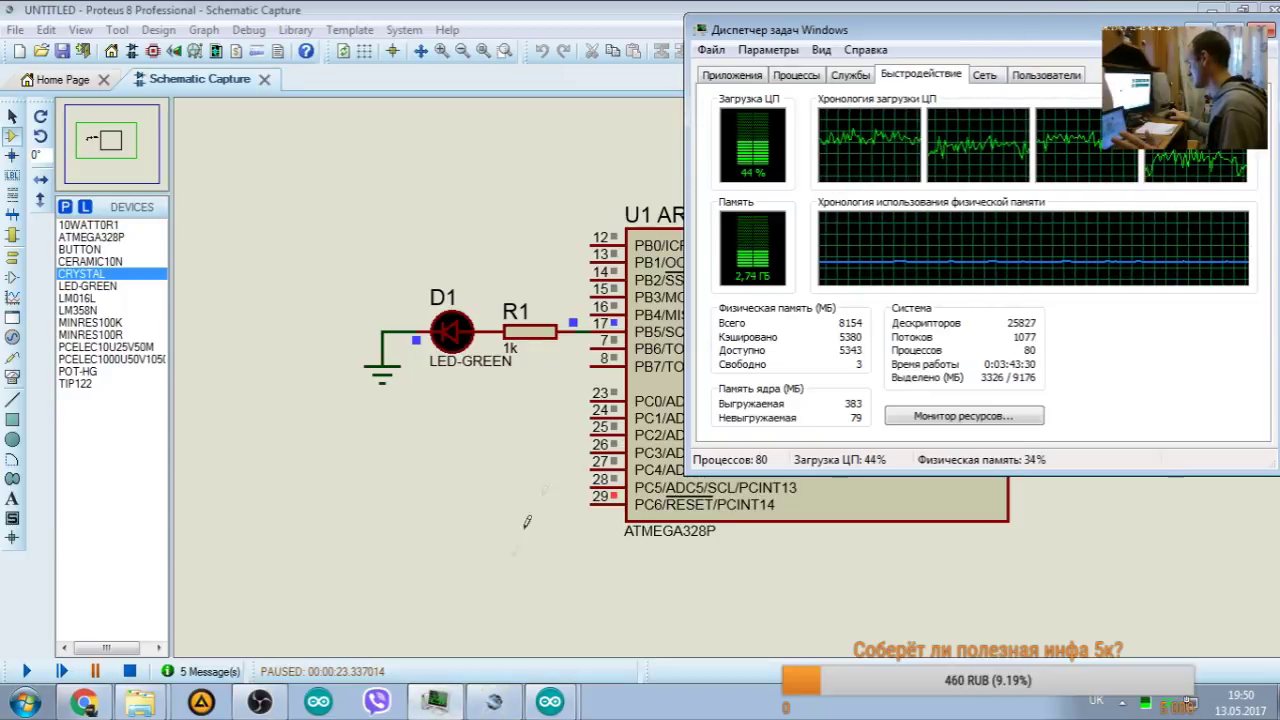
pyautogui.click(502, 8)
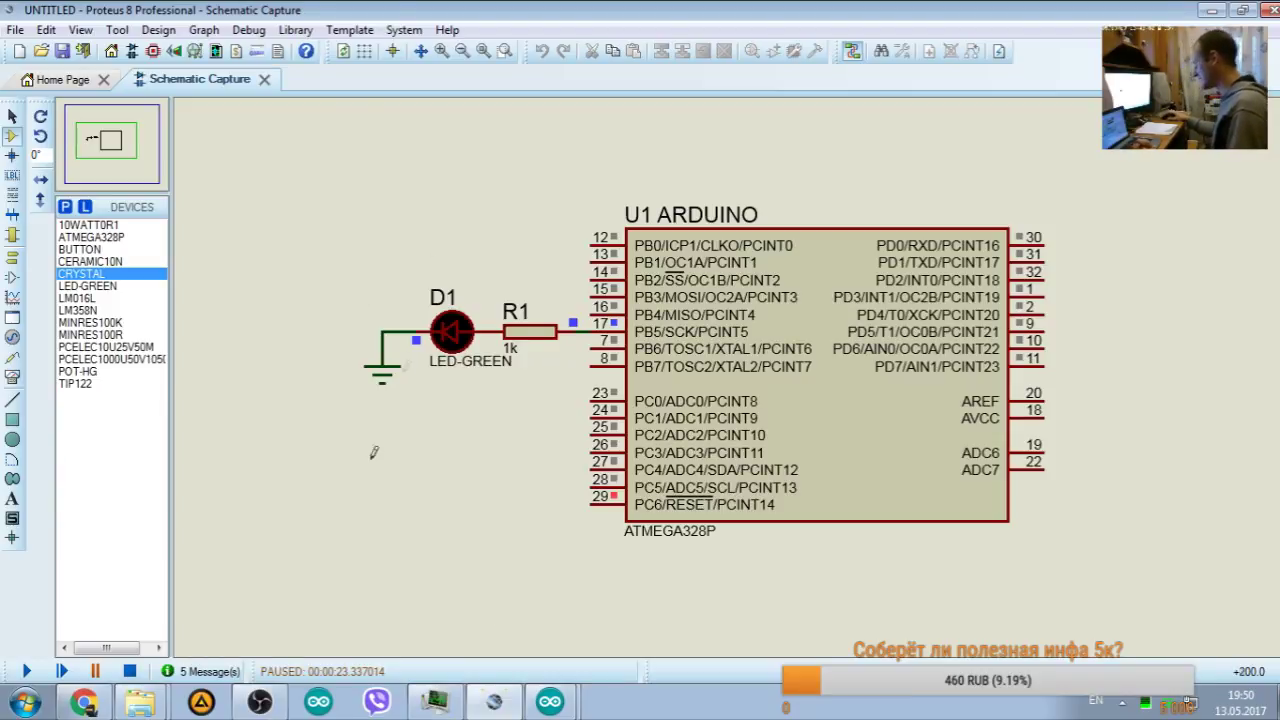
pyautogui.click(26, 671)
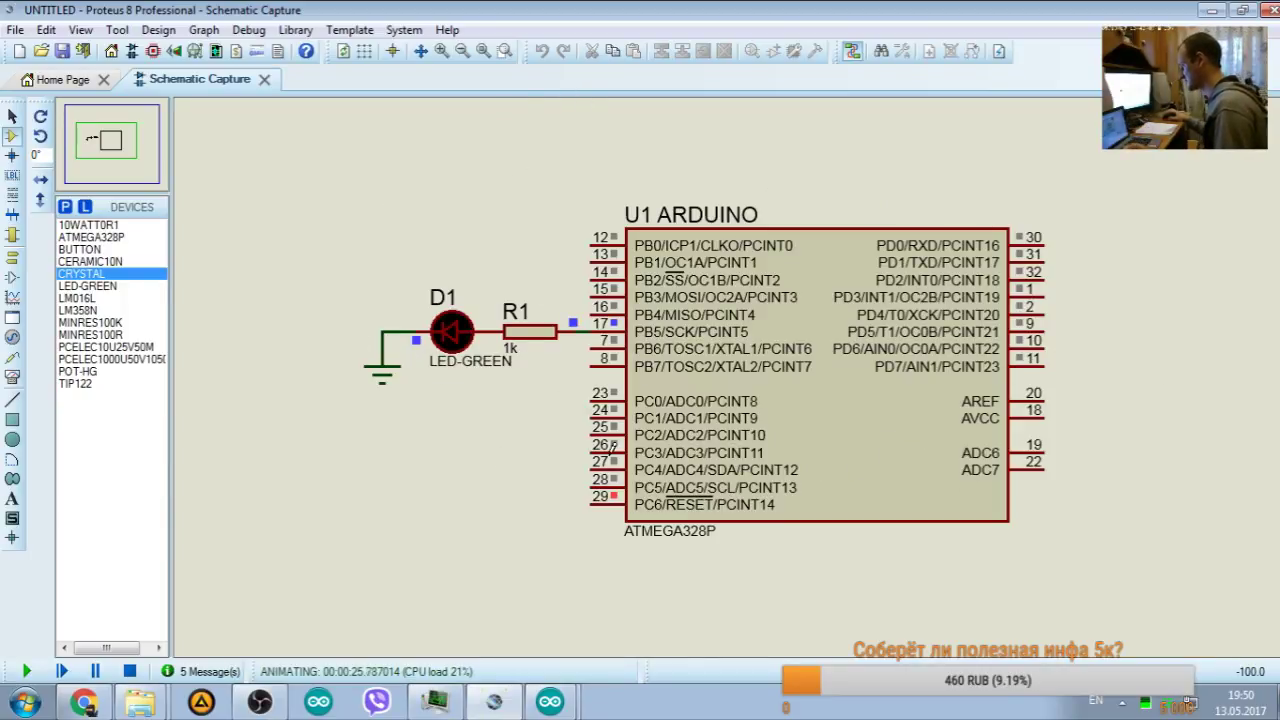
# Step: Switch to the Arduino IDE and examine the hex file path in the Blink compilation log
pyautogui.hotkey('alt', 'Tab')
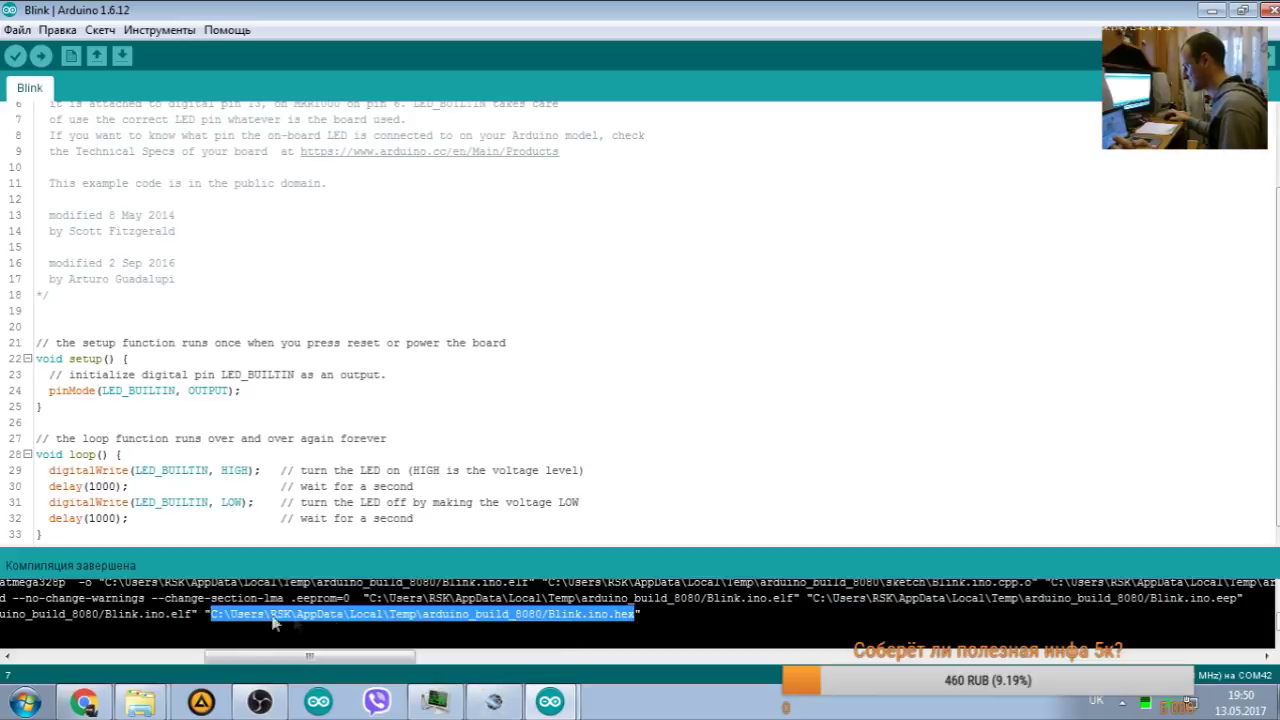
pyautogui.scroll(-1, 838, 593)
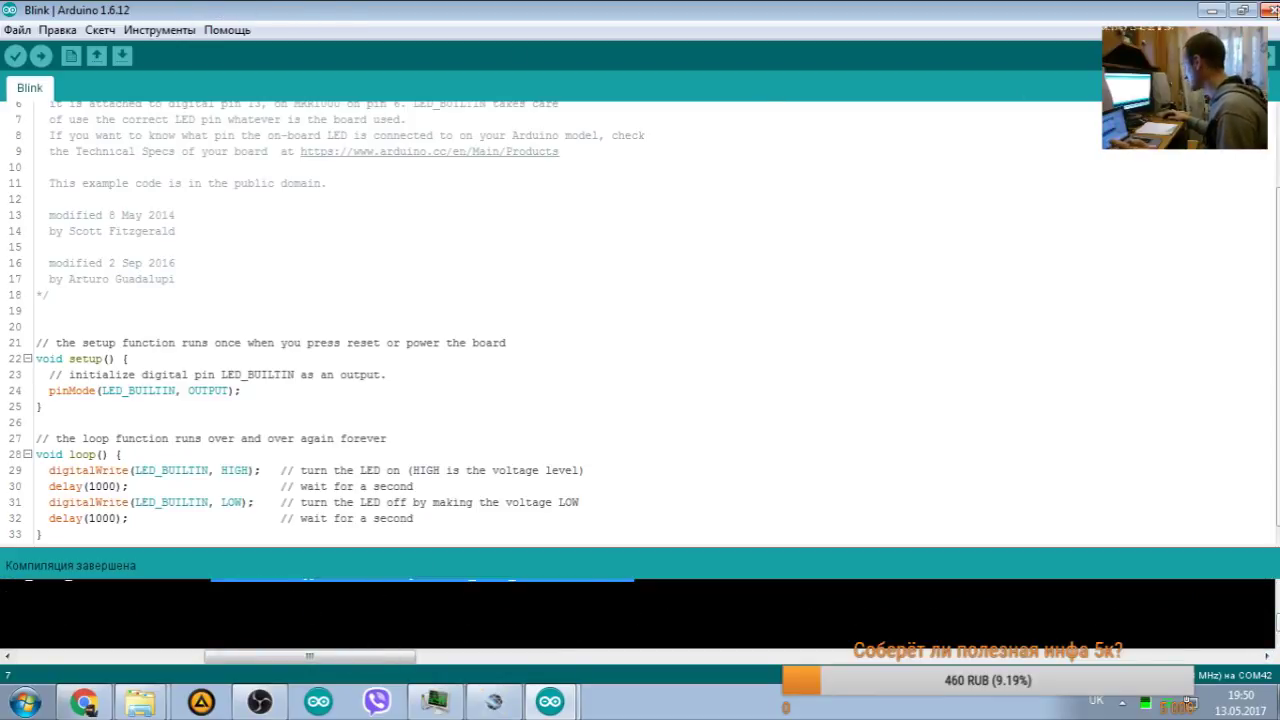
pyautogui.click(14, 31)
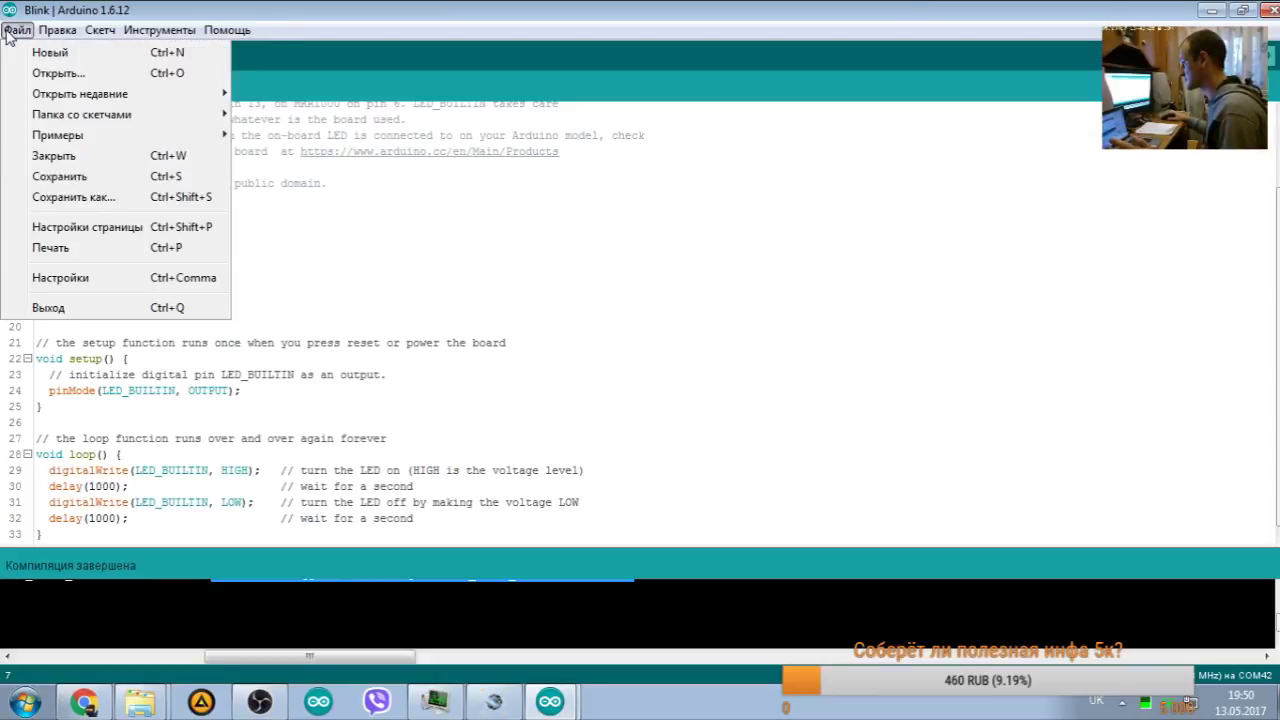
pyautogui.click(104, 199)
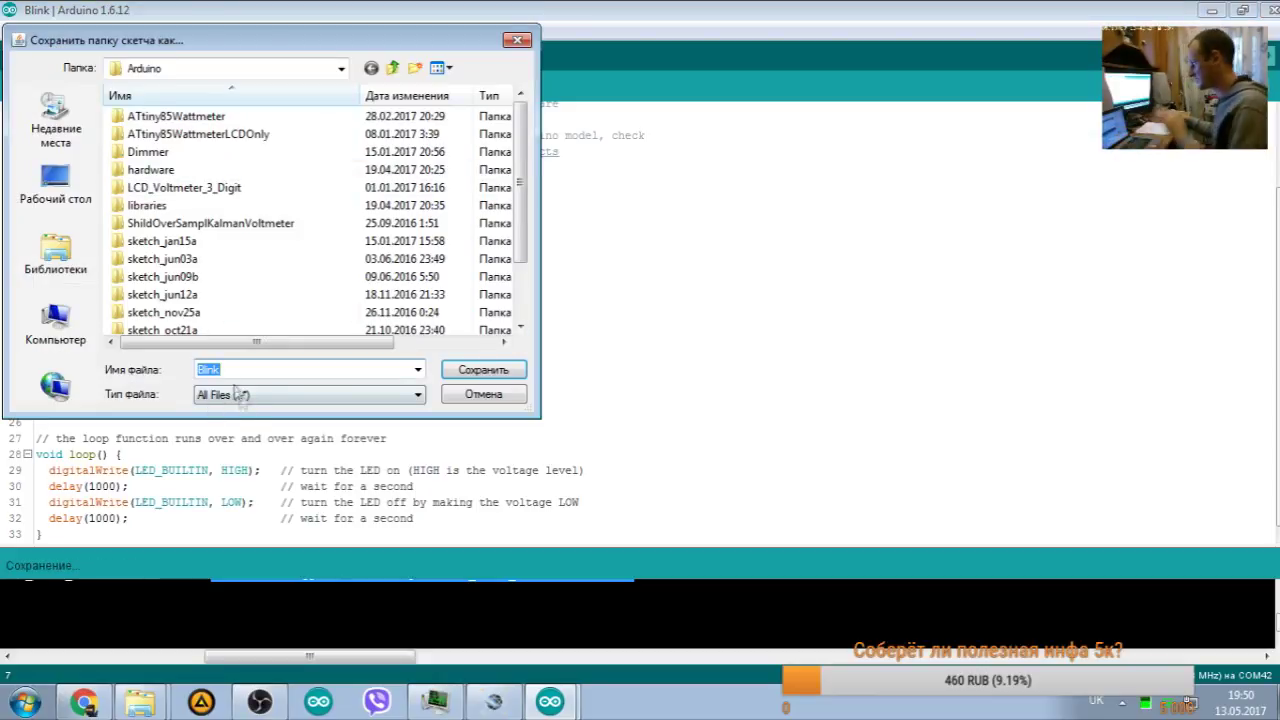
pyautogui.click(483, 394)
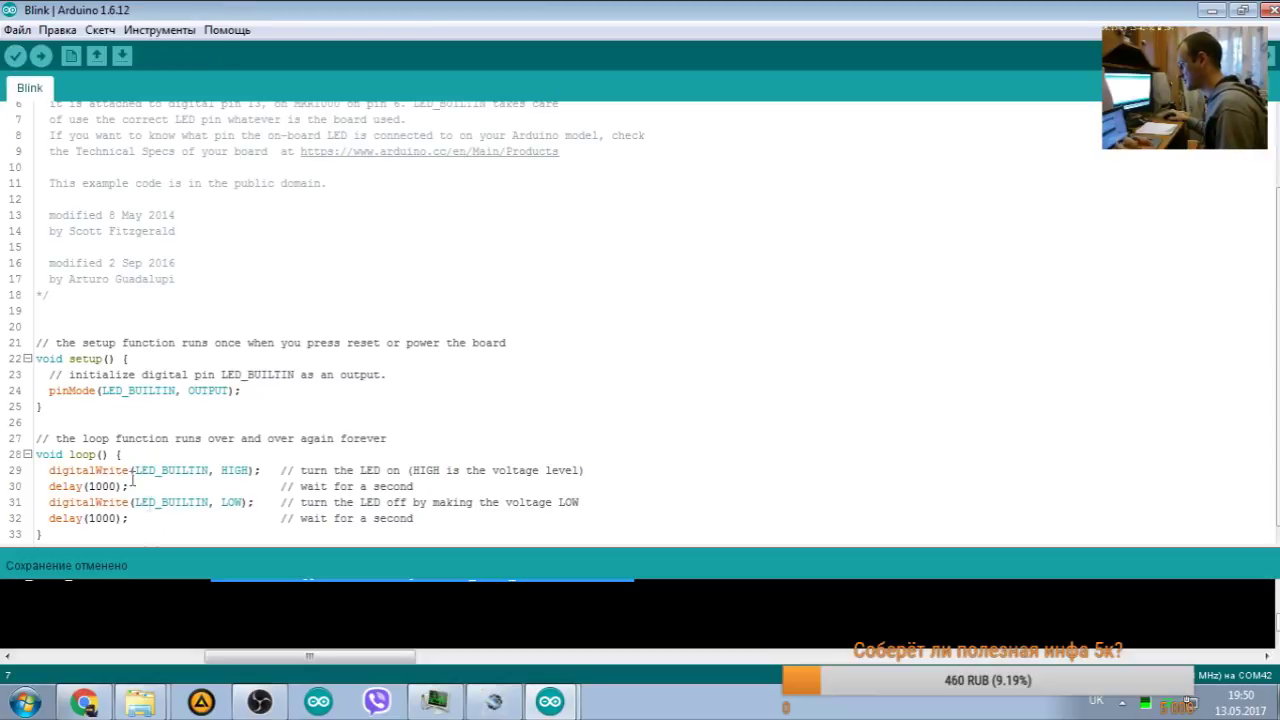
# Step: Recompile the Blink sketch and switch back to Proteus
pyautogui.click(16, 56)
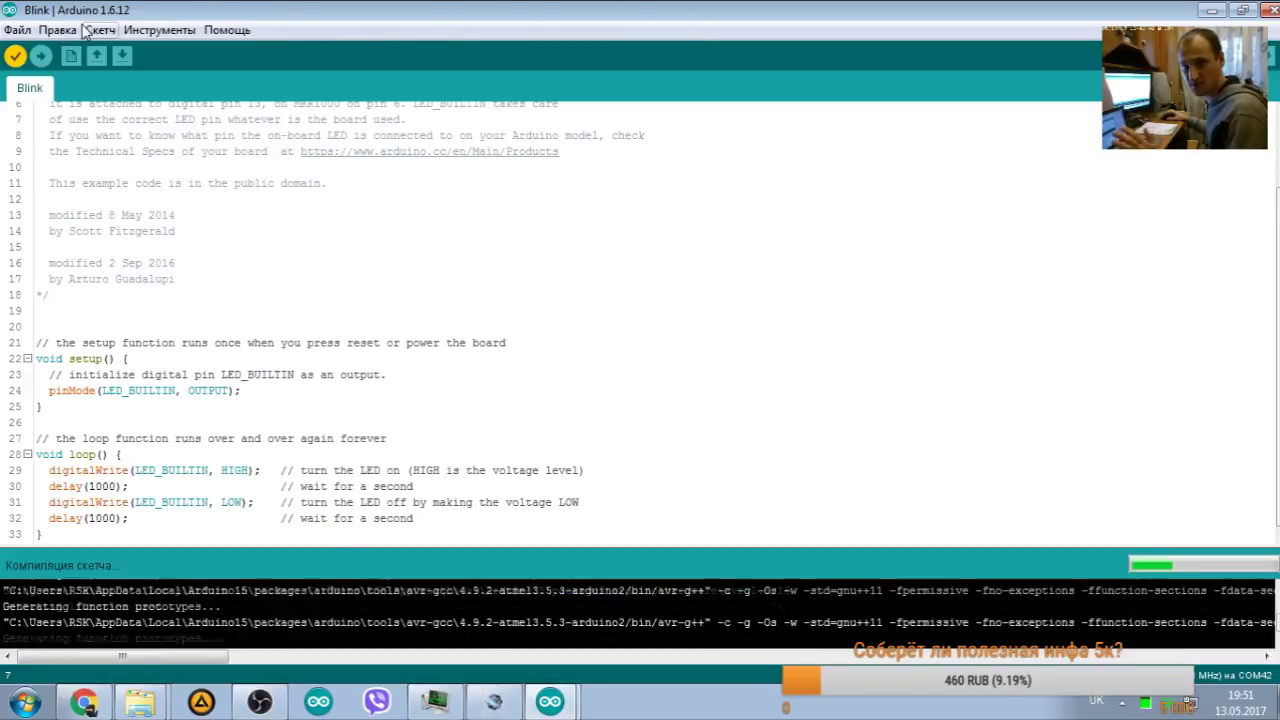
pyautogui.hotkey('alt', 'Tab')
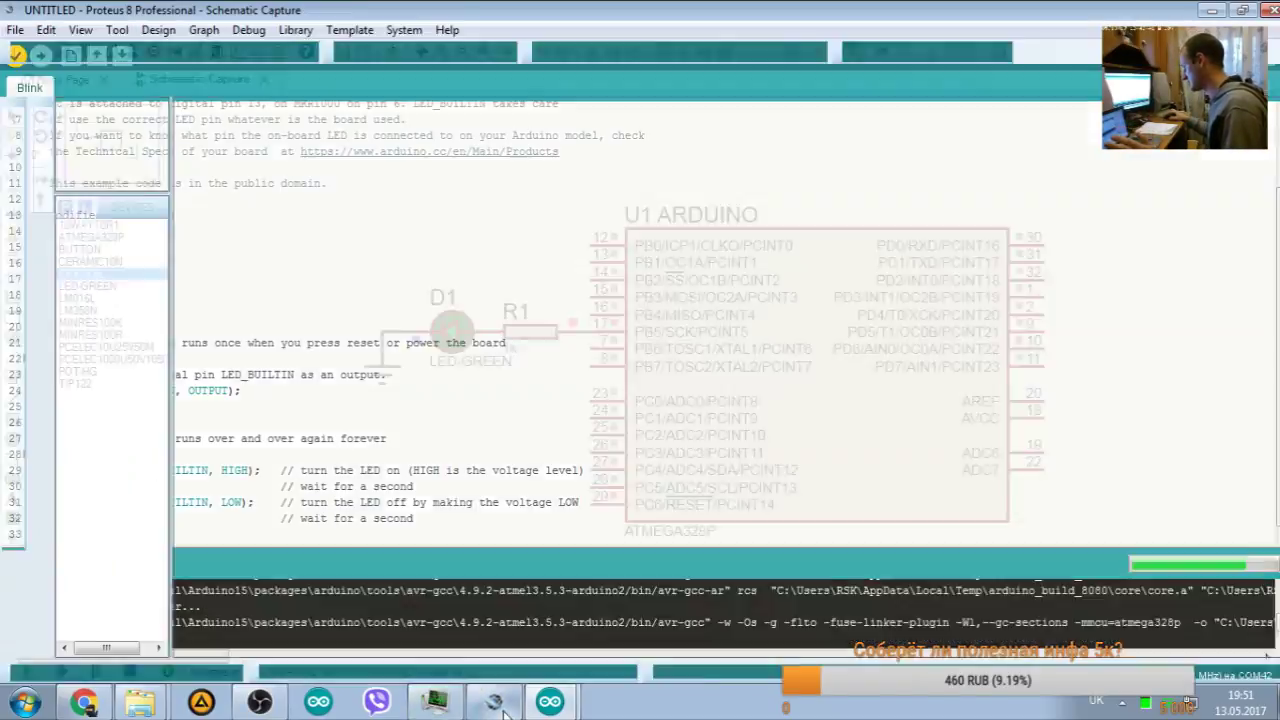
# Step: Select Blink.ino.with_bootloader.hex from the arduino_build_8080 folder as the ATMEGA328P's Program File and apply the properties
pyautogui.rightClick(866, 275)
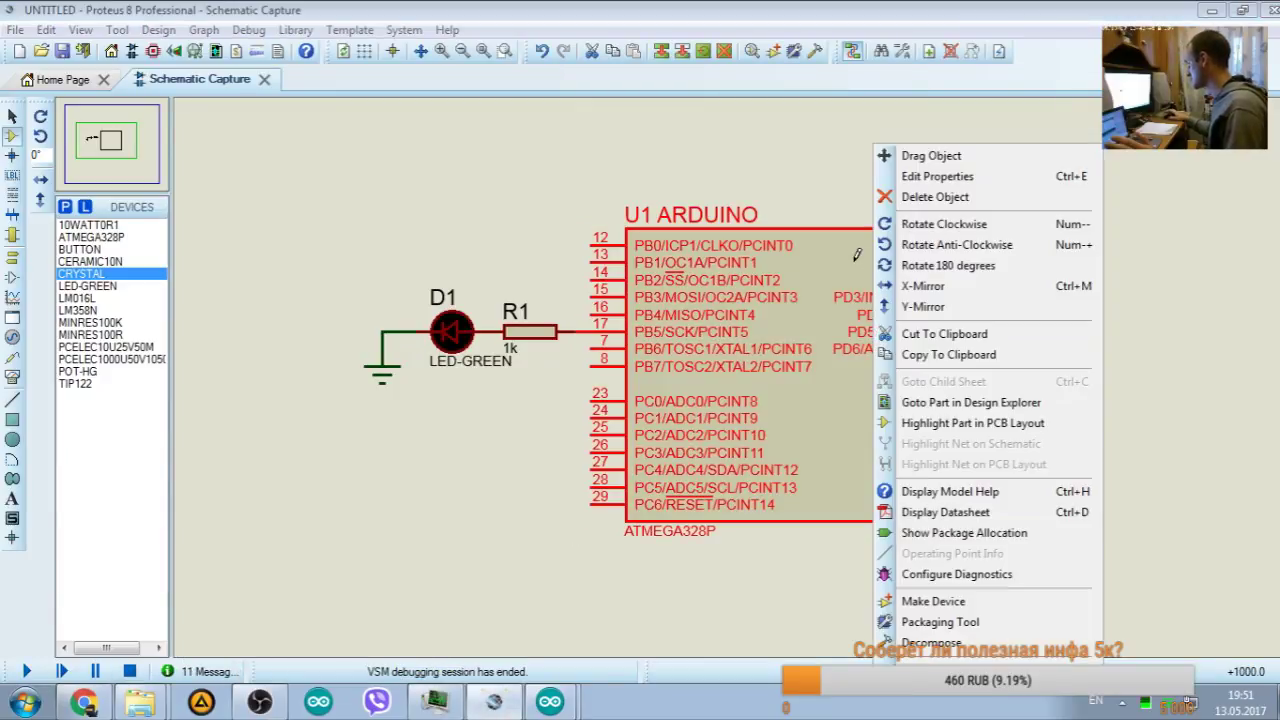
pyautogui.click(926, 178)
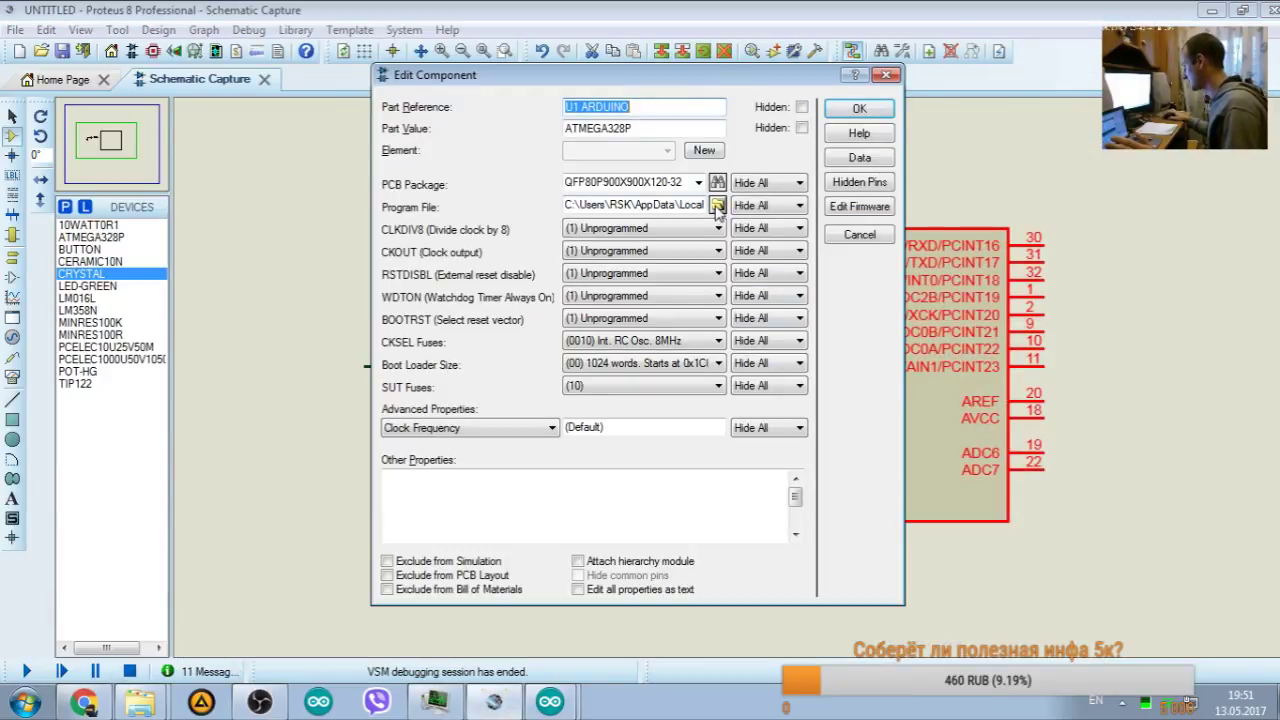
pyautogui.click(718, 205)
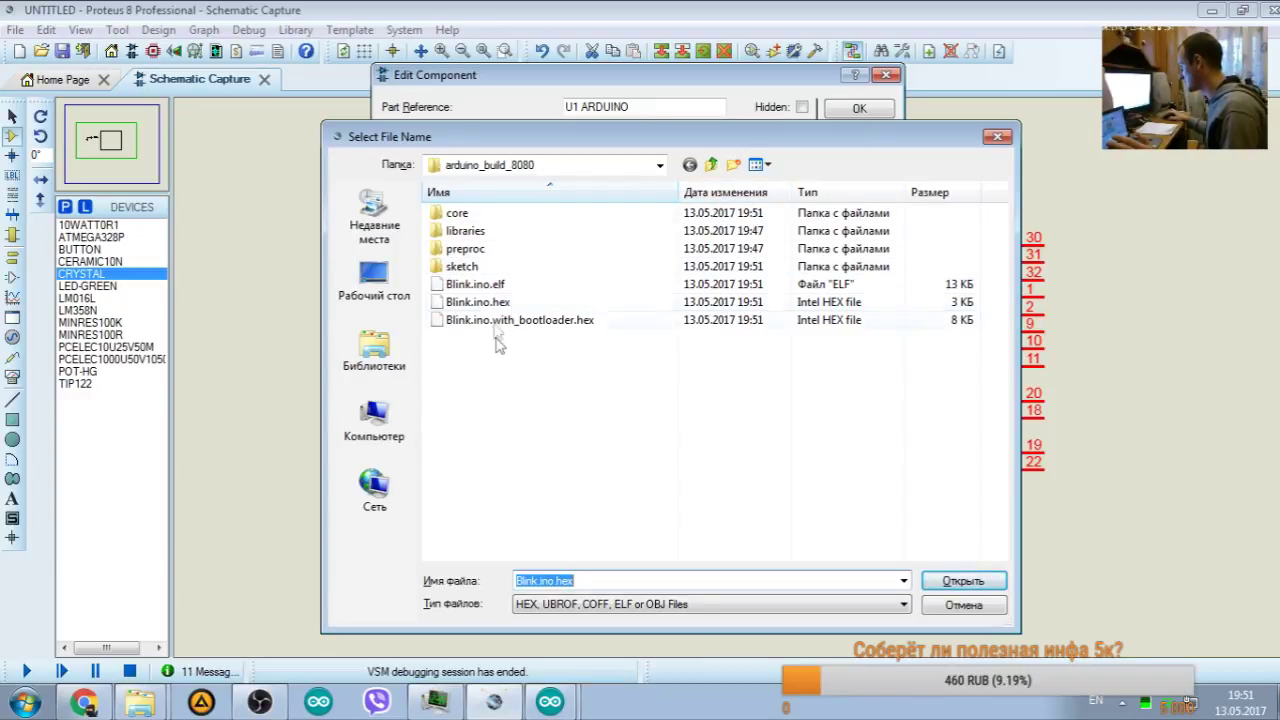
pyautogui.click(470, 302)
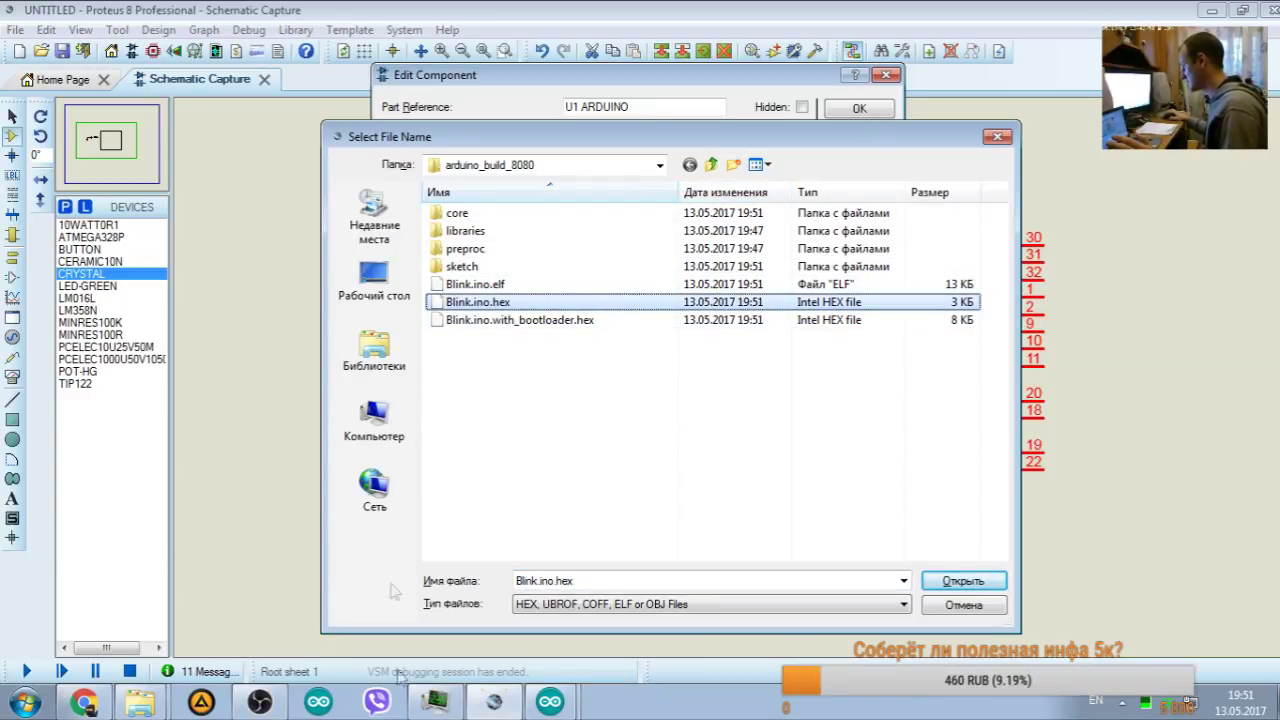
pyautogui.click(557, 712)
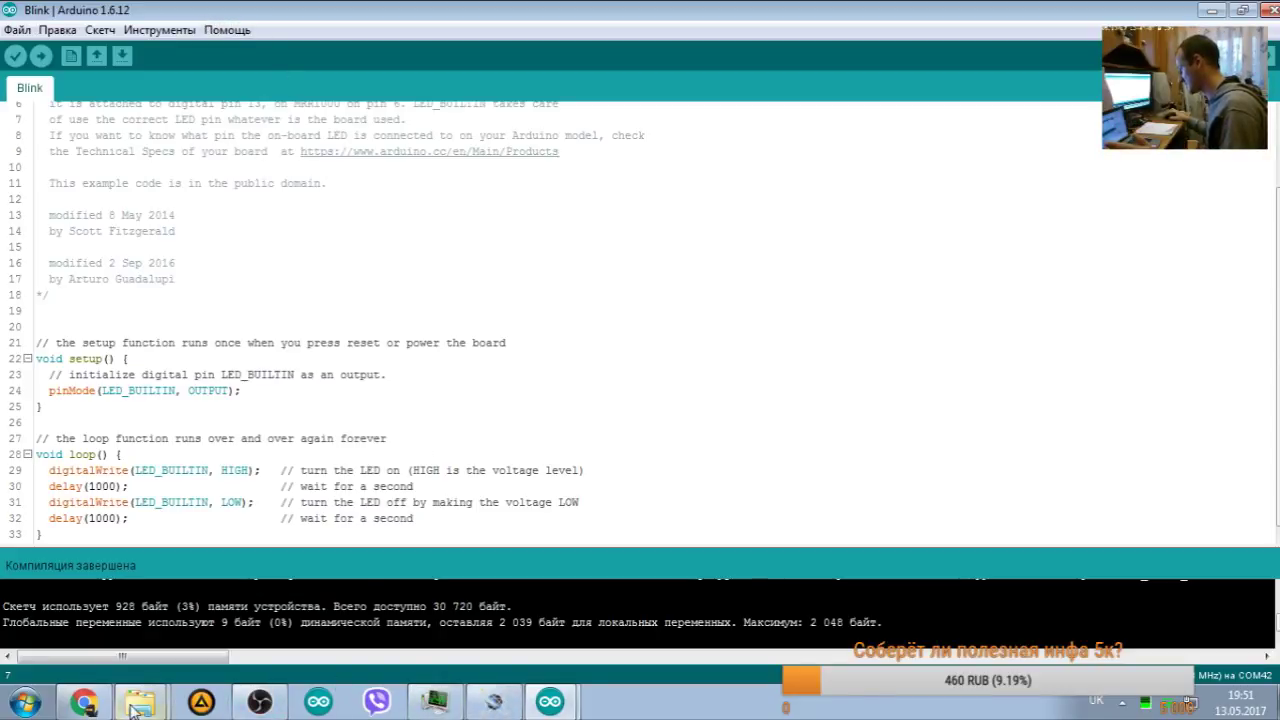
pyautogui.click(435, 702)
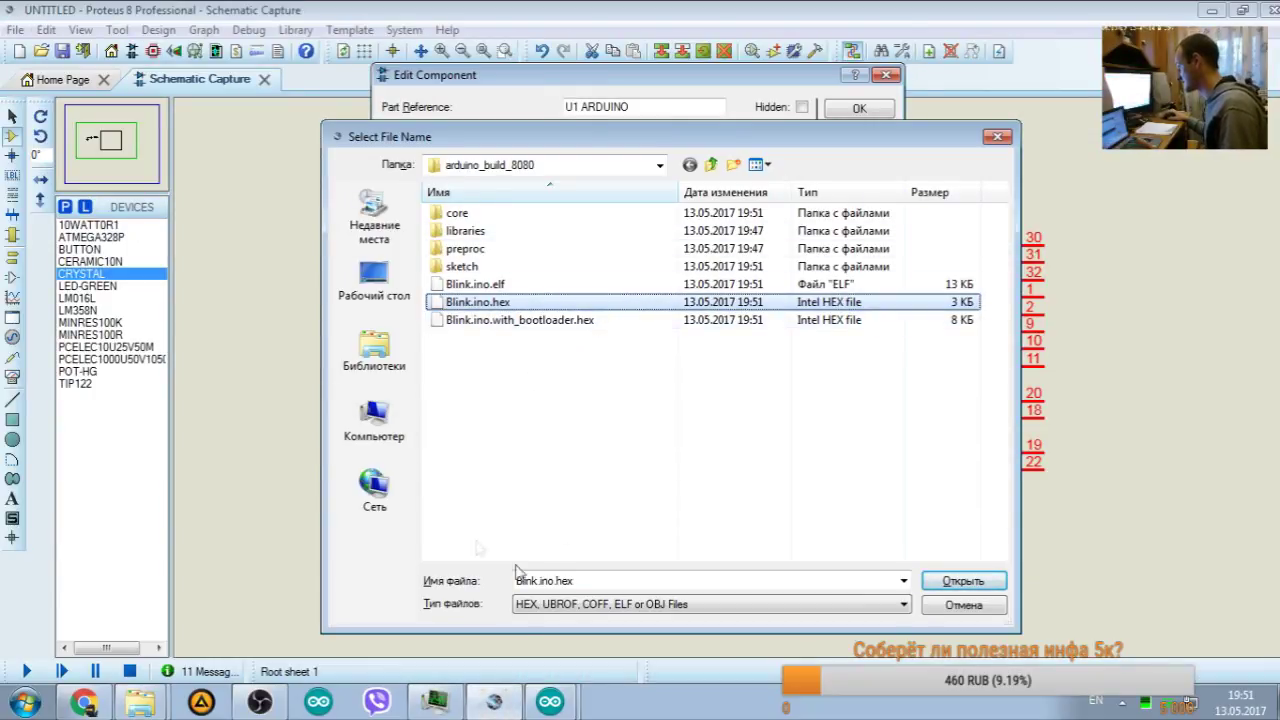
pyautogui.click(460, 322)
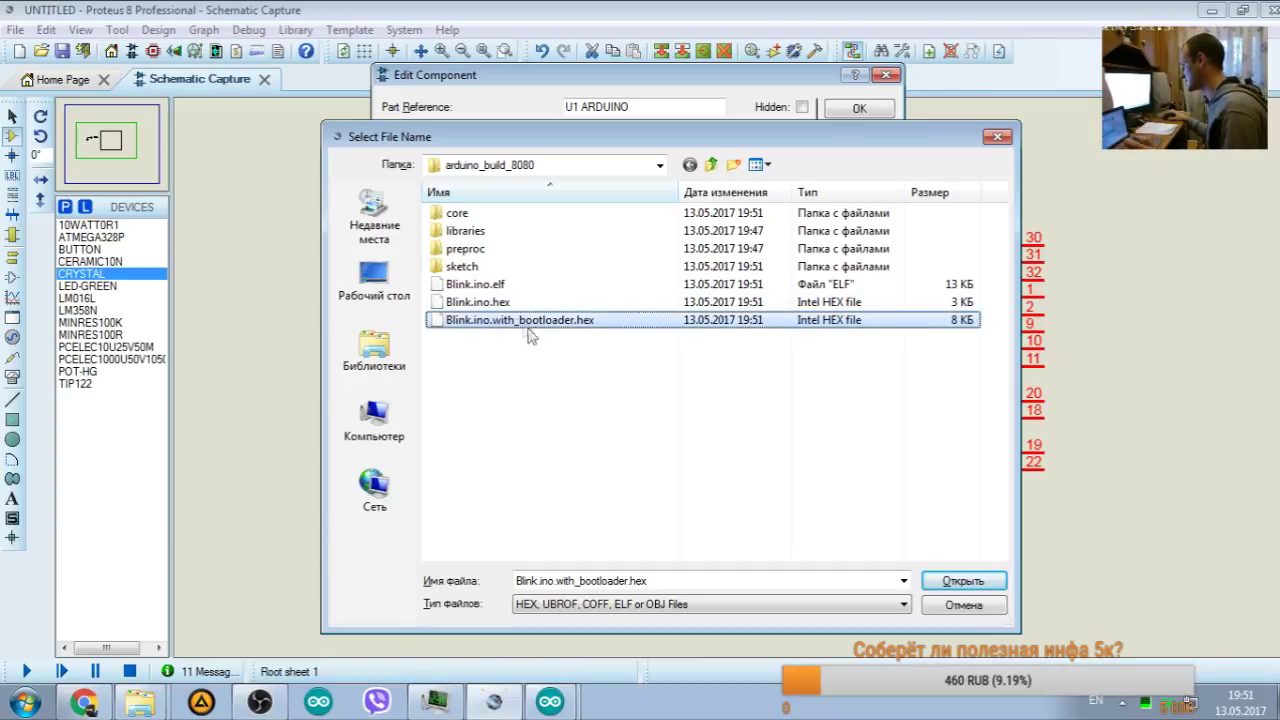
pyautogui.click(963, 581)
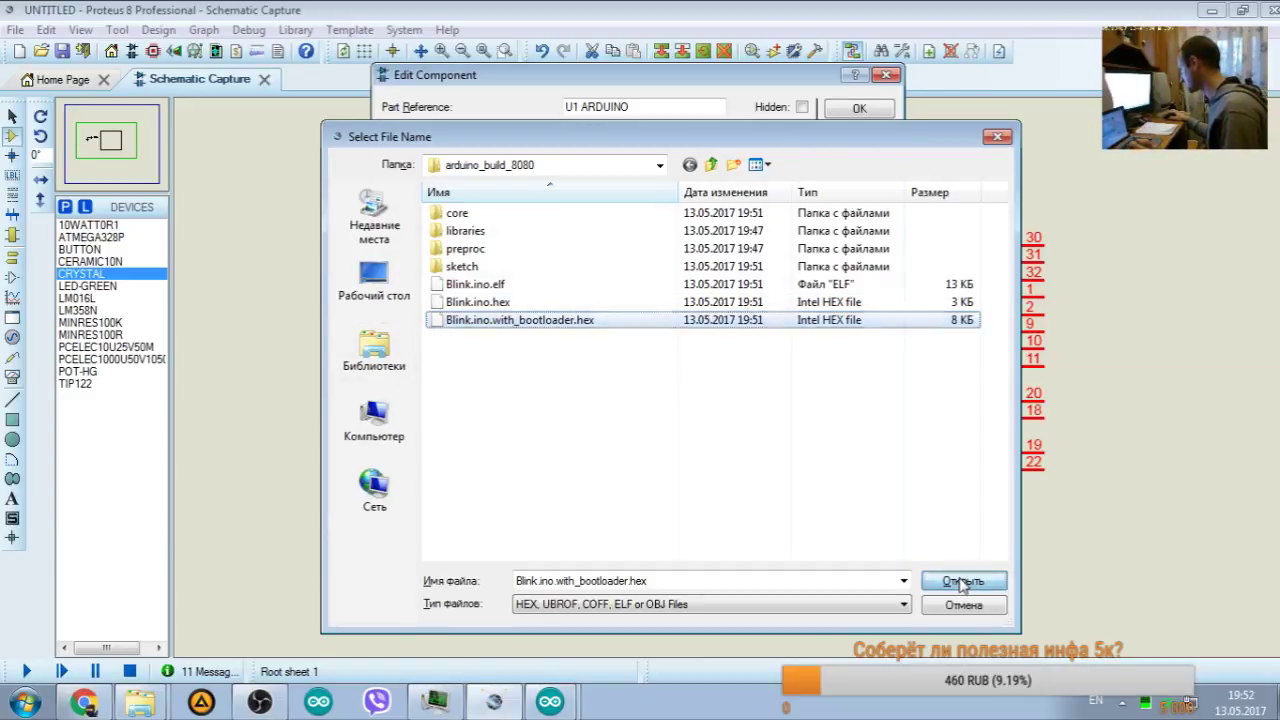
pyautogui.click(858, 106)
# Step: Simulate the circuit with the bootloader firmware, check the sketch's memory usage in the Arduino IDE log, and stop the simulation
pyautogui.click(50, 671)
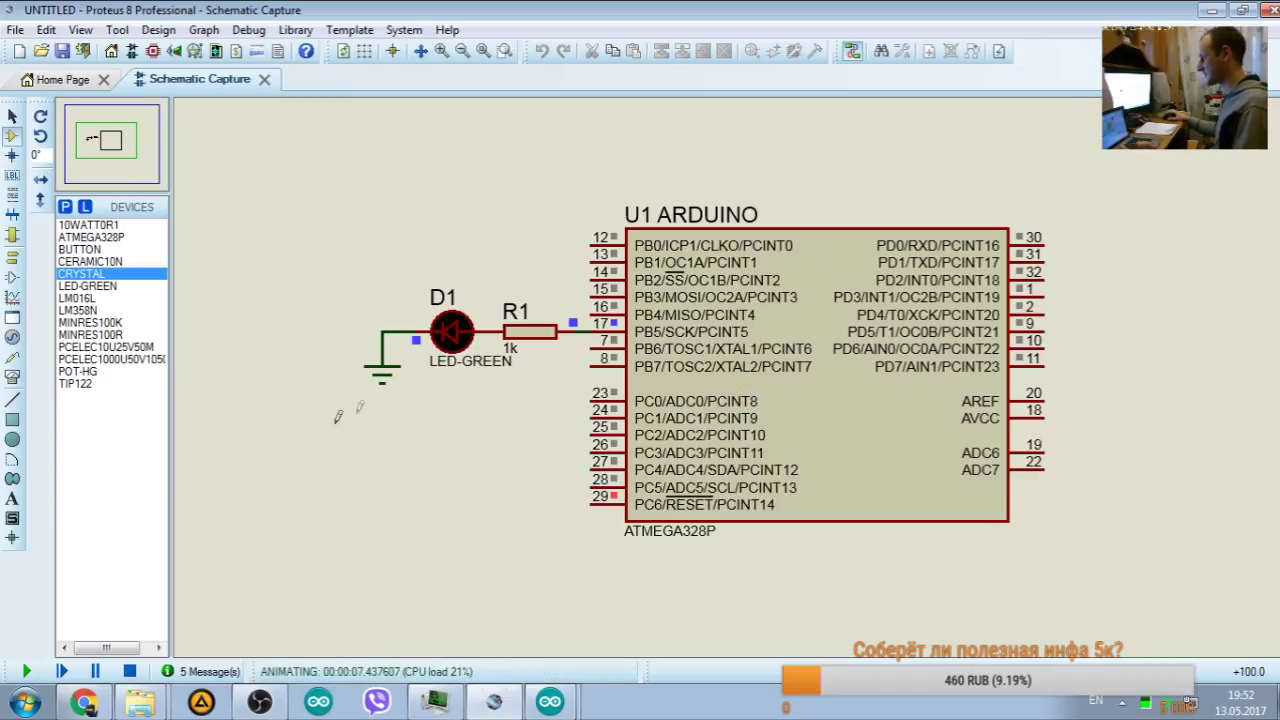
pyautogui.click(550, 701)
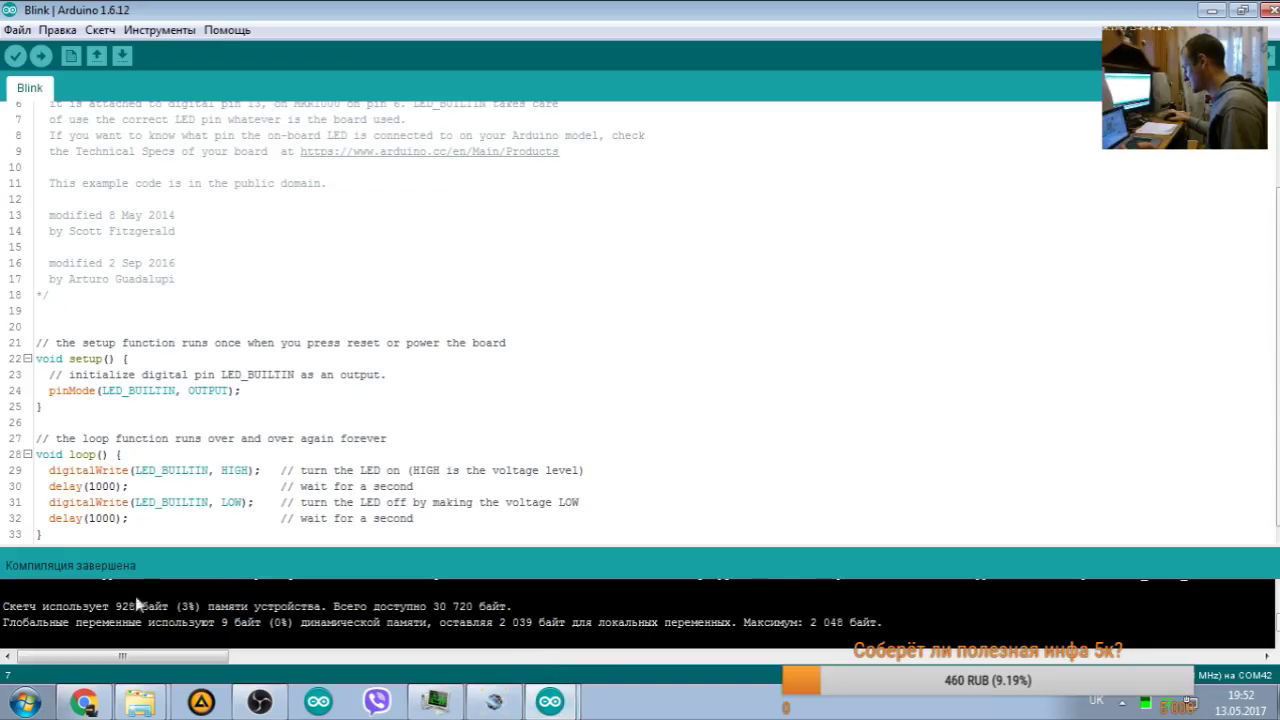
pyautogui.moveTo(437, 612); pyautogui.dragTo(497, 612)
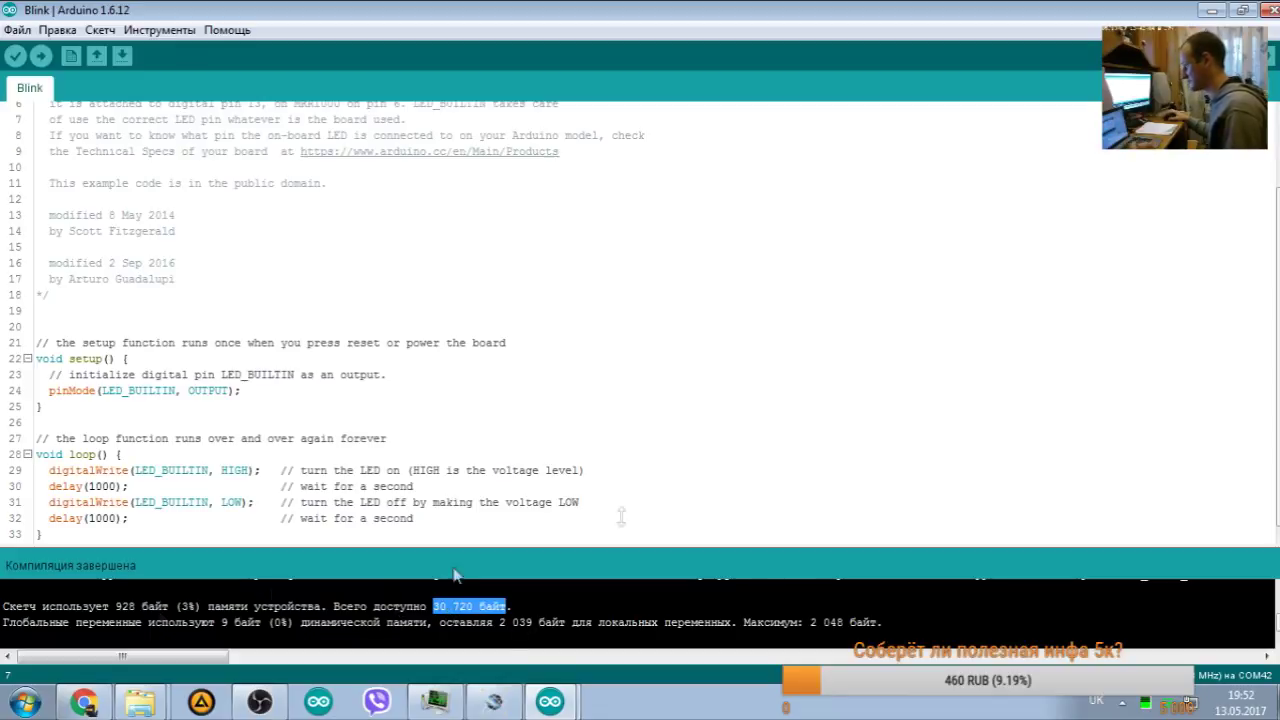
pyautogui.click(494, 702)
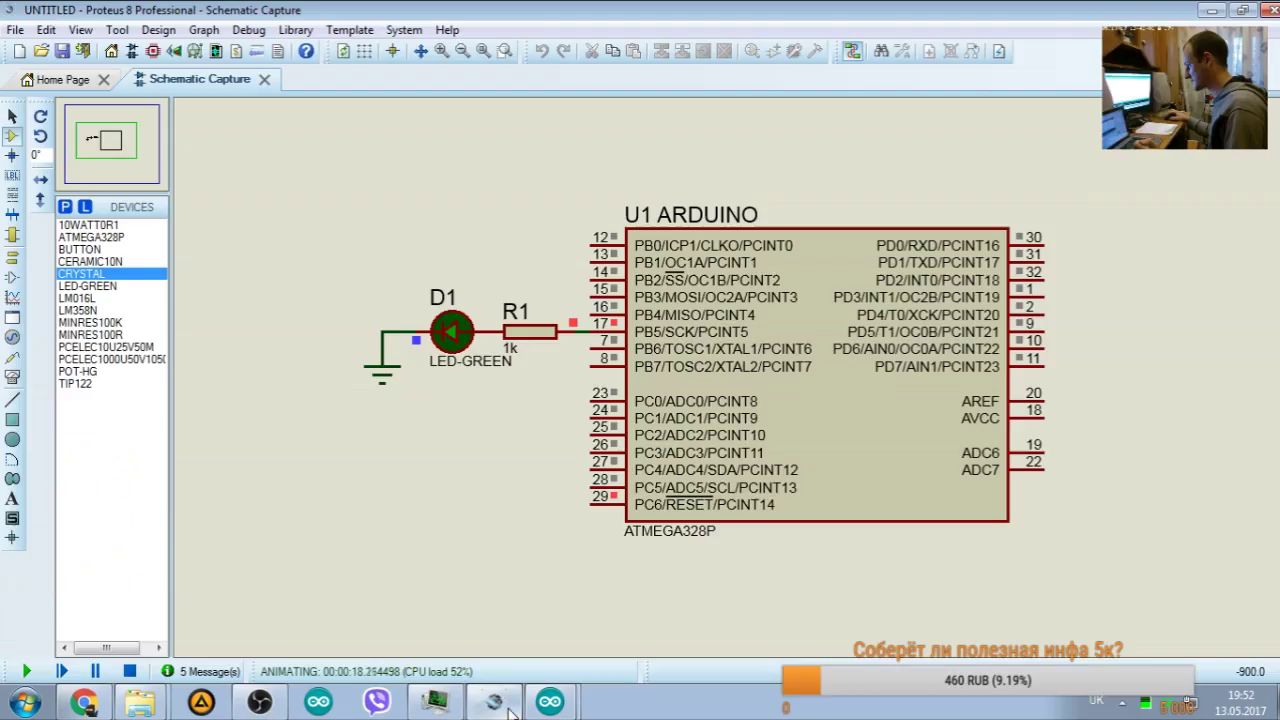
pyautogui.press('F12')
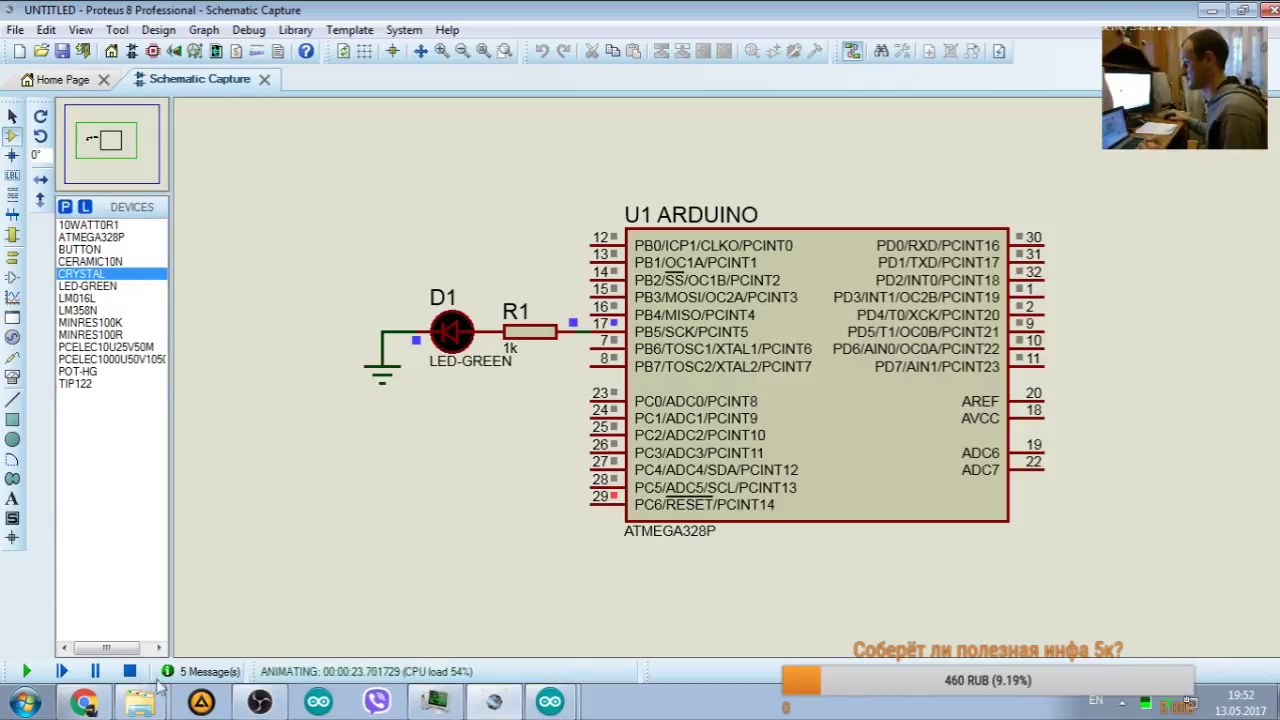
pyautogui.click(130, 672)
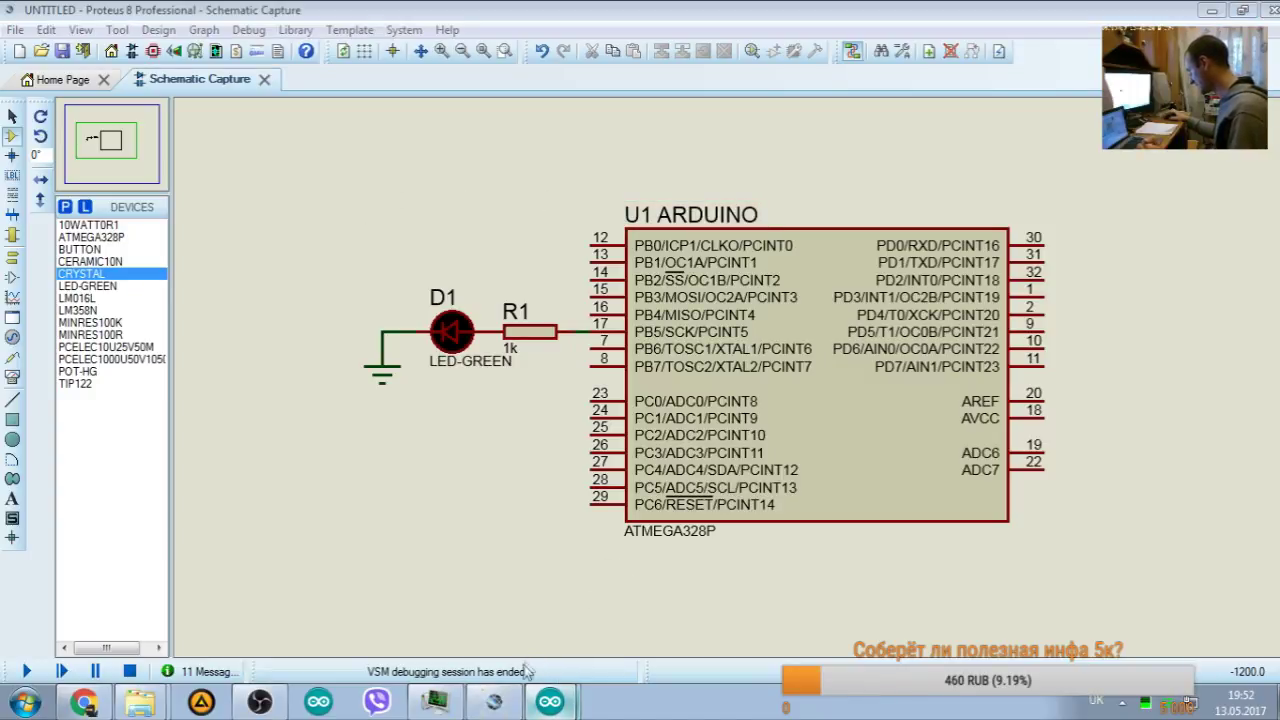
# Step: Switch to the Arduino IDE and open the ReadAnalogVoltage sketch from the 01.Basics examples
pyautogui.click(550, 701)
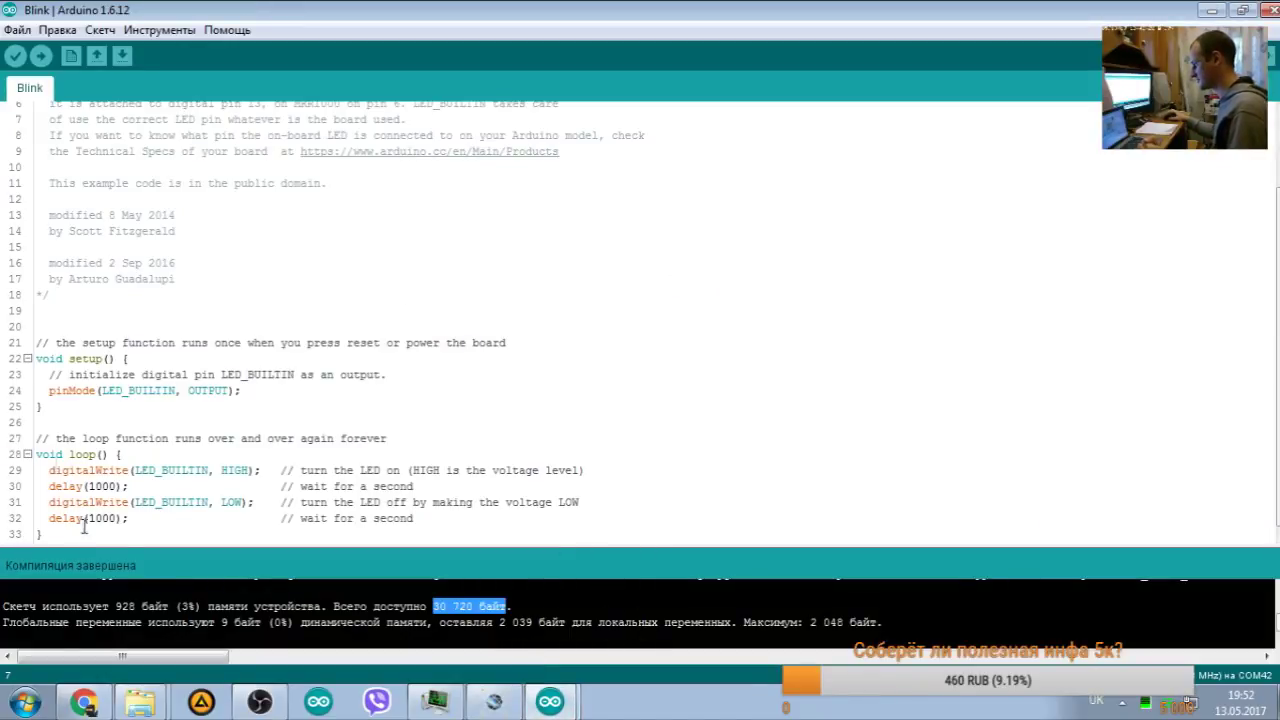
pyautogui.click(14, 32)
pyautogui.moveTo(100, 138)
pyautogui.moveTo(336, 176)
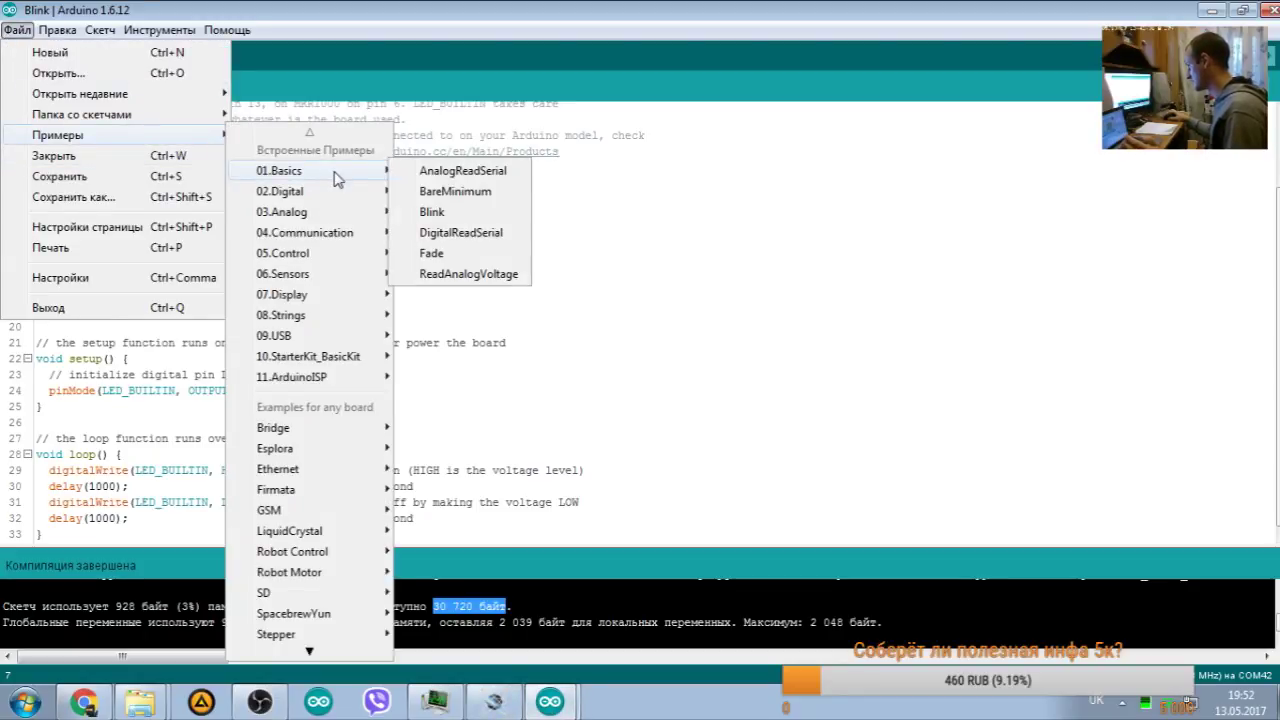
pyautogui.click(430, 276)
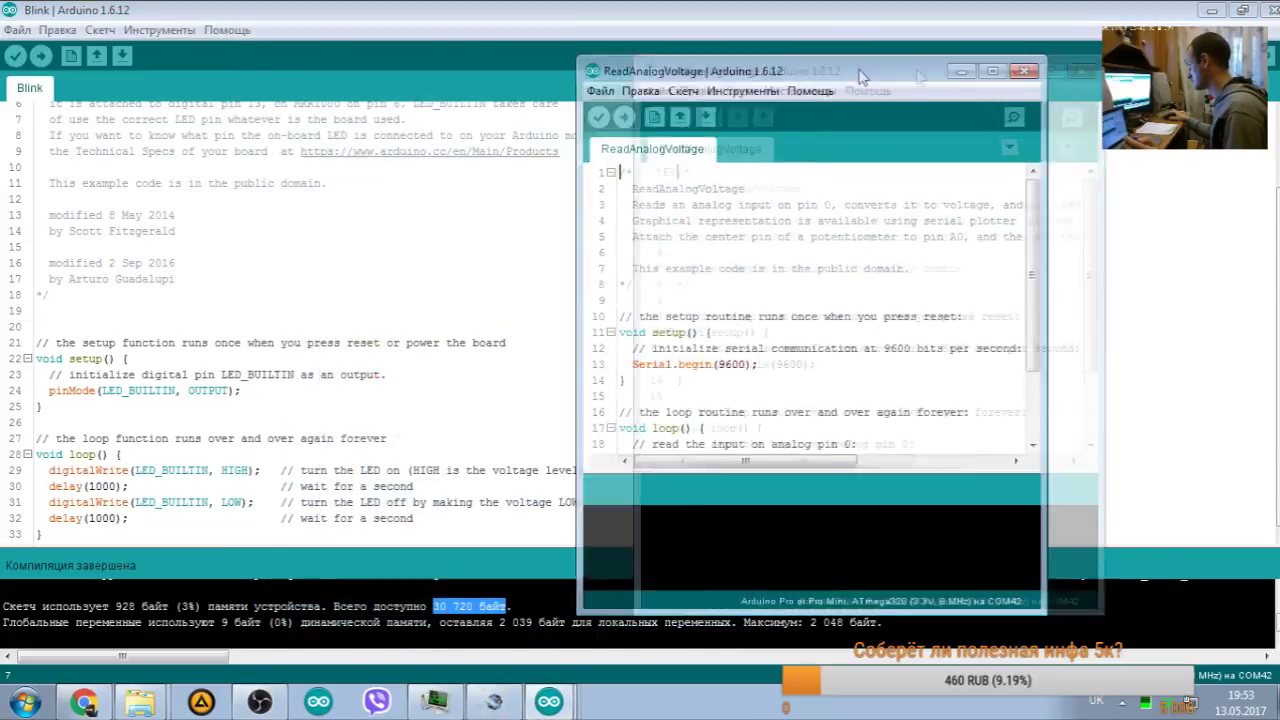
# Step: Open the LiquidCrystal HelloWorld example sketch, then move the ReadAnalogVoltage window aside and minimize it
pyautogui.click(720, 88)
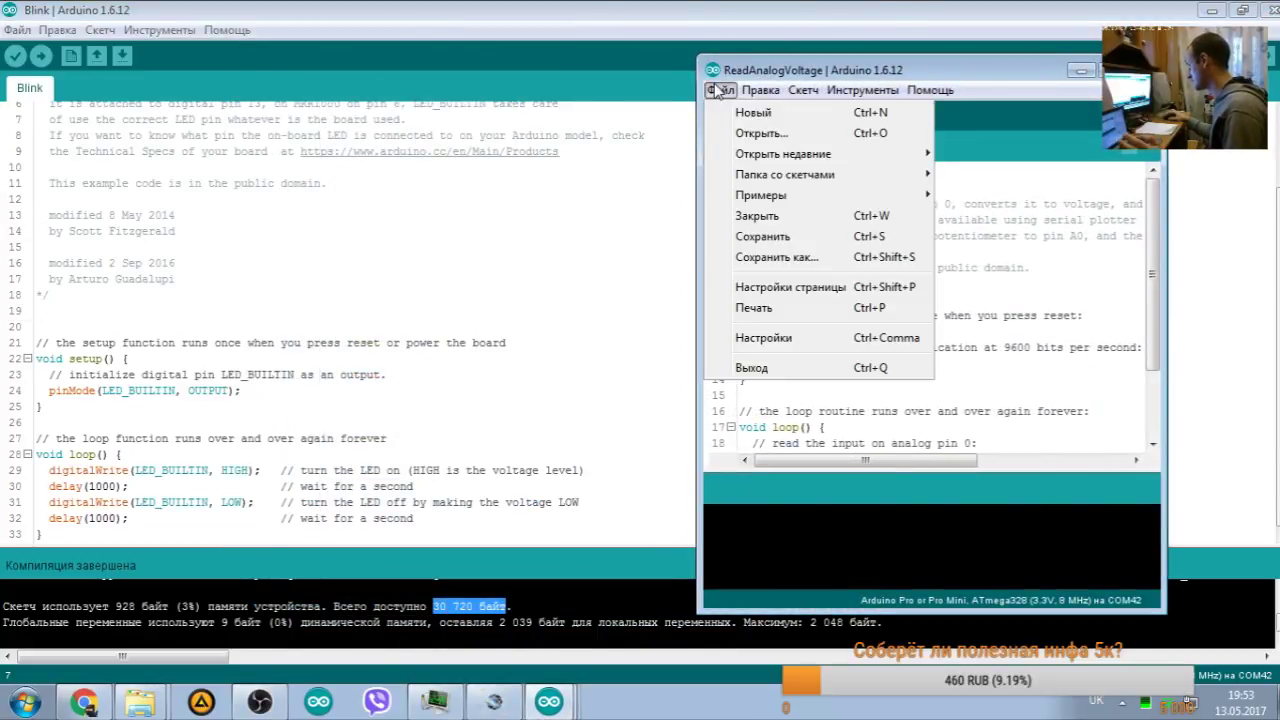
pyautogui.moveTo(780, 196)
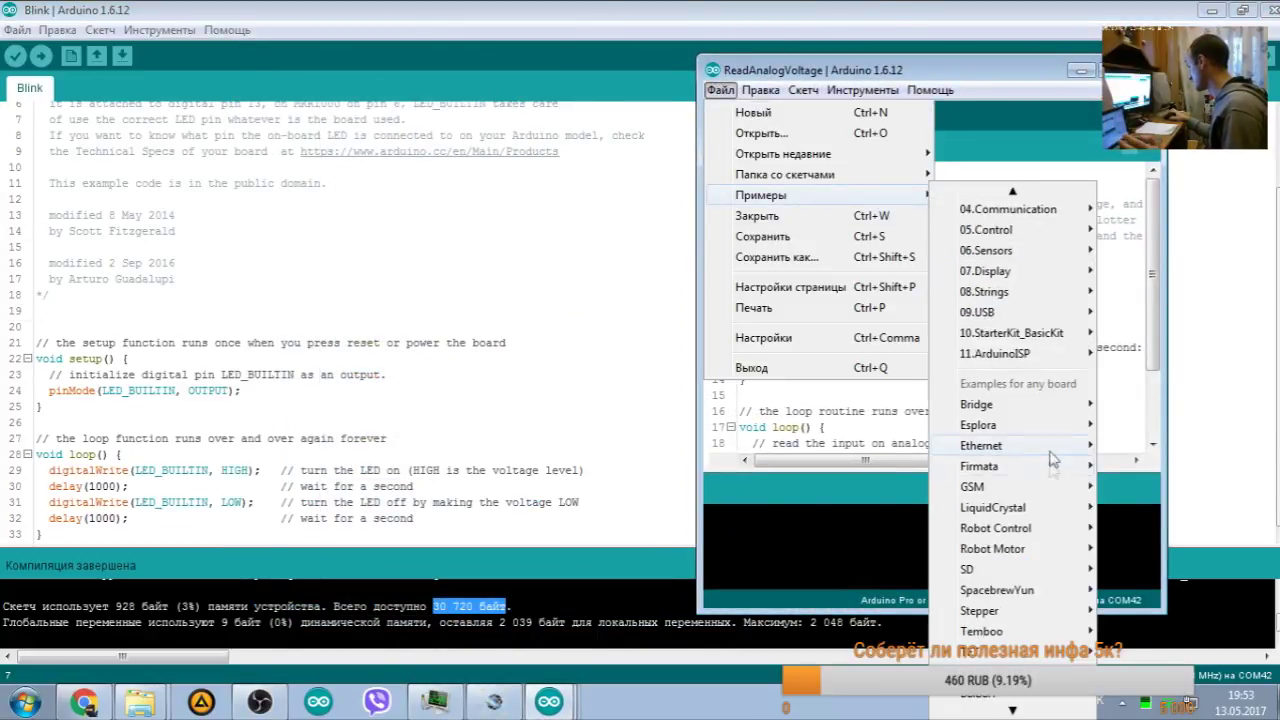
pyautogui.moveTo(1034, 510)
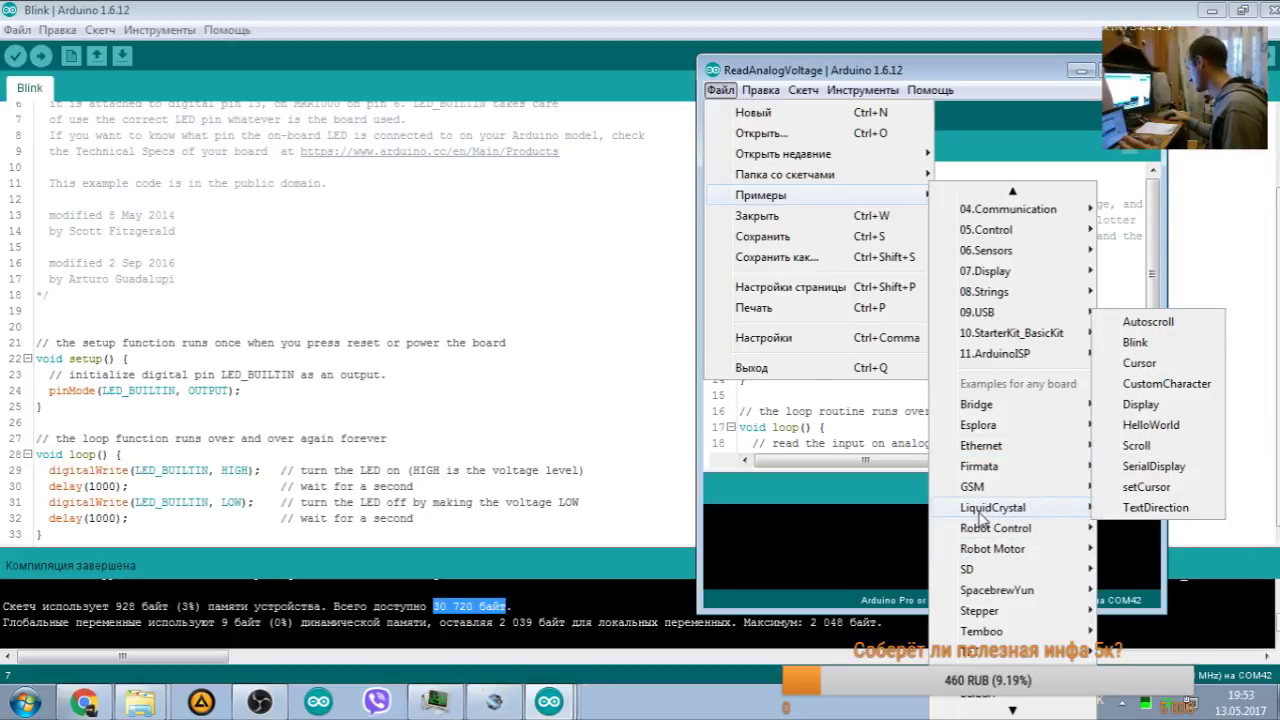
pyautogui.click(1150, 425)
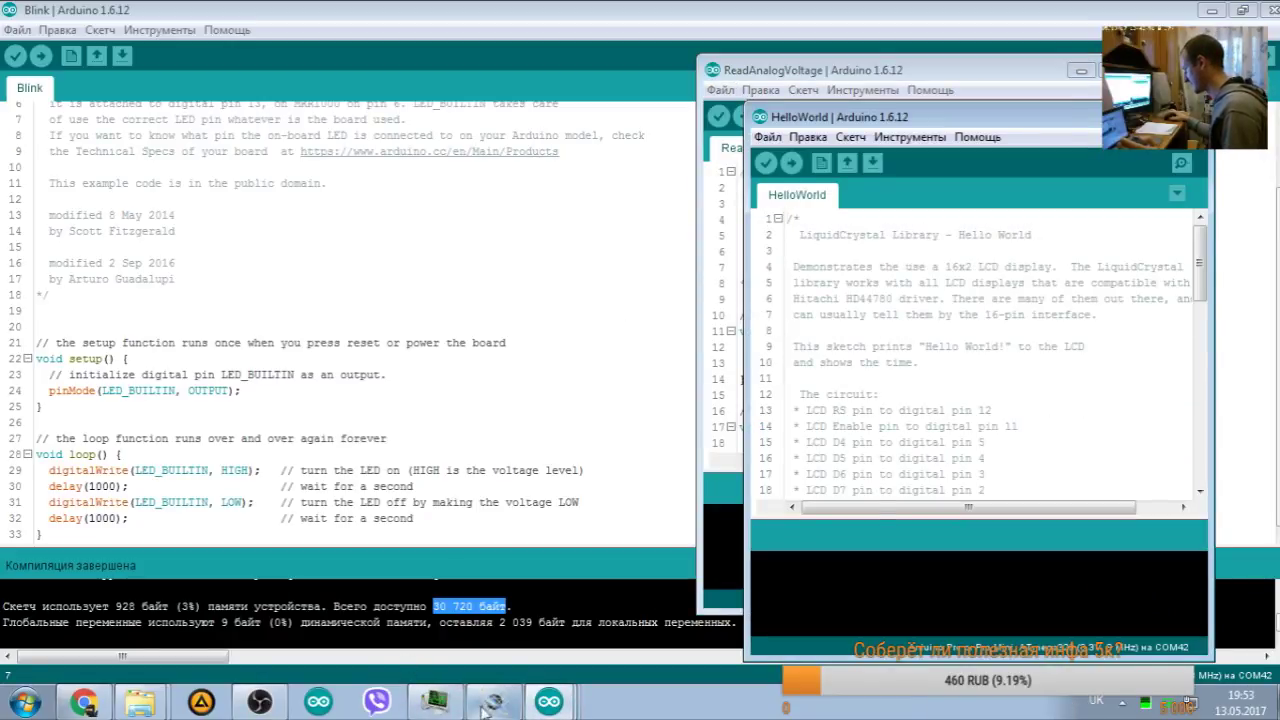
pyautogui.moveTo(925, 70); pyautogui.dragTo(457, 70)
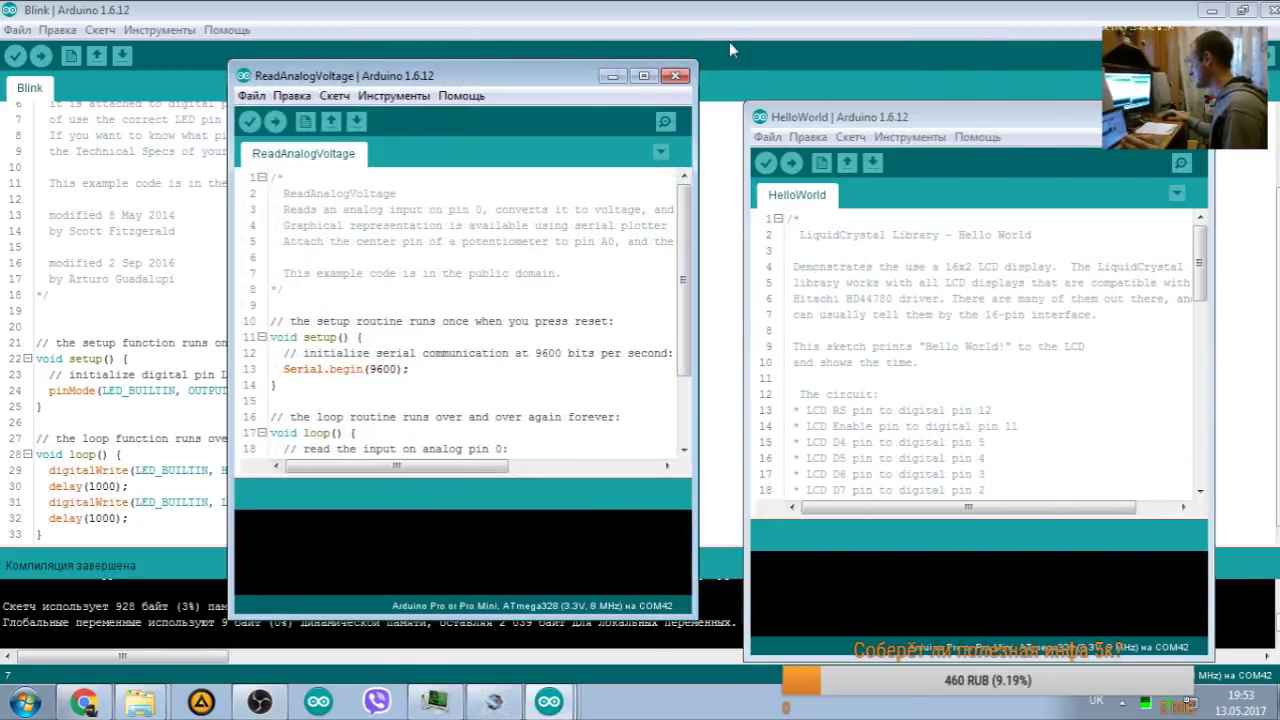
pyautogui.click(607, 72)
# Step: Switch to Proteus and place an LM016L display on the schematic above and to the right of the ATMEGA328P
pyautogui.click(432, 699)
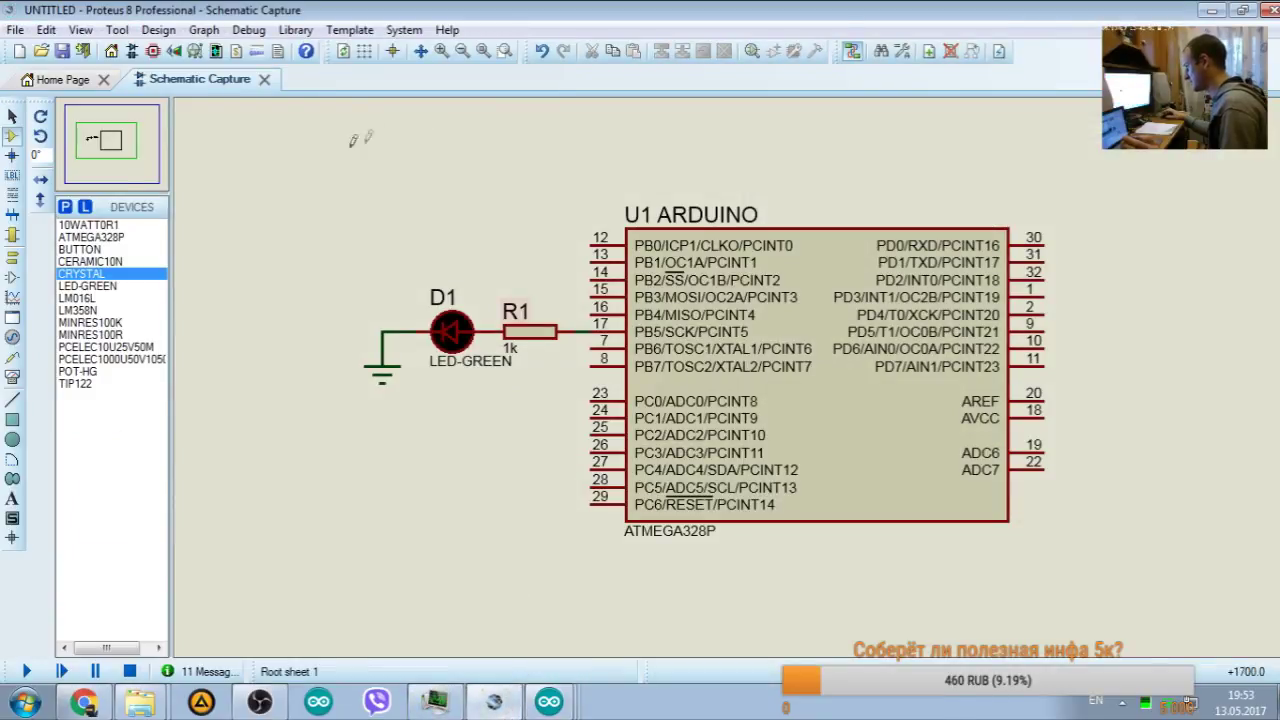
pyautogui.click(110, 143)
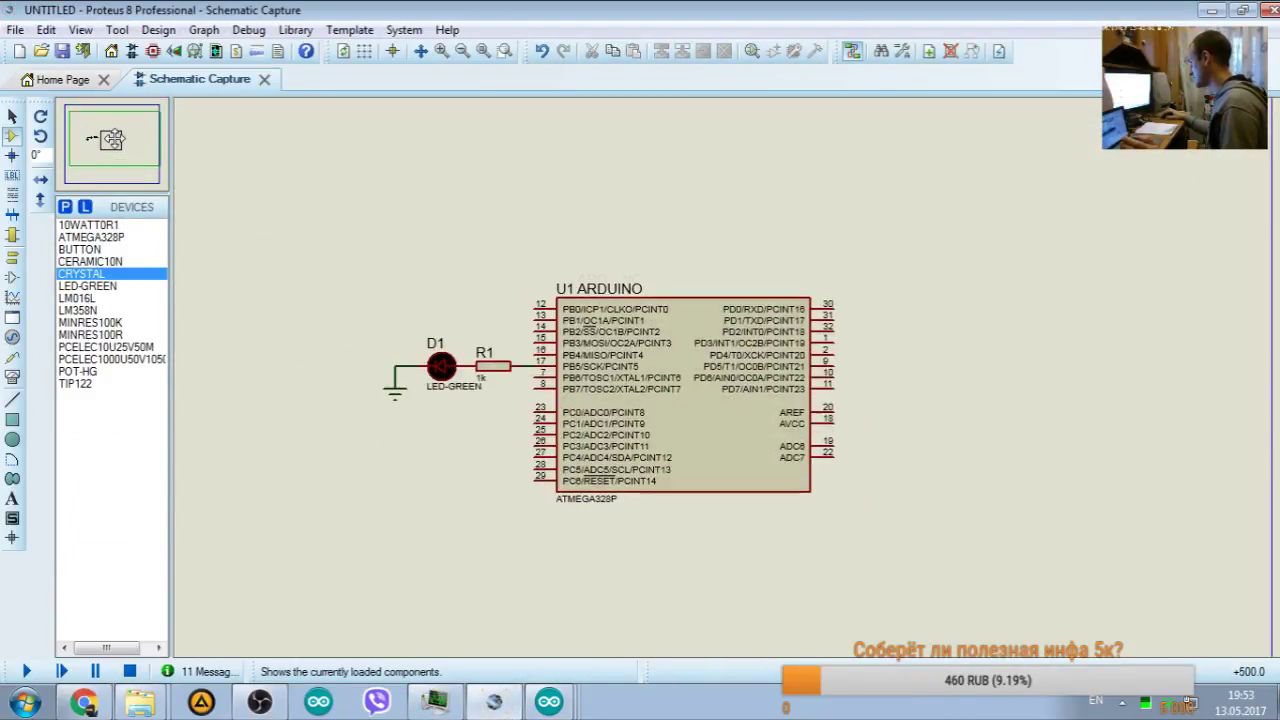
pyautogui.click(117, 140)
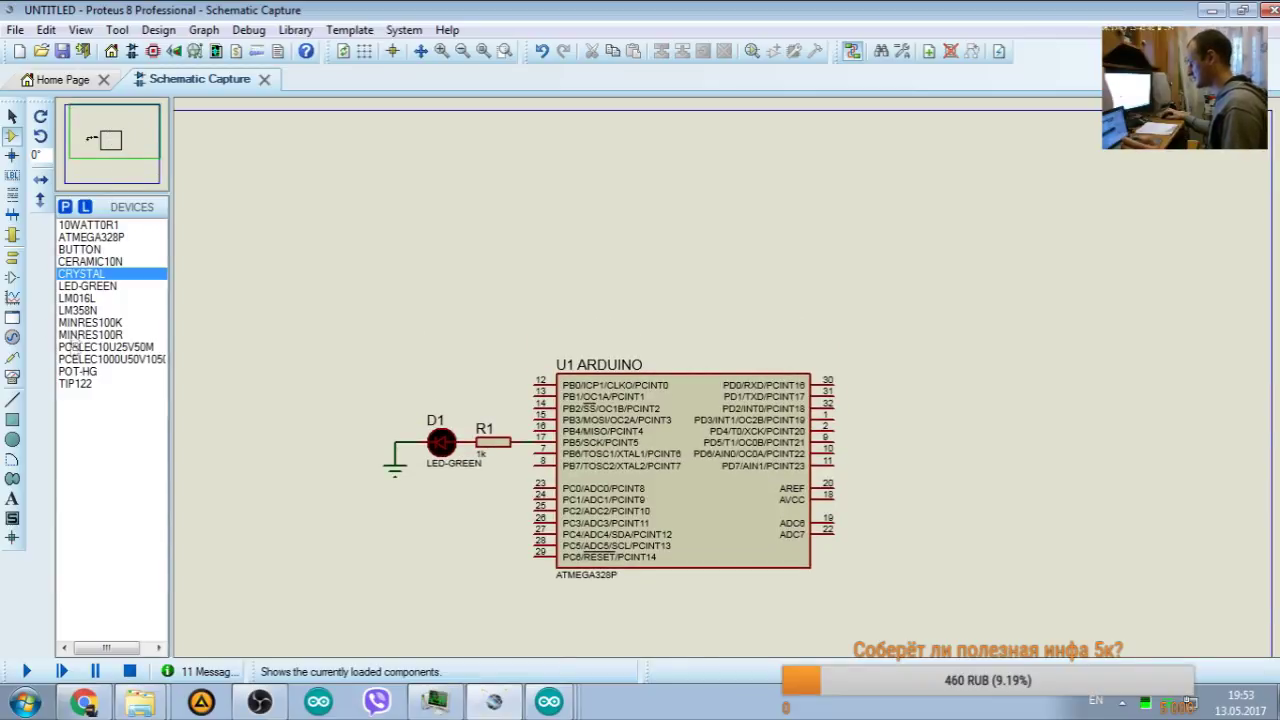
pyautogui.click(78, 298)
pyautogui.click(1122, 163)
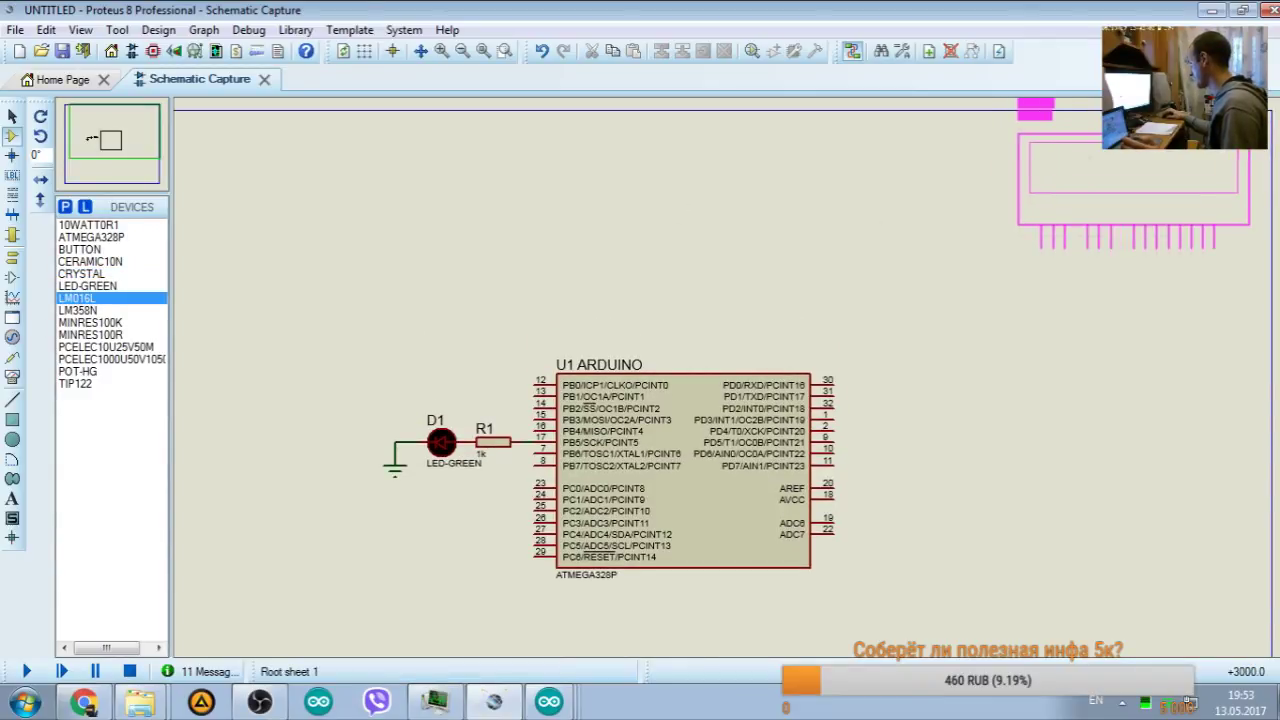
pyautogui.click(1145, 200)
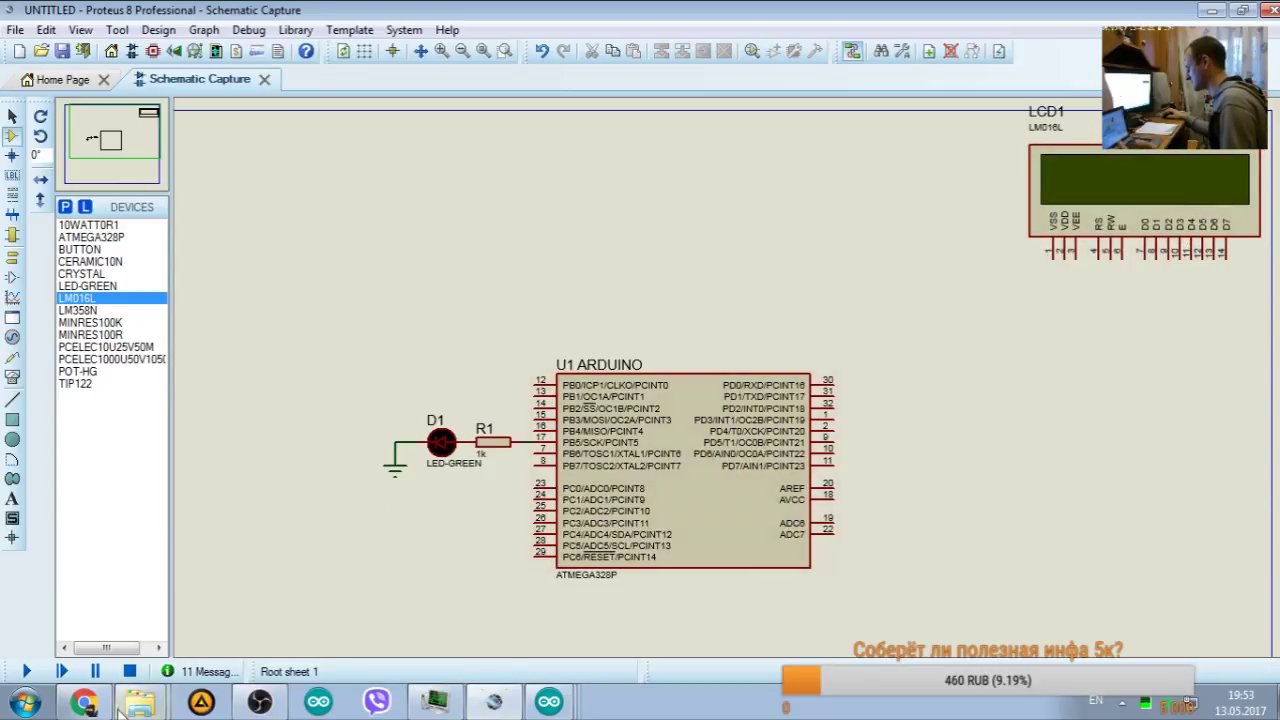
# Step: Switch to Chrome and run an image search for "arduino 1602 lcd" in a new tab
pyautogui.hotkey('alt', 'Tab')
pyautogui.click(402, 15)
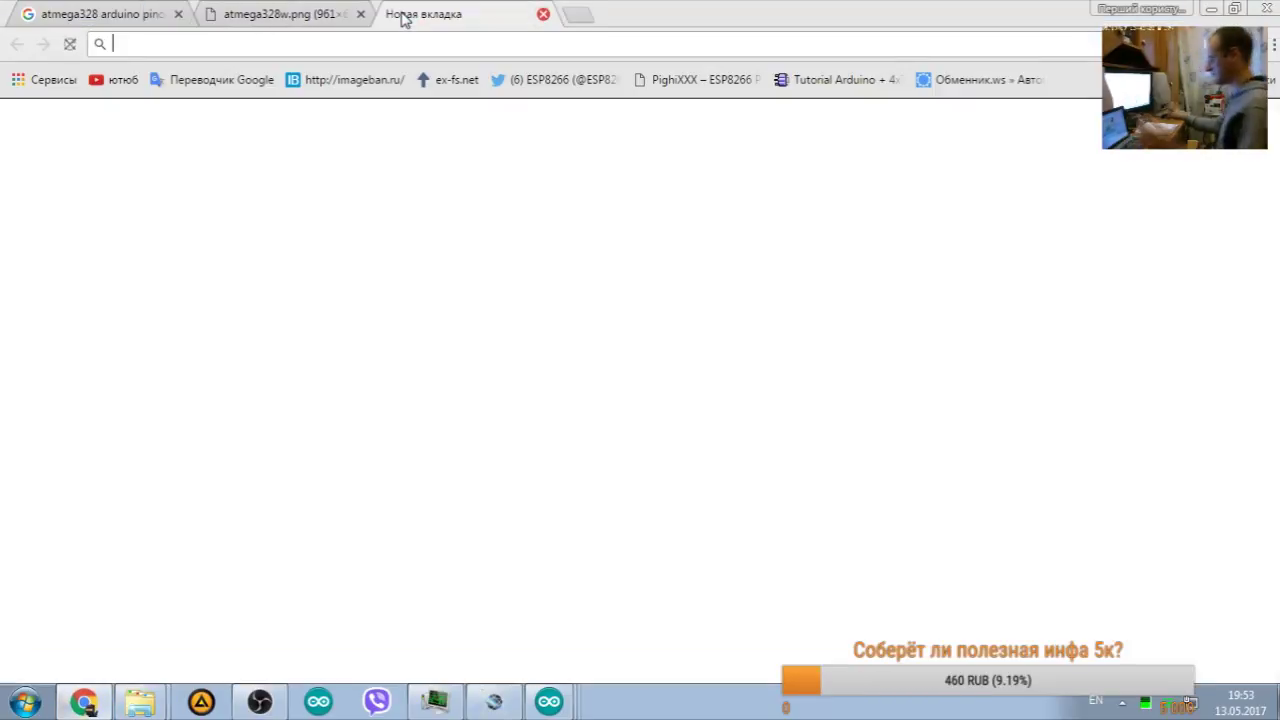
pyautogui.write('ar')
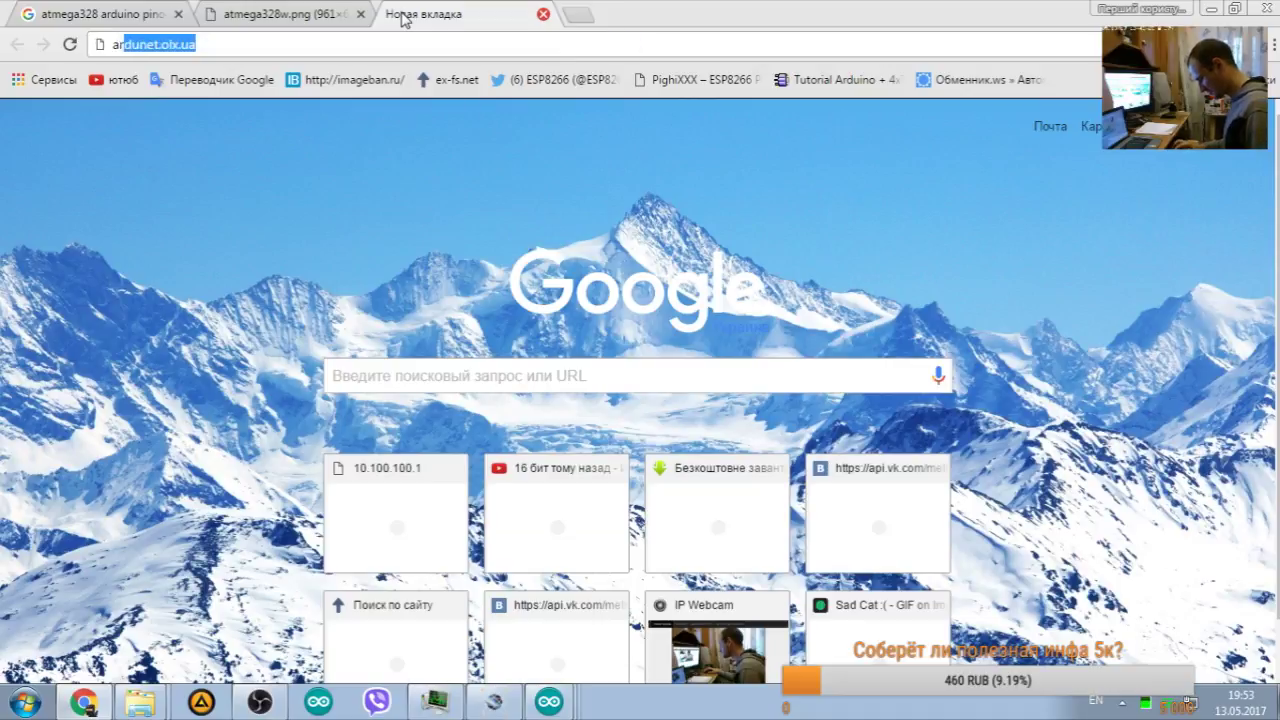
pyautogui.write('duino ')
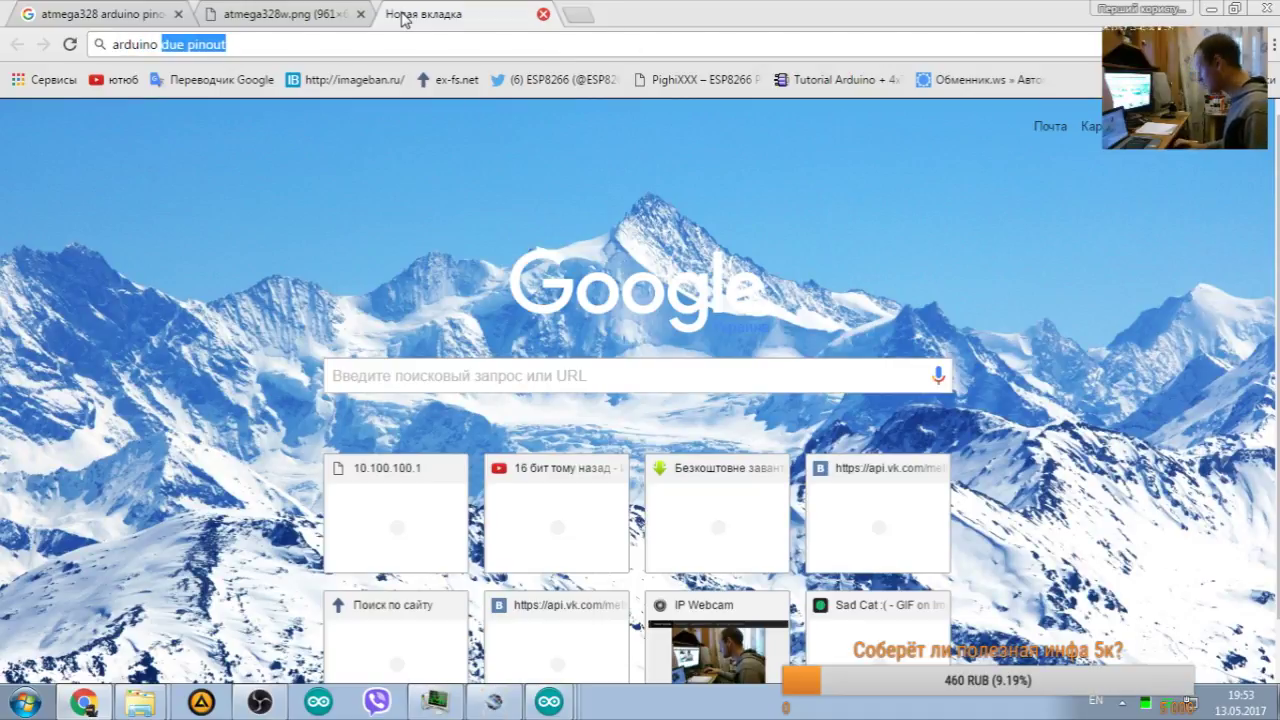
pyautogui.write('1602')
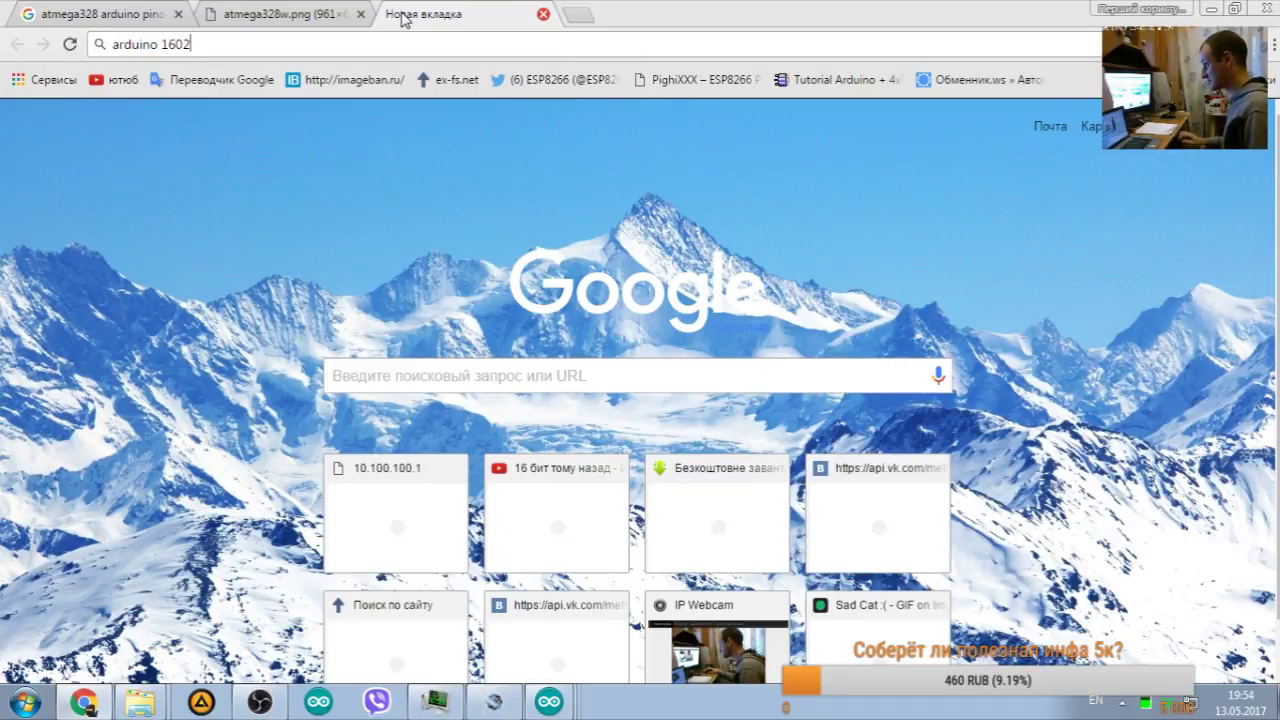
pyautogui.write(' lcd')
pyautogui.press('Return')
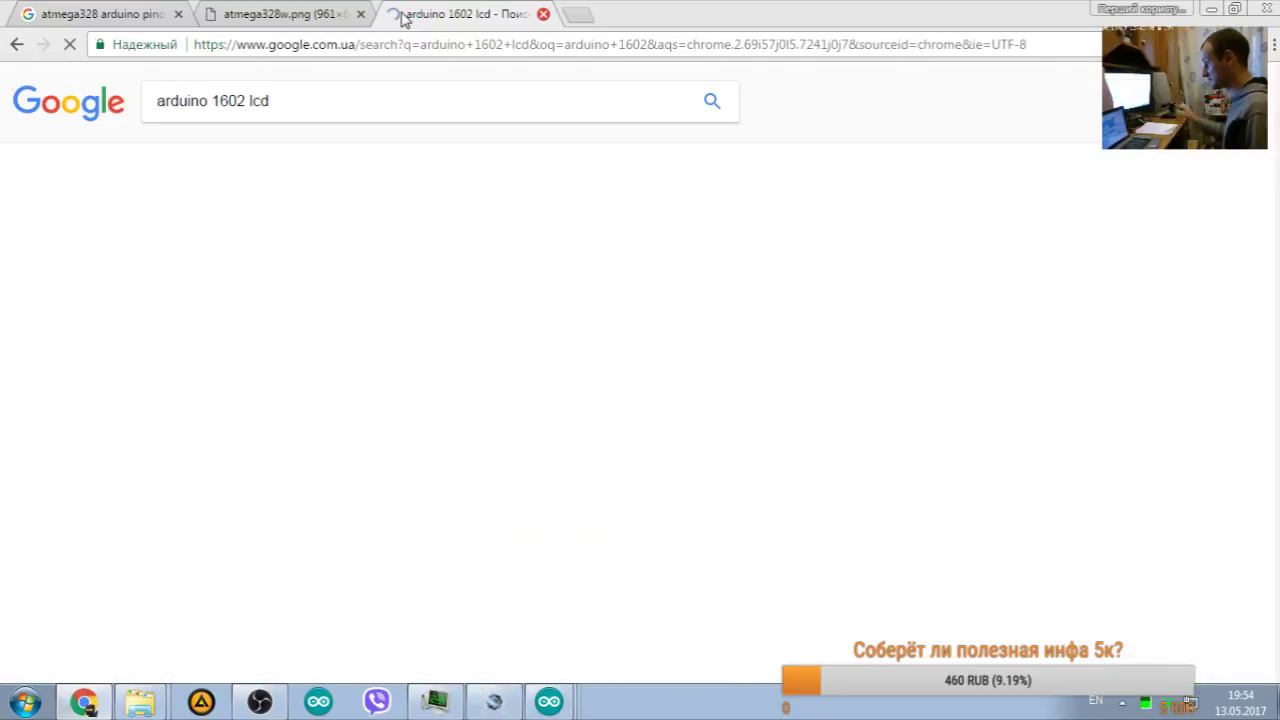
pyautogui.click(244, 164)
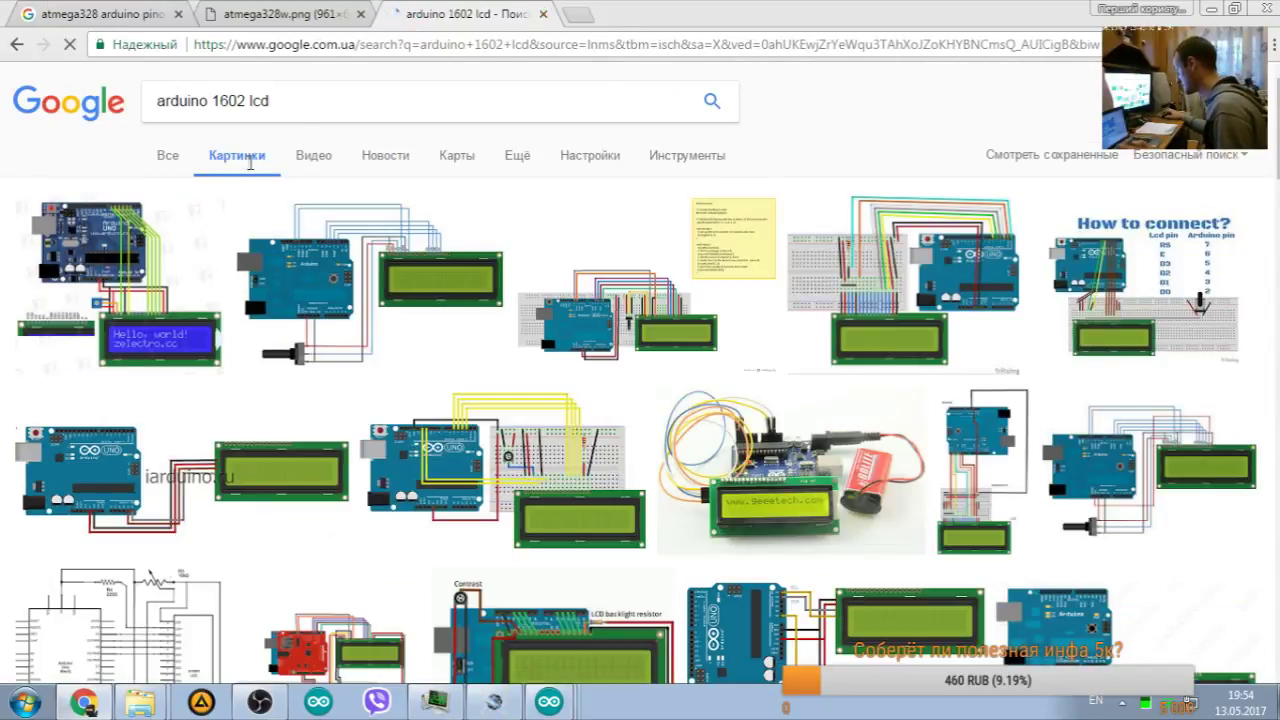
# Step: Browse the wiring pictures and open the arduinomania LCD 1602 connection diagram at full size
pyautogui.scroll(-1, 229, 218)
pyautogui.scroll(-1, 229, 218)
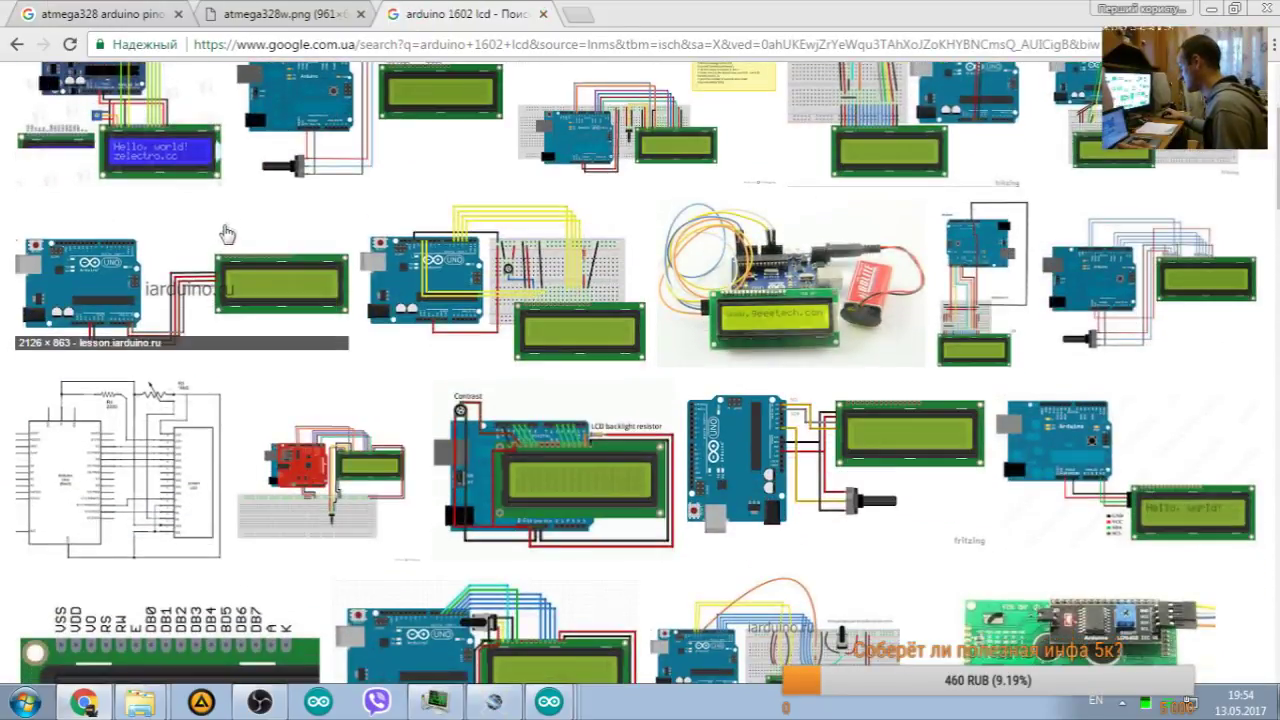
pyautogui.scroll(-2, 236, 236)
pyautogui.click(1147, 160)
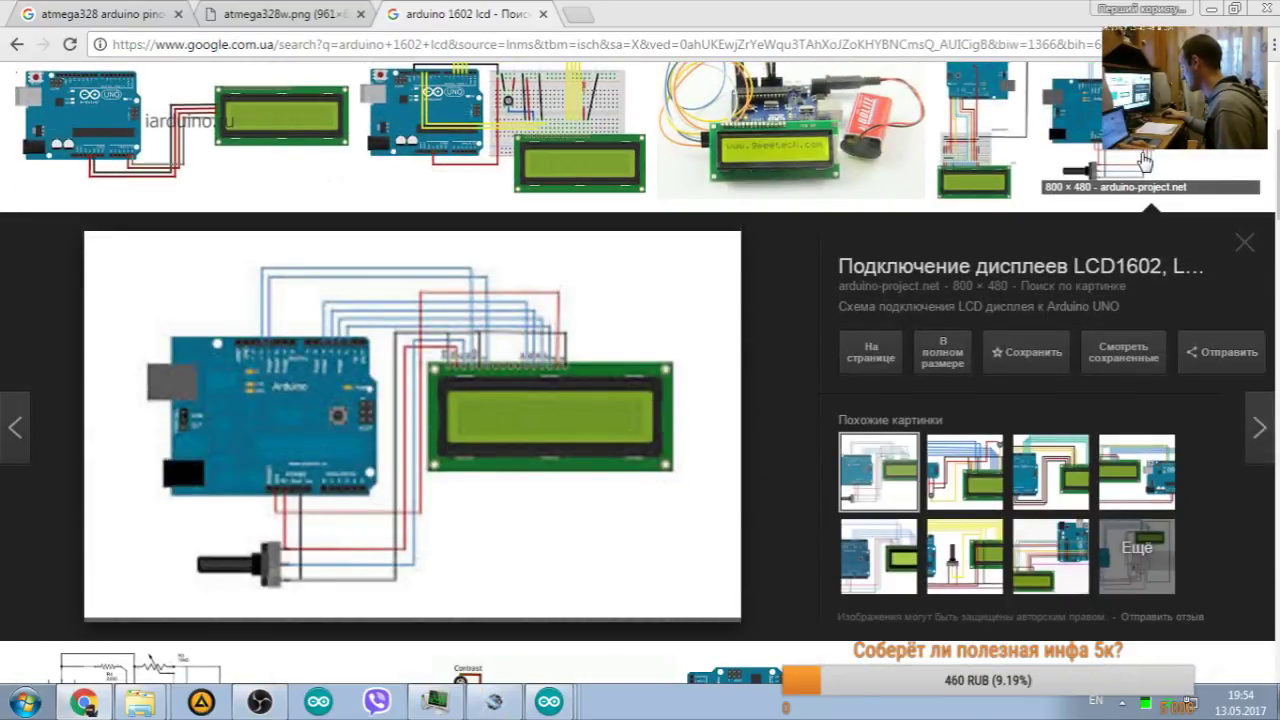
pyautogui.scroll(4, 650, 300)
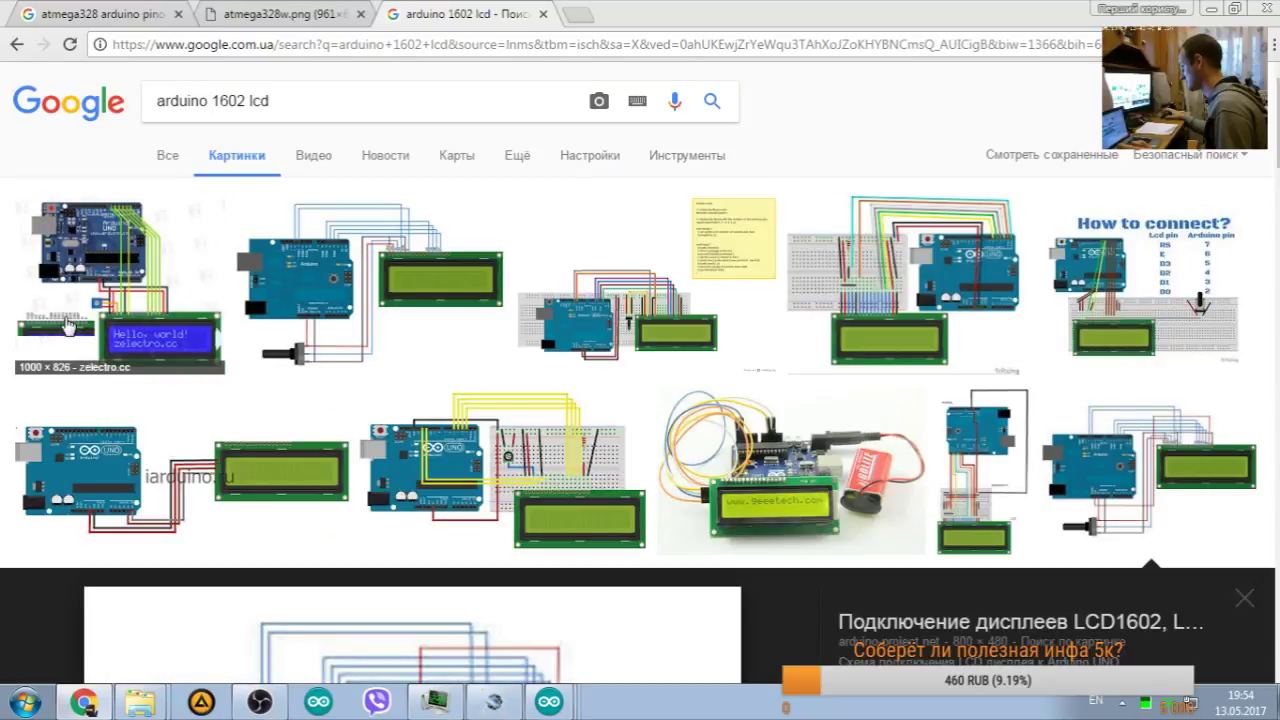
pyautogui.click(396, 263)
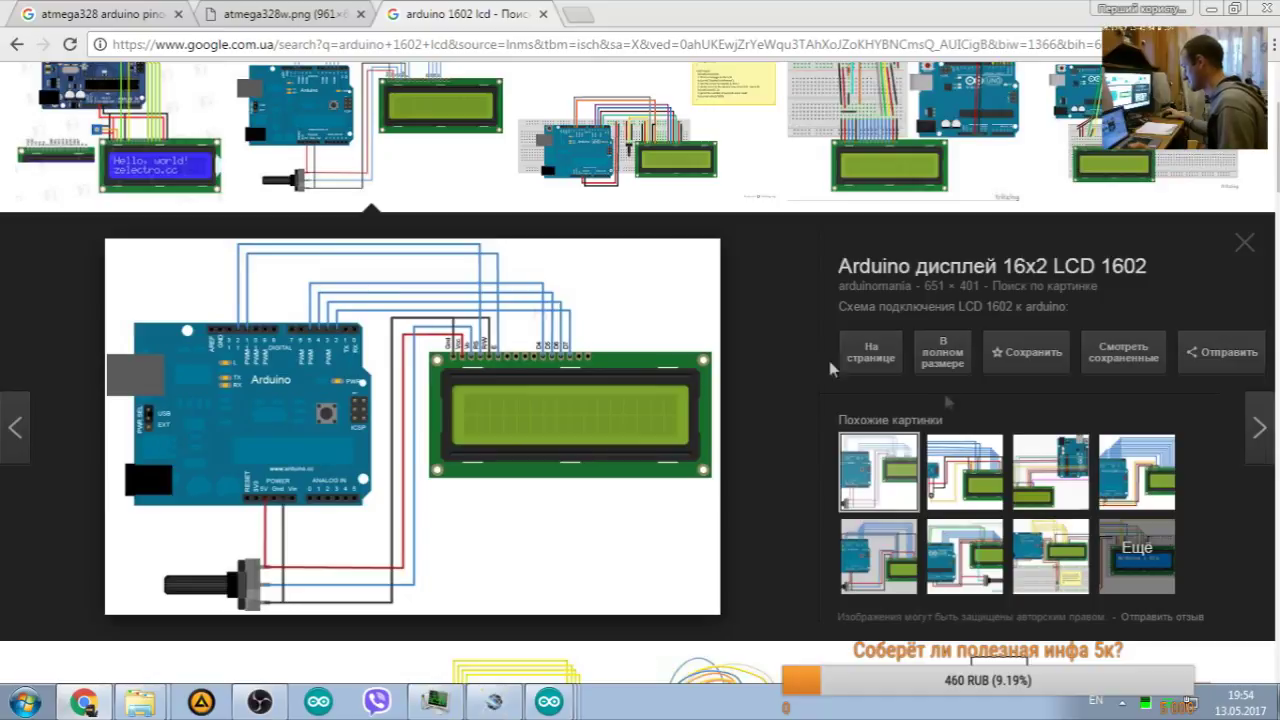
pyautogui.click(943, 354)
# Step: Examine the LCD 1602 wiring diagram at 200% zoom, then switch to Proteus to compare it with the LM016L's pins
pyautogui.scroll(5, 741, 372)
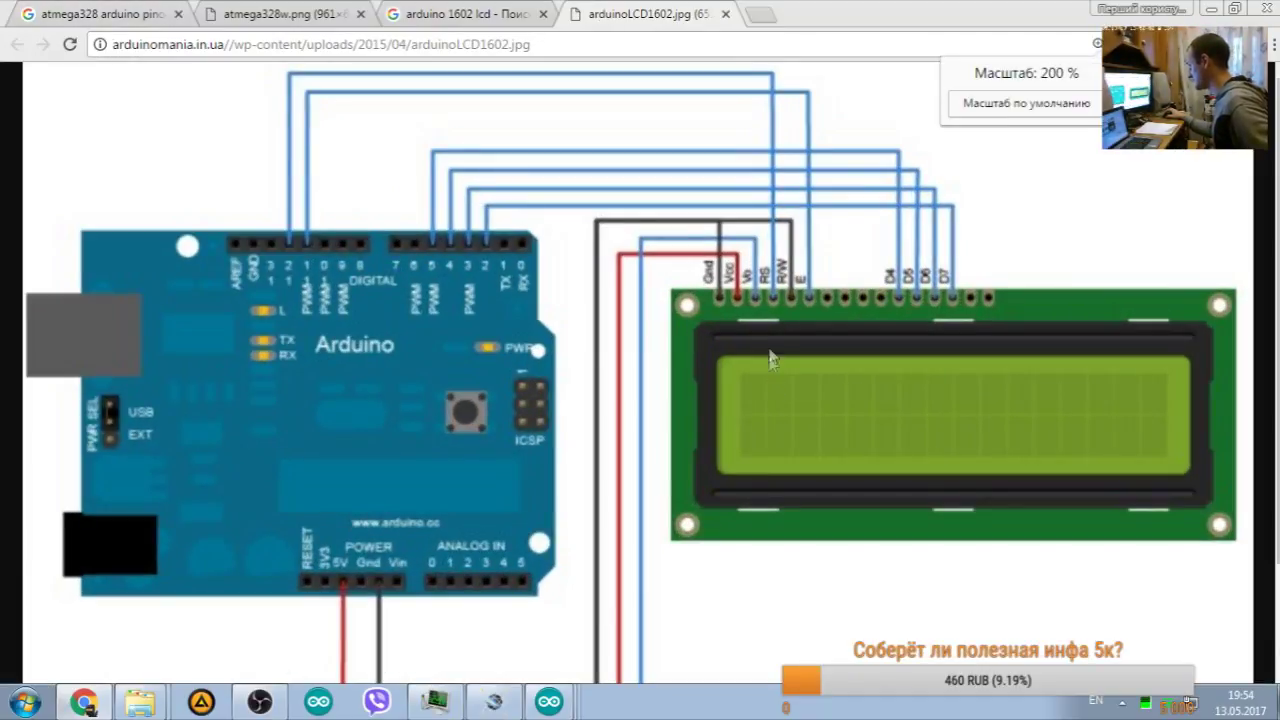
pyautogui.scroll(-1, 650, 290)
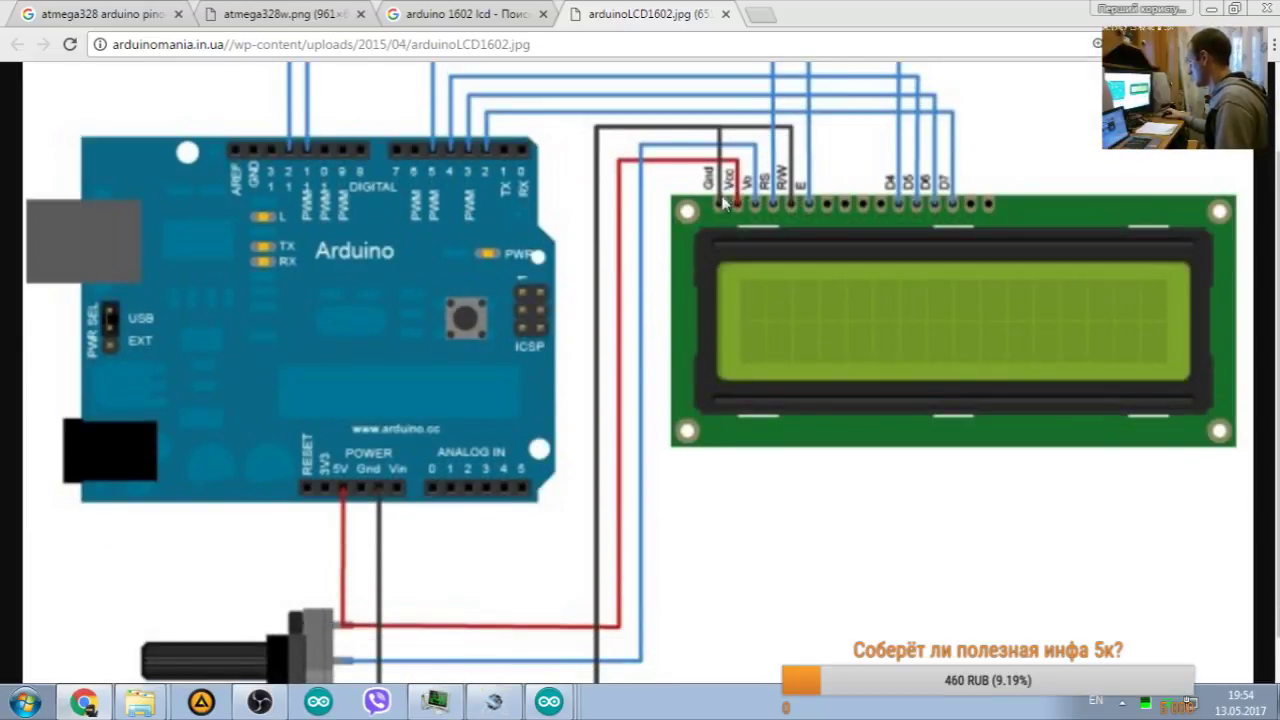
pyautogui.scroll(-1, 577, 270)
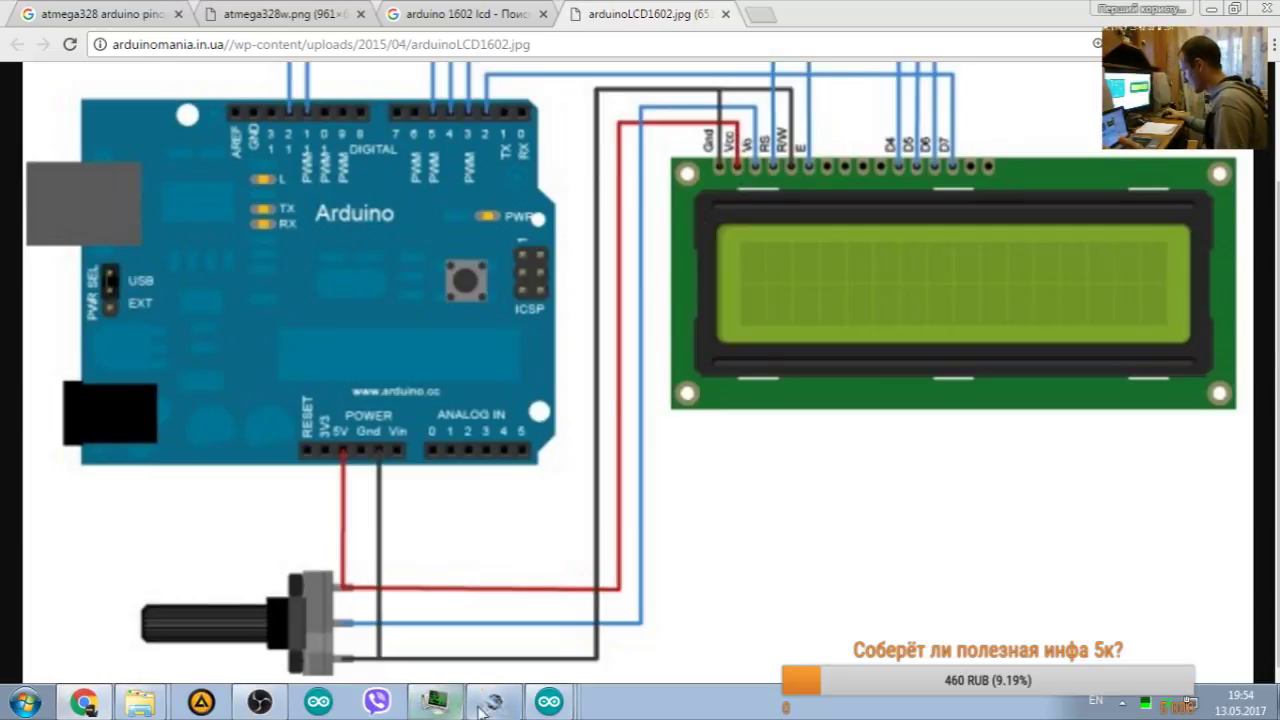
pyautogui.click(435, 702)
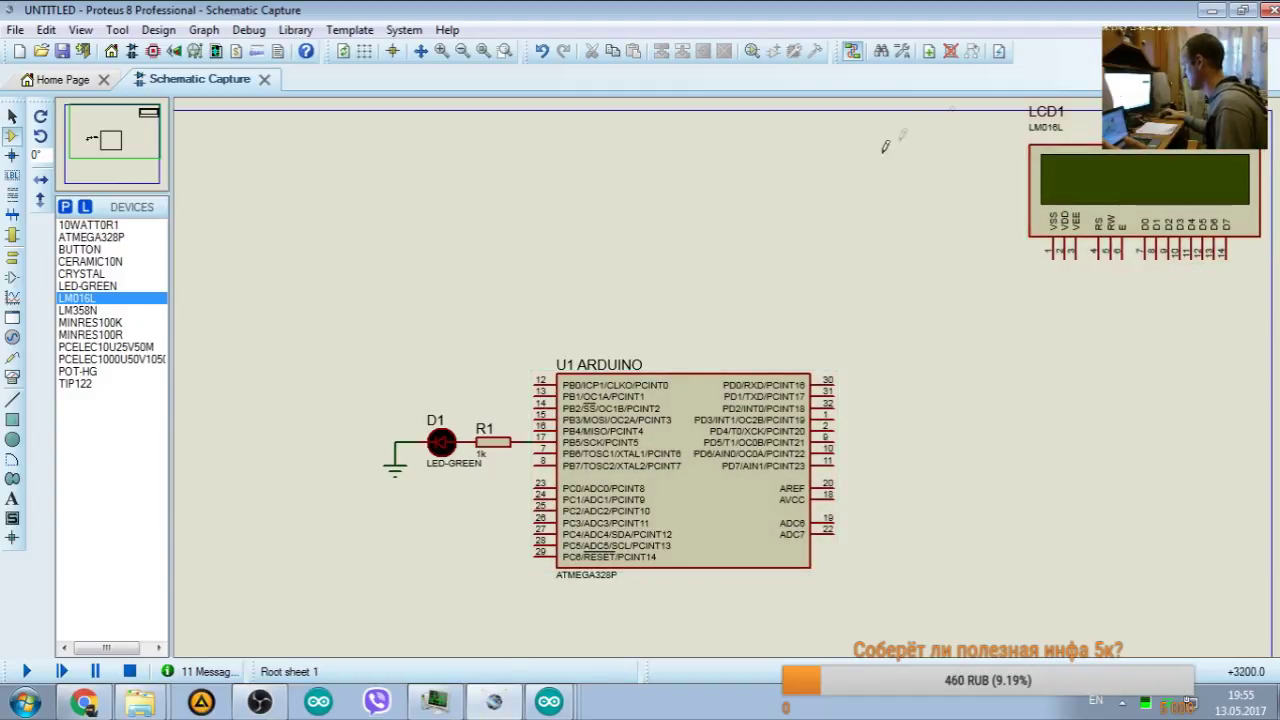
# Step: Return to Chrome and search Google for "LCD1602" by trimming the diagram's web address
pyautogui.click(84, 702)
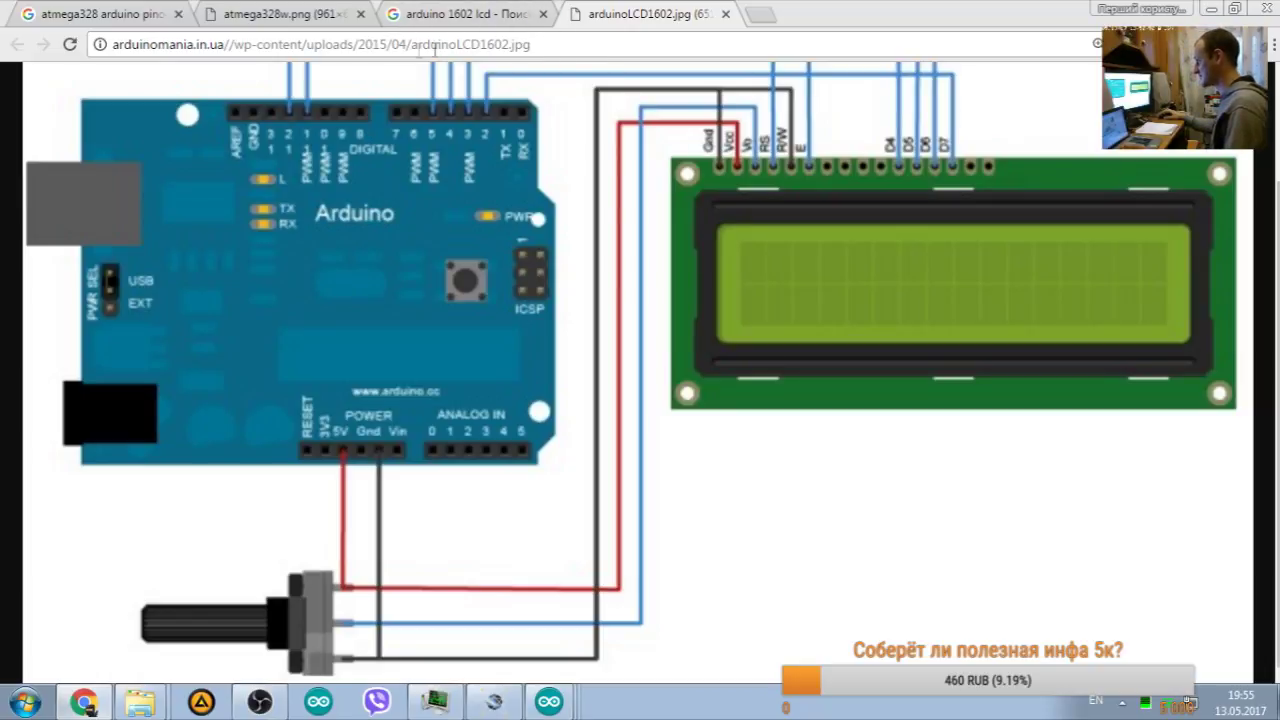
pyautogui.moveTo(455, 44); pyautogui.dragTo(110, 44)
pyautogui.press('BackSpace')
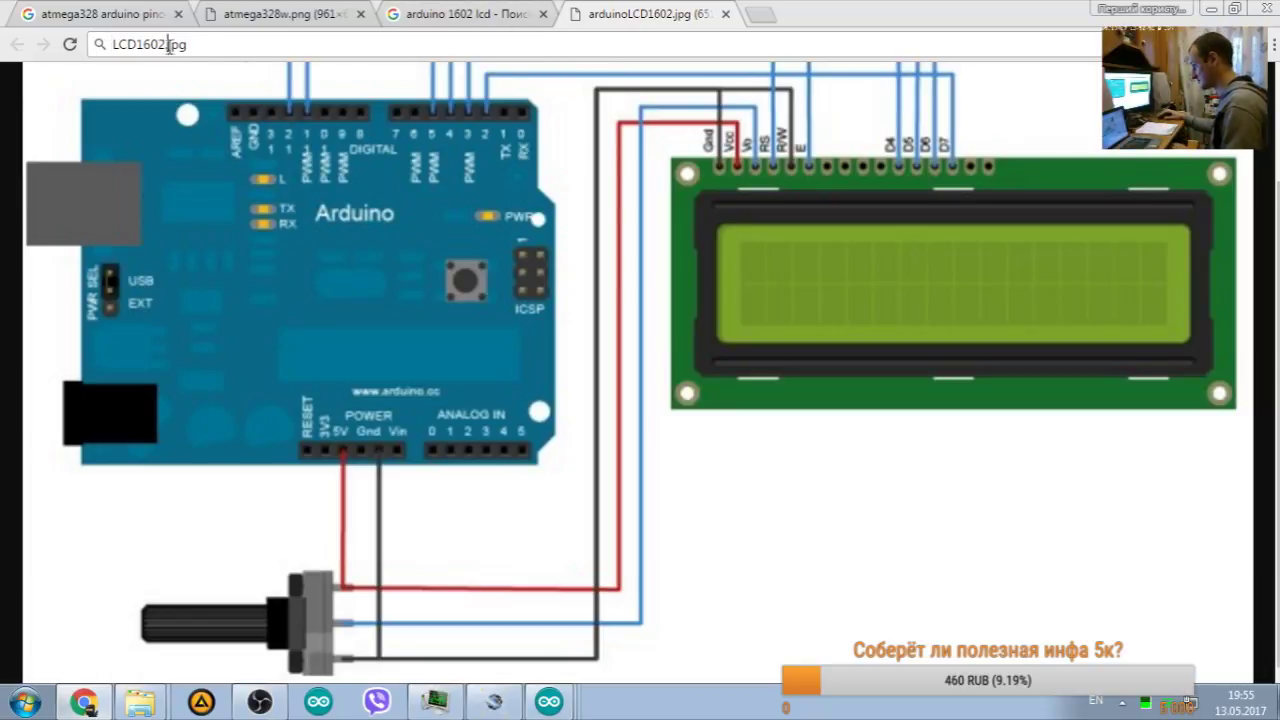
pyautogui.press('Delete')
pyautogui.press('Delete')
pyautogui.press('Delete')
pyautogui.press('Delete')
pyautogui.press('Return')
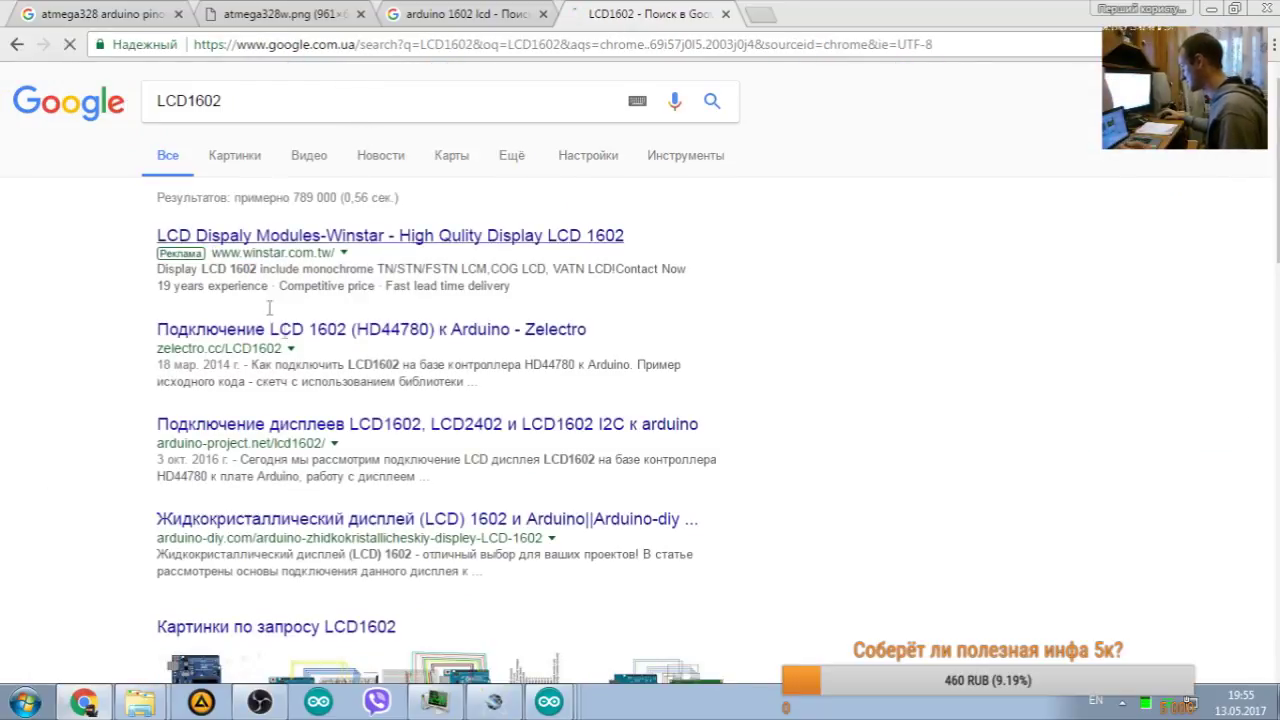
# Step: Refine the Google search to "lcd1602 pdf" to look for the display's datasheet
pyautogui.click(265, 105)
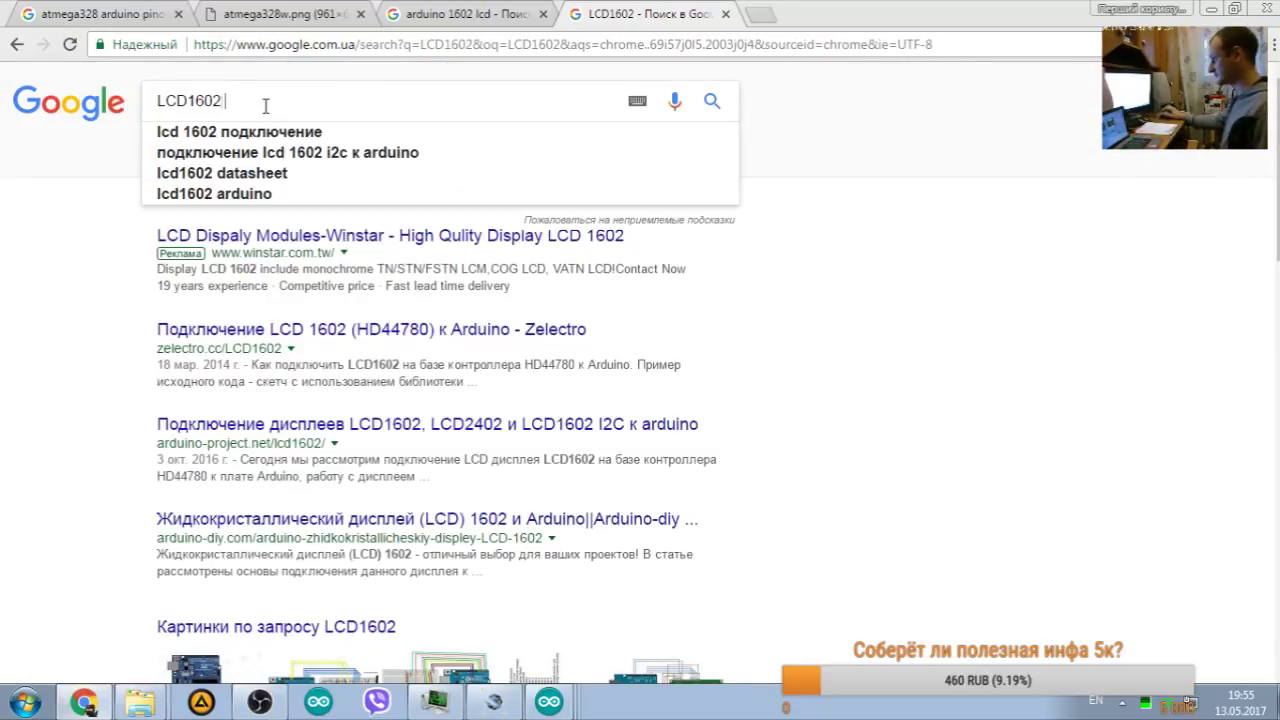
pyautogui.write('pf')
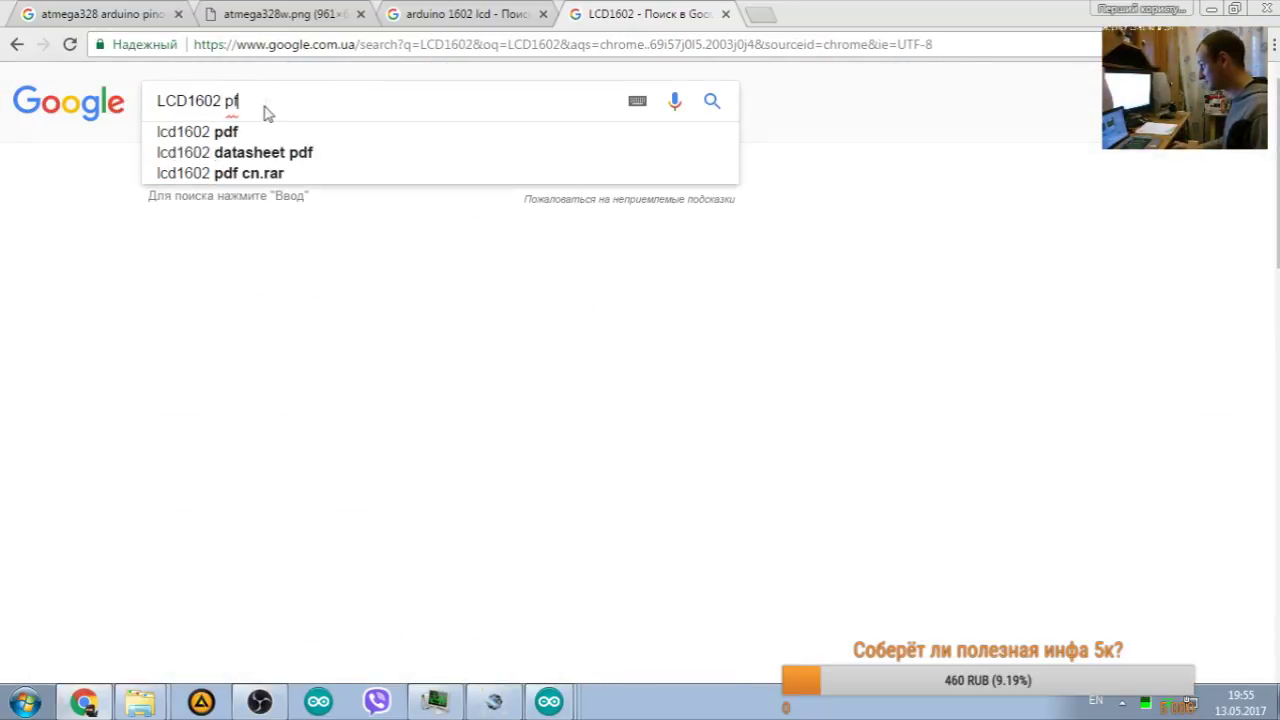
pyautogui.press('BackSpace')
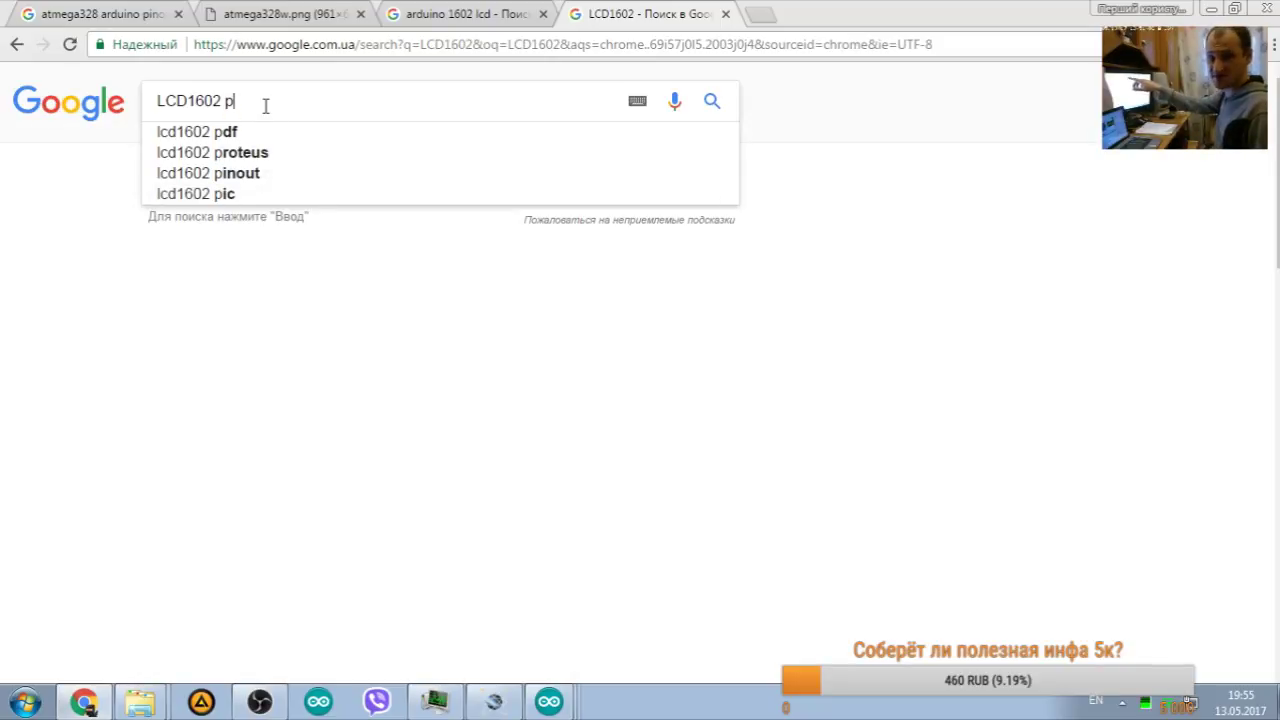
pyautogui.write('d')
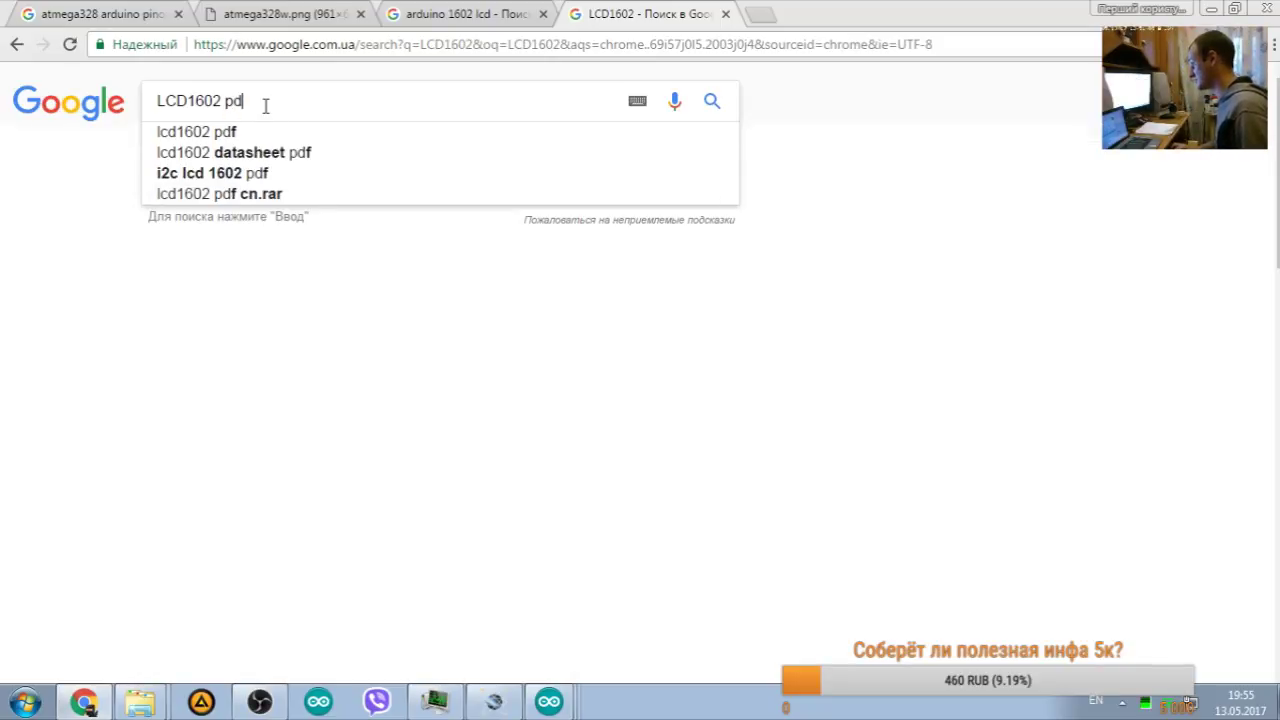
pyautogui.press('Down')
pyautogui.press('Return')
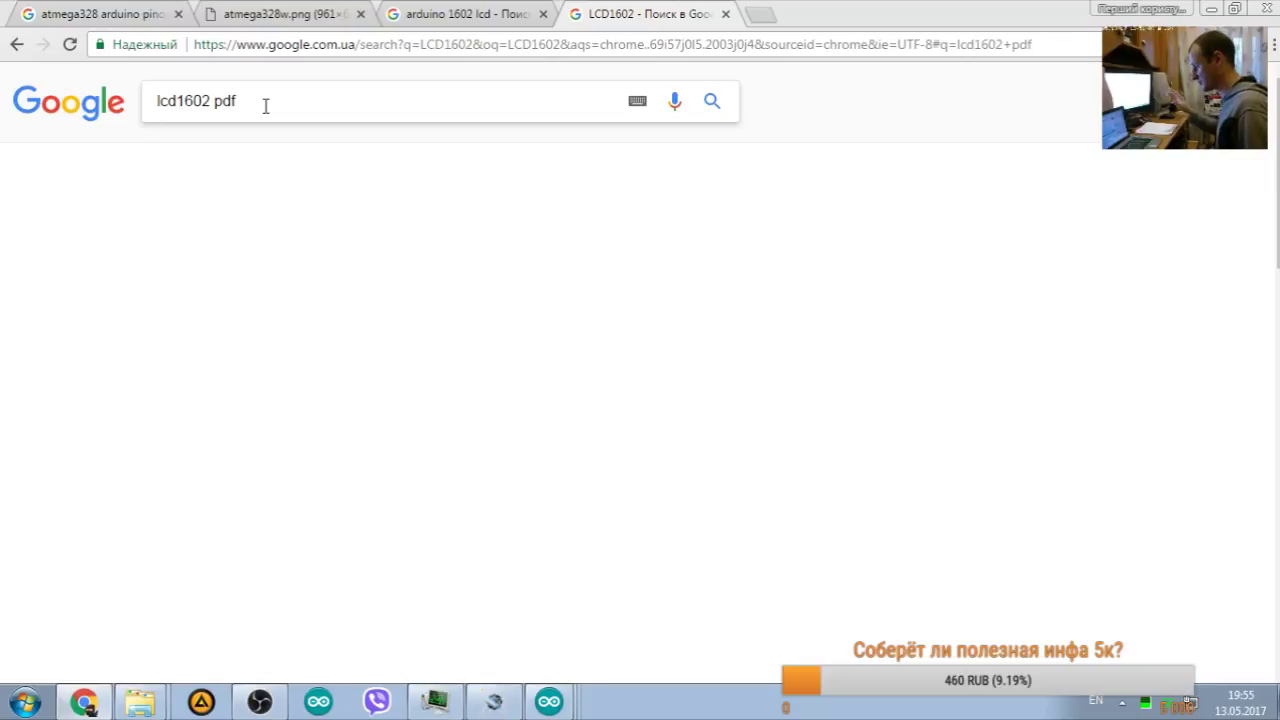
# Step: Open the eone-1602a1.pdf datasheet from the search results and examine the pin table under External Dimensions on page 12
pyautogui.click(280, 244)
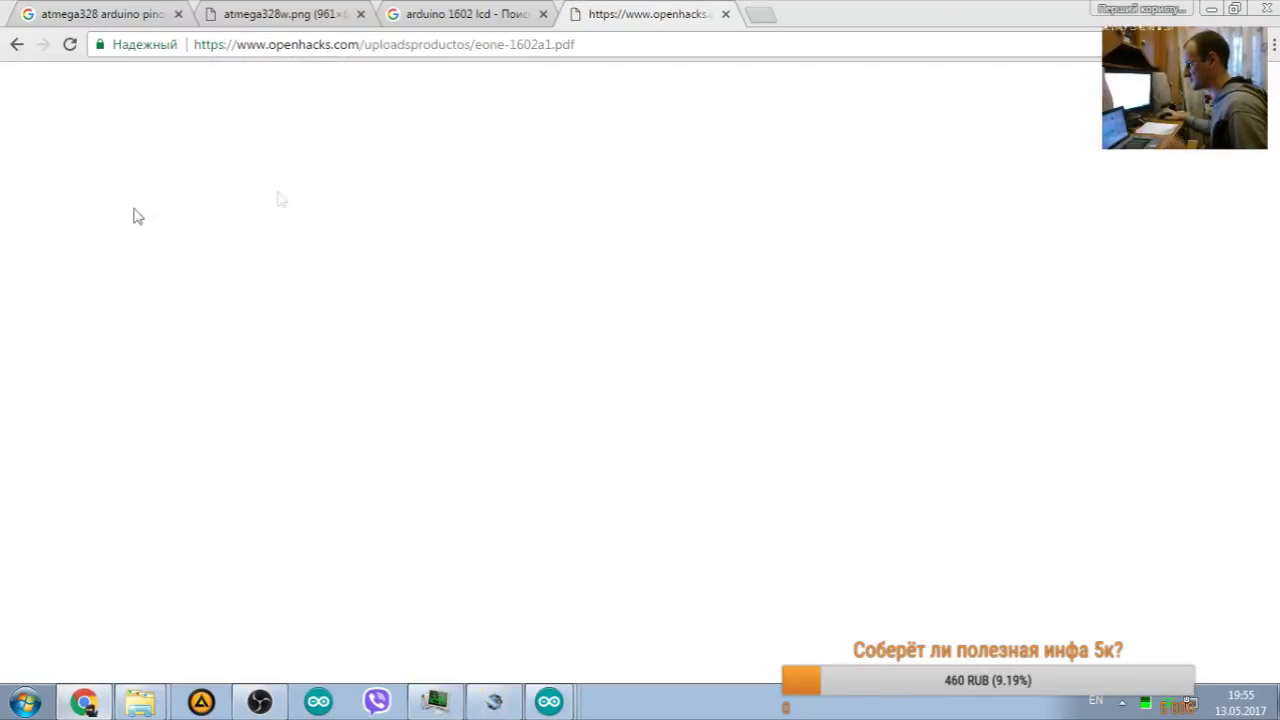
pyautogui.scroll(-10, 665, 335)
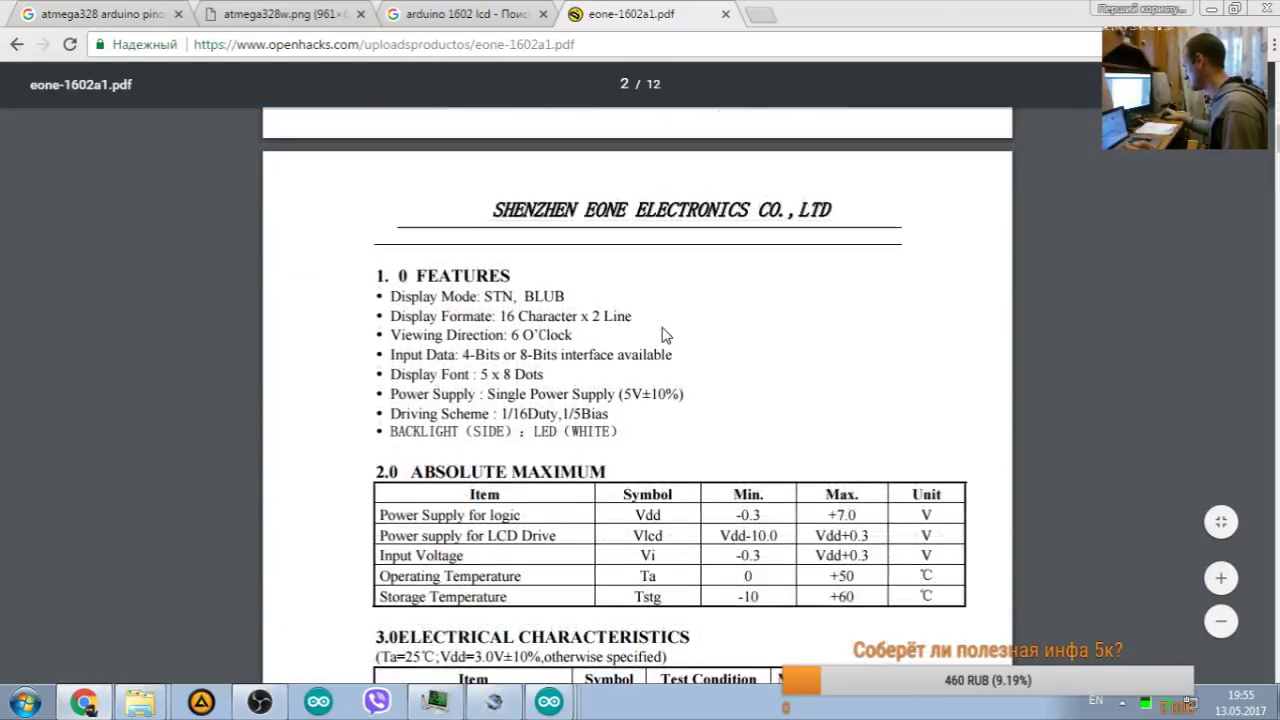
pyautogui.scroll(-20, 665, 335)
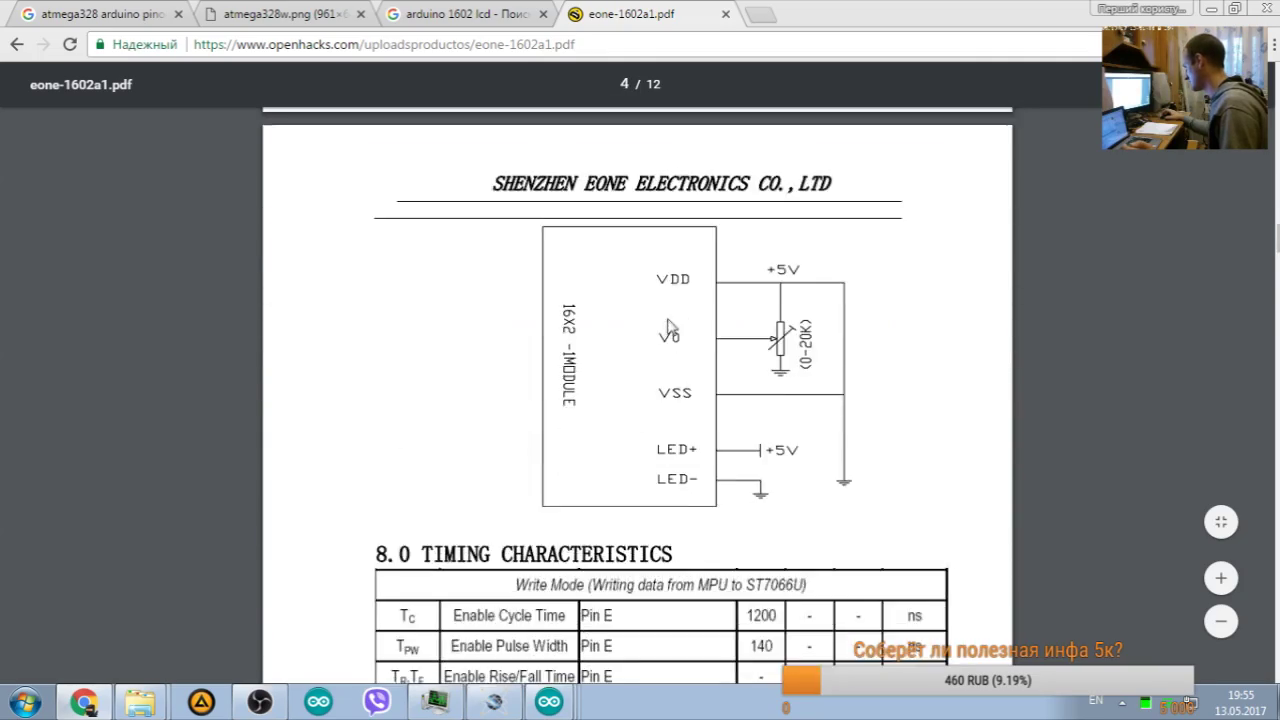
pyautogui.scroll(-20, 669, 327)
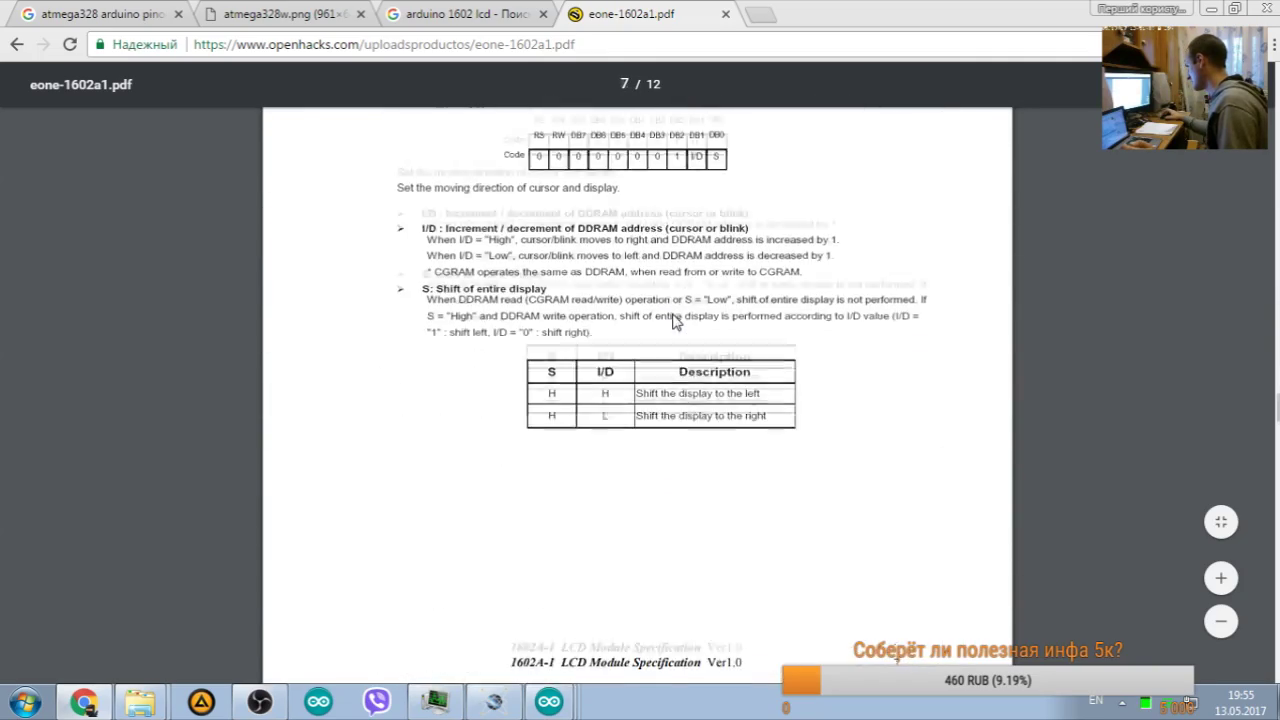
pyautogui.scroll(-20, 675, 320)
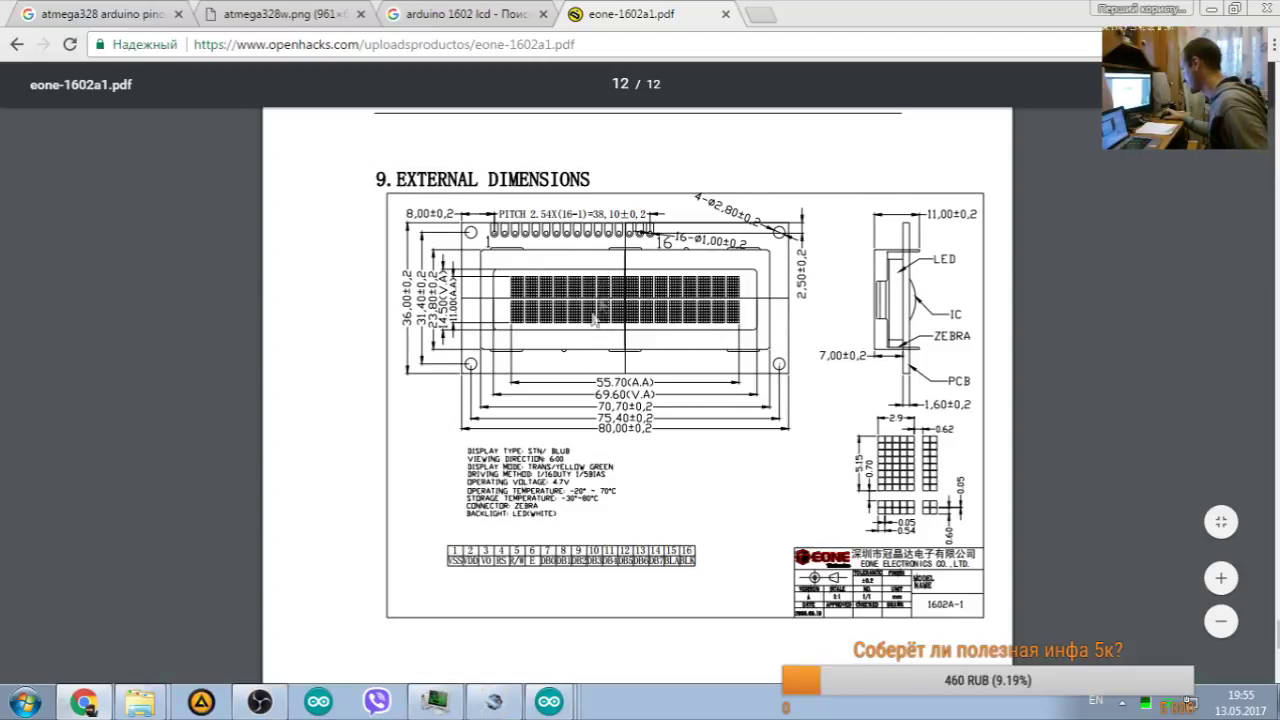
pyautogui.scroll(-3, 434, 414)
pyautogui.scroll(3, 434, 414)
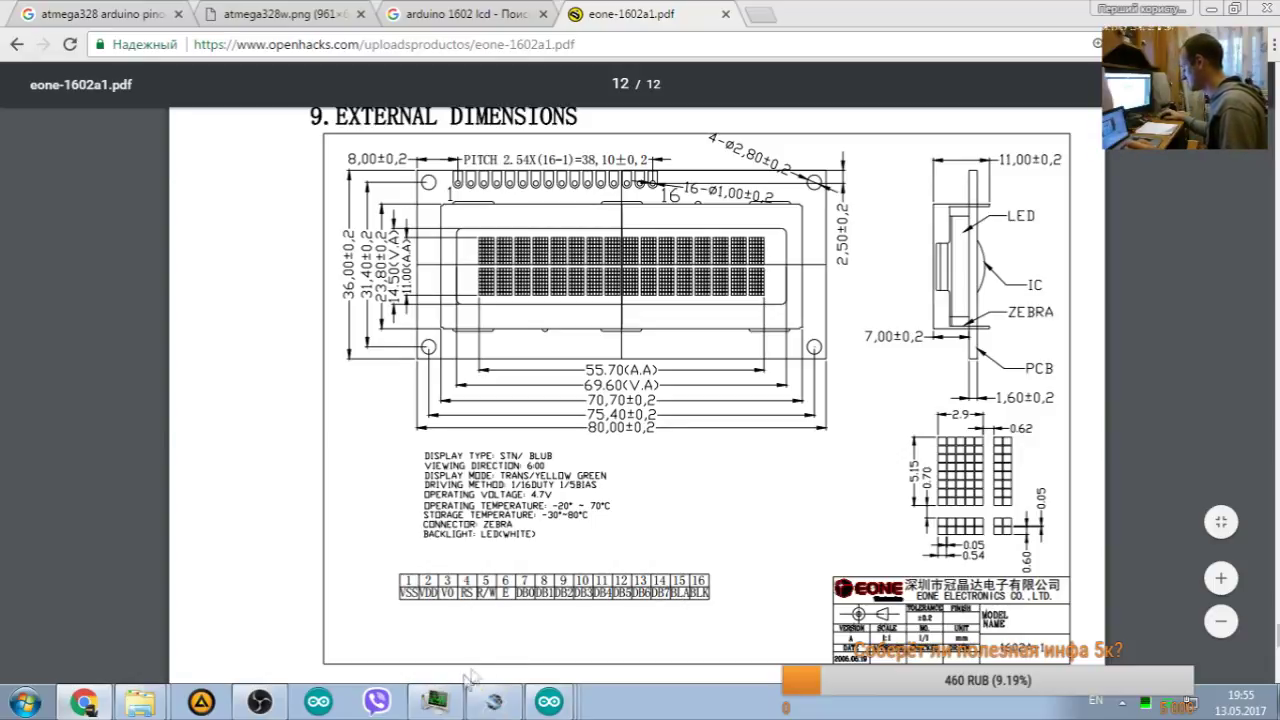
# Step: Compare the datasheet's pin table with the LM016L in Proteus, minimize Chrome, and return to the schematic's view of the LCD and ATmega328P
pyautogui.click(435, 700)
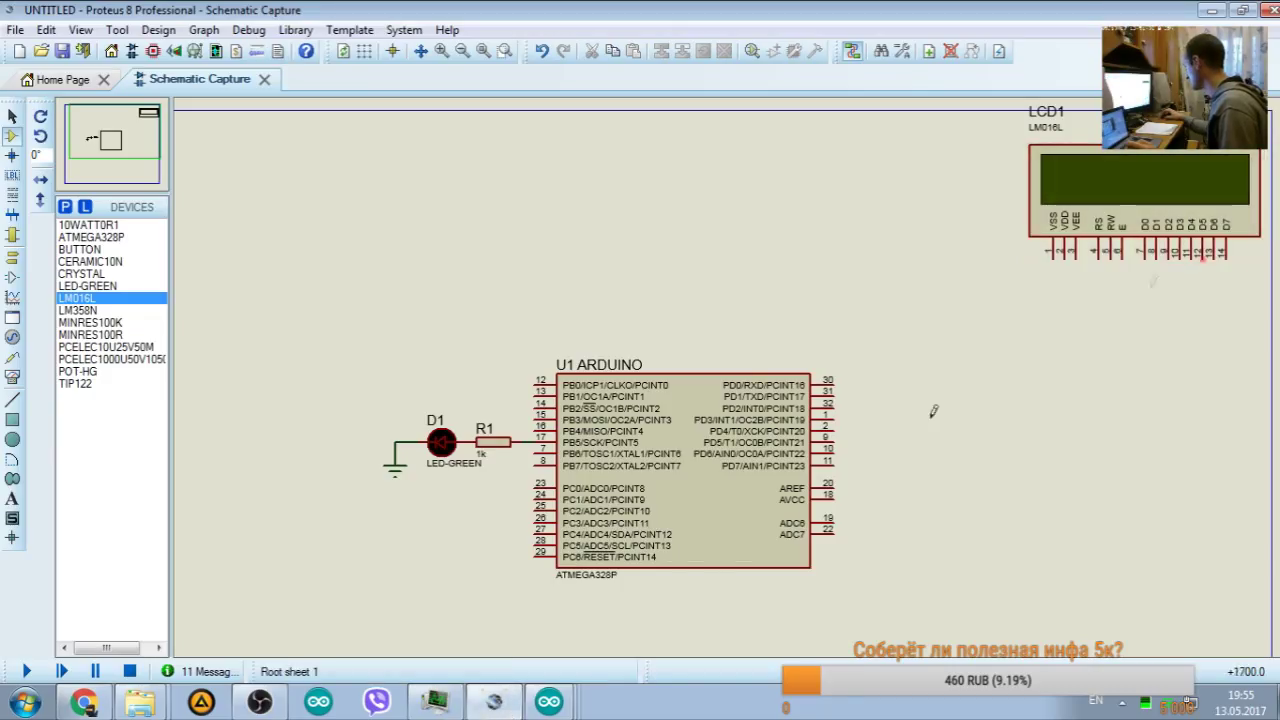
pyautogui.click(435, 700)
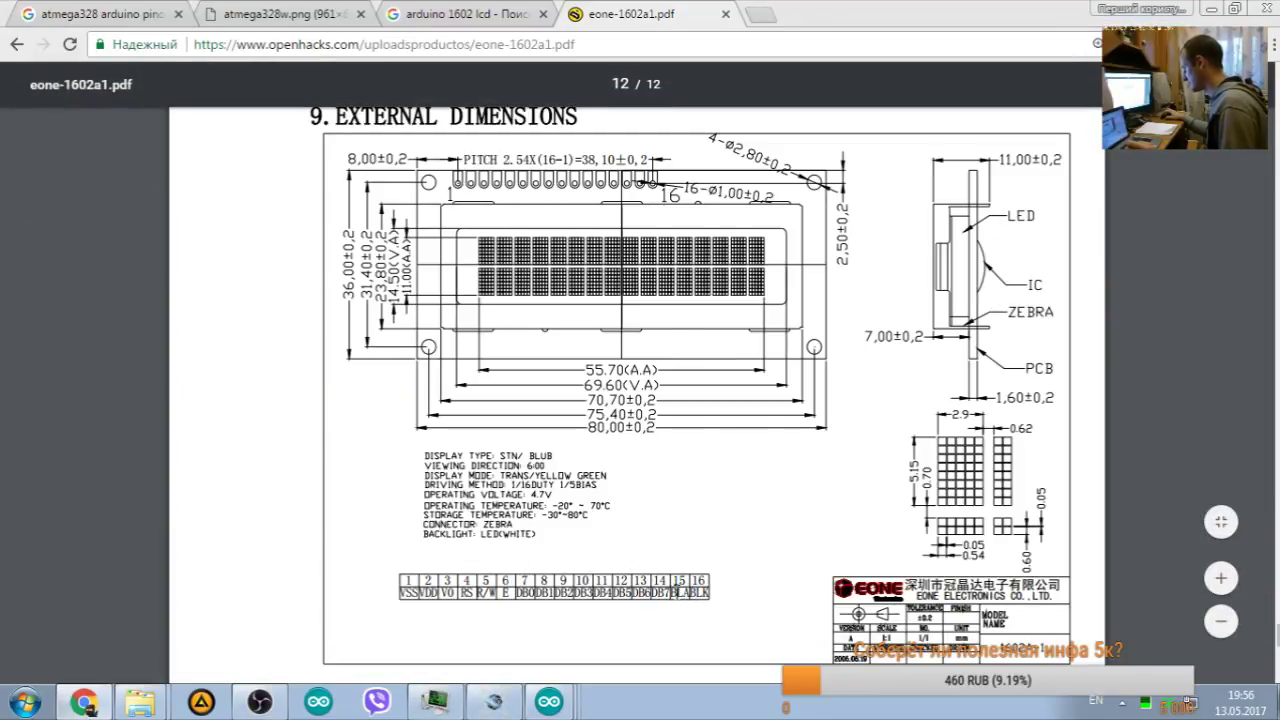
pyautogui.click(1212, 9)
pyautogui.click(435, 700)
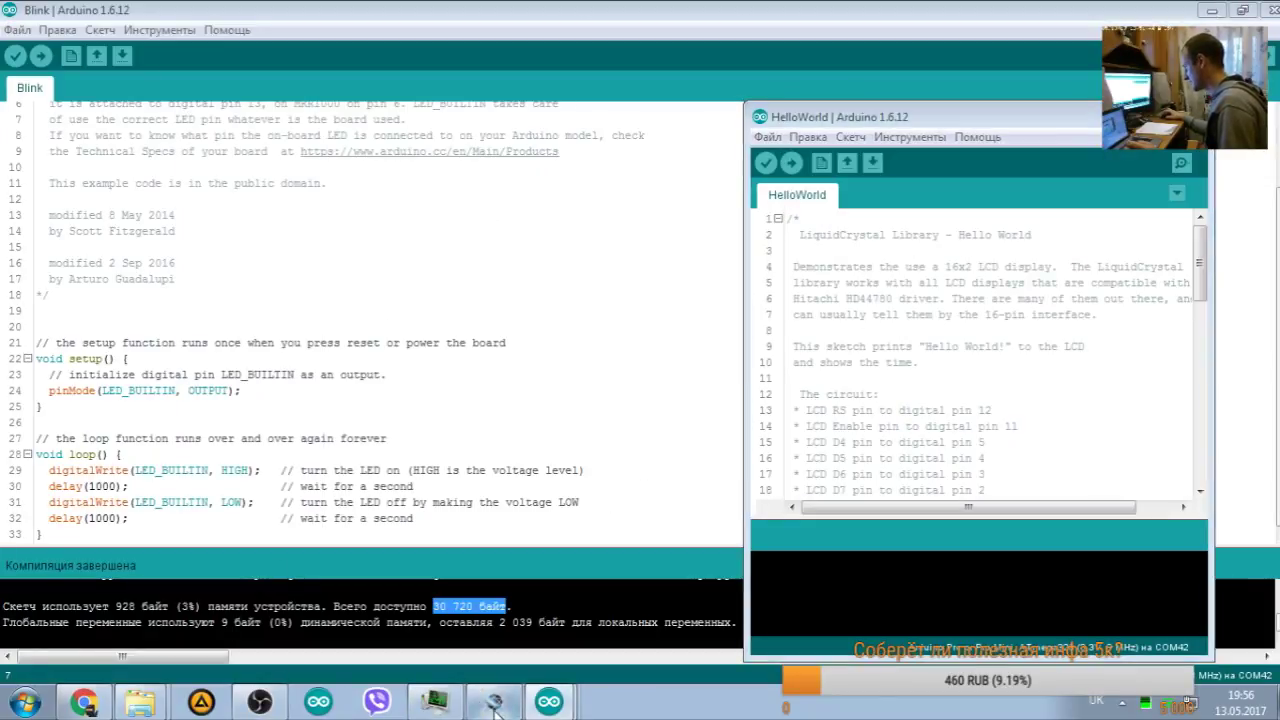
pyautogui.scroll(3, 358, 362)
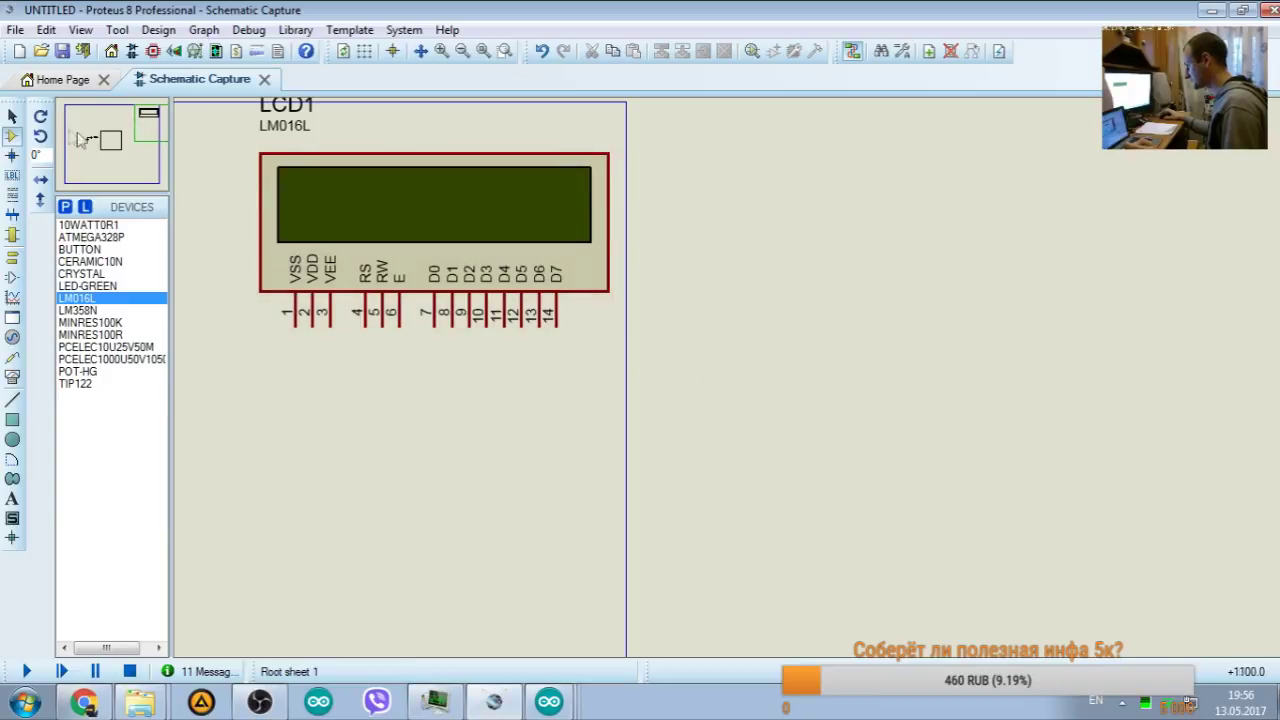
pyautogui.click(140, 117)
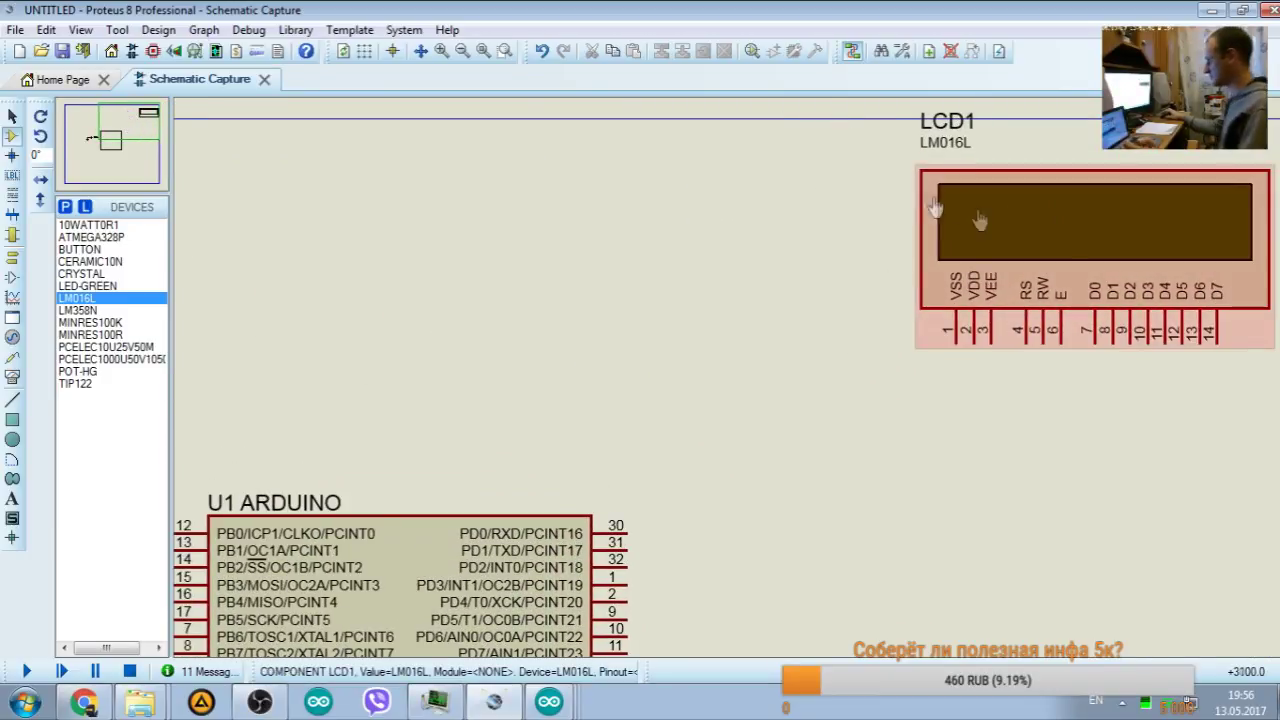
# Step: Place a power terminal beside the LM016L display and wire it to the display's VDD pin
pyautogui.click(30, 668)
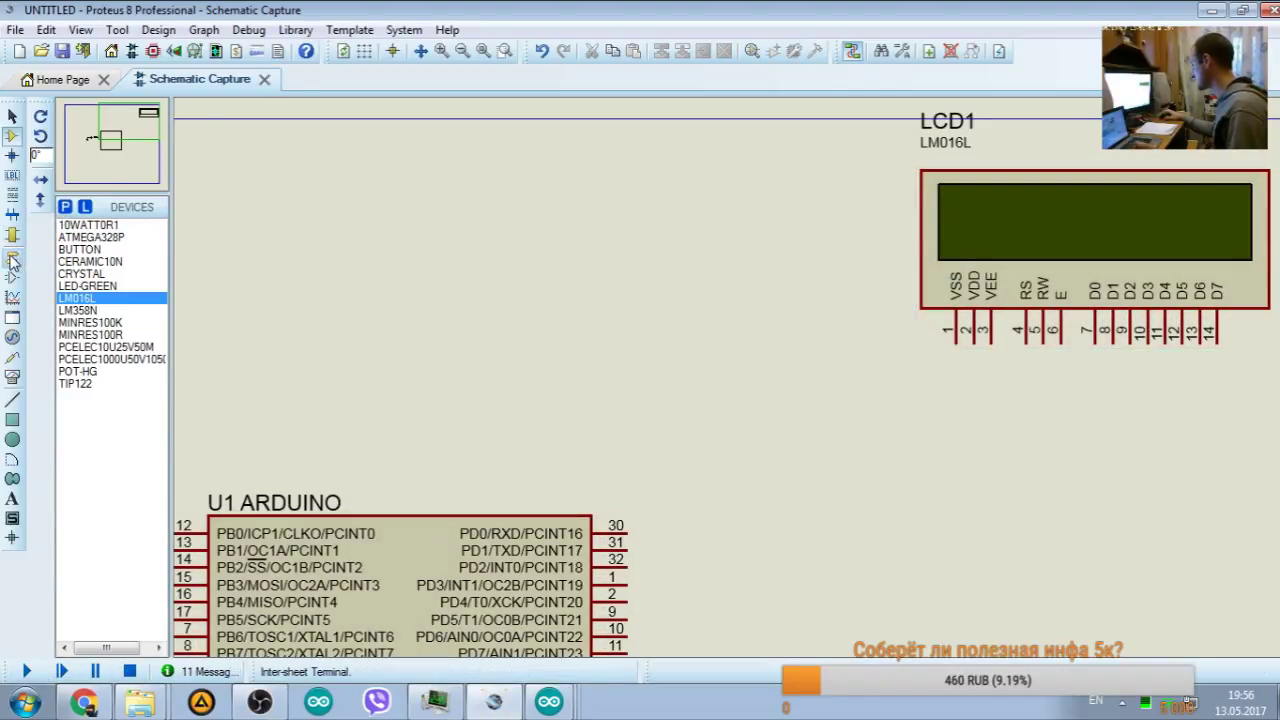
pyautogui.click(13, 257)
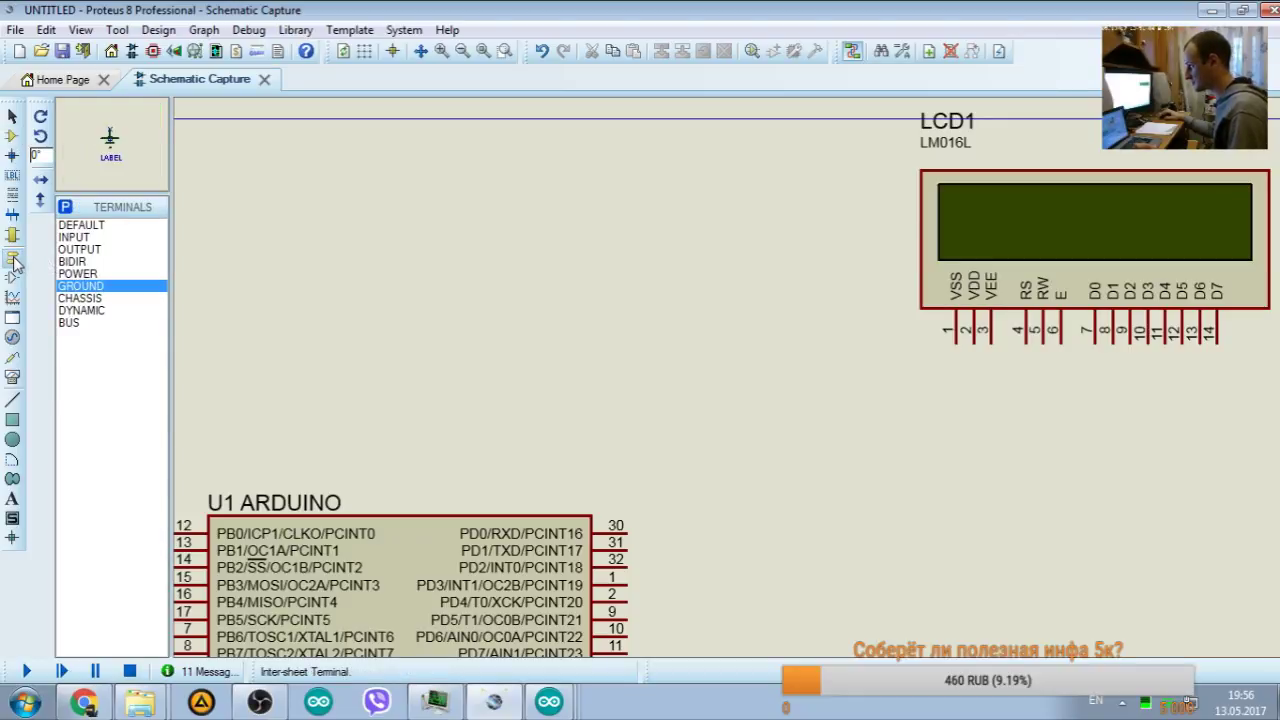
pyautogui.click(82, 274)
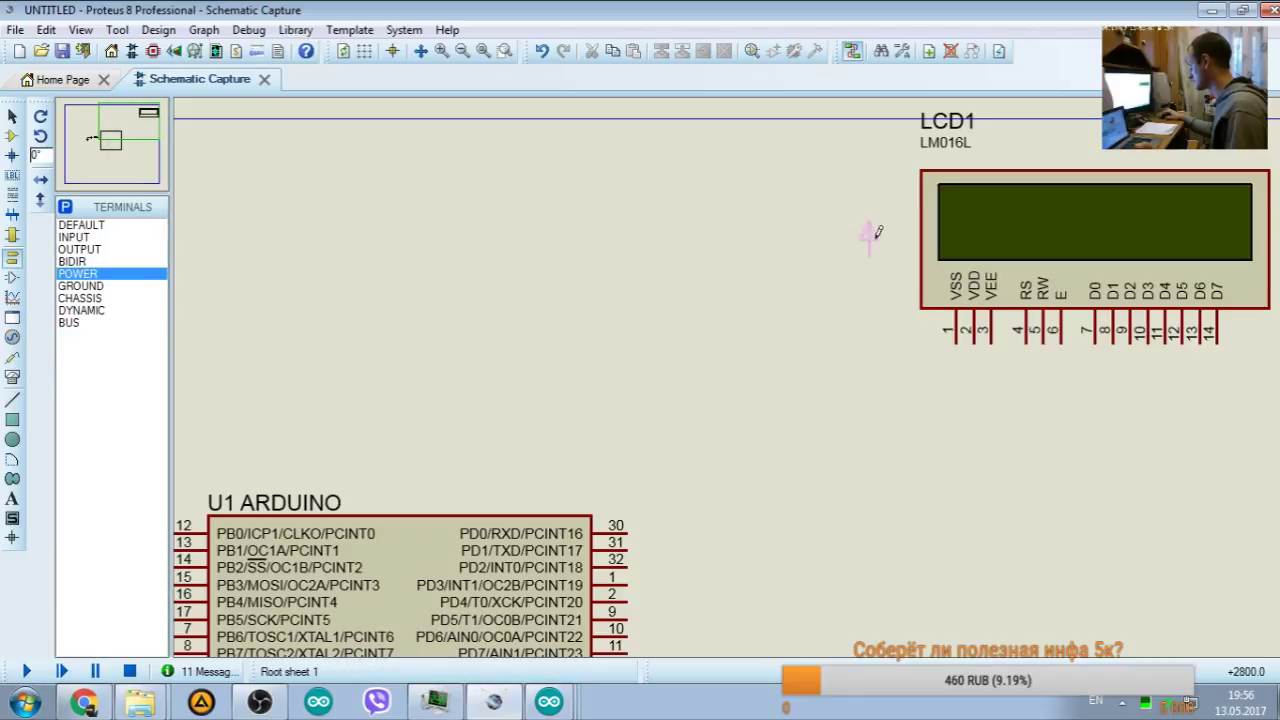
pyautogui.click(902, 292)
pyautogui.click(903, 304)
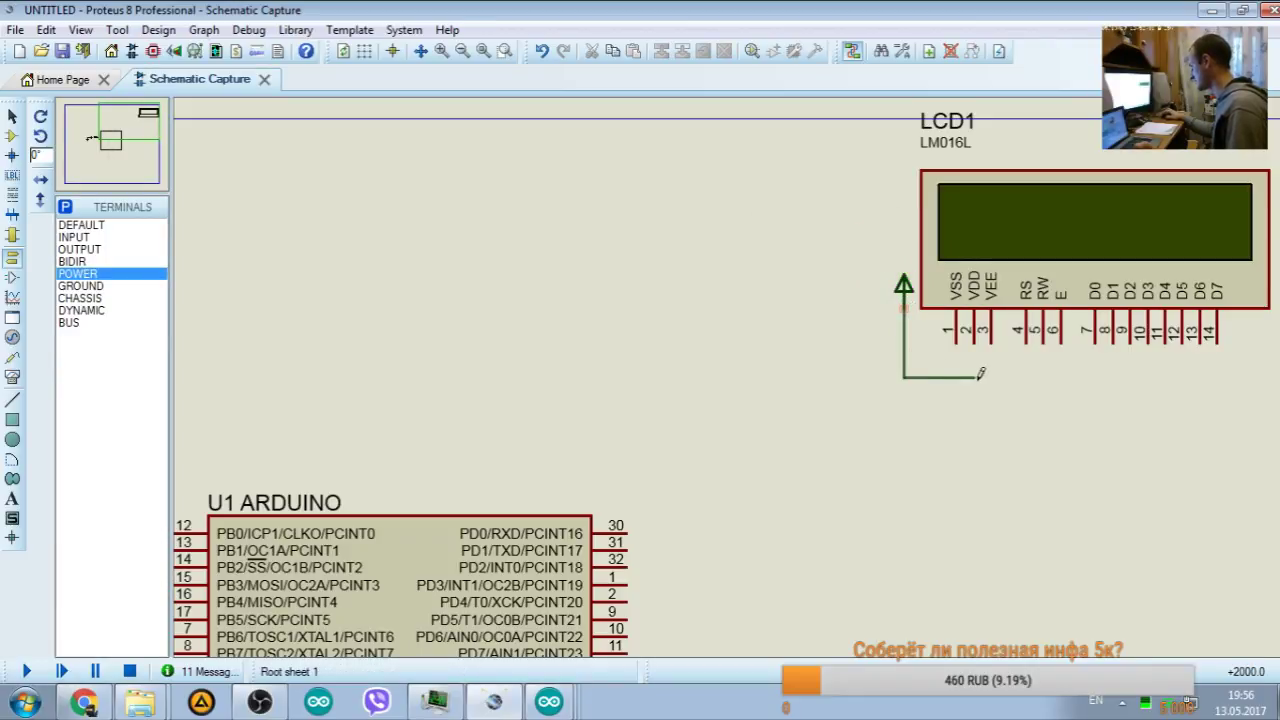
pyautogui.click(975, 342)
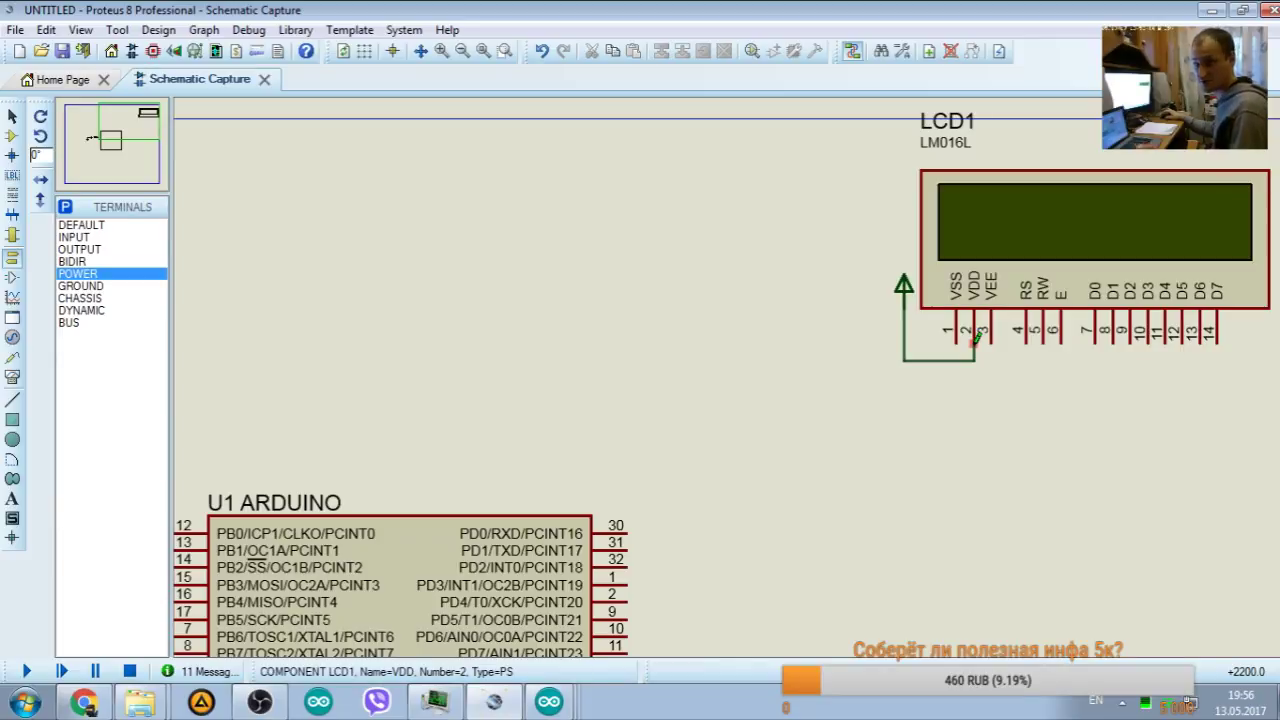
# Step: Label the power terminal on the display's VDD pin as +5V
pyautogui.doubleClick(903, 288)
pyautogui.click(808, 129)
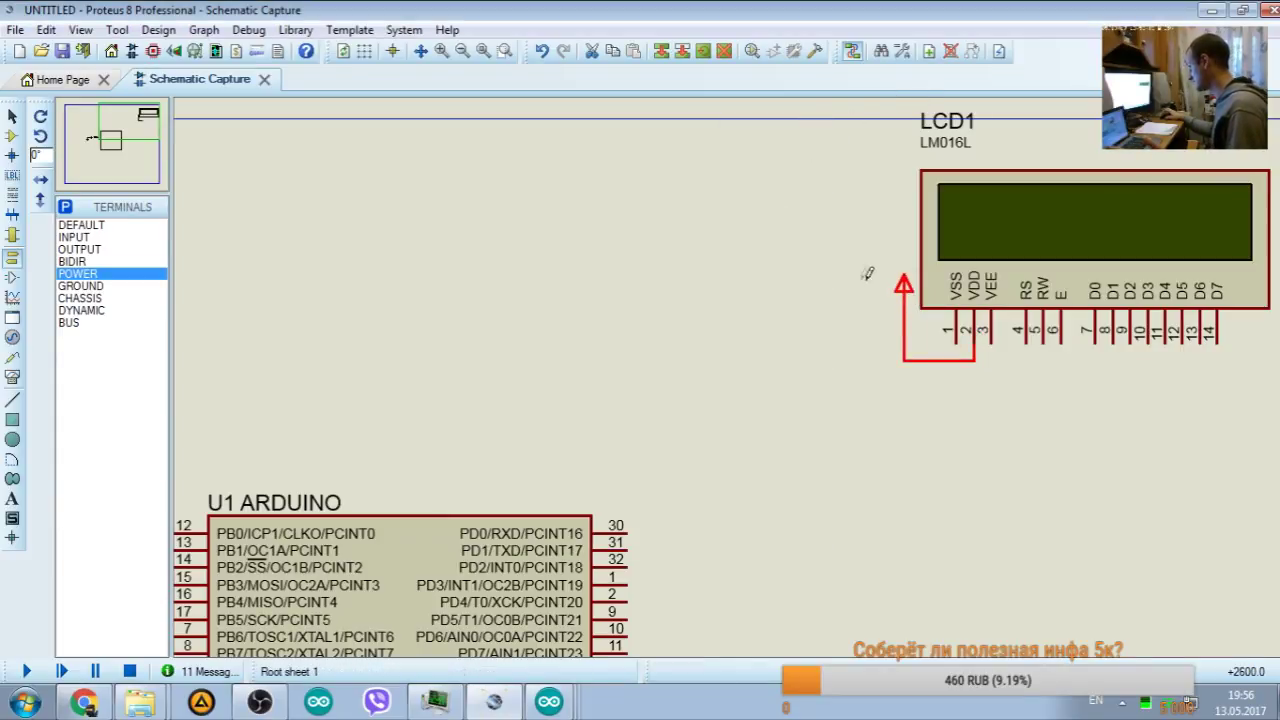
pyautogui.rightClick(903, 287)
pyautogui.click(980, 310)
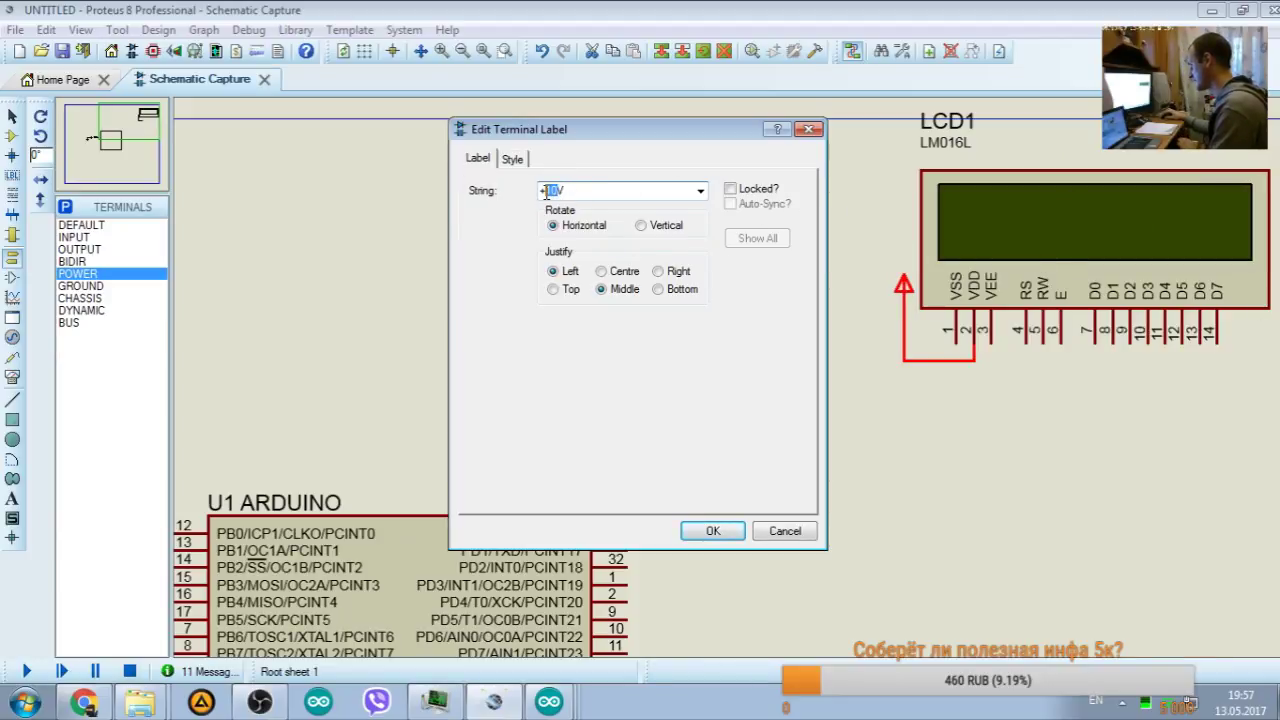
pyautogui.click(701, 191)
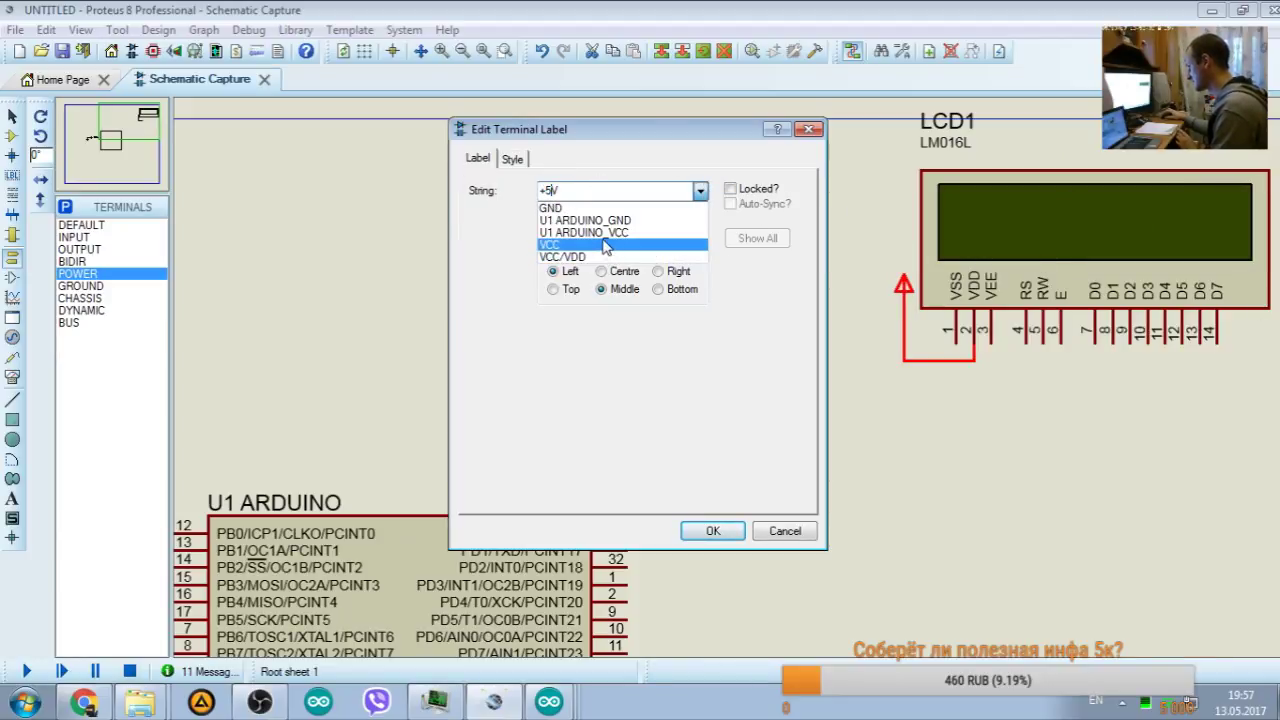
pyautogui.click(575, 190)
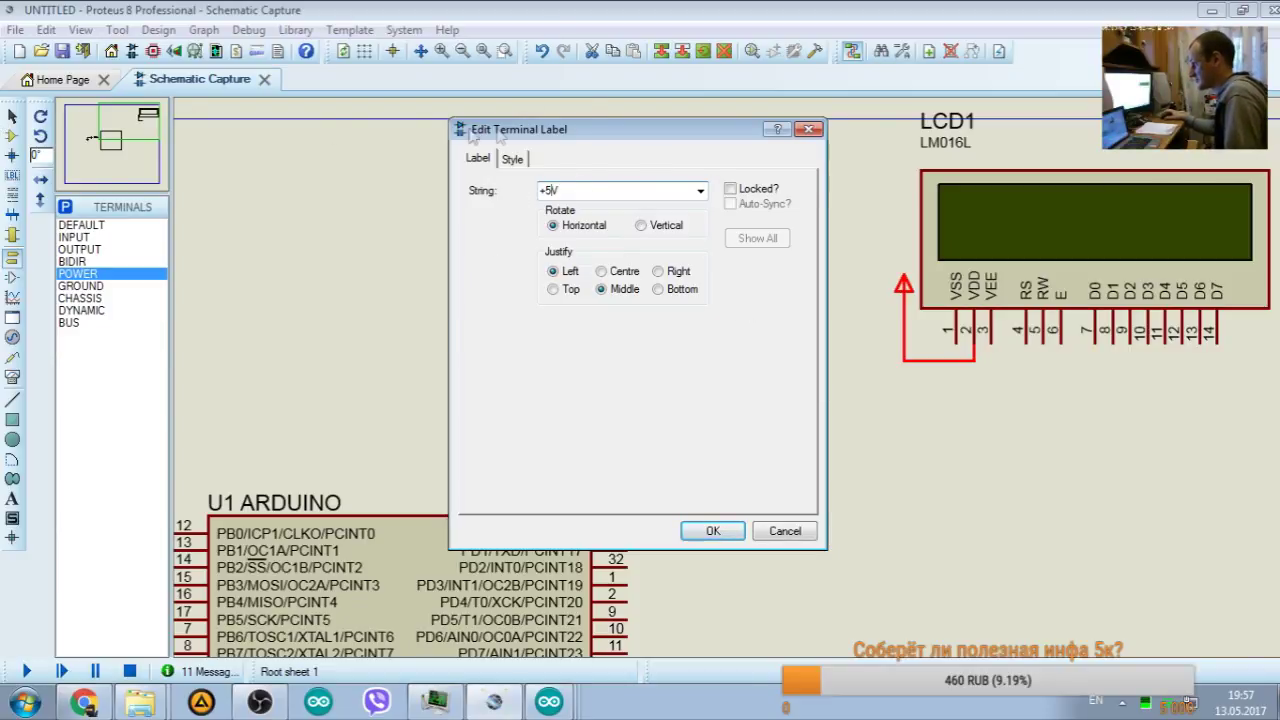
pyautogui.click(706, 533)
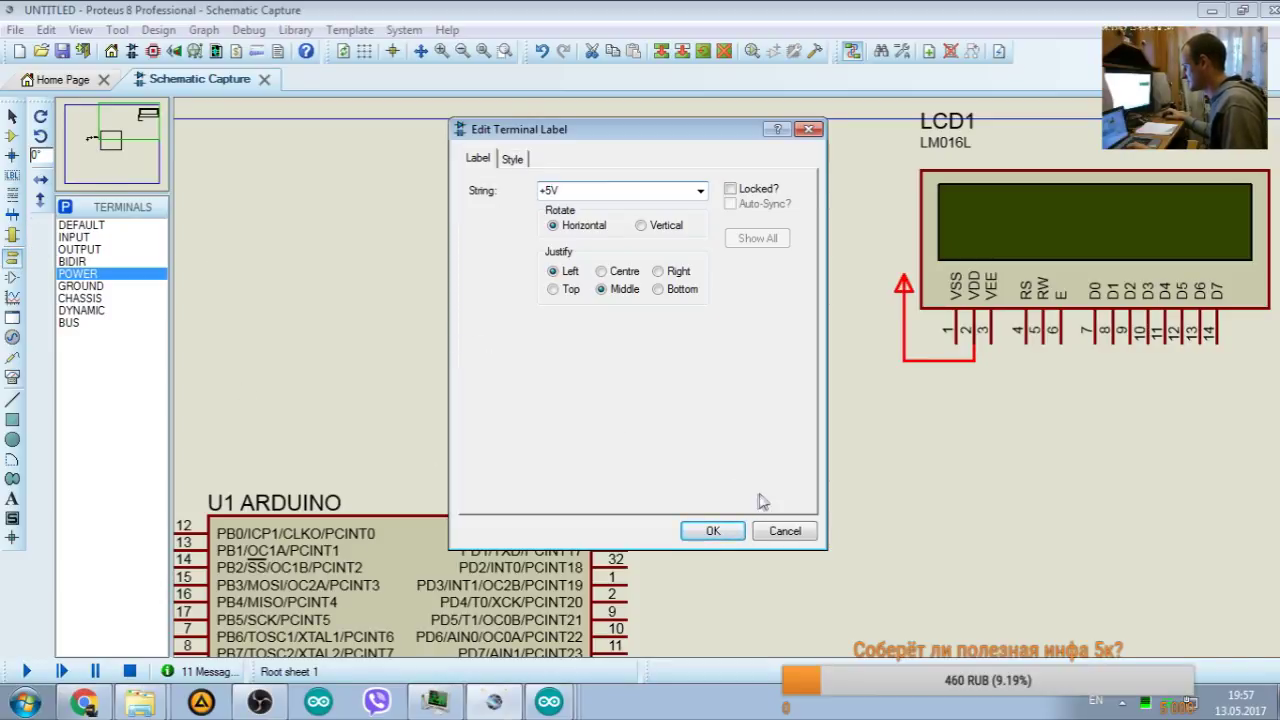
pyautogui.click(714, 529)
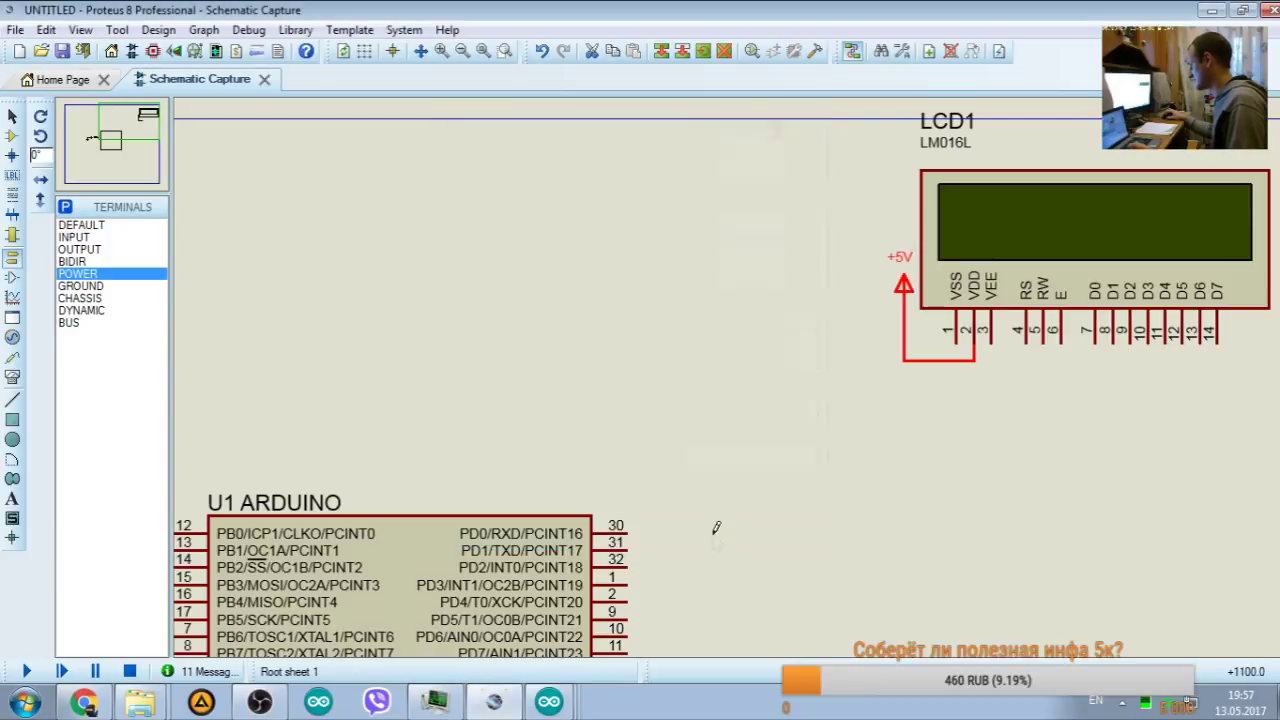
# Step: Find the 7805 regulator in the device library and place it outside the sheet, above its upper-left corner
pyautogui.scroll(-5, 729, 483)
pyautogui.scroll(3, 734, 370)
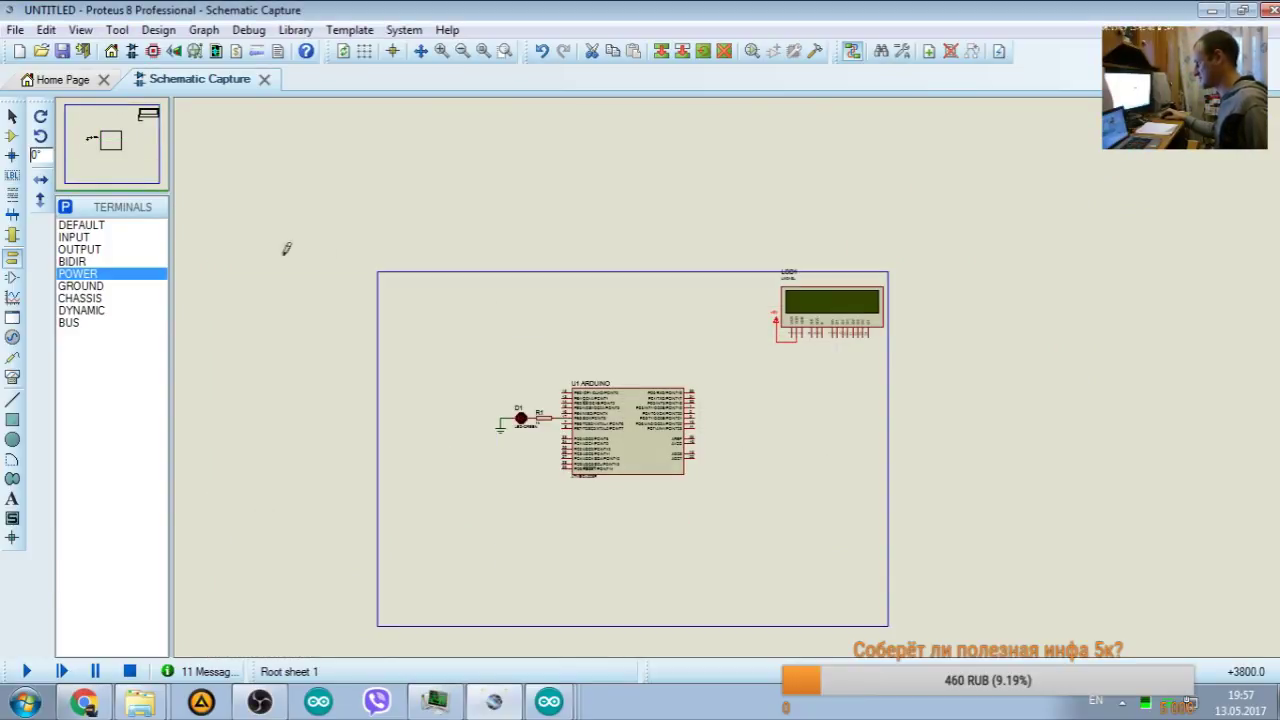
pyautogui.scroll(3, 787, 381)
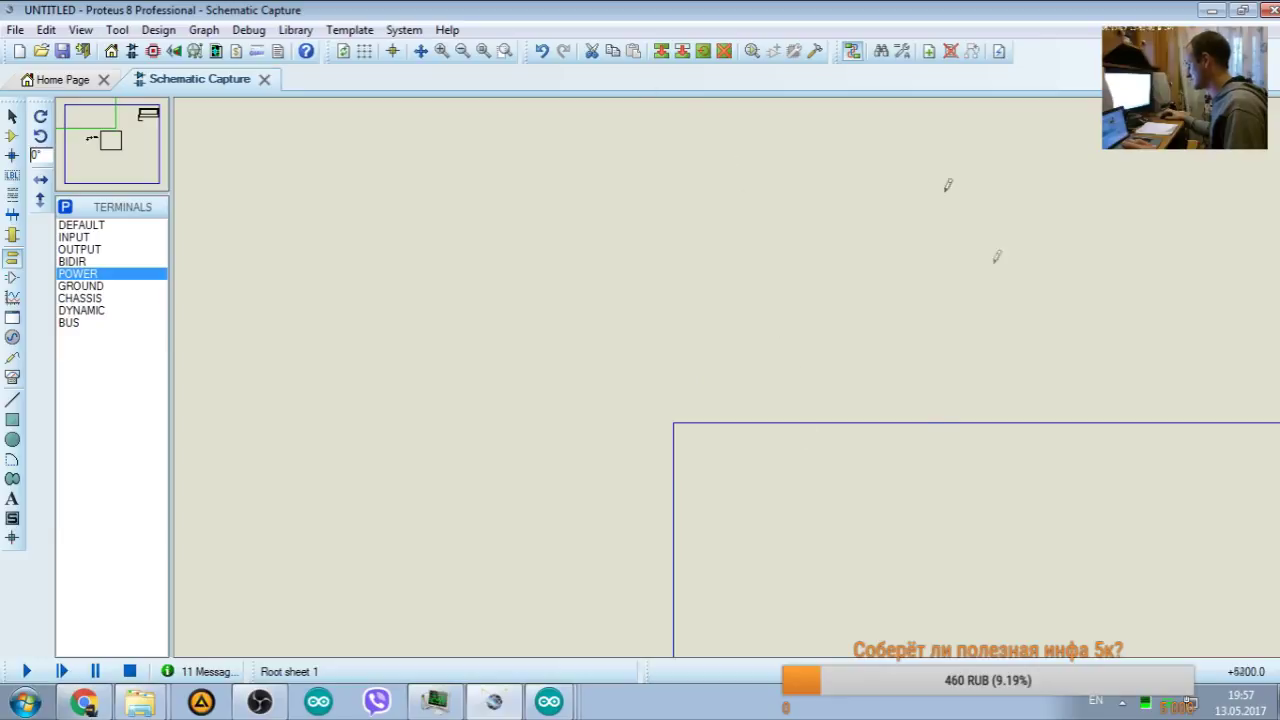
pyautogui.click(12, 135)
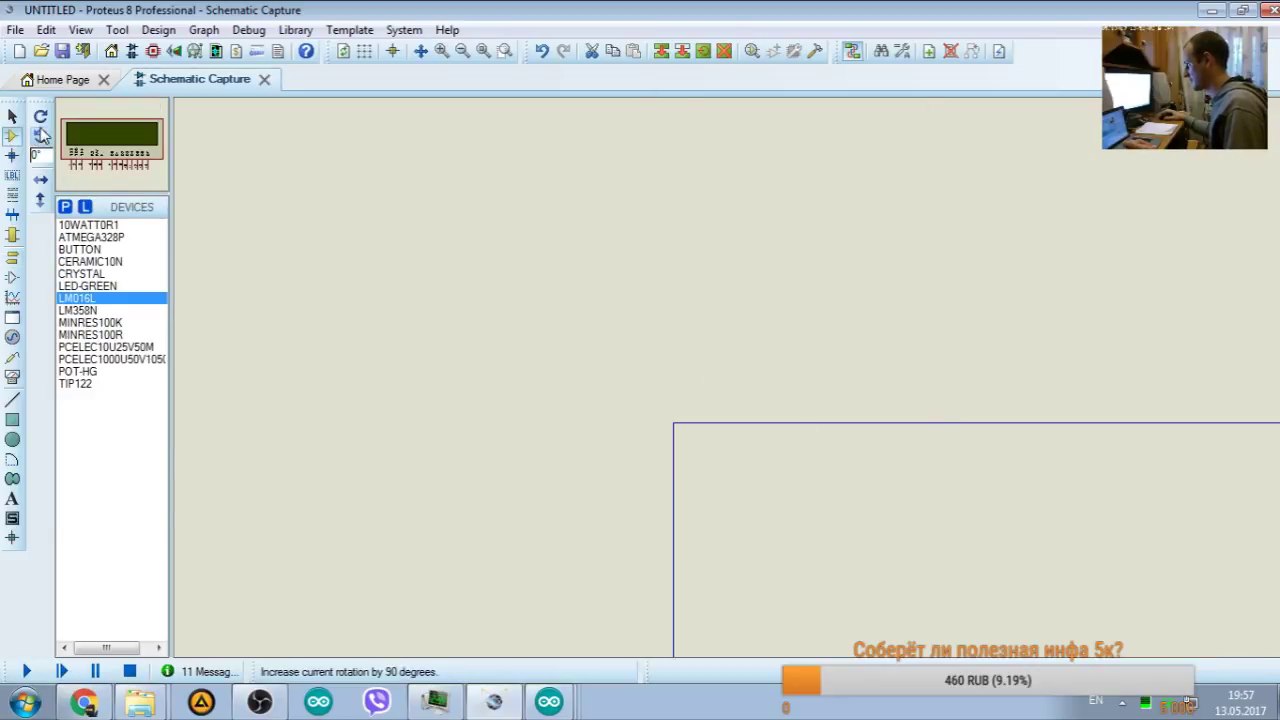
pyautogui.press('p')
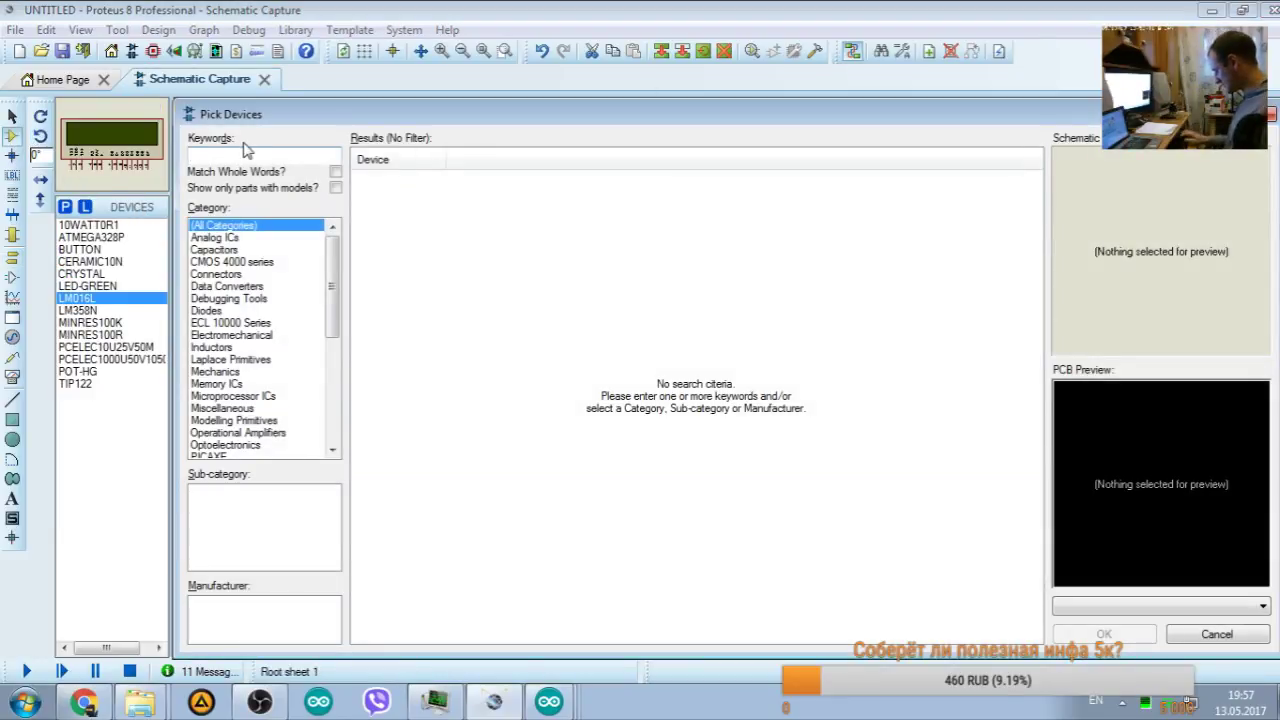
pyautogui.write('705')
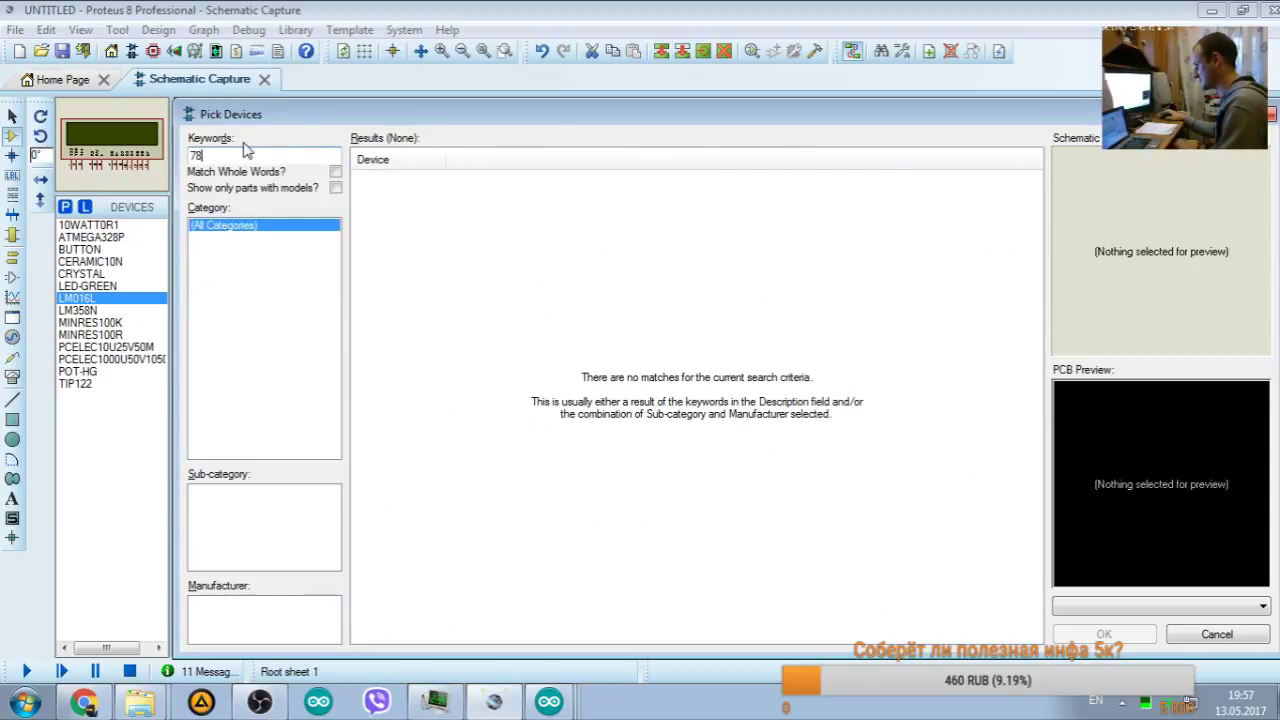
pyautogui.write('05')
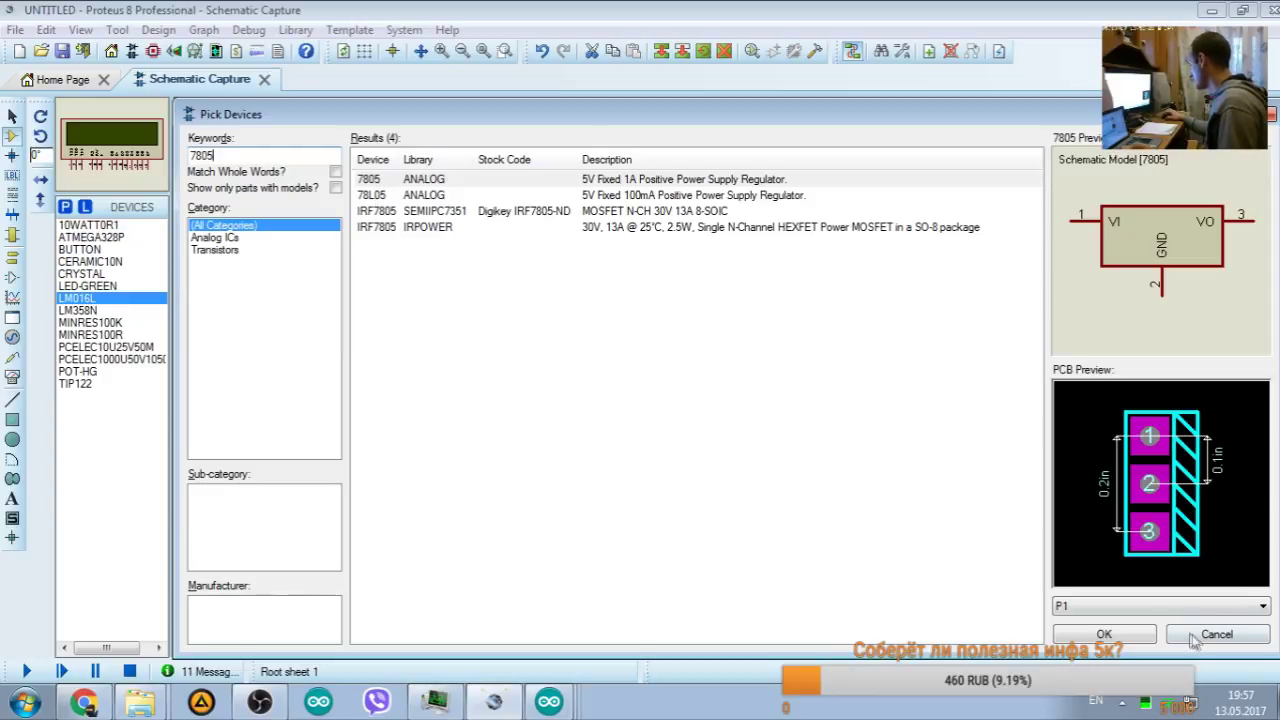
pyautogui.click(1104, 634)
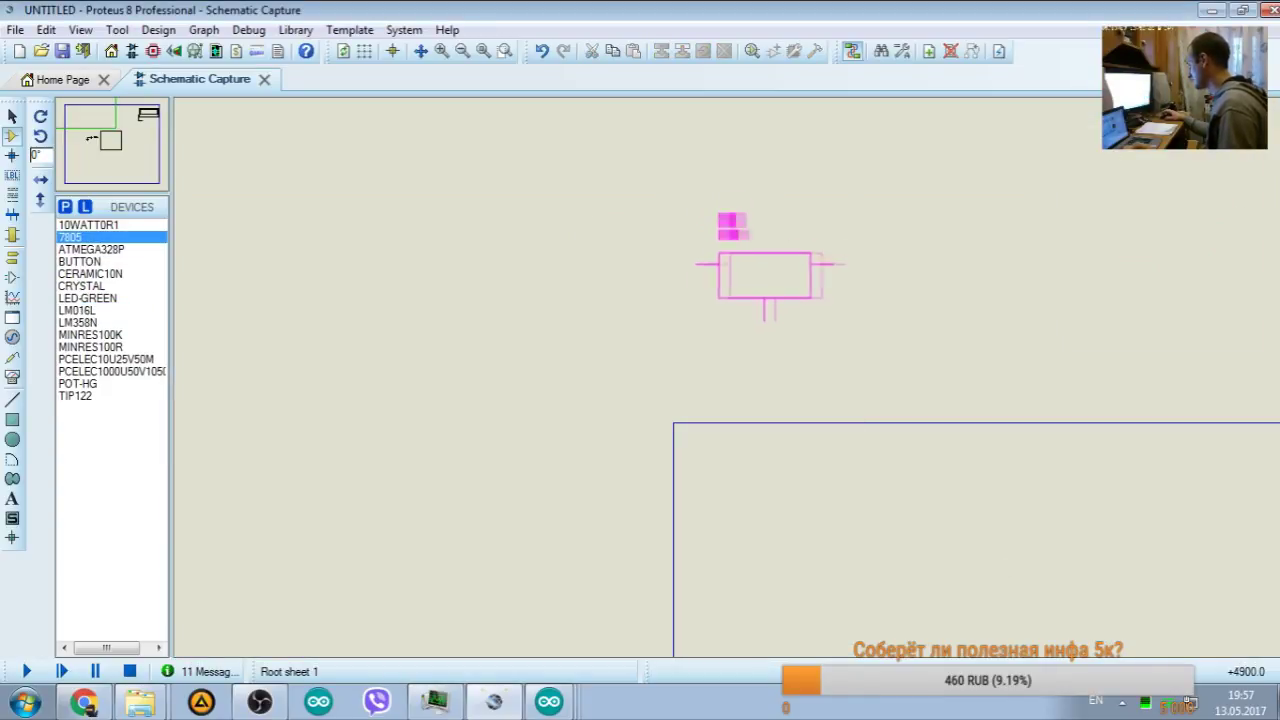
pyautogui.click(752, 309)
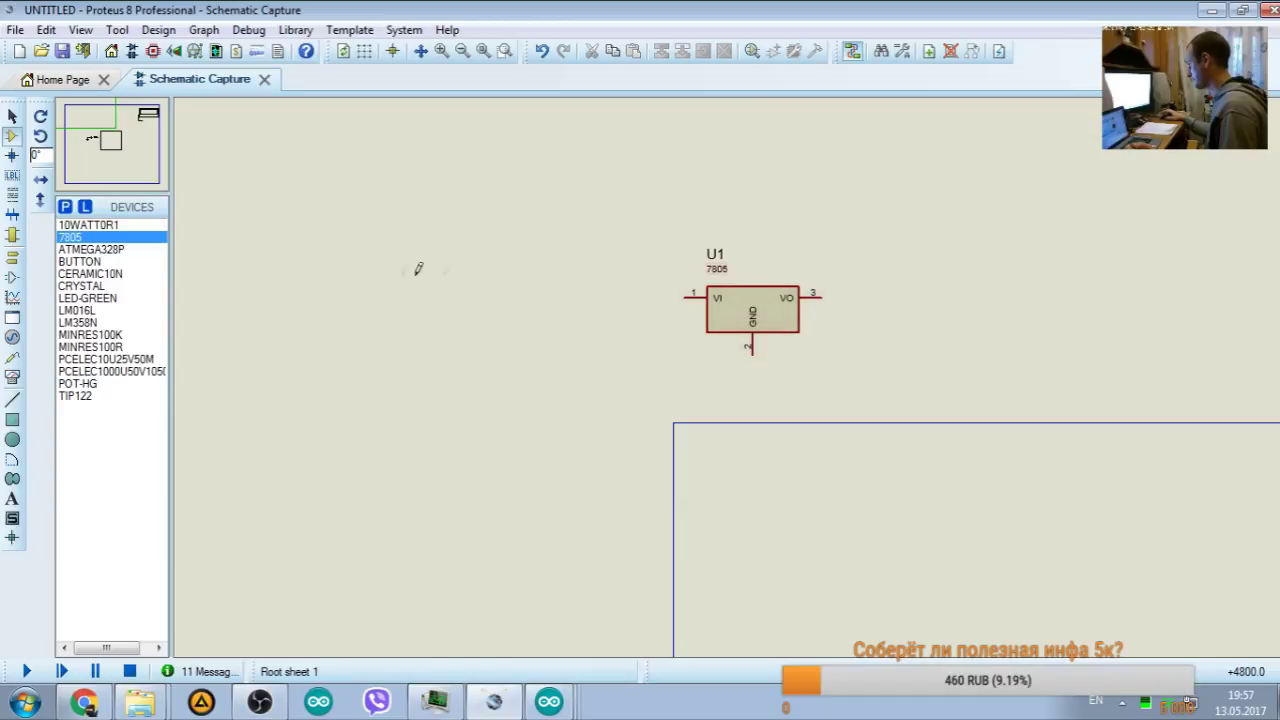
# Step: Place a power terminal left of the 7805 regulator and wire it to the VI pin
pyautogui.click(12, 257)
pyautogui.click(166, 273)
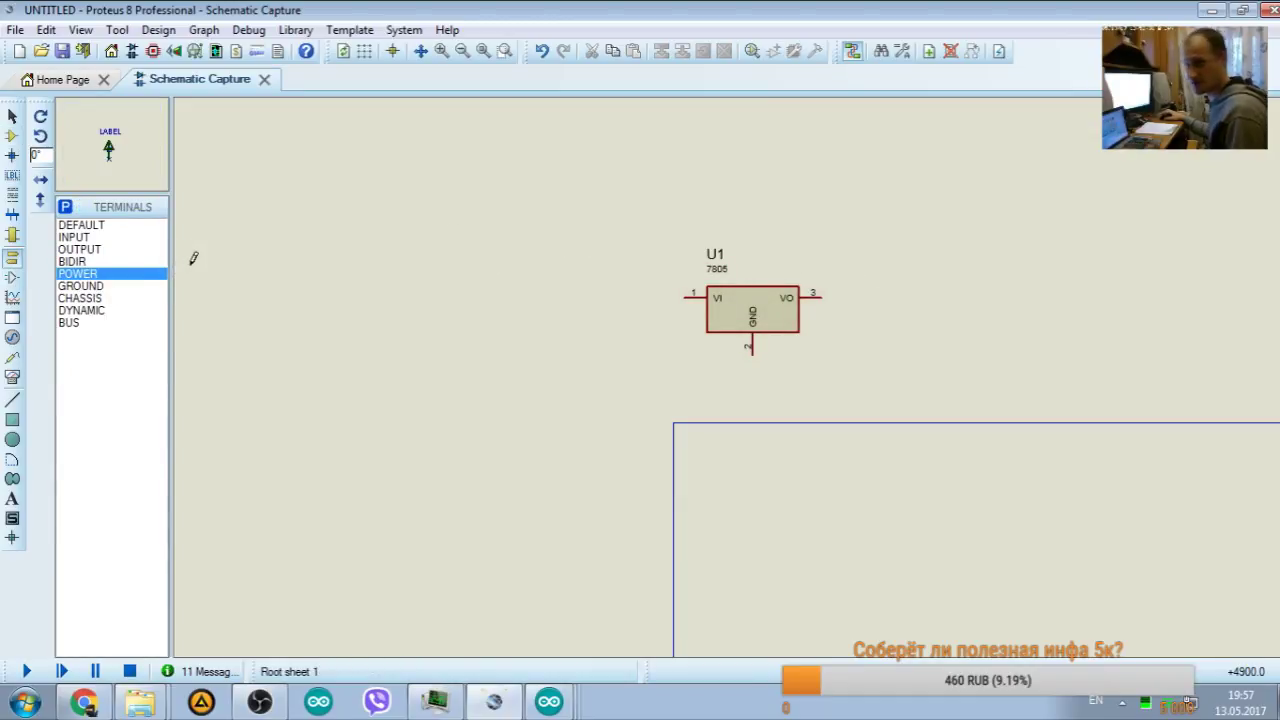
pyautogui.click(649, 274)
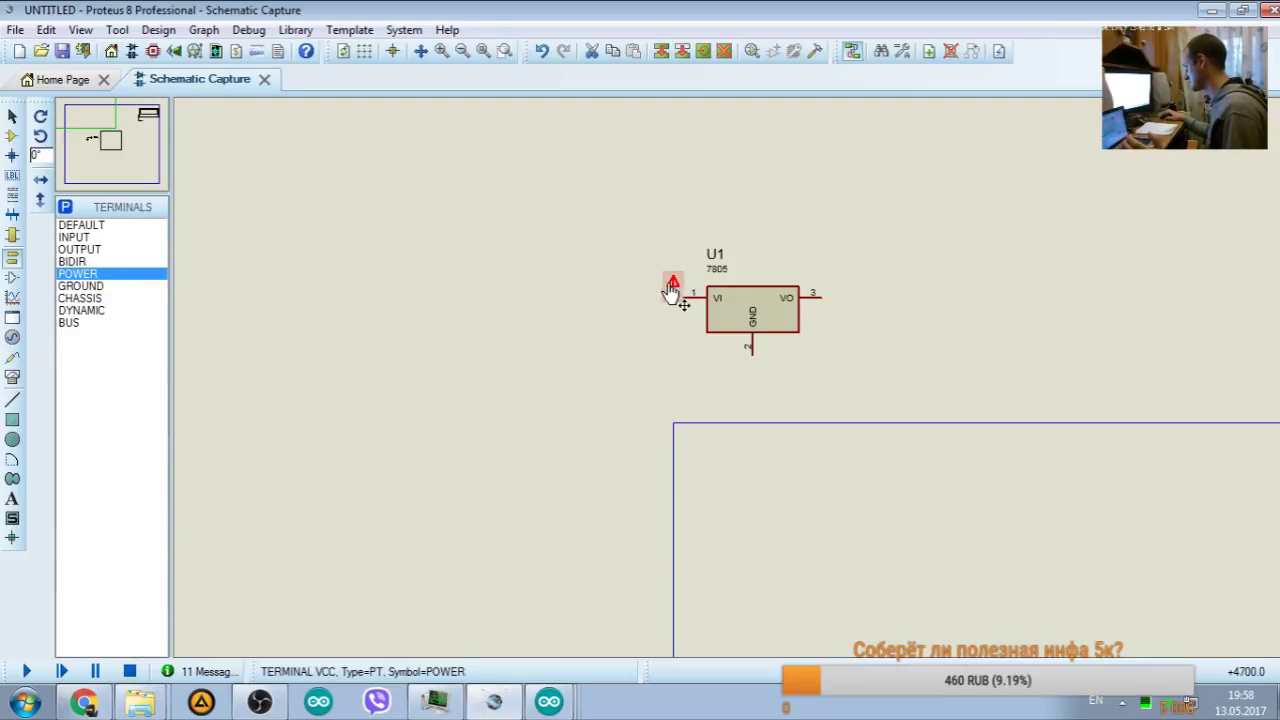
pyautogui.click(617, 288)
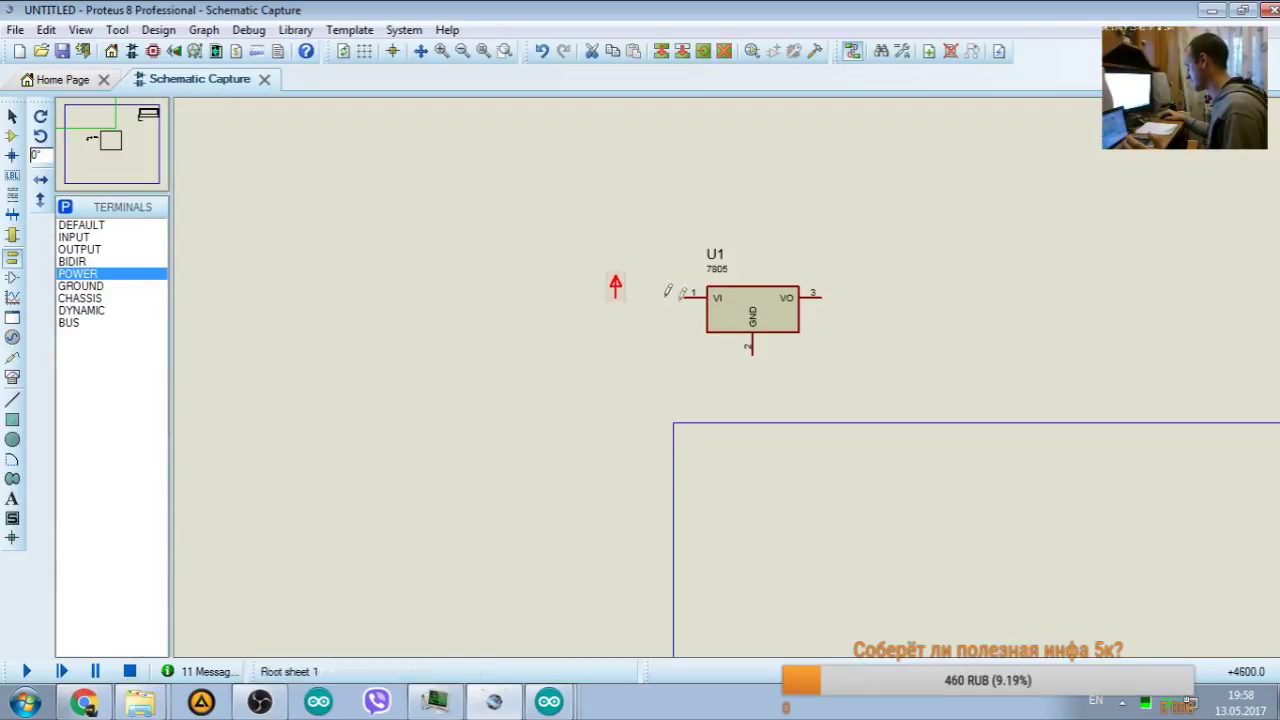
pyautogui.click(614, 297)
pyautogui.click(678, 293)
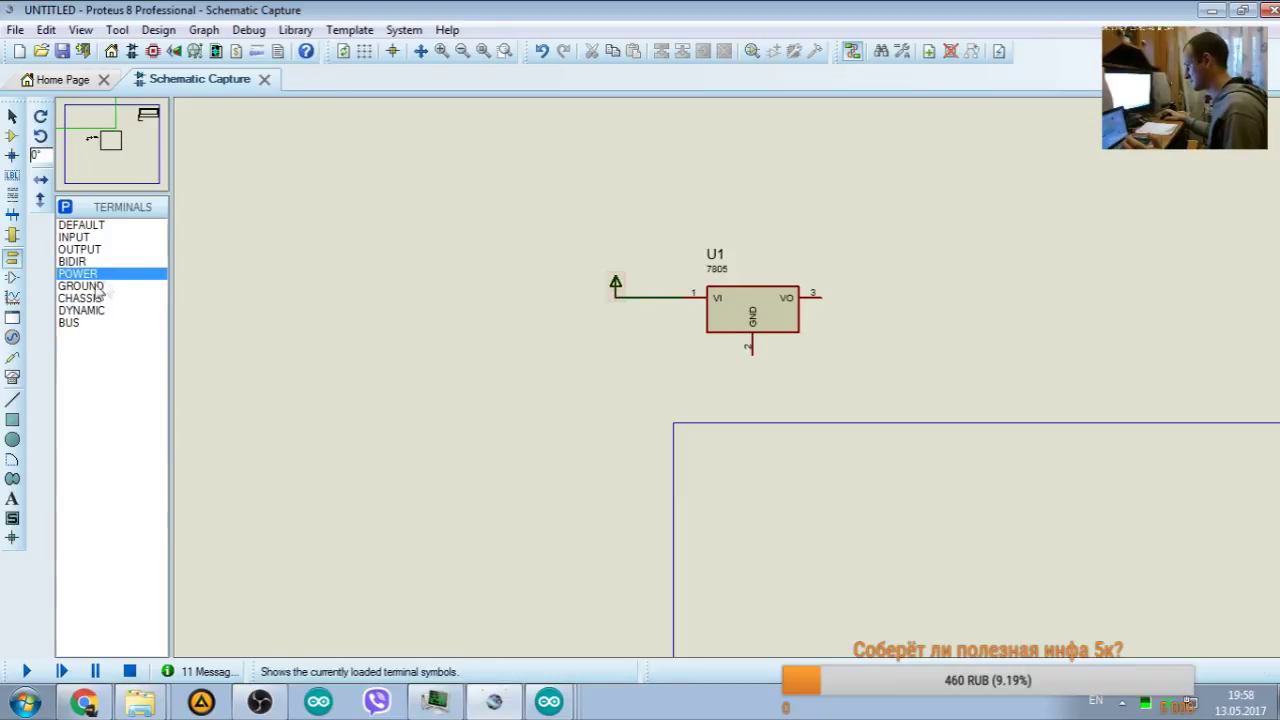
# Step: Raise the regulator's input power terminal slightly above its wire and label it +12V
pyautogui.click(616, 284)
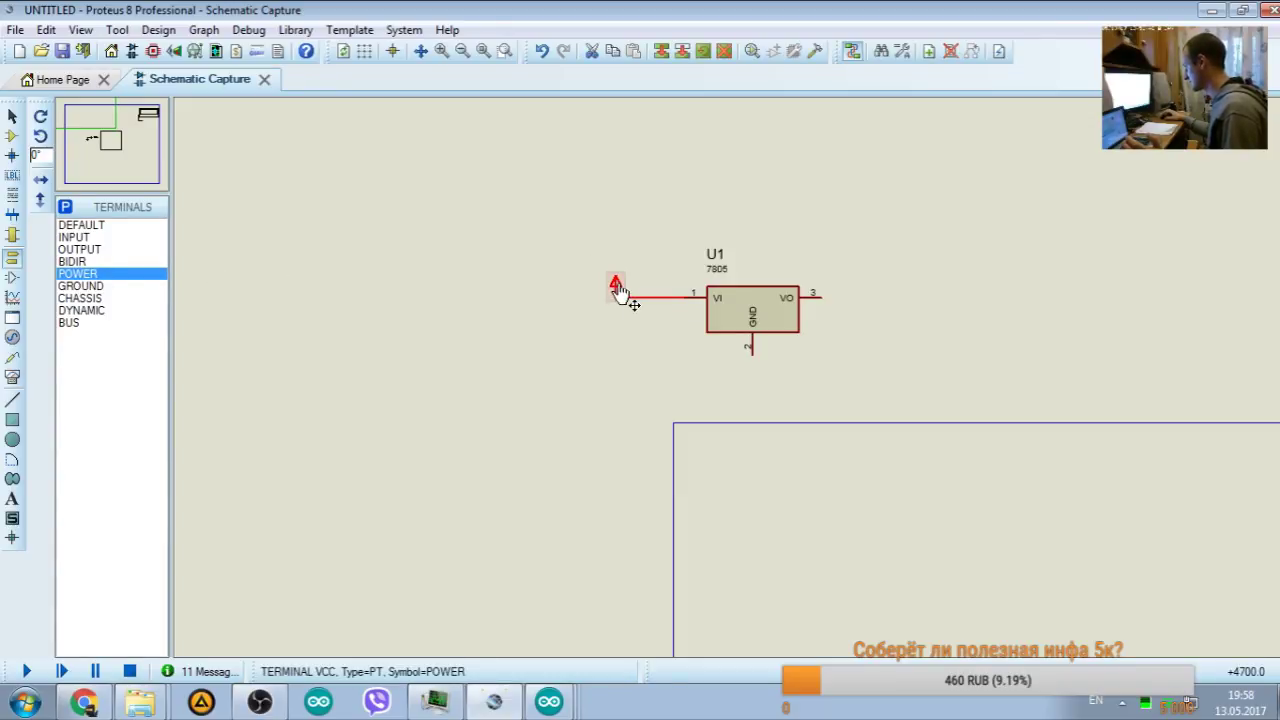
pyautogui.rightClick(617, 279)
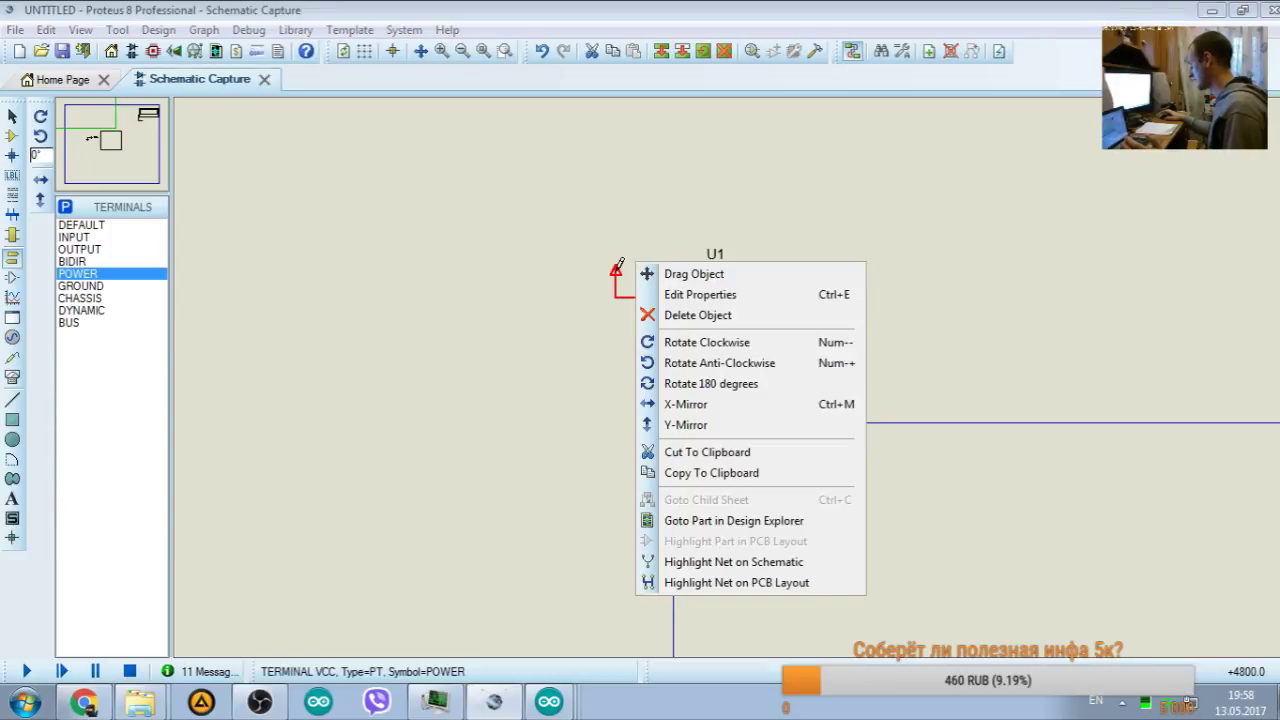
pyautogui.click(690, 294)
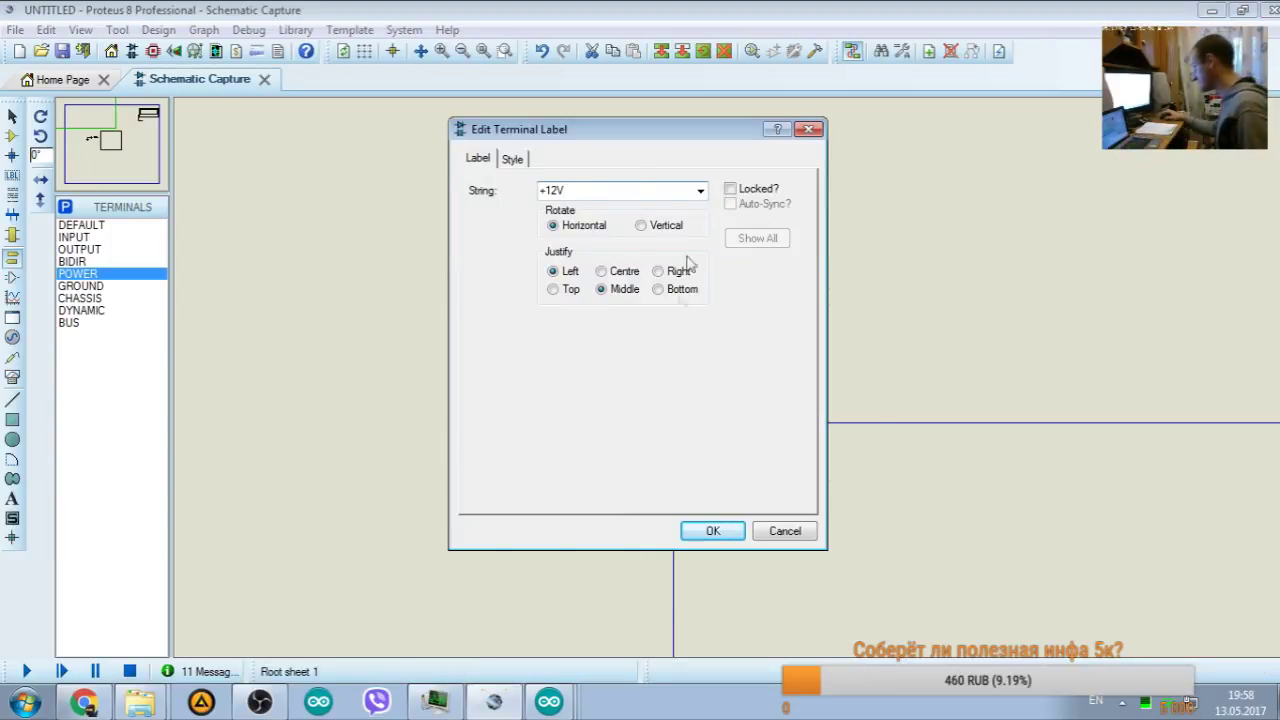
pyautogui.write('+12V')
pyautogui.click(711, 530)
# Step: Move the 7805 regulator together with its +12V terminal farther up and left, away from the sheet border
pyautogui.moveTo(466, 184); pyautogui.dragTo(1028, 388)
pyautogui.moveTo(724, 322); pyautogui.dragTo(438, 197)
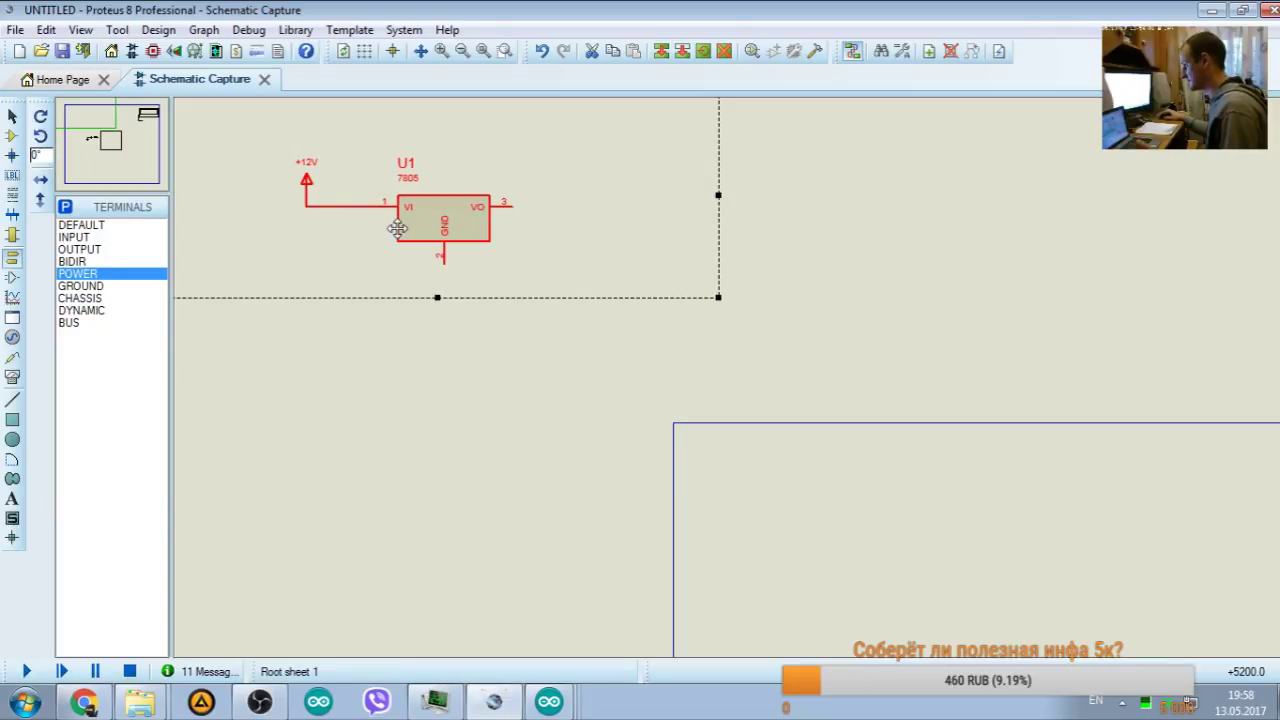
pyautogui.click(571, 428)
# Step: Place a ground terminal below the 7805 regulator and wire it to the GND pin
pyautogui.click(80, 287)
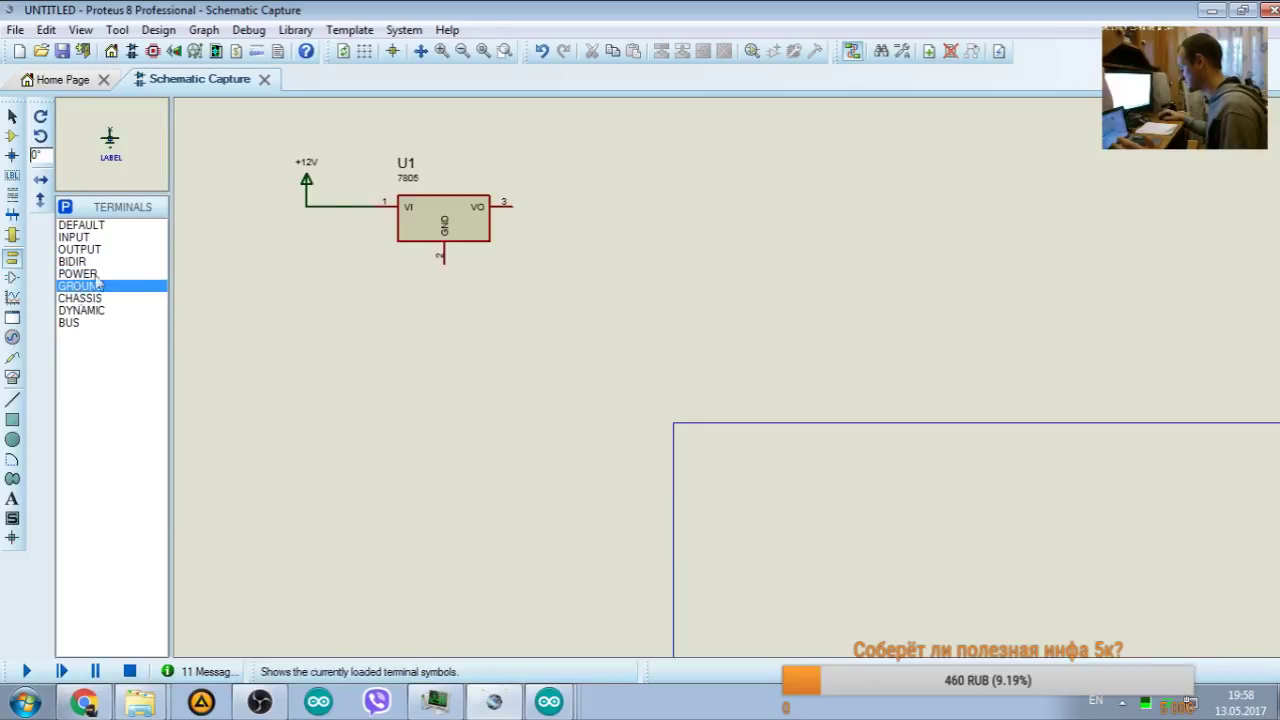
pyautogui.click(444, 321)
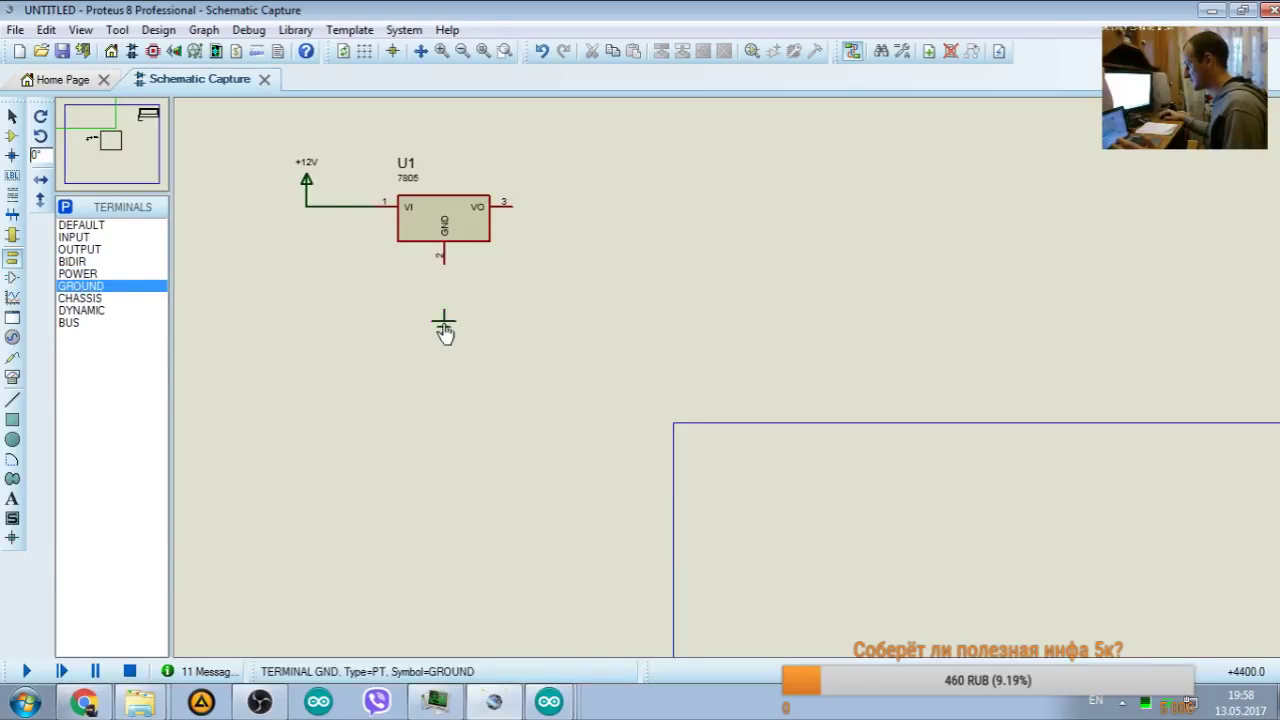
pyautogui.click(446, 261)
pyautogui.click(445, 318)
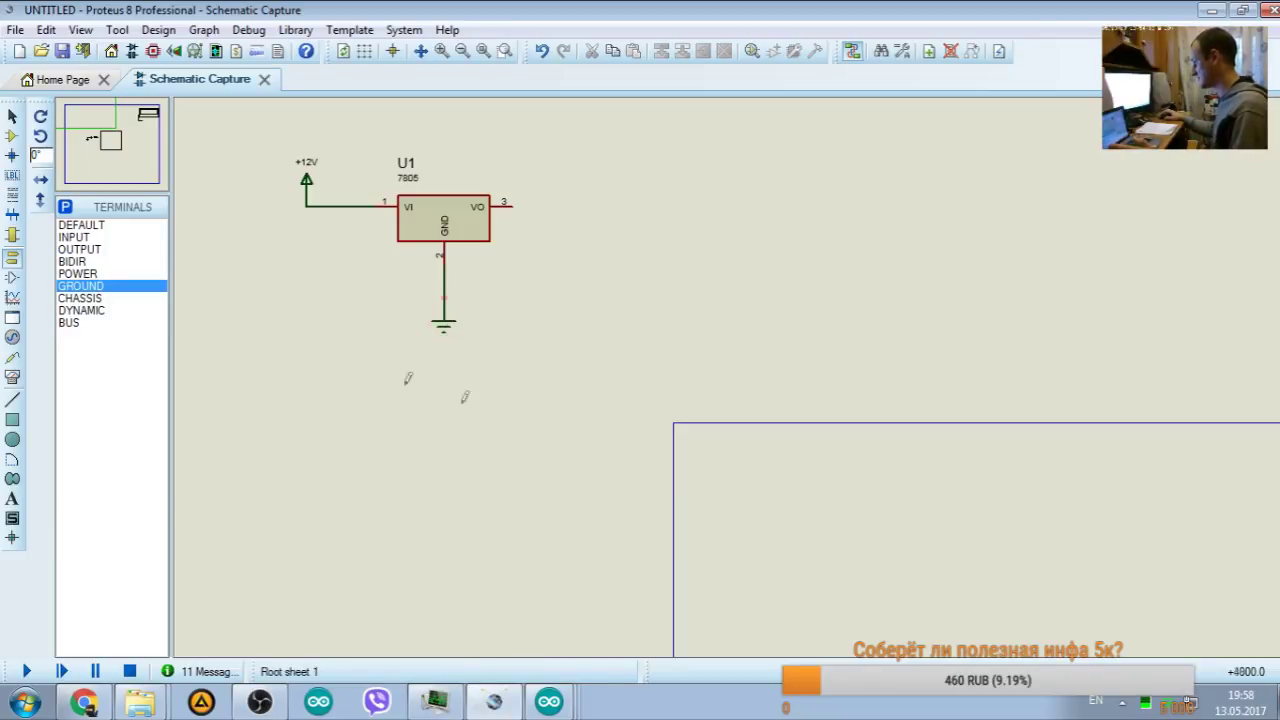
# Step: Place a ground terminal below the LM016L display and wire it to the VSS pin
pyautogui.click(100, 140)
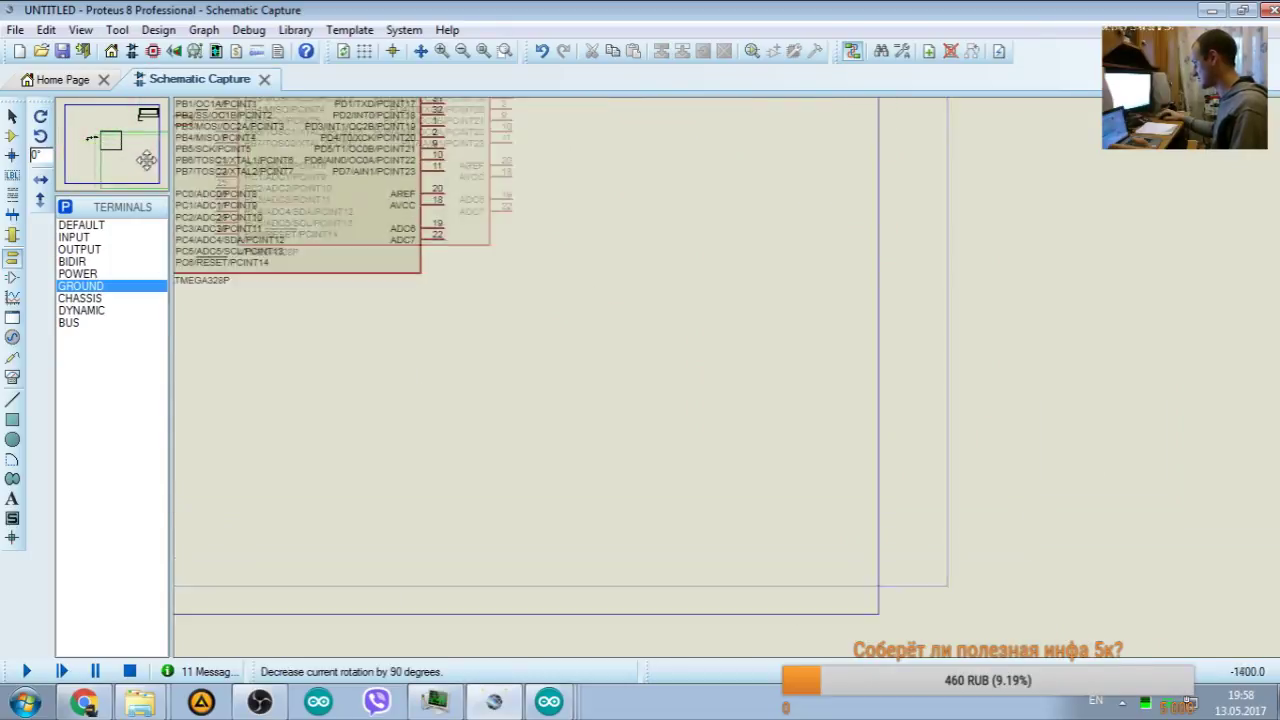
pyautogui.click(111, 145)
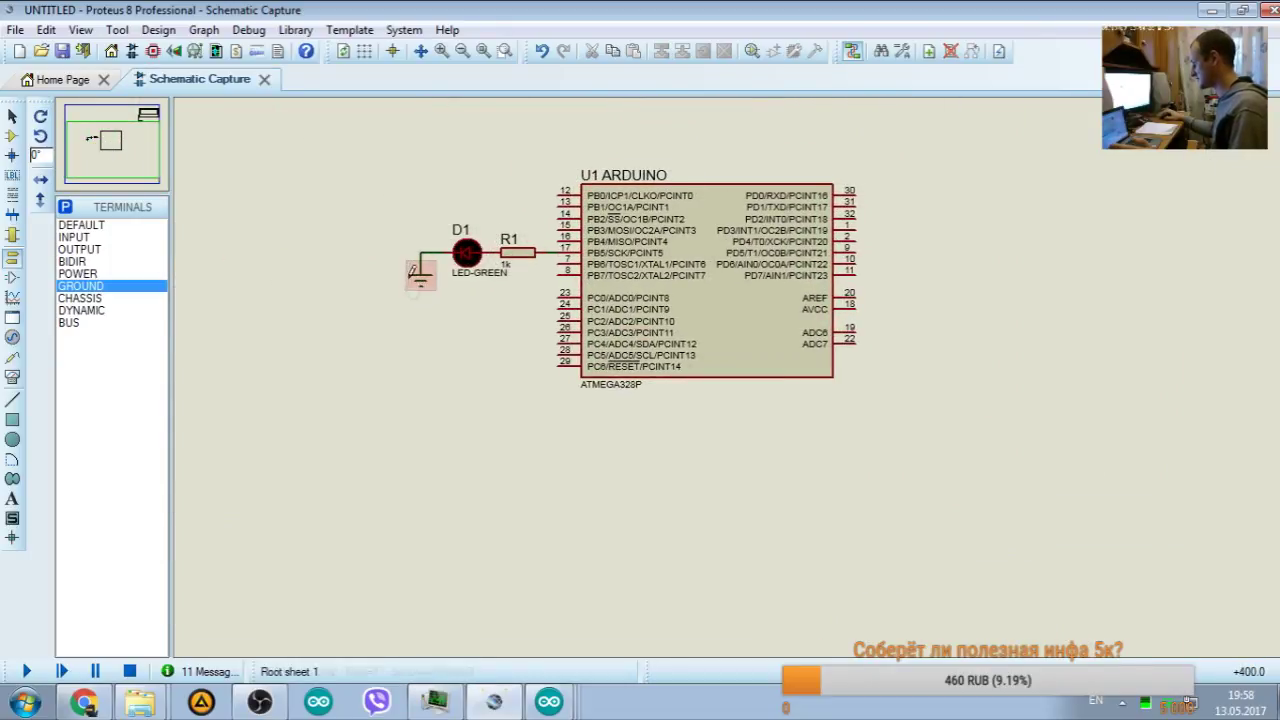
pyautogui.click(143, 145)
pyautogui.click(135, 128)
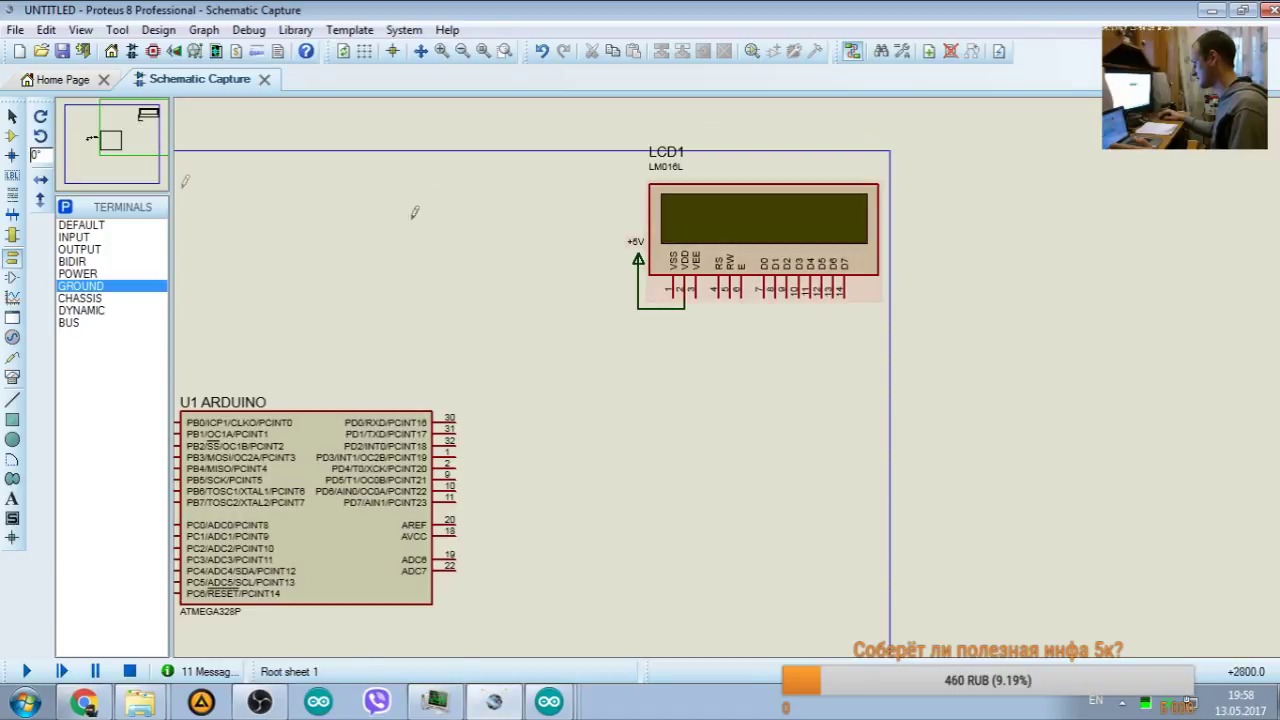
pyautogui.click(673, 345)
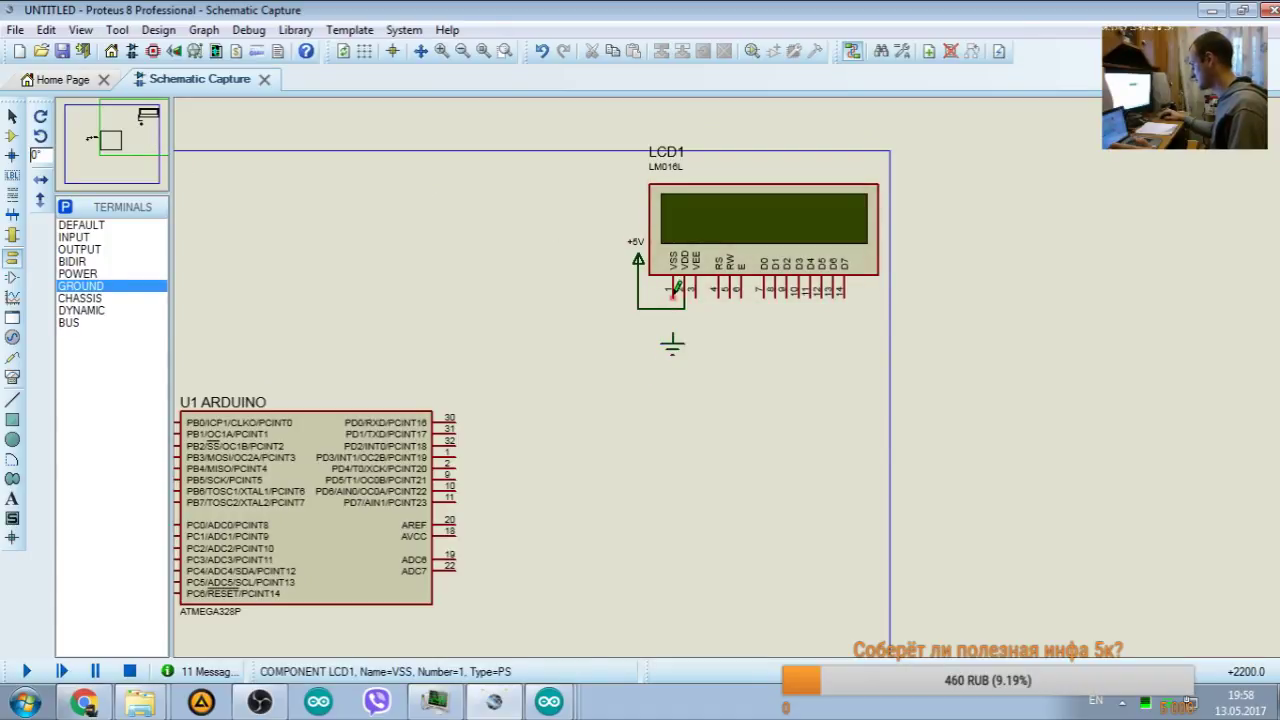
pyautogui.click(673, 293)
pyautogui.click(675, 348)
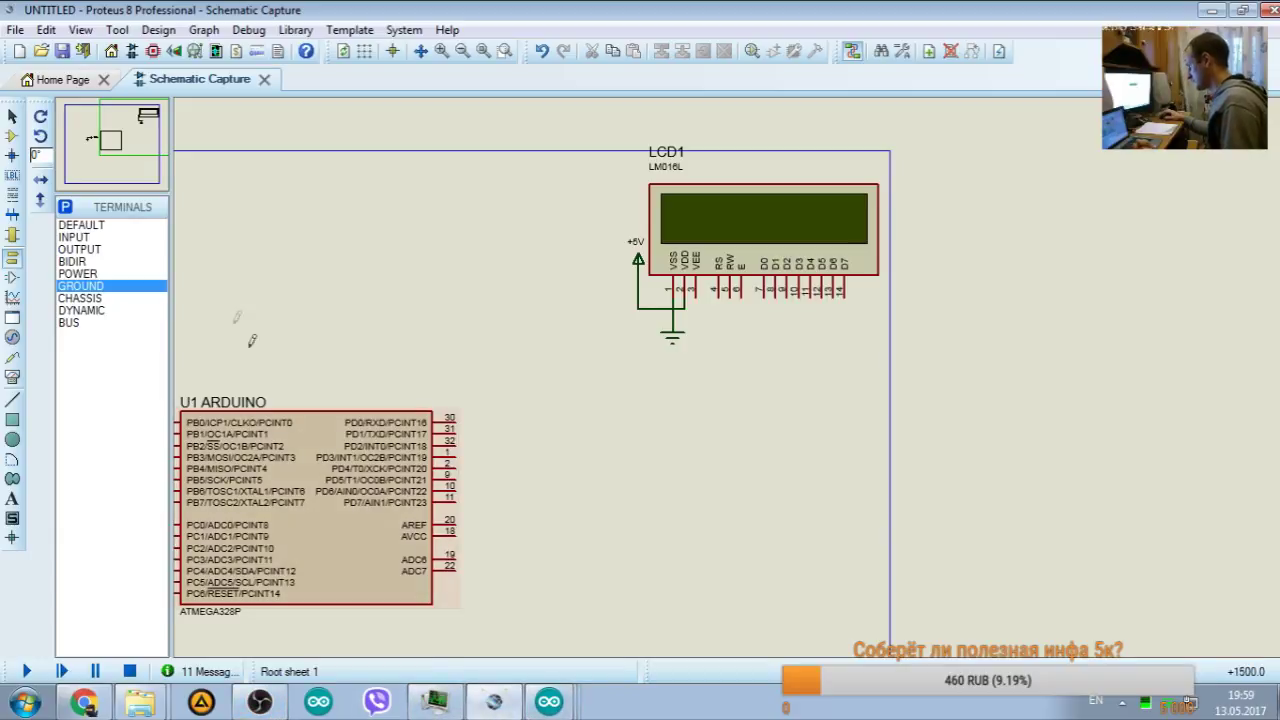
# Step: Place a CERAMIC10N capacitor below the 7805 regulator's input wire and rotate it to stand vertically
pyautogui.click(137, 139)
pyautogui.moveTo(137, 139); pyautogui.dragTo(73, 108)
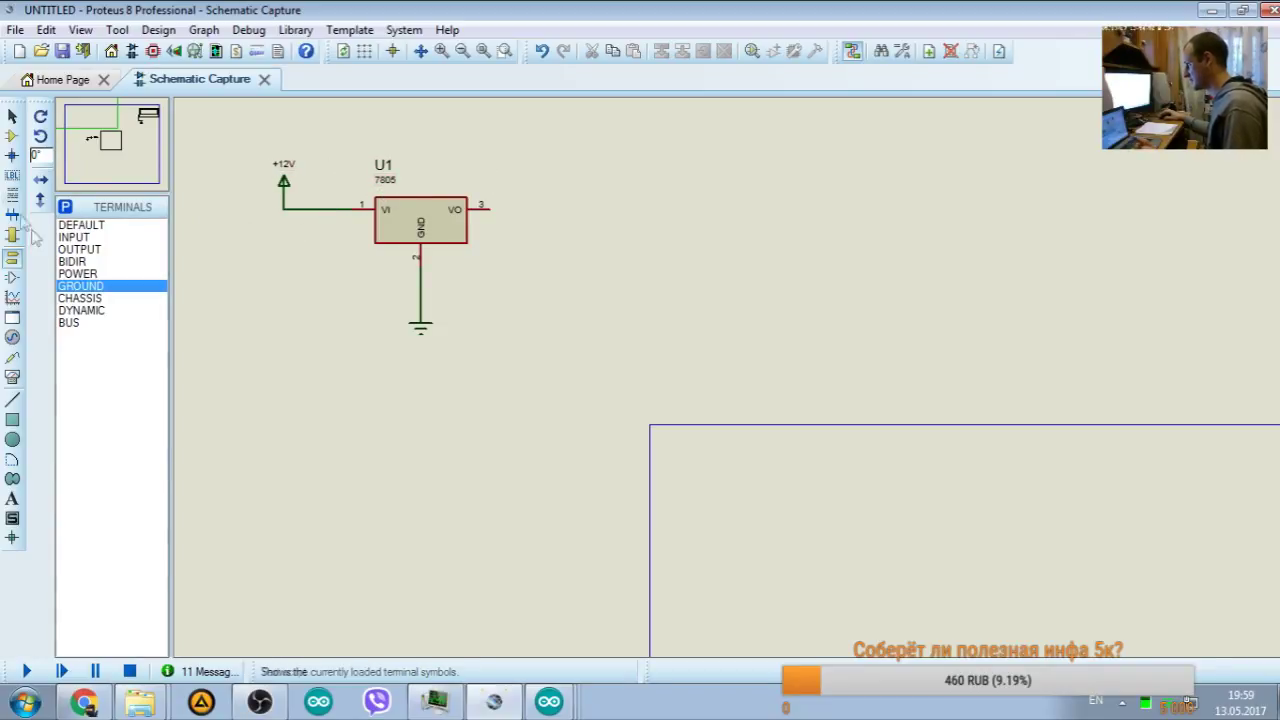
pyautogui.click(12, 135)
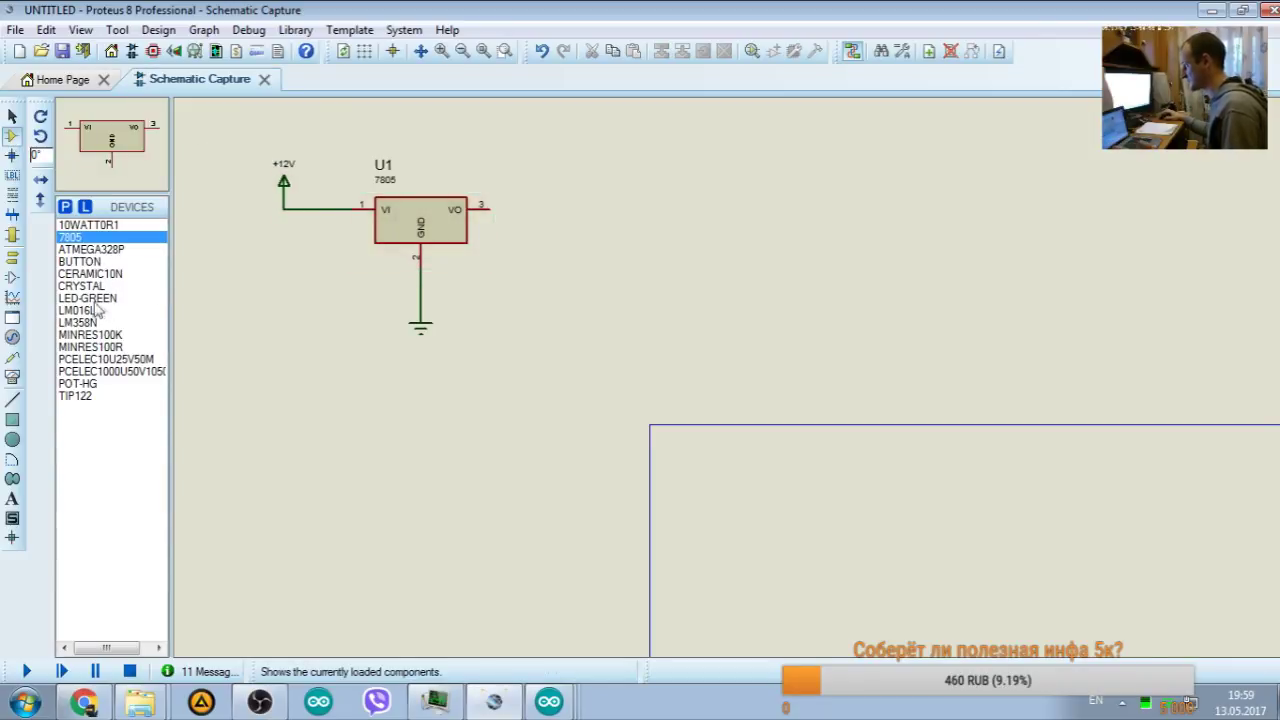
pyautogui.click(126, 360)
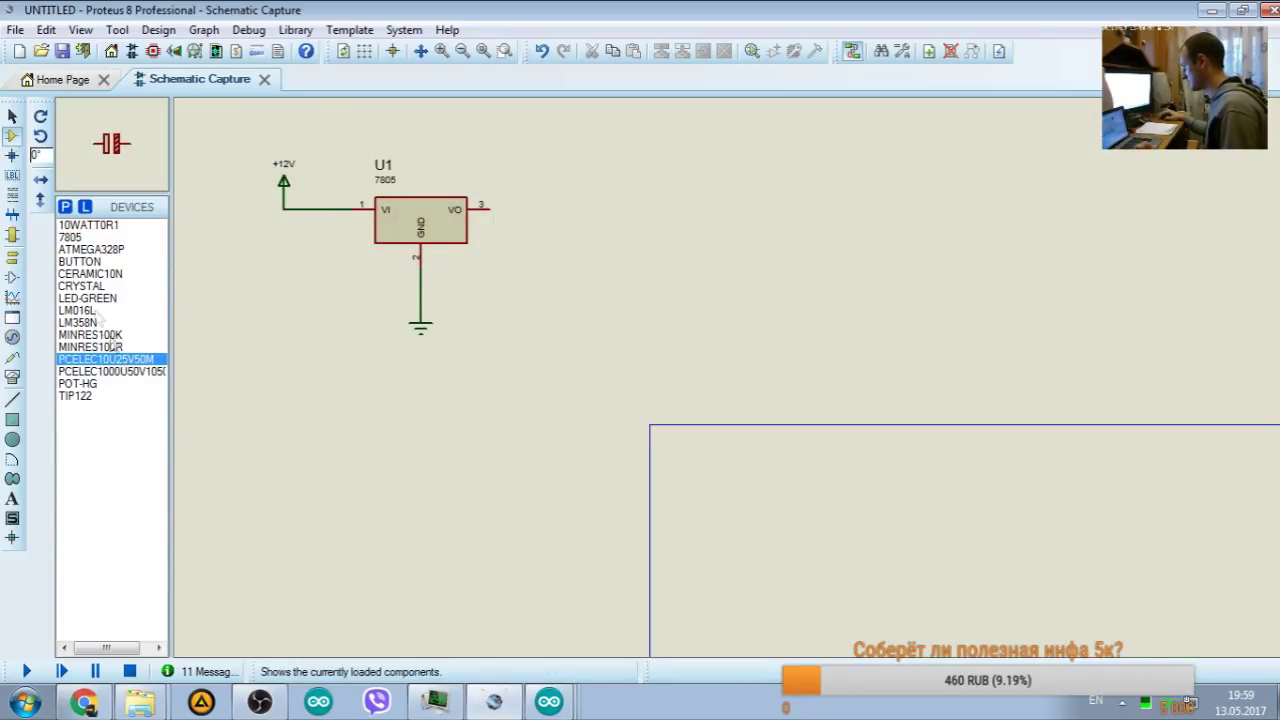
pyautogui.click(100, 273)
pyautogui.click(334, 260)
pyautogui.click(338, 255)
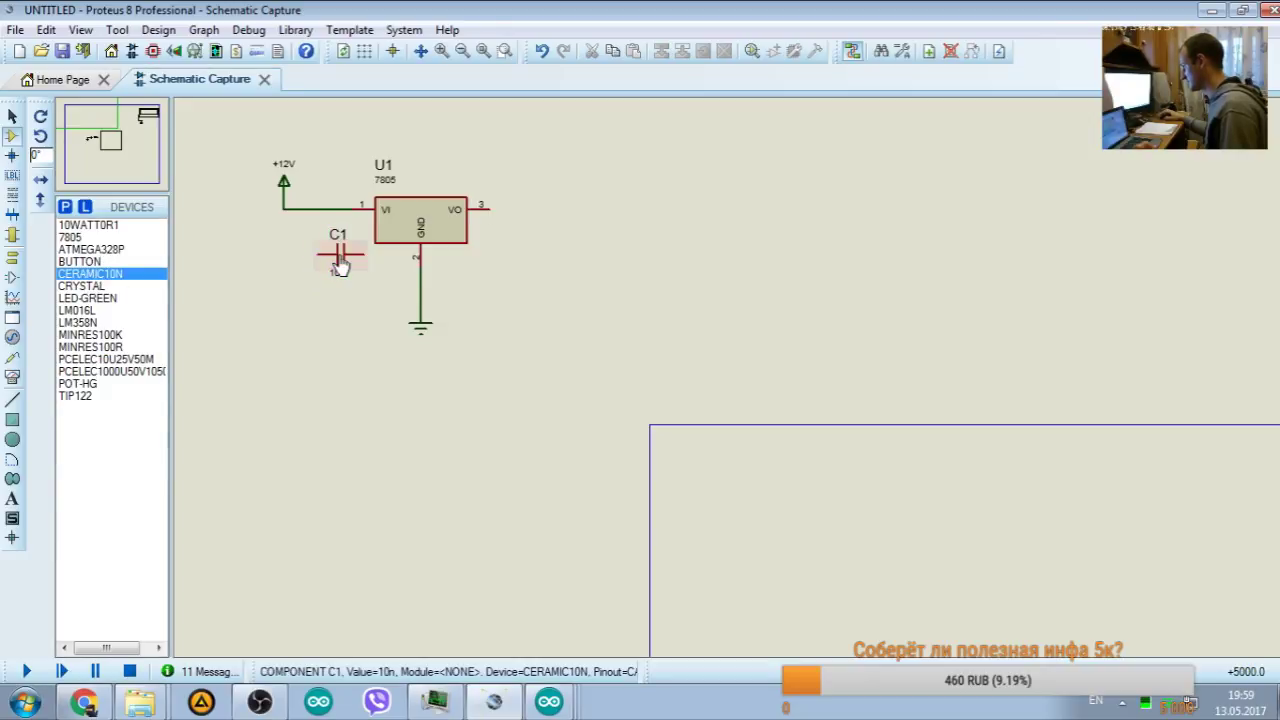
pyautogui.rightClick(360, 276)
pyautogui.click(425, 251)
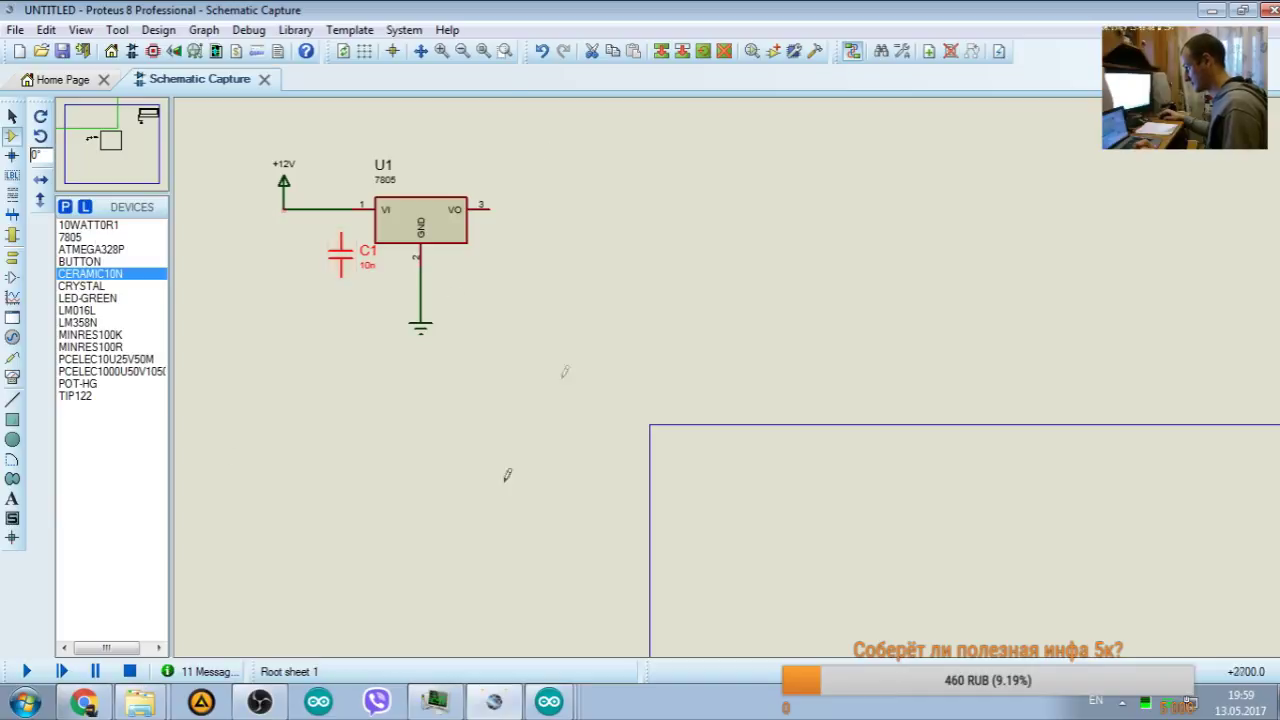
# Step: Wire the ceramic capacitor between the regulator's input wire and the ground wire, and set its value to 0.1 uF
pyautogui.click(345, 234)
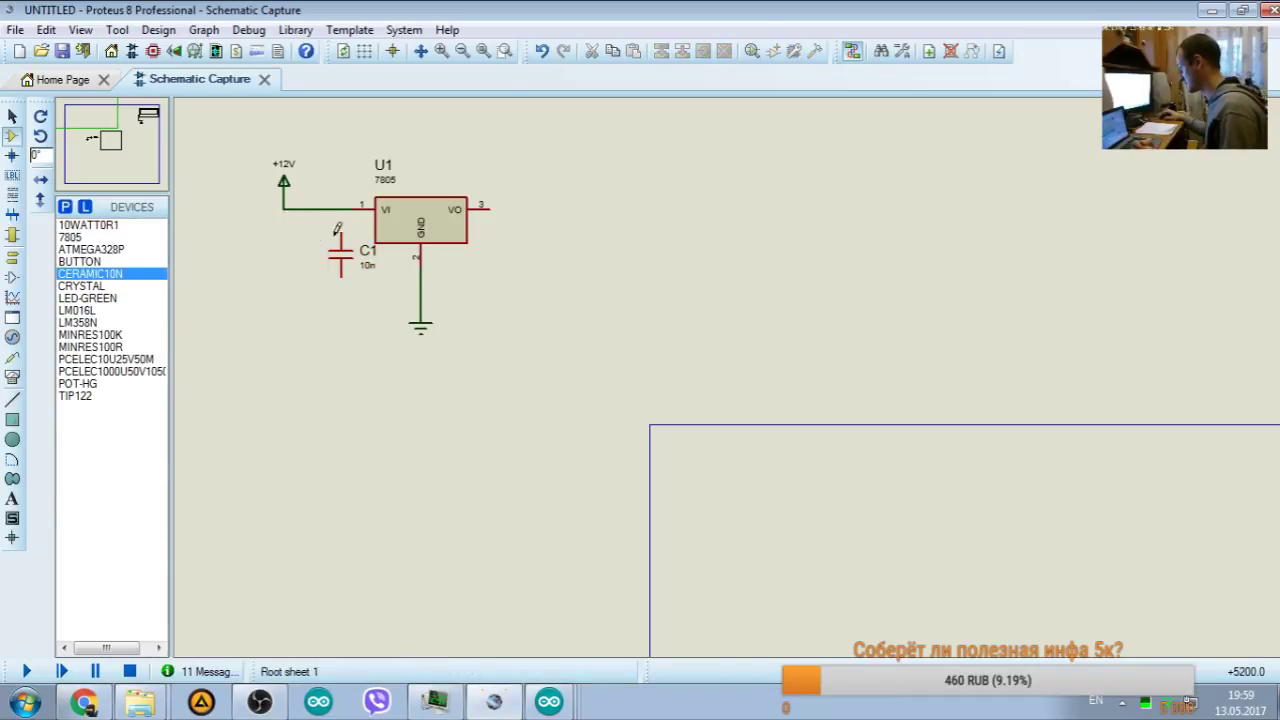
pyautogui.click(343, 227)
pyautogui.click(341, 209)
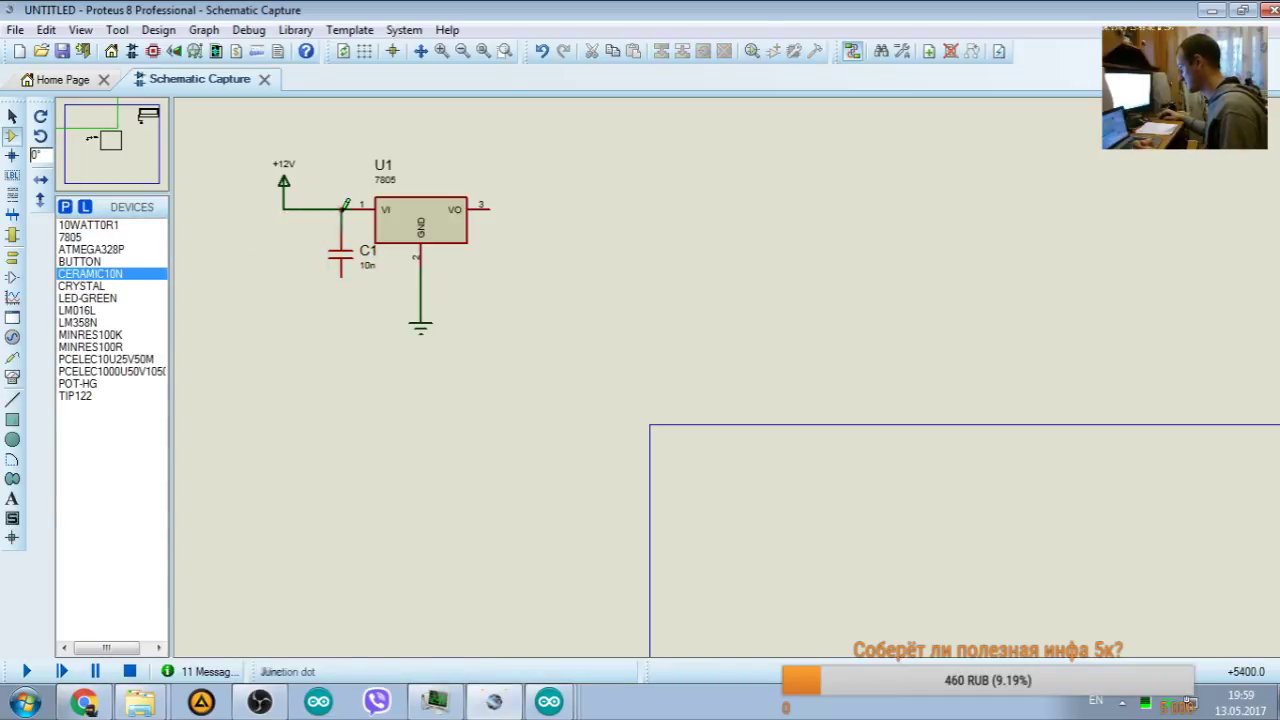
pyautogui.click(341, 266)
pyautogui.click(420, 298)
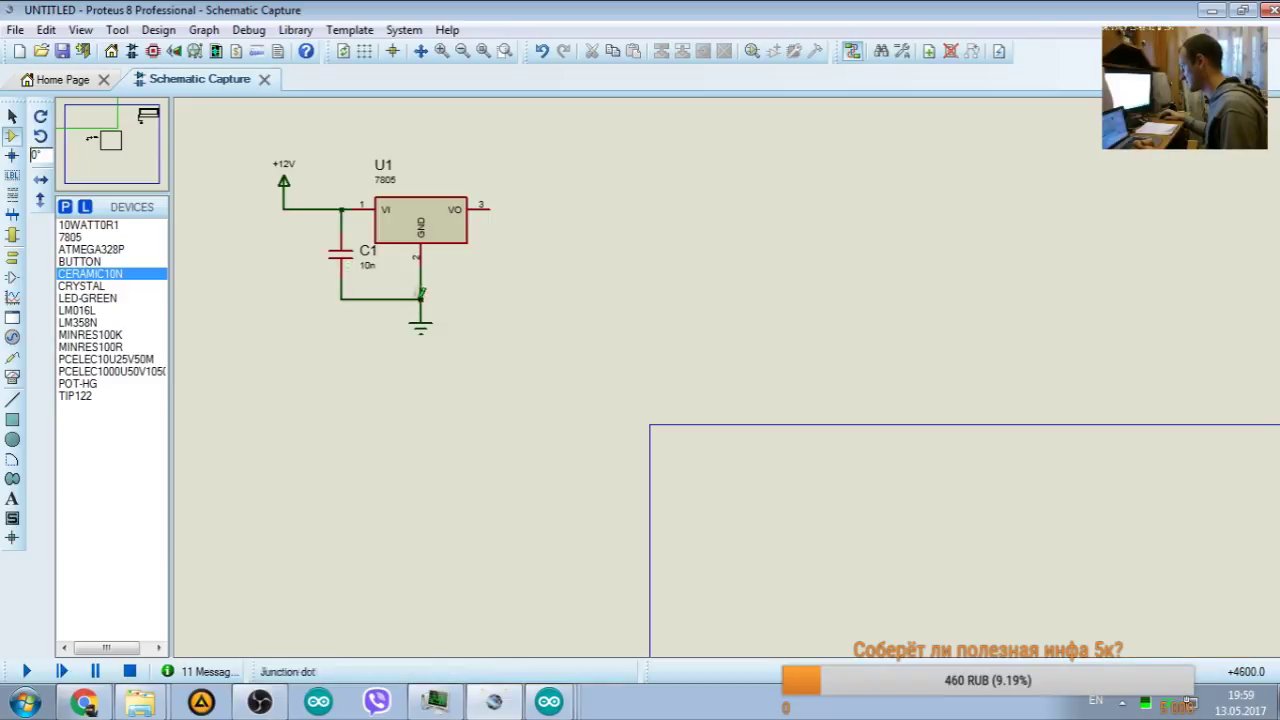
pyautogui.doubleClick(372, 266)
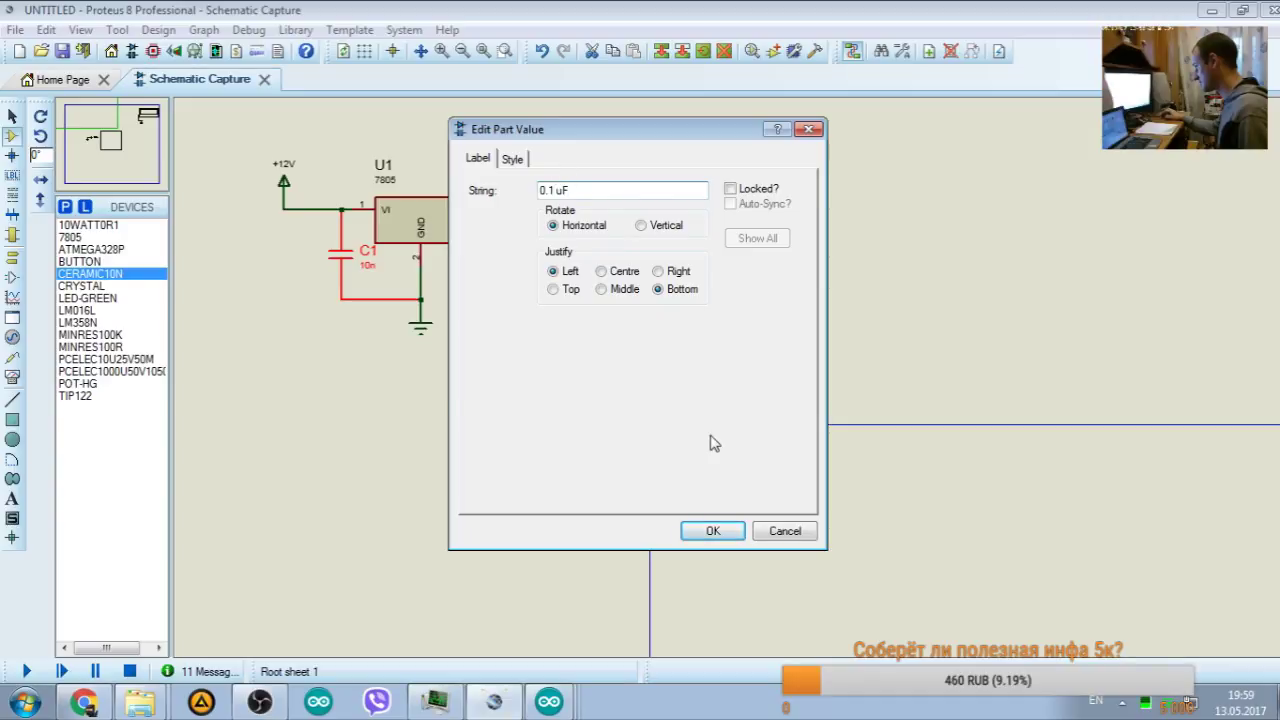
pyautogui.click(713, 531)
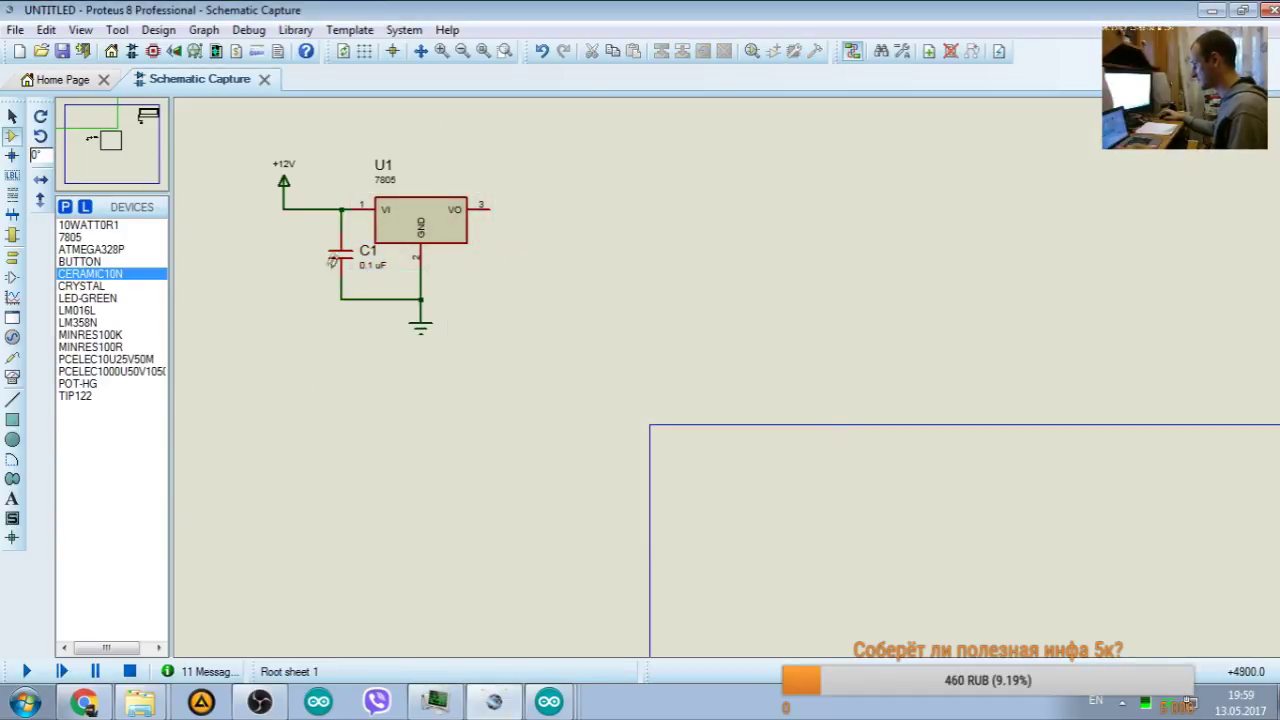
# Step: Copy the 0.1 uF capacitor and paste the duplicate below the regulator's output pin
pyautogui.rightClick(349, 249)
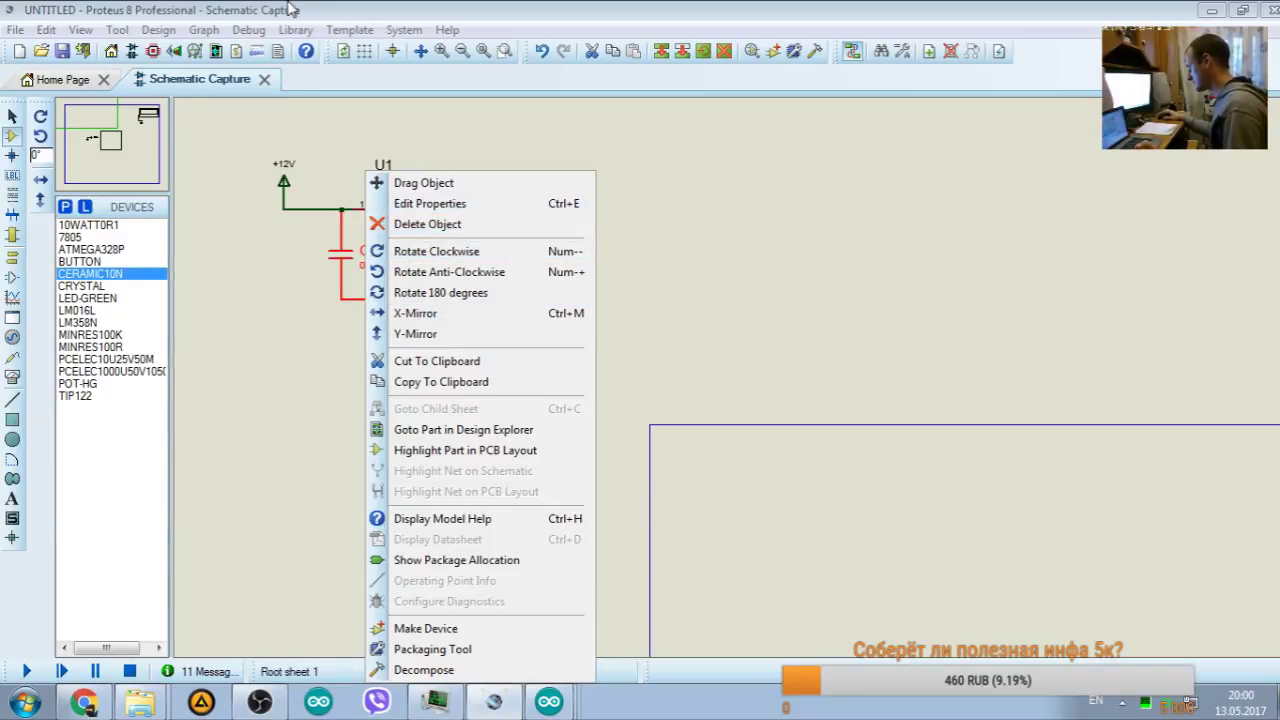
pyautogui.click(320, 252)
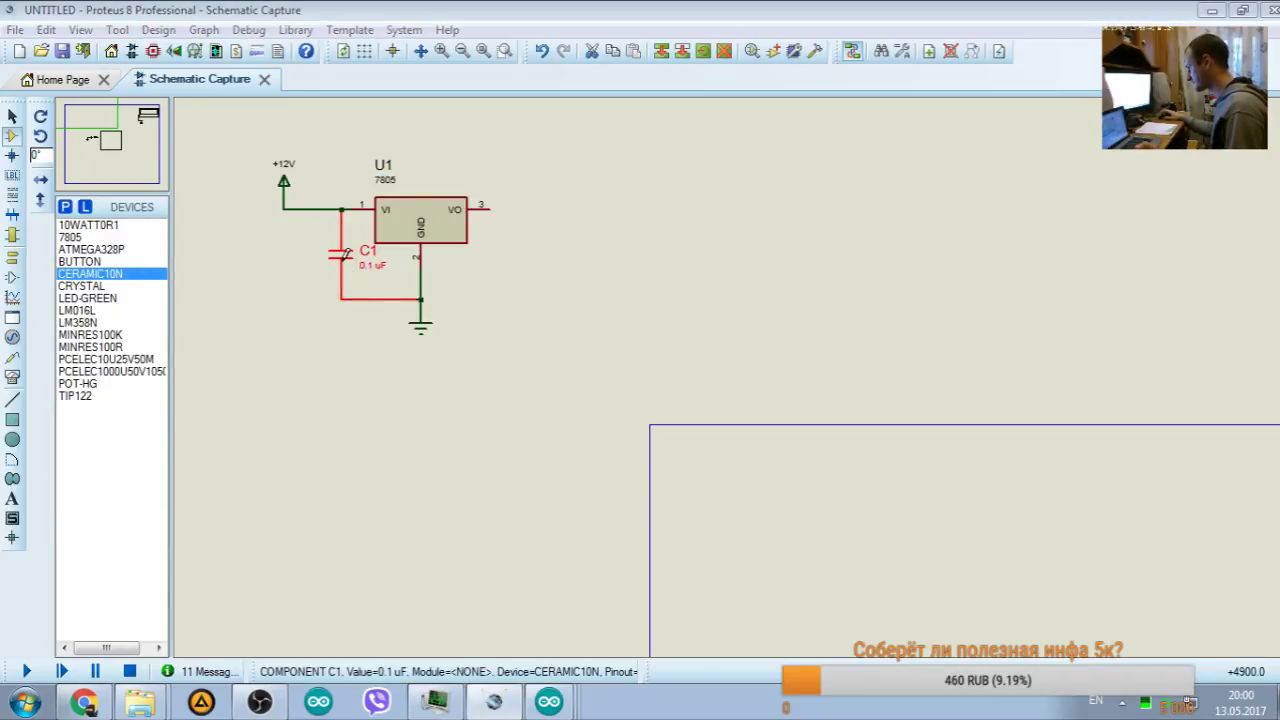
pyautogui.rightClick(345, 252)
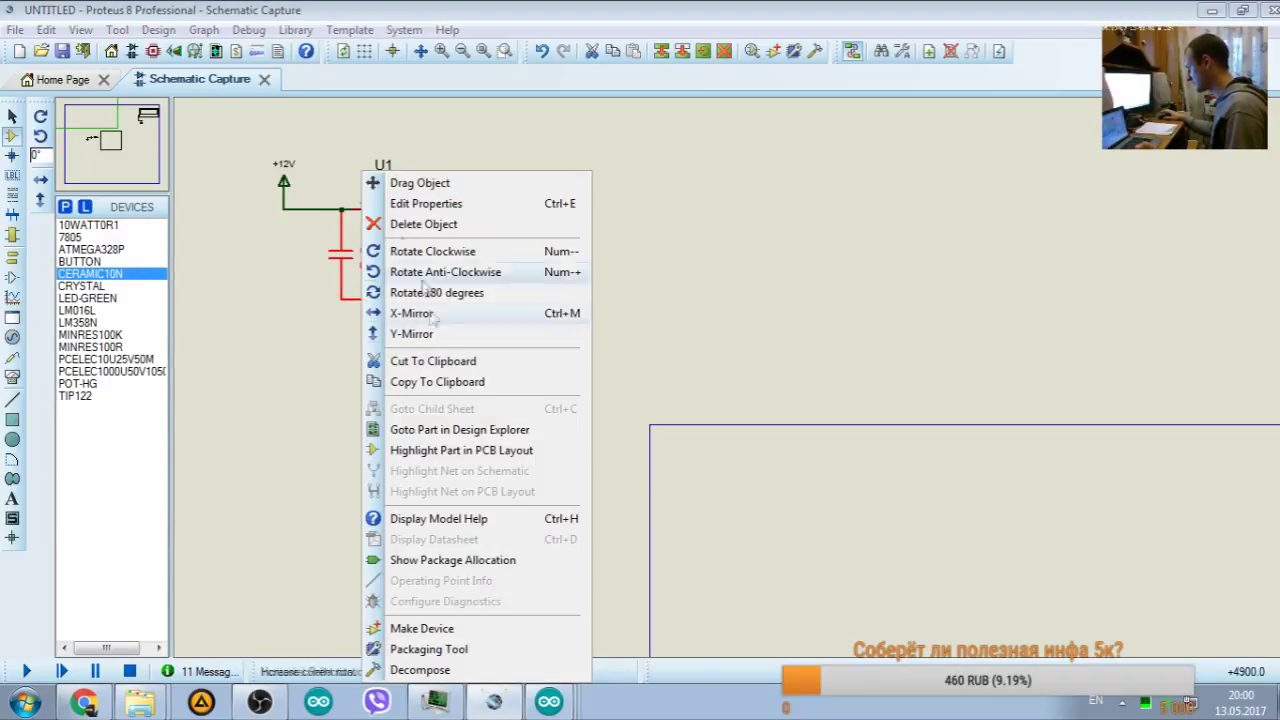
pyautogui.click(425, 382)
pyautogui.rightClick(487, 244)
pyautogui.click(560, 374)
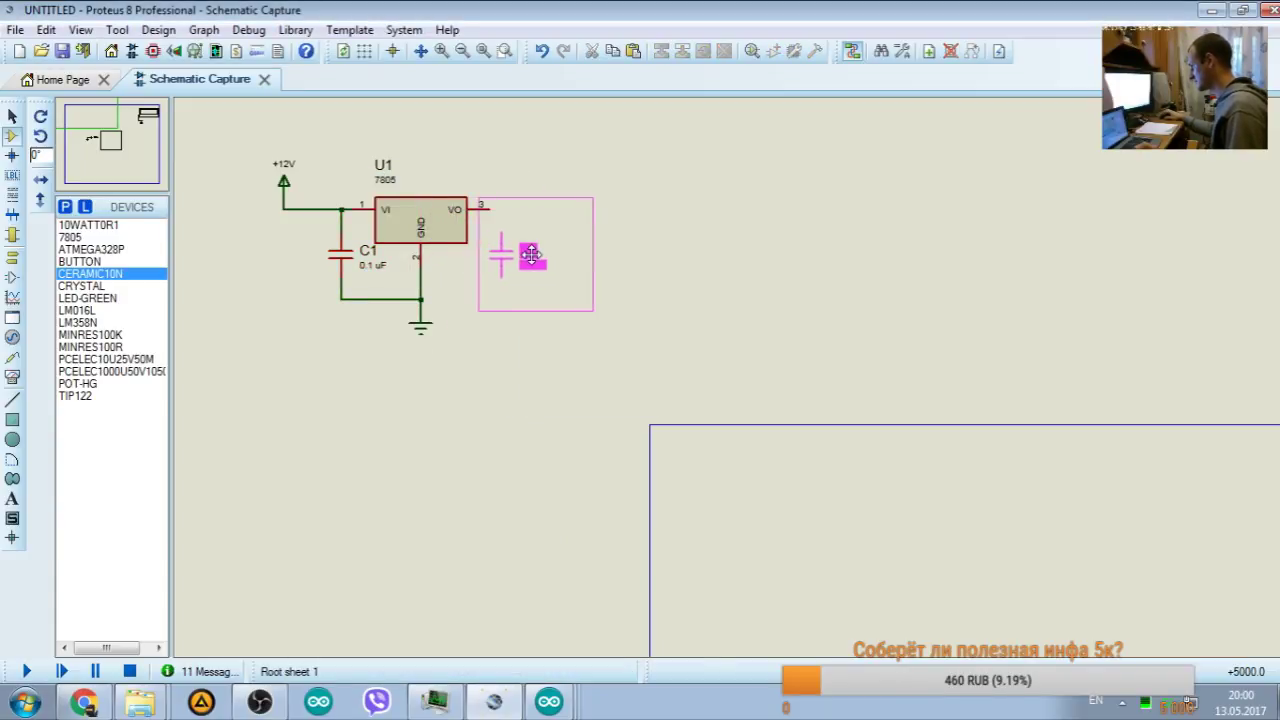
pyautogui.click(530, 254)
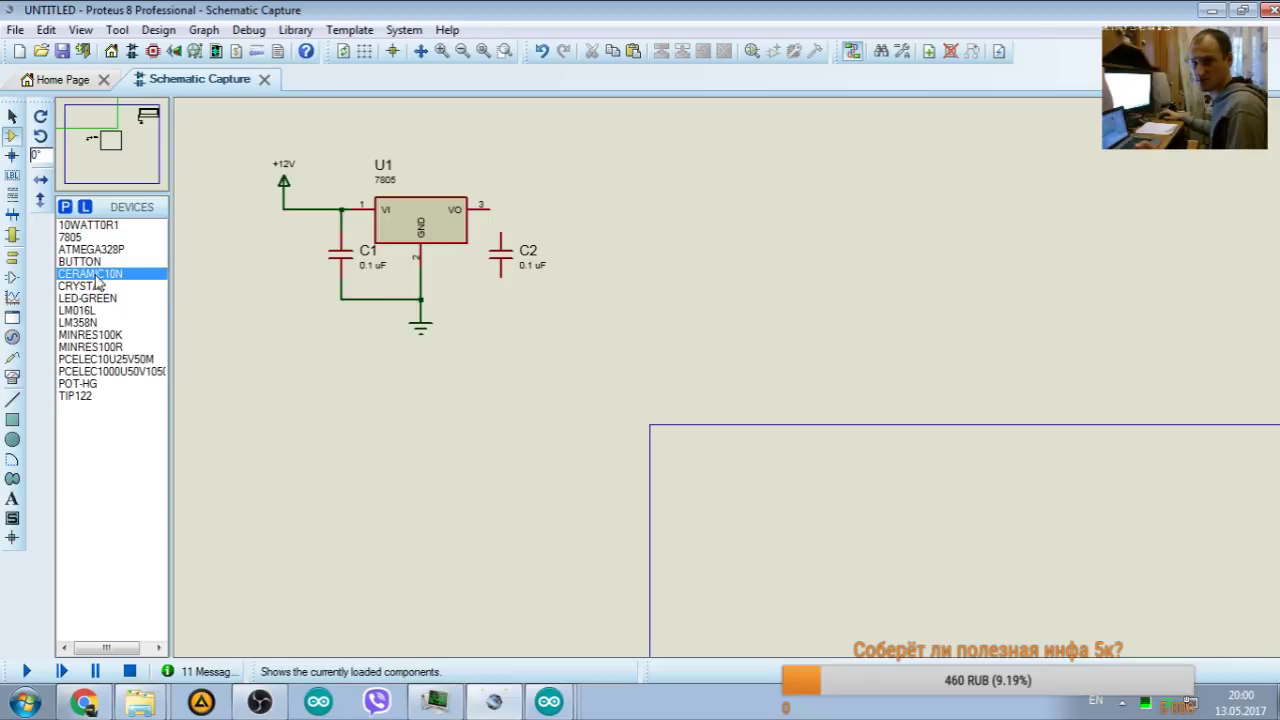
# Step: Wire the copied capacitor C2 between the regulator's VO pin and the ground junction
pyautogui.click(505, 217)
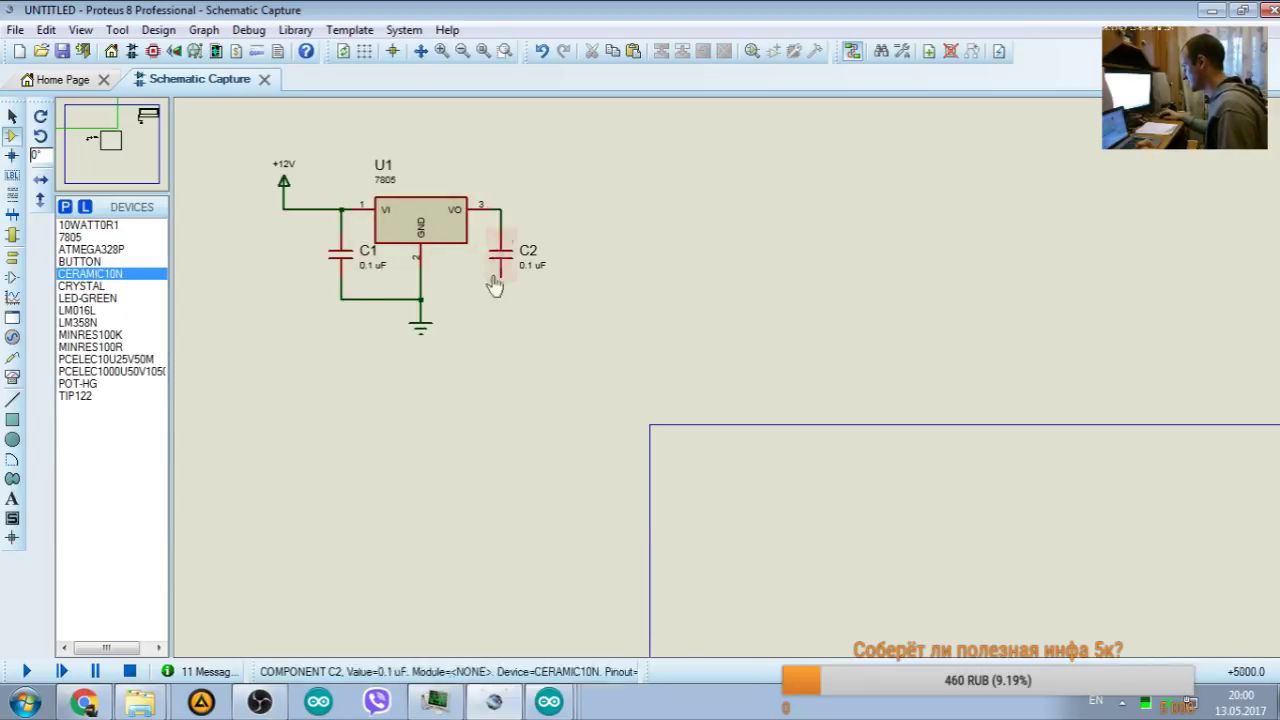
pyautogui.click(500, 238)
pyautogui.click(500, 276)
pyautogui.click(421, 298)
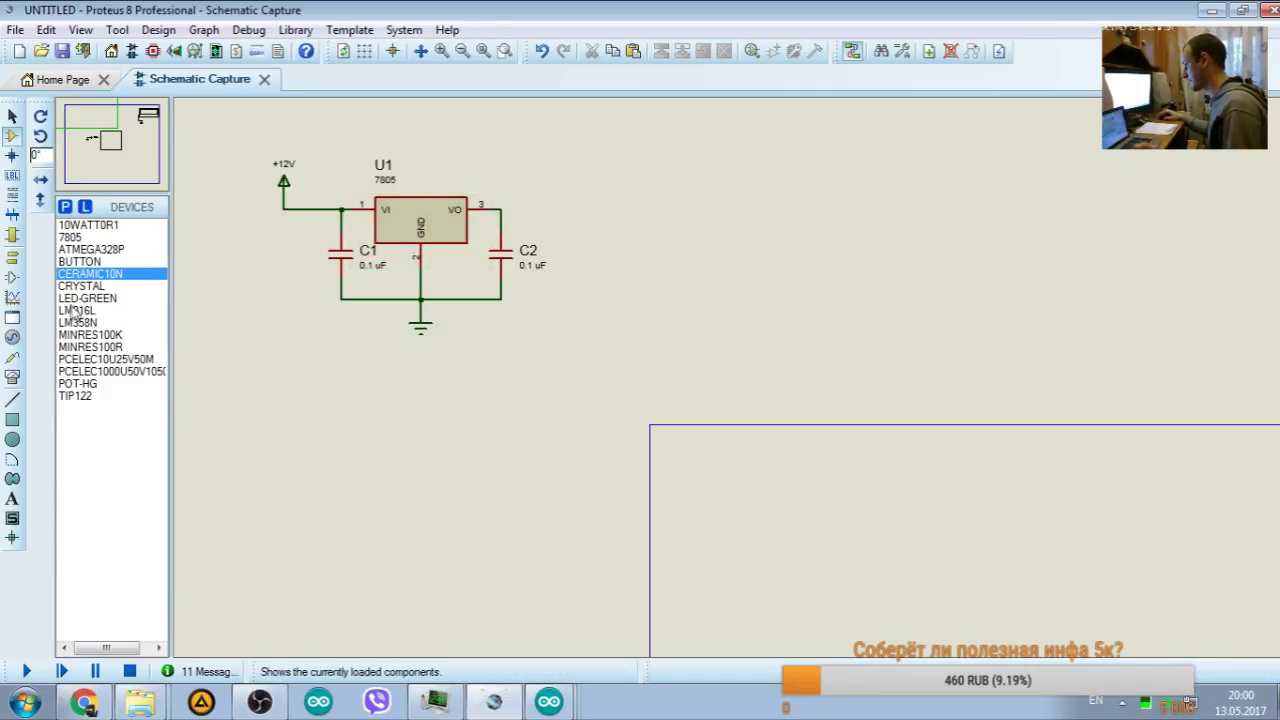
# Step: Place a PCELEC10U25V50M electrolytic capacitor to the left of C1 and rotate it to stand vertically
pyautogui.click(110, 359)
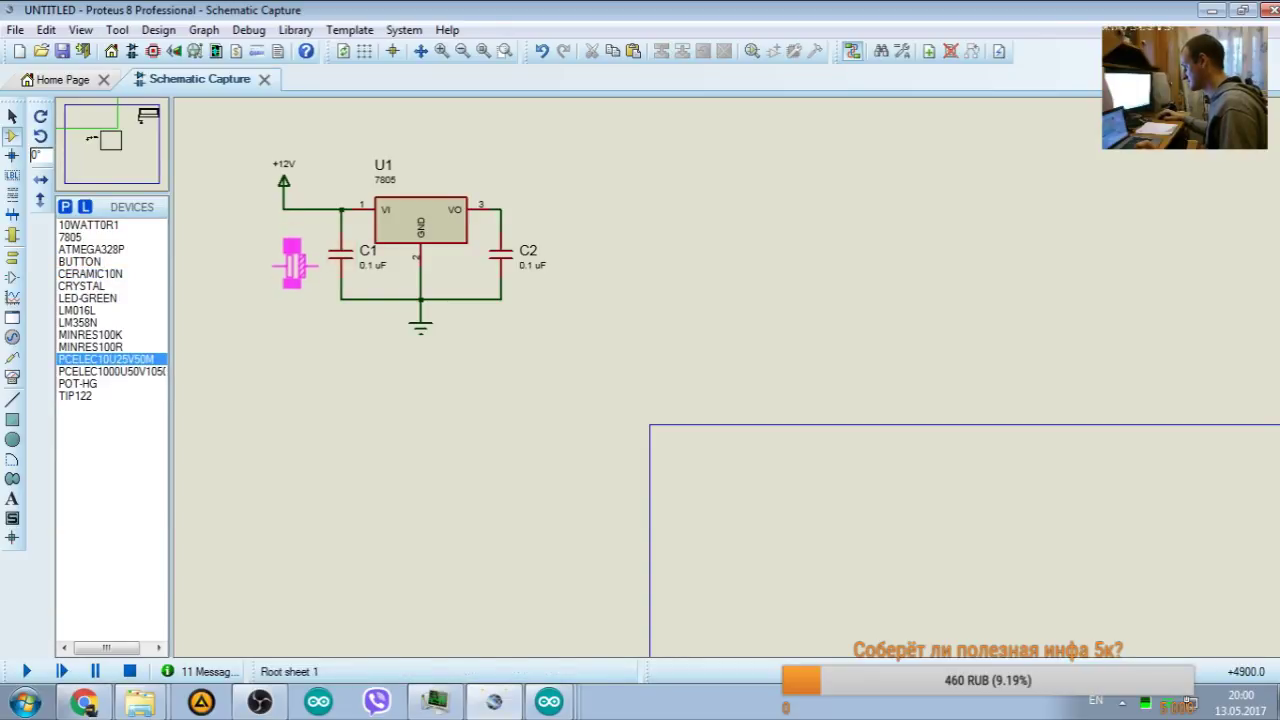
pyautogui.click(296, 270)
pyautogui.rightClick(298, 275)
pyautogui.click(380, 249)
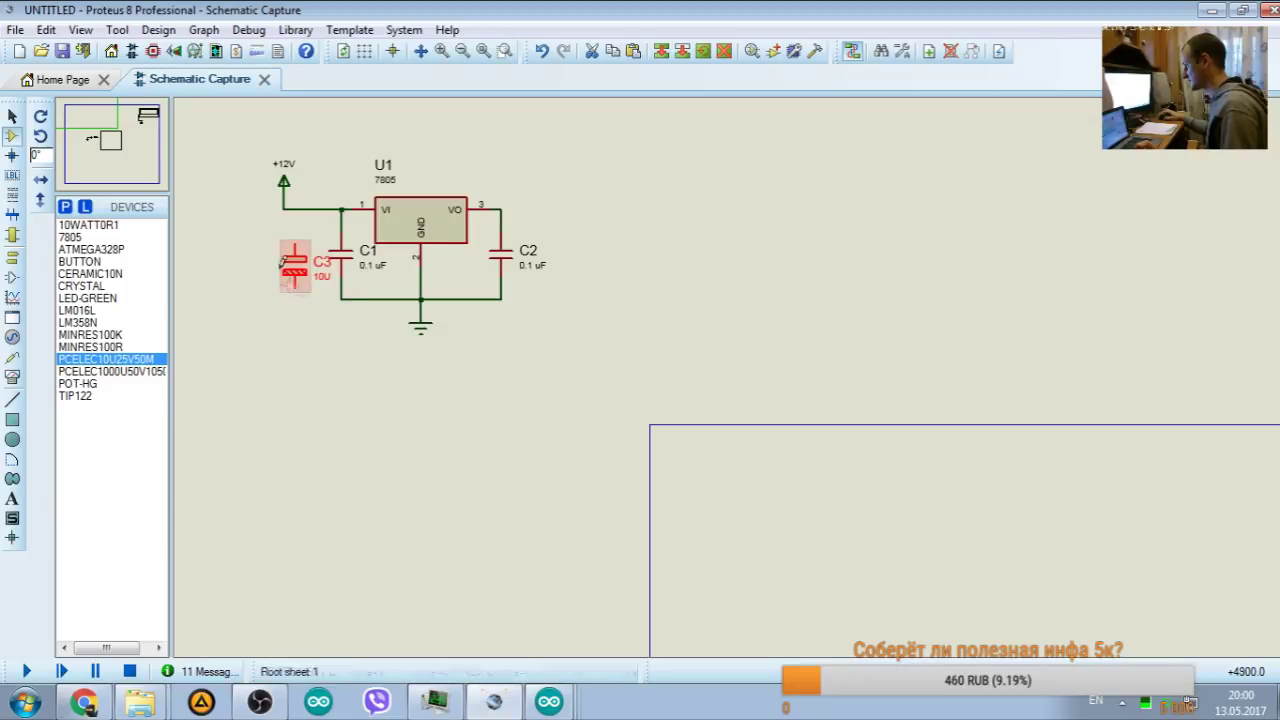
# Step: Wire capacitor C3 between the ground line and the +12V wire, and align it directly under the +12V terminal
pyautogui.click(309, 331)
pyautogui.click(295, 288)
pyautogui.click(337, 298)
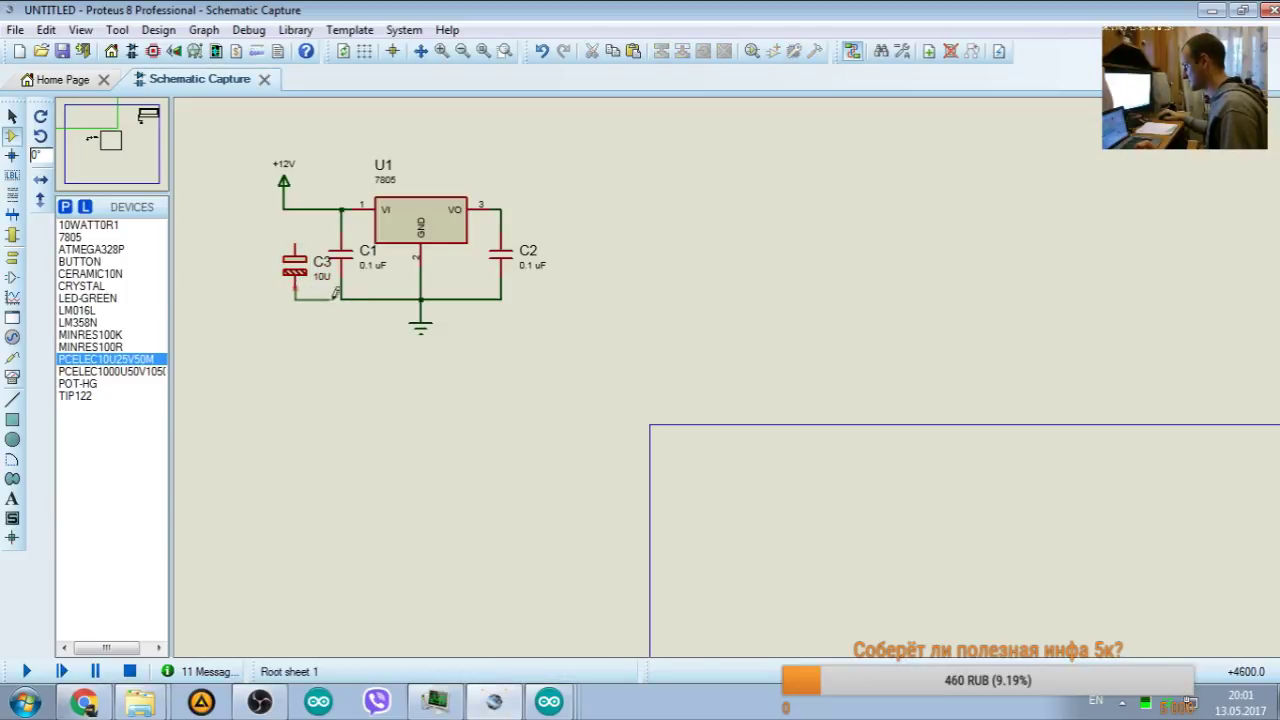
pyautogui.click(295, 244)
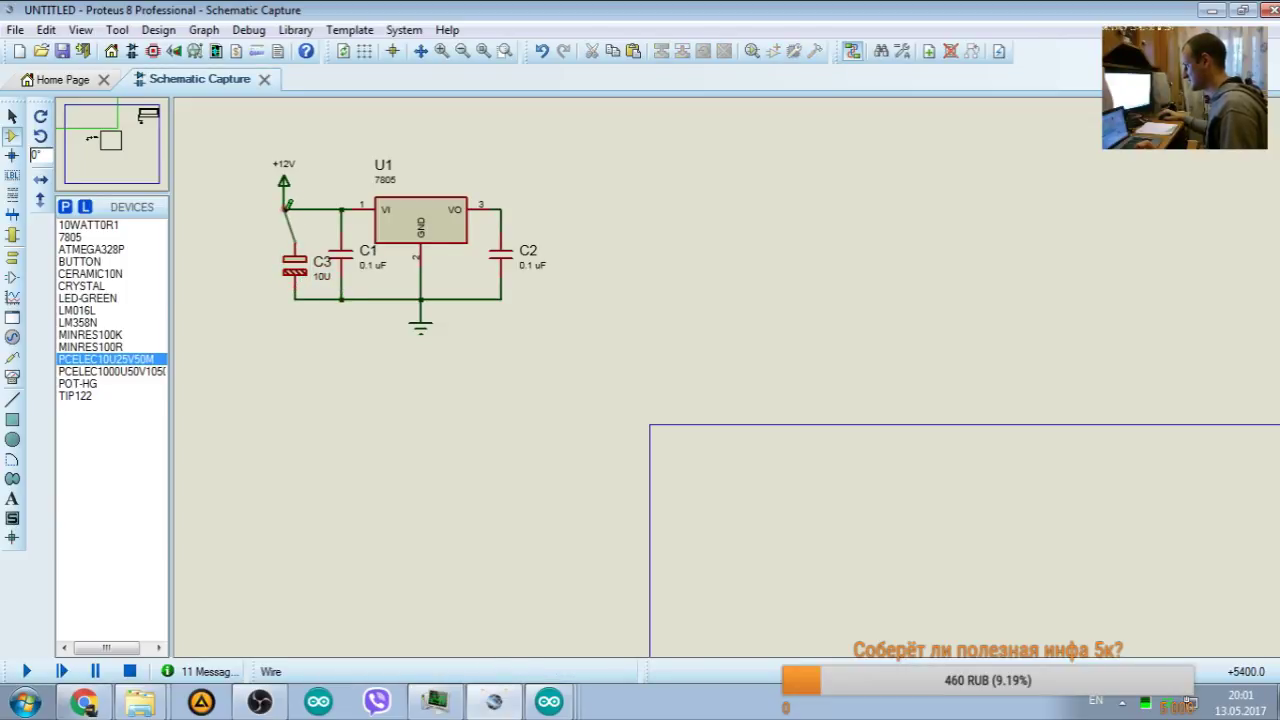
pyautogui.click(287, 205)
pyautogui.moveTo(296, 266); pyautogui.dragTo(285, 272)
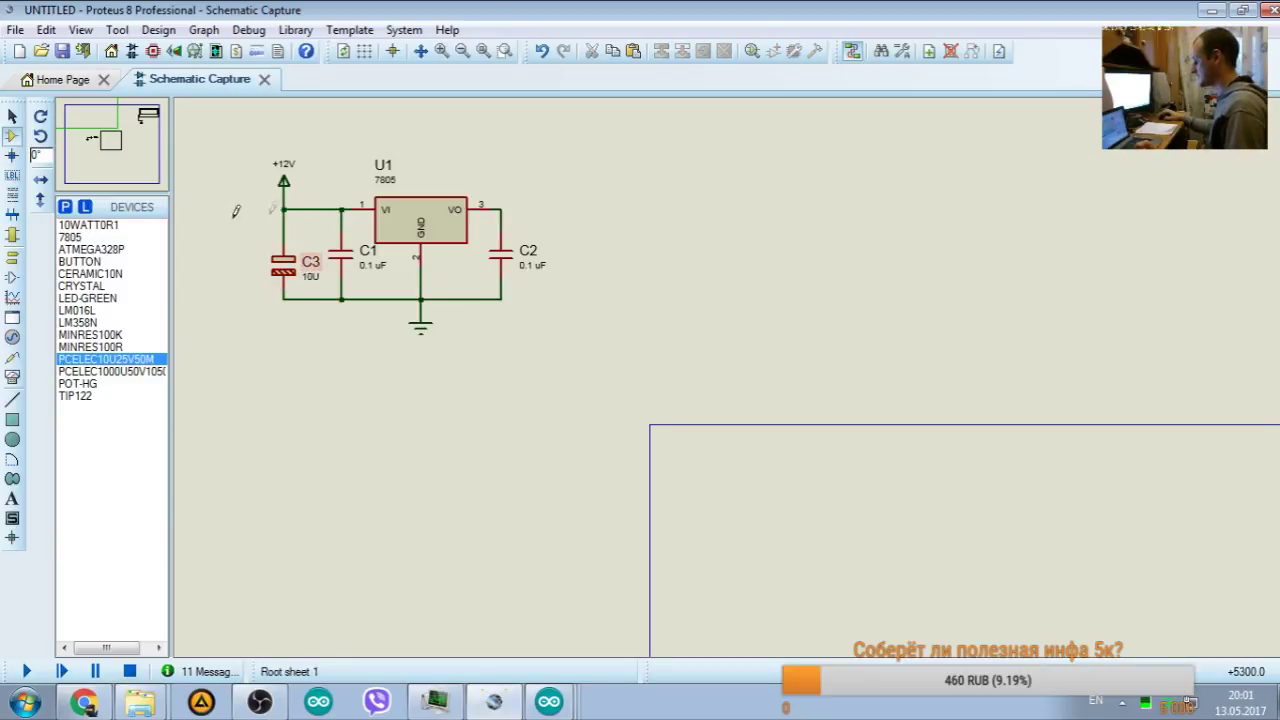
# Step: Set capacitor C3's value to 470U and move it slightly up along its wire
pyautogui.doubleClick(313, 277)
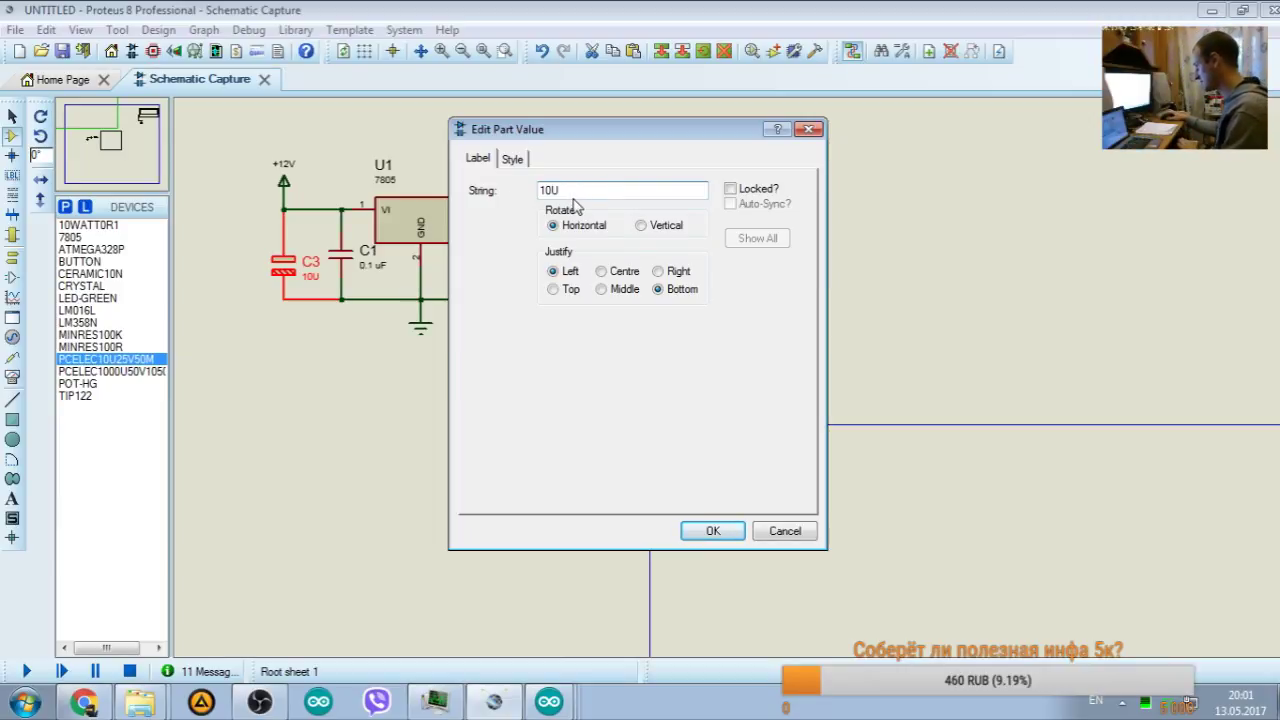
pyautogui.write('0')
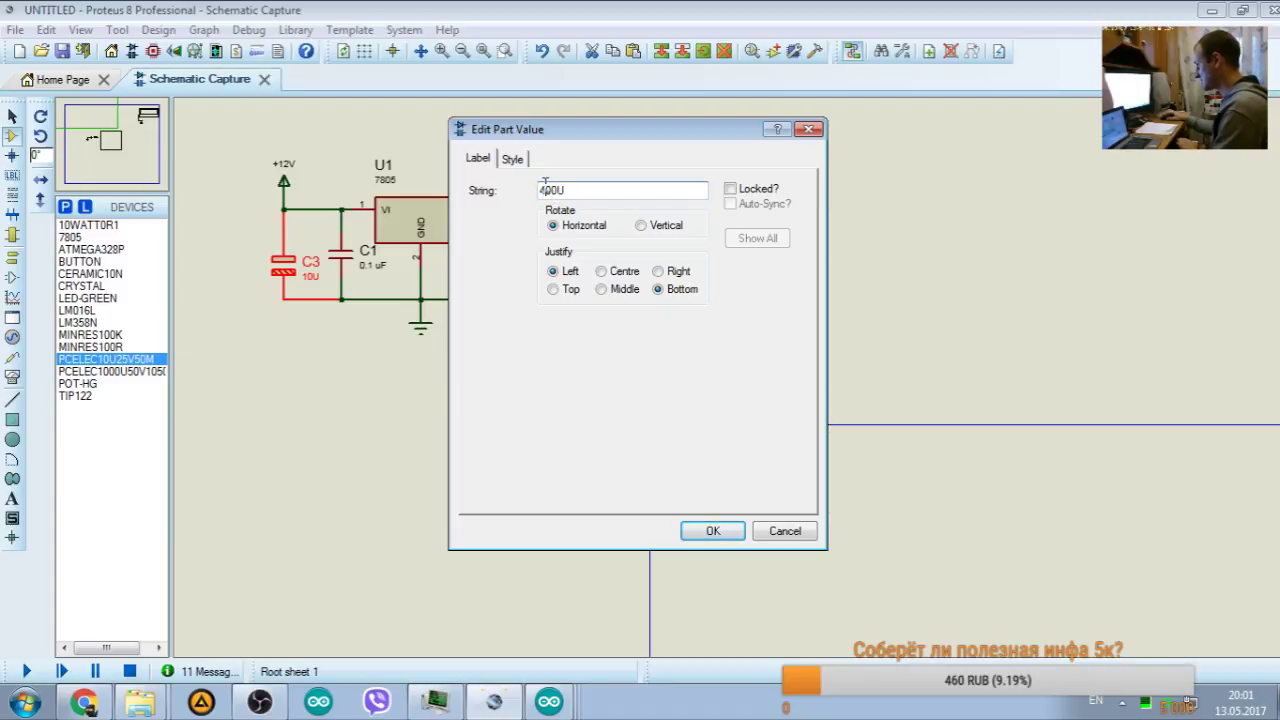
pyautogui.click(725, 531)
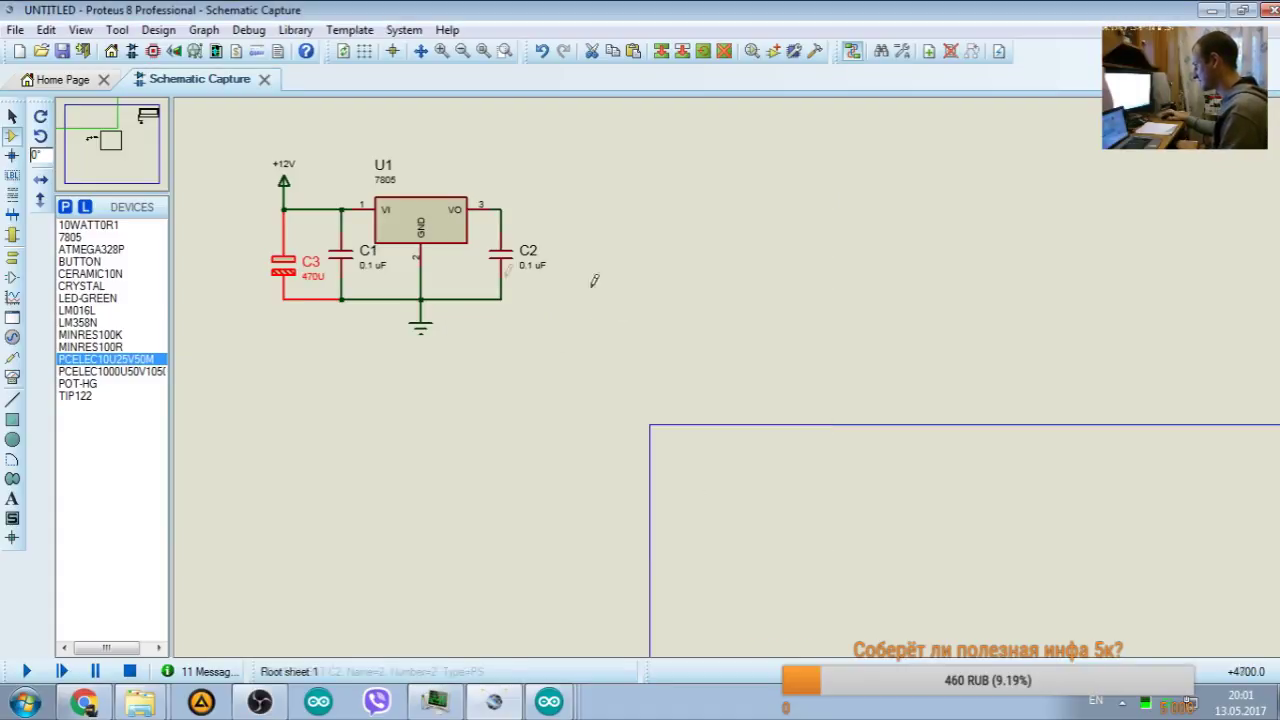
pyautogui.doubleClick(288, 272)
pyautogui.click(851, 170)
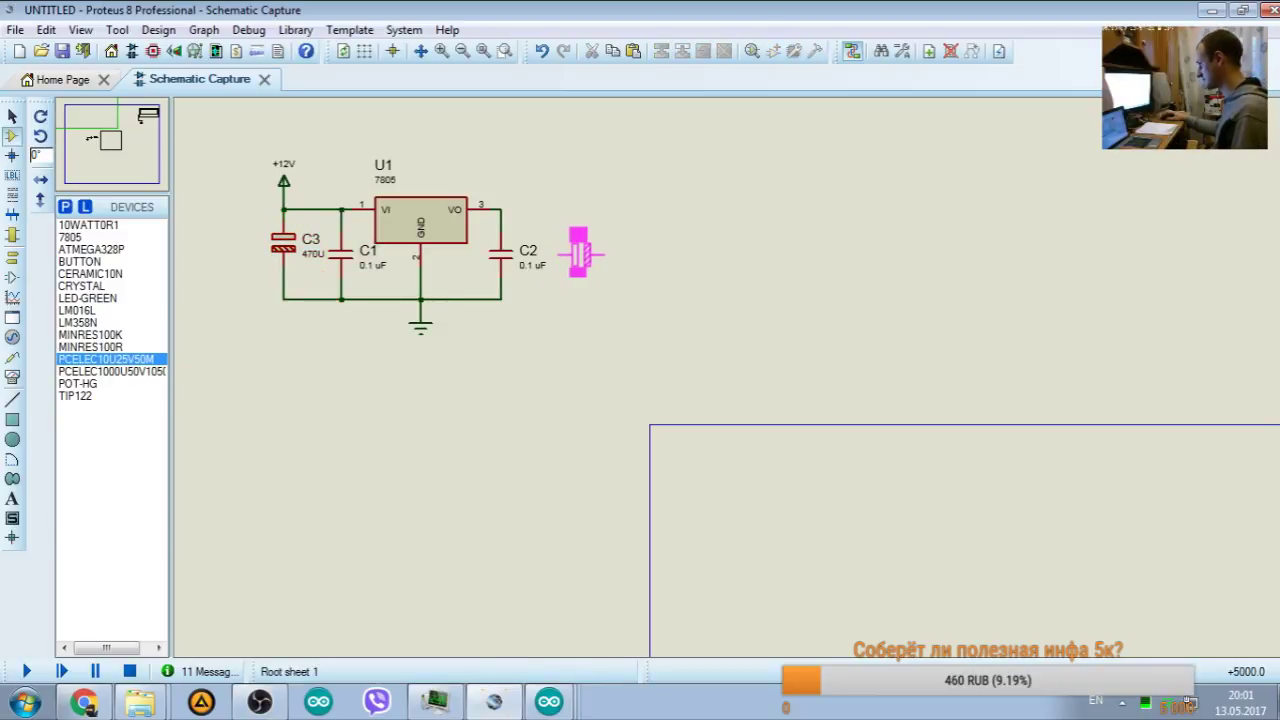
# Step: Place a second PCELEC10U25V50M capacitor to the right of C2 and rotate it to stand vertically
pyautogui.click(579, 253)
pyautogui.rightClick(582, 253)
pyautogui.click(660, 251)
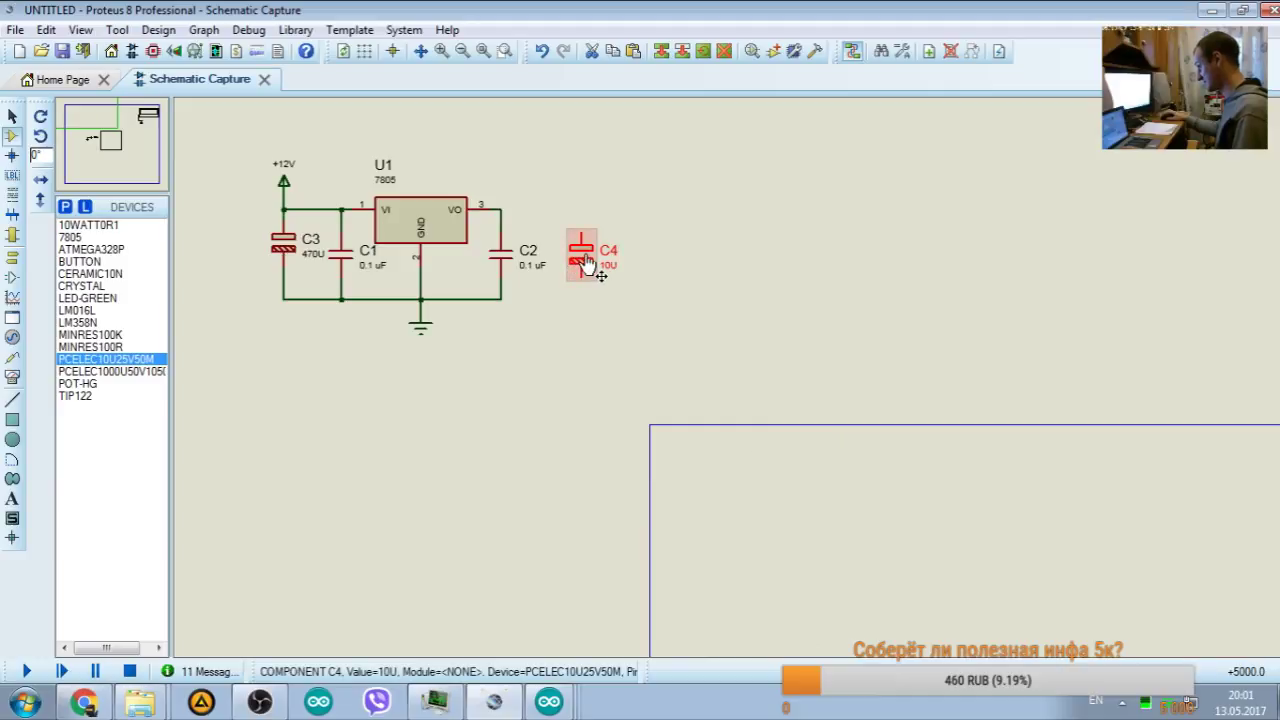
# Step: Wire capacitor C4 between the ground line and the regulator's output wire, and shift it slightly closer to C2
pyautogui.click(501, 298)
pyautogui.click(581, 268)
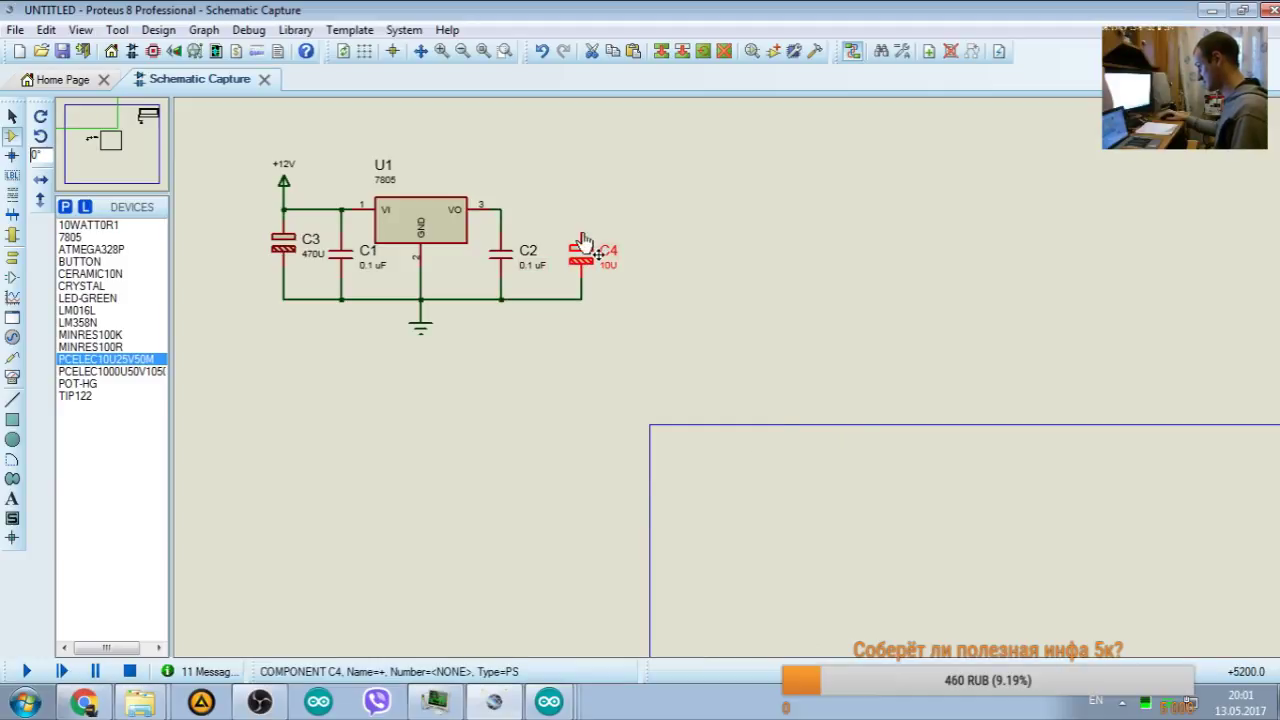
pyautogui.doubleClick(583, 245)
pyautogui.press('Escape')
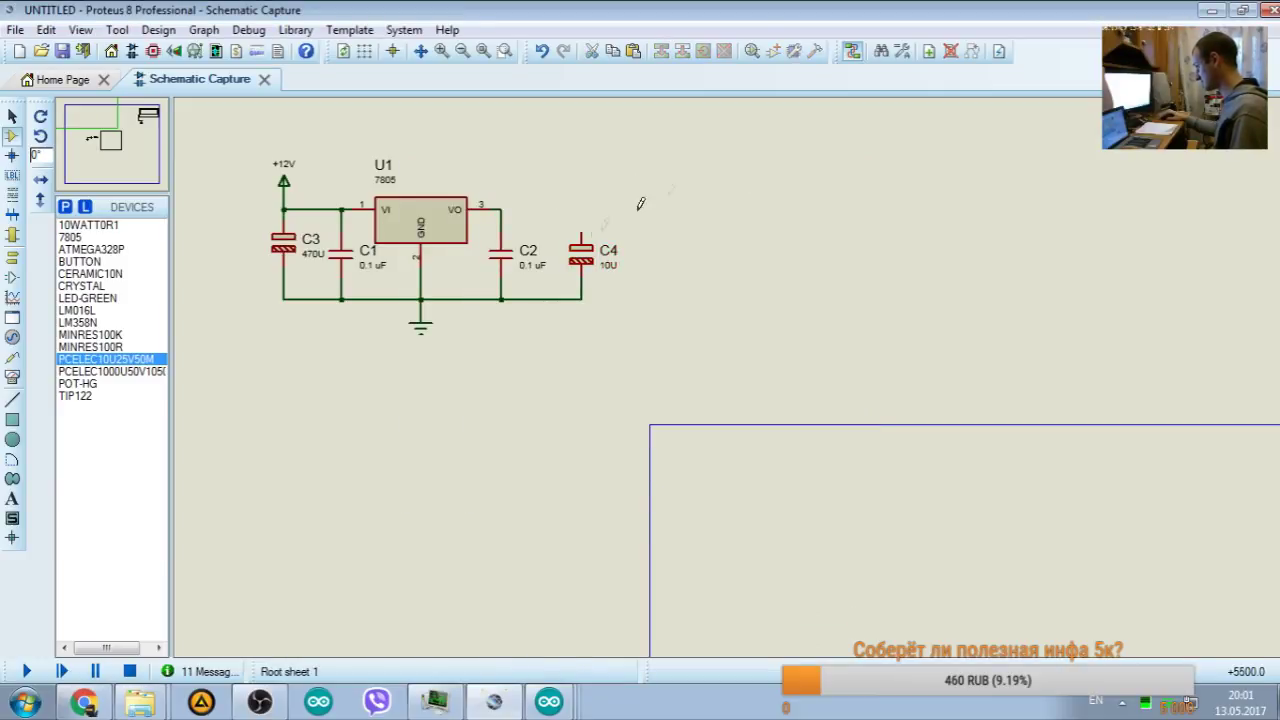
pyautogui.click(501, 209)
pyautogui.click(581, 237)
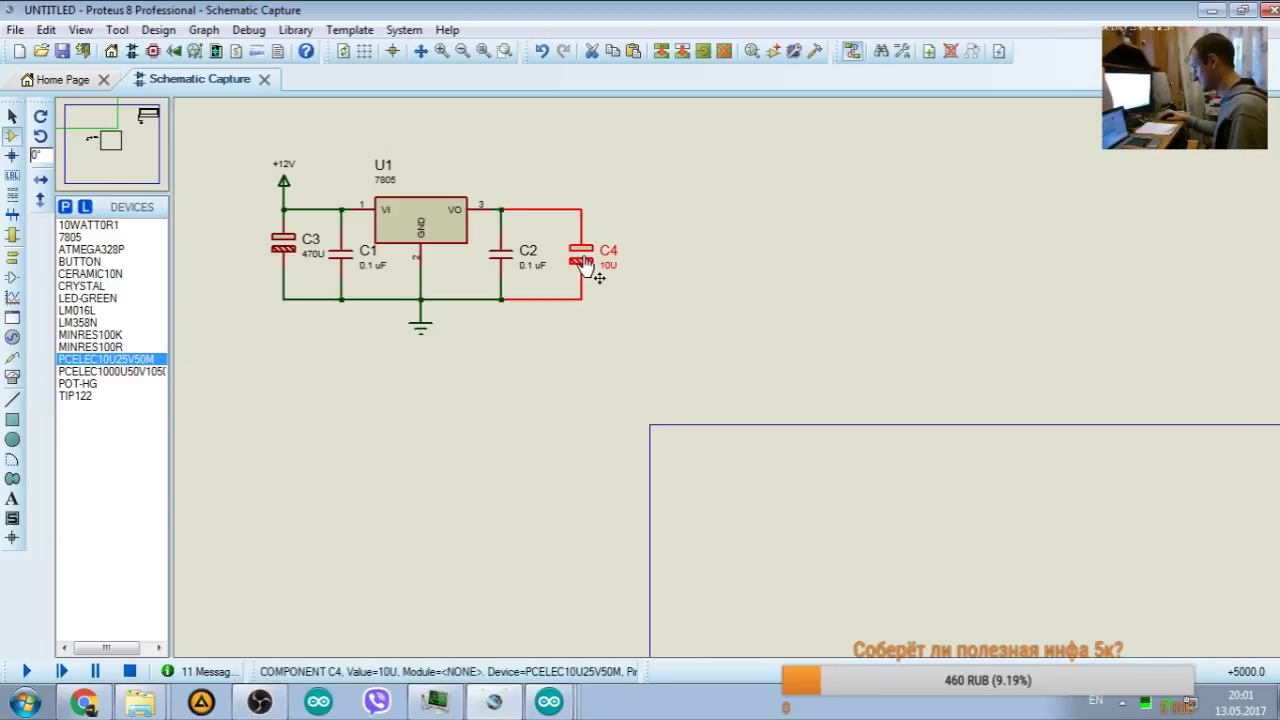
pyautogui.moveTo(583, 265); pyautogui.dragTo(571, 265)
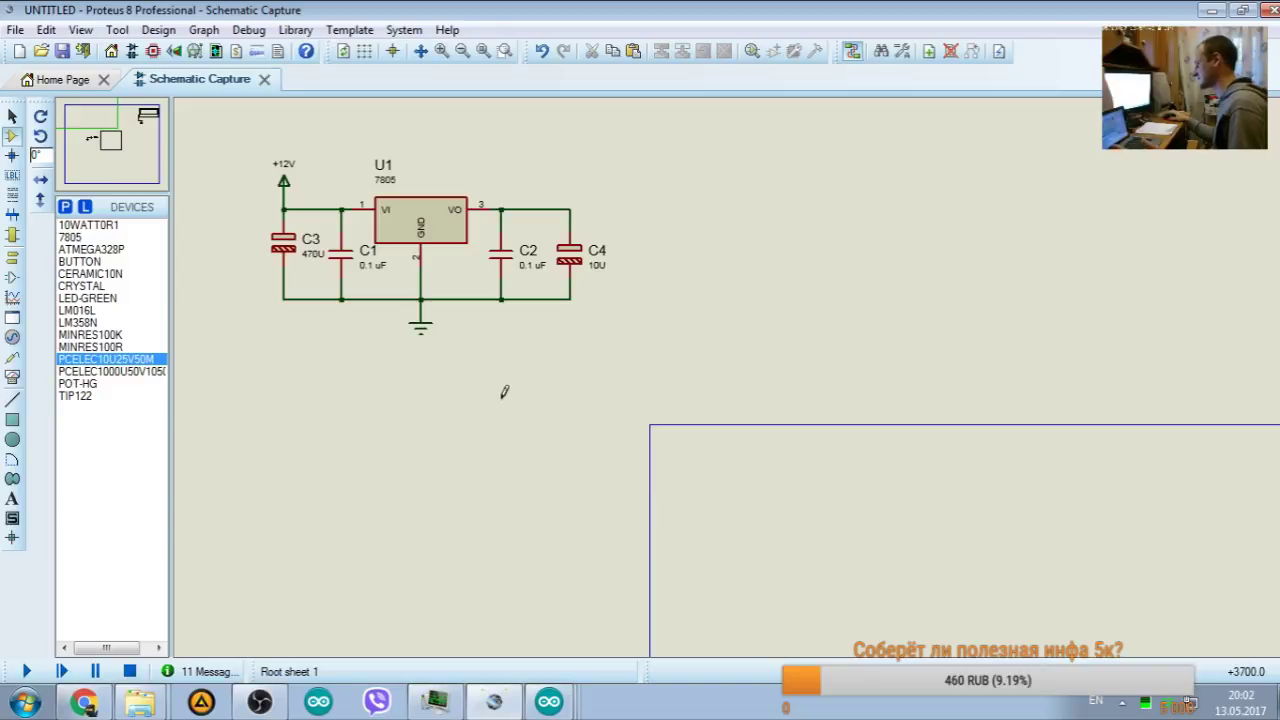
# Step: Set capacitor C4's value to 1000U
pyautogui.doubleClick(598, 265)
pyautogui.click(544, 191)
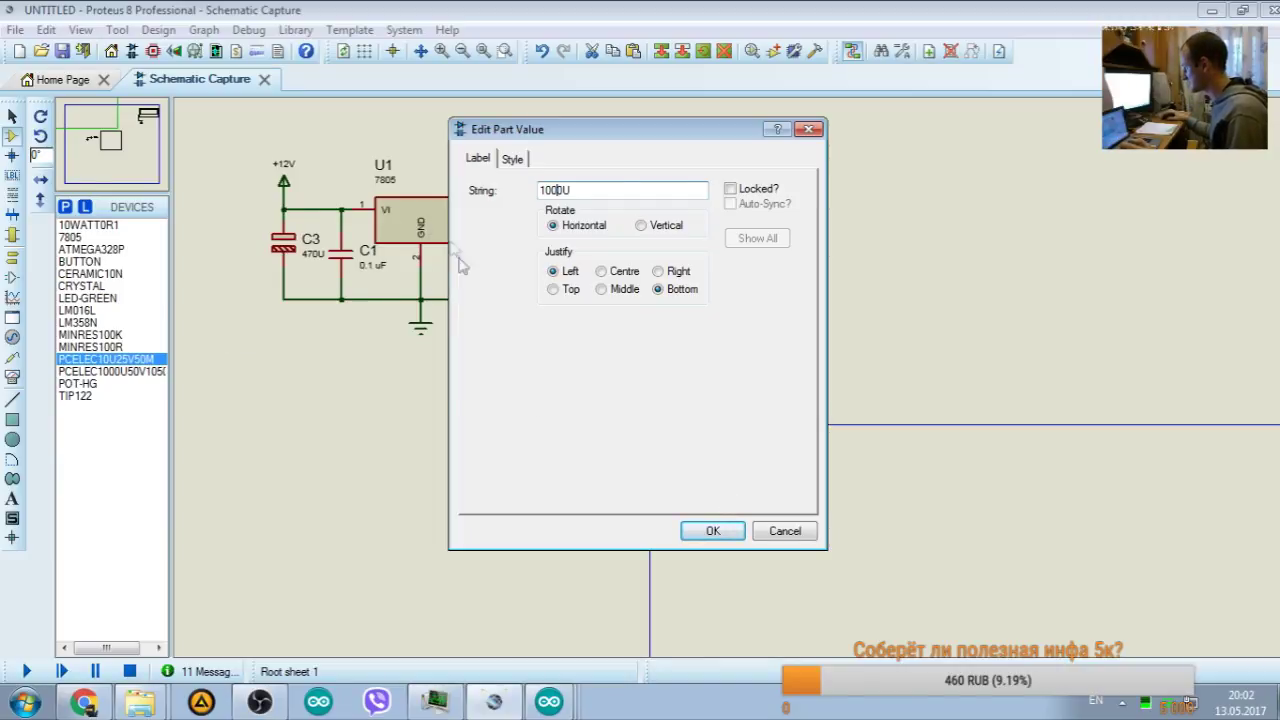
pyautogui.click(708, 530)
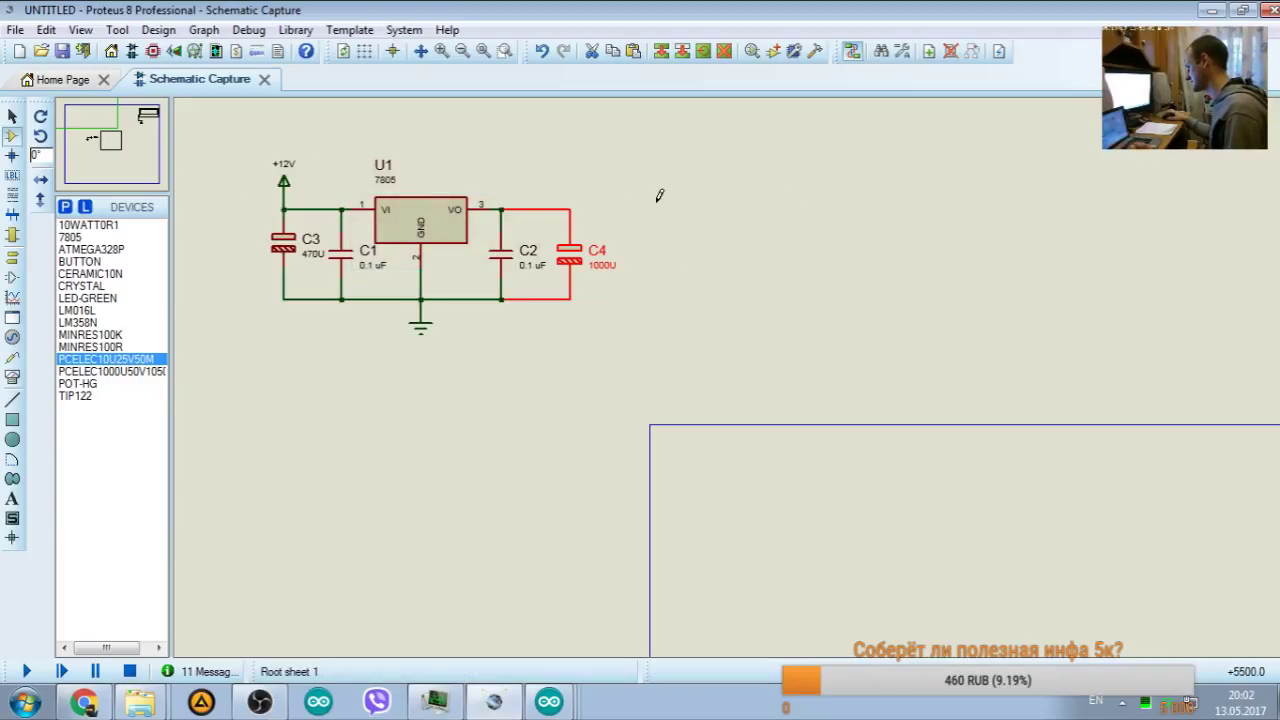
pyautogui.click(705, 199)
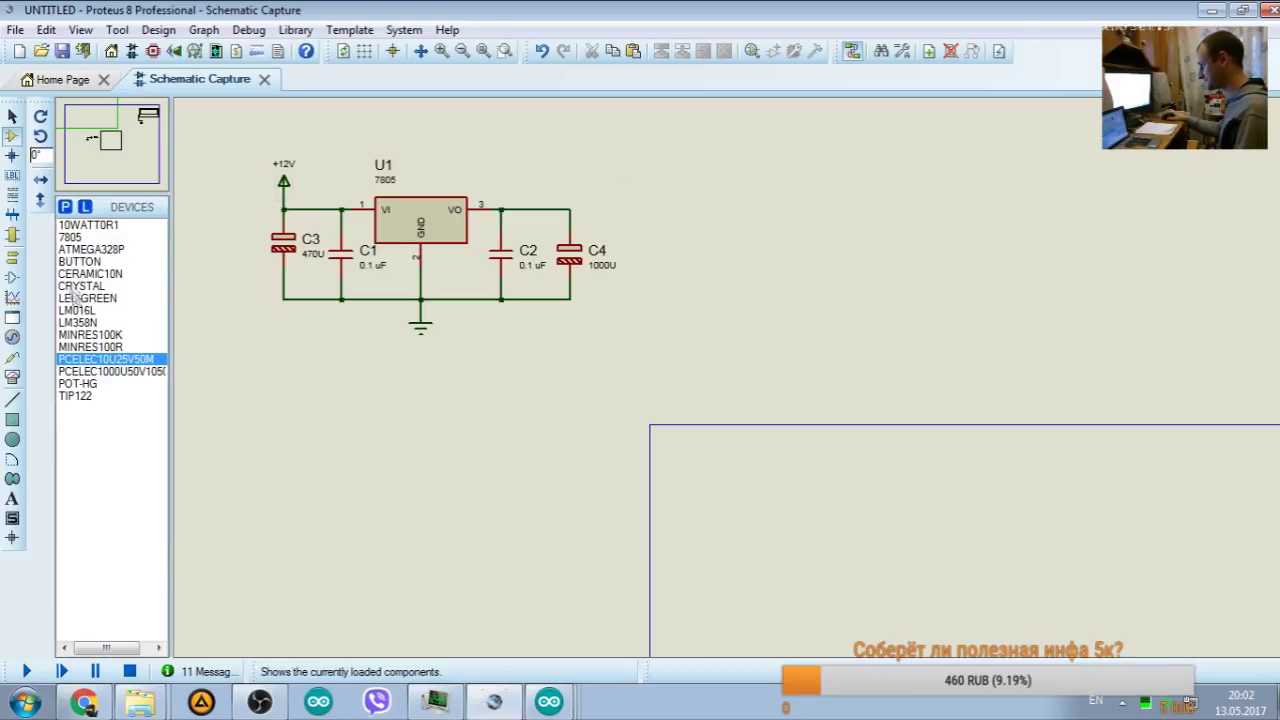
# Step: Place a power terminal above capacitor C4 on the regulator's output wire
pyautogui.click(12, 256)
pyautogui.click(80, 274)
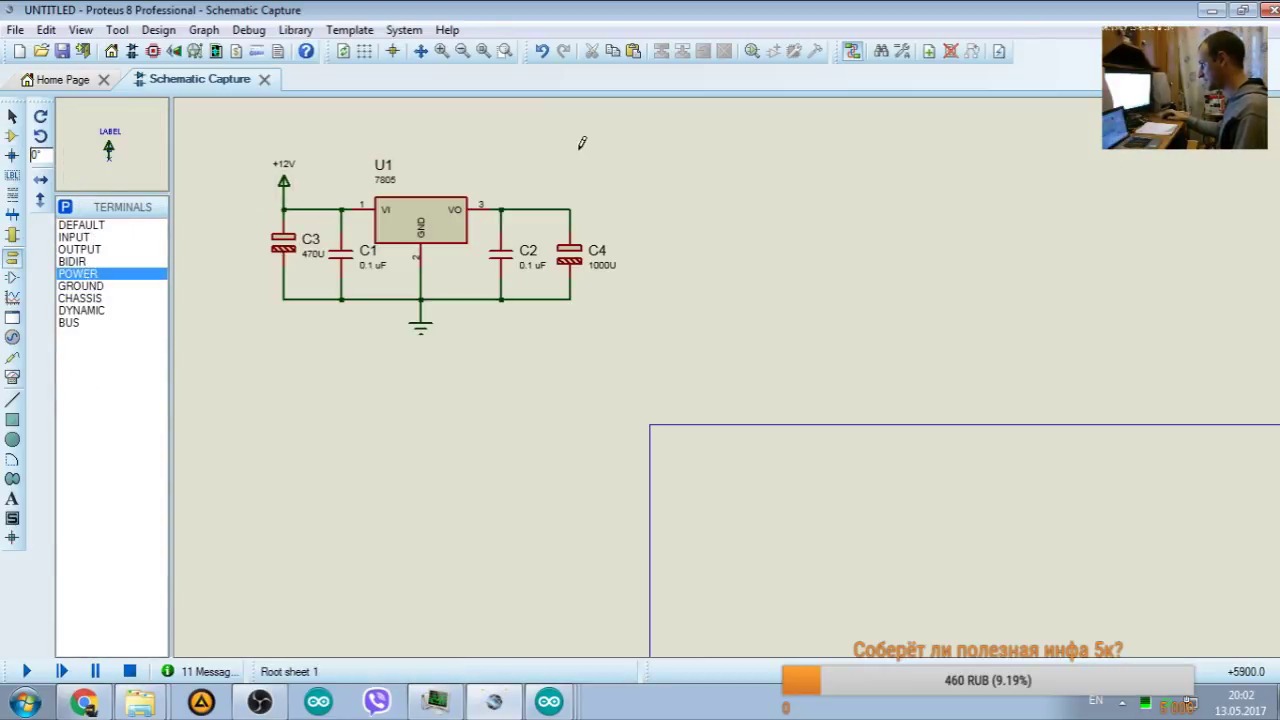
pyautogui.click(570, 175)
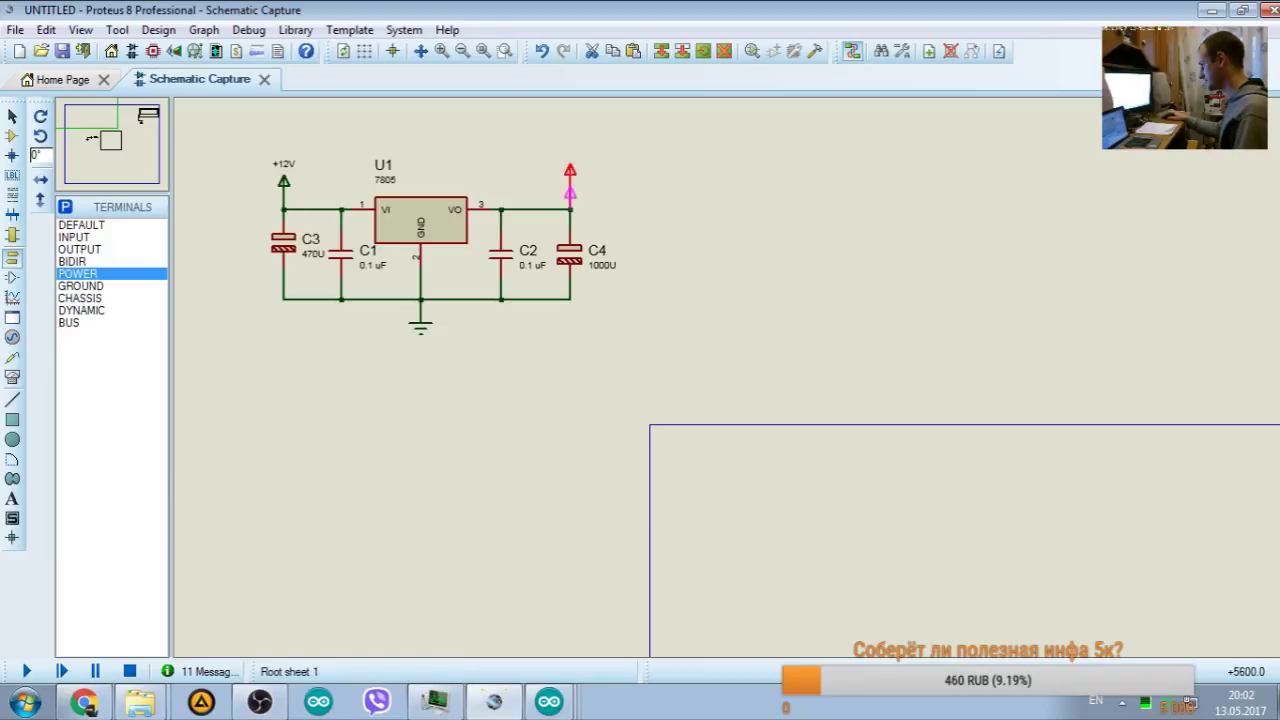
pyautogui.click(660, 183)
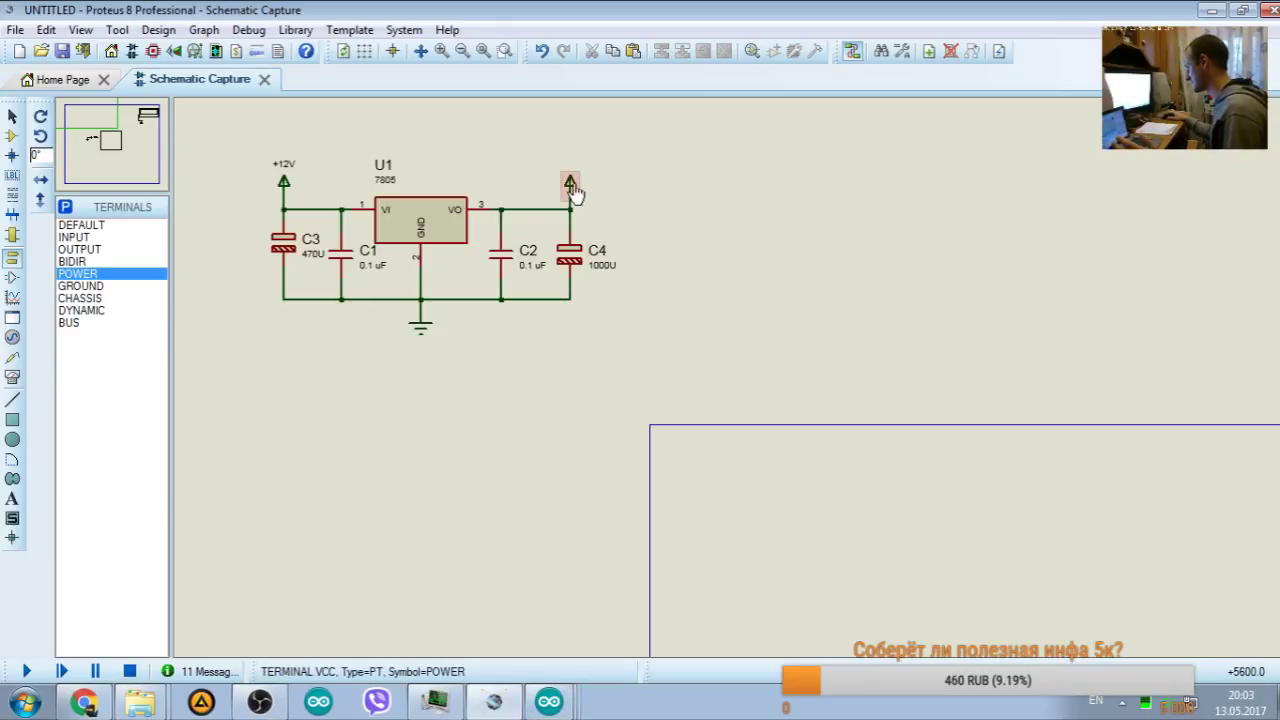
# Step: Label the power terminal at the regulator's output +5V
pyautogui.doubleClick(573, 192)
pyautogui.click(700, 190)
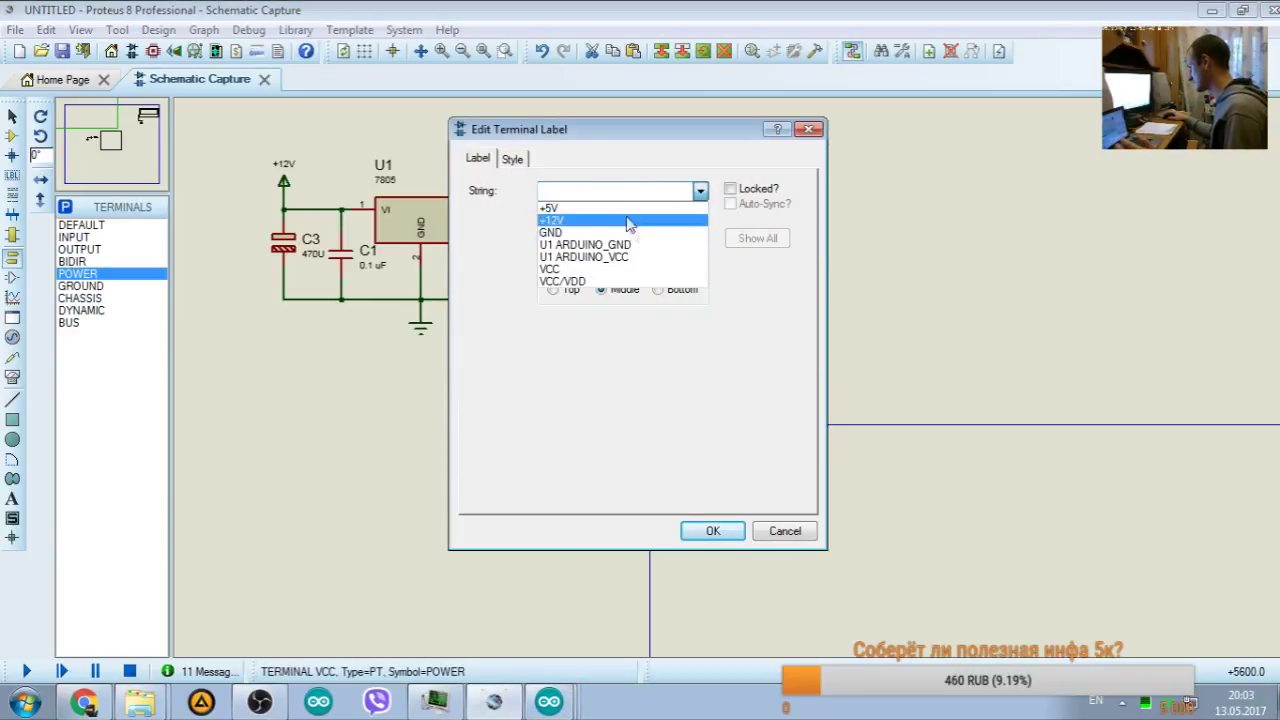
pyautogui.click(552, 208)
pyautogui.click(712, 530)
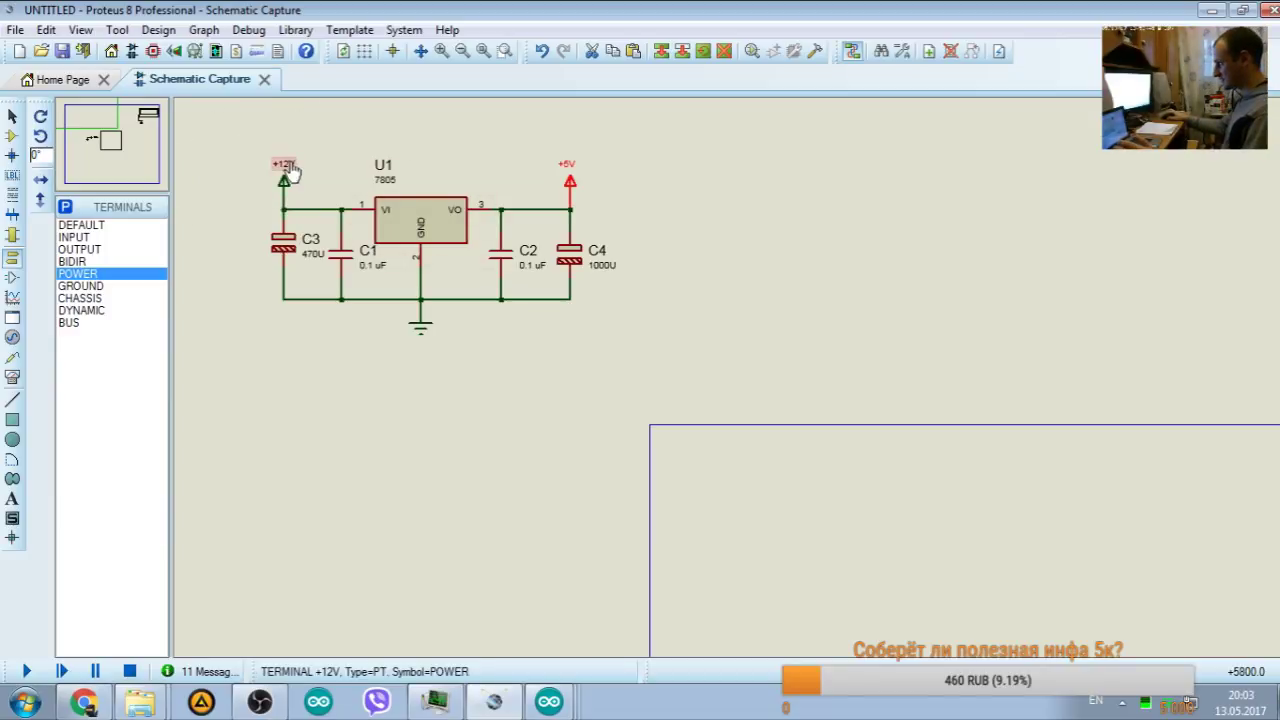
pyautogui.click(572, 194)
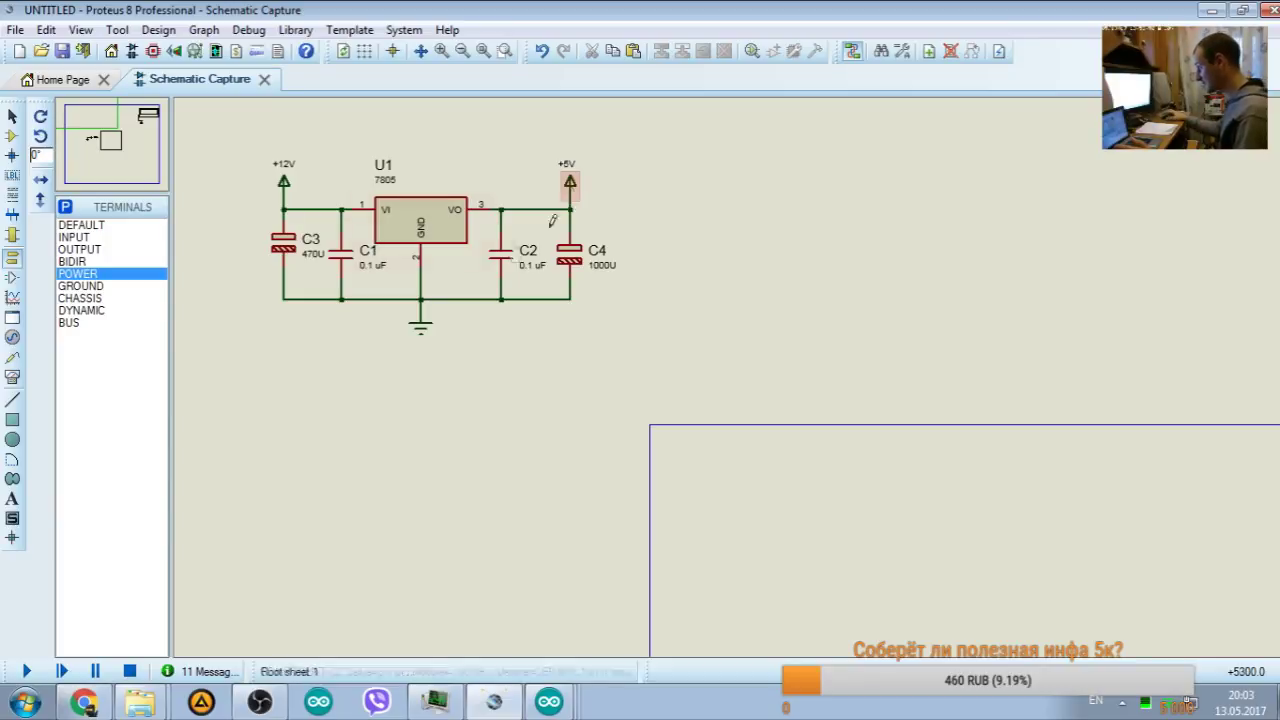
# Step: Run the simulation and inspect the regulator circuit, the ATmega328P and the LCD while it is running
pyautogui.moveTo(110, 140); pyautogui.dragTo(116, 131)
pyautogui.click(24, 670)
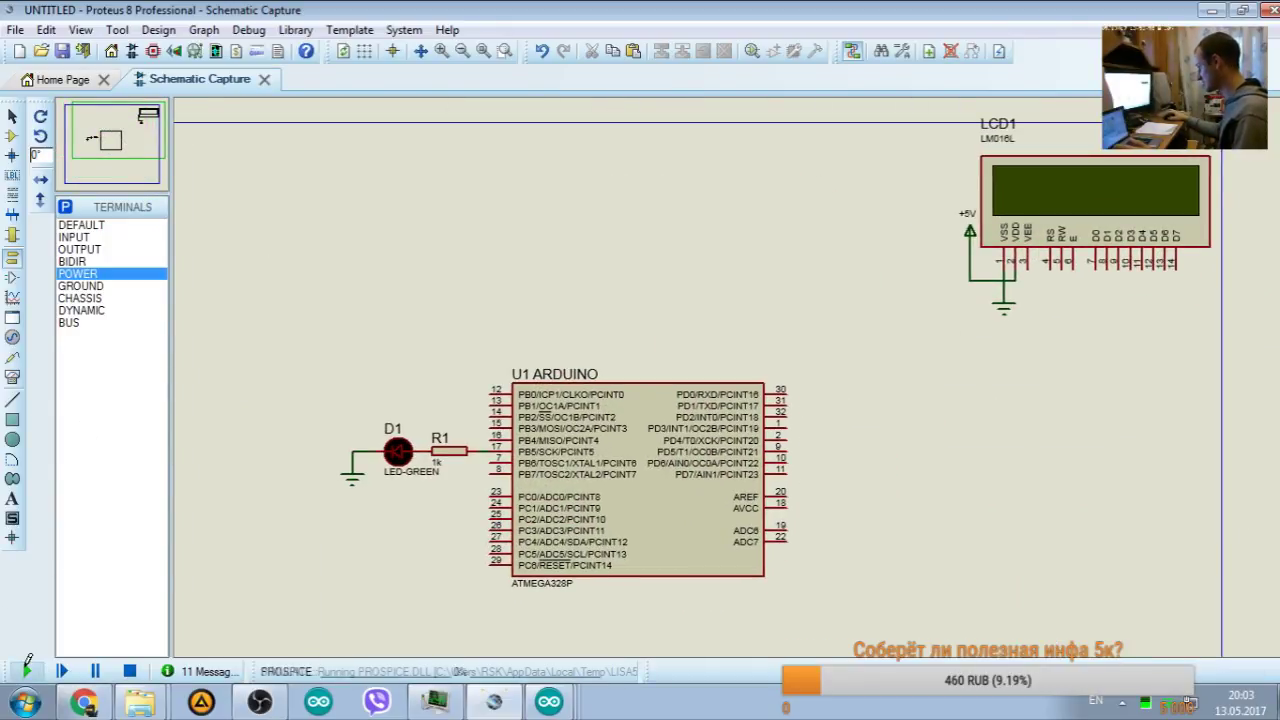
pyautogui.click(84, 130)
pyautogui.moveTo(84, 130); pyautogui.dragTo(64, 101)
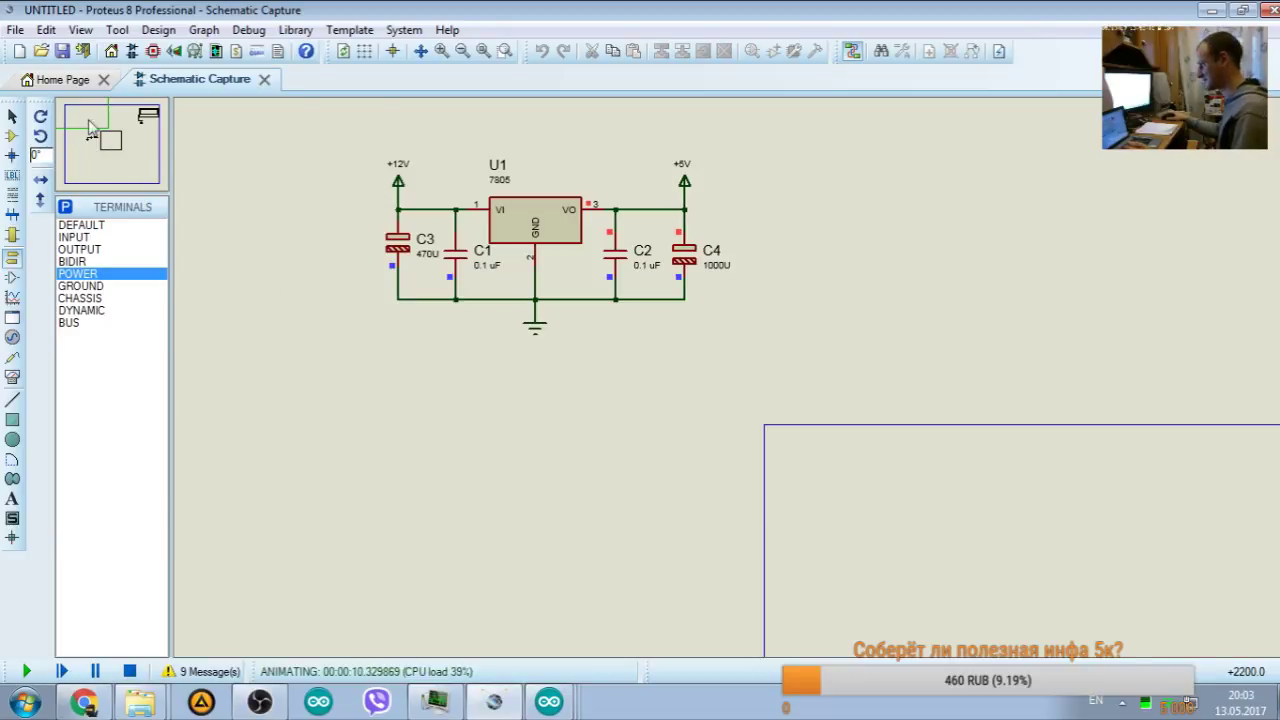
pyautogui.moveTo(93, 127); pyautogui.dragTo(117, 140)
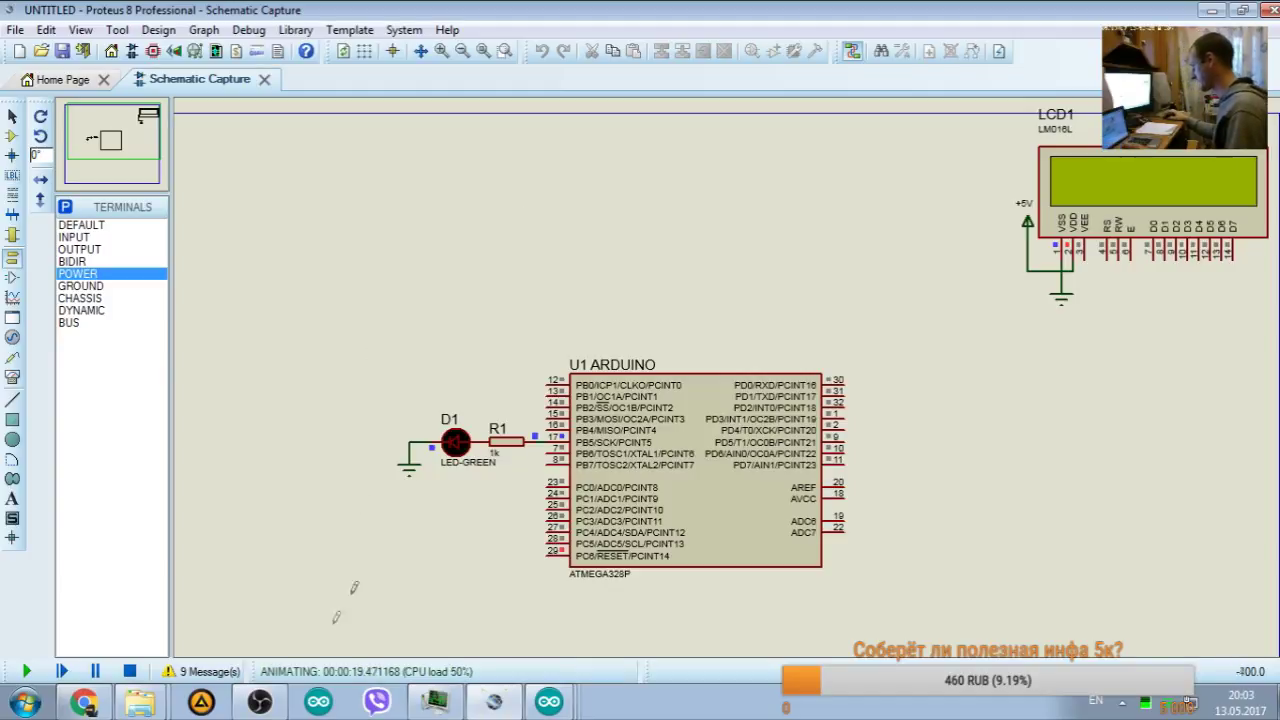
# Step: Stop the simulation, review the simulation log messages and close the log
pyautogui.click(129, 671)
pyautogui.click(200, 671)
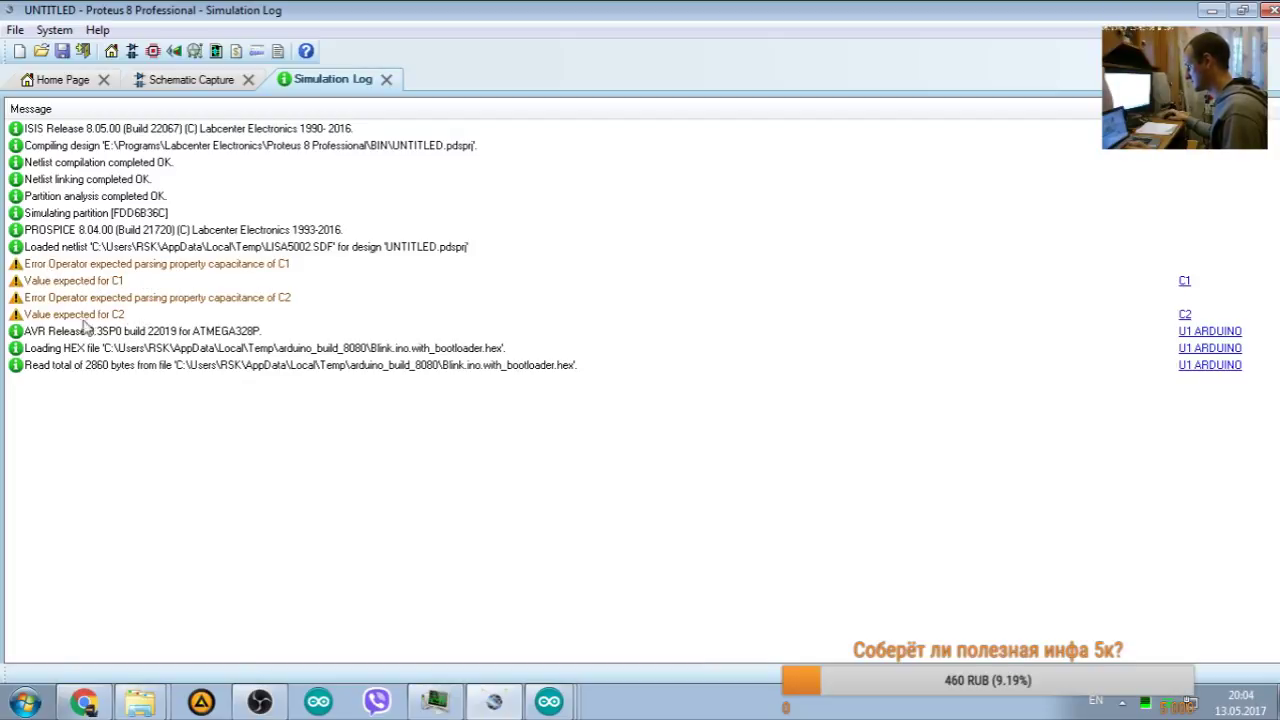
pyautogui.click(386, 79)
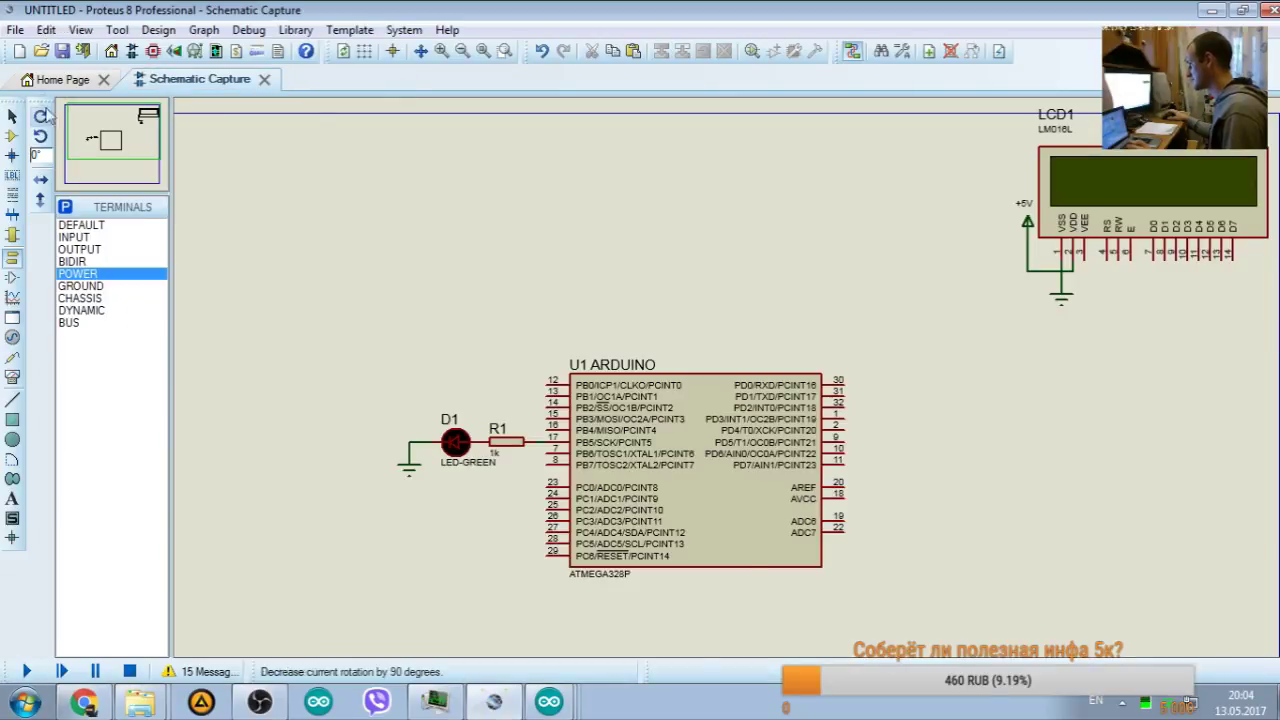
# Step: Place a power terminal to the right of the ATmega328P and wire it to the AVCC pin
pyautogui.click(60, 101)
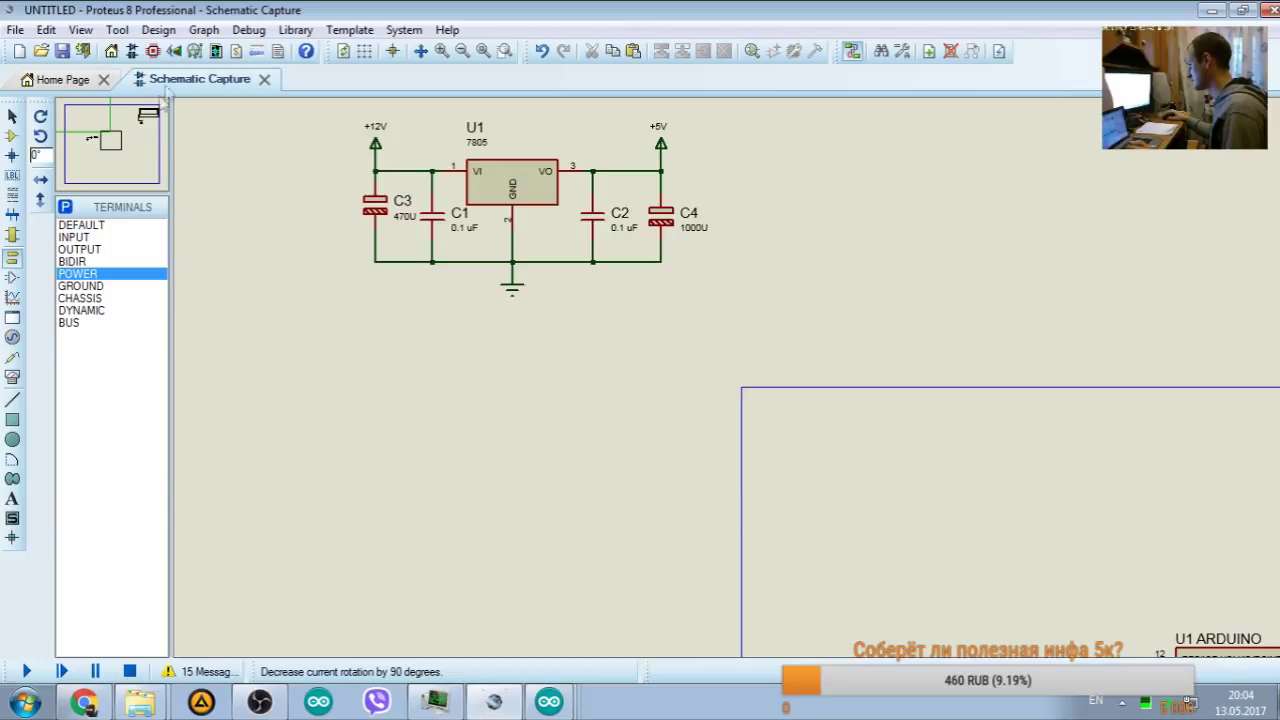
pyautogui.click(115, 132)
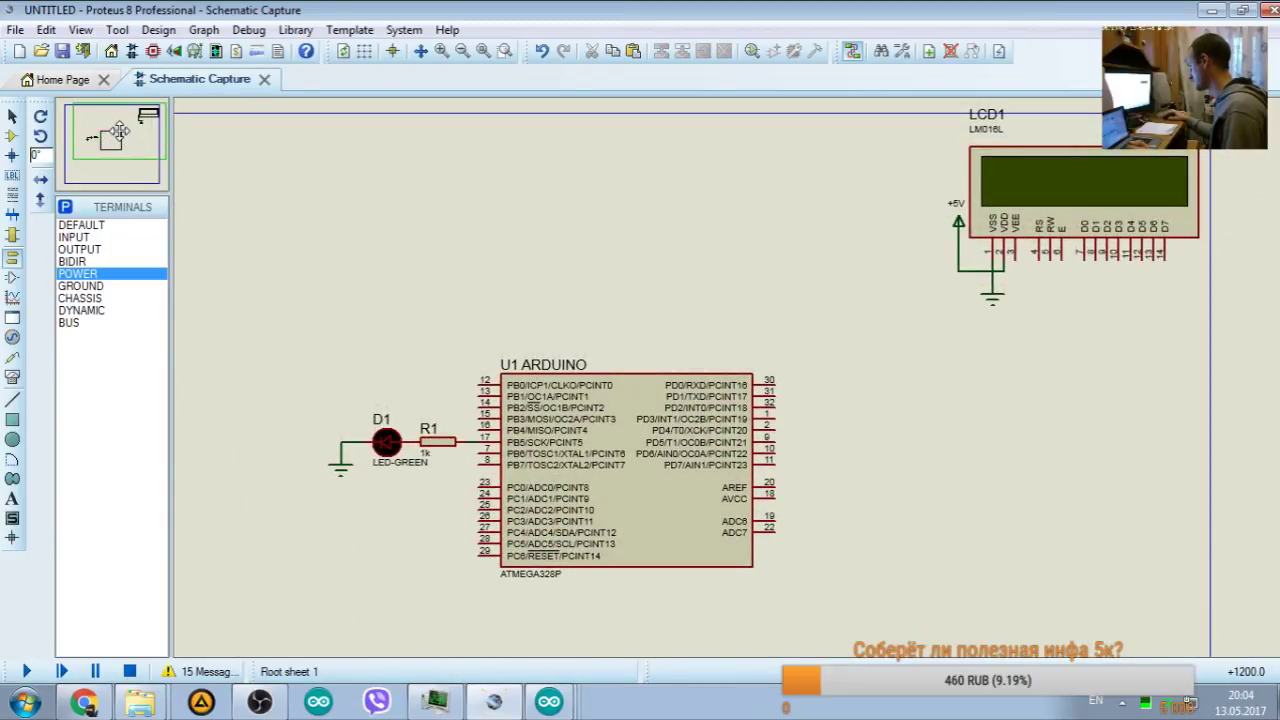
pyautogui.moveTo(115, 132); pyautogui.dragTo(112, 133)
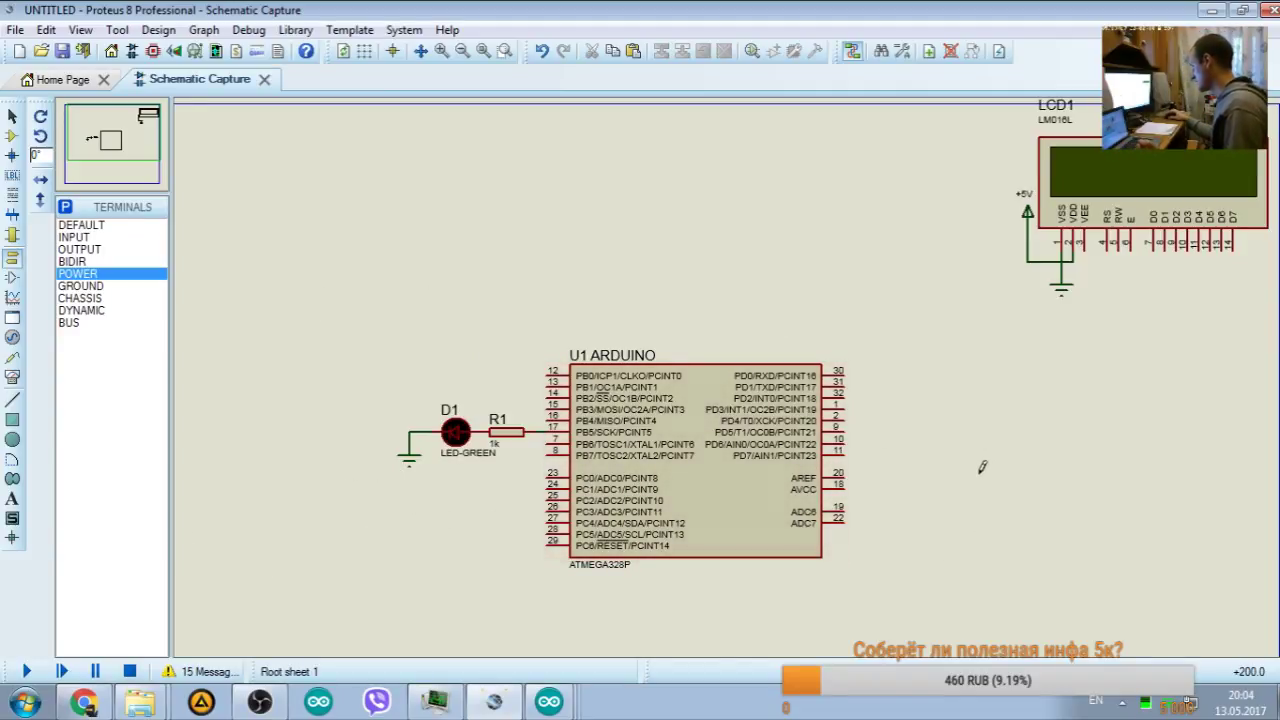
pyautogui.click(75, 237)
pyautogui.click(78, 249)
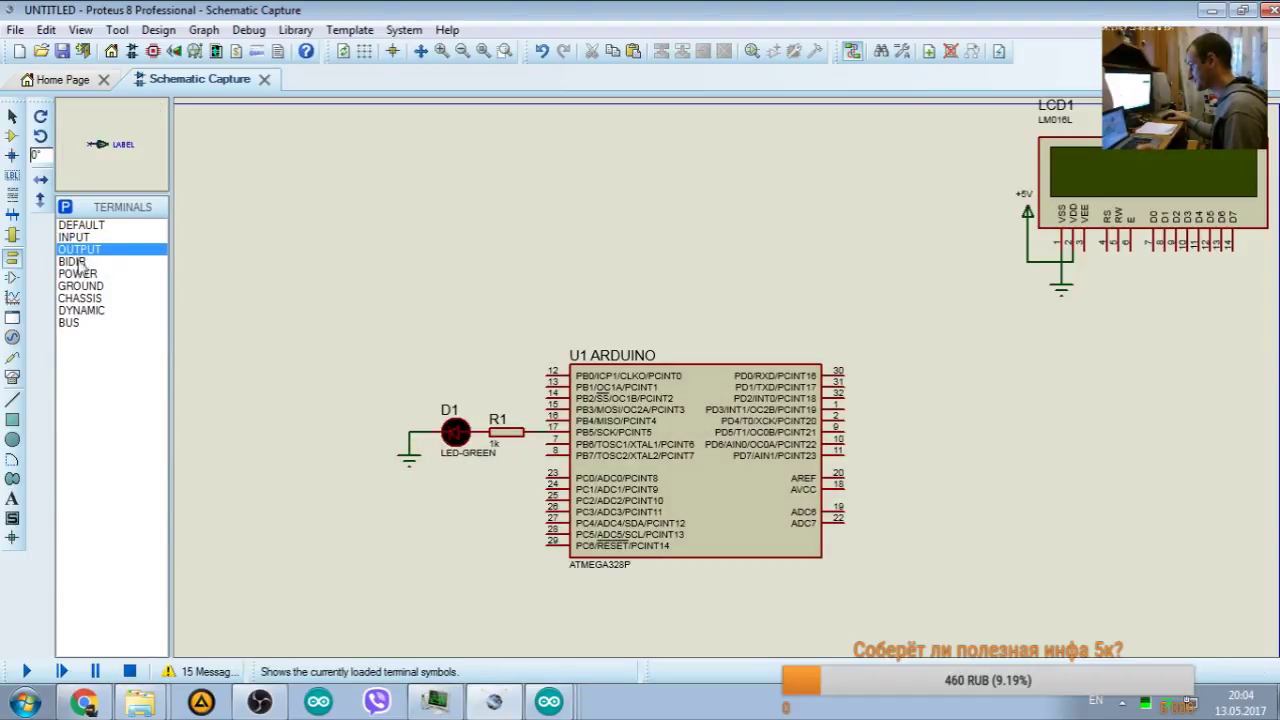
pyautogui.click(76, 261)
pyautogui.click(78, 273)
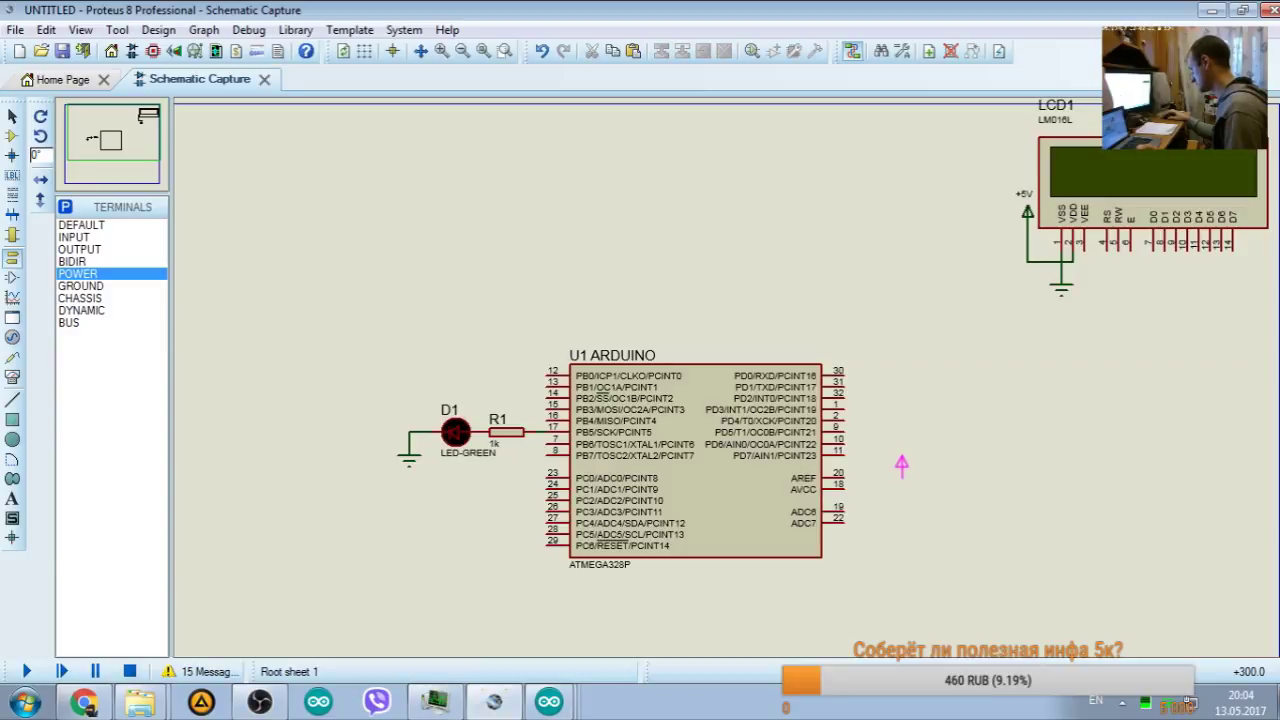
pyautogui.click(958, 463)
pyautogui.click(846, 488)
pyautogui.click(958, 472)
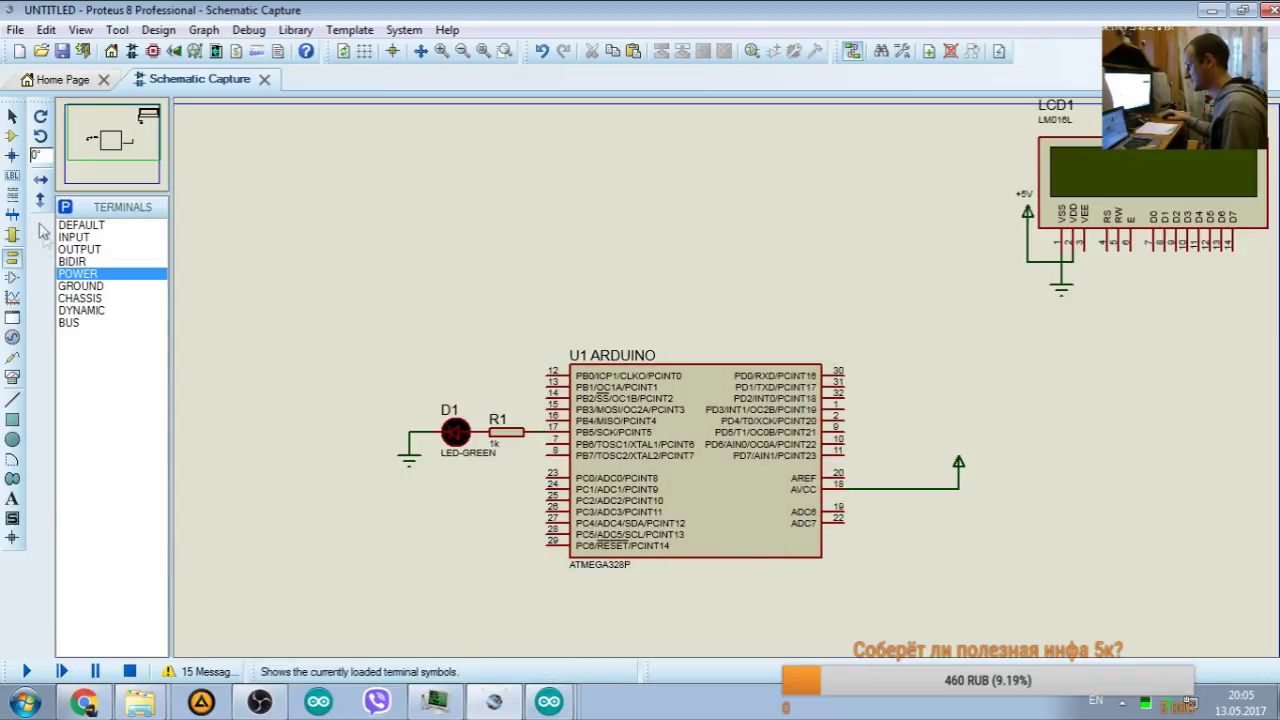
# Step: Place a CERAMIC10N capacitor near the ATmega328P, rotate it anti-clockwise and attach its upper end to the AVCC wire
pyautogui.click(12, 135)
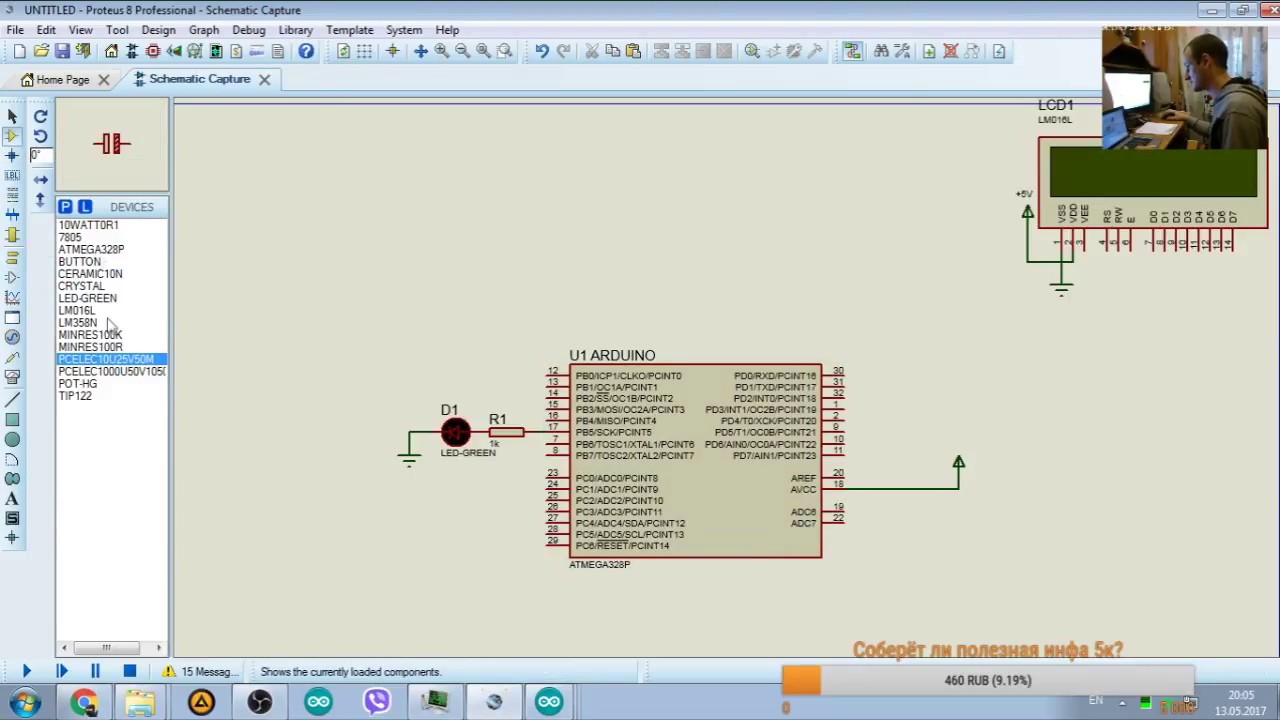
pyautogui.click(90, 273)
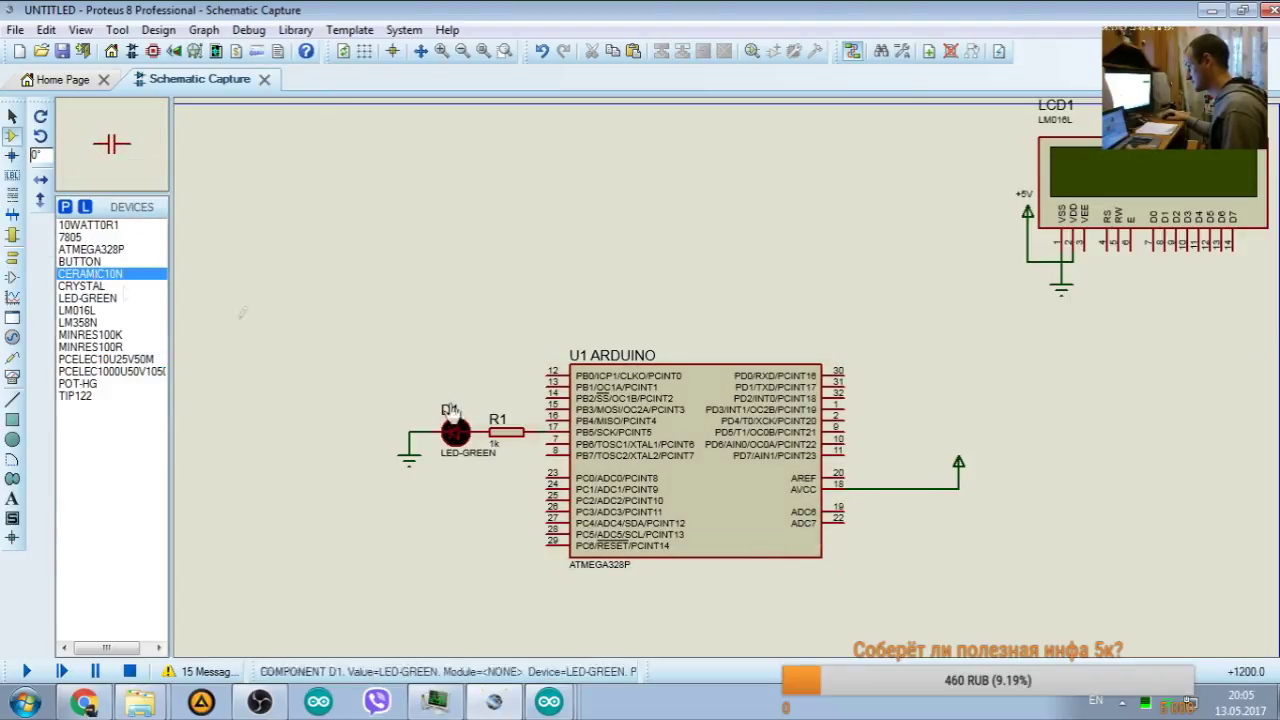
pyautogui.click(905, 510)
pyautogui.click(888, 523)
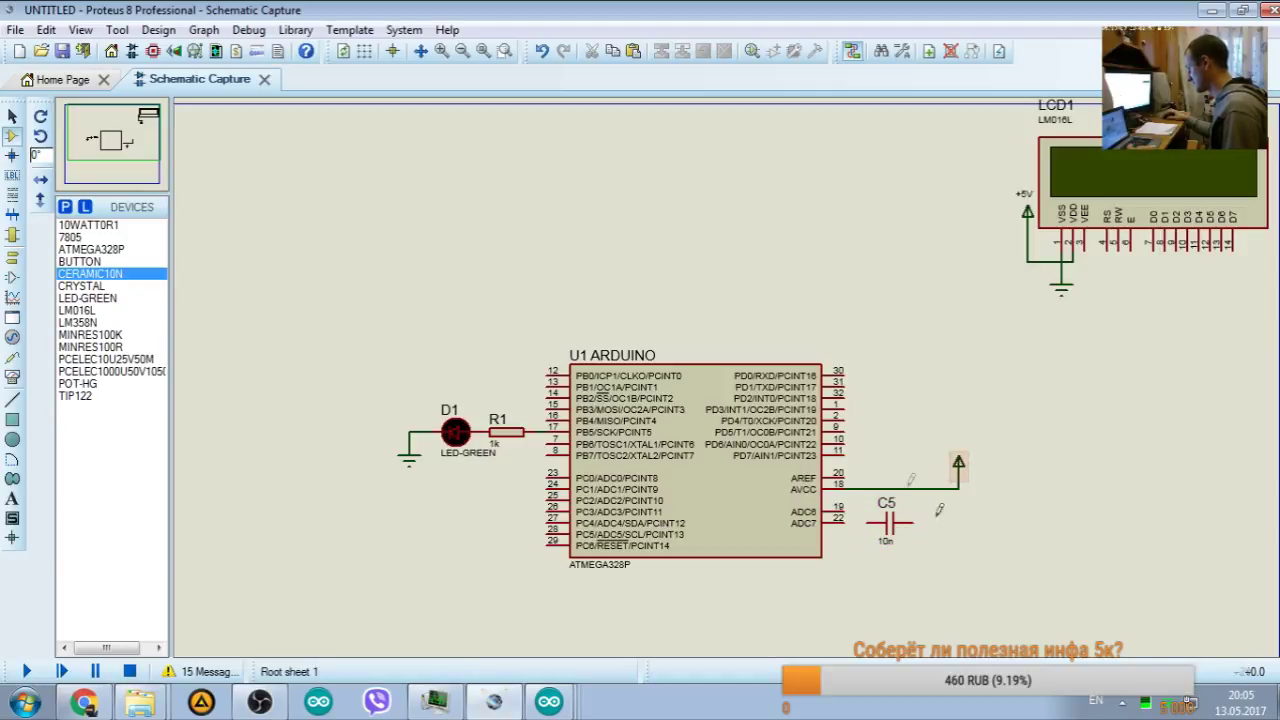
pyautogui.rightClick(893, 535)
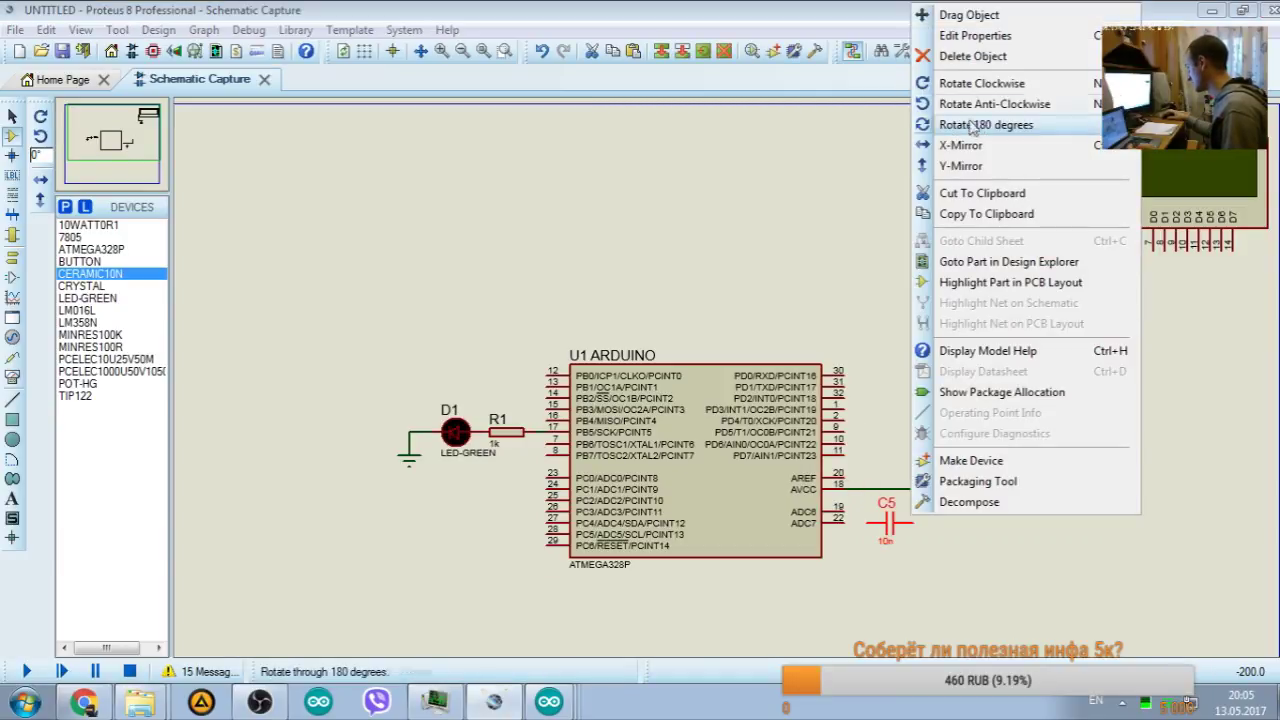
pyautogui.click(968, 107)
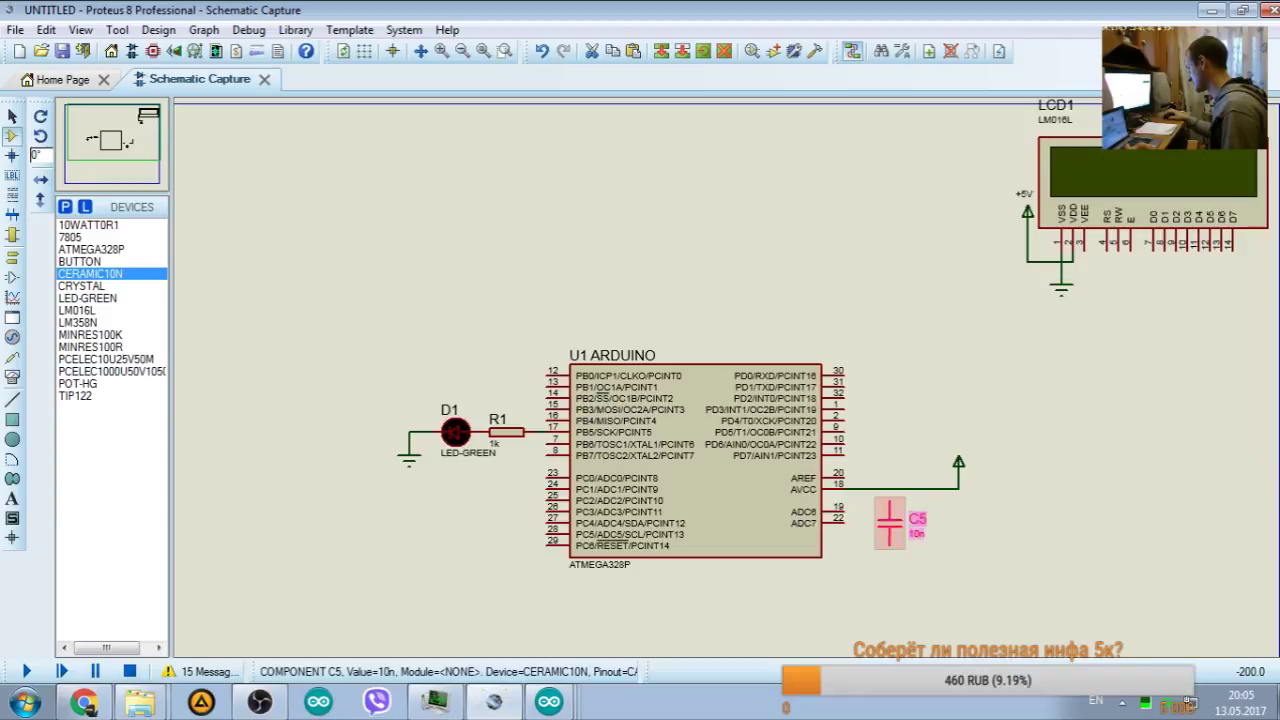
pyautogui.moveTo(891, 520); pyautogui.dragTo(866, 514)
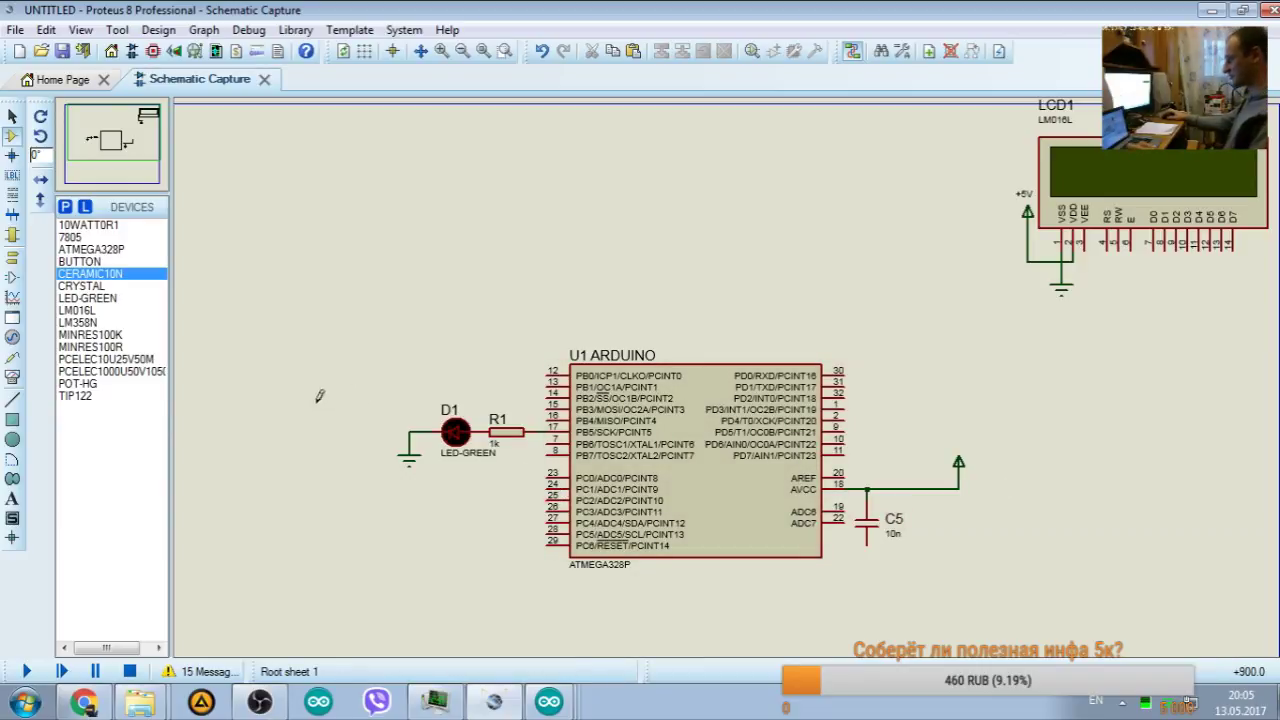
# Step: Set the values of the regulator's ceramic capacitors C1 and C2 to 0.1 u
pyautogui.click(65, 103)
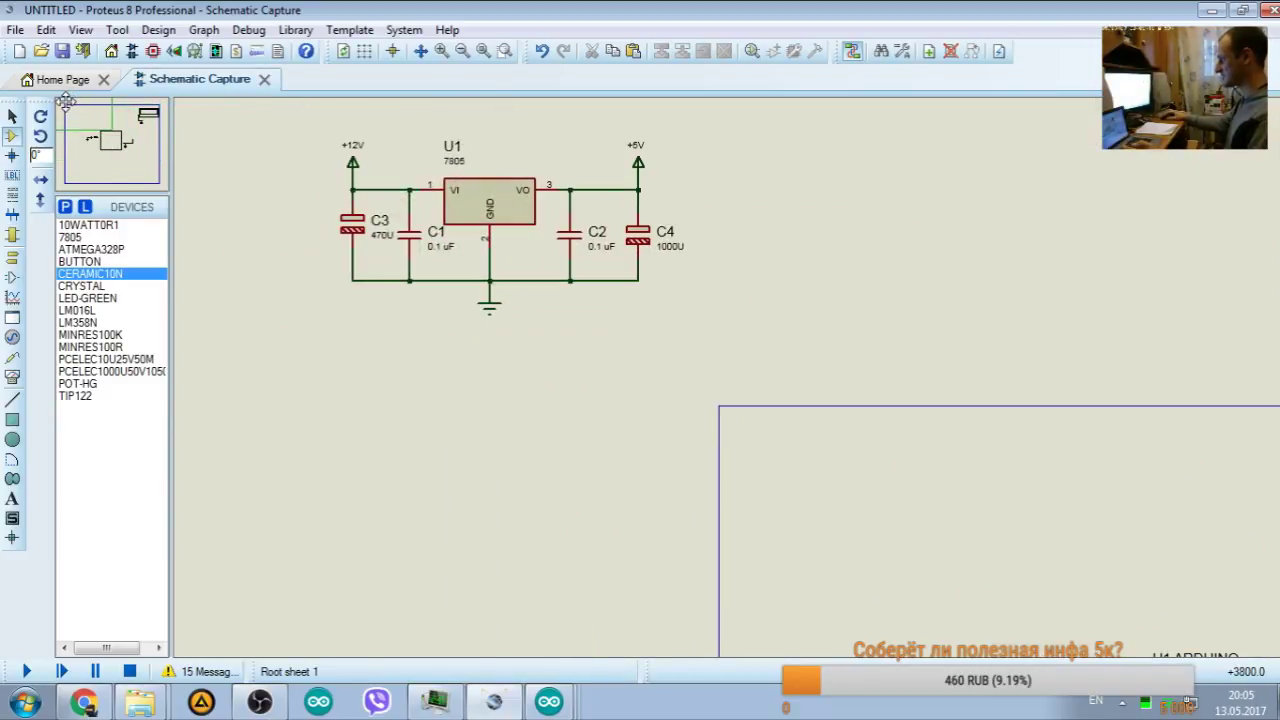
pyautogui.moveTo(65, 103); pyautogui.dragTo(110, 138)
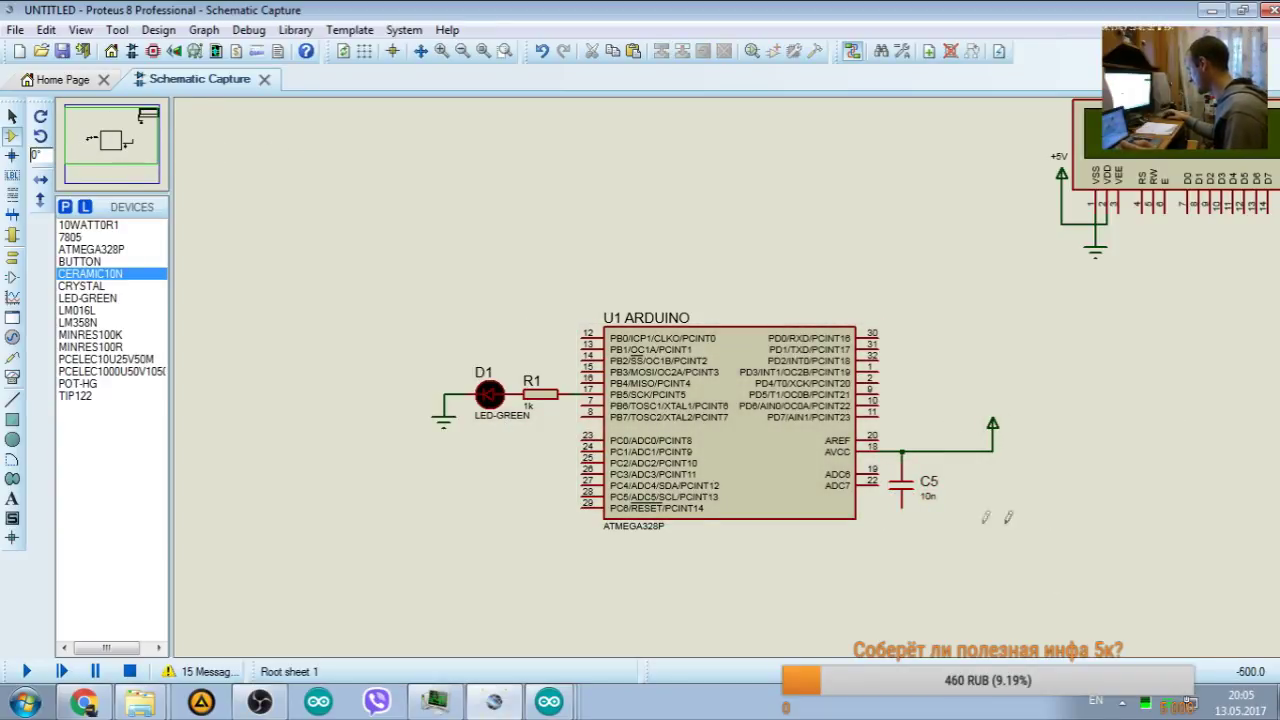
pyautogui.click(65, 113)
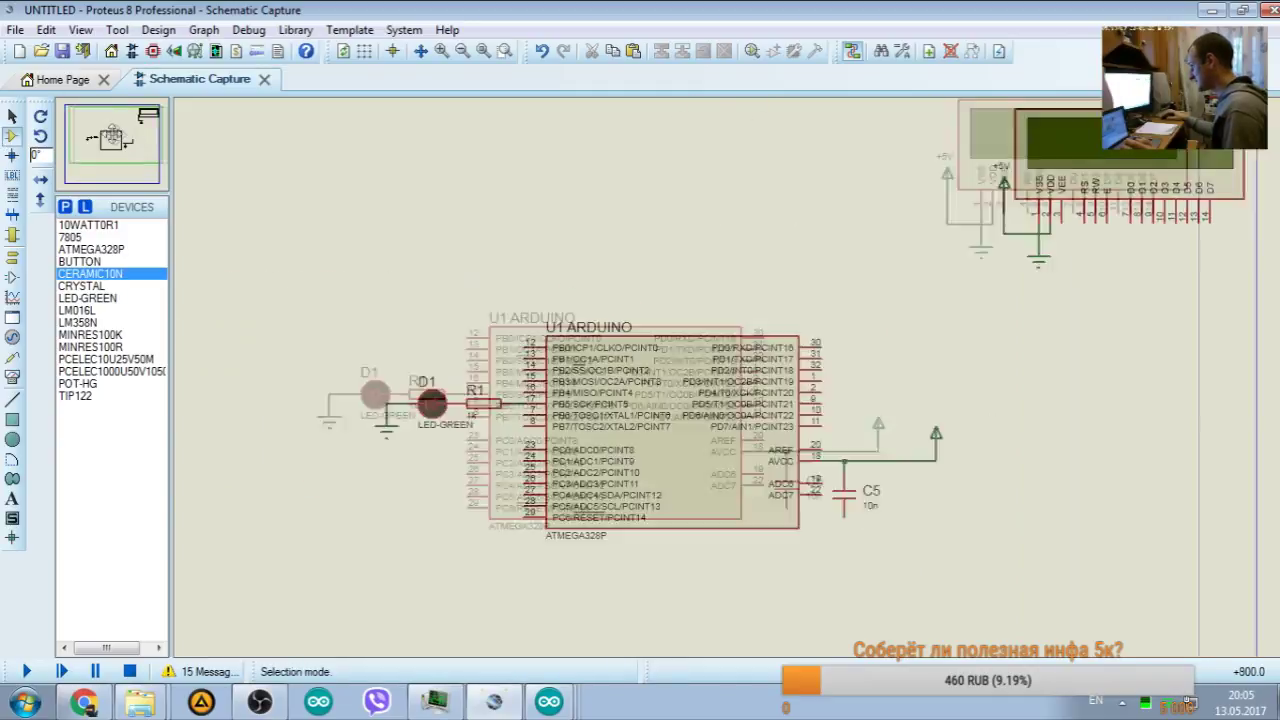
pyautogui.click(65, 113)
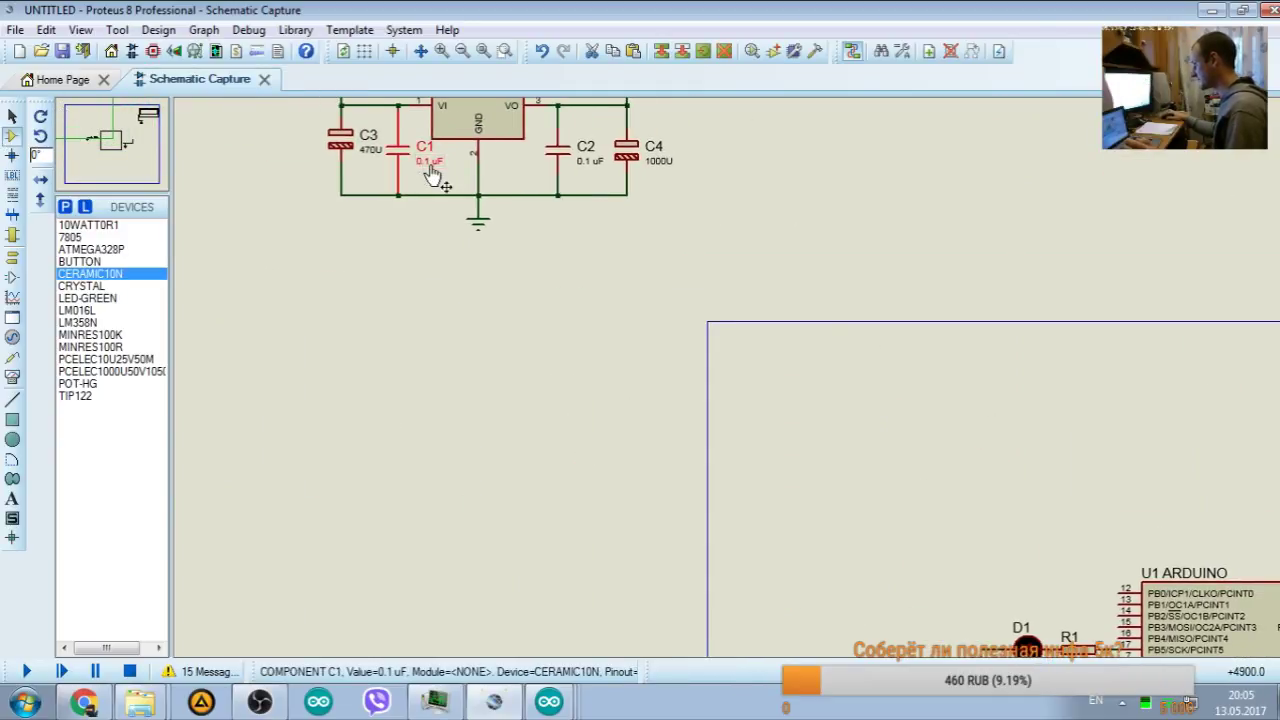
pyautogui.doubleClick(432, 168)
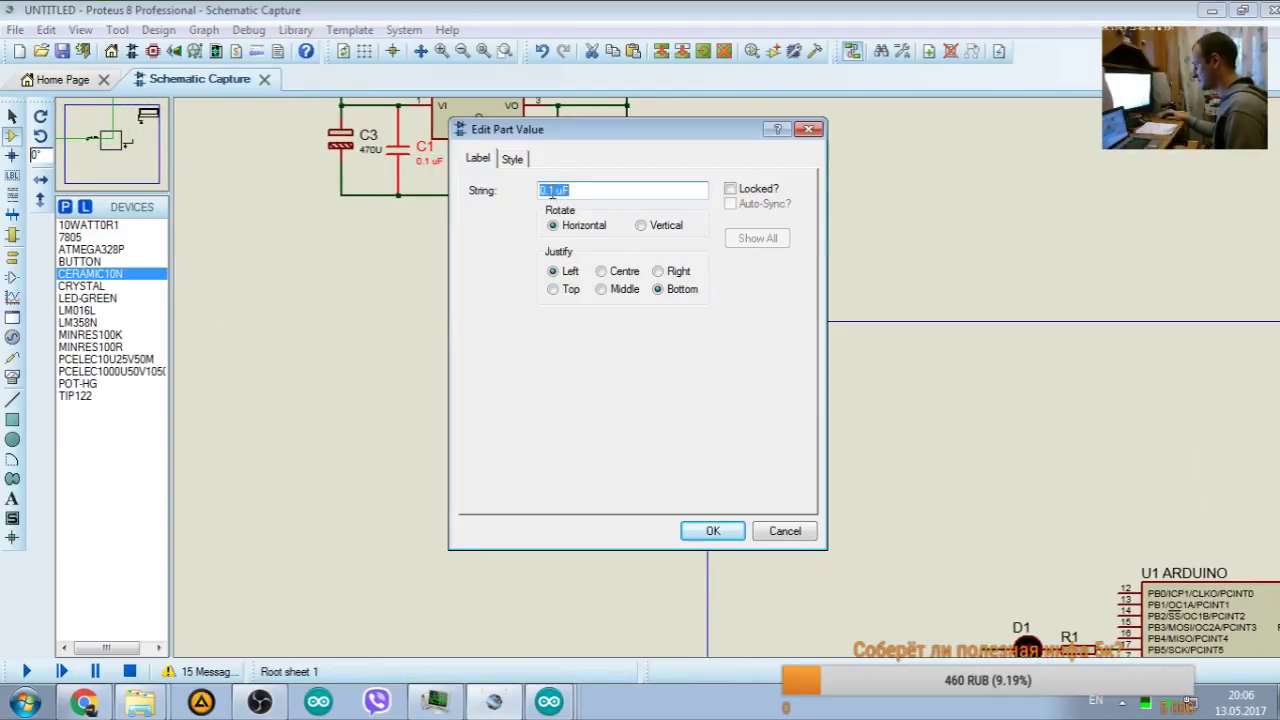
pyautogui.click(722, 530)
pyautogui.doubleClick(584, 153)
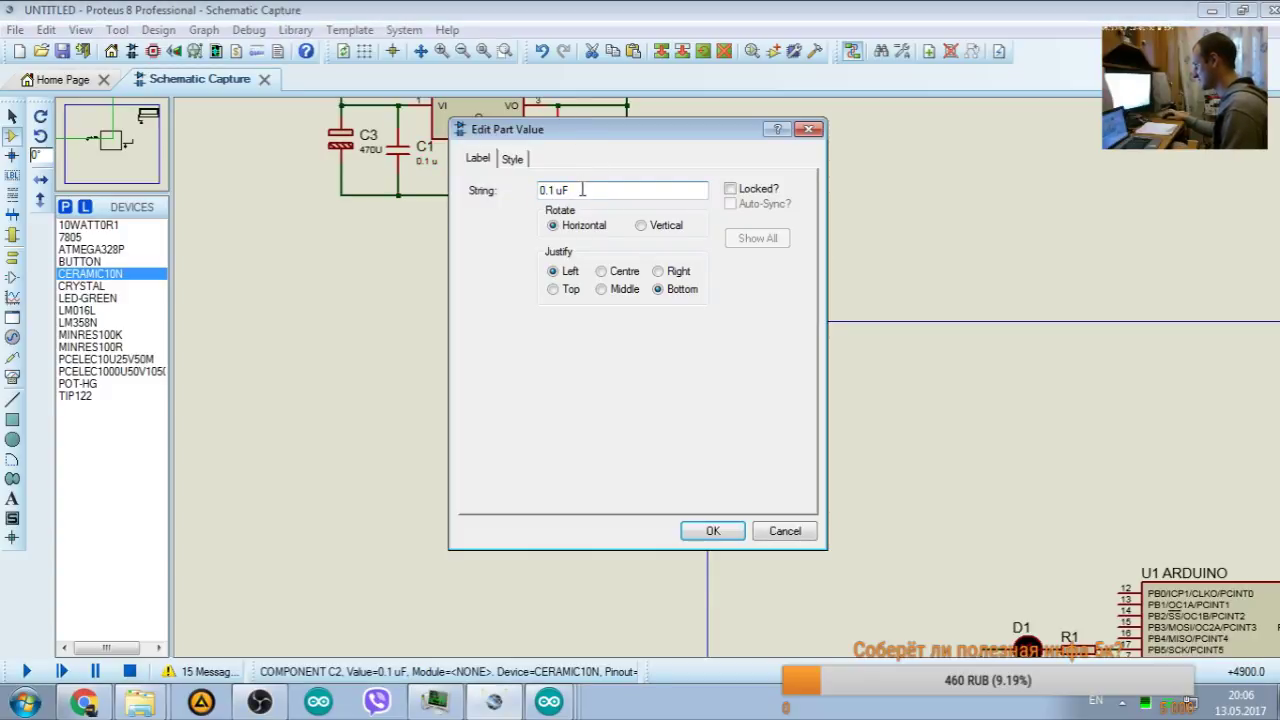
pyautogui.click(716, 533)
# Step: Run the simulation again, check the log for messages about C1 and C2, and stop it
pyautogui.click(27, 671)
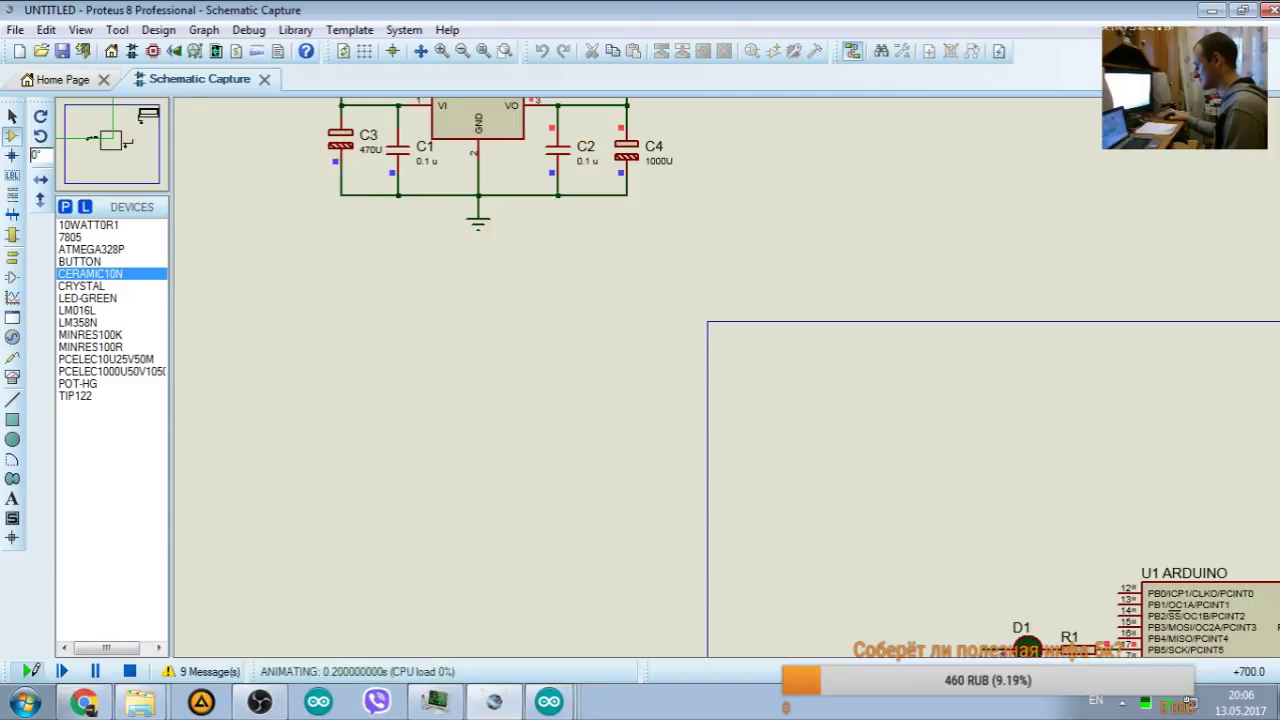
pyautogui.click(197, 673)
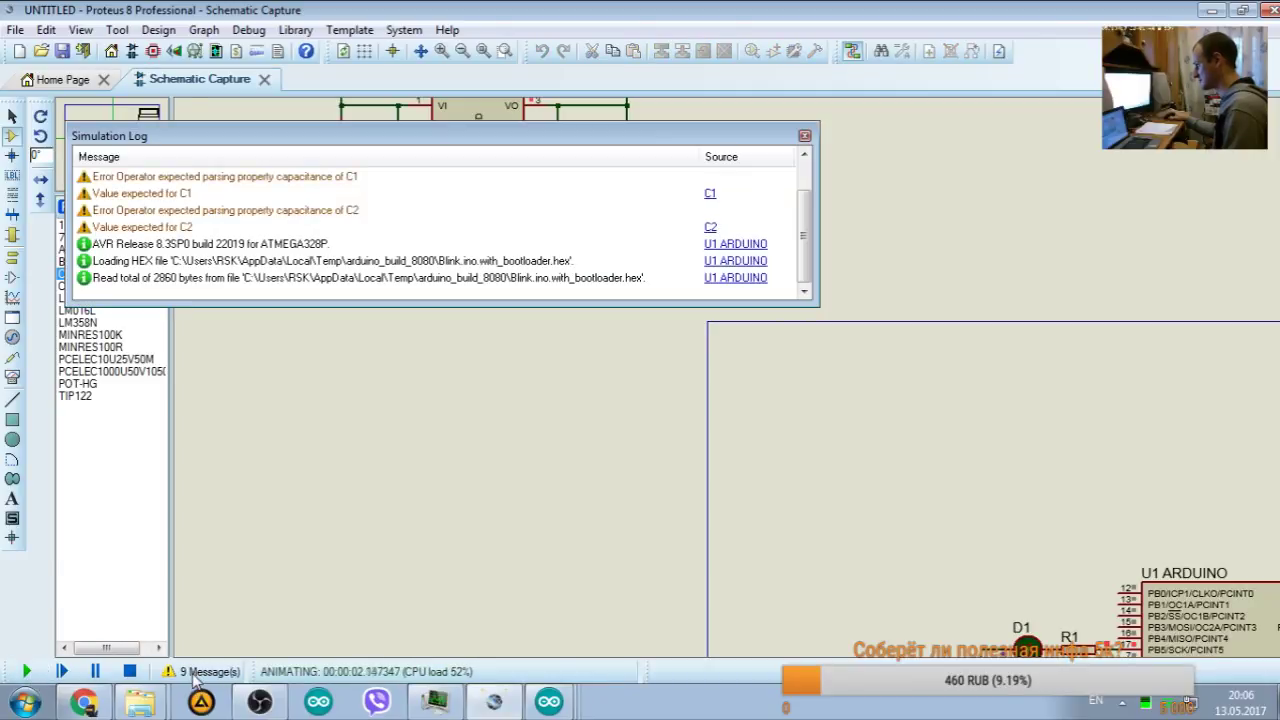
pyautogui.click(129, 671)
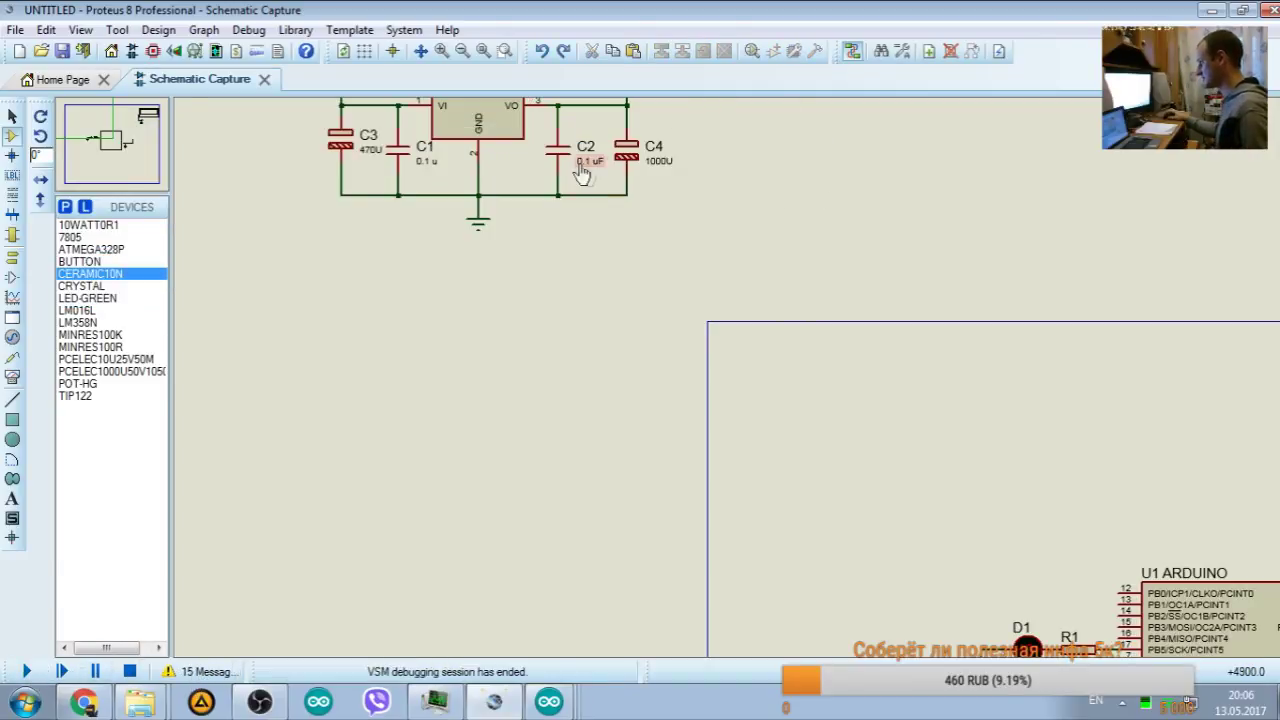
# Step: Set the value of capacitor C5 on the AVCC wire to 0.1nF
pyautogui.click(90, 116)
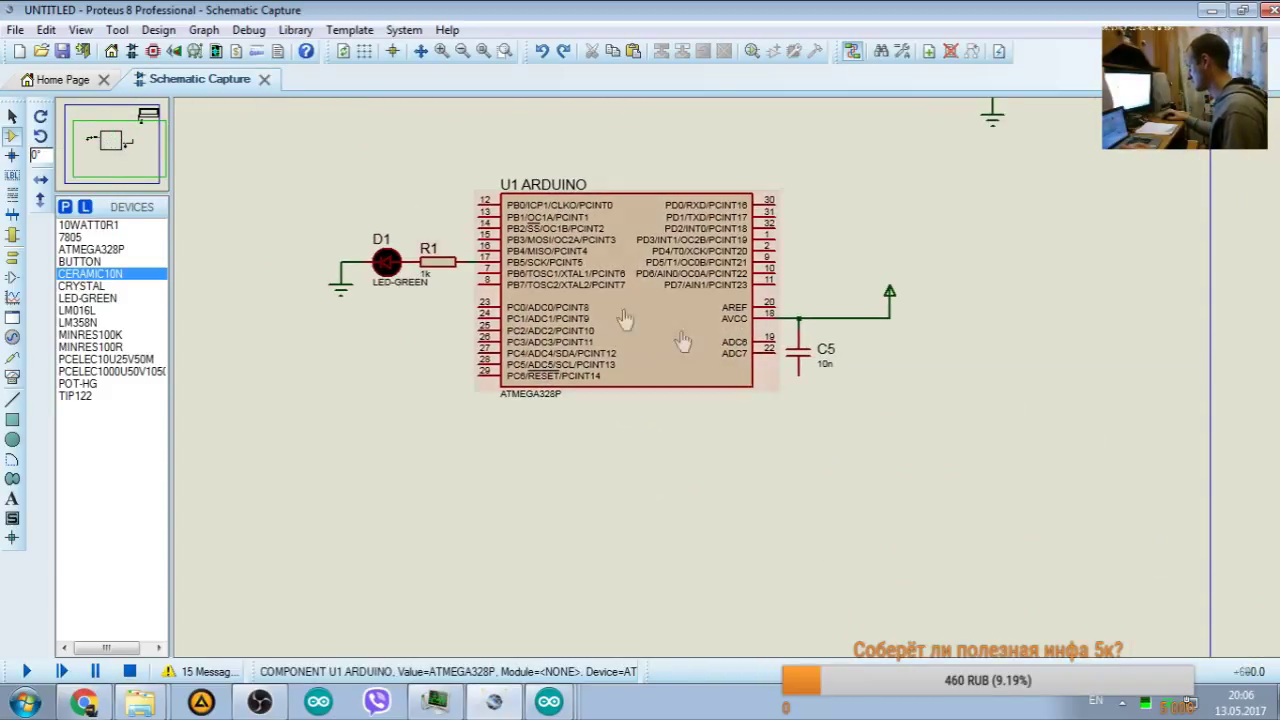
pyautogui.doubleClick(826, 362)
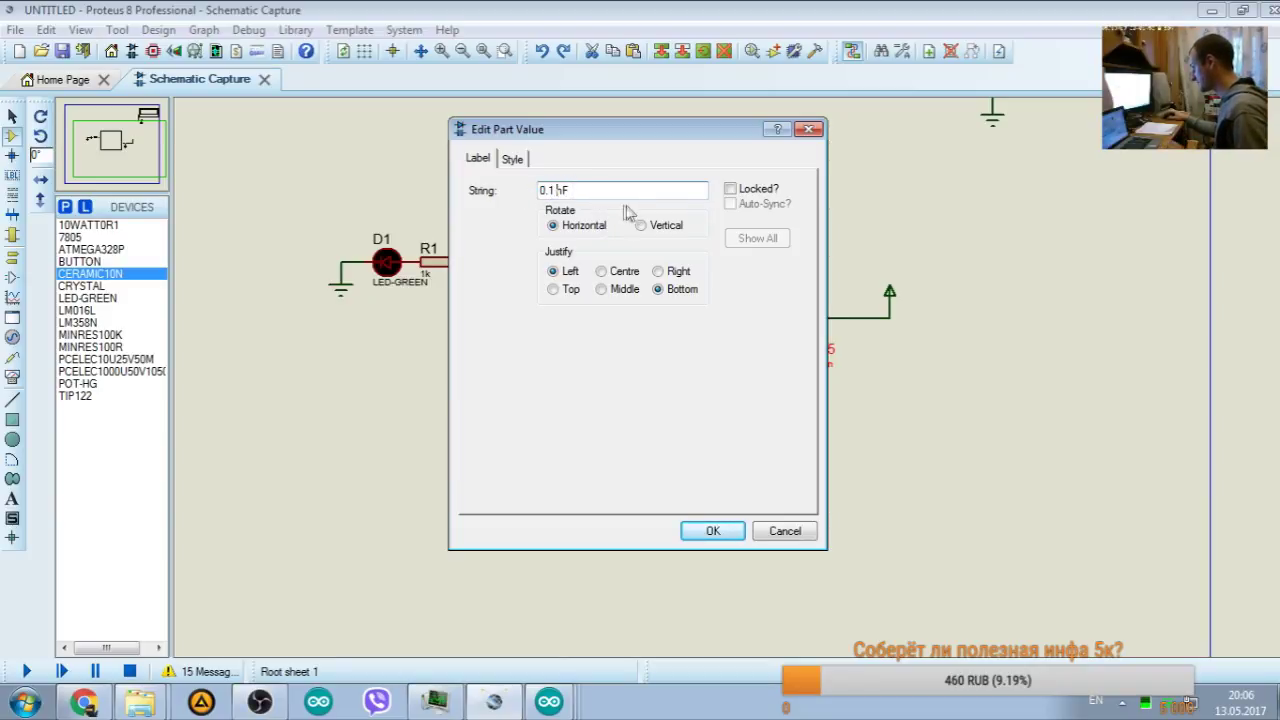
pyautogui.write('0.1')
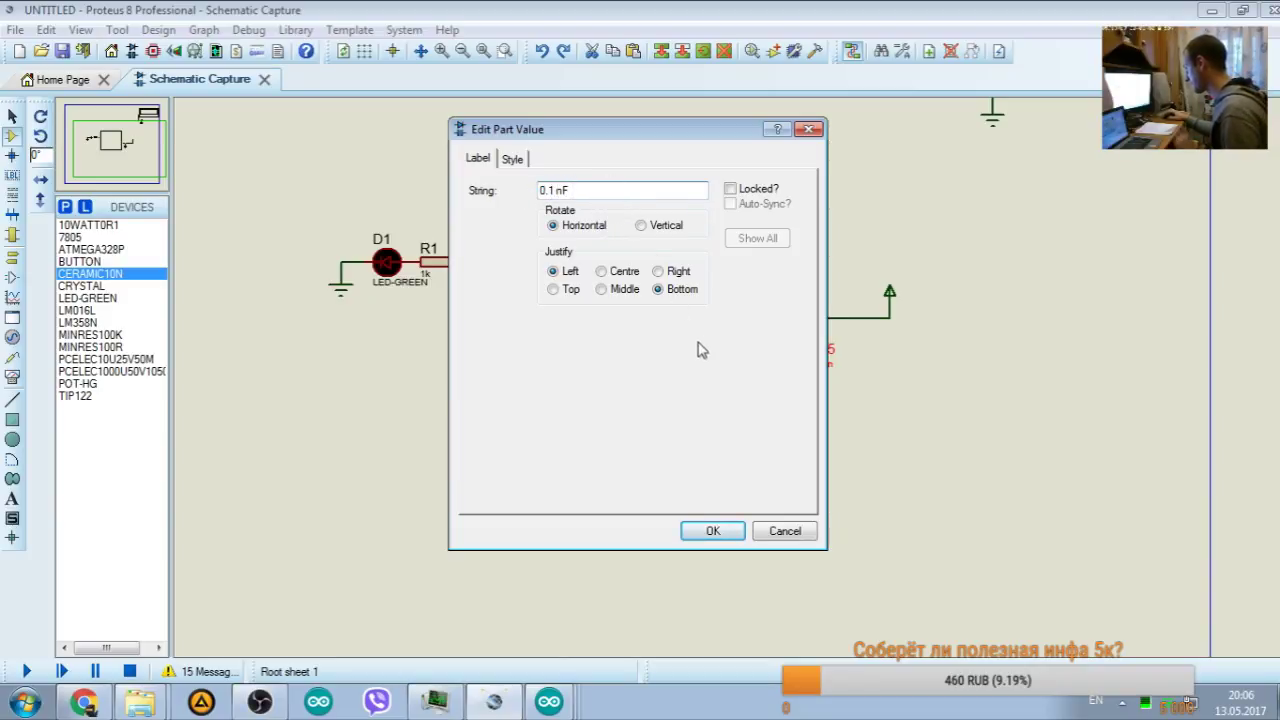
pyautogui.click(728, 530)
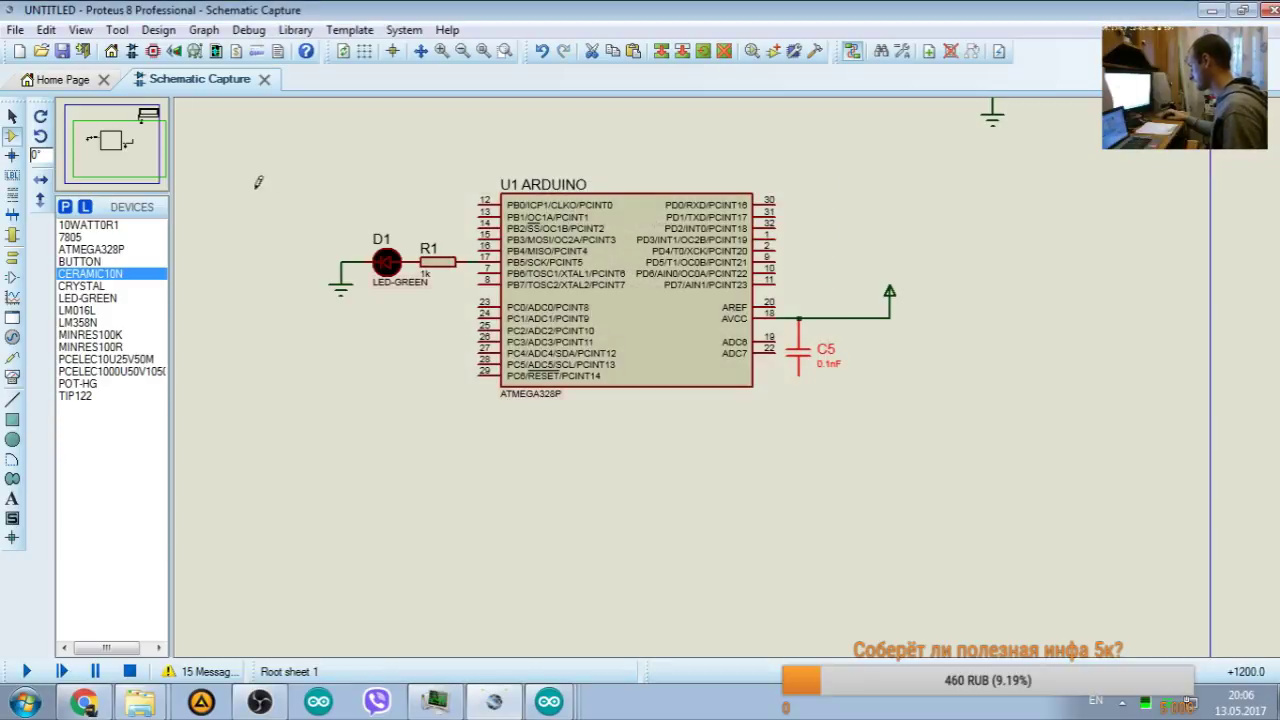
# Step: Run the simulation, check its log and the regulator circuit around C1 and C2, and stop it
pyautogui.click(27, 671)
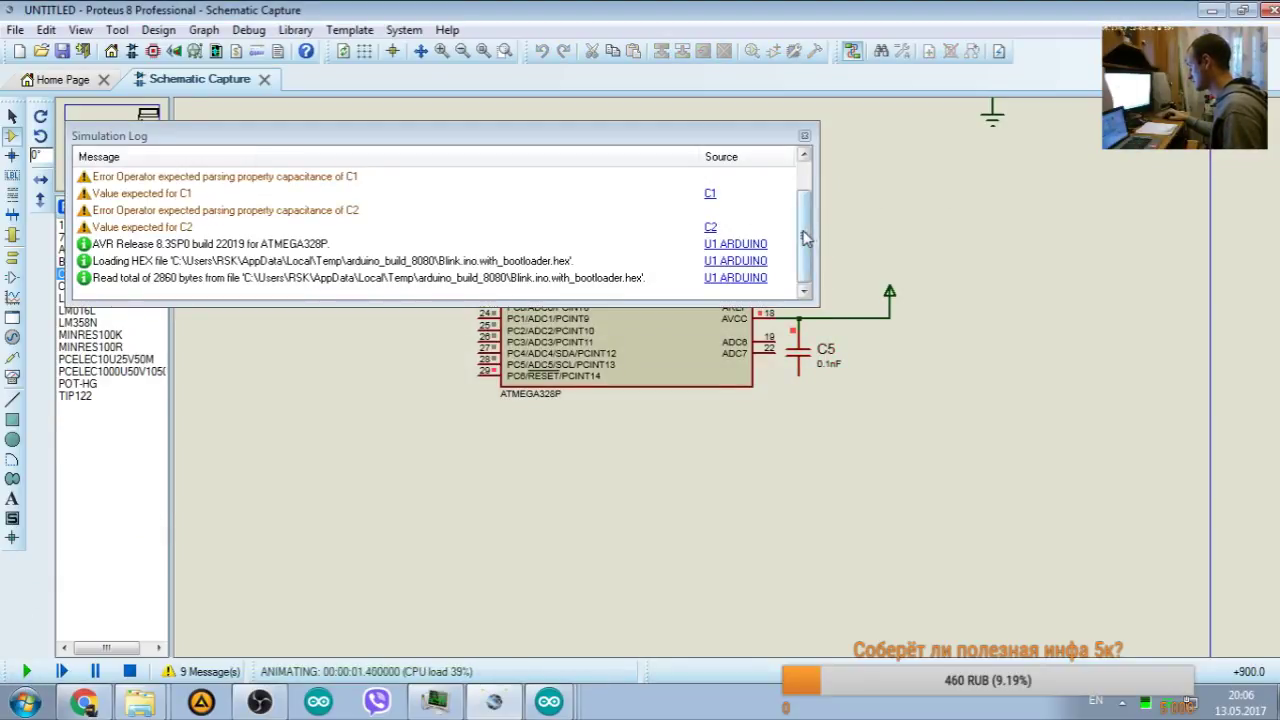
pyautogui.moveTo(806, 237)
pyautogui.mouseDown()
pyautogui.moveTo(806, 215)
pyautogui.moveTo(806, 262)
pyautogui.mouseUp()
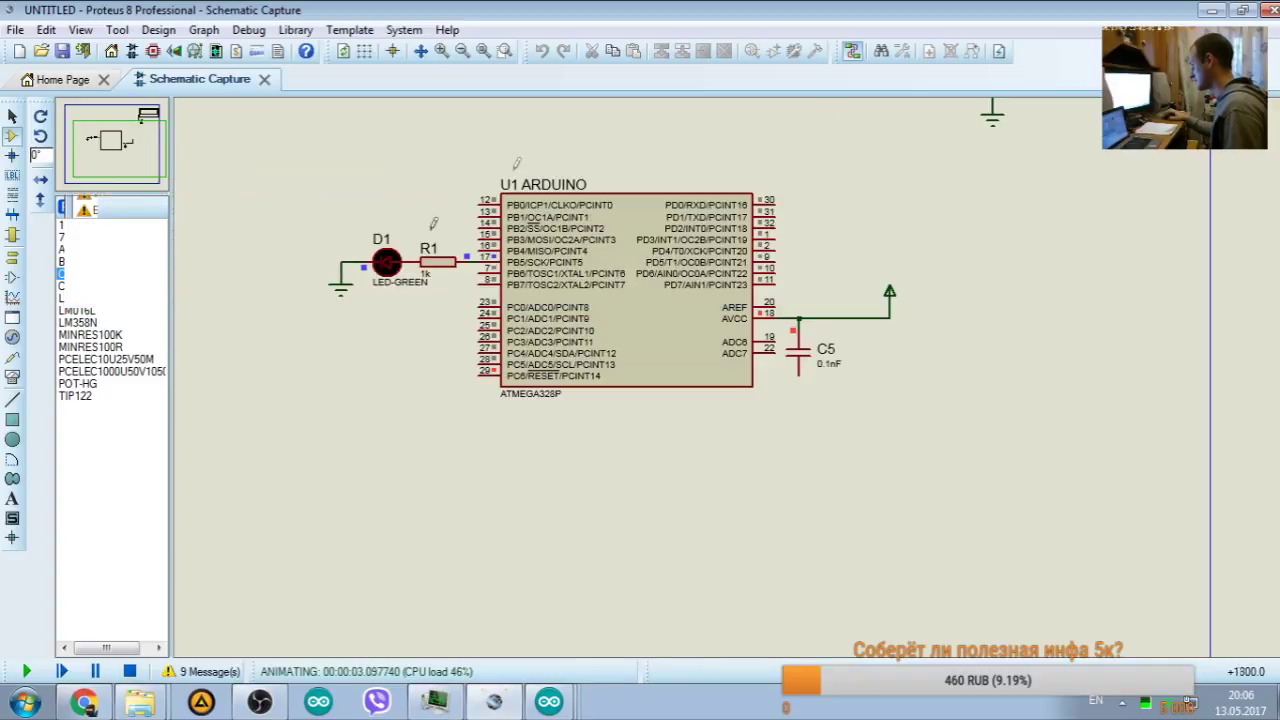
pyautogui.click(804, 135)
pyautogui.click(74, 110)
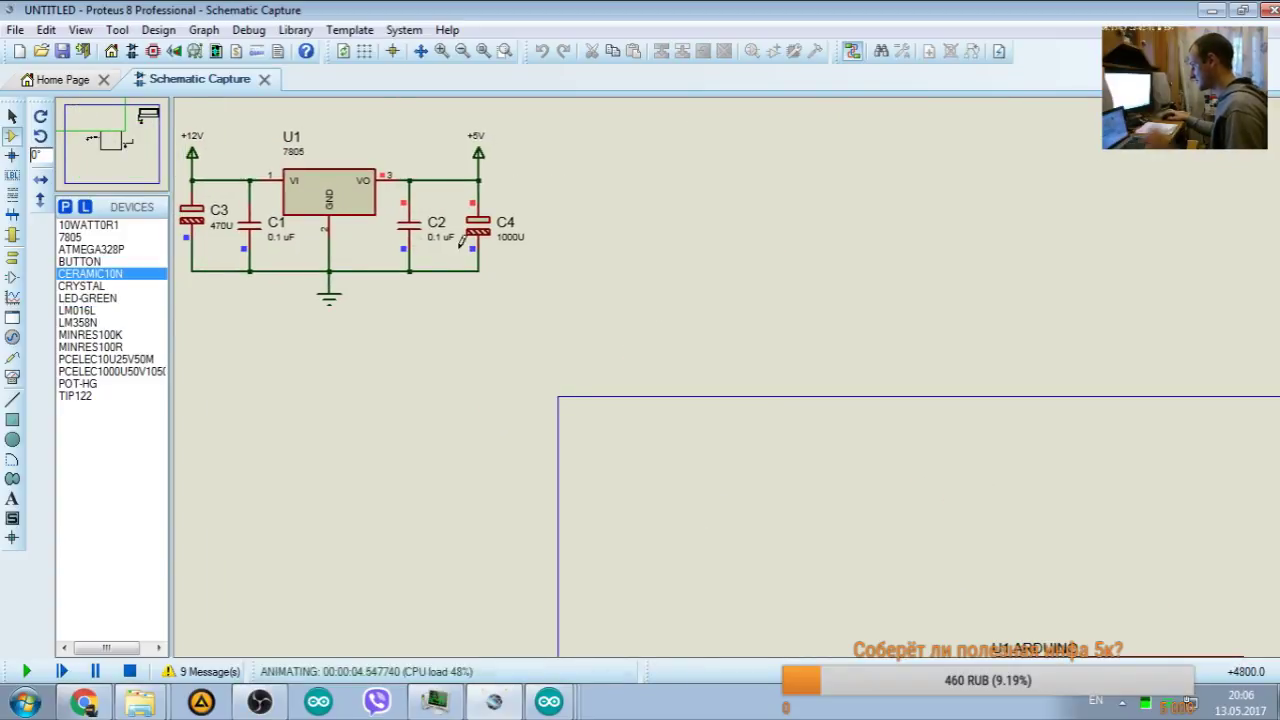
pyautogui.click(129, 671)
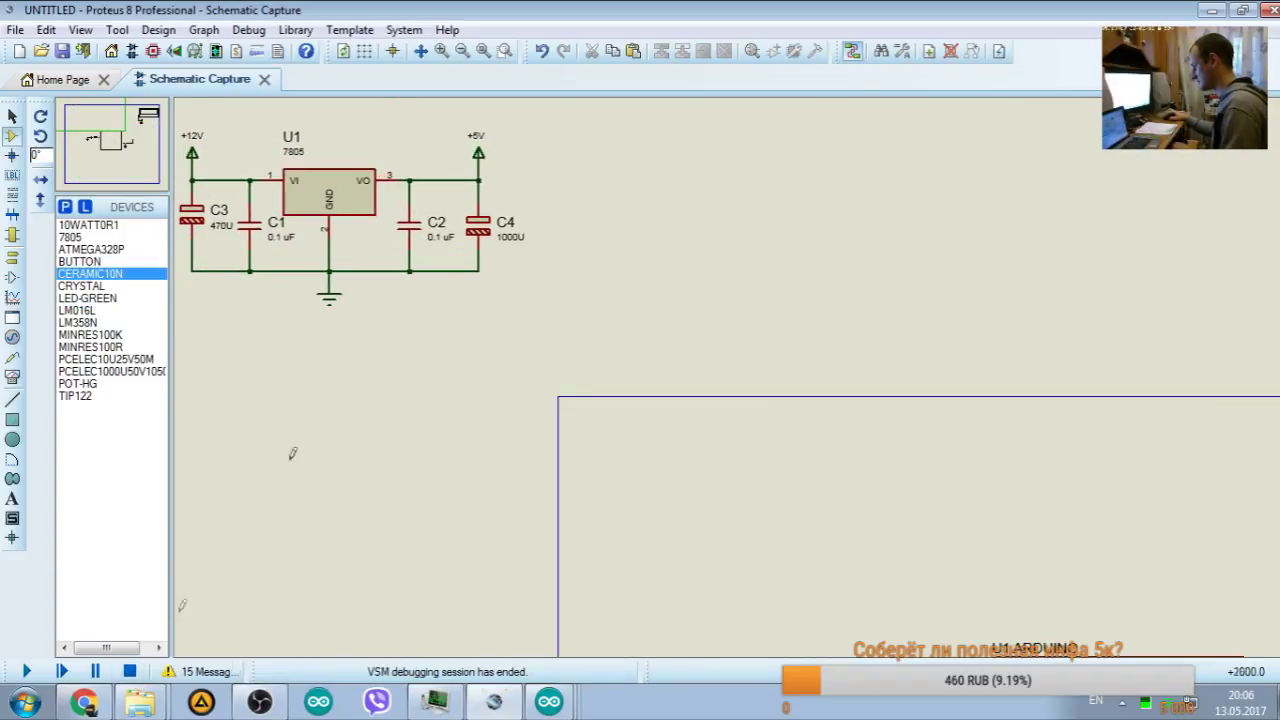
# Step: Set the values of the regulator capacitors C2 and C1 to 0.1uF, written without a space
pyautogui.click(440, 237)
pyautogui.click(440, 237)
pyautogui.click(712, 530)
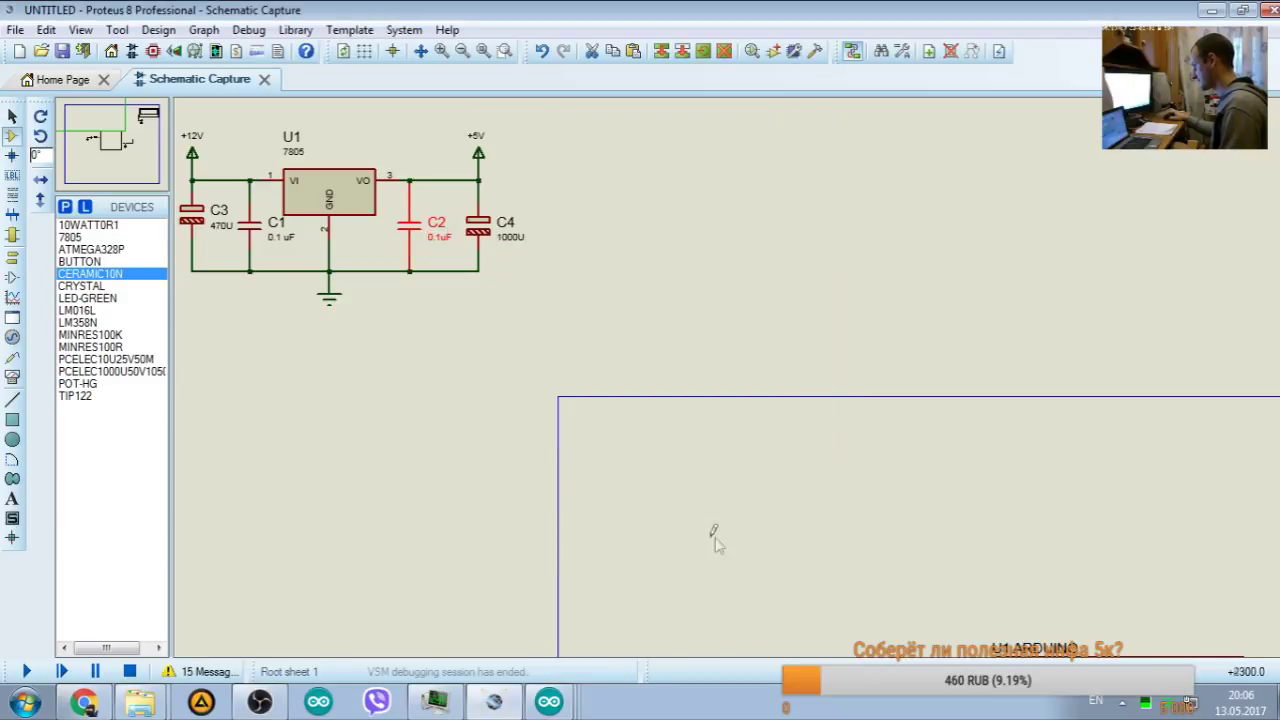
pyautogui.click(278, 236)
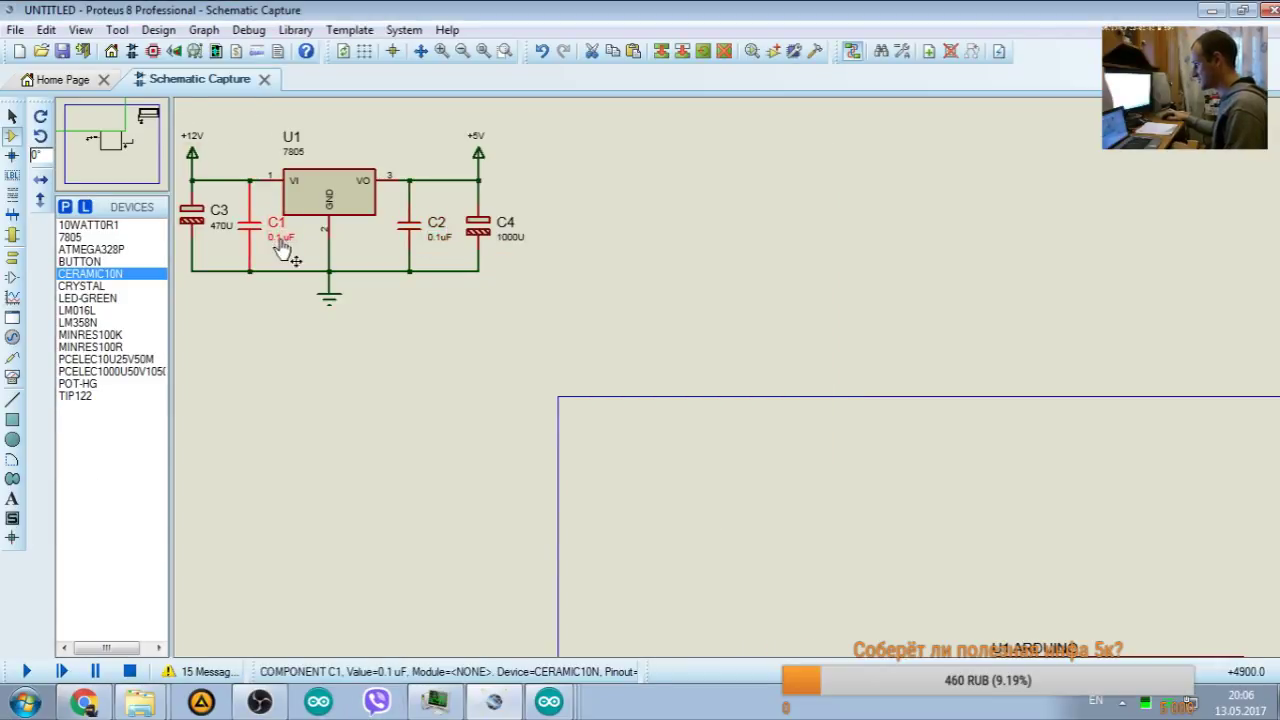
pyautogui.click(280, 237)
pyautogui.press('BackSpace')
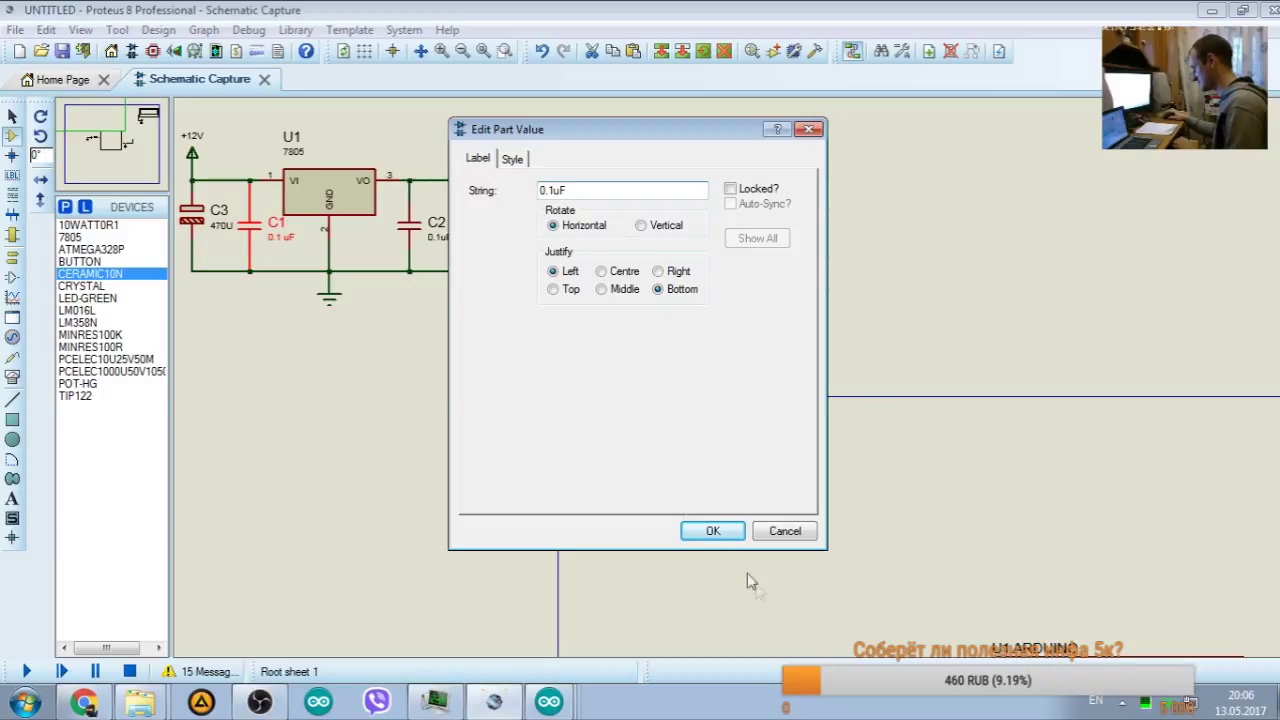
pyautogui.click(712, 530)
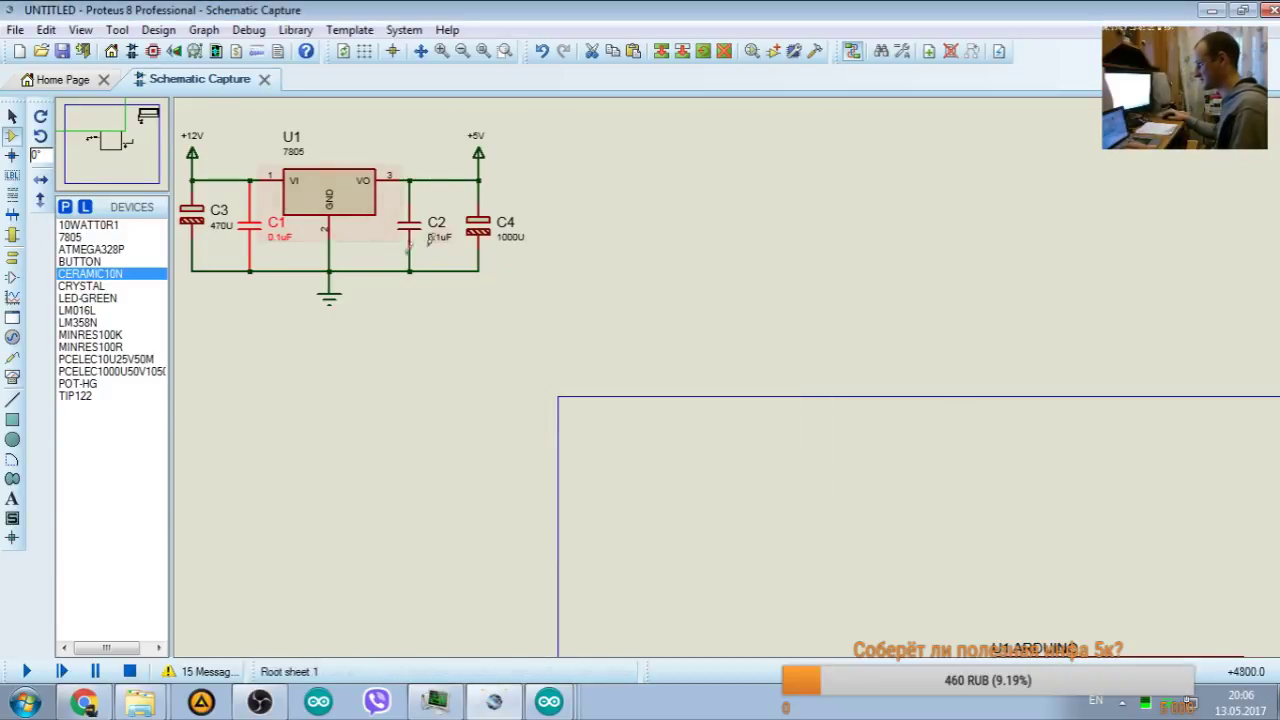
# Step: Place a ground terminal below C5, connect it to the capacitor's lower end, and shift both parts up close to the AVCC wire
pyautogui.click(90, 128)
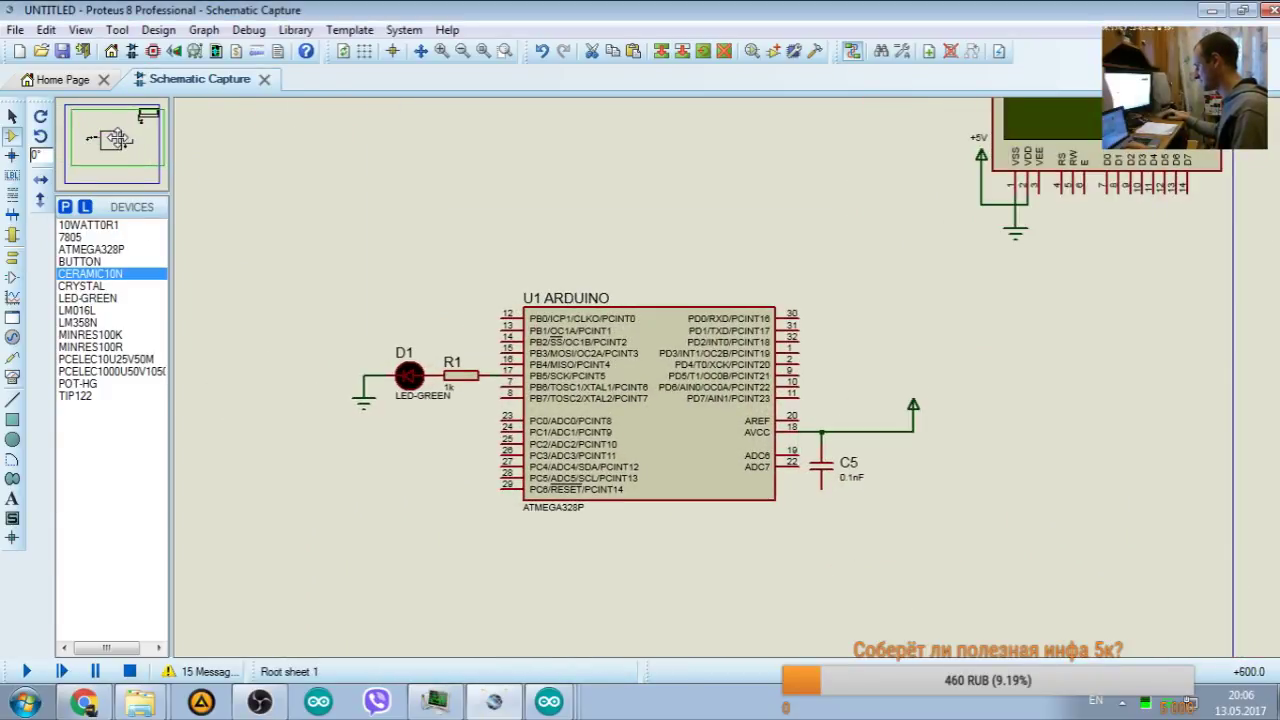
pyautogui.click(12, 256)
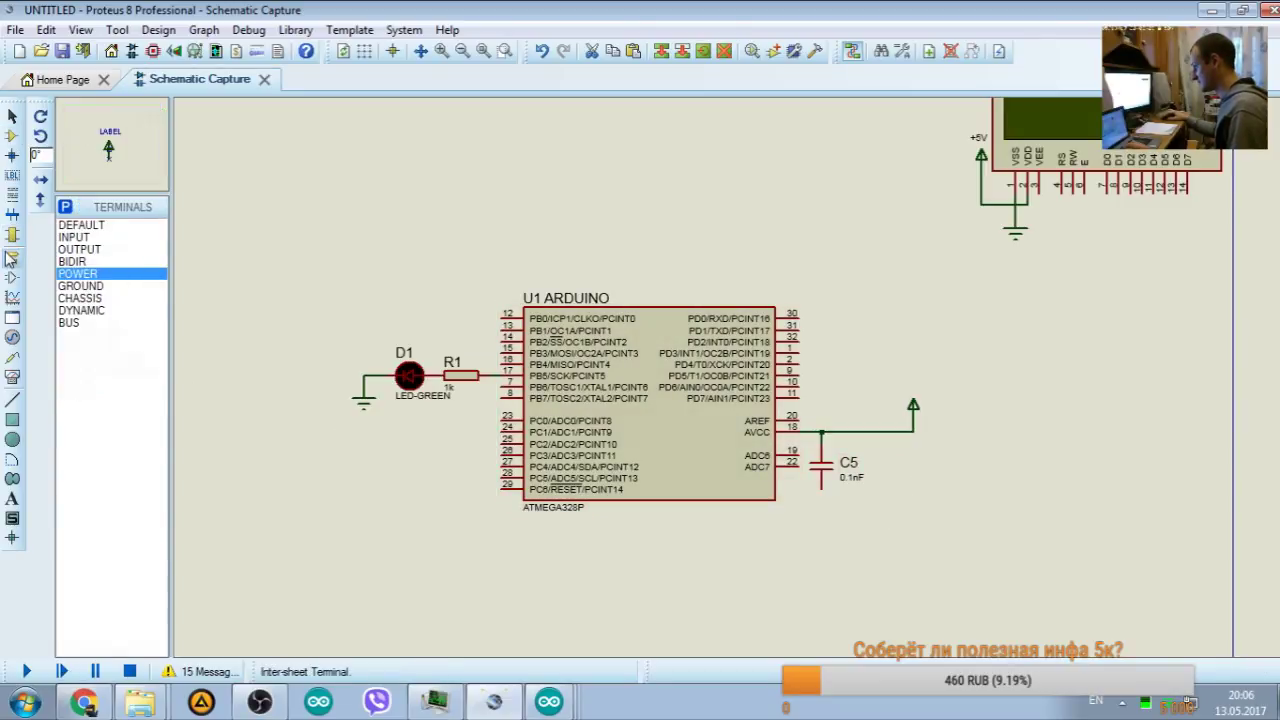
pyautogui.click(85, 287)
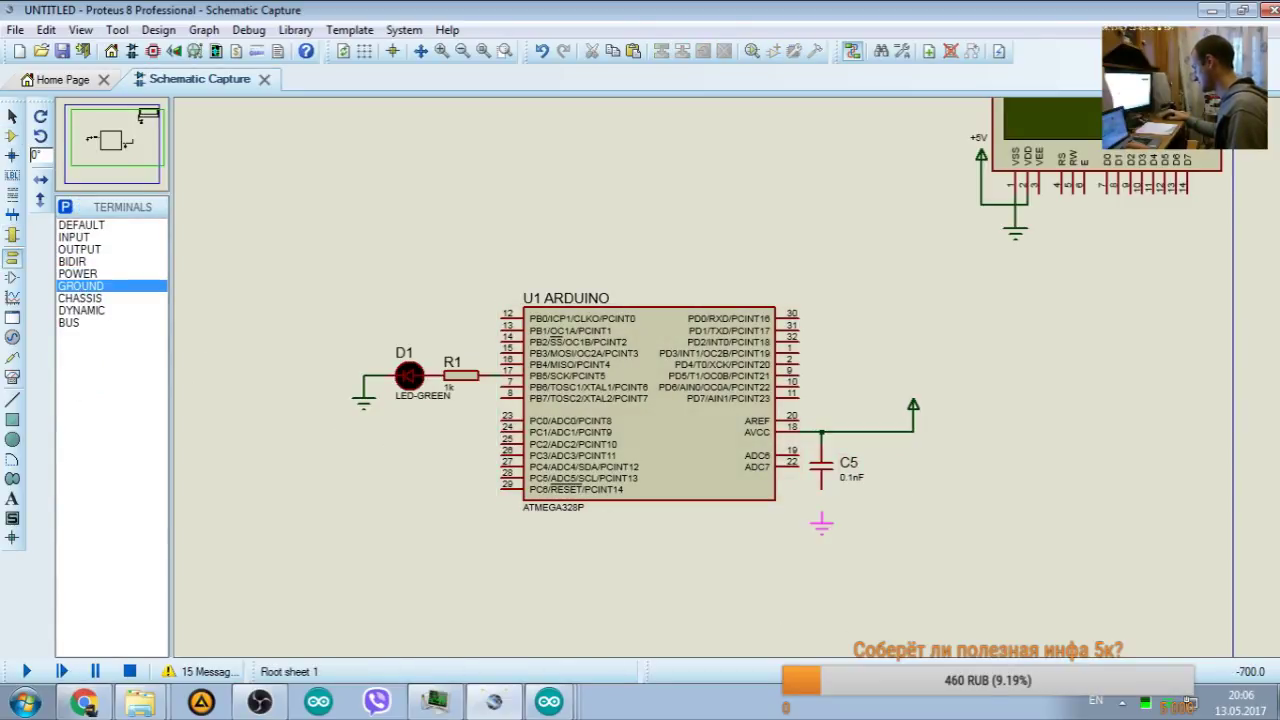
pyautogui.click(821, 516)
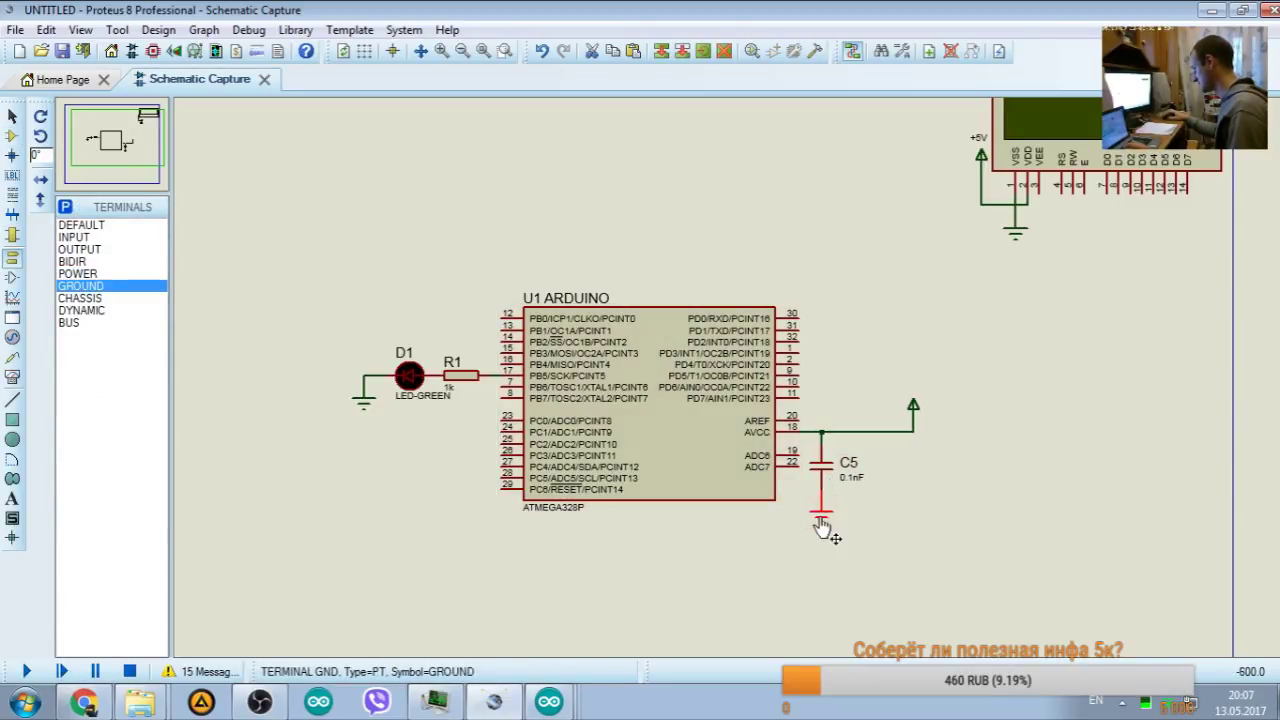
pyautogui.moveTo(820, 471); pyautogui.dragTo(820, 460)
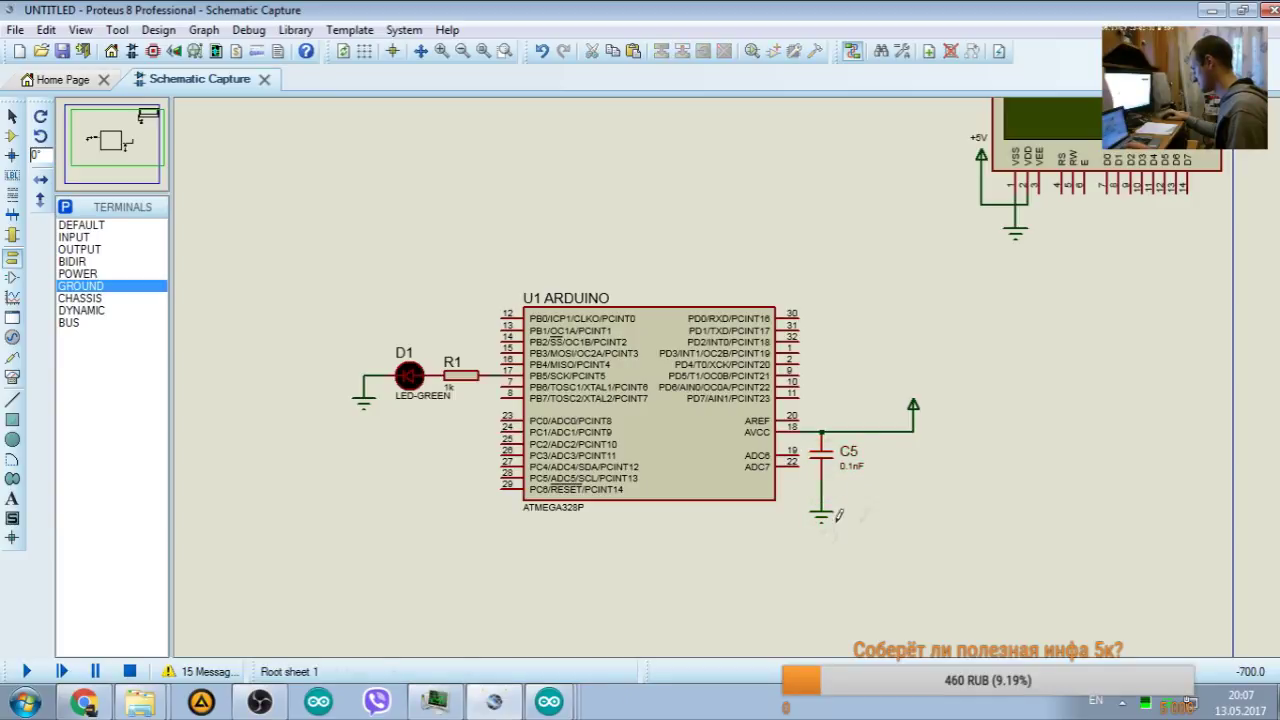
pyautogui.moveTo(838, 515); pyautogui.dragTo(836, 491)
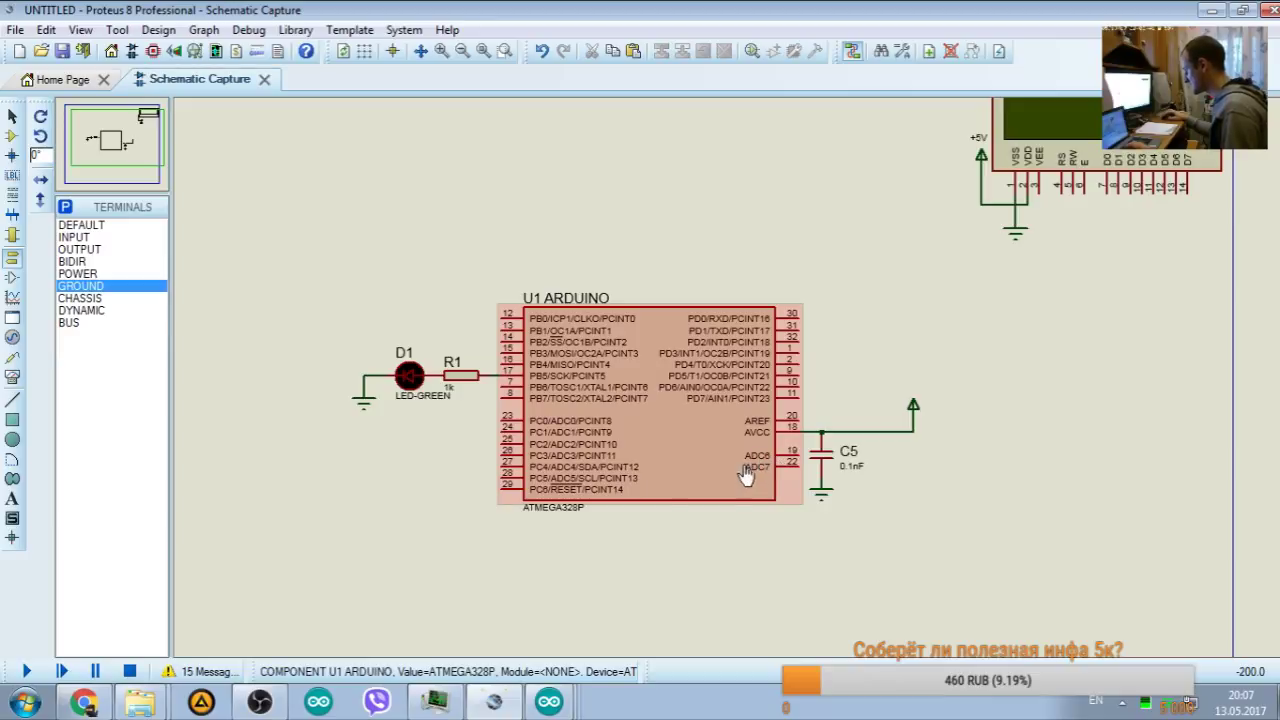
# Step: Switch to the browser, consult the Arduino LCD 1602 wiring picture and the ATmega328 pinout diagram, and return to Proteus
pyautogui.click(84, 702)
pyautogui.click(450, 14)
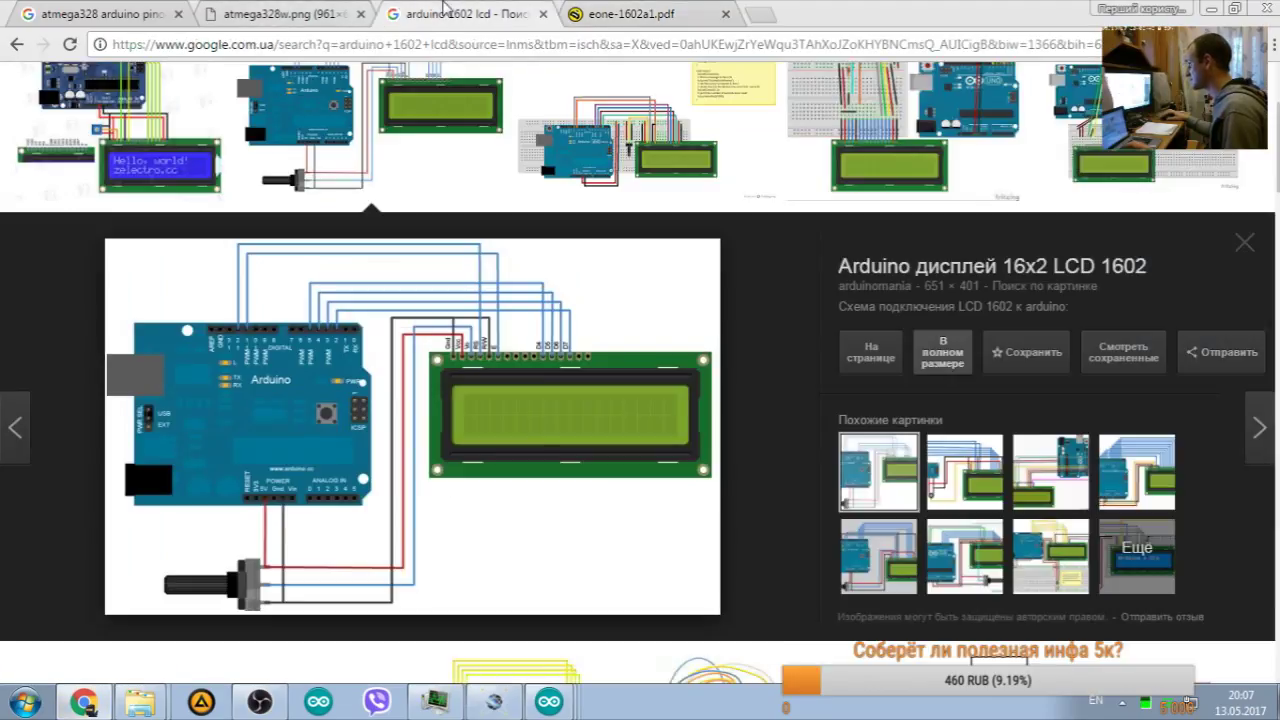
pyautogui.click(264, 12)
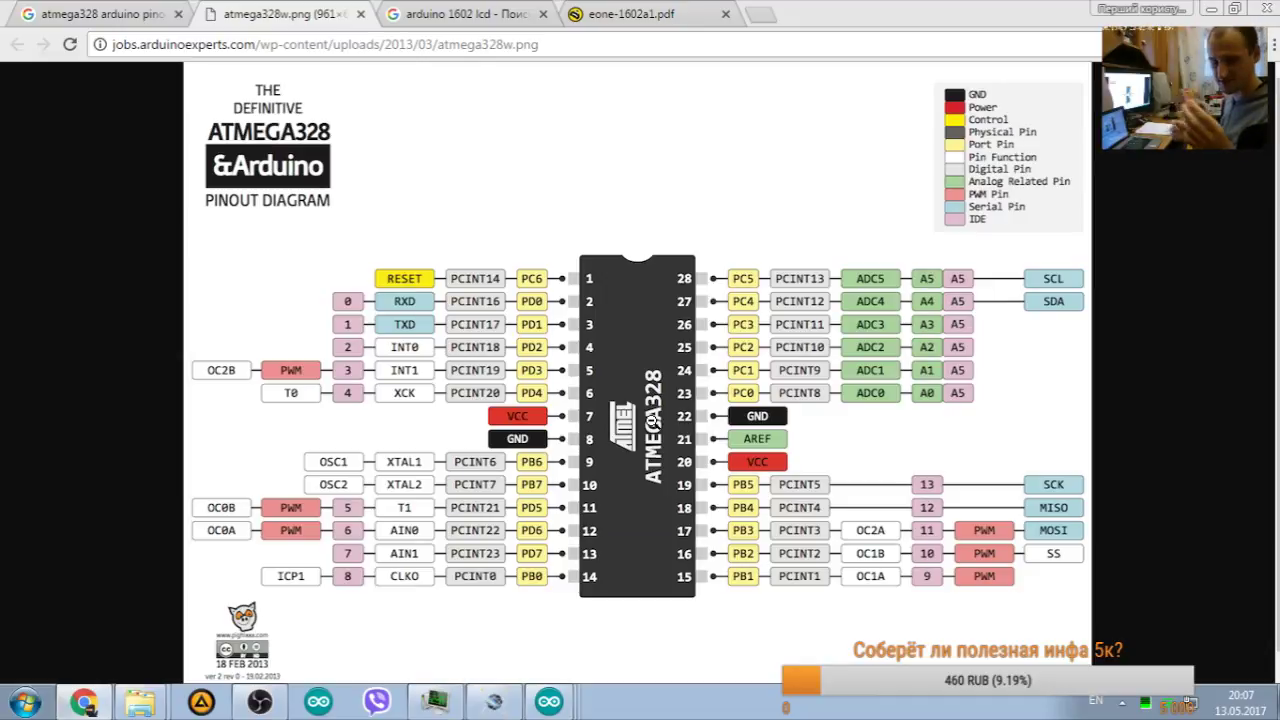
pyautogui.click(494, 701)
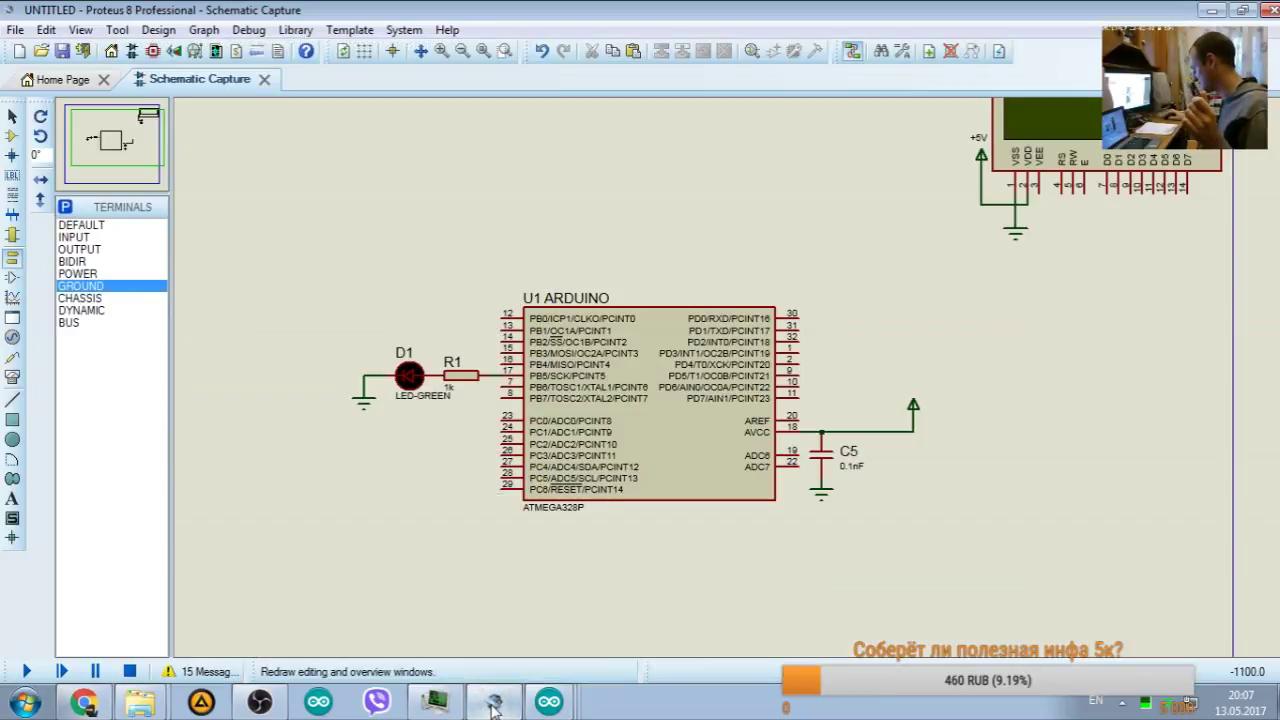
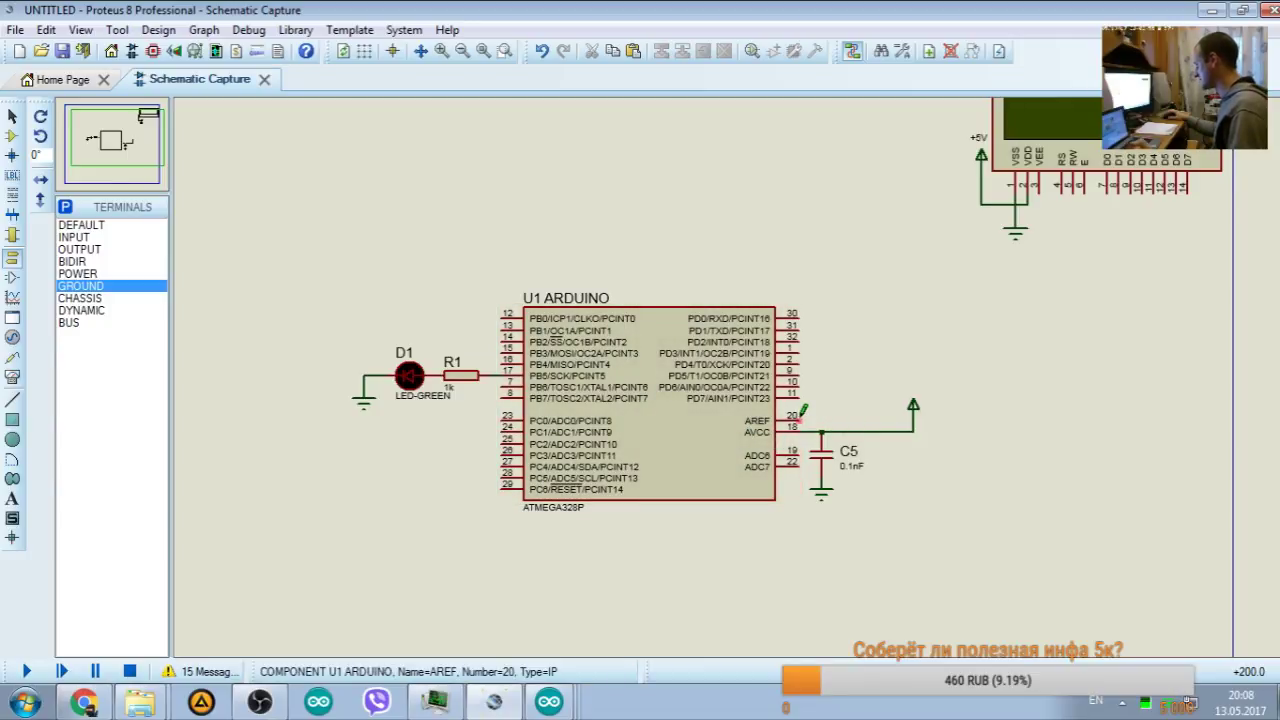
pyautogui.rightClick(850, 463)
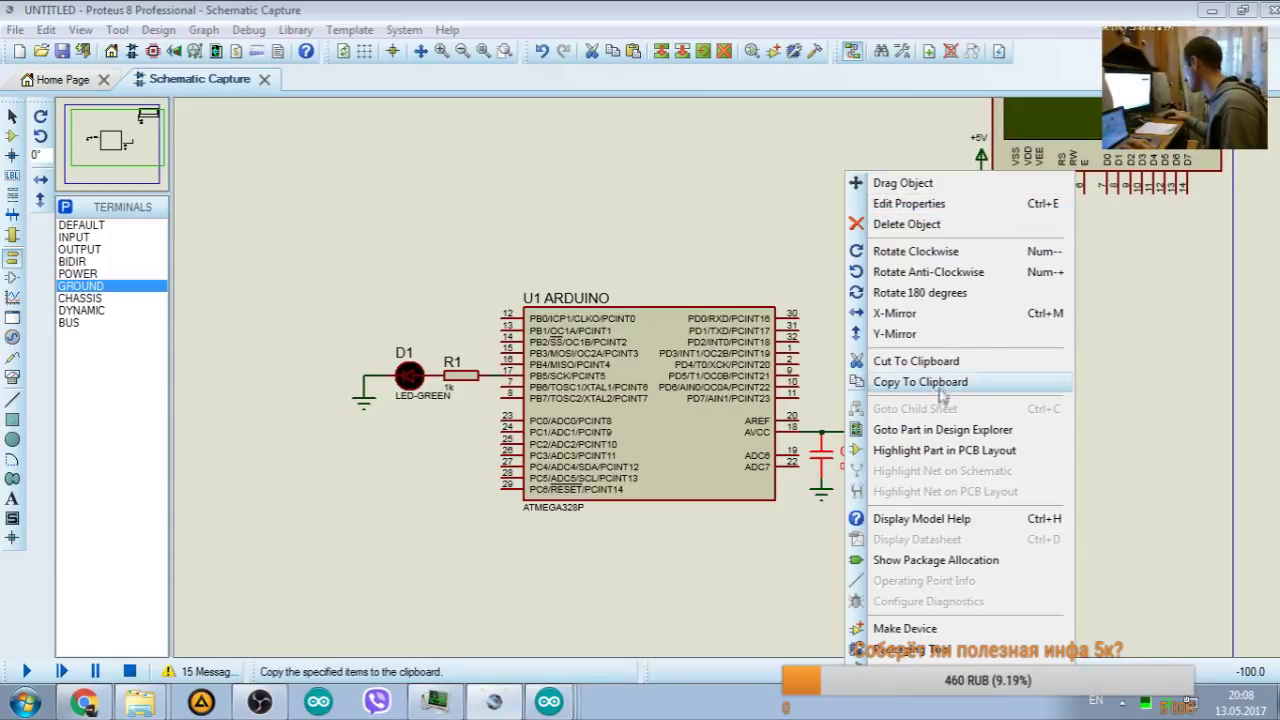
pyautogui.click(890, 381)
pyautogui.rightClick(912, 460)
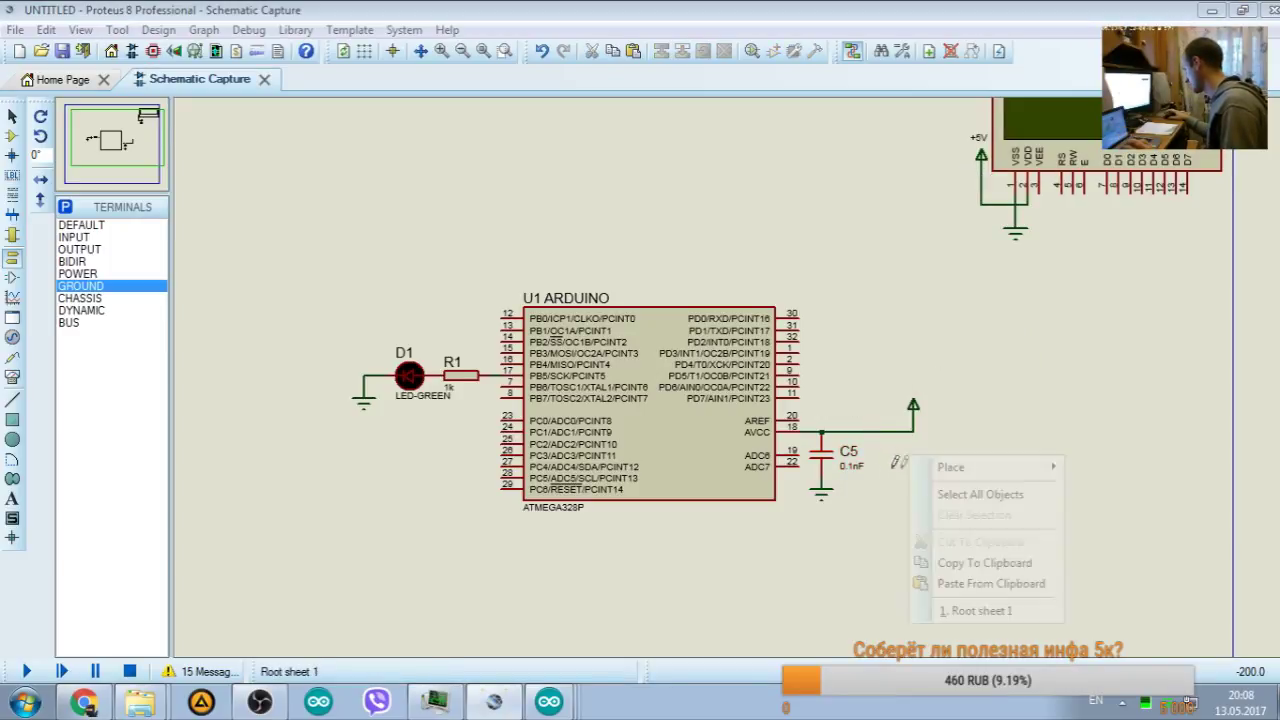
pyautogui.click(990, 561)
pyautogui.rightClick(918, 476)
pyautogui.click(971, 601)
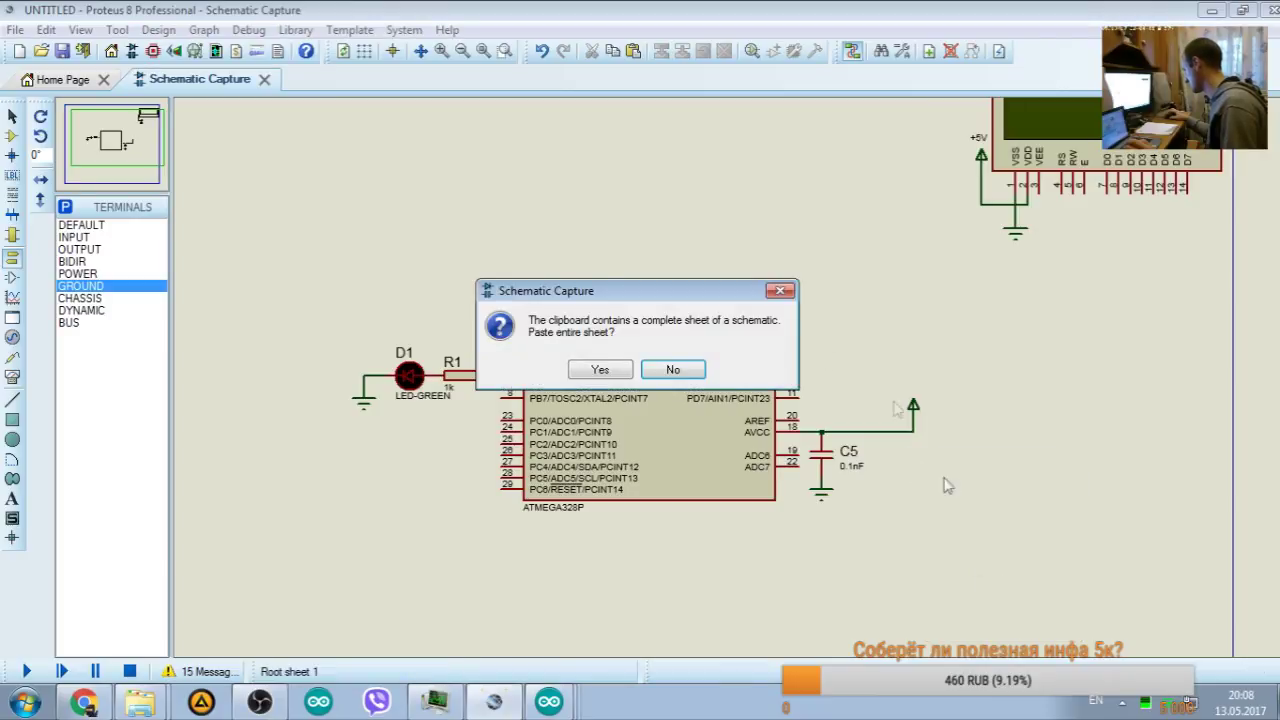
pyautogui.click(666, 369)
# Step: Cut C5 to the clipboard, undo the cut, and paste a copy of the capacitor just to the right of C5
pyautogui.rightClick(843, 457)
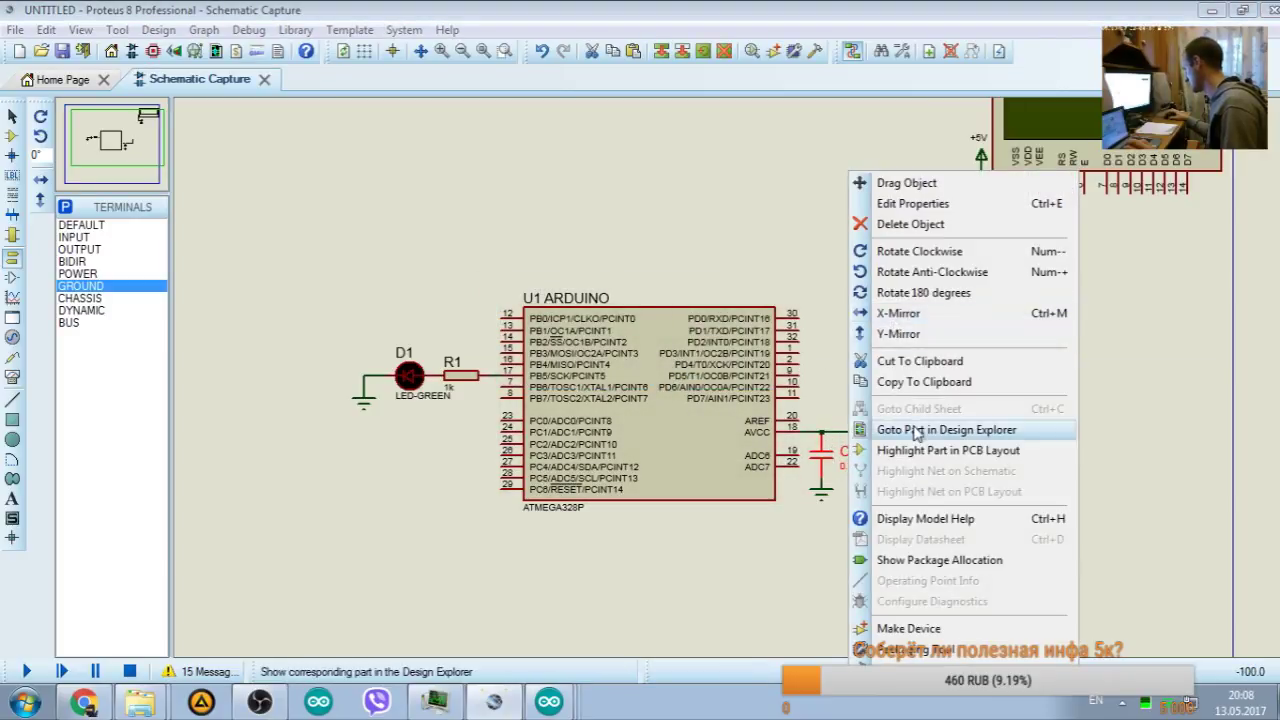
pyautogui.click(900, 361)
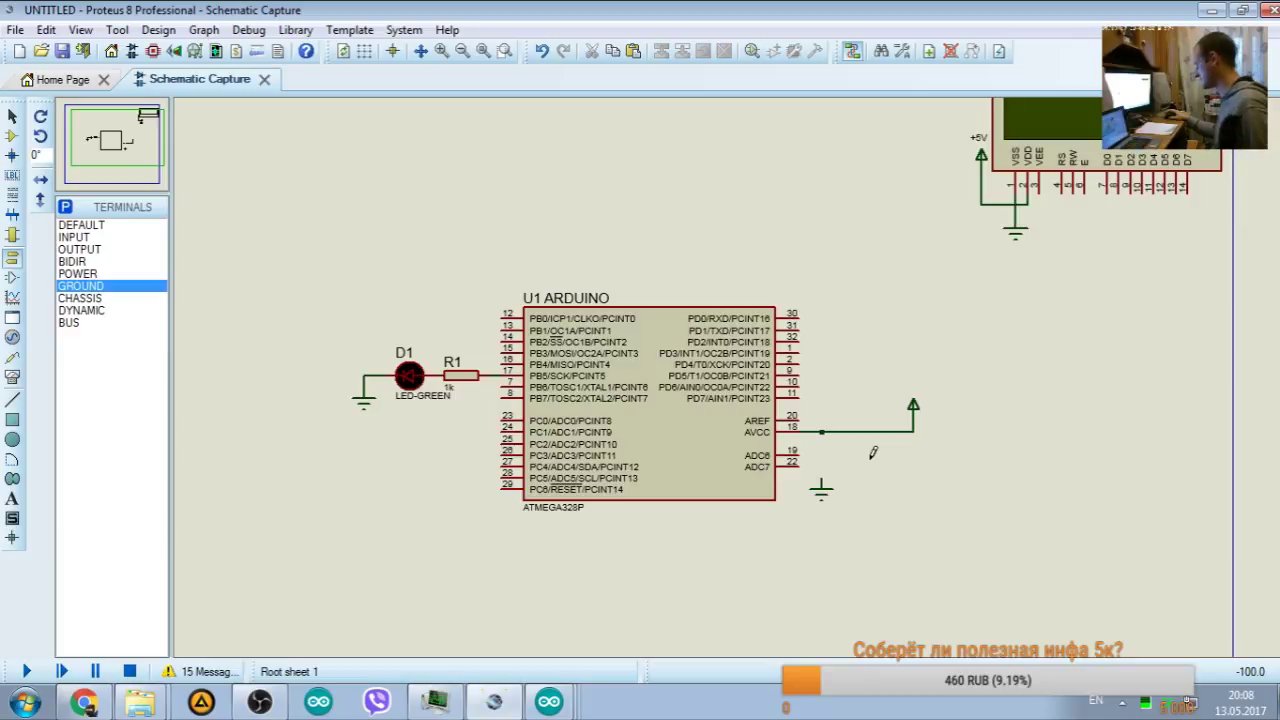
pyautogui.hotkey('ctrl', 'z')
pyautogui.rightClick(889, 449)
pyautogui.click(950, 575)
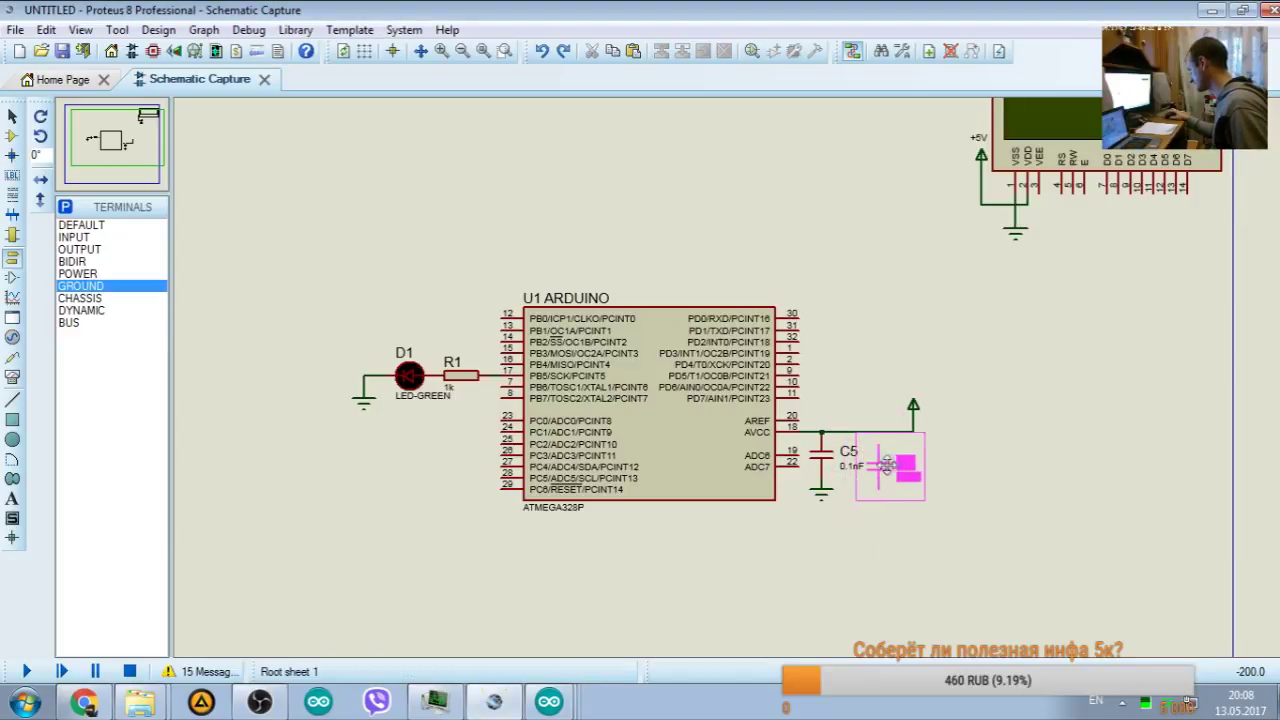
pyautogui.click(878, 458)
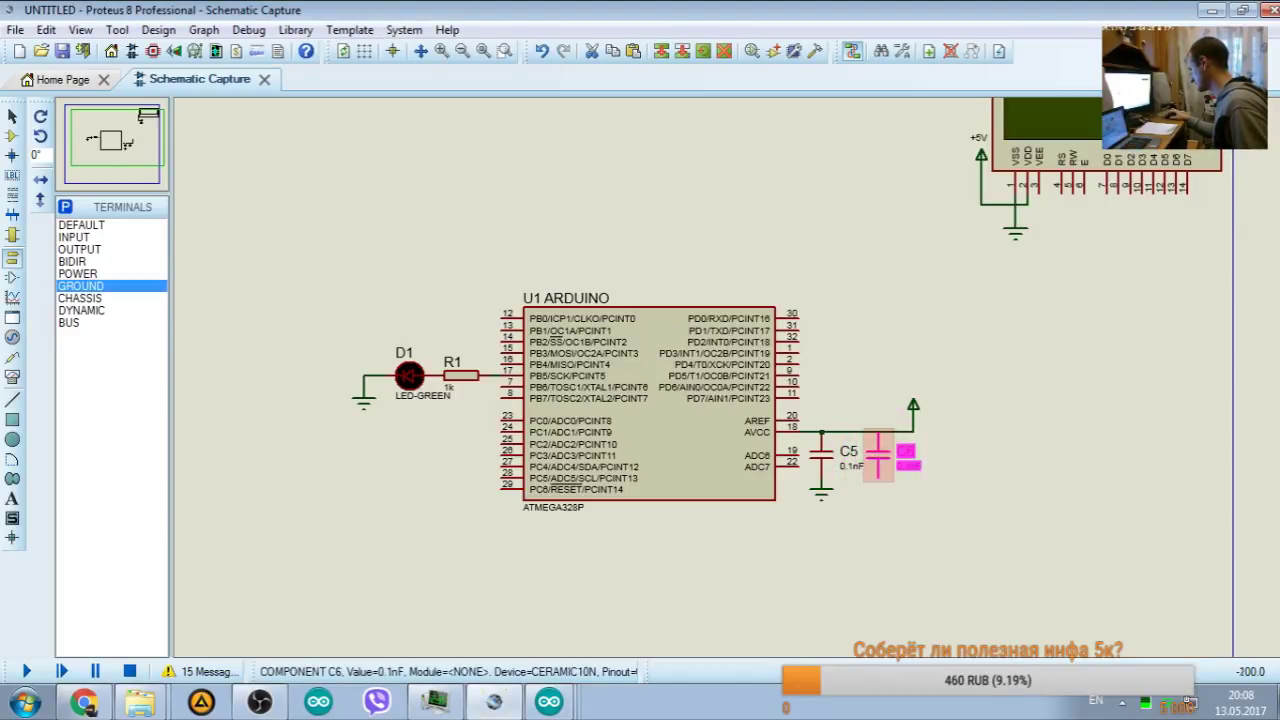
pyautogui.click(980, 443)
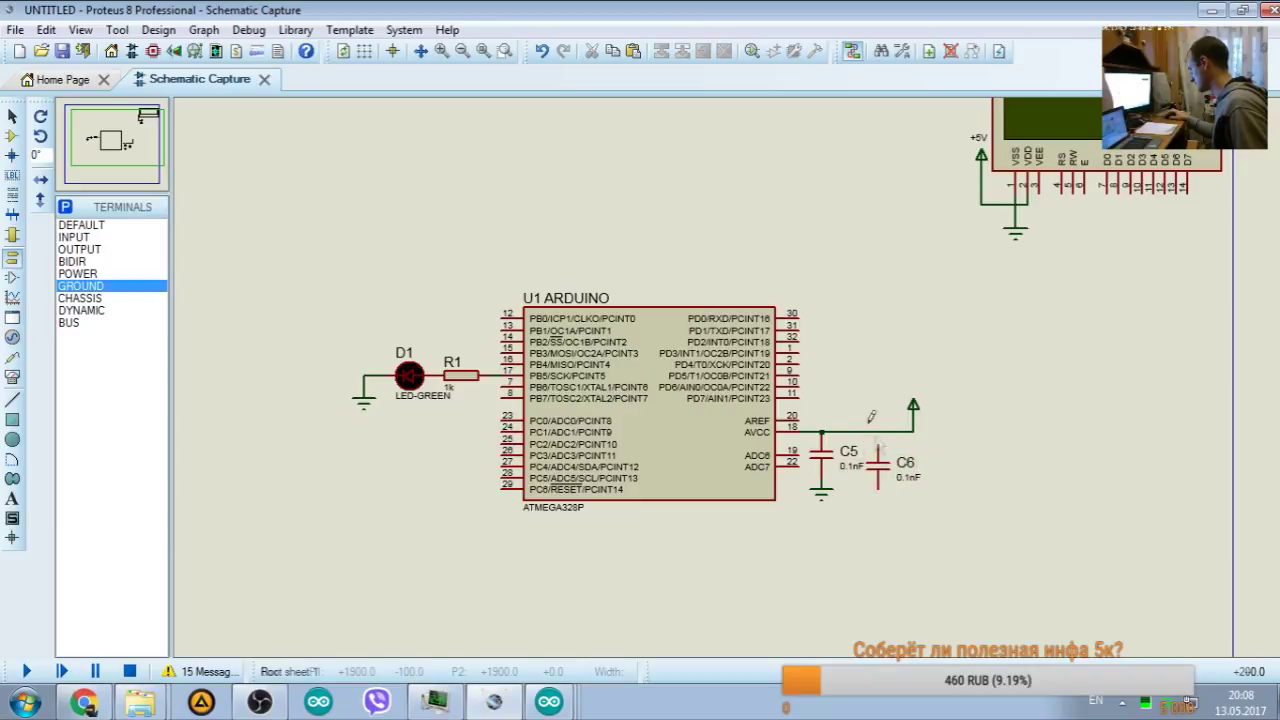
# Step: Wire the AREF pin to the upper end of C6, place a ground terminal below C6, and inspect their connection up close
pyautogui.click(800, 420)
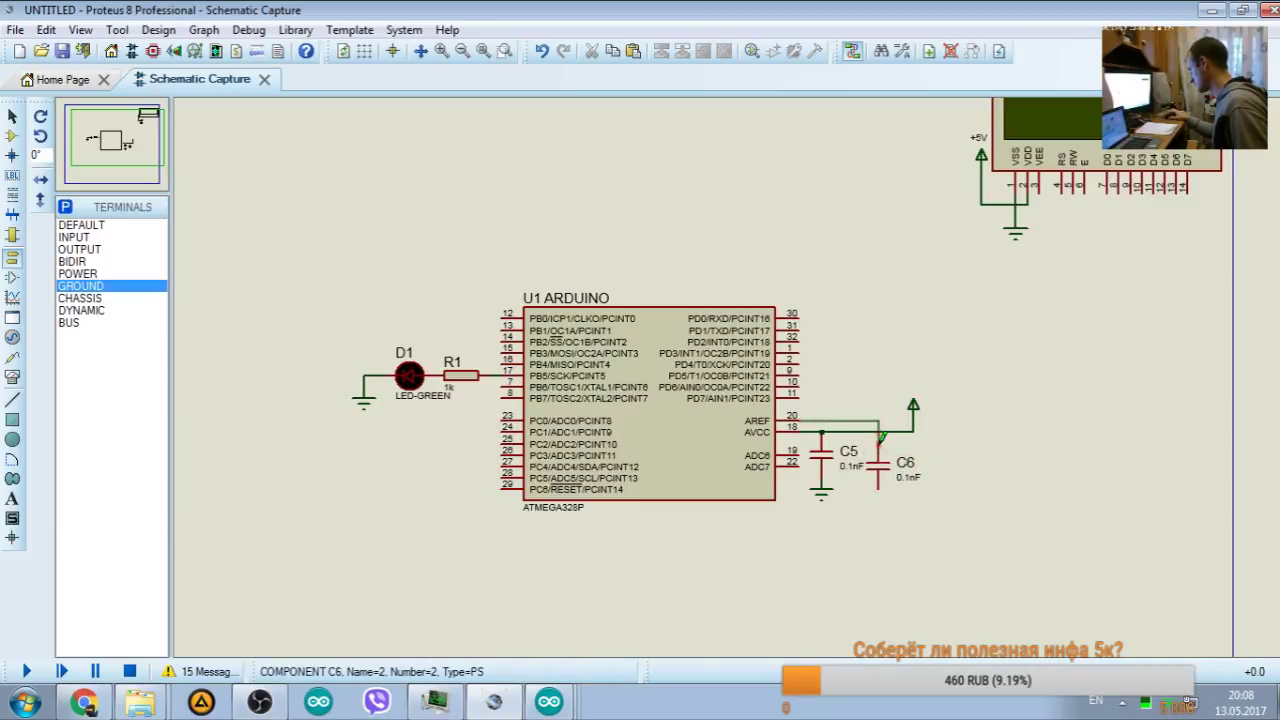
pyautogui.click(879, 442)
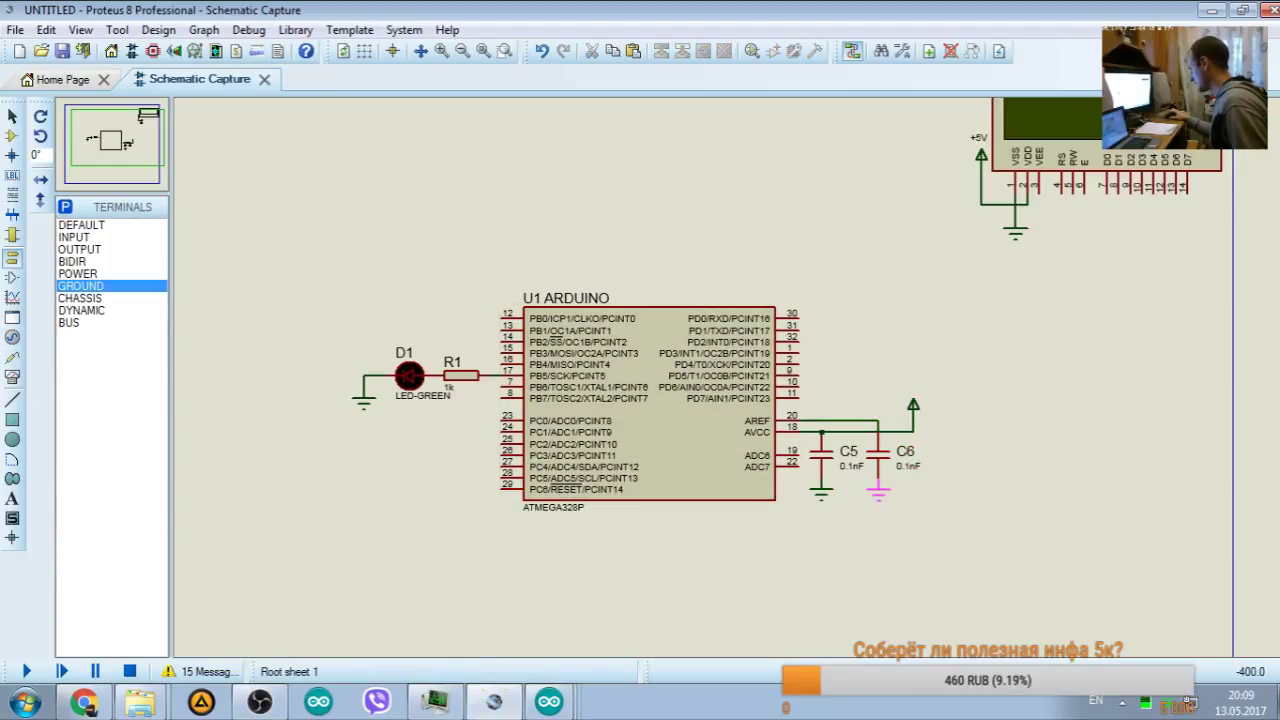
pyautogui.click(879, 492)
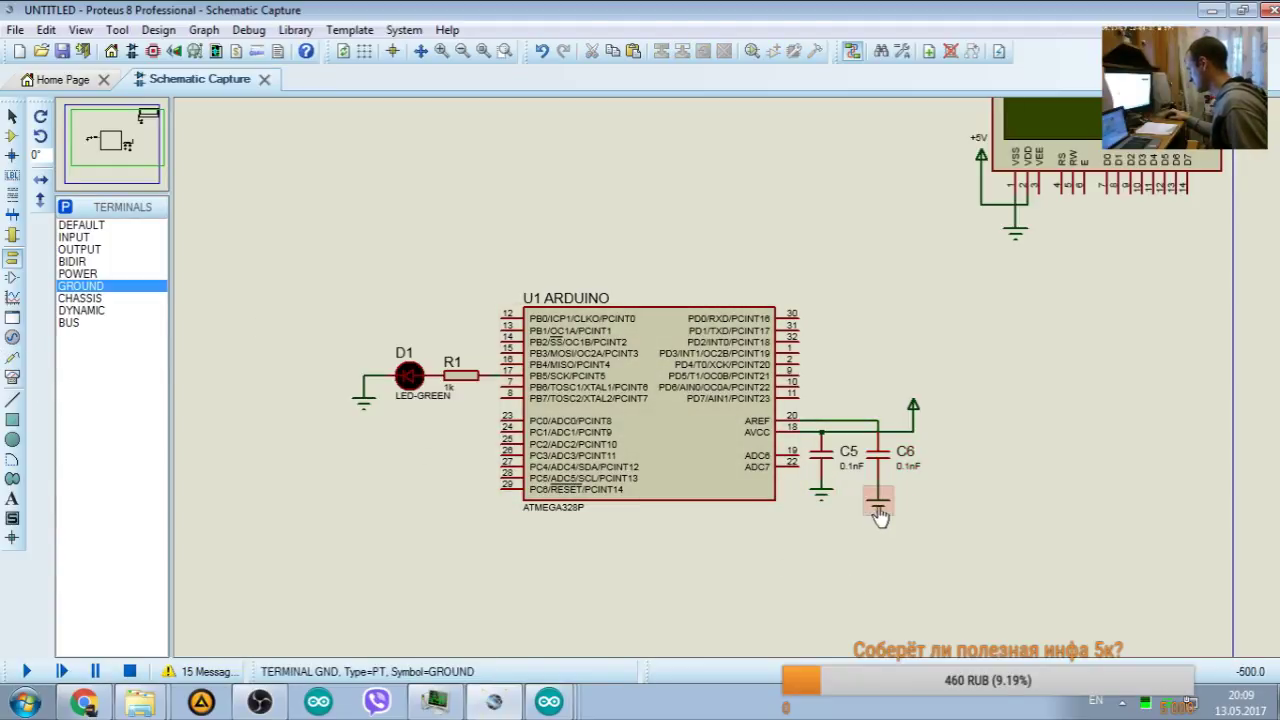
pyautogui.click(880, 513)
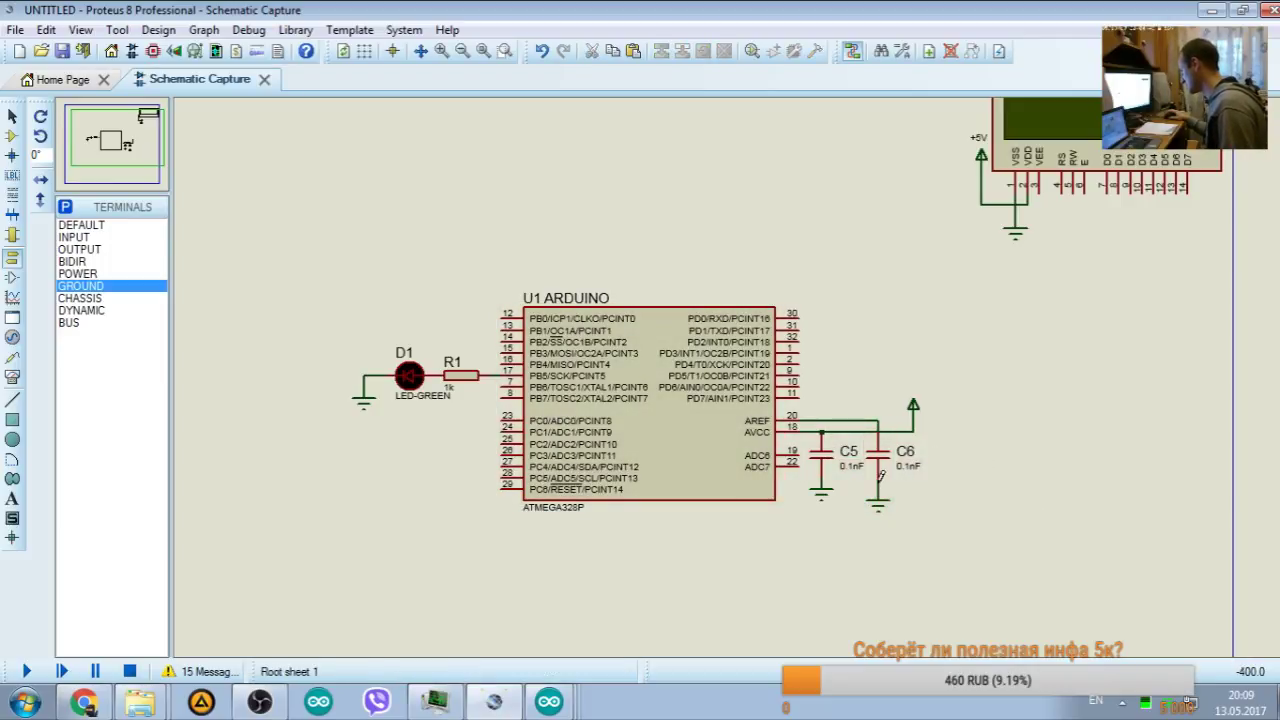
pyautogui.scroll(2, 878, 490)
pyautogui.scroll(4, 731, 390)
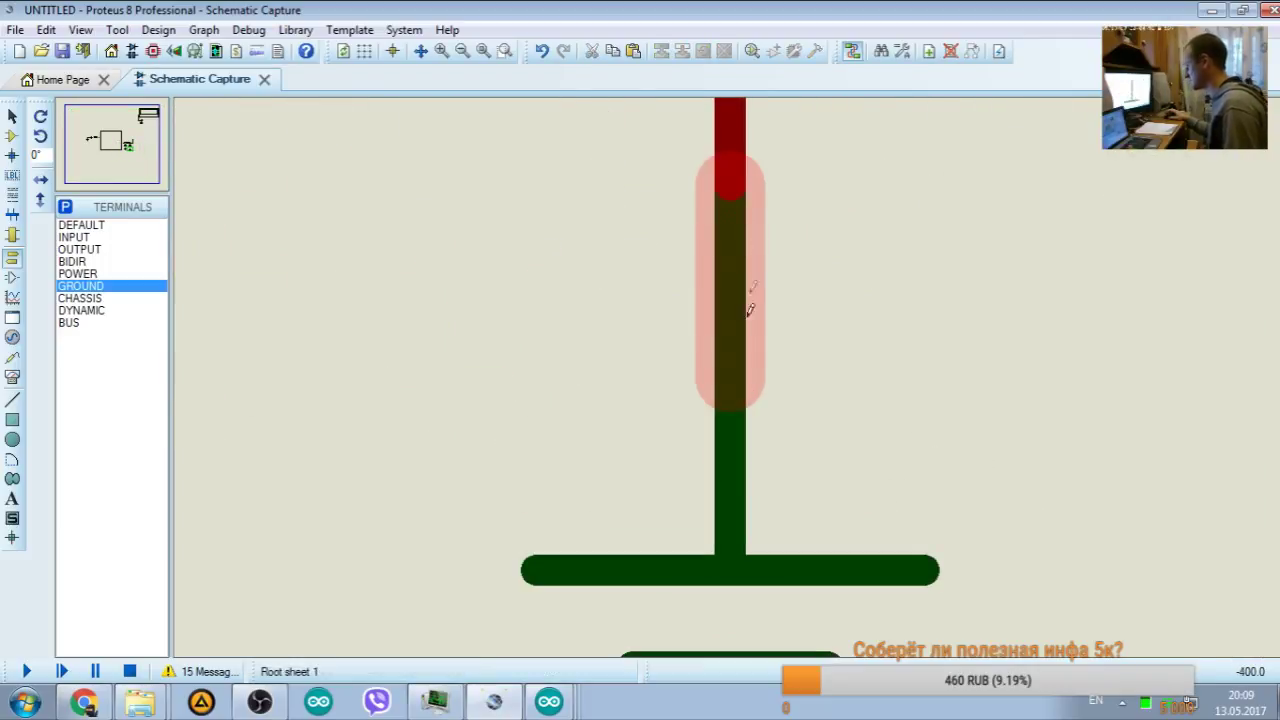
# Step: Raise the ground terminal below C6 so it sits directly on the capacitor's lower end, level with C5's ground
pyautogui.scroll(-3, 734, 343)
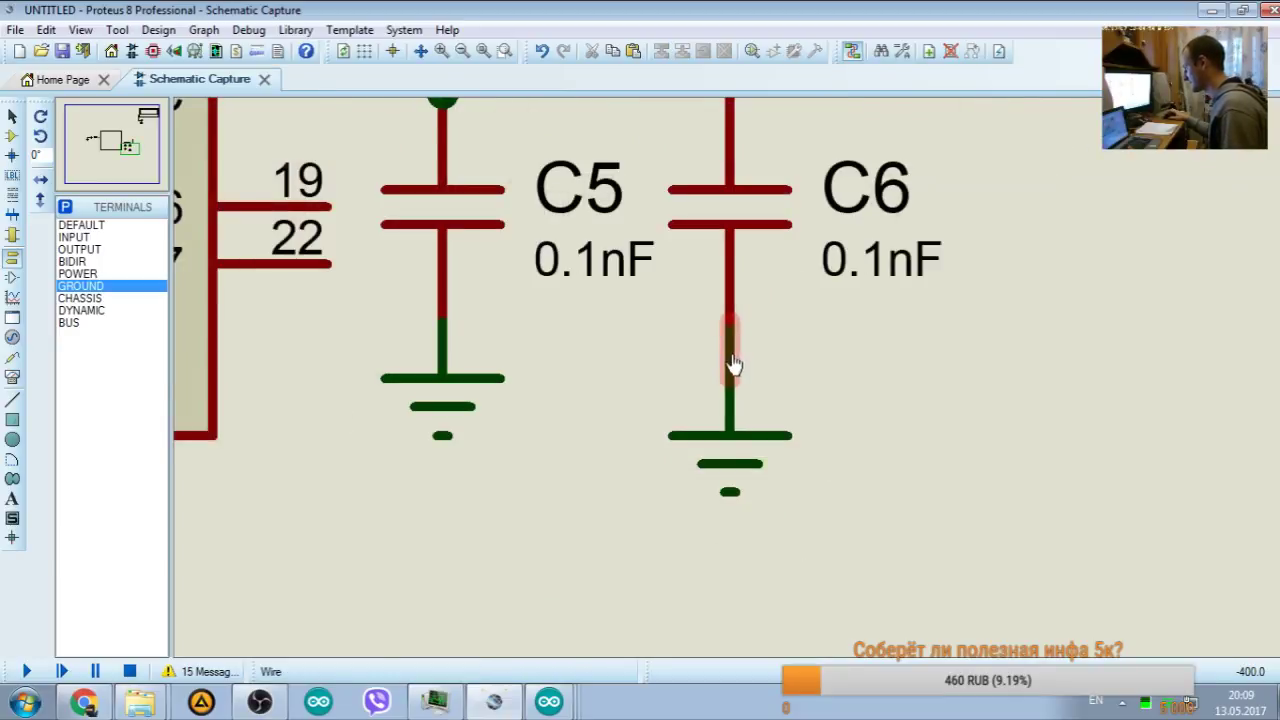
pyautogui.scroll(2, 734, 366)
pyautogui.scroll(-3, 731, 390)
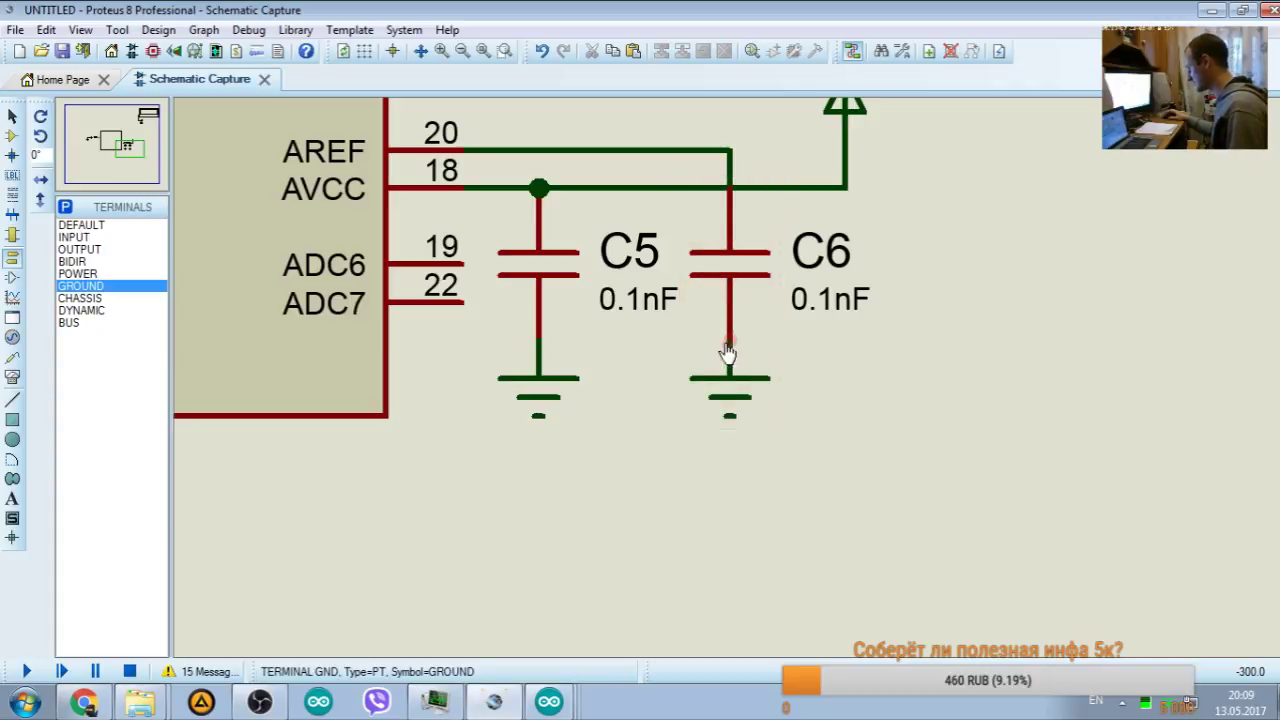
pyautogui.click(733, 390)
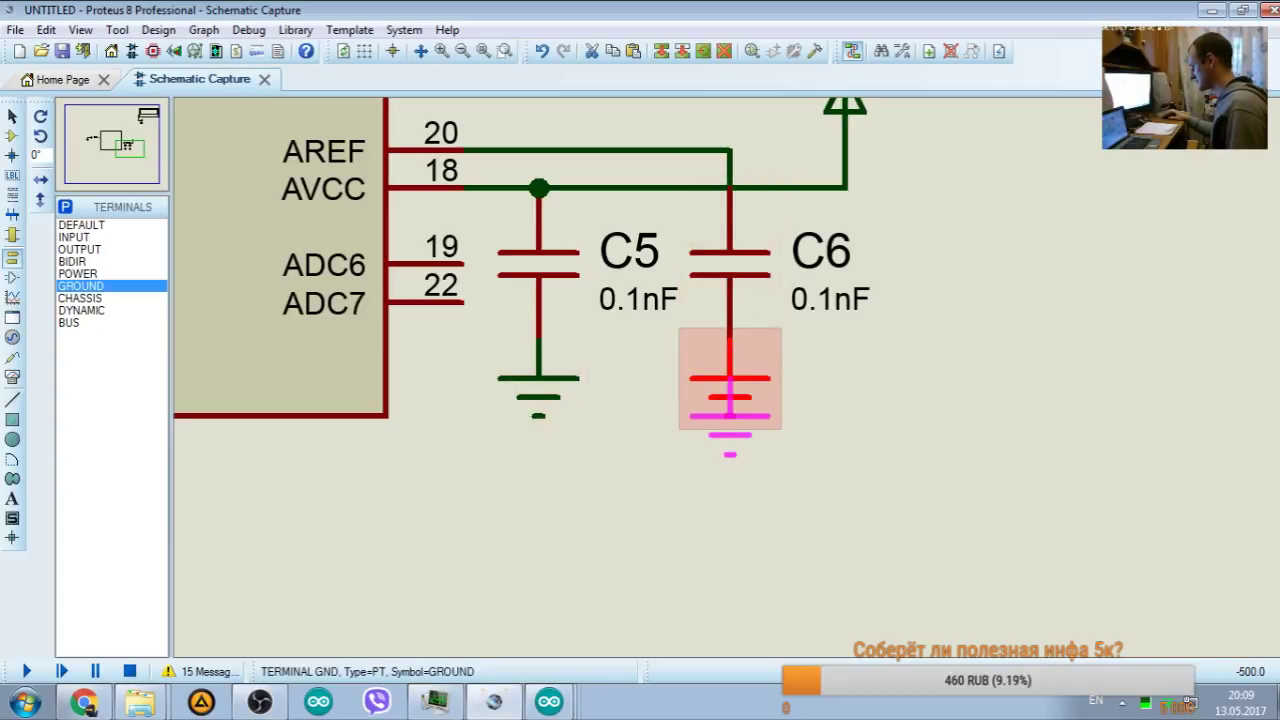
# Step: Look over the whole schematic, including the 7805 regulator, and examine the ATmega328P's component properties
pyautogui.scroll(-5, 471, 337)
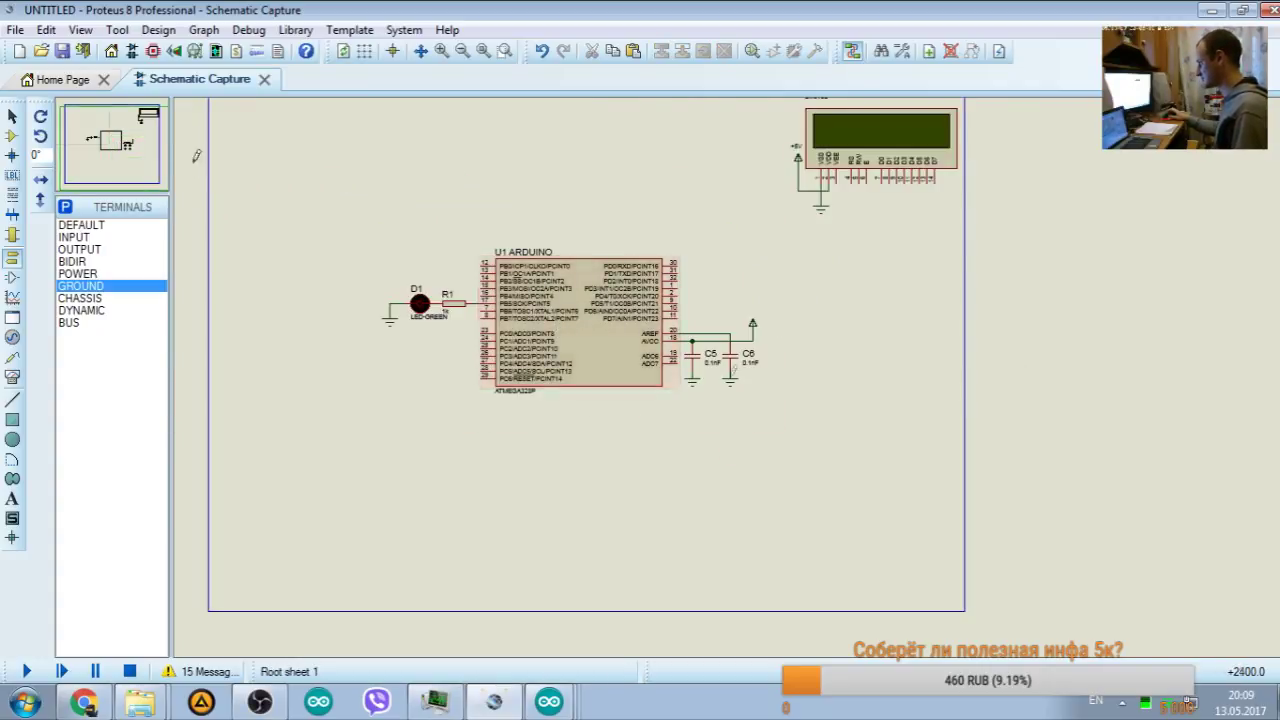
pyautogui.scroll(2, 196, 155)
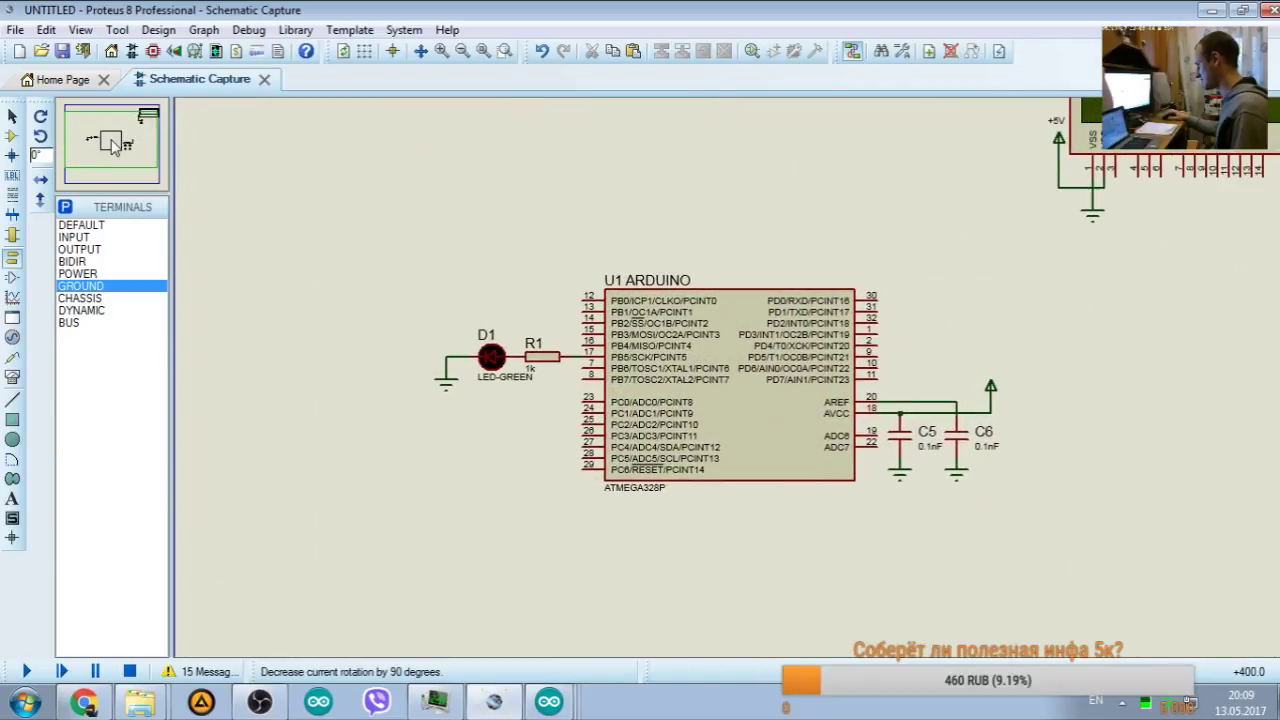
pyautogui.scroll(-2, 745, 375)
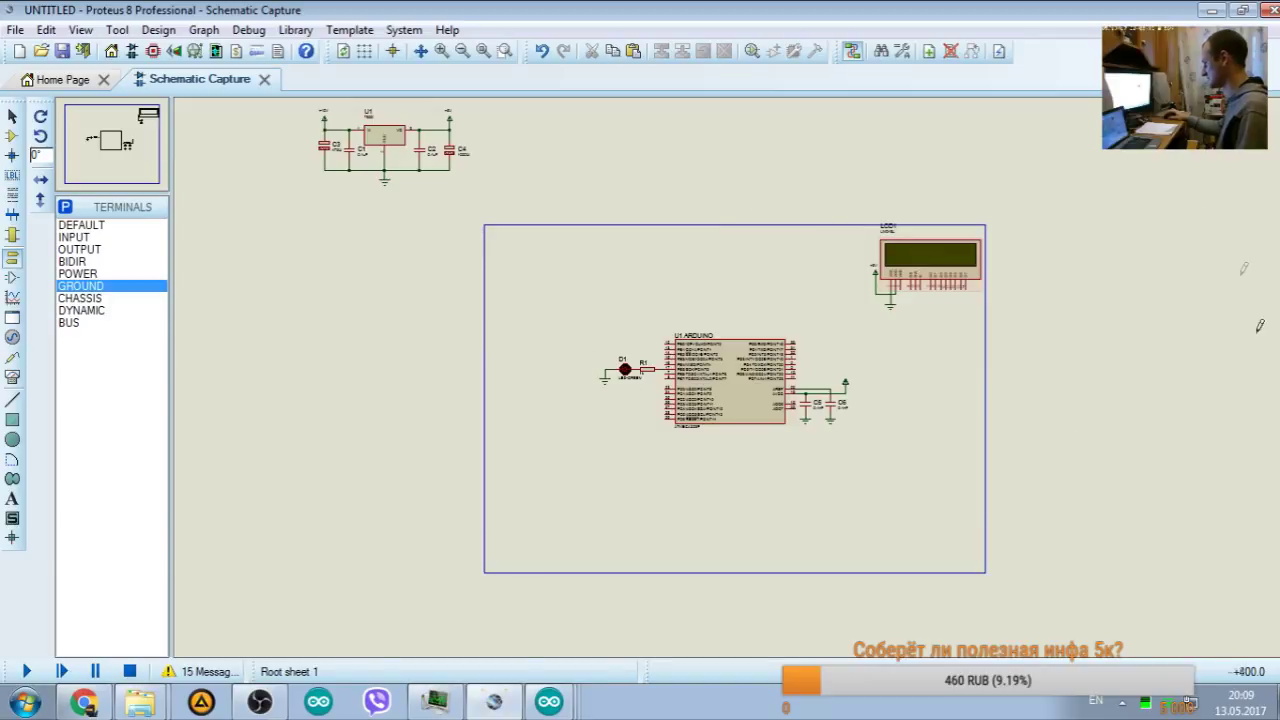
pyautogui.scroll(1, 232, 140)
pyautogui.scroll(1, 743, 371)
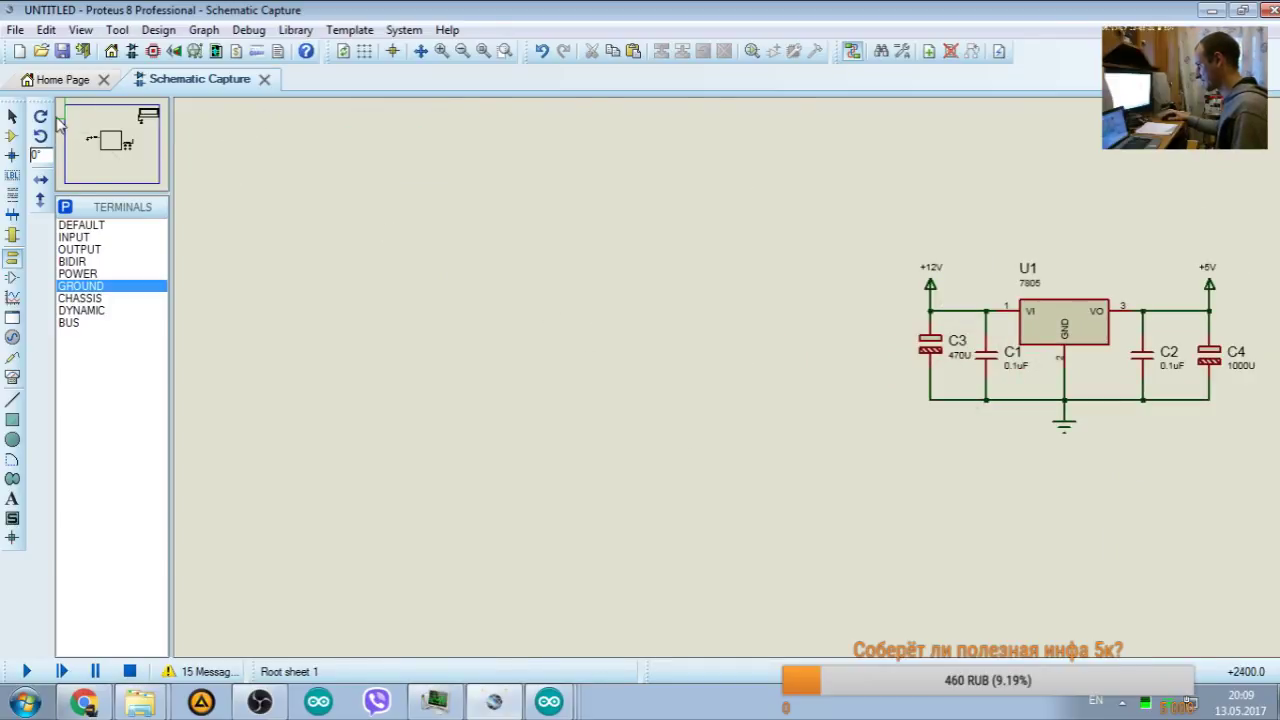
pyautogui.moveTo(58, 120); pyautogui.dragTo(122, 142)
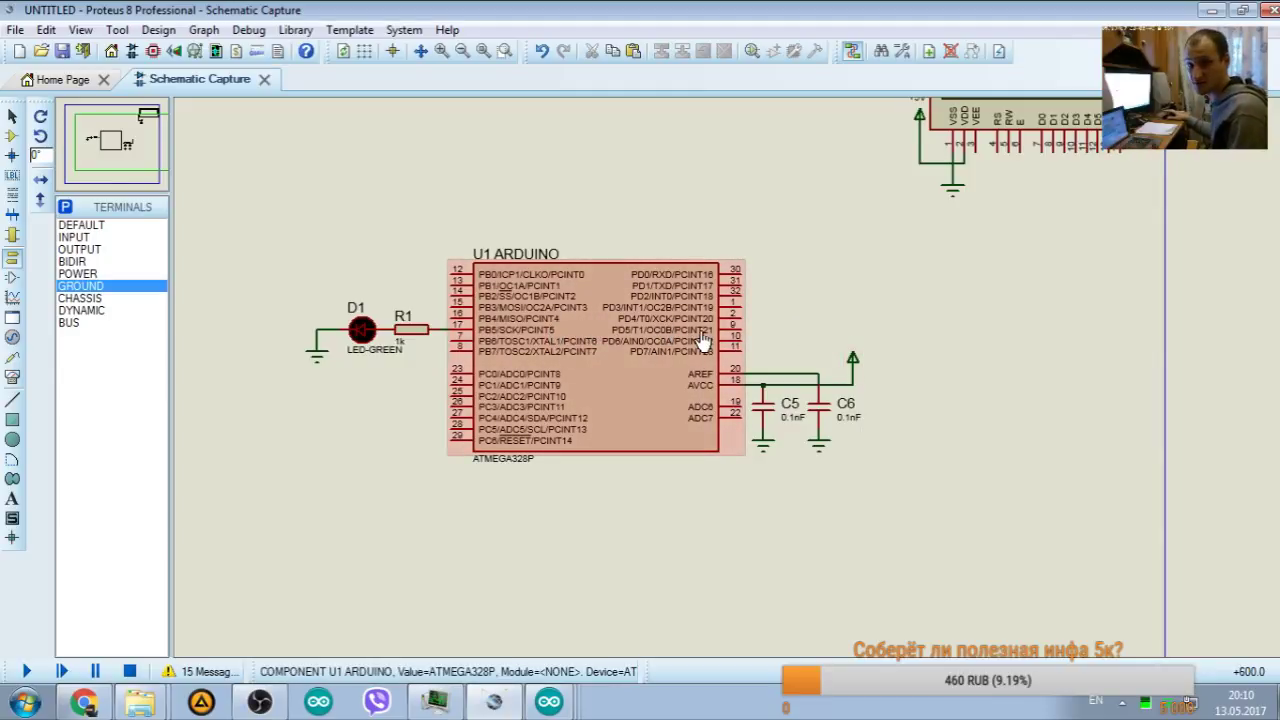
pyautogui.doubleClick(643, 337)
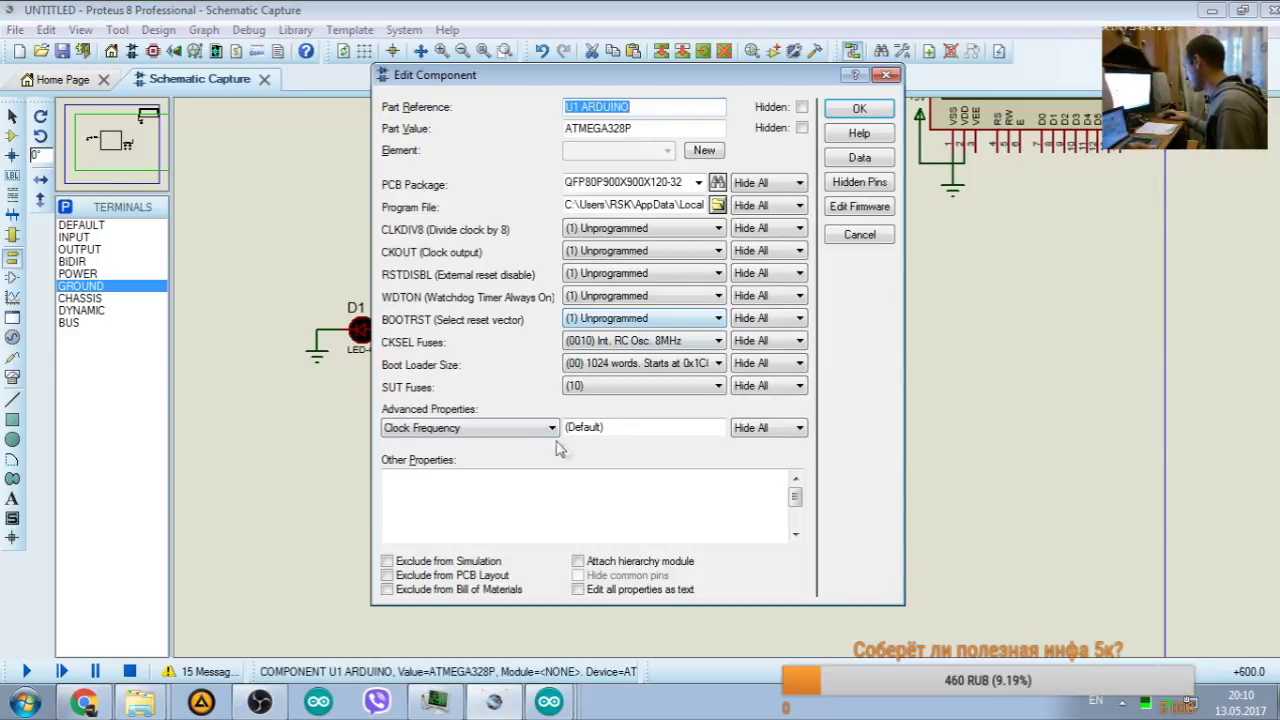
pyautogui.click(886, 75)
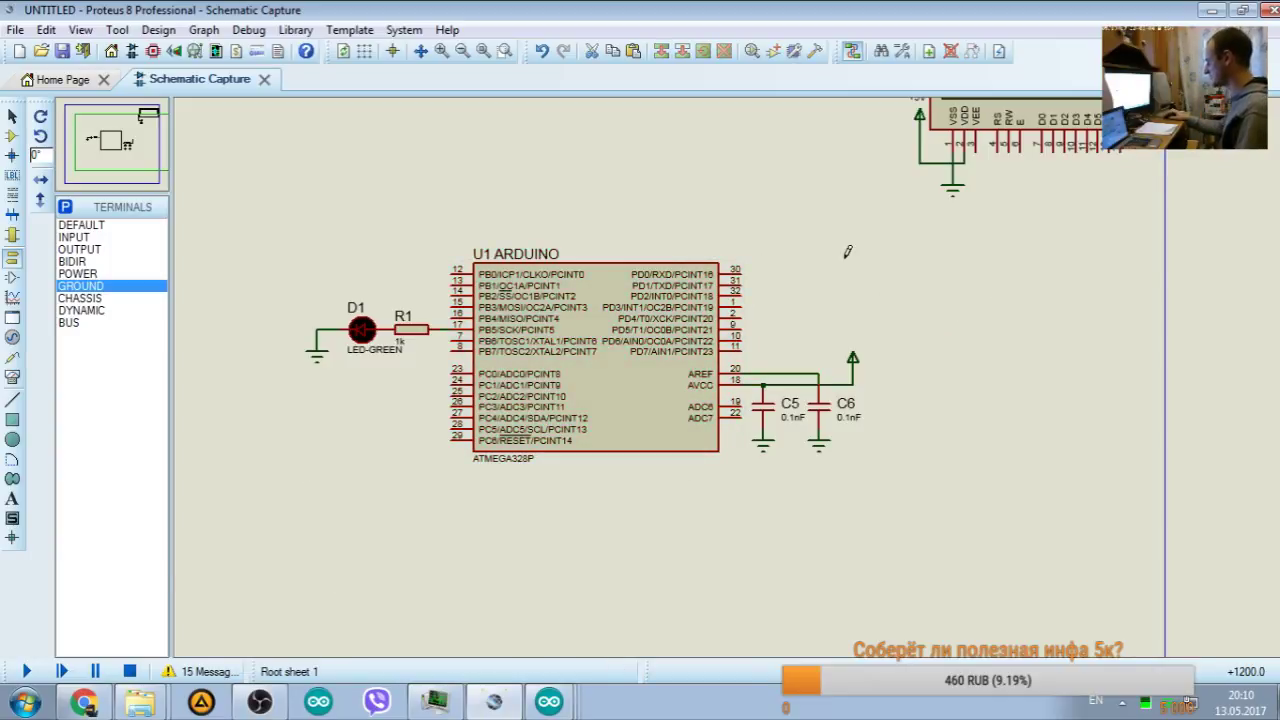
# Step: Wire the ATmega328P's PD2 pin to the LCD's D7 pin and its PD3 pin to D6
pyautogui.click(742, 288)
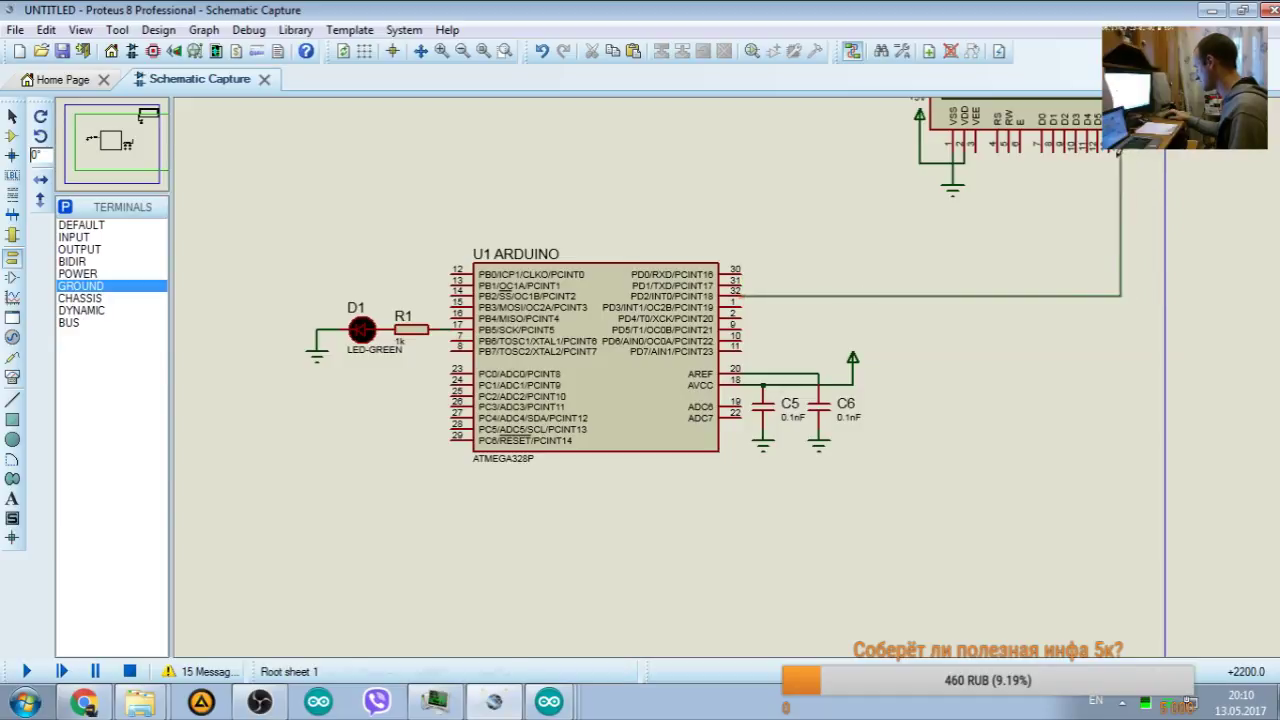
pyautogui.click(1120, 150)
pyautogui.click(95, 125)
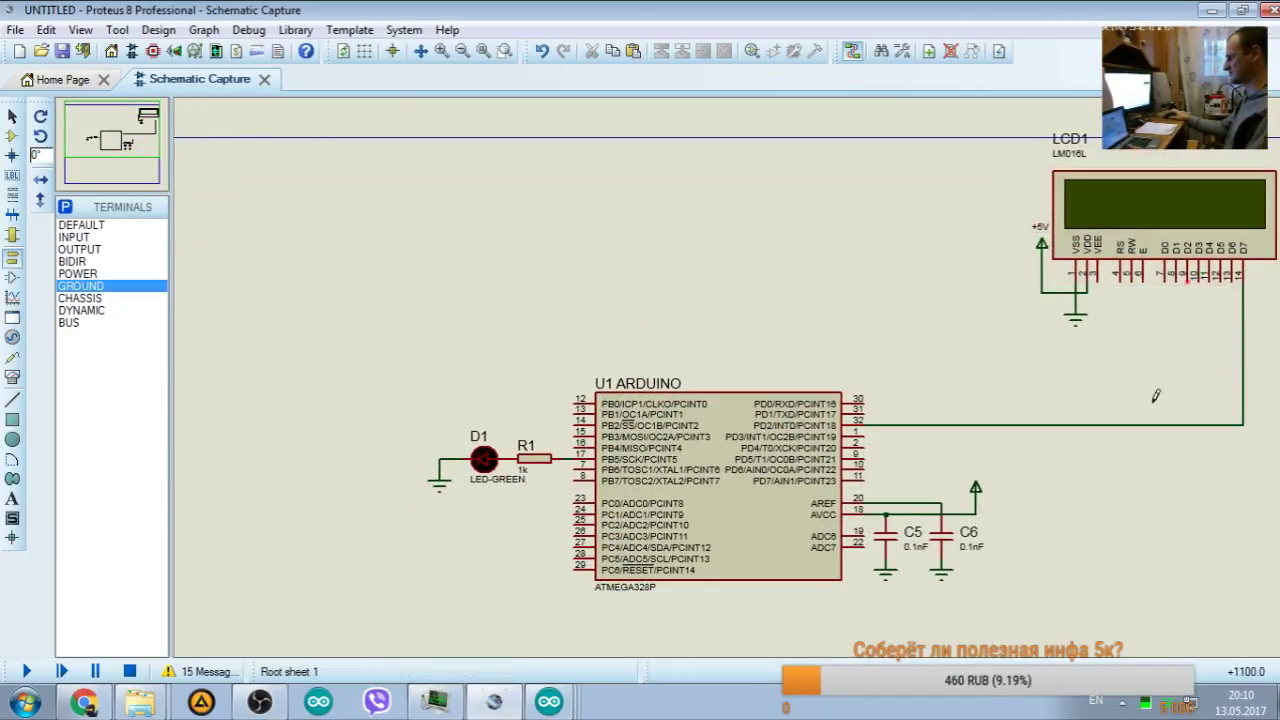
pyautogui.click(862, 432)
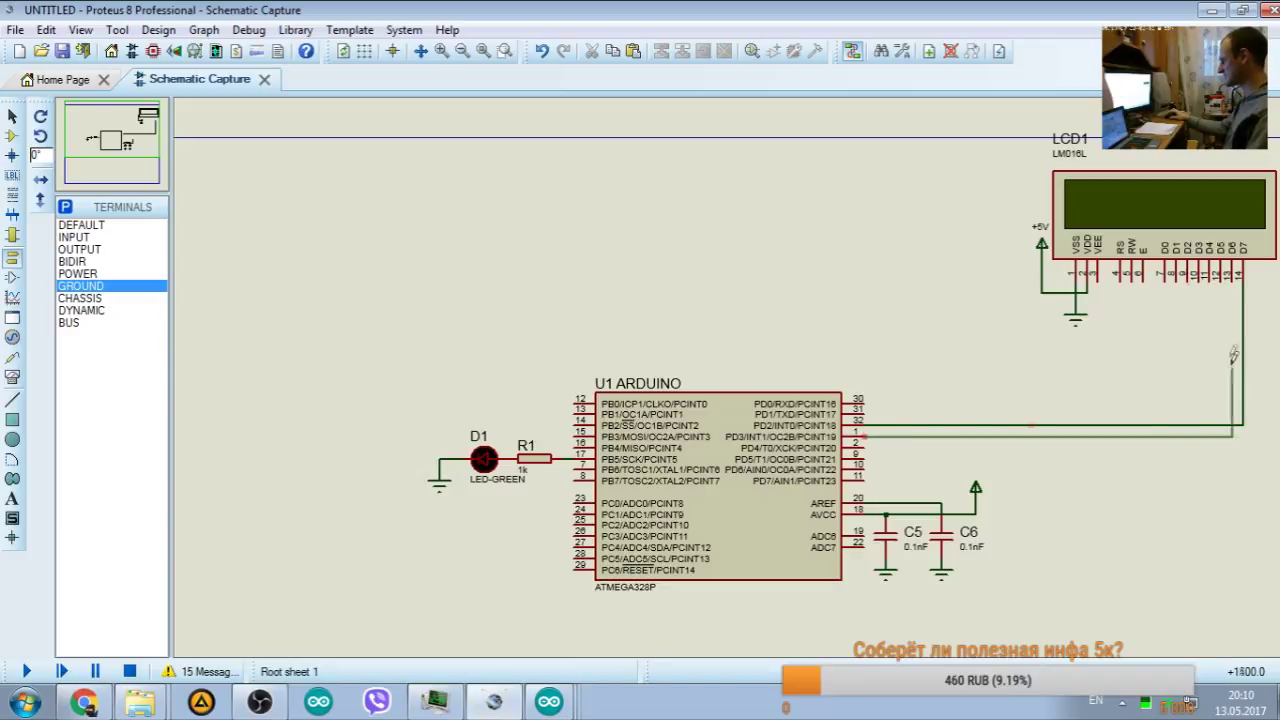
pyautogui.click(1232, 276)
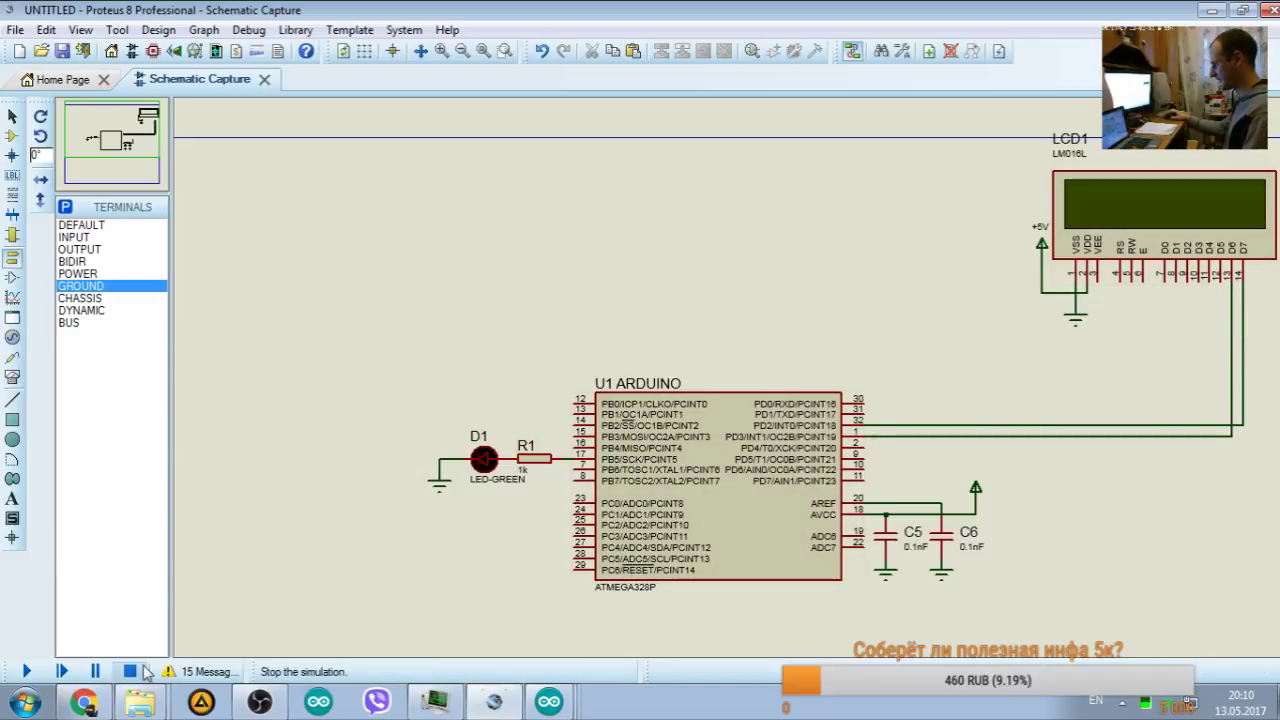
# Step: Delete the two wires running from PD2 and PD3 to the LCD's data pins
pyautogui.rightClick(1045, 420)
pyautogui.click(1085, 471)
pyautogui.rightClick(1030, 432)
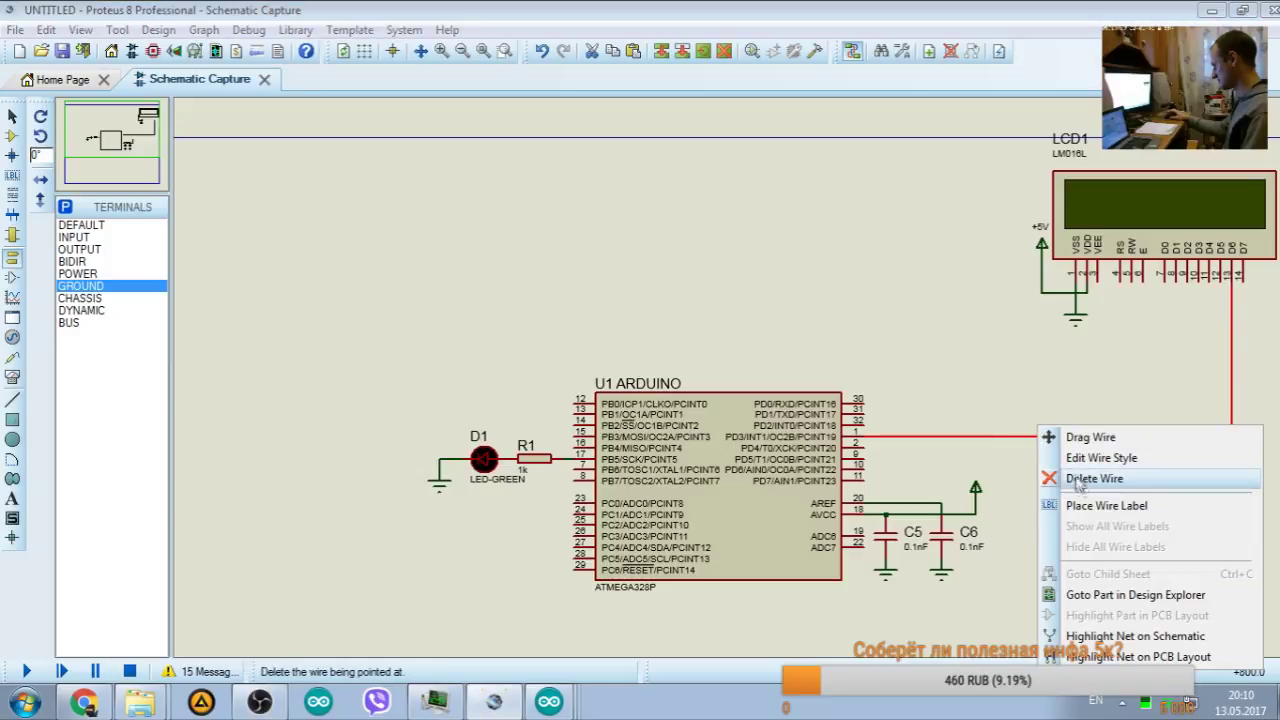
pyautogui.click(1075, 477)
# Step: Place an output terminal below the LCD's D7 pin and rotate it clockwise so it points down, leaving it unlabelled
pyautogui.click(77, 250)
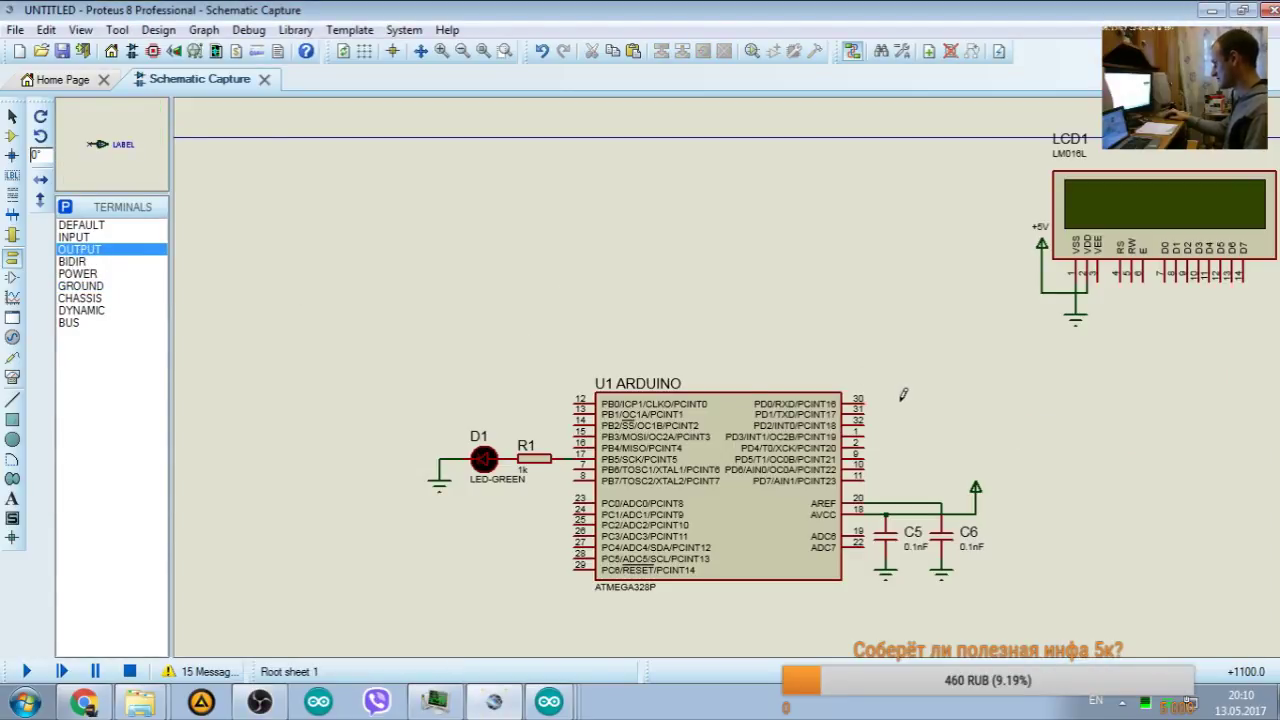
pyautogui.click(1240, 316)
pyautogui.rightClick(1240, 314)
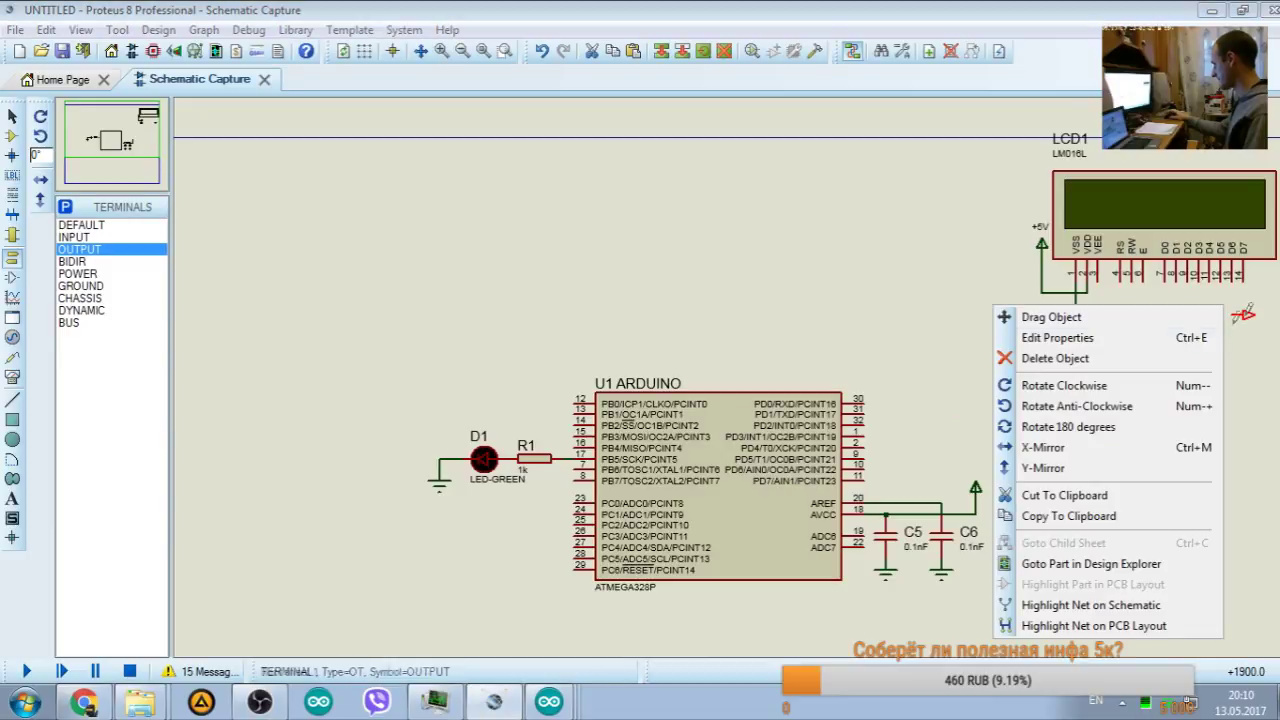
pyautogui.click(1118, 386)
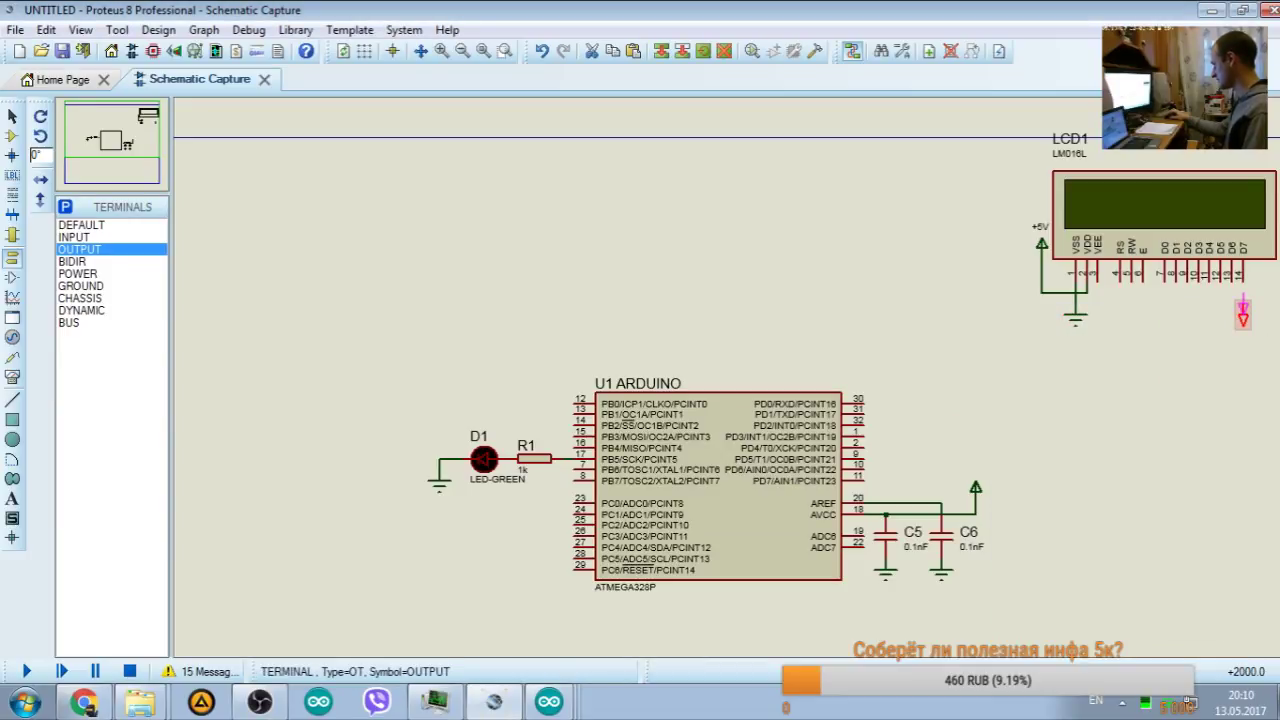
pyautogui.doubleClick(1239, 312)
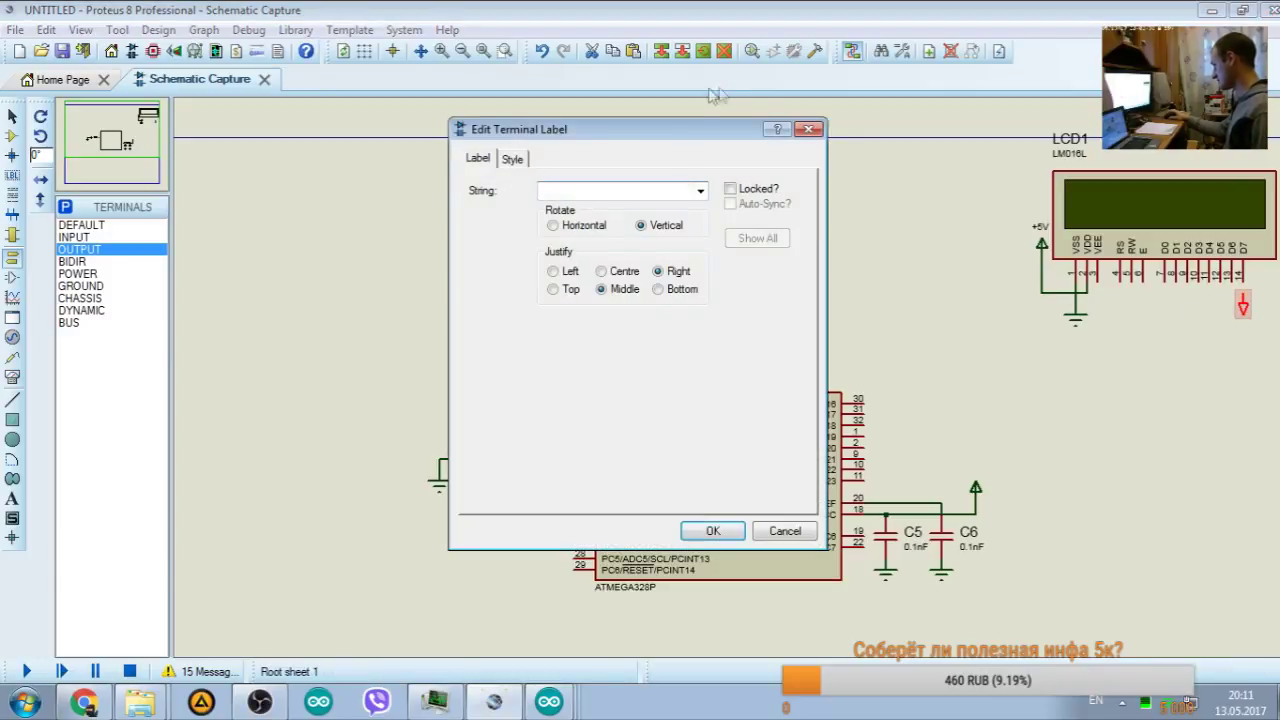
pyautogui.press('Escape')
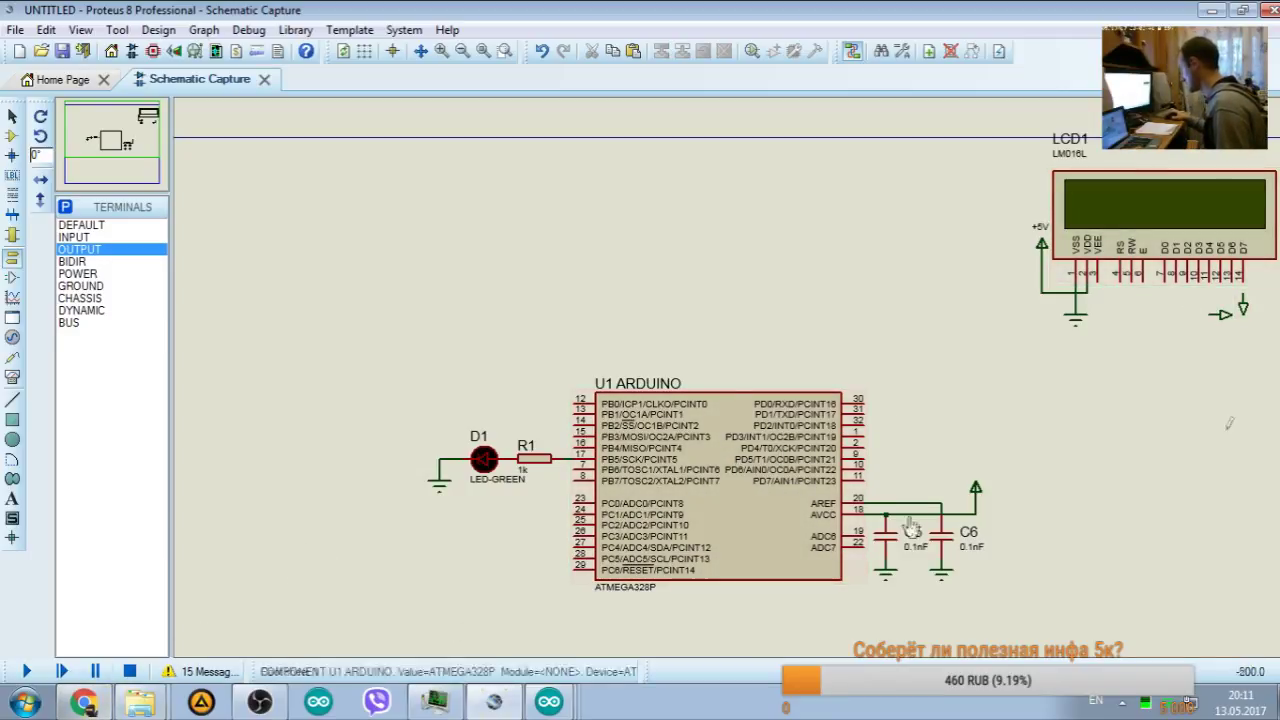
# Step: Place two more output terminals, rotate them clockwise, and line them up below the LCD's D6 and D5 pins
pyautogui.click(1222, 313)
pyautogui.rightClick(1222, 313)
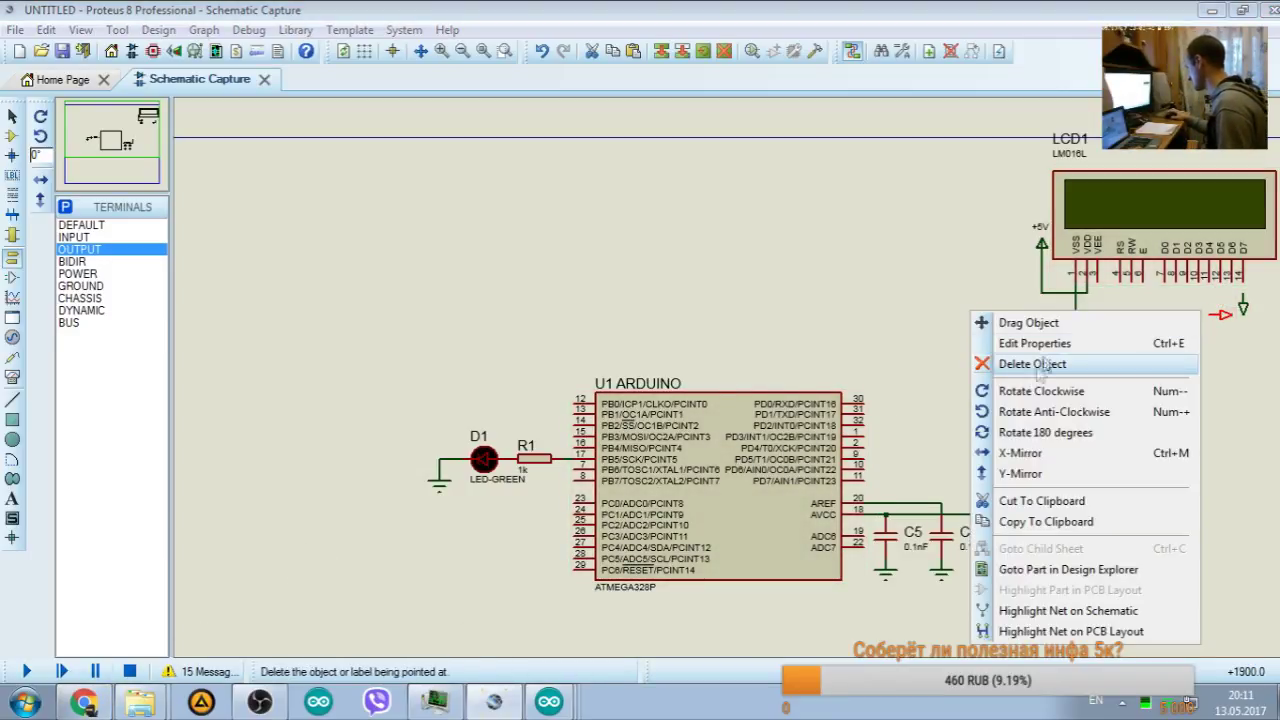
pyautogui.click(1190, 396)
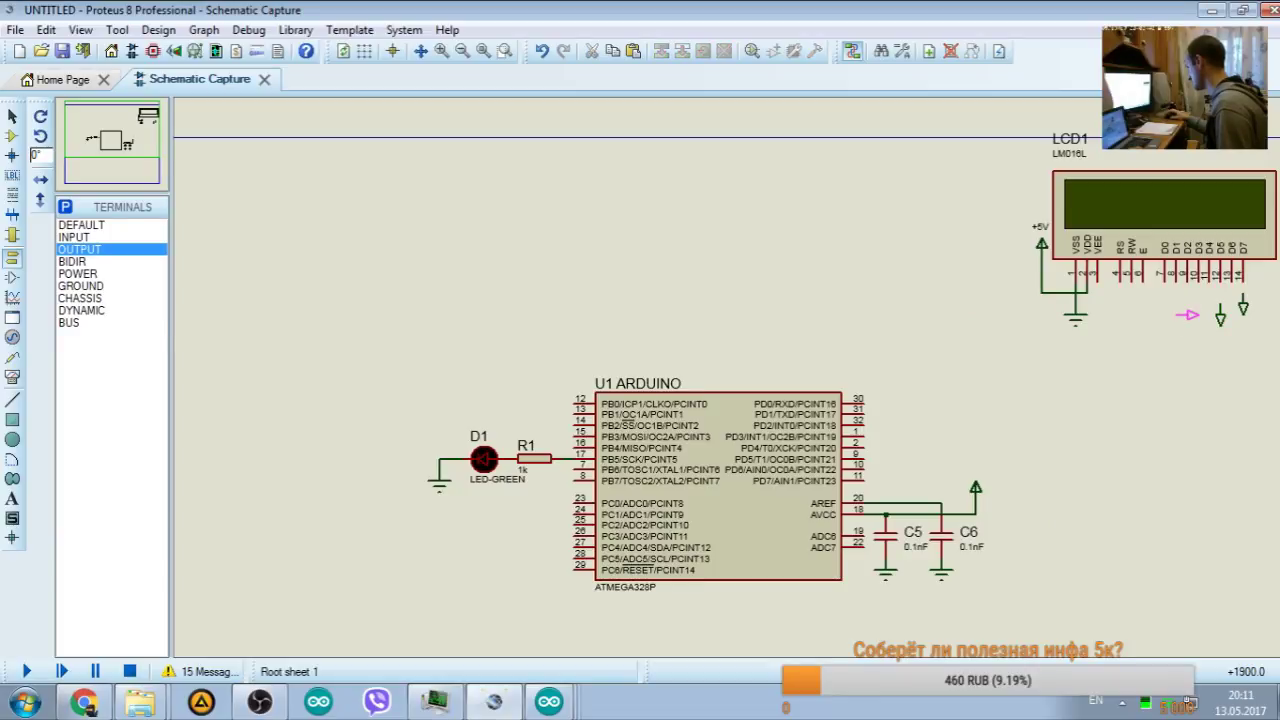
pyautogui.rightClick(1190, 315)
pyautogui.click(1060, 322)
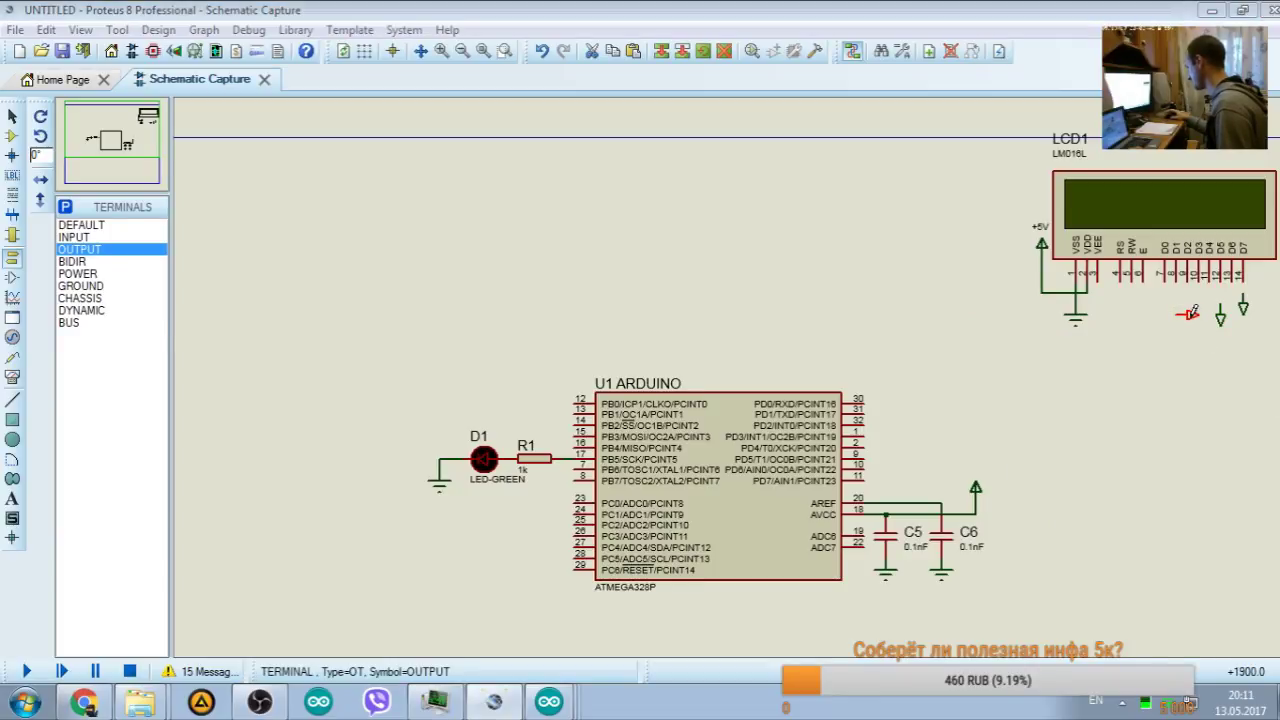
pyautogui.rightClick(1190, 314)
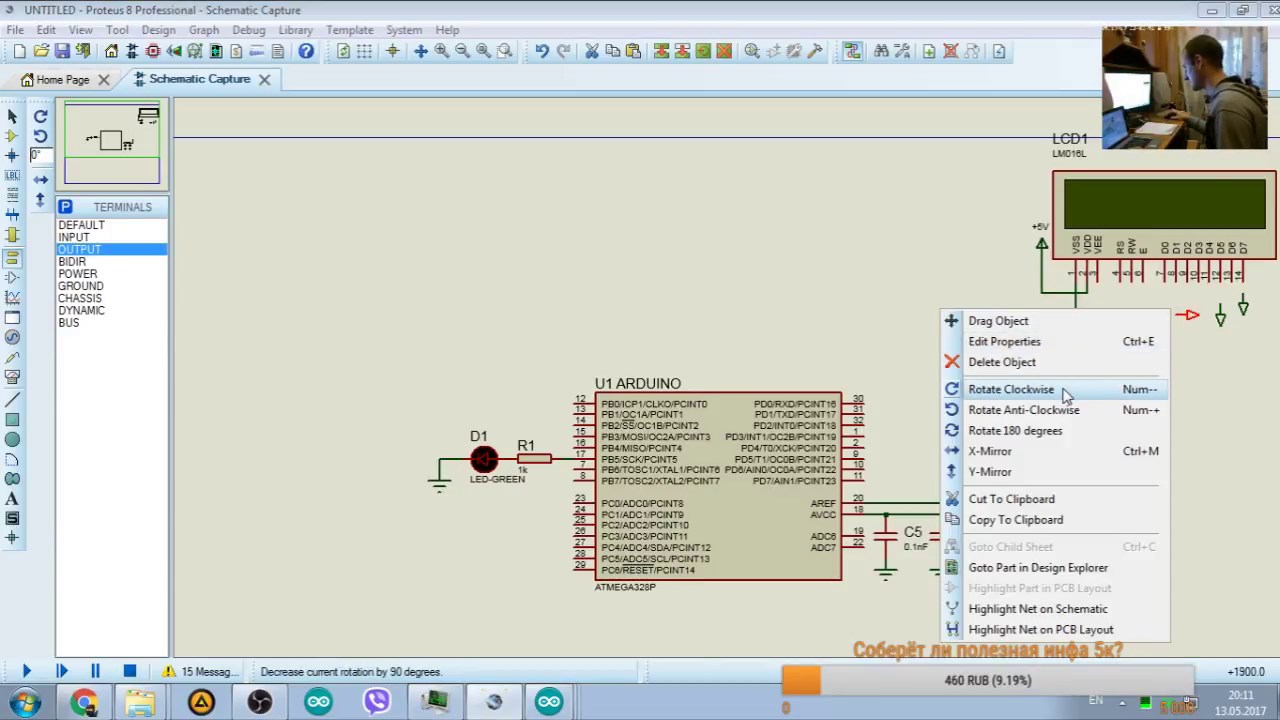
pyautogui.click(1064, 391)
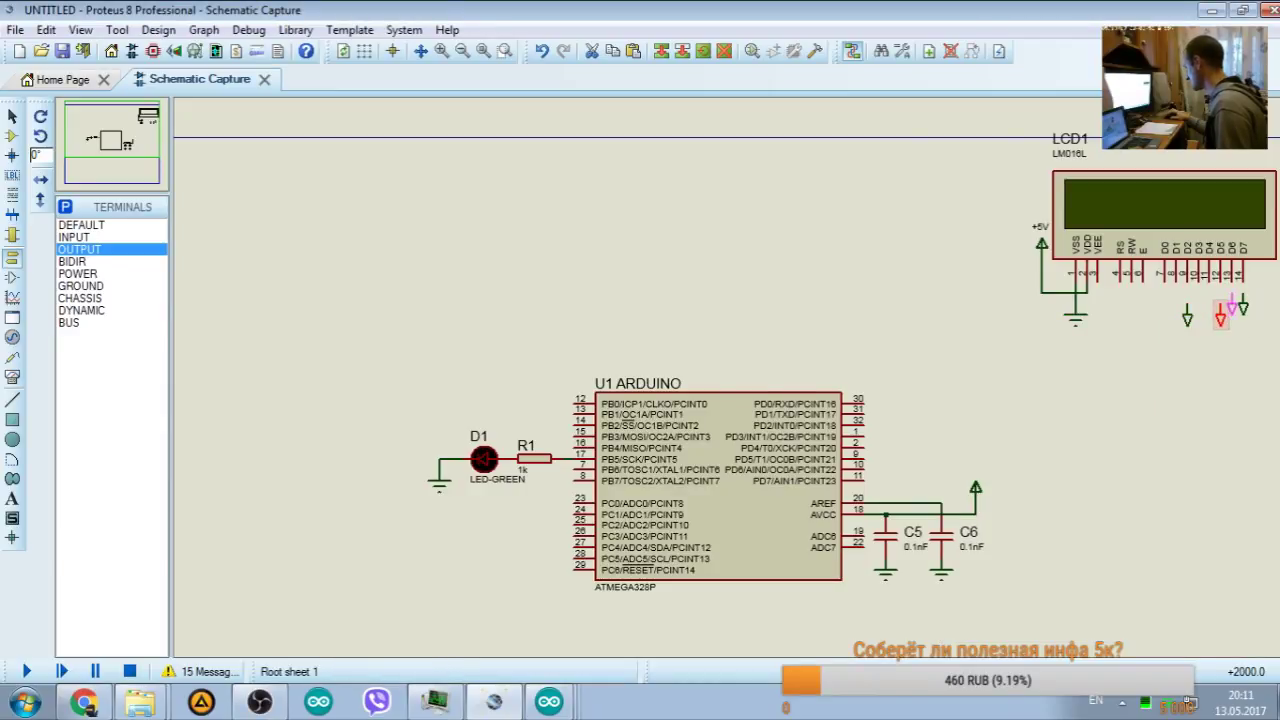
pyautogui.moveTo(1188, 318); pyautogui.dragTo(1221, 312)
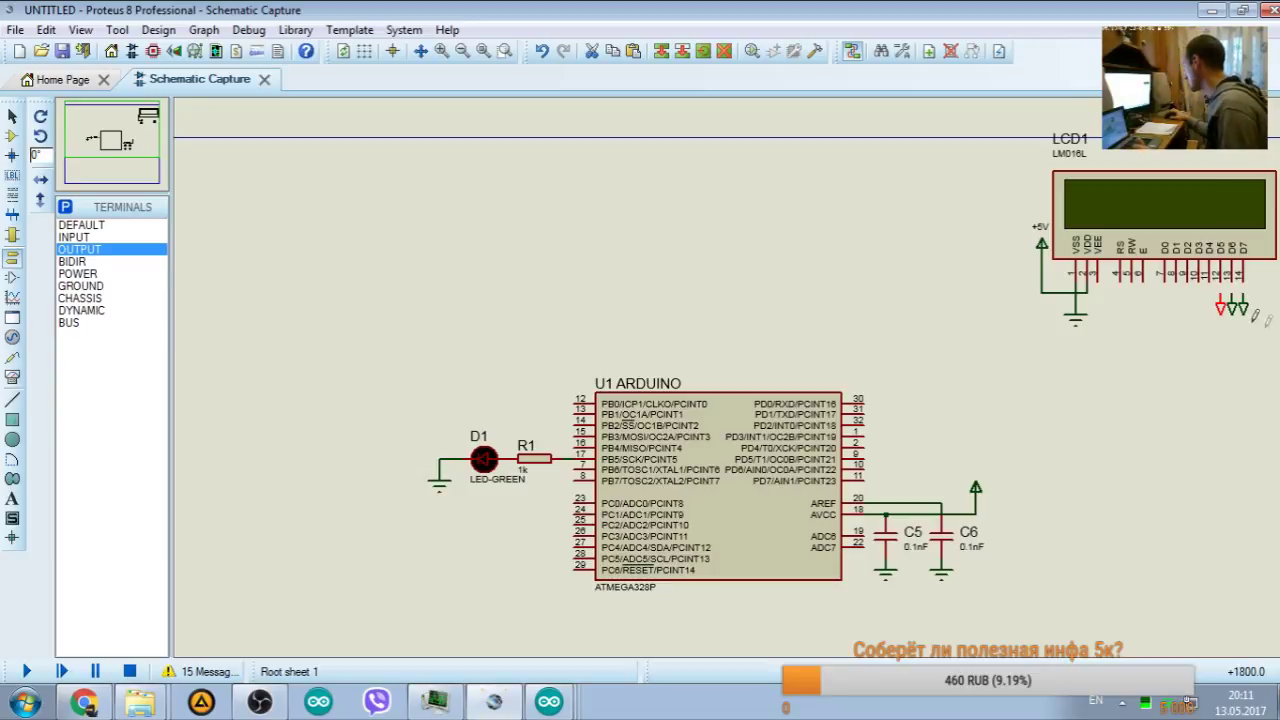
pyautogui.click(1244, 408)
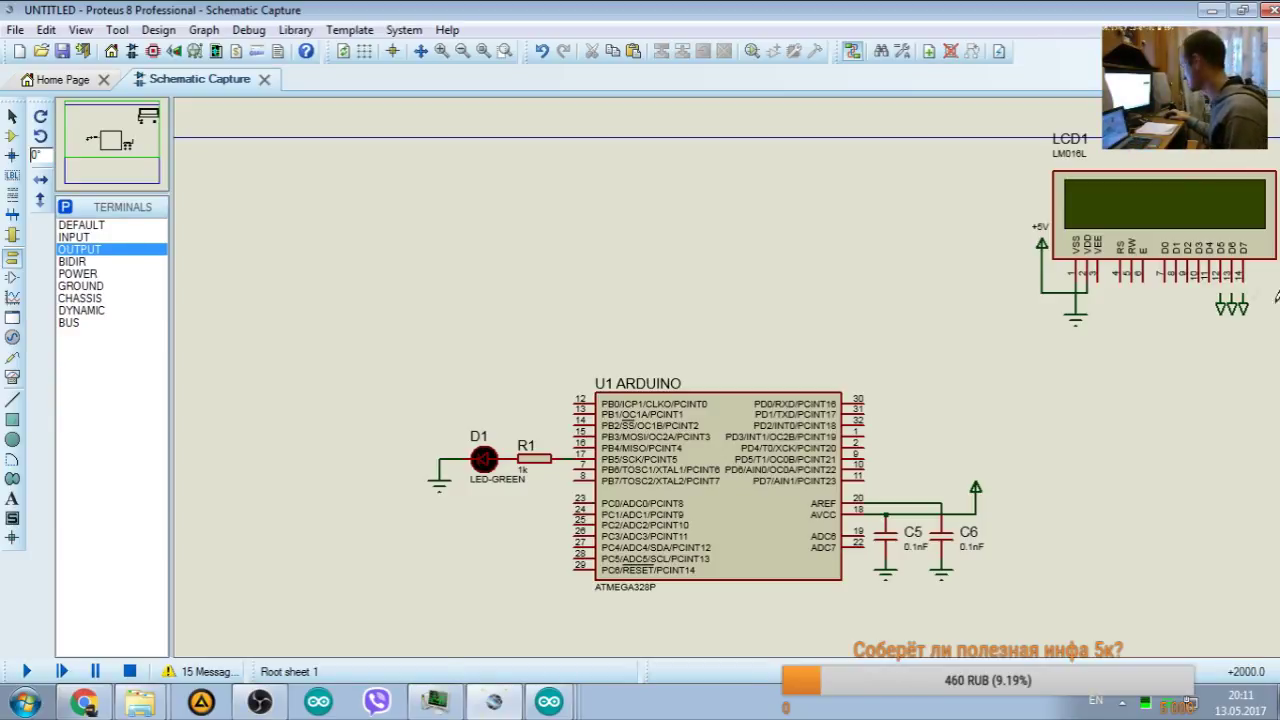
# Step: Add an output terminal, rotate it clockwise, and align it below the LCD's D4 pin
pyautogui.rightClick(1198, 316)
pyautogui.click(1012, 384)
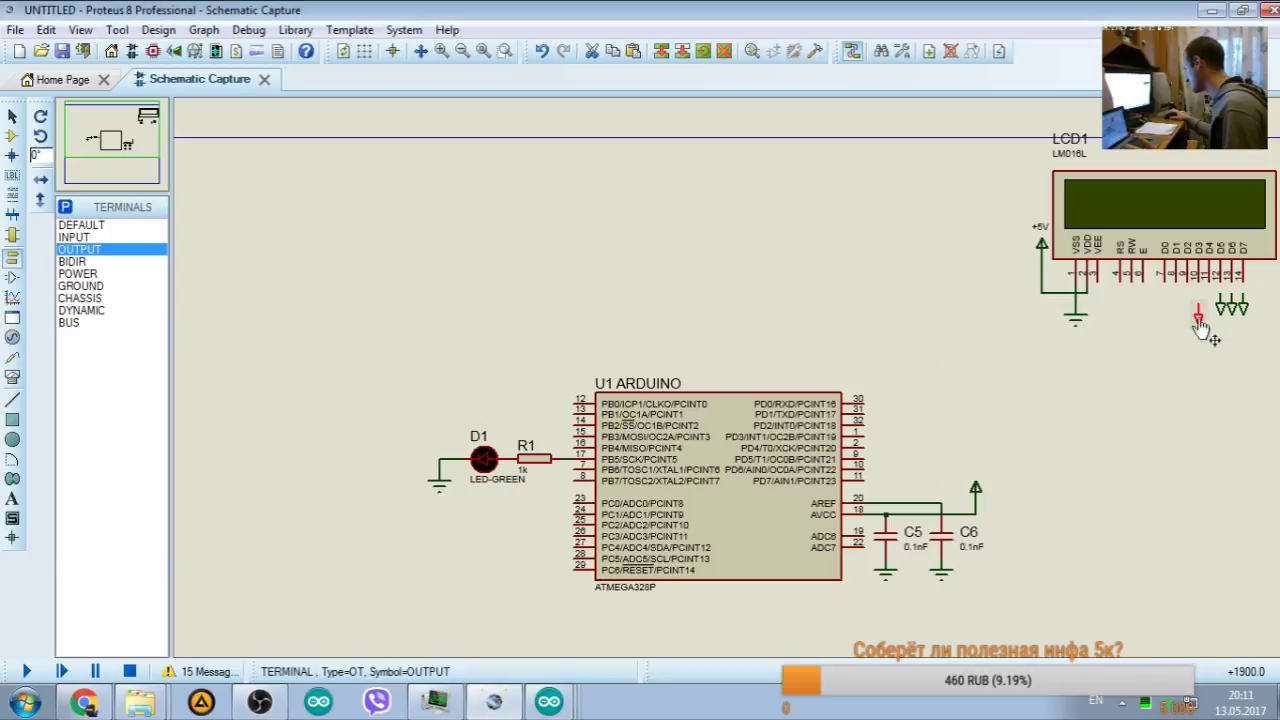
pyautogui.moveTo(1200, 330); pyautogui.dragTo(1208, 332)
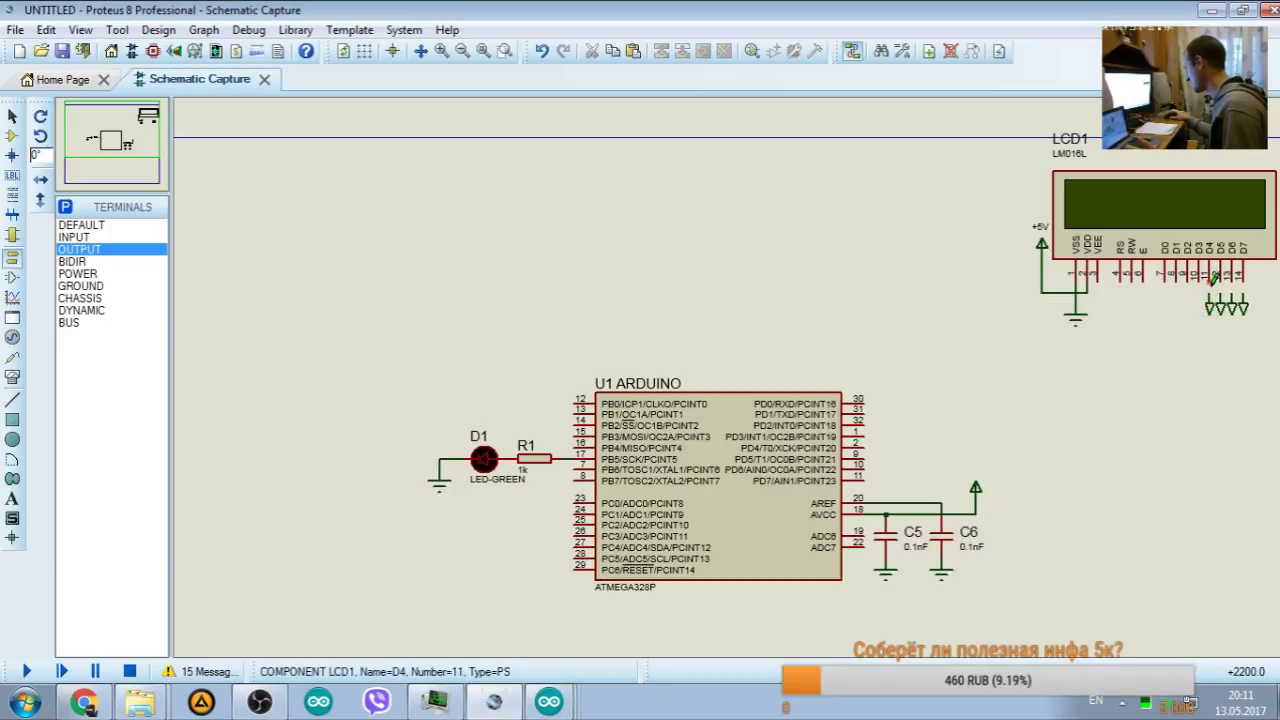
pyautogui.click(1216, 312)
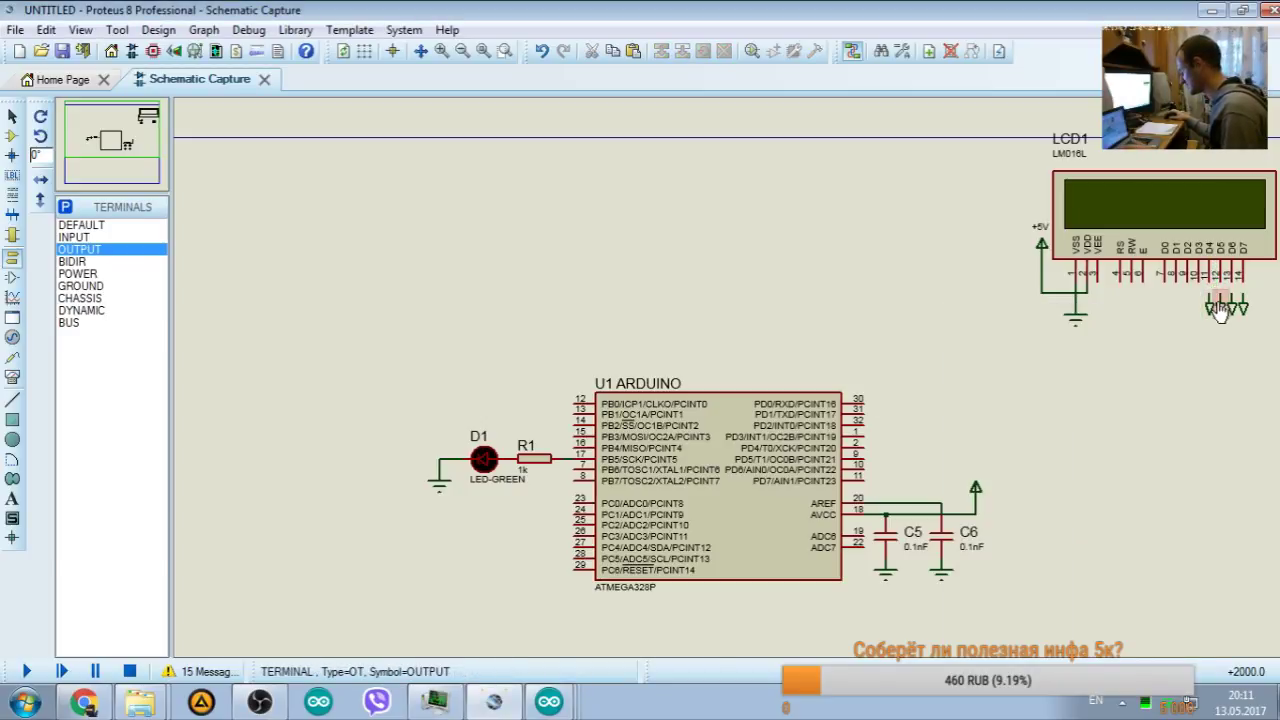
# Step: Rotate a new output terminal clockwise and position it below the LCD's RS pin
pyautogui.rightClick(1122, 300)
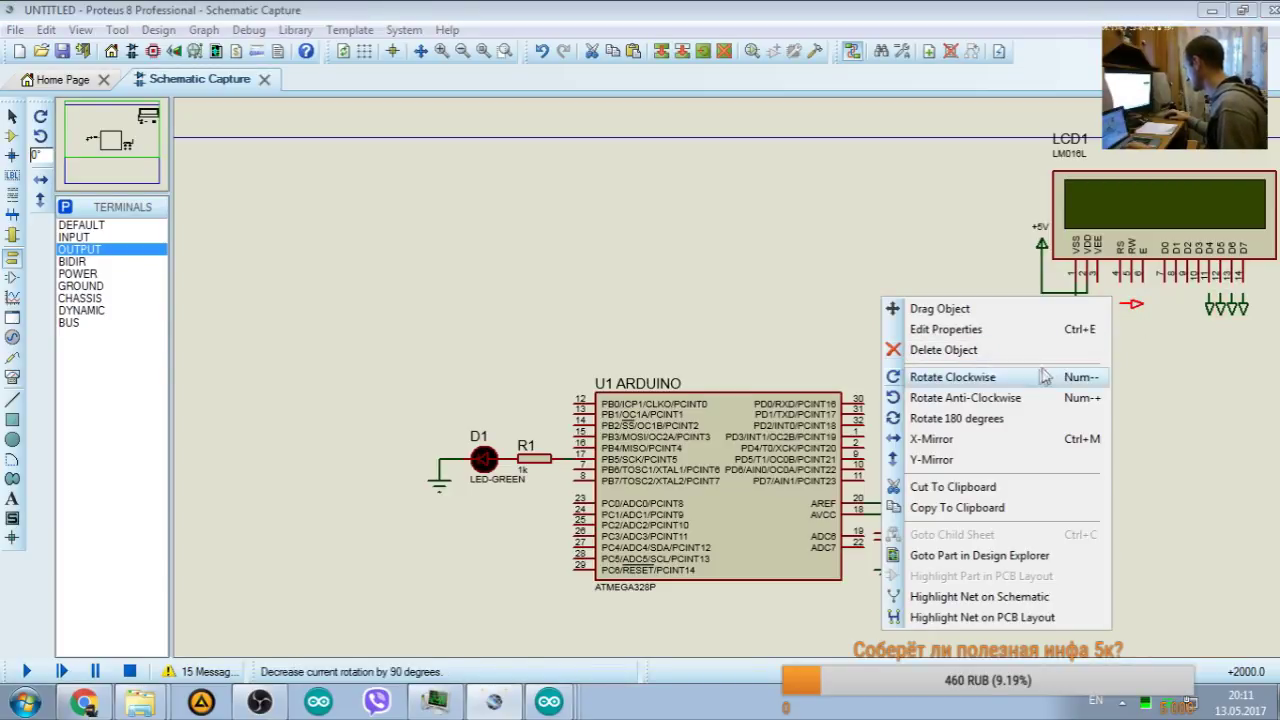
pyautogui.click(1044, 376)
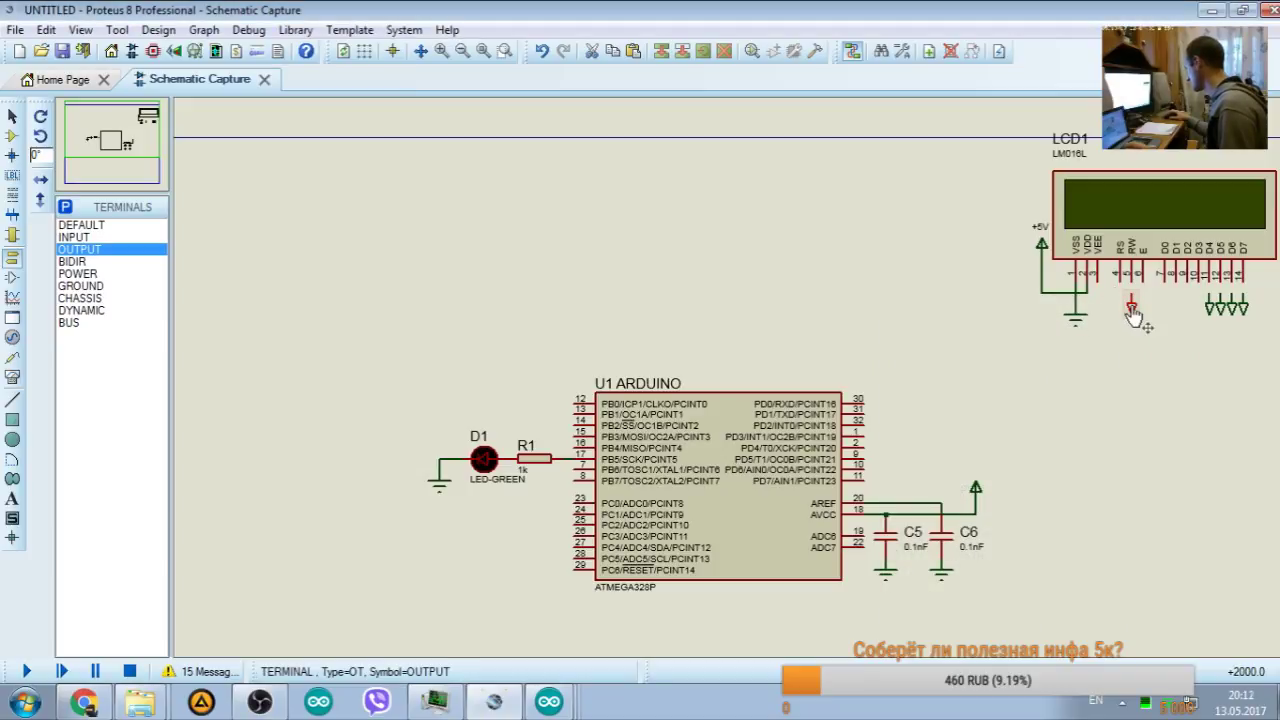
pyautogui.rightClick(1123, 301)
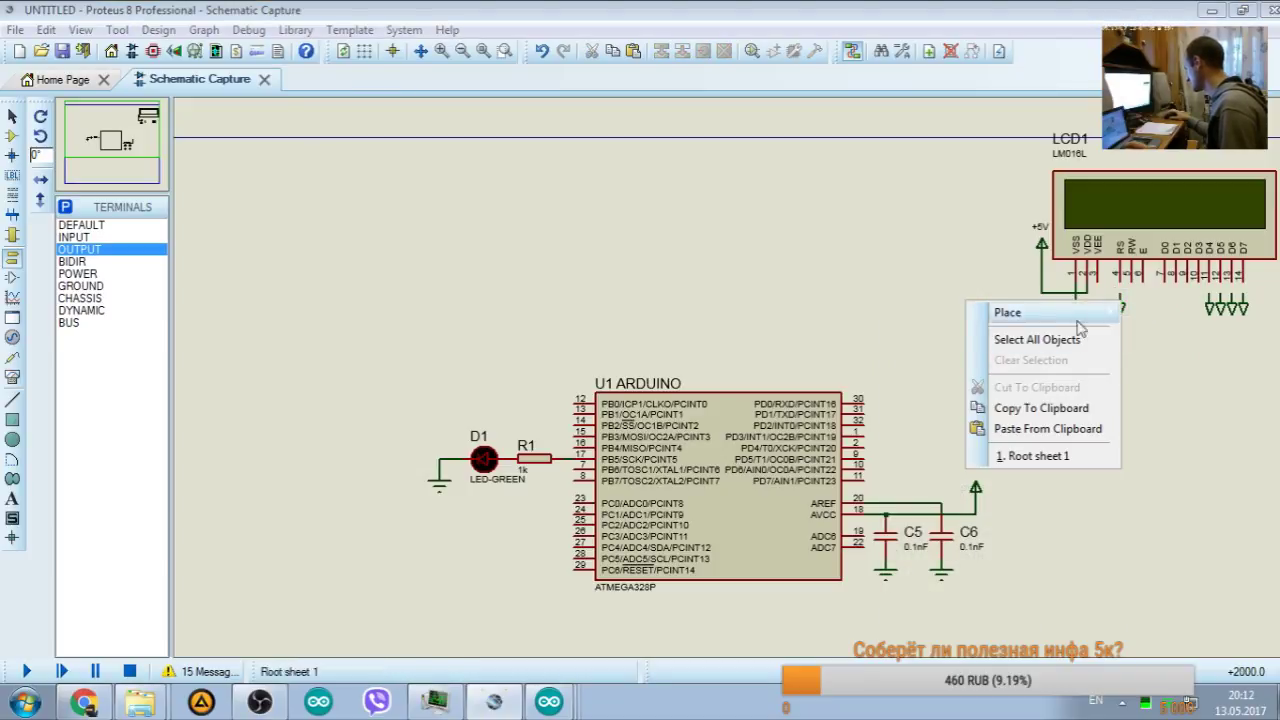
# Step: Place another output terminal, rotate it clockwise so it points down, and align it below the LCD's E pin
pyautogui.click(1150, 312)
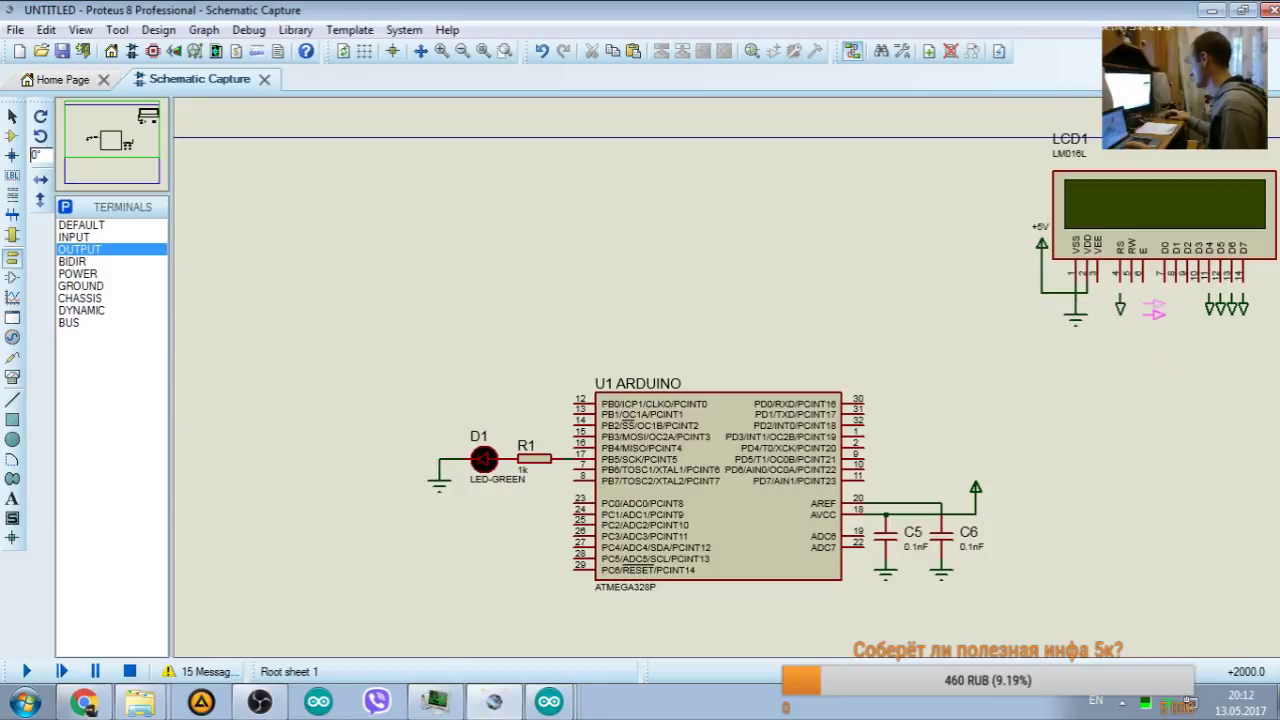
pyautogui.click(1155, 312)
pyautogui.rightClick(1155, 312)
pyautogui.click(960, 374)
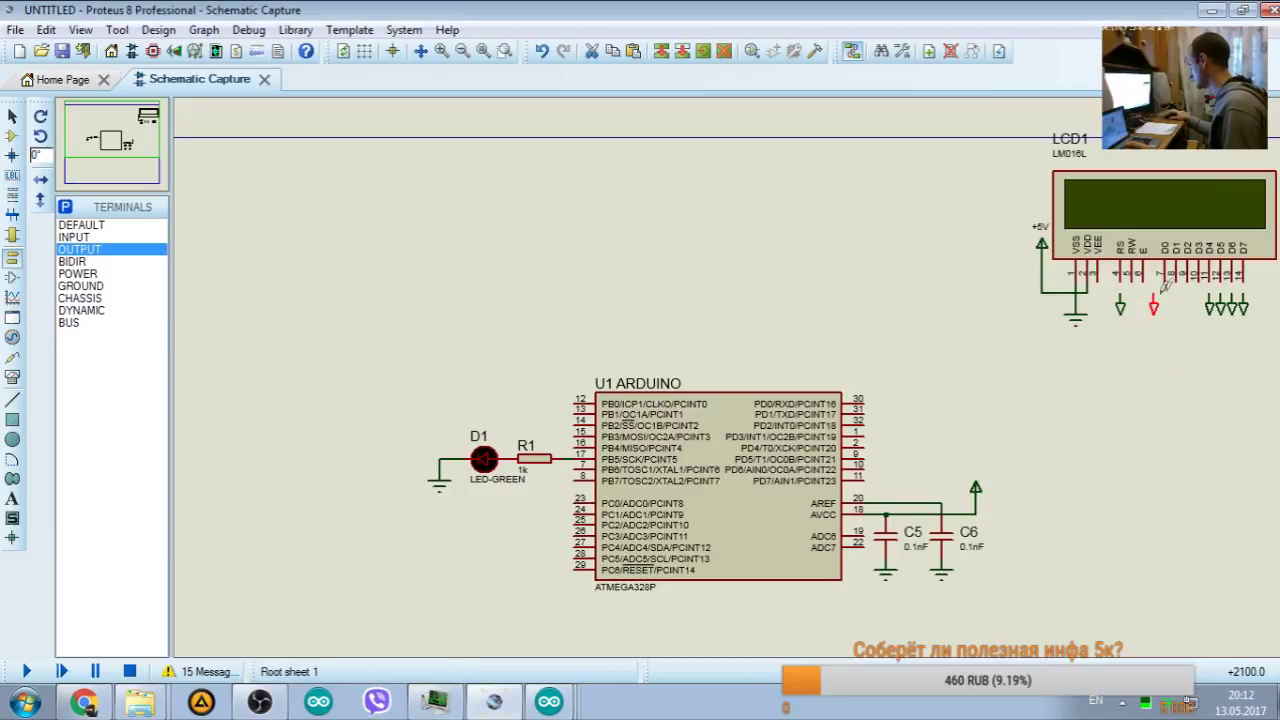
pyautogui.moveTo(1154, 308); pyautogui.dragTo(1143, 308)
pyautogui.click(1160, 290)
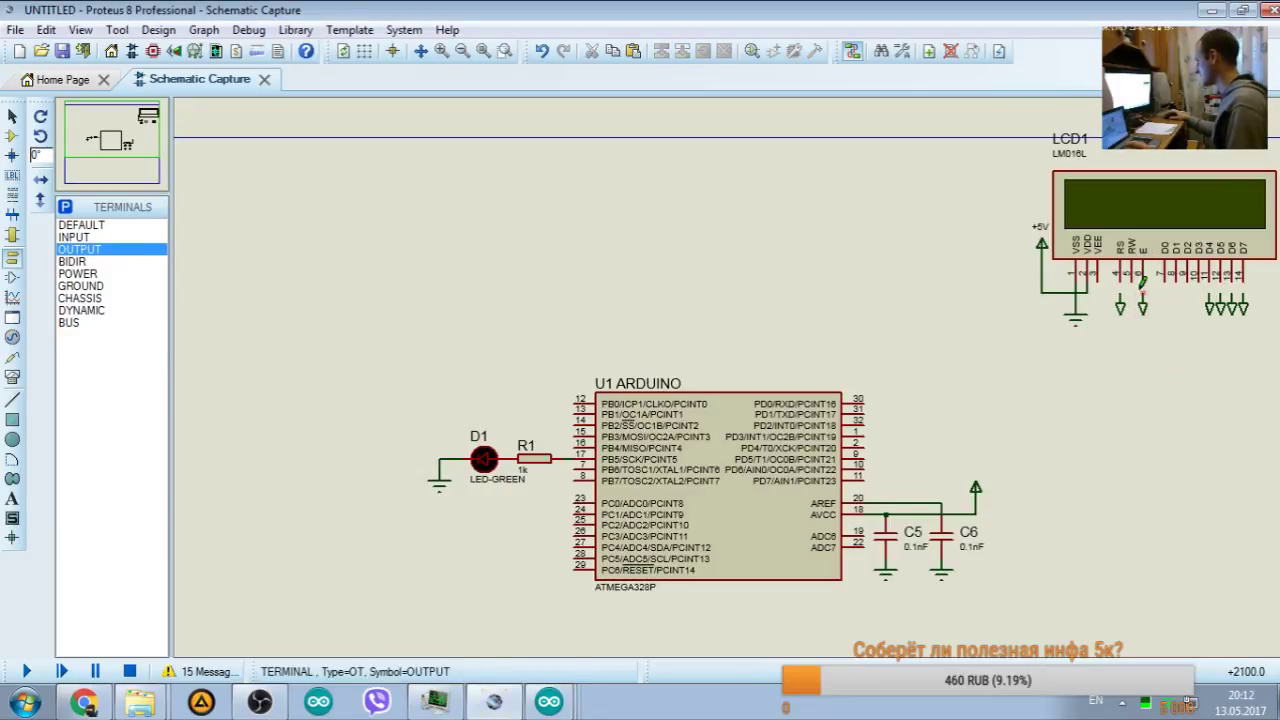
# Step: Switch to the browser and examine the eone-1602a1.pdf datasheet pinout and the Arduino LCD 1602 wiring diagram
pyautogui.click(84, 702)
pyautogui.click(680, 12)
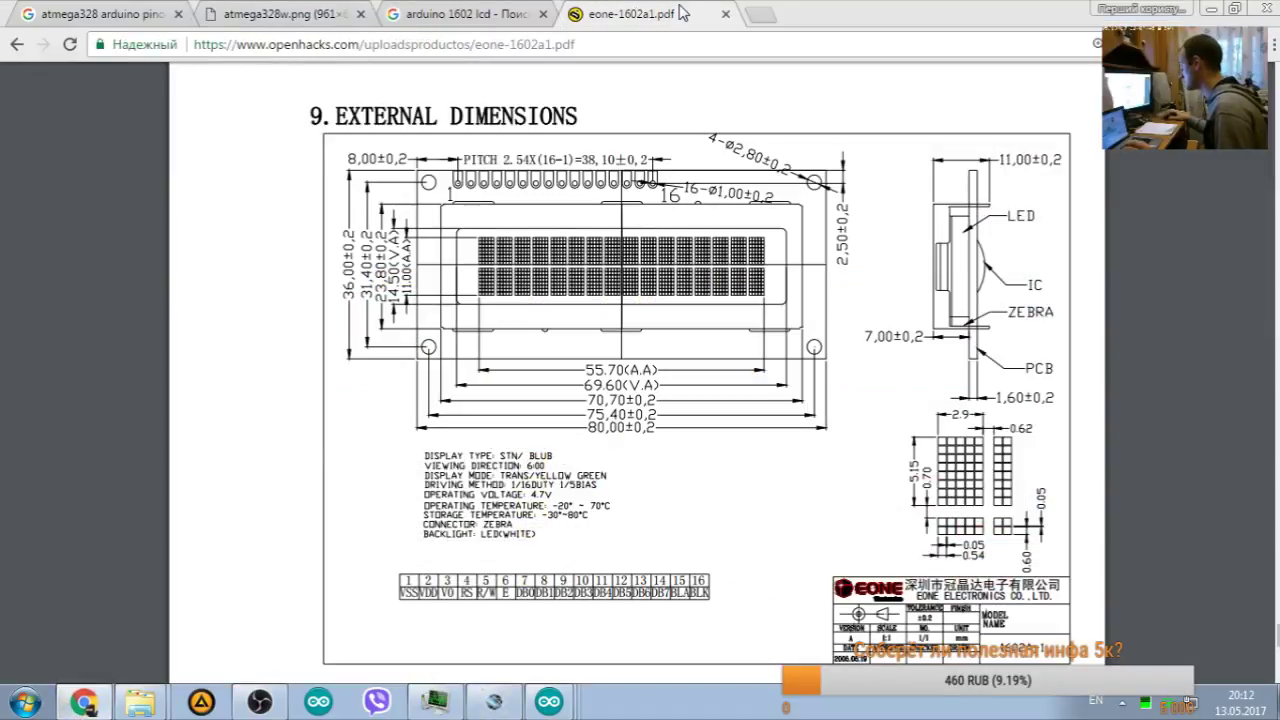
pyautogui.hotkey('ctrl', 'shift', 'Tab')
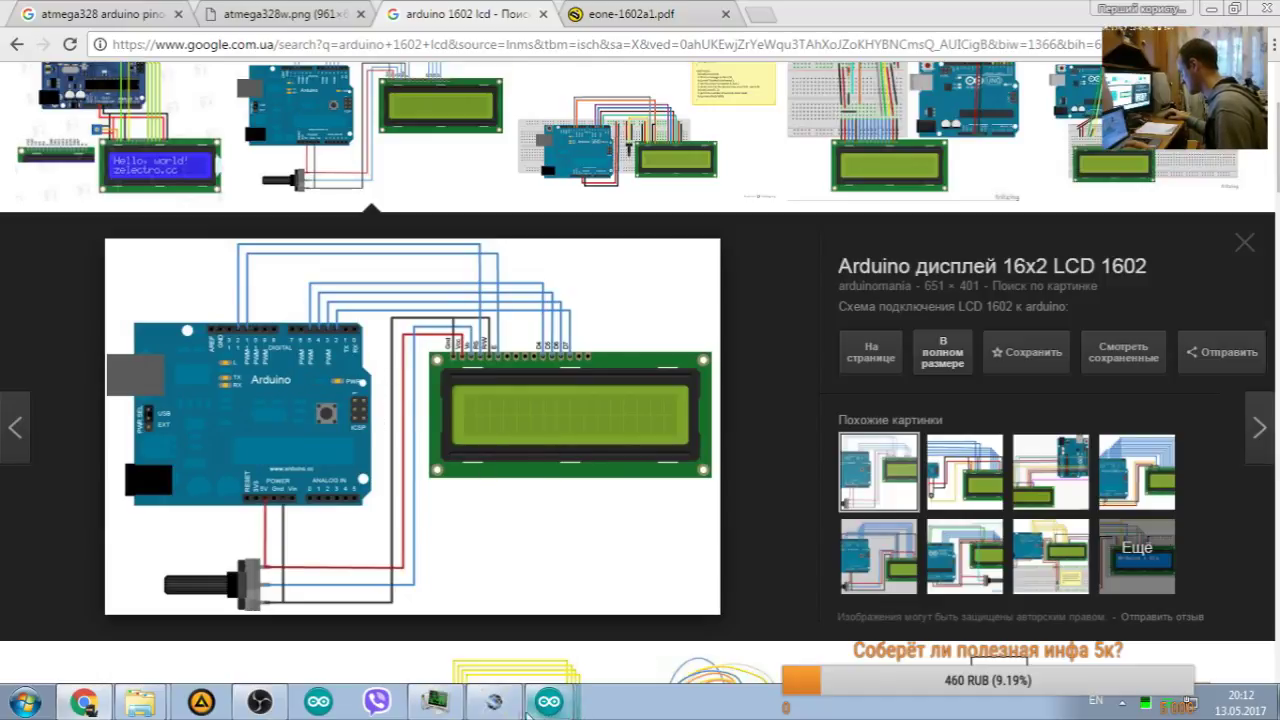
pyautogui.click(435, 701)
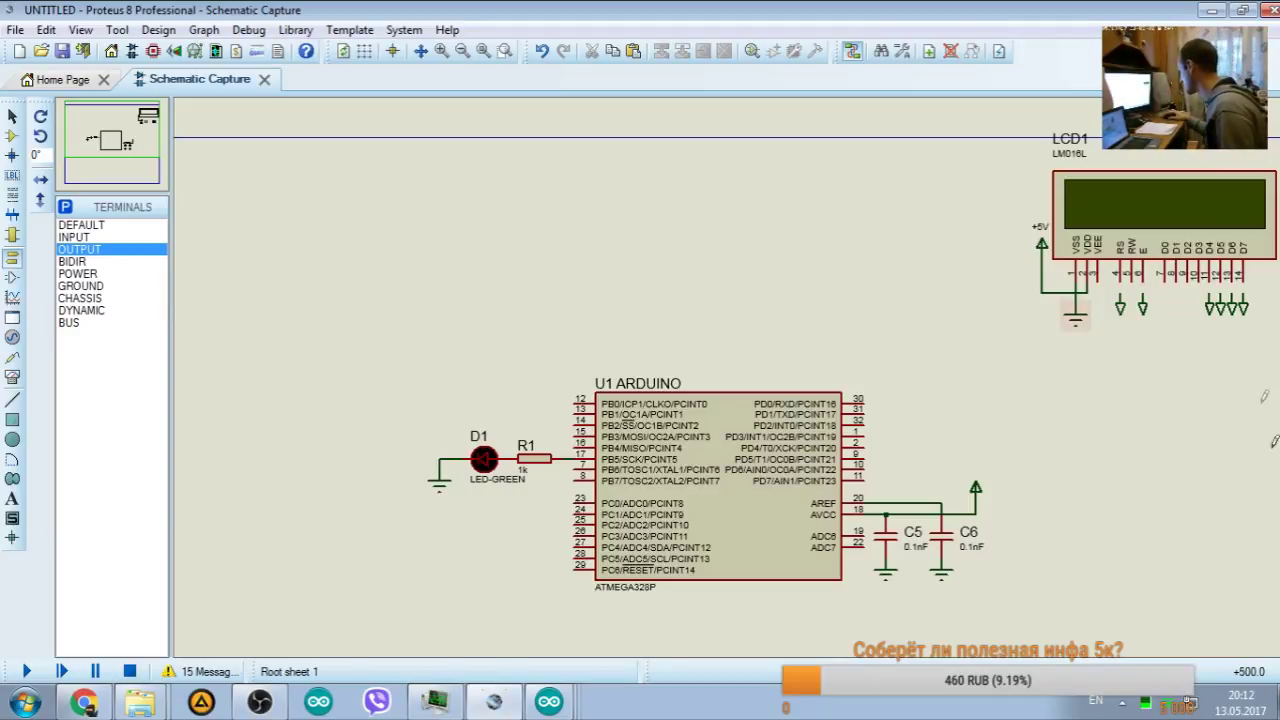
# Step: Try wiring the LCD's RW pin to the +5V wire at VDD, and delete that trial wire
pyautogui.click(1128, 283)
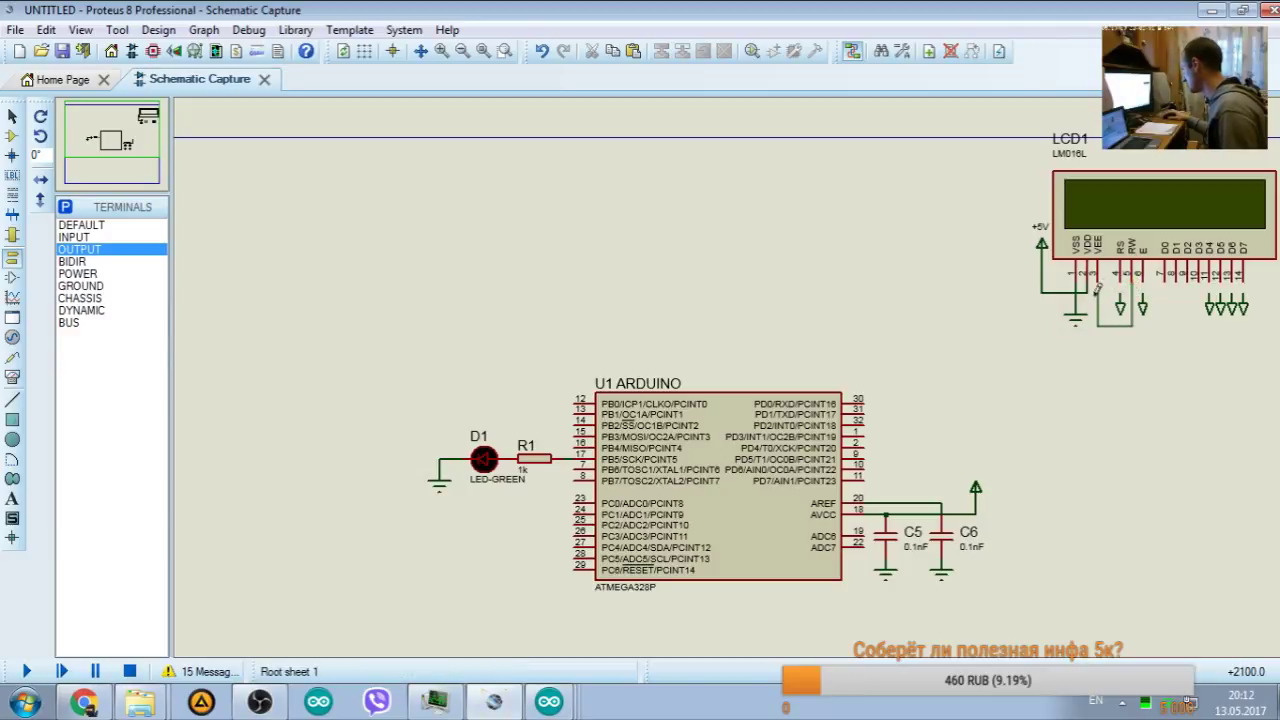
pyautogui.click(1092, 287)
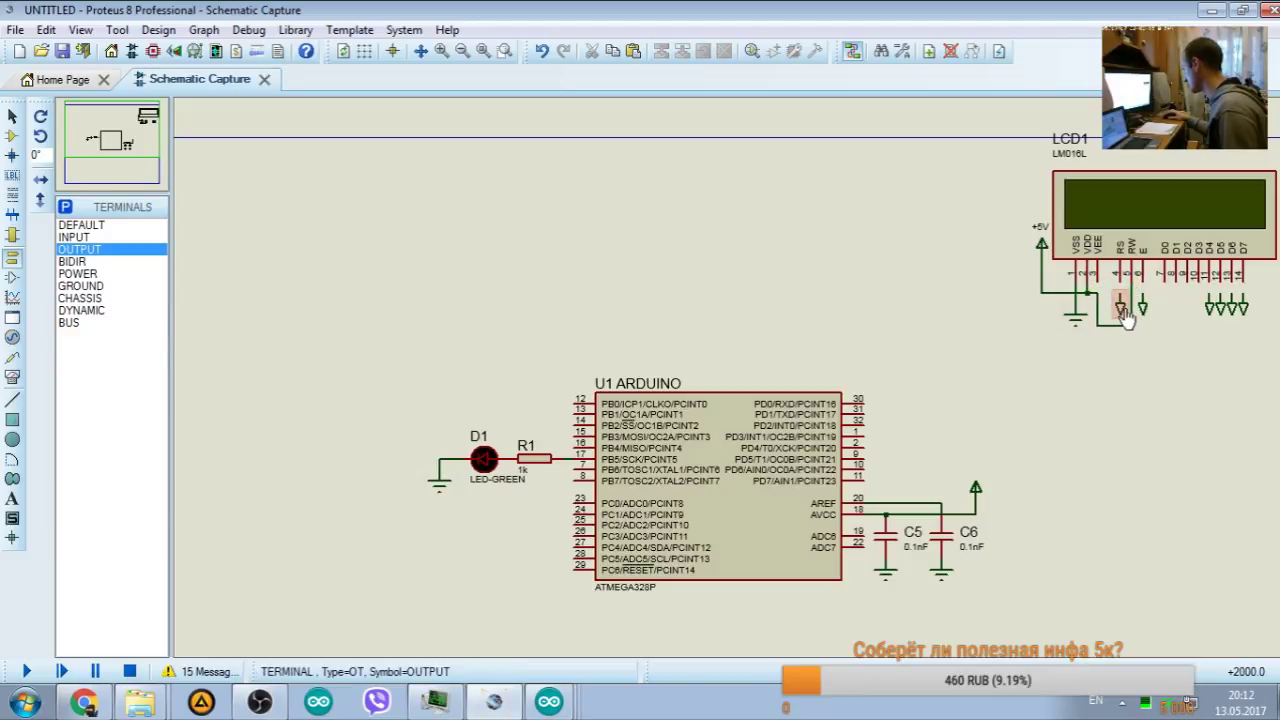
pyautogui.rightClick(1066, 287)
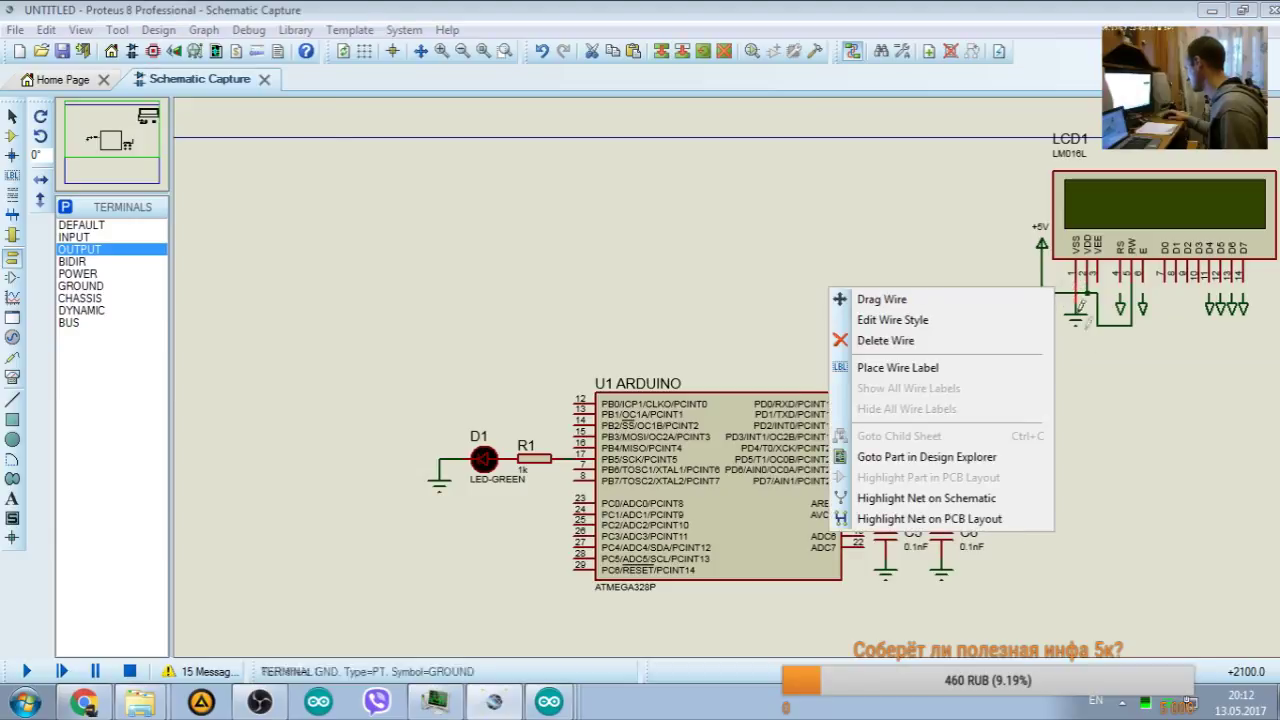
pyautogui.click(1098, 312)
pyautogui.rightClick(1098, 312)
pyautogui.click(960, 373)
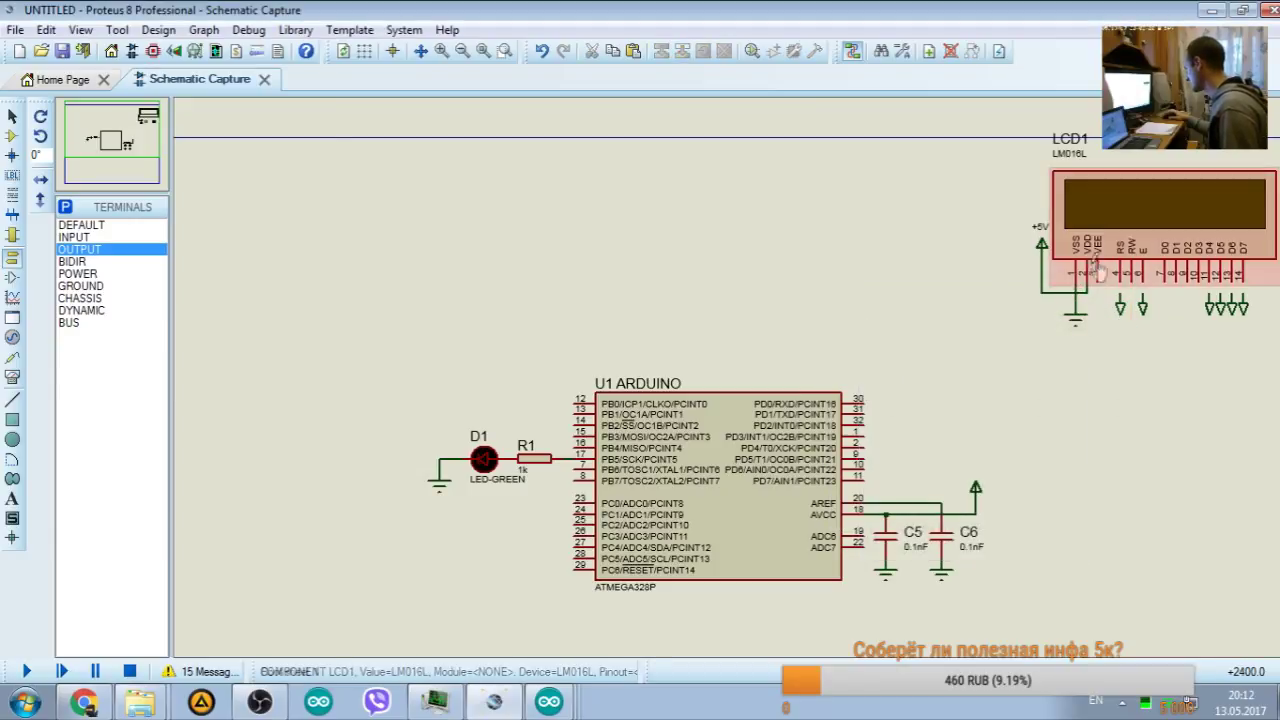
# Step: Lower the LCD's ground terminal and +5V wire to make room, and wire the RW pin to the +5V line at VDD
pyautogui.moveTo(1075, 316); pyautogui.dragTo(1075, 338)
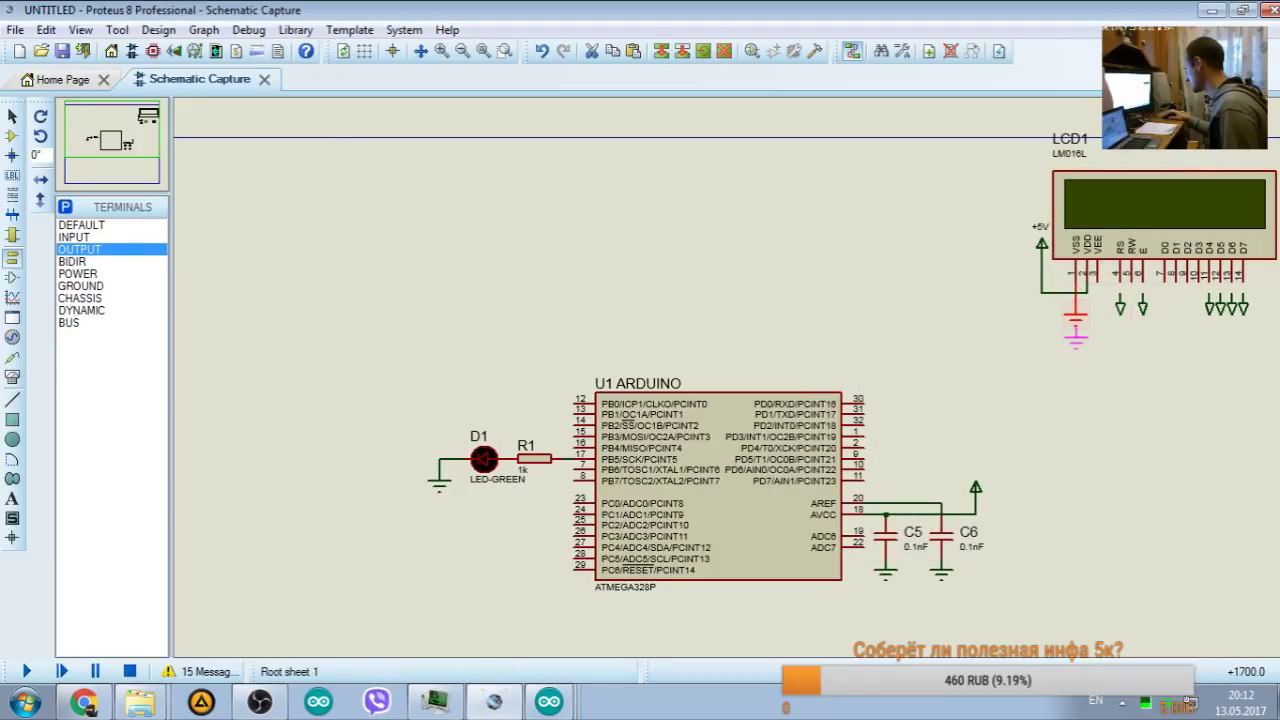
pyautogui.click(983, 262)
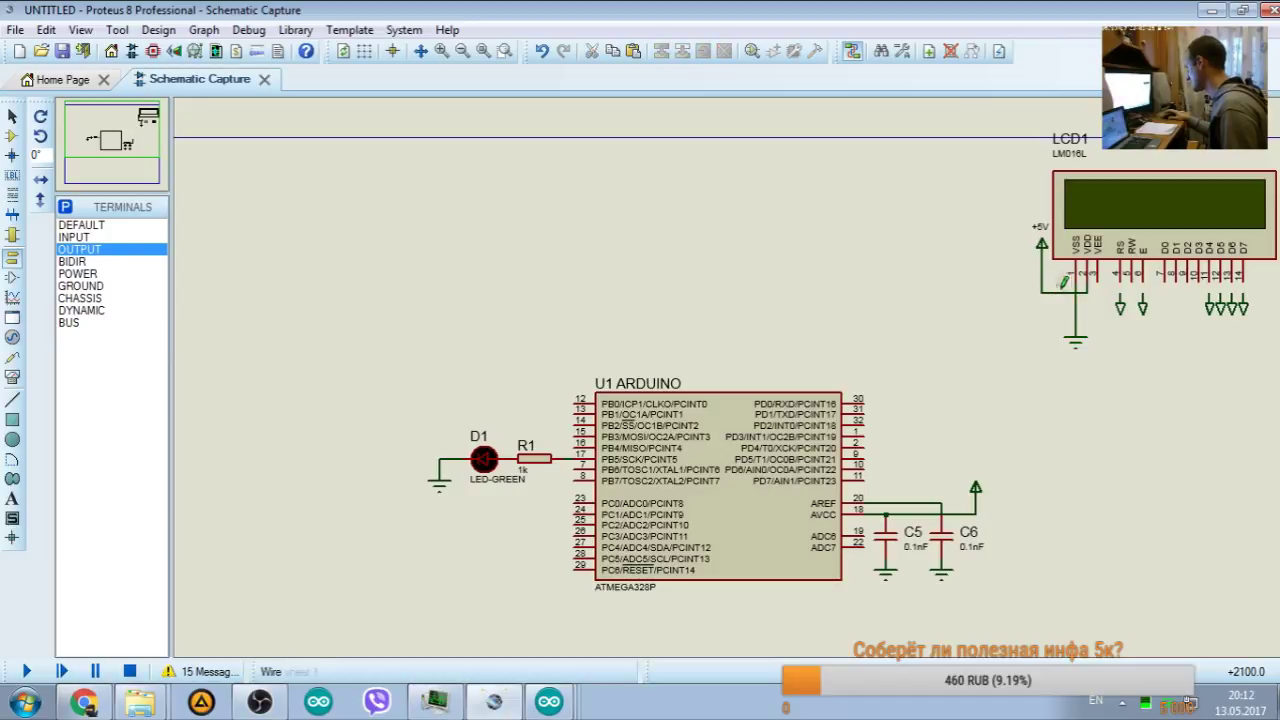
pyautogui.rightClick(1064, 289)
pyautogui.rightClick(1065, 285)
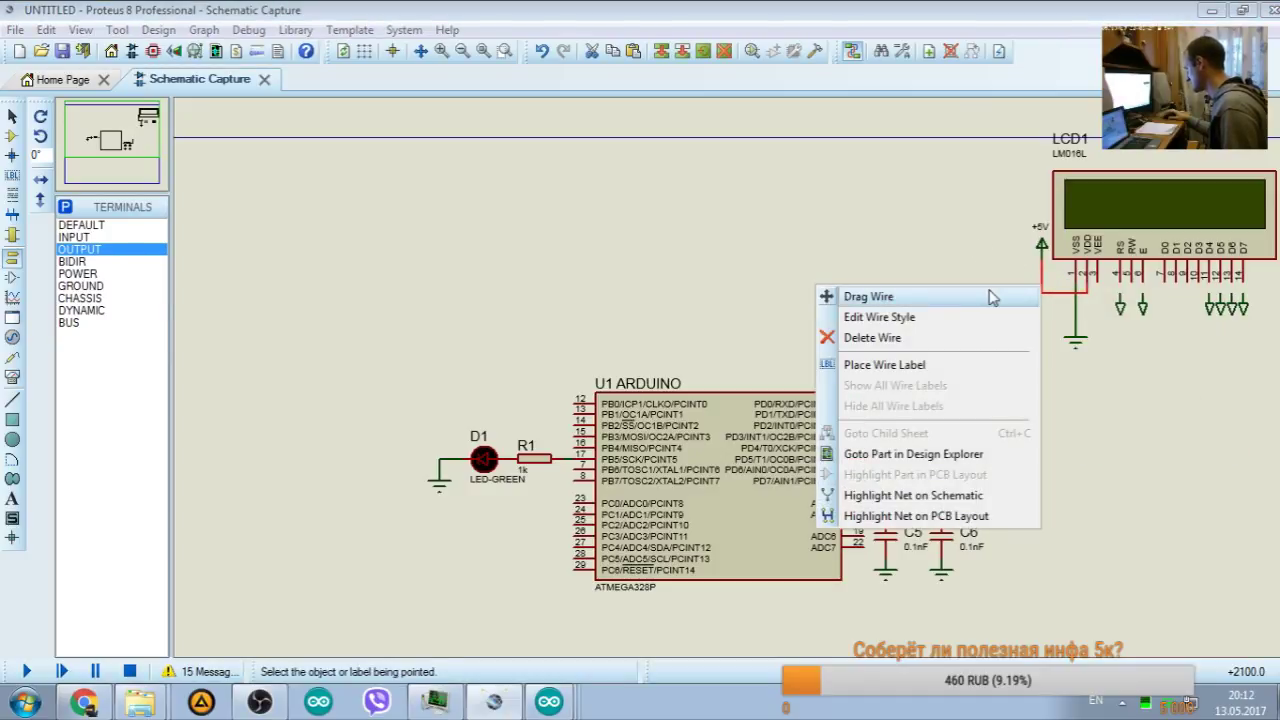
pyautogui.press('Escape')
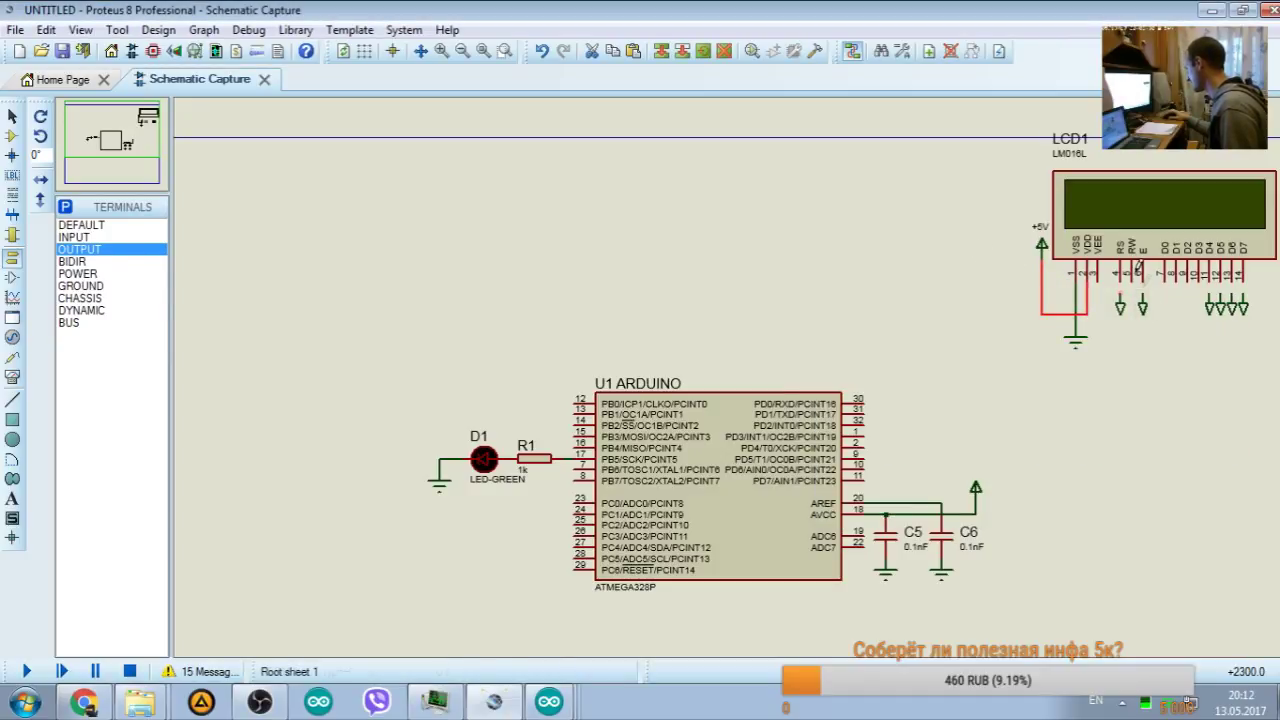
pyautogui.click(1131, 278)
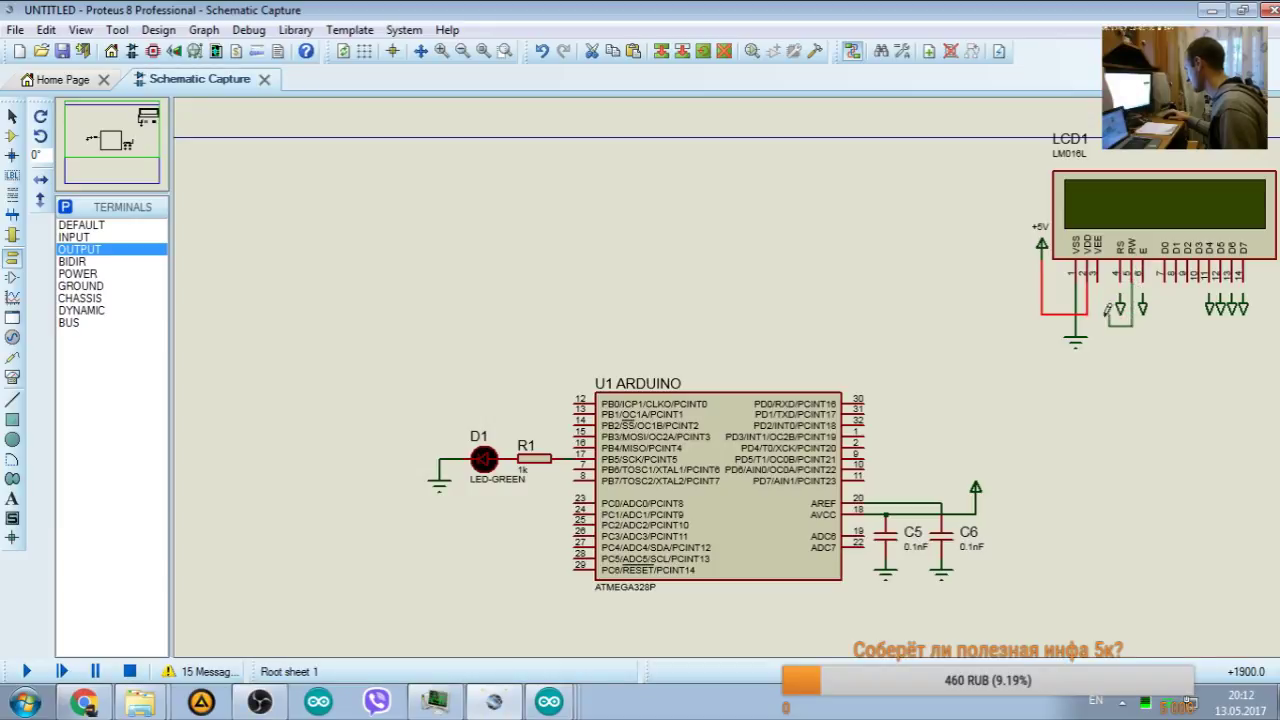
pyautogui.click(1089, 313)
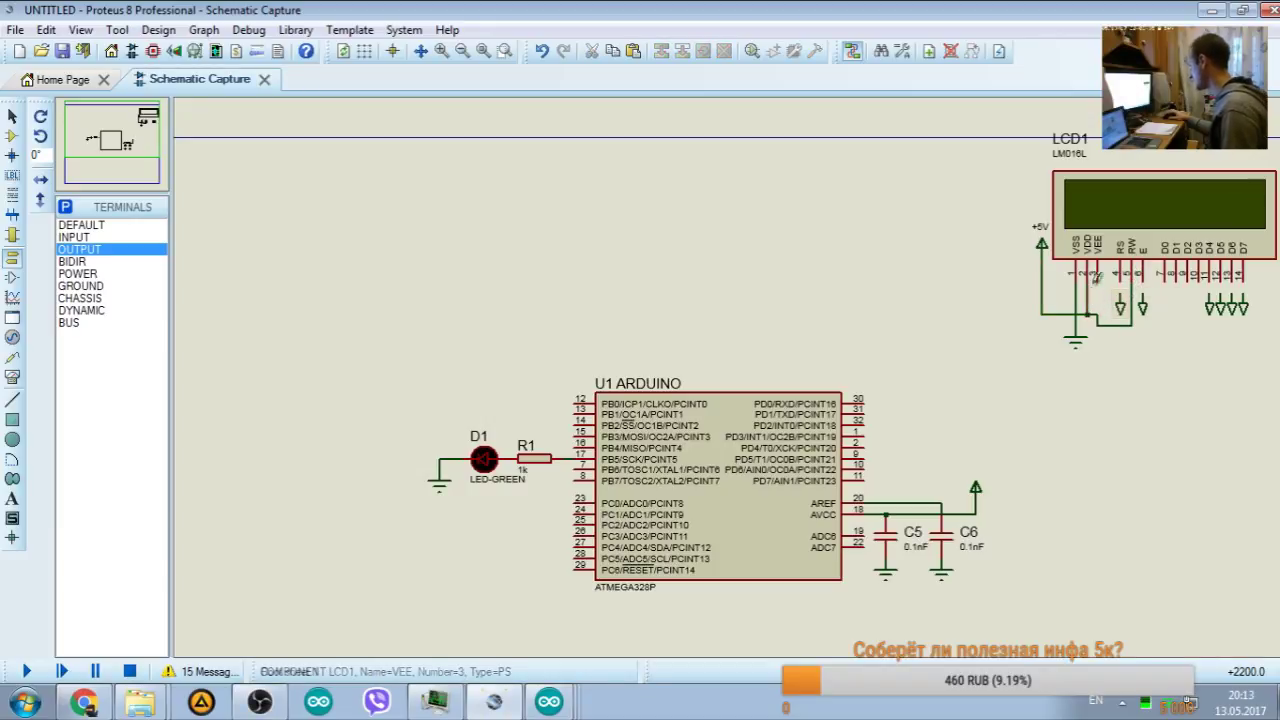
# Step: Study the LCD pin connections in the browser's Arduino LCD 1602 wiring diagram and return to the schematic
pyautogui.scroll(2, 1145, 290)
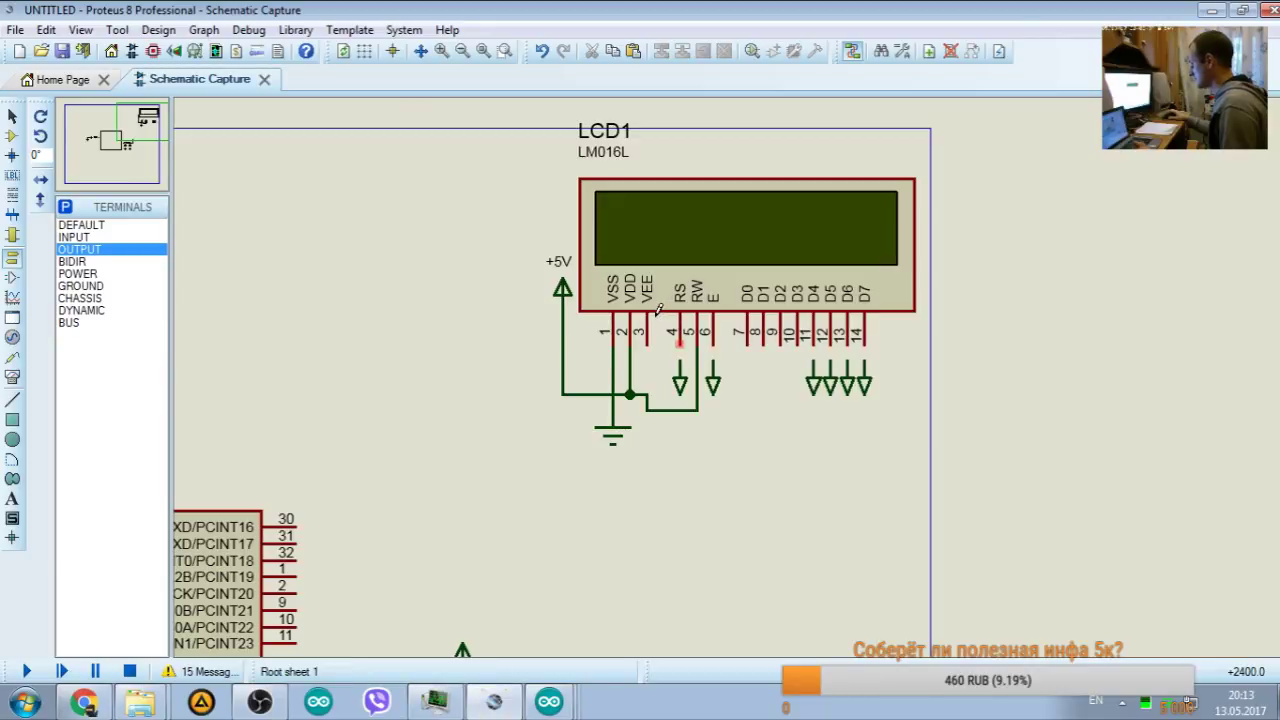
pyautogui.click(84, 703)
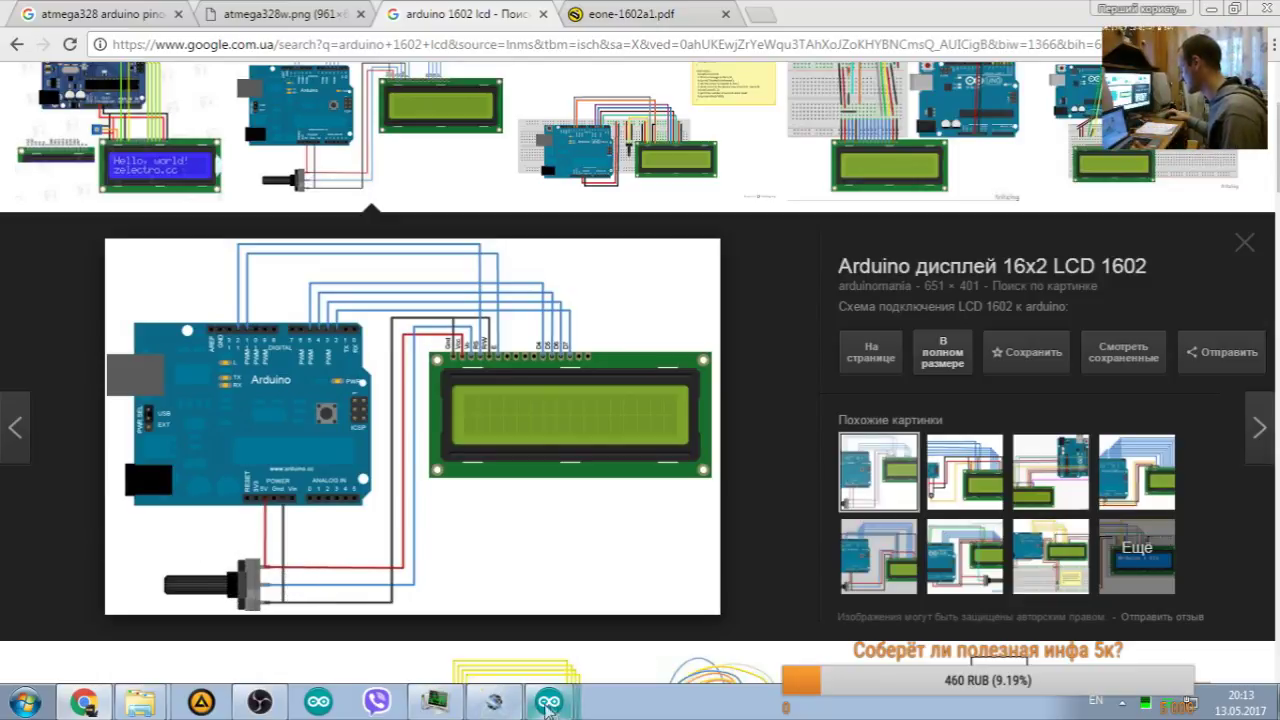
pyautogui.click(494, 701)
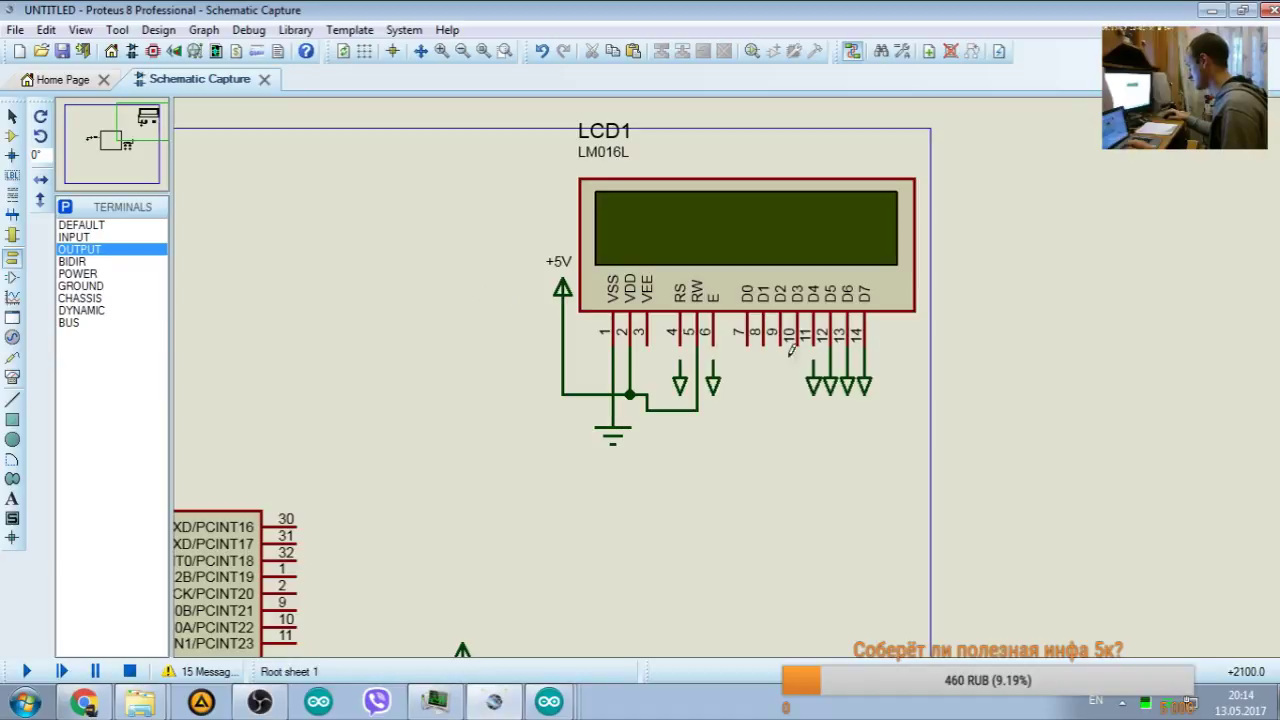
# Step: Connect the output terminals below the LCD's RS and E pins to those pins and move them up close beneath them
pyautogui.click(679, 390)
pyautogui.click(713, 386)
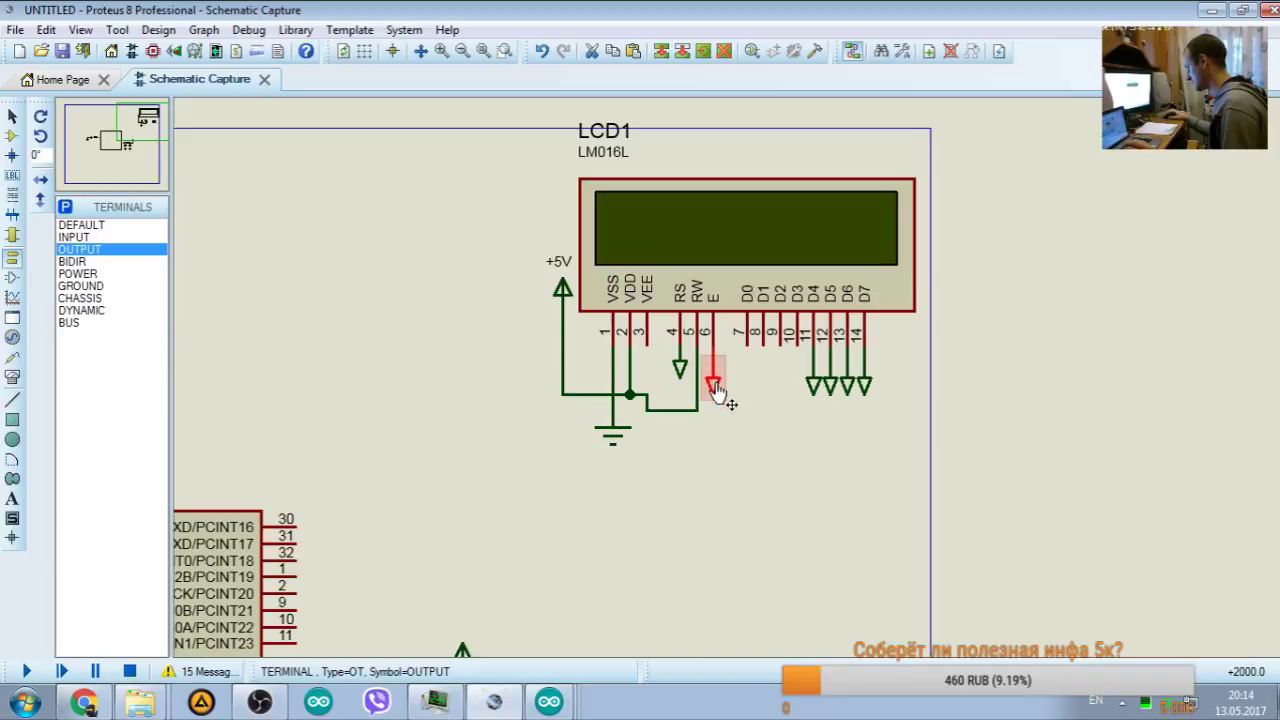
pyautogui.moveTo(713, 386); pyautogui.dragTo(713, 369)
# Step: Move the four output terminals of the LCD's D4 to D7 pins up close beneath their pins, keeping them aligned and connected
pyautogui.click(814, 385)
pyautogui.moveTo(814, 385); pyautogui.dragTo(864, 369)
pyautogui.doubleClick(831, 387)
pyautogui.click(808, 130)
pyautogui.click(847, 386)
pyautogui.click(866, 390)
pyautogui.click(889, 396)
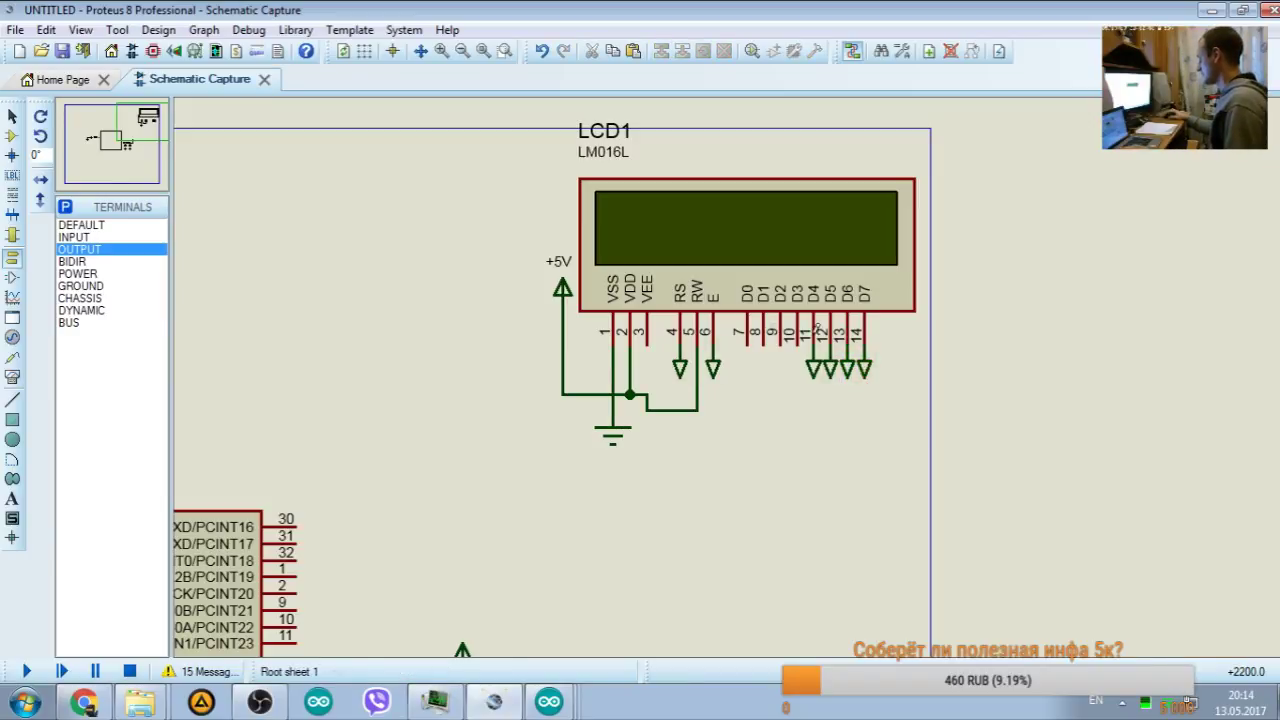
# Step: Label the output terminal on the LCD's D7 pin as D7
pyautogui.rightClick(878, 370)
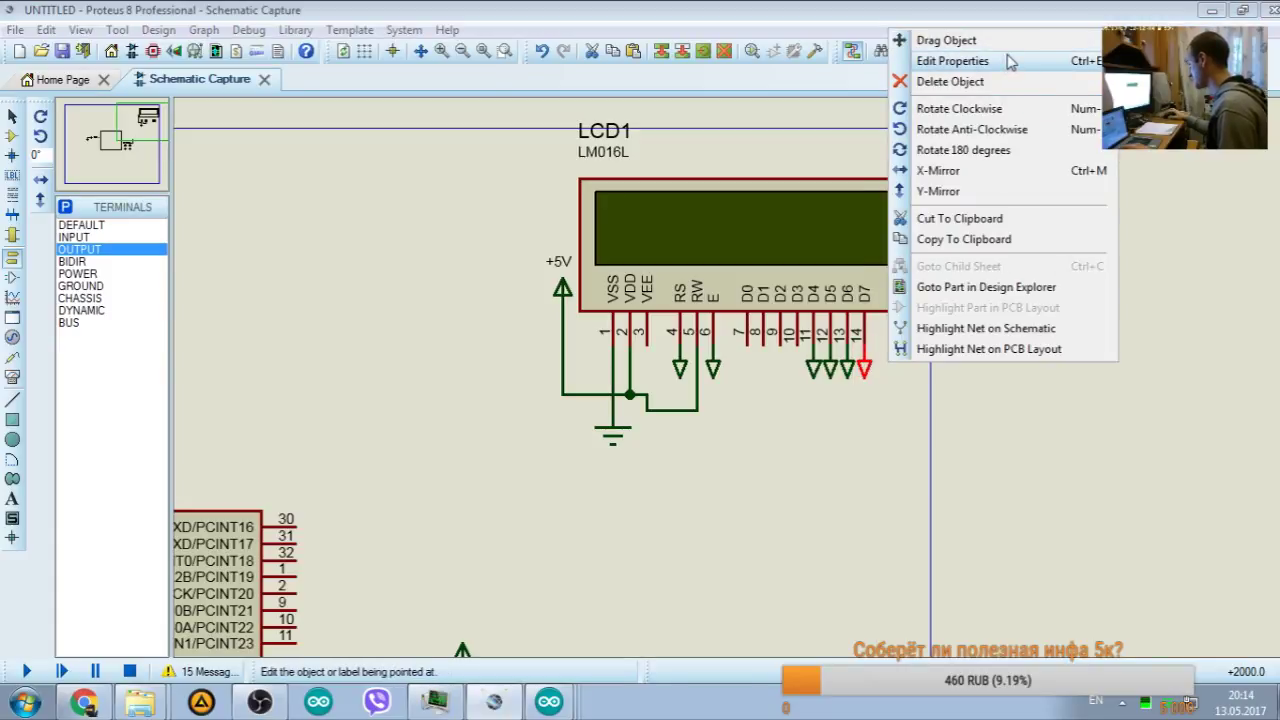
pyautogui.click(1010, 62)
pyautogui.moveTo(676, 133); pyautogui.dragTo(373, 147)
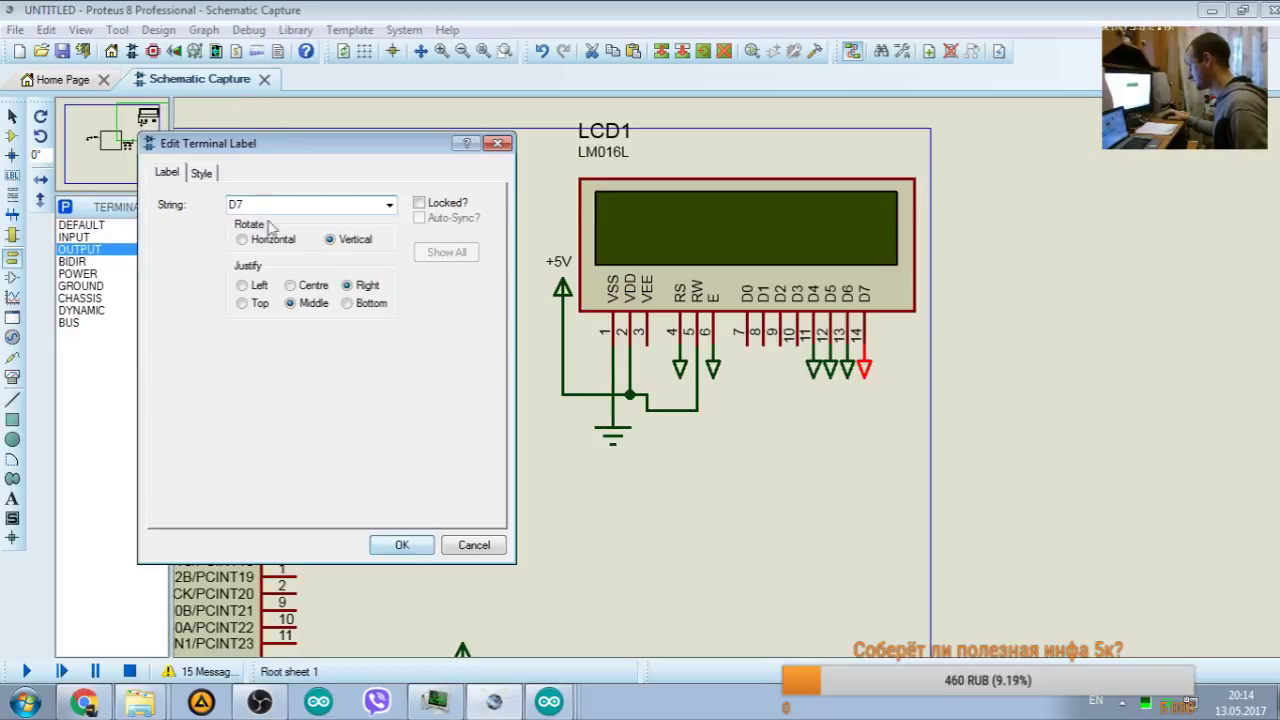
pyautogui.click(405, 545)
# Step: Label the output terminals on the LCD's next three data pins D6, D5 and D4 to match the pin names
pyautogui.doubleClick(847, 370)
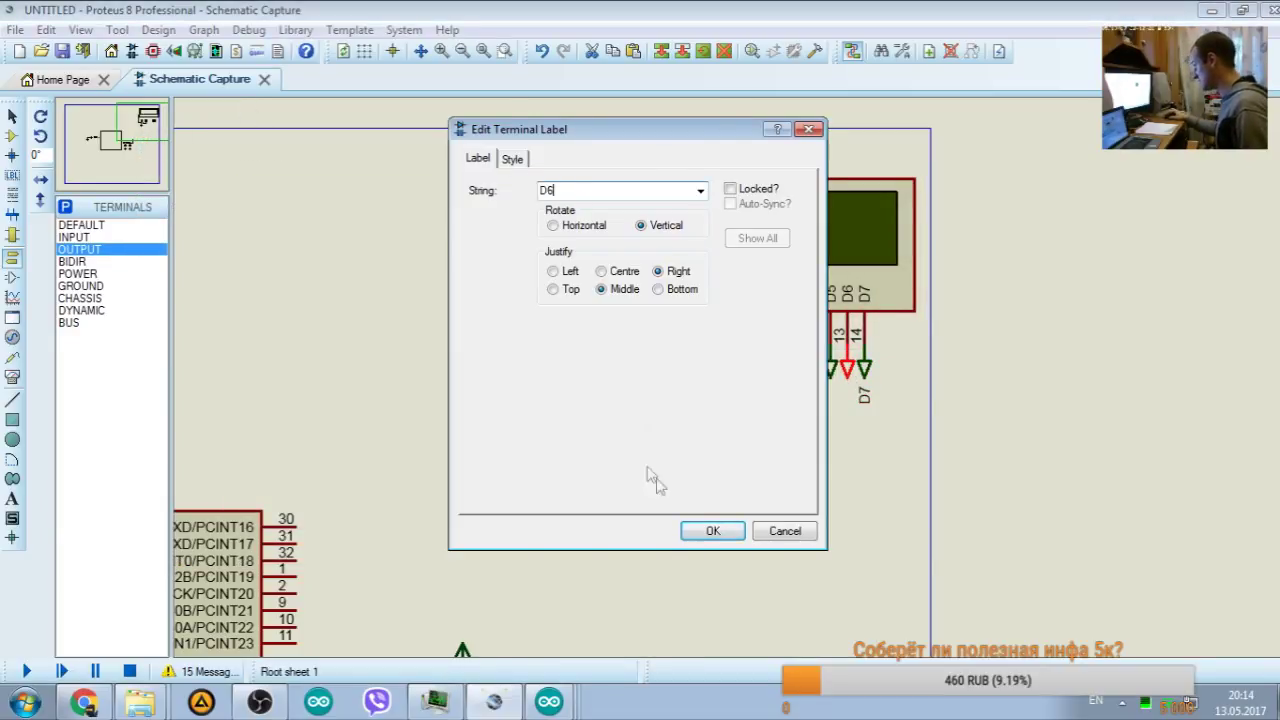
pyautogui.click(710, 530)
pyautogui.doubleClick(828, 370)
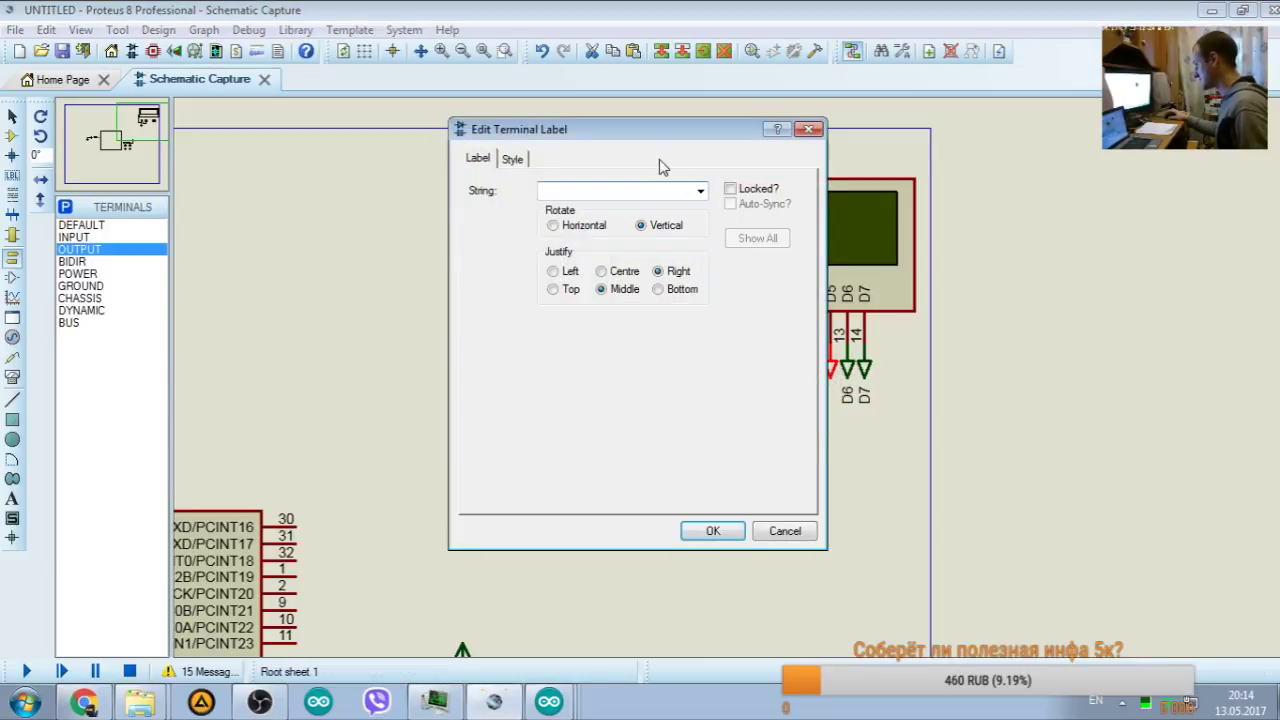
pyautogui.click(712, 531)
pyautogui.doubleClick(814, 370)
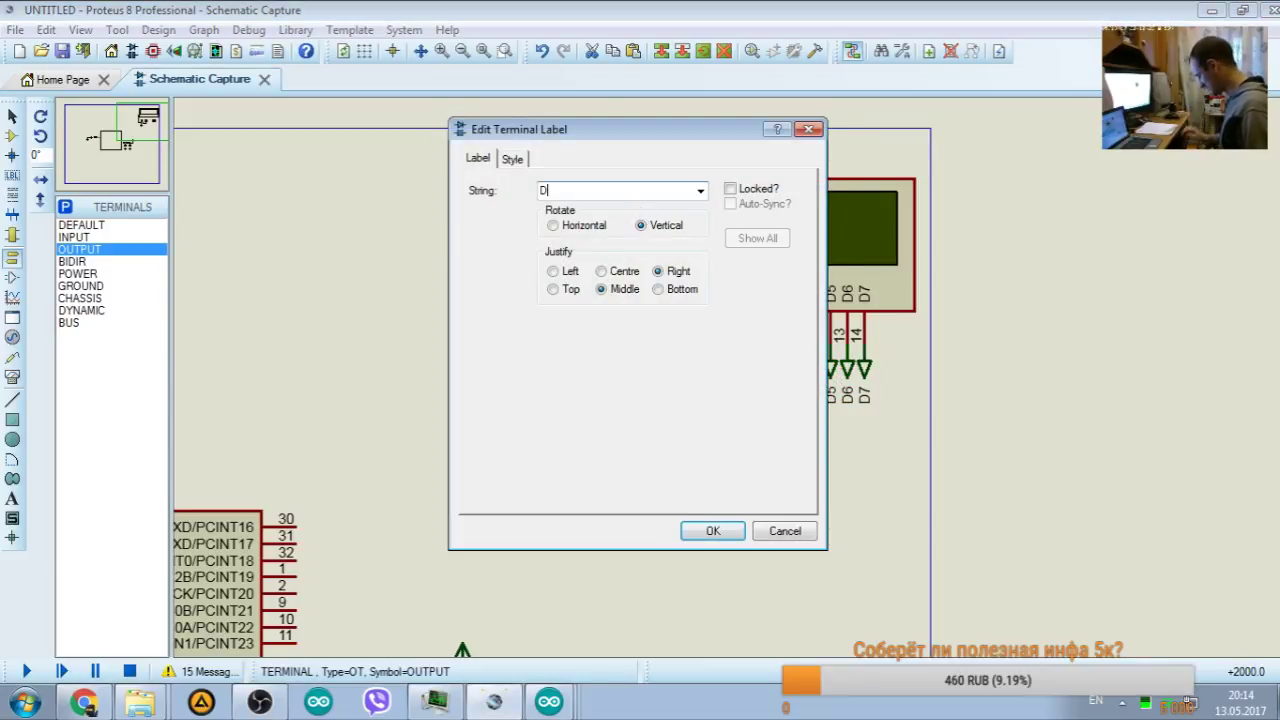
pyautogui.click(711, 531)
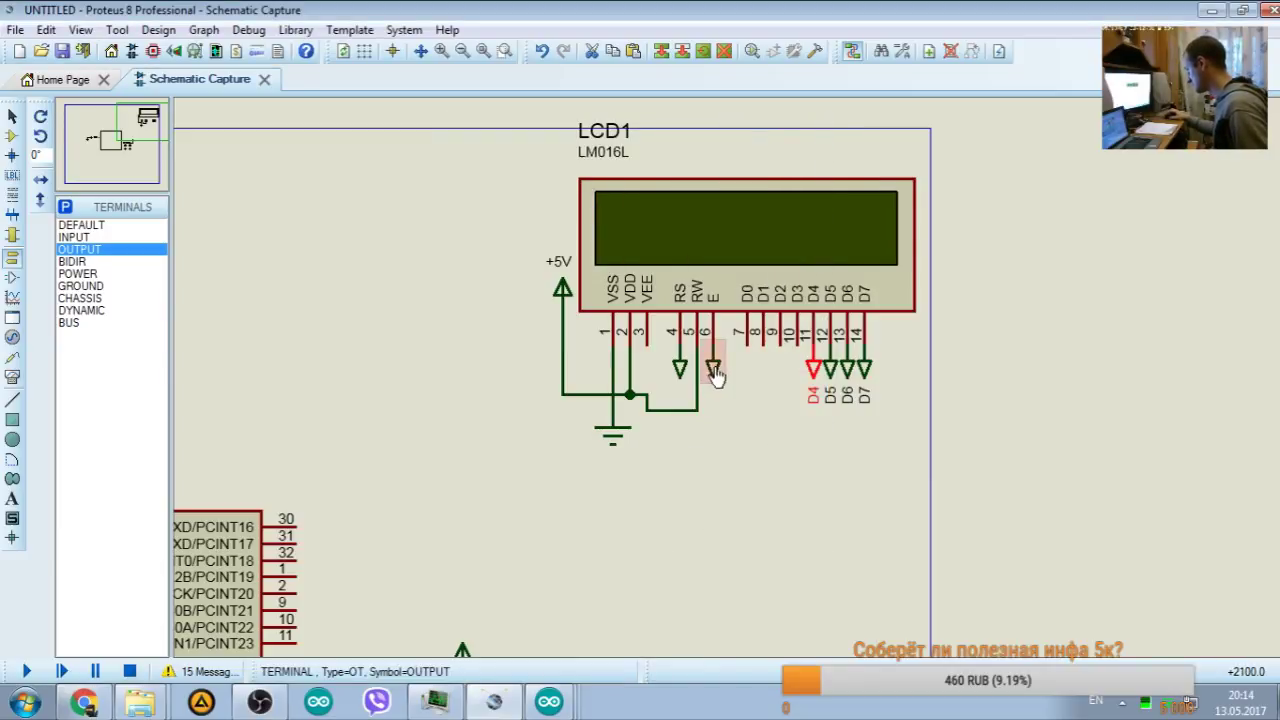
# Step: Label the output terminals on the LCD's enable and register-select pins E and RS
pyautogui.doubleClick(712, 372)
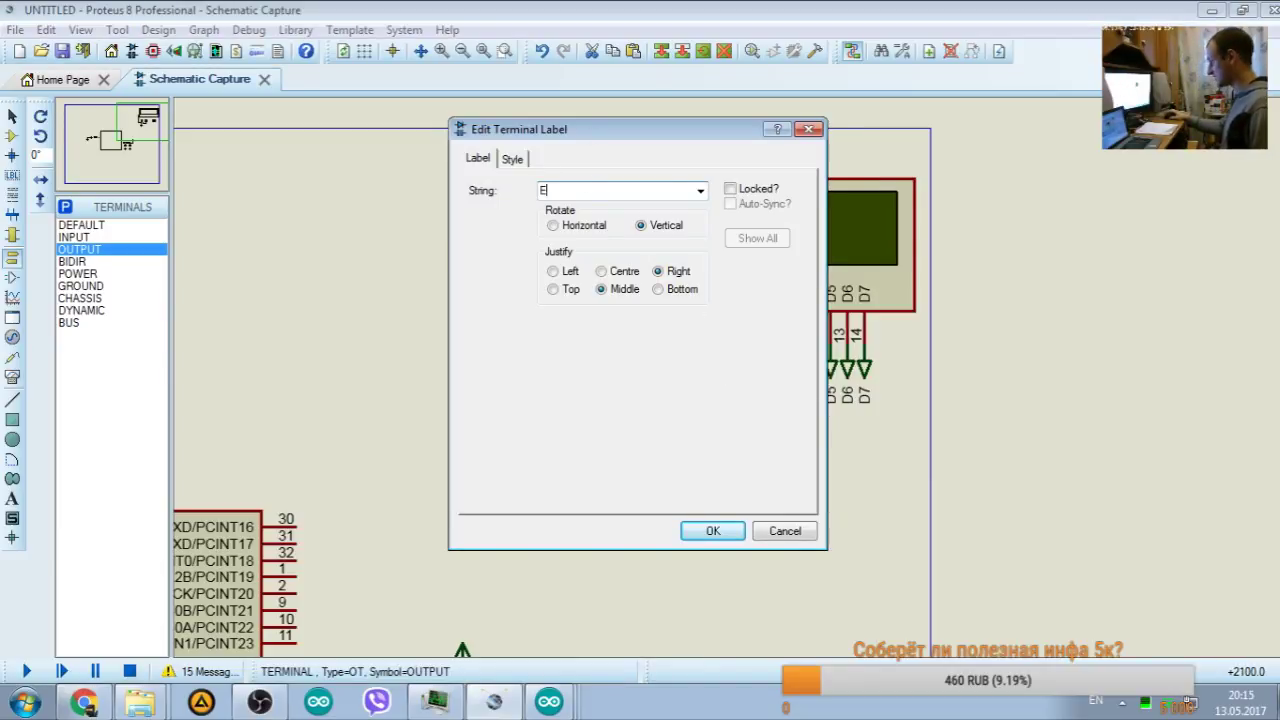
pyautogui.click(699, 524)
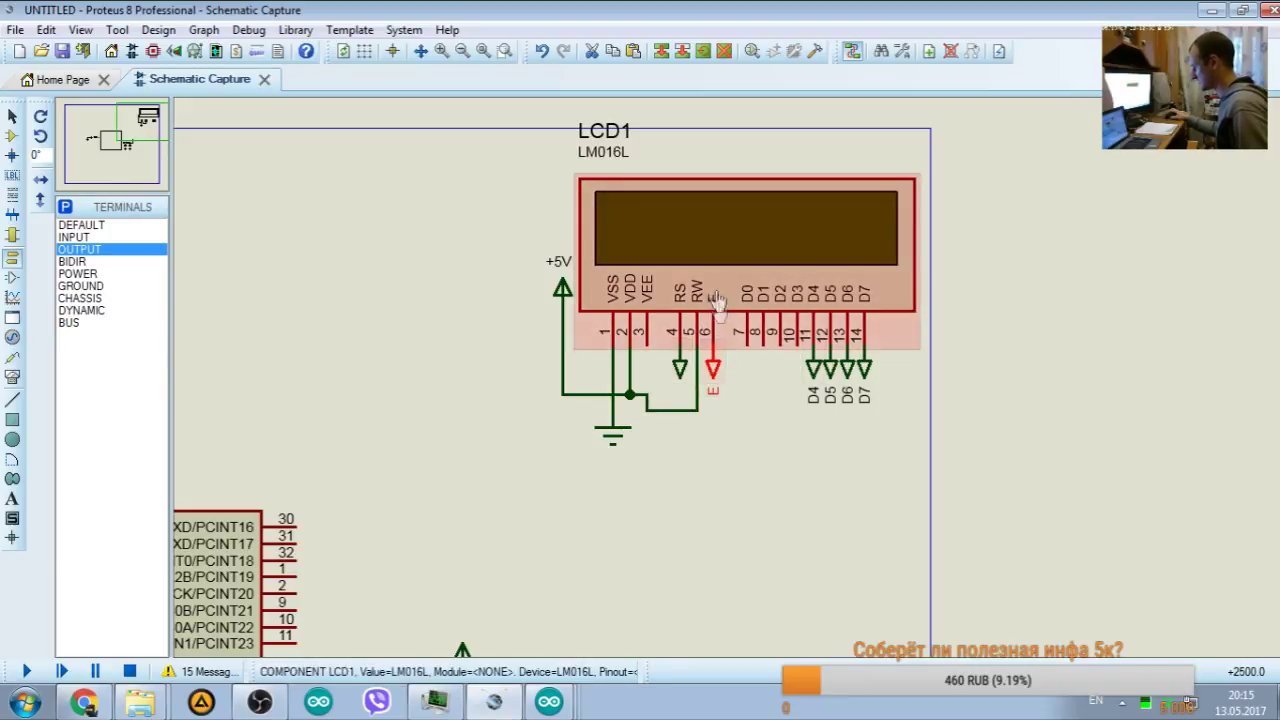
pyautogui.doubleClick(680, 365)
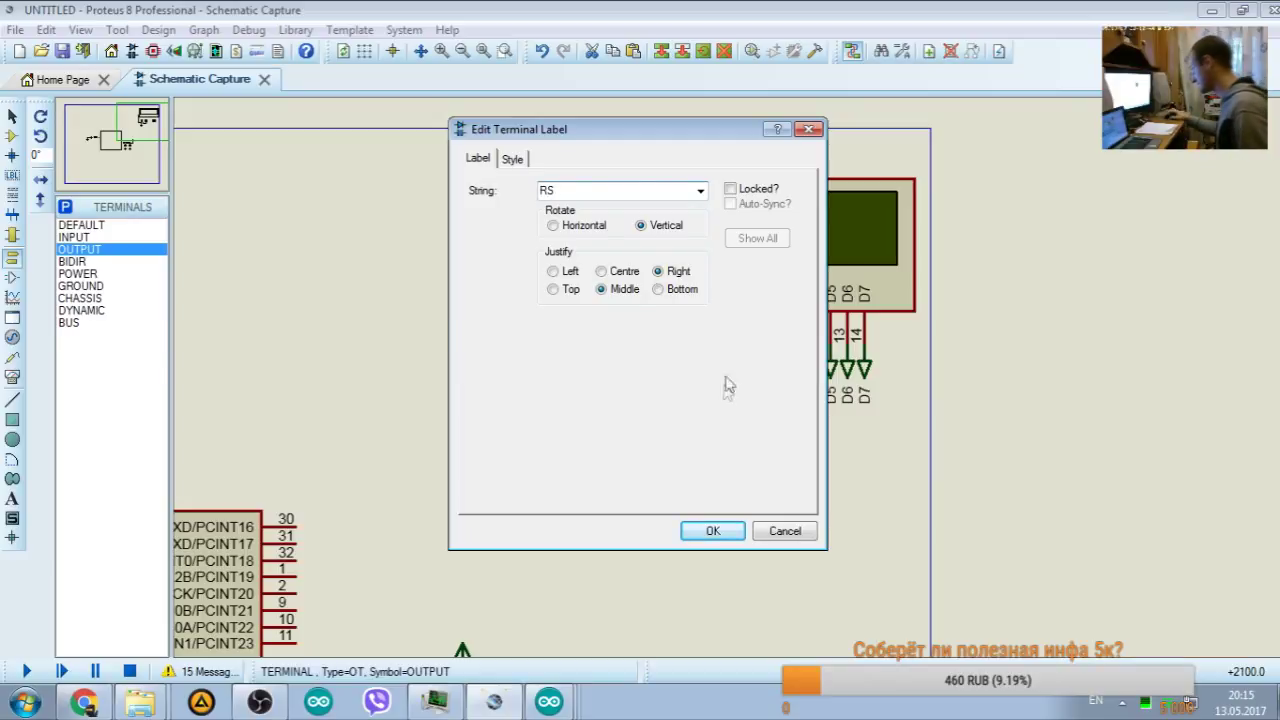
pyautogui.click(712, 531)
pyautogui.doubleClick(683, 366)
pyautogui.click(809, 129)
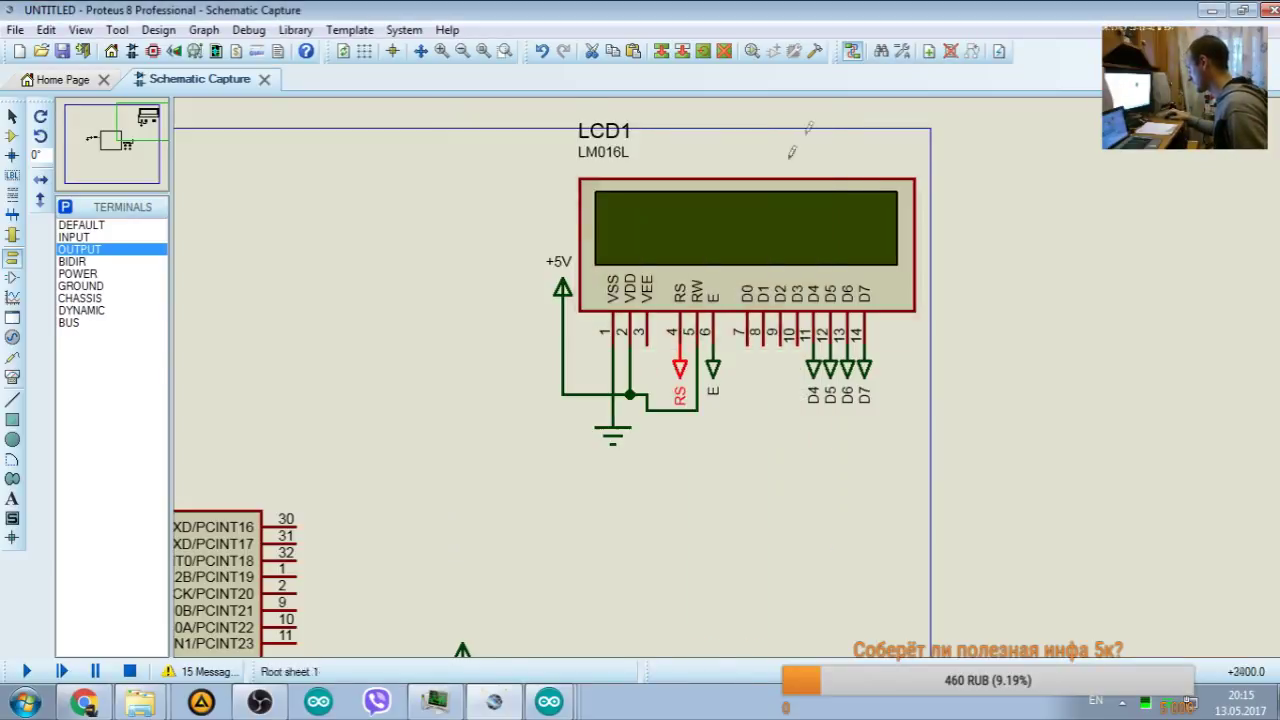
pyautogui.doubleClick(681, 370)
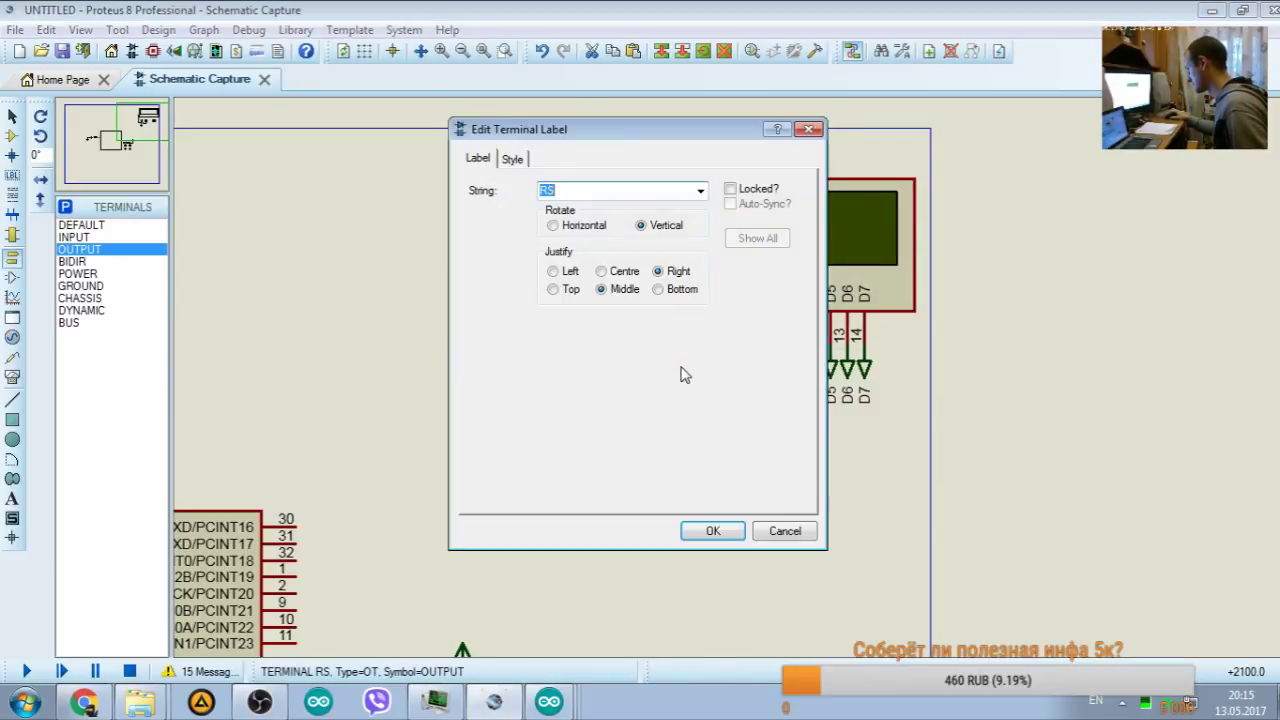
pyautogui.click(809, 129)
# Step: Move the LCD's ground terminal further down and delete the wires linking +5V to the VDD and RW pins
pyautogui.moveTo(608, 423); pyautogui.dragTo(613, 465)
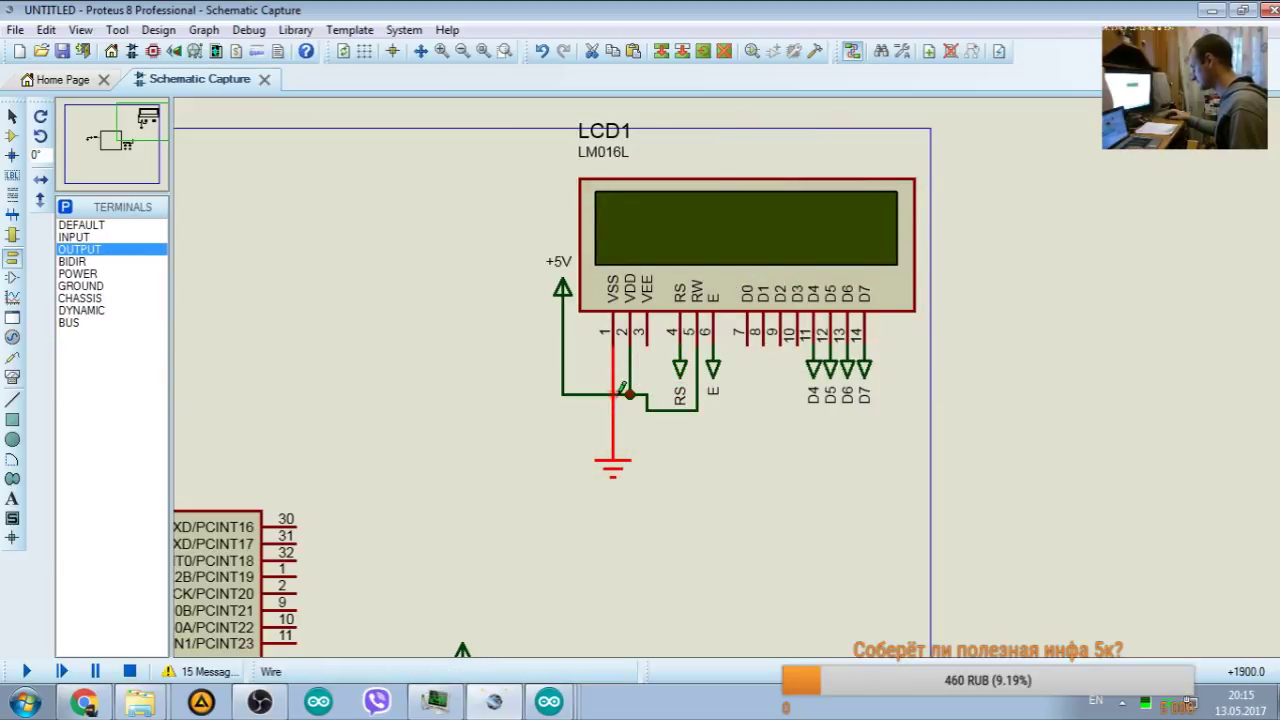
pyautogui.rightClick(645, 390)
pyautogui.click(690, 97)
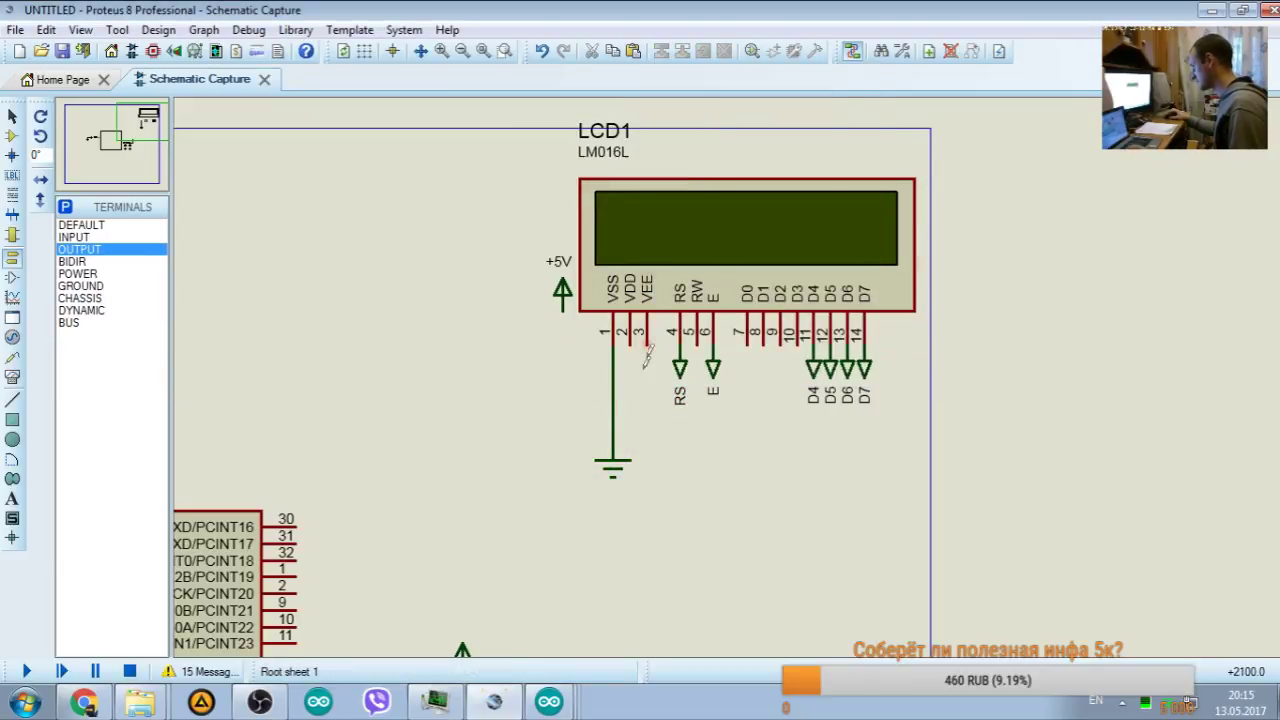
# Step: Wire the +5V terminal to the LCD's VEE pin and connect the RW pin to the ground wire
pyautogui.click(562, 300)
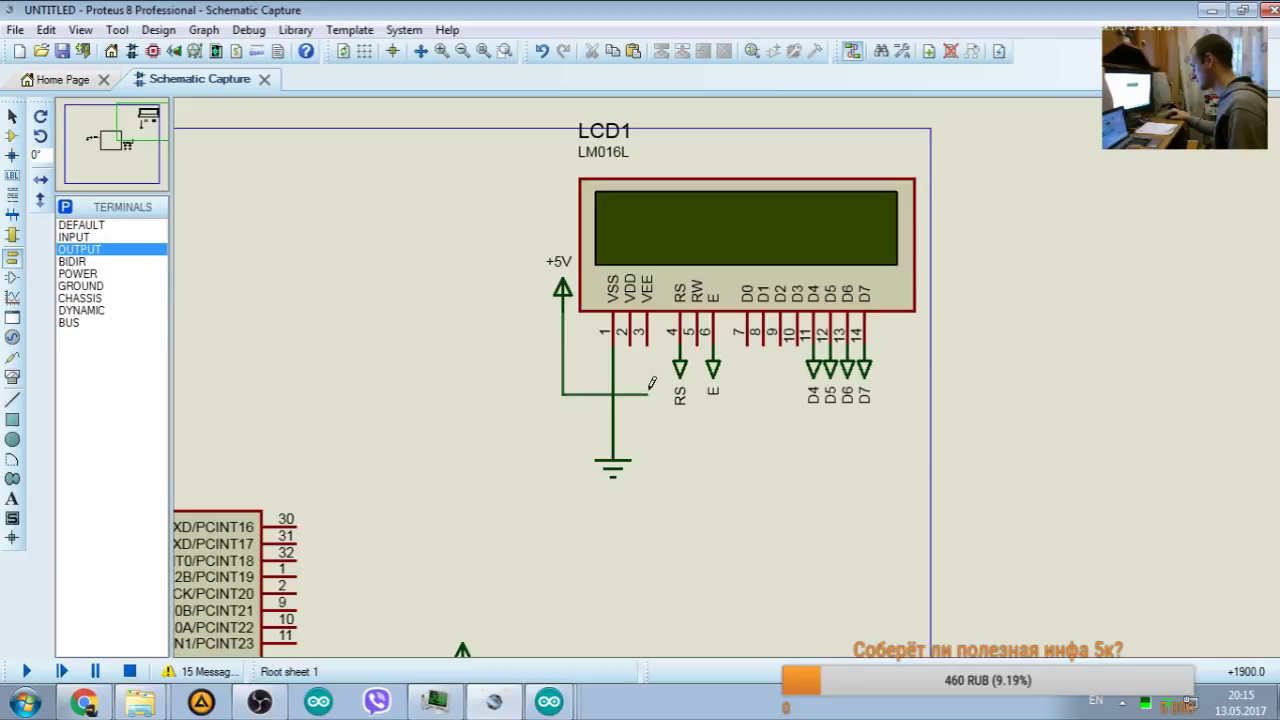
pyautogui.click(648, 345)
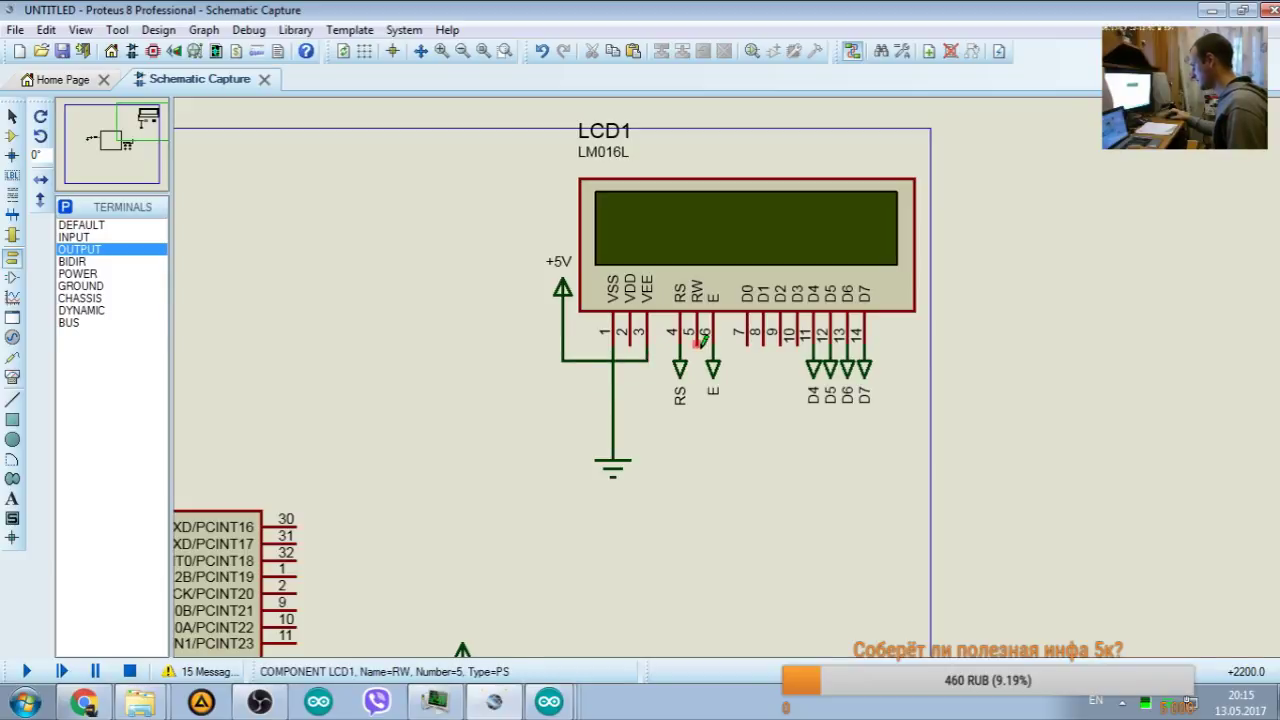
pyautogui.click(697, 342)
pyautogui.click(614, 410)
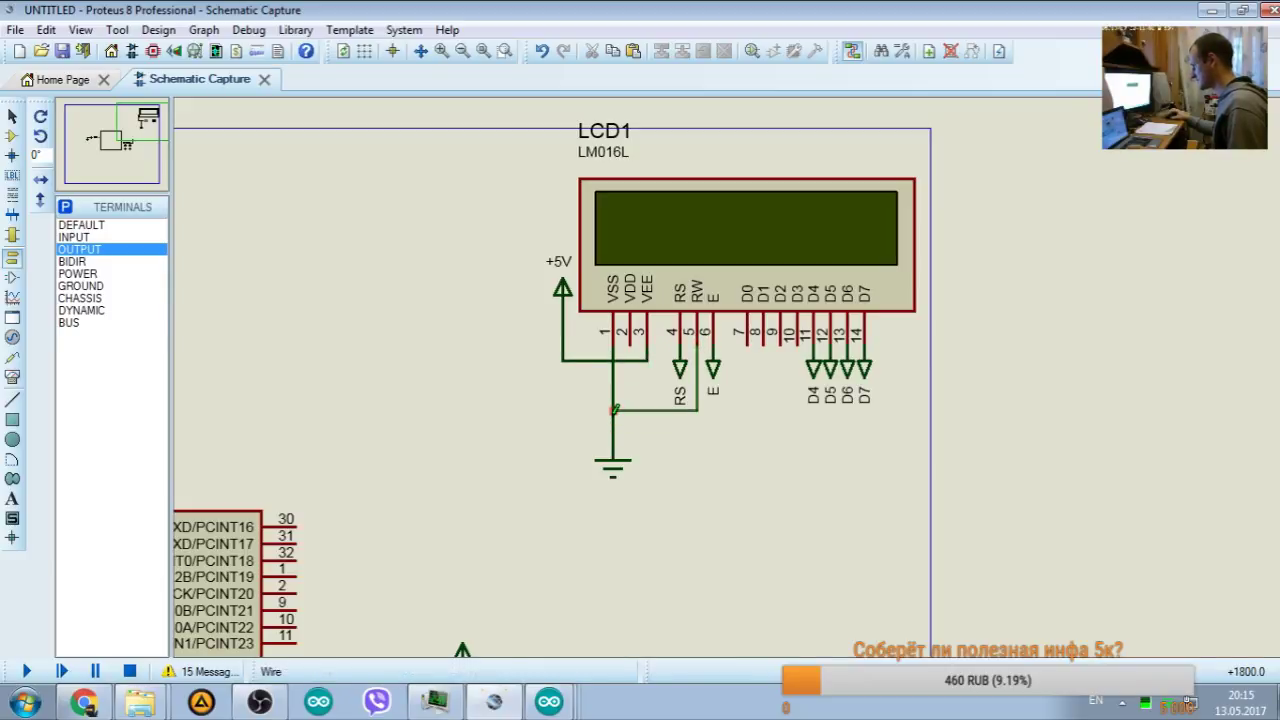
# Step: Delete the wire between +5V and the LCD's VEE pin and wire +5V to the VDD pin instead
pyautogui.rightClick(648, 360)
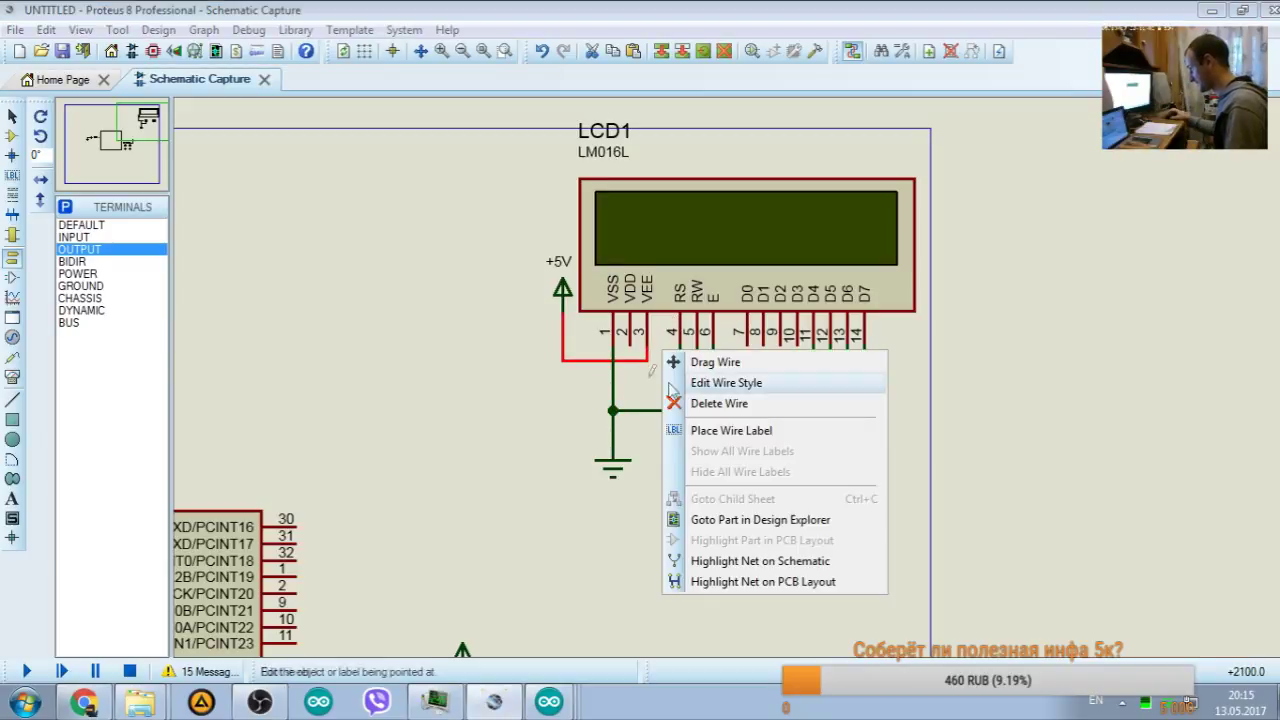
pyautogui.click(718, 403)
pyautogui.click(563, 298)
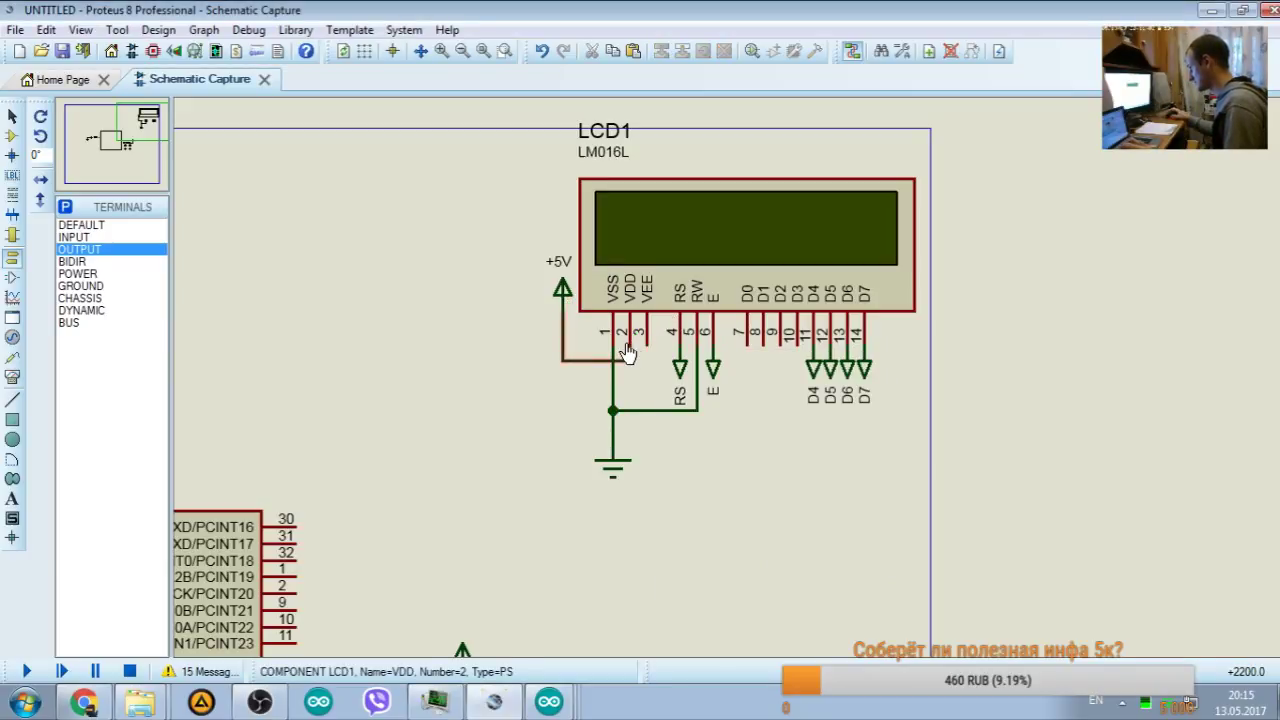
pyautogui.click(628, 350)
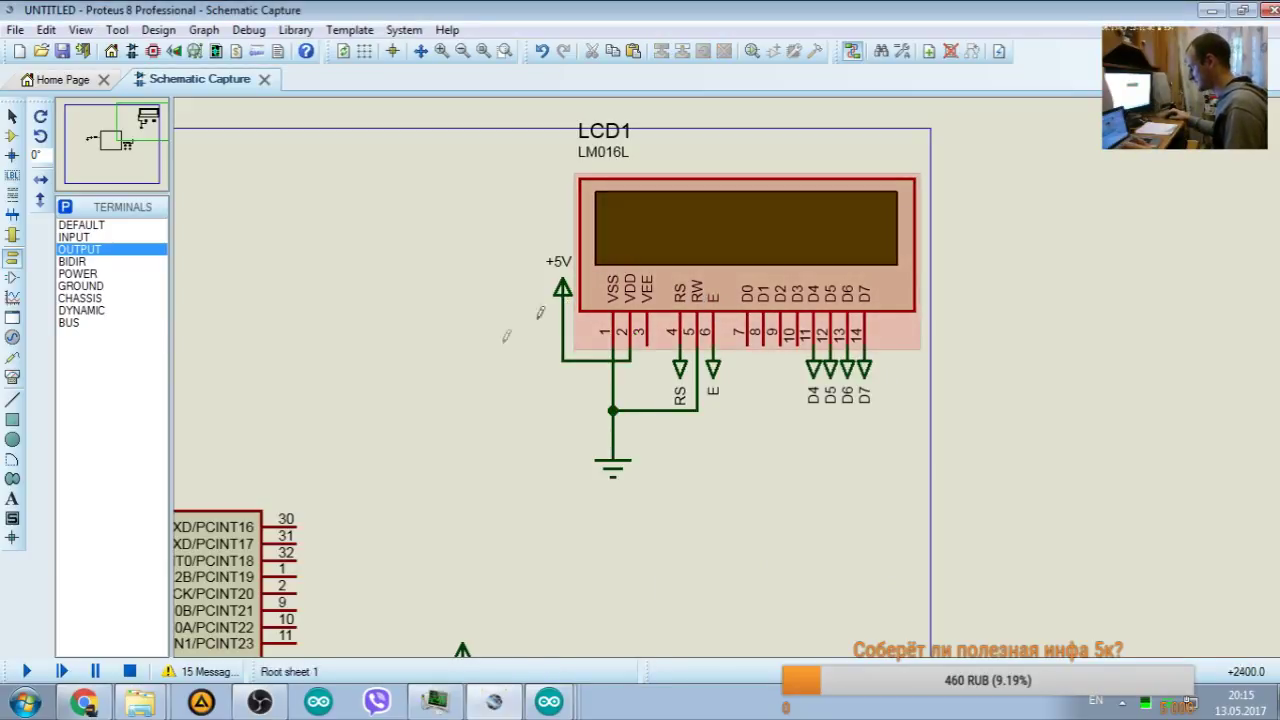
# Step: Check the LCD 1602 wiring picture and the ATmega328 pinout diagram in the browser against the schematic
pyautogui.click(84, 702)
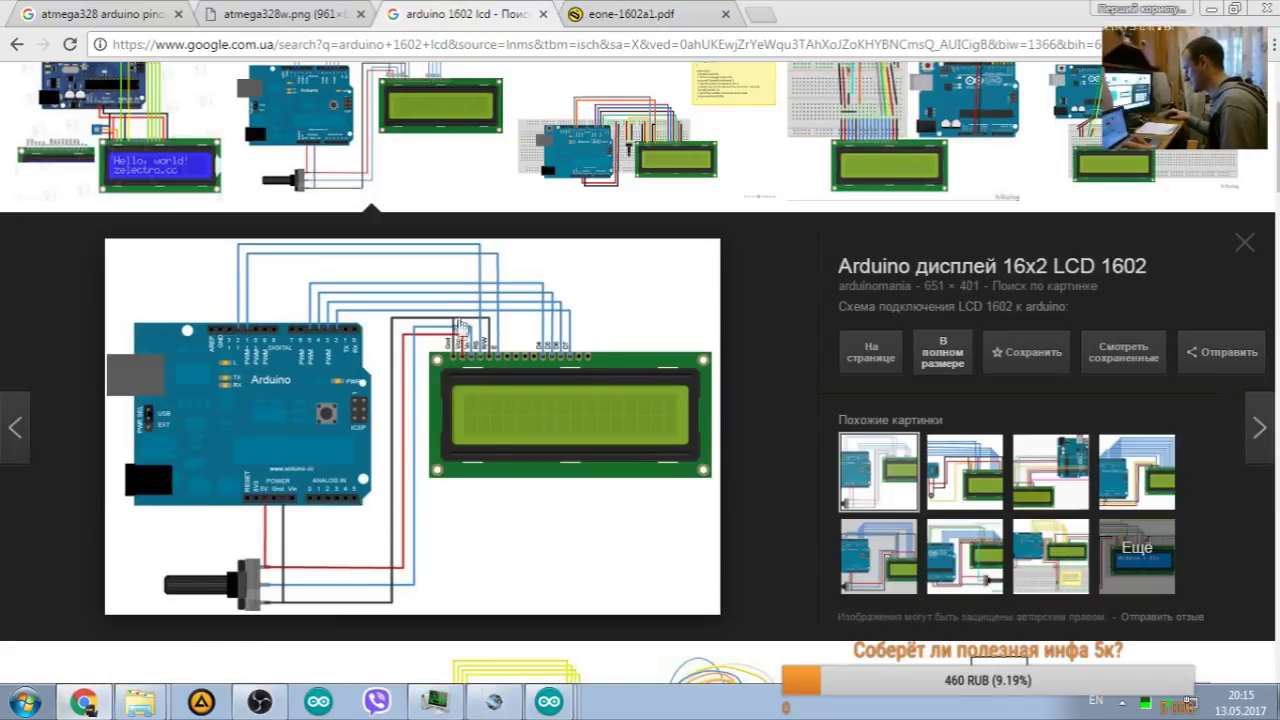
pyautogui.click(1211, 9)
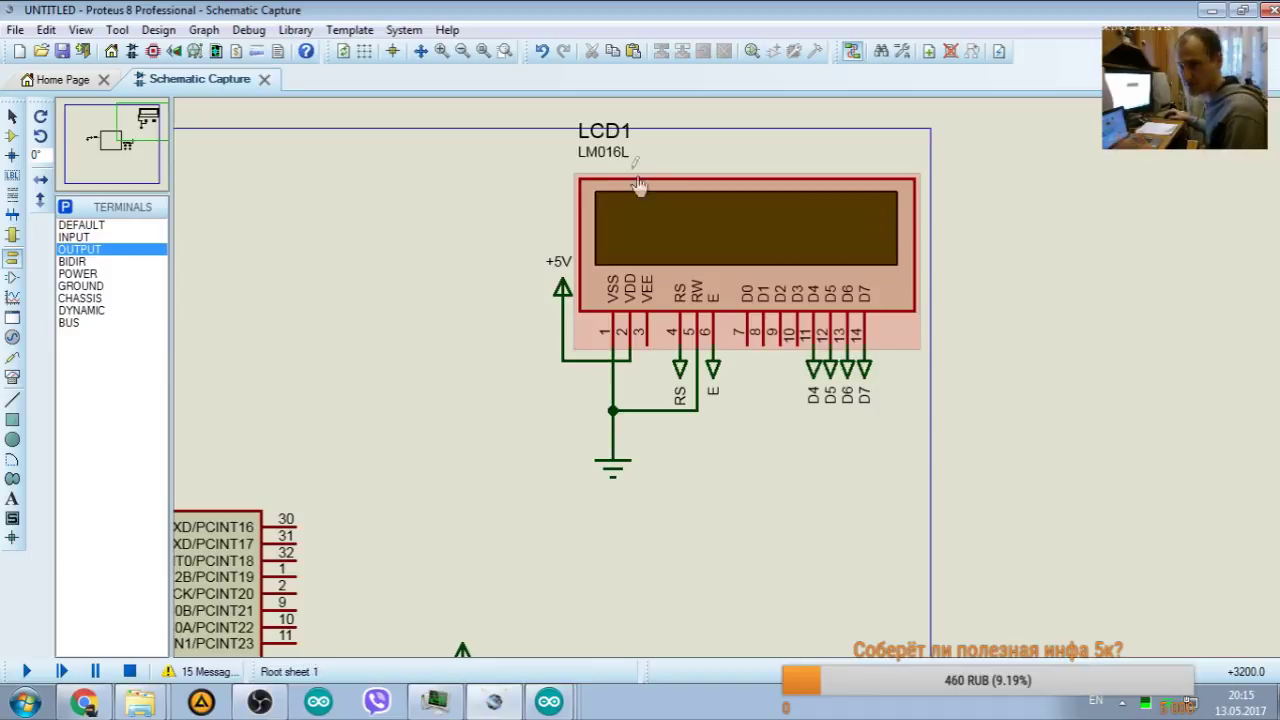
pyautogui.click(679, 370)
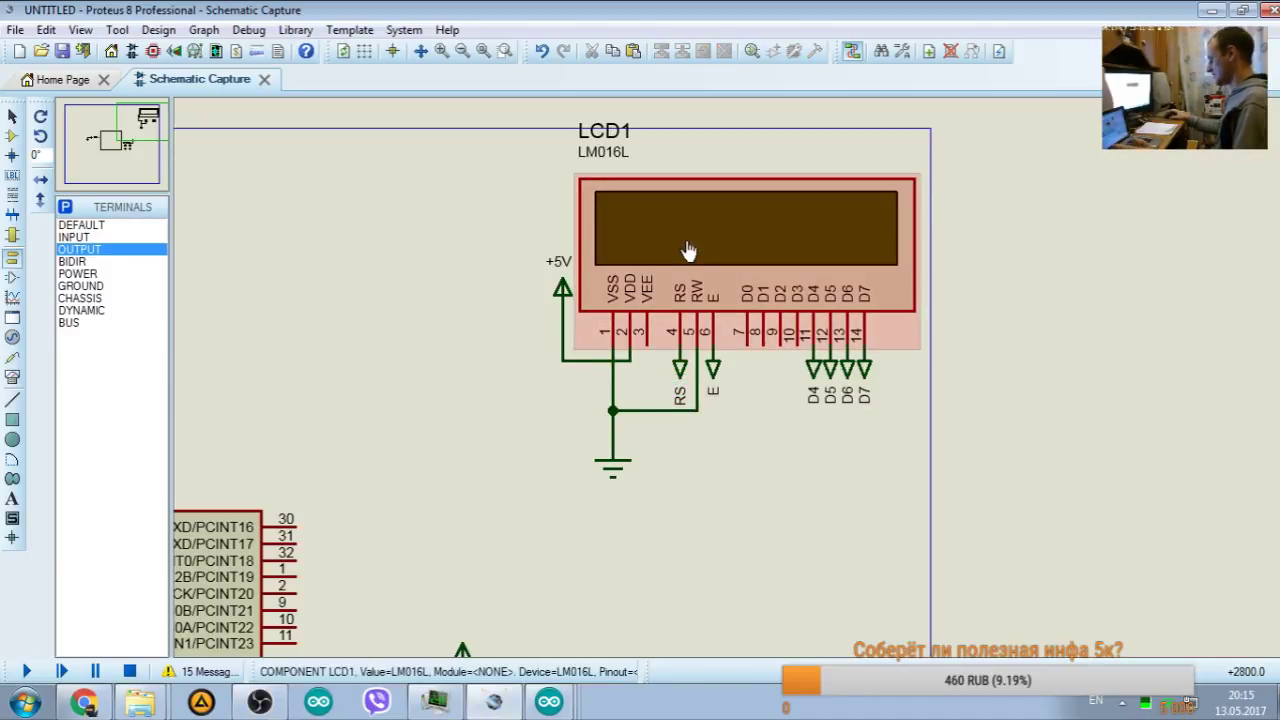
pyautogui.click(143, 118)
pyautogui.moveTo(143, 118); pyautogui.dragTo(115, 138)
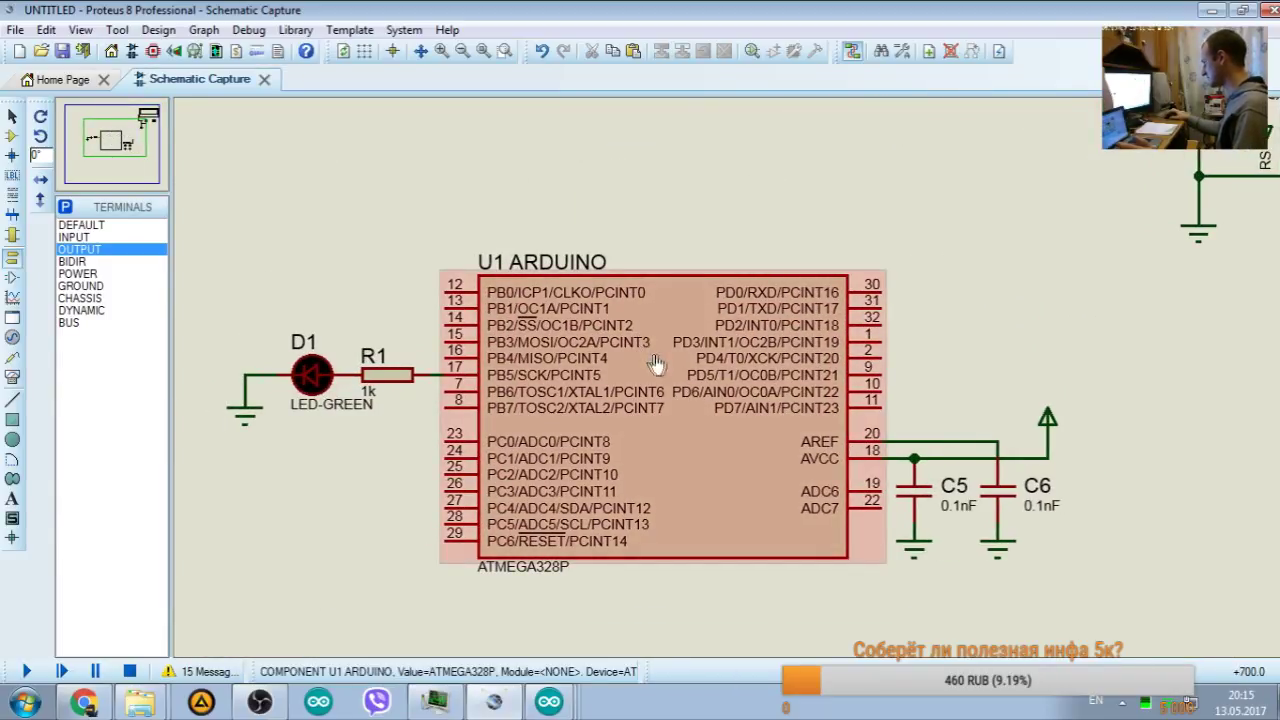
pyautogui.click(84, 703)
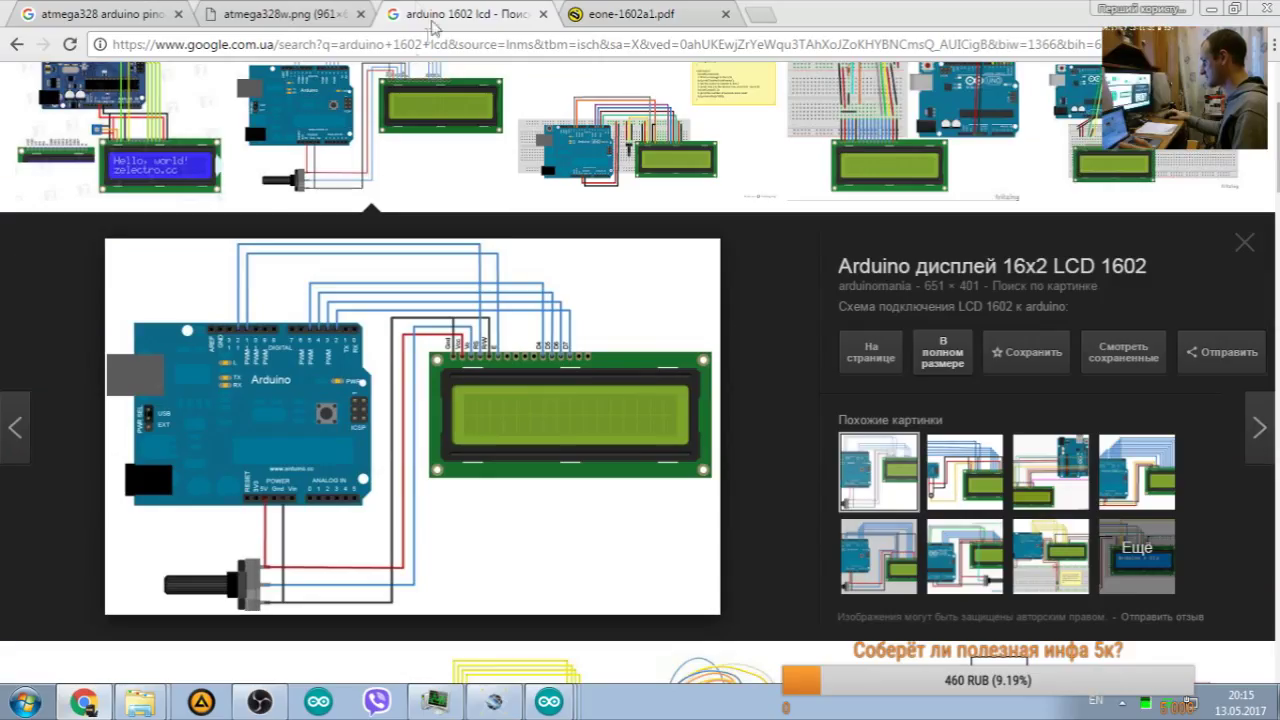
pyautogui.click(312, 10)
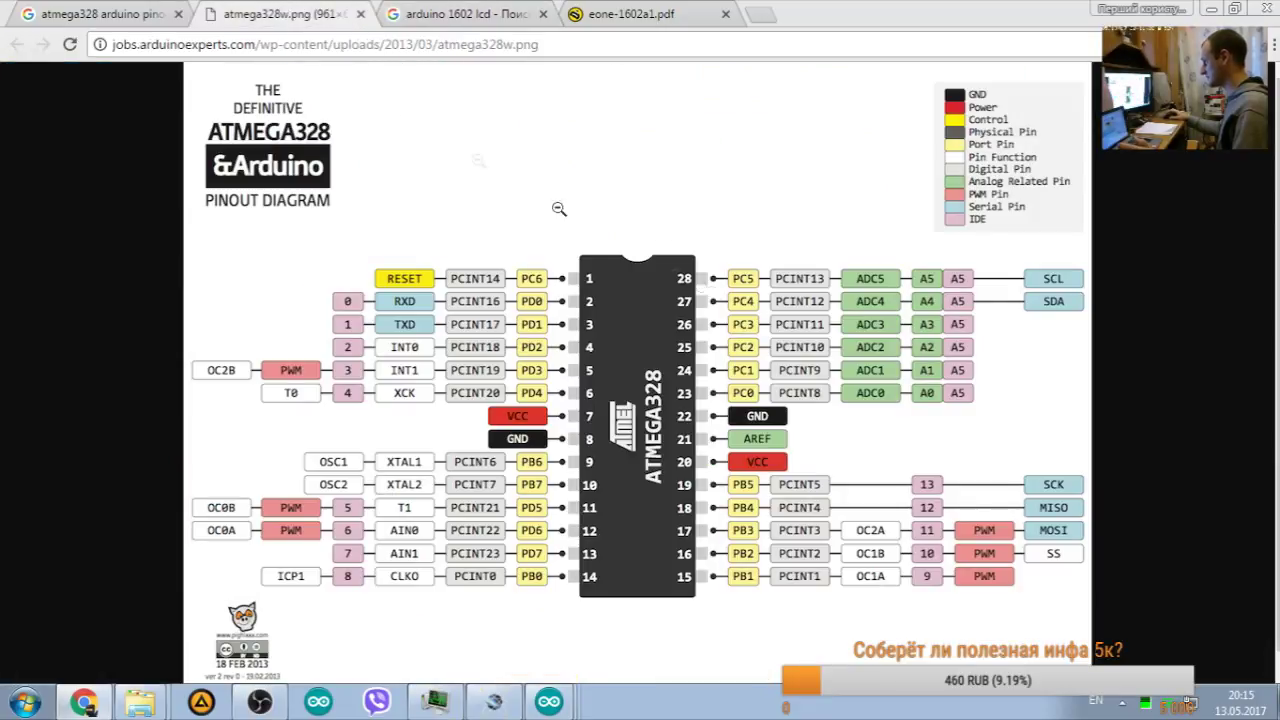
# Step: Switch to the Arduino IDE and delete all comment lines above #include <LiquidCrystal.h> in the HelloWorld sketch
pyautogui.hotkey('alt', 'shift')
pyautogui.click(549, 701)
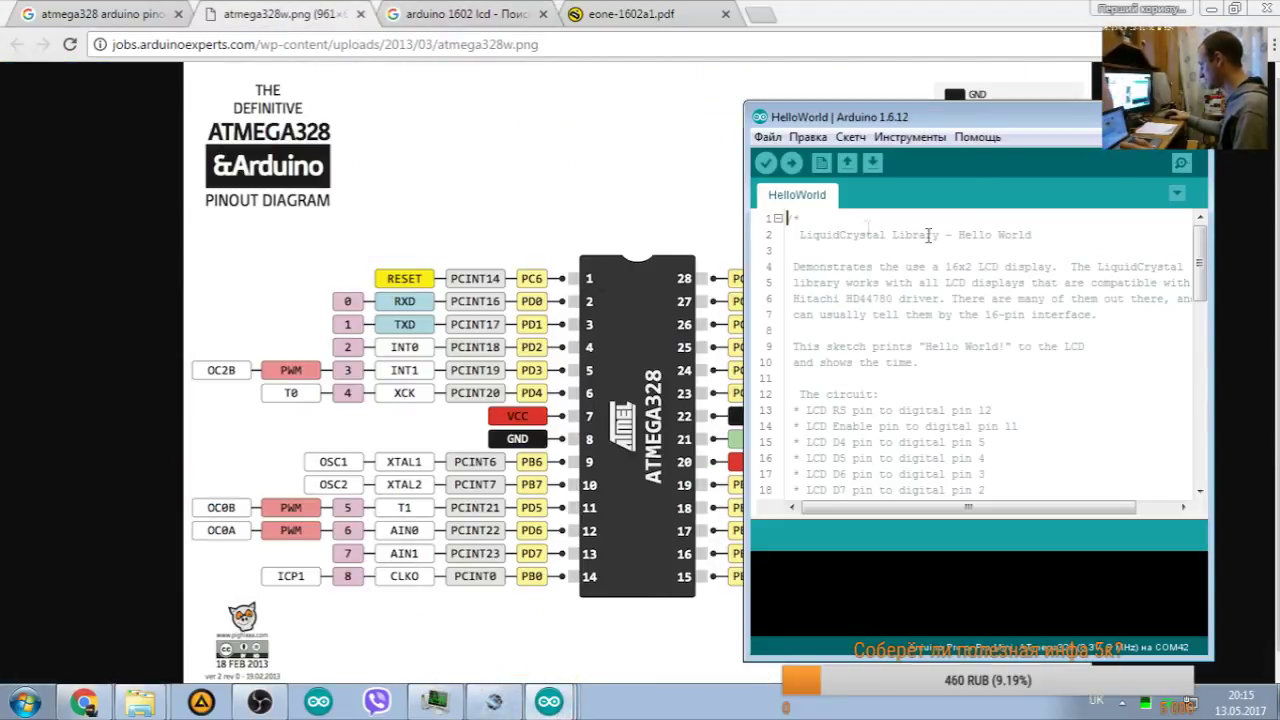
pyautogui.doubleClick(955, 120)
pyautogui.scroll(-10, 205, 285)
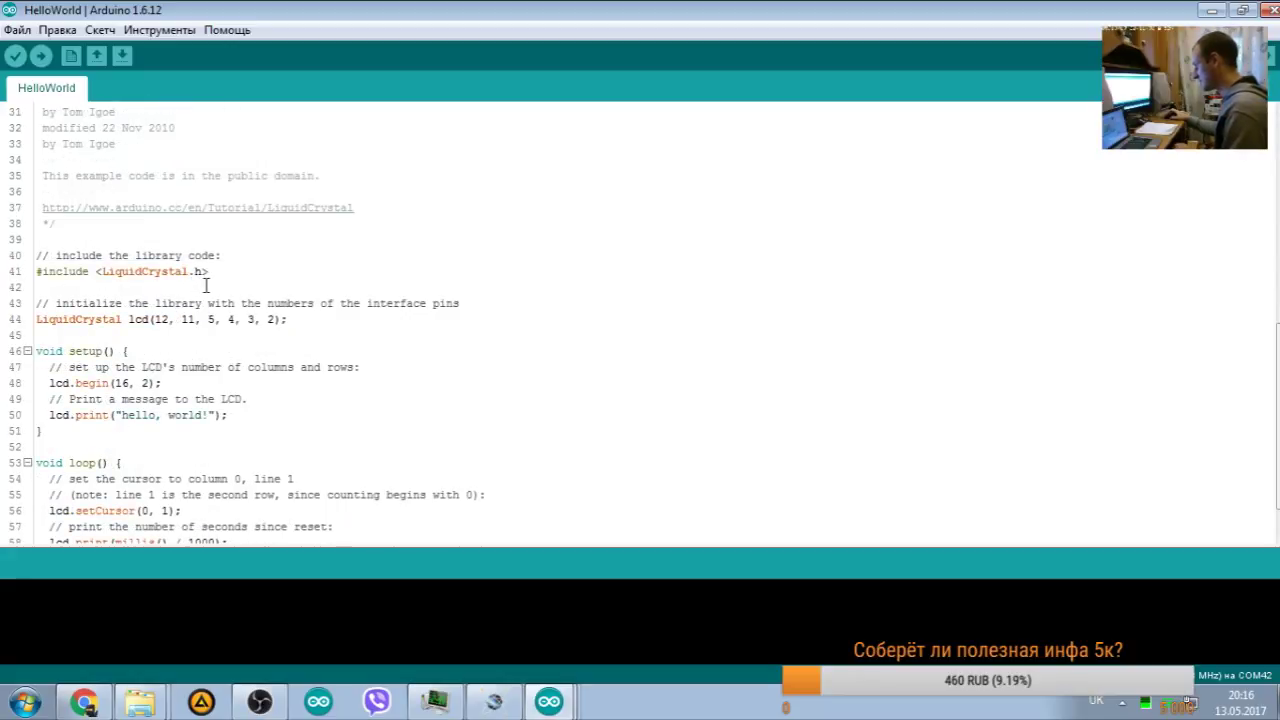
pyautogui.moveTo(227, 251); pyautogui.dragTo(2, 8)
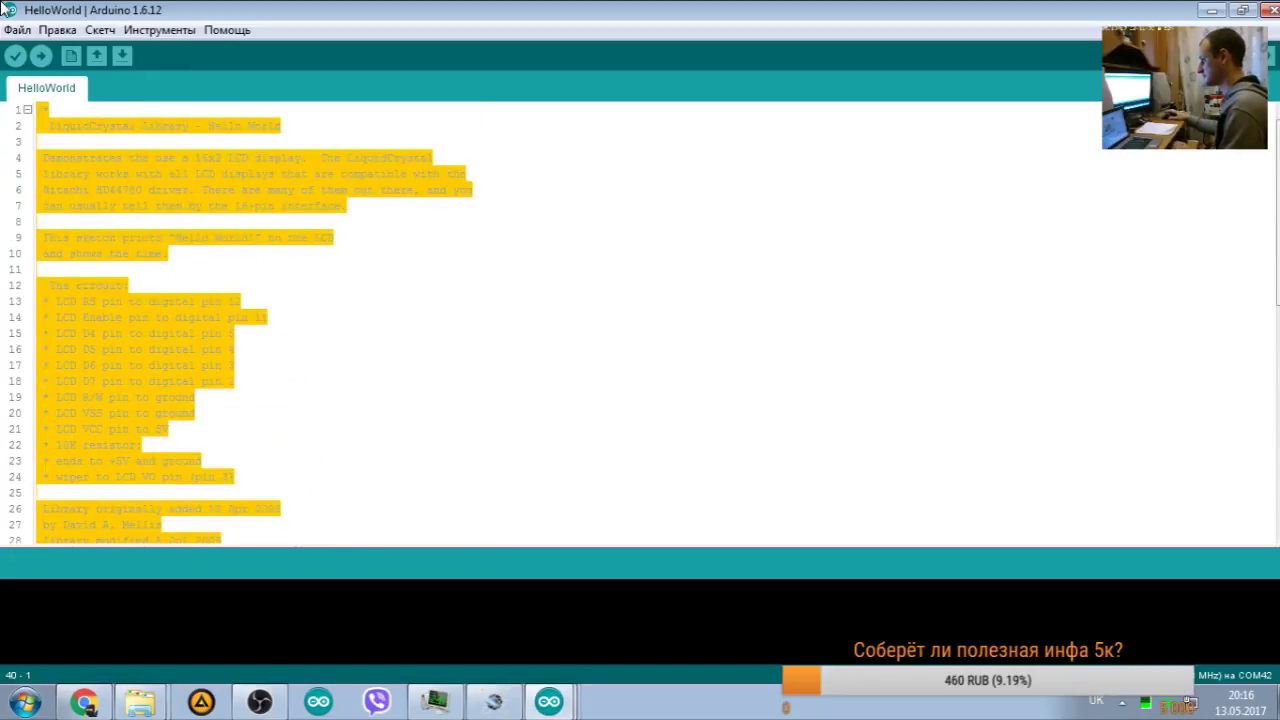
pyautogui.press('Delete')
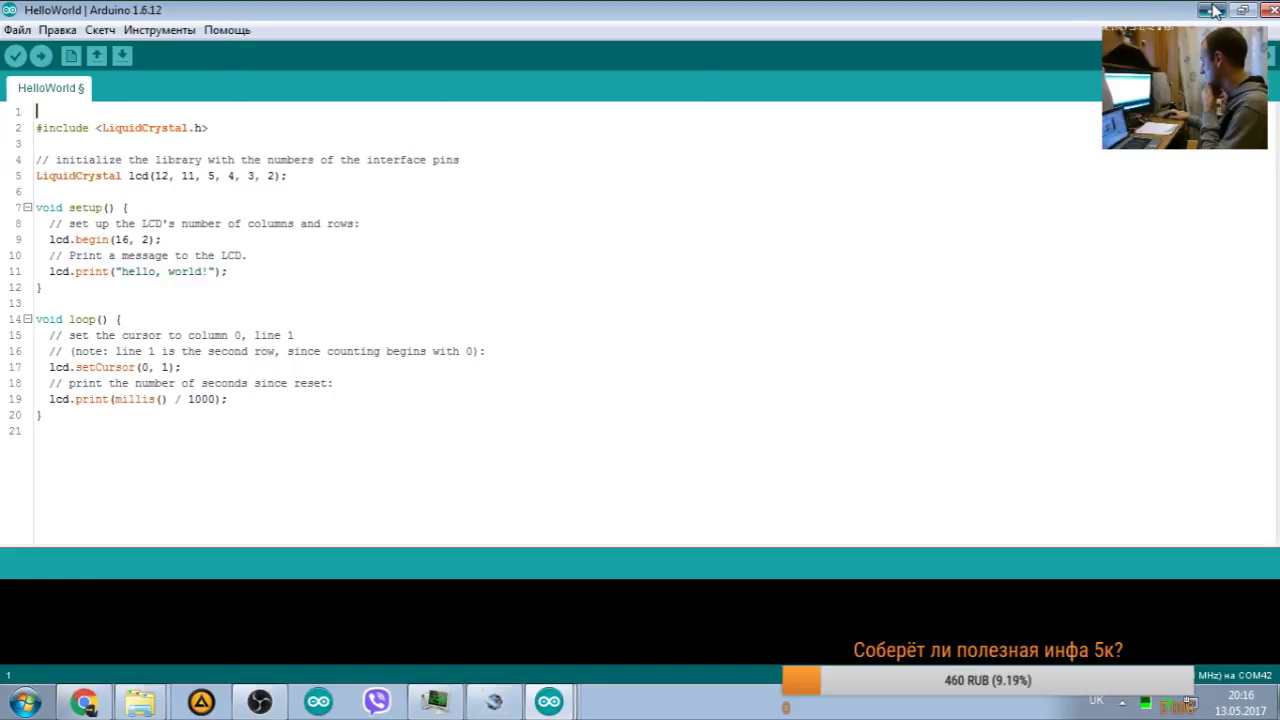
# Step: Switch back to Proteus, place an input terminal beside the ATmega328P's PD2 pin and mirror it horizontally
pyautogui.click(84, 702)
pyautogui.click(494, 702)
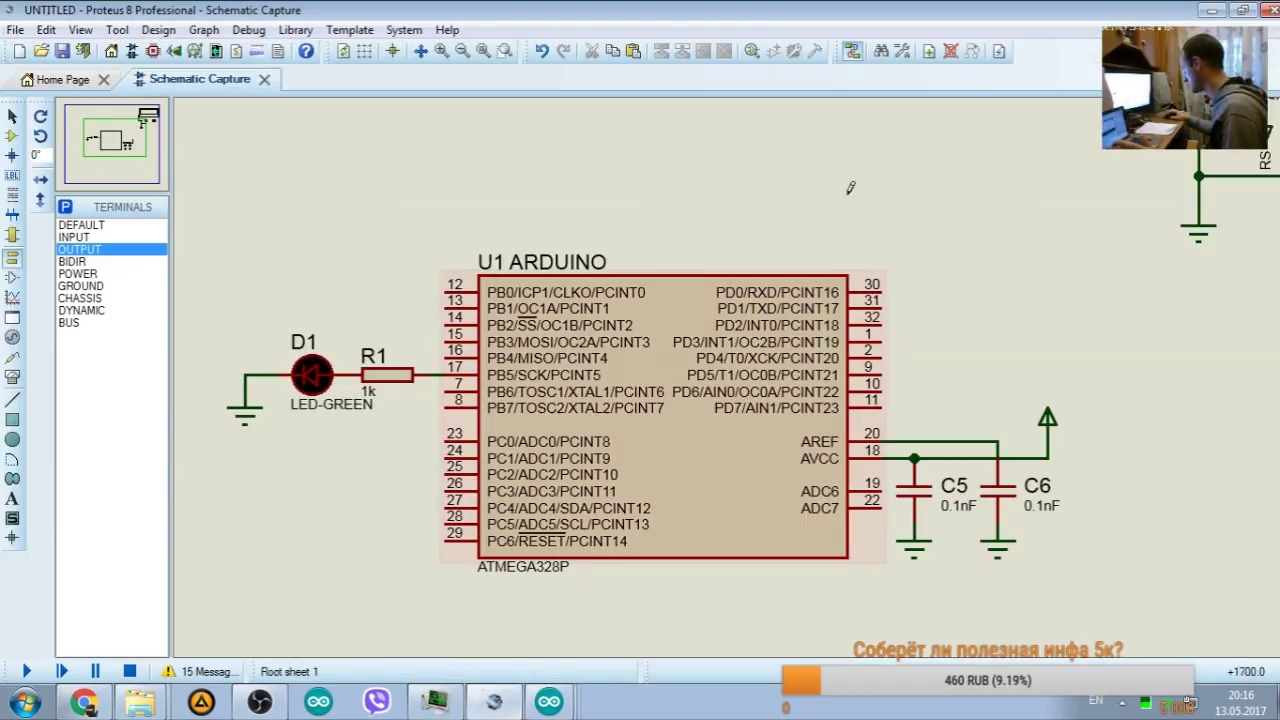
pyautogui.moveTo(119, 140)
pyautogui.mouseDown()
pyautogui.moveTo(133, 119)
pyautogui.moveTo(127, 133)
pyautogui.mouseUp()
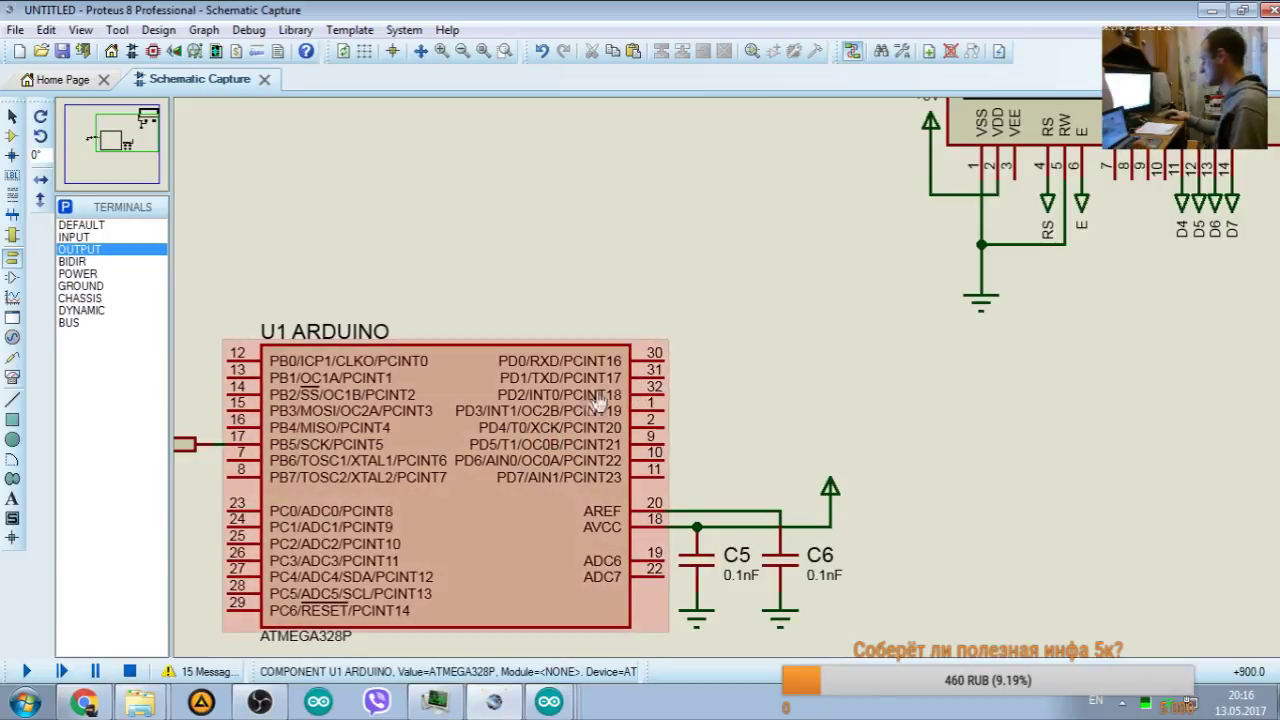
pyautogui.click(74, 237)
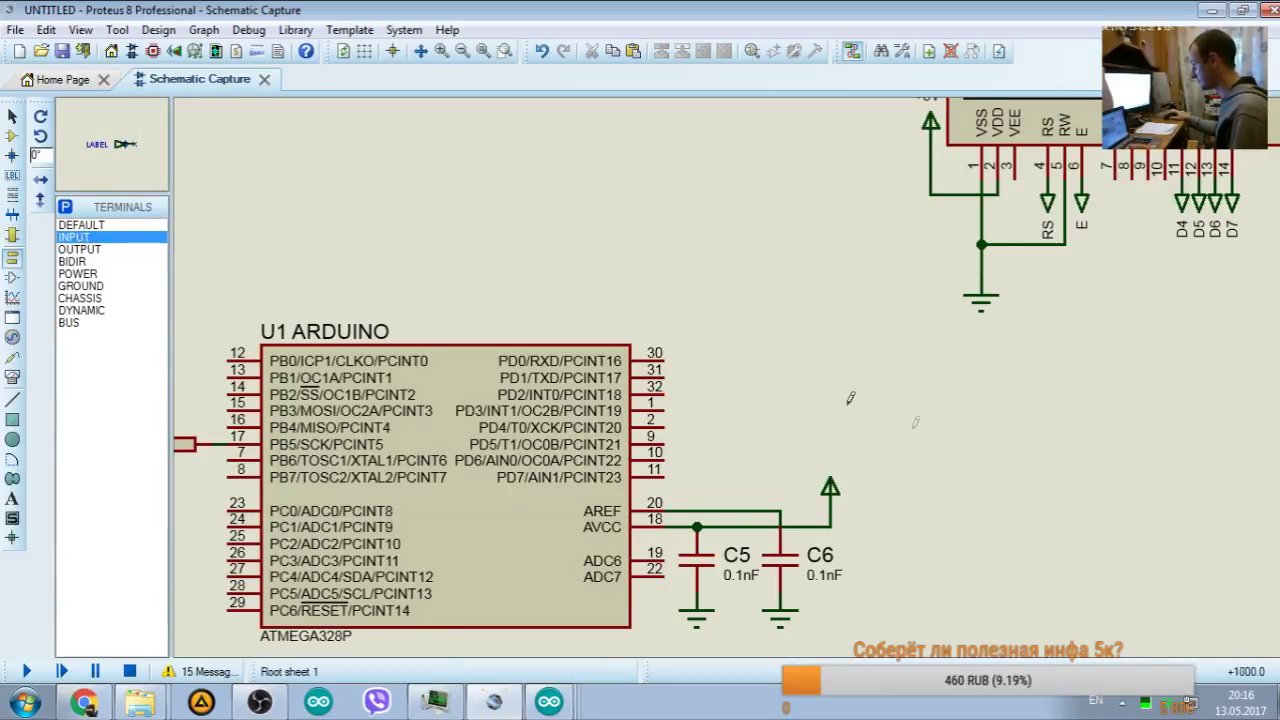
pyautogui.click(729, 390)
pyautogui.rightClick(742, 390)
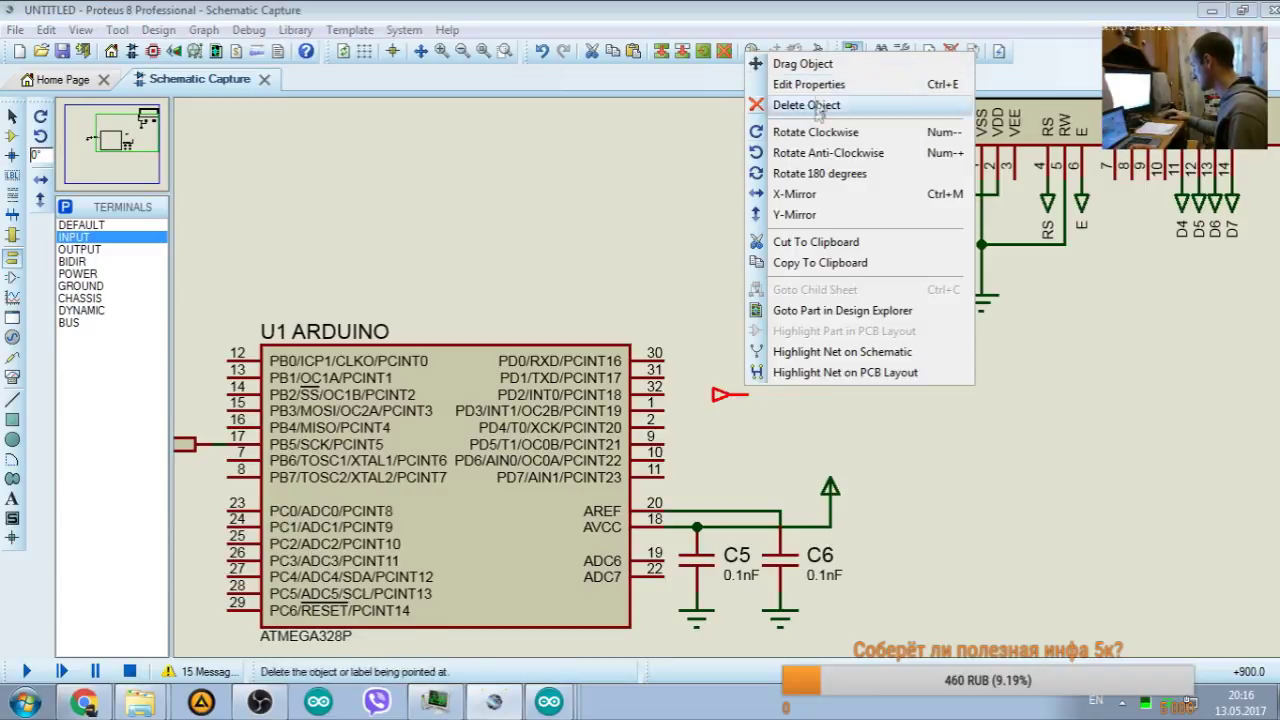
pyautogui.click(795, 194)
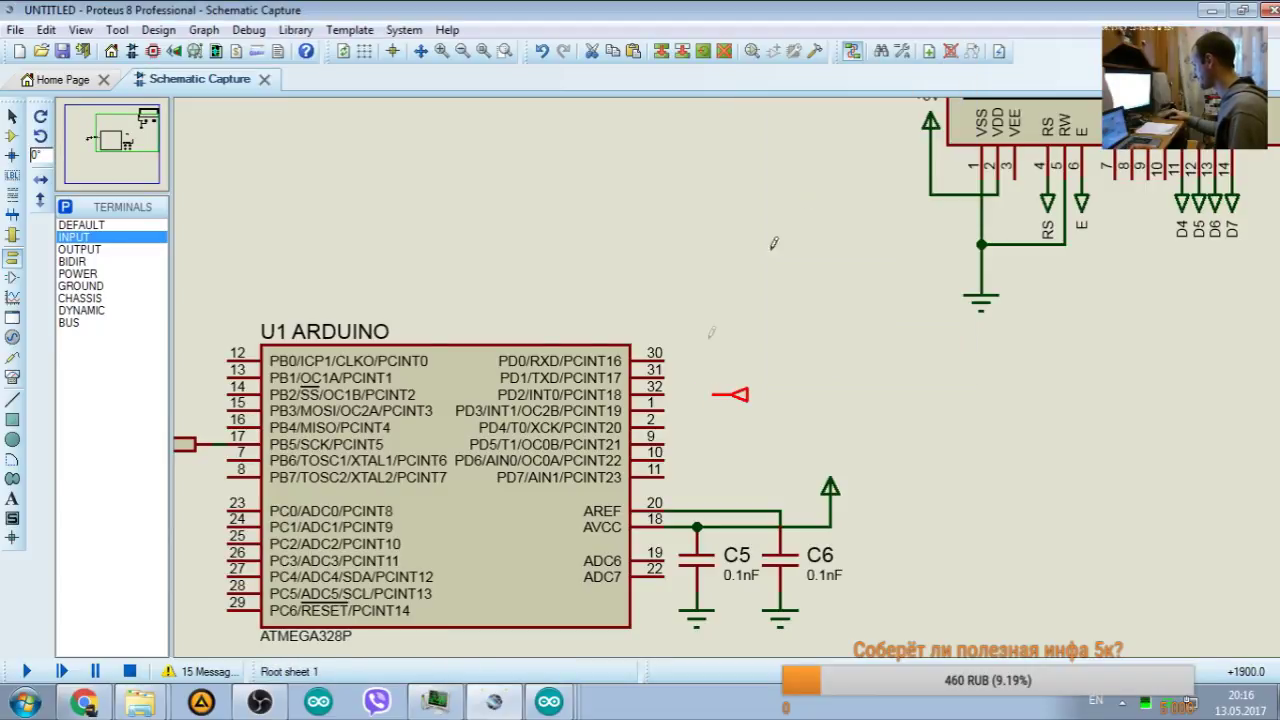
# Step: Check the ATmega328 pinout diagram and label the new input terminal RS from the existing net names
pyautogui.doubleClick(750, 396)
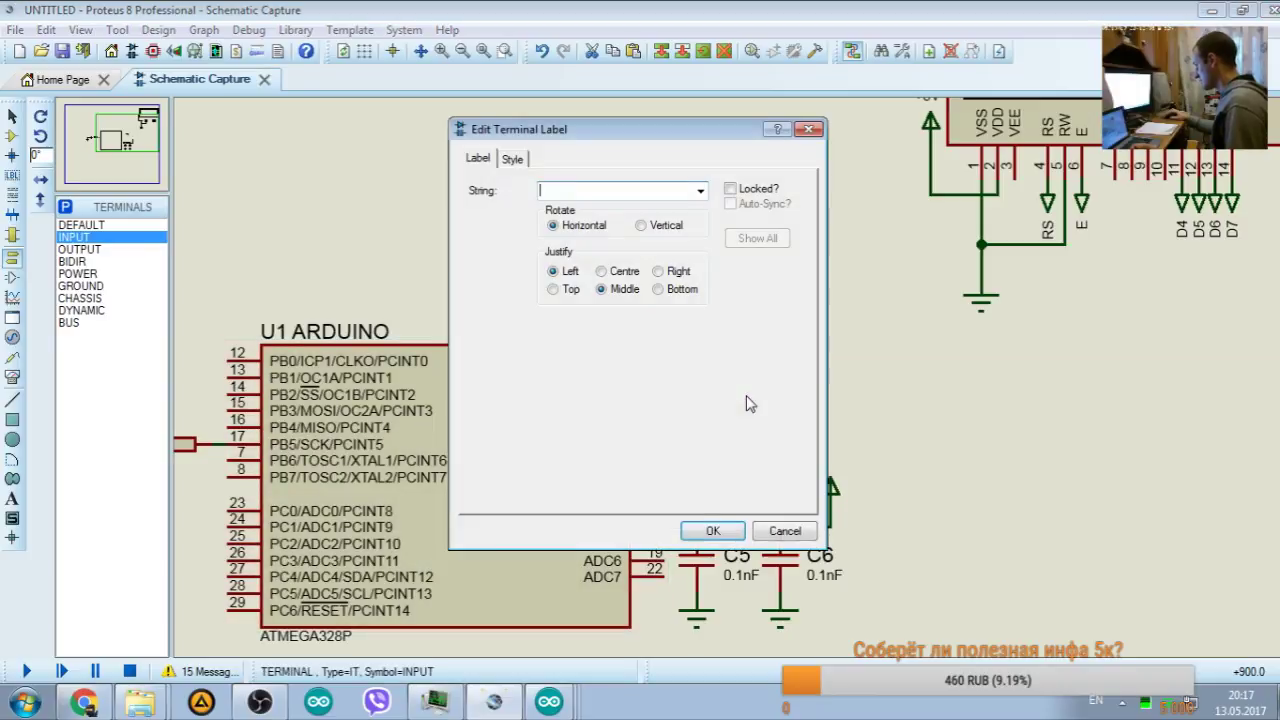
pyautogui.moveTo(586, 140); pyautogui.dragTo(1028, 150)
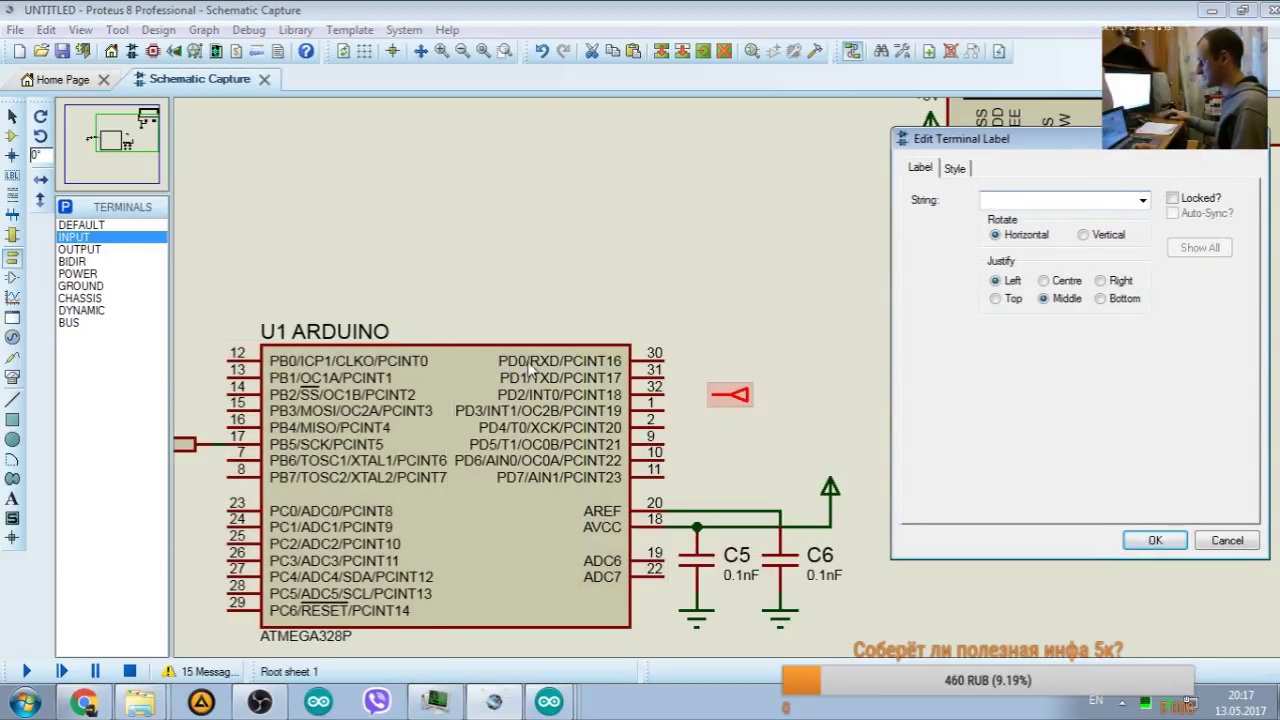
pyautogui.click(84, 703)
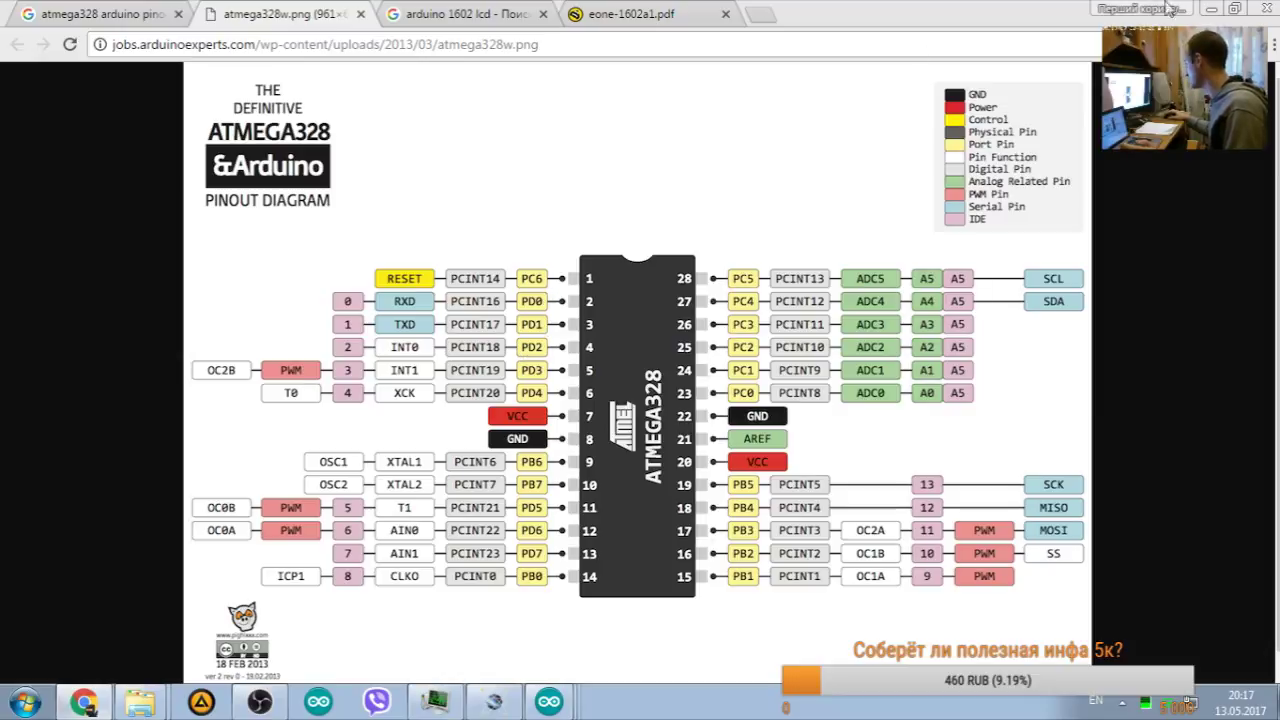
pyautogui.click(1214, 8)
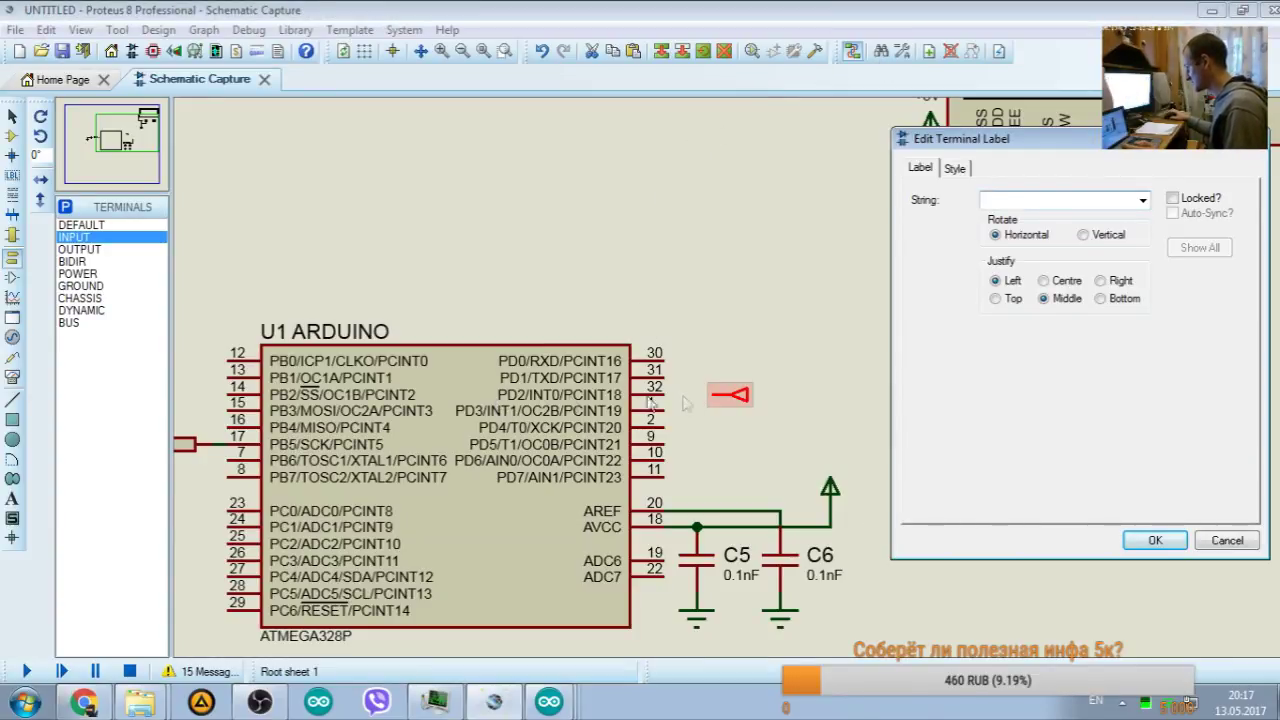
pyautogui.click(1143, 200)
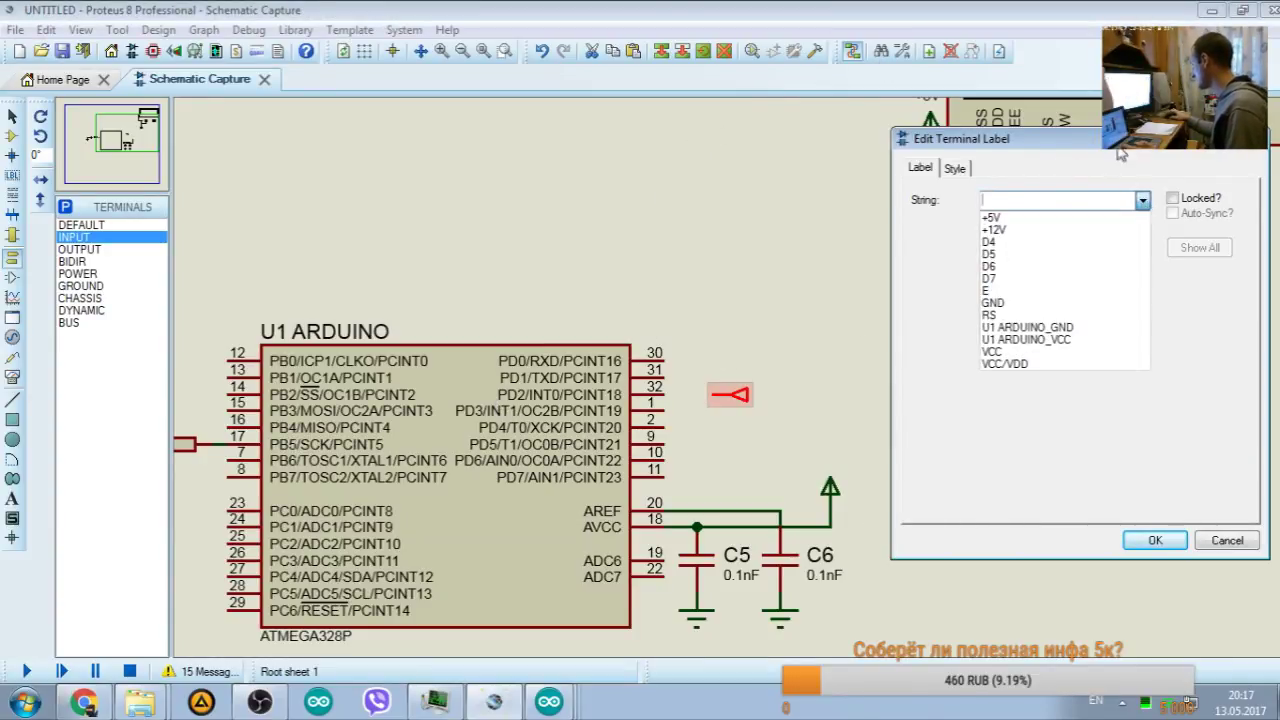
pyautogui.click(1143, 200)
pyautogui.moveTo(1050, 142); pyautogui.dragTo(951, 250)
pyautogui.click(1040, 308)
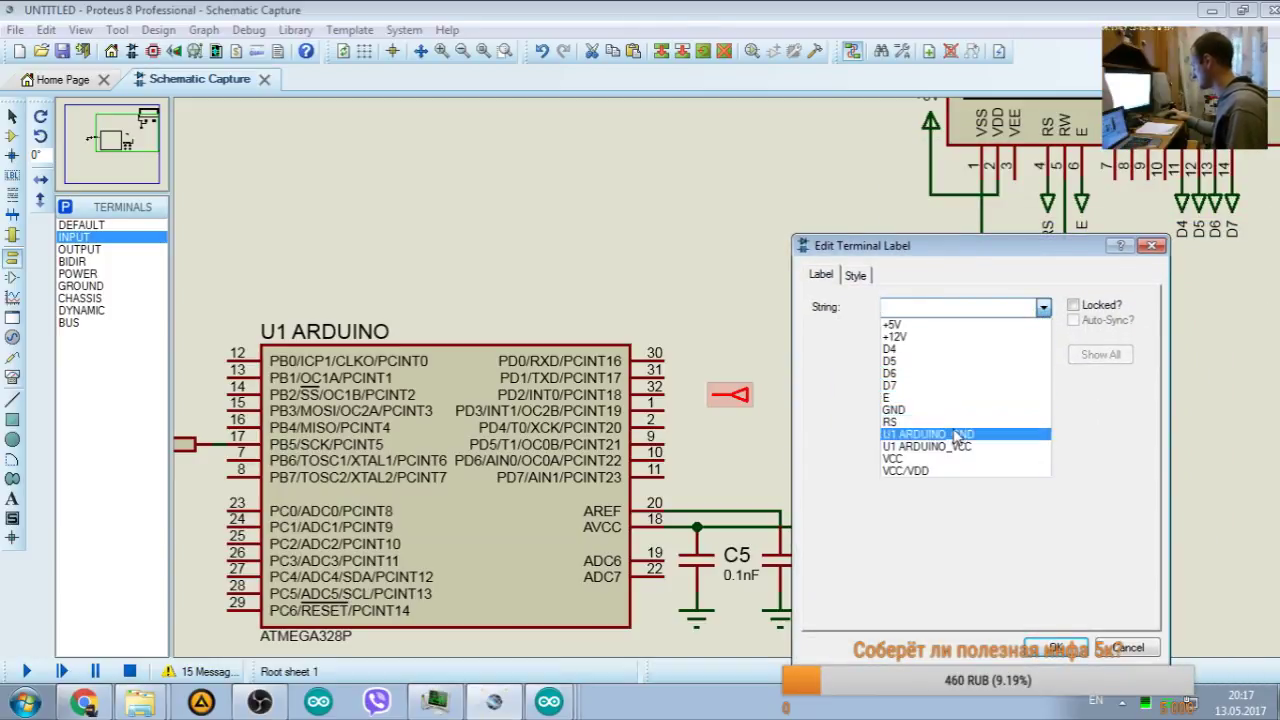
pyautogui.click(894, 424)
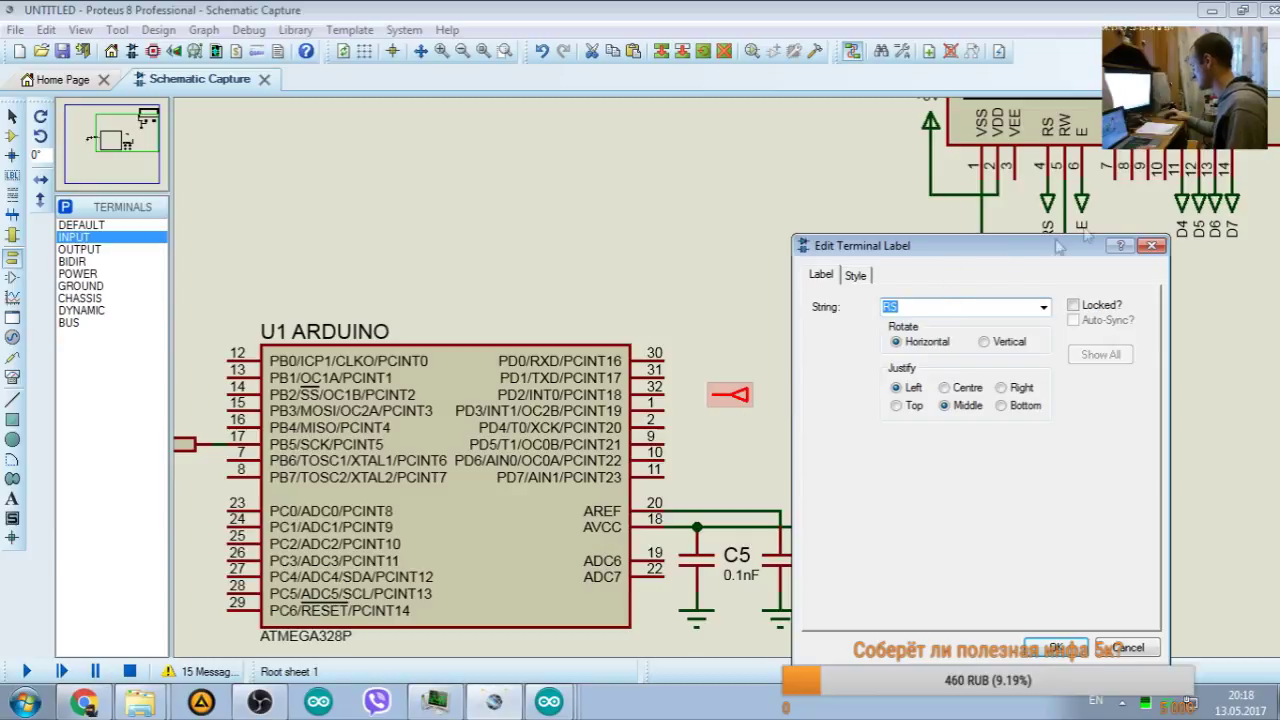
pyautogui.moveTo(1063, 262); pyautogui.dragTo(1046, 363)
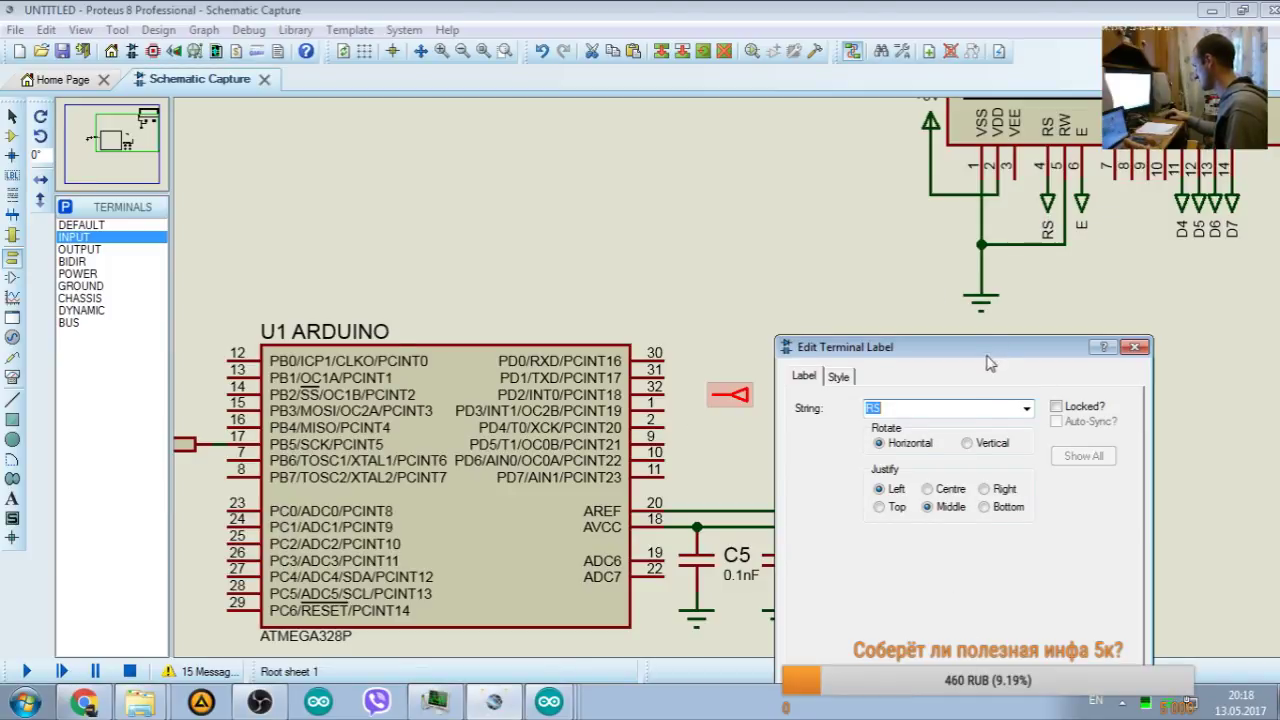
pyautogui.moveTo(986, 356); pyautogui.dragTo(373, 136)
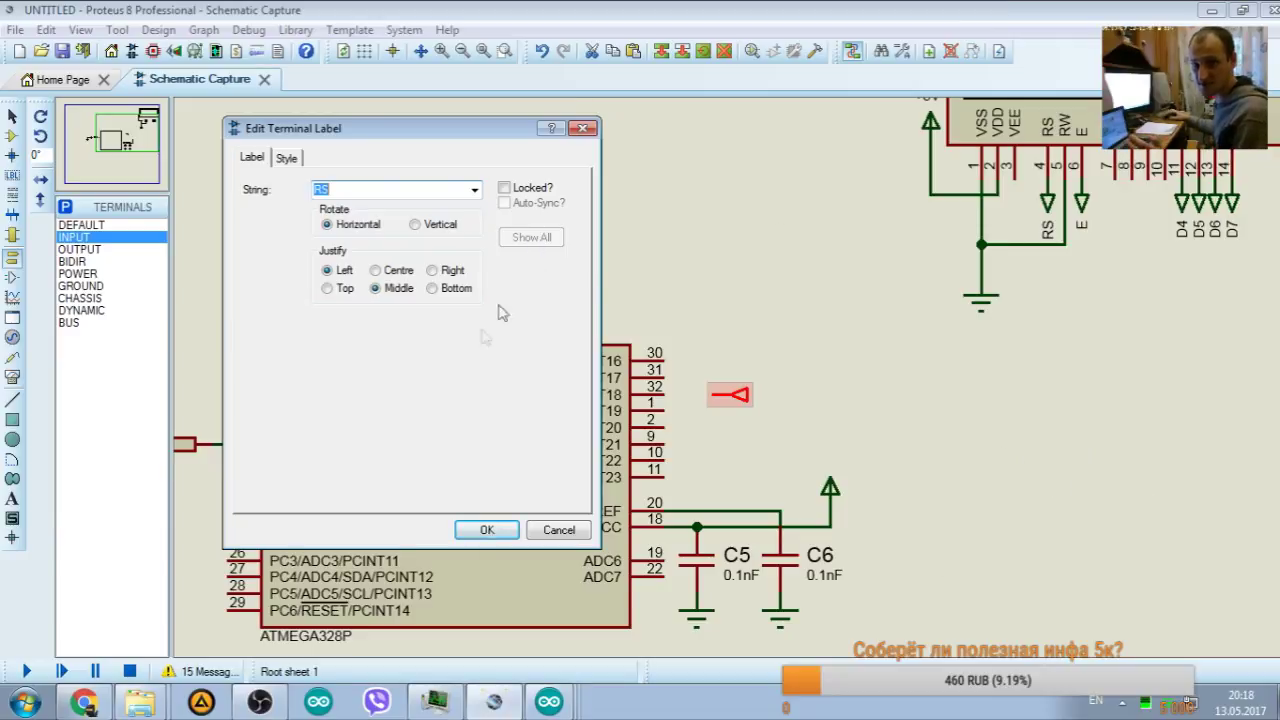
pyautogui.click(483, 532)
# Step: Wire the RS input terminal to the ATmega328P's PD2 pin and move the terminal closer to it
pyautogui.click(712, 394)
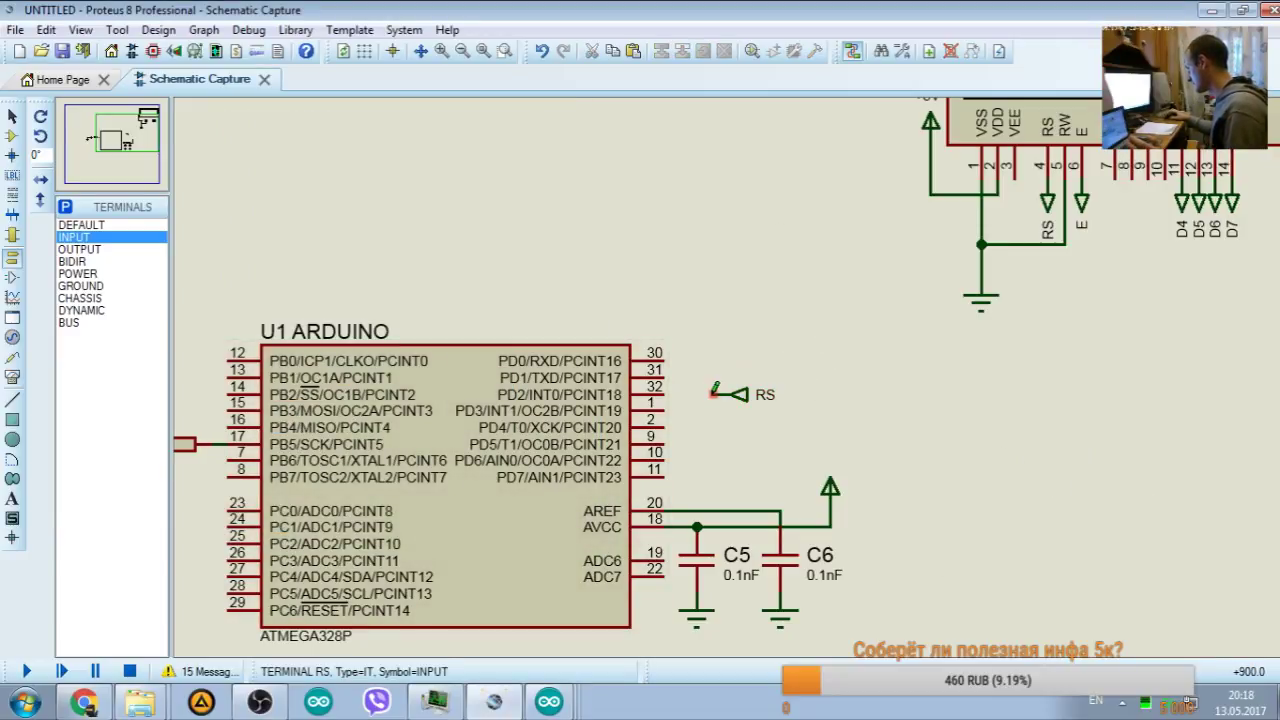
pyautogui.click(664, 394)
pyautogui.click(750, 409)
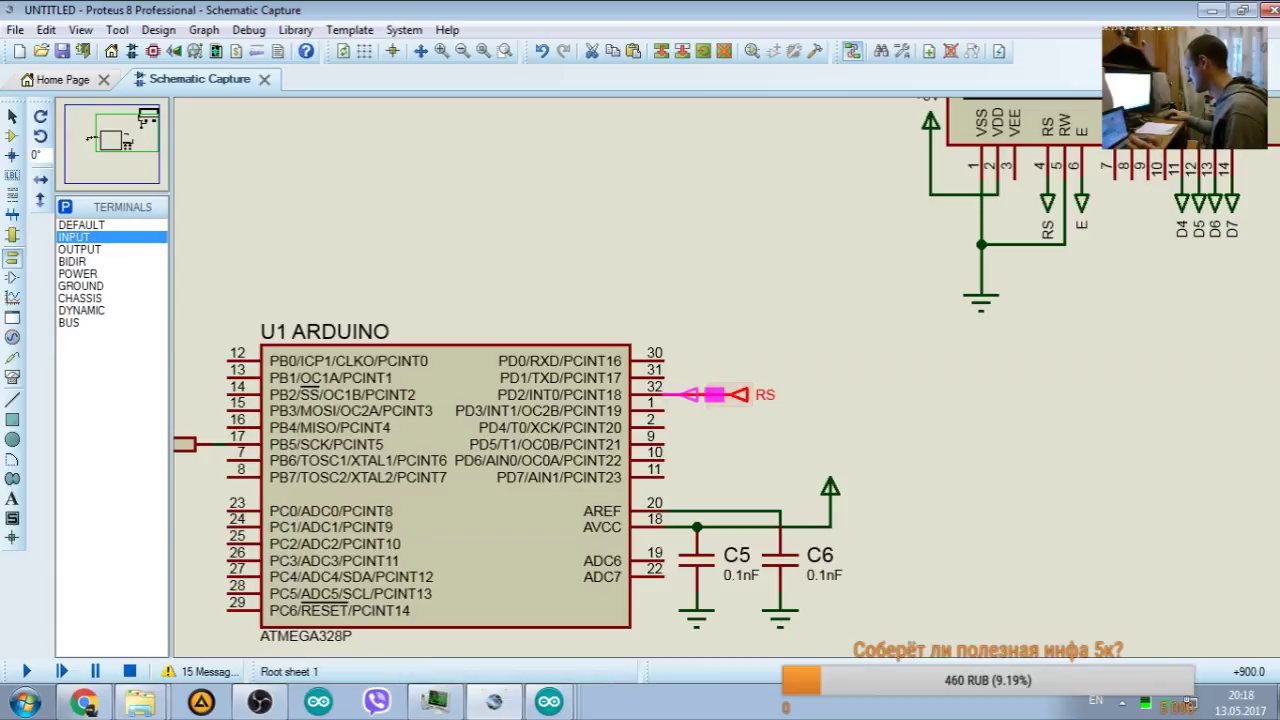
pyautogui.click(745, 420)
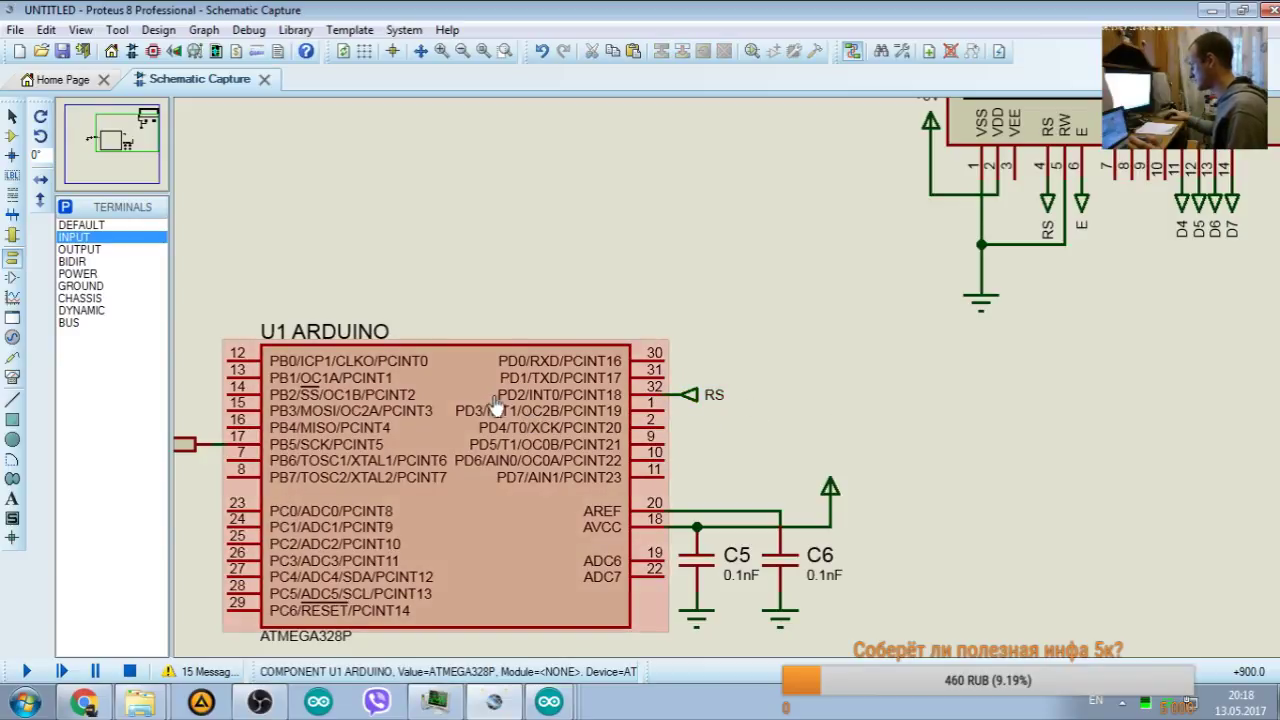
# Step: Check which Arduino digital pin PD2 corresponds to on the ATmega328 pinout diagram in the browser
pyautogui.click(84, 702)
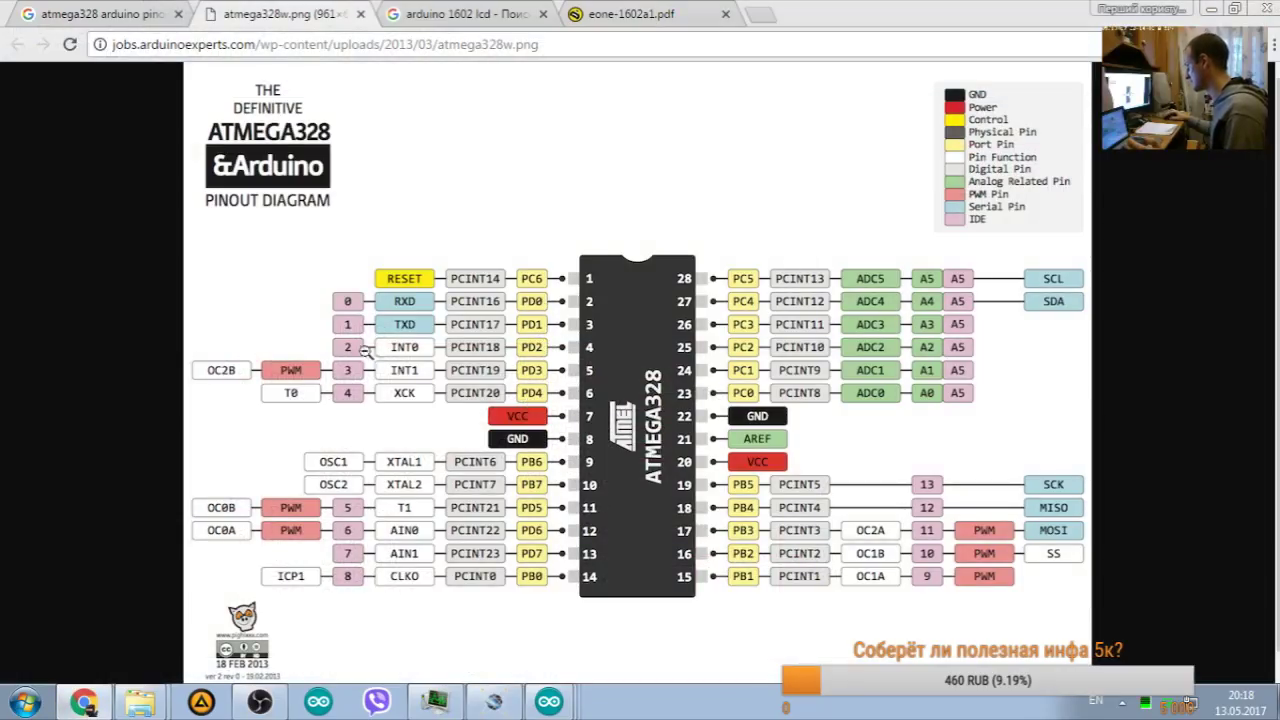
pyautogui.click(1213, 10)
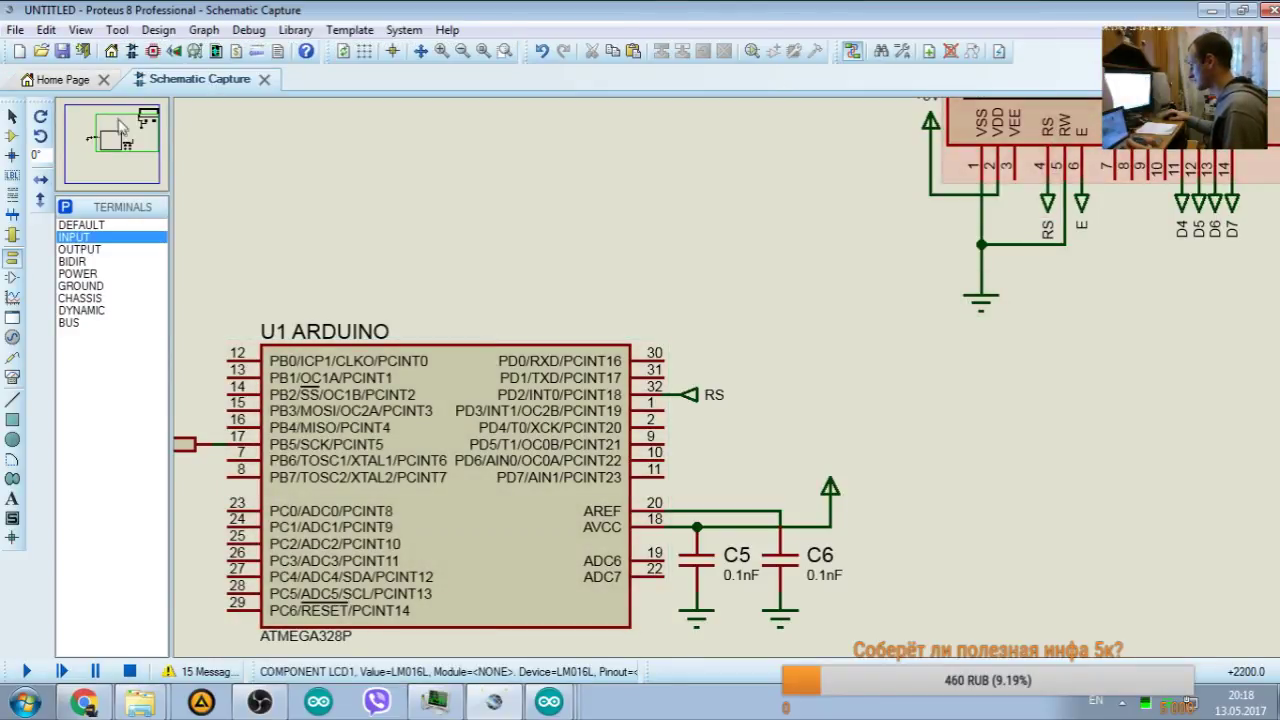
# Step: Place an input terminal below the RS terminal, flip it to face the ATmega328P, and connect it to the PD3 pin
pyautogui.moveTo(118, 136); pyautogui.dragTo(130, 131)
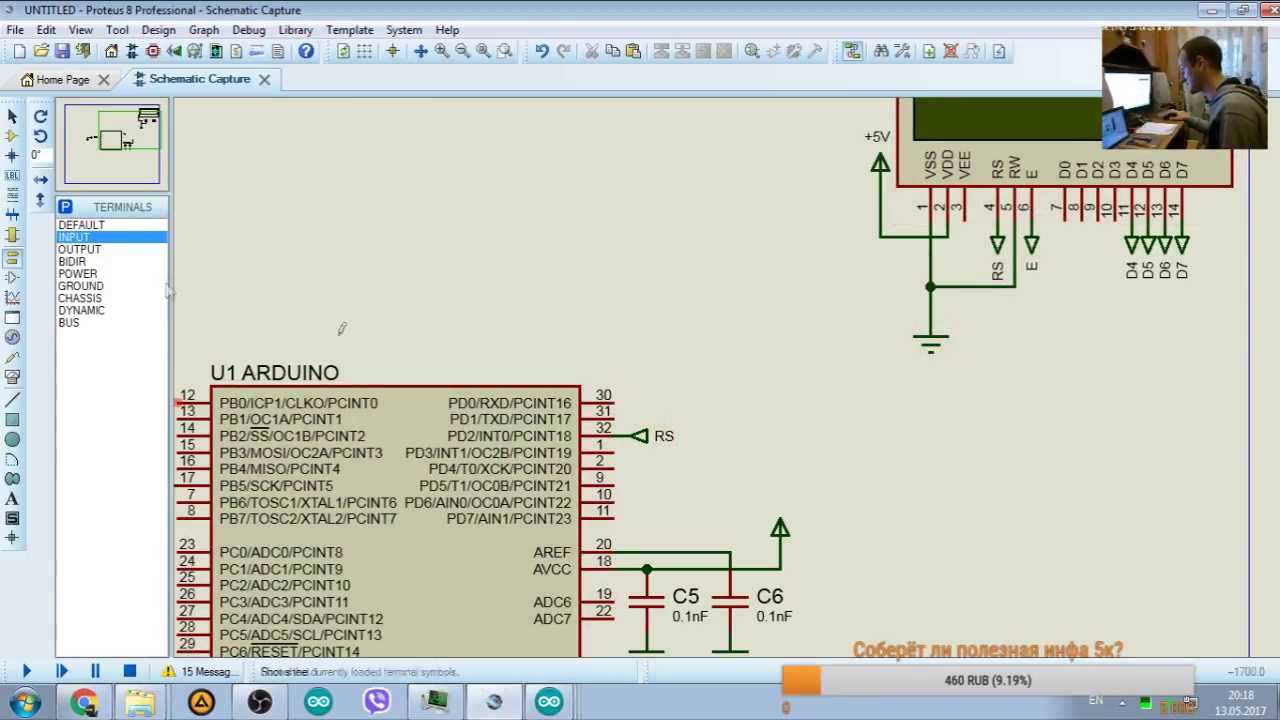
pyautogui.click(663, 468)
pyautogui.rightClick(672, 466)
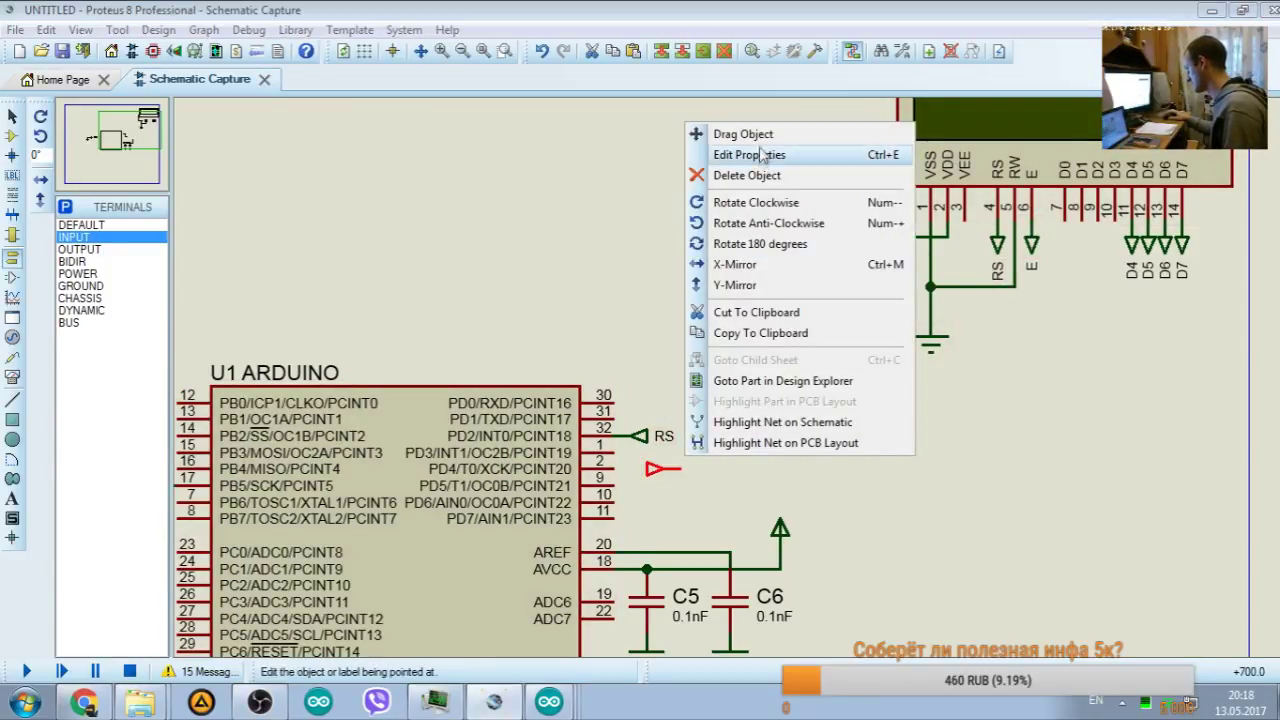
pyautogui.click(753, 250)
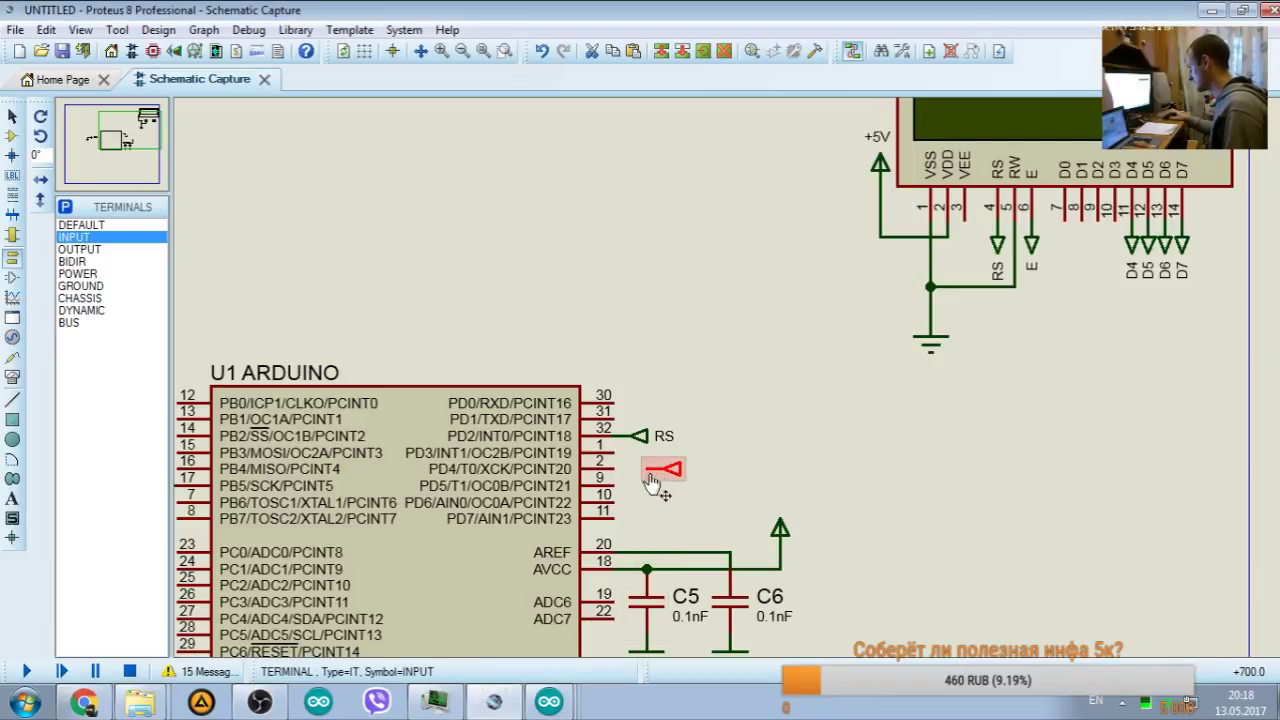
pyautogui.moveTo(675, 478); pyautogui.dragTo(643, 462)
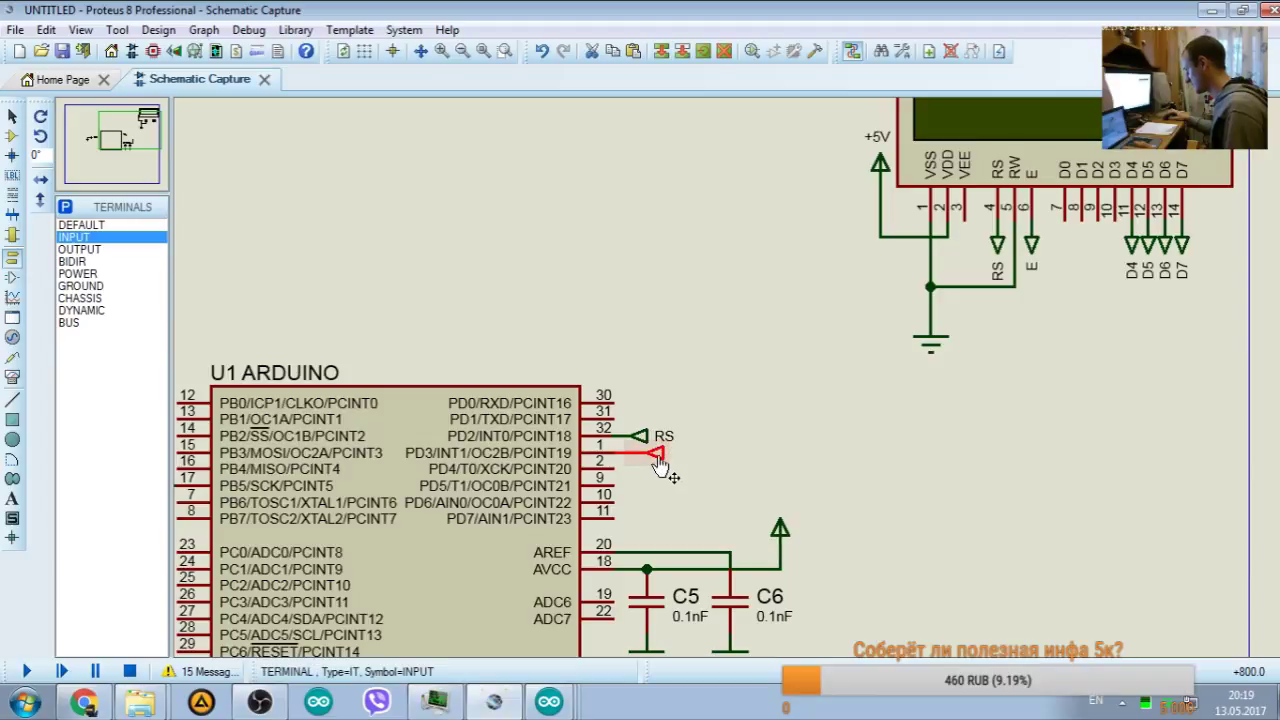
pyautogui.click(617, 463)
# Step: Label the input terminal on the ATmega328P's PD3 pin E, using the existing net names
pyautogui.doubleClick(638, 460)
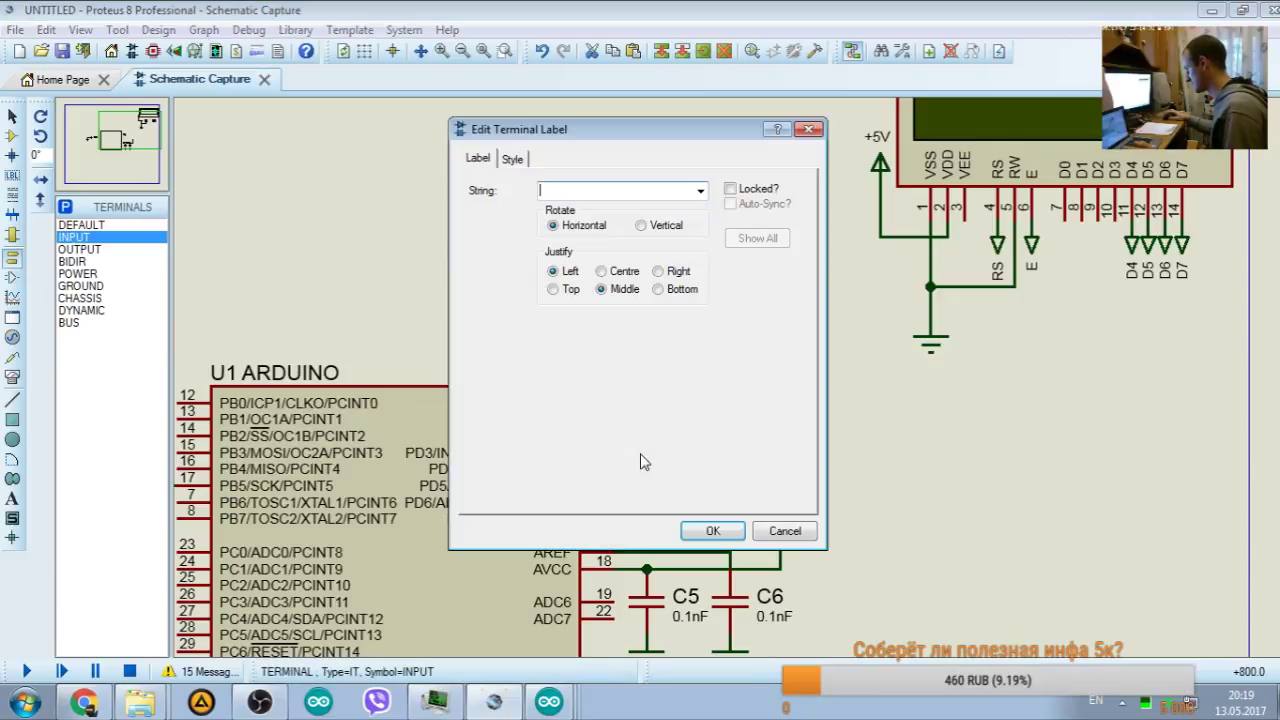
pyautogui.click(700, 191)
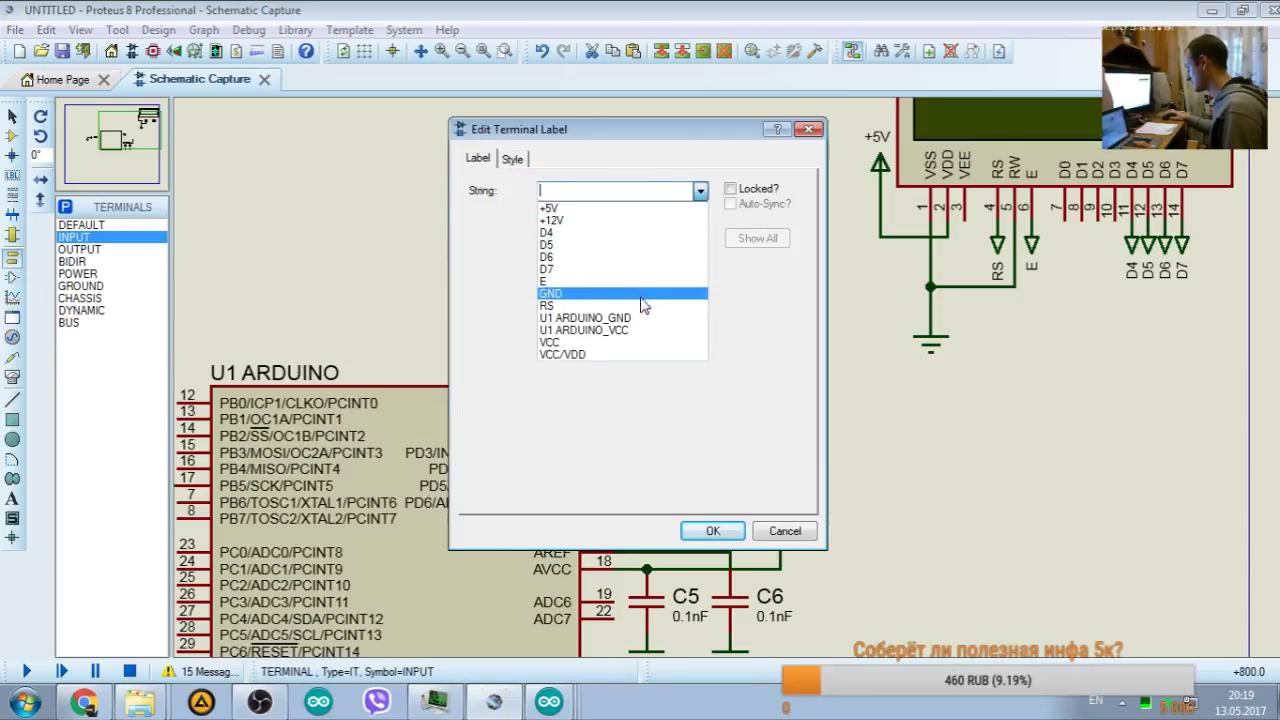
pyautogui.click(640, 281)
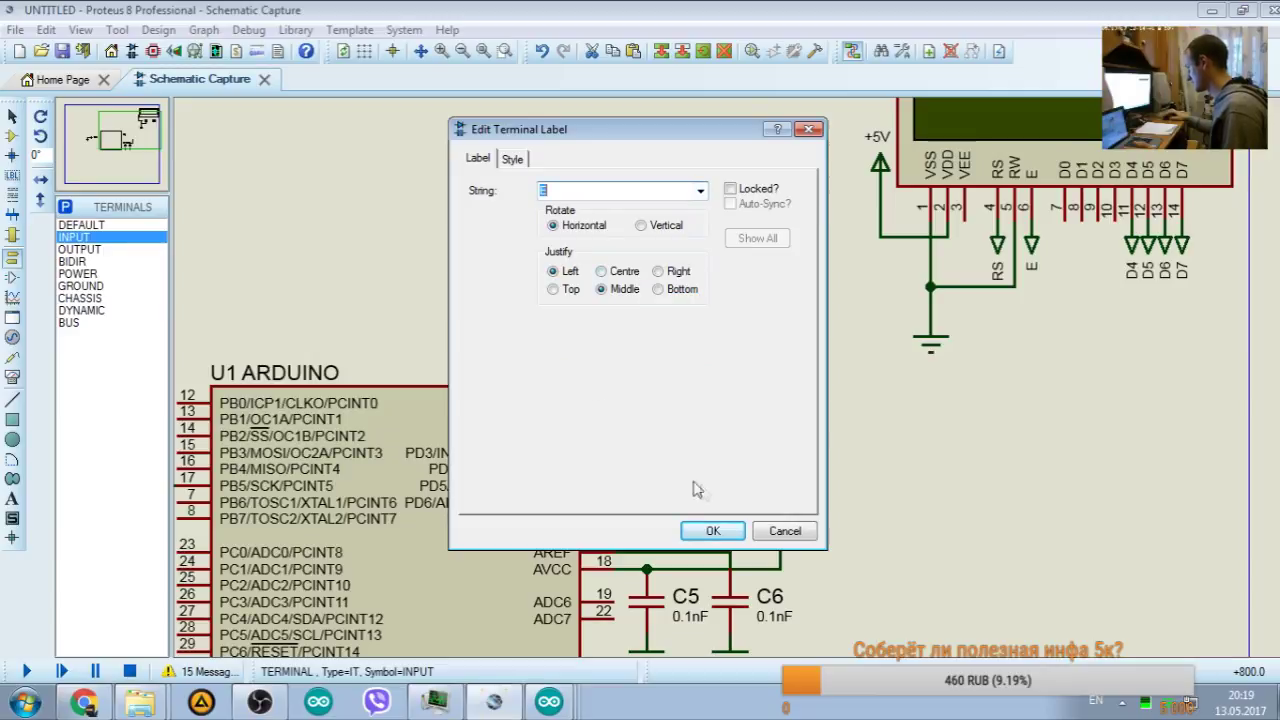
pyautogui.click(713, 531)
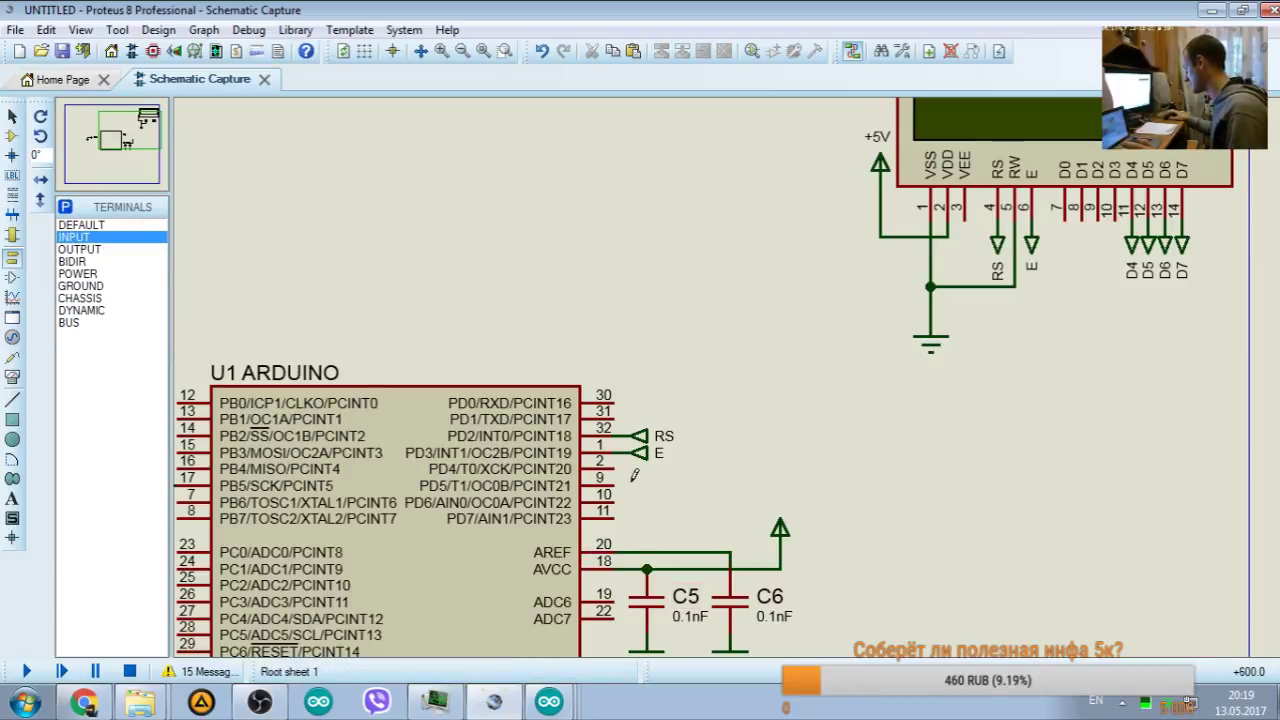
# Step: Place another input terminal beside the ATmega328P's PD4 pin, rotate it 180 degrees and wire it to the pin
pyautogui.click(700, 468)
pyautogui.rightClick(710, 464)
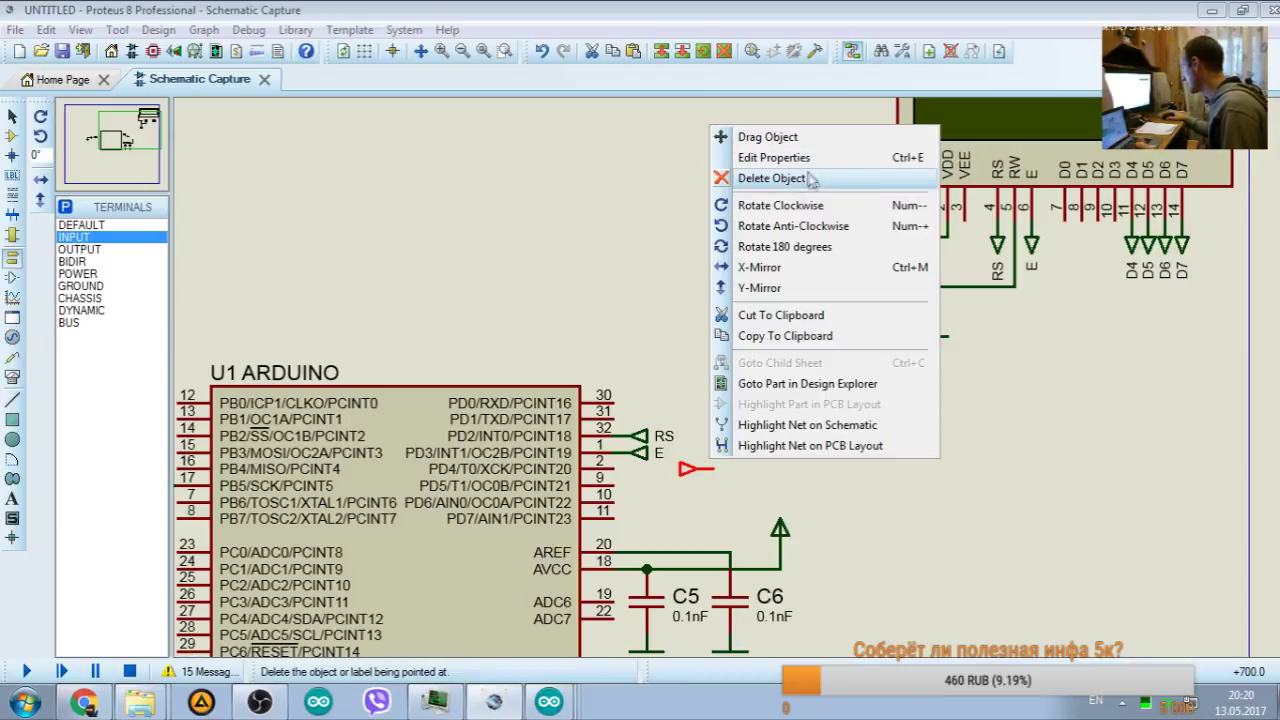
pyautogui.click(806, 246)
pyautogui.doubleClick(711, 476)
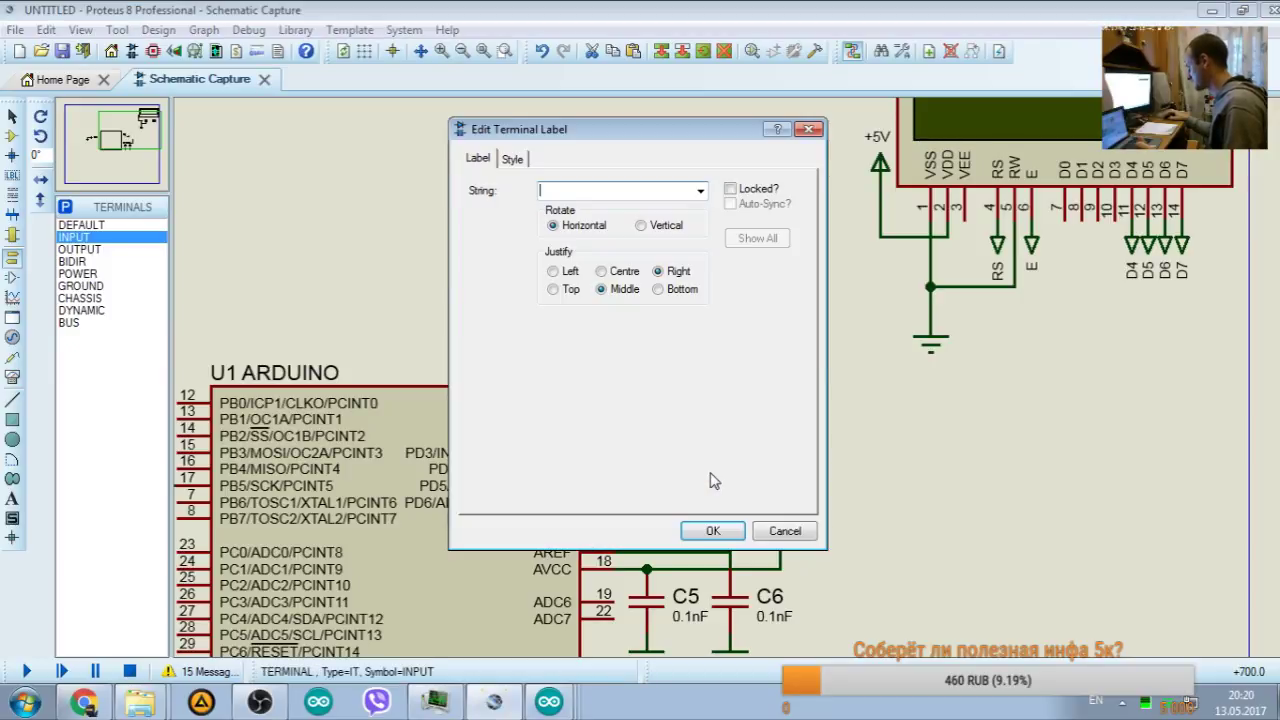
pyautogui.click(785, 529)
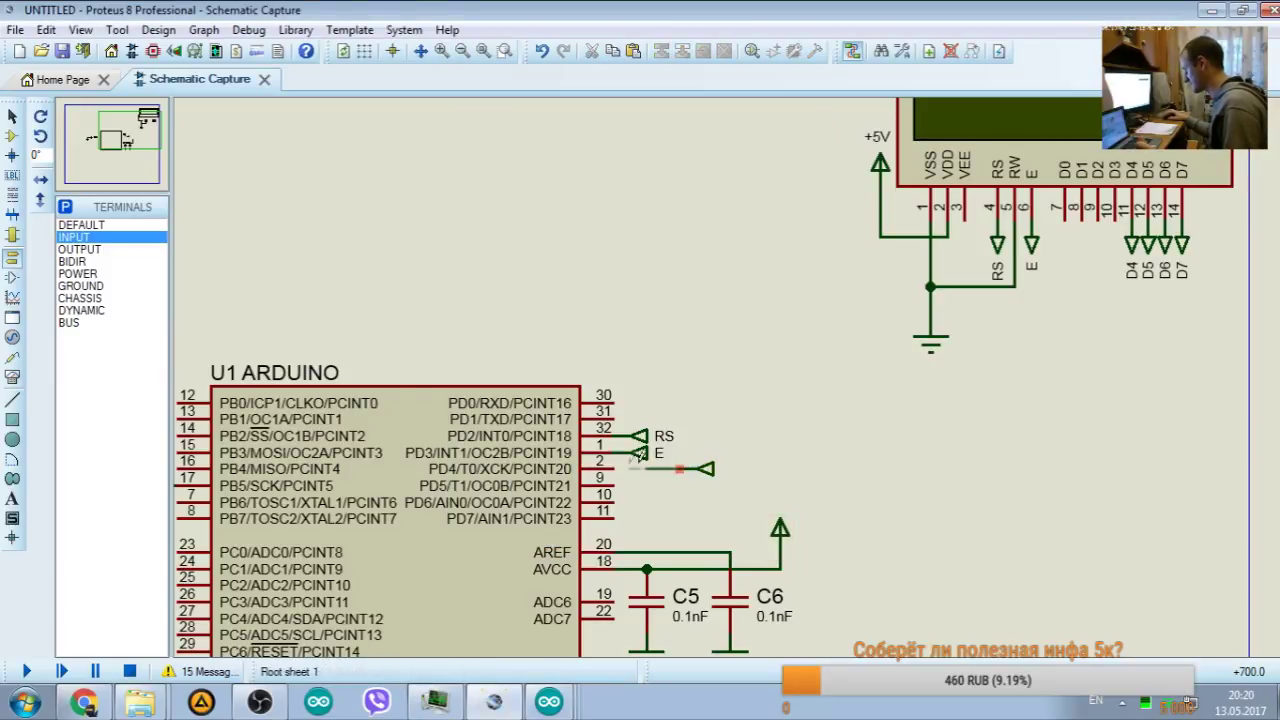
pyautogui.click(630, 461)
pyautogui.click(705, 469)
pyautogui.doubleClick(707, 478)
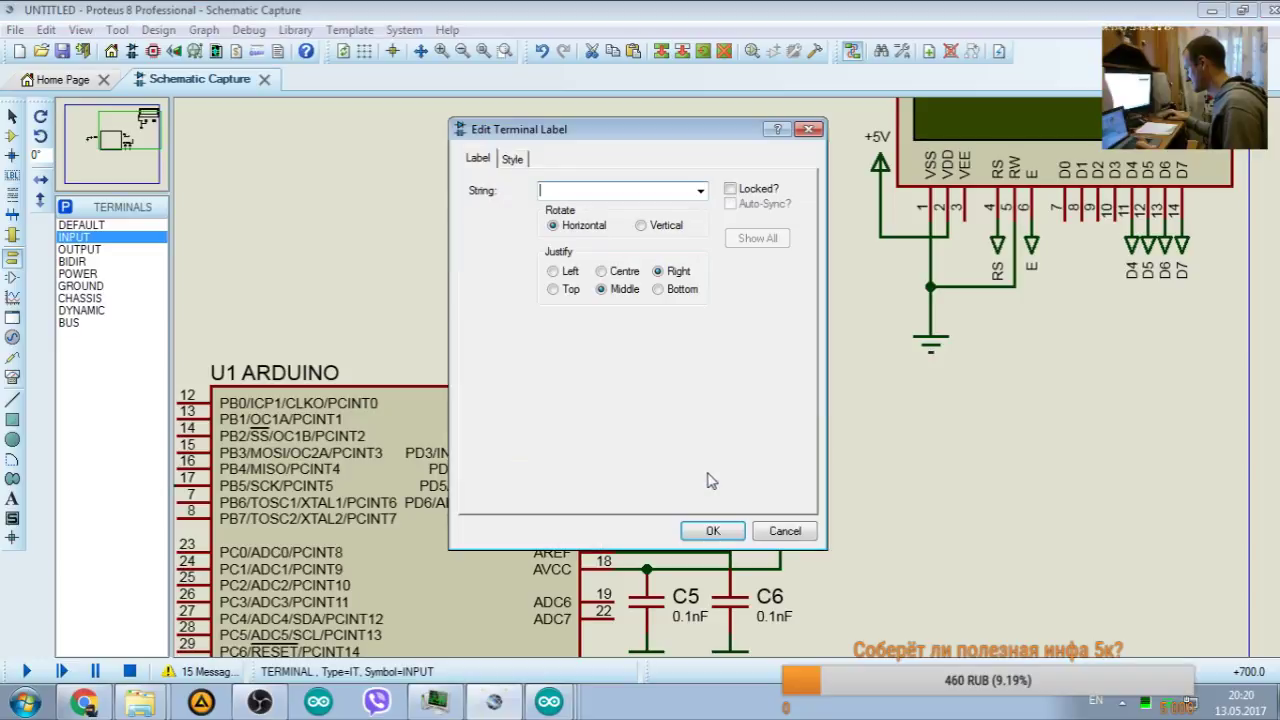
pyautogui.click(772, 531)
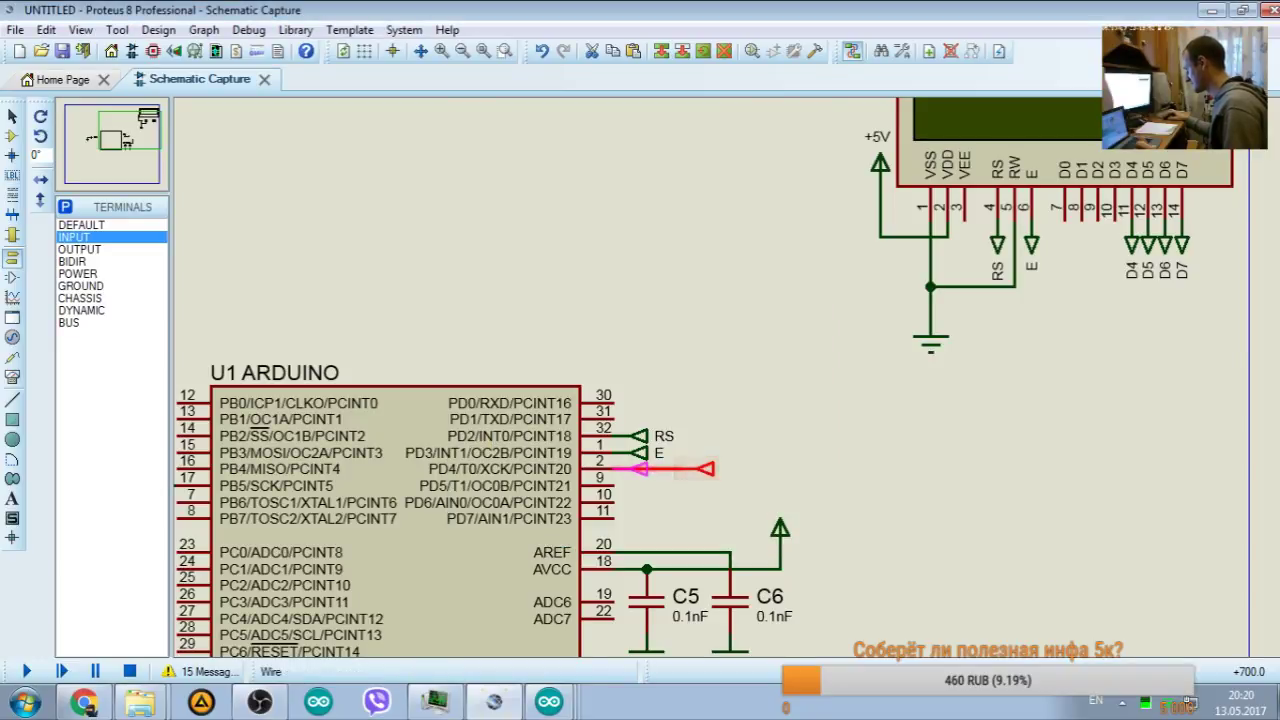
# Step: Choose D4 from the existing net names for the PD4 terminal's label and move the label dialog clear of the pins
pyautogui.doubleClick(705, 469)
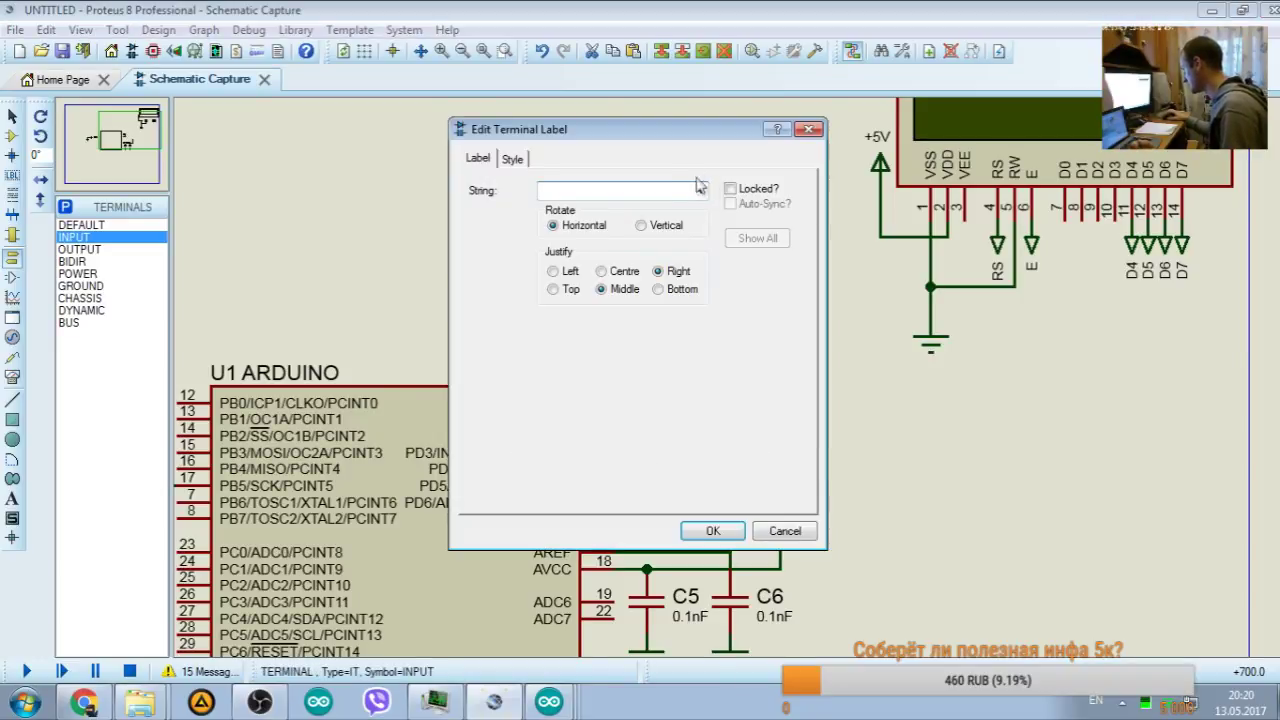
pyautogui.click(700, 190)
pyautogui.click(645, 246)
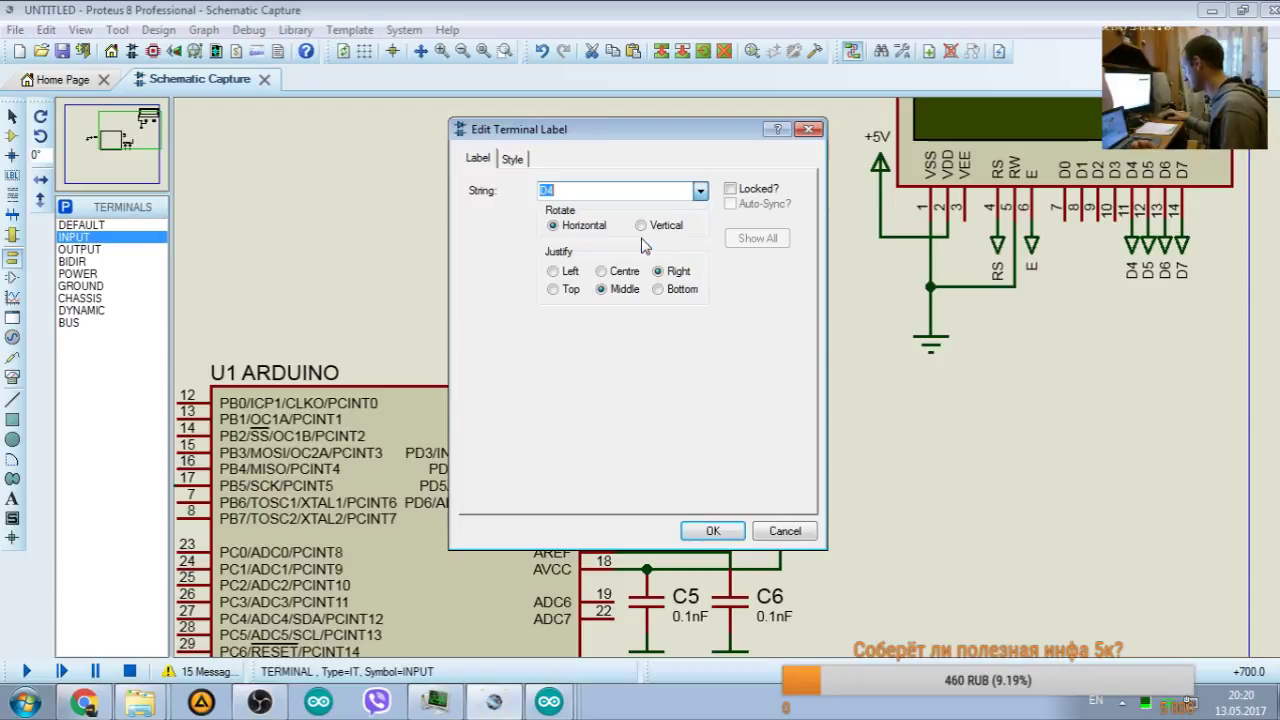
pyautogui.moveTo(574, 134); pyautogui.dragTo(183, 134)
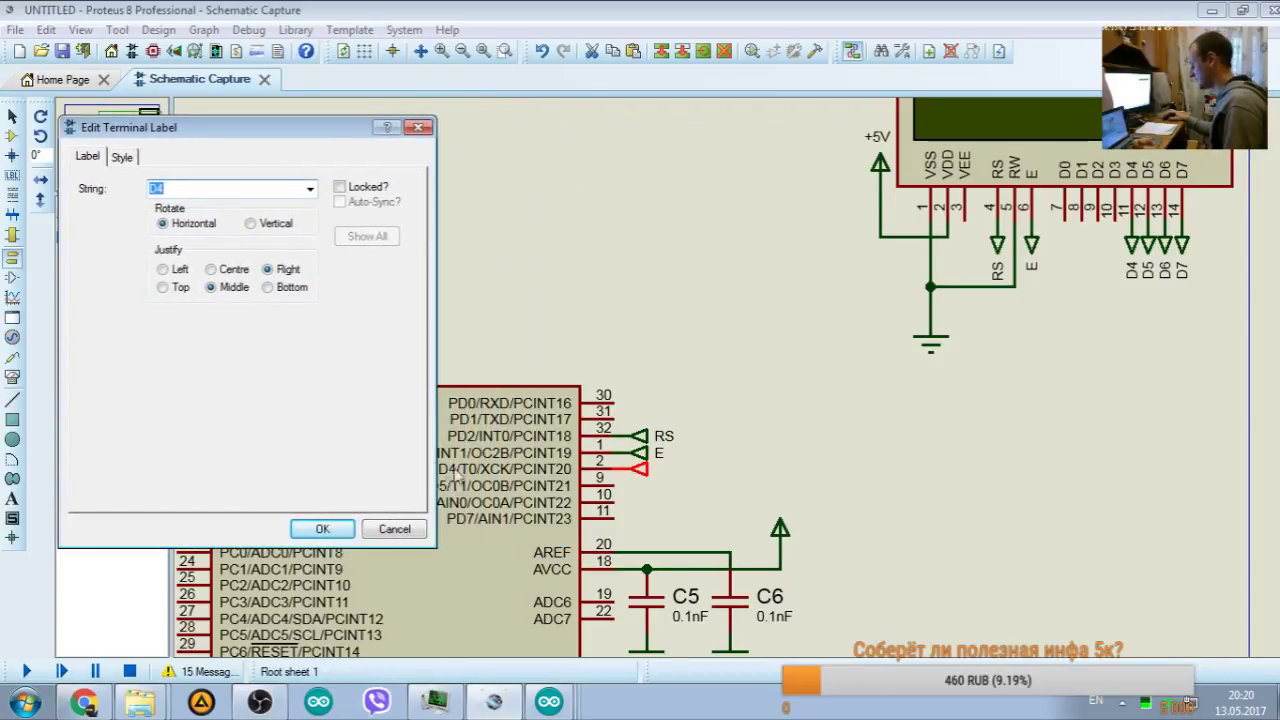
# Step: Check the ATmega328 pinout diagram and the pin table in the 1602 LCD datasheet in the browser, and confirm the D4 label in Proteus
pyautogui.click(83, 703)
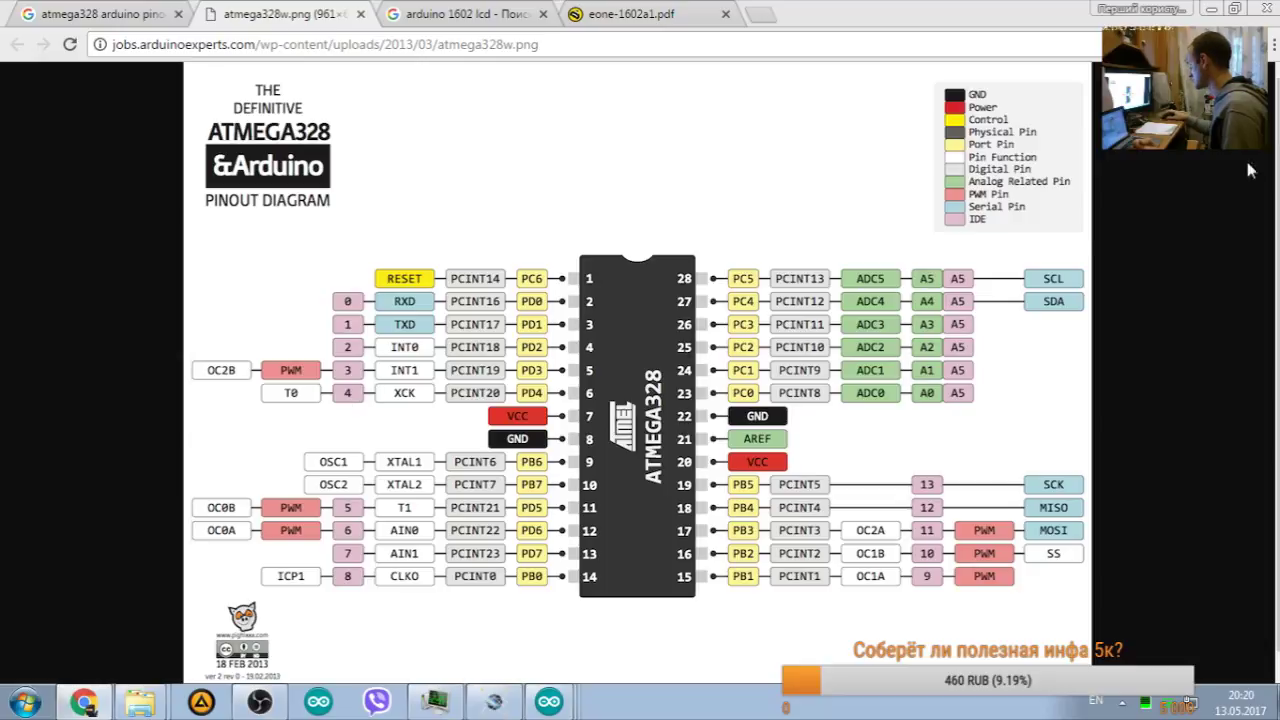
pyautogui.click(1213, 8)
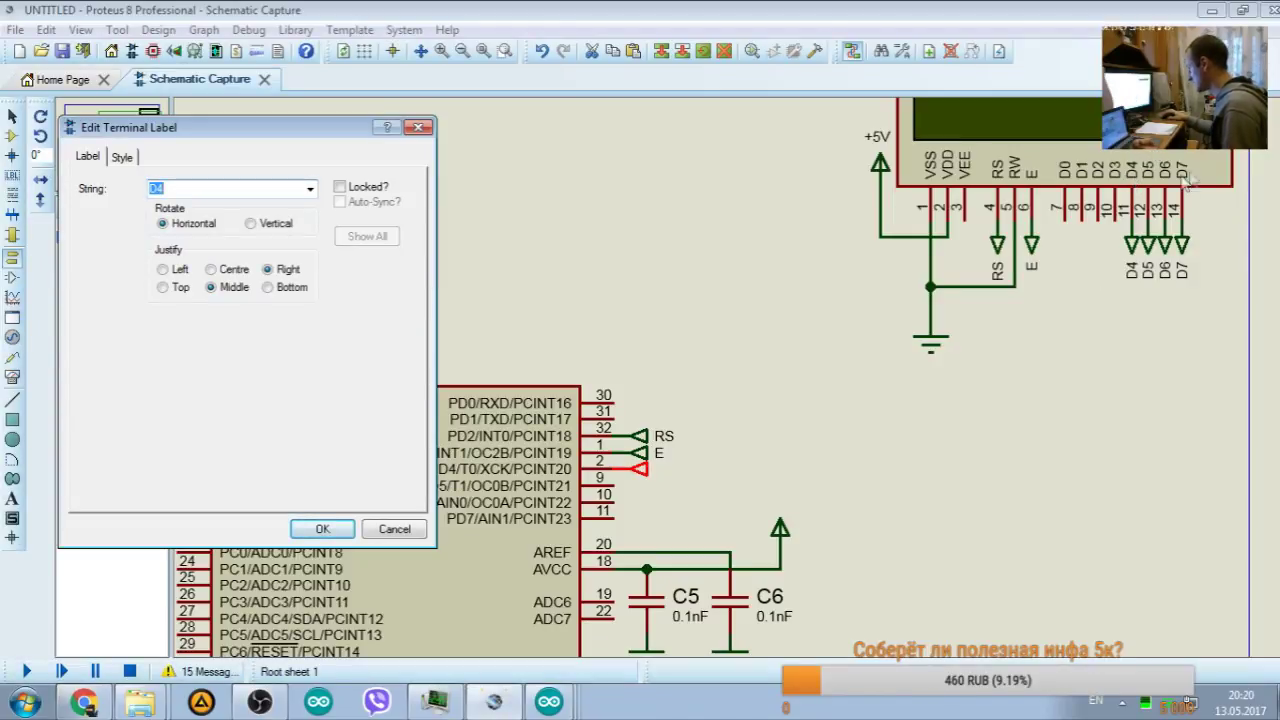
pyautogui.click(322, 529)
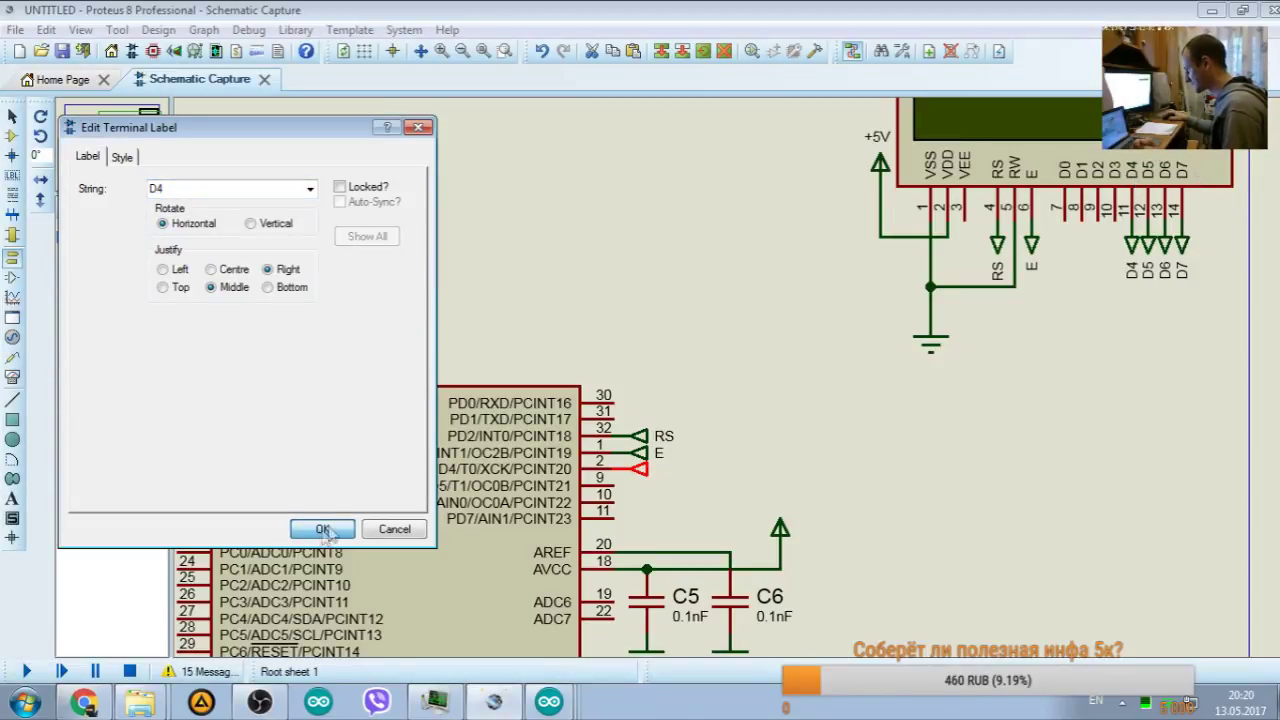
pyautogui.hotkey('alt', 'Tab')
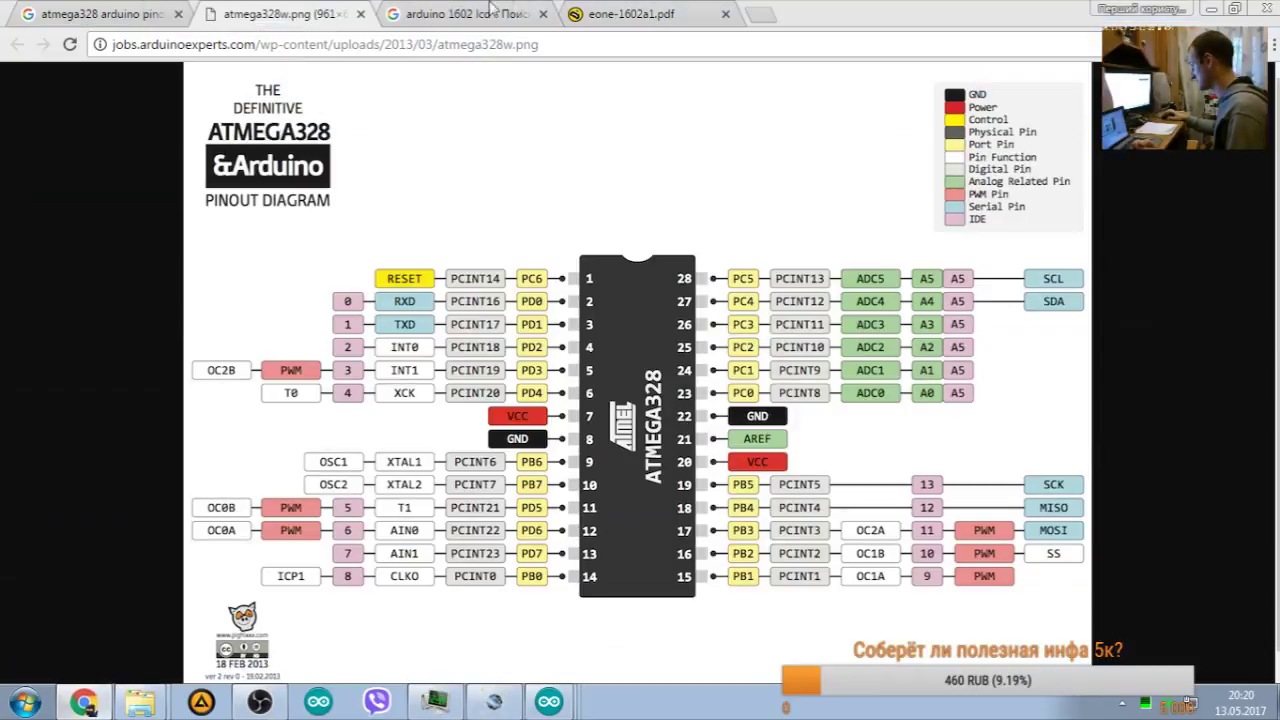
pyautogui.click(600, 14)
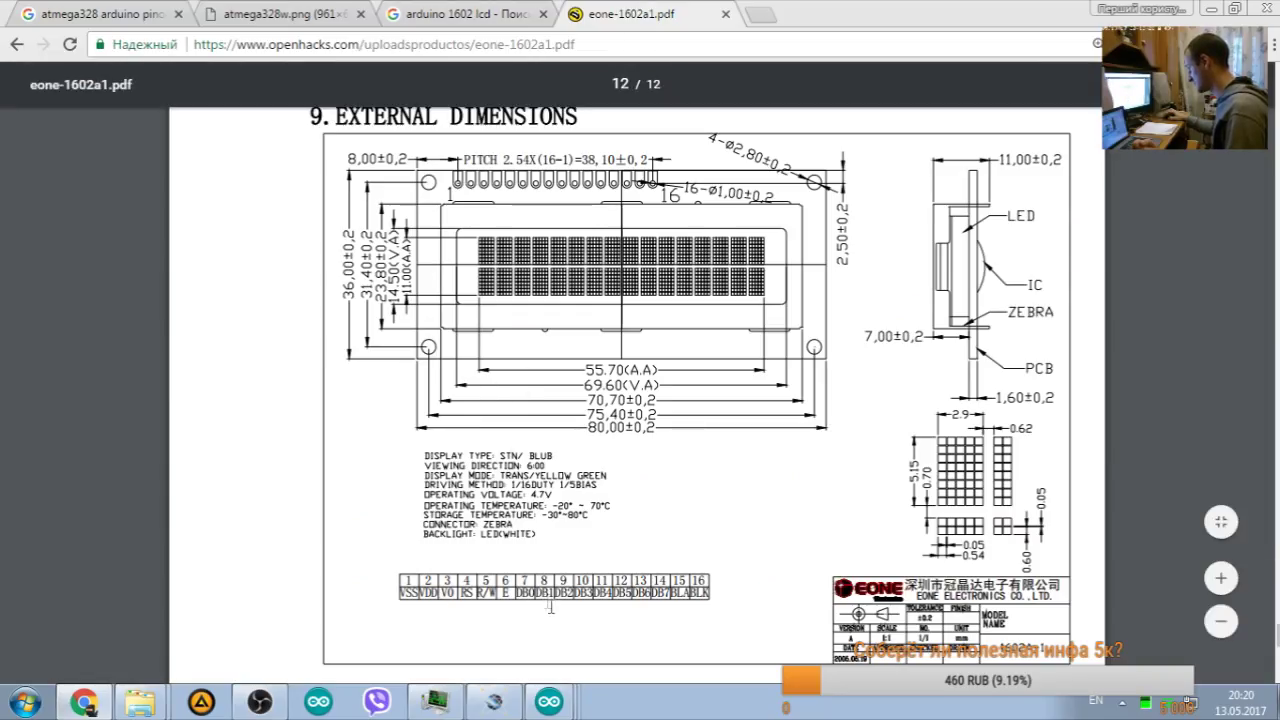
pyautogui.doubleClick(606, 594)
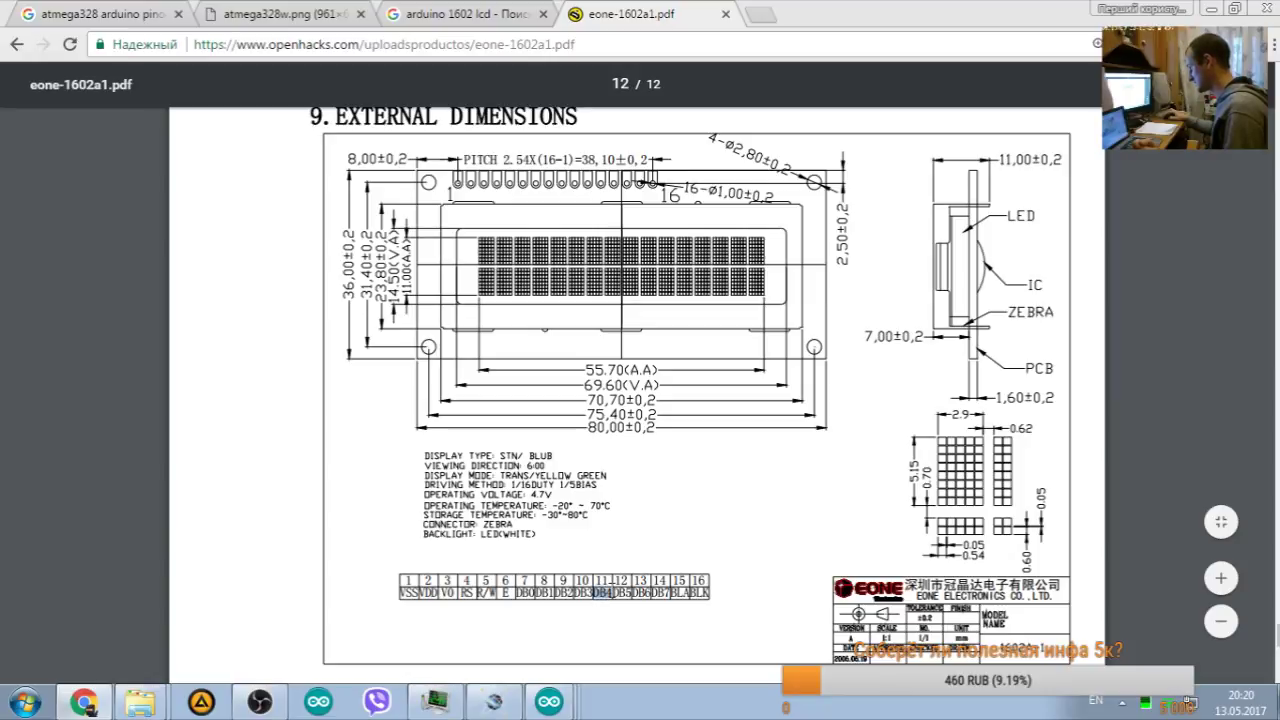
pyautogui.click(609, 594)
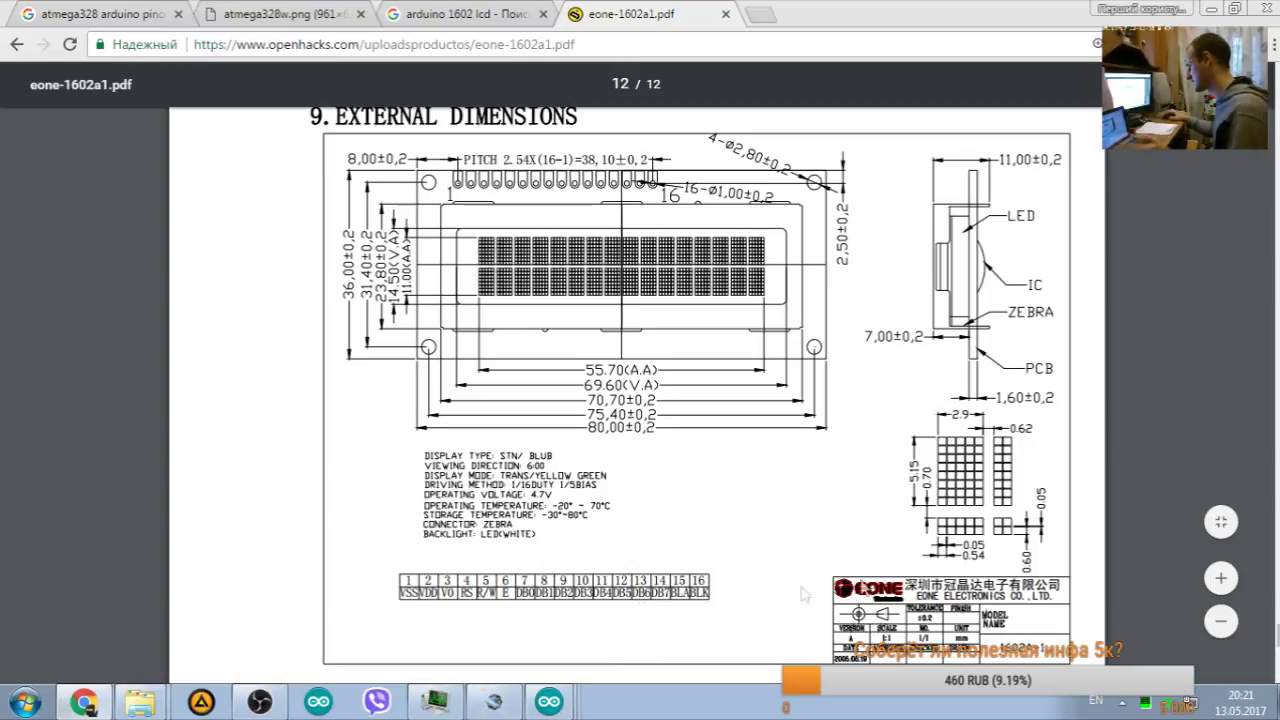
pyautogui.click(1212, 9)
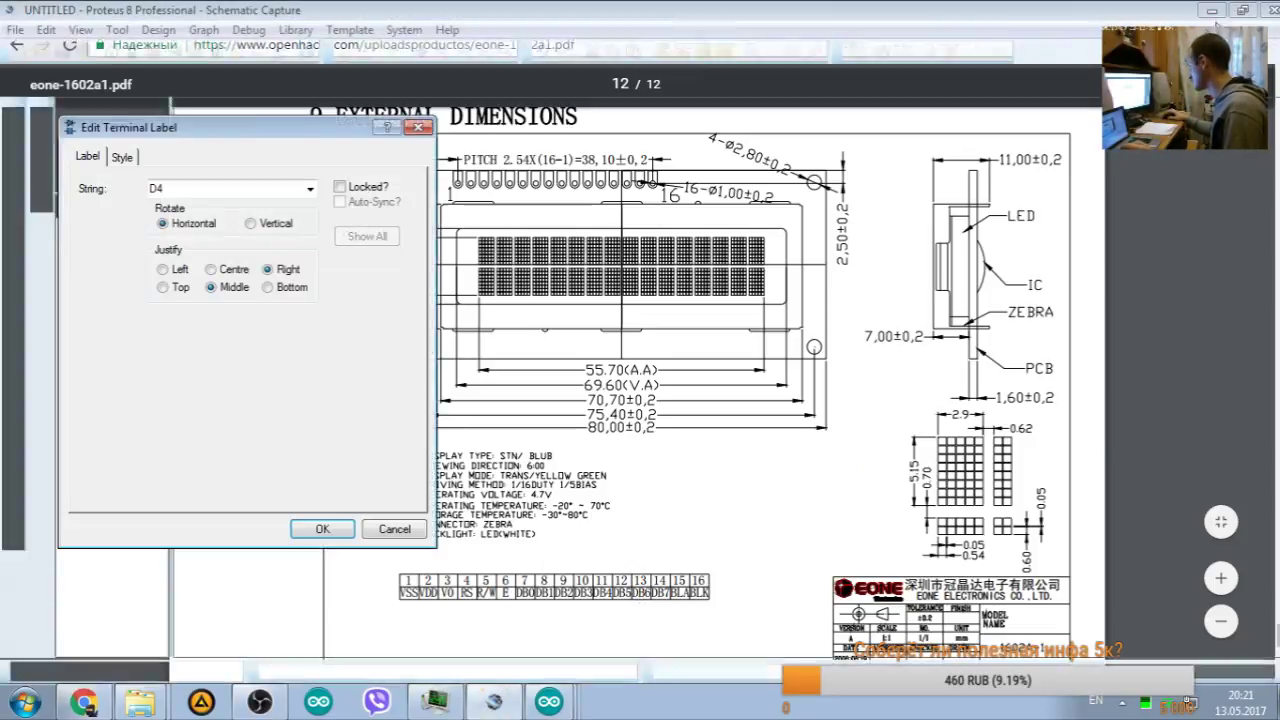
pyautogui.click(322, 529)
# Step: Place three input terminals beside the ATmega328P's PD5, PD6 and PD7 pins and mirror them horizontally as a group
pyautogui.click(680, 486)
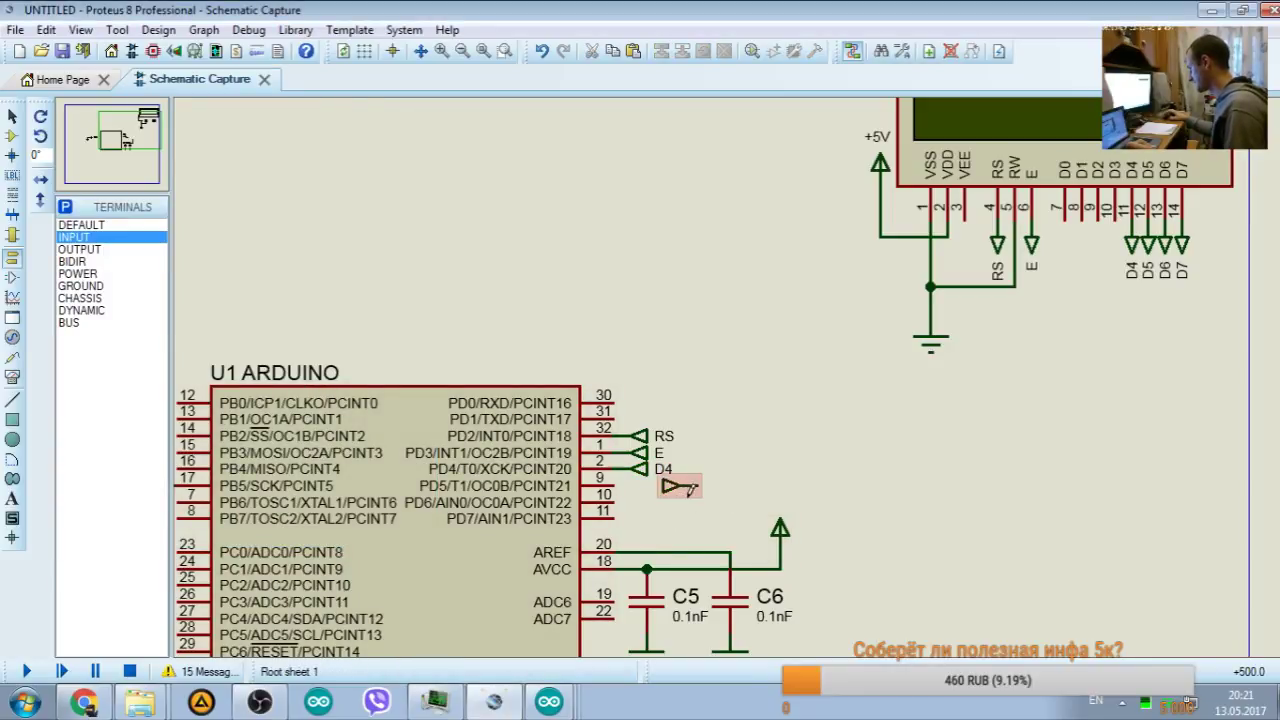
pyautogui.click(680, 518)
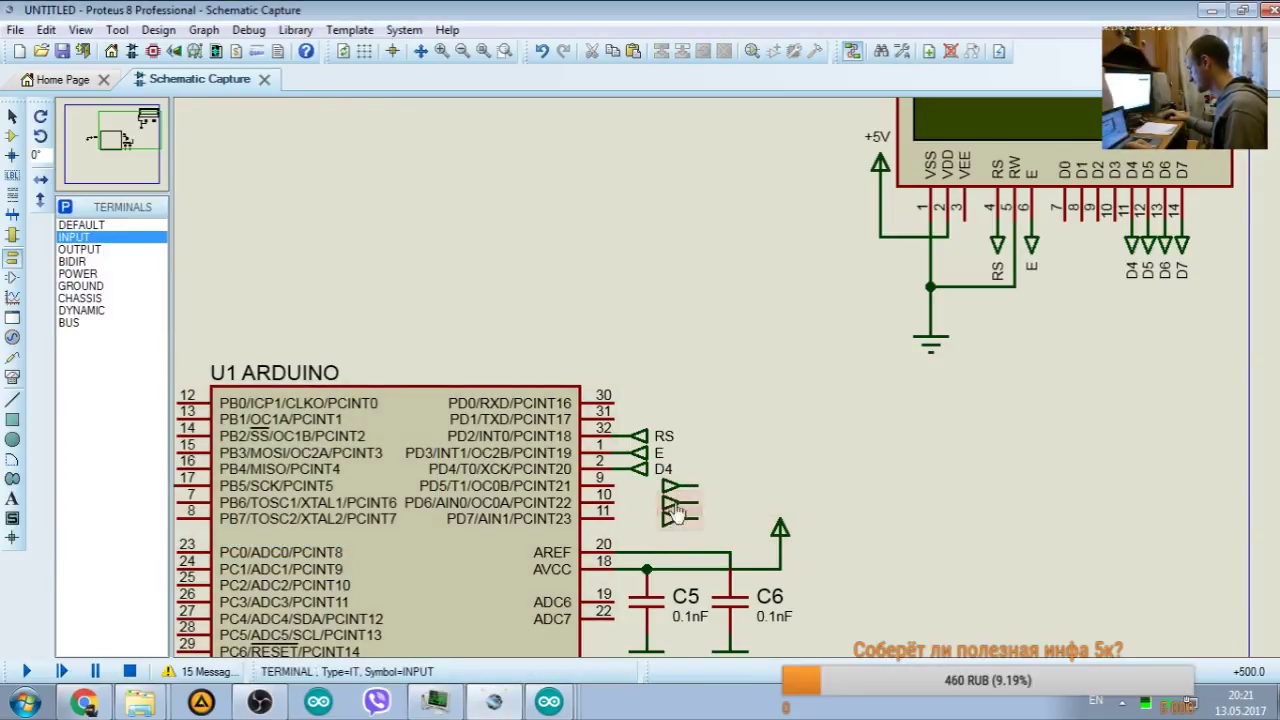
pyautogui.moveTo(713, 535); pyautogui.dragTo(648, 479)
pyautogui.rightClick(697, 484)
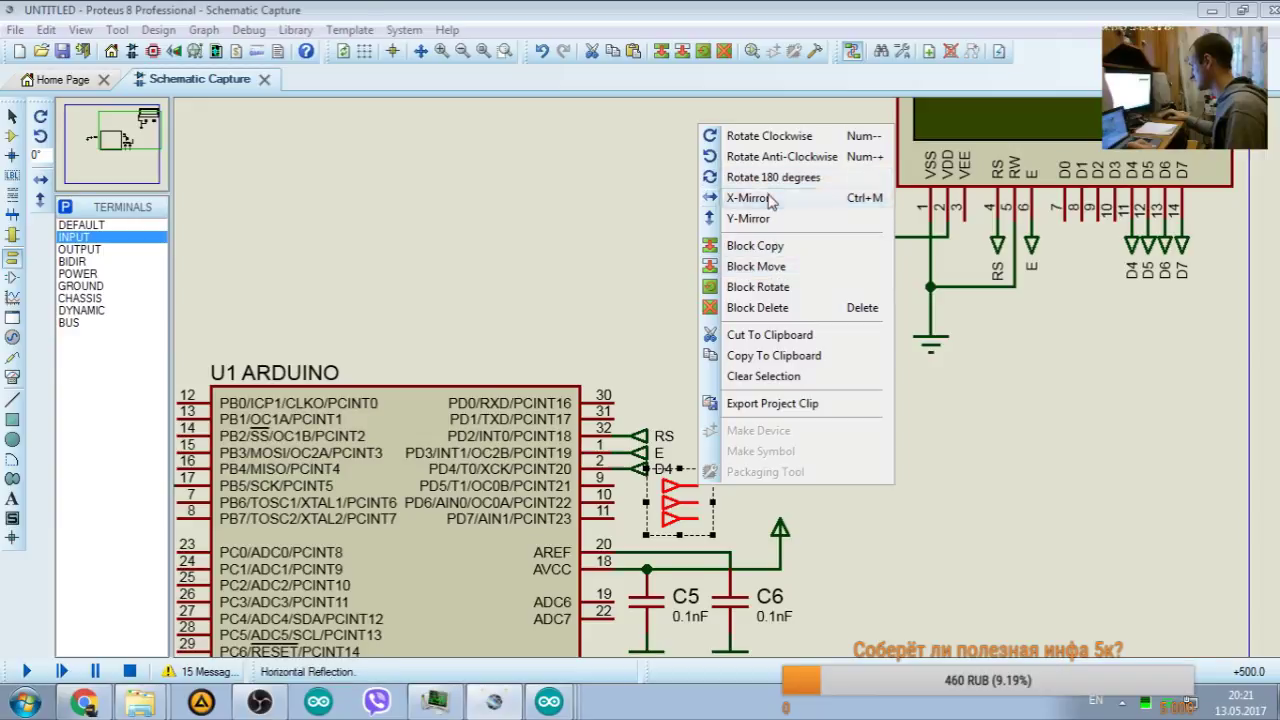
pyautogui.click(748, 197)
# Step: Connect the three new terminals to the PD5, PD6 and PD7 pins and align them with the terminals above
pyautogui.moveTo(686, 487); pyautogui.dragTo(651, 488)
pyautogui.click(630, 494)
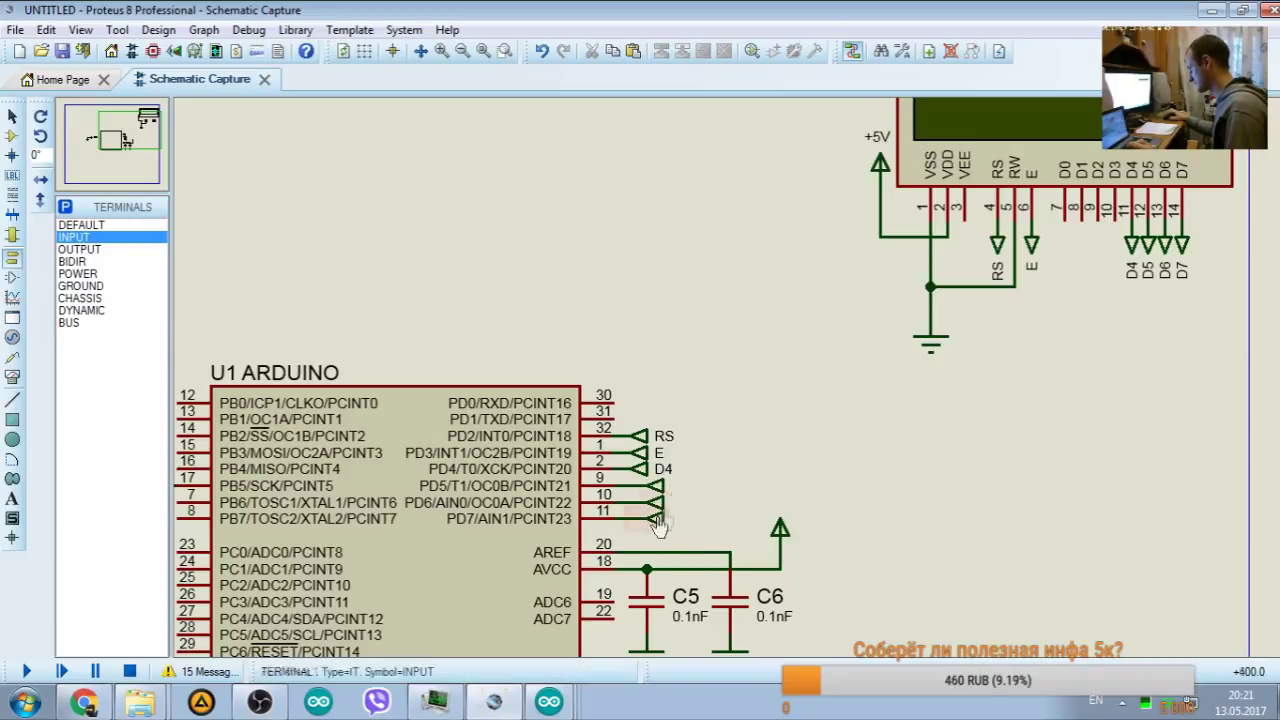
pyautogui.moveTo(712, 468); pyautogui.dragTo(640, 538)
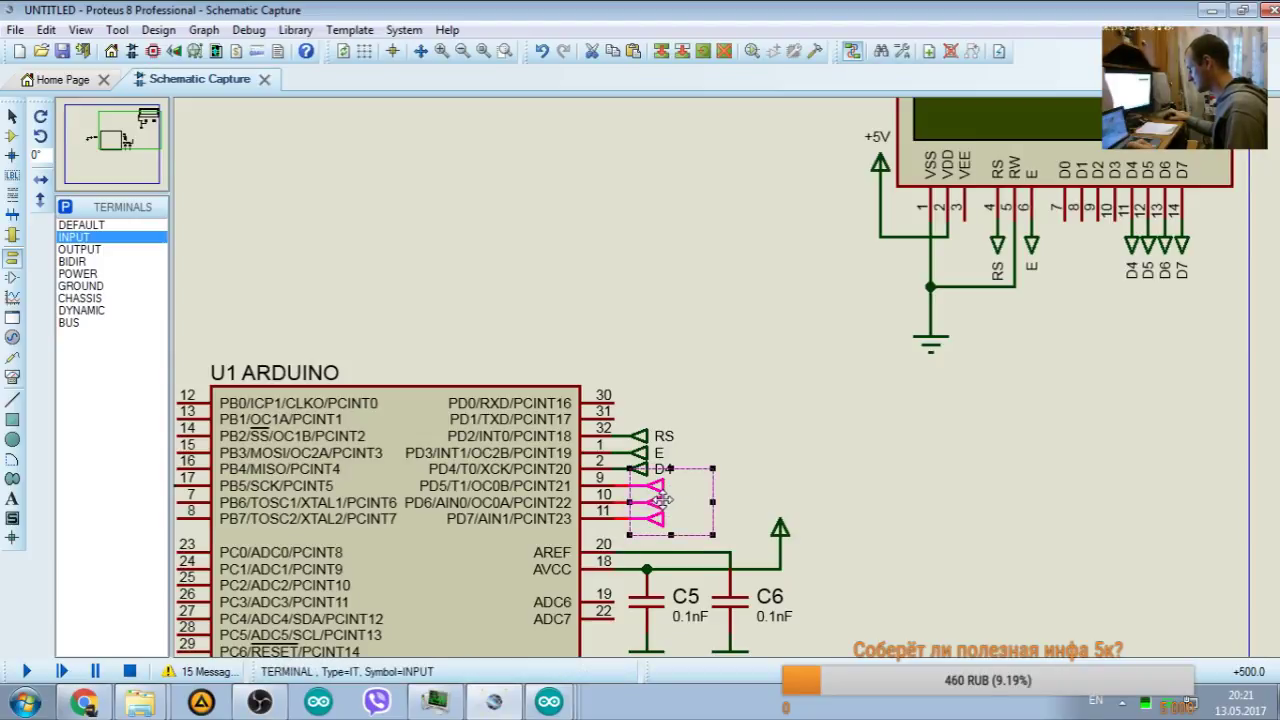
pyautogui.click(665, 477)
# Step: Label the terminal on the ATmega328P's PD5 pin with the existing net name D5
pyautogui.doubleClick(645, 502)
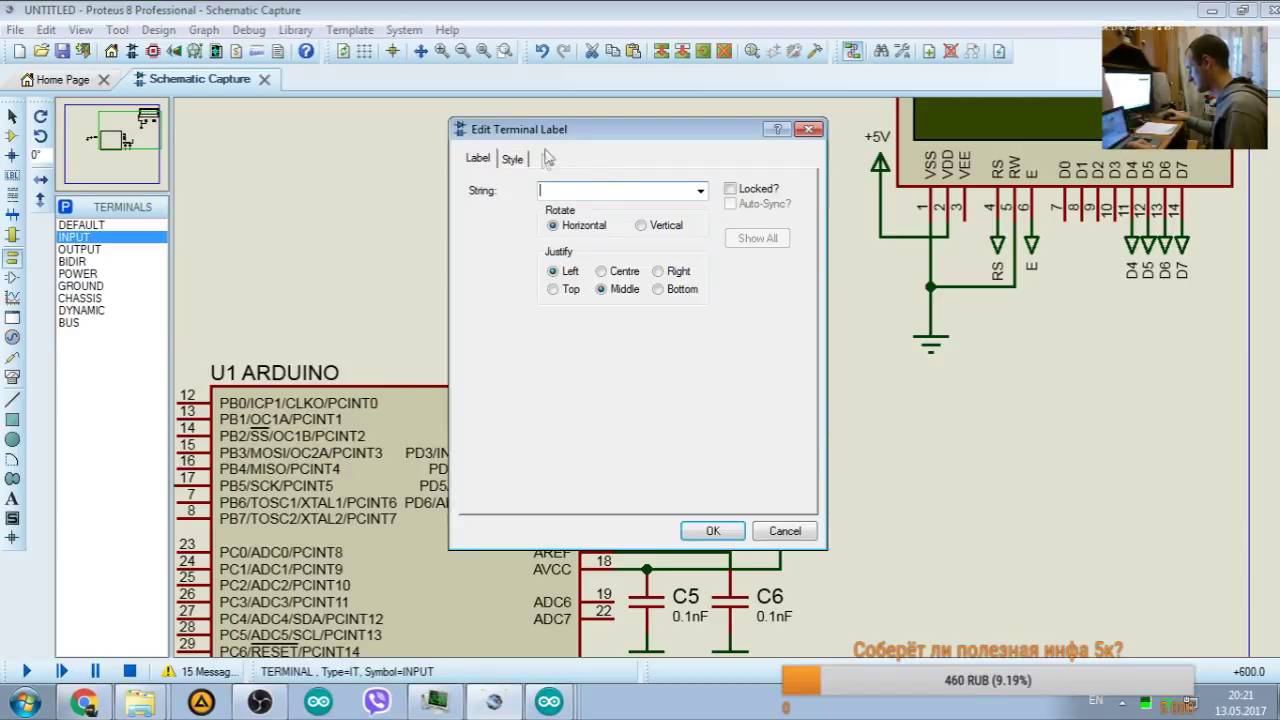
pyautogui.click(700, 190)
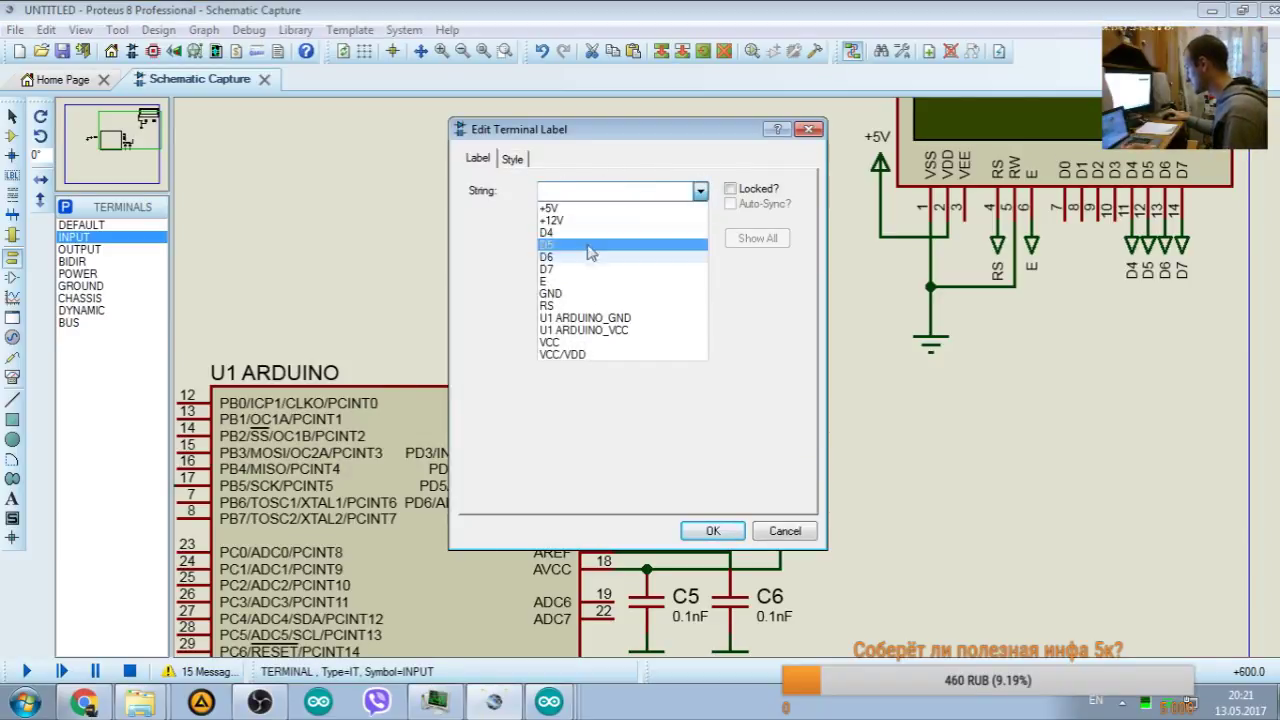
pyautogui.click(580, 248)
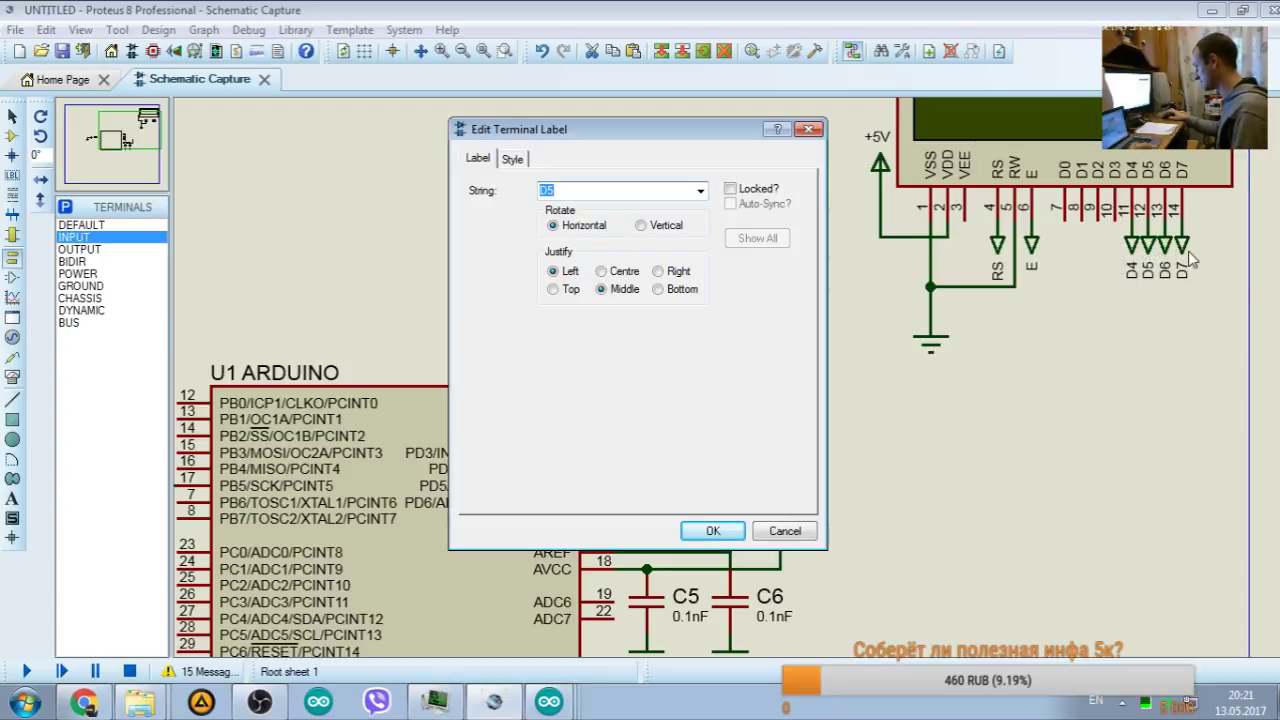
pyautogui.click(700, 190)
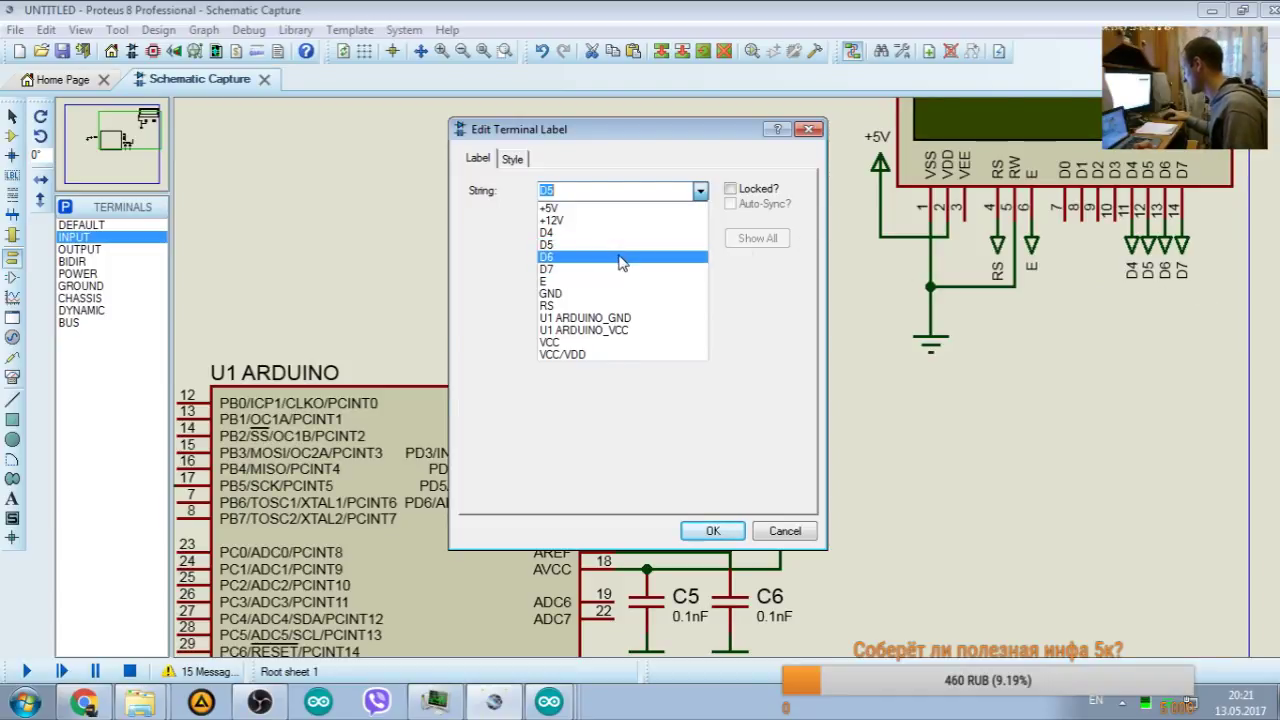
pyautogui.click(620, 130)
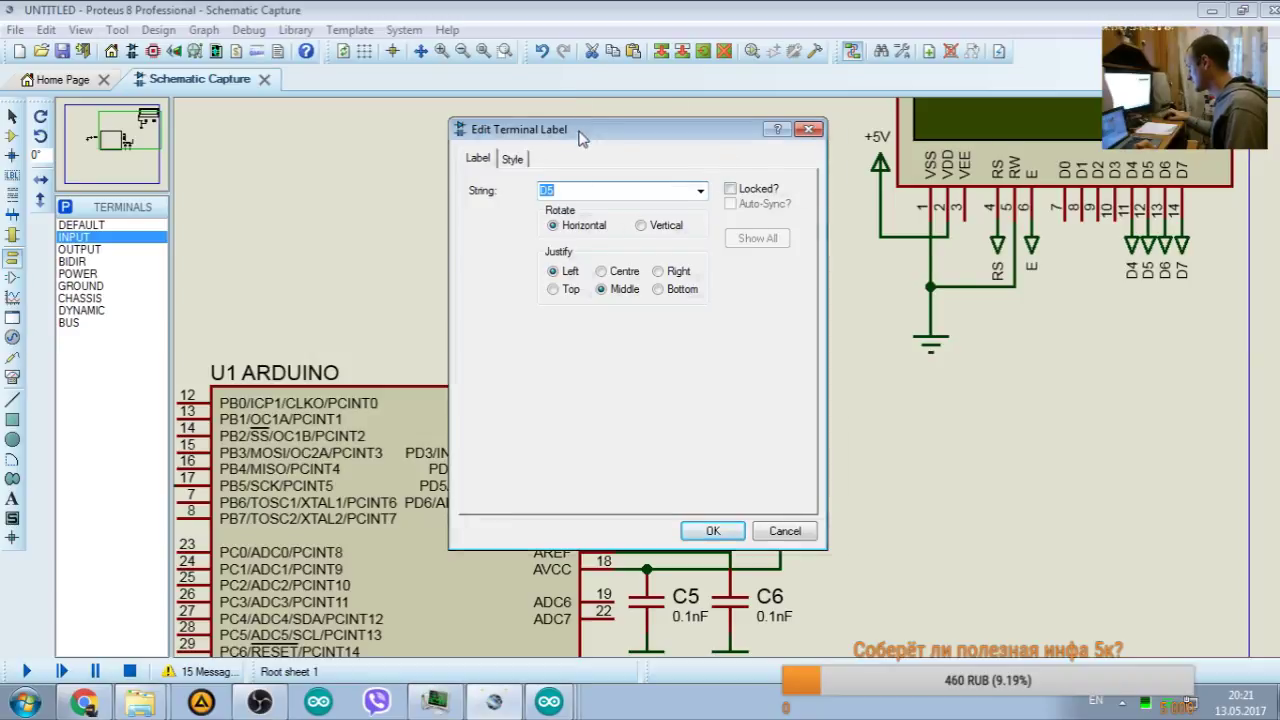
pyautogui.moveTo(581, 138); pyautogui.dragTo(780, 153)
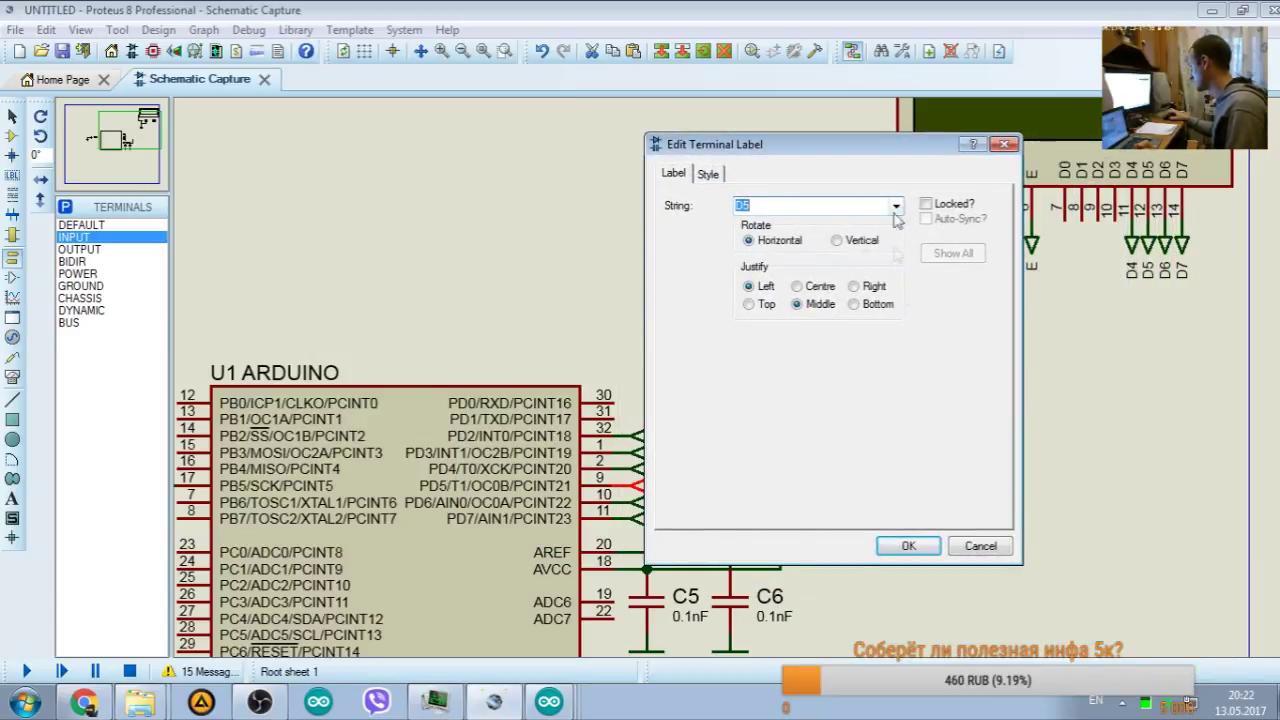
pyautogui.click(908, 545)
# Step: Label the PD6 terminal D6 and the PD7 terminal D7, using the existing net names
pyautogui.doubleClick(645, 500)
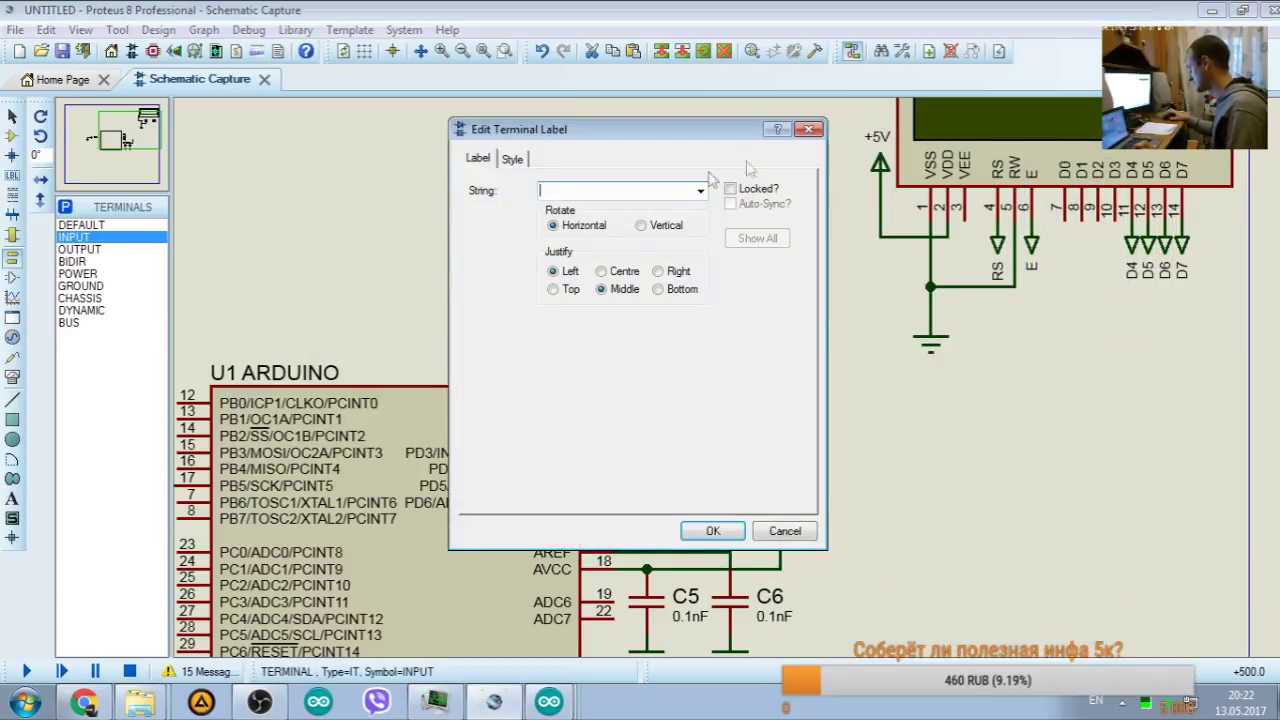
pyautogui.click(700, 192)
pyautogui.click(640, 257)
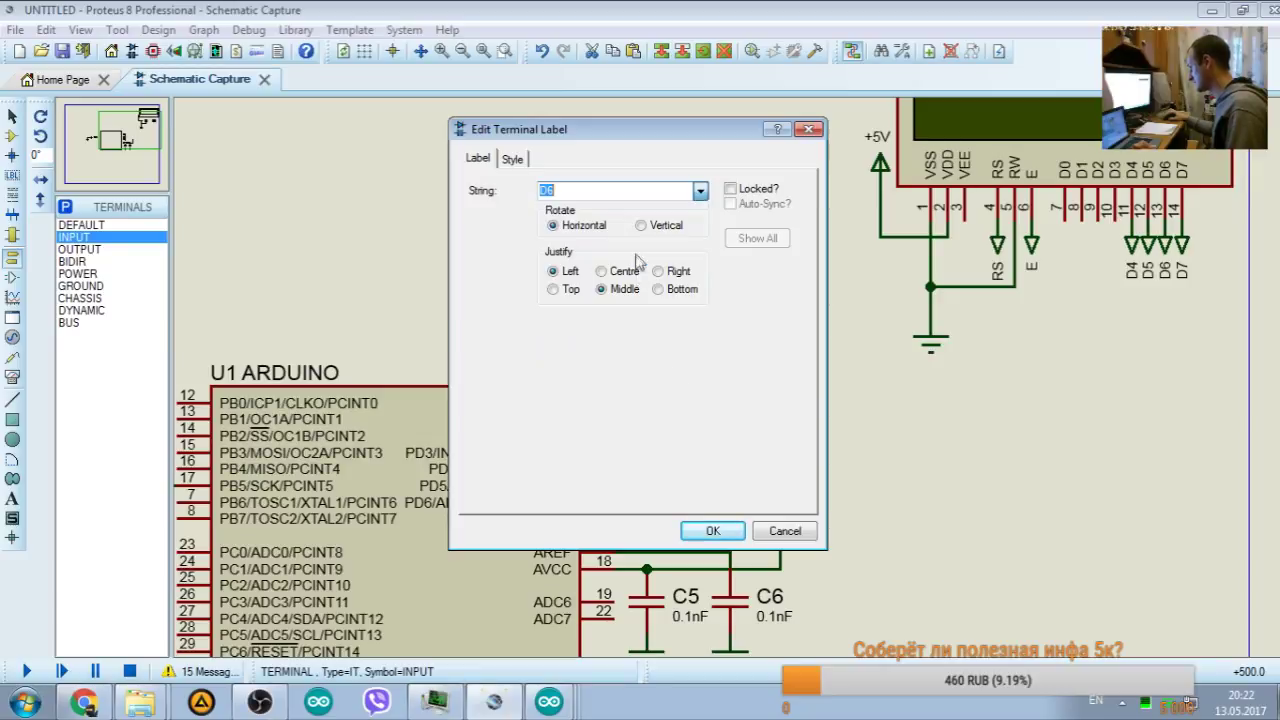
pyautogui.click(713, 531)
pyautogui.doubleClick(641, 519)
pyautogui.click(700, 191)
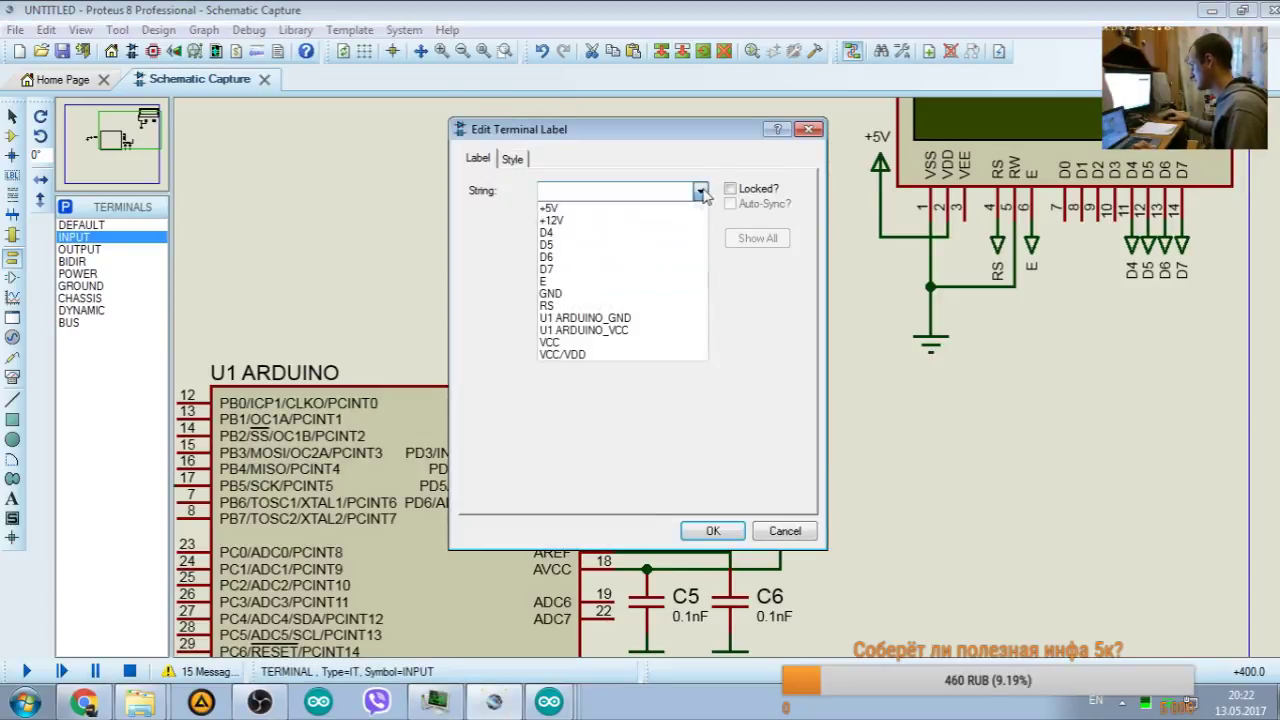
pyautogui.click(645, 270)
pyautogui.click(713, 531)
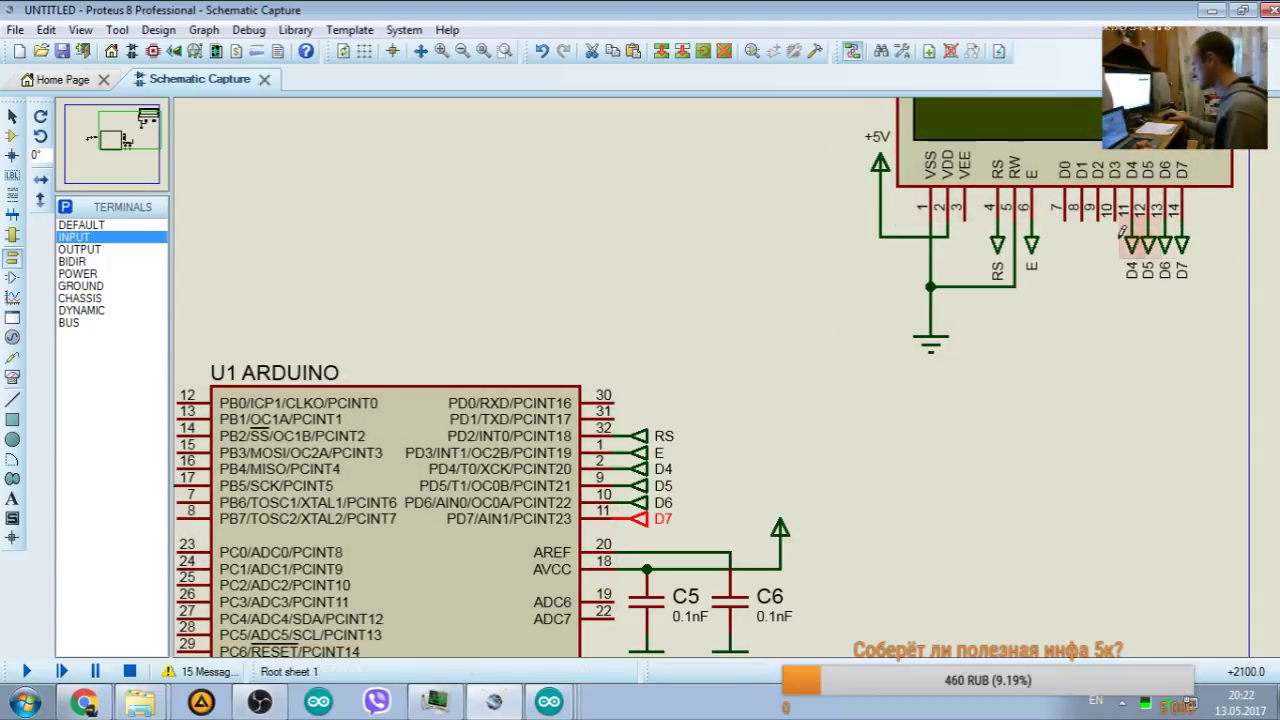
# Step: Check the 1602 LCD datasheet's pin table in the browser and return to the ATmega328P in the Proteus schematic
pyautogui.click(80, 703)
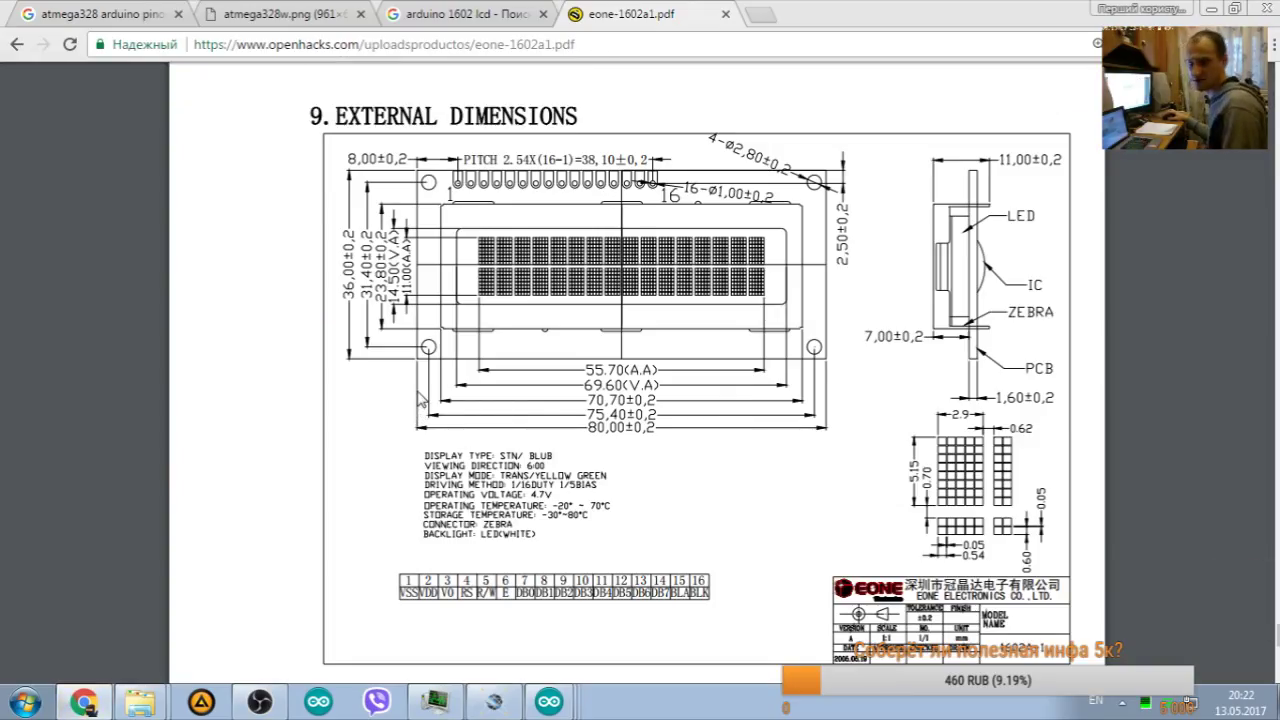
pyautogui.click(493, 703)
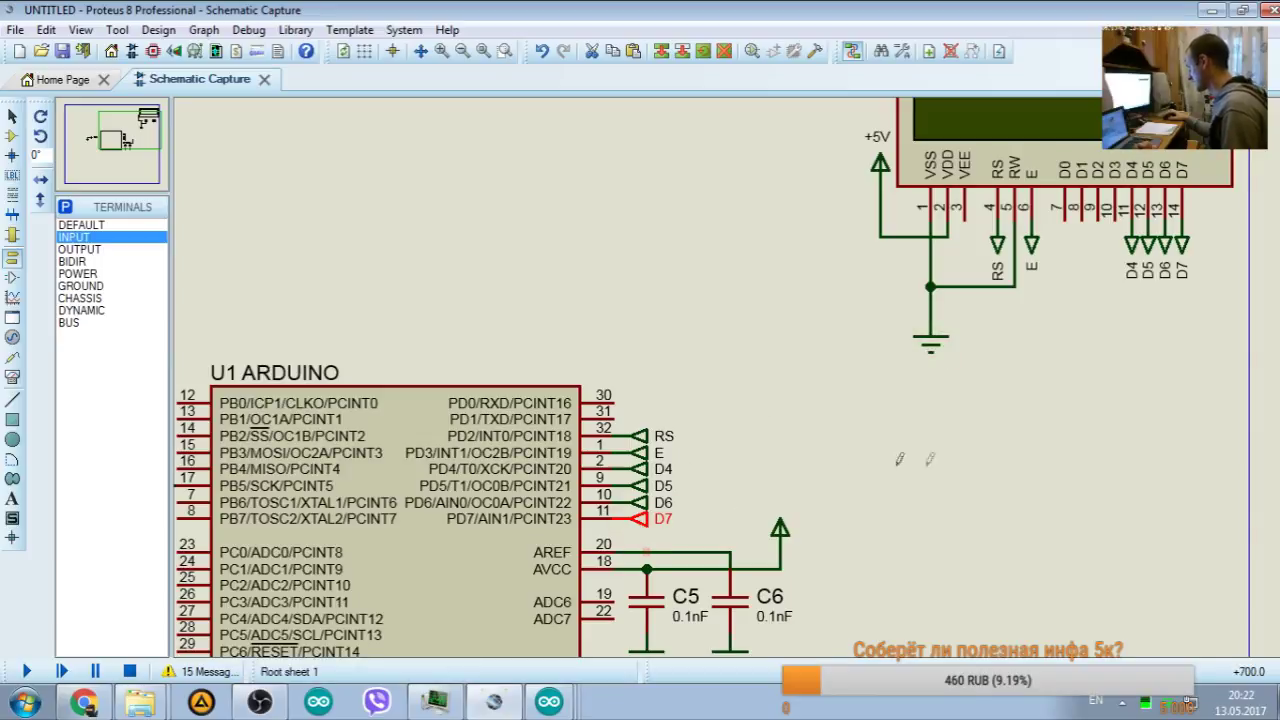
pyautogui.moveTo(125, 141); pyautogui.dragTo(114, 141)
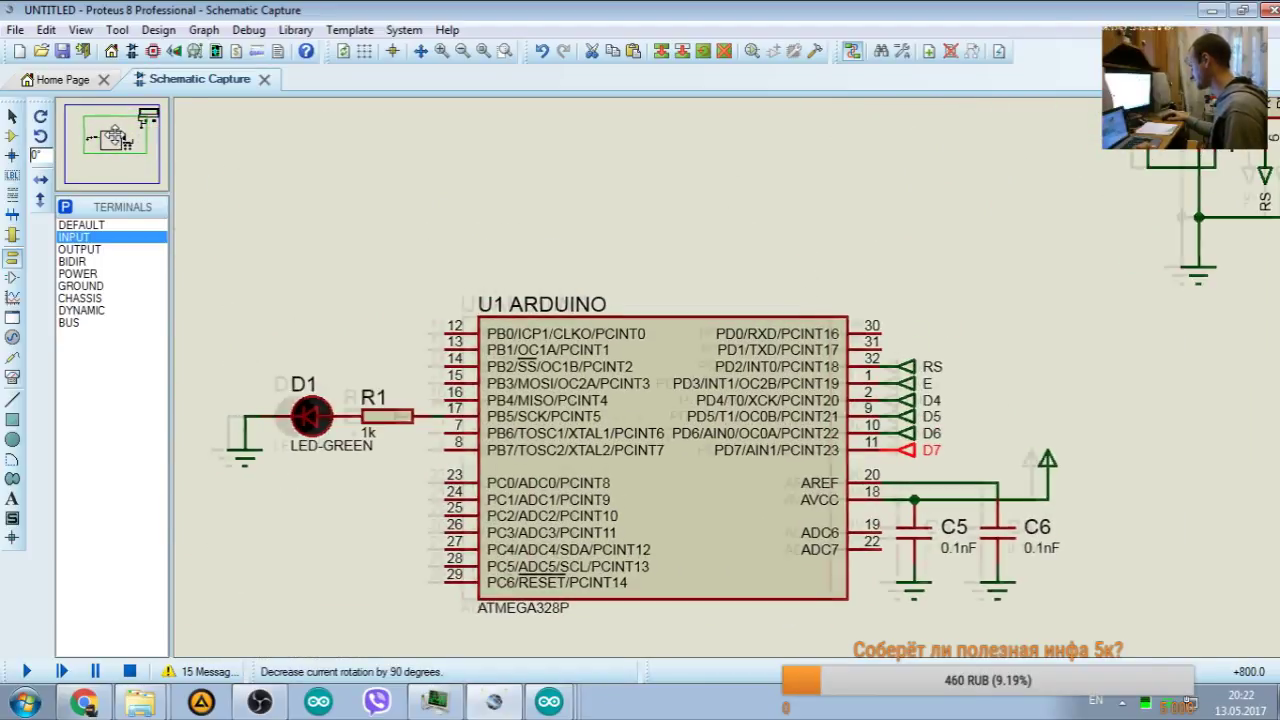
# Step: In the Arduino IDE, copy the #include <LiquidCrystal.h> line from the HelloWorld sketch to a new first line of sketch_may13a
pyautogui.click(548, 701)
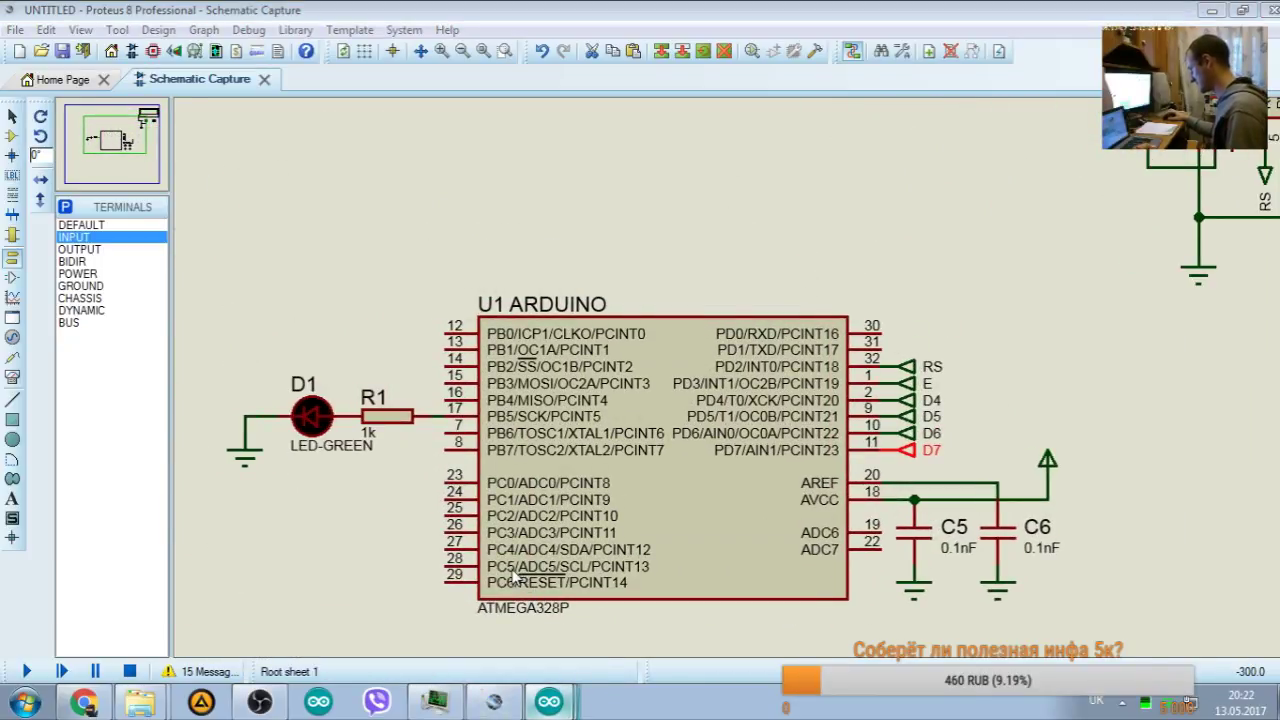
pyautogui.moveTo(567, 94); pyautogui.dragTo(330, 105)
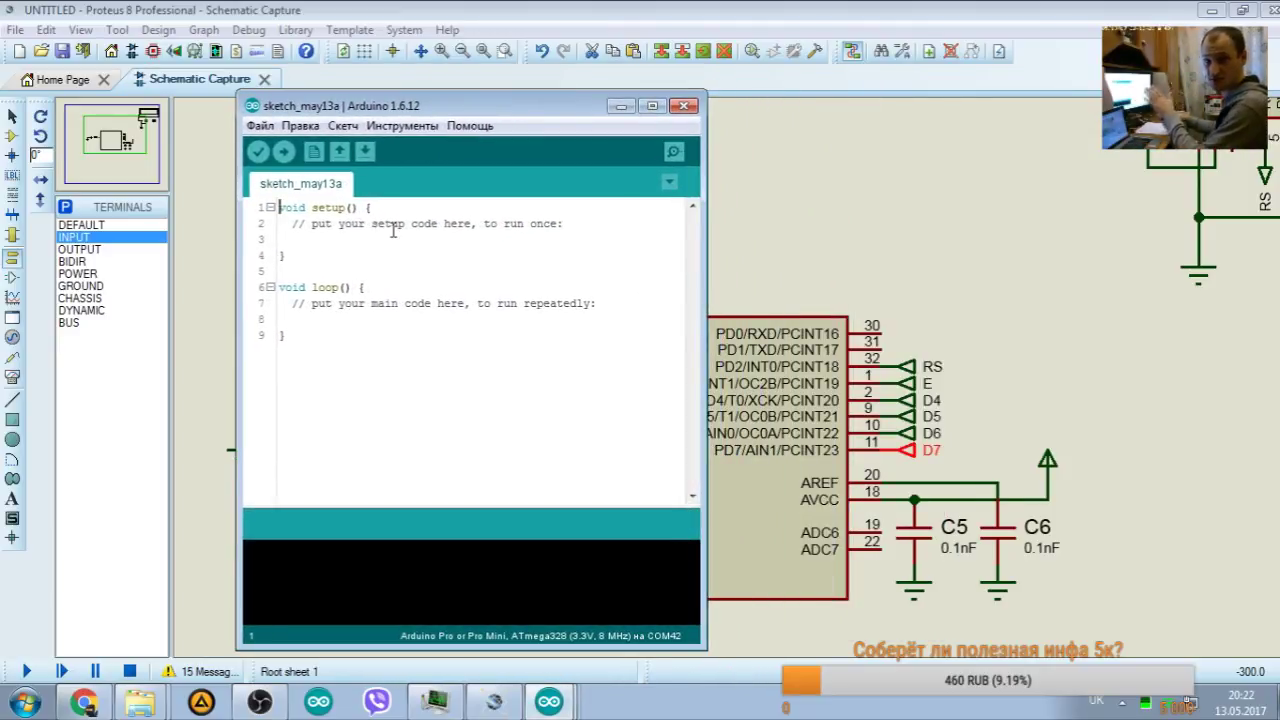
pyautogui.click(281, 207)
pyautogui.press('Return')
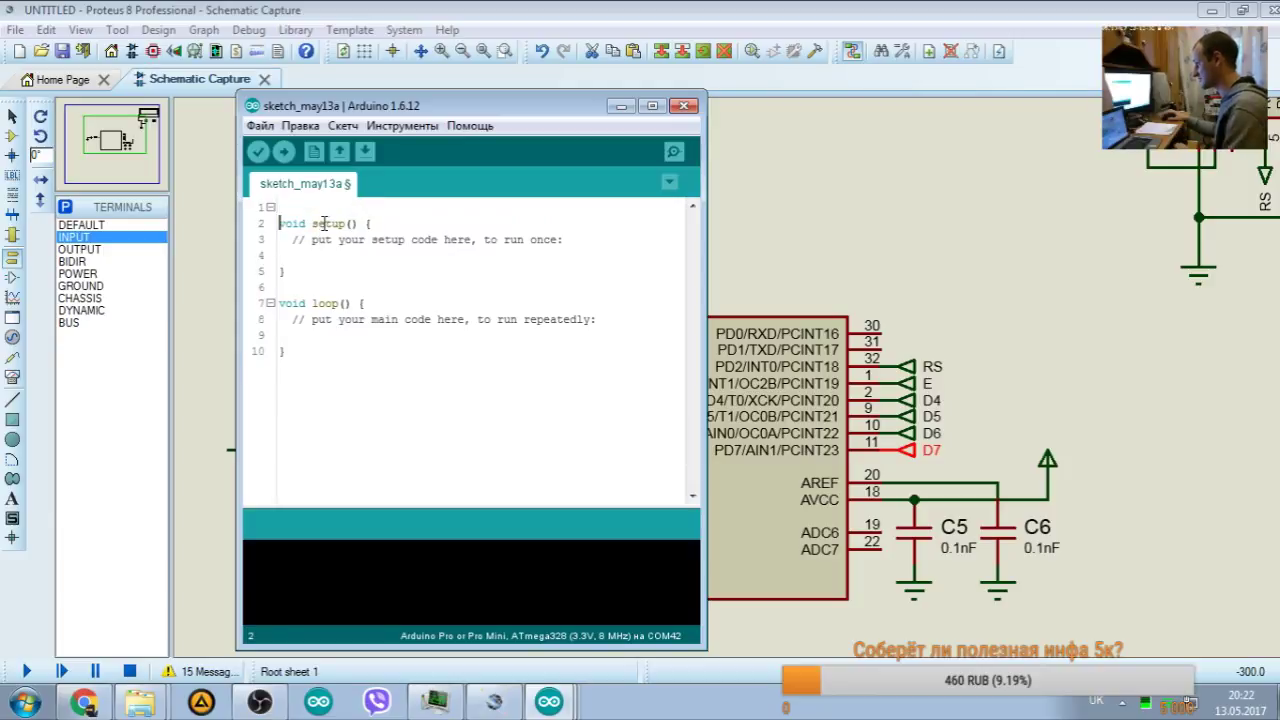
pyautogui.click(540, 712)
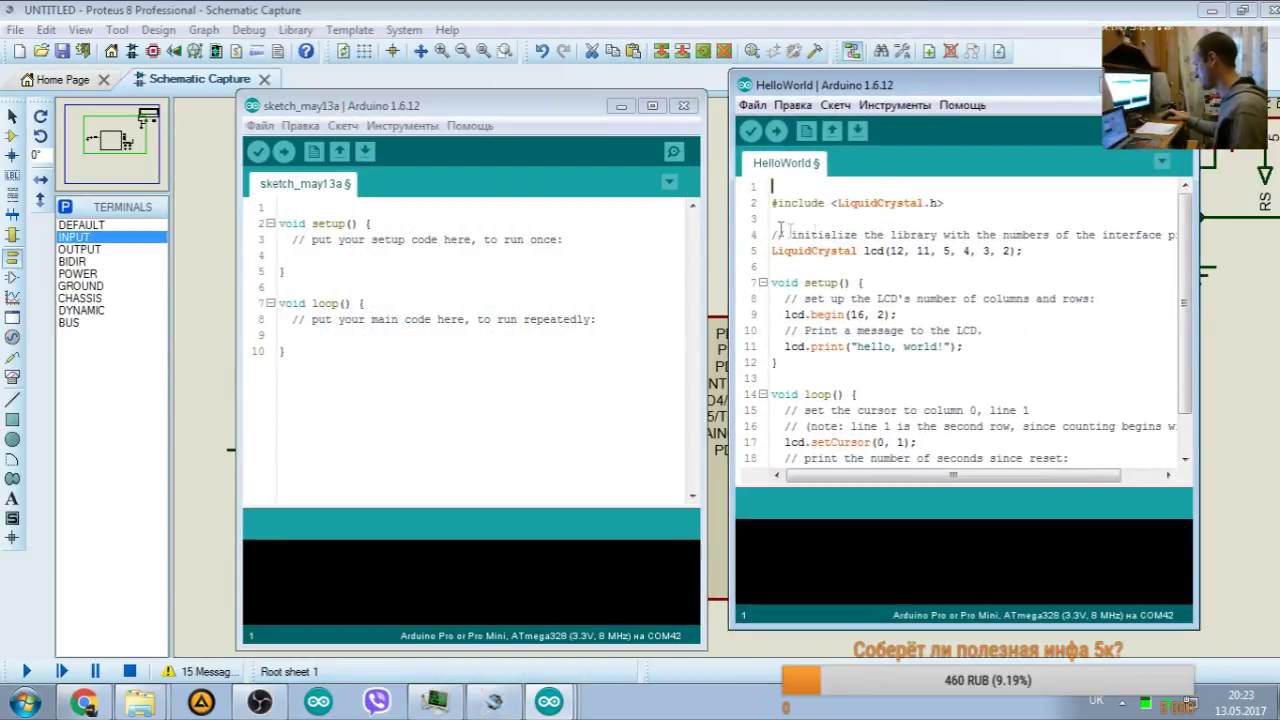
pyautogui.moveTo(945, 203); pyautogui.dragTo(771, 203)
pyautogui.hotkey('ctrl', 'c')
pyautogui.click(330, 208)
pyautogui.hotkey('ctrl', 'v')
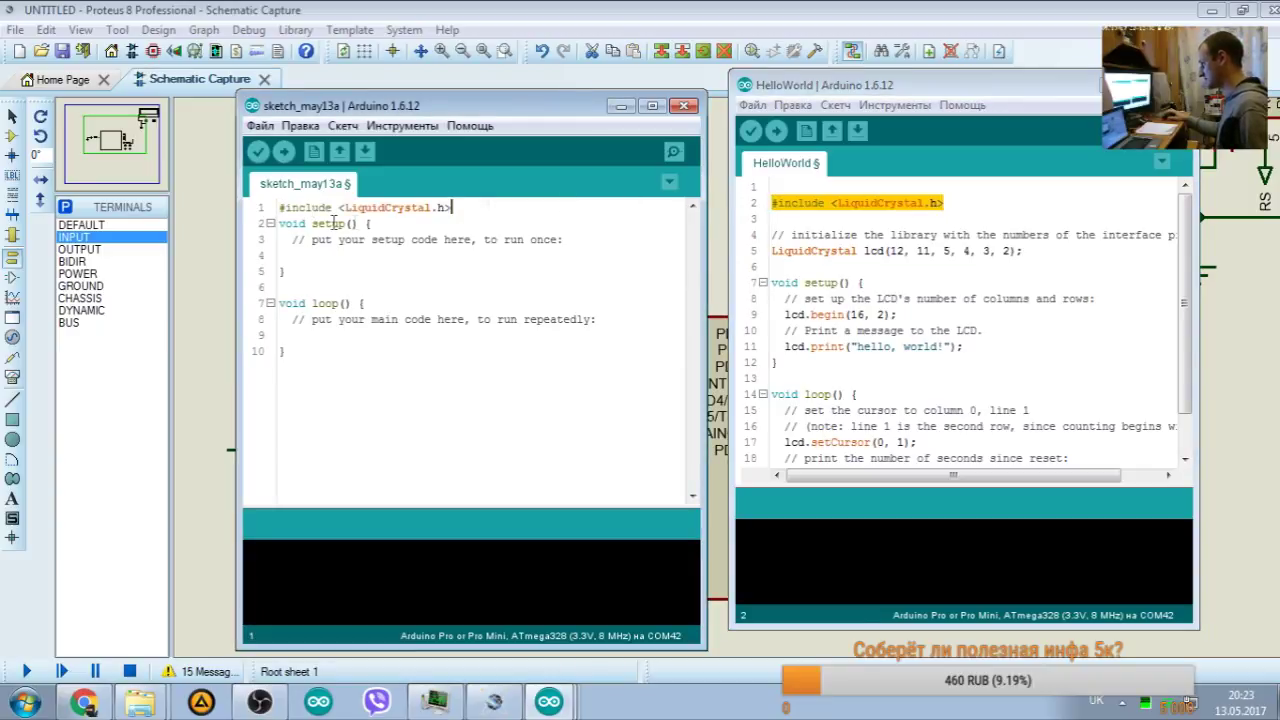
# Step: Begin a #define RS directive below the include line, set off by blank lines, and hide the HelloWorld sketch window
pyautogui.press('Return')
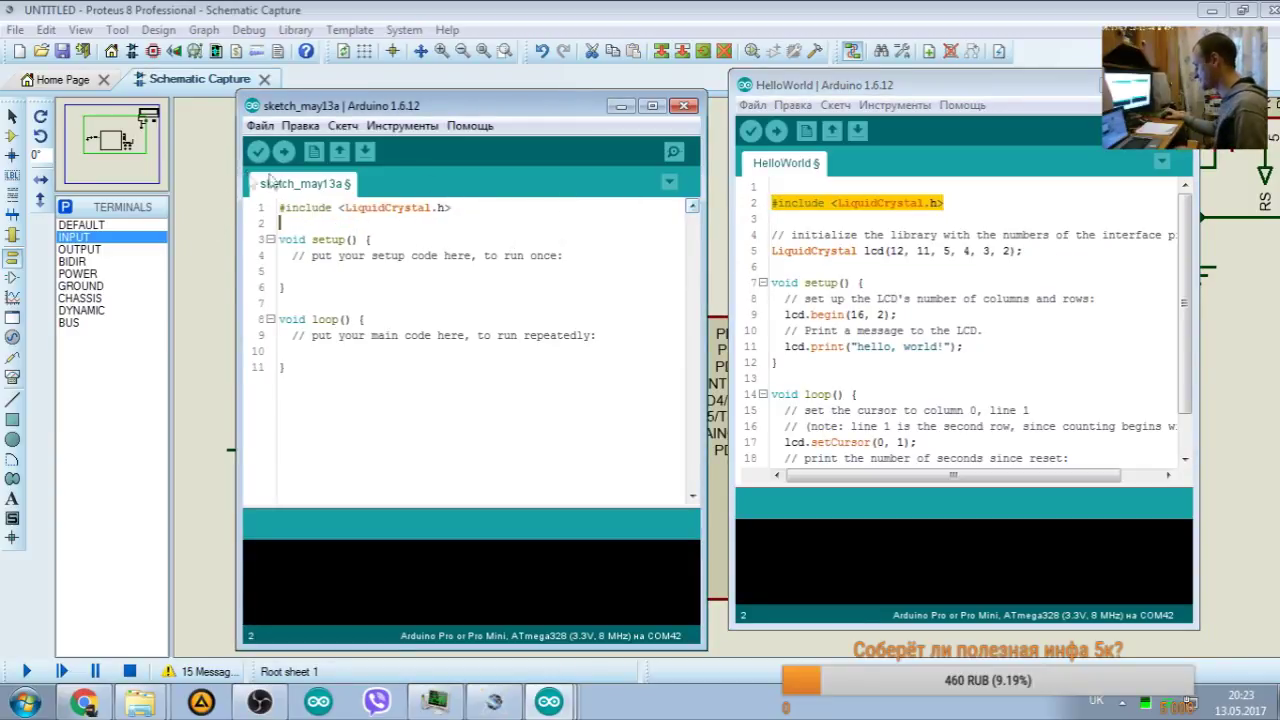
pyautogui.press('Return')
pyautogui.press('Return')
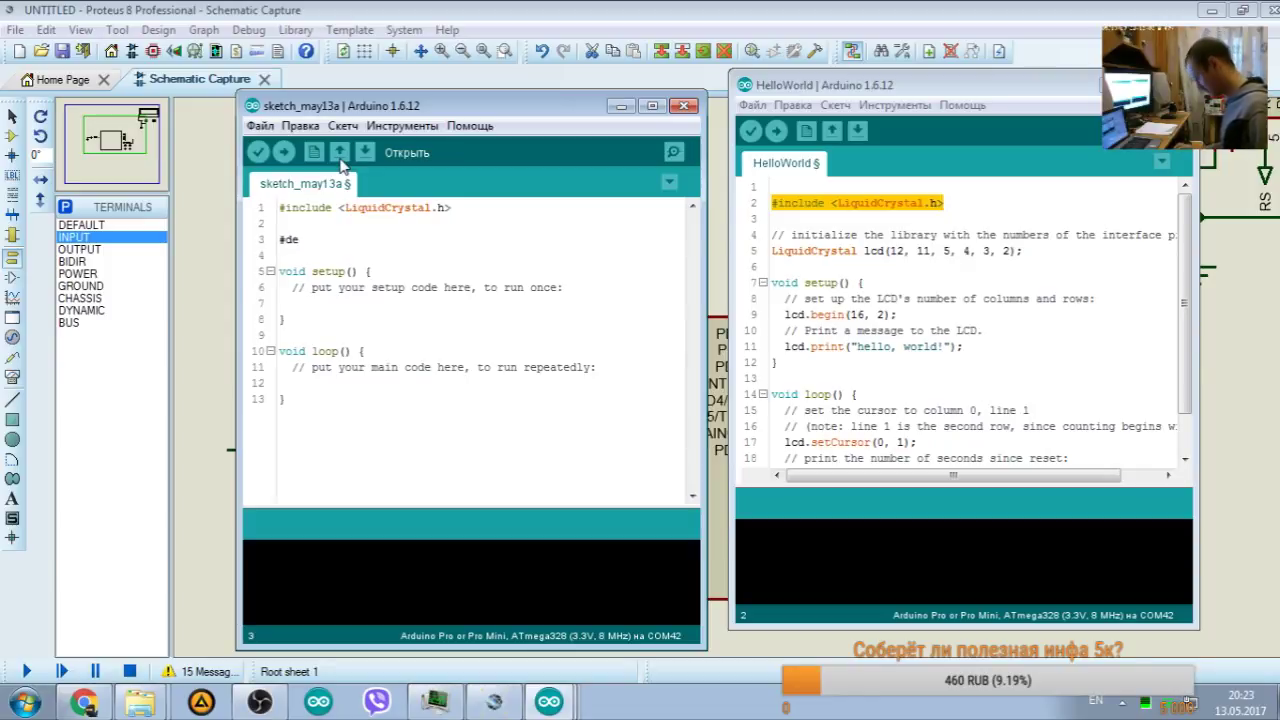
pyautogui.write('ine RS')
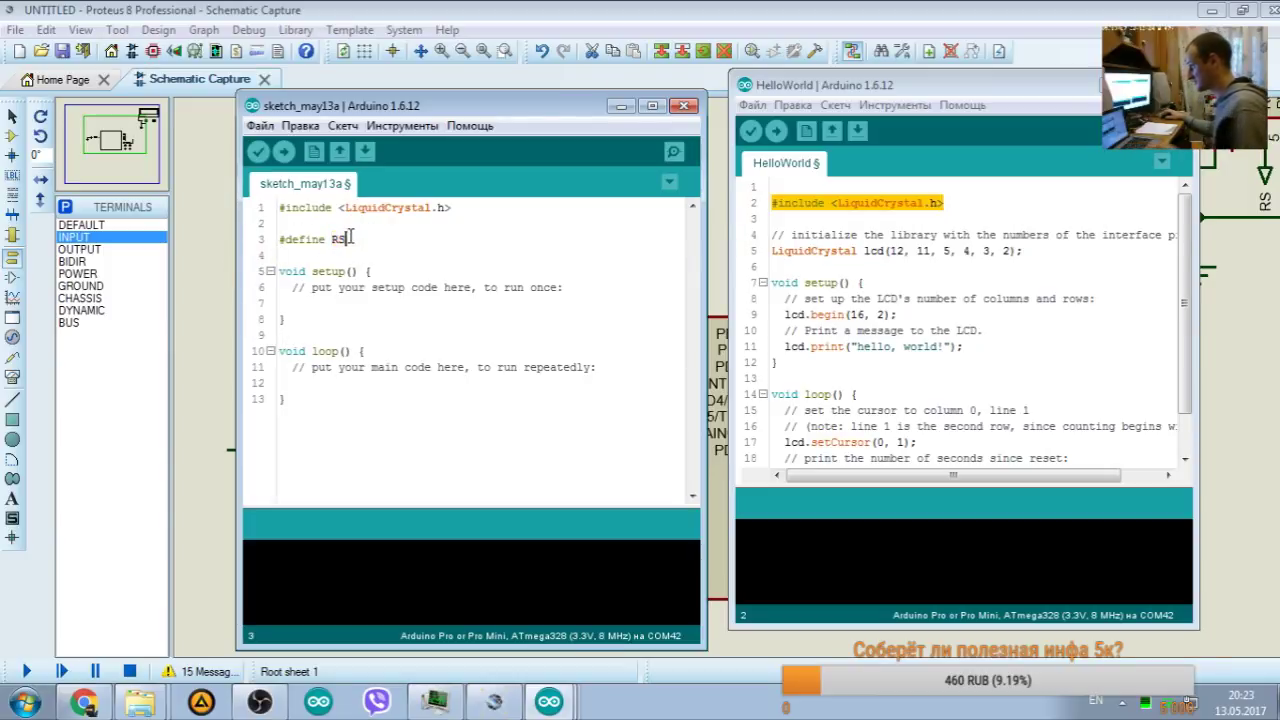
pyautogui.click(1128, 85)
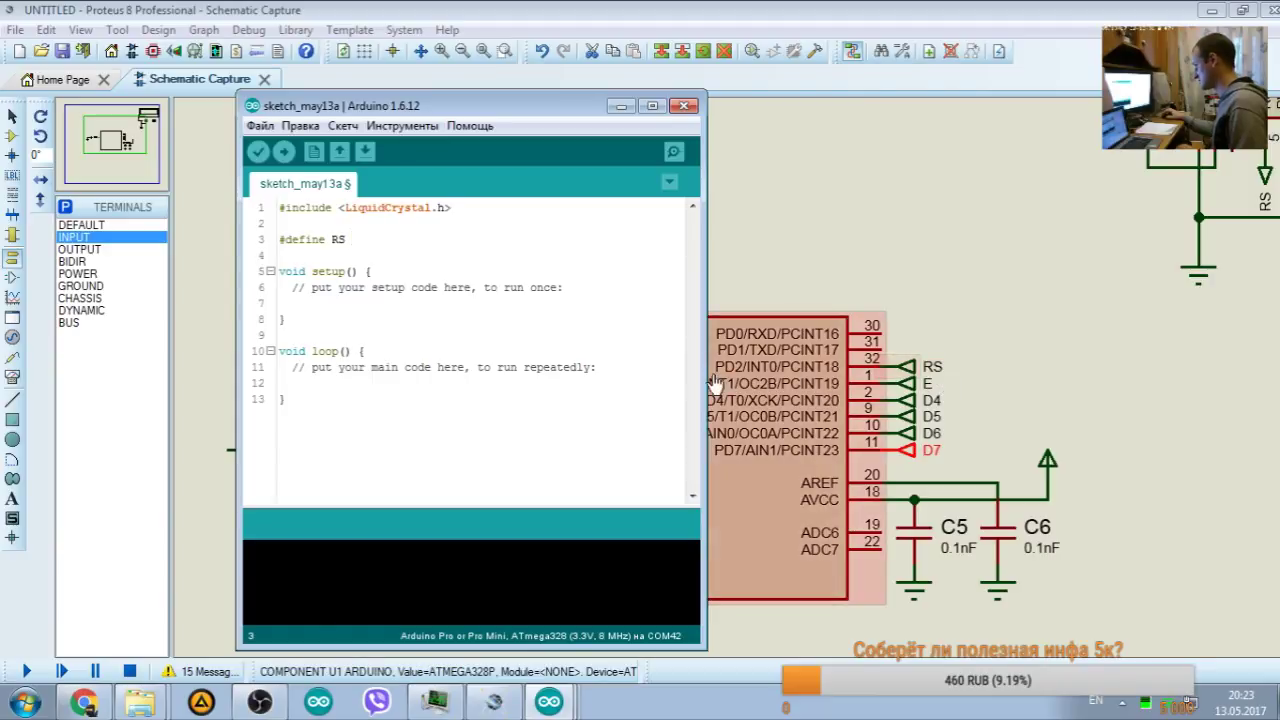
# Step: Look up PD2's Arduino pin number in the browser's ATmega328 pinout diagram and define RS as 2 in the sketch
pyautogui.click(83, 703)
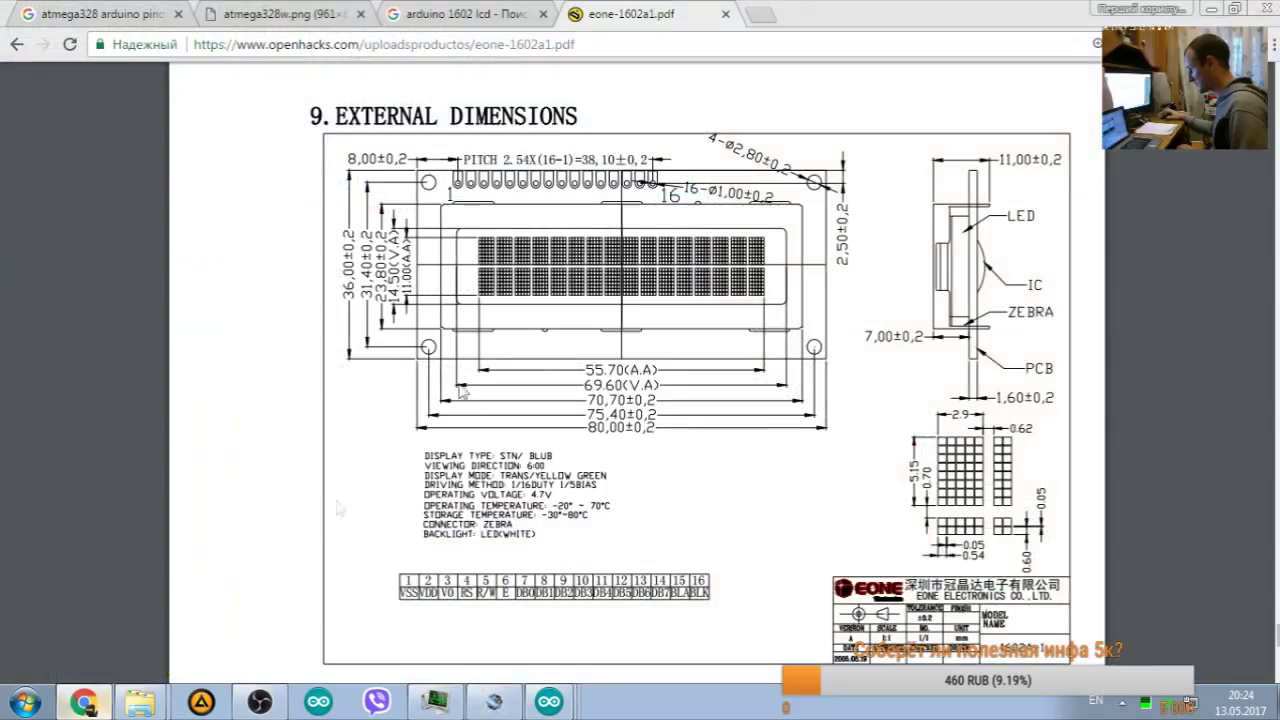
pyautogui.click(460, 14)
pyautogui.click(283, 12)
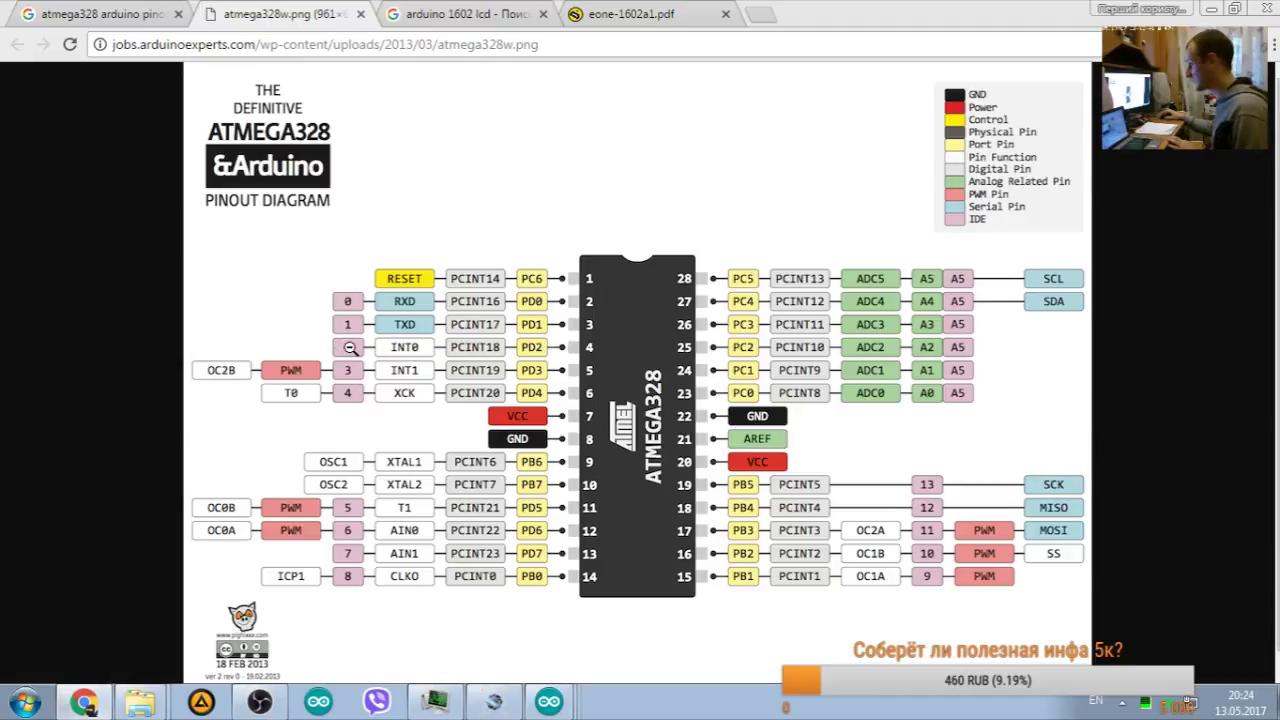
pyautogui.click(1213, 9)
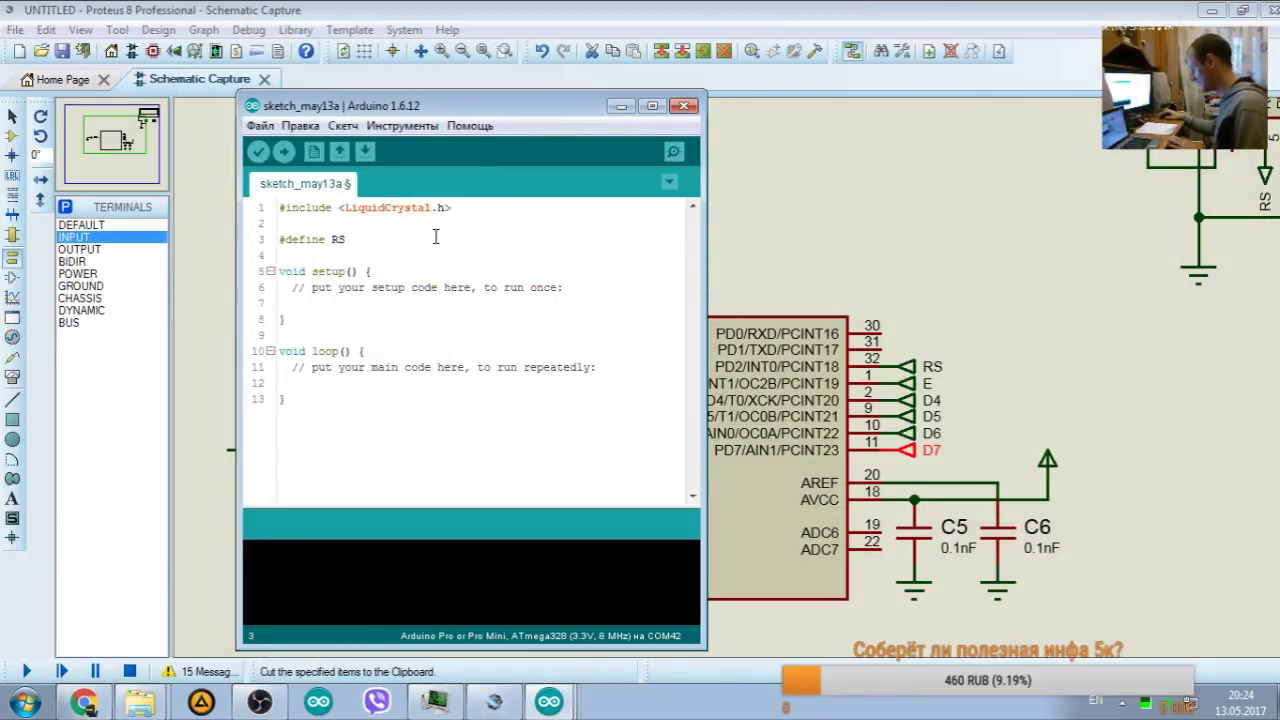
pyautogui.write('2')
# Step: Duplicate the #define RS 2 line four times directly below the original
pyautogui.press('Return')
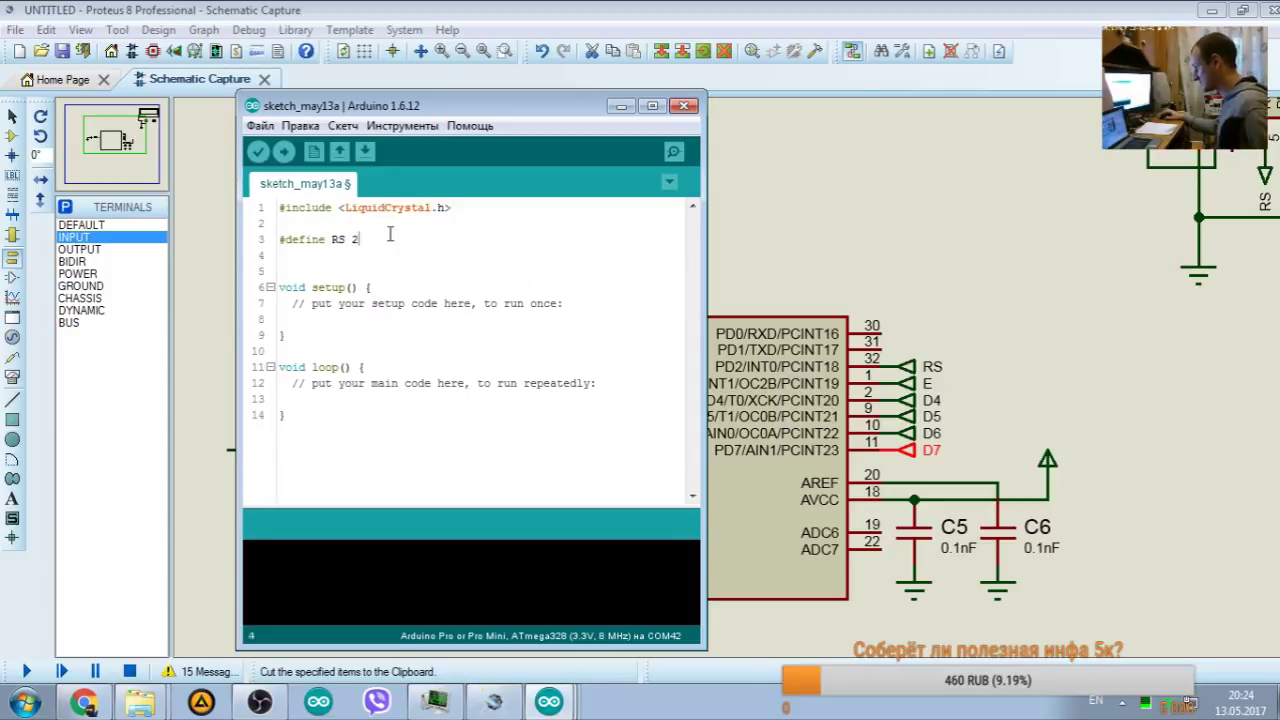
pyautogui.moveTo(358, 245); pyautogui.dragTo(280, 243)
pyautogui.click(295, 255)
pyautogui.hotkey('ctrl', 'v')
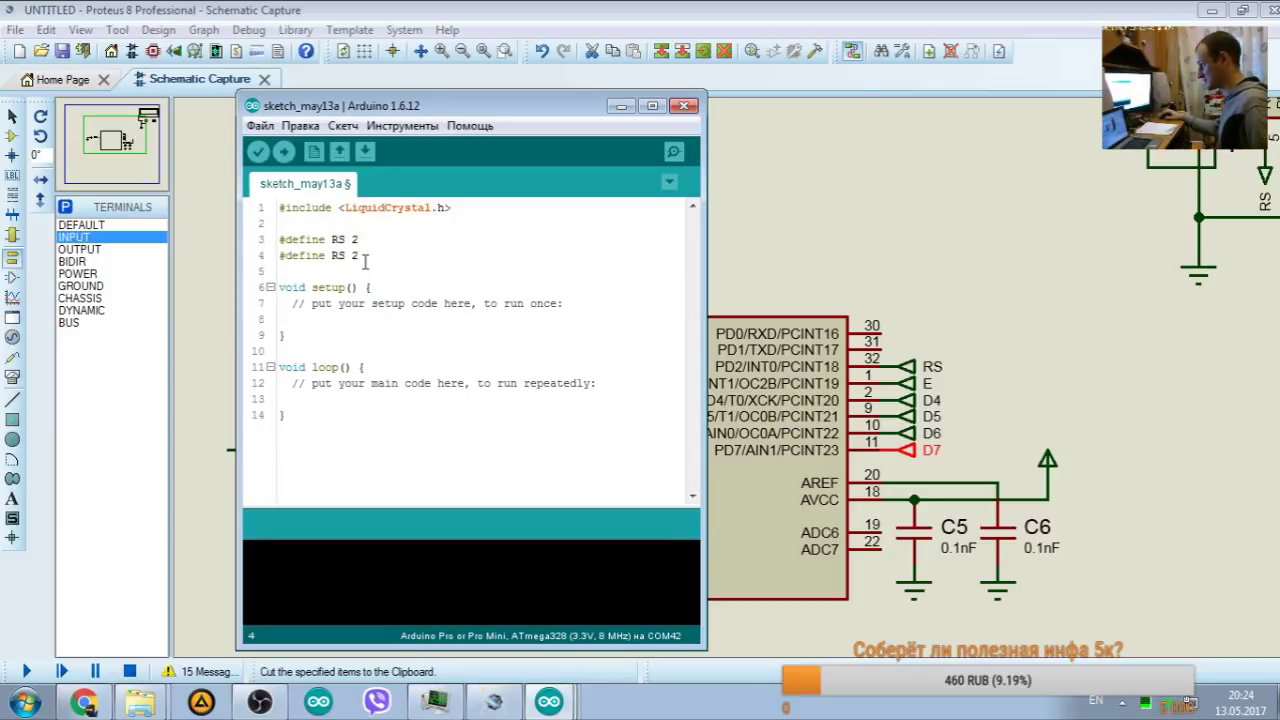
pyautogui.press('Return')
pyautogui.hotkey('ctrl', 'v')
pyautogui.press('Return')
pyautogui.hotkey('ctrl', 'v')
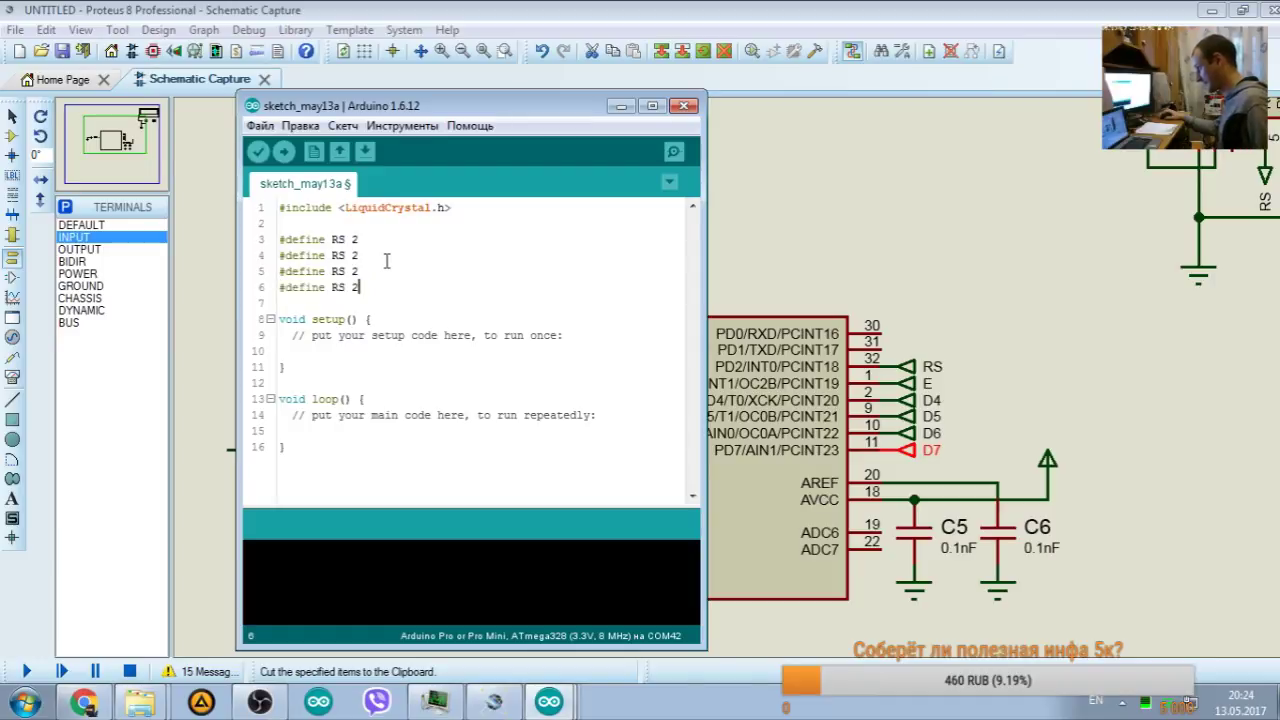
pyautogui.press('Return')
pyautogui.hotkey('ctrl', 'v')
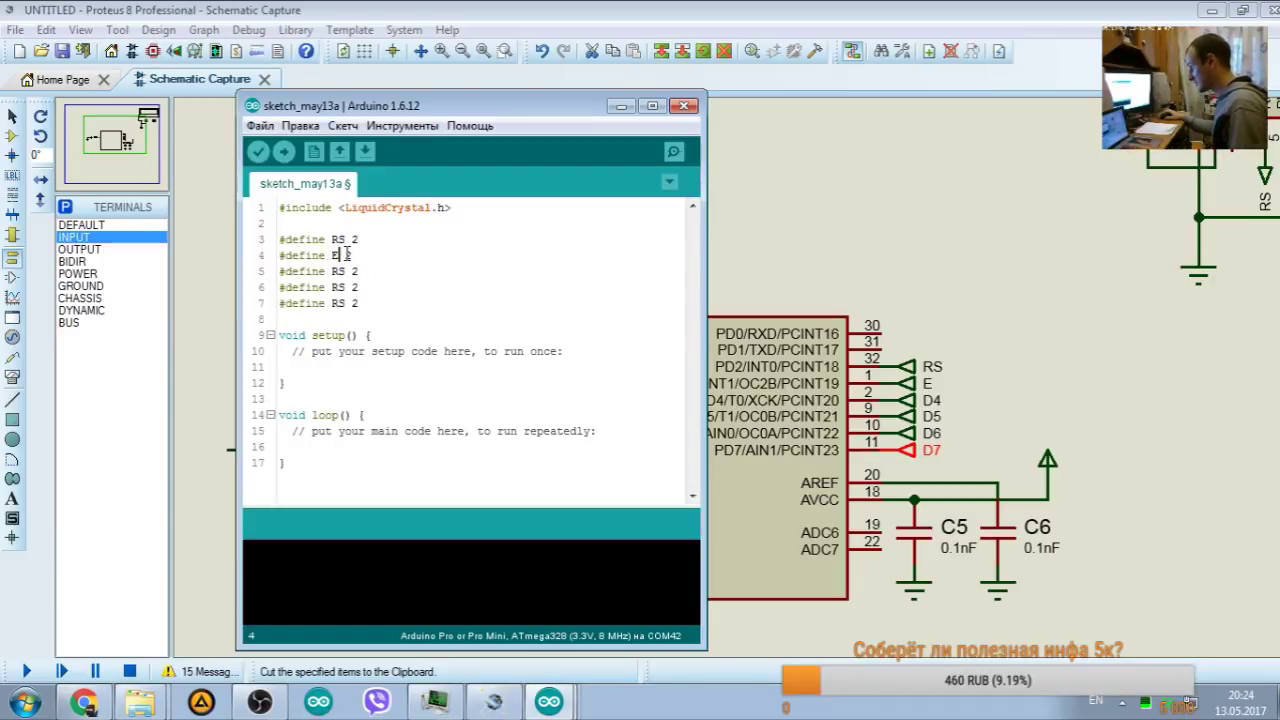
# Step: Change the four copied definitions to E 3, D4 4, D5 5 and D6 6, keeping the schematic's pin labels in view
pyautogui.write('E')
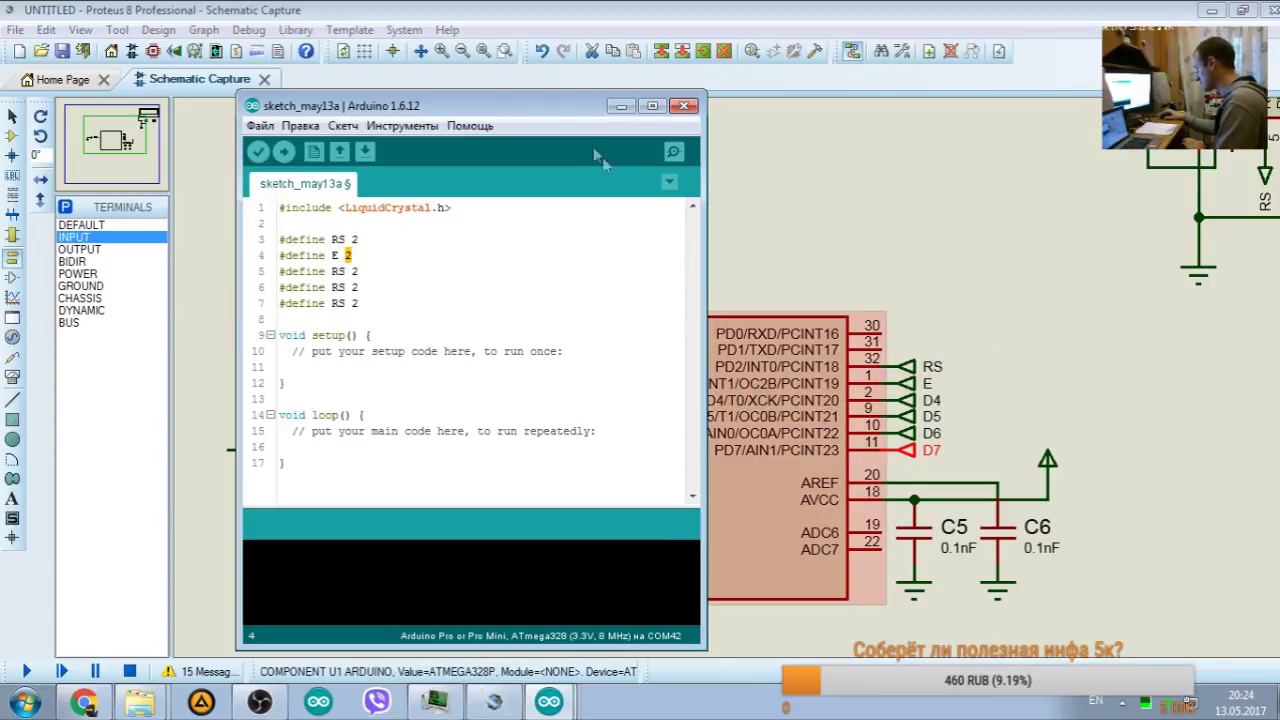
pyautogui.moveTo(590, 105); pyautogui.dragTo(551, 108)
pyautogui.write('3')
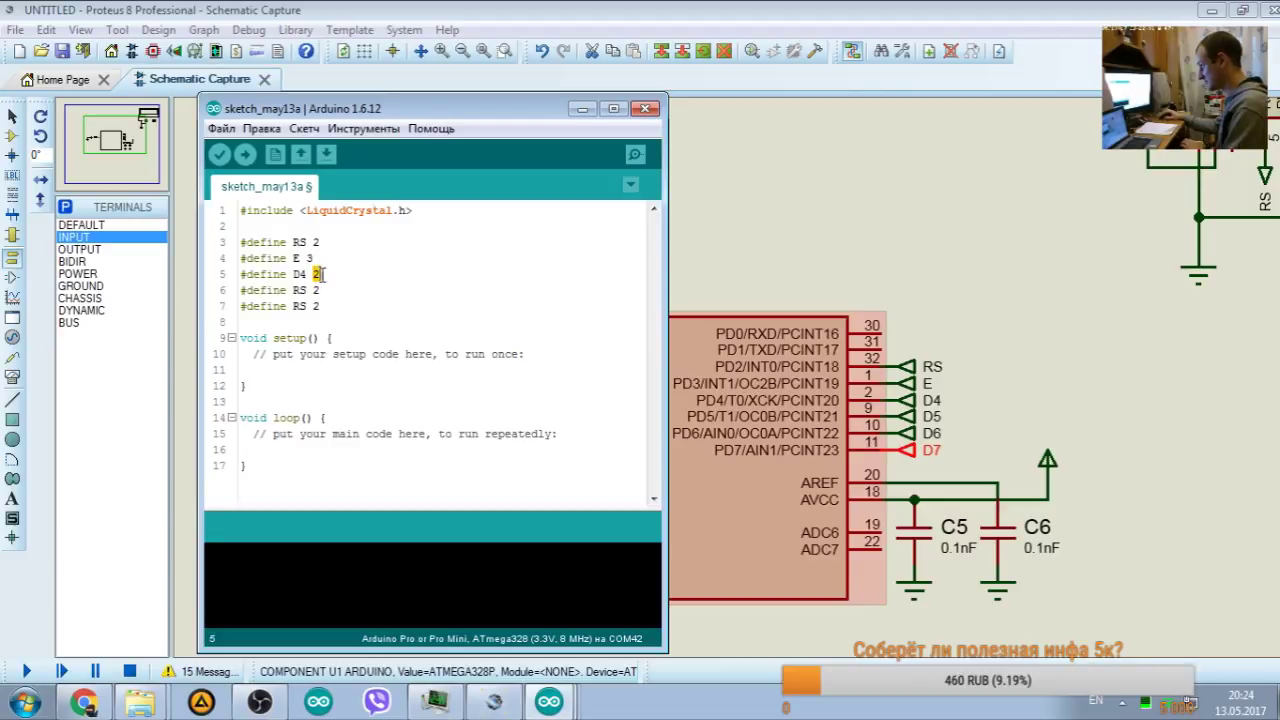
pyautogui.moveTo(307, 290); pyautogui.dragTo(289, 290)
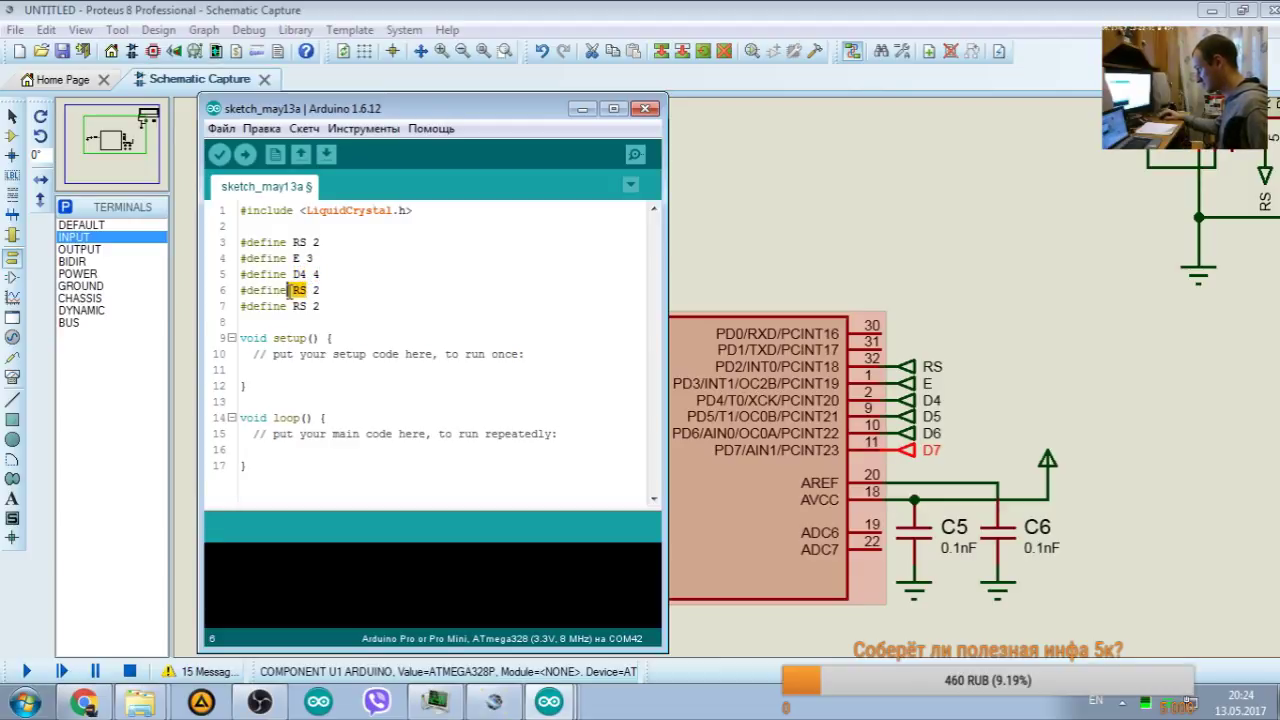
pyautogui.write('D4')
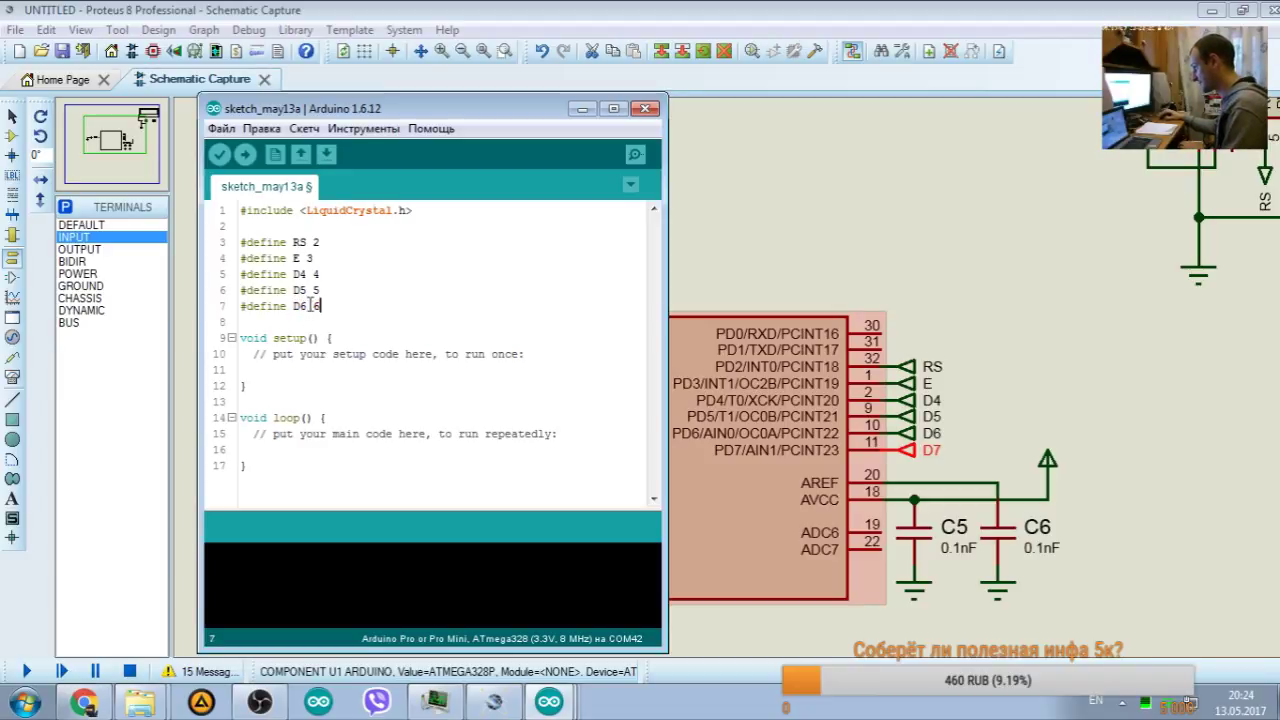
# Step: Copy the #define D6 6 line below itself and change the copy to #define D7 7, followed by a blank line
pyautogui.moveTo(340, 310); pyautogui.dragTo(240, 308)
pyautogui.hotkey('ctrl', 'c')
pyautogui.click(247, 322)
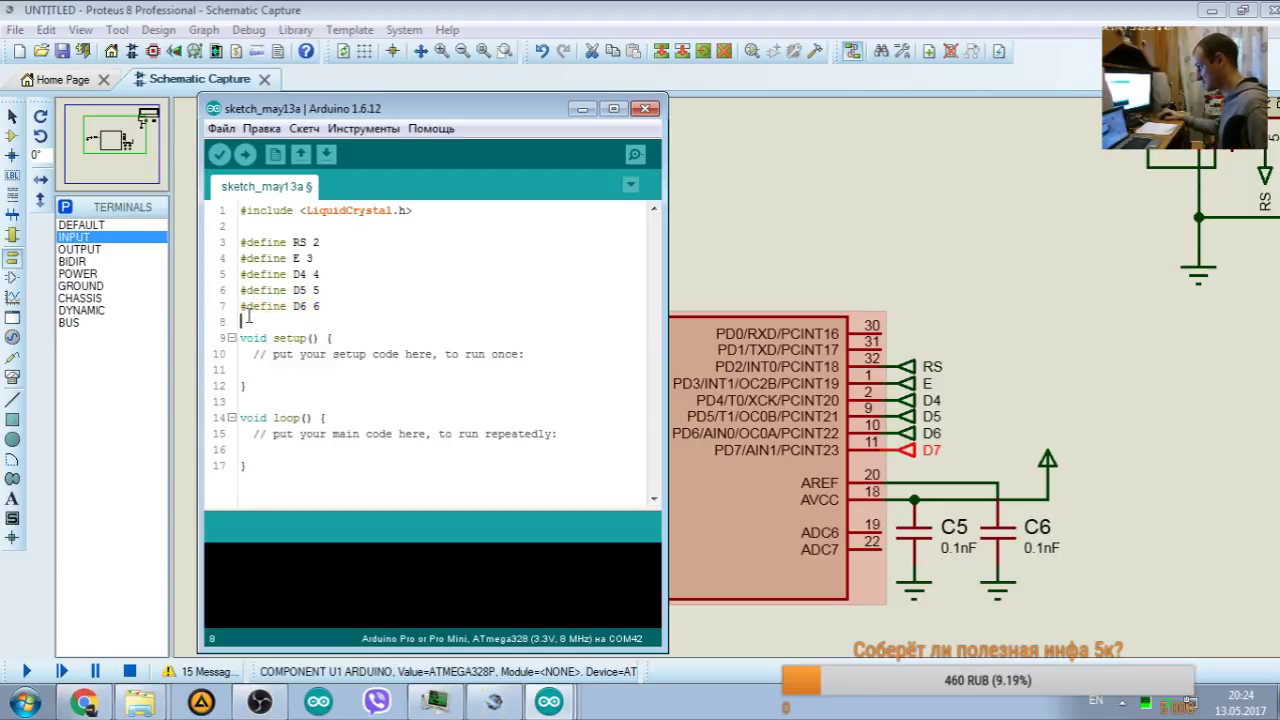
pyautogui.hotkey('ctrl', 'v')
pyautogui.press('Return')
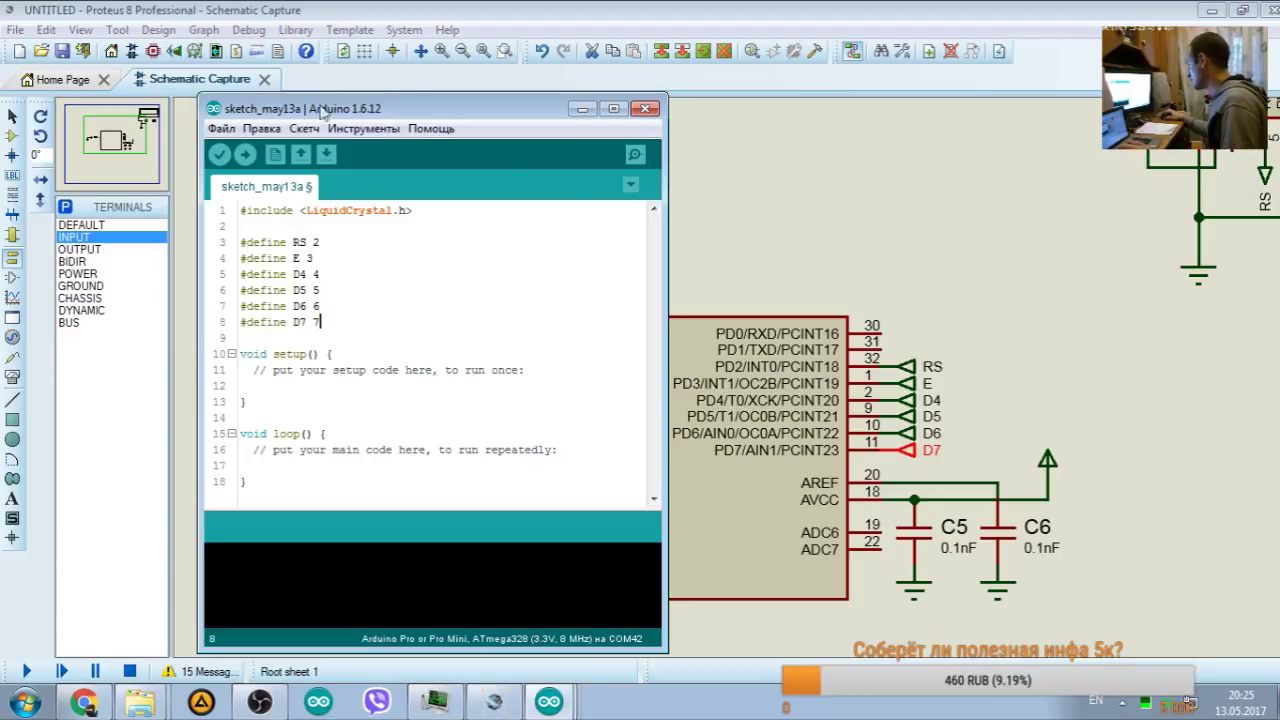
pyautogui.click(946, 277)
pyautogui.moveTo(116, 138); pyautogui.dragTo(128, 130)
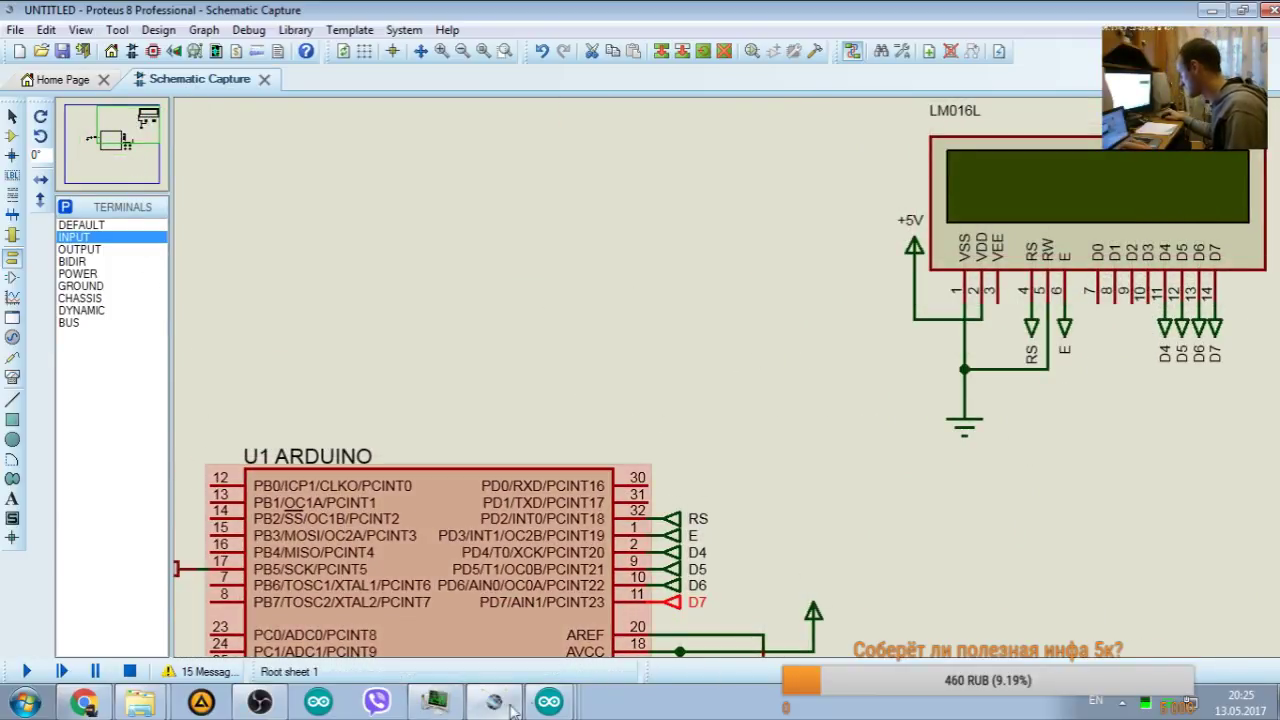
pyautogui.click(437, 703)
pyautogui.click(437, 703)
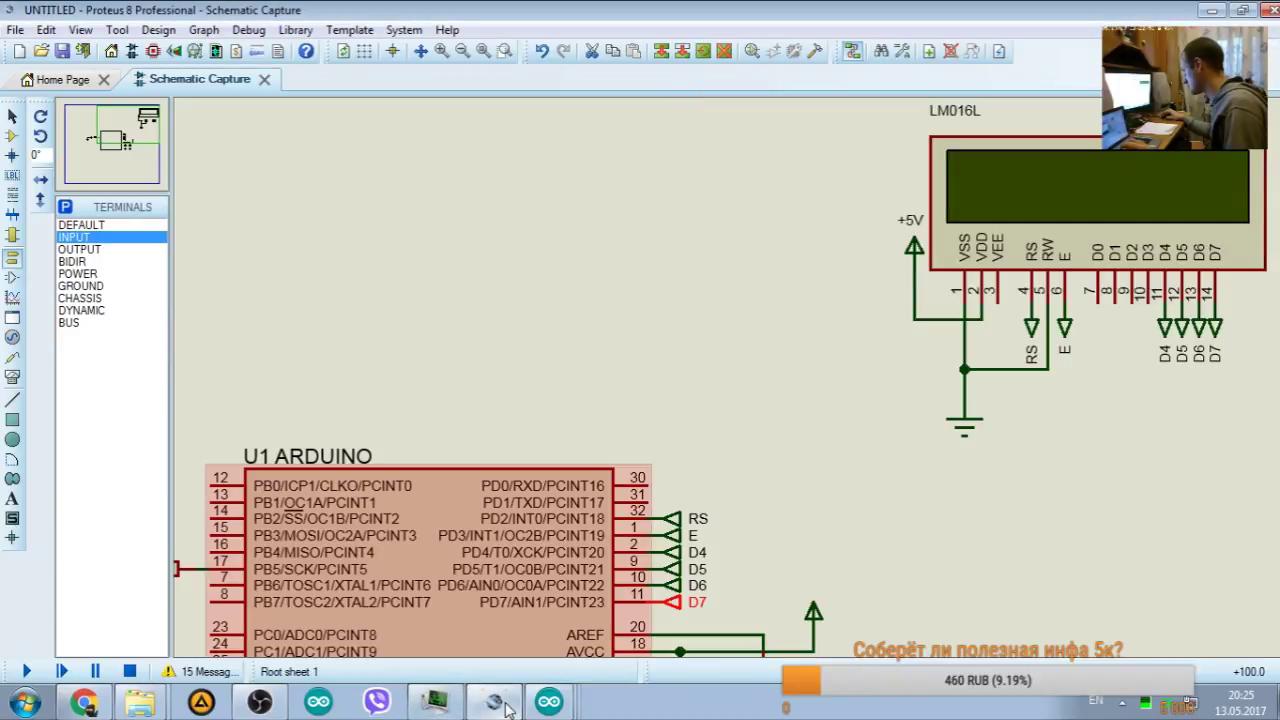
pyautogui.click(260, 703)
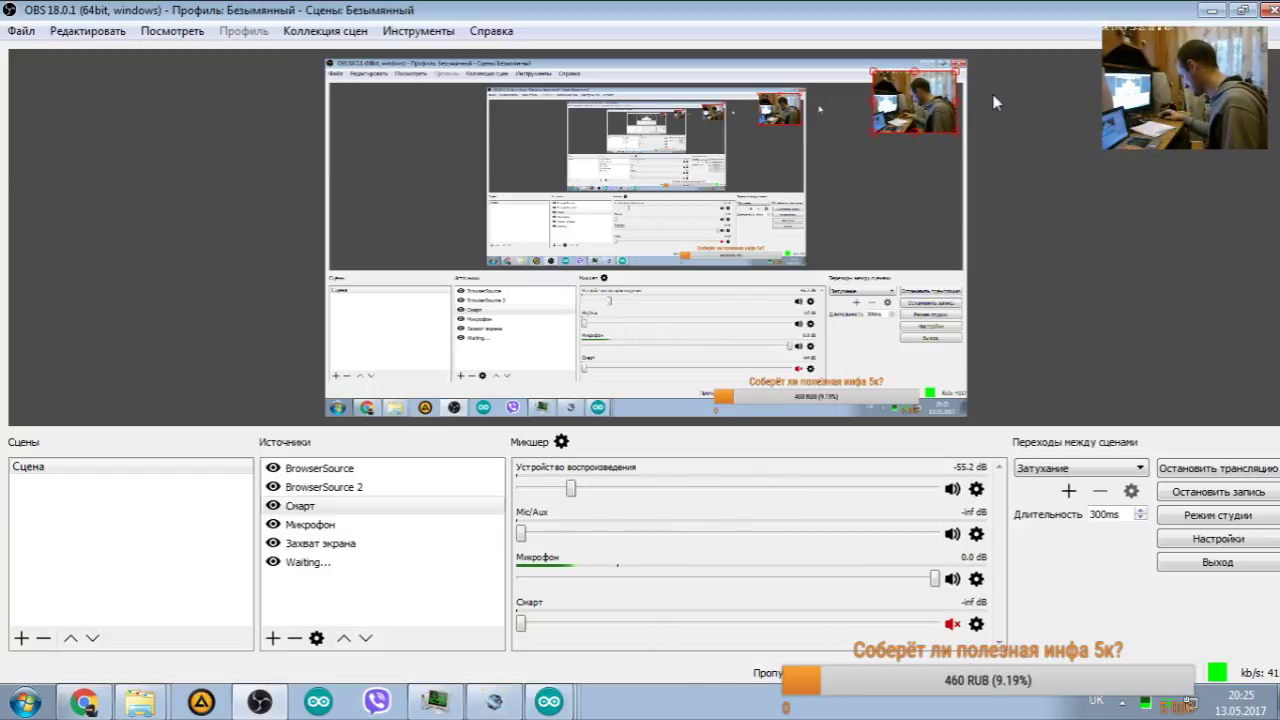
pyautogui.click(1211, 11)
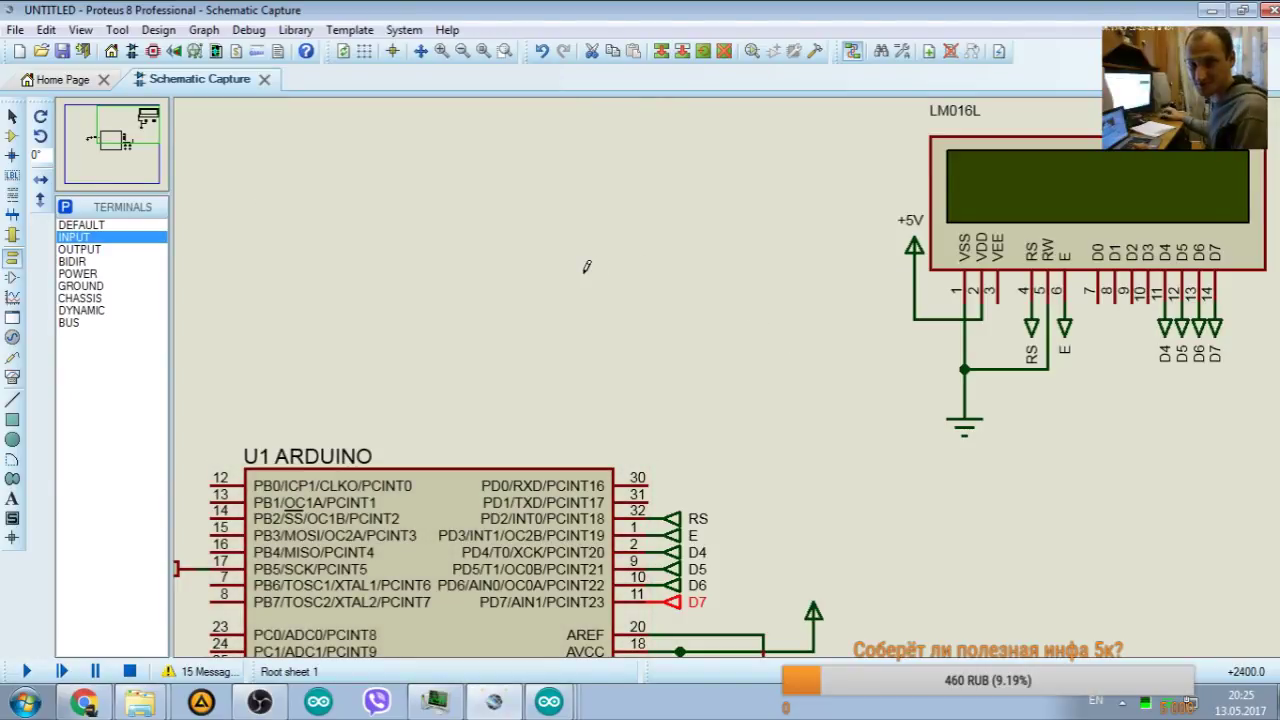
pyautogui.click(125, 137)
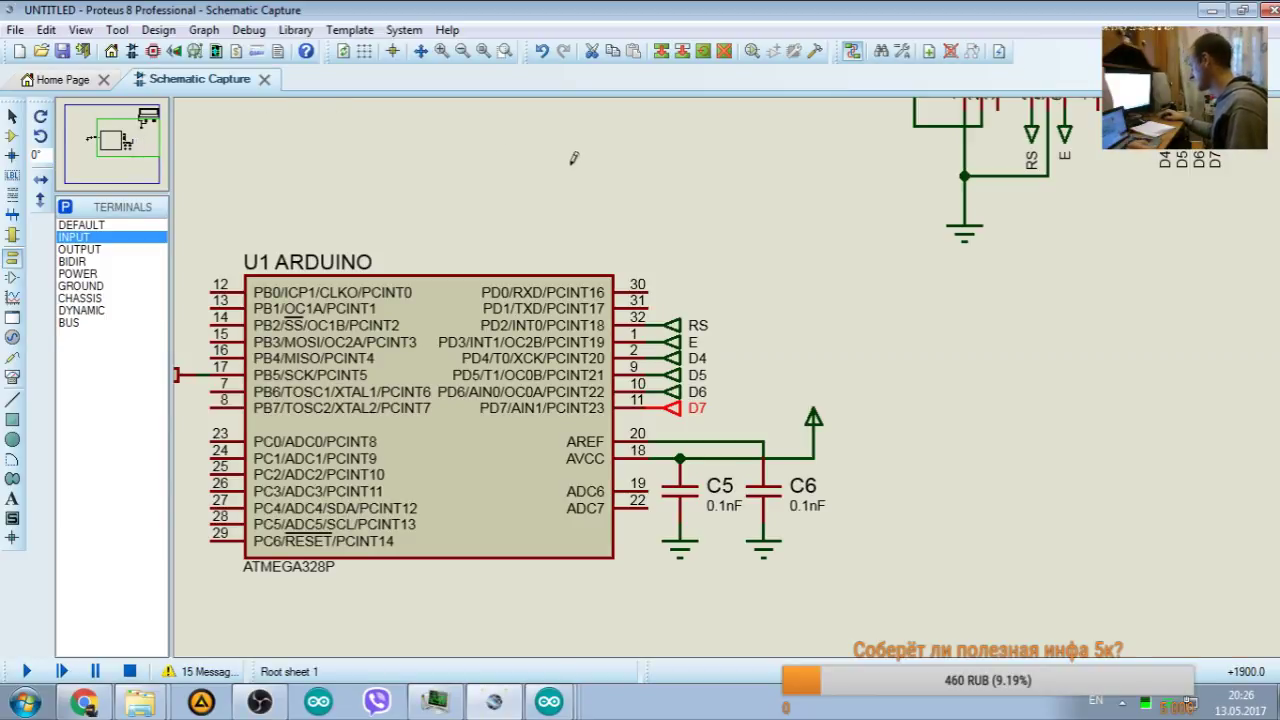
pyautogui.click(128, 135)
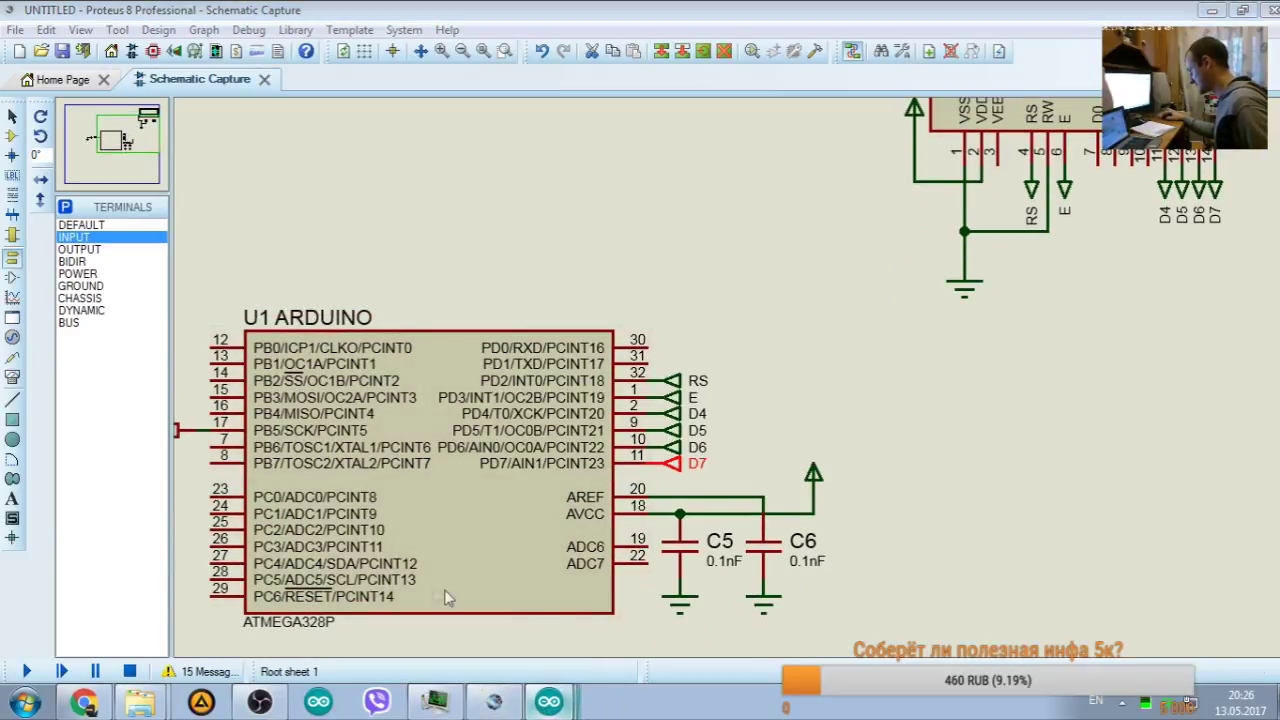
# Step: Copy the LiquidCrystal lcd(12, 11, 5, 4, 3, 2); line from the HelloWorld example into the sketch below the pin definitions, surrounded by blank lines
pyautogui.click(549, 701)
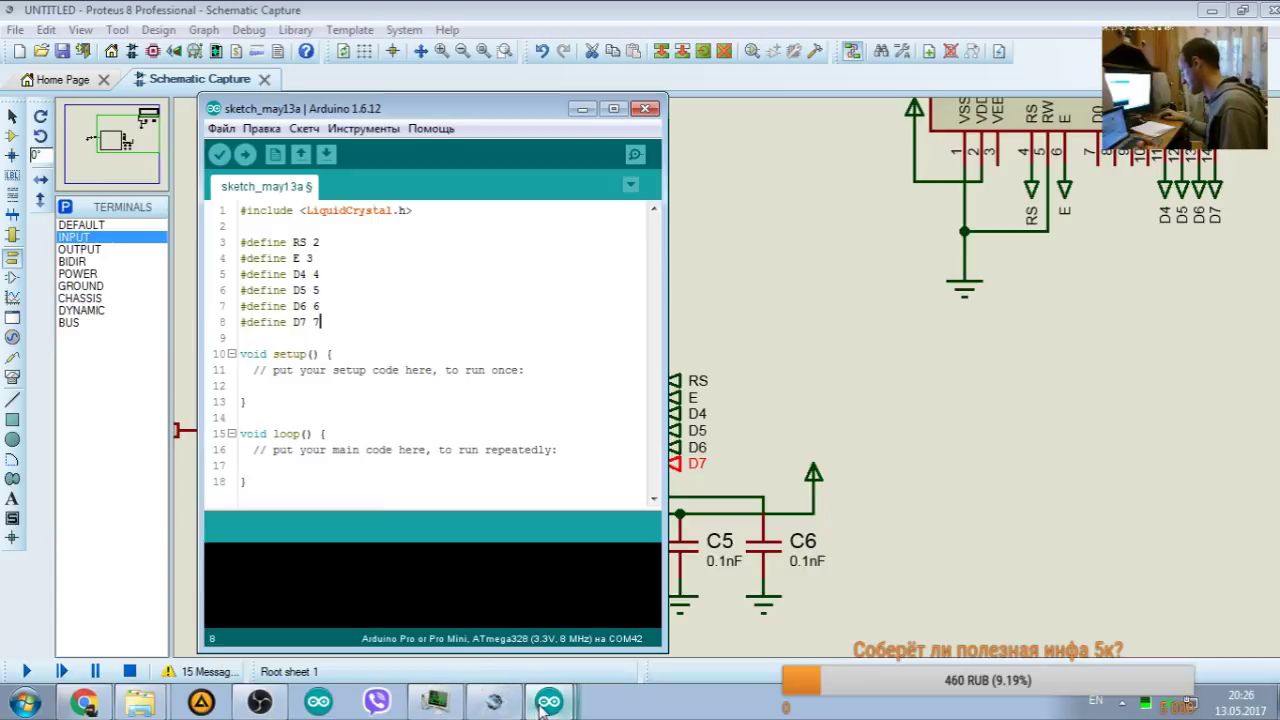
pyautogui.click(570, 702)
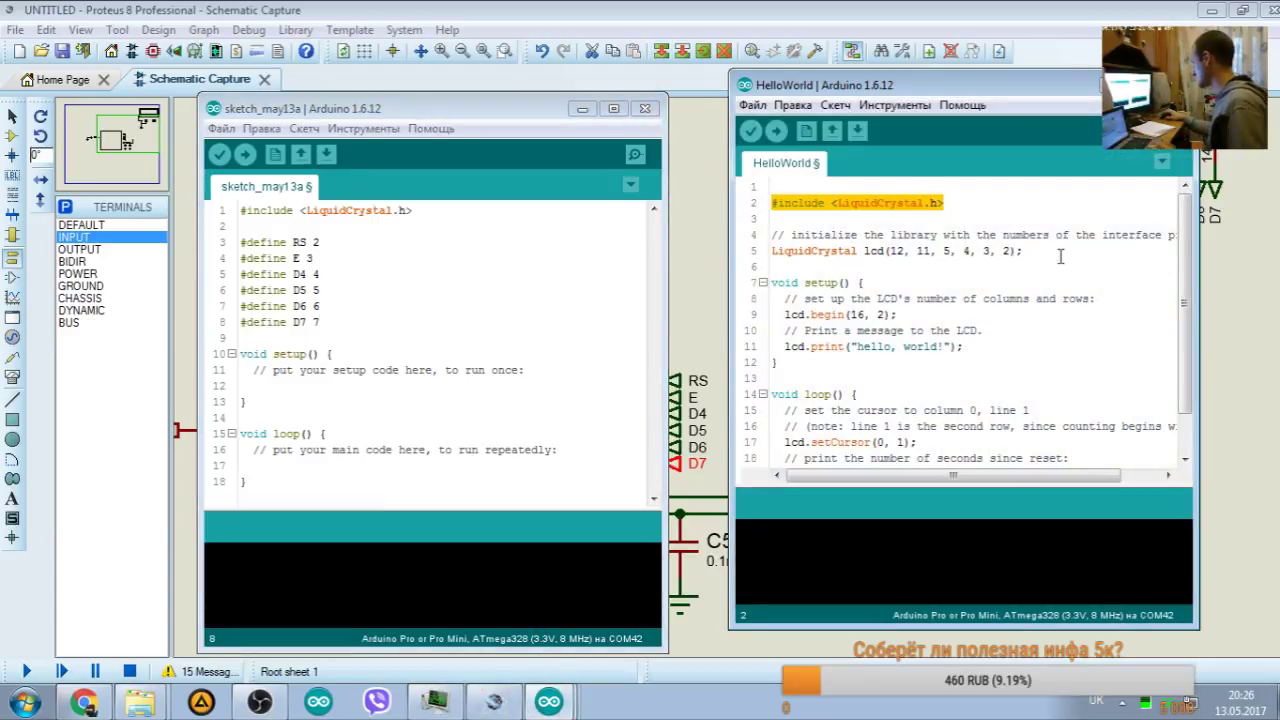
pyautogui.moveTo(1022, 251); pyautogui.dragTo(771, 252)
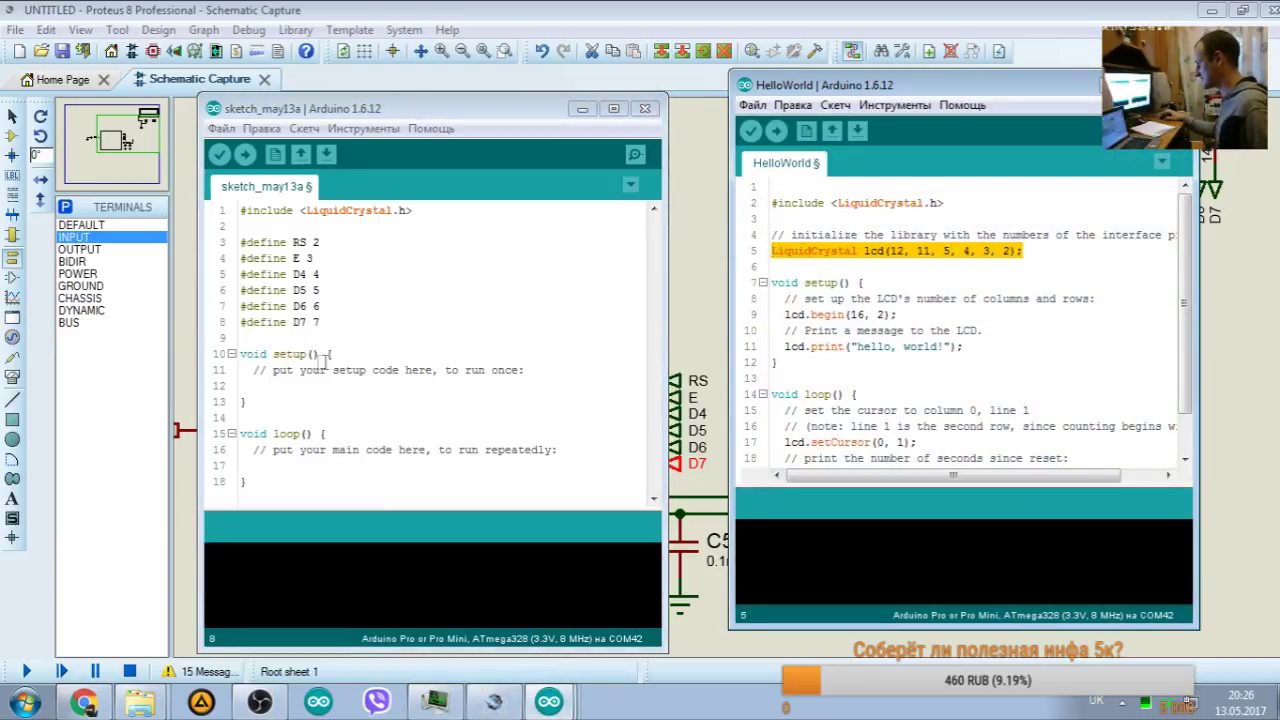
pyautogui.click(266, 340)
pyautogui.press('Return')
pyautogui.press('Return')
pyautogui.click(330, 352)
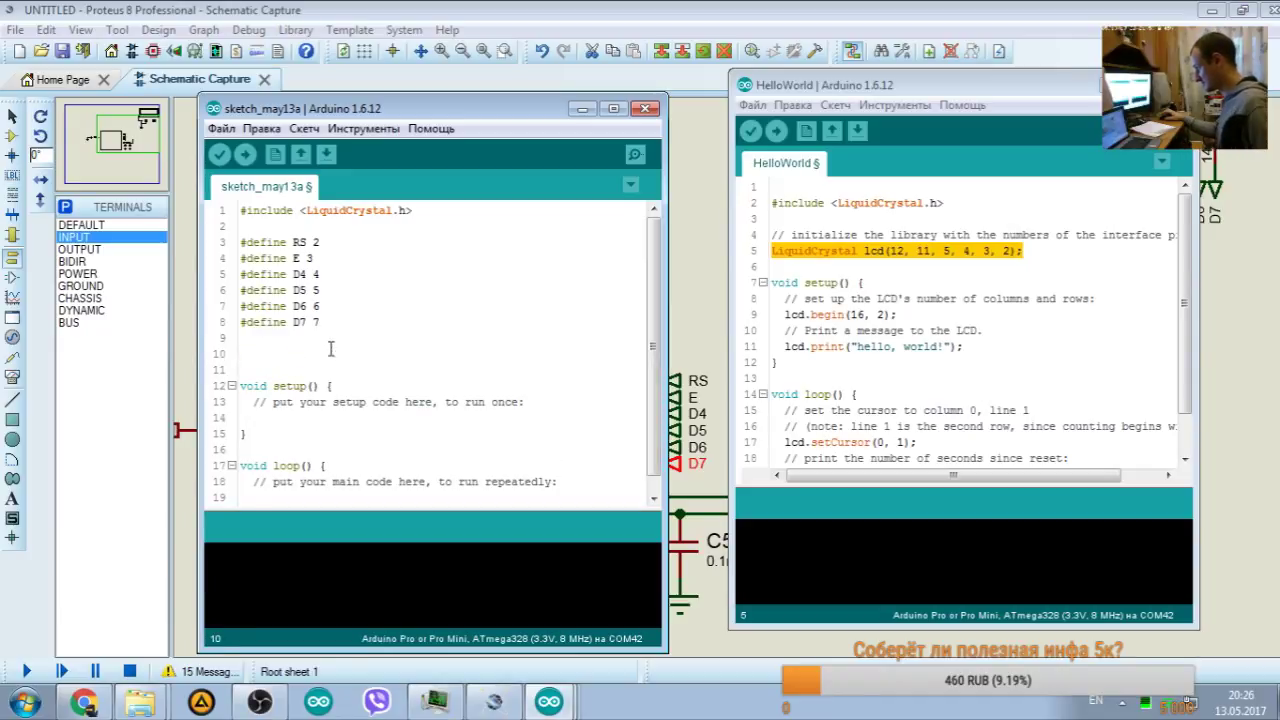
pyautogui.hotkey('ctrl', 'v')
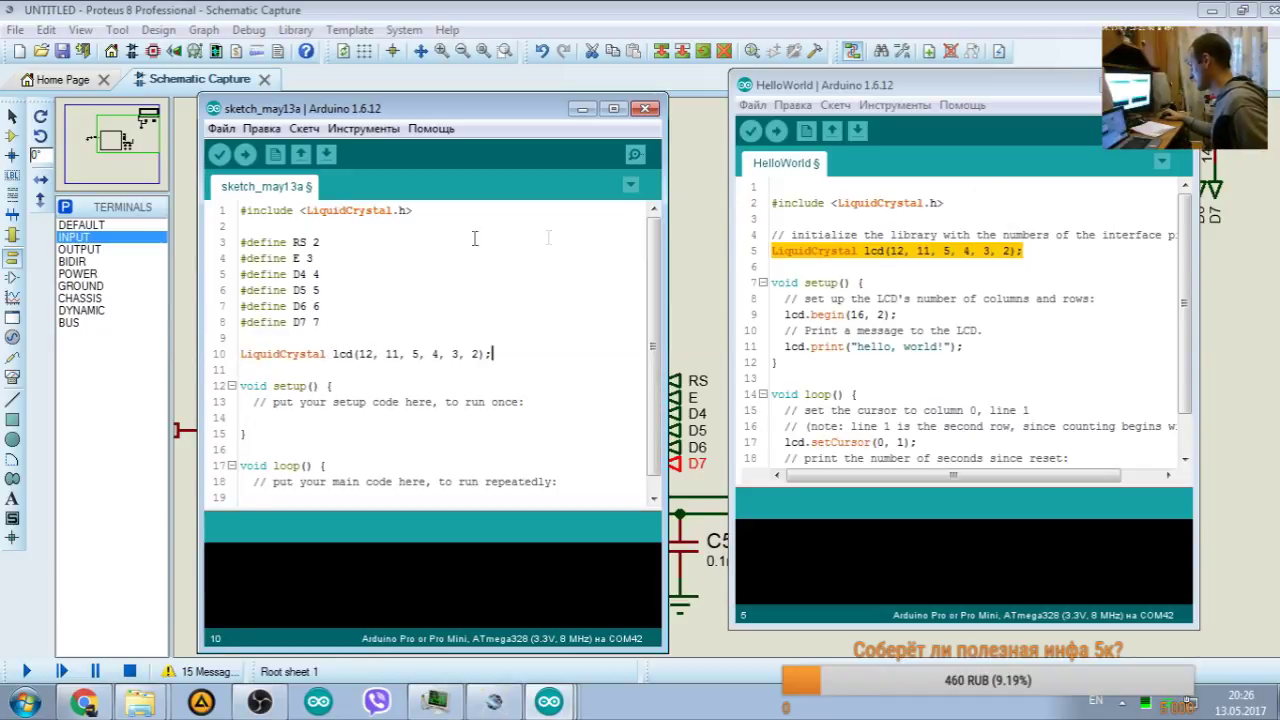
# Step: Replace the last four arguments of the sketch's lcd declaration with D4, D5, D6 and D7
pyautogui.moveTo(293, 274); pyautogui.dragTo(305, 278)
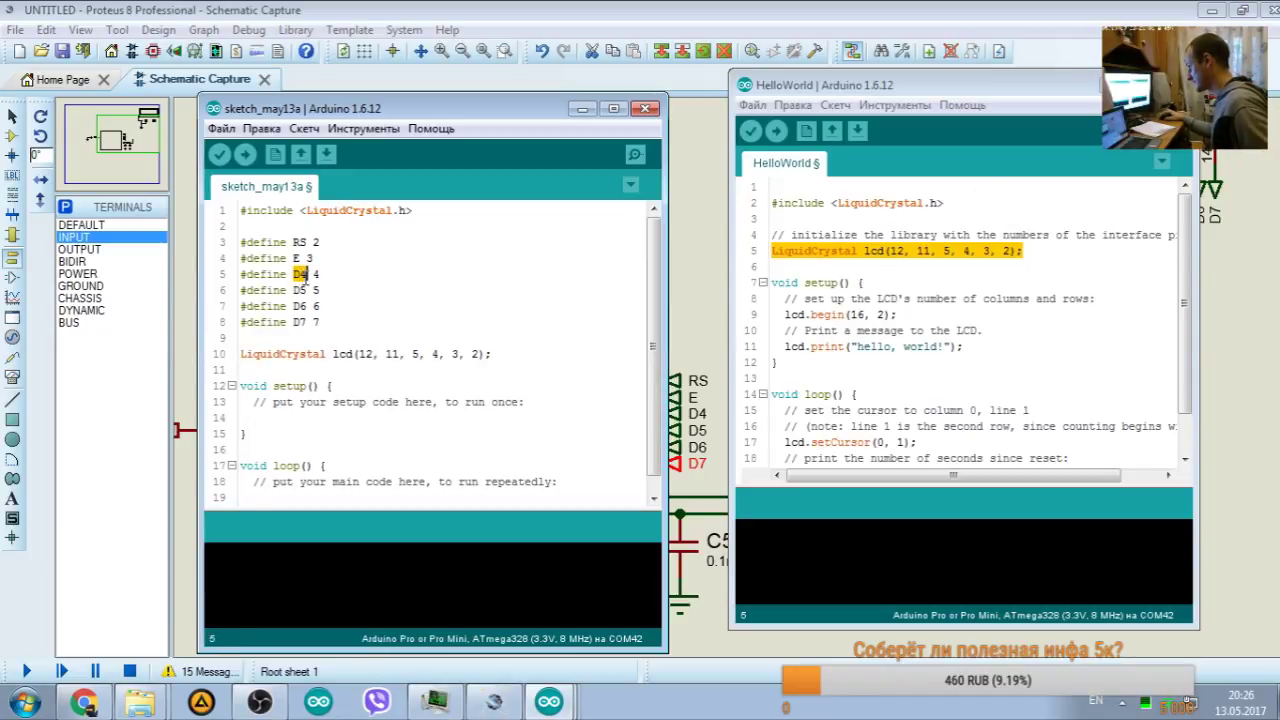
pyautogui.hotkey('ctrl', 'c')
pyautogui.doubleClick(416, 353)
pyautogui.hotkey('ctrl', 'v')
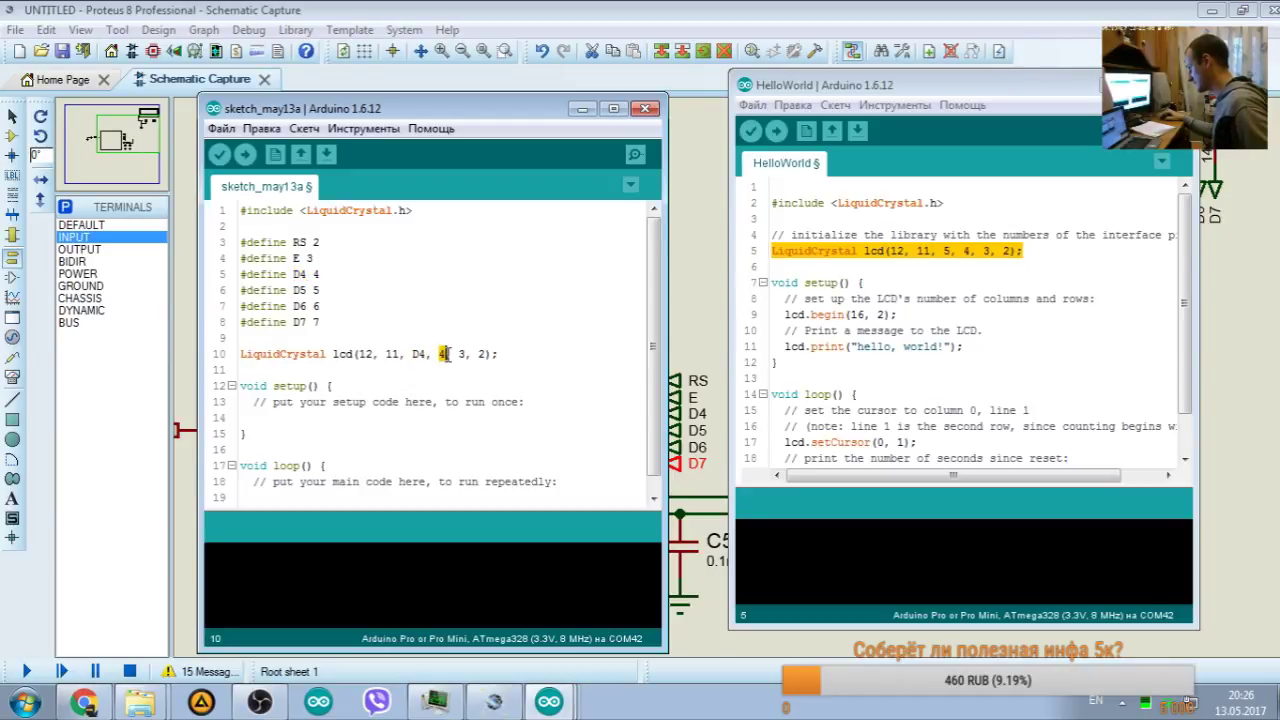
pyautogui.hotkey('ctrl', 'v')
pyautogui.hotkey('ctrl', 'v')
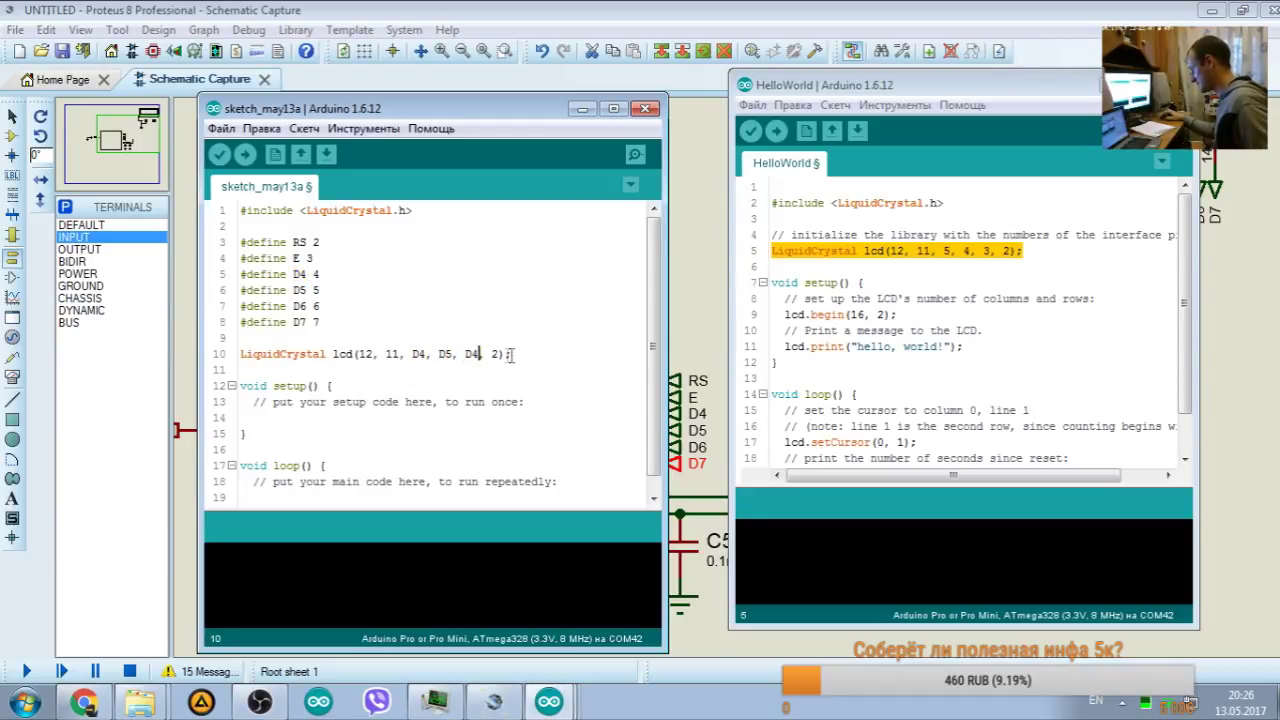
pyautogui.doubleClick(494, 353)
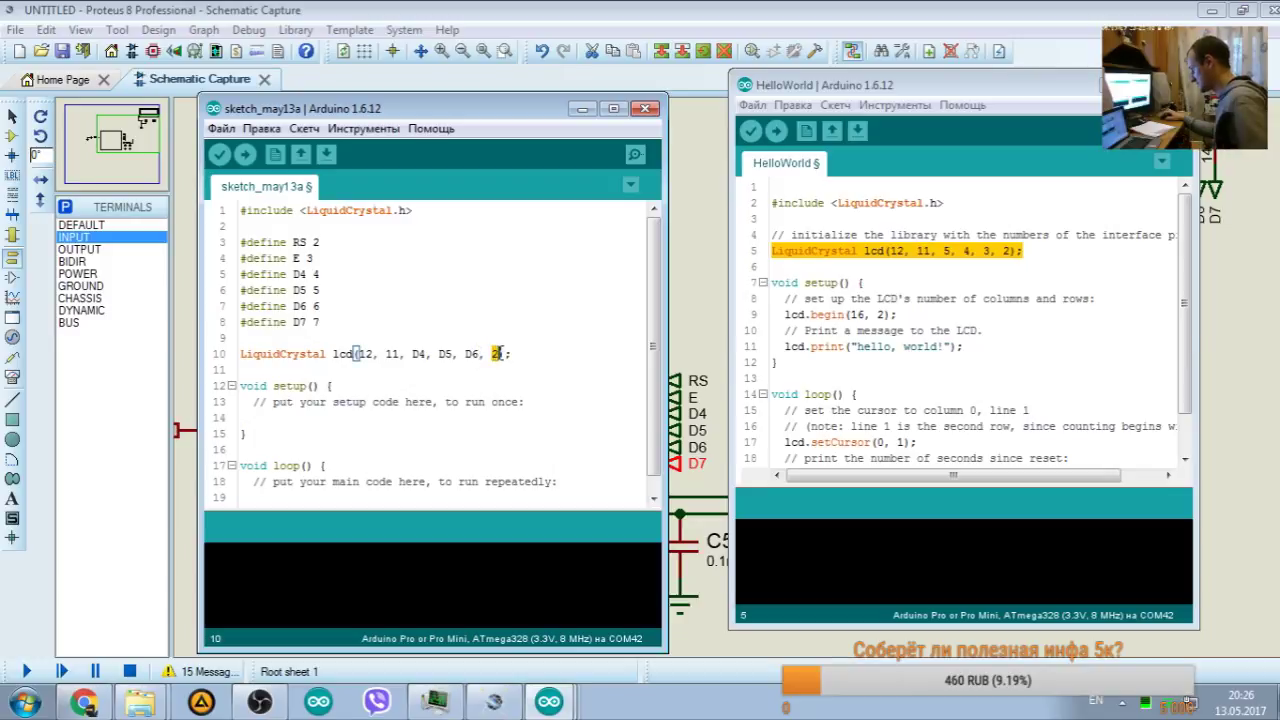
pyautogui.hotkey('ctrl', 'v')
# Step: Undo the removal of the HelloWorld example's header comment and review its list of LCD circuit connections
pyautogui.click(886, 318)
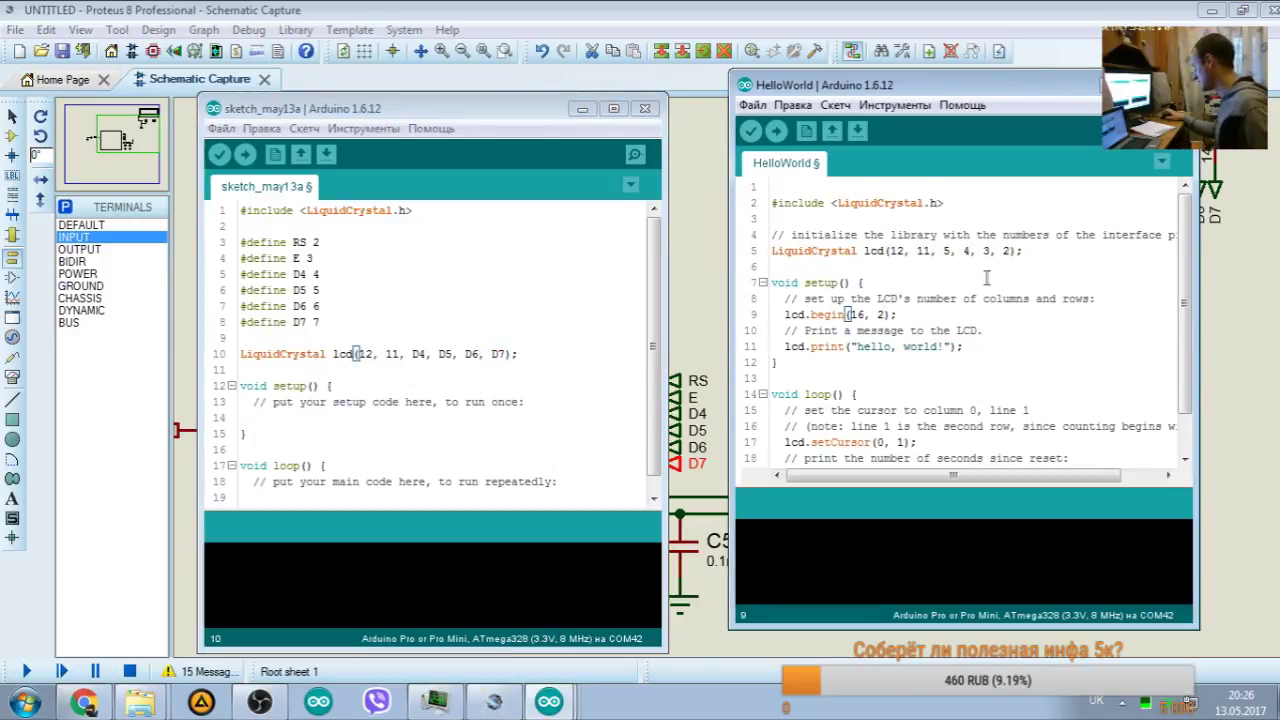
pyautogui.hotkey('ctrl', 'z')
pyautogui.scroll(8, 900, 310)
pyautogui.scroll(-1, 905, 301)
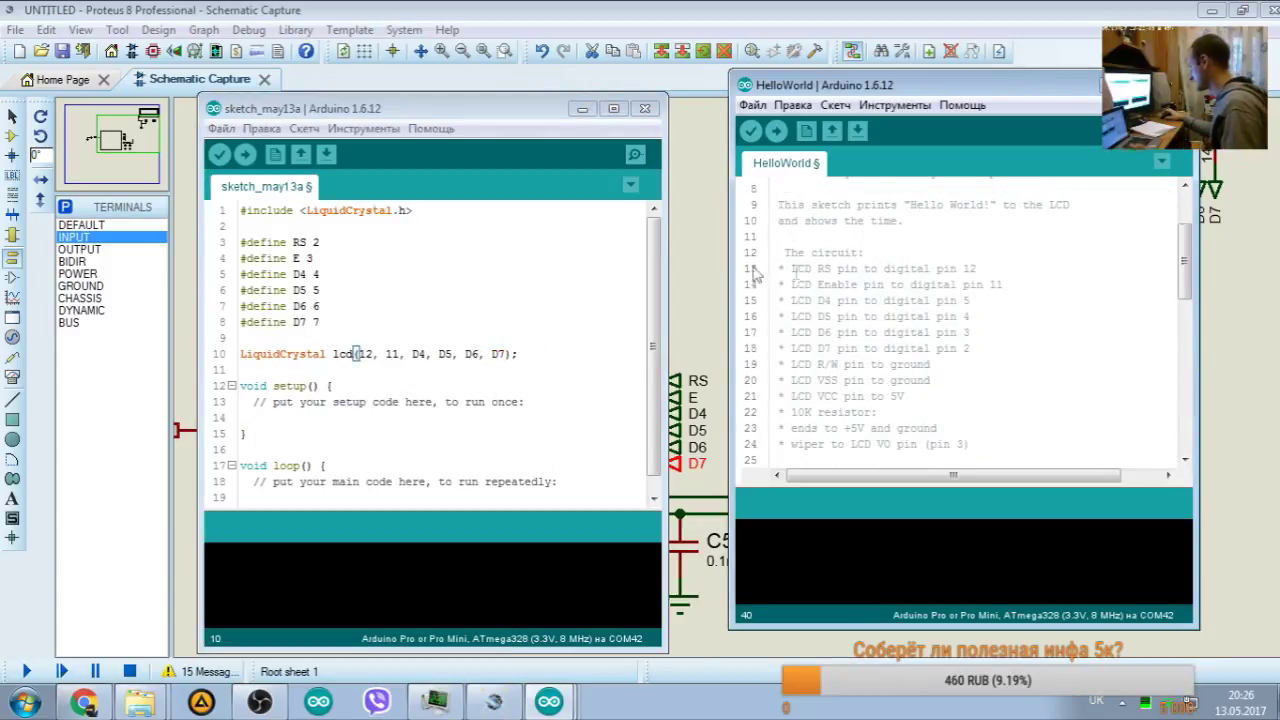
pyautogui.scroll(-2, 818, 270)
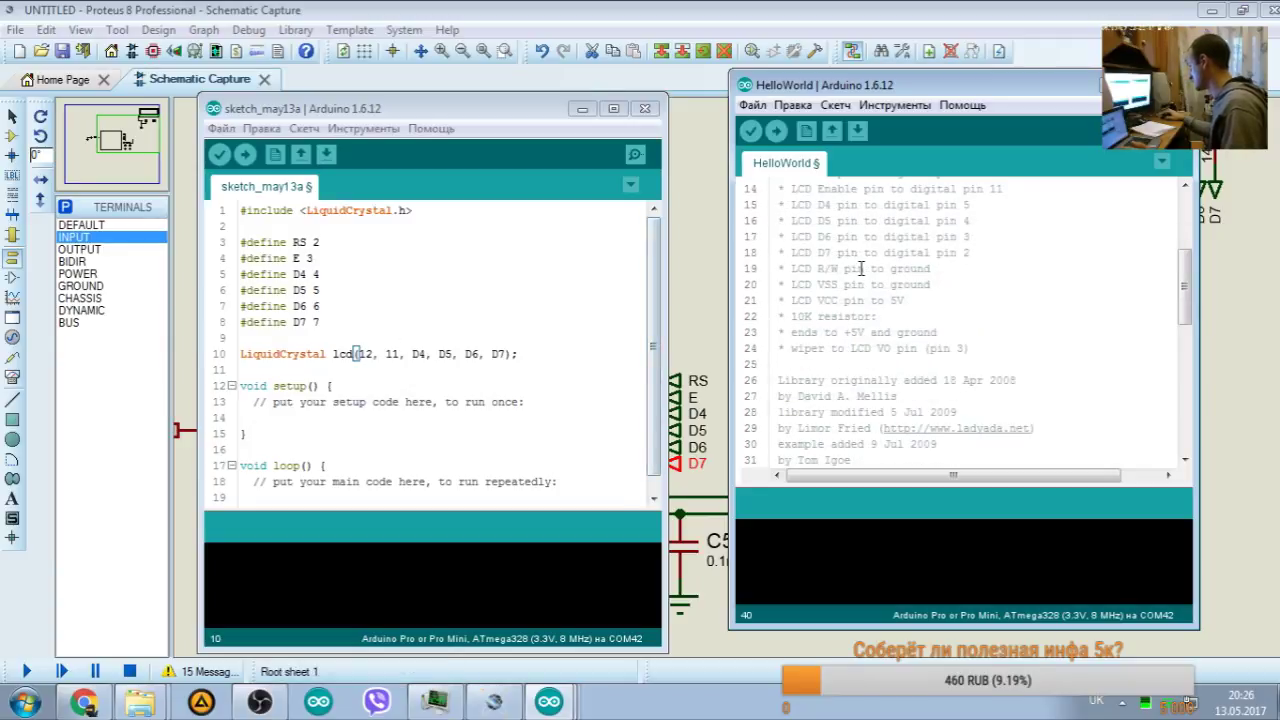
pyautogui.scroll(2, 818, 270)
# Step: Match the RS pin in the HelloWorld circuit list to its constructor argument and set the sketch's first lcd argument to RS
pyautogui.doubleClick(825, 268)
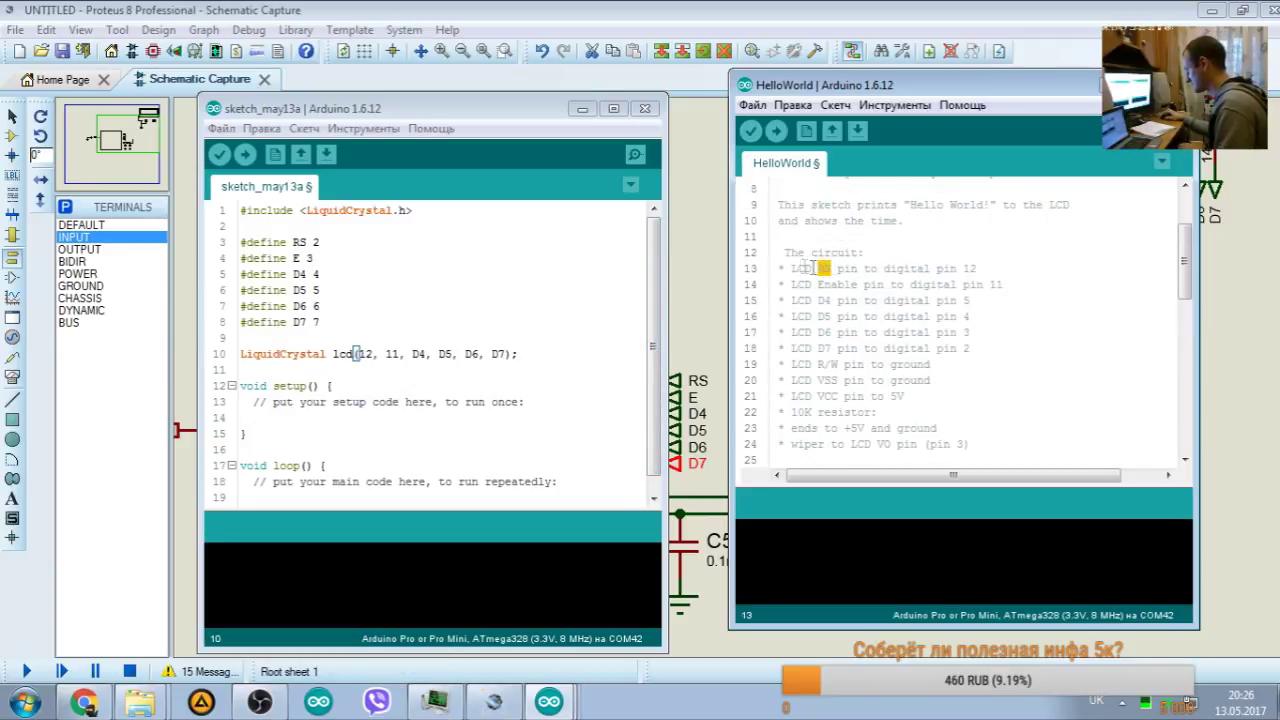
pyautogui.scroll(-2, 875, 290)
pyautogui.scroll(4, 880, 310)
pyautogui.scroll(-1, 885, 330)
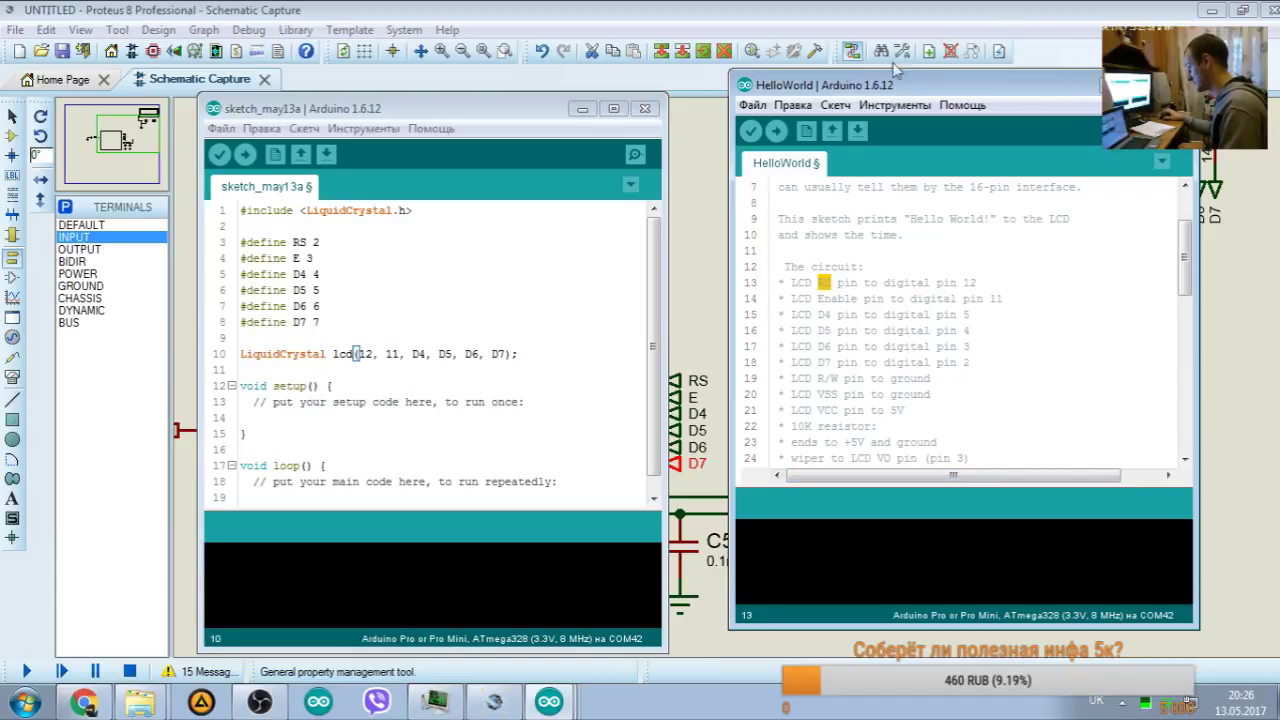
pyautogui.moveTo(900, 72); pyautogui.dragTo(898, 68)
pyautogui.click(806, 290)
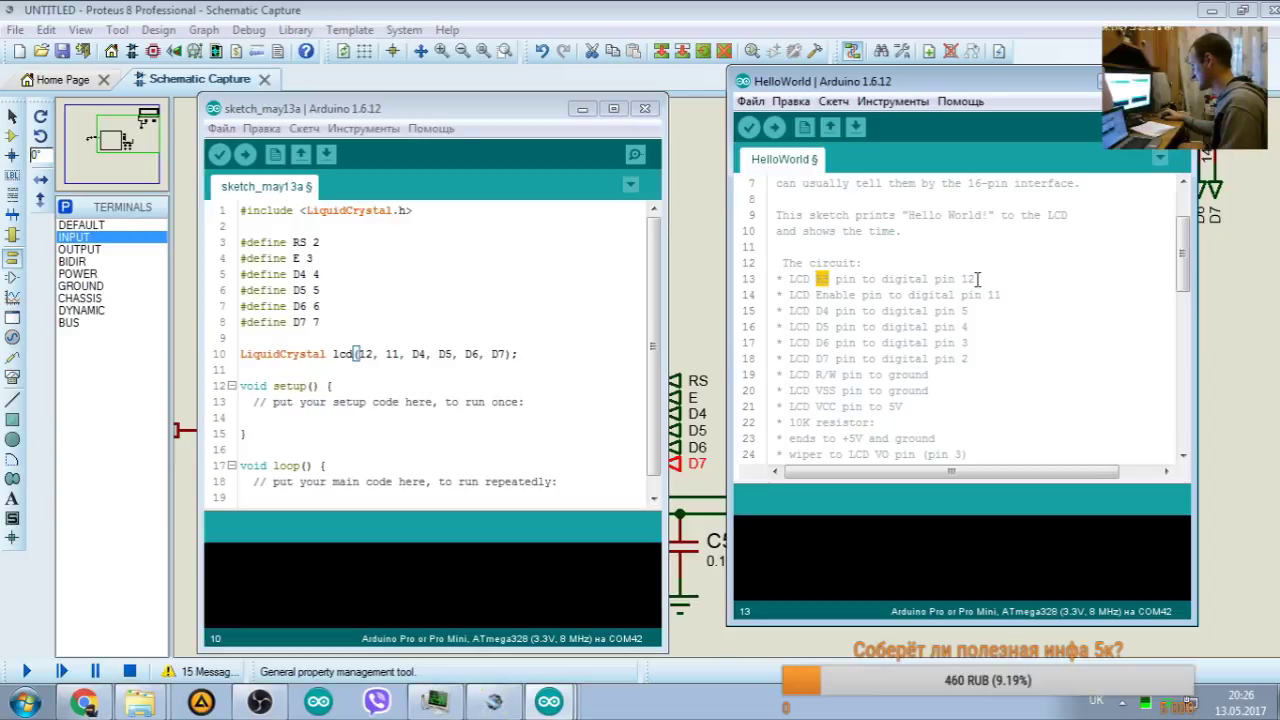
pyautogui.scroll(-9, 977, 279)
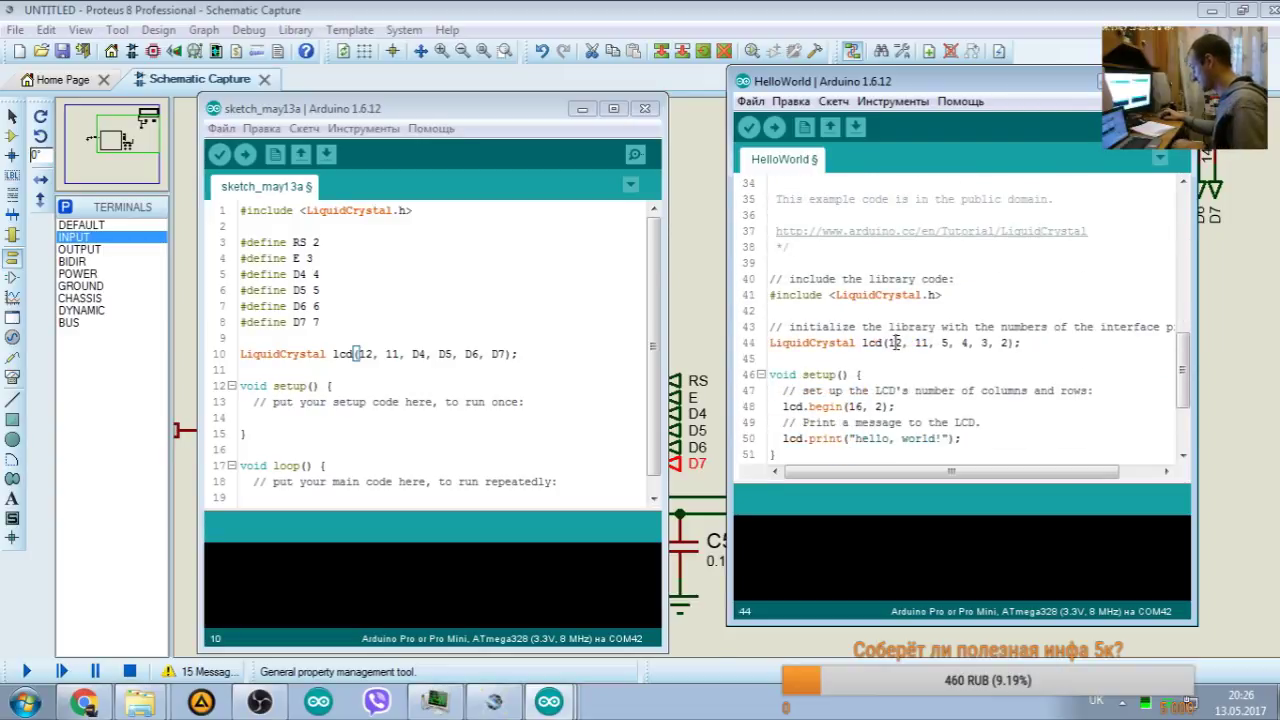
pyautogui.doubleClick(298, 242)
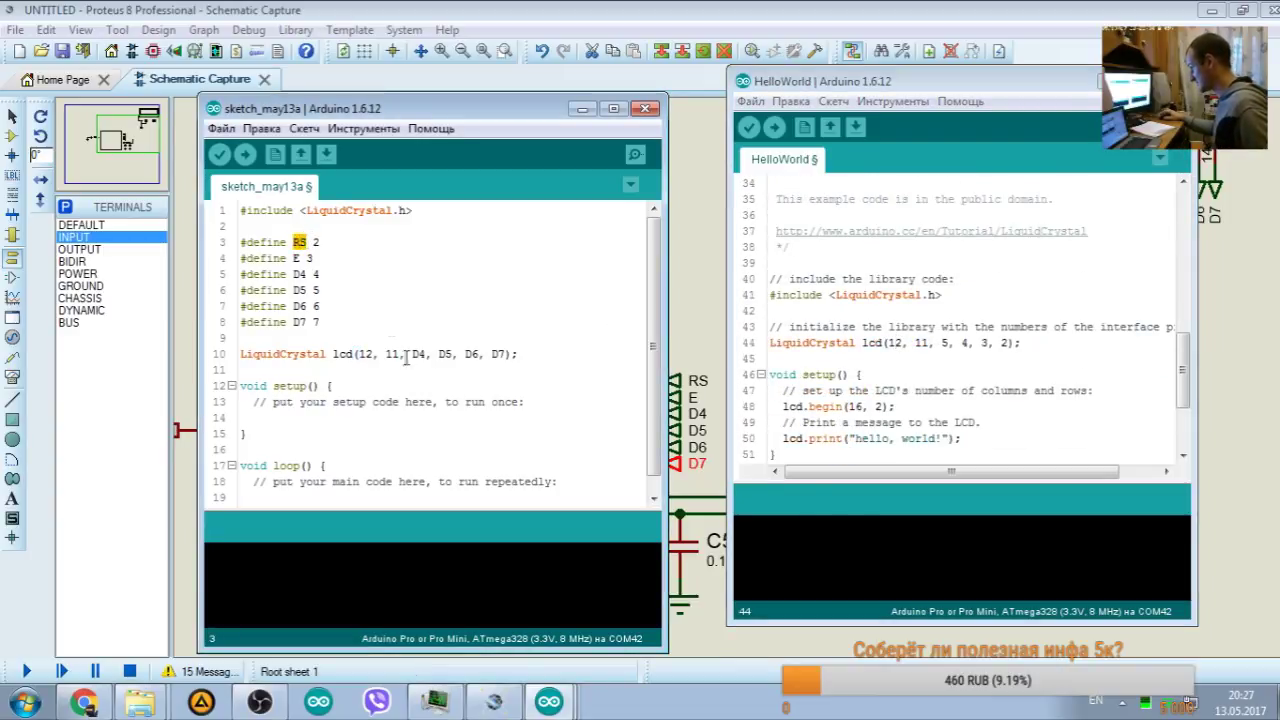
pyautogui.doubleClick(370, 353)
pyautogui.hotkey('ctrl', 'v')
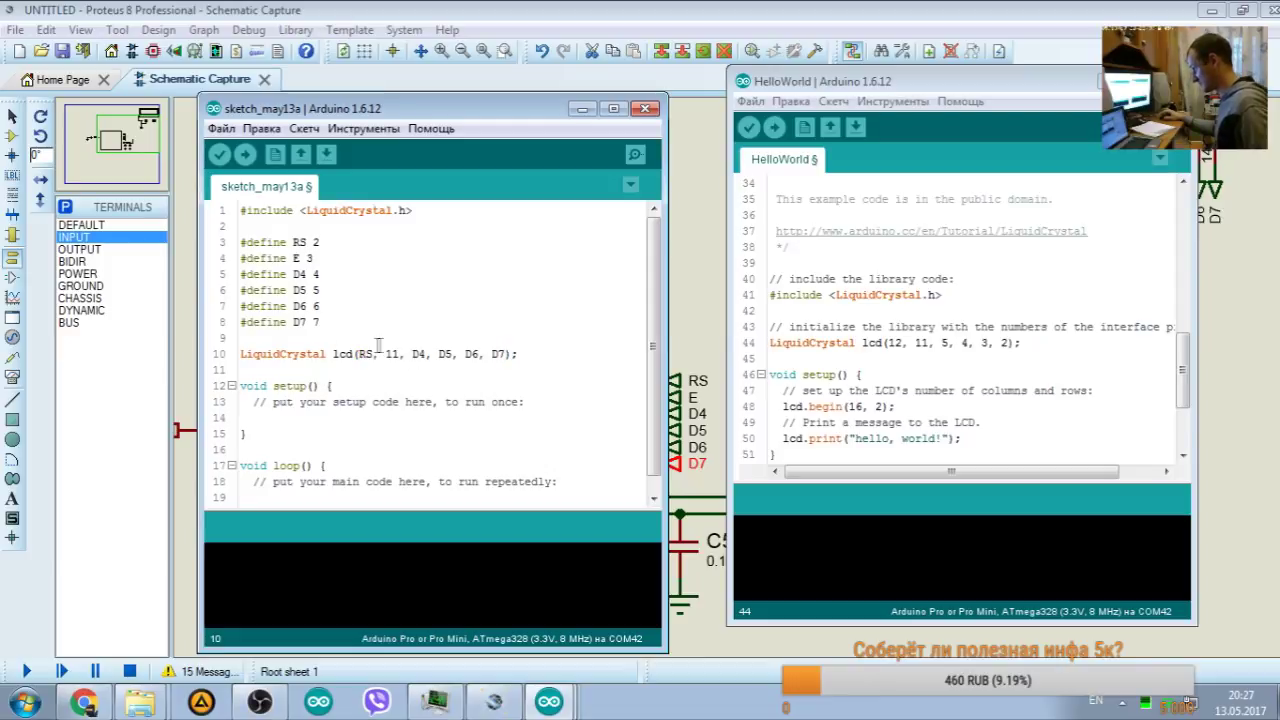
# Step: Match the Enable pin in the HelloWorld circuit list to its constructor argument and set the sketch's second lcd argument to E
pyautogui.click(971, 277)
pyautogui.scroll(11, 968, 276)
pyautogui.scroll(-2, 968, 276)
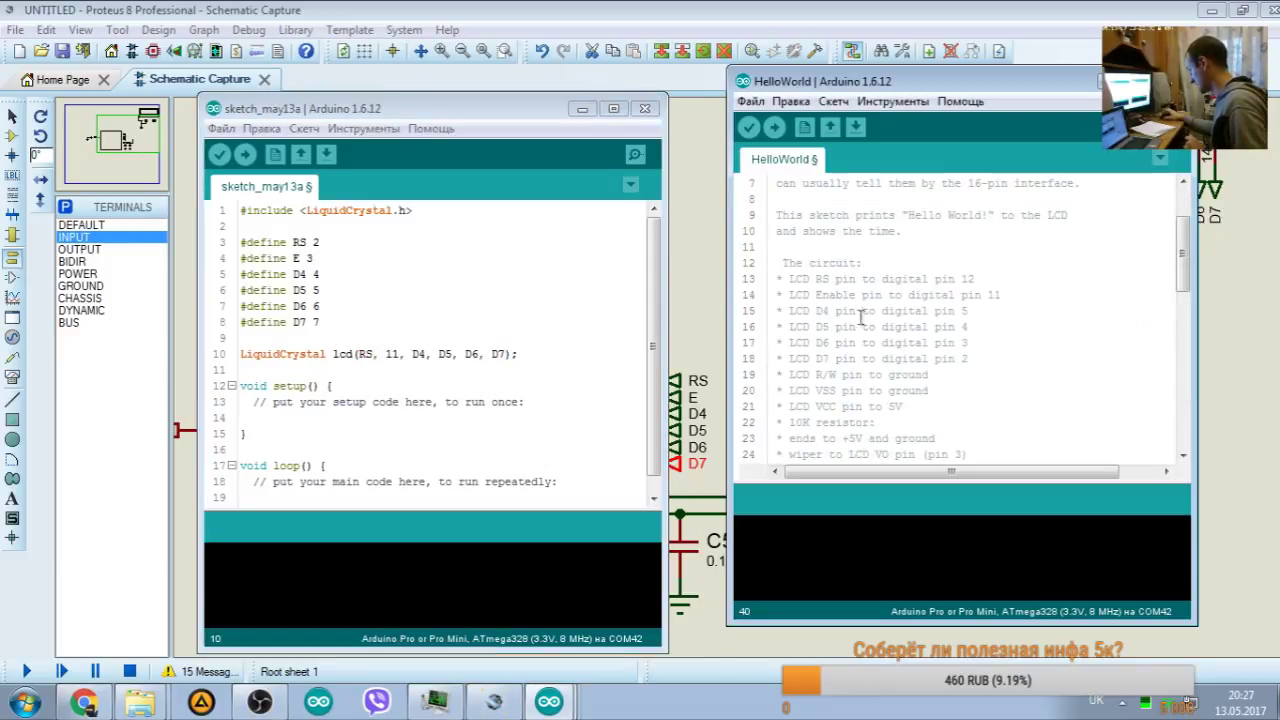
pyautogui.scroll(-8, 905, 340)
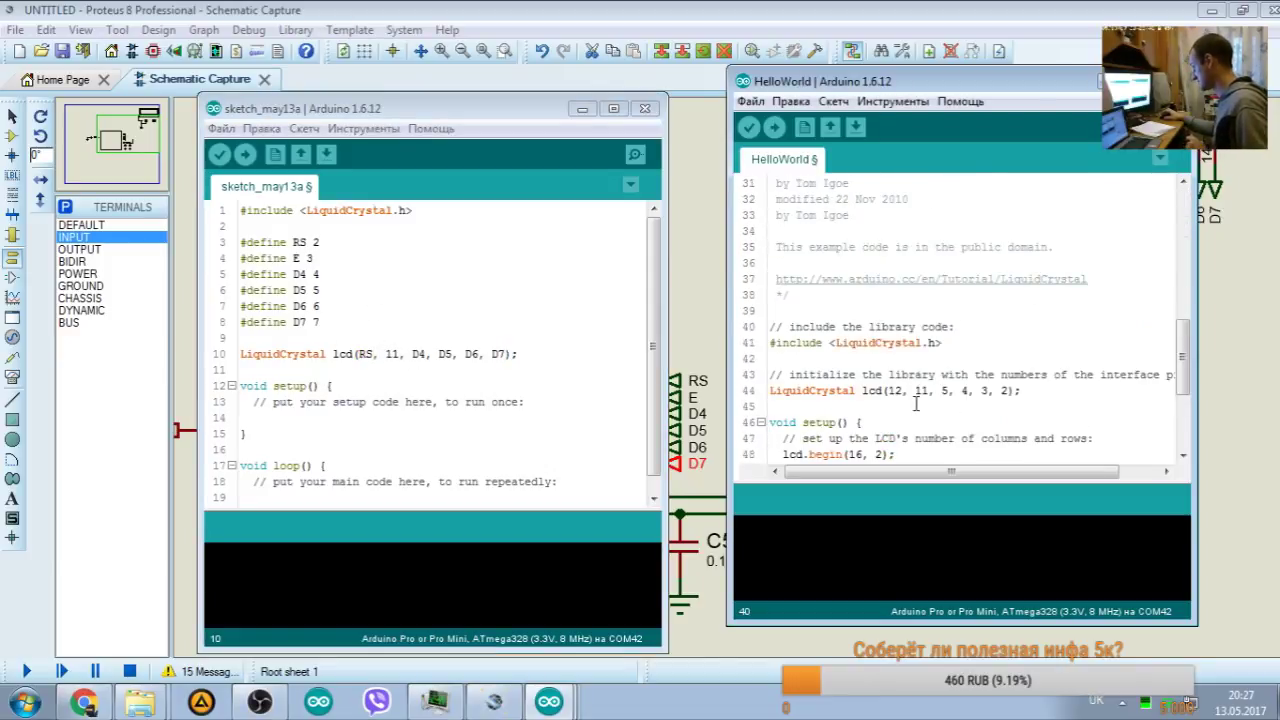
pyautogui.doubleClick(296, 258)
pyautogui.doubleClick(393, 354)
pyautogui.hotkey('ctrl', 'v')
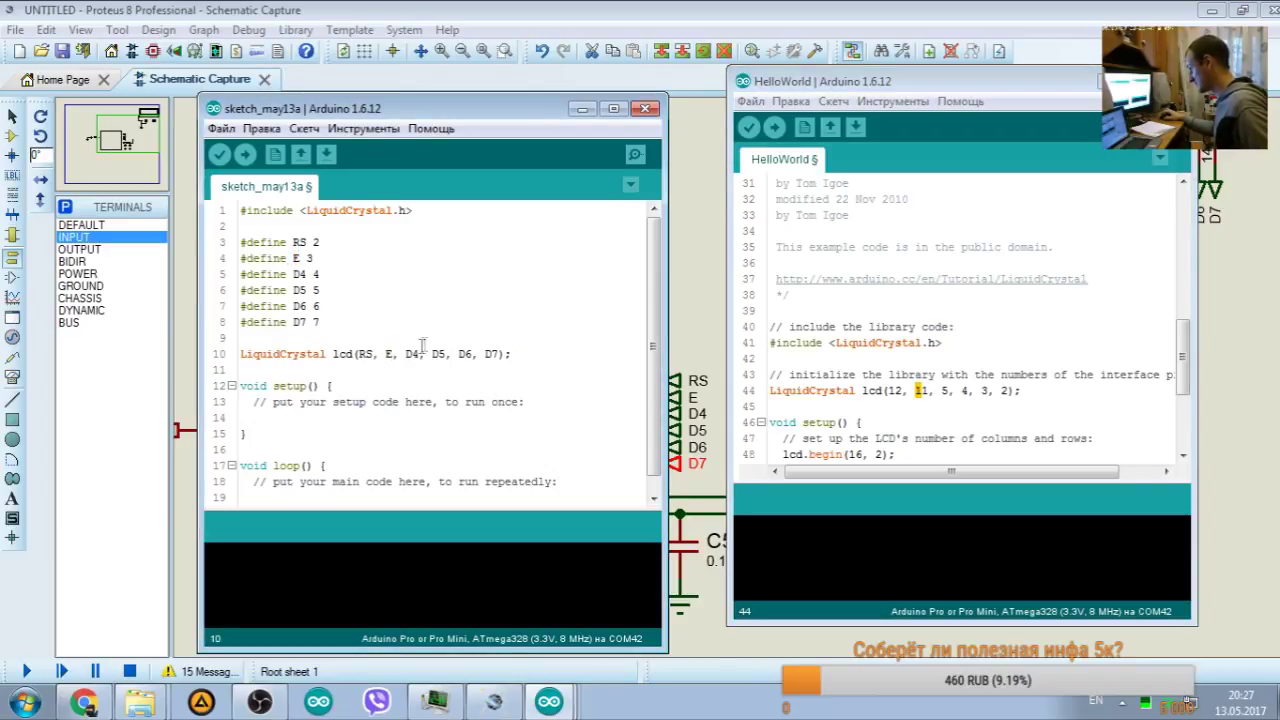
# Step: Check the D4 argument's position against the HelloWorld circuit list and compare the sketch's RS, E and D4 arguments with their #define lines
pyautogui.scroll(7, 945, 390)
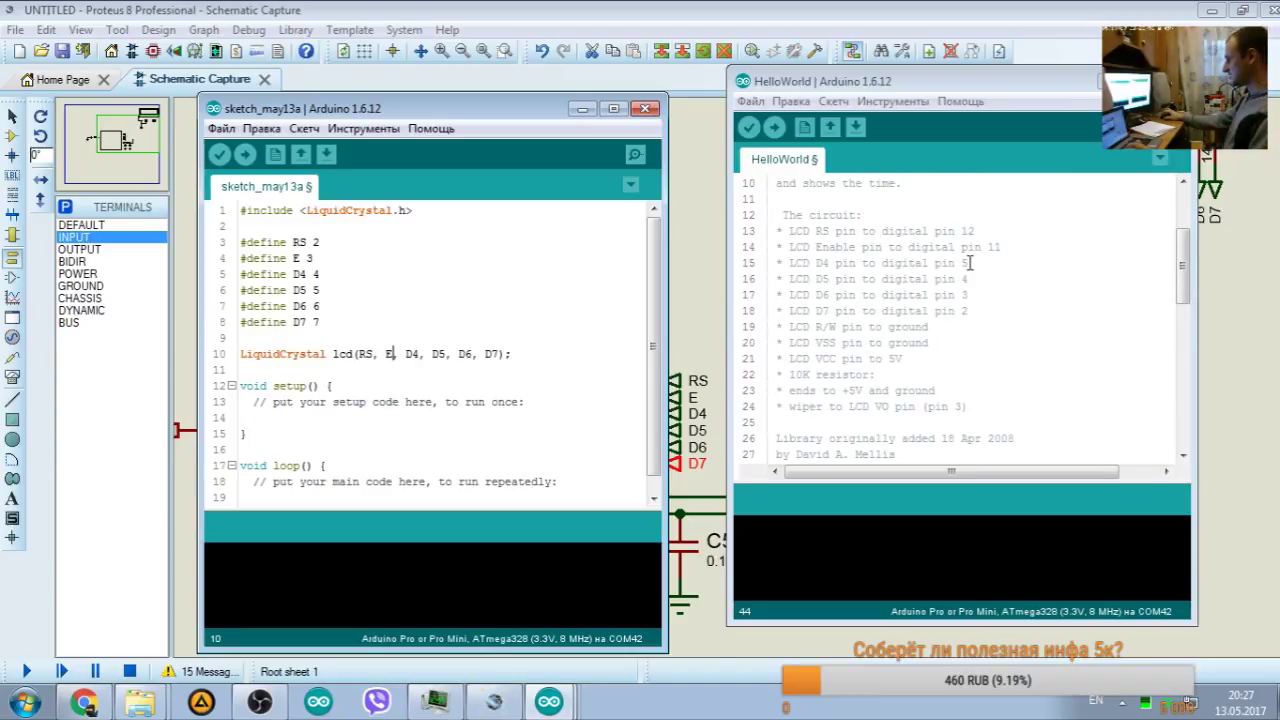
pyautogui.click(820, 262)
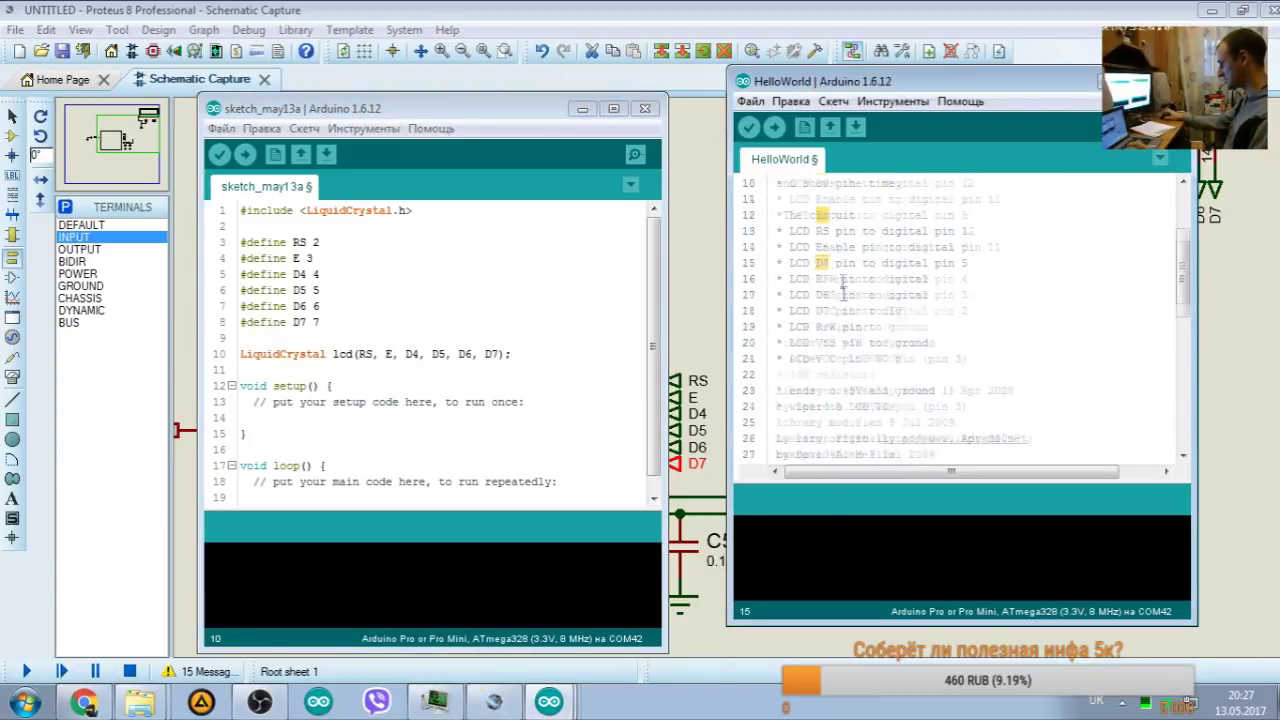
pyautogui.scroll(-6, 940, 390)
pyautogui.doubleClick(945, 439)
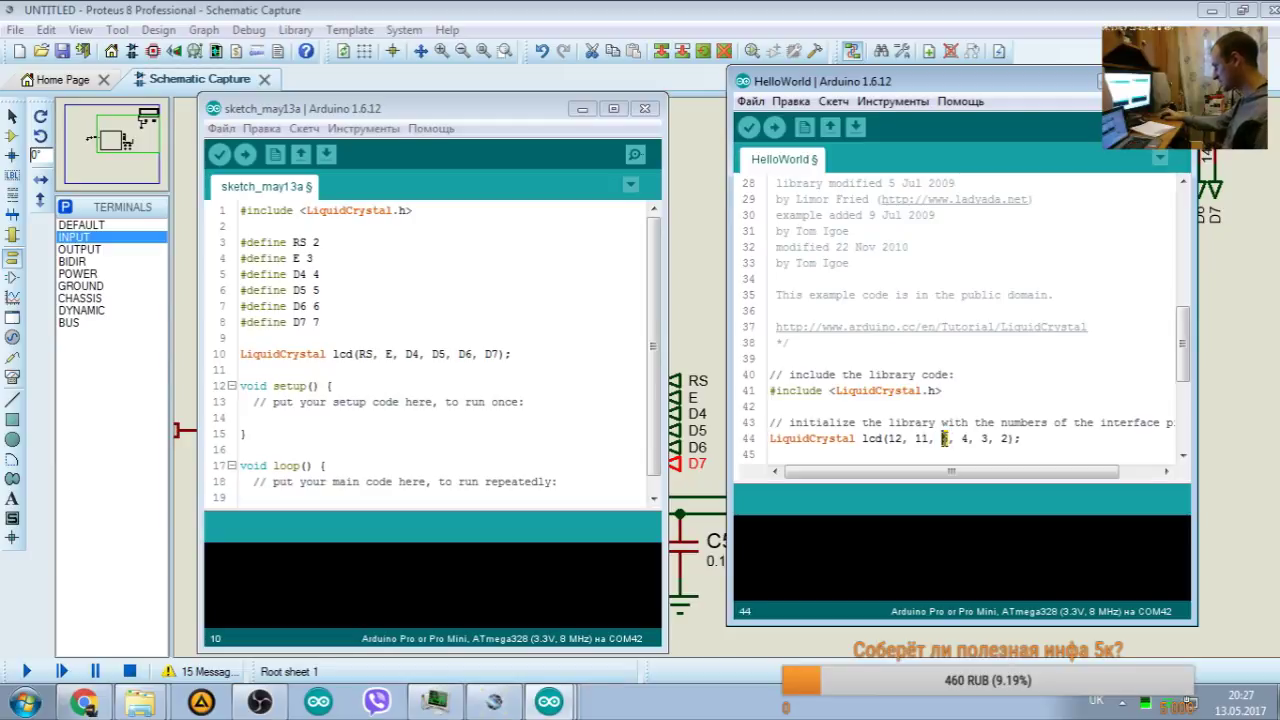
pyautogui.doubleClick(411, 353)
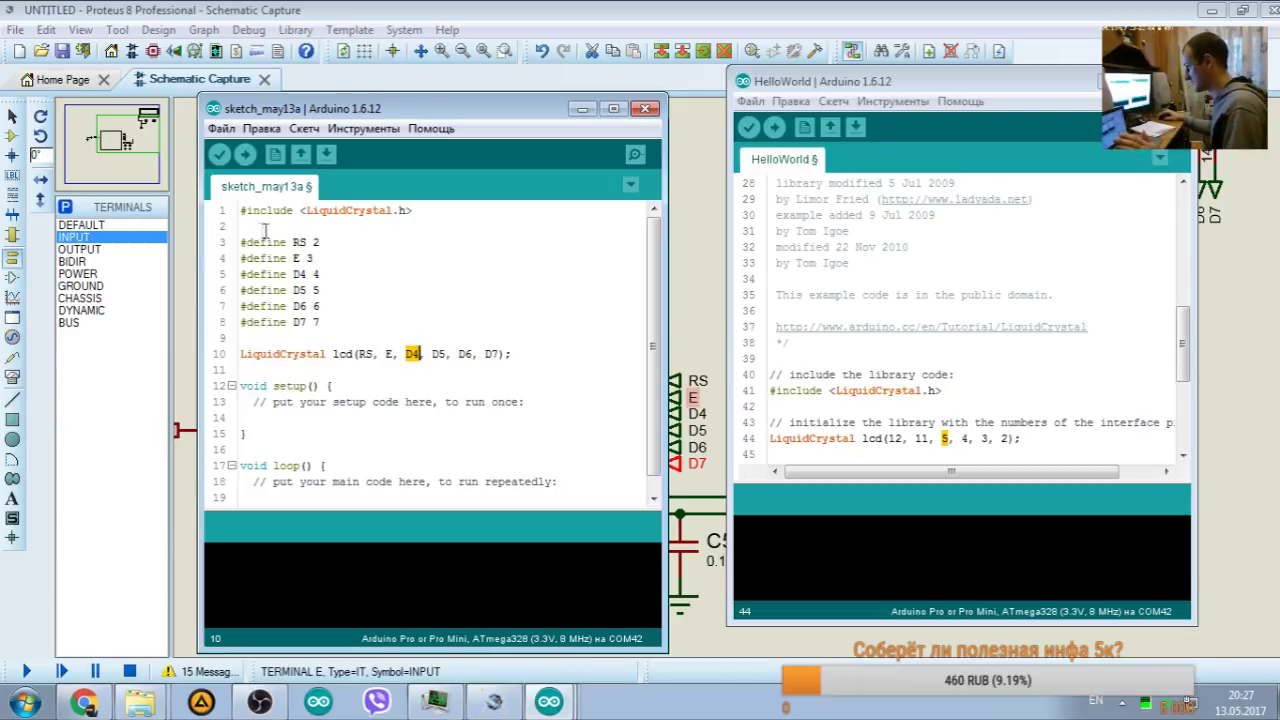
pyautogui.click(293, 243)
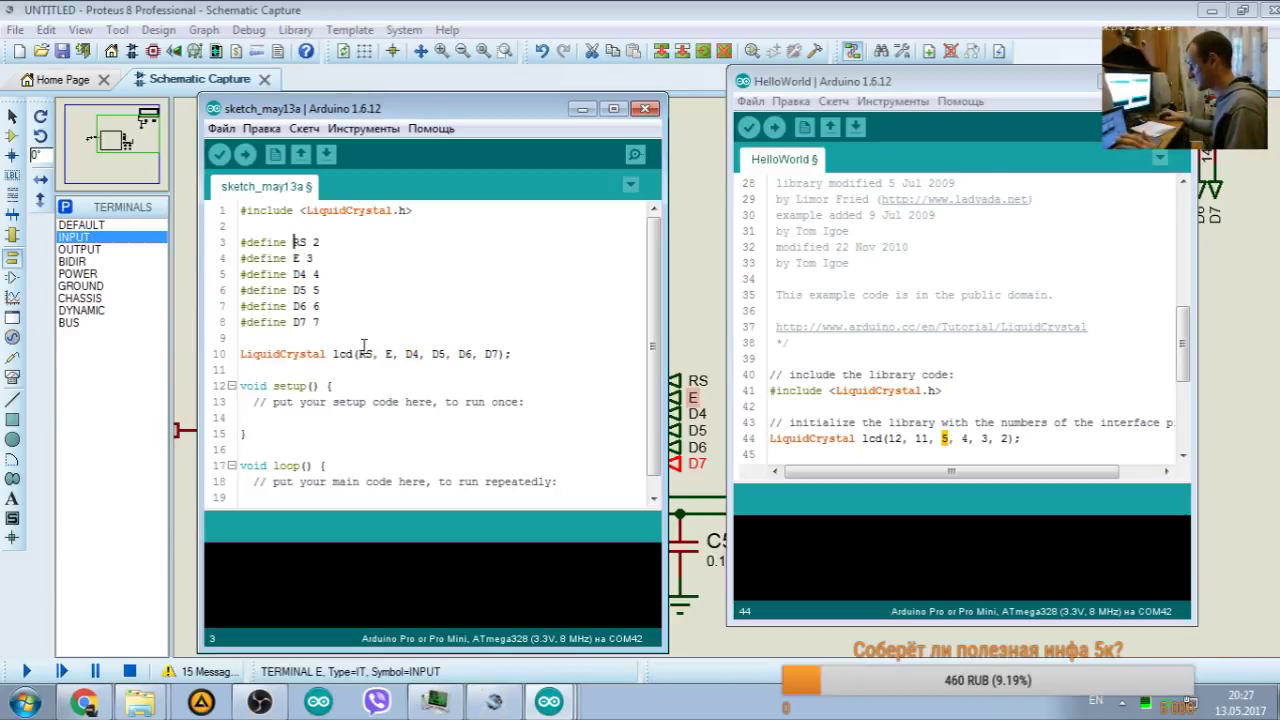
pyautogui.click(362, 354)
pyautogui.doubleClick(365, 354)
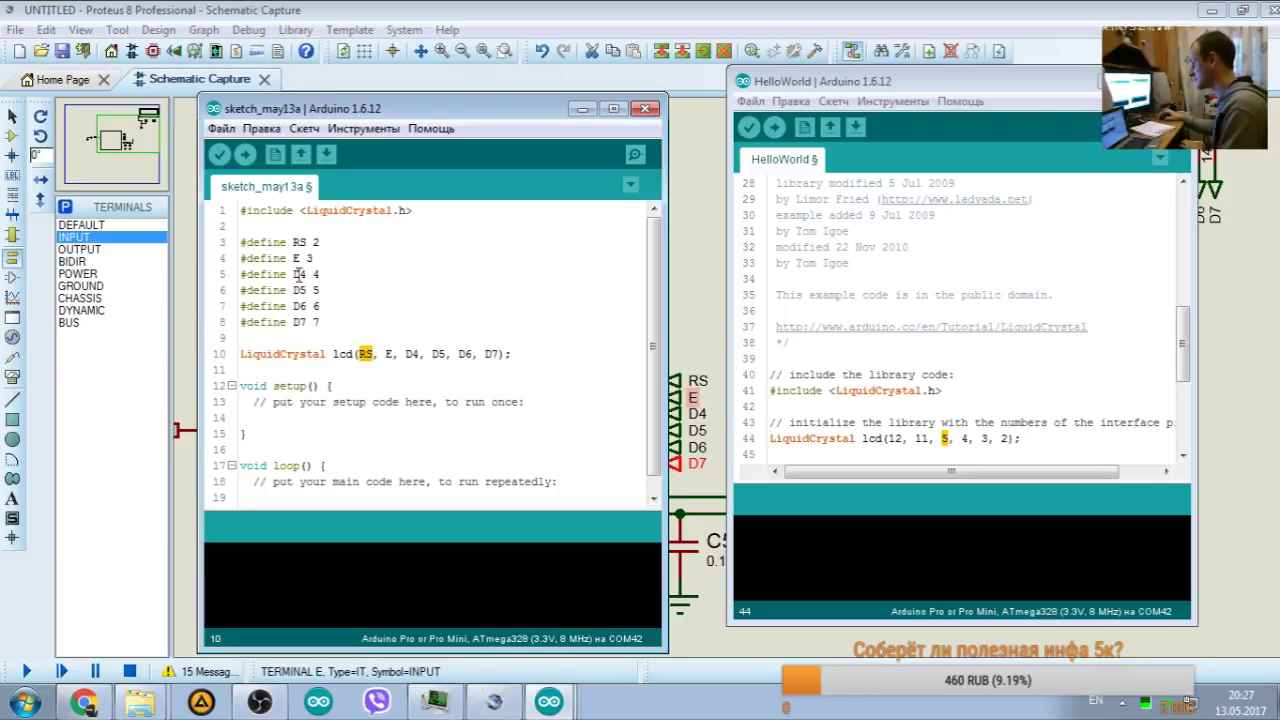
pyautogui.doubleClick(390, 355)
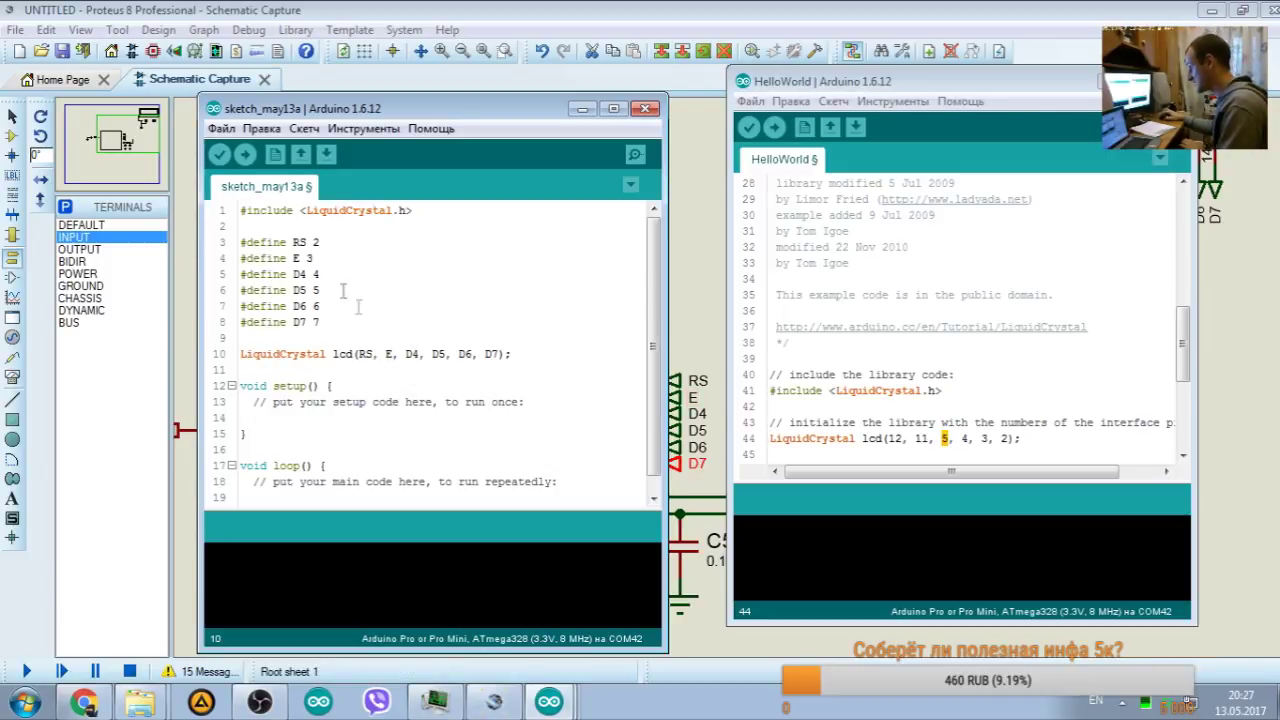
pyautogui.doubleClick(316, 274)
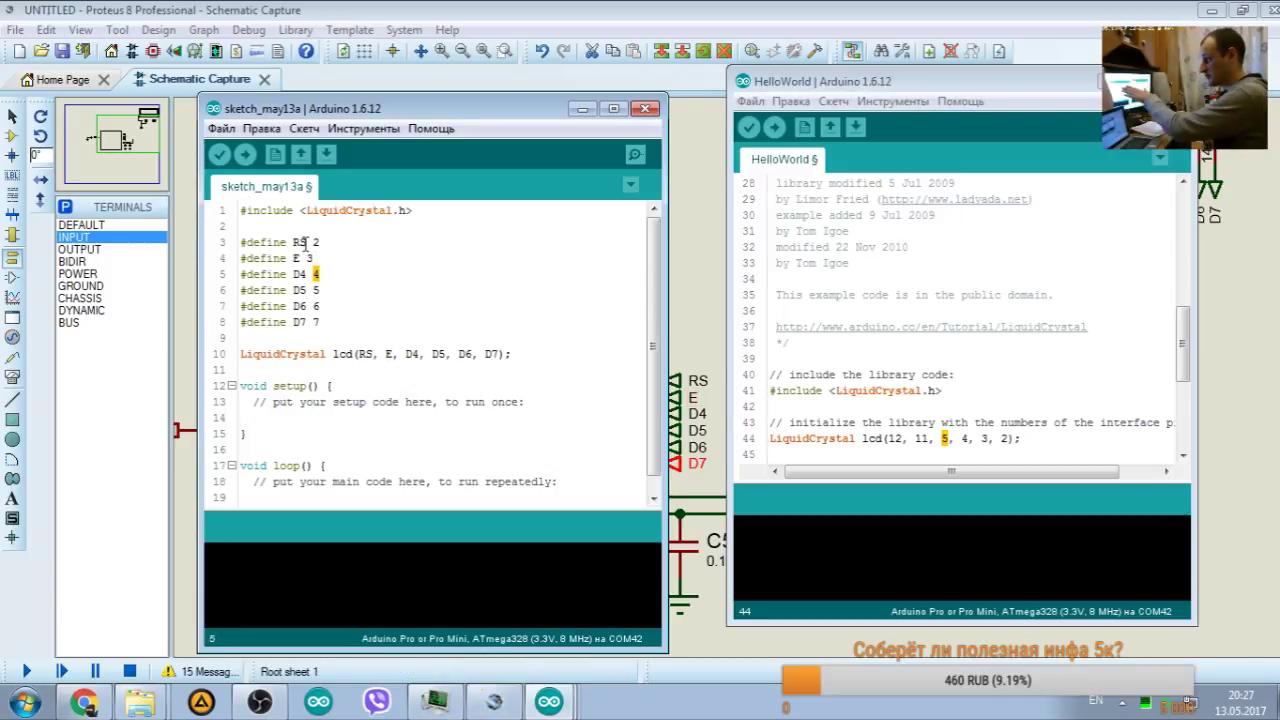
# Step: Try 444 as the pin number in the D4 #define line, check the lcd argument D4, and restore the number to 4
pyautogui.write('444')
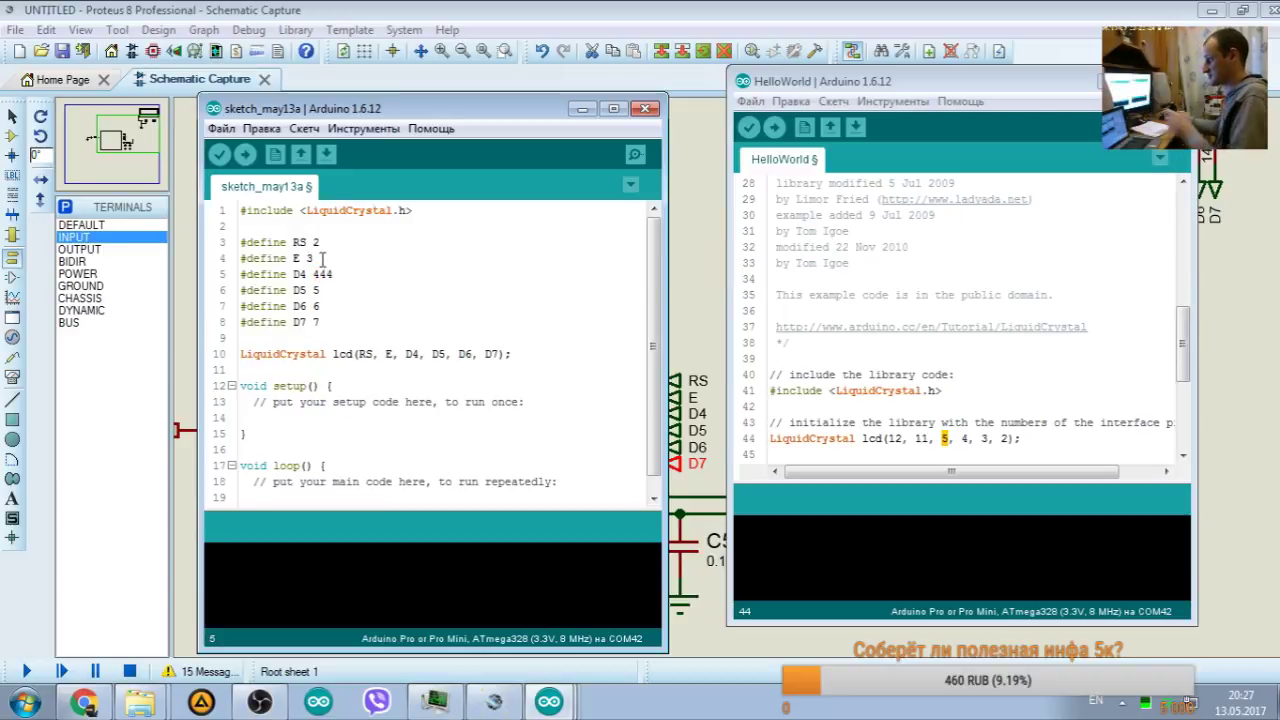
pyautogui.doubleClick(414, 354)
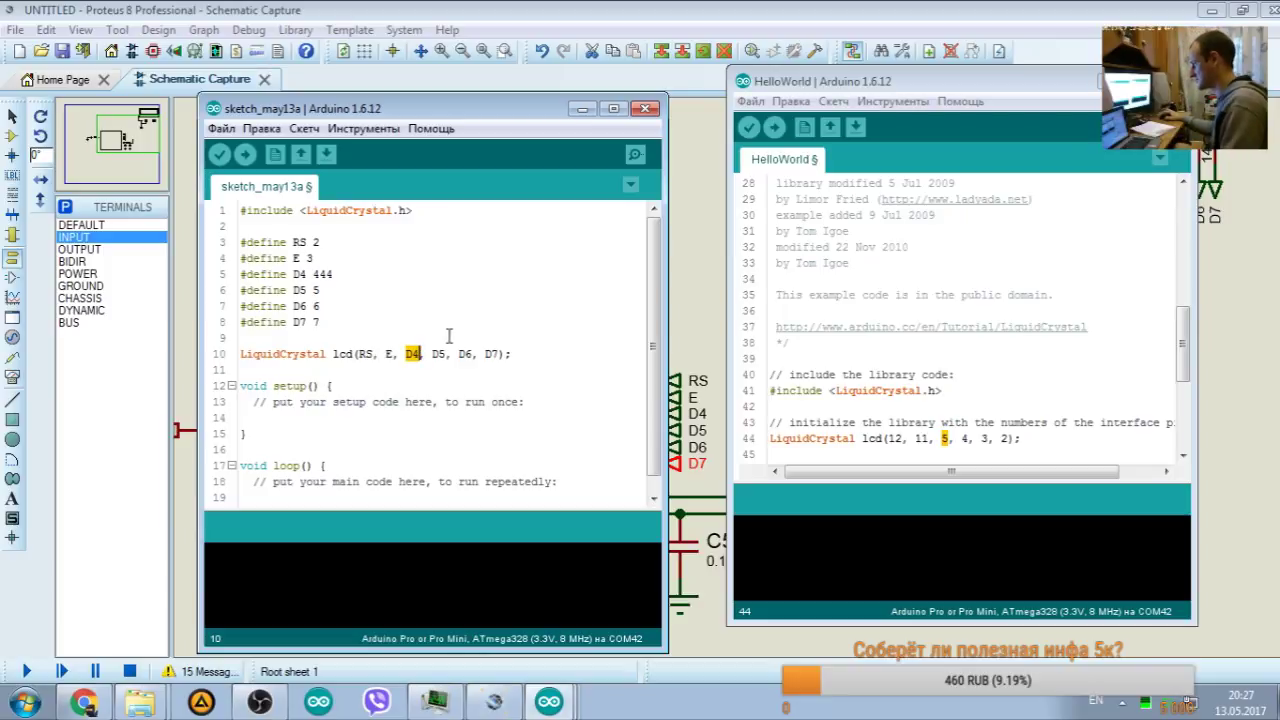
pyautogui.moveTo(319, 274); pyautogui.dragTo(334, 274)
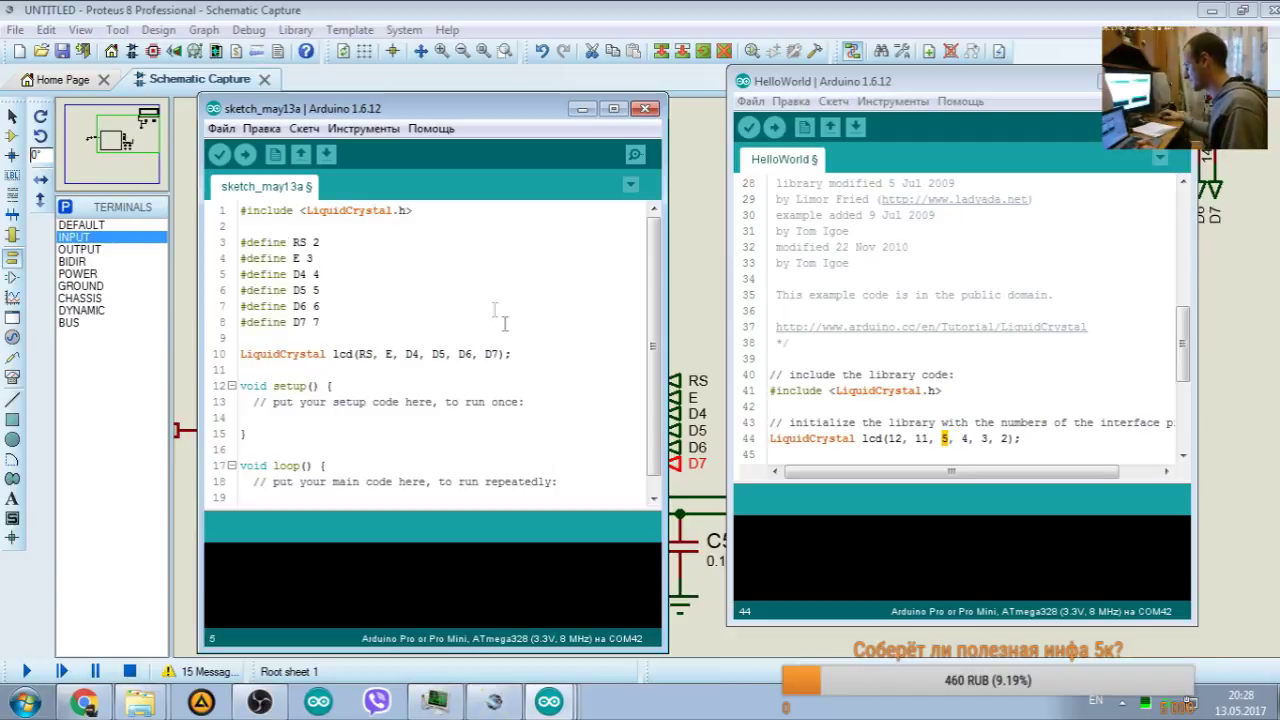
pyautogui.click(245, 338)
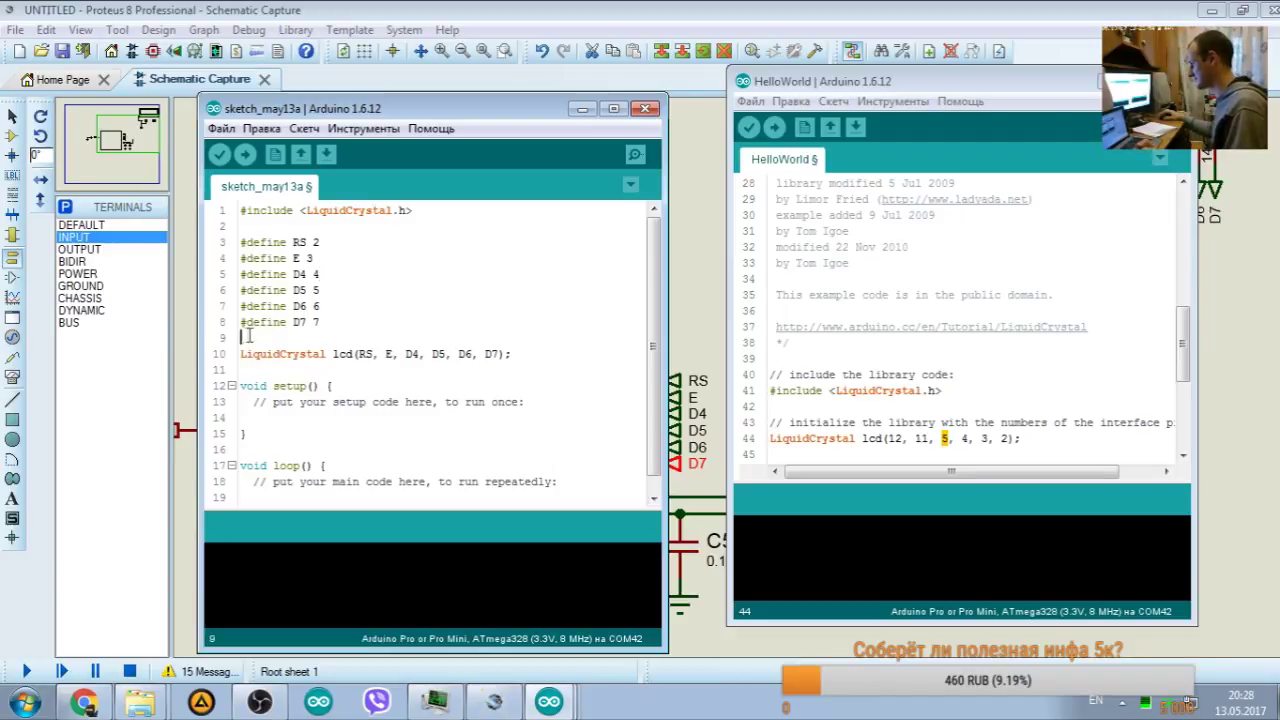
pyautogui.click(1034, 295)
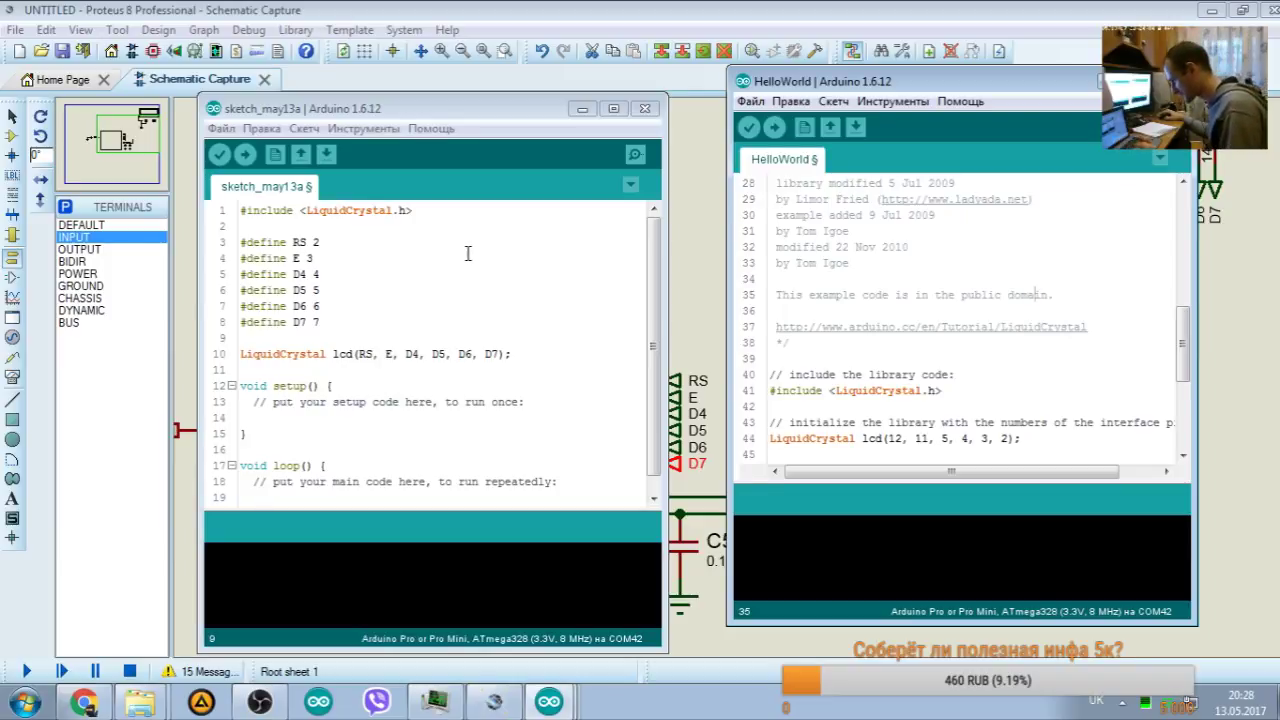
# Step: Replace the sketch's setup() placeholder comment with HelloWorld's lcd.begin(16, 2) and lcd.print("hello, world!") lines, without the comment between them
pyautogui.click(434, 337)
pyautogui.scroll(-1, 434, 337)
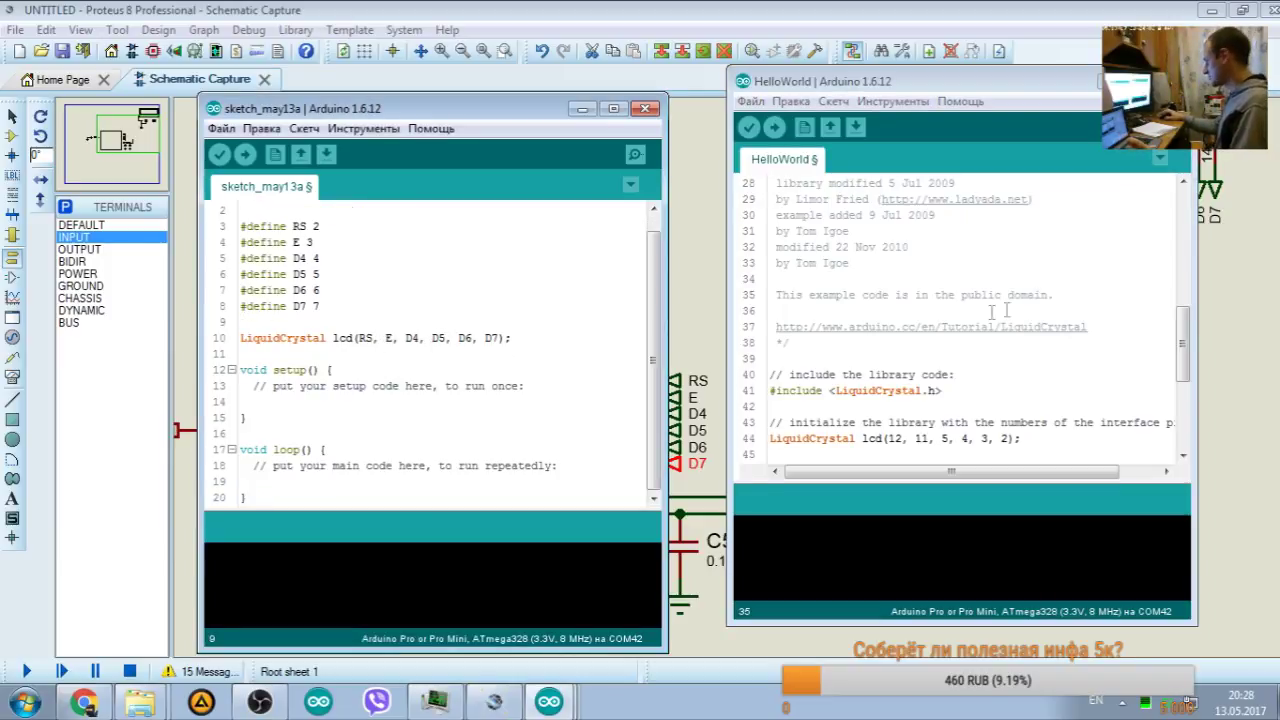
pyautogui.click(880, 311)
pyautogui.scroll(-3, 902, 388)
pyautogui.moveTo(1014, 341); pyautogui.dragTo(718, 281)
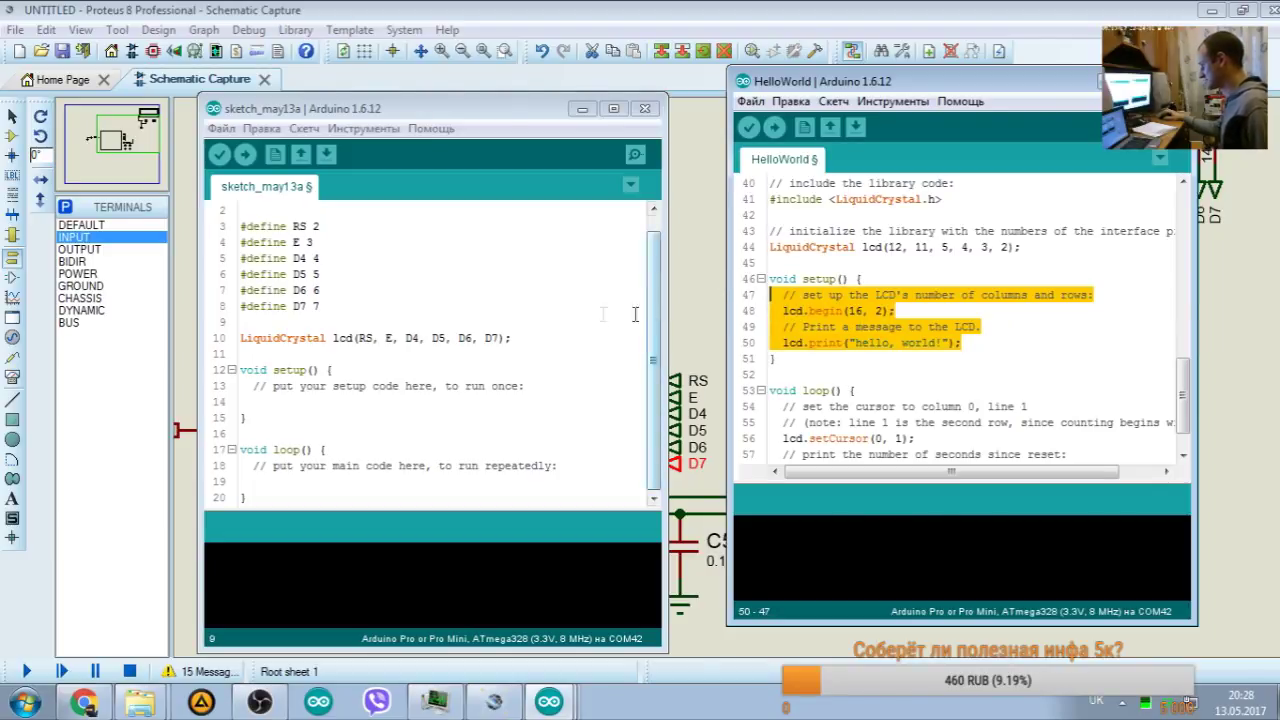
pyautogui.moveTo(965, 345); pyautogui.dragTo(750, 303)
pyautogui.hotkey('ctrl', 'c')
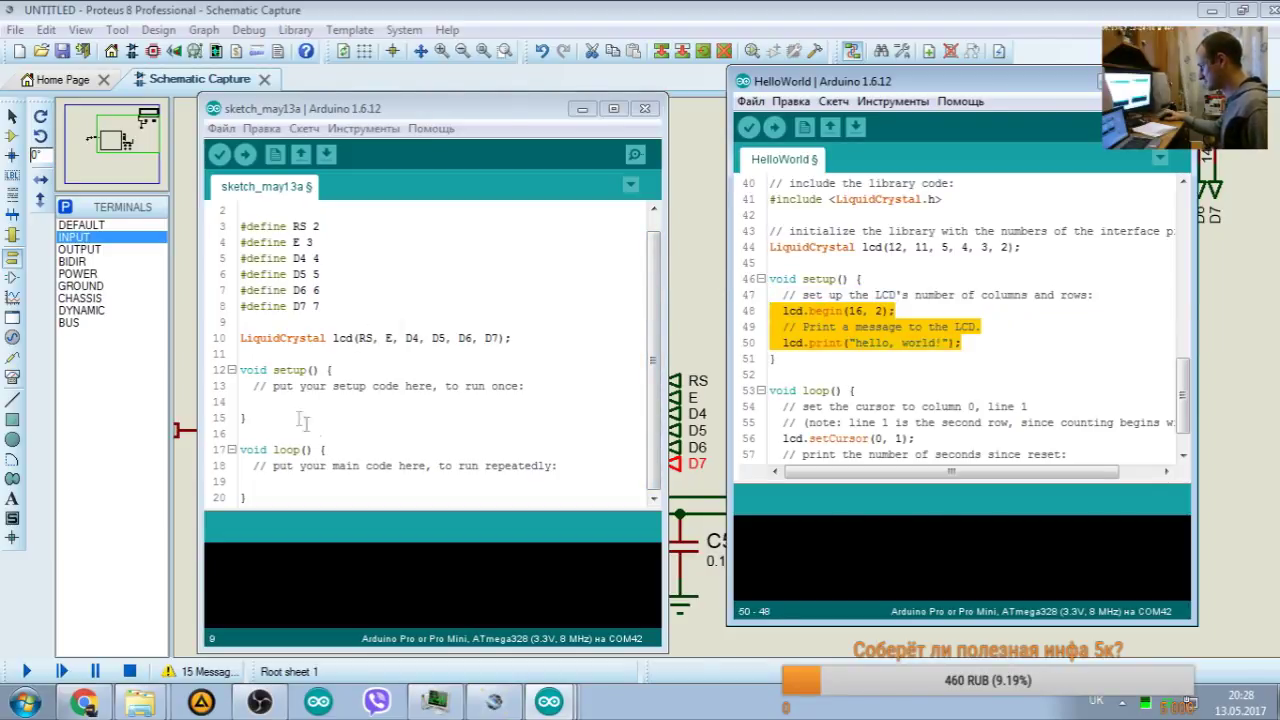
pyautogui.moveTo(524, 386); pyautogui.dragTo(225, 393)
pyautogui.hotkey('ctrl', 'v')
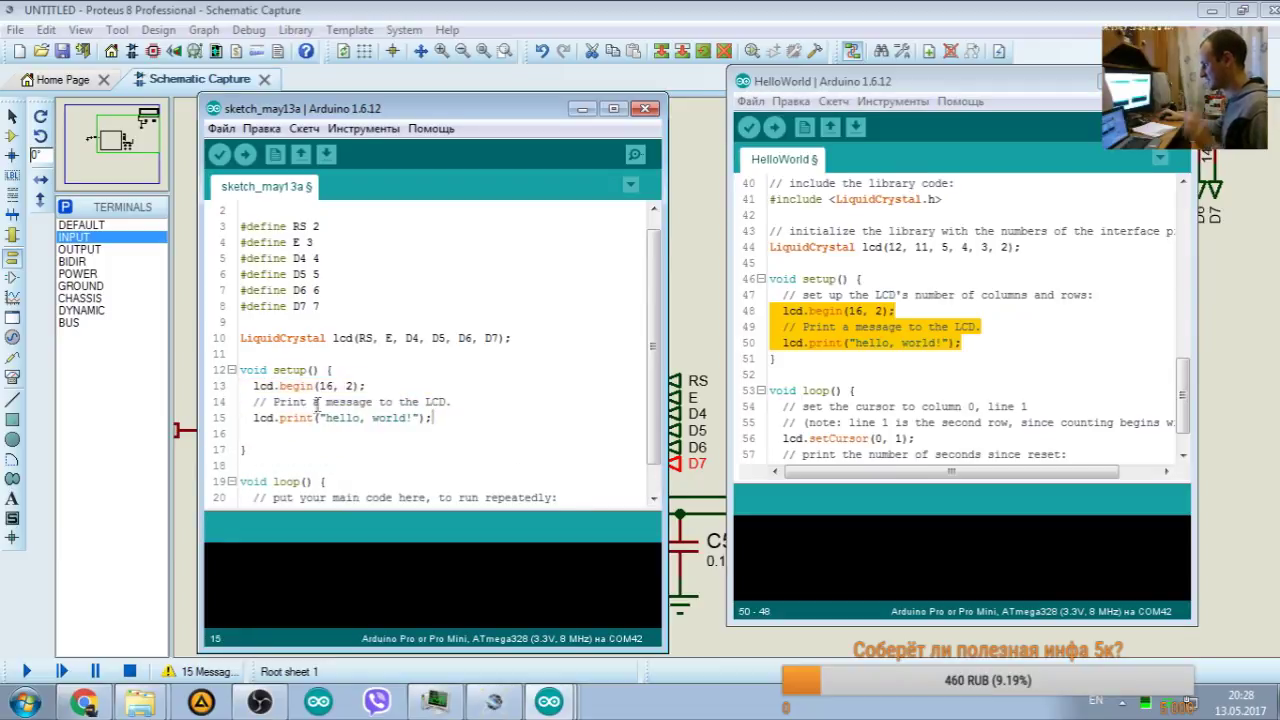
pyautogui.moveTo(460, 397); pyautogui.dragTo(368, 386)
pyautogui.press('Delete')
# Step: Copy the body of HelloWorld's loop() into the sketch's loop(), replacing its placeholder comment
pyautogui.scroll(-1, 960, 320)
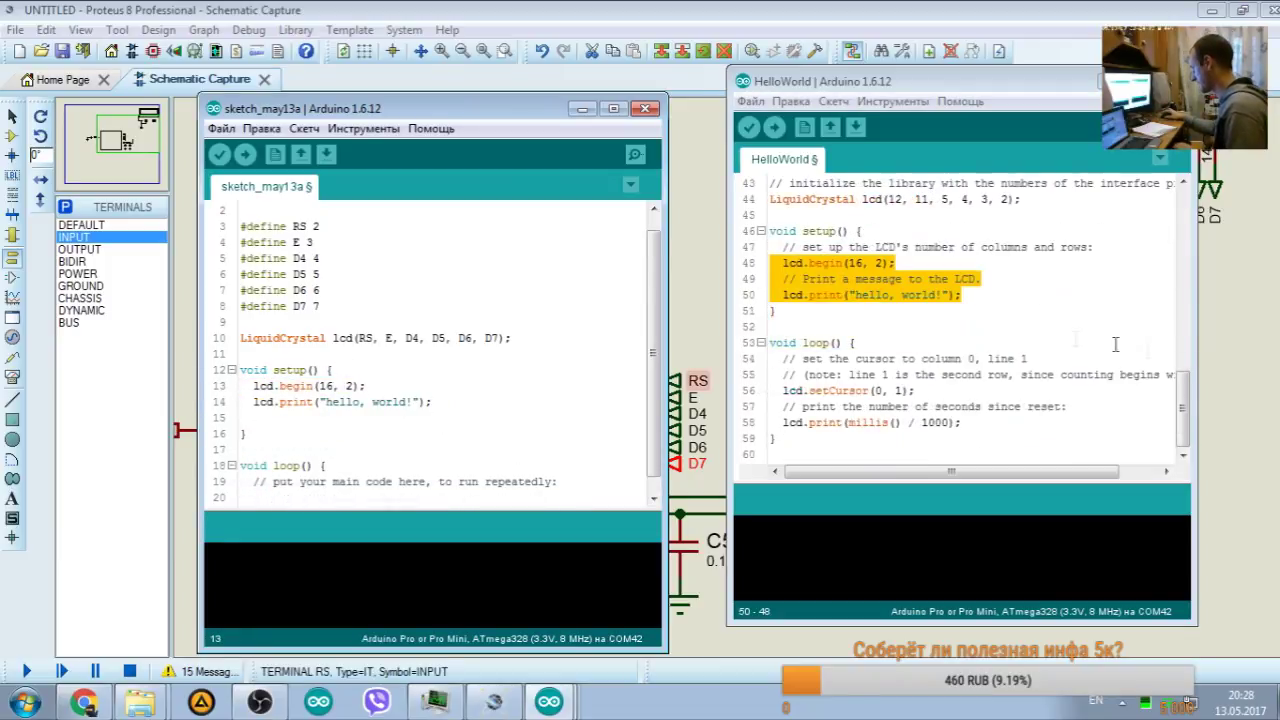
pyautogui.moveTo(962, 422); pyautogui.dragTo(770, 358)
pyautogui.hotkey('ctrl', 'c')
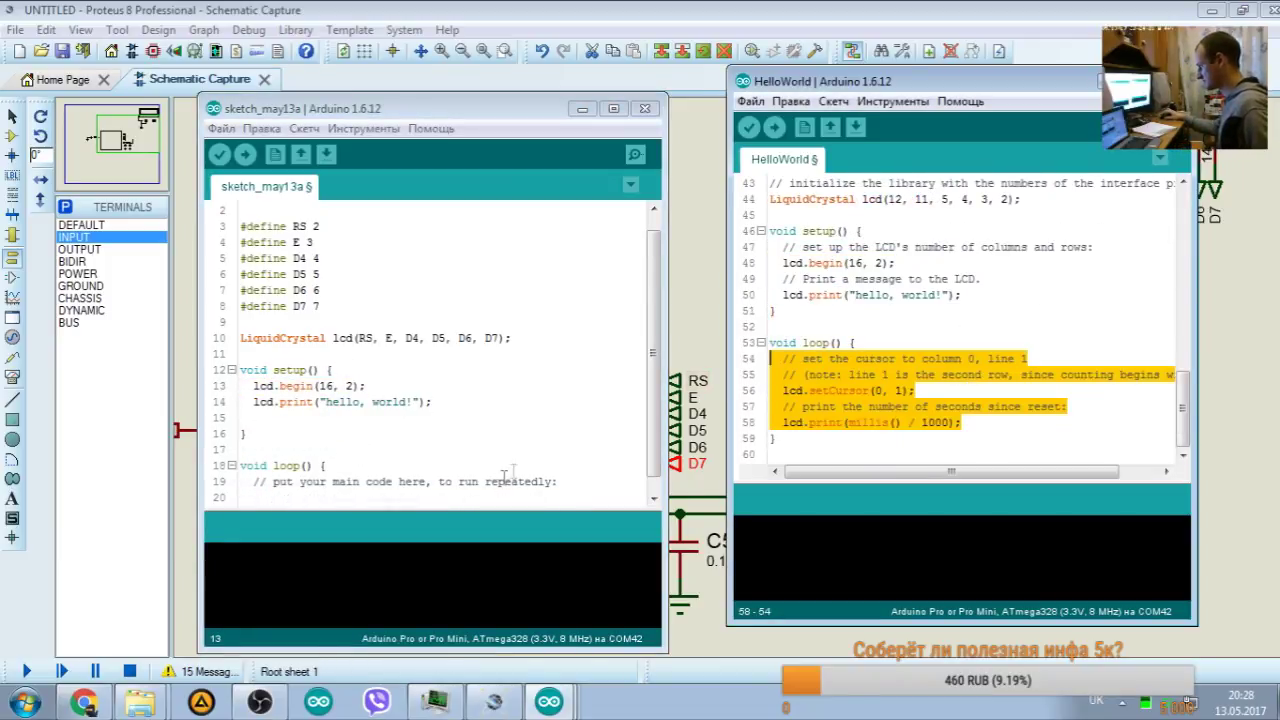
pyautogui.scroll(-1, 488, 448)
pyautogui.moveTo(557, 466); pyautogui.dragTo(224, 466)
pyautogui.hotkey('ctrl', 'v')
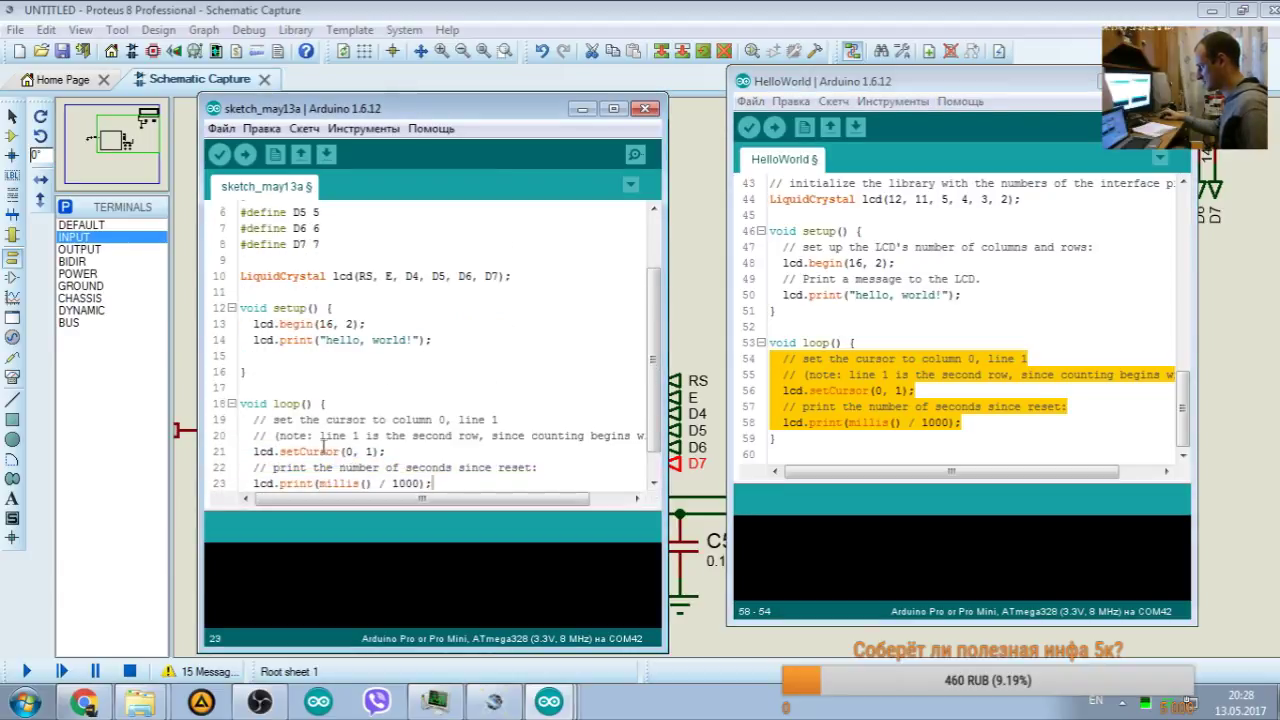
# Step: Remove the comment about printing the seconds since reset from loop() and the empty line before setup()'s closing brace
pyautogui.moveTo(252, 386); pyautogui.dragTo(697, 410)
pyautogui.click(304, 386)
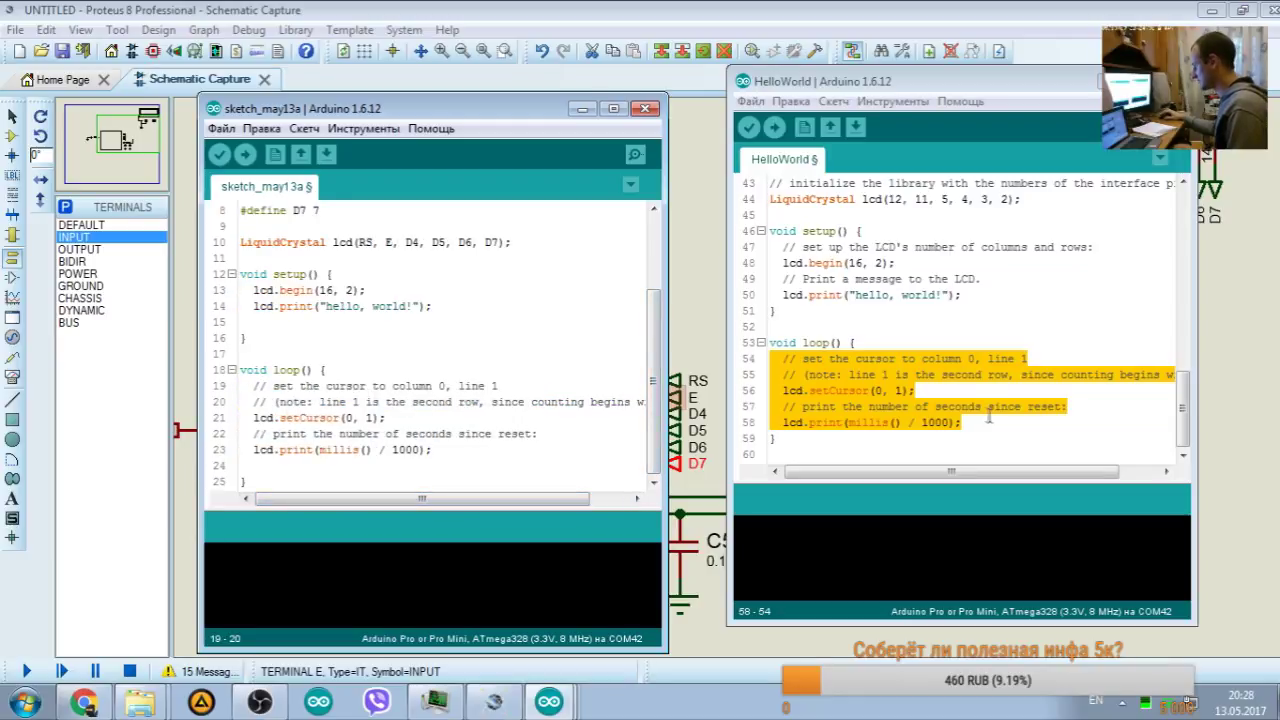
pyautogui.click(950, 358)
pyautogui.moveTo(792, 86); pyautogui.dragTo(798, 115)
pyautogui.moveTo(241, 450); pyautogui.dragTo(435, 449)
pyautogui.moveTo(540, 434); pyautogui.dragTo(240, 434)
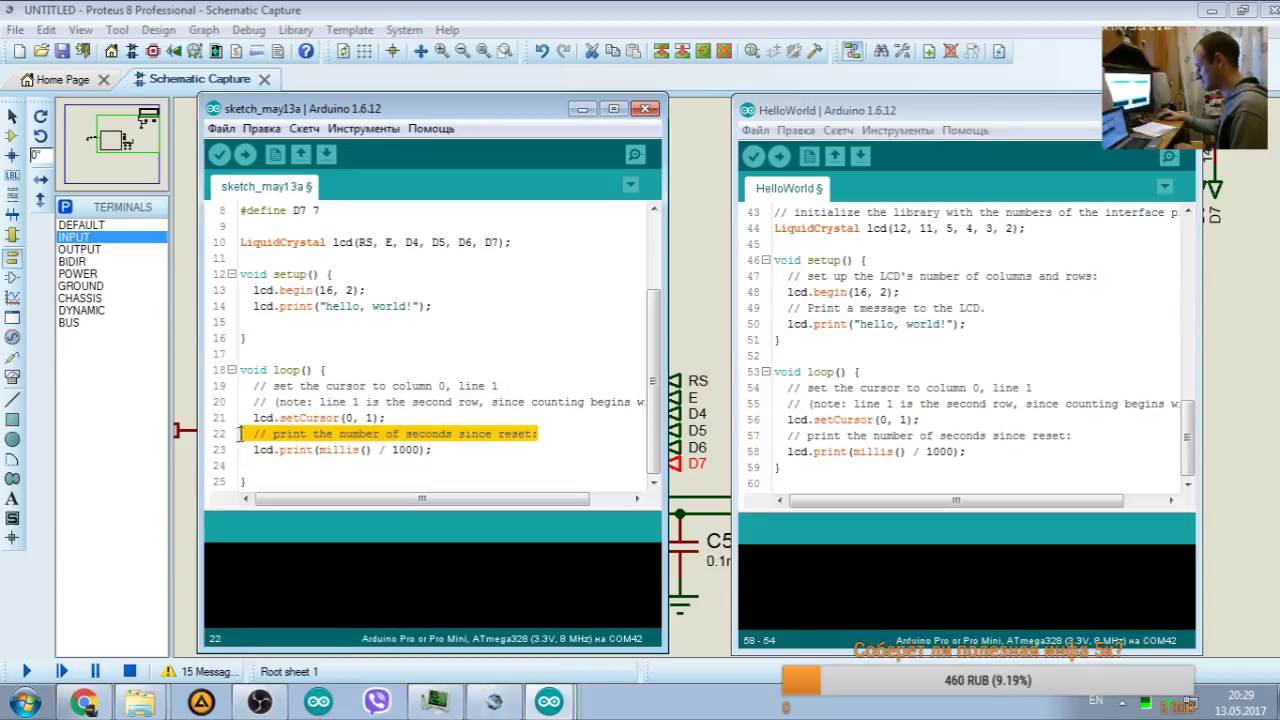
pyautogui.press('BackSpace')
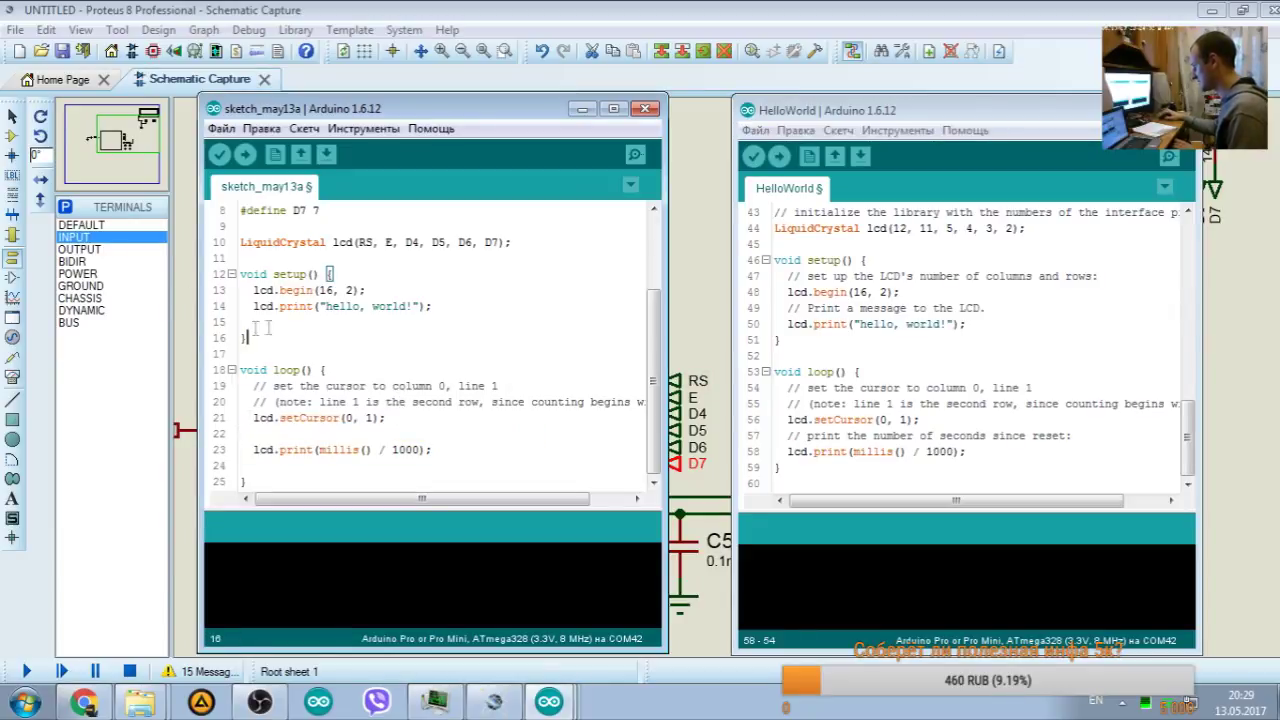
pyautogui.click(330, 322)
pyautogui.press('BackSpace')
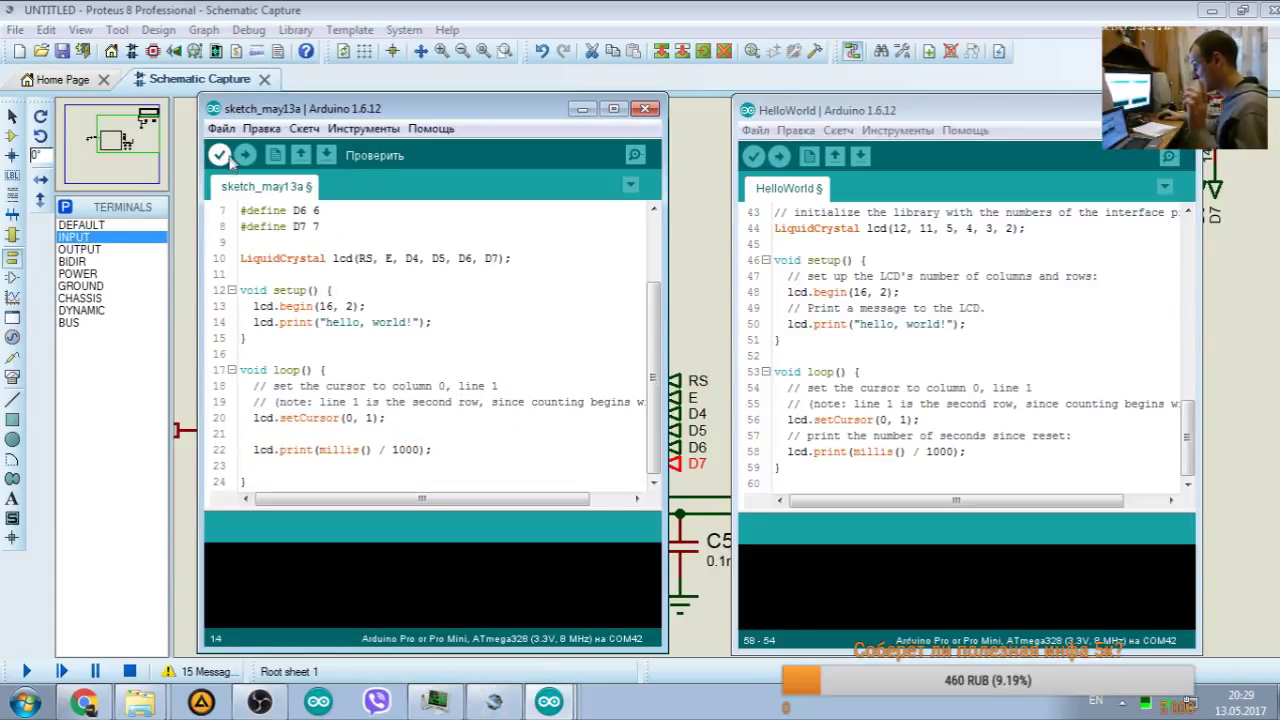
# Step: Compile the sketch and look through its pin defines, setup() and loop() while it builds
pyautogui.click(220, 157)
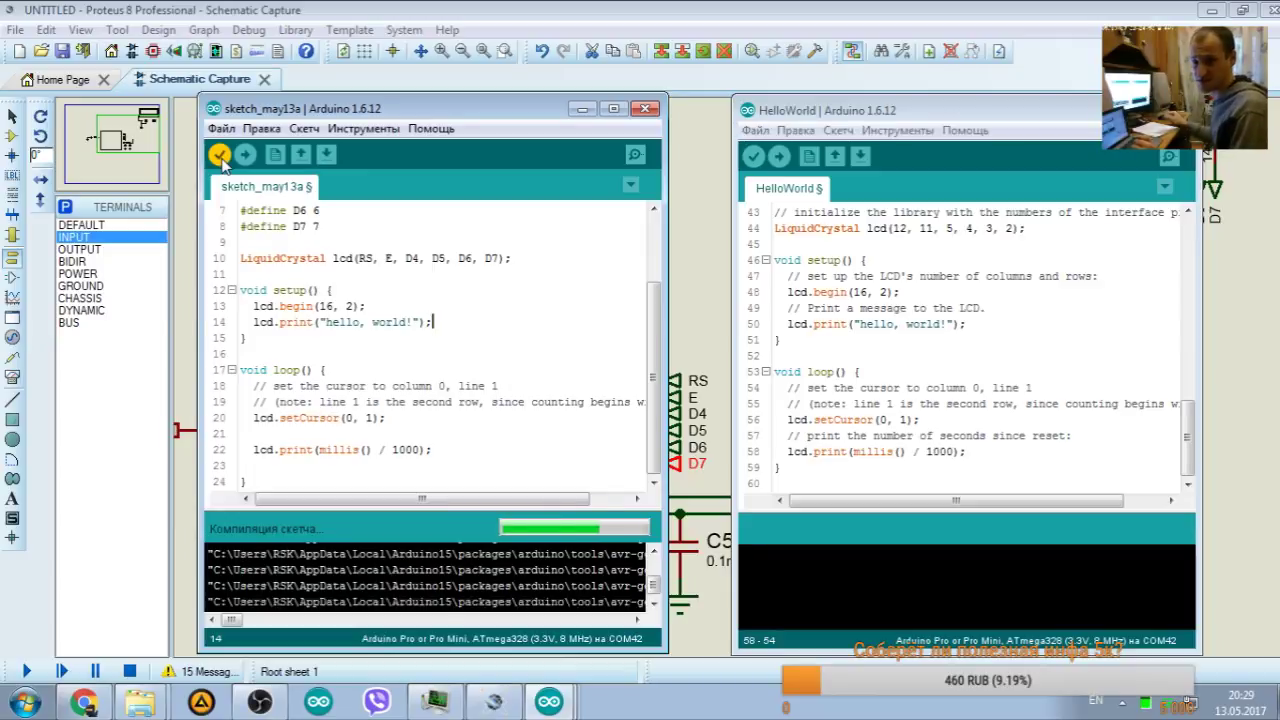
pyautogui.scroll(2, 258, 237)
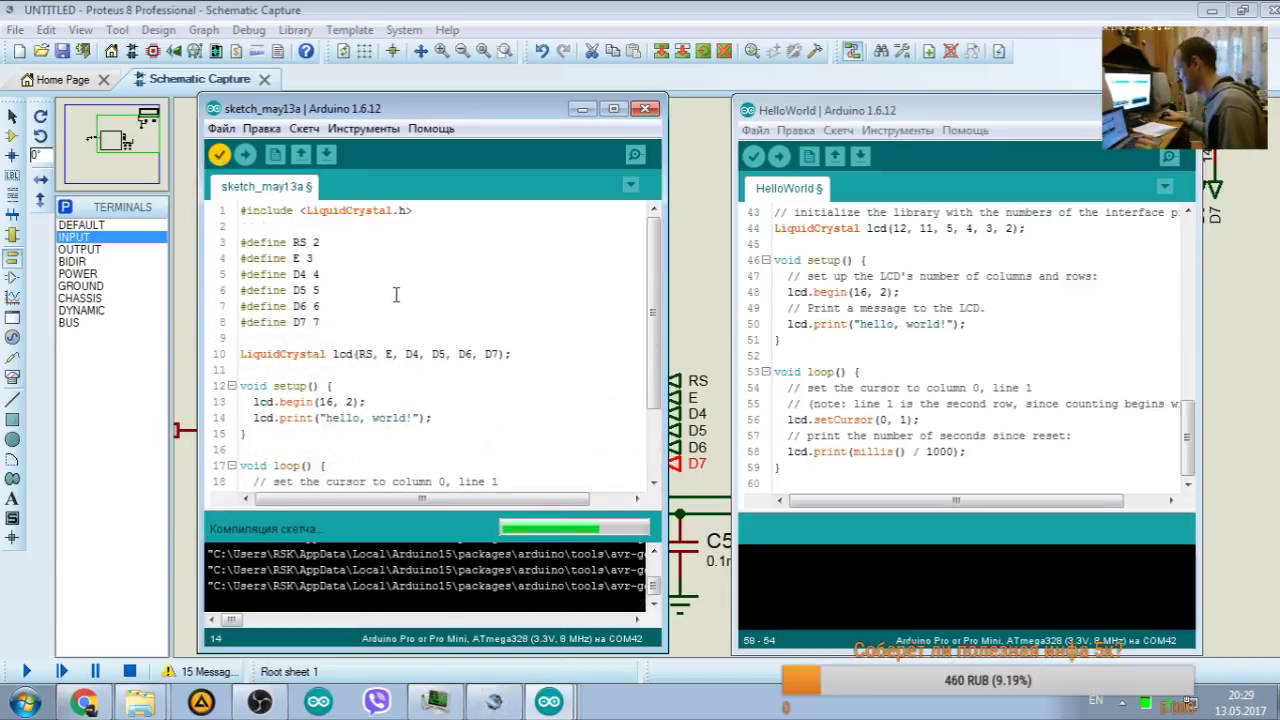
pyautogui.scroll(-2, 400, 298)
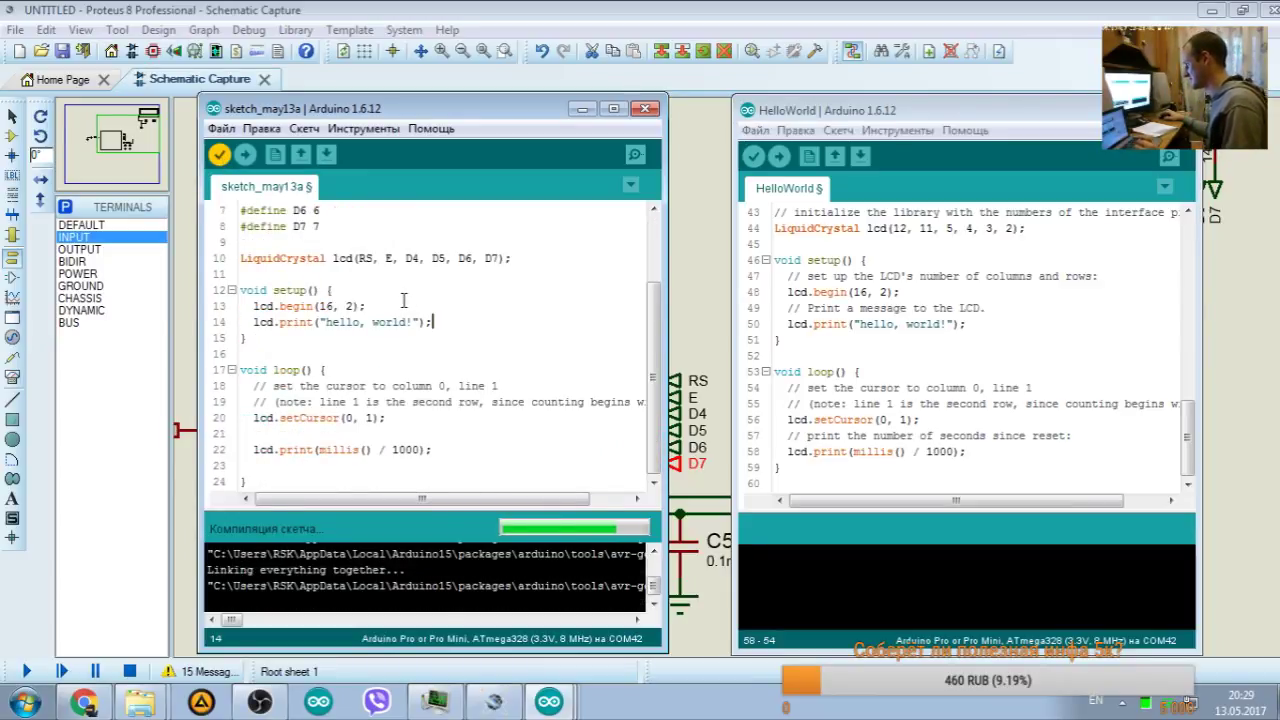
# Step: Delete the empty line before loop()'s closing brace and compile the sketch again
pyautogui.click(378, 372)
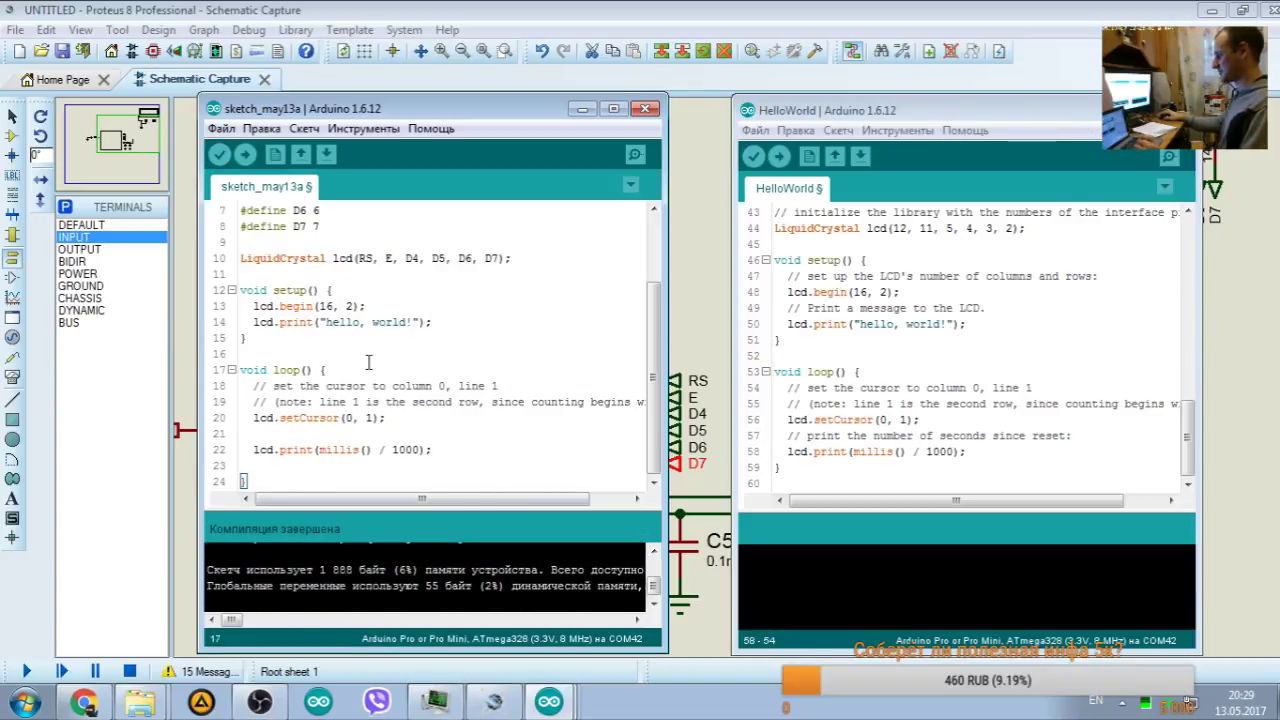
pyautogui.click(262, 466)
pyautogui.press('BackSpace')
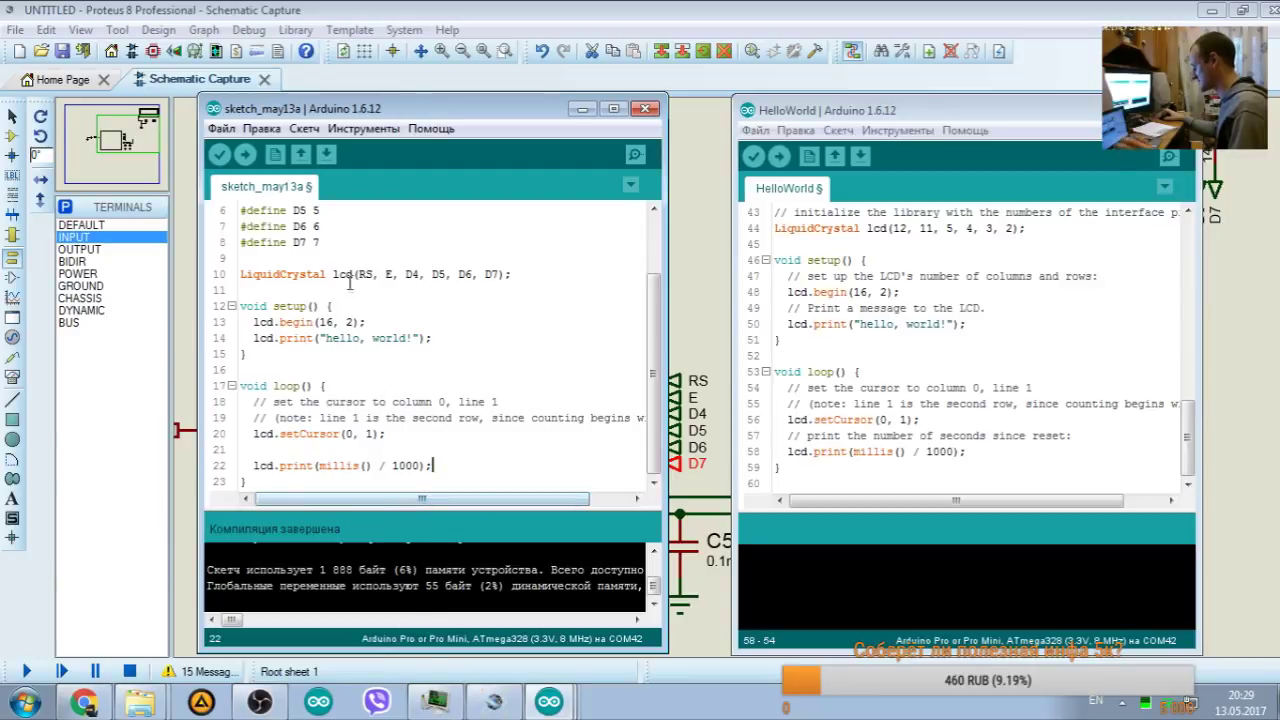
pyautogui.click(218, 157)
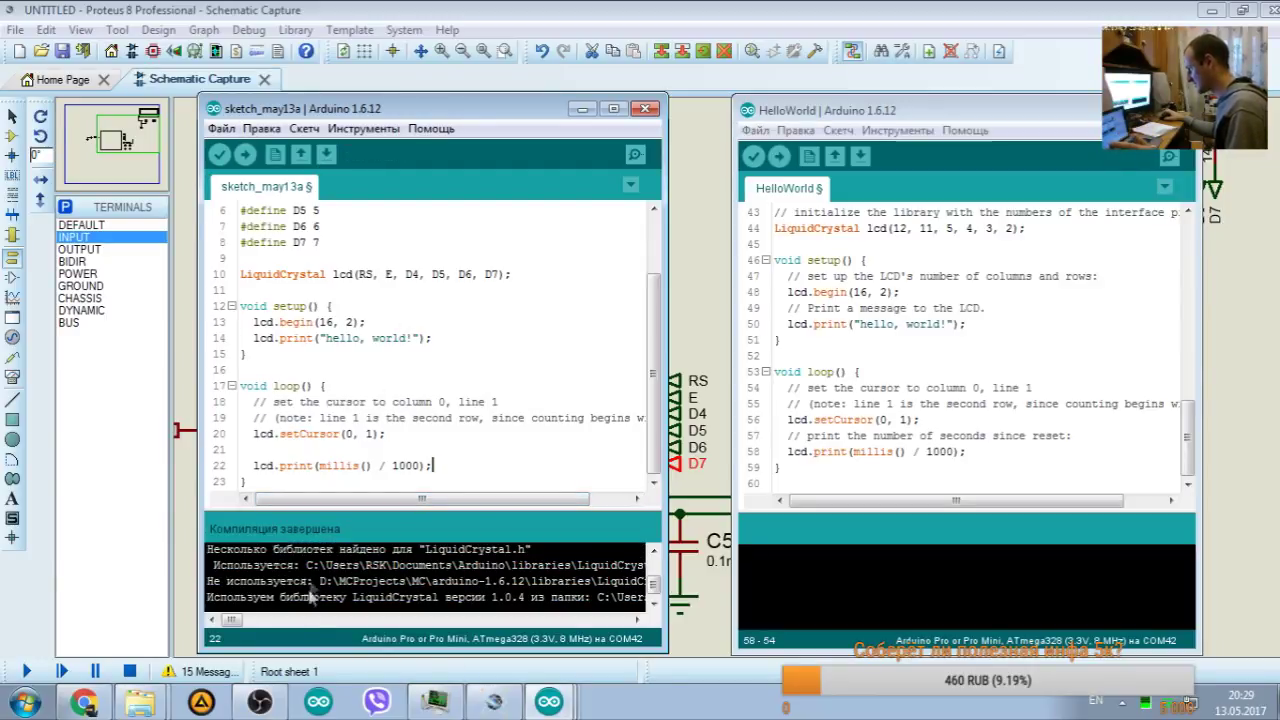
# Step: Maximize the sketch window, find the path of sketch_may13a.ino.hex in the compiler output and copy it
pyautogui.click(613, 108)
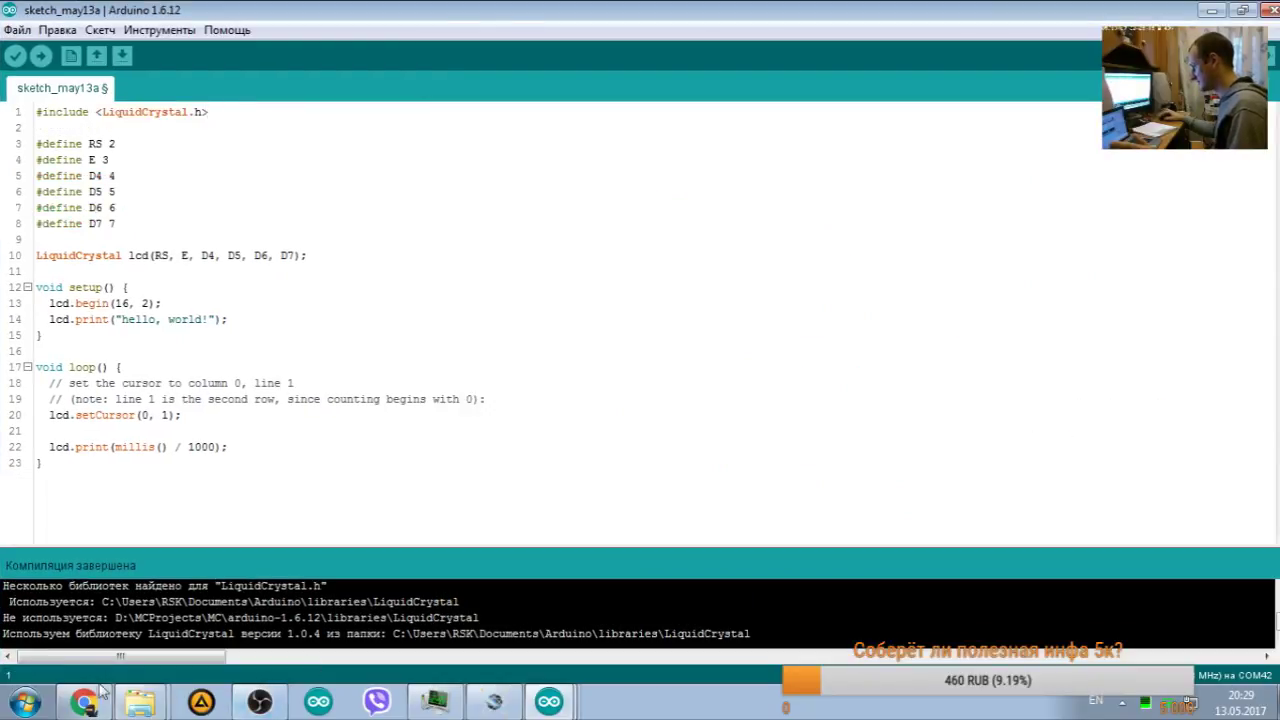
pyautogui.scroll(-3, 270, 619)
pyautogui.scroll(4, 270, 619)
pyautogui.scroll(-2, 270, 619)
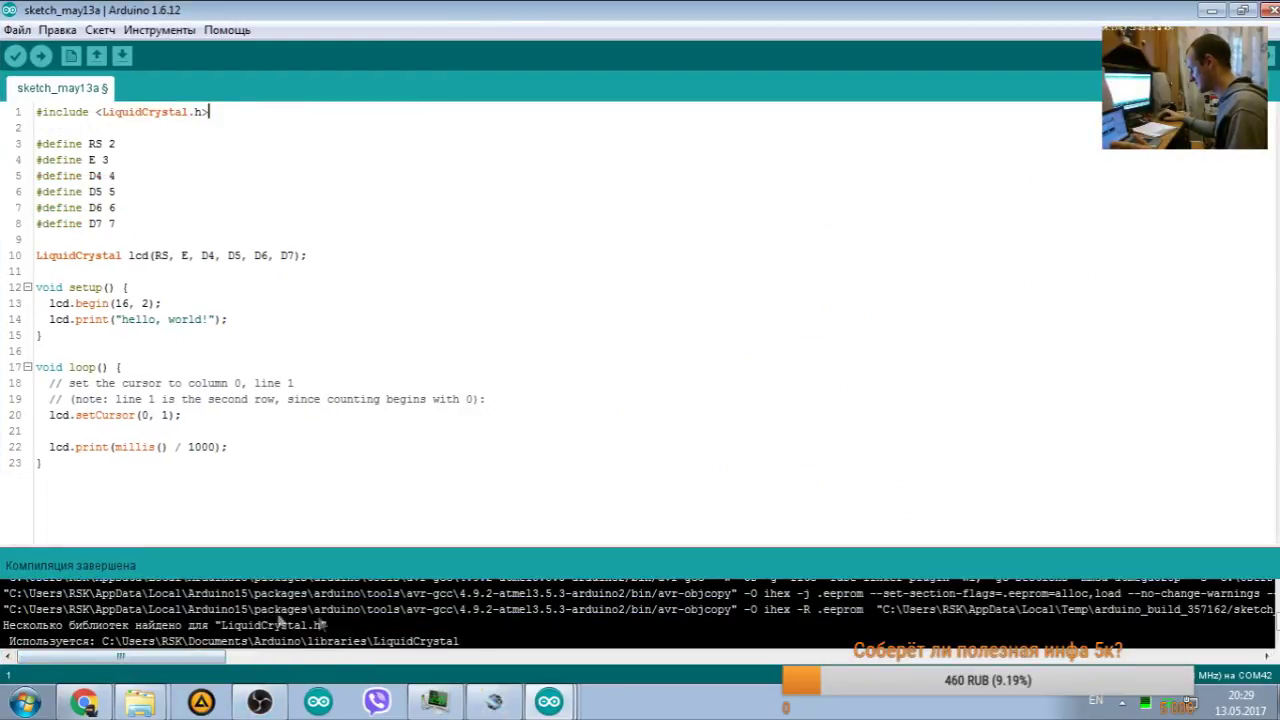
pyautogui.moveTo(198, 657); pyautogui.dragTo(360, 663)
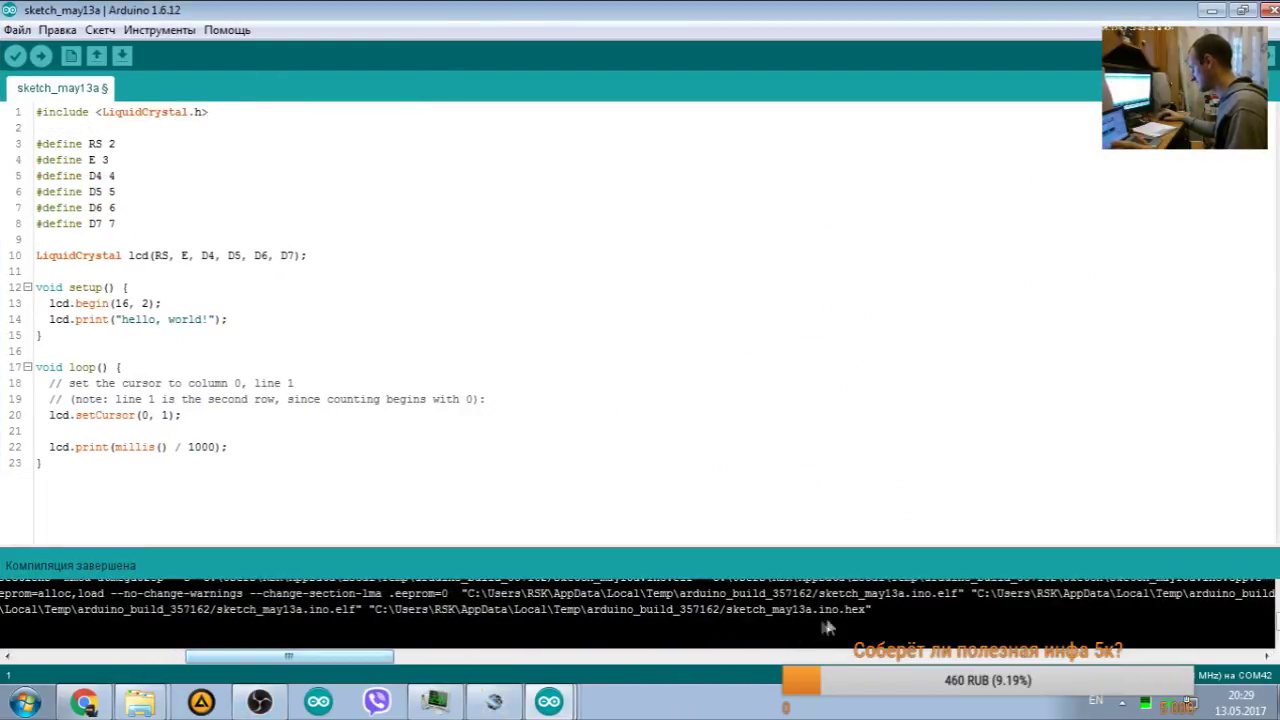
pyautogui.moveTo(868, 611); pyautogui.dragTo(378, 613)
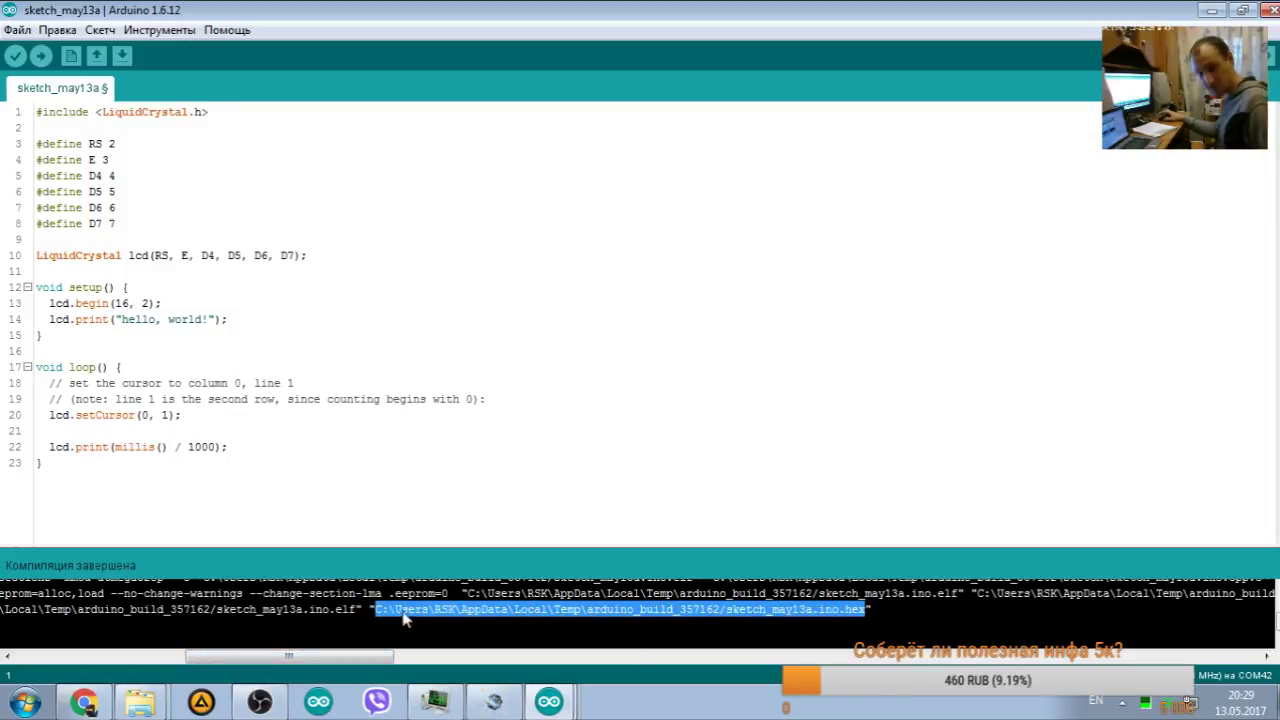
# Step: Switch to Proteus and replace the Program File path of U1 ARDUINO with the copied sketch_may13a.ino.hex path
pyautogui.click(494, 702)
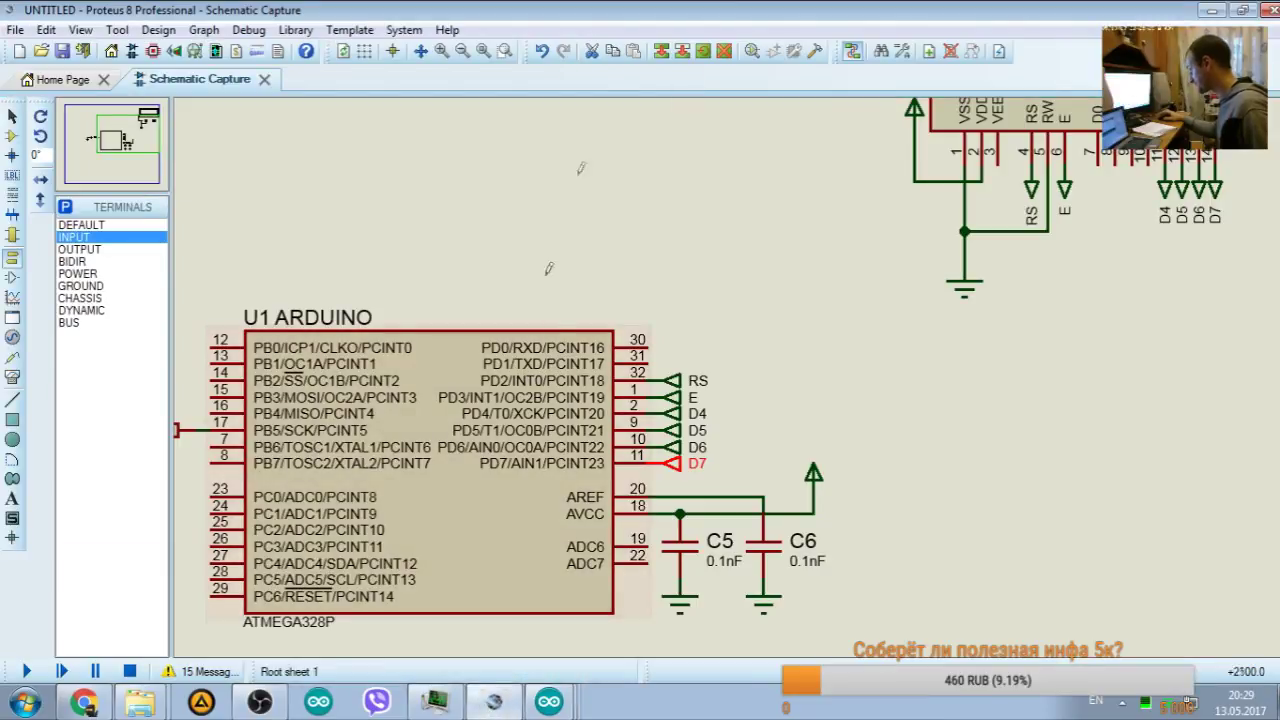
pyautogui.doubleClick(508, 384)
pyautogui.doubleClick(683, 205)
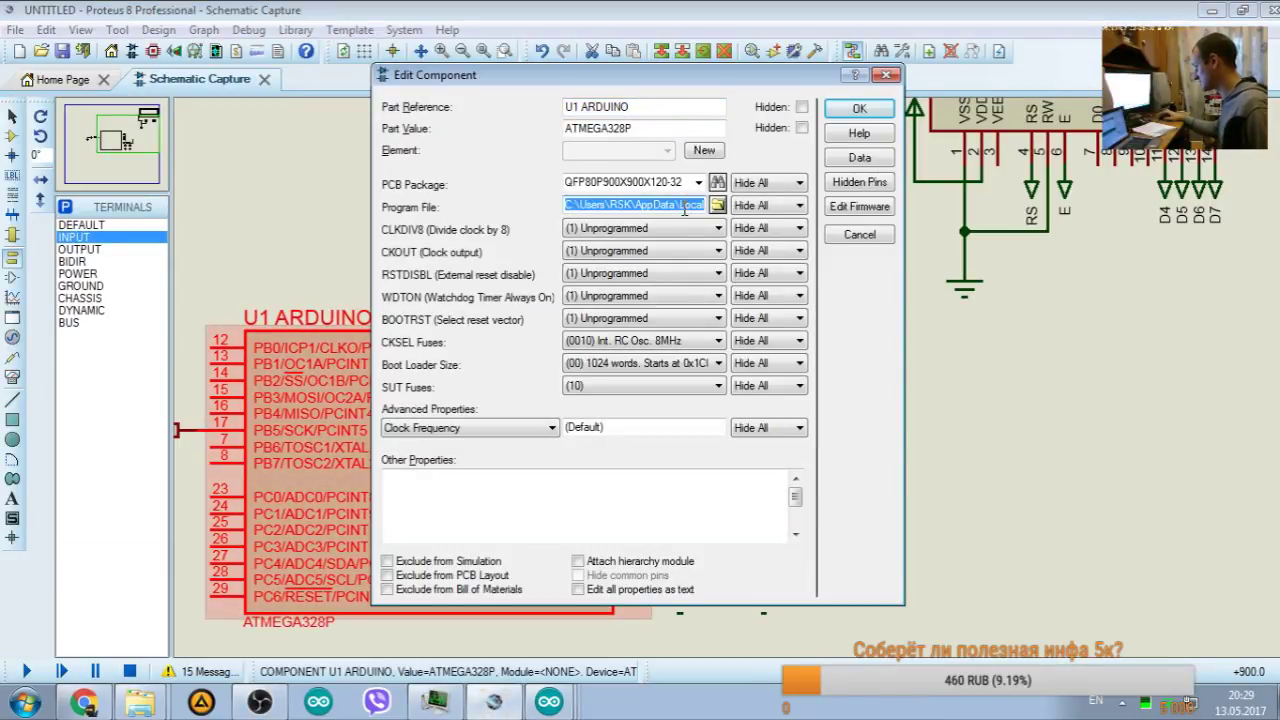
pyautogui.press('Delete')
pyautogui.rightClick(612, 206)
pyautogui.click(682, 287)
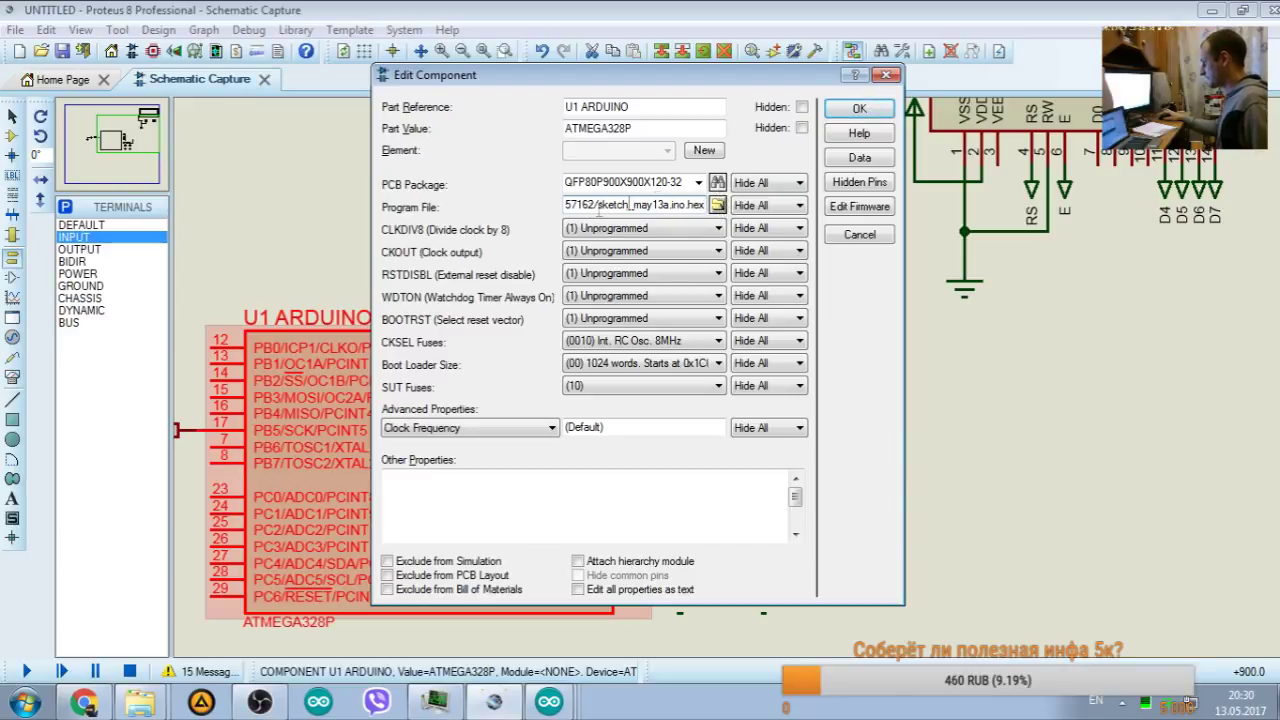
# Step: Browse the program file's build folder arduino_build_357162 and compare its hex files with the path entered for U1
pyautogui.click(718, 205)
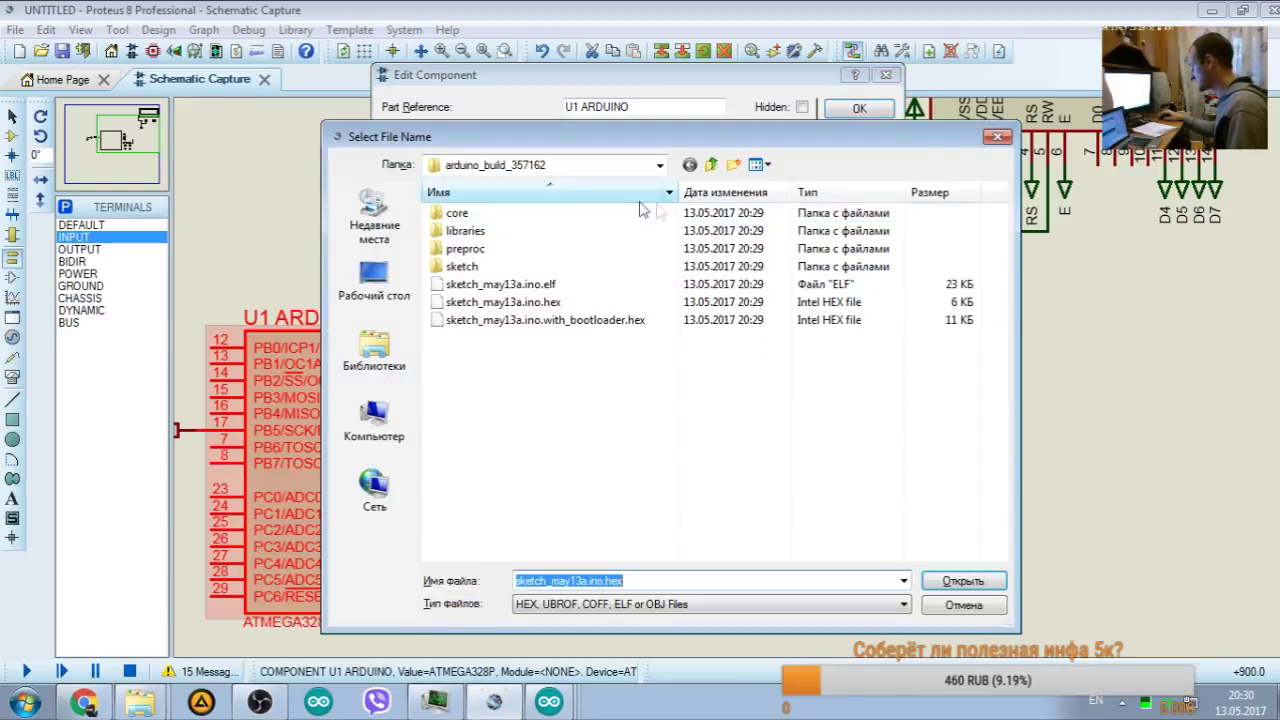
pyautogui.press('Escape')
pyautogui.doubleClick(671, 203)
pyautogui.click(683, 208)
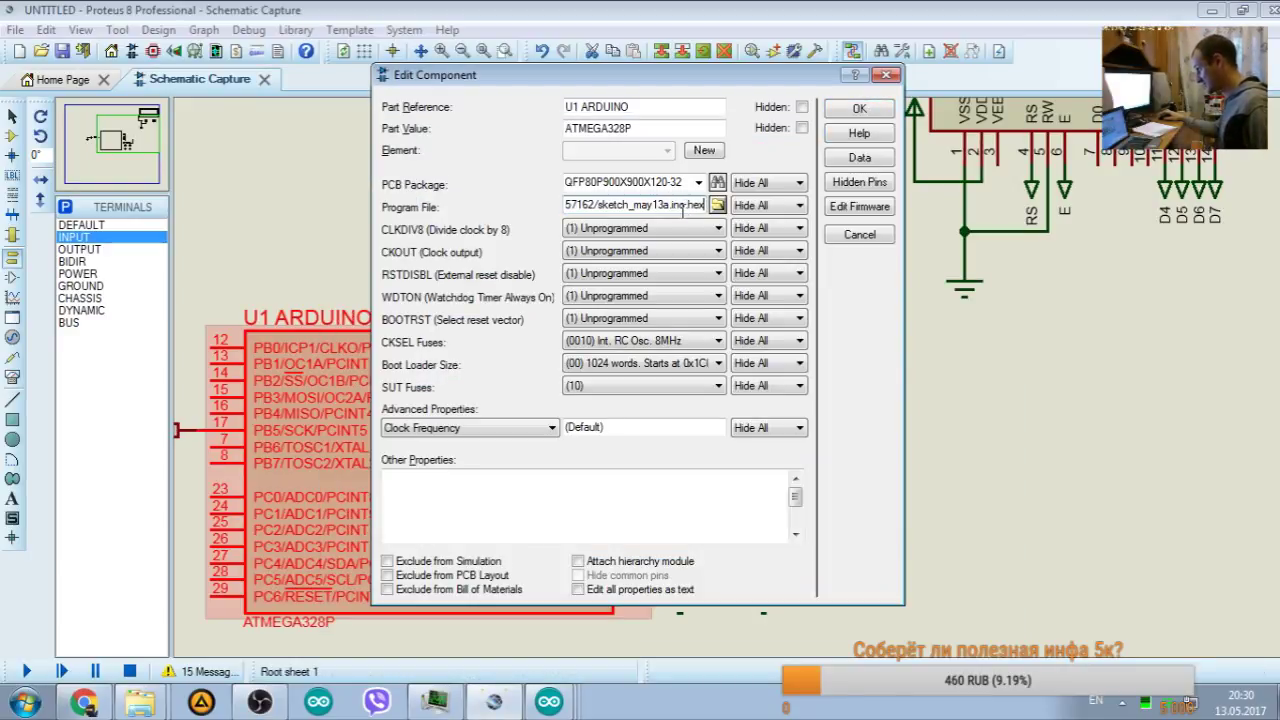
pyautogui.moveTo(609, 204); pyautogui.dragTo(727, 210)
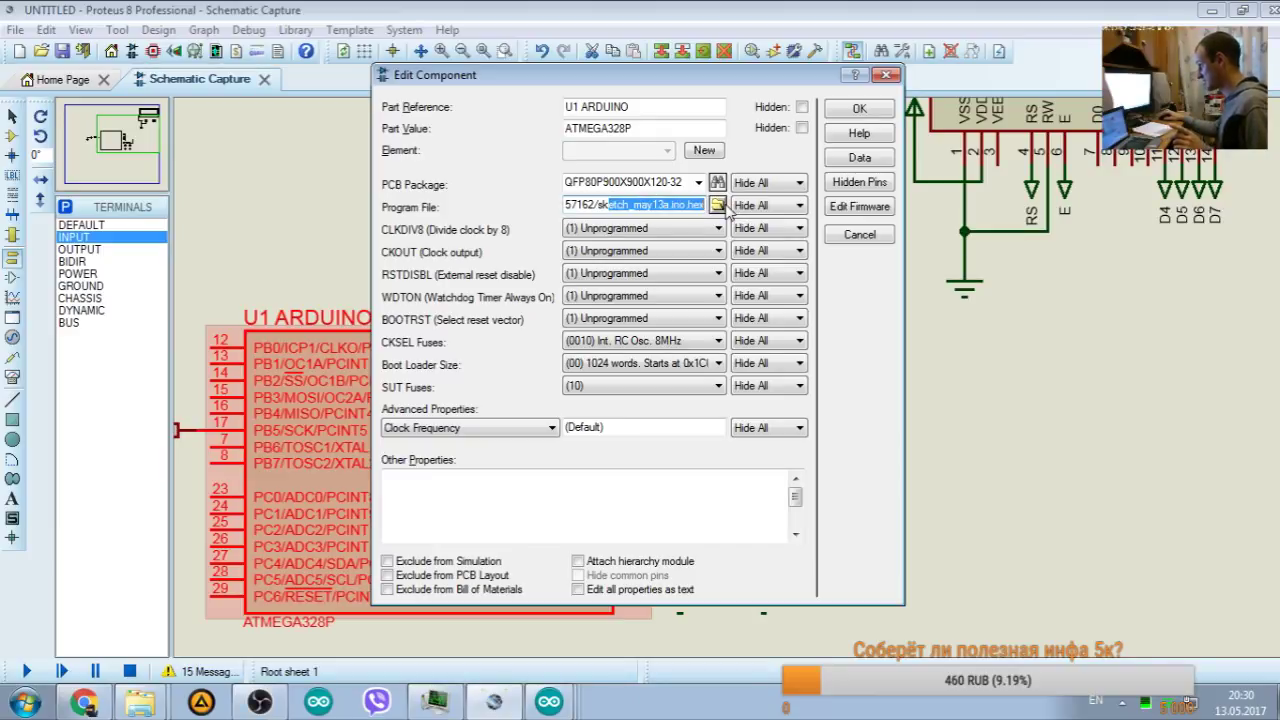
pyautogui.click(718, 205)
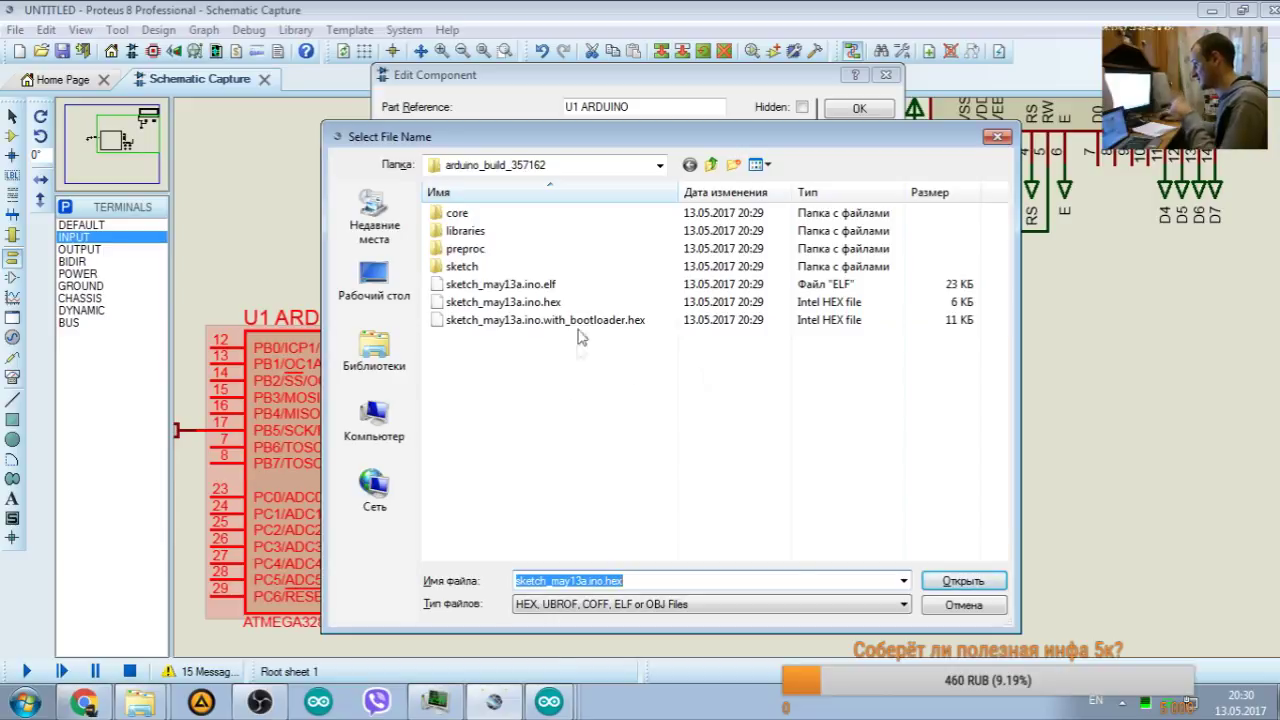
pyautogui.moveTo(632, 146); pyautogui.dragTo(464, 212)
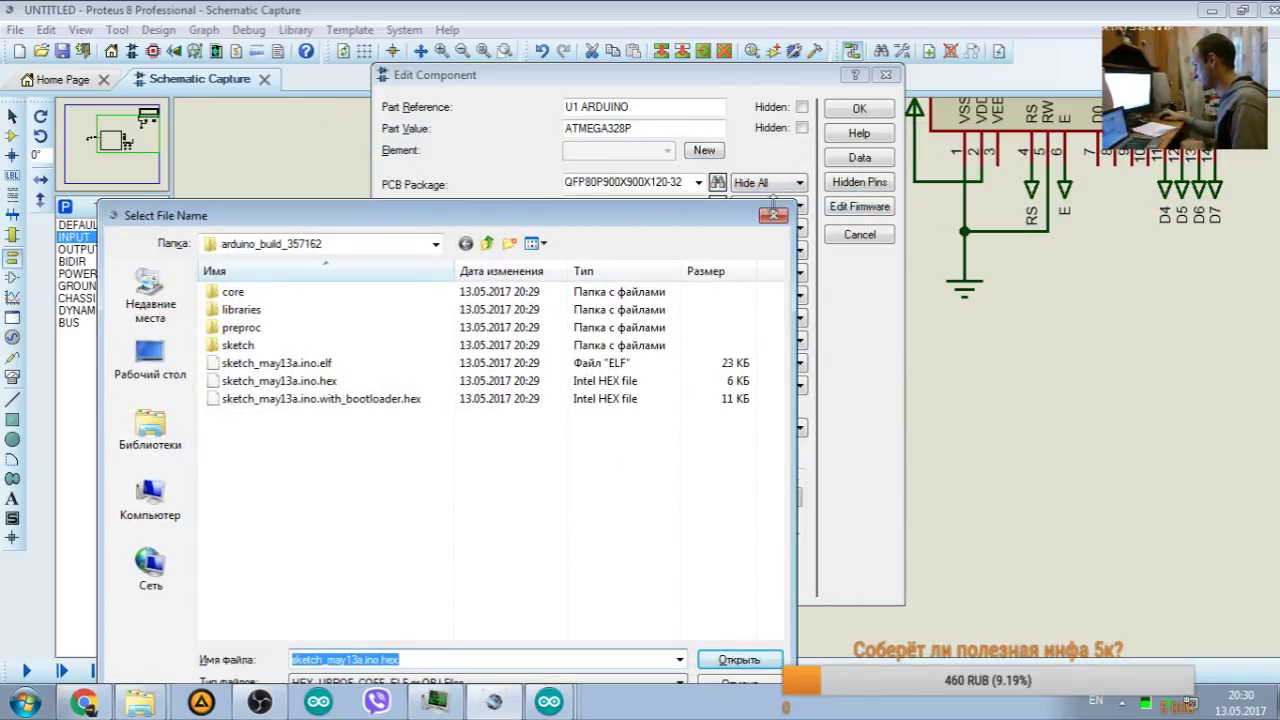
pyautogui.press('Return')
# Step: Clear the Program File path of U1 ARDUINO and paste the copied sketch_may13a.ino.hex path back in
pyautogui.doubleClick(700, 207)
pyautogui.press('BackSpace')
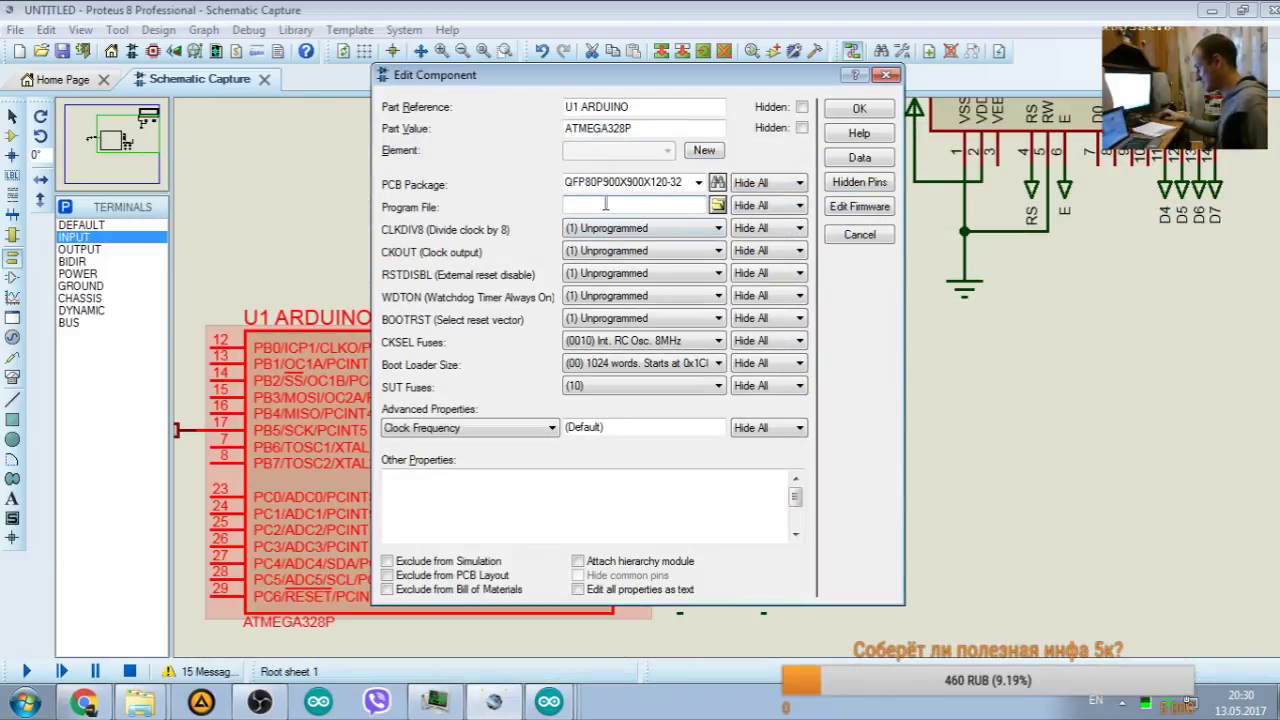
pyautogui.click(717, 205)
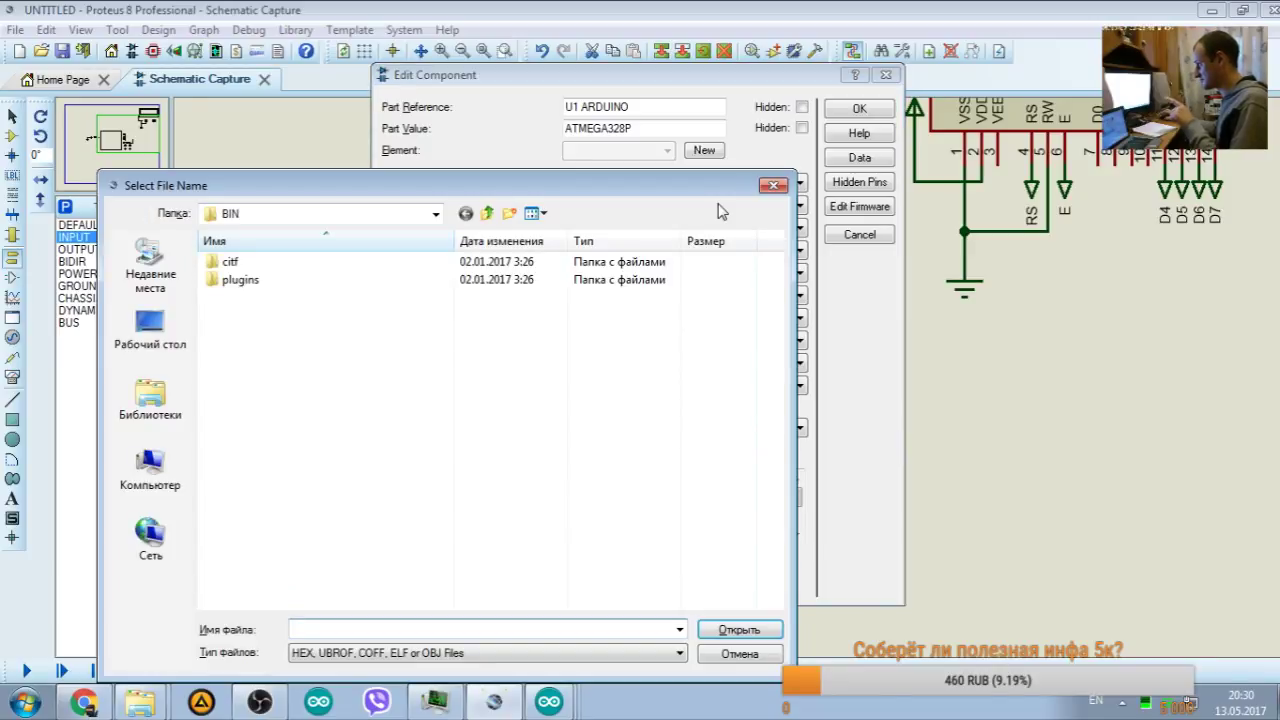
pyautogui.click(773, 185)
pyautogui.rightClick(583, 208)
pyautogui.click(620, 289)
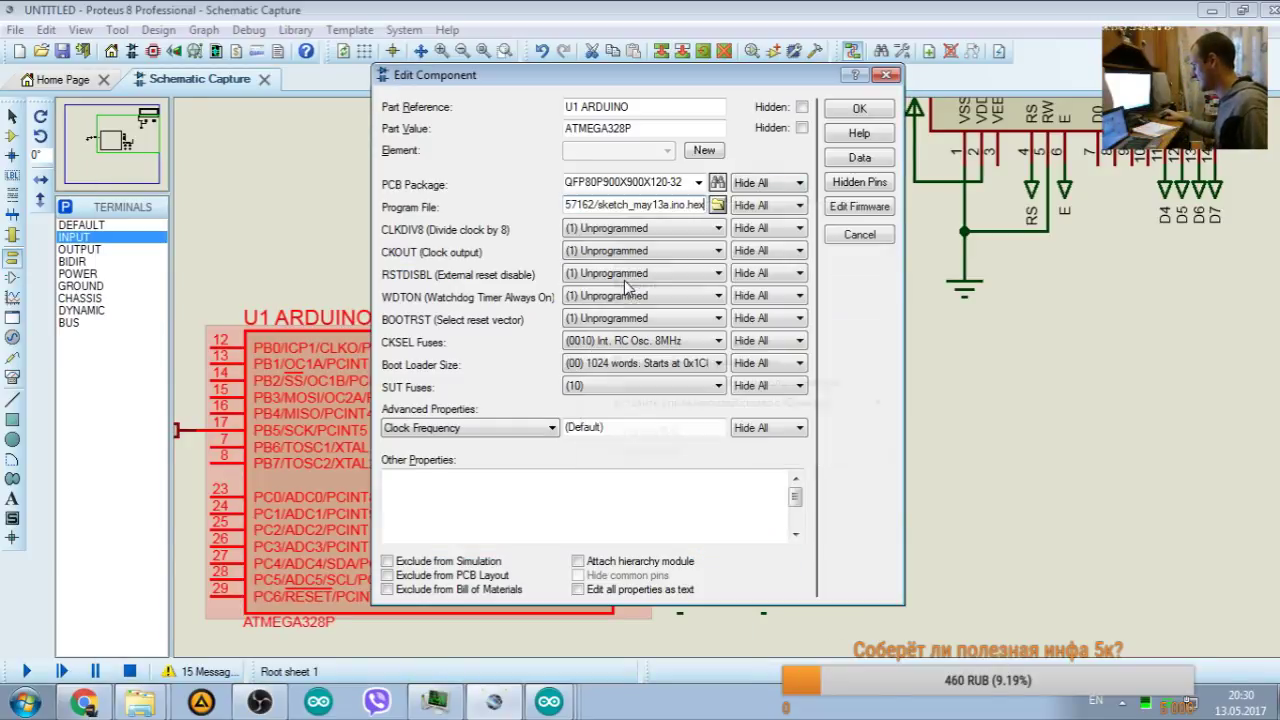
# Step: Load sketch_may13a.ino.with_bootloader.hex from arduino_build_357162 as U1's program file and apply the component properties
pyautogui.click(717, 205)
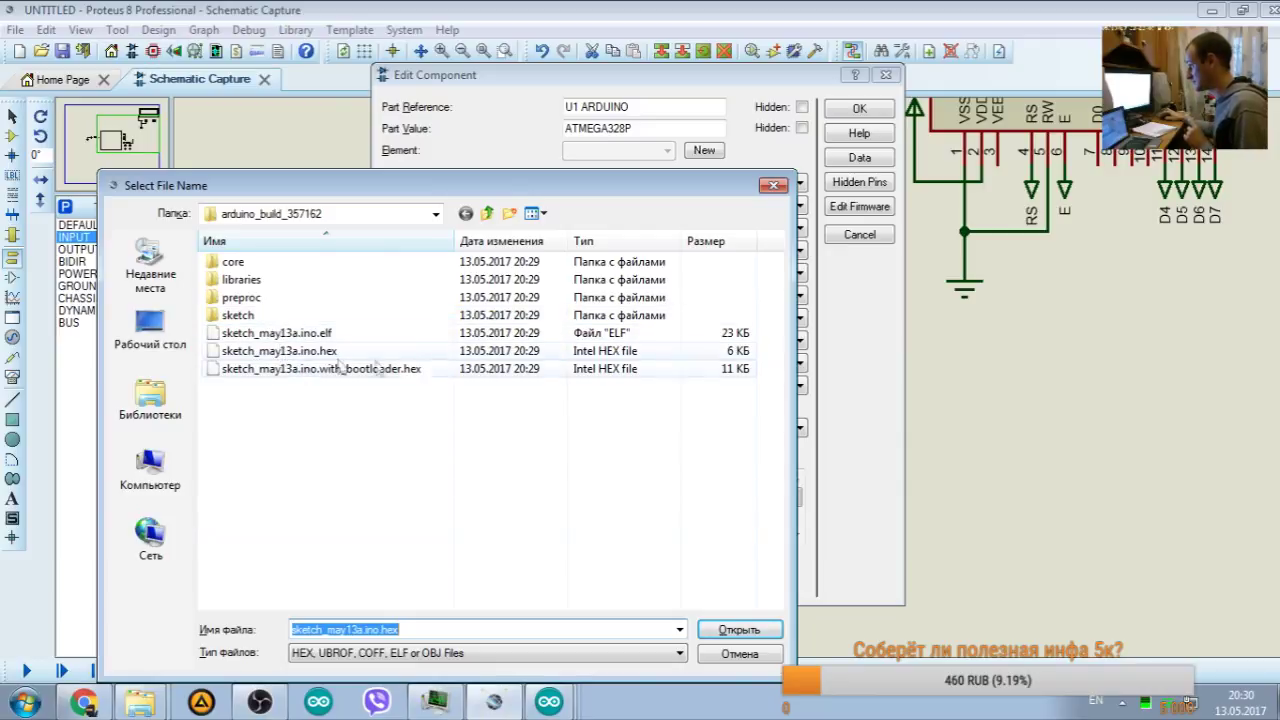
pyautogui.click(295, 370)
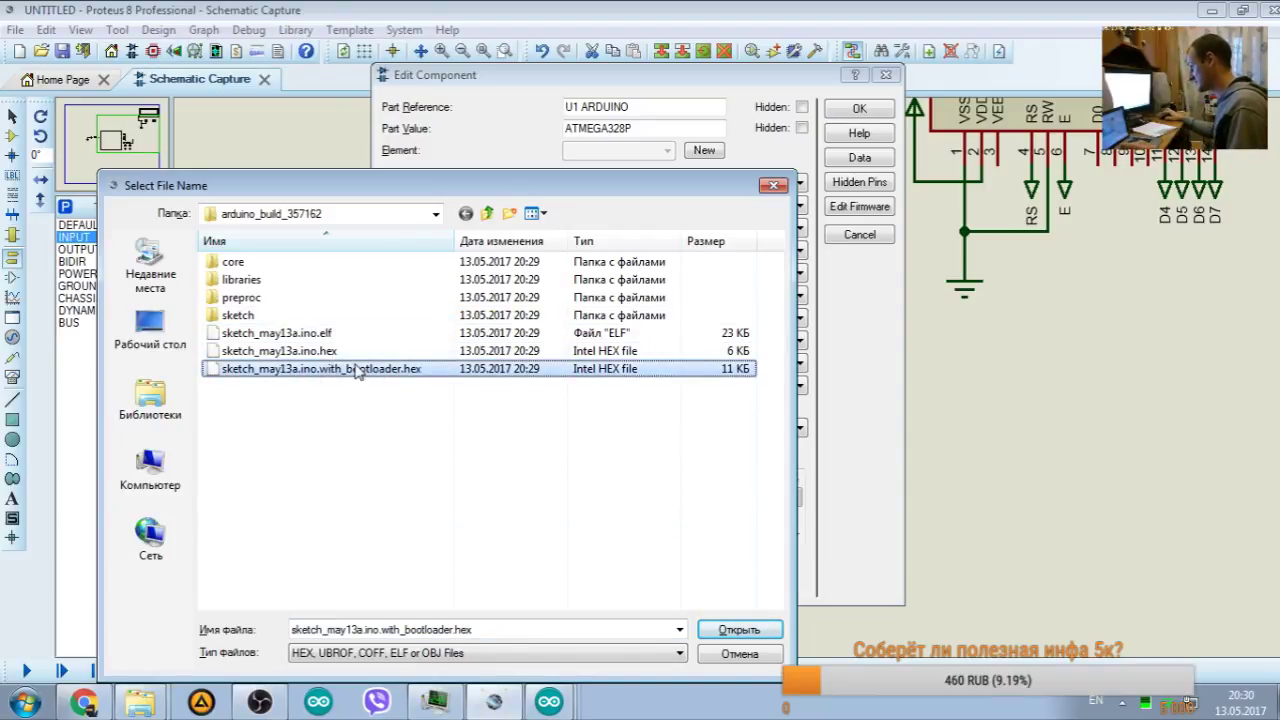
pyautogui.click(740, 630)
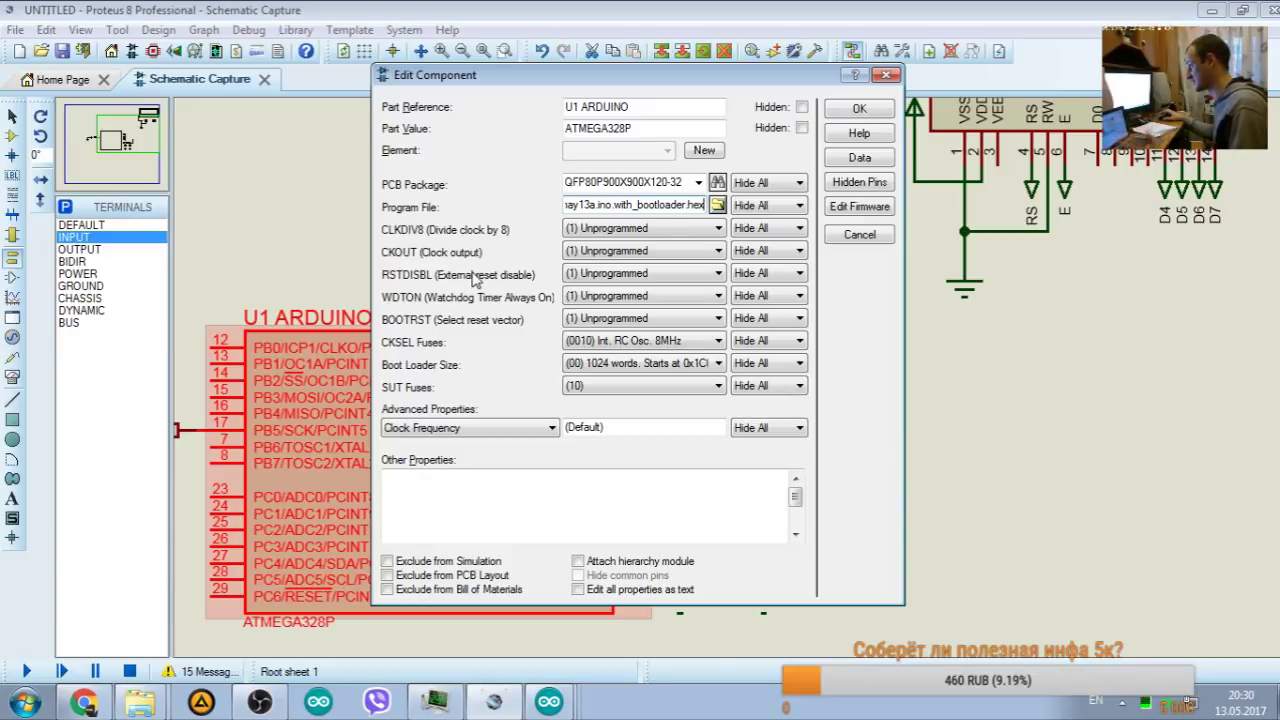
pyautogui.click(860, 110)
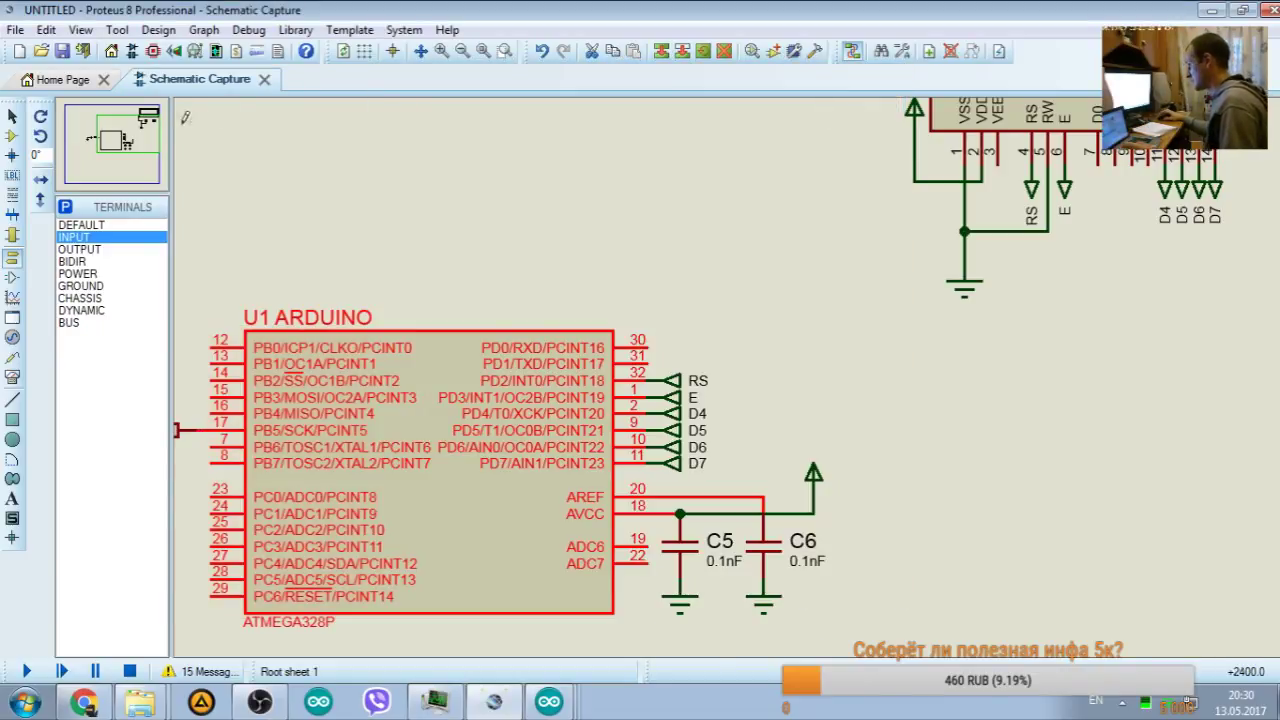
# Step: Run the simulation with both the ATmega328P and the LM016L display in view
pyautogui.click(117, 134)
pyautogui.scroll(-2, 120, 130)
pyautogui.moveTo(120, 130); pyautogui.dragTo(119, 137)
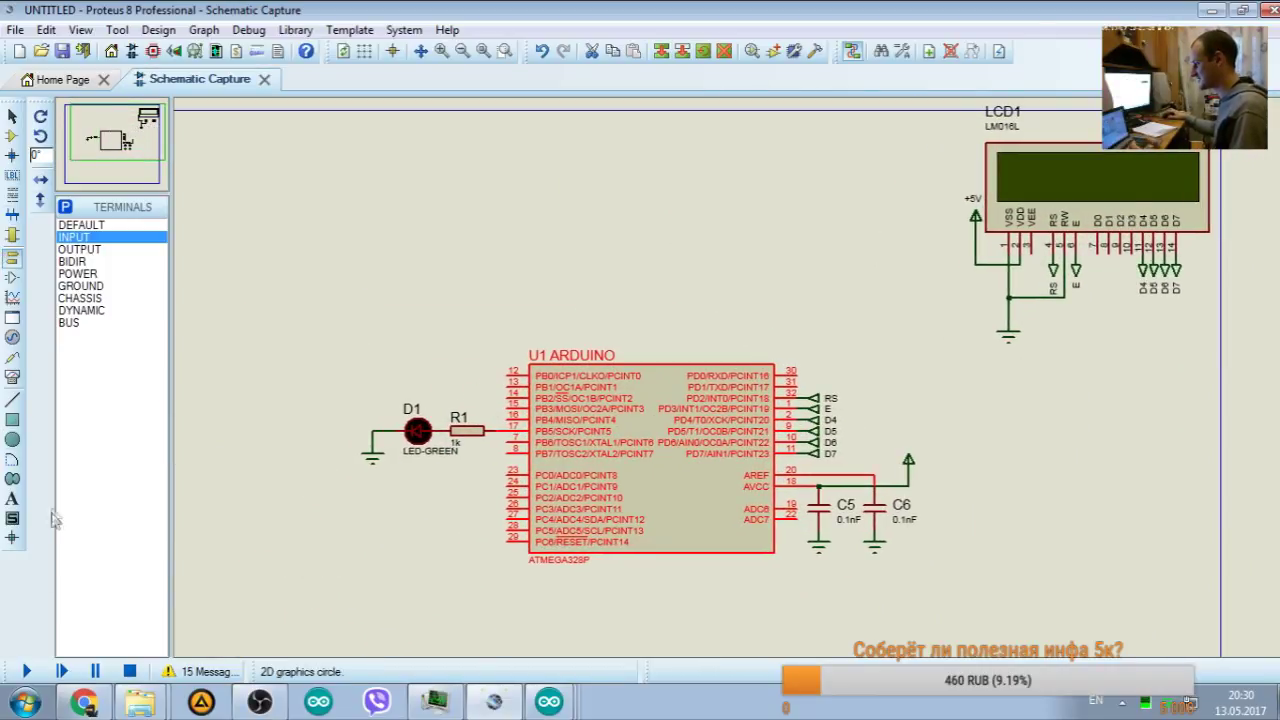
pyautogui.click(25, 700)
pyautogui.press('Escape')
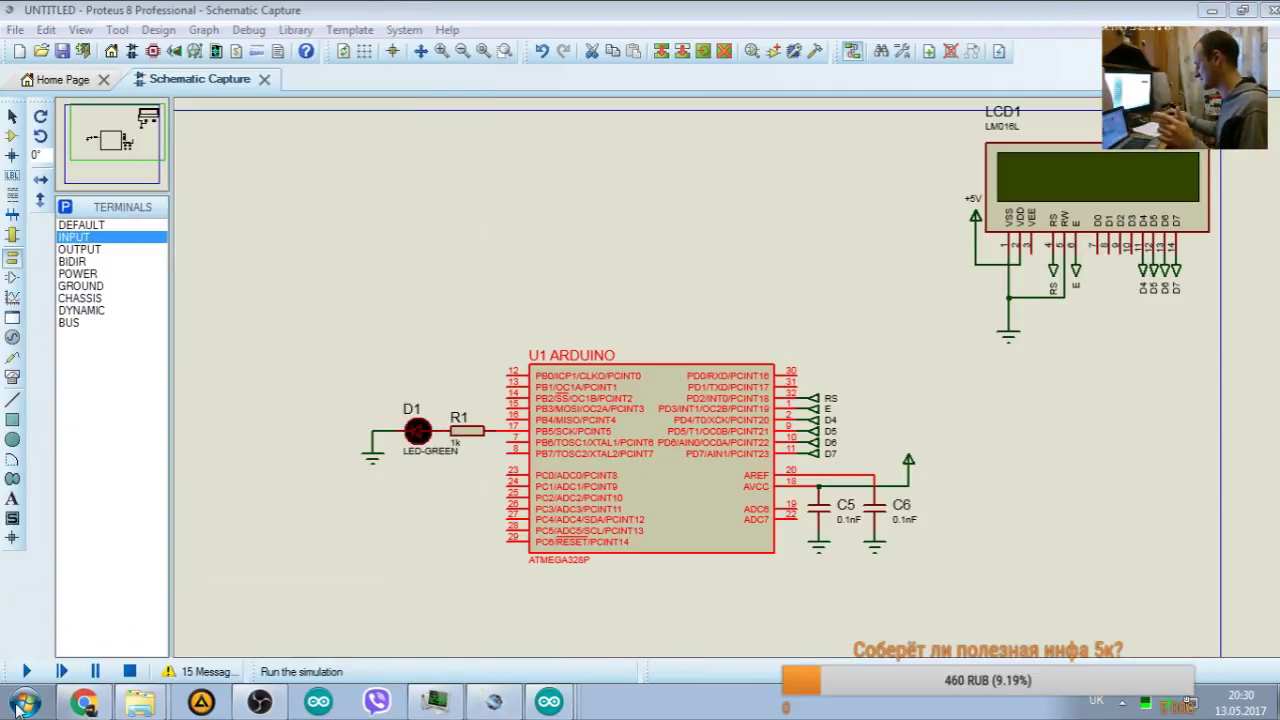
pyautogui.click(27, 674)
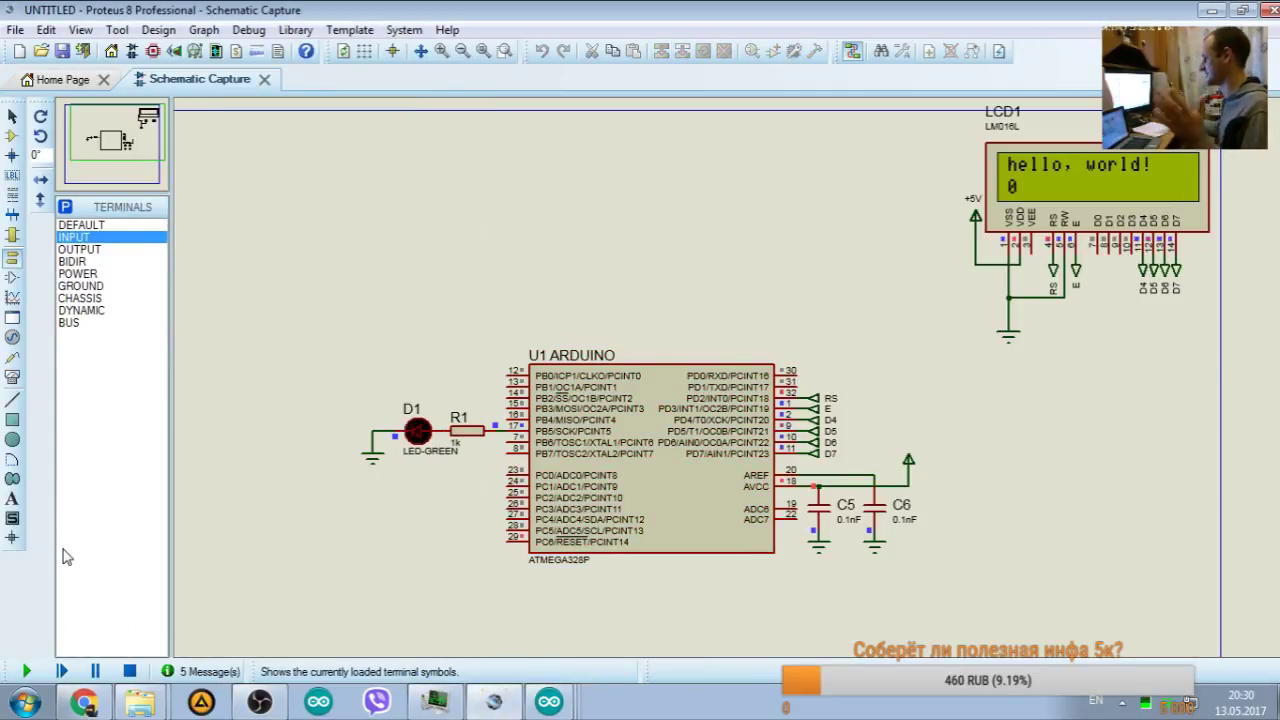
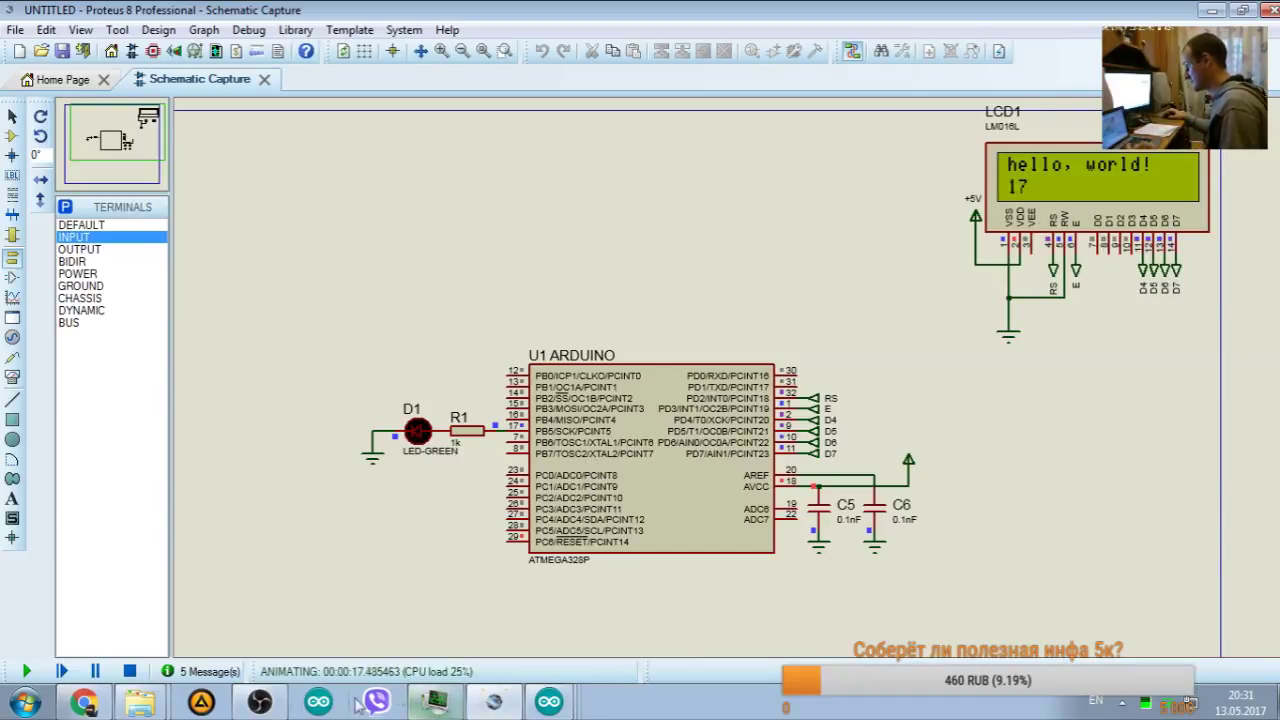
# Step: Stop the running circuit simulation and start it again
pyautogui.click(437, 703)
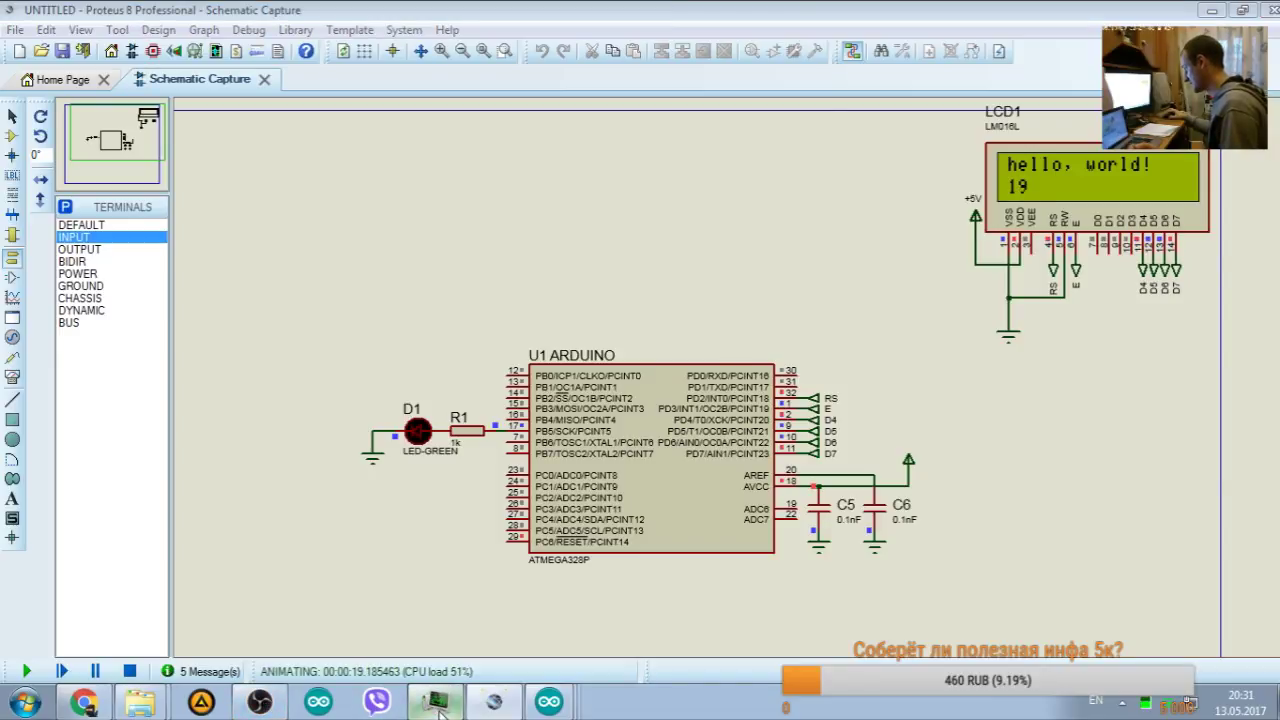
pyautogui.click(439, 705)
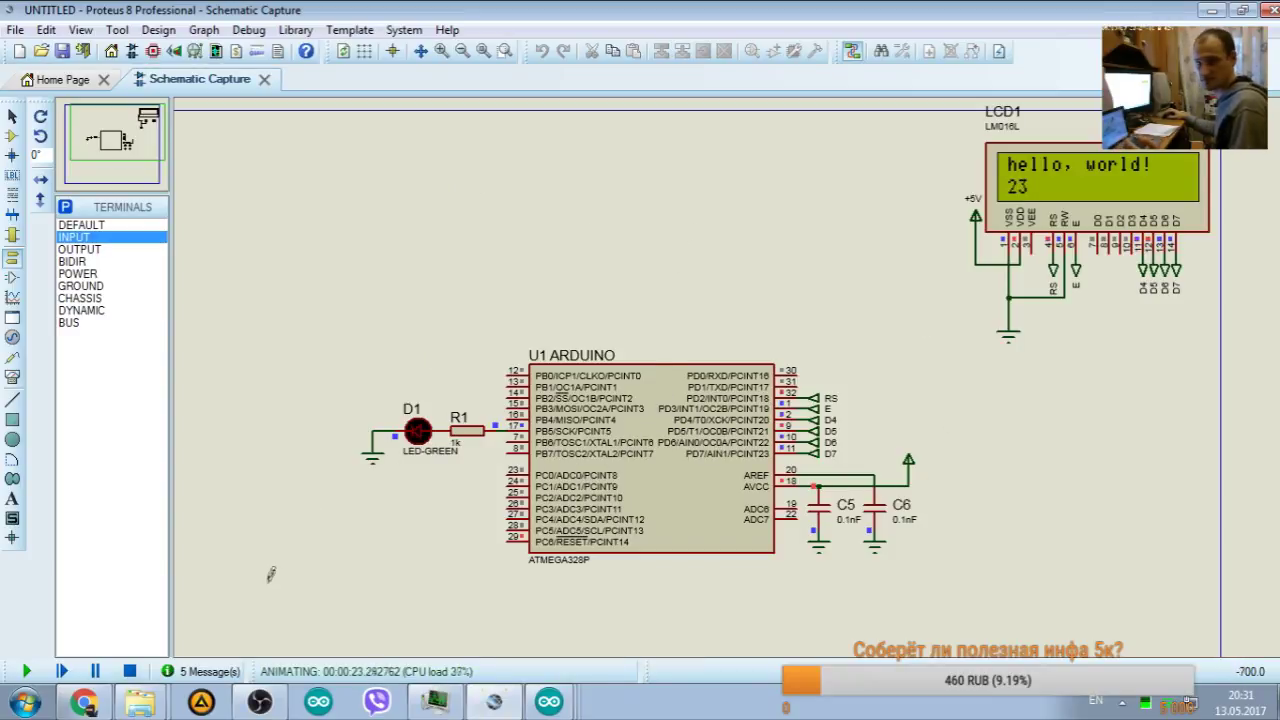
pyautogui.click(129, 671)
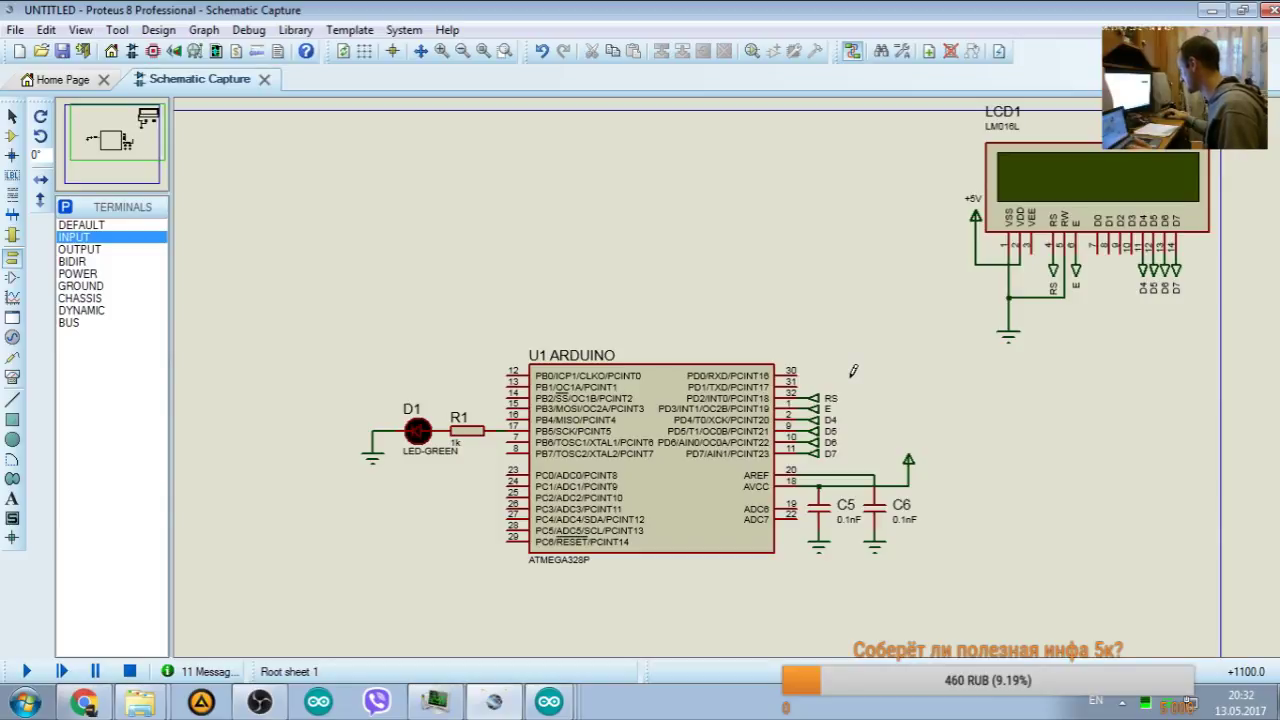
pyautogui.click(27, 671)
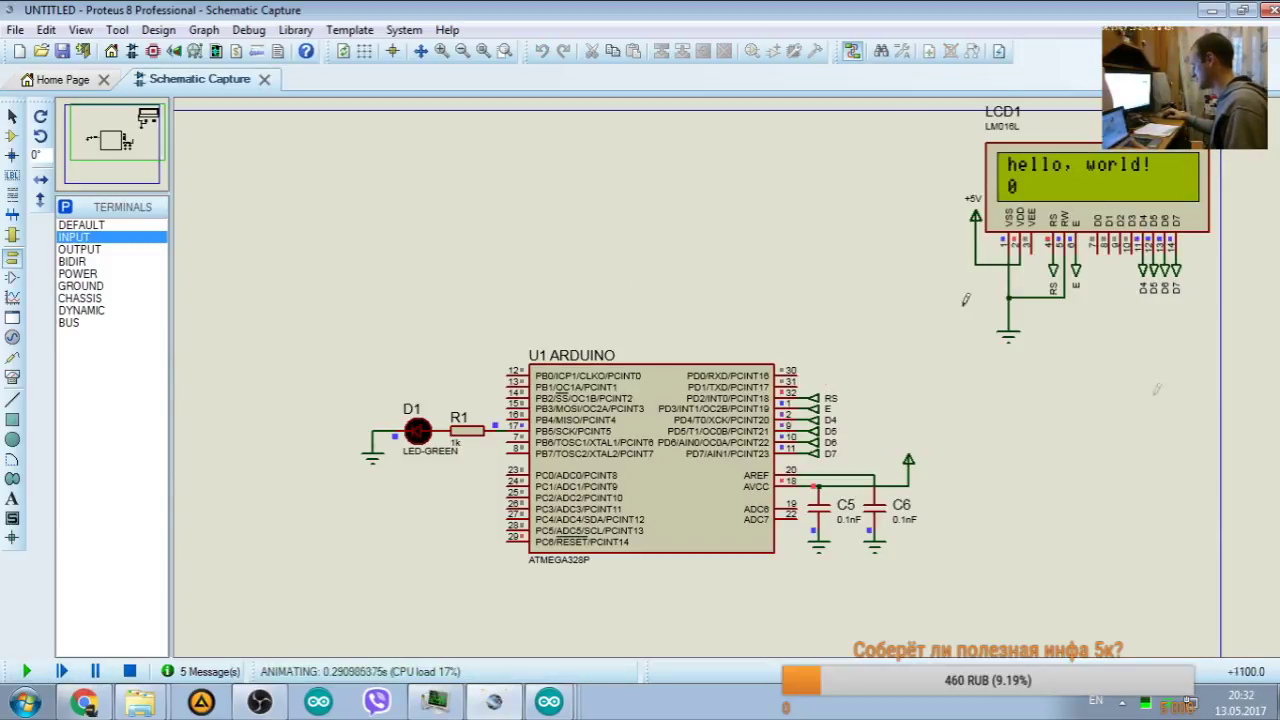
# Step: Create a folder named Wattmeter on the desktop and move it into the icon column below the Techn0ma… file
pyautogui.hotkey('alt', 'Tab')
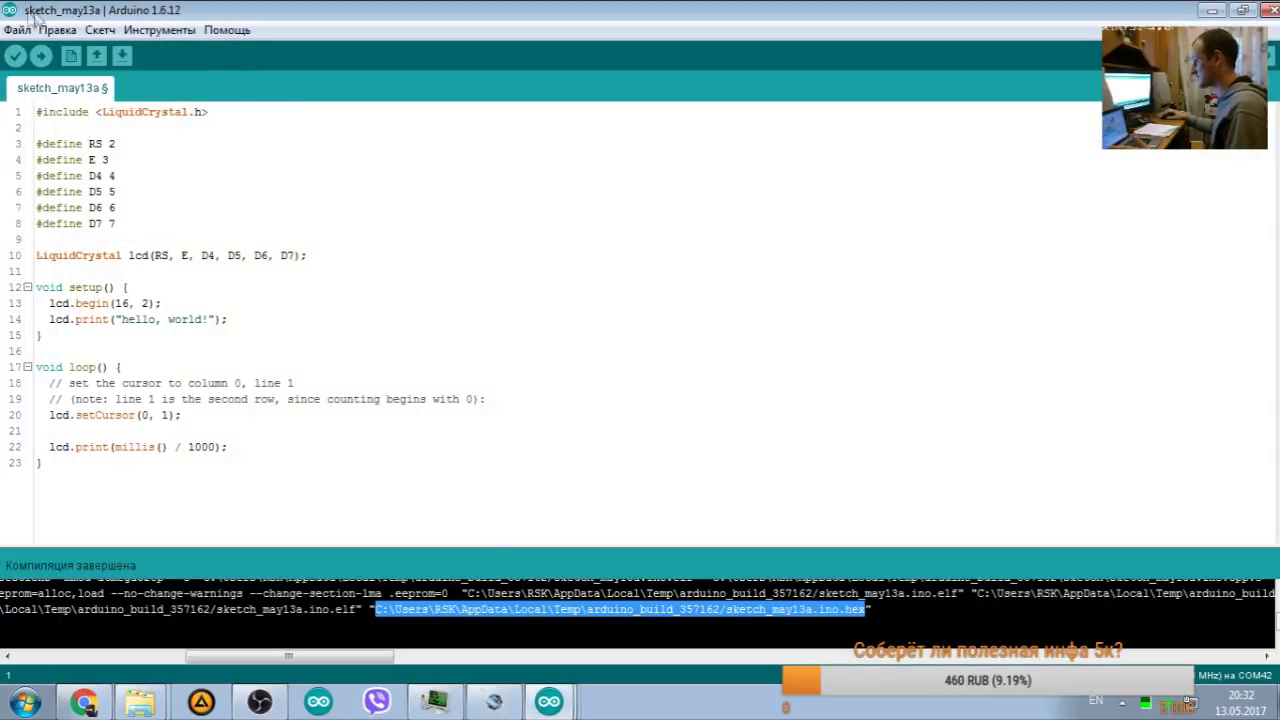
pyautogui.press('super+d')
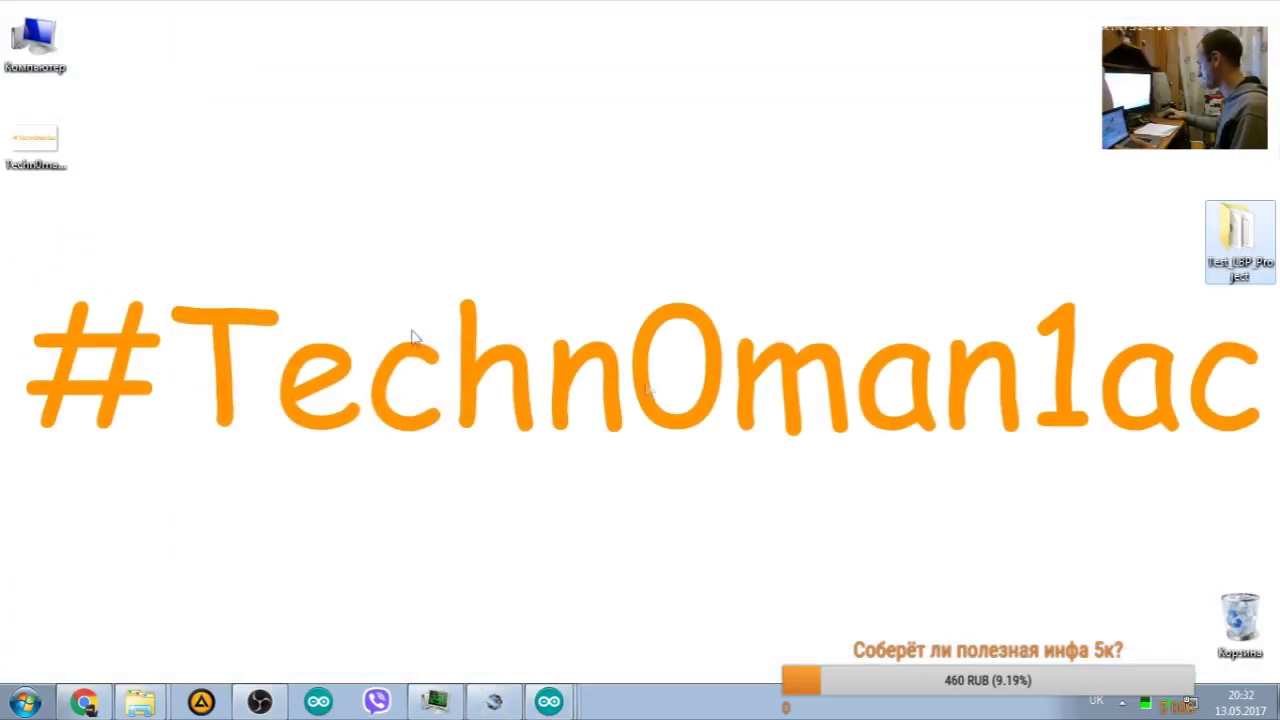
pyautogui.rightClick(176, 156)
pyautogui.moveTo(400, 330)
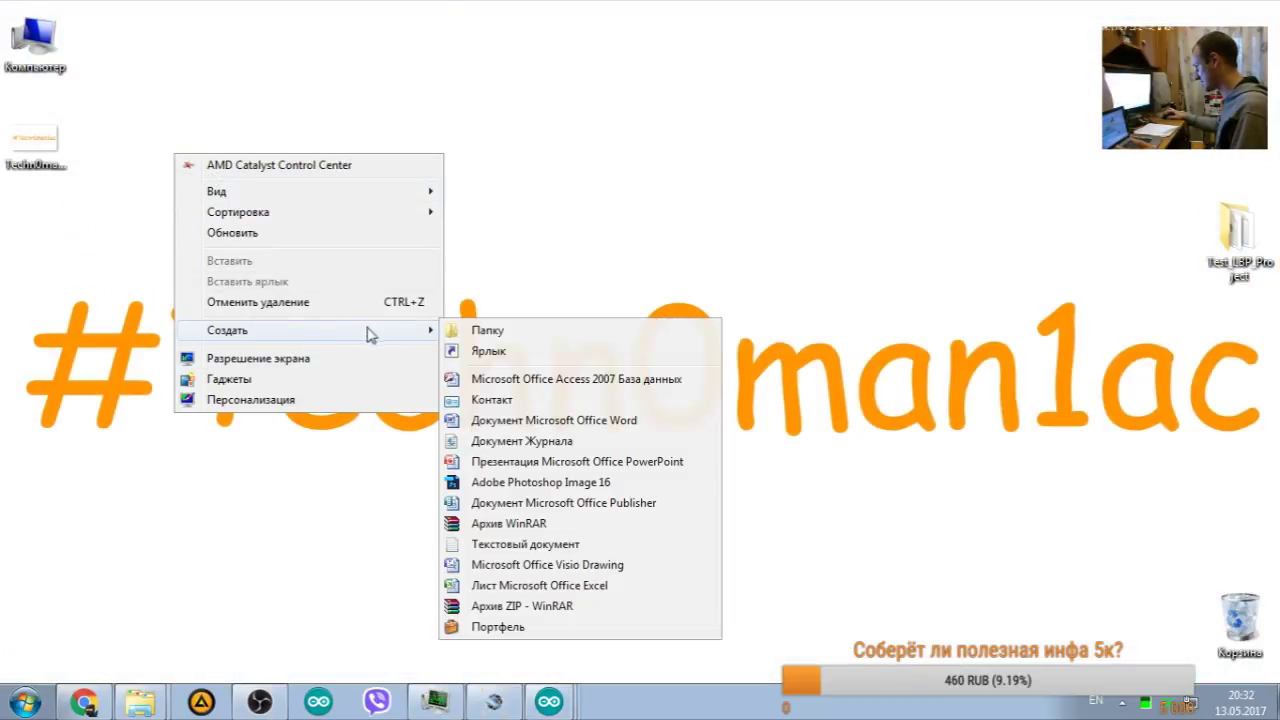
pyautogui.click(480, 330)
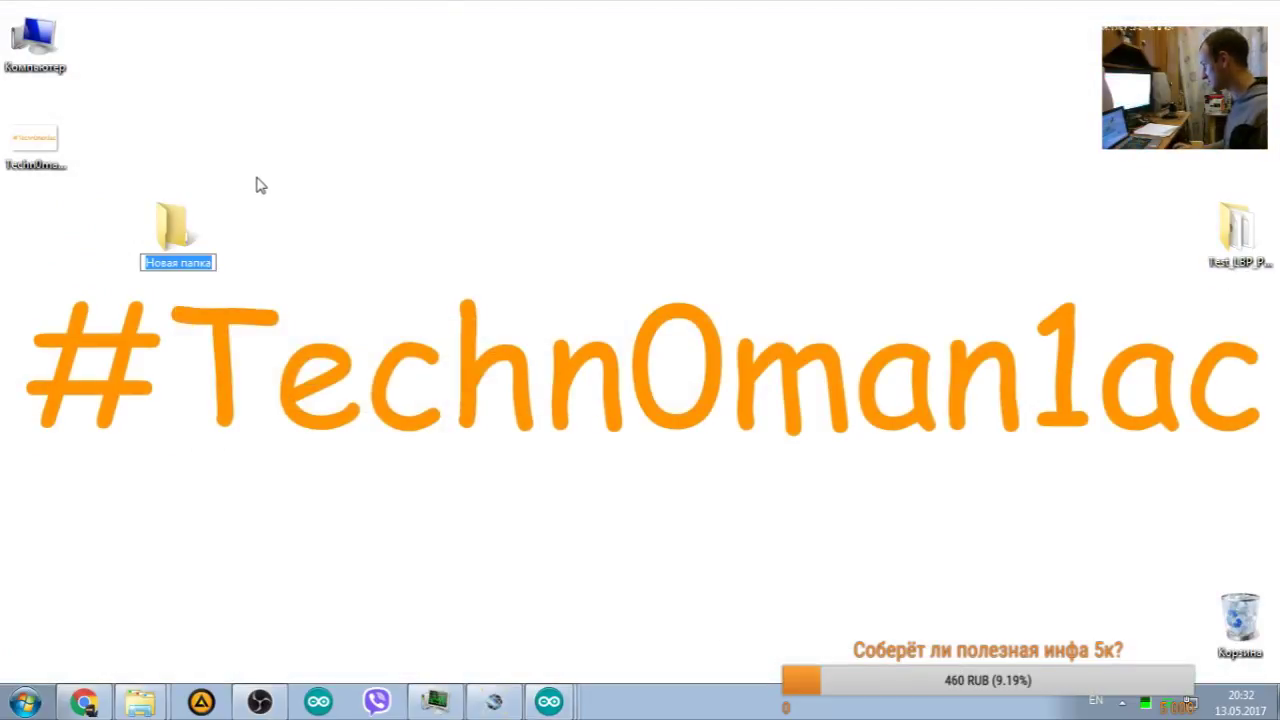
pyautogui.write('Wattmete')
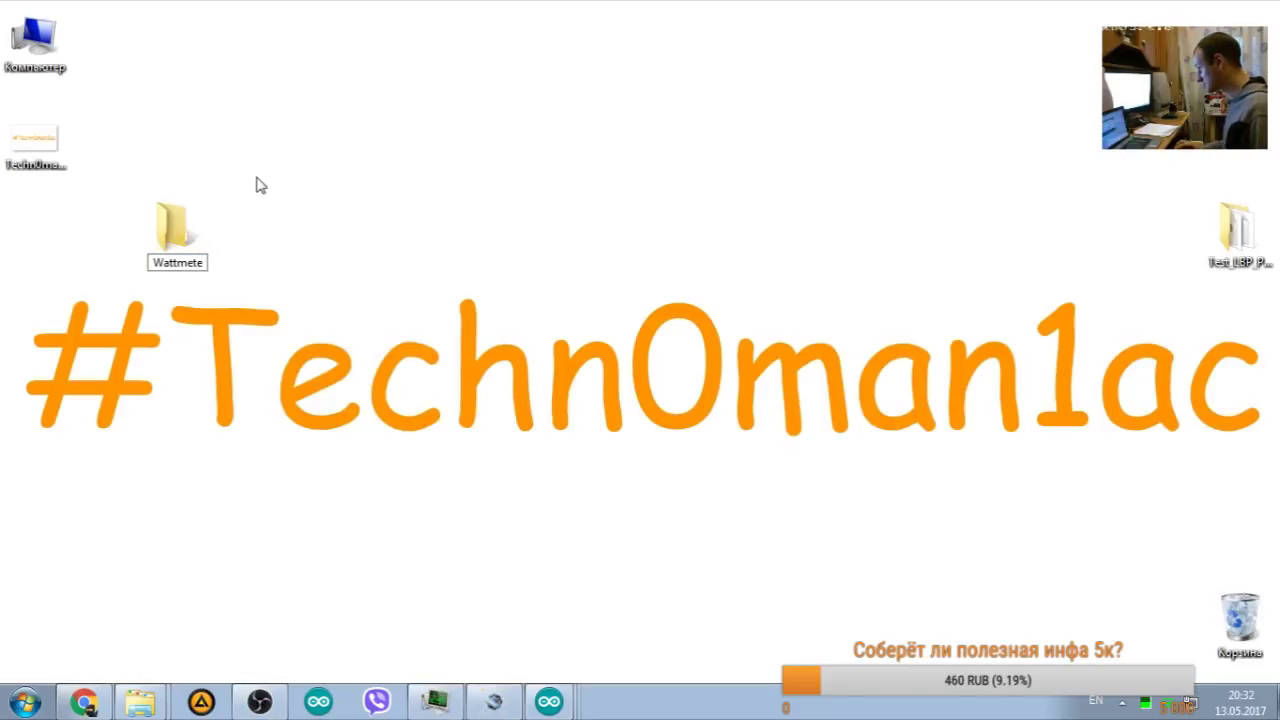
pyautogui.write('r')
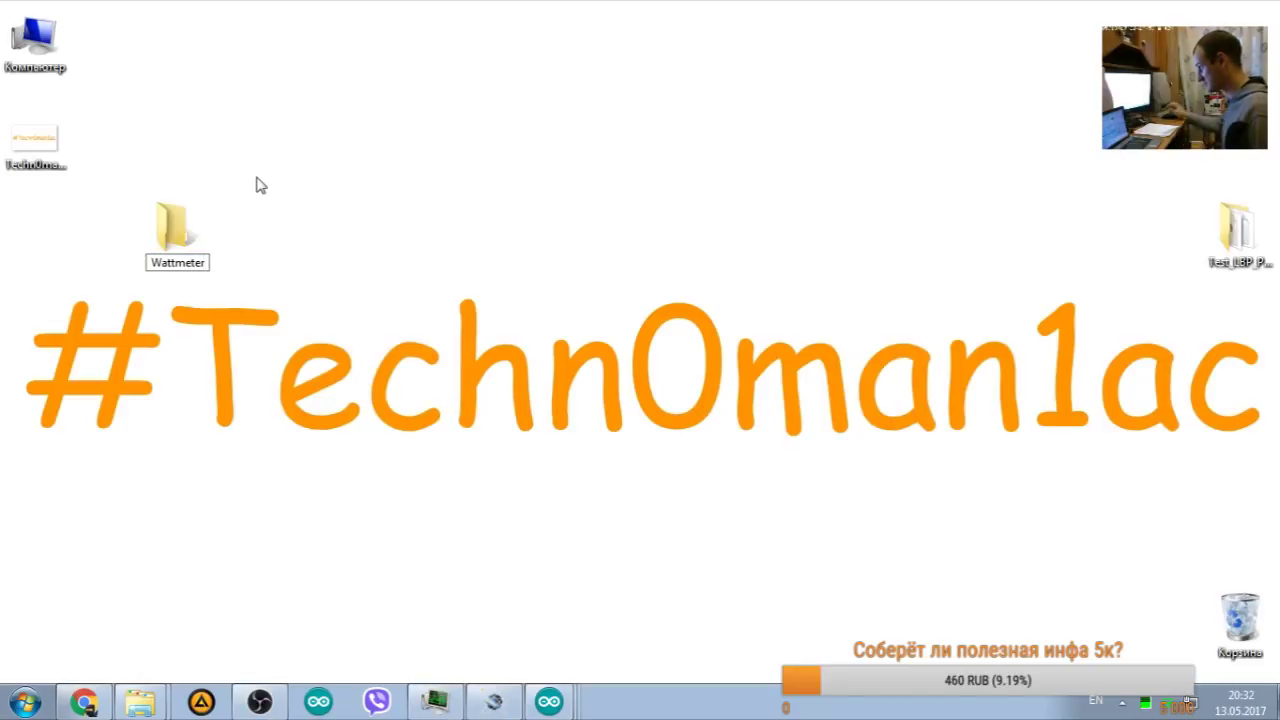
pyautogui.click(292, 185)
pyautogui.moveTo(180, 230); pyautogui.dragTo(35, 230)
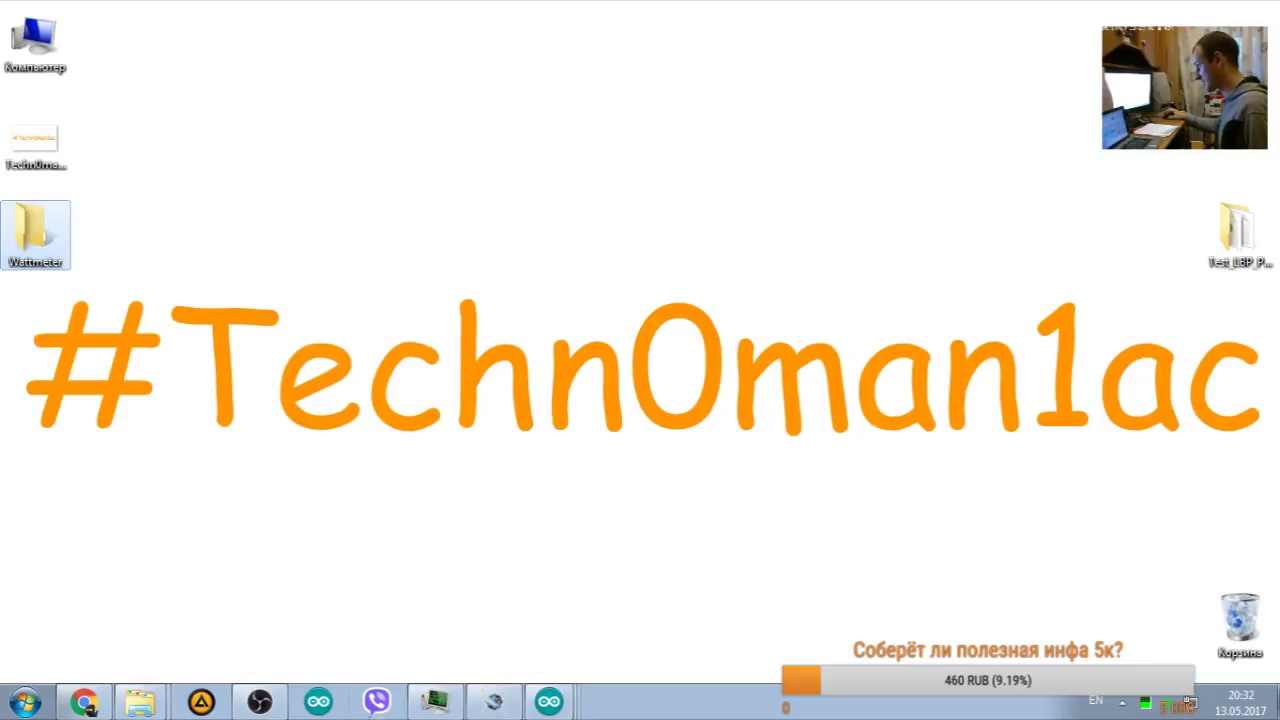
# Step: Save the Arduino sketch as ArduWattmeter inside the desktop's Wattmeter folder and compile it
pyautogui.click(548, 700)
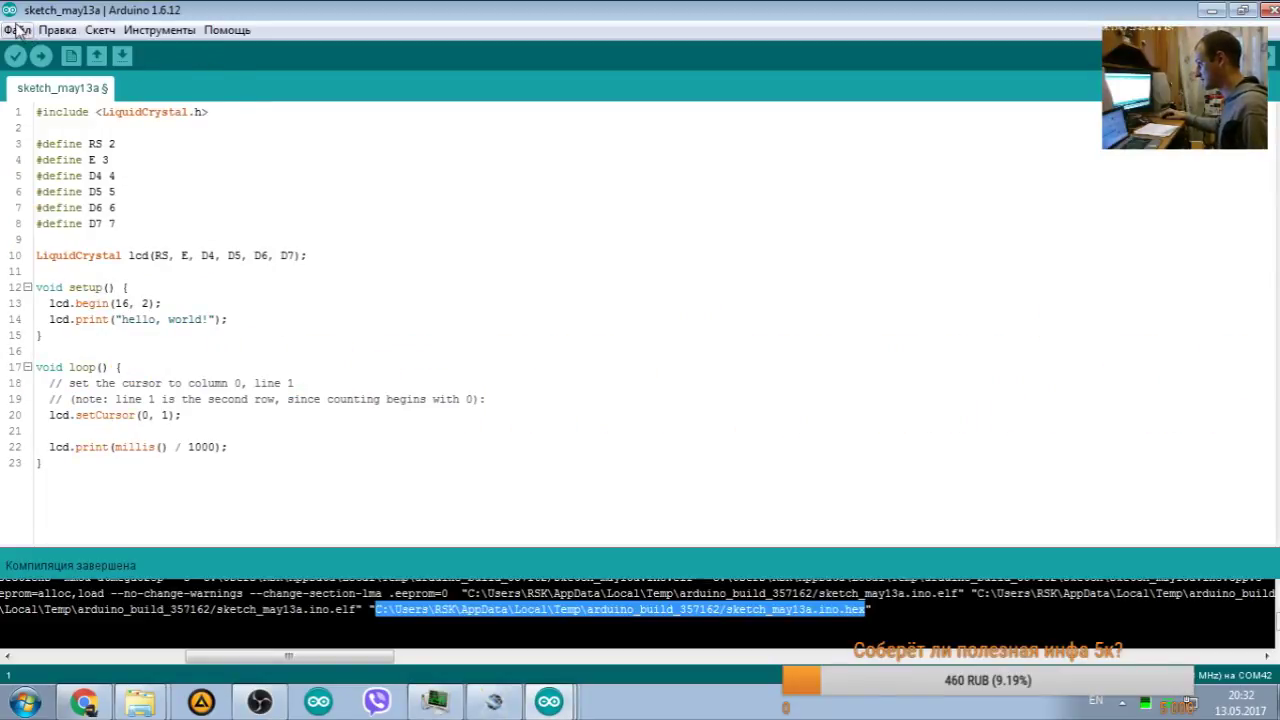
pyautogui.click(16, 29)
pyautogui.click(88, 200)
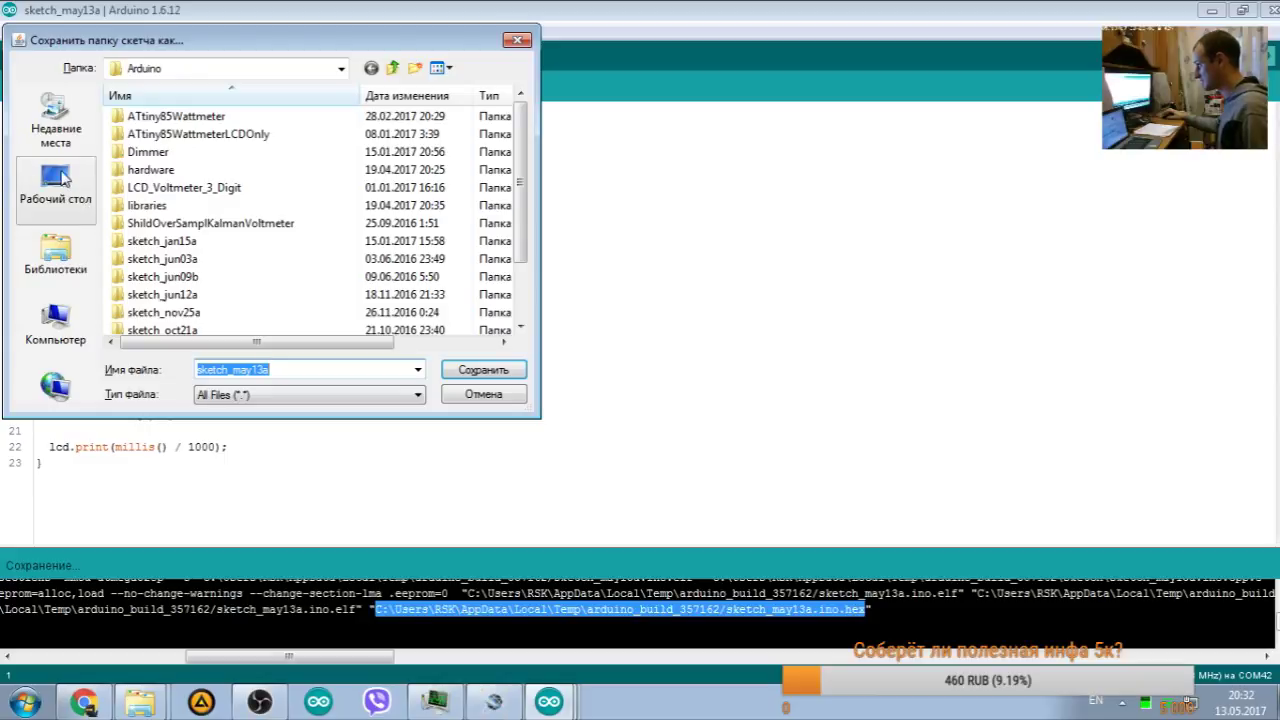
pyautogui.click(58, 180)
pyautogui.doubleClick(173, 260)
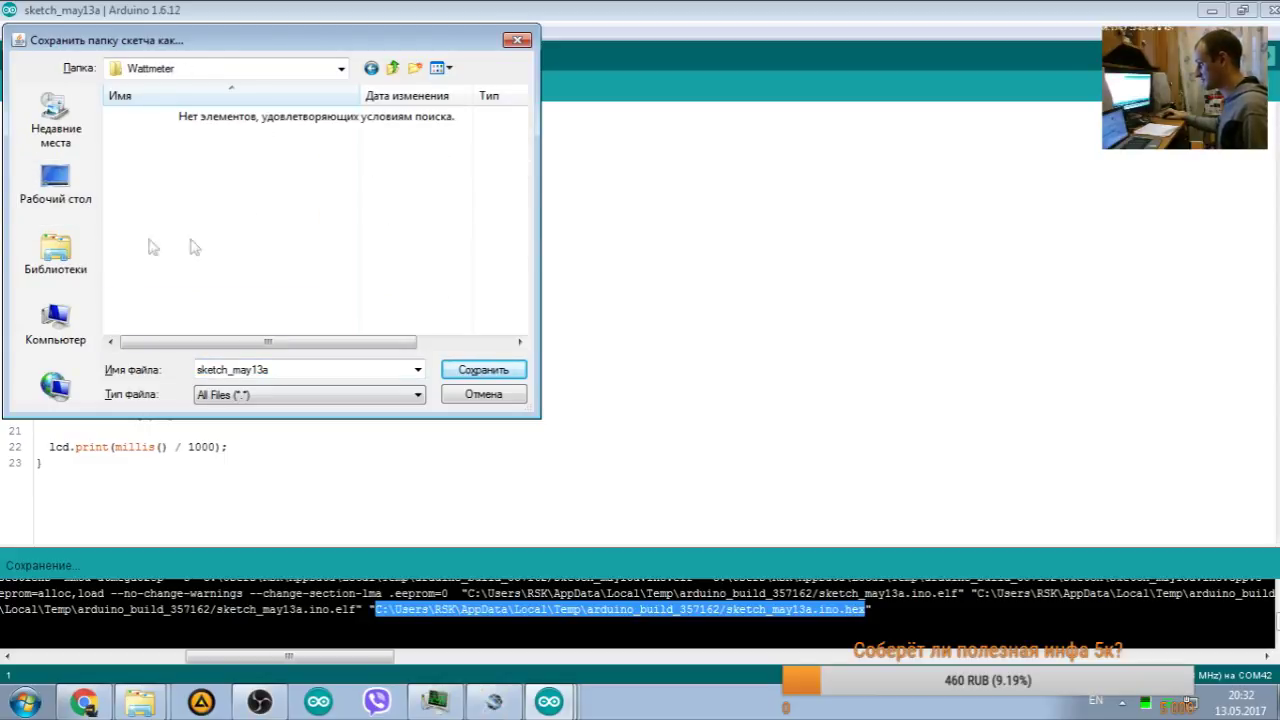
pyautogui.doubleClick(295, 367)
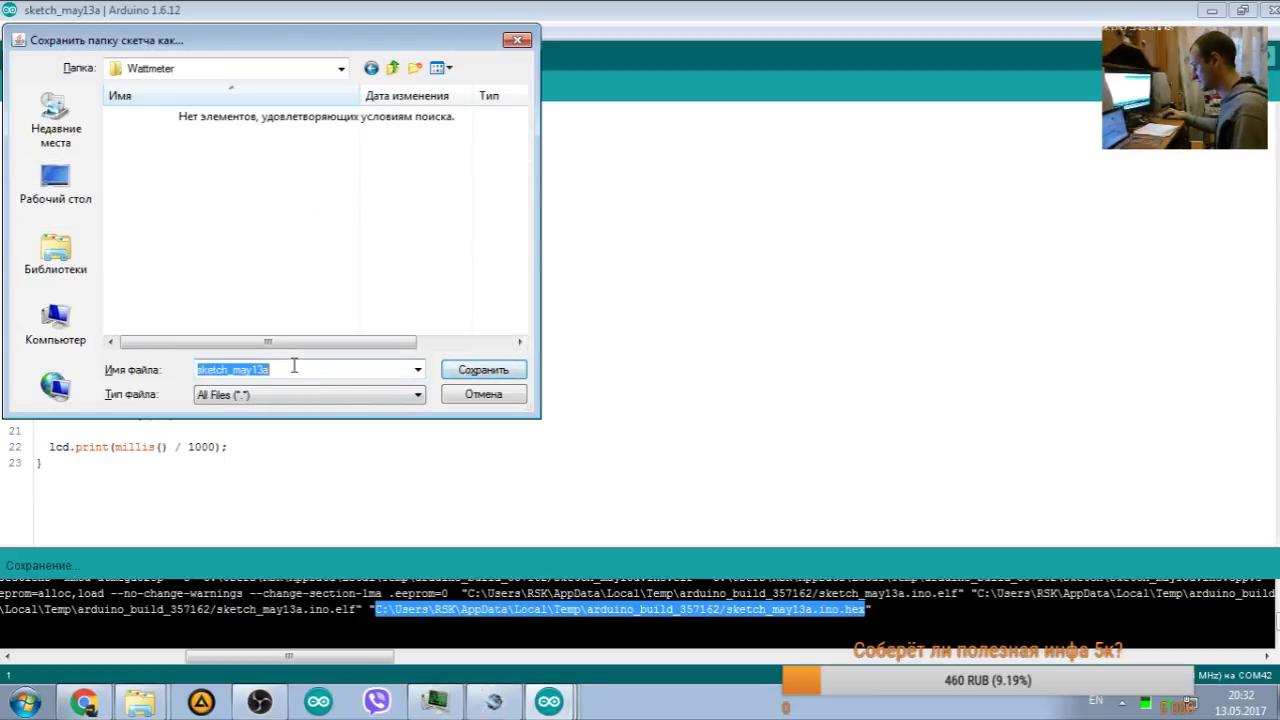
pyautogui.write('ArduWattmeter')
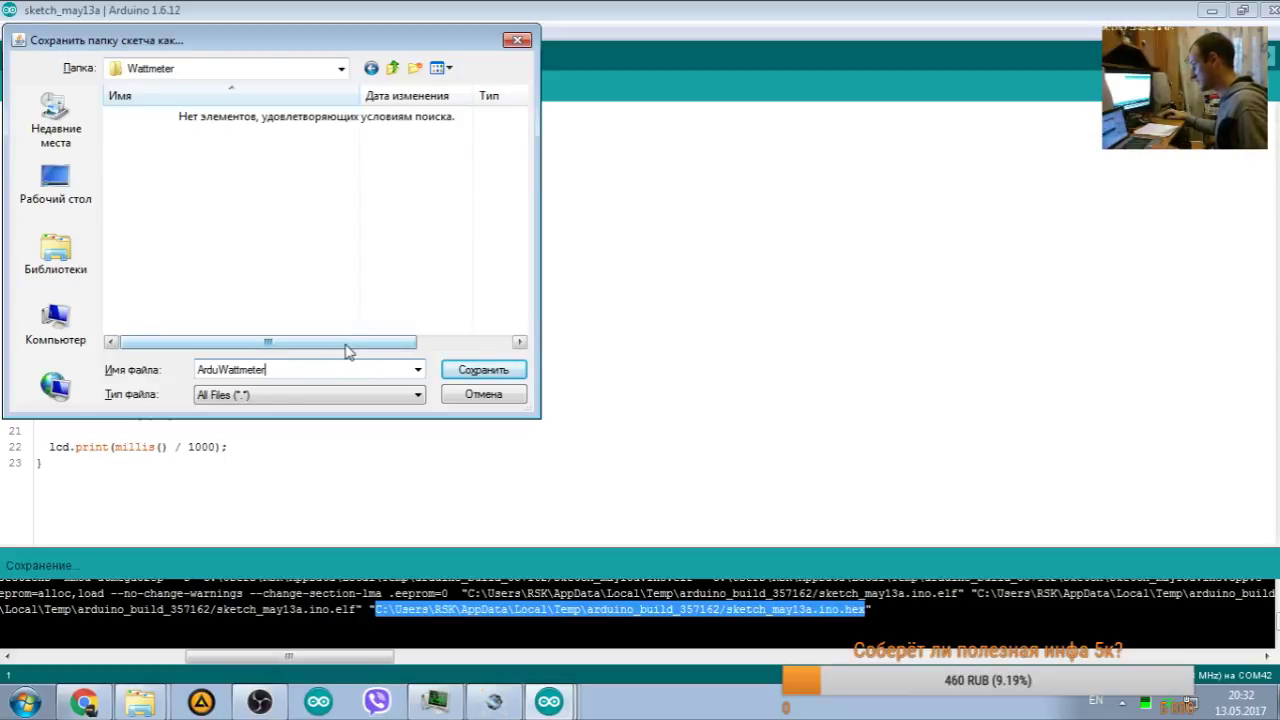
pyautogui.click(479, 368)
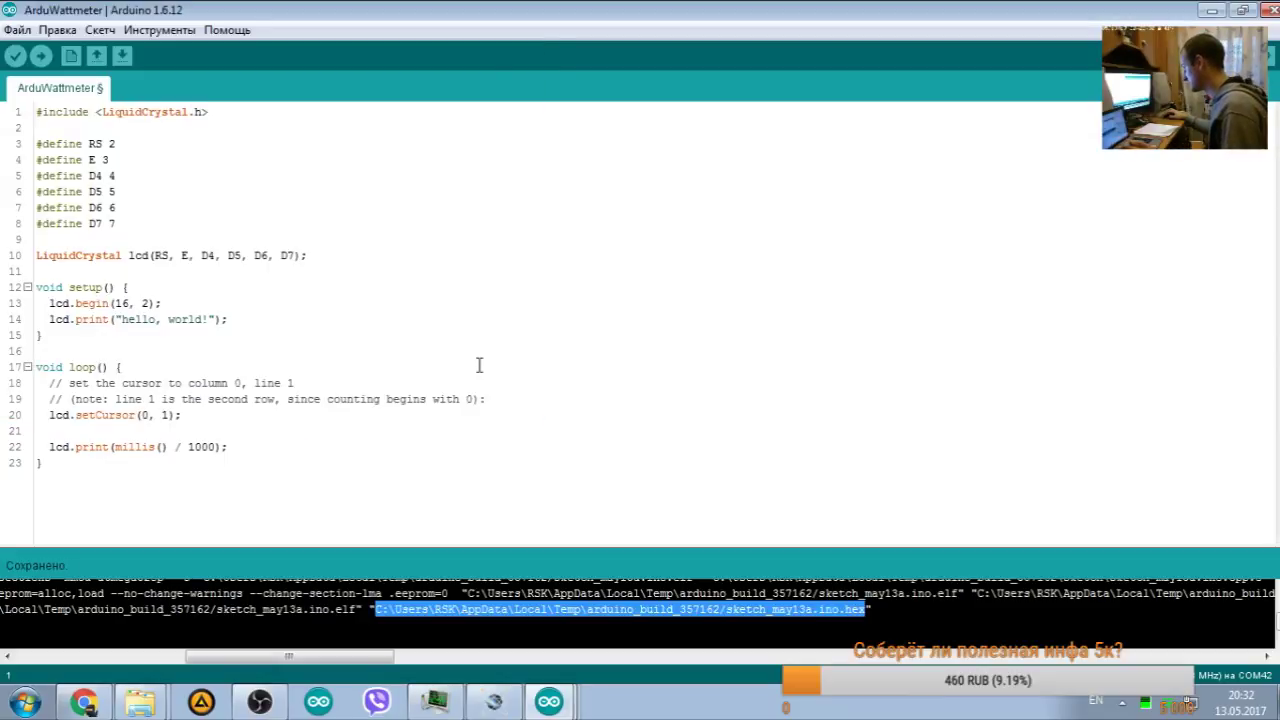
pyautogui.click(15, 57)
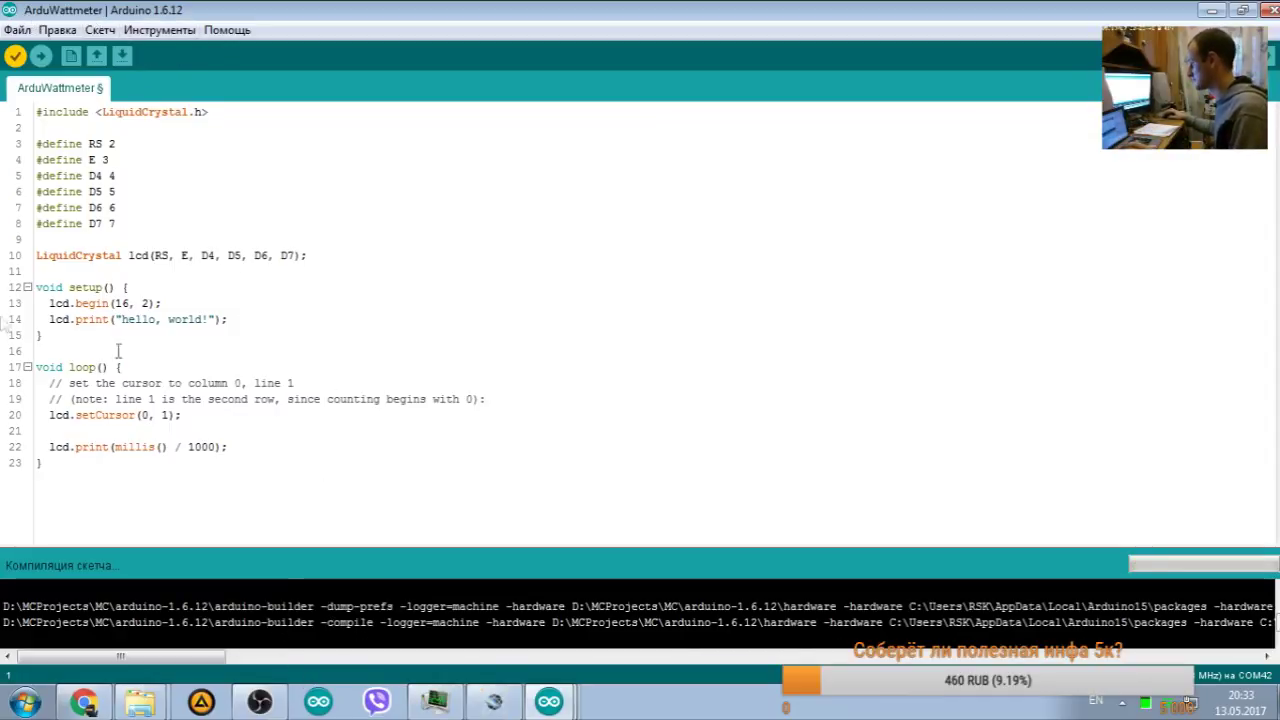
# Step: Switch to Proteus, stop the running simulation and check its simulation log
pyautogui.hotkey('alt', 'Tab')
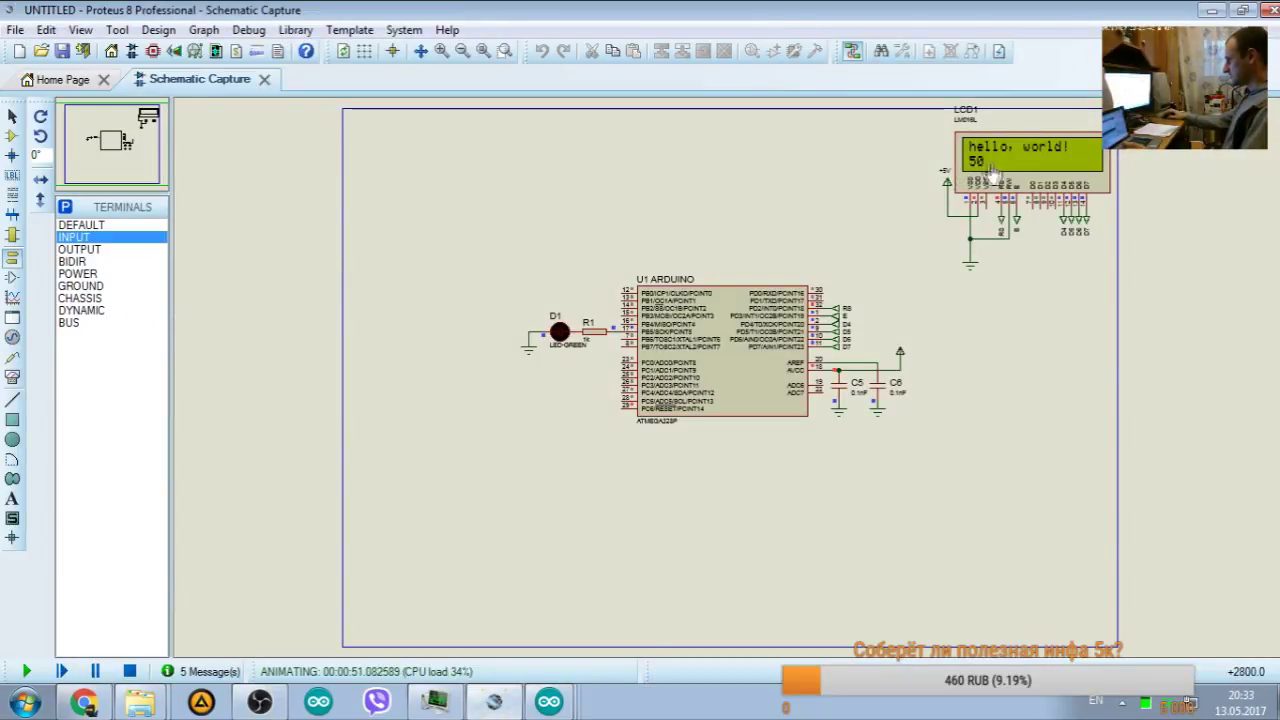
pyautogui.click(129, 671)
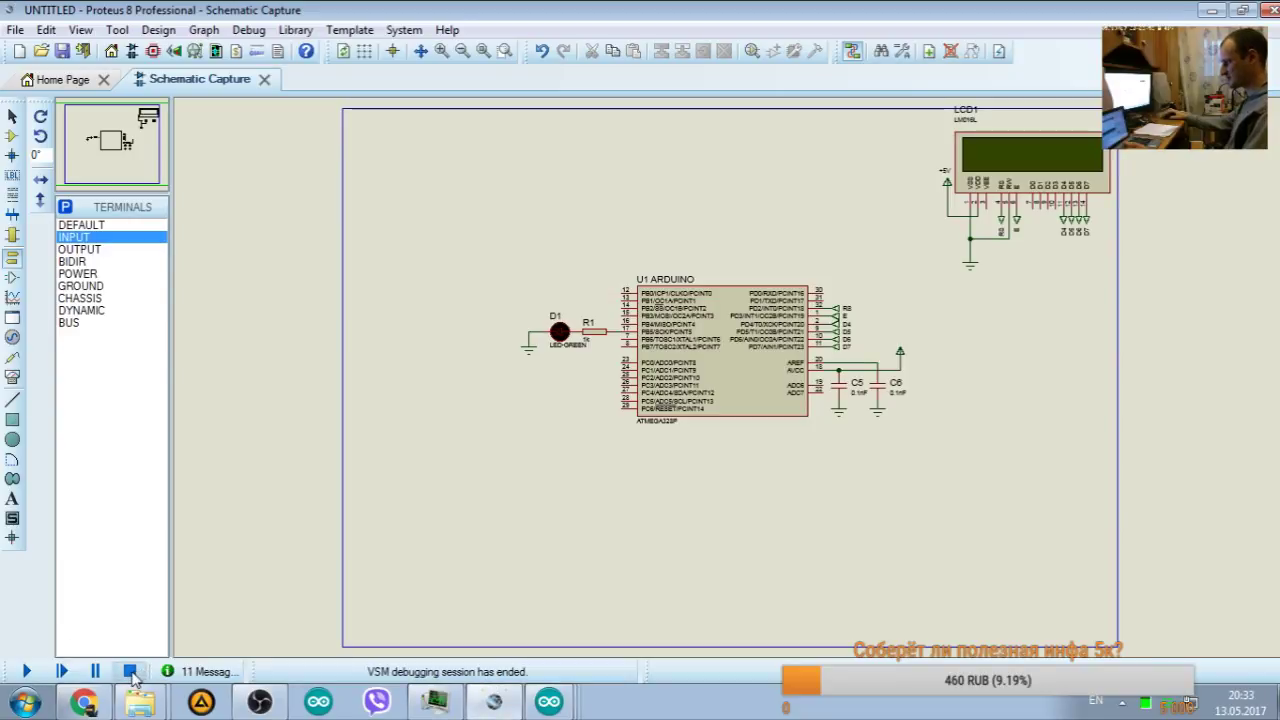
pyautogui.click(205, 675)
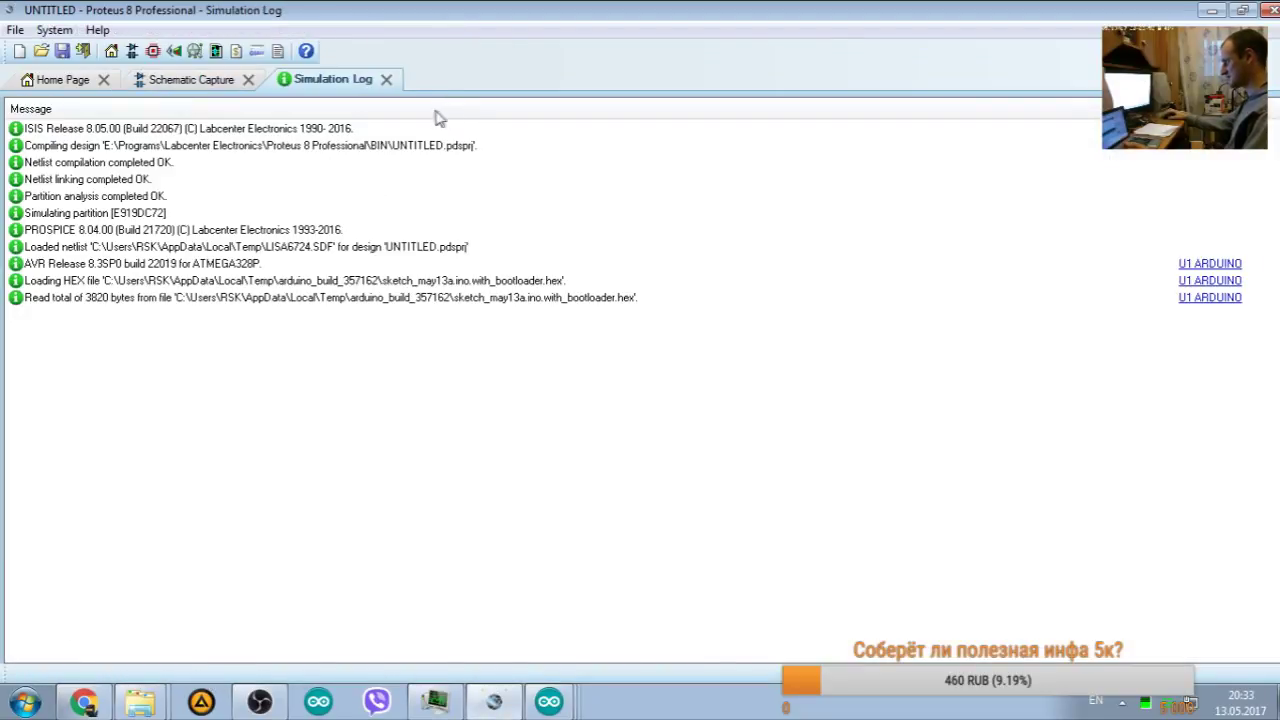
pyautogui.click(389, 79)
# Step: Try a space between number and unit in capacitor C1's value and restore it to 0.1uF
pyautogui.click(95, 118)
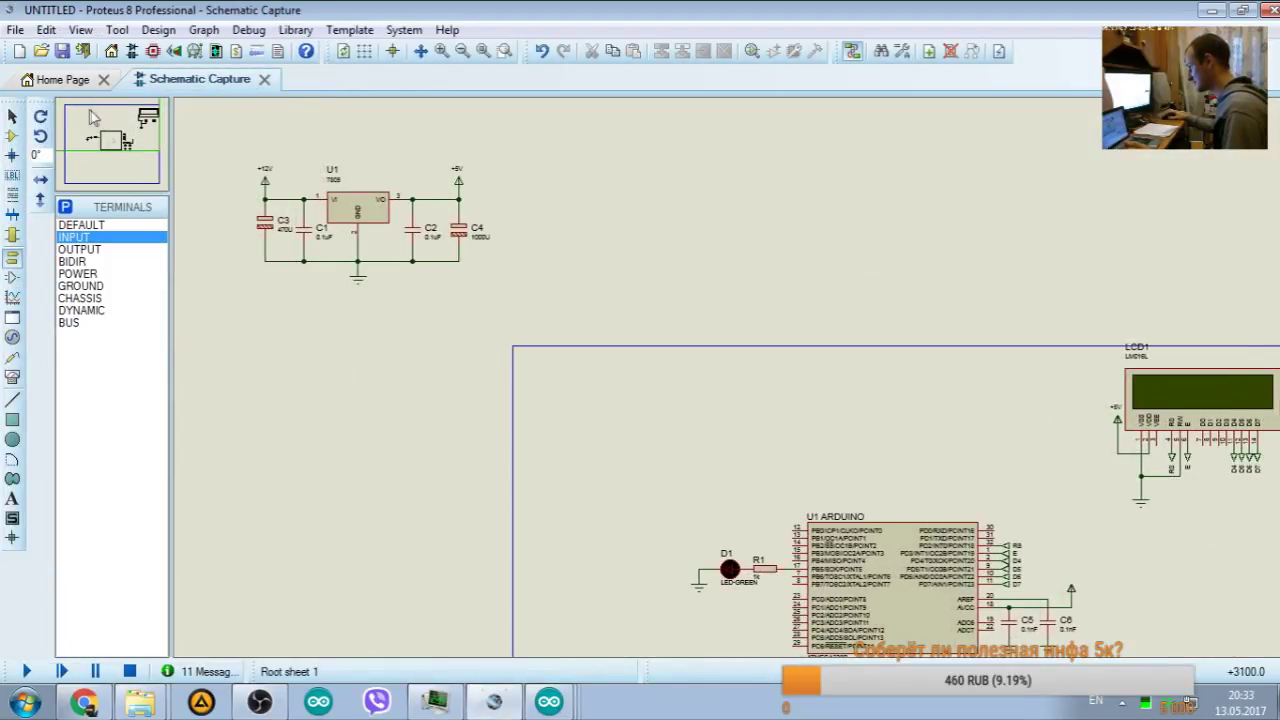
pyautogui.scroll(3, 630, 318)
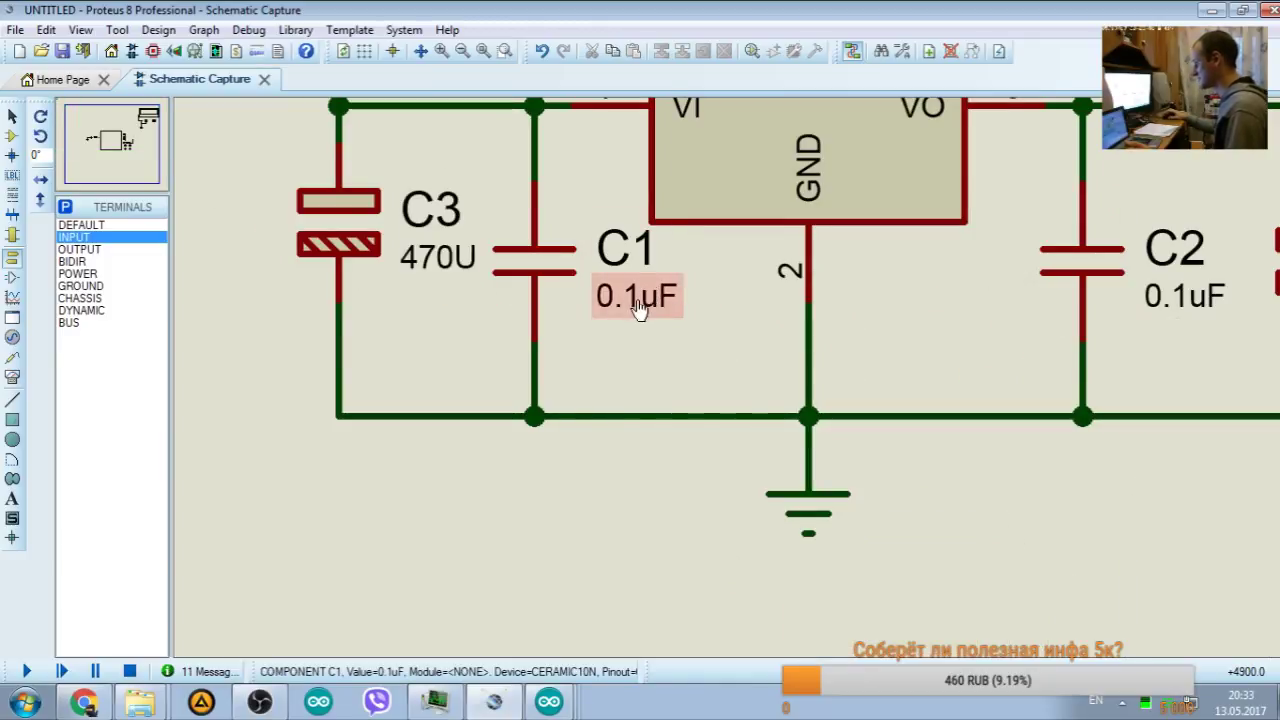
pyautogui.doubleClick(648, 312)
pyautogui.click(554, 190)
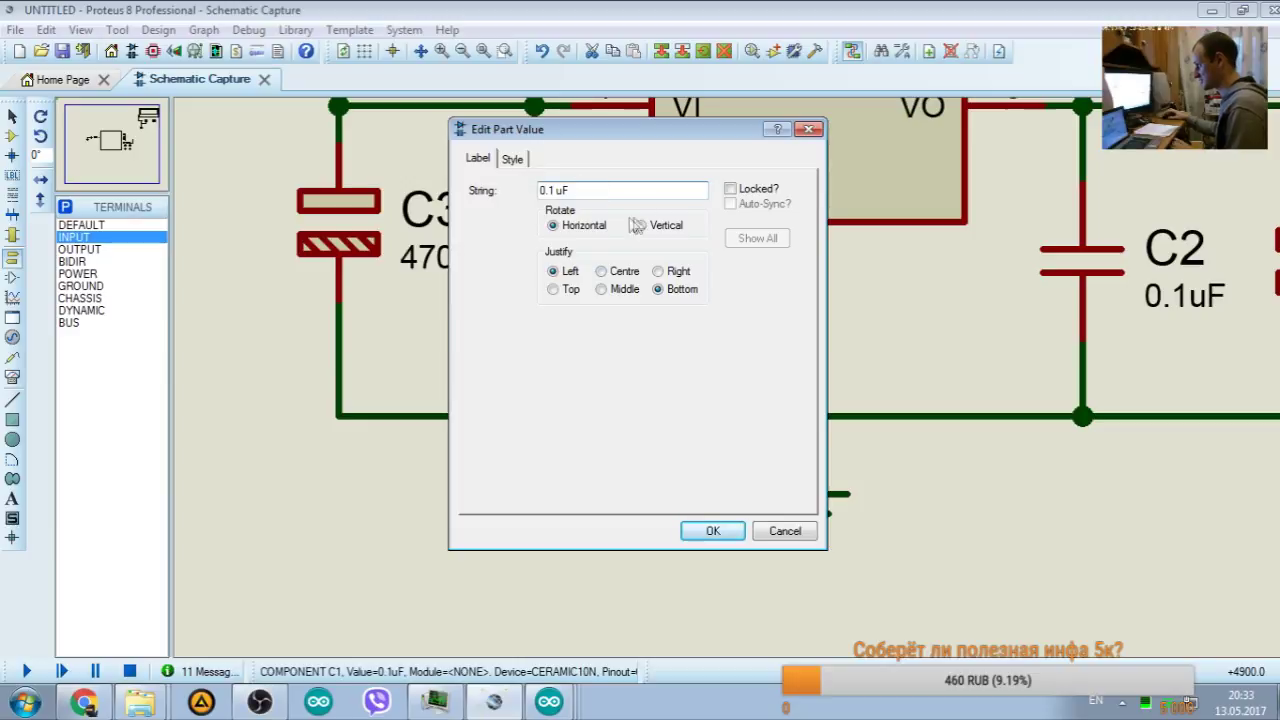
pyautogui.press('BackSpace')
pyautogui.click(712, 531)
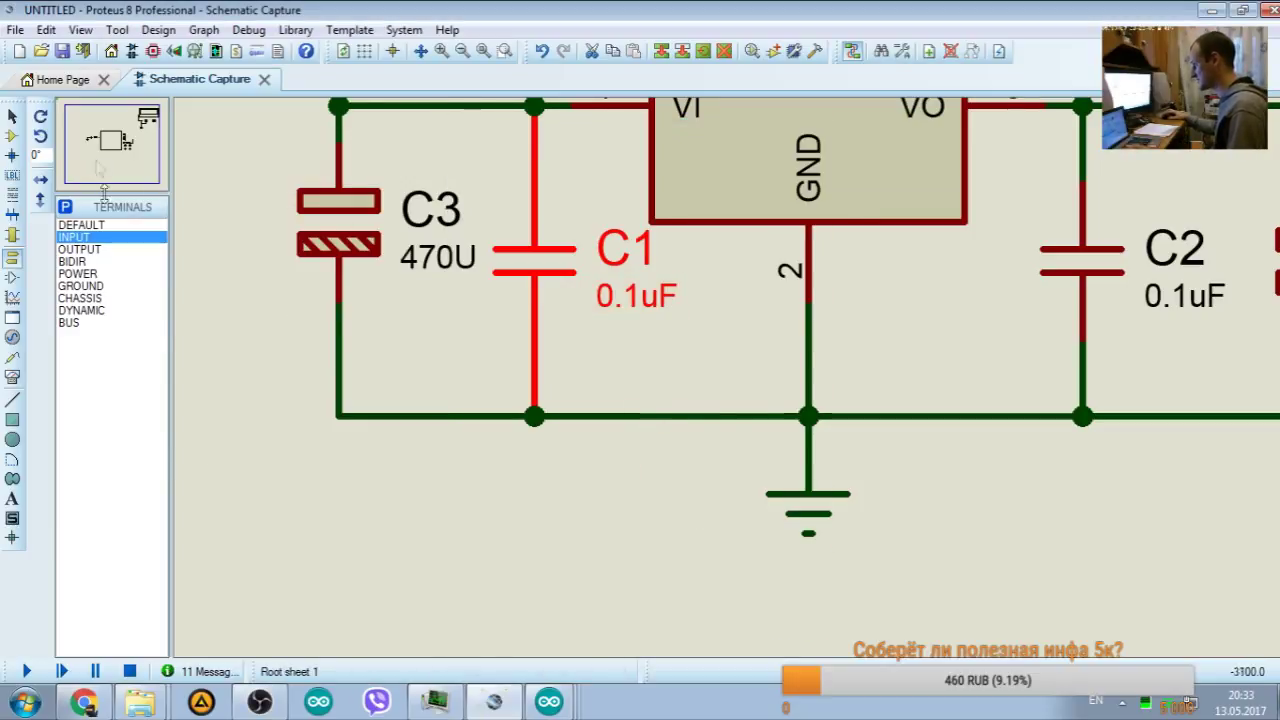
# Step: Browse the arduino_build_357162 folder for U1 ARDUINO's program file, keeping the preselected sketch_may13a.ino.with_bootloader.hex
pyautogui.click(120, 142)
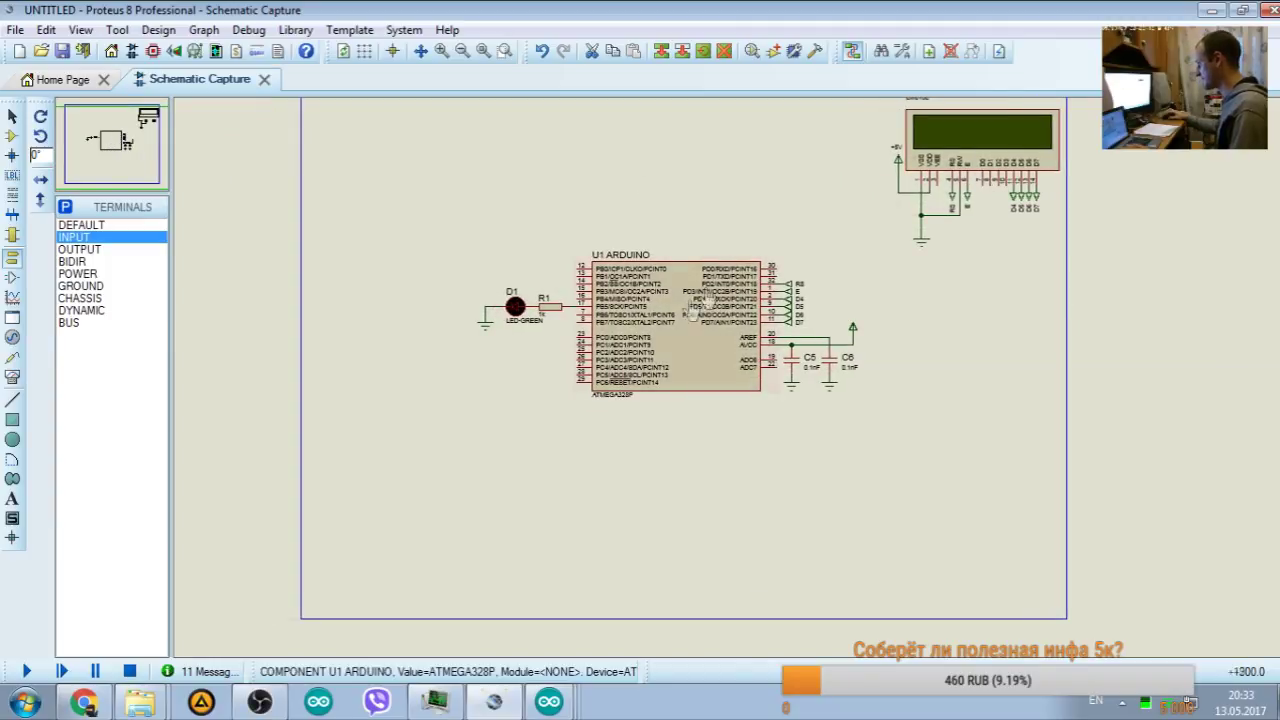
pyautogui.doubleClick(686, 275)
pyautogui.click(717, 204)
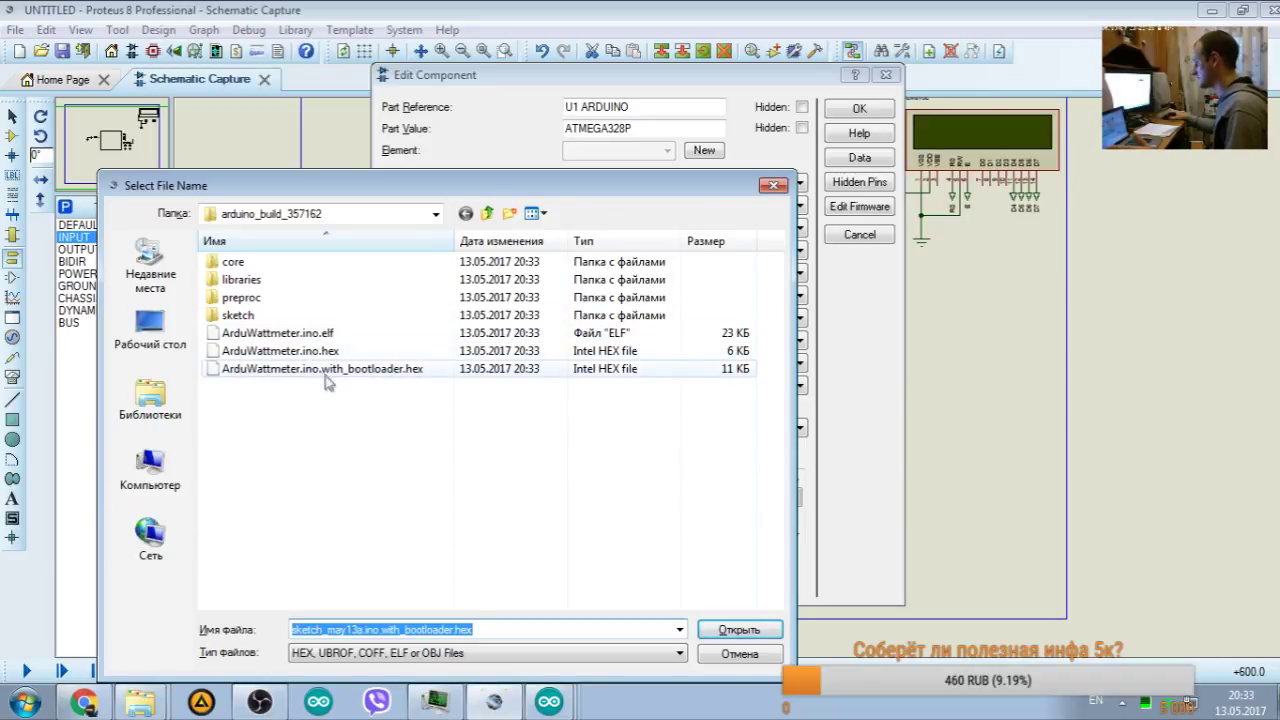
pyautogui.click(678, 655)
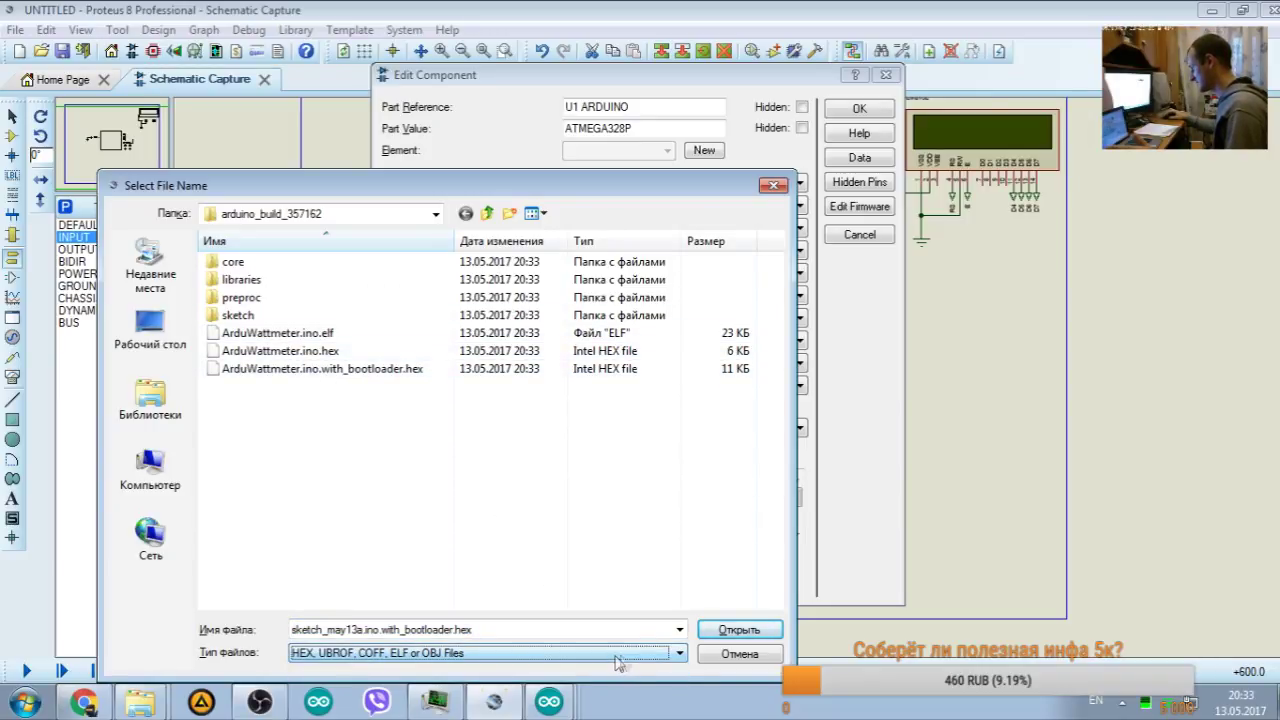
pyautogui.click(620, 676)
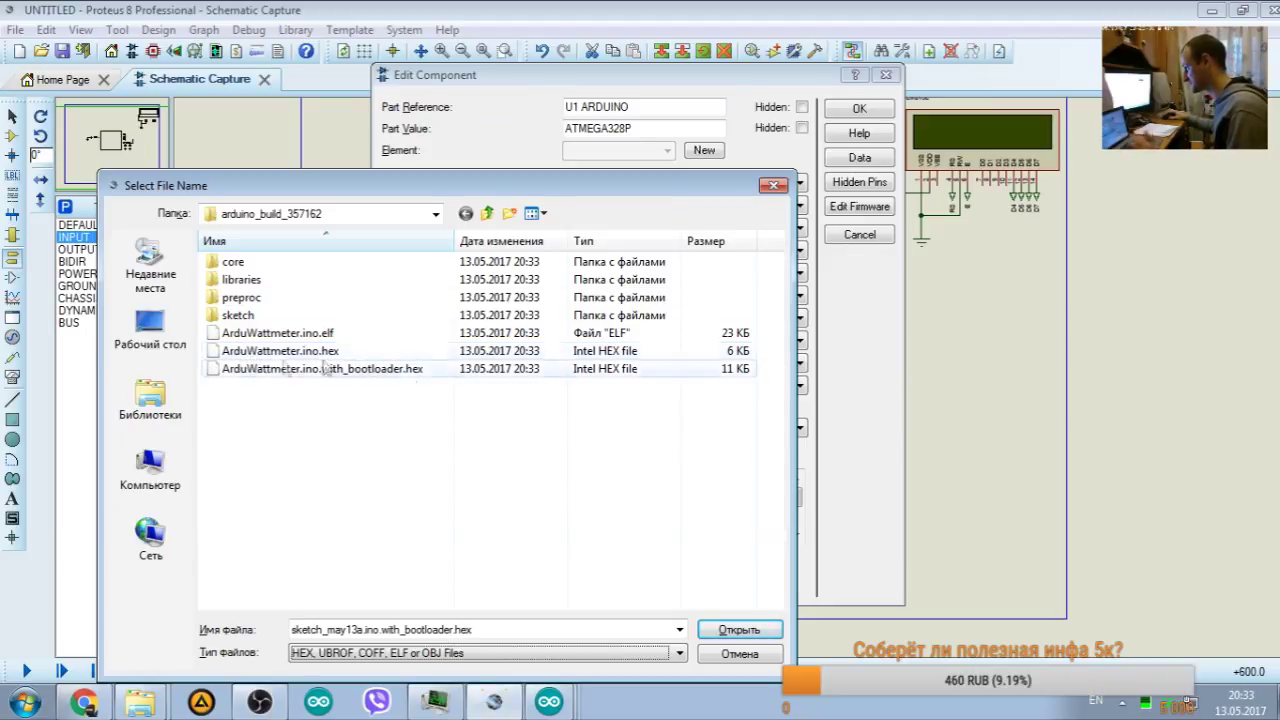
pyautogui.press('Return')
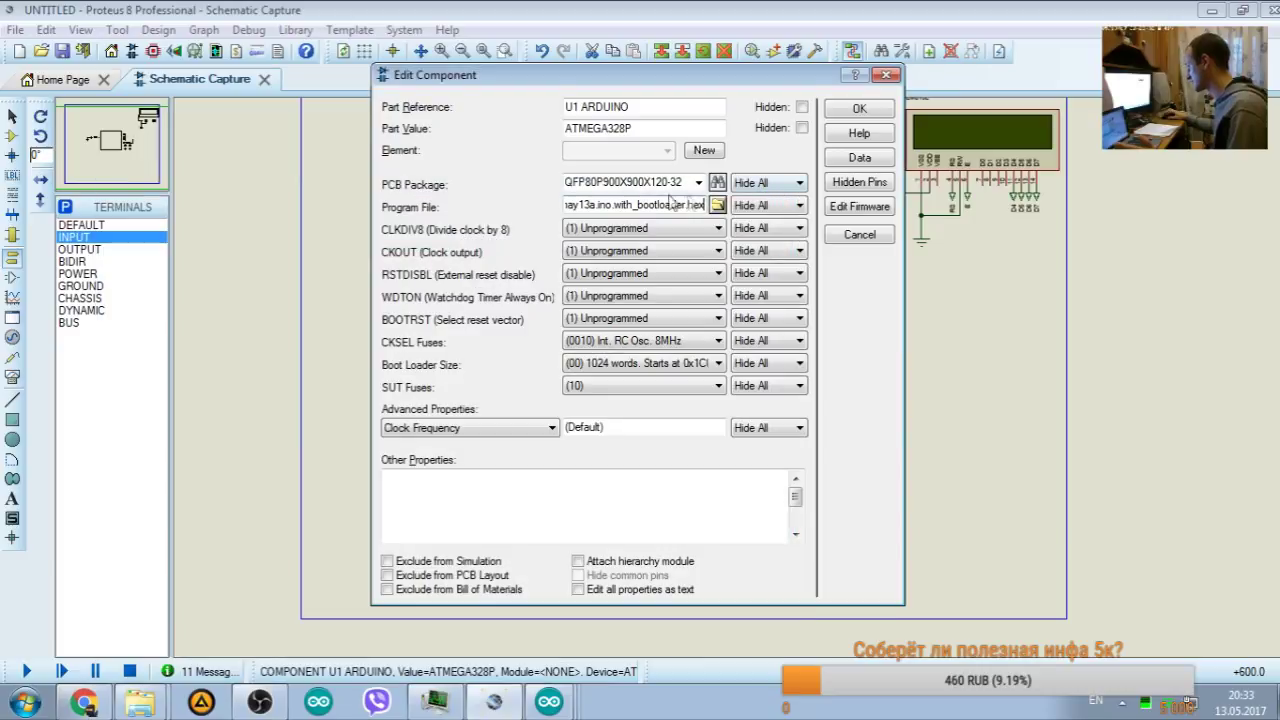
# Step: Accept U1 ARDUINO's existing program file path and try to run the simulation
pyautogui.moveTo(611, 207); pyautogui.dragTo(720, 205)
pyautogui.click(597, 204)
pyautogui.click(859, 108)
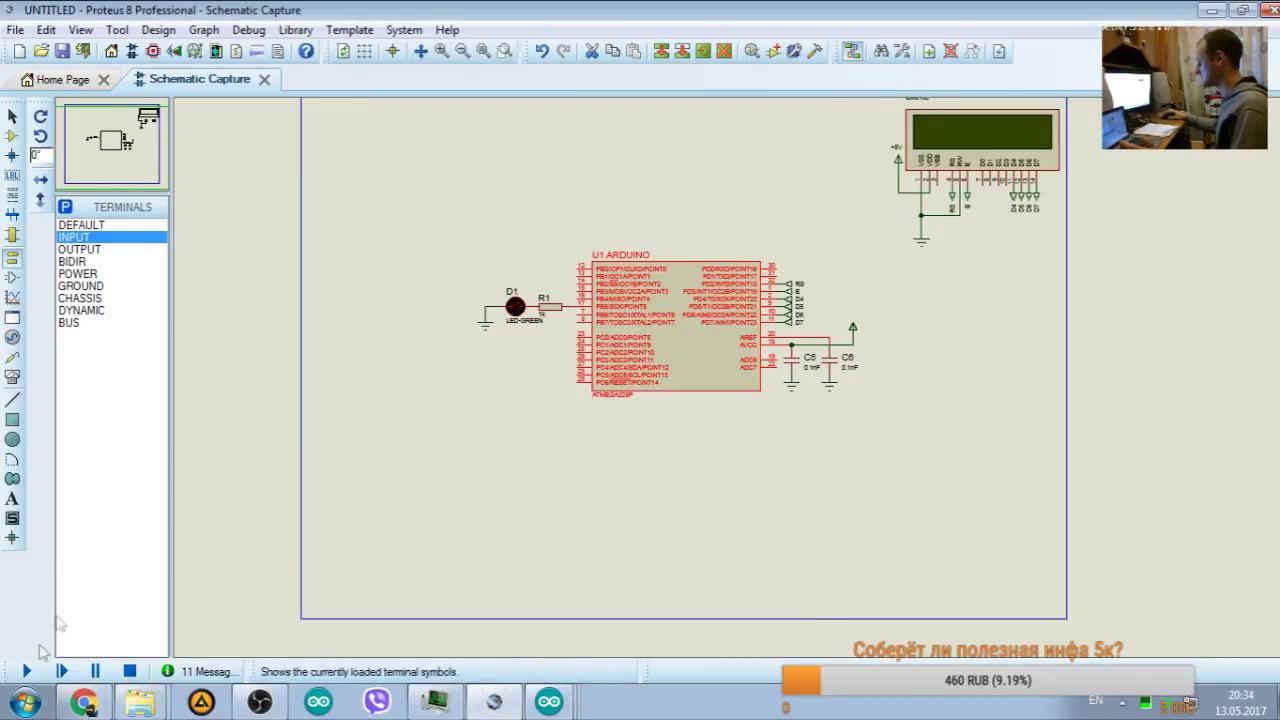
pyautogui.click(26, 671)
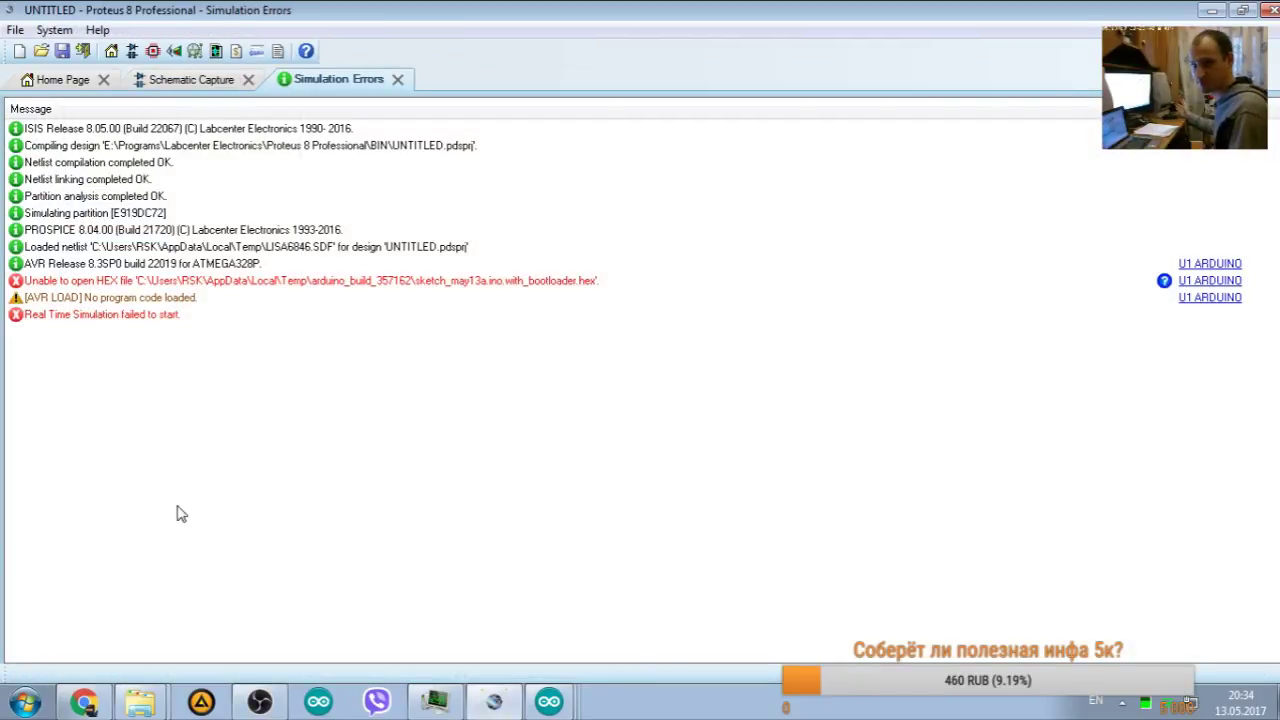
pyautogui.click(397, 79)
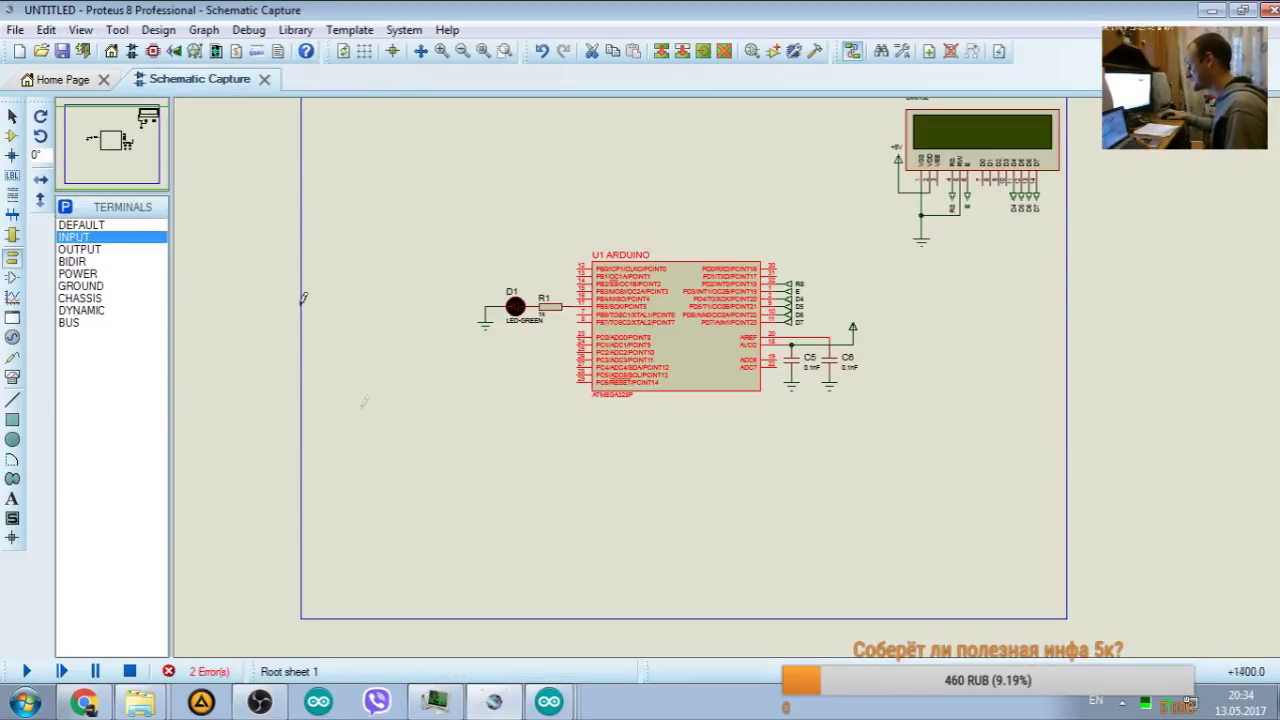
pyautogui.doubleClick(700, 300)
pyautogui.click(700, 298)
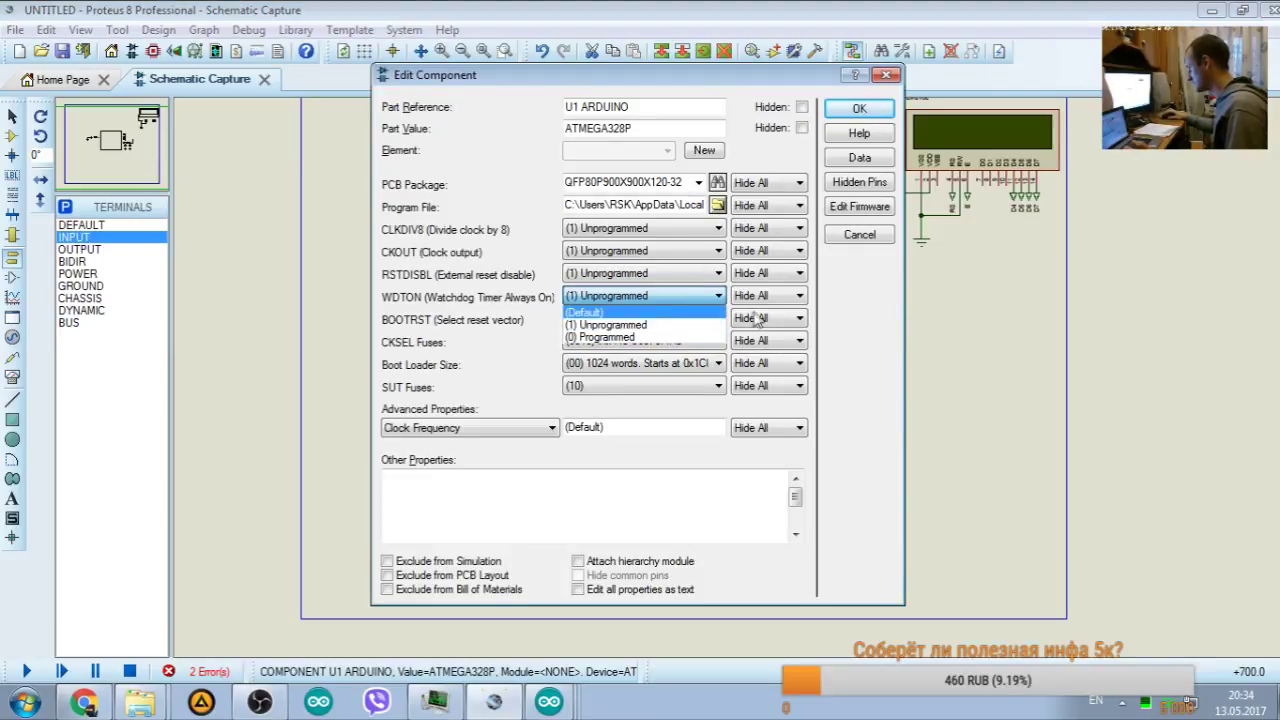
pyautogui.click(497, 378)
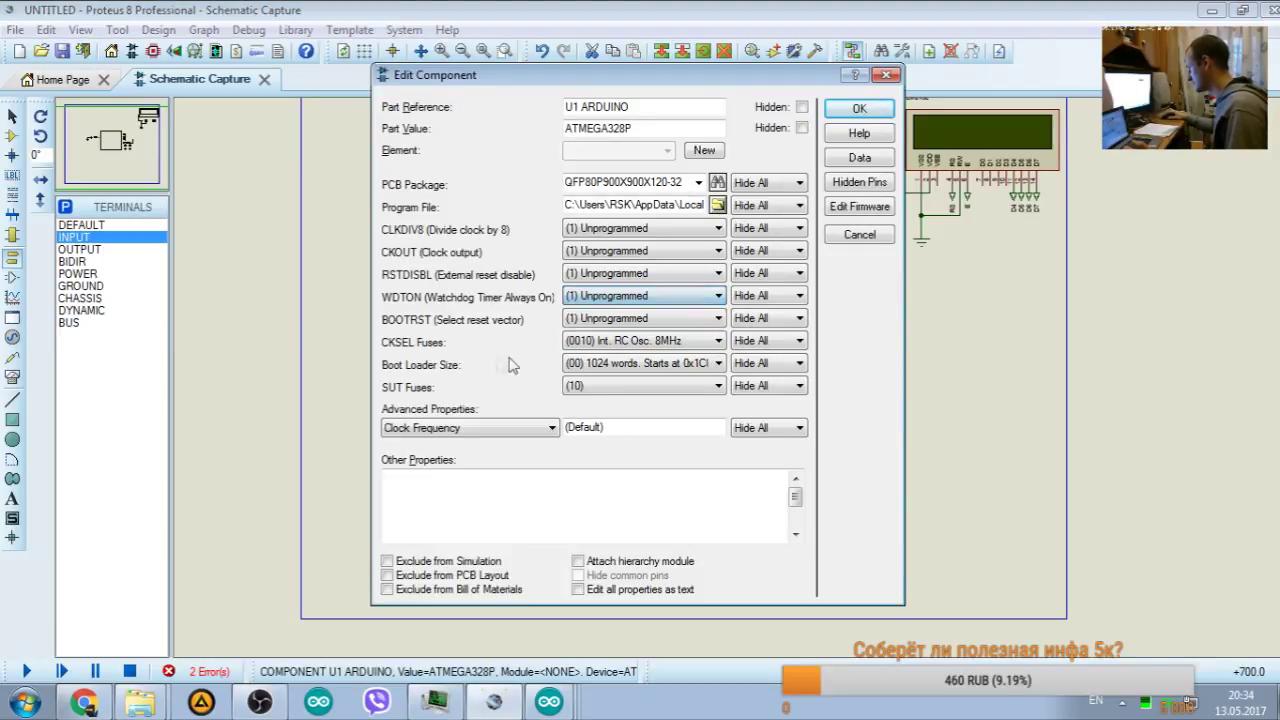
pyautogui.click(866, 240)
pyautogui.doubleClick(691, 330)
pyautogui.click(700, 318)
pyautogui.click(878, 326)
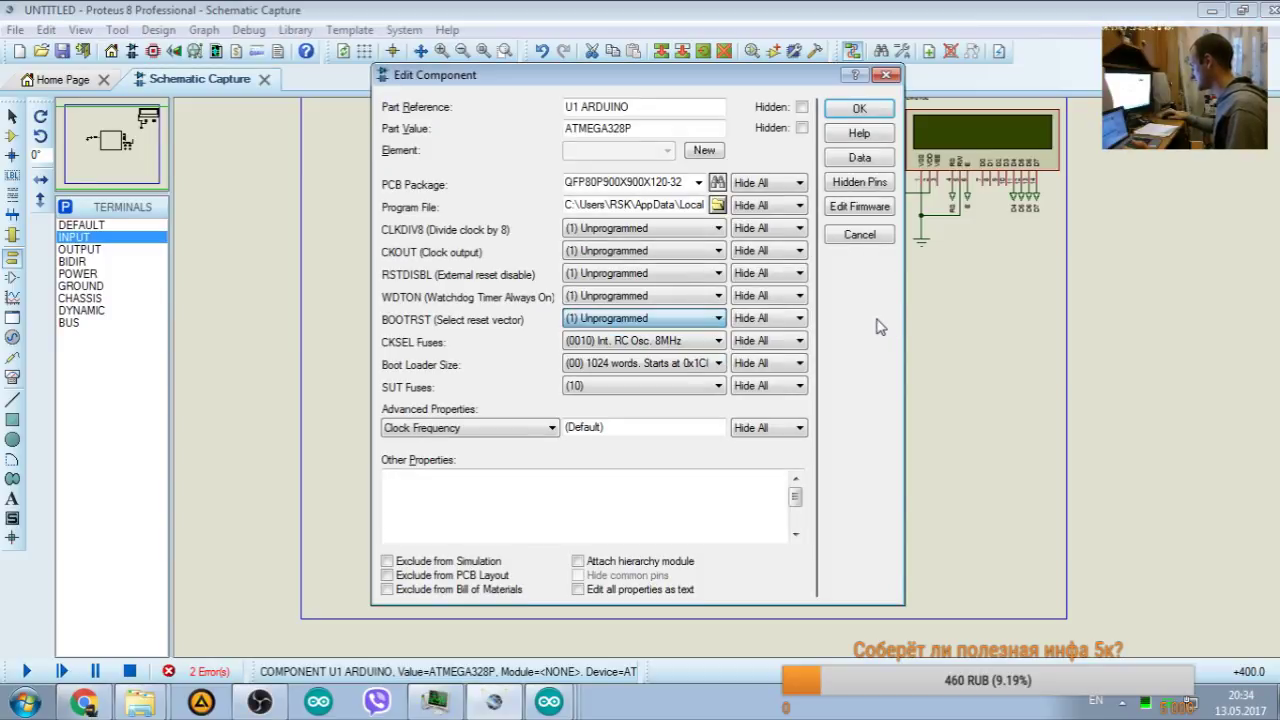
pyautogui.click(866, 238)
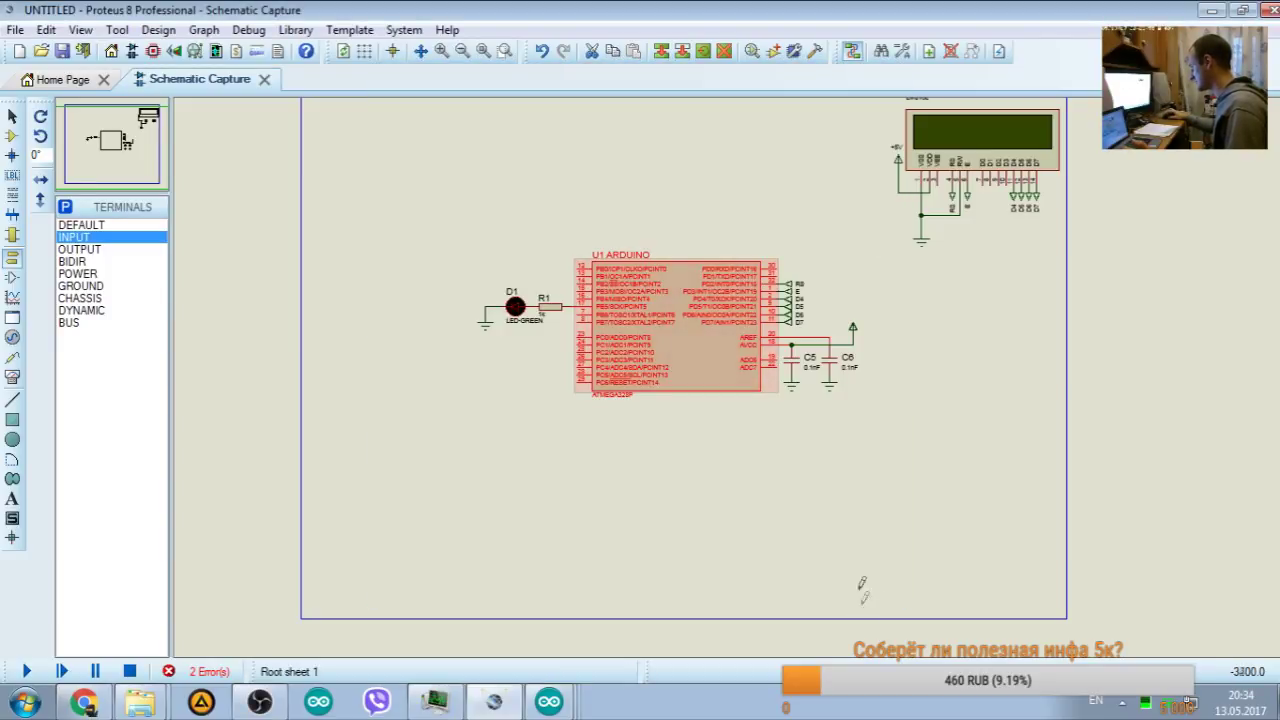
# Step: Open U1 ARDUINO's properties and select ArduWattmeter.ino.with_bootloader.hex from the arduino_build_357162 folder as its program file
pyautogui.rightClick(690, 330)
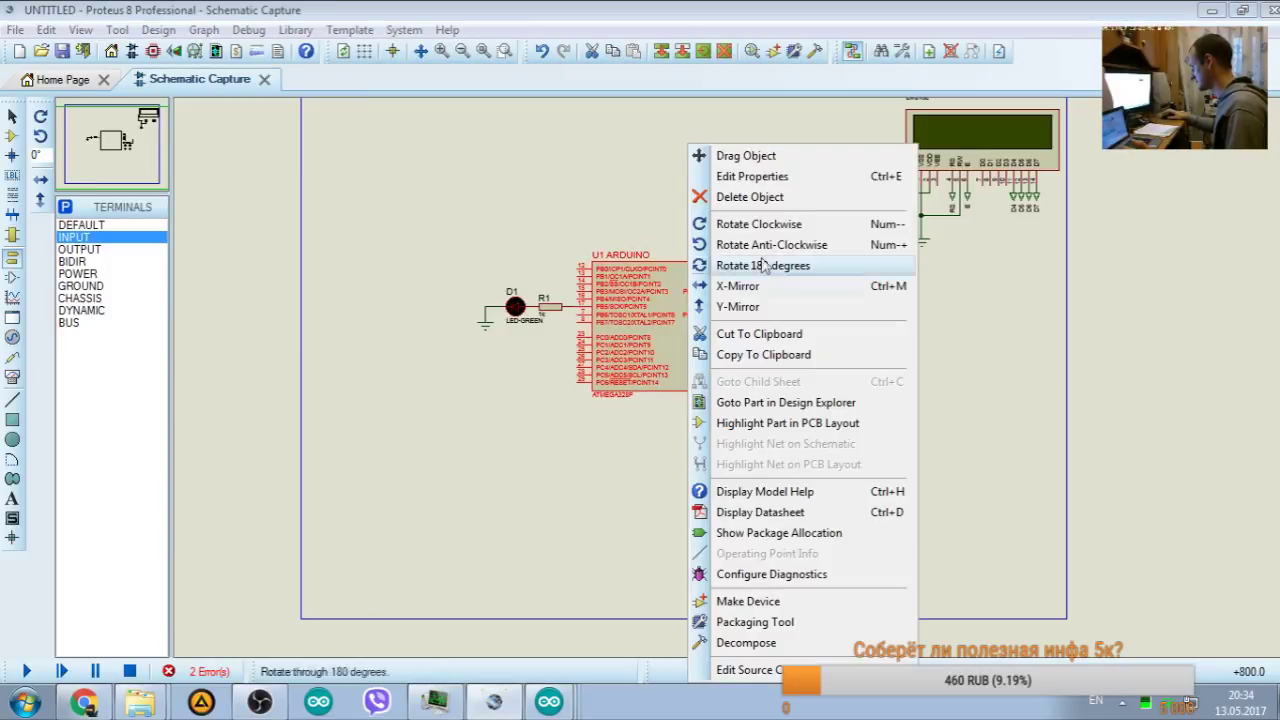
pyautogui.click(765, 174)
pyautogui.click(717, 204)
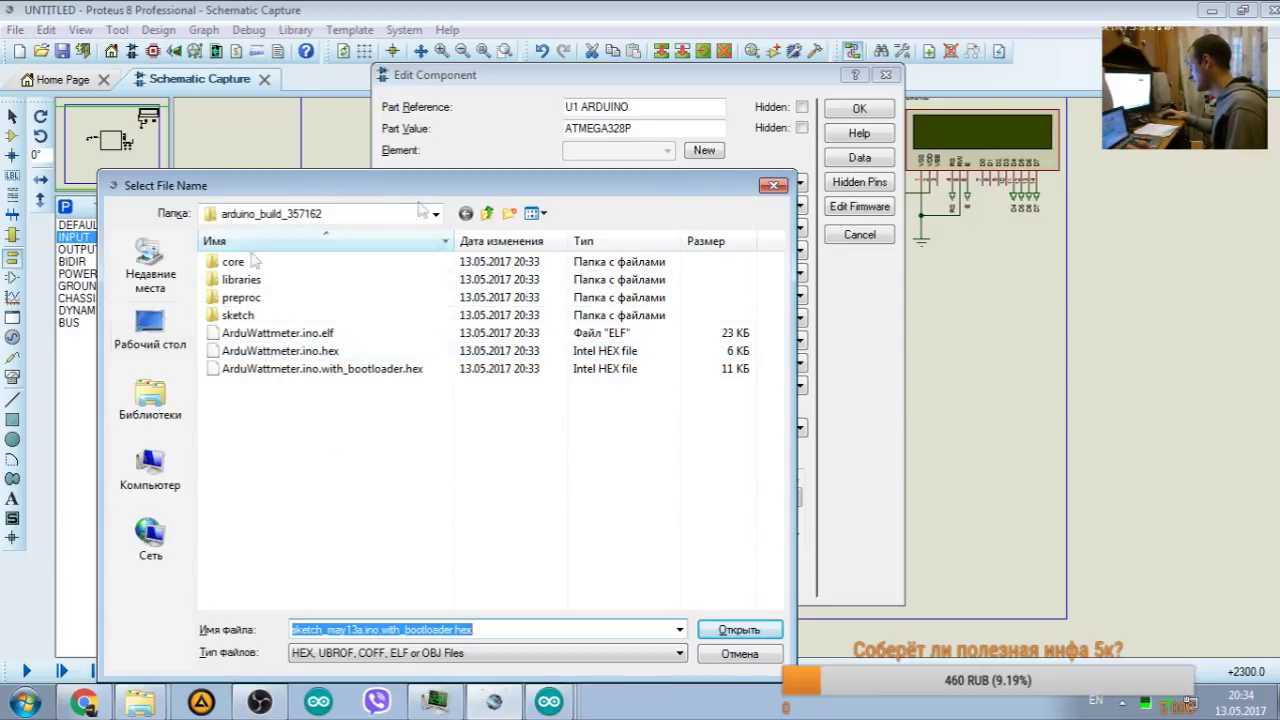
pyautogui.click(266, 355)
pyautogui.click(265, 369)
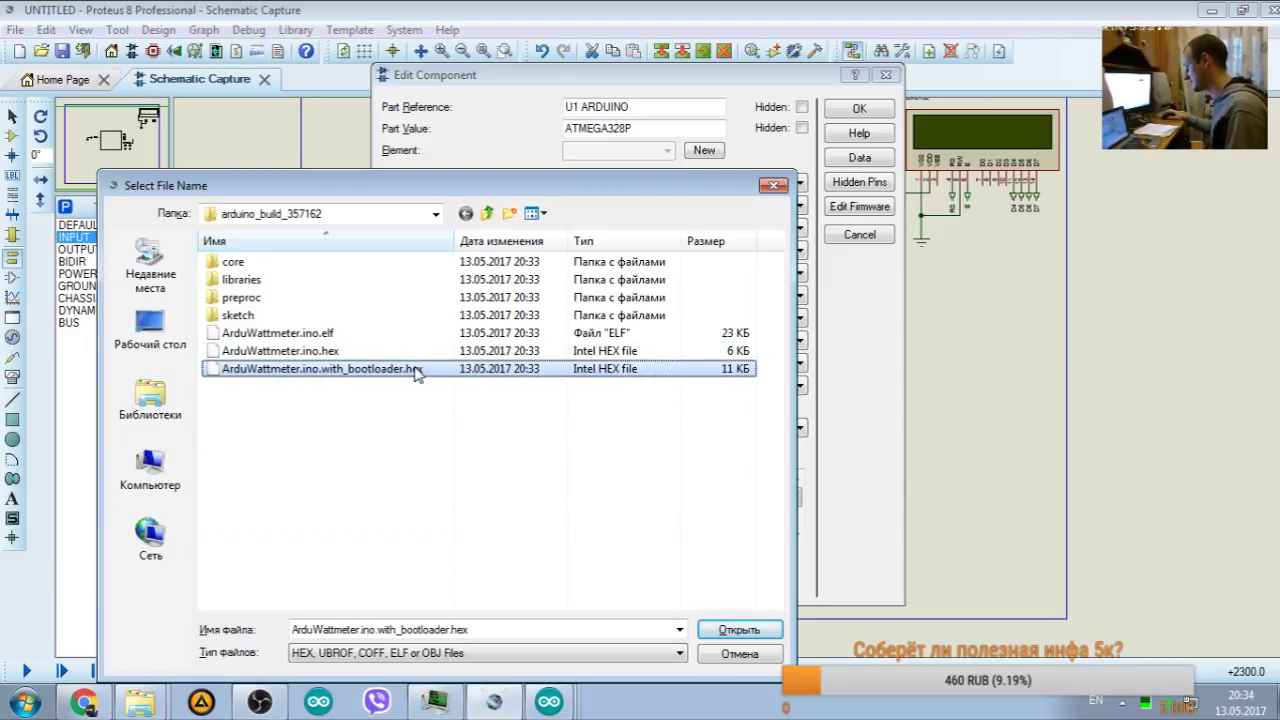
# Step: Switch to the Arduino IDE, save the ArduWattmeter sketch and return to Proteus
pyautogui.click(549, 701)
pyautogui.click(500, 585)
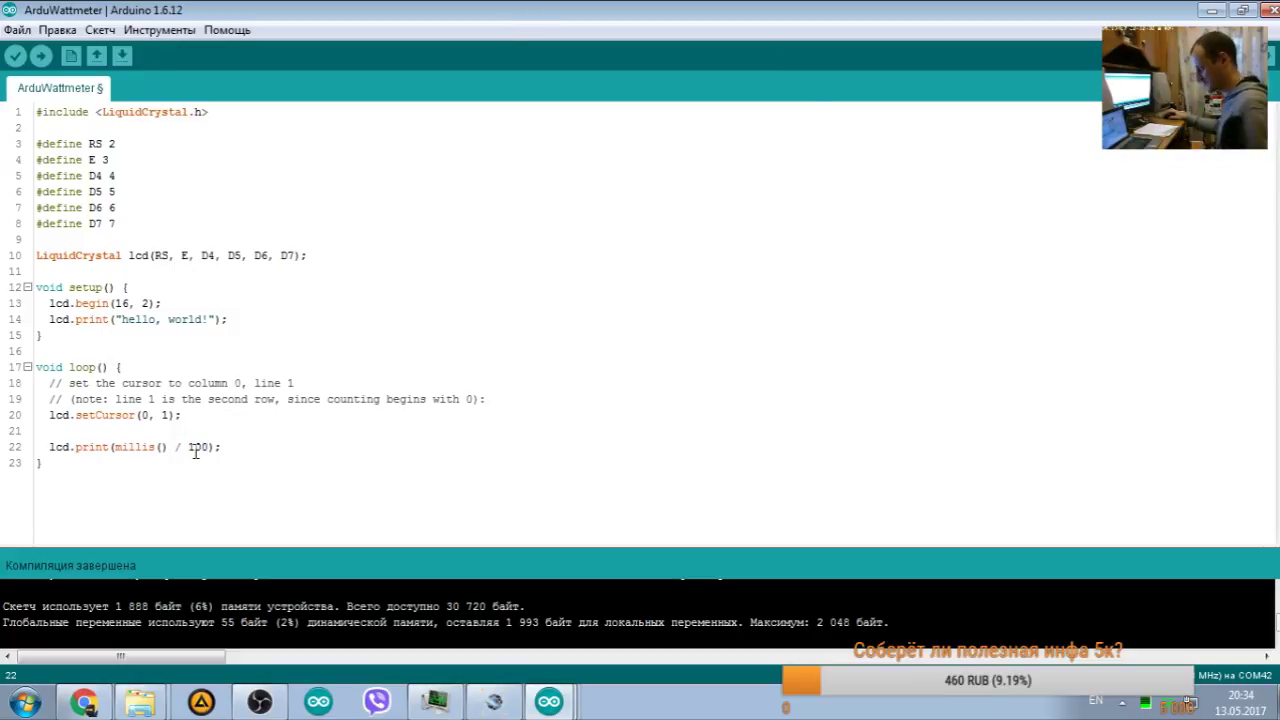
pyautogui.hotkey('ctrl', 's')
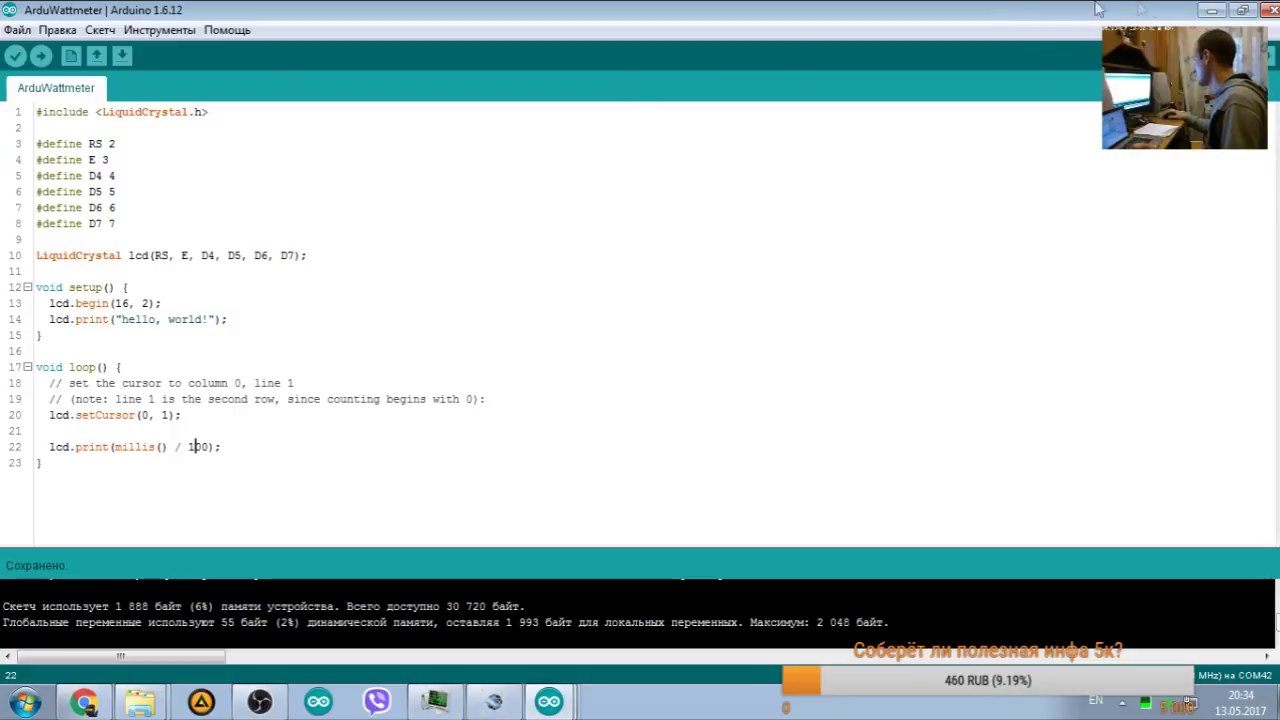
pyautogui.click(1212, 11)
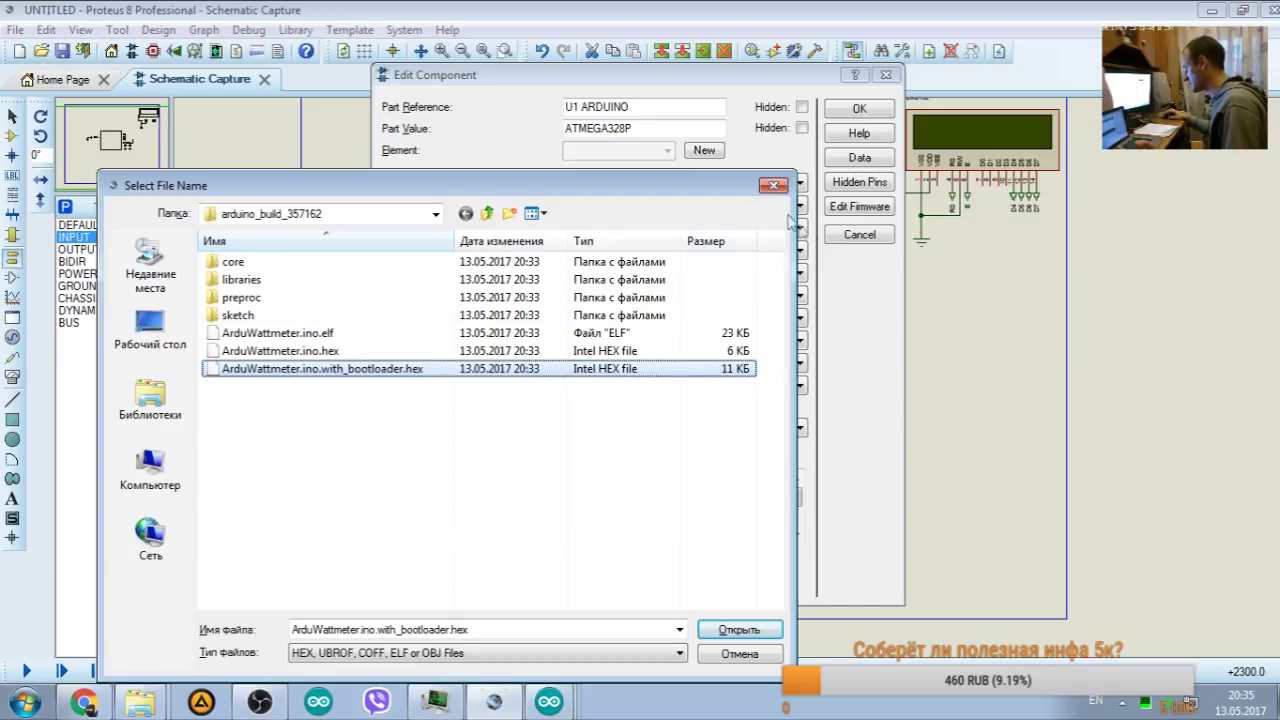
# Step: Confirm the selected firmware file for U1 ARDUINO and start the simulation
pyautogui.click(738, 630)
pyautogui.click(859, 108)
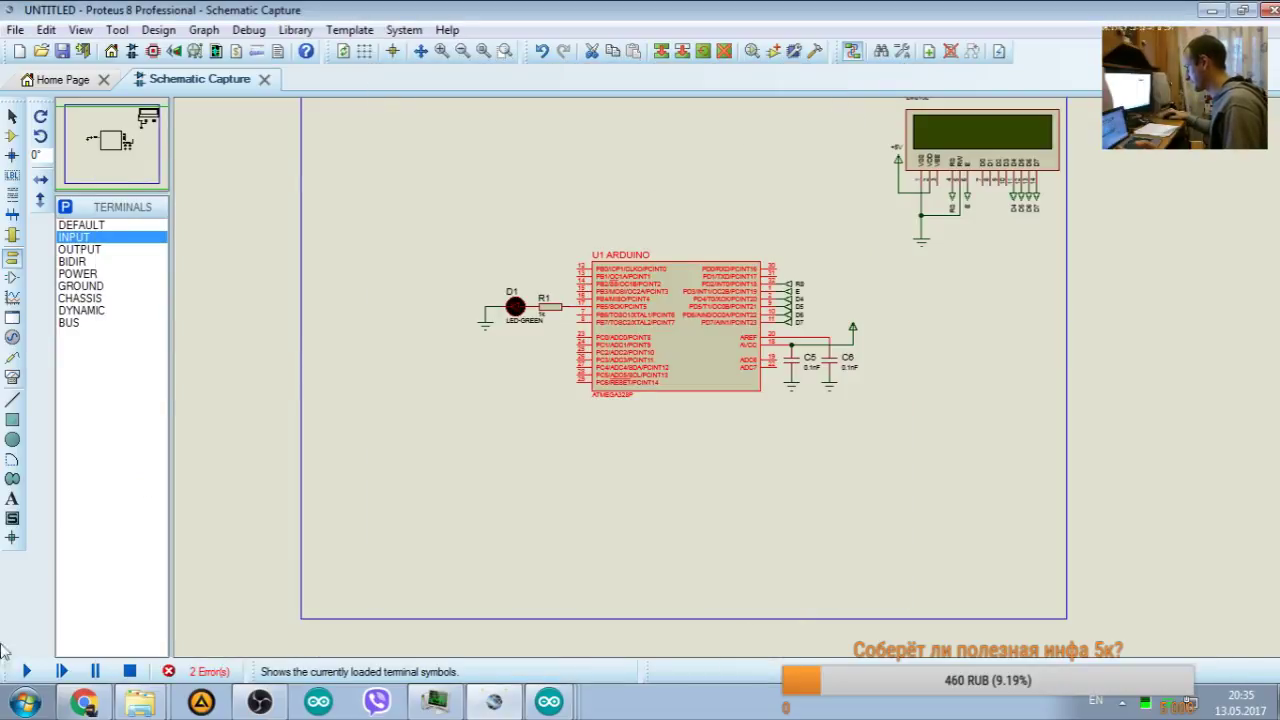
pyautogui.click(26, 671)
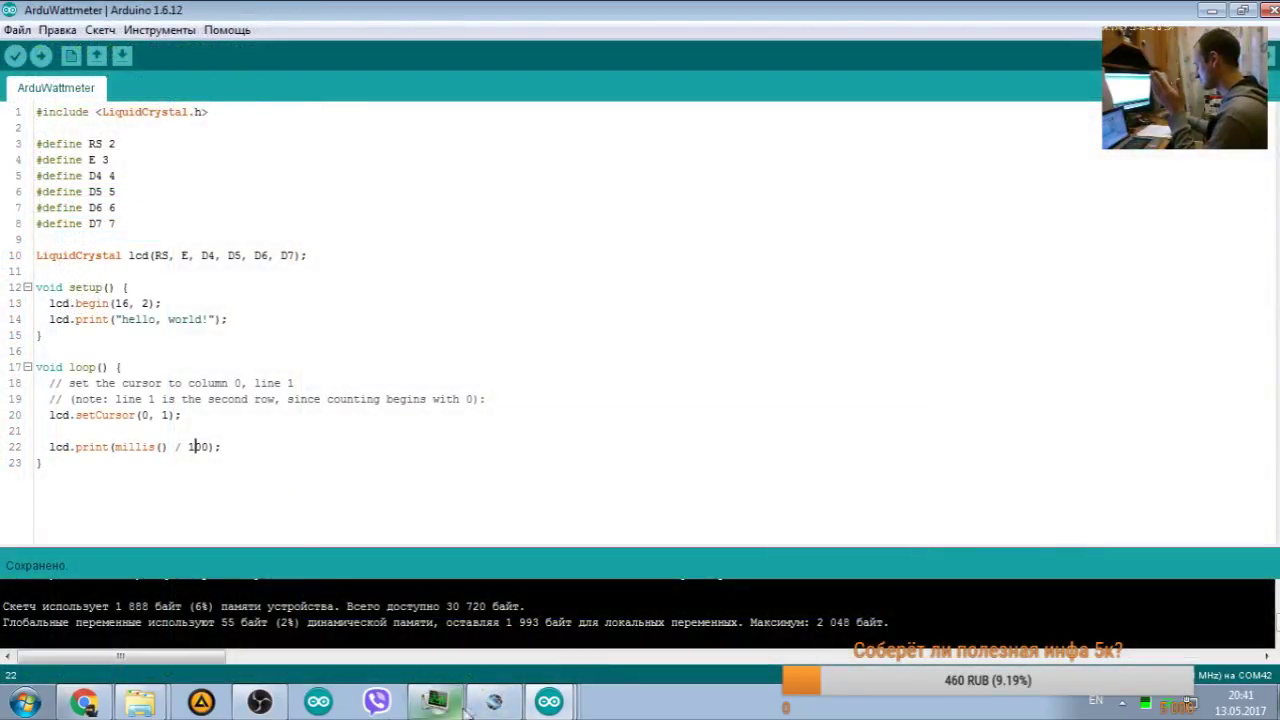
# Step: Review the LCD output and the power supply circuit in the running Proteus simulation, then stop it
pyautogui.click(462, 704)
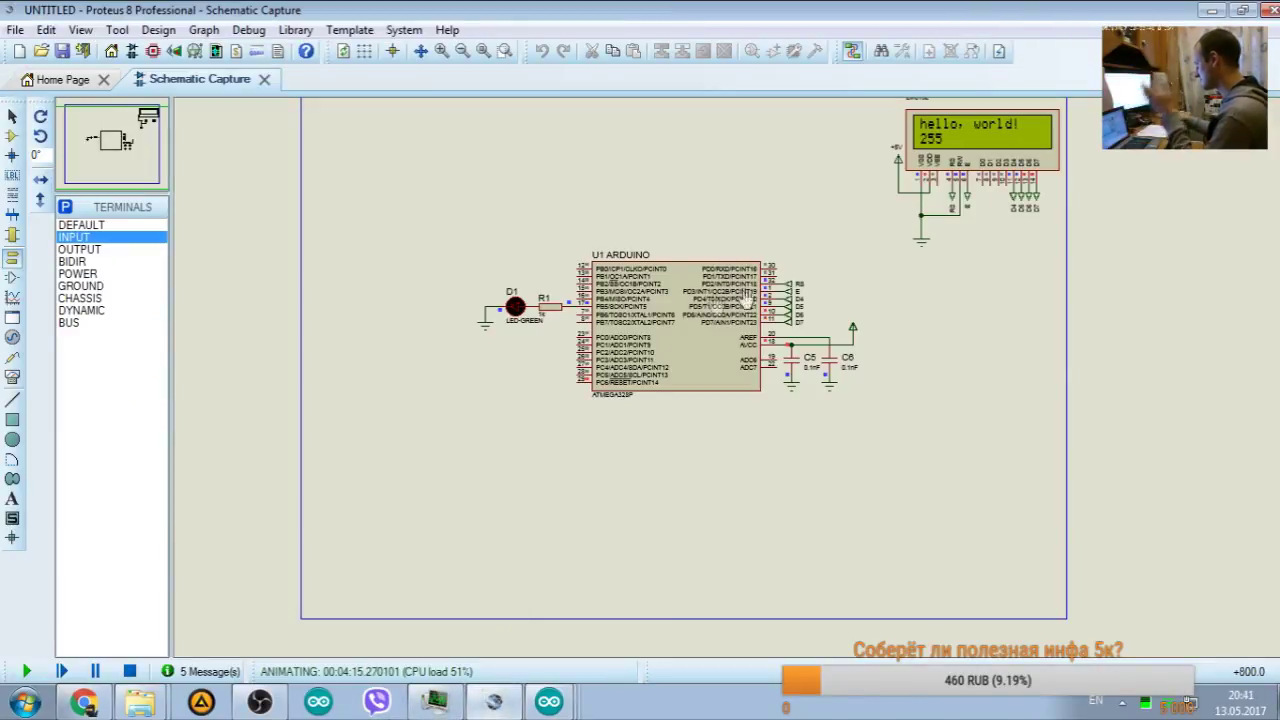
pyautogui.click(115, 140)
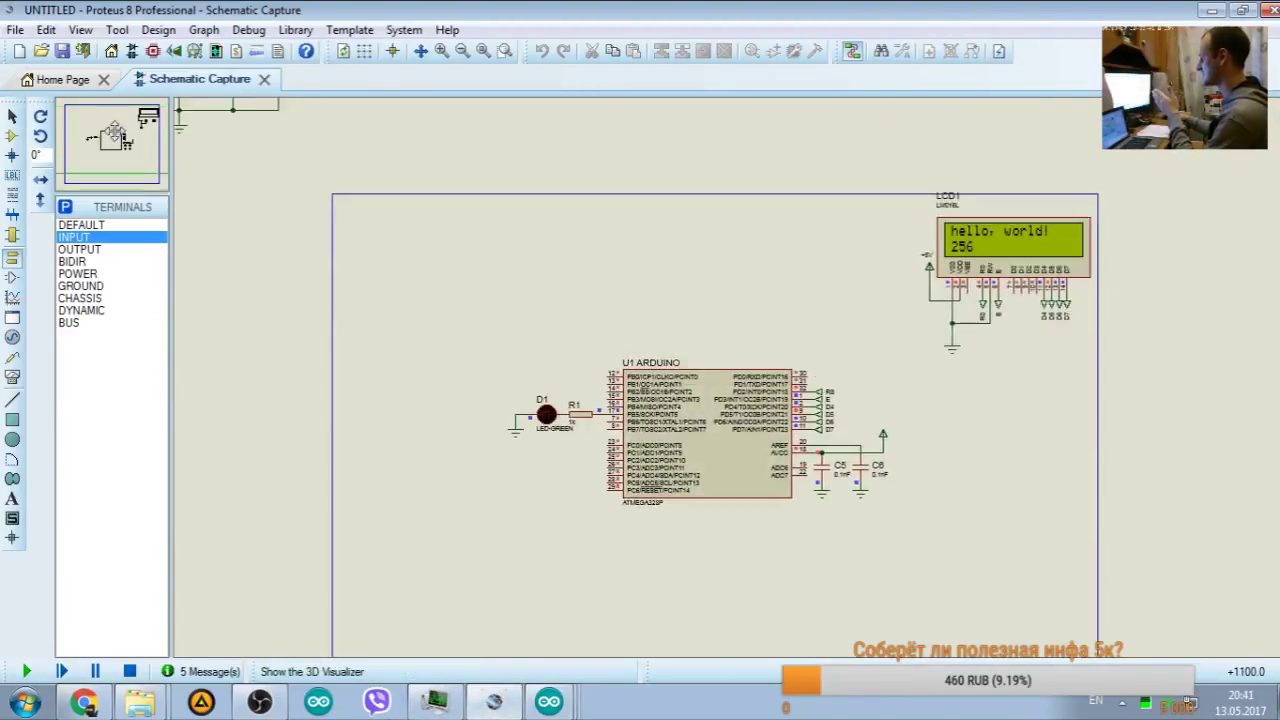
pyautogui.click(120, 140)
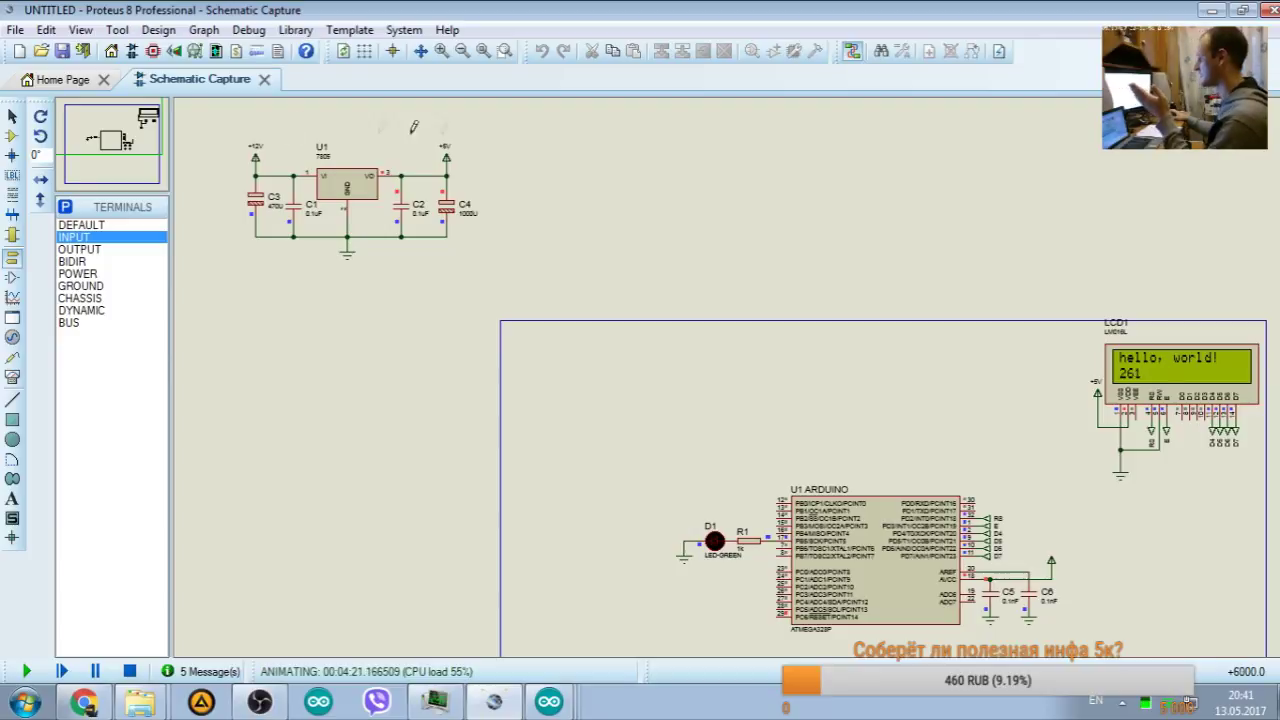
pyautogui.click(88, 128)
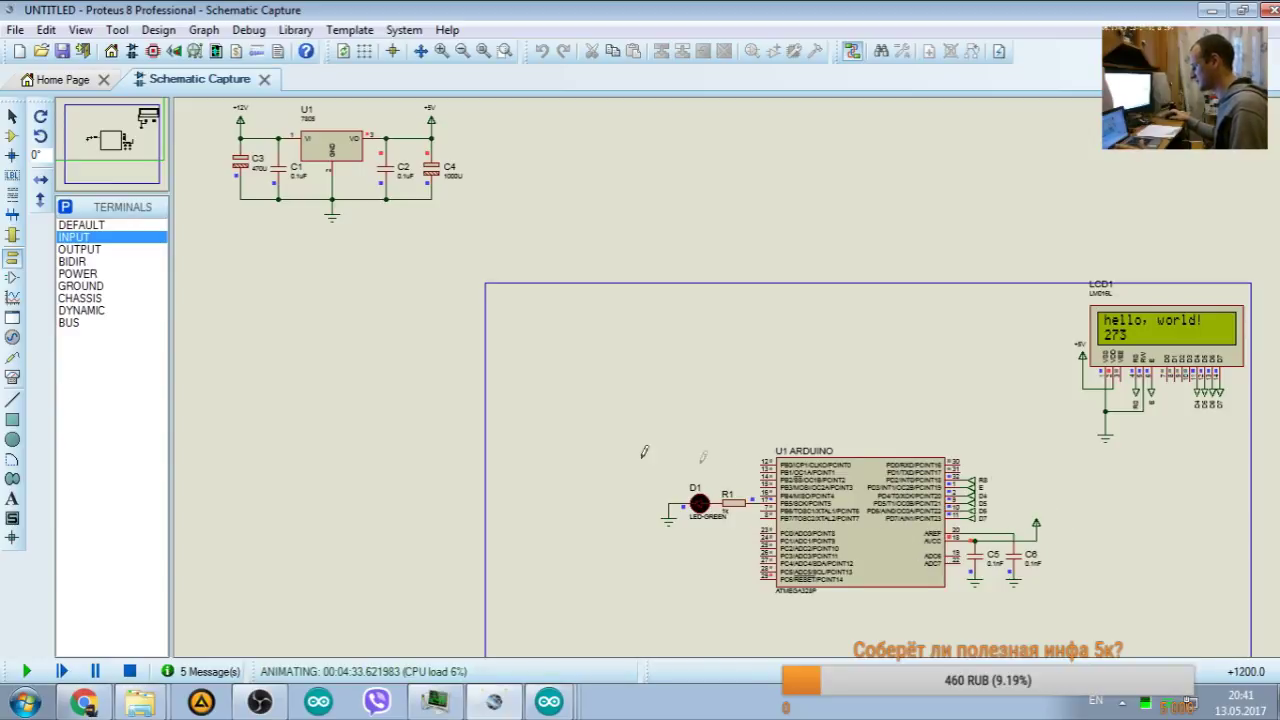
pyautogui.moveTo(93, 124); pyautogui.dragTo(124, 121)
pyautogui.scroll(2, 102, 132)
pyautogui.click(129, 671)
# Step: Copy the analogRead(A0) and voltage conversion lines from the ReadAnalogVoltage example into ArduWattmeter's loop, above the lcd.print line
pyautogui.click(548, 702)
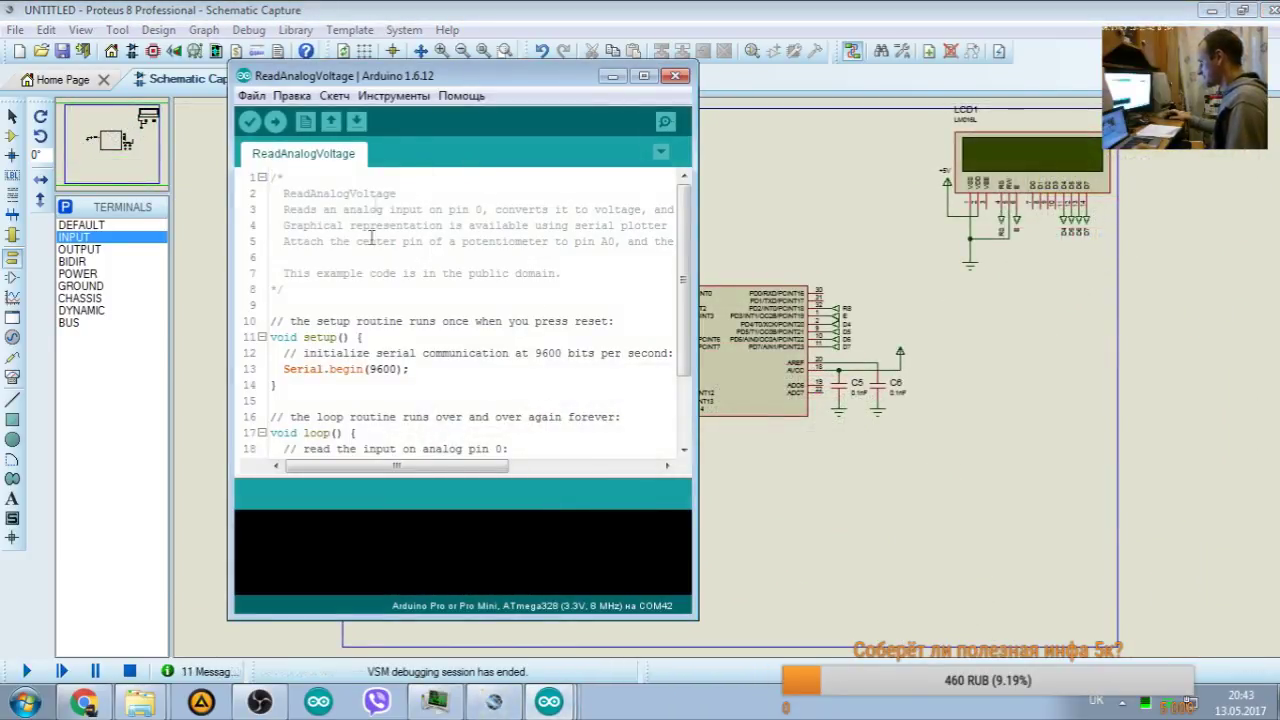
pyautogui.scroll(-1, 382, 358)
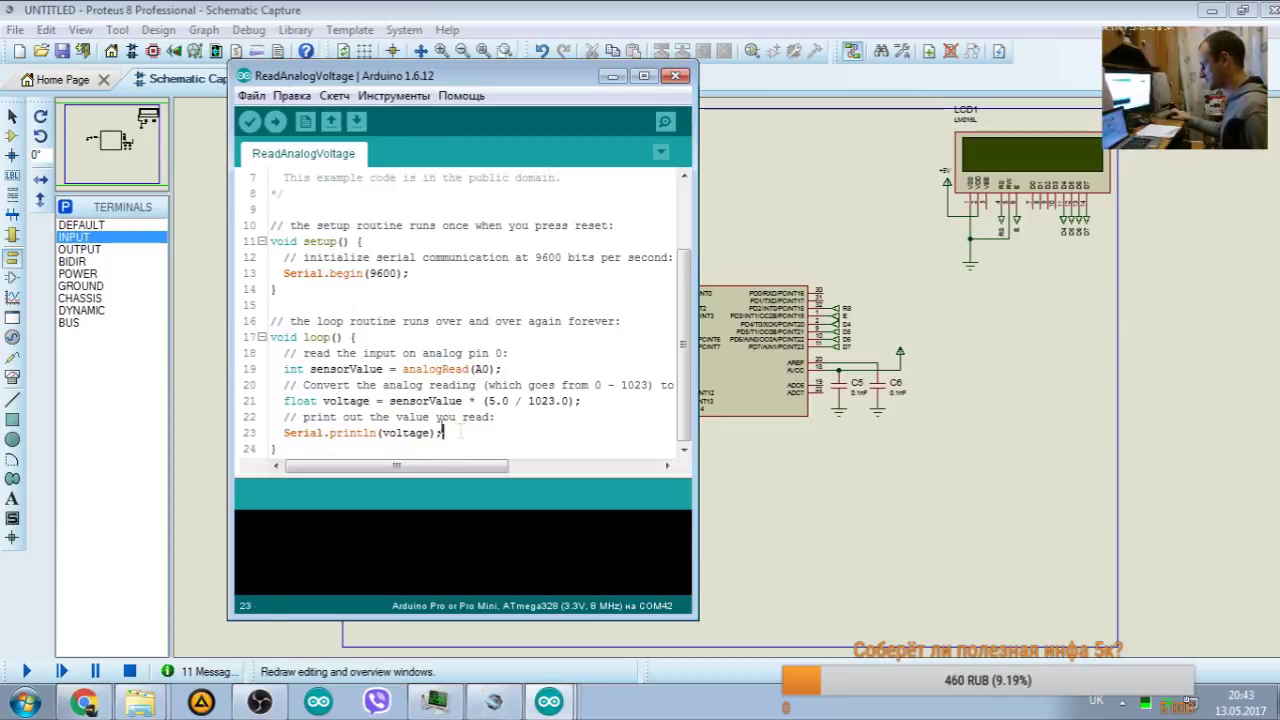
pyautogui.moveTo(460, 432); pyautogui.dragTo(287, 369)
pyautogui.moveTo(581, 401); pyautogui.dragTo(297, 369)
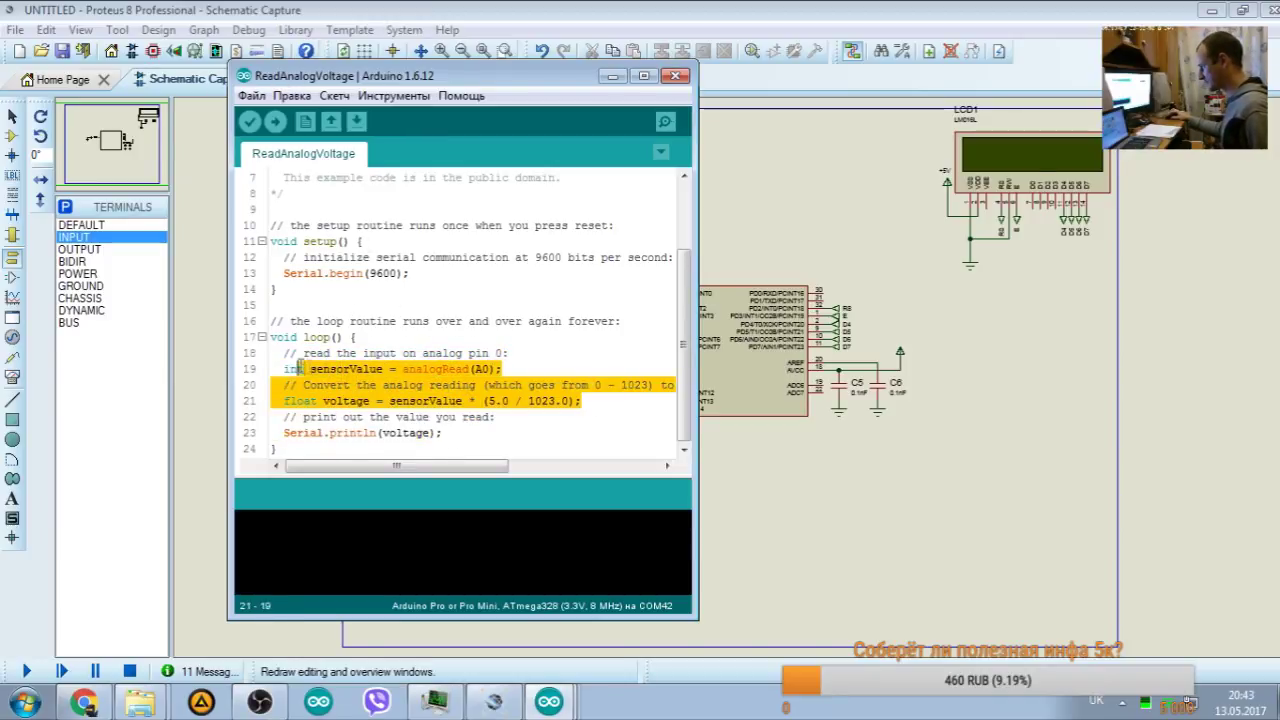
pyautogui.click(505, 704)
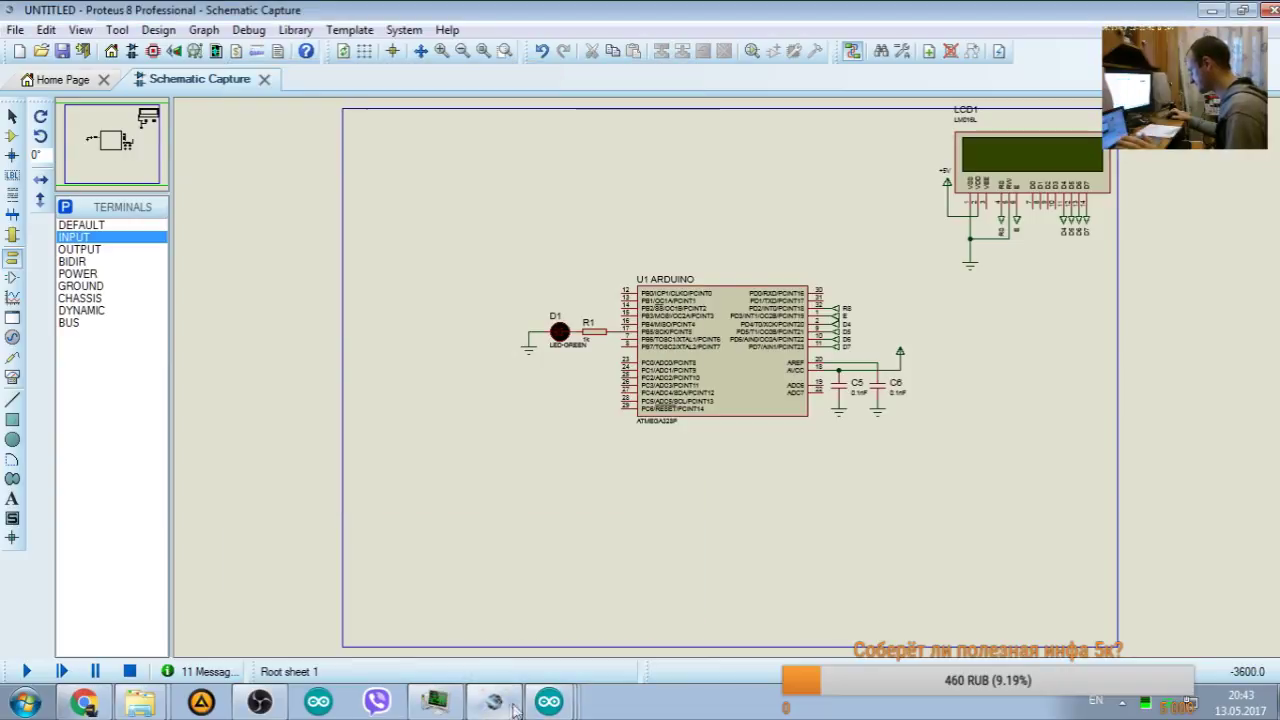
pyautogui.hotkey('alt', 'Tab')
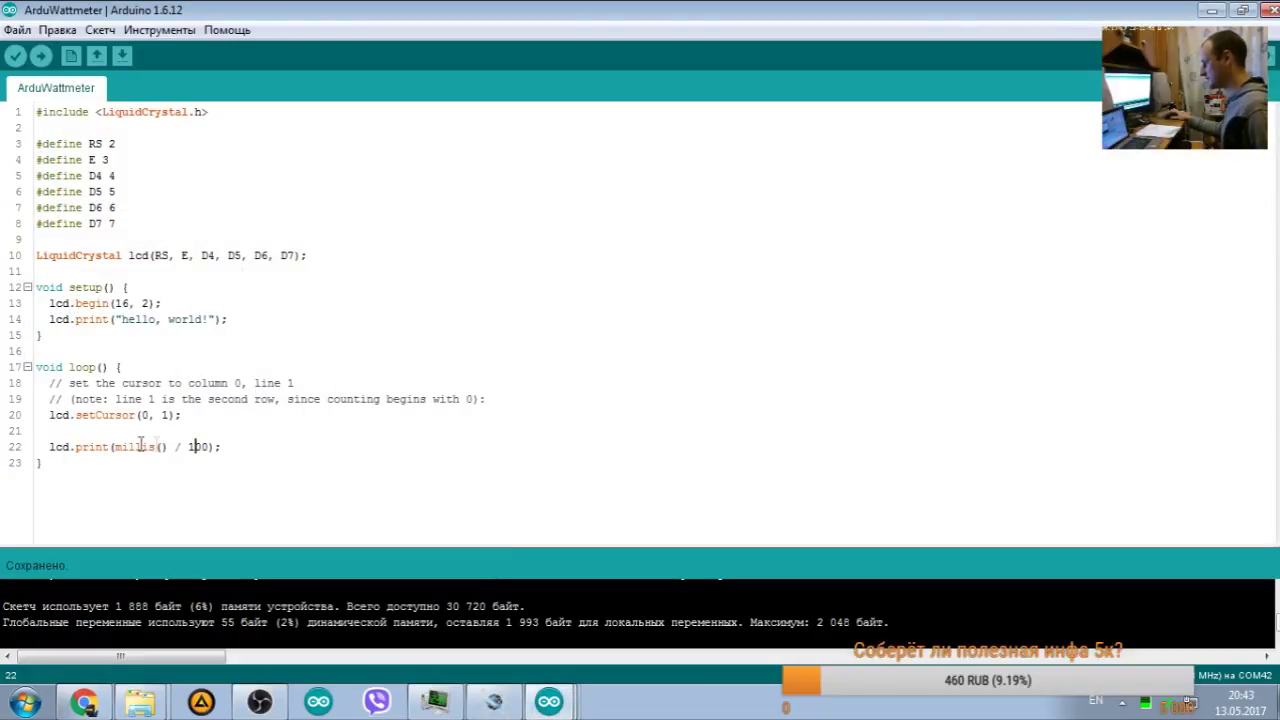
pyautogui.write('int sensorValue = analogRead(A0);   // Convert the analog reading (which goes from 0 - 1023) to a voltage (0 - 5V):   float voltage = sensorValue * (5.0 / 1023.0);')
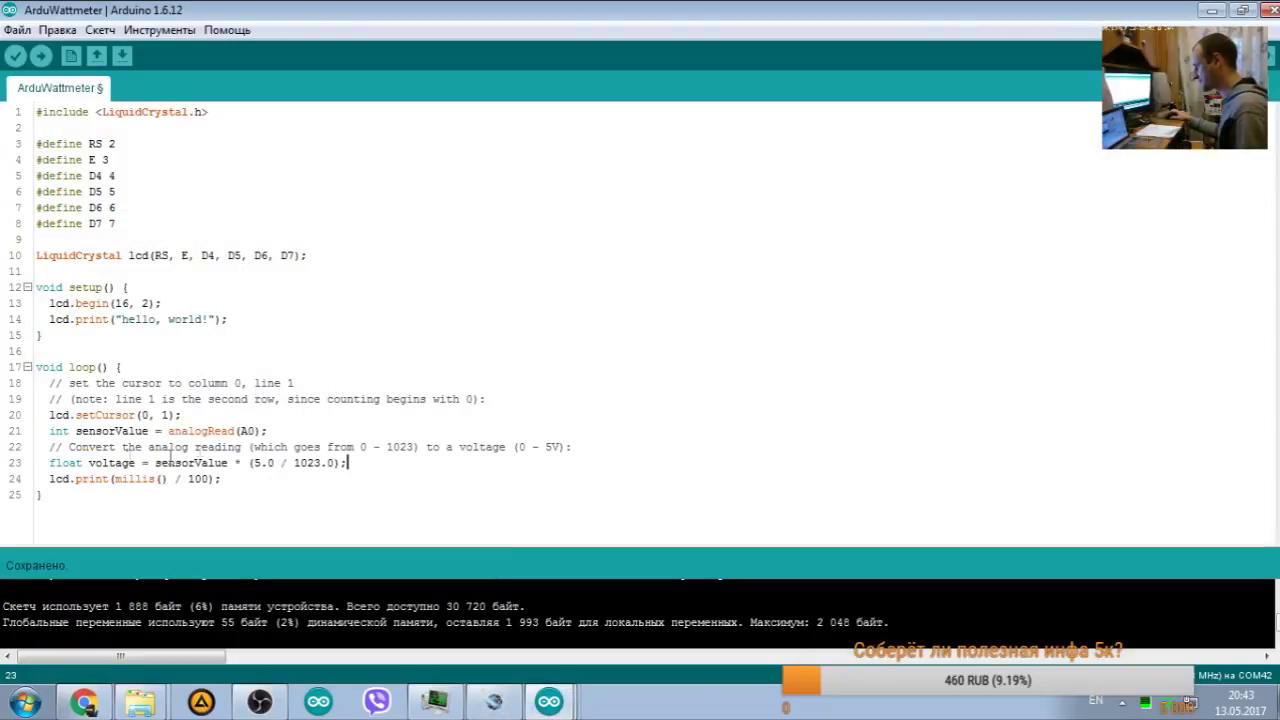
# Step: Examine the reference wattmeter schematic in LBP_Pro.jpg from the Test_LBP_Project folder on the desktop, and close the image
pyautogui.click(1277, 702)
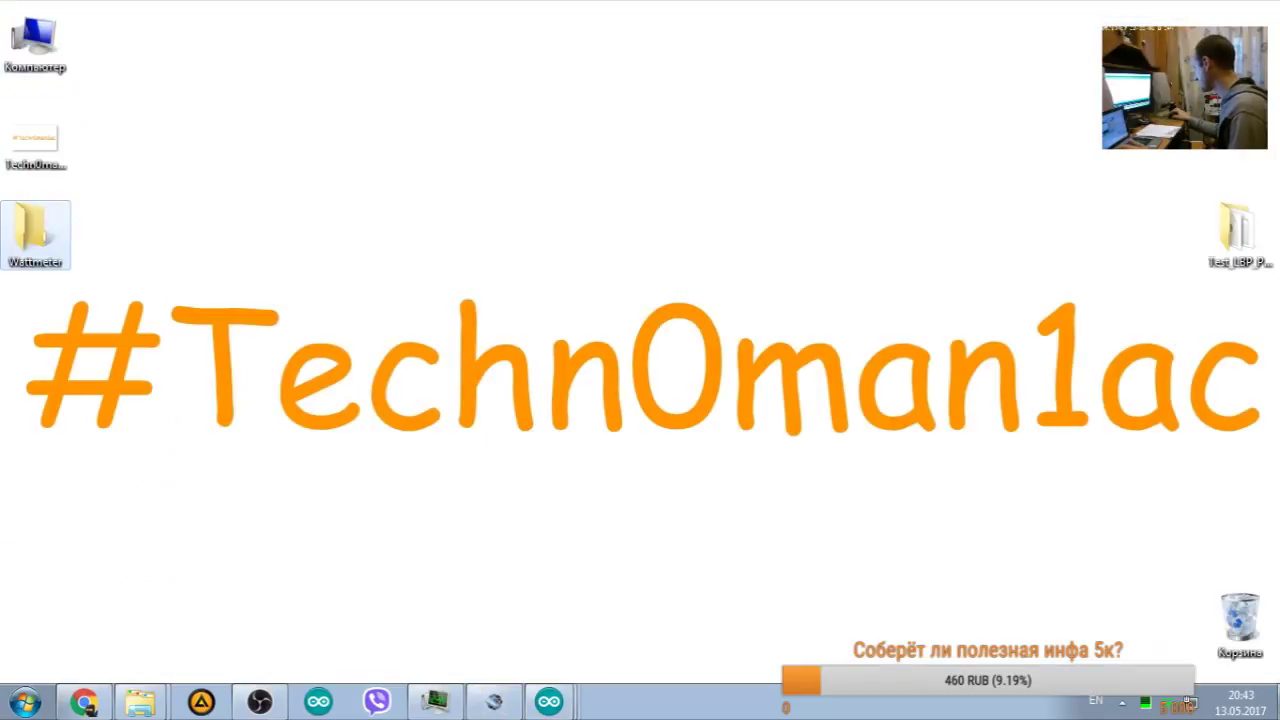
pyautogui.doubleClick(1236, 230)
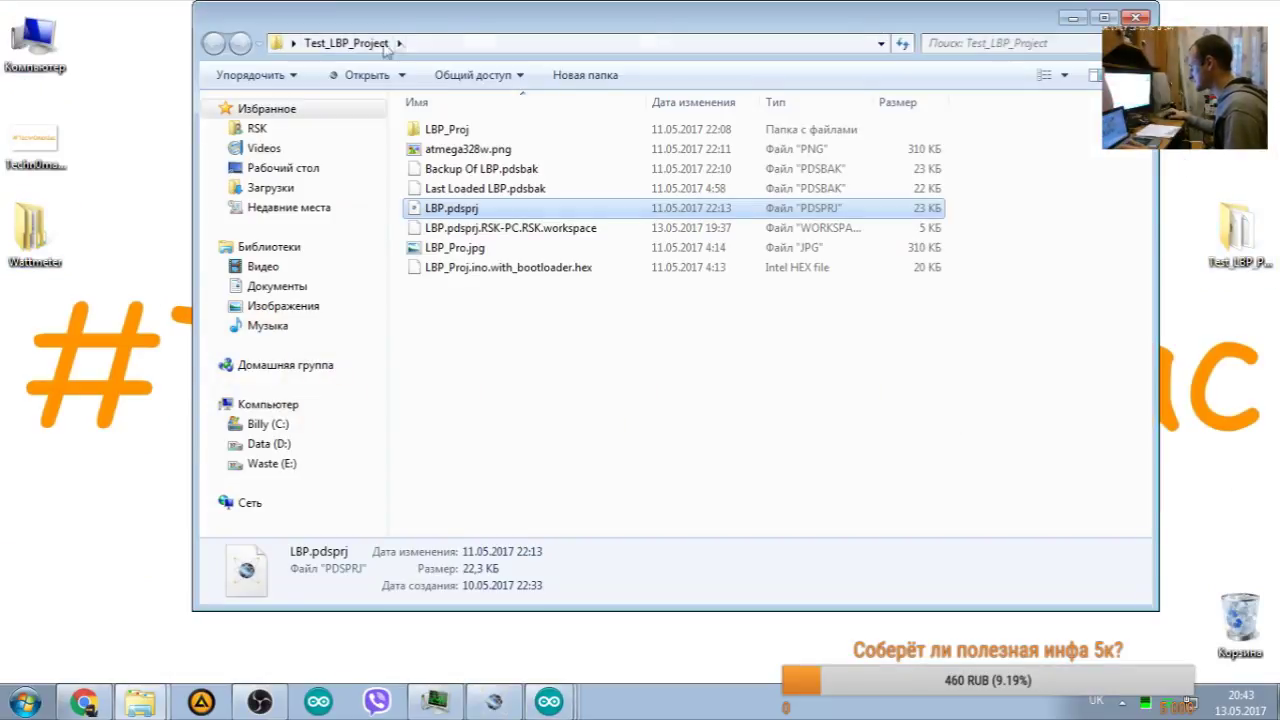
pyautogui.doubleClick(455, 247)
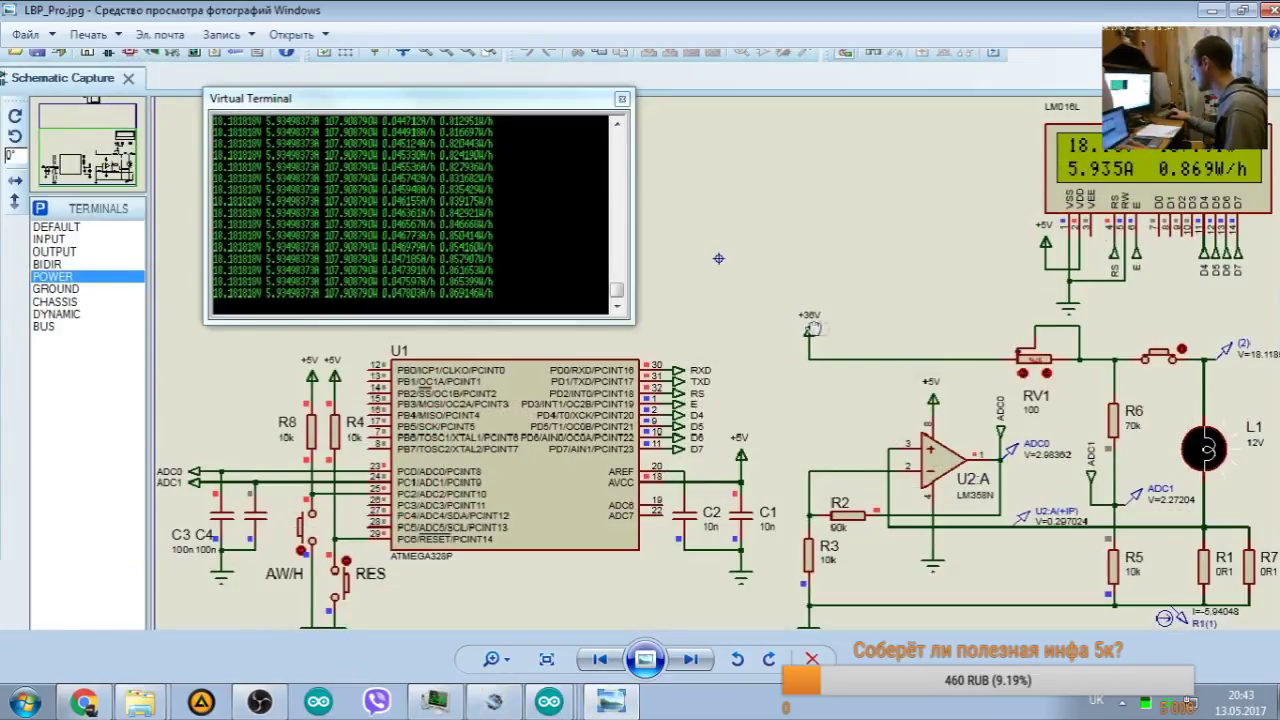
pyautogui.moveTo(815, 328); pyautogui.dragTo(694, 240)
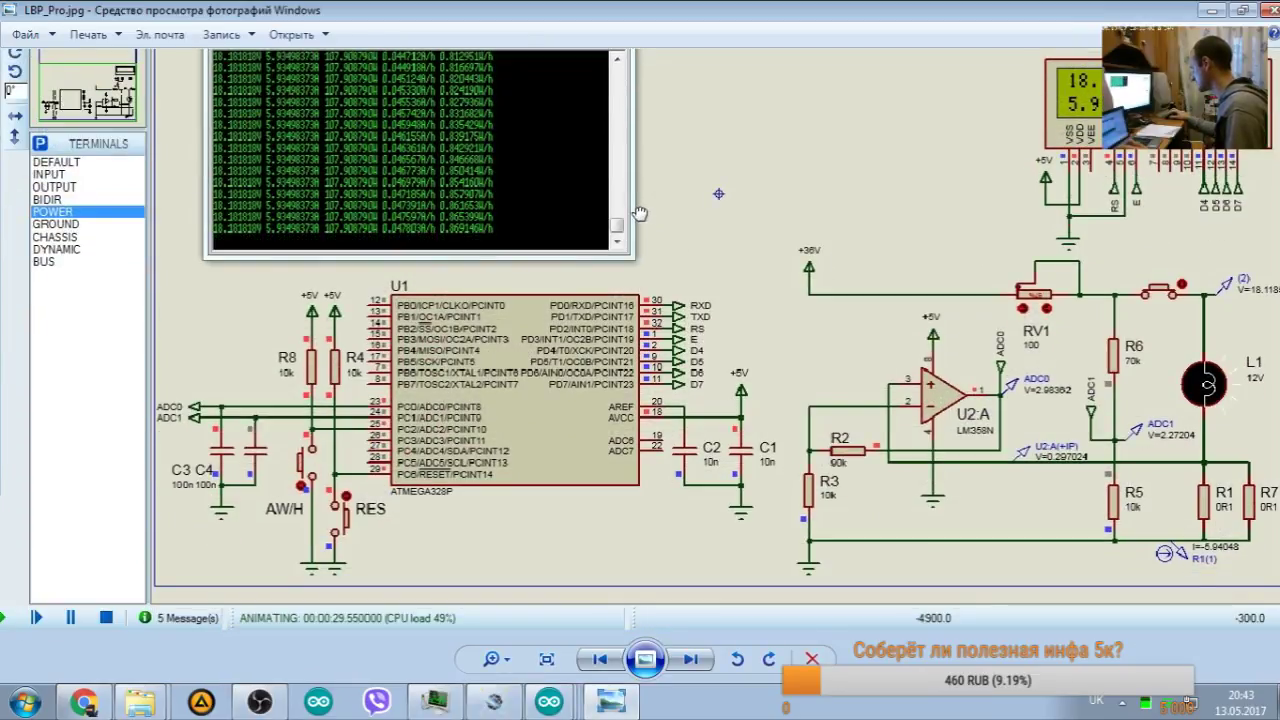
pyautogui.scroll(-1, 694, 240)
pyautogui.scroll(1, 694, 240)
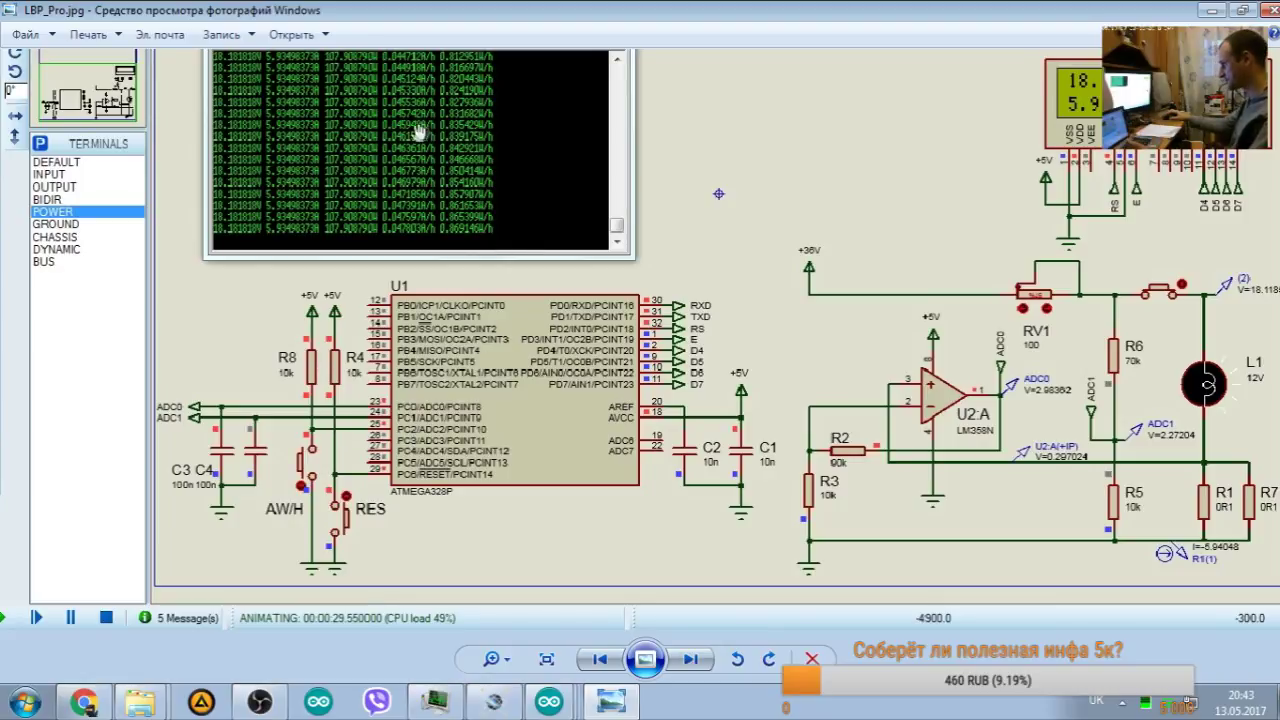
pyautogui.moveTo(143, 122); pyautogui.dragTo(152, 122)
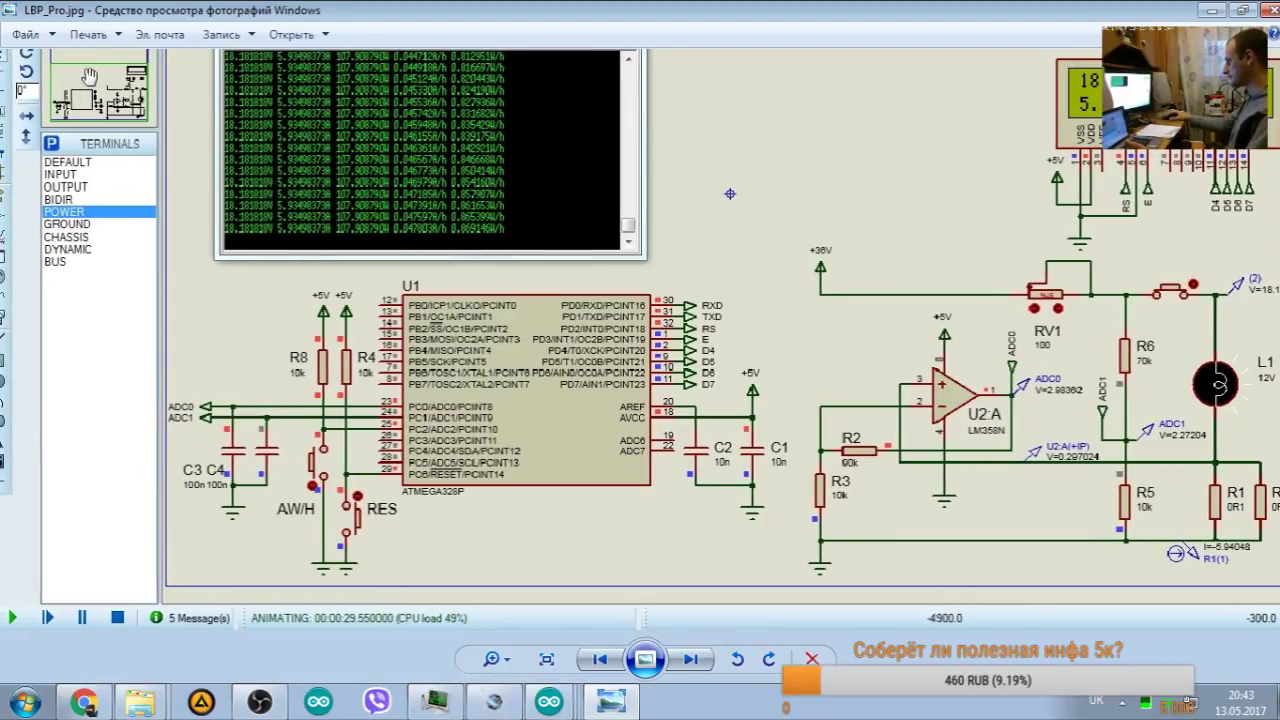
pyautogui.hotkey('alt', 'F4')
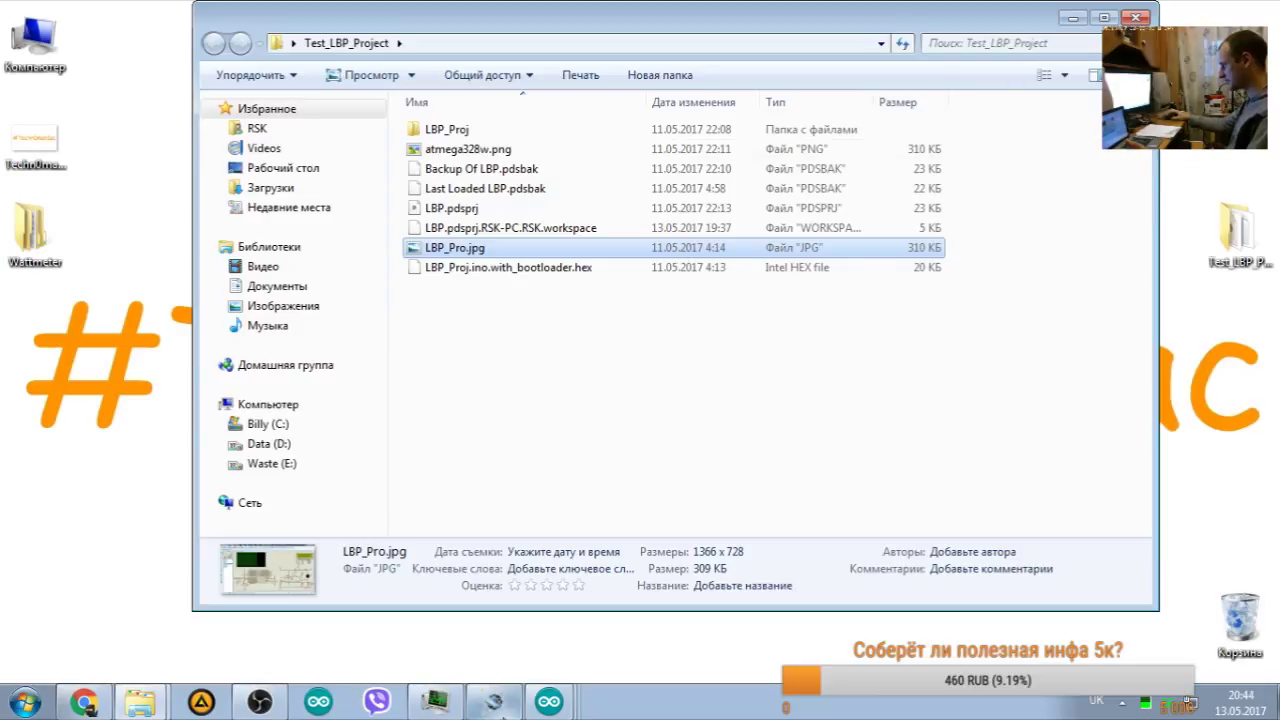
# Step: Copy Serial.begin(9600); from the ReadAnalogVoltage example into the first line of ArduWattmeter's setup function
pyautogui.click(435, 701)
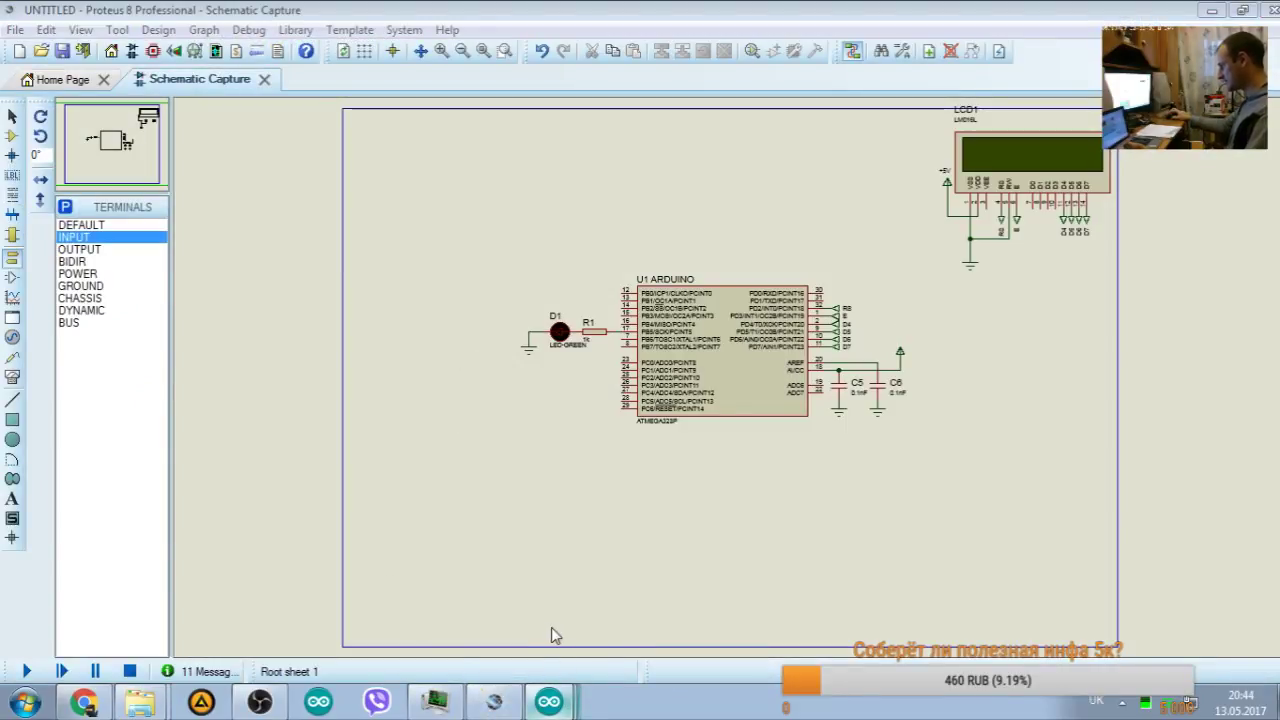
pyautogui.click(548, 701)
pyautogui.moveTo(440, 268); pyautogui.dragTo(293, 277)
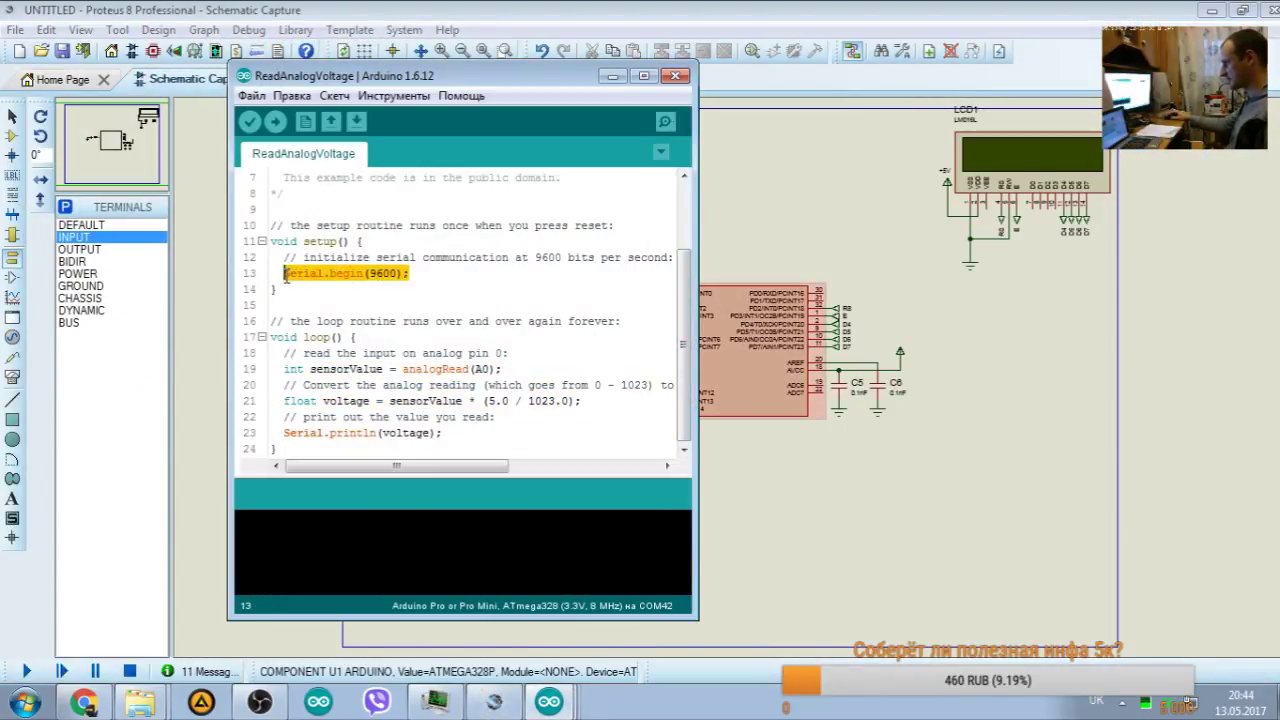
pyautogui.click(509, 688)
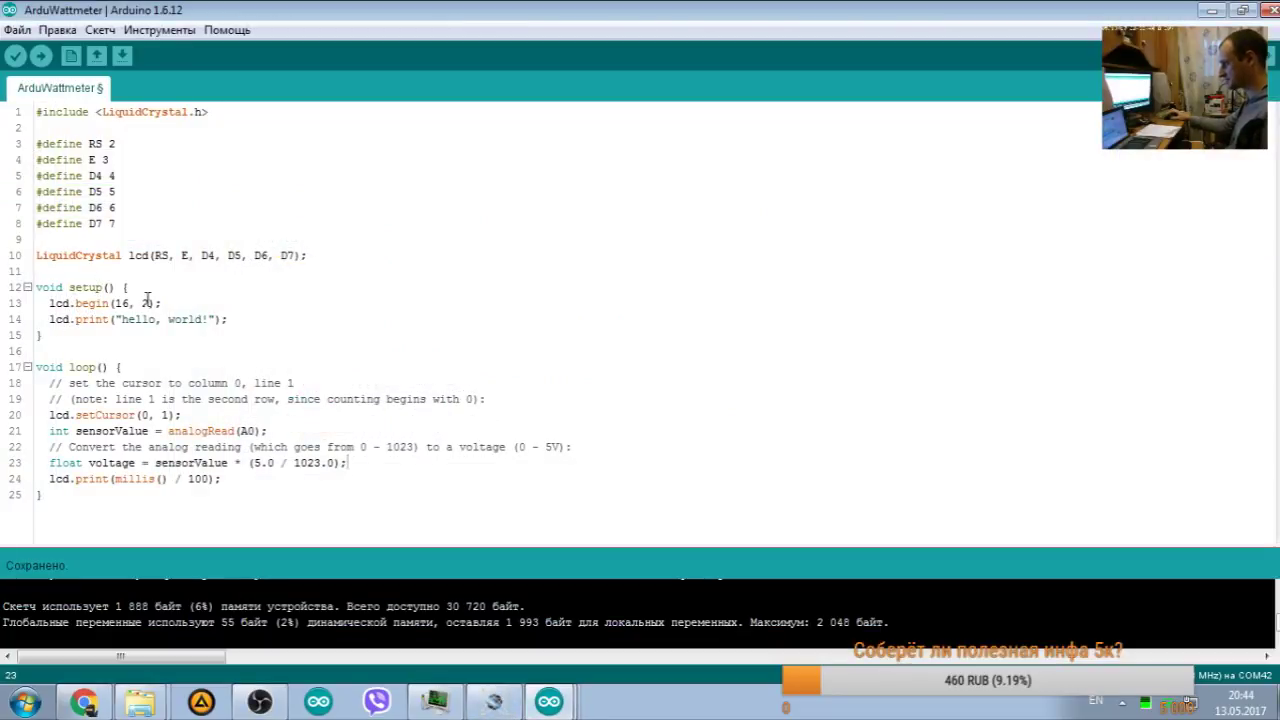
pyautogui.press('Return')
pyautogui.hotkey('ctrl', 'v')
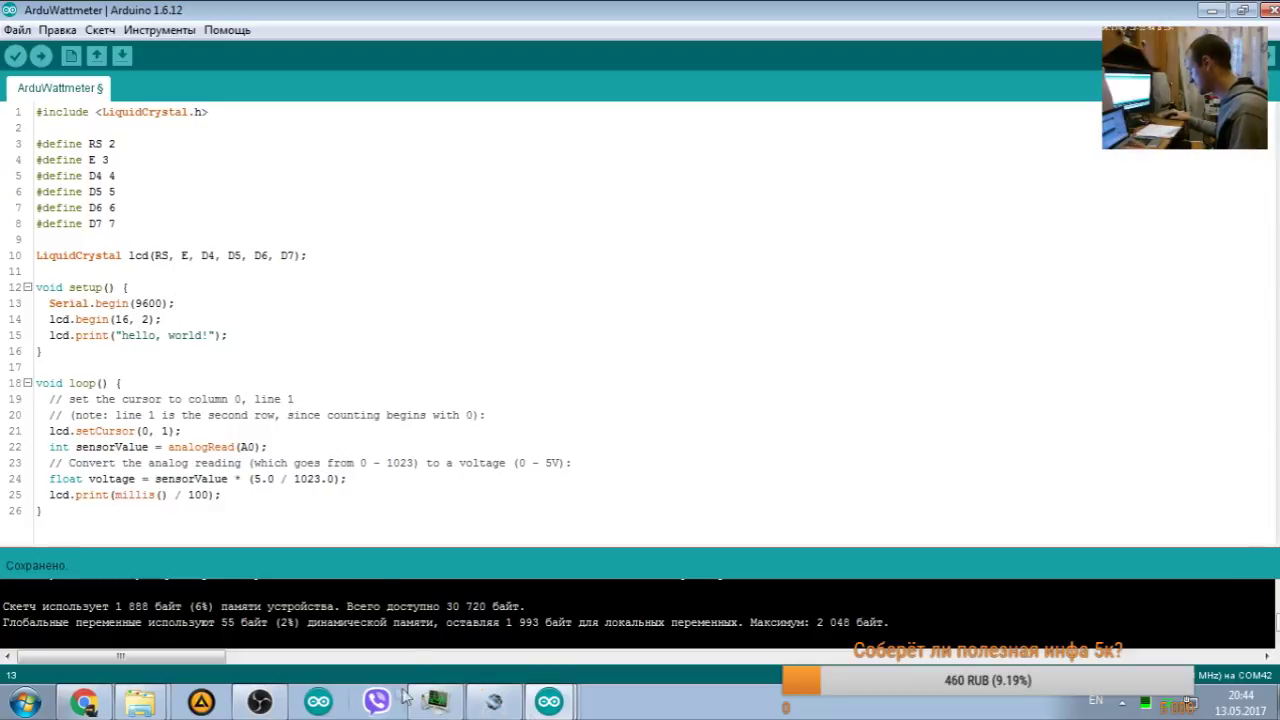
pyautogui.click(494, 701)
pyautogui.click(549, 701)
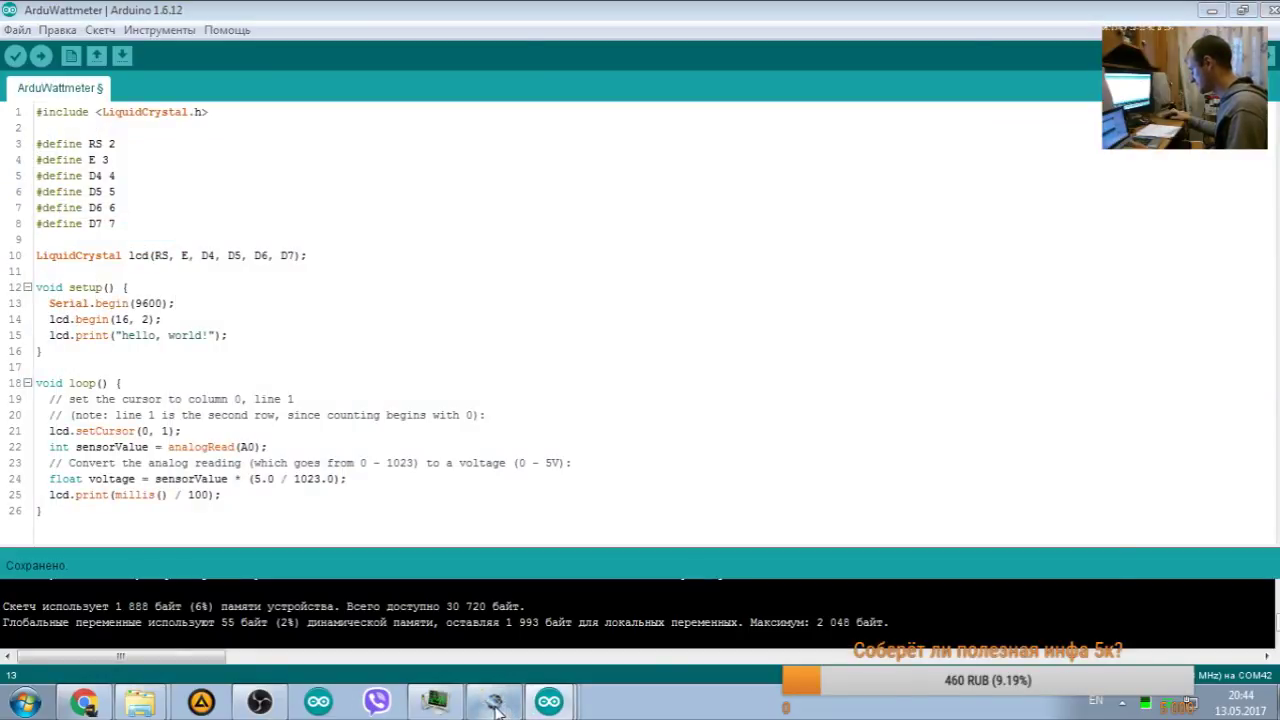
pyautogui.click(494, 701)
pyautogui.click(549, 701)
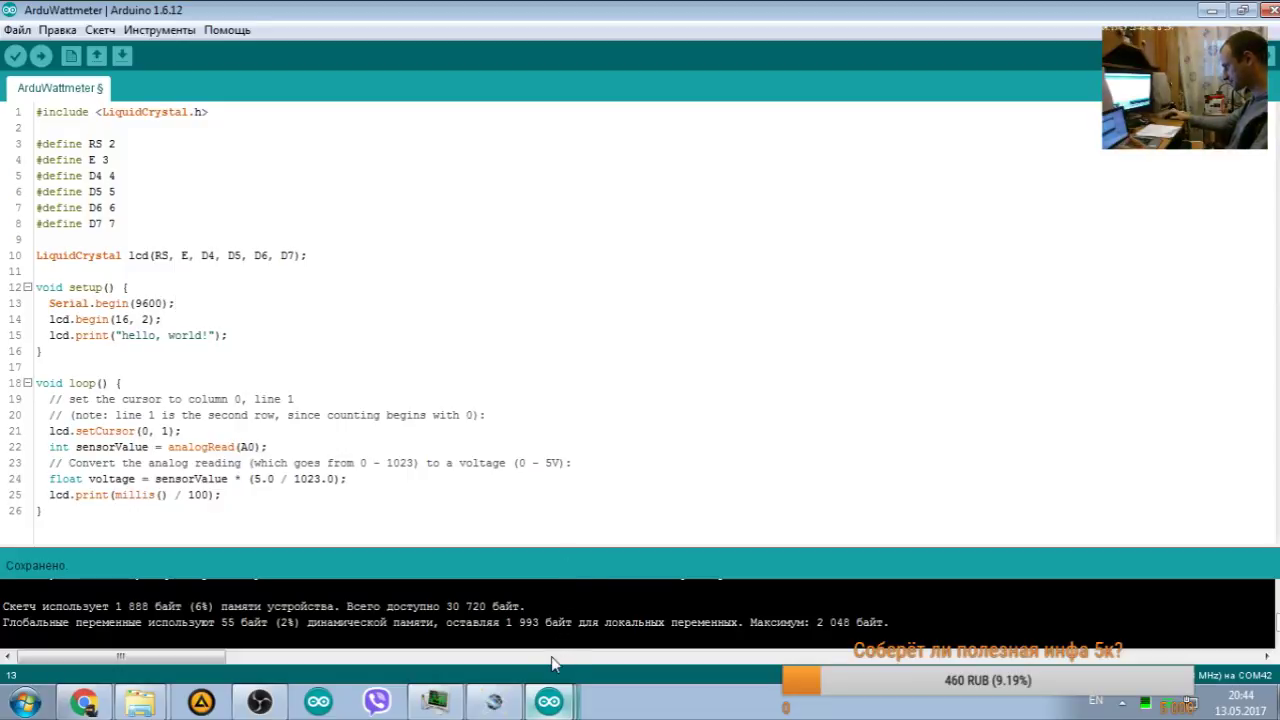
# Step: Copy Serial.println(voltage); from the ReadAnalogVoltage example to the end of ArduWattmeter's loop, separated from the lcd.print line by a blank line
pyautogui.click(549, 701)
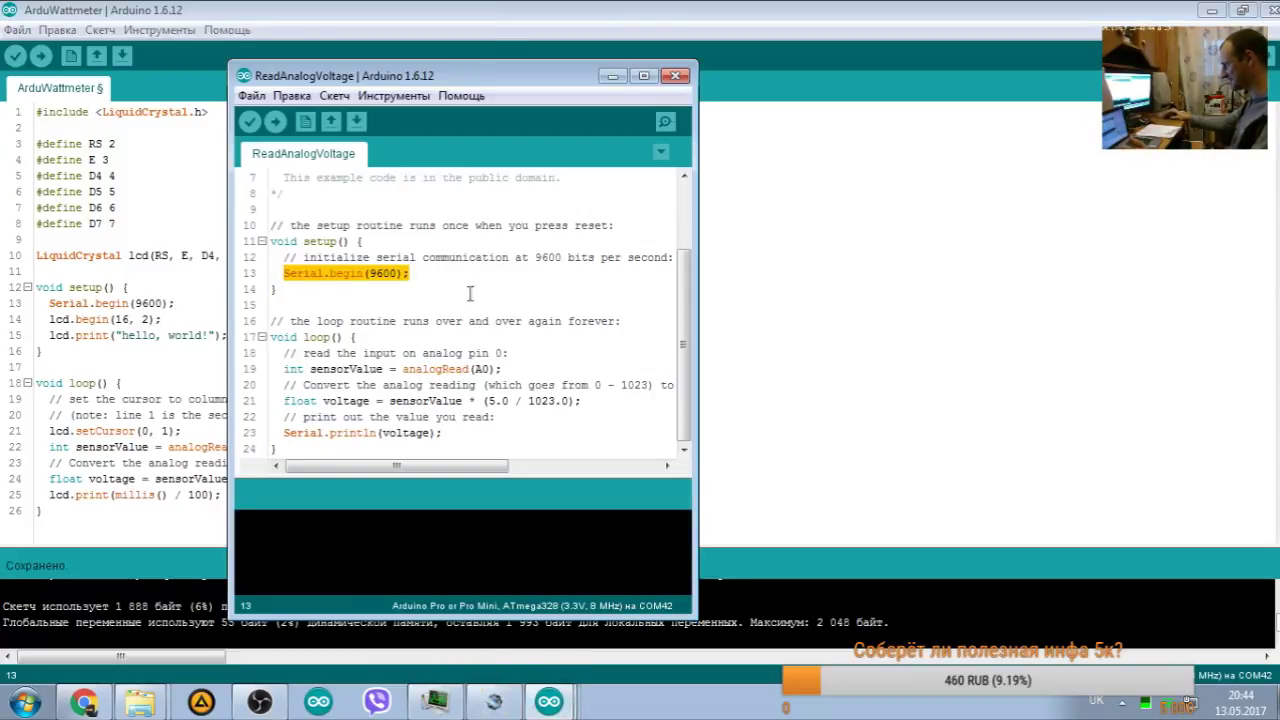
pyautogui.moveTo(457, 431); pyautogui.dragTo(313, 433)
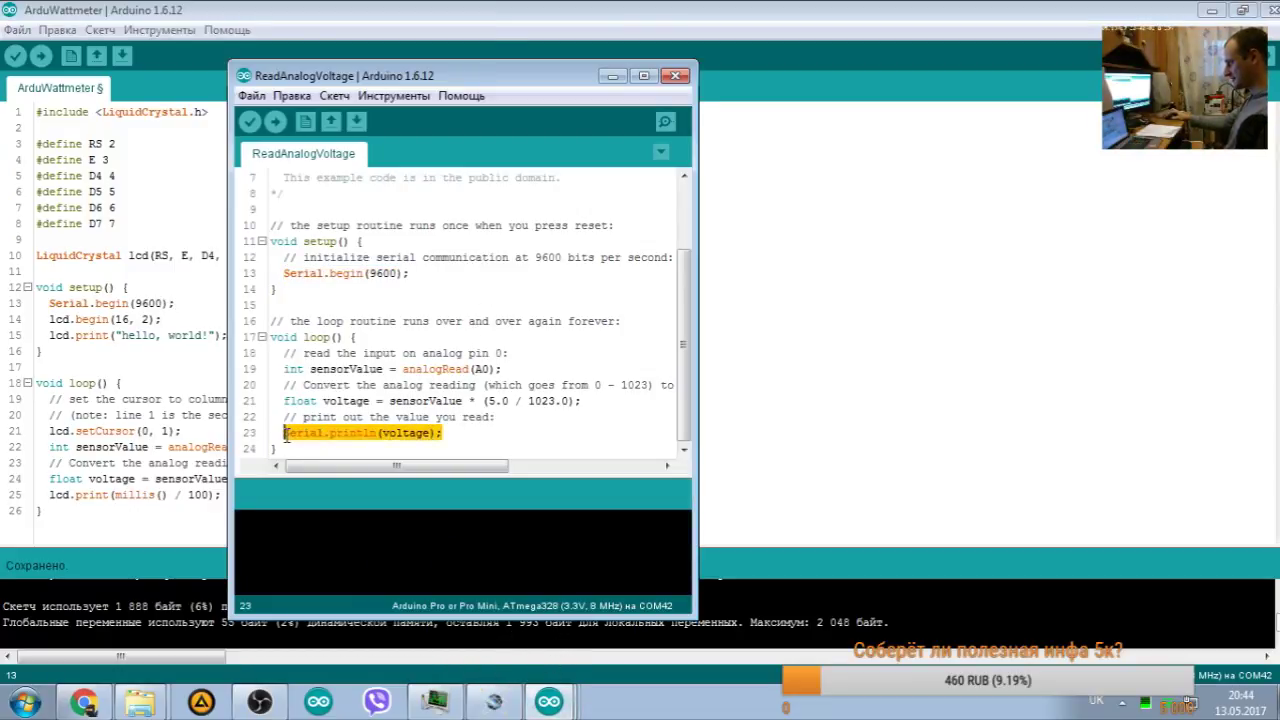
pyautogui.click(140, 447)
pyautogui.hotkey('ctrl', 'v')
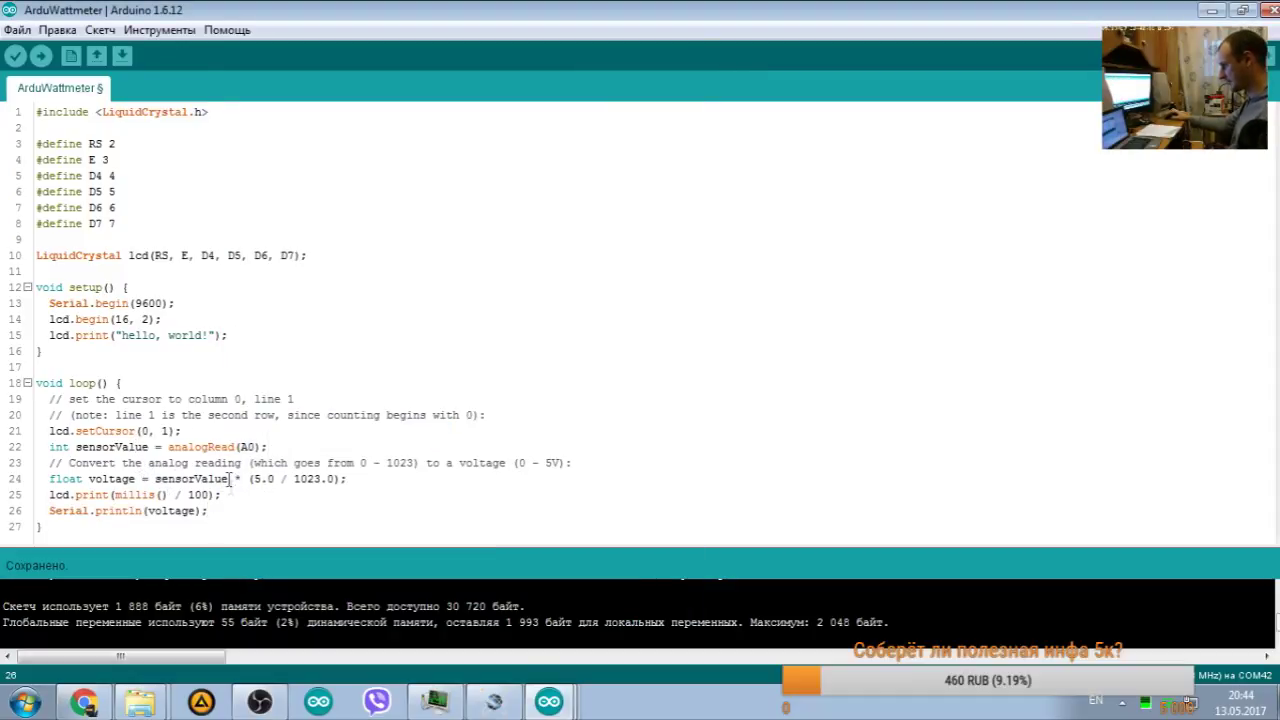
pyautogui.click(50, 510)
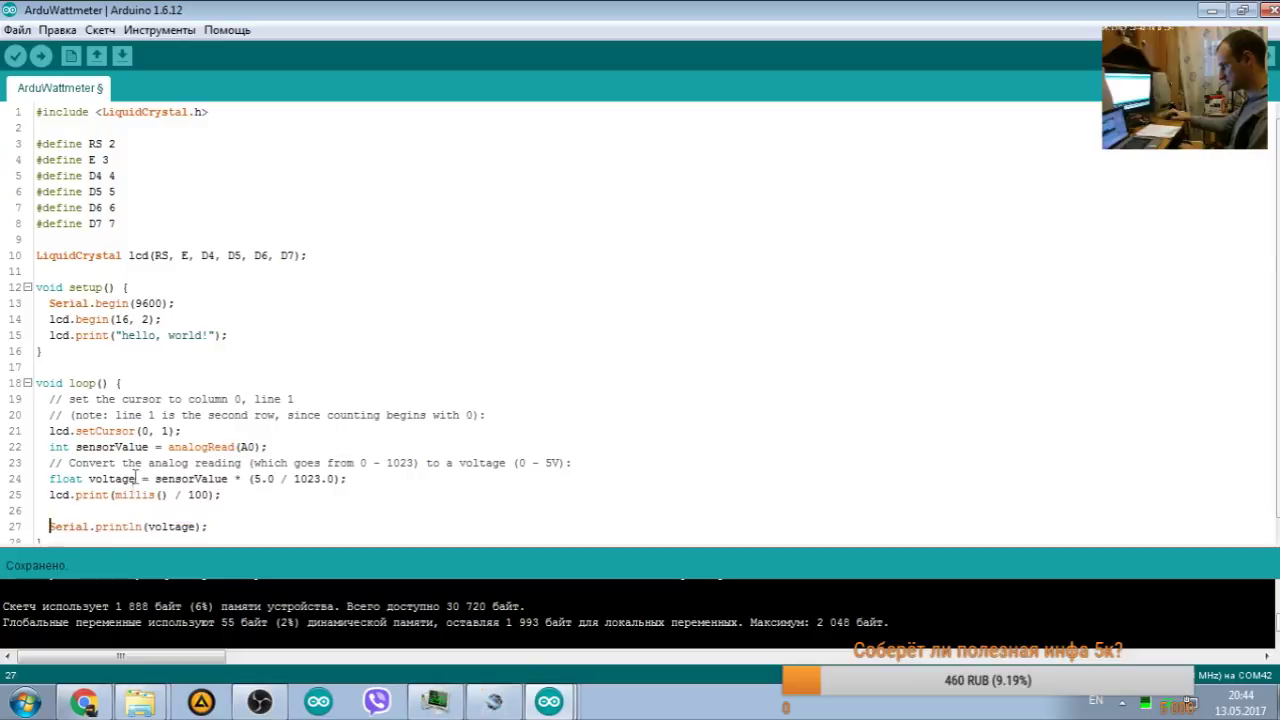
pyautogui.press('Return')
pyautogui.moveTo(253, 516); pyautogui.dragTo(57, 520)
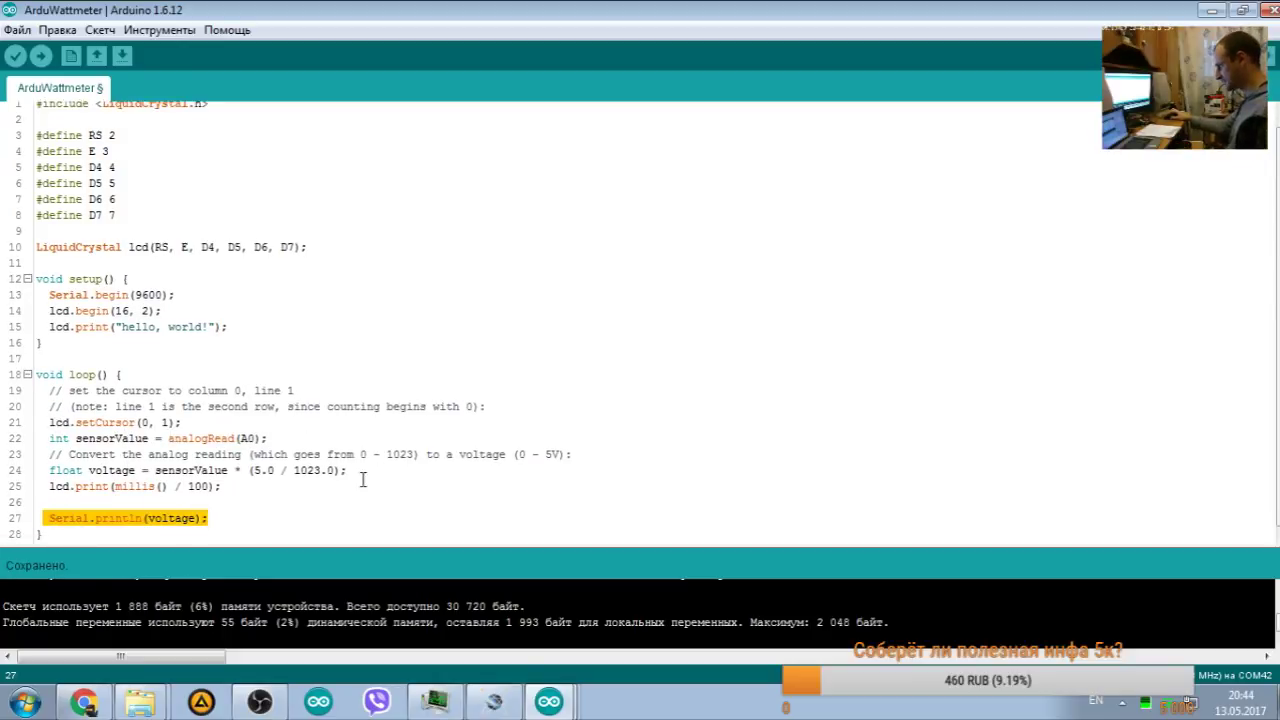
# Step: Move the analogRead(A0) and voltage conversion lines to the start of ArduWattmeter's loop, above the cursor comments
pyautogui.moveTo(363, 480); pyautogui.dragTo(38, 440)
pyautogui.press('Delete')
pyautogui.press('BackSpace')
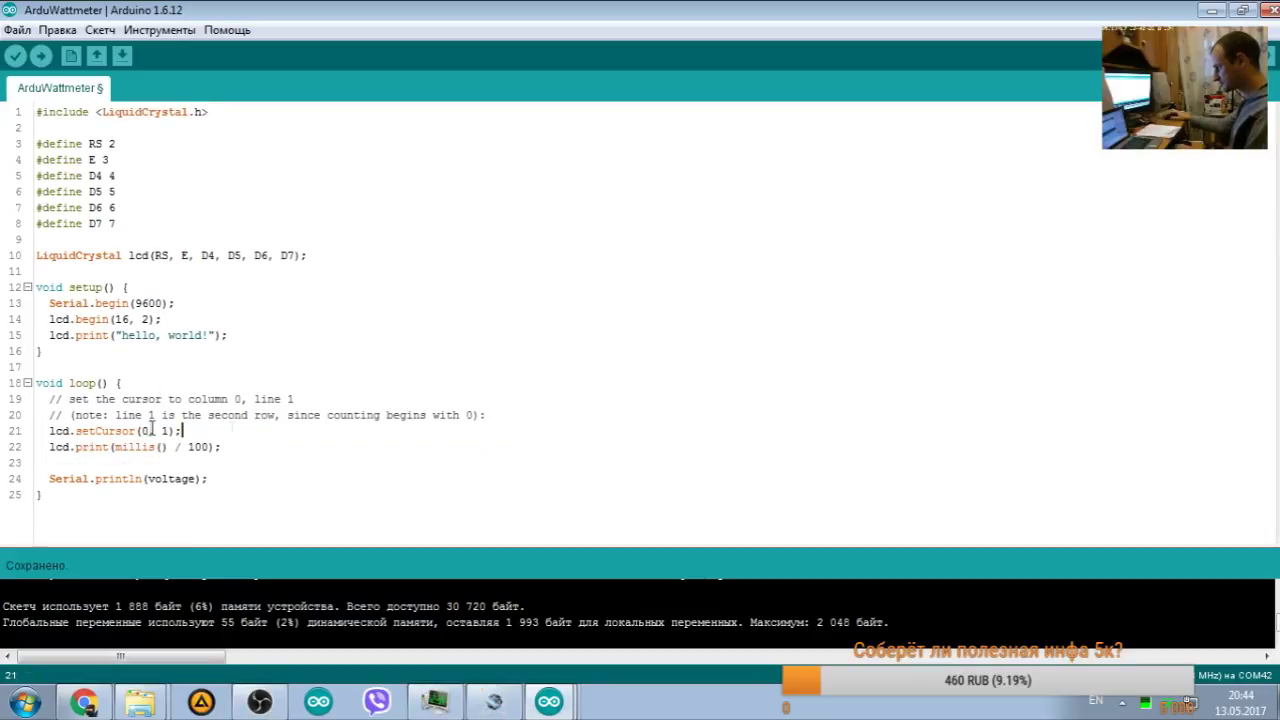
pyautogui.click(475, 390)
pyautogui.press('Return')
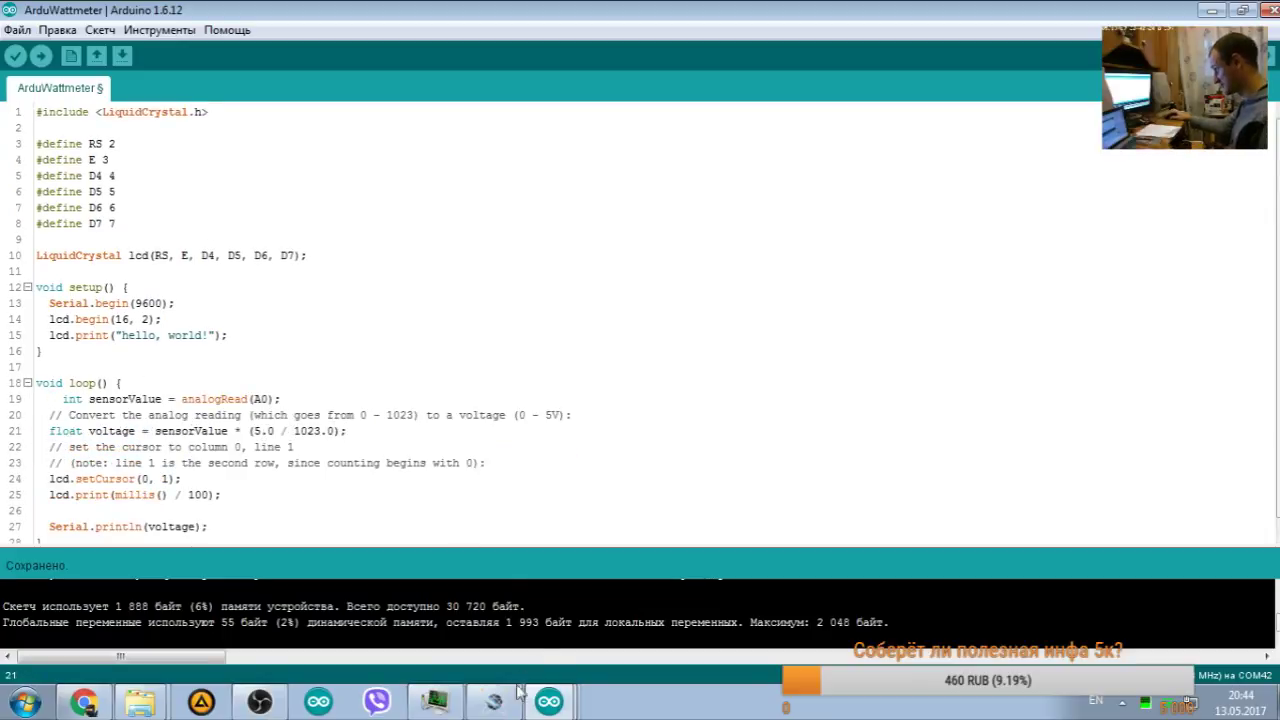
pyautogui.hotkey('alt', 'shift')
# Step: Replace the voltage reading lines in ArduWattmeter's loop with the example's commented block starting at "// read the input on analog pin 0:", followed by a blank line
pyautogui.click(549, 701)
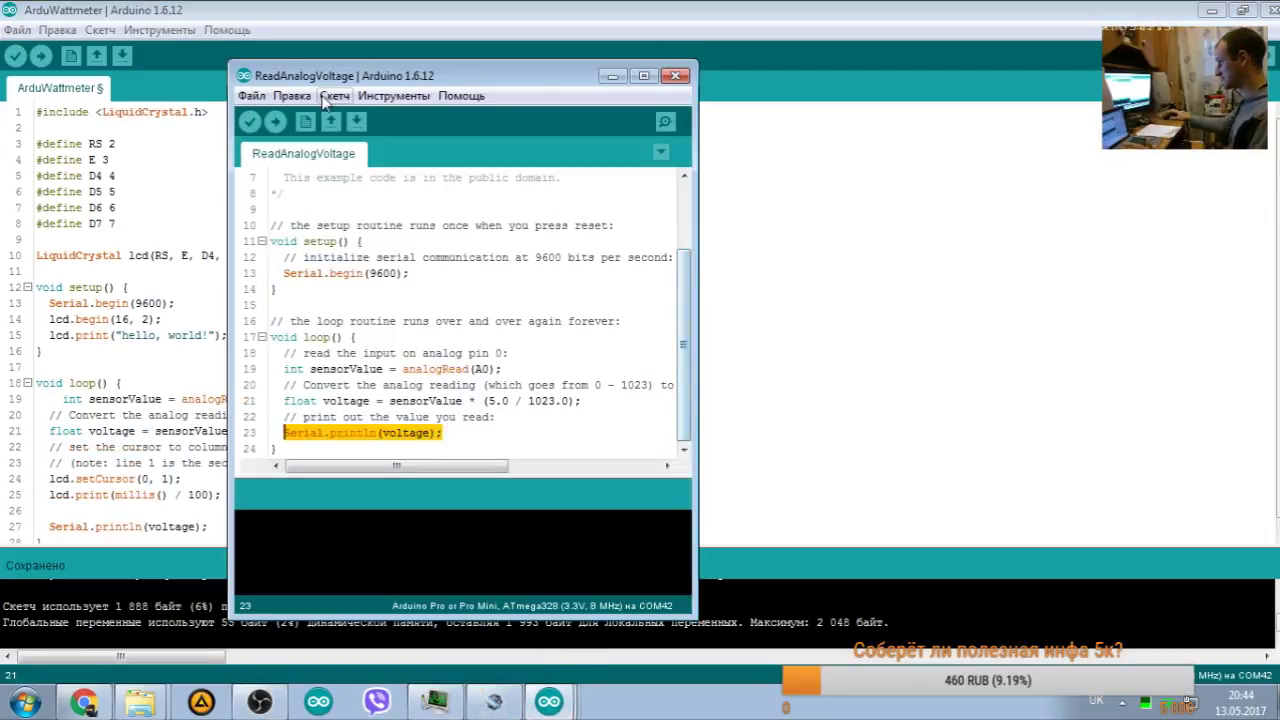
pyautogui.moveTo(430, 30); pyautogui.dragTo(920, 72)
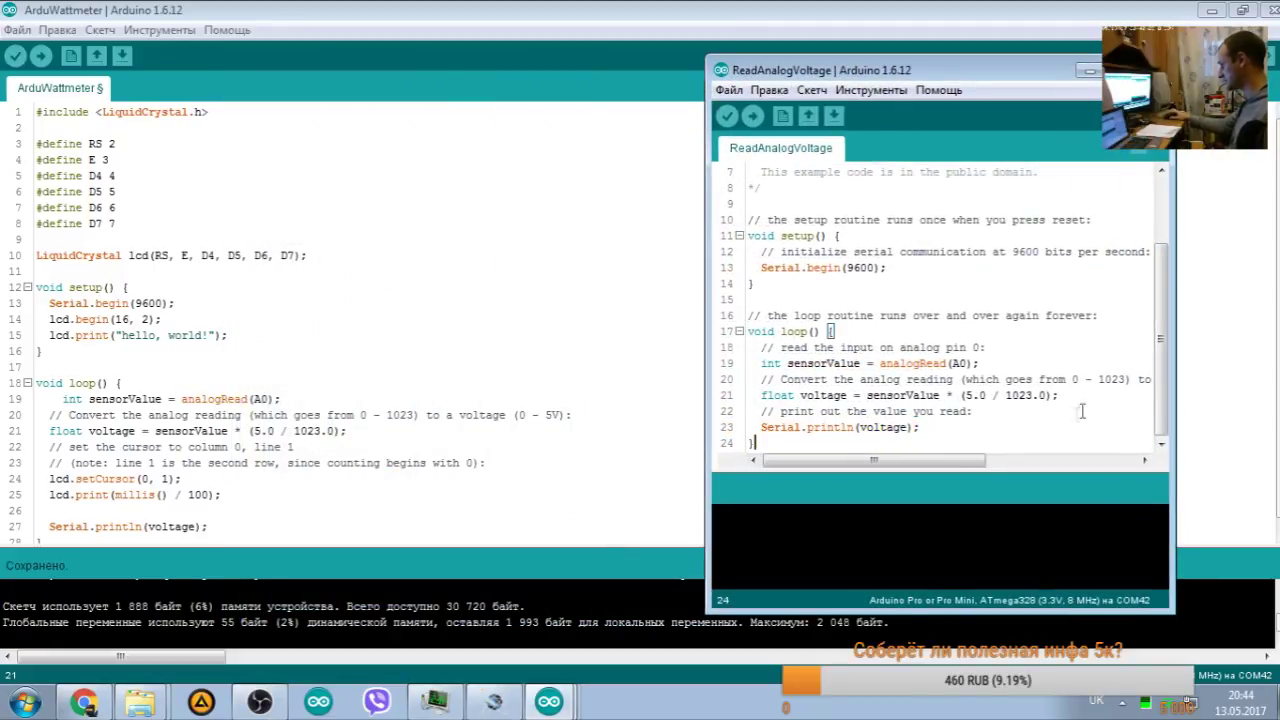
pyautogui.moveTo(1062, 396); pyautogui.dragTo(690, 348)
pyautogui.hotkey('ctrl', 'c')
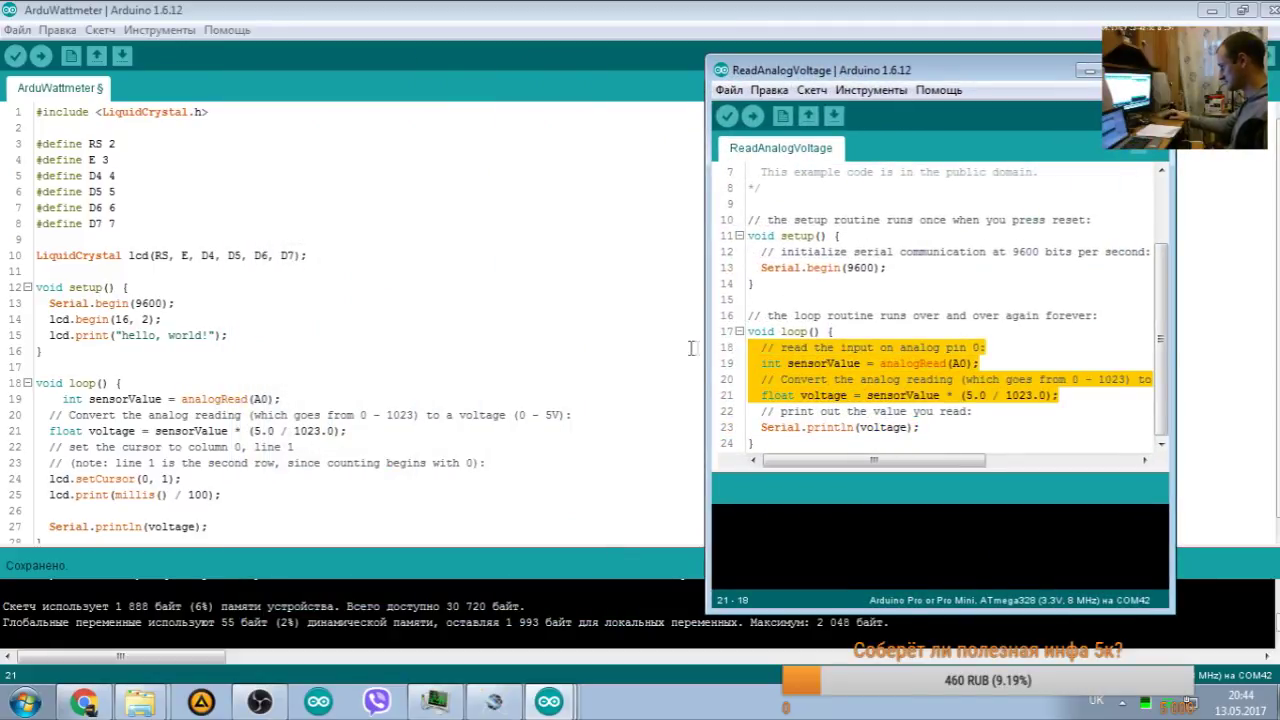
pyautogui.moveTo(366, 427); pyautogui.dragTo(41, 399)
pyautogui.hotkey('ctrl', 'v')
pyautogui.press('Return')
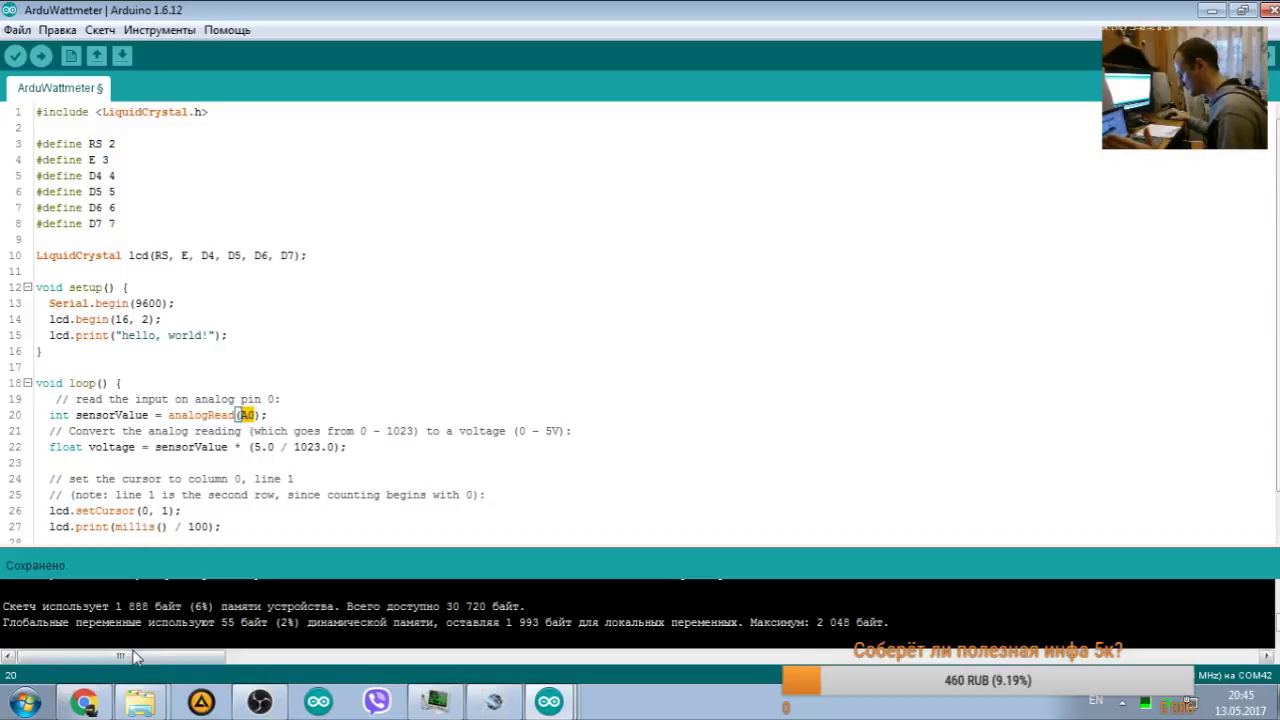
# Step: Look up A0 in the browser's ATmega328 pinout diagram, and locate the matching PC0/ADC0 pin on U1 in the Proteus schematic
pyautogui.click(84, 702)
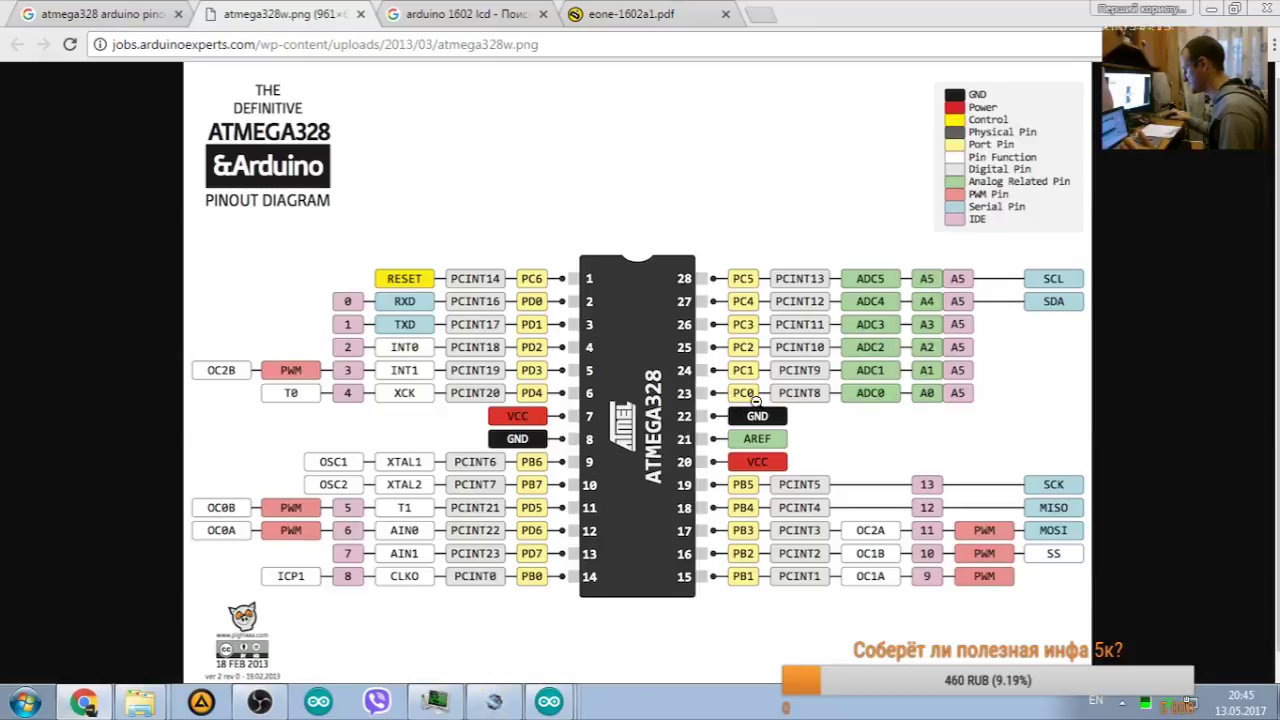
pyautogui.click(494, 702)
pyautogui.scroll(3, 733, 388)
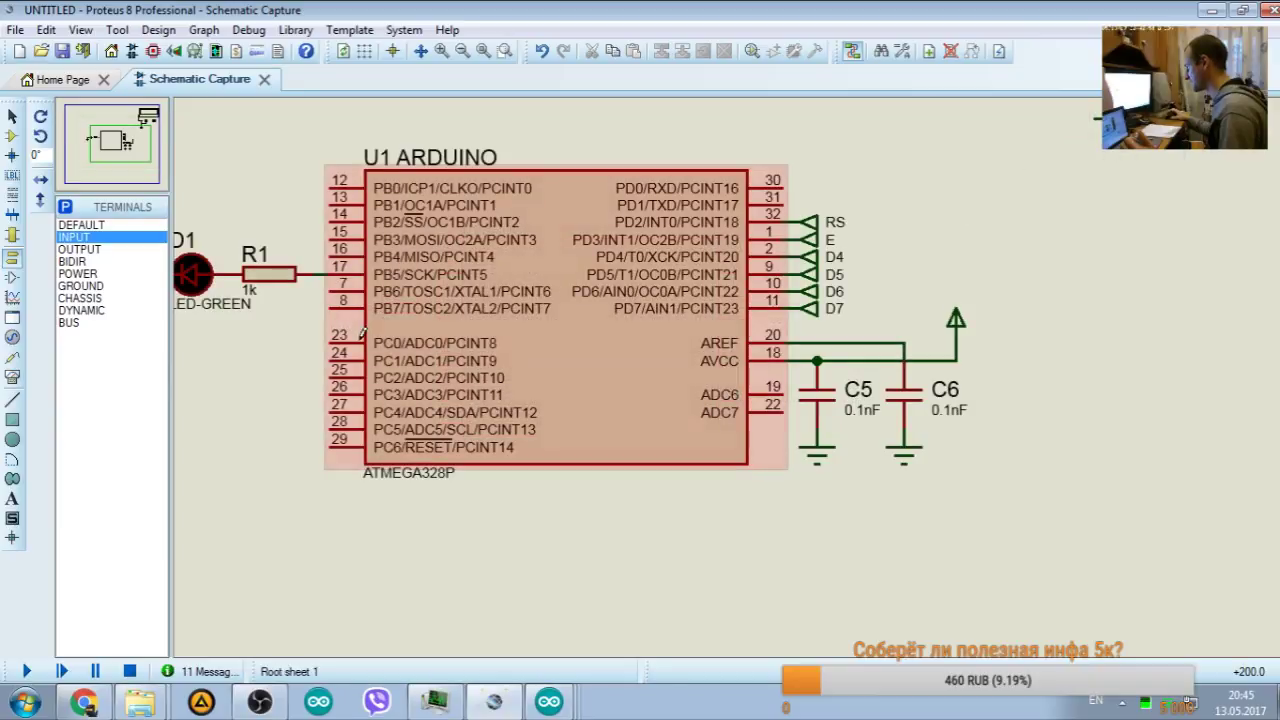
pyautogui.click(330, 342)
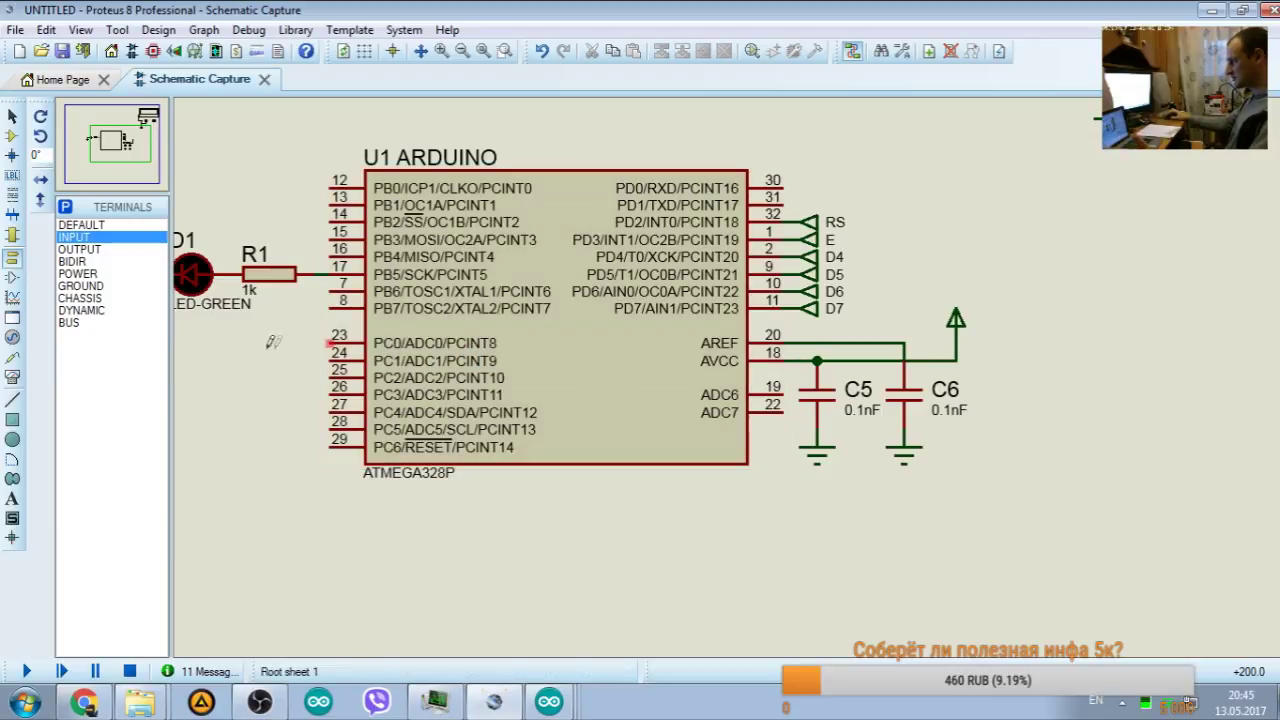
# Step: Add the animated LAMP device from the component library and place it in the empty lower-right area of the schematic sheet
pyautogui.click(91, 133)
pyautogui.moveTo(91, 133); pyautogui.dragTo(123, 167)
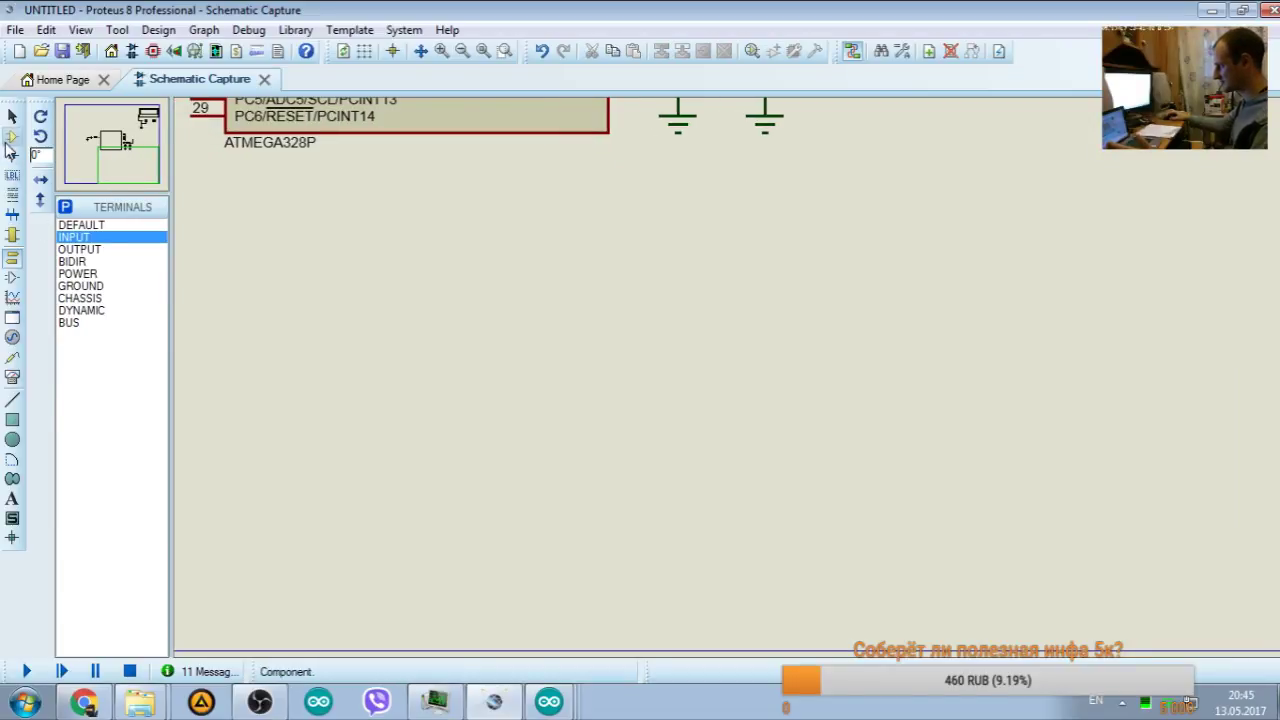
pyautogui.click(12, 135)
pyautogui.press('p')
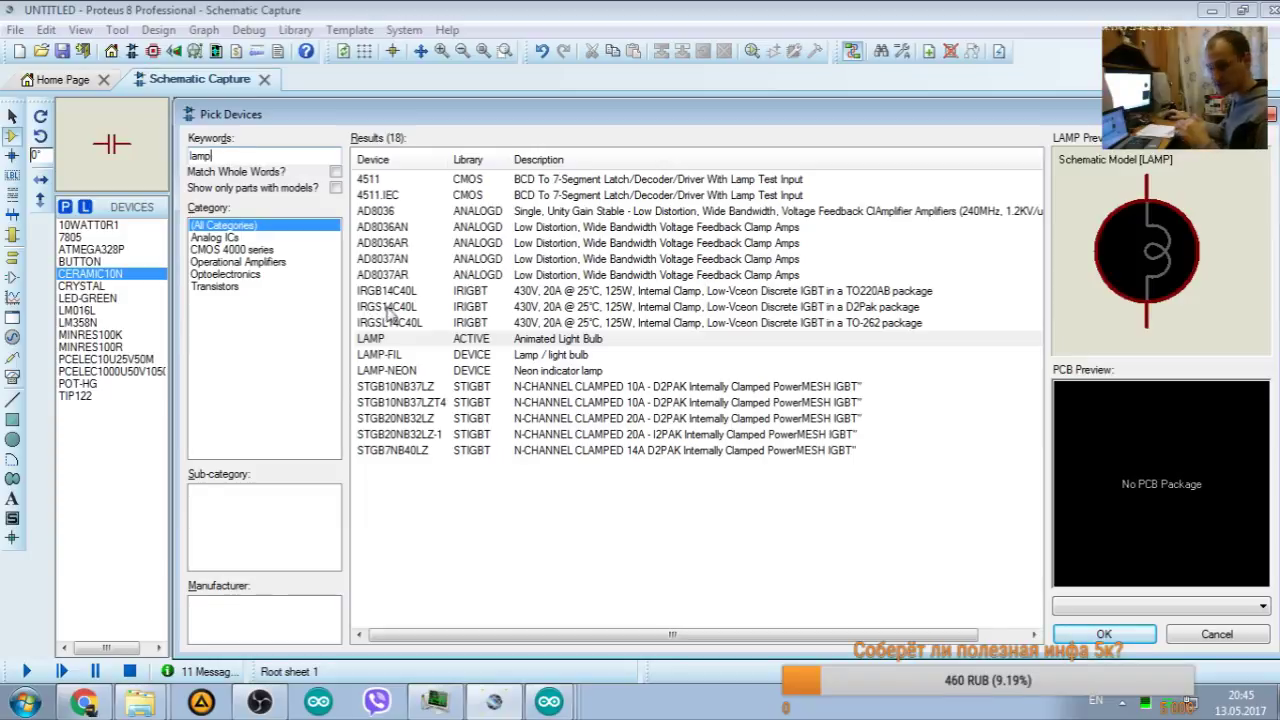
pyautogui.click(1104, 634)
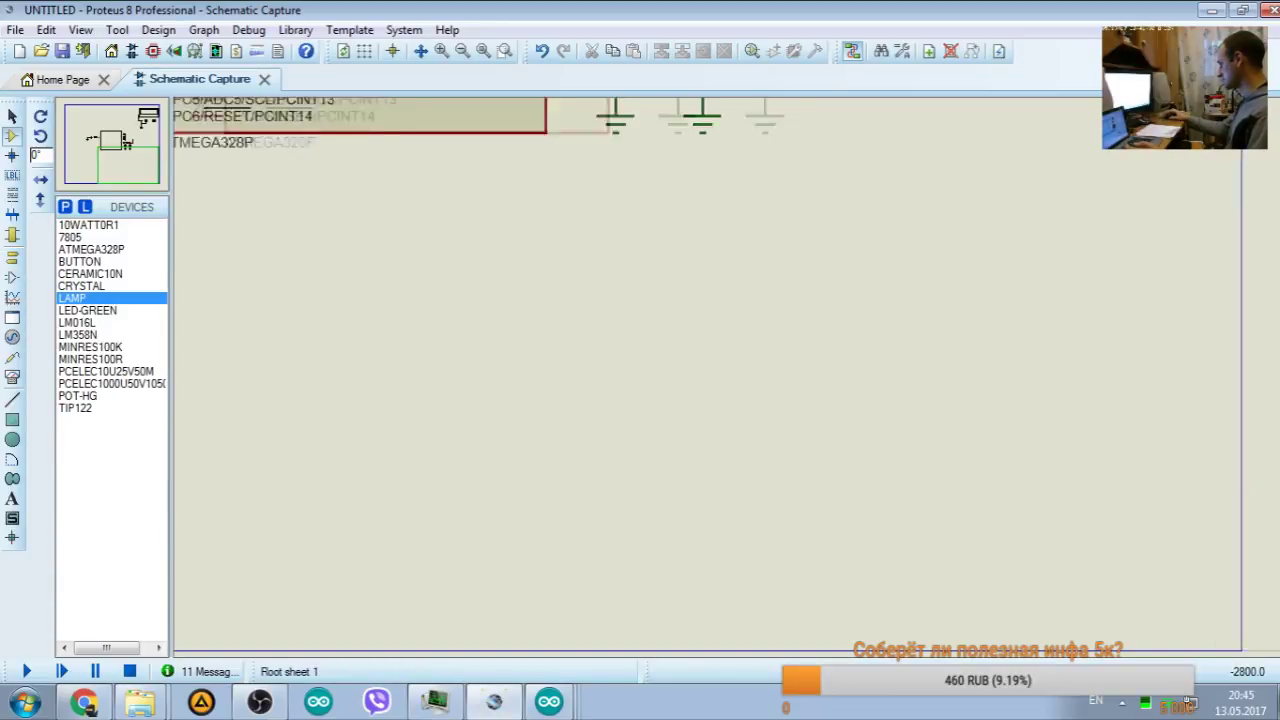
pyautogui.click(919, 468)
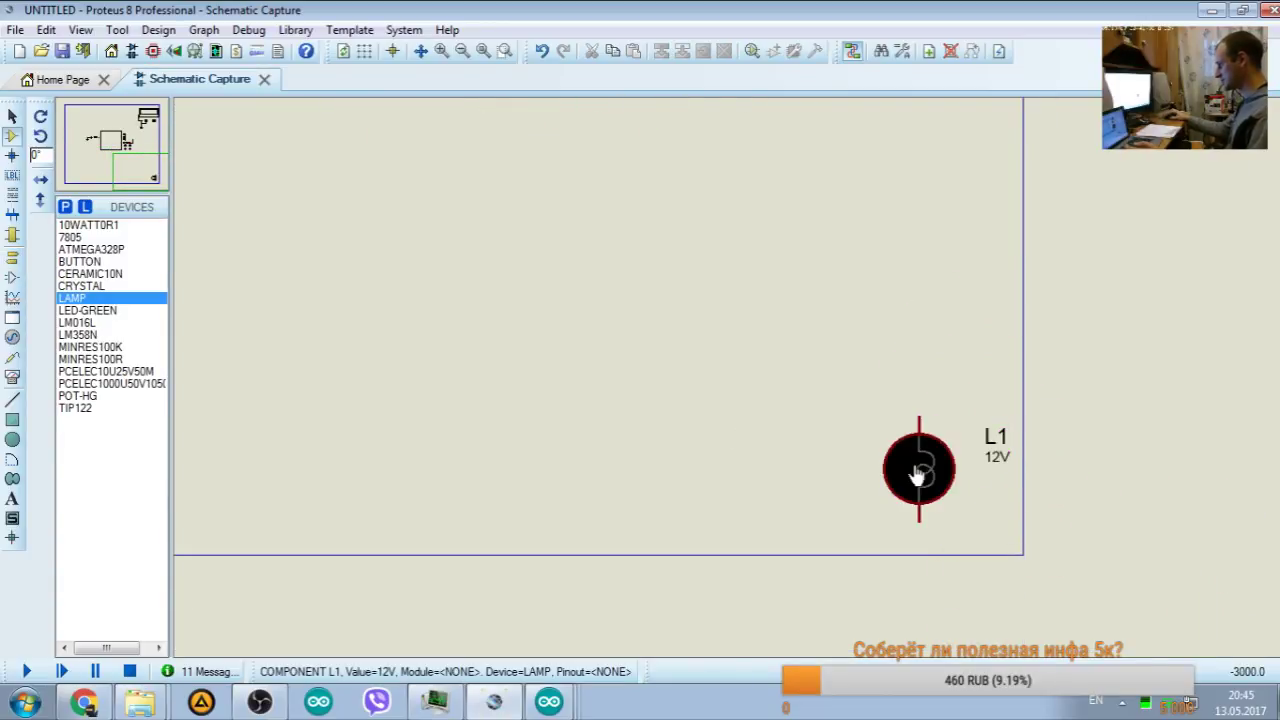
pyautogui.moveTo(922, 472); pyautogui.dragTo(920, 318)
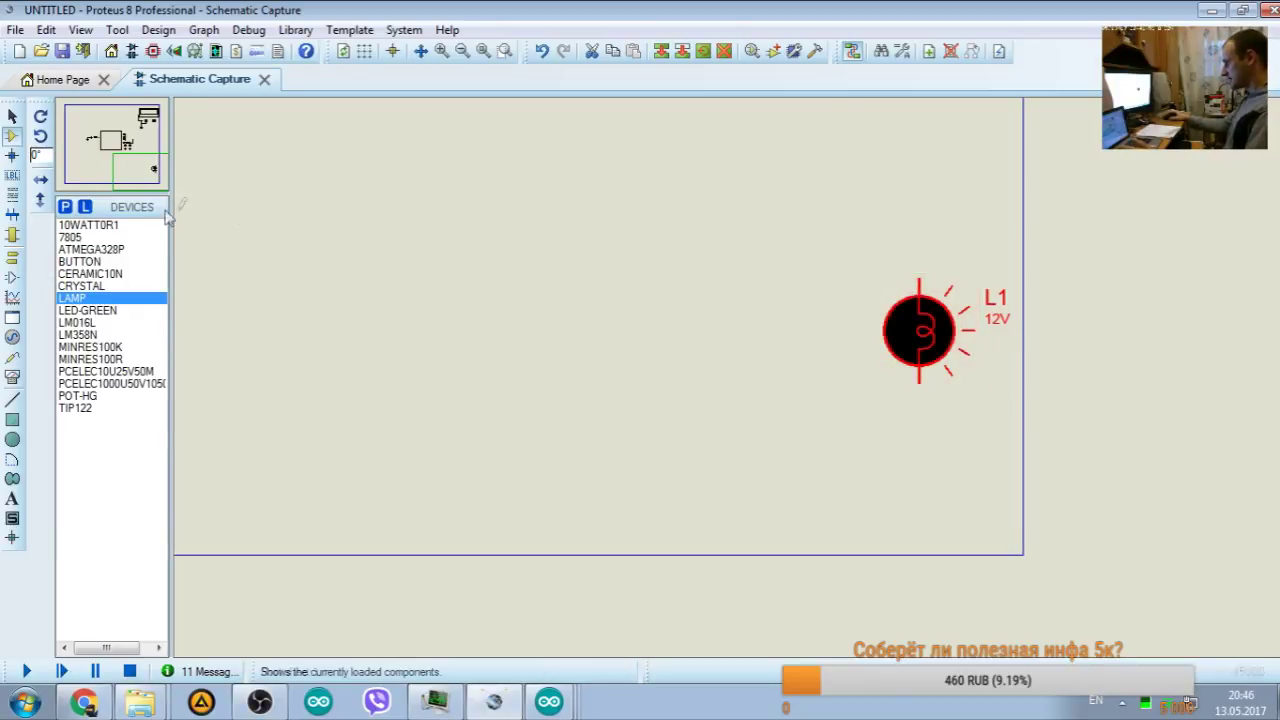
# Step: Place a POWER terminal and, directly below it, a GROUND terminal in the empty area to the left of lamp L1
pyautogui.click(13, 258)
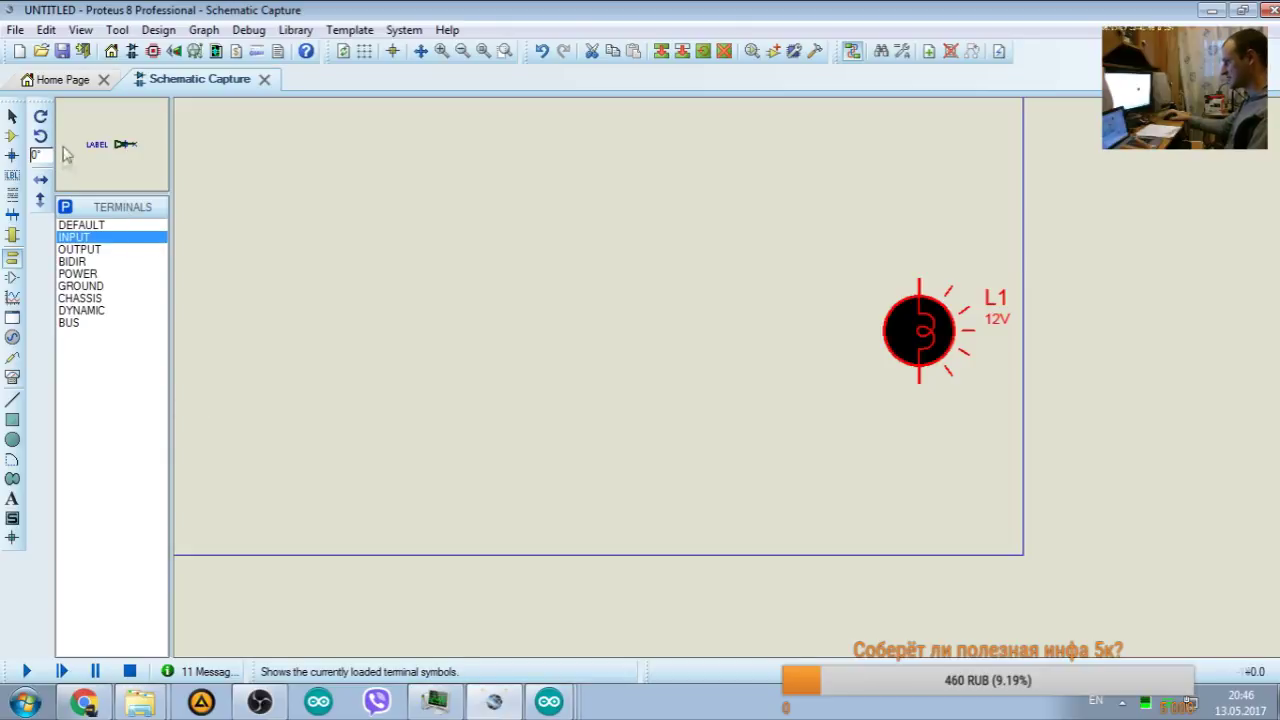
pyautogui.click(84, 274)
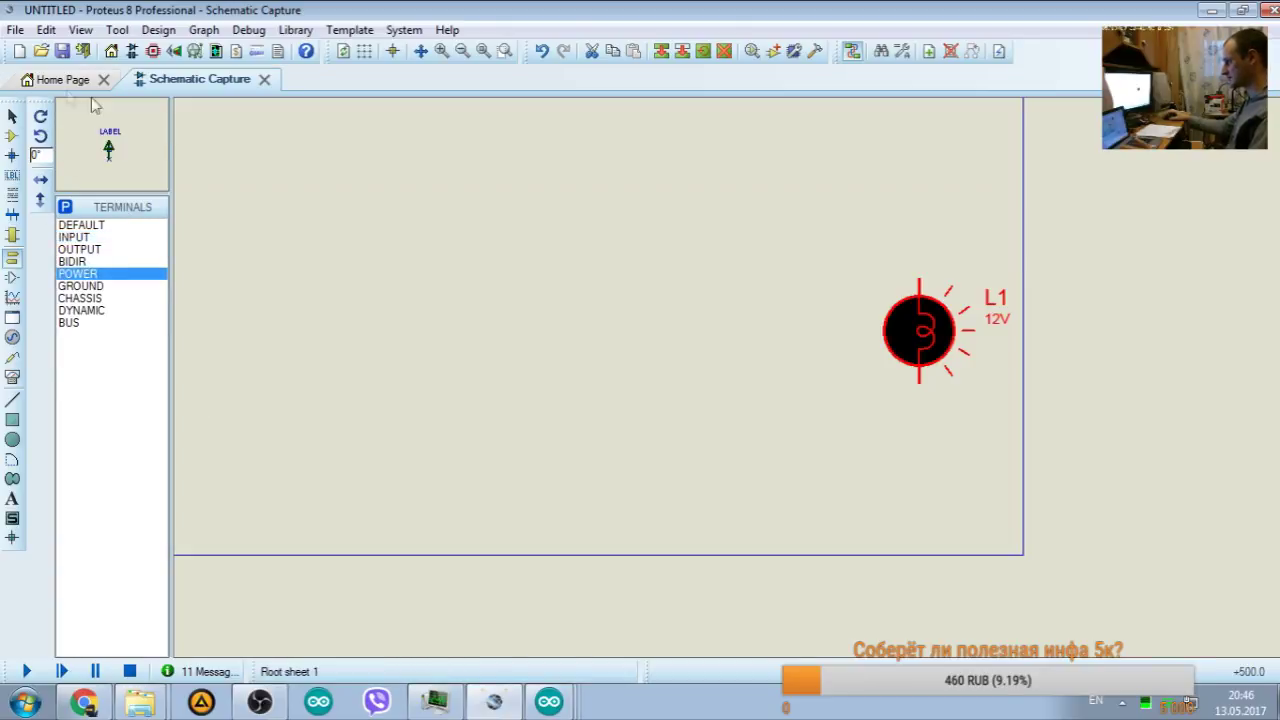
pyautogui.click(282, 151)
pyautogui.click(293, 140)
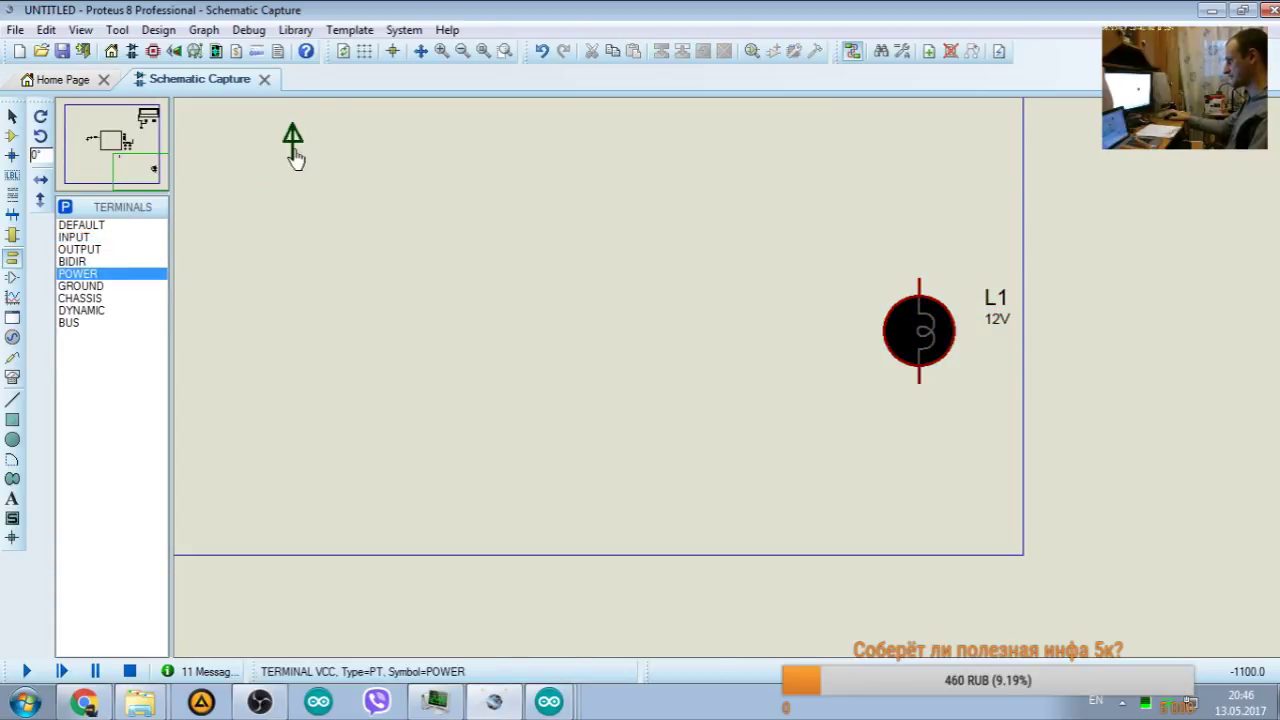
pyautogui.click(80, 286)
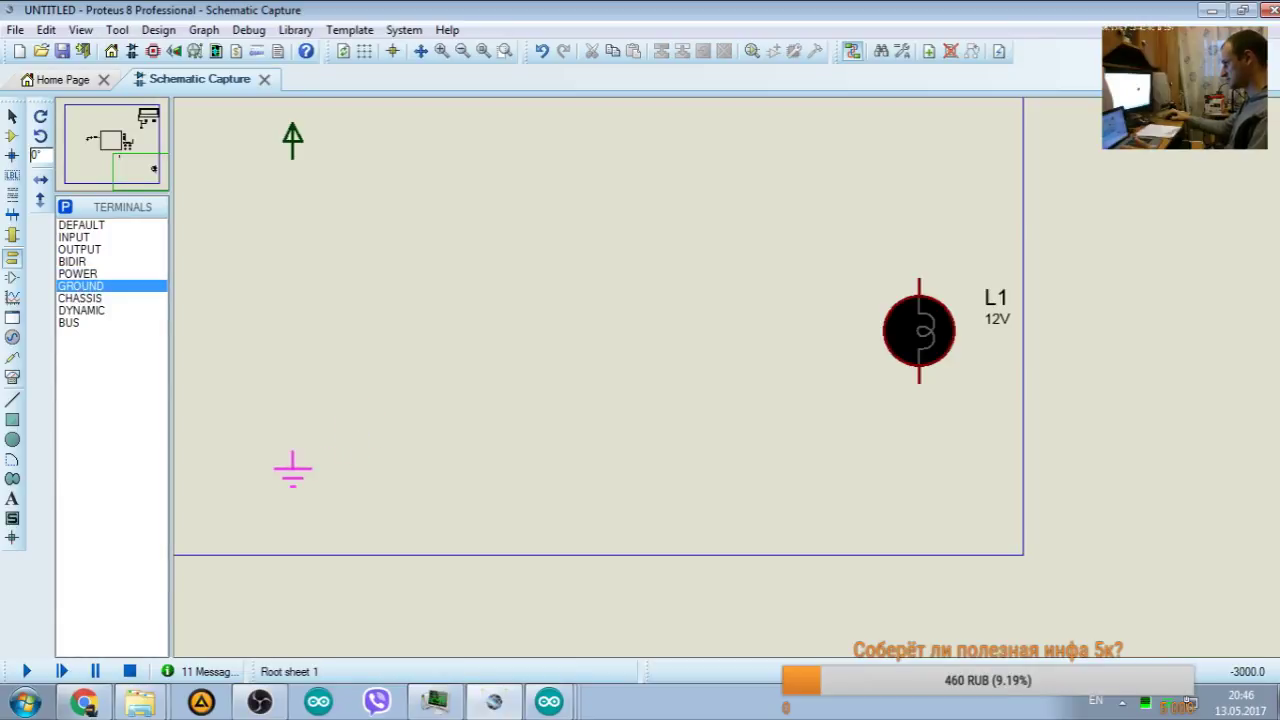
pyautogui.click(293, 460)
# Step: Wire the new ground terminal to the lower pin of lamp L1 and the lamp's upper pin to the new power terminal
pyautogui.click(292, 452)
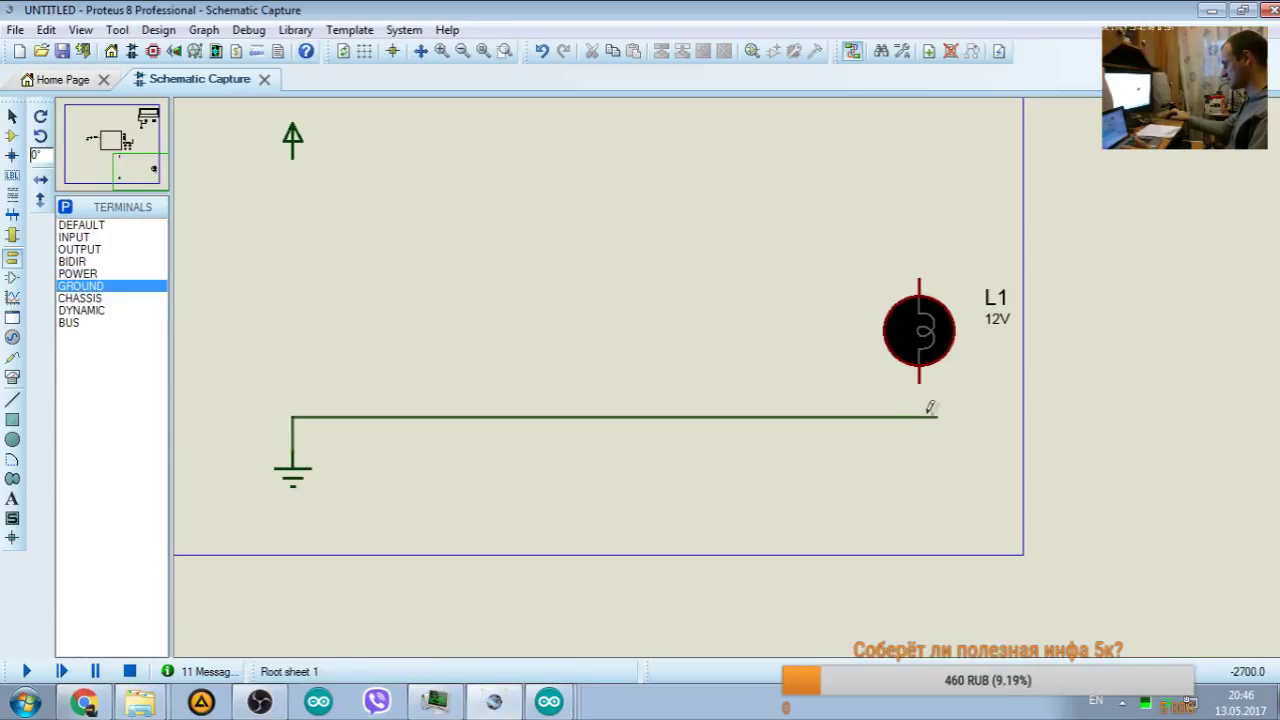
pyautogui.click(919, 375)
pyautogui.click(919, 281)
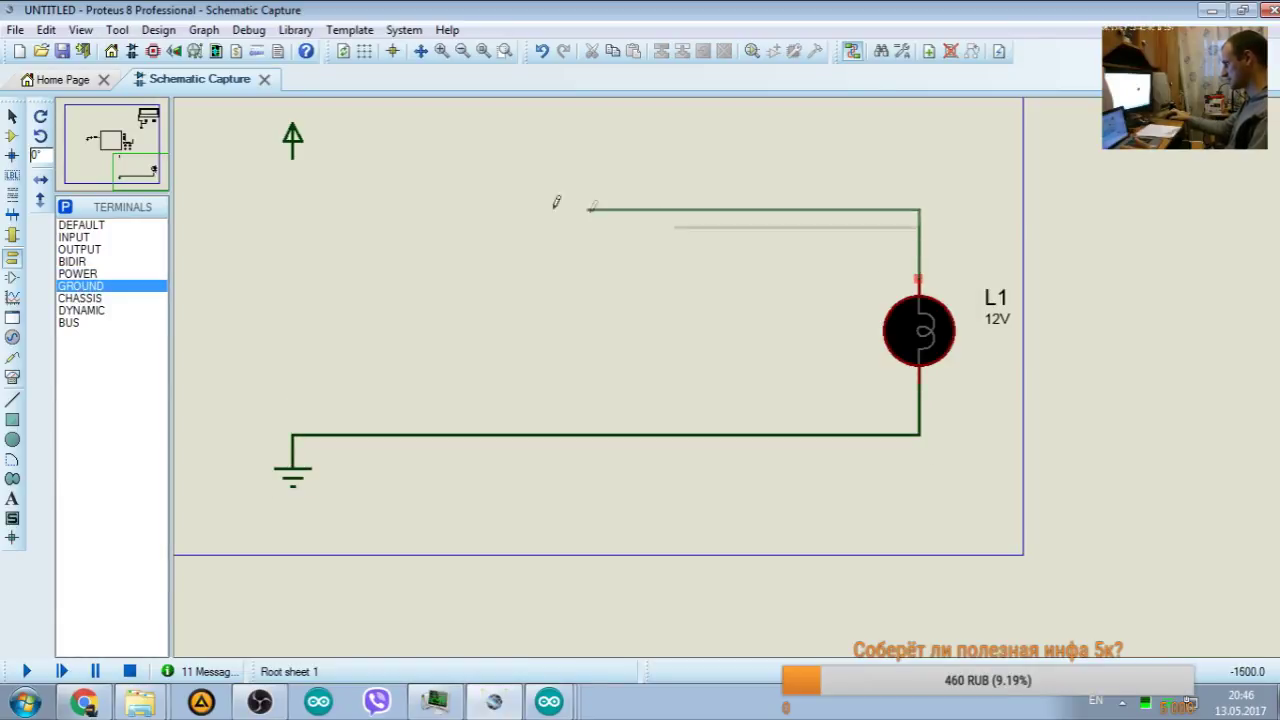
pyautogui.click(293, 156)
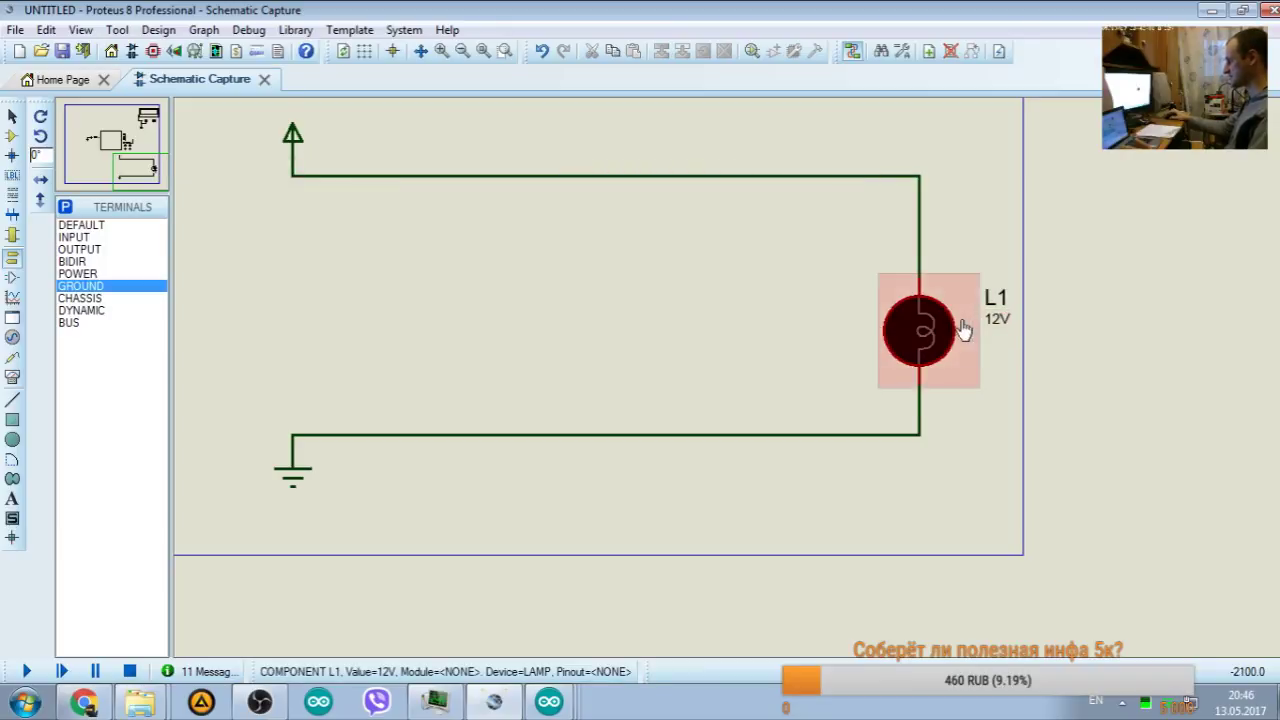
# Step: Set the nominal voltage of lamp L1 to 24V in its component properties
pyautogui.press('F12')
pyautogui.doubleClick(998, 320)
pyautogui.click(808, 128)
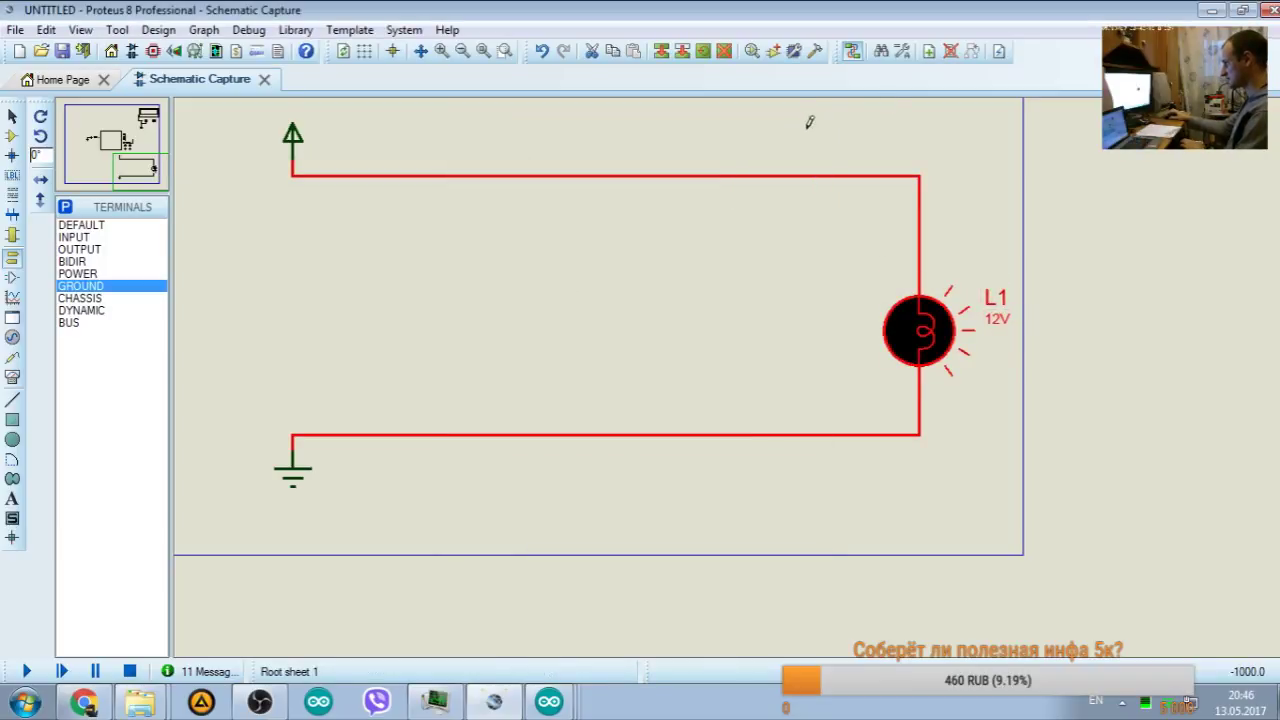
pyautogui.doubleClick(919, 330)
pyautogui.click(846, 168)
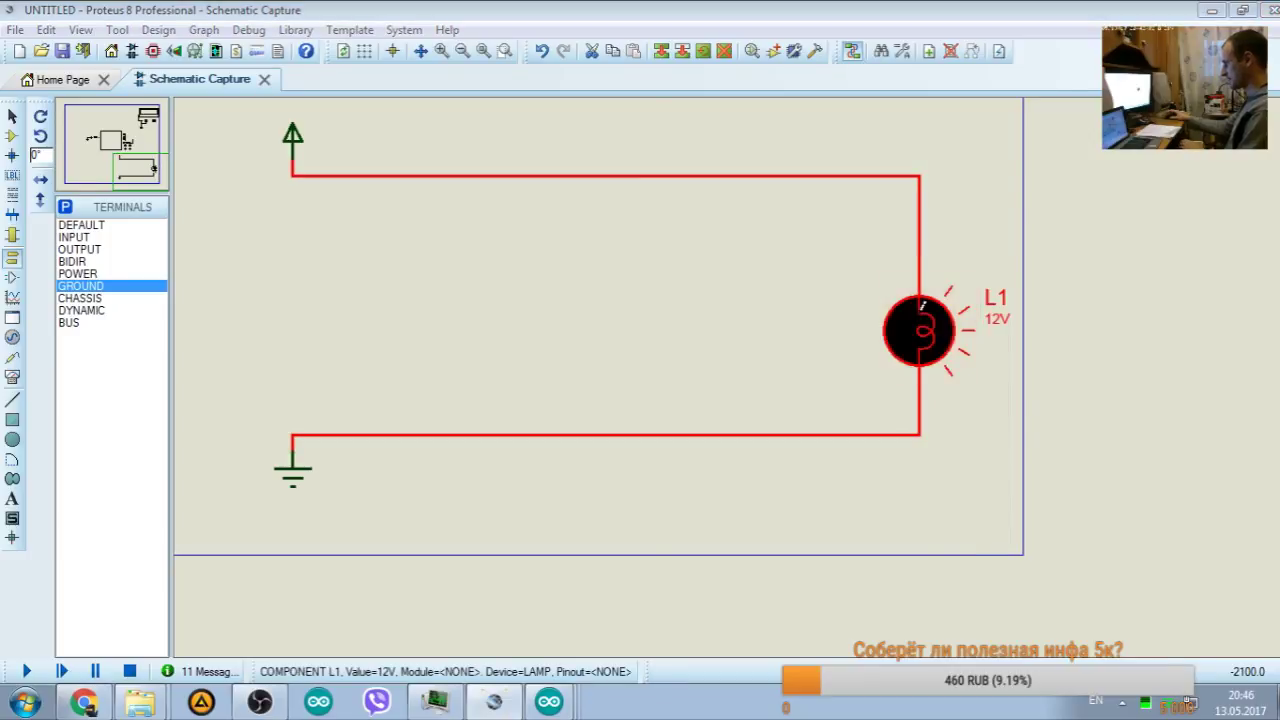
pyautogui.rightClick(936, 375)
pyautogui.click(985, 204)
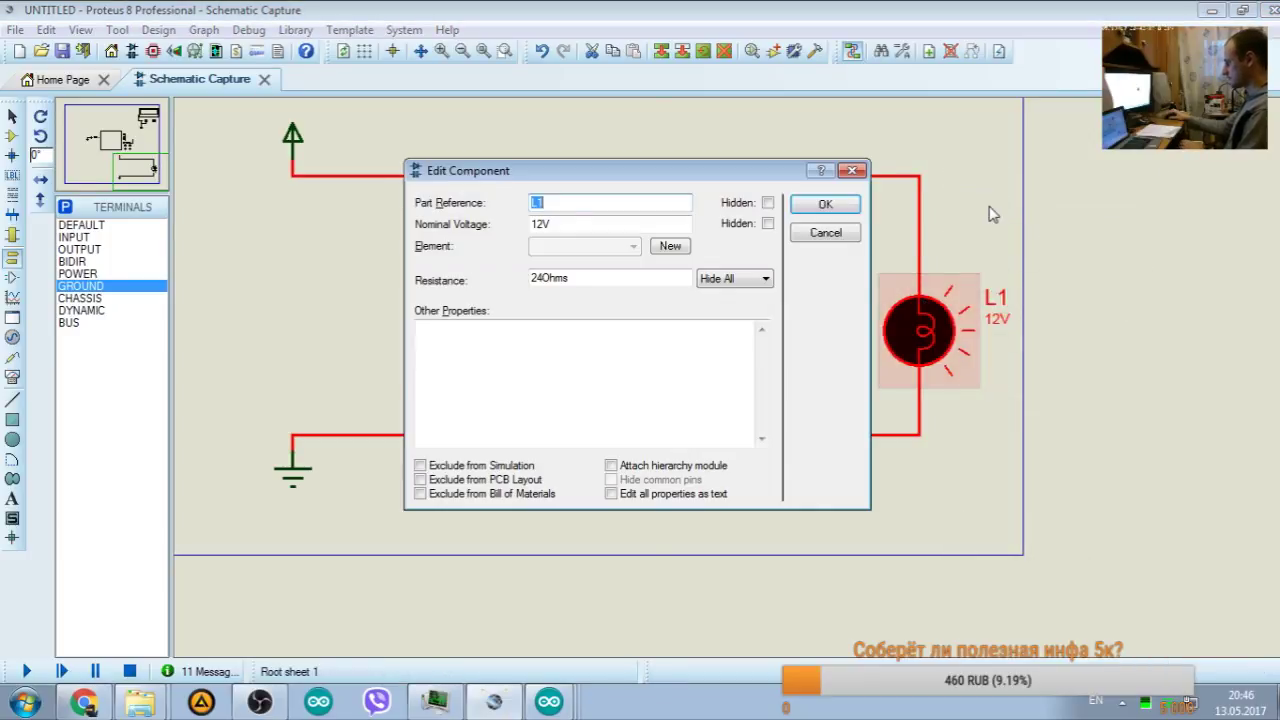
pyautogui.click(538, 224)
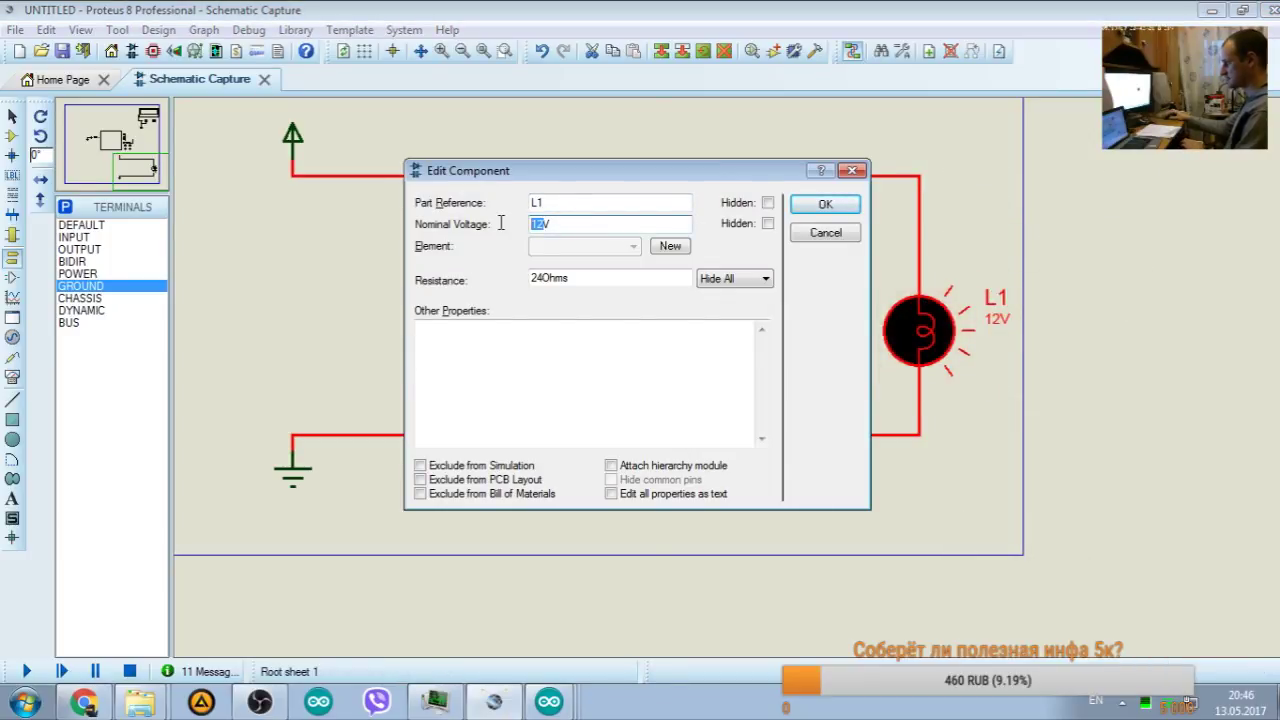
pyautogui.click(541, 277)
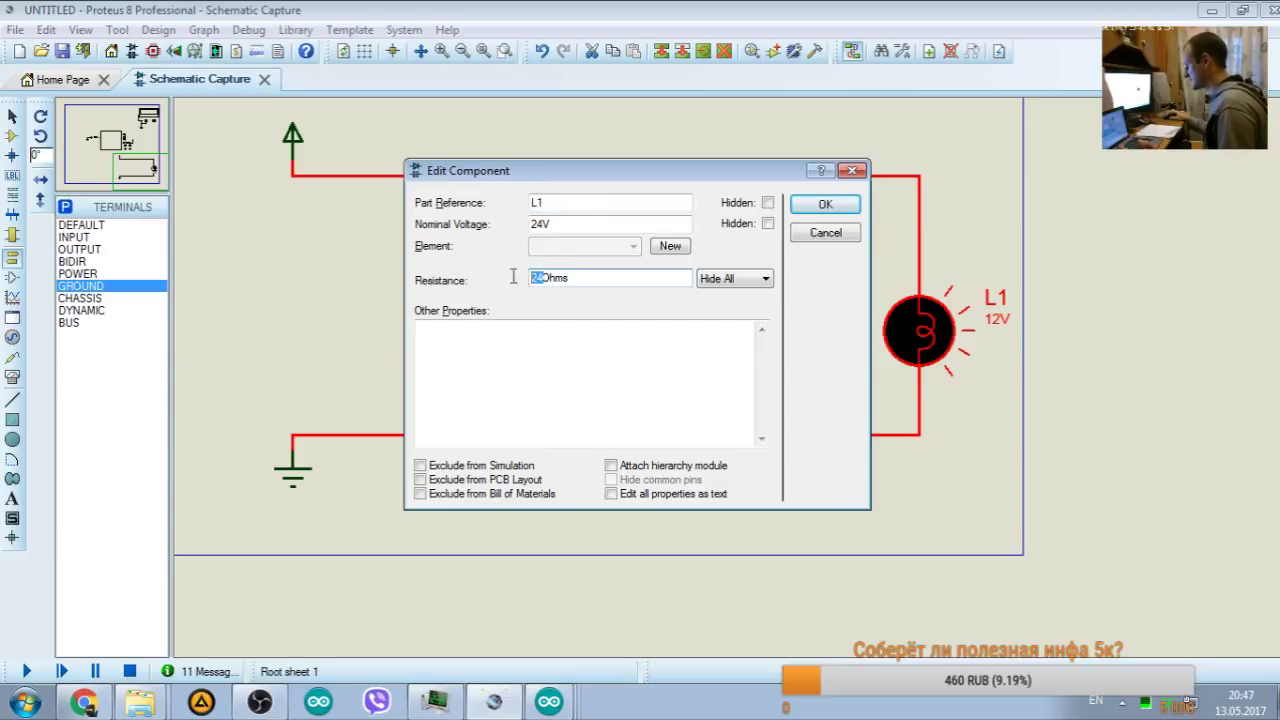
pyautogui.moveTo(545, 224); pyautogui.dragTo(530, 224)
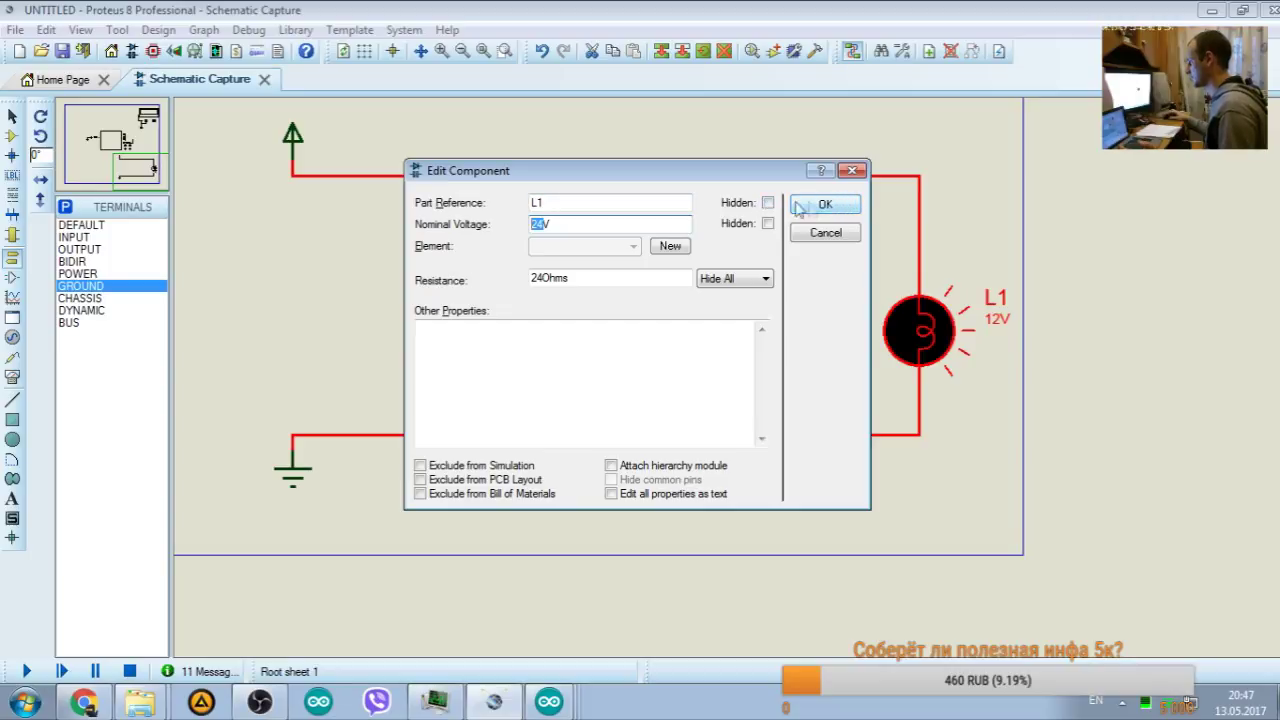
pyautogui.click(841, 200)
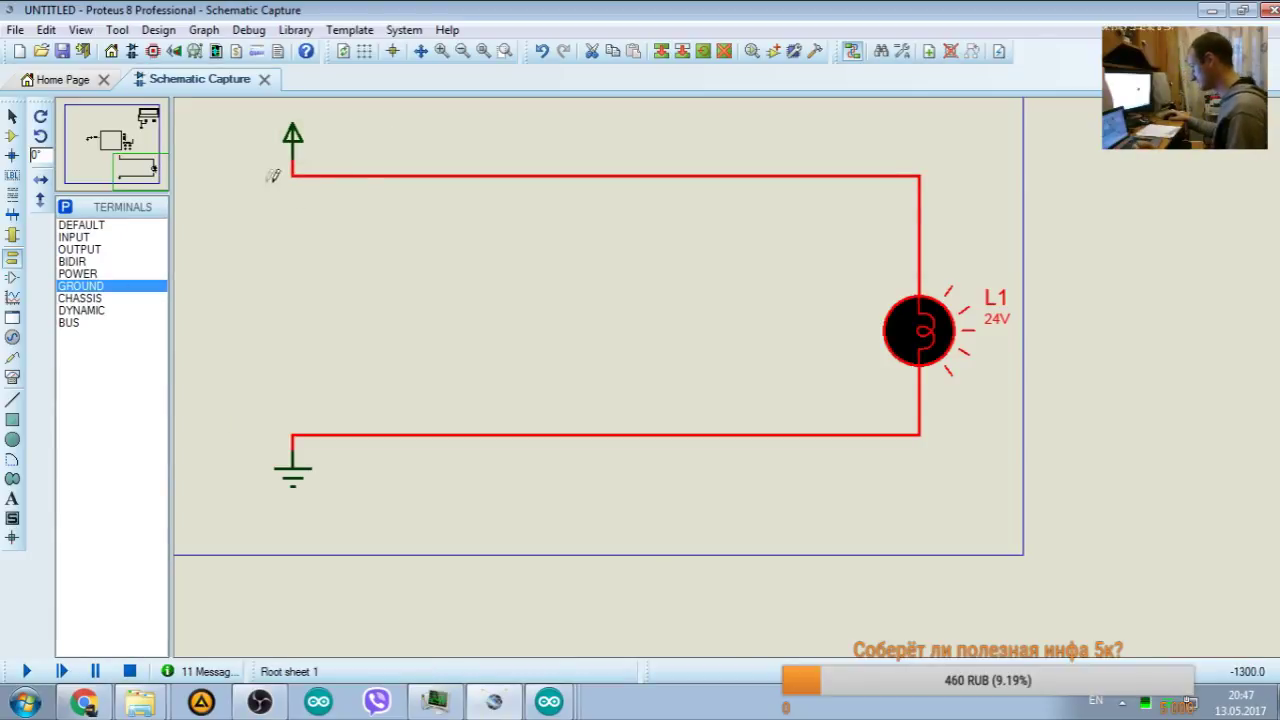
# Step: Place a MINRES100K resistor between the two supply wires, to the left of lamp L1, and rotate it to vertical
pyautogui.click(12, 235)
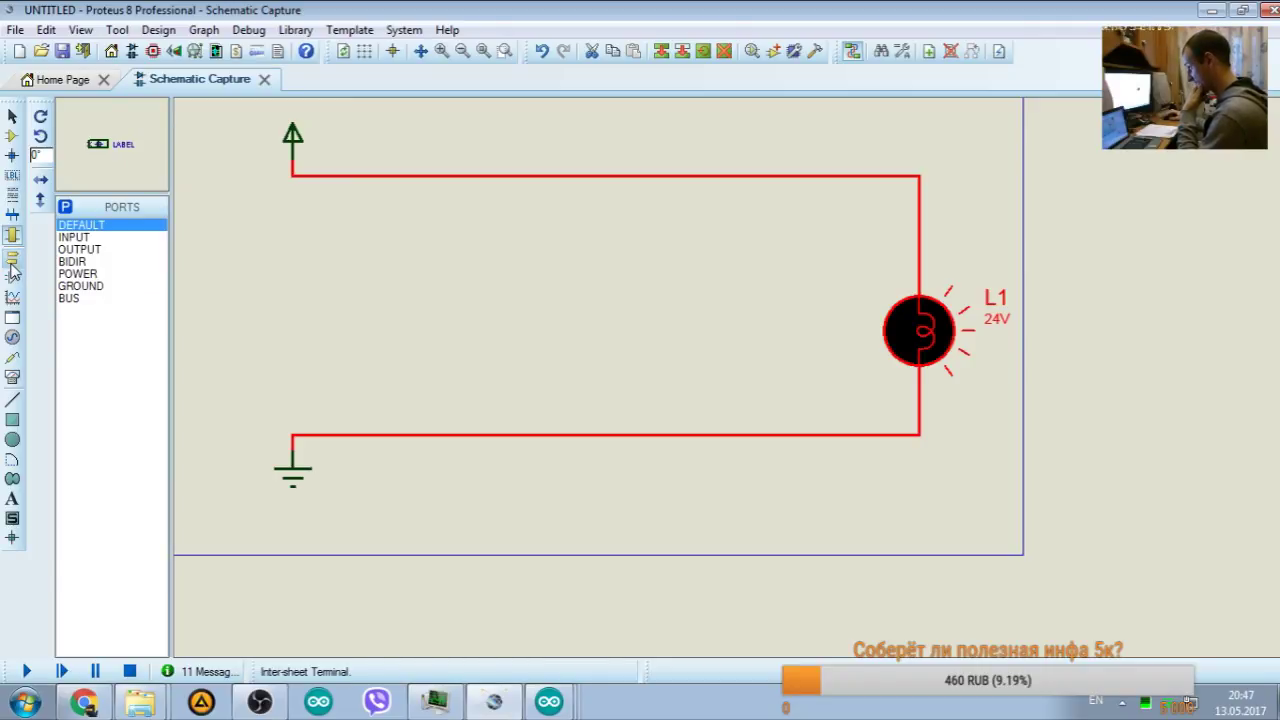
pyautogui.click(14, 139)
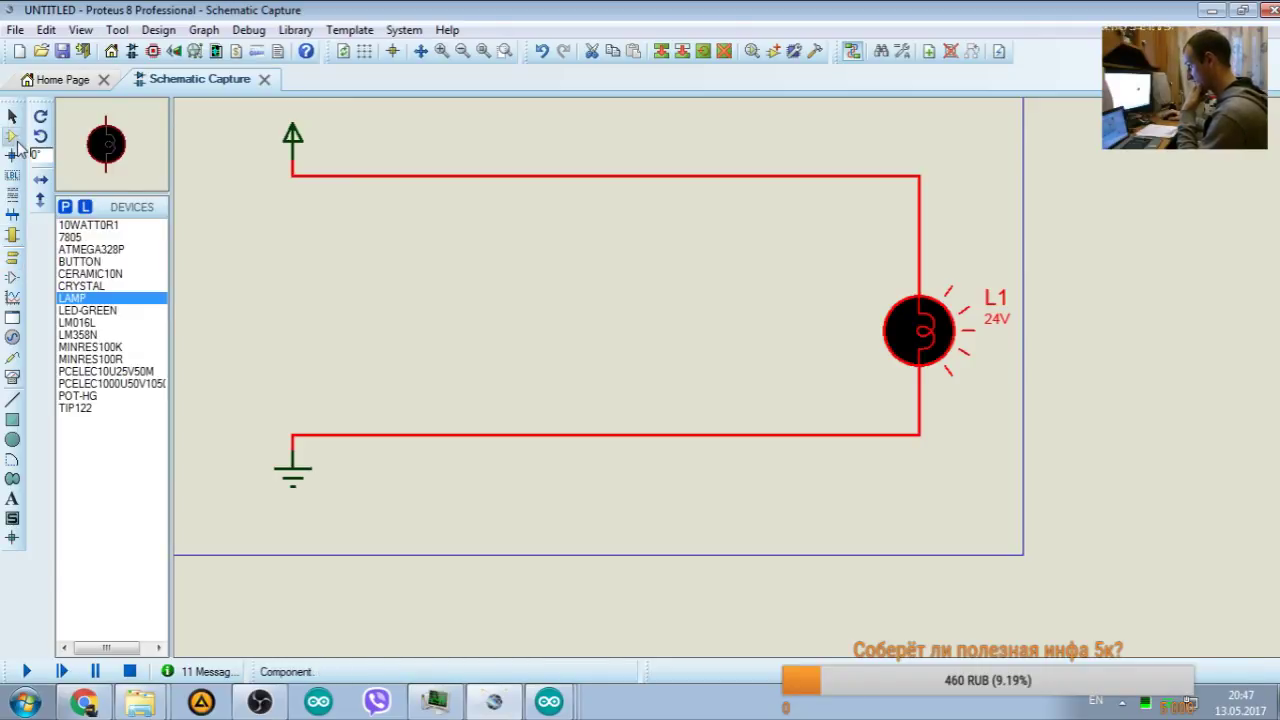
pyautogui.click(100, 347)
pyautogui.click(764, 264)
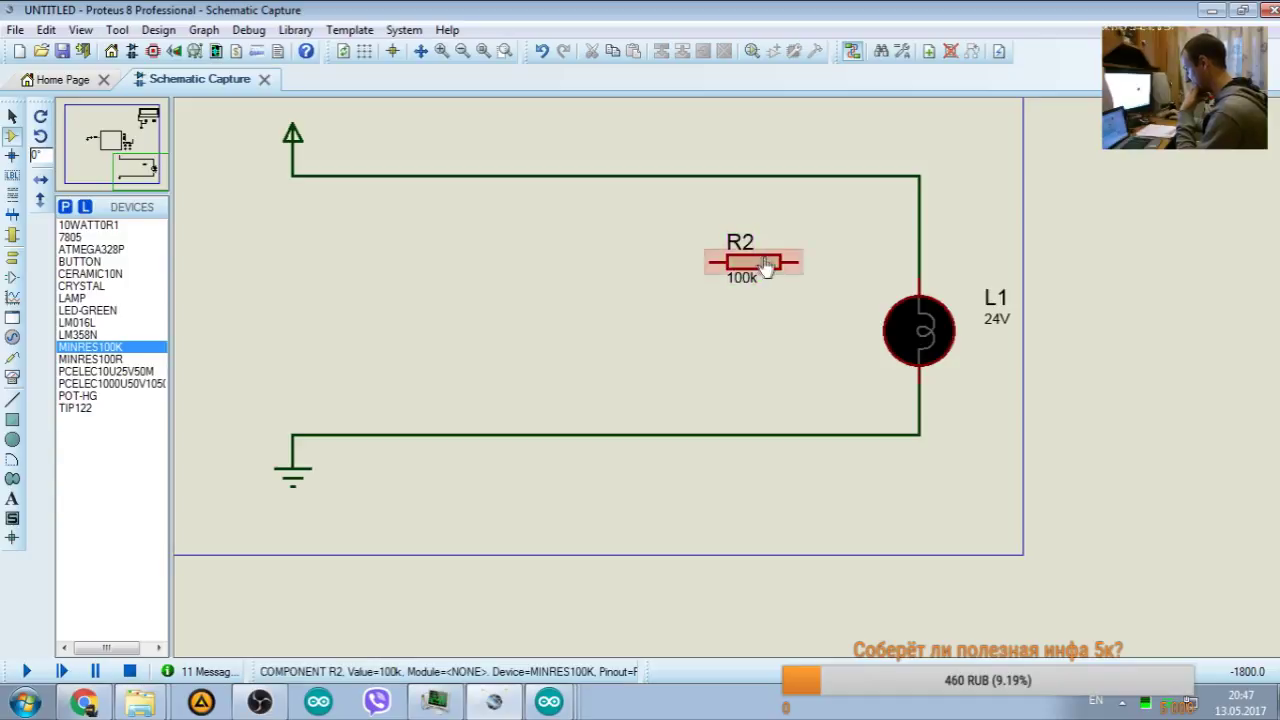
pyautogui.rightClick(766, 264)
pyautogui.click(840, 249)
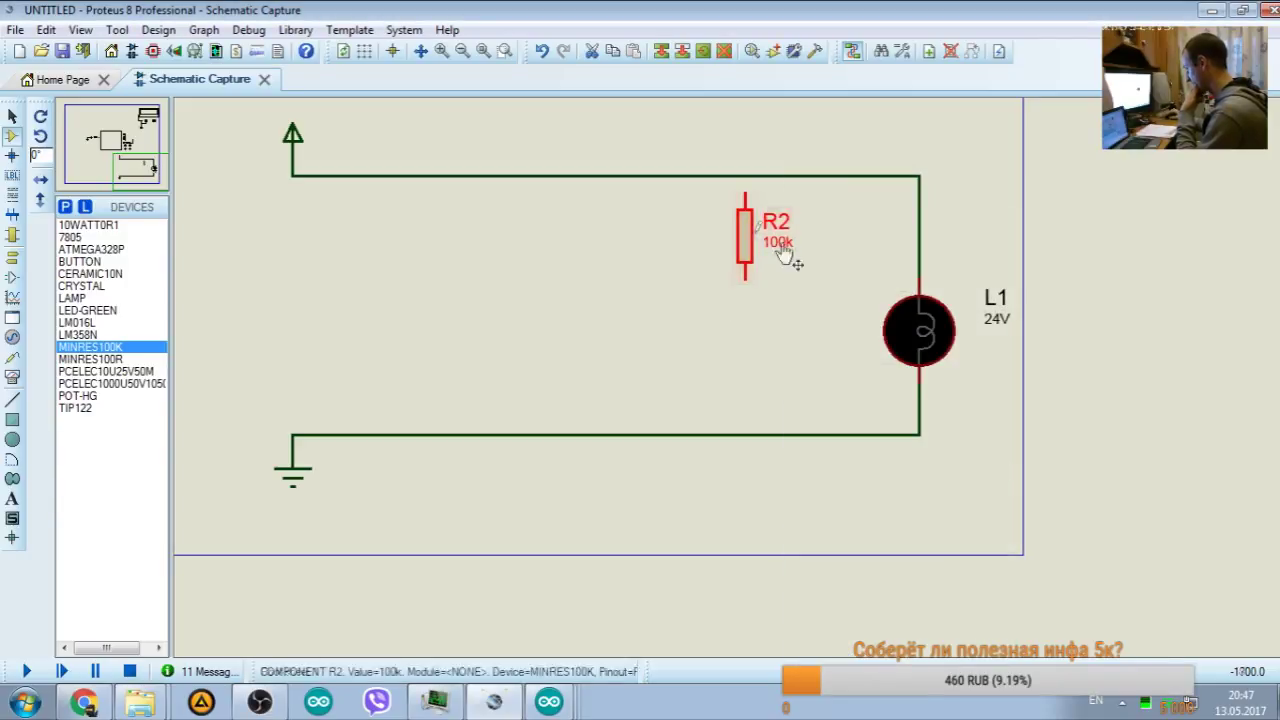
# Step: Place a second MINRES100K resistor directly below R2 and rotate it anti-clockwise to vertical
pyautogui.click(749, 337)
pyautogui.click(737, 347)
pyautogui.rightClick(760, 348)
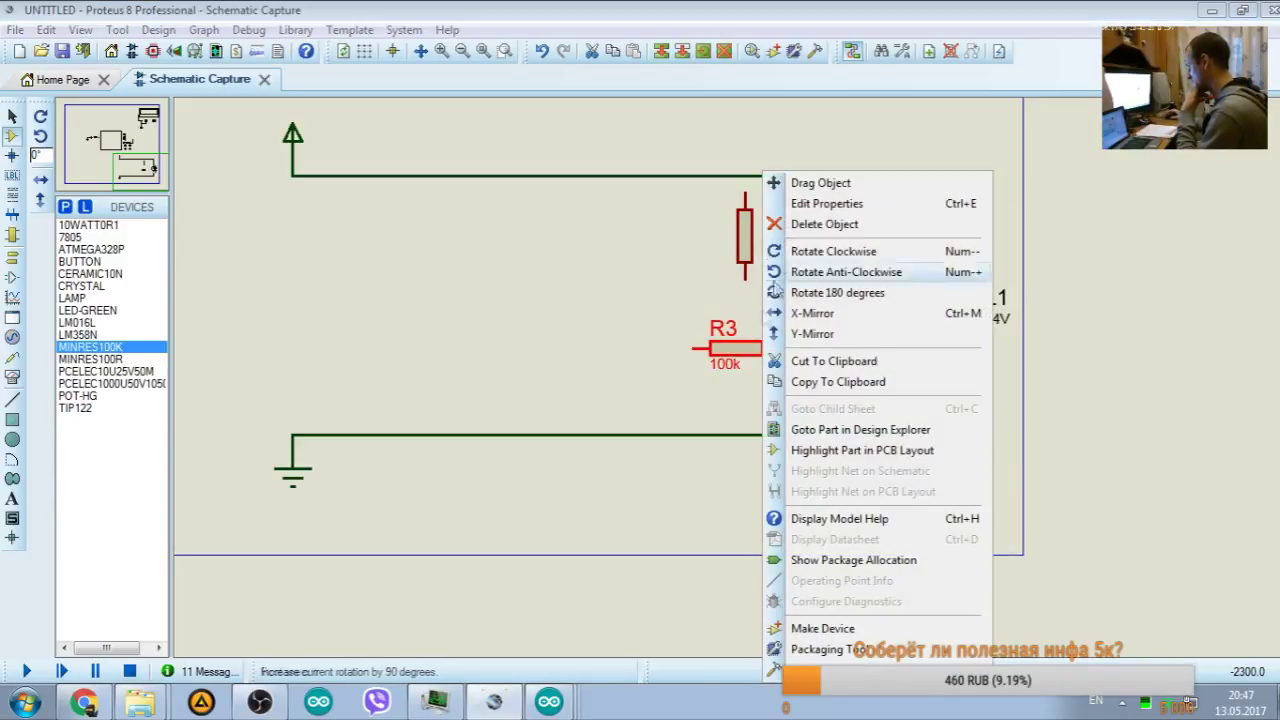
pyautogui.click(776, 276)
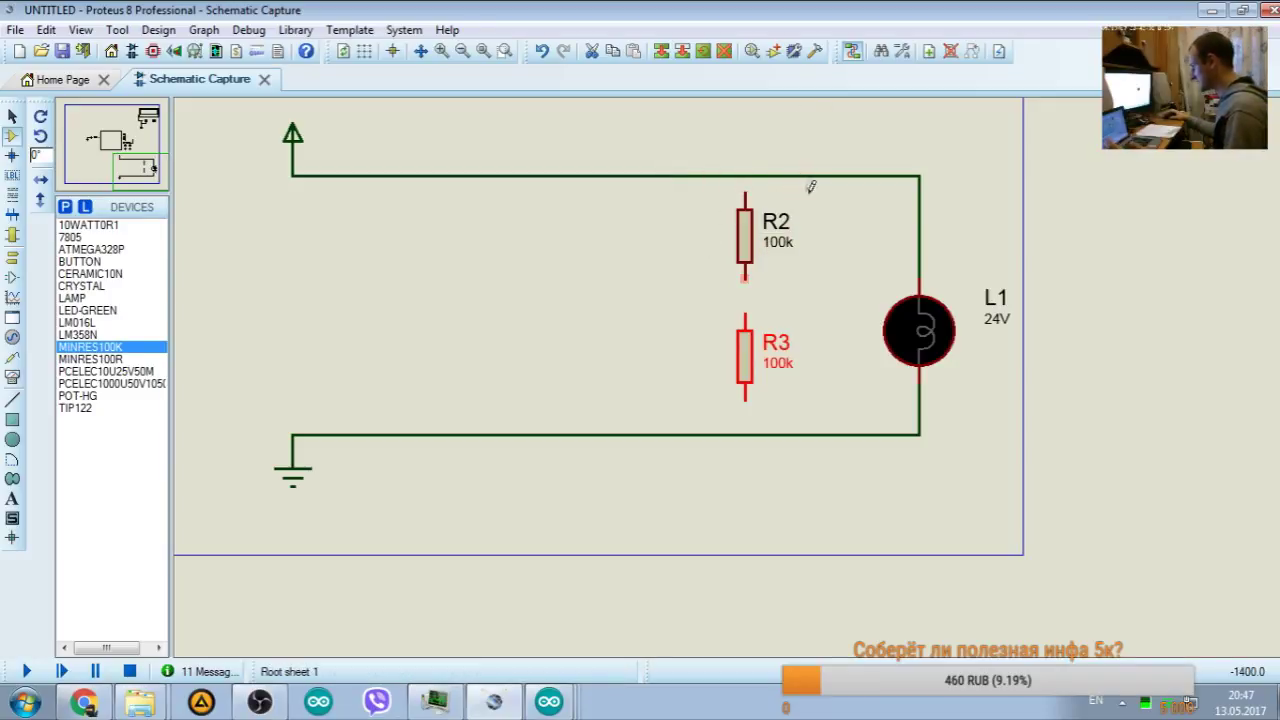
# Step: Set the values of resistors R3 and R2 to 10k each
pyautogui.doubleClick(779, 368)
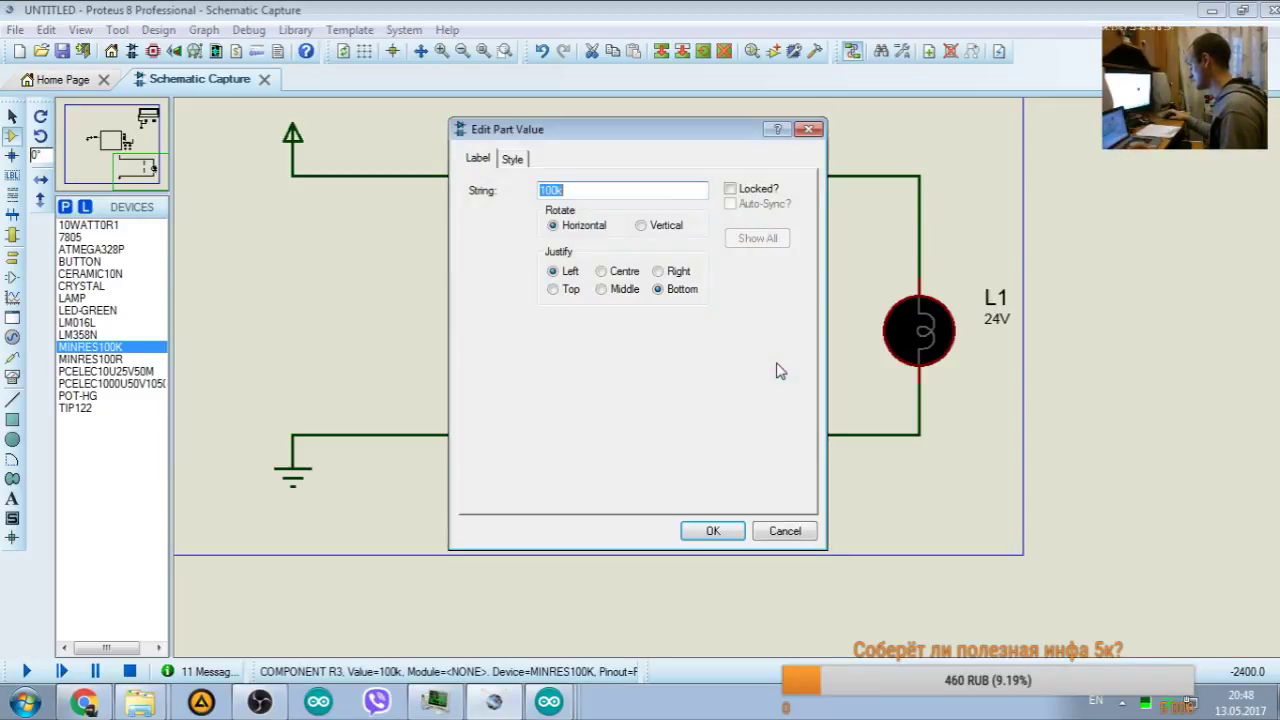
pyautogui.click(712, 530)
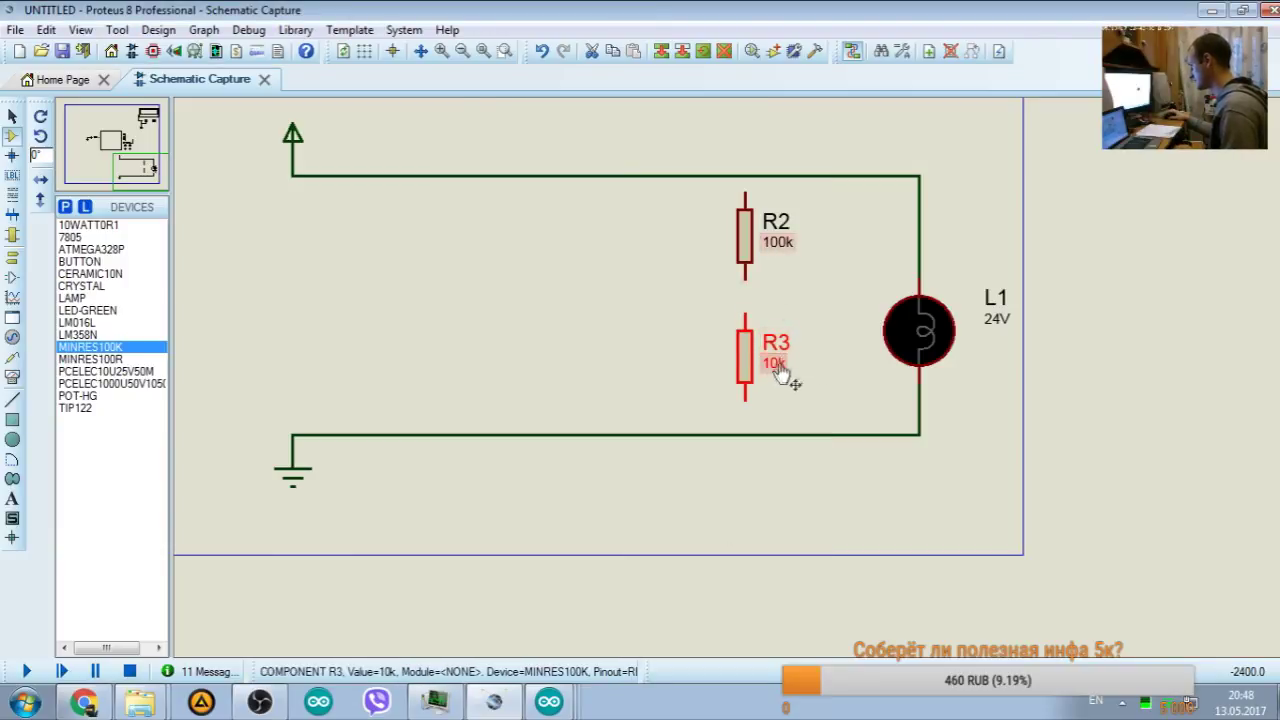
pyautogui.doubleClick(777, 242)
pyautogui.click(712, 532)
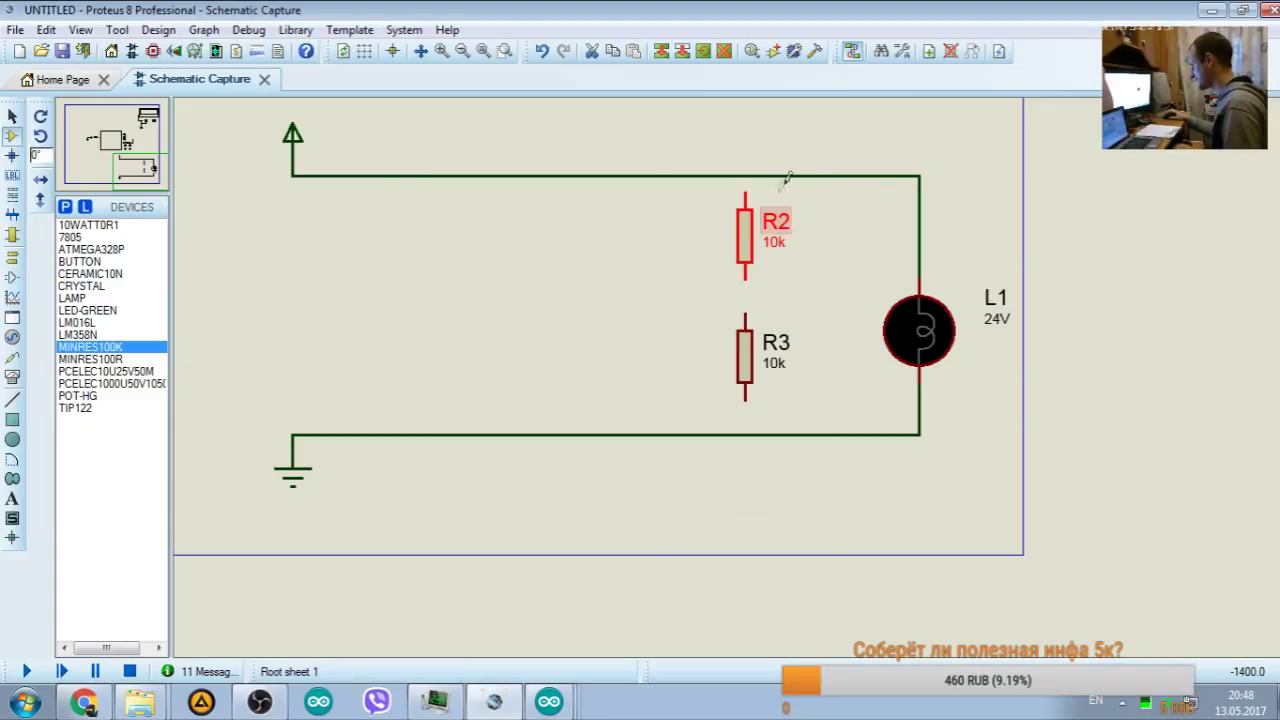
# Step: Wire R2 and R3 in series between the upper and lower supply wires, and shift R3 slightly down
pyautogui.click(745, 318)
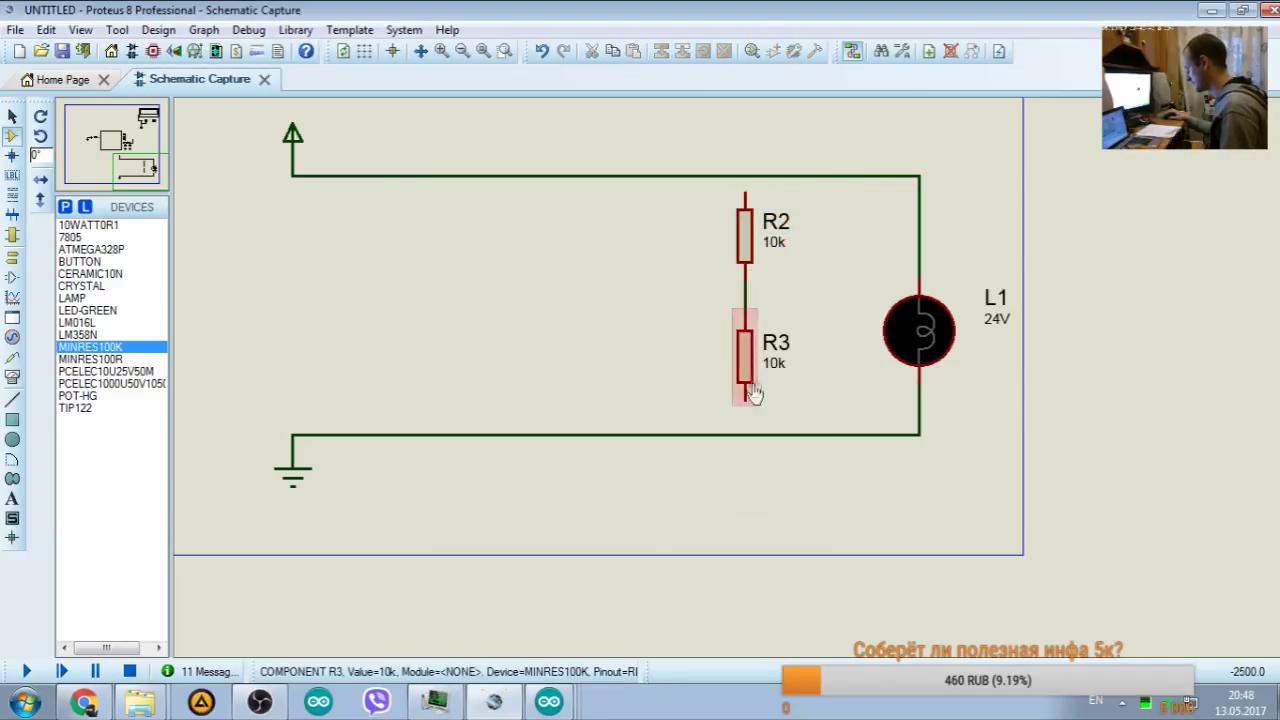
pyautogui.click(745, 395)
pyautogui.click(745, 434)
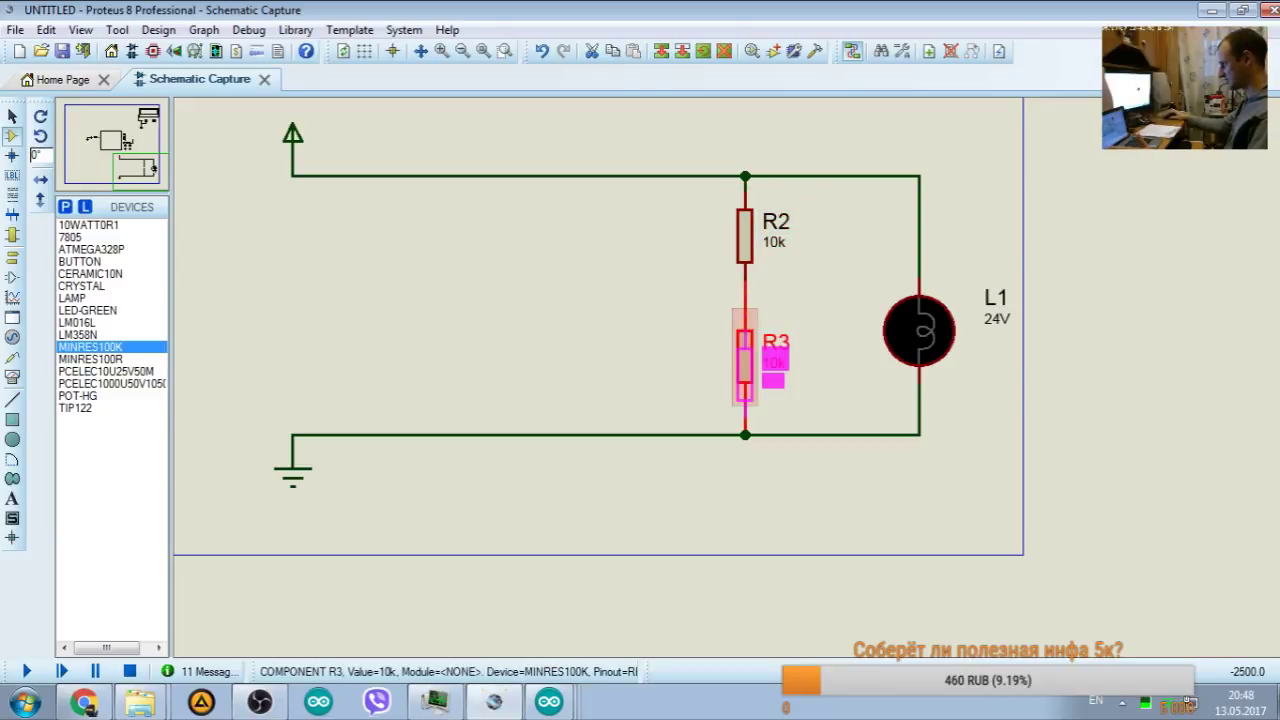
pyautogui.moveTo(750, 373); pyautogui.dragTo(750, 390)
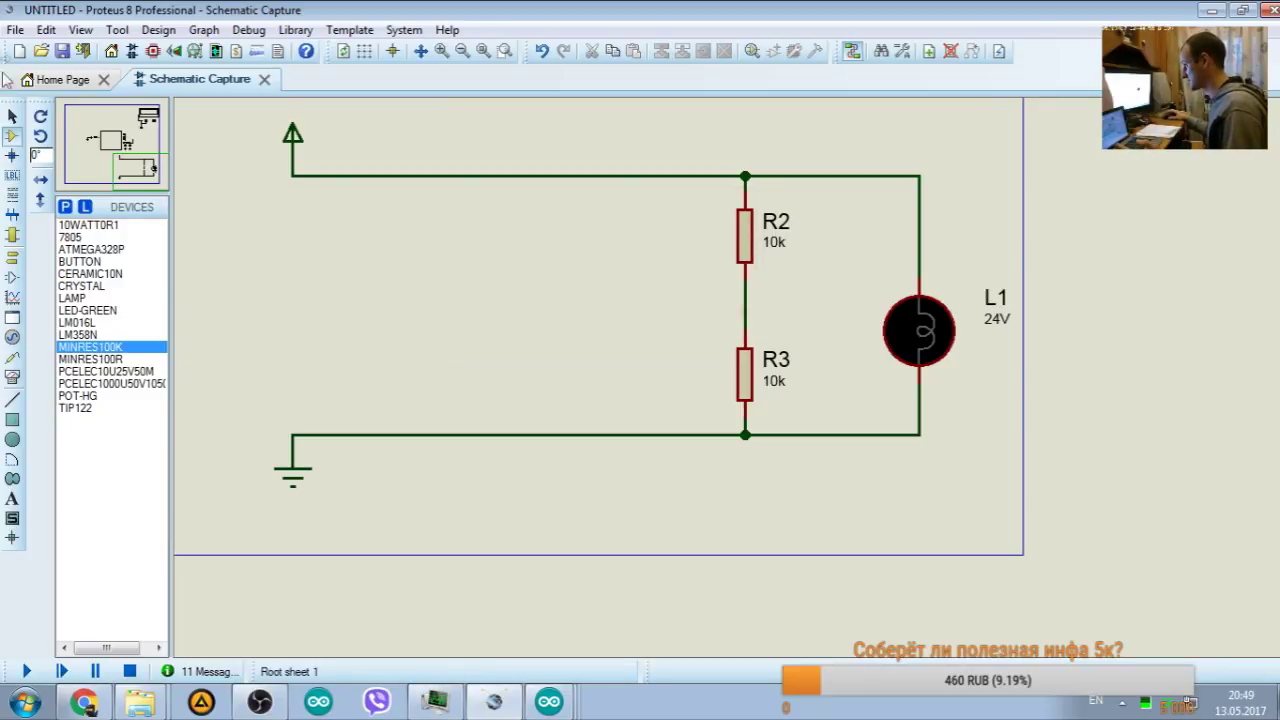
# Step: Add a junction dot on the wire between R2 and R3 and attach a voltage probe to it
pyautogui.press('j')
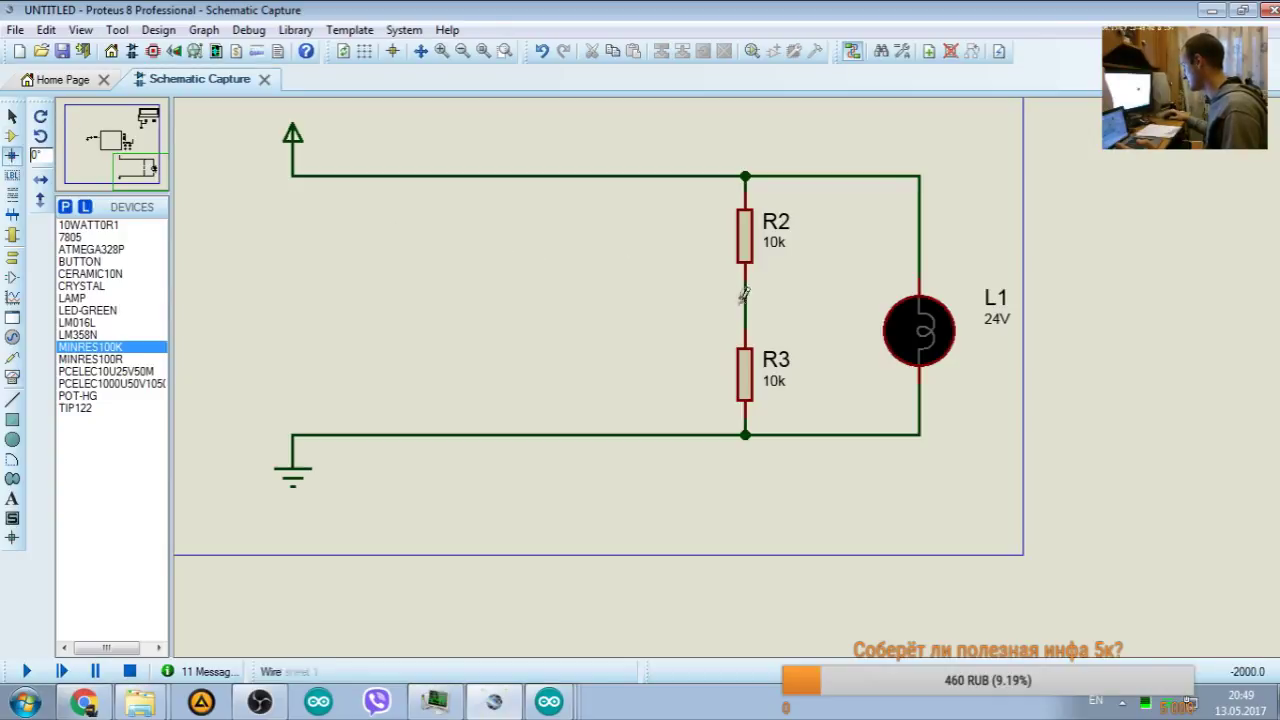
pyautogui.click(745, 296)
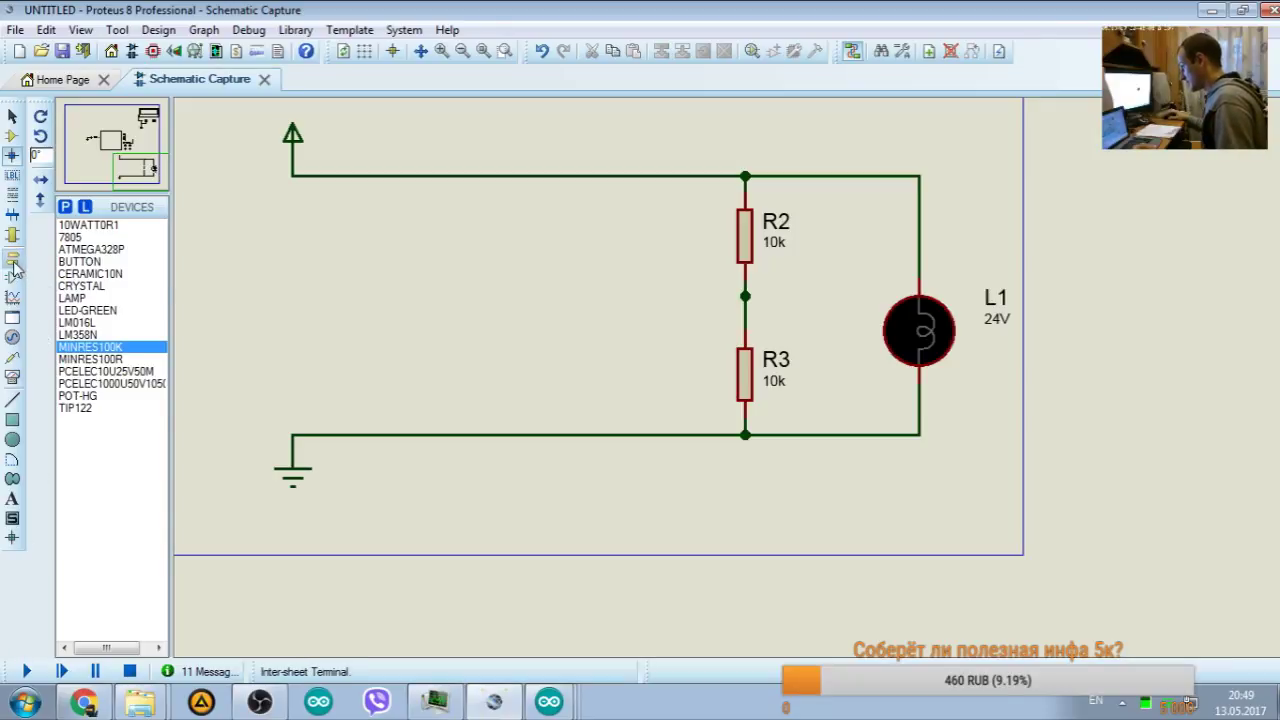
pyautogui.click(13, 261)
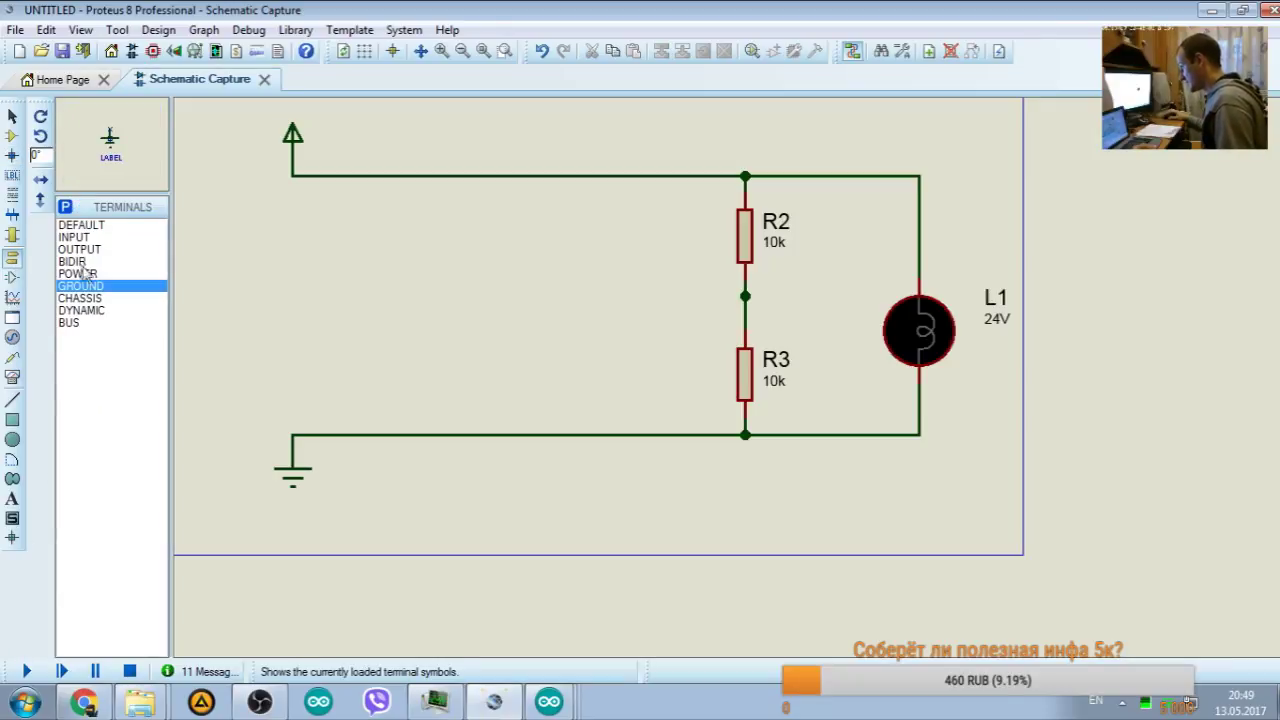
pyautogui.click(13, 357)
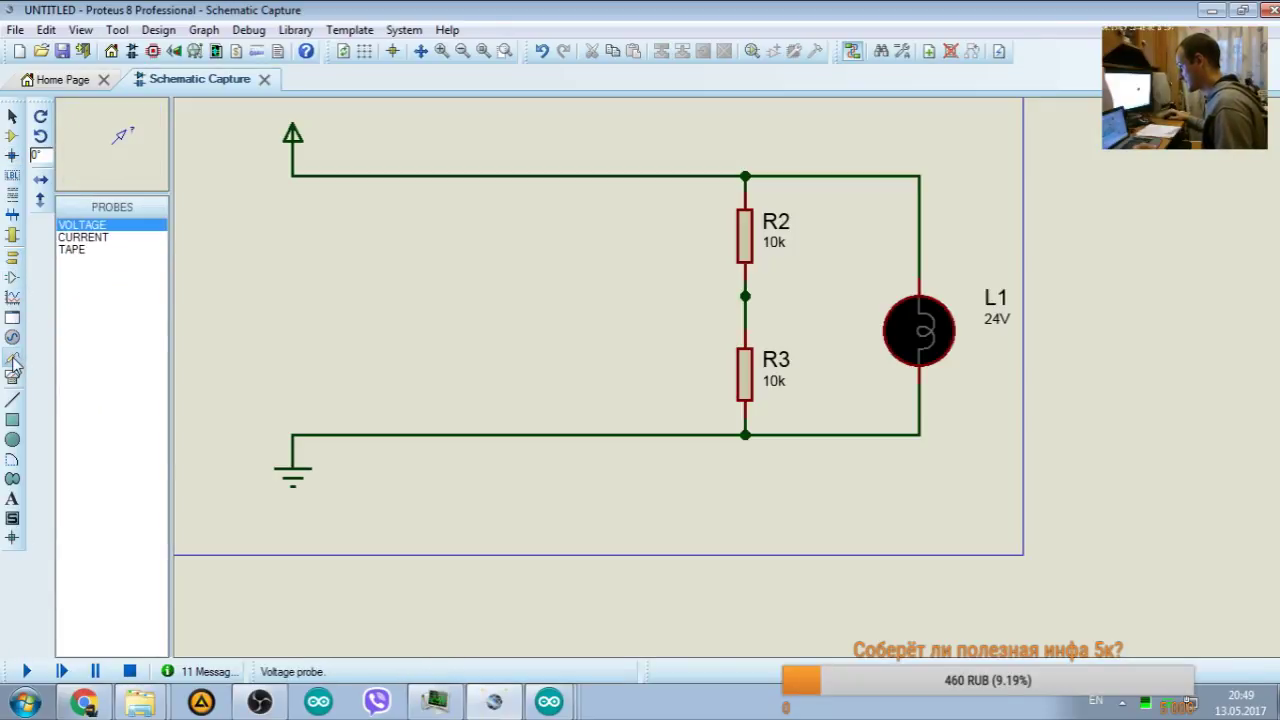
pyautogui.click(749, 293)
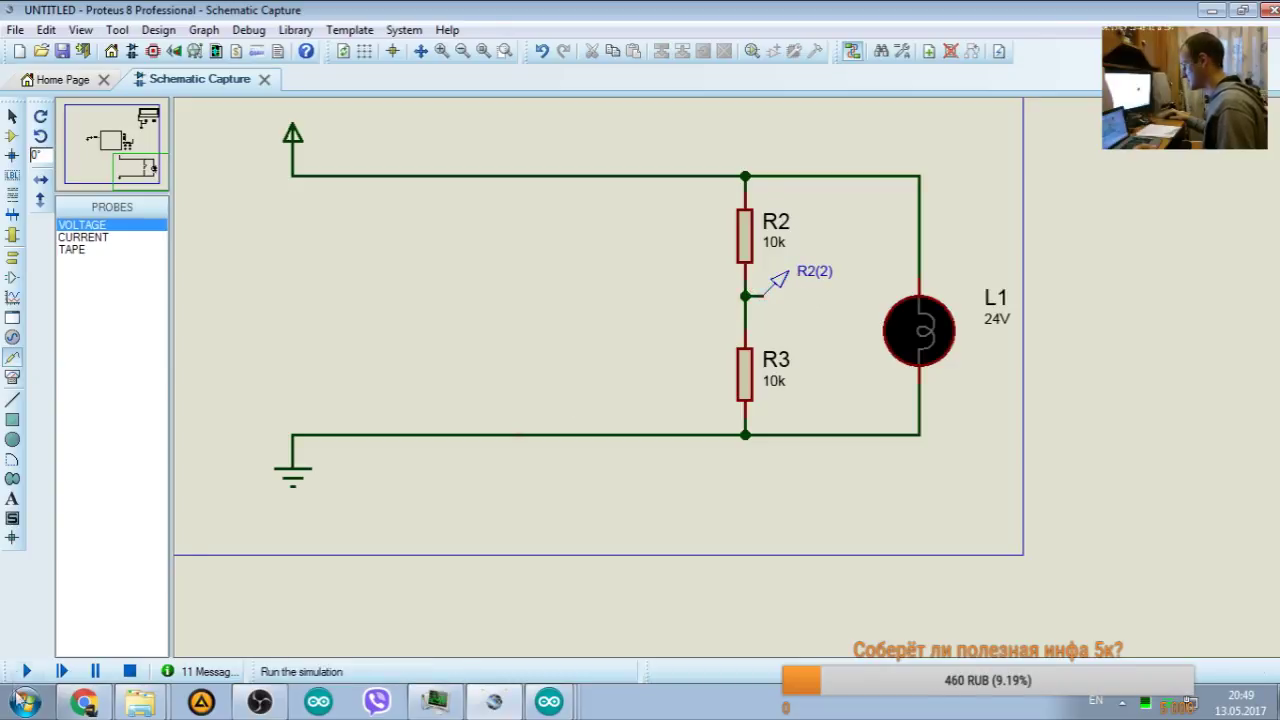
# Step: Run the simulation to check the probe voltage at the divider's midpoint, and stop it
pyautogui.click(27, 671)
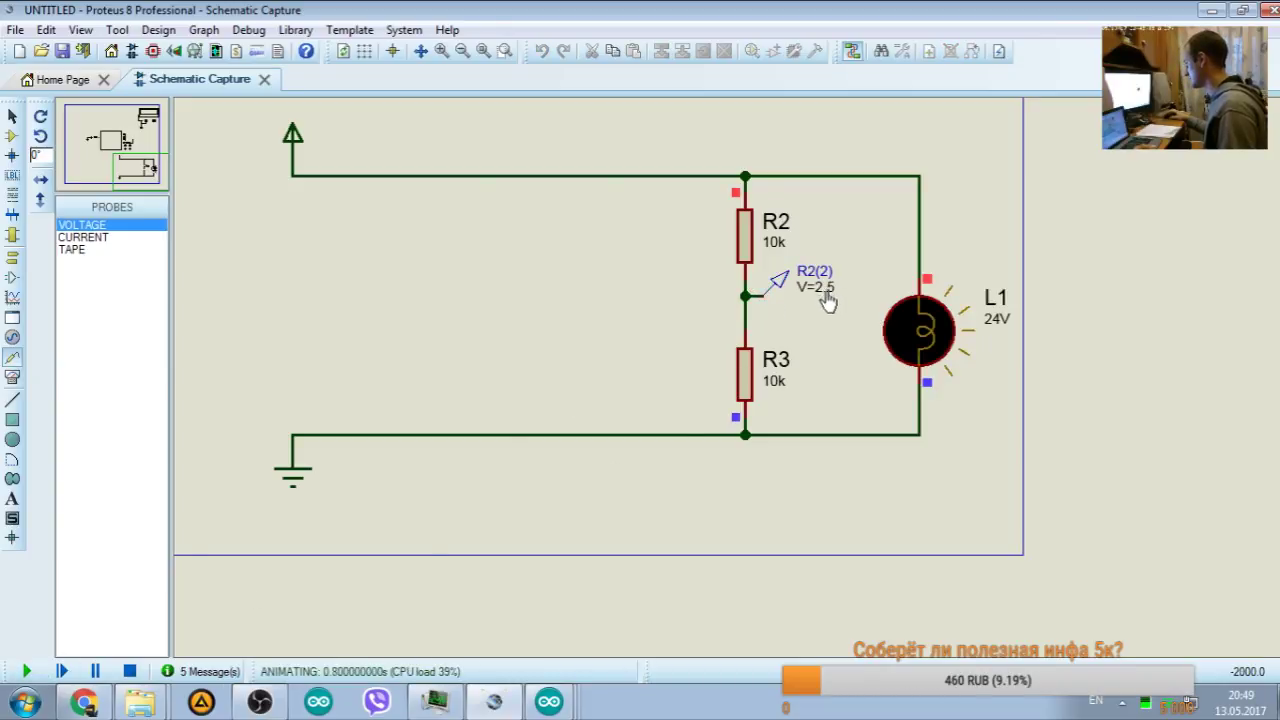
pyautogui.click(148, 166)
pyautogui.moveTo(148, 166); pyautogui.dragTo(133, 163)
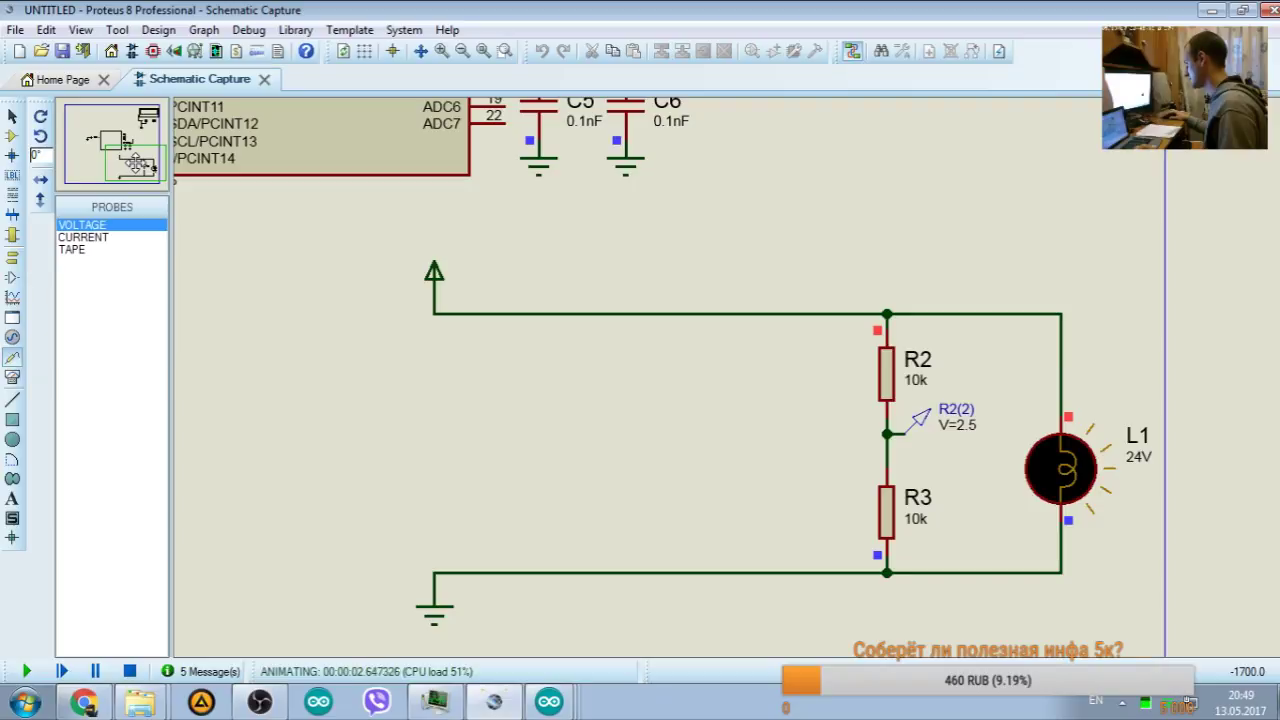
pyautogui.click(129, 671)
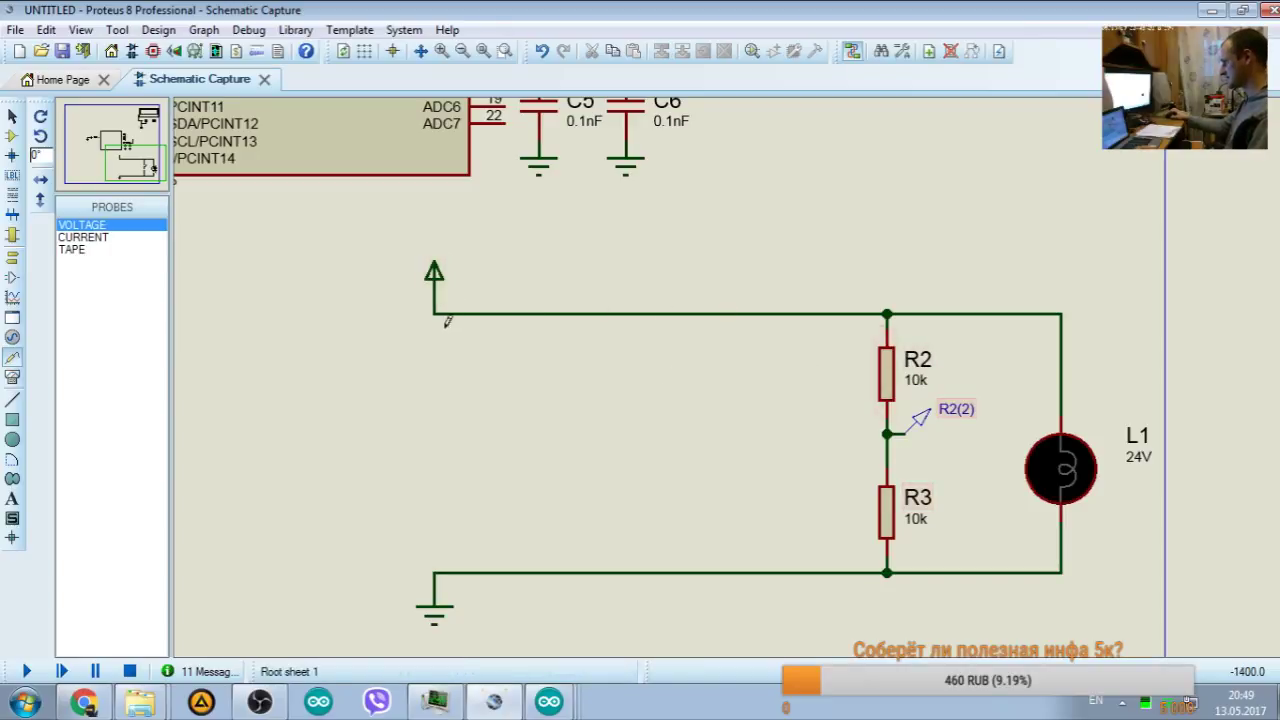
# Step: Label the load circuit's power terminal +24V and briefly run the simulation to check the lamp and the divider voltage
pyautogui.doubleClick(433, 276)
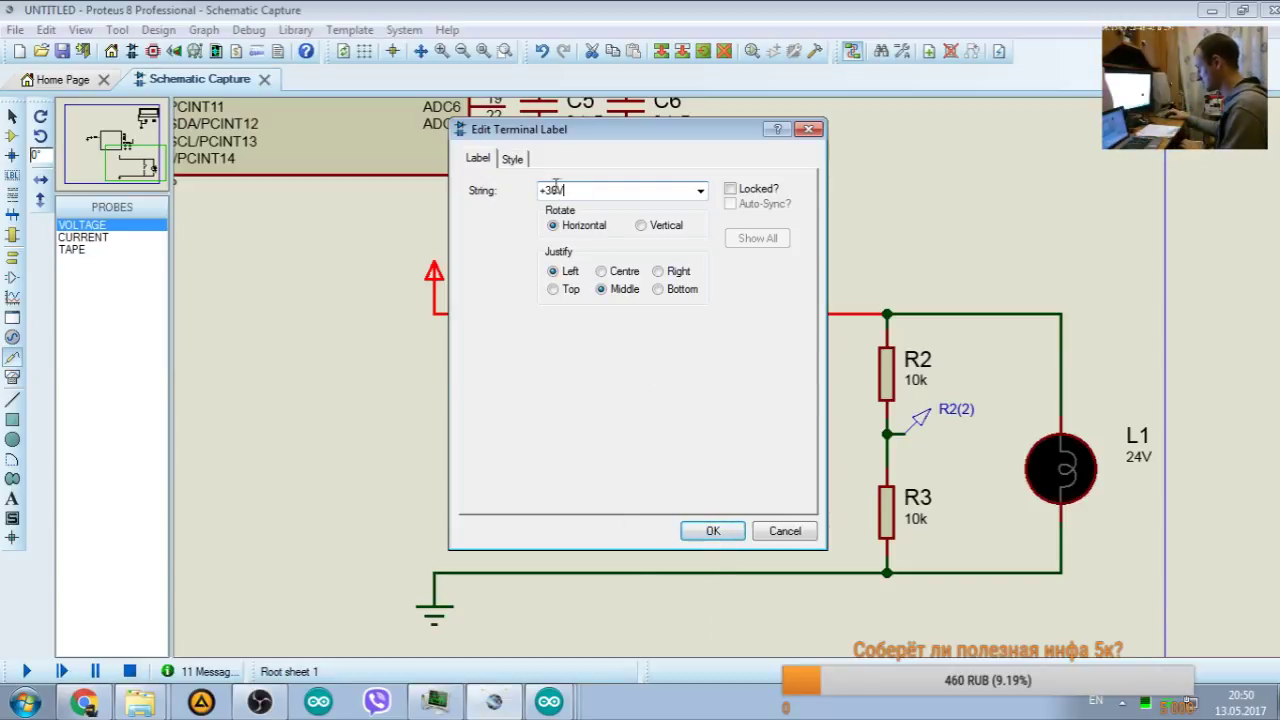
pyautogui.write('V')
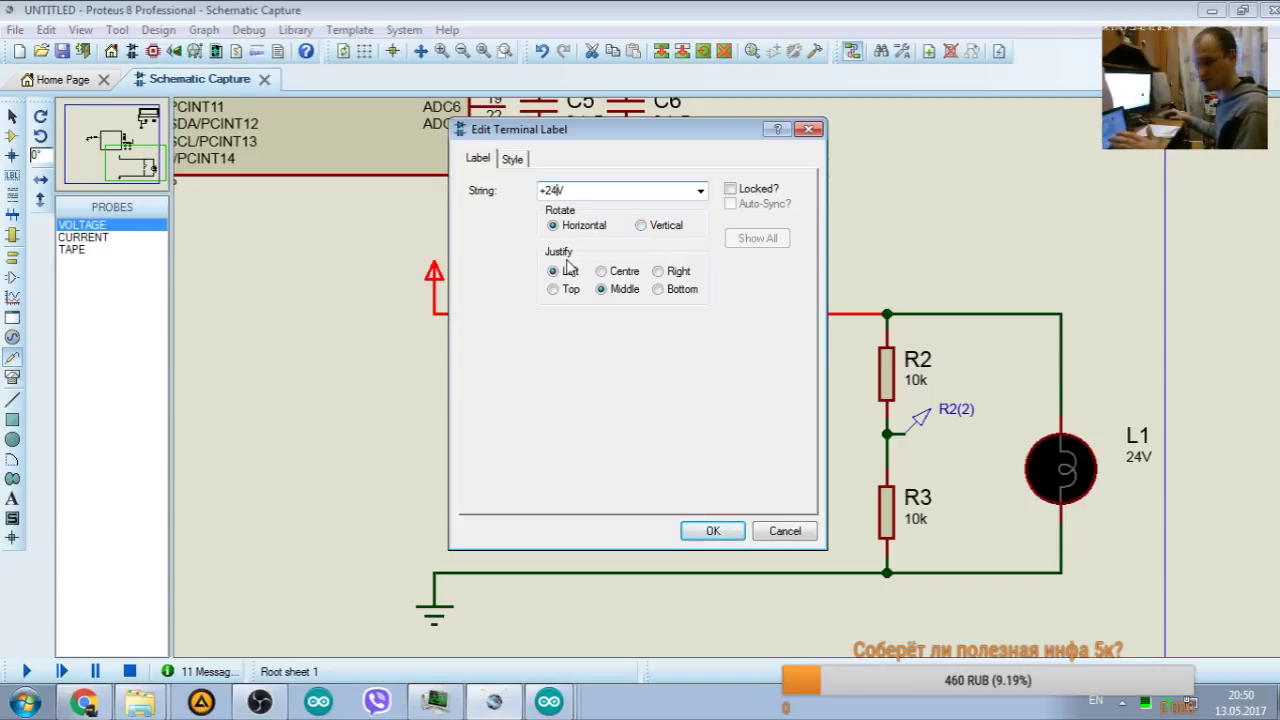
pyautogui.click(705, 530)
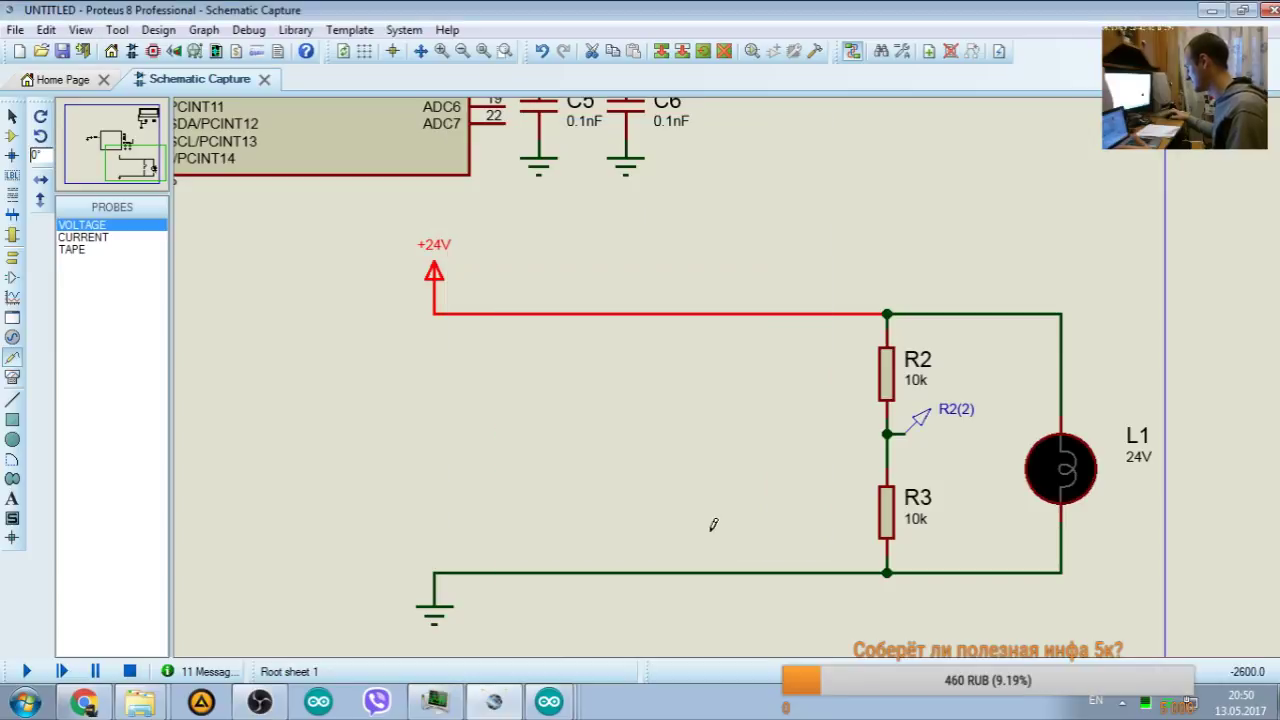
pyautogui.click(27, 672)
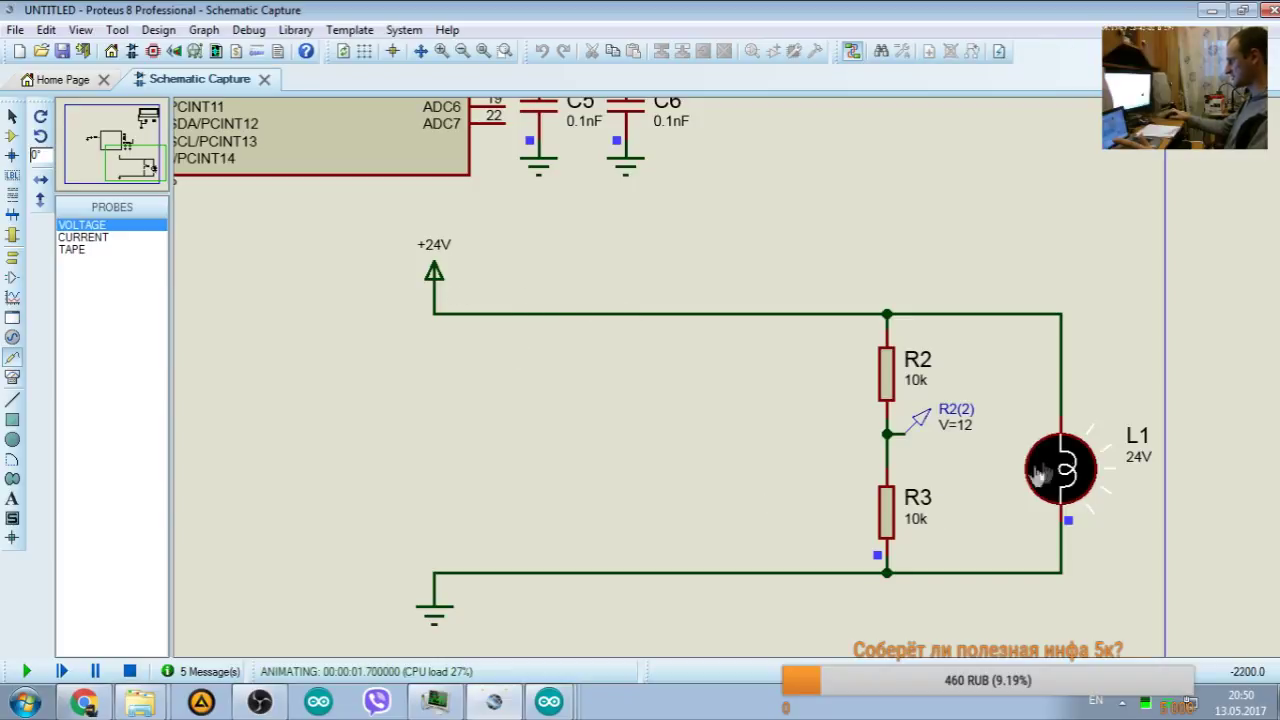
pyautogui.click(129, 672)
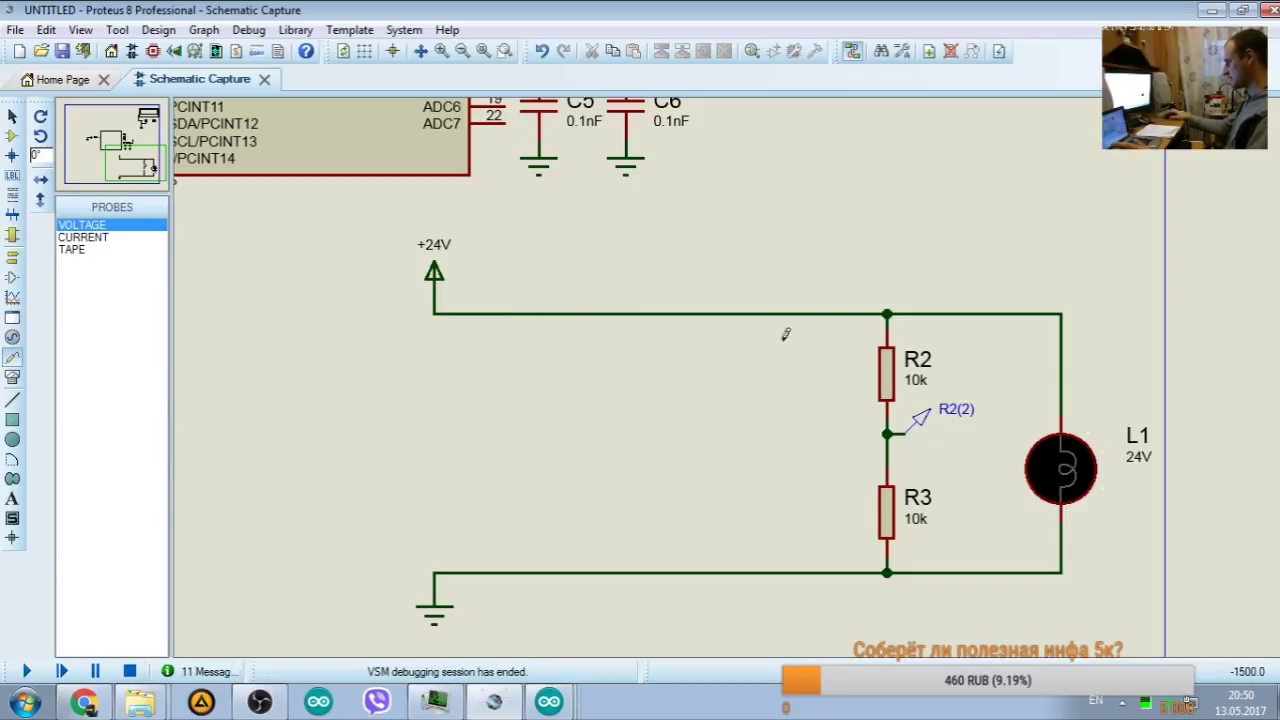
# Step: Set the value of resistor R2 in the voltage divider to 20k
pyautogui.doubleClick(916, 384)
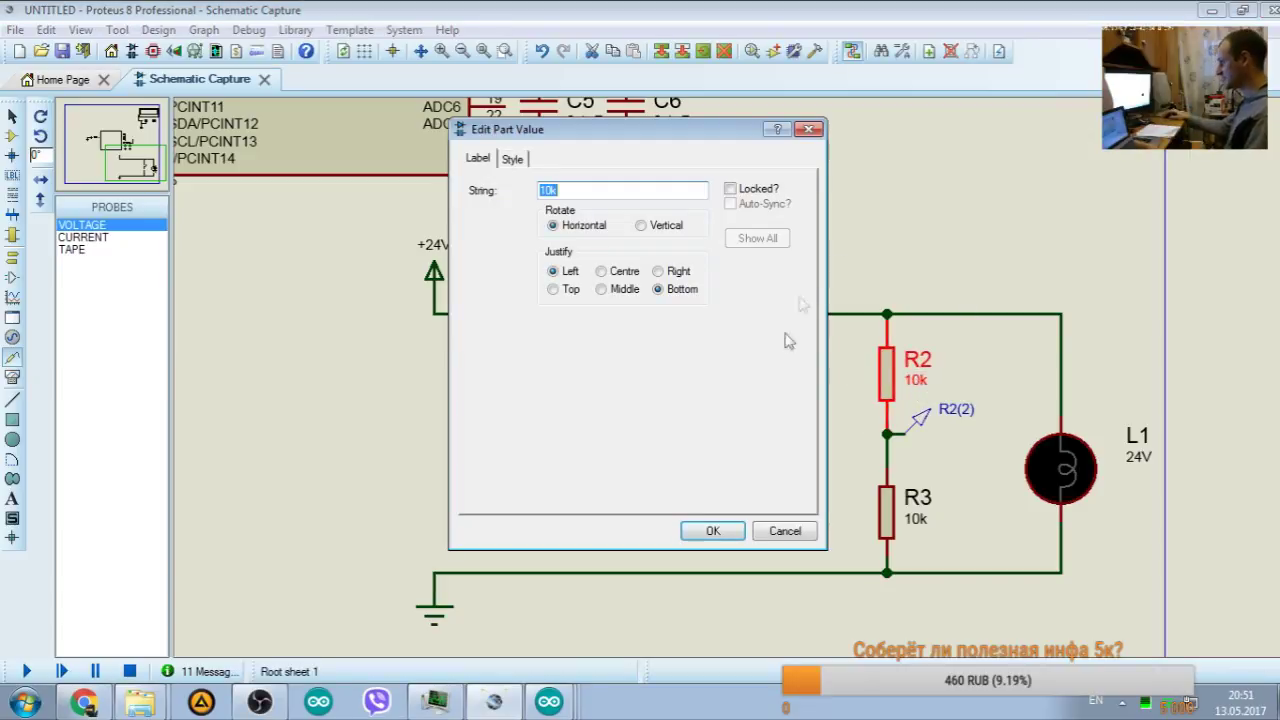
pyautogui.click(810, 128)
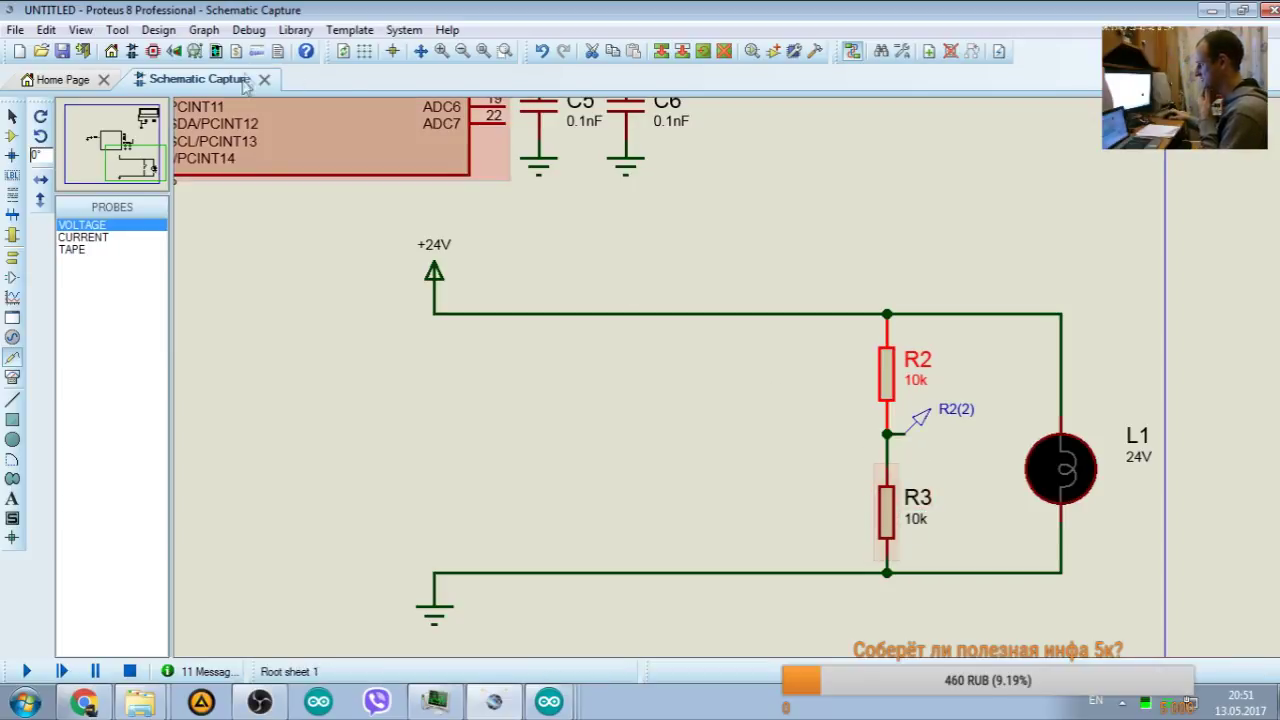
pyautogui.moveTo(160, 120); pyautogui.dragTo(148, 168)
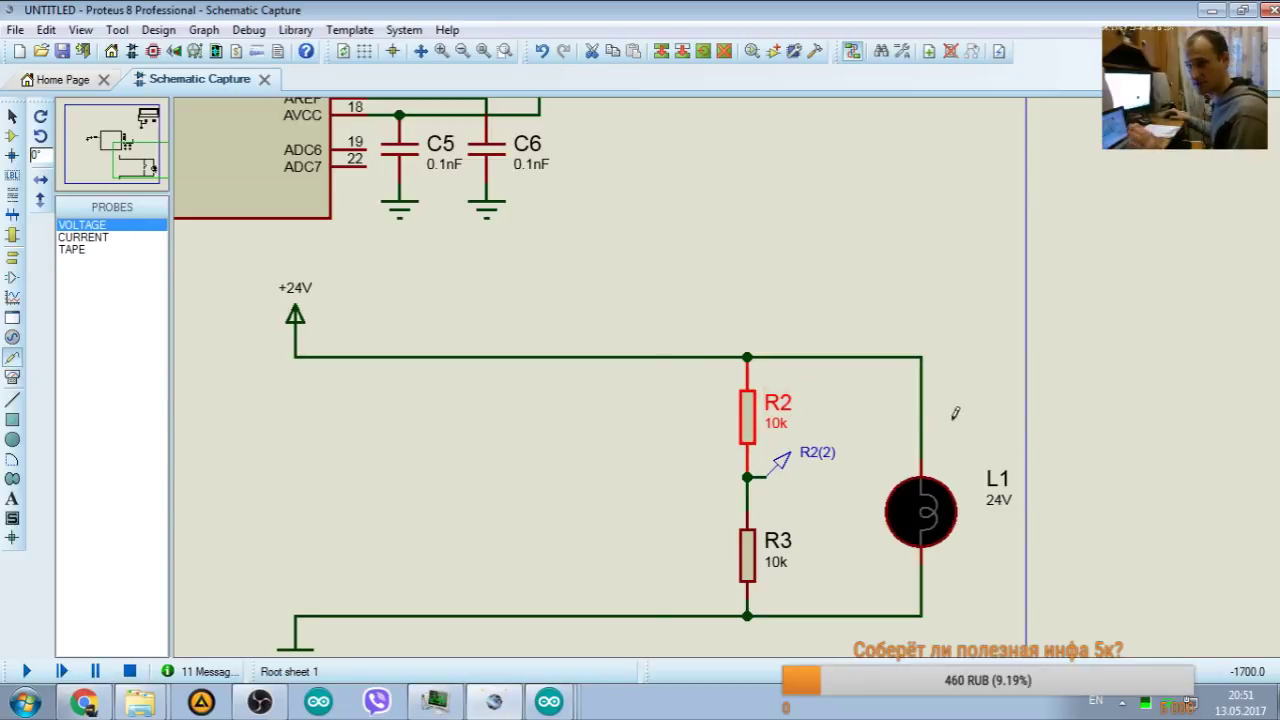
pyautogui.doubleClick(777, 424)
pyautogui.write('20k')
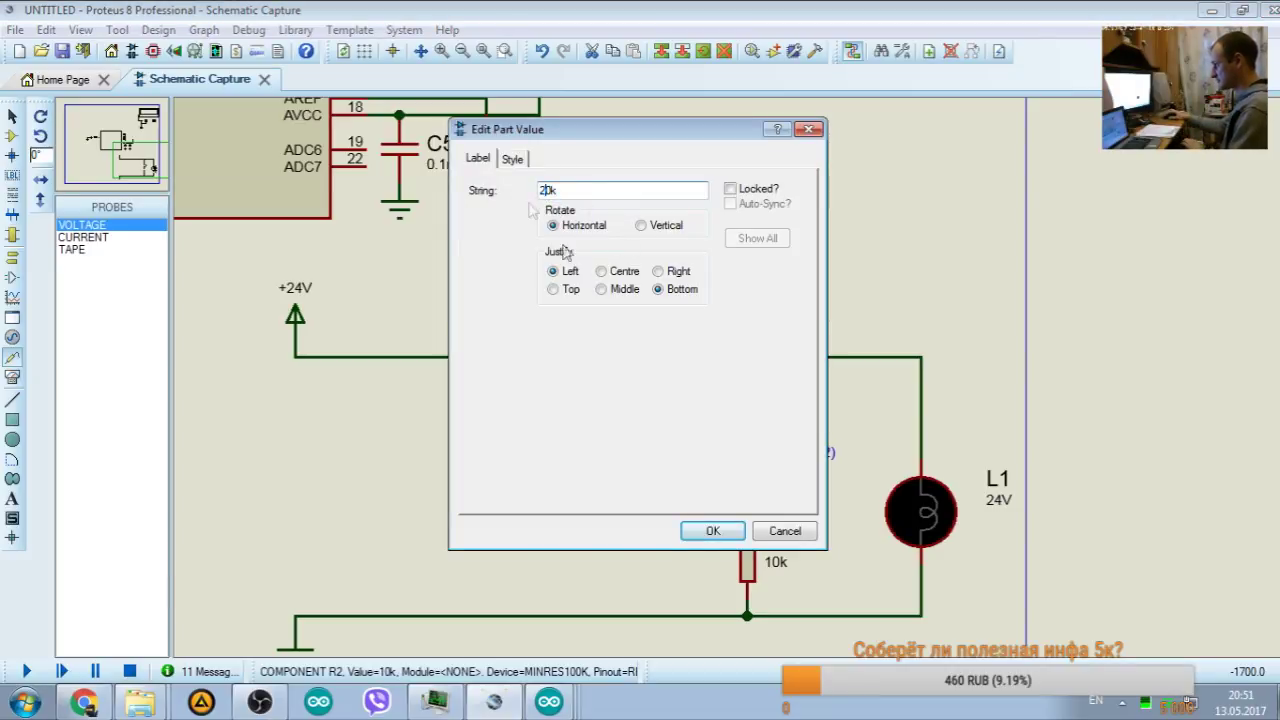
pyautogui.click(713, 531)
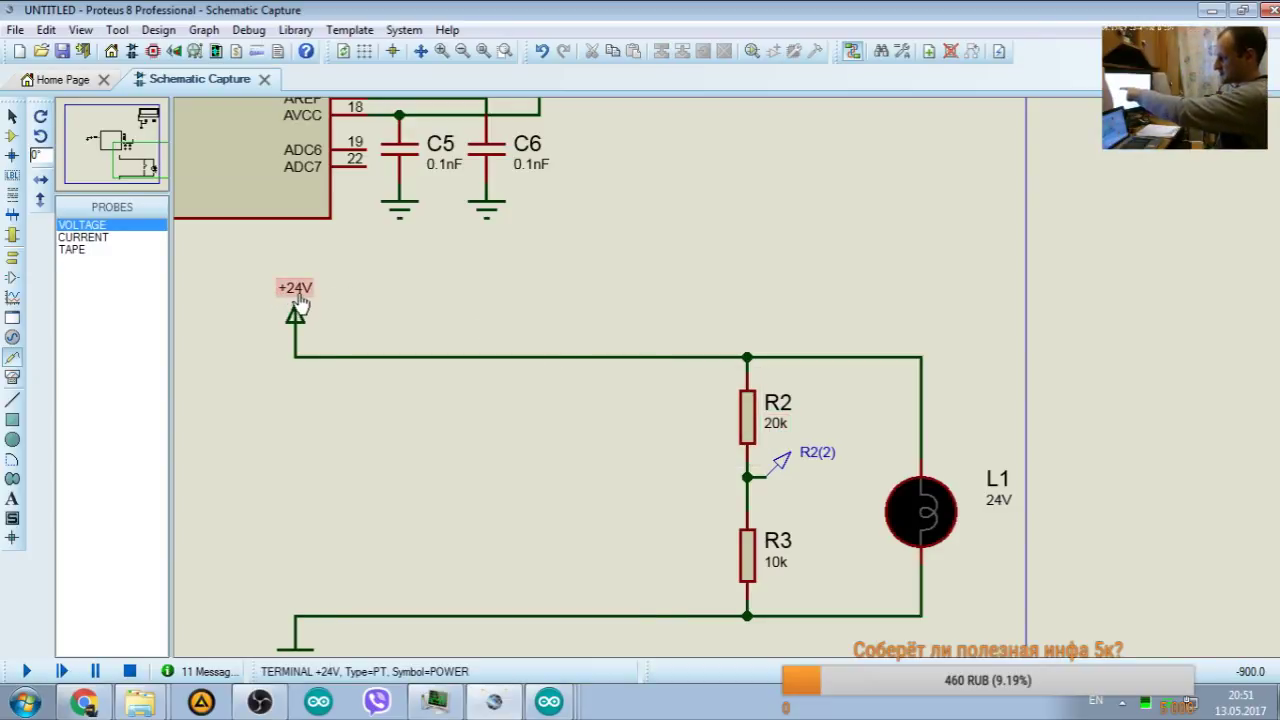
# Step: Run and stop the simulation to read the divider's midpoint voltage, and look over the ATMEGA328P and the lamp circuit
pyautogui.click(26, 671)
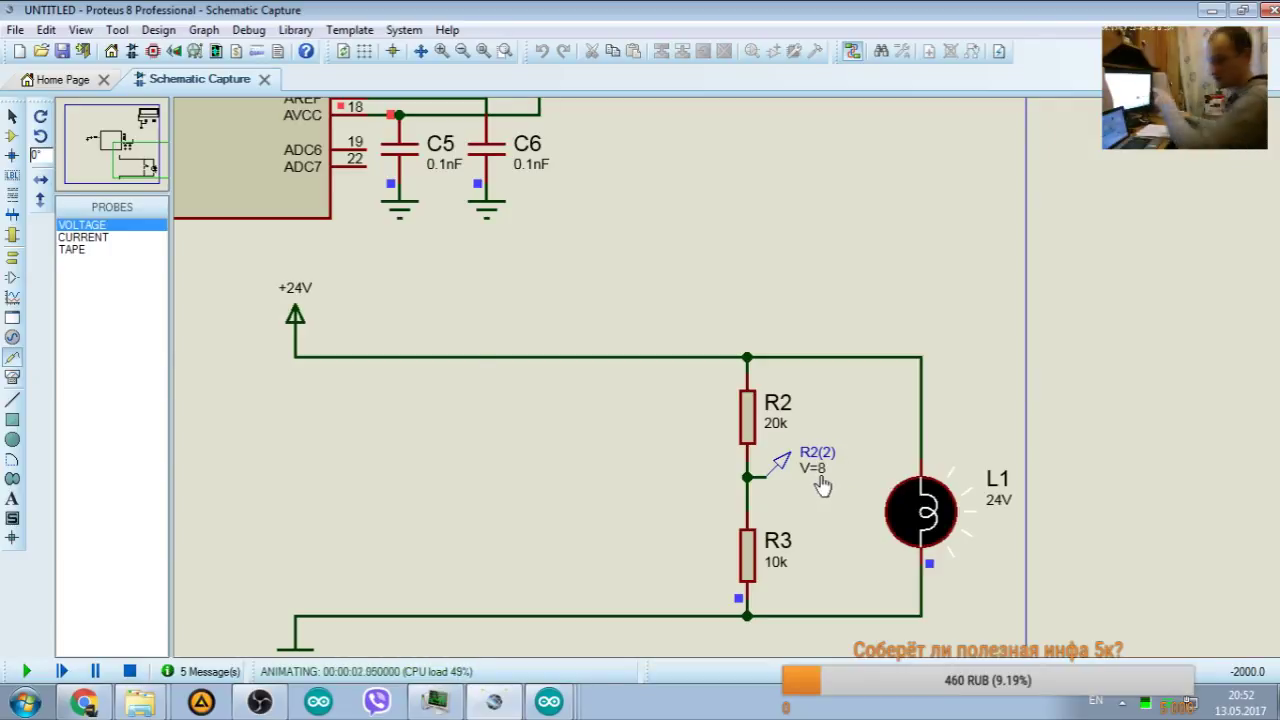
pyautogui.click(129, 671)
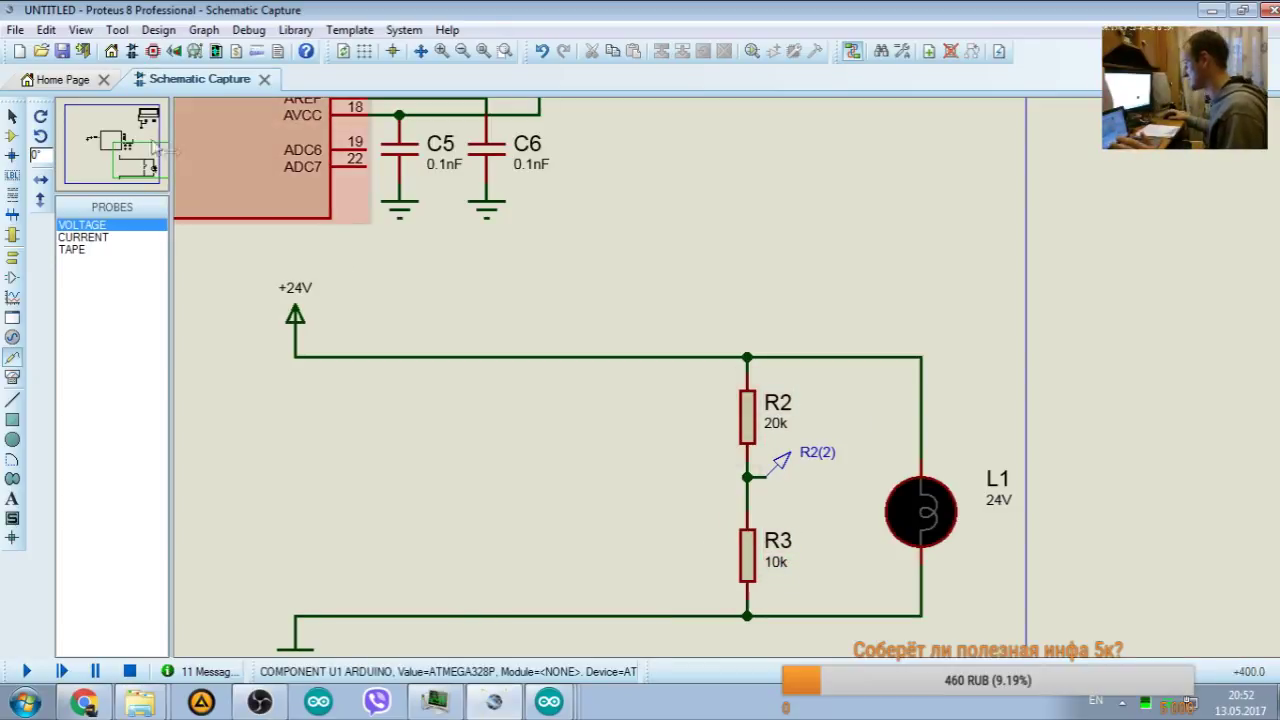
pyautogui.click(120, 145)
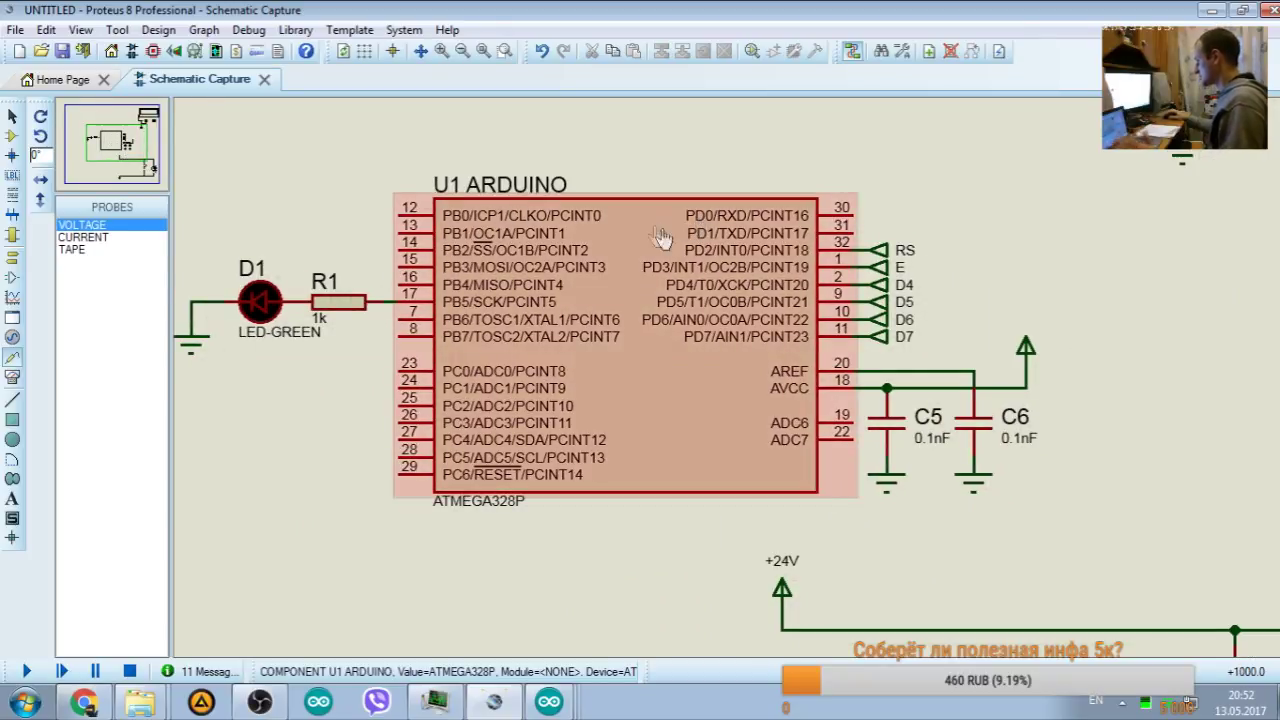
pyautogui.click(133, 159)
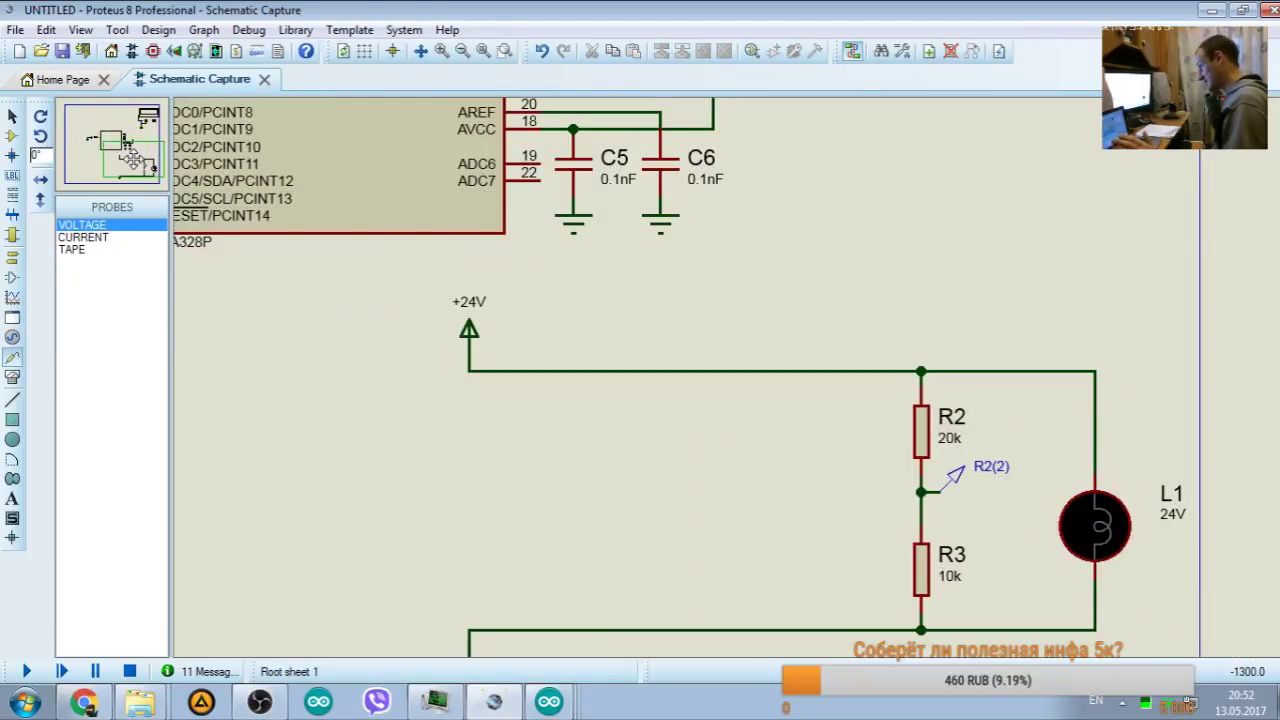
pyautogui.click(137, 170)
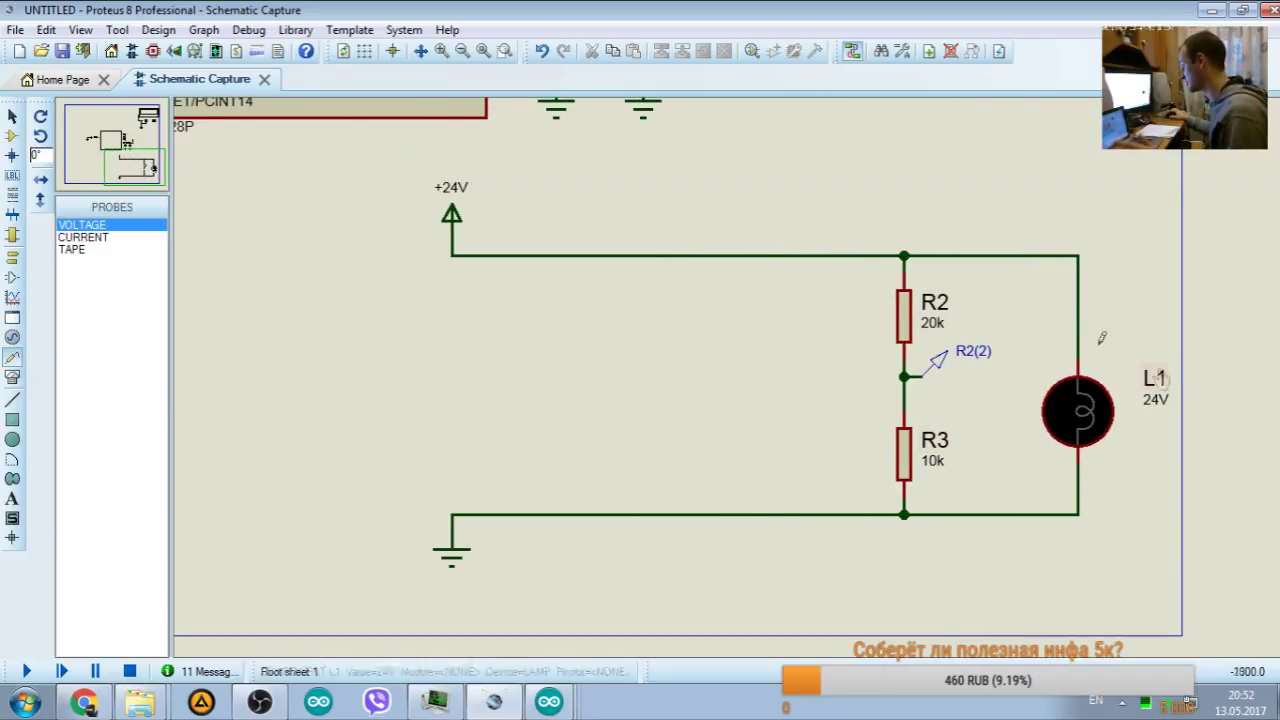
# Step: Move lamp L1 together with its wiring closer to the R2/R3 voltage divider
pyautogui.moveTo(1165, 220); pyautogui.dragTo(938, 566)
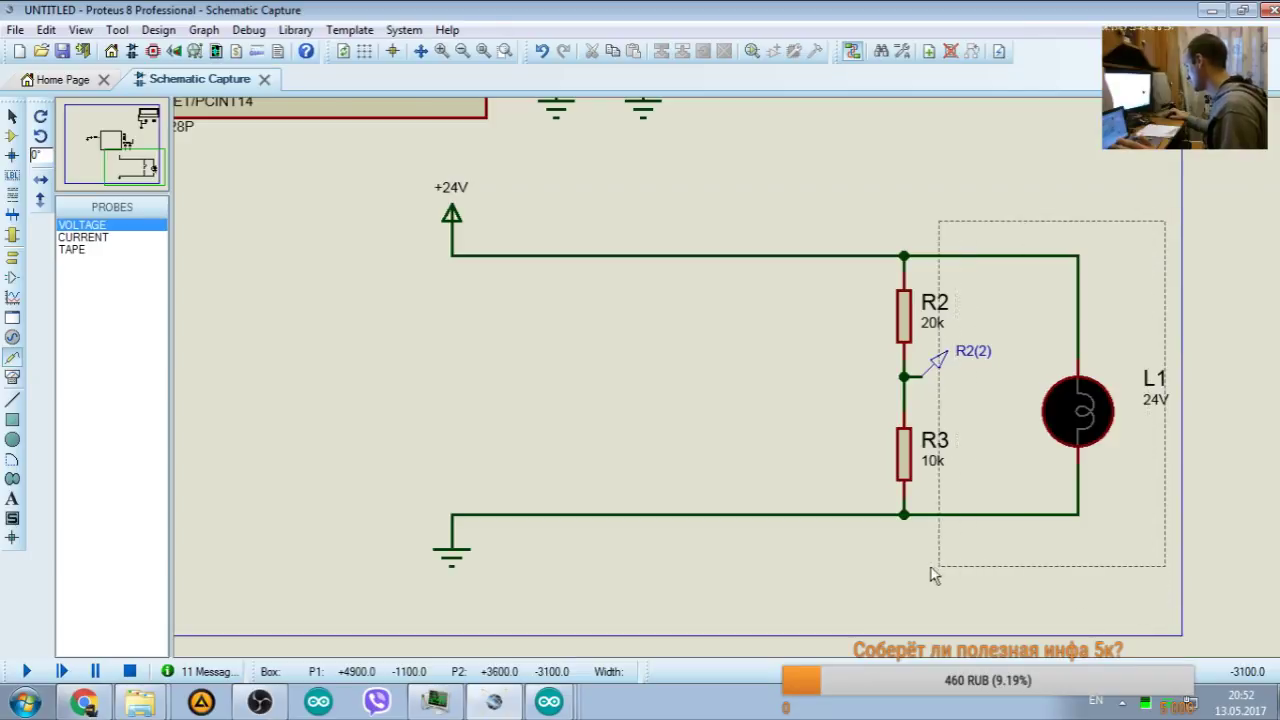
pyautogui.moveTo(1088, 397); pyautogui.dragTo(1040, 398)
pyautogui.click(1193, 394)
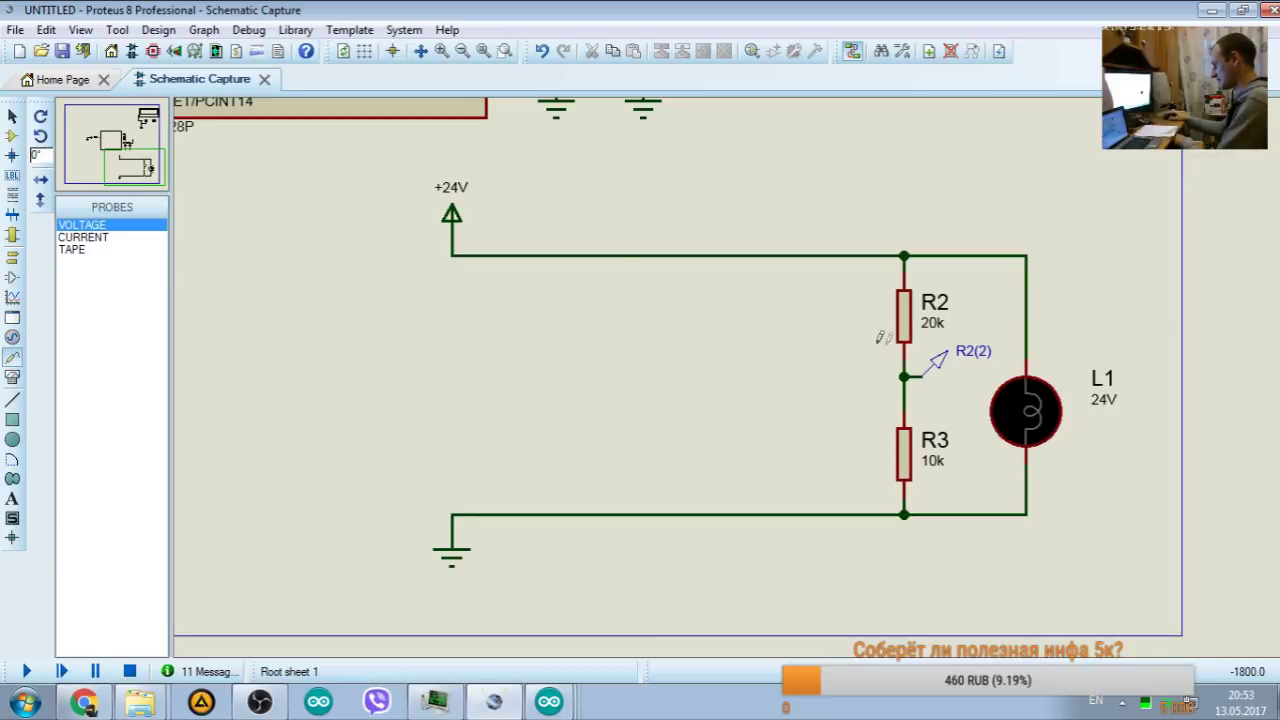
pyautogui.scroll(-1, 297, 108)
pyautogui.scroll(1, 297, 108)
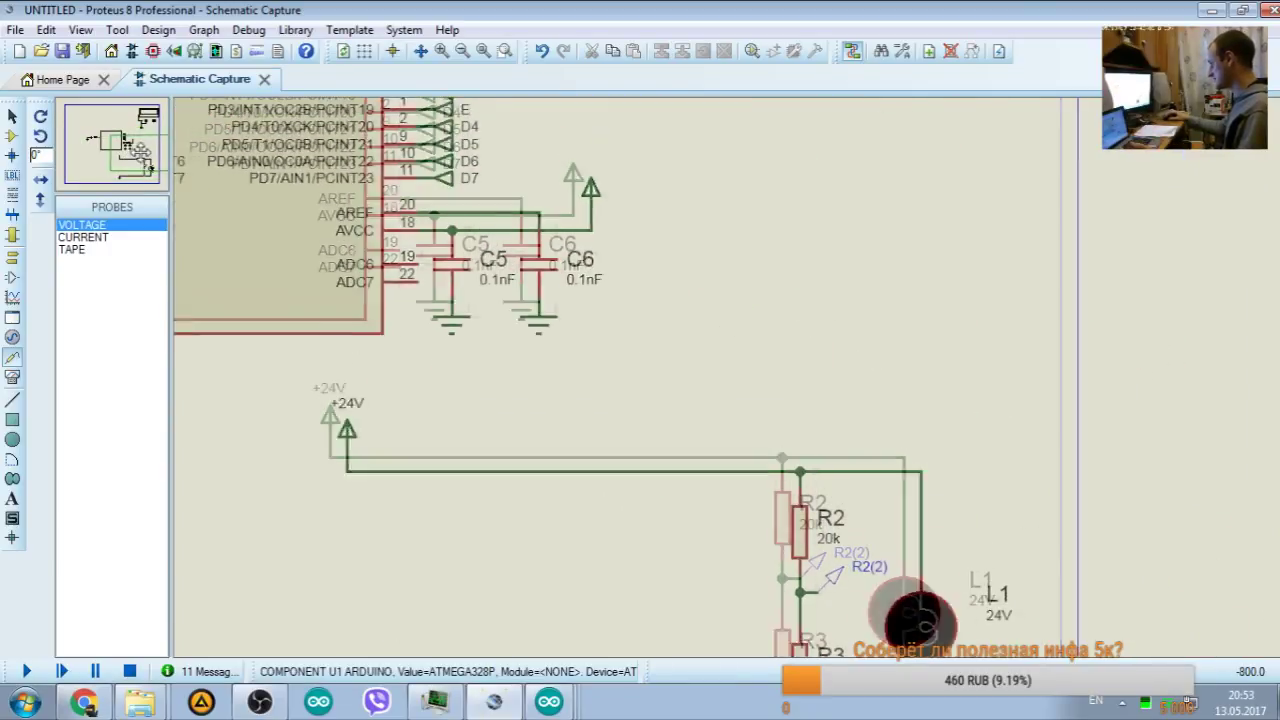
pyautogui.click(113, 152)
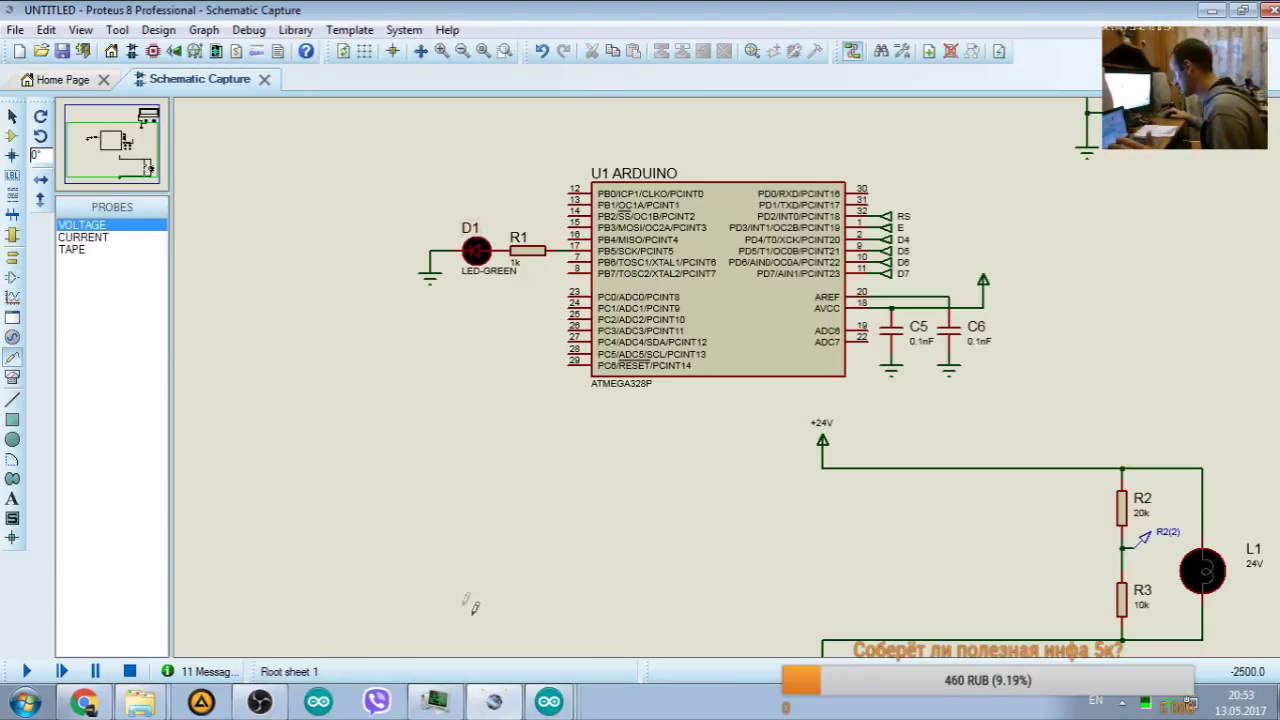
pyautogui.click(562, 712)
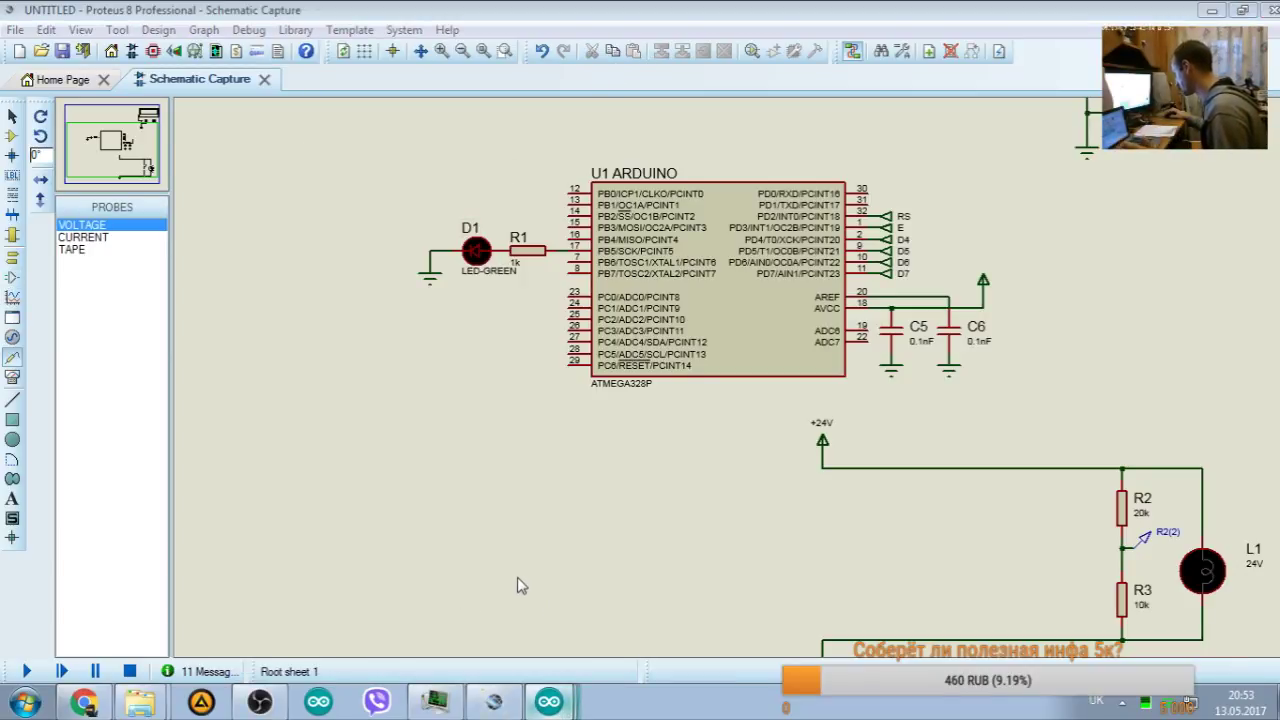
# Step: Place an output terminal beside the midpoint of the R2/R3 divider and rotate it 180 degrees
pyautogui.click(122, 163)
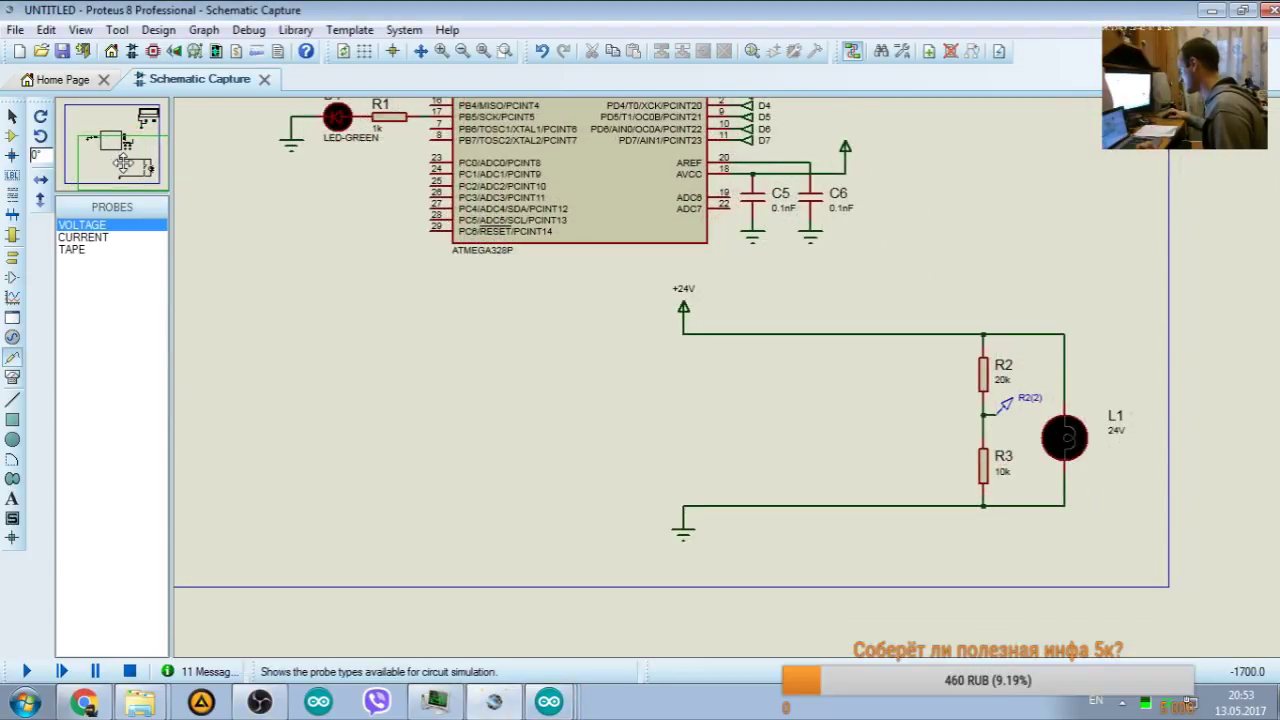
pyautogui.click(12, 258)
pyautogui.click(76, 249)
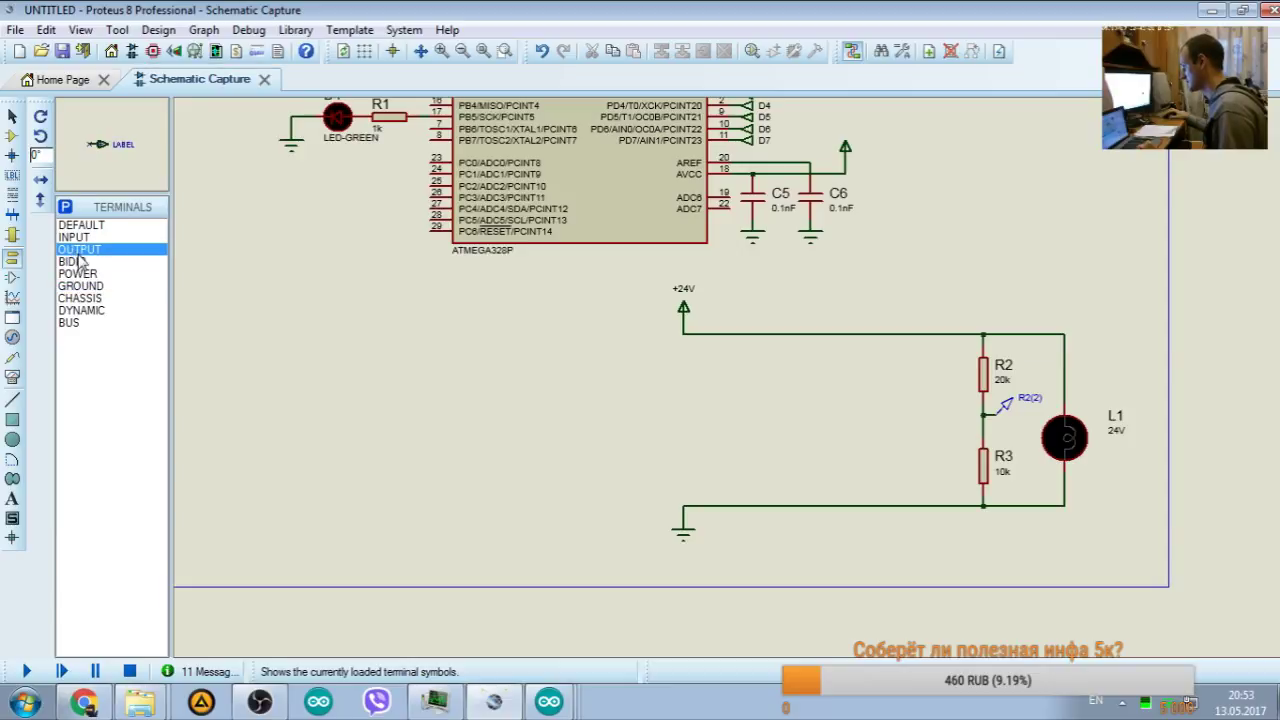
pyautogui.click(12, 135)
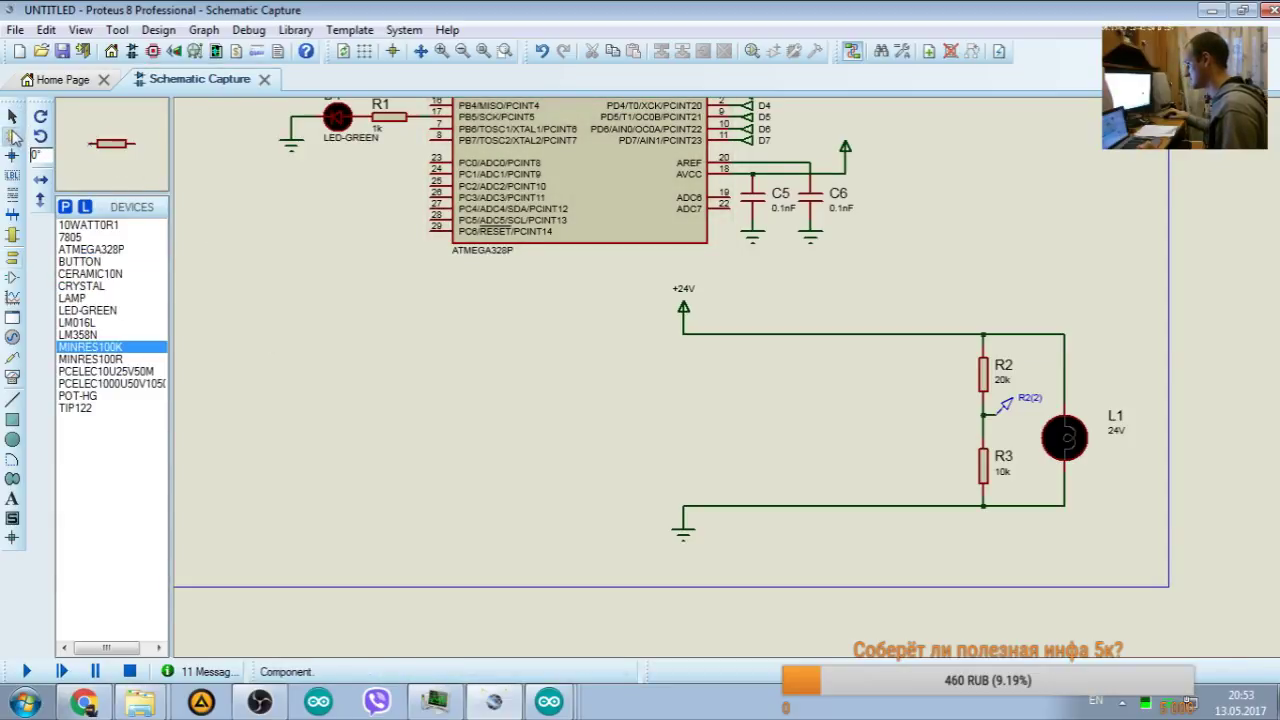
pyautogui.moveTo(90, 145); pyautogui.dragTo(128, 155)
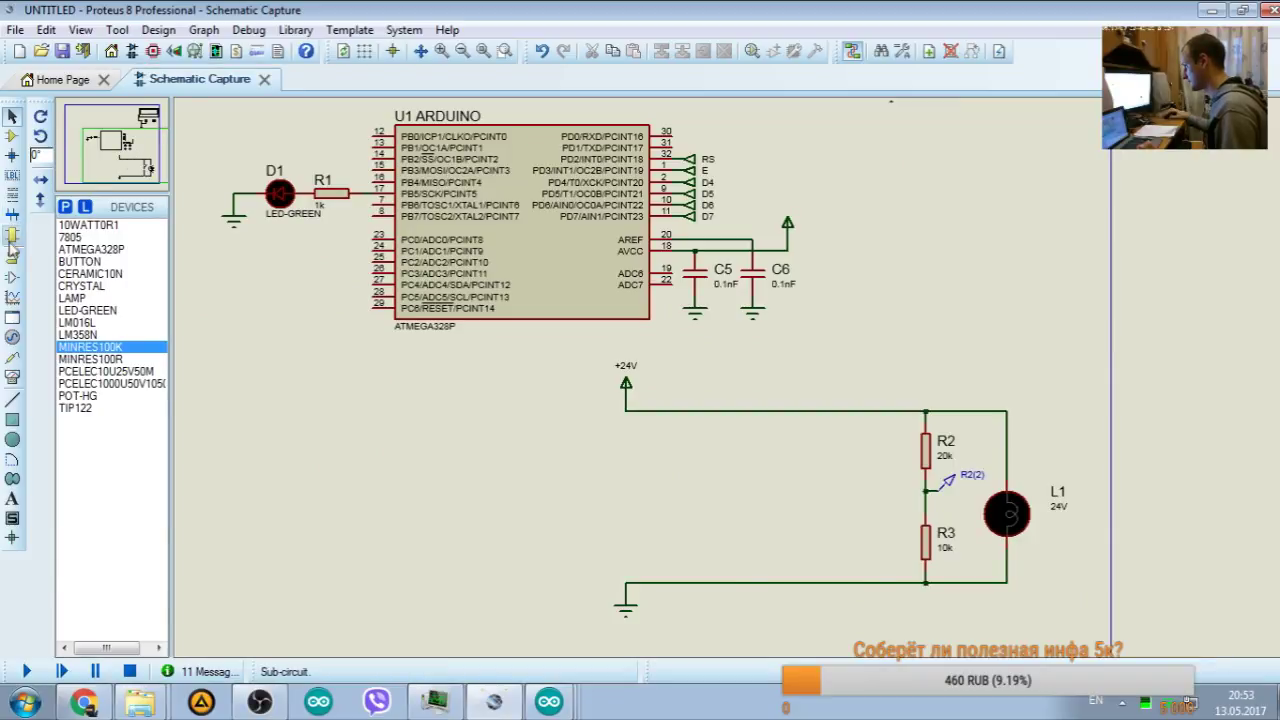
pyautogui.click(12, 257)
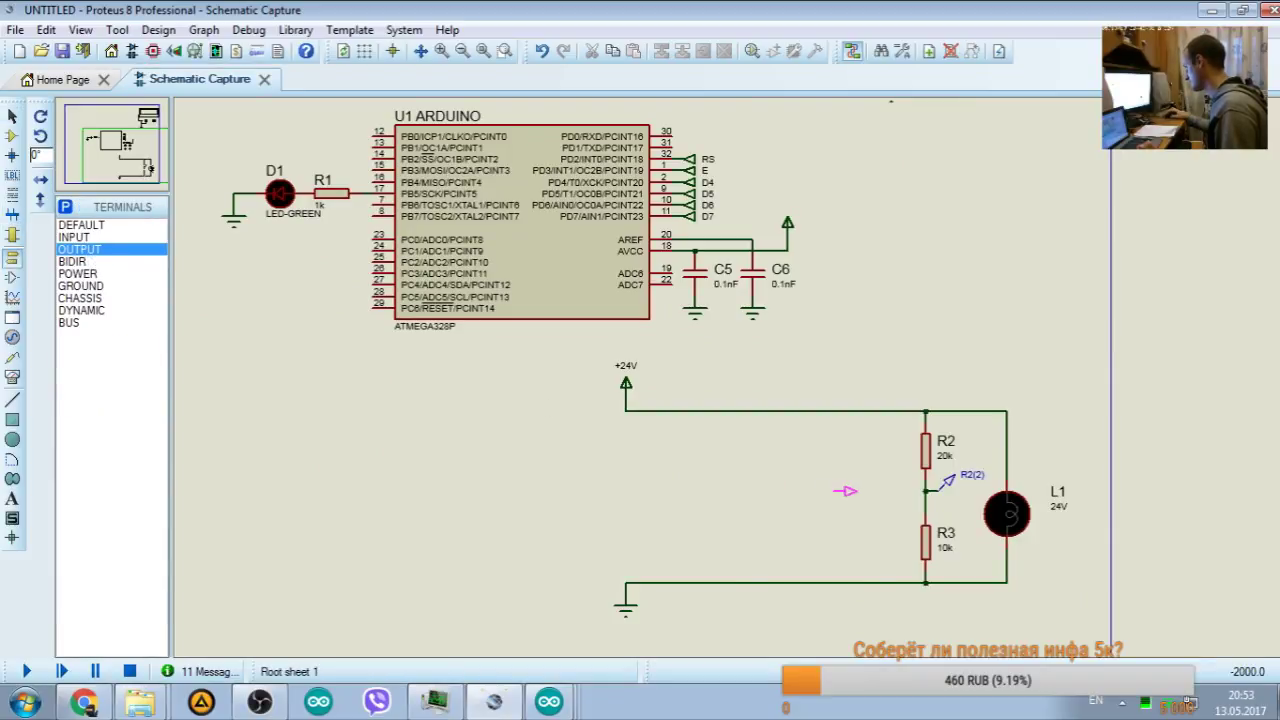
pyautogui.click(868, 491)
pyautogui.rightClick(870, 491)
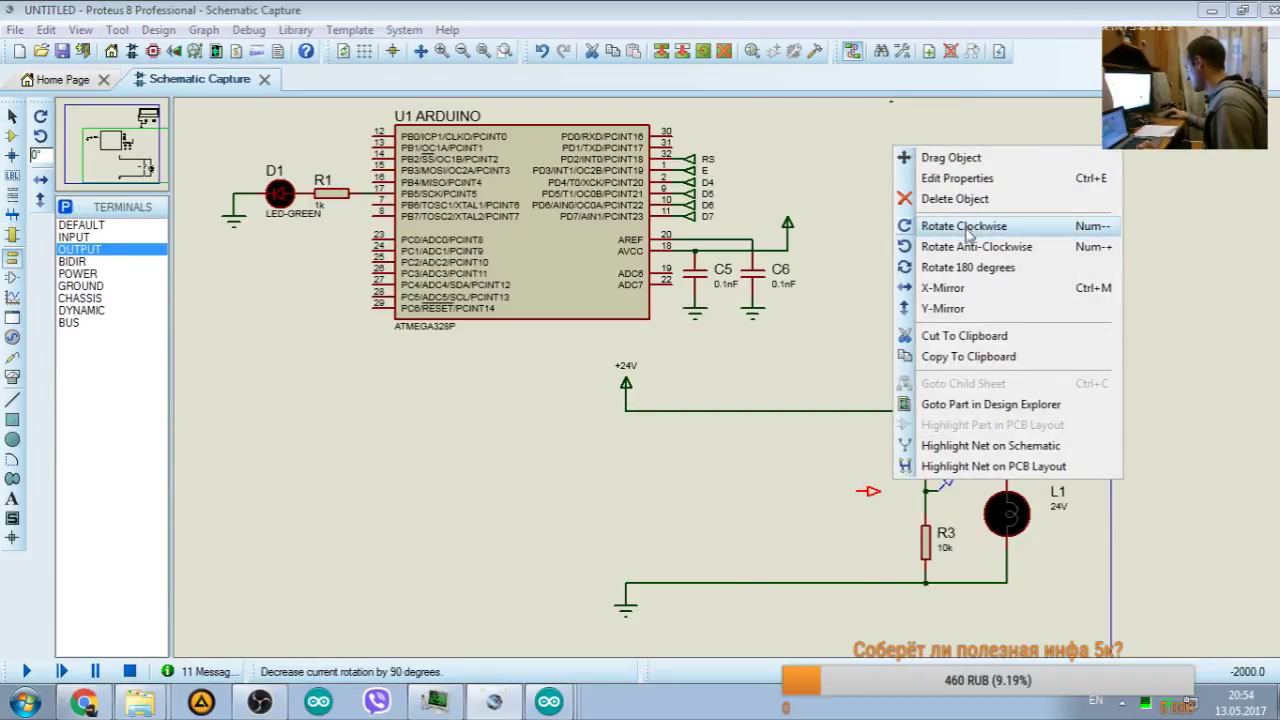
pyautogui.click(966, 267)
# Step: Leave the output terminal unlabelled and move it onto the junction between R2 and R3 to connect it
pyautogui.doubleClick(866, 492)
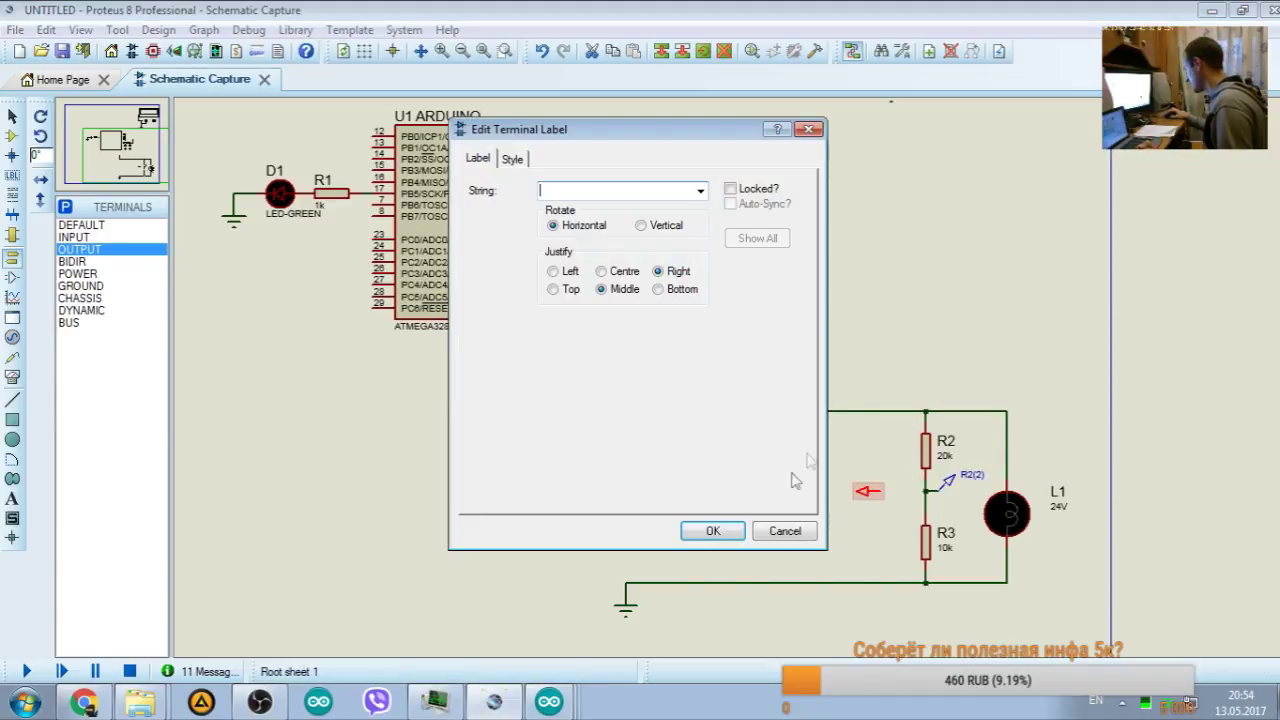
pyautogui.click(788, 532)
pyautogui.moveTo(868, 494); pyautogui.dragTo(899, 496)
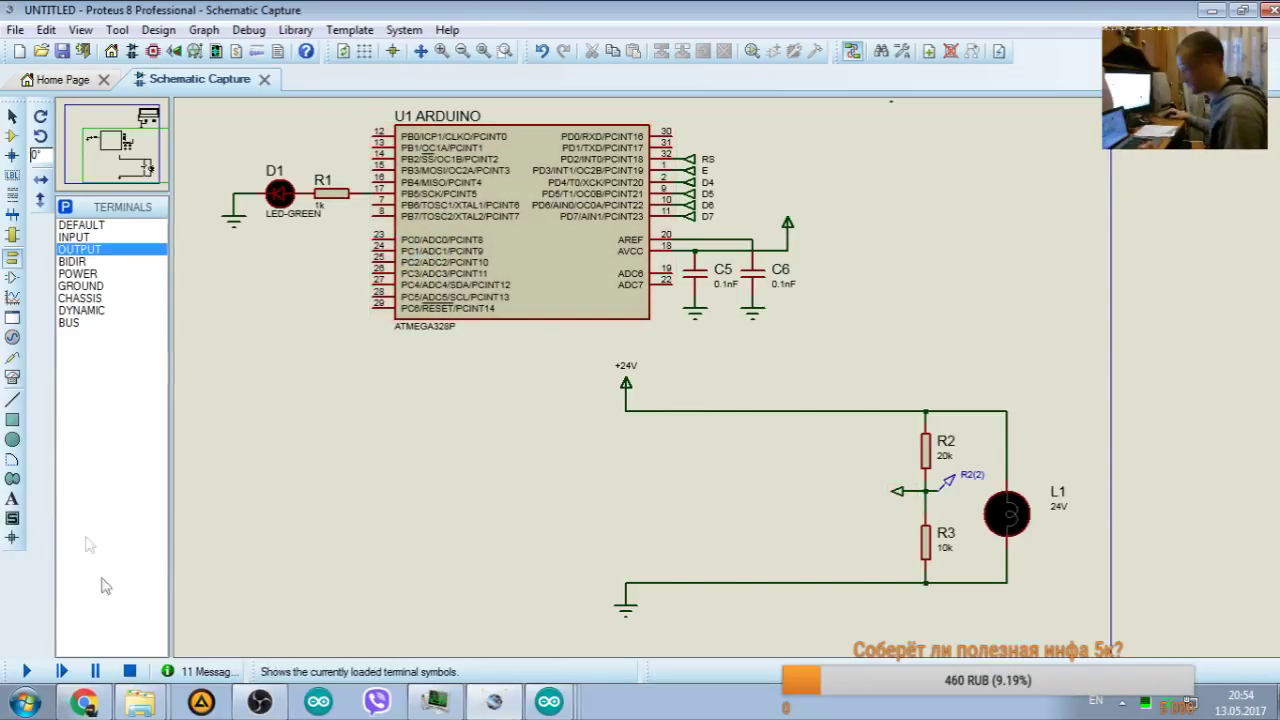
# Step: In the ArduWattmeter sketch in the Arduino IDE, add the comment // ADC0/PC0 after analogRead(A0) and check pin A0 in the ATMEGA328 pinout diagram
pyautogui.hotkey('alt', 'Tab')
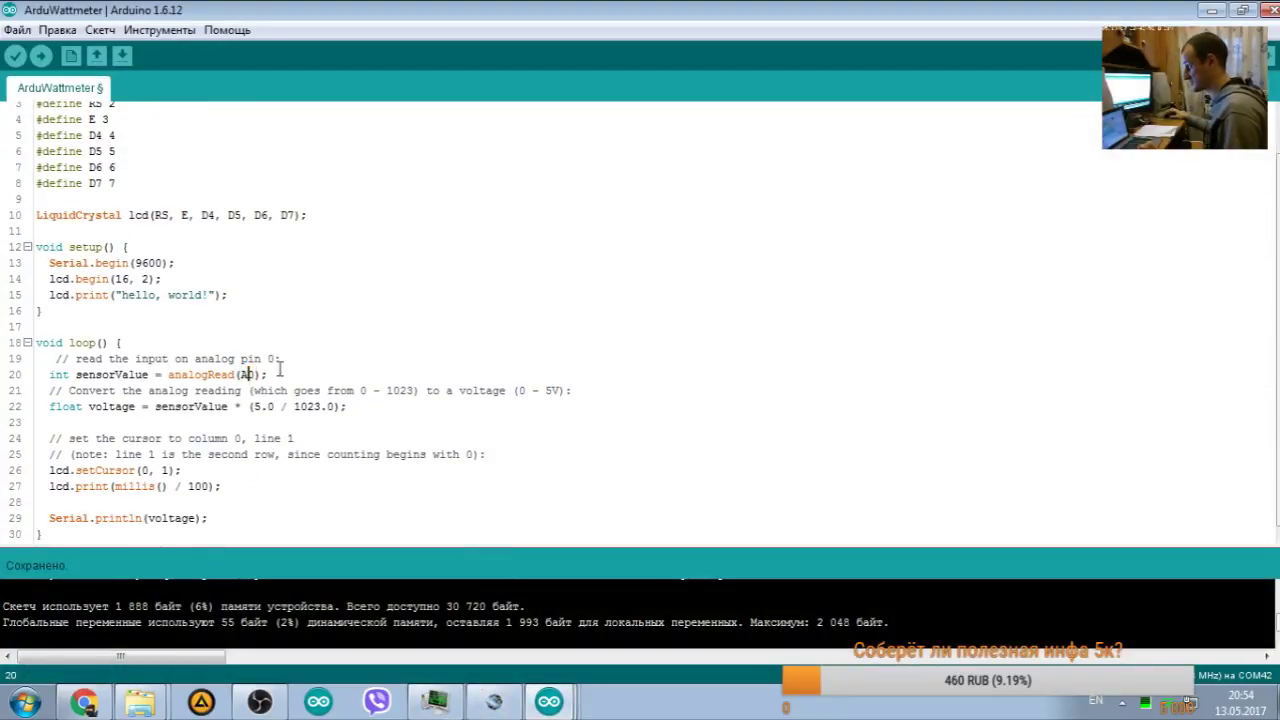
pyautogui.moveTo(267, 374); pyautogui.dragTo(78, 374)
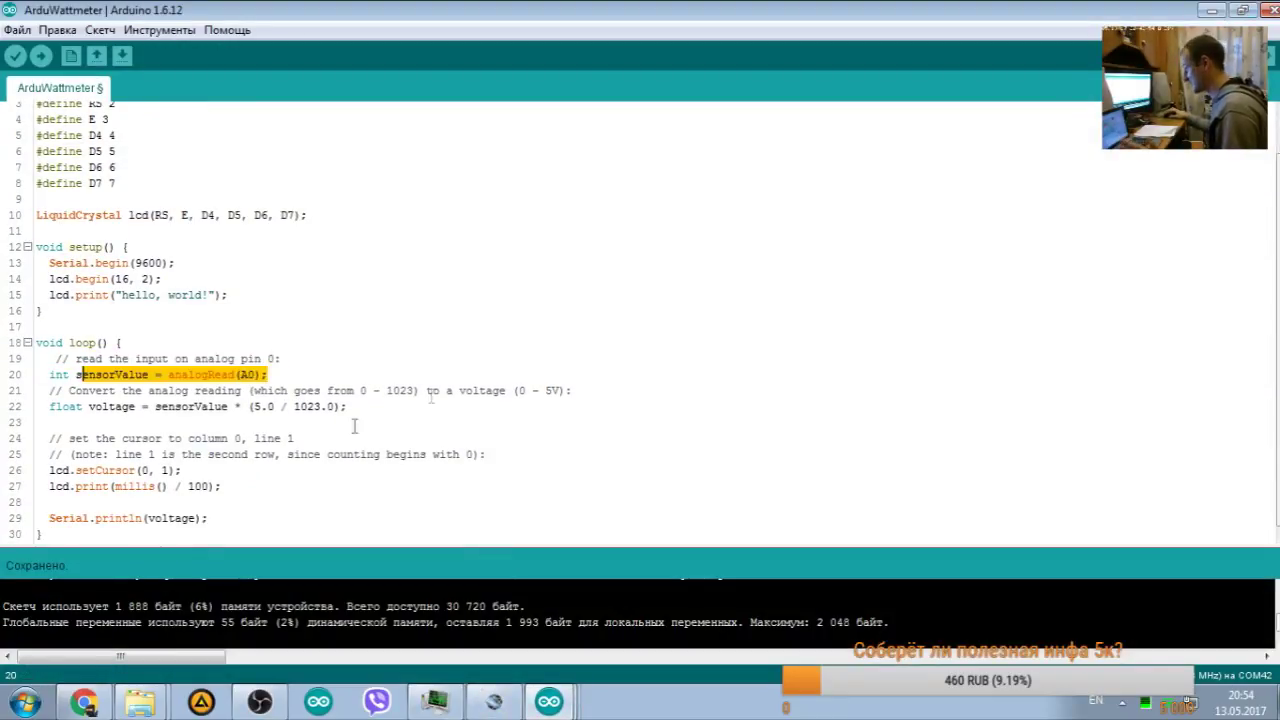
pyautogui.click(281, 374)
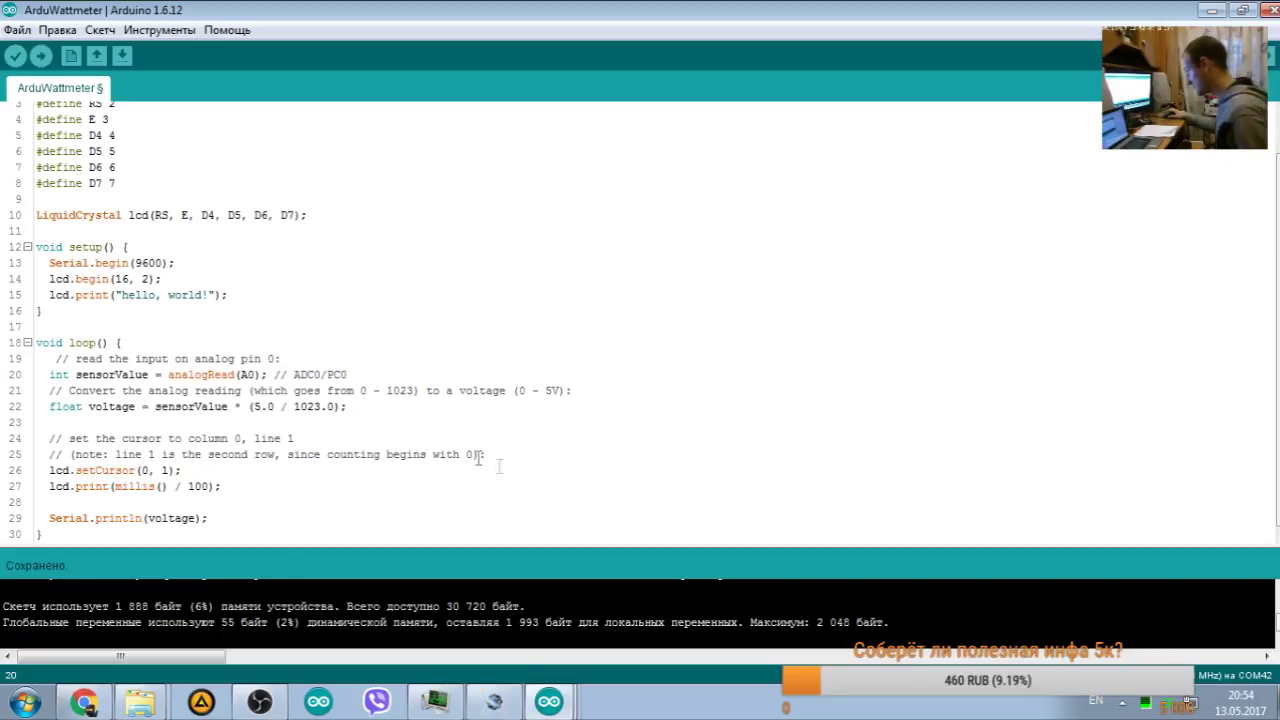
pyautogui.hotkey('alt', 'Tab')
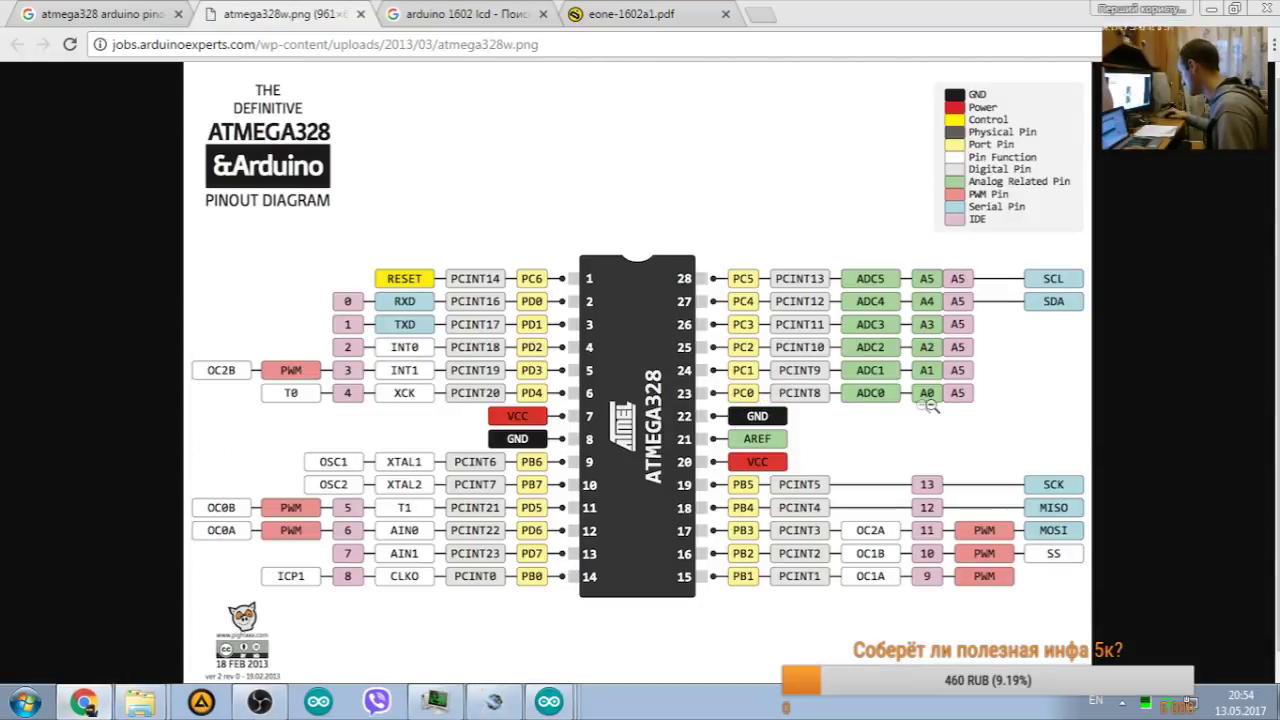
pyautogui.click(1212, 10)
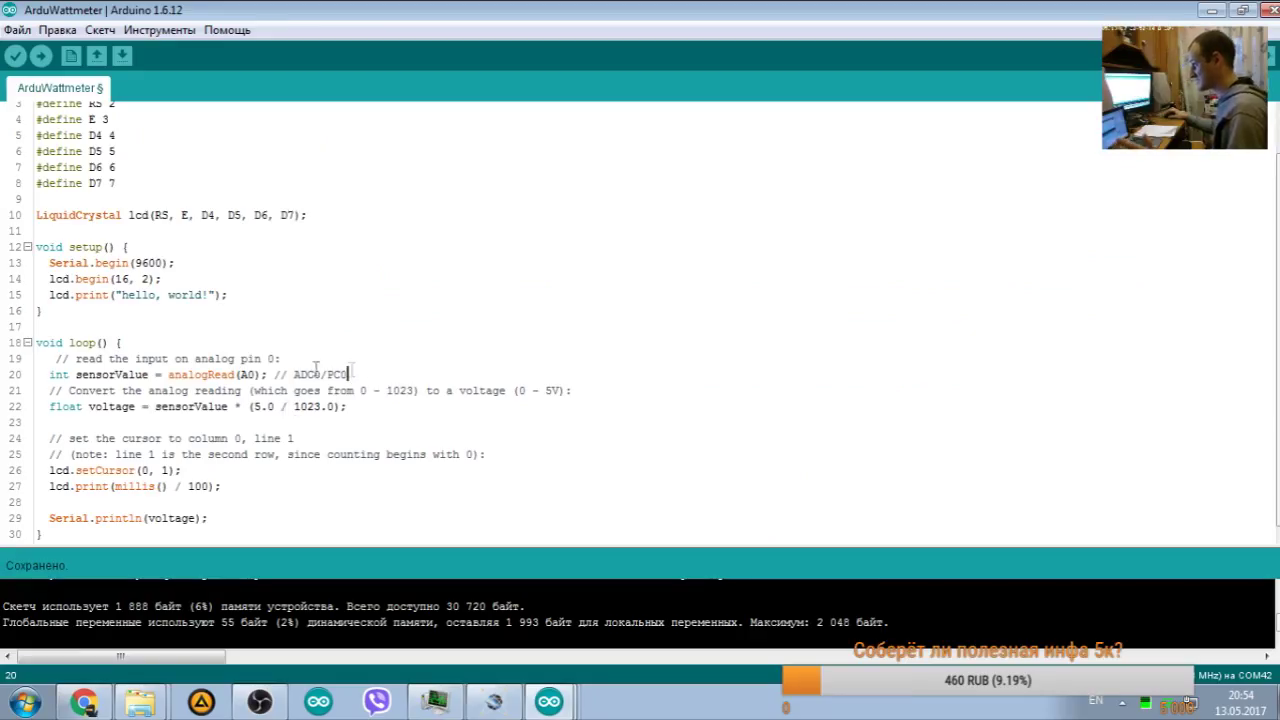
# Step: Delete the comments about reading analog pin 0 and converting the reading, and remove the blank line above the voltage calculation
pyautogui.moveTo(284, 358); pyautogui.dragTo(22, 358)
pyautogui.press('Delete')
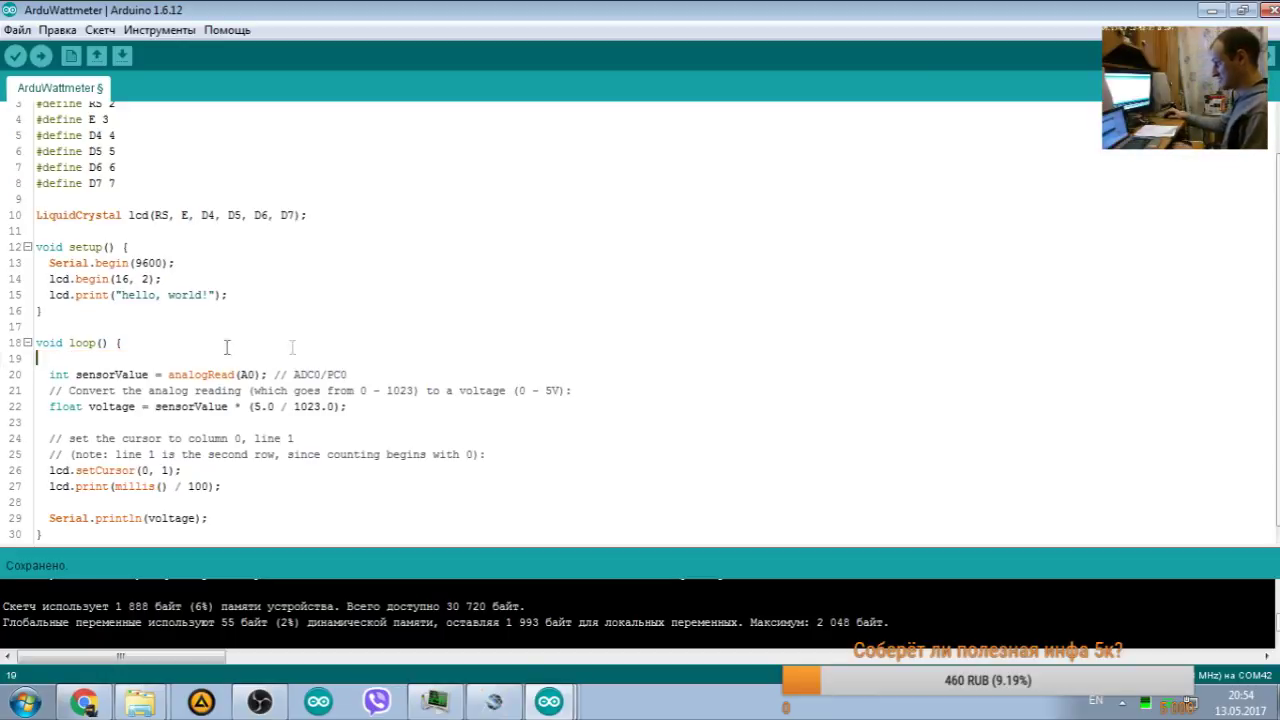
pyautogui.moveTo(574, 390); pyautogui.dragTo(6, 391)
pyautogui.press('Delete')
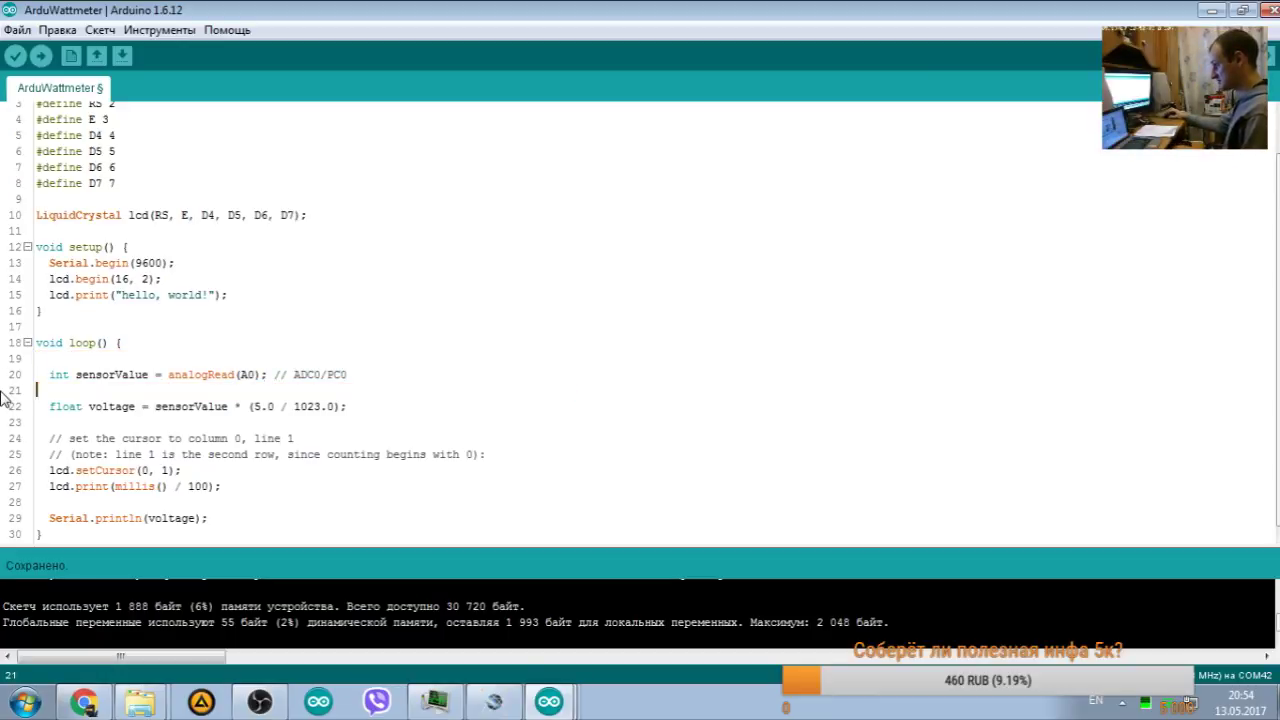
pyautogui.press('BackSpace')
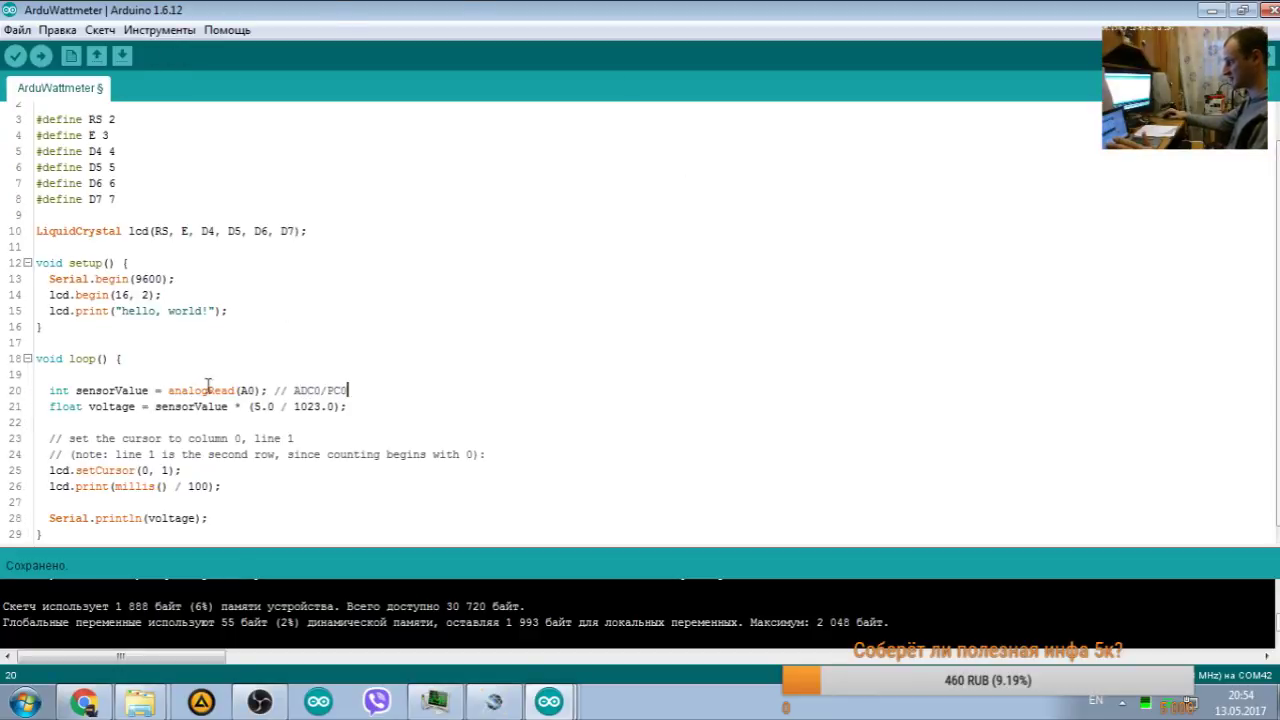
# Step: Examine how the loop reads A0 into sensorValue and how the 1023.0 divisor converts it to a voltage
pyautogui.moveTo(266, 391); pyautogui.dragTo(168, 391)
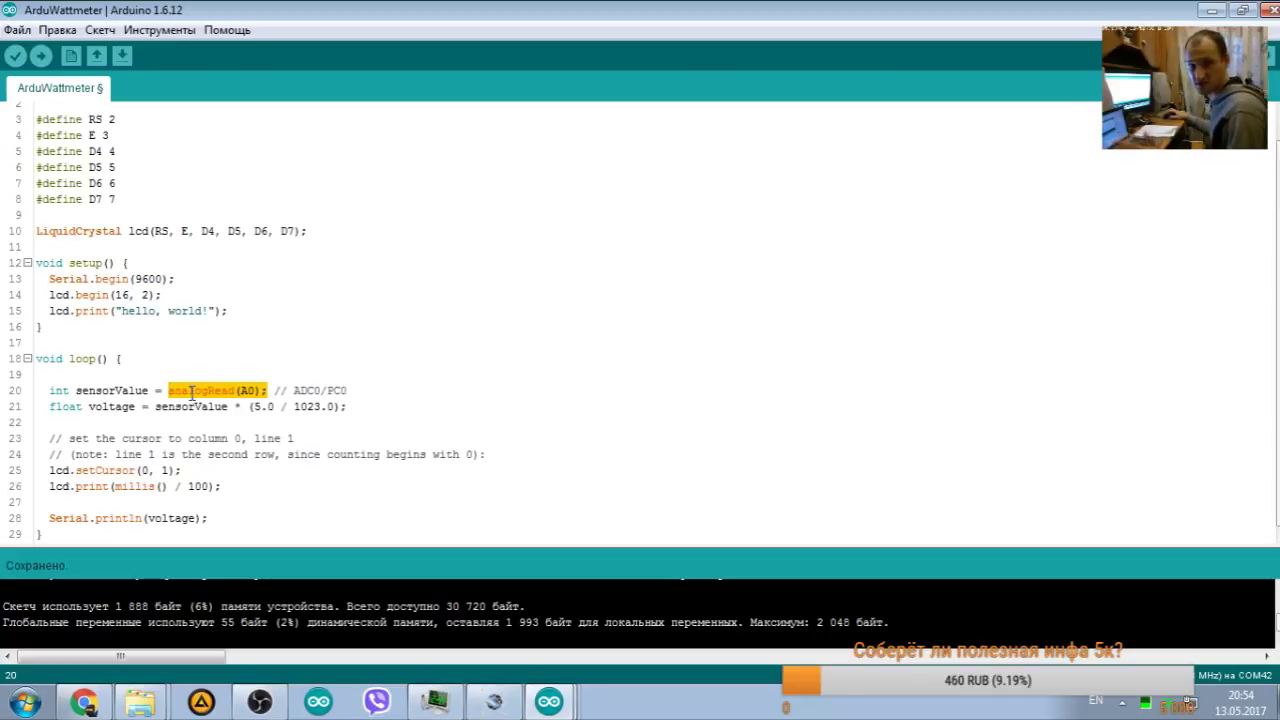
pyautogui.click(218, 391)
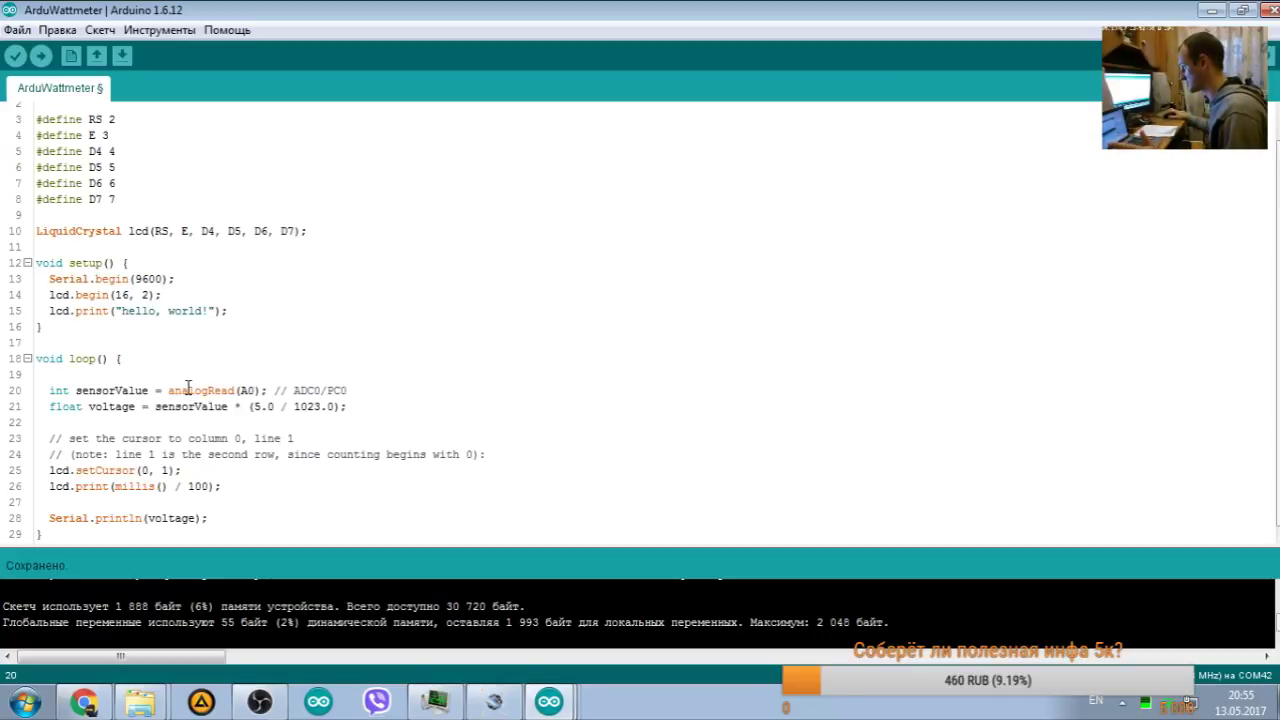
pyautogui.moveTo(238, 391); pyautogui.dragTo(256, 391)
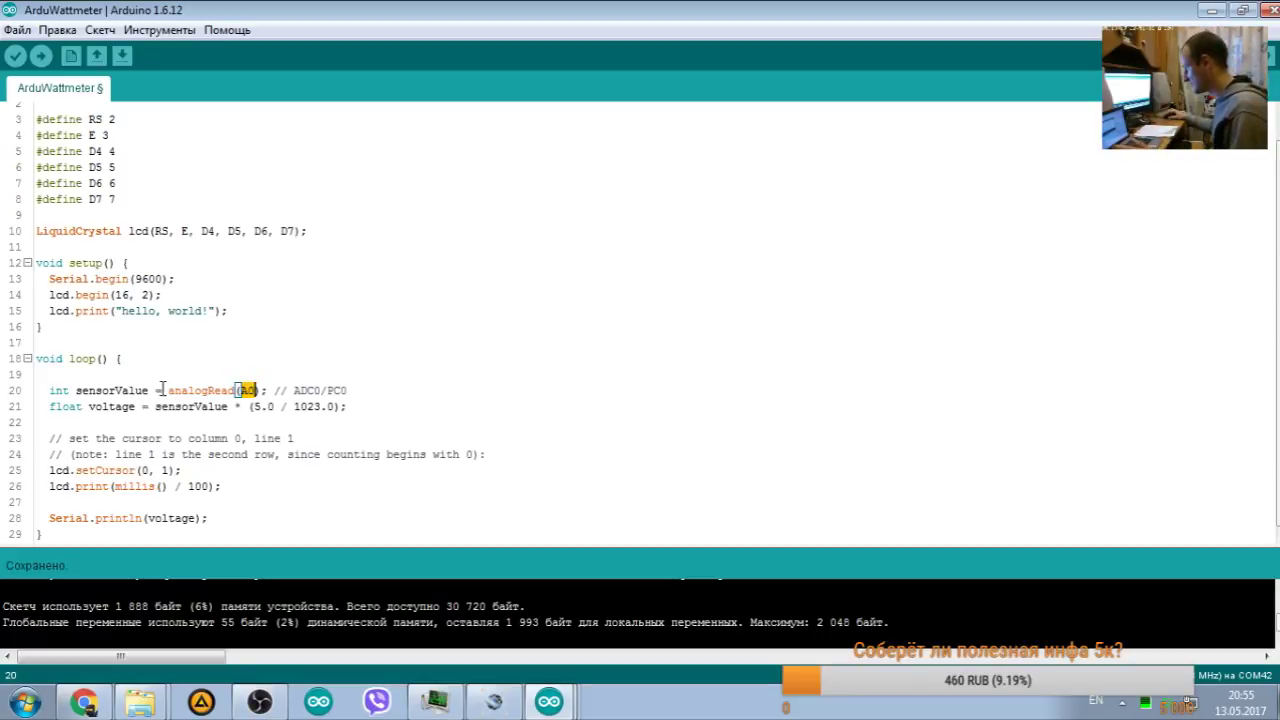
pyautogui.moveTo(45, 389); pyautogui.dragTo(369, 389)
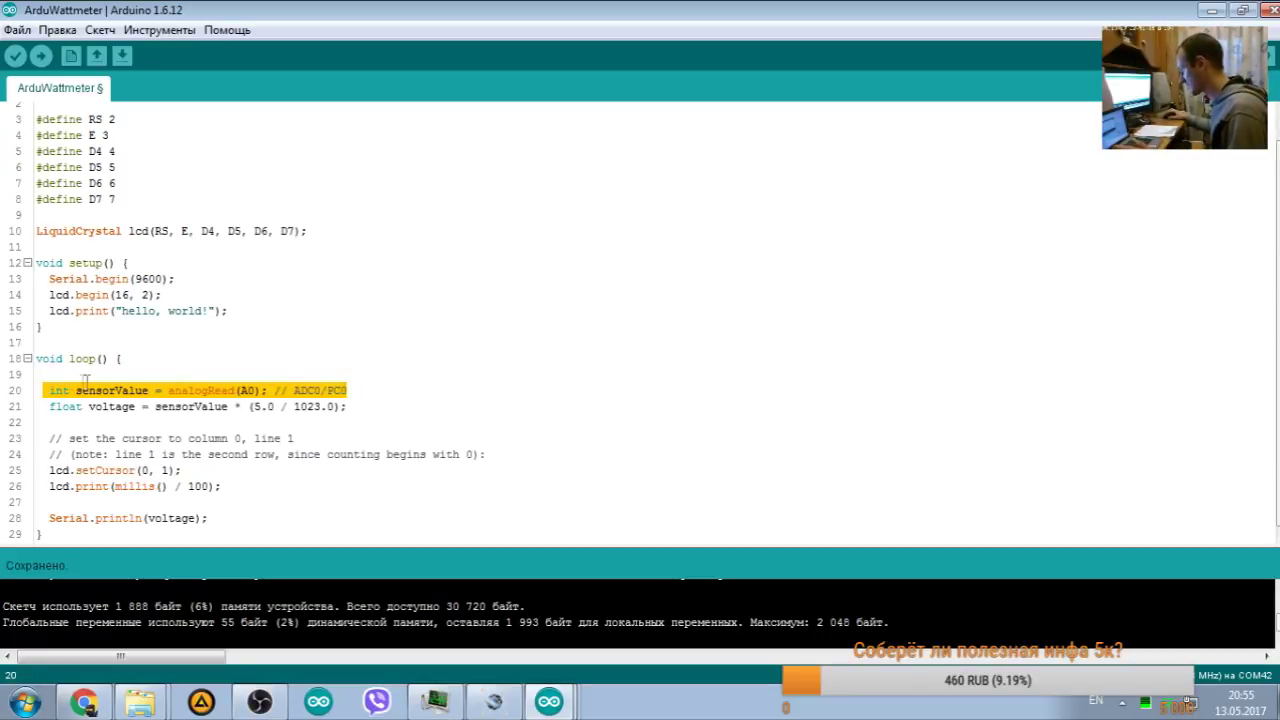
pyautogui.doubleClick(90, 390)
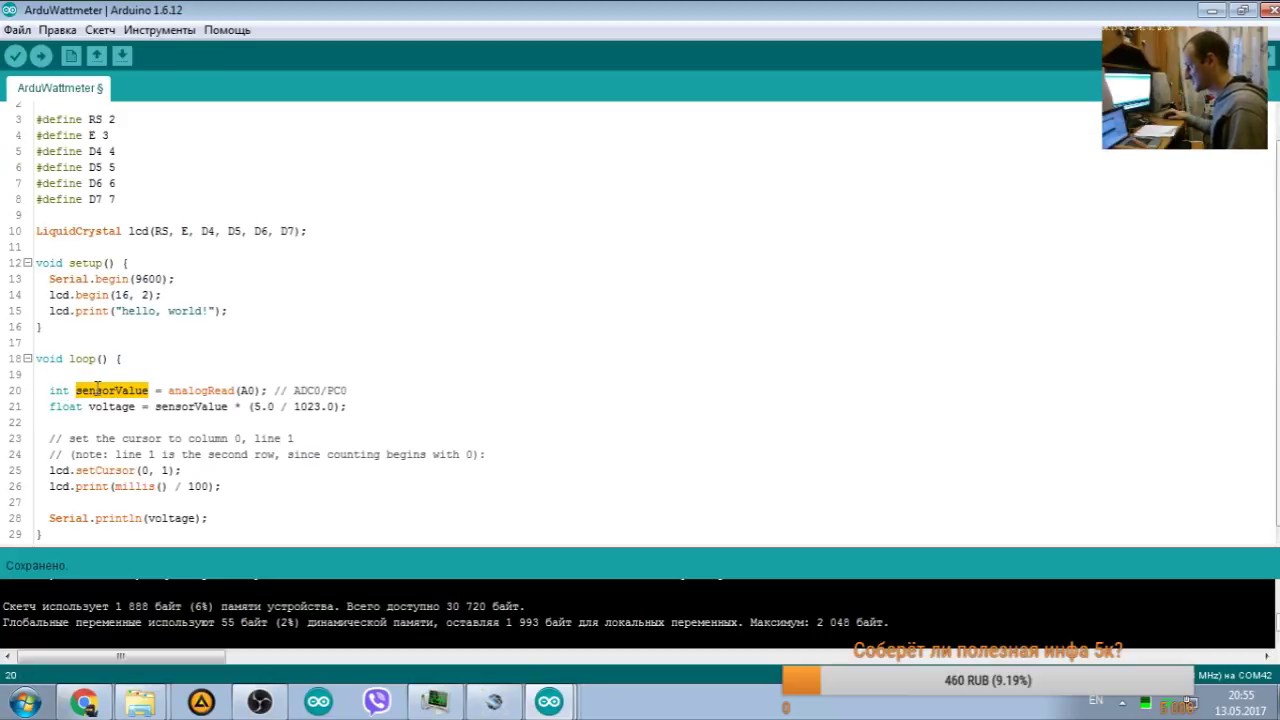
pyautogui.moveTo(149, 390); pyautogui.dragTo(78, 390)
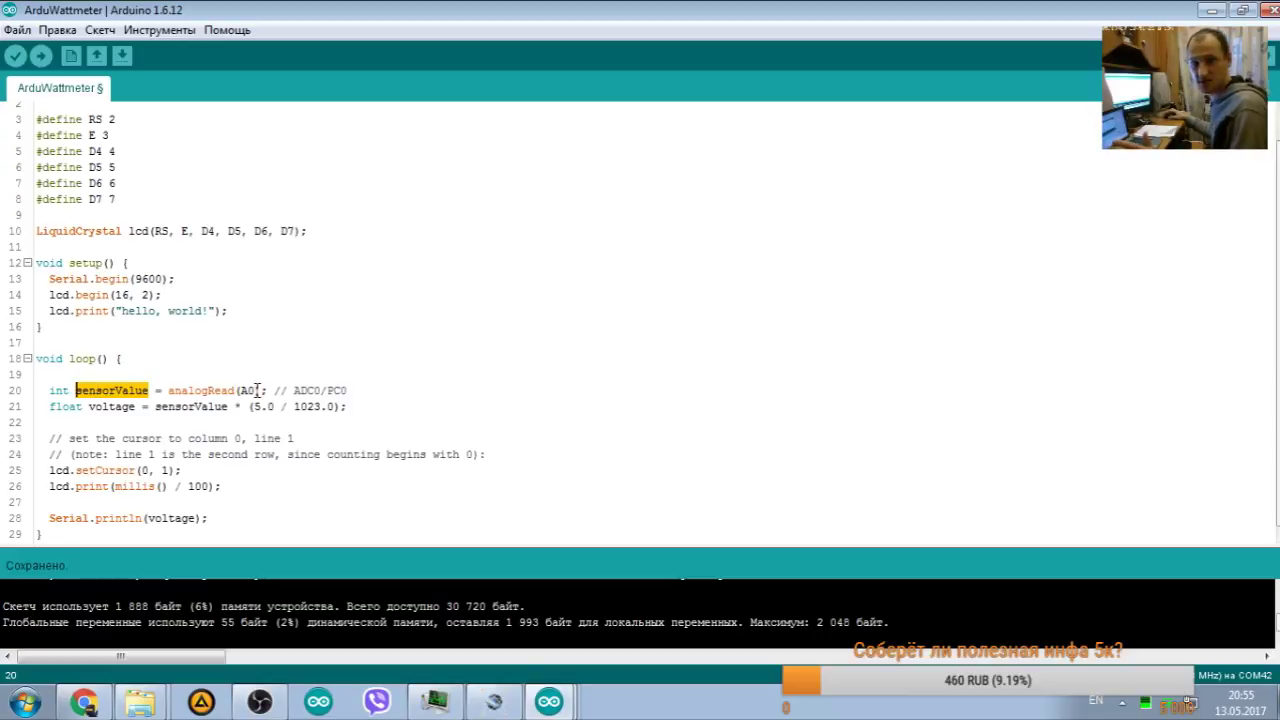
pyautogui.moveTo(240, 390); pyautogui.dragTo(256, 390)
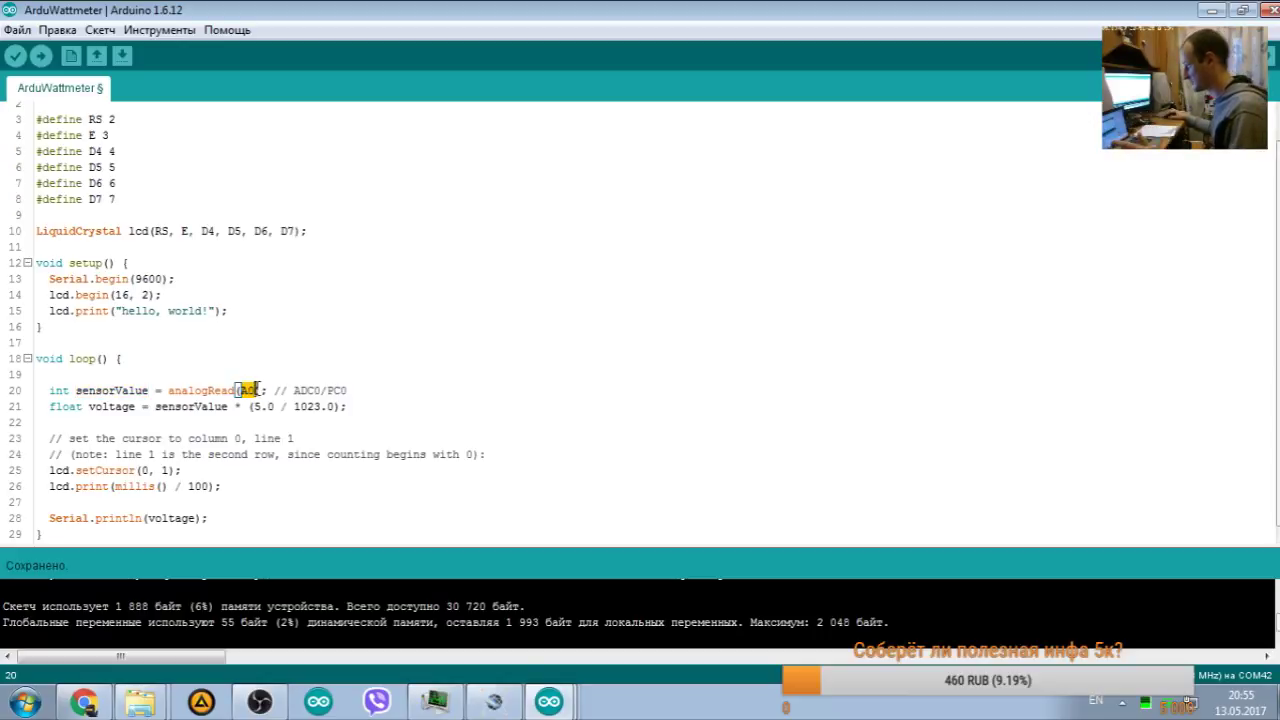
pyautogui.doubleClick(110, 390)
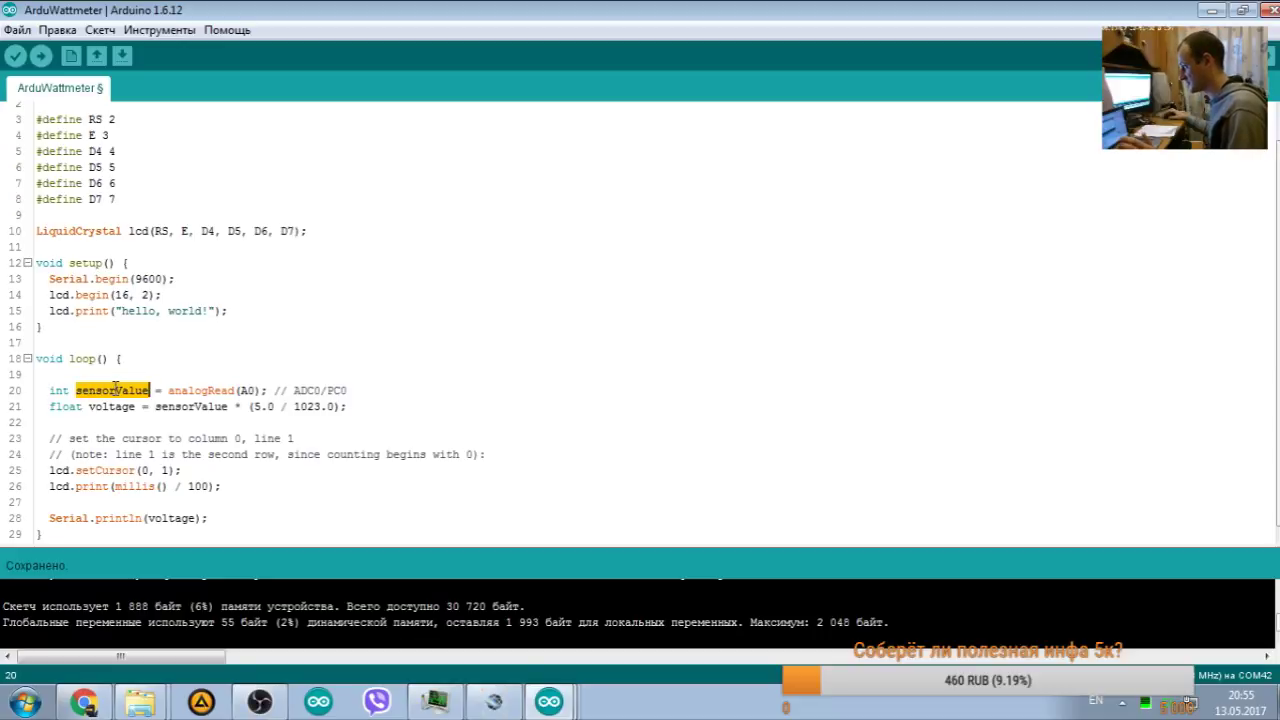
pyautogui.doubleClick(301, 406)
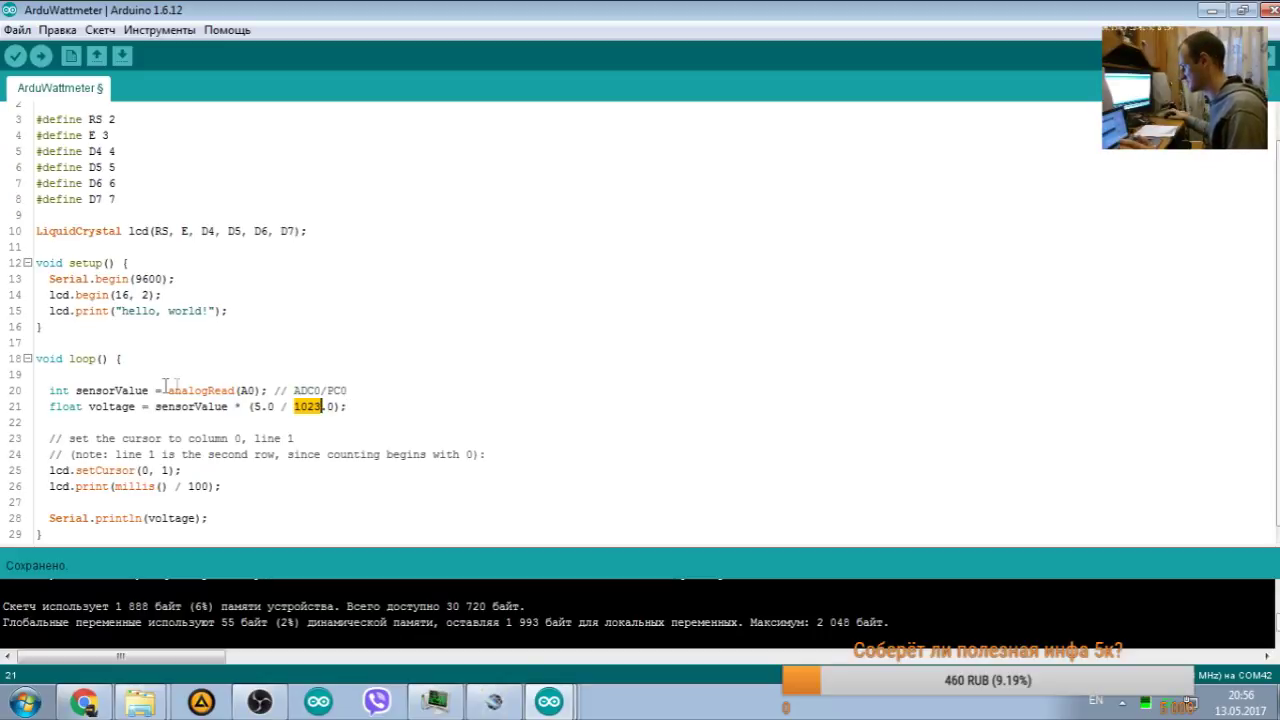
pyautogui.moveTo(44, 390); pyautogui.dragTo(372, 396)
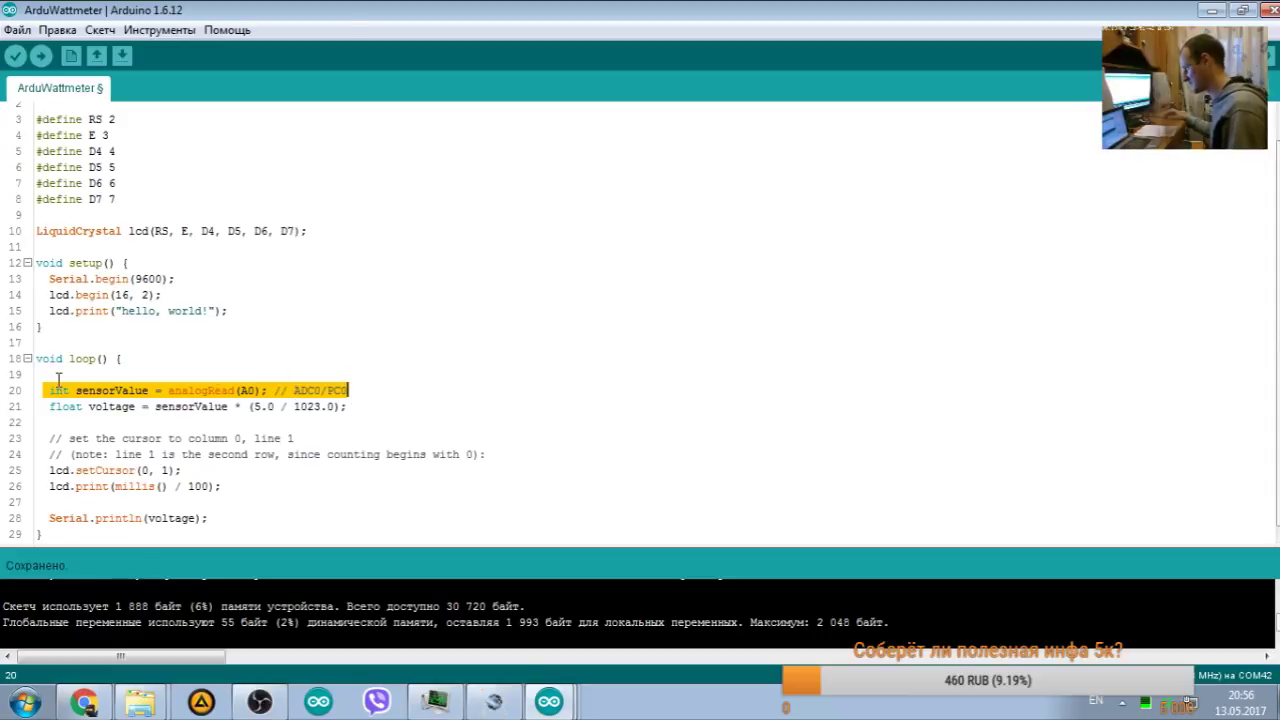
pyautogui.click(135, 378)
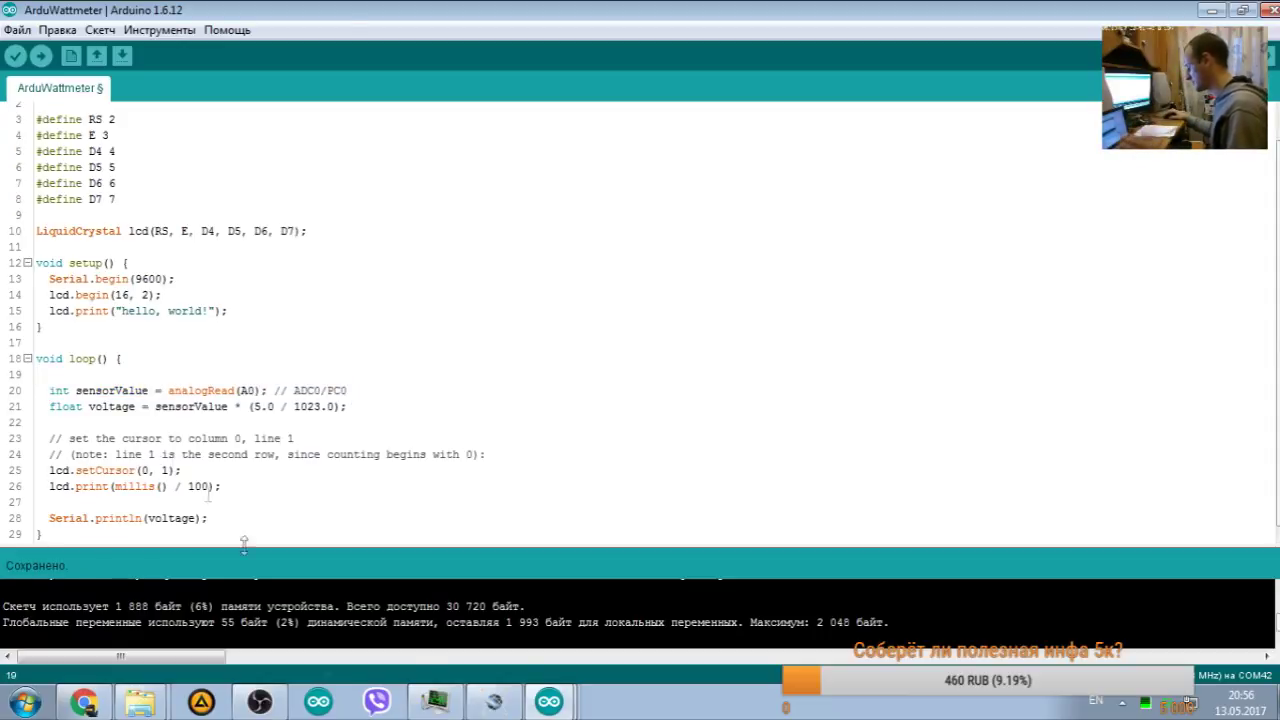
# Step: Switch to Proteus, wire a new input terminal to U1's PC0/ADC0 pin, and place a second input terminal just below it
pyautogui.click(493, 701)
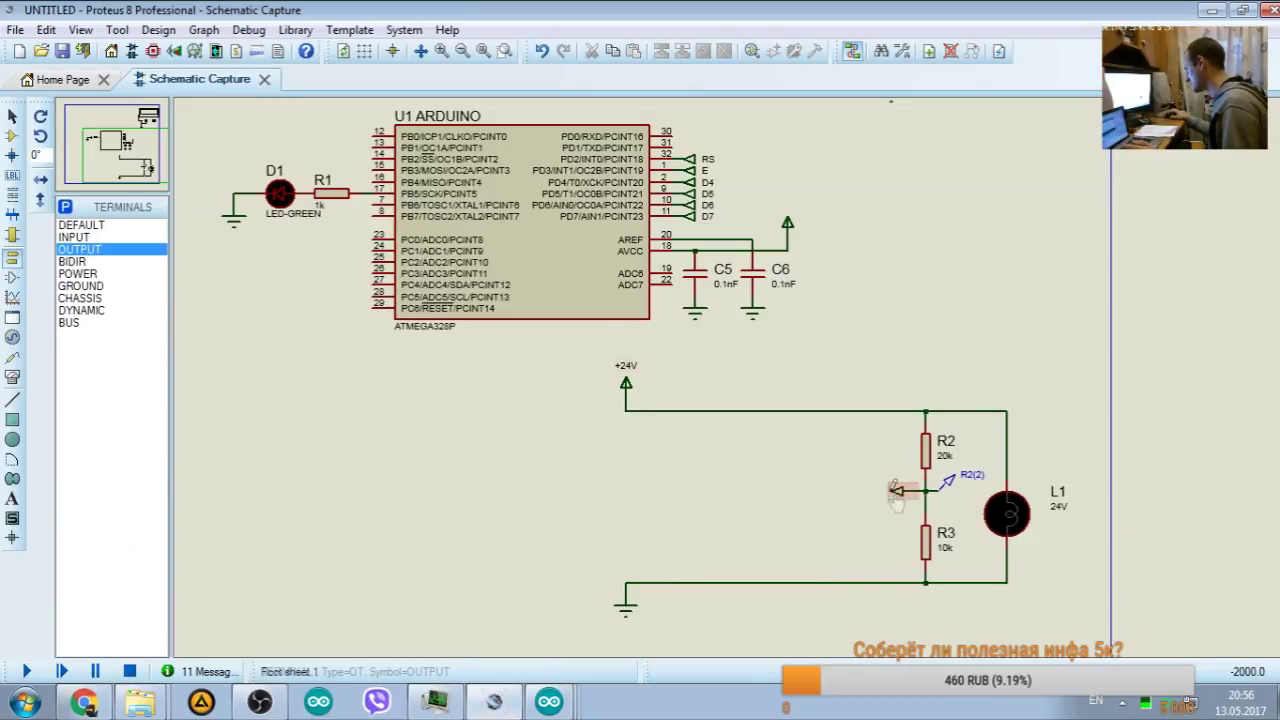
pyautogui.click(74, 237)
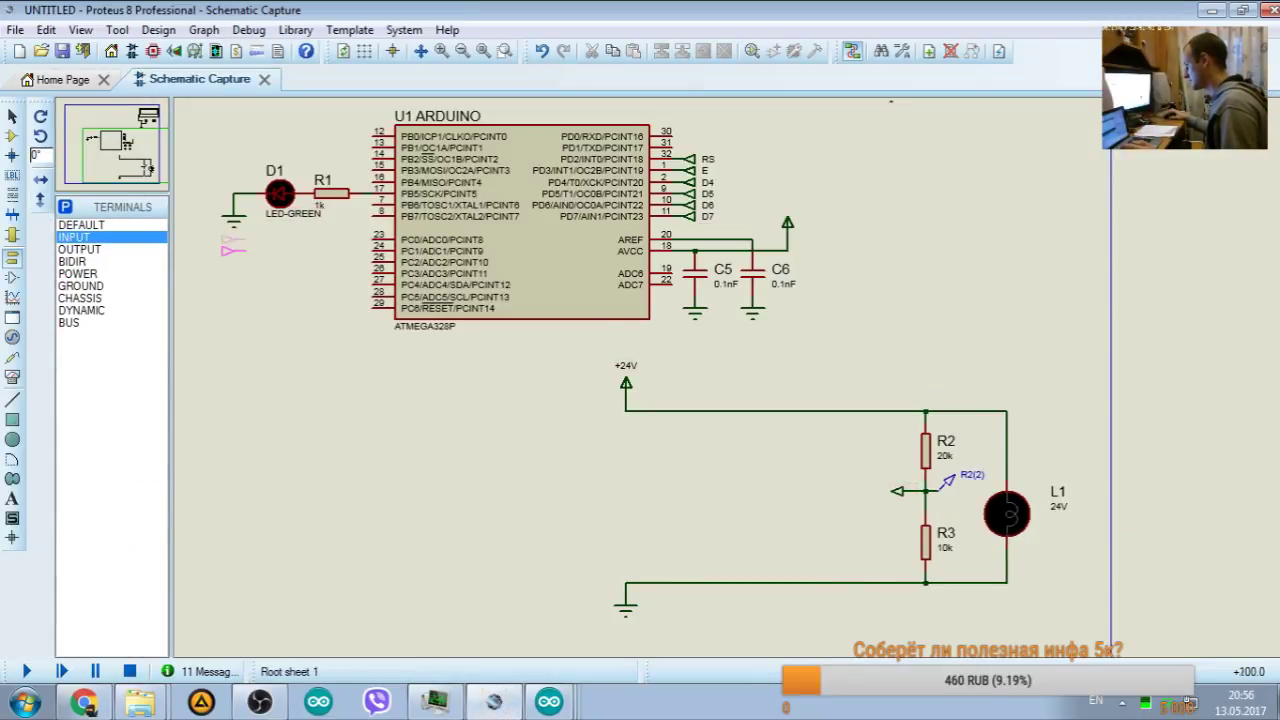
pyautogui.click(236, 239)
pyautogui.click(244, 240)
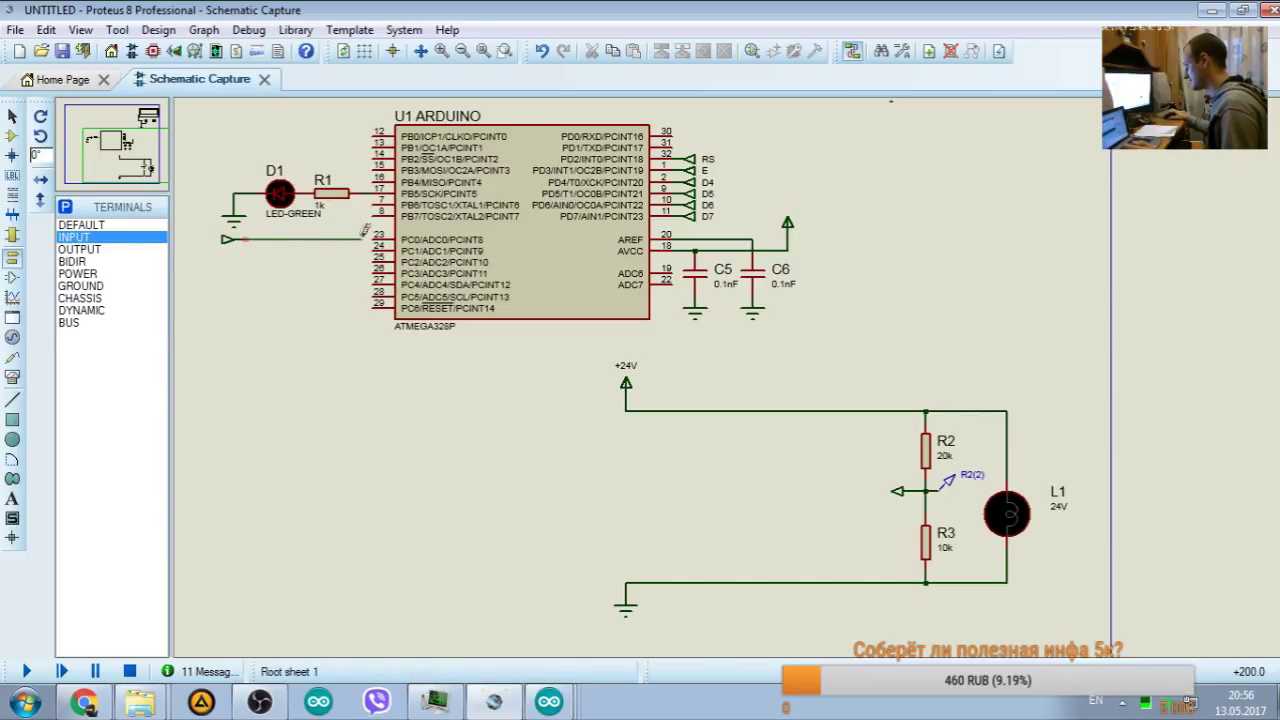
pyautogui.click(375, 240)
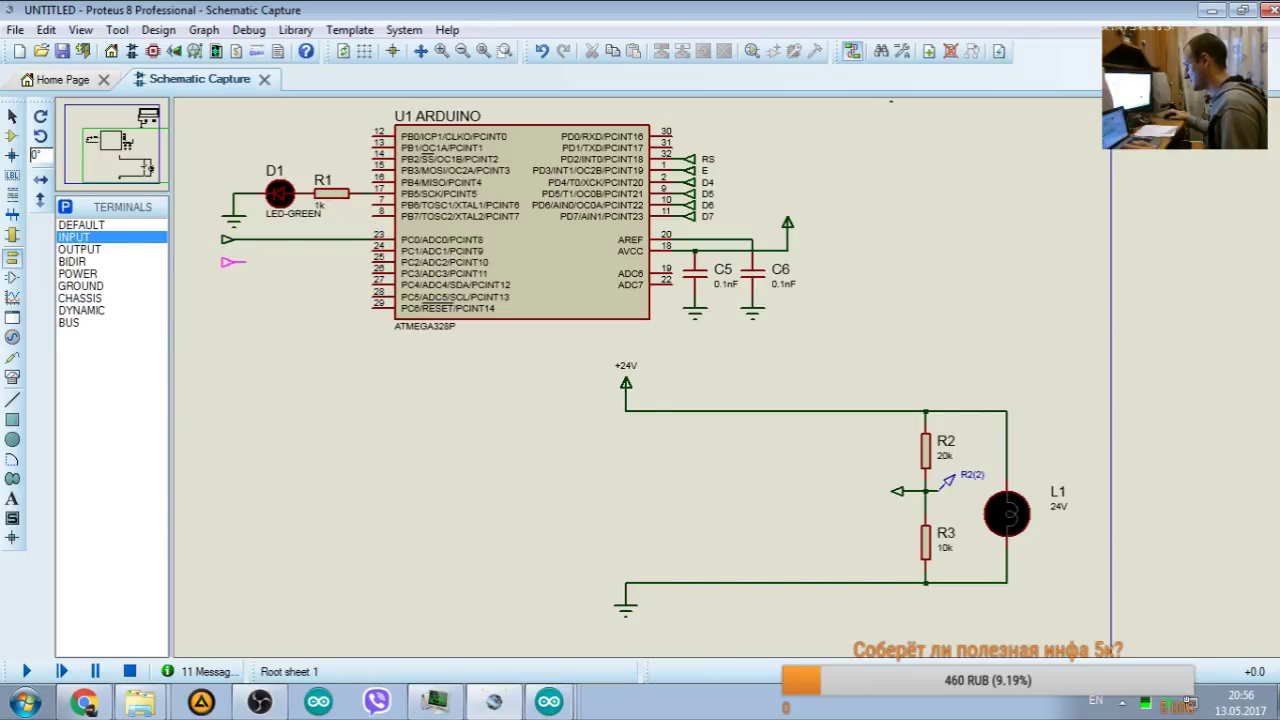
pyautogui.click(232, 250)
# Step: Label the input terminal wired to the PC0/ADC0 pin as A0
pyautogui.doubleClick(232, 240)
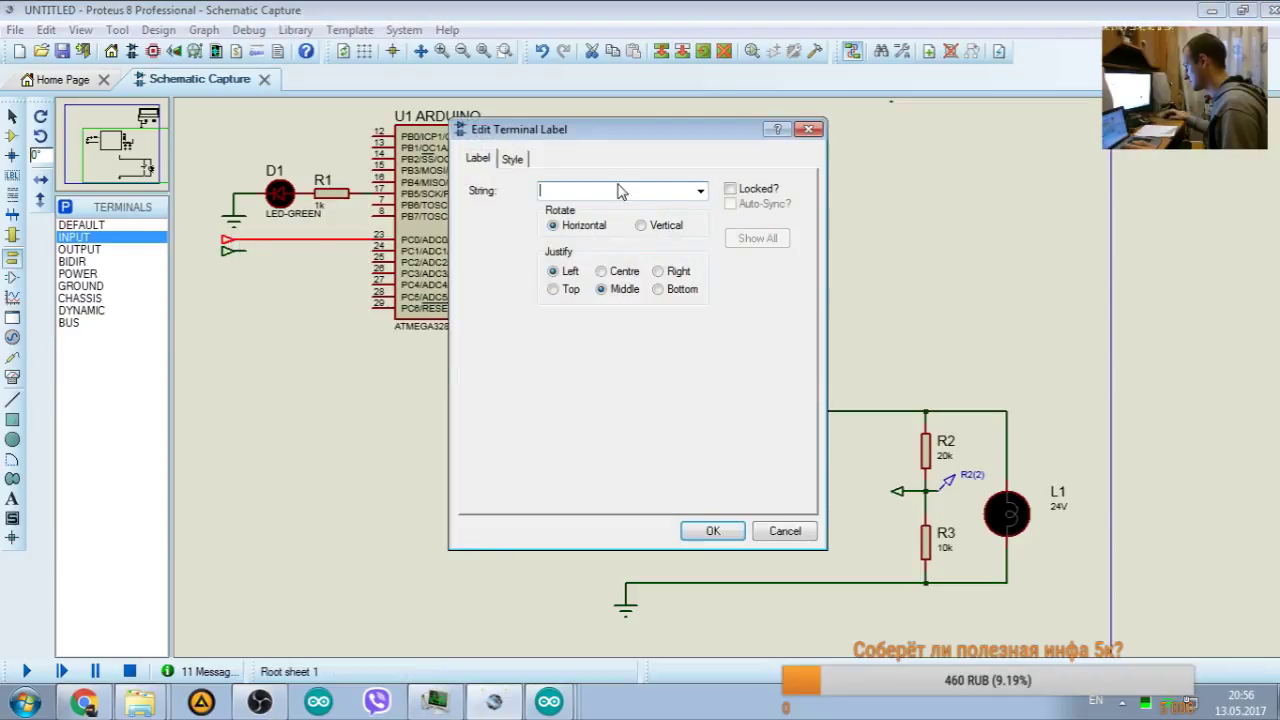
pyautogui.click(700, 191)
pyautogui.click(700, 191)
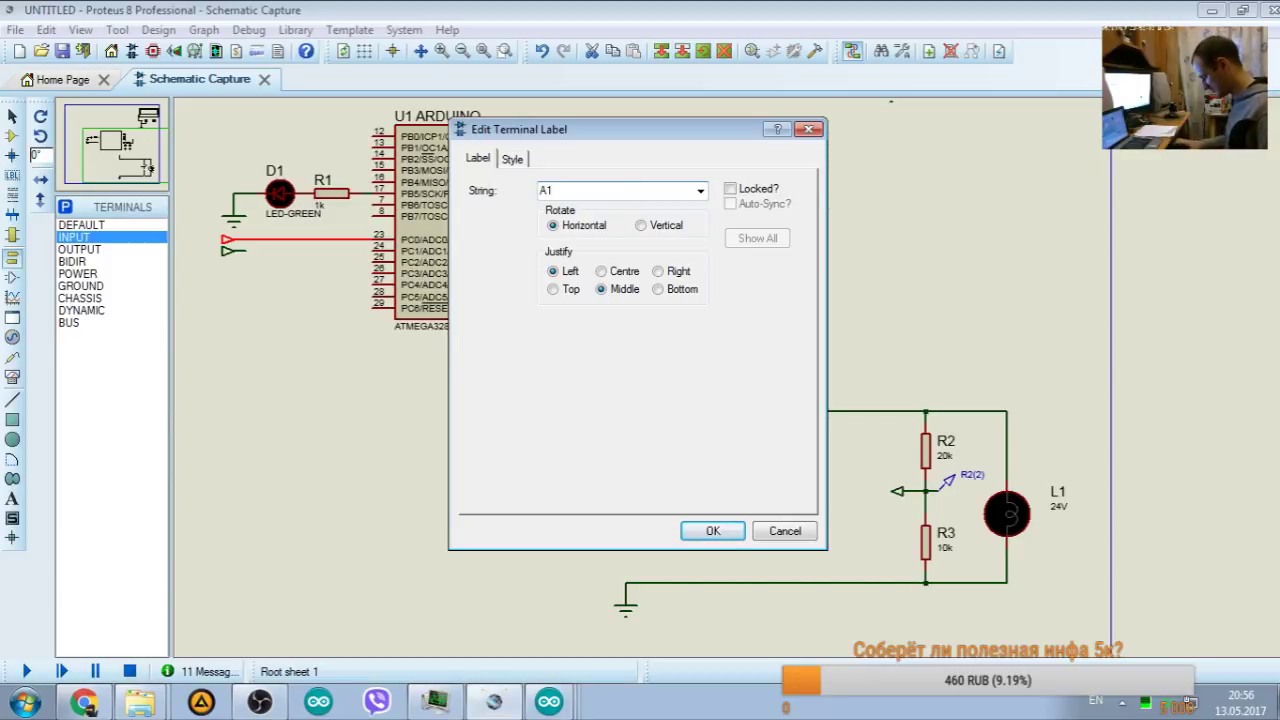
pyautogui.click(712, 531)
# Step: Give the output terminal at the junction between R2 and R3 the existing label A0
pyautogui.doubleClick(899, 492)
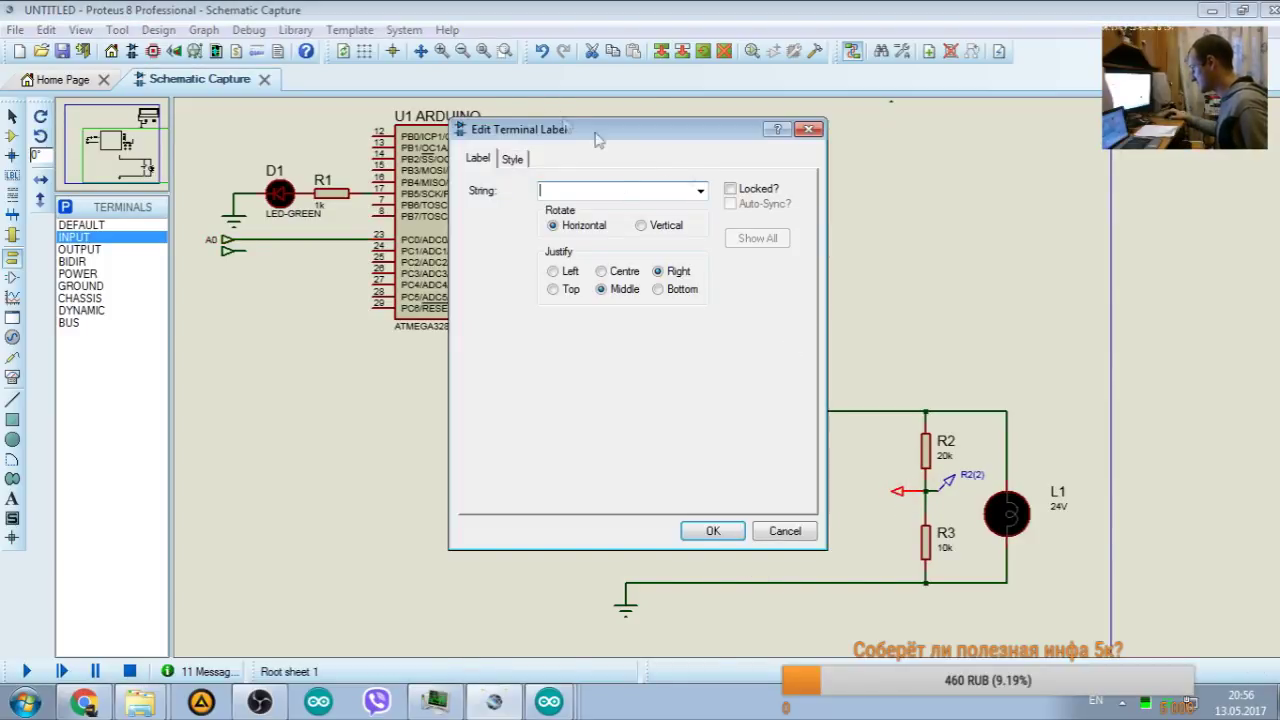
pyautogui.click(700, 190)
pyautogui.click(634, 262)
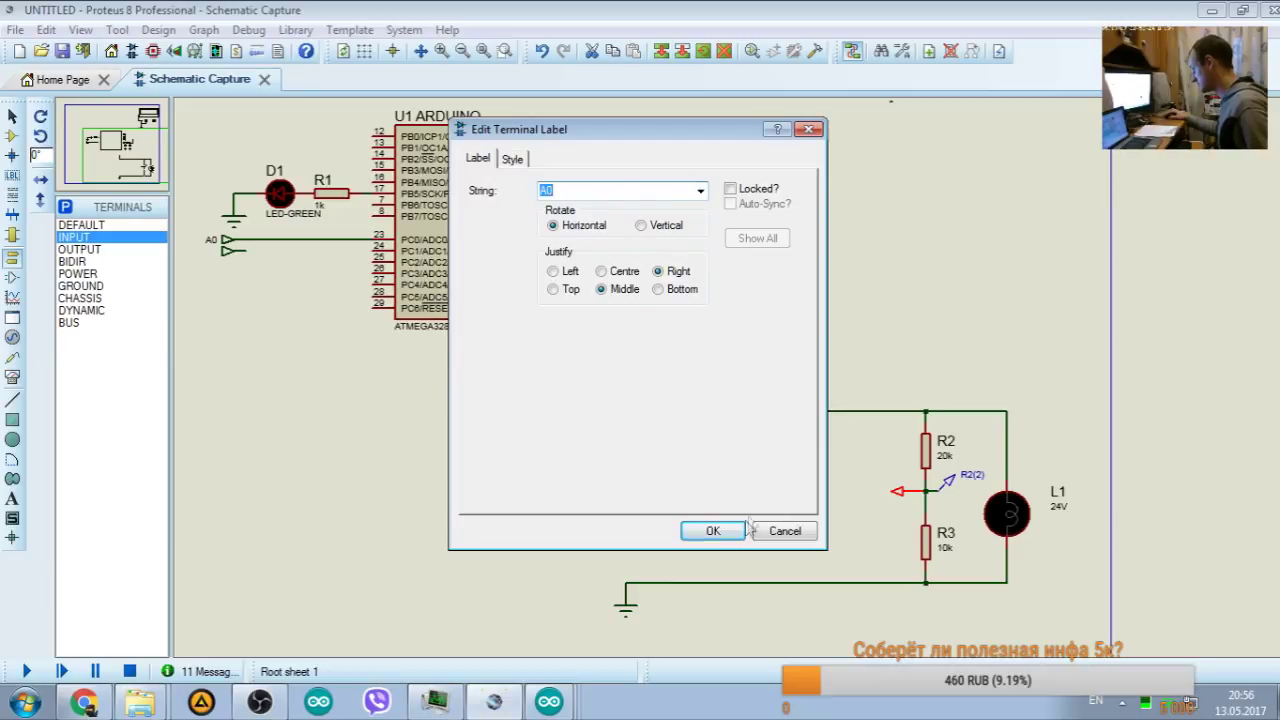
pyautogui.click(712, 531)
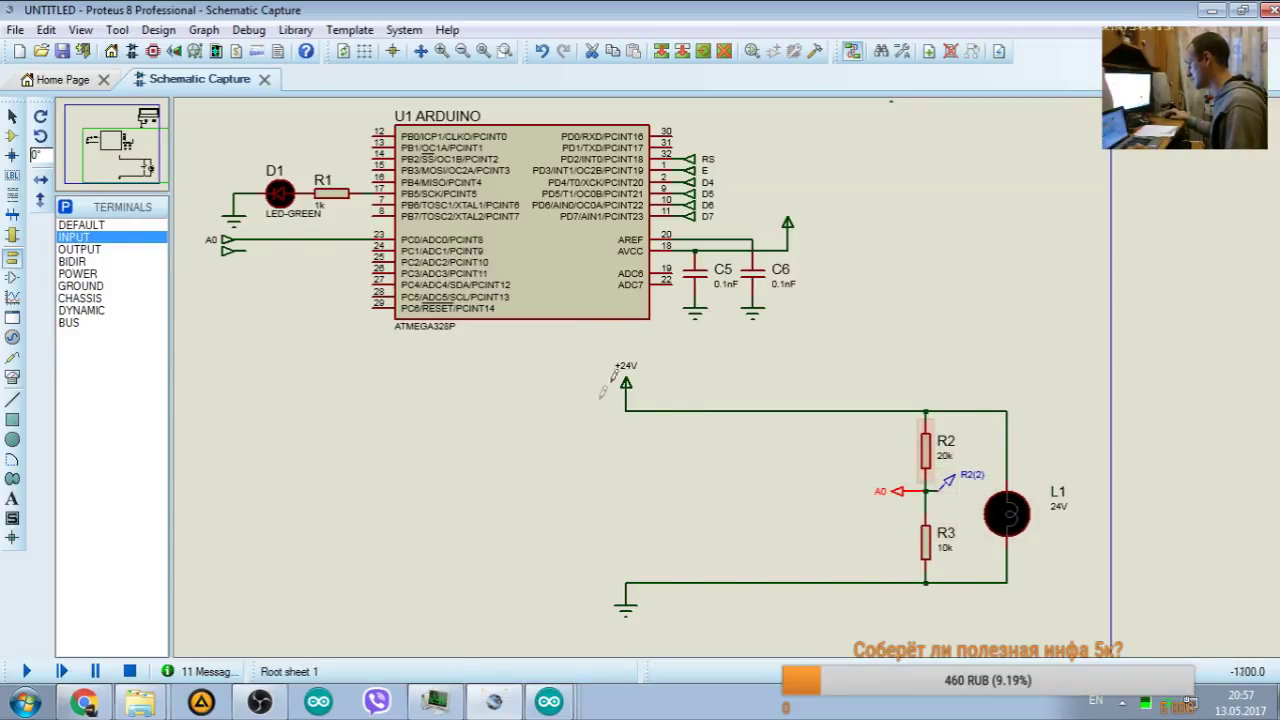
# Step: Rename the power terminal feeding the lamp circuit to +36V
pyautogui.doubleClick(632, 380)
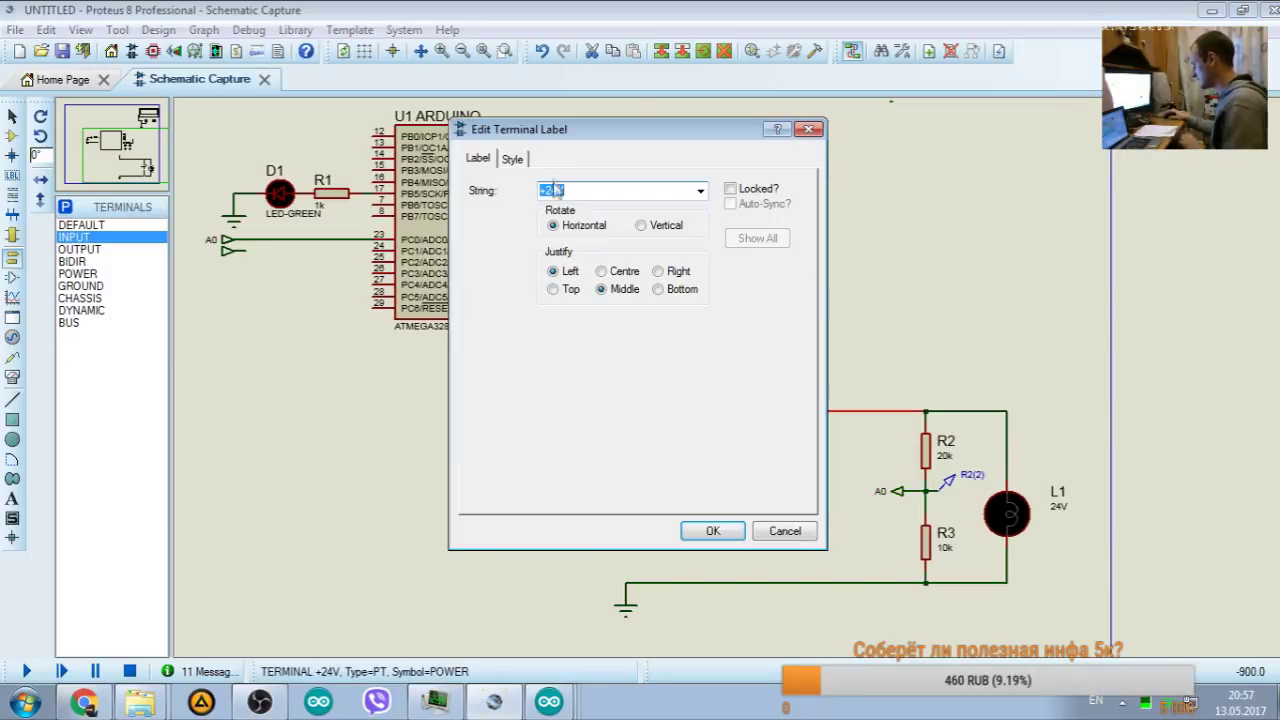
pyautogui.click(552, 192)
pyautogui.write('36')
pyautogui.click(712, 531)
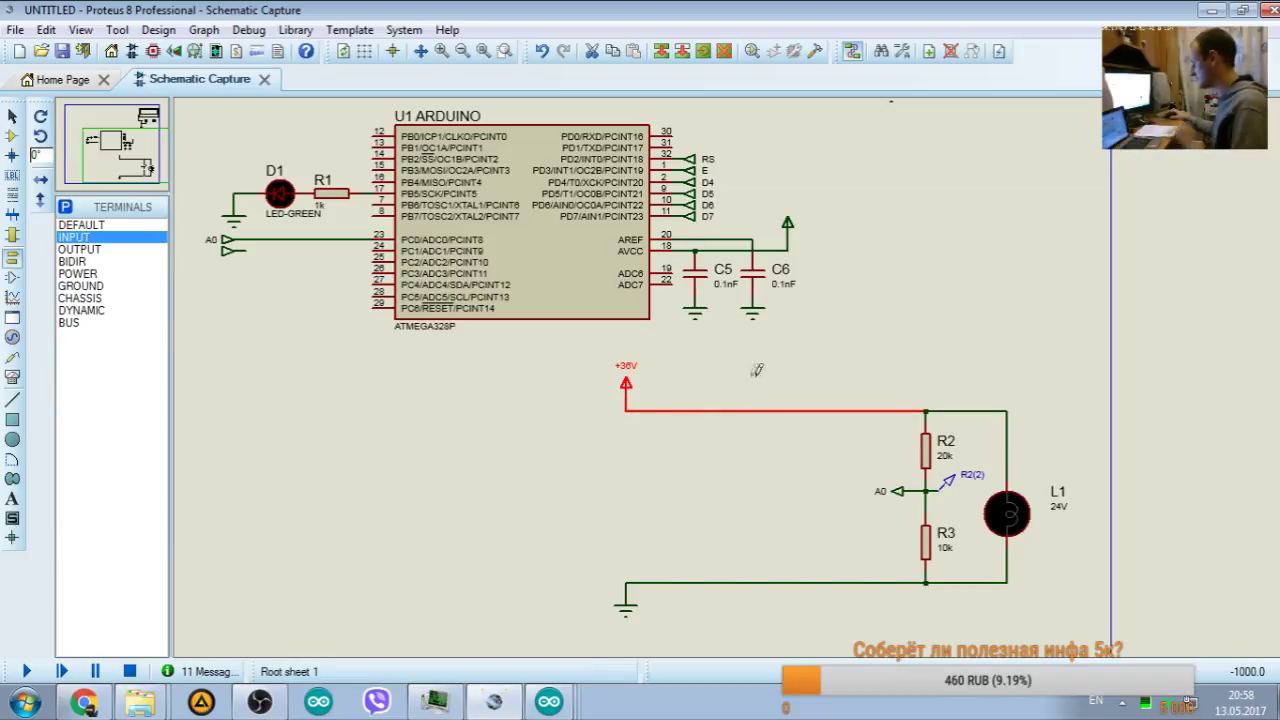
# Step: Switch to Calculator, compute 36 * 1,1 for the maximum supply voltage, and close it
pyautogui.press('XF86Calculator')
pyautogui.hotkey('alt', 'shift')
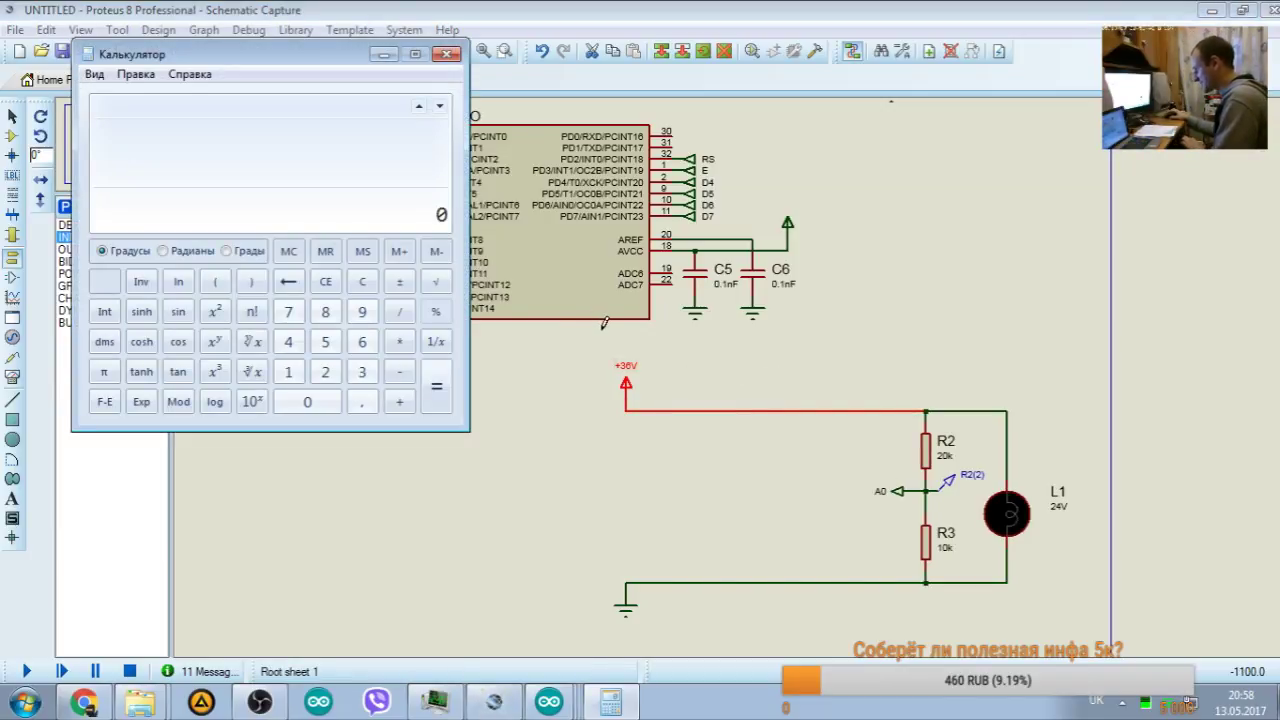
pyautogui.write('36 * ')
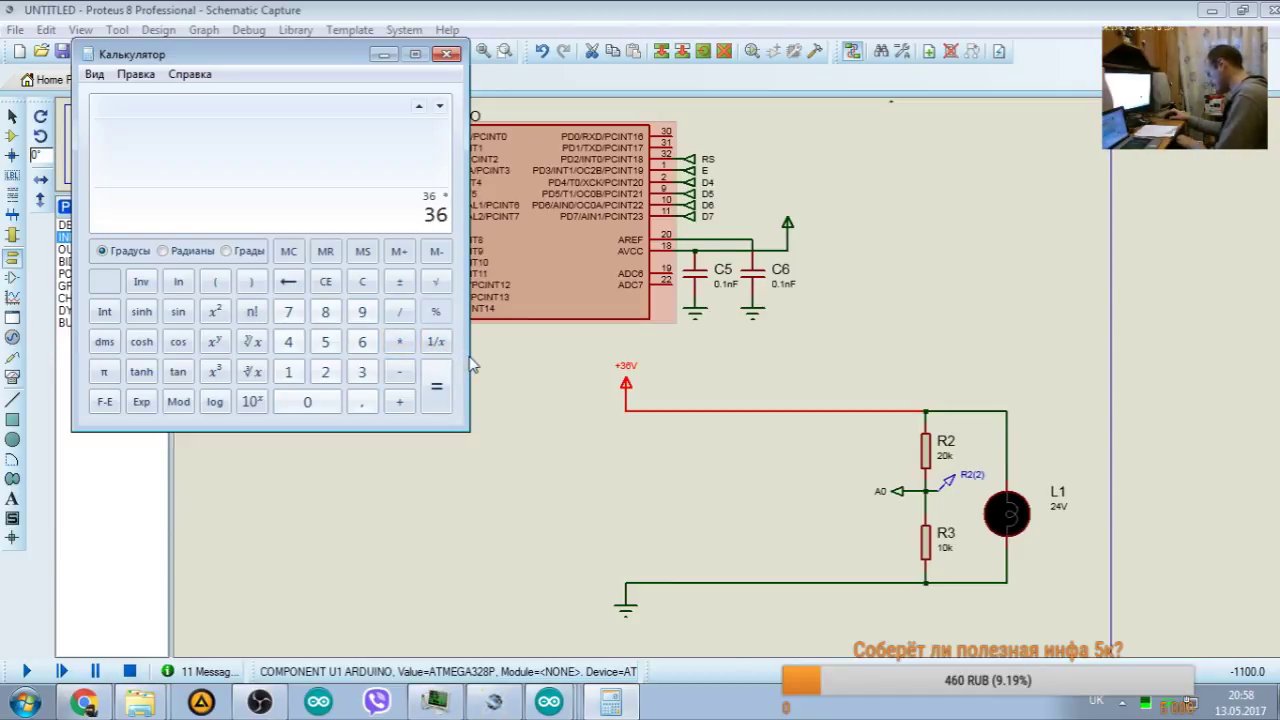
pyautogui.write('1,1')
pyautogui.press('Return')
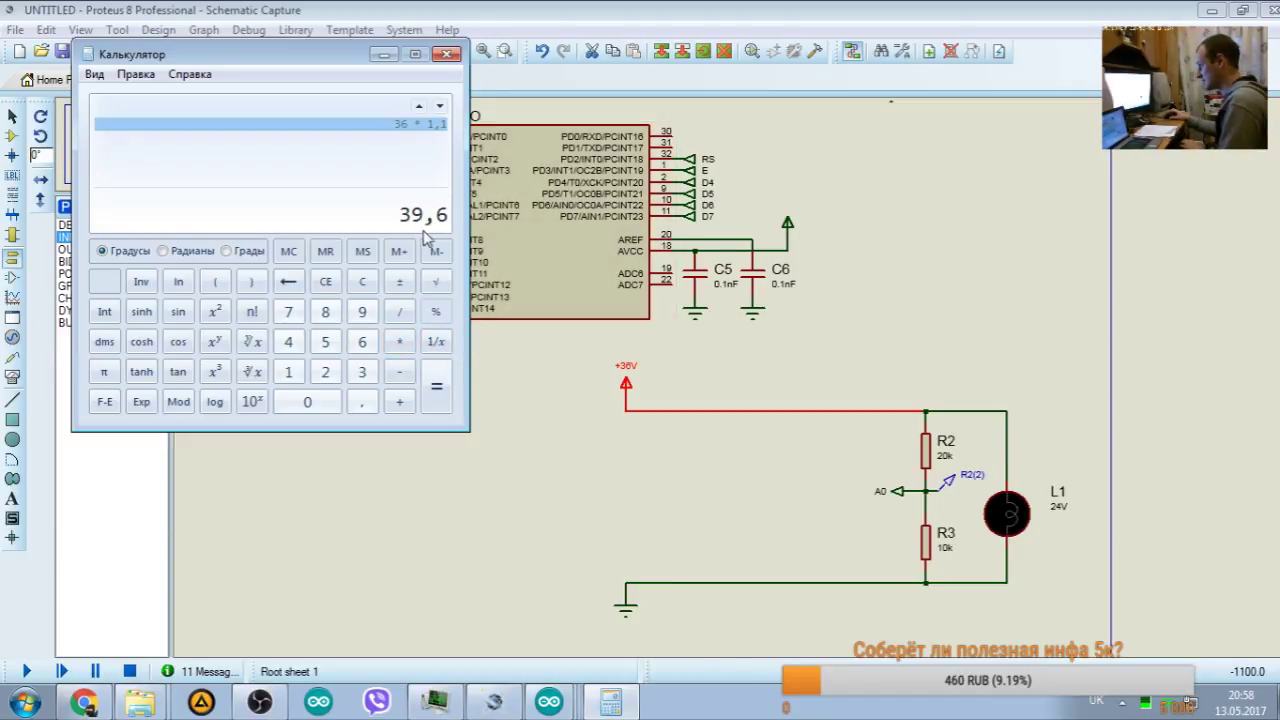
pyautogui.click(447, 56)
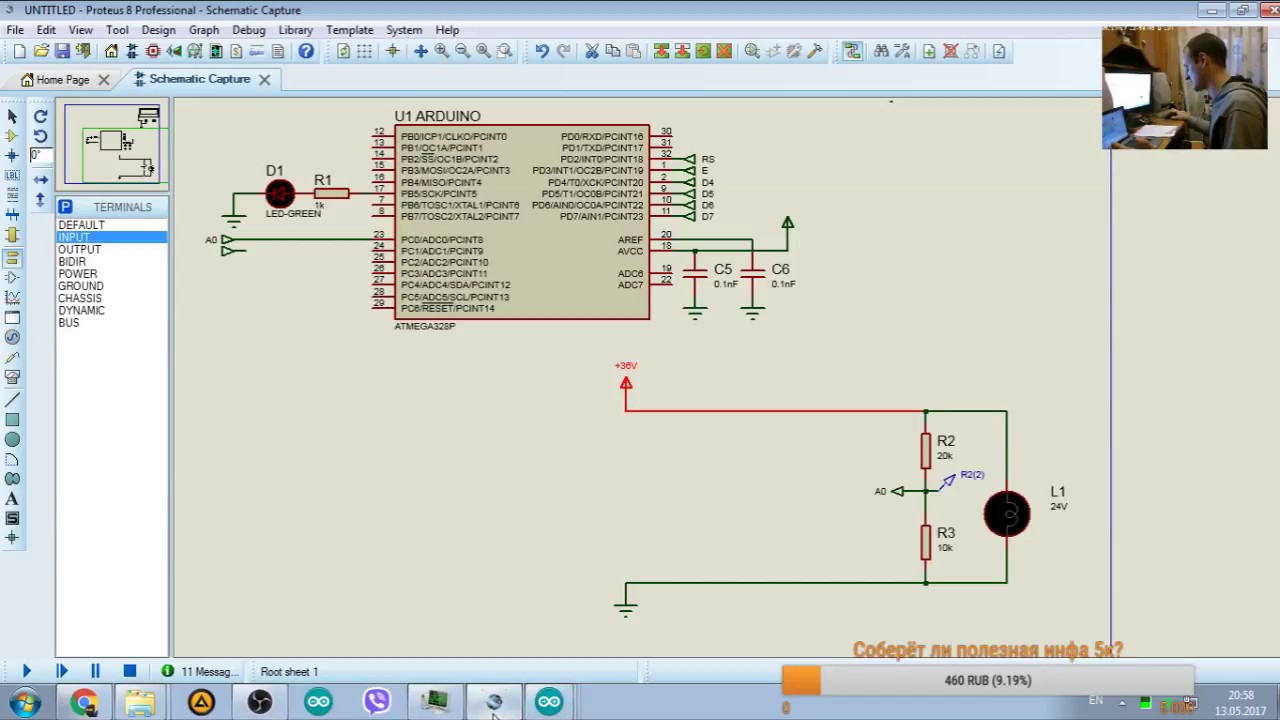
pyautogui.click(552, 704)
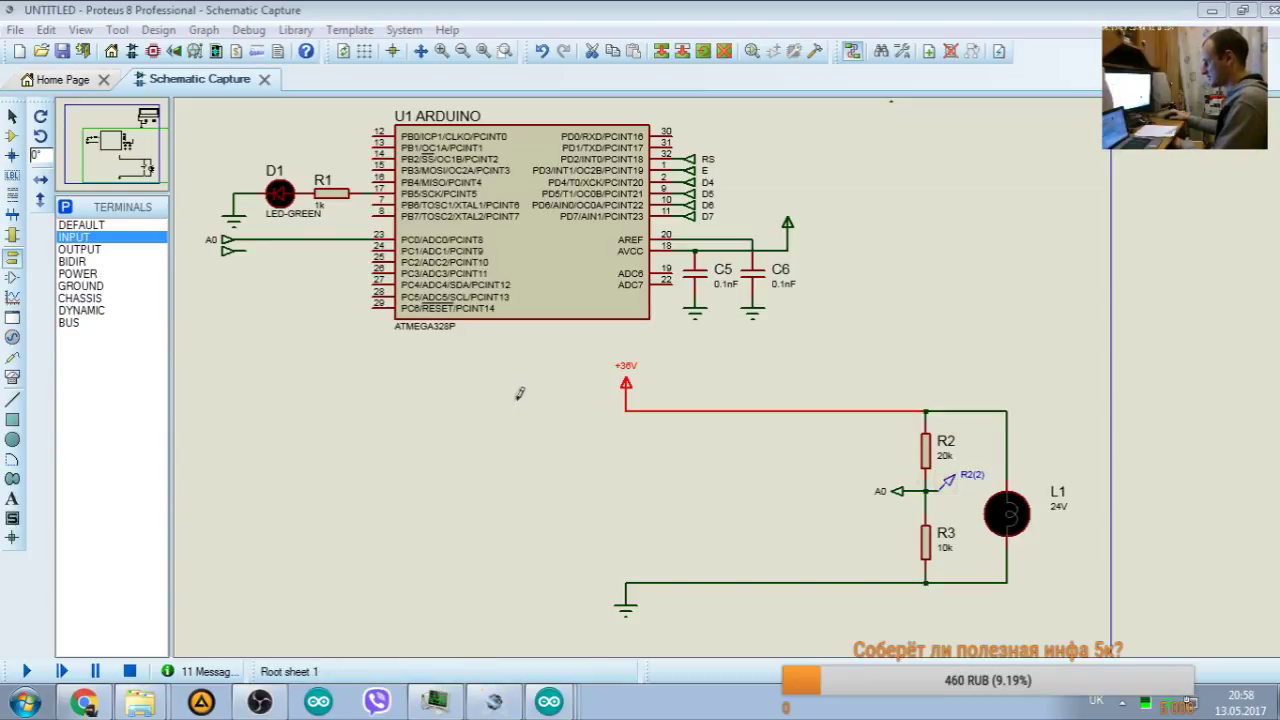
# Step: Compute the divider ratio 40 / 5 in Calculator and close it
pyautogui.press('XF86Calculator')
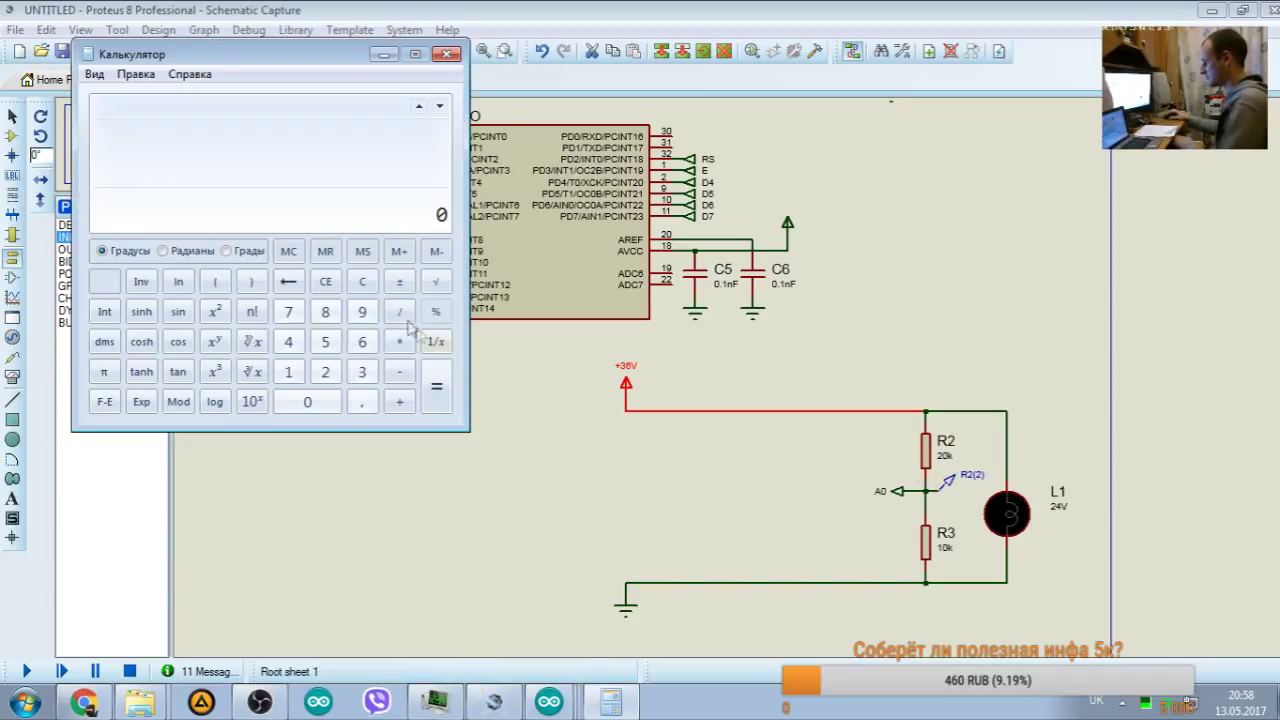
pyautogui.click(288, 341)
pyautogui.click(307, 401)
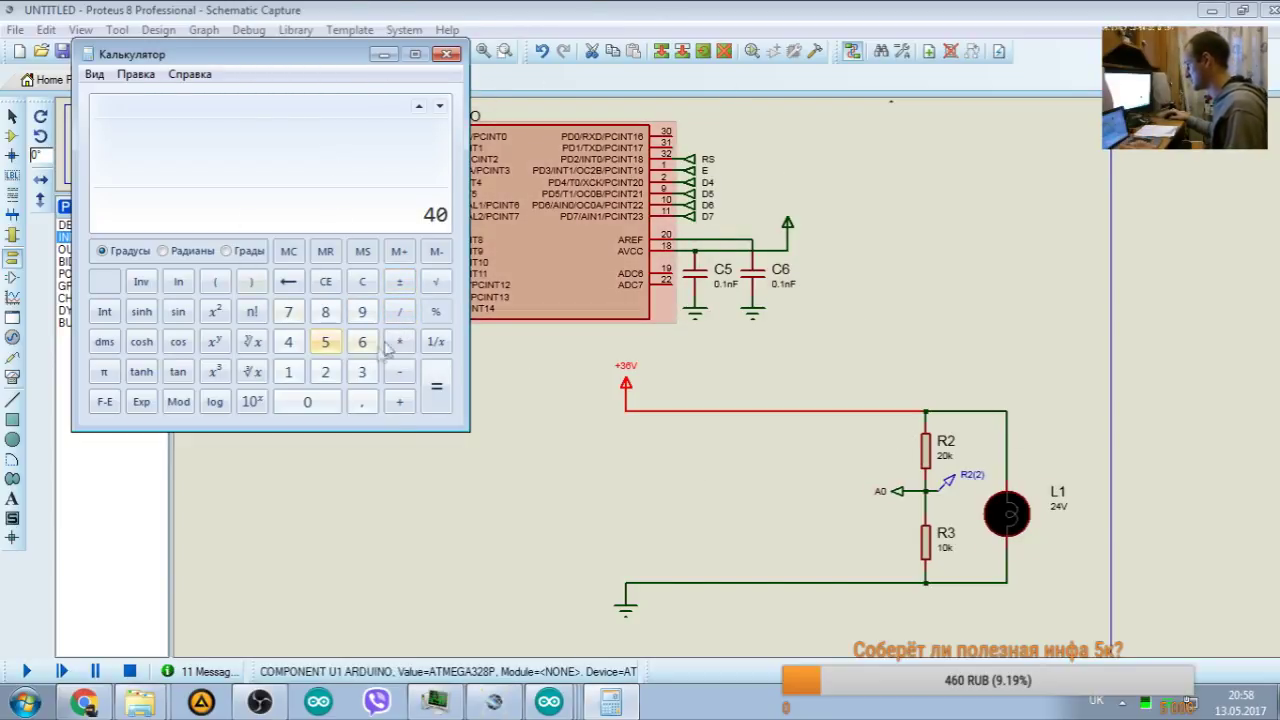
pyautogui.click(399, 311)
pyautogui.click(325, 341)
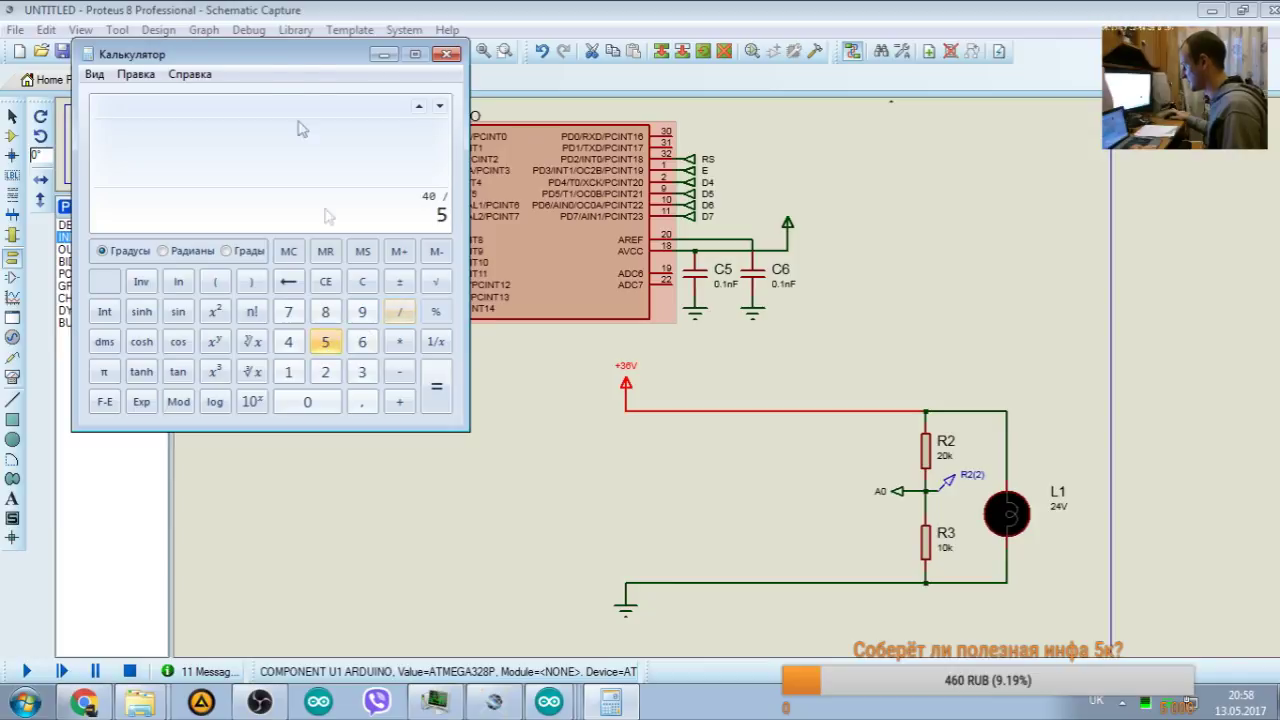
pyautogui.moveTo(262, 58); pyautogui.dragTo(900, 101)
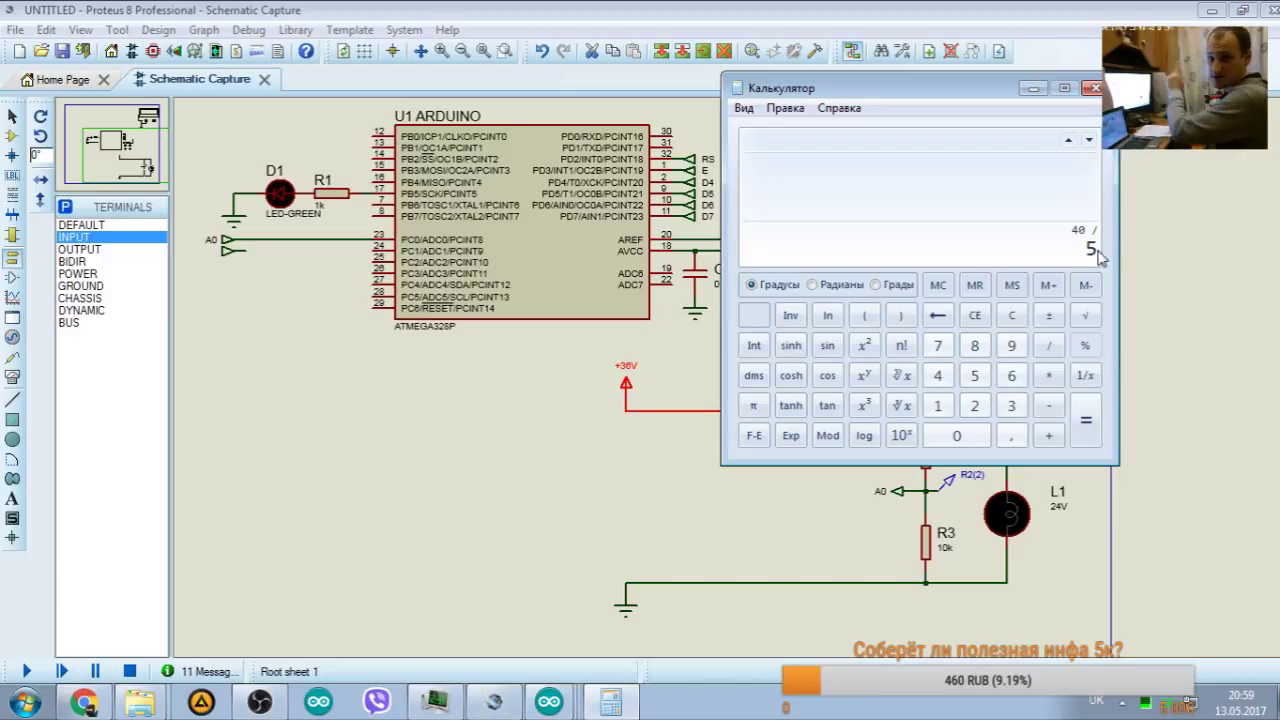
pyautogui.press('Return')
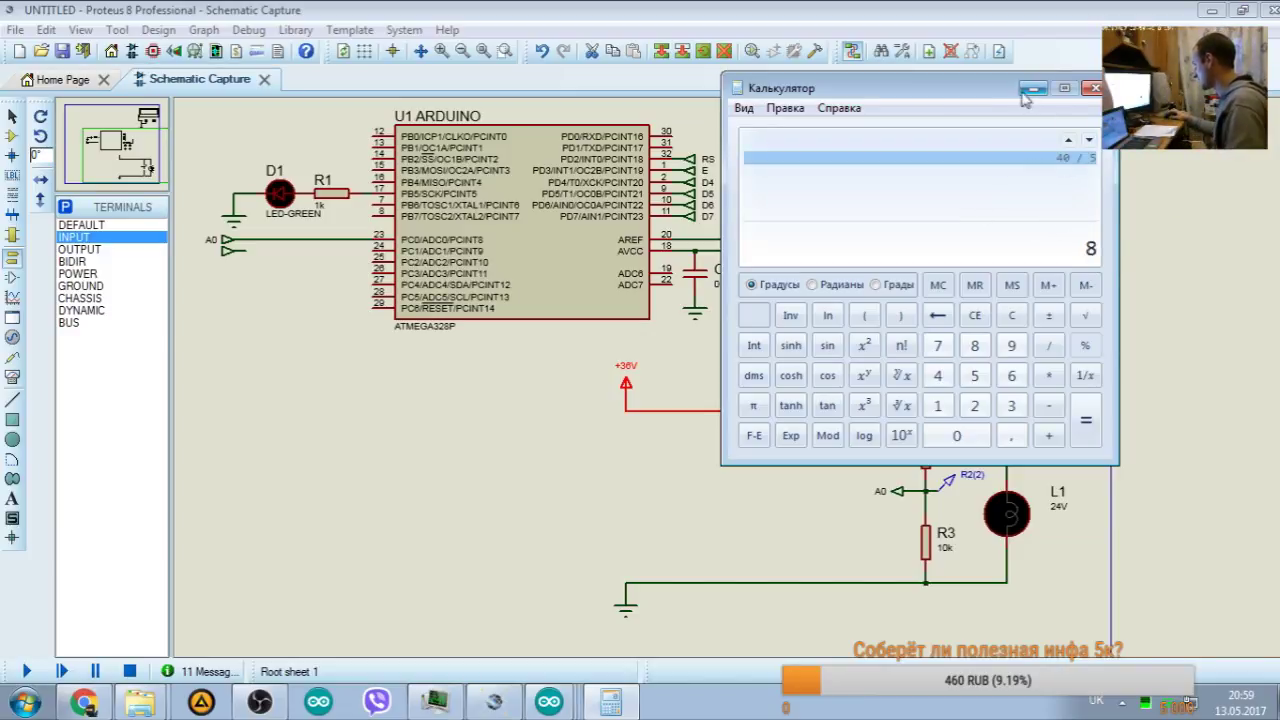
pyautogui.moveTo(960, 95); pyautogui.dragTo(826, 98)
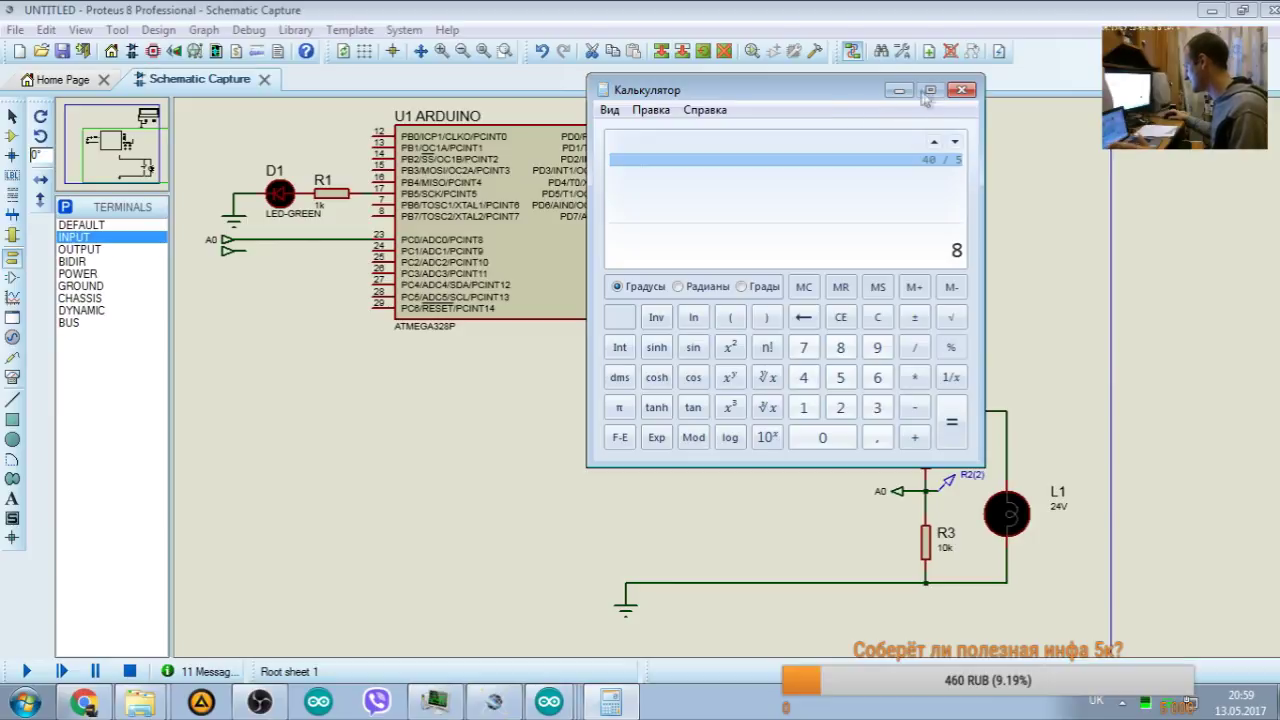
pyautogui.click(961, 90)
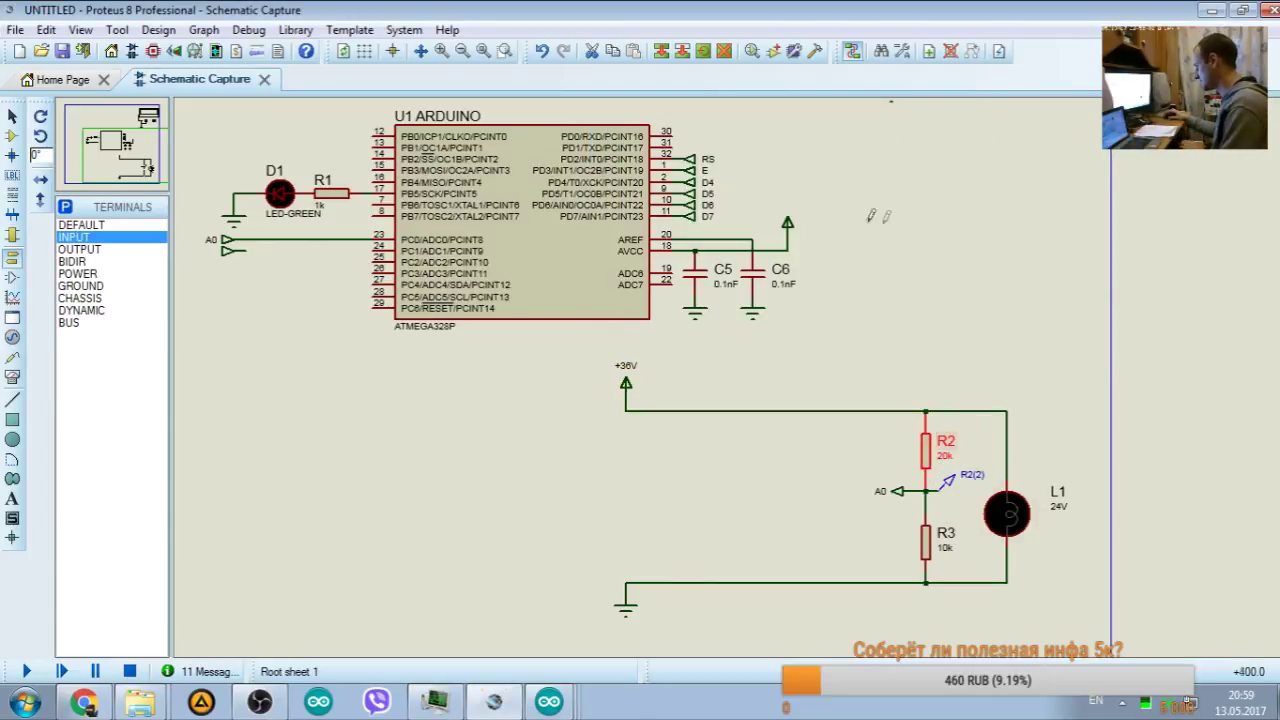
# Step: Set the value of resistor R2 to 70k
pyautogui.doubleClick(944, 456)
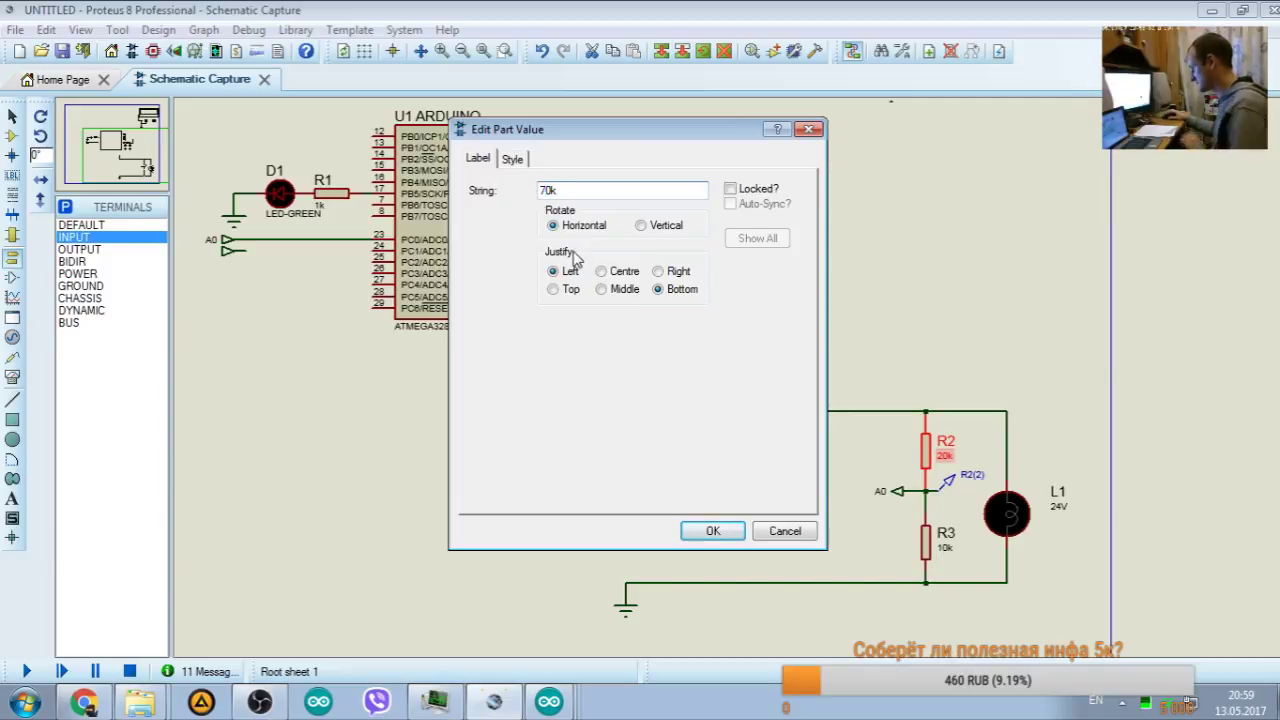
pyautogui.click(726, 537)
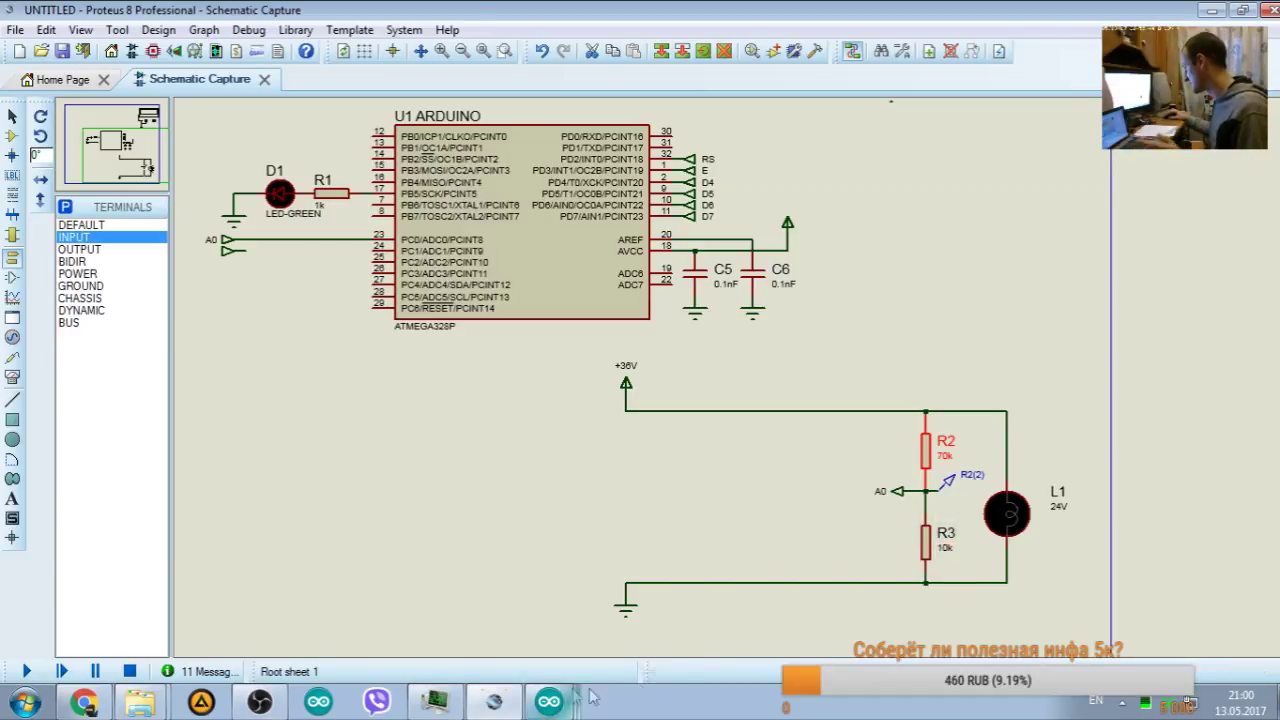
# Step: Check the divider resistance in Calculator by computing 40 / 5, subtracting 1, and entering 70, and return to the schematic
pyautogui.press('XF86Calculator')
pyautogui.write('40 / 5')
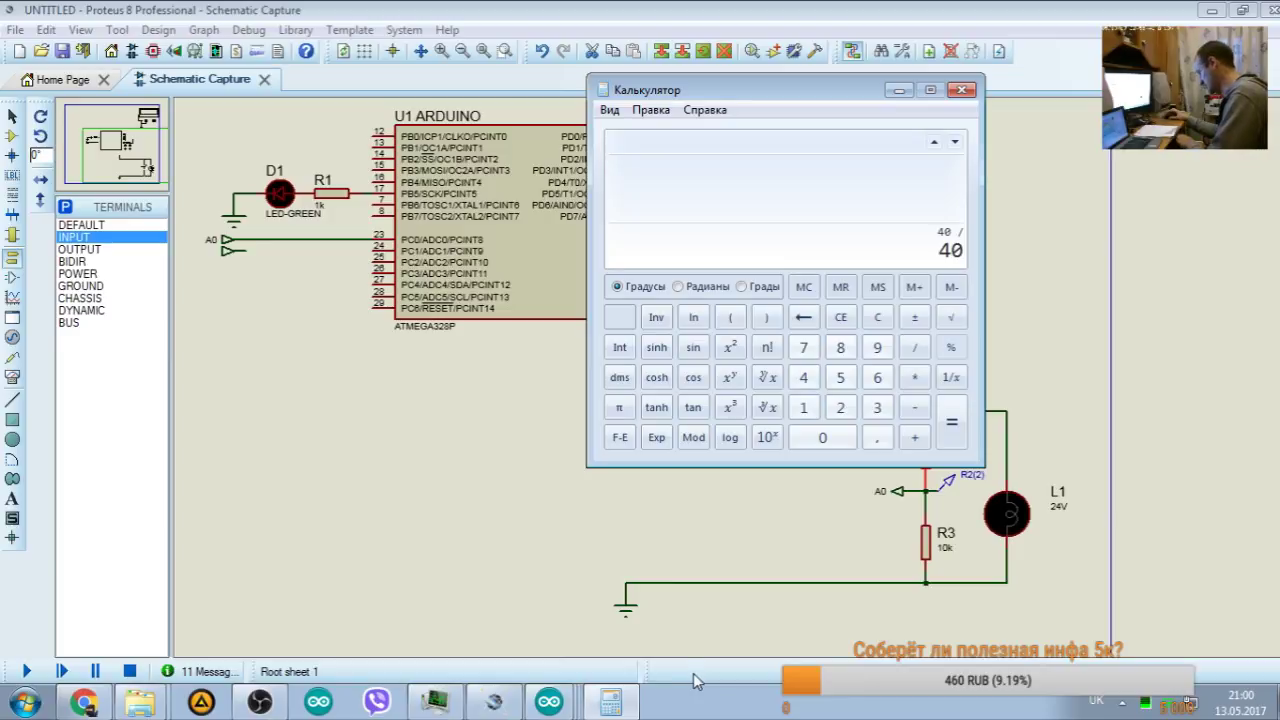
pyautogui.press('Return')
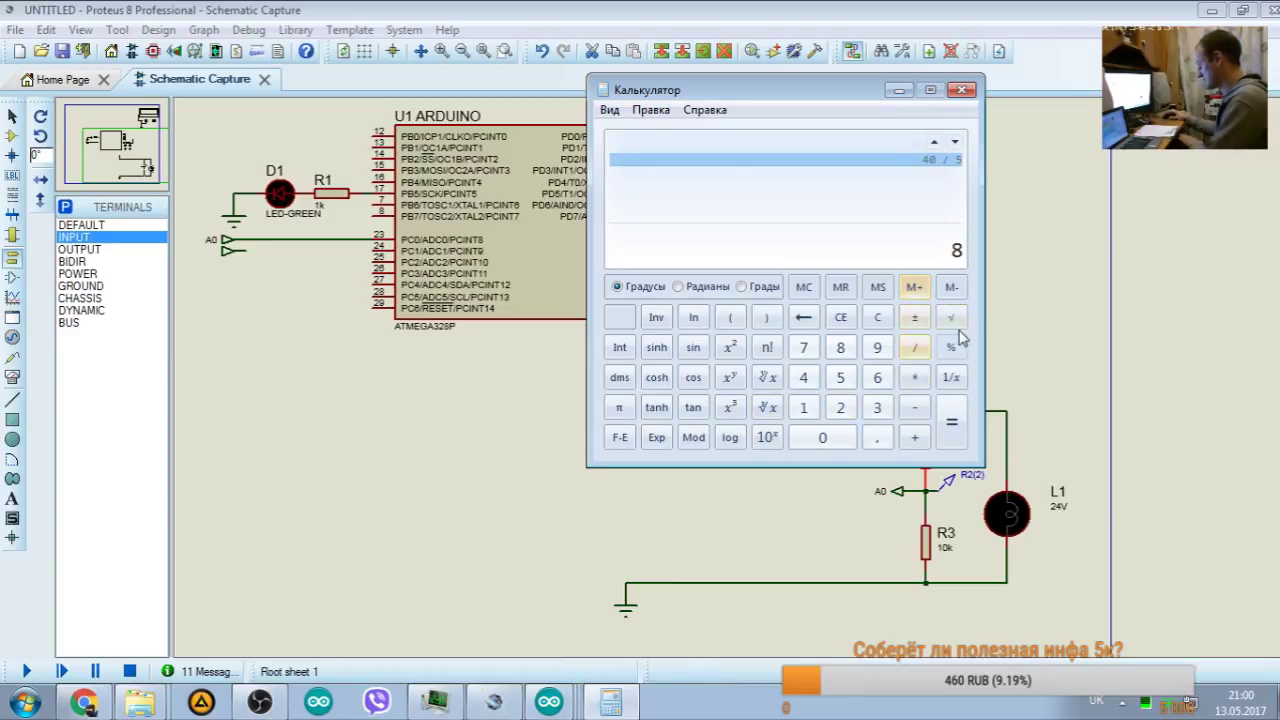
pyautogui.write('1')
pyautogui.press('Return')
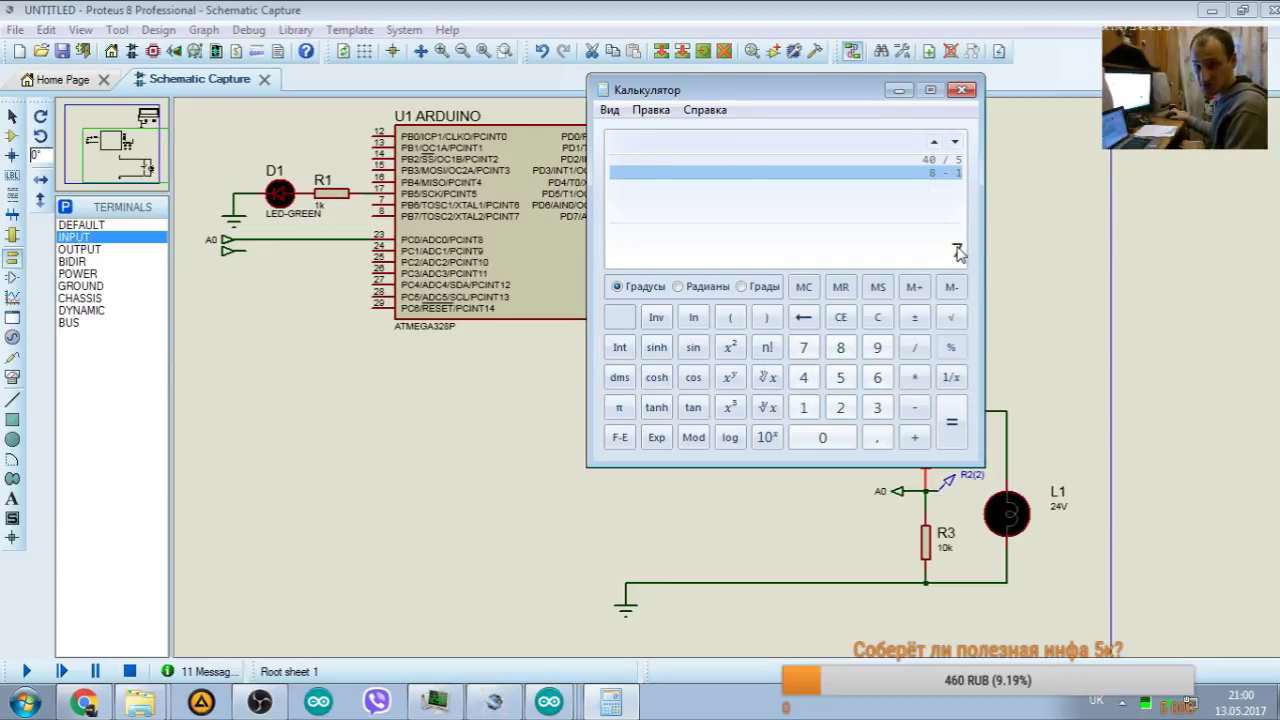
pyautogui.press('Escape')
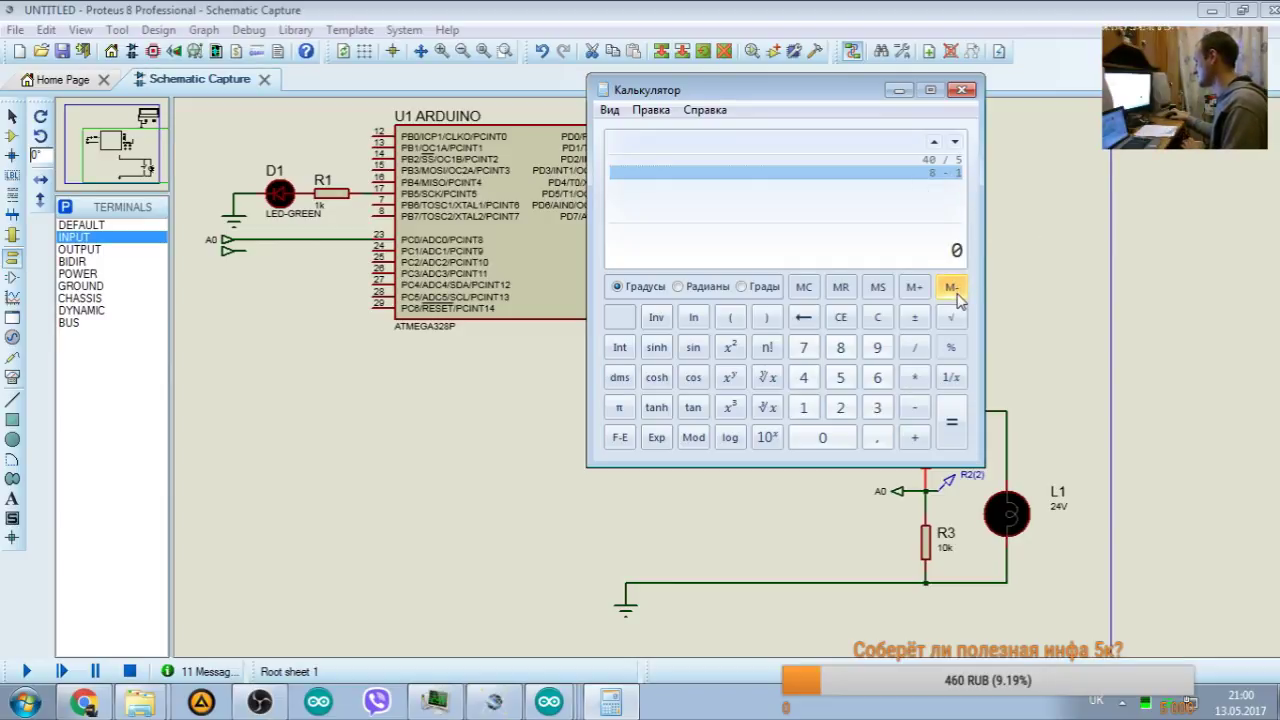
pyautogui.write('47')
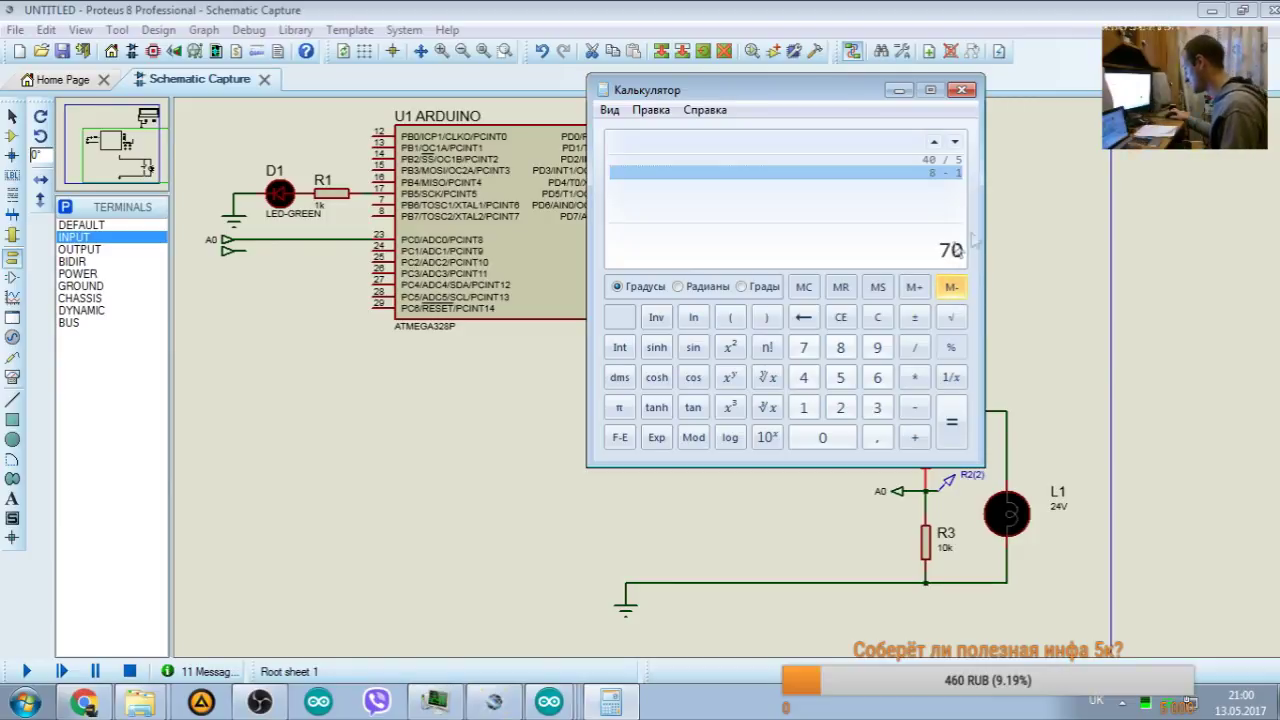
pyautogui.click(990, 440)
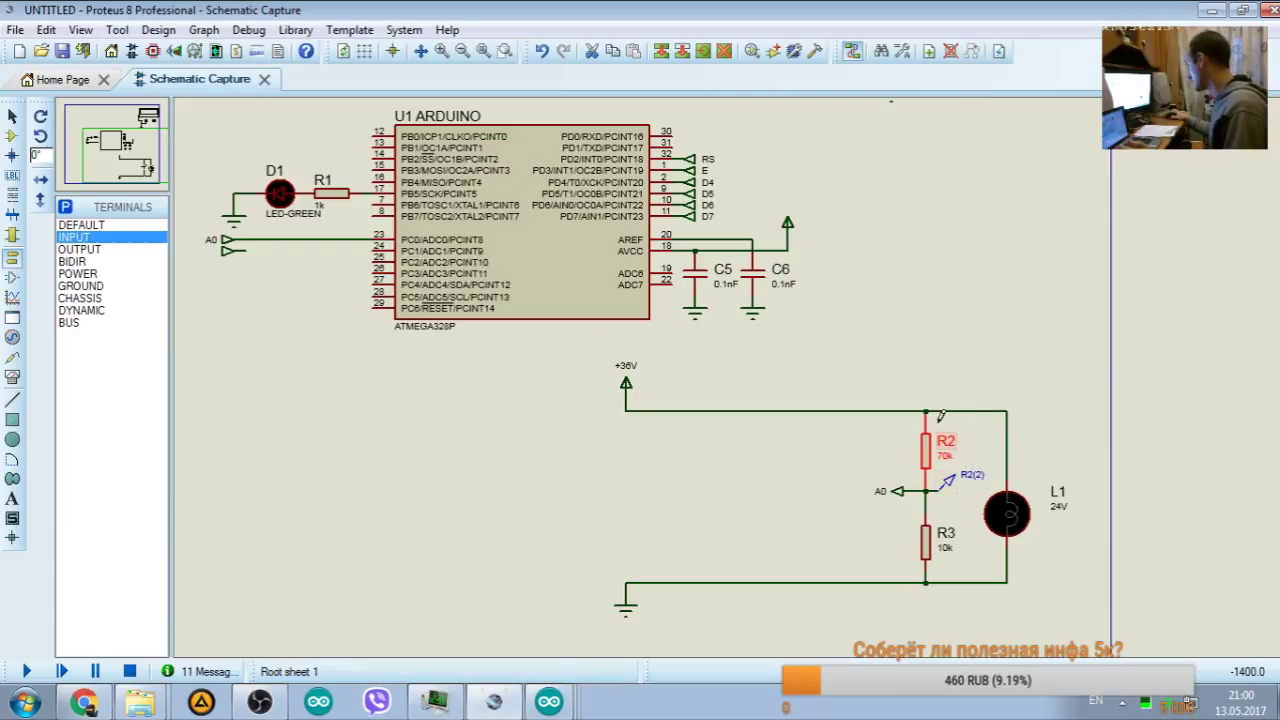
pyautogui.scroll(-1, 951, 421)
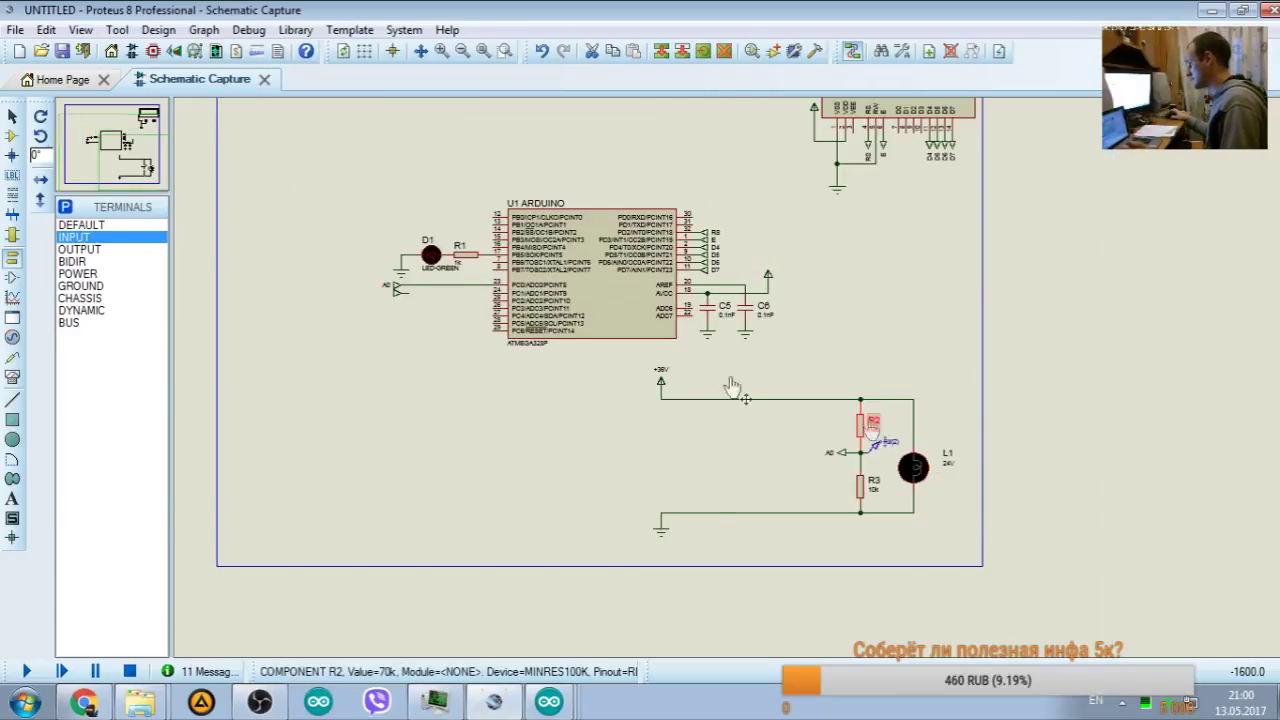
pyautogui.scroll(3, 951, 421)
pyautogui.scroll(-1, 699, 276)
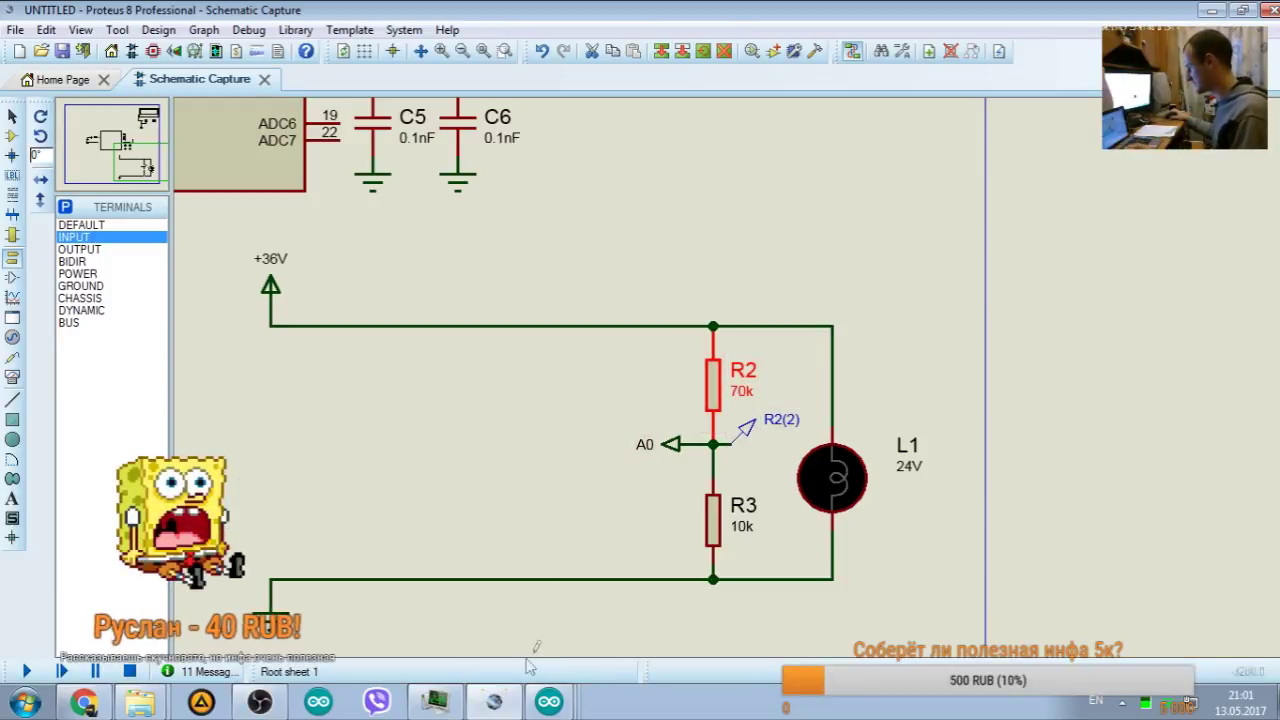
pyautogui.hotkey('alt', 'Tab')
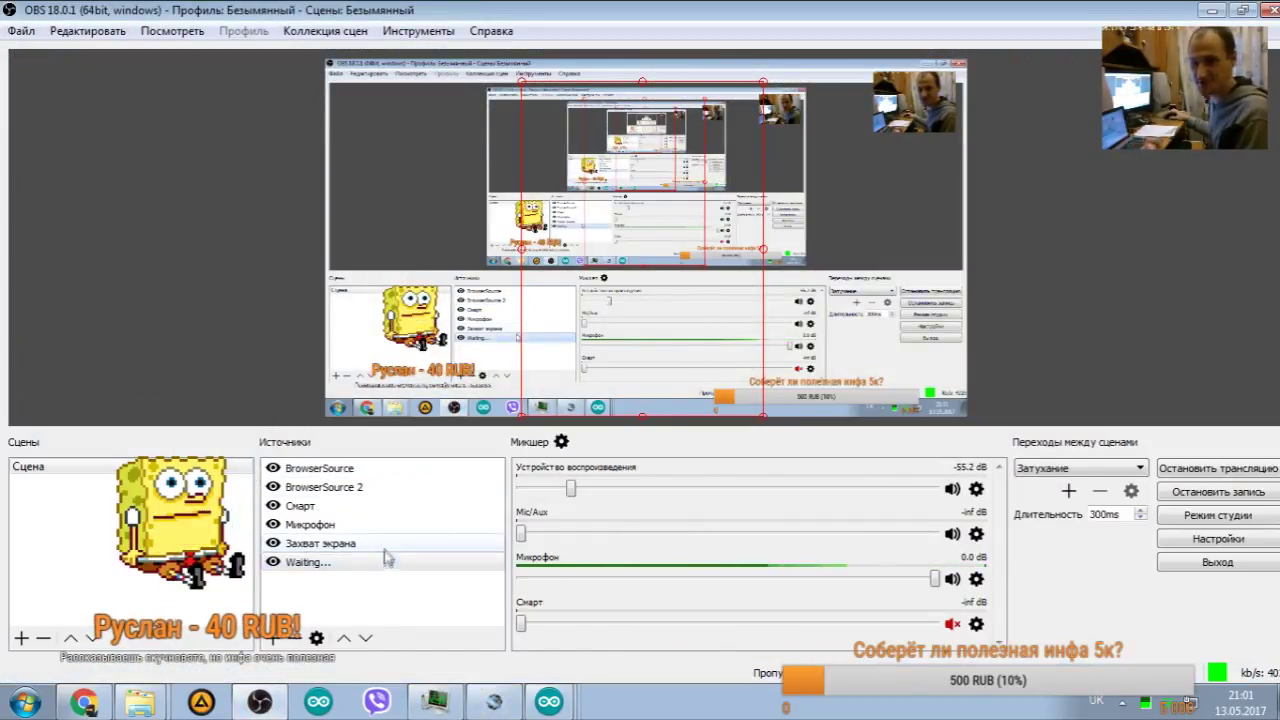
pyautogui.hotkey('alt', 'Tab')
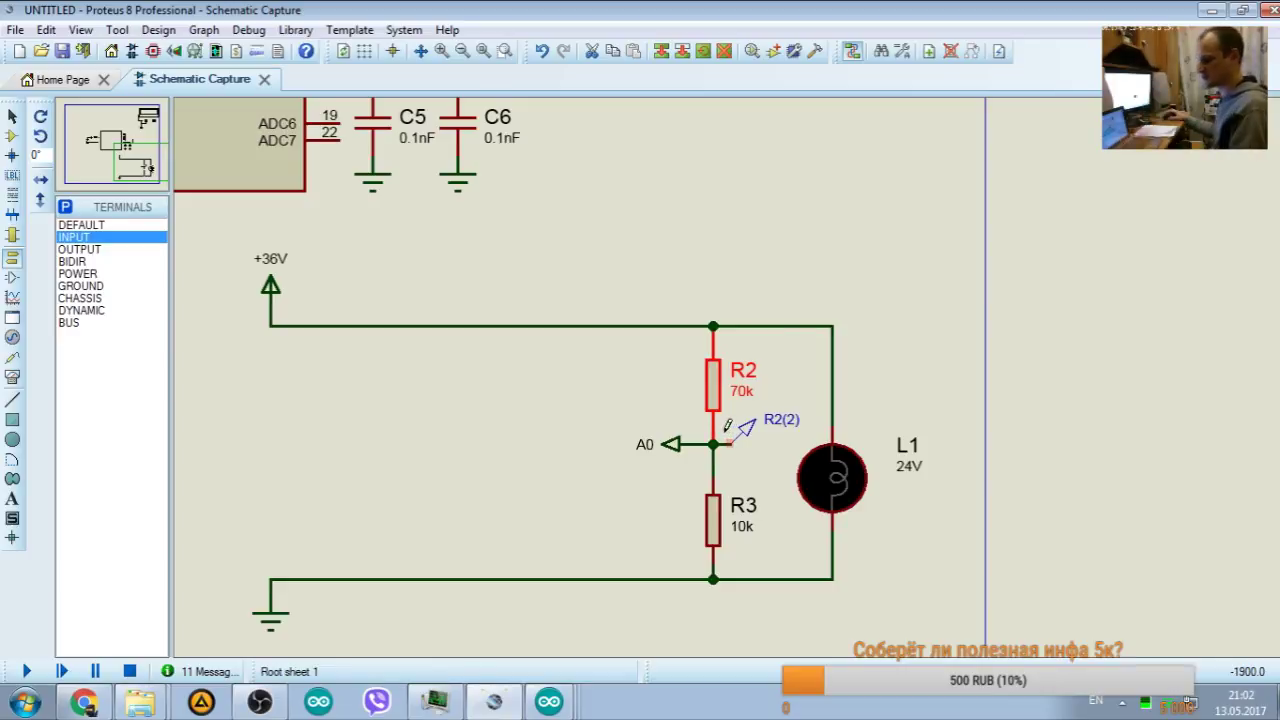
# Step: Open Calculator, place it clear of the resistor divider, and enter the maximum supply voltage of 40
pyautogui.click(745, 537)
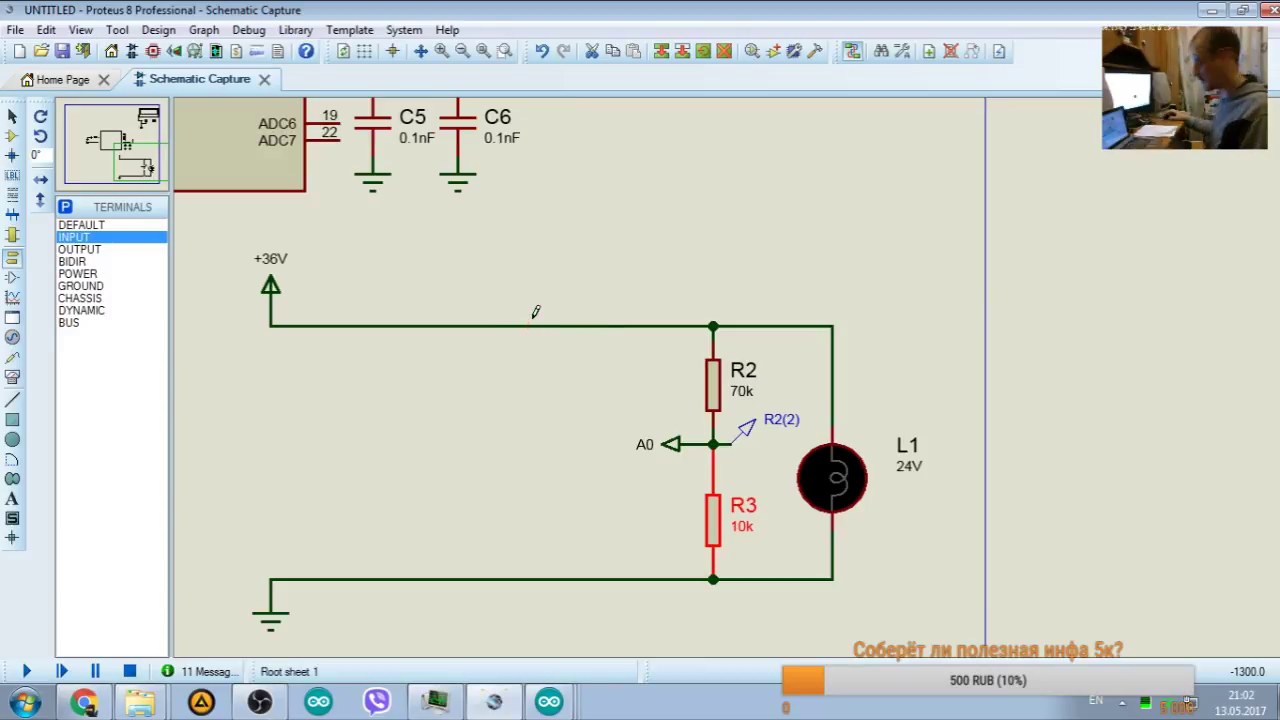
pyautogui.press('XF86Calculator')
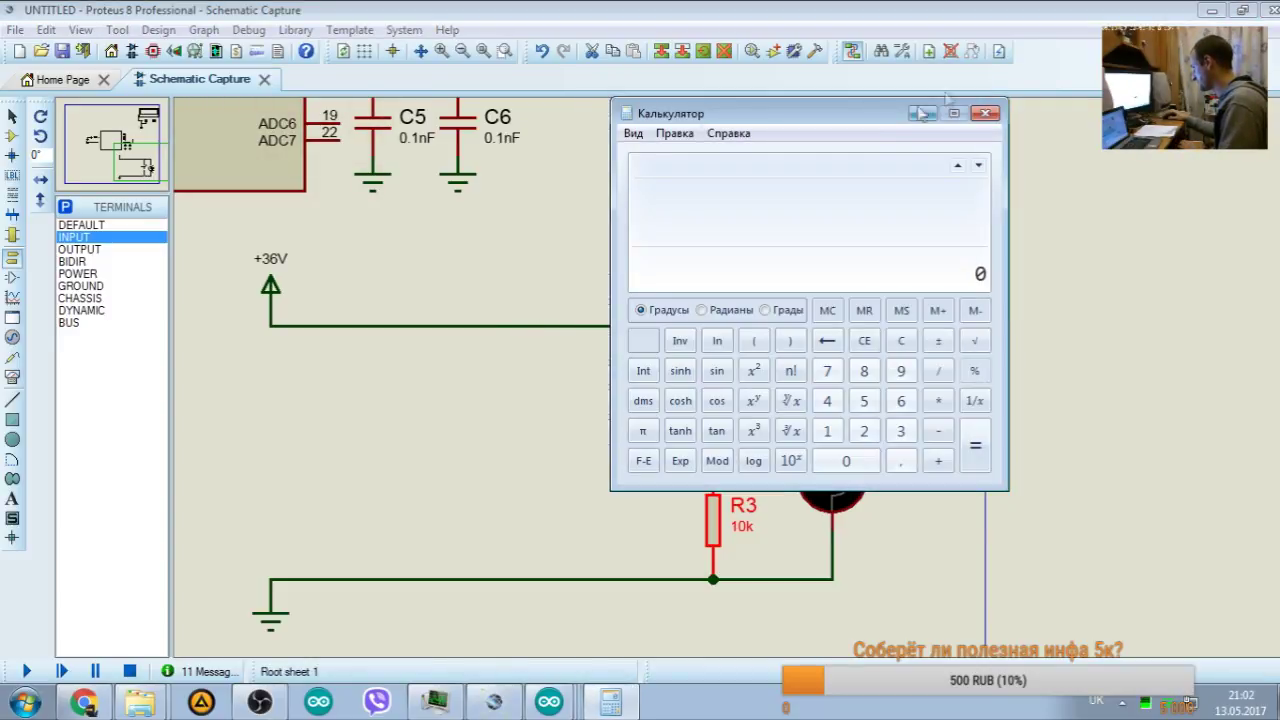
pyautogui.moveTo(862, 95); pyautogui.dragTo(376, 120)
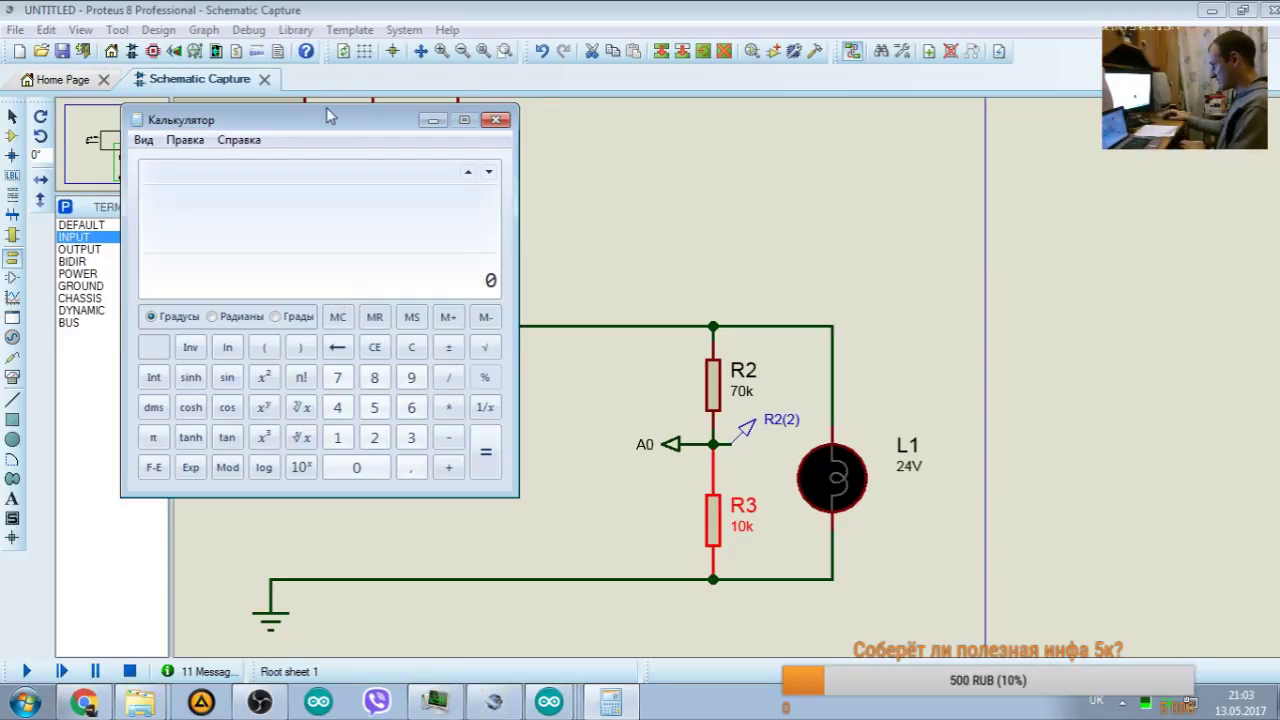
pyautogui.moveTo(328, 118); pyautogui.dragTo(296, 111)
pyautogui.write('40')
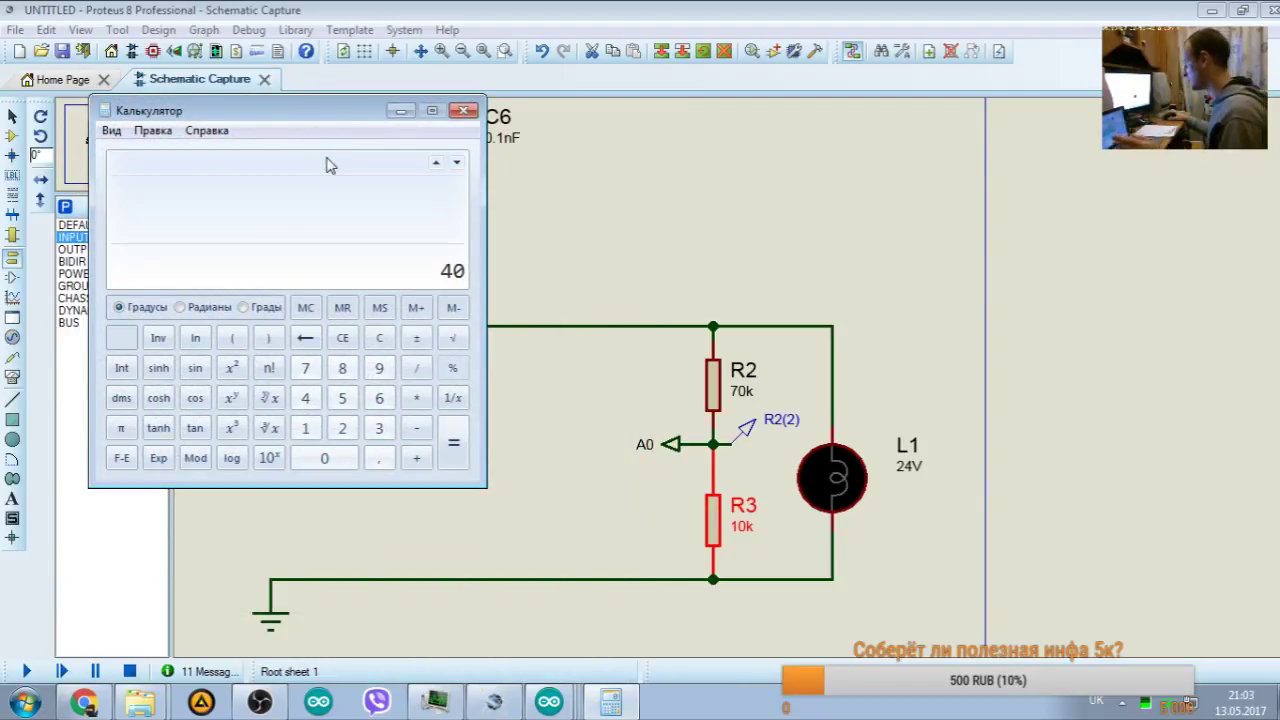
# Step: Switch to Chrome and search Google for "закон ома ток" in a new tab
pyautogui.click(84, 702)
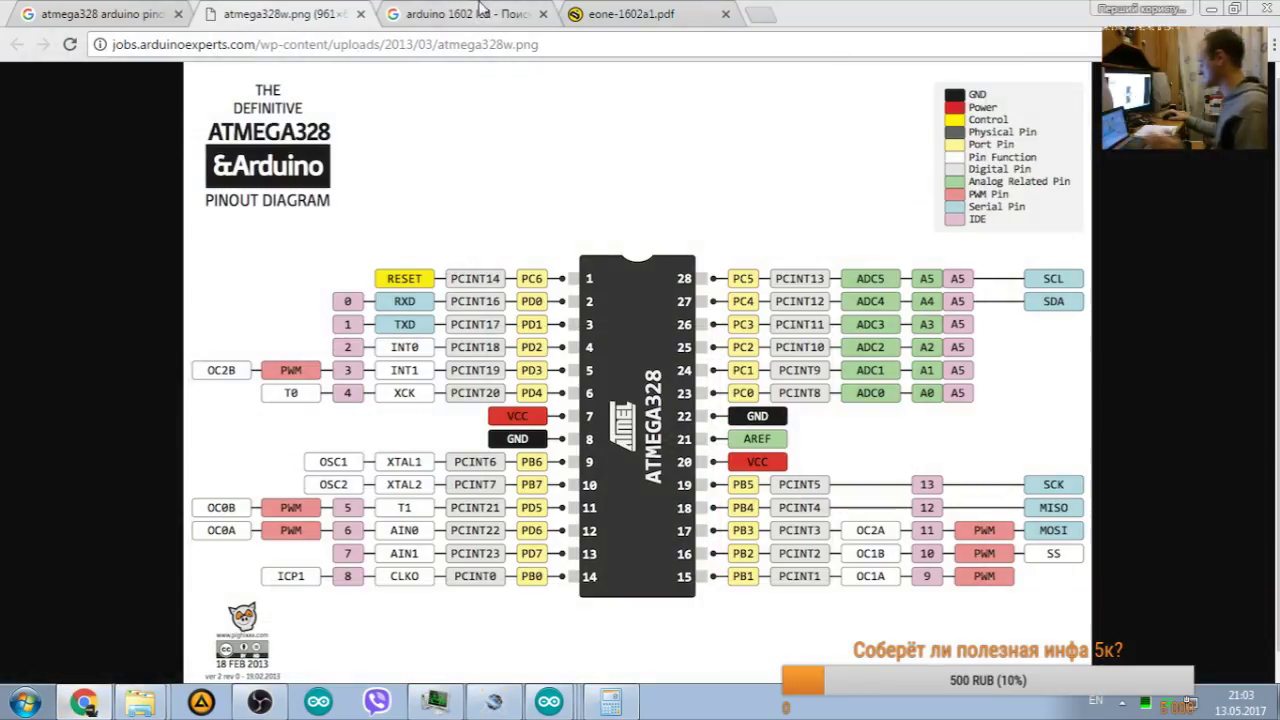
pyautogui.click(771, 12)
pyautogui.write('pfrjy')
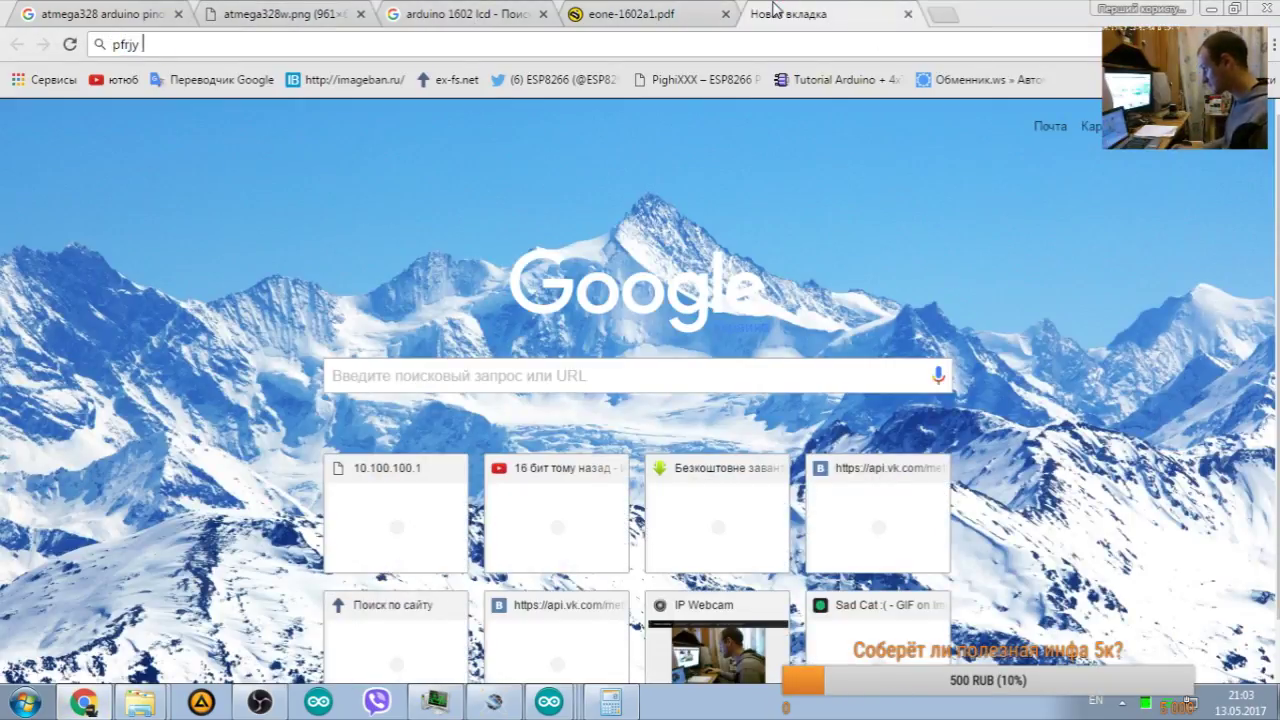
pyautogui.write(' jvа')
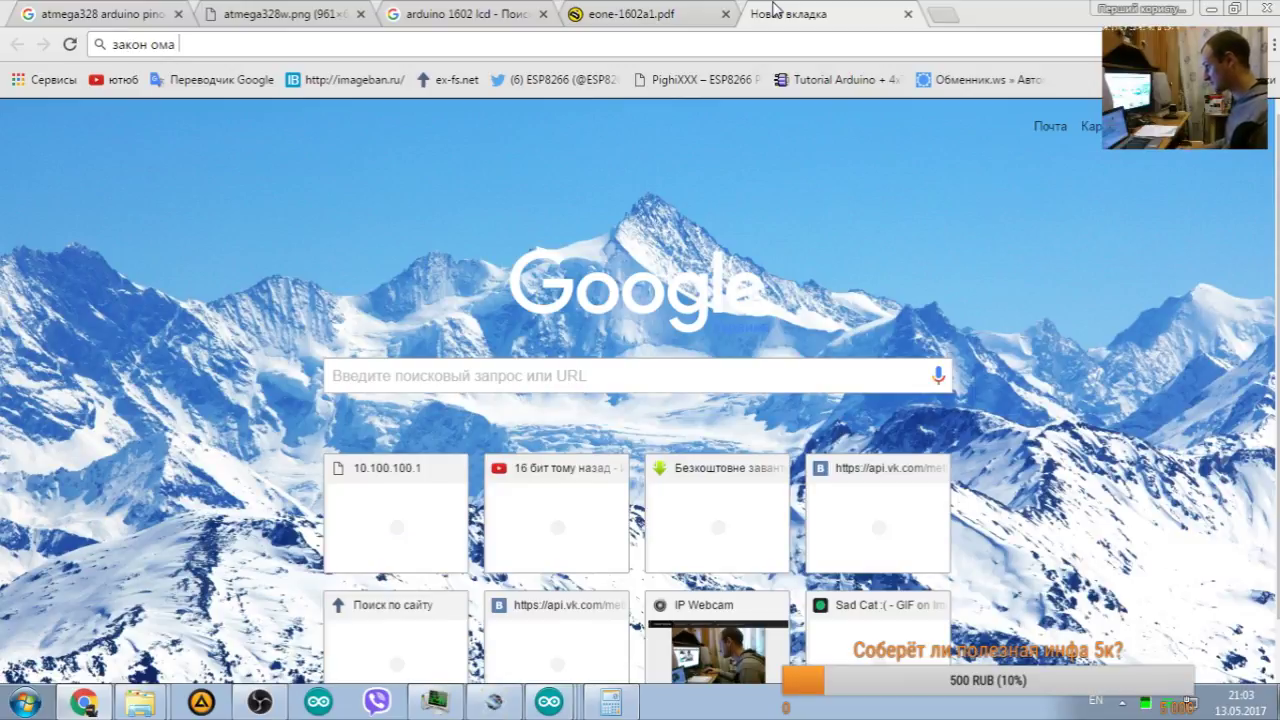
pyautogui.press('Return')
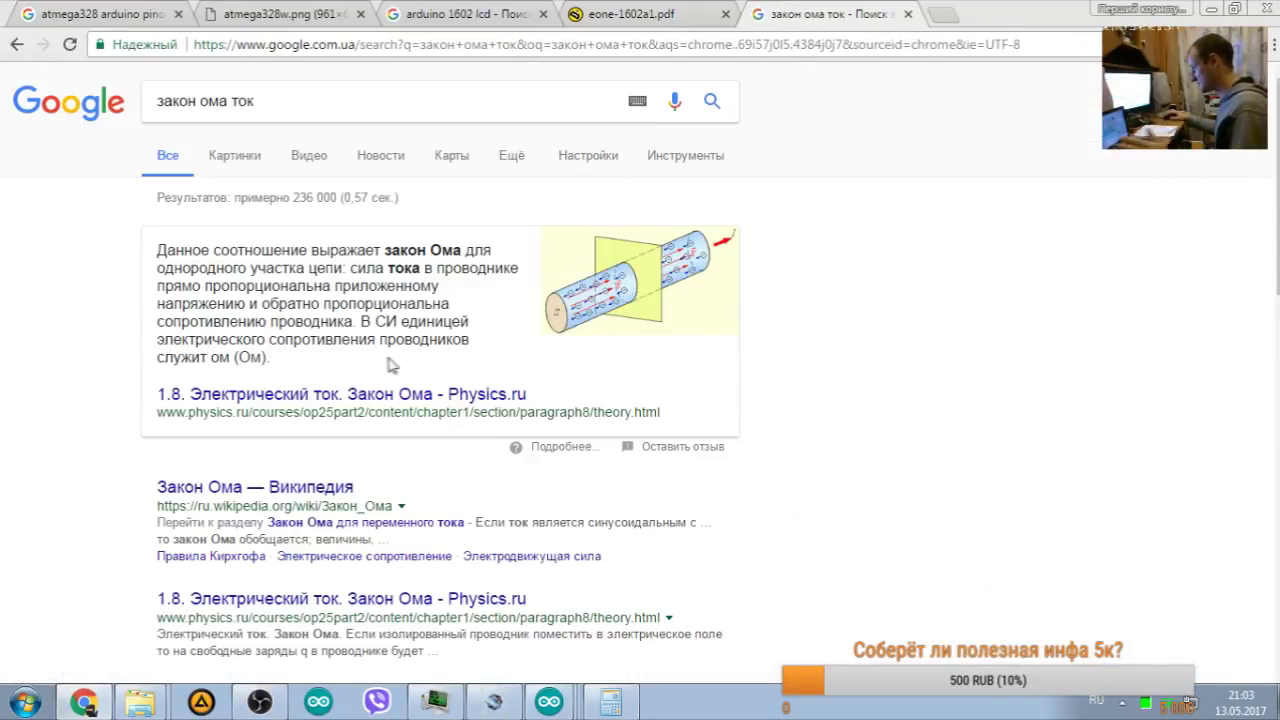
# Step: Look through the Physics.ru page on electric current and Ohm's law, and return to the search results
pyautogui.click(305, 396)
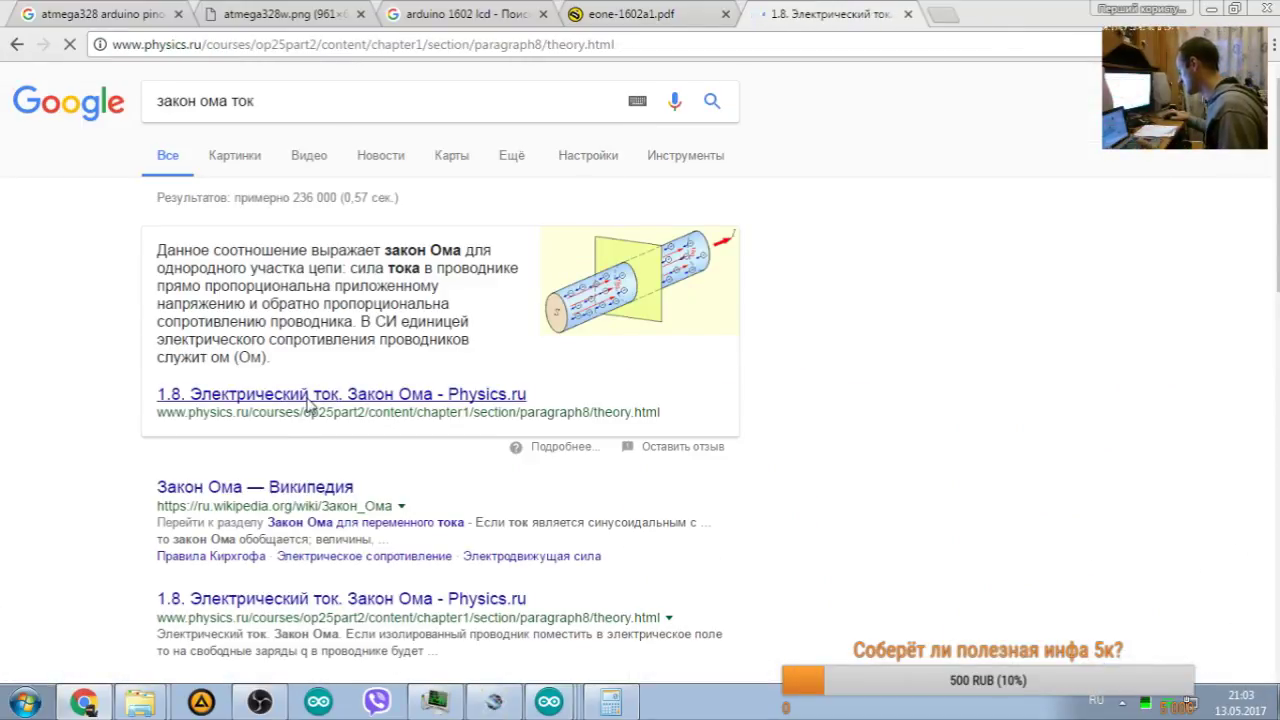
pyautogui.scroll(-5, 330, 440)
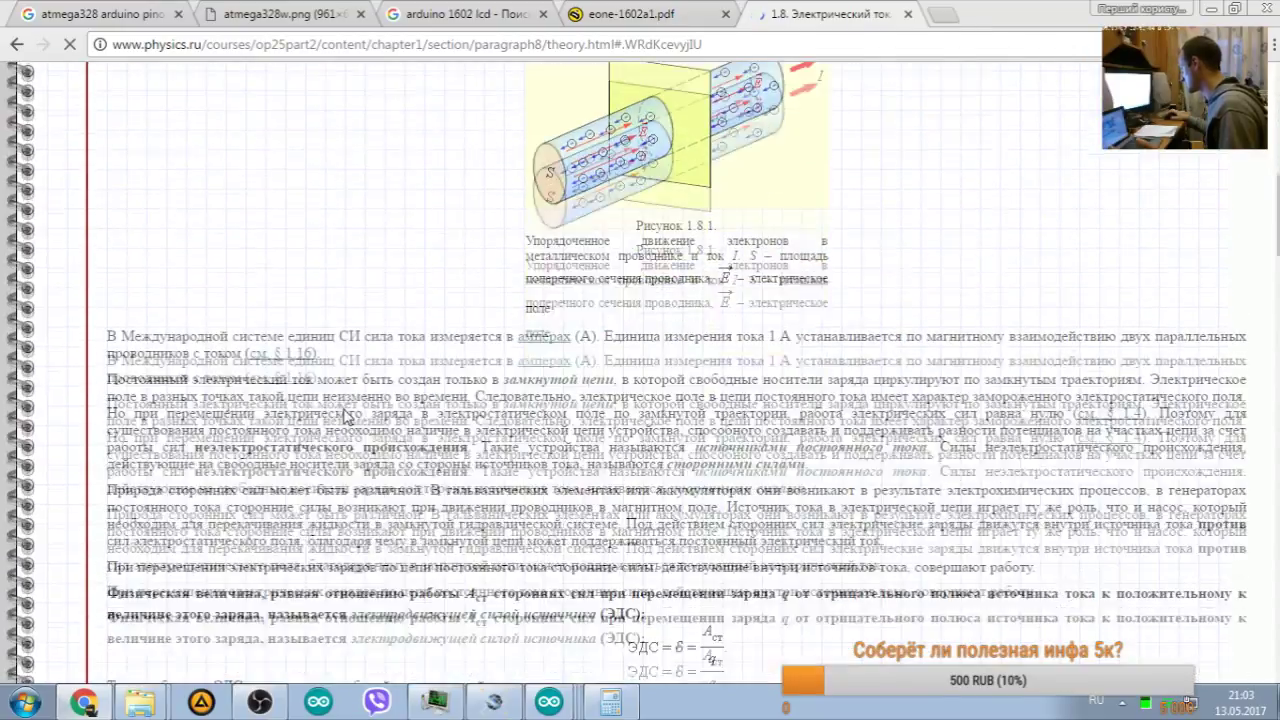
pyautogui.scroll(-4, 345, 415)
pyautogui.scroll(-1, 345, 408)
pyautogui.hotkey('alt', 'Left')
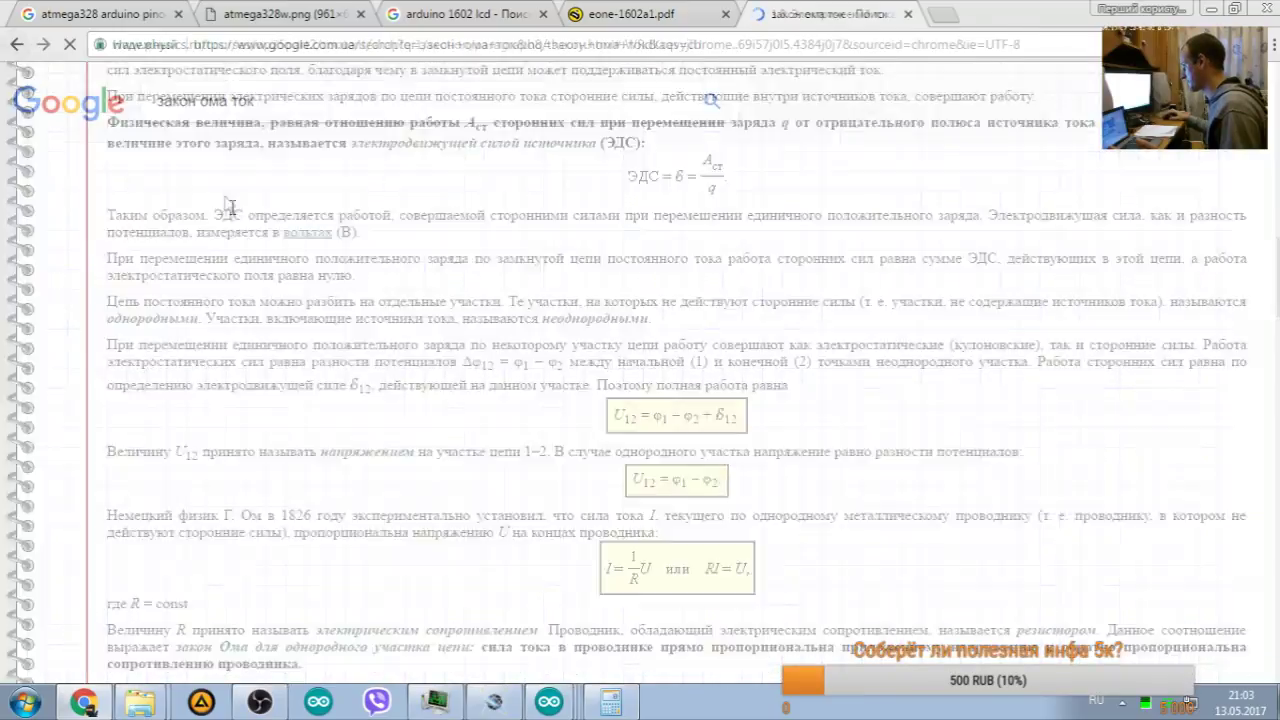
# Step: Open the Wikipedia article on Ohm's law and examine the formula for current from voltage and resistance
pyautogui.click(298, 486)
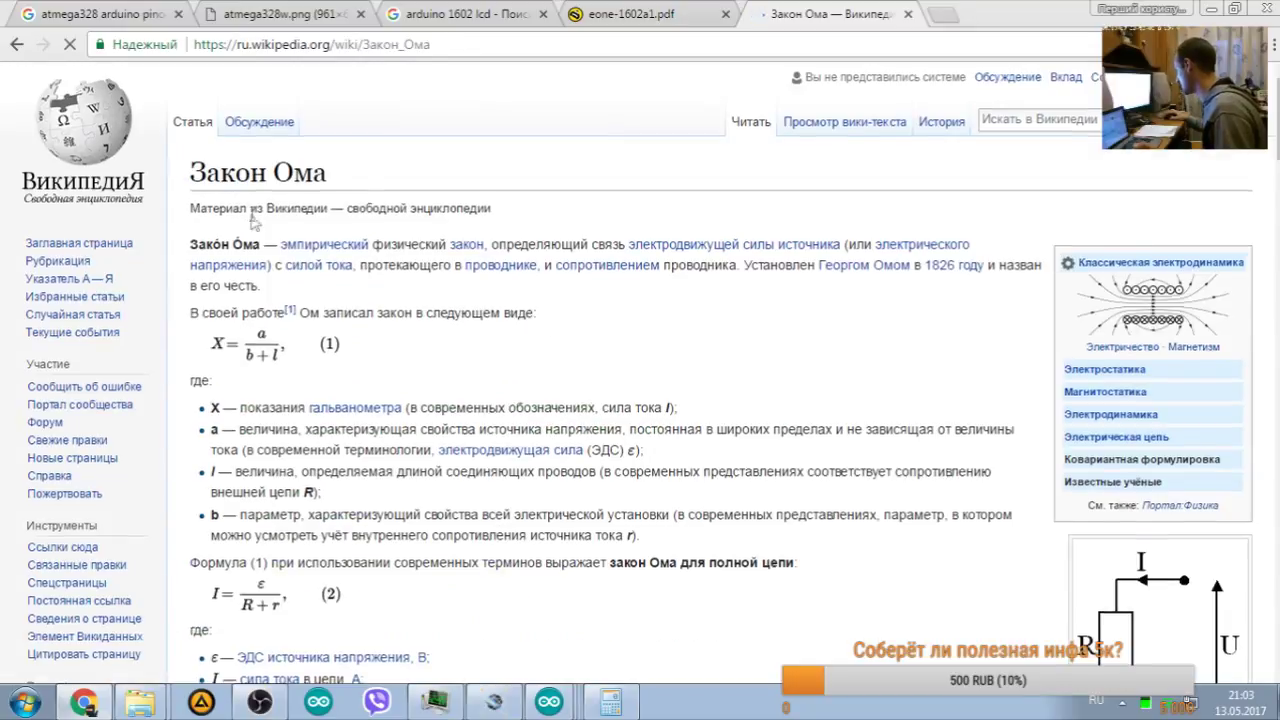
pyautogui.scroll(-3, 420, 230)
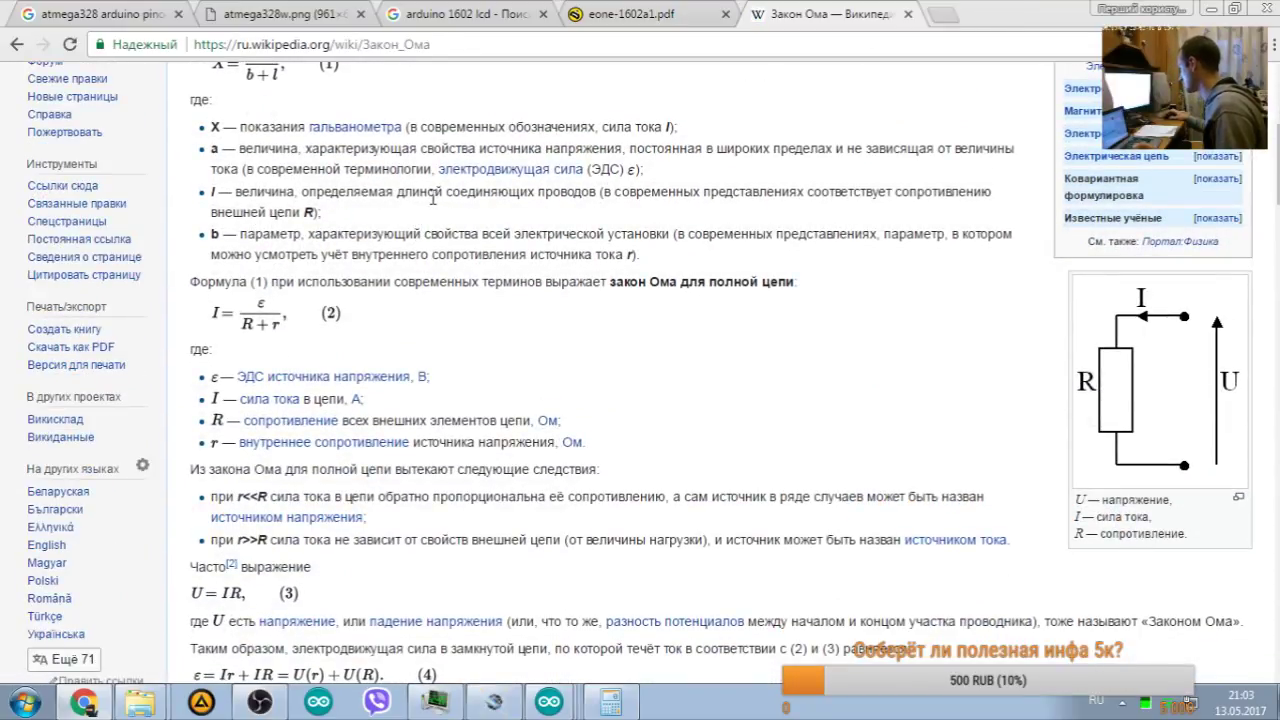
pyautogui.scroll(-3, 435, 200)
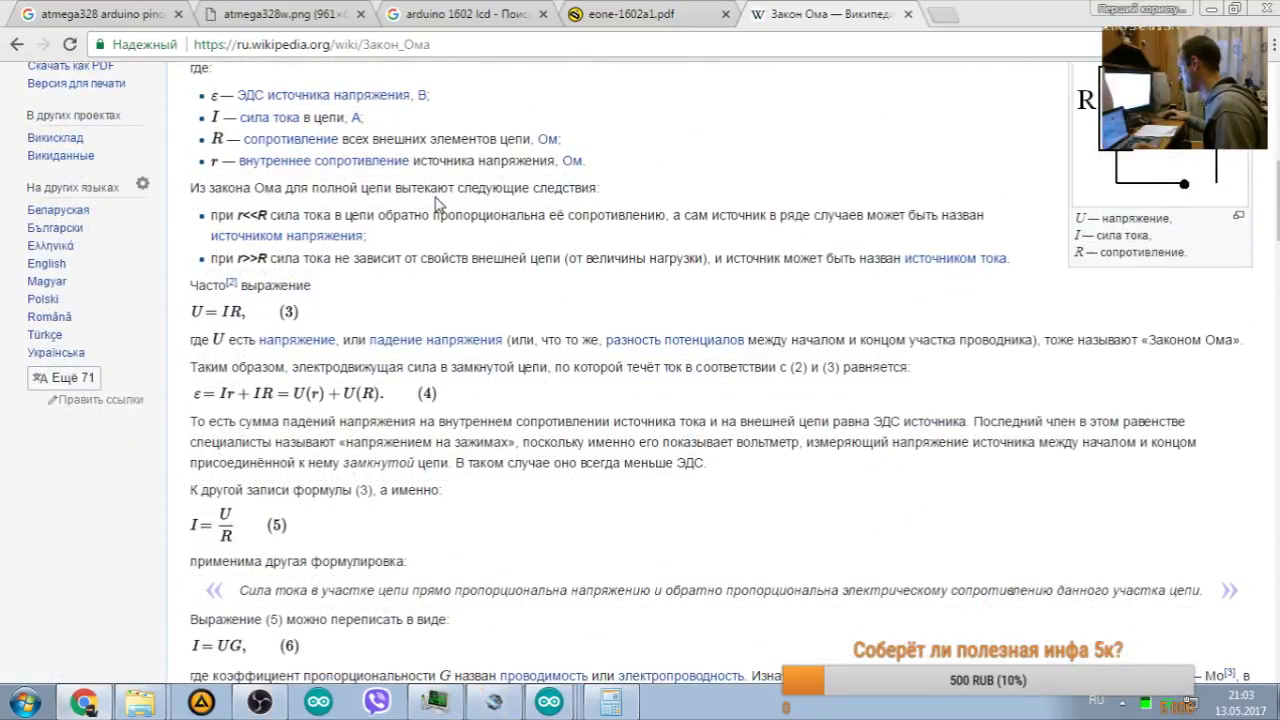
pyautogui.scroll(-3, 437, 203)
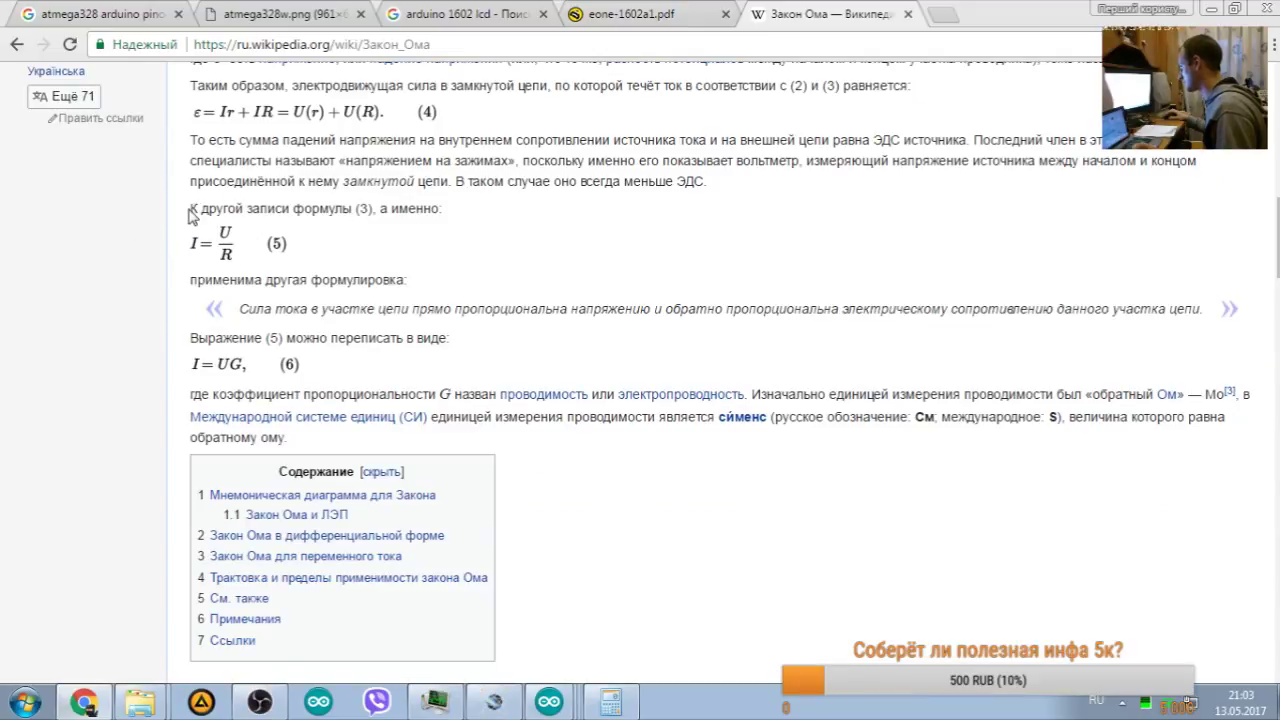
pyautogui.moveTo(190, 211); pyautogui.dragTo(447, 240)
pyautogui.click(385, 250)
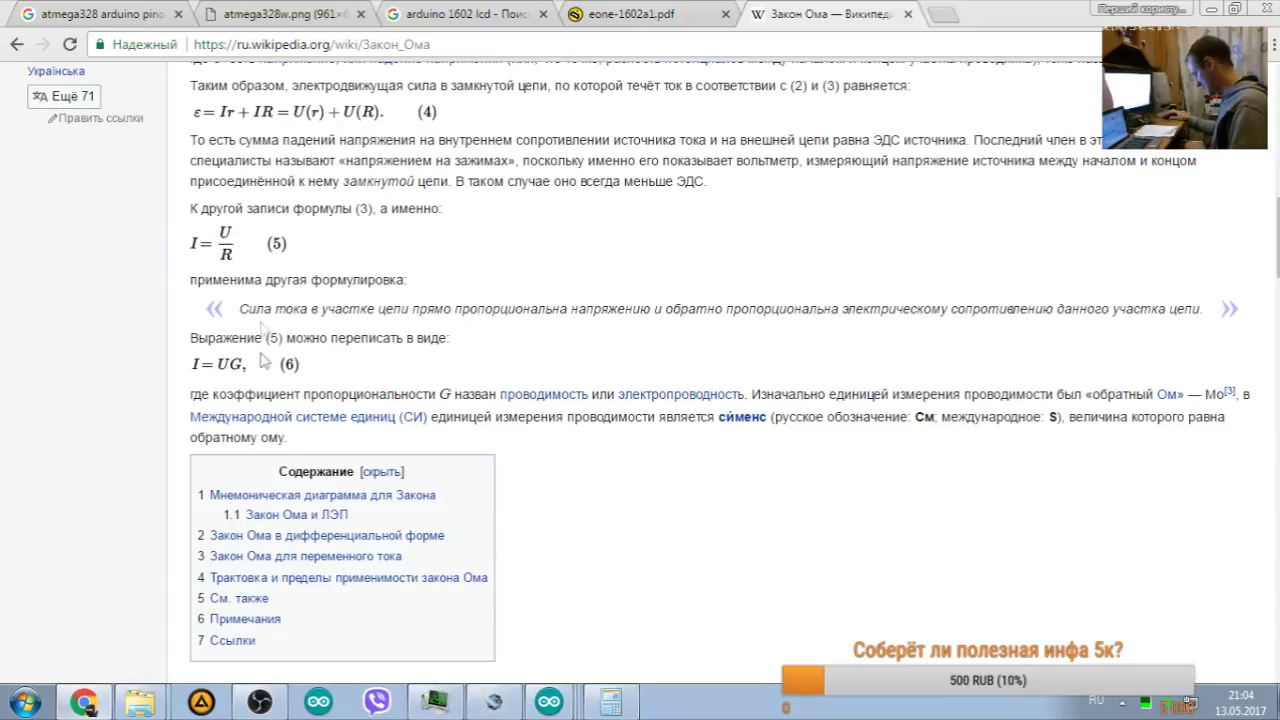
# Step: Switch to Calculator, move it clear of the Ohm's law formula, and multiply the entered 40 by 80000
pyautogui.click(611, 703)
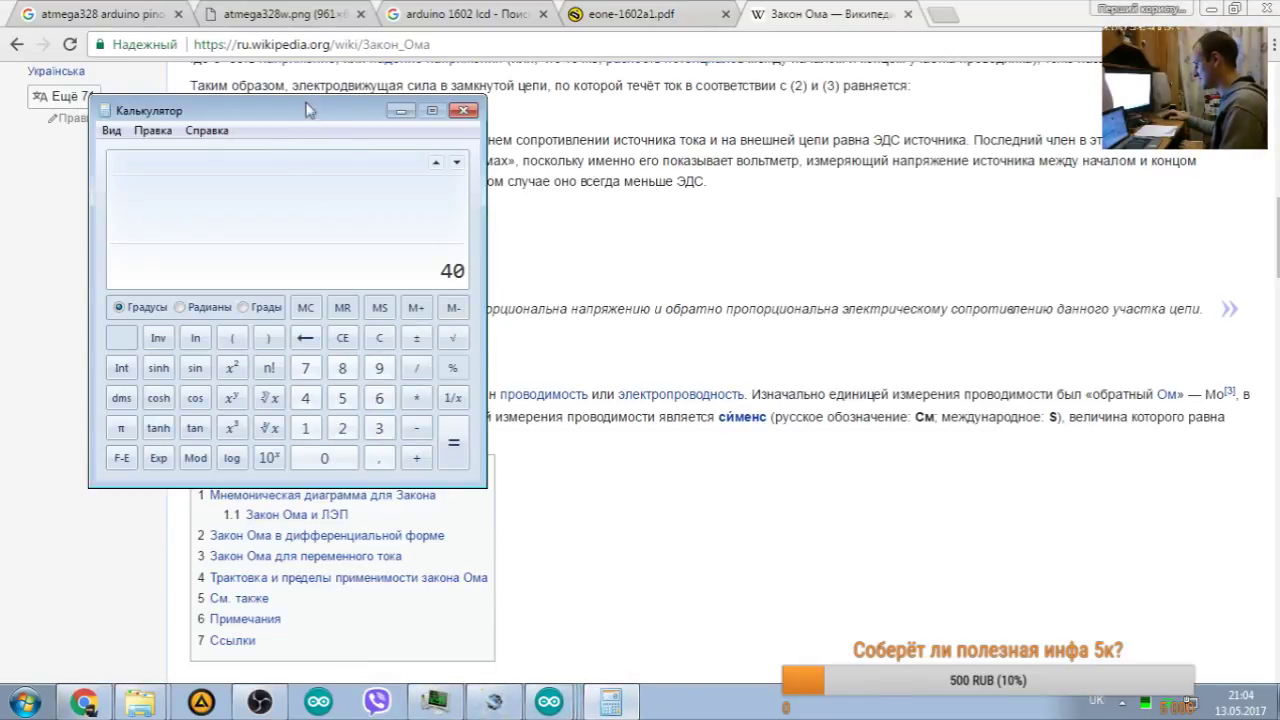
pyautogui.moveTo(308, 110); pyautogui.dragTo(846, 105)
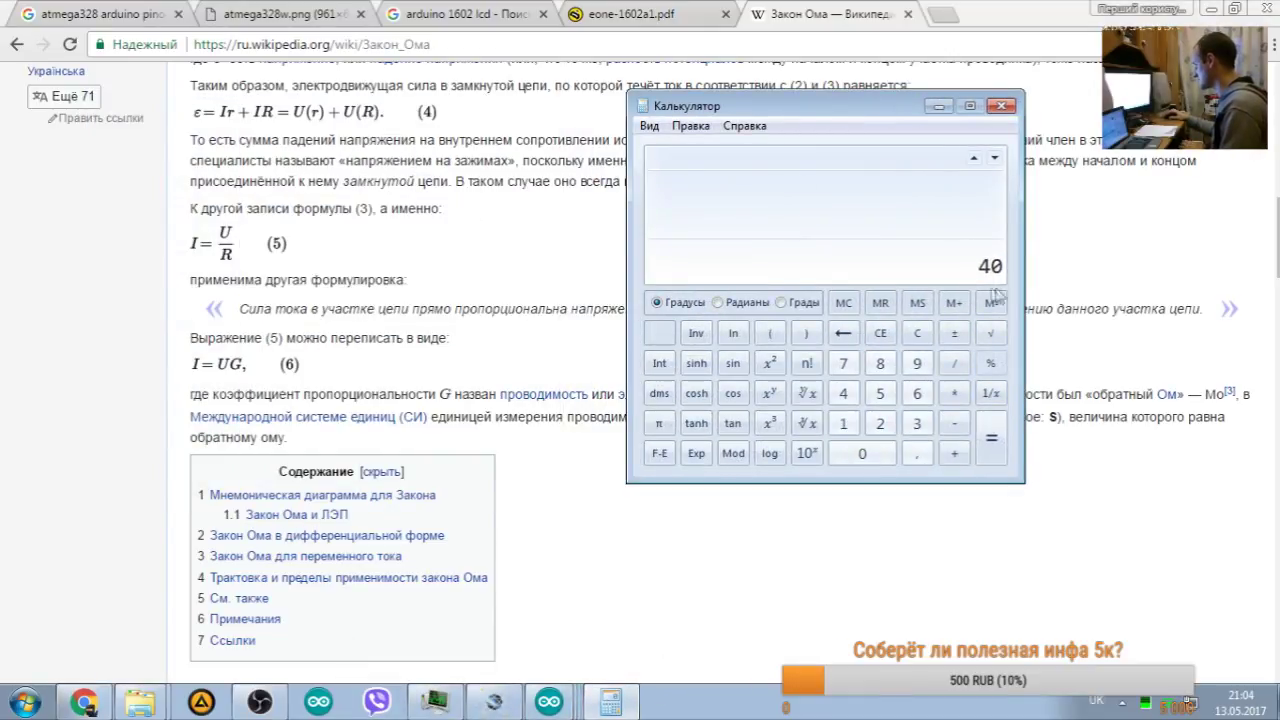
pyautogui.press('*')
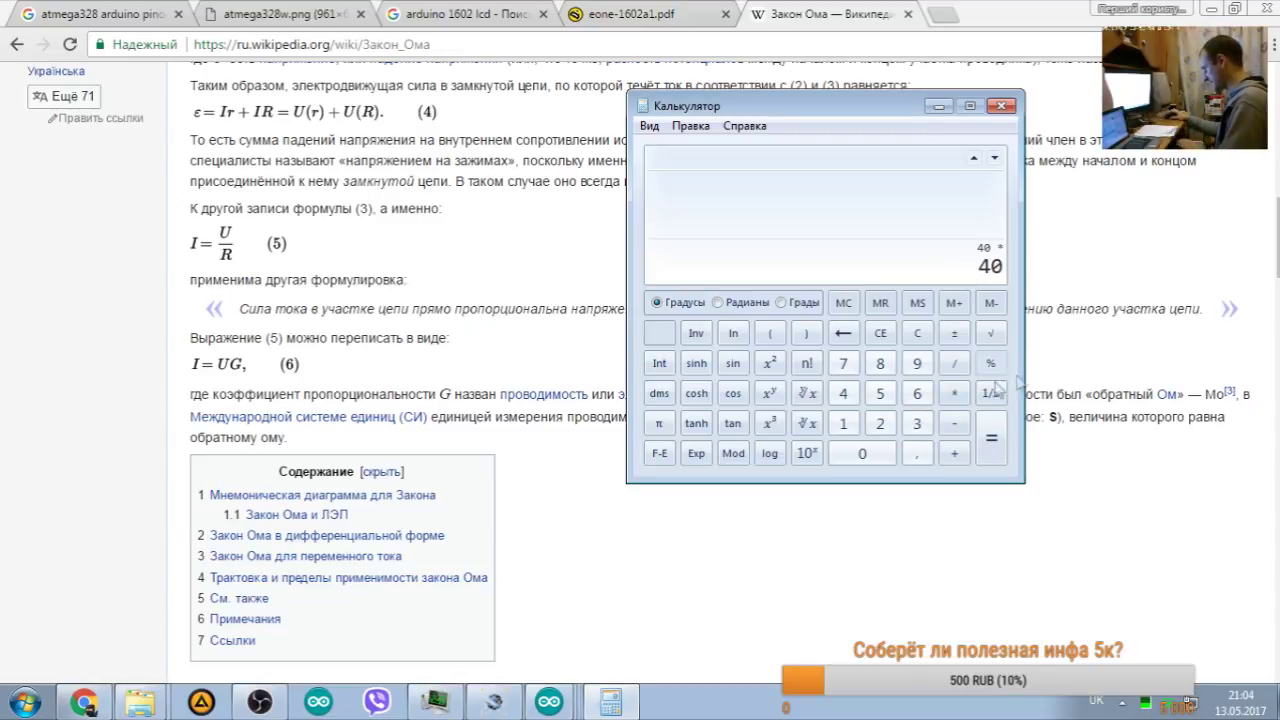
pyautogui.click(493, 703)
pyautogui.click(493, 703)
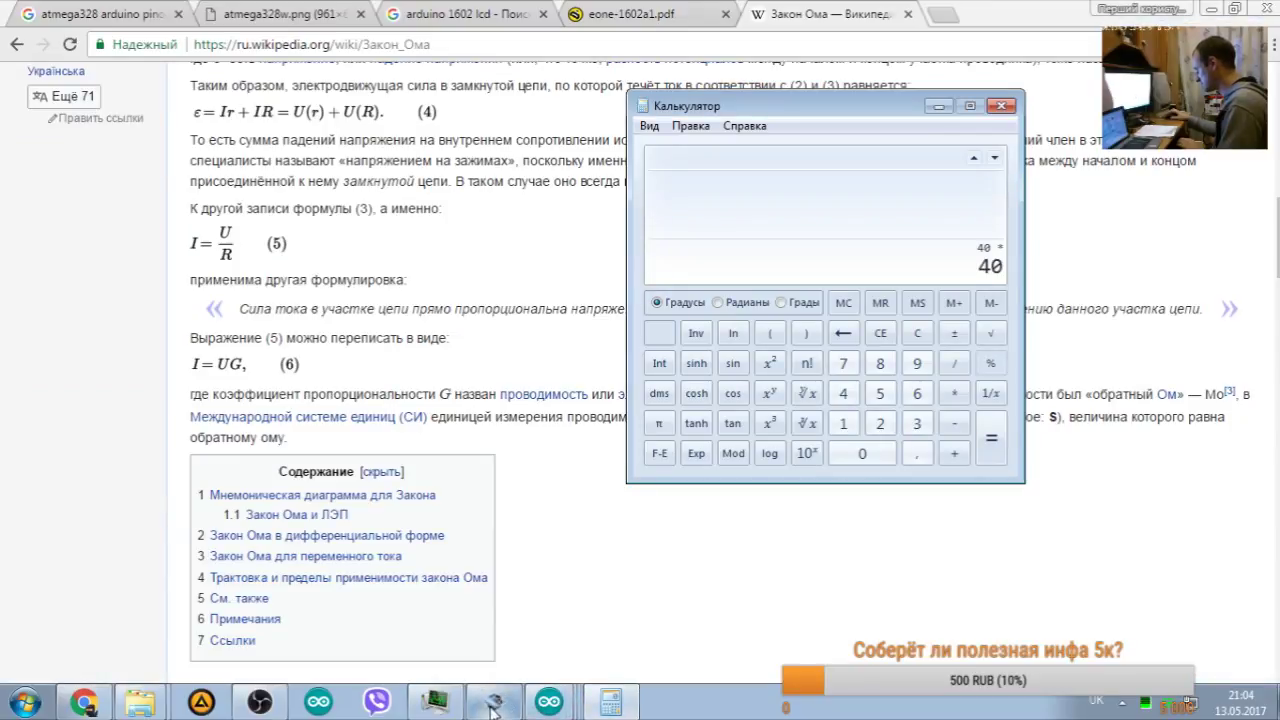
pyautogui.click(493, 703)
pyautogui.click(493, 703)
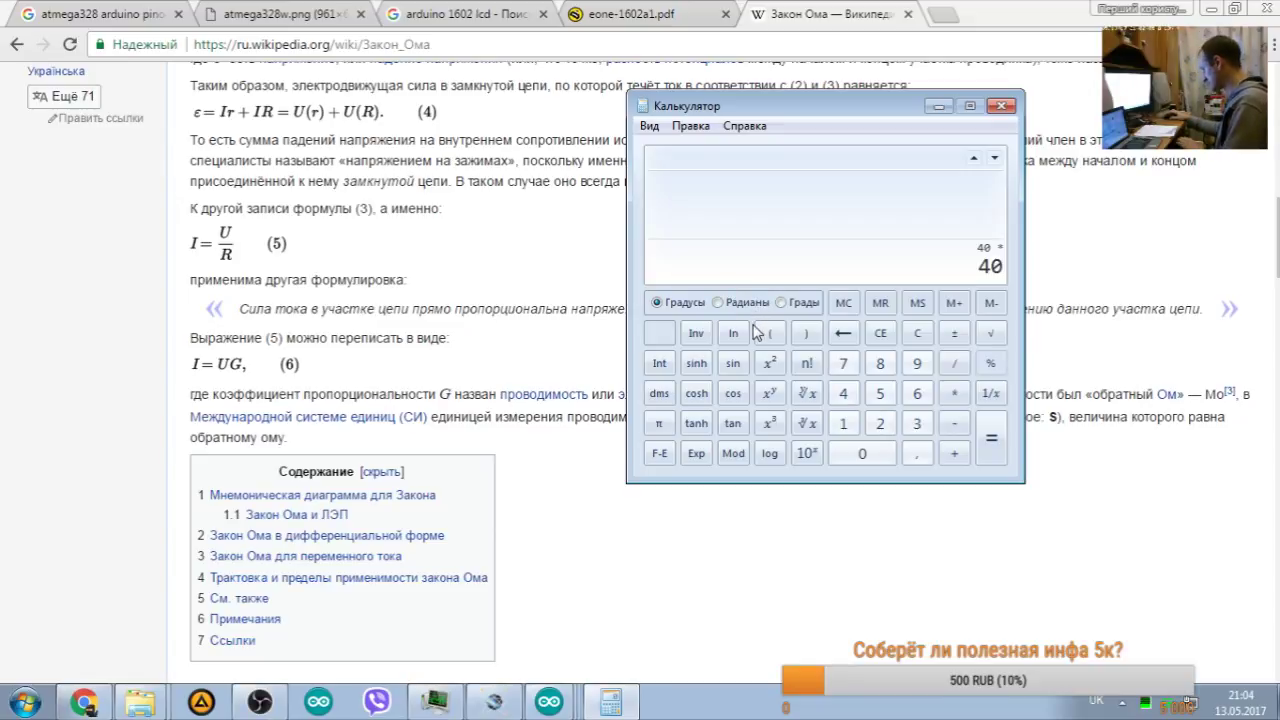
pyautogui.write('0000')
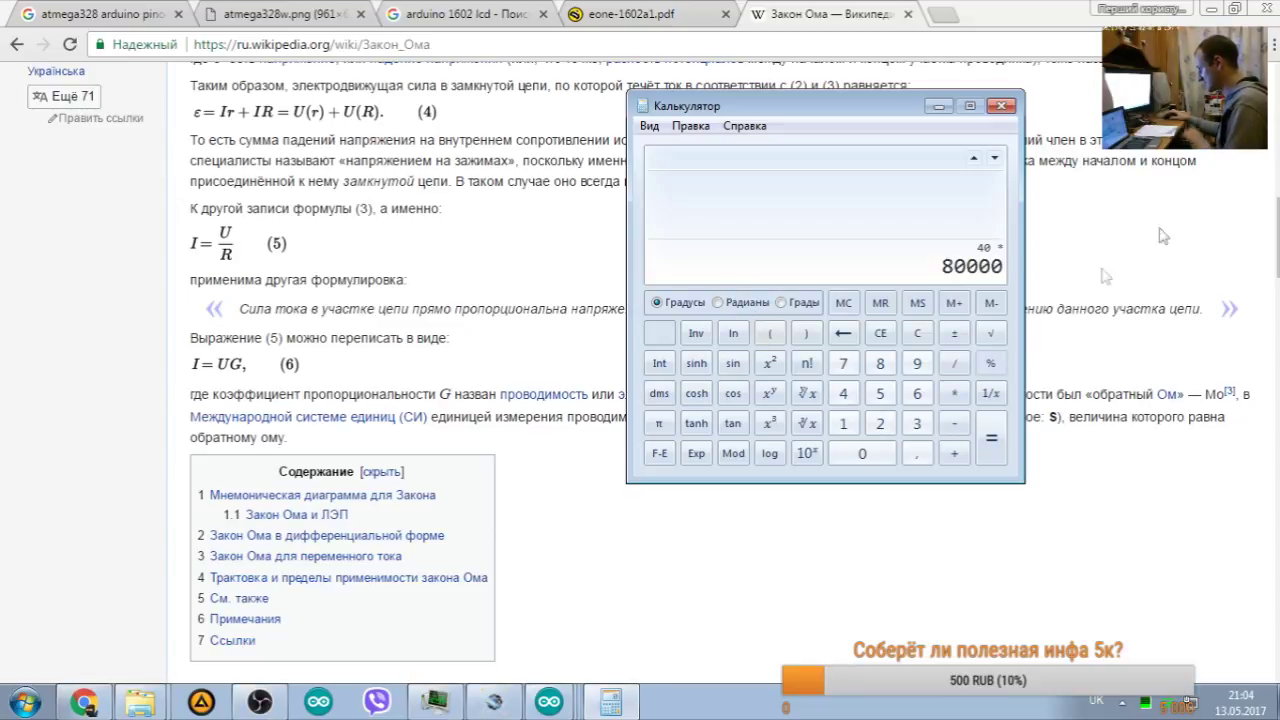
pyautogui.click(1000, 446)
# Step: Change the calculation to 40 / 80000 for the divider current, and return to the lamp circuit in Proteus
pyautogui.click(959, 176)
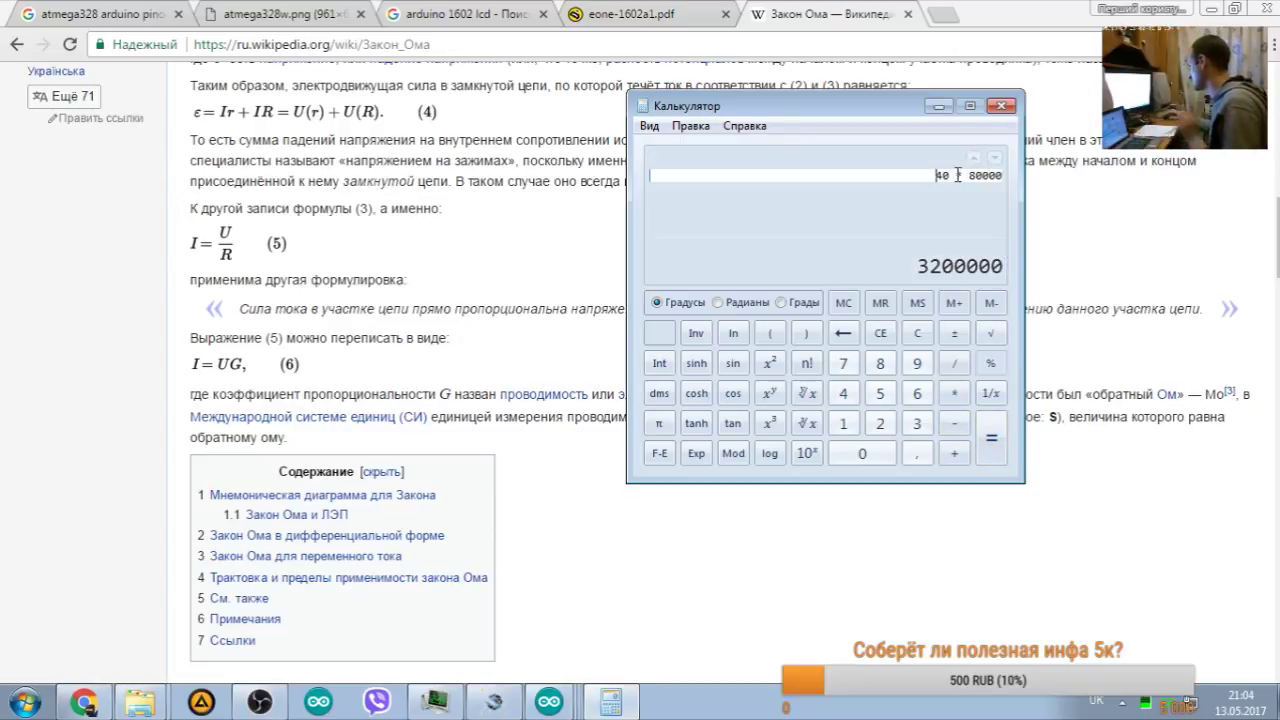
pyautogui.write('/')
pyautogui.press('Return')
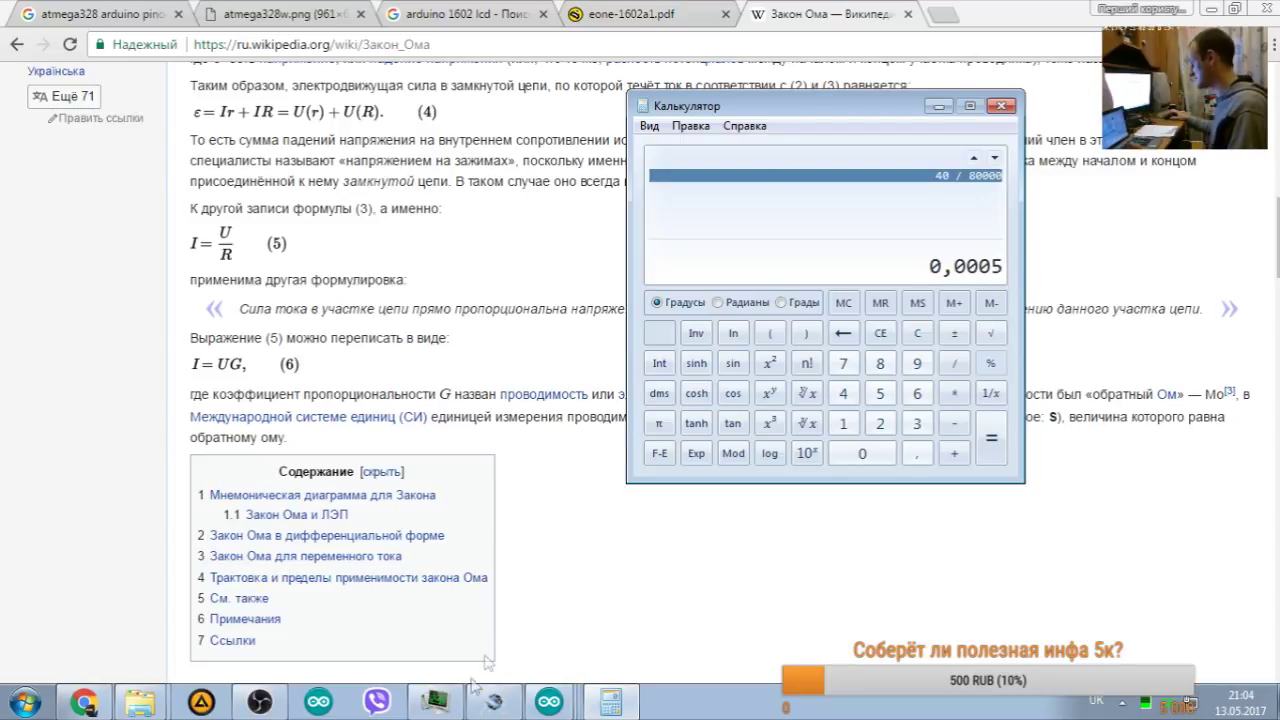
pyautogui.click(494, 701)
pyautogui.scroll(3, 1076, 573)
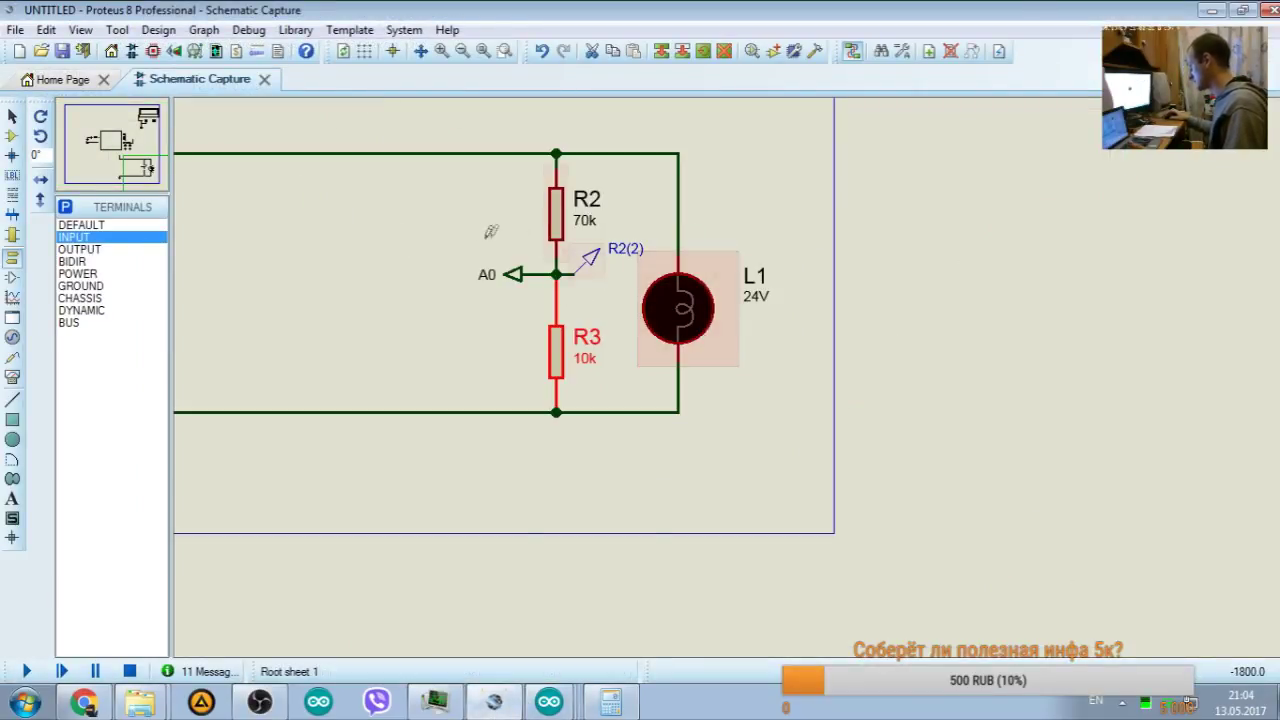
pyautogui.click(135, 170)
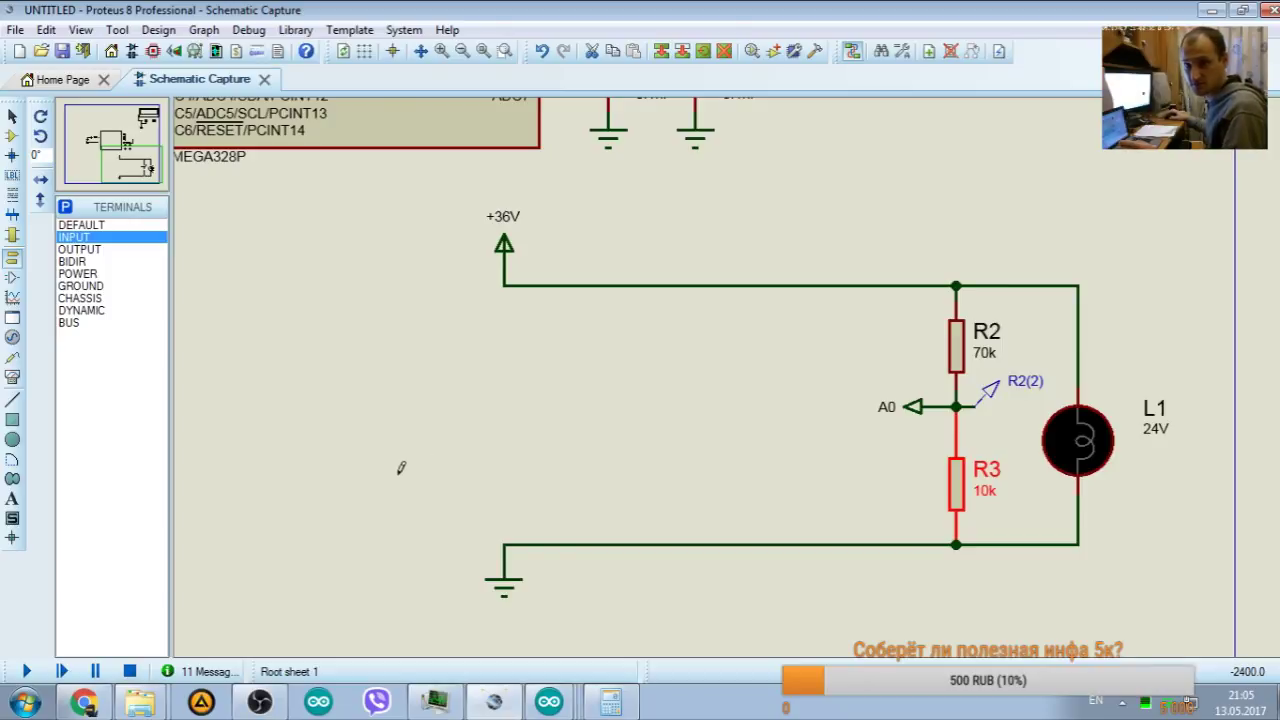
# Step: Compute the divider's power in Calculator by changing the expression to 40 * 0,0005, with the window clear of the resistors
pyautogui.click(605, 703)
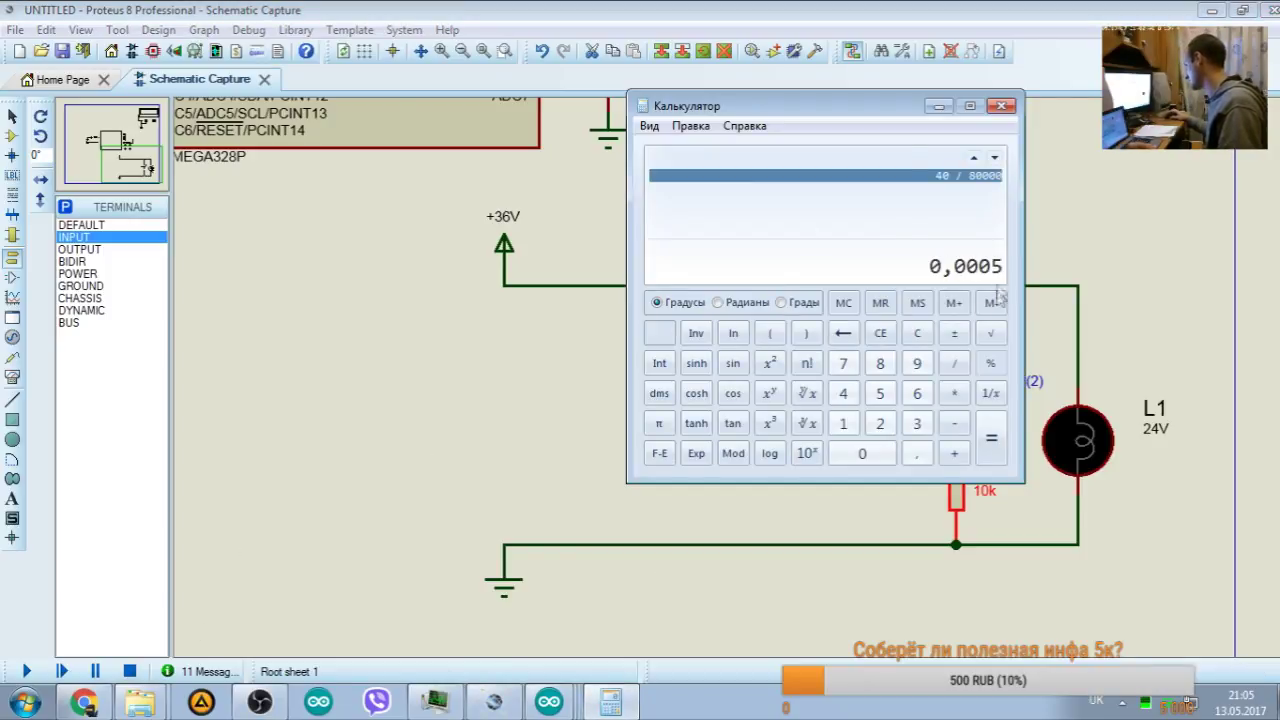
pyautogui.moveTo(866, 112); pyautogui.dragTo(474, 208)
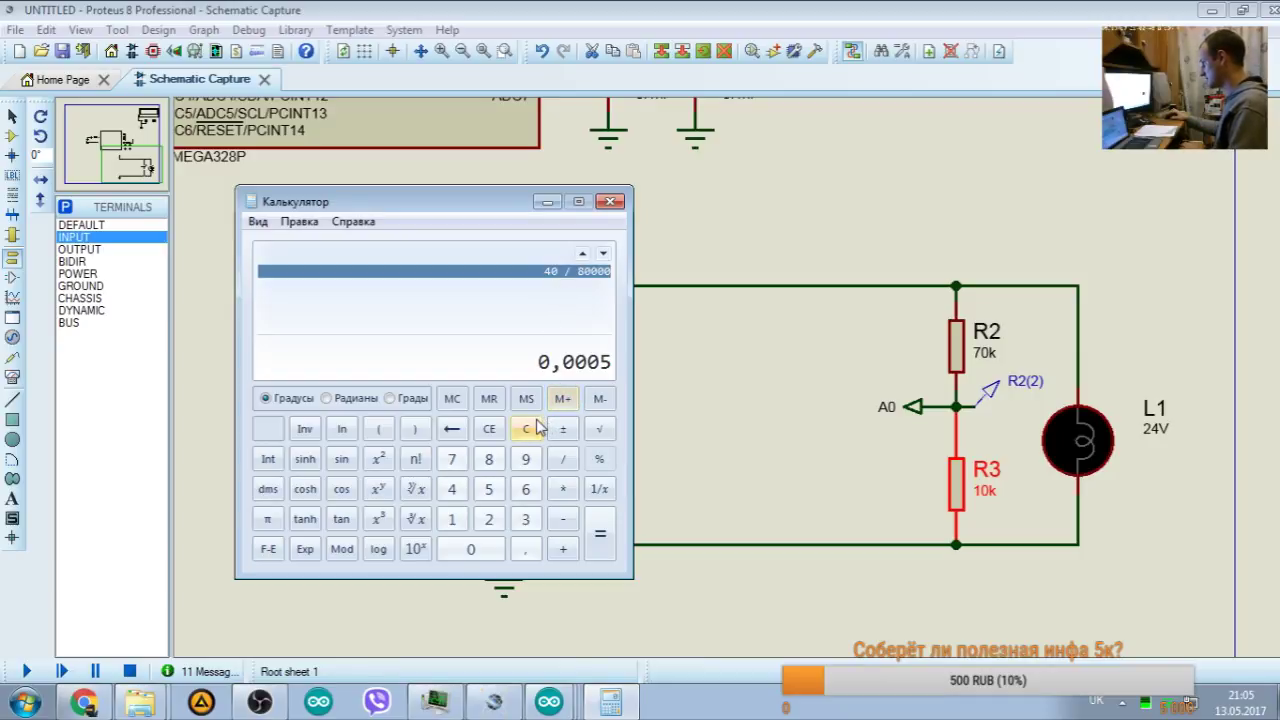
pyautogui.click(570, 274)
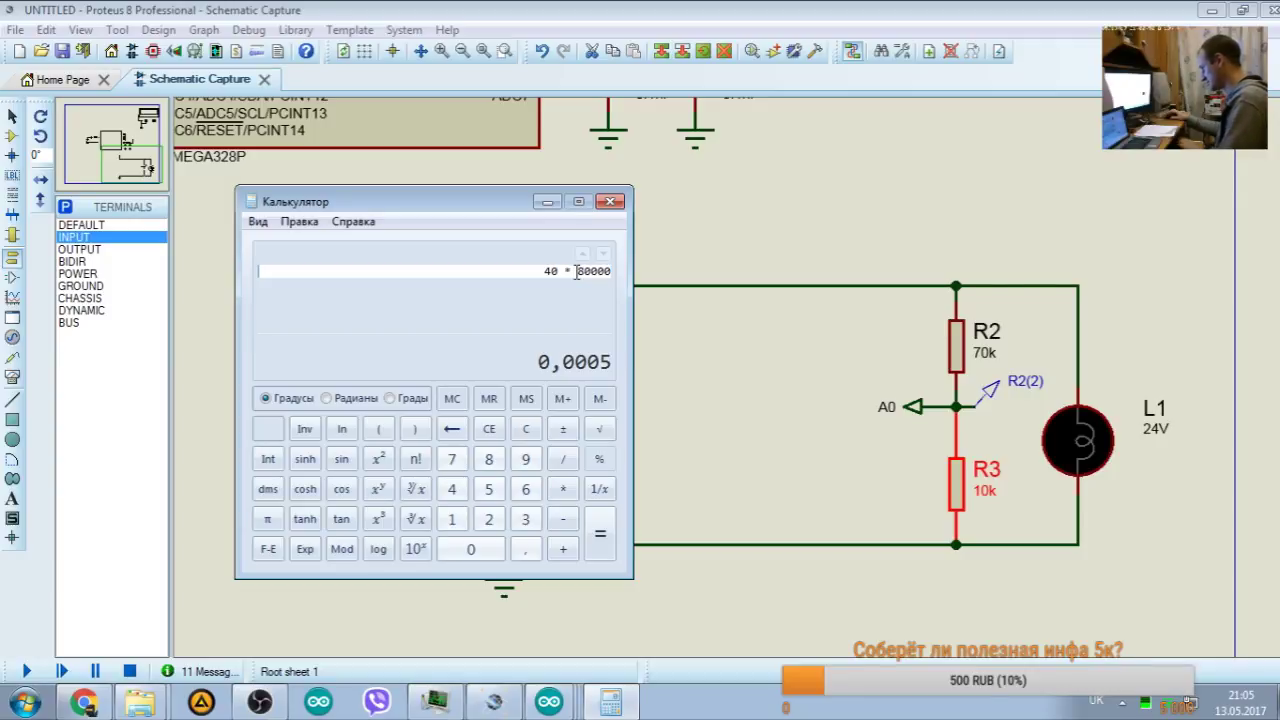
pyautogui.moveTo(566, 274); pyautogui.dragTo(634, 280)
pyautogui.write('* 0,0005')
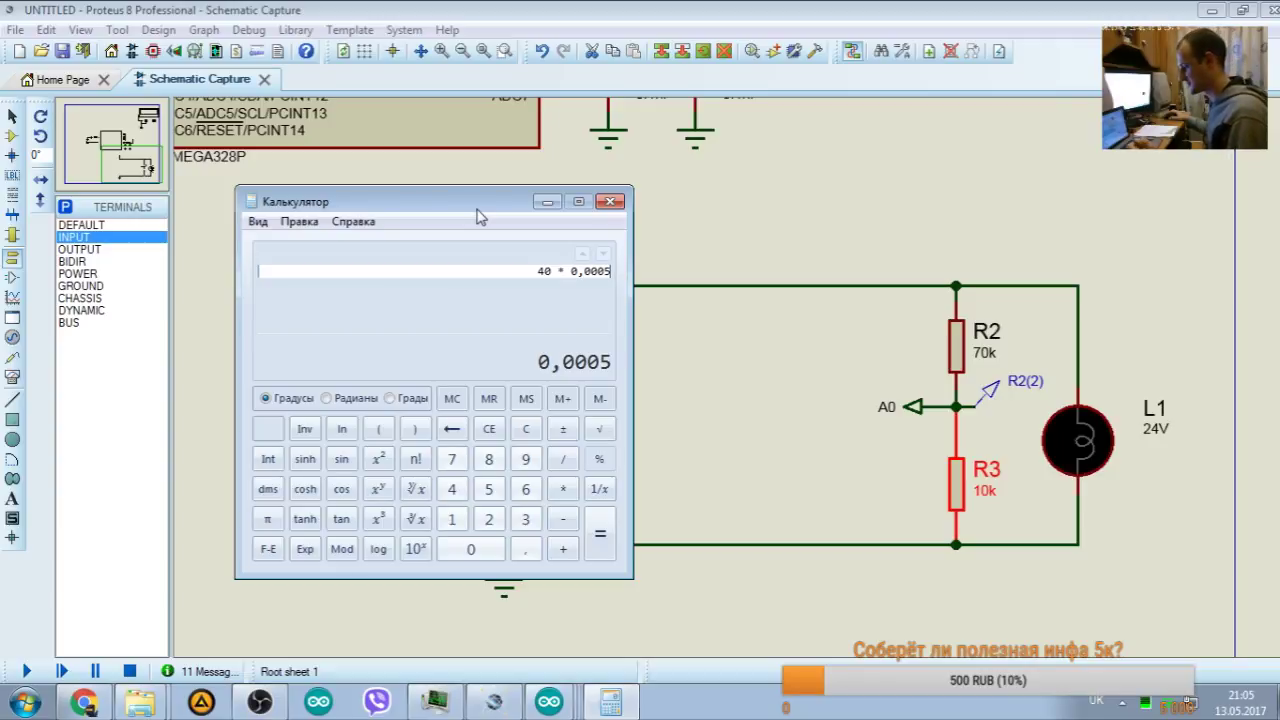
pyautogui.click(572, 298)
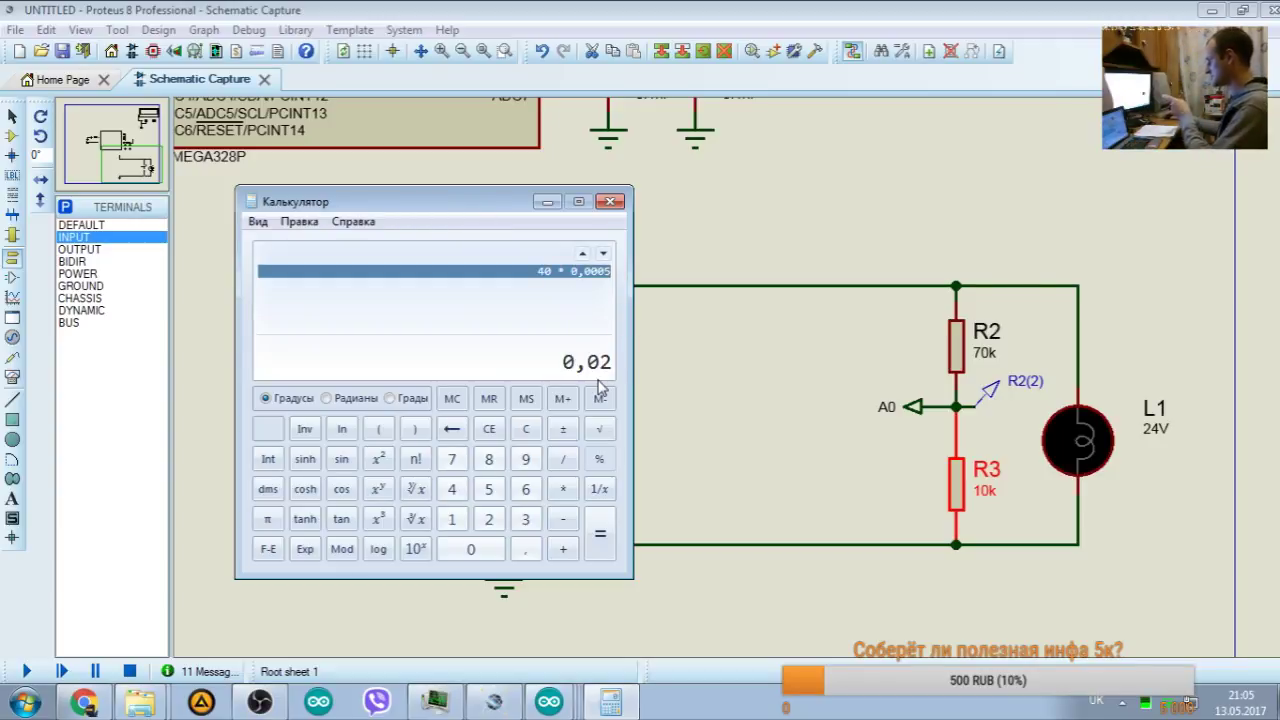
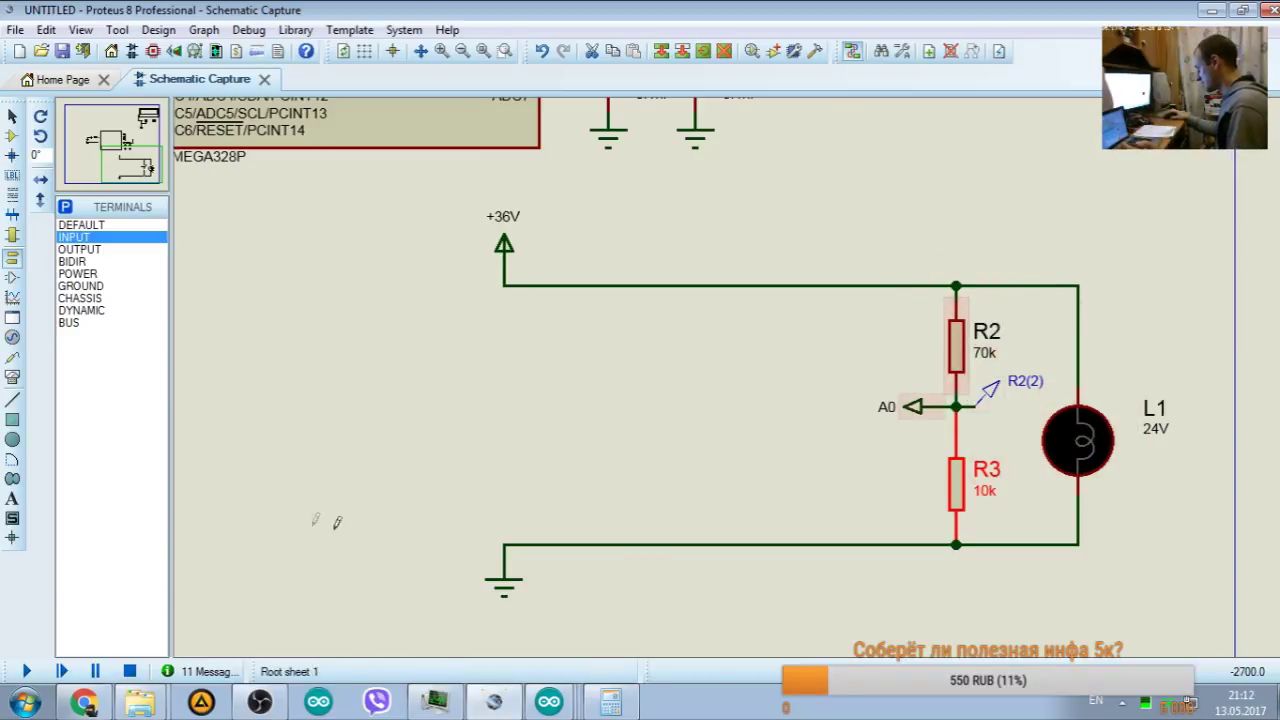
# Step: Run the simulation to check the voltage at the R2/R3 divider node, and stop it
pyautogui.click(27, 671)
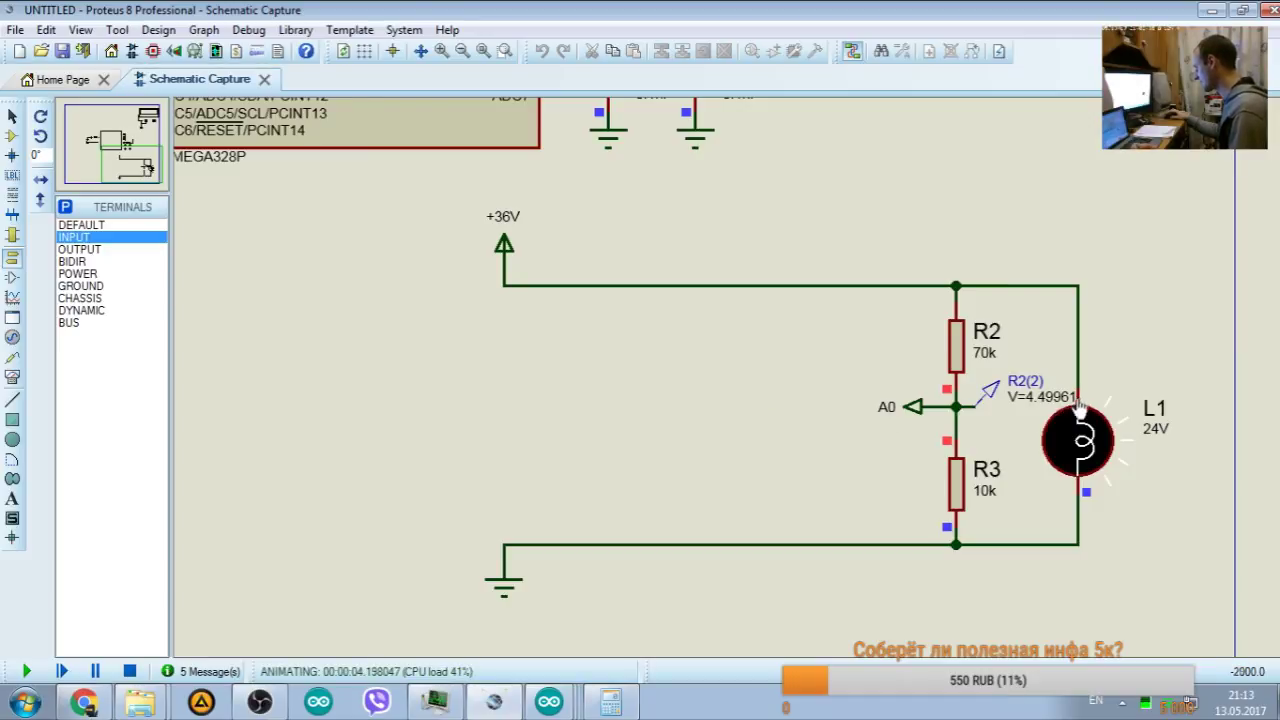
pyautogui.click(129, 671)
# Step: Move lamp L1 with its wiring up and farther right of the R2/R3 divider, and deselect it
pyautogui.moveTo(1236, 267); pyautogui.dragTo(1007, 578)
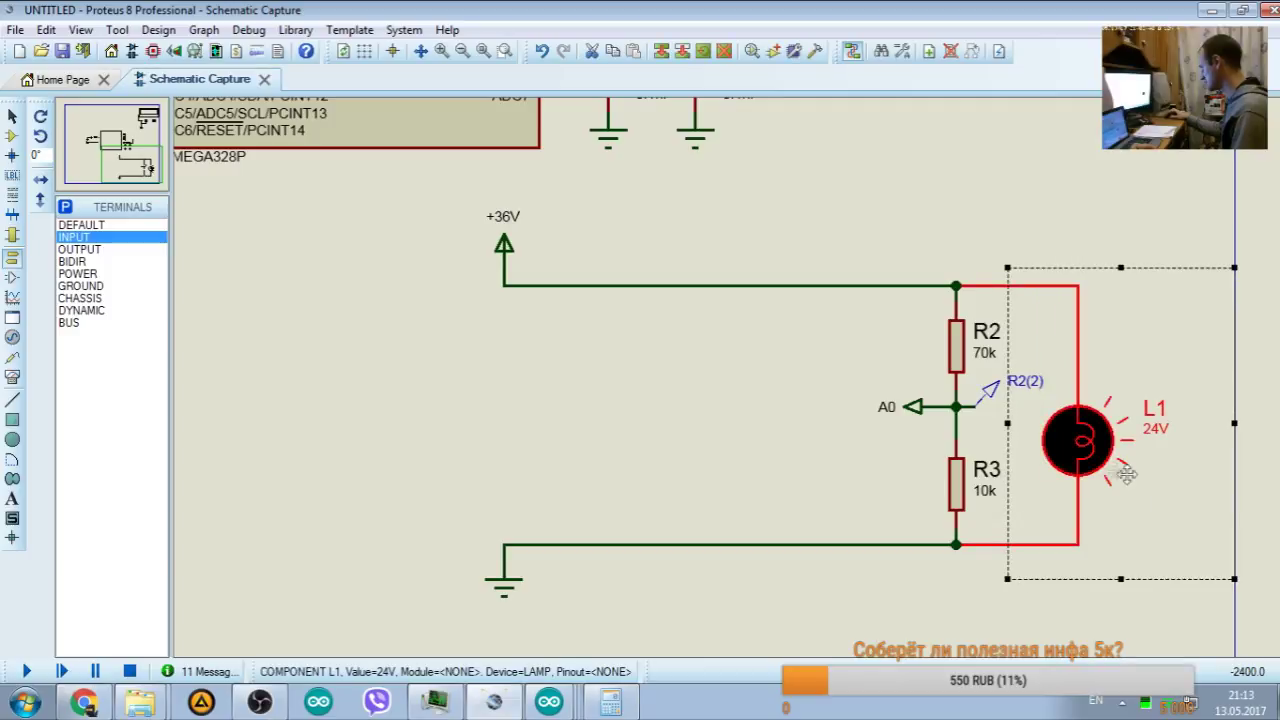
pyautogui.moveTo(1126, 475); pyautogui.dragTo(1182, 397)
pyautogui.click(994, 580)
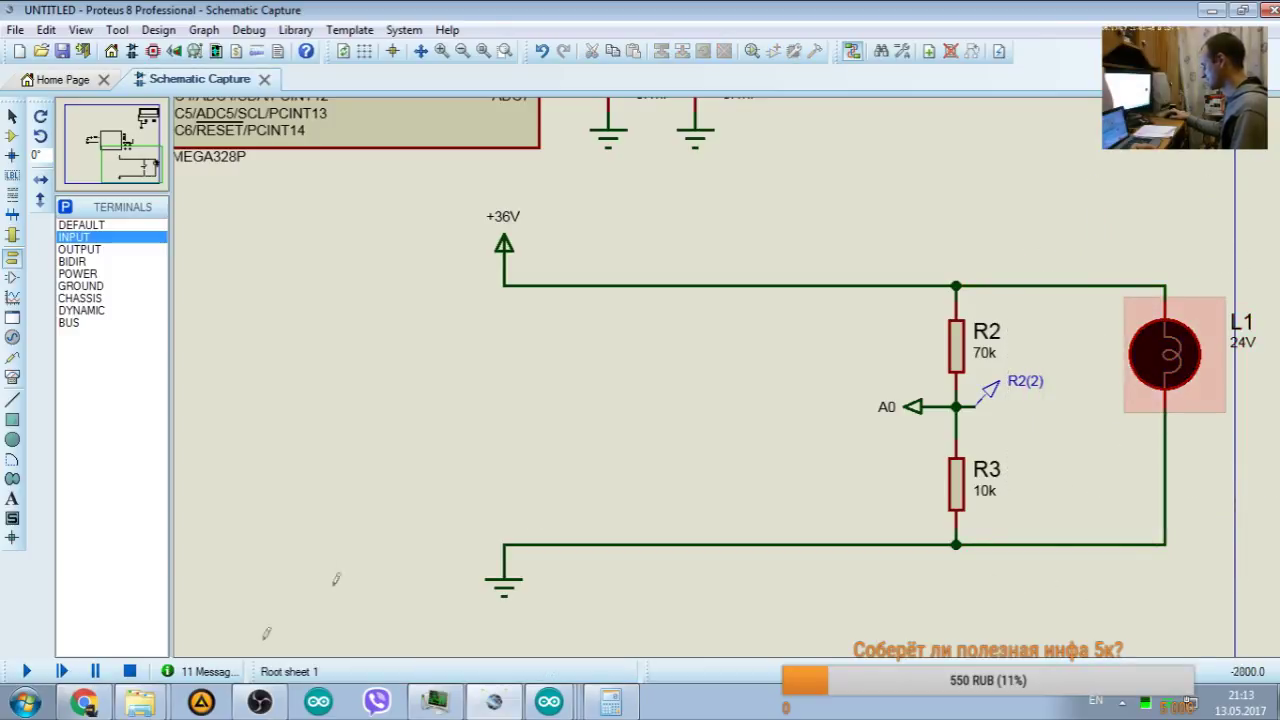
# Step: Switch to the ArduWattmeter sketch in Arduino and delete the lcd.print("hello, world!"); line from setup()
pyautogui.hotkey('alt', 'Tab')
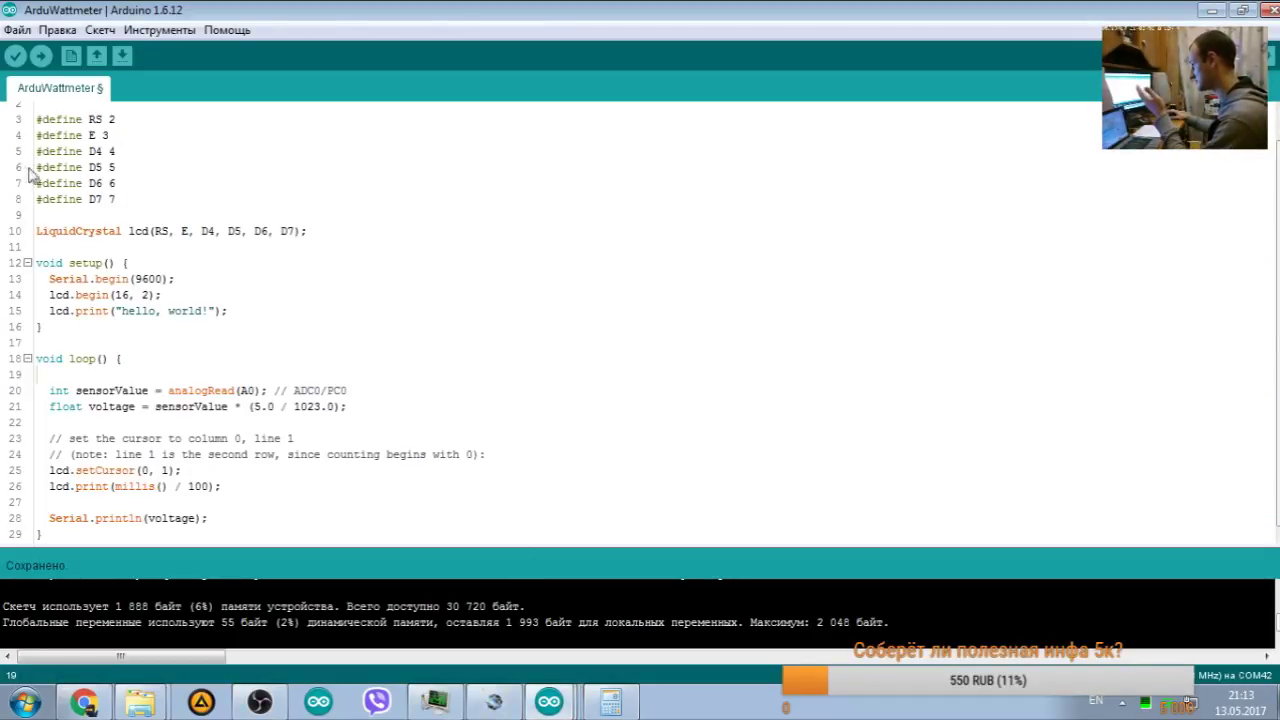
pyautogui.click(230, 311)
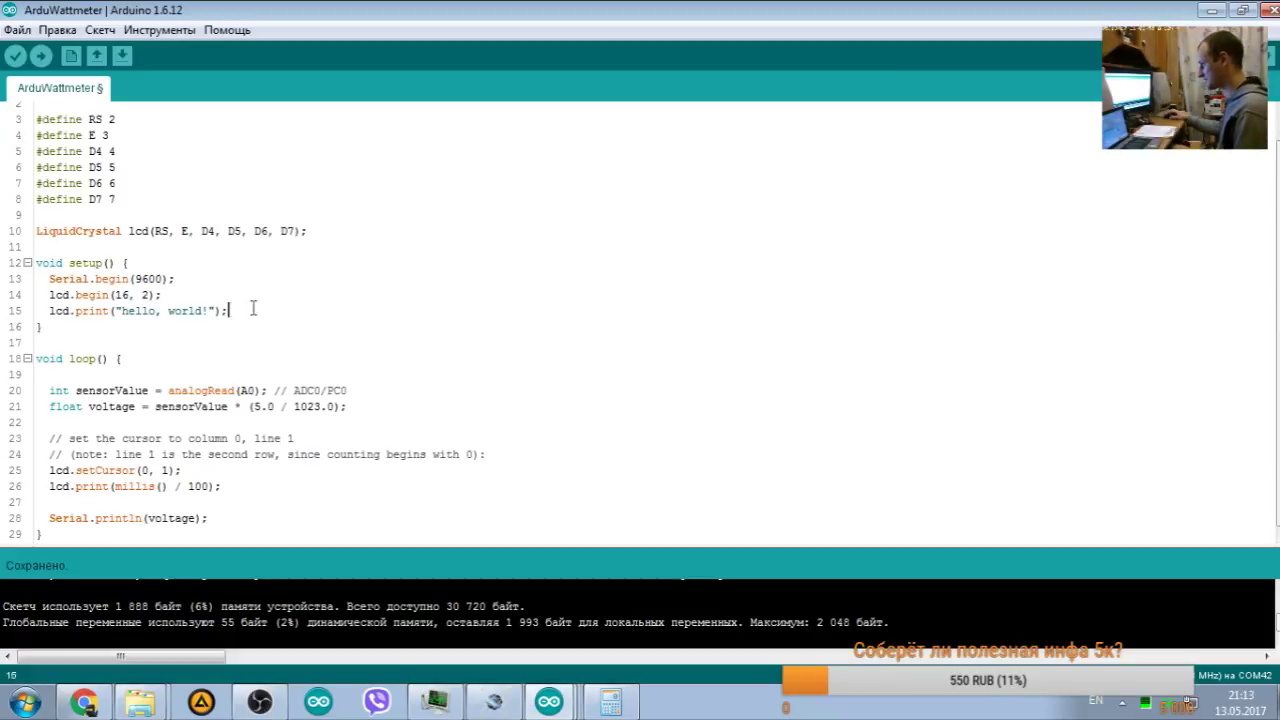
pyautogui.moveTo(253, 310); pyautogui.dragTo(27, 318)
pyautogui.click(45, 311)
pyautogui.moveTo(228, 311); pyautogui.dragTo(3, 315)
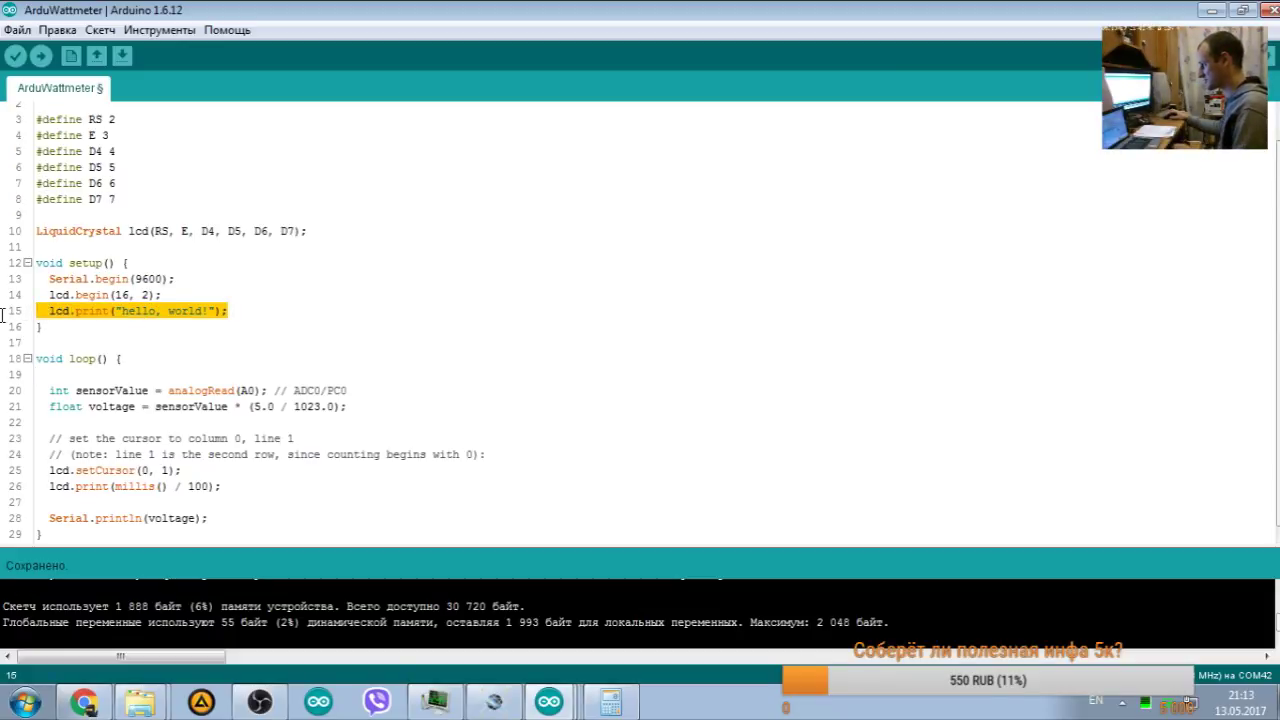
pyautogui.press('BackSpace')
pyautogui.press('BackSpace')
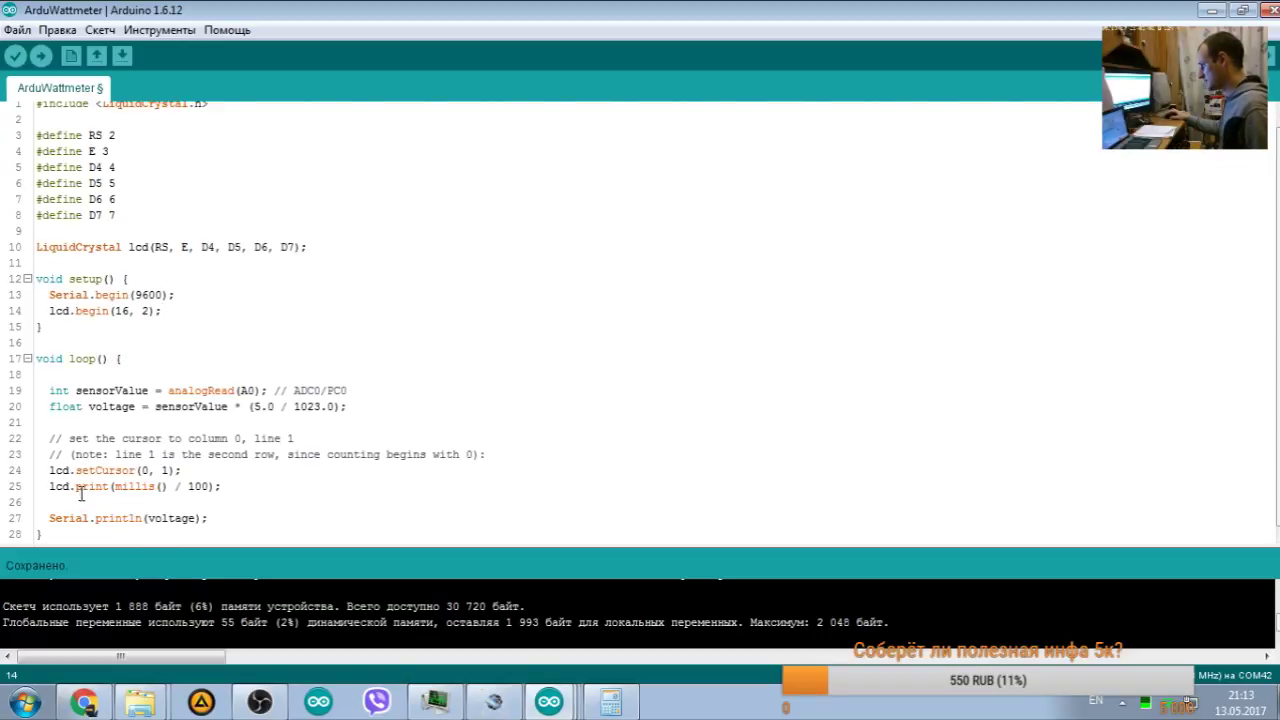
# Step: Examine the voltage print call, the HelloWorld example sketch, and the lcd.begin(16, 2) and Serial.begin(9600) lines in setup()
pyautogui.moveTo(147, 518); pyautogui.dragTo(200, 518)
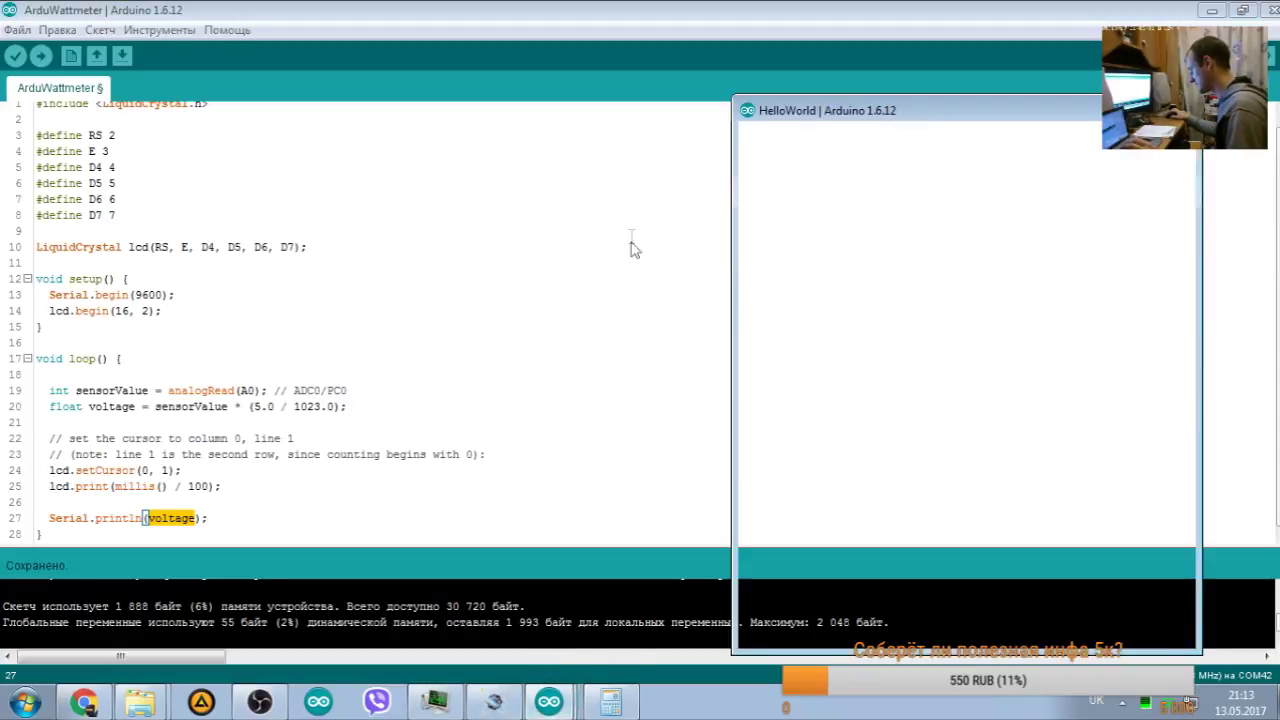
pyautogui.click(848, 436)
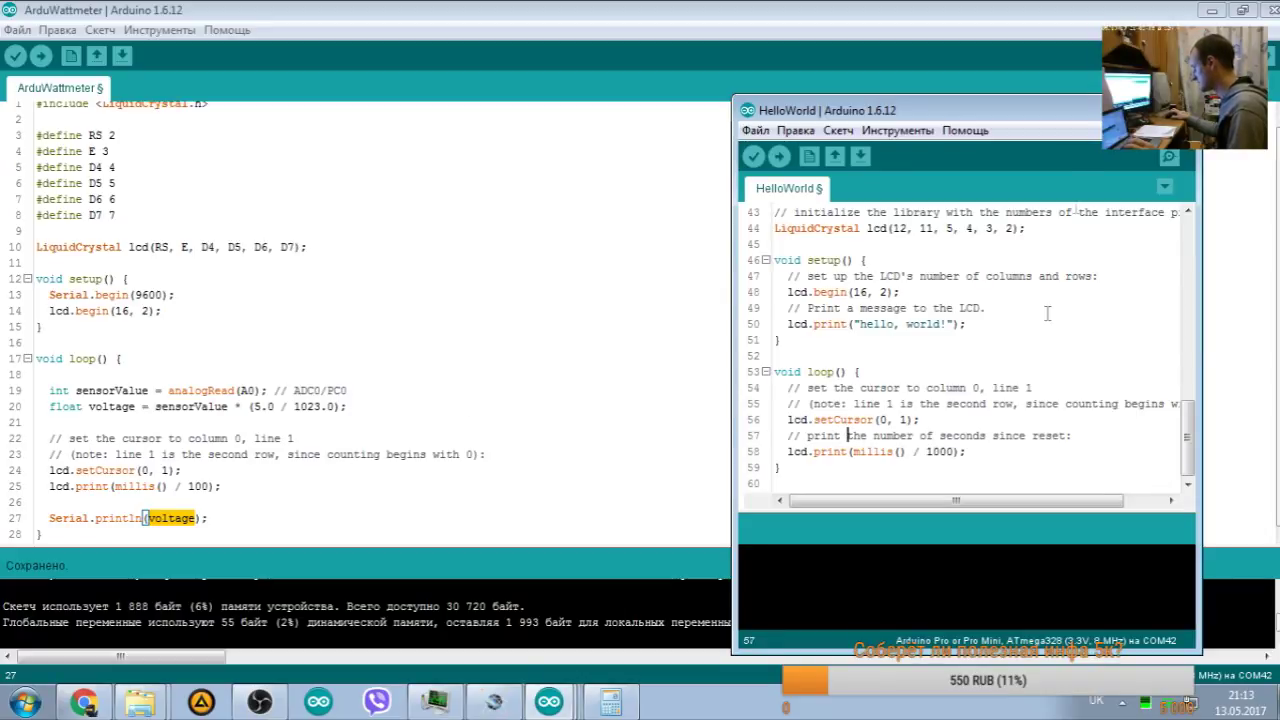
pyautogui.click(360, 167)
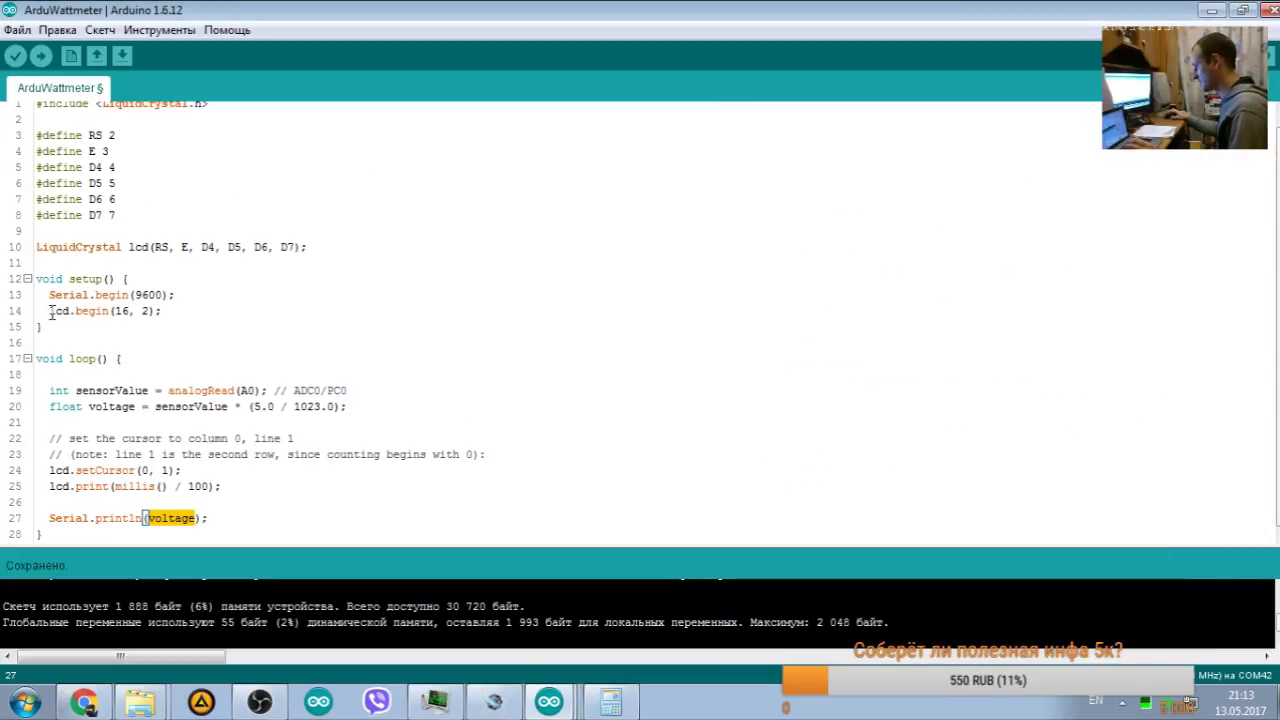
pyautogui.moveTo(49, 311); pyautogui.dragTo(177, 310)
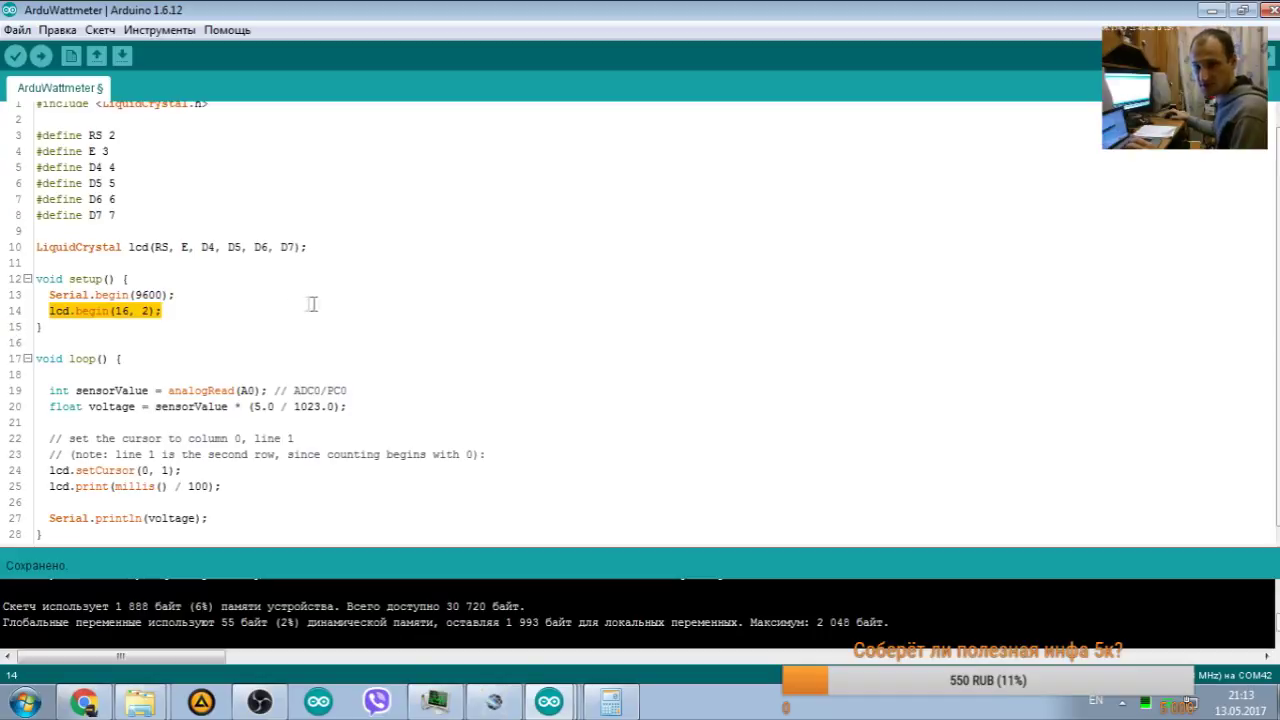
pyautogui.click(63, 311)
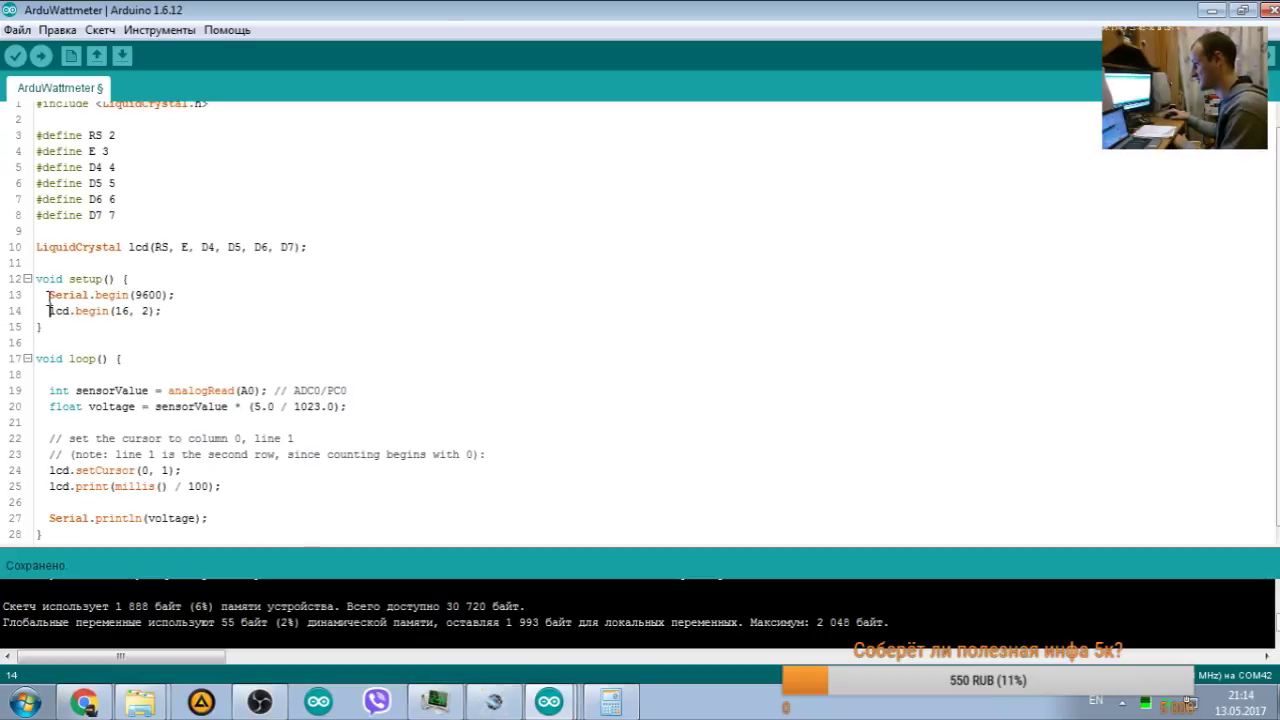
pyautogui.moveTo(162, 311); pyautogui.dragTo(38, 311)
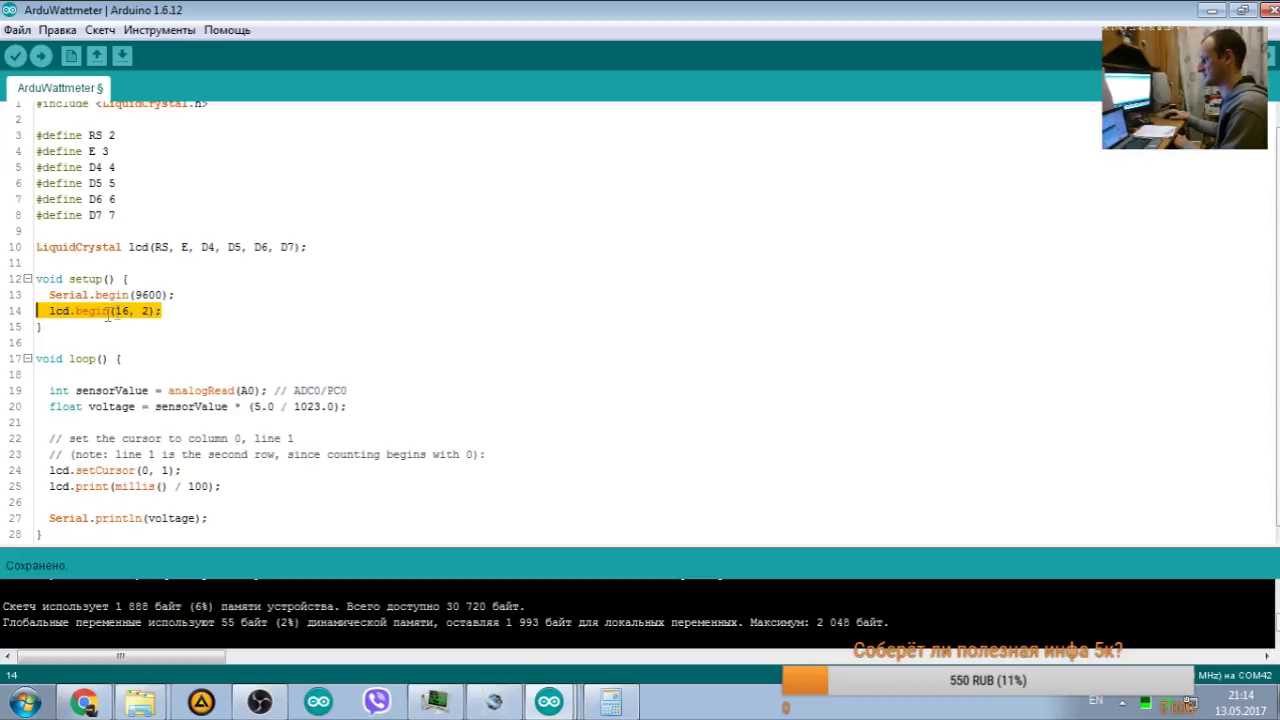
pyautogui.click(56, 311)
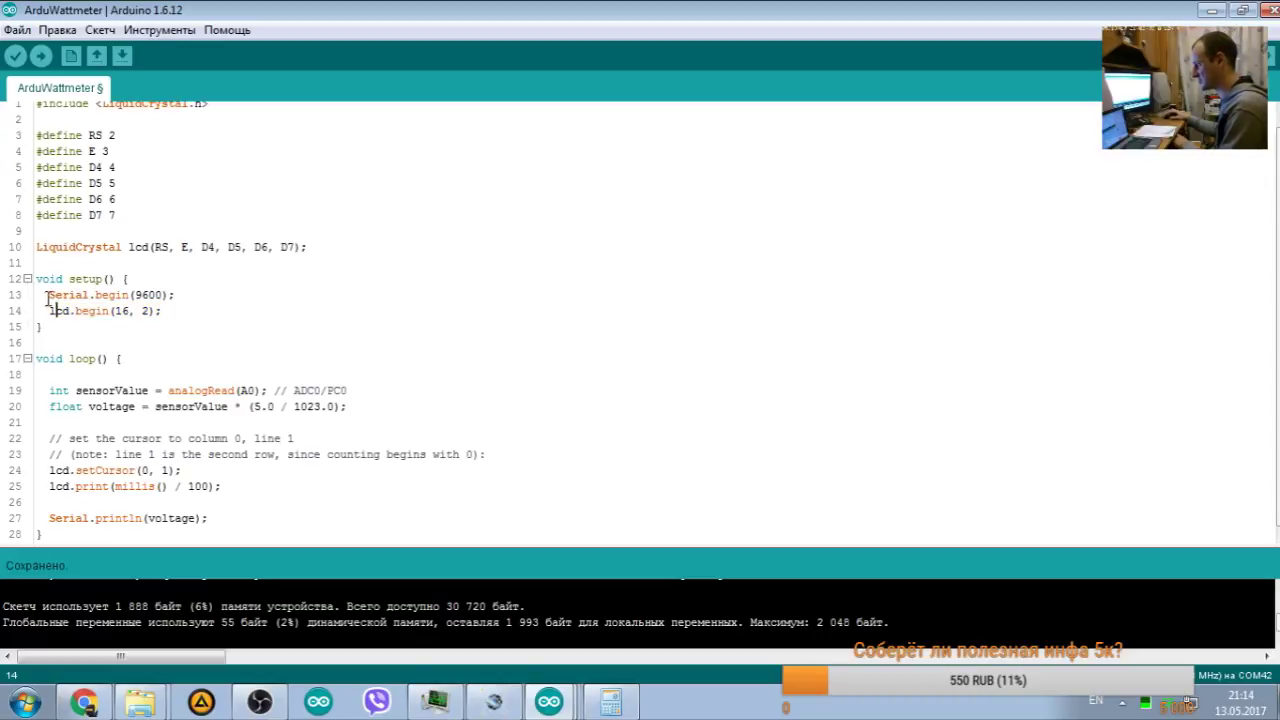
pyautogui.moveTo(47, 296); pyautogui.dragTo(167, 295)
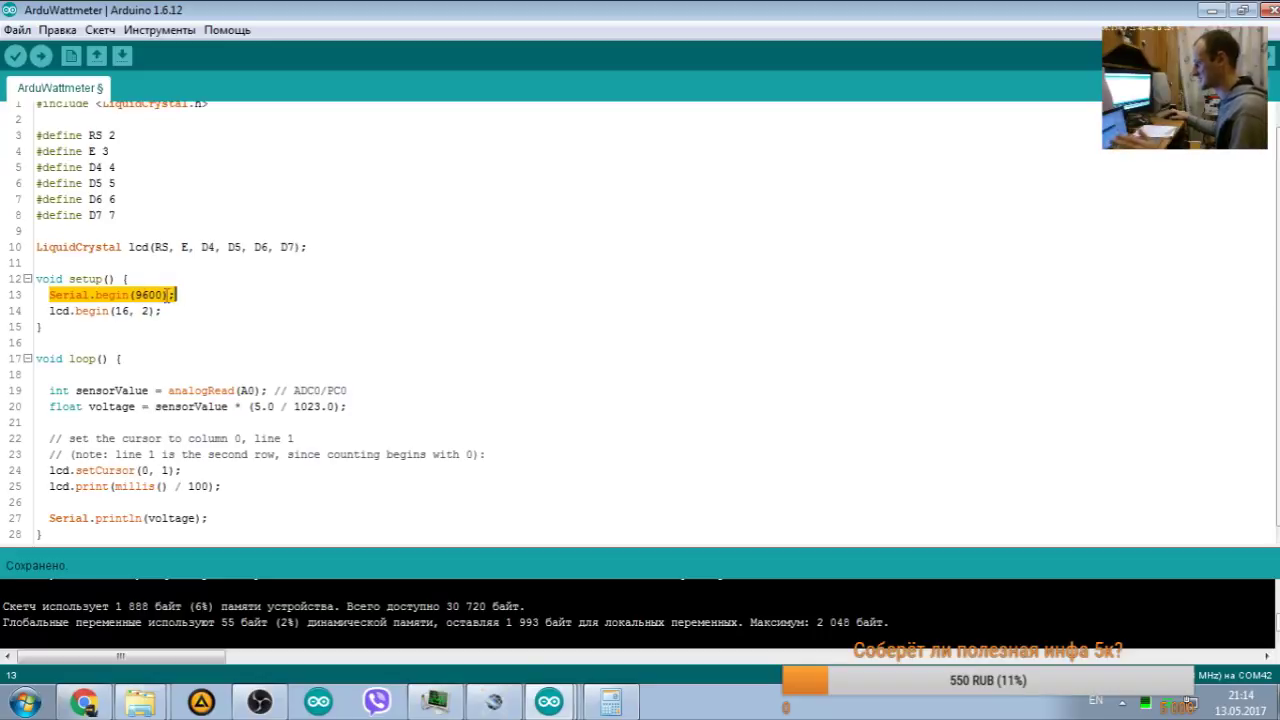
pyautogui.click(118, 292)
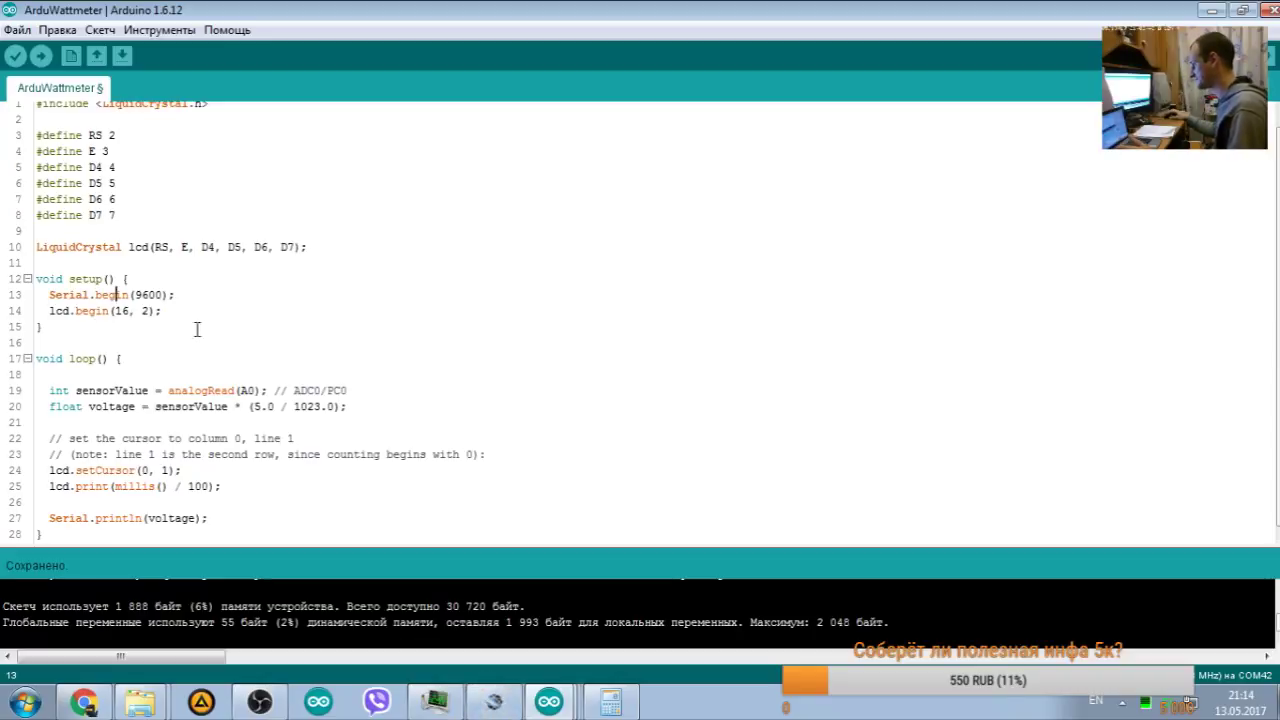
# Step: Examine the analogRead(A0) line and its ADC0/PC0 comment in loop(), and inspect the microcontroller and divider circuit in Proteus
pyautogui.click(42, 502)
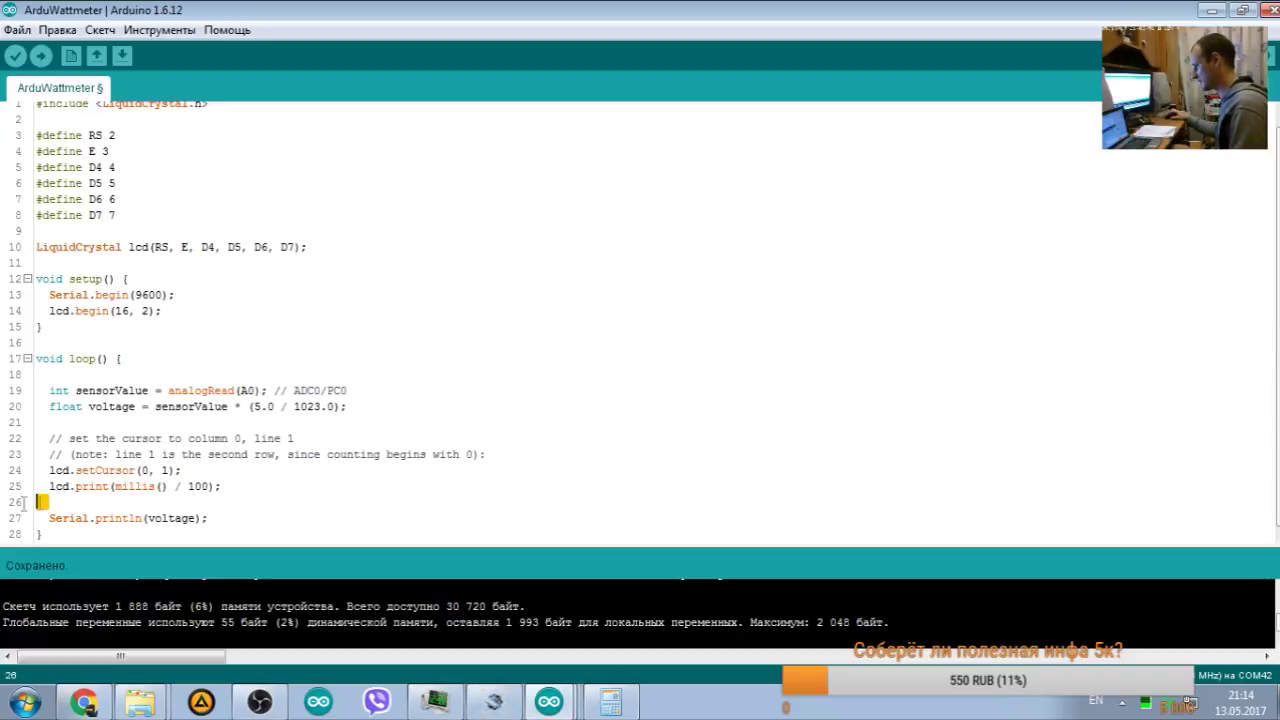
pyautogui.moveTo(364, 406); pyautogui.dragTo(38, 384)
pyautogui.click(88, 390)
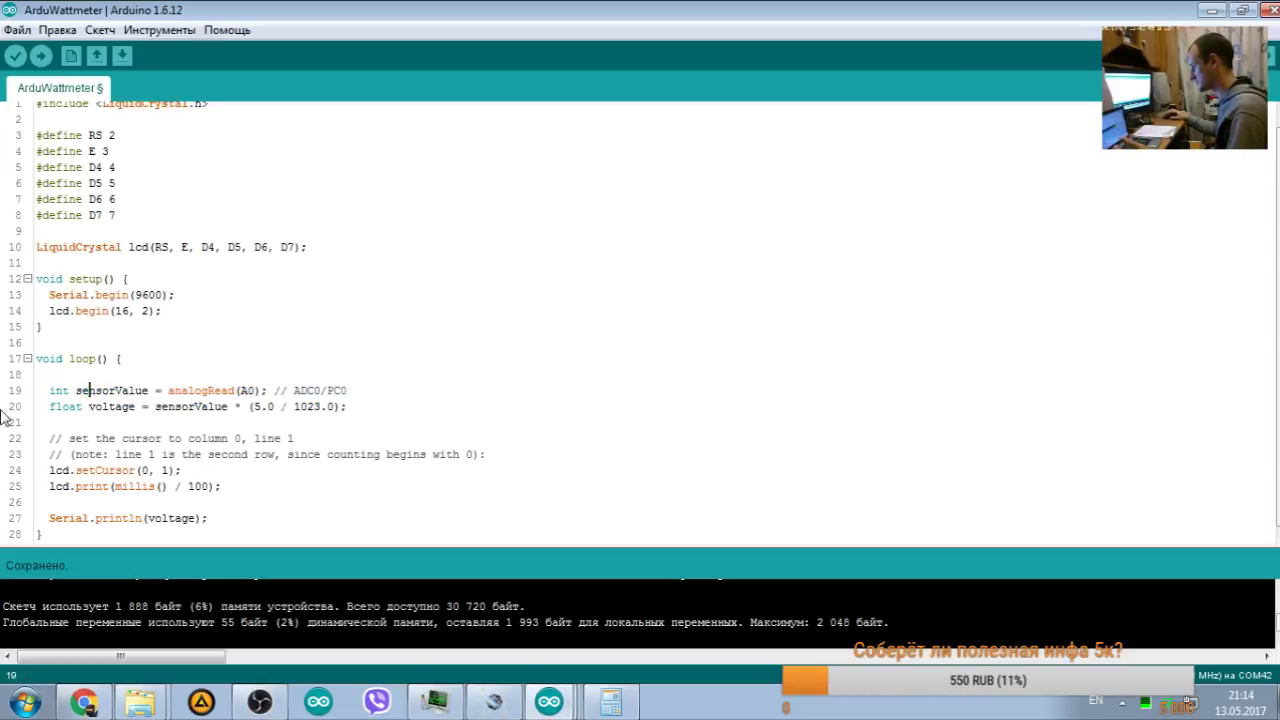
pyautogui.doubleClick(220, 390)
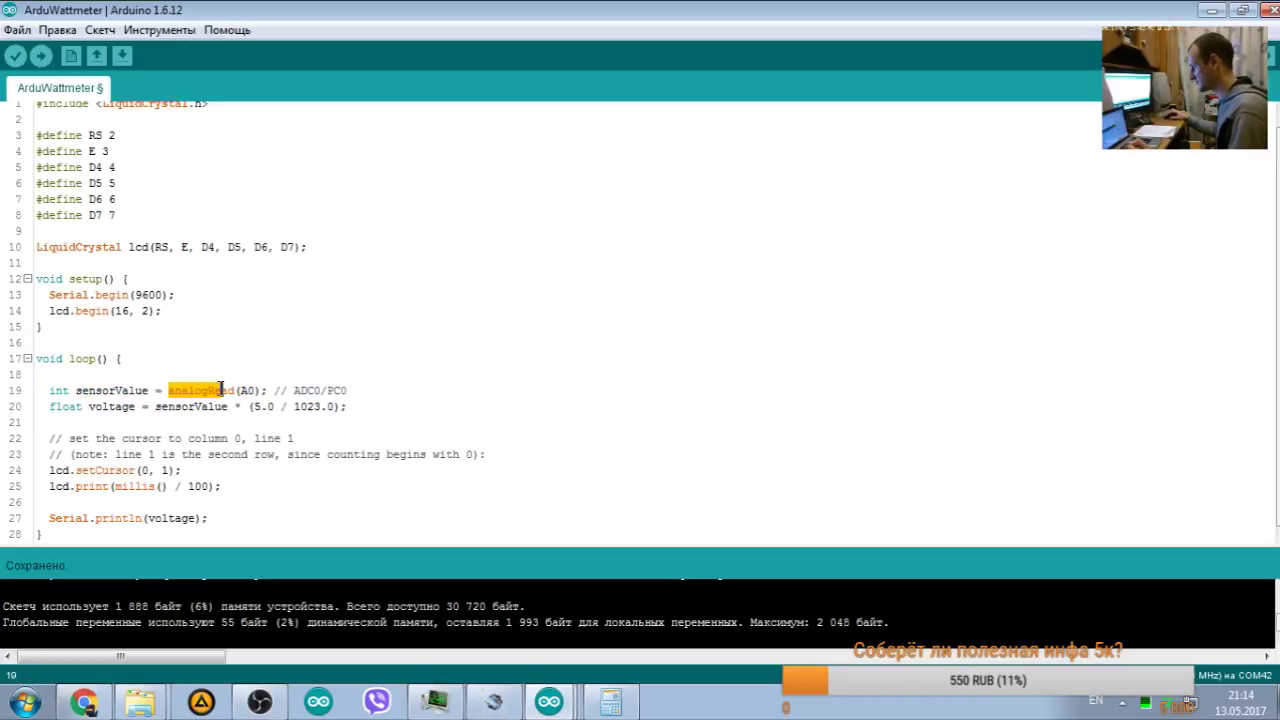
pyautogui.moveTo(220, 390); pyautogui.dragTo(240, 390)
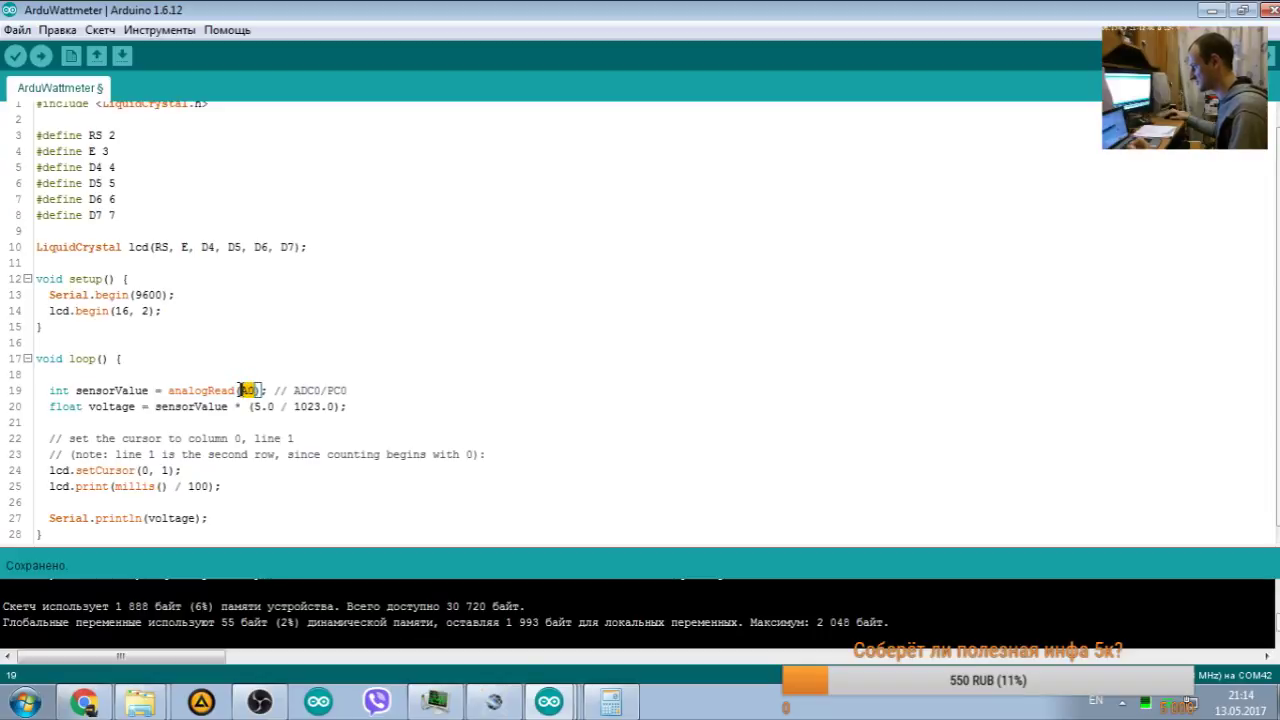
pyautogui.moveTo(326, 390)
pyautogui.mouseDown()
pyautogui.moveTo(346, 390)
pyautogui.moveTo(323, 390)
pyautogui.mouseUp()
pyautogui.click(494, 702)
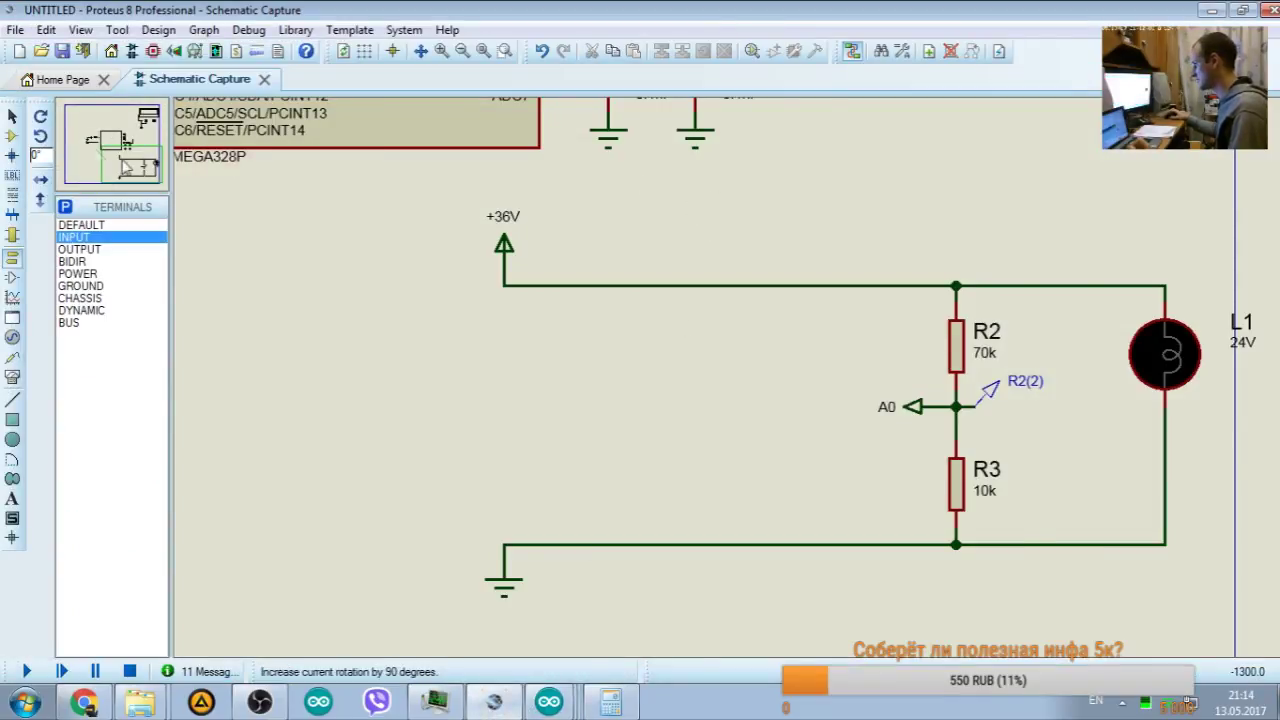
pyautogui.click(118, 143)
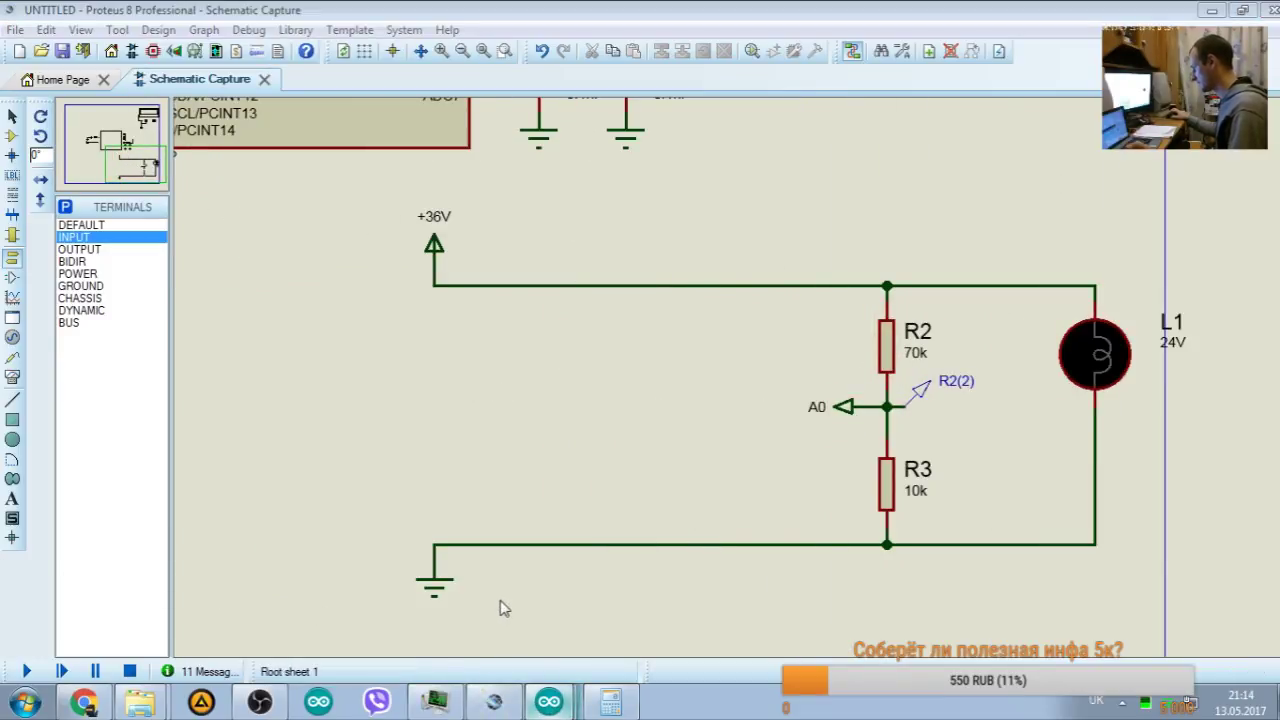
# Step: Return to the Arduino sketch and review the sensorValue declaration that stores the A0 reading
pyautogui.hotkey('alt', 'Tab')
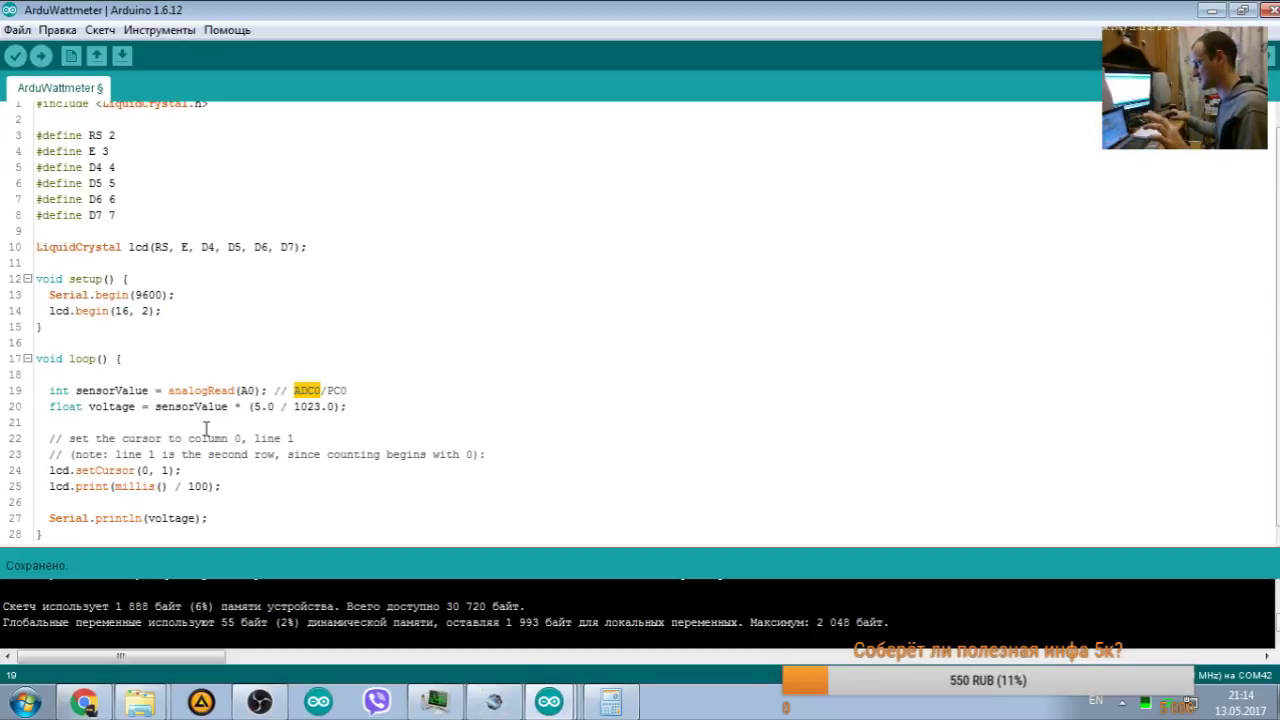
pyautogui.doubleClick(144, 391)
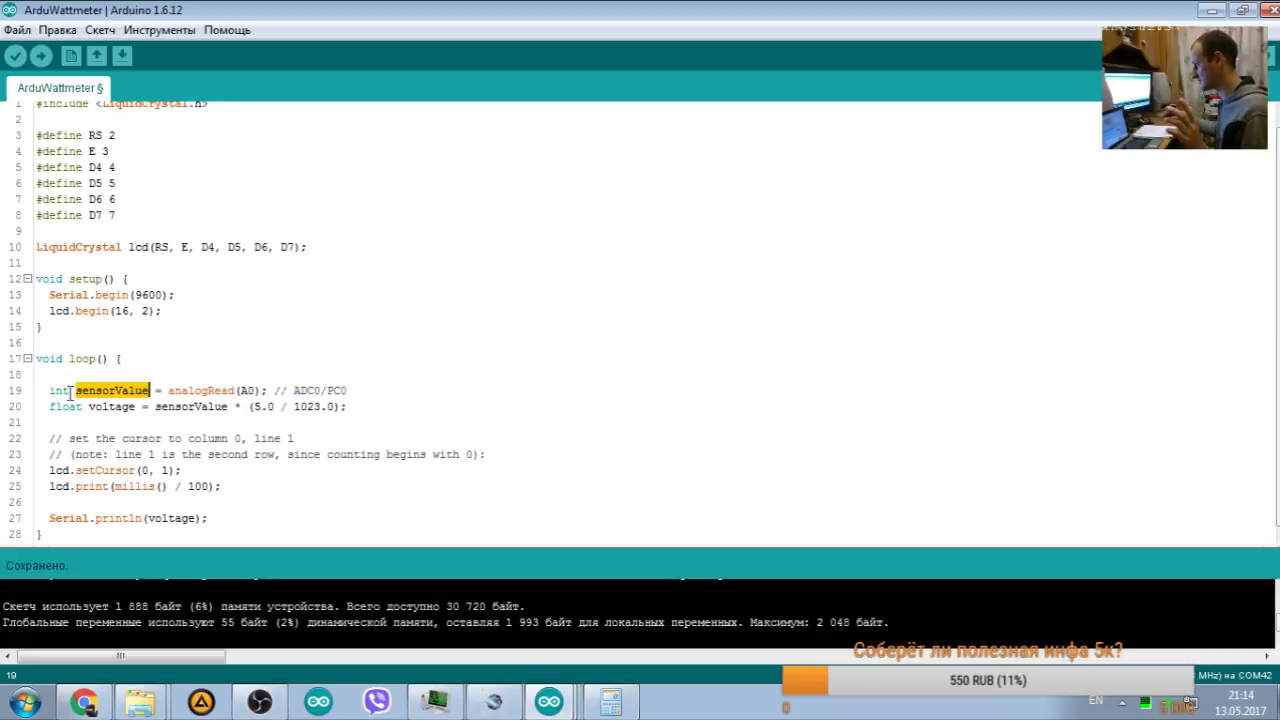
pyautogui.moveTo(47, 392); pyautogui.dragTo(97, 392)
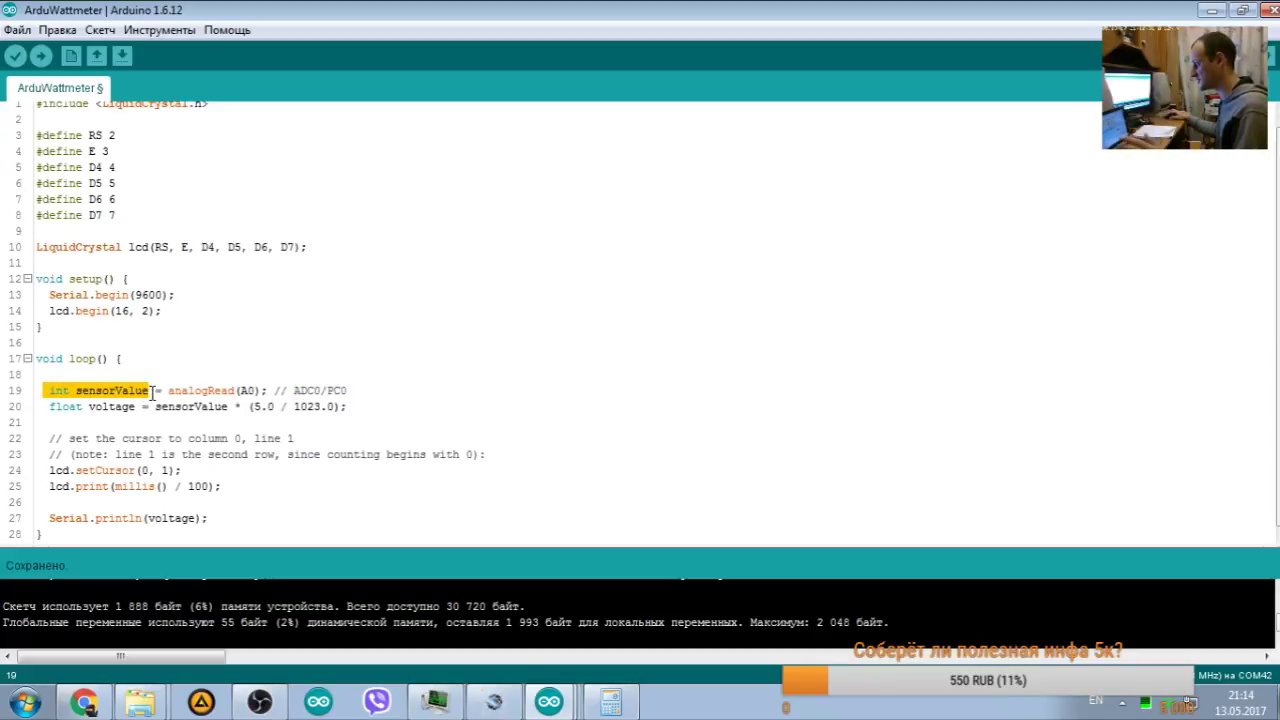
pyautogui.press('Left')
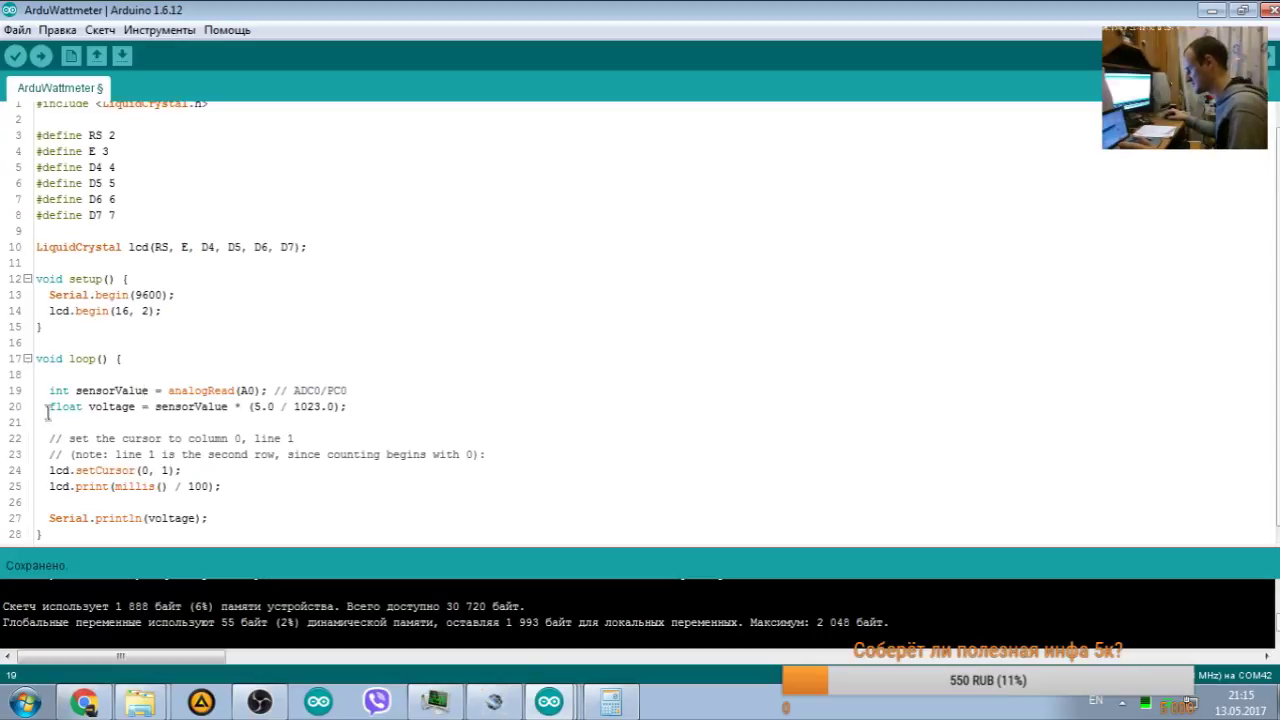
pyautogui.click(42, 380)
pyautogui.scroll(1, 40, 385)
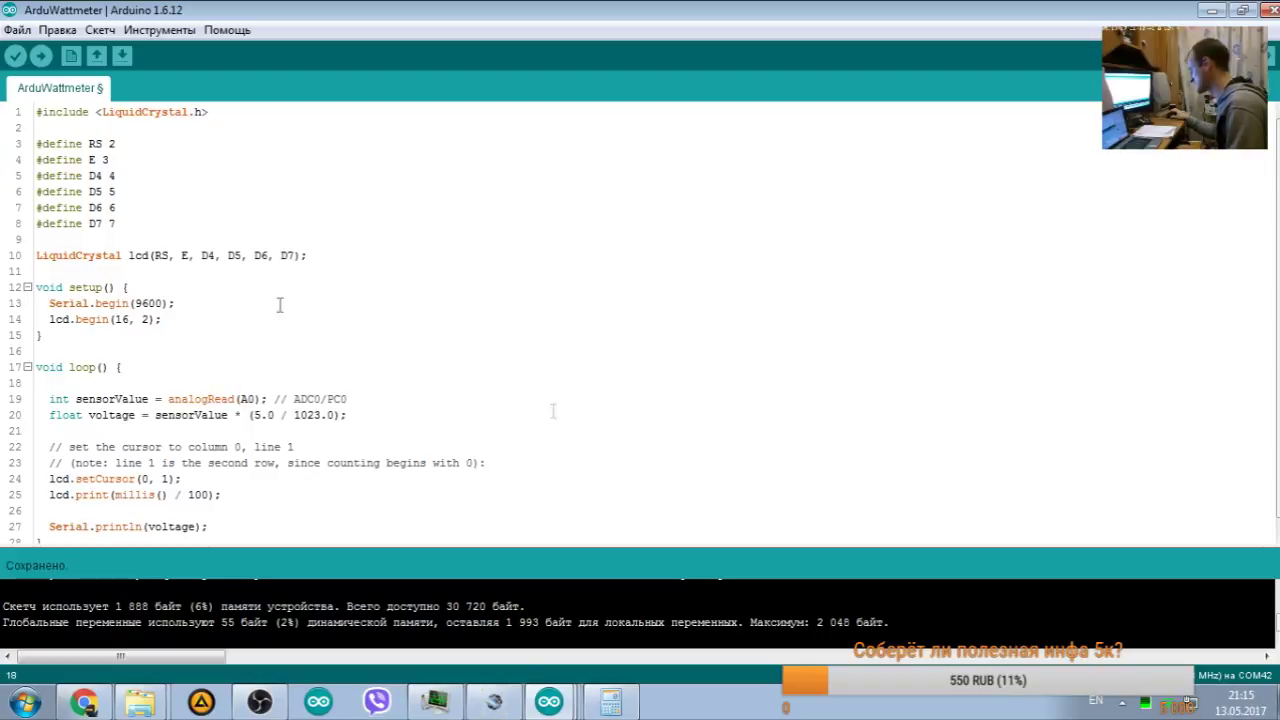
pyautogui.scroll(-1, 55, 332)
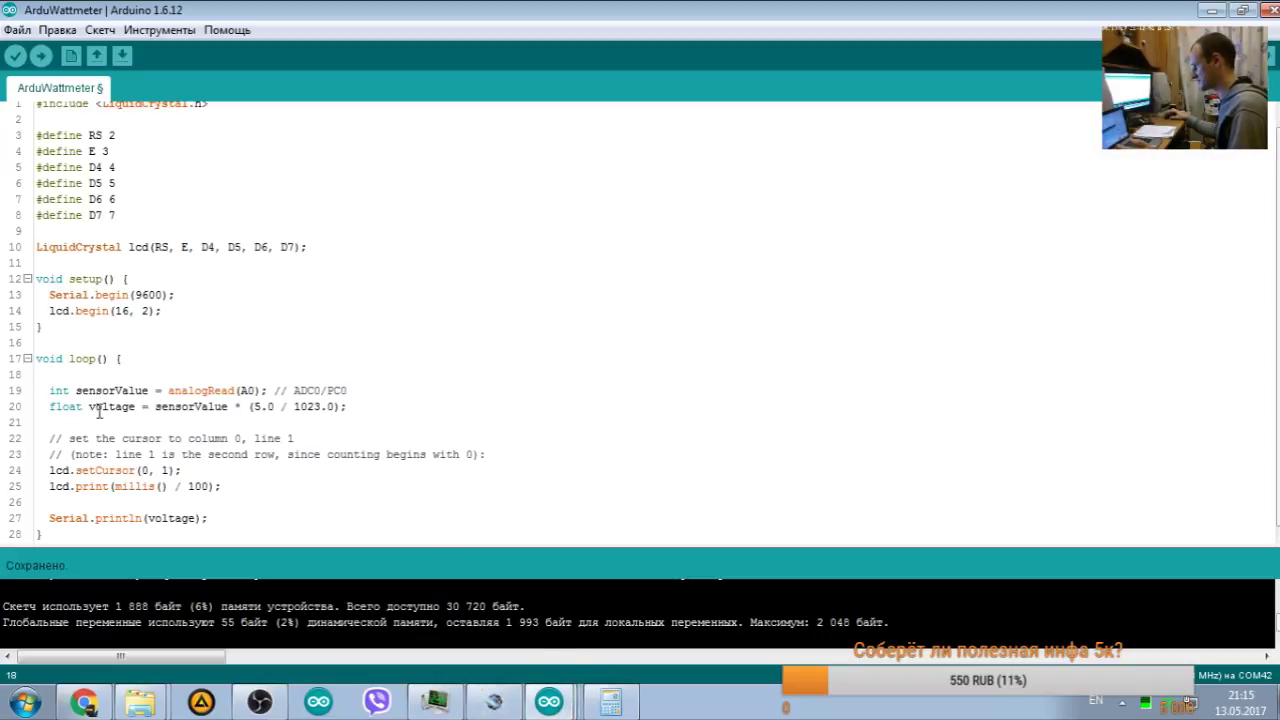
# Step: Set the full-scale voltage in the voltage formula to 40.0, so it divides 40.0 by 1023.0, consulting the R2/R3 divider in Proteus
pyautogui.moveTo(363, 406); pyautogui.dragTo(36, 408)
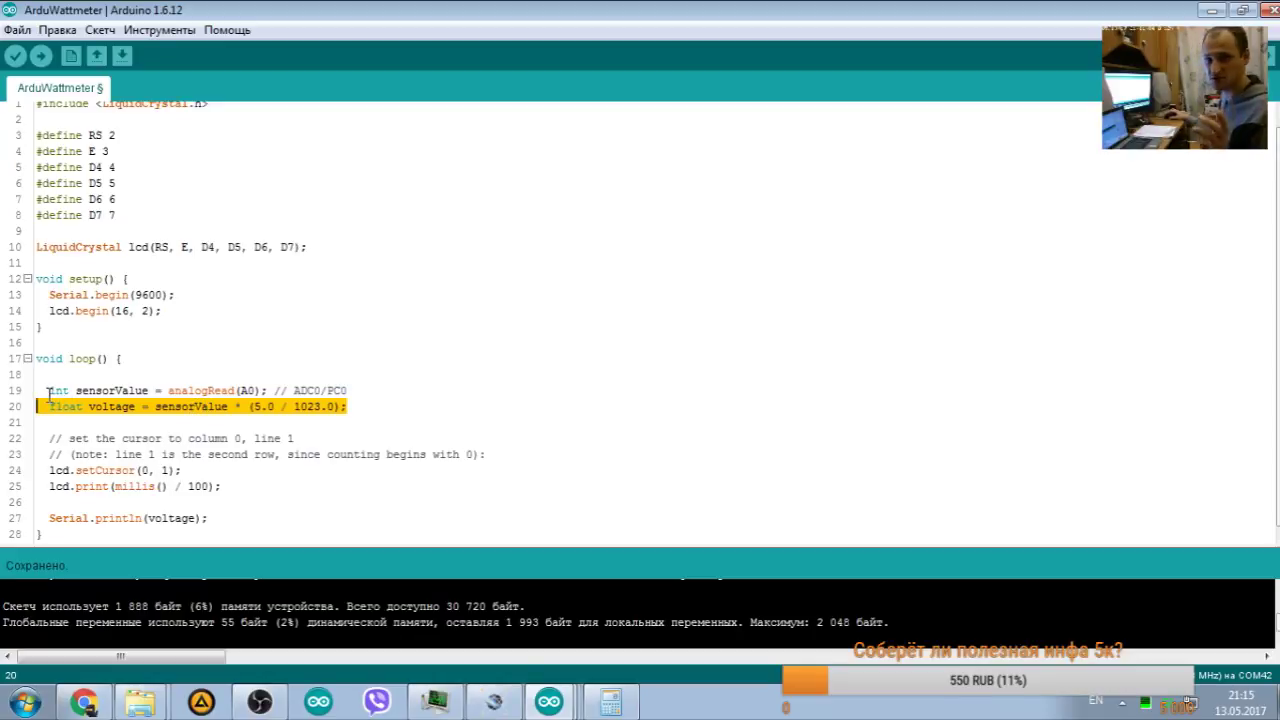
pyautogui.click(292, 406)
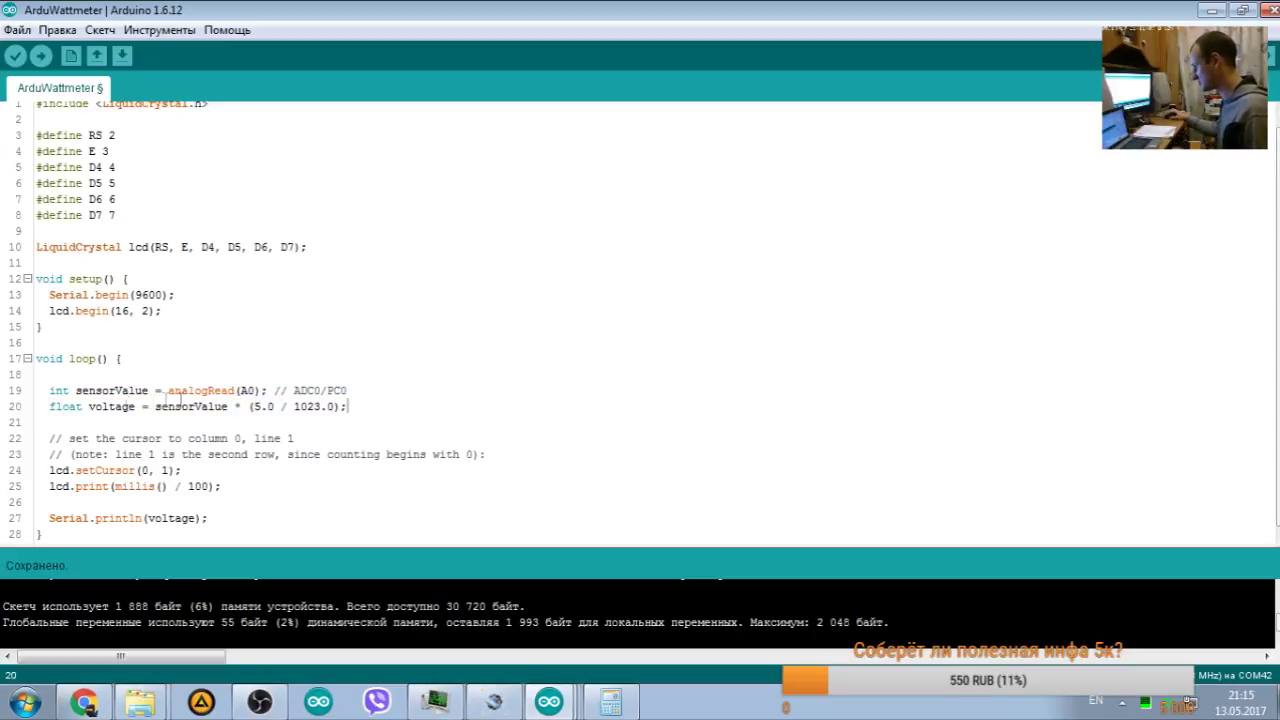
pyautogui.moveTo(49, 406); pyautogui.dragTo(350, 406)
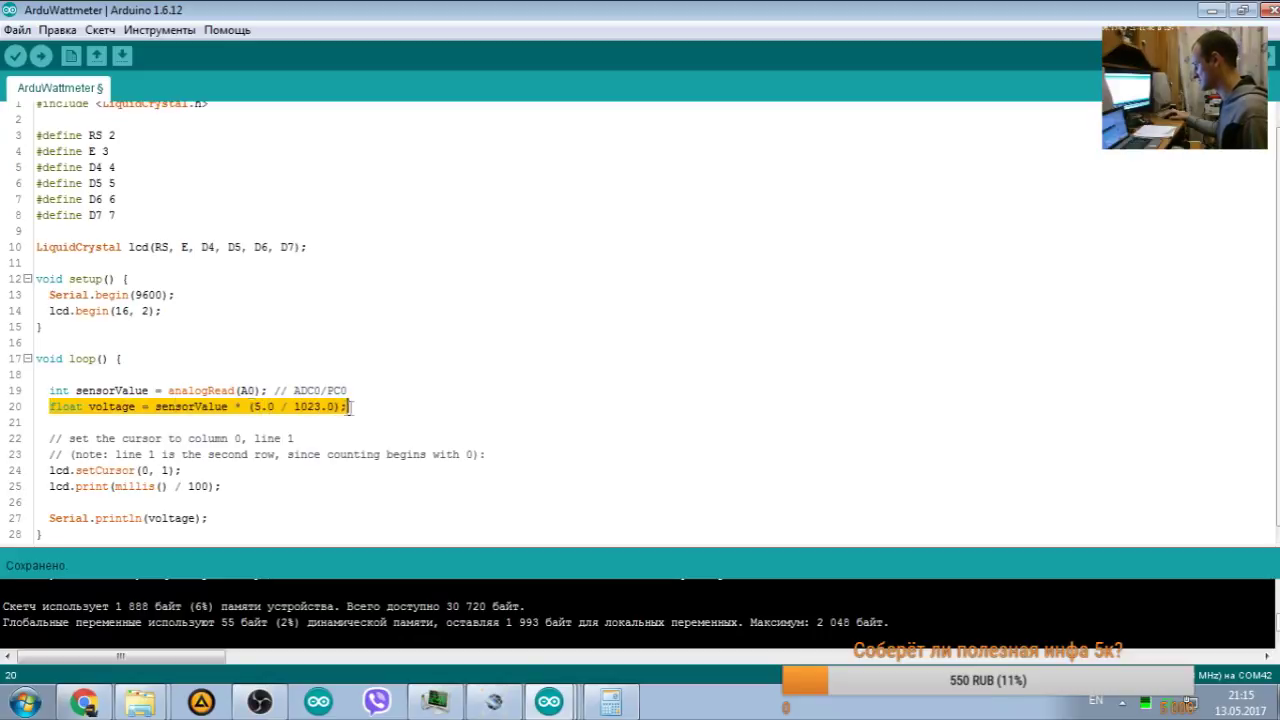
pyautogui.click(270, 406)
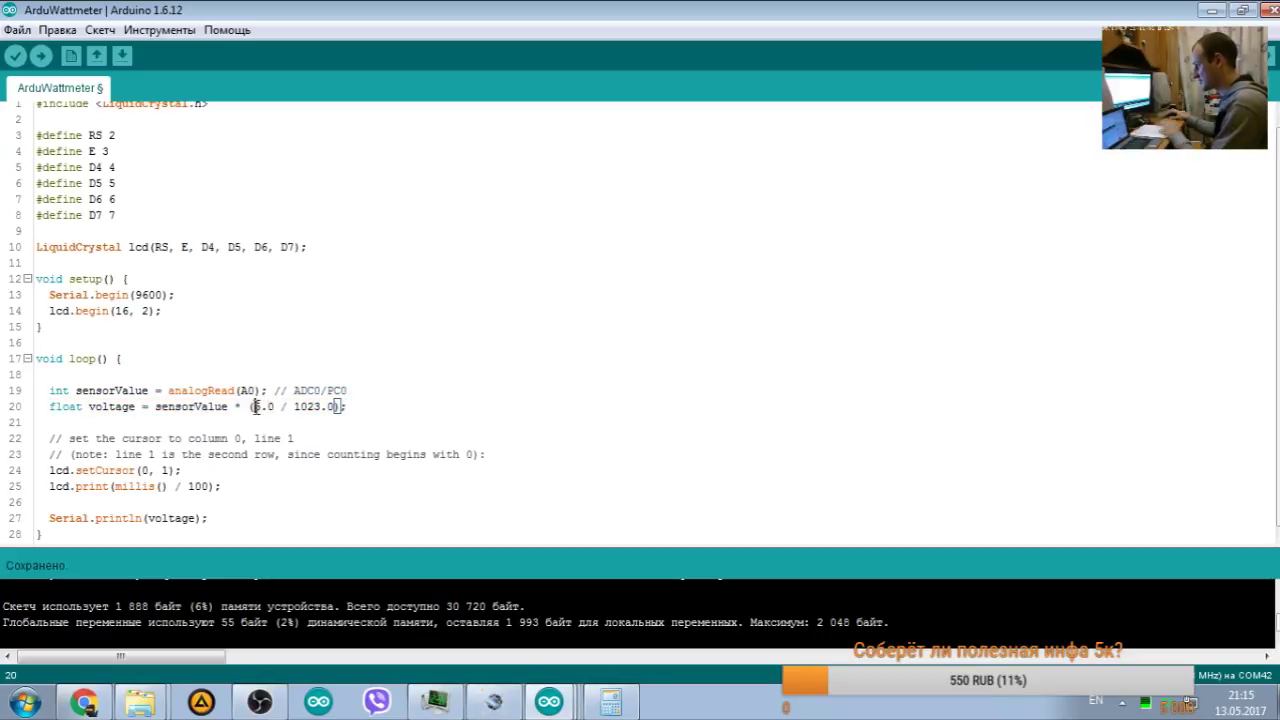
pyautogui.moveTo(261, 406)
pyautogui.mouseDown()
pyautogui.moveTo(249, 406)
pyautogui.moveTo(262, 406)
pyautogui.mouseUp()
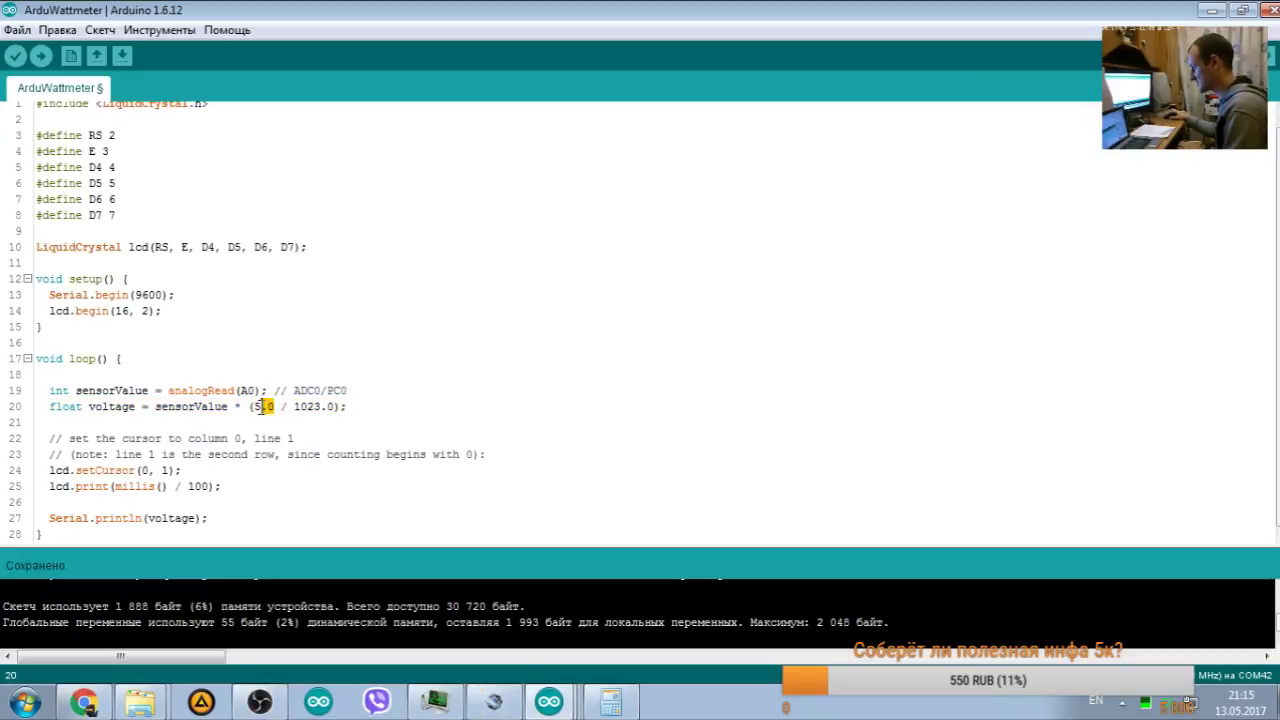
pyautogui.click(249, 406)
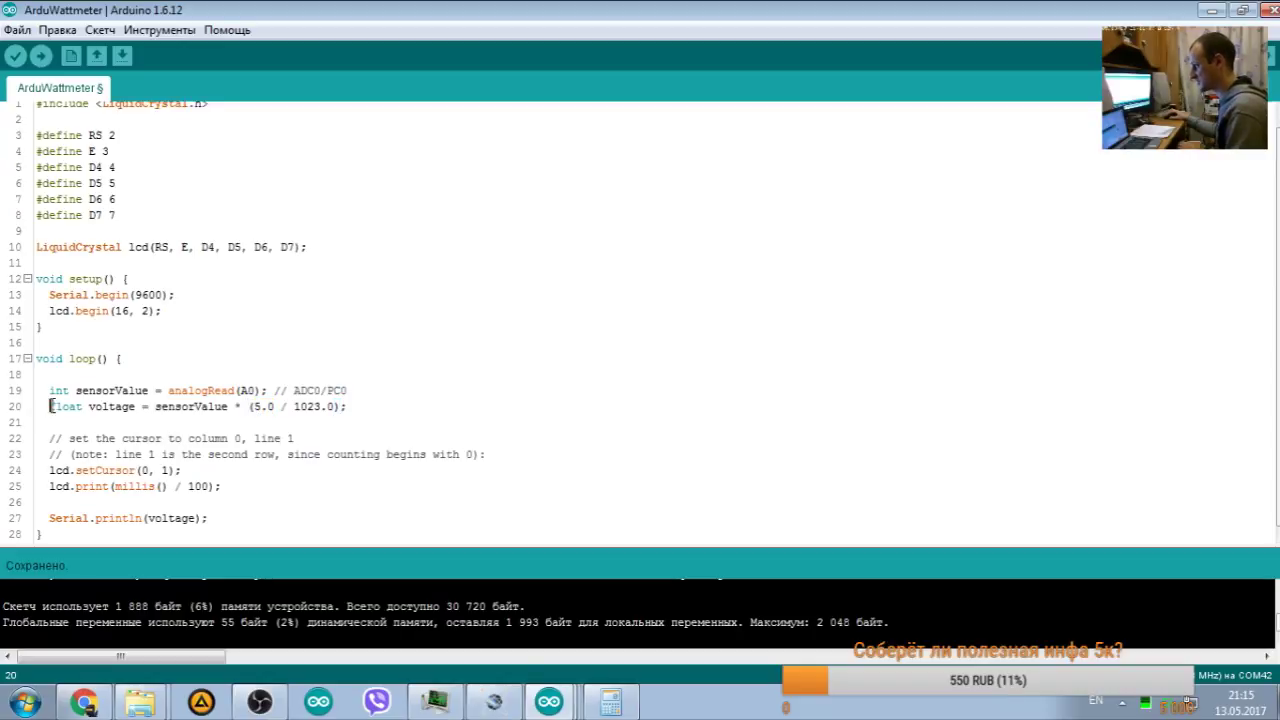
pyautogui.moveTo(50, 406); pyautogui.dragTo(358, 406)
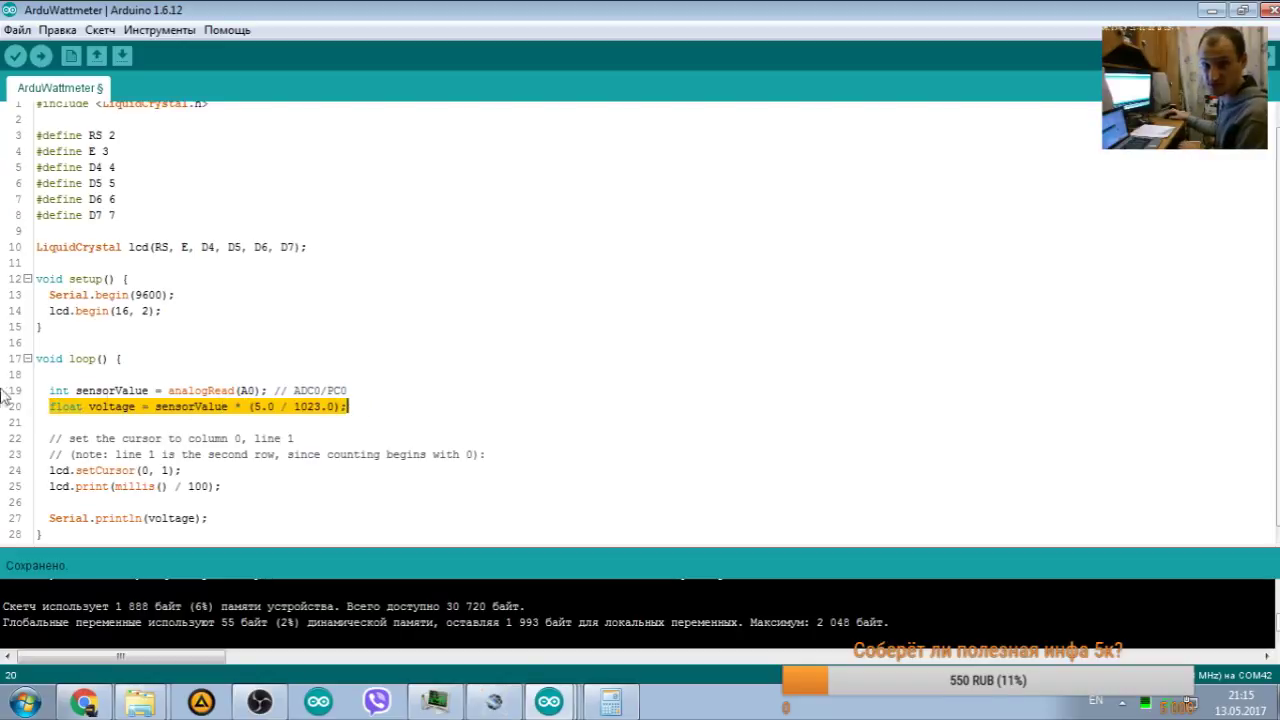
pyautogui.click(366, 406)
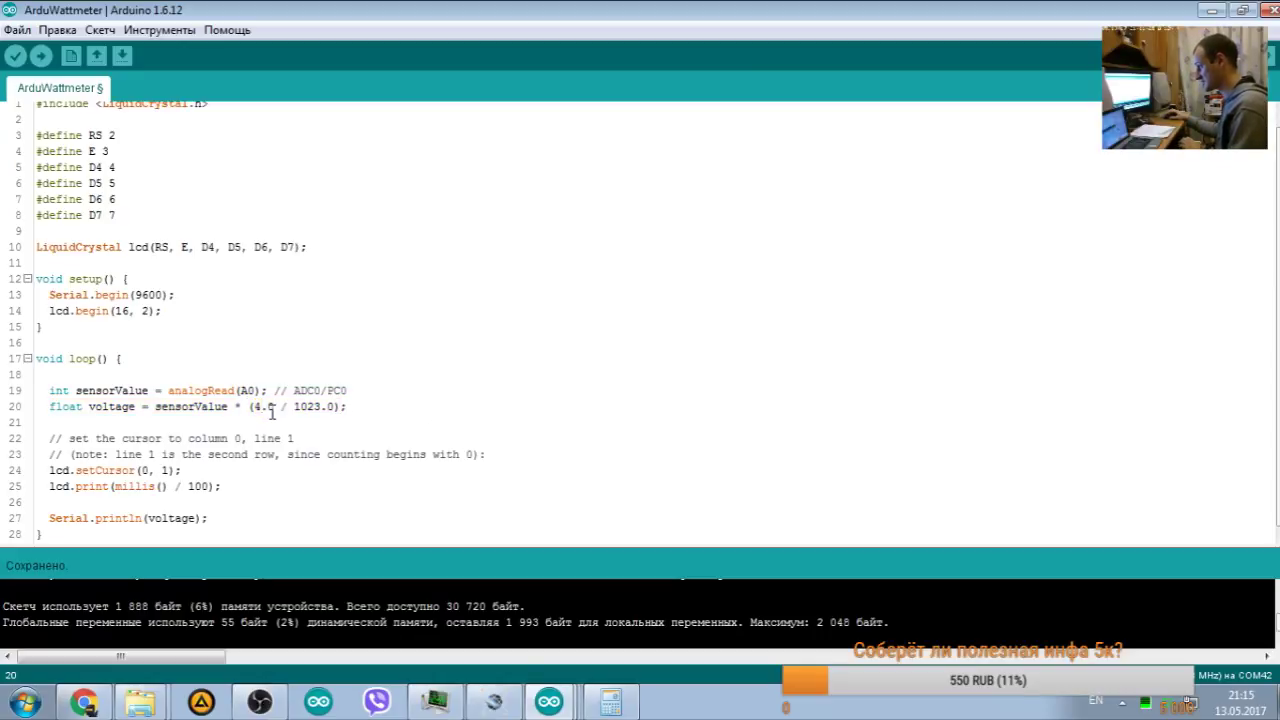
pyautogui.click(435, 703)
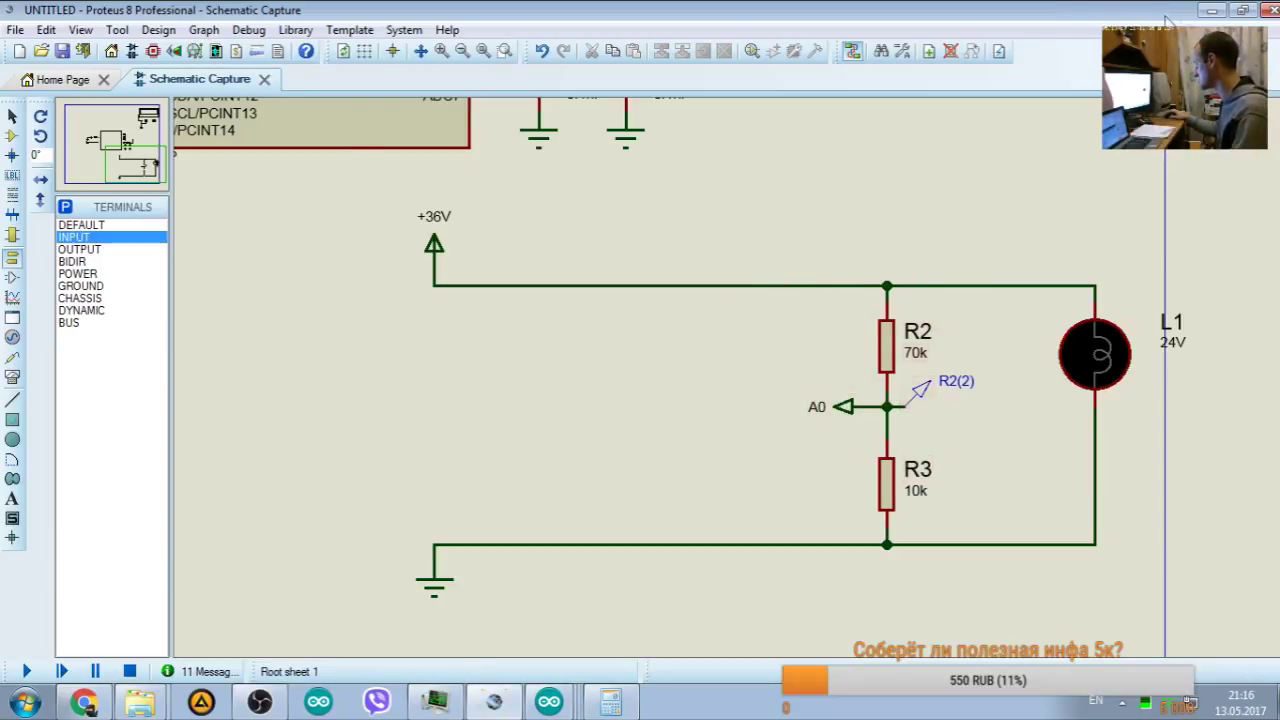
pyautogui.click(1209, 12)
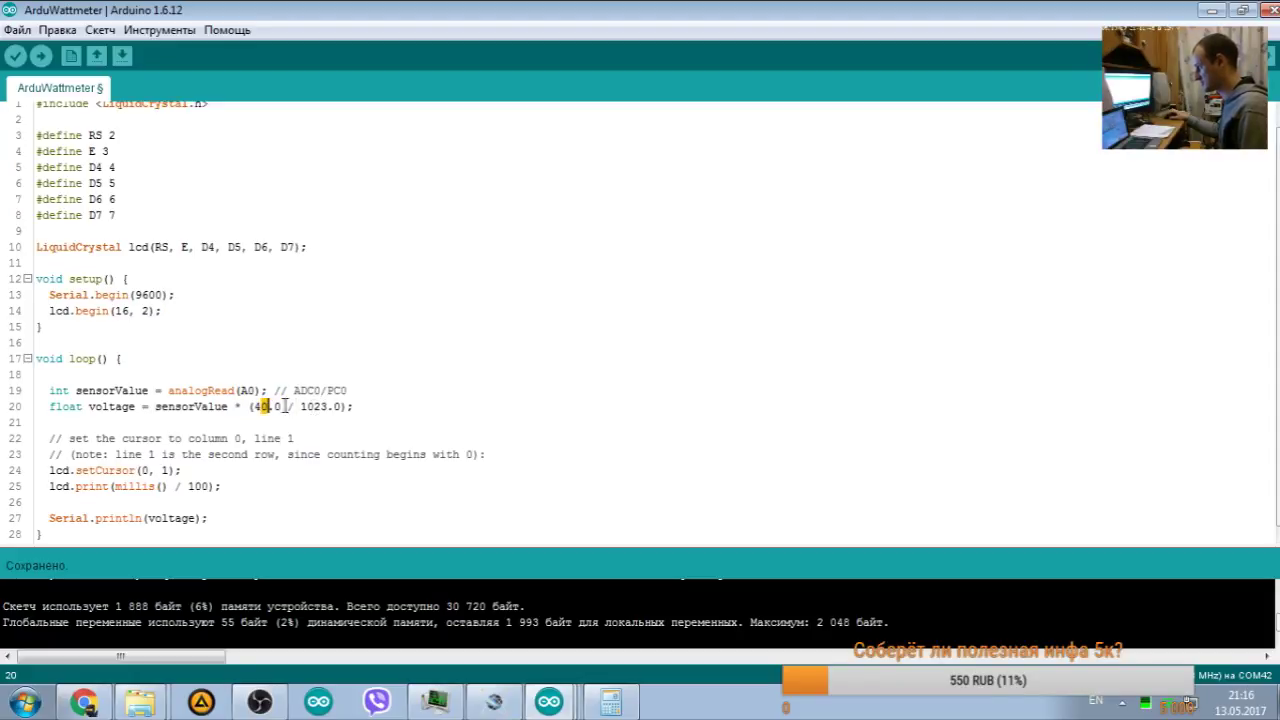
# Step: Make the lcd.print call in loop() output the voltage variable, copying its name from the conversion formula line
pyautogui.moveTo(301, 406); pyautogui.dragTo(344, 406)
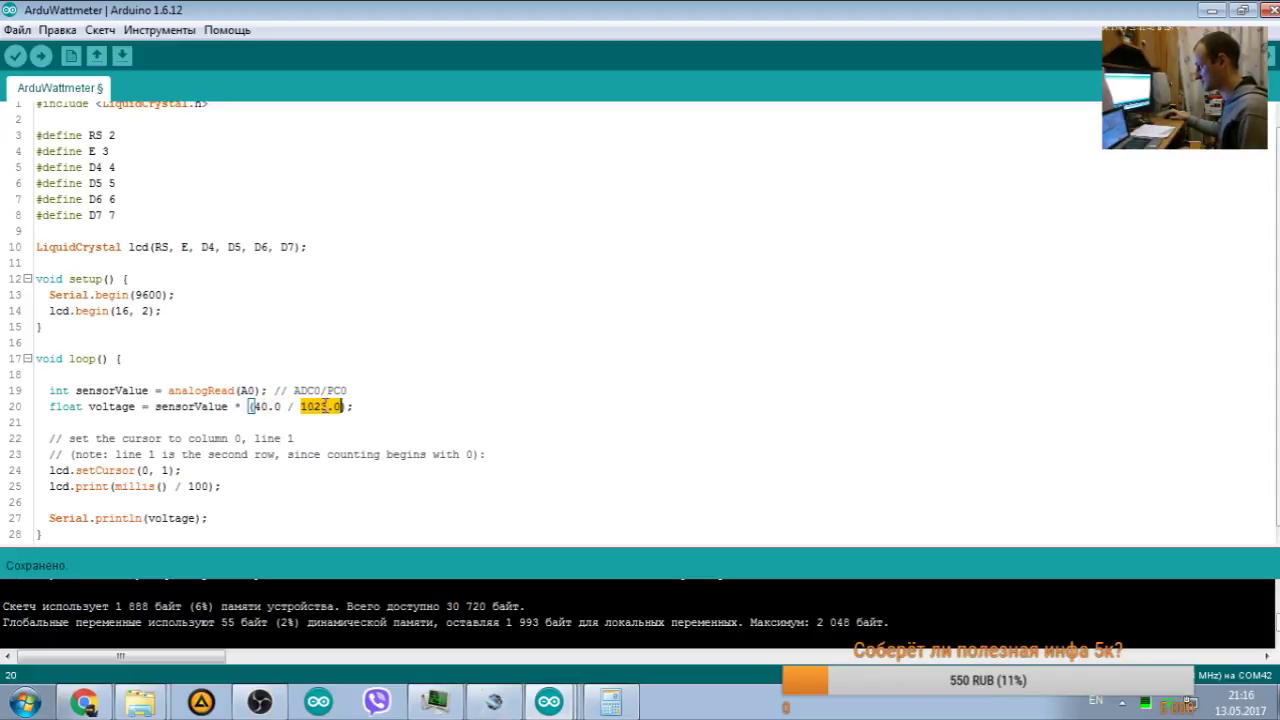
pyautogui.click(380, 407)
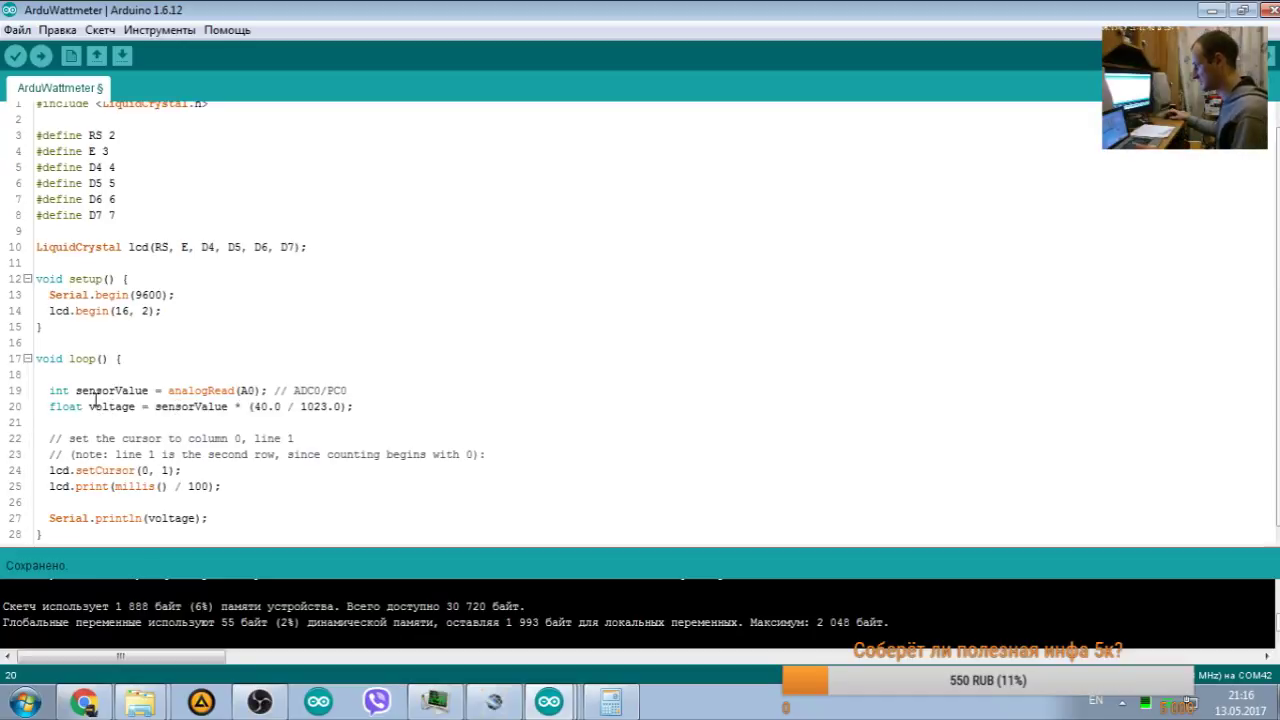
pyautogui.doubleClick(101, 407)
pyautogui.rightClick(101, 407)
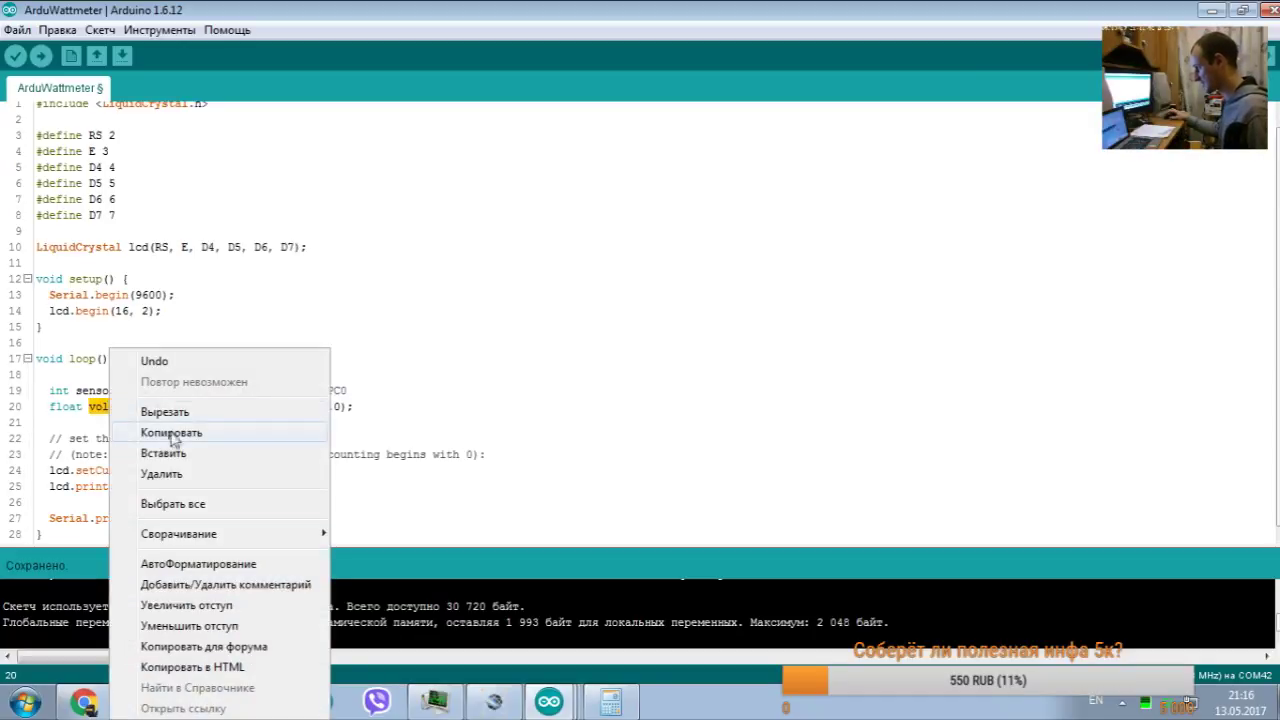
pyautogui.click(112, 430)
pyautogui.moveTo(113, 486); pyautogui.dragTo(210, 484)
pyautogui.press('BackSpace')
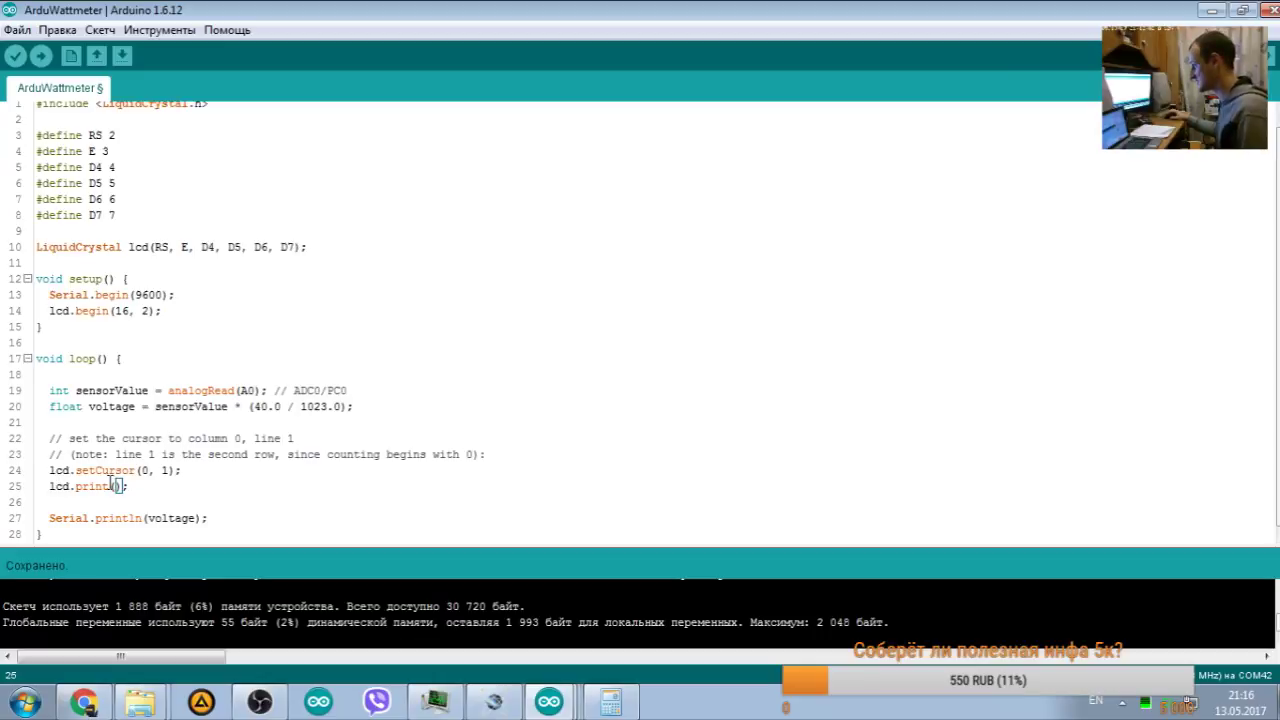
pyautogui.hotkey('alt', 'shift')
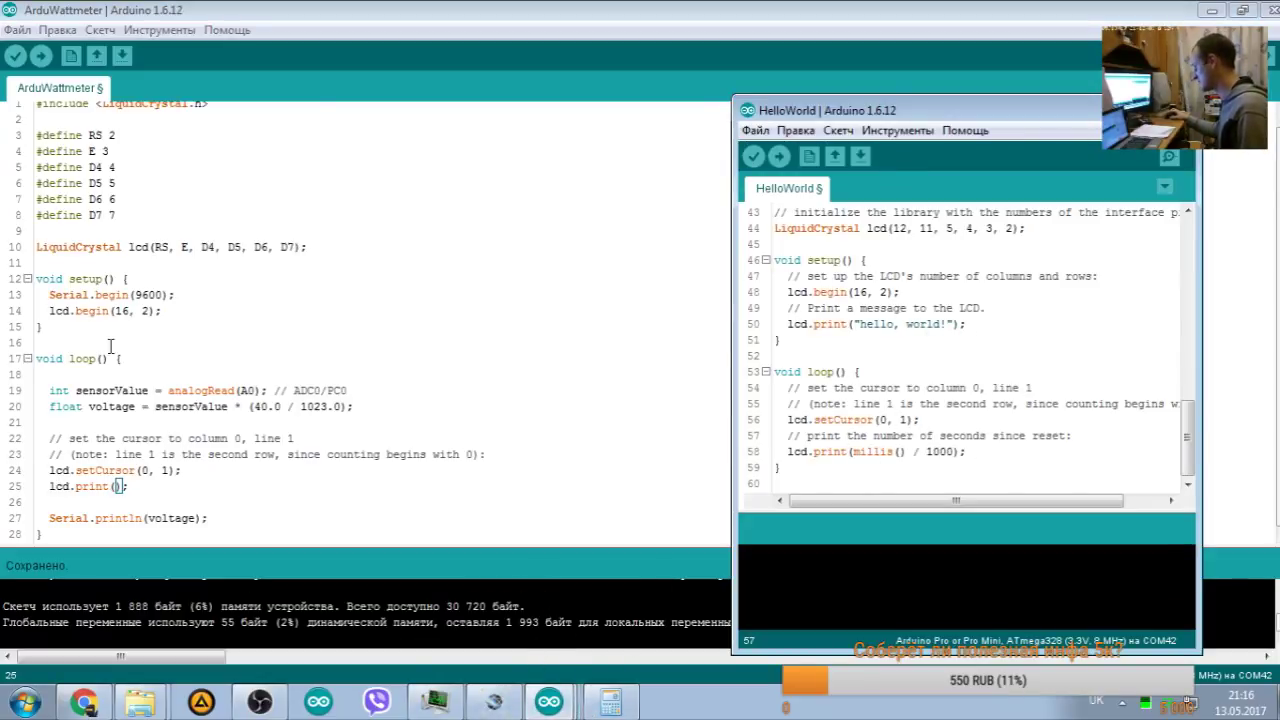
pyautogui.rightClick(117, 486)
pyautogui.click(150, 453)
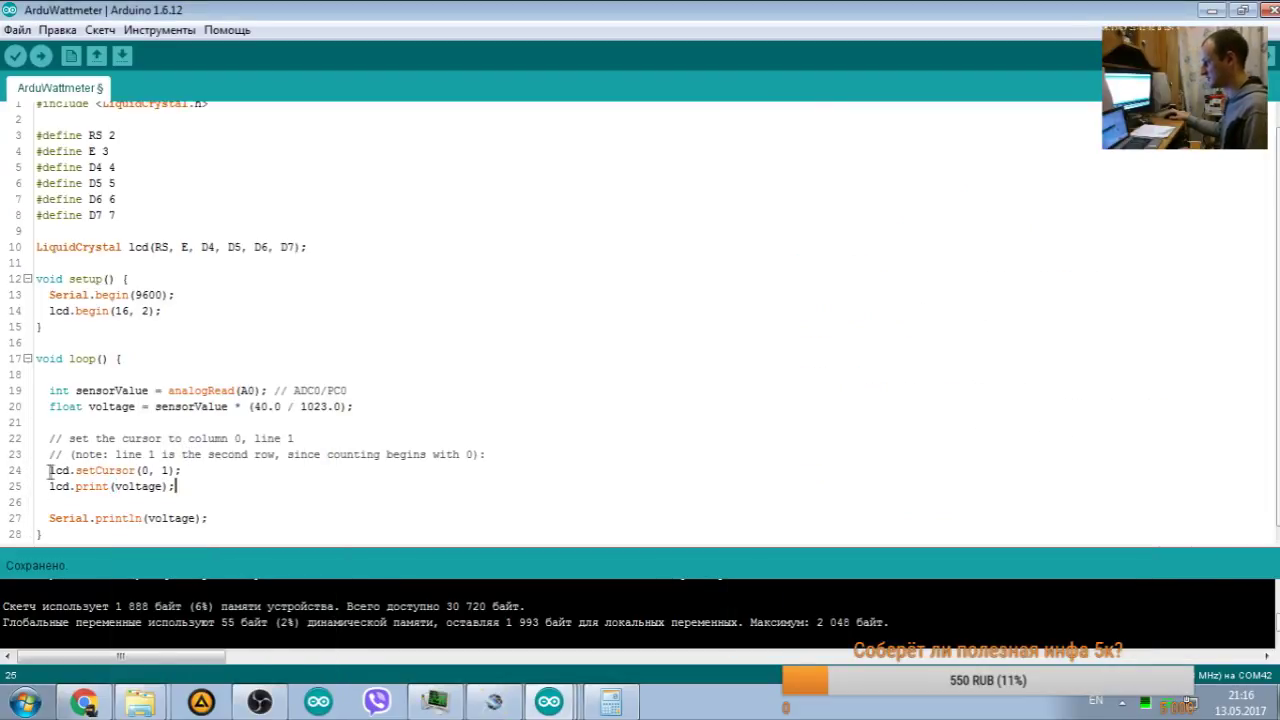
# Step: Compile the ArduWattmeter sketch and review the lcd.setCursor(0, 1) call with its explanatory comments in loop()
pyautogui.moveTo(50, 470); pyautogui.dragTo(143, 470)
pyautogui.press('End')
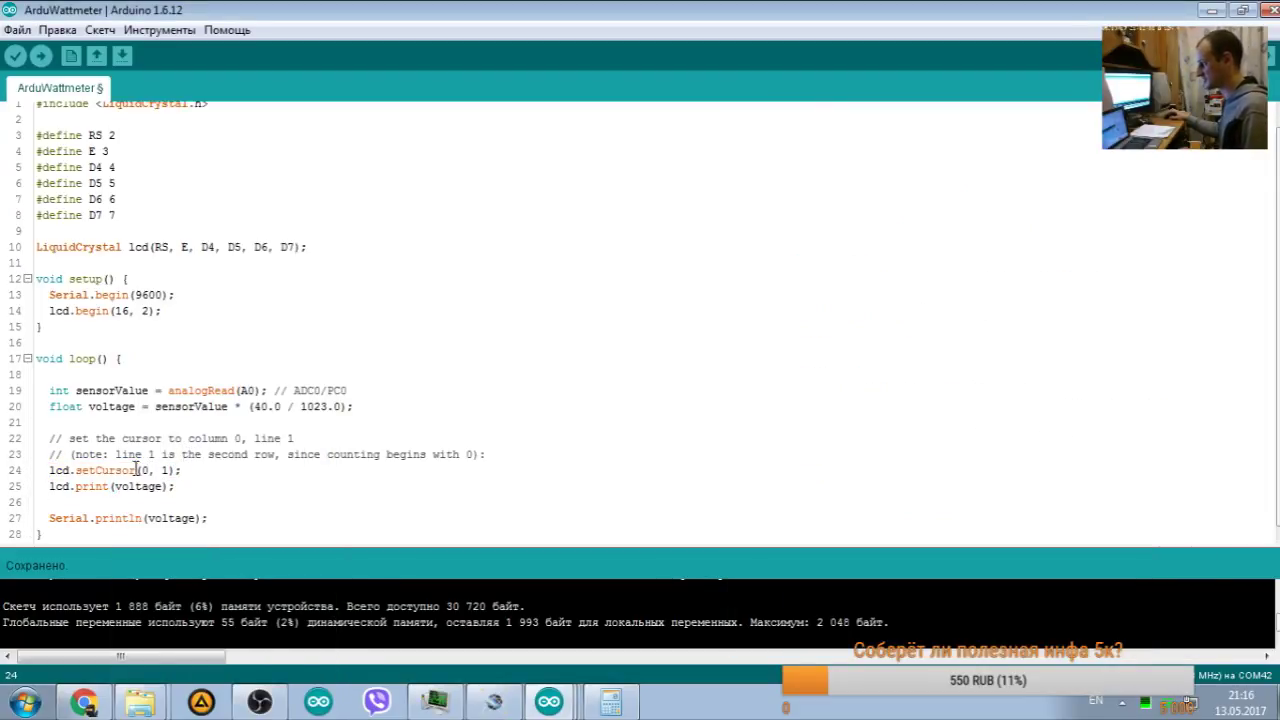
pyautogui.hotkey('alt', 'Tab')
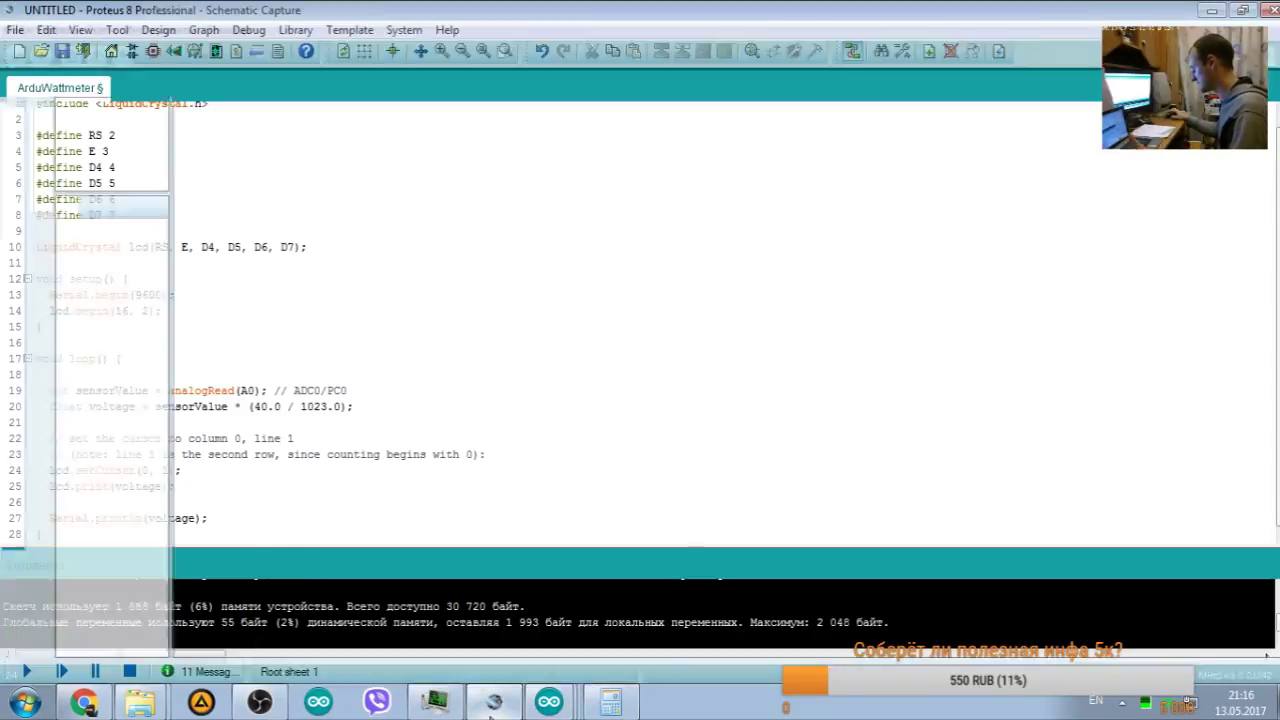
pyautogui.hotkey('alt', 'Tab')
pyautogui.click(15, 56)
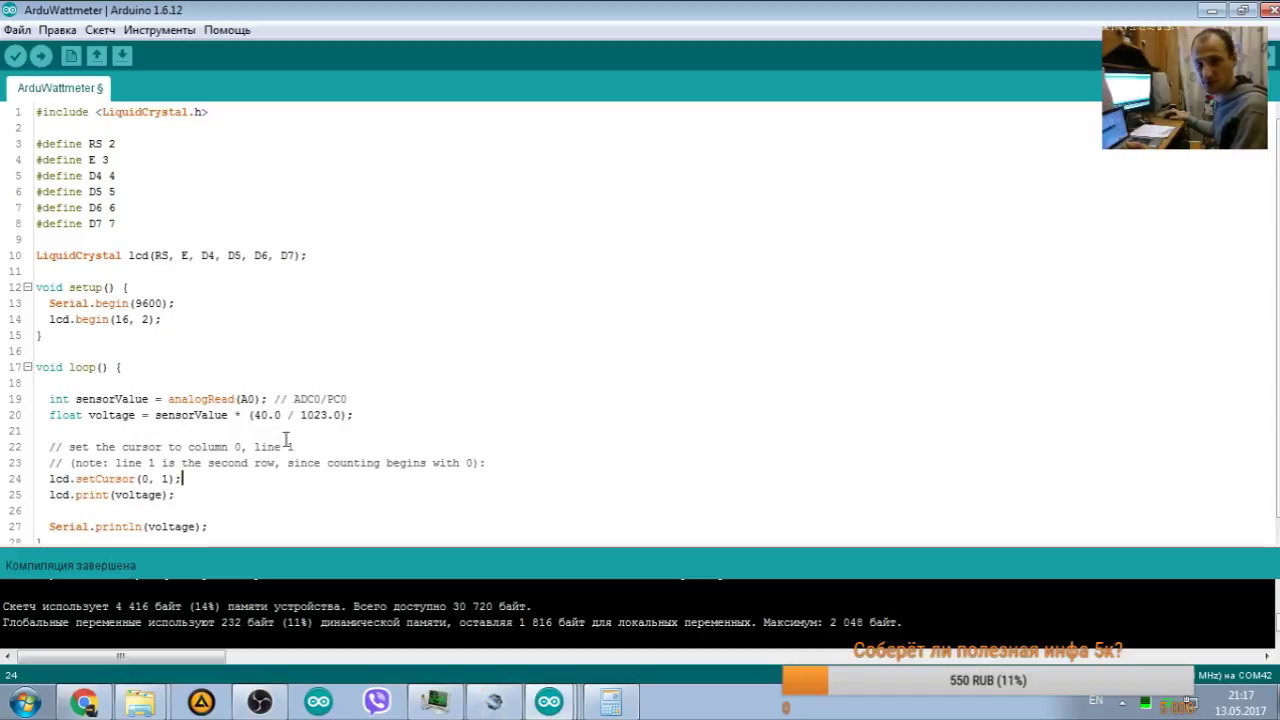
pyautogui.moveTo(506, 462); pyautogui.dragTo(8, 440)
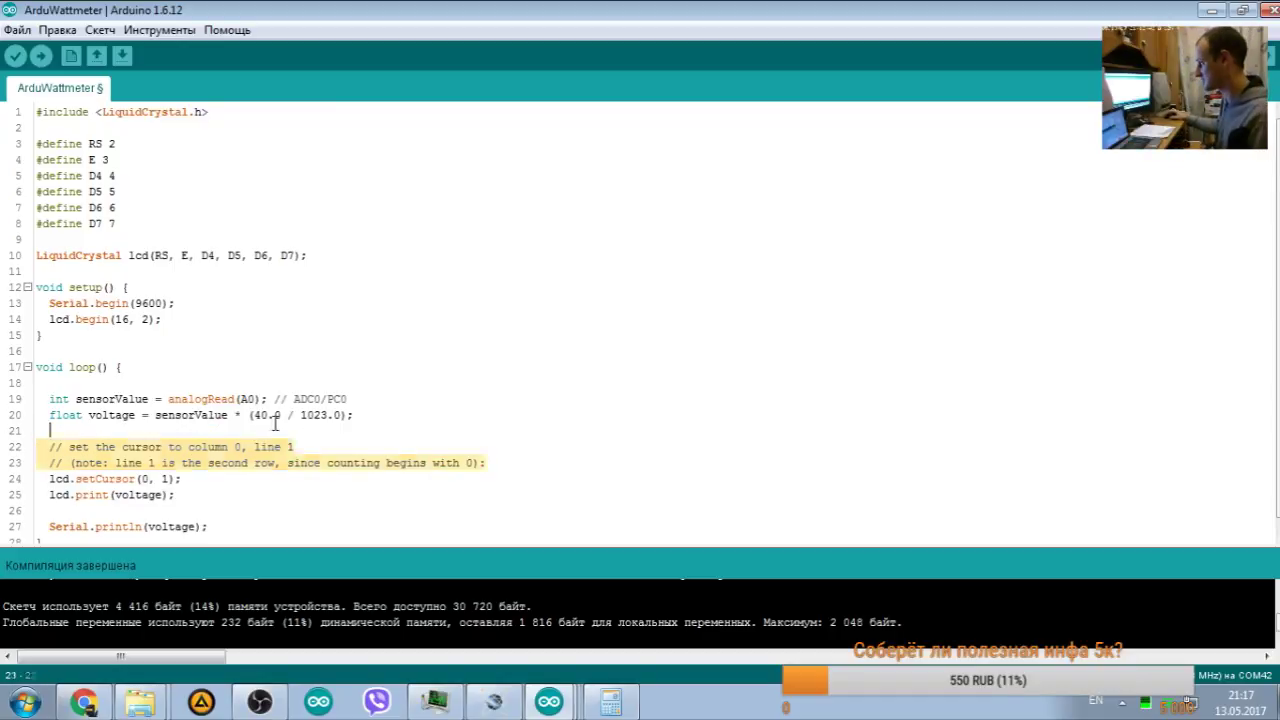
pyautogui.click(128, 430)
pyautogui.scroll(-1, 133, 430)
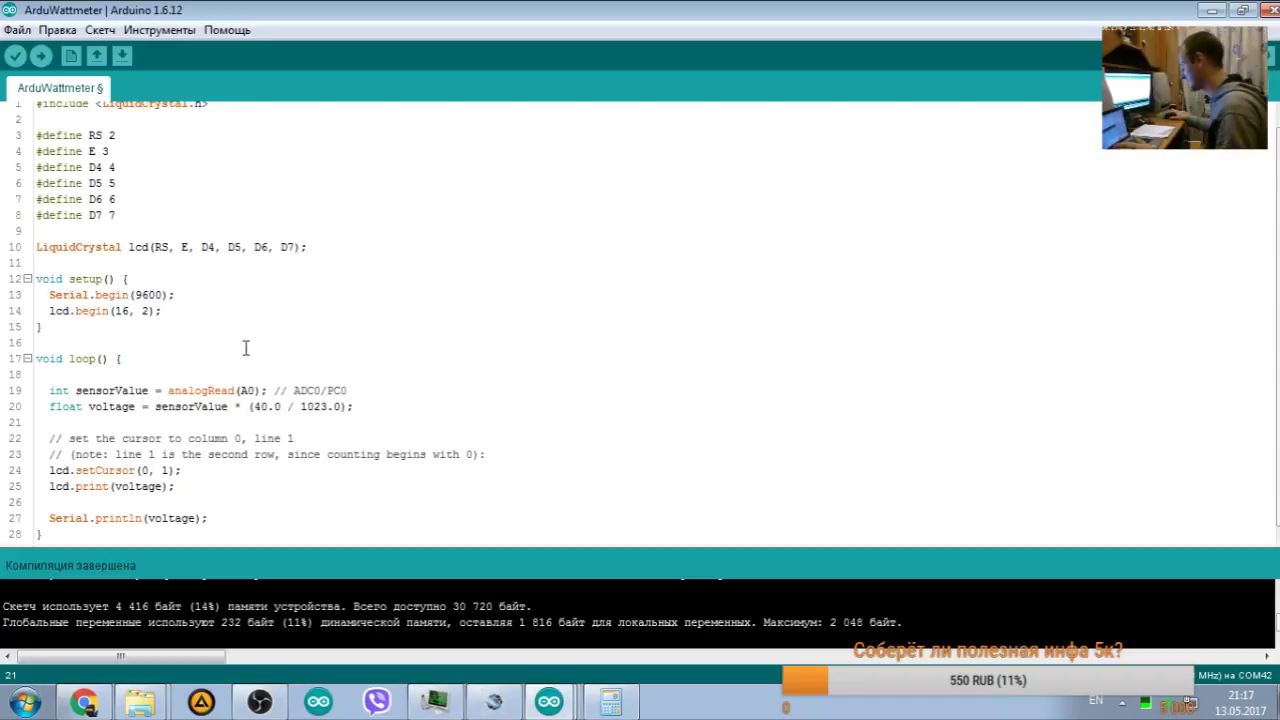
# Step: Switch to Proteus, run the simulation, and compare the LCD voltage reading with the +36V supply and R2/R3 divider
pyautogui.click(494, 701)
pyautogui.click(26, 671)
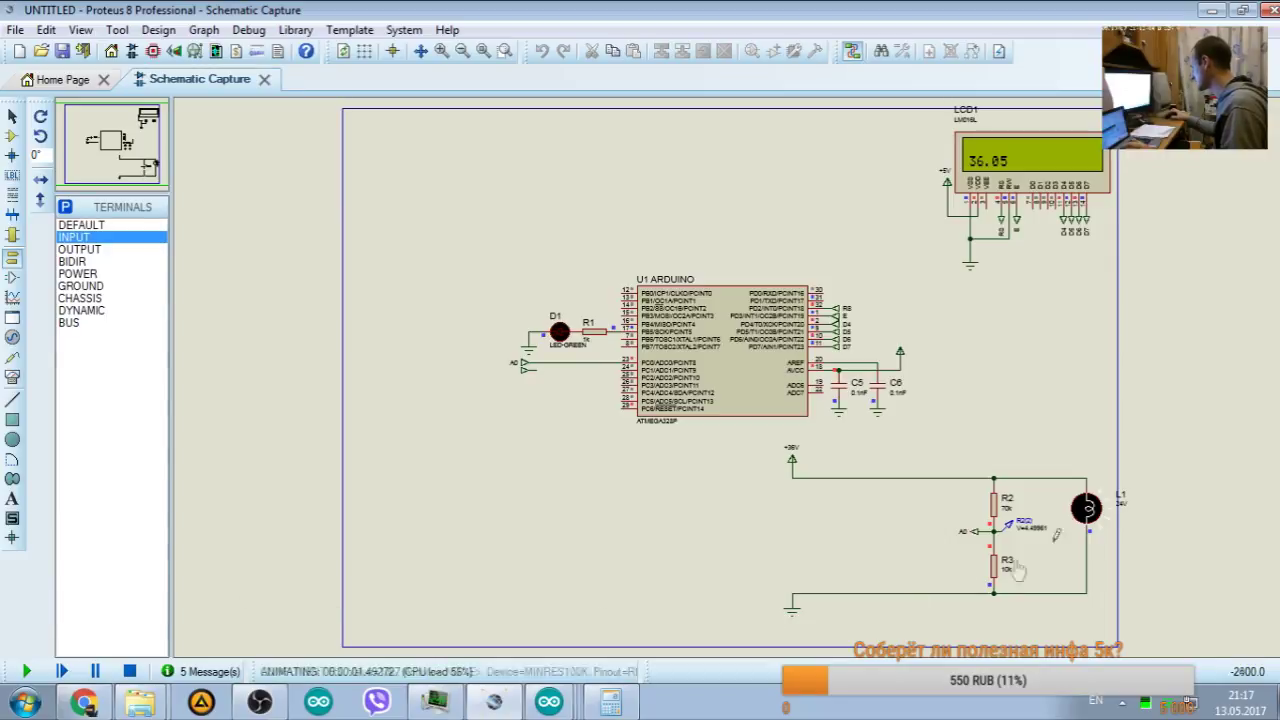
pyautogui.click(165, 170)
pyautogui.click(120, 130)
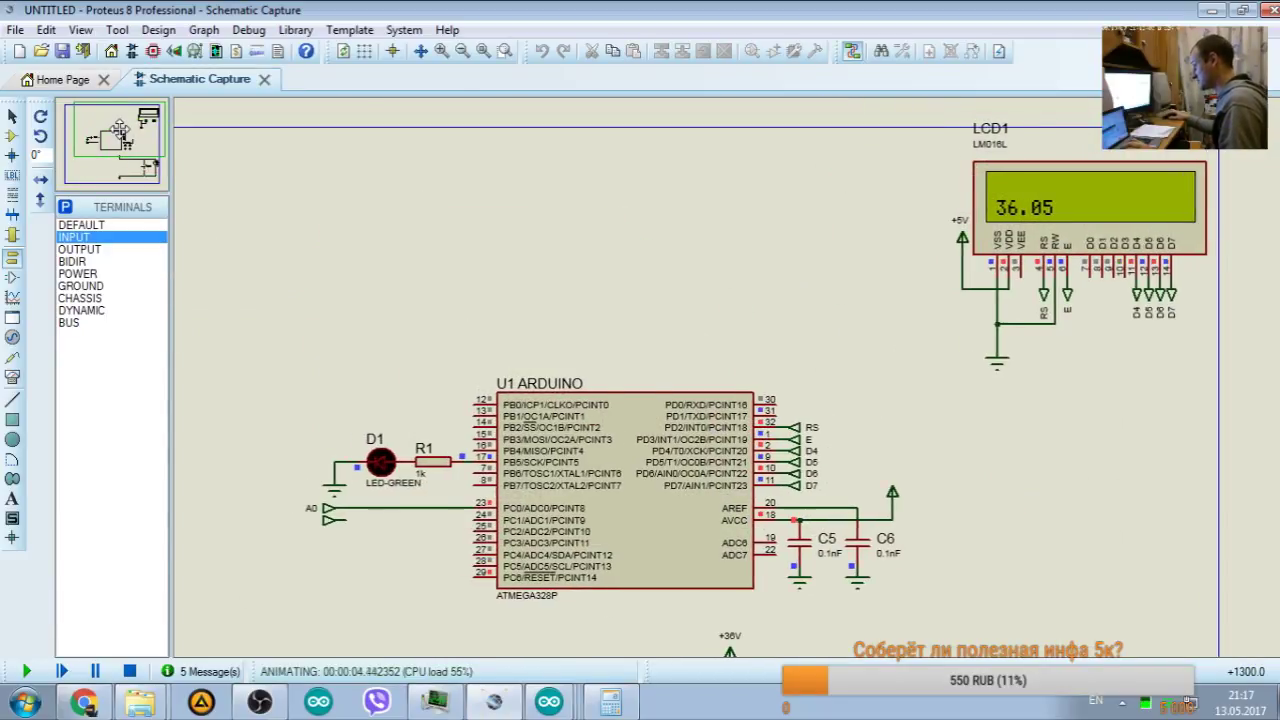
pyautogui.moveTo(120, 130); pyautogui.dragTo(123, 144)
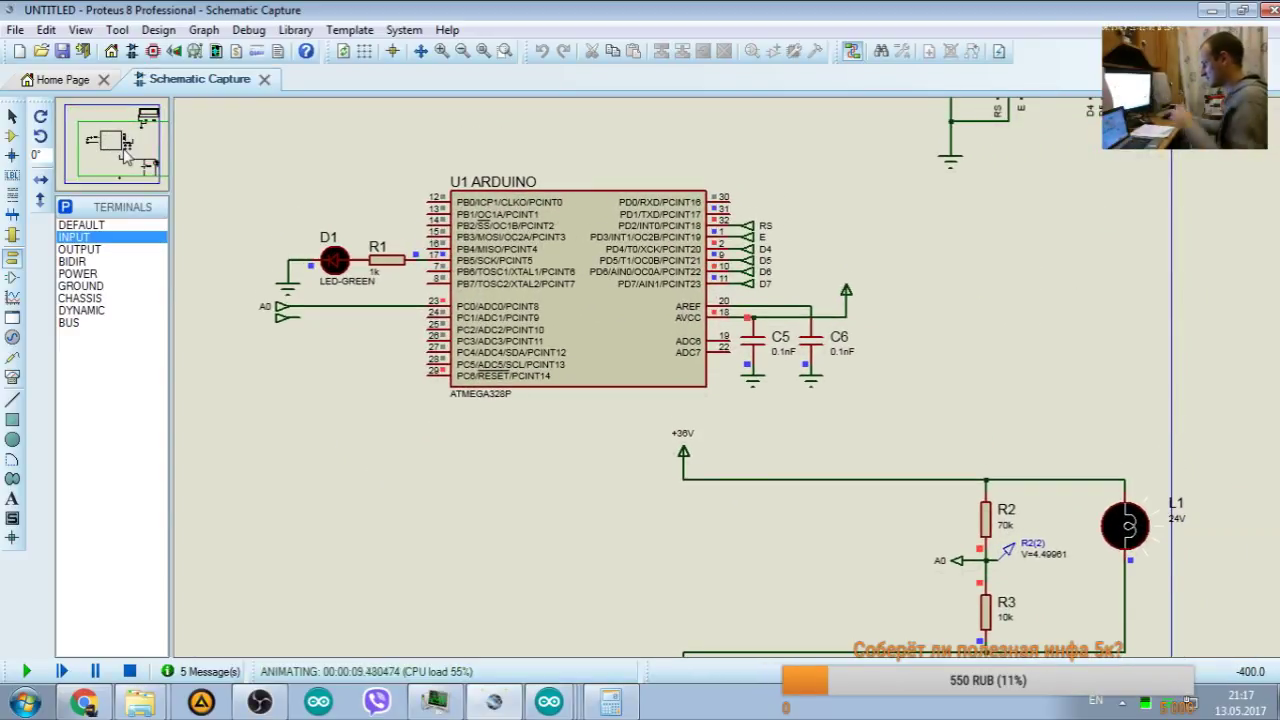
# Step: Stop the simulation, relabel the lamp circuit's supply terminal +40V, and check the LCD in a short simulation run
pyautogui.click(129, 671)
pyautogui.doubleClick(681, 437)
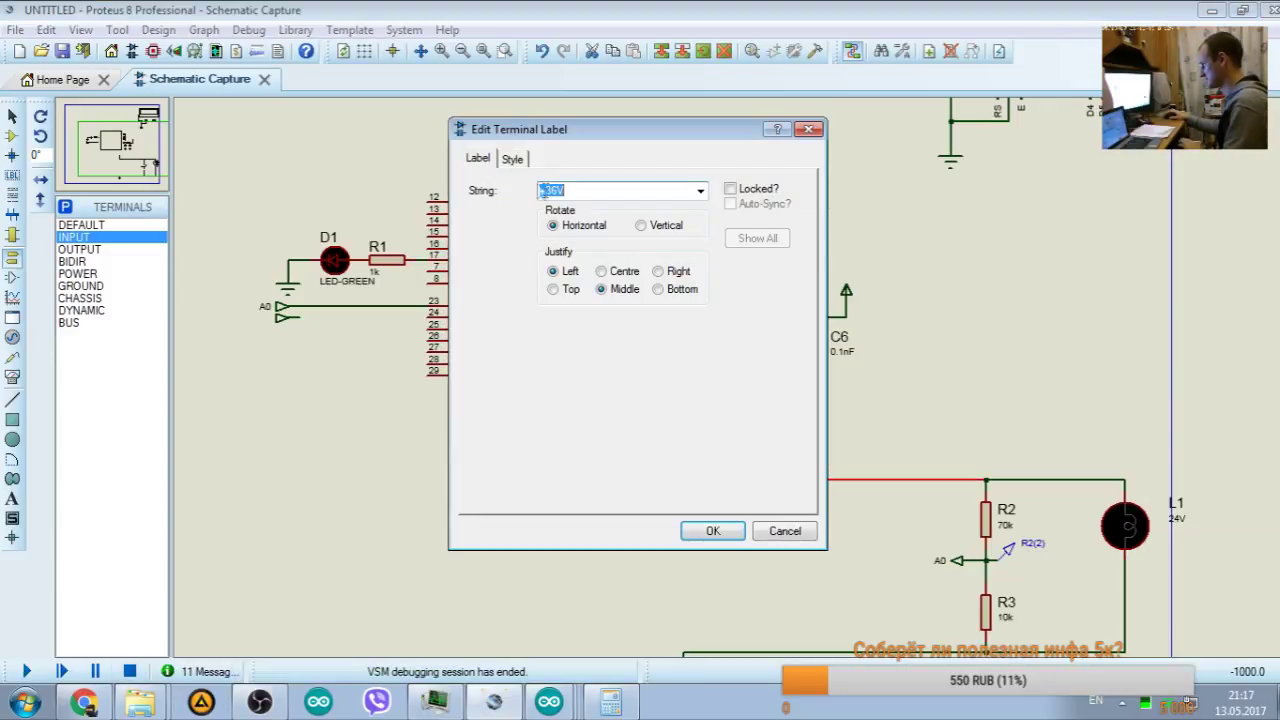
pyautogui.moveTo(564, 190); pyautogui.dragTo(543, 191)
pyautogui.write('40')
pyautogui.click(712, 531)
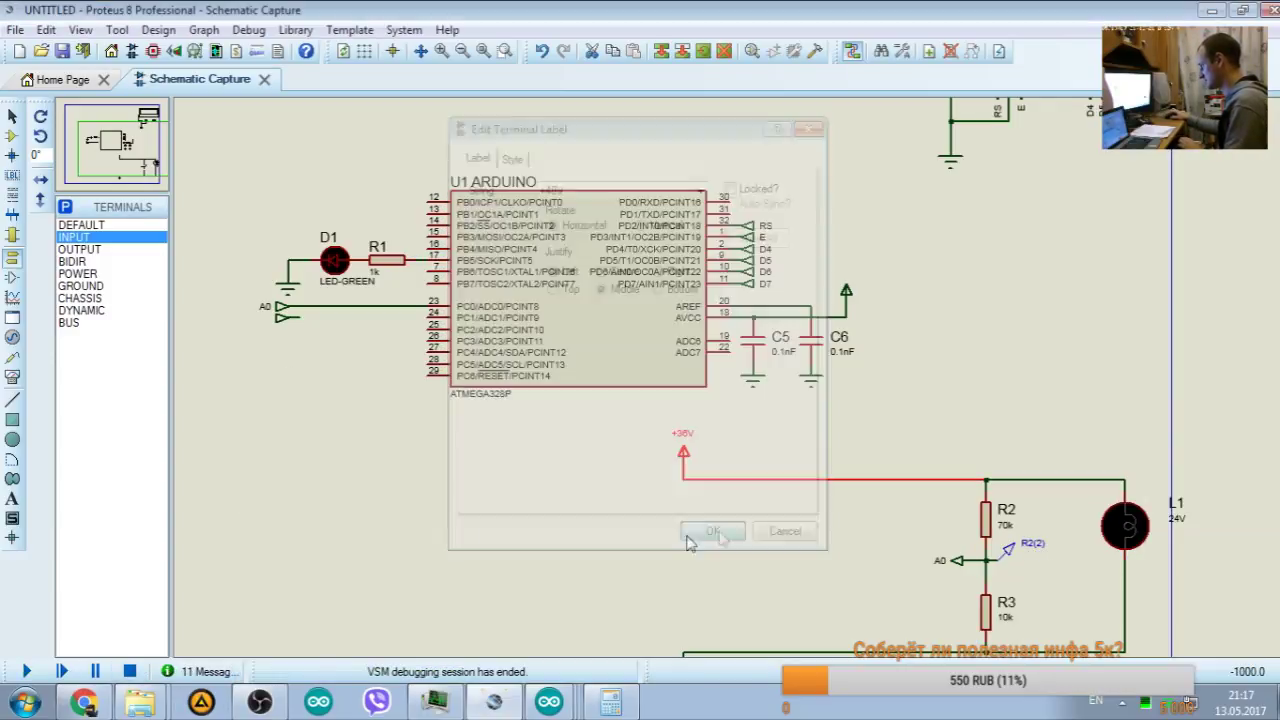
pyautogui.click(24, 670)
pyautogui.moveTo(124, 124); pyautogui.dragTo(123, 155)
pyautogui.click(129, 671)
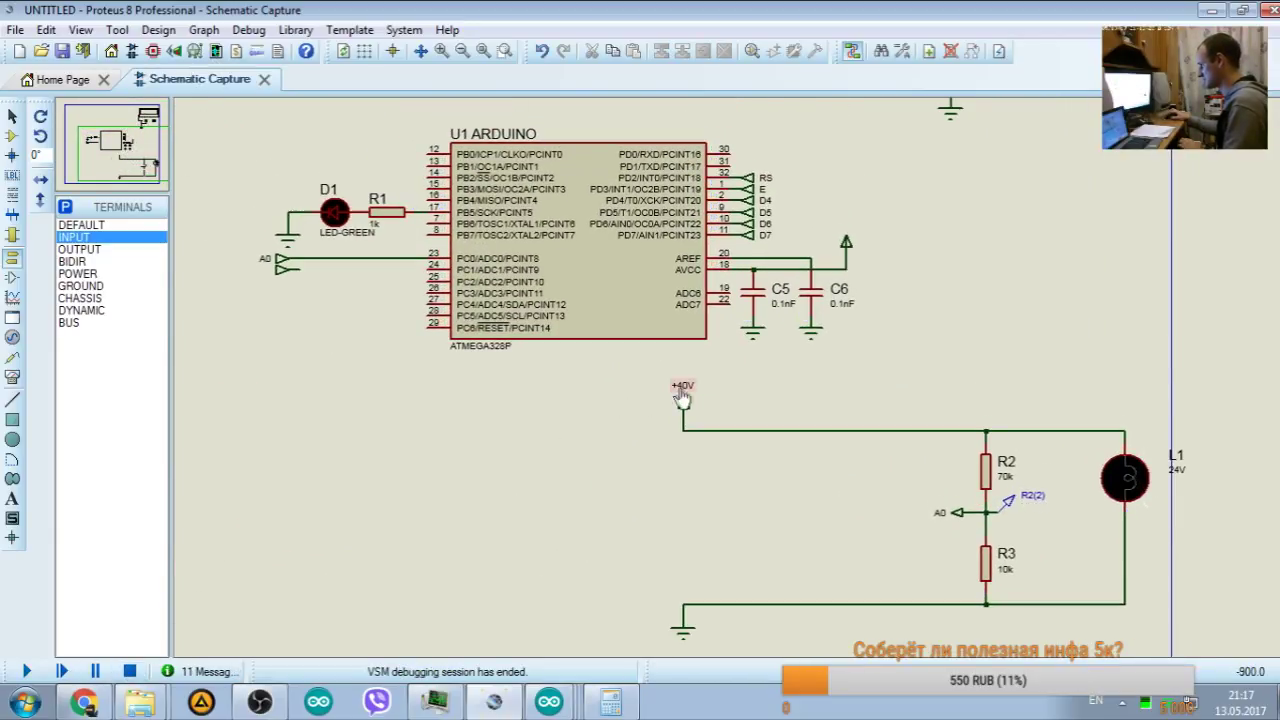
# Step: Relabel the lamp circuit's supply terminal +12V and run the simulation to check the LCD and divider voltages
pyautogui.doubleClick(683, 403)
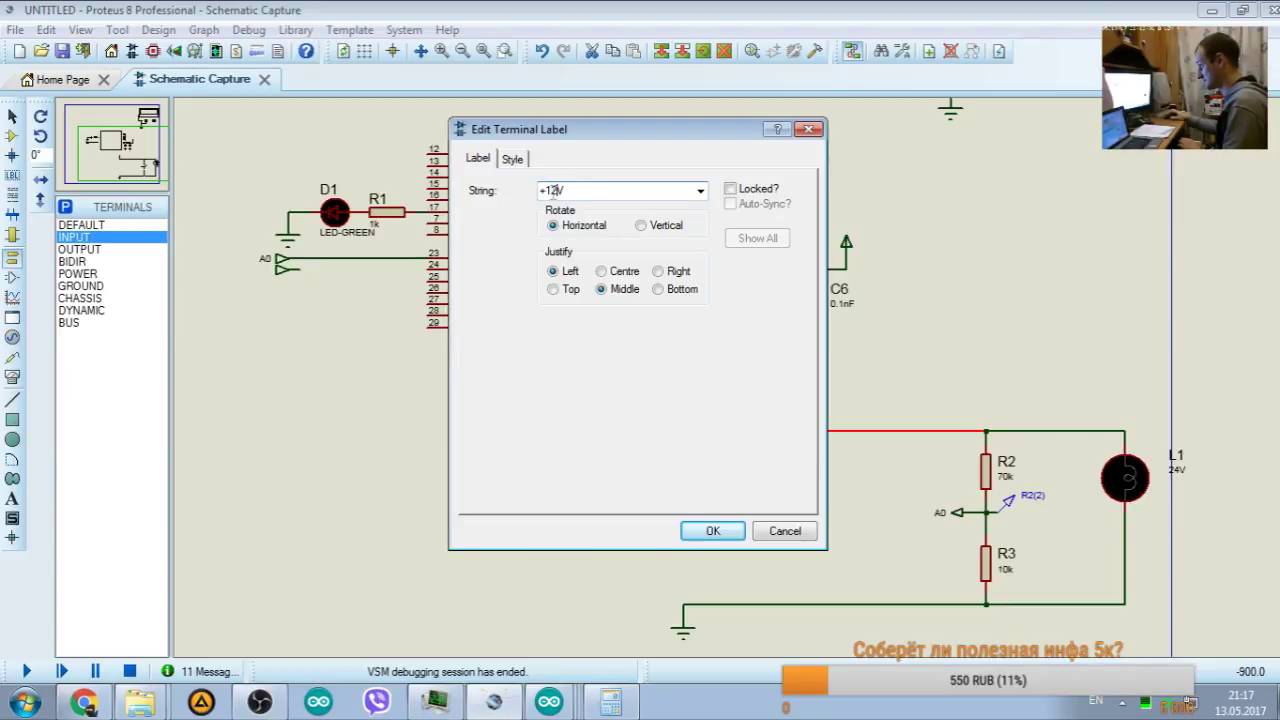
pyautogui.click(730, 531)
pyautogui.click(26, 671)
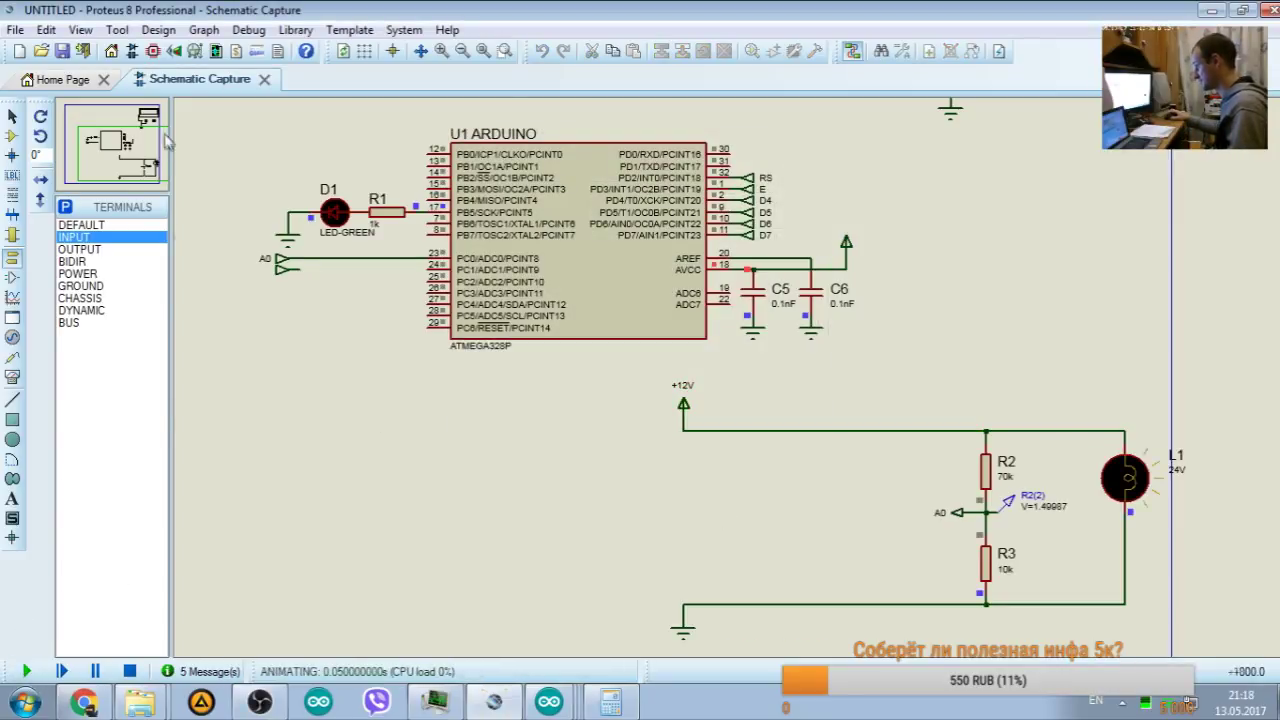
pyautogui.moveTo(130, 150)
pyautogui.mouseDown()
pyautogui.moveTo(120, 128)
pyautogui.moveTo(122, 154)
pyautogui.mouseUp()
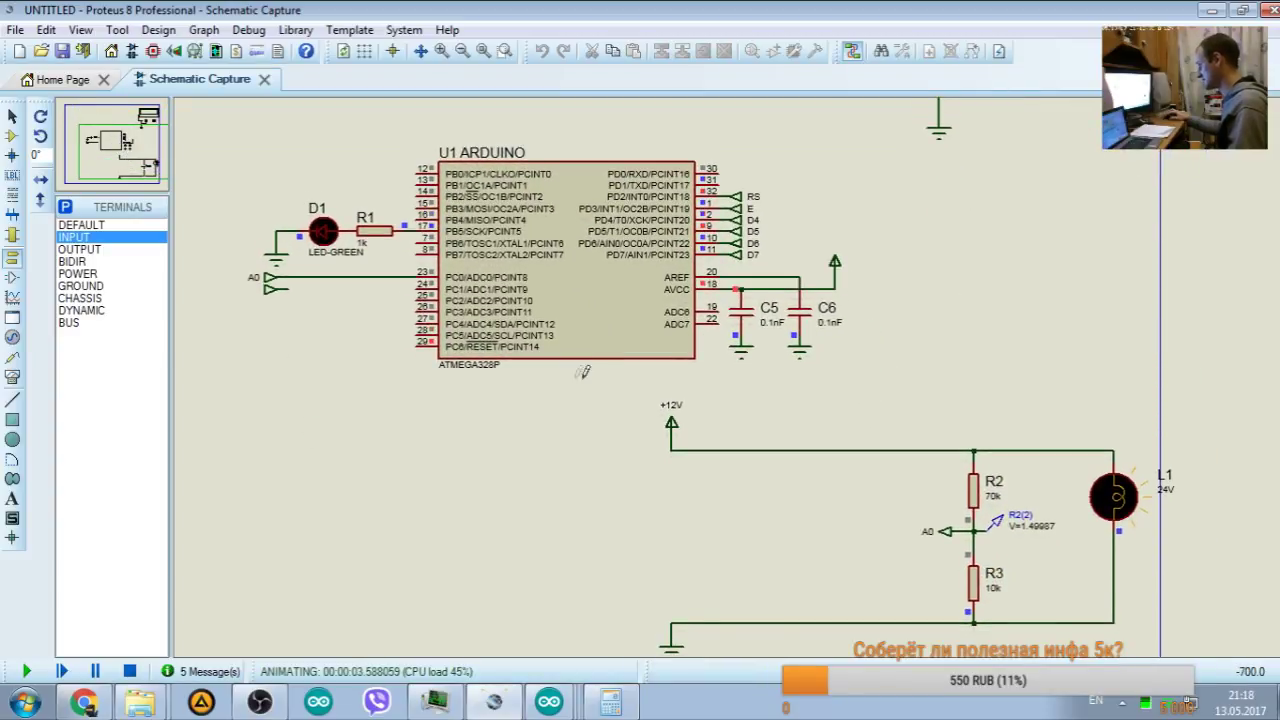
# Step: Stop the simulation, relabel the lamp circuit's supply terminal +12.02V, and rerun the simulation to check the LCD reading
pyautogui.click(129, 671)
pyautogui.doubleClick(671, 412)
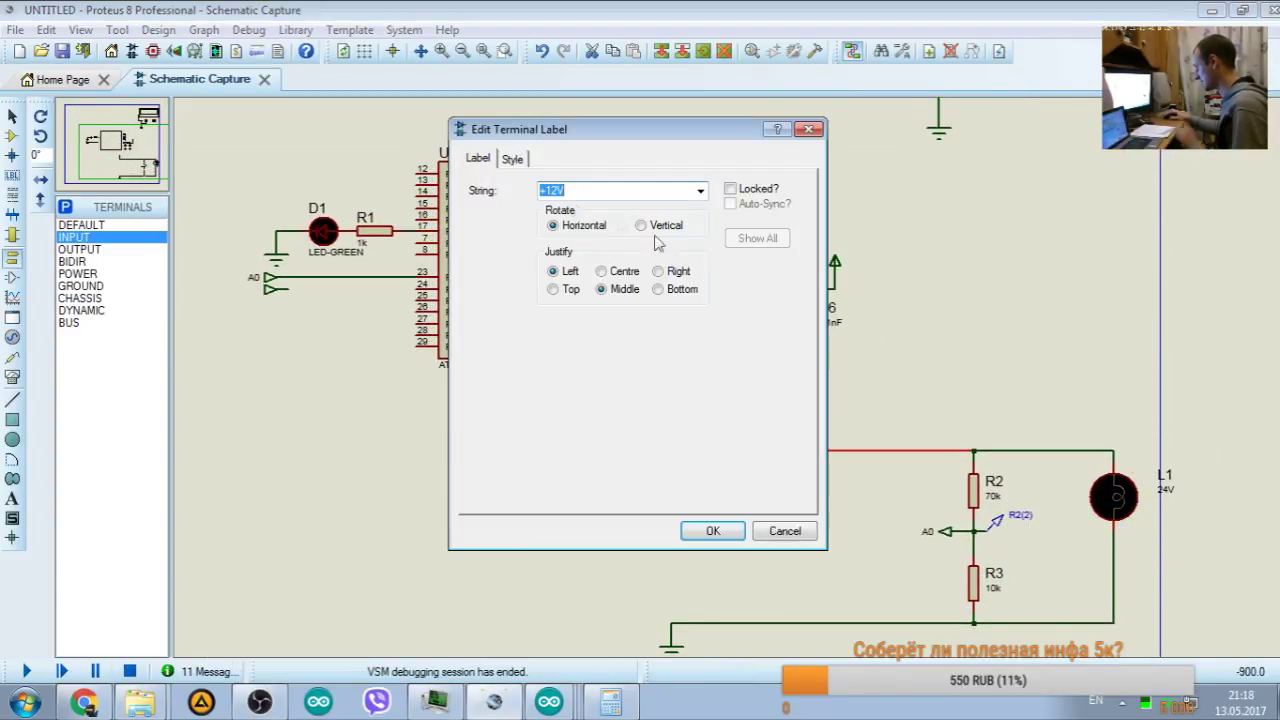
pyautogui.click(568, 194)
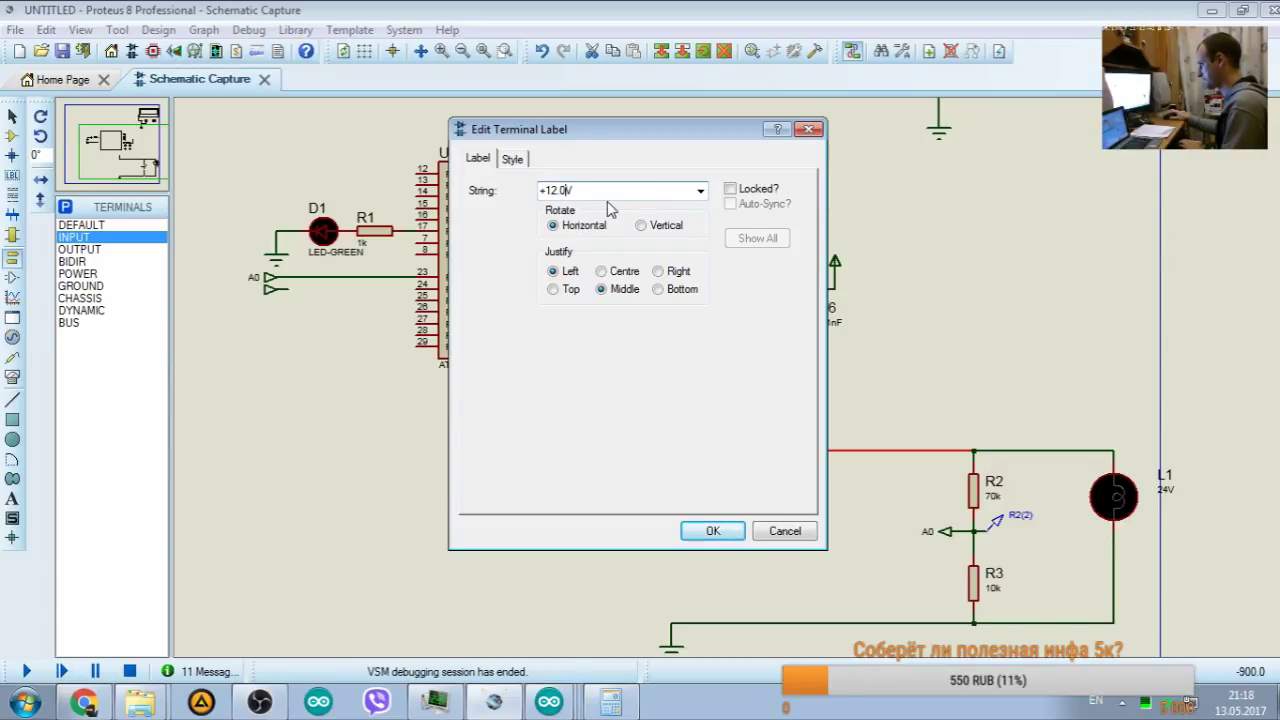
pyautogui.write('.02')
pyautogui.click(712, 531)
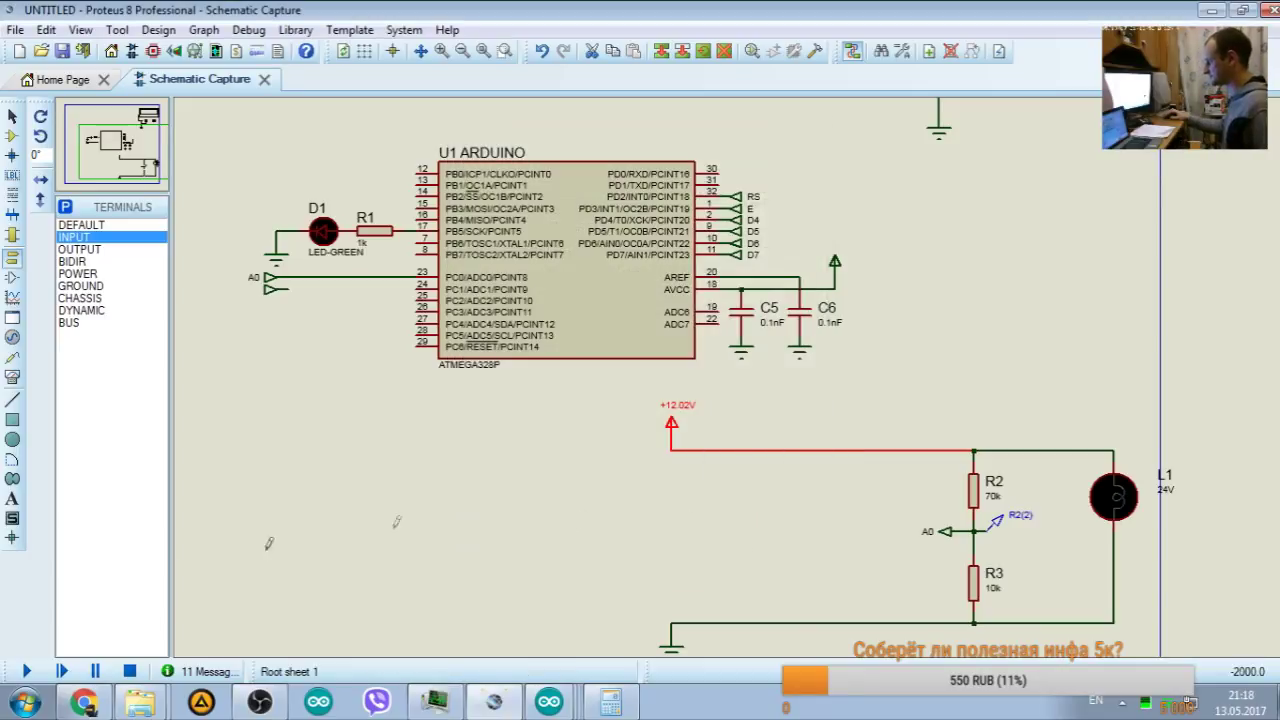
pyautogui.click(27, 672)
pyautogui.moveTo(142, 160); pyautogui.dragTo(135, 112)
pyautogui.scroll(-3, 108, 145)
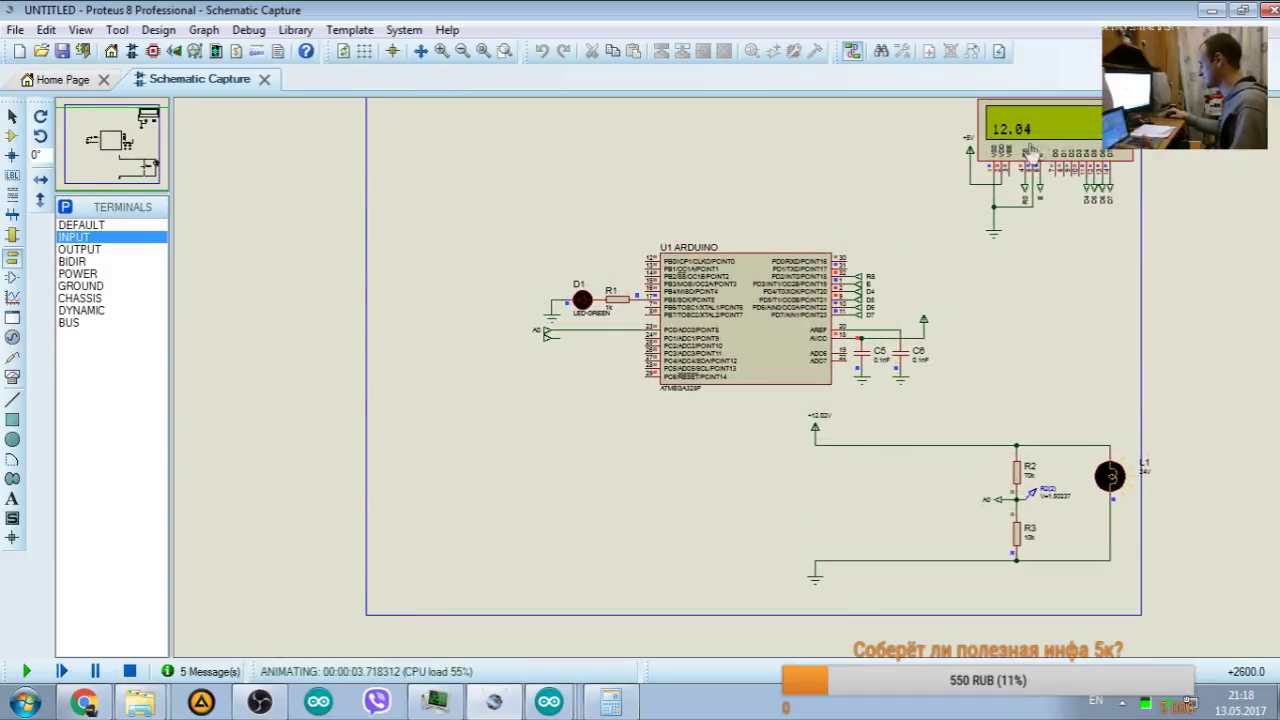
# Step: Return to the Arduino sketch and examine the analogRead(A0) call and the 40.0 / 1023.0 factor in the voltage formula
pyautogui.click(549, 702)
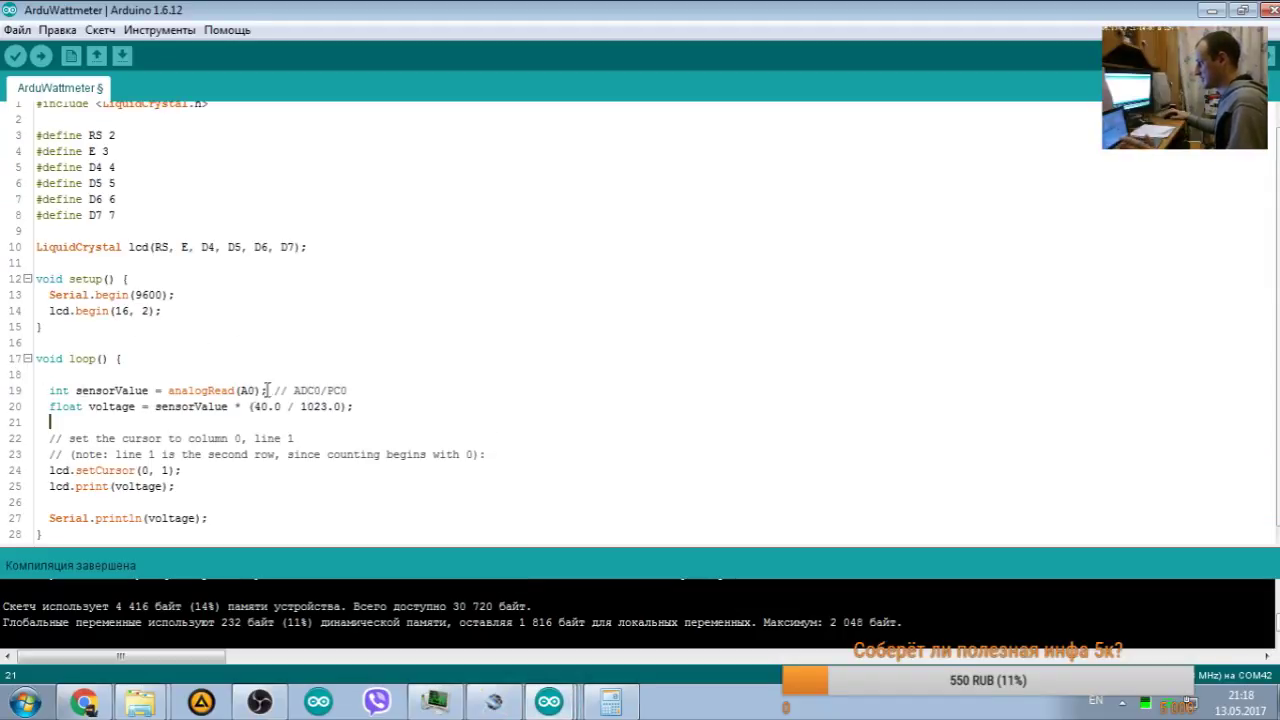
pyautogui.moveTo(169, 390); pyautogui.dragTo(258, 390)
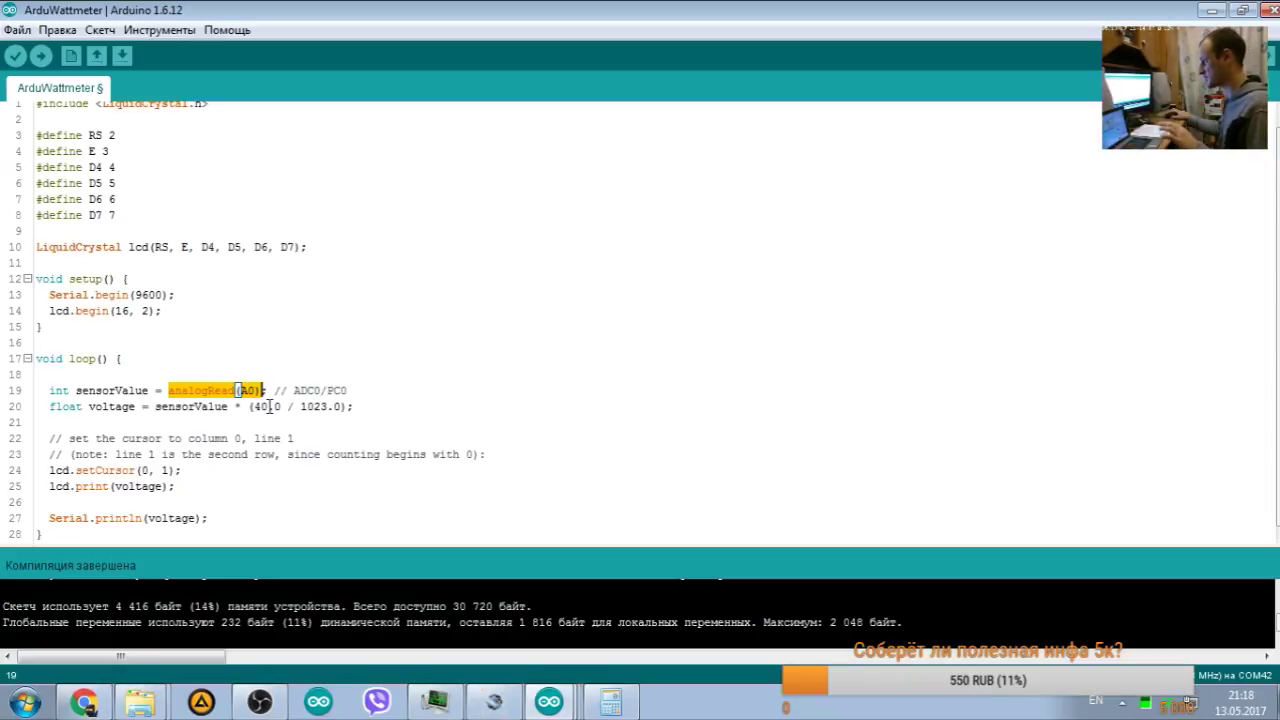
pyautogui.moveTo(353, 406)
pyautogui.mouseDown()
pyautogui.moveTo(52, 406)
pyautogui.moveTo(353, 406)
pyautogui.mouseUp()
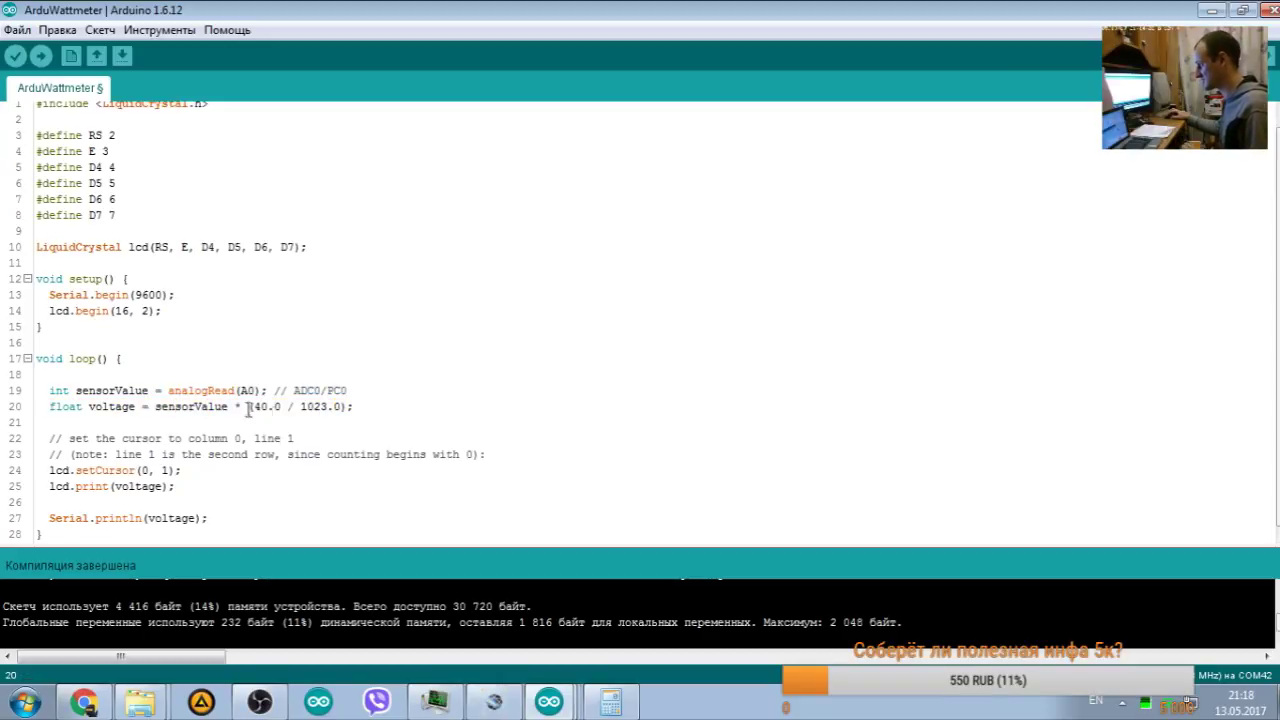
pyautogui.moveTo(268, 408); pyautogui.dragTo(283, 407)
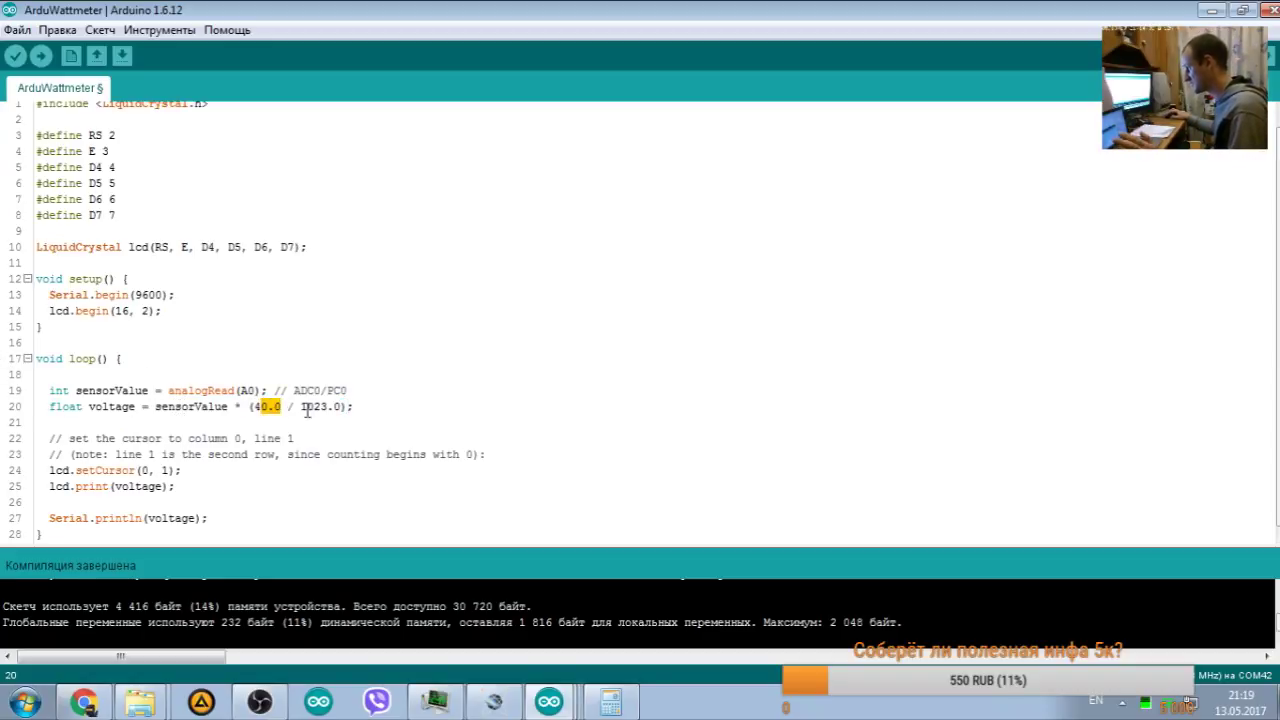
pyautogui.moveTo(299, 407); pyautogui.dragTo(349, 406)
# Step: Switch to the Calculator and compute the voltage step per ADC count as 40 / 1023
pyautogui.click(610, 702)
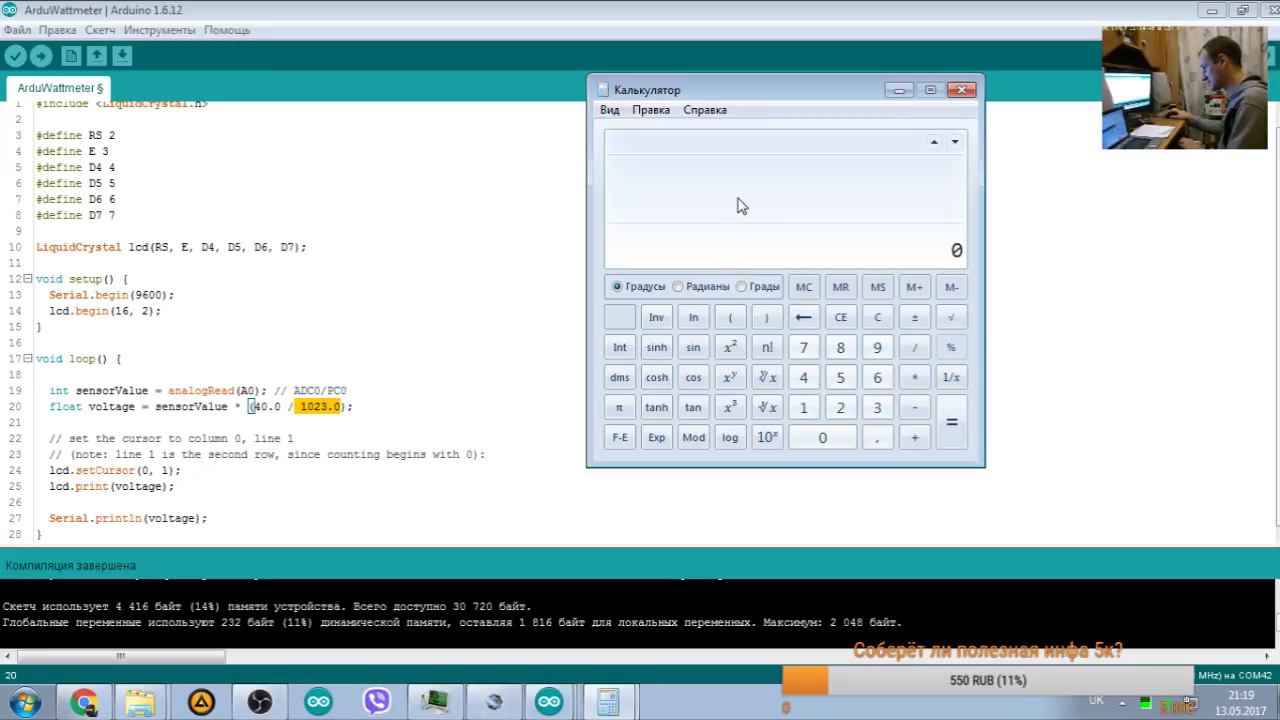
pyautogui.write('40 / 1023')
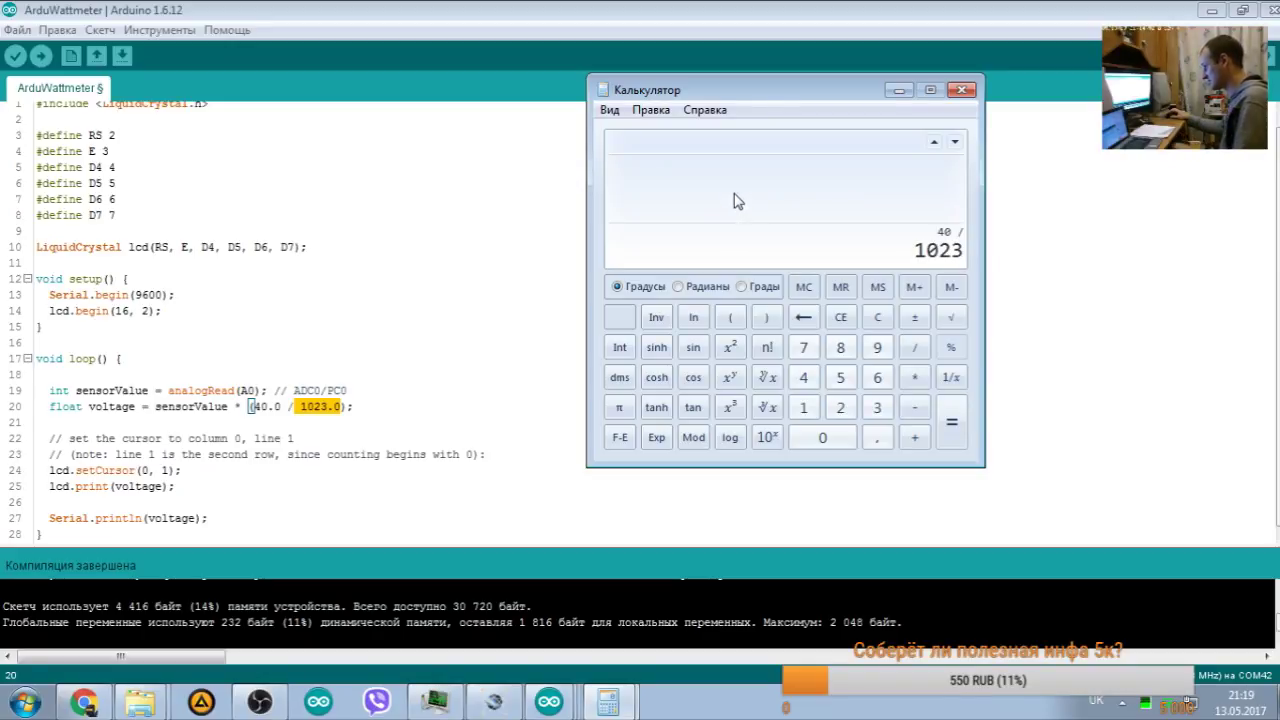
pyautogui.press('BackSpace')
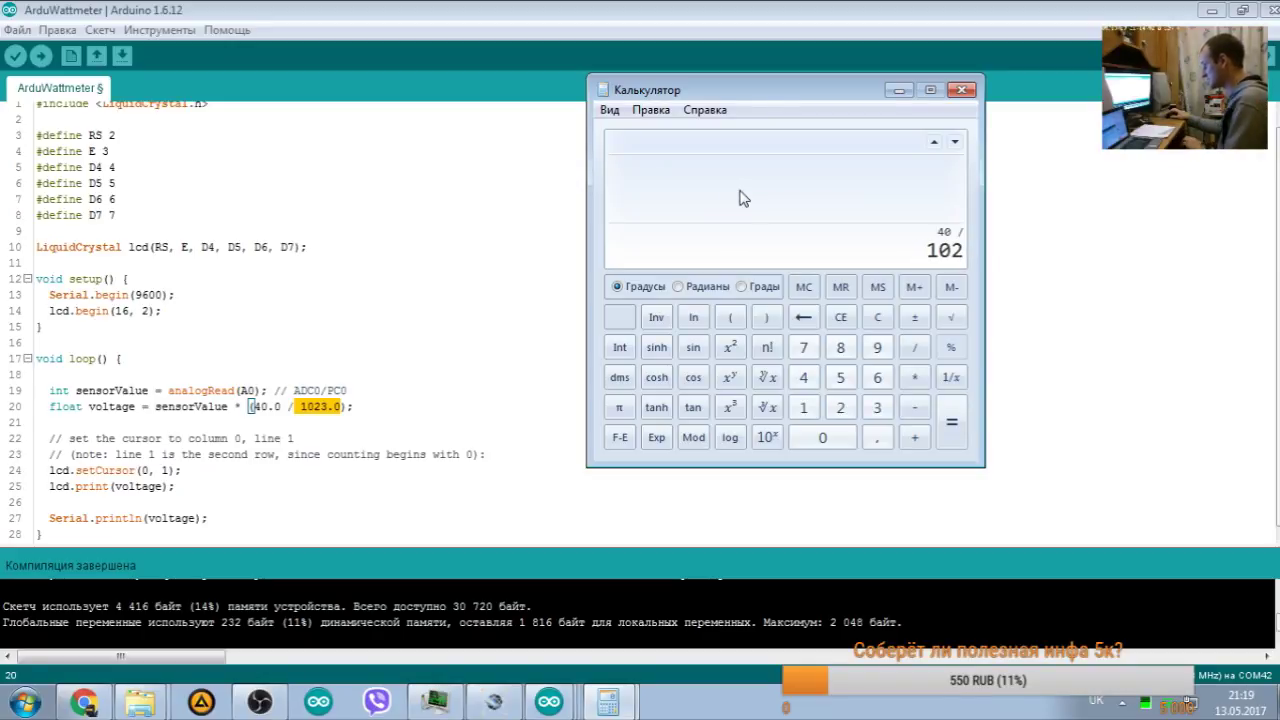
pyautogui.write('4')
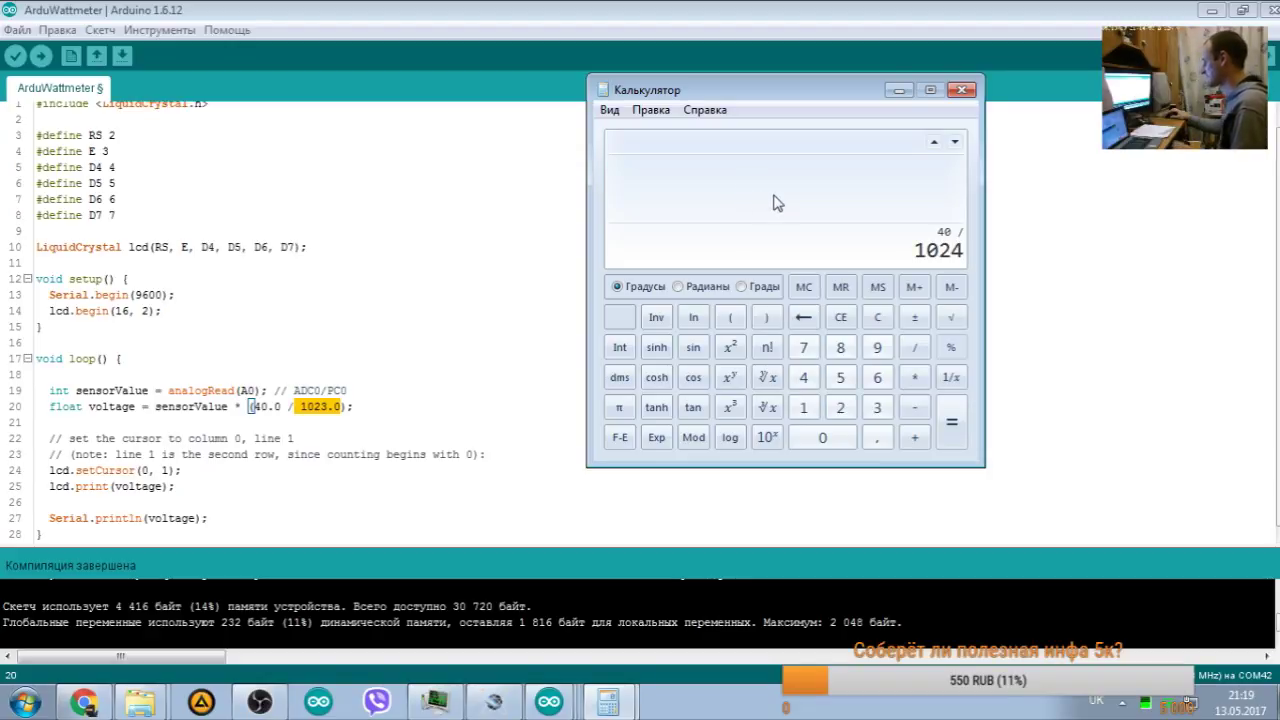
pyautogui.press('BackSpace')
pyautogui.write('3')
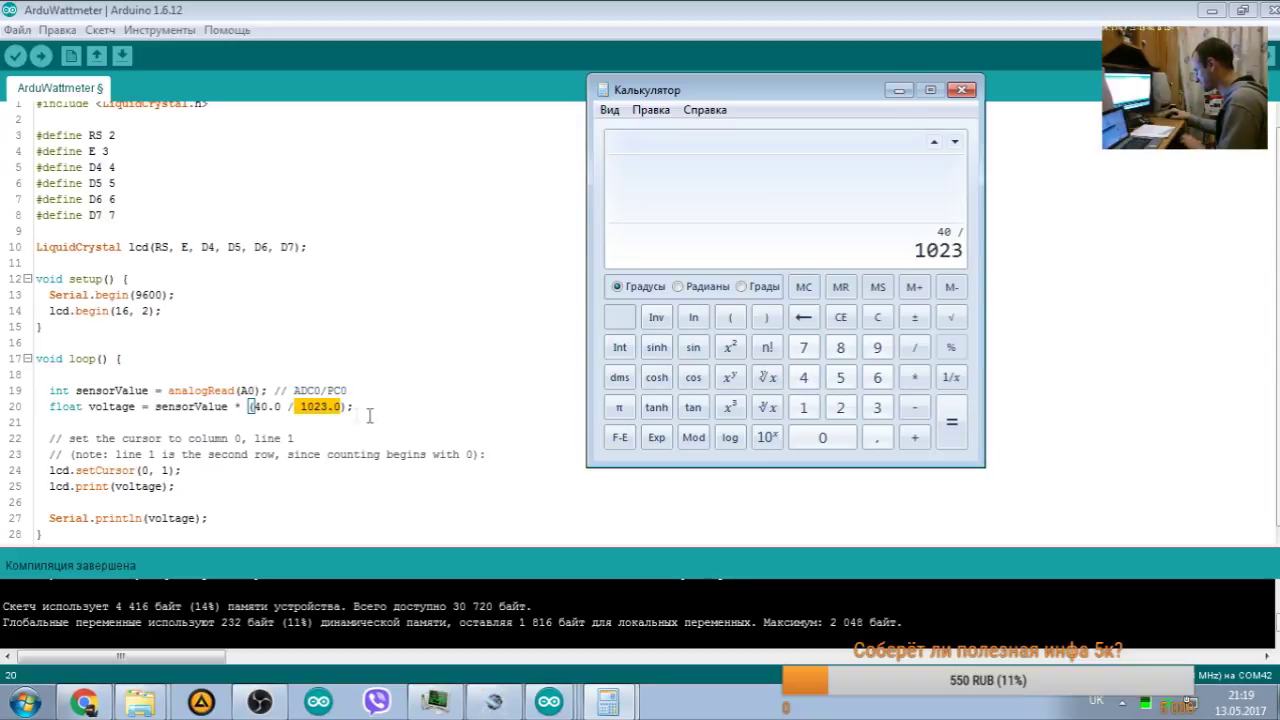
pyautogui.press('Return')
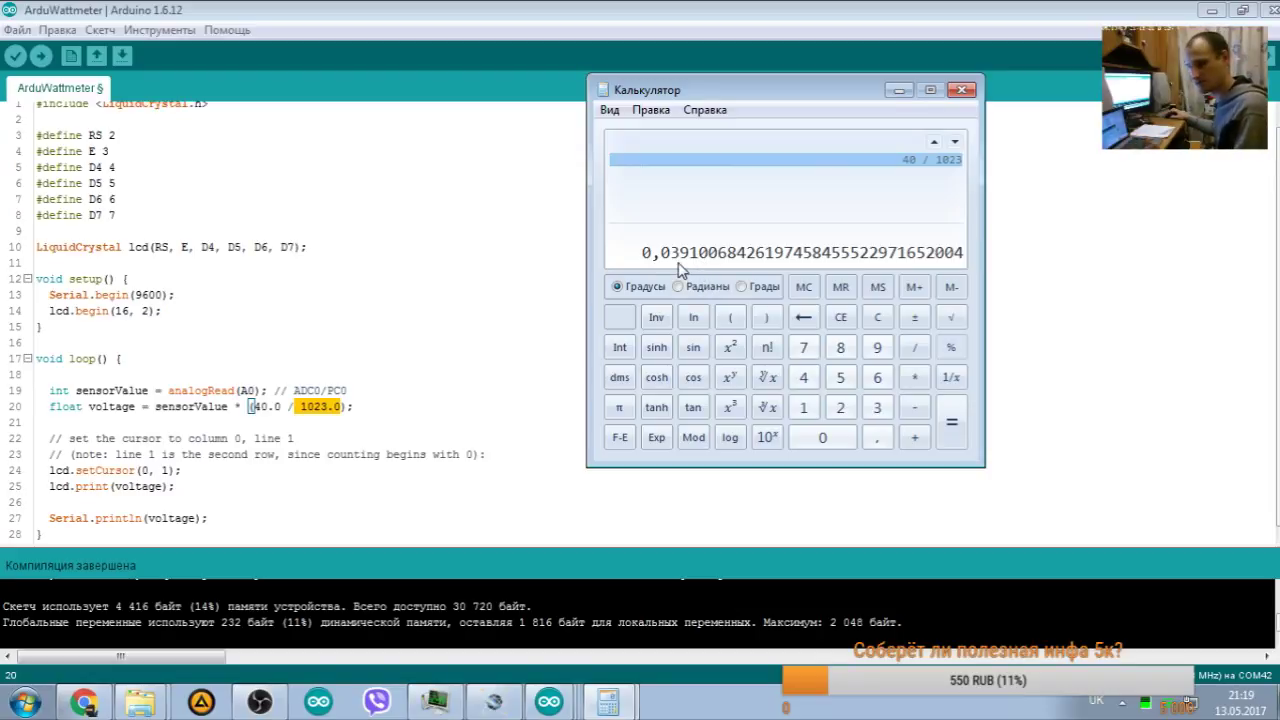
# Step: Replace the divisor in the calculation with 4095 and evaluate 40 / 4095
pyautogui.click(942, 160)
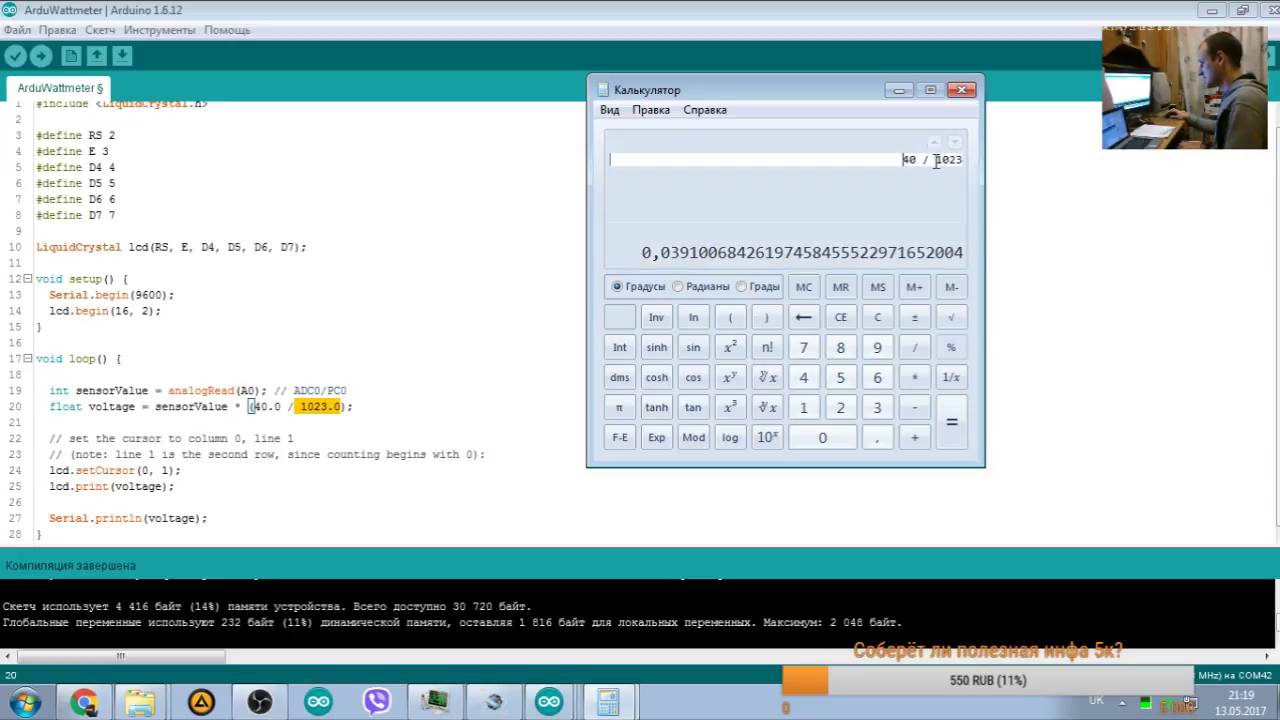
pyautogui.moveTo(936, 162); pyautogui.dragTo(970, 162)
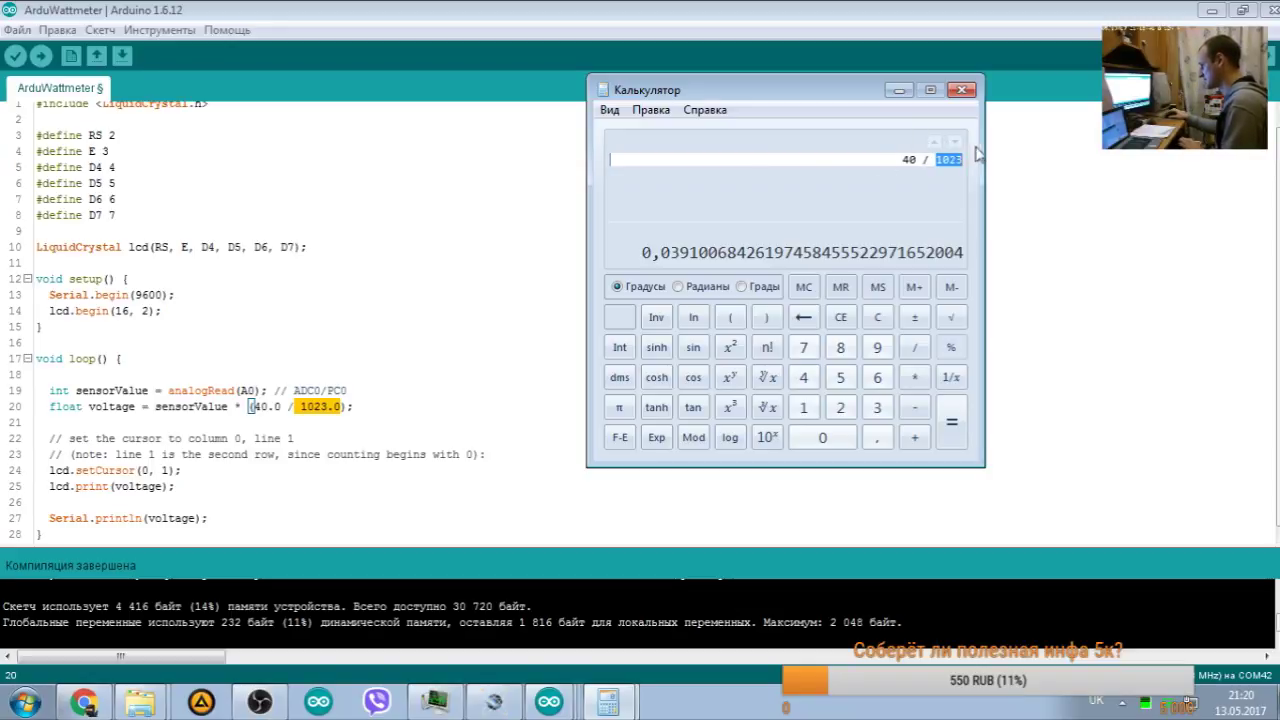
pyautogui.write('4')
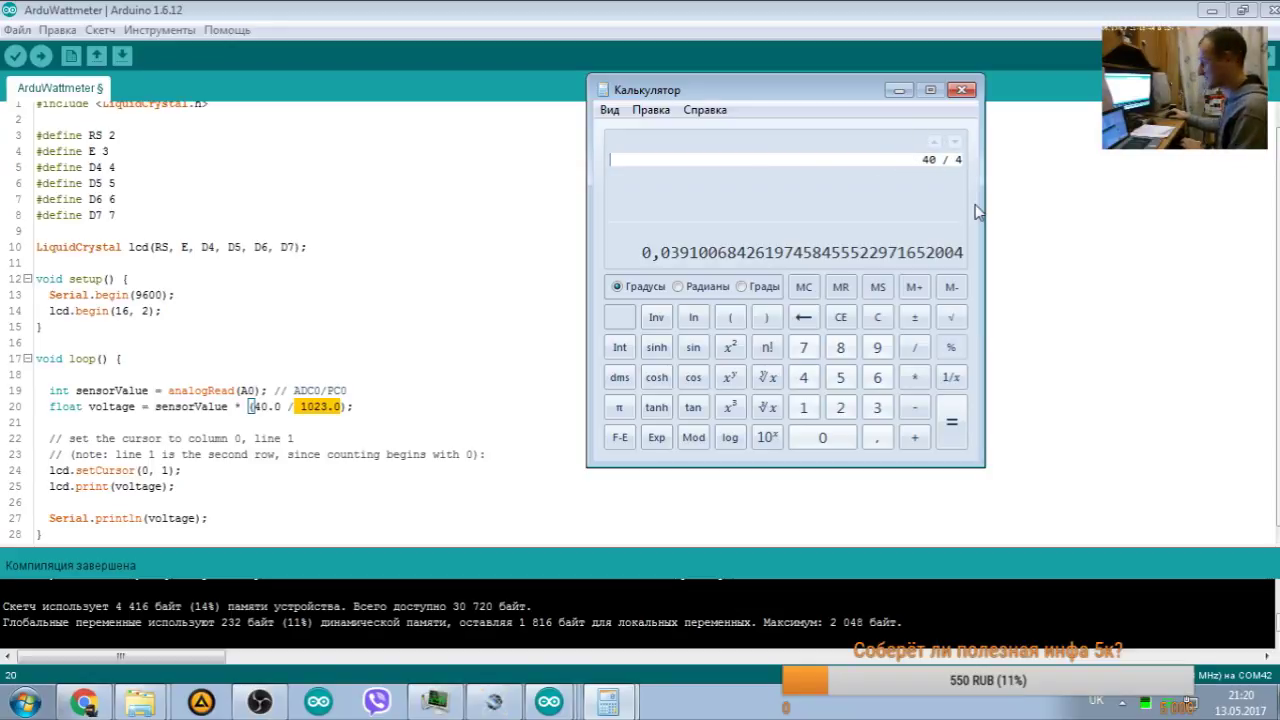
pyautogui.write('0')
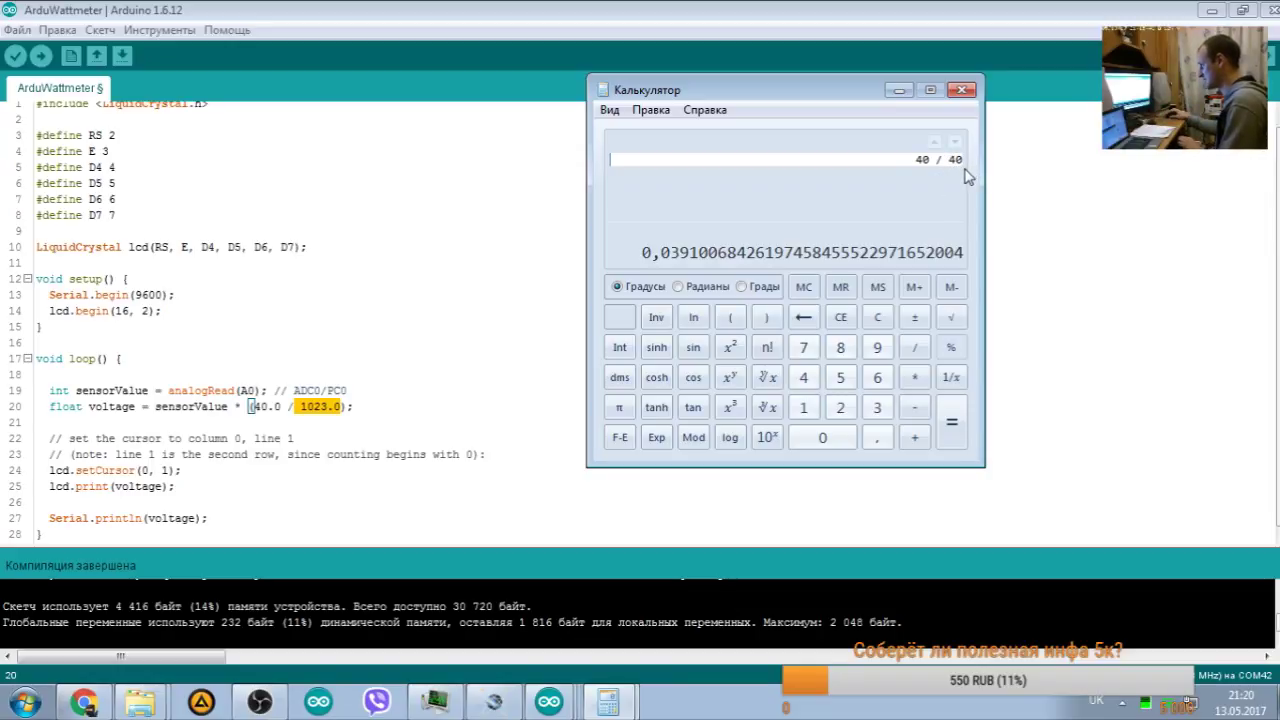
pyautogui.write('95')
pyautogui.press('Return')
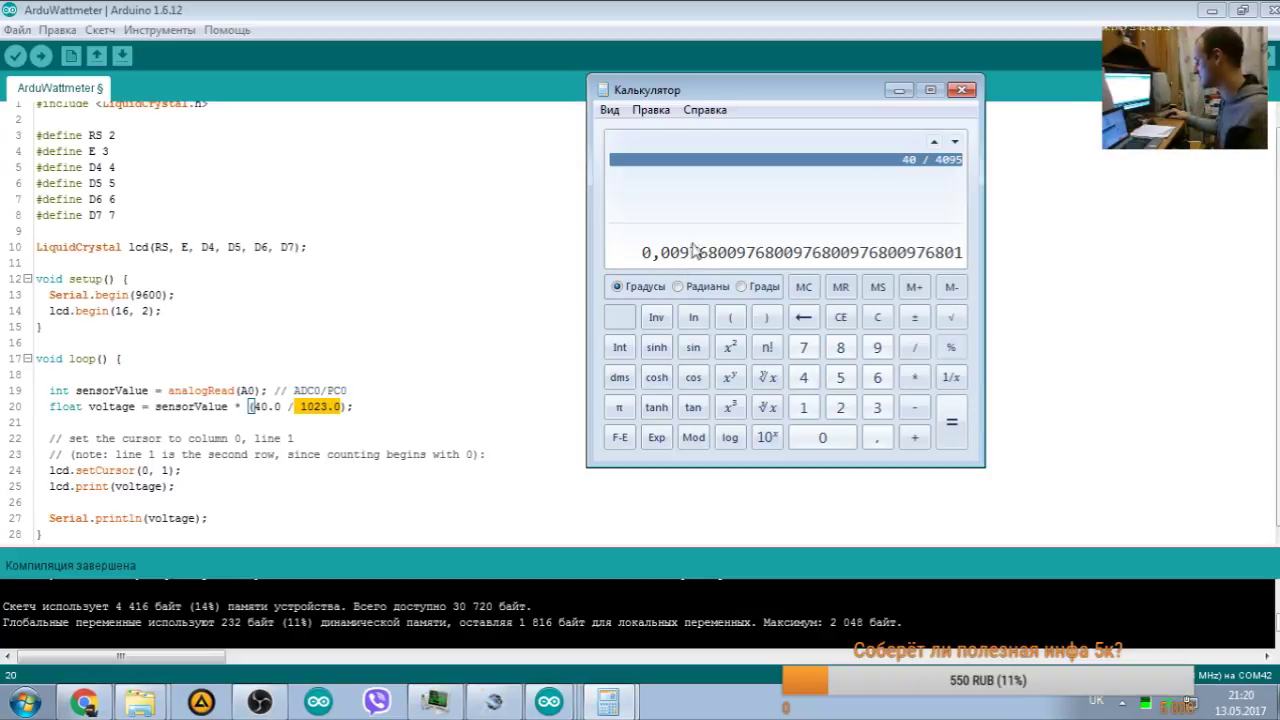
# Step: Set the calculation's divisor back to 1023, evaluate it, and close the Calculator
pyautogui.click(947, 160)
pyautogui.doubleClick(947, 160)
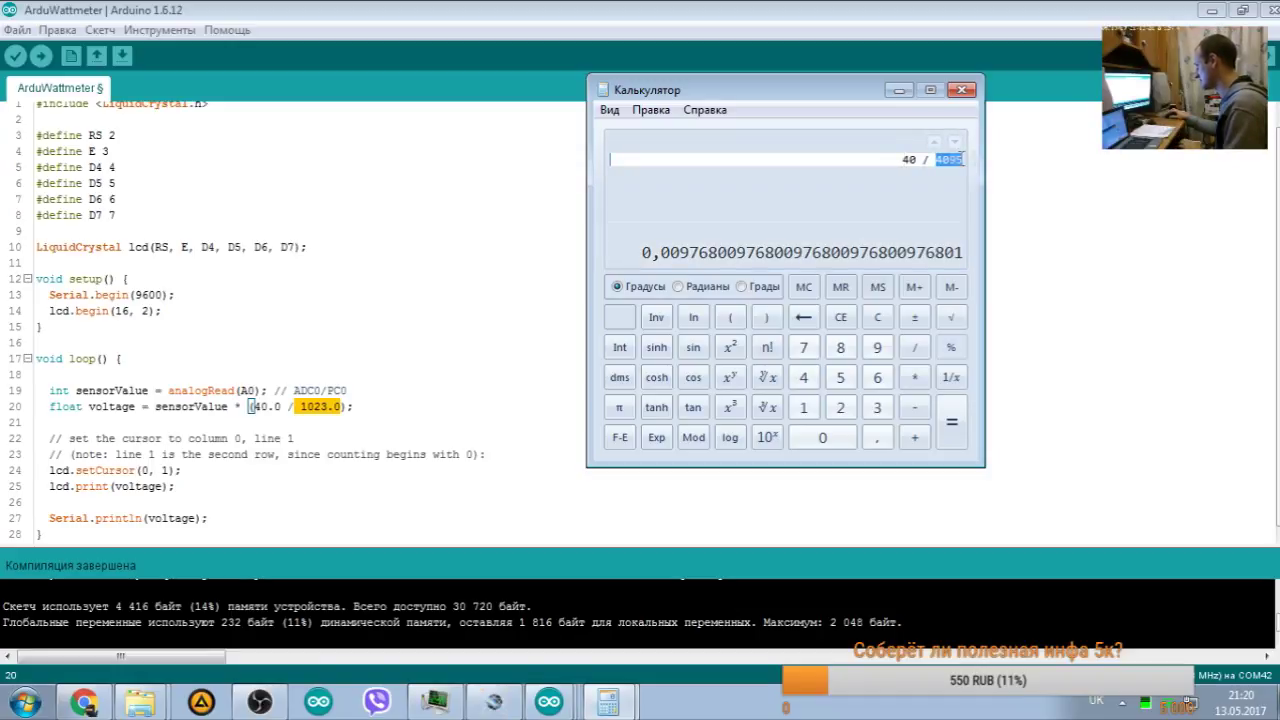
pyautogui.write('12')
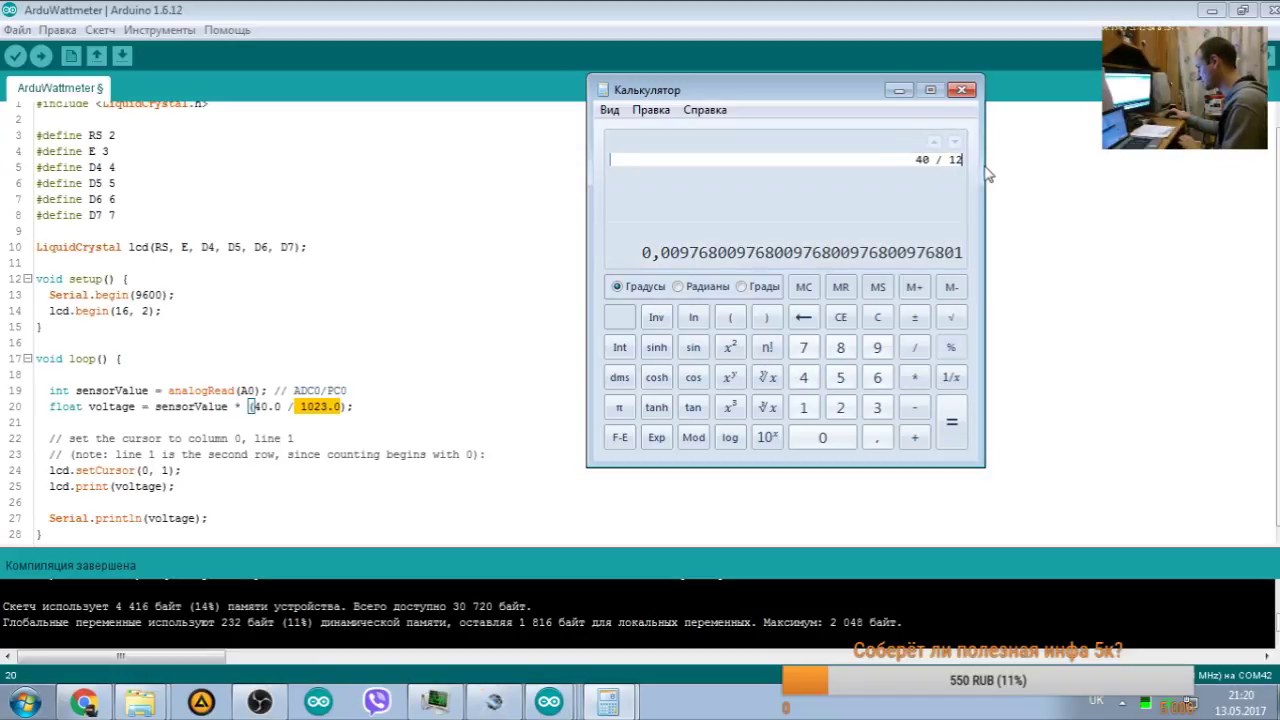
pyautogui.press('BackSpace')
pyautogui.write('023')
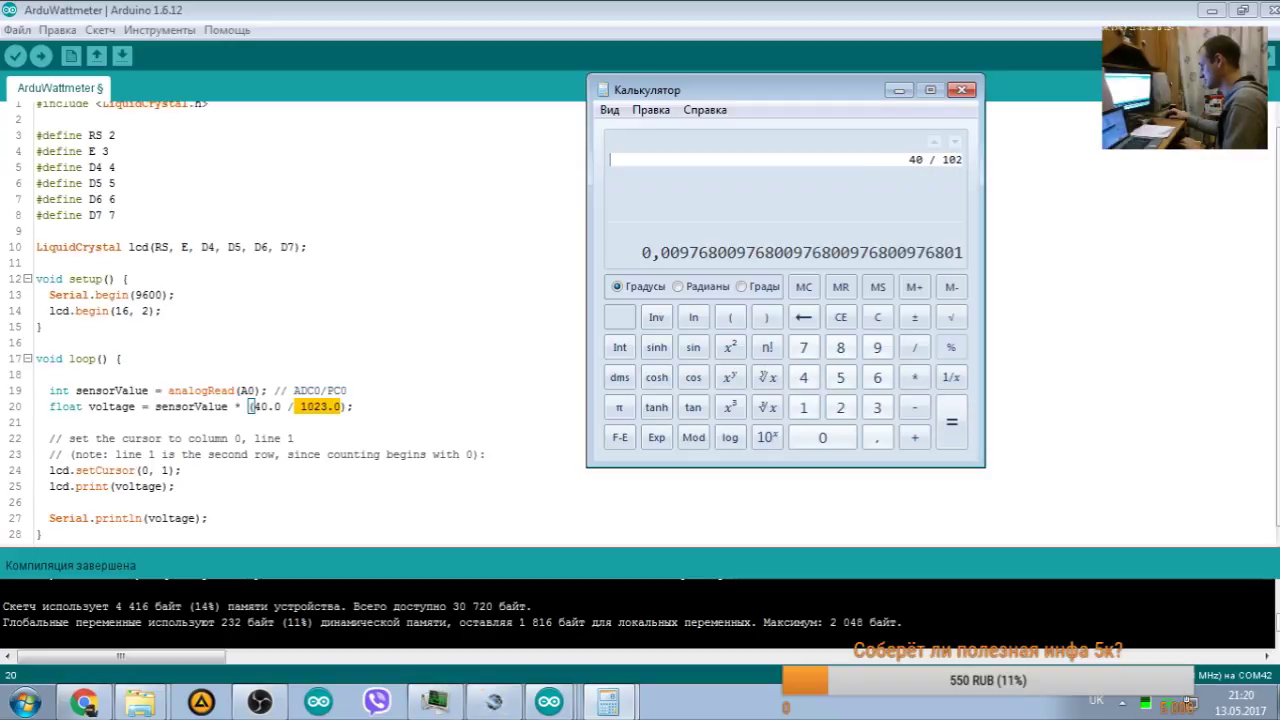
pyautogui.press('Return')
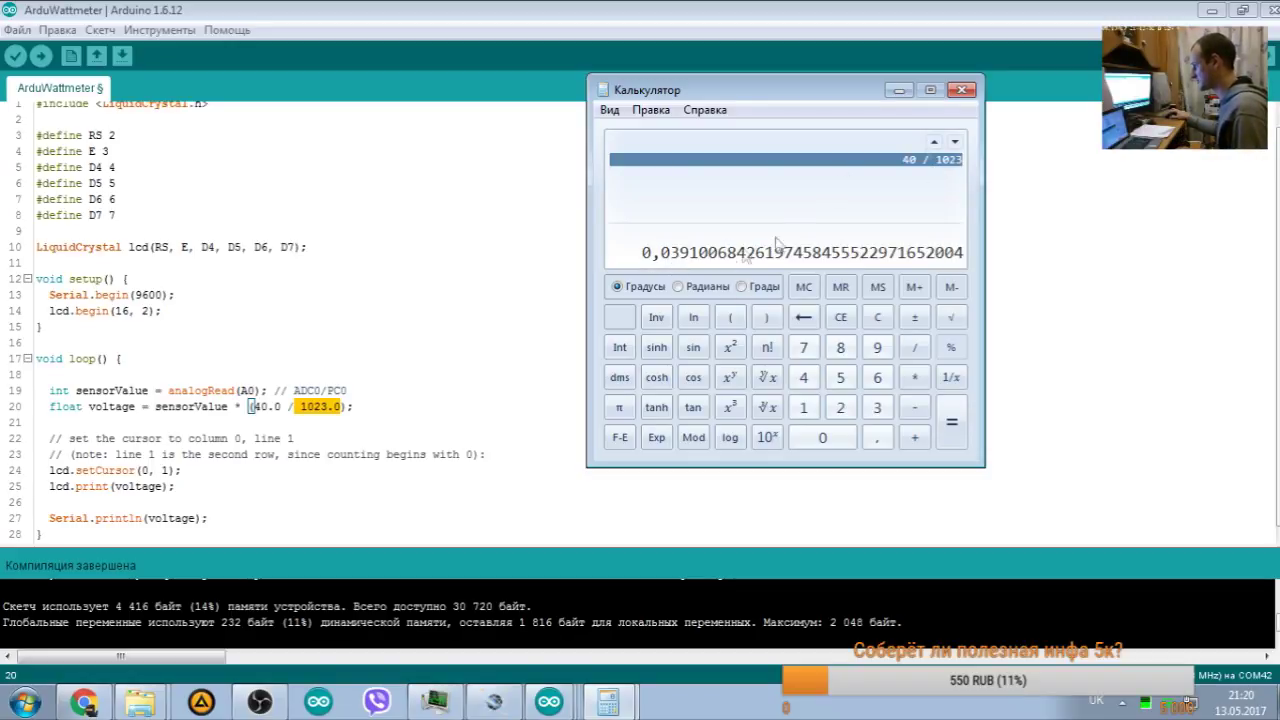
pyautogui.click(961, 90)
# Step: Switch to Proteus, stop the simulation, relabel the lamp circuit's supply terminal +12.03V, and rerun the simulation
pyautogui.hotkey('alt', 'Tab')
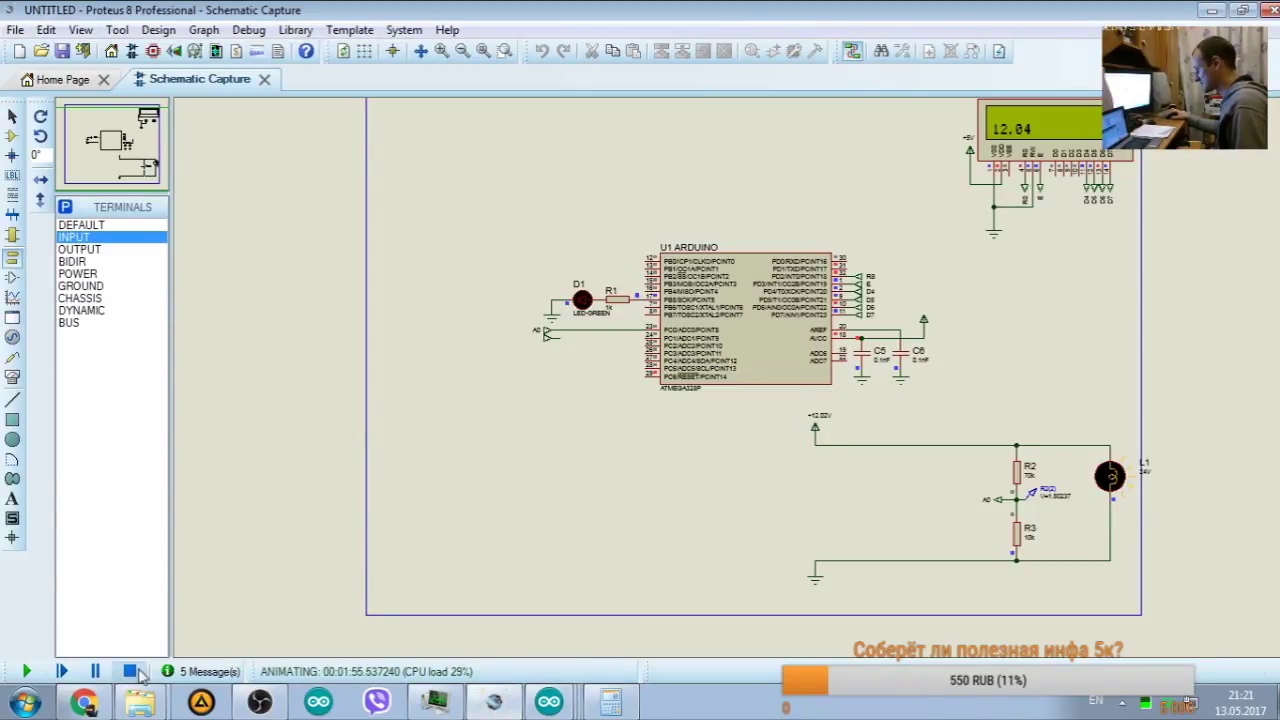
pyautogui.press('shift+Pause')
pyautogui.doubleClick(819, 414)
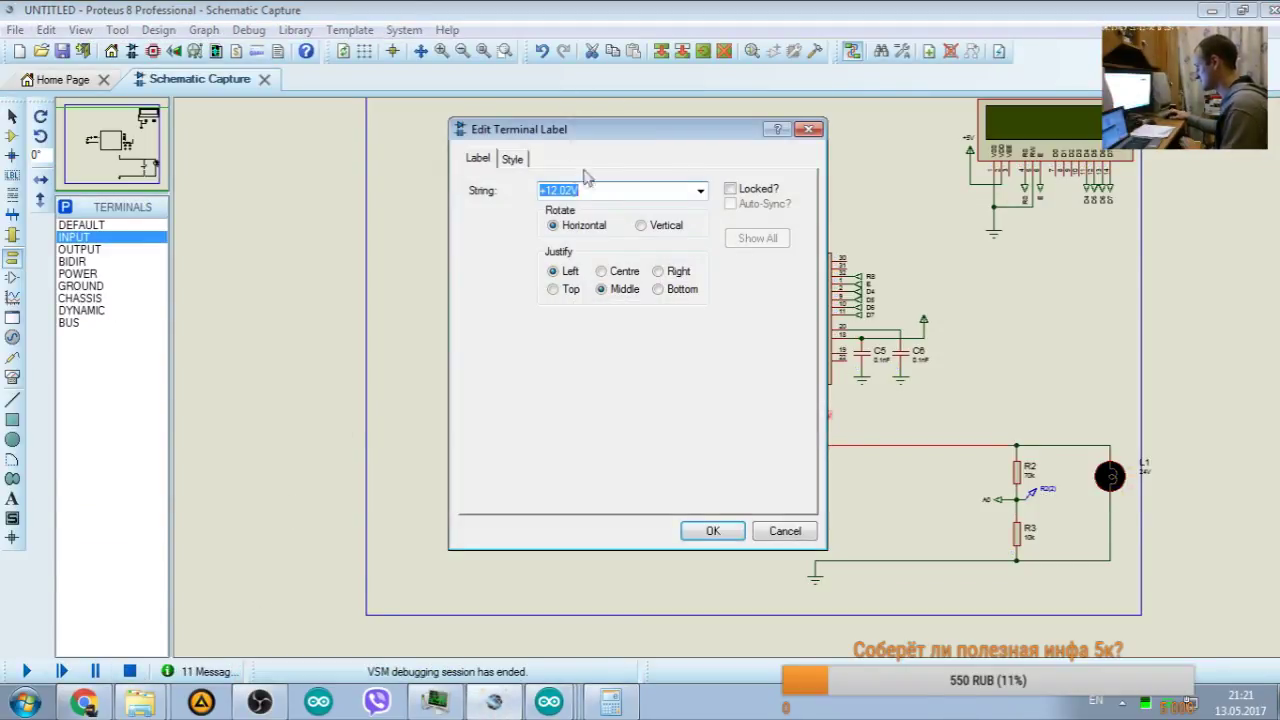
pyautogui.click(568, 191)
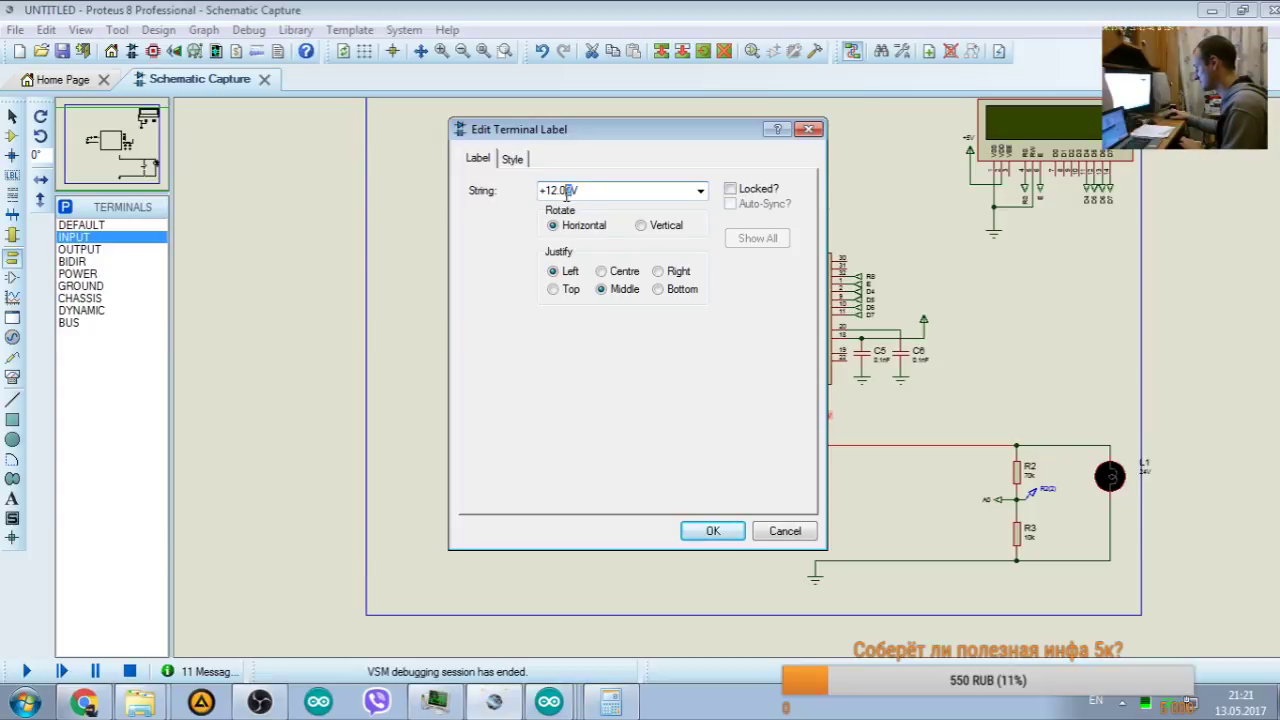
pyautogui.click(710, 531)
pyautogui.click(22, 671)
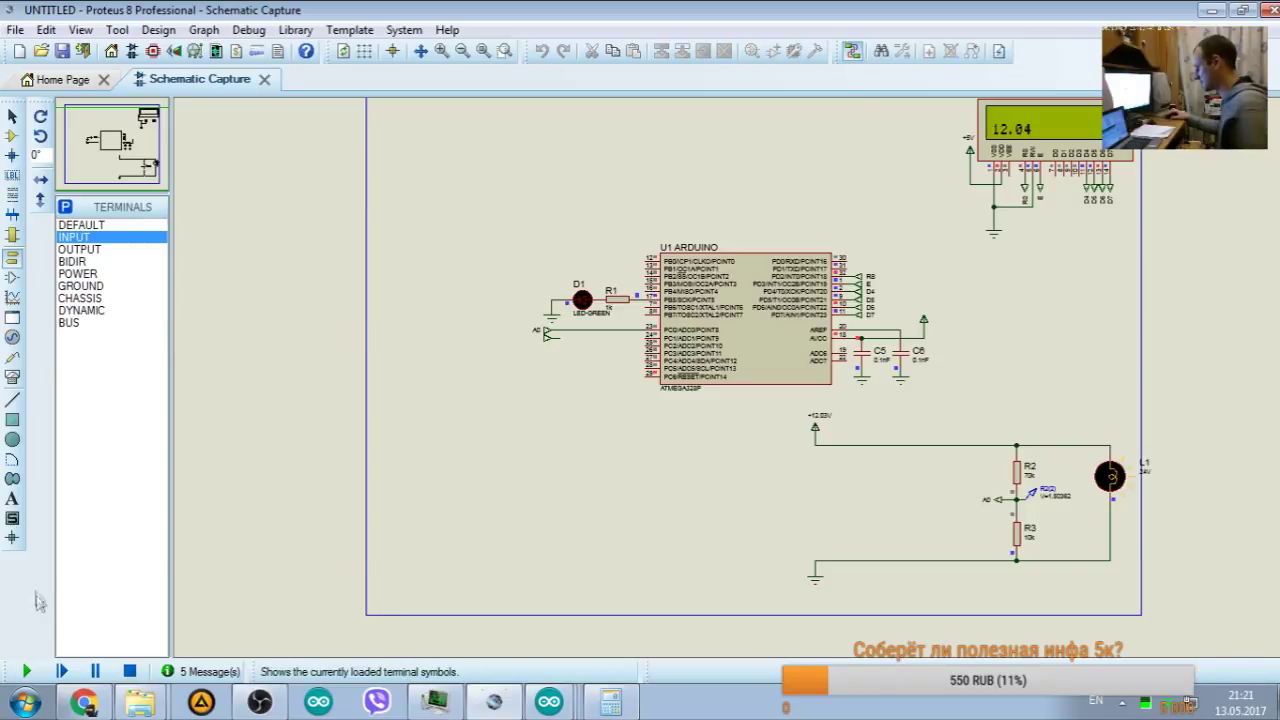
# Step: Stop the simulation, restore the supply terminal's label to +12.02V, and check the LCD in a short simulation run
pyautogui.click(129, 671)
pyautogui.click(24, 670)
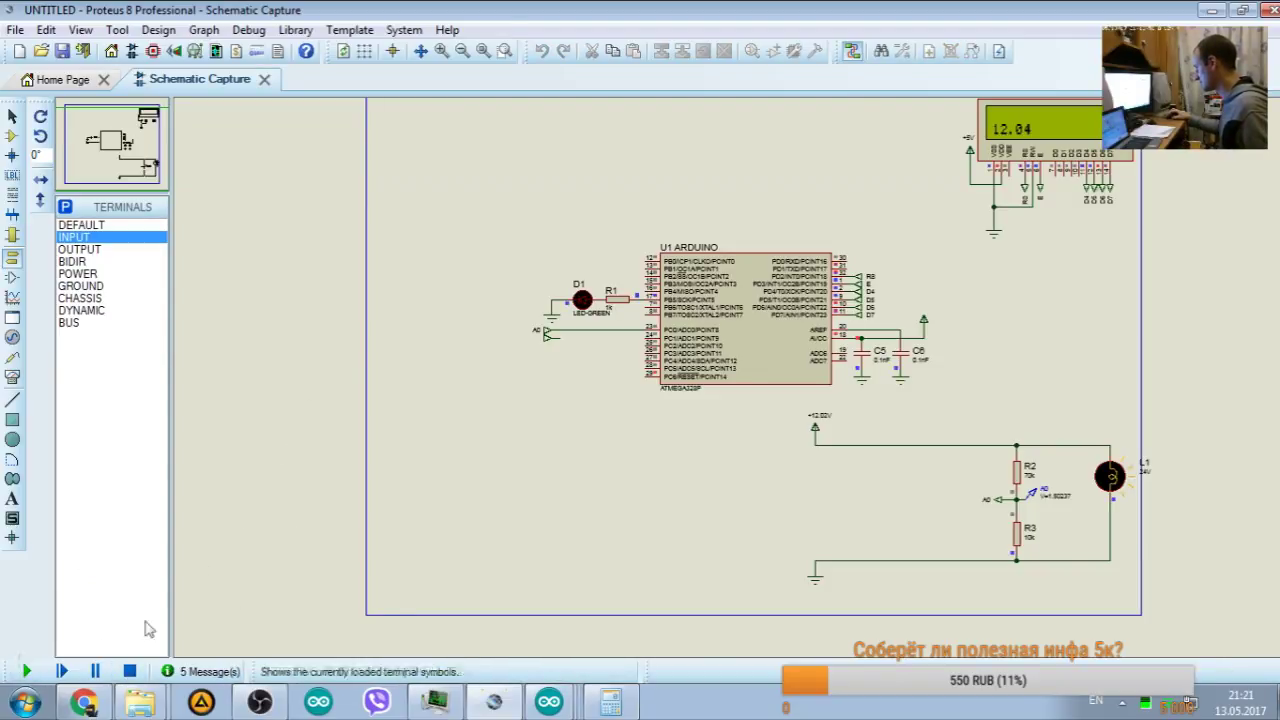
pyautogui.click(129, 671)
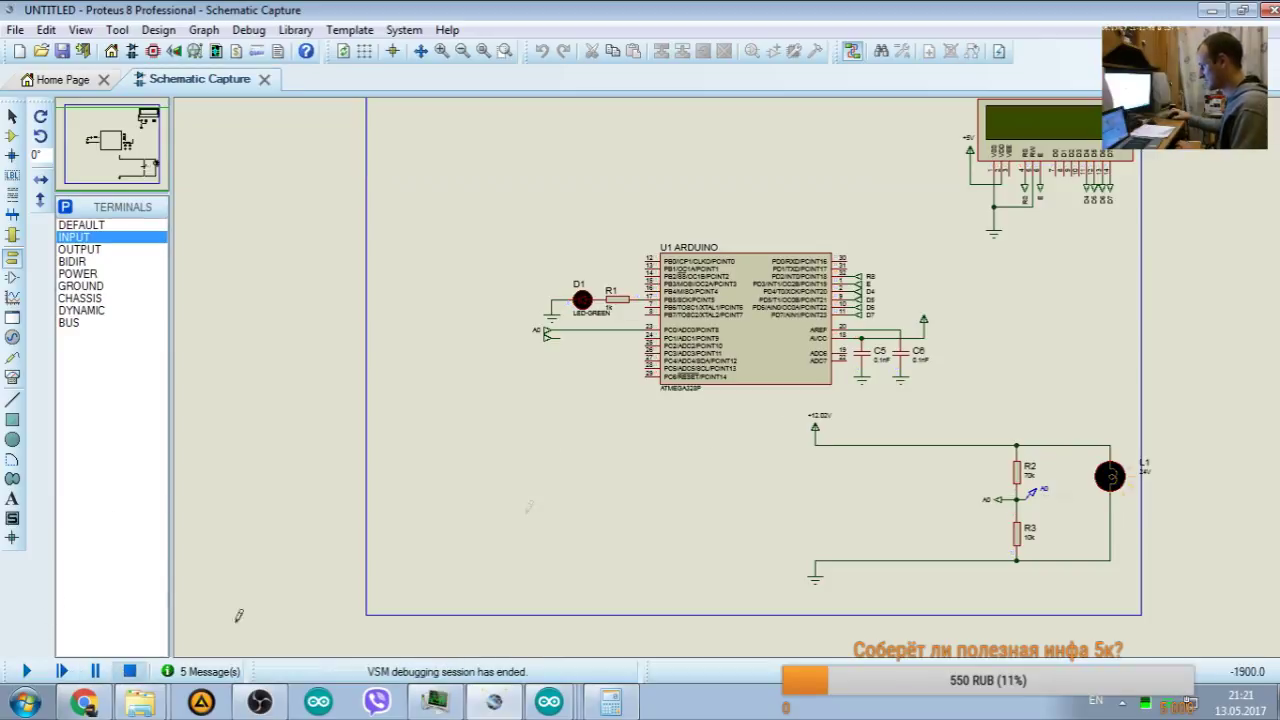
# Step: Relabel the lamp circuit's supply terminal +12.03V and run the simulation to check the LCD and divider voltage
pyautogui.doubleClick(819, 416)
pyautogui.click(572, 190)
pyautogui.press('BackSpace')
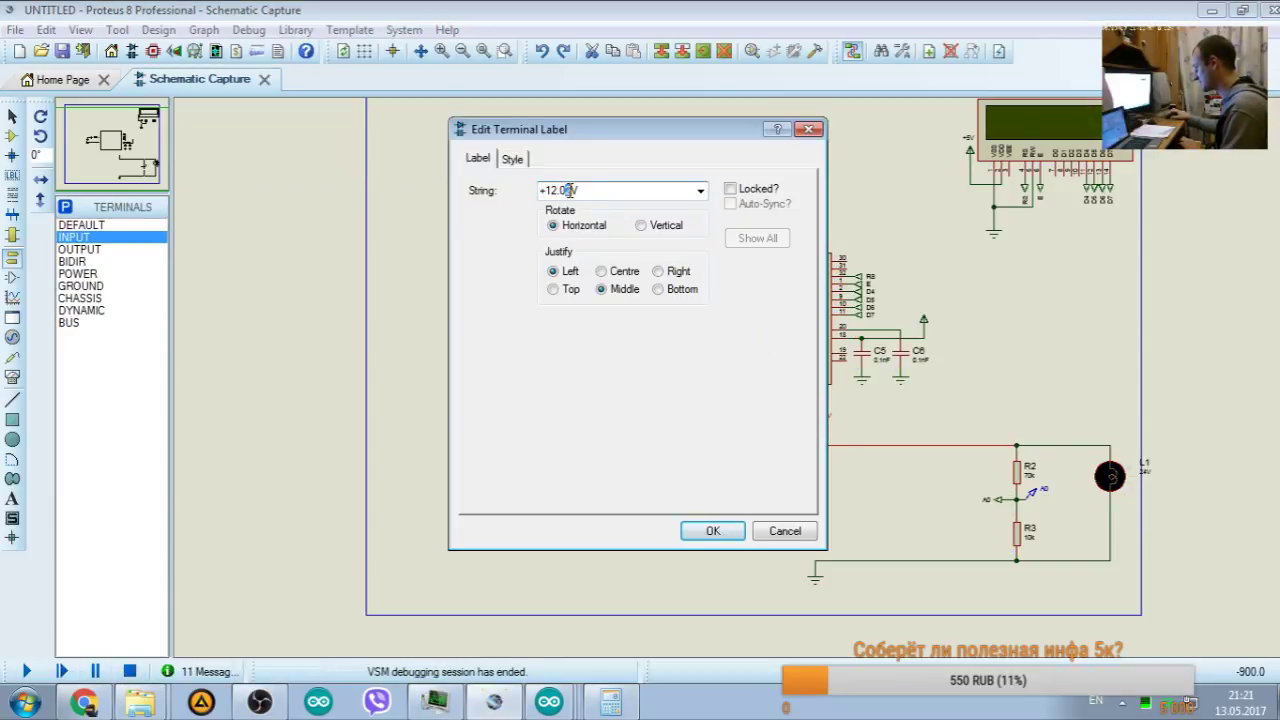
pyautogui.write('1')
pyautogui.press('BackSpace')
pyautogui.write('3')
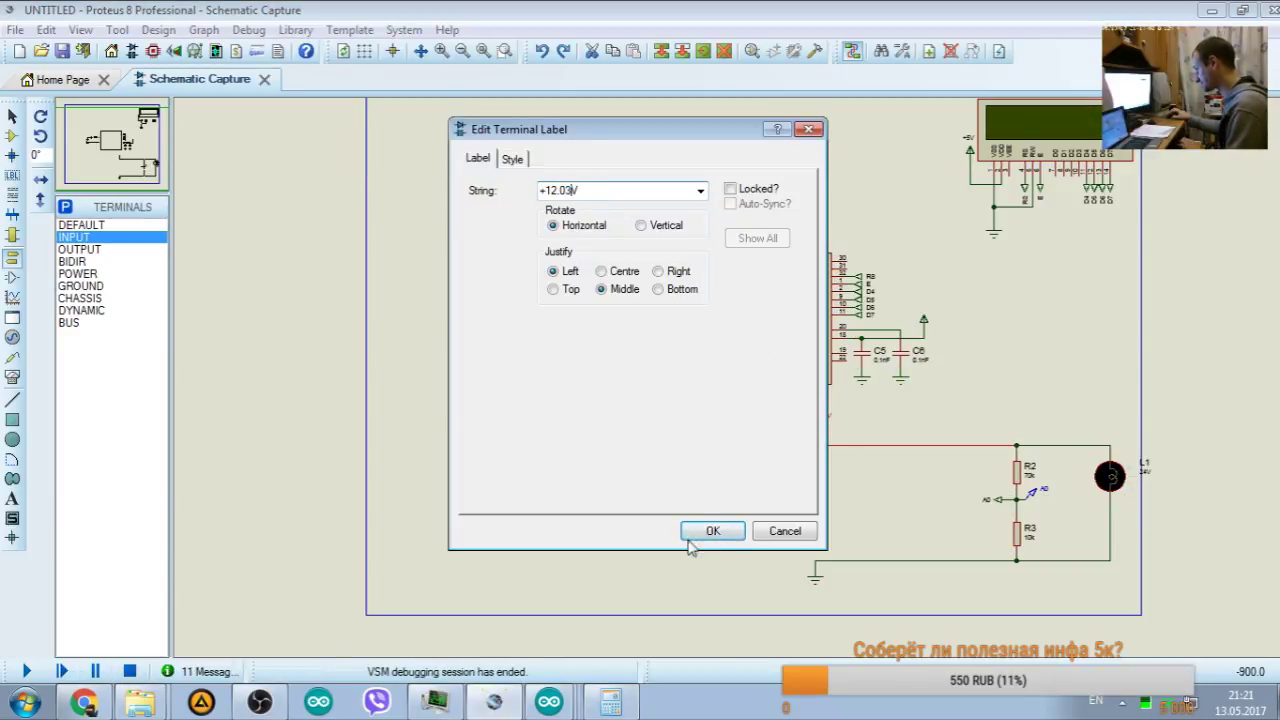
pyautogui.click(700, 532)
pyautogui.click(26, 672)
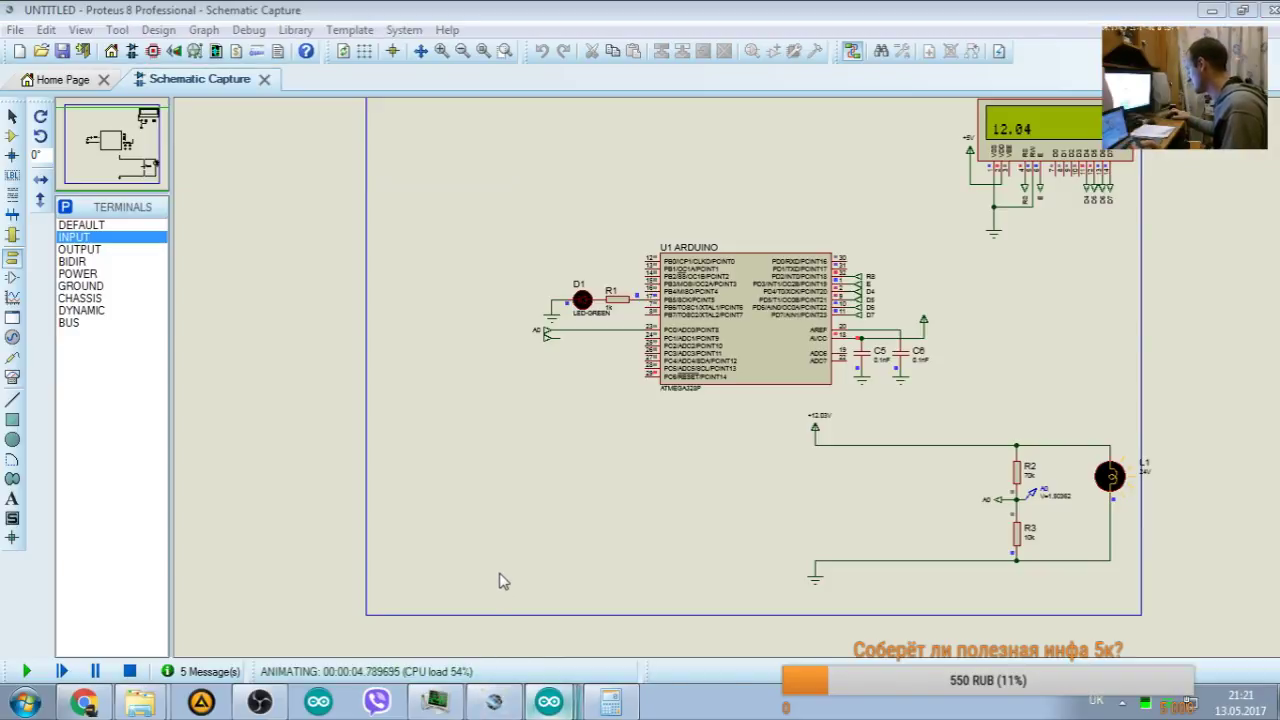
pyautogui.hotkey('alt', 'Tab')
pyautogui.hotkey('alt', 'Tab')
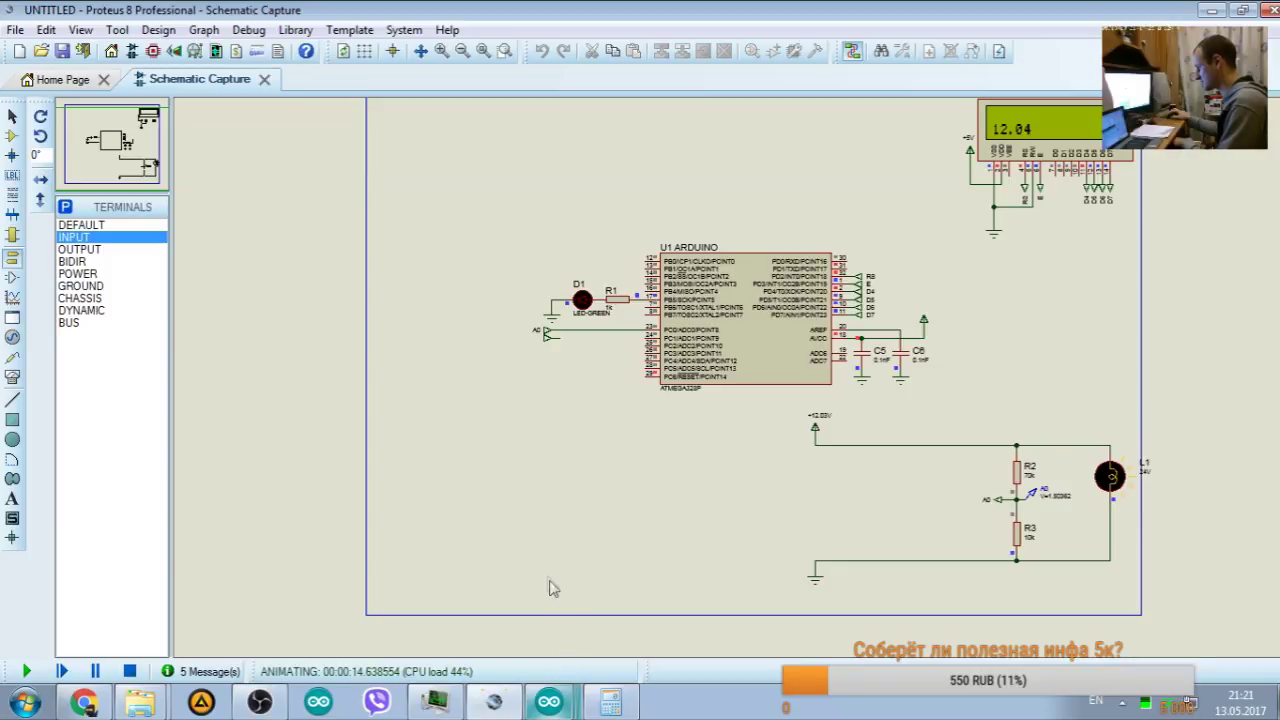
# Step: Return to the Arduino sketch, bring up the Calculator beside the code, clear it, and compute 40 / 1023
pyautogui.hotkey('alt', 'Tab')
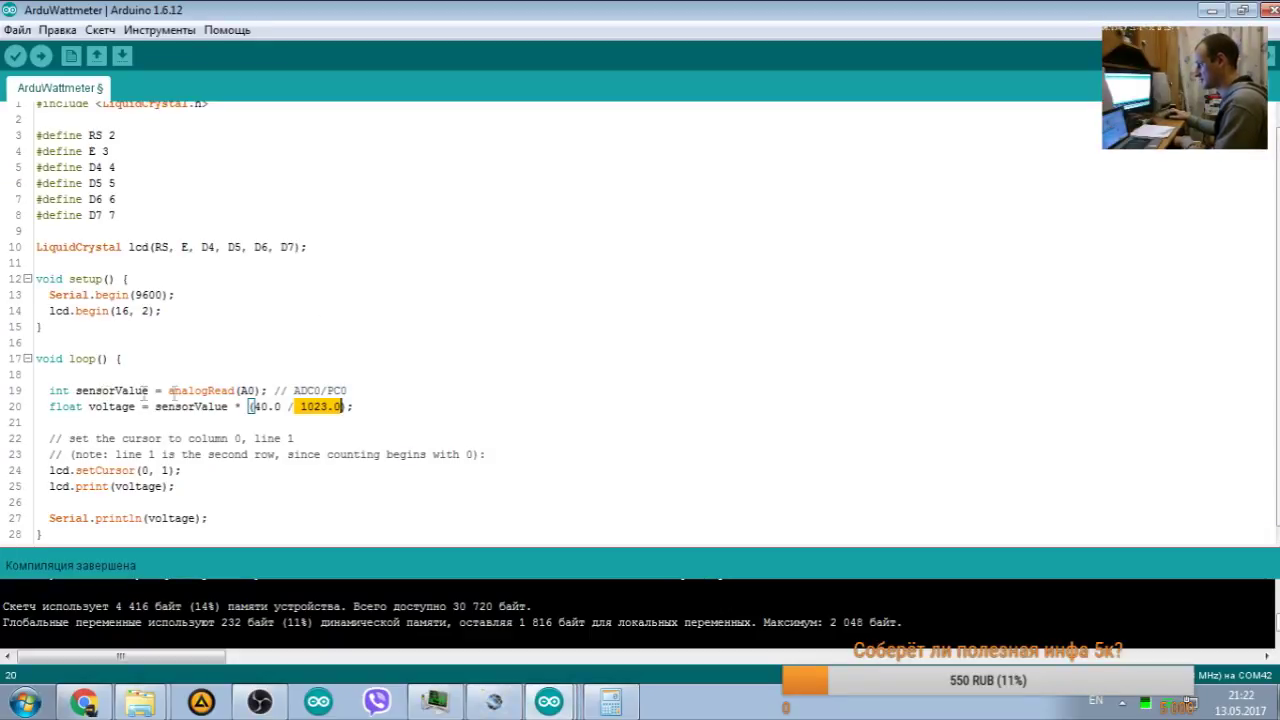
pyautogui.click(611, 703)
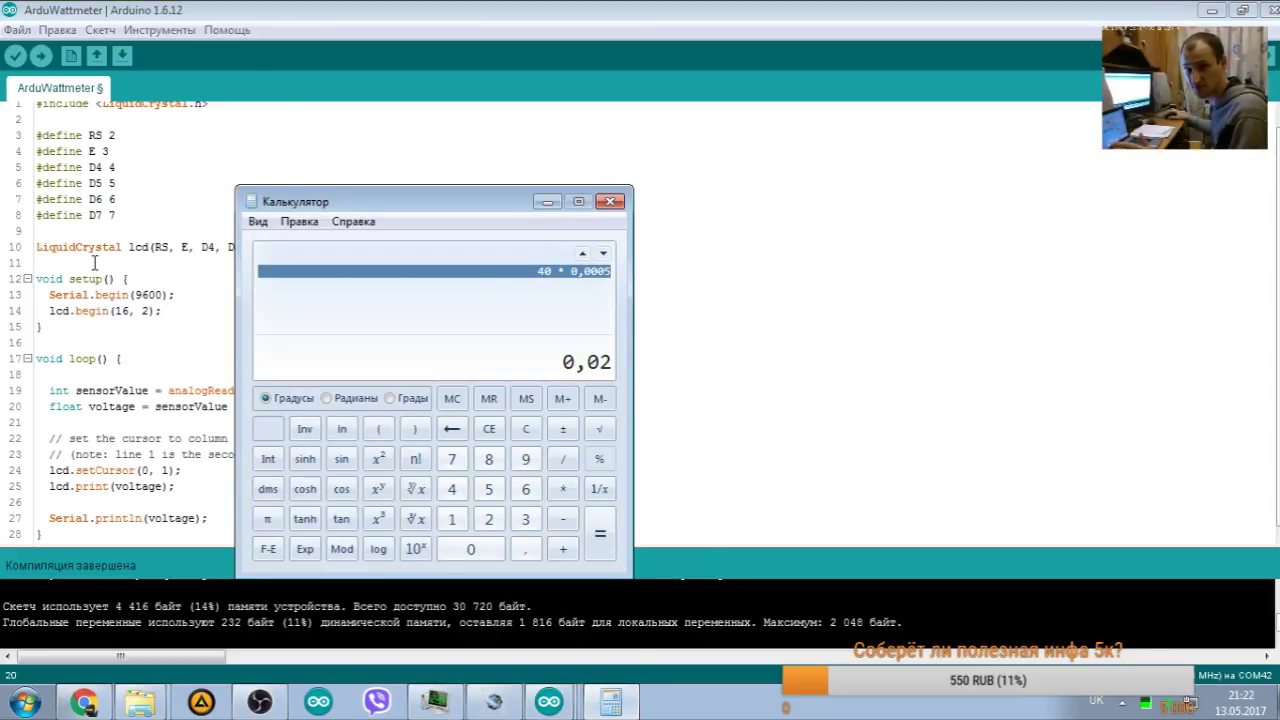
pyautogui.moveTo(375, 201); pyautogui.dragTo(633, 127)
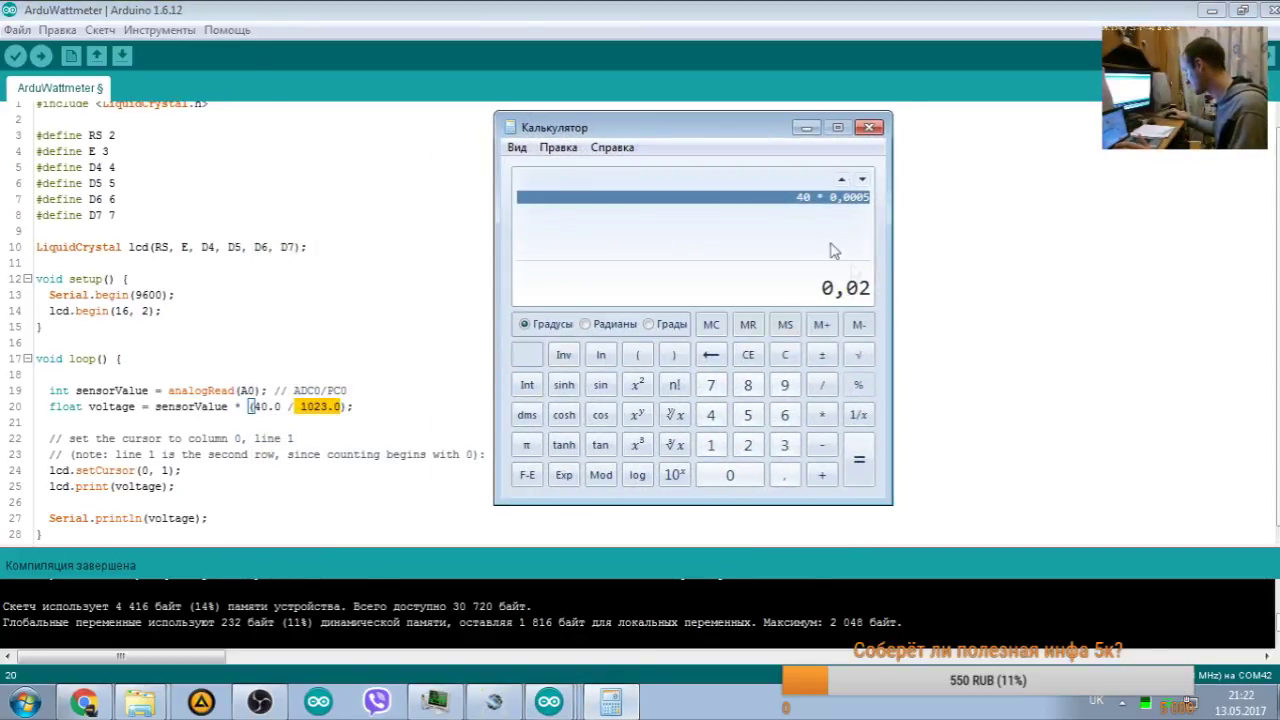
pyautogui.click(783, 356)
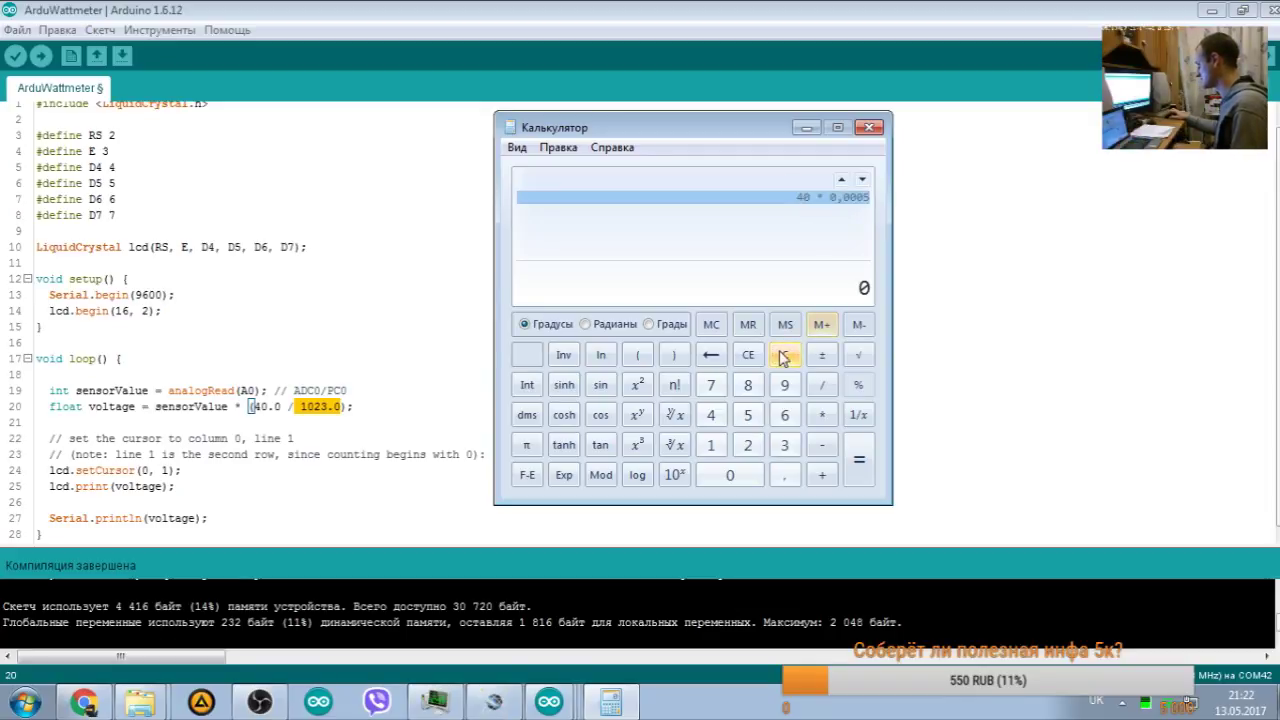
pyautogui.write('40 ')
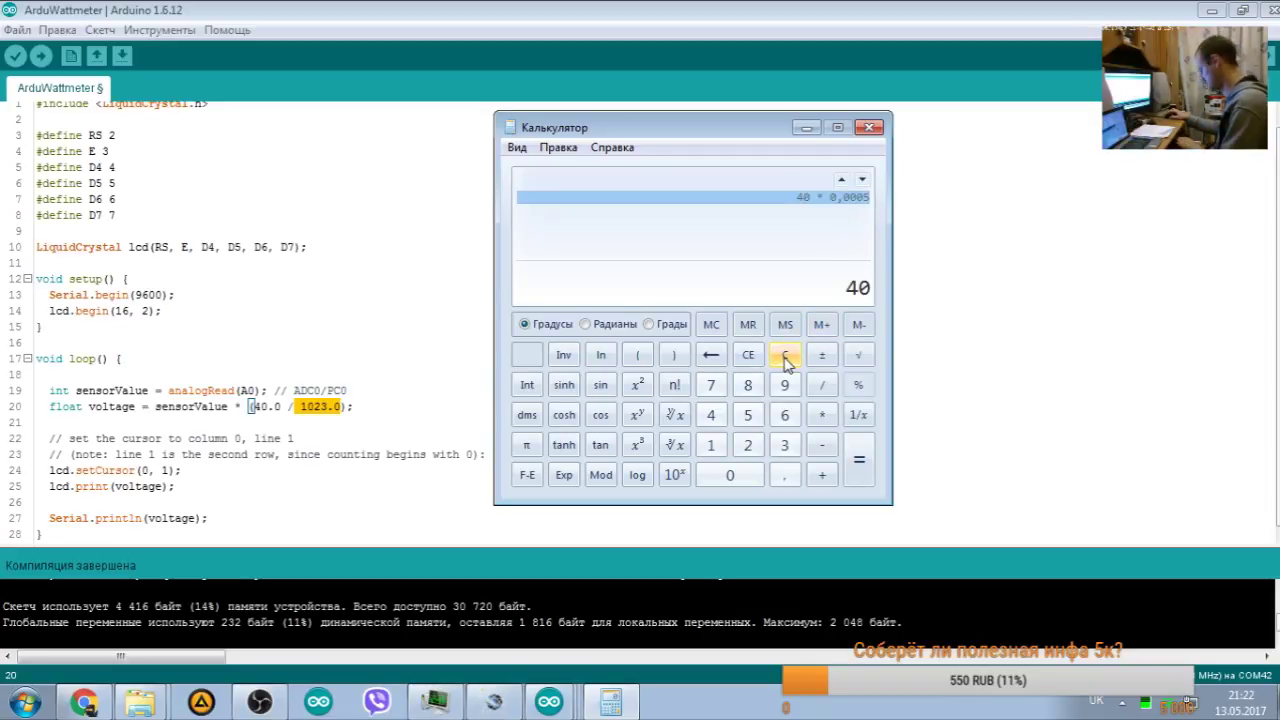
pyautogui.write('/ 1023')
pyautogui.press('Return')
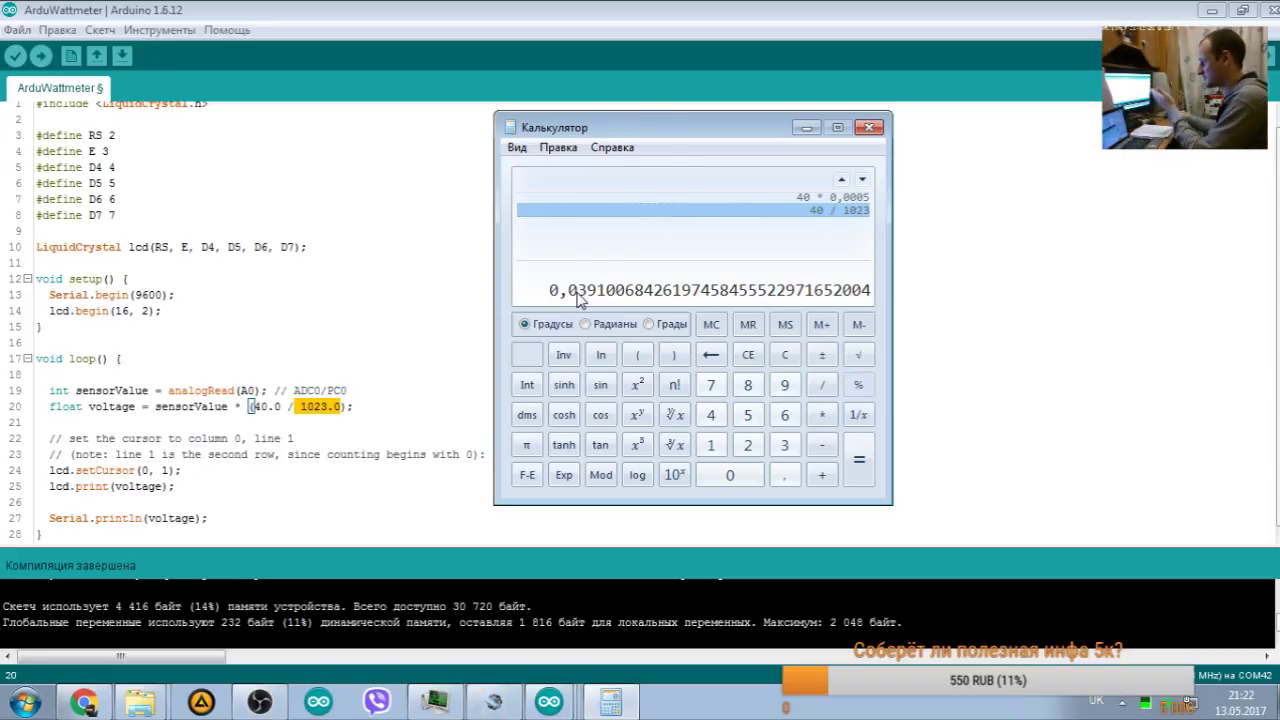
# Step: Change the dividend to 400 and evaluate 400 / 1023, then compare with the LCD reading in the Proteus simulation
pyautogui.click(816, 212)
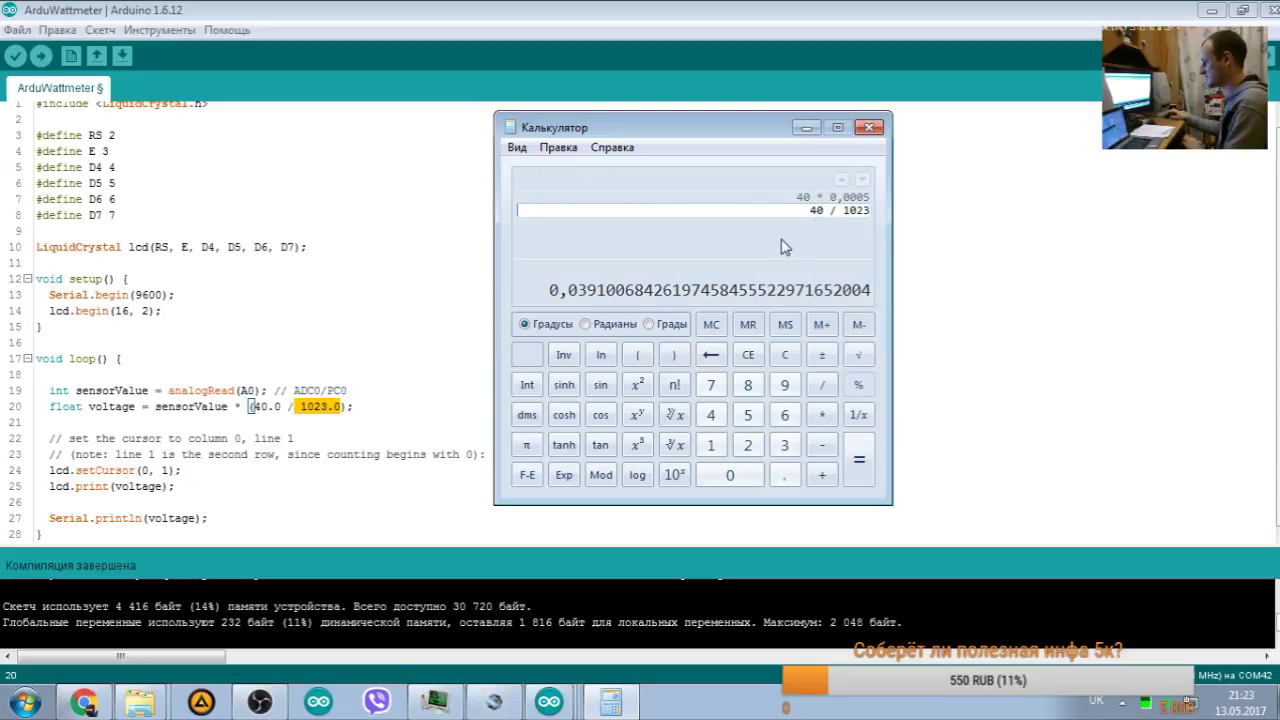
pyautogui.write('0')
pyautogui.press('Return')
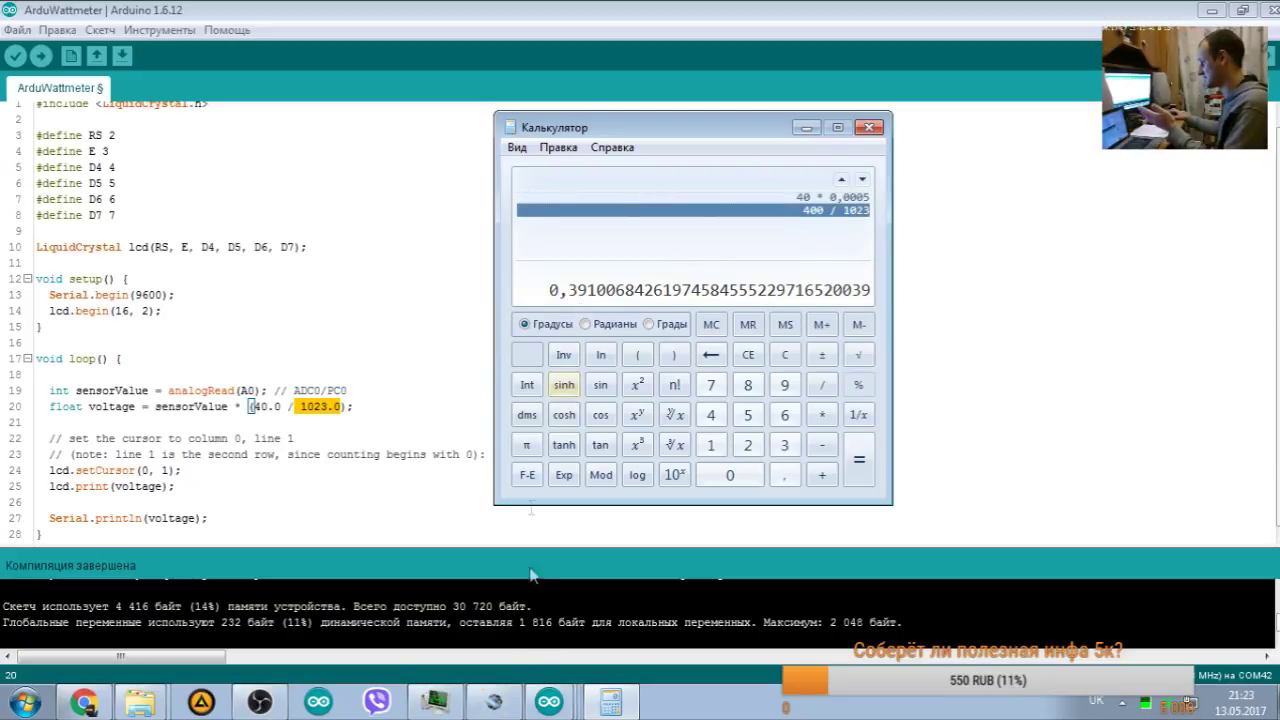
pyautogui.click(505, 712)
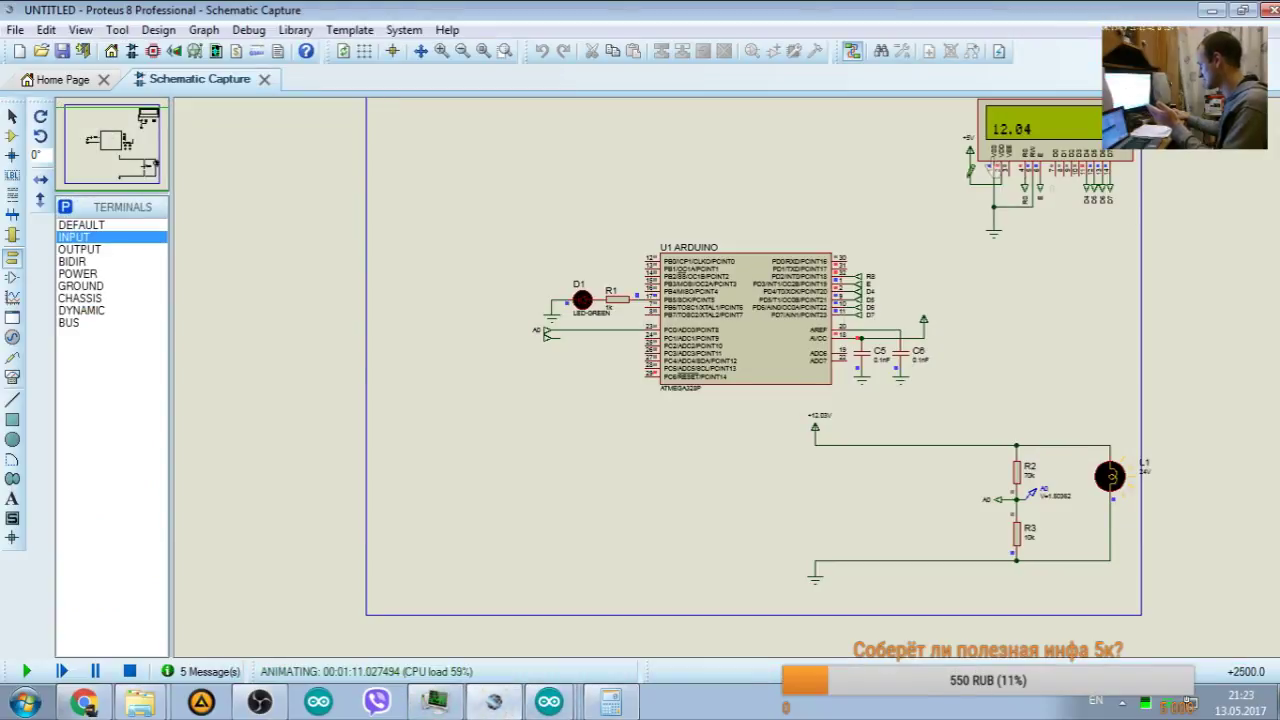
pyautogui.click(1213, 11)
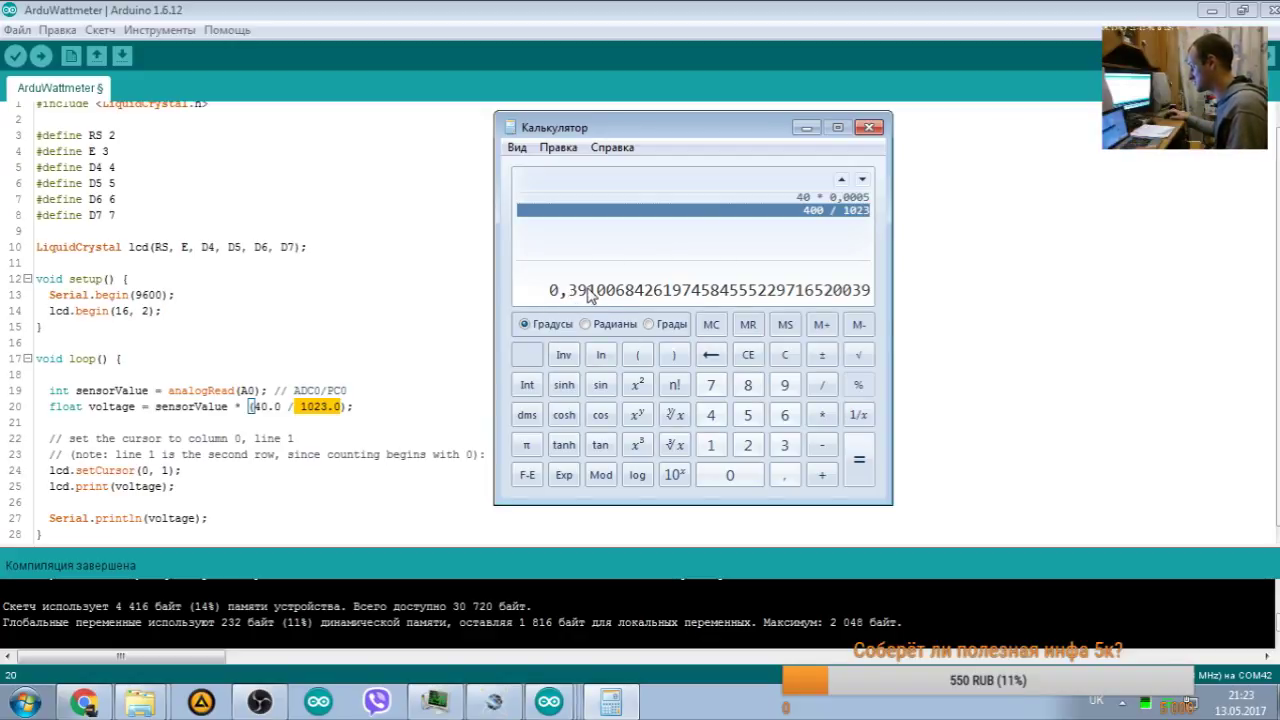
# Step: Change the dividend of the calculator expression to 10 and evaluate 10 / 1023
pyautogui.click(814, 210)
pyautogui.press('BackSpace')
pyautogui.hotkey('shift', 'Left')
pyautogui.write('1')
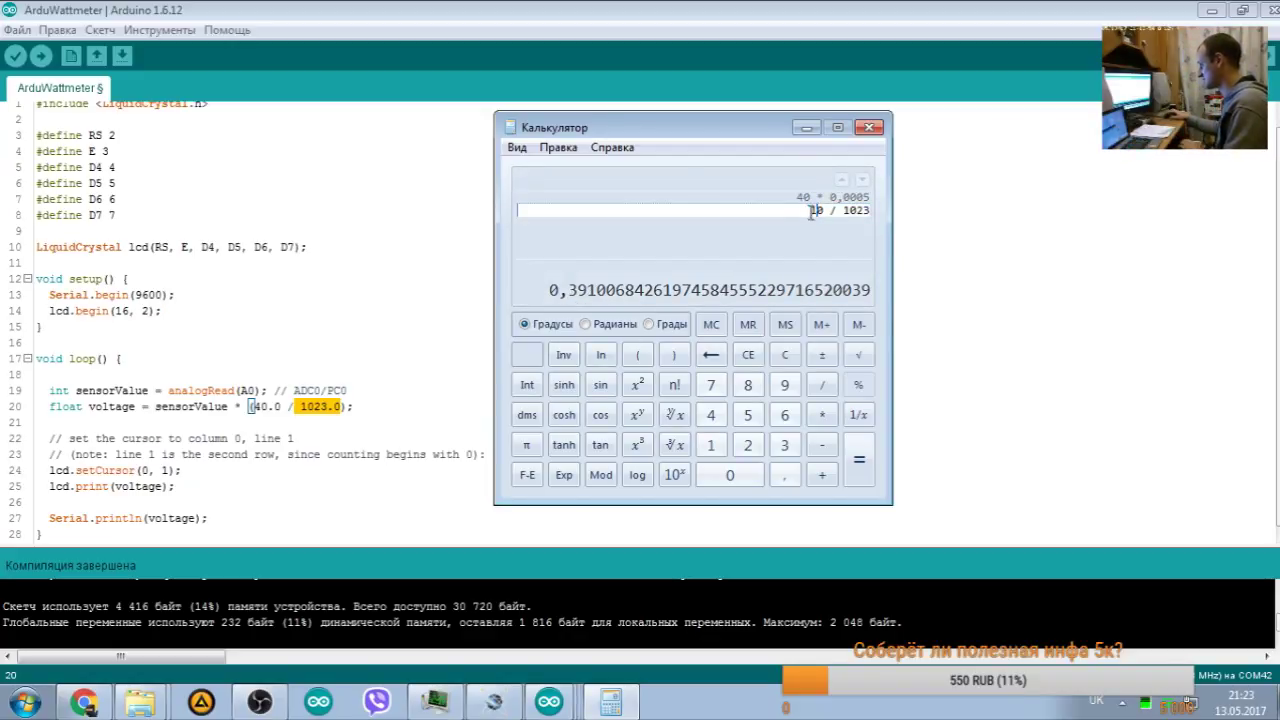
pyautogui.press('Return')
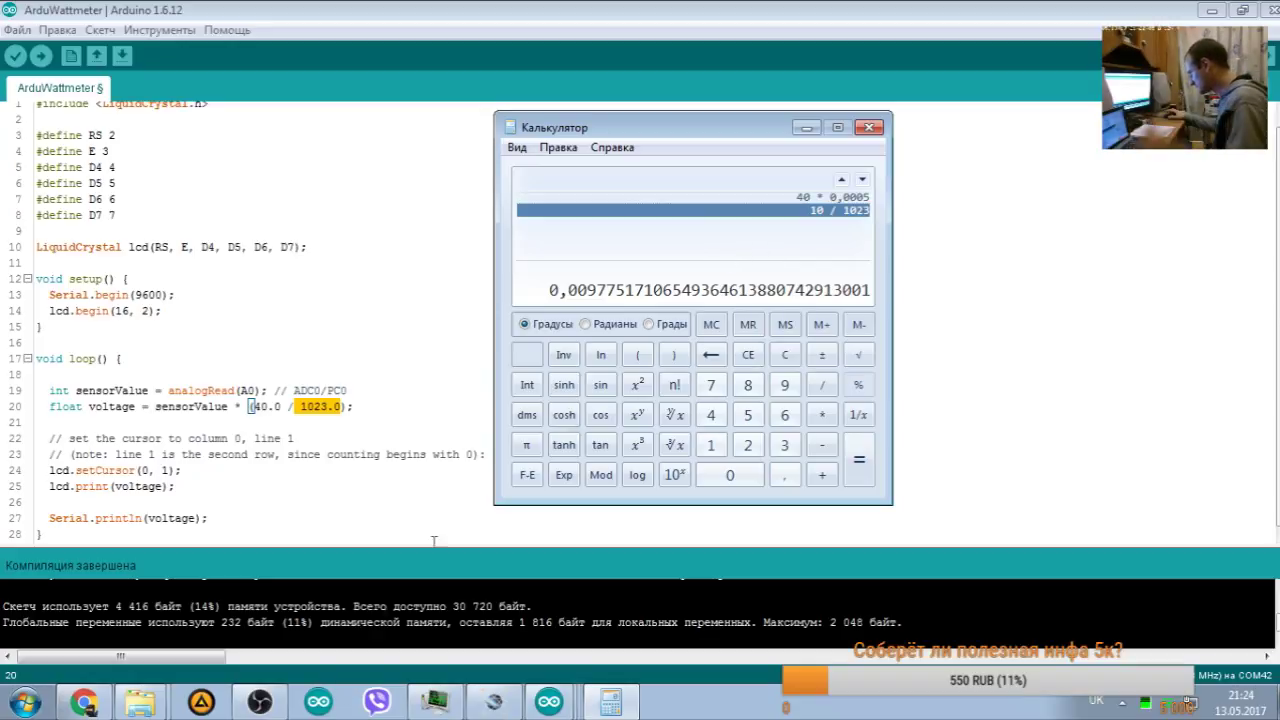
# Step: Switch to Proteus, stop the simulation, and delete the supply and ground wires feeding the divider and lamp
pyautogui.click(435, 701)
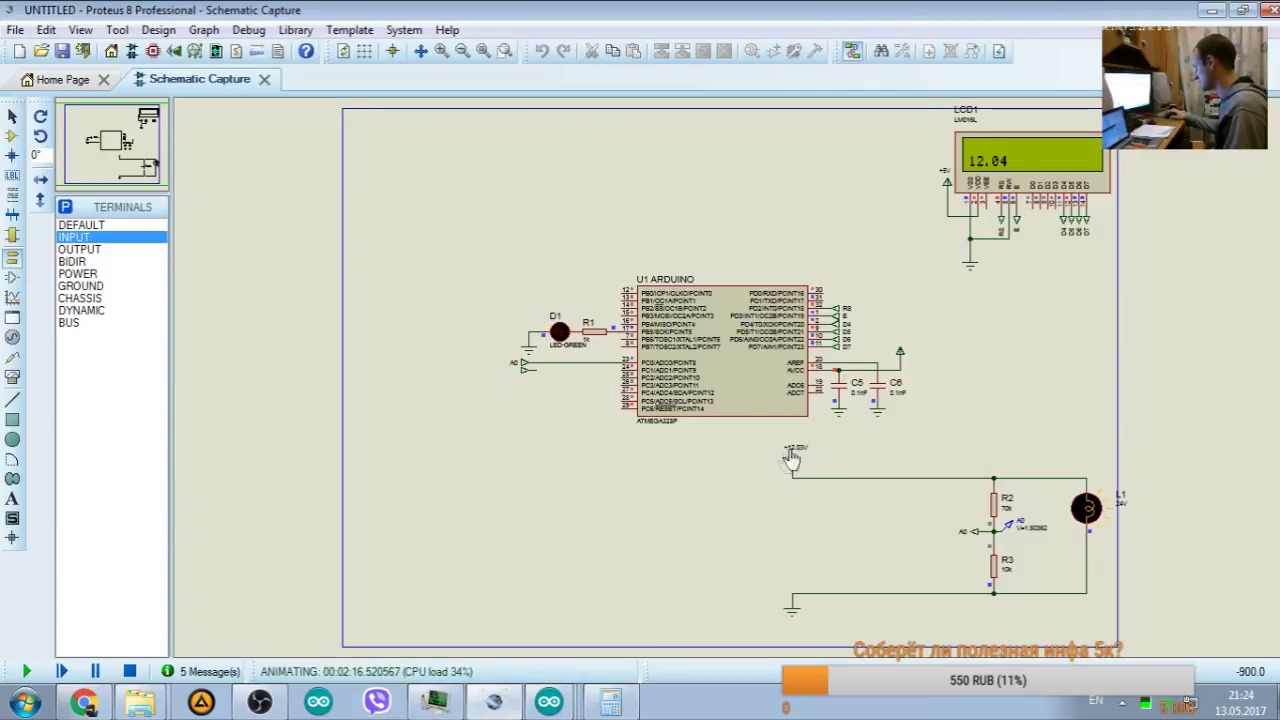
pyautogui.click(129, 671)
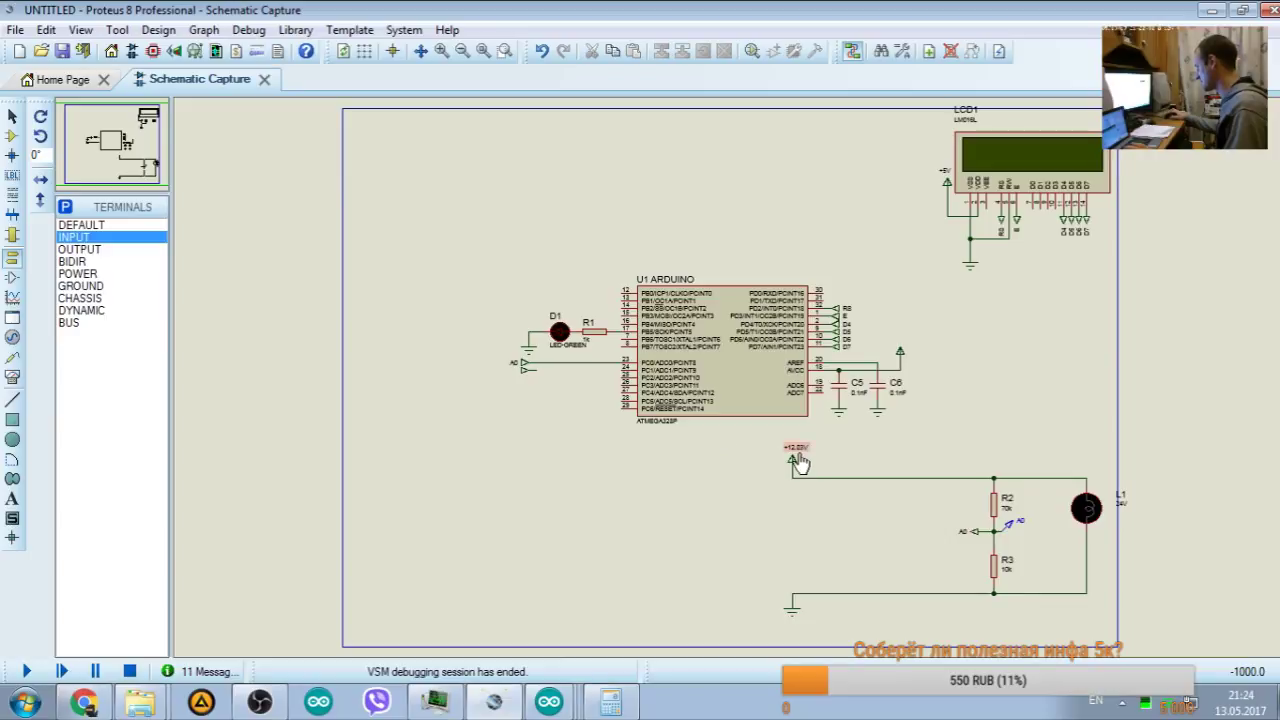
pyautogui.rightClick(858, 478)
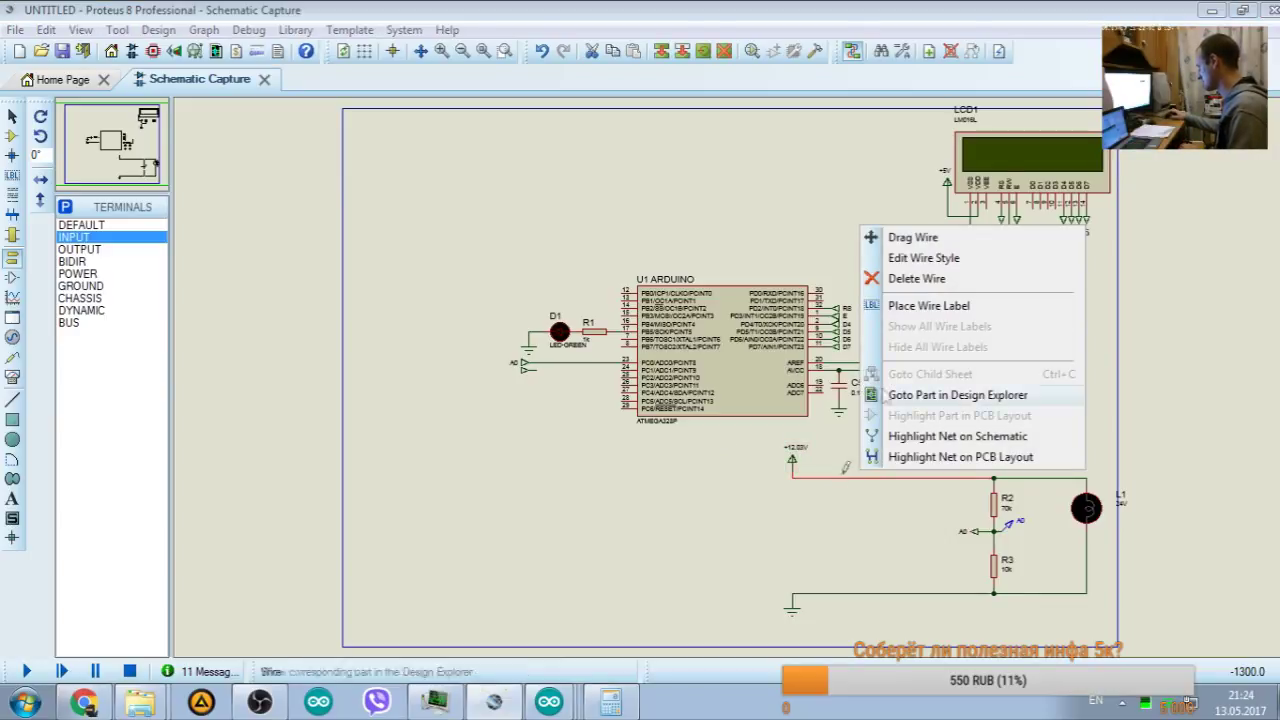
pyautogui.click(916, 278)
pyautogui.rightClick(866, 593)
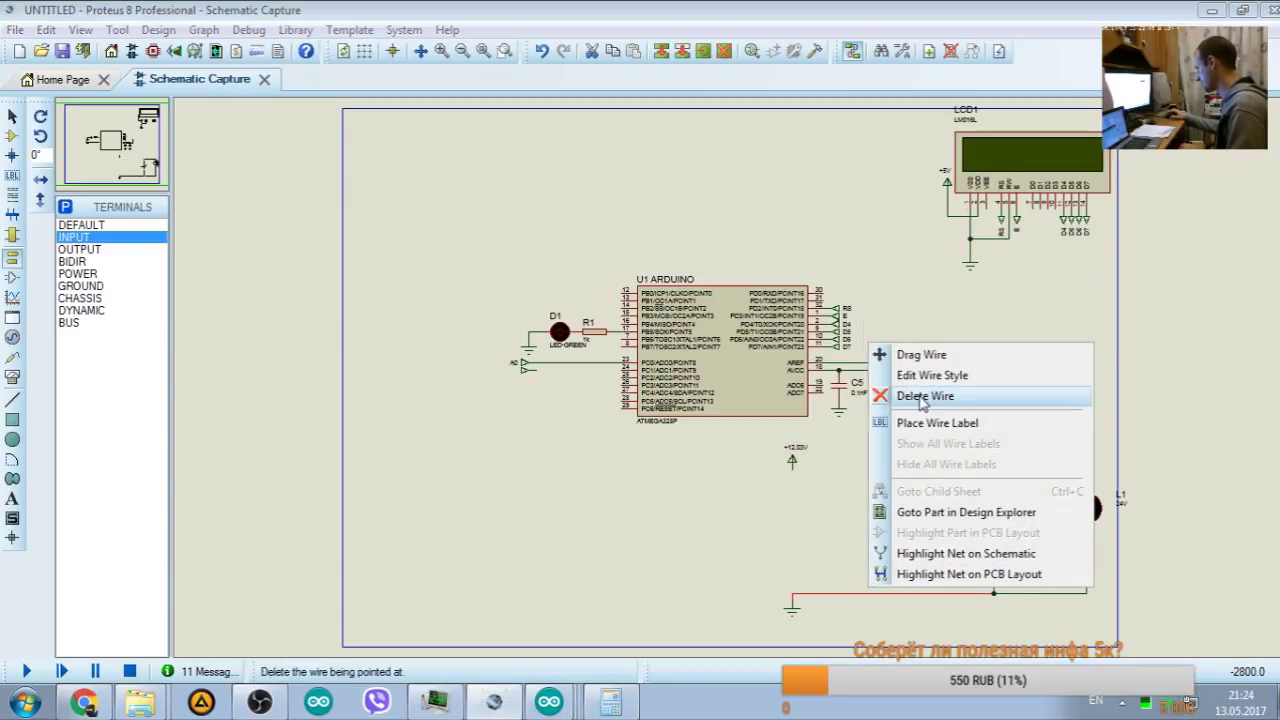
pyautogui.click(918, 396)
# Step: Rewire with reversed polarity: connect ground to the node above R2 and the +12.03V terminal to the node below R3
pyautogui.click(792, 600)
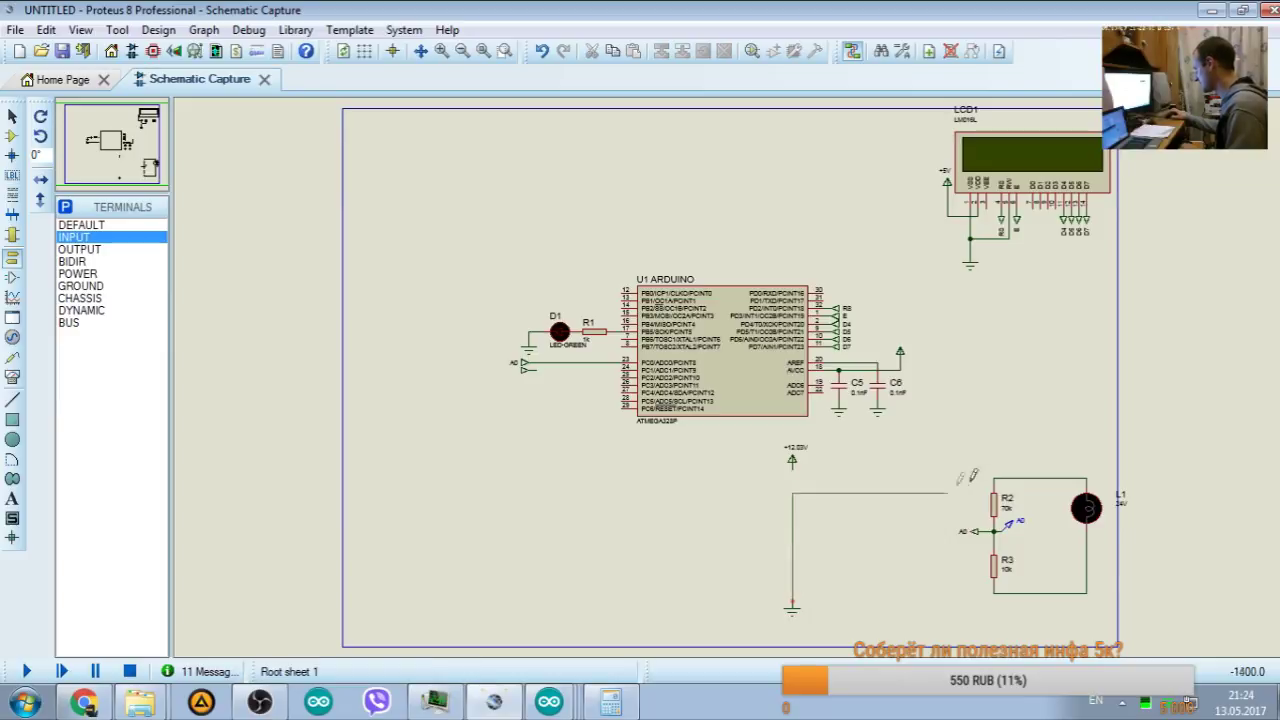
pyautogui.click(995, 475)
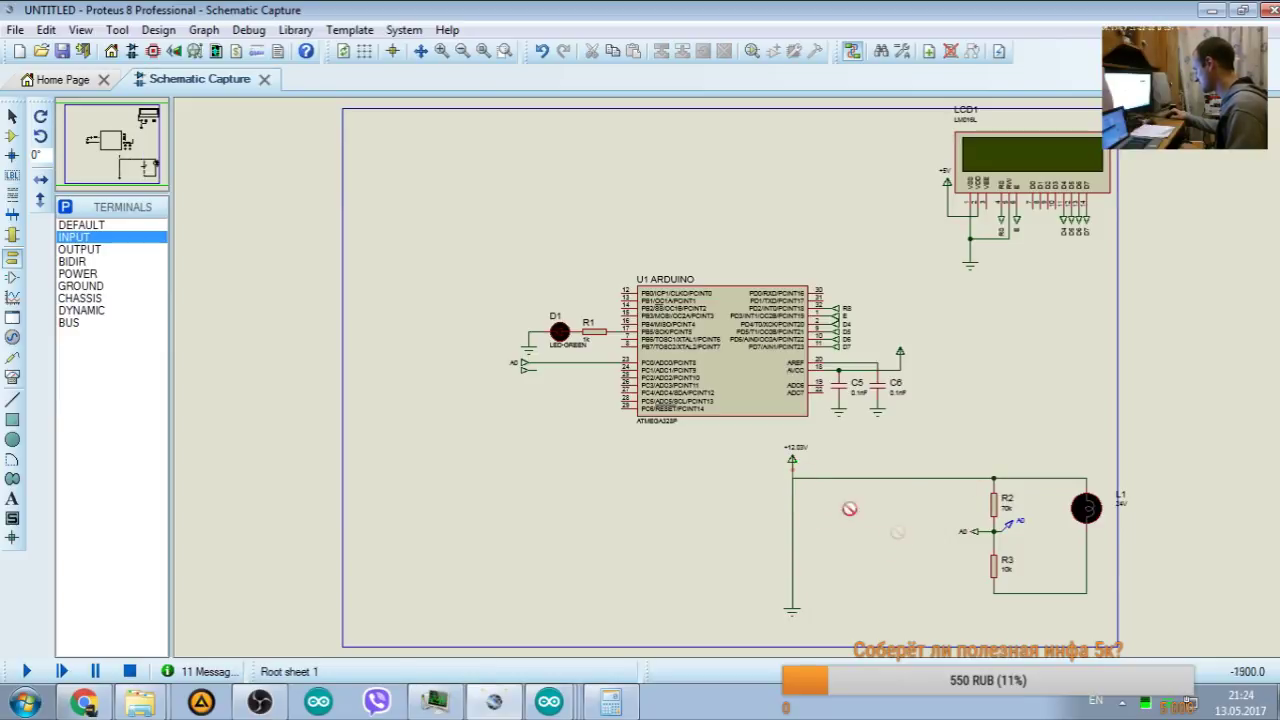
pyautogui.rightClick(793, 482)
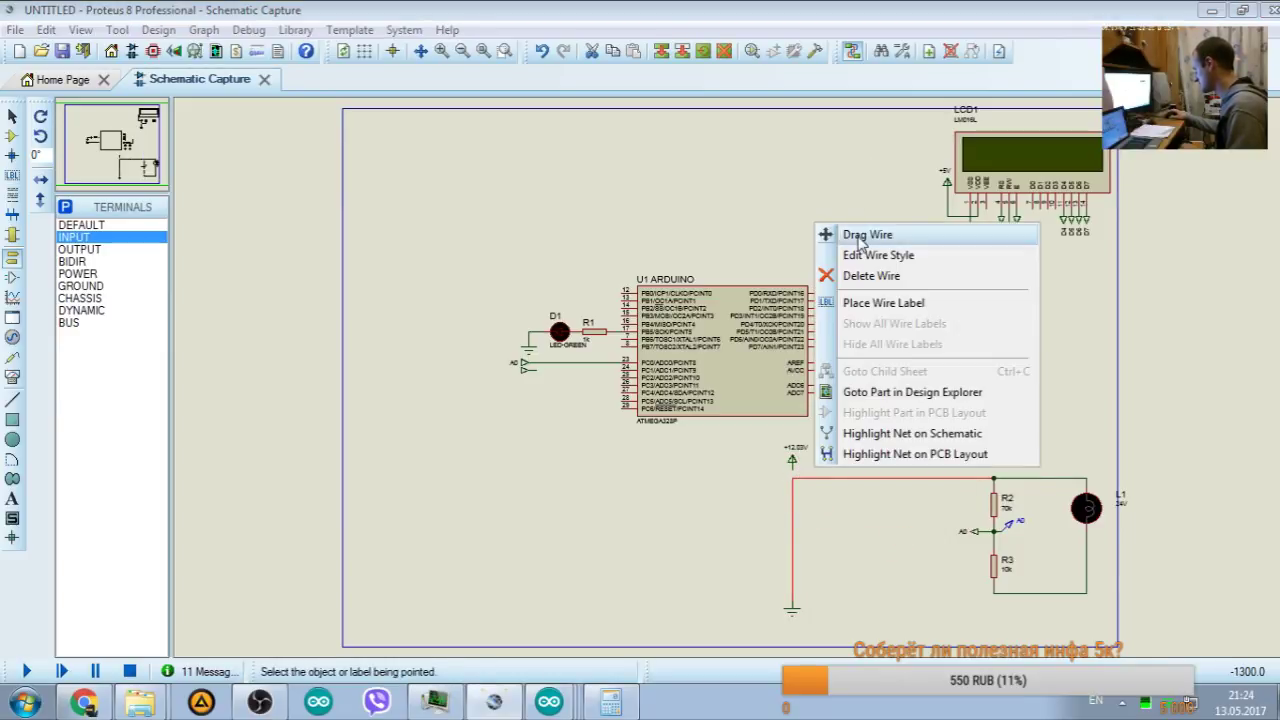
pyautogui.click(840, 232)
pyautogui.click(792, 460)
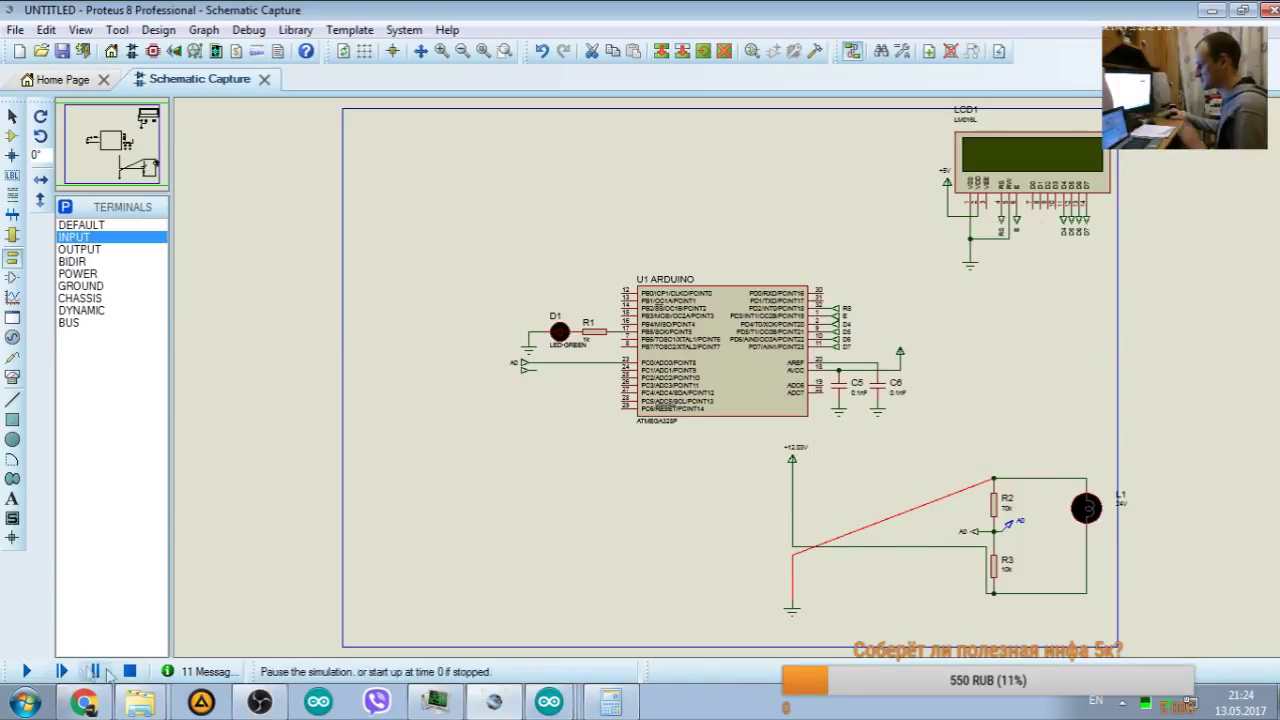
# Step: Run the simulation with the reversed supply and examine the LCD, the A0 probe voltage, and the Arduino's analog input
pyautogui.click(27, 670)
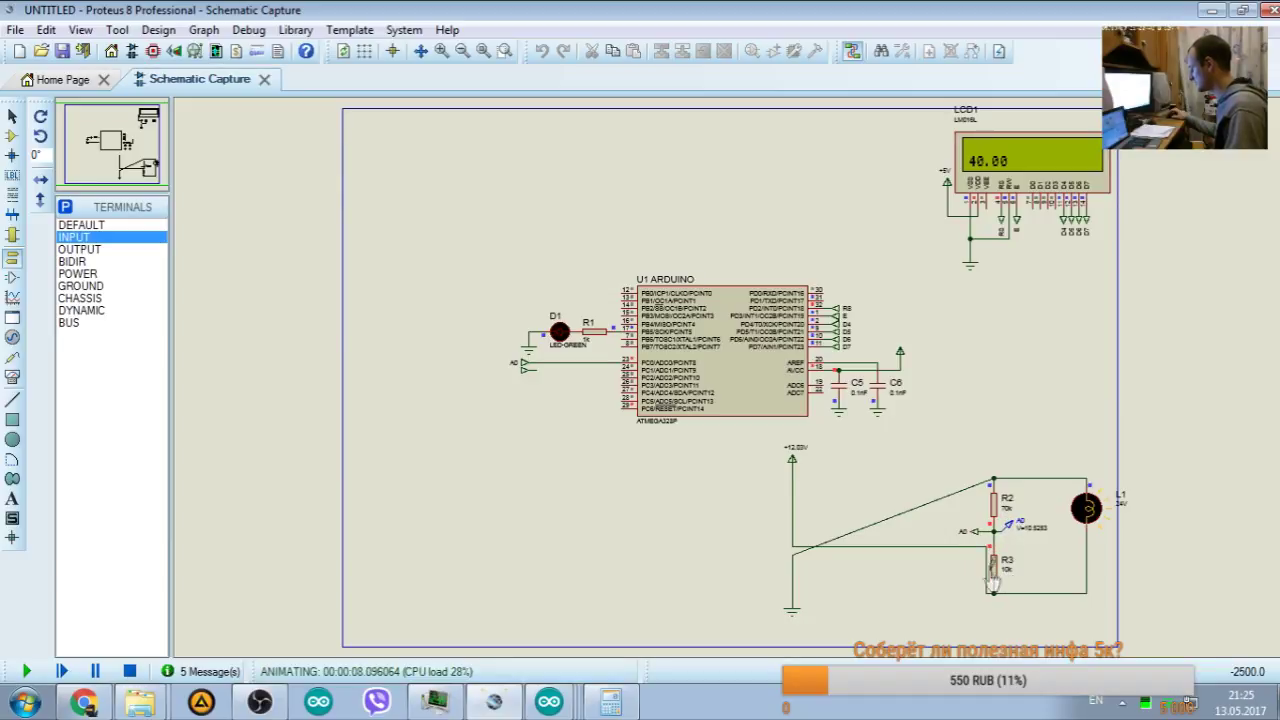
pyautogui.scroll(1, 1005, 578)
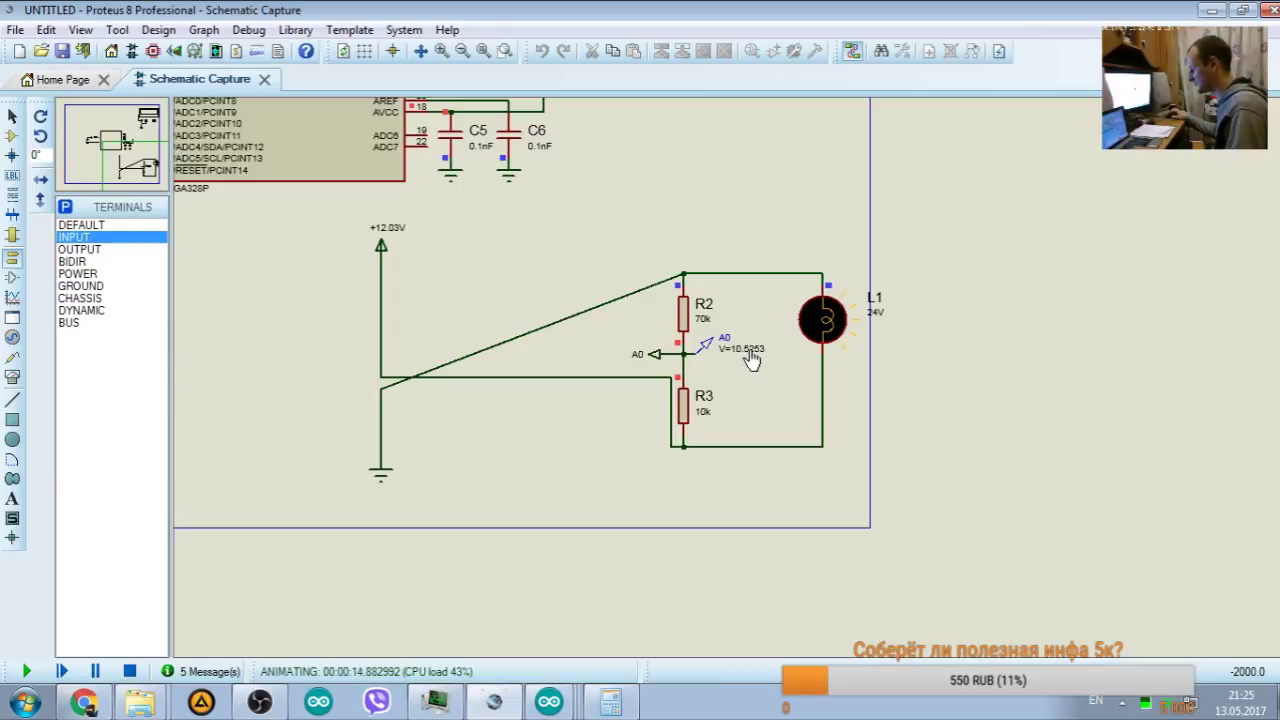
pyautogui.click(119, 130)
pyautogui.click(116, 136)
pyautogui.click(113, 142)
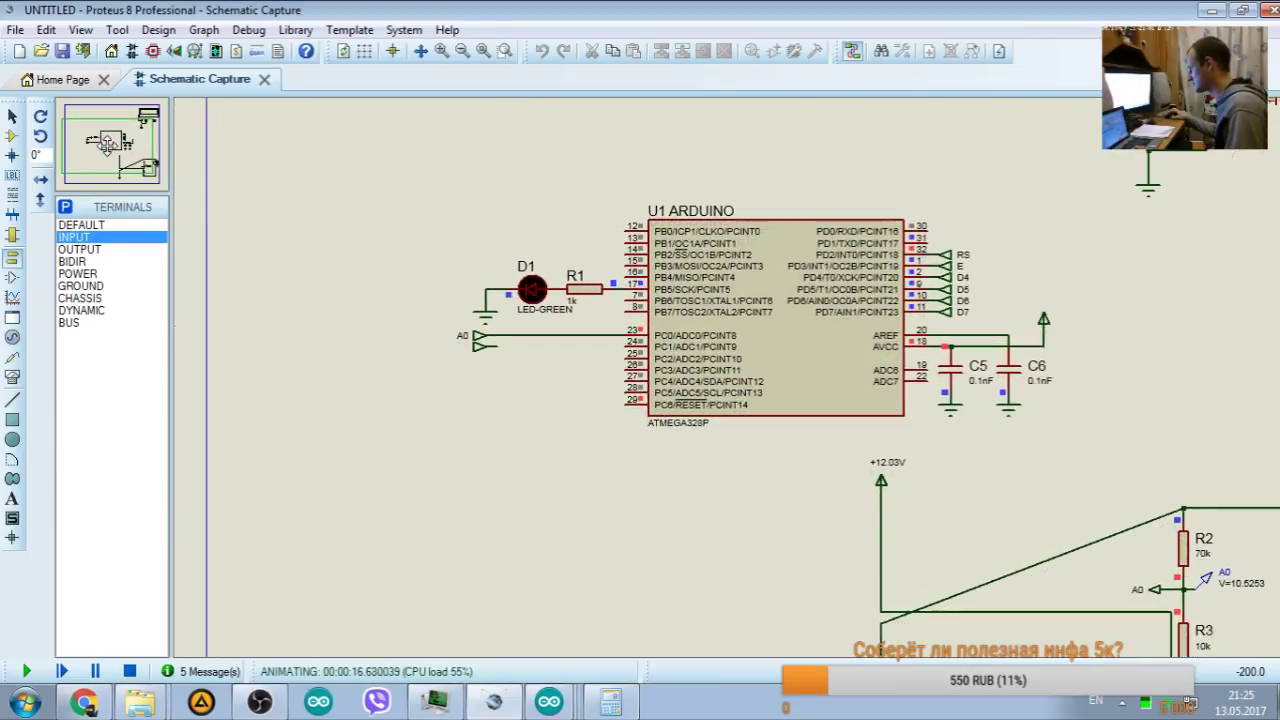
pyautogui.click(110, 150)
pyautogui.click(112, 148)
pyautogui.click(114, 146)
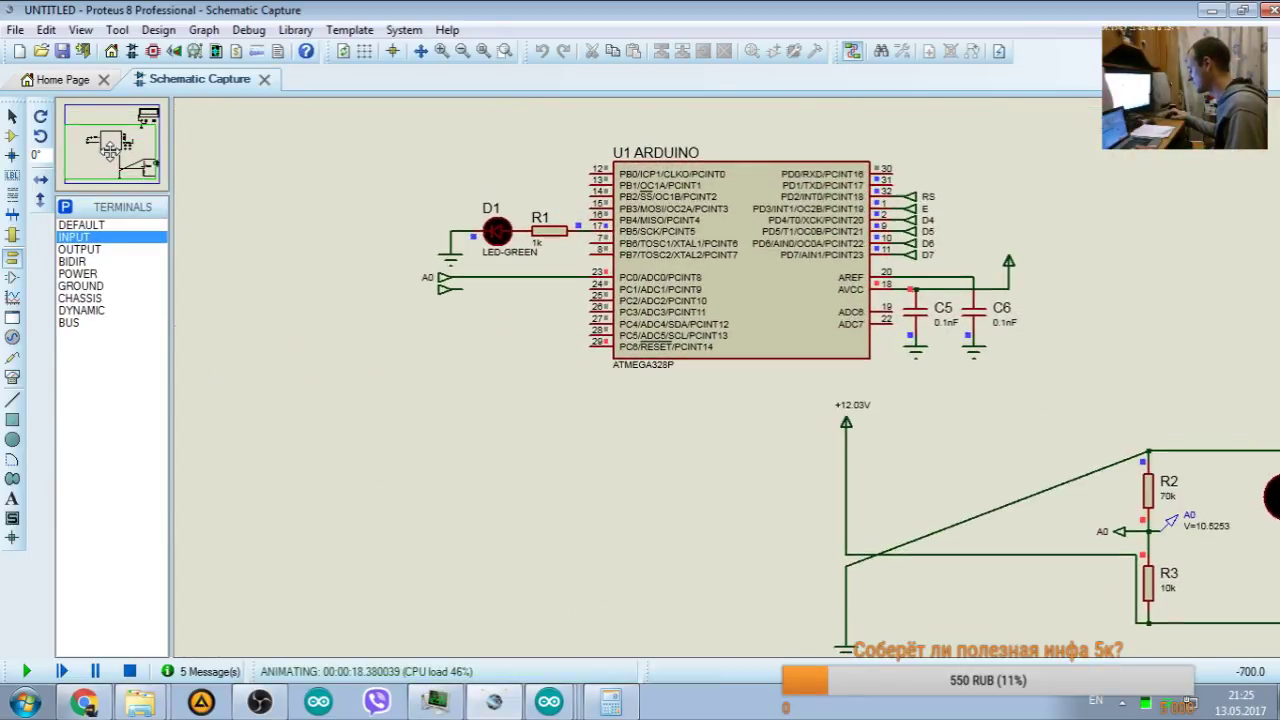
pyautogui.click(116, 143)
pyautogui.click(118, 141)
pyautogui.click(119, 136)
pyautogui.click(117, 141)
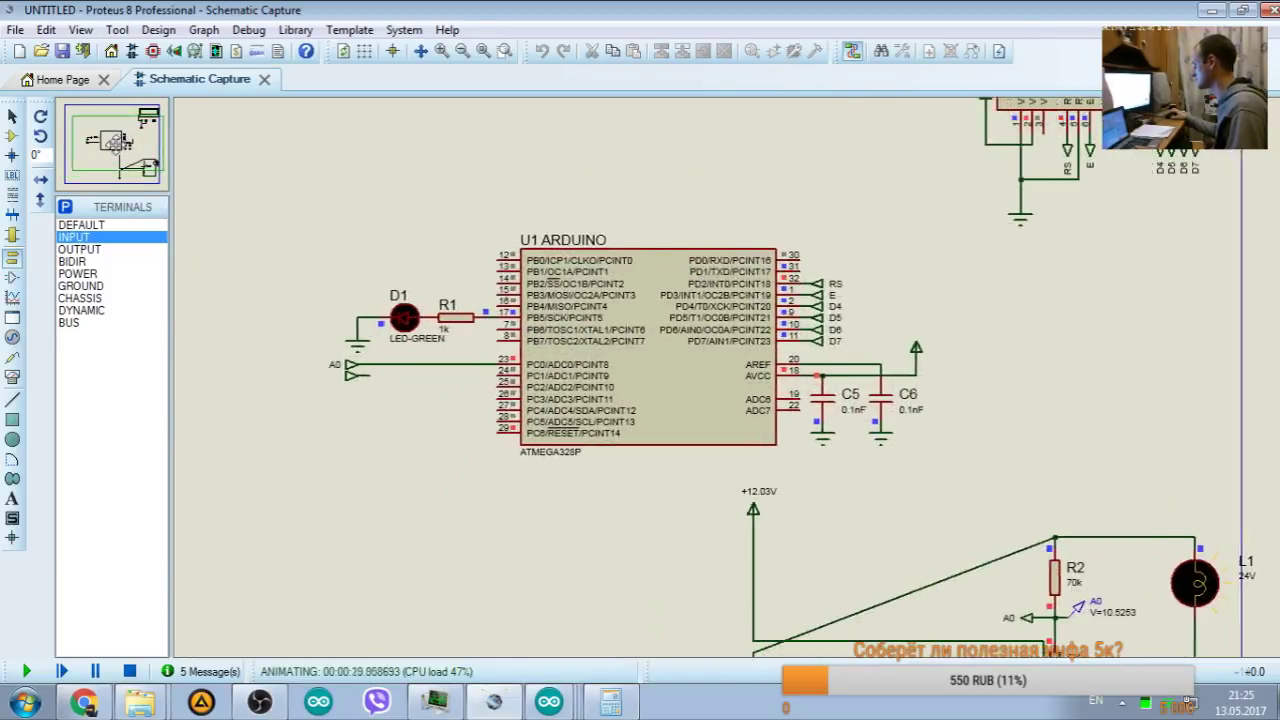
pyautogui.click(116, 145)
pyautogui.click(115, 148)
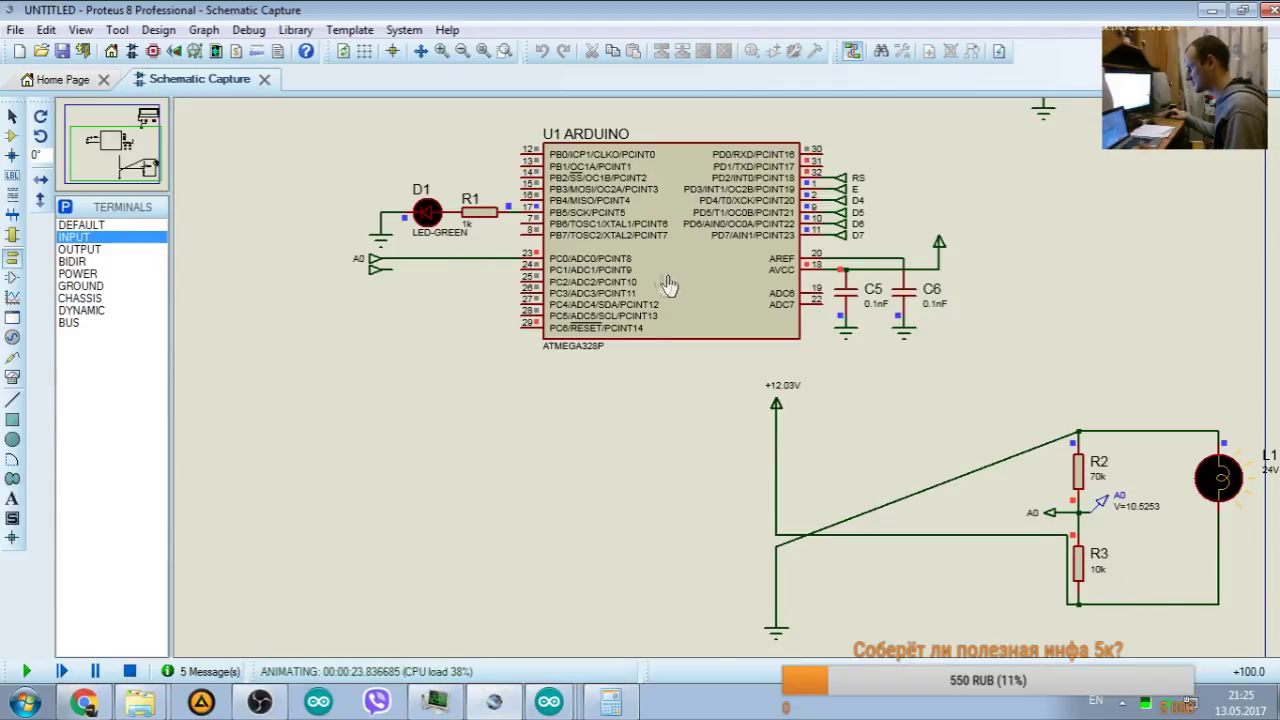
pyautogui.click(97, 155)
pyautogui.moveTo(97, 155); pyautogui.dragTo(127, 153)
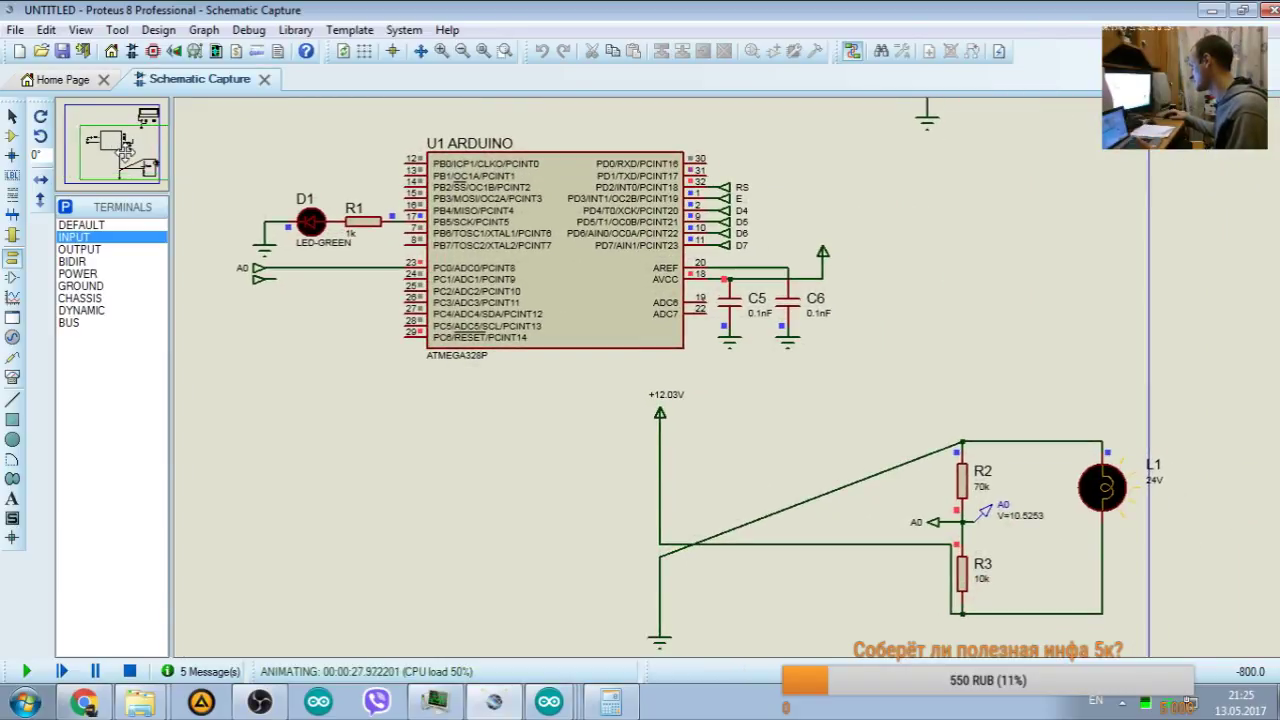
# Step: Stop the simulation and undo the reversed wiring of the divider and lamp circuit
pyautogui.click(128, 672)
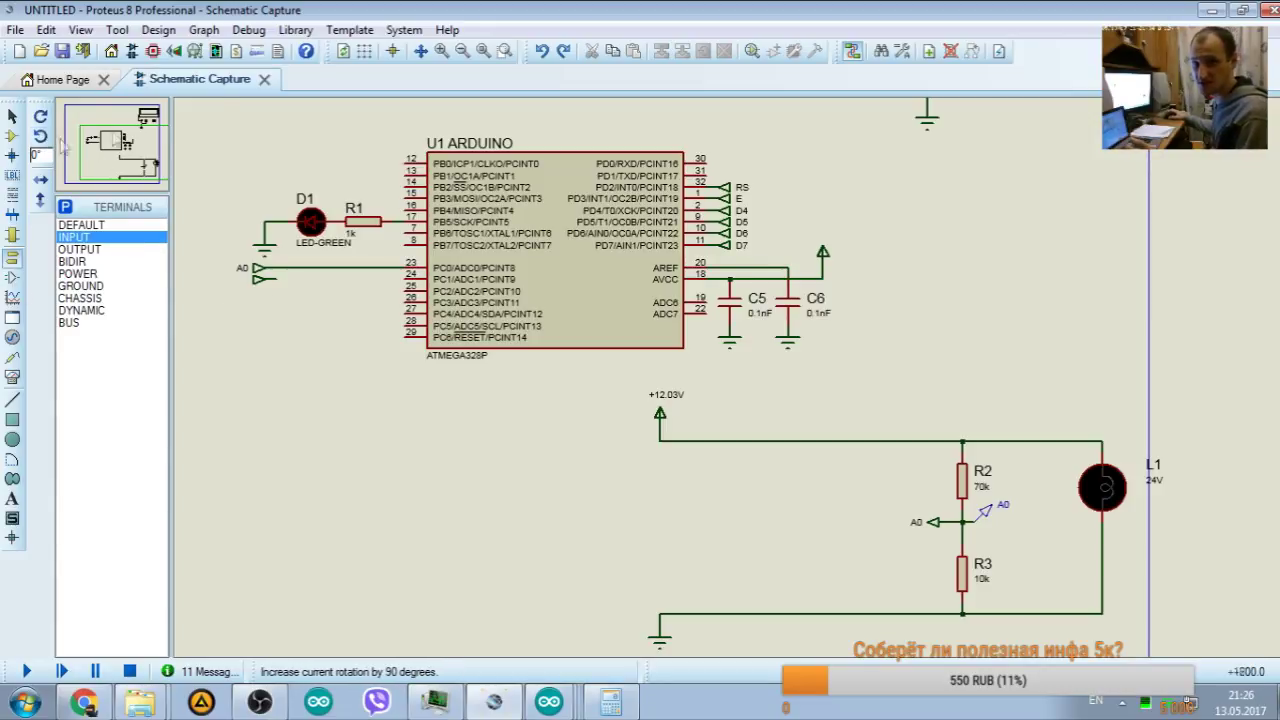
pyautogui.moveTo(128, 160); pyautogui.dragTo(113, 152)
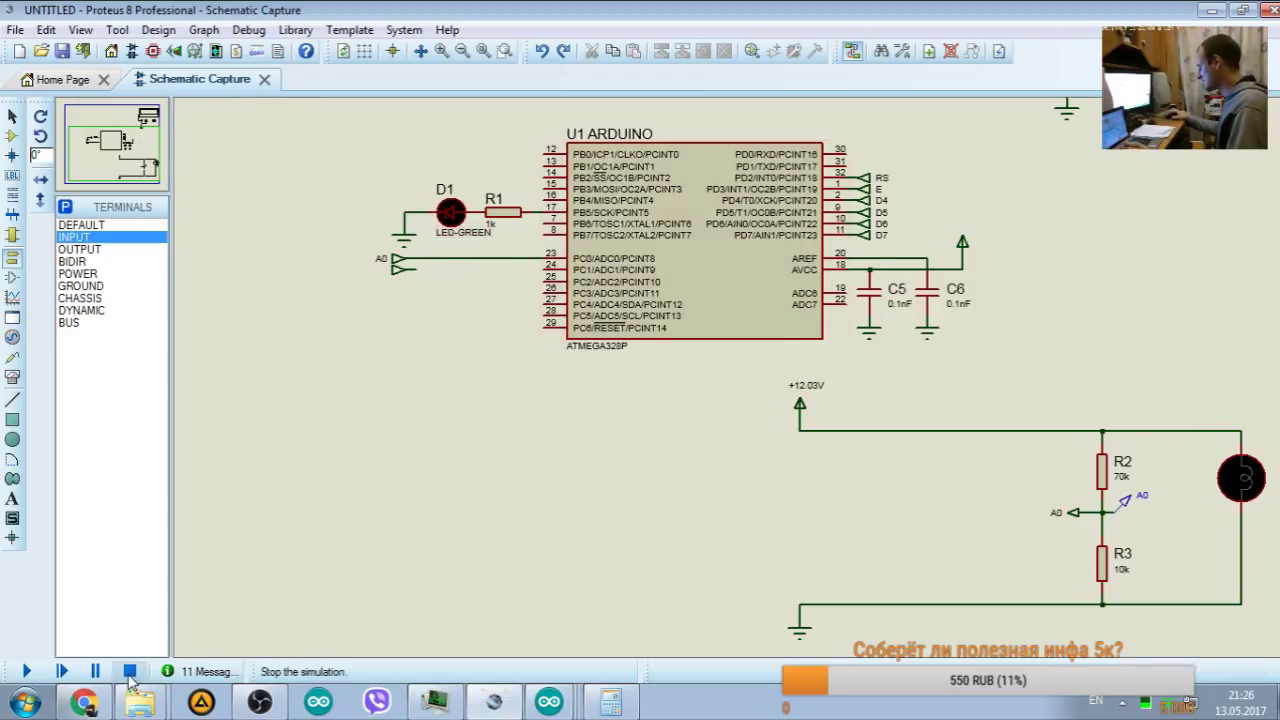
pyautogui.click(120, 140)
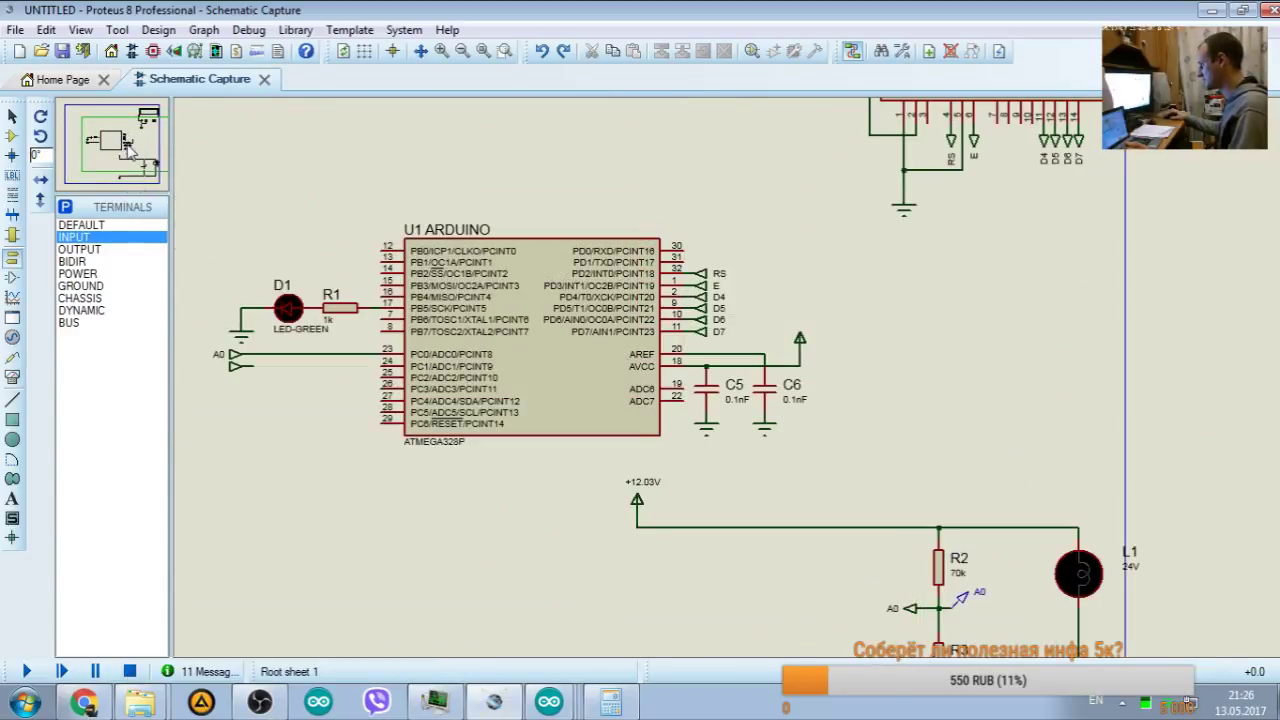
# Step: Run the simulation with the original wiring and compare the LCD reading with the supply terminal's label
pyautogui.click(26, 671)
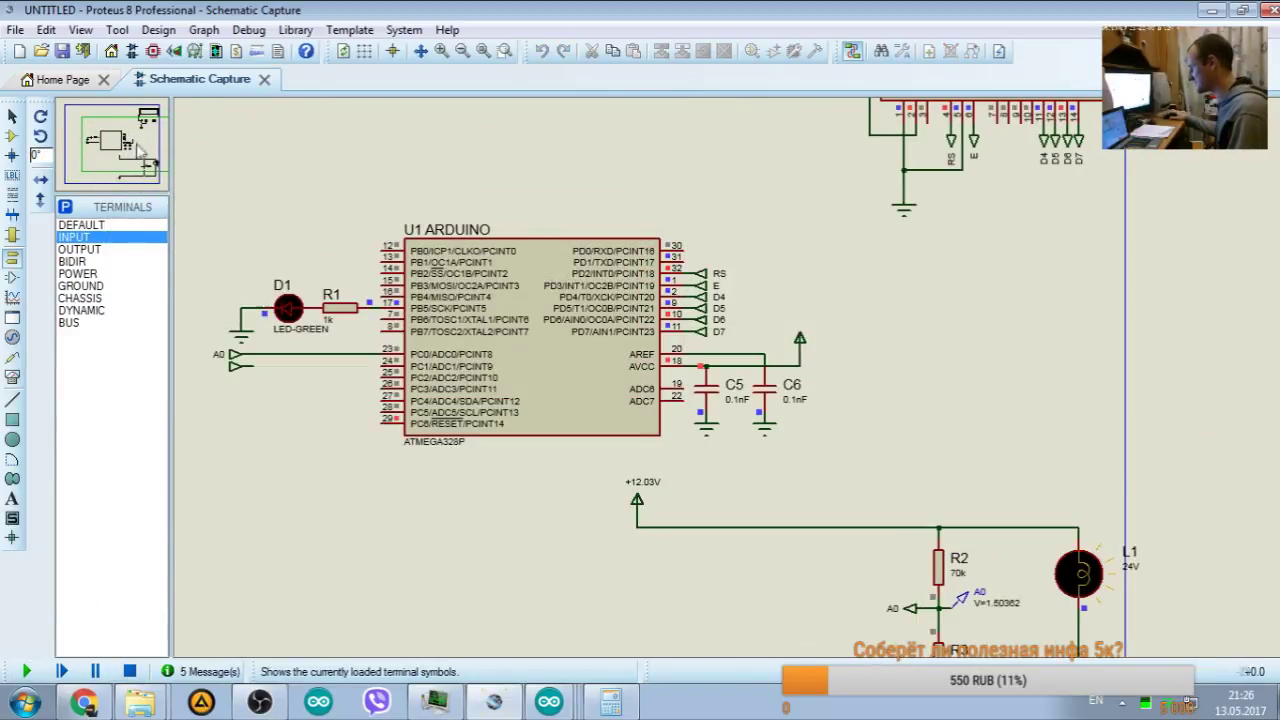
pyautogui.scroll(-3, 136, 150)
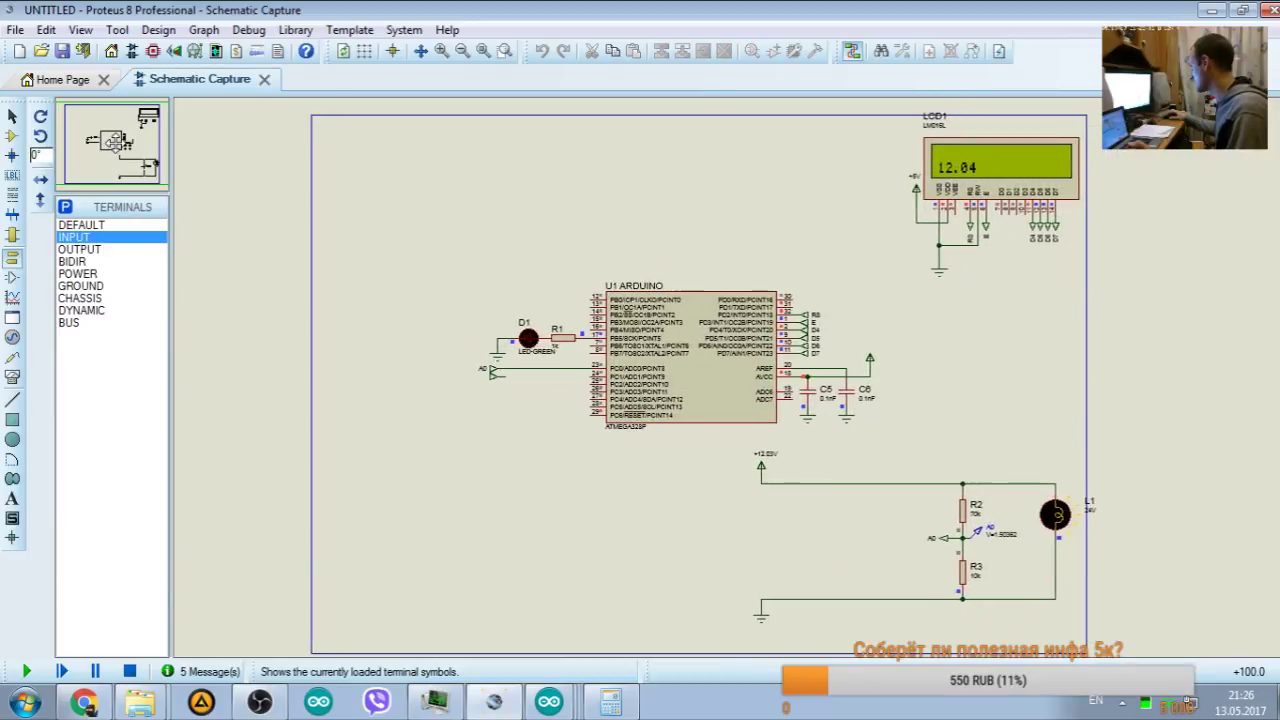
pyautogui.moveTo(117, 143); pyautogui.dragTo(122, 140)
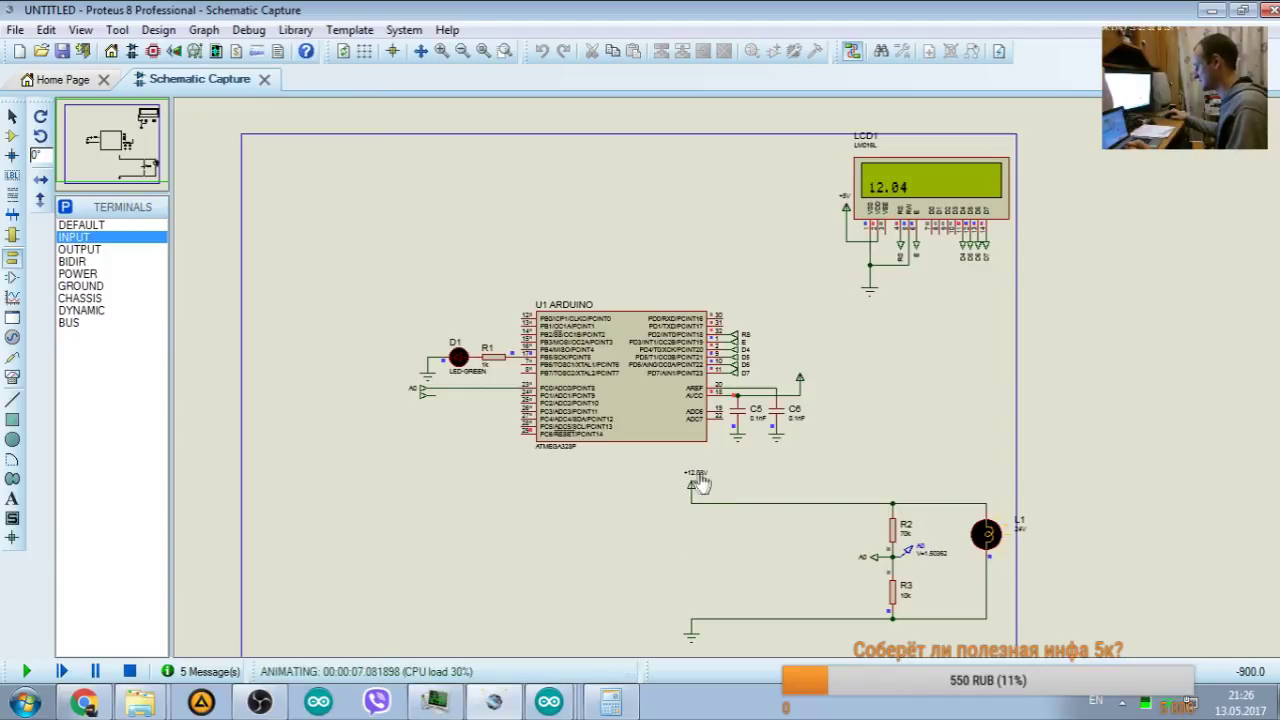
# Step: Bring up the Calculator, evaluate 40 / 1023, move it clear of the LCD to compare the values, and close it
pyautogui.hotkey('alt', 'Tab')
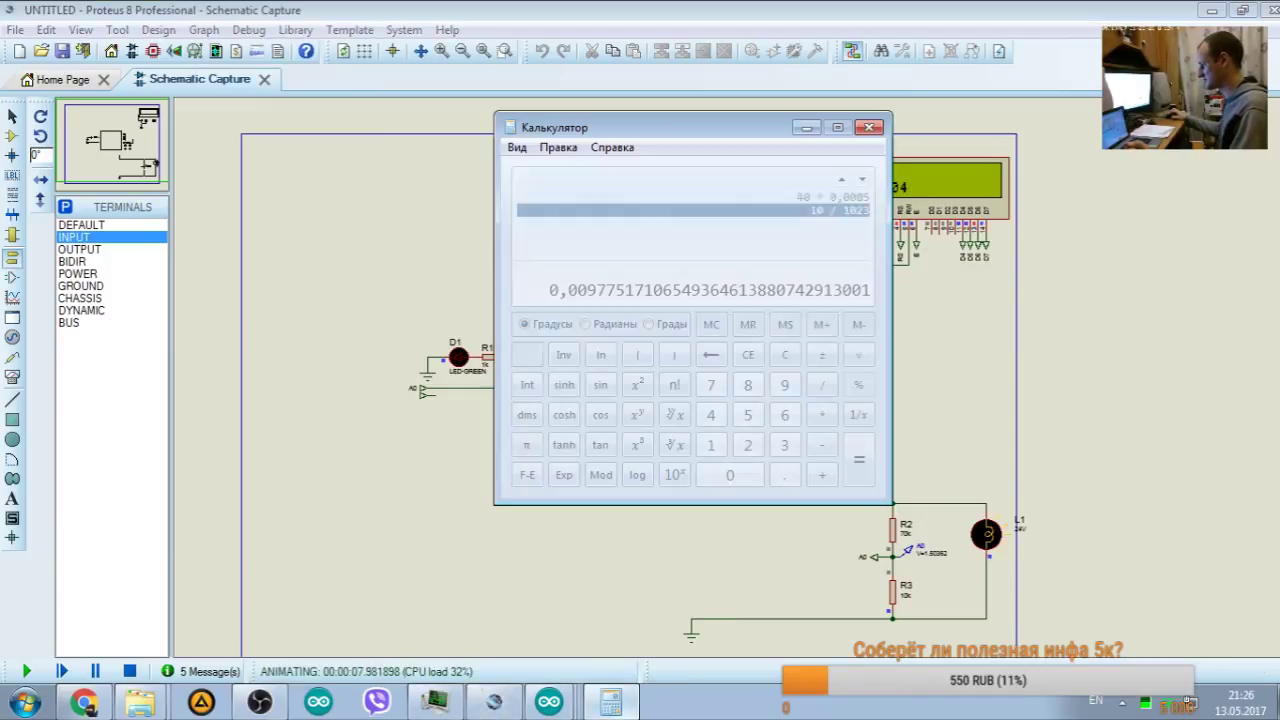
pyautogui.click(813, 212)
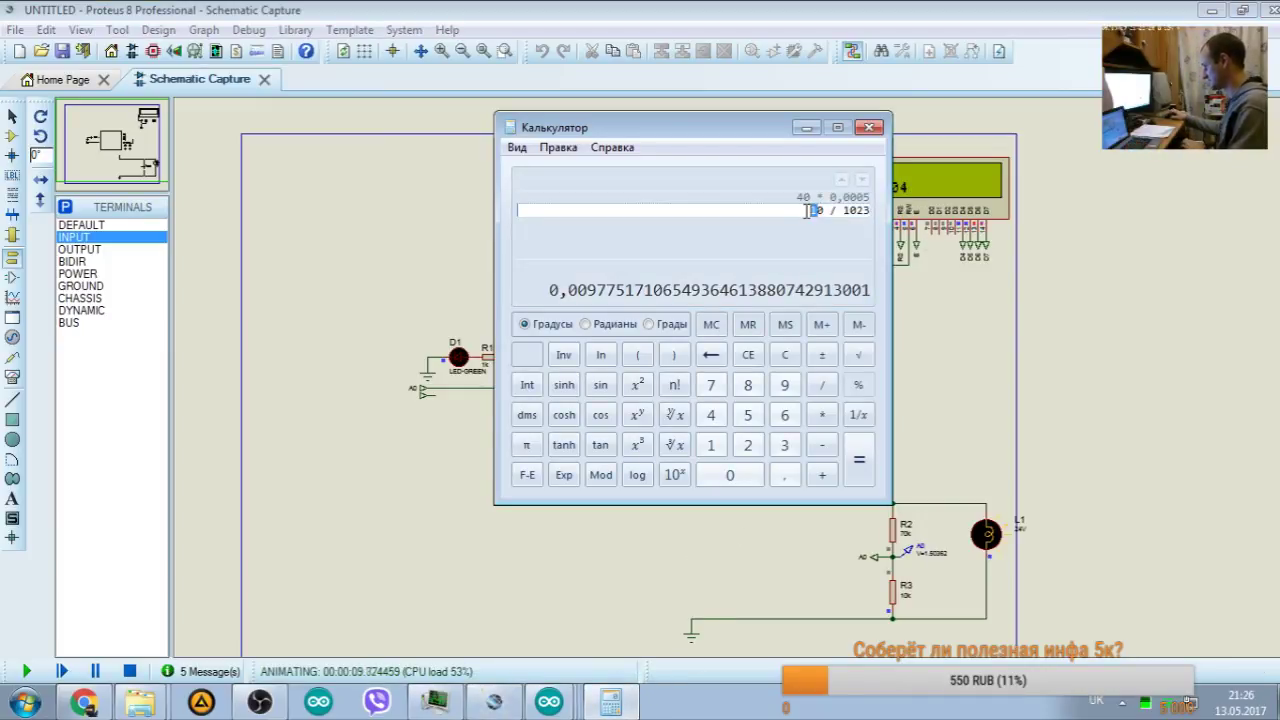
pyautogui.write('4')
pyautogui.press('Return')
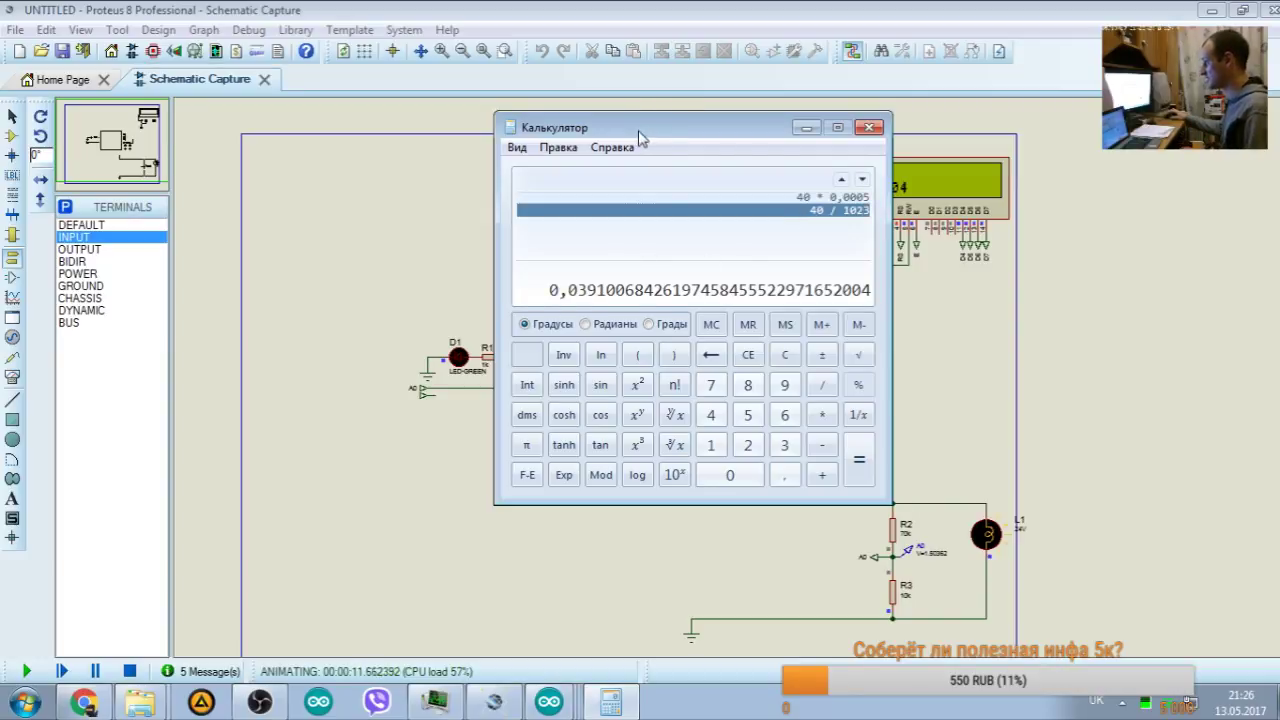
pyautogui.moveTo(640, 134); pyautogui.dragTo(265, 170)
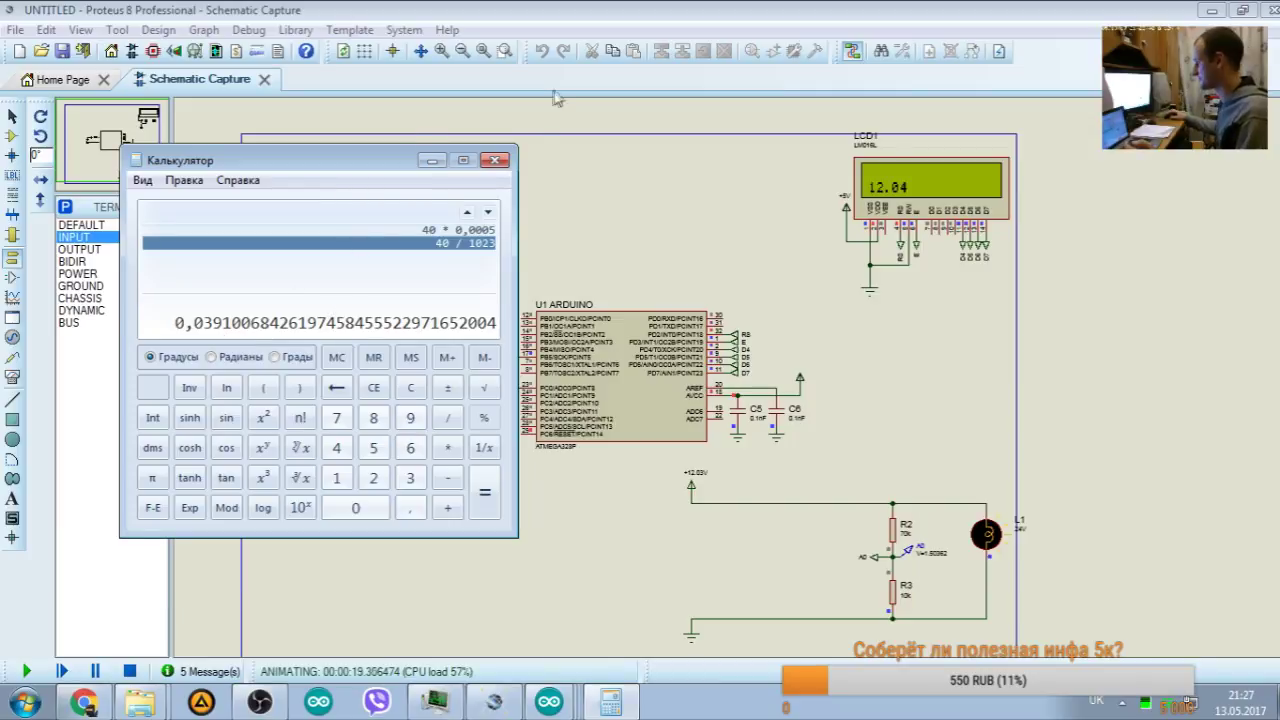
pyautogui.click(494, 161)
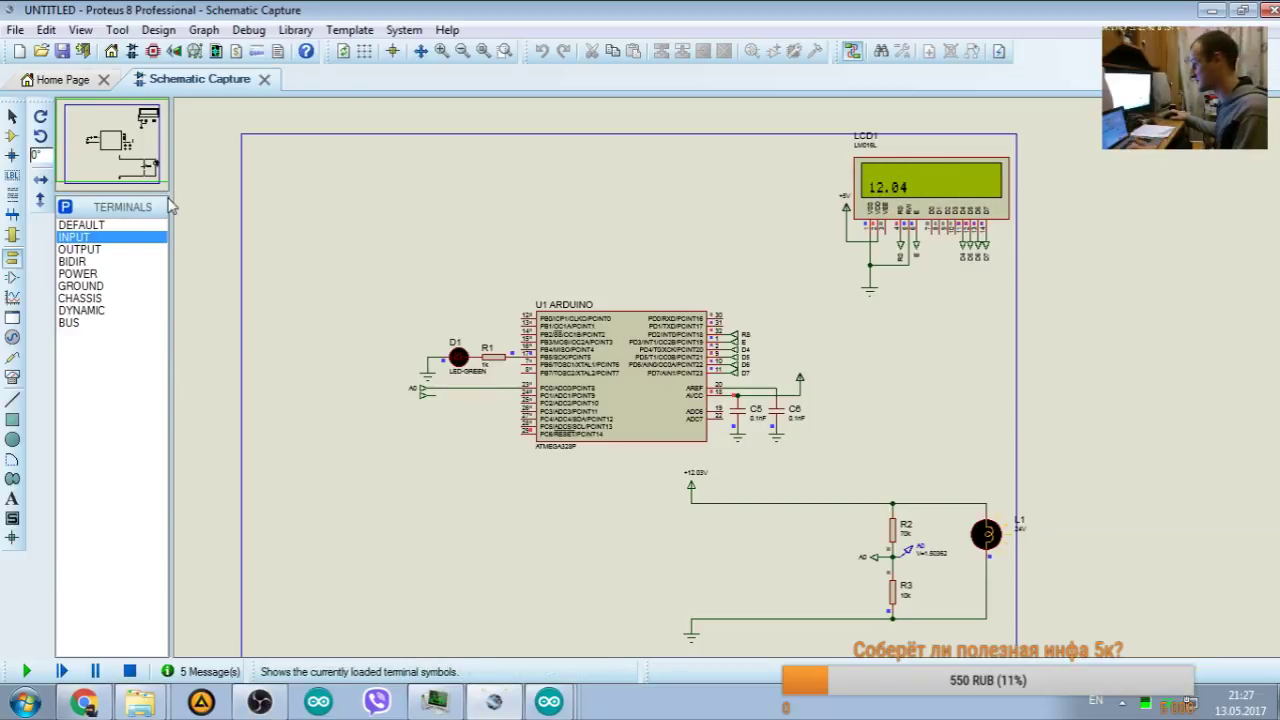
# Step: Stop the simulation and look over the voltage regulator circuit outside the sheet border and the Arduino schematic
pyautogui.click(129, 671)
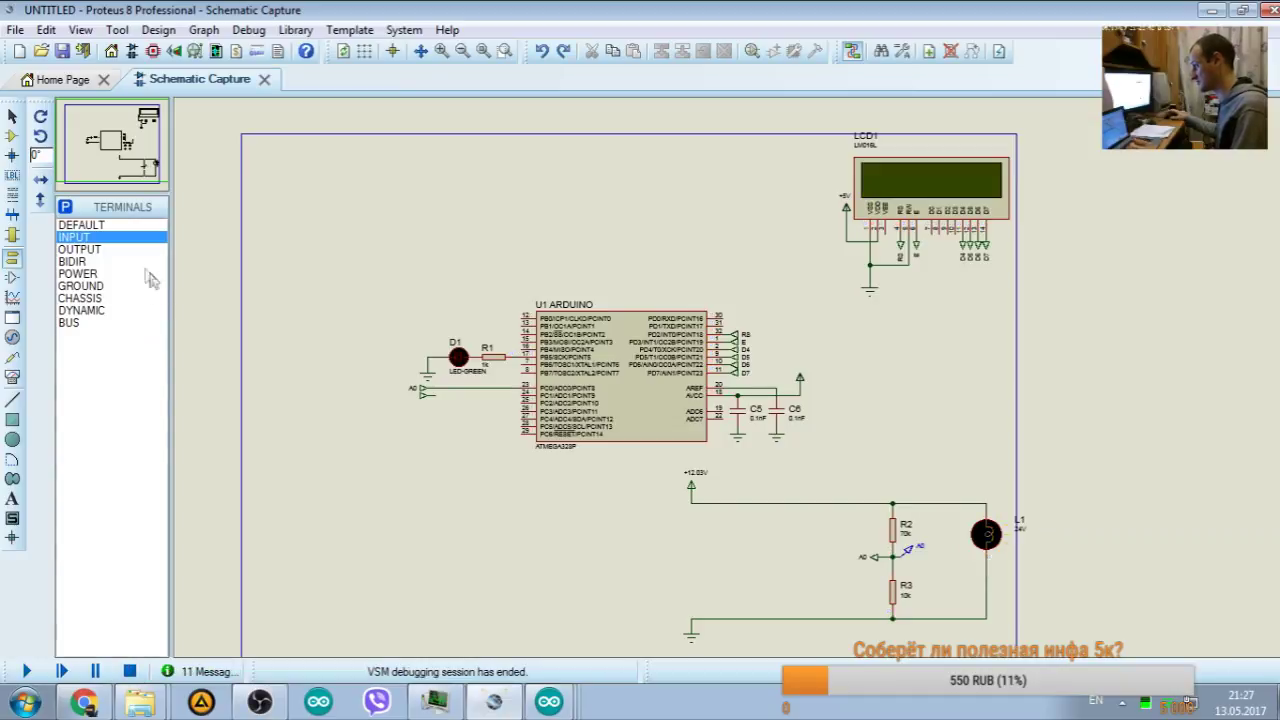
pyautogui.click(82, 108)
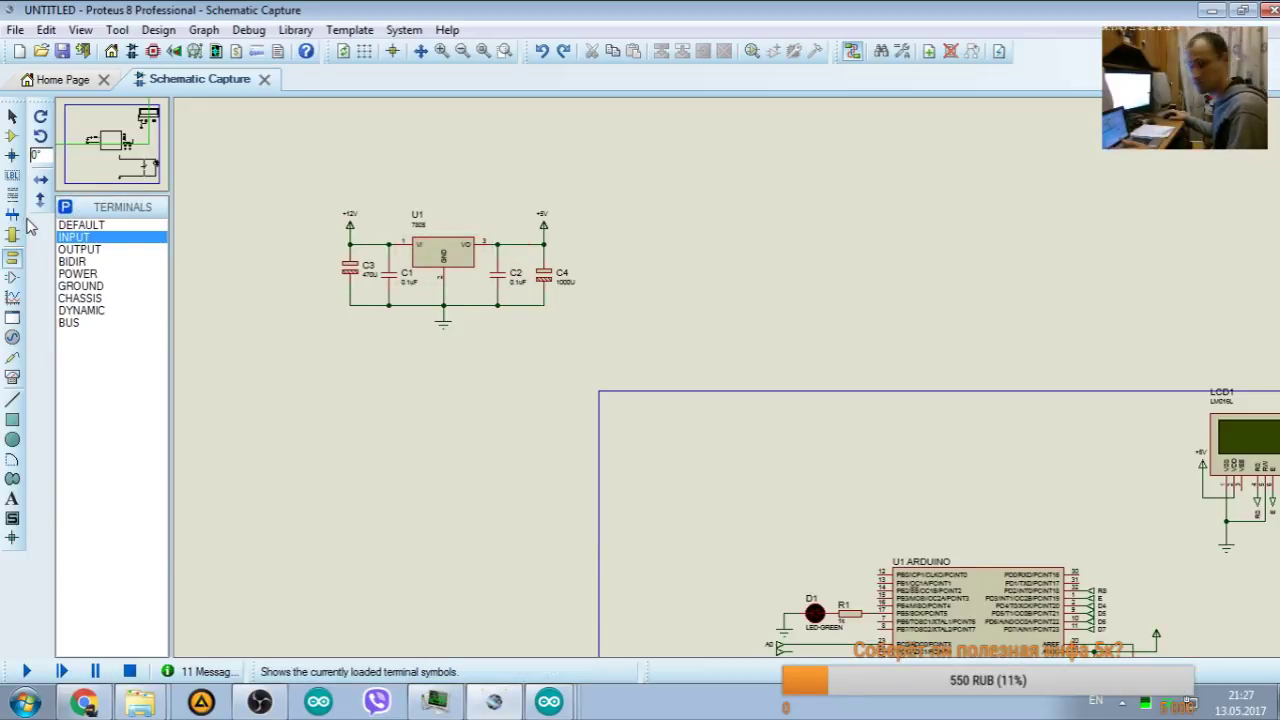
pyautogui.moveTo(95, 160); pyautogui.dragTo(114, 144)
pyautogui.click(116, 145)
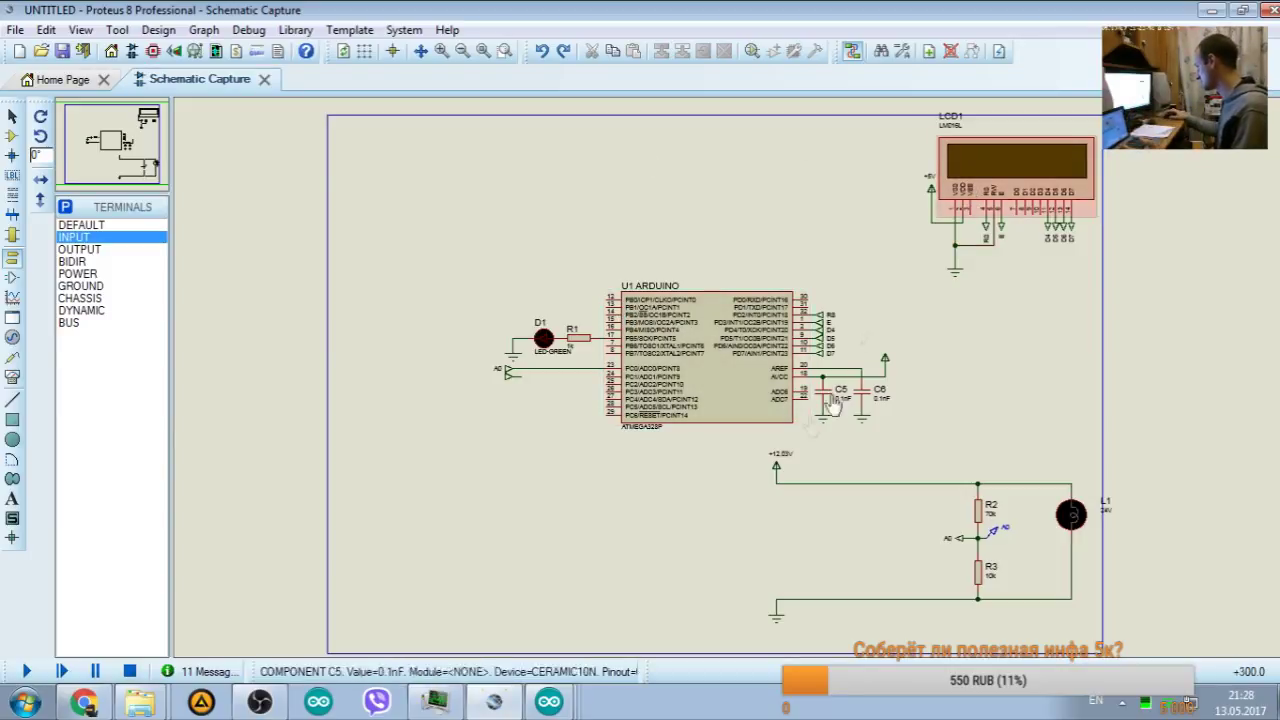
# Step: Return to the Arduino sketch and insert a copy of the lcd.print(voltage); line above lcd.setCursor(0, 1);
pyautogui.click(549, 703)
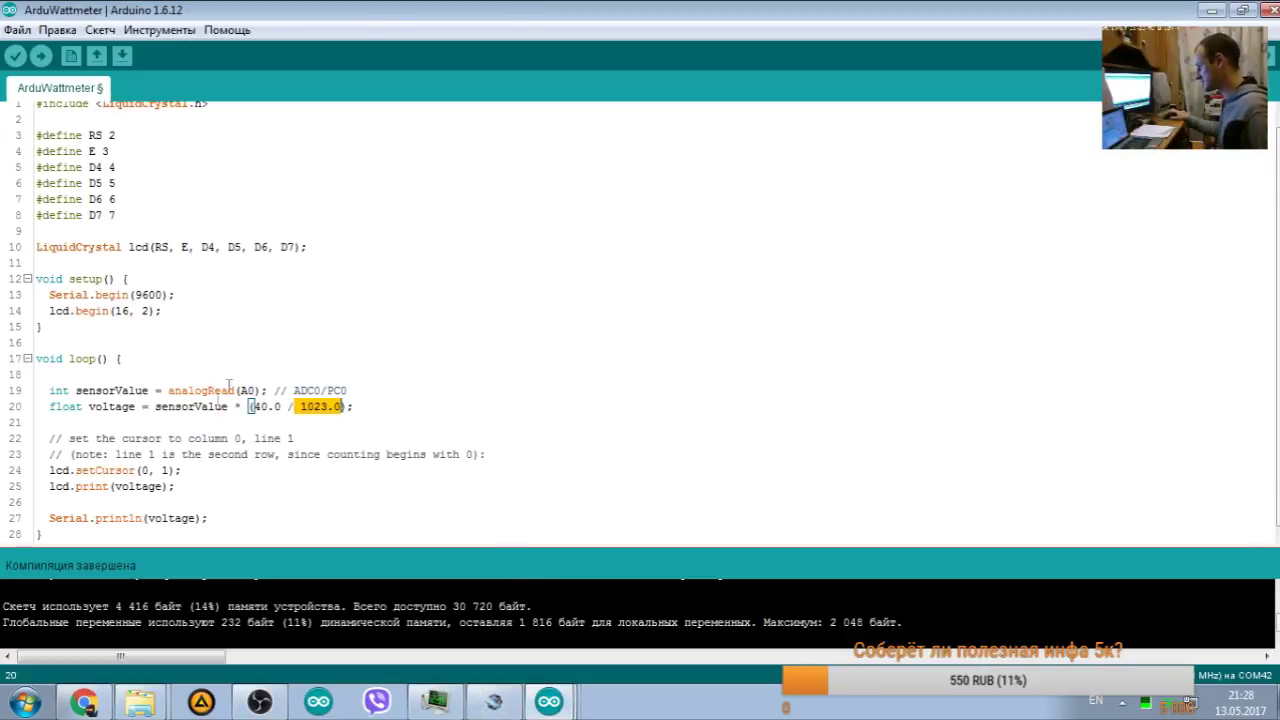
pyautogui.moveTo(50, 391); pyautogui.dragTo(236, 391)
pyautogui.moveTo(183, 480); pyautogui.dragTo(38, 486)
pyautogui.hotkey('ctrl', 'c')
pyautogui.click(520, 449)
pyautogui.press('Return')
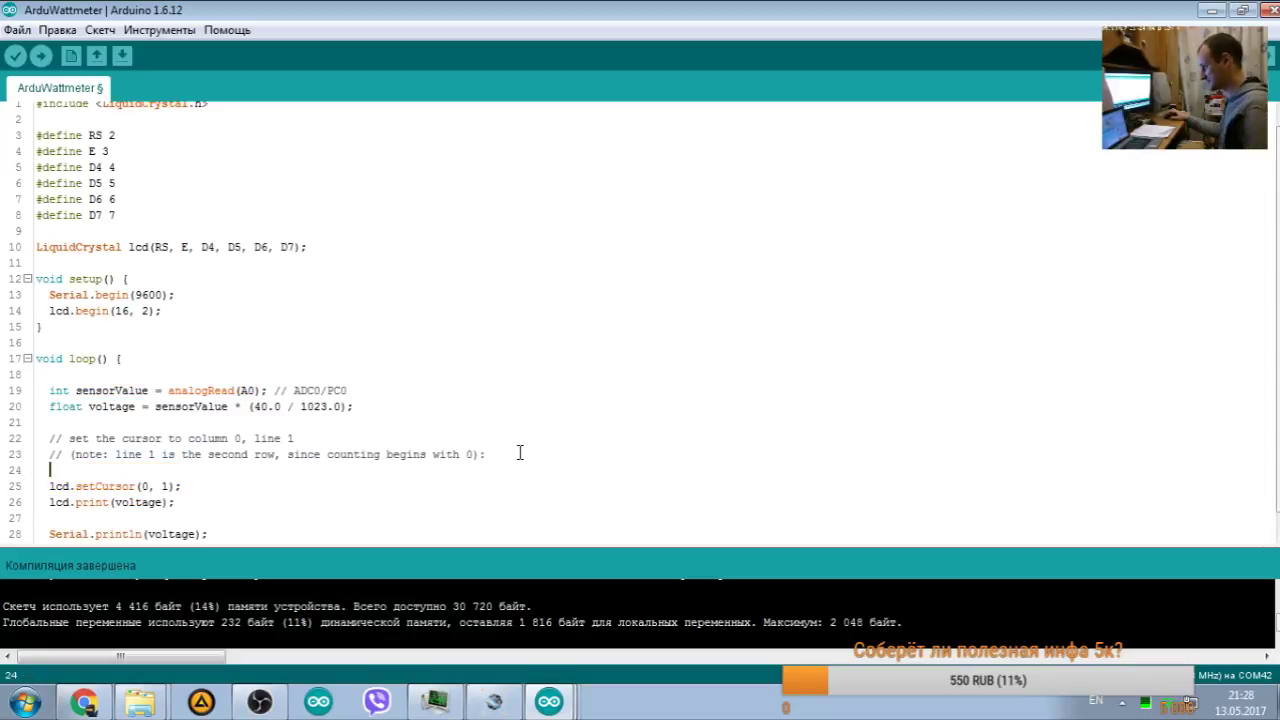
pyautogui.hotkey('ctrl', 'v')
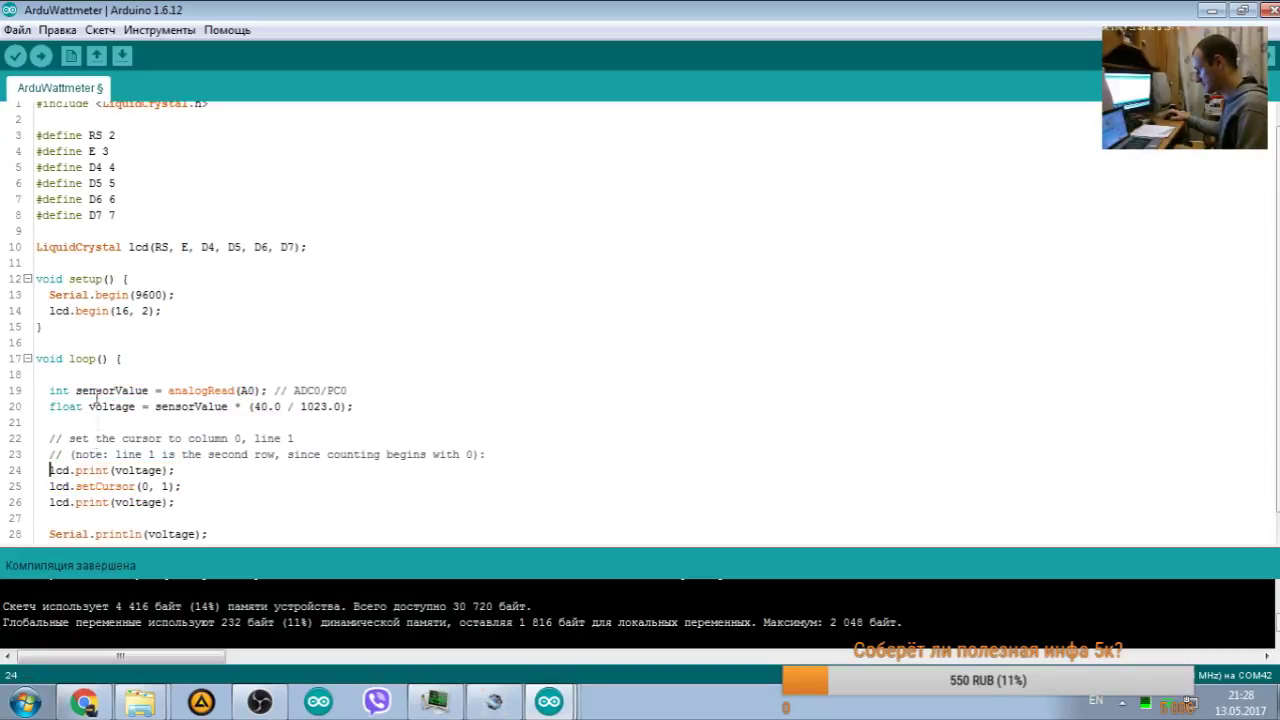
# Step: Replace the voltage argument of the first lcd.print call, above lcd.setCursor(0, 1);, with sensorValue
pyautogui.doubleClick(100, 391)
pyautogui.doubleClick(136, 470)
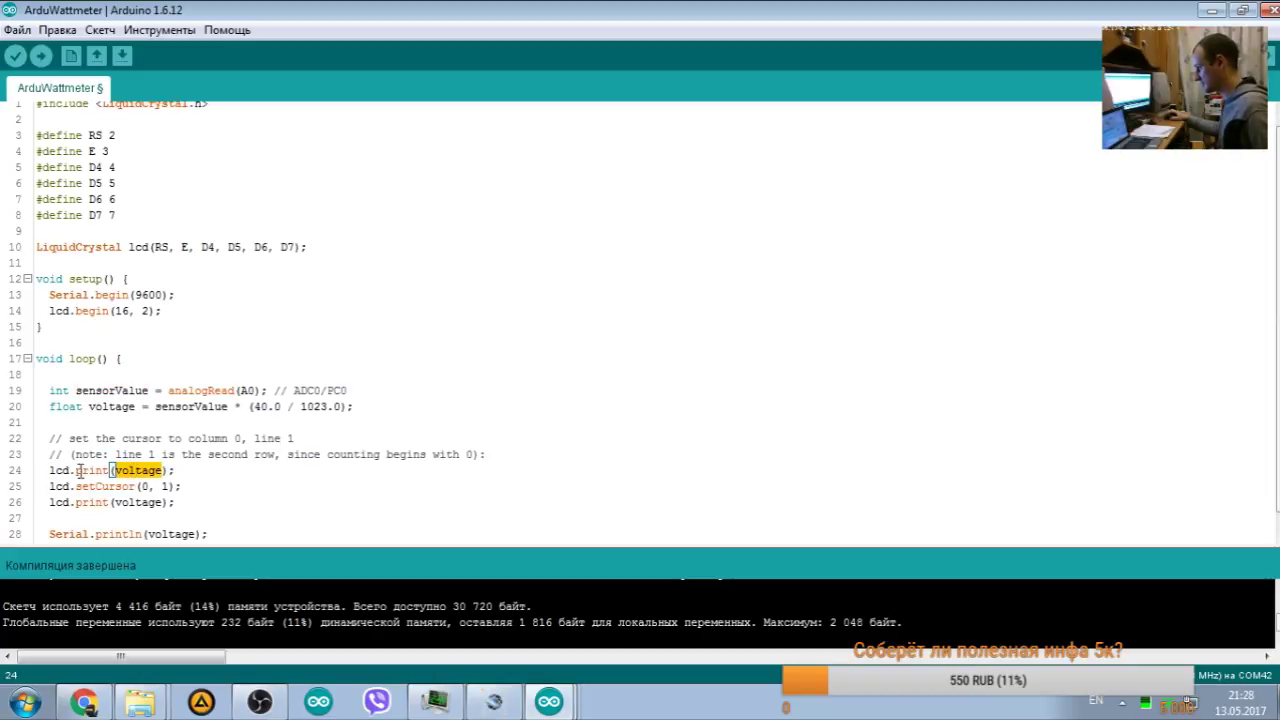
pyautogui.hotkey('ctrl', 'v')
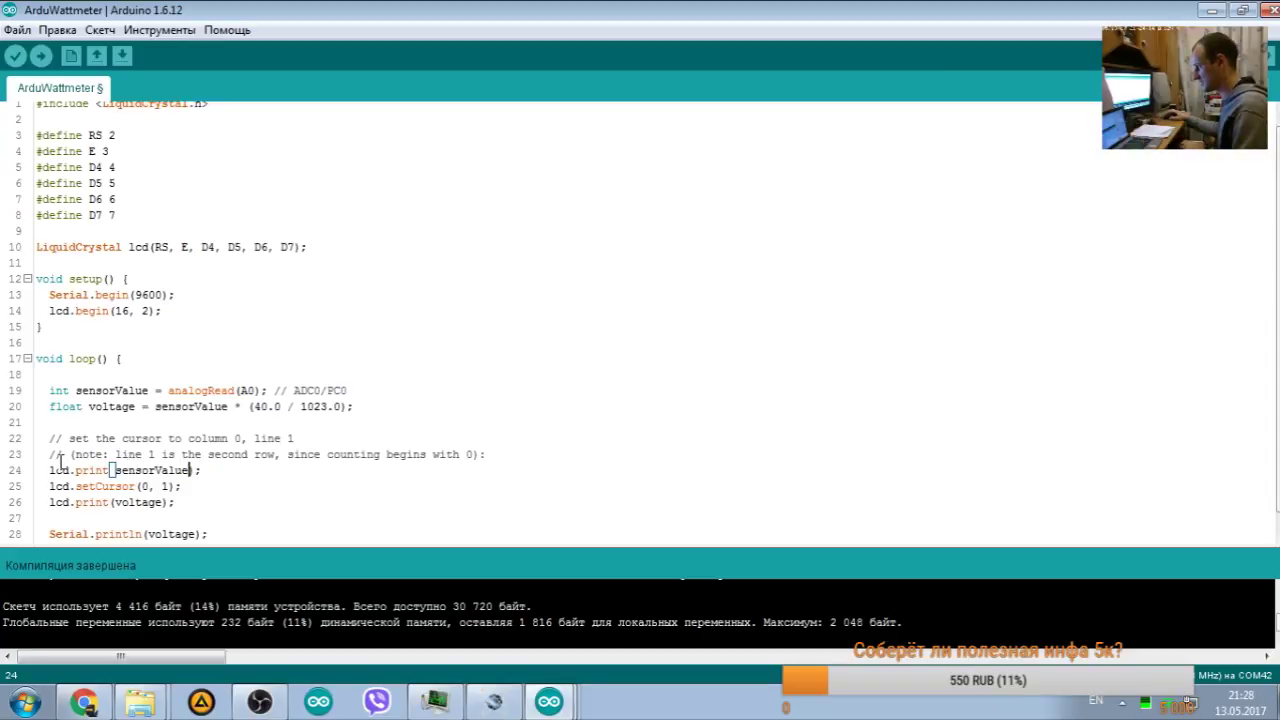
pyautogui.press('Return')
pyautogui.moveTo(77, 388); pyautogui.dragTo(264, 387)
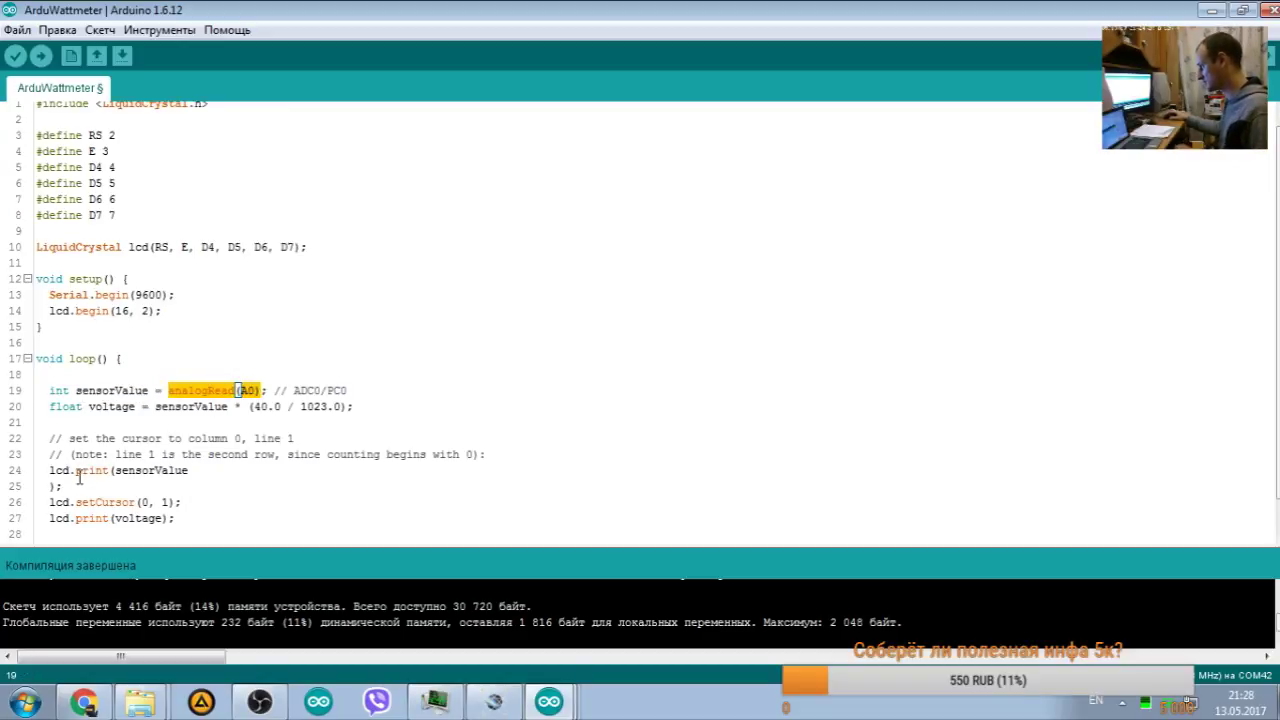
pyautogui.click(50, 486)
pyautogui.press('BackSpace')
pyautogui.press('BackSpace')
pyautogui.press('BackSpace')
# Step: Copy the lcd.setCursor(0, 1); line in the loop function
pyautogui.click(180, 486)
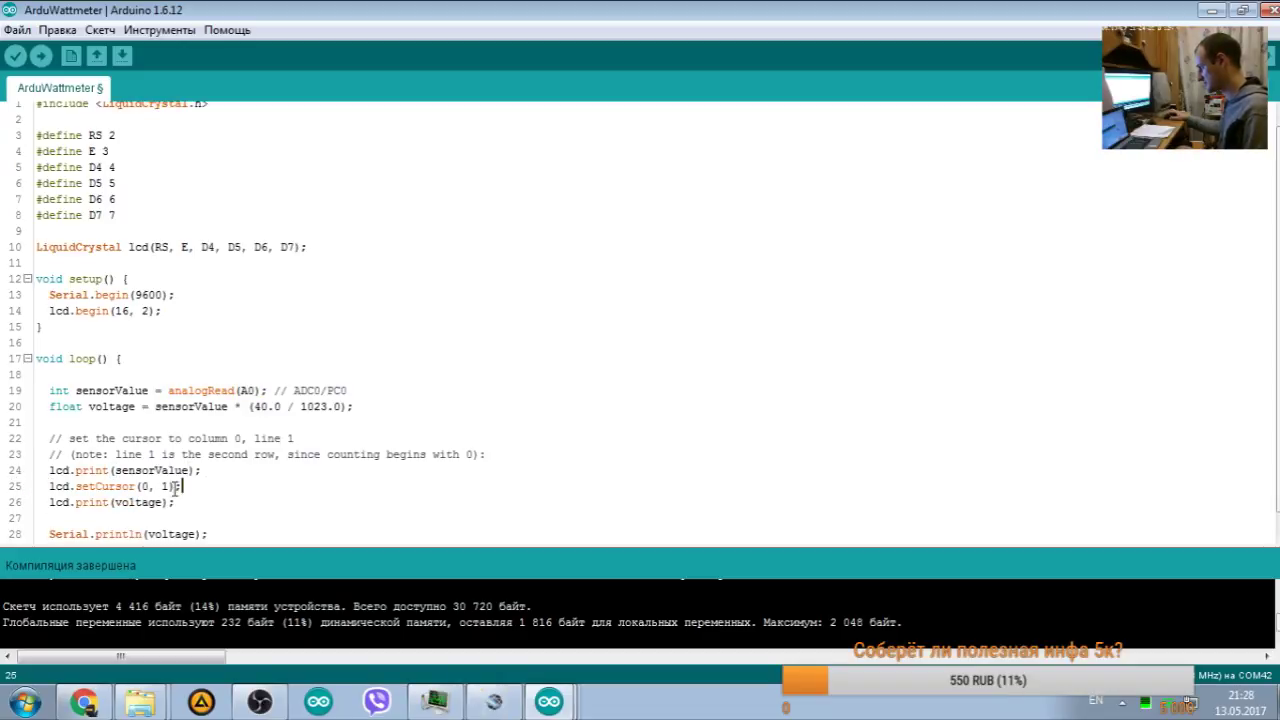
pyautogui.moveTo(48, 486); pyautogui.dragTo(200, 481)
pyautogui.hotkey('ctrl', 'c')
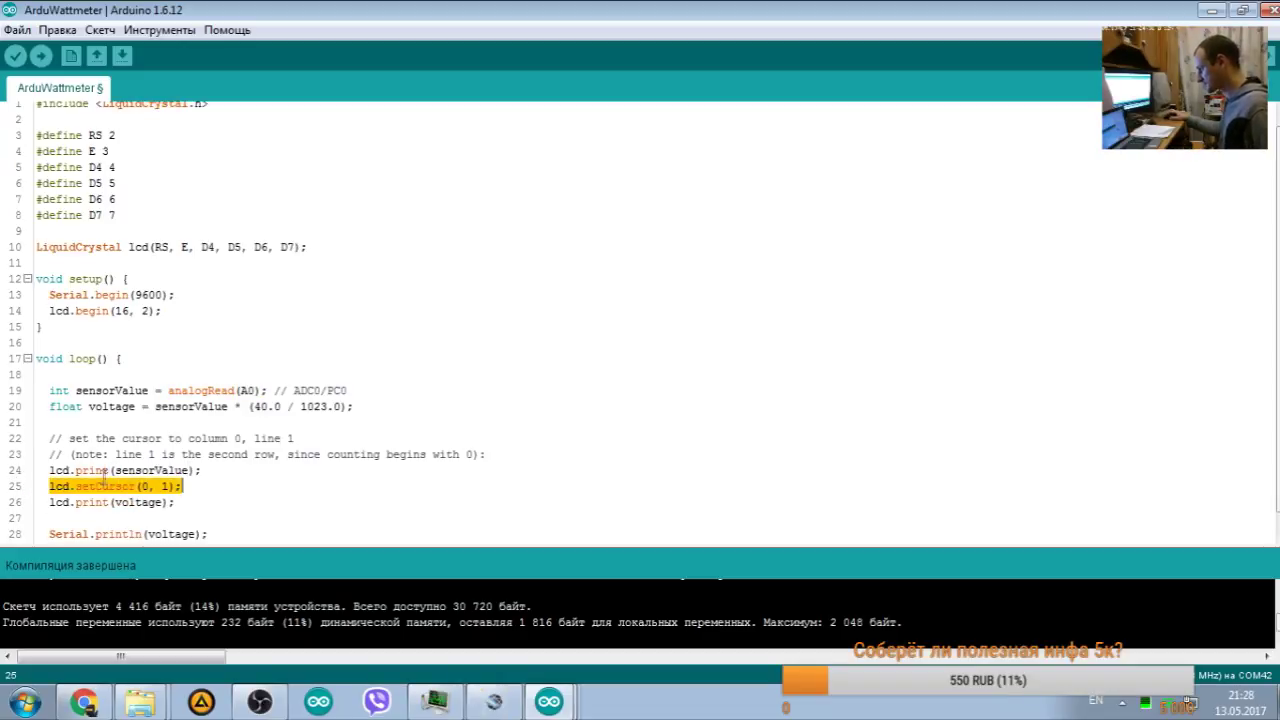
# Step: Bring up the HelloWorld example sketch to check its lcd.setCursor usage, and close it without saving the changes
pyautogui.click(549, 702)
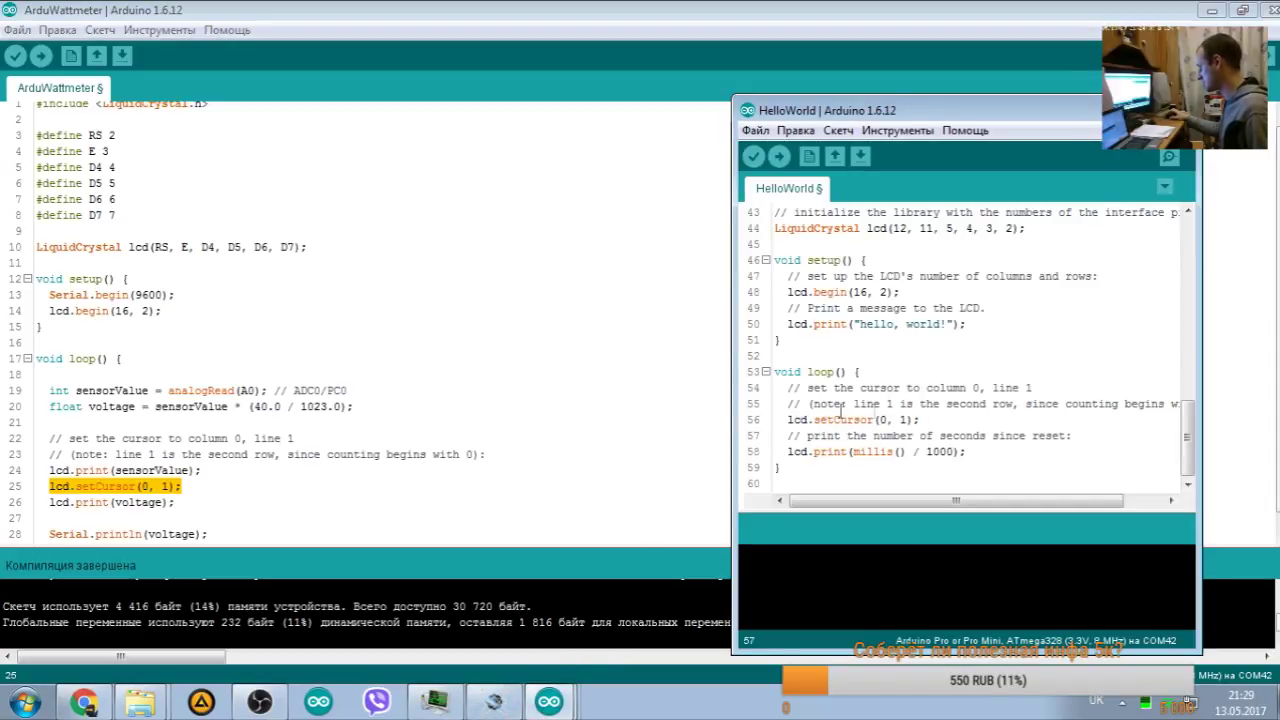
pyautogui.hotkey('ctrl', 'w')
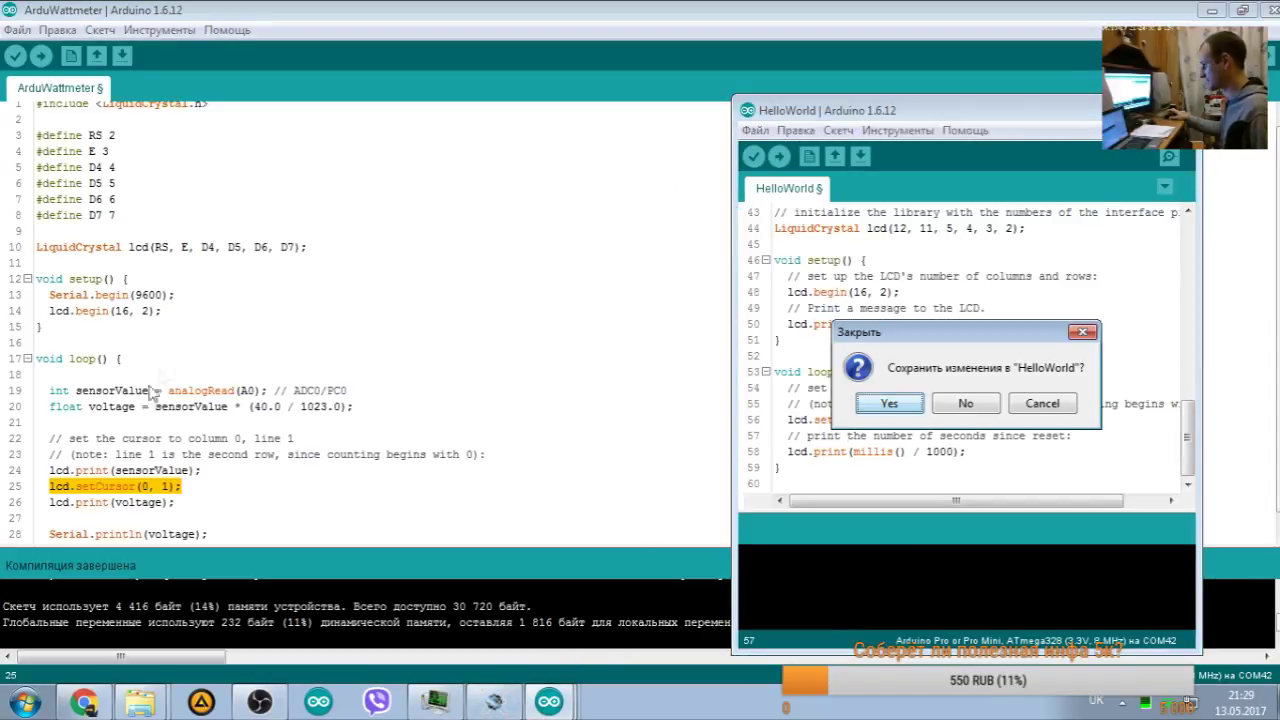
pyautogui.click(966, 403)
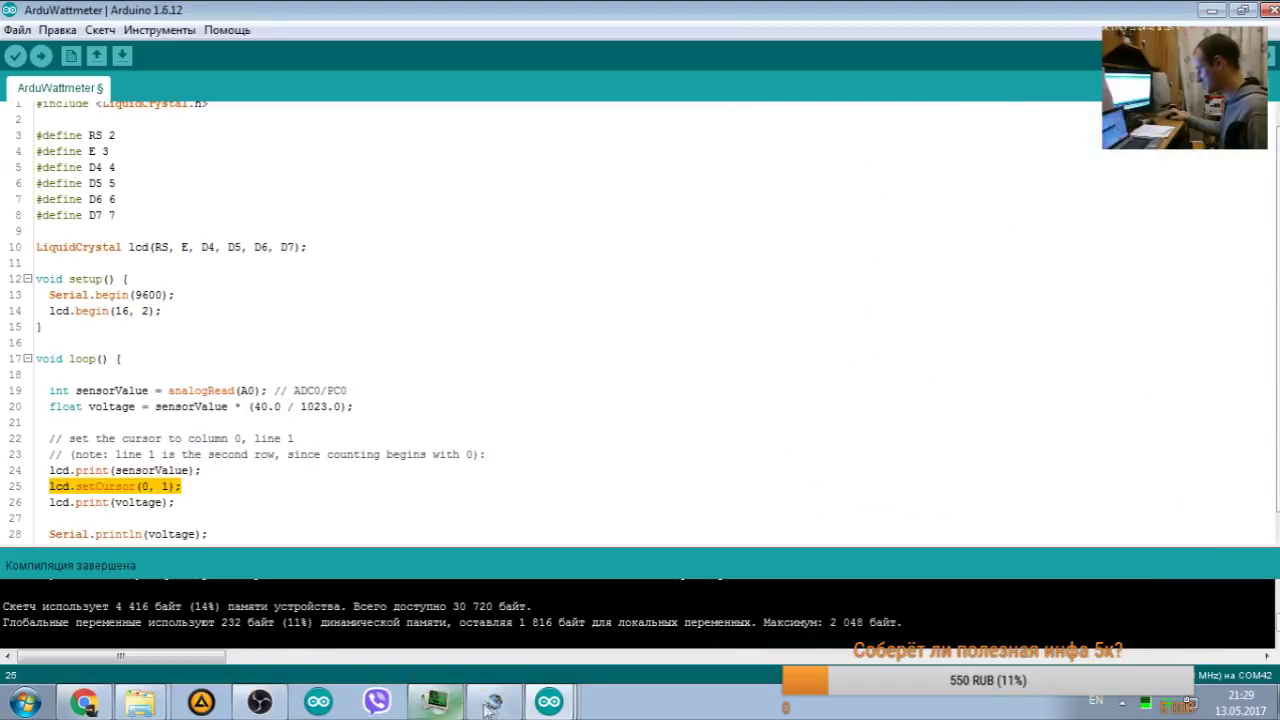
# Step: Switch to the Proteus schematic and run the simulation to see which LCD row shows the voltage
pyautogui.click(435, 702)
pyautogui.click(27, 671)
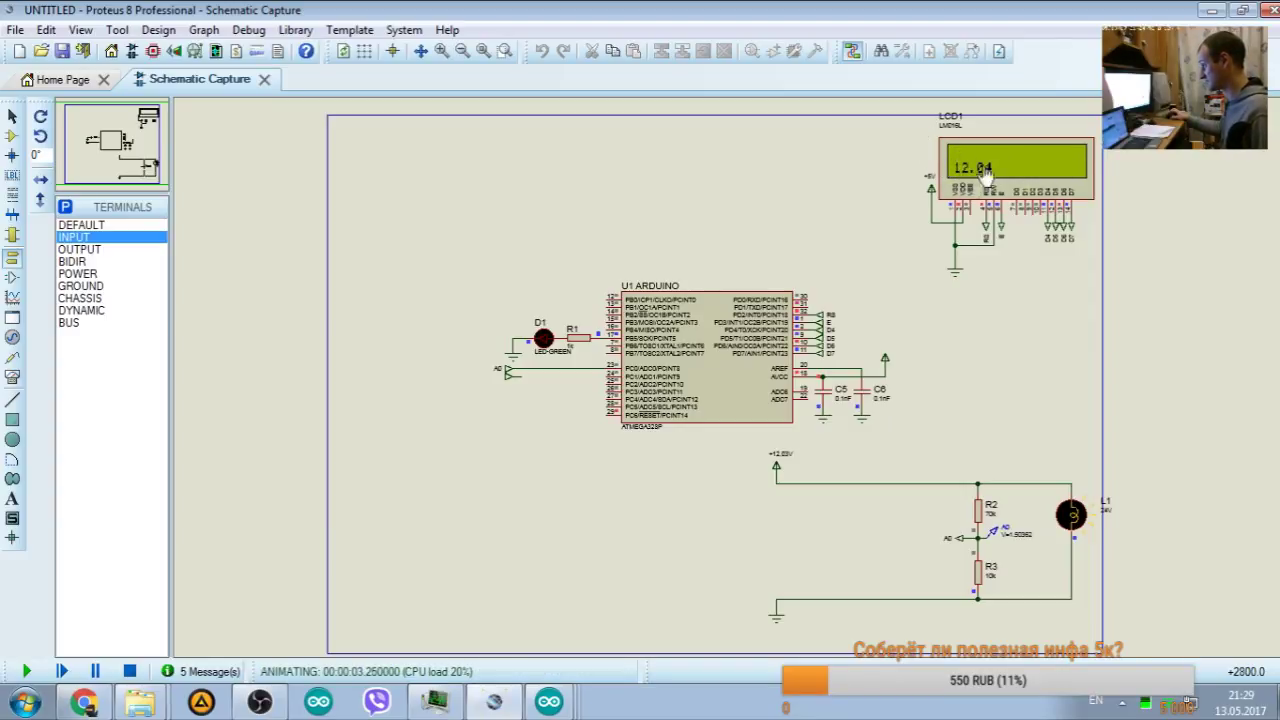
# Step: Return to the ArduWattmeter sketch and select the row argument 1 in lcd.setCursor(0, 1);
pyautogui.click(1212, 12)
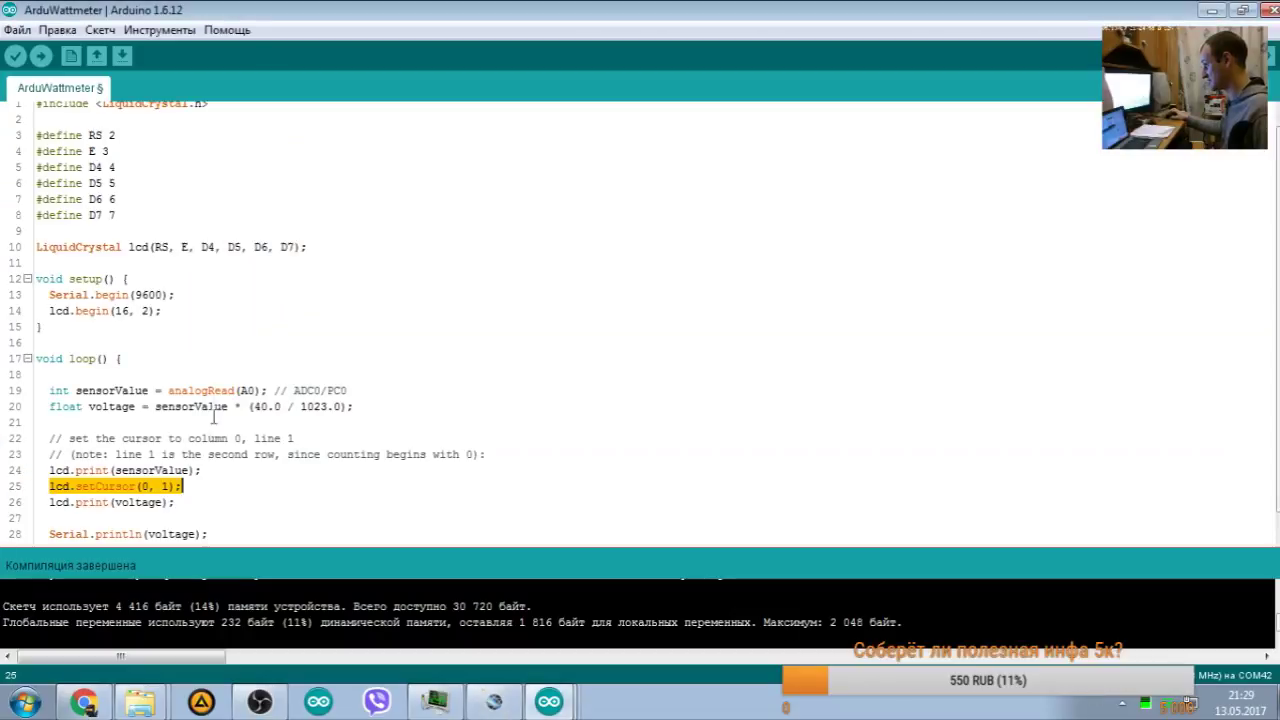
pyautogui.click(160, 487)
pyautogui.doubleClick(163, 487)
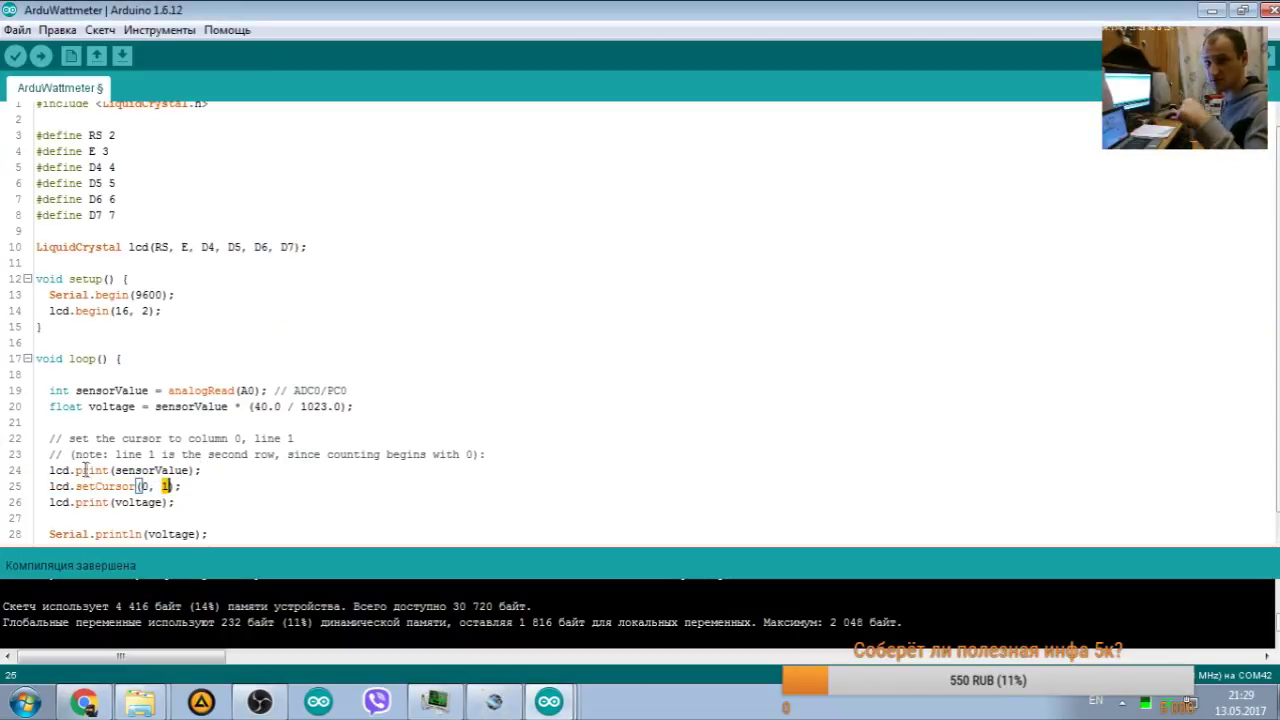
pyautogui.click(207, 484)
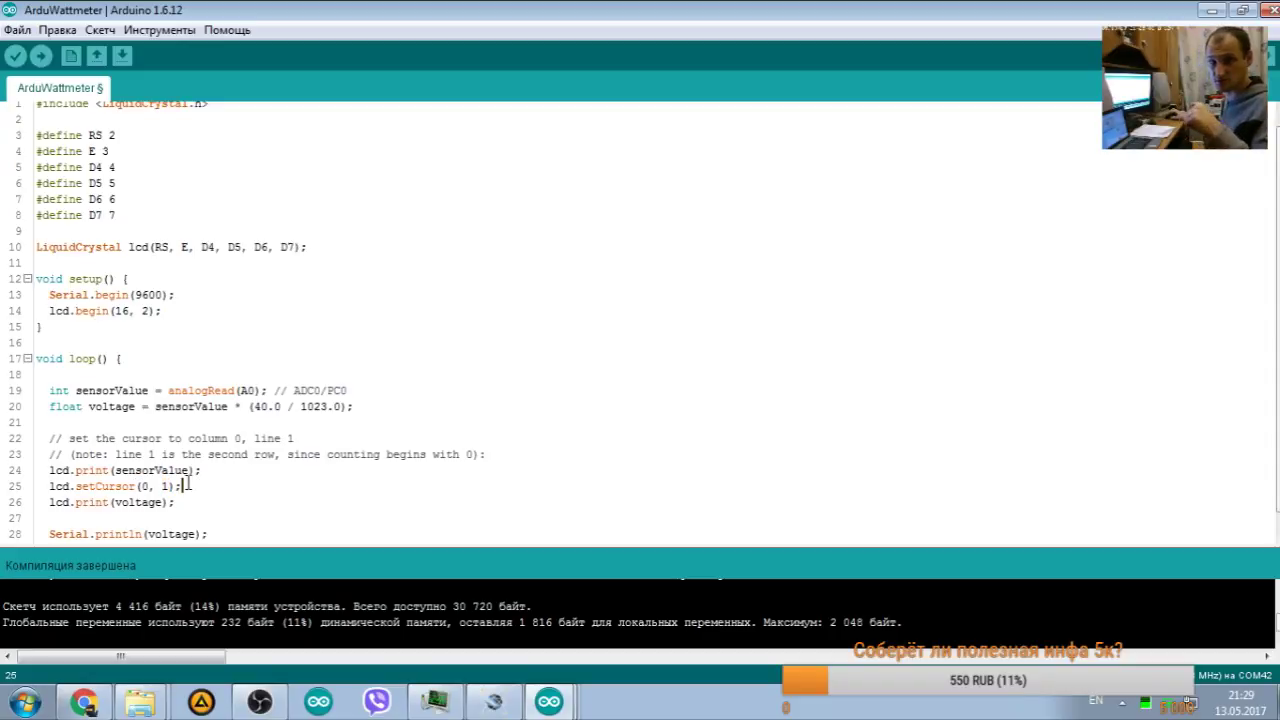
pyautogui.doubleClick(165, 486)
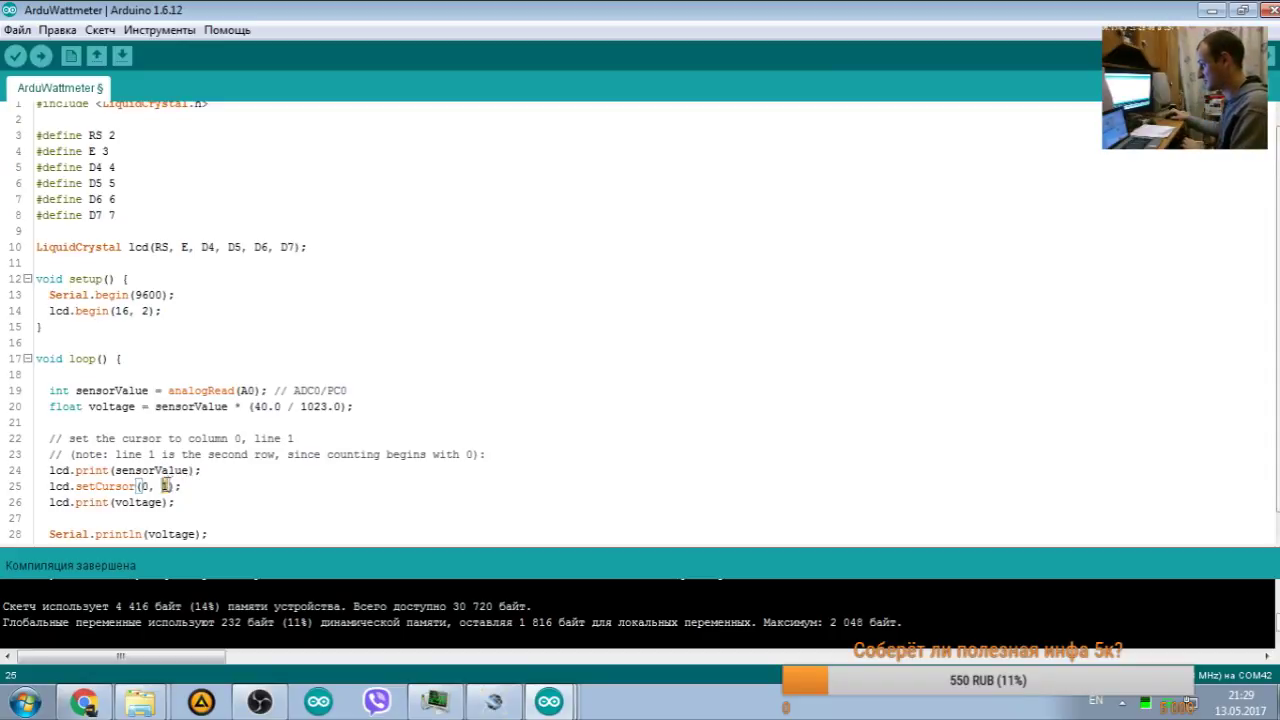
pyautogui.write('0')
pyautogui.doubleClick(166, 487)
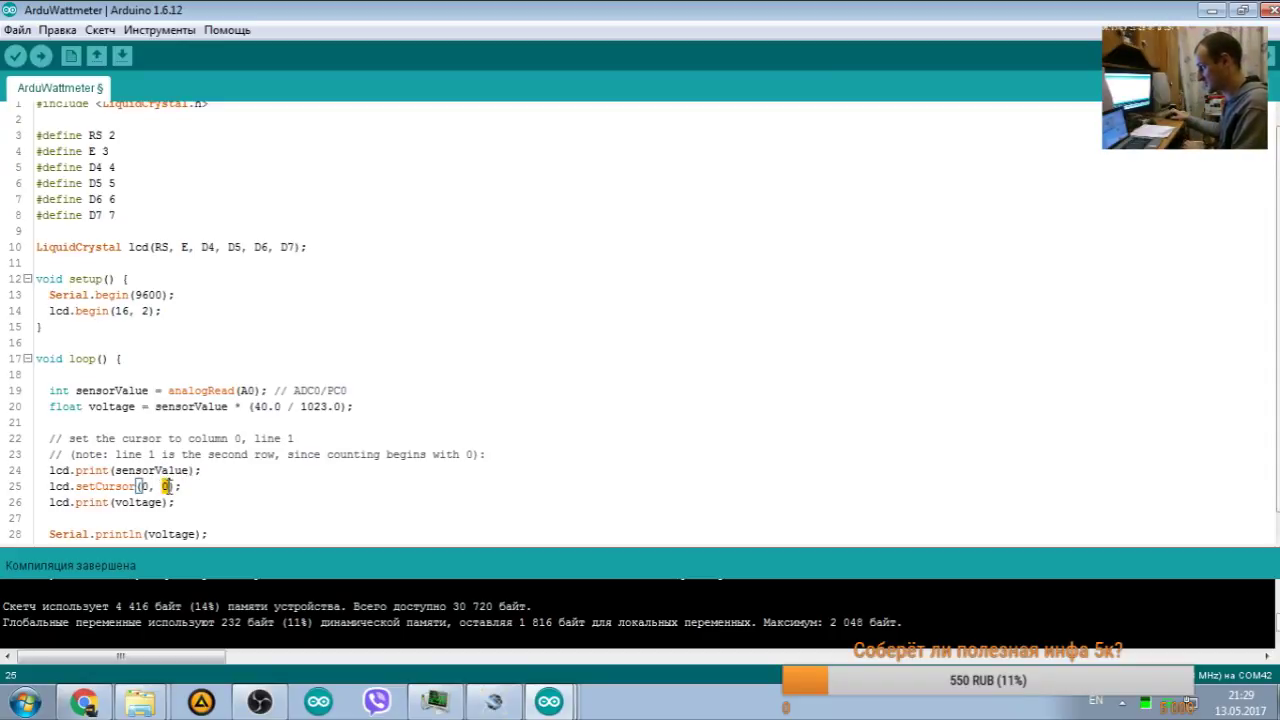
pyautogui.write('1')
# Step: Add the comment "// Вторая строчка первый сымвол" after the lcd.setCursor(0, 1) call on line 25
pyautogui.click(196, 487)
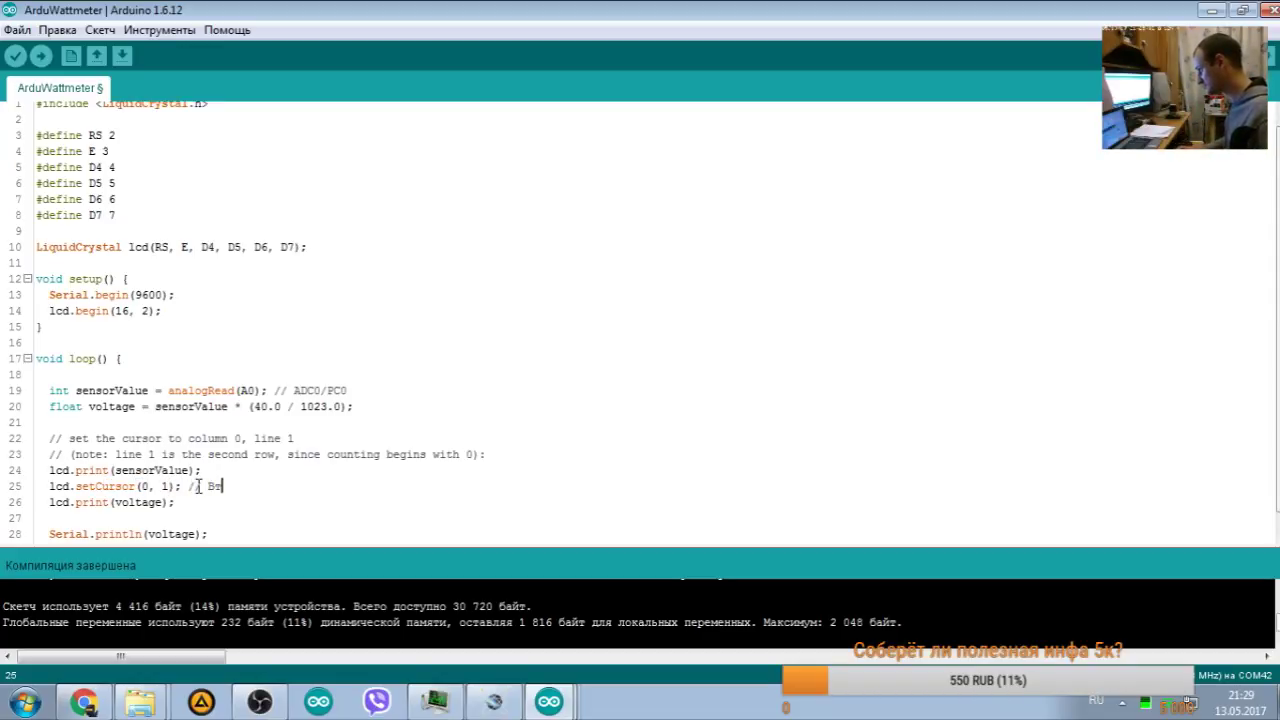
pyautogui.write('// Вторая строчка первый символ')
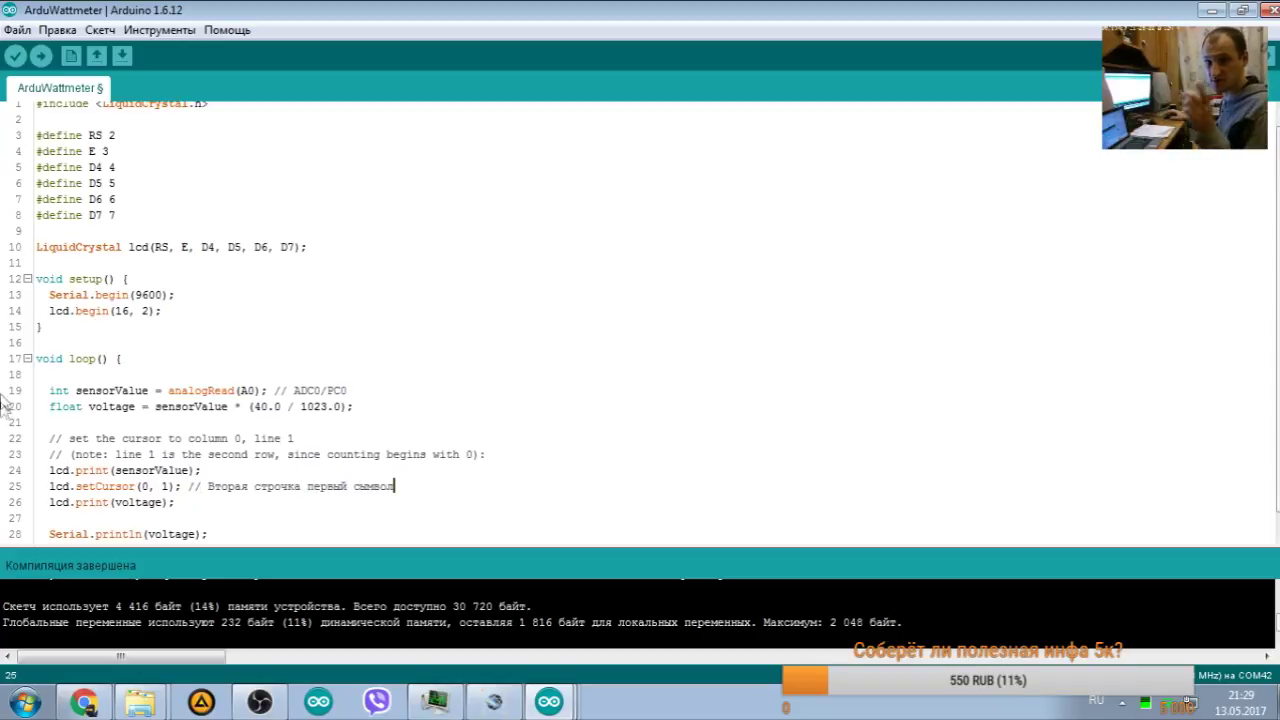
# Step: Check the LCD in the running Proteus simulation and set the first argument of setCursor on line 25 of the Arduino sketch to 1
pyautogui.click(83, 702)
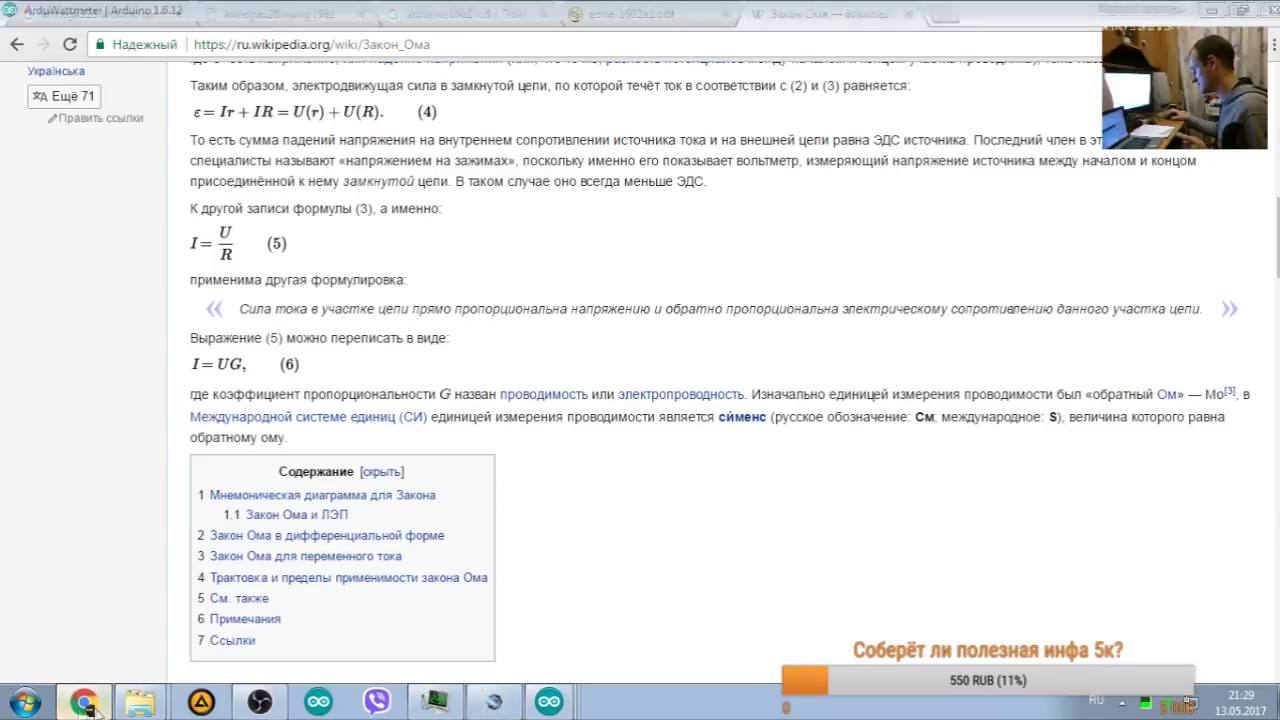
pyautogui.click(80, 704)
pyautogui.click(506, 706)
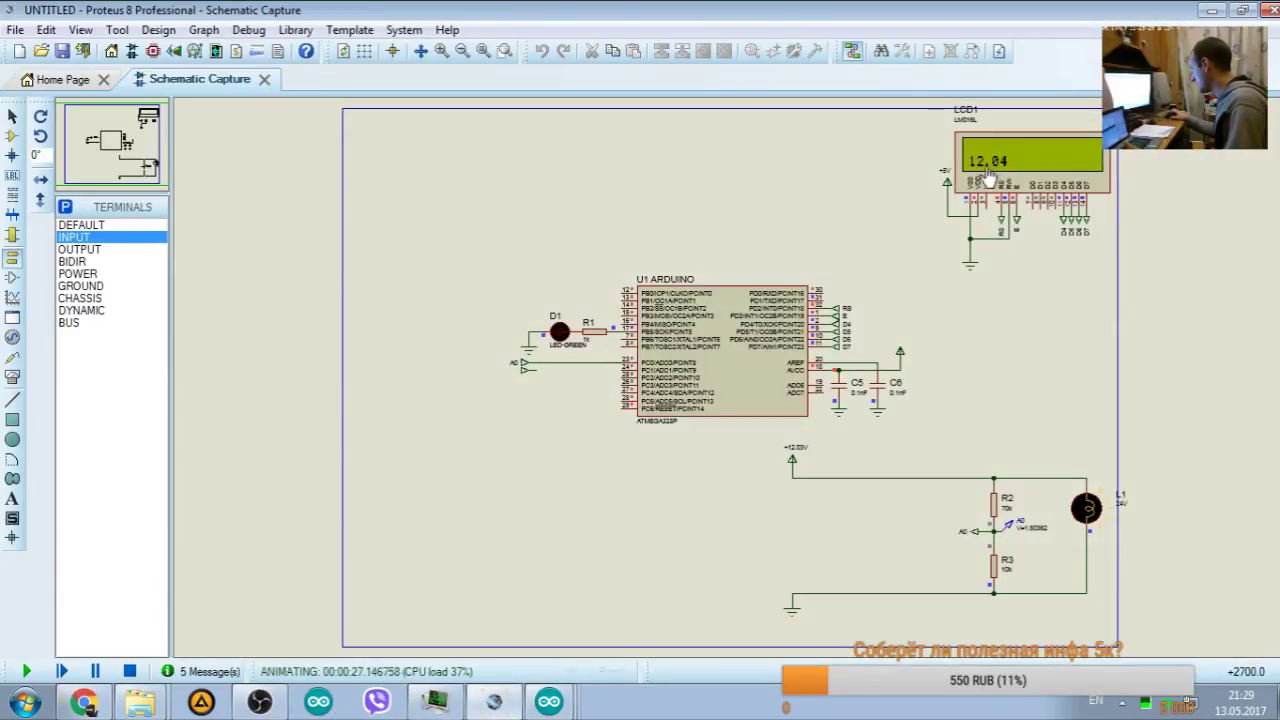
pyautogui.click(1208, 10)
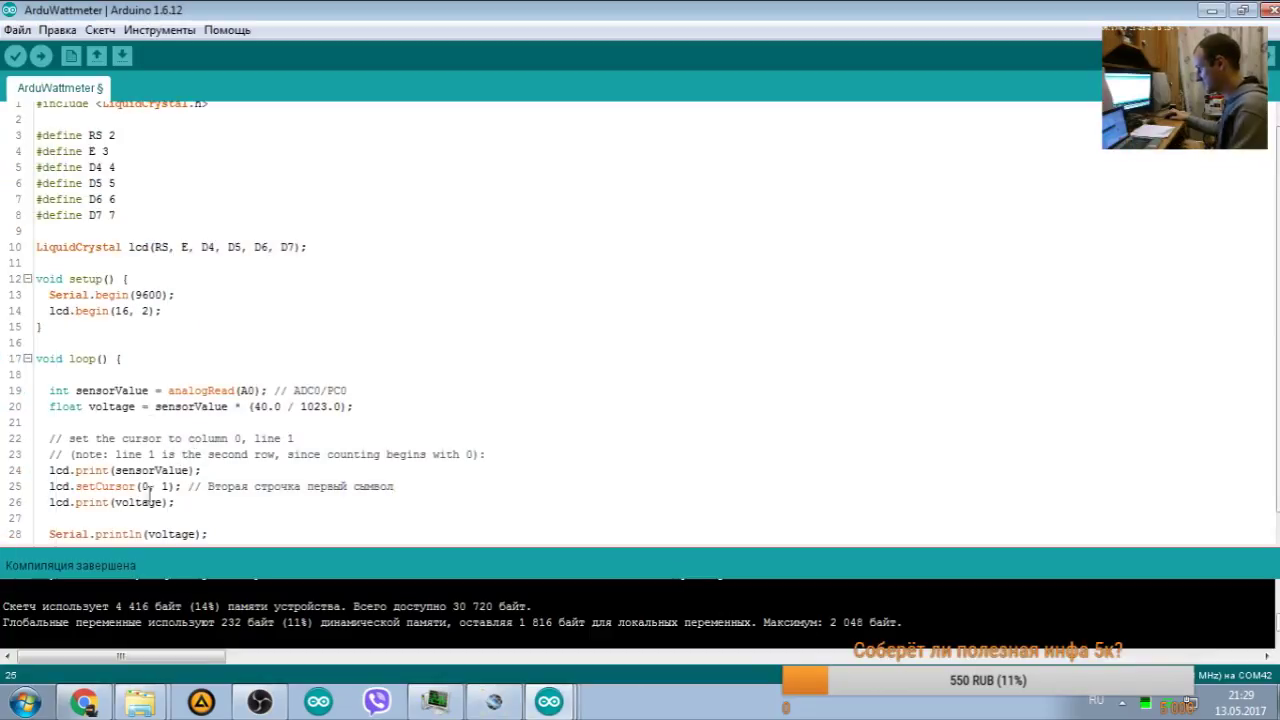
pyautogui.doubleClick(145, 488)
pyautogui.write('1')
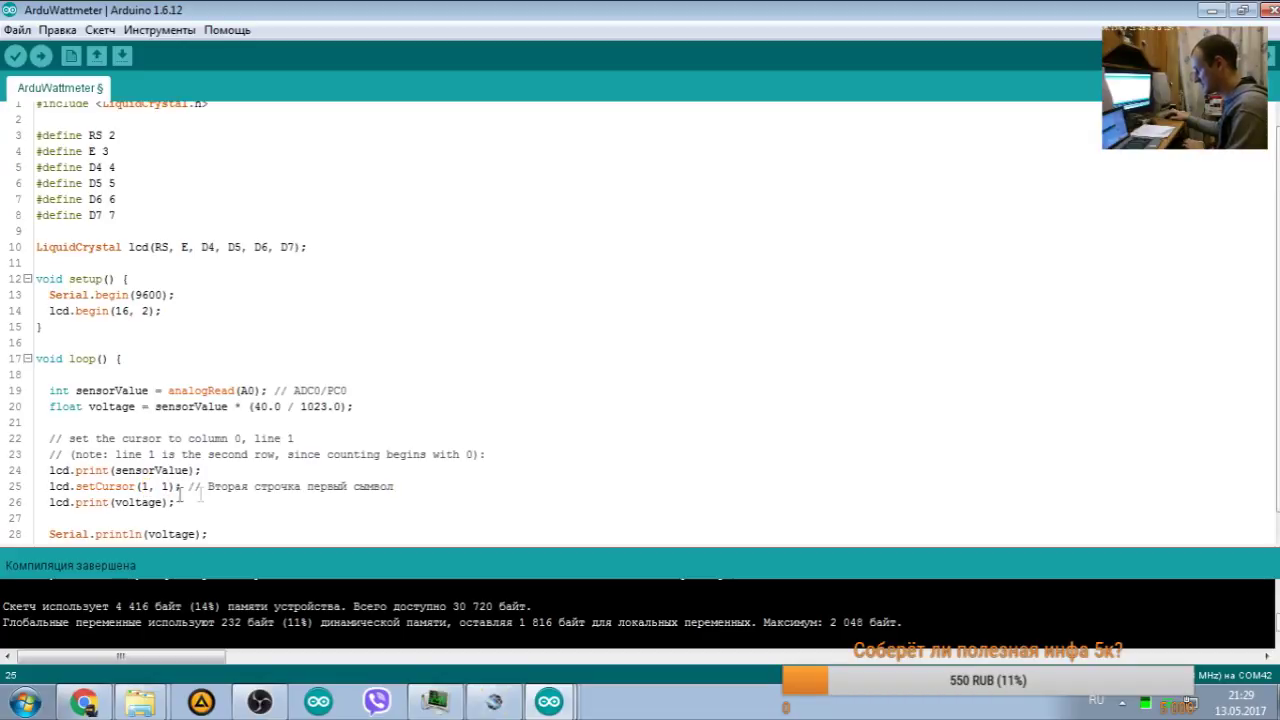
# Step: Switch to Proteus to inspect the position of the voltage text on the LCD, and return to the Arduino sketch
pyautogui.click(84, 703)
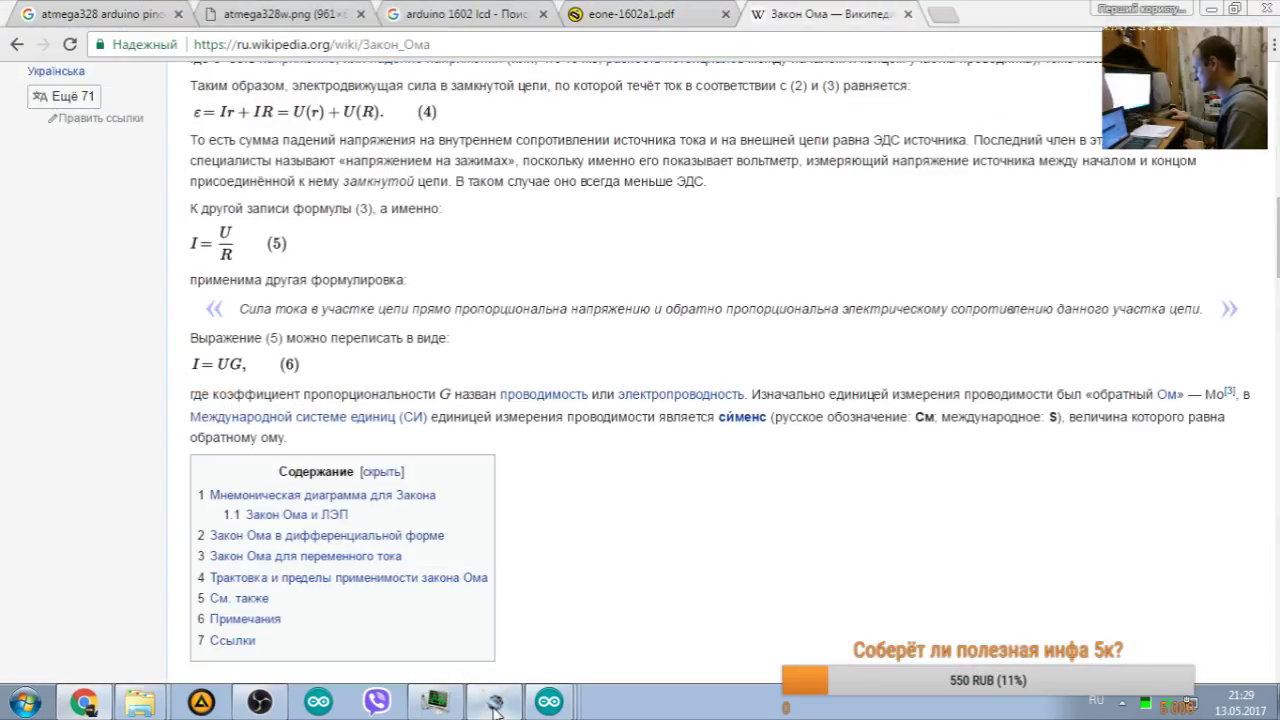
pyautogui.click(494, 702)
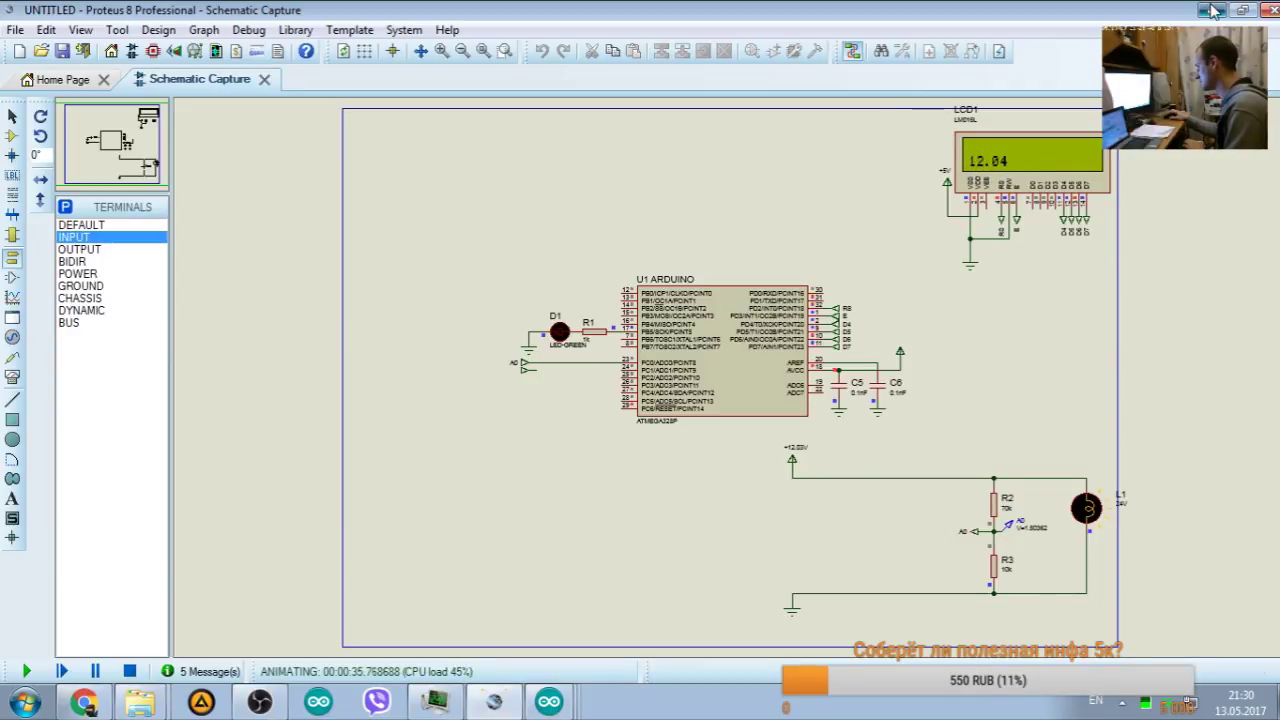
pyautogui.hotkey('alt', 'Tab')
pyautogui.click(435, 702)
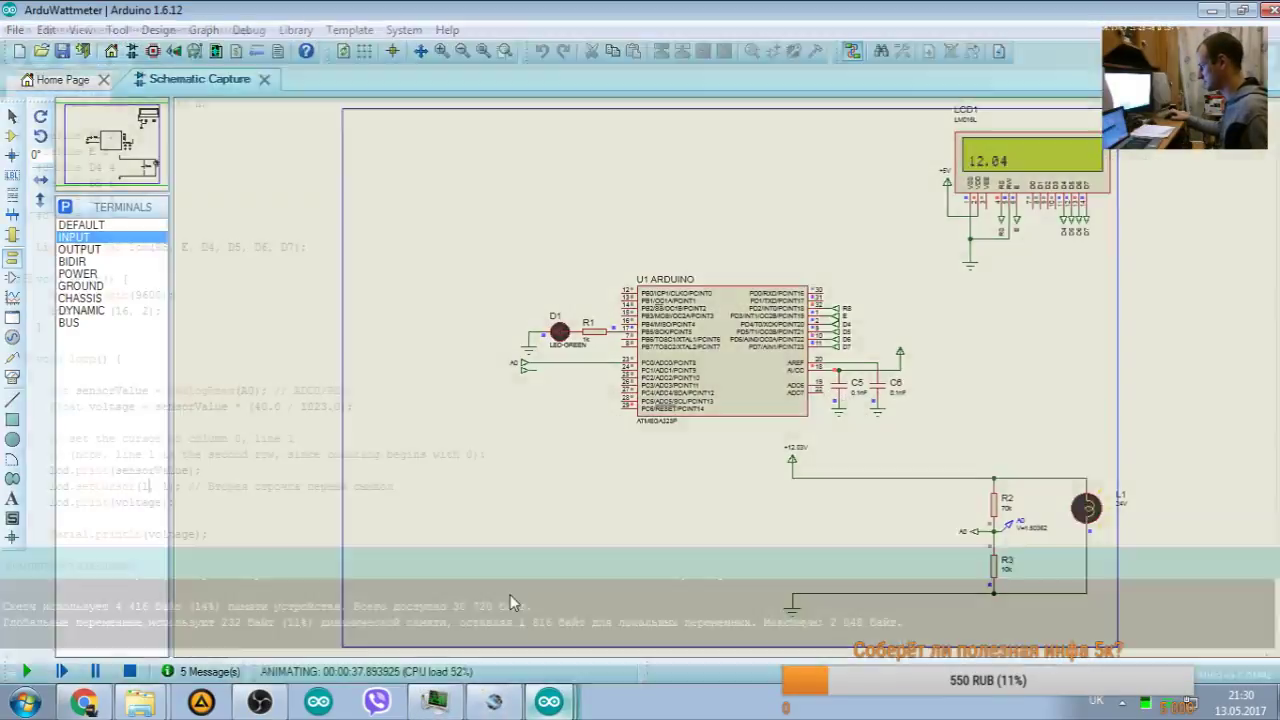
pyautogui.click(510, 594)
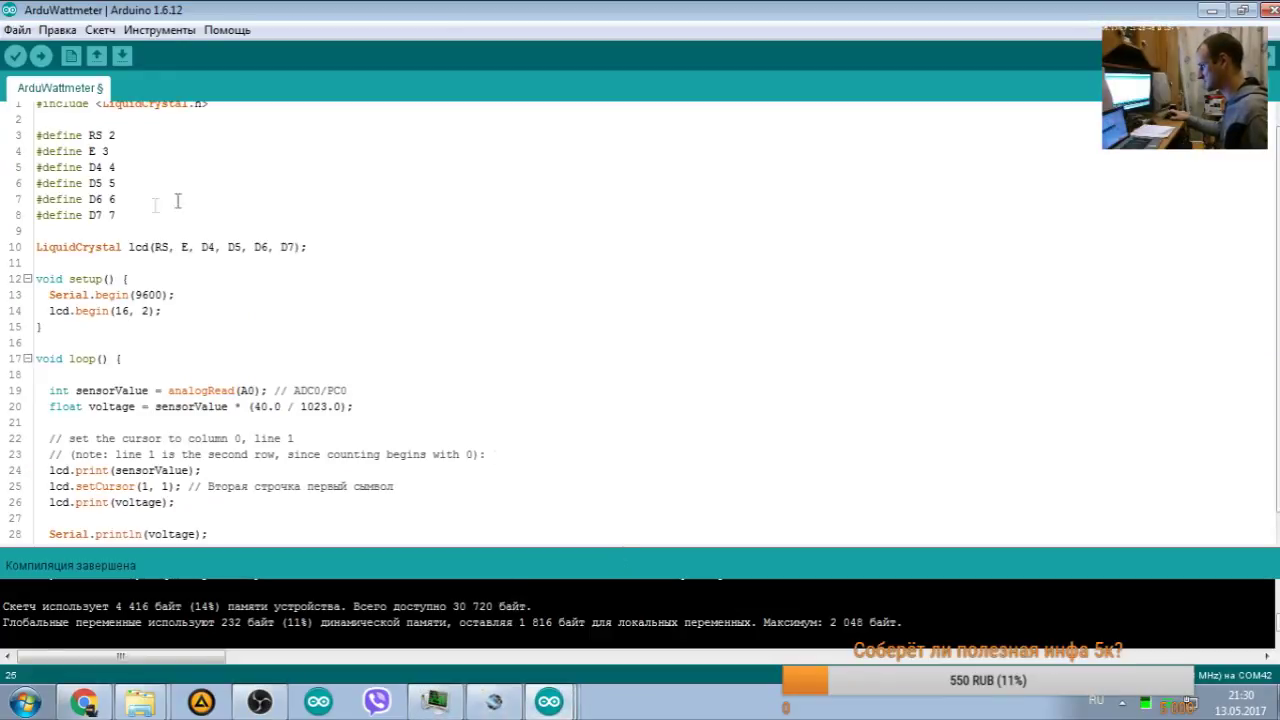
# Step: Replace the two comment lines above lcd.print(sensorValue) with an indented lcd.setCursor(0, 0); call
pyautogui.moveTo(500, 454); pyautogui.dragTo(36, 438)
pyautogui.press('BackSpace')
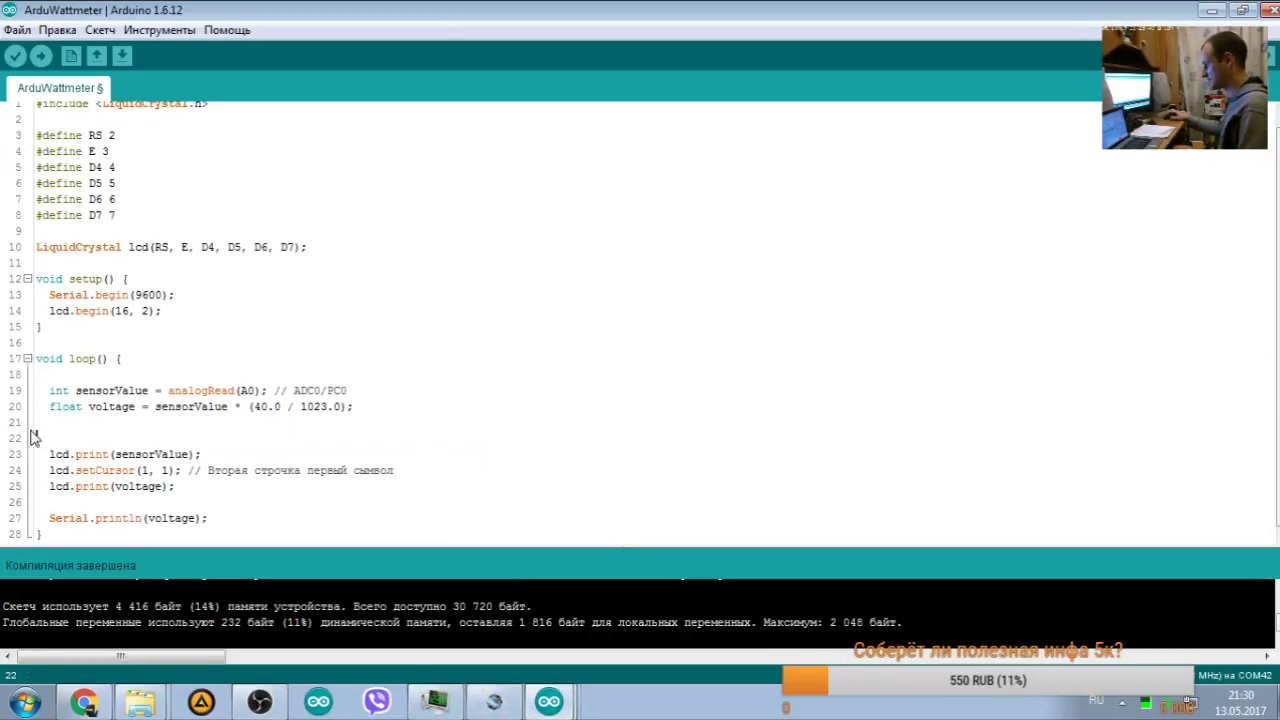
pyautogui.hotkey('ctrl', 'v')
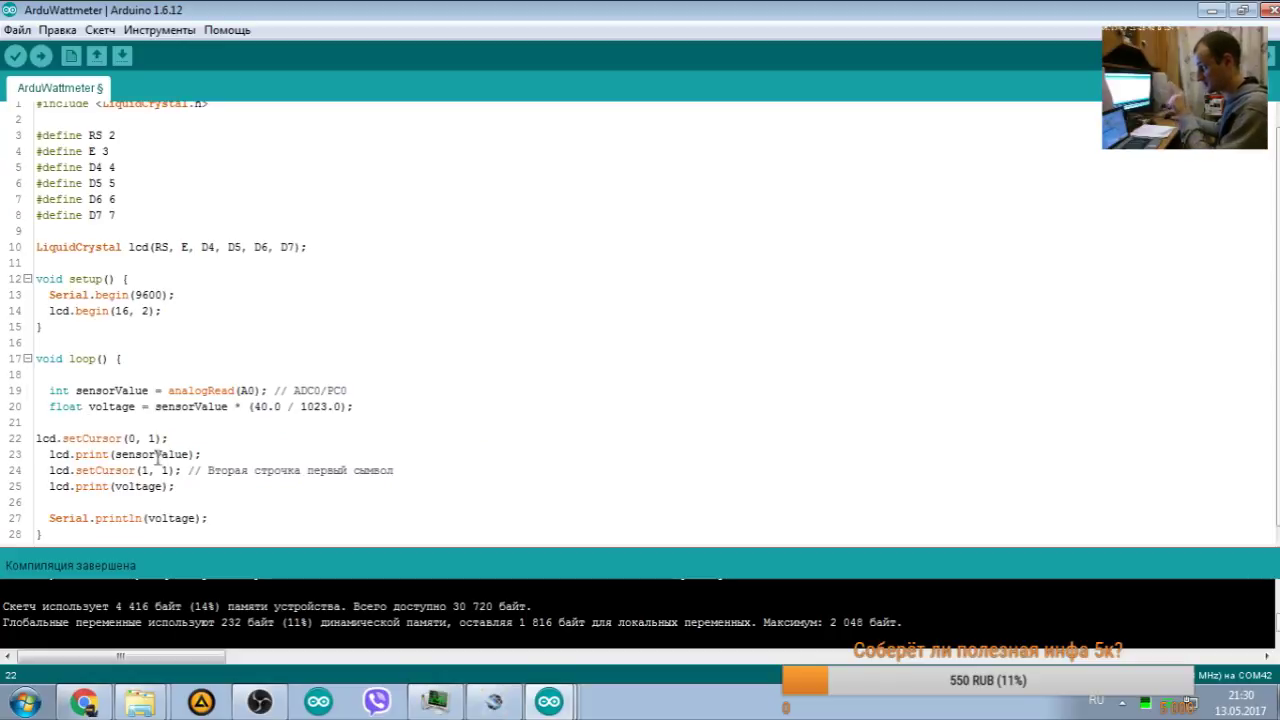
pyautogui.click(36, 438)
pyautogui.press('Tab')
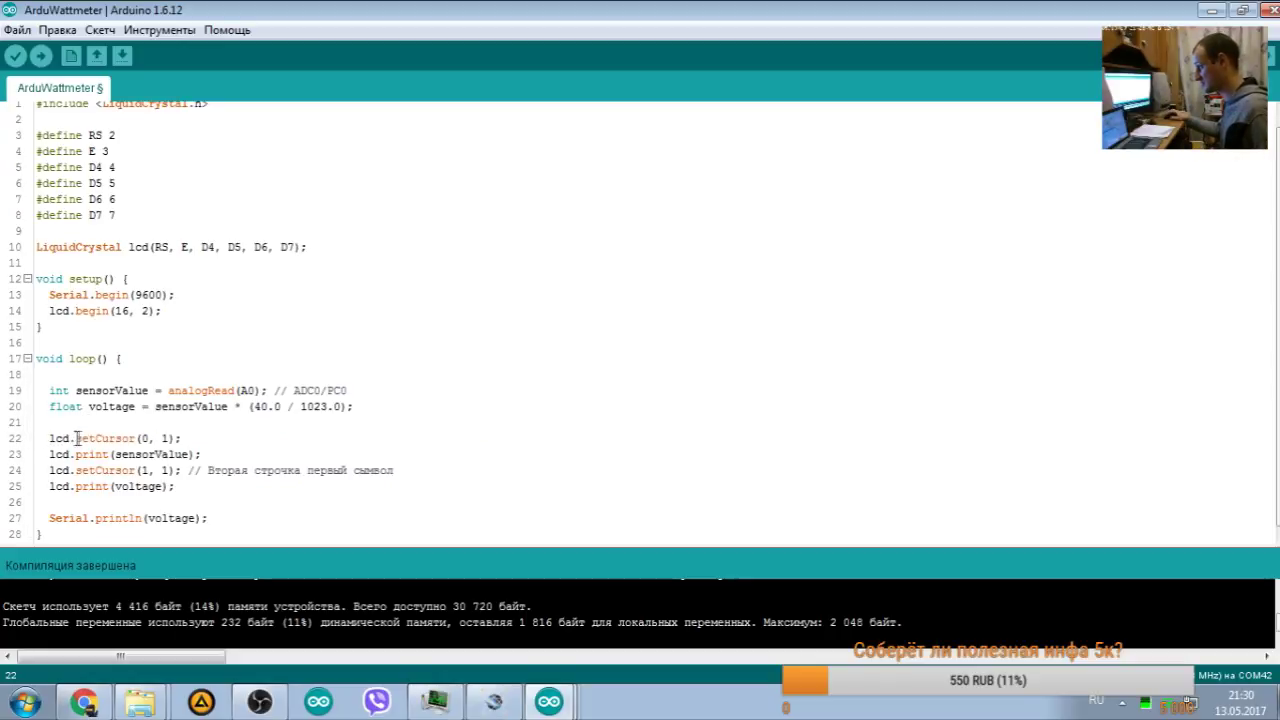
pyautogui.doubleClick(166, 438)
pyautogui.write('0')
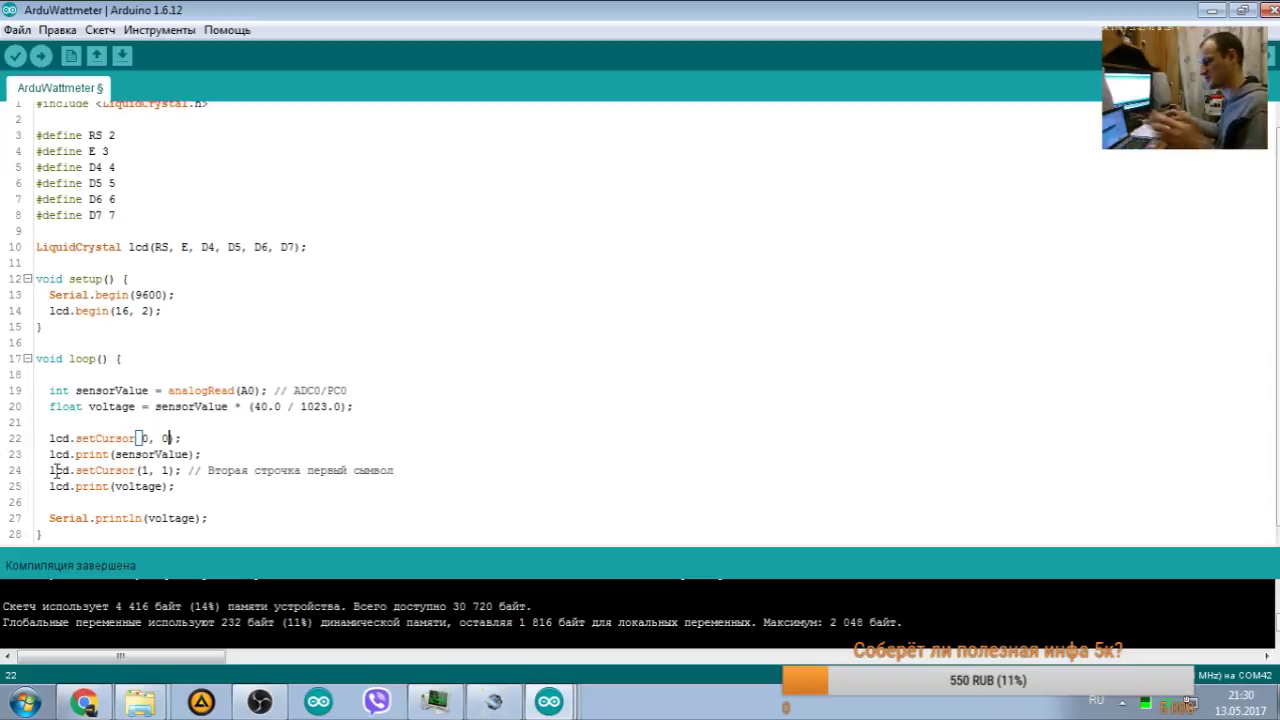
# Step: Review the setCursor calls and the analogRead(A0) assignment to sensorValue inside loop()
pyautogui.click(130, 438)
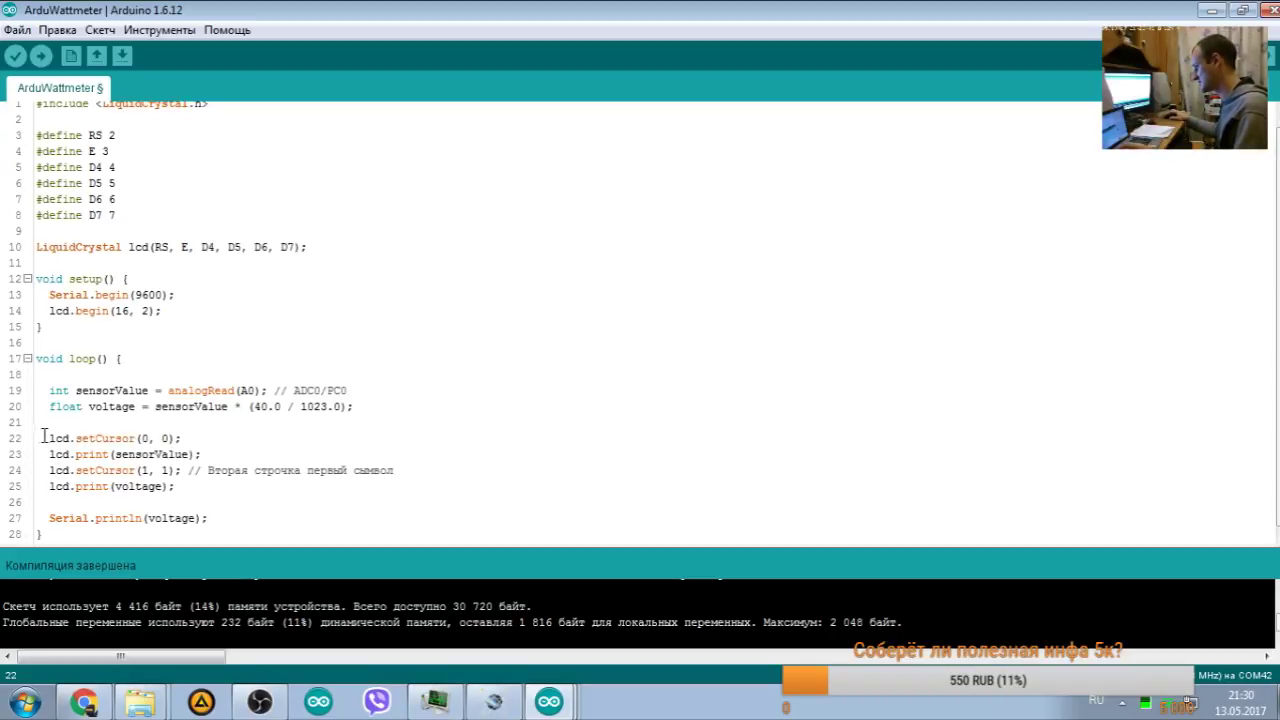
pyautogui.moveTo(48, 438); pyautogui.dragTo(187, 433)
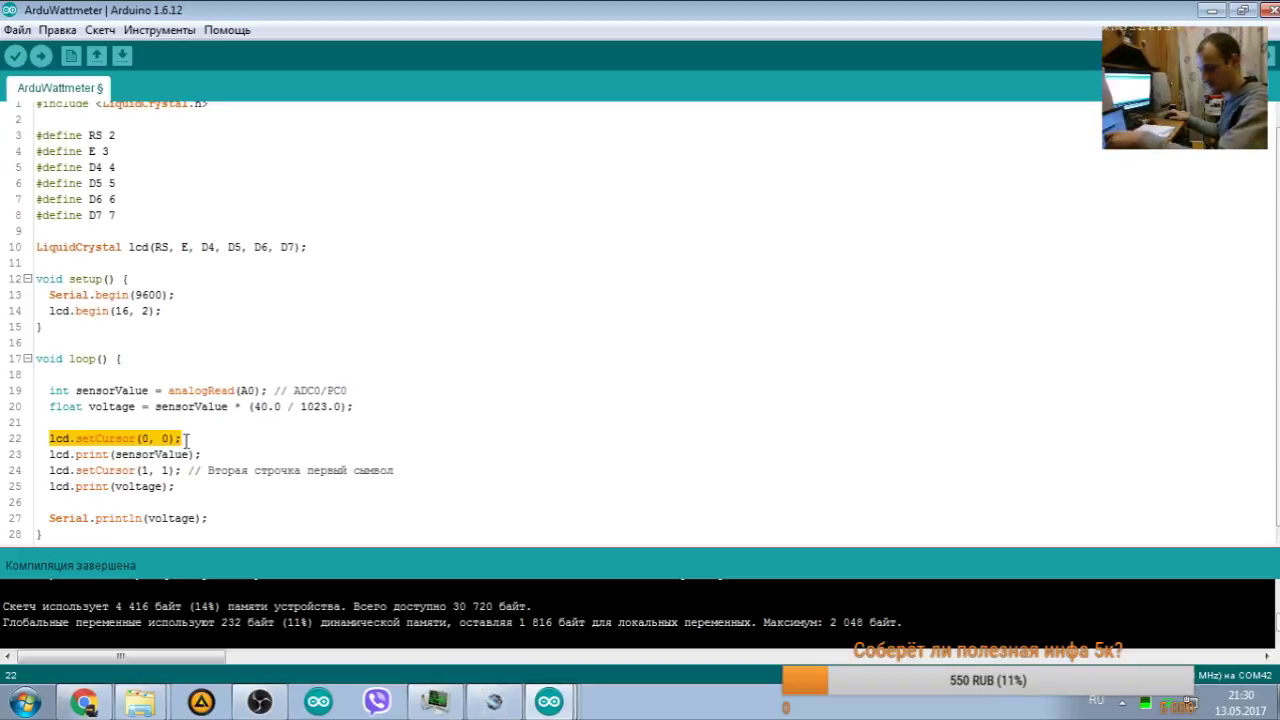
pyautogui.doubleClick(90, 390)
pyautogui.moveTo(266, 390); pyautogui.dragTo(168, 390)
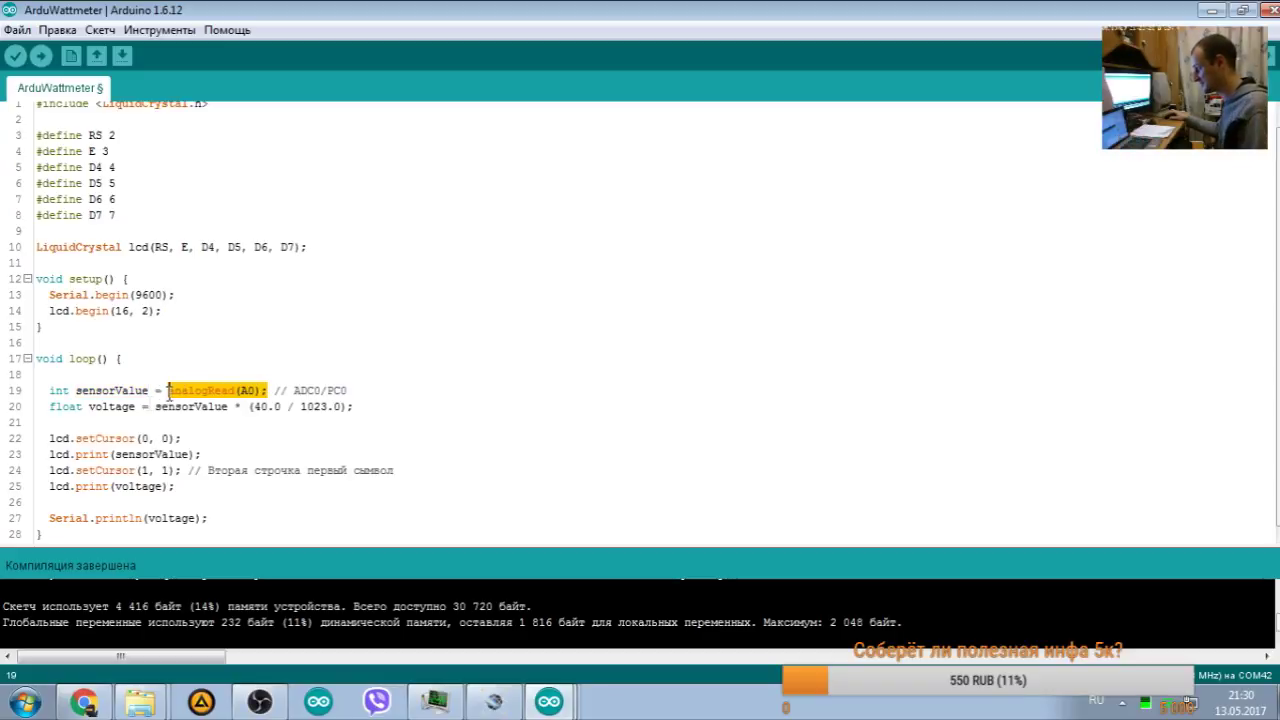
pyautogui.click(137, 470)
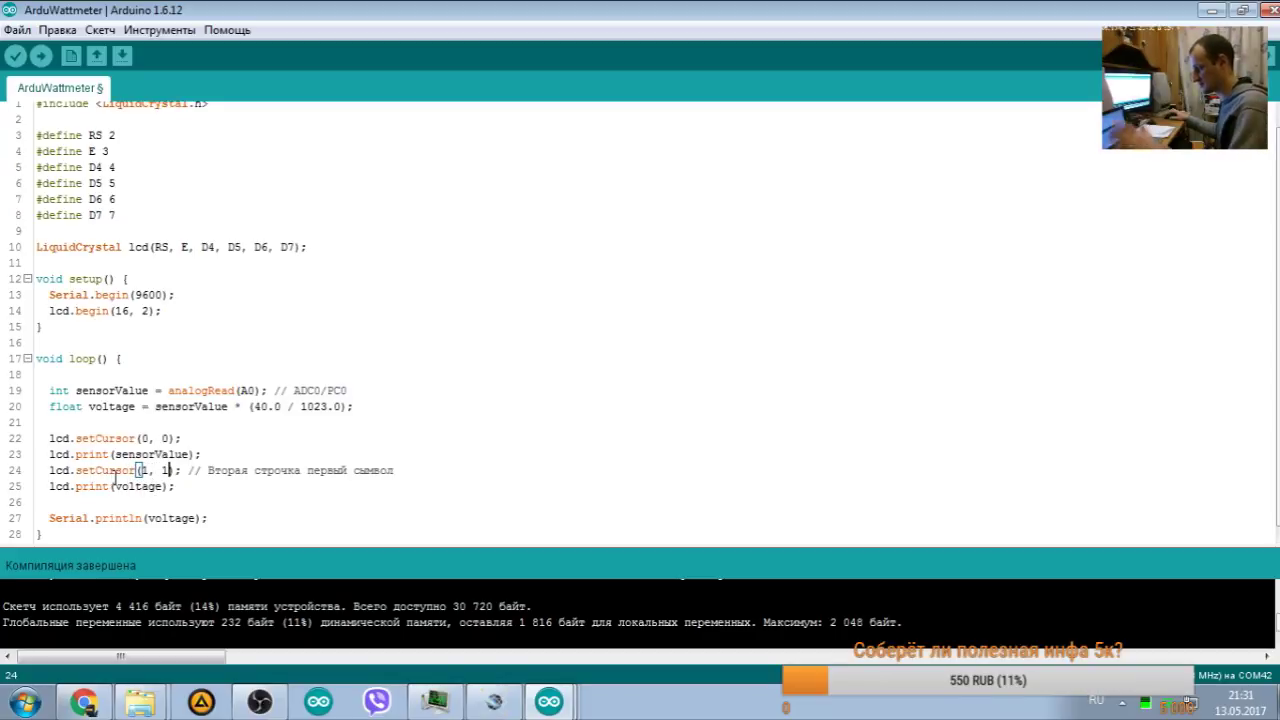
pyautogui.click(169, 470)
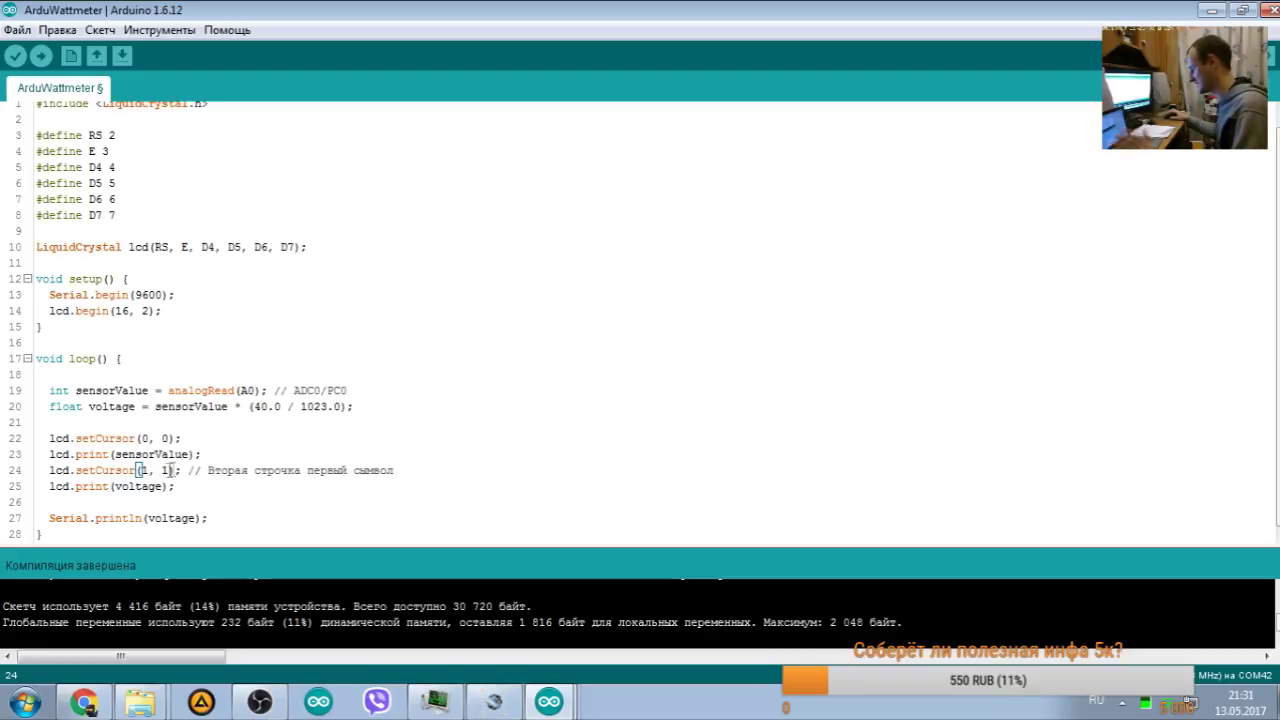
# Step: Compile the sketch and check the processor load in Windows Task Manager during the build
pyautogui.click(15, 56)
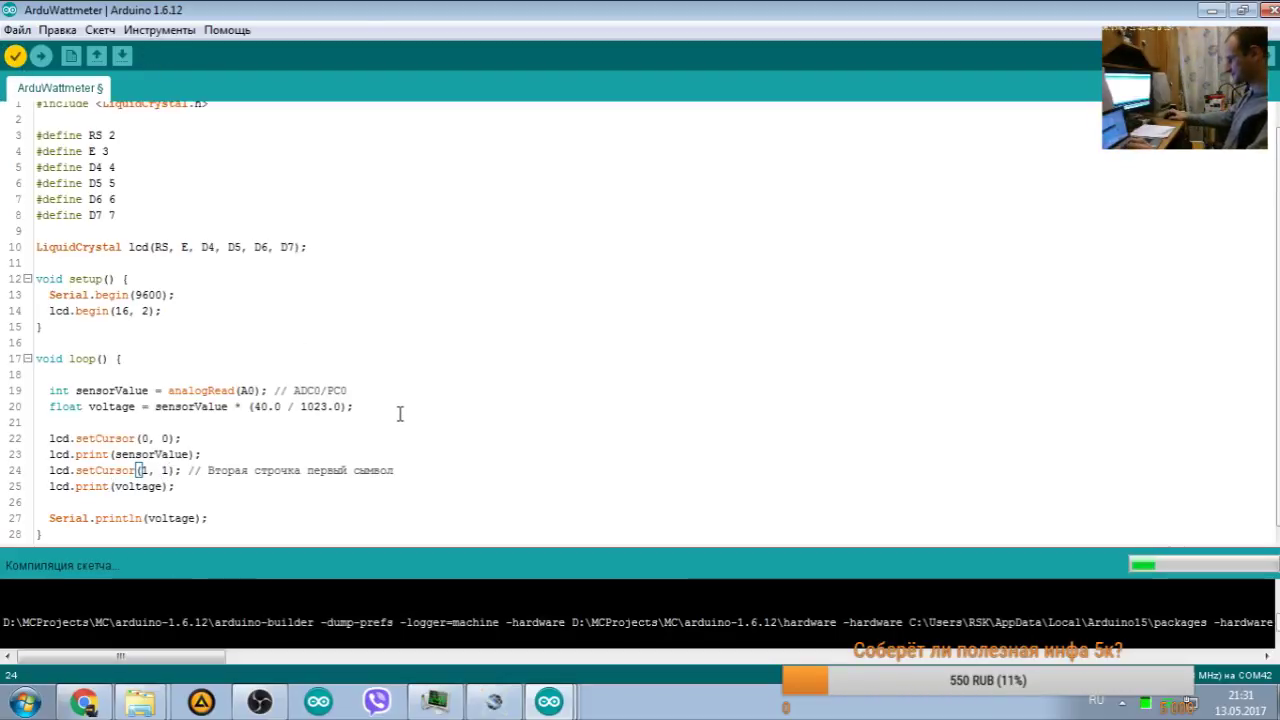
pyautogui.doubleClick(1145, 704)
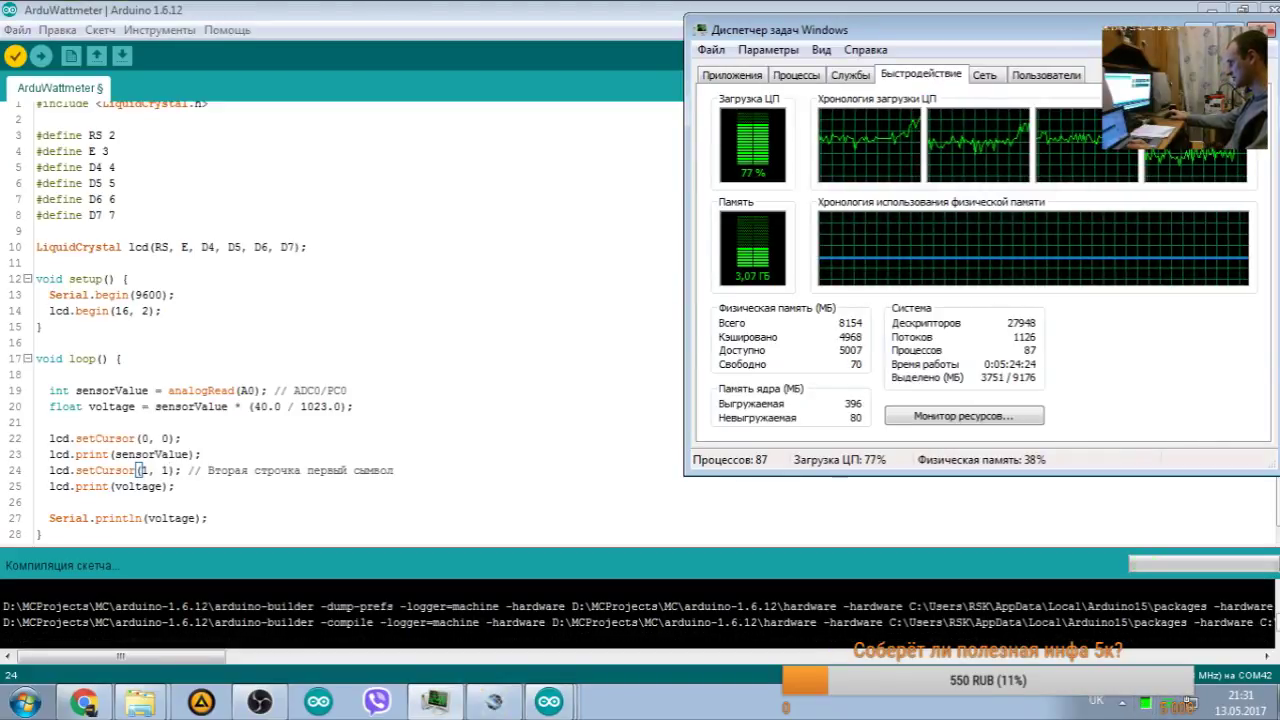
pyautogui.click(167, 470)
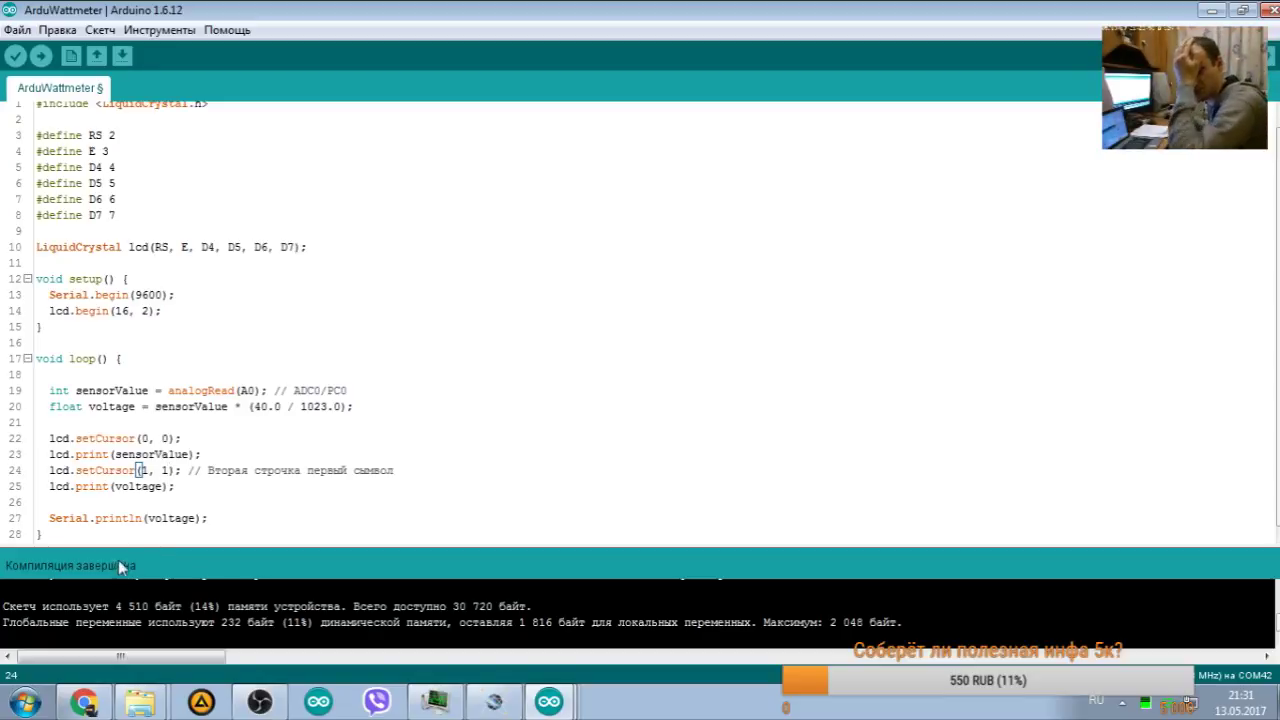
pyautogui.press('Right')
pyautogui.press('Right')
pyautogui.press('Right')
pyautogui.press('Right')
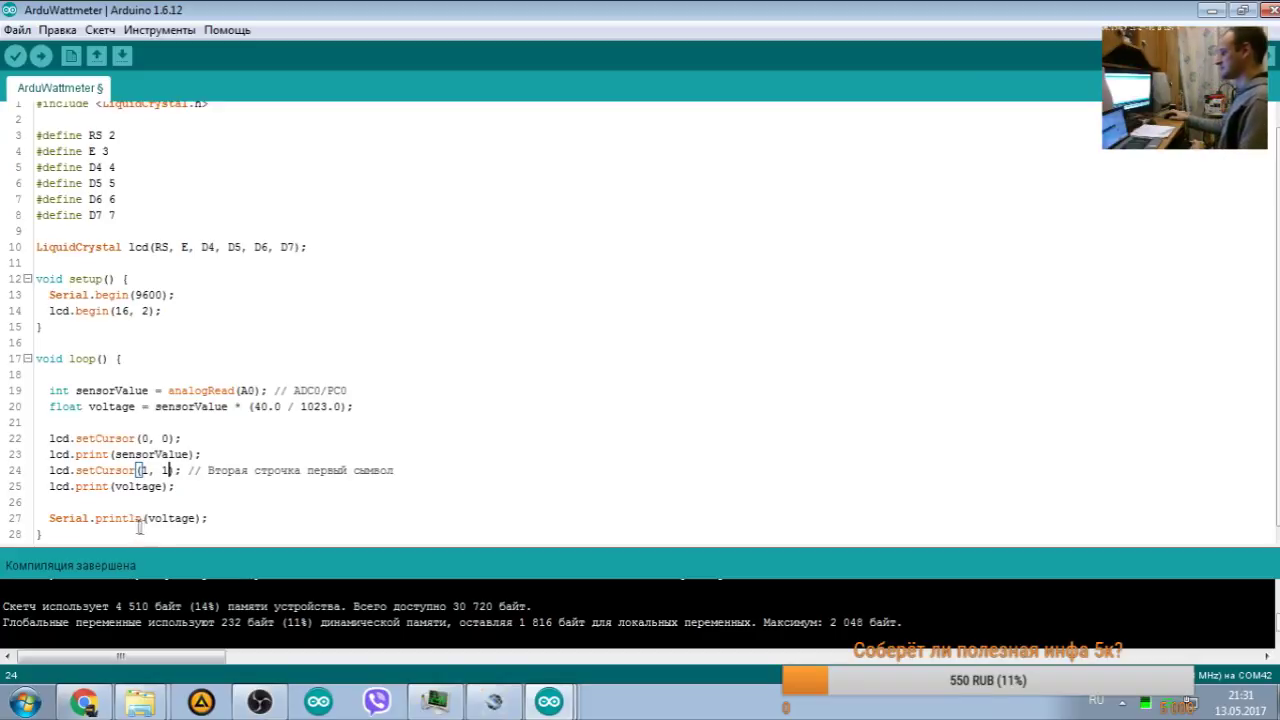
pyautogui.press('Left')
pyautogui.press('Left')
pyautogui.press('Left')
pyautogui.press('Left')
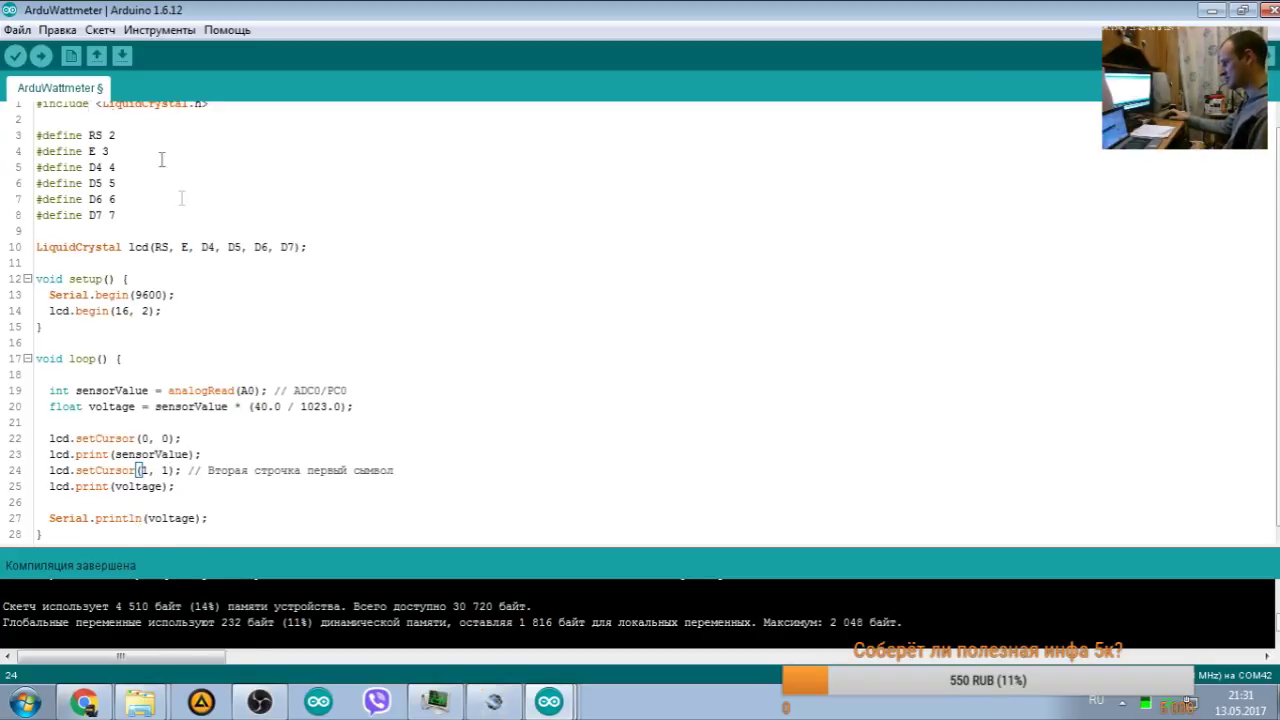
pyautogui.press('Right')
pyautogui.press('Right')
pyautogui.press('Right')
pyautogui.press('Right')
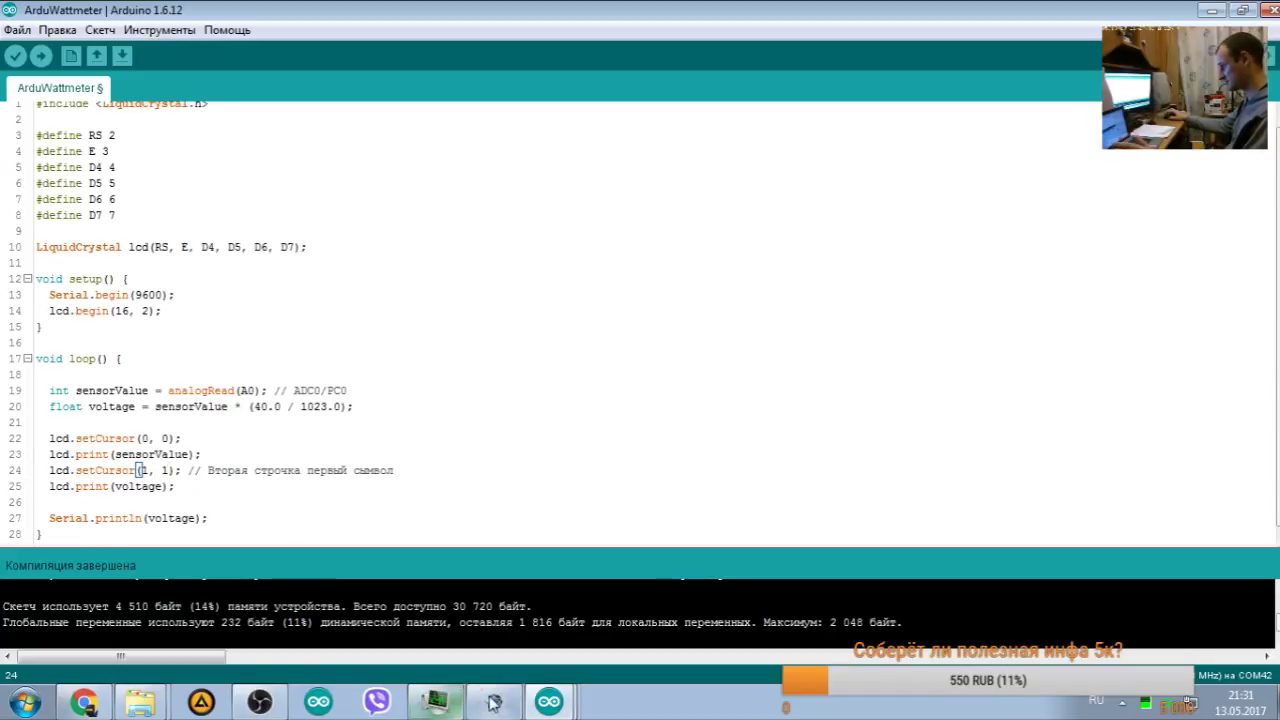
# Step: Switch to Proteus, stop and restart the simulation, and inspect both rows of the LCD up close
pyautogui.click(435, 702)
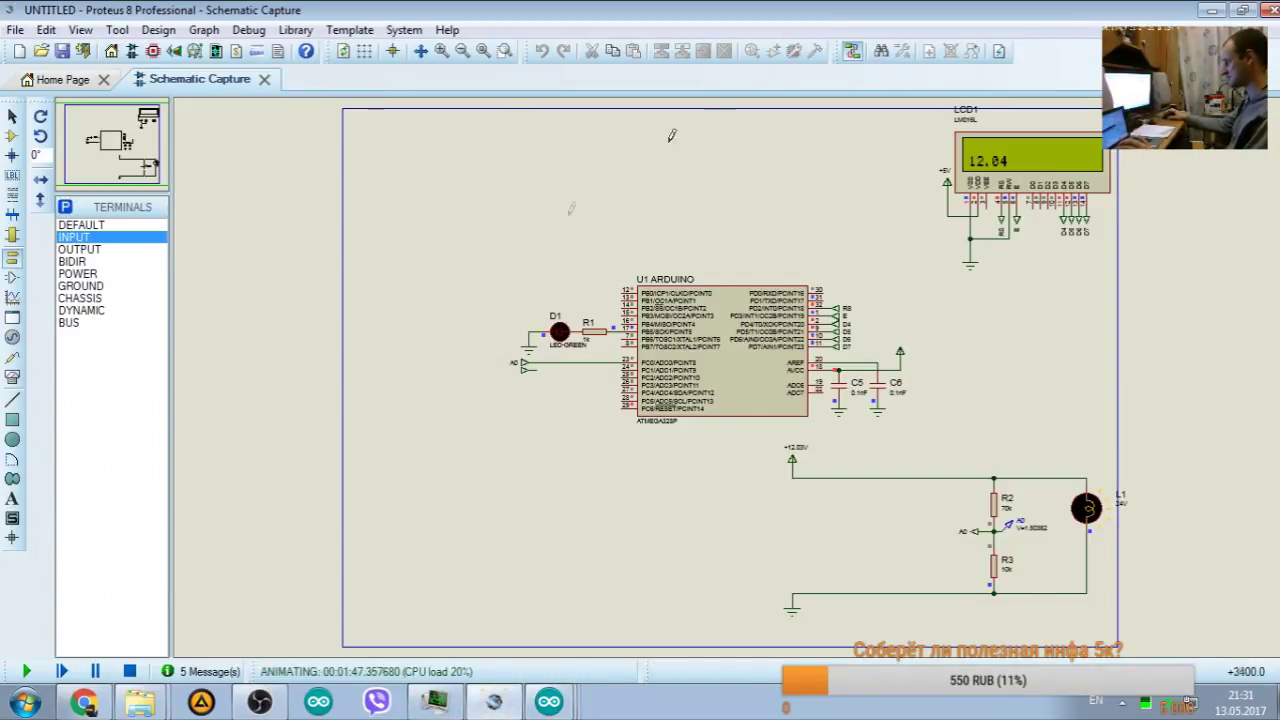
pyautogui.click(129, 671)
pyautogui.click(26, 671)
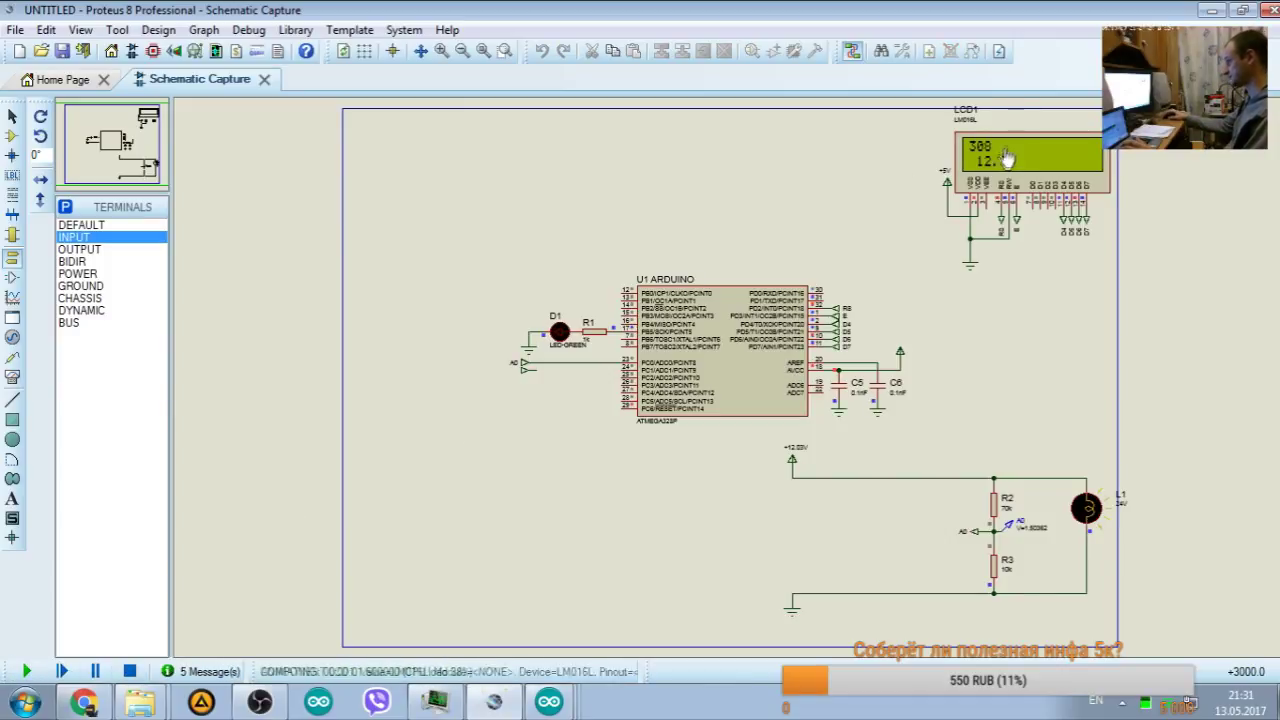
pyautogui.scroll(1, 810, 388)
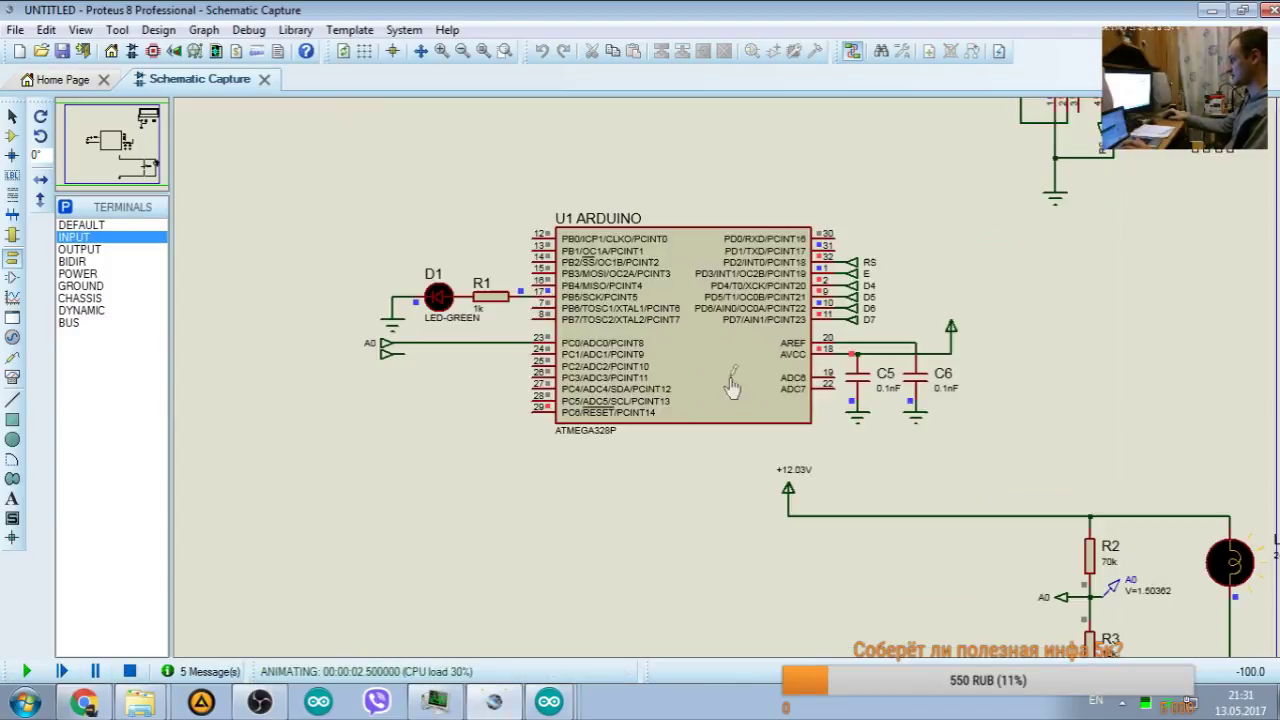
pyautogui.click(86, 134)
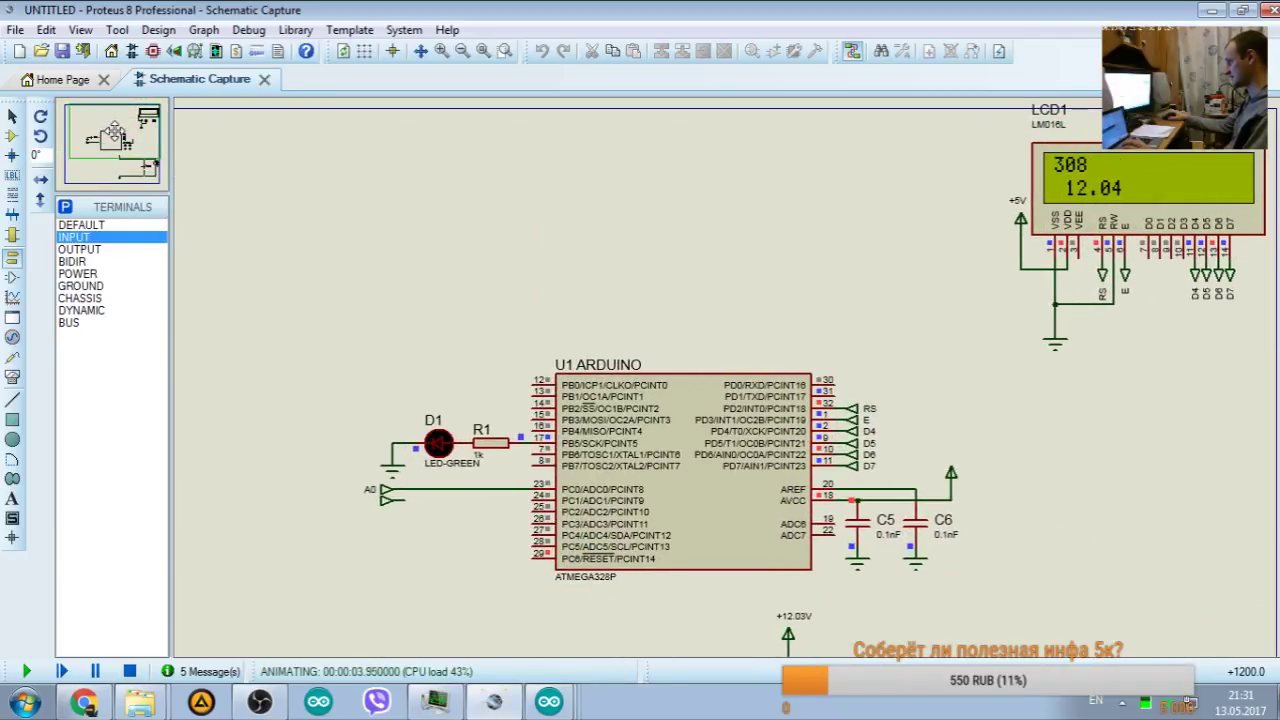
pyautogui.click(121, 142)
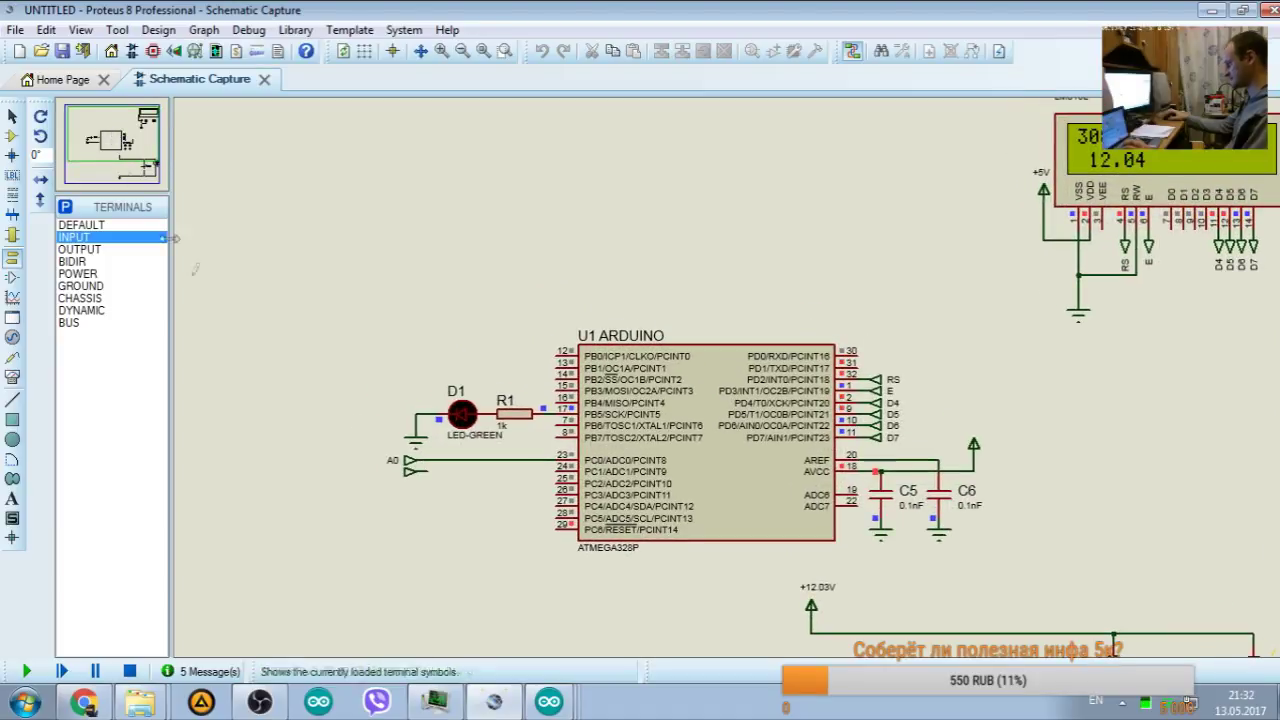
# Step: Return to the Arduino sketch and select the voltage expression sensorValue * (40.0 / 1023.0); on line 20
pyautogui.click(460, 632)
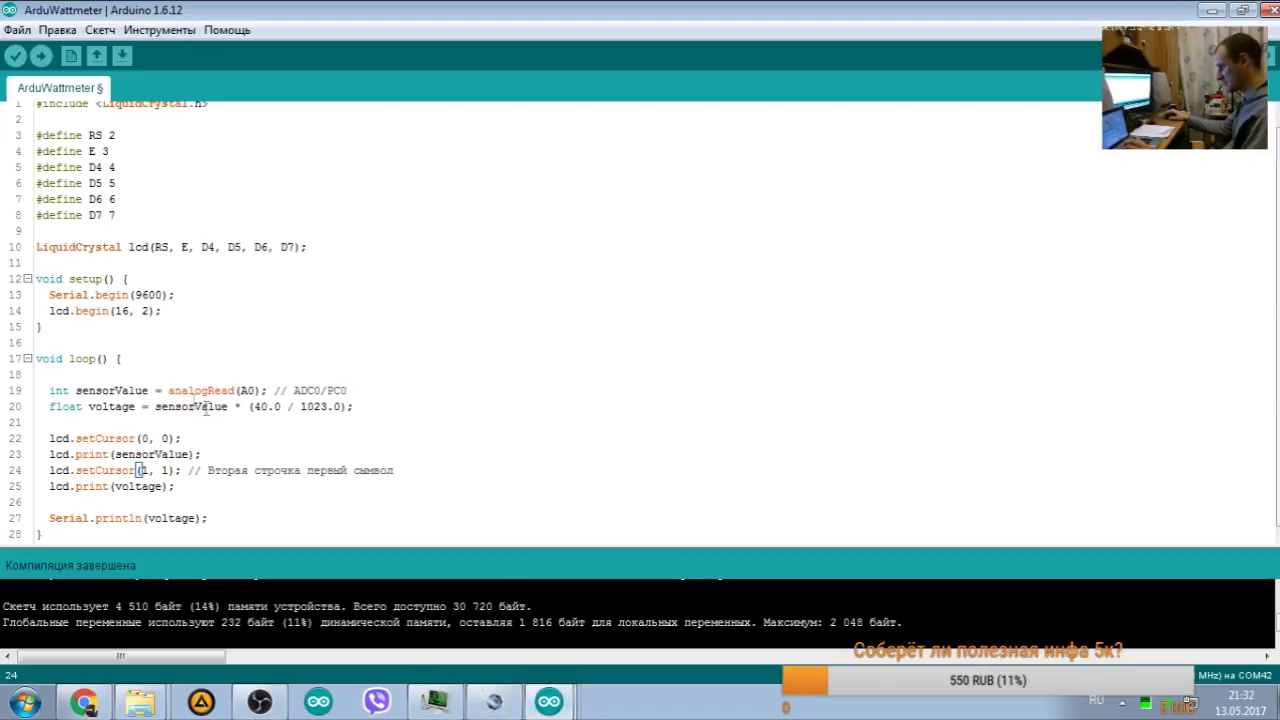
pyautogui.moveTo(155, 400)
pyautogui.mouseDown()
pyautogui.moveTo(376, 404)
pyautogui.moveTo(156, 416)
pyautogui.mouseUp()
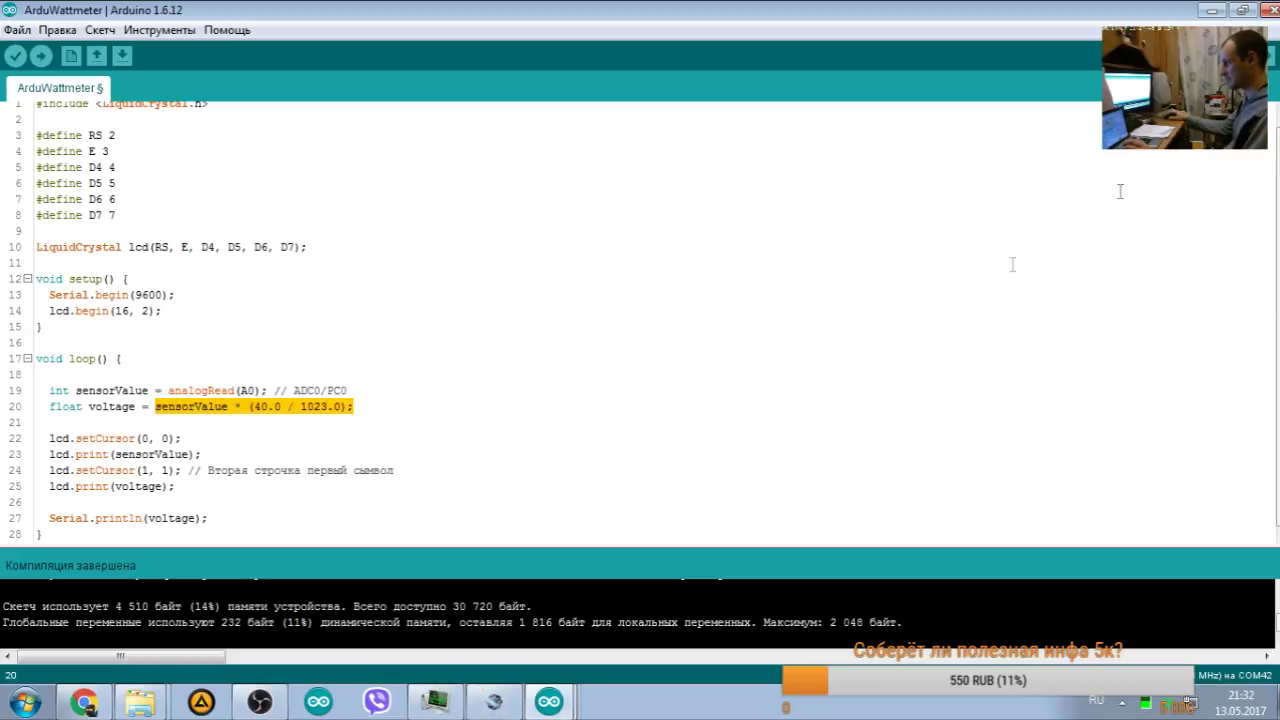
# Step: Switch to Proteus, stop the simulation and relabel the power terminal feeding the R2/R3 divider as +36V
pyautogui.click(1212, 10)
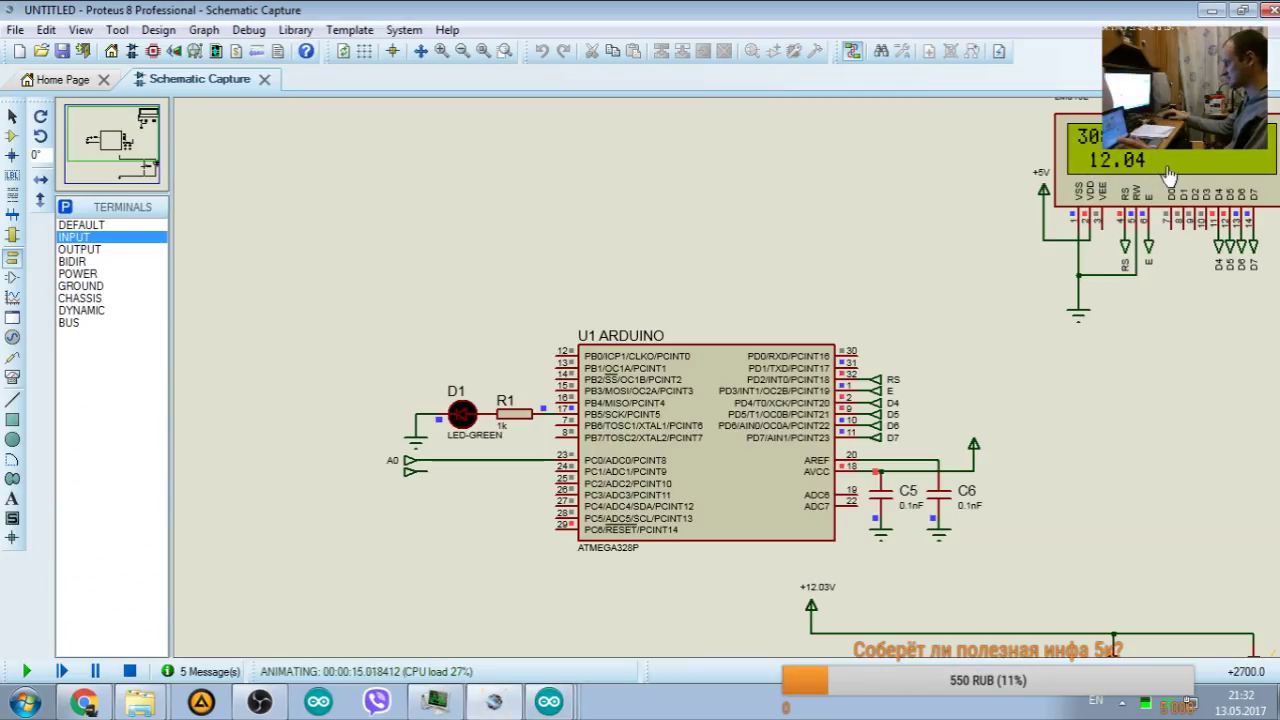
pyautogui.moveTo(122, 178)
pyautogui.mouseDown()
pyautogui.moveTo(128, 160)
pyautogui.moveTo(115, 157)
pyautogui.mouseUp()
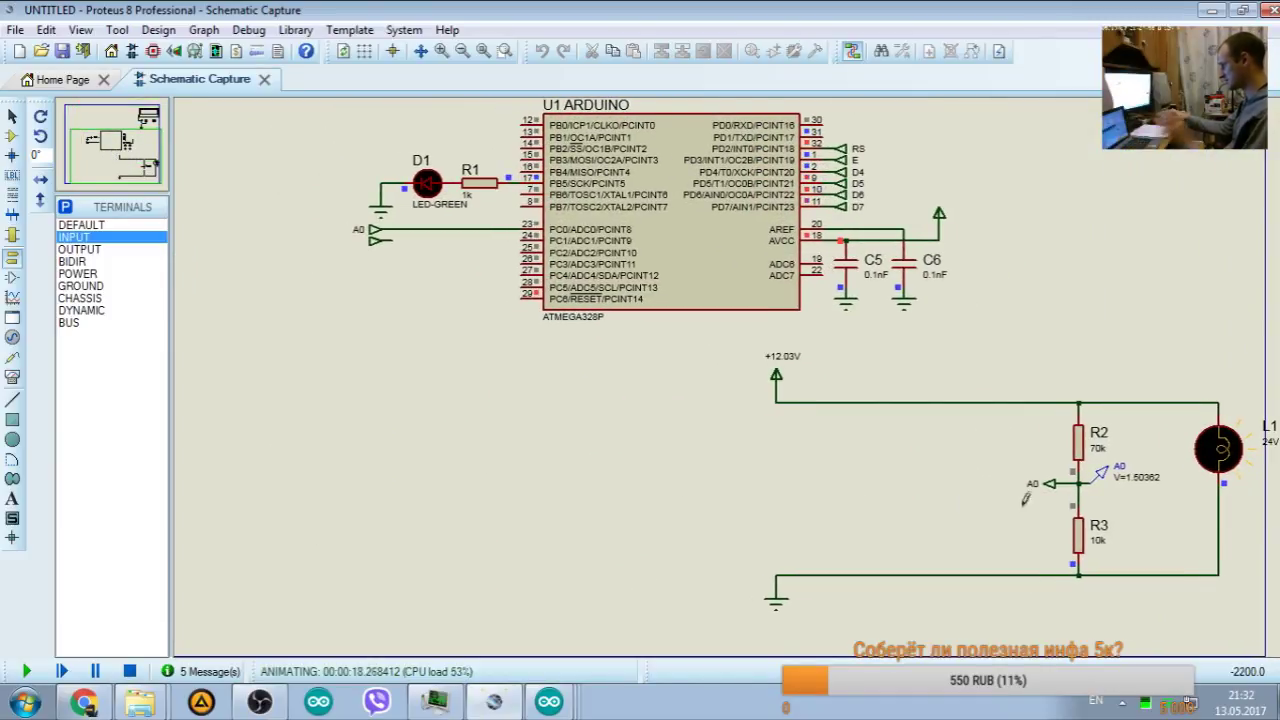
pyautogui.click(129, 671)
pyautogui.doubleClick(790, 366)
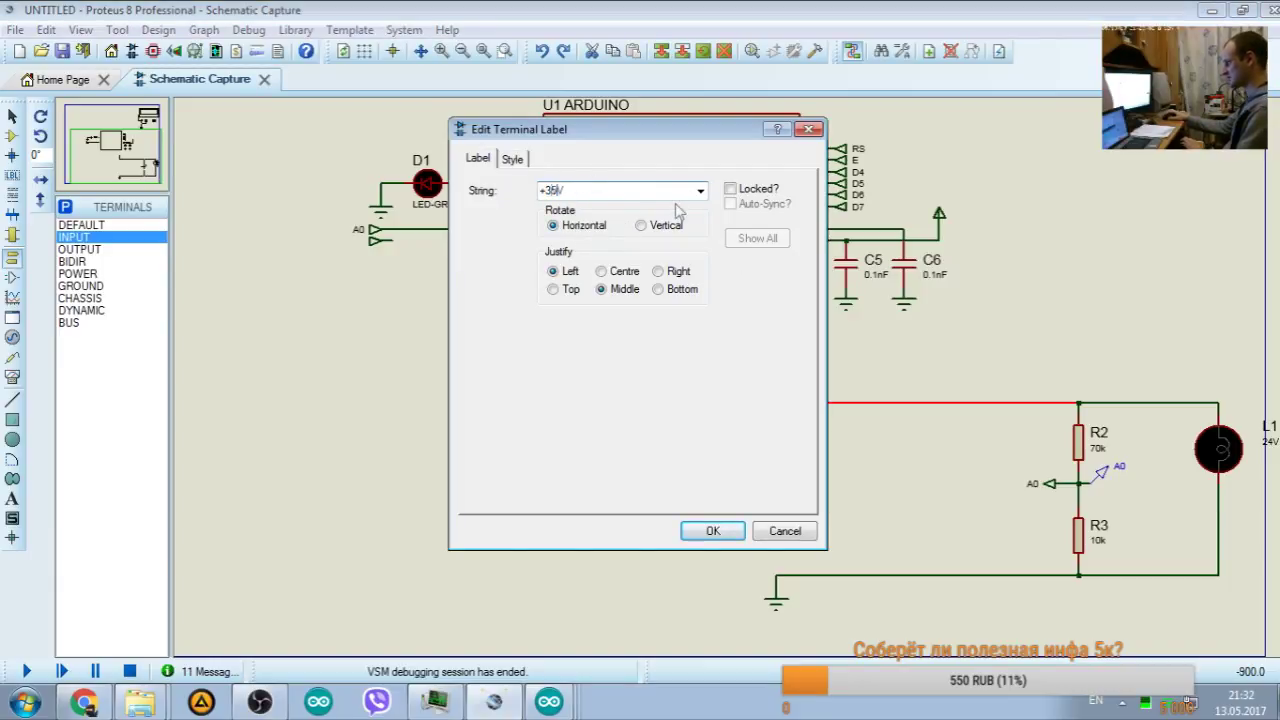
pyautogui.write('+35V')
pyautogui.press('BackSpace')
pyautogui.press('BackSpace')
pyautogui.write('6V')
pyautogui.click(727, 531)
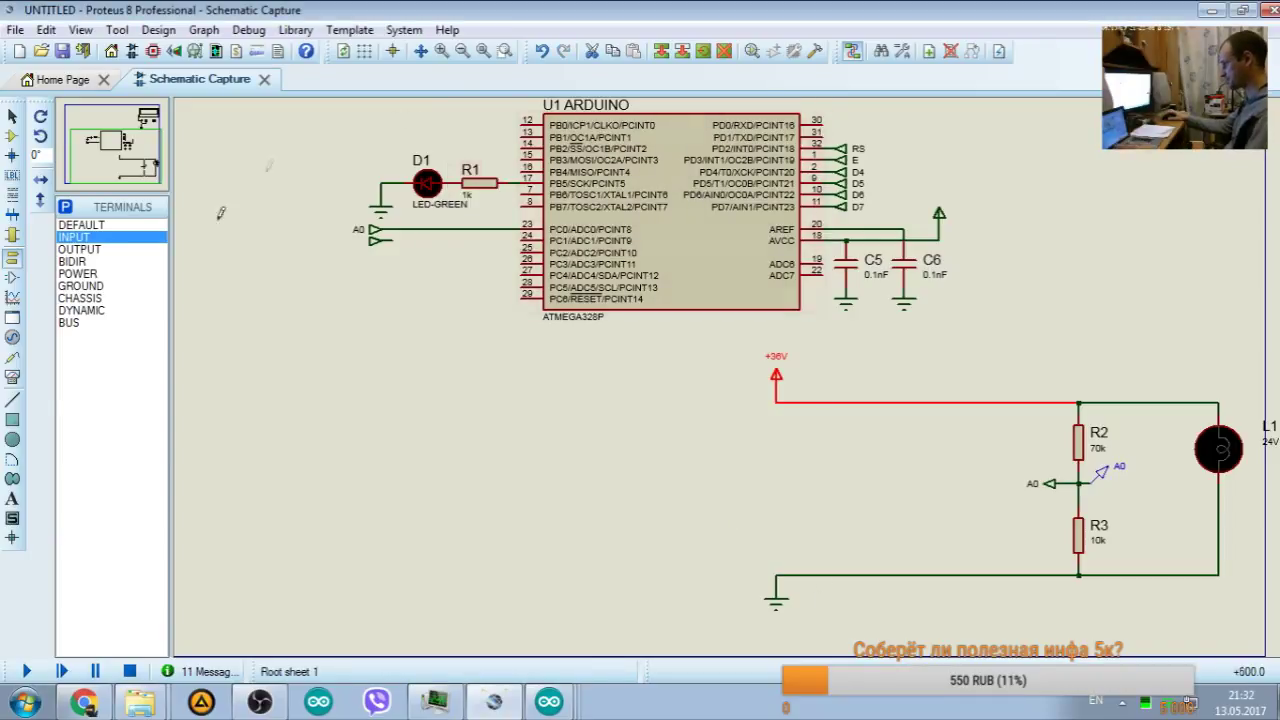
# Step: Run the simulation with the new supply voltage and compare both LCD rows with the divider's A0 probe
pyautogui.click(22, 671)
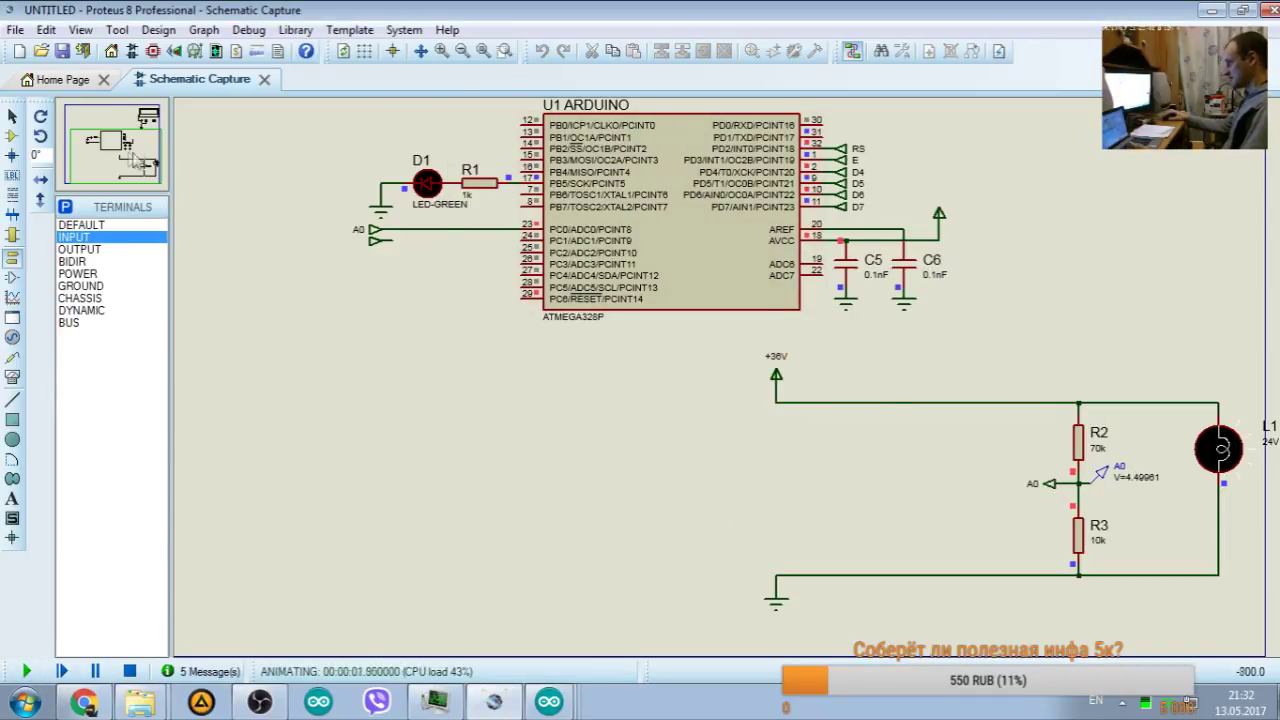
pyautogui.moveTo(135, 160); pyautogui.dragTo(117, 130)
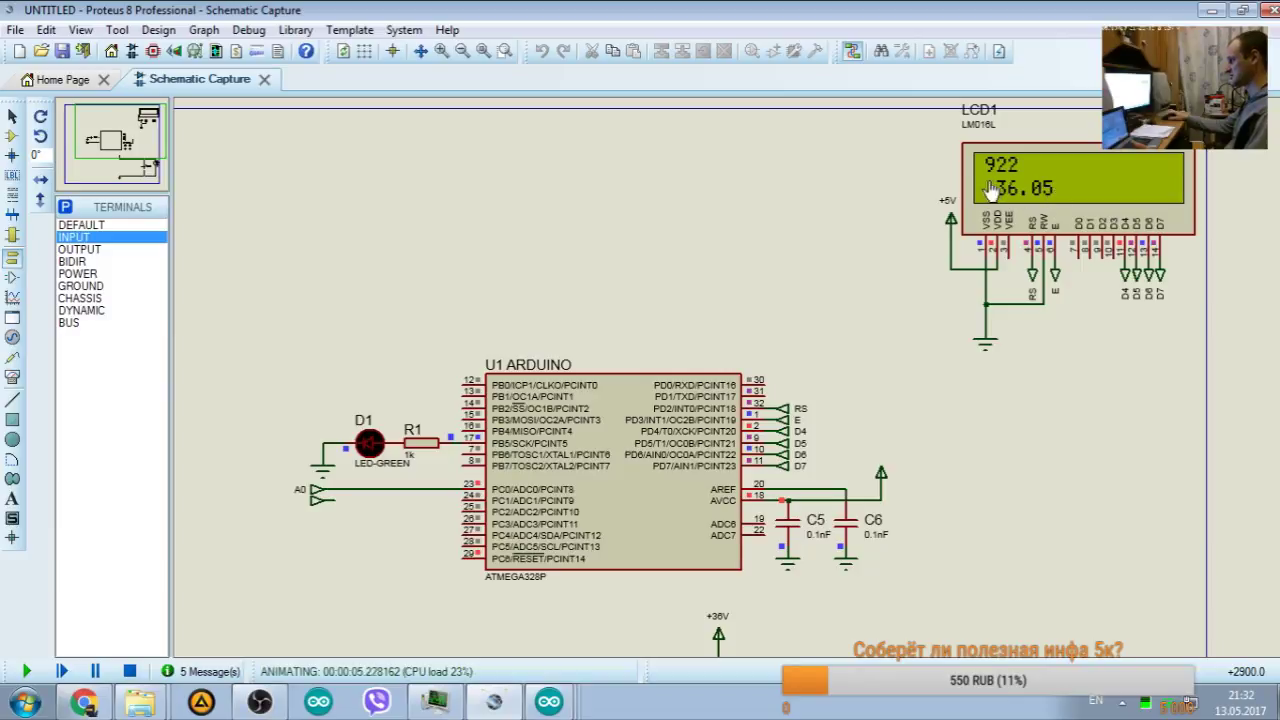
pyautogui.moveTo(120, 150)
pyautogui.mouseDown()
pyautogui.moveTo(124, 168)
pyautogui.moveTo(125, 128)
pyautogui.mouseUp()
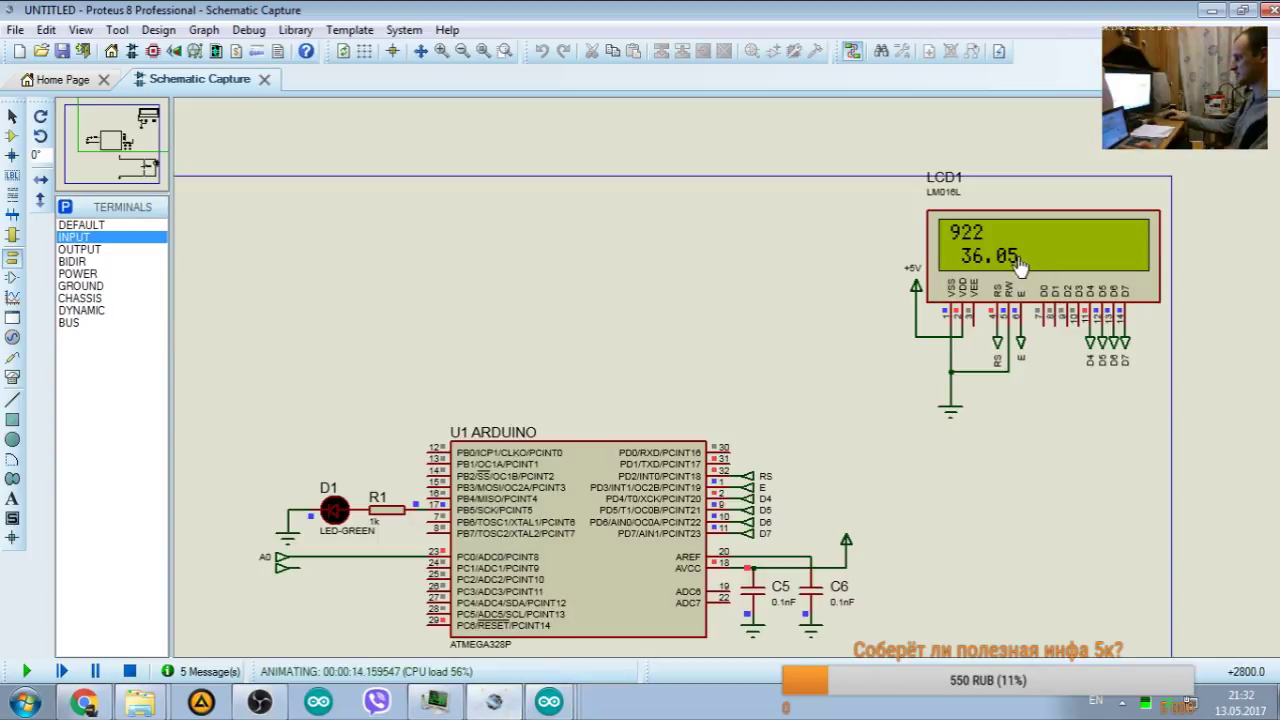
pyautogui.click(137, 180)
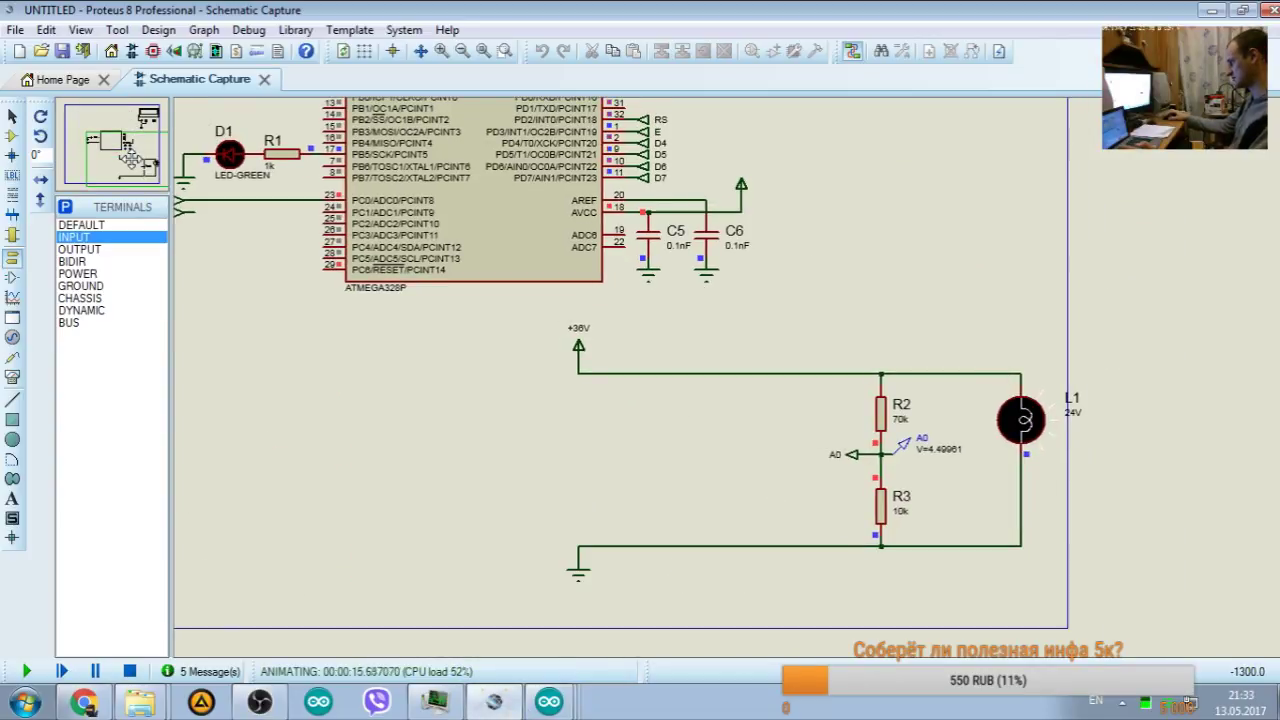
# Step: Stop the simulation and place a voltage probe on the supply wire above R2
pyautogui.click(129, 671)
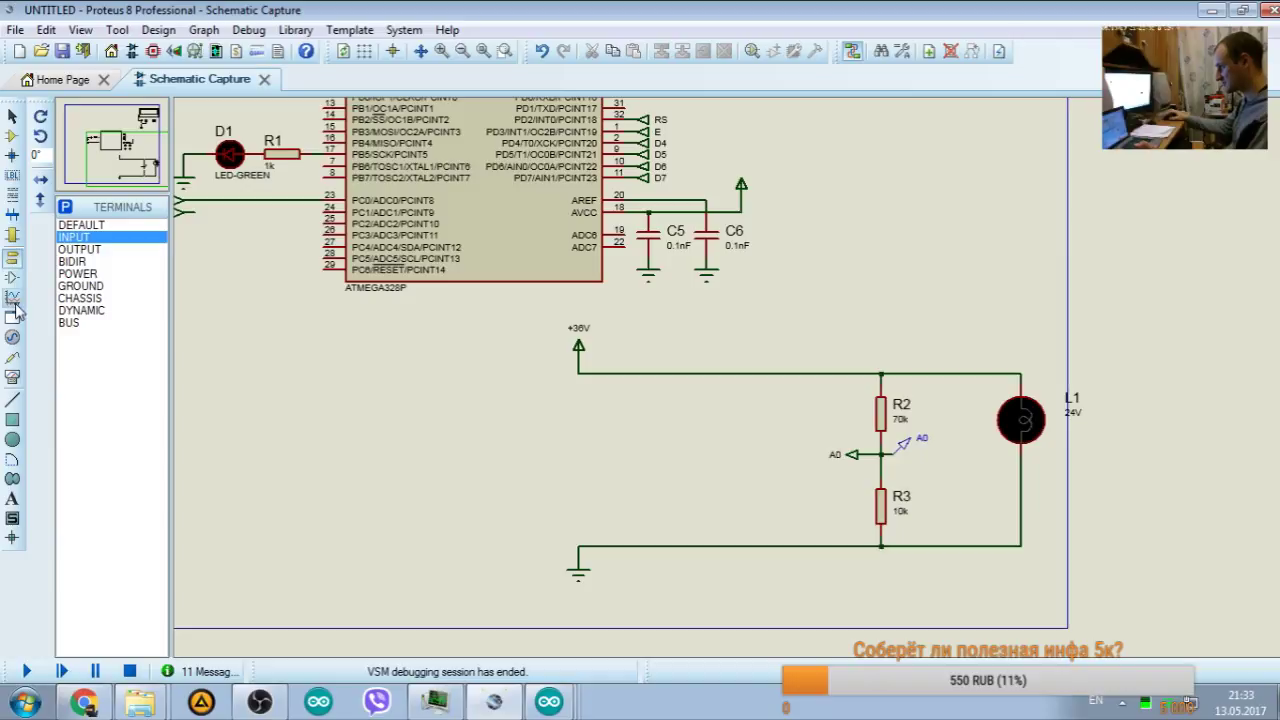
pyautogui.click(12, 357)
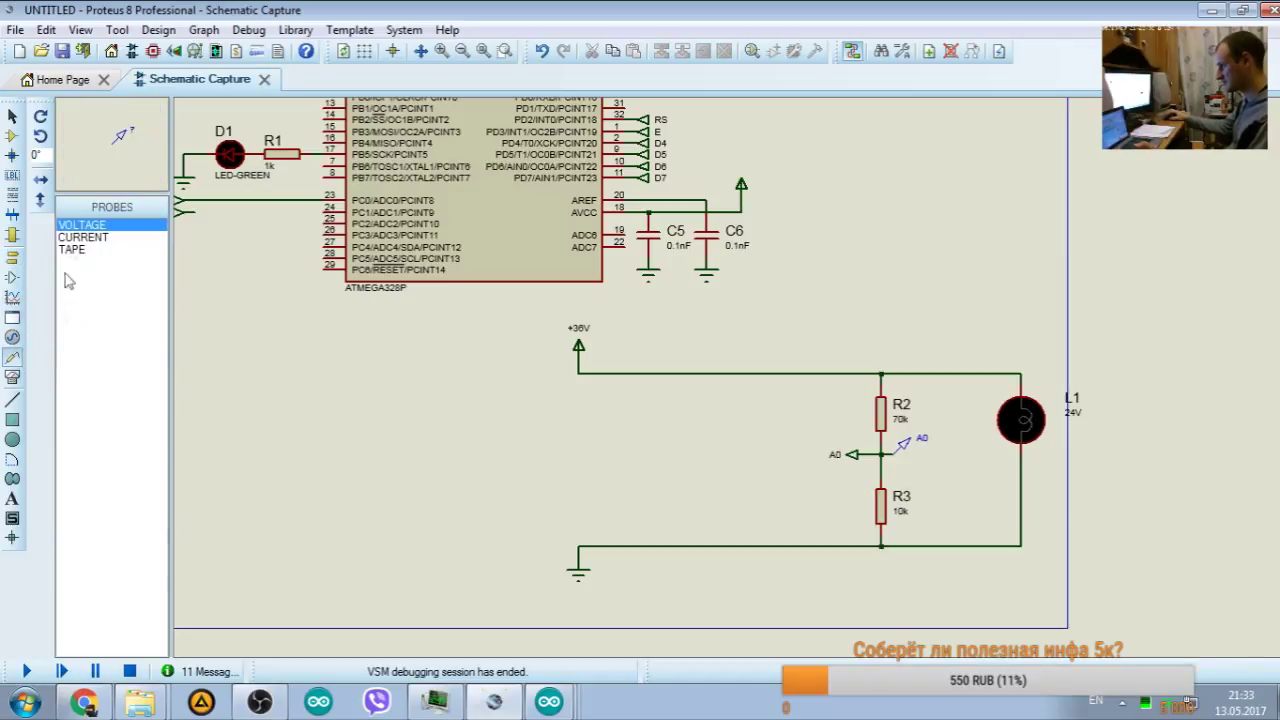
pyautogui.click(883, 362)
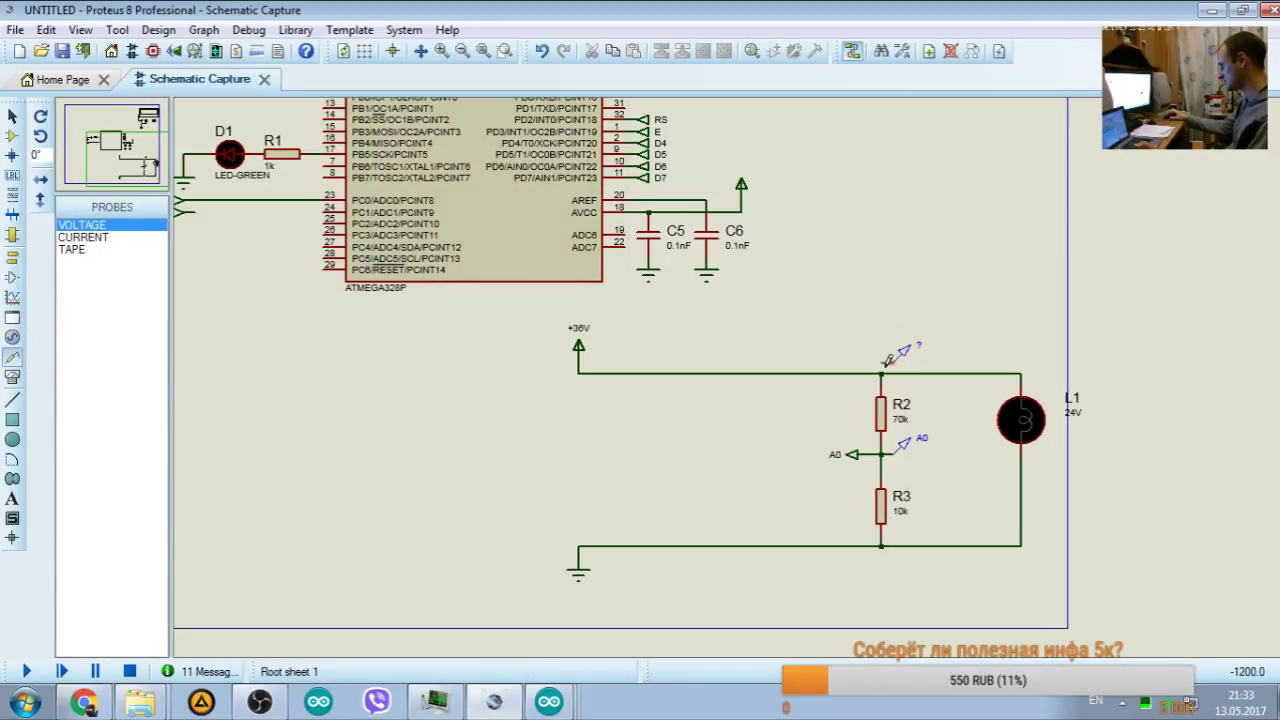
# Step: Run the simulation and compare the supply probe above R2 with the LCD, also examining the 7805 regulator circuit
pyautogui.click(26, 671)
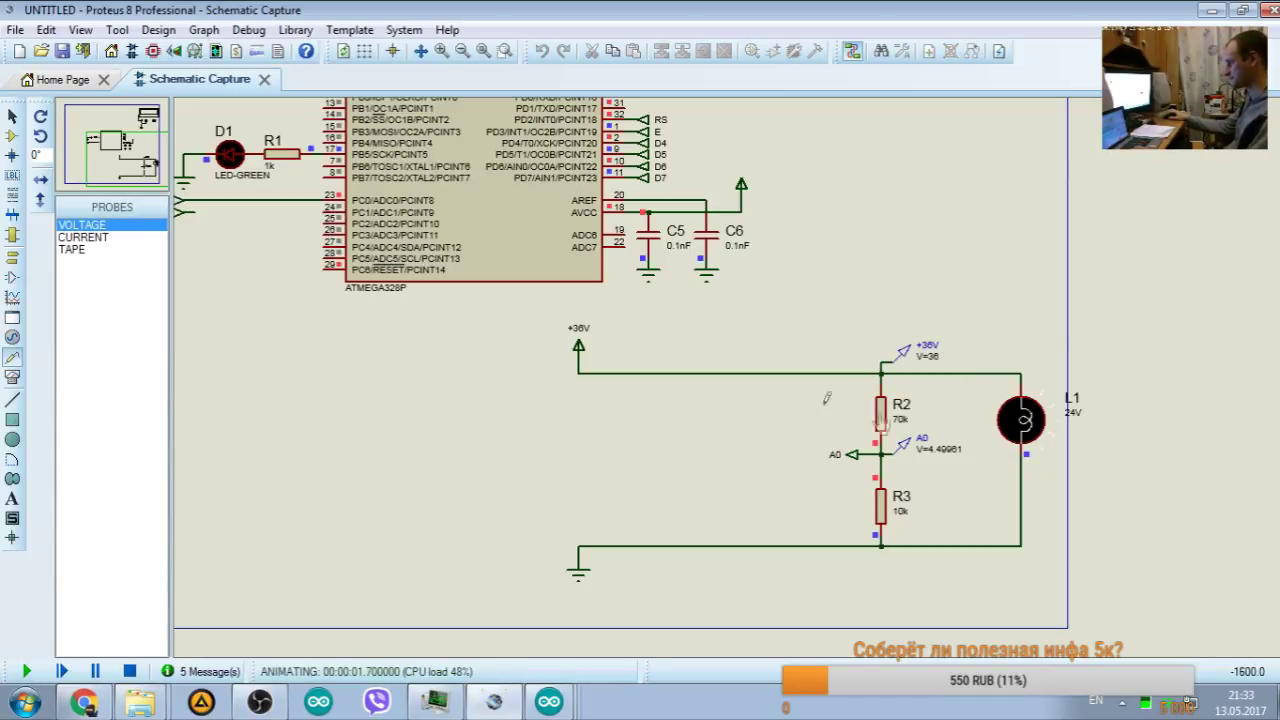
pyautogui.click(121, 130)
pyautogui.moveTo(121, 130); pyautogui.dragTo(113, 137)
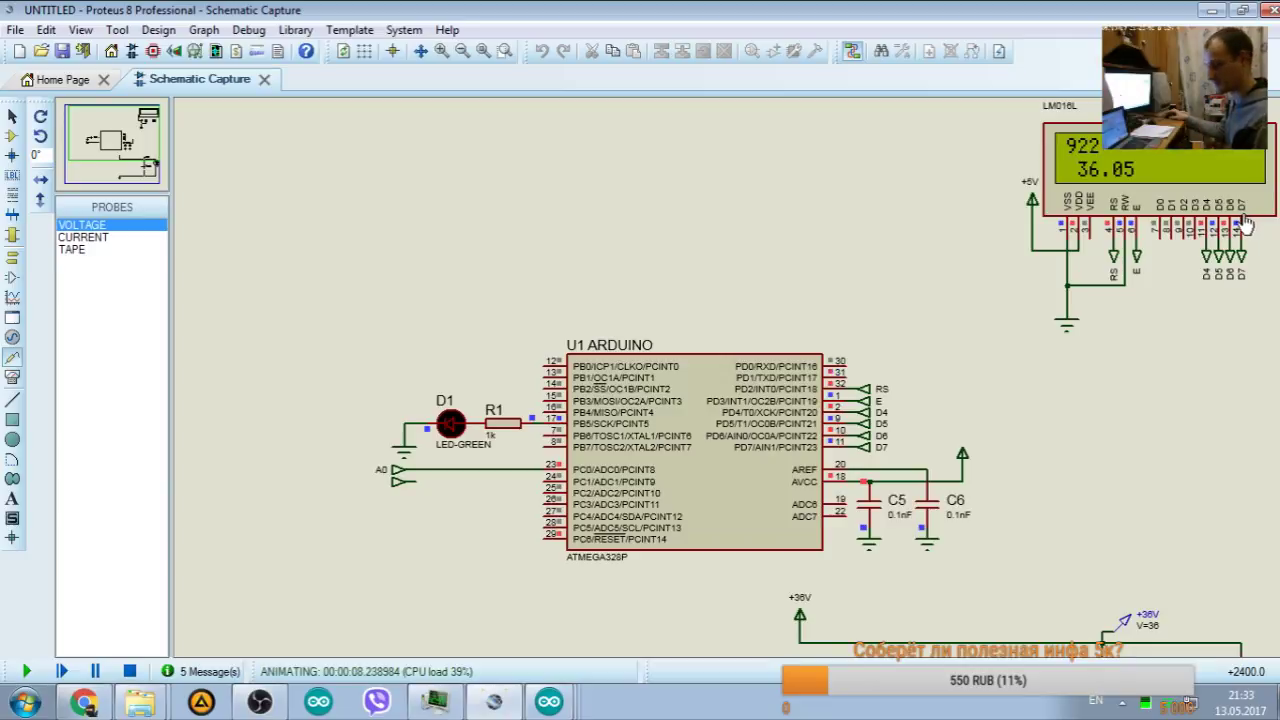
pyautogui.moveTo(131, 138); pyautogui.dragTo(66, 97)
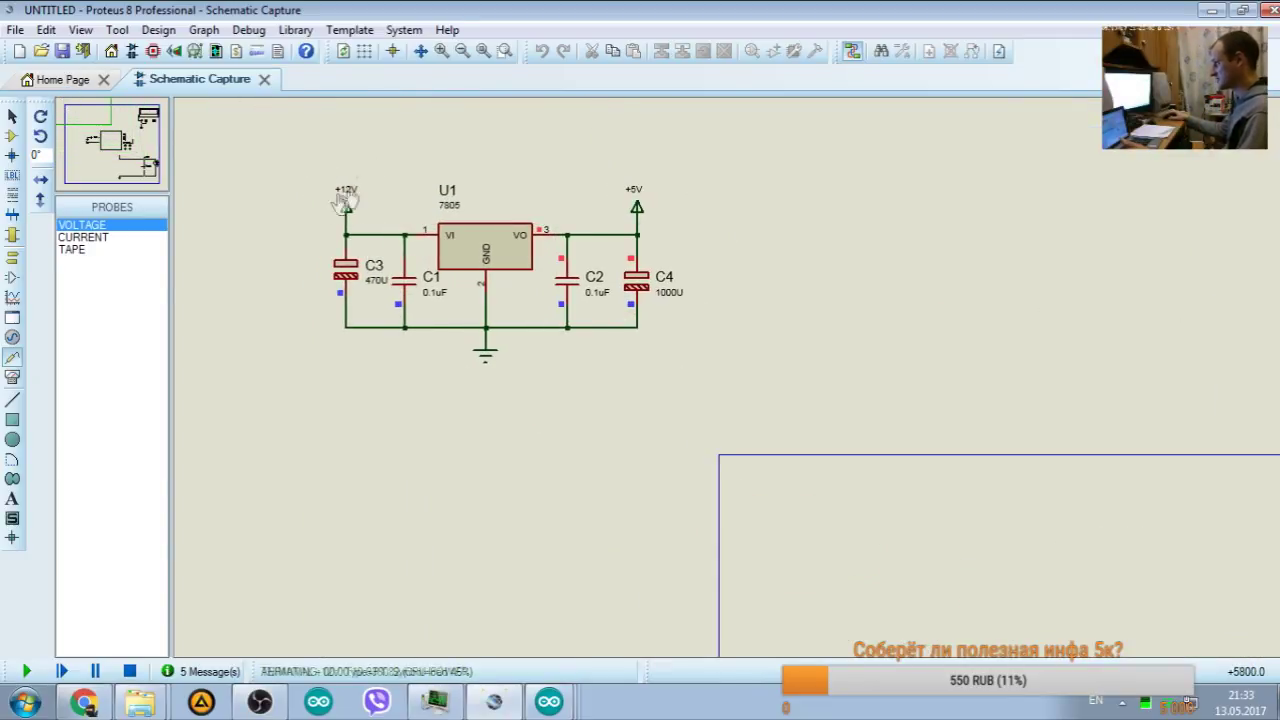
pyautogui.moveTo(112, 173); pyautogui.dragTo(115, 146)
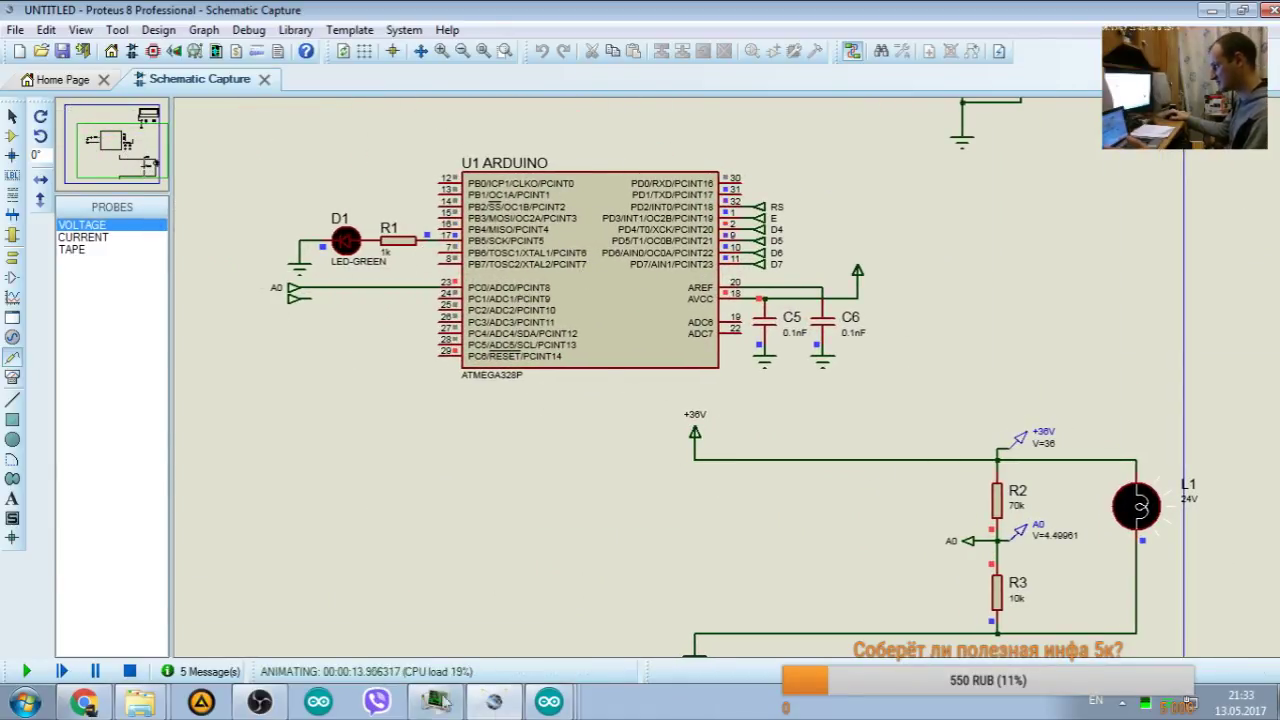
# Step: Check the voltage expression in the Arduino sketch, then return to Proteus and review the 7805 regulator's input and output
pyautogui.click(545, 706)
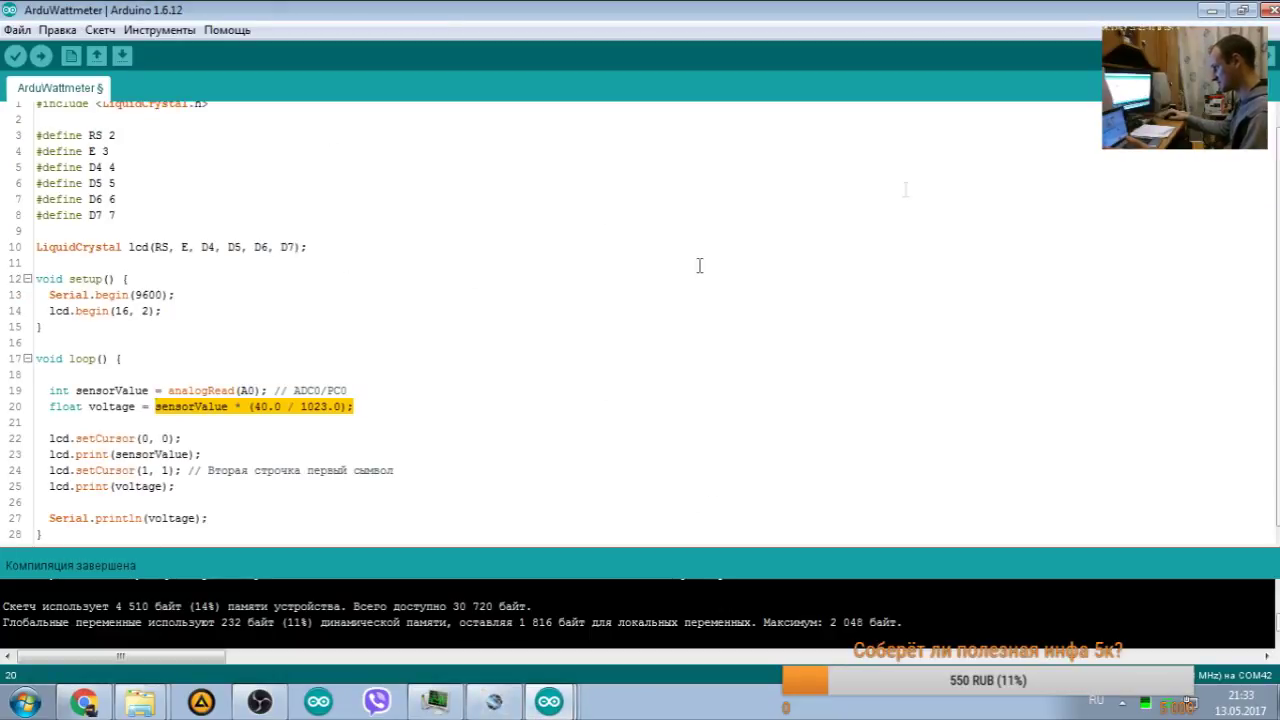
pyautogui.click(1212, 12)
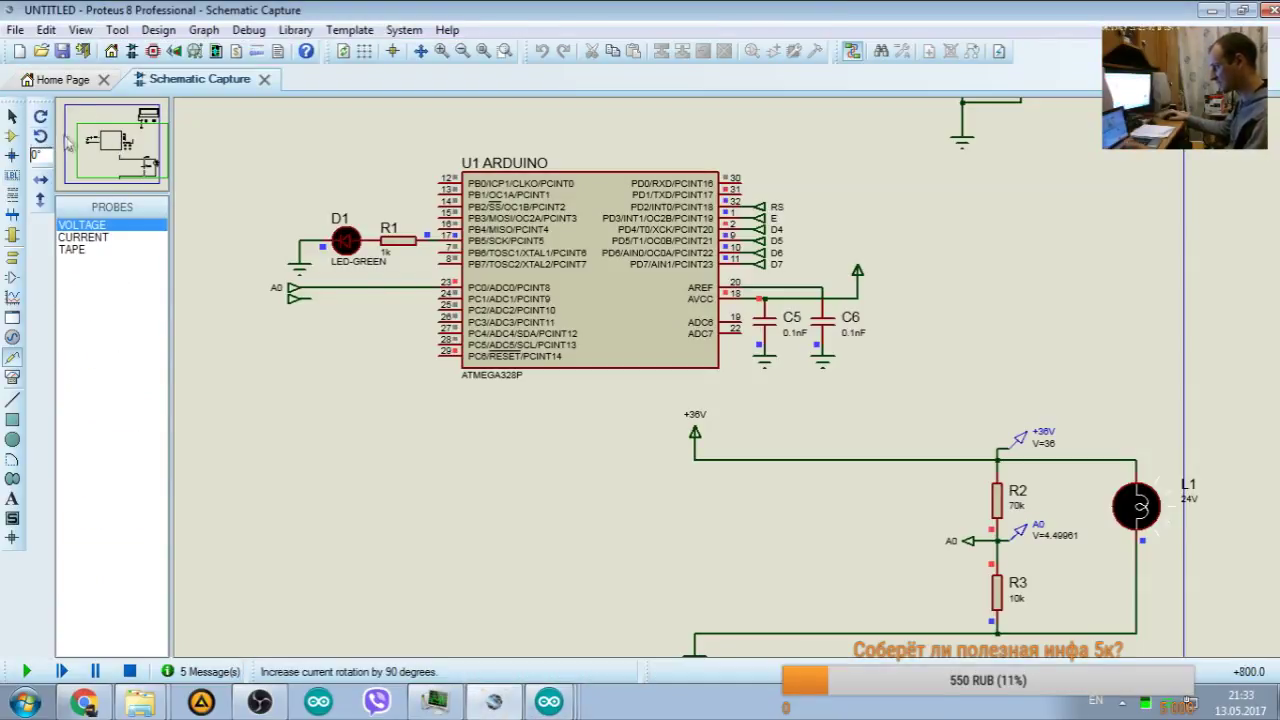
pyautogui.click(127, 152)
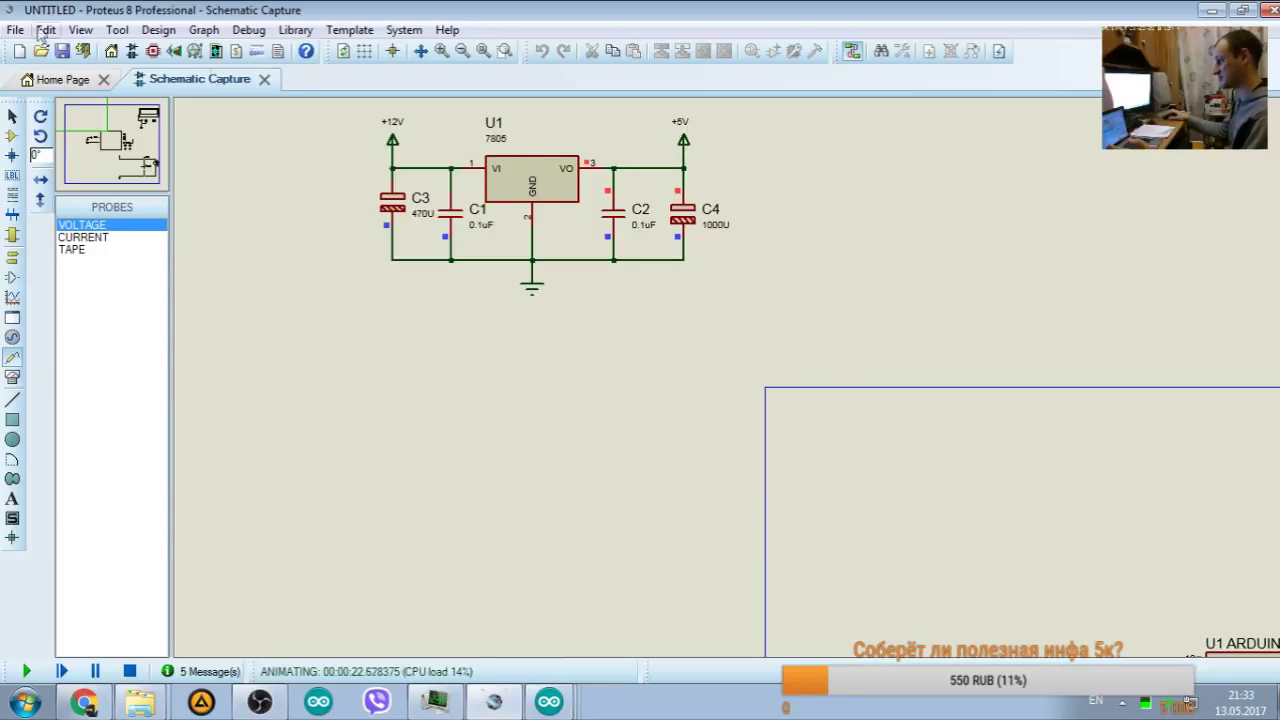
pyautogui.click(90, 112)
pyautogui.moveTo(148, 118); pyautogui.dragTo(128, 148)
# Step: Stop the simulation and paste a copy of the 0.1nF capacitor C5 below the A0 wire near pin PC0
pyautogui.click(130, 672)
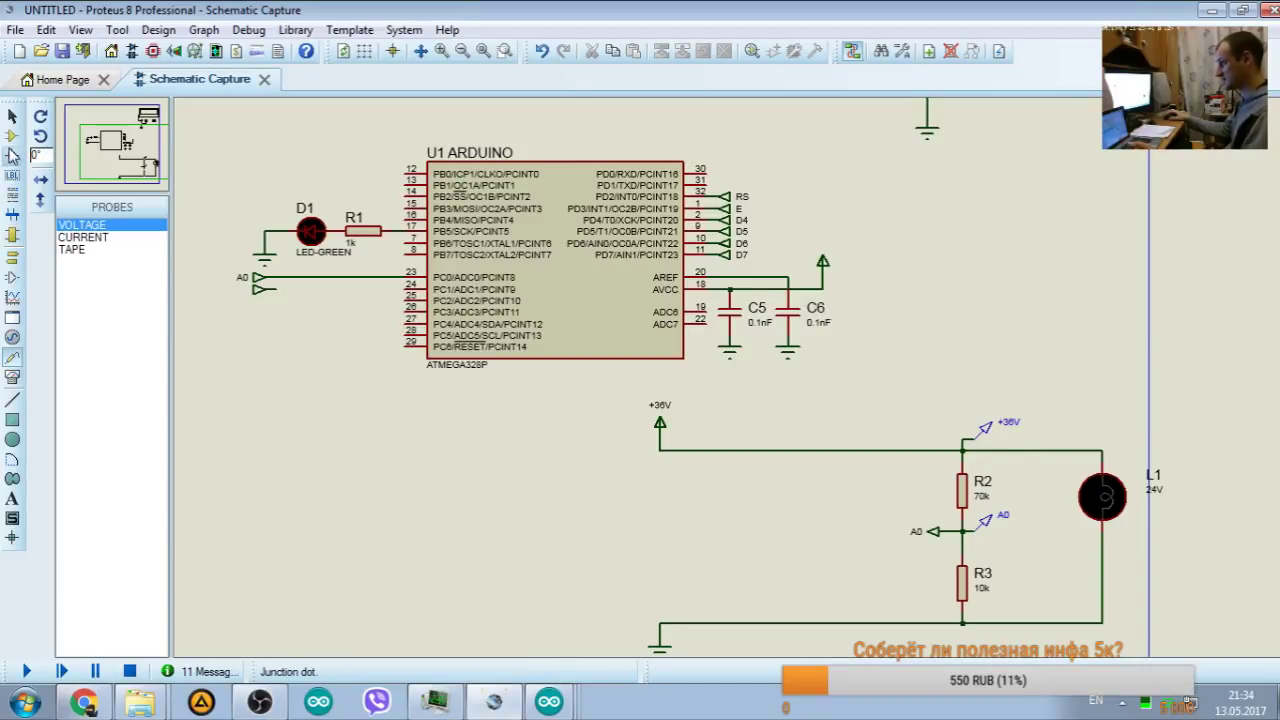
pyautogui.click(12, 135)
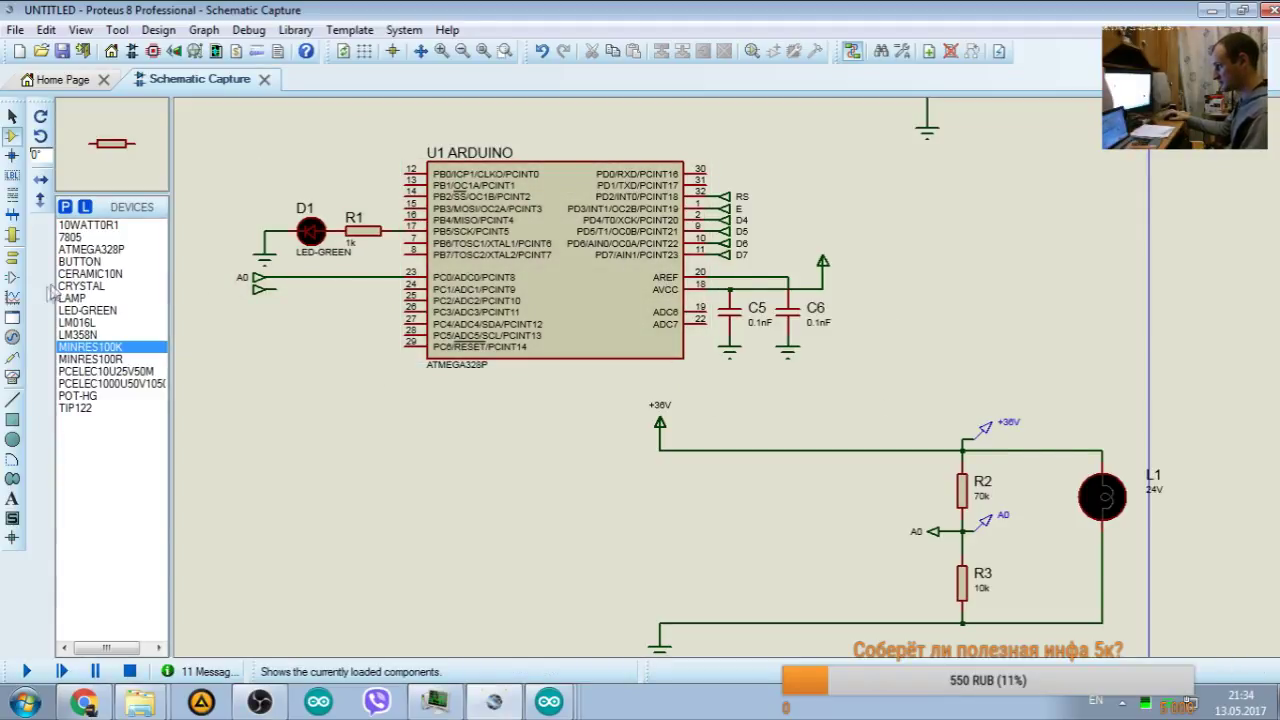
pyautogui.click(98, 276)
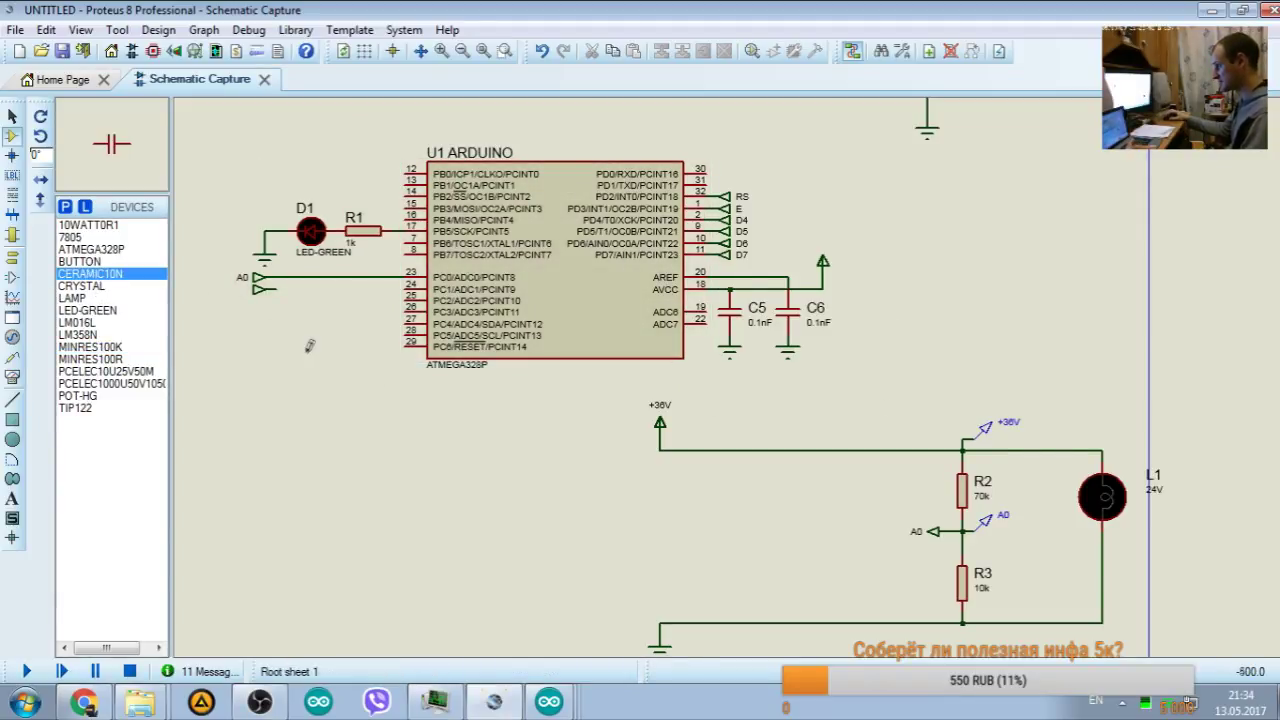
pyautogui.rightClick(731, 320)
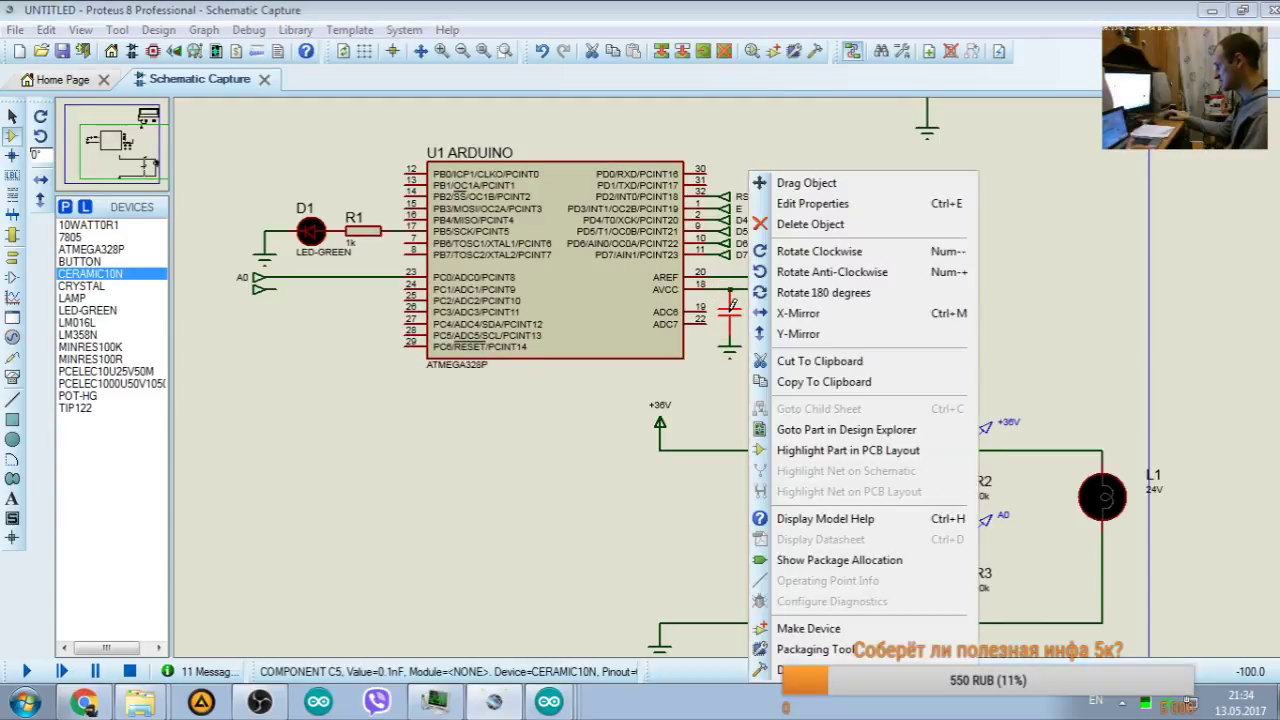
pyautogui.click(845, 383)
pyautogui.rightClick(338, 322)
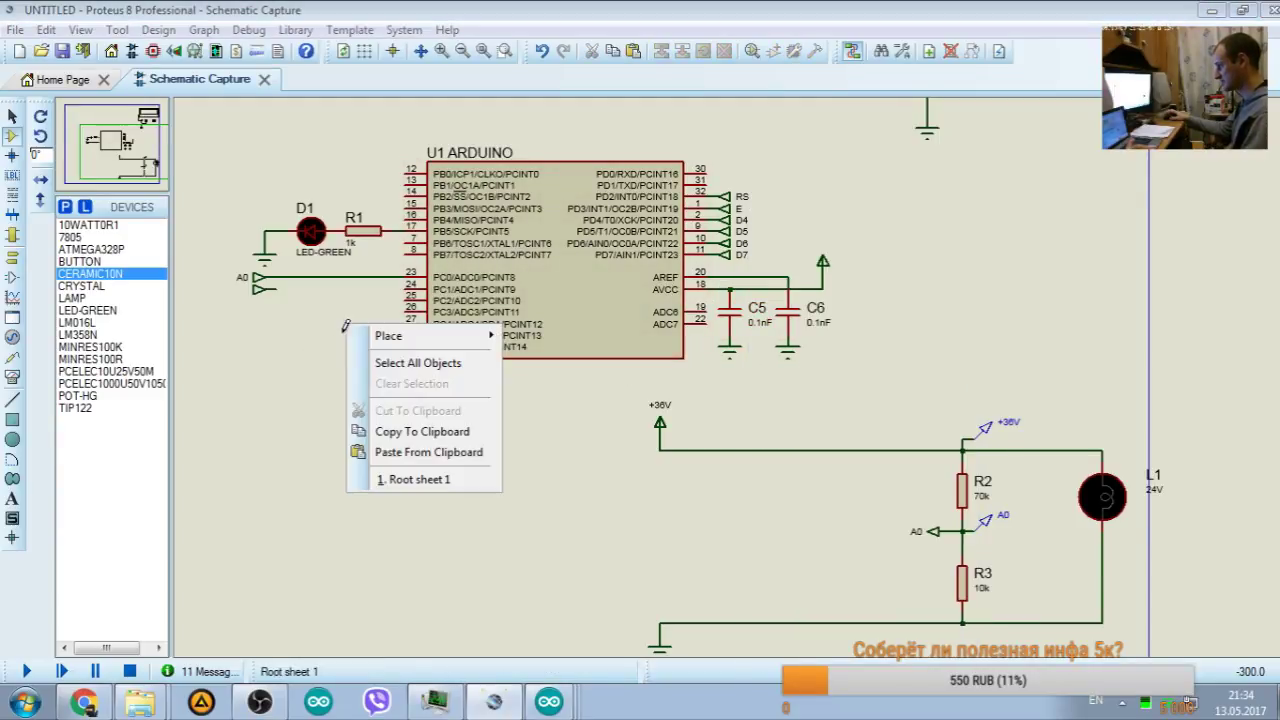
pyautogui.click(423, 452)
pyautogui.click(338, 317)
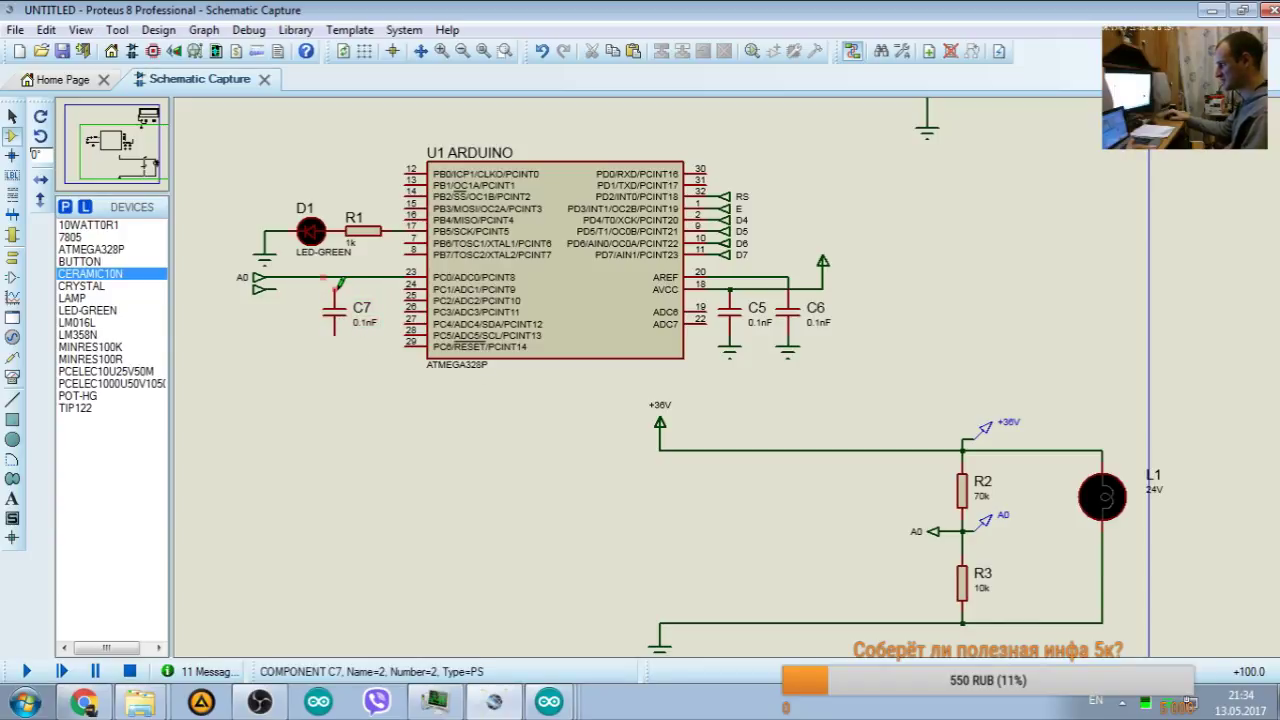
# Step: Wire the copied capacitor to the A0 line and shift it slightly toward the microcontroller, keeping its connection straight
pyautogui.click(335, 291)
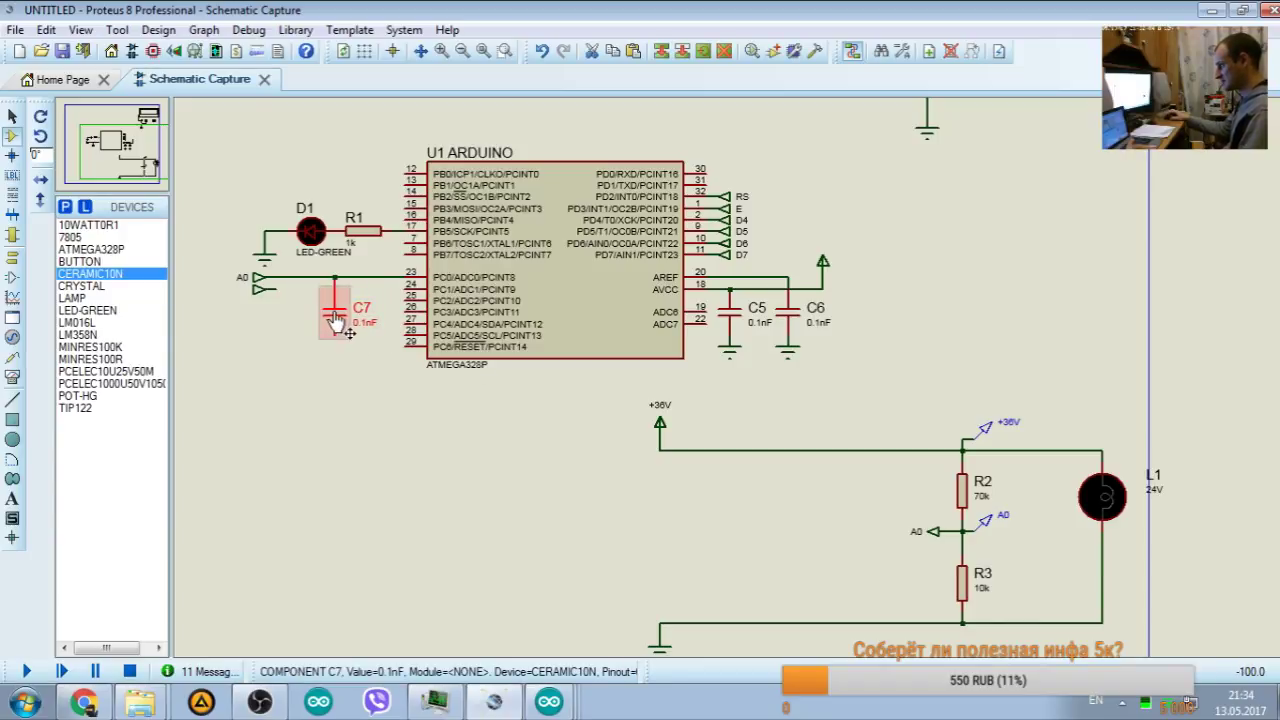
pyautogui.moveTo(338, 318); pyautogui.dragTo(360, 295)
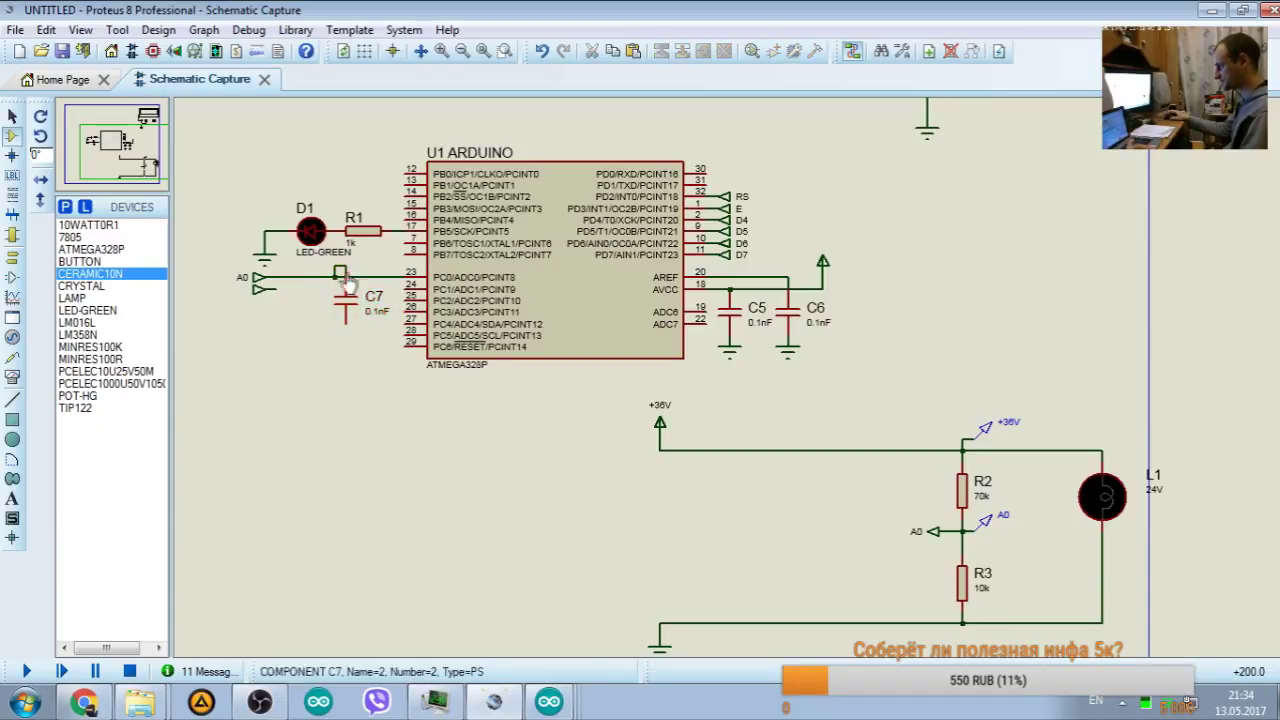
pyautogui.rightClick(352, 286)
pyautogui.click(350, 305)
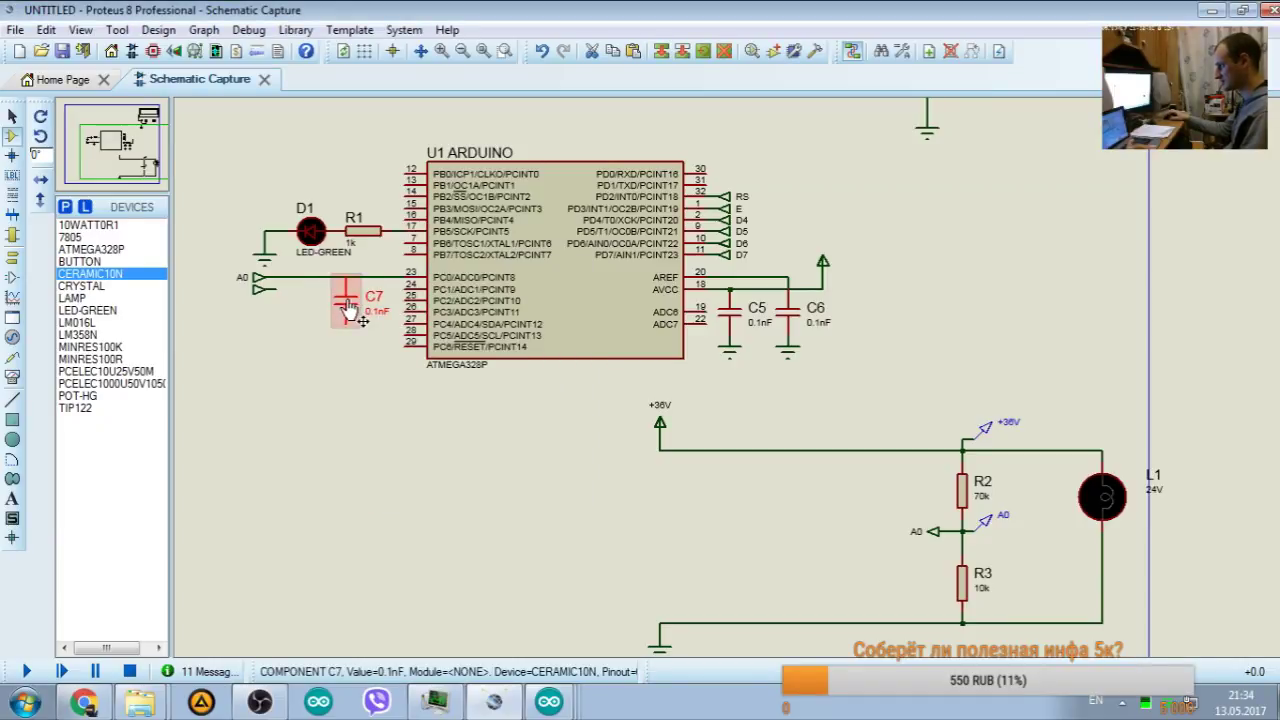
pyautogui.moveTo(350, 310); pyautogui.dragTo(350, 321)
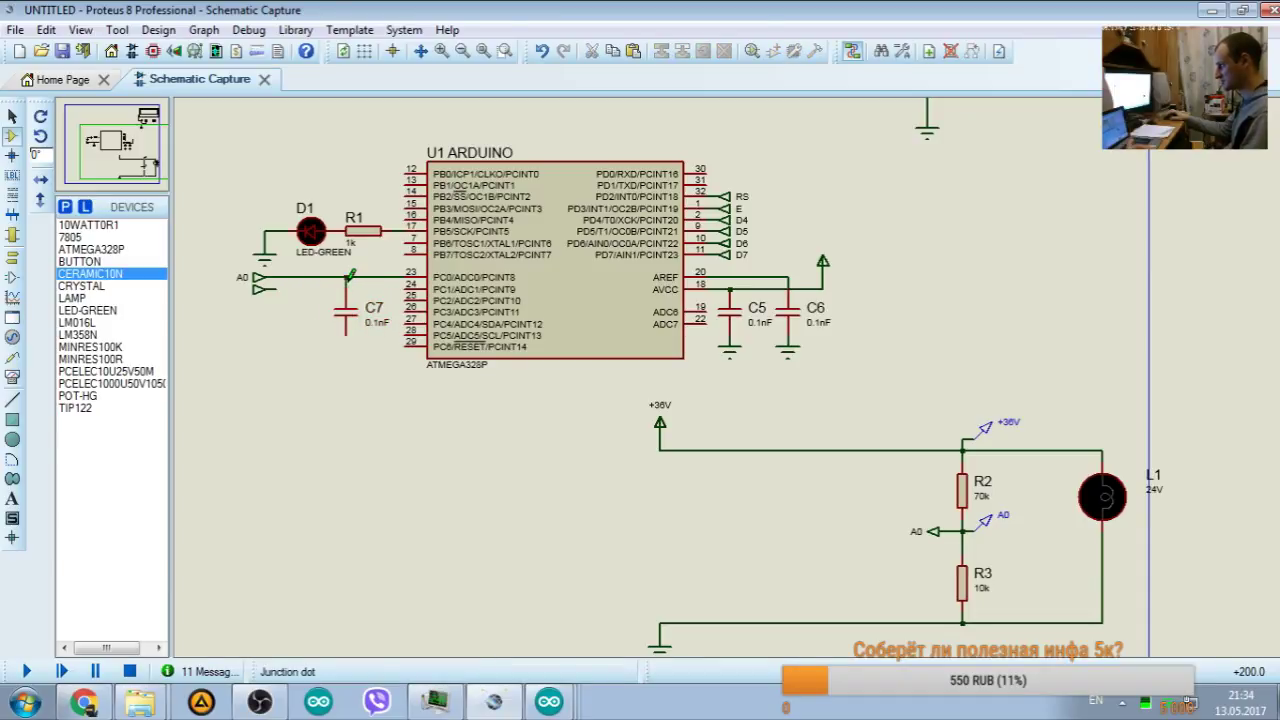
# Step: Place a ground terminal beneath capacitor C7 and connect it to the capacitor's lower pin
pyautogui.click(12, 257)
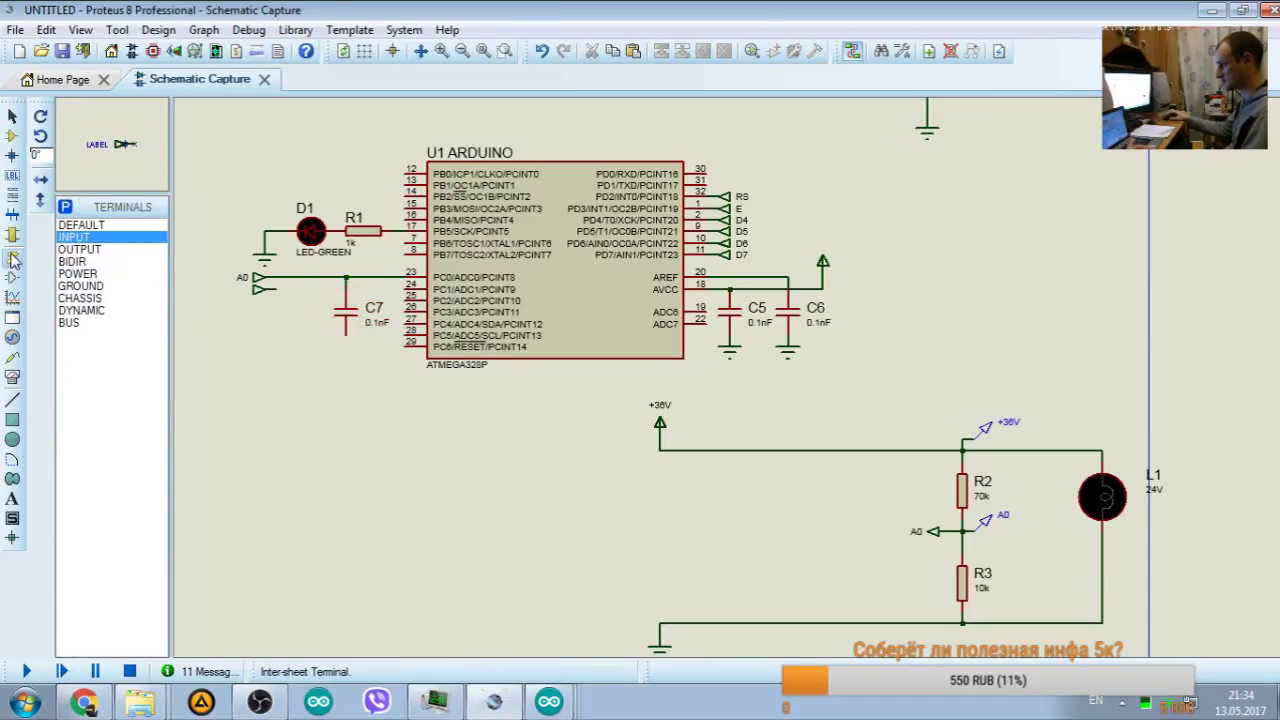
pyautogui.click(80, 287)
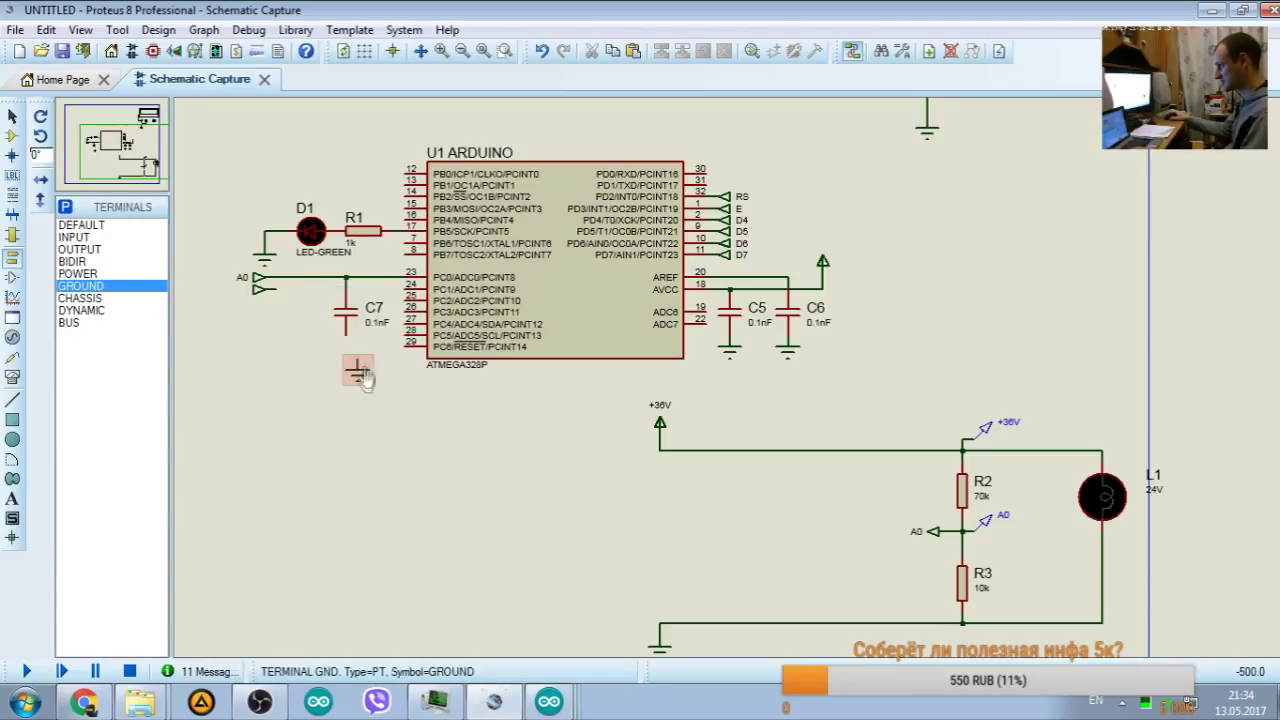
pyautogui.click(362, 376)
pyautogui.moveTo(357, 372); pyautogui.dragTo(347, 361)
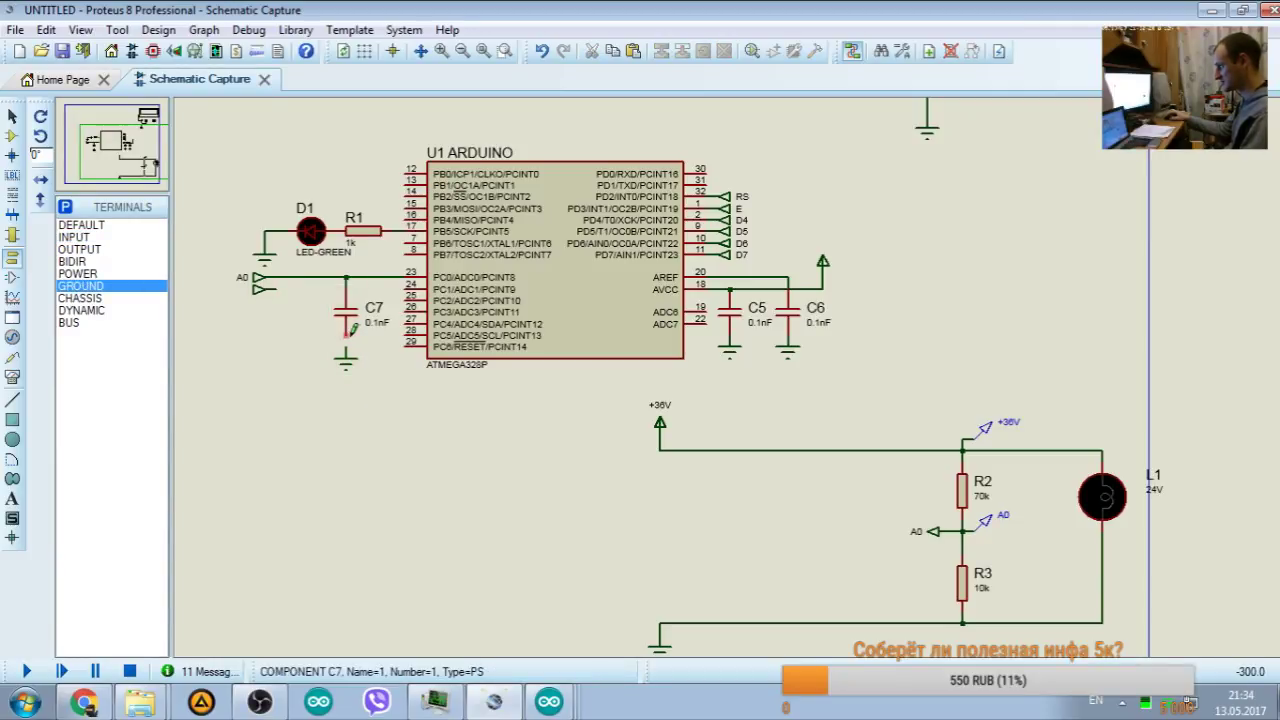
pyautogui.click(390, 405)
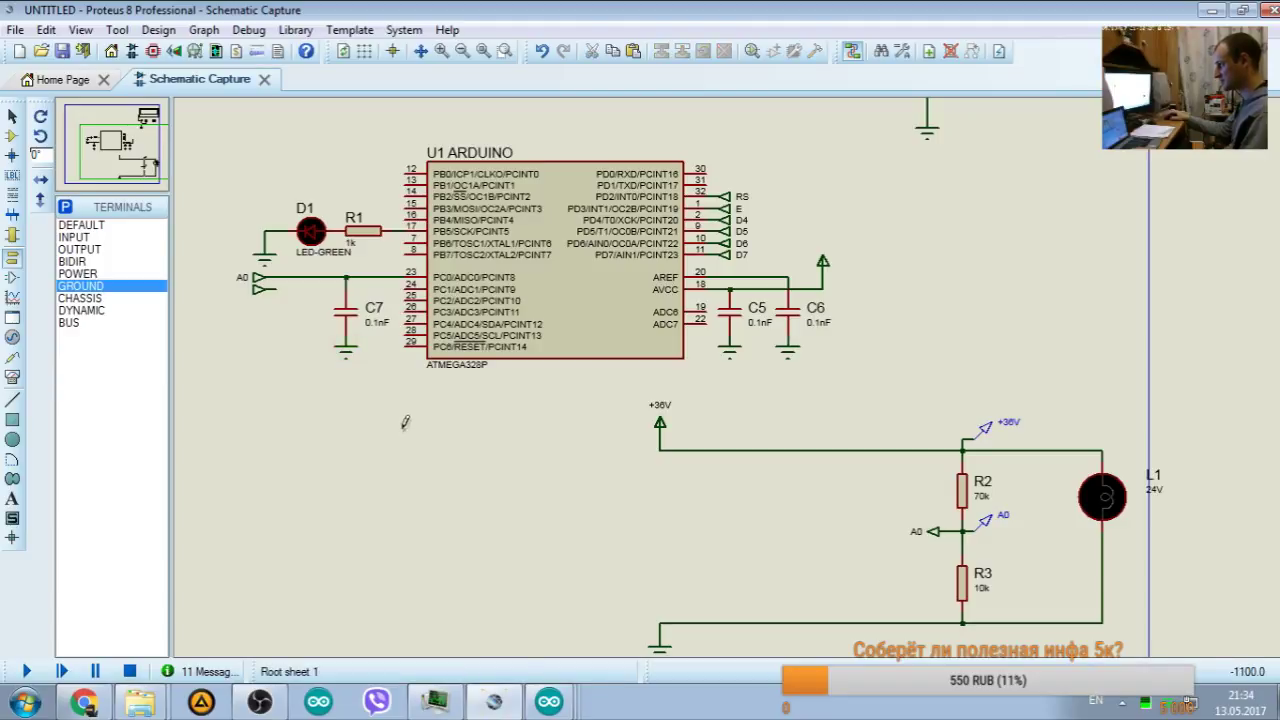
# Step: Run the simulation with the A0 filter capacitor in place and inspect the LCD rows and the capacitor's connections
pyautogui.click(29, 674)
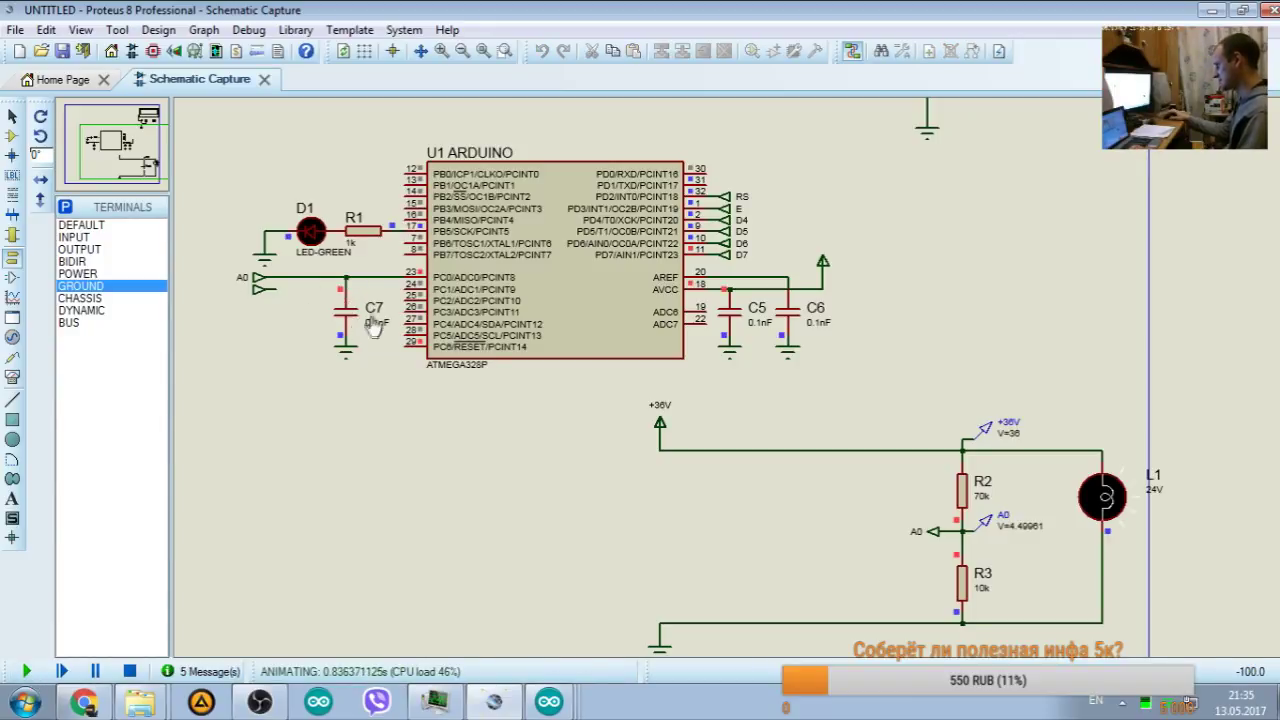
pyautogui.moveTo(148, 170); pyautogui.dragTo(130, 128)
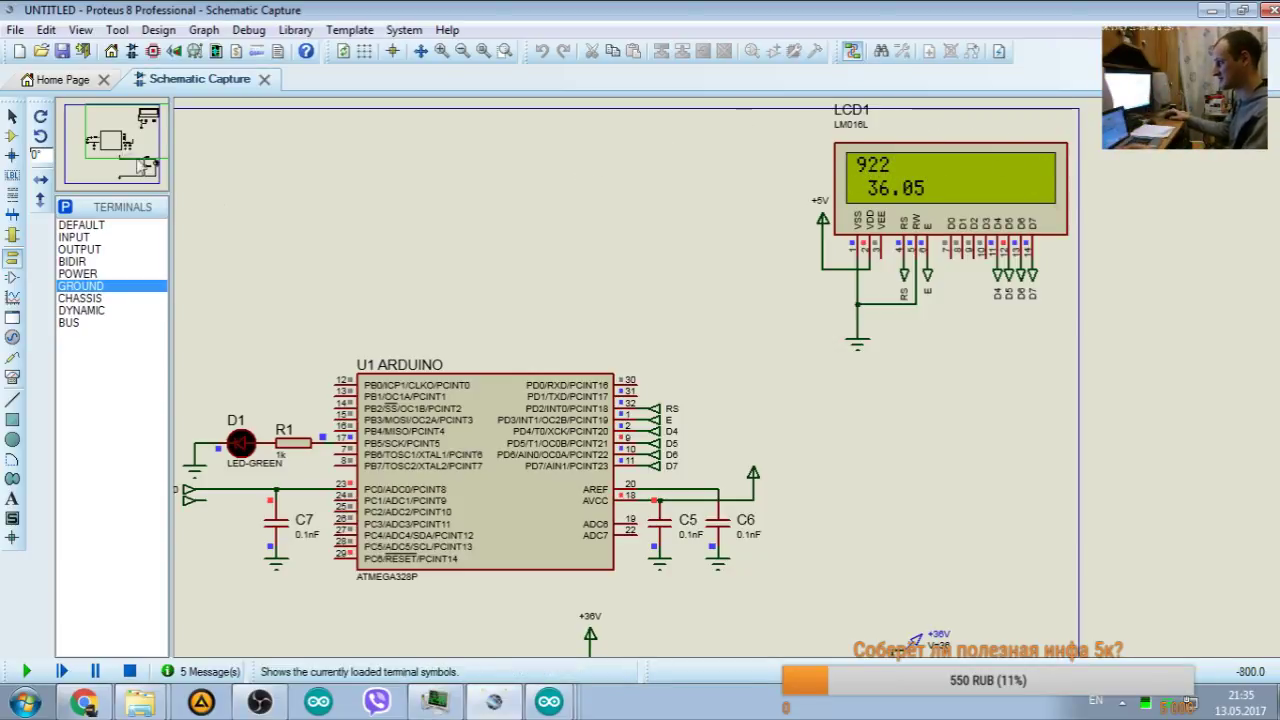
pyautogui.click(60, 128)
pyautogui.moveTo(60, 128); pyautogui.dragTo(95, 135)
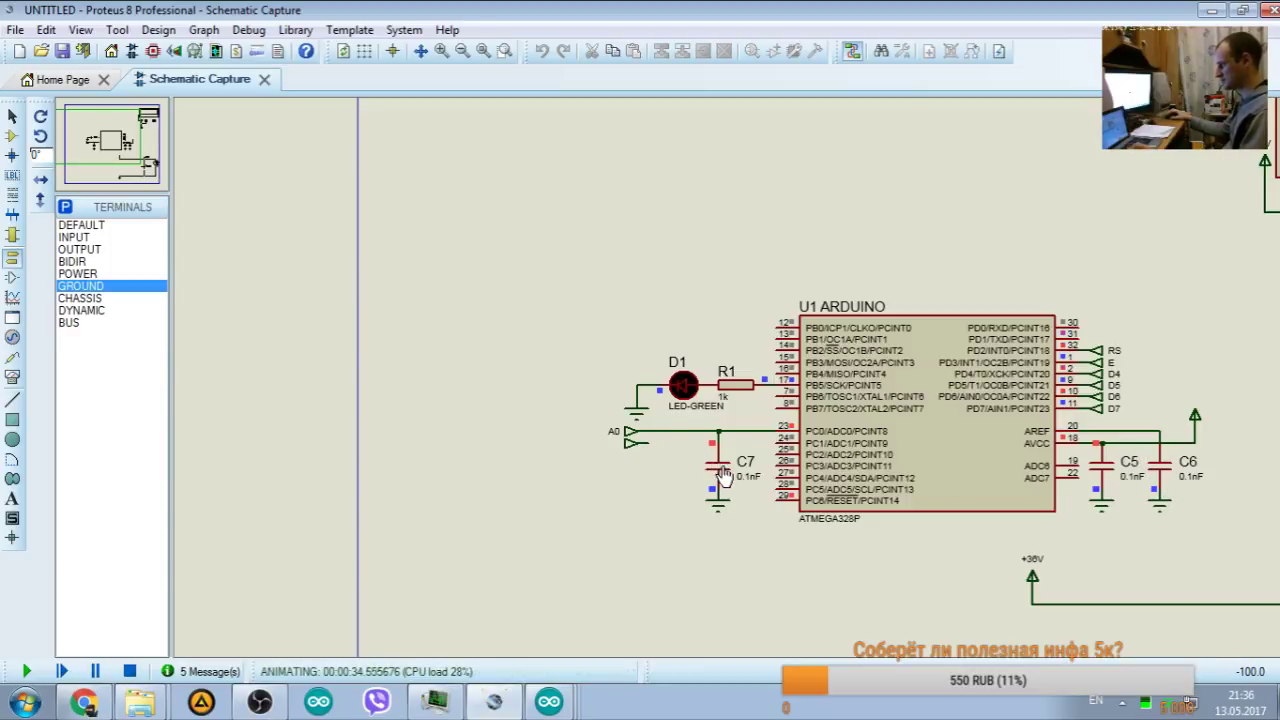
# Step: Inspect the LCD rows in the running simulation, stop it, and look over the schematic around the microcontroller
pyautogui.click(116, 133)
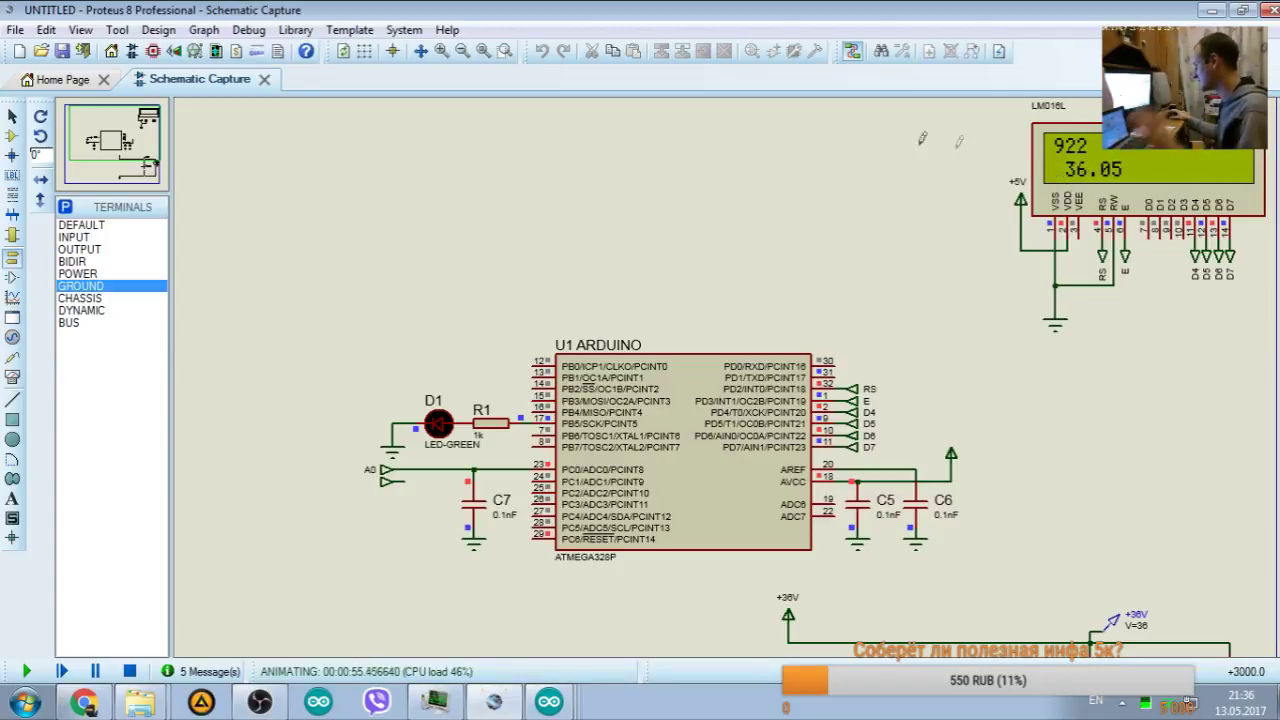
pyautogui.click(128, 676)
pyautogui.click(118, 143)
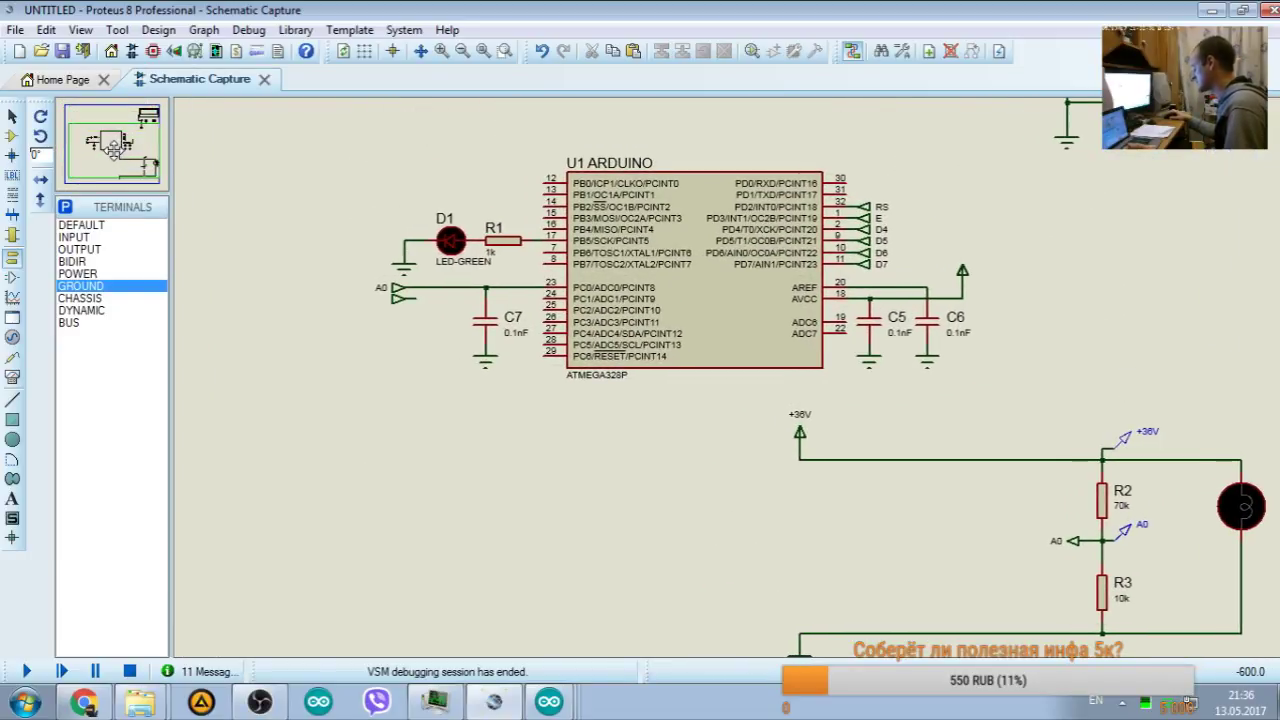
pyautogui.click(118, 140)
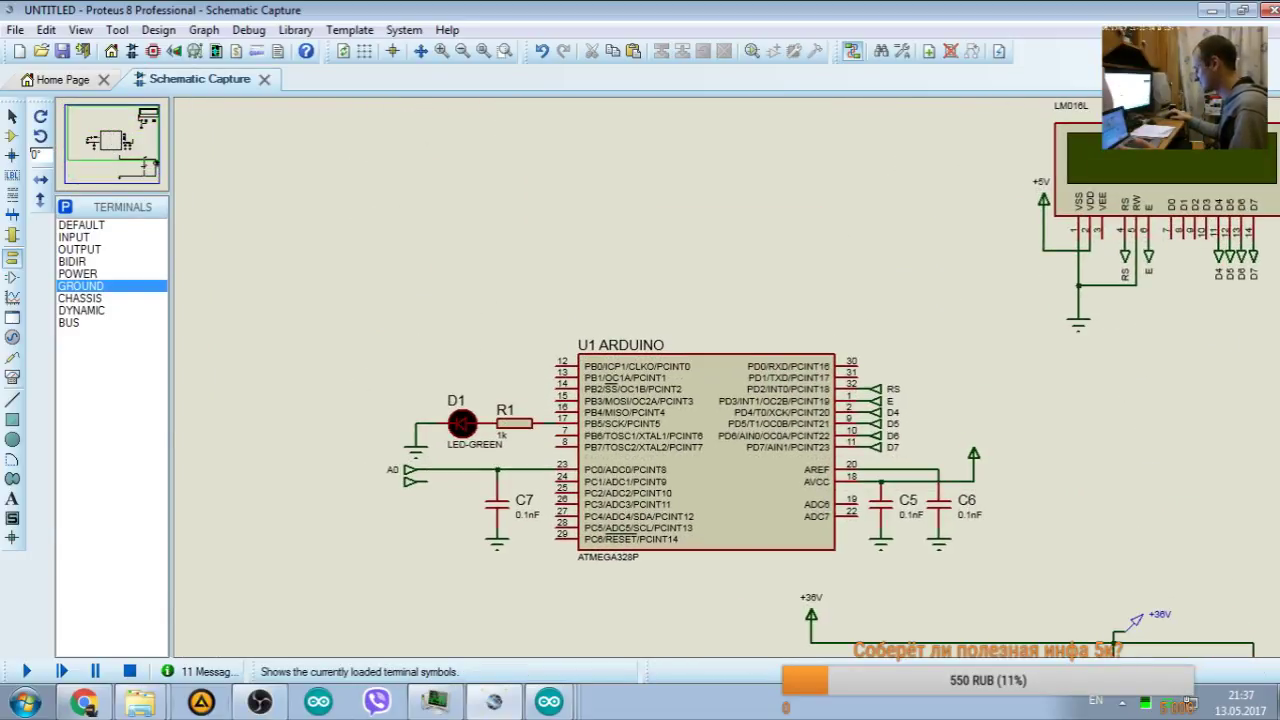
# Step: Switch to the Arduino sketch and review the line that assigns analogRead(A0) to sensorValue
pyautogui.hotkey('alt', 'Tab')
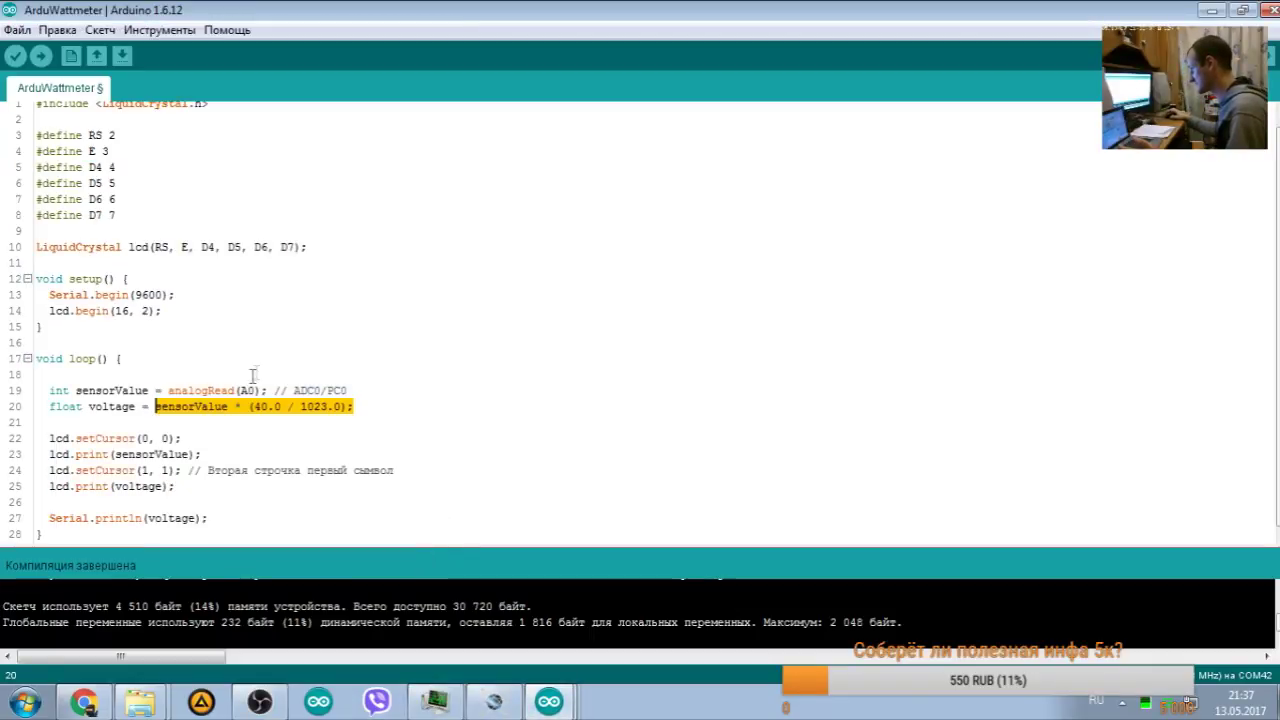
pyautogui.doubleClick(130, 390)
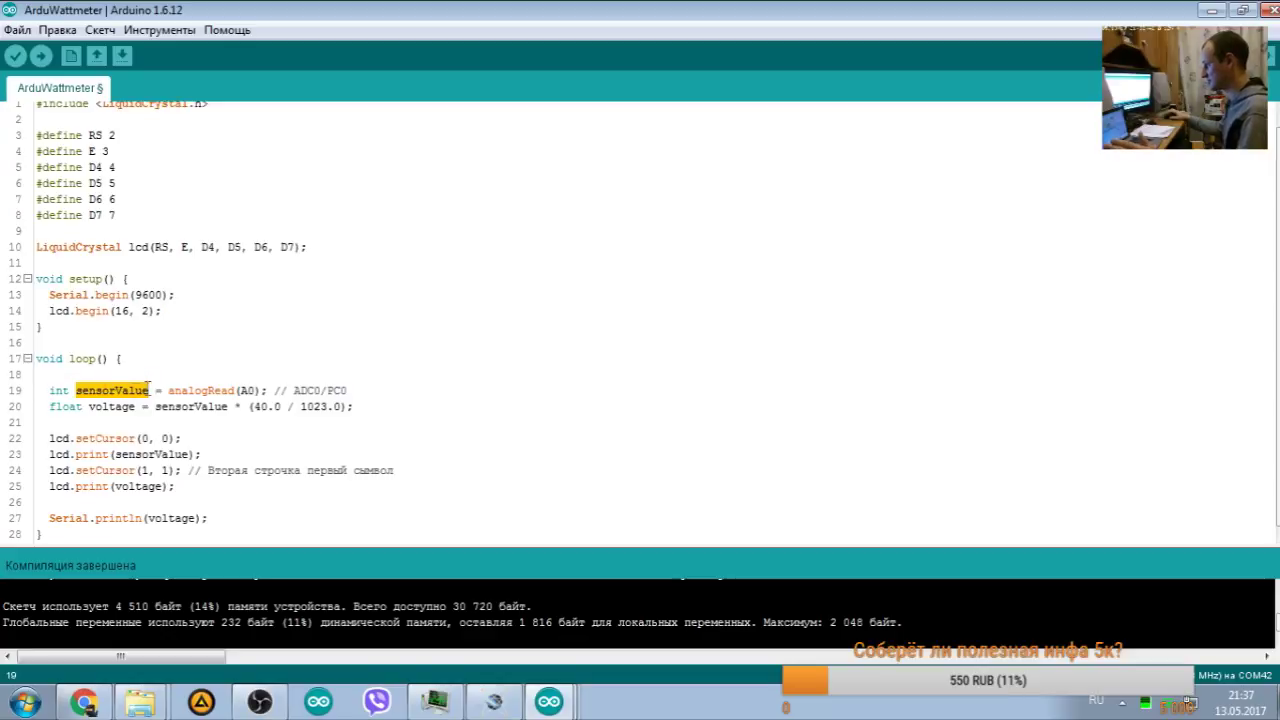
pyautogui.moveTo(168, 390); pyautogui.dragTo(263, 388)
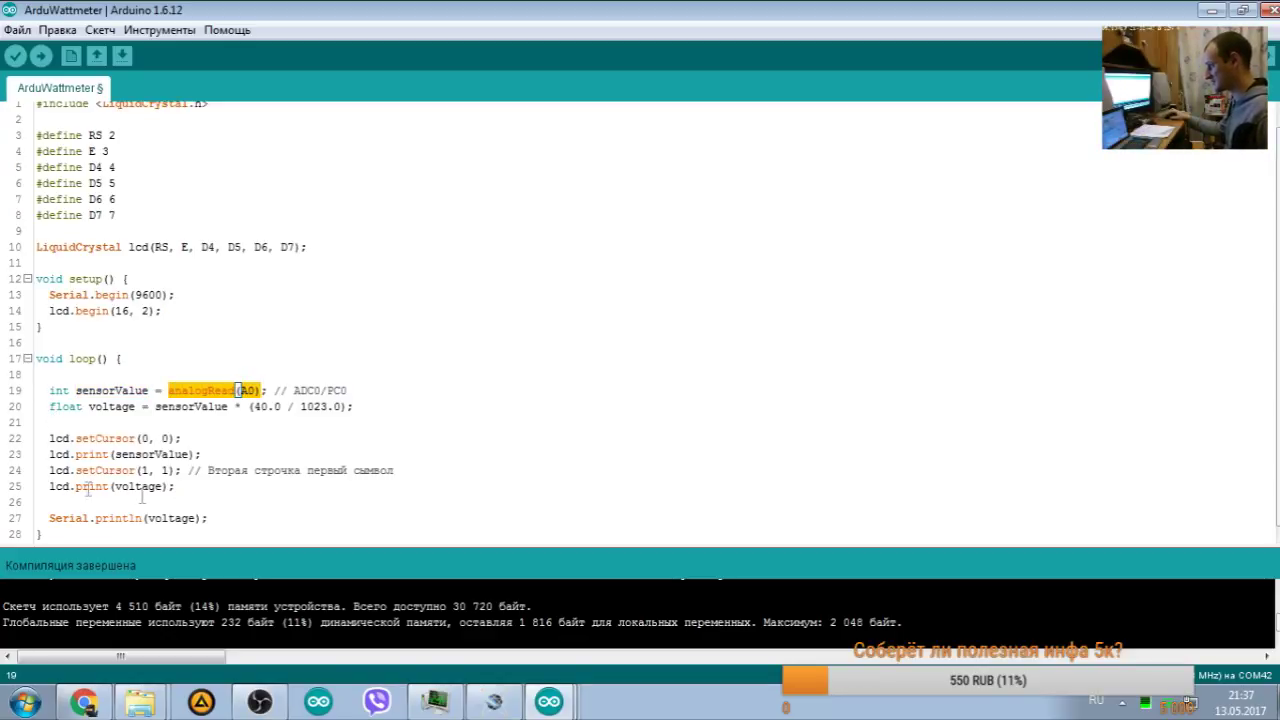
# Step: Duplicate the lcd.print(voltage); statement onto its own line directly below the original
pyautogui.click(196, 486)
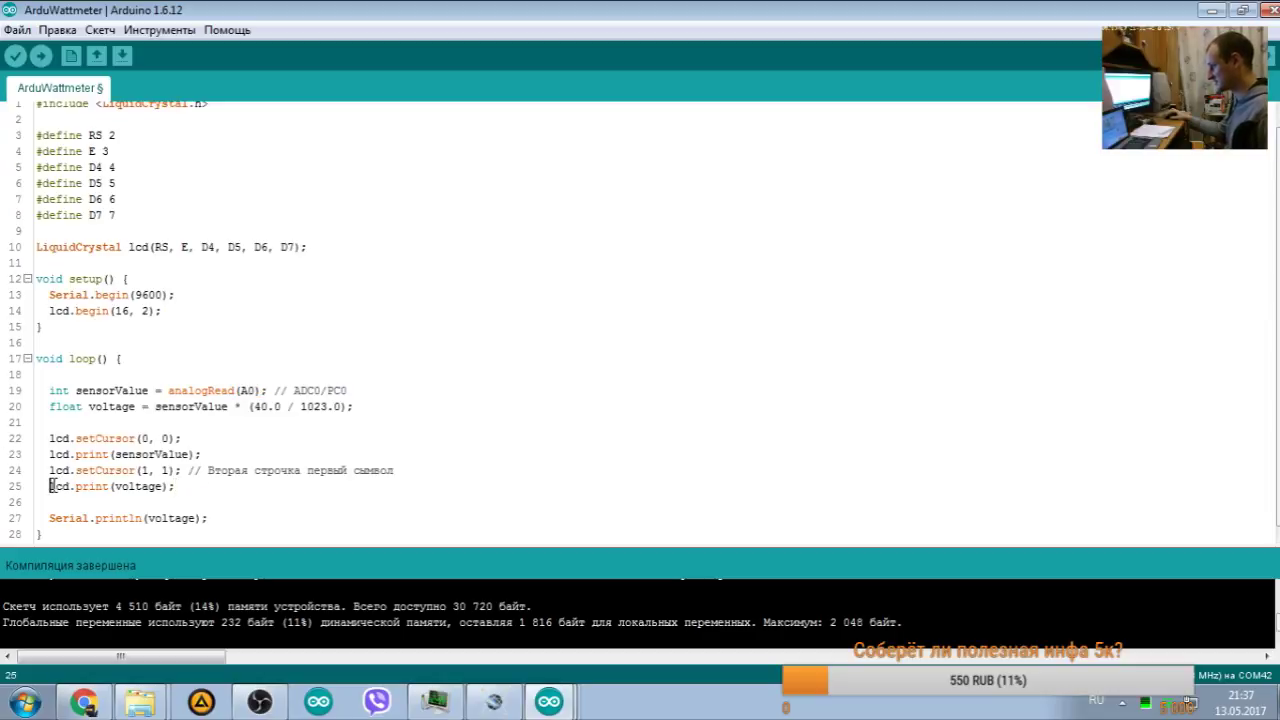
pyautogui.moveTo(50, 486); pyautogui.dragTo(190, 488)
pyautogui.click(203, 486)
pyautogui.hotkey('ctrl', 'v')
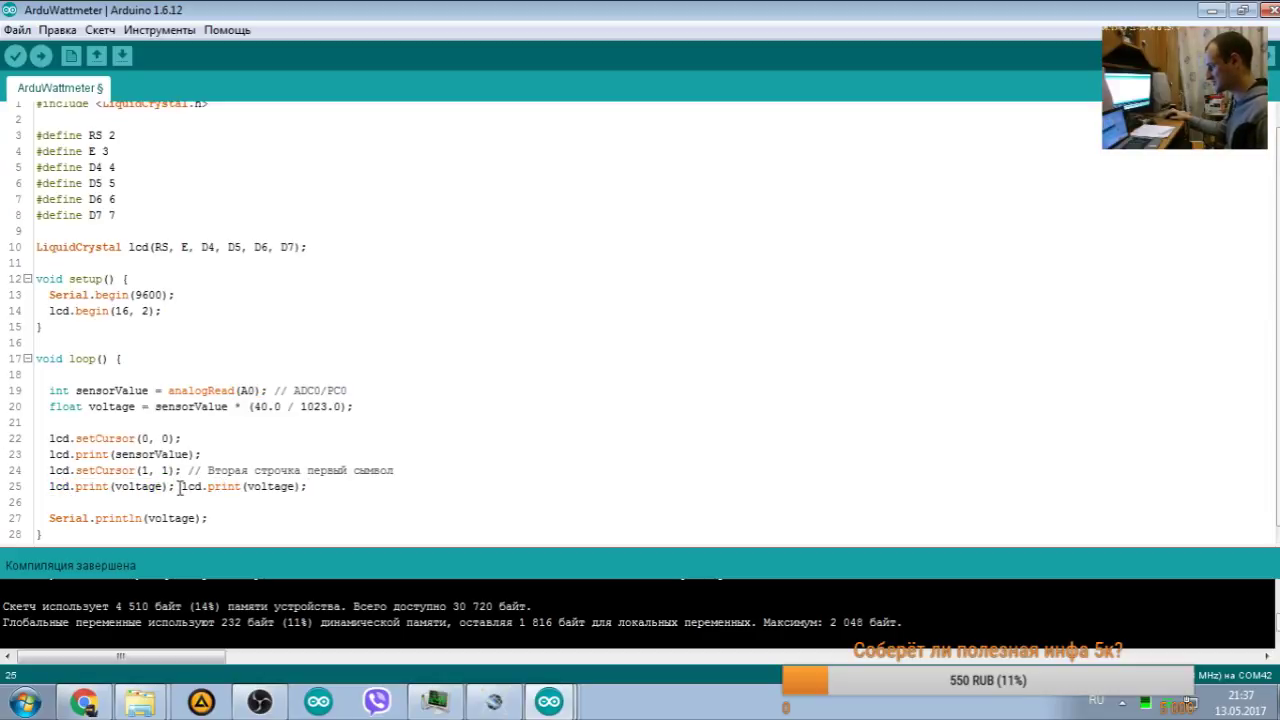
pyautogui.click(182, 486)
pyautogui.press('Return')
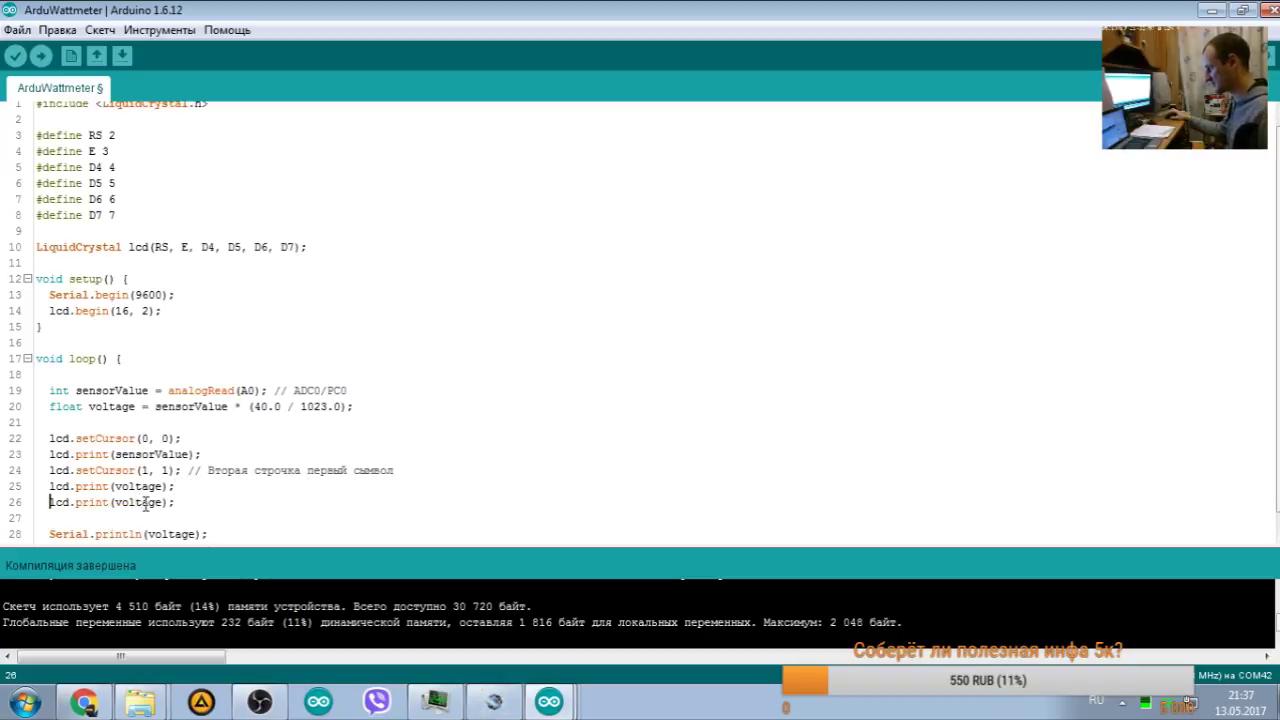
# Step: Replace the voltage argument in the duplicated lcd.print statement with an empty pair of double quotes
pyautogui.doubleClick(145, 503)
pyautogui.press('BackSpace')
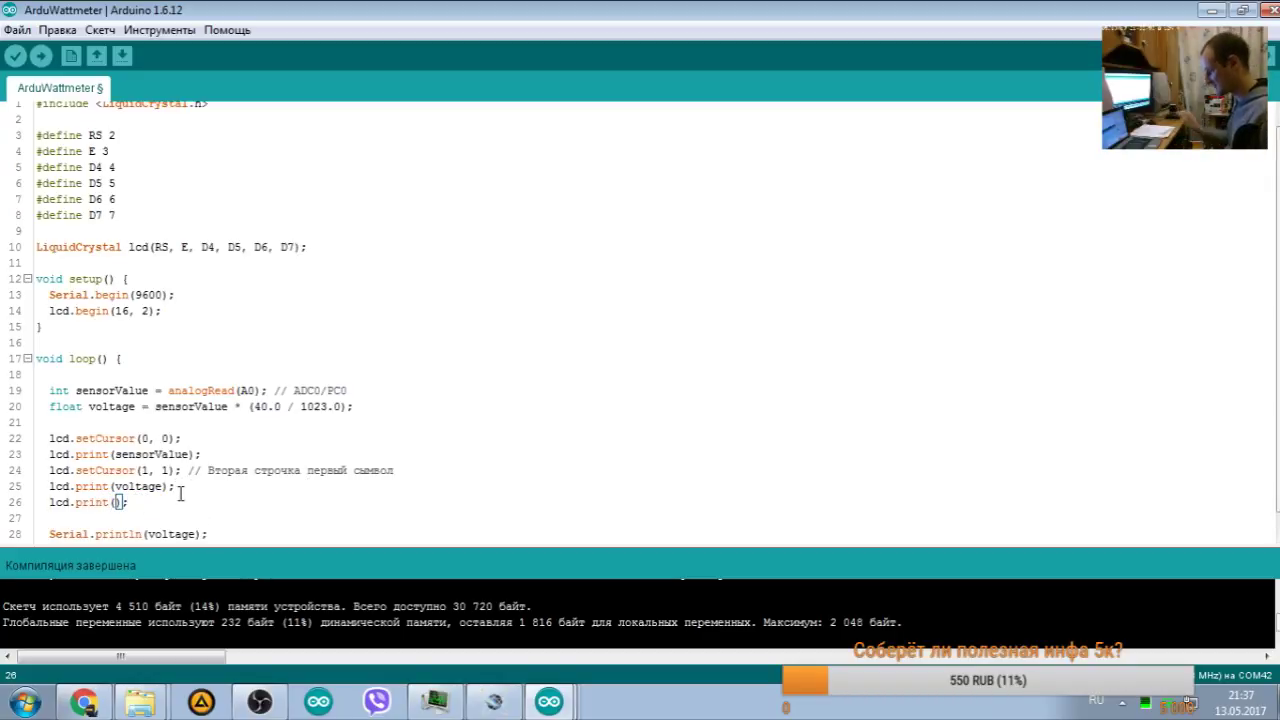
pyautogui.write('"')
pyautogui.press('BackSpace')
pyautogui.hotkey('alt', 'shift')
pyautogui.write("'")
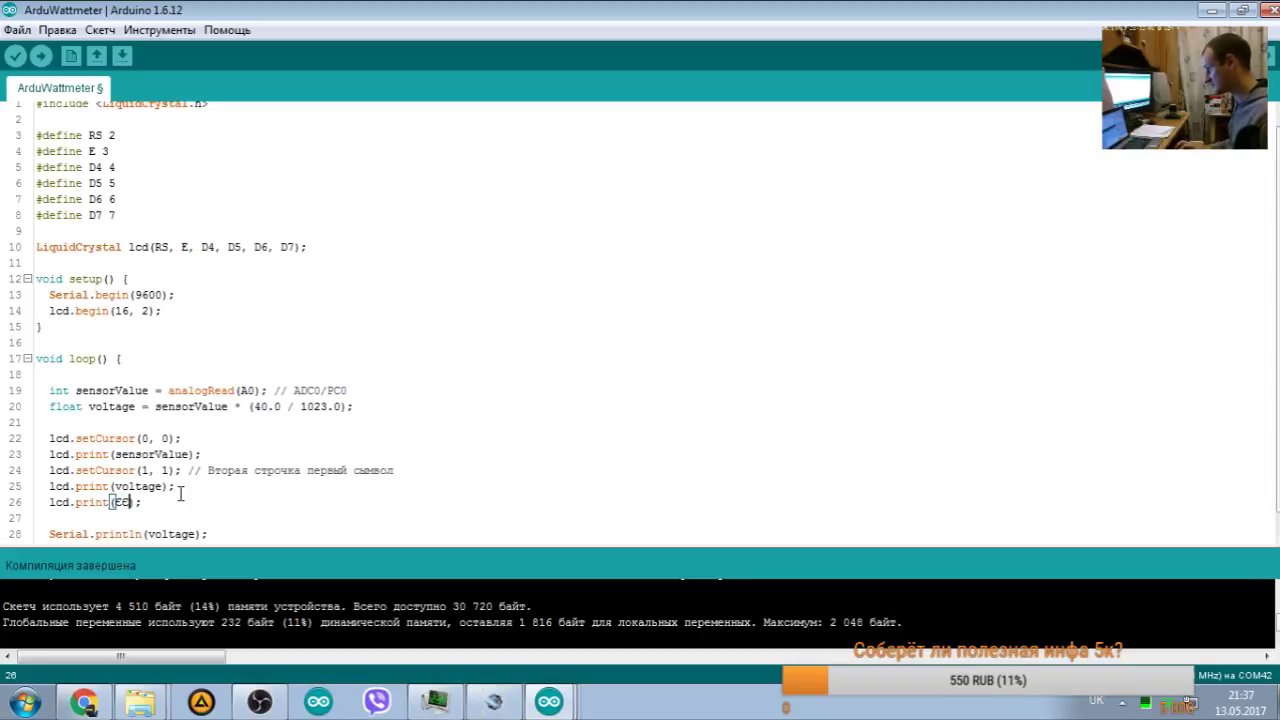
pyautogui.hotkey('alt', 'shift')
pyautogui.press('BackSpace')
pyautogui.write('""')
pyautogui.press('Left')
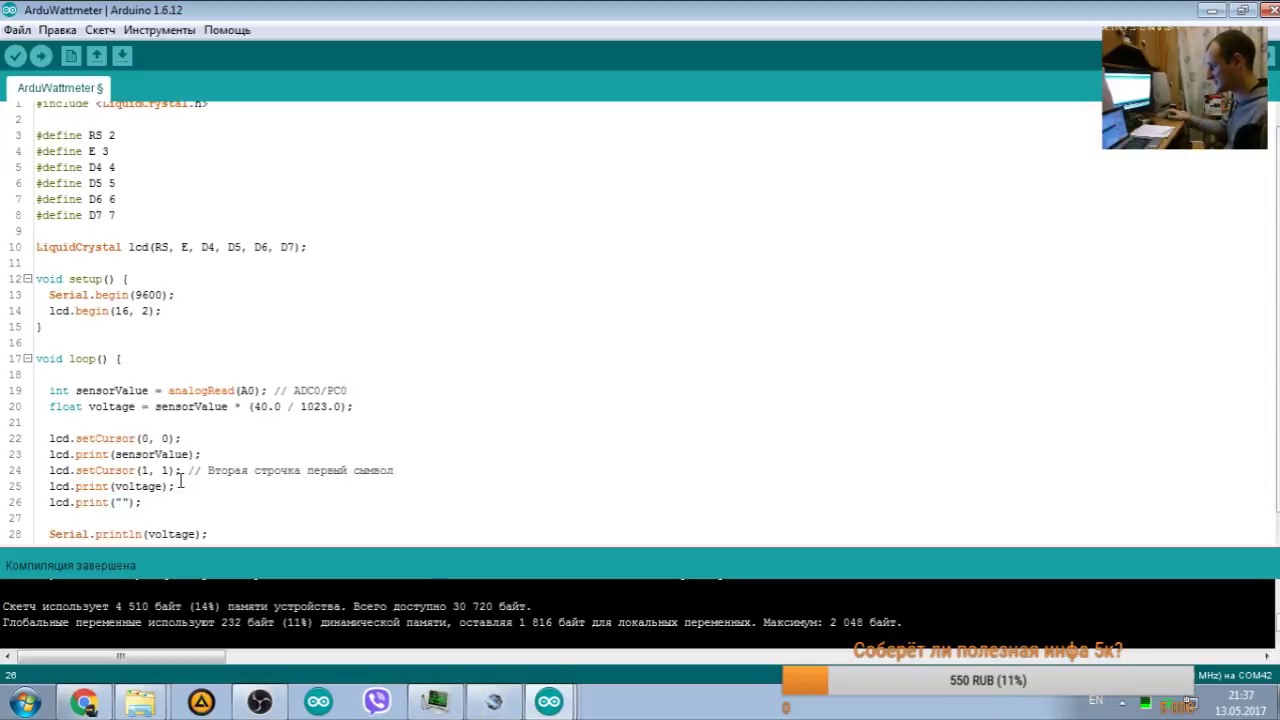
pyautogui.hotkey('alt', 'shift')
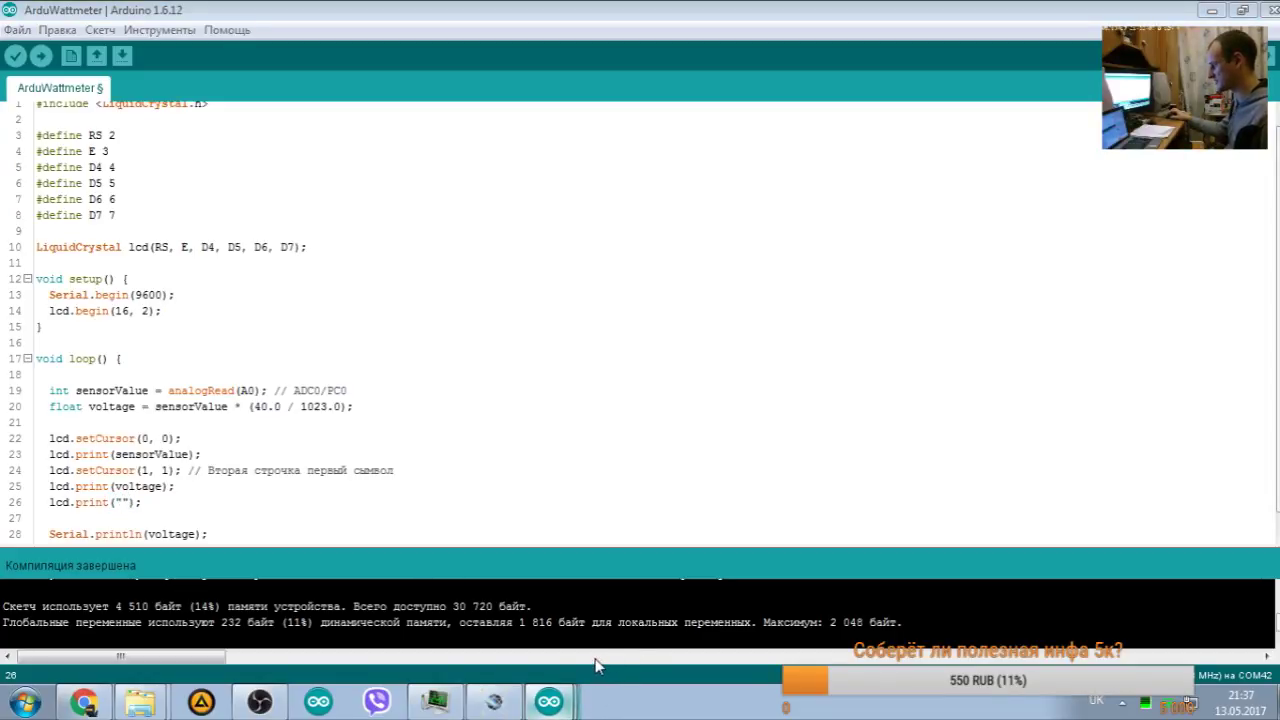
pyautogui.click(118, 502)
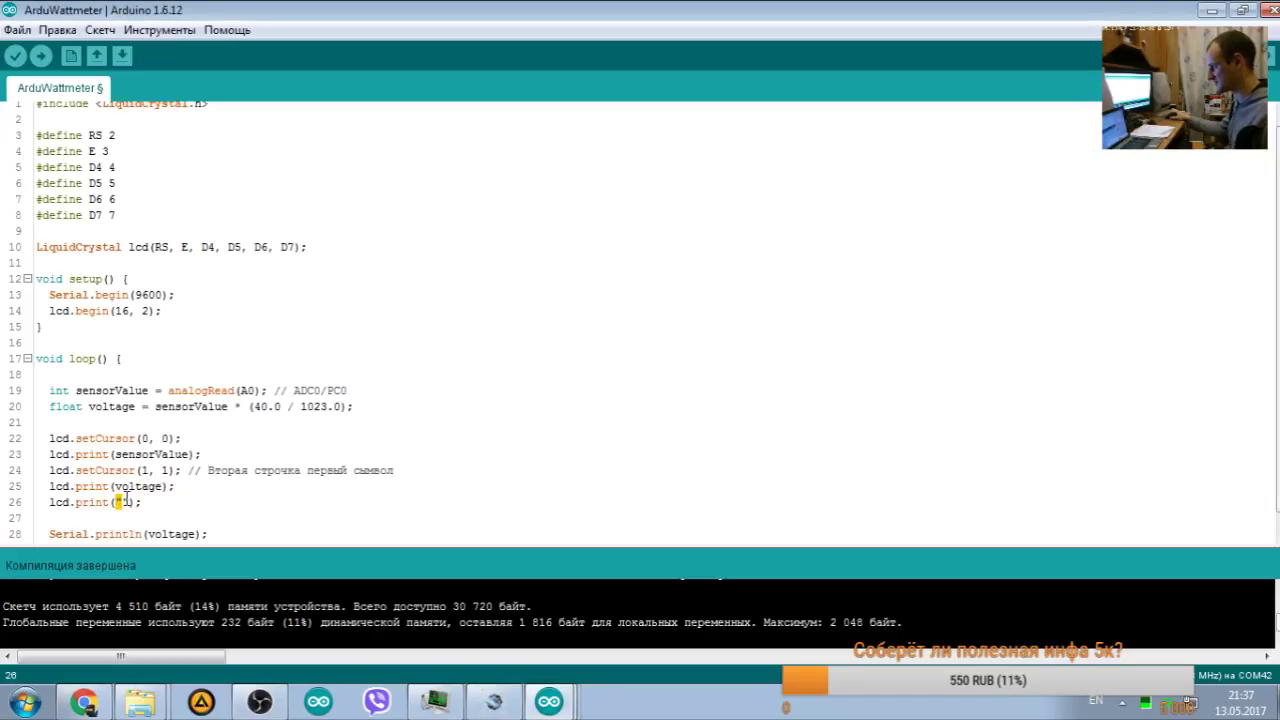
# Step: Open the LiquidCrystal HelloWorld example and copy its lcd.print("hello, world!"); statement
pyautogui.click(17, 30)
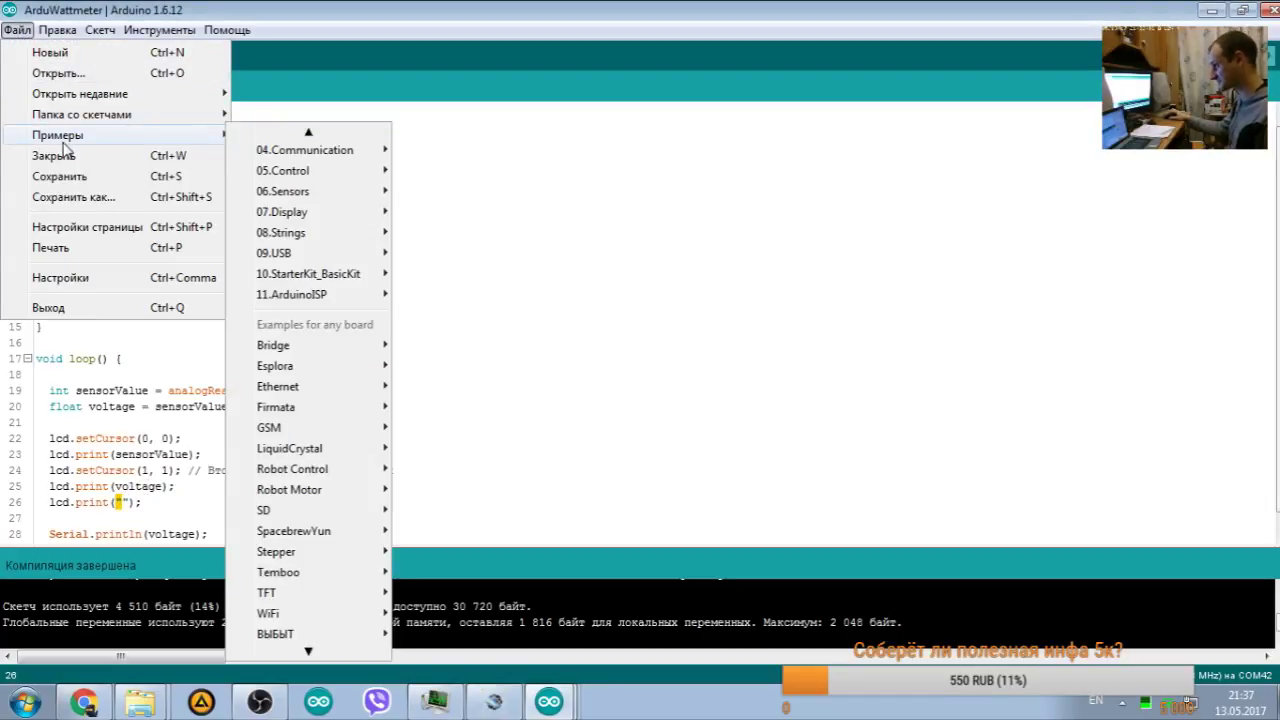
pyautogui.moveTo(145, 137)
pyautogui.moveTo(308, 472)
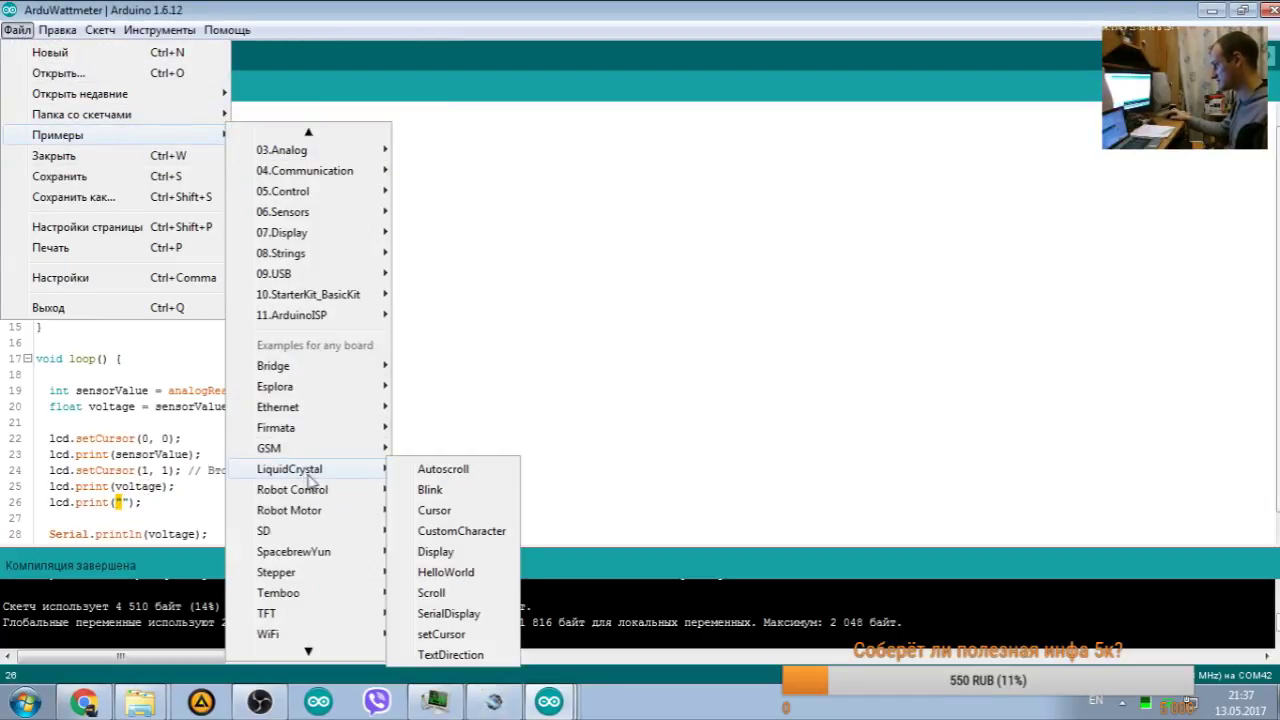
pyautogui.click(446, 572)
pyautogui.scroll(-12, 897, 322)
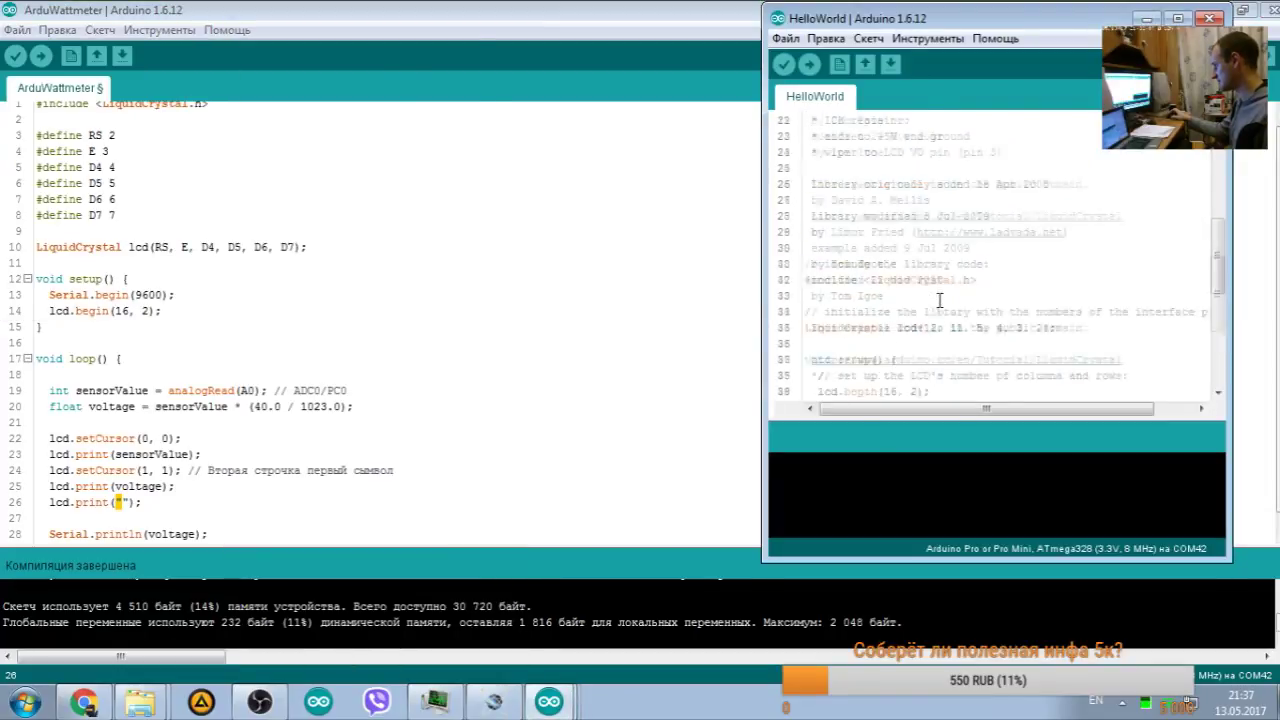
pyautogui.moveTo(818, 328); pyautogui.dragTo(1000, 328)
pyautogui.hotkey('ctrl', 'c')
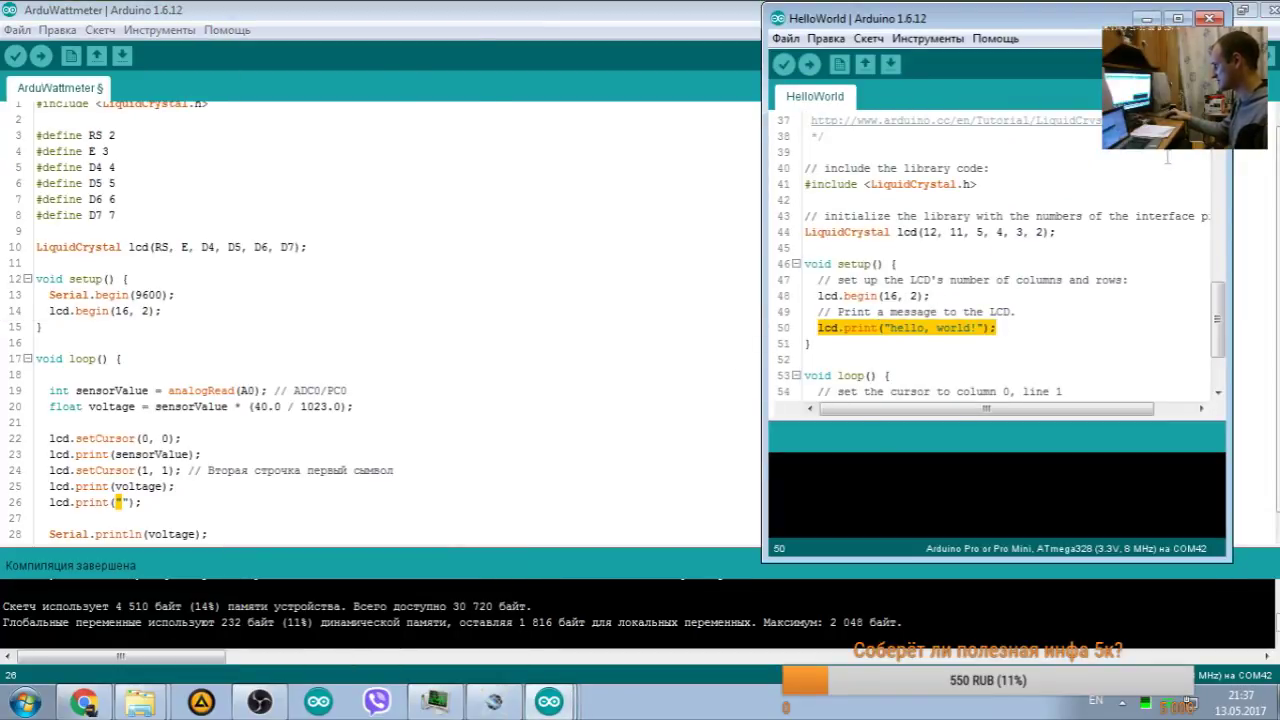
# Step: Return to the ArduWattmeter sketch and replace the empty lcd.print statement with the copied lcd.print("hello, world!"); line
pyautogui.click(450, 330)
pyautogui.moveTo(145, 502); pyautogui.dragTo(55, 507)
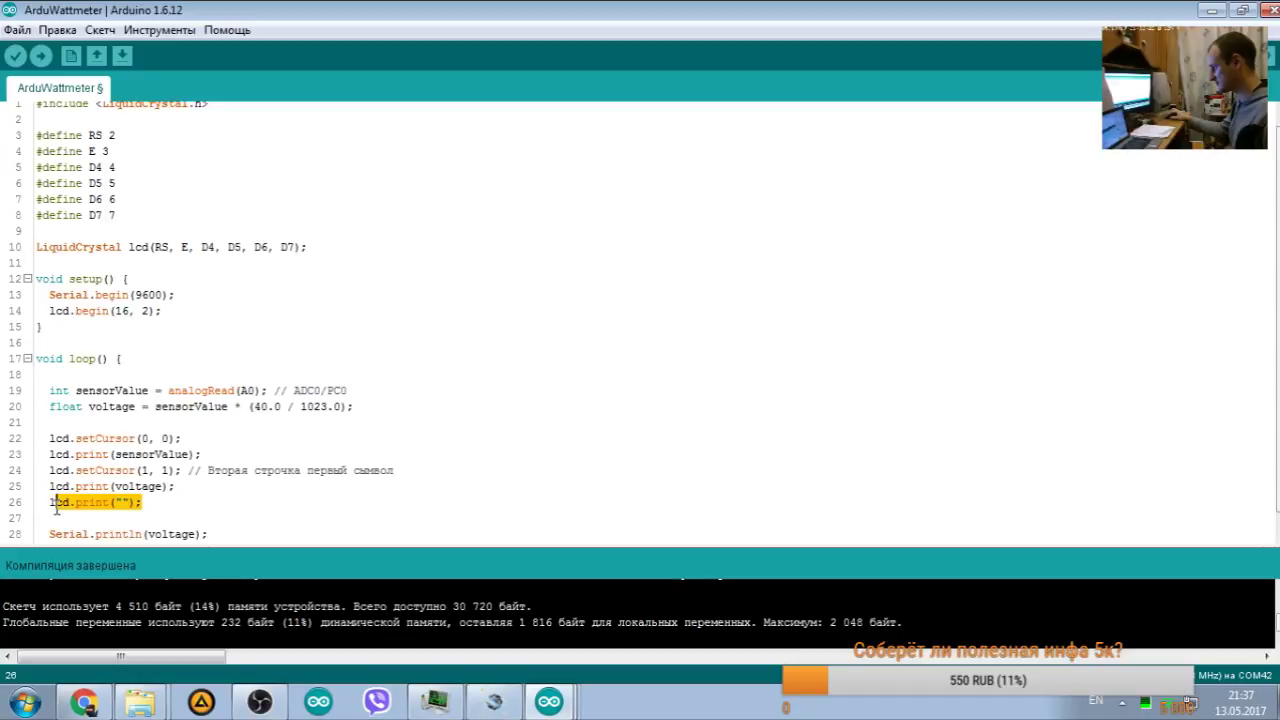
pyautogui.hotkey('ctrl', 'v')
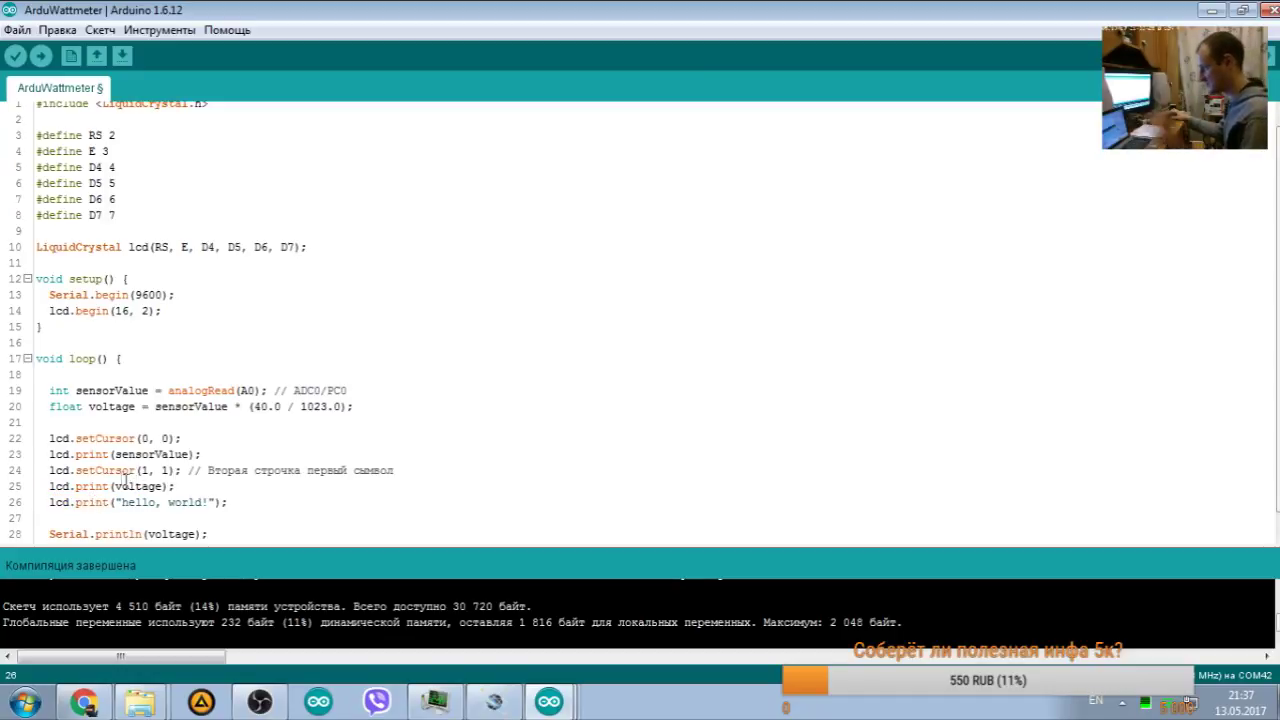
# Step: Insert another lcd.print("hello, world!"); line directly after lcd.print(sensorValue);
pyautogui.click(217, 444)
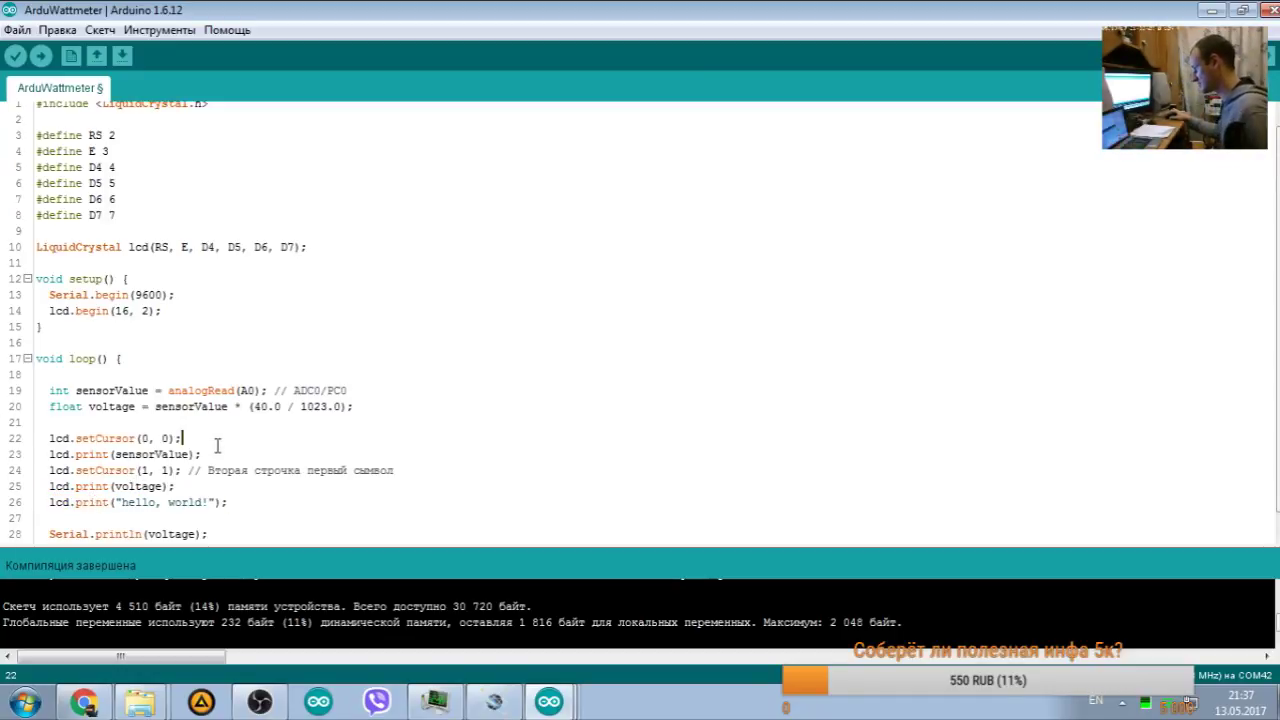
pyautogui.press('Return')
pyautogui.hotkey('ctrl', 'v')
pyautogui.scroll(-1, 89, 398)
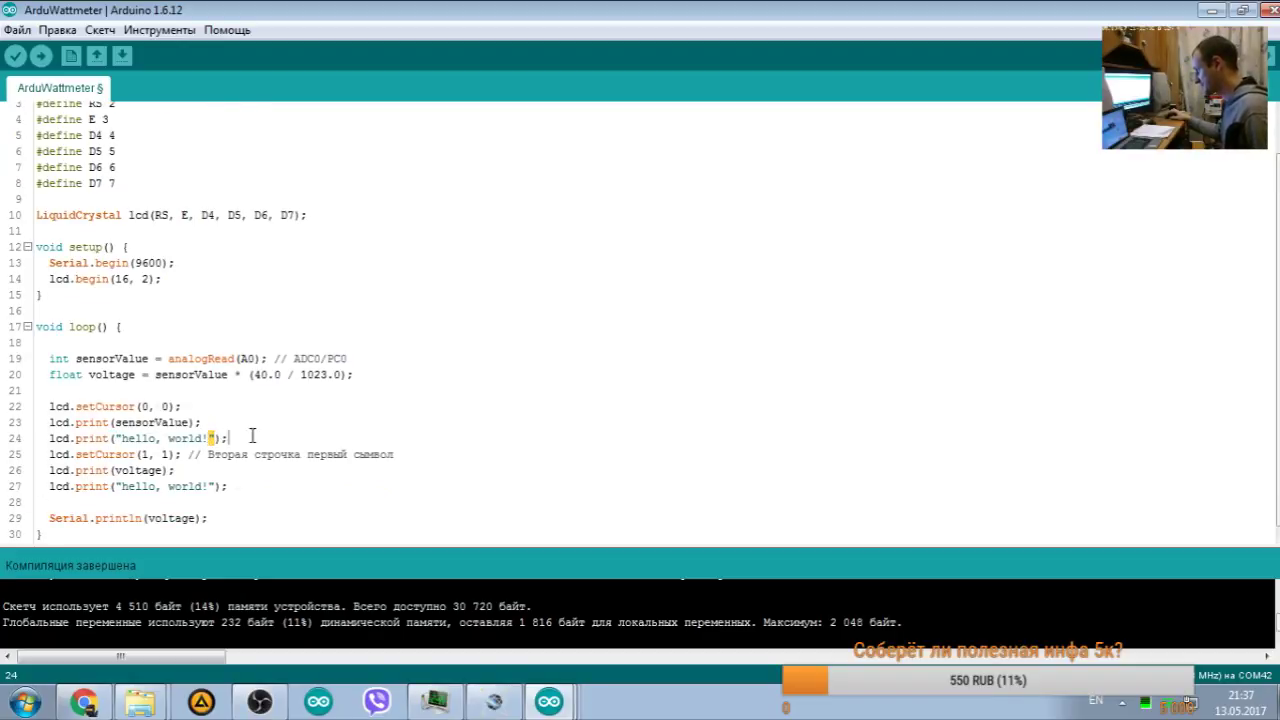
# Step: Run the Proteus simulation to examine what the sensorValue print shows on the LCD, and return to the Arduino sketch
pyautogui.moveTo(216, 438); pyautogui.dragTo(122, 439)
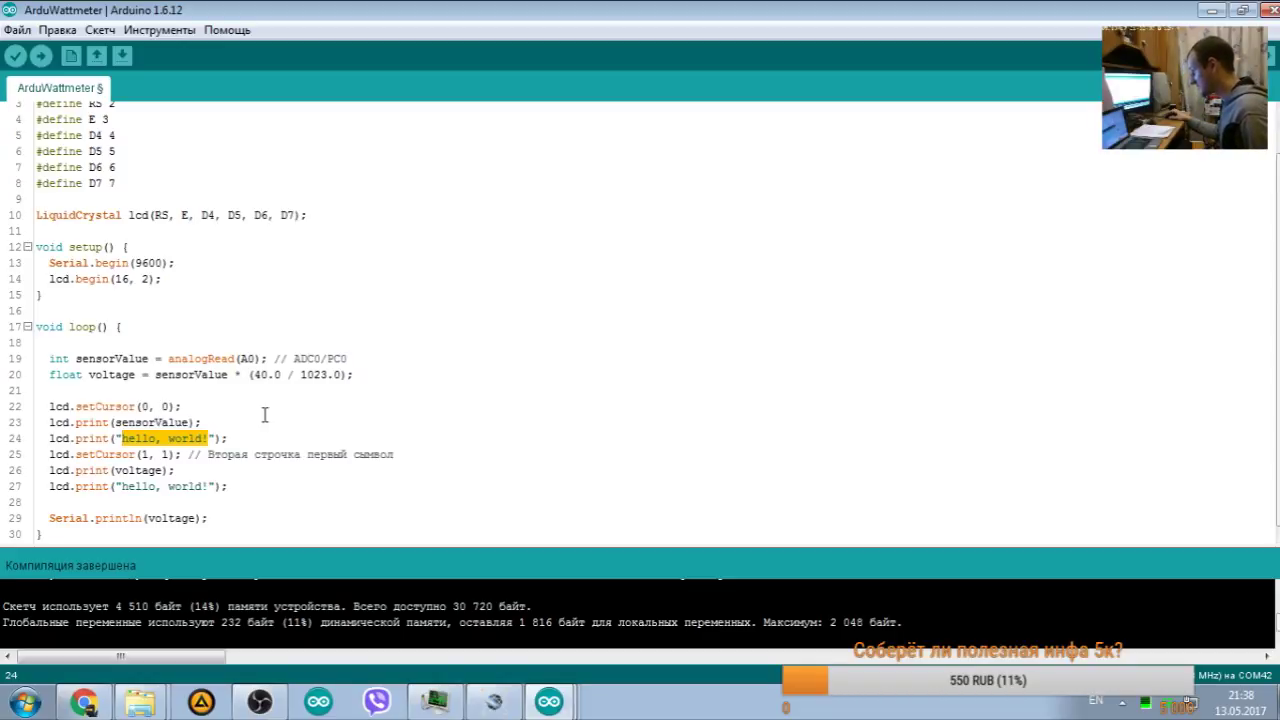
pyautogui.doubleClick(157, 422)
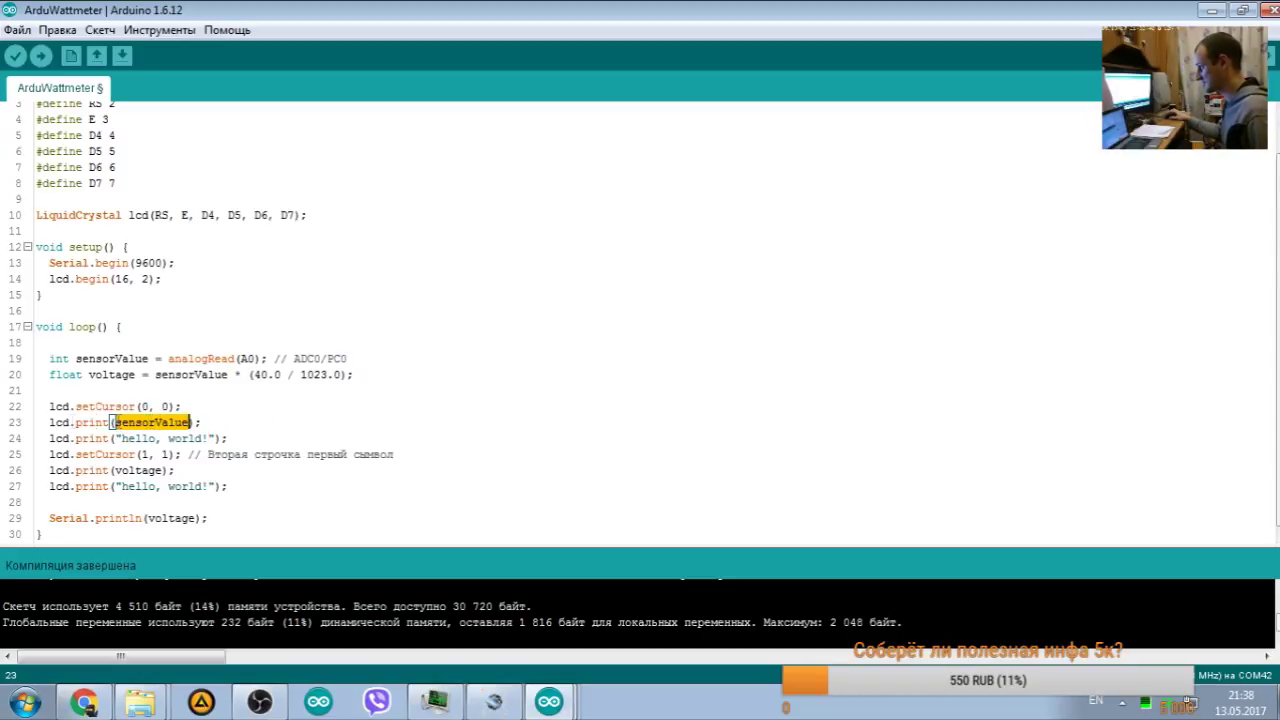
pyautogui.click(435, 701)
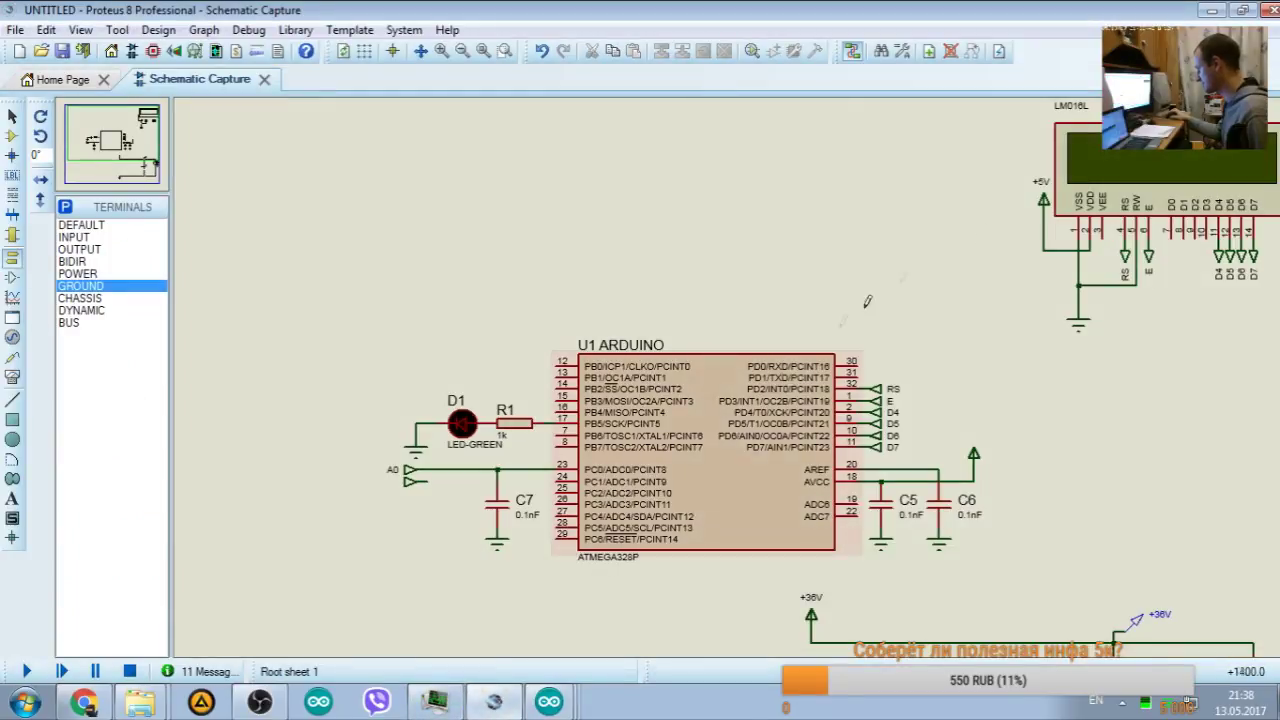
pyautogui.click(26, 671)
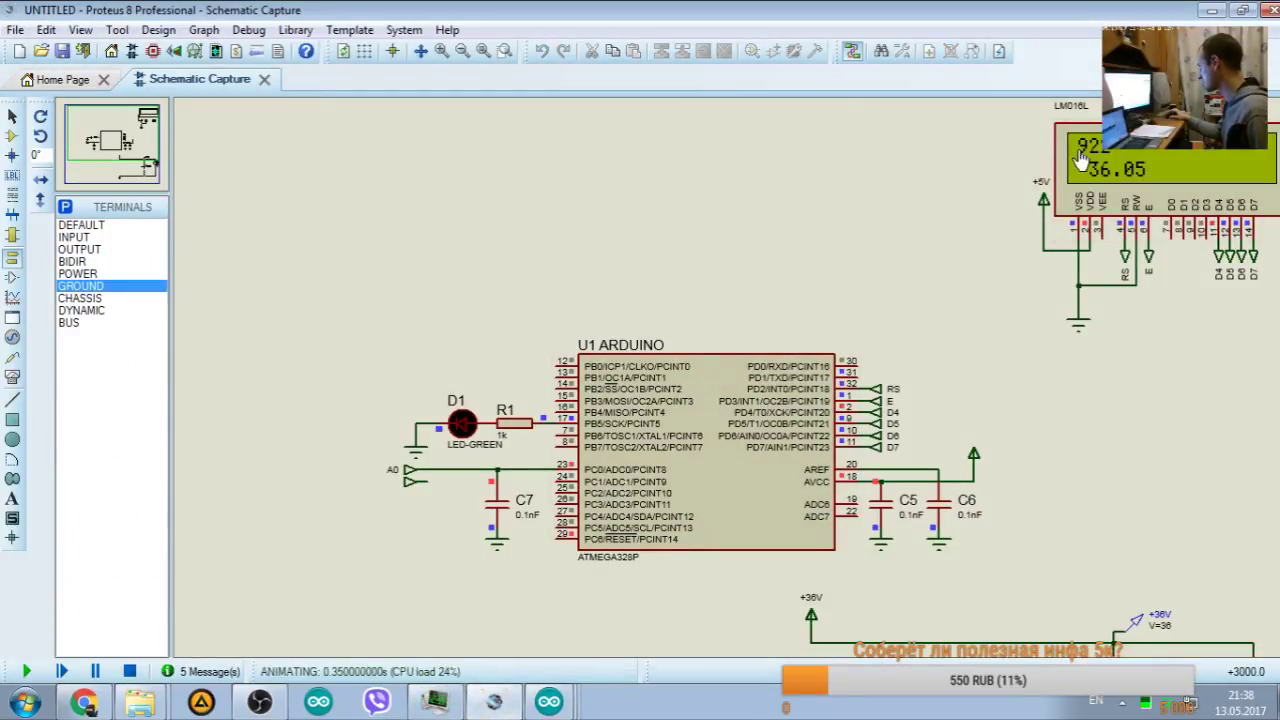
pyautogui.click(1212, 11)
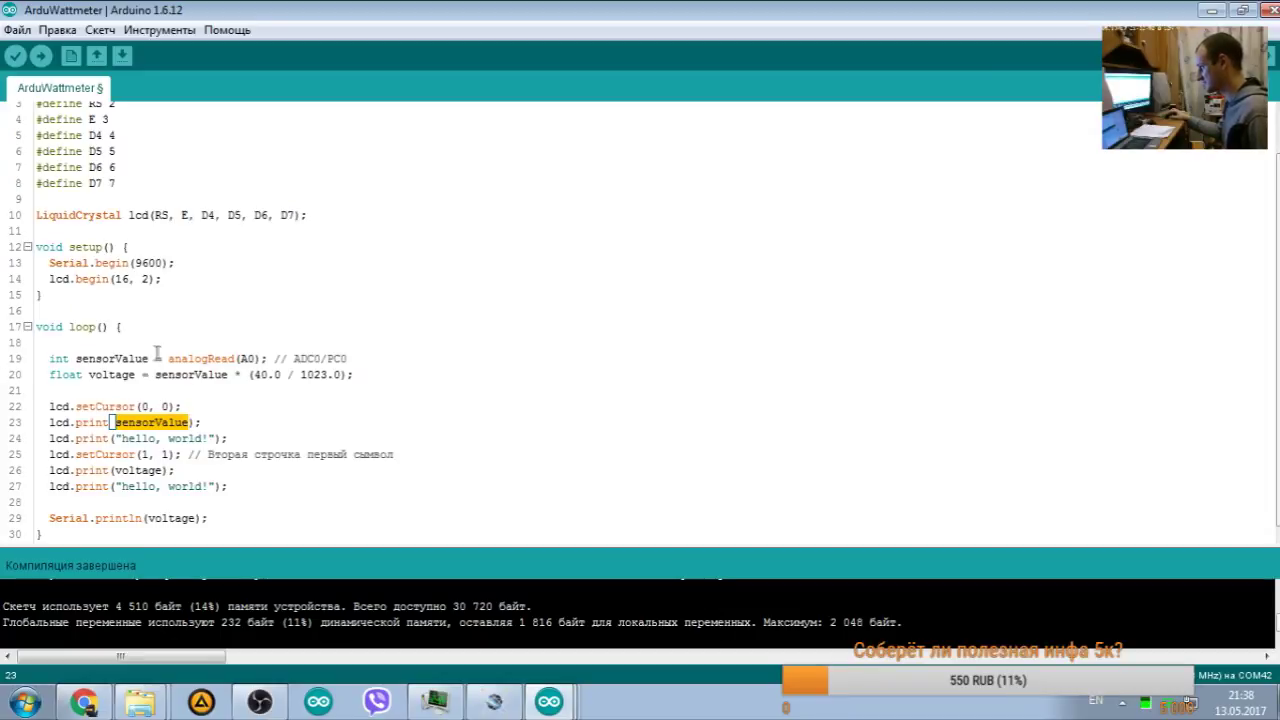
# Step: Replace the placeholder text in the print line below lcd.print(sensorValue); with "= analogRead(A0)"
pyautogui.moveTo(170, 358); pyautogui.dragTo(235, 358)
pyautogui.hotkey('ctrl', 'c')
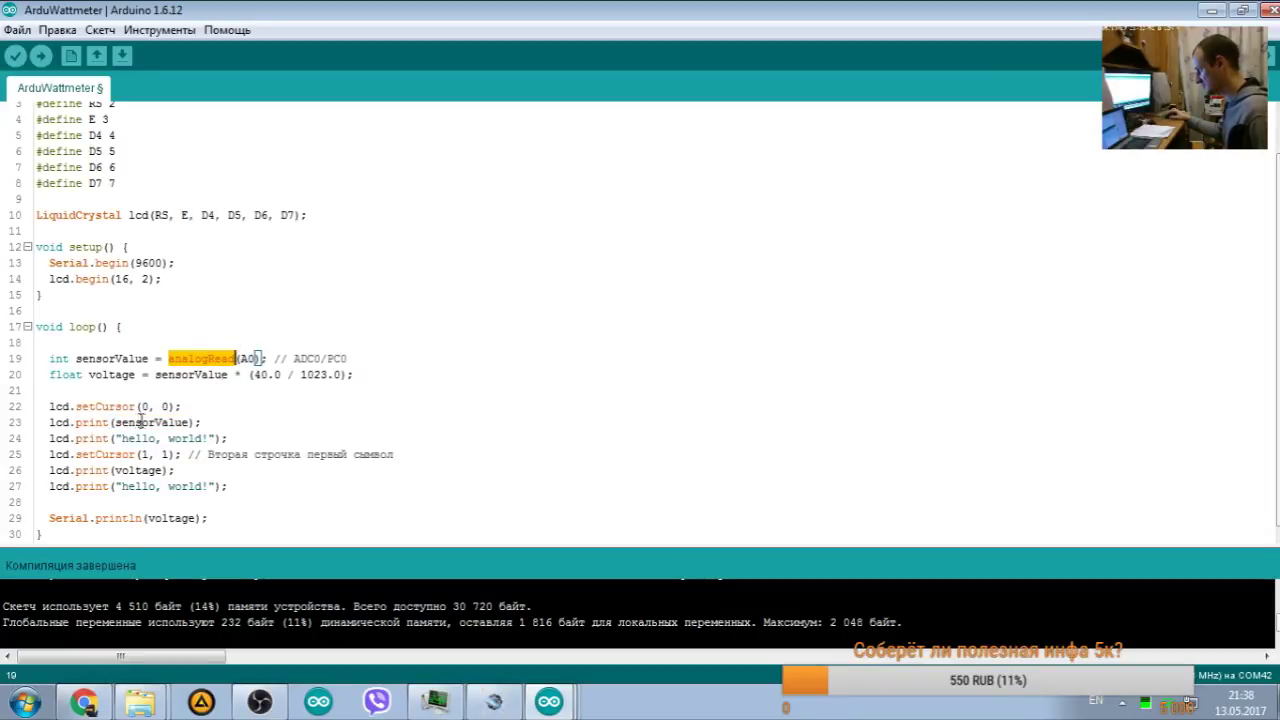
pyautogui.moveTo(124, 438); pyautogui.dragTo(212, 438)
pyautogui.hotkey('ctrl', 'v')
pyautogui.moveTo(266, 358); pyautogui.dragTo(169, 359)
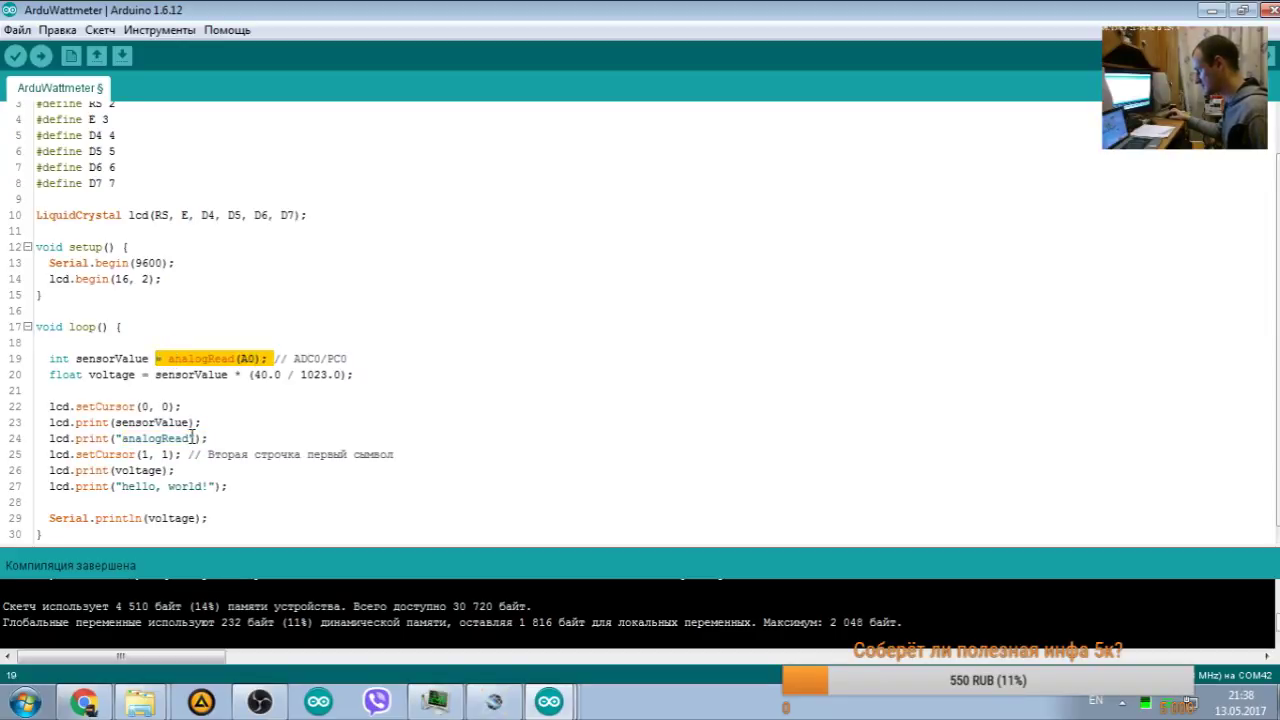
pyautogui.moveTo(190, 438); pyautogui.dragTo(128, 438)
pyautogui.write('= analogRead(A0);')
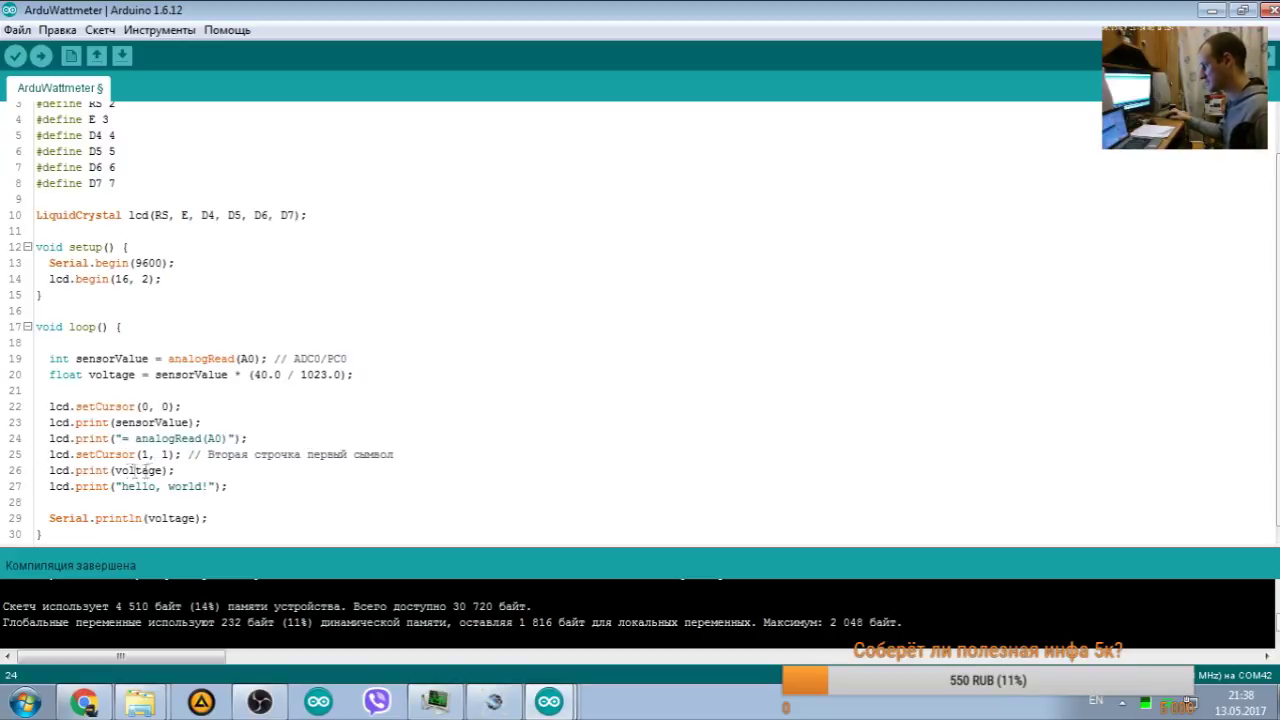
# Step: Change the placeholder text in the print line below lcd.print(voltage); to "Volt" without a leading space, and save the sketch
pyautogui.moveTo(212, 490); pyautogui.dragTo(121, 490)
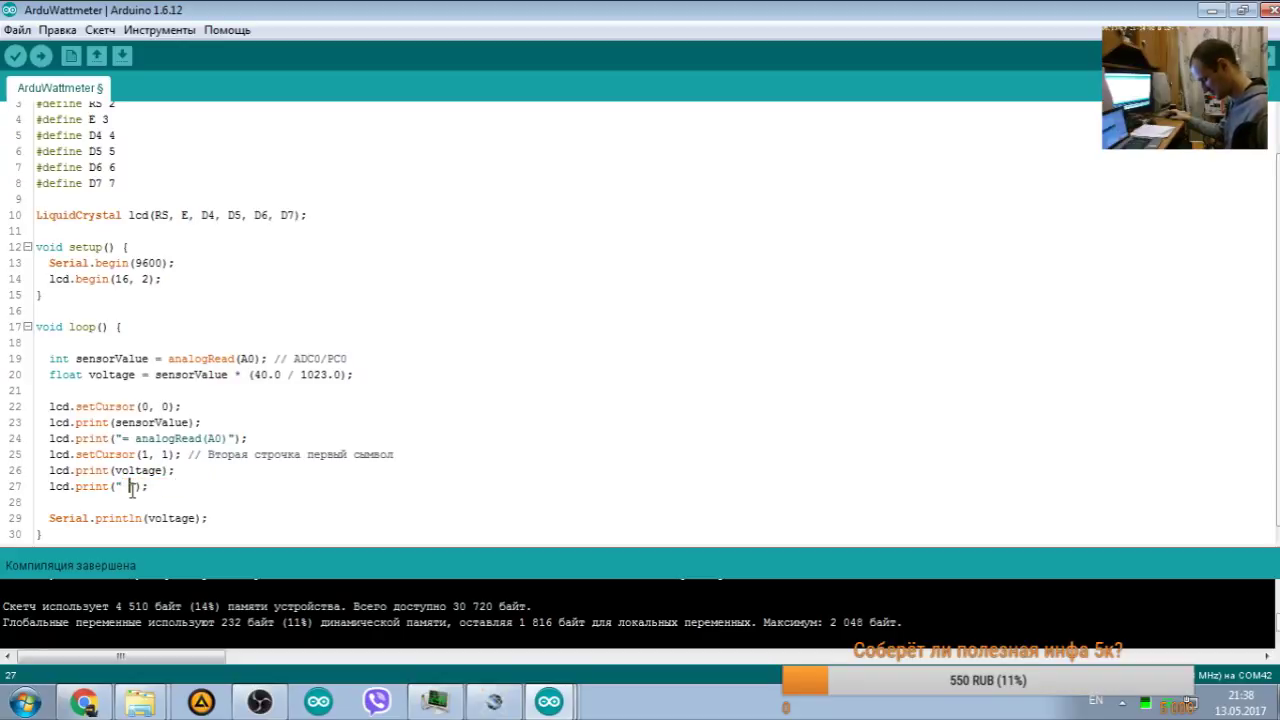
pyautogui.write('Volt')
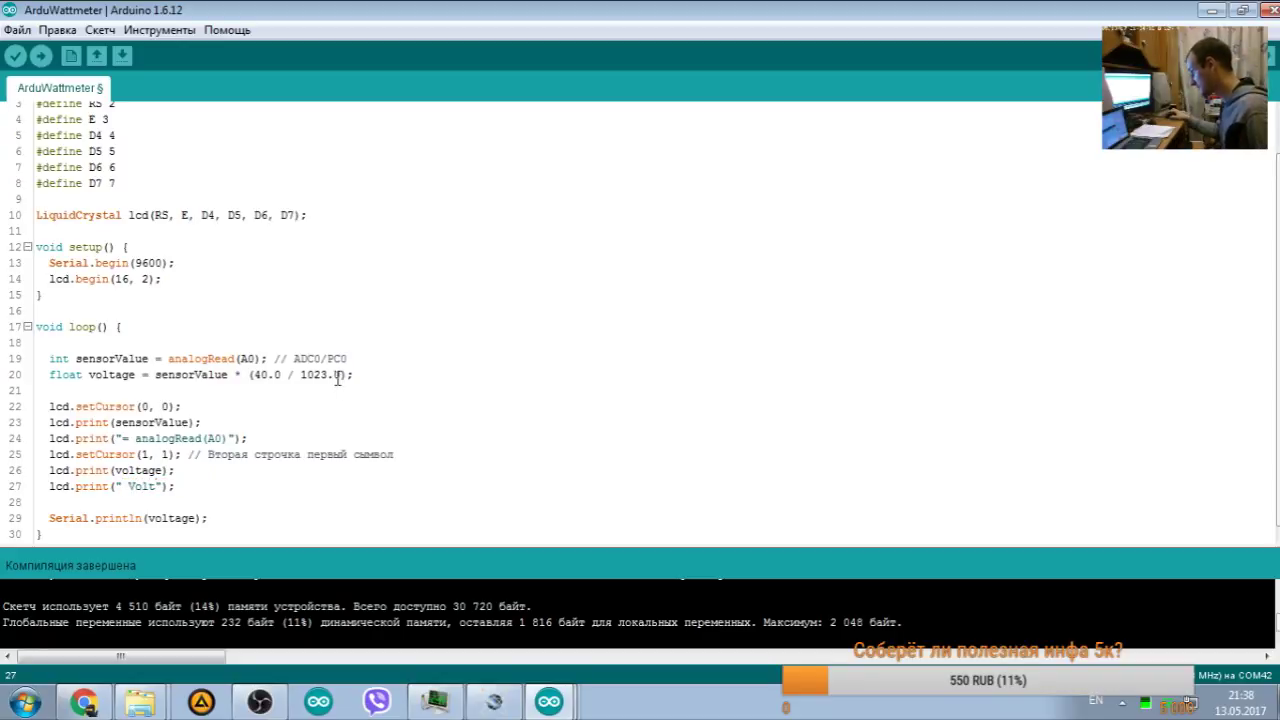
pyautogui.click(122, 487)
pyautogui.press('Delete')
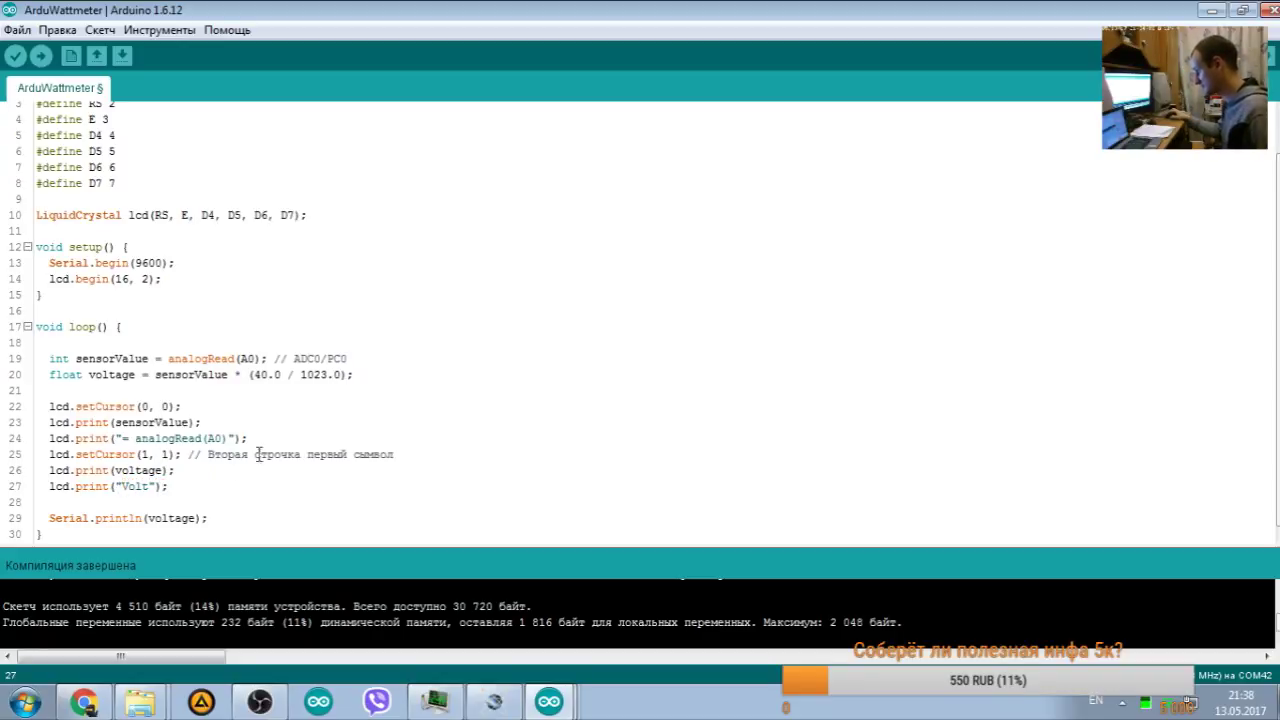
pyautogui.click(123, 55)
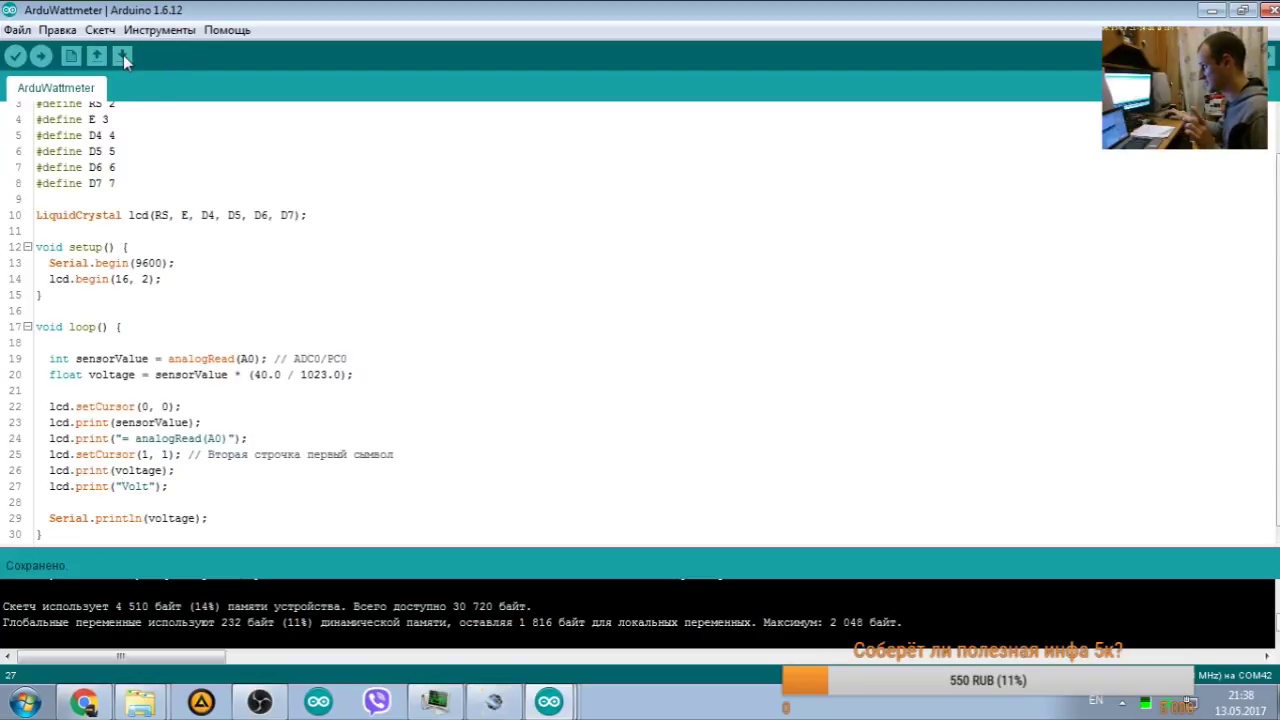
pyautogui.hotkey('alt', 'shift')
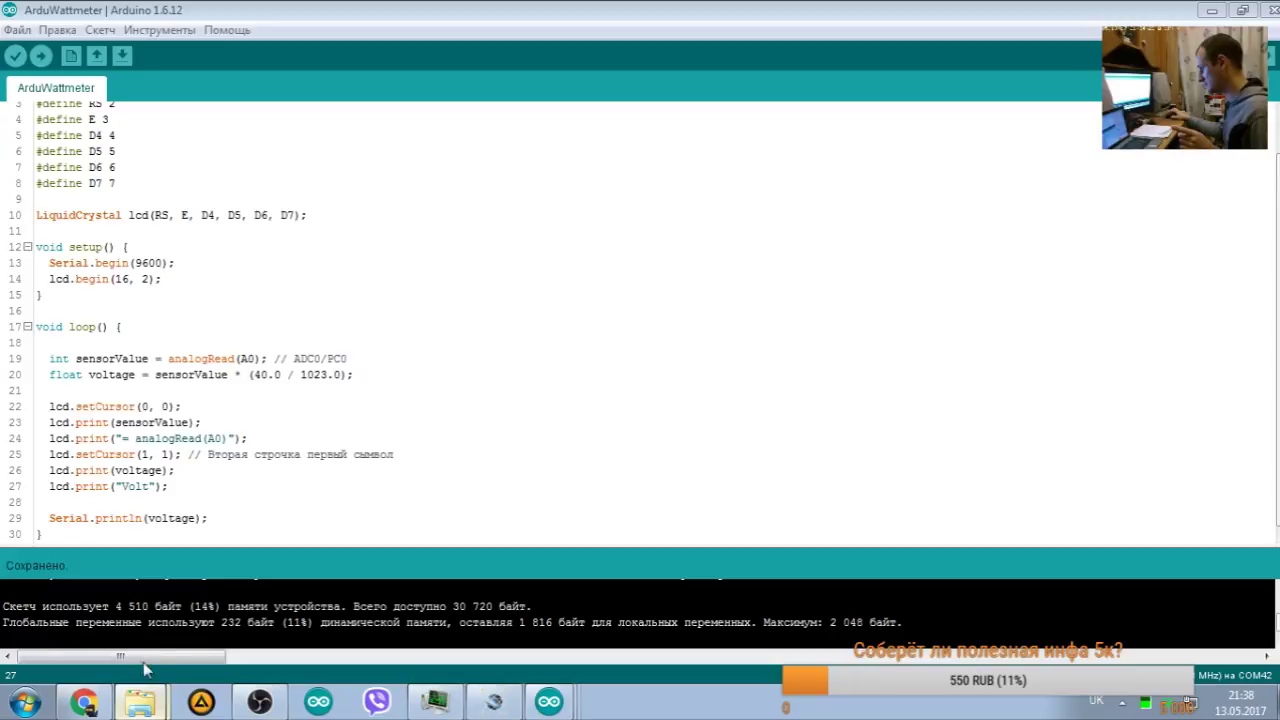
# Step: Check the ArduWattmeter subfolder of the desktop's Wattmeter folder for the saved sketch file, and return to the sketch
pyautogui.press('super+d')
pyautogui.doubleClick(63, 232)
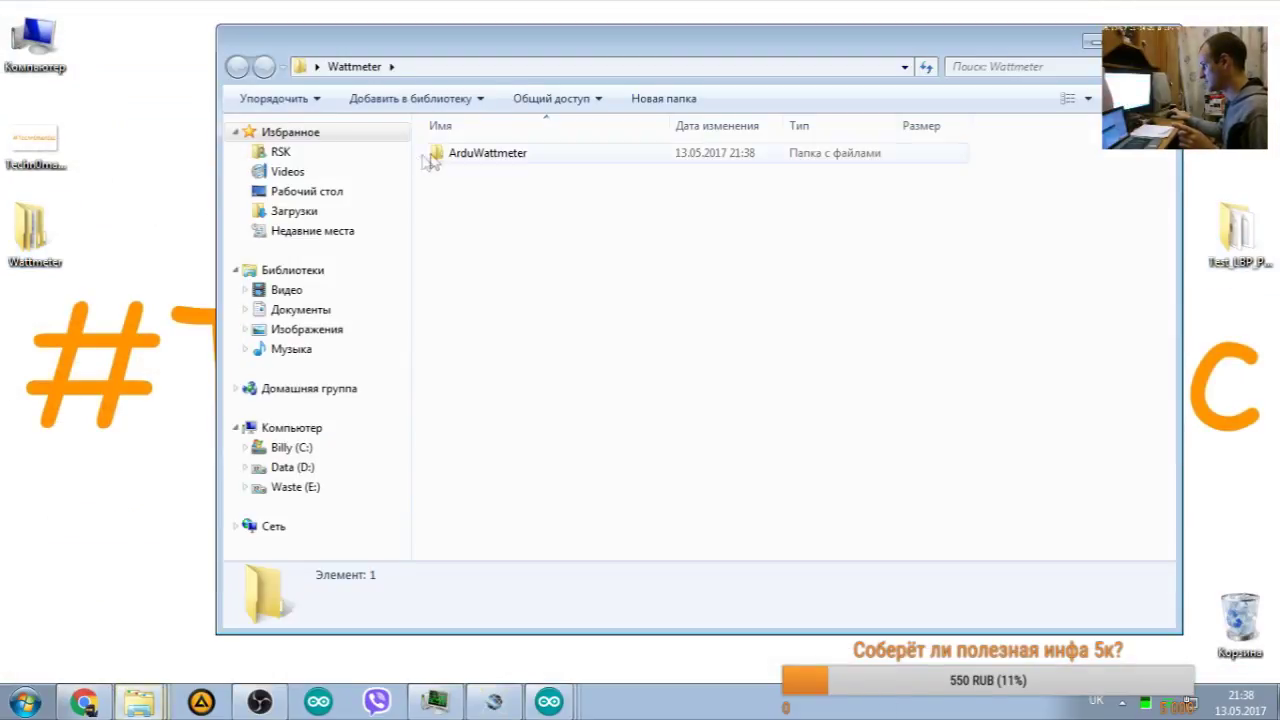
pyautogui.doubleClick(490, 152)
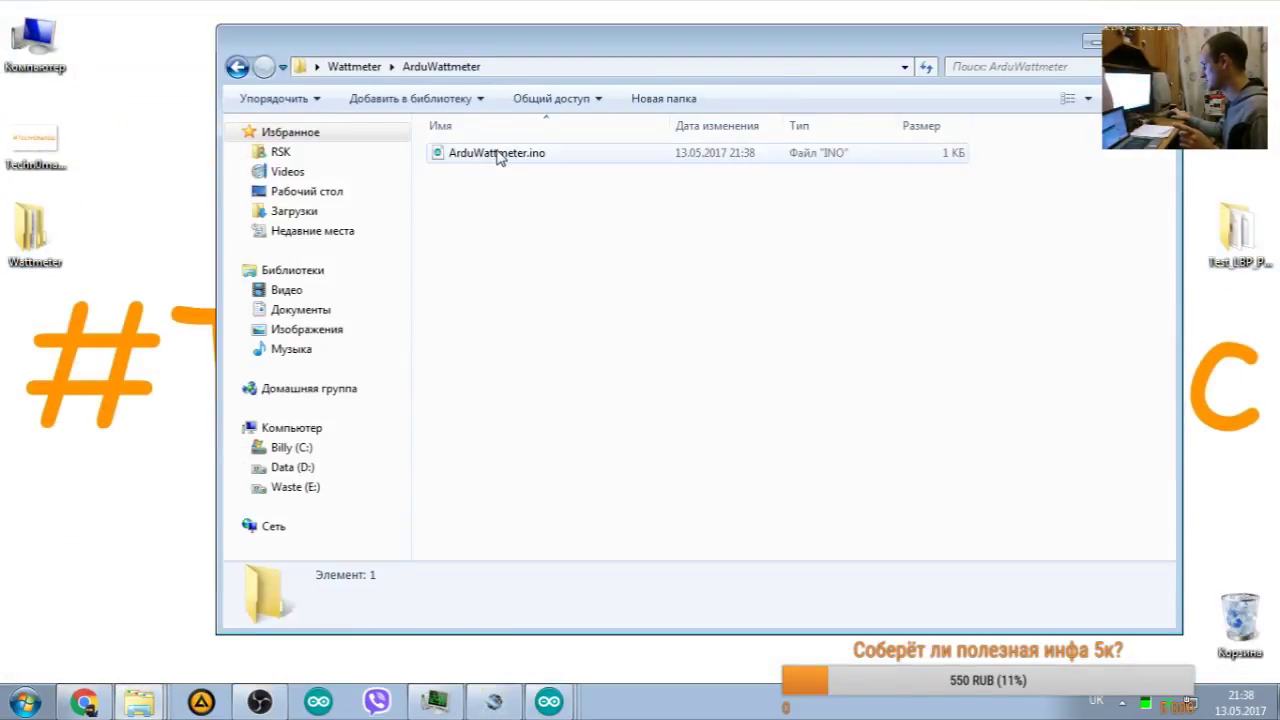
pyautogui.click(1093, 41)
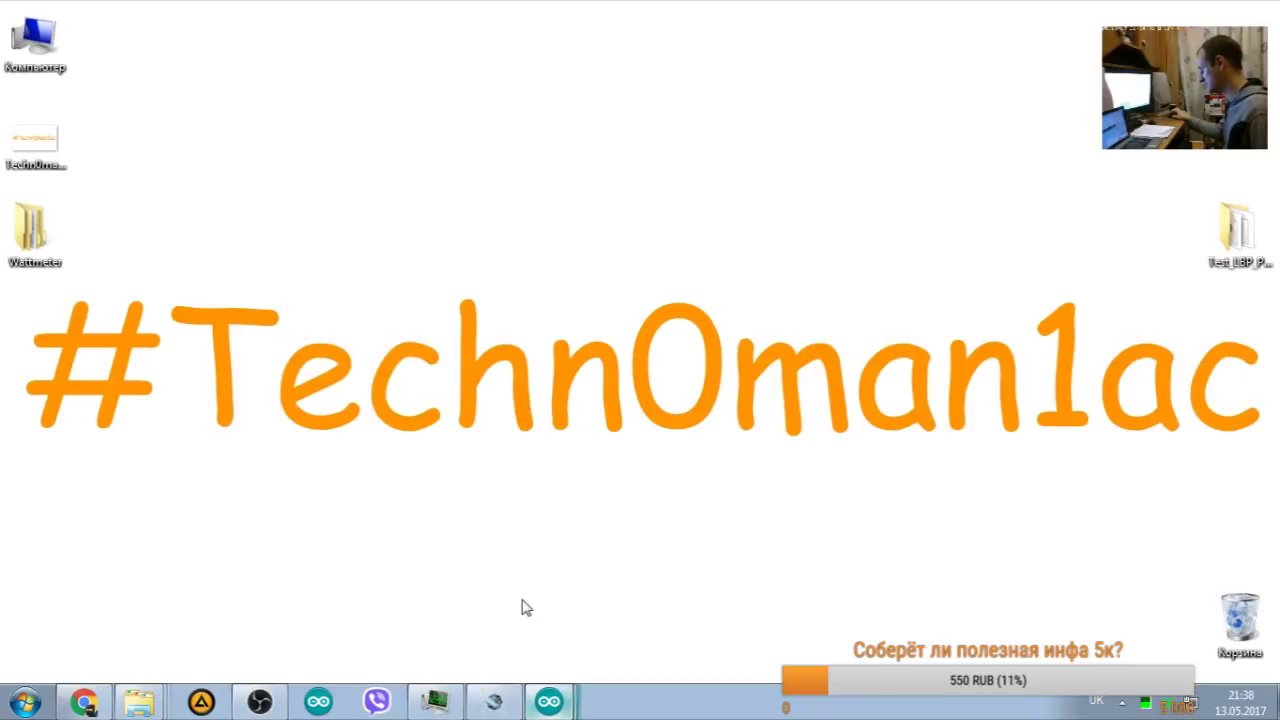
pyautogui.press('super+d')
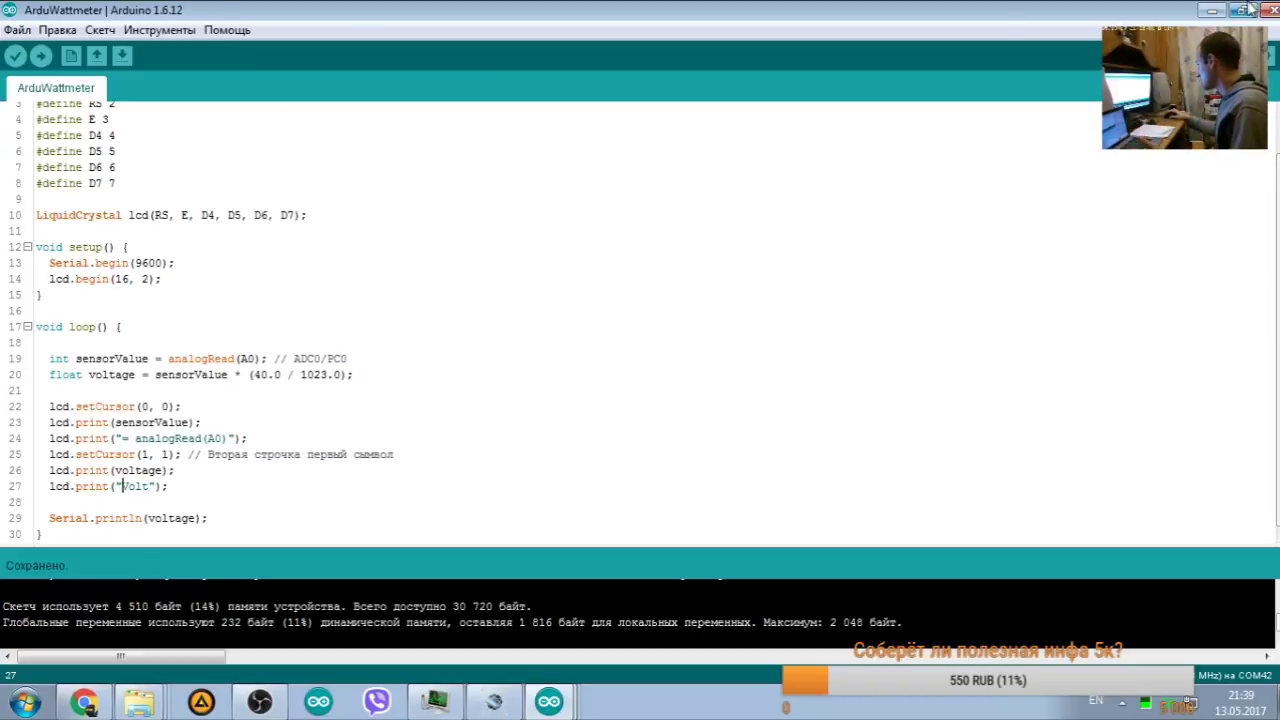
# Step: Close the ArduWattmeter and Blink sketch windows
pyautogui.click(1213, 10)
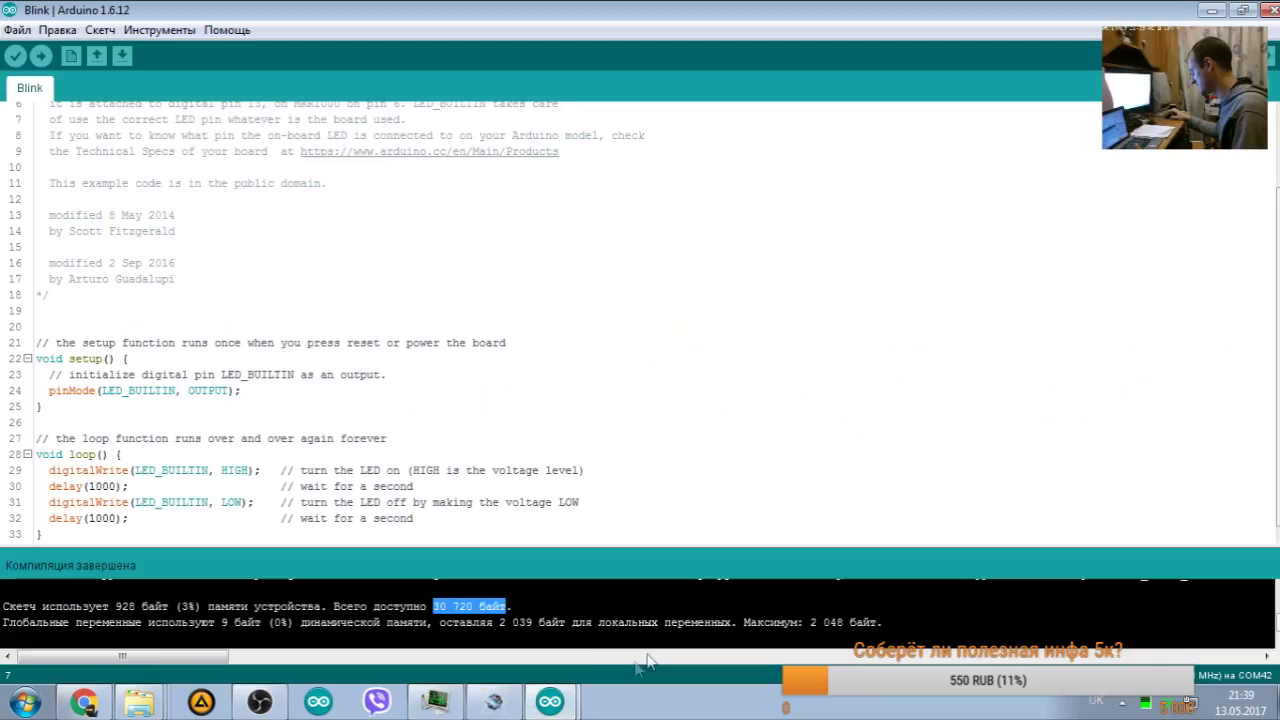
pyautogui.click(550, 702)
pyautogui.click(550, 702)
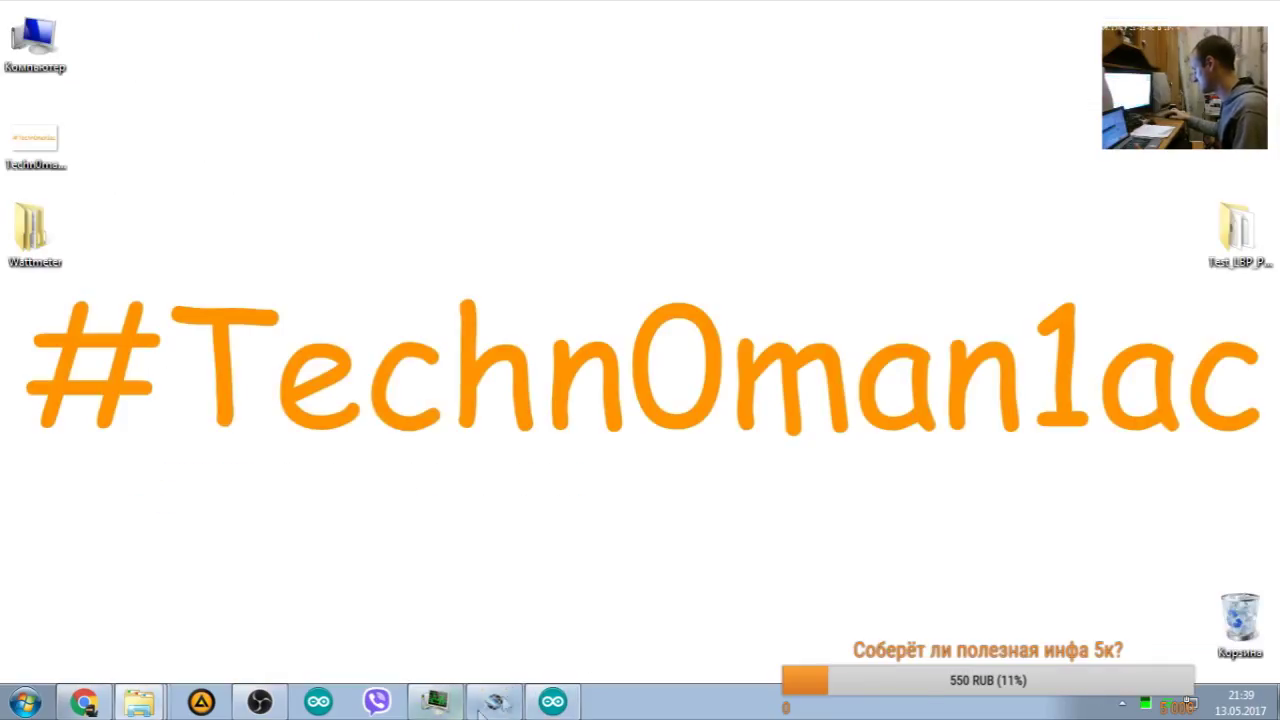
pyautogui.click(553, 702)
pyautogui.click(553, 702)
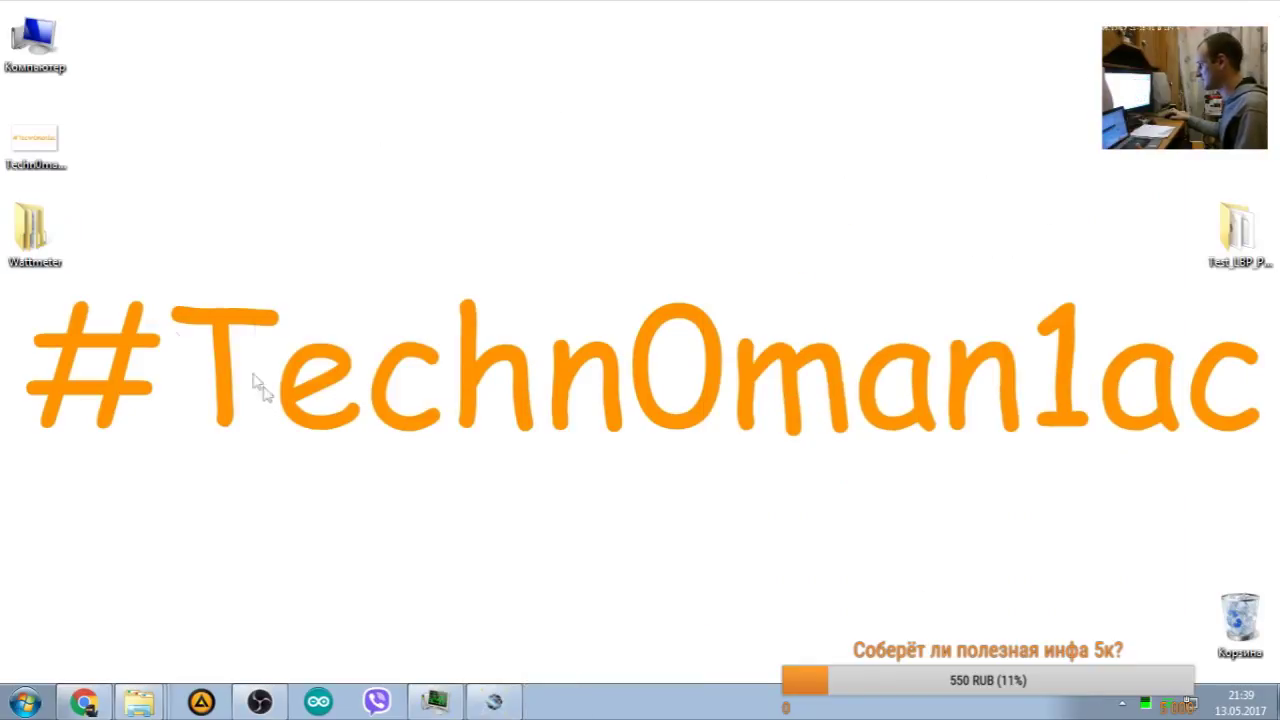
# Step: Switch to Proteus and save the project as ArduWattmeterProteus in the desktop's Wattmeter folder
pyautogui.click(472, 706)
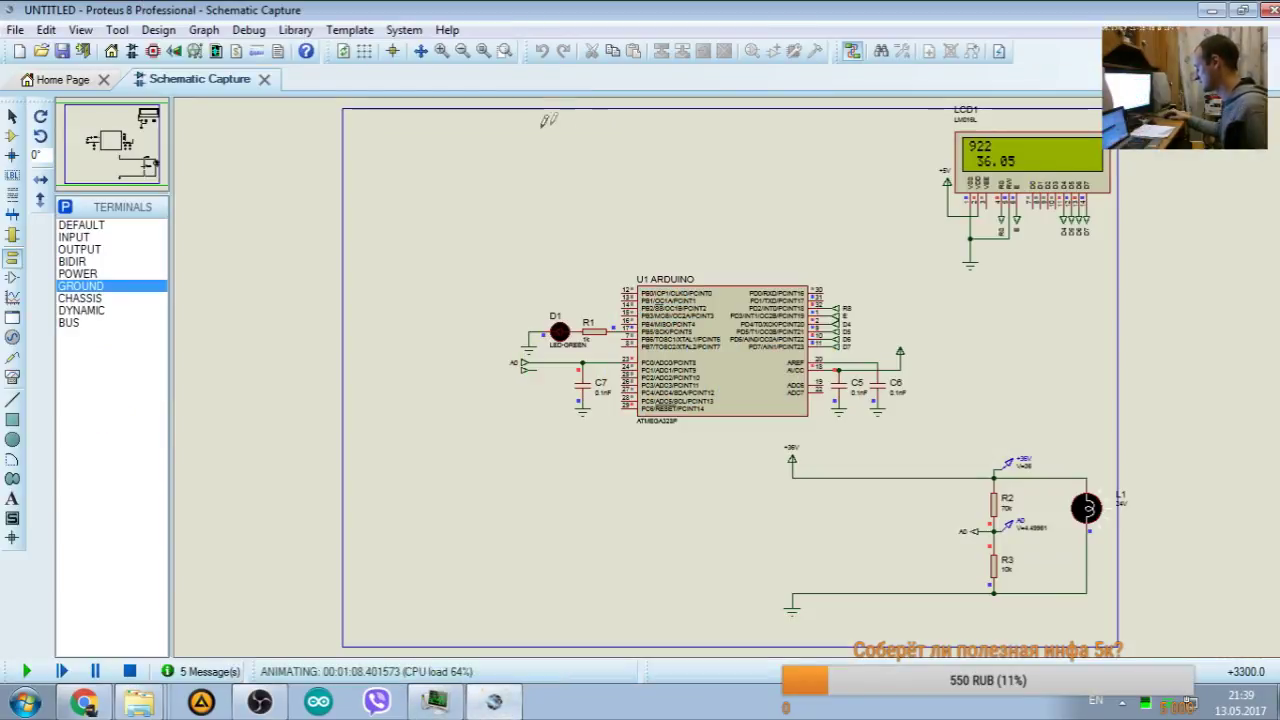
pyautogui.click(14, 31)
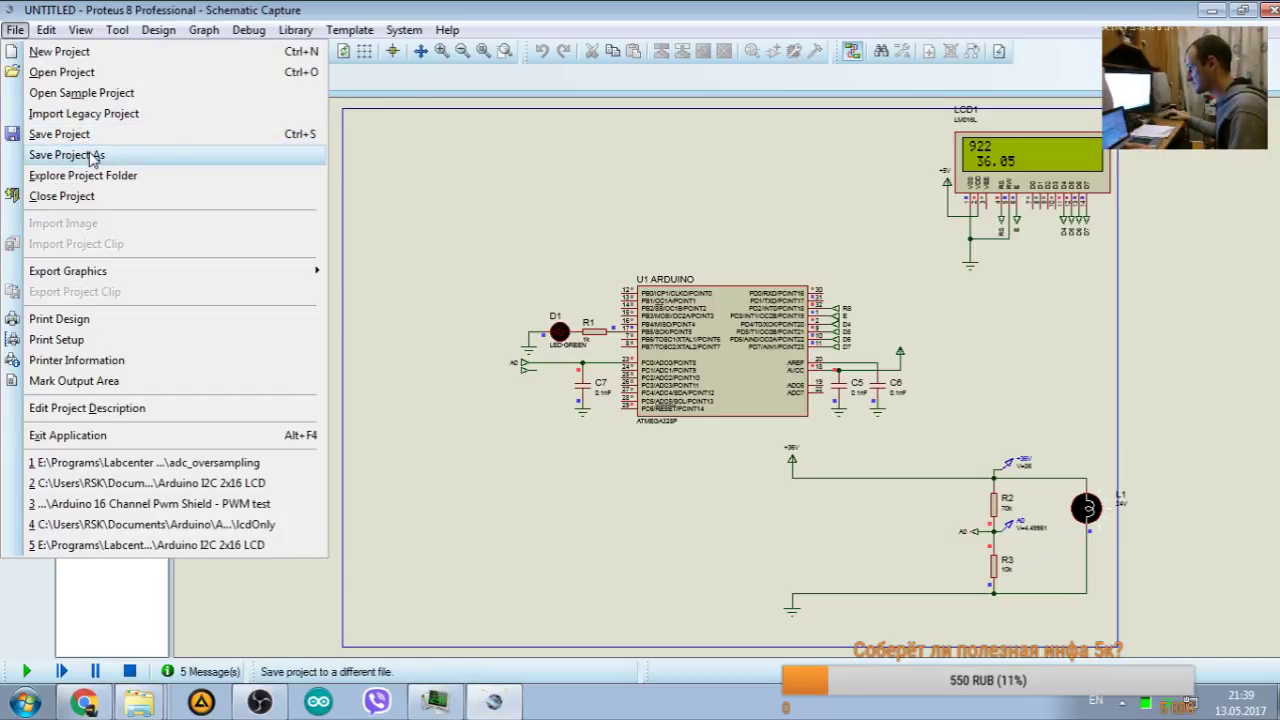
pyautogui.click(93, 156)
pyautogui.click(341, 240)
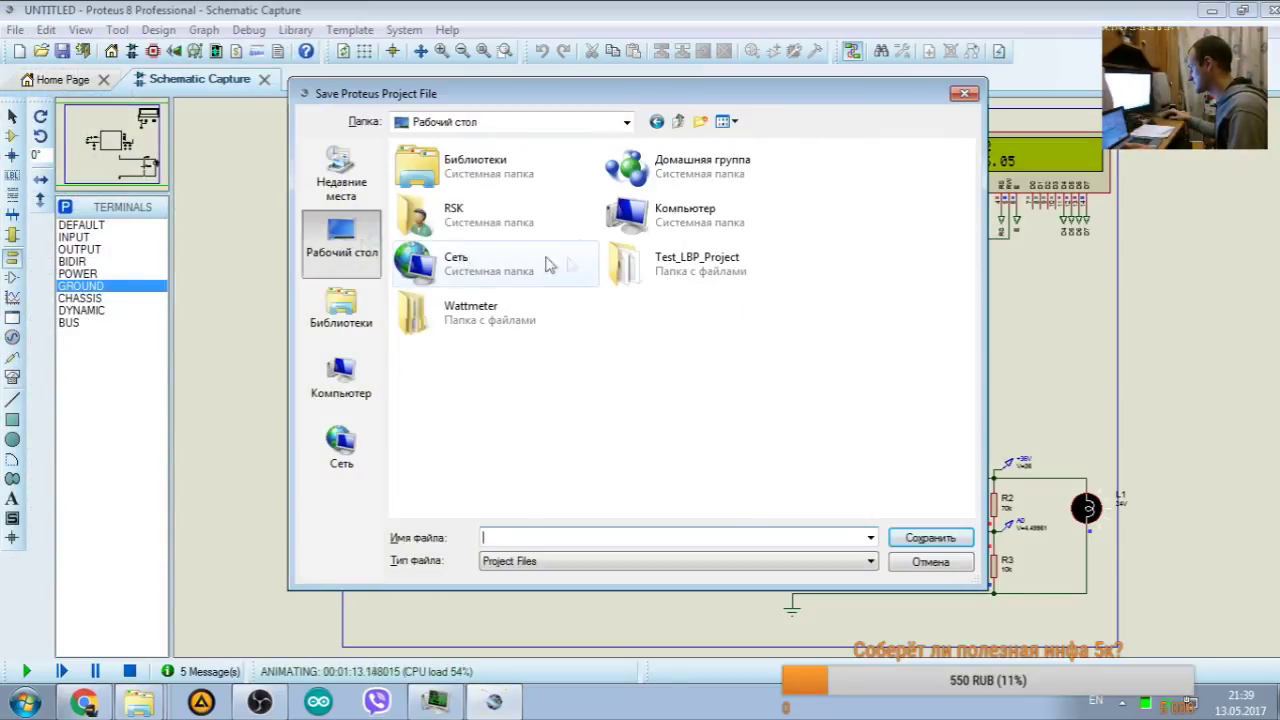
pyautogui.doubleClick(490, 312)
pyautogui.click(588, 560)
pyautogui.click(591, 563)
pyautogui.click(558, 540)
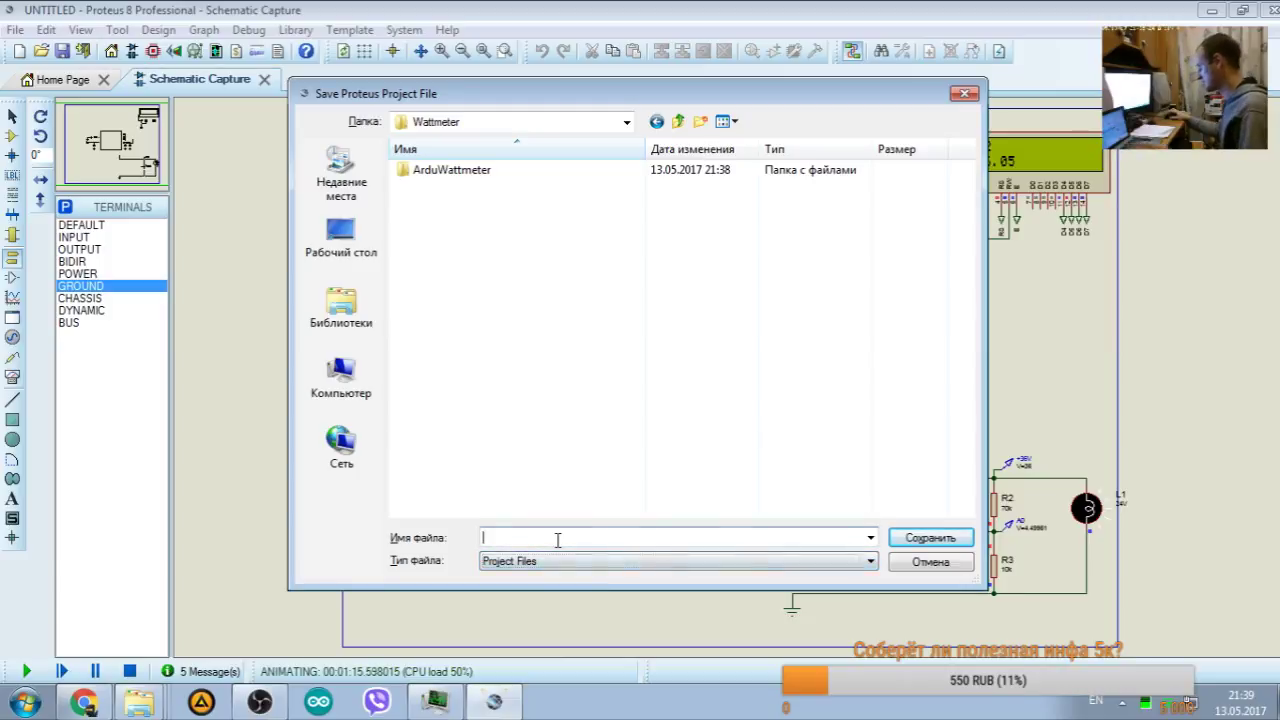
pyautogui.write('A')
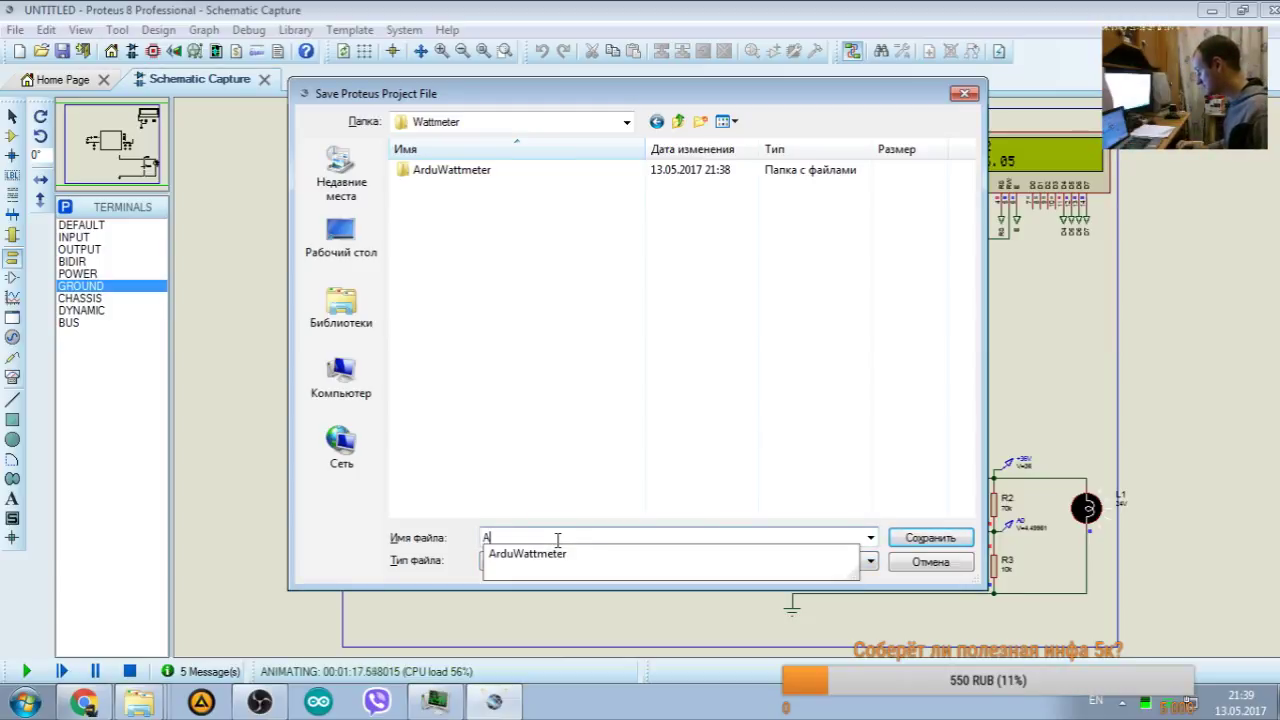
pyautogui.press('Down')
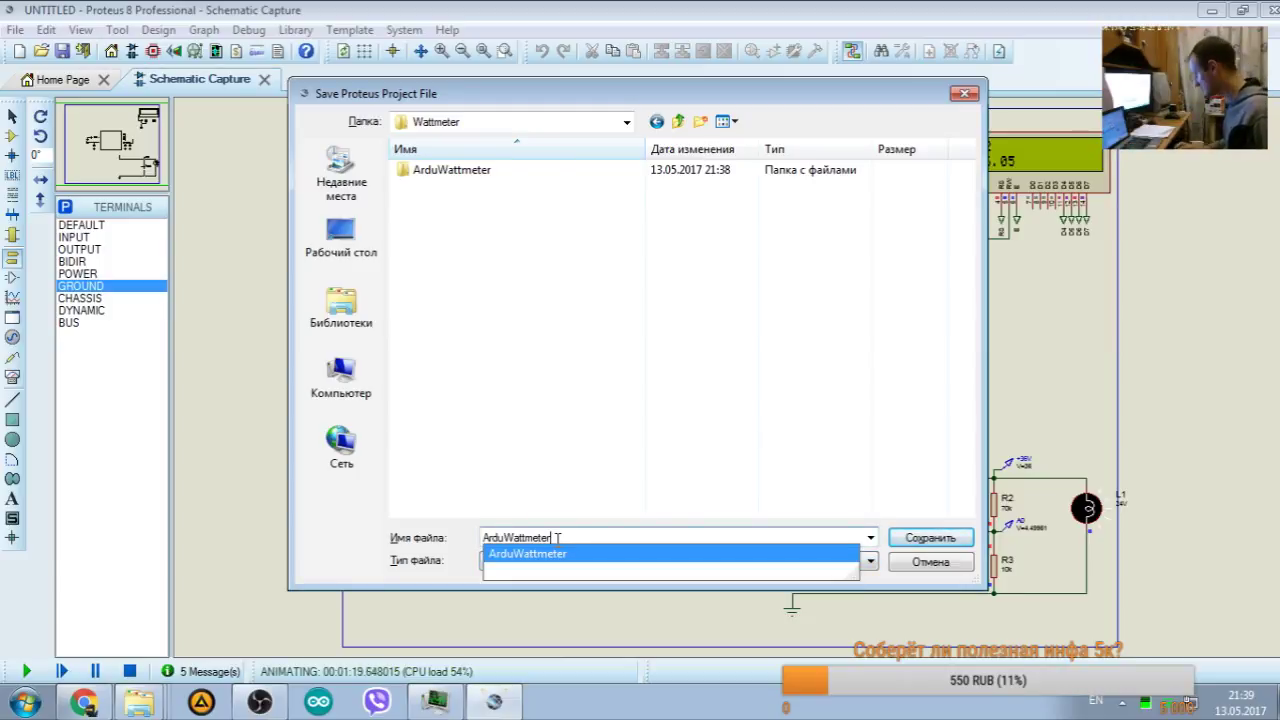
pyautogui.write('Proteus')
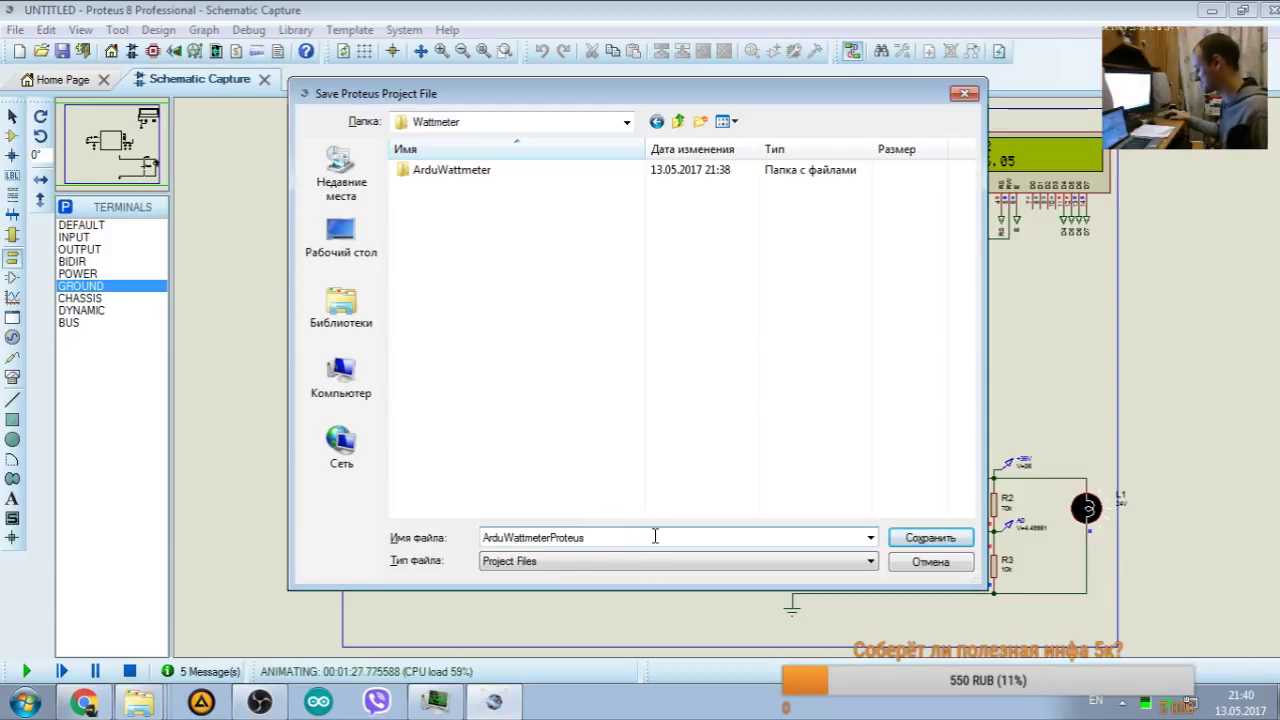
pyautogui.click(932, 539)
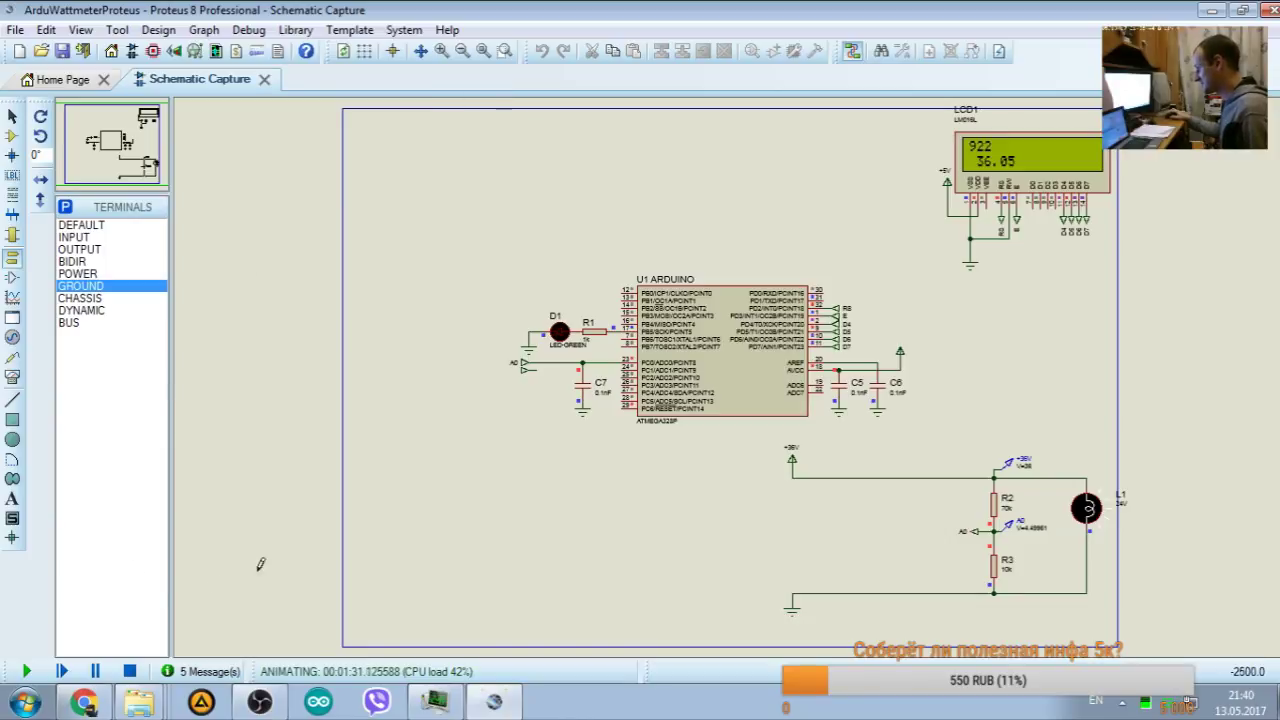
# Step: Stop the simulation, save the ArduWattmeterProteus project again, and close Proteus
pyautogui.click(129, 671)
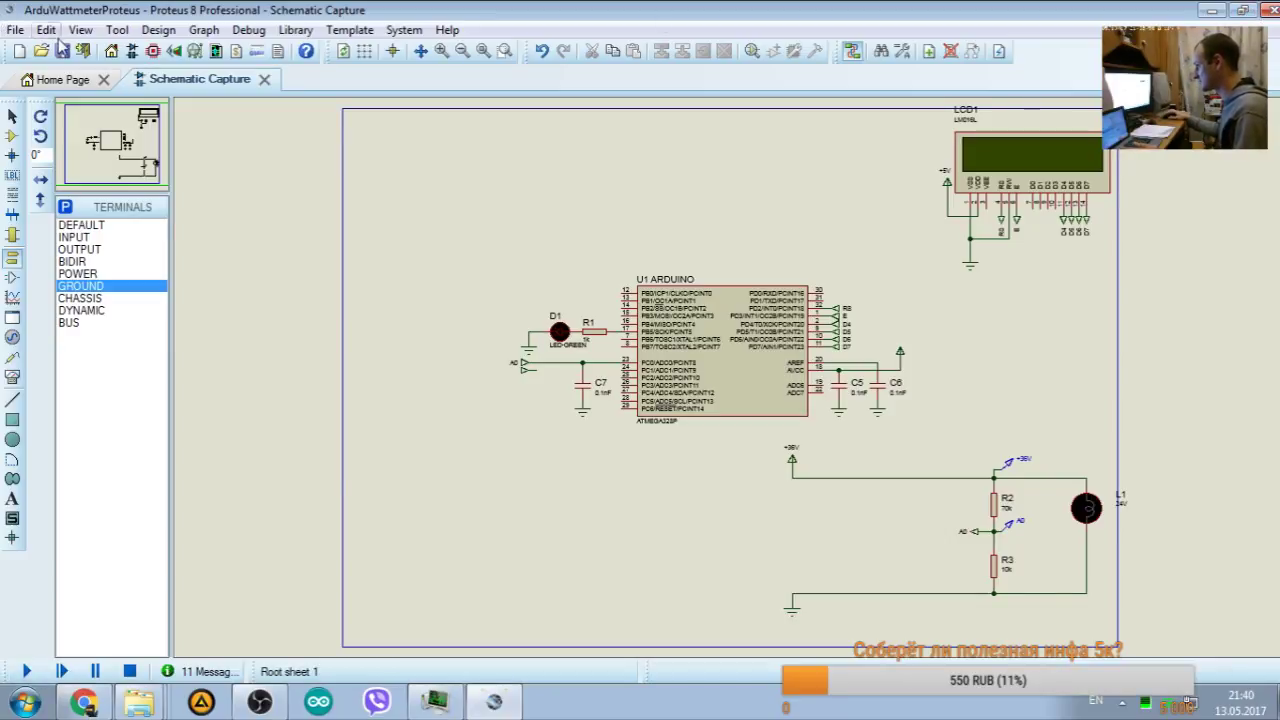
pyautogui.click(16, 30)
pyautogui.click(60, 134)
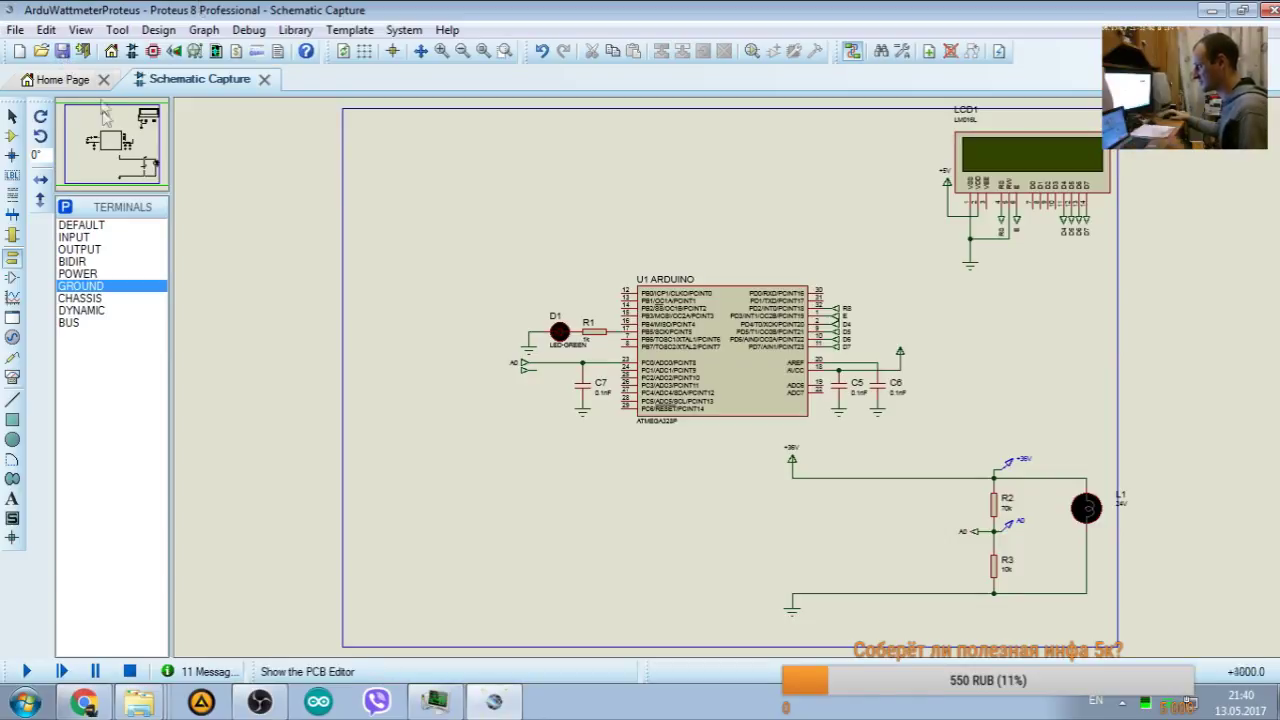
pyautogui.click(16, 30)
pyautogui.click(100, 156)
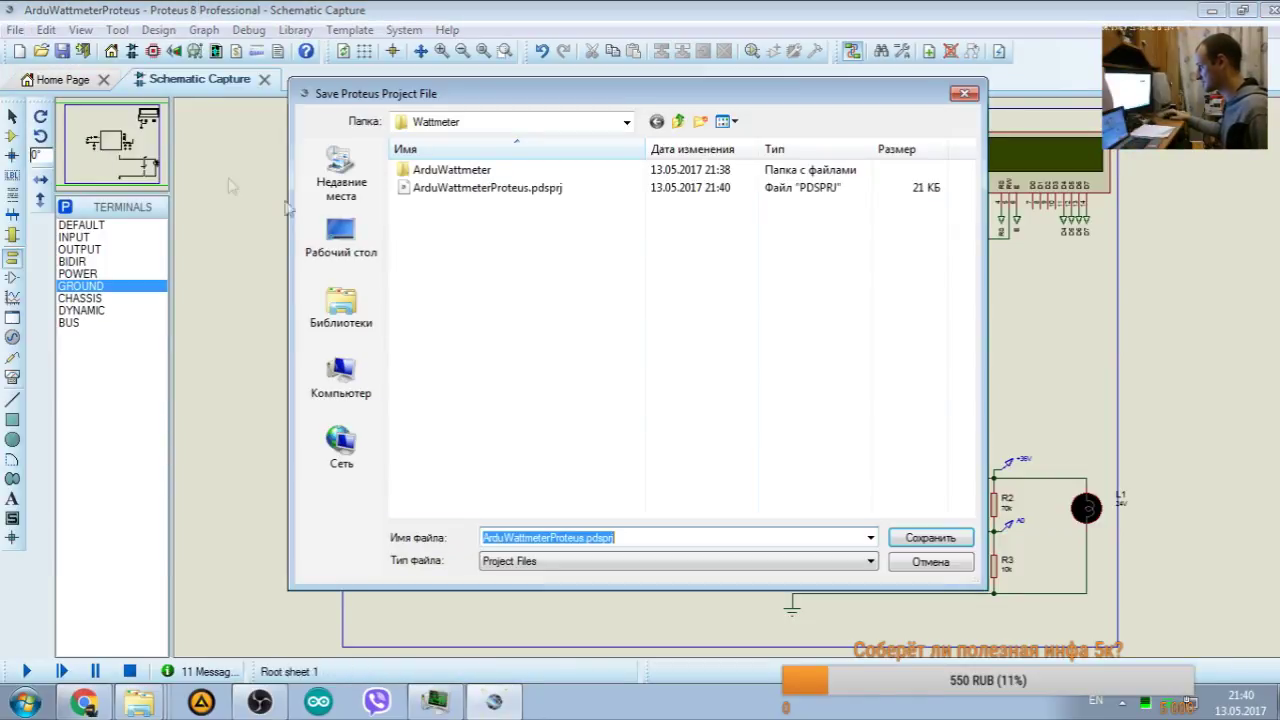
pyautogui.click(930, 566)
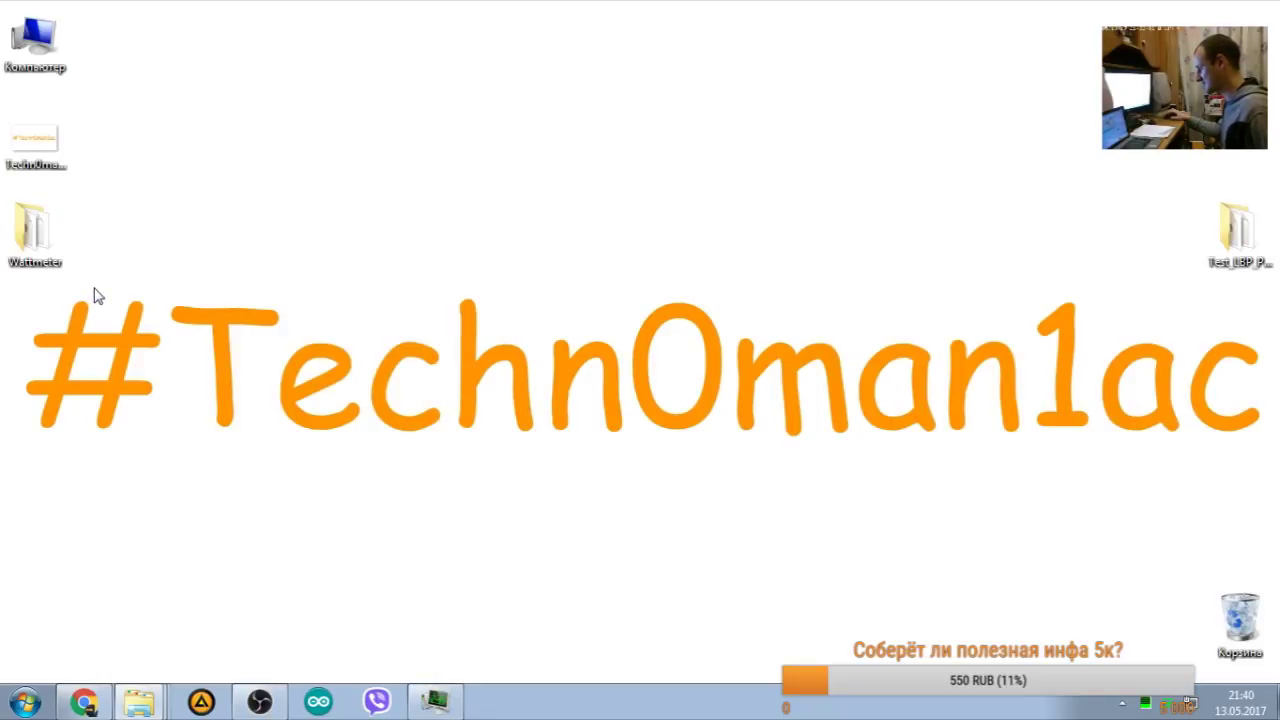
# Step: Reopen ArduWattmeterProteus.pdsprj from the desktop's Wattmeter folder to check the saved schematic, and close Proteus
pyautogui.doubleClick(50, 230)
pyautogui.click(538, 200)
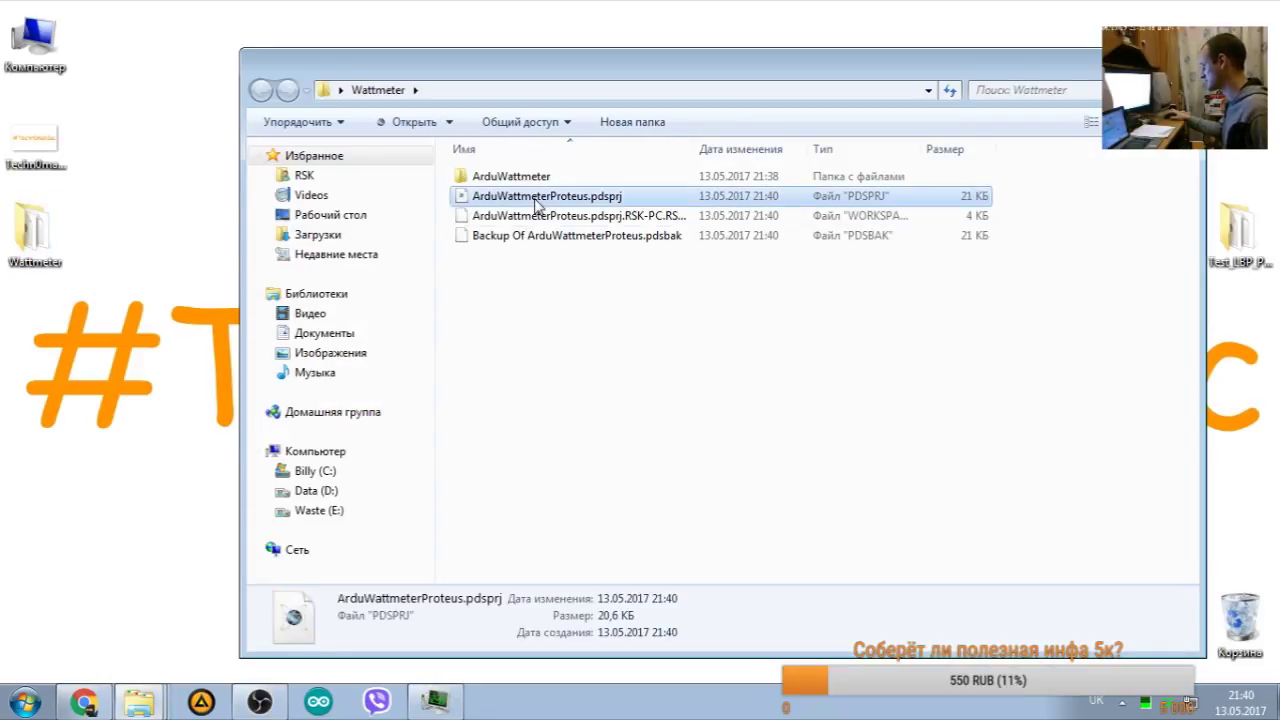
pyautogui.doubleClick(538, 198)
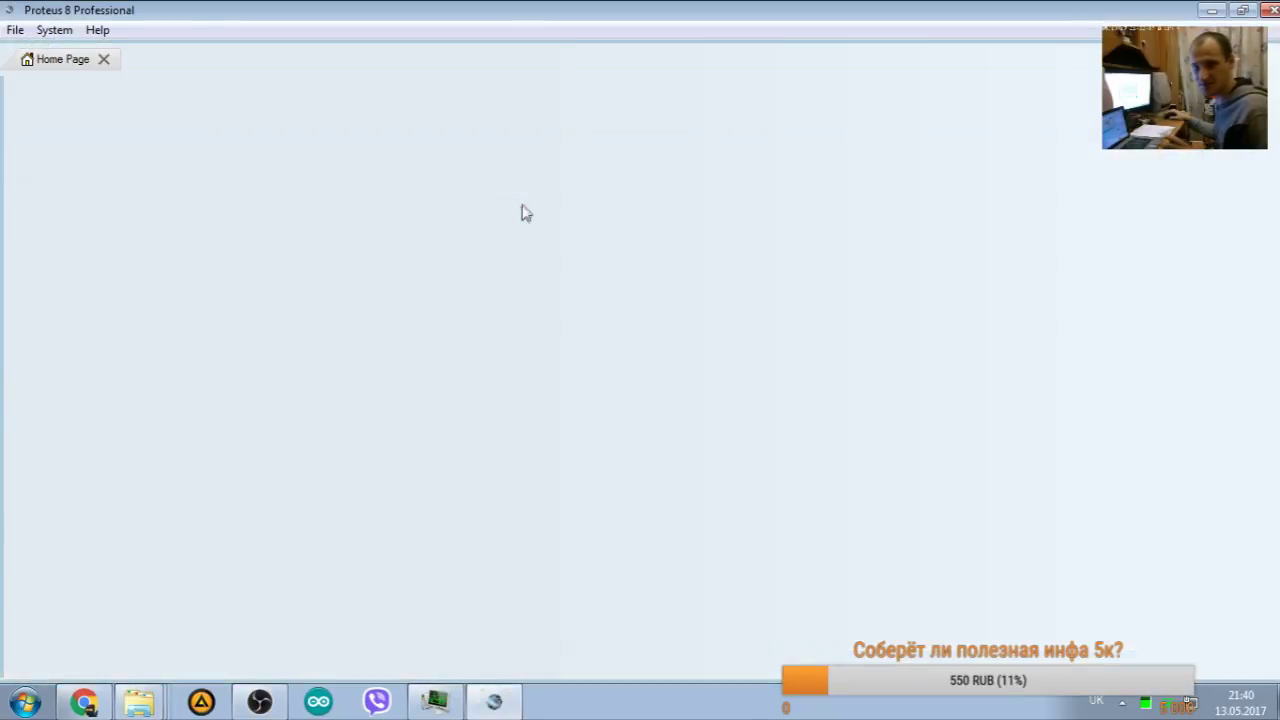
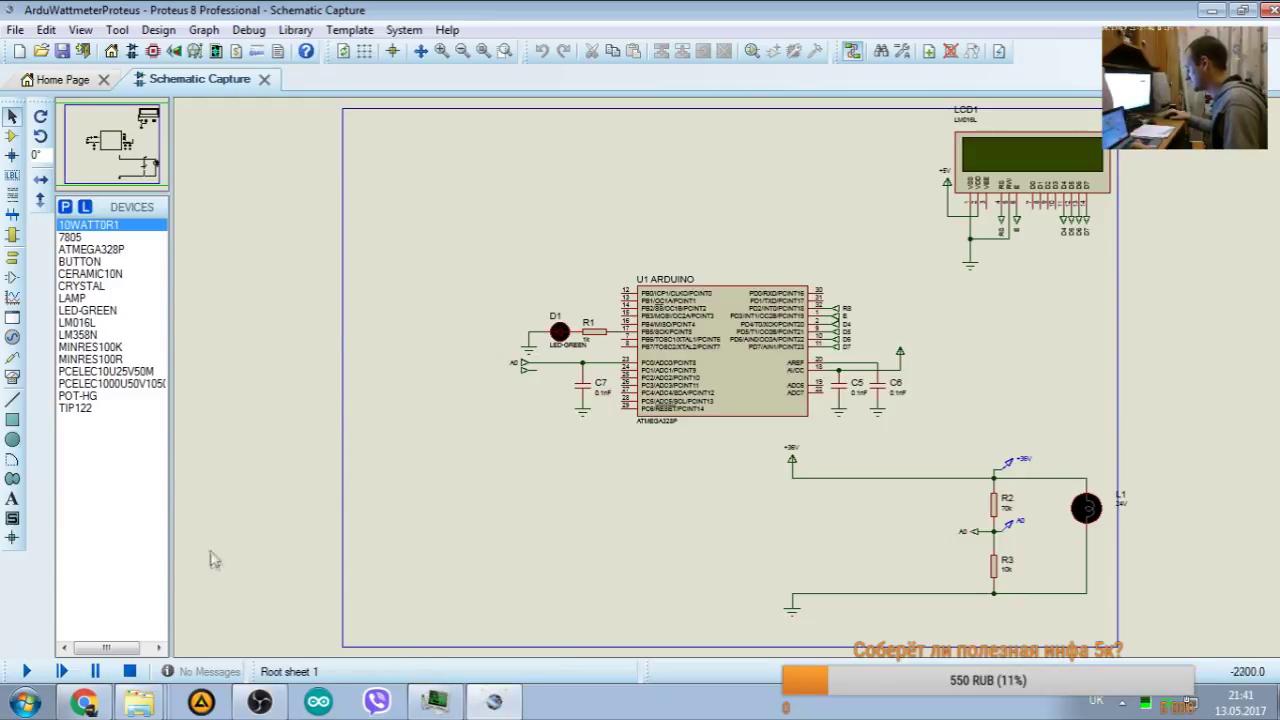
pyautogui.click(144, 672)
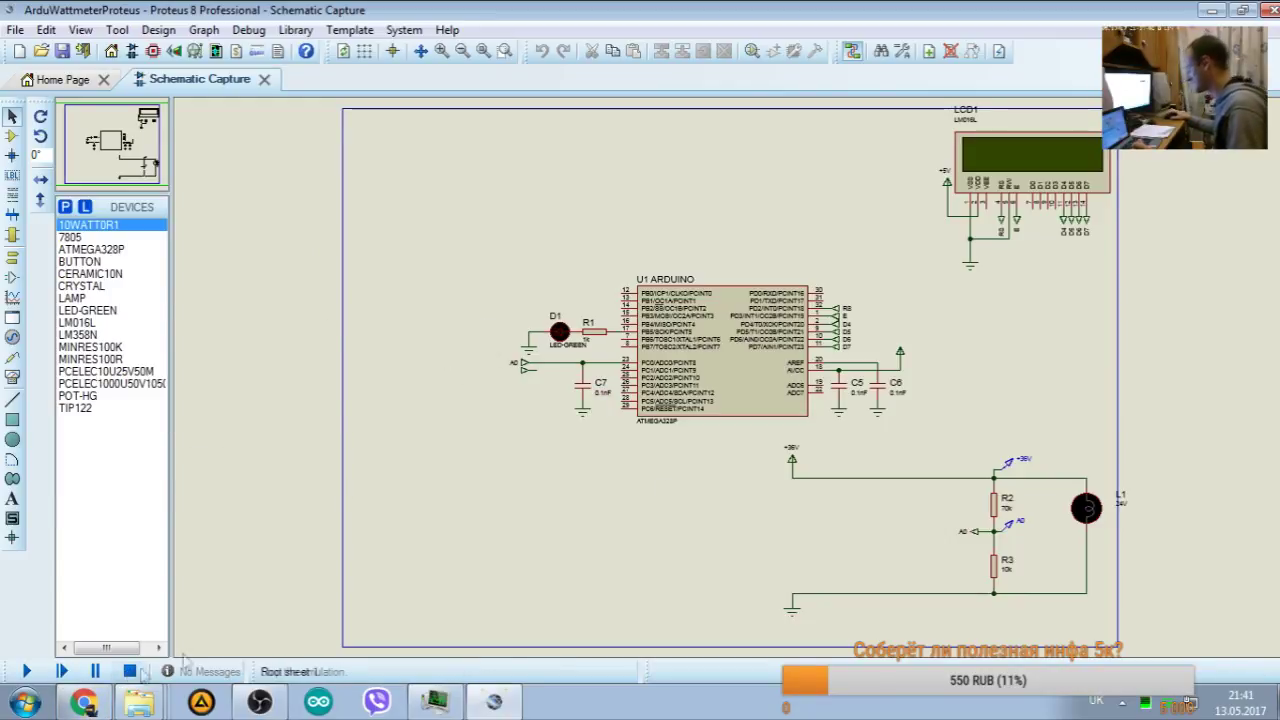
pyautogui.hotkey('alt', 'F4')
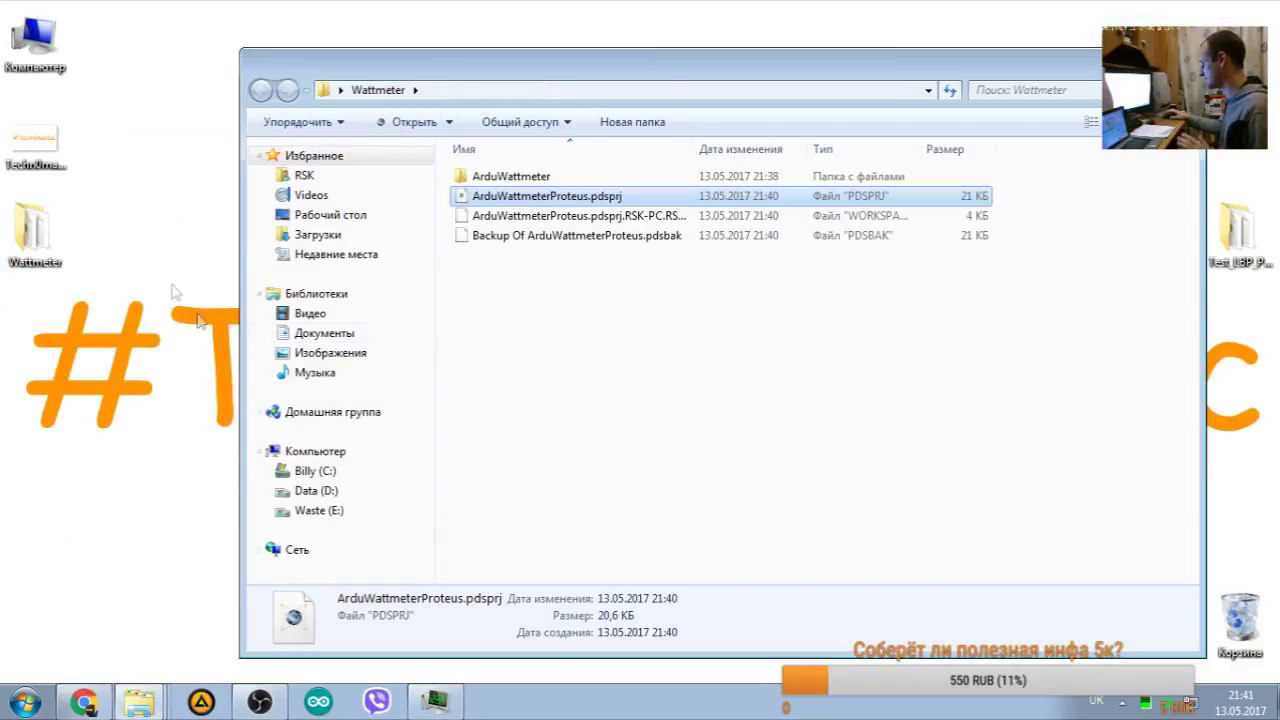
# Step: Open ArduWattmeter.ino from the ArduWattmeter subfolder
pyautogui.click(533, 256)
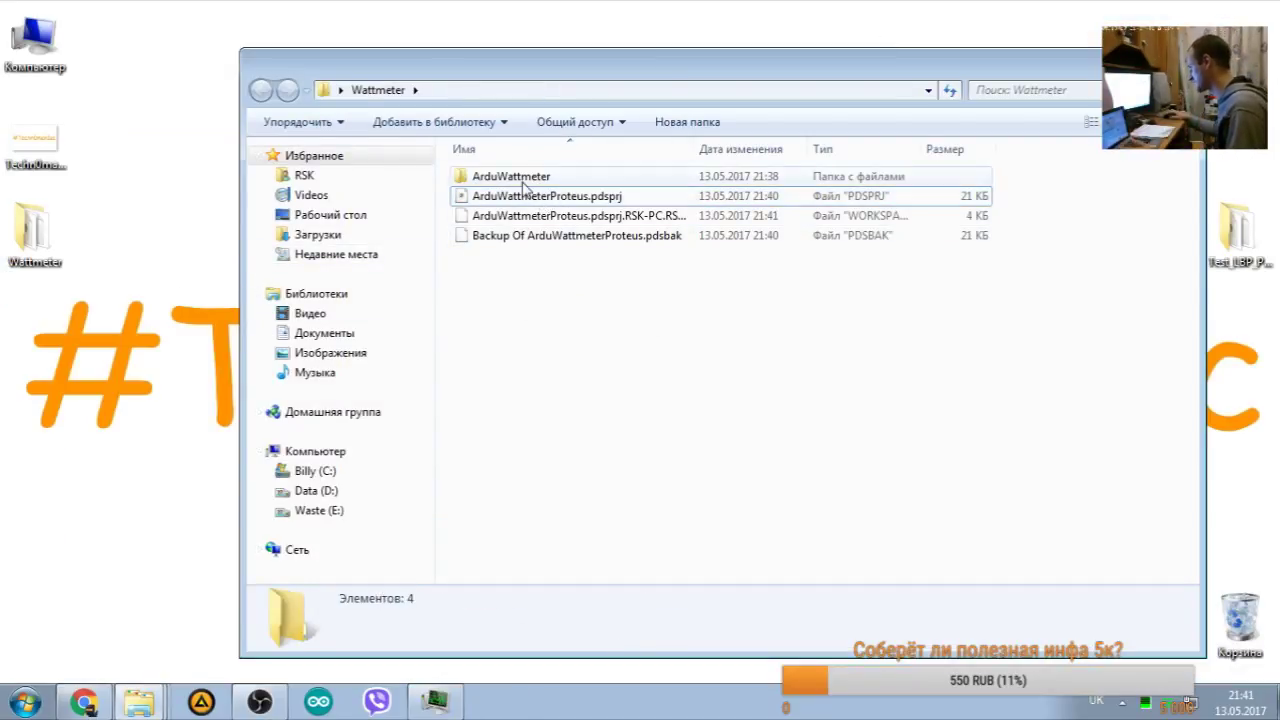
pyautogui.doubleClick(512, 177)
pyautogui.doubleClick(512, 177)
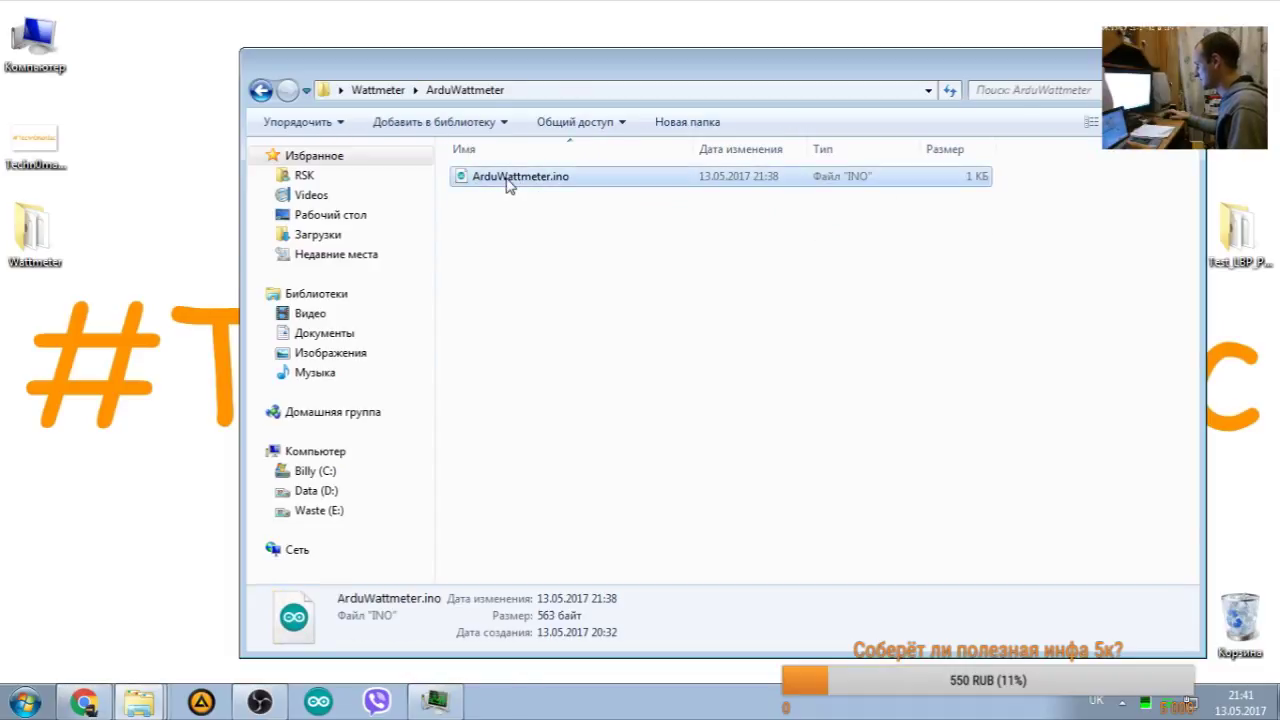
# Step: Open ArduWattmeterProteus.pdsprj from the Wattmeter folder and close the Arduino 1.6.7 window
pyautogui.click(372, 90)
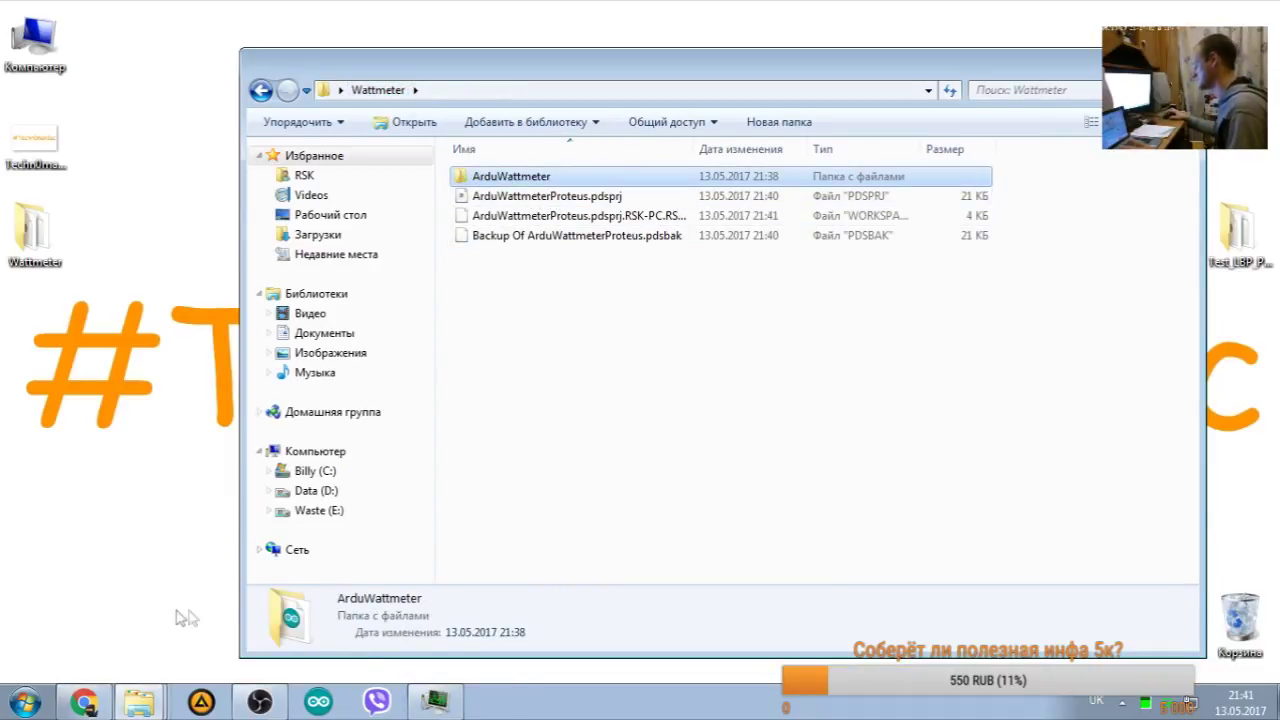
pyautogui.doubleClick(585, 196)
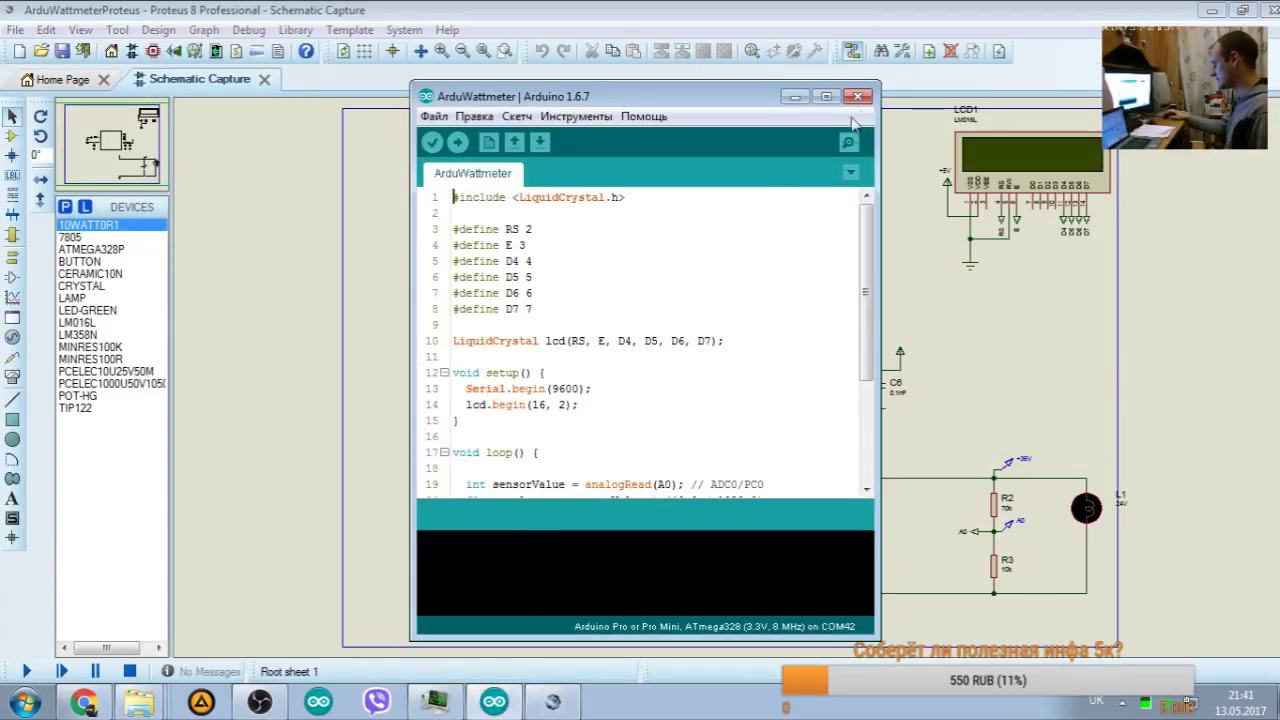
pyautogui.click(858, 97)
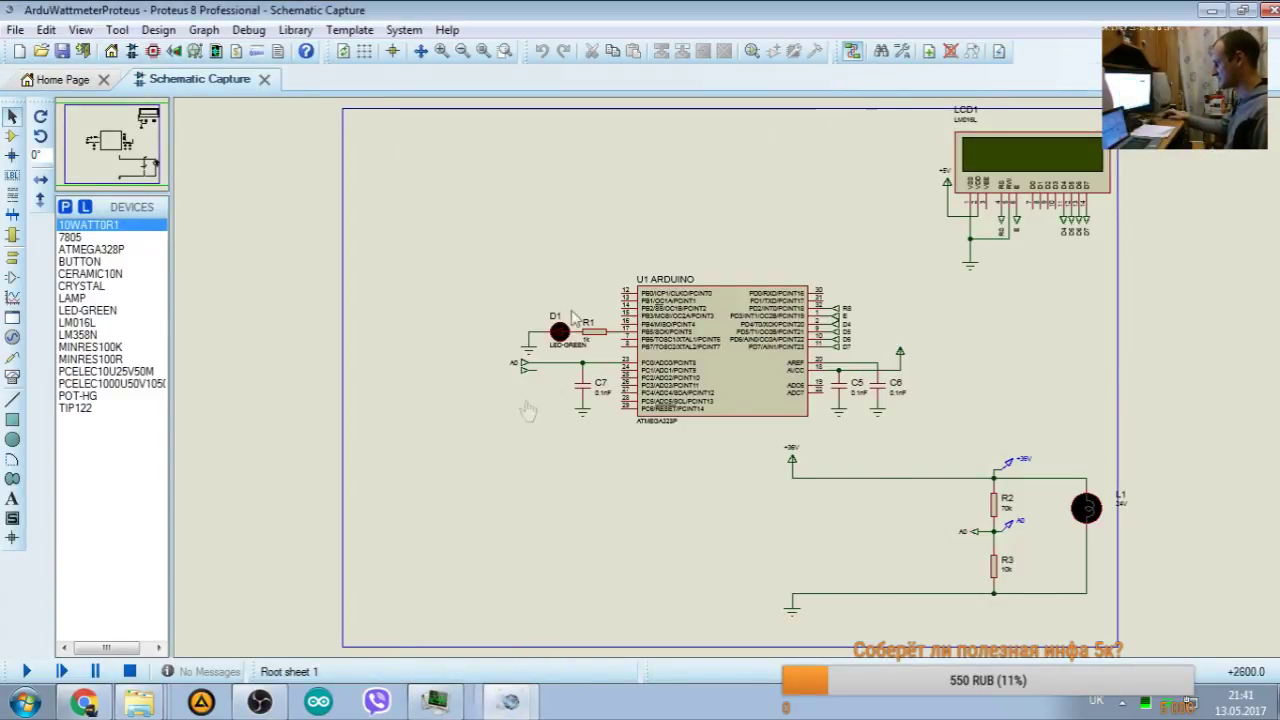
# Step: Launch Arduino 1.6.12 and open ArduWattmeter.ino from the ArduWattmeter subfolder of the desktop's Wattmeter folder
pyautogui.click(316, 703)
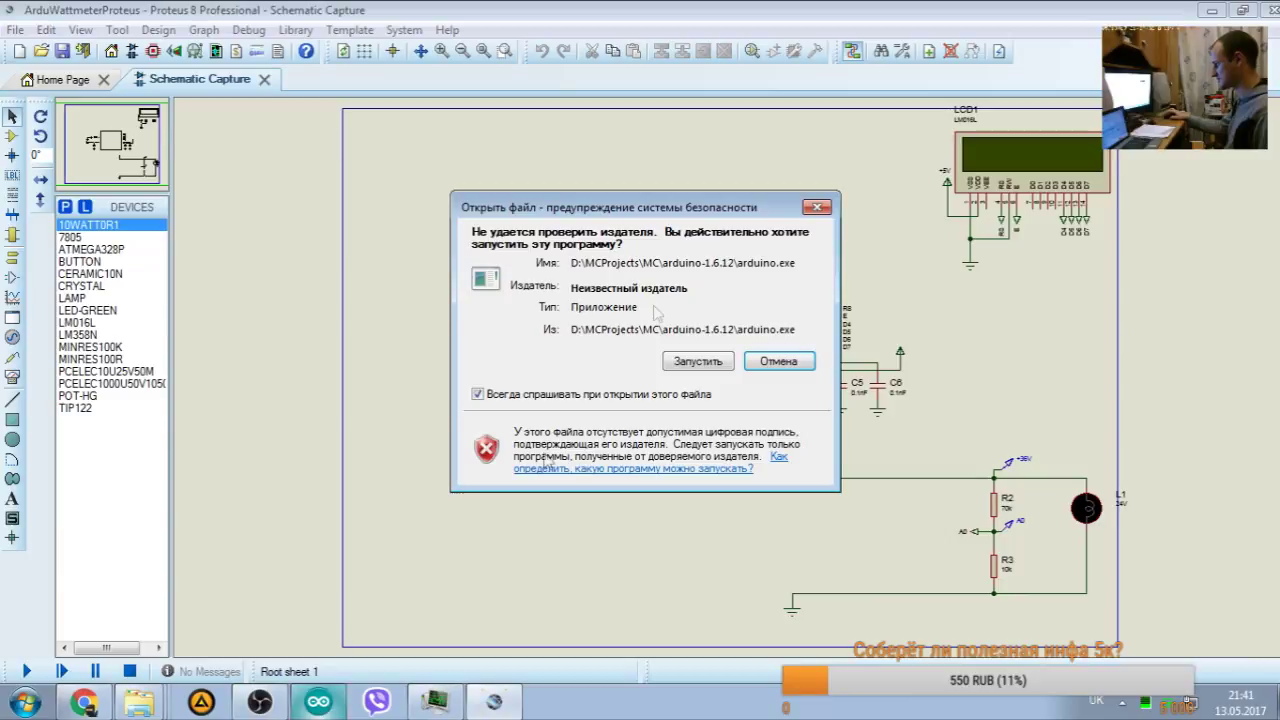
pyautogui.click(699, 362)
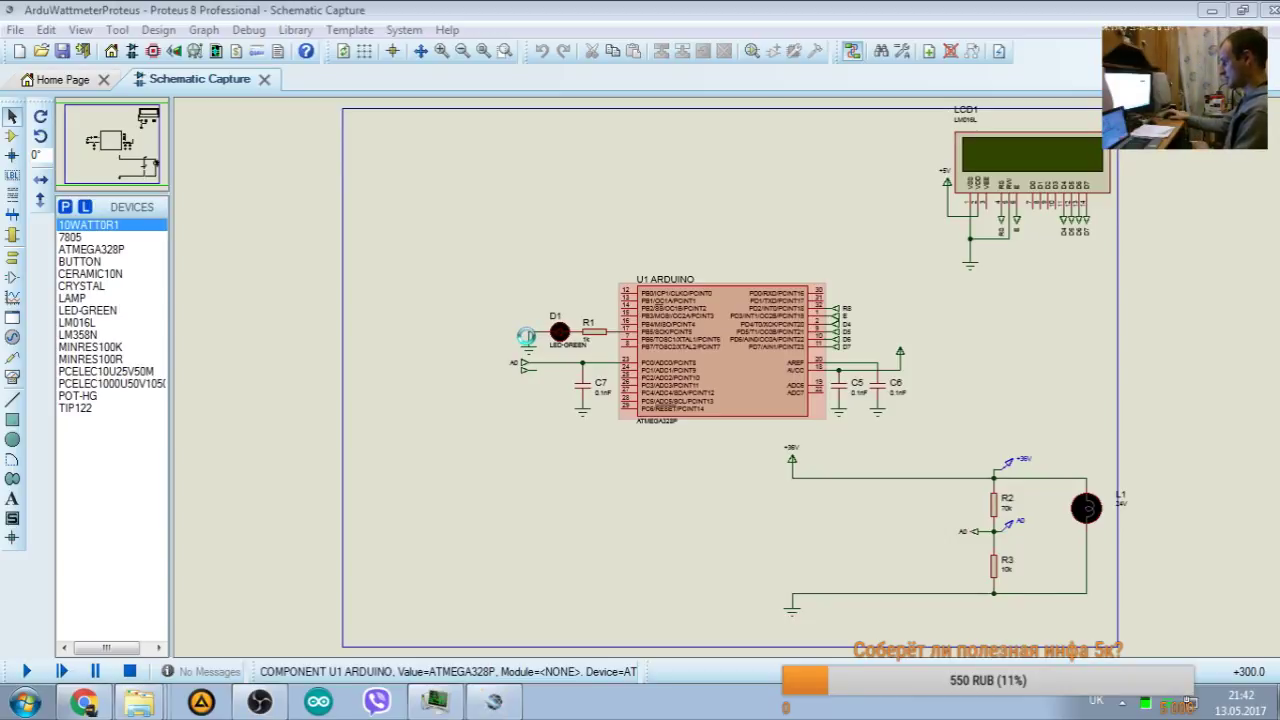
pyautogui.click(433, 116)
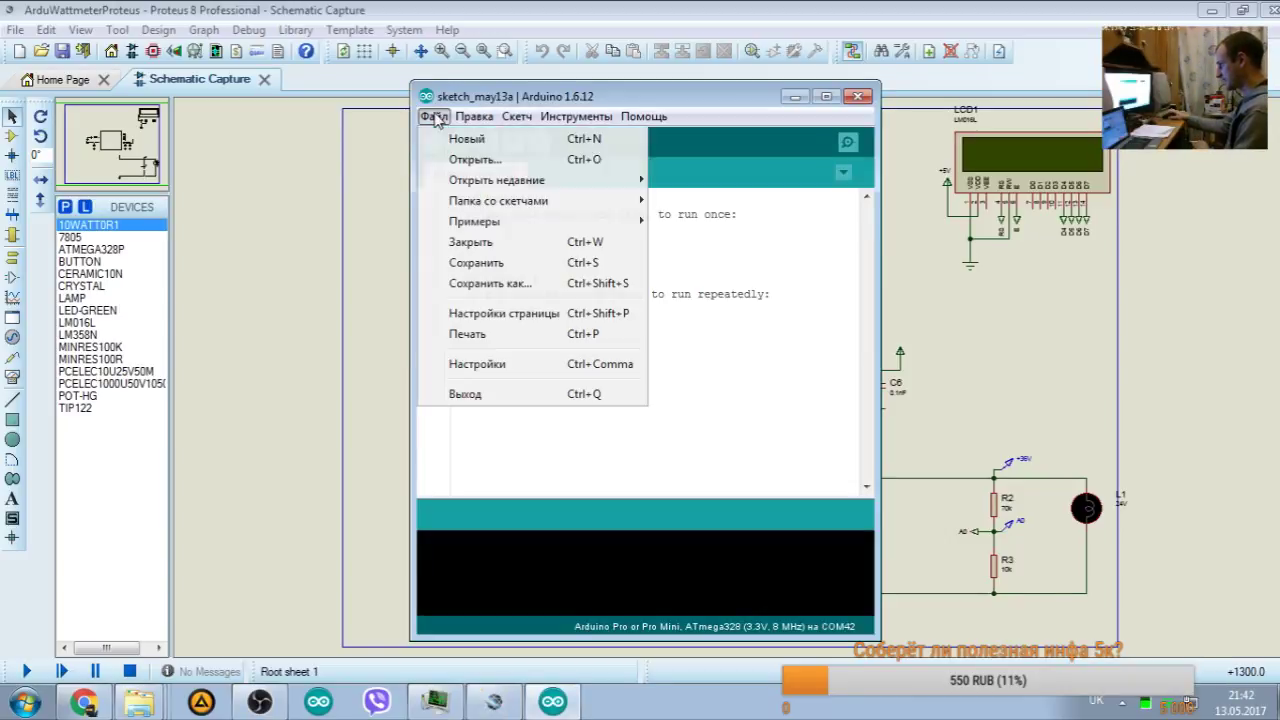
pyautogui.moveTo(475, 190)
pyautogui.click(476, 160)
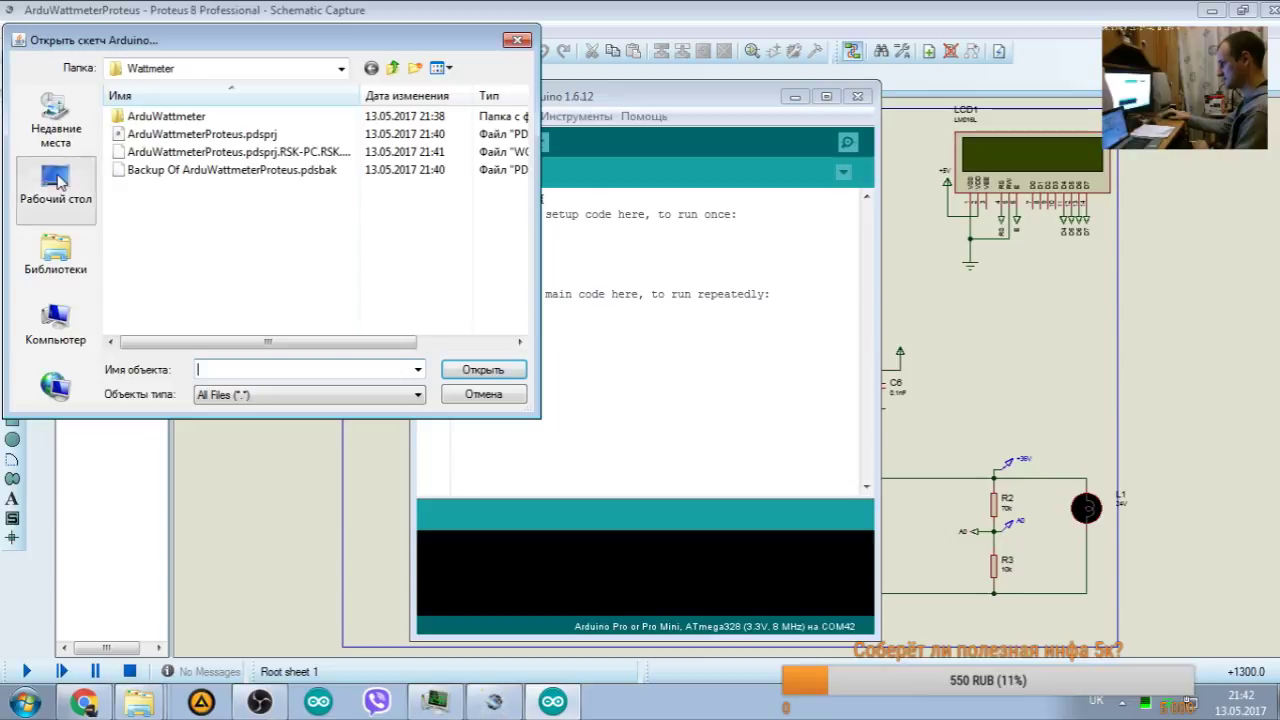
pyautogui.click(56, 182)
pyautogui.doubleClick(185, 258)
pyautogui.doubleClick(140, 108)
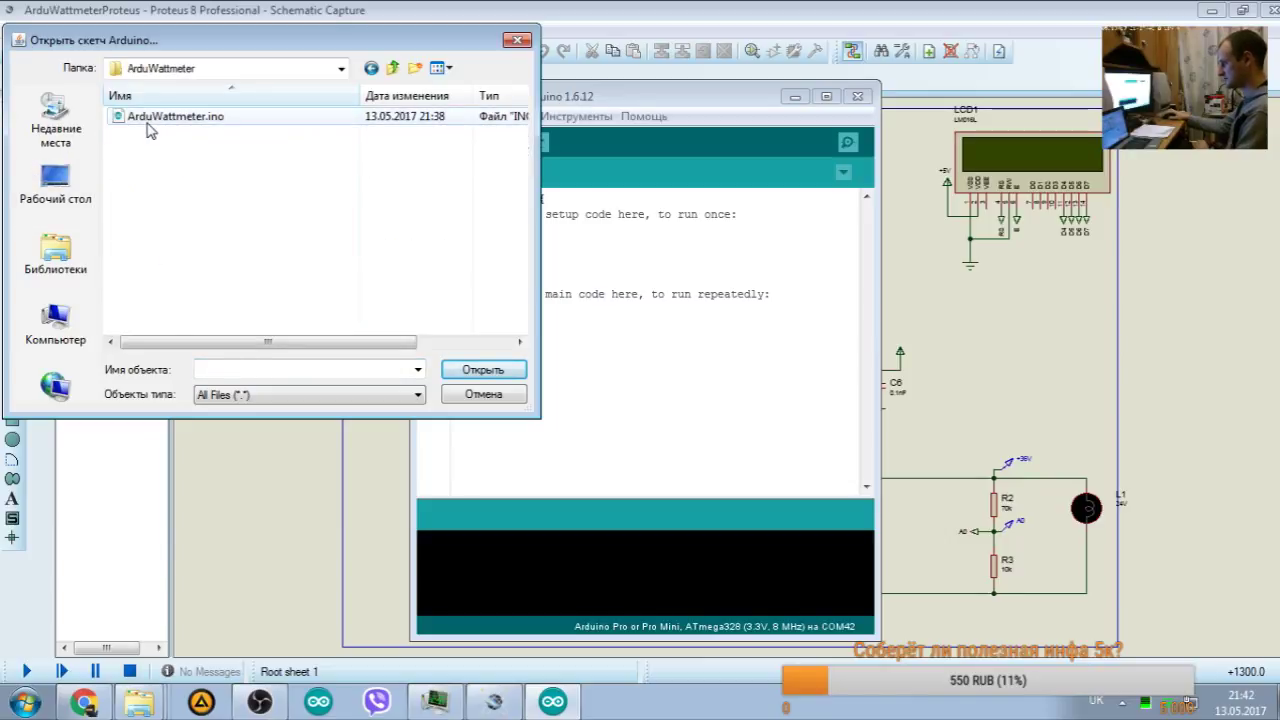
pyautogui.doubleClick(140, 108)
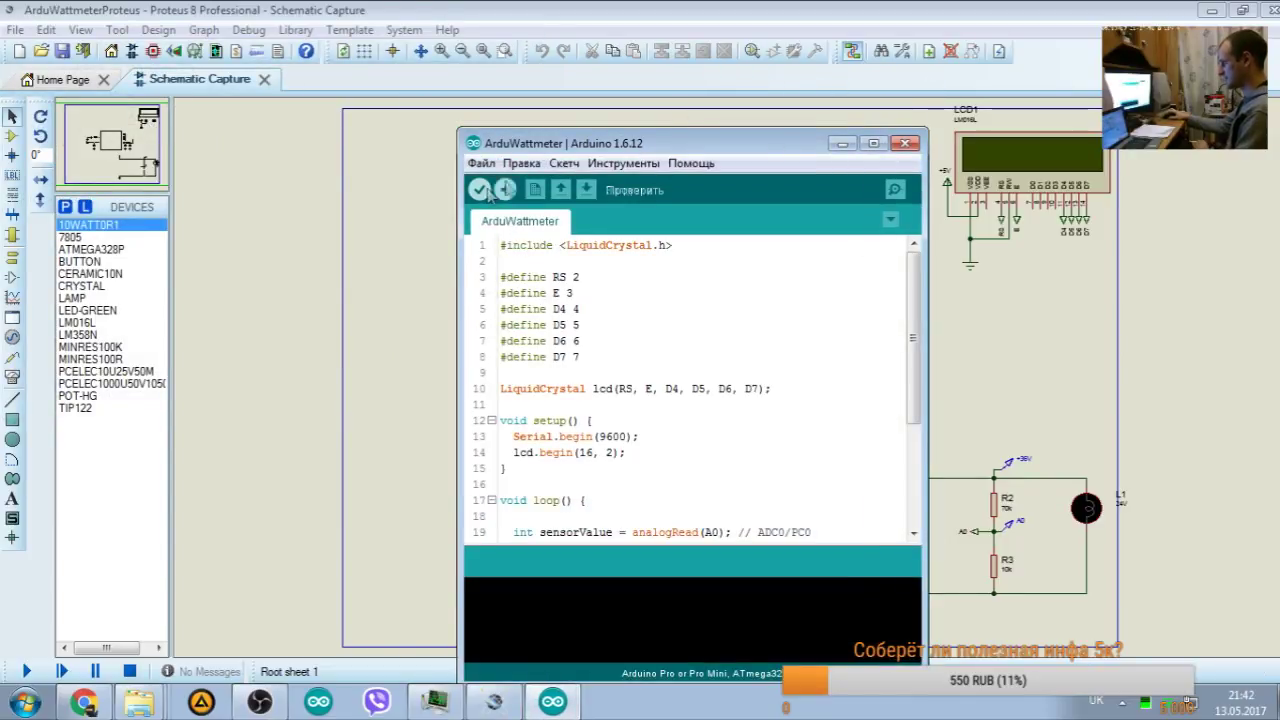
# Step: Verify the ArduWattmeter sketch and check in the preferences that verbose output is enabled for compilation
pyautogui.moveTo(558, 150)
pyautogui.mouseDown()
pyautogui.moveTo(651, 88)
pyautogui.moveTo(595, 109)
pyautogui.mouseUp()
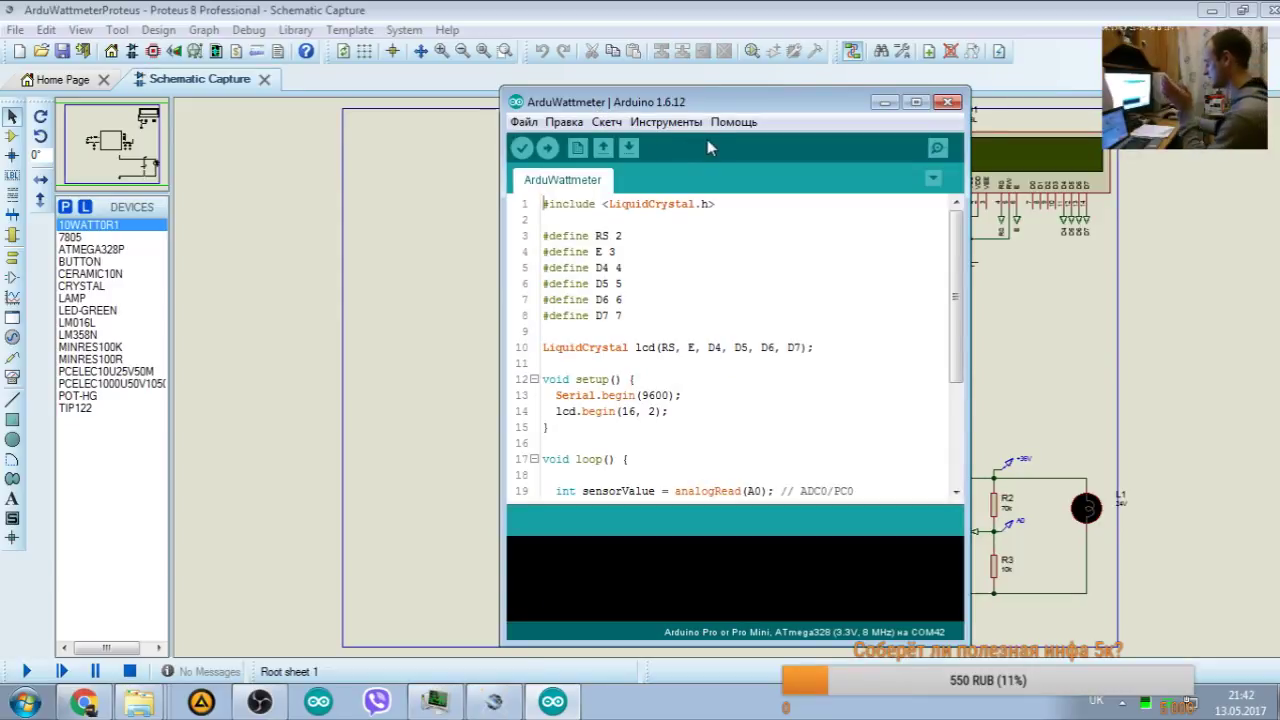
pyautogui.click(522, 148)
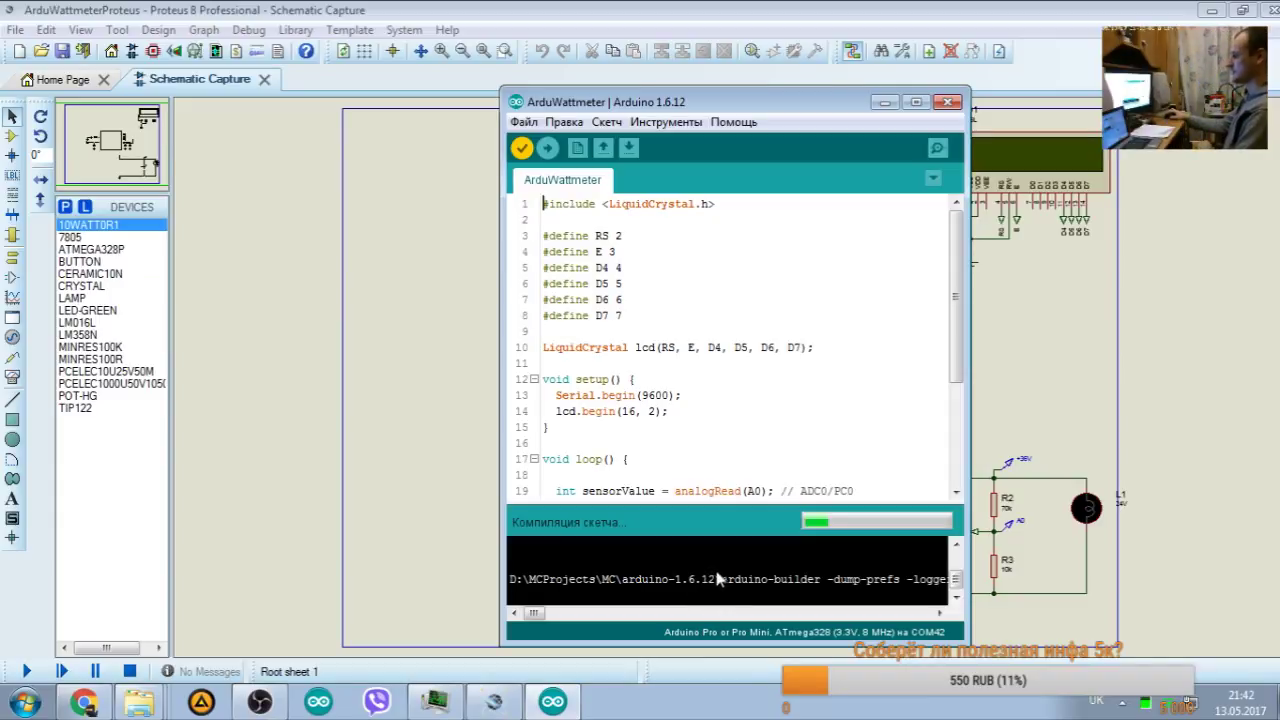
pyautogui.click(524, 122)
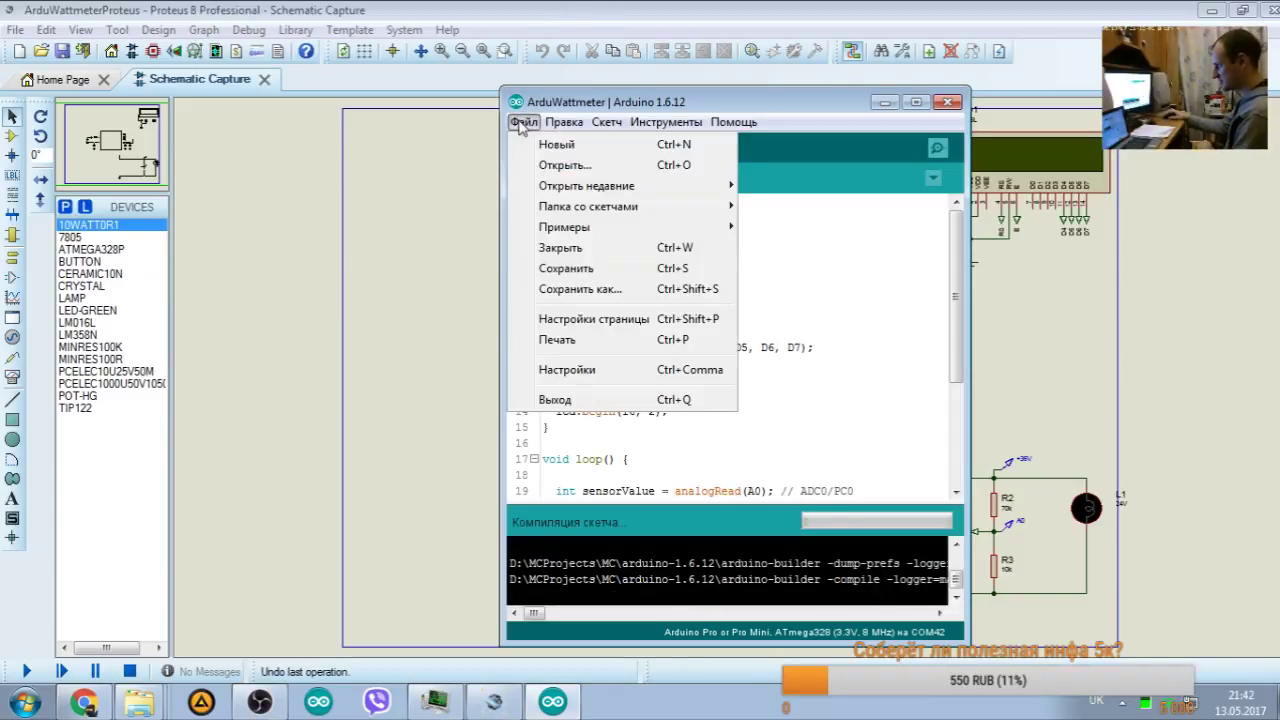
pyautogui.click(561, 370)
pyautogui.click(519, 238)
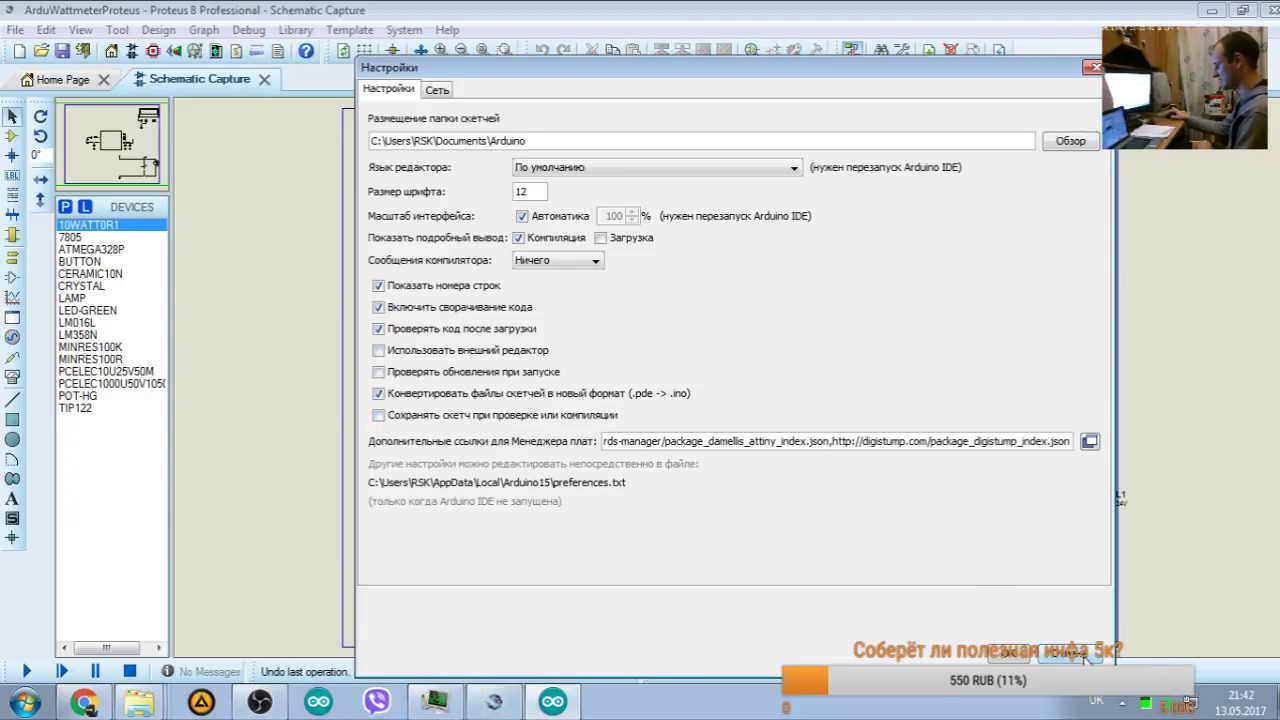
pyautogui.click(1010, 652)
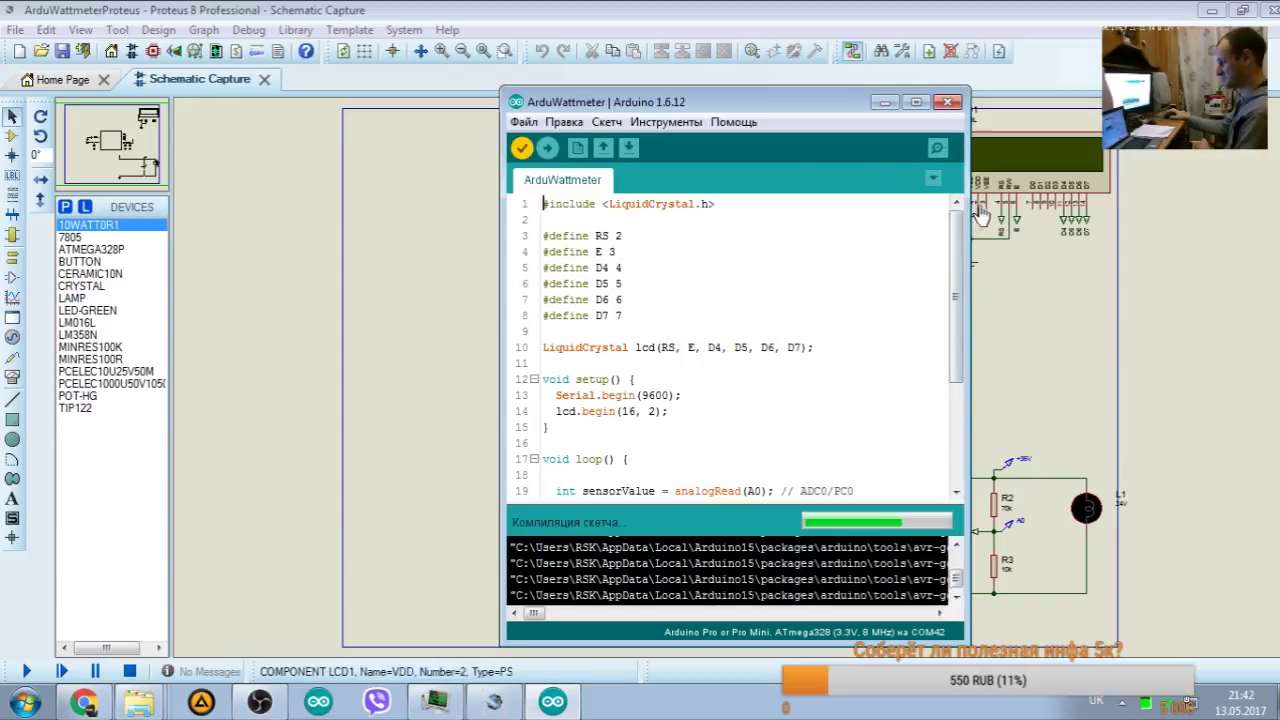
# Step: Find and copy the ArduWattmeter.ino.hex path in the arduino_build_477887 folder from the compilation output
pyautogui.click(916, 102)
pyautogui.scroll(5, 448, 626)
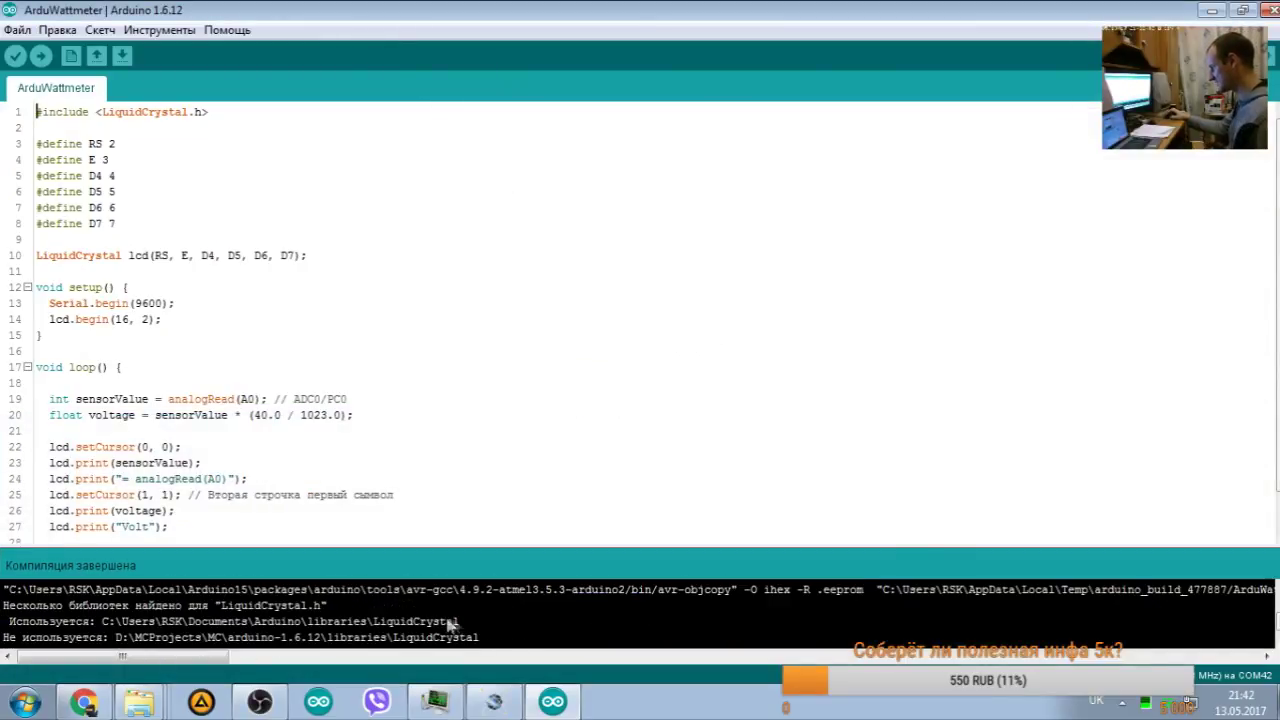
pyautogui.moveTo(142, 650); pyautogui.dragTo(291, 660)
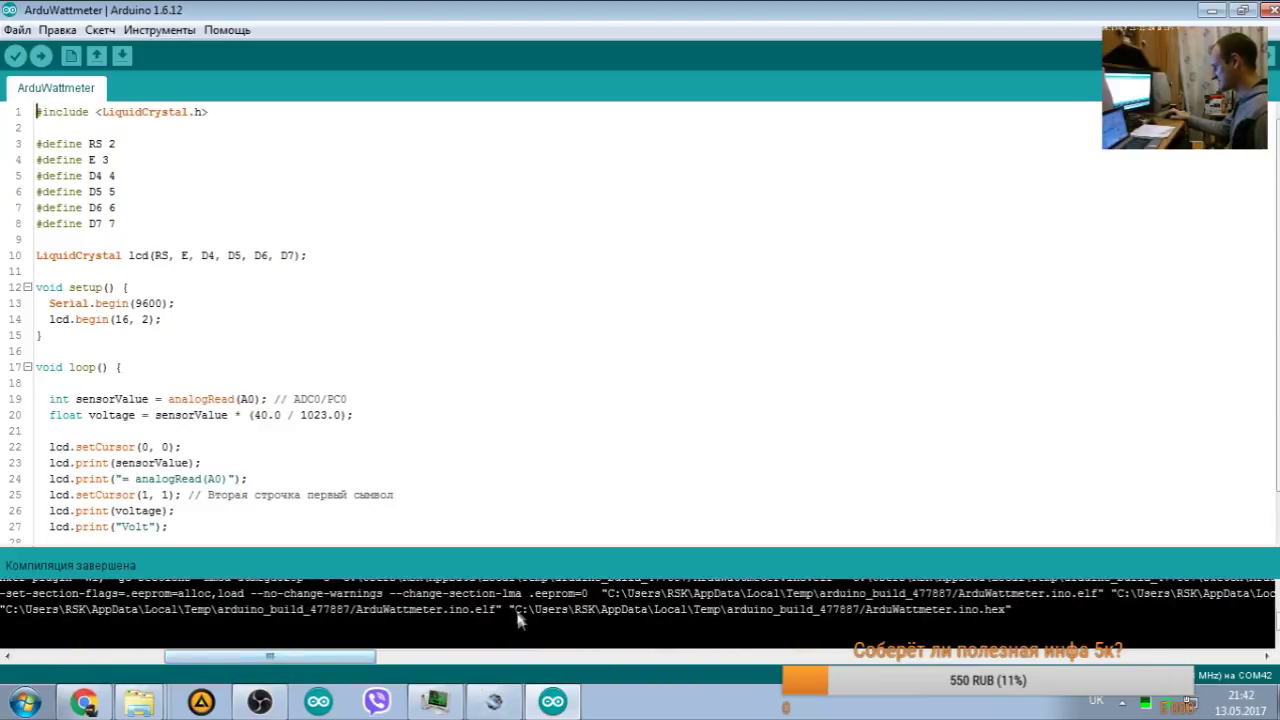
pyautogui.moveTo(517, 611); pyautogui.dragTo(1013, 618)
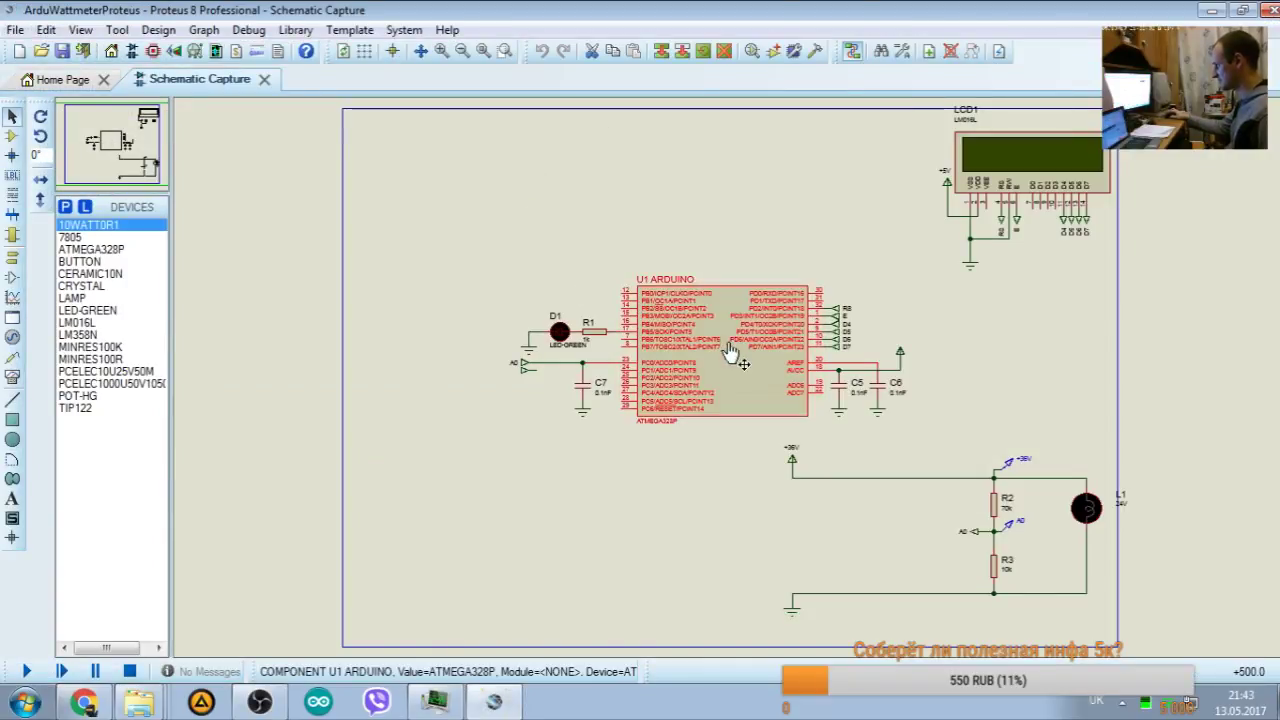
# Step: Replace the program file of the ATMEGA328P (U1 ARDUINO) with the copied path to arduino_build_477887/ArduWattmeter.ino.hex
pyautogui.doubleClick(737, 351)
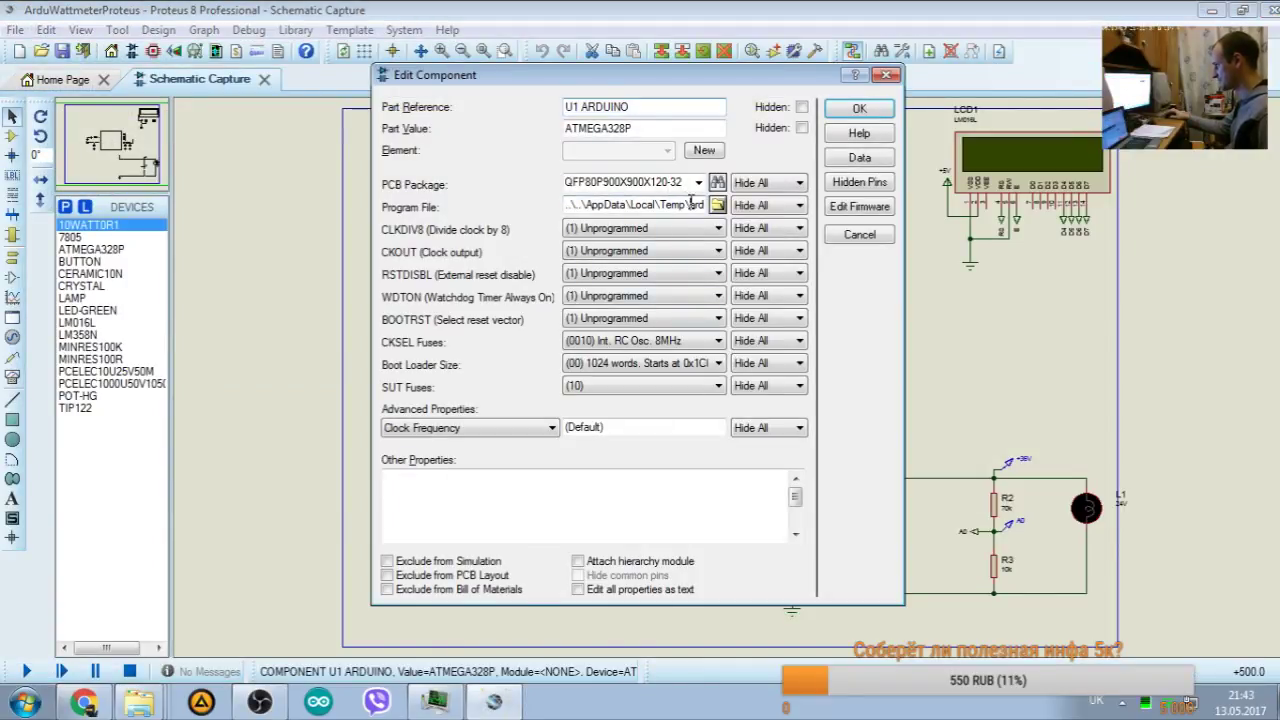
pyautogui.doubleClick(640, 205)
pyautogui.press('Delete')
pyautogui.rightClick(648, 205)
pyautogui.click(702, 285)
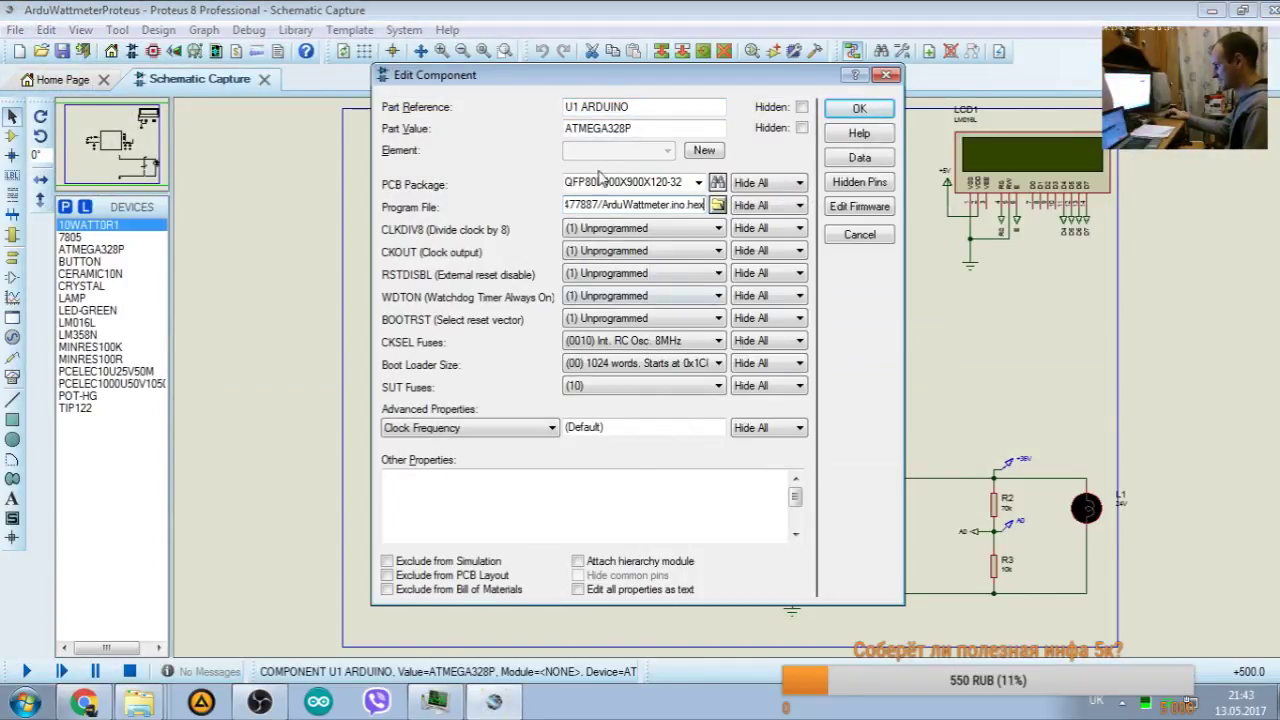
# Step: Check the microcontroller's CKSEL and CLKDIV8 fuse options
pyautogui.click(630, 342)
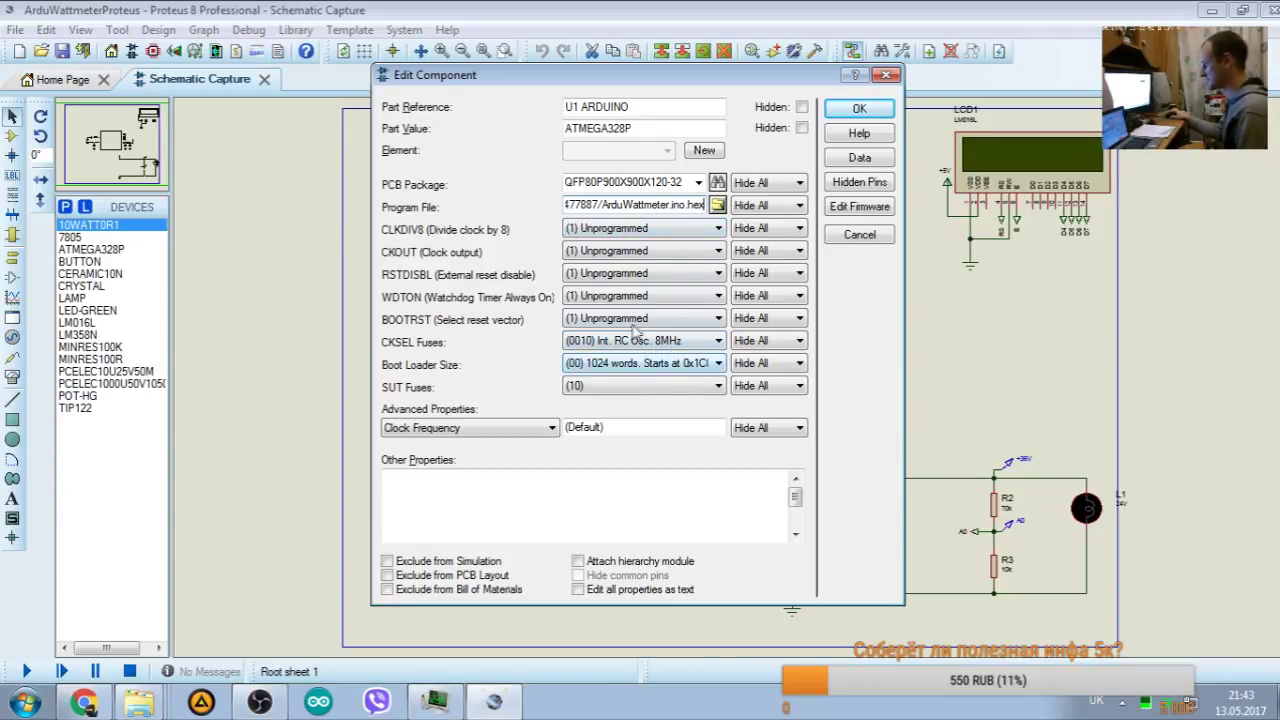
pyautogui.click(630, 230)
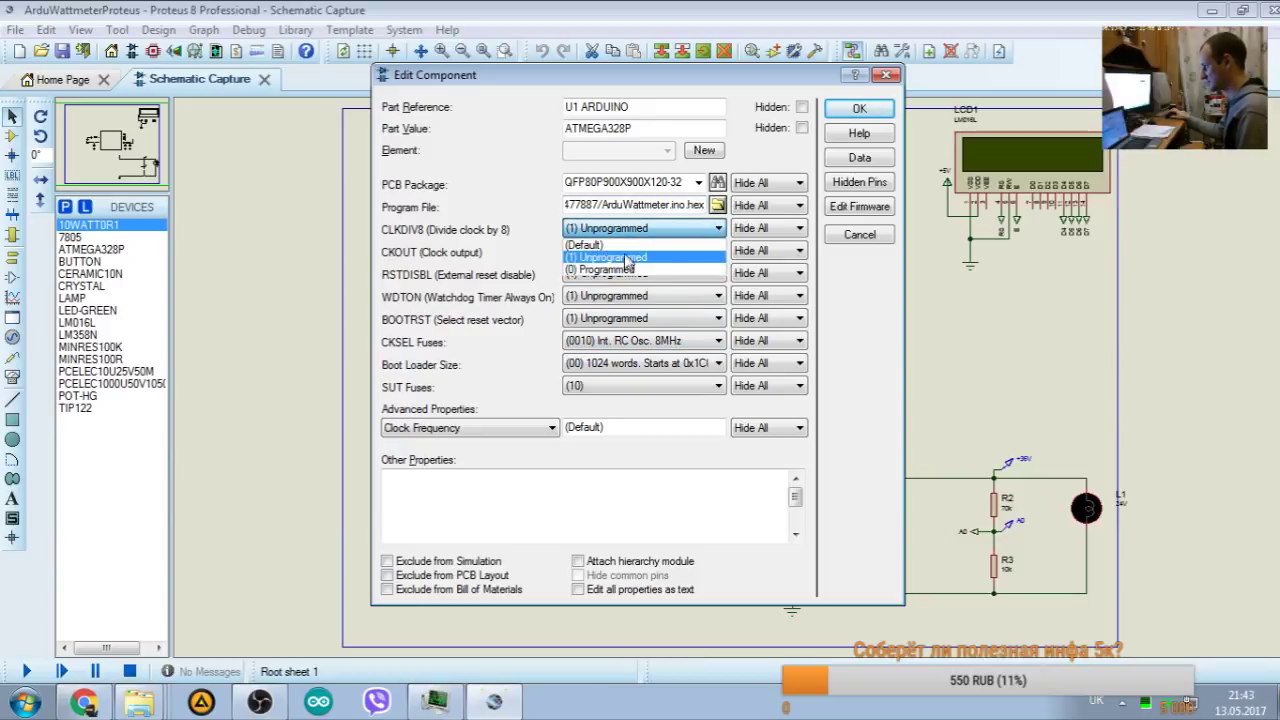
pyautogui.click(640, 270)
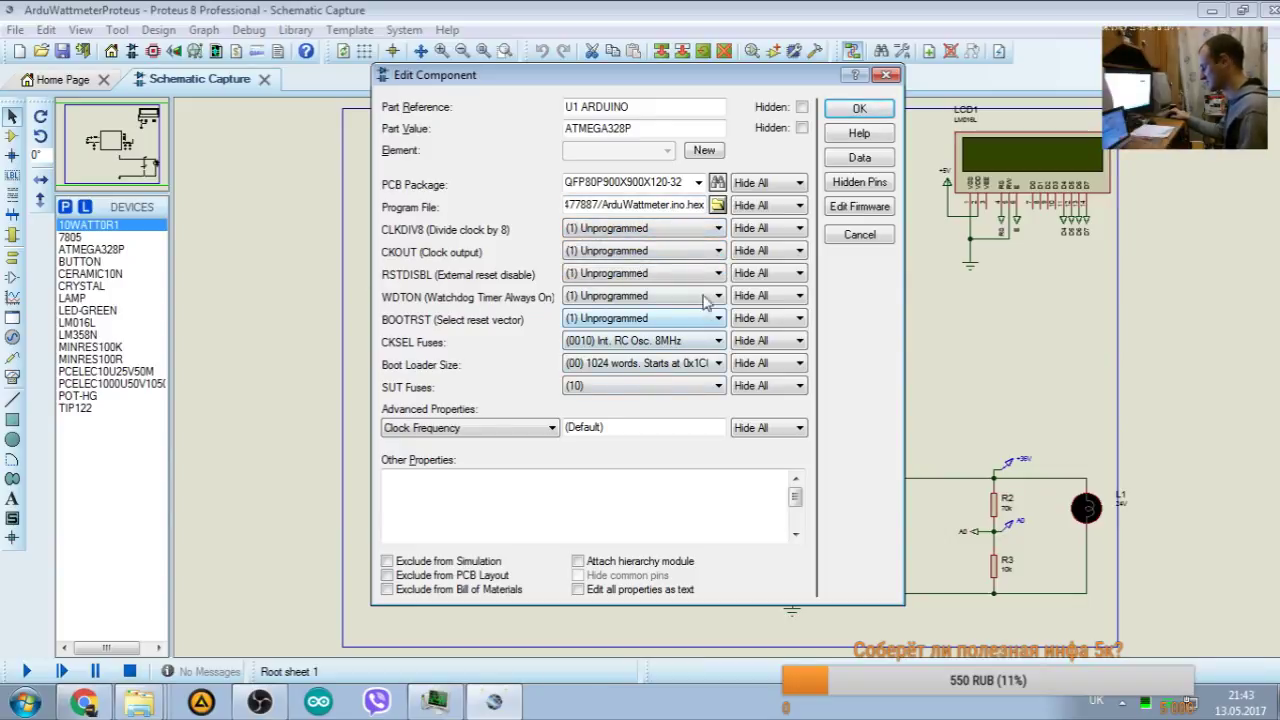
# Step: Look for the compiled hex file in the Wattmeter folder and its ArduWattmeter subfolder, and cancel the file selection
pyautogui.click(717, 205)
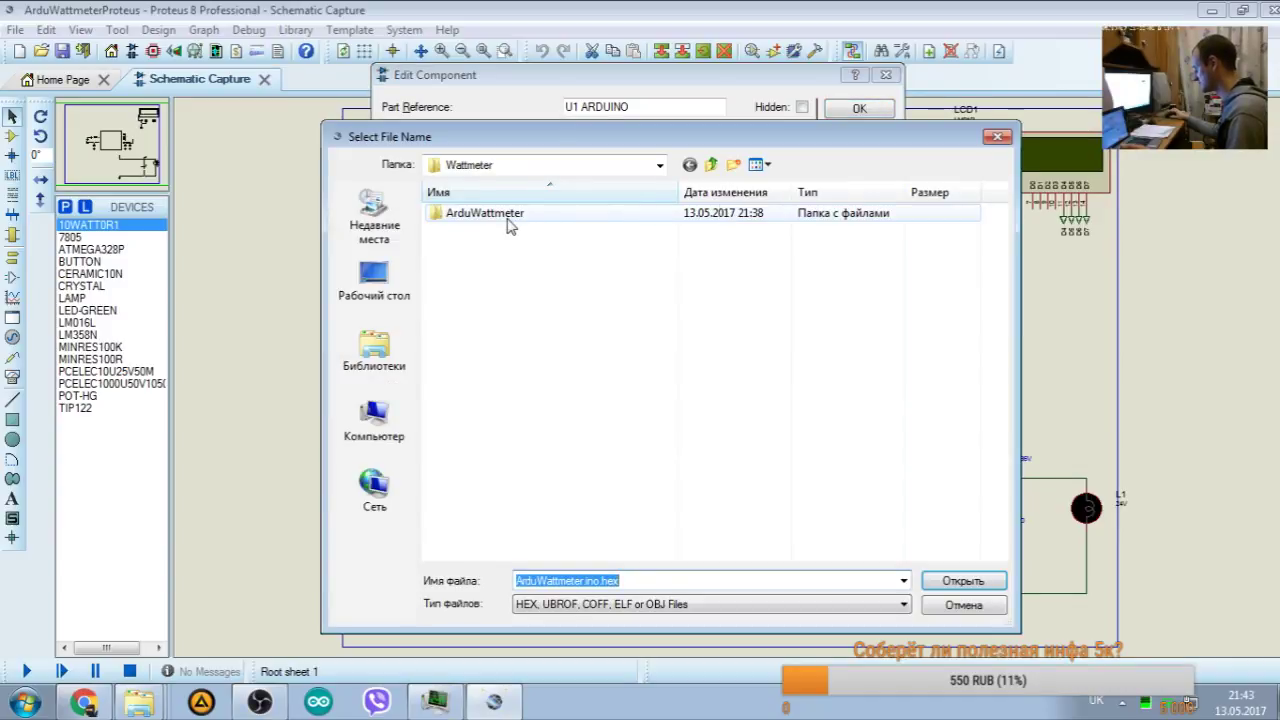
pyautogui.doubleClick(508, 222)
pyautogui.click(711, 164)
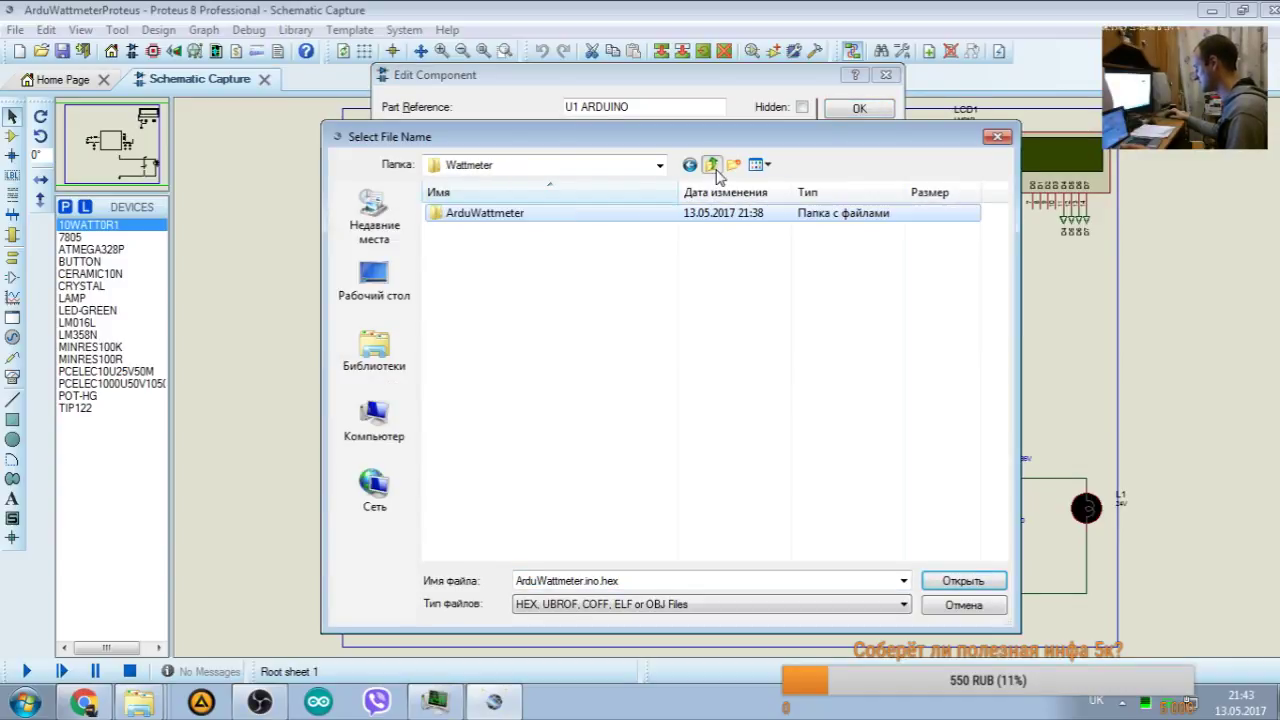
pyautogui.click(997, 138)
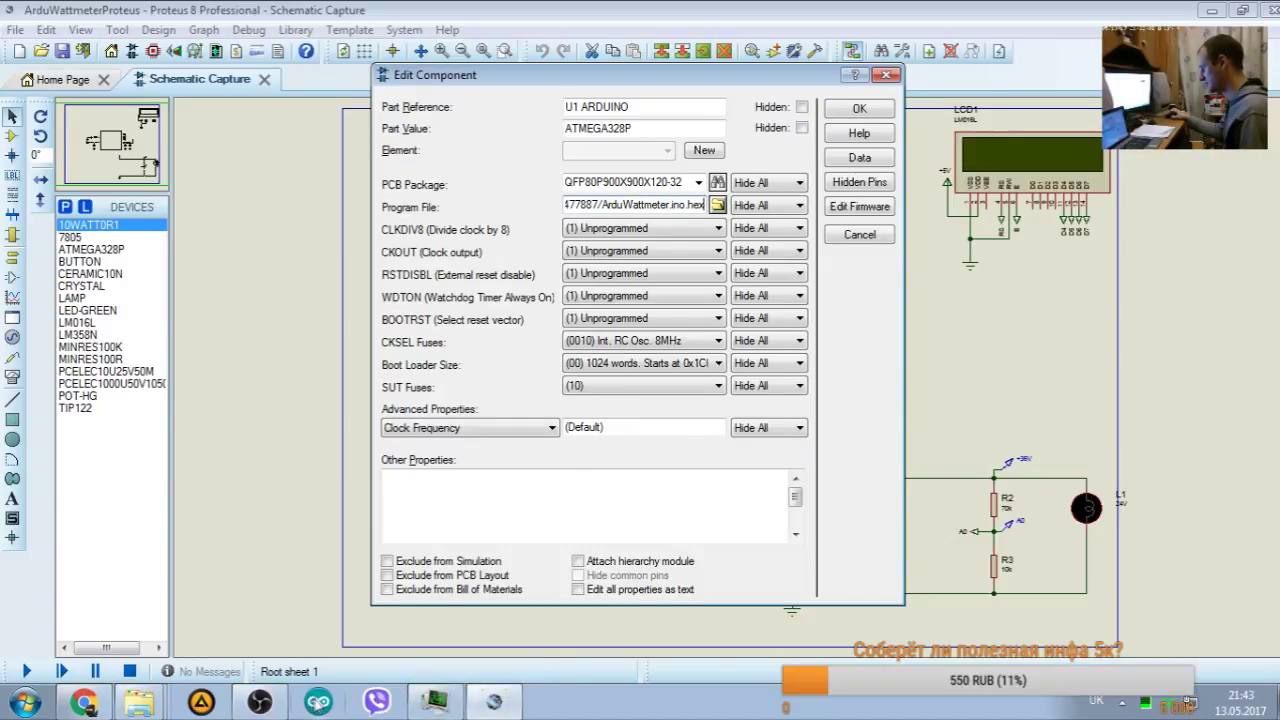
# Step: Relaunch Arduino 1.6.12 and compile the ArduWattmeter sketch again
pyautogui.click(318, 703)
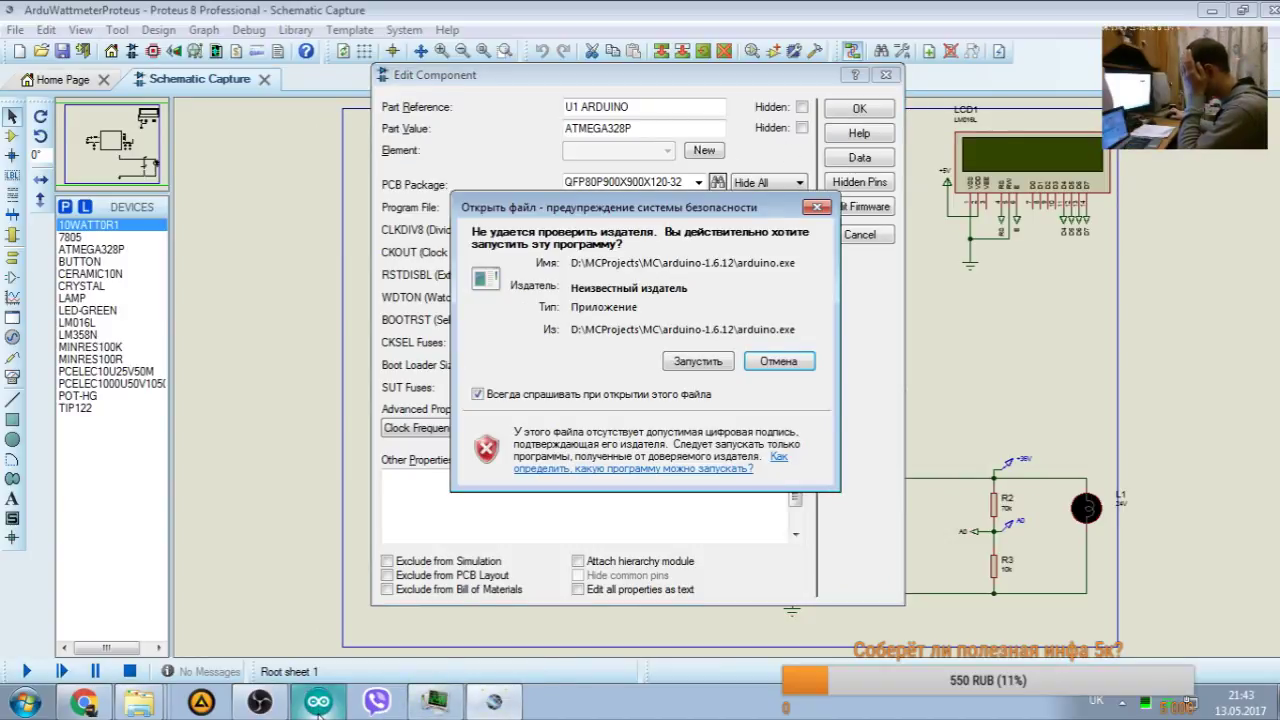
pyautogui.press('Return')
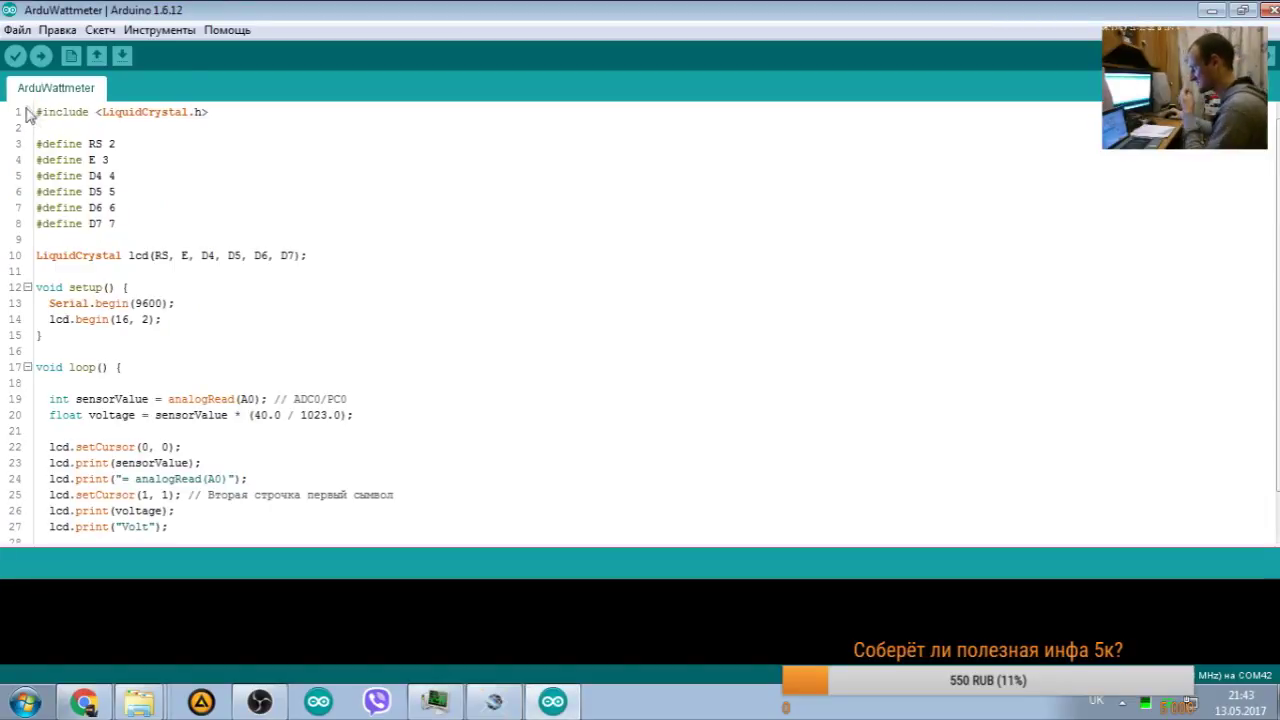
pyautogui.click(16, 30)
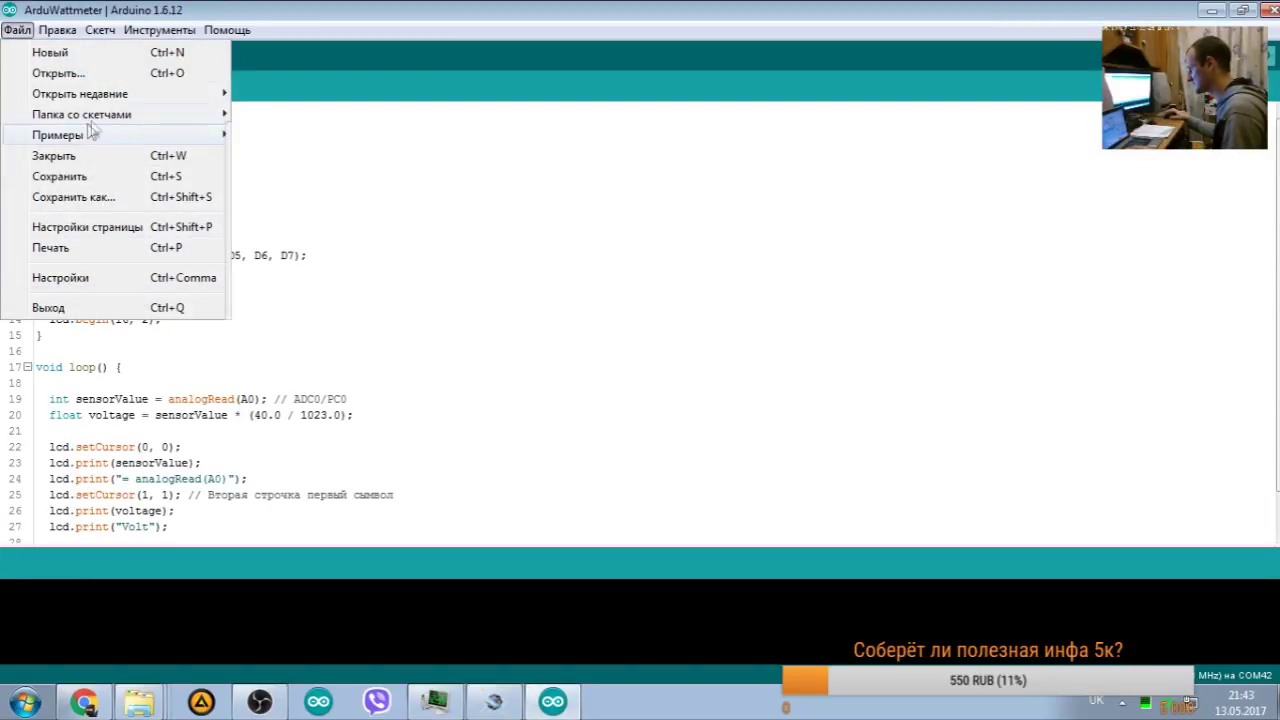
pyautogui.click(15, 57)
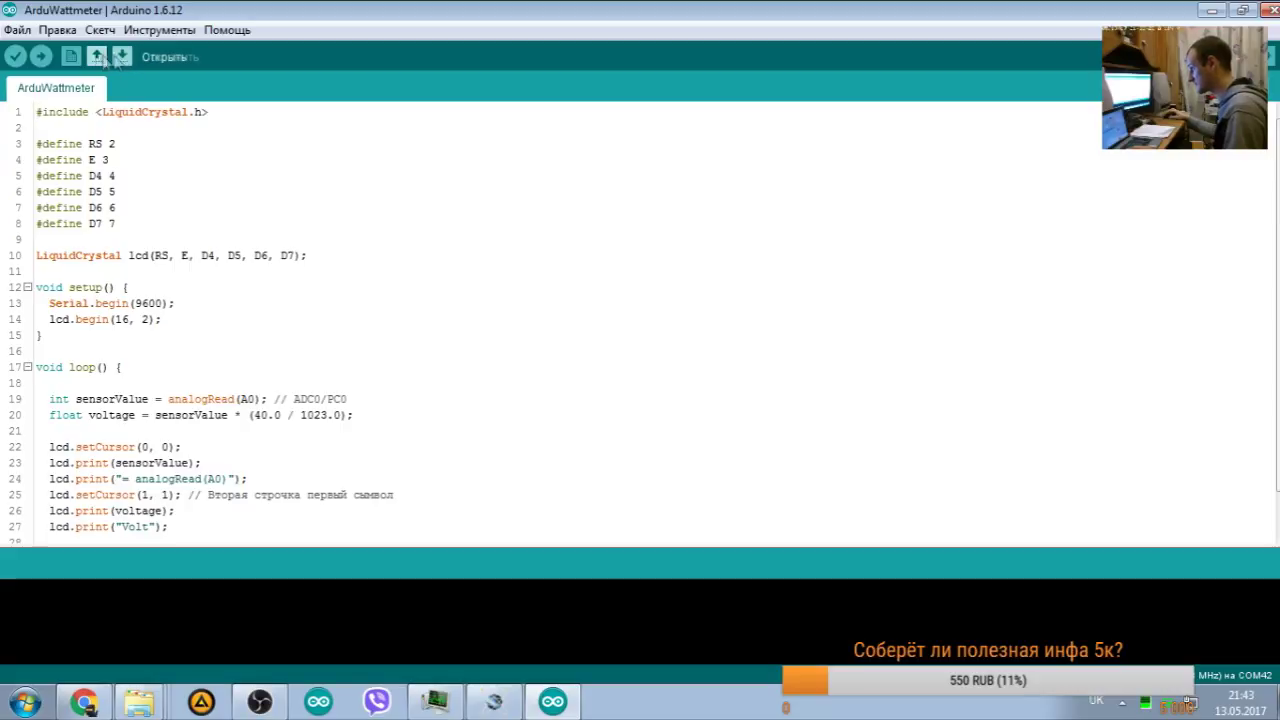
pyautogui.click(15, 57)
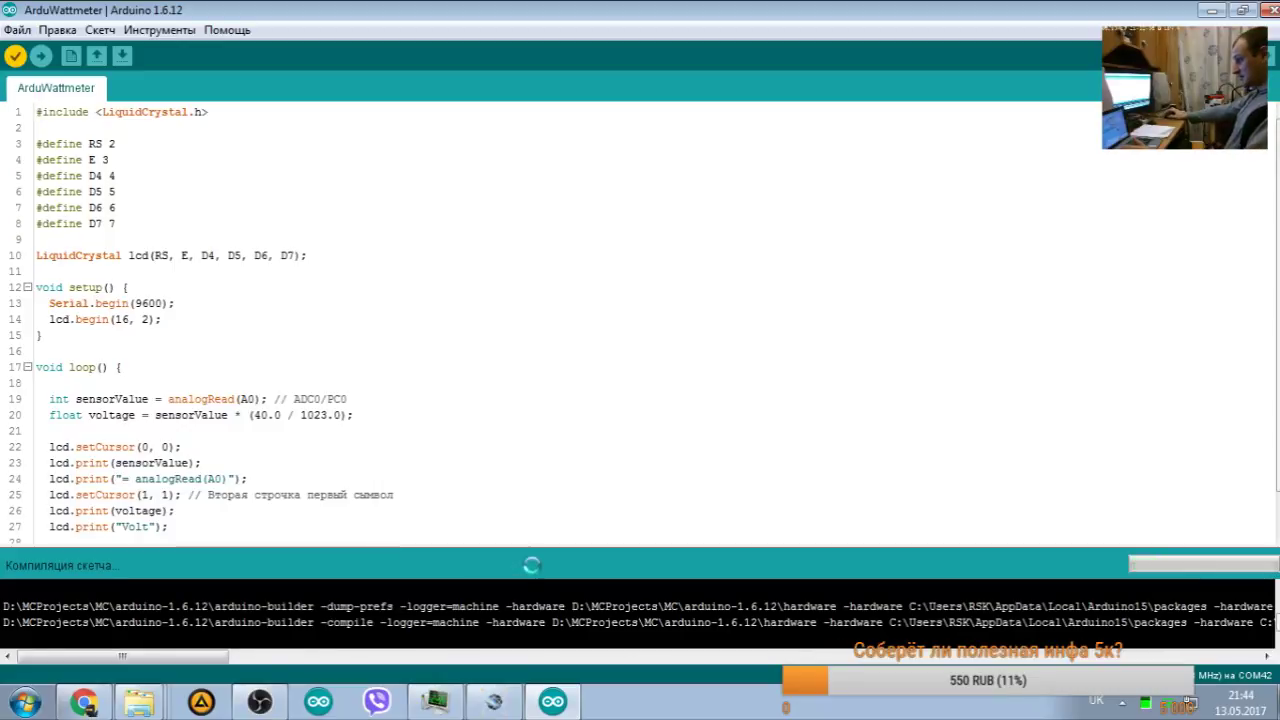
pyautogui.press('super')
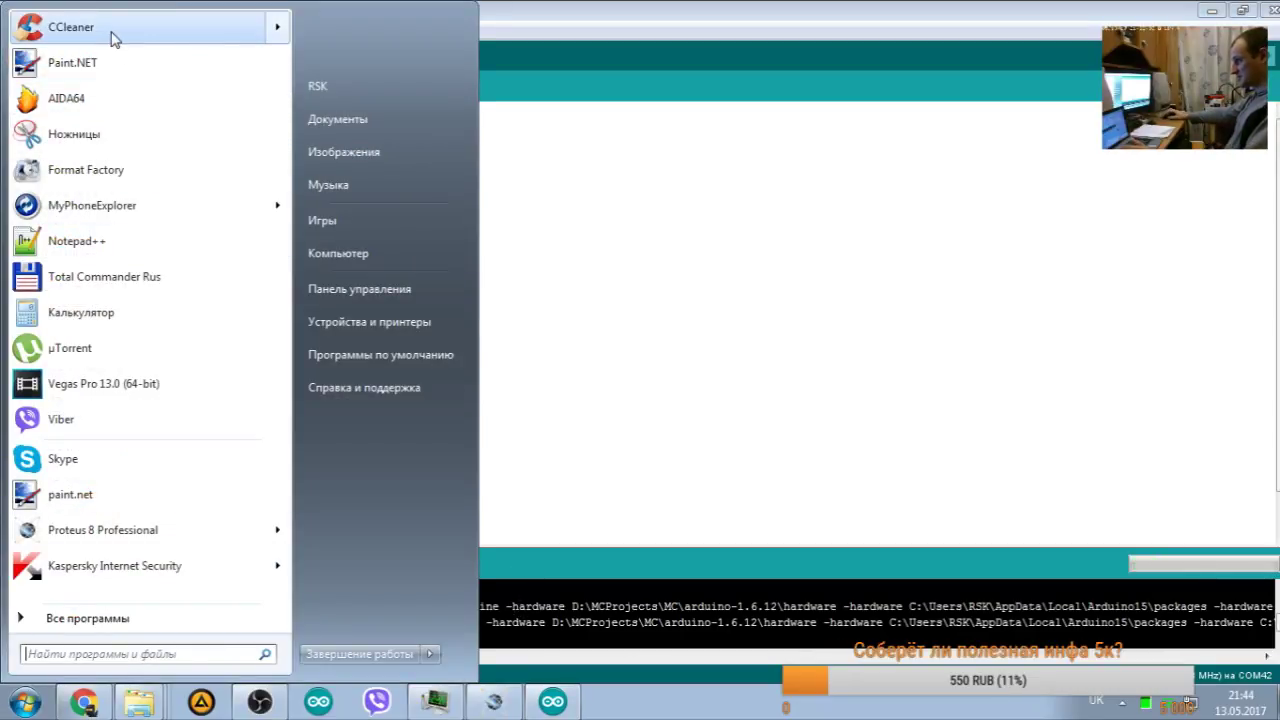
pyautogui.click(914, 286)
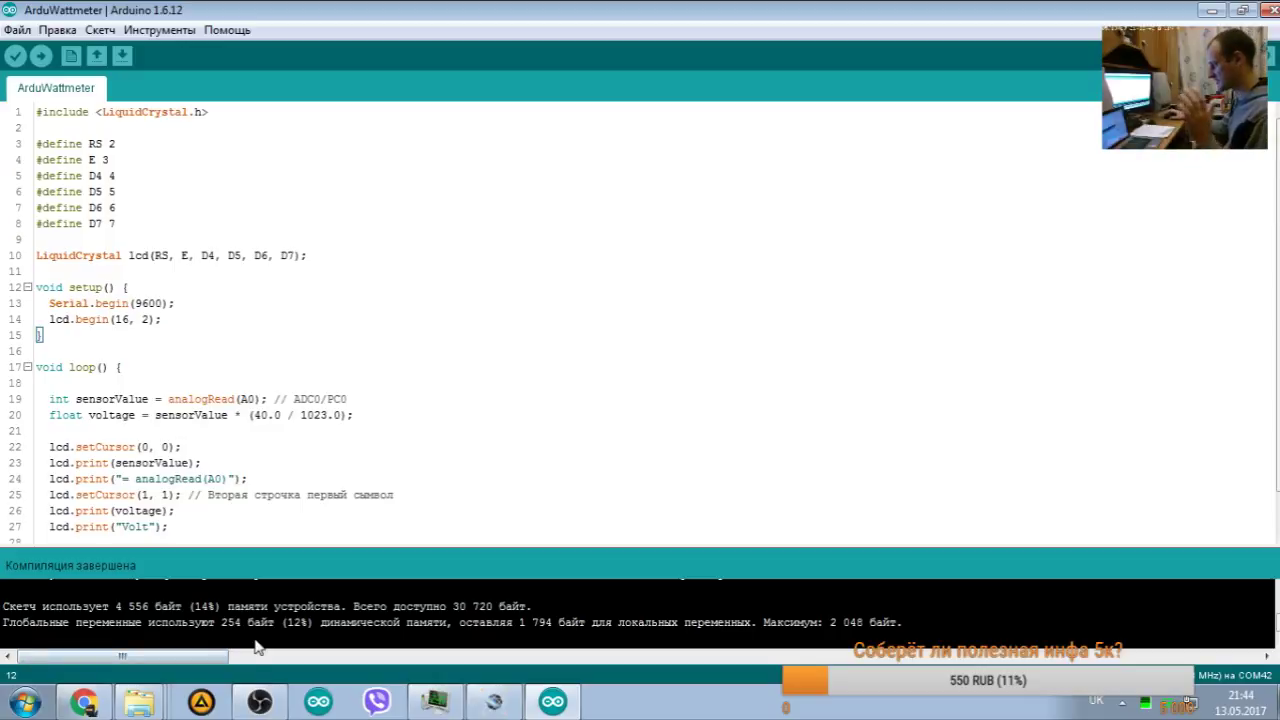
# Step: Copy the ArduWattmeter.ino.hex path in the arduino_build_508842 folder from the compilation output and minimize Arduino
pyautogui.scroll(3, 240, 615)
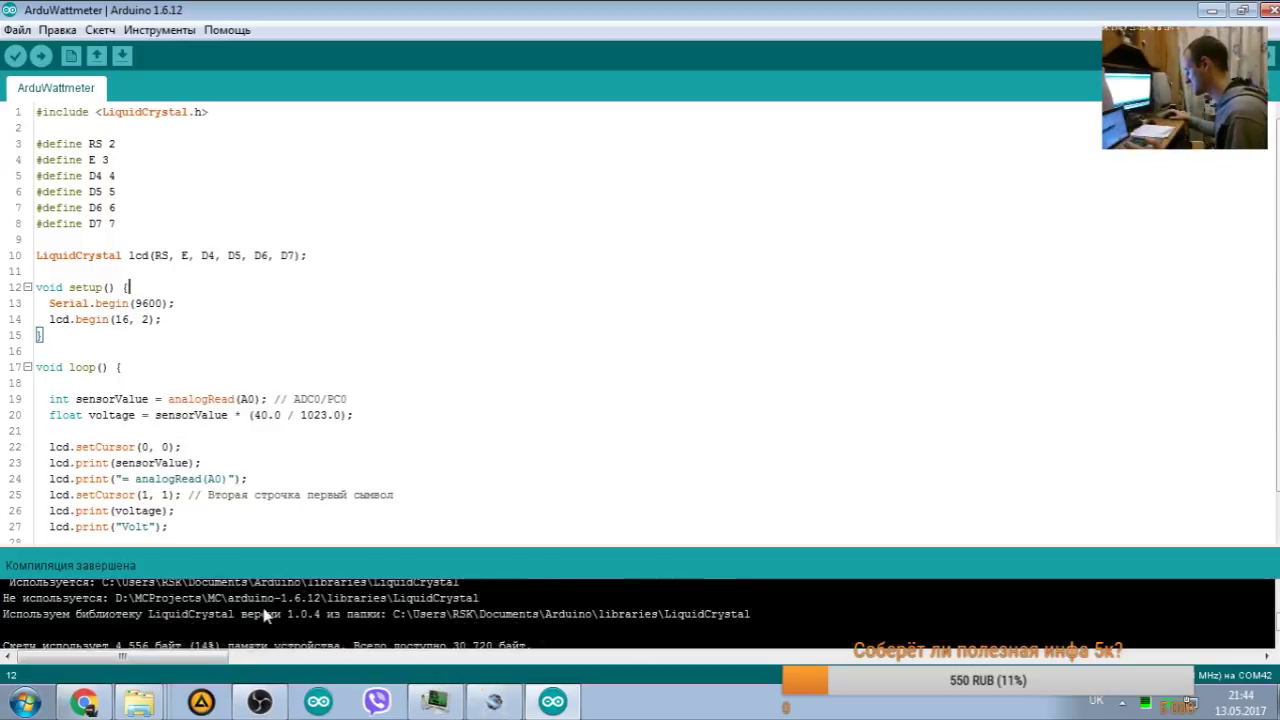
pyautogui.moveTo(210, 660); pyautogui.dragTo(414, 659)
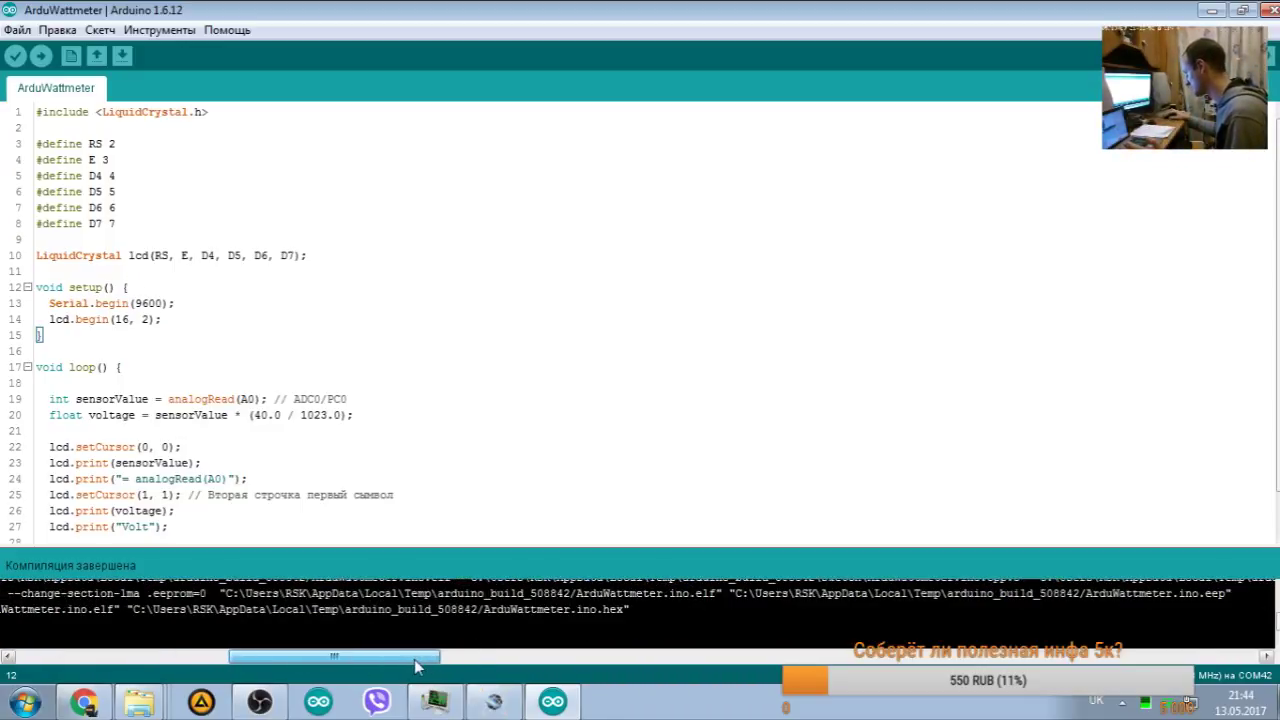
pyautogui.moveTo(624, 606); pyautogui.dragTo(137, 622)
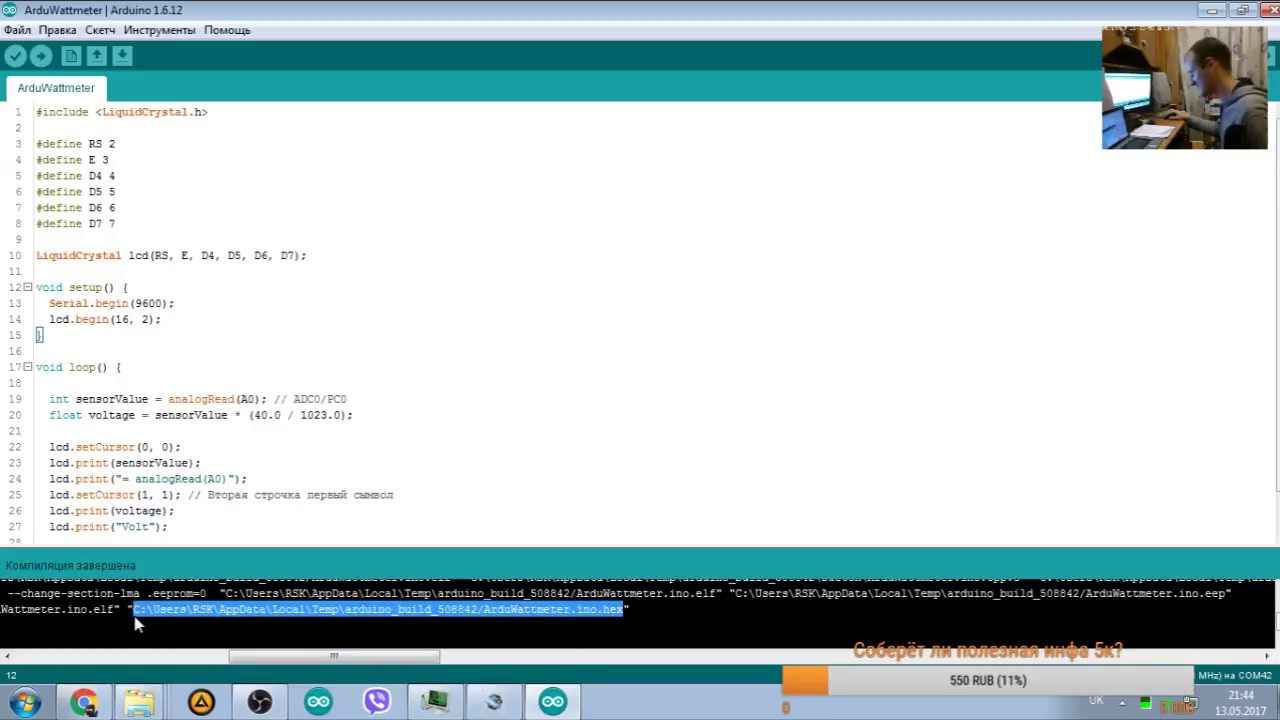
pyautogui.click(1216, 9)
# Step: Replace the microcontroller's program file with the copied path to arduino_build_508842/ArduWattmeter.ino.hex
pyautogui.doubleClick(655, 204)
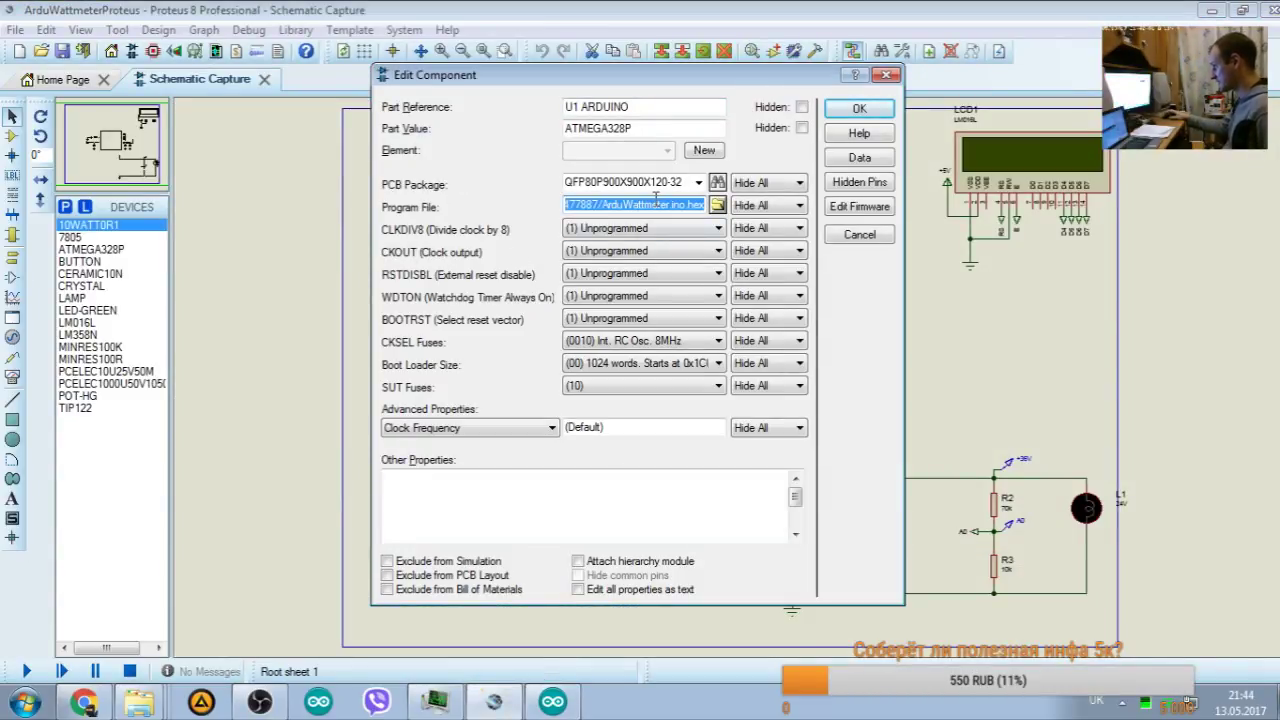
pyautogui.press('Delete')
pyautogui.rightClick(608, 205)
pyautogui.click(665, 286)
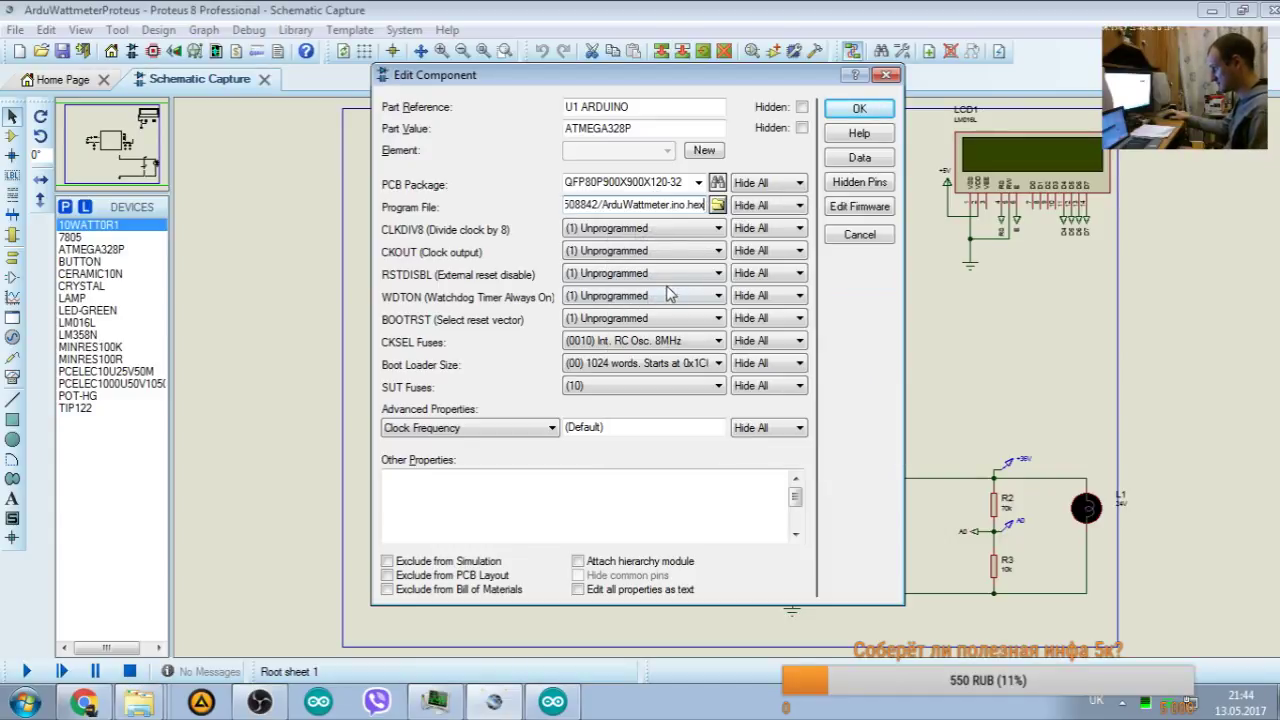
# Step: Show the arduino_build_508842 files as a list, select ArduWattmeter.ino.with_bootloader.hex as the program file, and confirm the component's properties
pyautogui.click(717, 205)
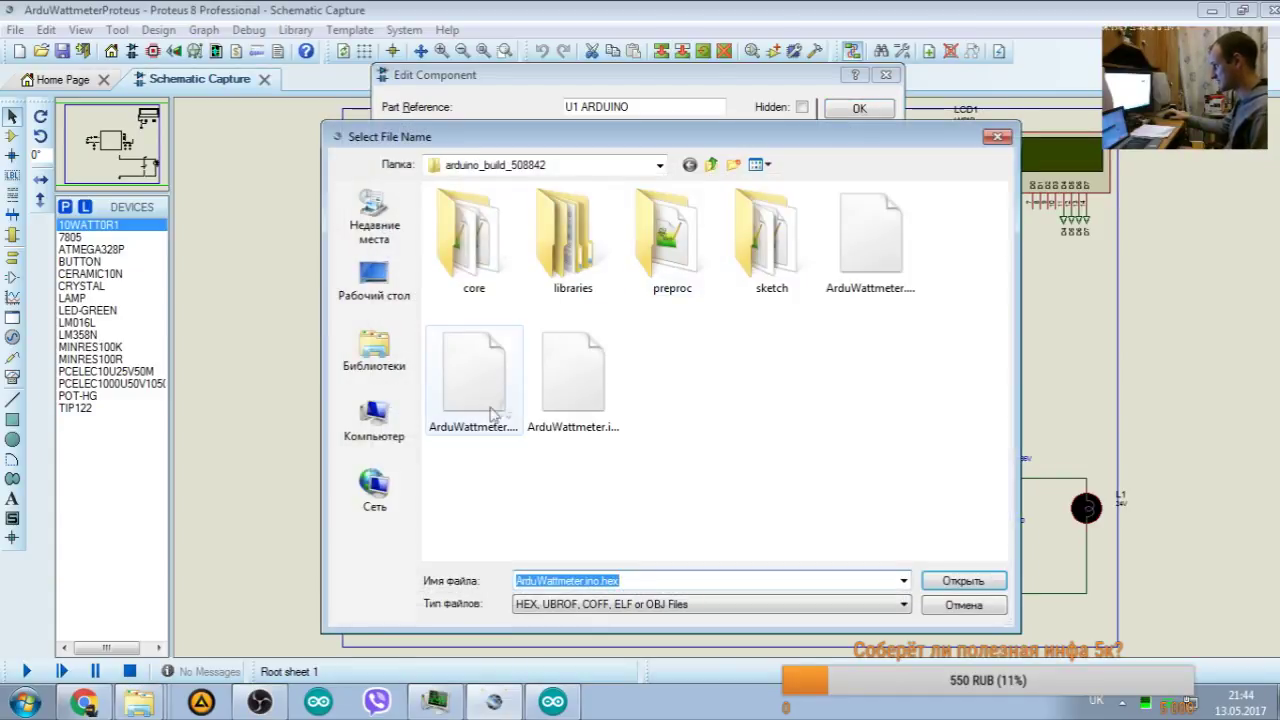
pyautogui.click(763, 165)
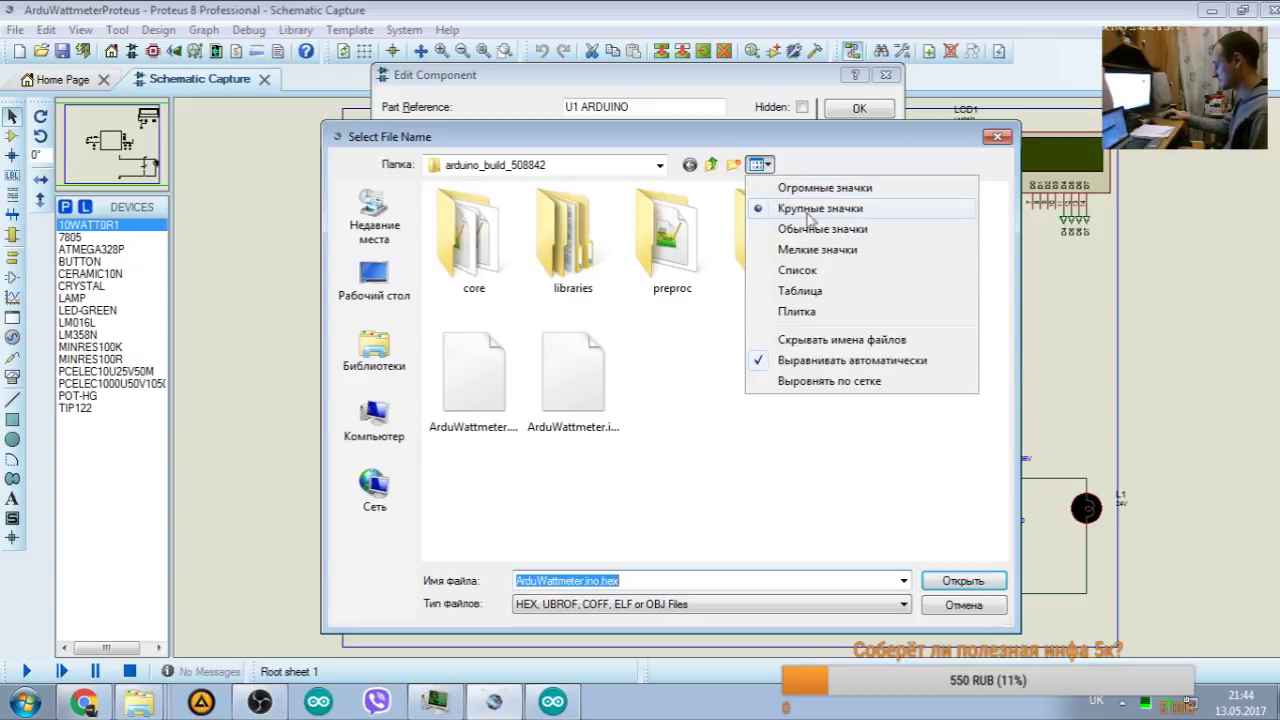
pyautogui.click(850, 263)
pyautogui.click(520, 290)
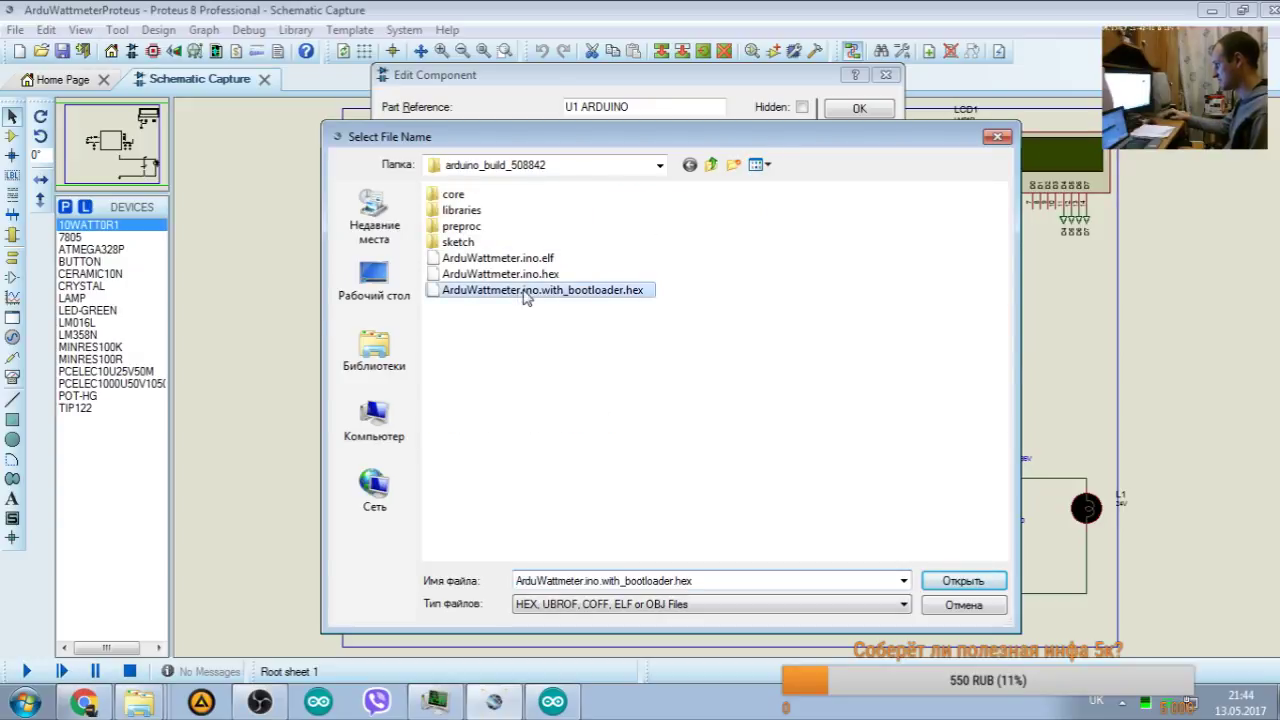
pyautogui.click(963, 580)
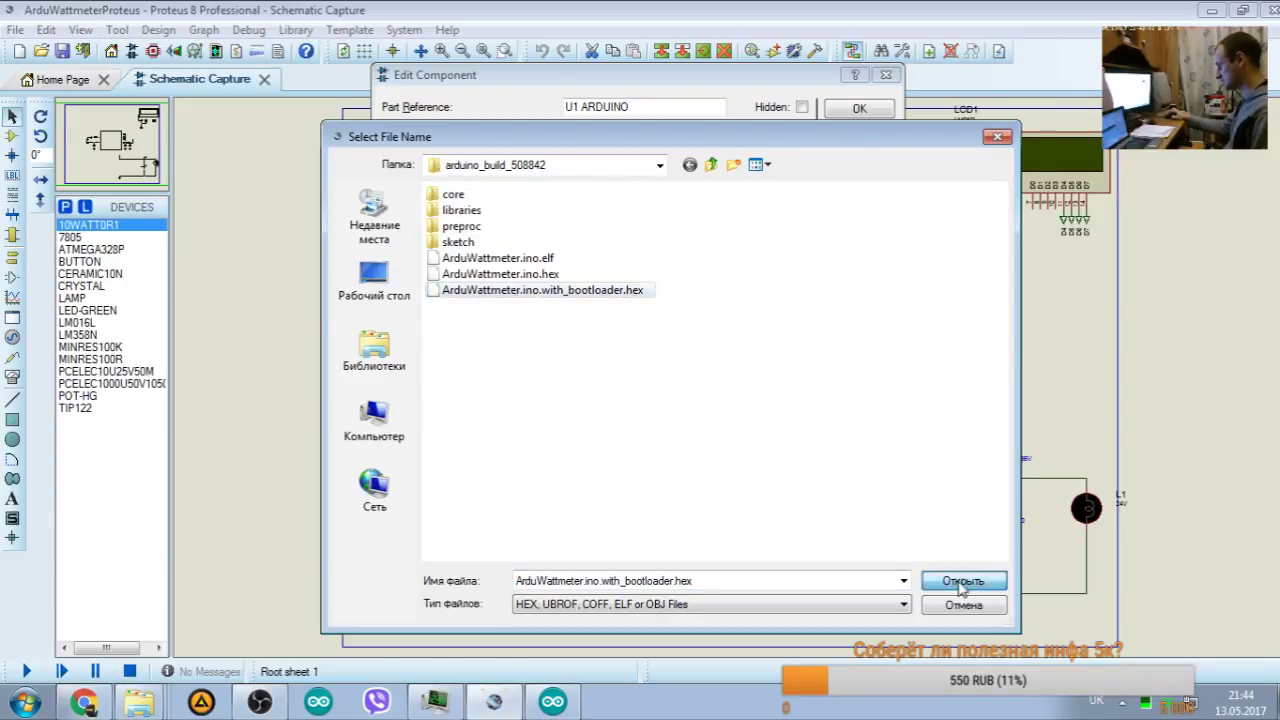
pyautogui.click(858, 110)
# Step: Run the simulation and examine the ADC value and voltage lines on the LM016L display
pyautogui.press('F12')
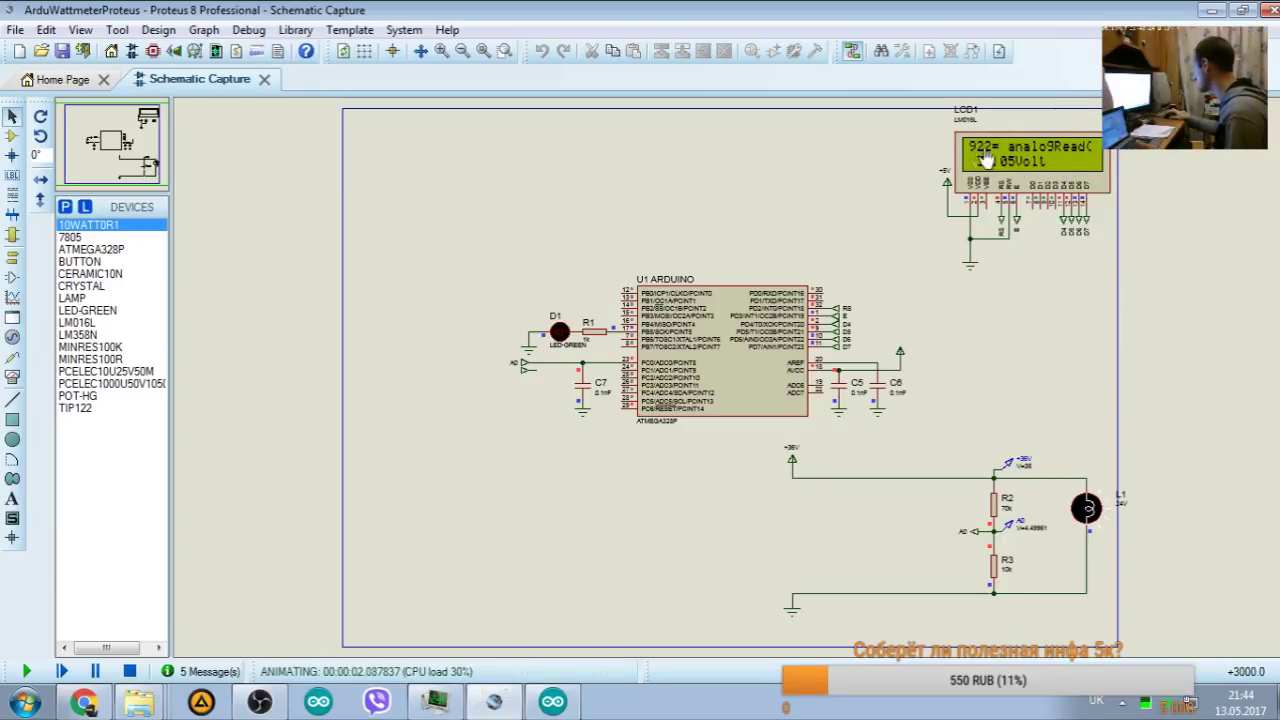
pyautogui.scroll(4, 985, 160)
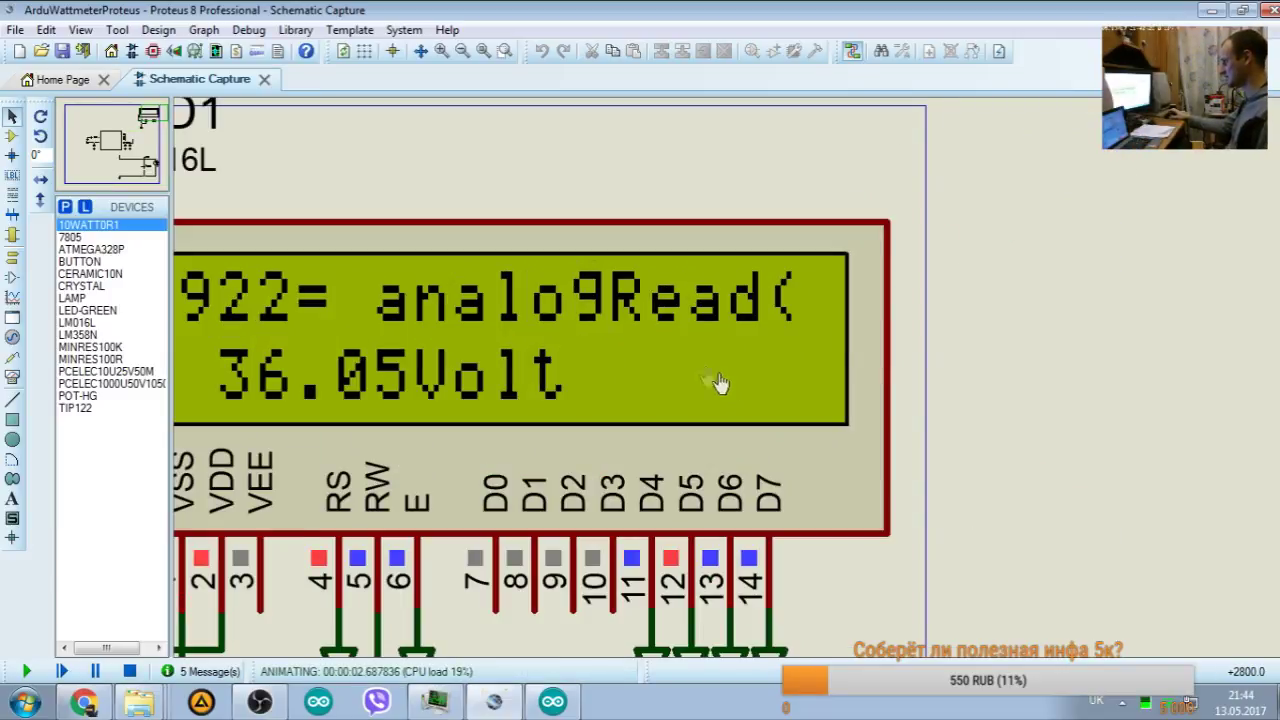
pyautogui.scroll(-2, 718, 383)
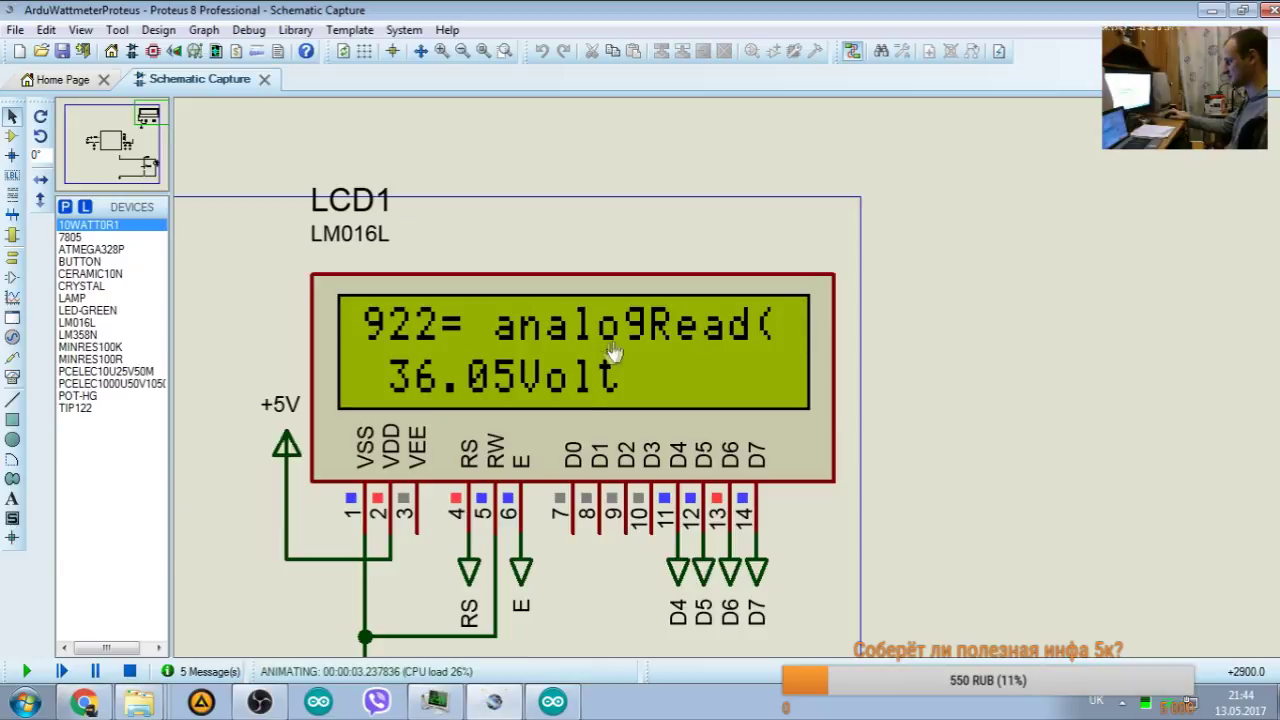
# Step: In Arduino, move the "= analogRead(A0)" print line above the sensorValue print and shorten its text to "analogRead(A0)"
pyautogui.click(553, 702)
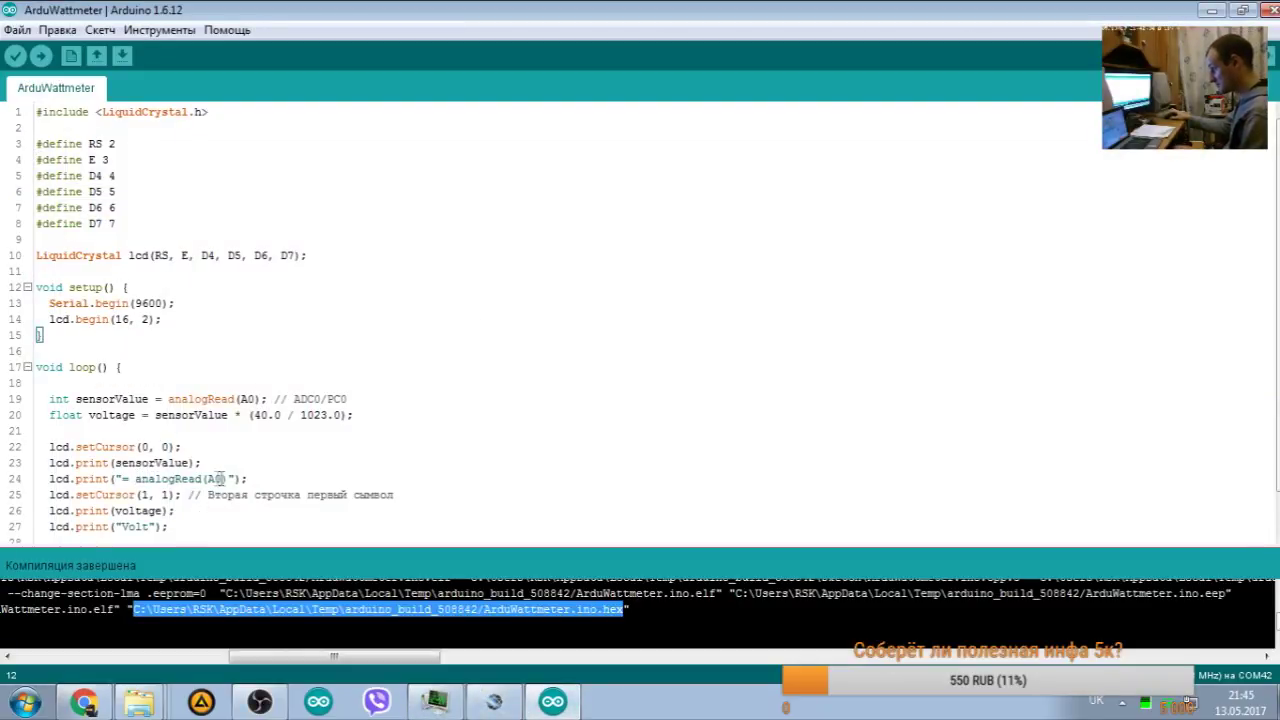
pyautogui.moveTo(228, 478); pyautogui.dragTo(124, 479)
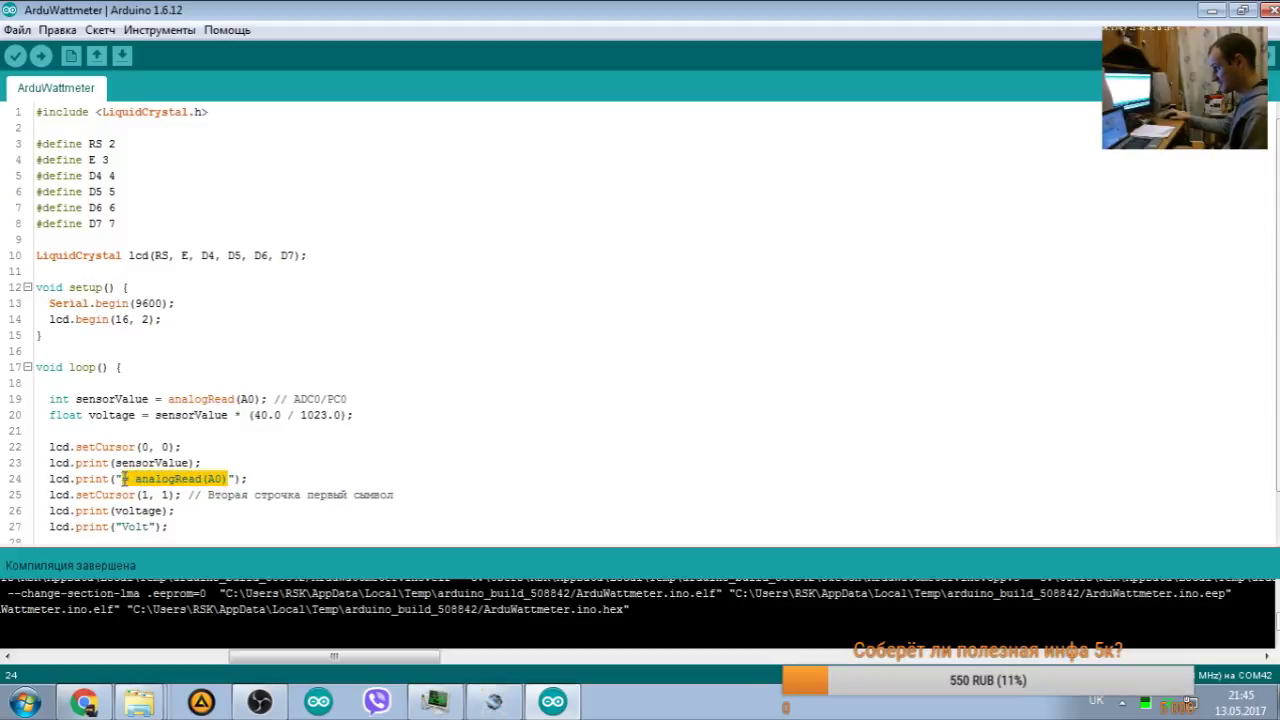
pyautogui.moveTo(254, 474); pyautogui.dragTo(20, 478)
pyautogui.press('Delete')
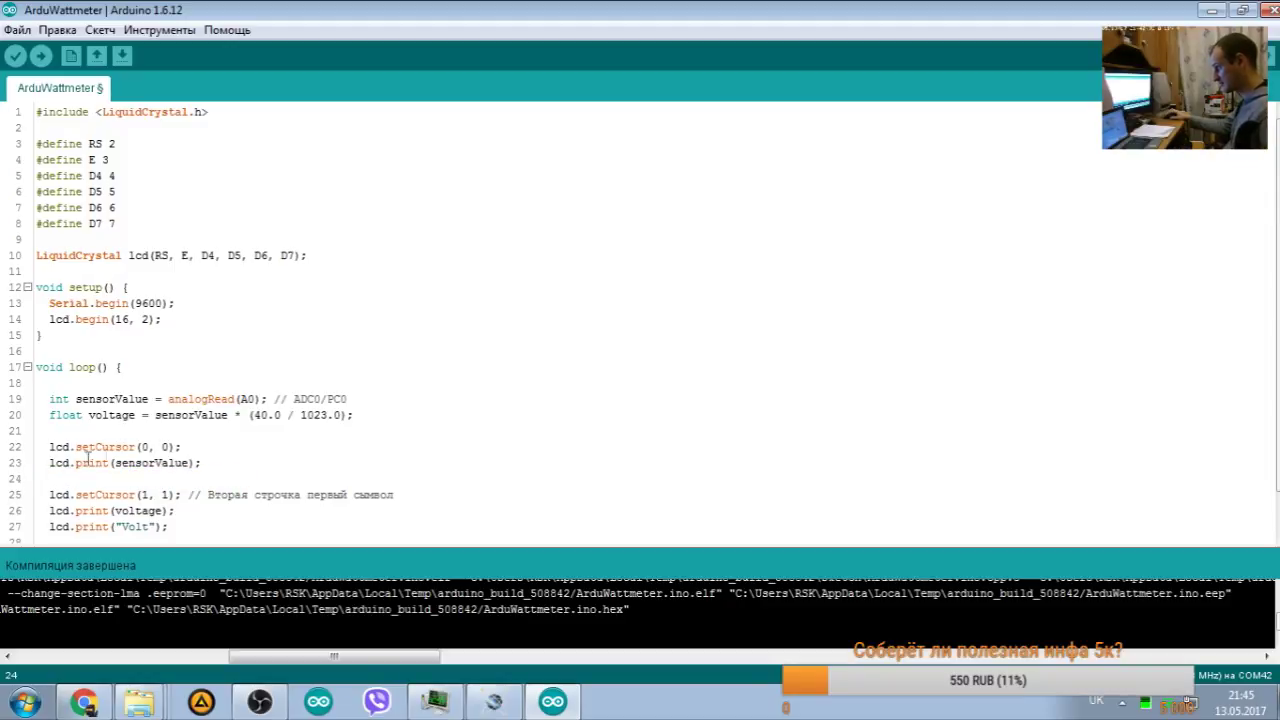
pyautogui.click(190, 446)
pyautogui.press('Return')
pyautogui.write('lcd.print("= analogRead(A0)");')
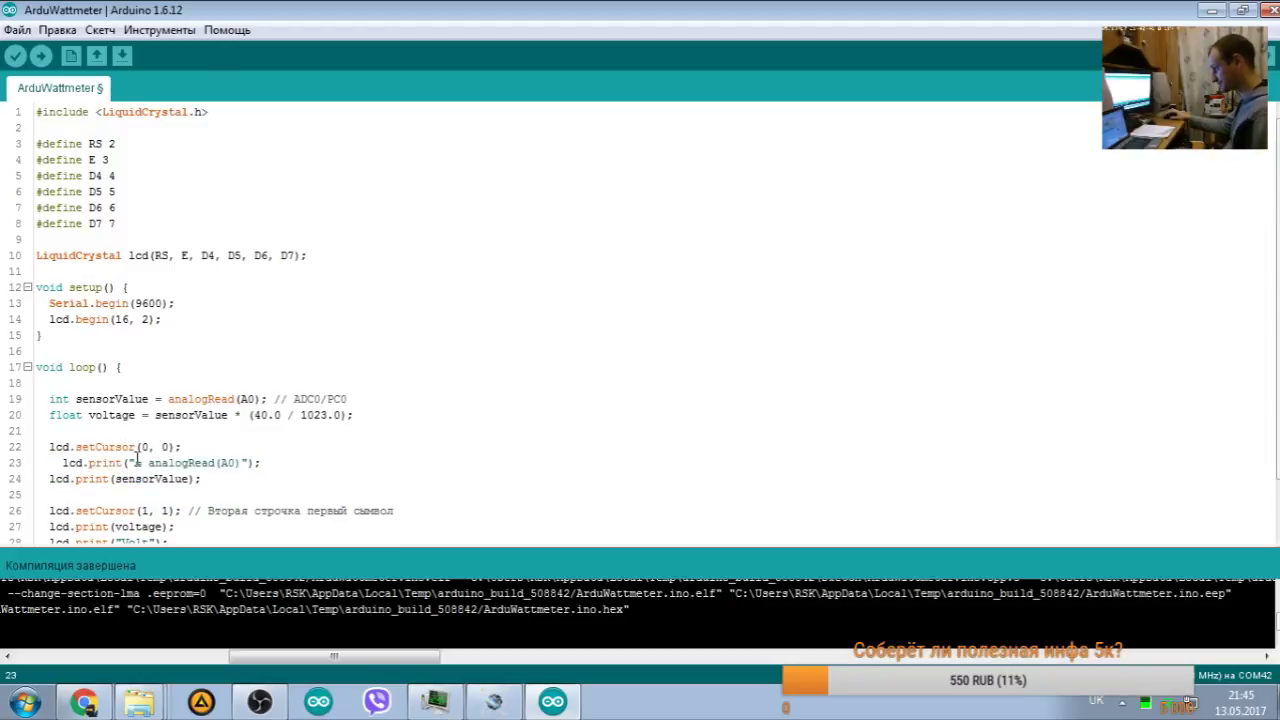
pyautogui.moveTo(150, 462); pyautogui.dragTo(135, 462)
pyautogui.press('Delete')
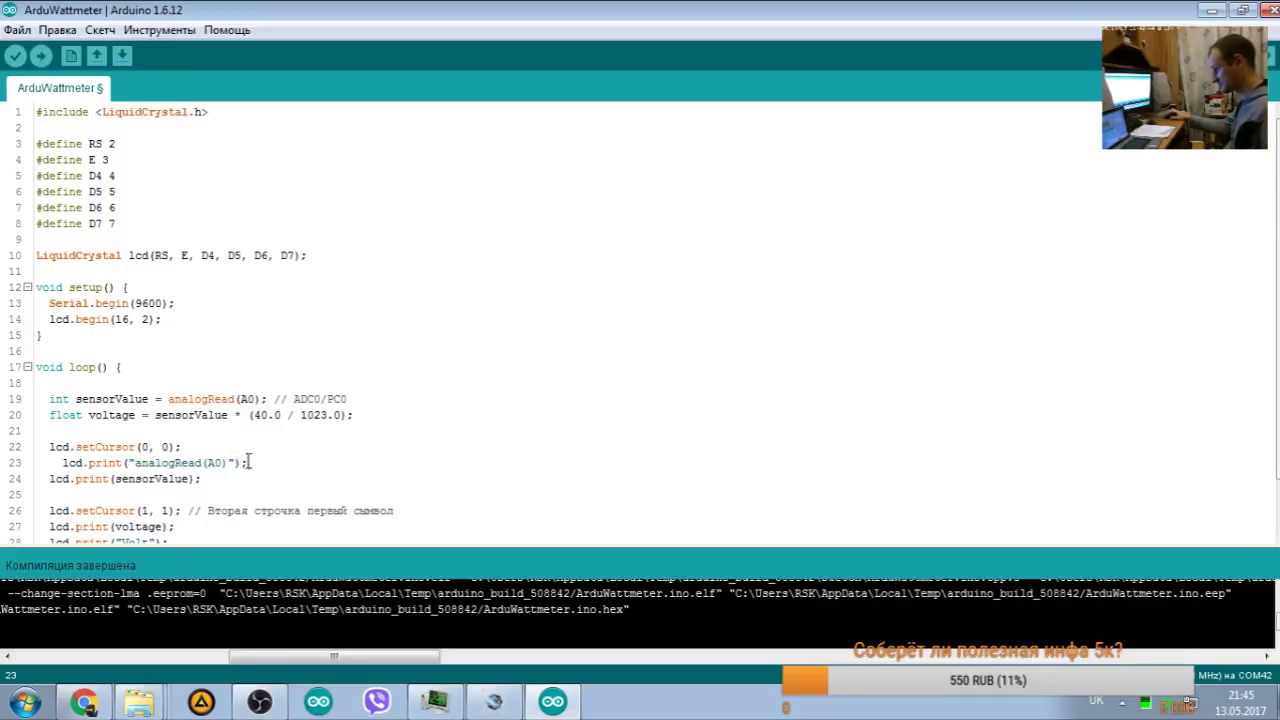
# Step: Duplicate the "analogRead(A0)" print line onto the empty line below the sensorValue print
pyautogui.moveTo(249, 462); pyautogui.dragTo(62, 462)
pyautogui.hotkey('ctrl', 'c')
pyautogui.click(51, 478)
pyautogui.hotkey('ctrl', 'v')
pyautogui.hotkey('ctrl', 'z')
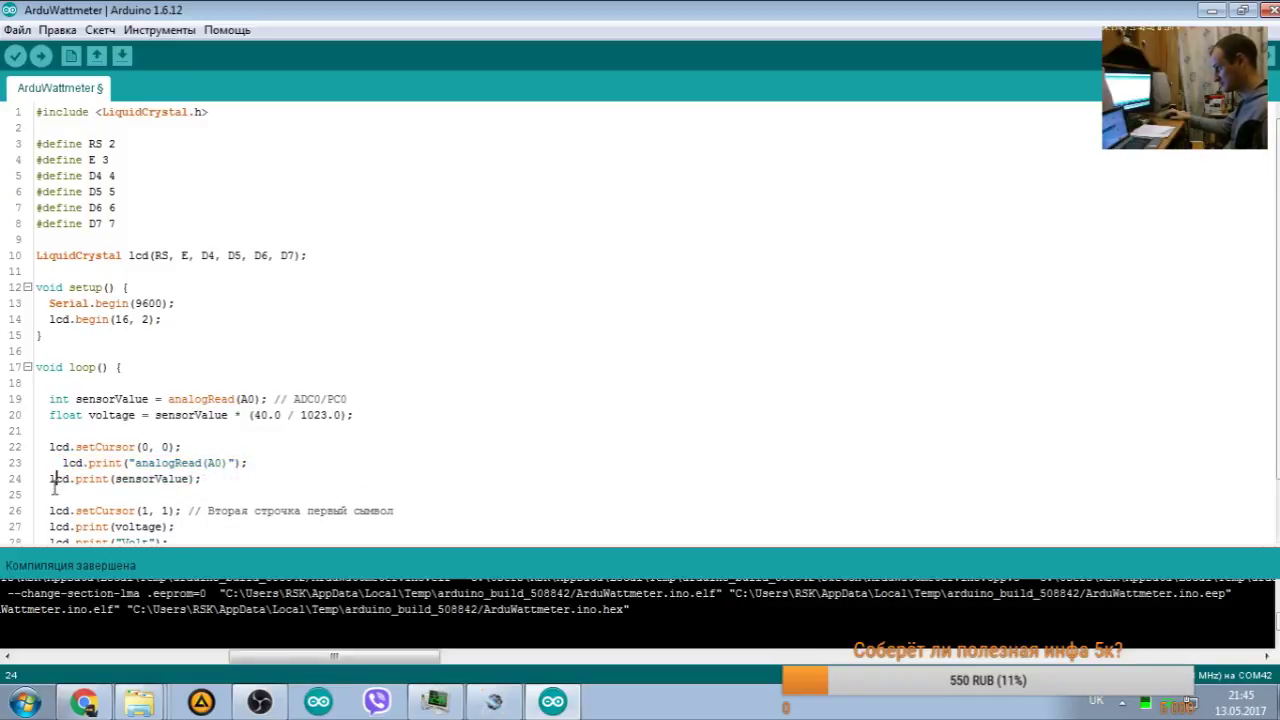
pyautogui.click(76, 490)
pyautogui.hotkey('ctrl', 'v')
# Step: Align the first analogRead print line with its neighbours and shorten its text to "analogRead("
pyautogui.moveTo(50, 462); pyautogui.dragTo(63, 462)
pyautogui.press('BackSpace')
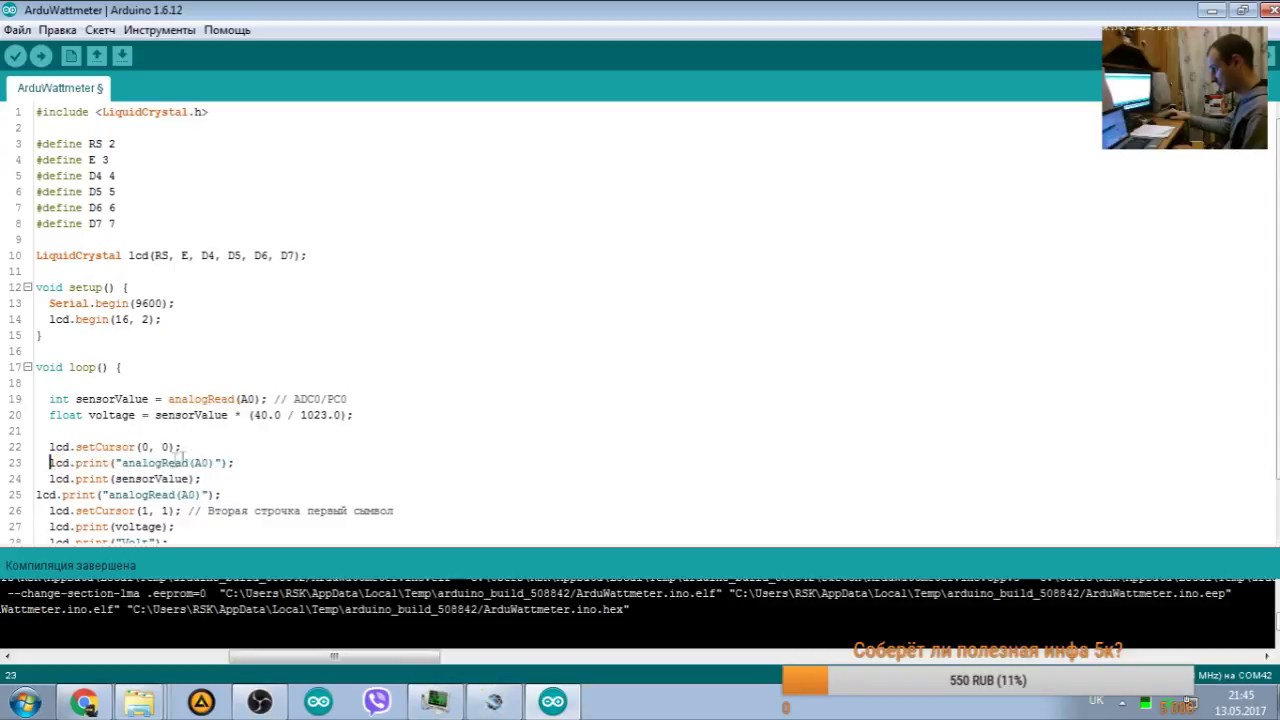
pyautogui.press('BackSpace')
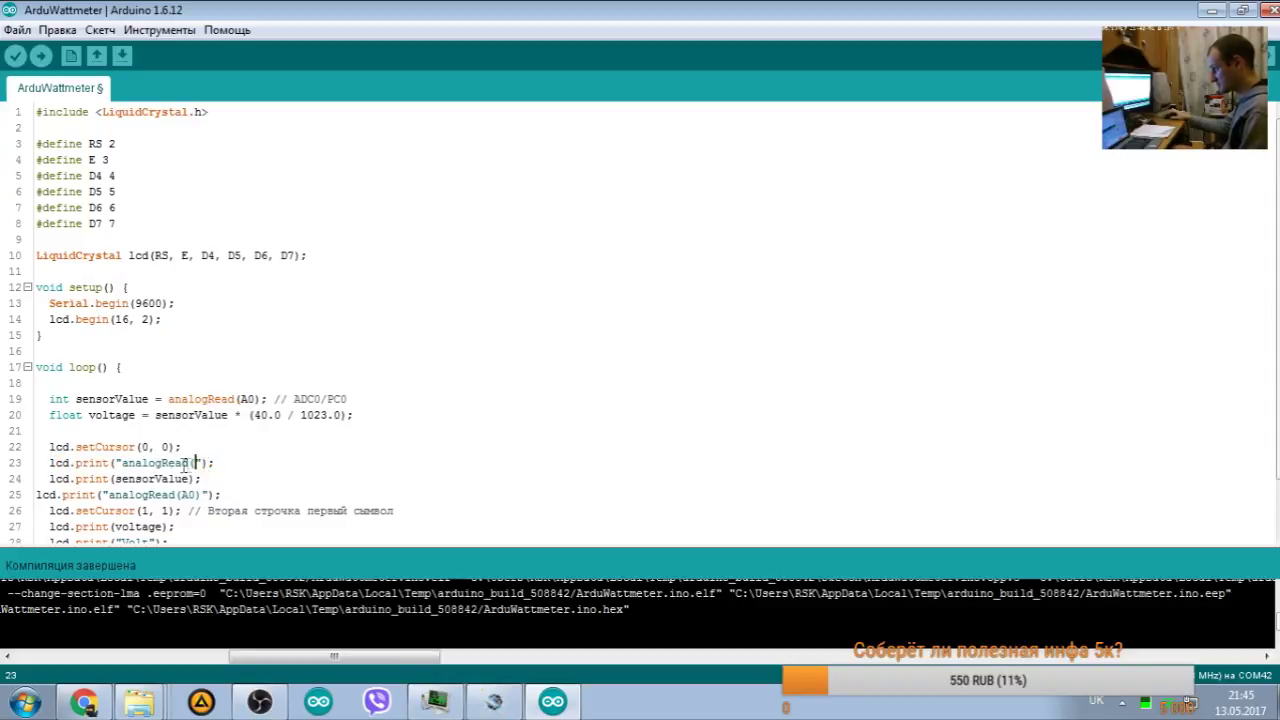
pyautogui.moveTo(121, 463); pyautogui.dragTo(193, 460)
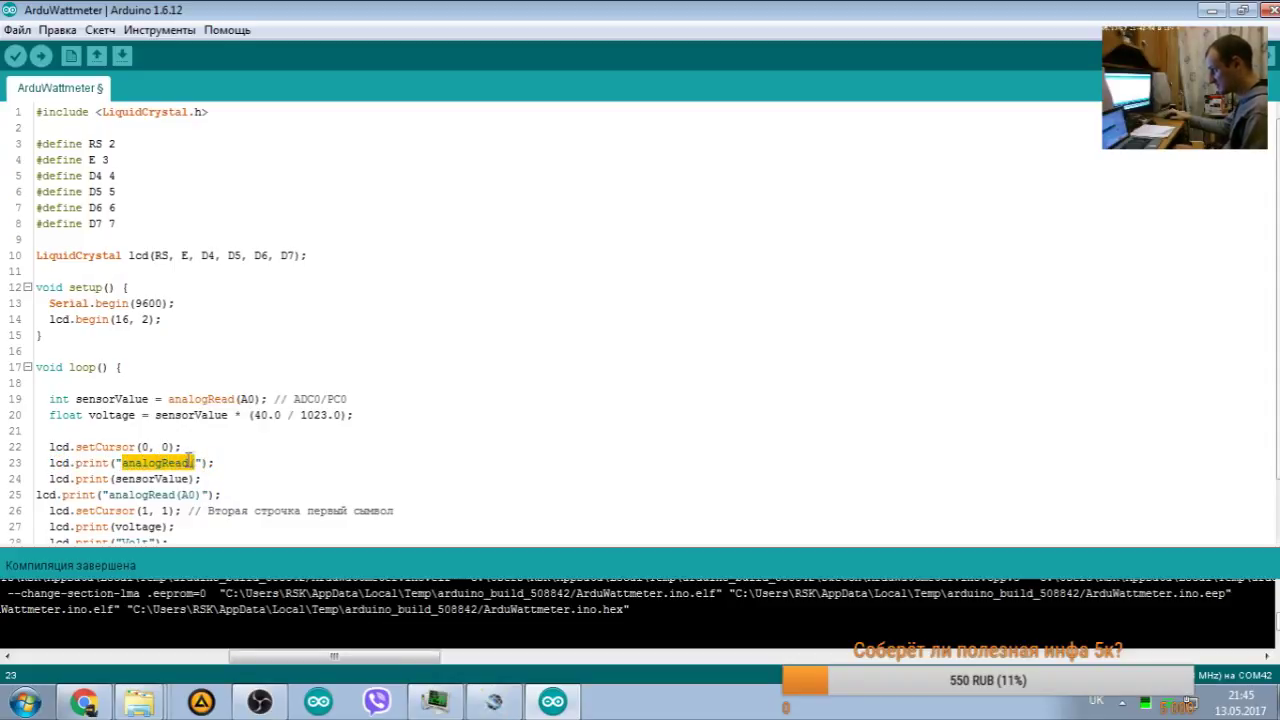
pyautogui.click(108, 478)
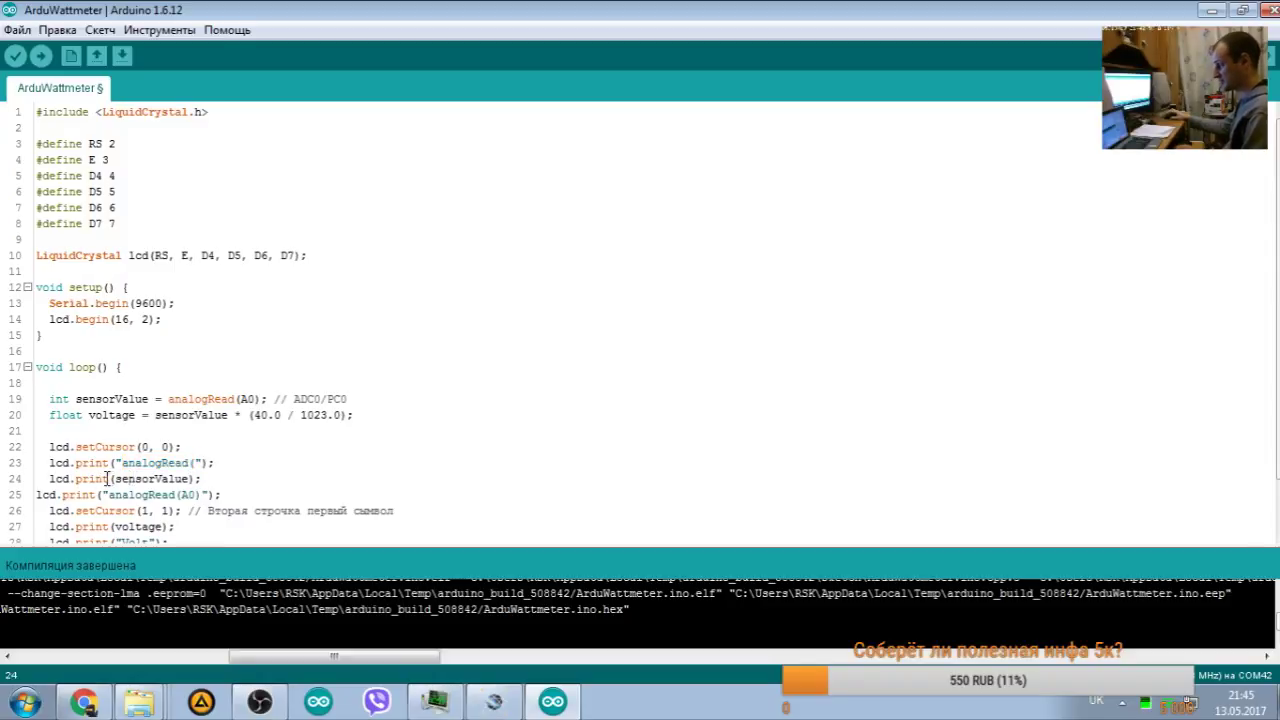
# Step: Reduce the text of the print line below sensorValue to ")", and save and auto-format the sketch
pyautogui.doubleClick(128, 478)
pyautogui.moveTo(181, 496); pyautogui.dragTo(116, 495)
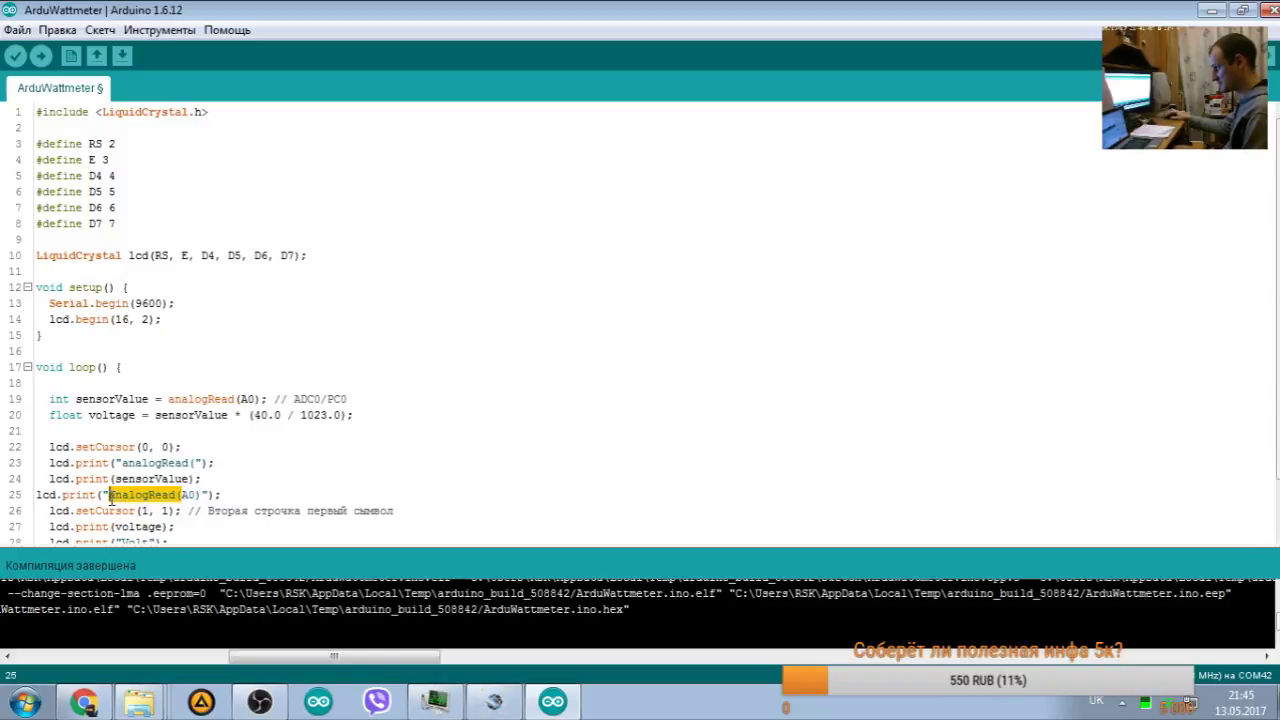
pyautogui.moveTo(181, 495); pyautogui.dragTo(108, 495)
pyautogui.press('BackSpace')
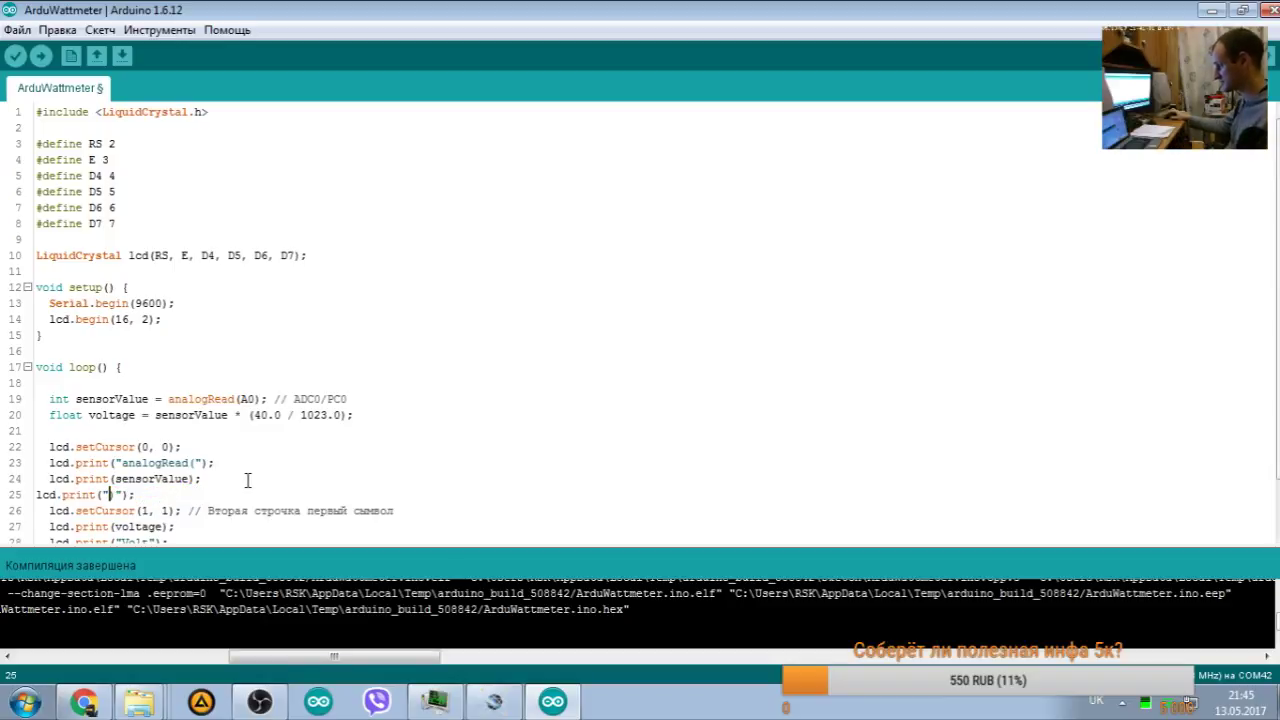
pyautogui.hotkey('ctrl', 's')
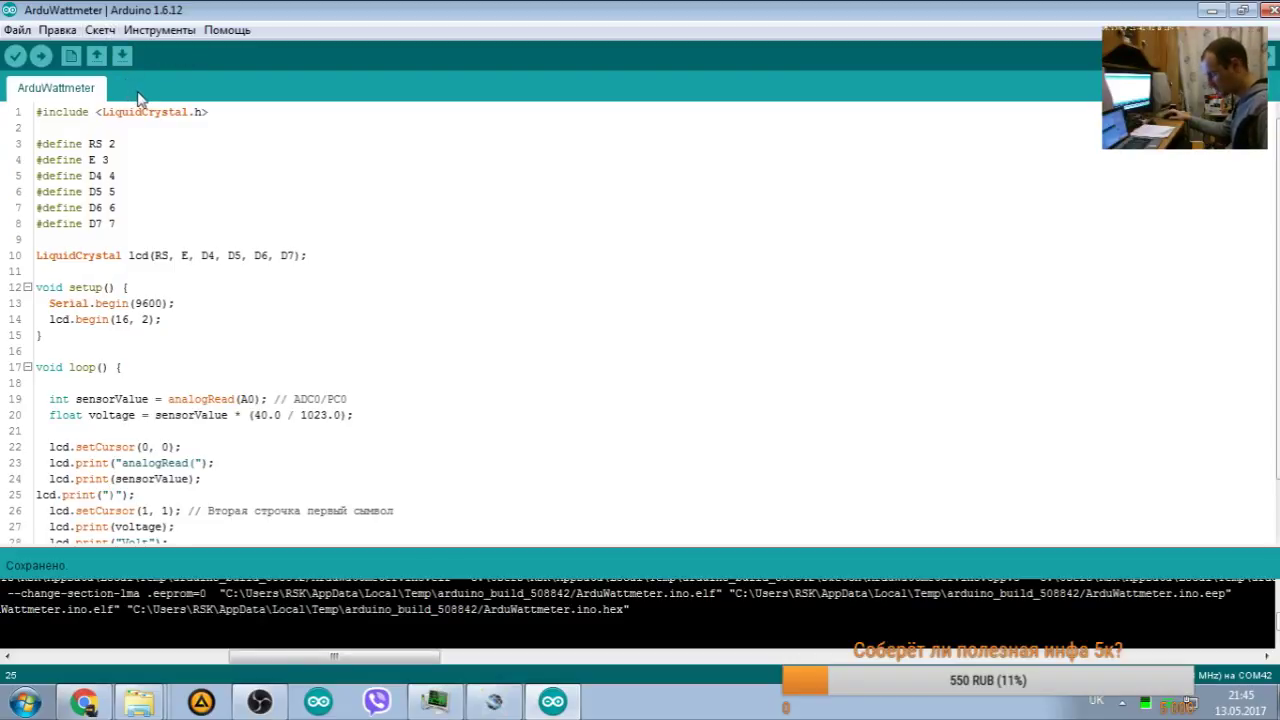
pyautogui.hotkey('ctrl', 't')
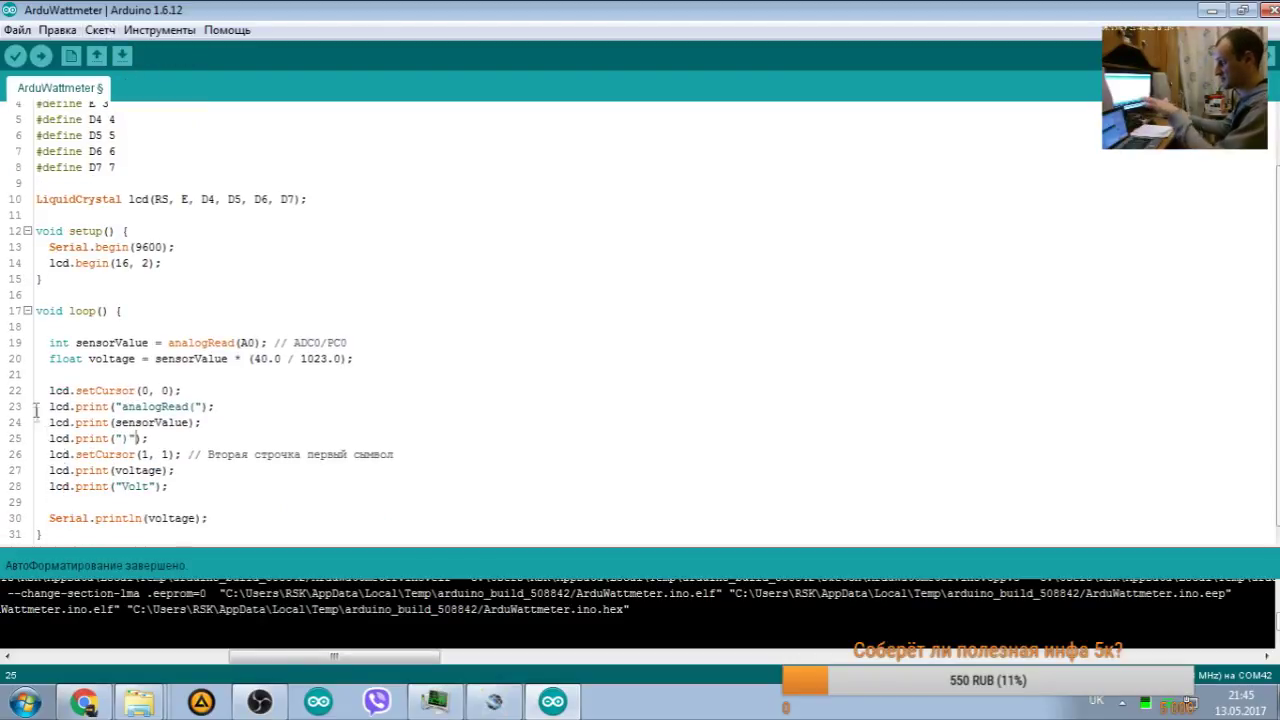
# Step: Disarrange the loop function by over-indenting several statements and moving its opening brace onto a separate line
pyautogui.click(52, 440)
pyautogui.press('Return')
pyautogui.press('Return')
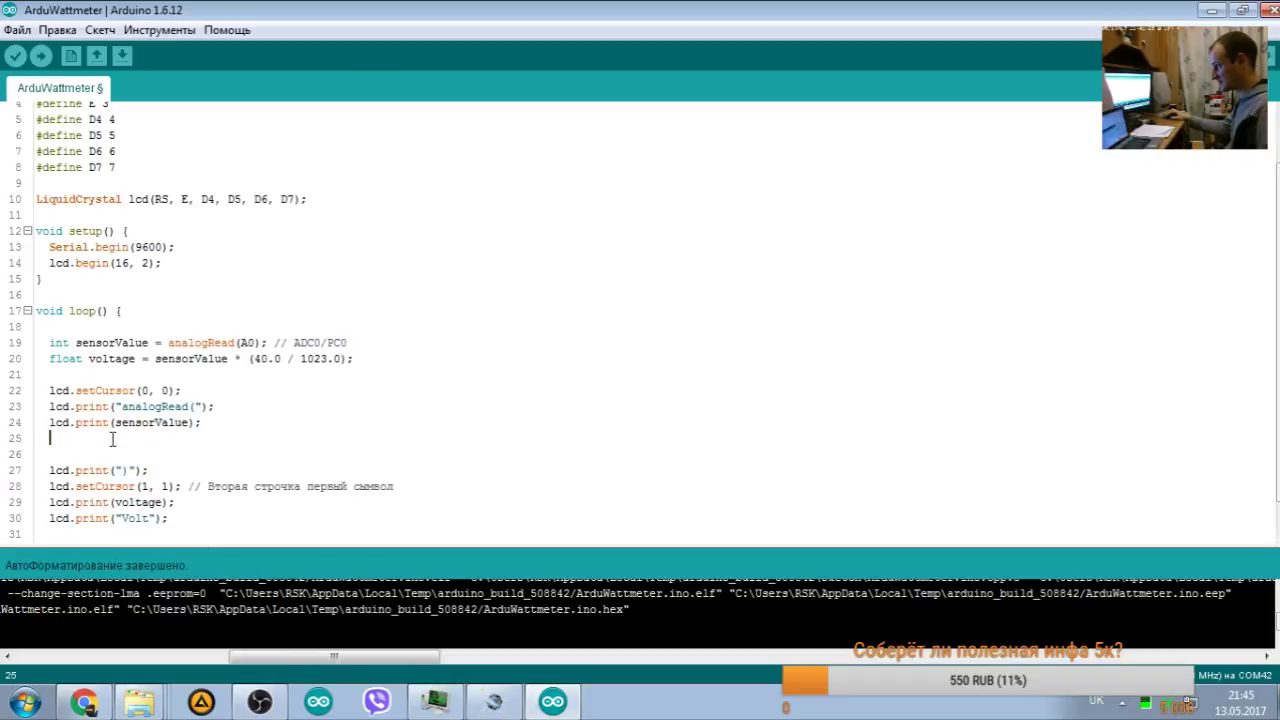
pyautogui.press('Up')
pyautogui.press('Delete')
pyautogui.press('Delete')
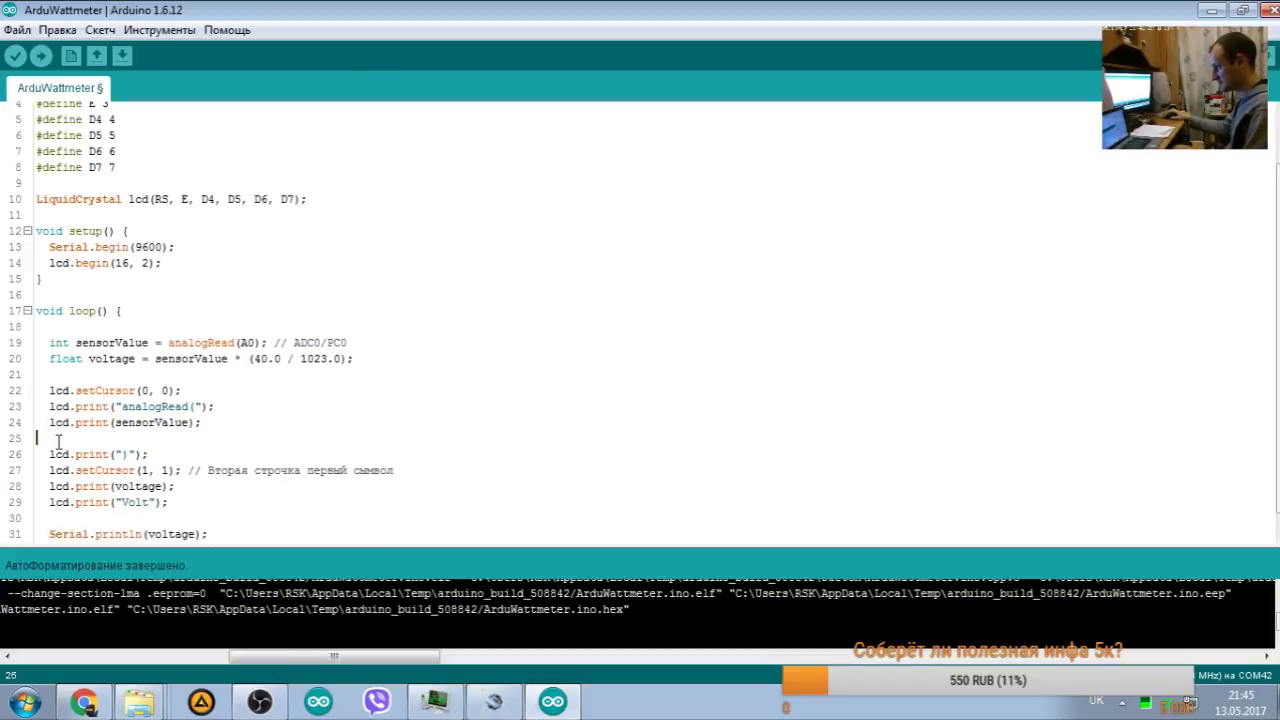
pyautogui.press('Tab')
pyautogui.press('Tab')
pyautogui.press('Tab')
pyautogui.press('Tab')
pyautogui.press('Tab')
pyautogui.click(47, 500)
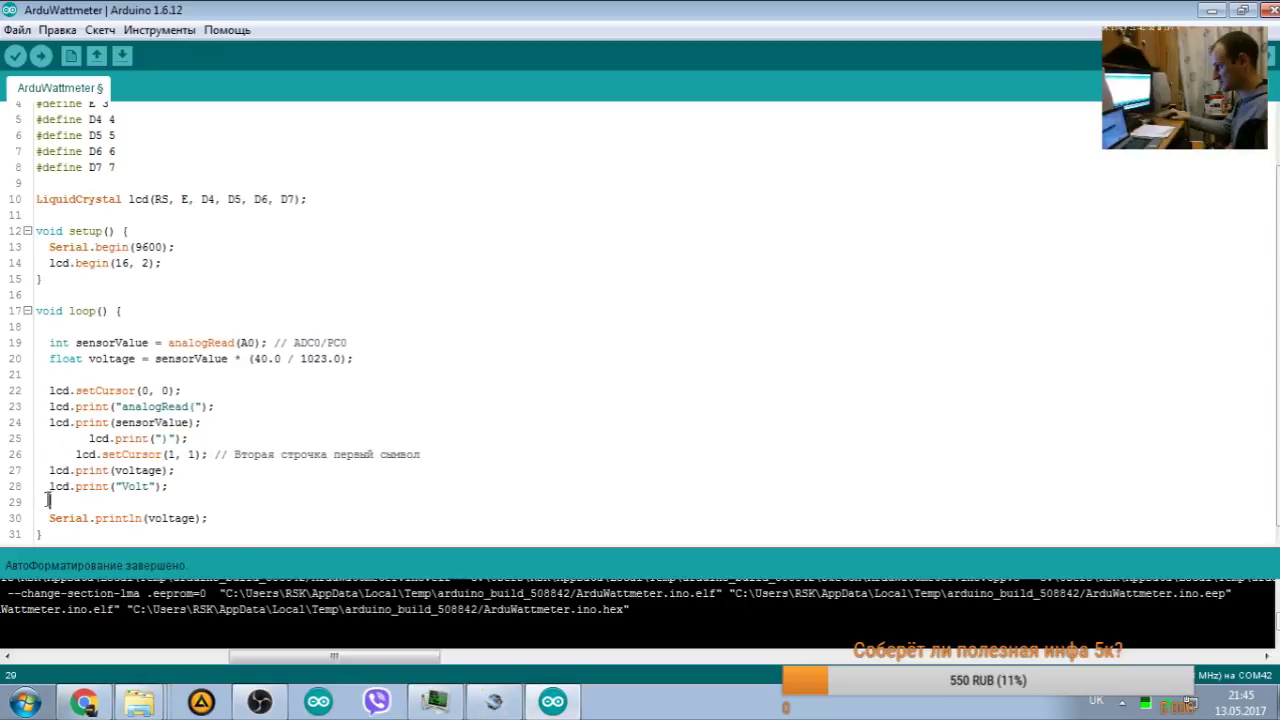
pyautogui.press('Tab')
pyautogui.press('Tab')
pyautogui.press('Tab')
pyautogui.press('Tab')
pyautogui.press('Tab')
pyautogui.press('Tab')
pyautogui.press('Tab')
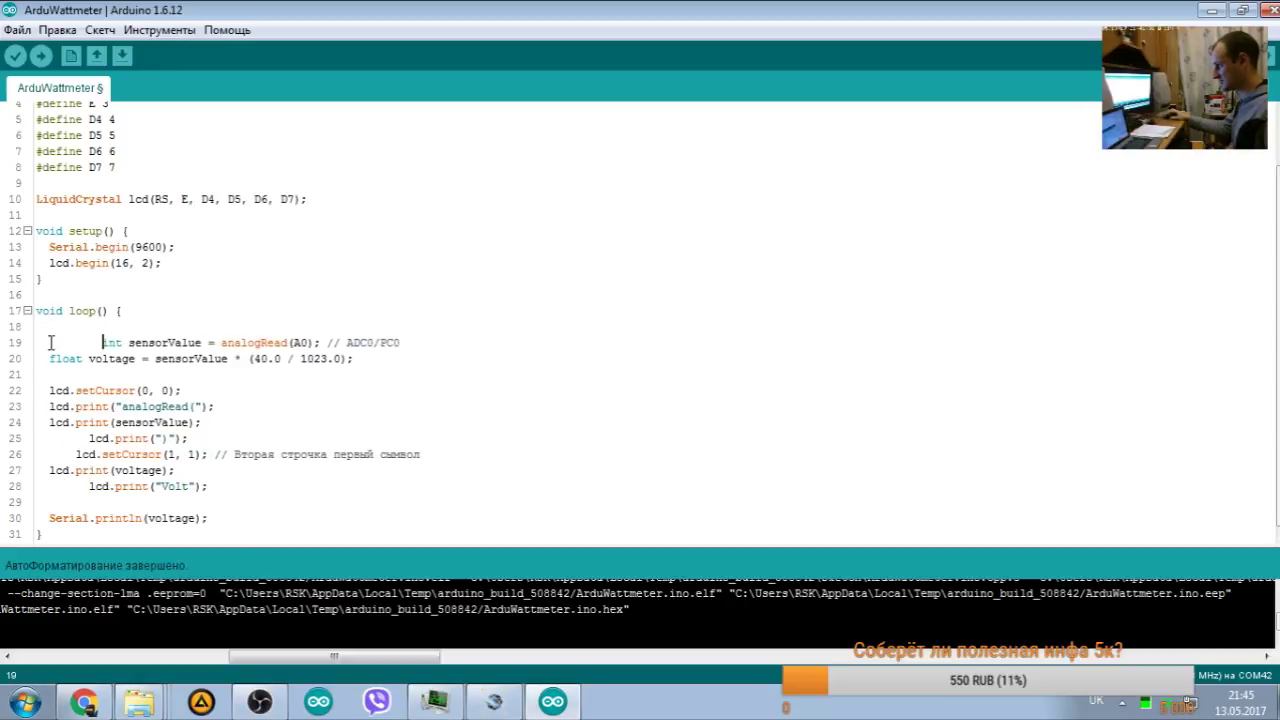
pyautogui.click(43, 358)
pyautogui.press('Tab')
pyautogui.press('Tab')
pyautogui.press('Tab')
pyautogui.press('Tab')
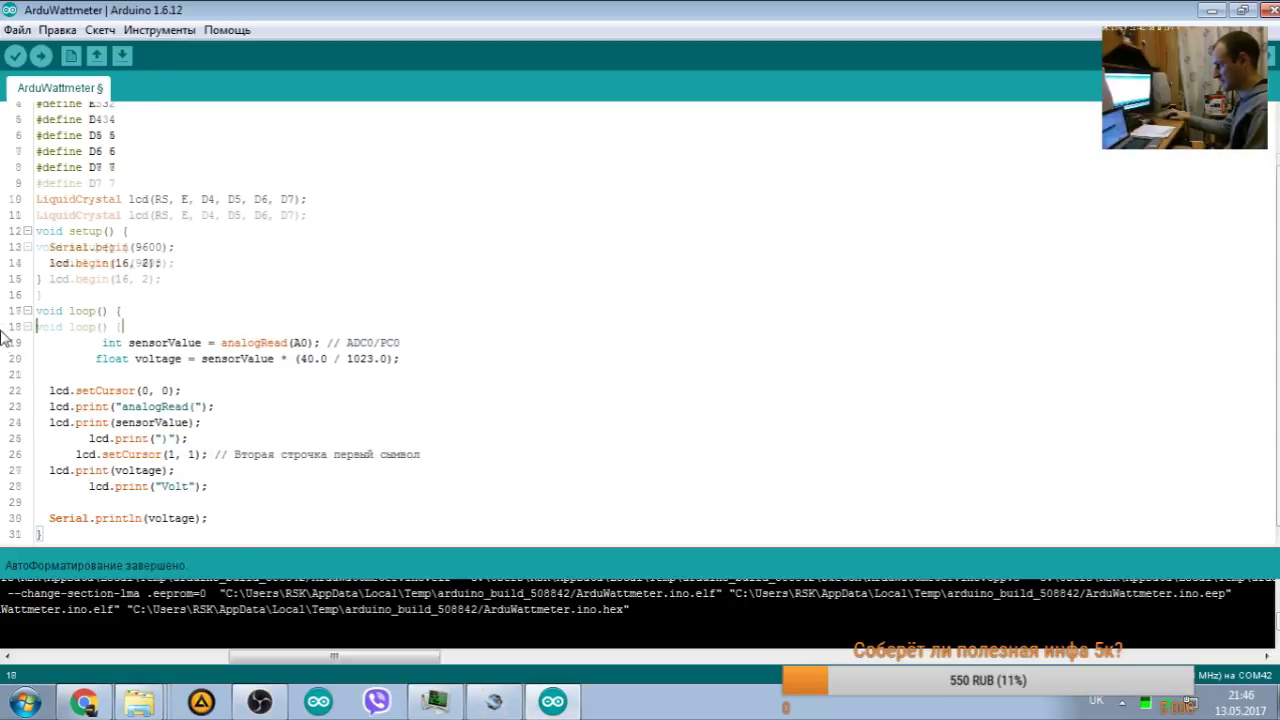
pyautogui.click(117, 311)
pyautogui.press('Return')
pyautogui.press('Return')
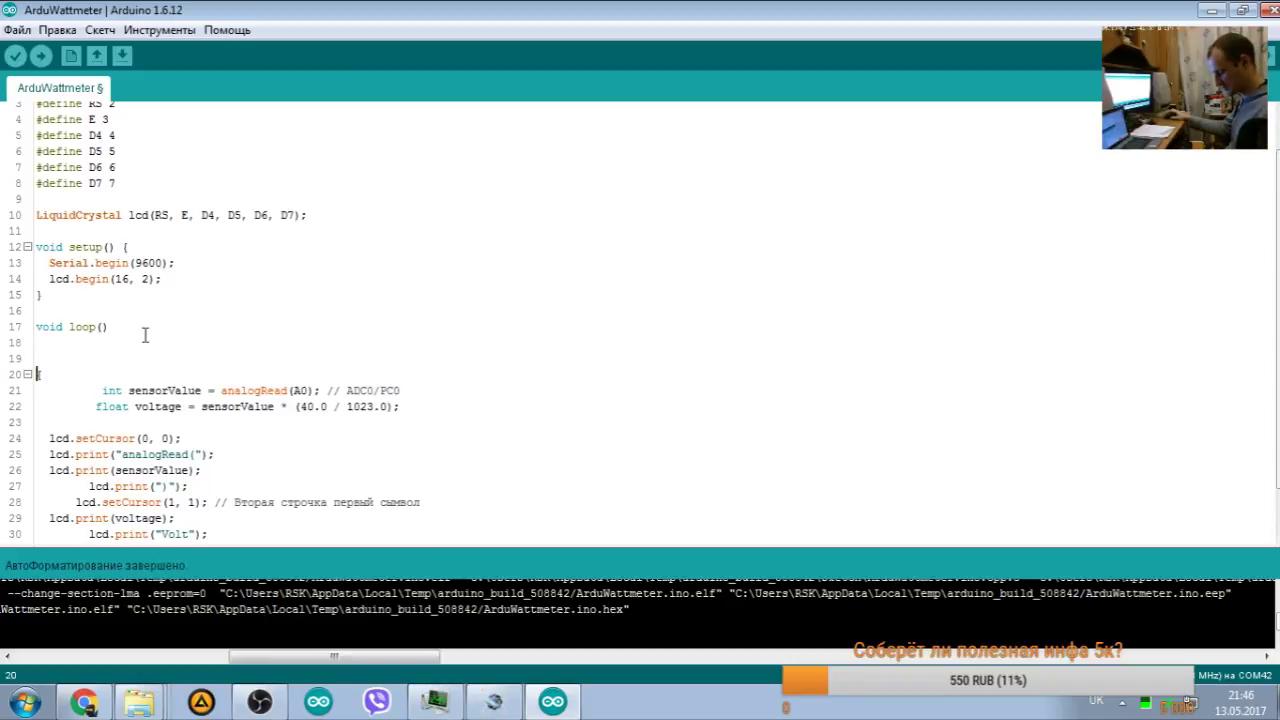
# Step: Auto-format the sketch and bring the loop function's opening brace back onto the void loop() line
pyautogui.hotkey('ctrl', 't')
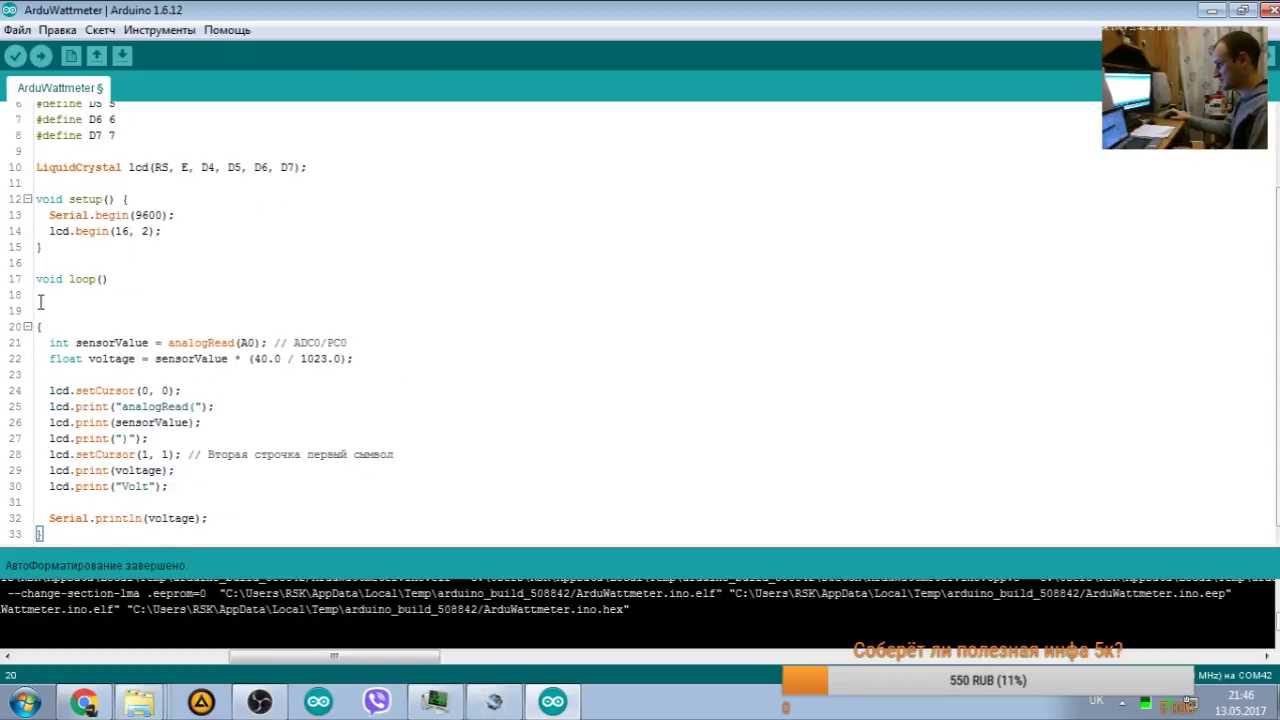
pyautogui.press('BackSpace')
pyautogui.press('BackSpace')
pyautogui.press('BackSpace')
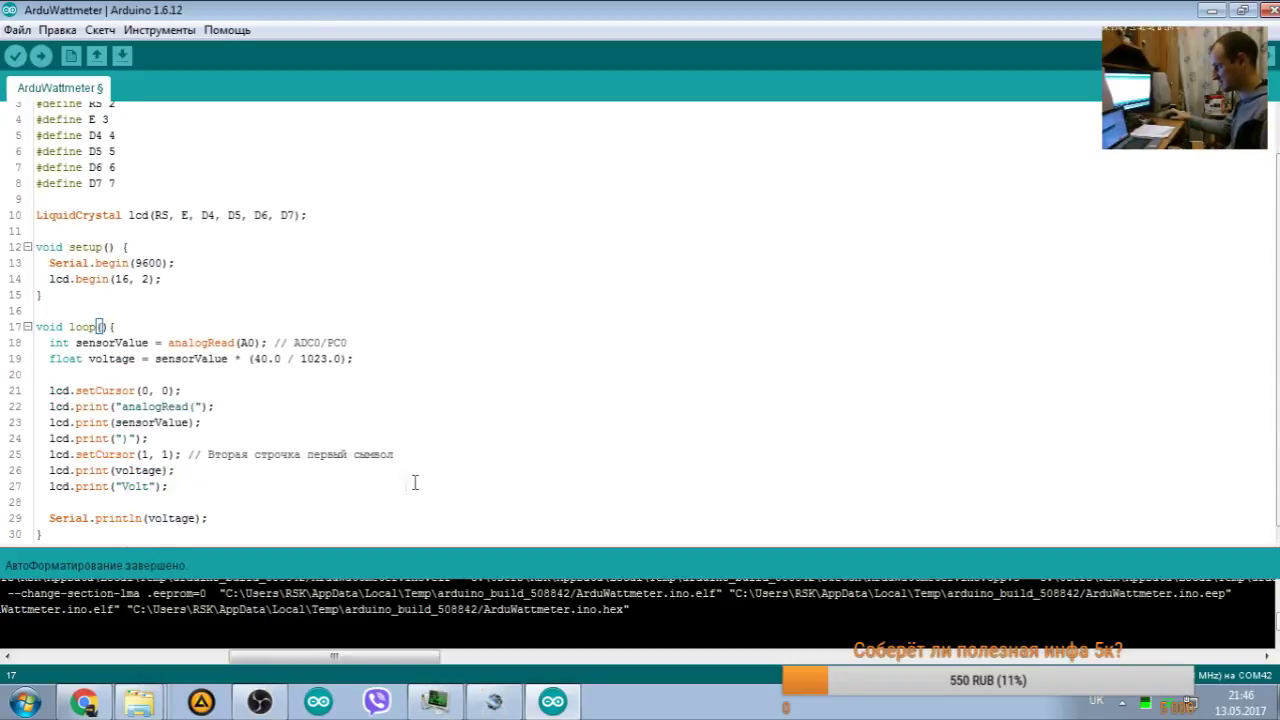
pyautogui.click(140, 321)
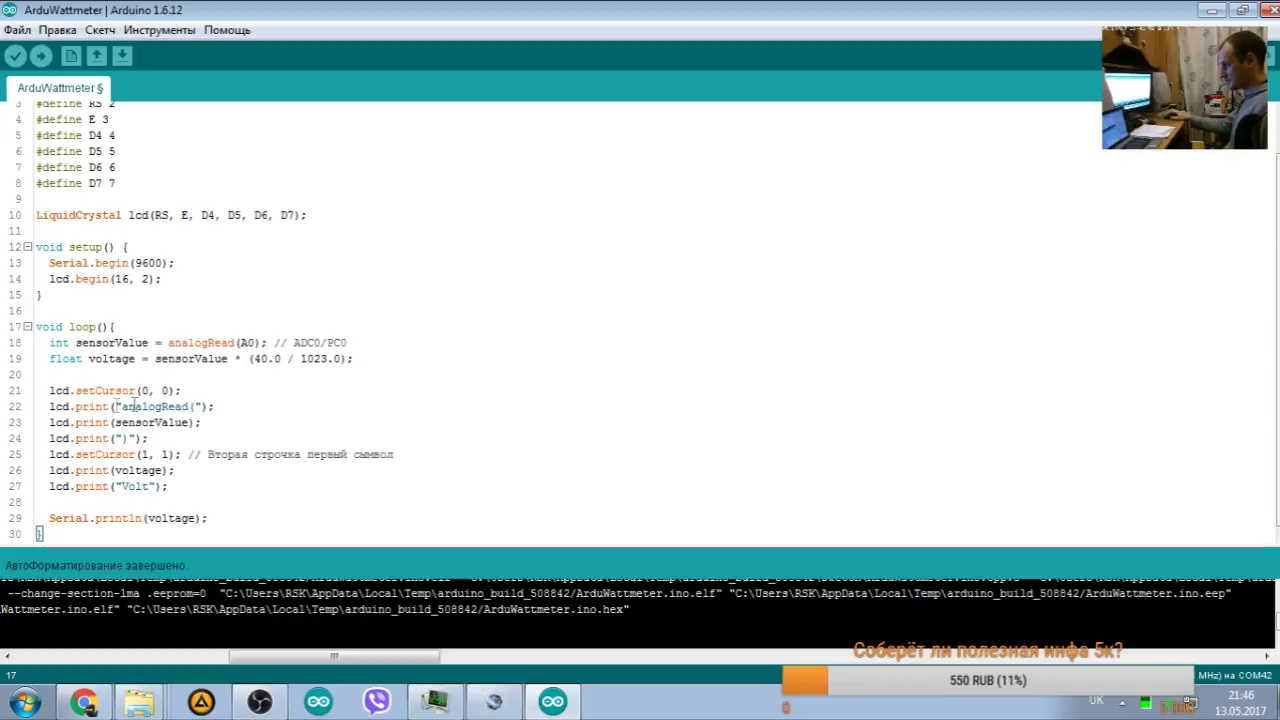
# Step: Compile the sketch and restart the Proteus simulation with the new firmware
pyautogui.click(15, 56)
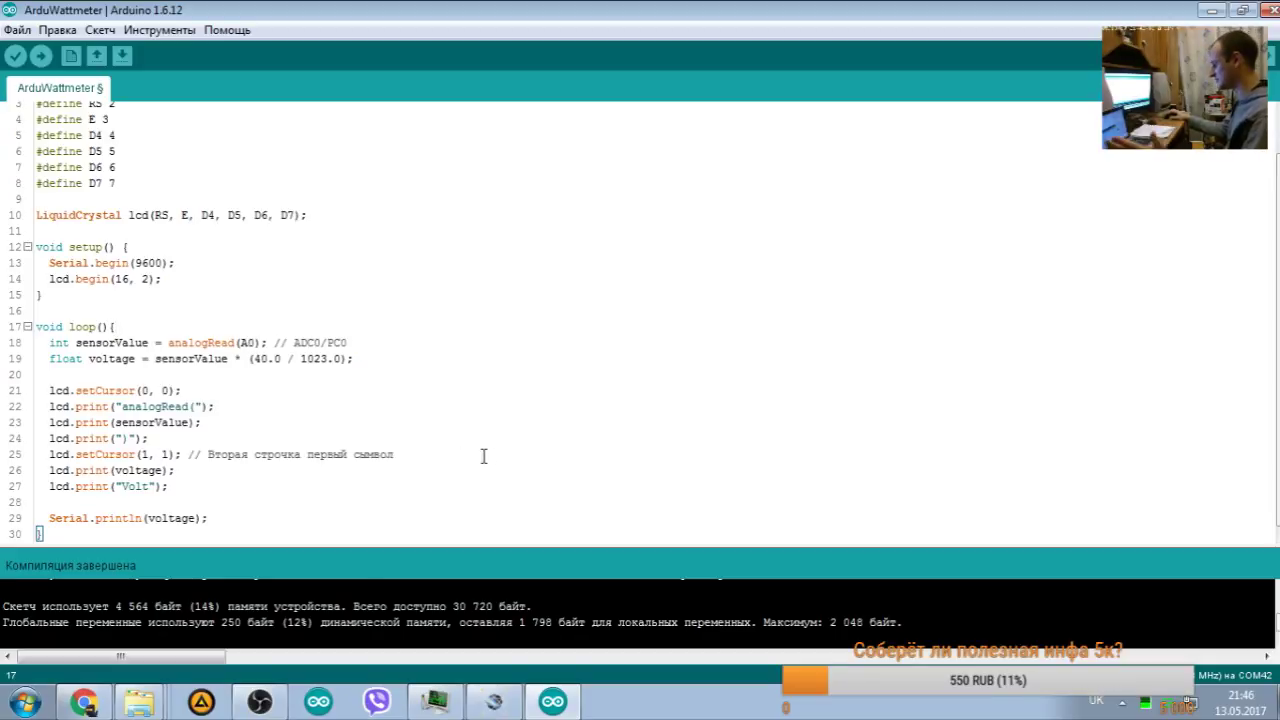
pyautogui.click(493, 703)
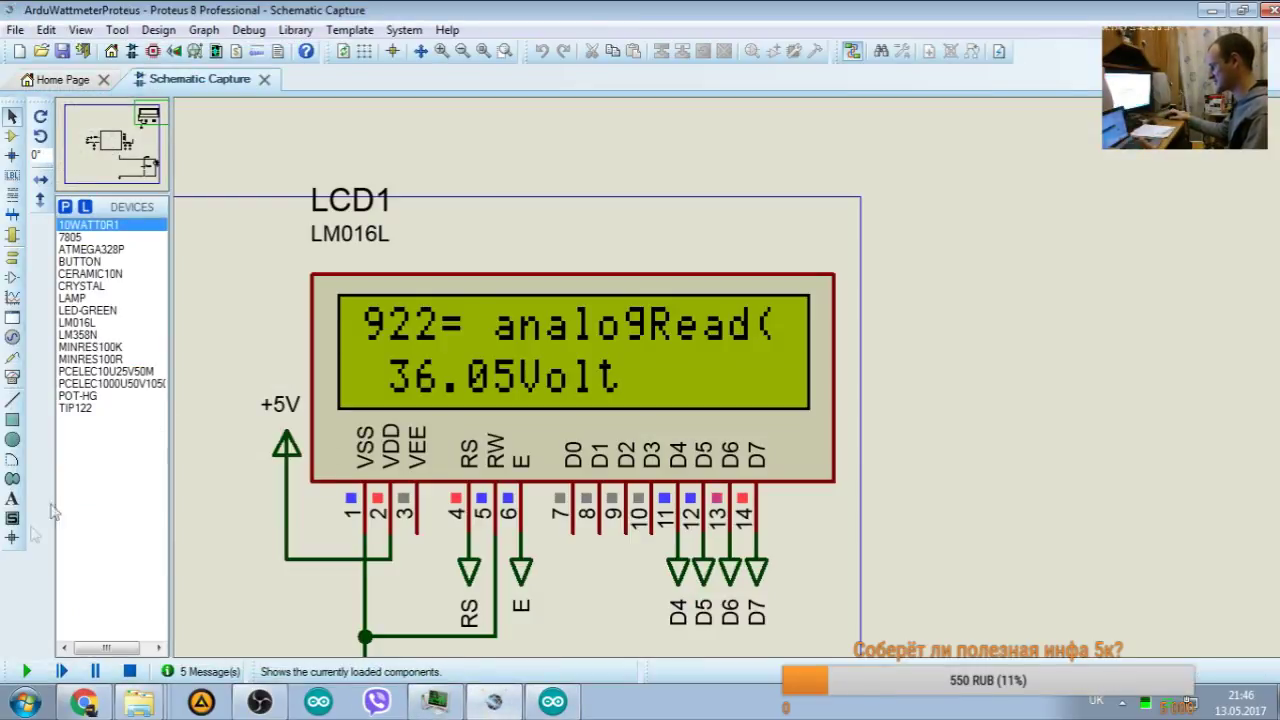
pyautogui.click(129, 671)
pyautogui.click(27, 673)
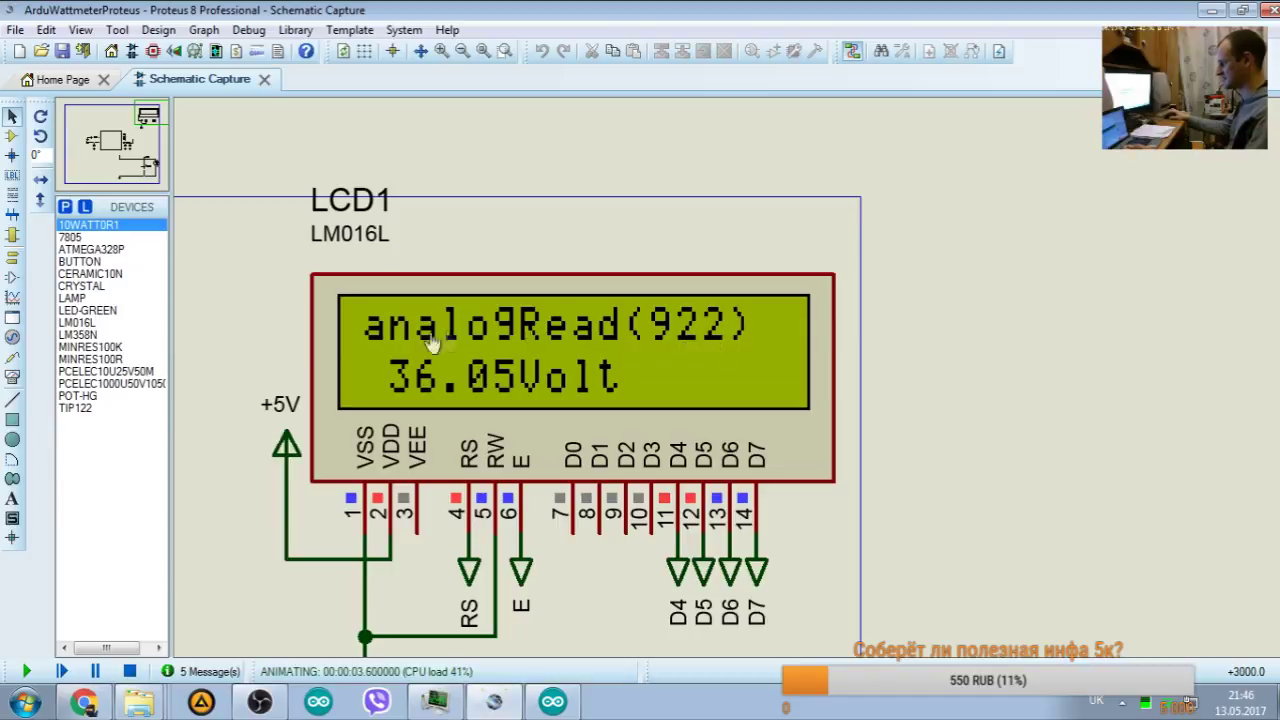
# Step: Examine the running circuit and its LCD readings across the whole schematic, and stop the simulation
pyautogui.scroll(-2, 385, 398)
pyautogui.click(141, 134)
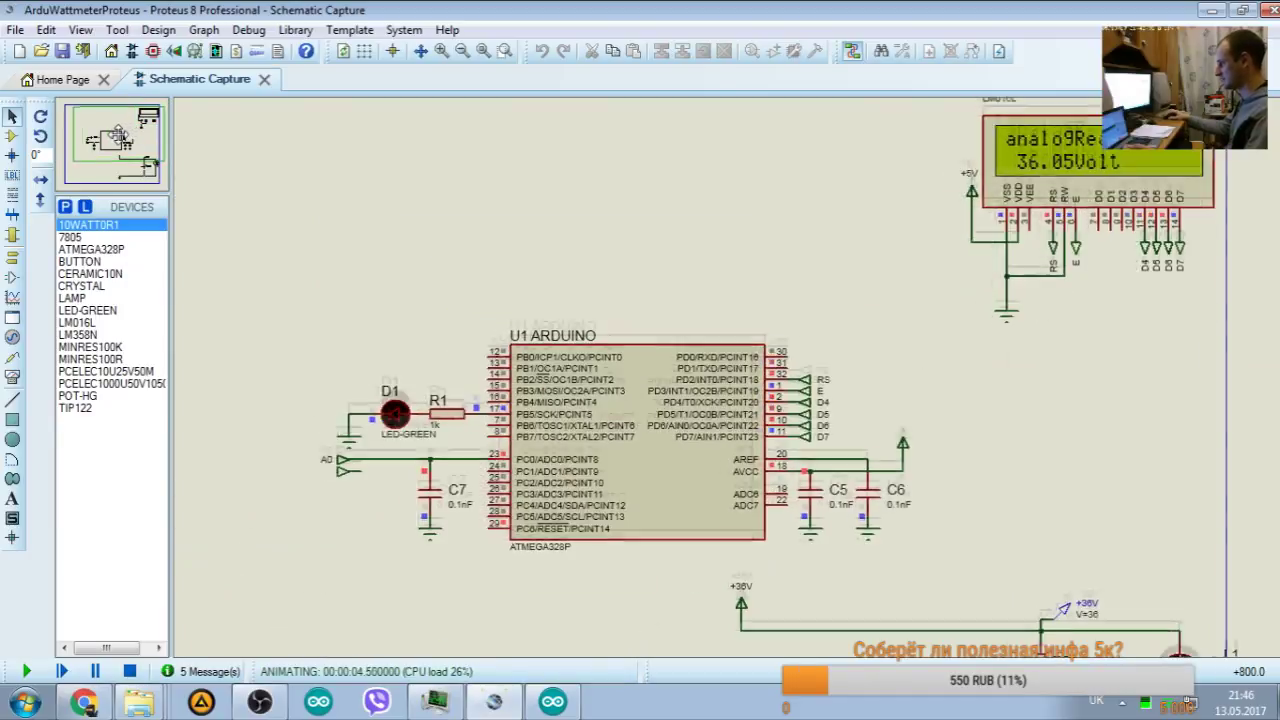
pyautogui.scroll(-1, 138, 140)
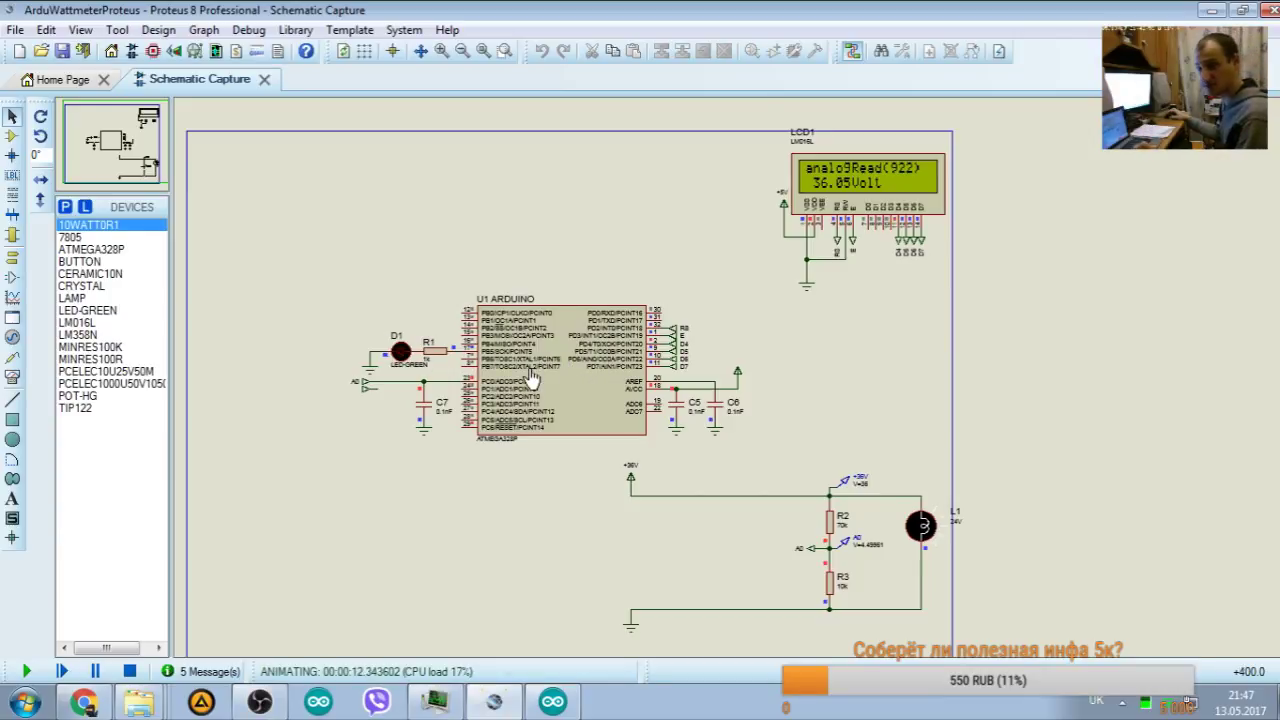
pyautogui.click(129, 671)
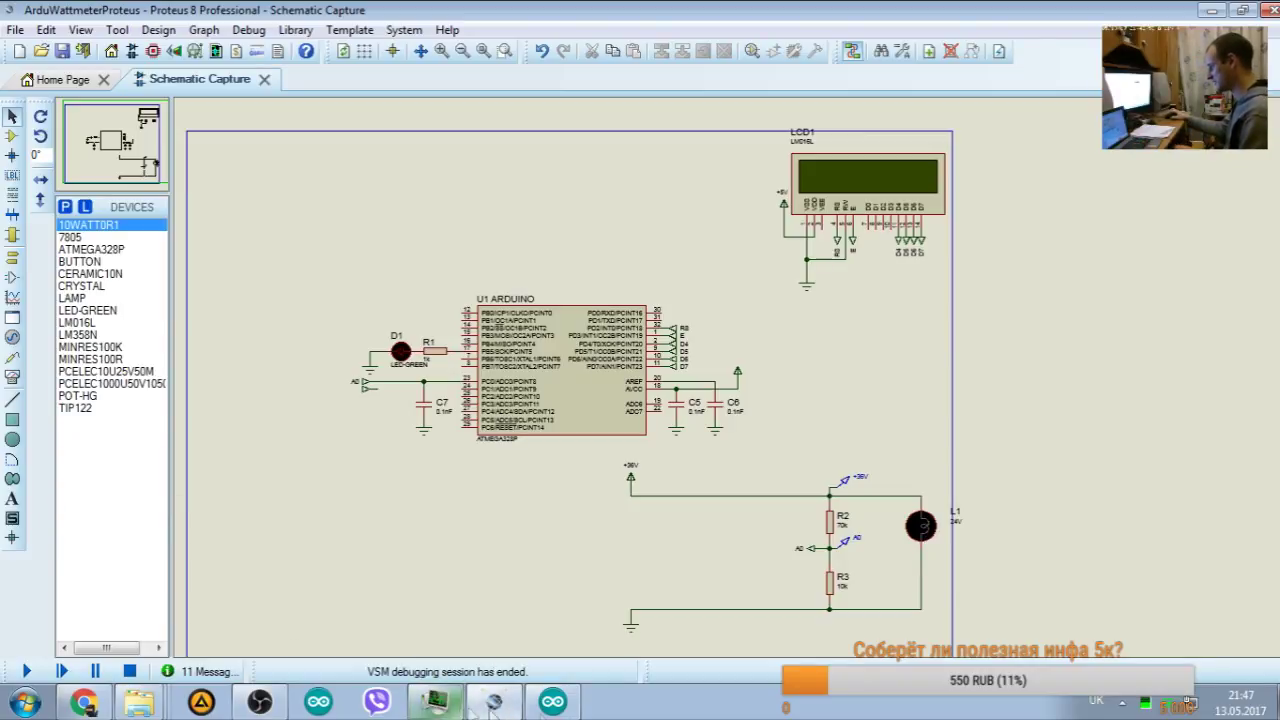
# Step: Minimize Arduino and delete the wire connecting the lower terminal of lamp L1 to the ground line in Proteus
pyautogui.click(553, 701)
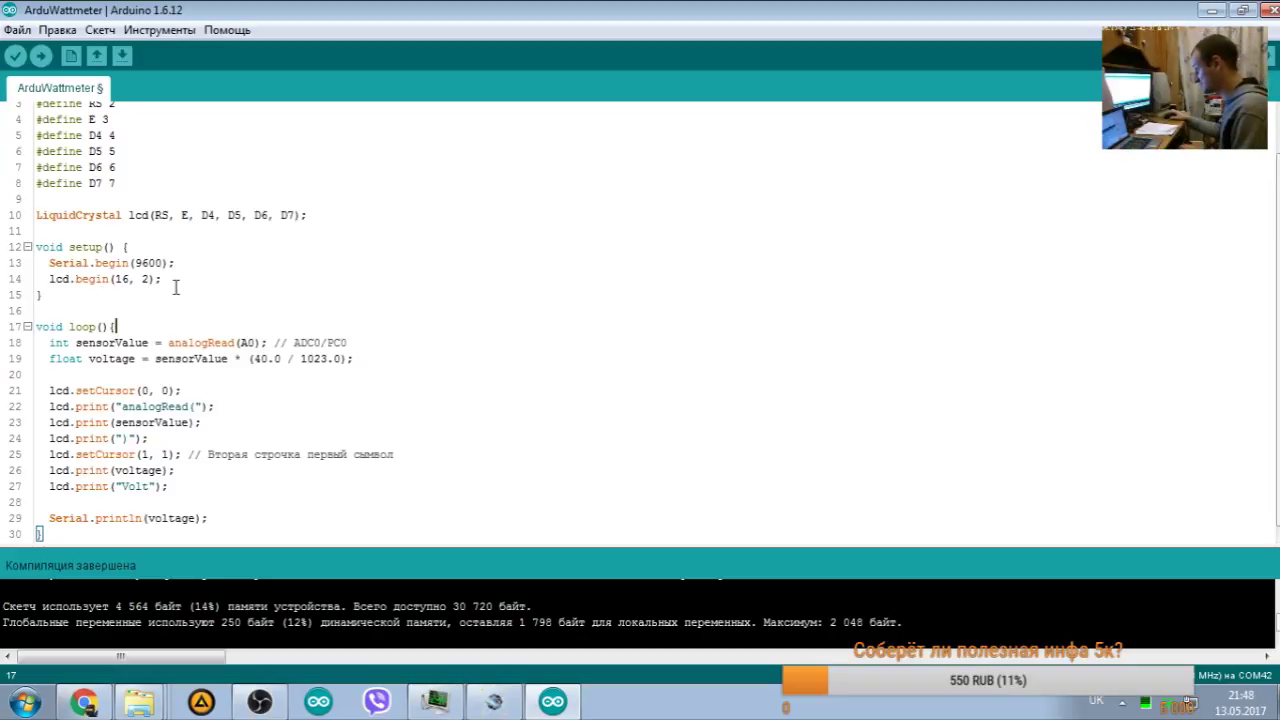
pyautogui.click(1210, 12)
pyautogui.rightClick(925, 591)
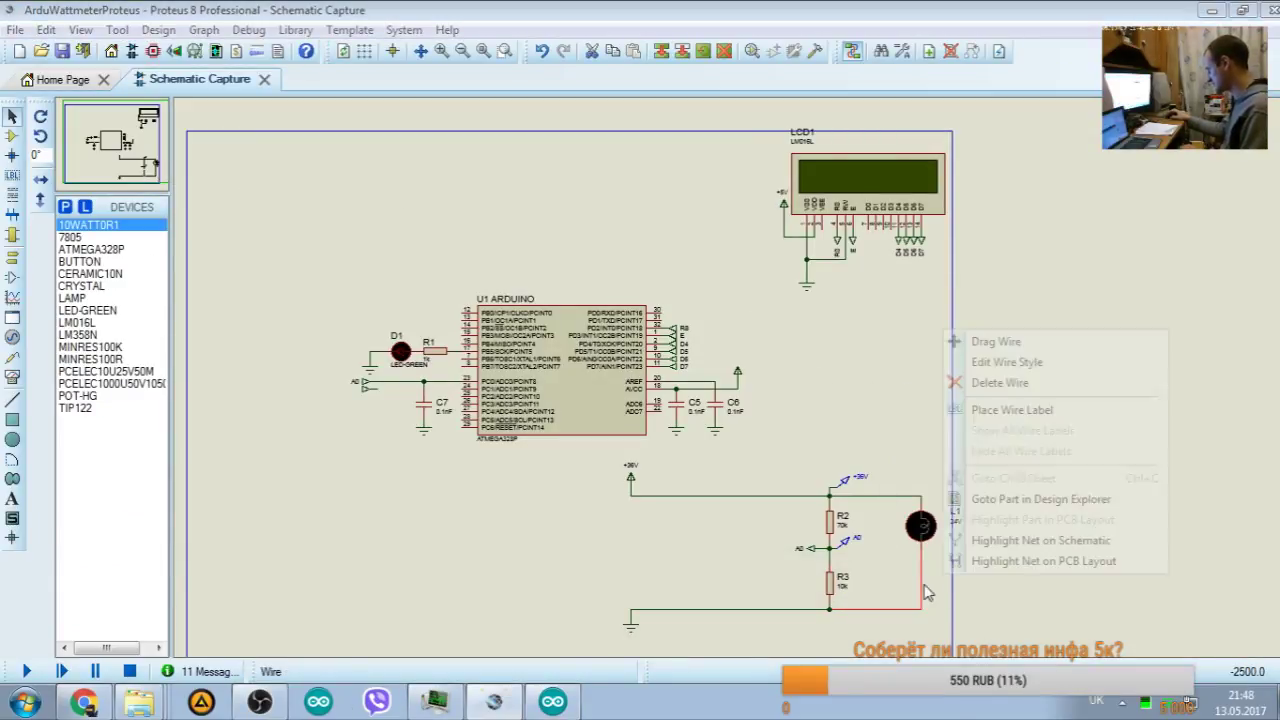
pyautogui.click(990, 383)
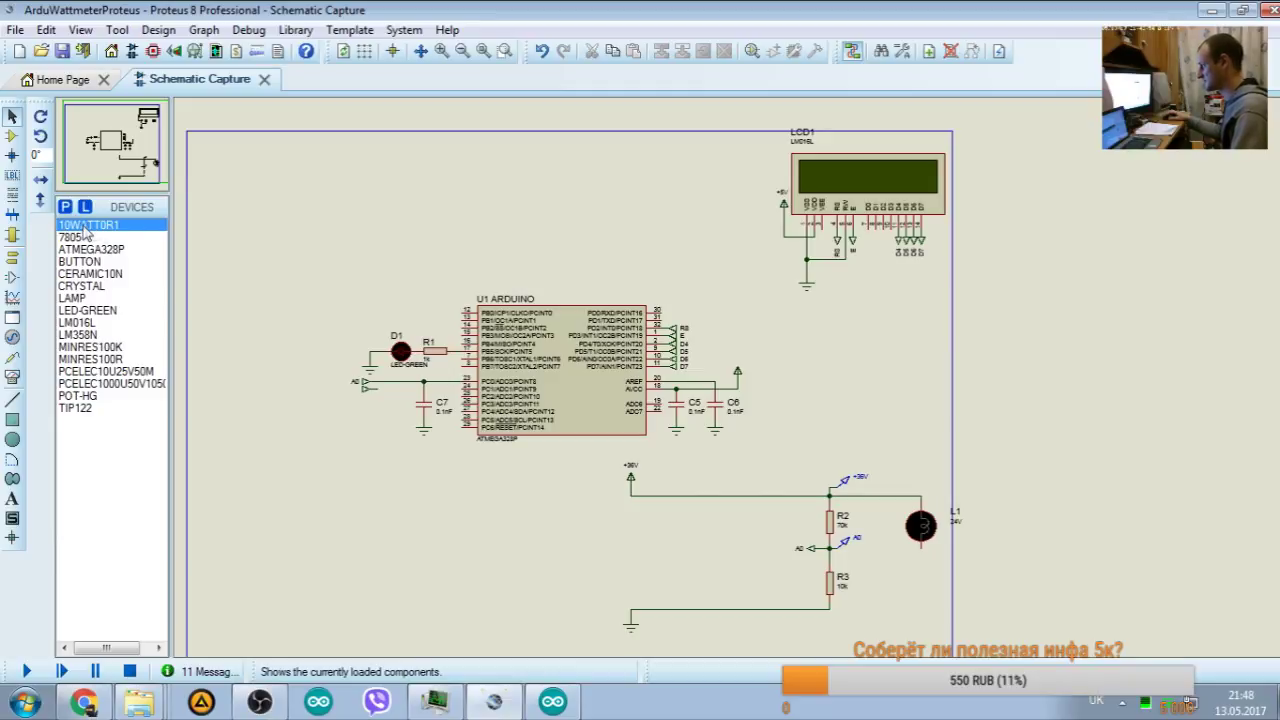
# Step: Switch to Chrome and search Google in a new tab for "0.1r 10w"
pyautogui.click(84, 703)
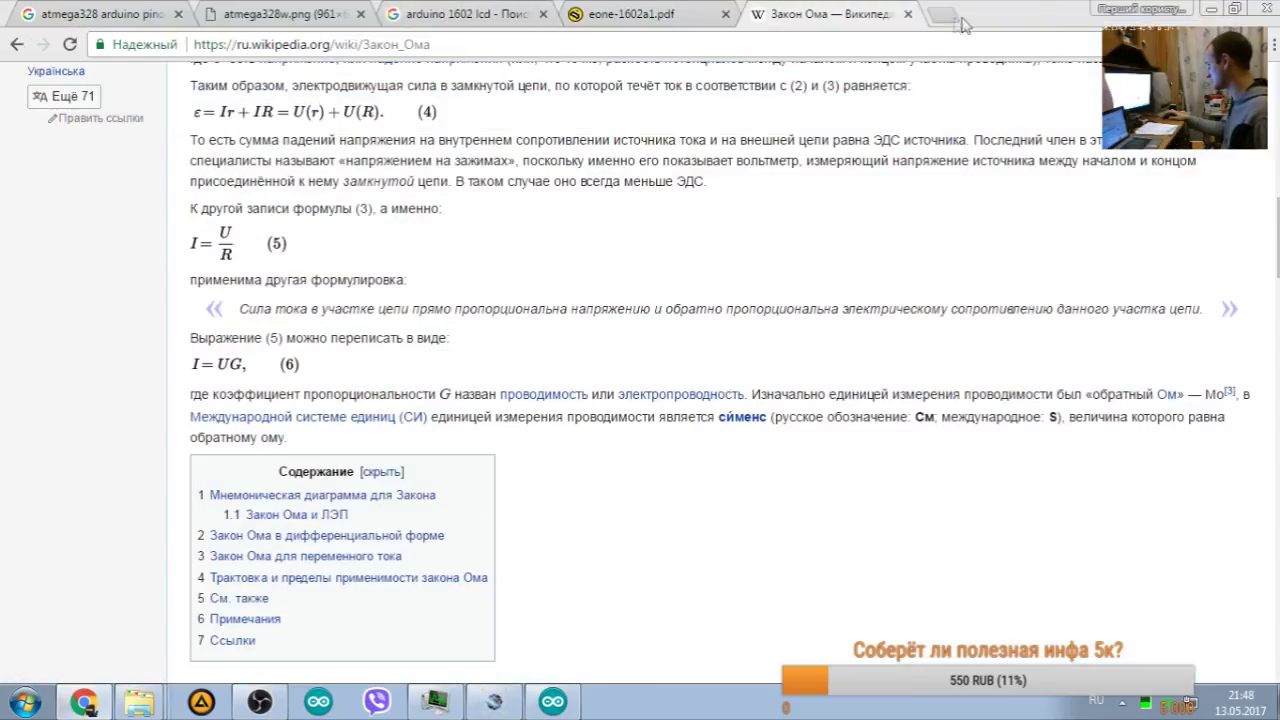
pyautogui.click(958, 18)
pyautogui.write('10')
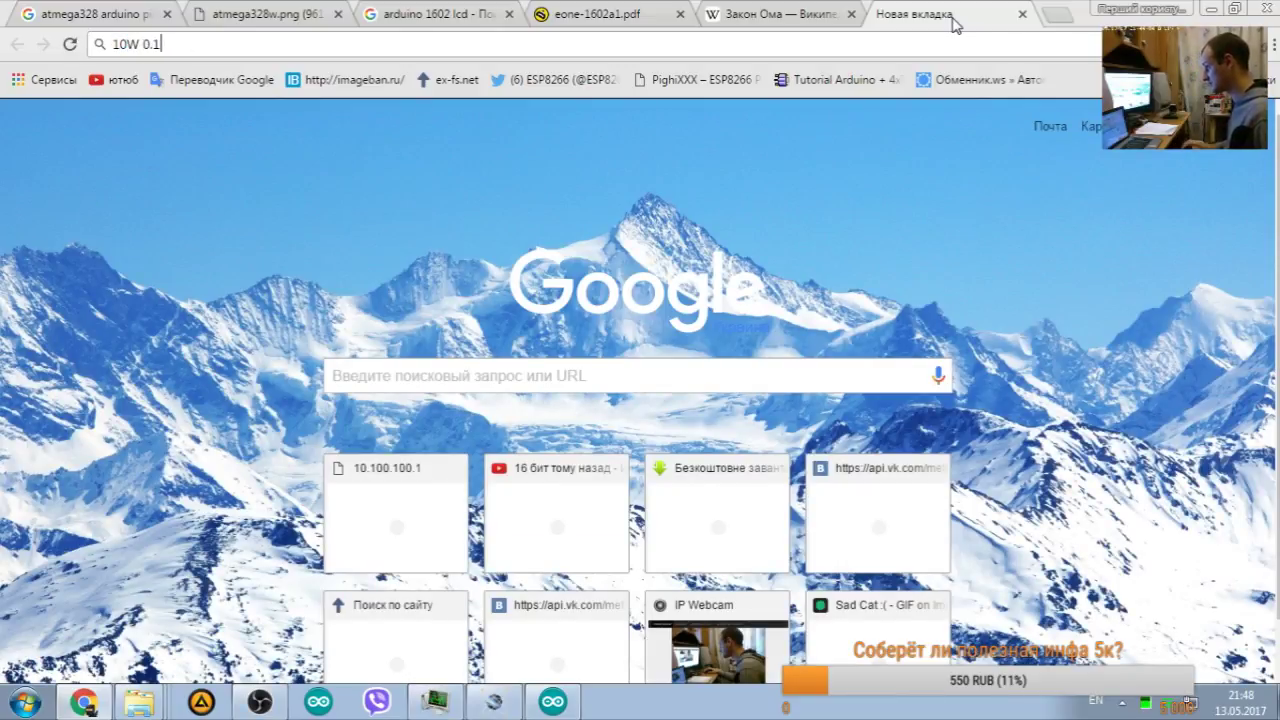
pyautogui.write('W 0.1')
pyautogui.press('Return')
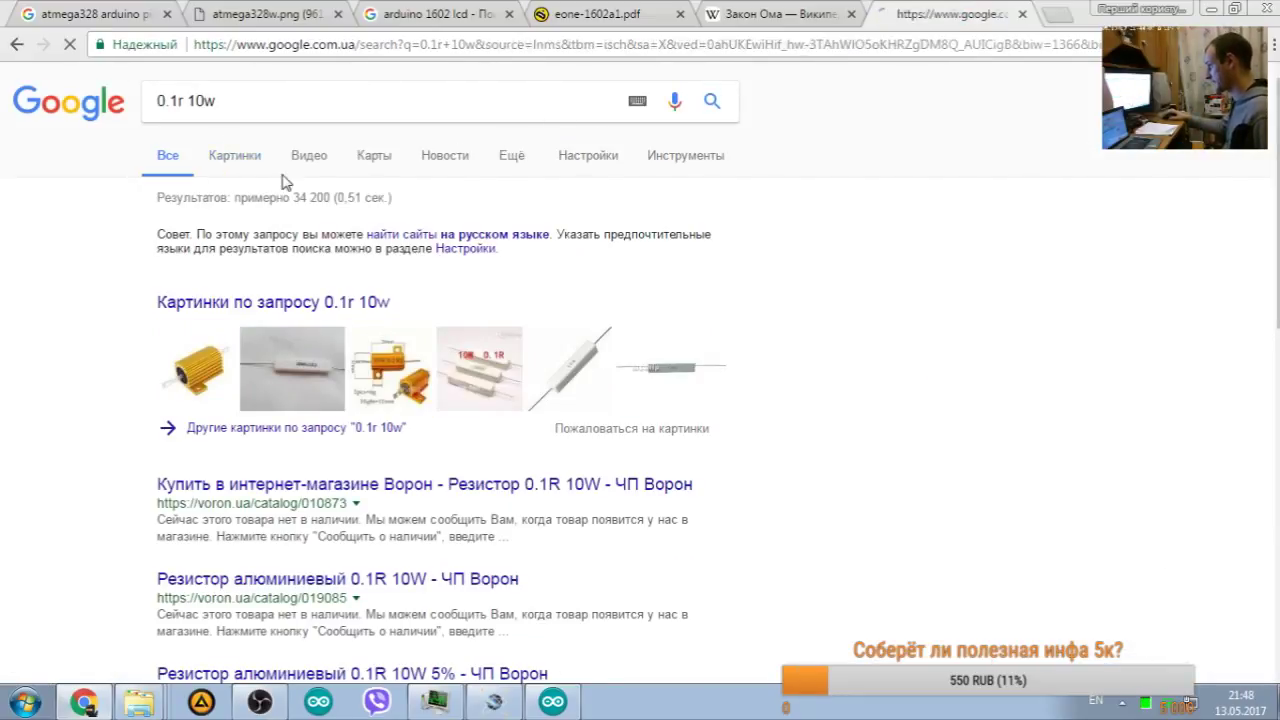
# Step: Browse the Google image results for "0.1r 10w" and view the 5 PIECES Ceramic Resistor picture
pyautogui.scroll(-2, 172, 320)
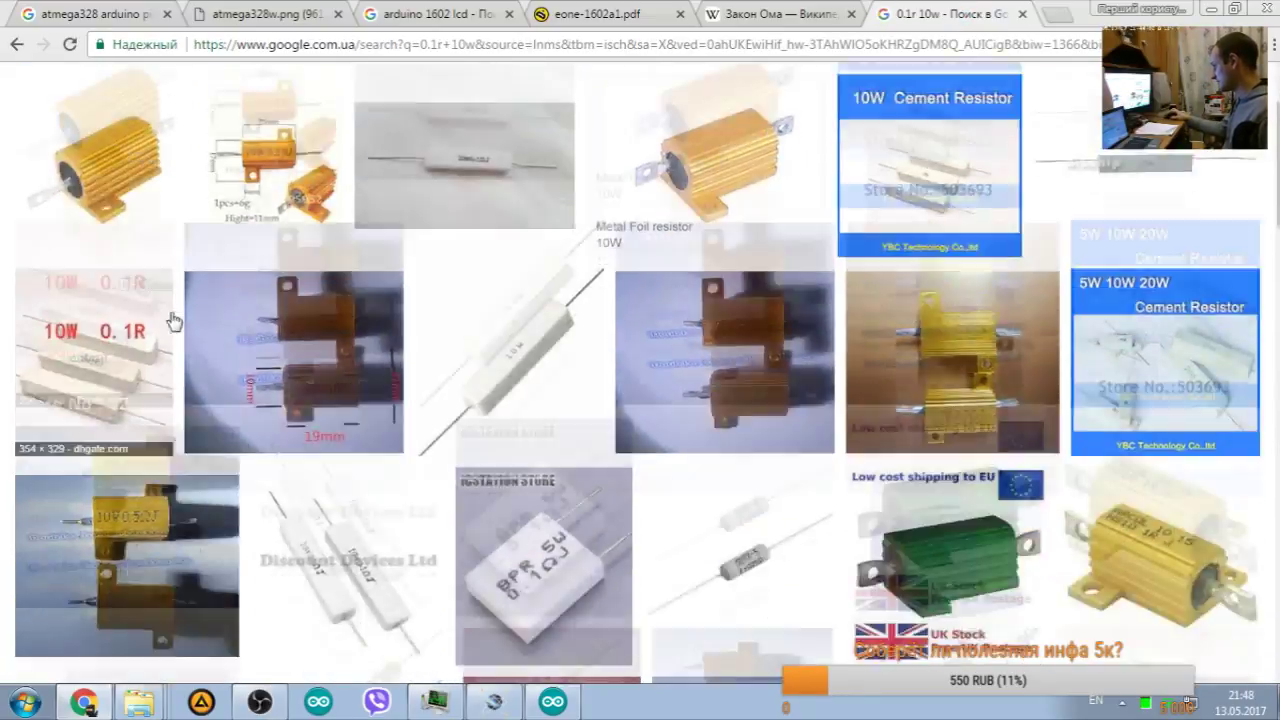
pyautogui.scroll(-5, 206, 310)
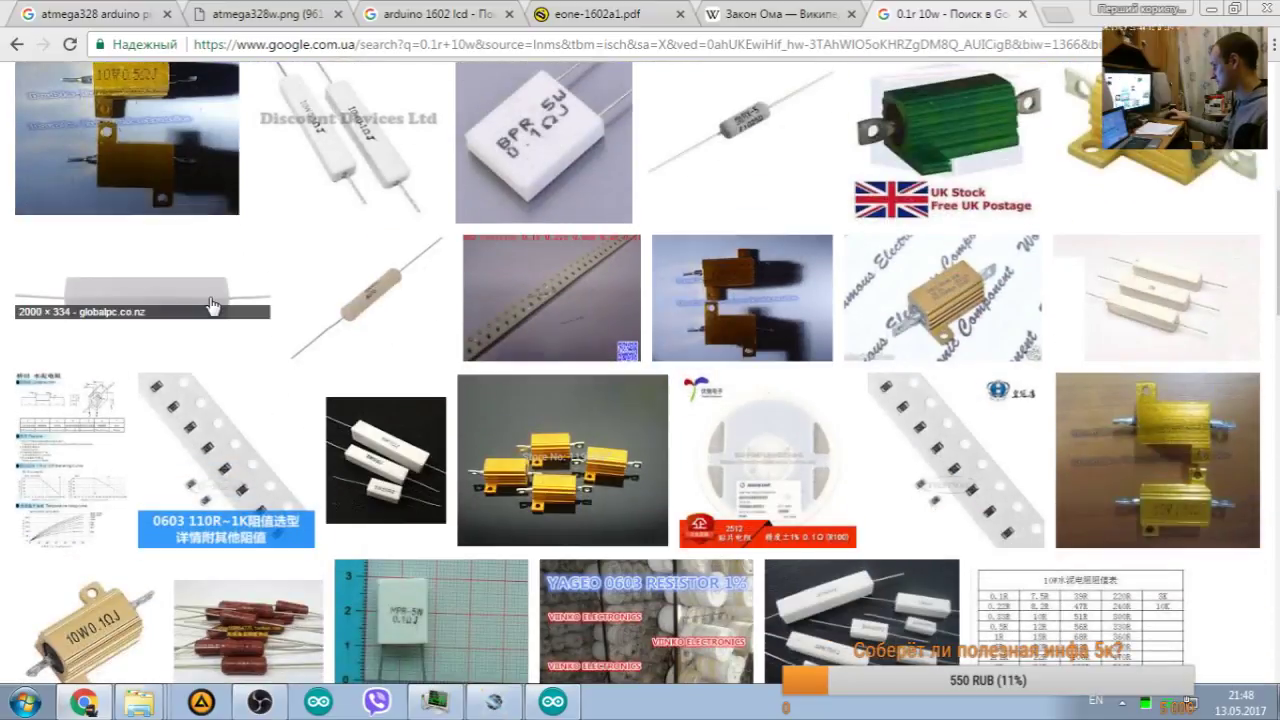
pyautogui.scroll(-5, 212, 305)
pyautogui.moveTo(212, 305); pyautogui.dragTo(305, 270)
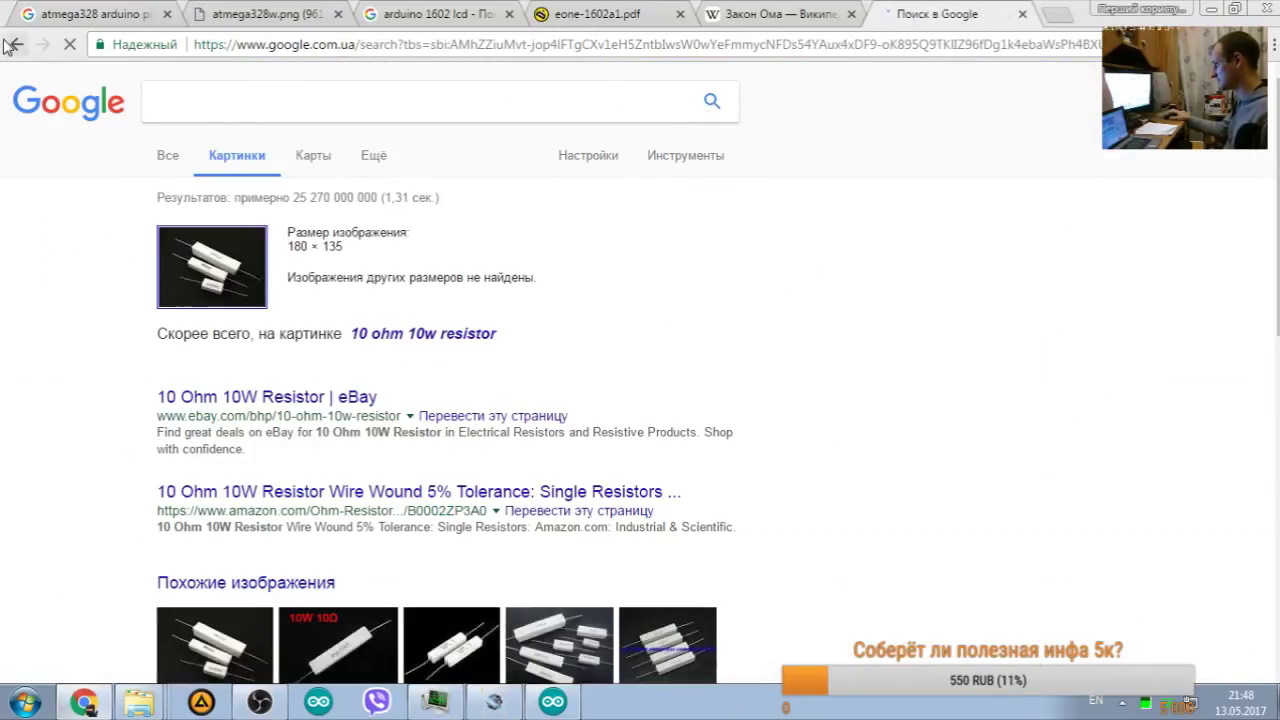
pyautogui.click(17, 44)
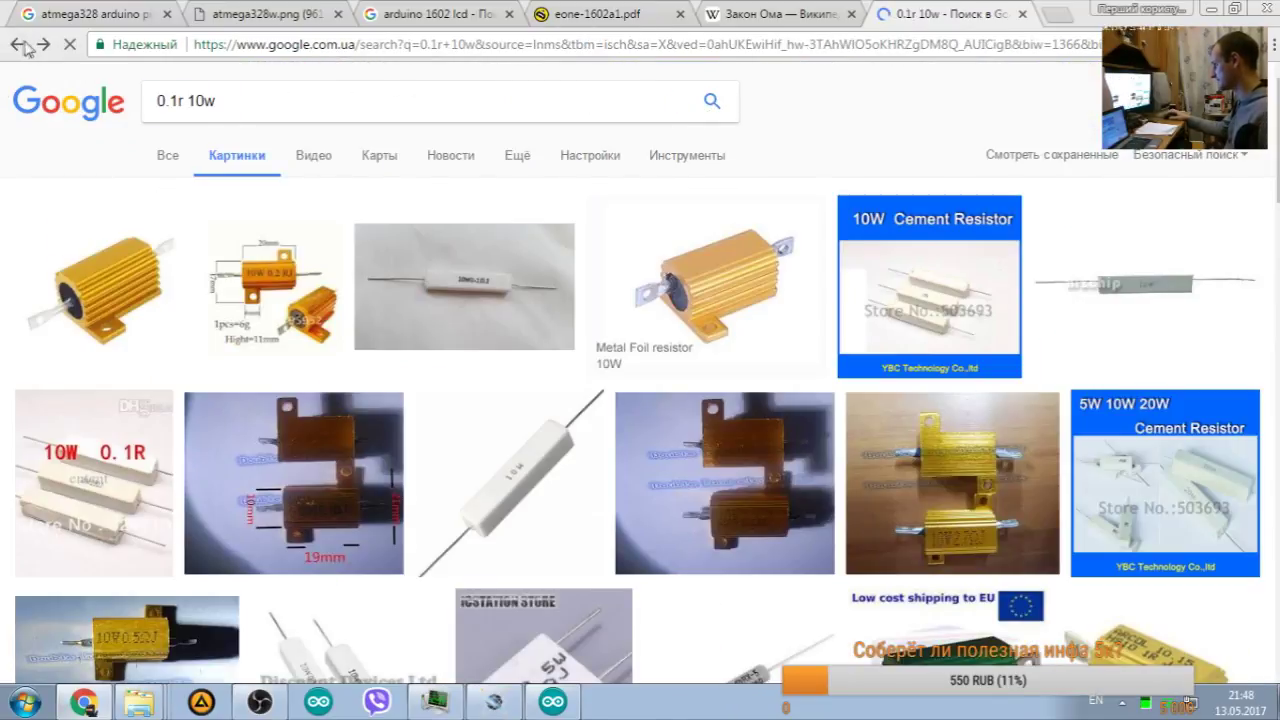
pyautogui.click(505, 262)
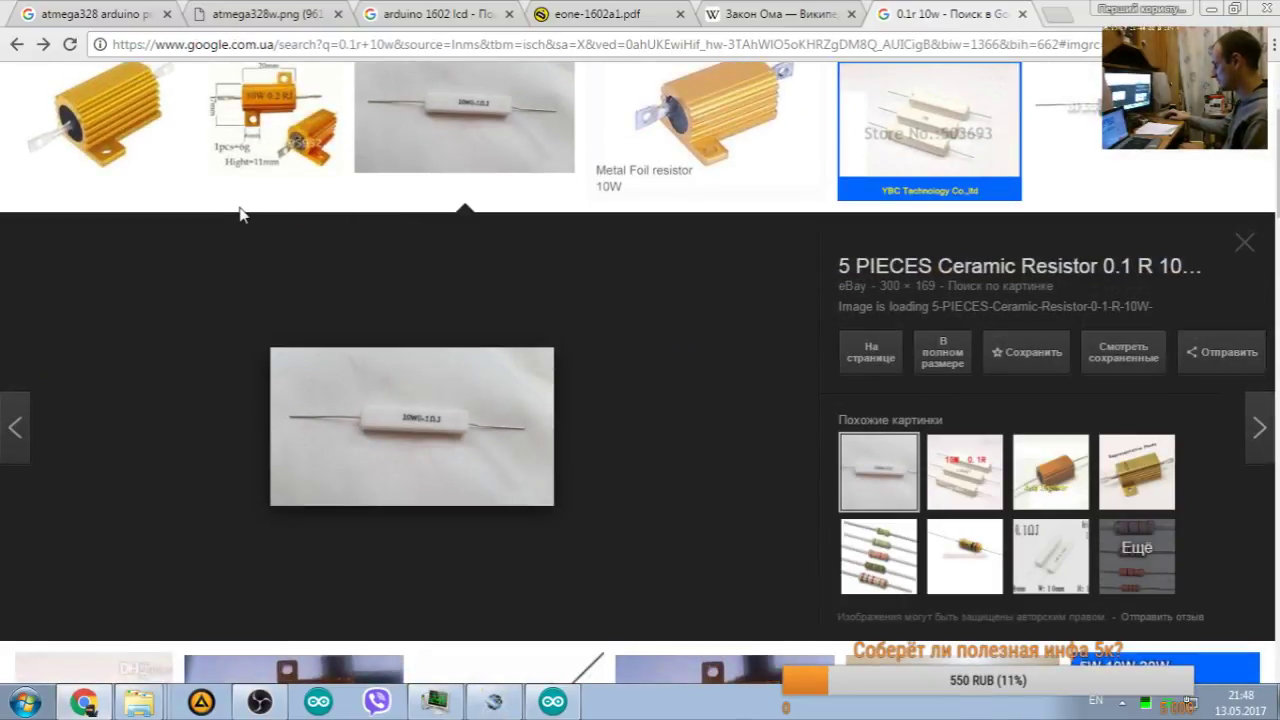
pyautogui.click(911, 362)
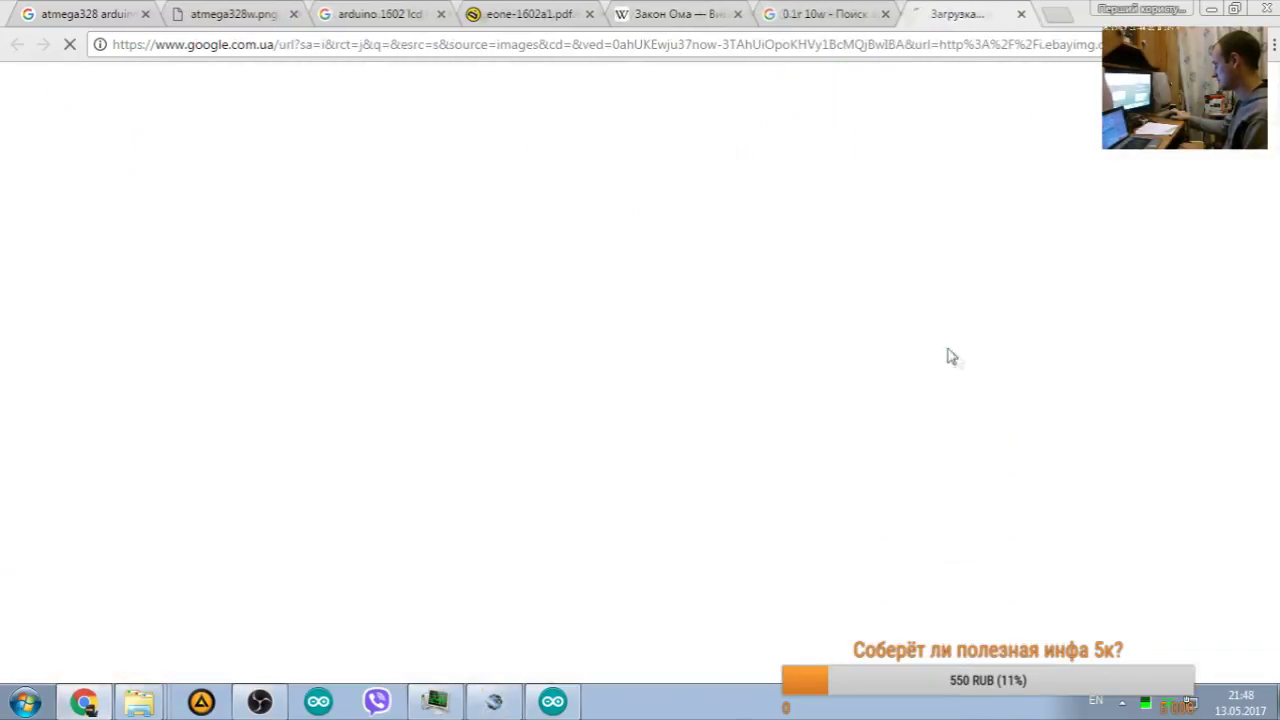
pyautogui.hotkey('alt', 'Left')
pyautogui.scroll(2, 308, 224)
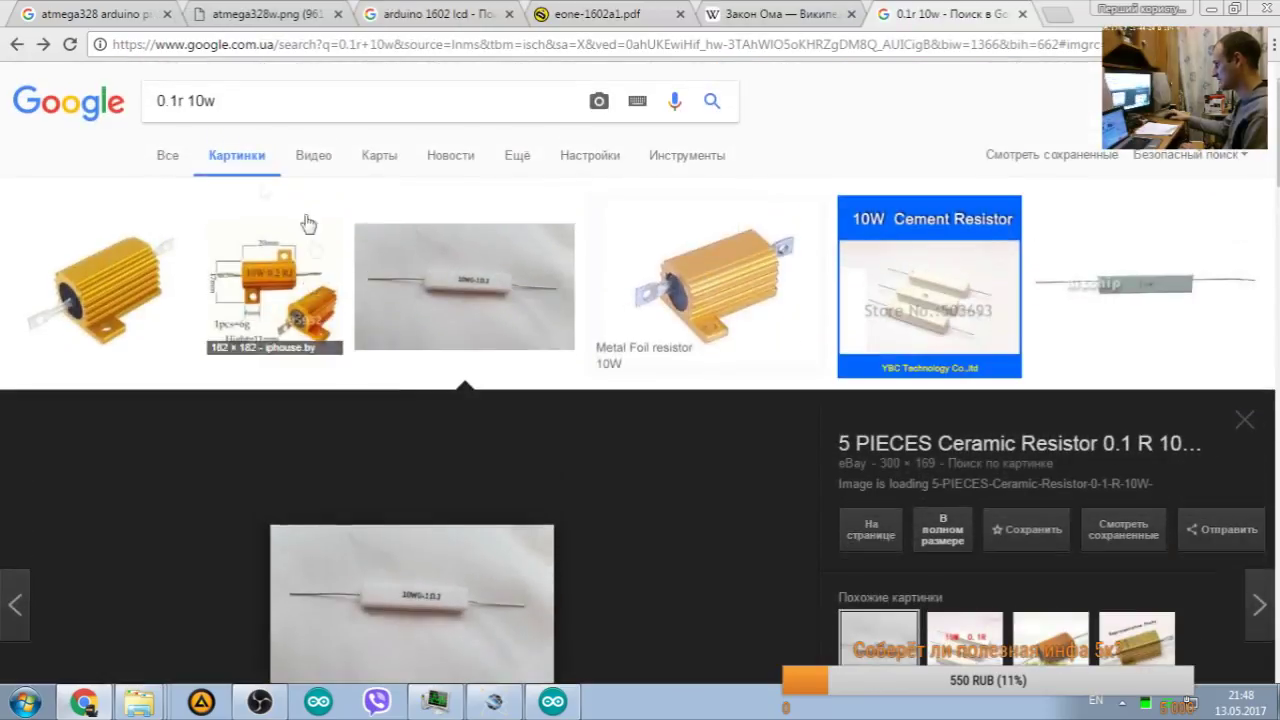
# Step: Filter the image results to large pictures and preview the pair of white 10W cement resistors
pyautogui.click(674, 157)
pyautogui.click(178, 189)
pyautogui.click(250, 233)
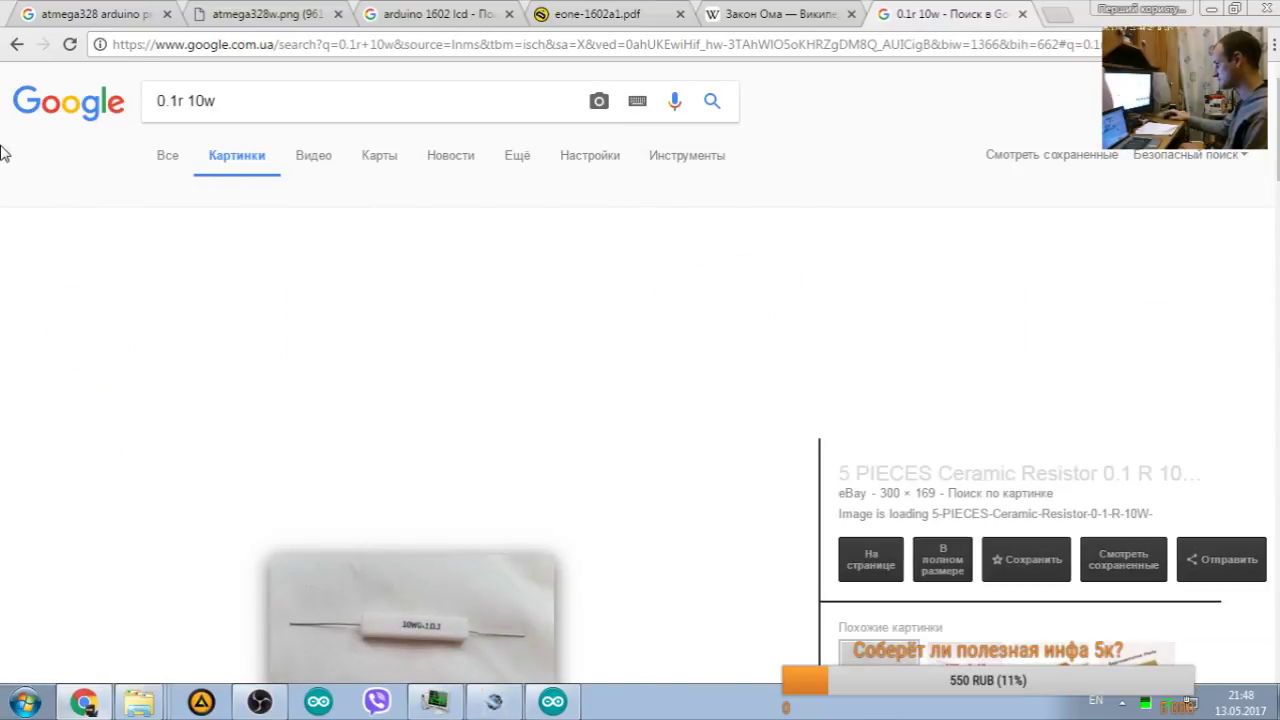
pyautogui.click(103, 322)
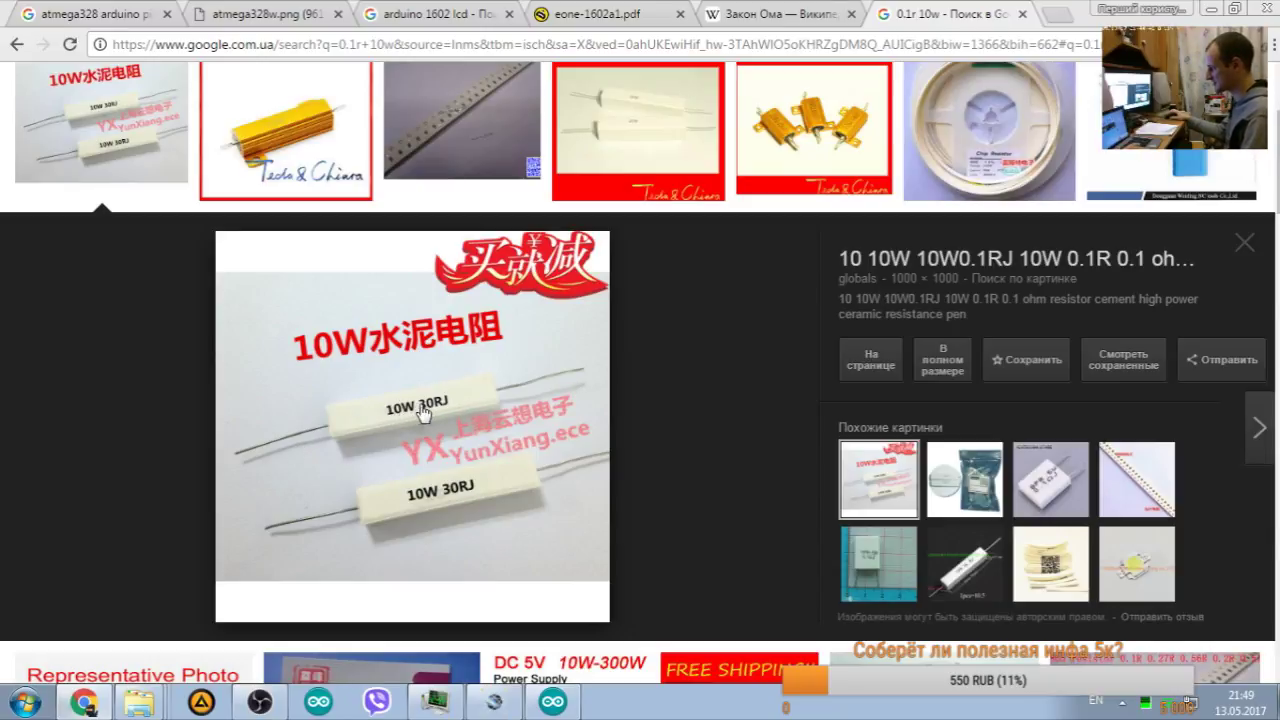
pyautogui.scroll(-4, 436, 408)
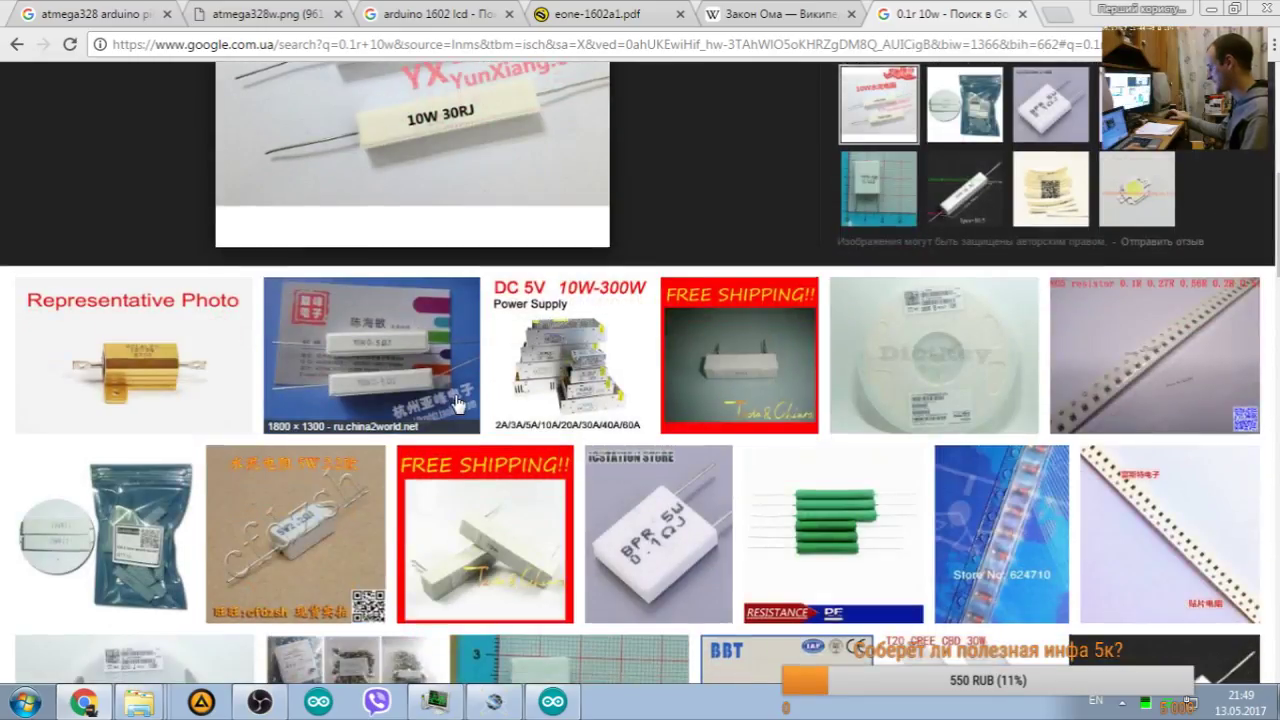
pyautogui.scroll(6, 455, 405)
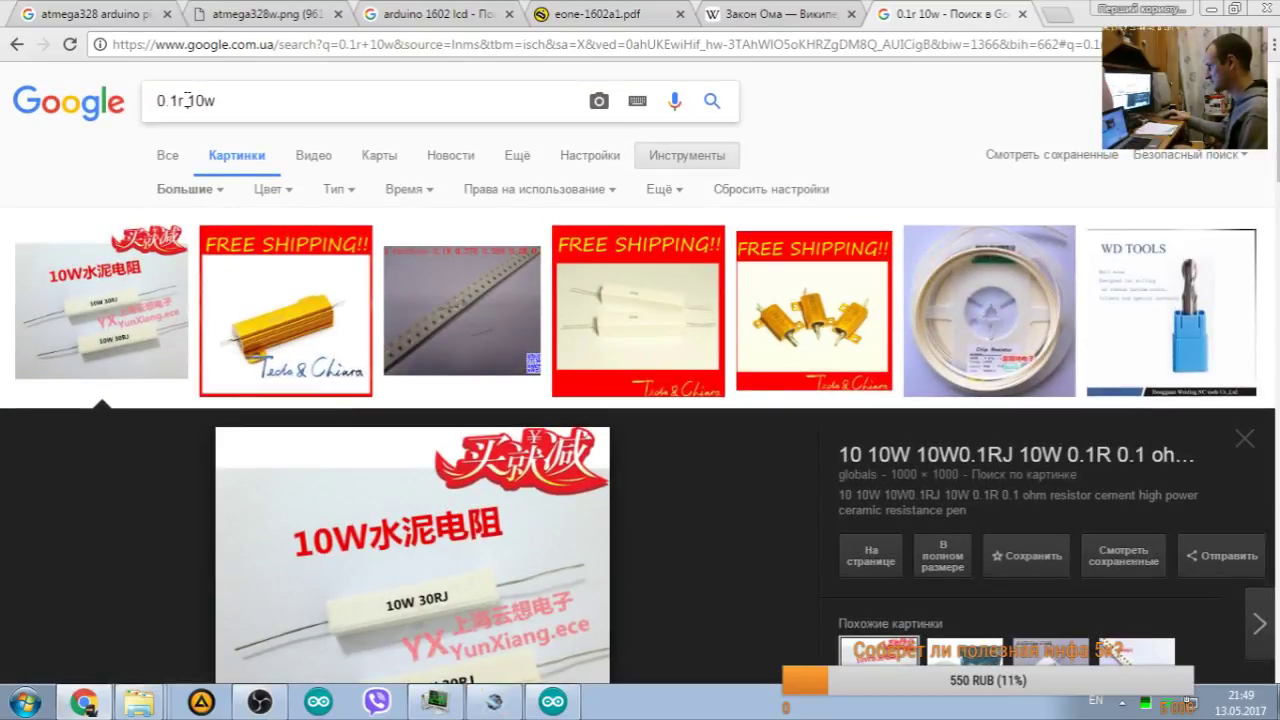
# Step: Search images for "0.1r 5w" and preview the white 5W 0.1Ω cement resistors
pyautogui.write('5')
pyautogui.press('Return')
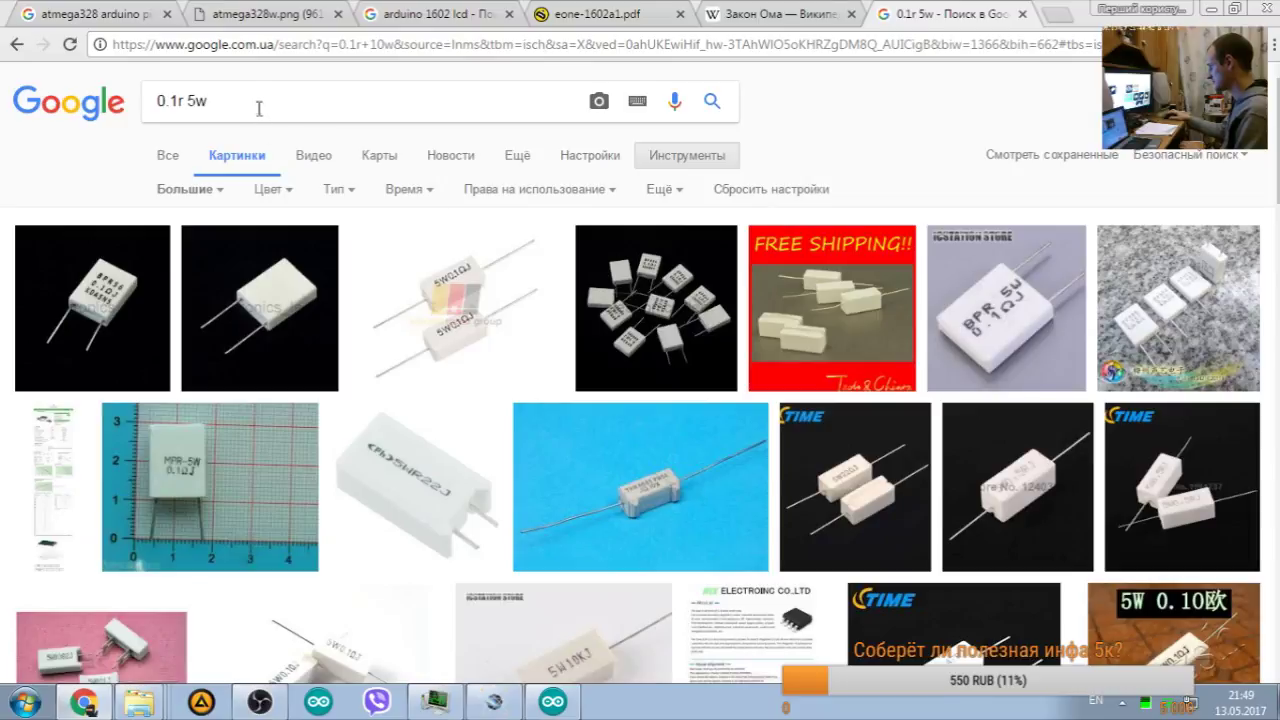
pyautogui.scroll(-2, 420, 290)
pyautogui.click(540, 480)
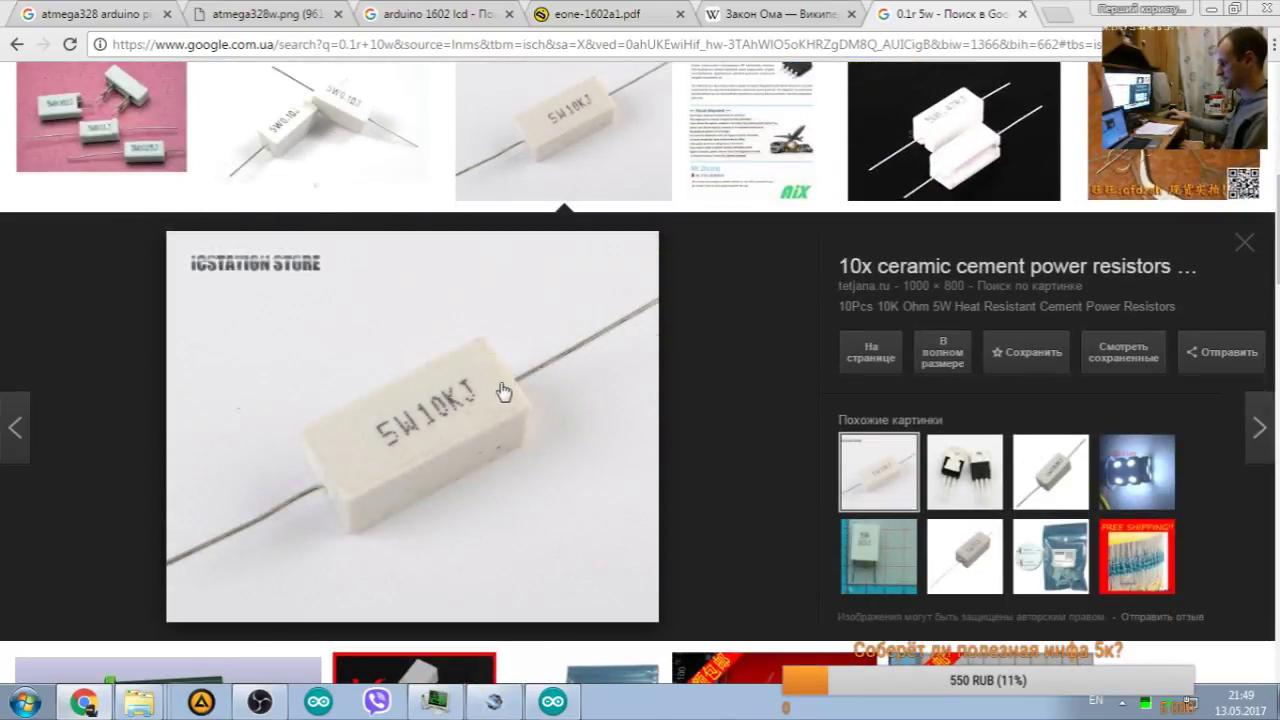
pyautogui.scroll(4, 480, 410)
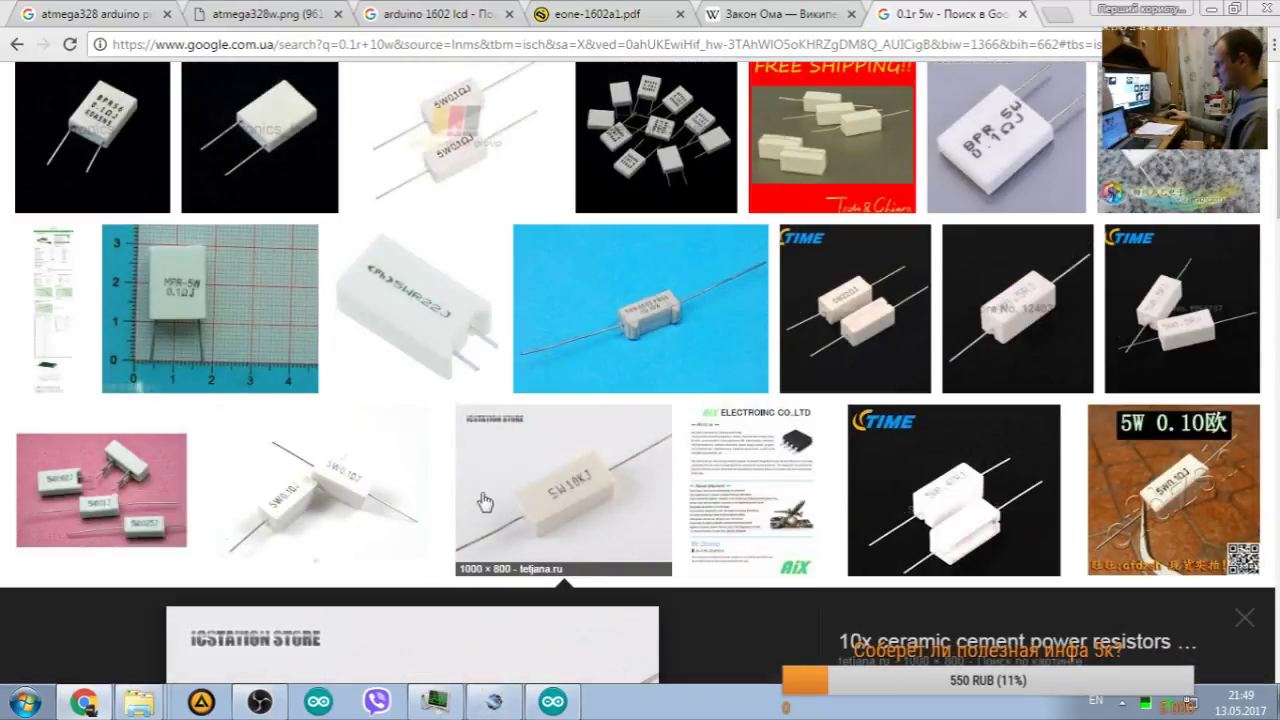
pyautogui.click(303, 497)
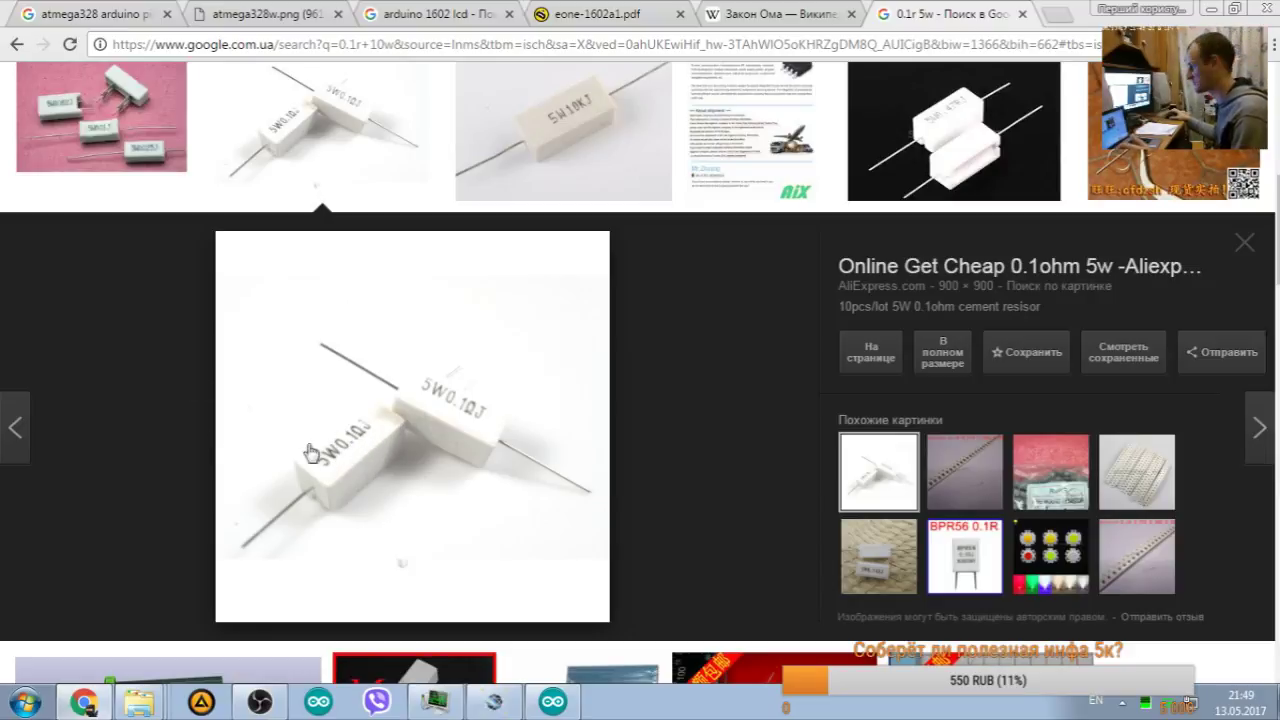
# Step: Switch to Proteus, place the 10WATT0R1 resistor below lamp L1 and rotate it clockwise to stand vertically
pyautogui.click(493, 705)
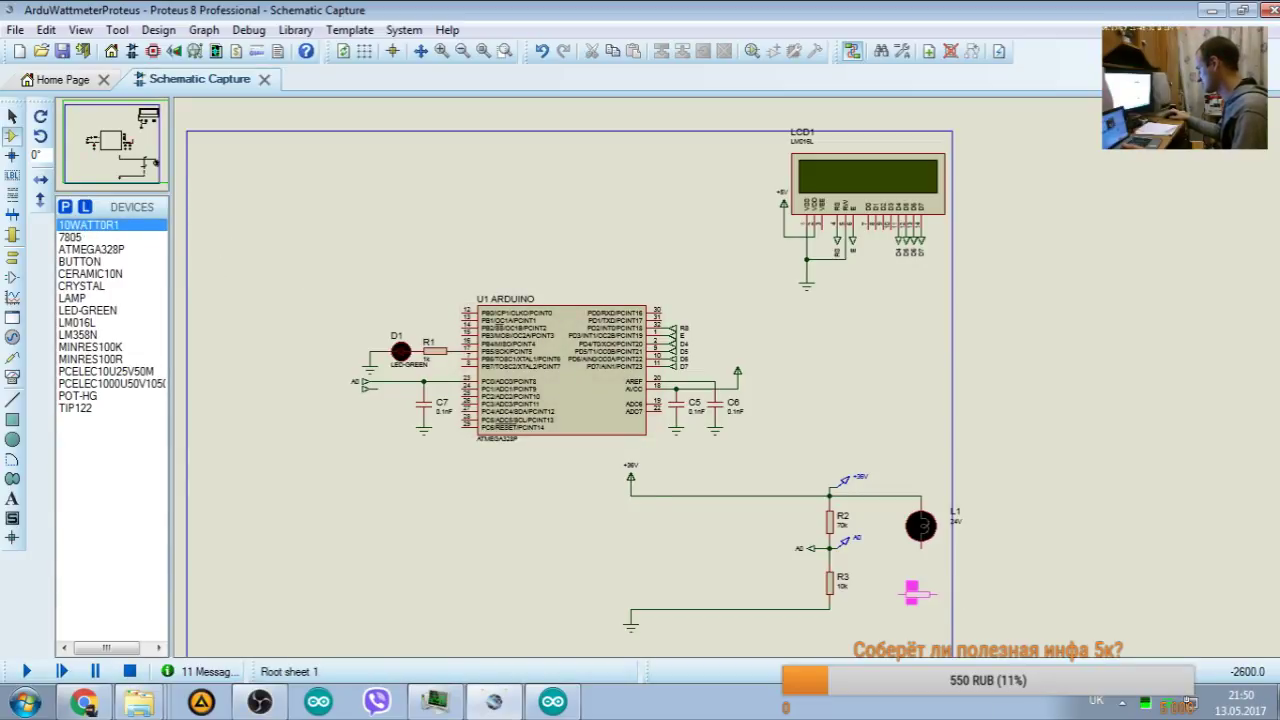
pyautogui.click(912, 593)
pyautogui.rightClick(925, 578)
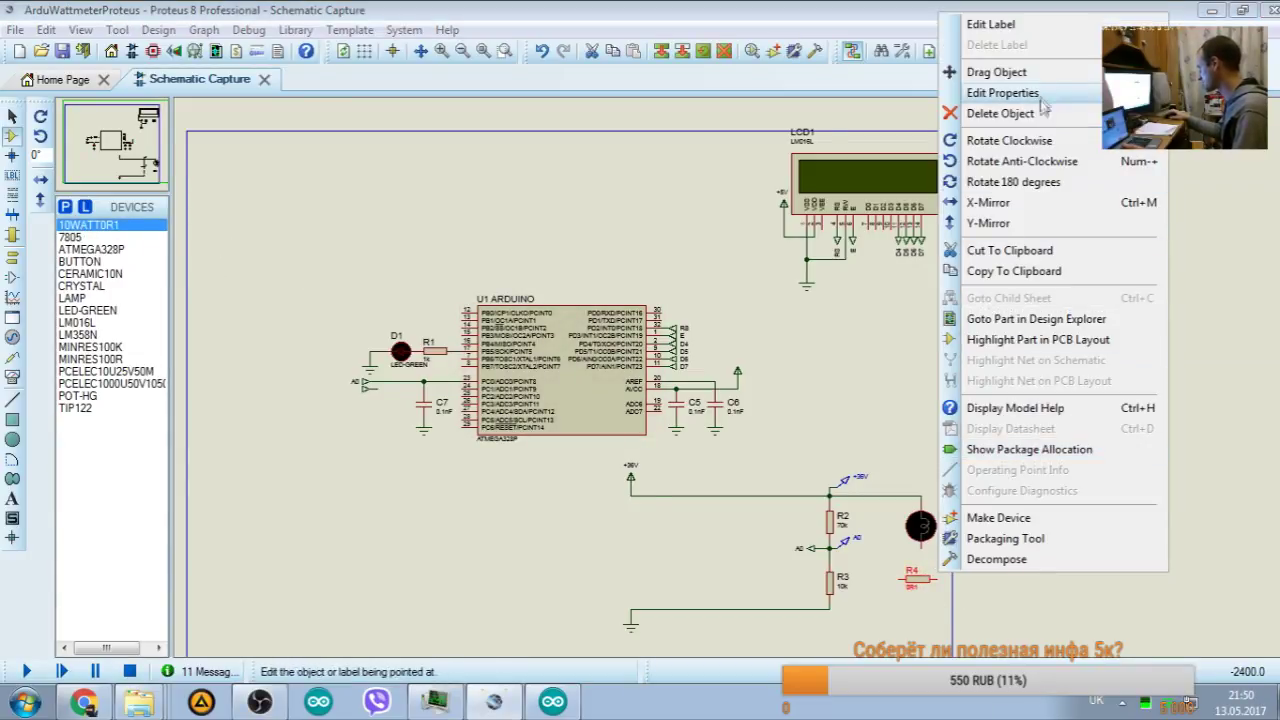
pyautogui.click(1012, 140)
pyautogui.scroll(2, 976, 598)
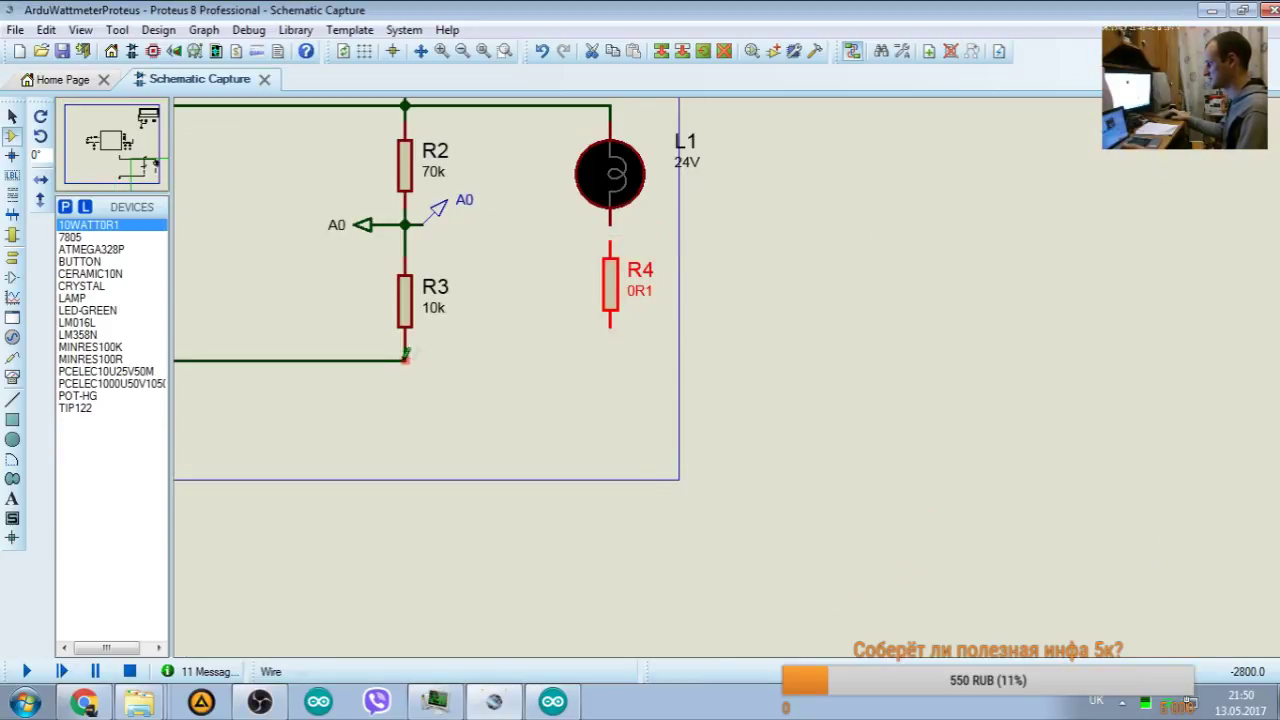
pyautogui.doubleClick(613, 289)
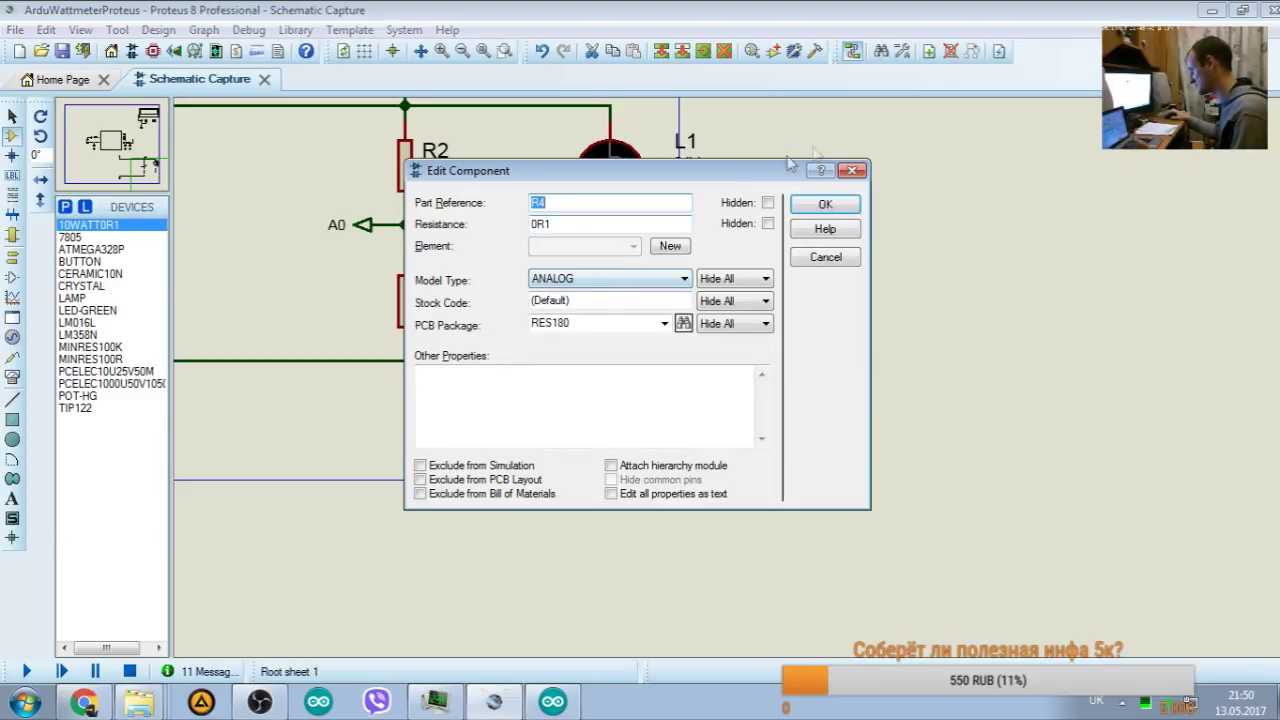
pyautogui.press('Escape')
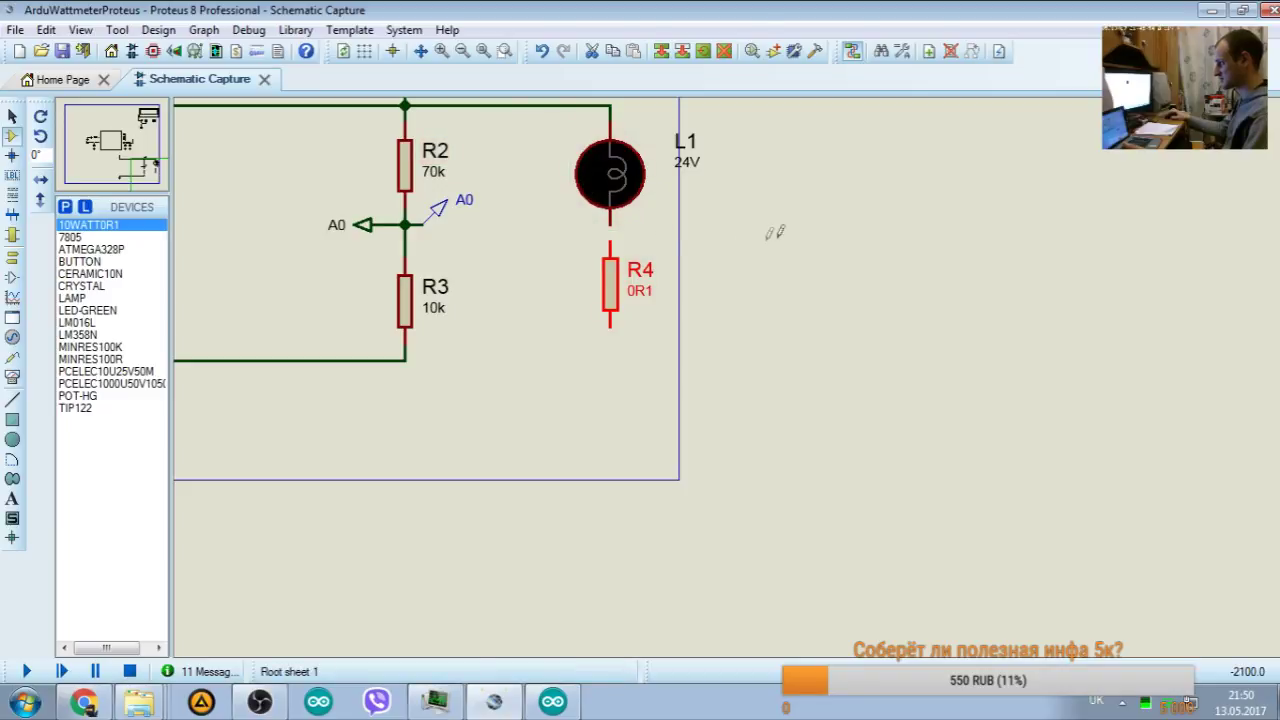
# Step: Connect shunt resistor R4 between the lower terminal of lamp L1 and the ground line at R3, moving it slightly down
pyautogui.click(613, 232)
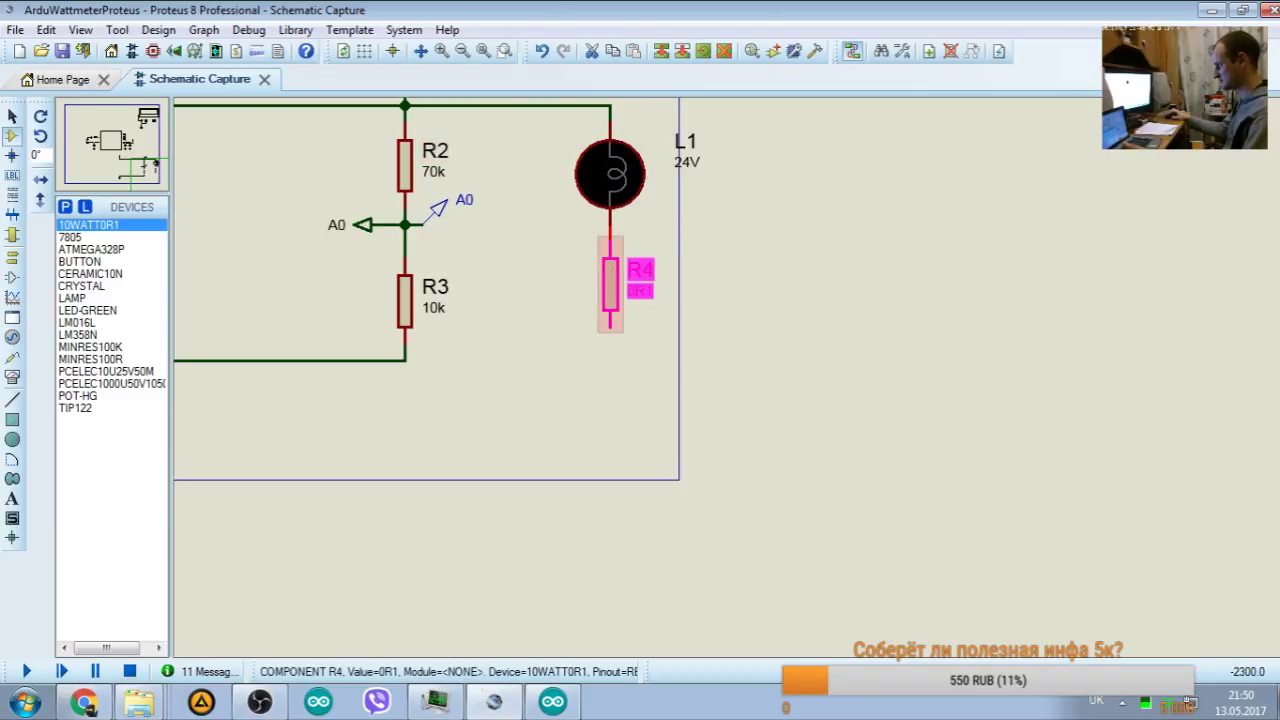
pyautogui.moveTo(610, 300); pyautogui.dragTo(610, 317)
pyautogui.click(616, 334)
pyautogui.click(405, 360)
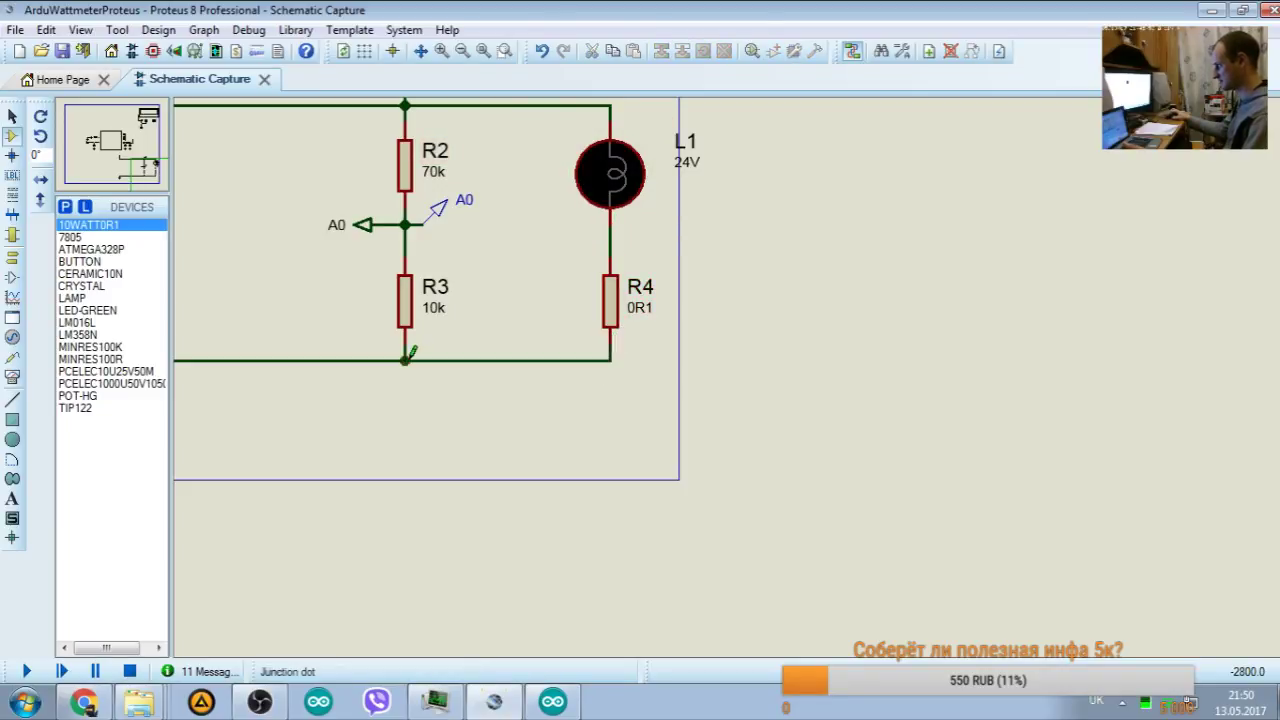
# Step: Move the lower part of the circuit, with the A0 terminal, R3, R4 and ground, slightly down to widen the spacing
pyautogui.click(147, 140)
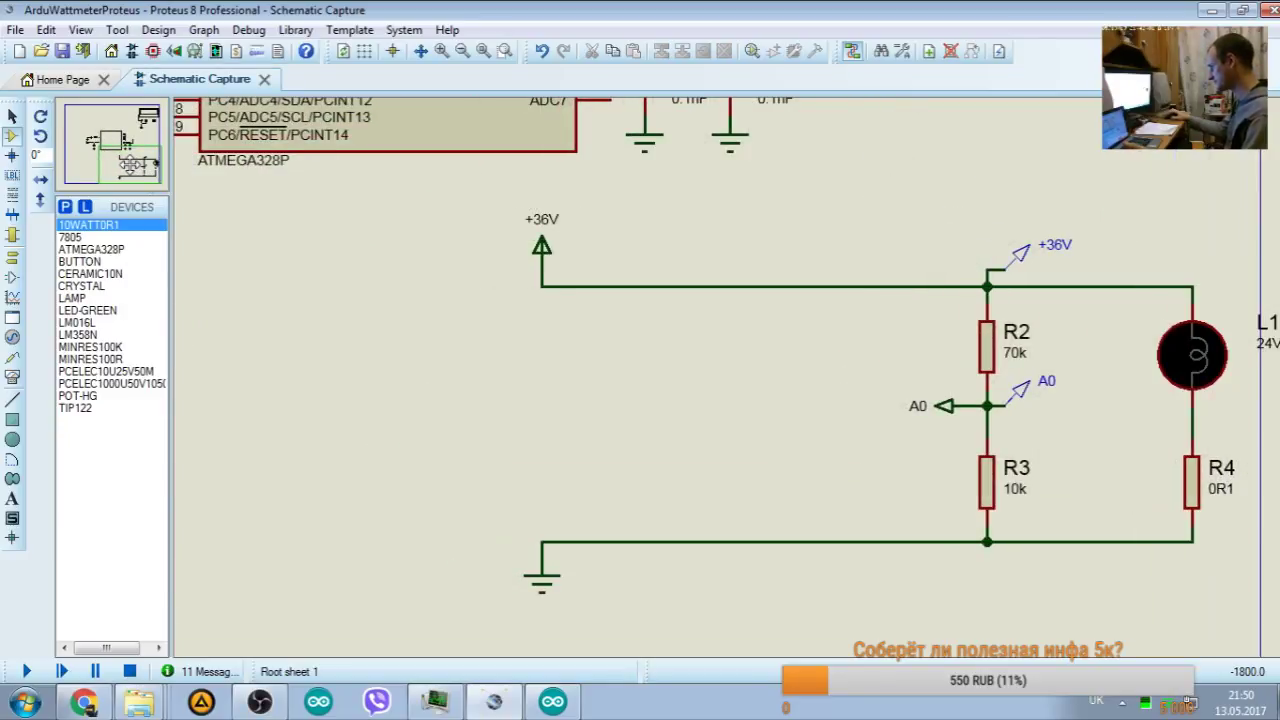
pyautogui.moveTo(388, 389); pyautogui.dragTo(1260, 561)
pyautogui.moveTo(782, 416); pyautogui.dragTo(781, 467)
pyautogui.click(605, 378)
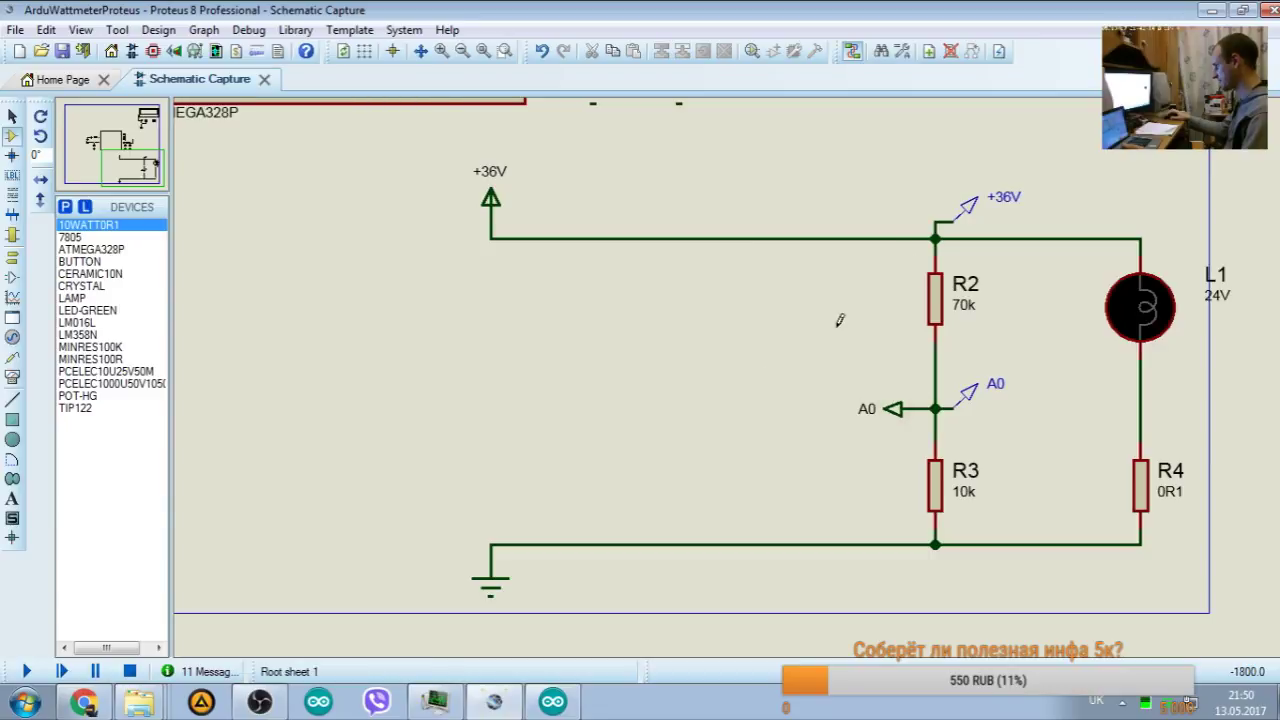
# Step: Lower the resistance of lamp L1 to a single-digit value in ohms
pyautogui.doubleClick(1150, 318)
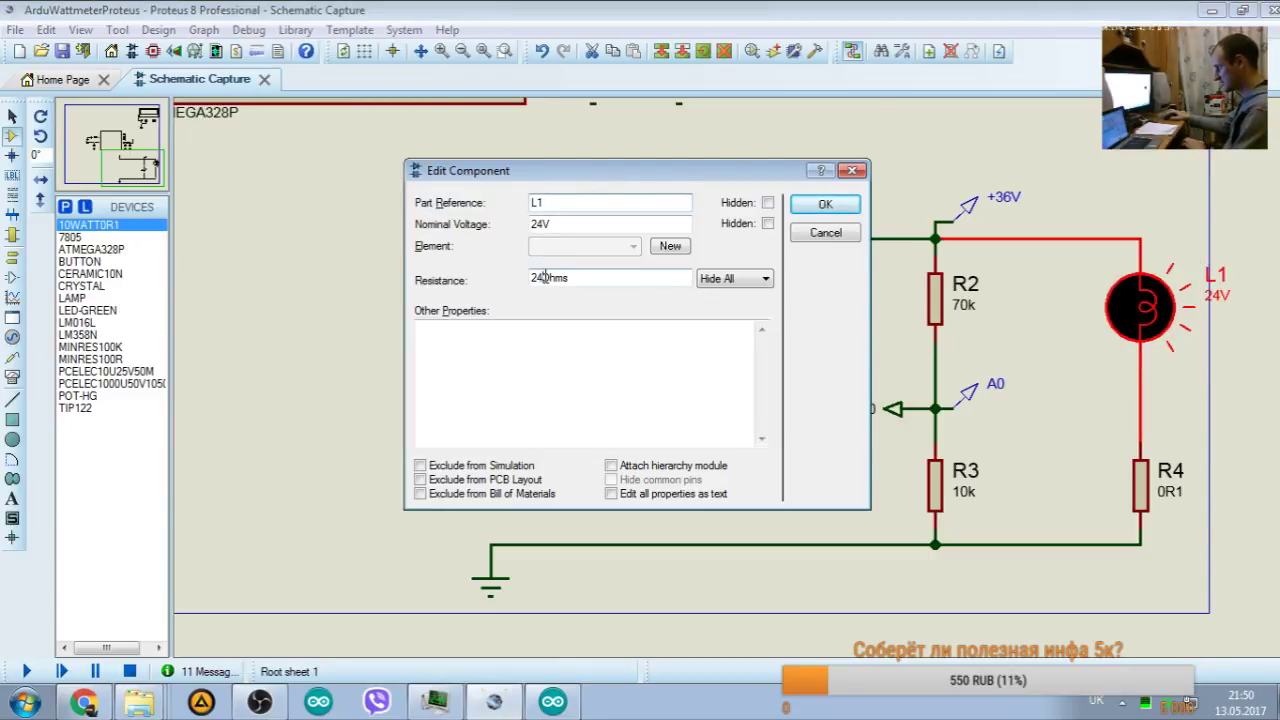
pyautogui.moveTo(544, 277); pyautogui.dragTo(520, 279)
pyautogui.moveTo(614, 261); pyautogui.dragTo(301, 328)
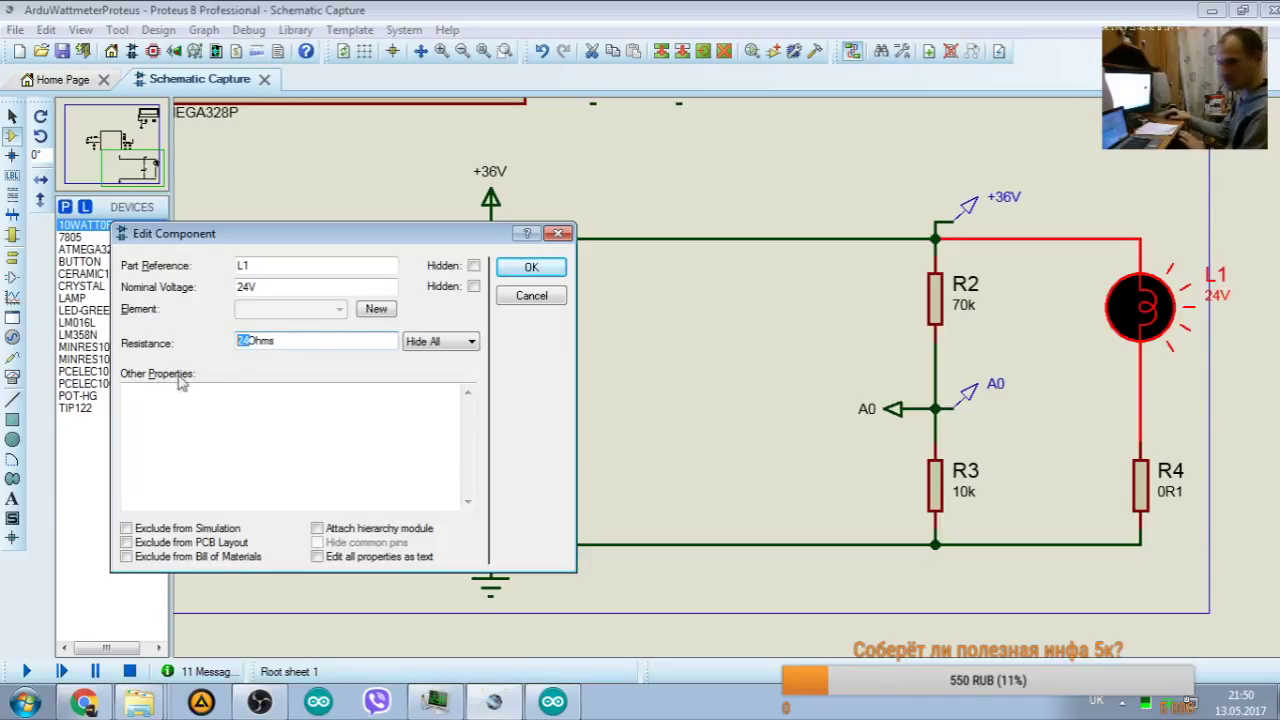
pyautogui.write('4')
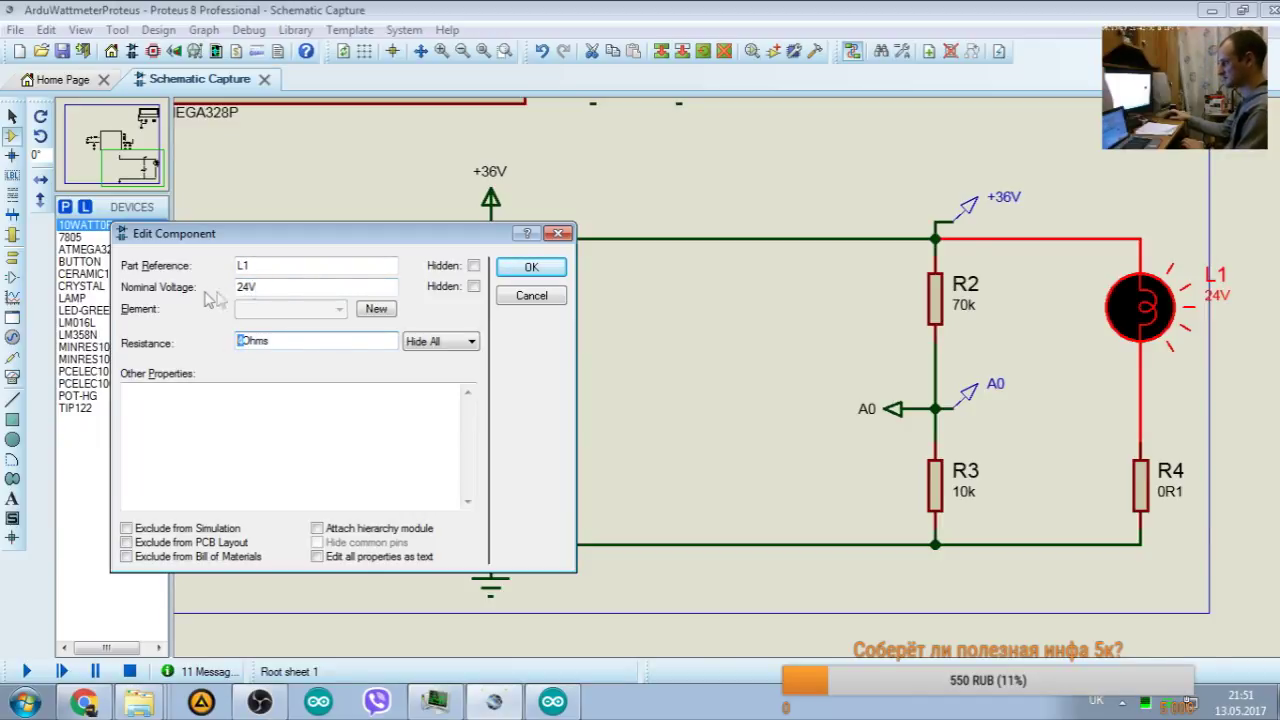
pyautogui.click(531, 267)
# Step: Relabel the +36V power terminal of the lamp circuit as +24V
pyautogui.doubleClick(496, 180)
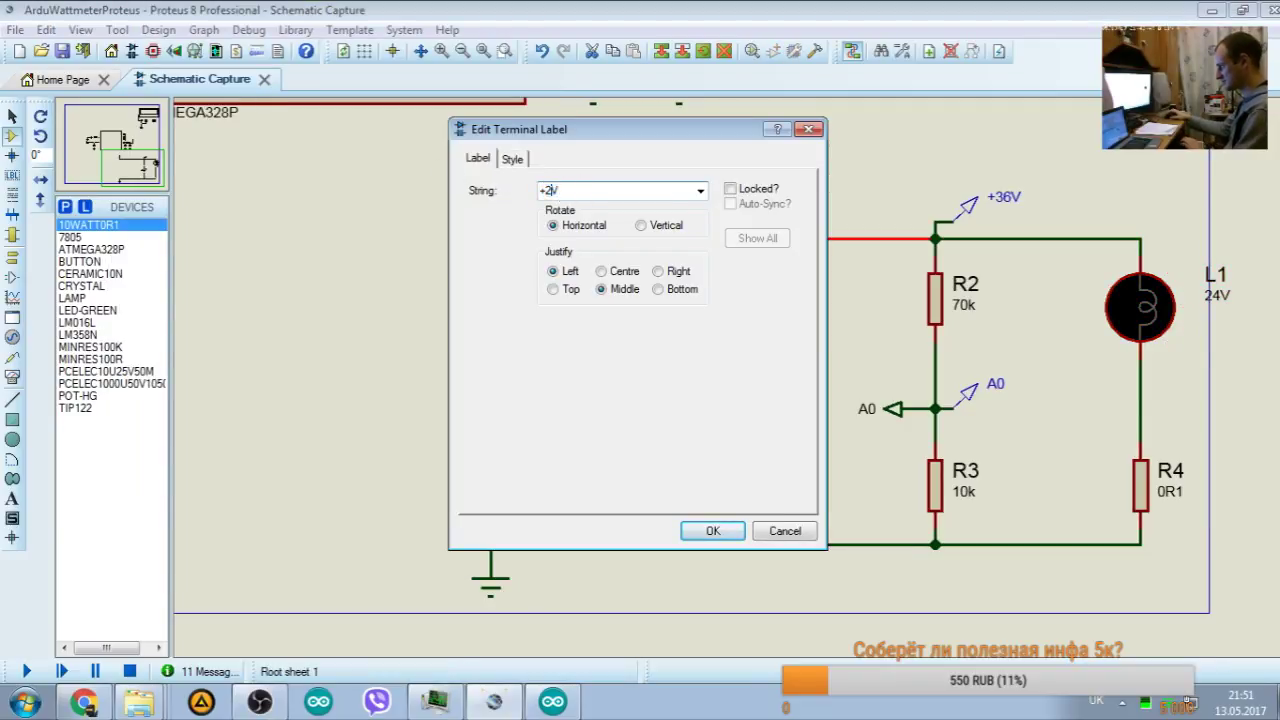
pyautogui.click(712, 528)
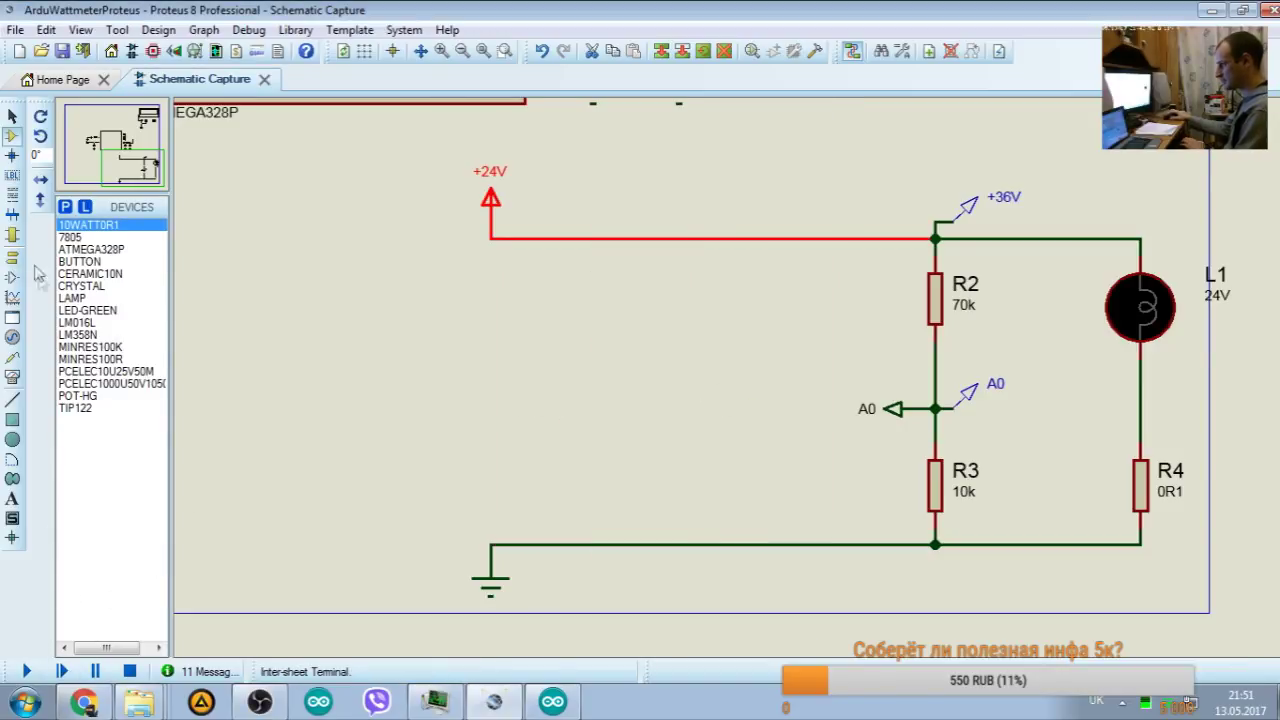
# Step: Place a current probe on the wire between lamp L1 and shunt resistor R4
pyautogui.click(13, 260)
pyautogui.click(12, 357)
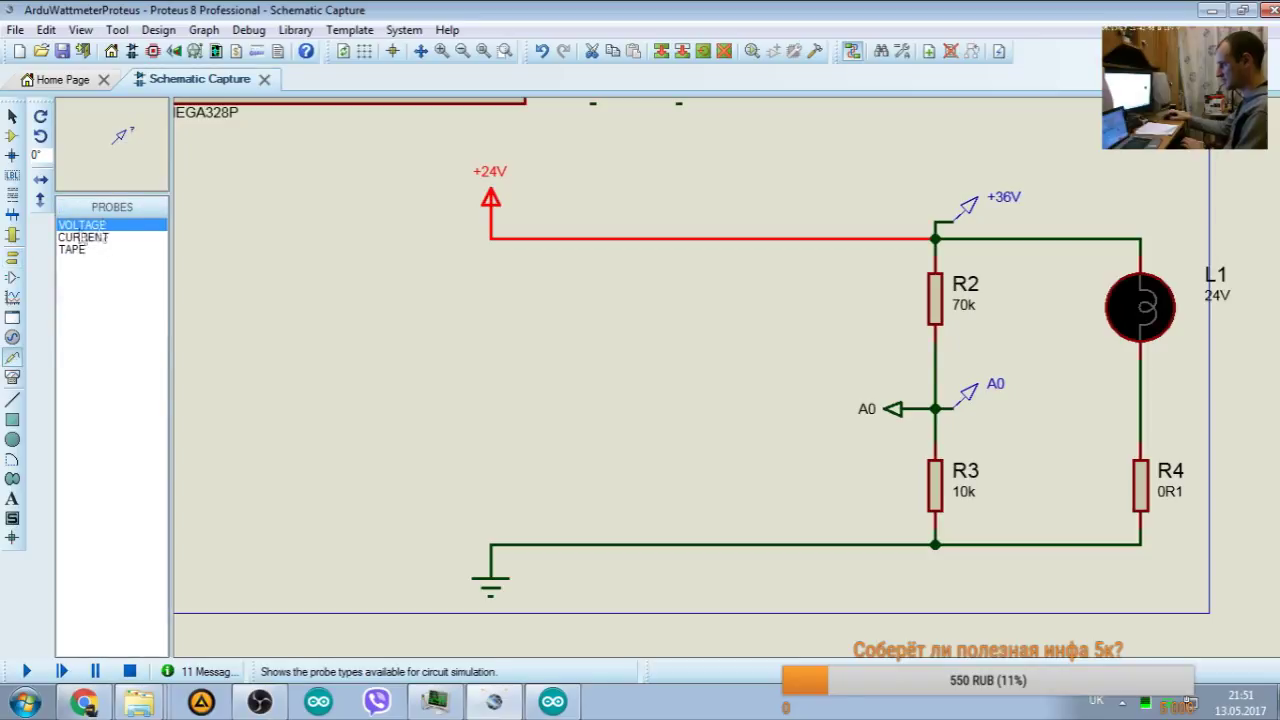
pyautogui.click(85, 237)
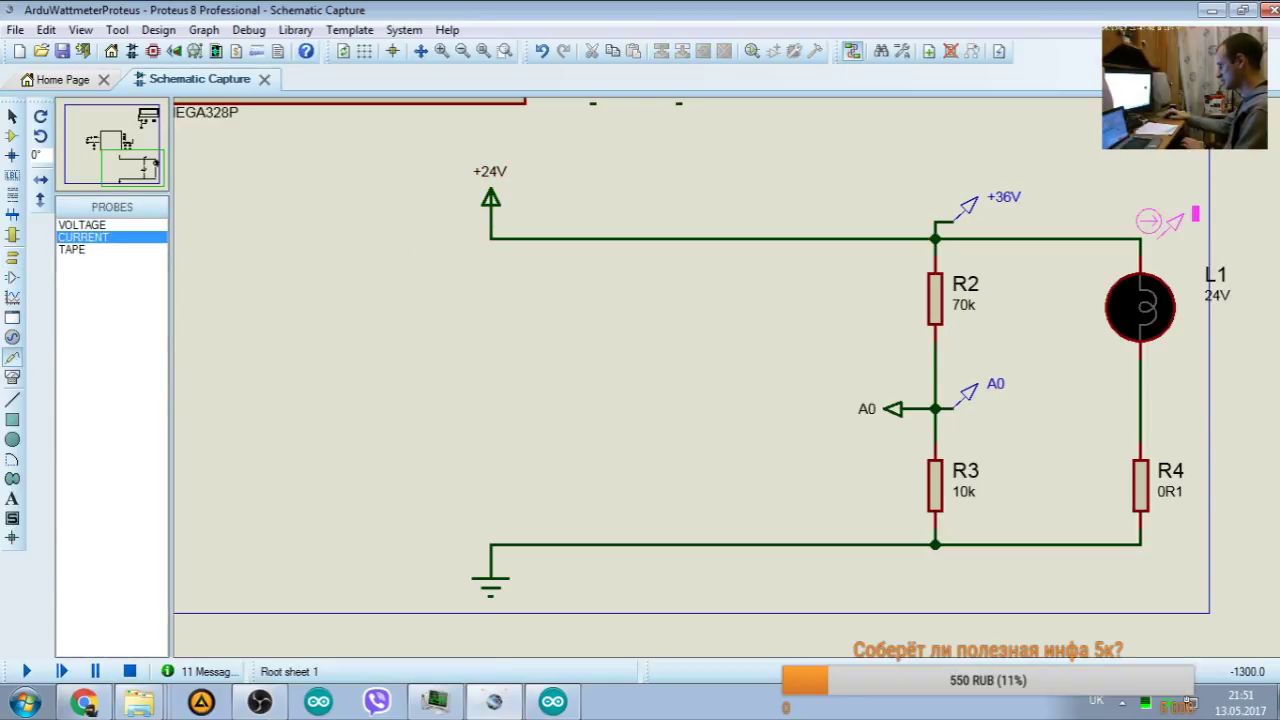
pyautogui.click(1147, 376)
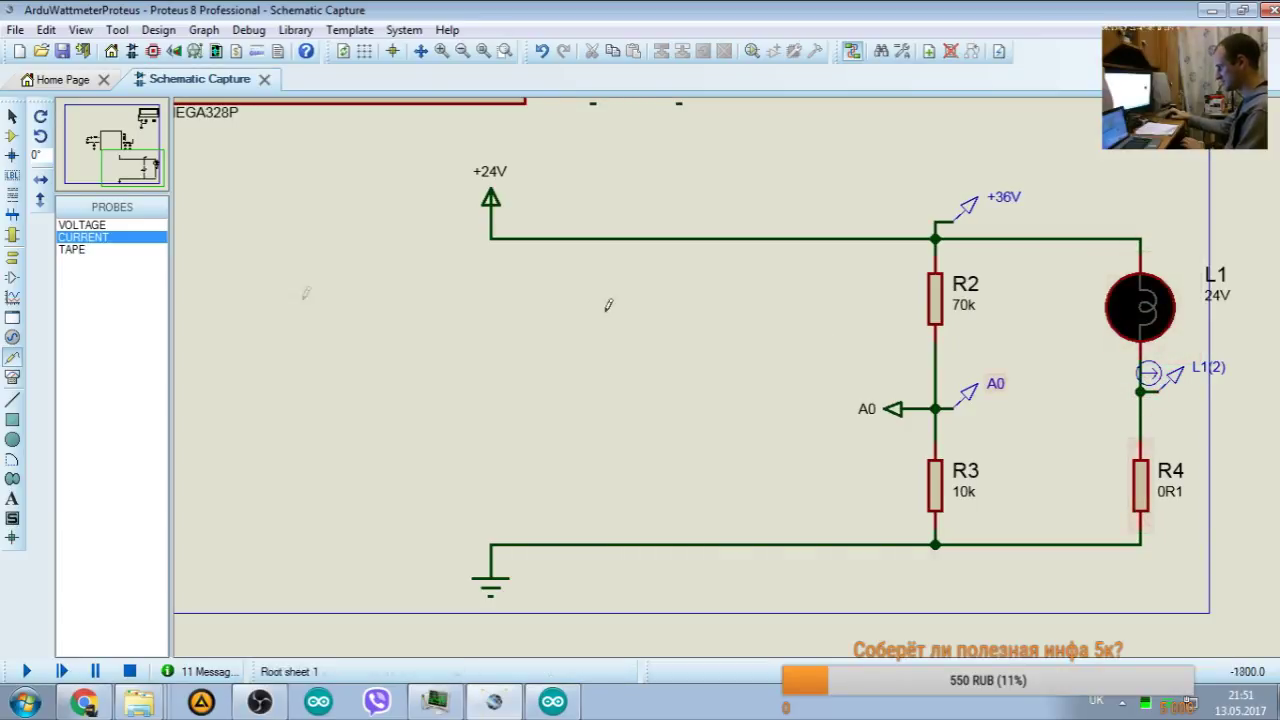
# Step: Run the simulation to check the lamp current at the probe, and stop it
pyautogui.click(25, 672)
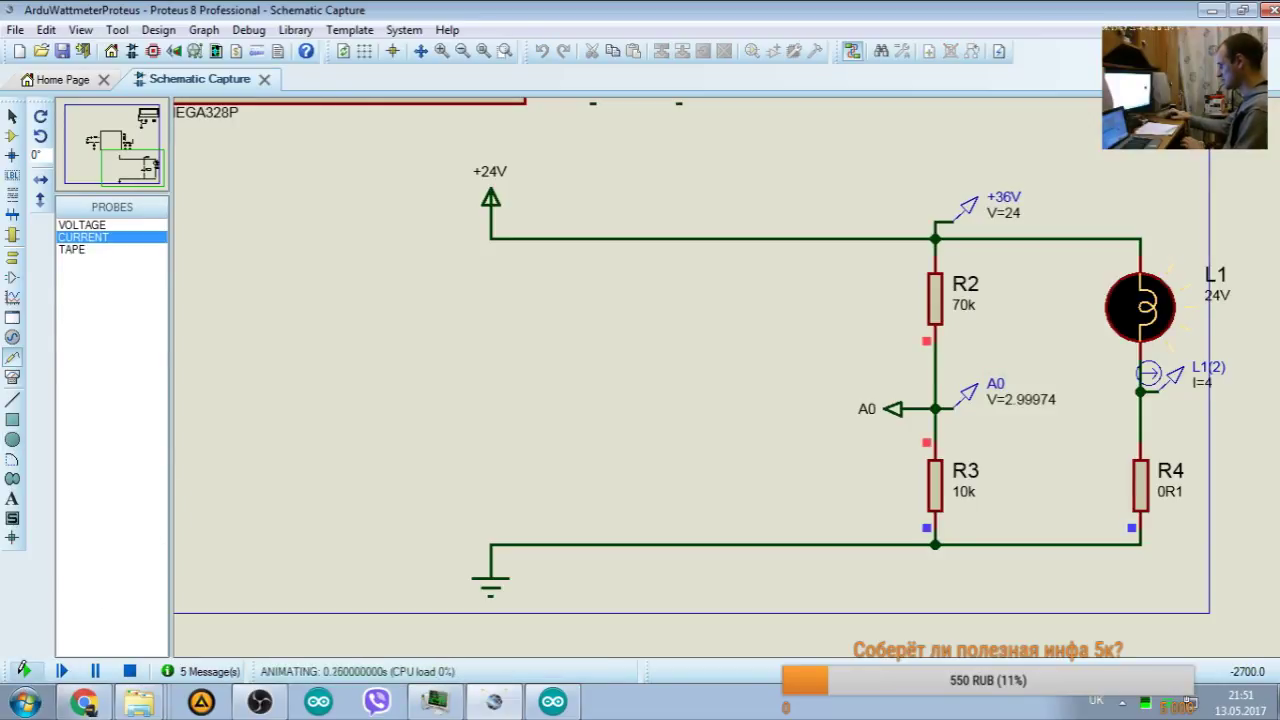
pyautogui.moveTo(118, 162); pyautogui.dragTo(121, 163)
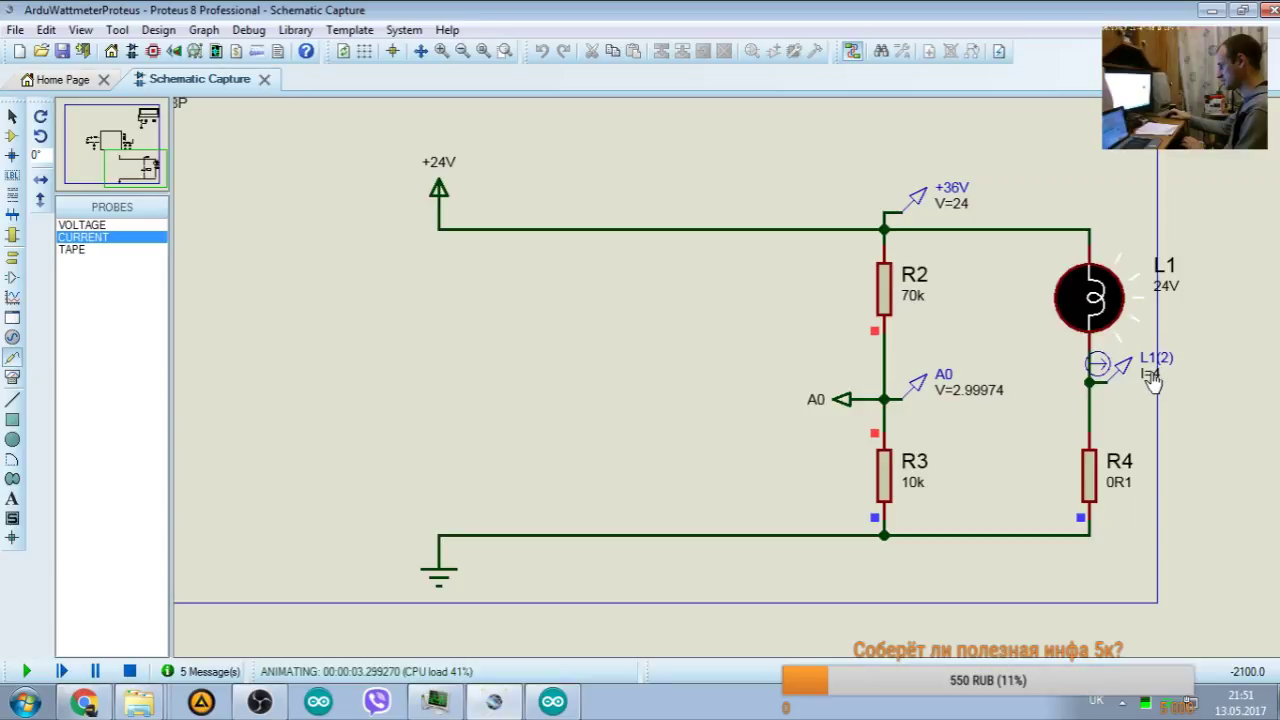
pyautogui.click(129, 672)
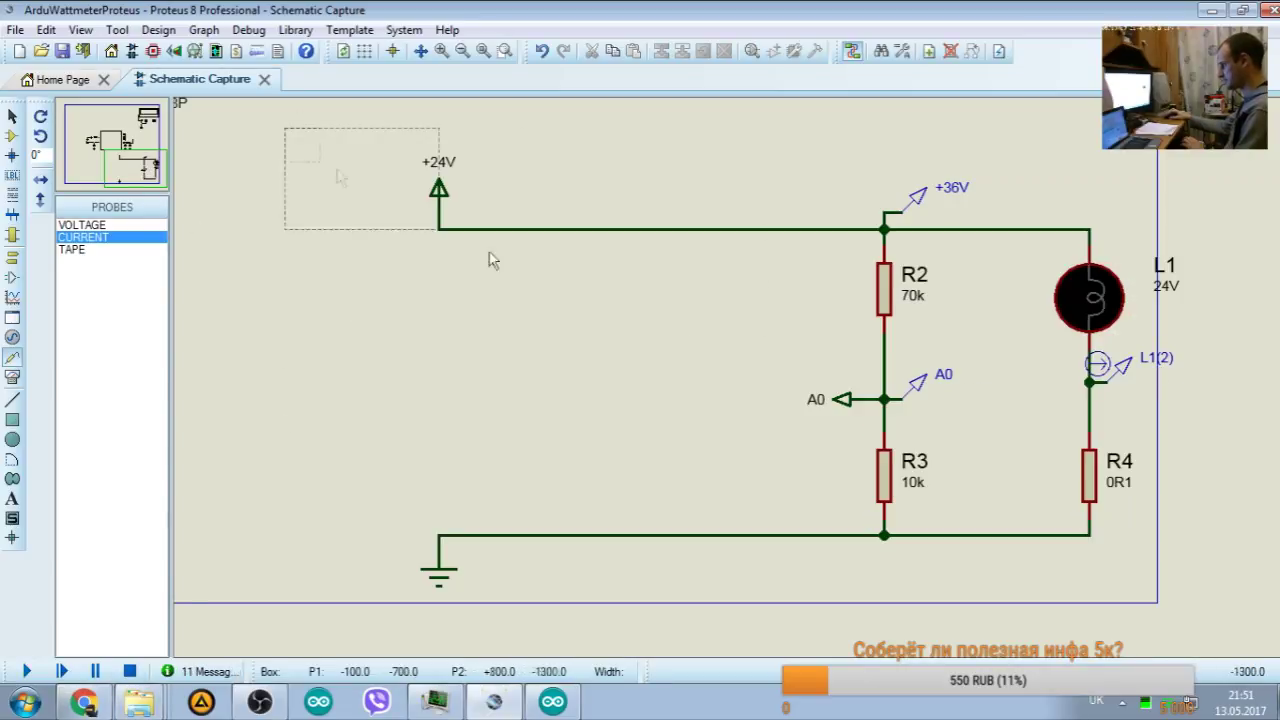
# Step: Move the whole lamp and voltage divider circuit slightly further away from the sheet border beside lamp L1
pyautogui.moveTo(490, 260); pyautogui.dragTo(1226, 602)
pyautogui.moveTo(1034, 457); pyautogui.dragTo(977, 451)
pyautogui.click(977, 451)
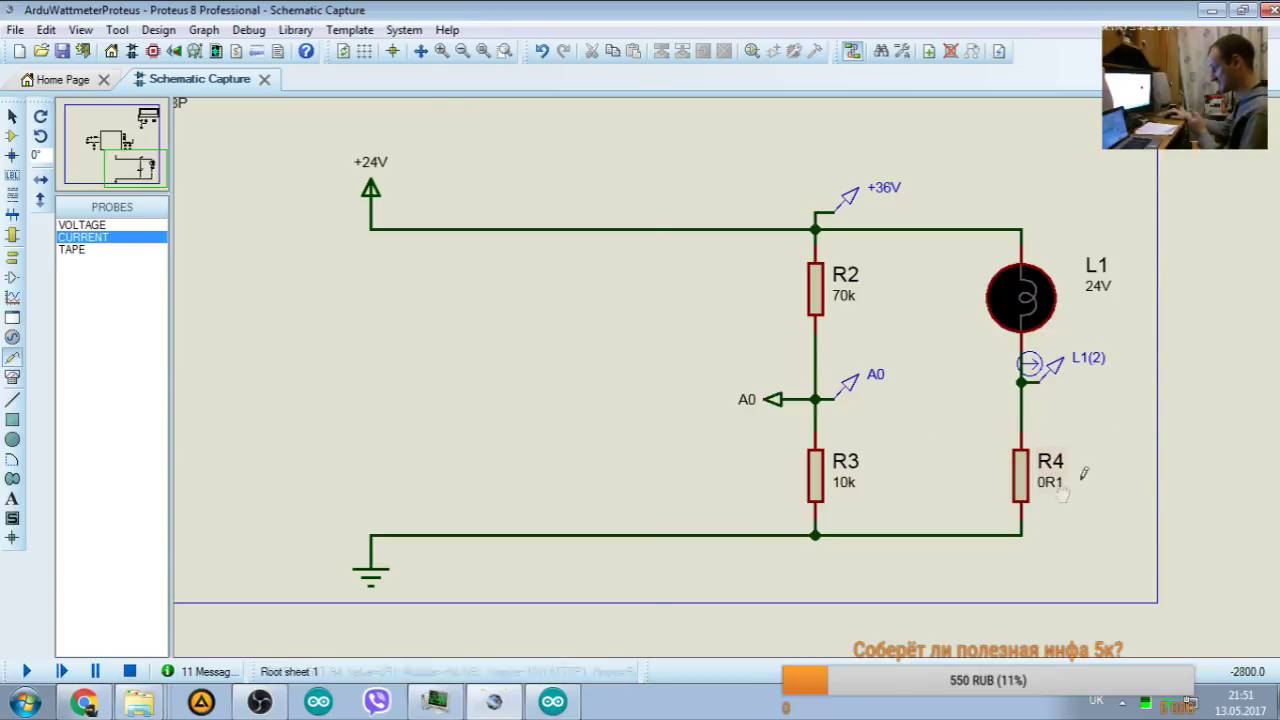
# Step: Run and pause the simulation to inspect the operating values of shunt resistor R4, and stop it
pyautogui.click(27, 671)
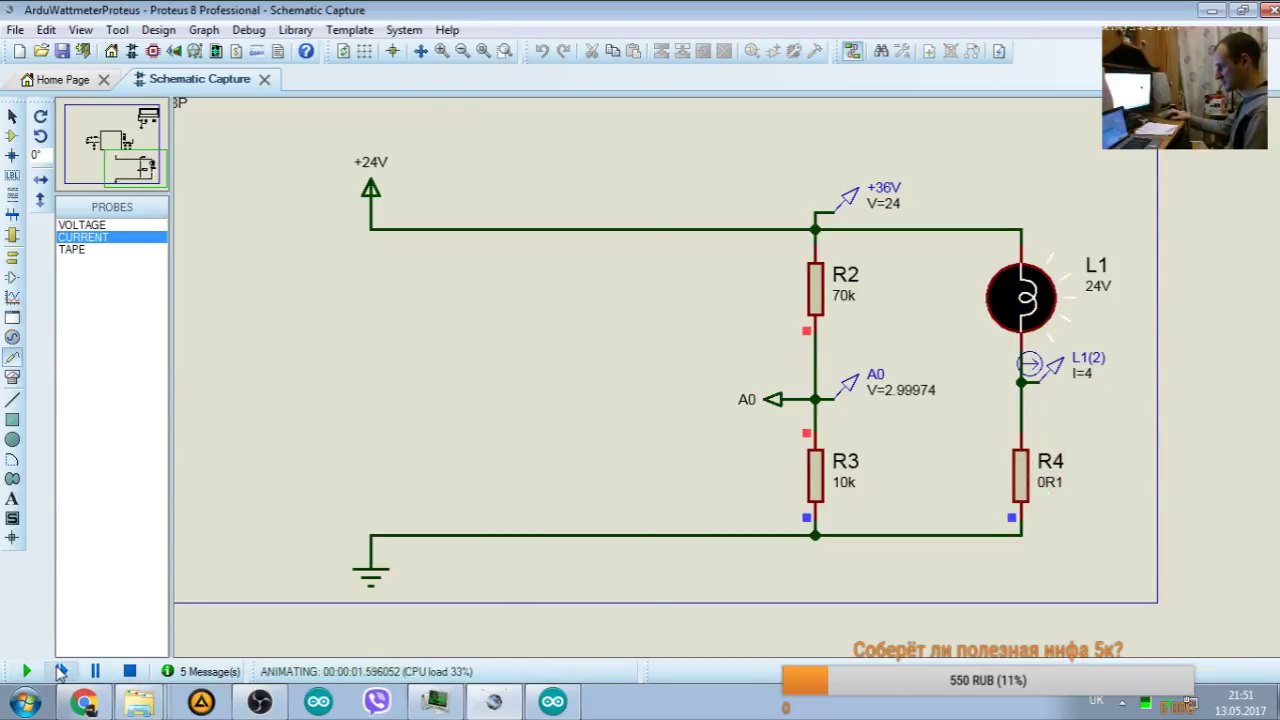
pyautogui.click(61, 671)
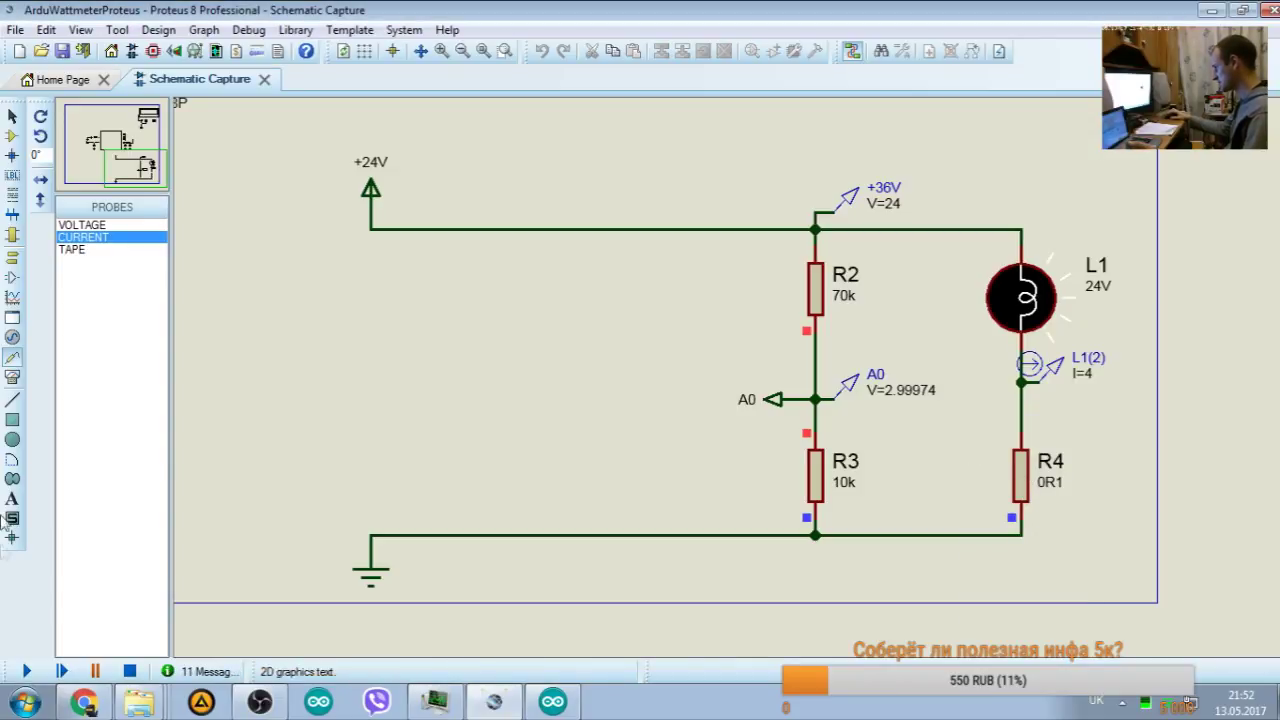
pyautogui.click(27, 671)
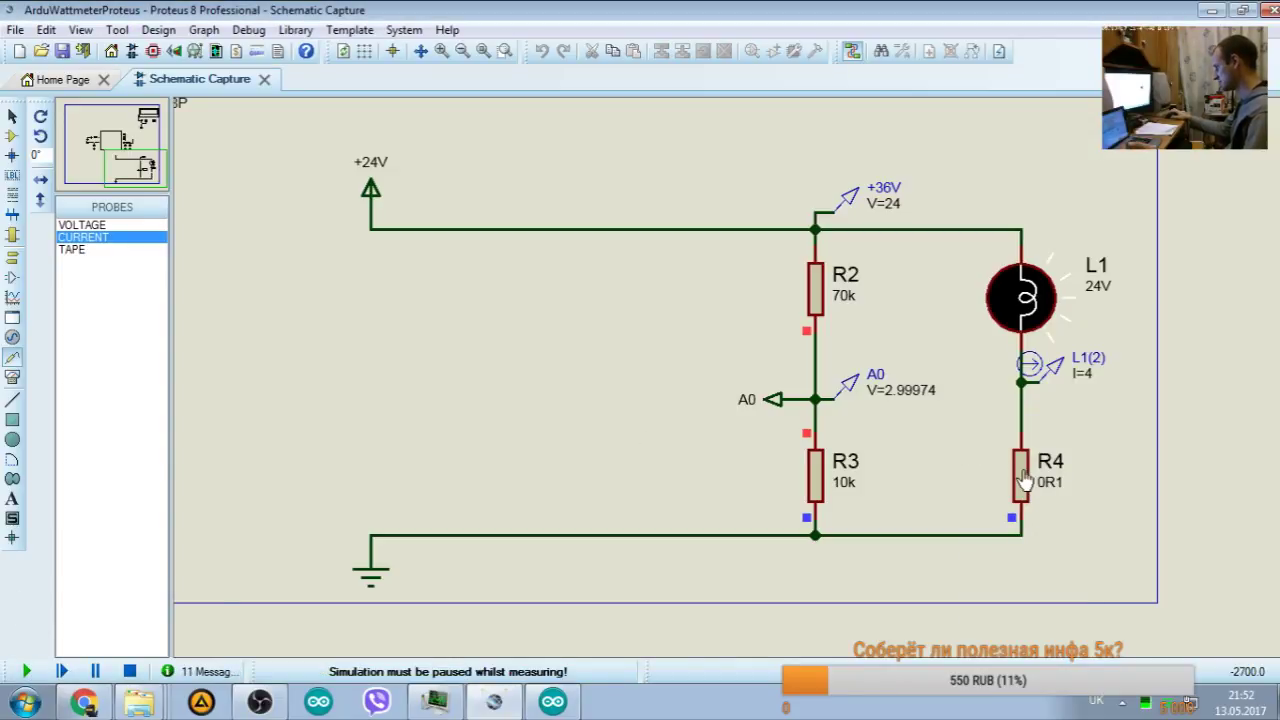
pyautogui.click(95, 671)
pyautogui.moveTo(1025, 478)
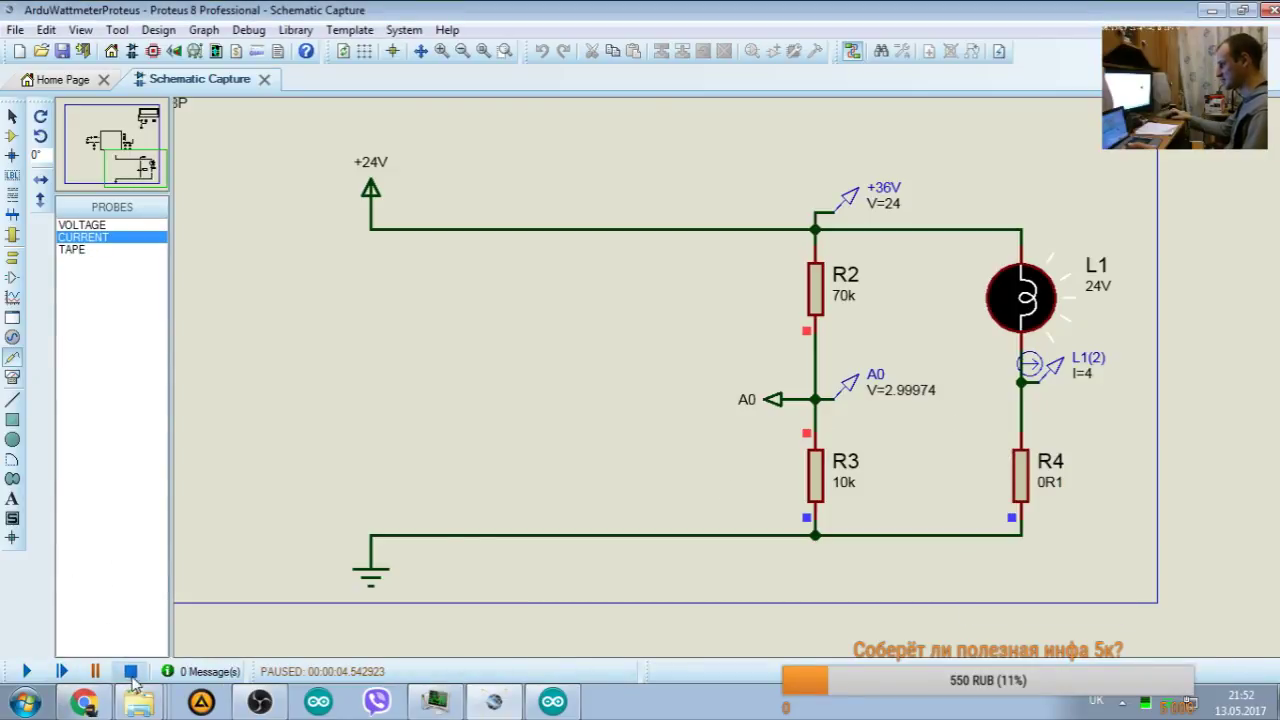
pyautogui.click(129, 671)
# Step: Browse the device library's Resistors category for 10 Watt Wirewound parts and check the 10WATT0R1 entry
pyautogui.click(12, 136)
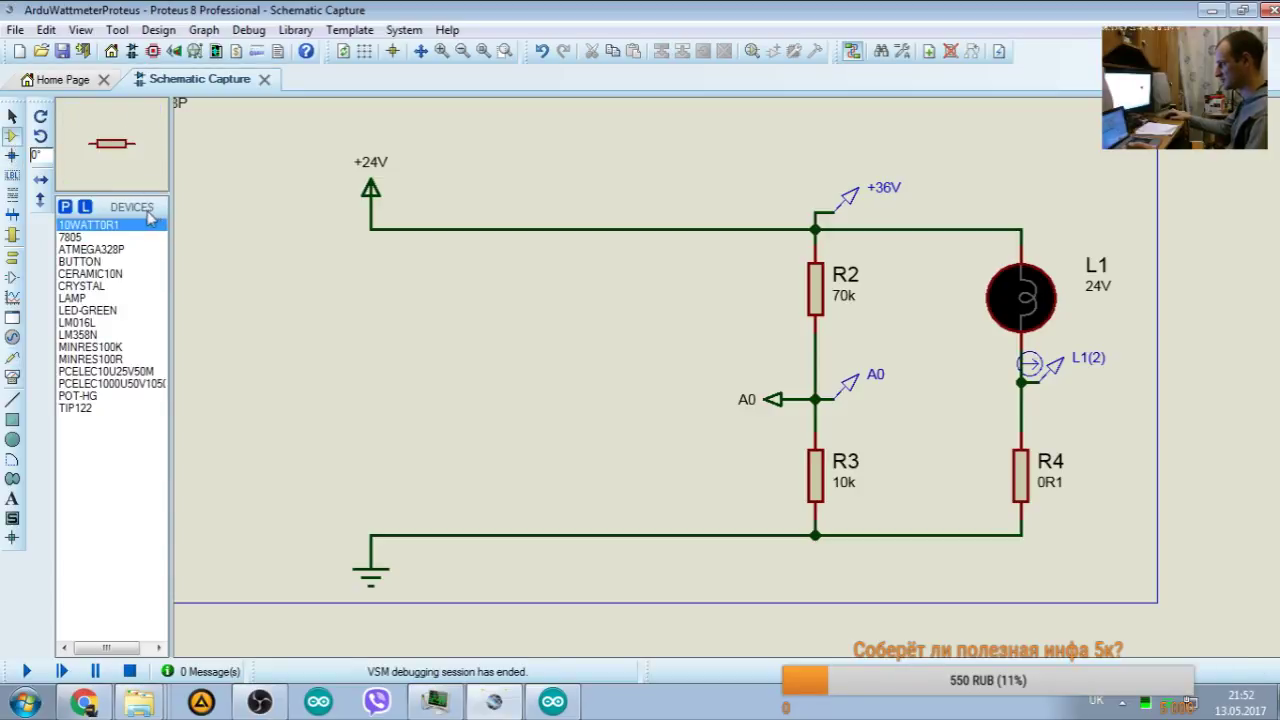
pyautogui.press('p')
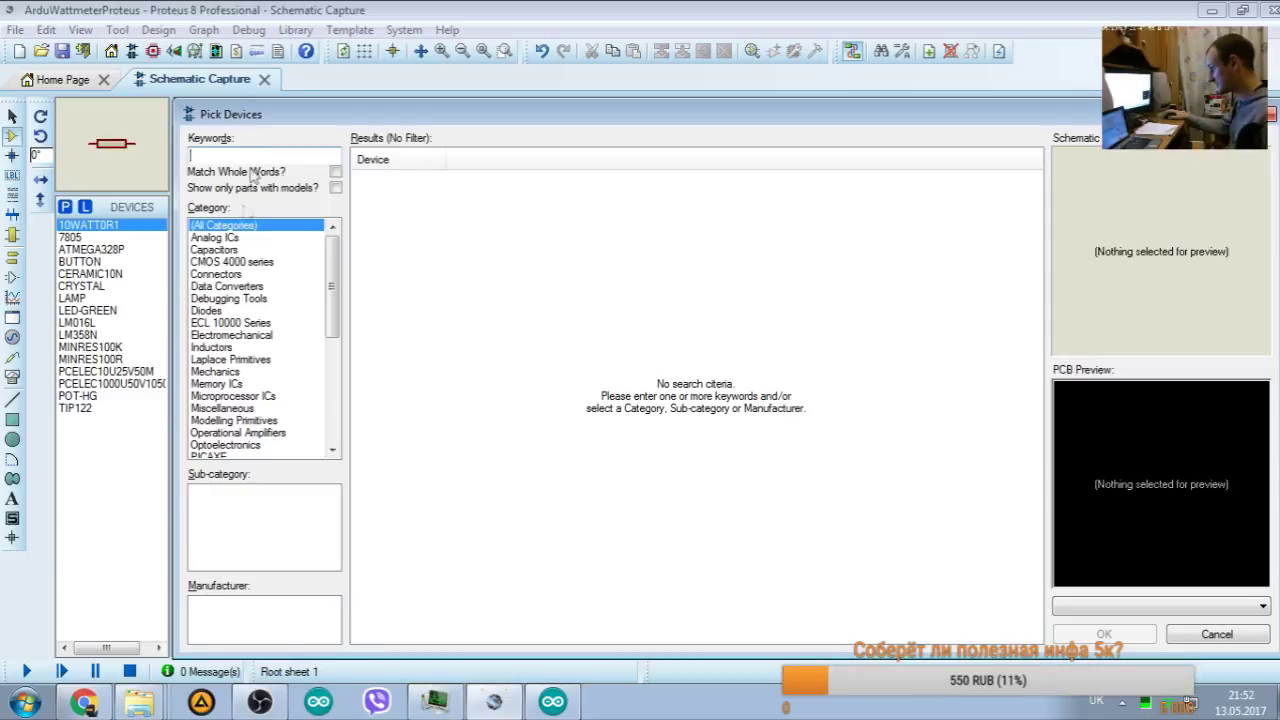
pyautogui.click(220, 384)
pyautogui.scroll(-2, 230, 400)
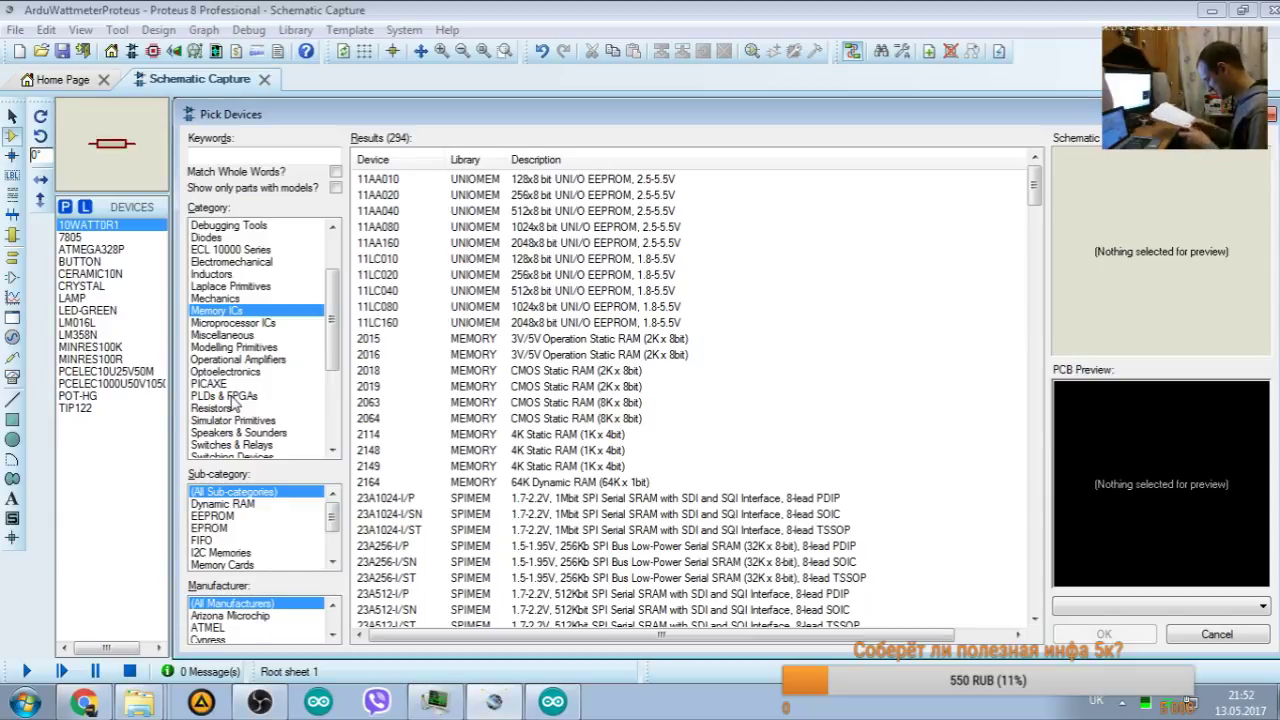
pyautogui.click(214, 409)
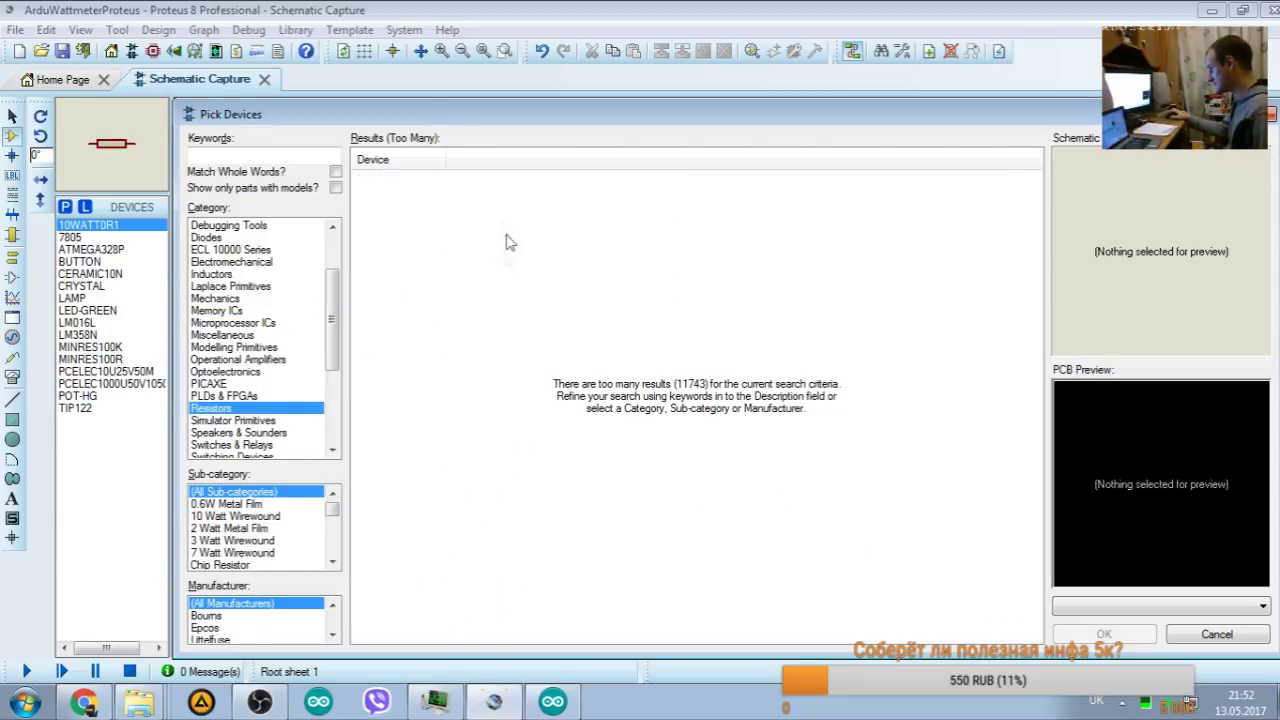
pyautogui.click(242, 516)
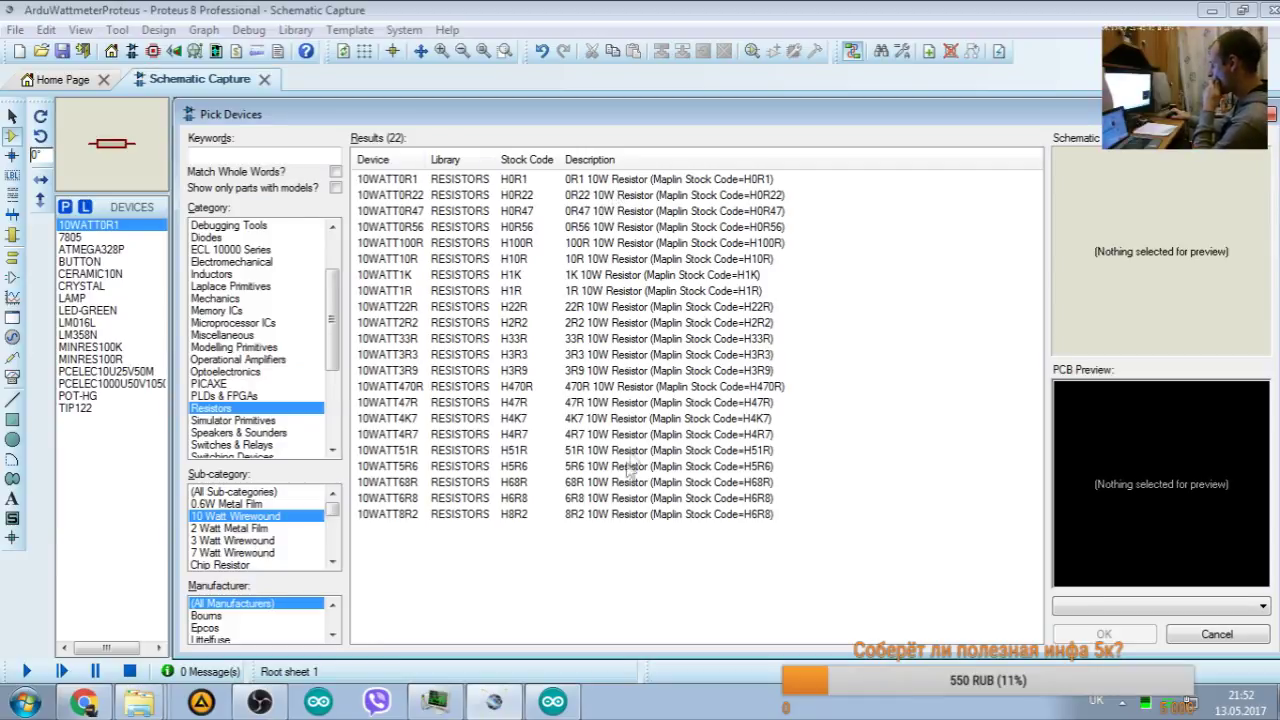
pyautogui.click(579, 184)
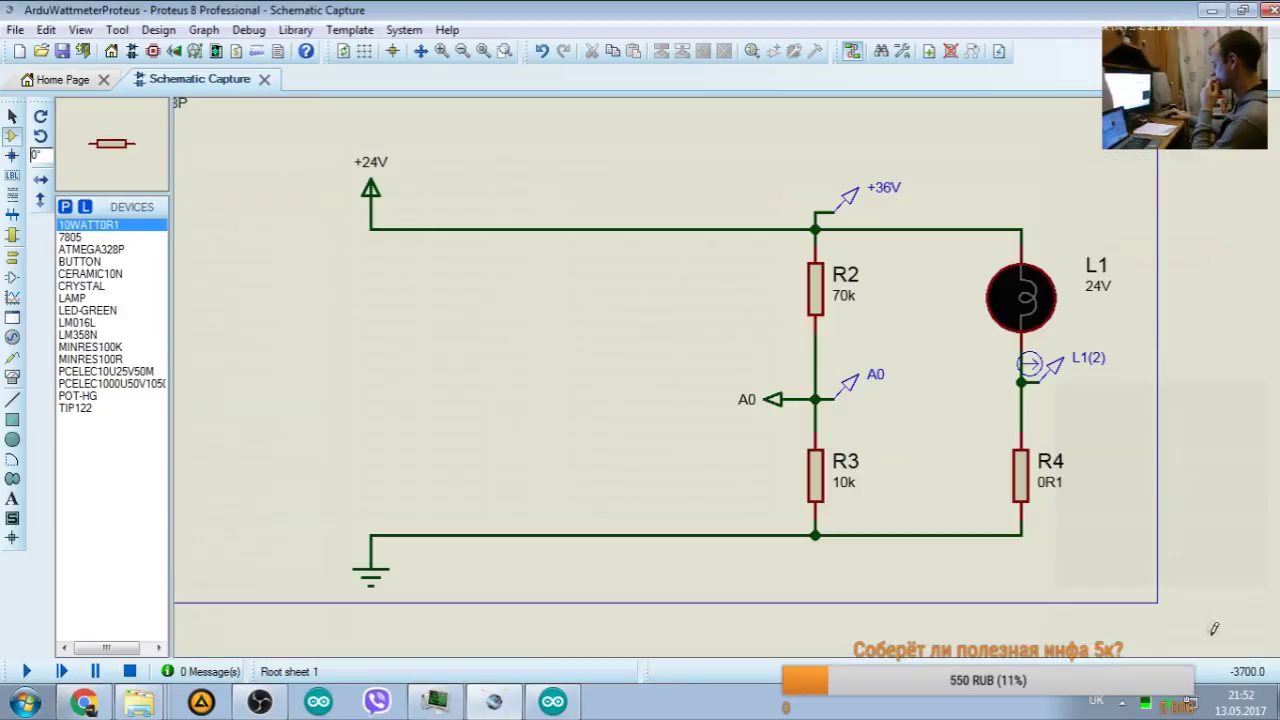
pyautogui.click(1104, 636)
# Step: Delete the current probe from the wire between lamp L1 and shunt resistor R4
pyautogui.rightClick(1045, 404)
pyautogui.click(1070, 423)
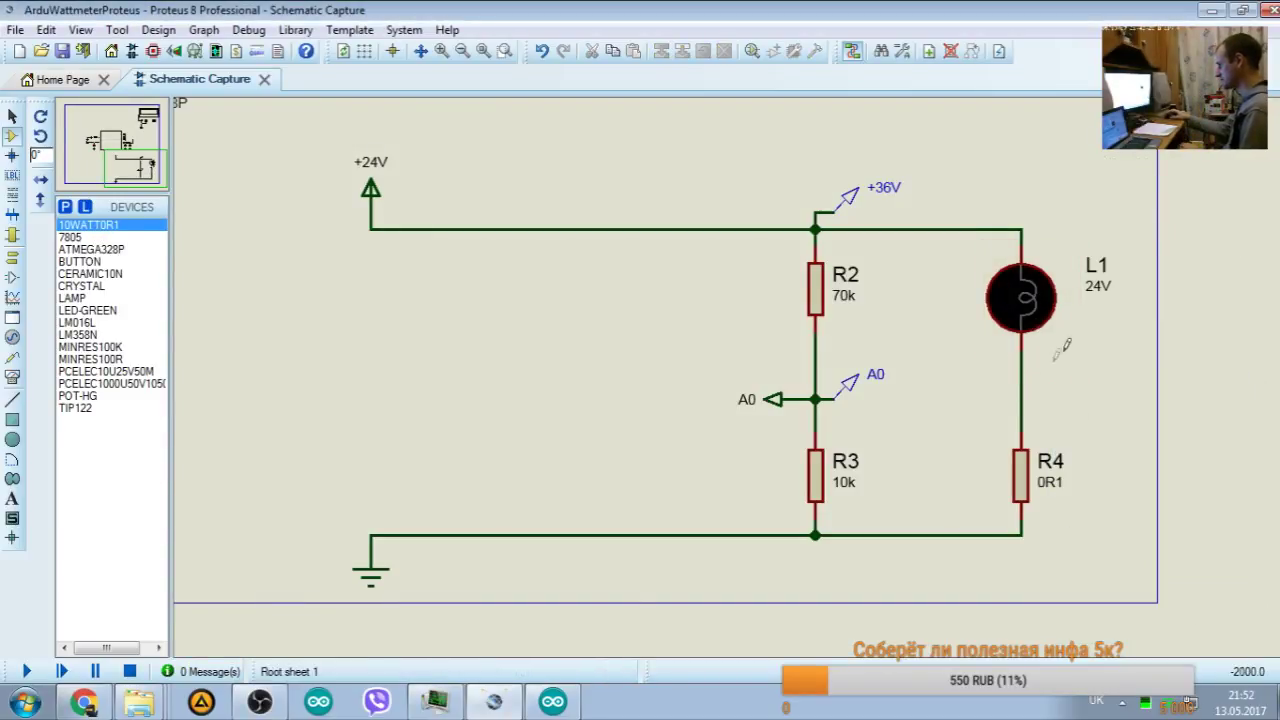
# Step: Simulate the circuit without the current probe, pause to read R4's voltage, current and power, and stop the run
pyautogui.click(21, 671)
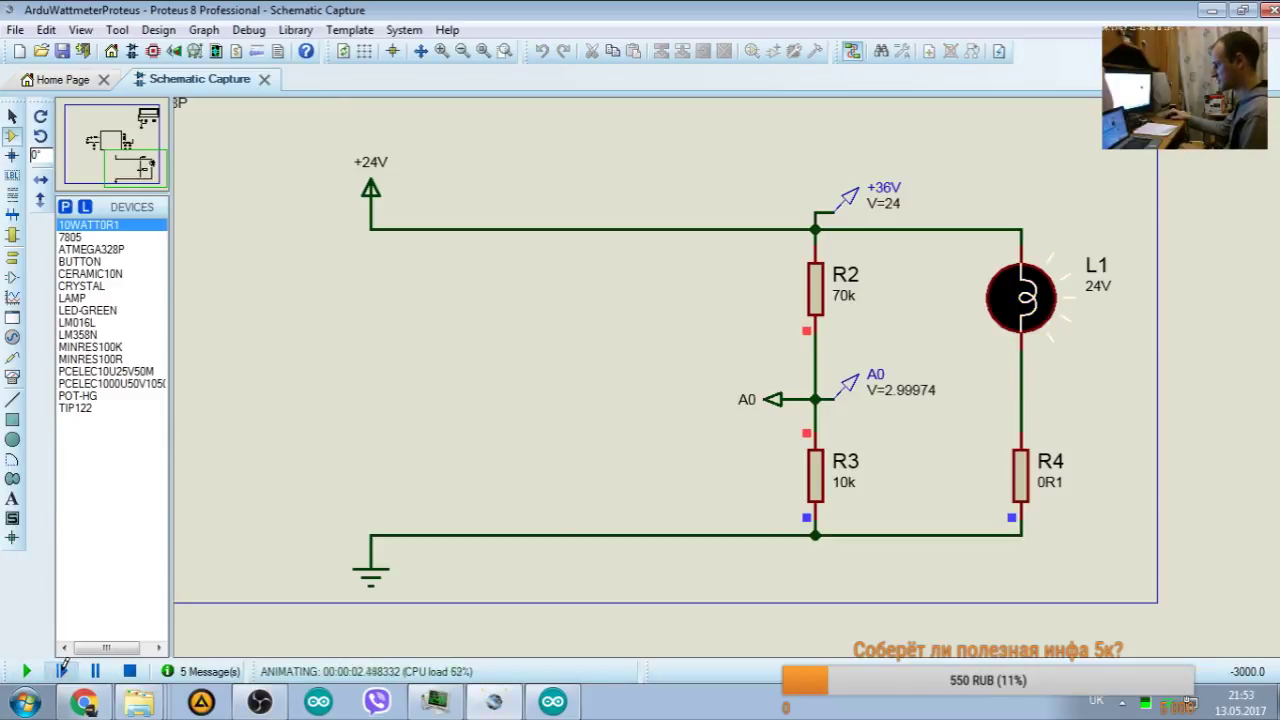
pyautogui.click(62, 670)
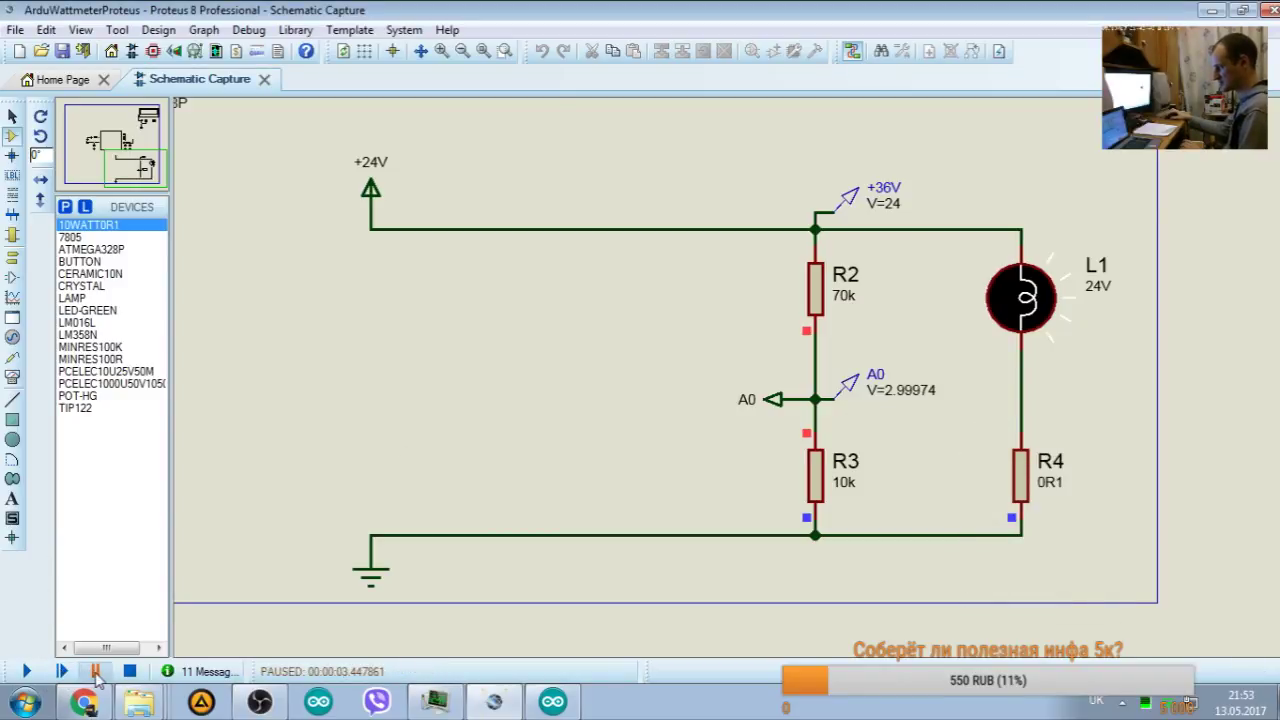
pyautogui.click(64, 672)
pyautogui.click(64, 672)
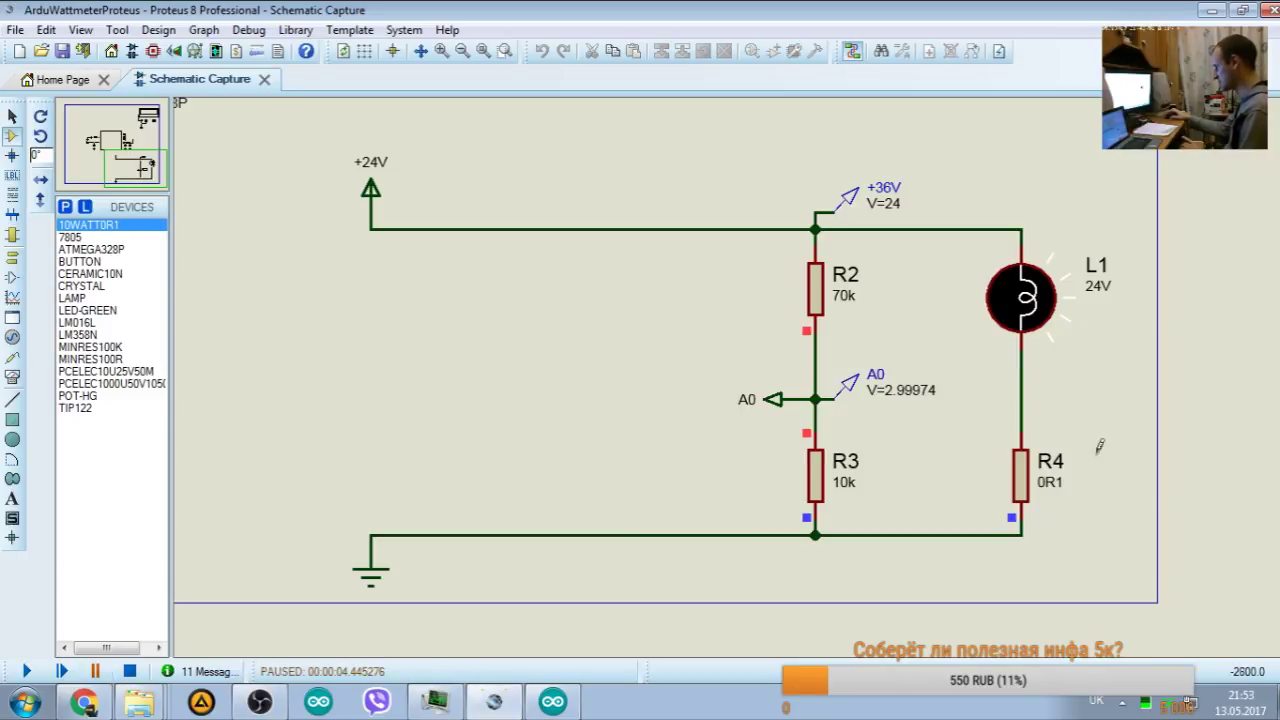
pyautogui.scroll(2, 1036, 478)
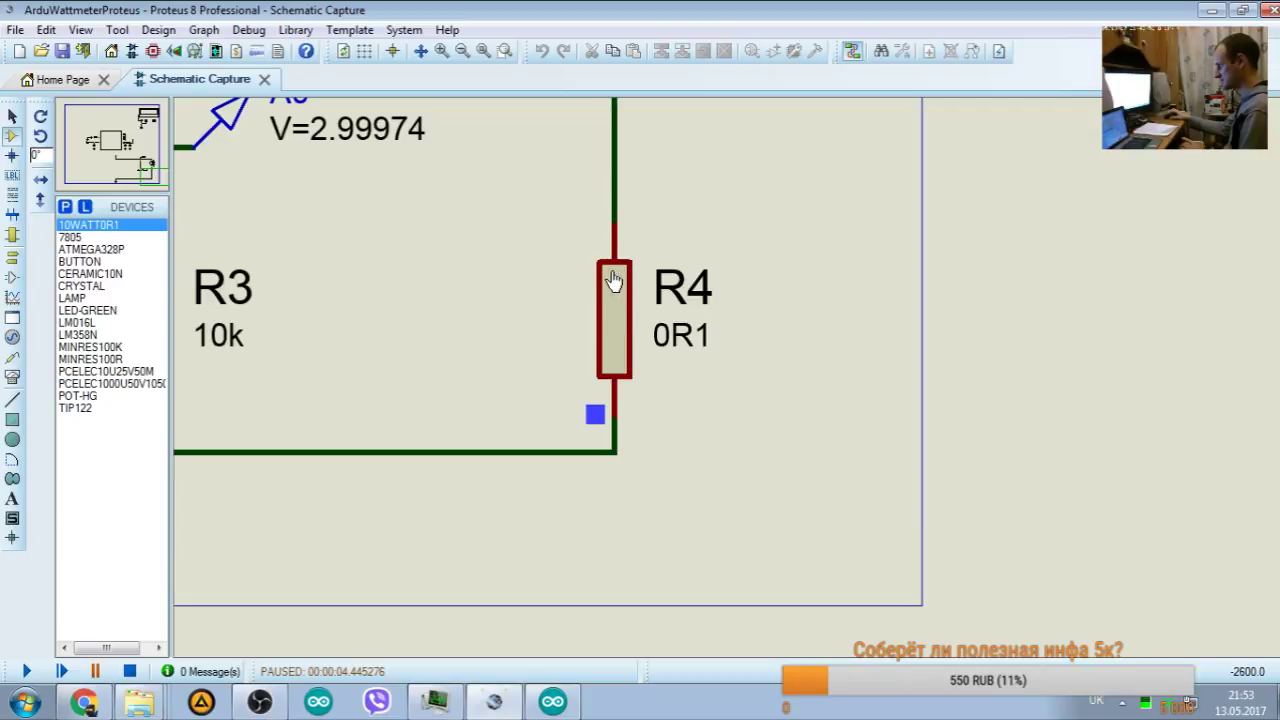
pyautogui.moveTo(612, 279)
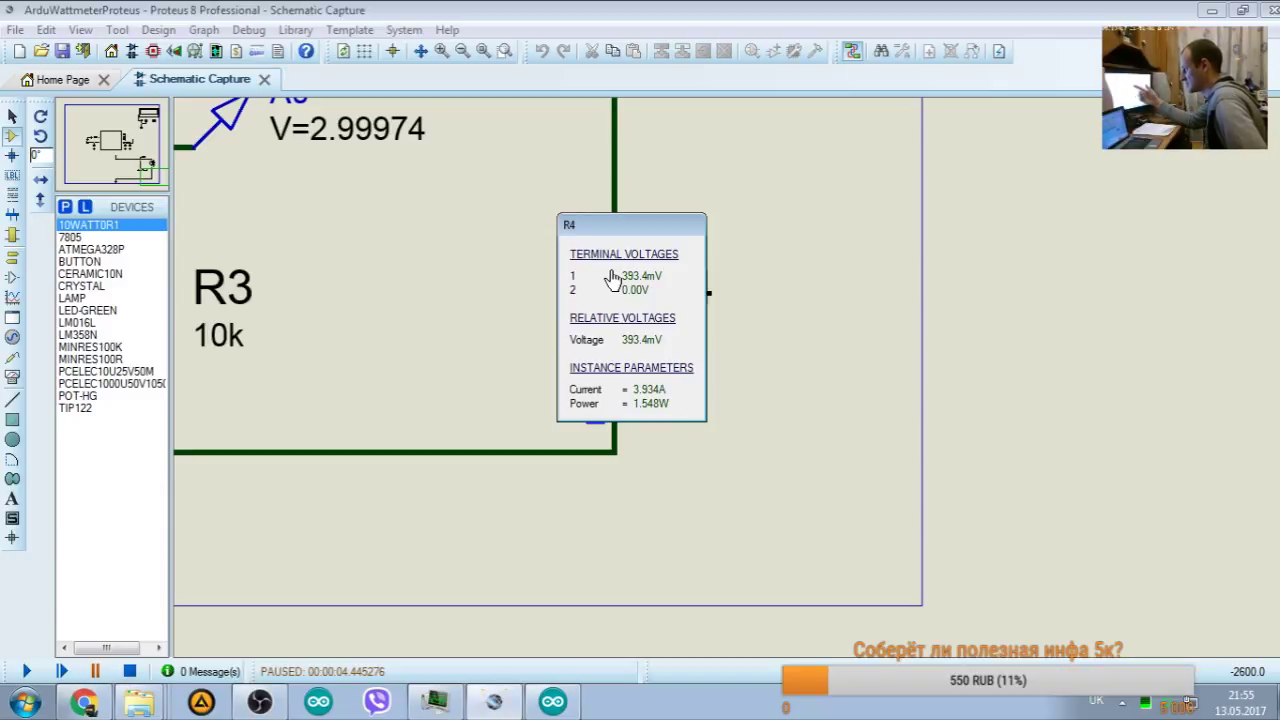
pyautogui.click(129, 671)
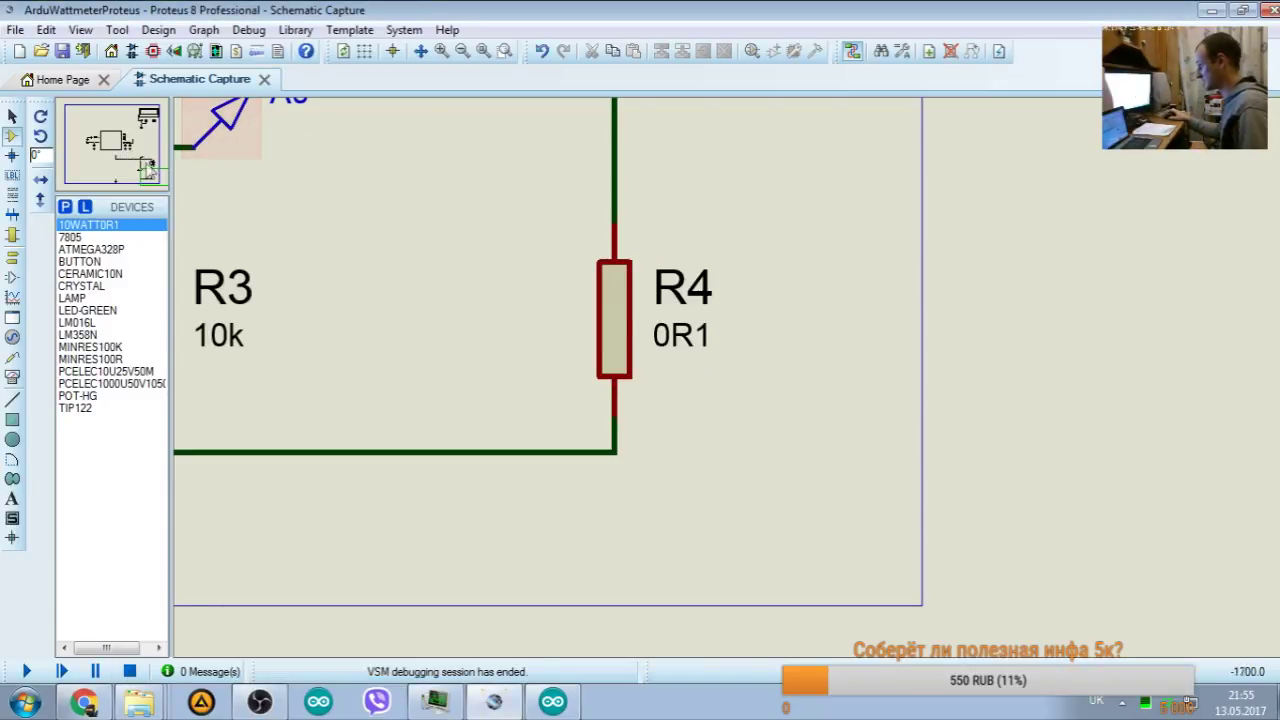
# Step: Relabel the +24V power terminal of the lamp circuit as +1V
pyautogui.scroll(-4, 147, 168)
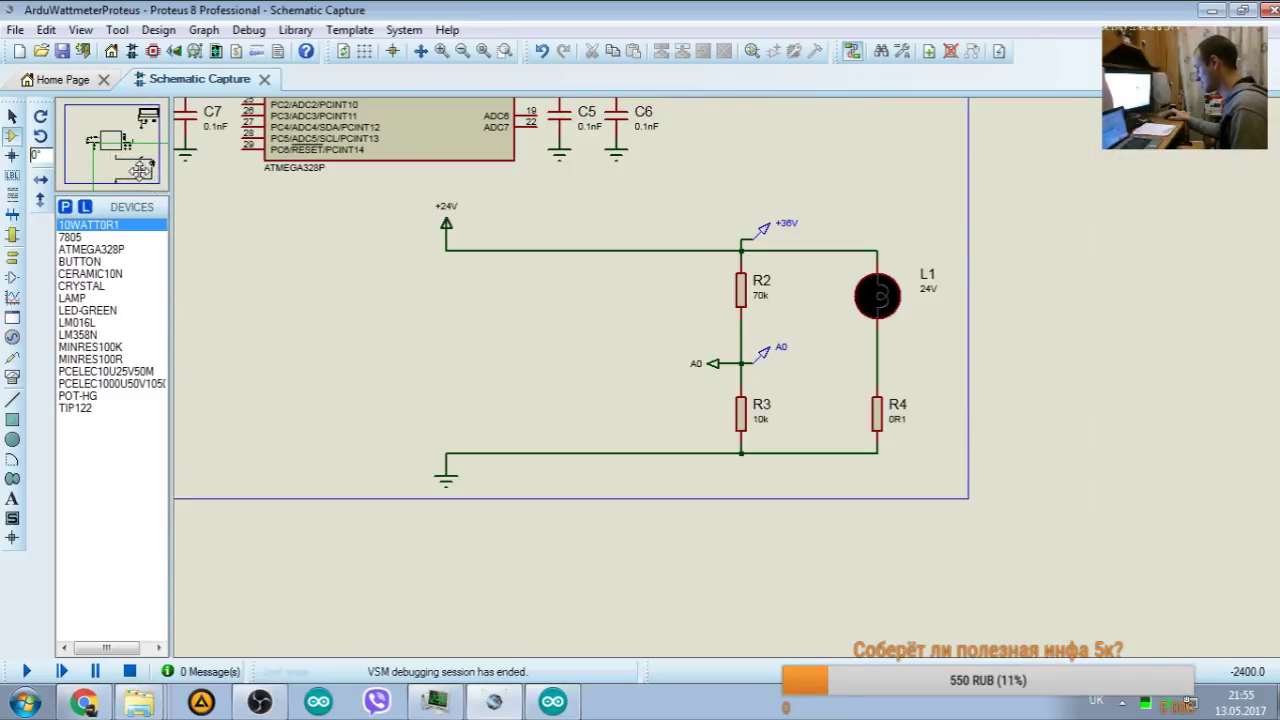
pyautogui.click(446, 222)
pyautogui.click(446, 222)
pyautogui.moveTo(563, 190); pyautogui.dragTo(545, 197)
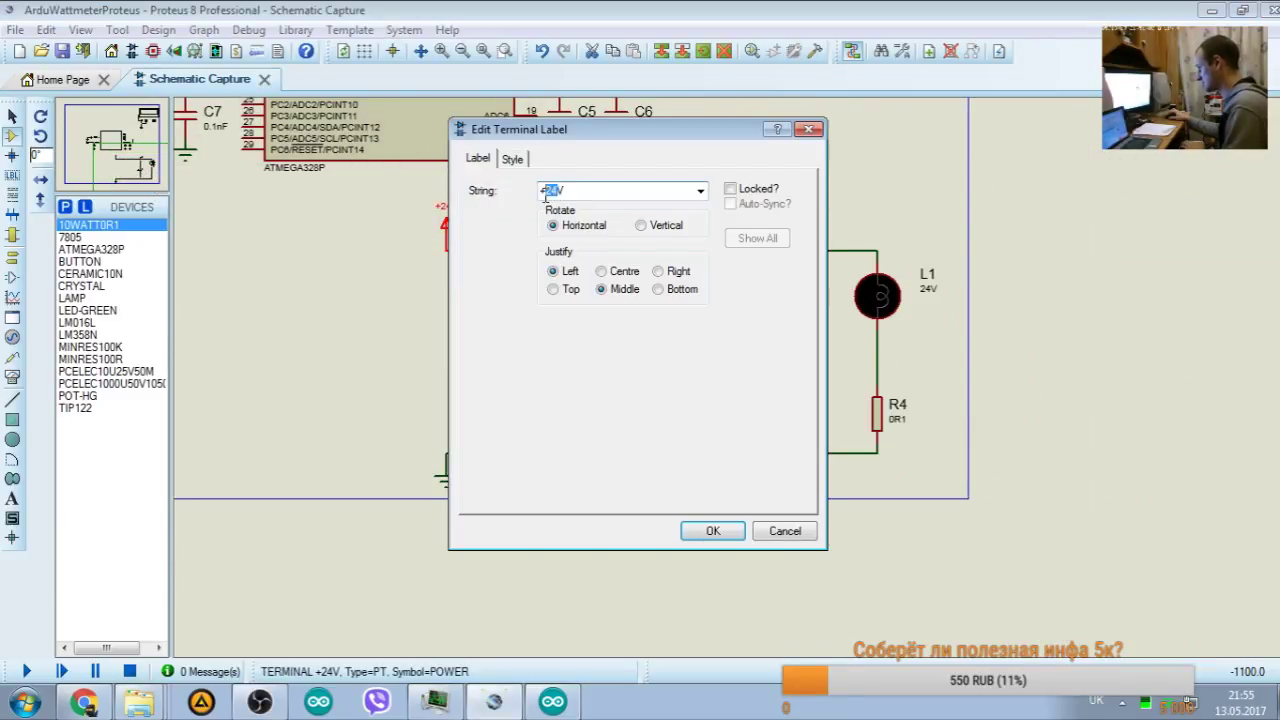
pyautogui.write('36')
pyautogui.click(728, 530)
# Step: Try to set the nominal voltage of lamp L1 to 1V
pyautogui.doubleClick(881, 298)
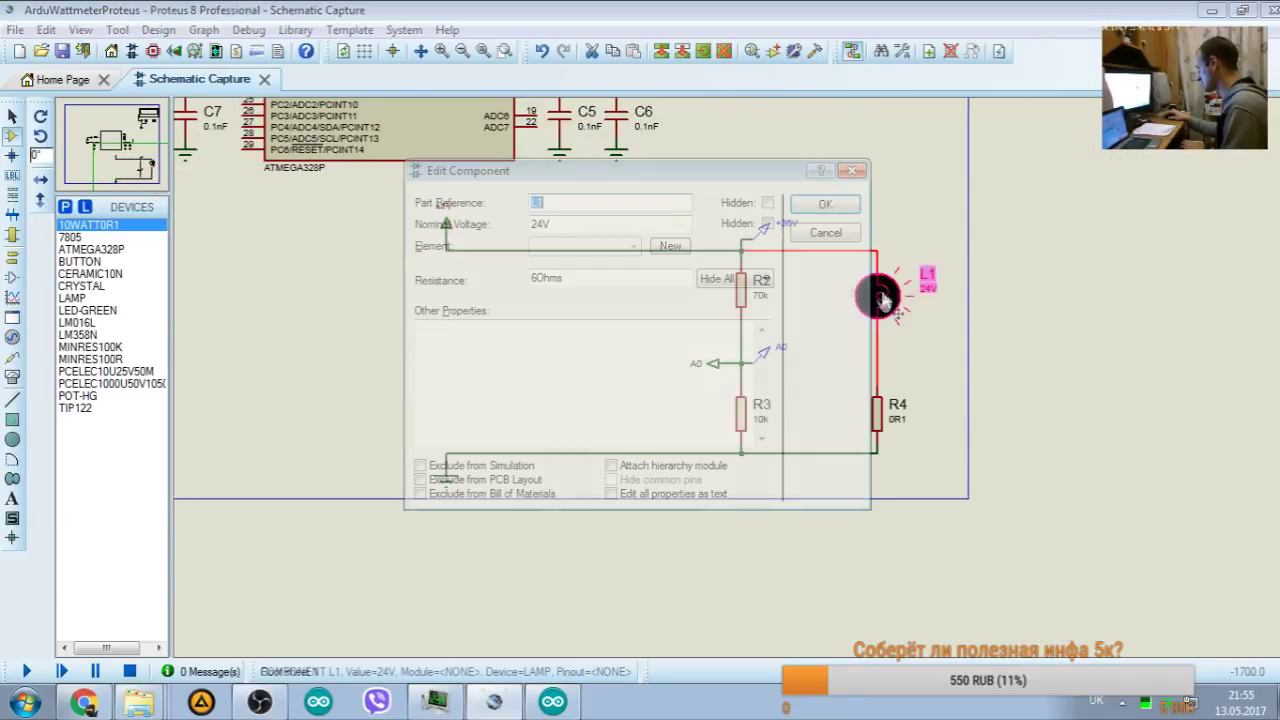
pyautogui.moveTo(548, 224); pyautogui.dragTo(520, 226)
pyautogui.write('0.')
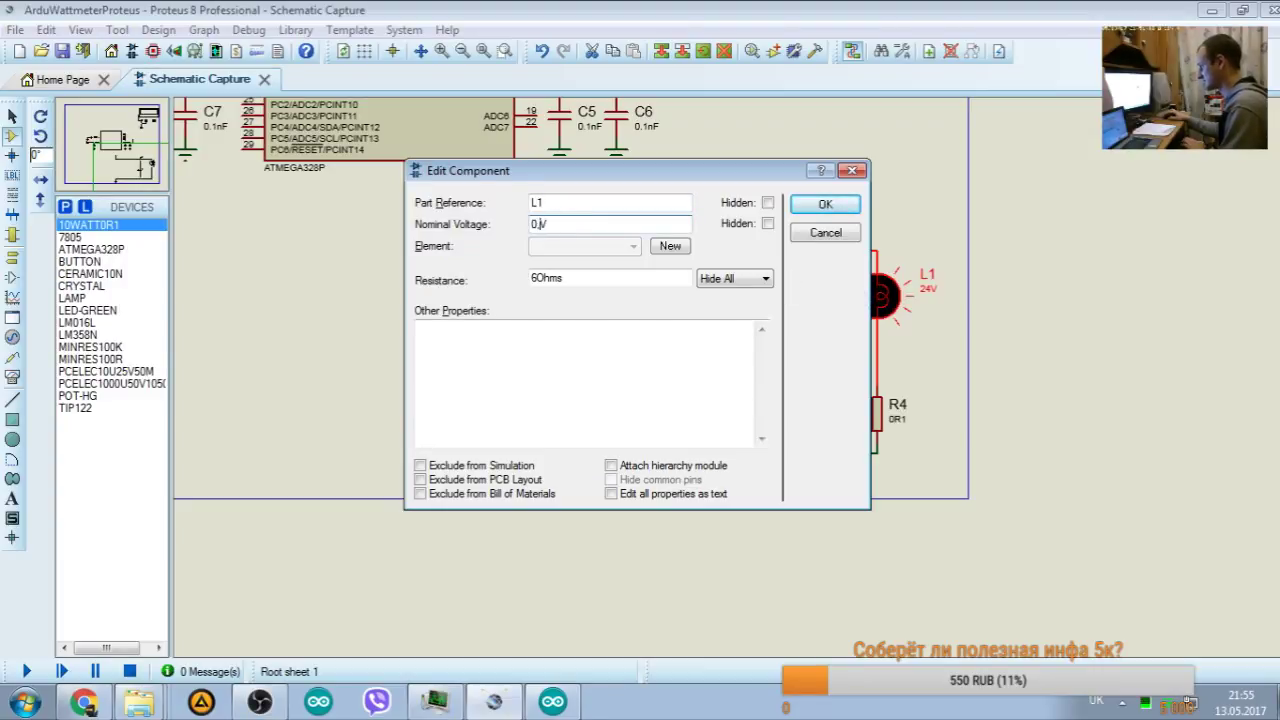
pyautogui.write('25')
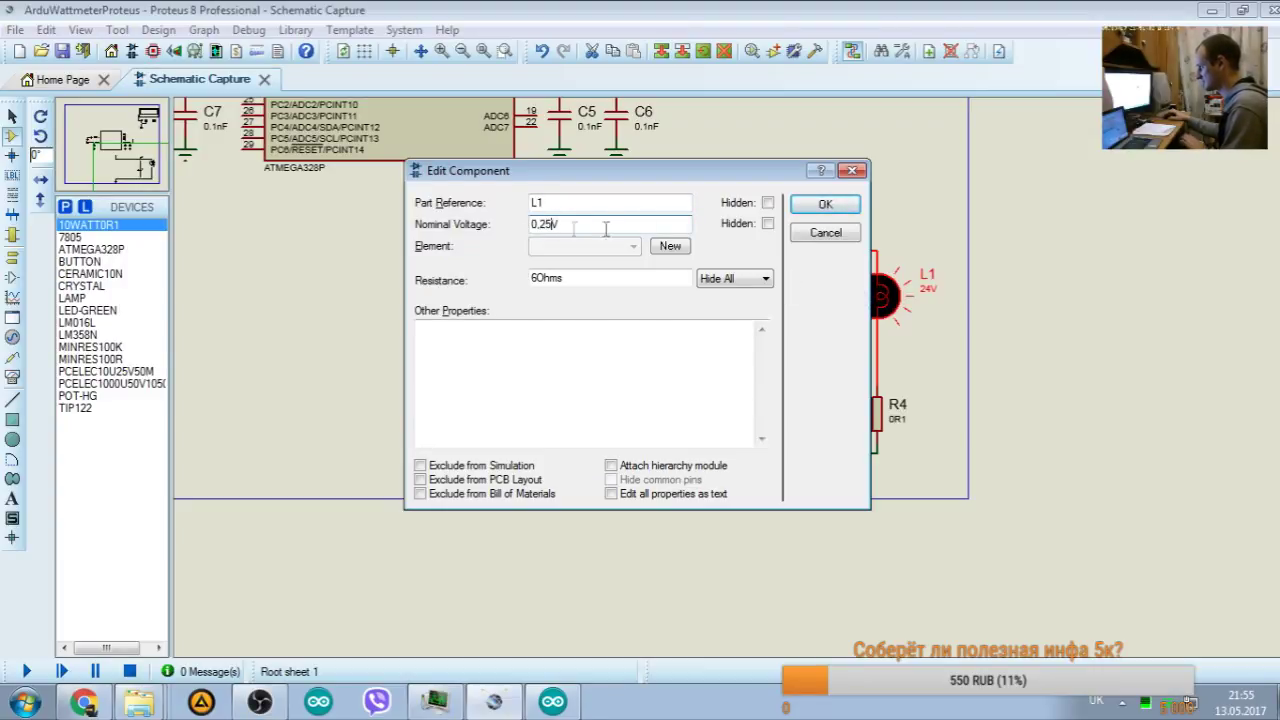
pyautogui.hotkey('ctrl', 'z')
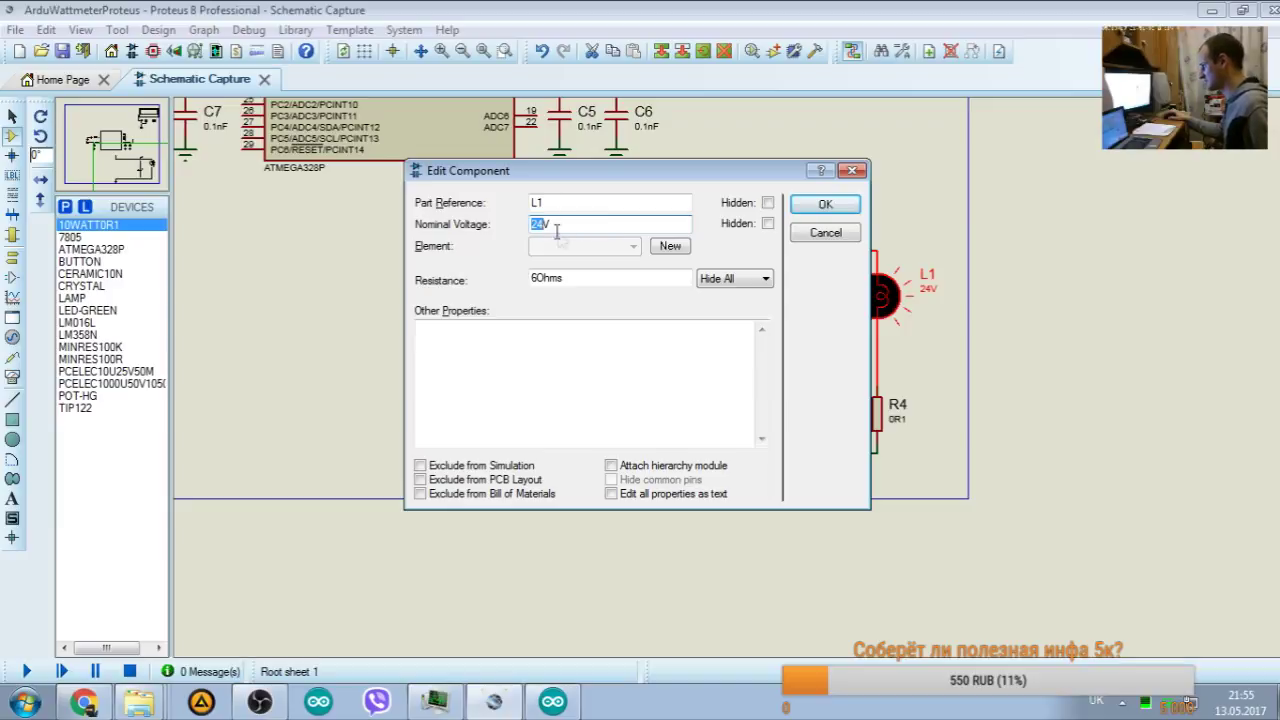
pyautogui.write('1V')
# Step: Try to set the resistance of lamp L1 to 0,25 ohms
pyautogui.moveTo(548, 279); pyautogui.dragTo(515, 281)
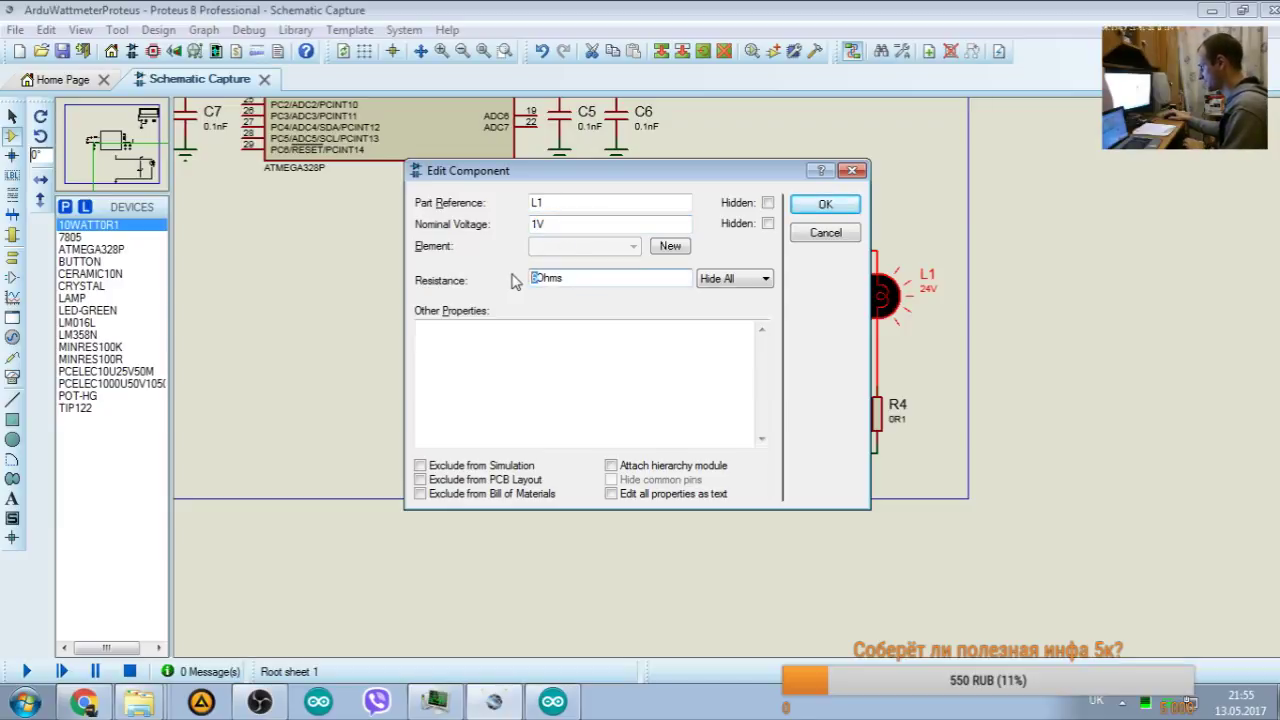
pyautogui.write('0,25')
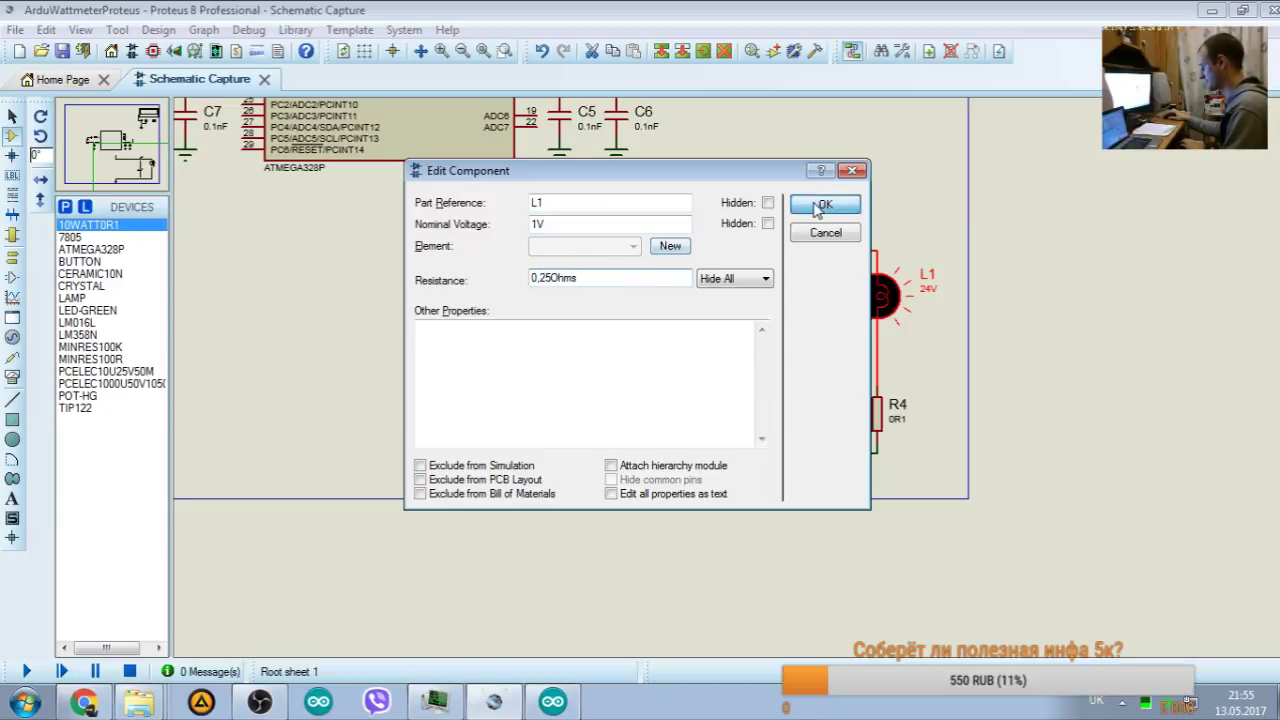
pyautogui.click(818, 207)
pyautogui.click(673, 372)
pyautogui.click(541, 280)
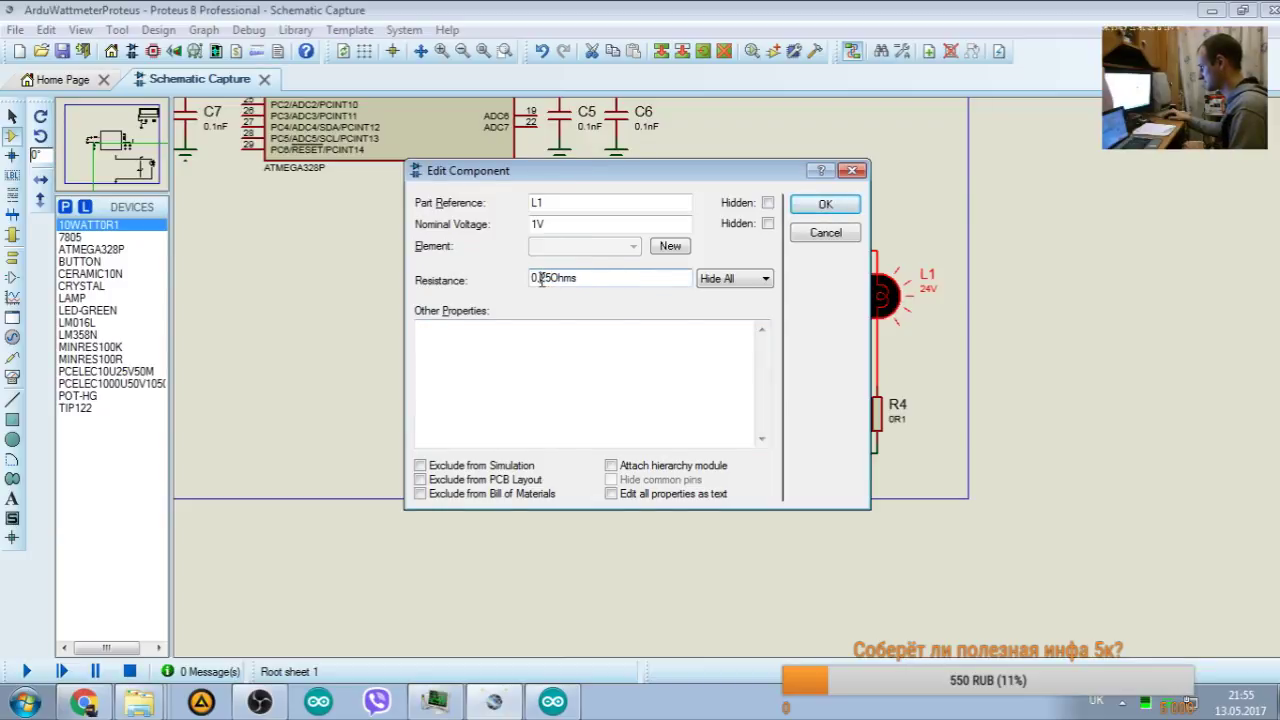
pyautogui.click(805, 208)
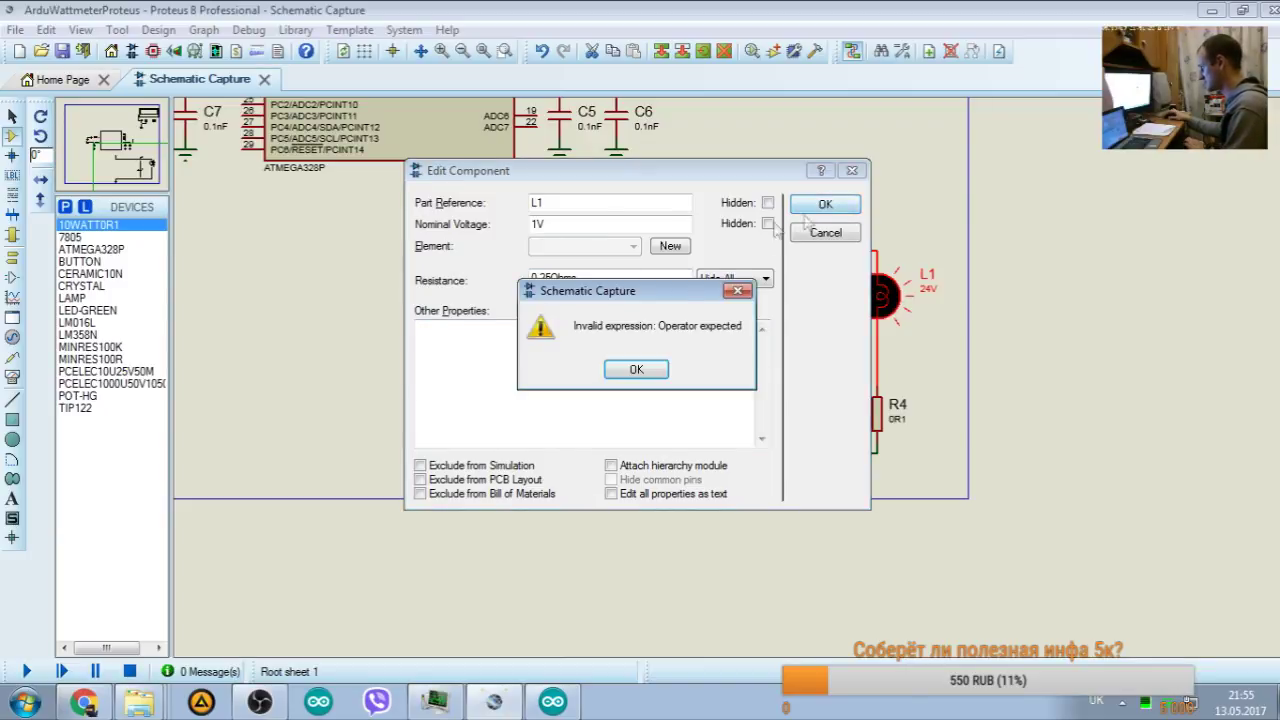
pyautogui.click(636, 369)
pyautogui.press('Home')
pyautogui.press('Right')
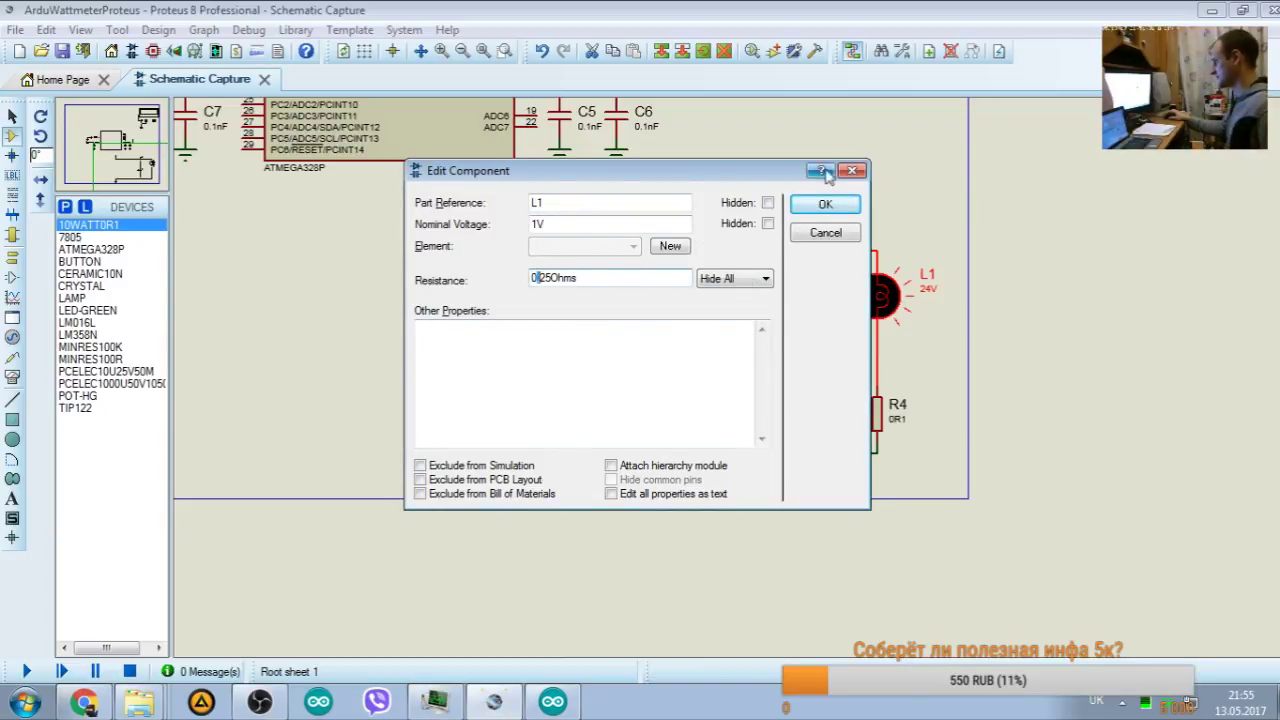
pyautogui.click(851, 171)
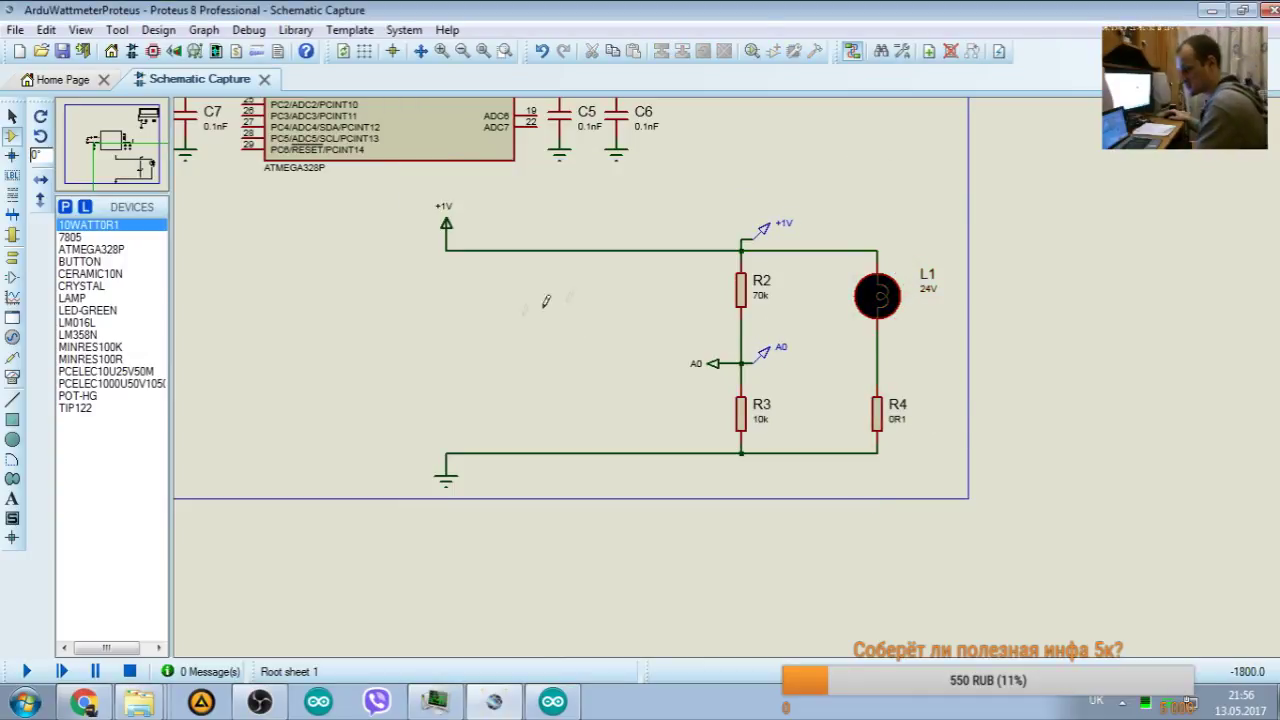
# Step: Move shunt resistor R4 slightly closer to lamp L1 along its wire
pyautogui.click(877, 418)
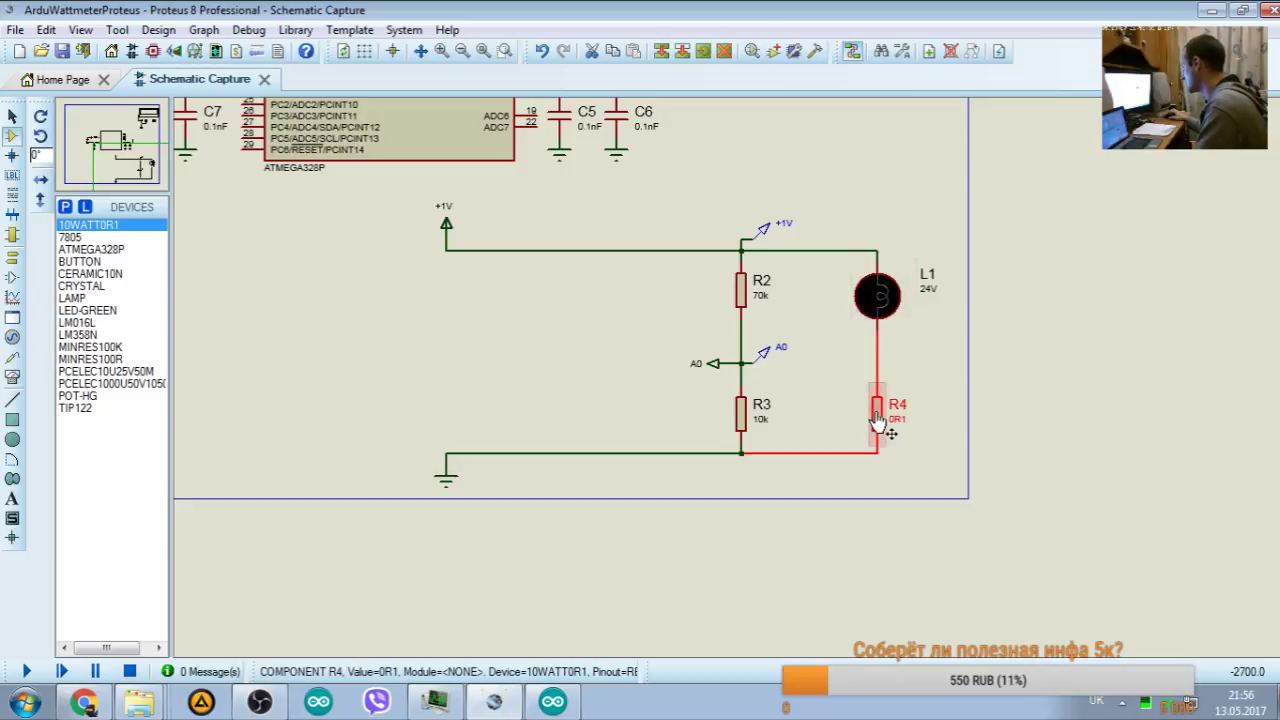
pyautogui.moveTo(877, 418); pyautogui.dragTo(877, 395)
pyautogui.click(943, 366)
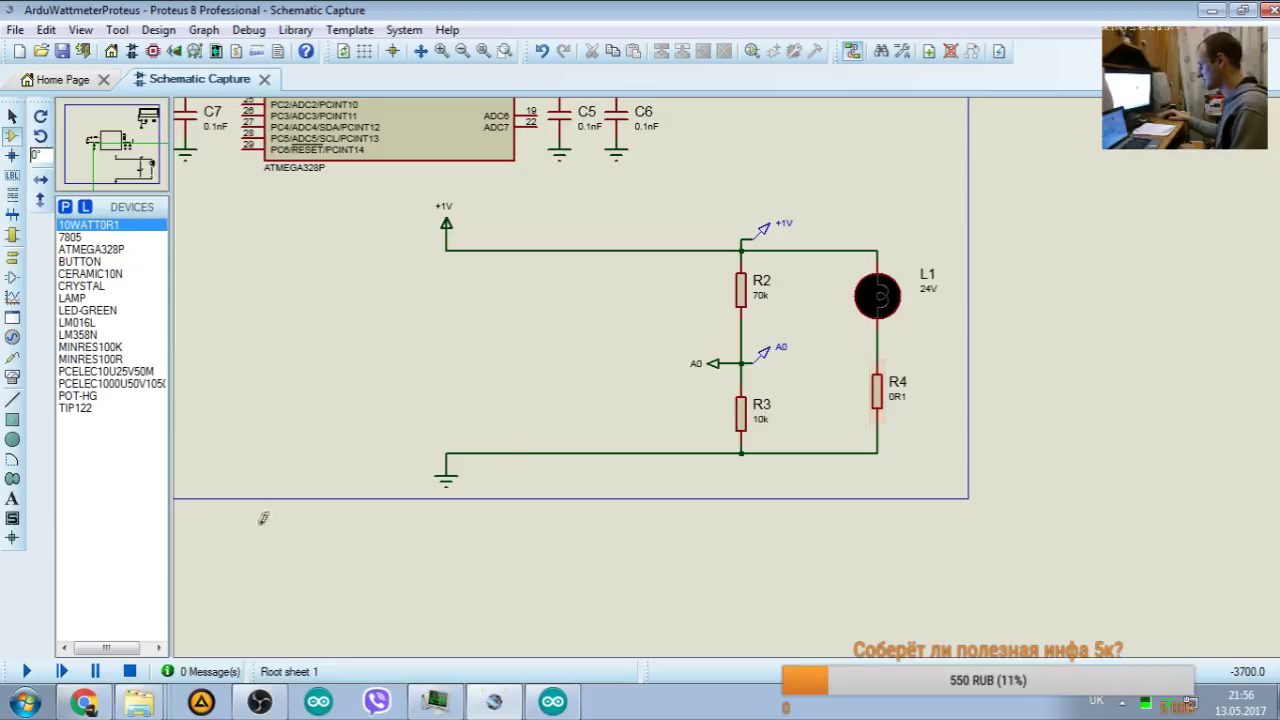
# Step: Run the simulation with the +24V supply, pause it to inspect resistor R4, and stop it
pyautogui.click(22, 672)
pyautogui.click(95, 671)
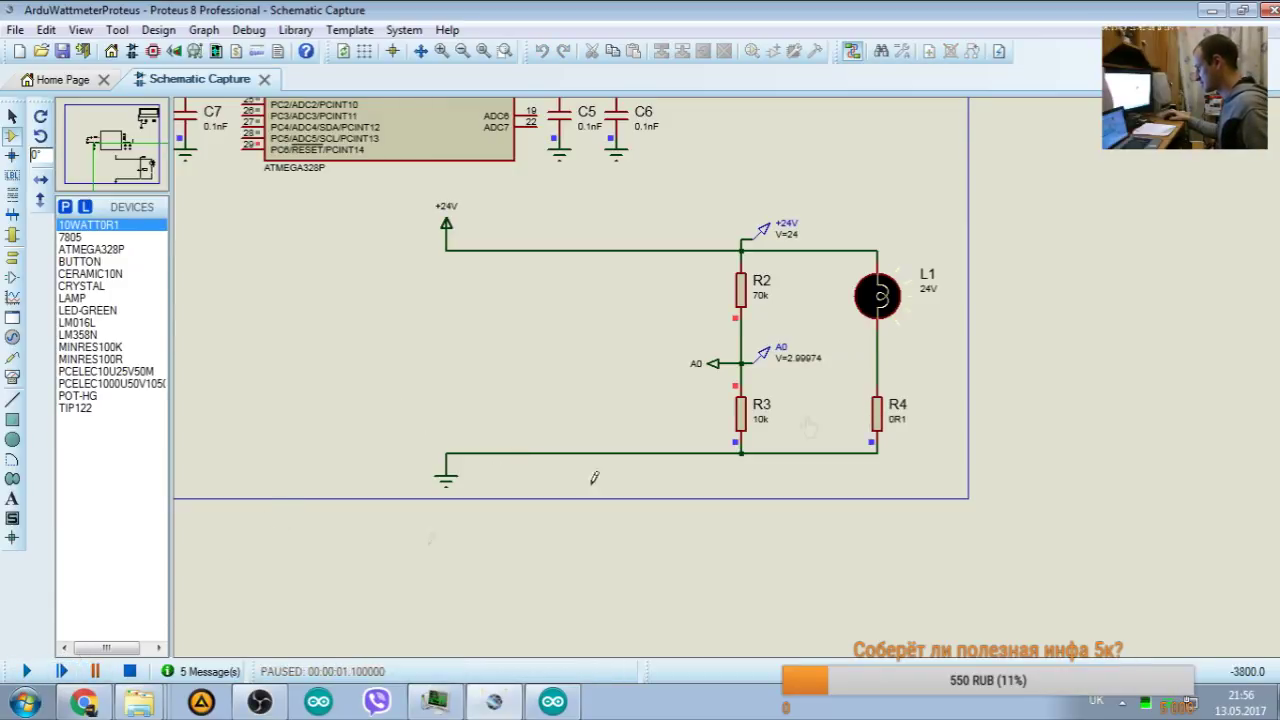
pyautogui.moveTo(877, 412)
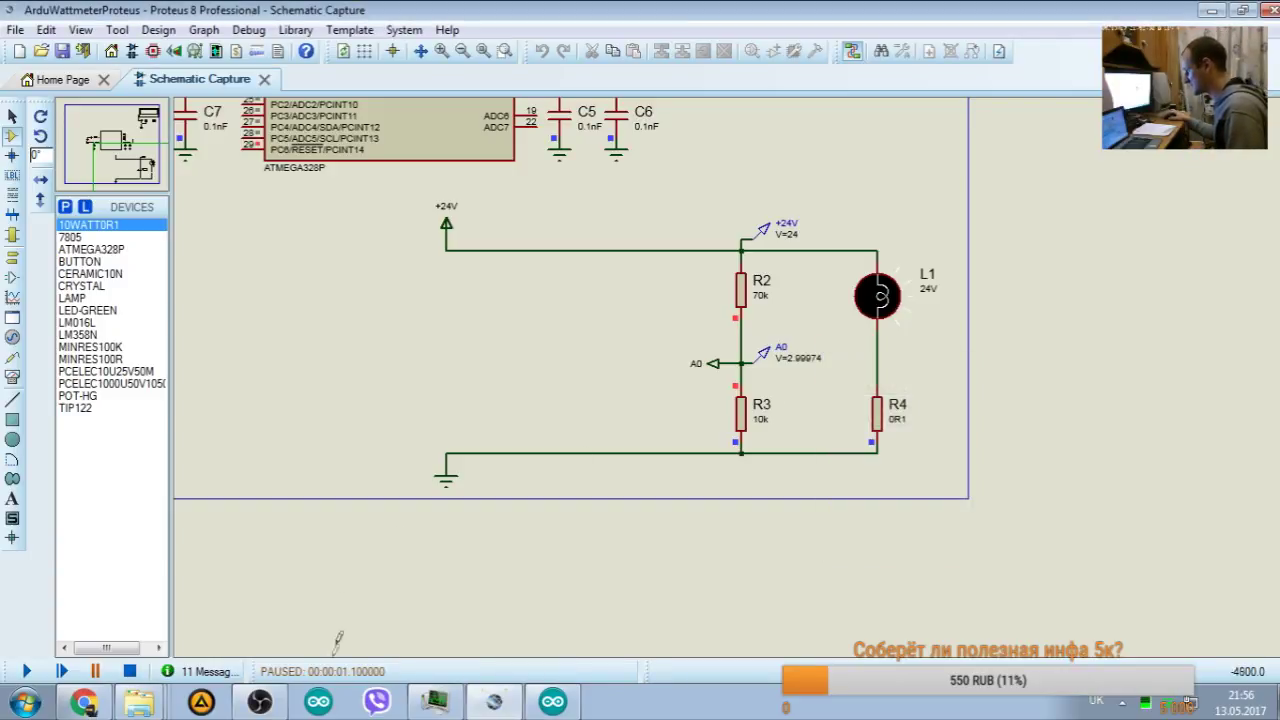
pyautogui.click(129, 671)
# Step: Set the value of shunt resistor R4 to 0R22
pyautogui.doubleClick(899, 425)
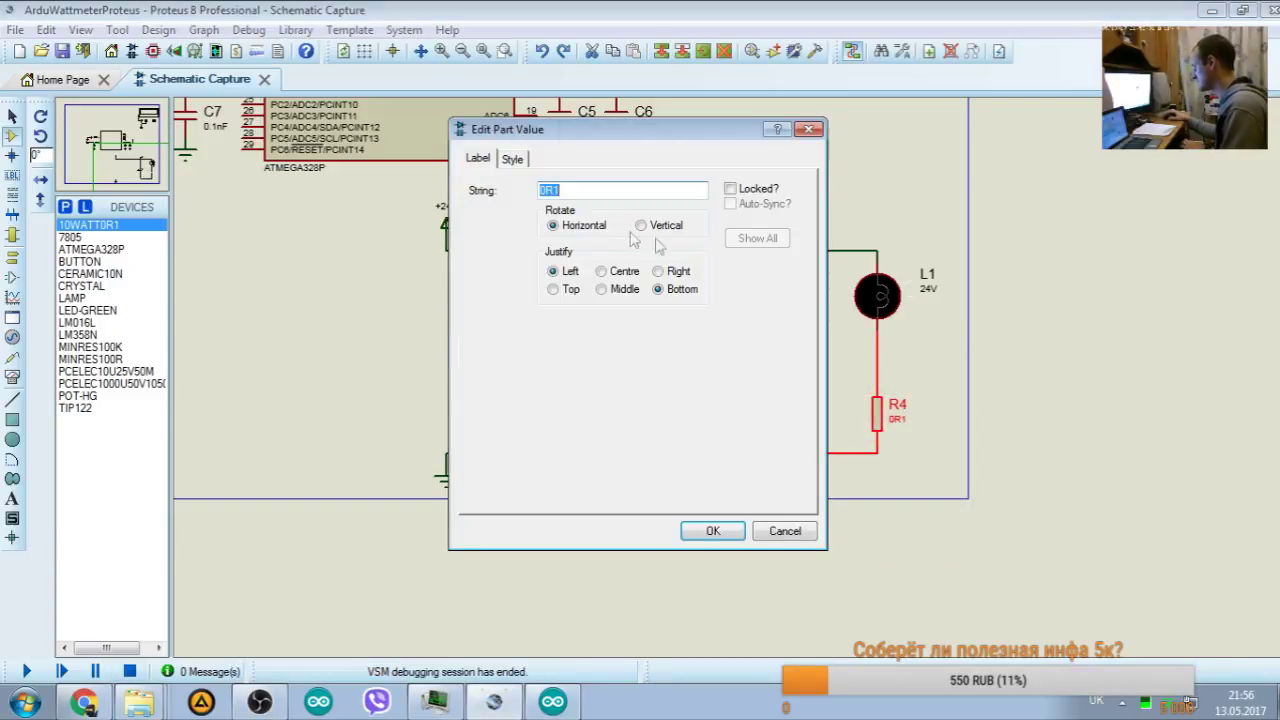
pyautogui.click(562, 190)
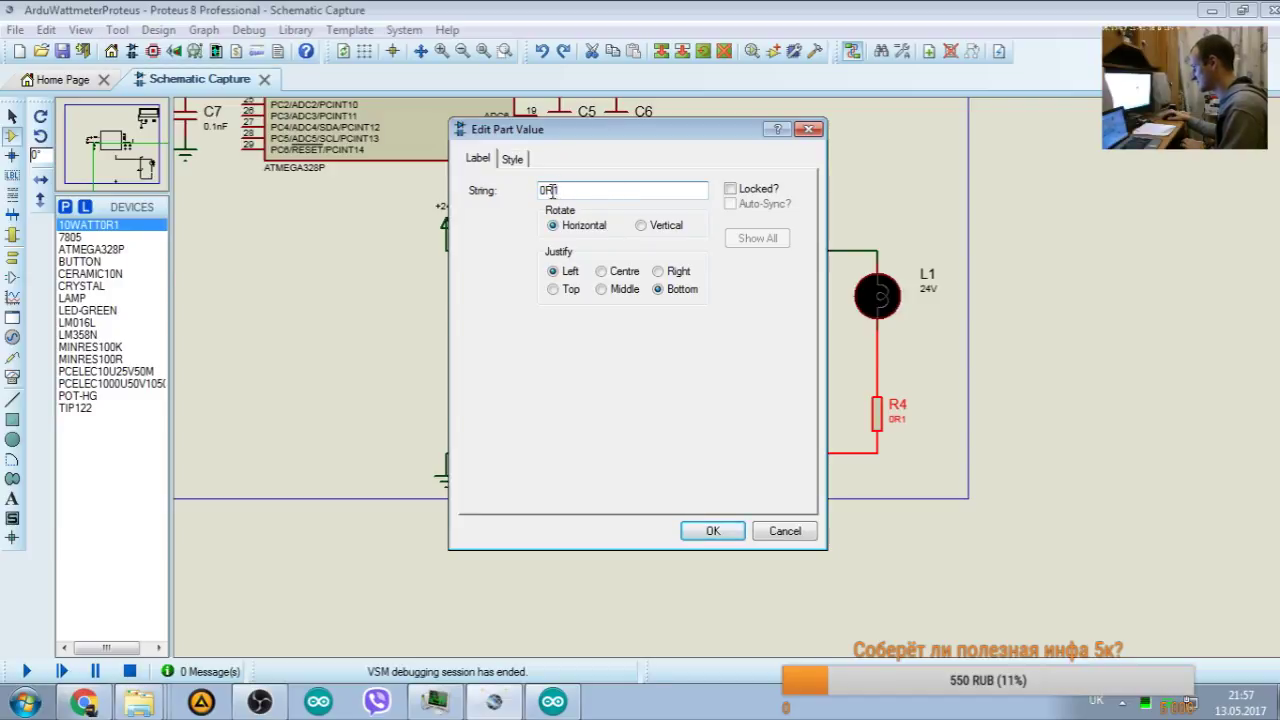
pyautogui.hotkey('shift', 'Left')
pyautogui.write('22')
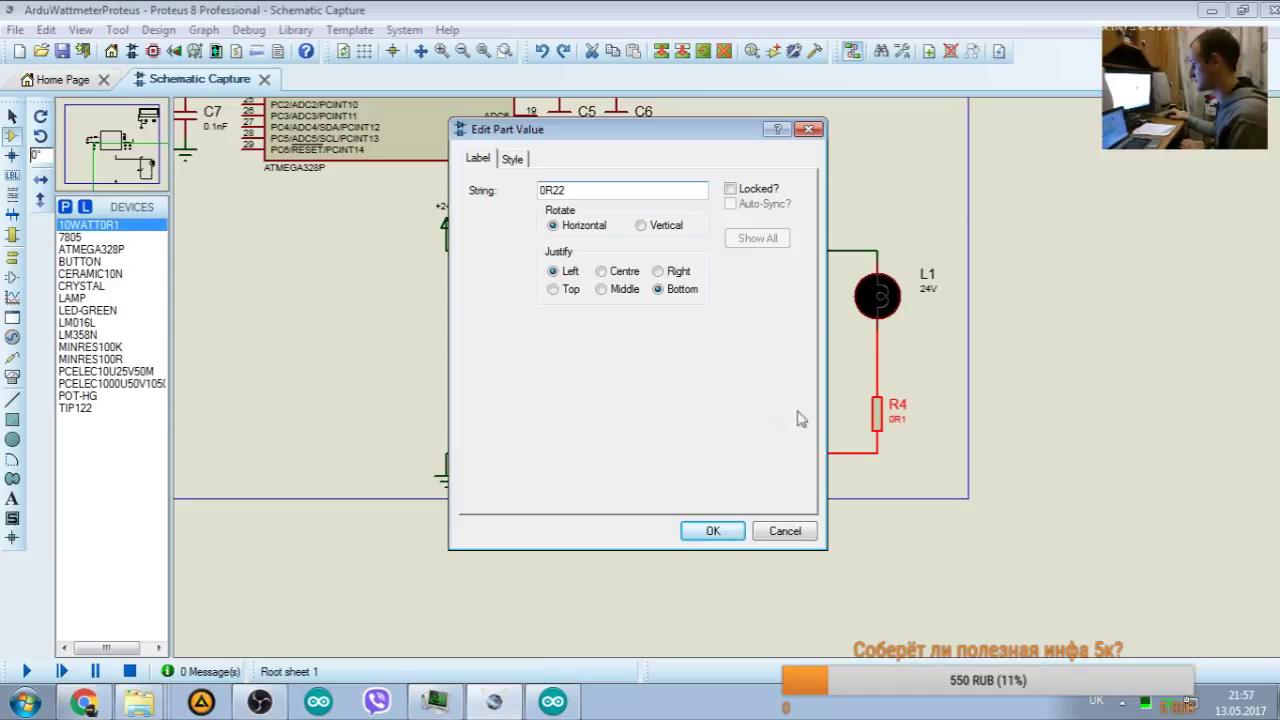
pyautogui.click(710, 532)
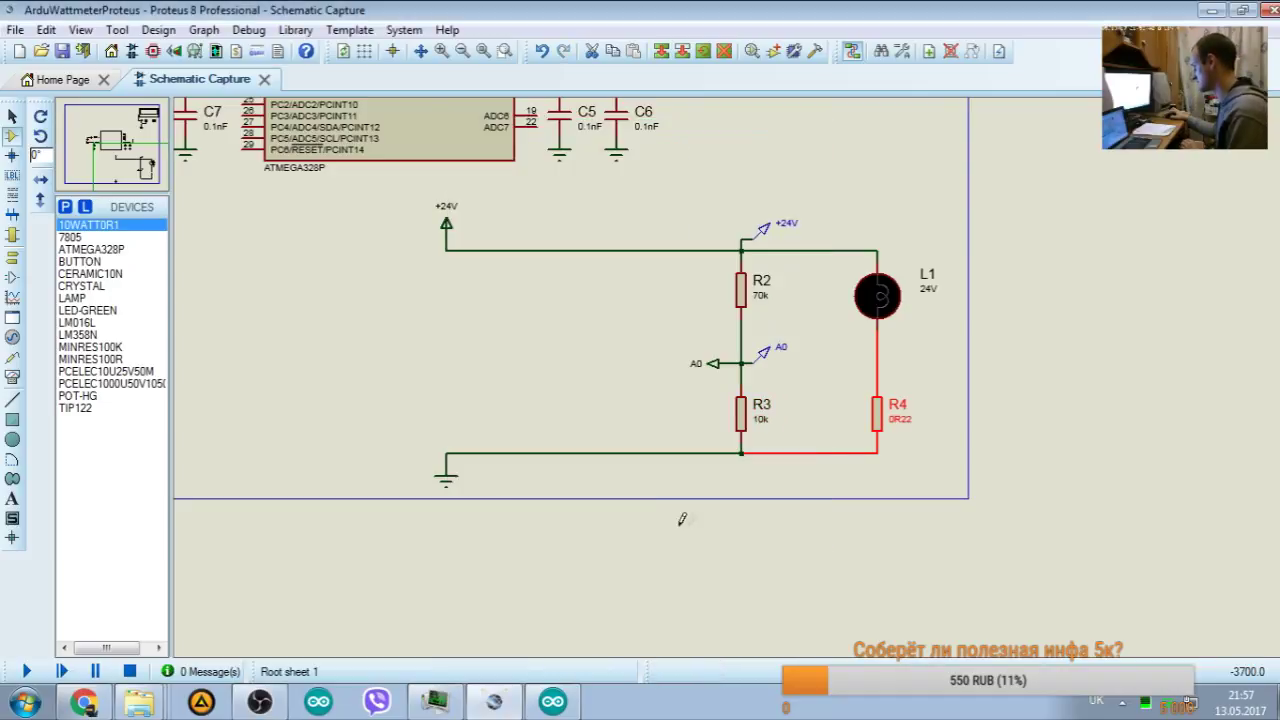
# Step: Run and pause the simulation to inspect resistor R4, and check the photo of the 5W 0.1Ω resistors in Chrome
pyautogui.click(25, 671)
pyautogui.click(95, 671)
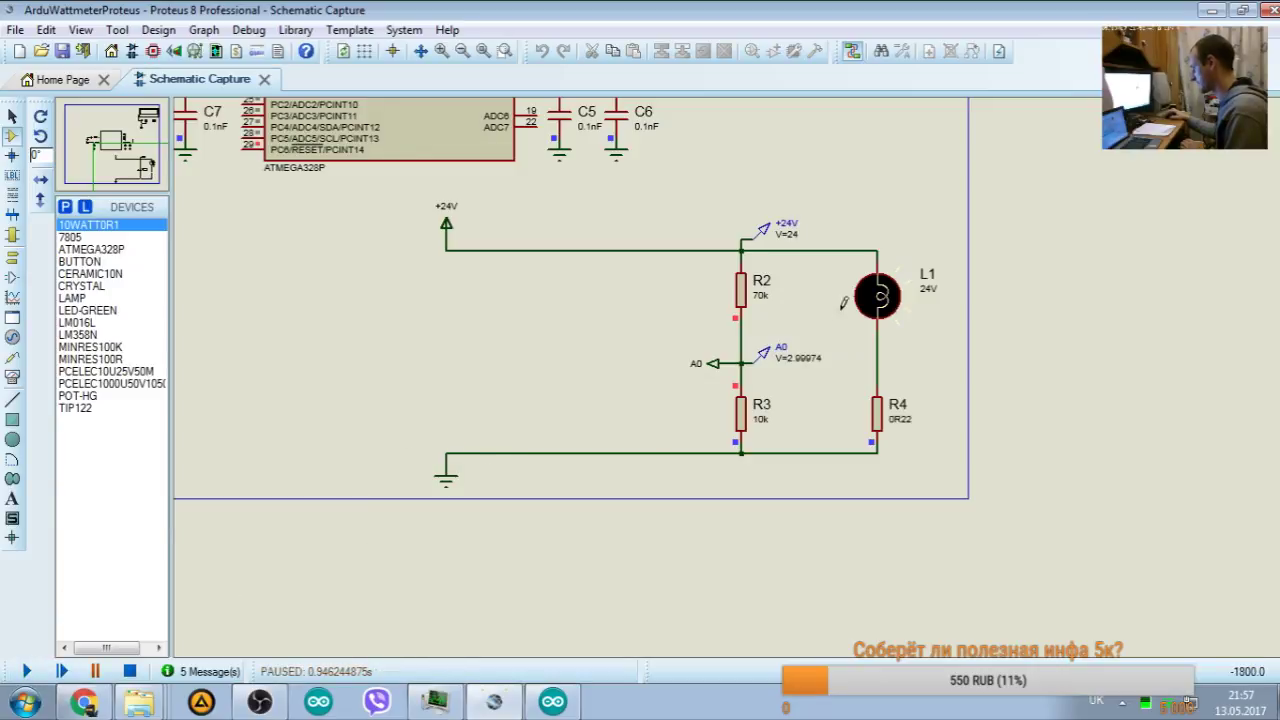
pyautogui.moveTo(875, 418)
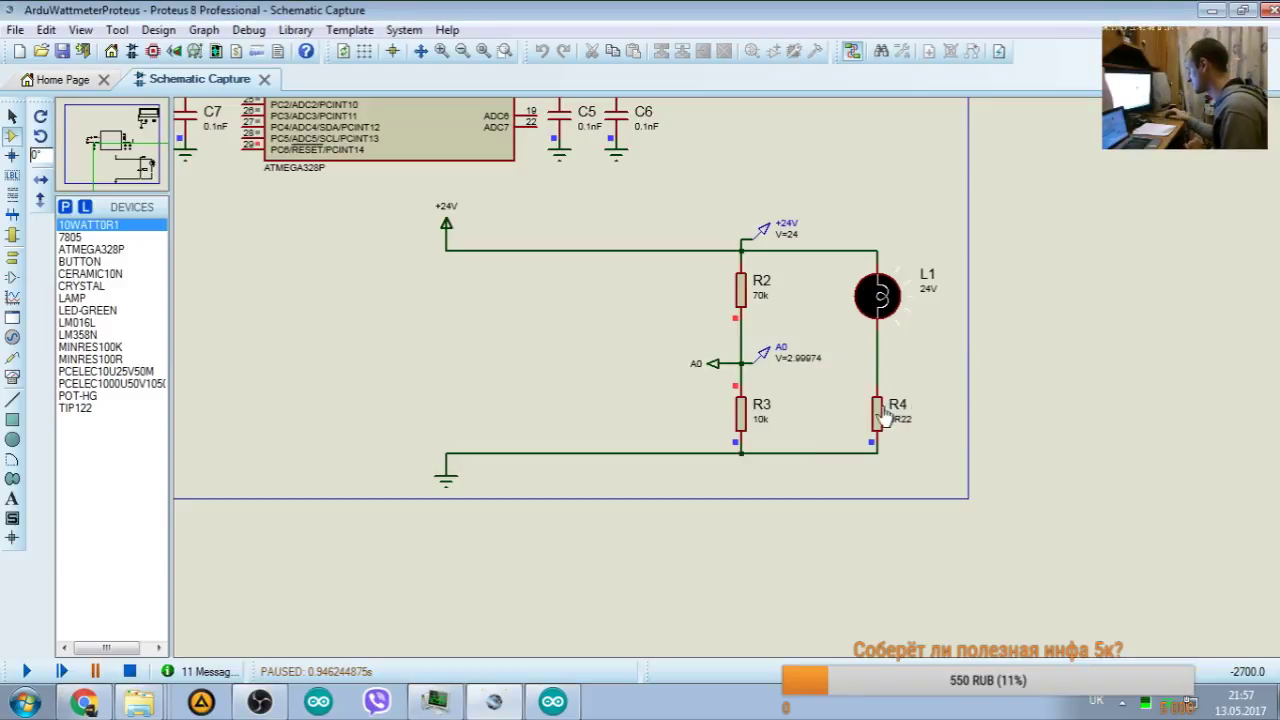
pyautogui.click(84, 702)
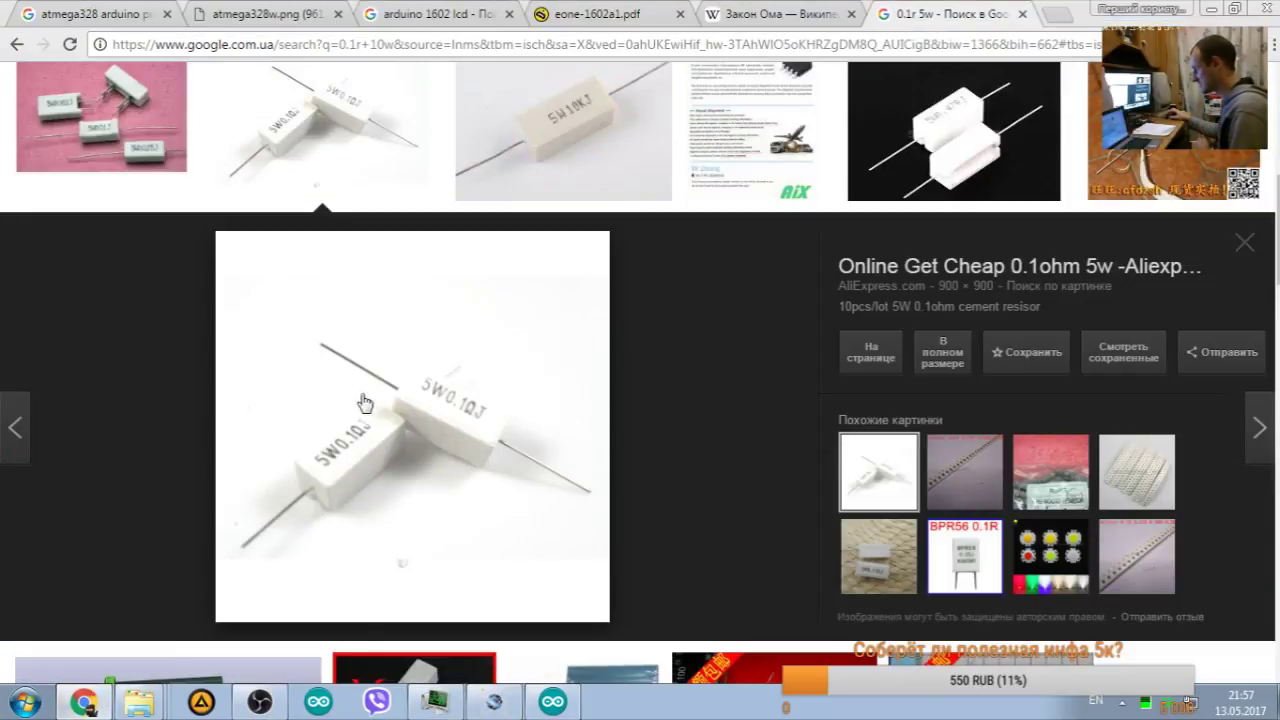
pyautogui.click(1211, 8)
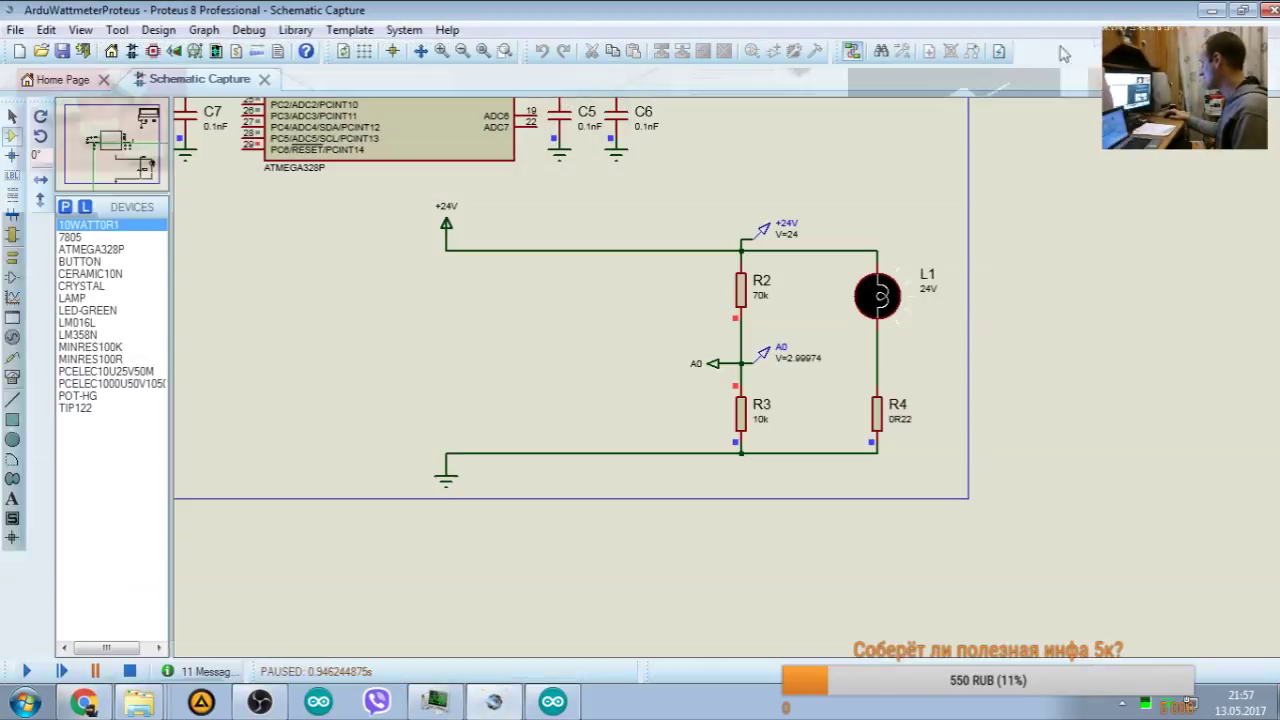
# Step: Copy resistor R4 and paste two duplicates side by side next to it
pyautogui.rightClick(883, 427)
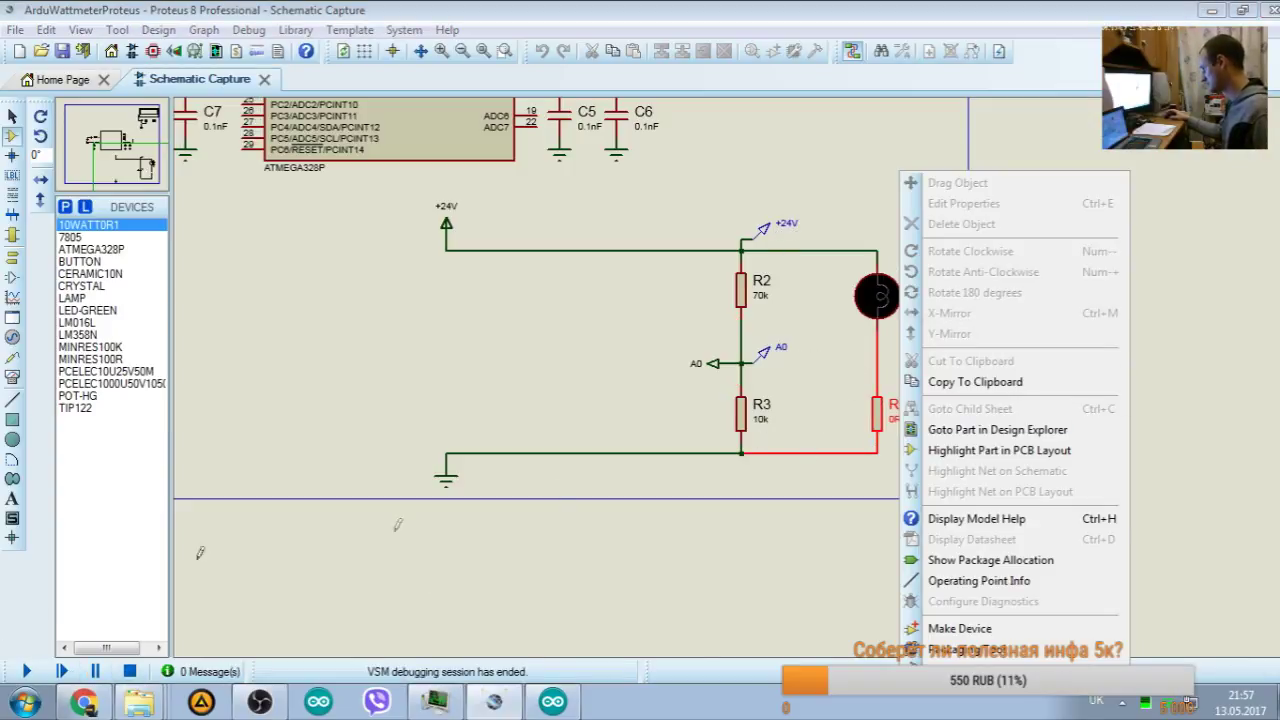
pyautogui.press('Escape')
pyautogui.rightClick(883, 415)
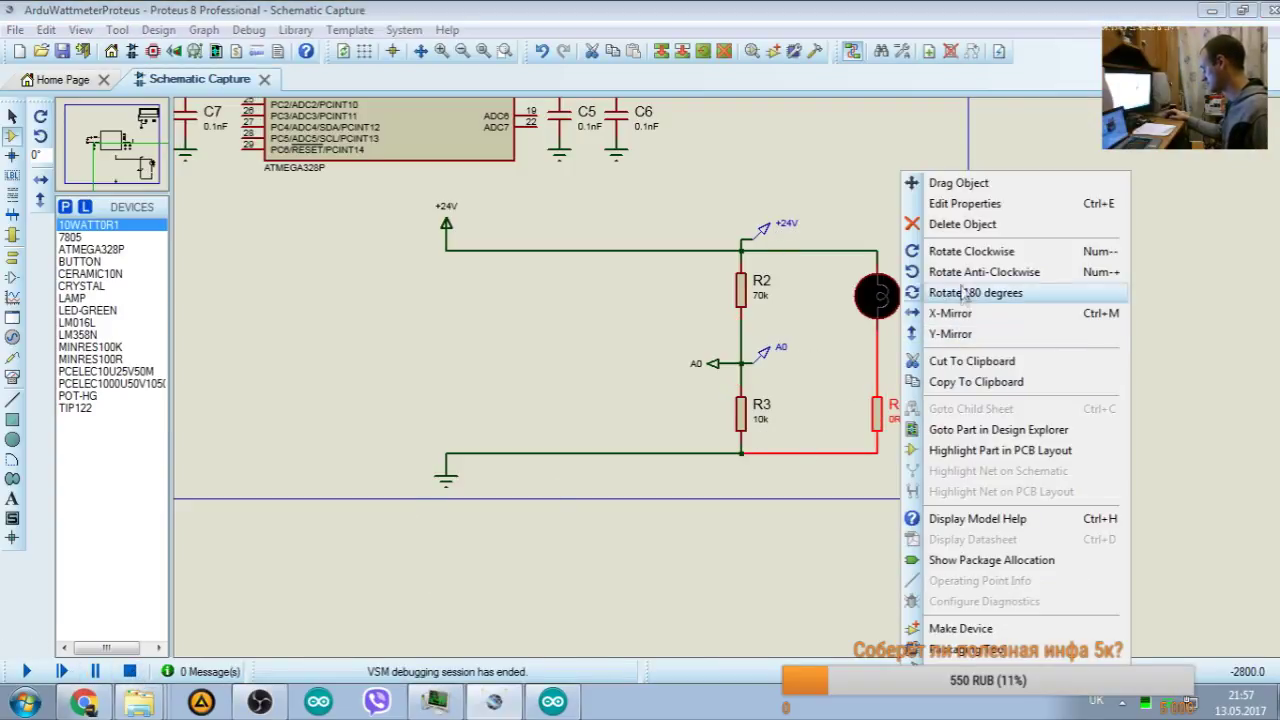
pyautogui.click(983, 381)
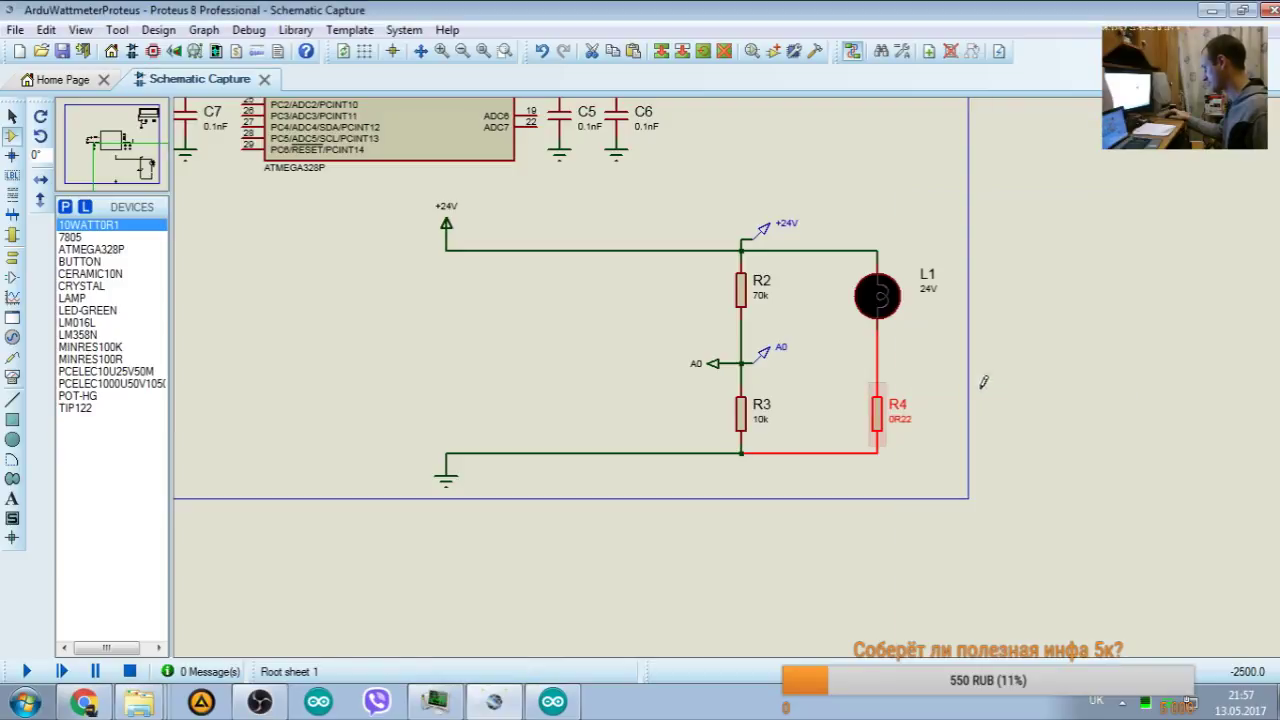
pyautogui.rightClick(960, 400)
pyautogui.click(1025, 526)
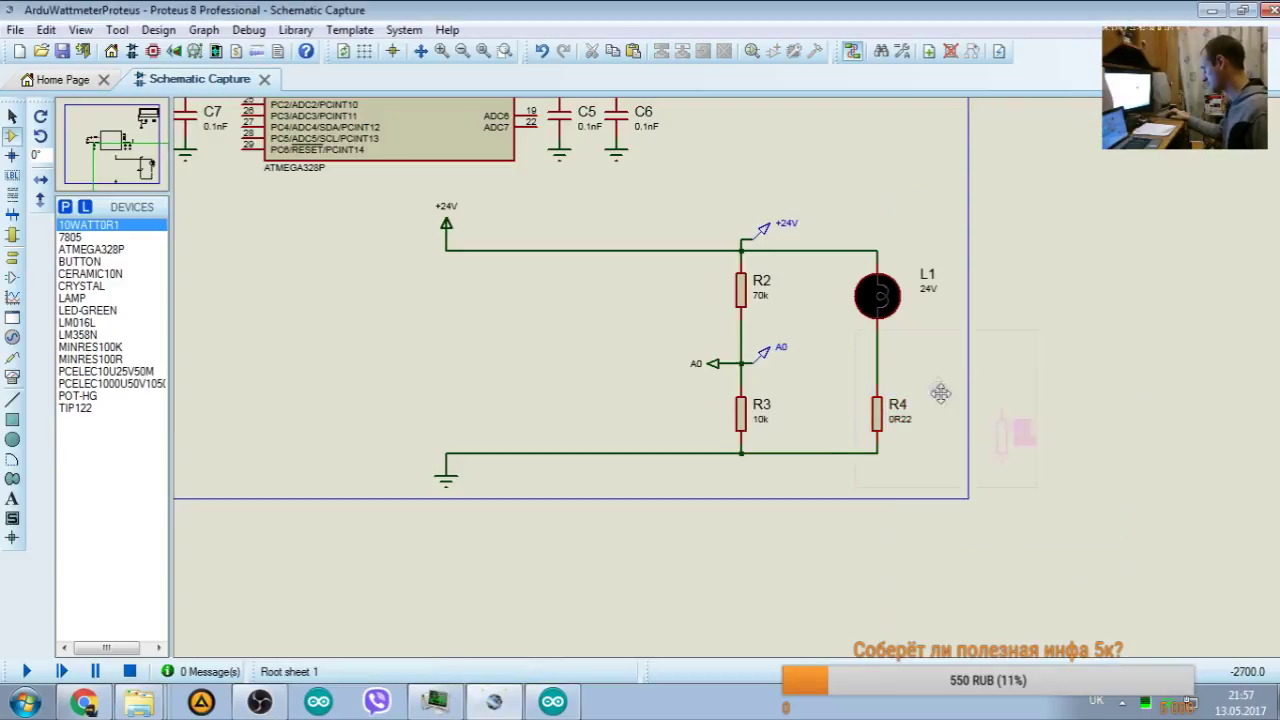
pyautogui.click(868, 390)
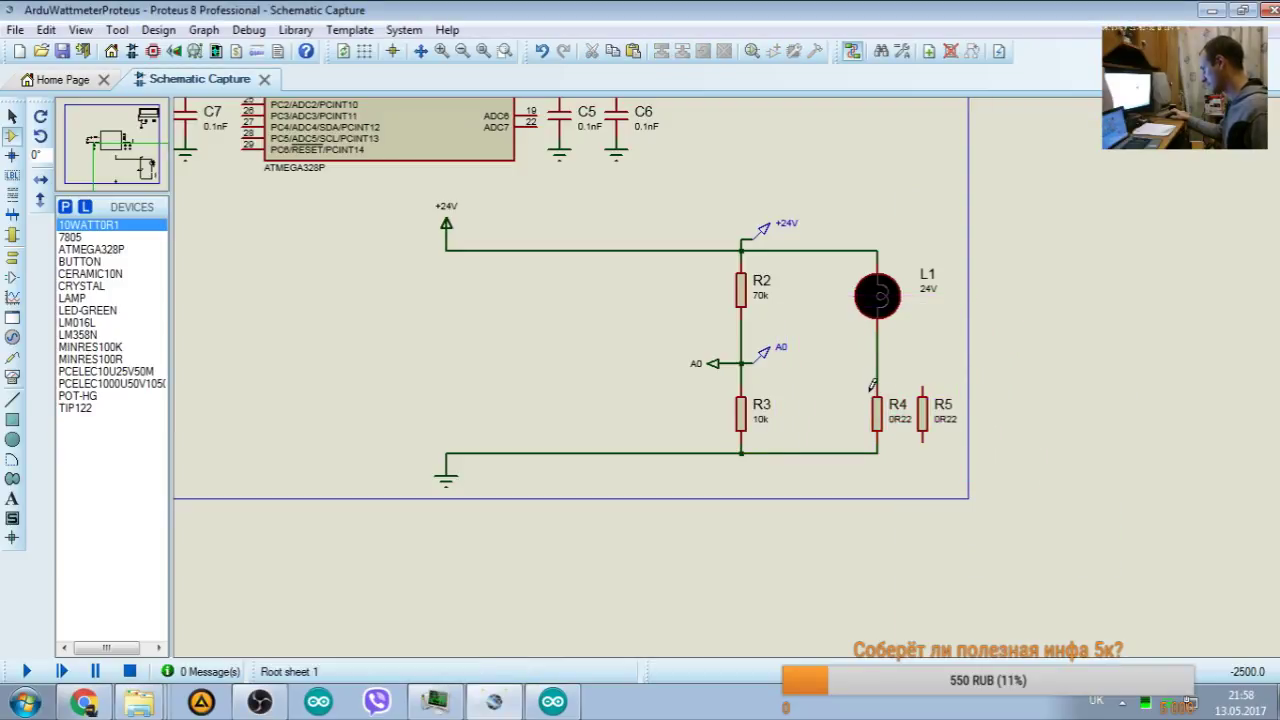
pyautogui.rightClick(1005, 402)
pyautogui.click(1070, 528)
pyautogui.click(914, 390)
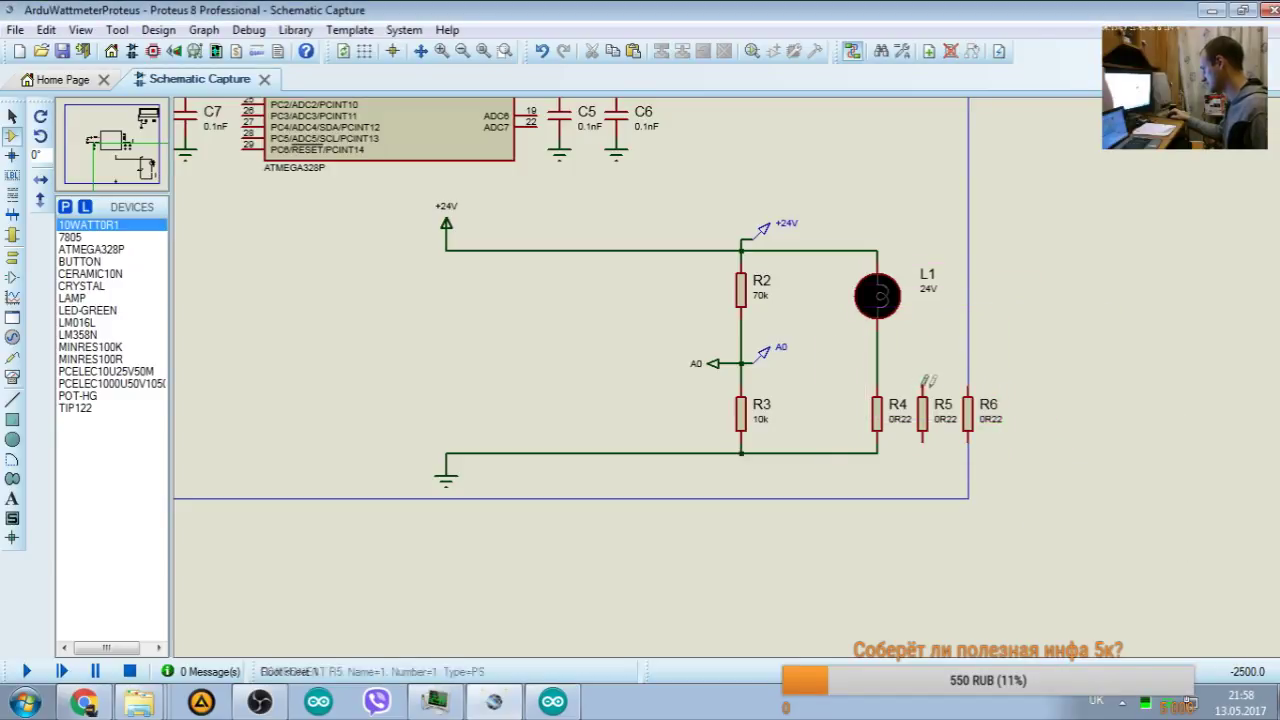
# Step: Wire resistors R5 and R6 in parallel with R4, joining their upper ends to the lamp wire and lower ends to the ground wire
pyautogui.click(922, 386)
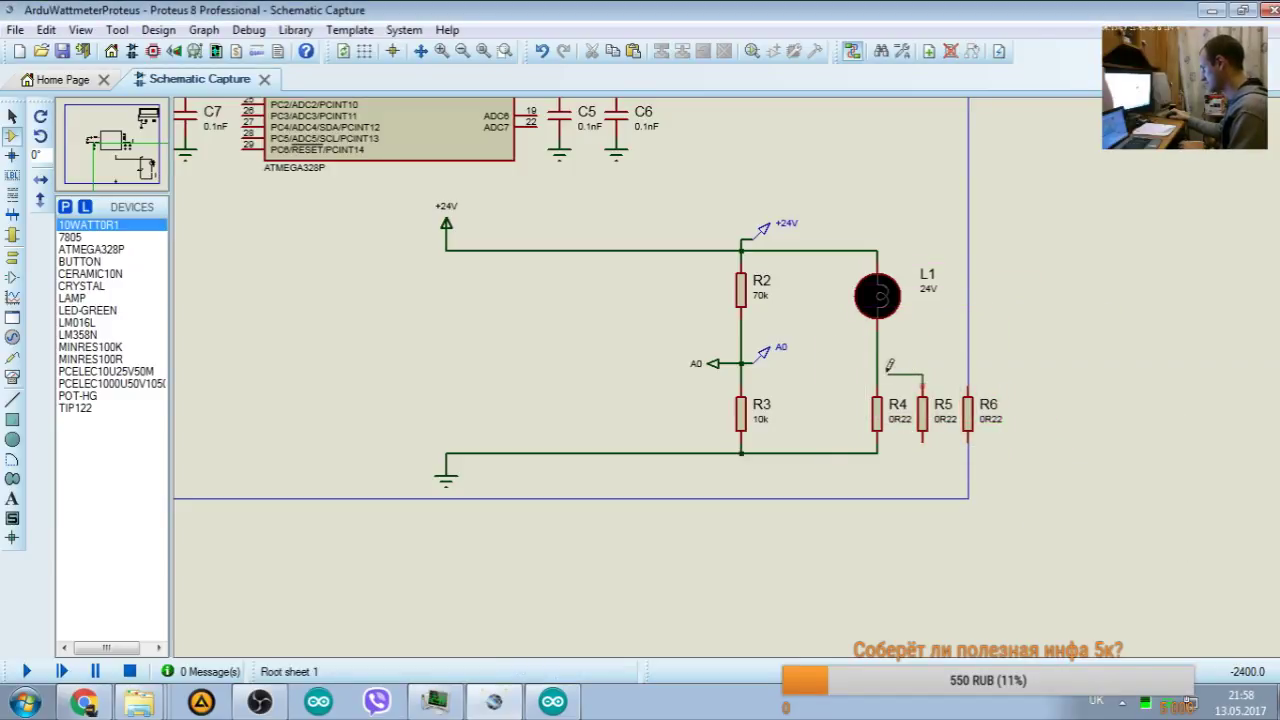
pyautogui.click(877, 376)
pyautogui.click(967, 386)
pyautogui.click(922, 375)
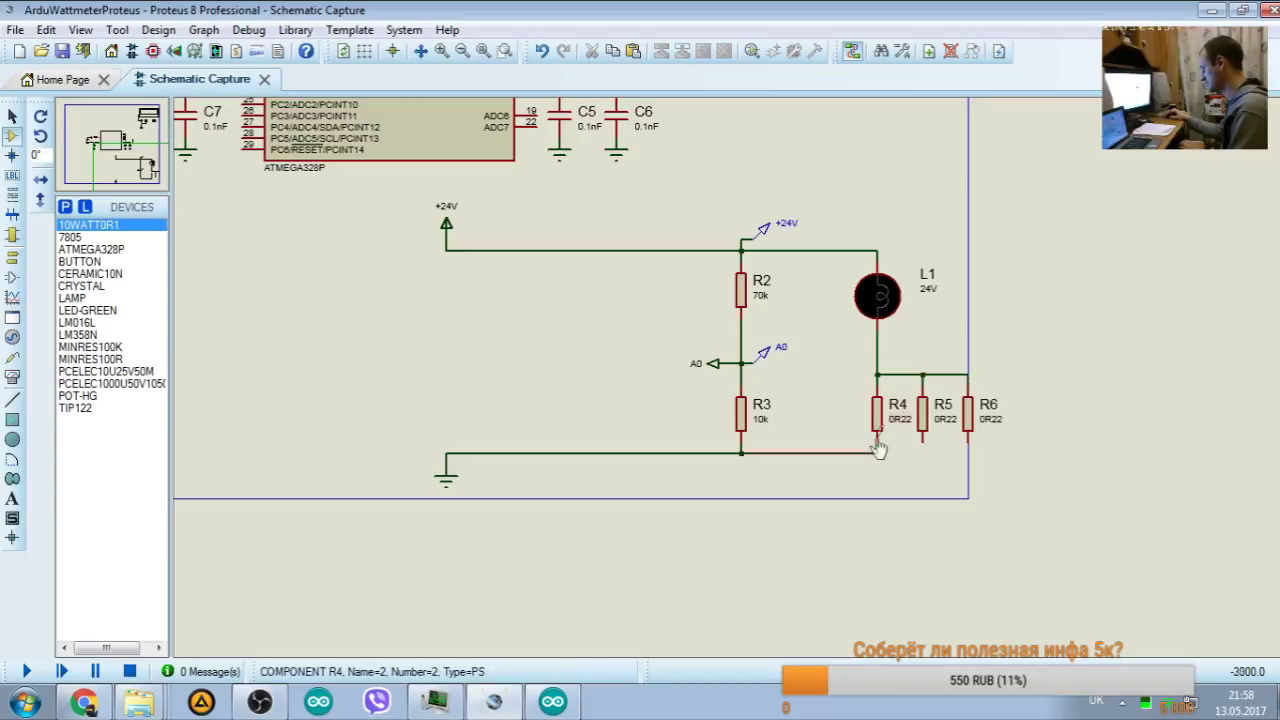
pyautogui.click(877, 452)
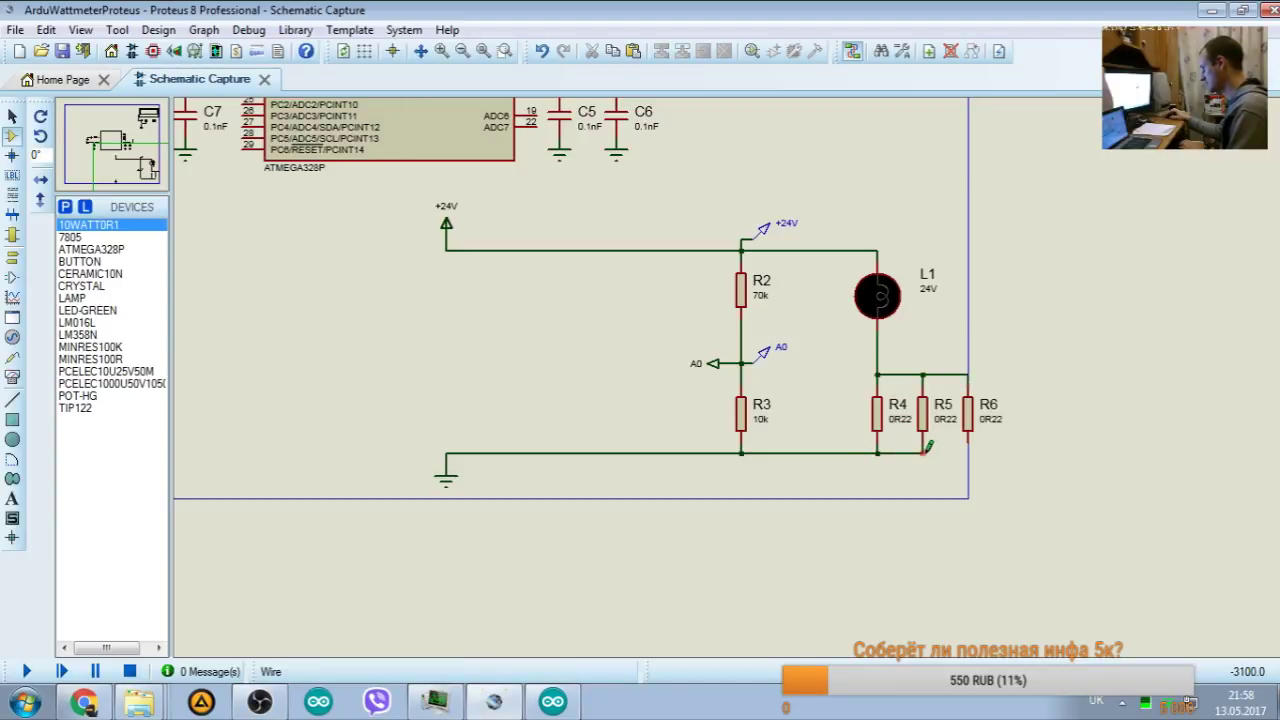
pyautogui.click(922, 452)
pyautogui.click(967, 452)
pyautogui.click(922, 452)
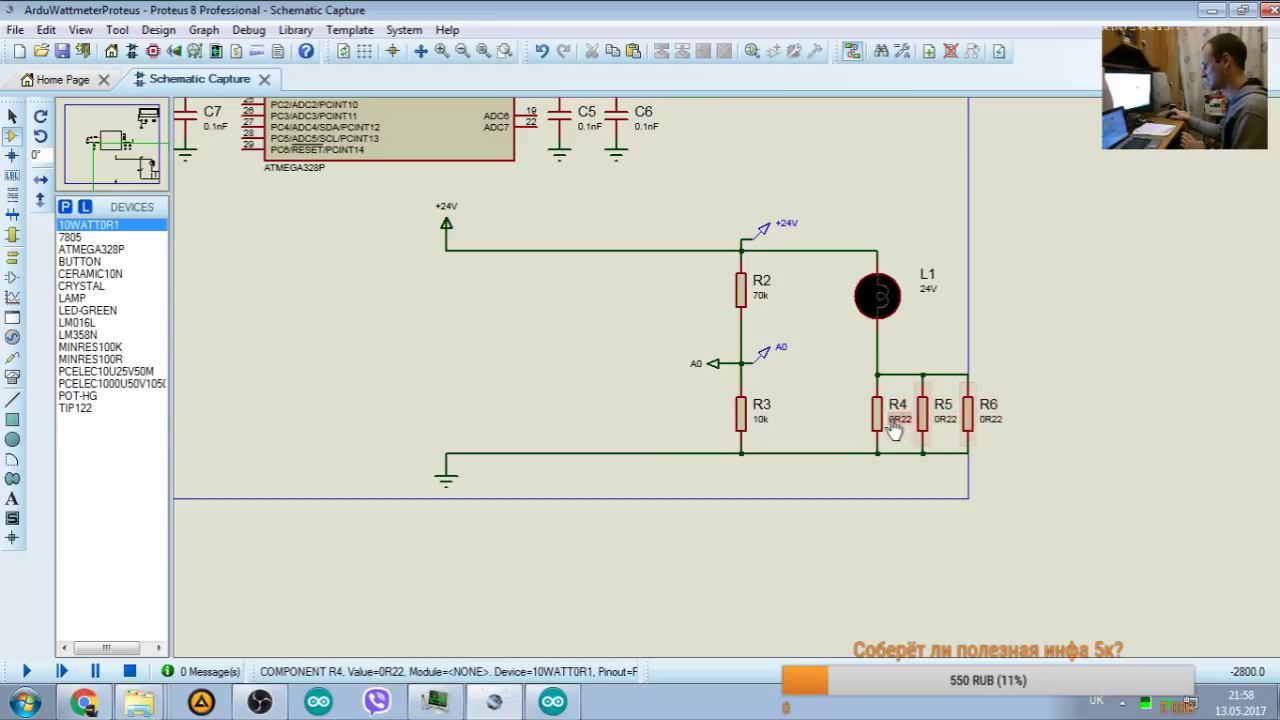
# Step: Divide 0,22 by 3 in the Windows calculator to find the combined resistance of the three parallel resistors, and close it
pyautogui.press('XF86Calculator')
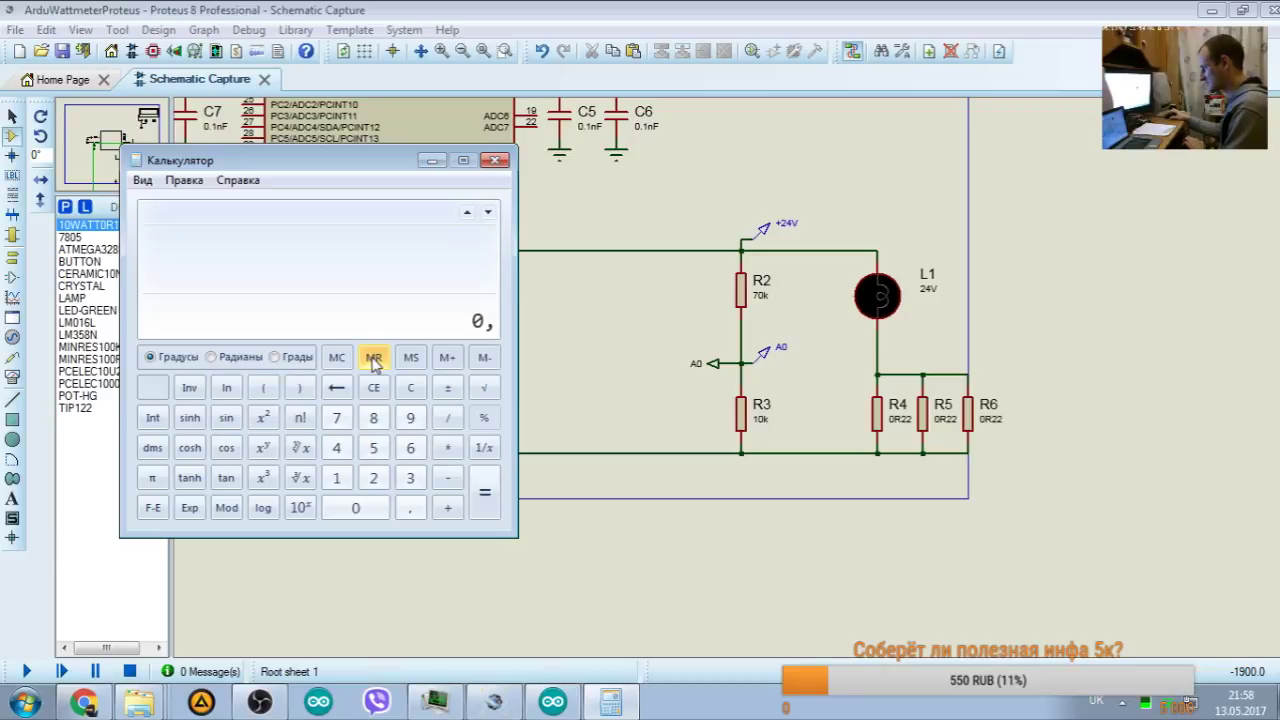
pyautogui.click(373, 358)
pyautogui.click(447, 418)
pyautogui.press('3')
pyautogui.press('Return')
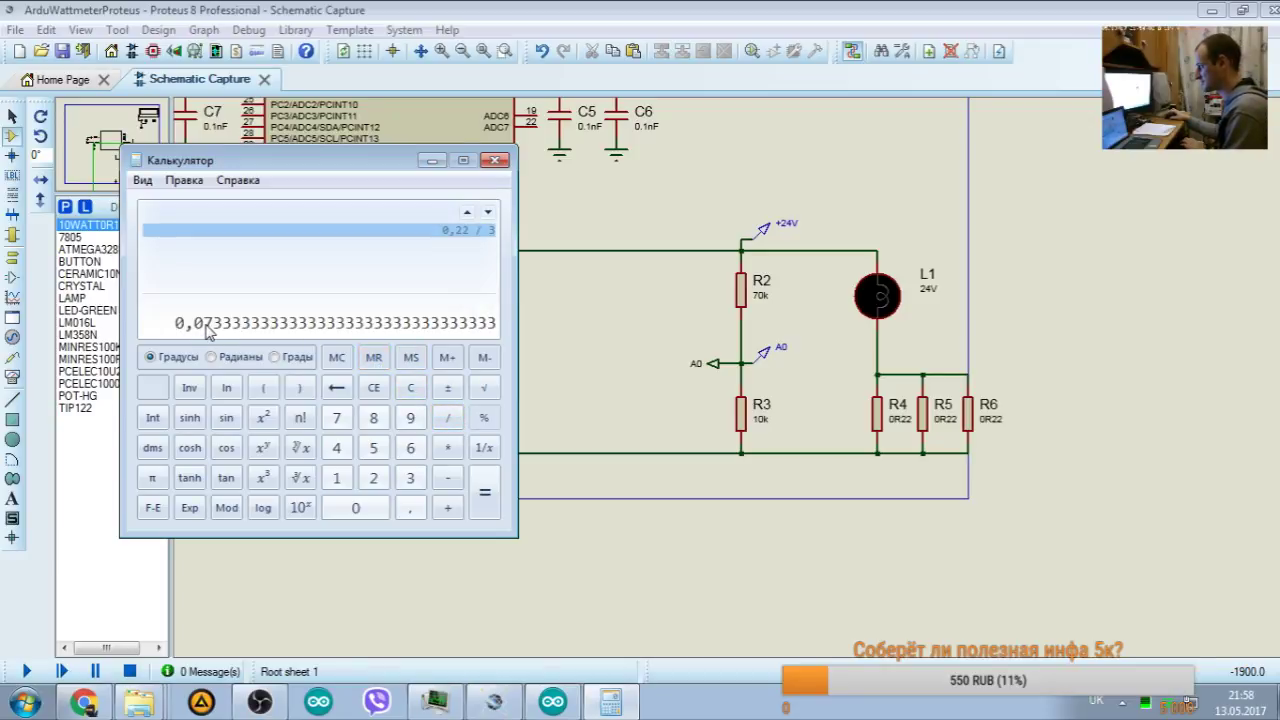
pyautogui.click(496, 161)
# Step: Run the simulation with the three parallel resistors and pause it to inspect the voltage, current and power of R4
pyautogui.click(27, 671)
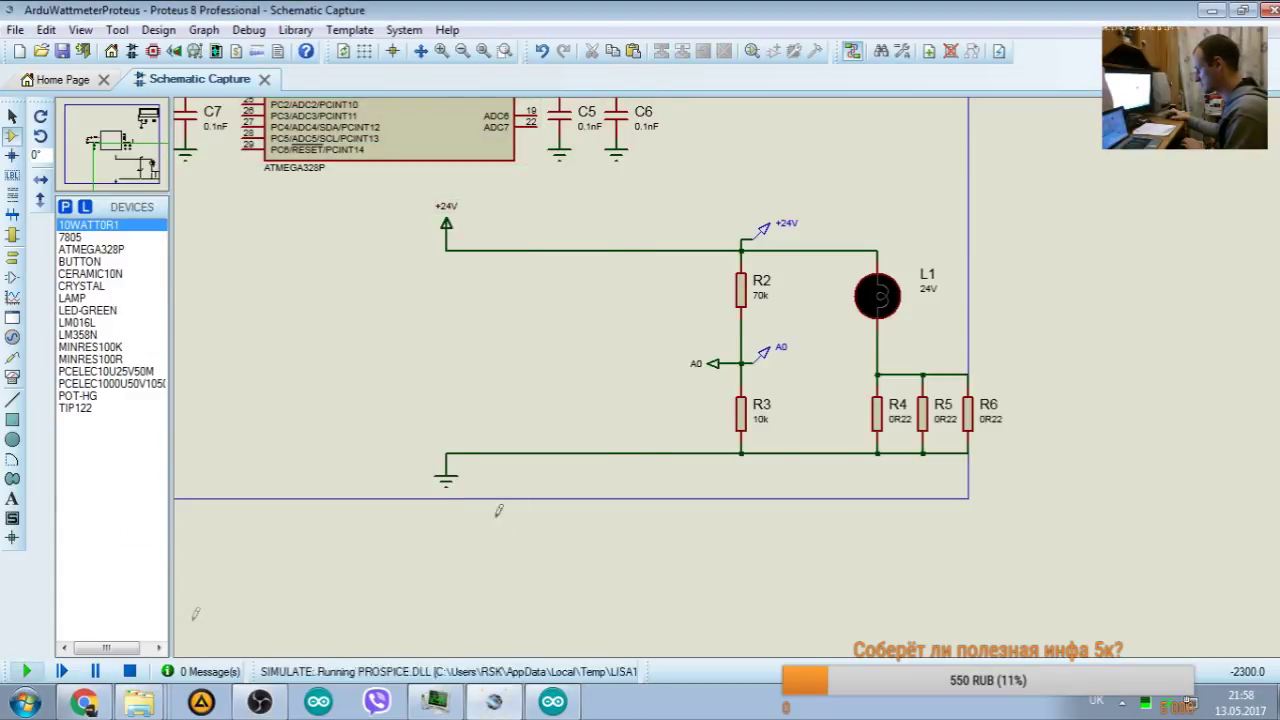
pyautogui.click(886, 425)
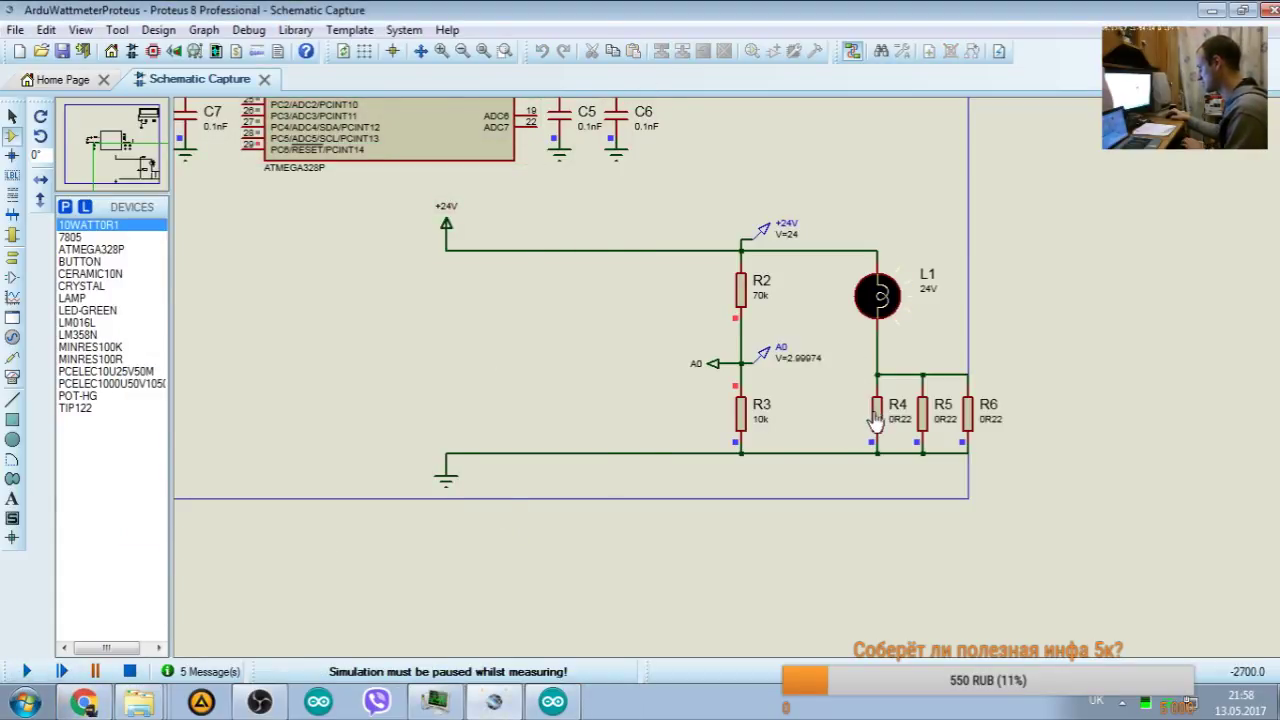
pyautogui.moveTo(874, 422)
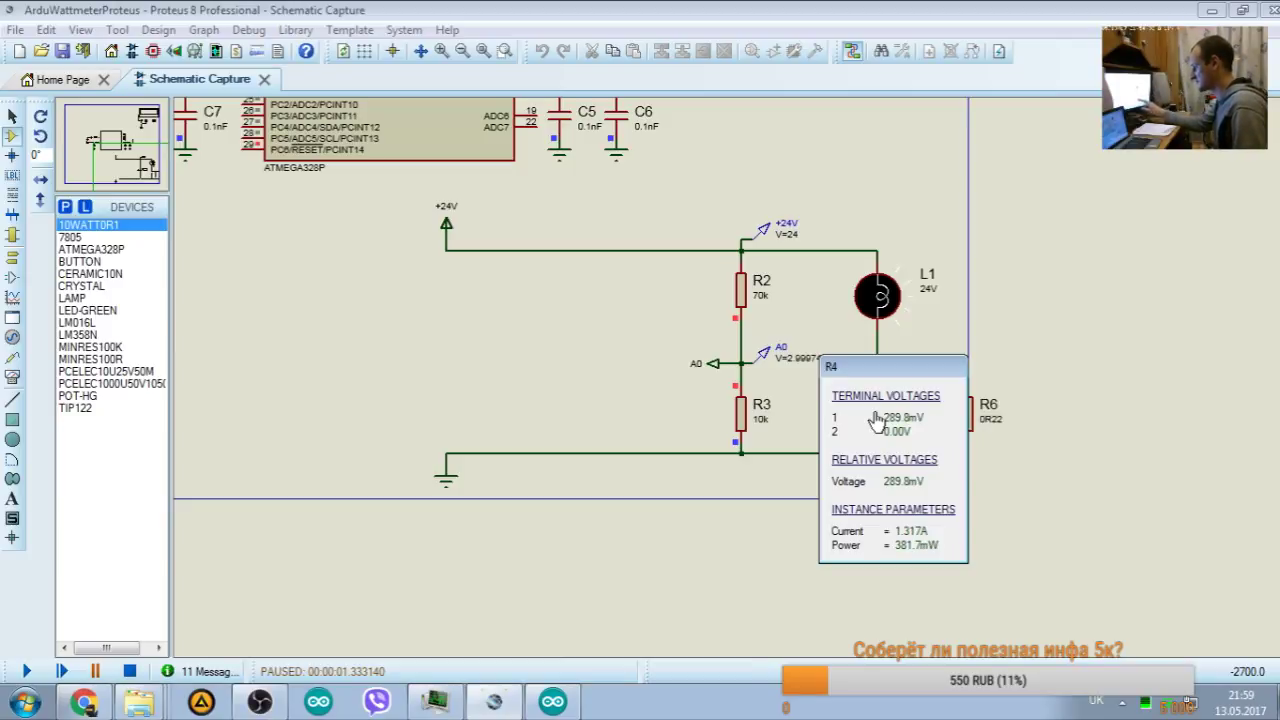
# Step: Multiply 0,381 by 3 in the Windows calculator to get the total shunt power, and return to the schematic
pyautogui.press('XF86Calculator')
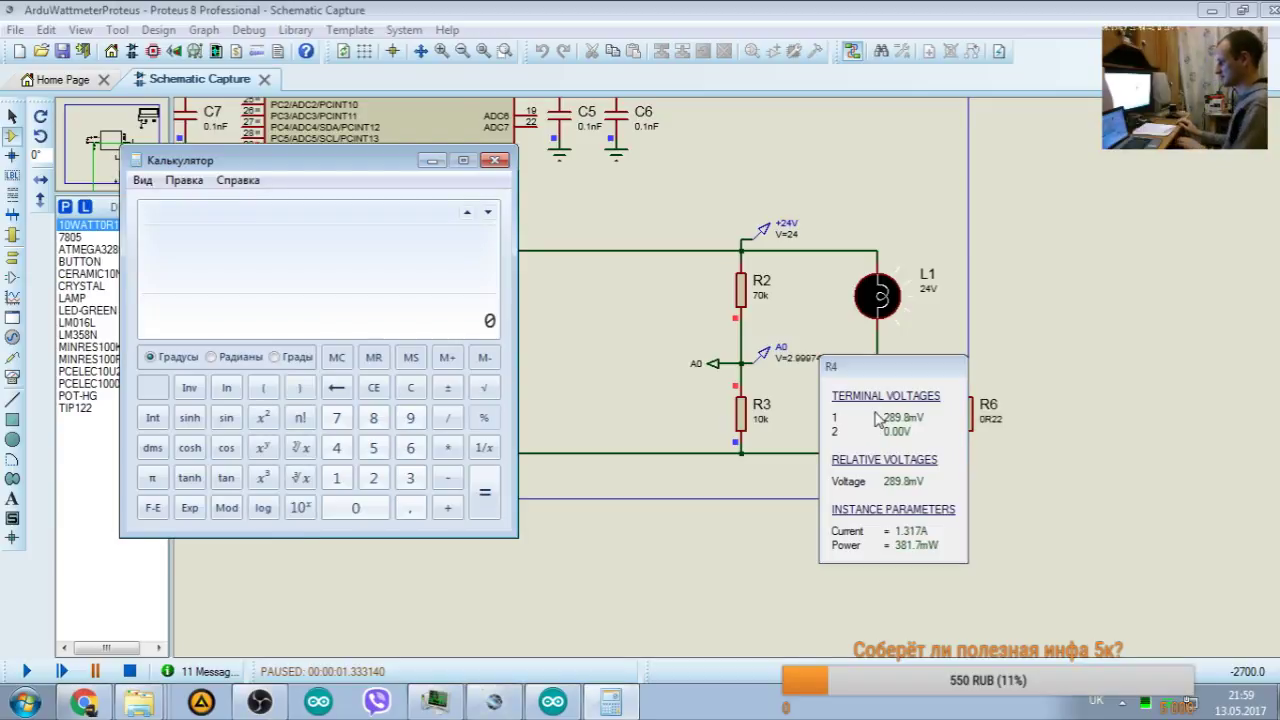
pyautogui.write(',381')
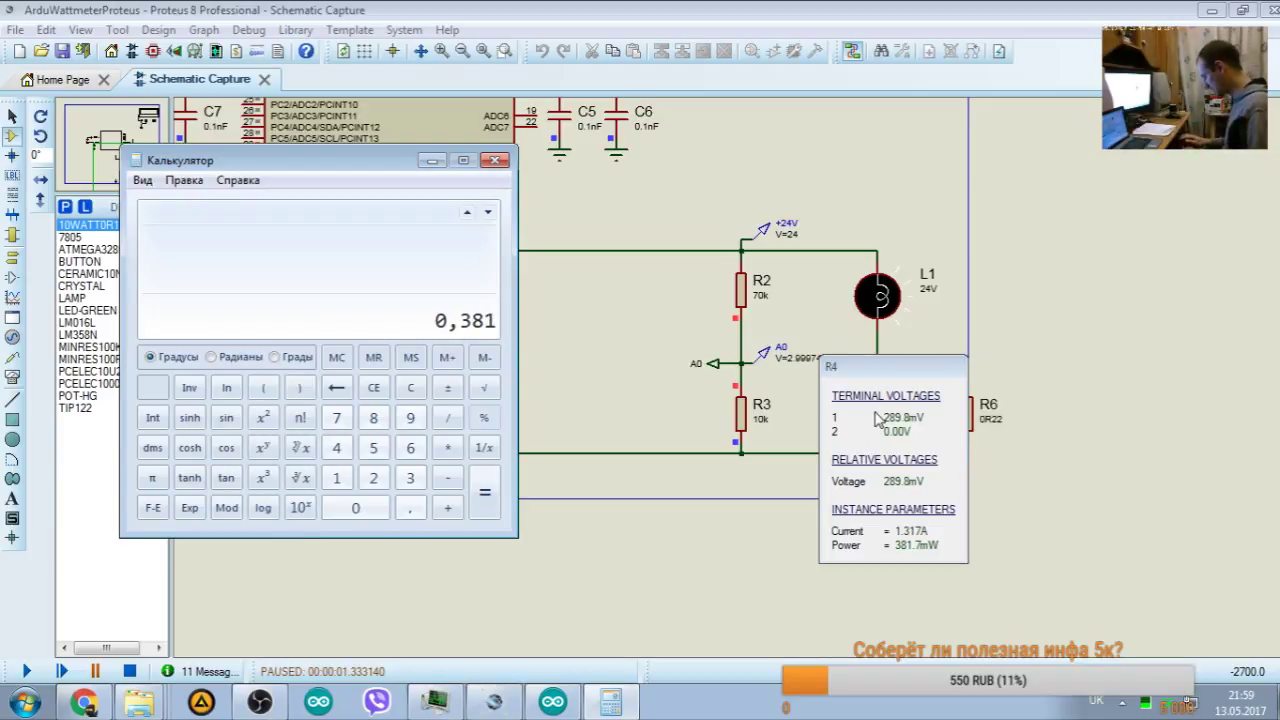
pyautogui.write(' * 3')
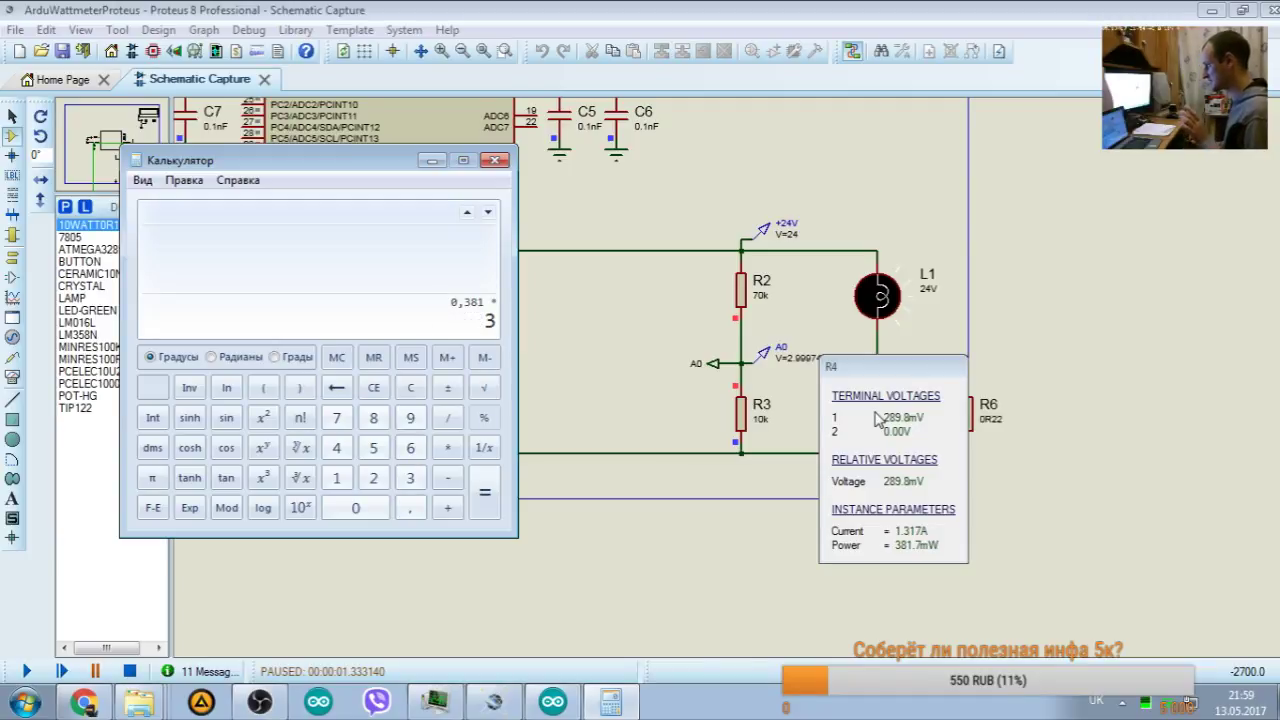
pyautogui.press('Return')
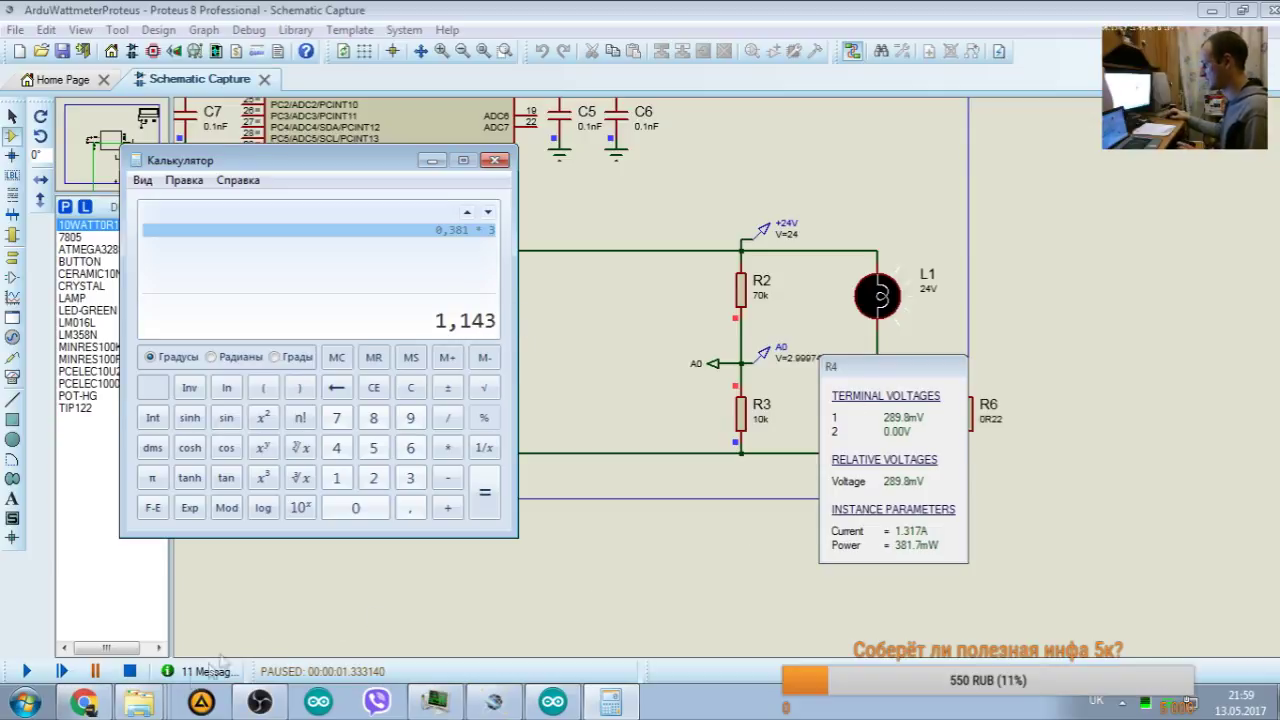
pyautogui.click(111, 676)
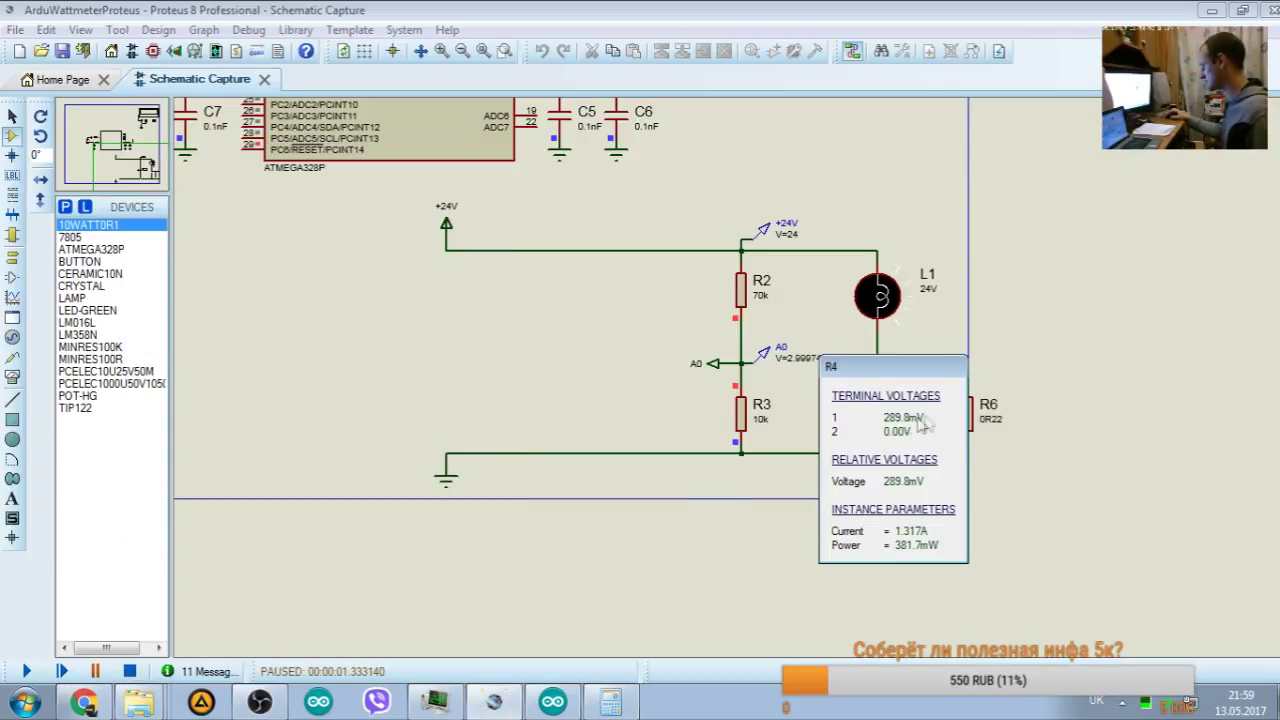
# Step: Stop the simulation and undo the added resistors R5 and R6 together with their wiring
pyautogui.click(130, 671)
pyautogui.hotkey('ctrl', 'z')
pyautogui.hotkey('ctrl', 'z')
pyautogui.hotkey('ctrl', 'z')
pyautogui.hotkey('ctrl', 'z')
pyautogui.hotkey('ctrl', 'z')
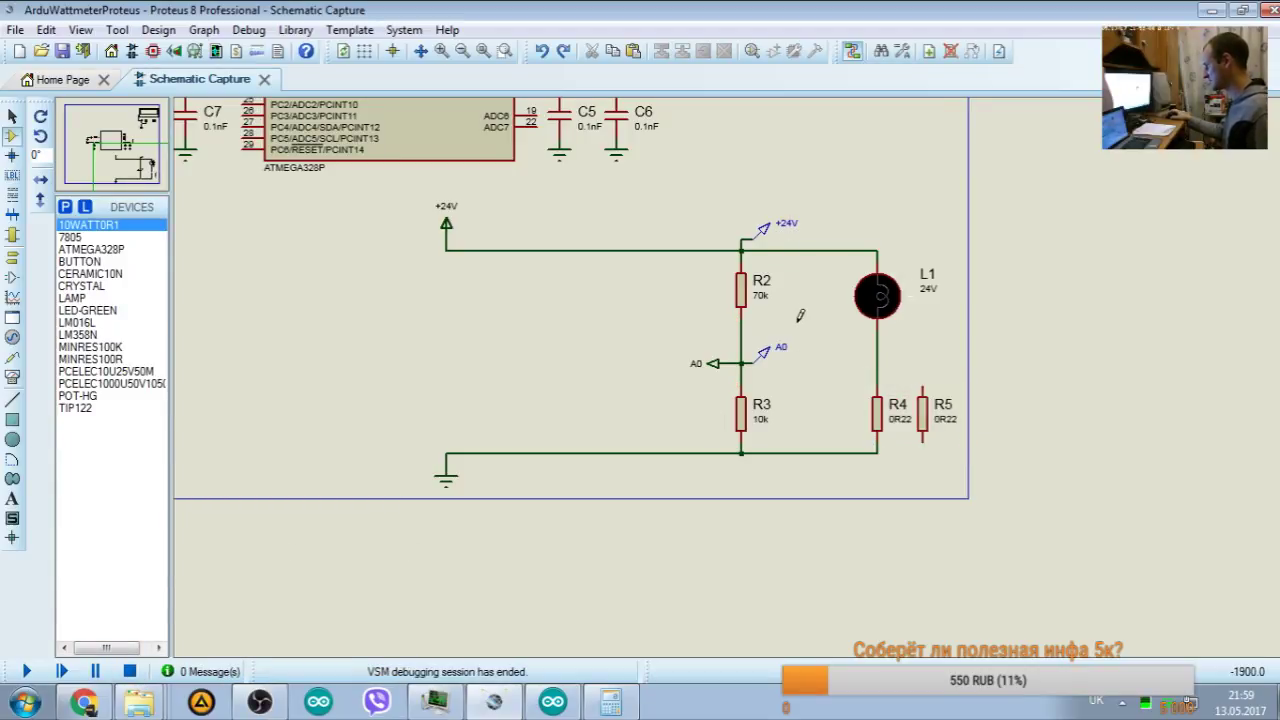
pyautogui.hotkey('ctrl', 'z')
# Step: Run the simulation with the single 0R22 resistor R4, pause it to inspect R4's voltage, current and power, and stop it
pyautogui.click(26, 671)
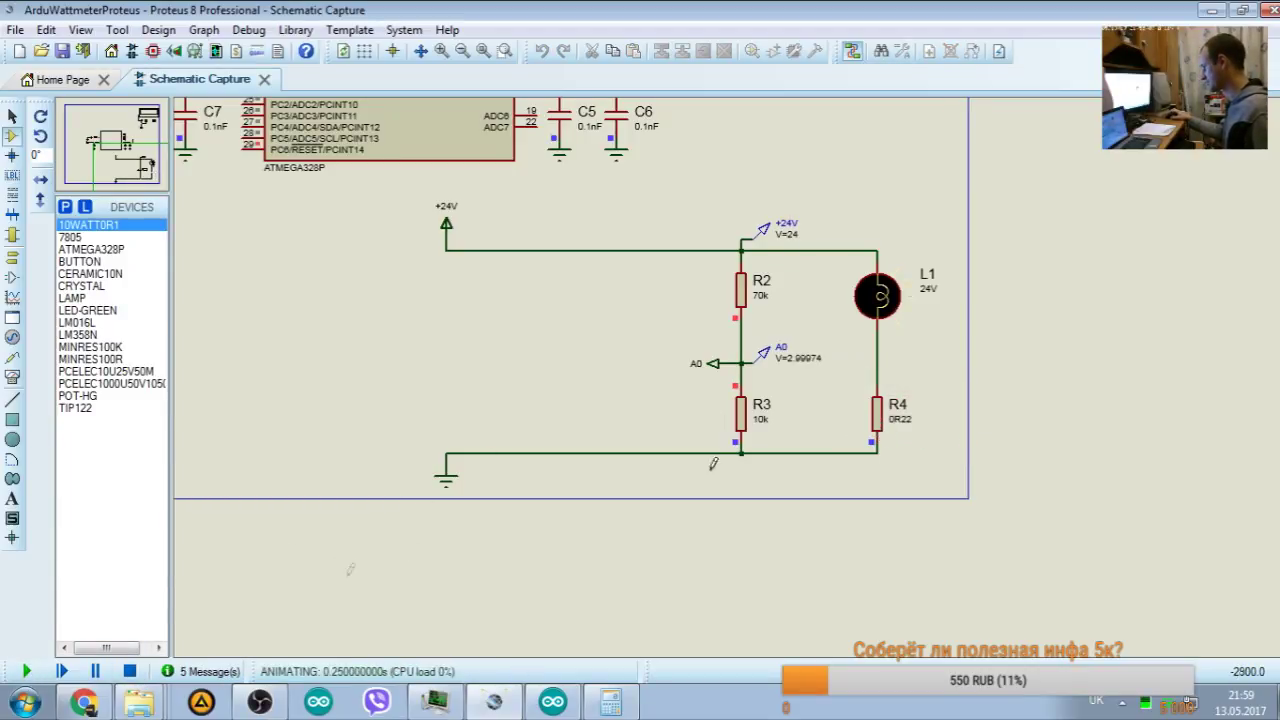
pyautogui.click(95, 671)
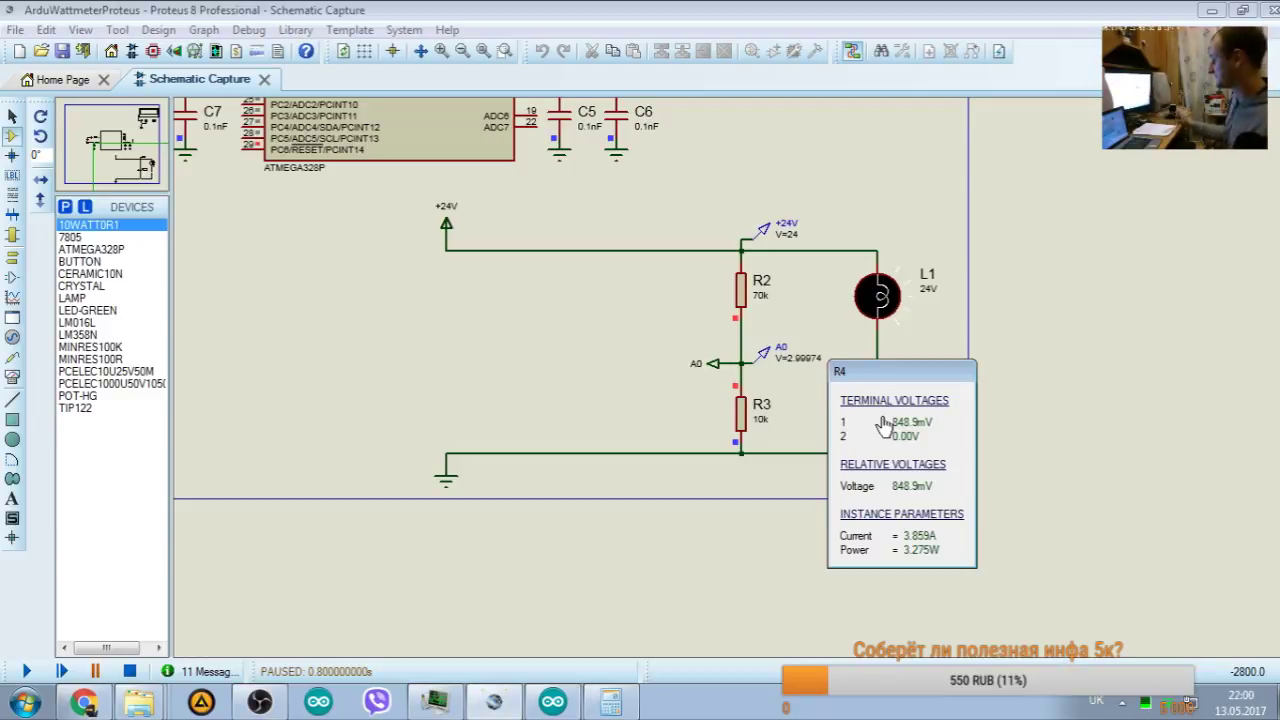
pyautogui.click(129, 671)
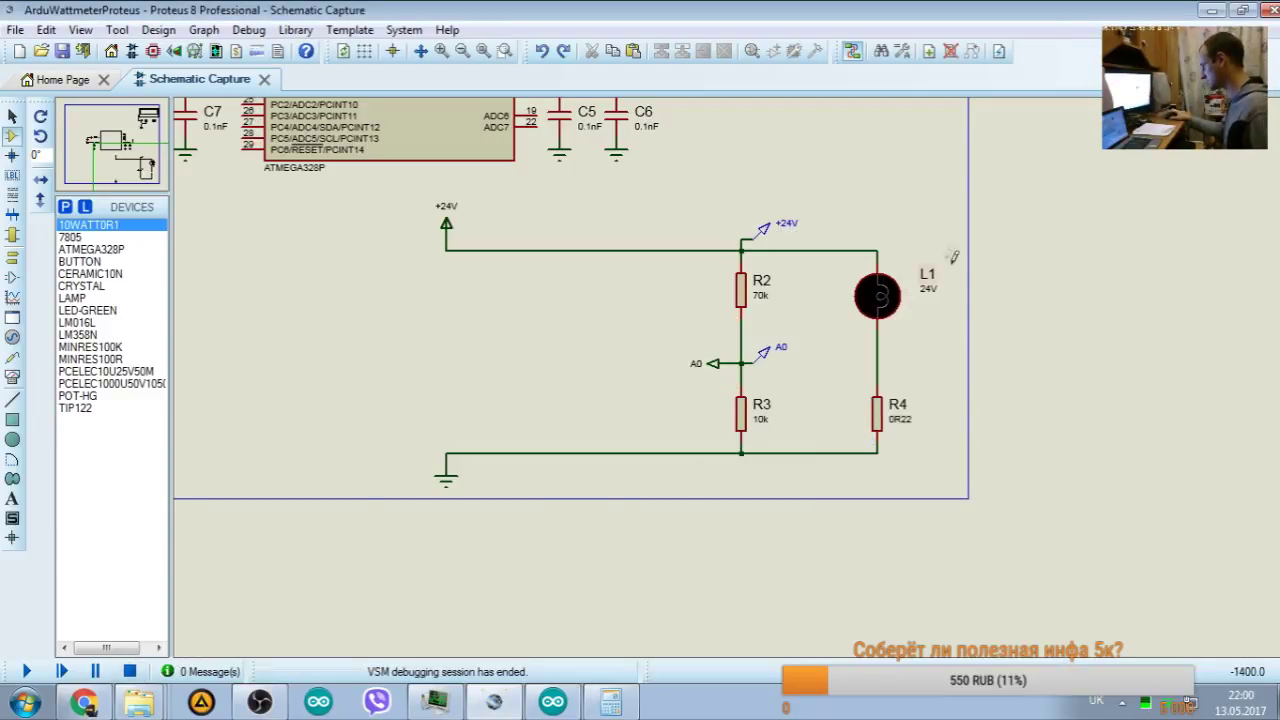
# Step: Set the value of shunt resistor R4 to 0R1
pyautogui.doubleClick(899, 419)
pyautogui.moveTo(574, 190); pyautogui.dragTo(550, 198)
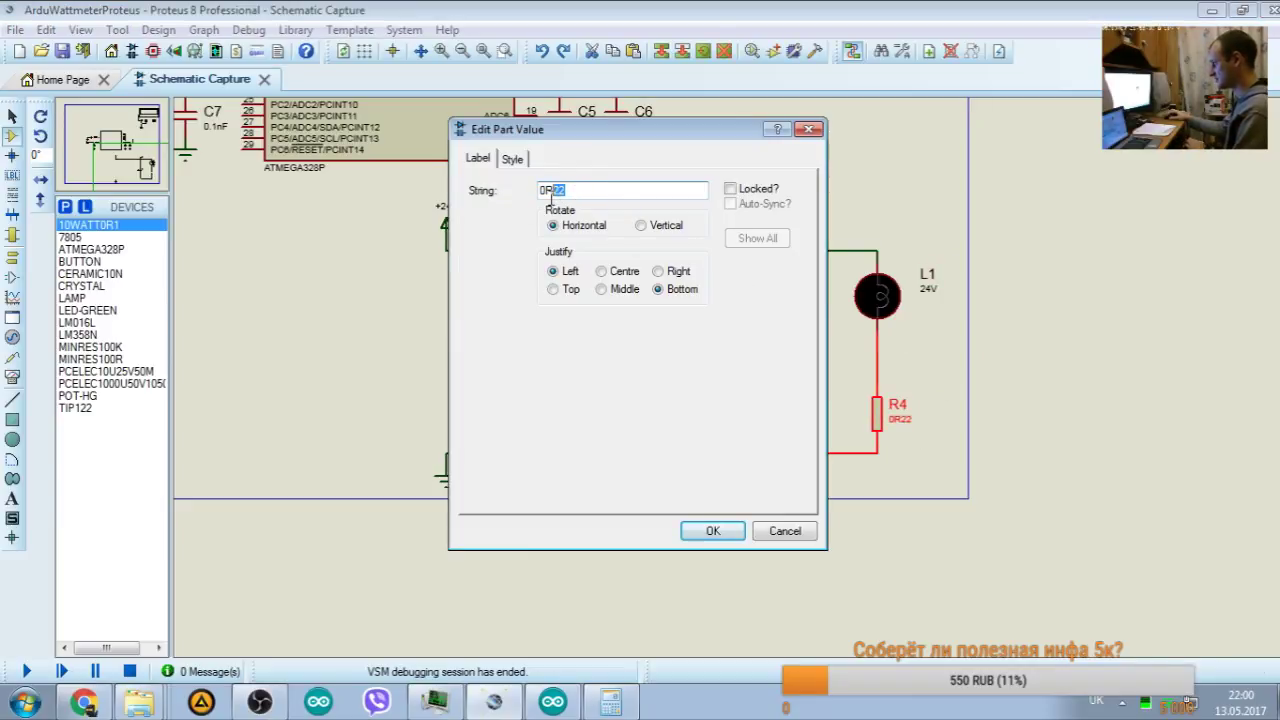
pyautogui.write('1')
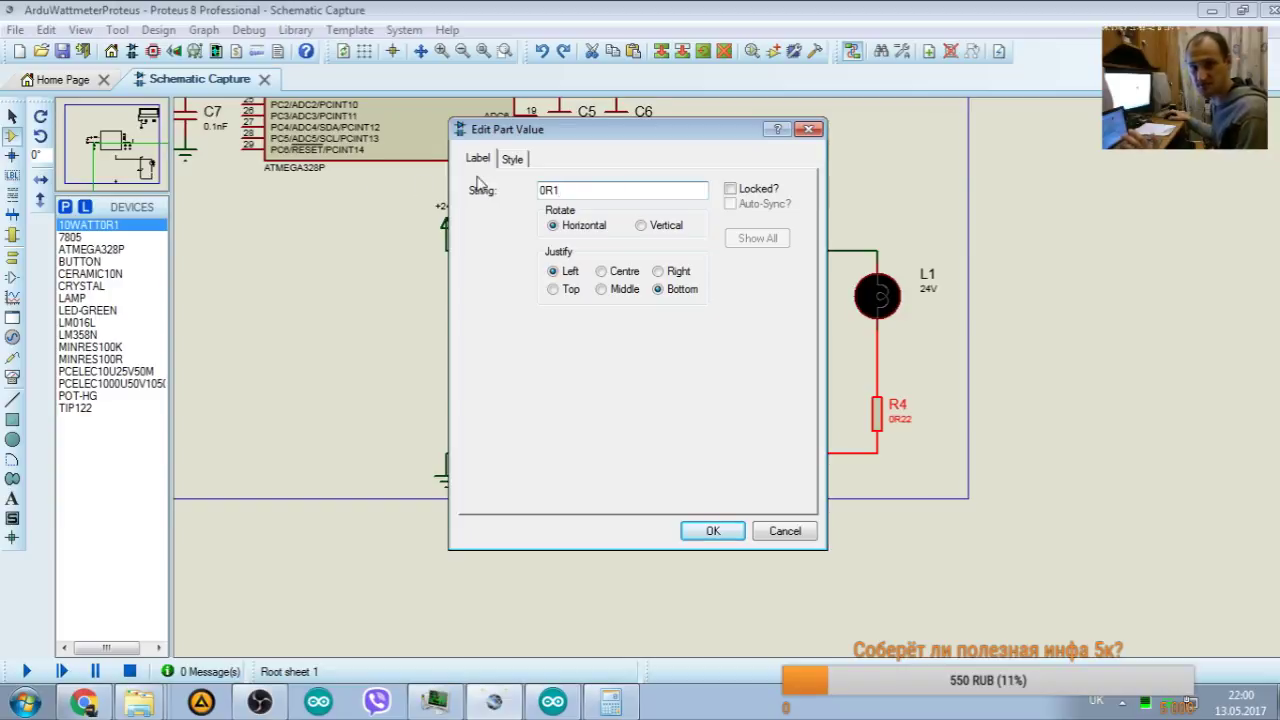
pyautogui.click(712, 531)
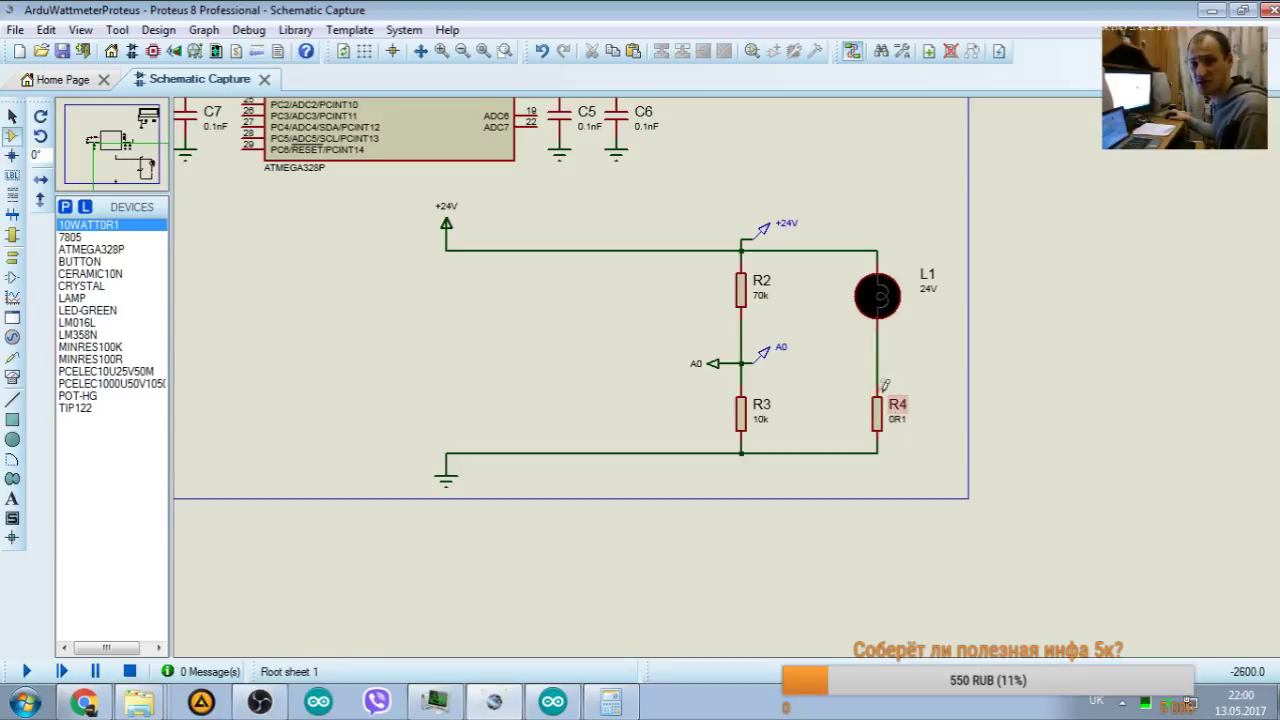
pyautogui.press('XF86Calculator')
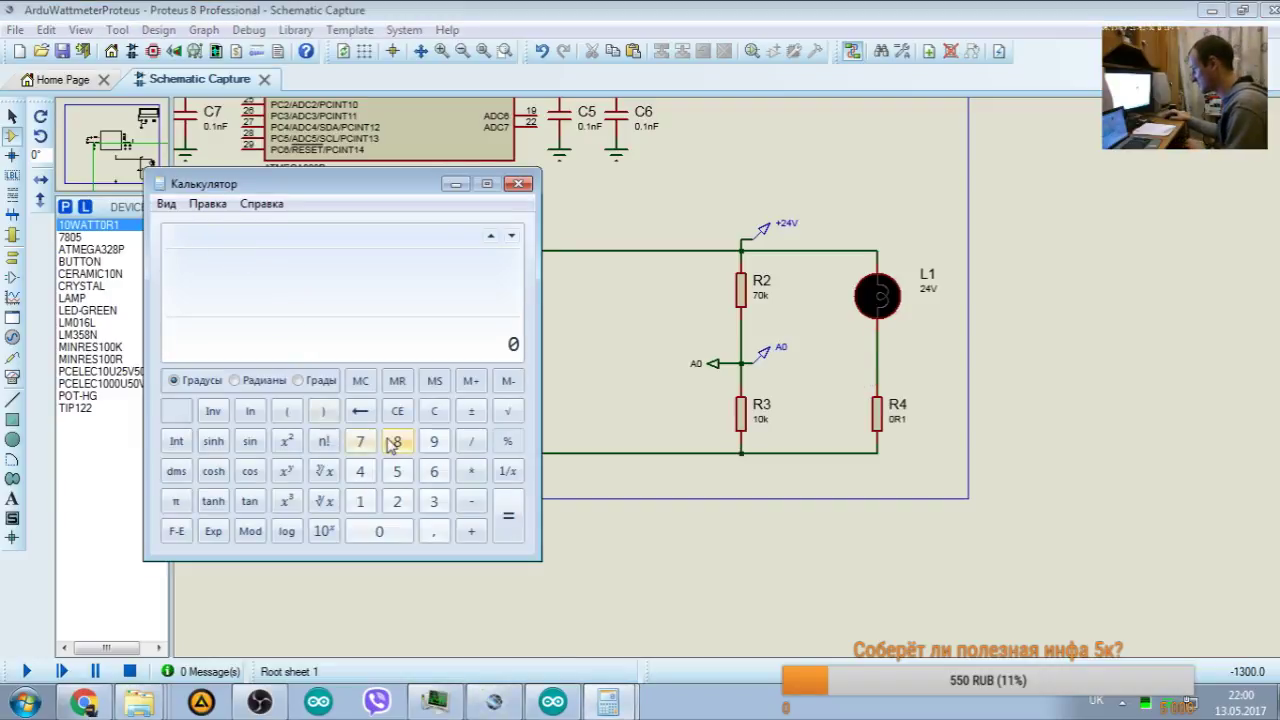
pyautogui.write(',')
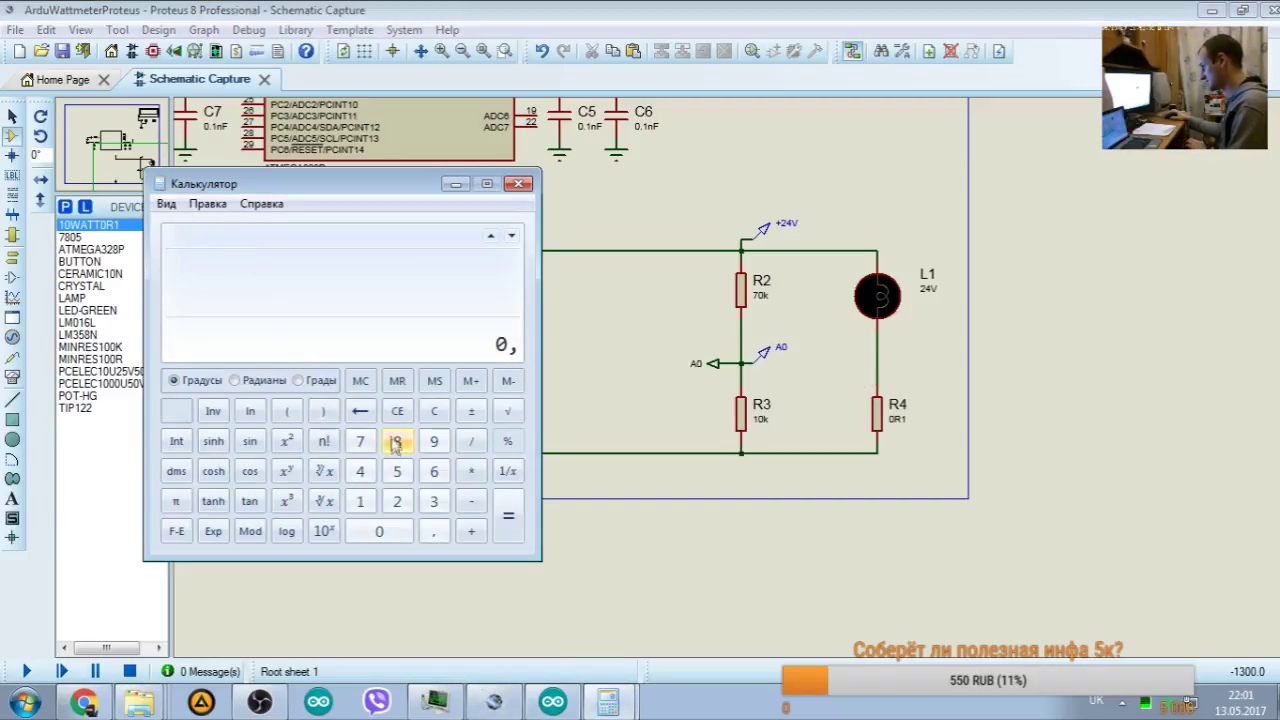
pyautogui.click(437, 412)
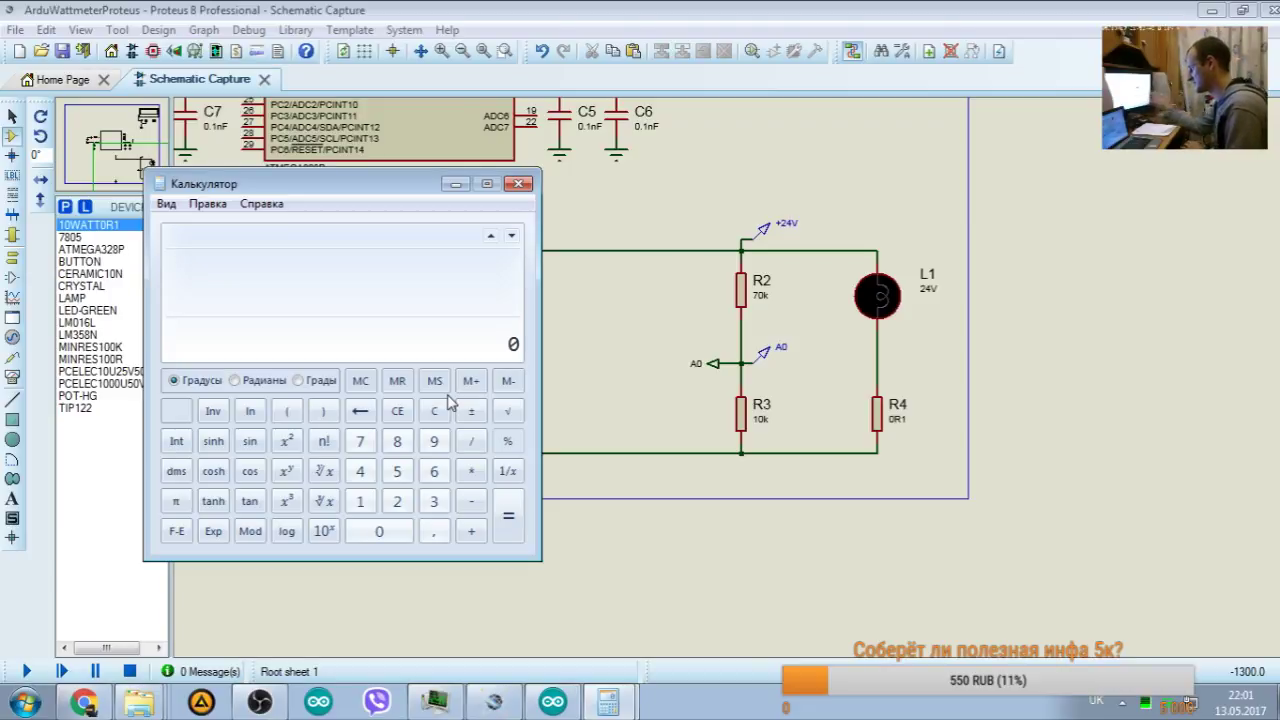
pyautogui.click(129, 671)
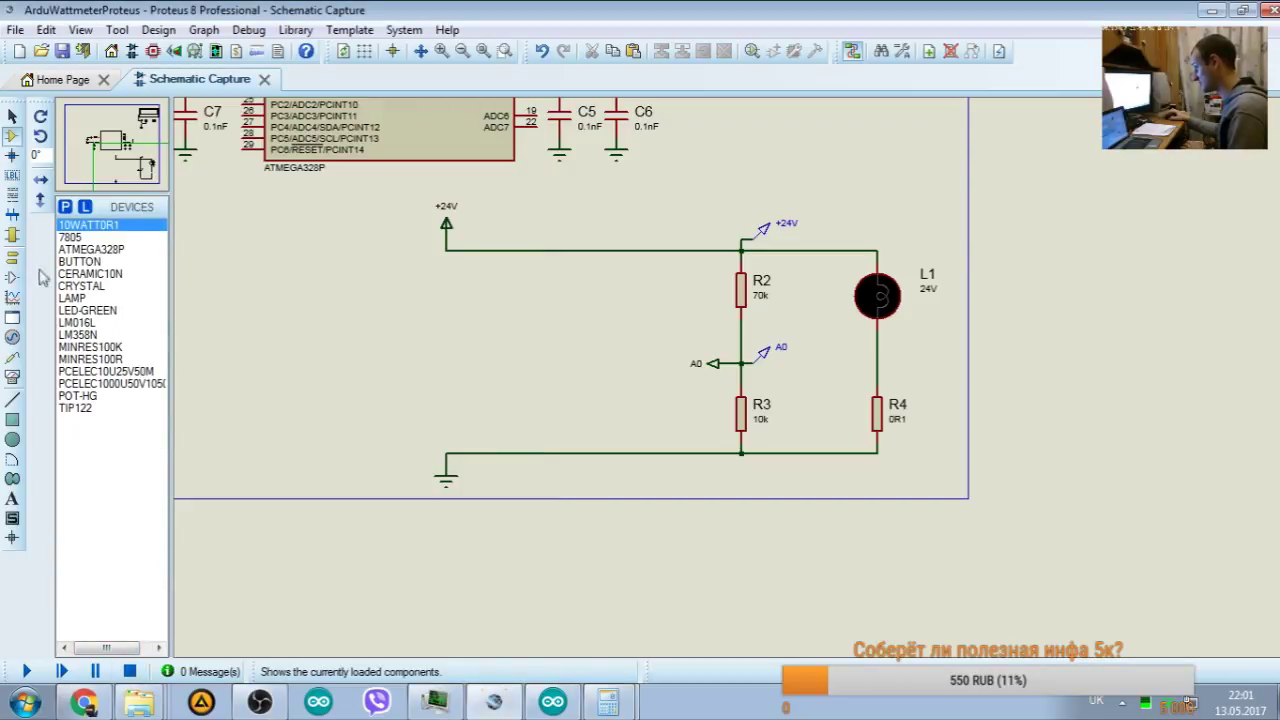
# Step: Try to measure the lamp current with a current probe between L1 and R4 by running the simulation, and remove the probe
pyautogui.click(12, 357)
pyautogui.click(83, 237)
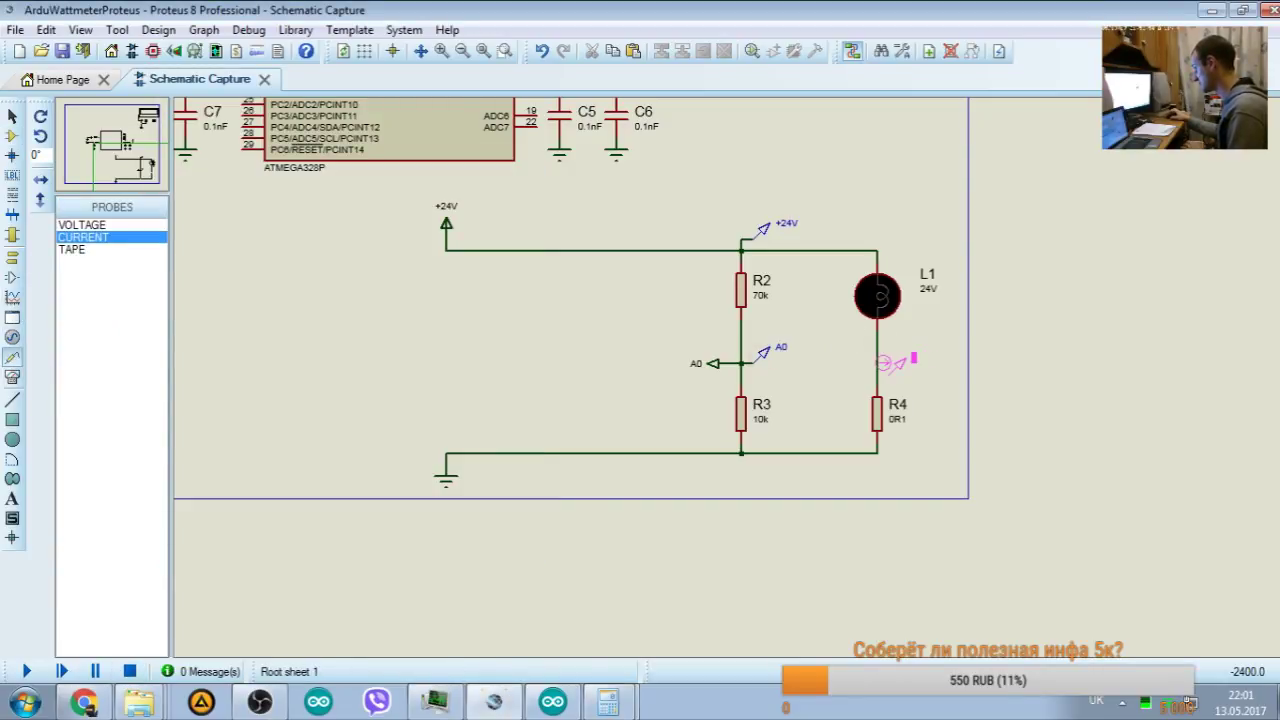
pyautogui.click(878, 372)
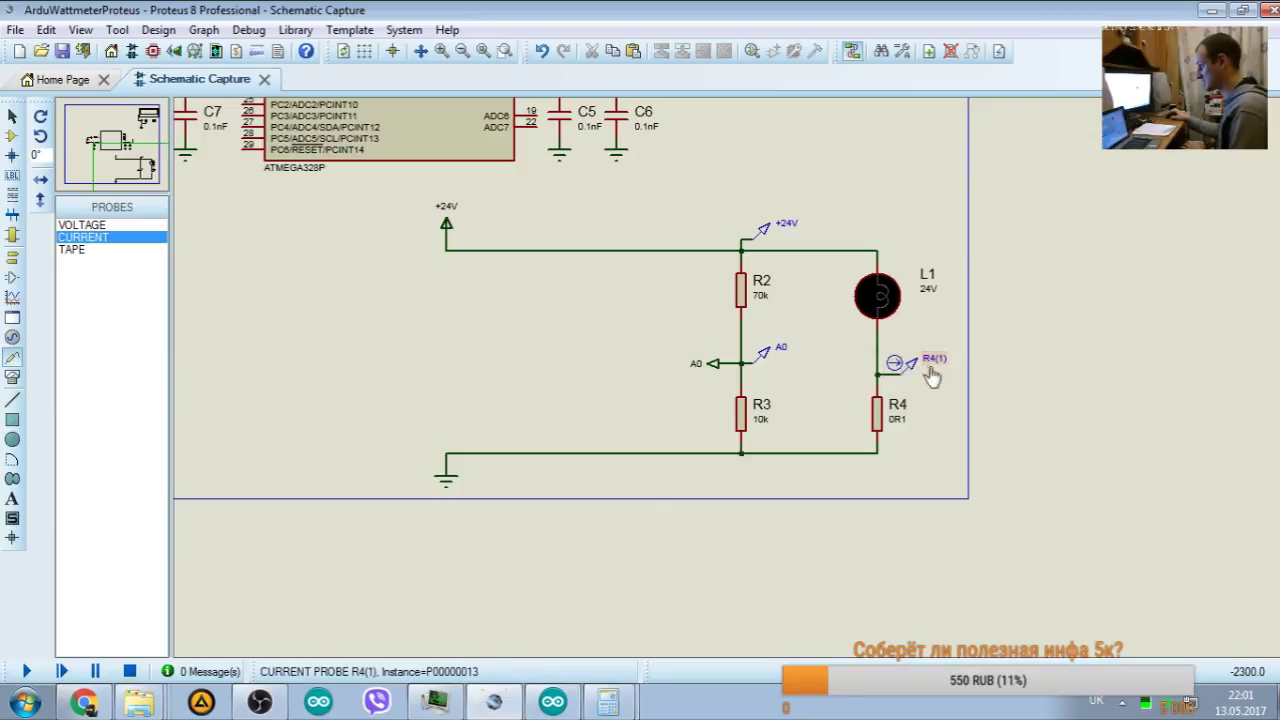
pyautogui.click(36, 665)
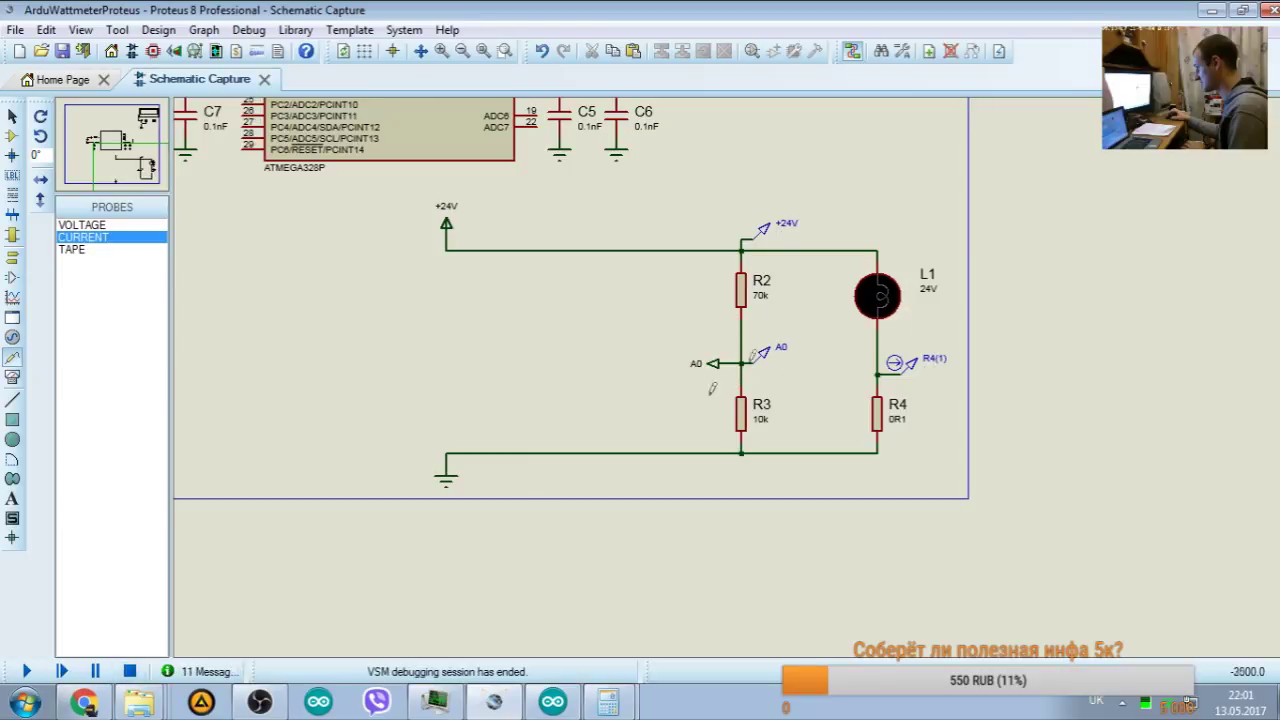
pyautogui.rightClick(903, 362)
pyautogui.click(960, 410)
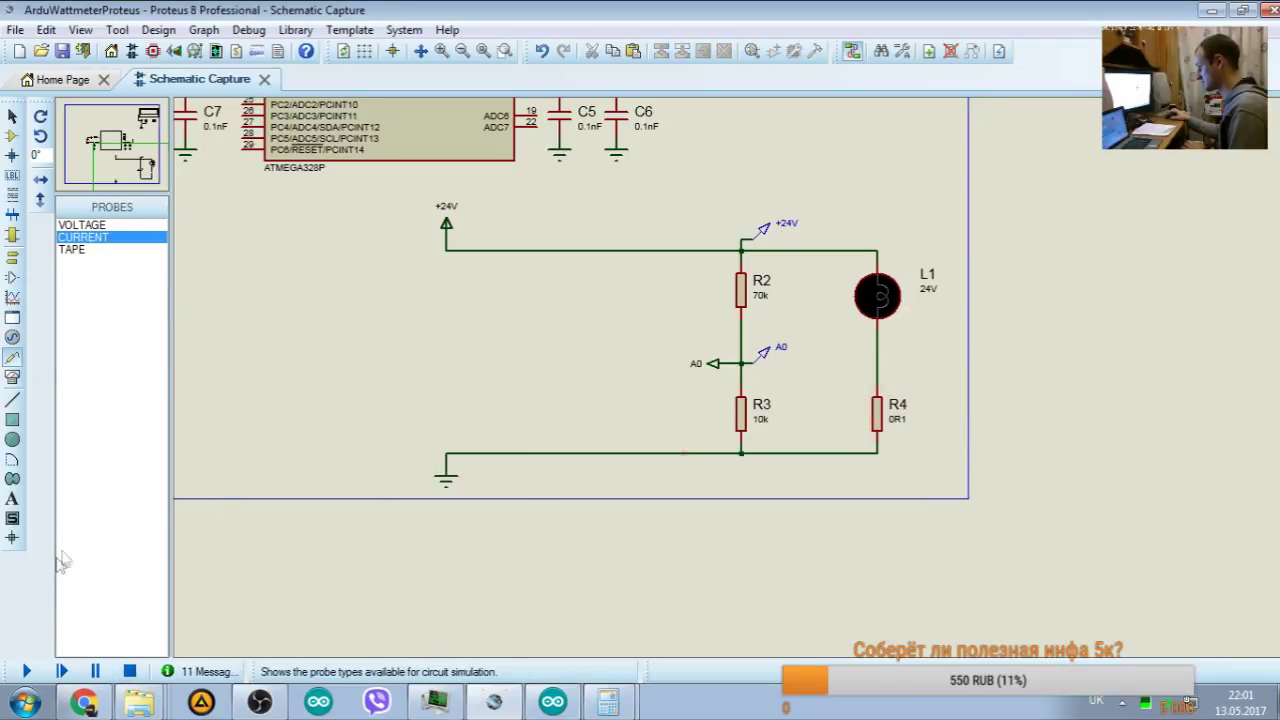
# Step: Place a voltage probe on the wire between lamp L1 and shunt resistor R4, and run the simulation
pyautogui.click(84, 225)
pyautogui.click(897, 360)
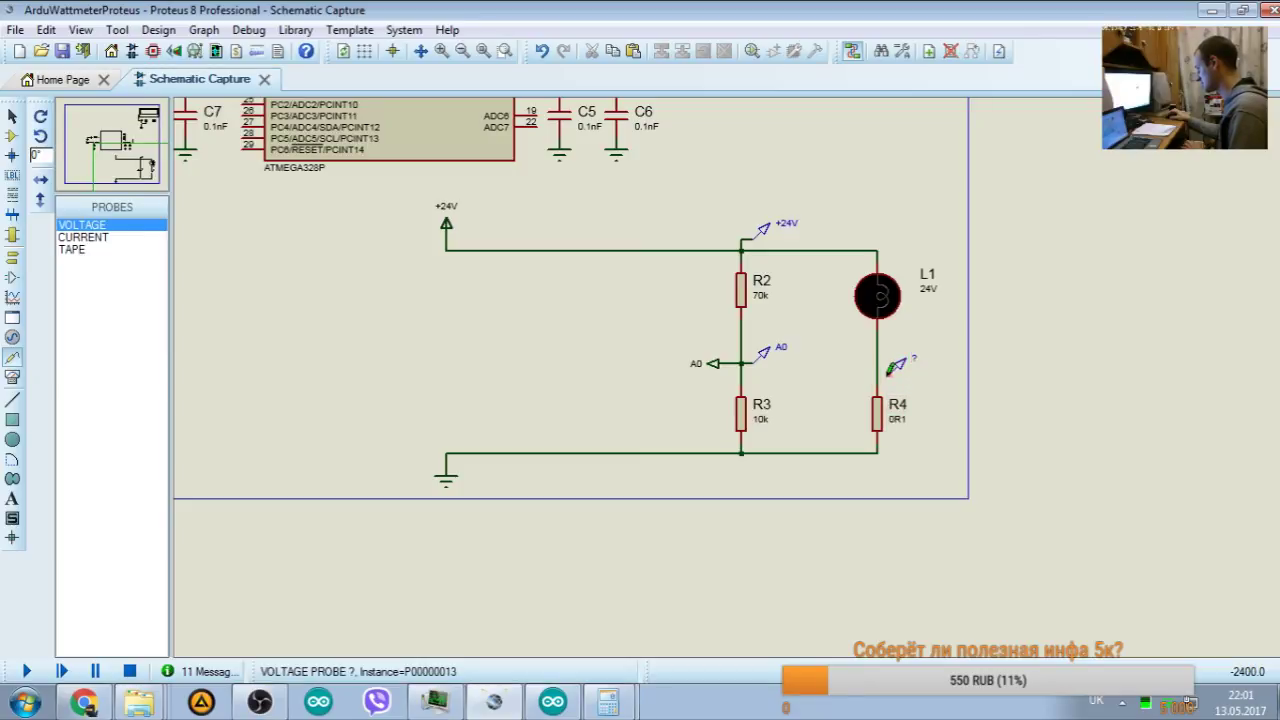
pyautogui.click(25, 672)
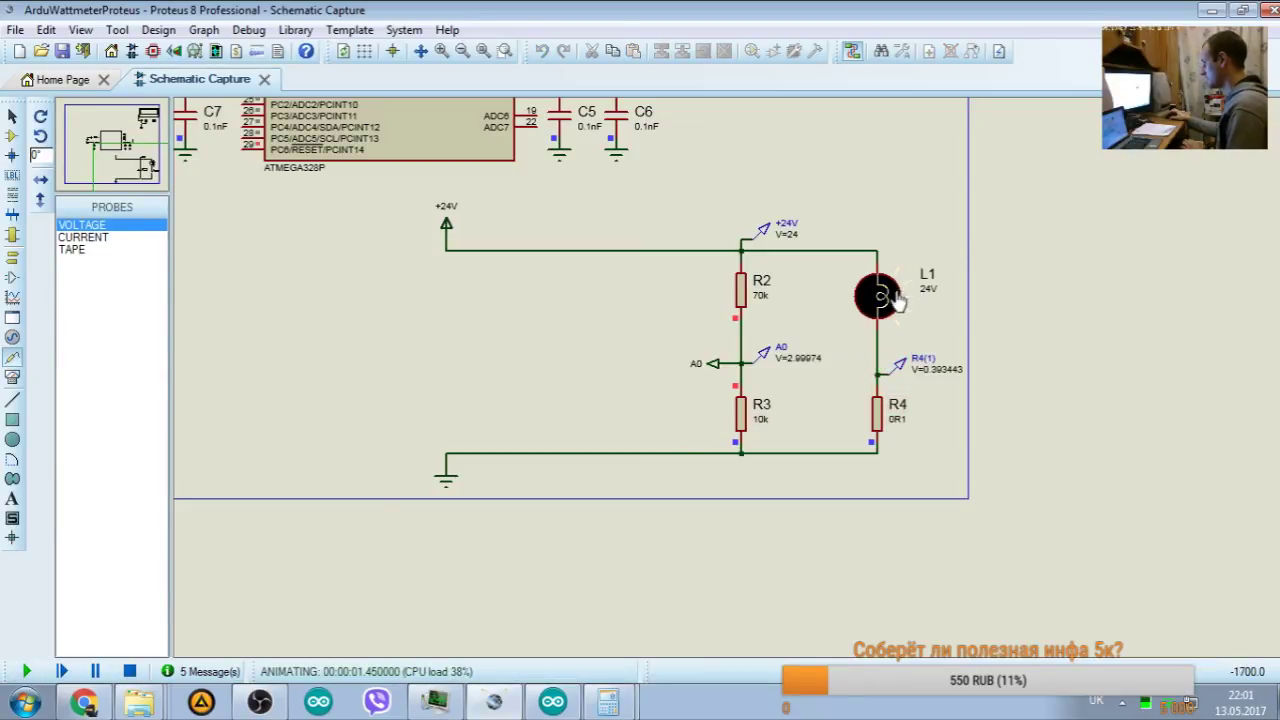
# Step: Set the resistance of lamp L1 to 24 Ohms and run the simulation to read the voltage across R4
pyautogui.doubleClick(872, 314)
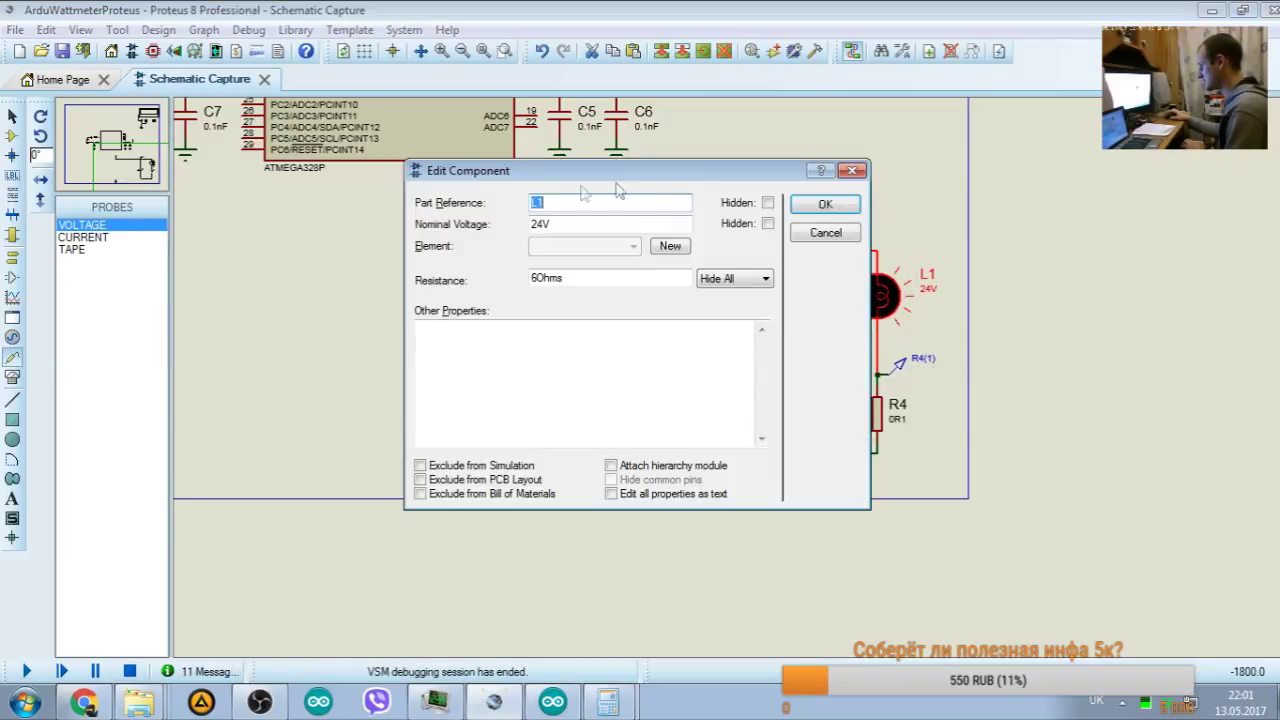
pyautogui.click(535, 278)
pyautogui.press('BackSpace')
pyautogui.write('34')
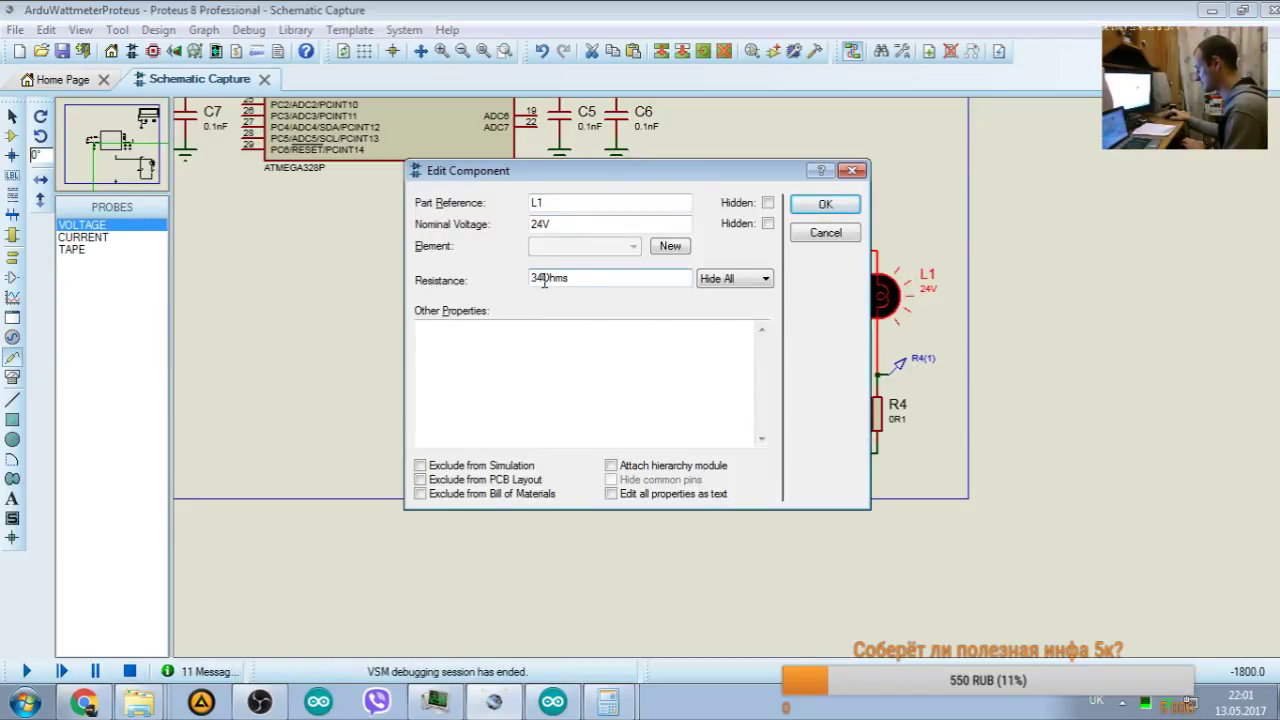
pyautogui.write('4')
pyautogui.click(825, 204)
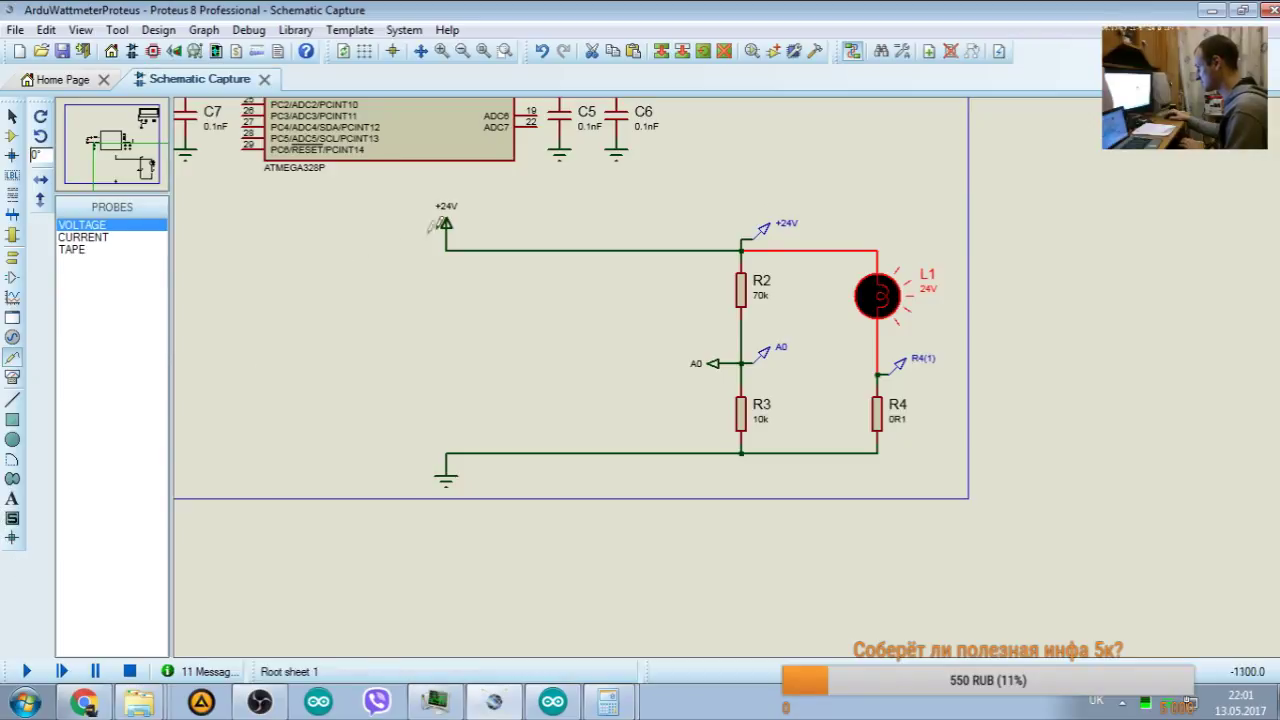
pyautogui.click(27, 671)
pyautogui.scroll(2, 930, 368)
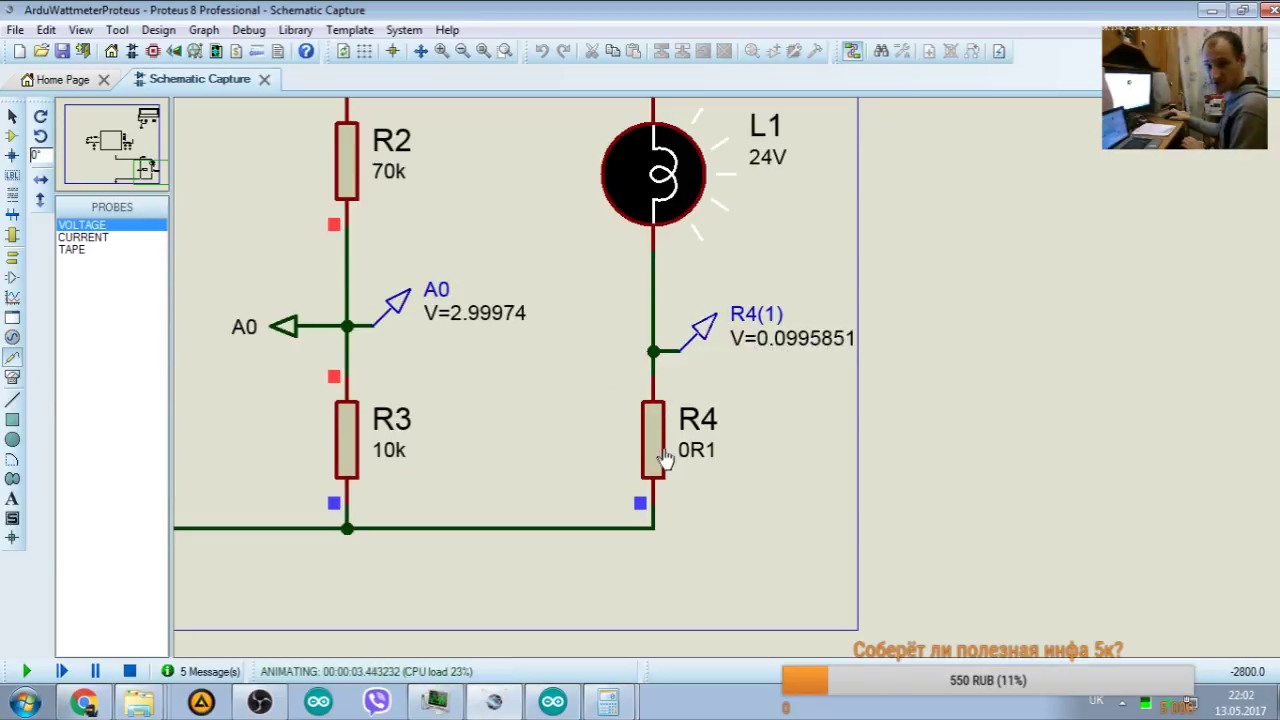
# Step: Switch to the Arduino sketch and divide 5 by 1023 in the Windows calculator to get the voltage per ADC step
pyautogui.click(560, 706)
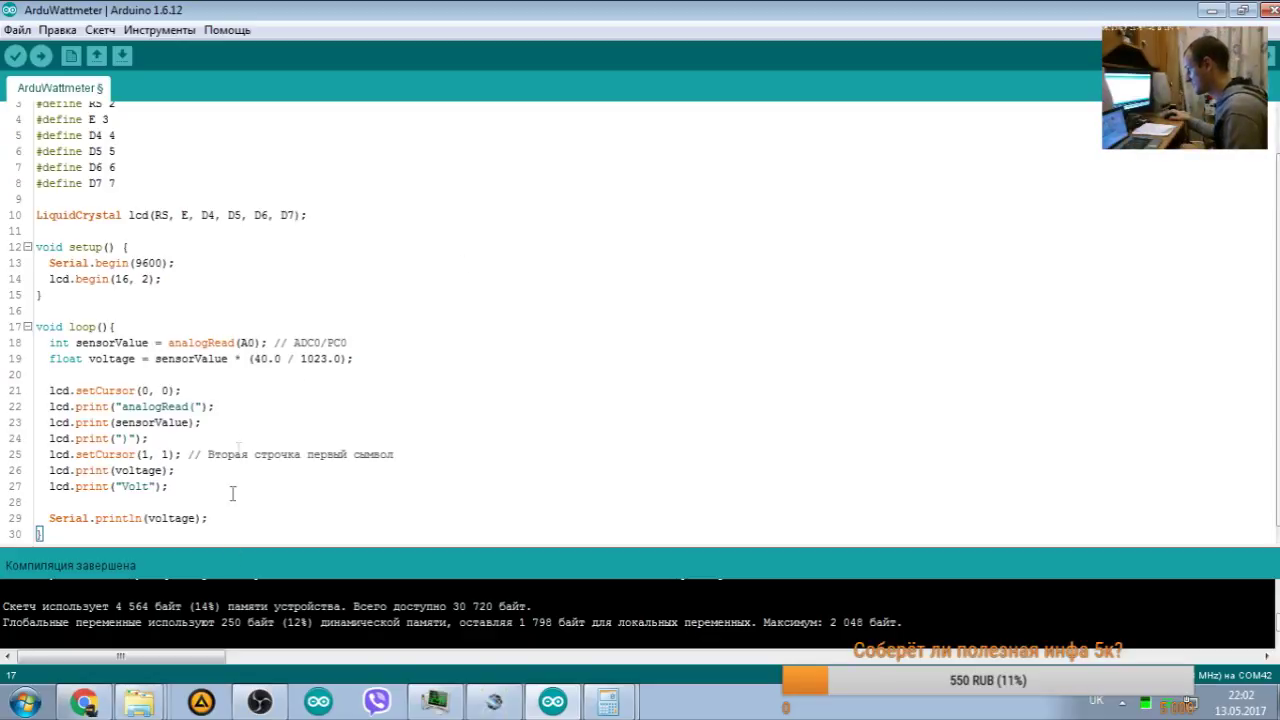
pyautogui.click(608, 703)
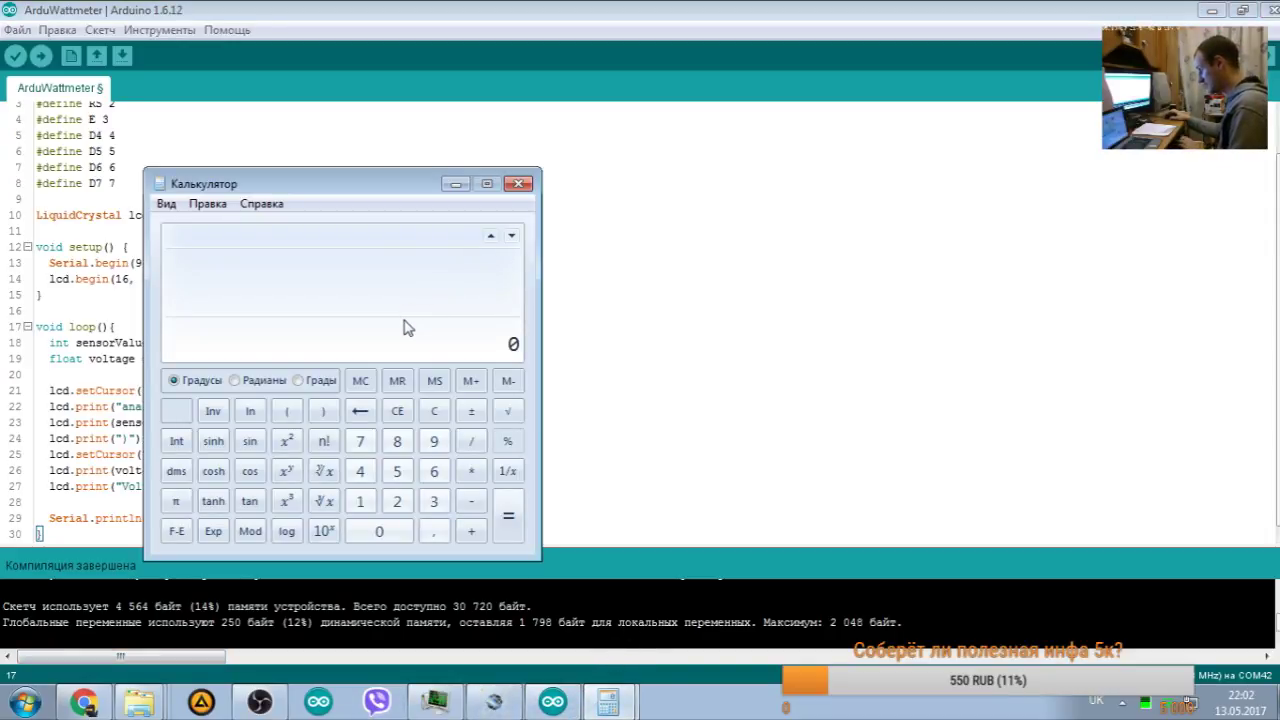
pyautogui.moveTo(282, 185); pyautogui.dragTo(505, 122)
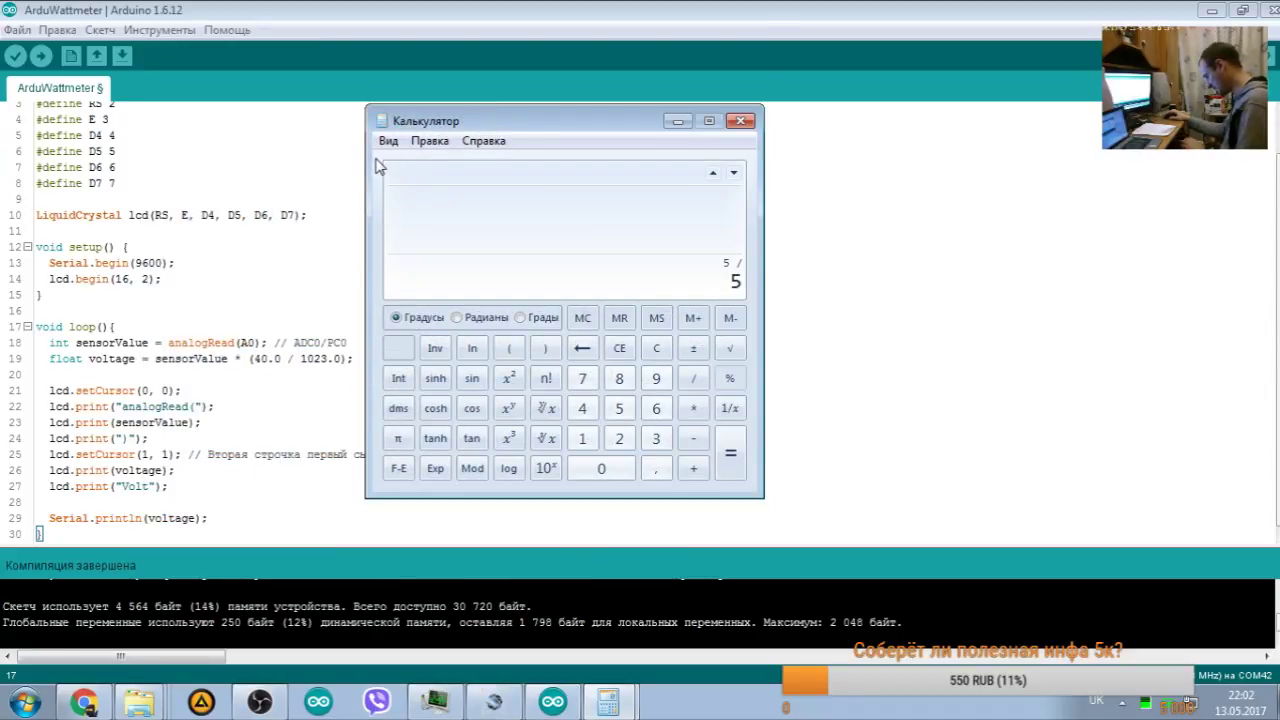
pyautogui.write('24')
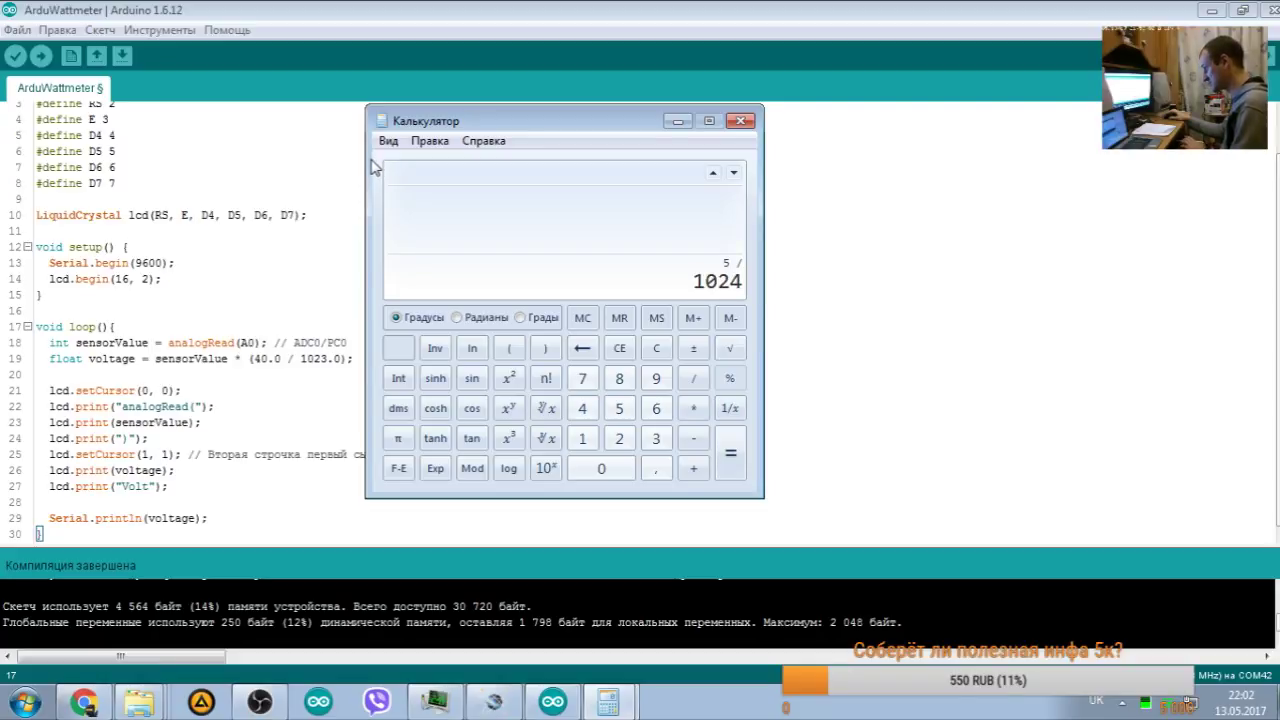
pyautogui.press('BackSpace')
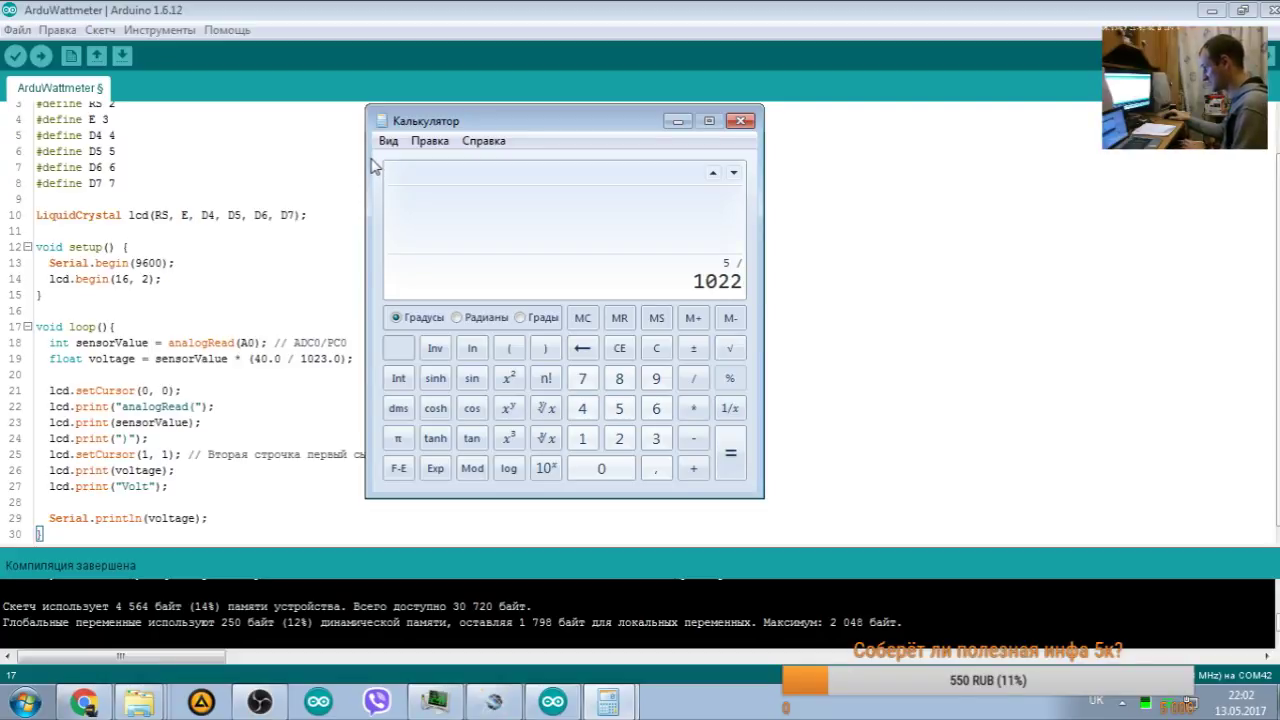
pyautogui.write('4')
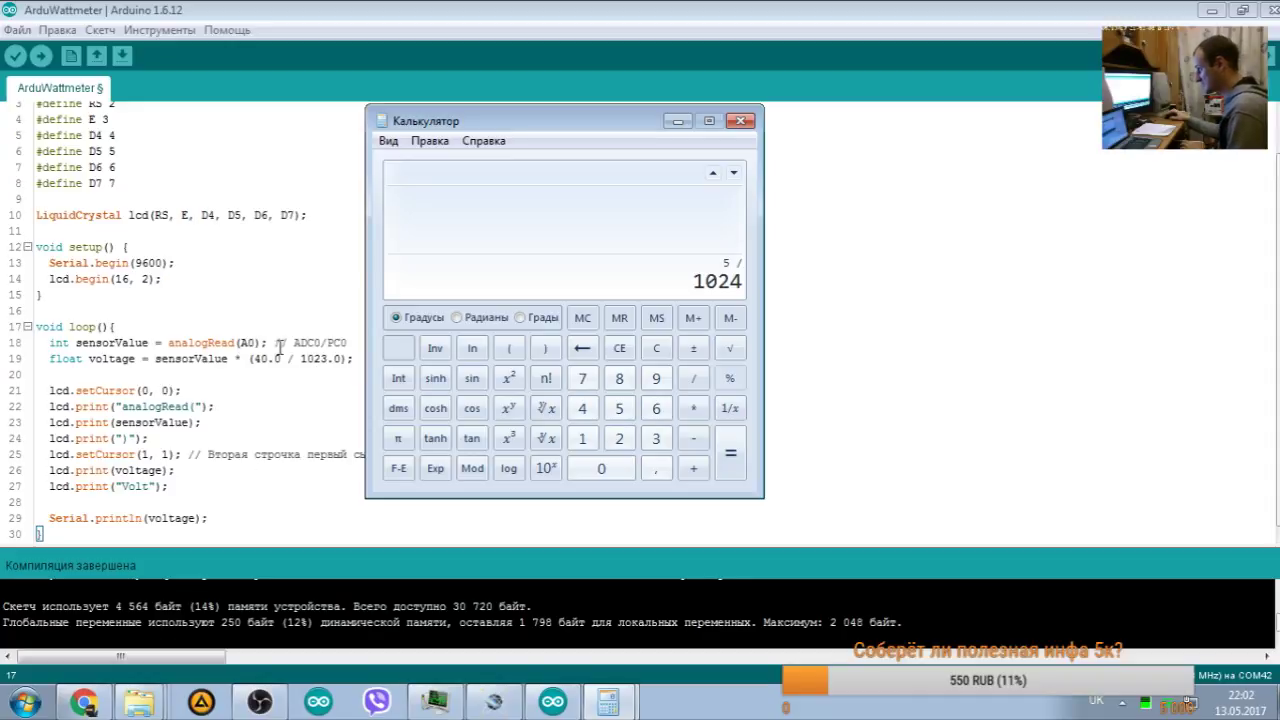
pyautogui.press('BackSpace')
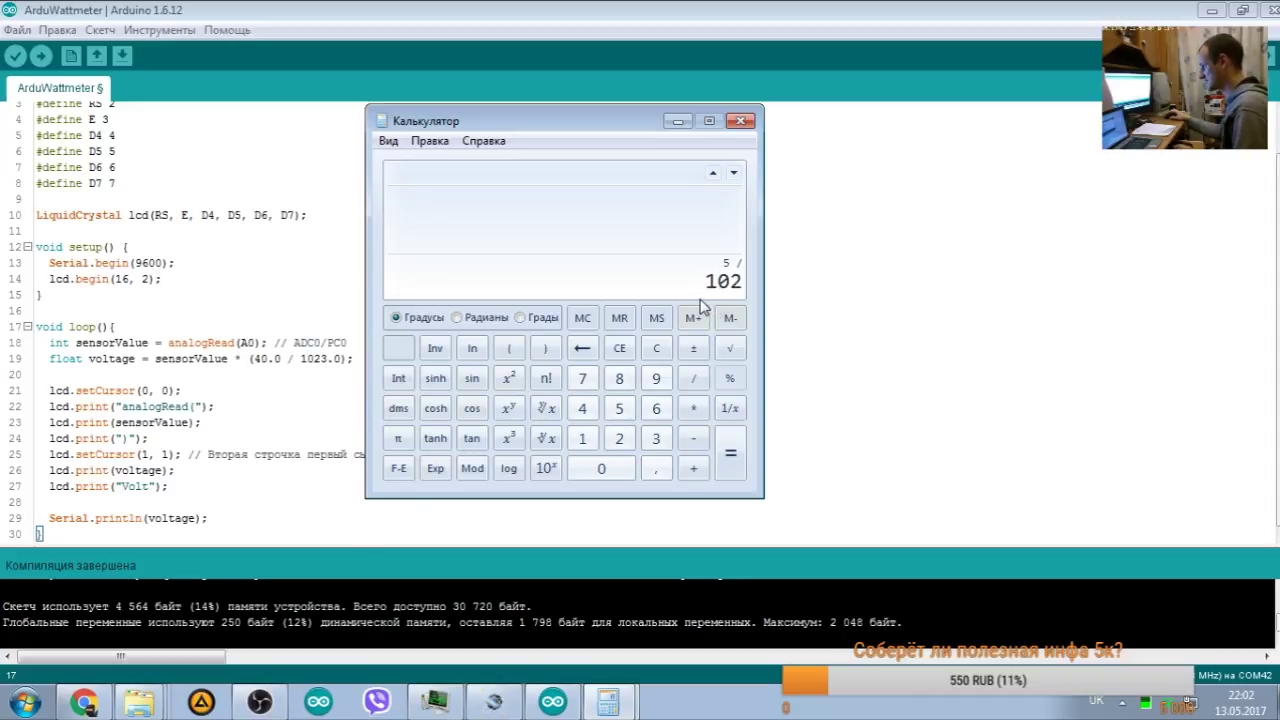
pyautogui.write('3')
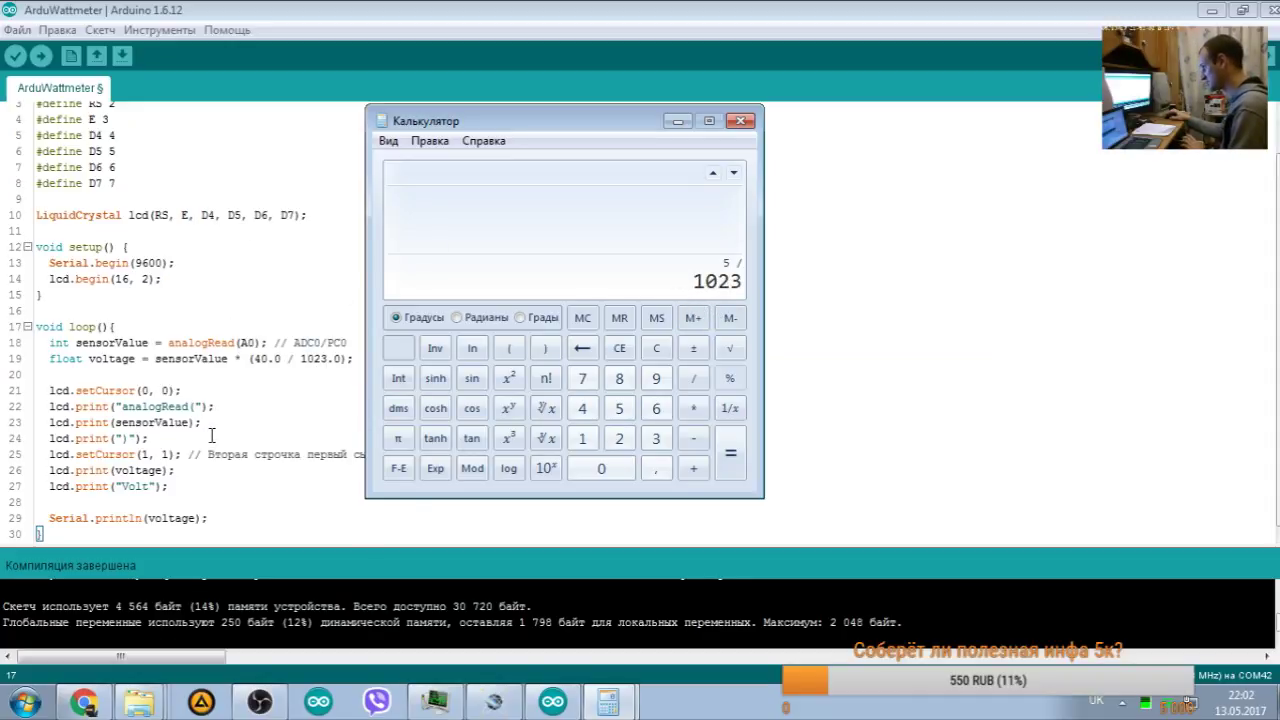
pyautogui.press('Return')
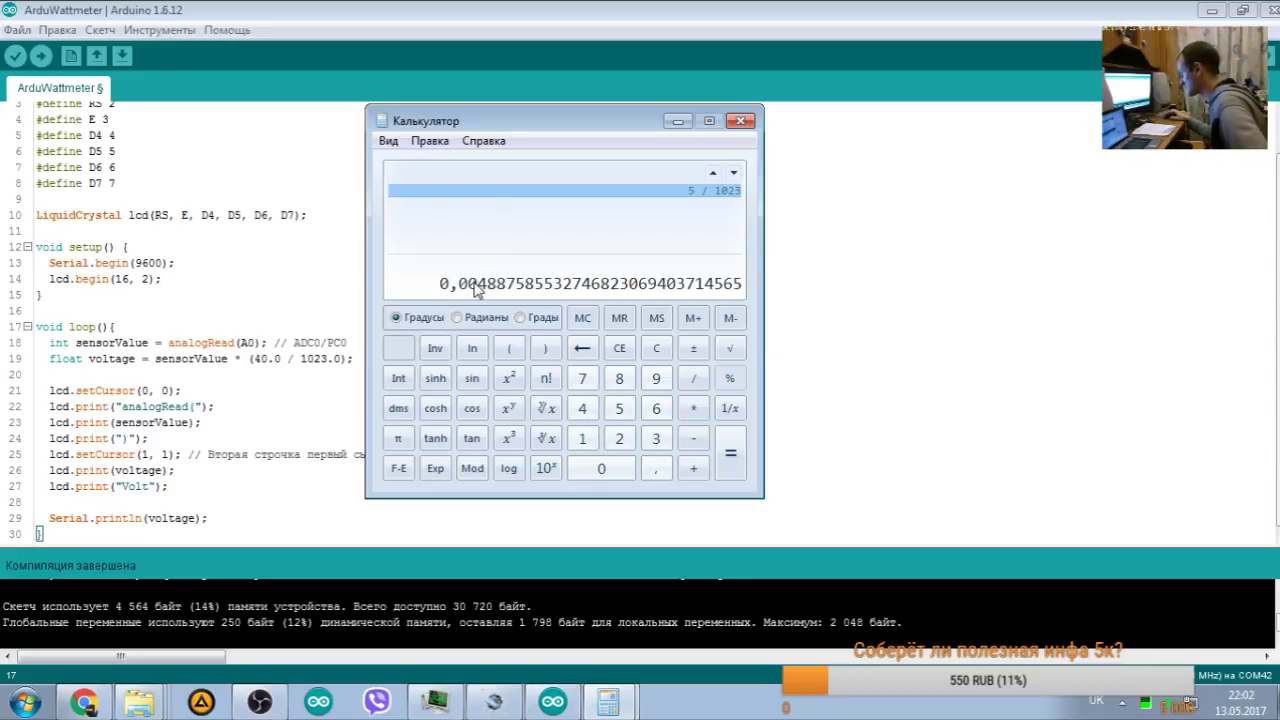
# Step: Copy the calculated voltage per ADC step, divide 0,1 by it, and close the calculator
pyautogui.click(430, 141)
pyautogui.click(448, 166)
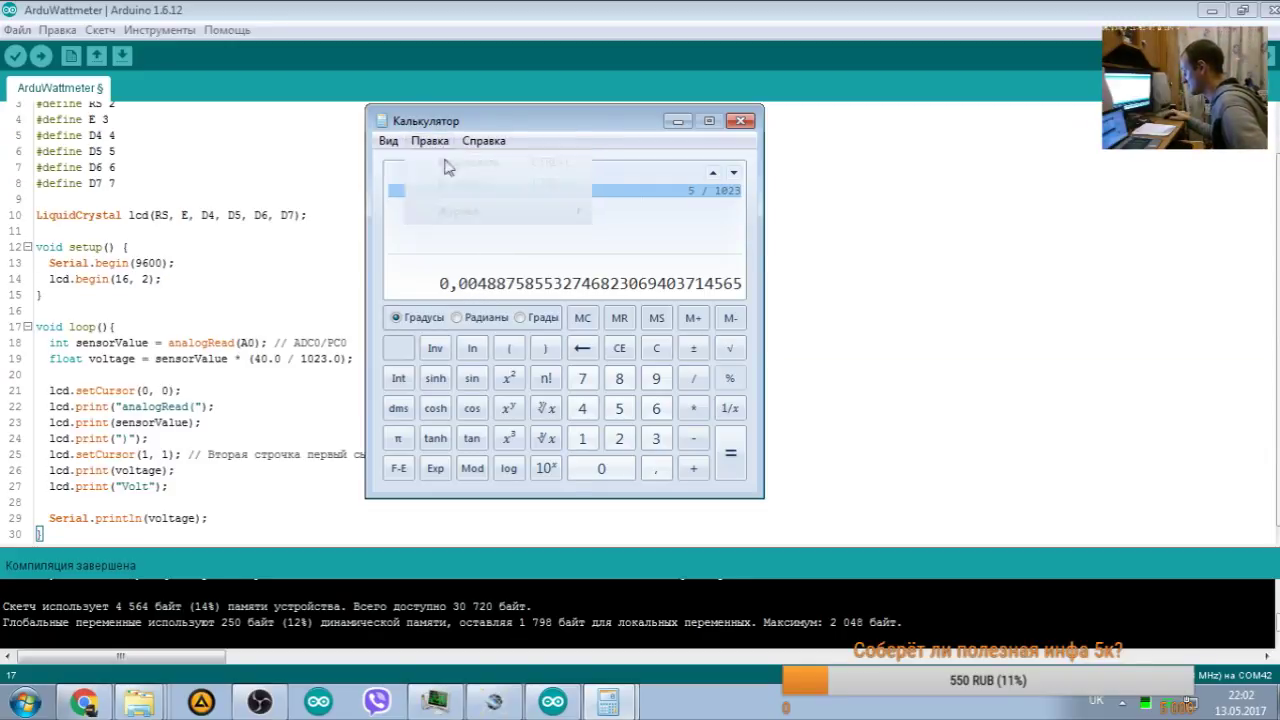
pyautogui.click(657, 343)
pyautogui.write('0,1')
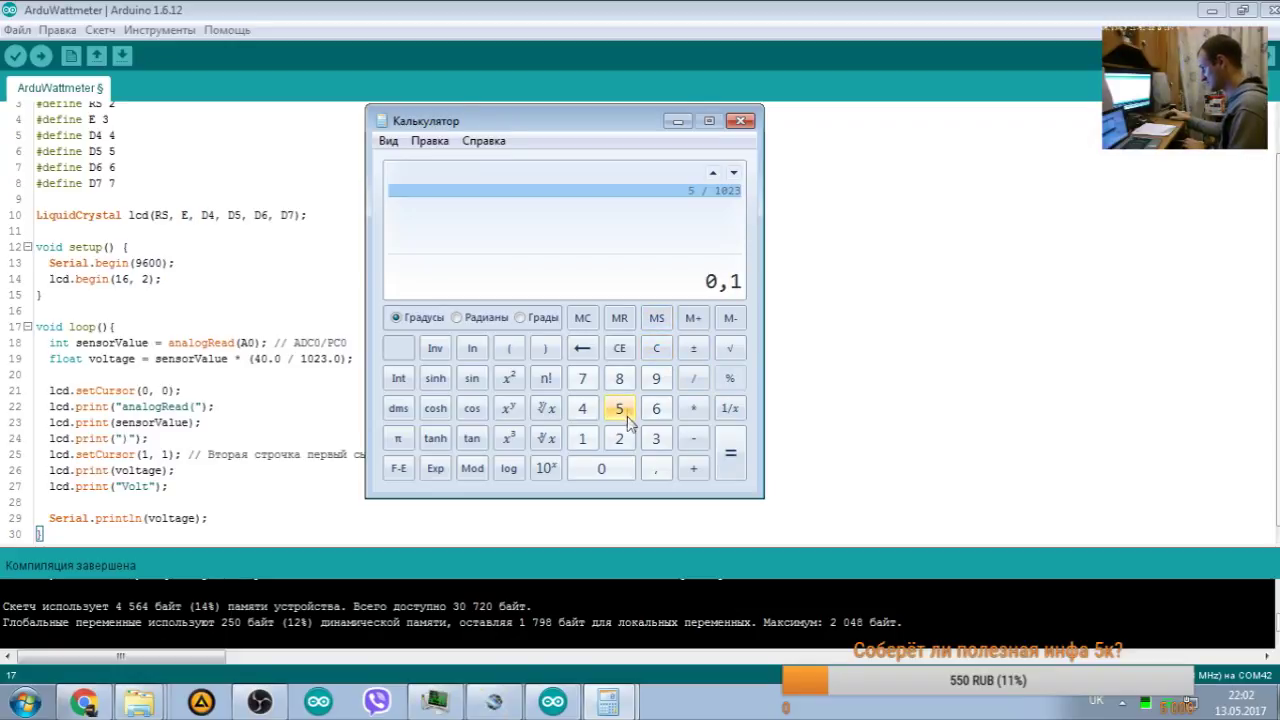
pyautogui.click(692, 378)
pyautogui.click(430, 141)
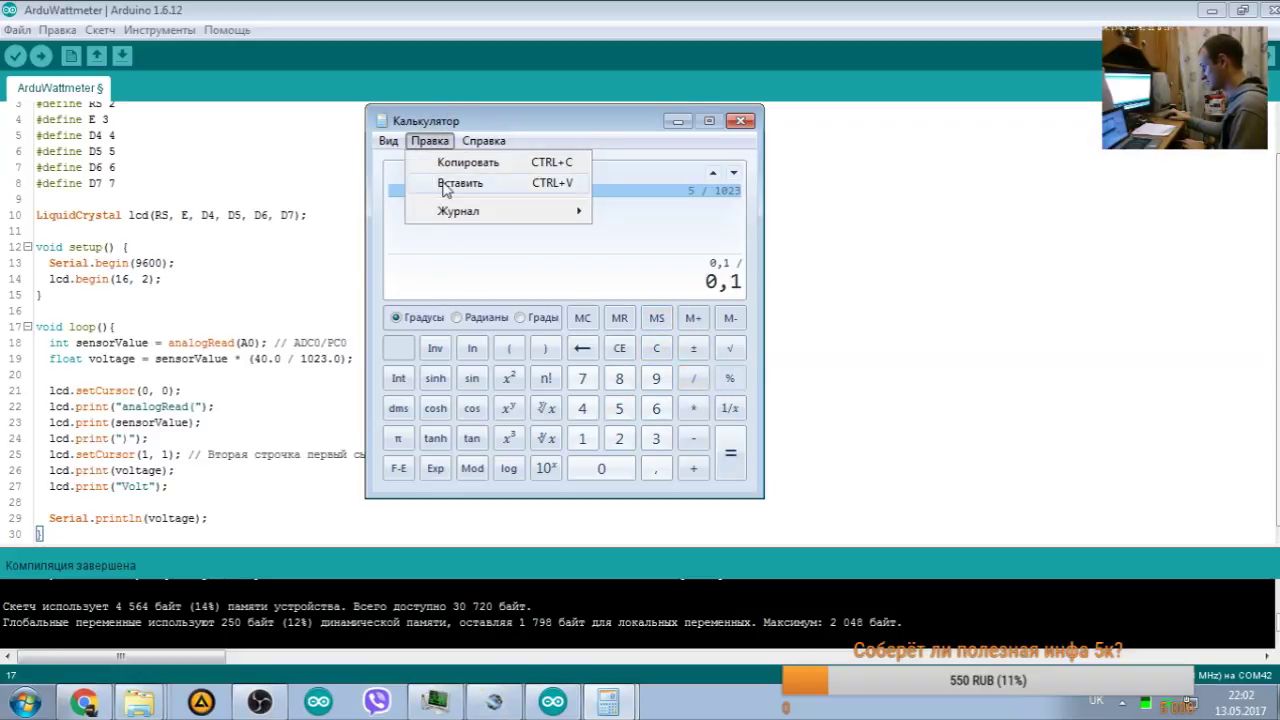
pyautogui.click(448, 188)
pyautogui.press('Return')
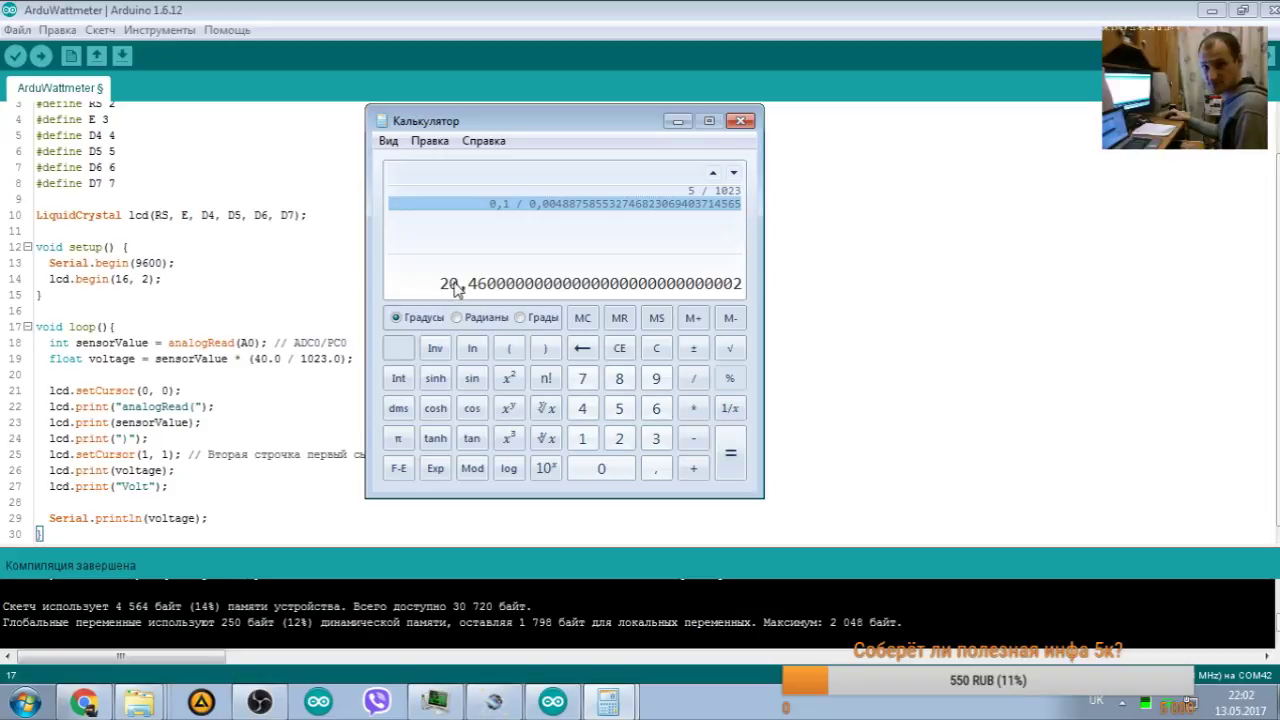
pyautogui.click(740, 120)
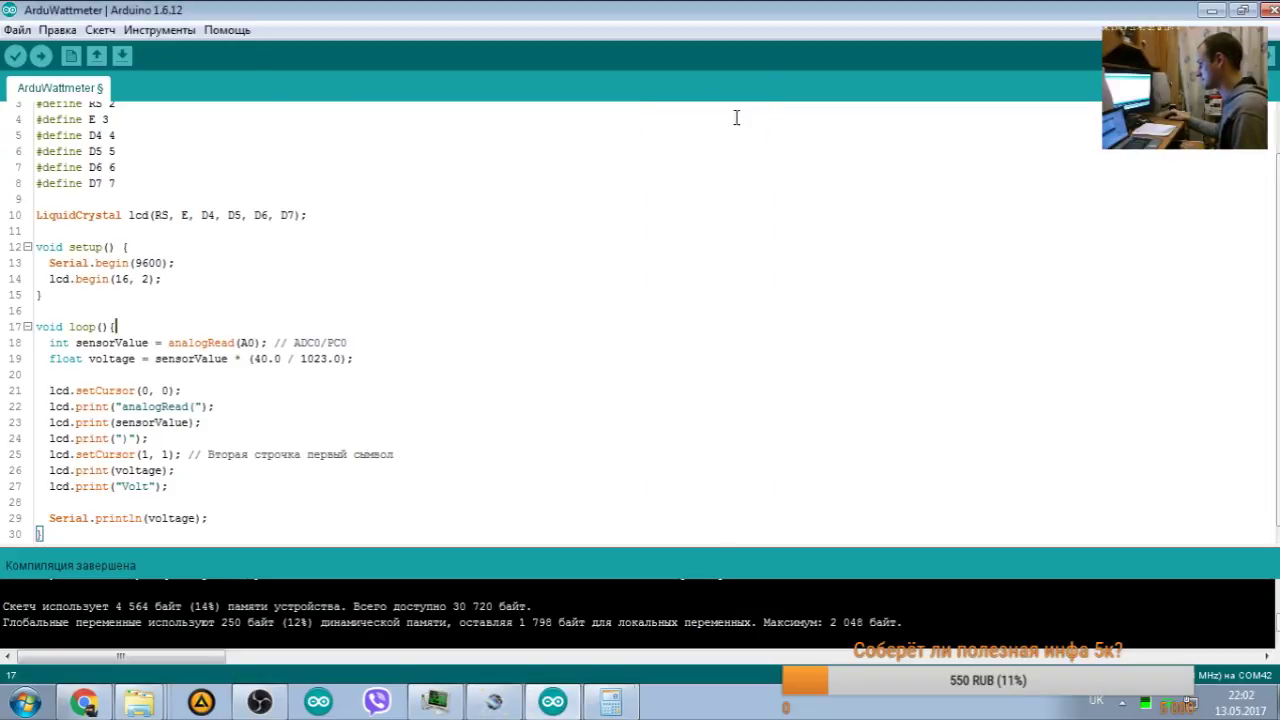
# Step: Try to duplicate the sensorValue analogRead line below itself in loop(), and undo the duplication
pyautogui.moveTo(46, 342); pyautogui.dragTo(362, 340)
pyautogui.hotkey('ctrl', 'c')
pyautogui.click(362, 340)
pyautogui.press('Return')
pyautogui.hotkey('ctrl', 'v')
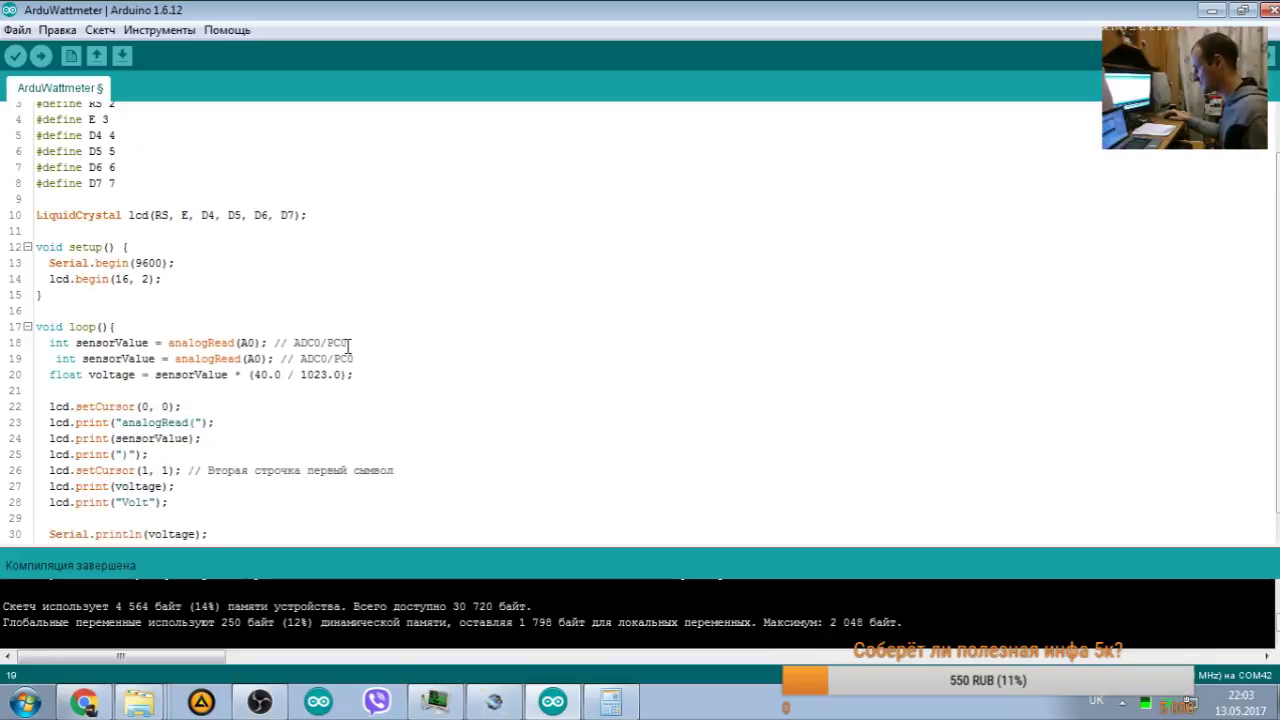
pyautogui.hotkey('ctrl', 'z')
pyautogui.hotkey('ctrl', 'z')
# Step: Set the analogRead pin of sensorValue to A1 and switch back to the Proteus schematic
pyautogui.doubleClick(243, 343)
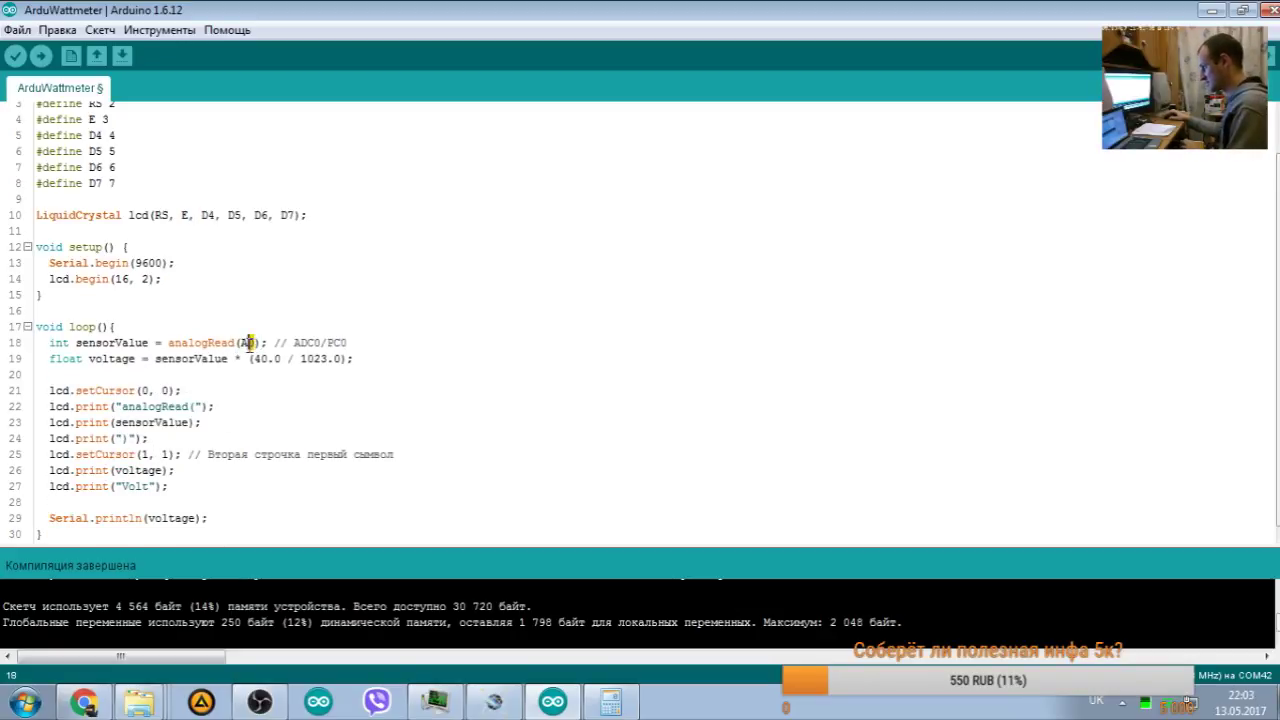
pyautogui.write('A1')
pyautogui.click(493, 702)
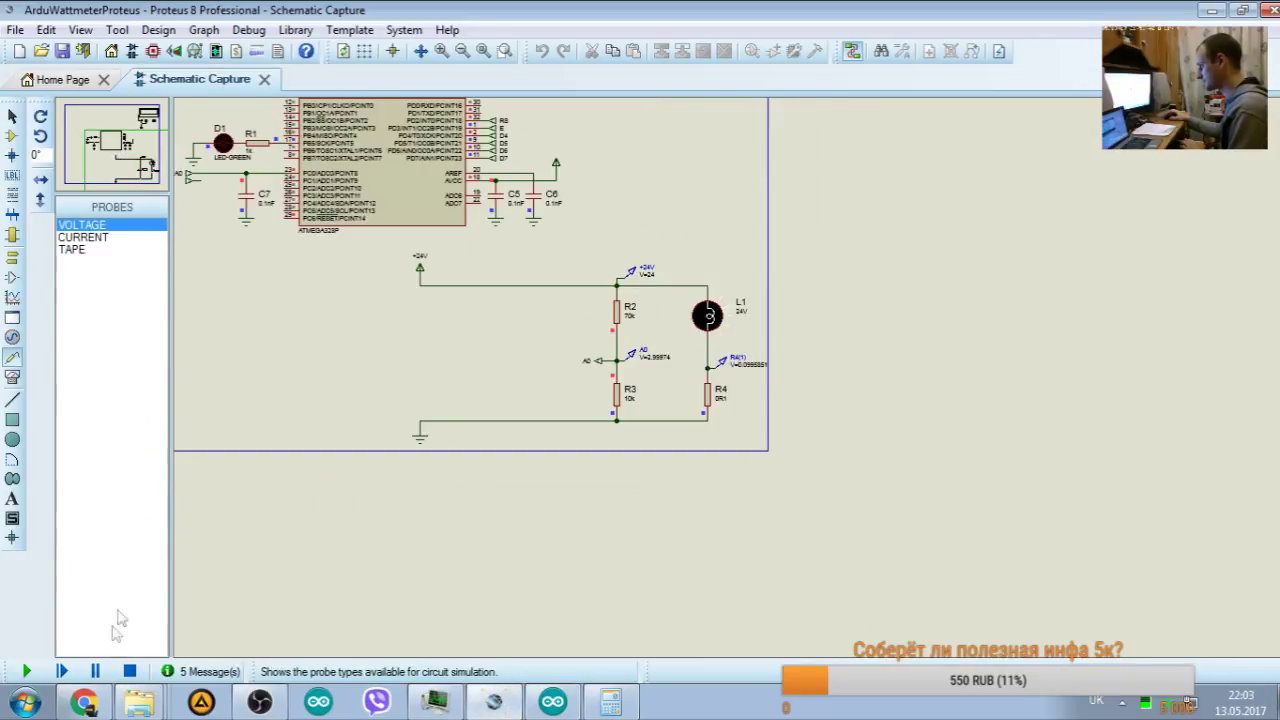
# Step: Stop the simulation, wire the ATMEGA328P's PC1/ADC1 pin to the node between L1 and R4, and rerun it to view the LCD
pyautogui.click(129, 671)
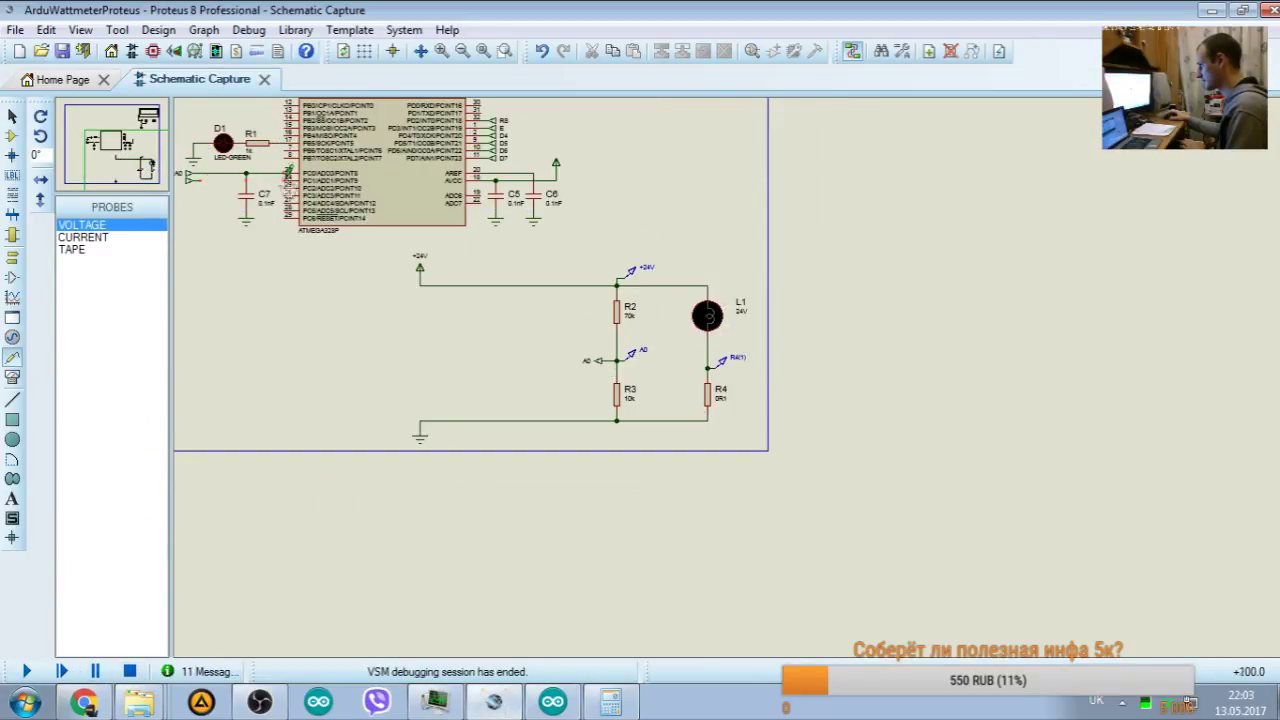
pyautogui.click(285, 172)
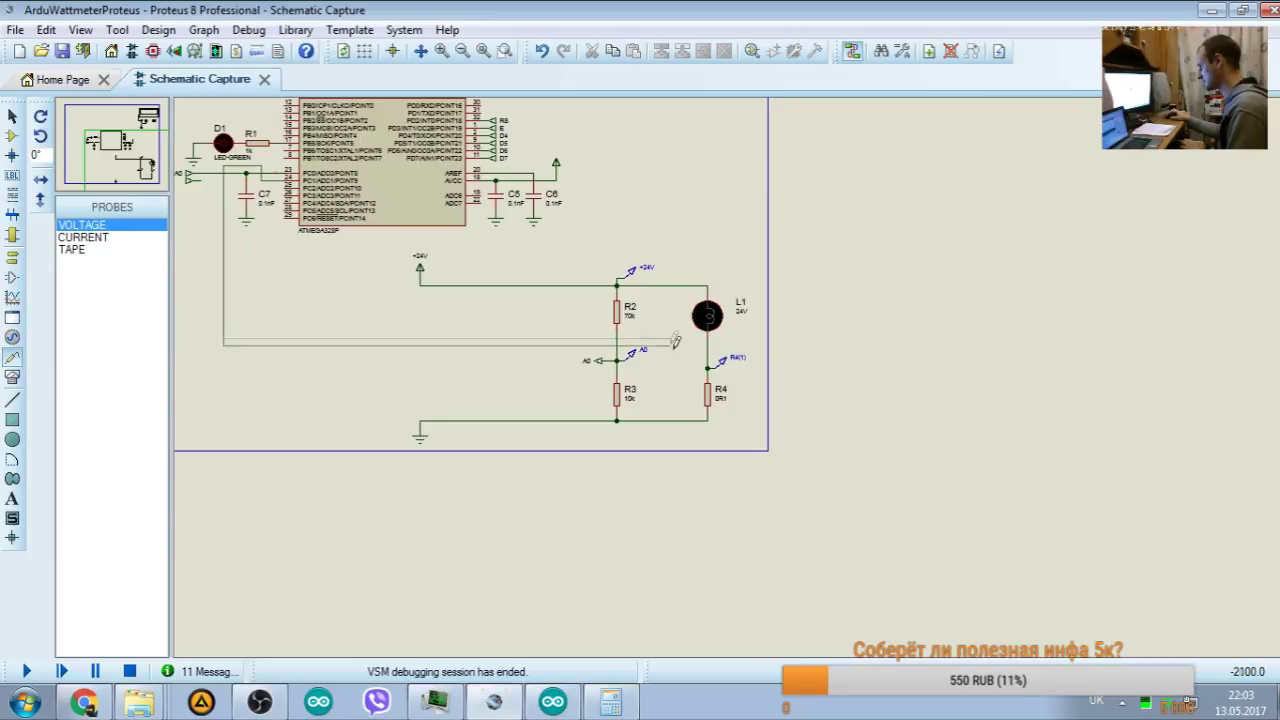
pyautogui.click(708, 364)
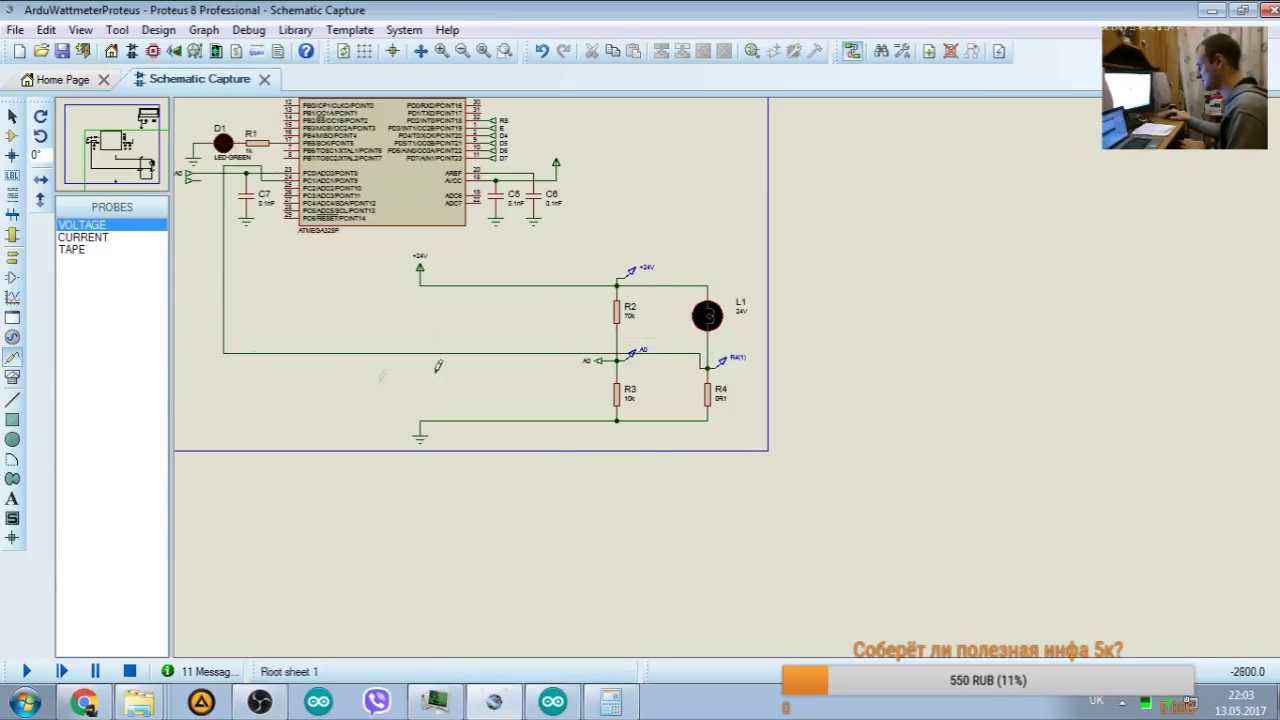
pyautogui.click(27, 671)
pyautogui.click(120, 135)
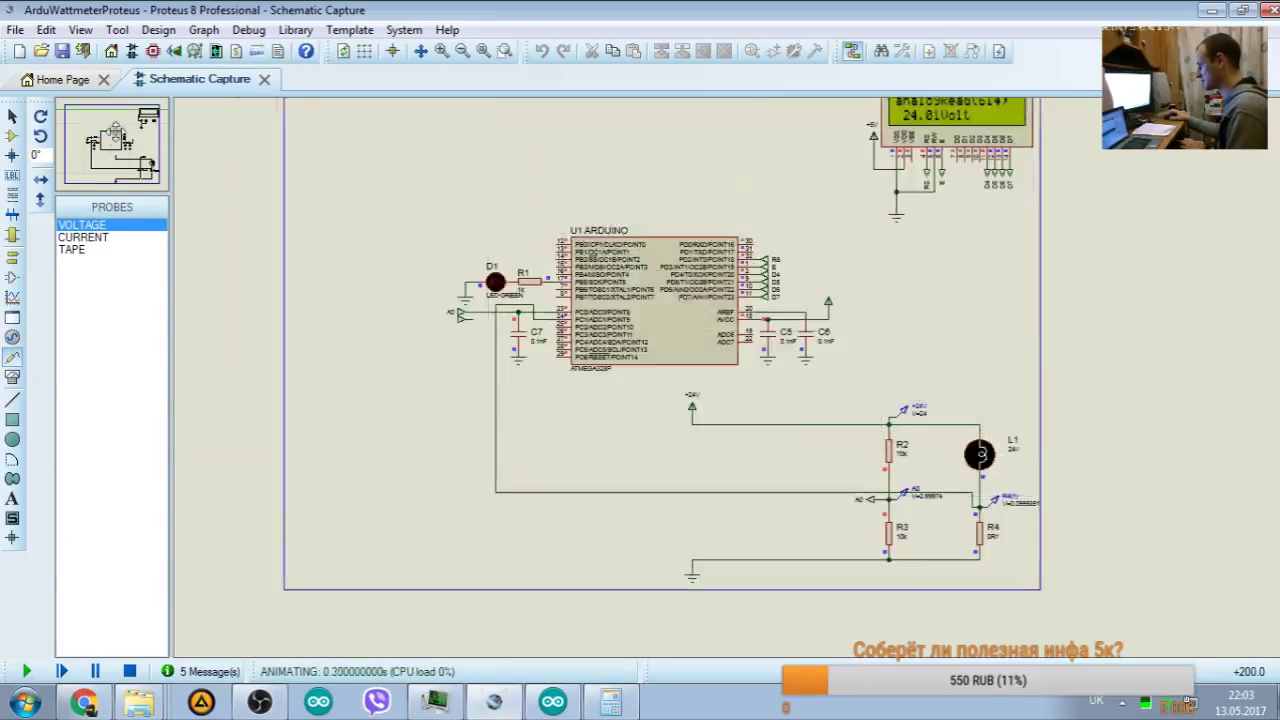
# Step: View the whole running schematic with the LCD readout, and stop the simulation
pyautogui.moveTo(118, 135); pyautogui.dragTo(123, 142)
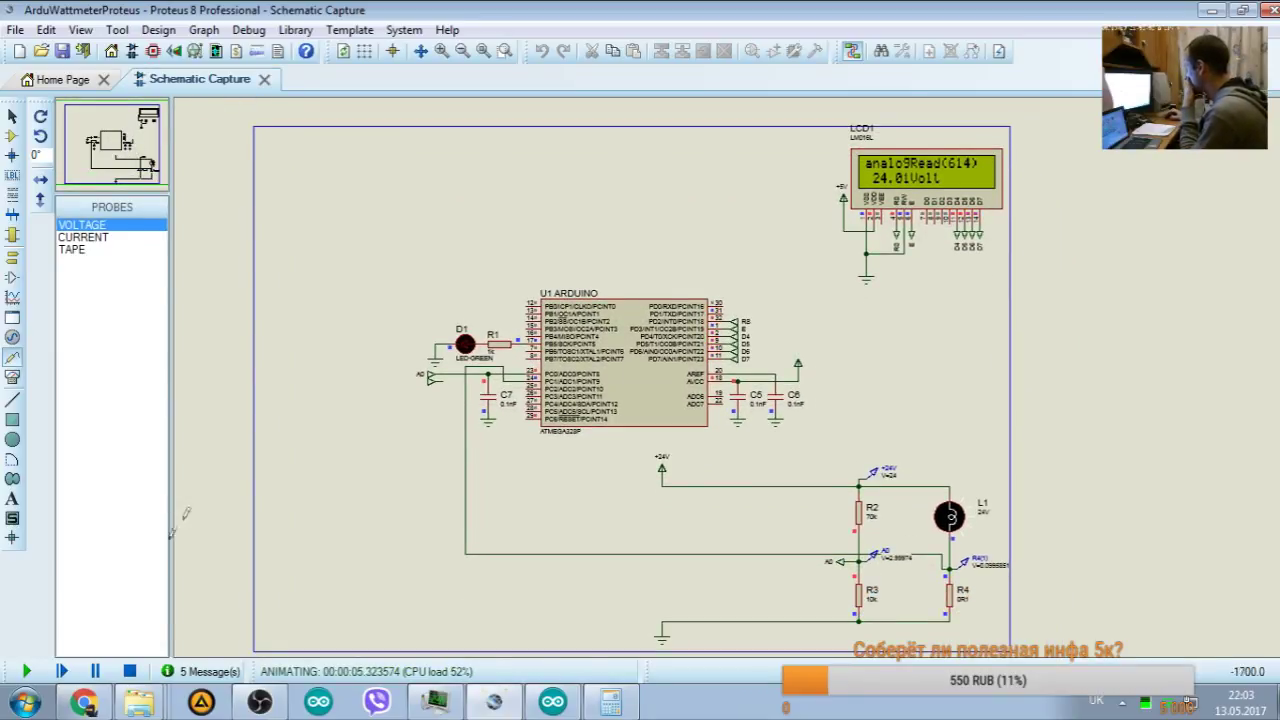
pyautogui.click(130, 673)
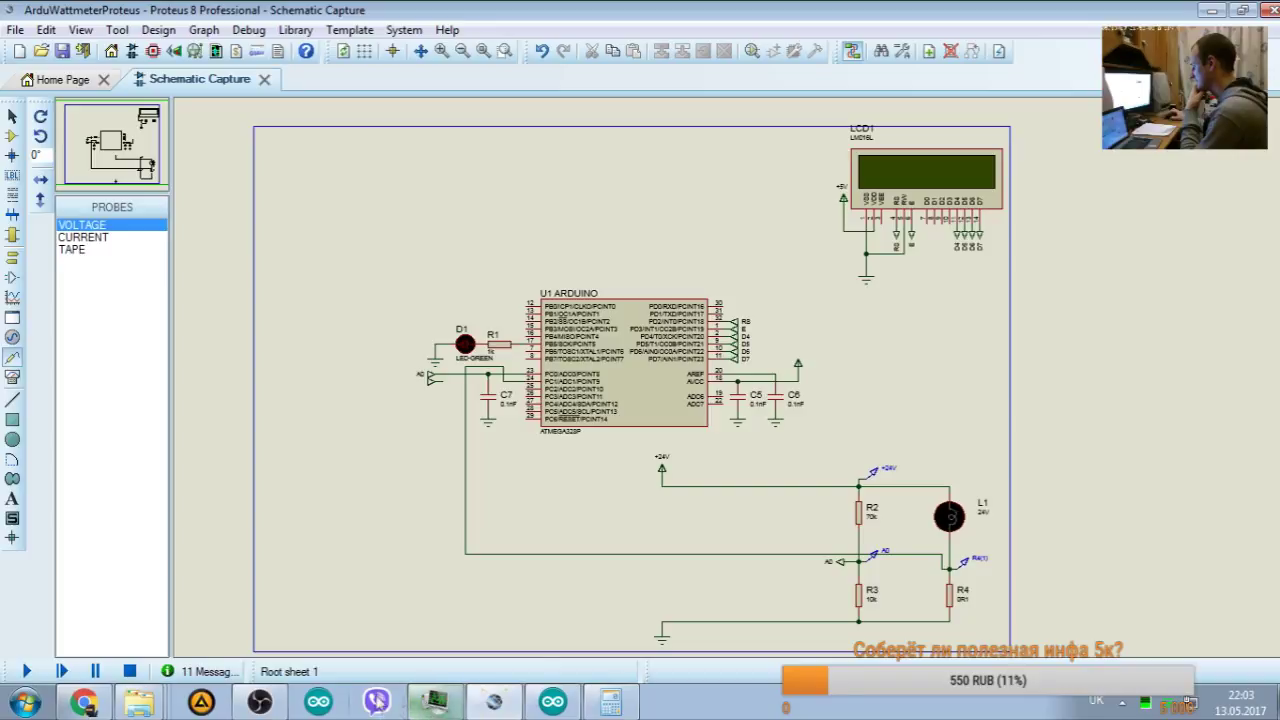
pyautogui.click(430, 705)
pyautogui.click(497, 706)
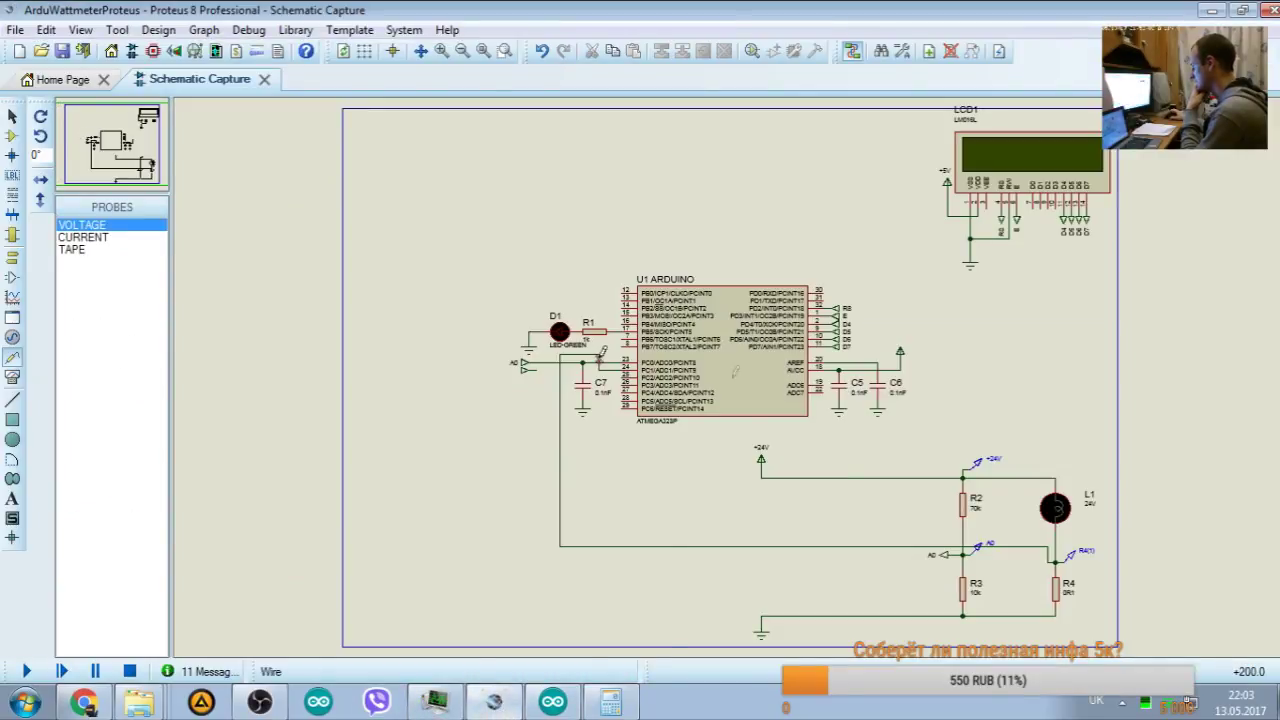
# Step: Inspect the wire from the ATMEGA328P's PC1/ADC1 pin and delete the voltage probe at the node between L1 and R4
pyautogui.scroll(4, 735, 287)
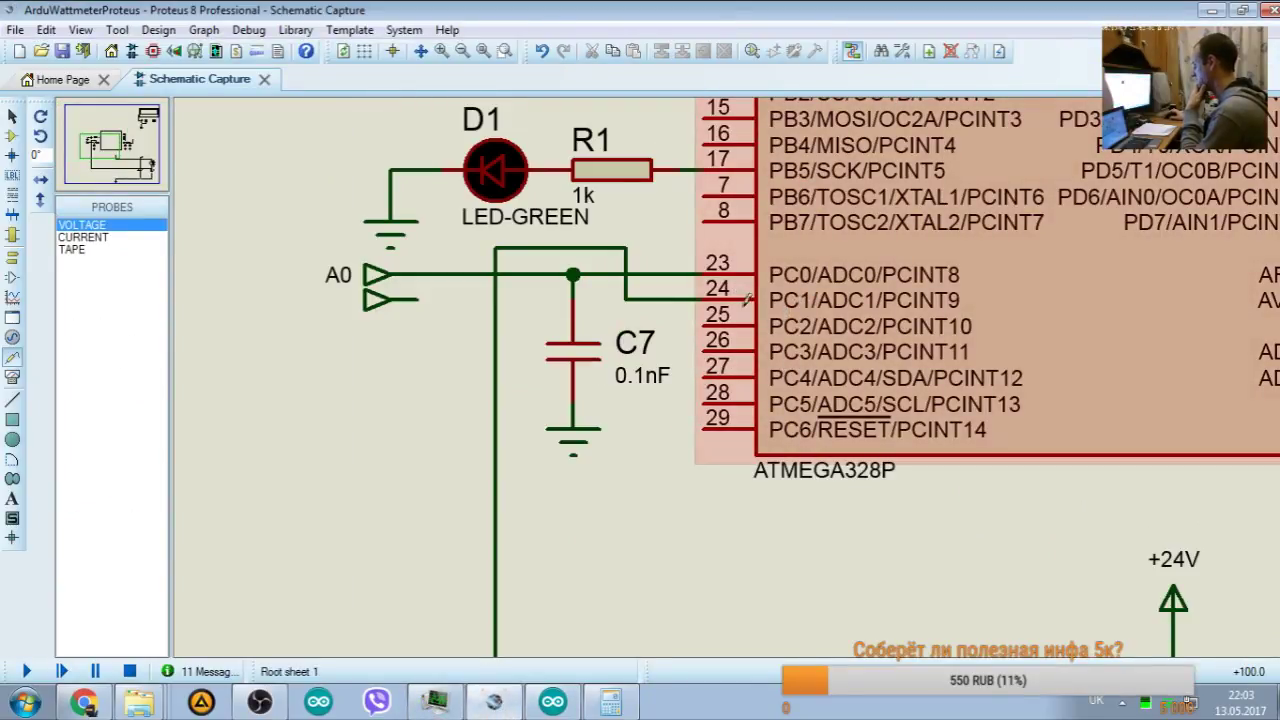
pyautogui.click(125, 183)
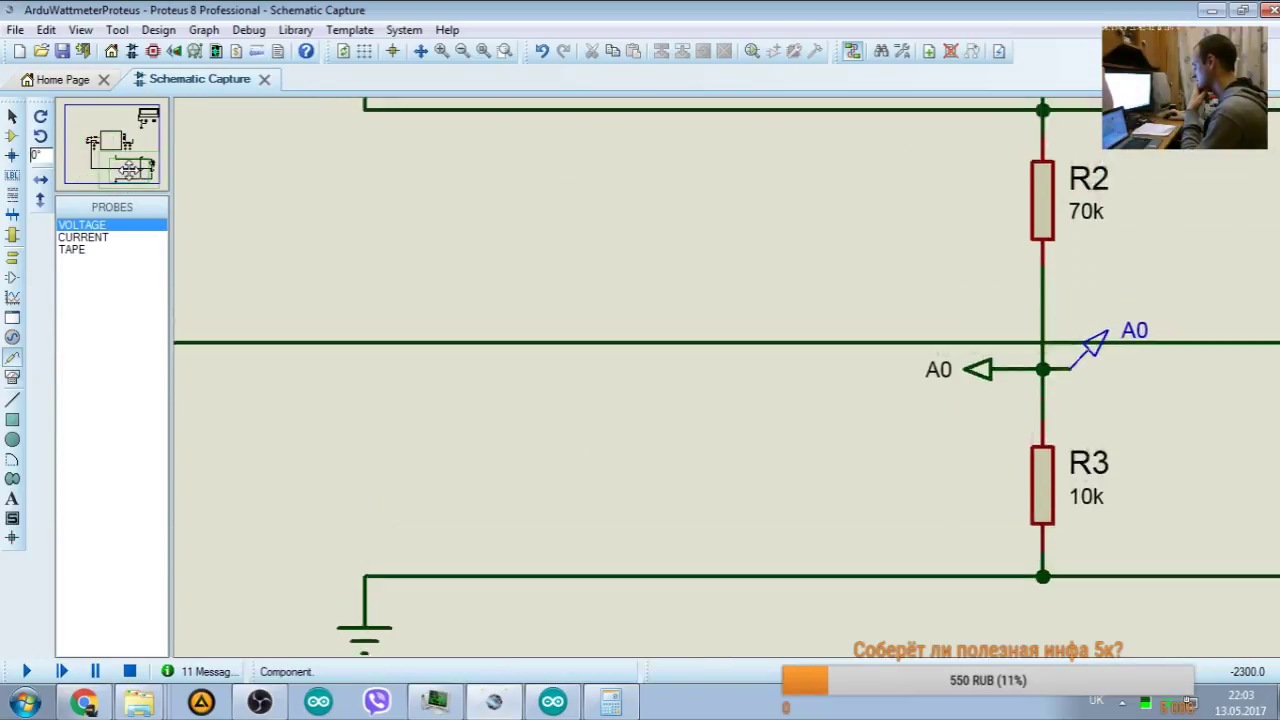
pyautogui.scroll(-2, 127, 177)
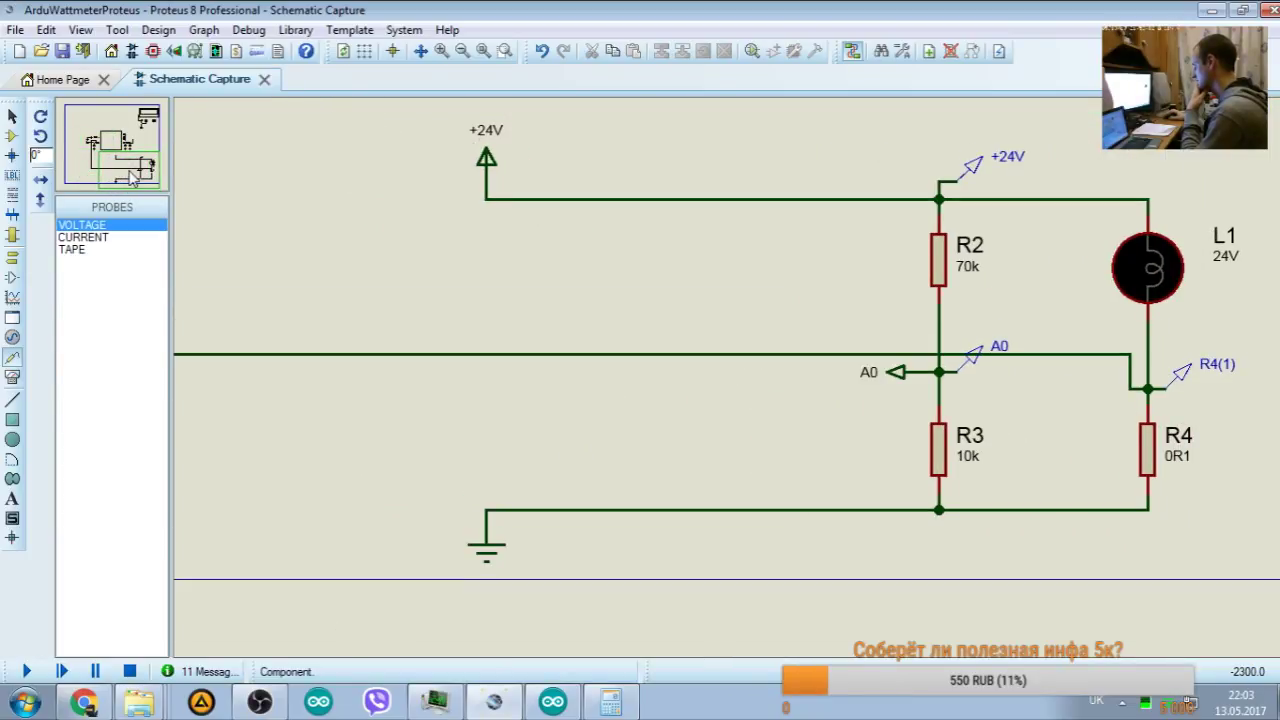
pyautogui.scroll(-1, 130, 175)
pyautogui.rightClick(1022, 376)
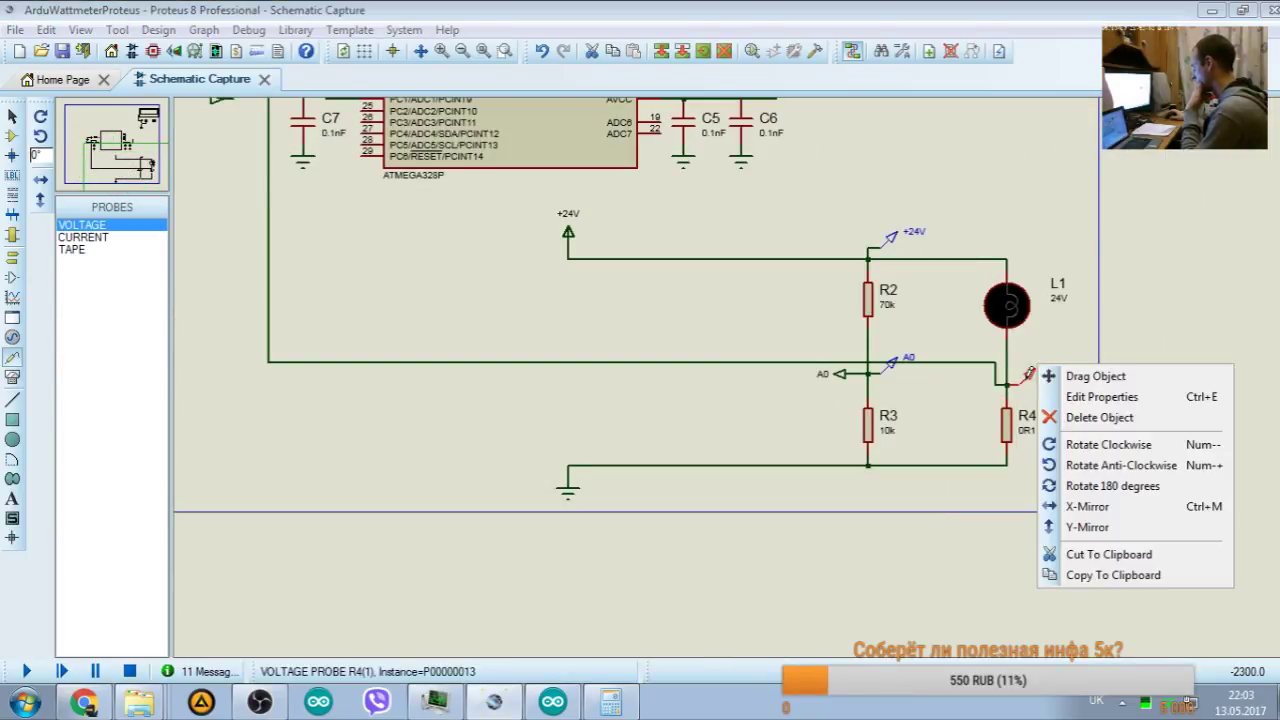
pyautogui.click(1075, 418)
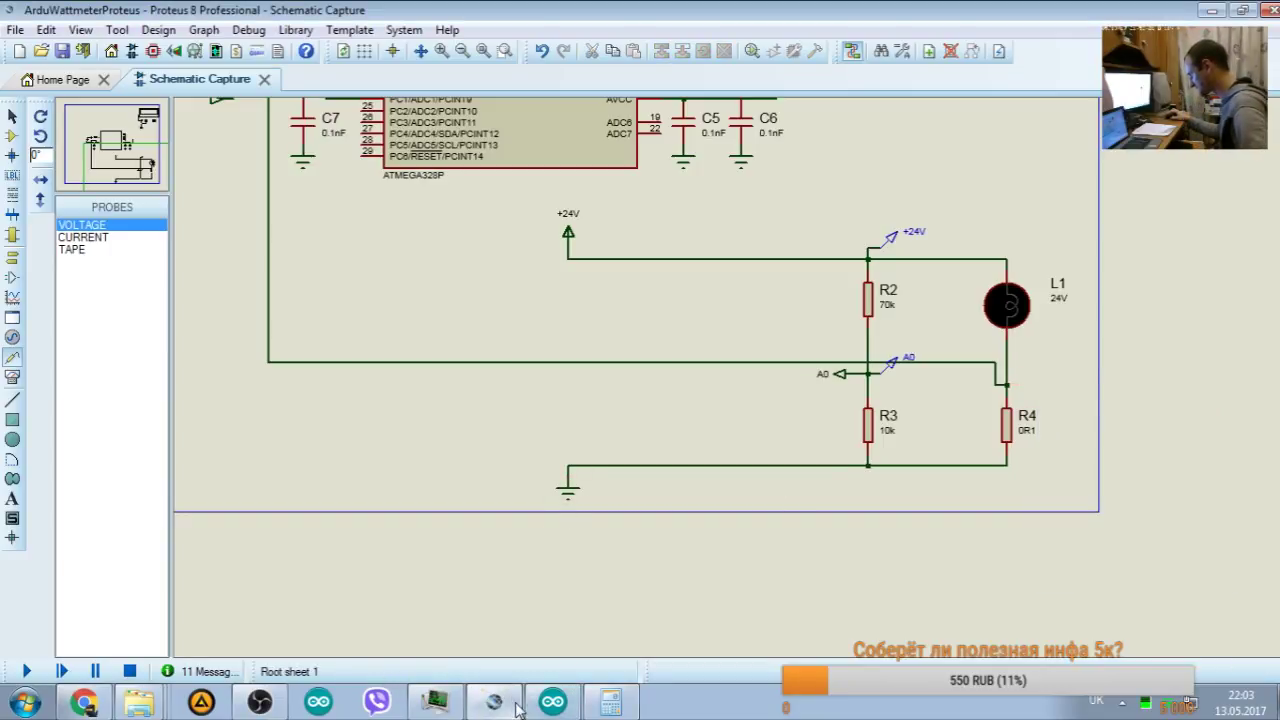
# Step: Compile the ArduWattmeter sketch in the Arduino IDE and rerun the Proteus simulation to view the LCD
pyautogui.click(550, 703)
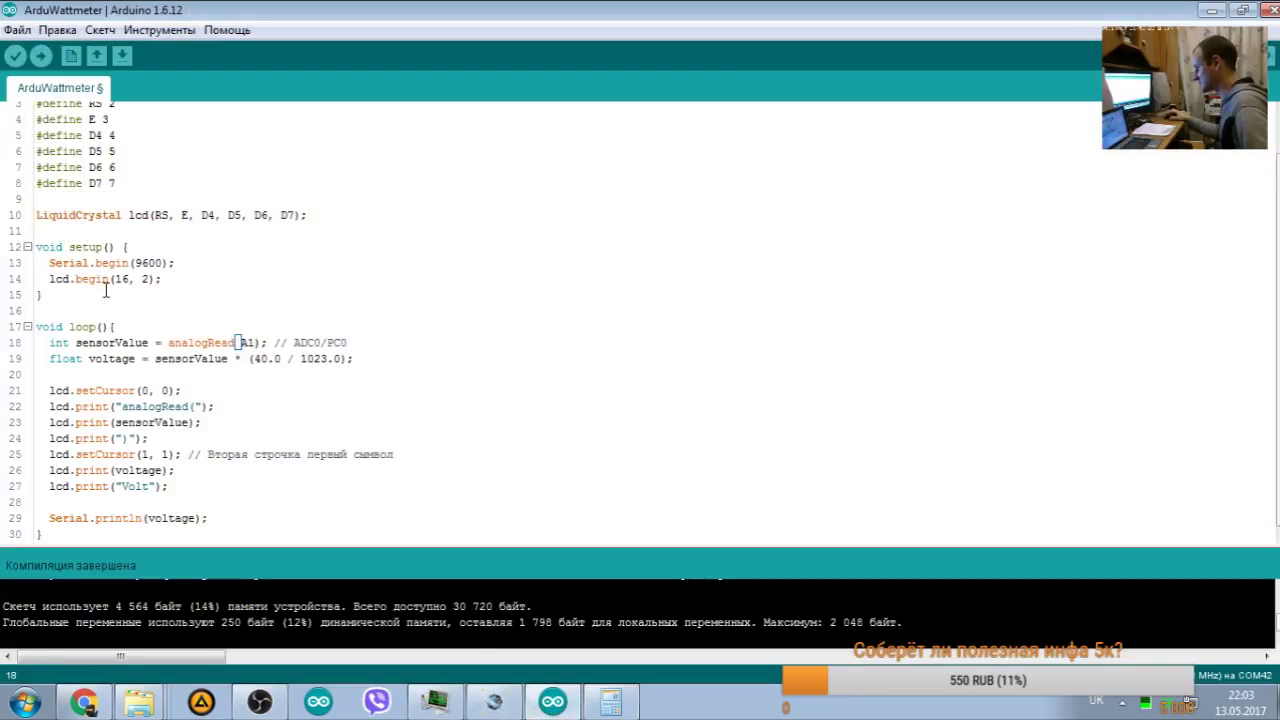
pyautogui.click(14, 56)
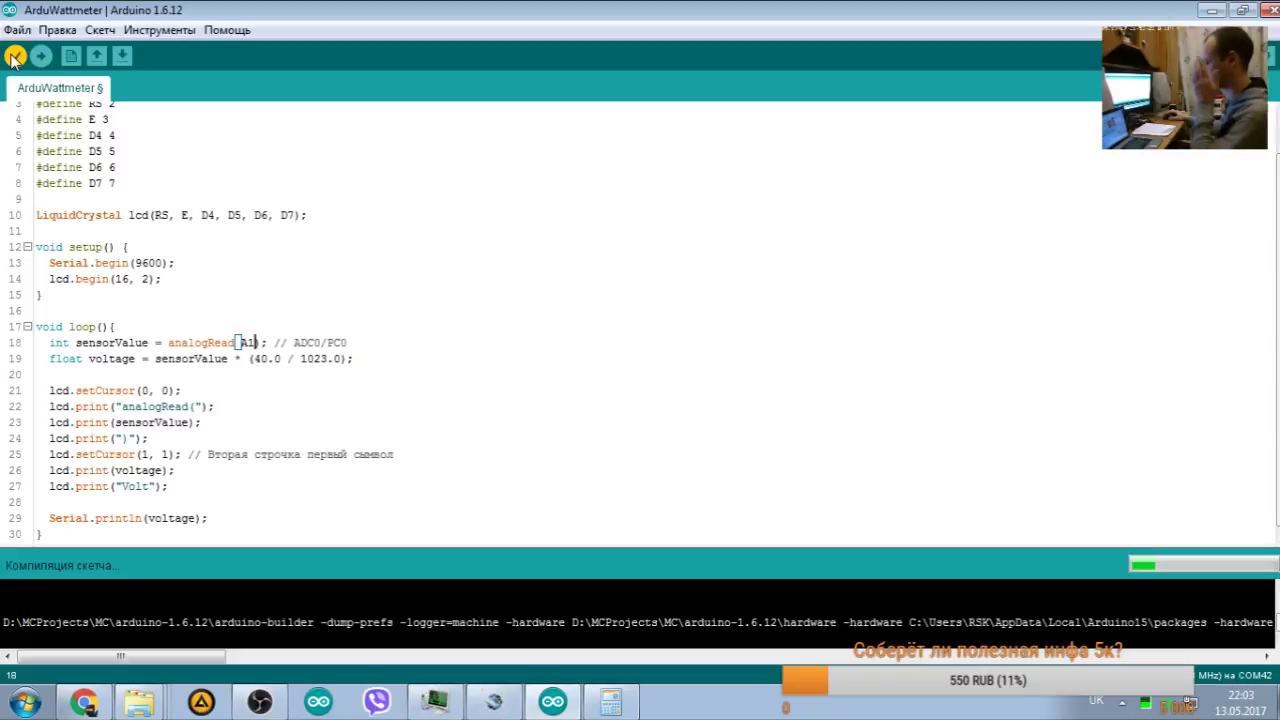
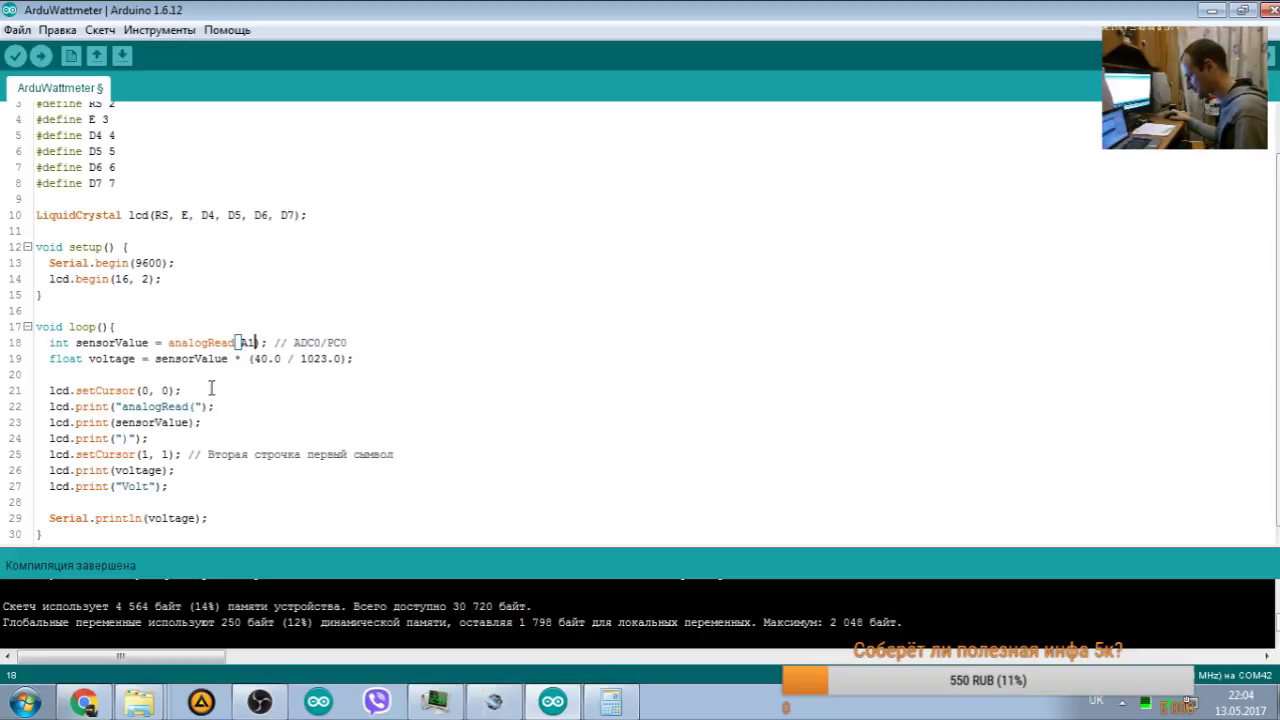
pyautogui.click(495, 705)
pyautogui.press('F12')
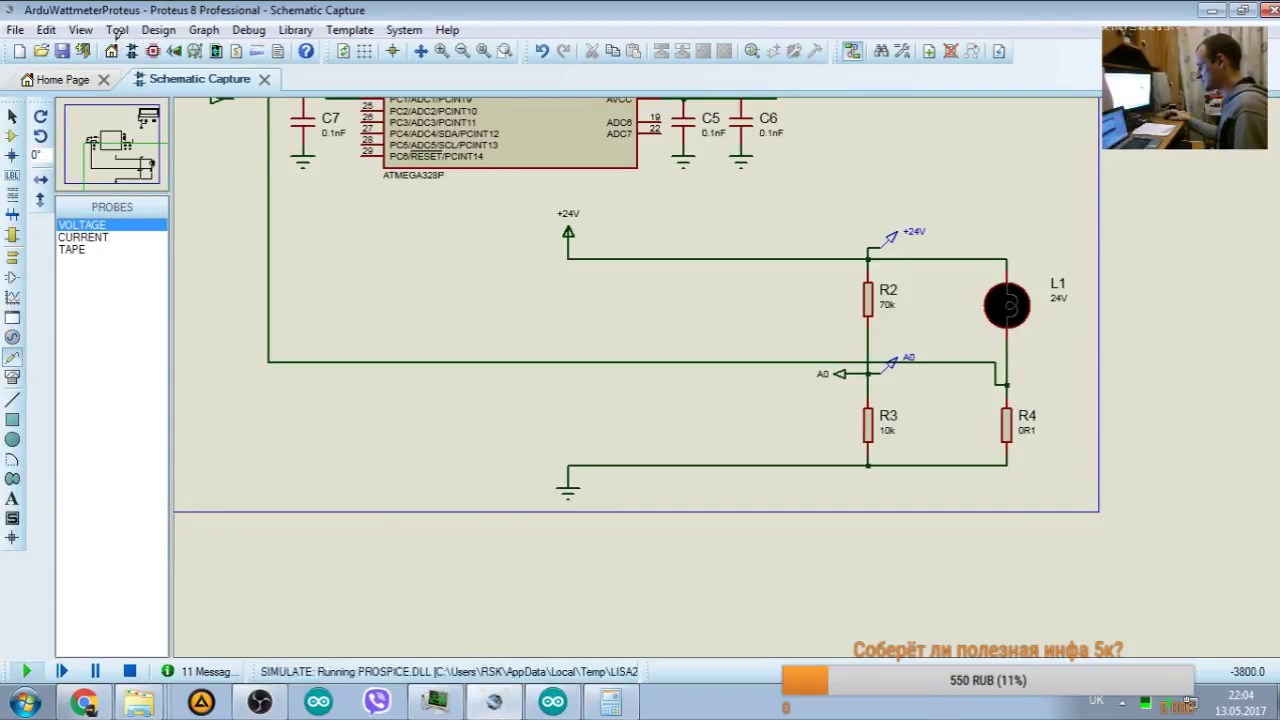
pyautogui.click(124, 160)
pyautogui.scroll(-2, 973, 193)
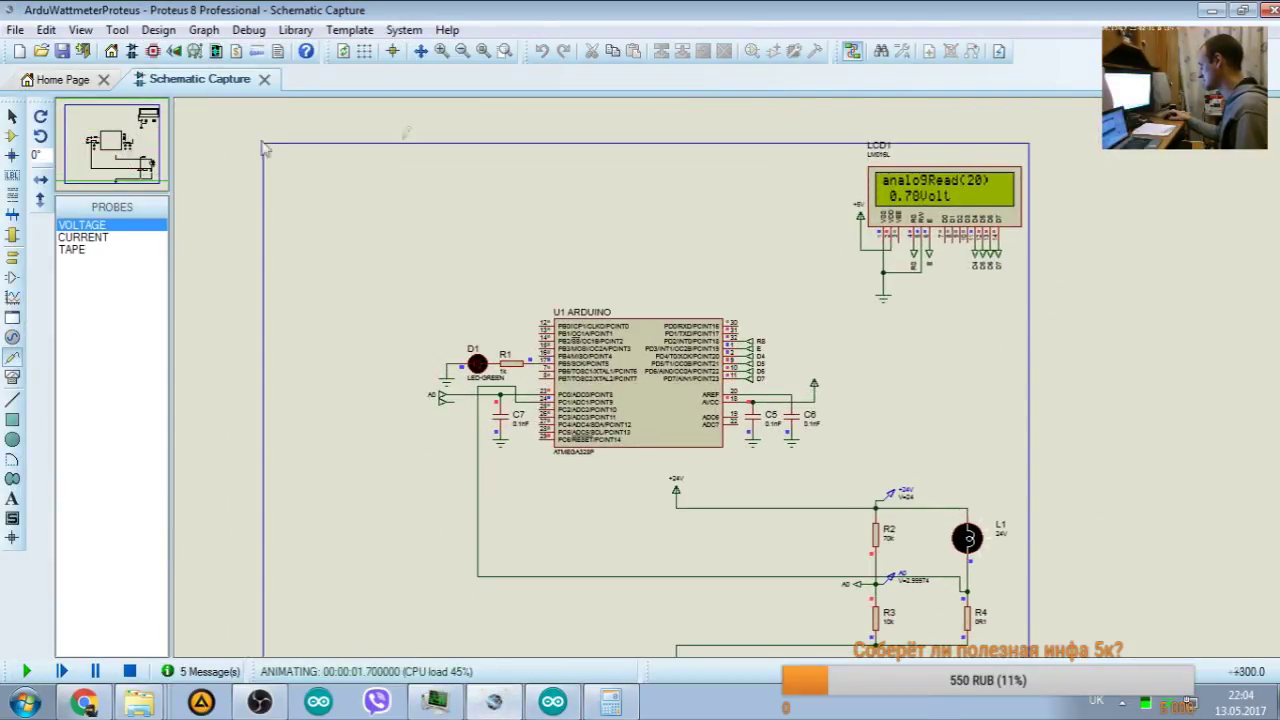
# Step: Close the calculator holding the old calculation and stop the simulation
pyautogui.click(610, 703)
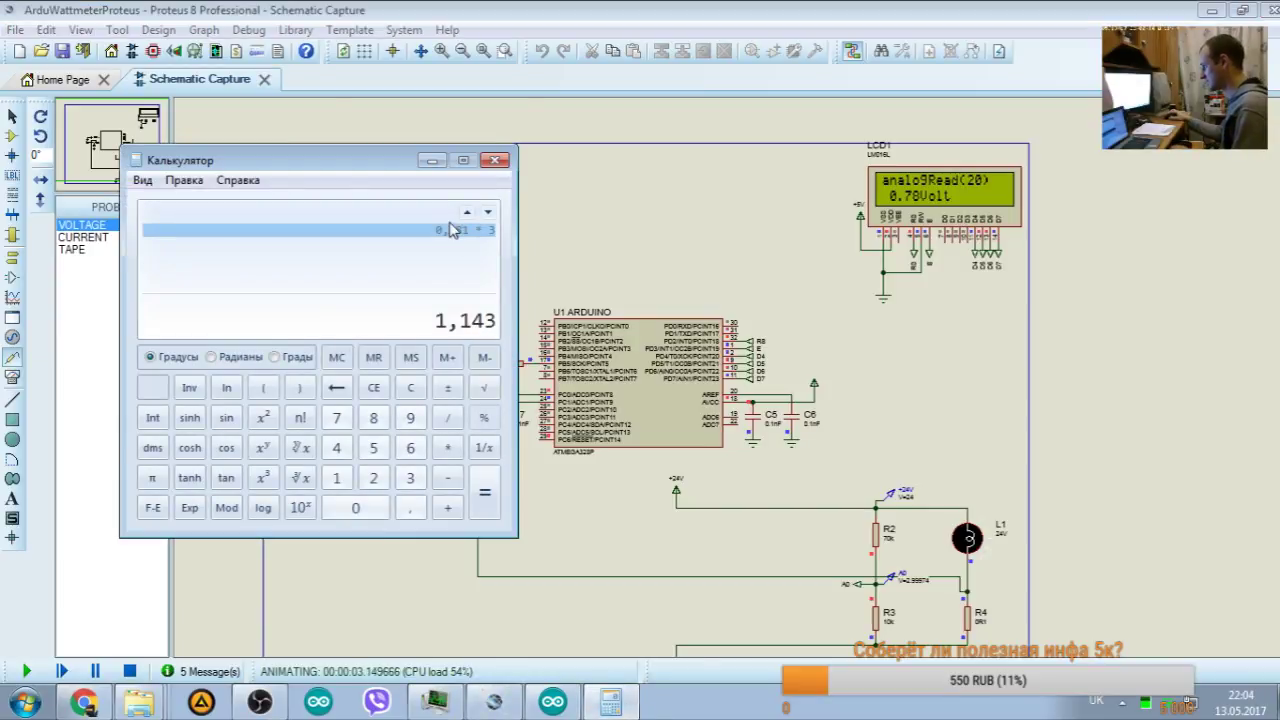
pyautogui.click(495, 160)
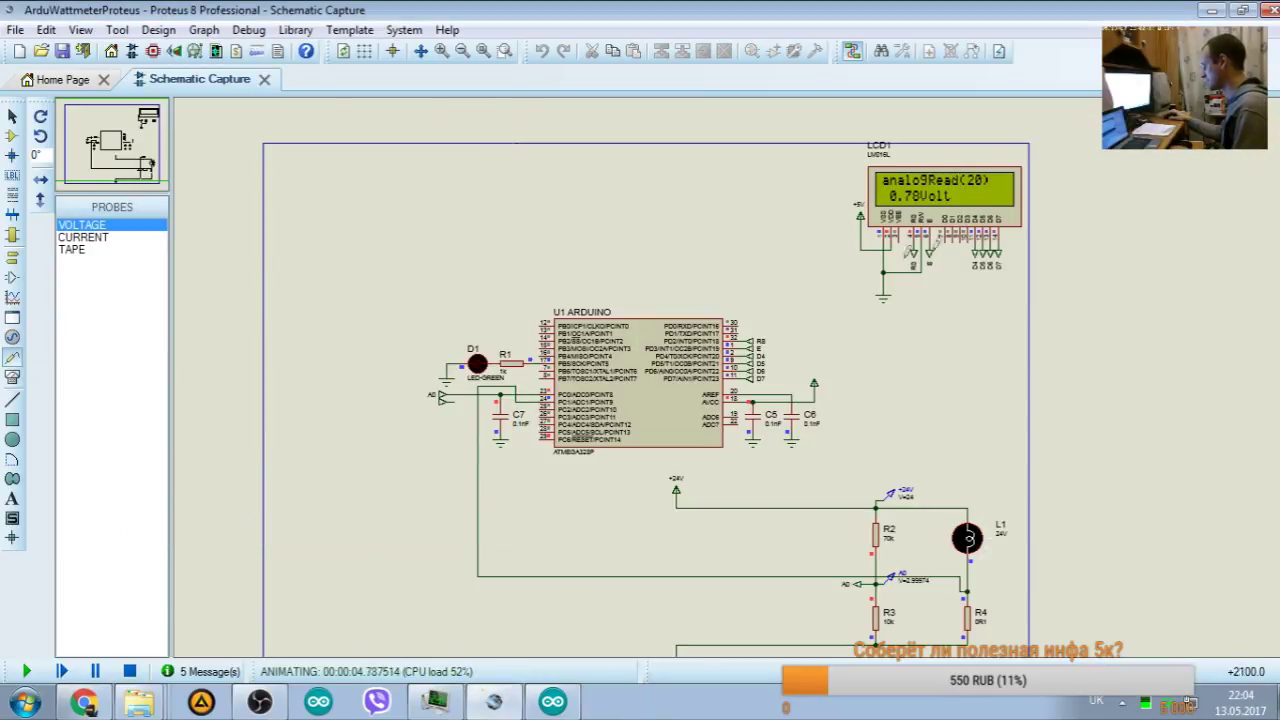
pyautogui.click(129, 671)
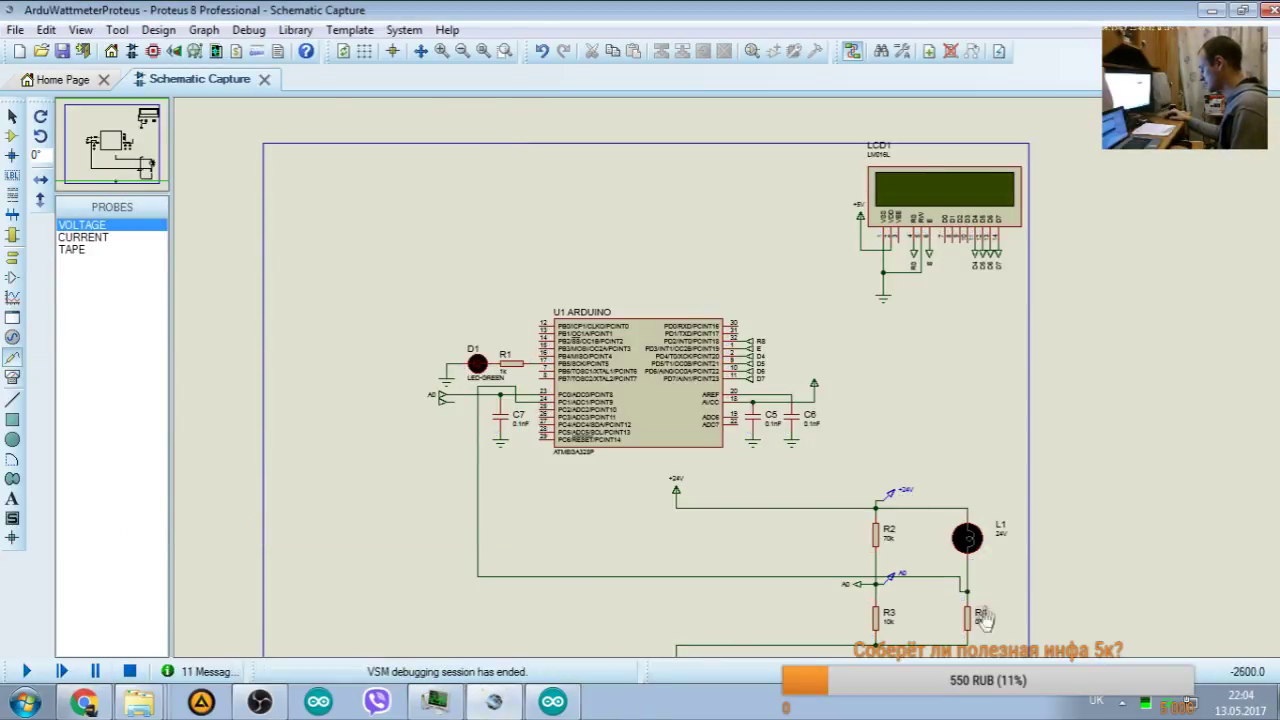
# Step: Set the multiplier in the sketch's voltage formula to 50.0, save the sketch, and return to the Proteus schematic at R4
pyautogui.click(552, 701)
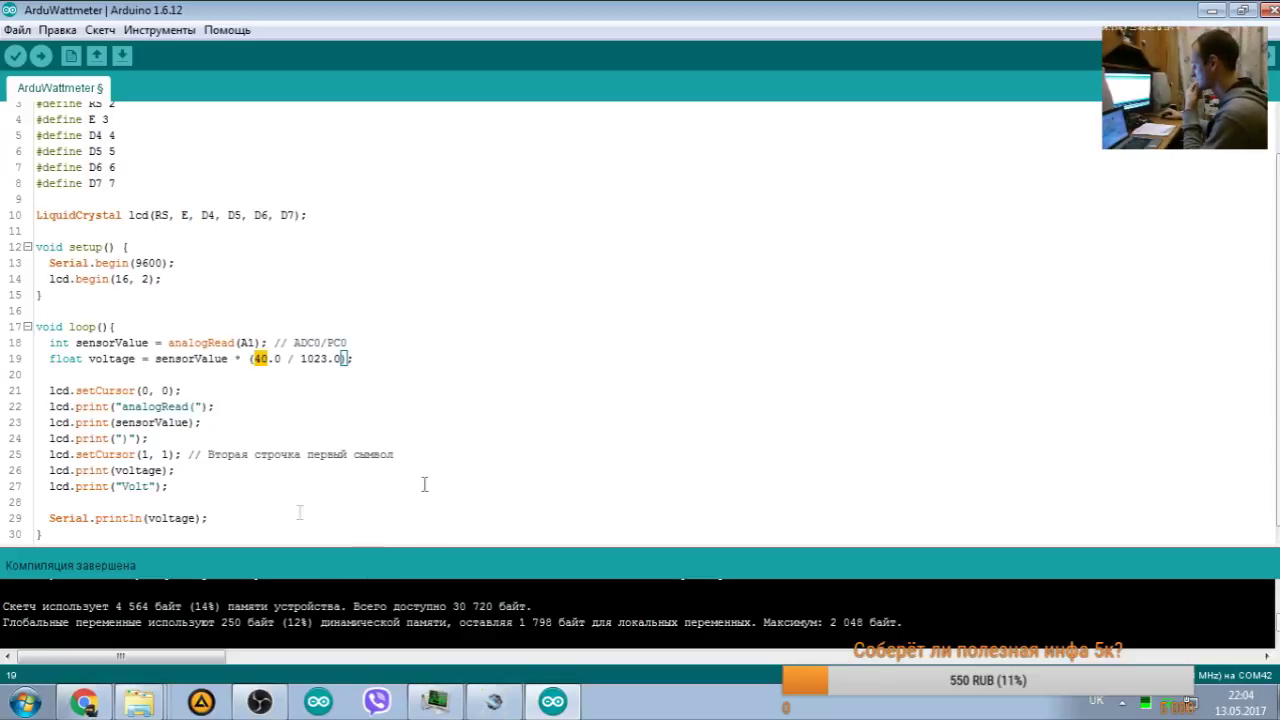
pyautogui.click(494, 701)
pyautogui.scroll(3, 727, 348)
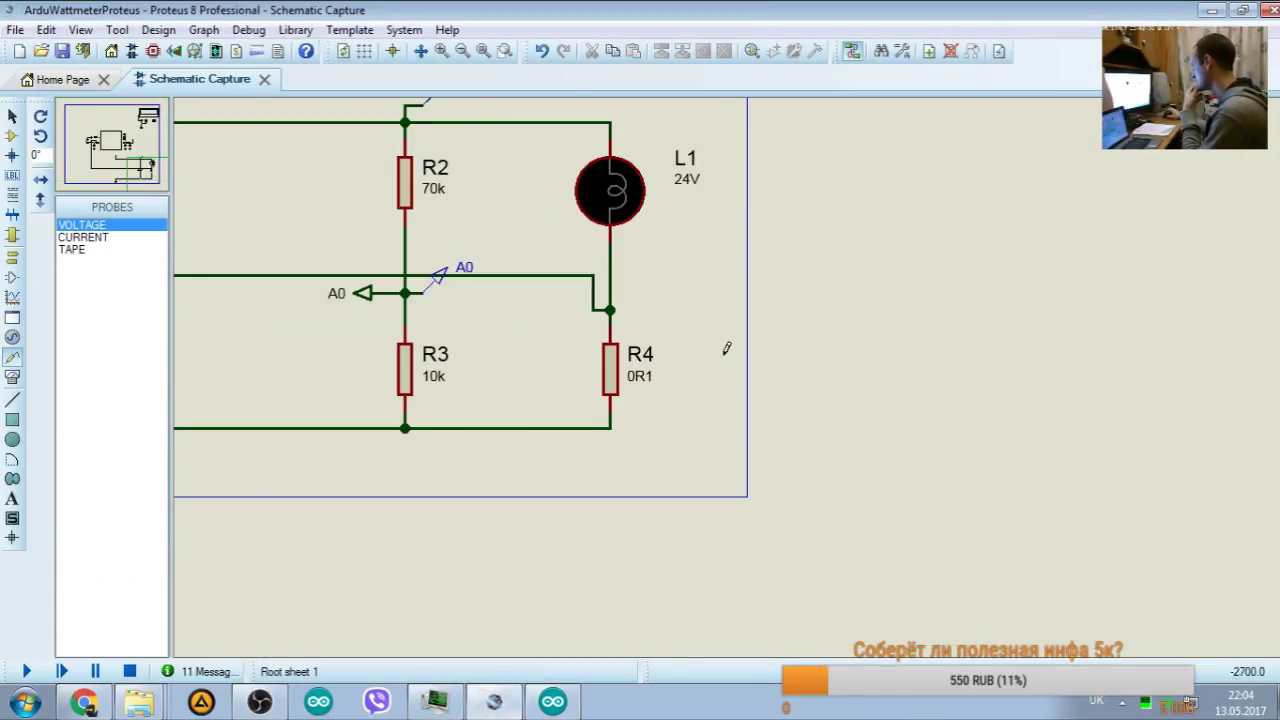
pyautogui.scroll(2, 727, 348)
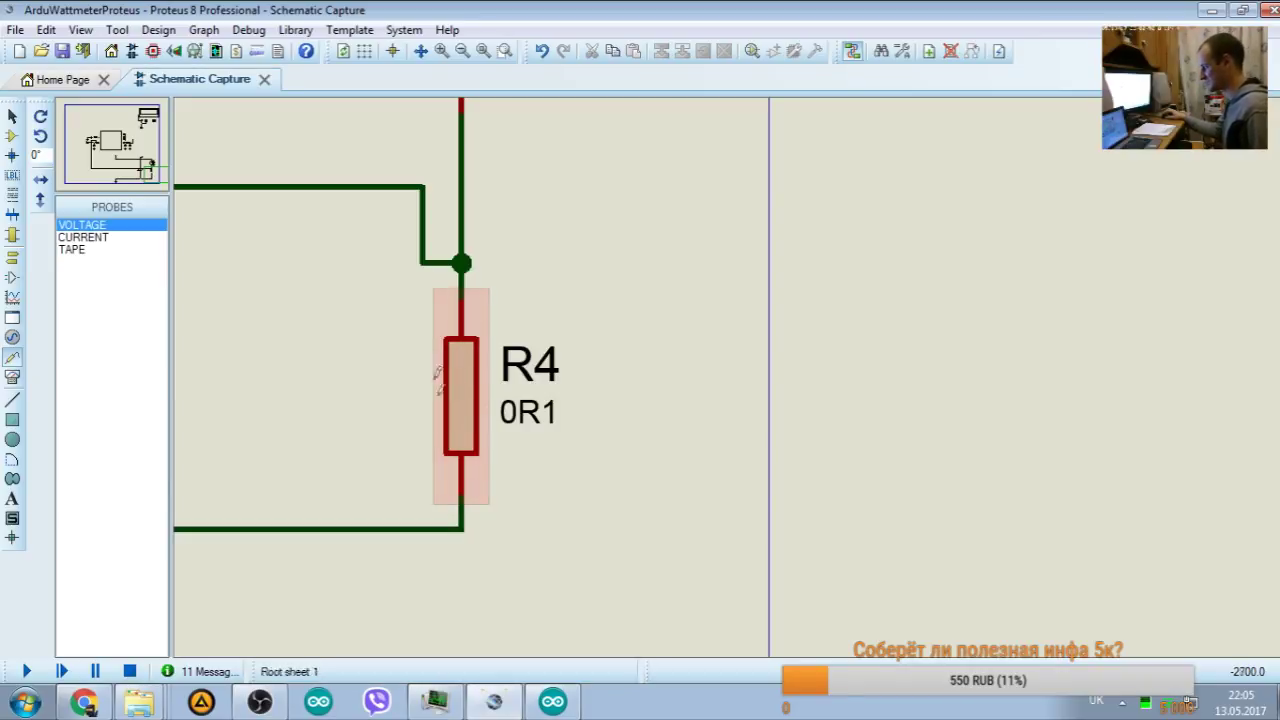
pyautogui.hotkey('alt', 'Tab')
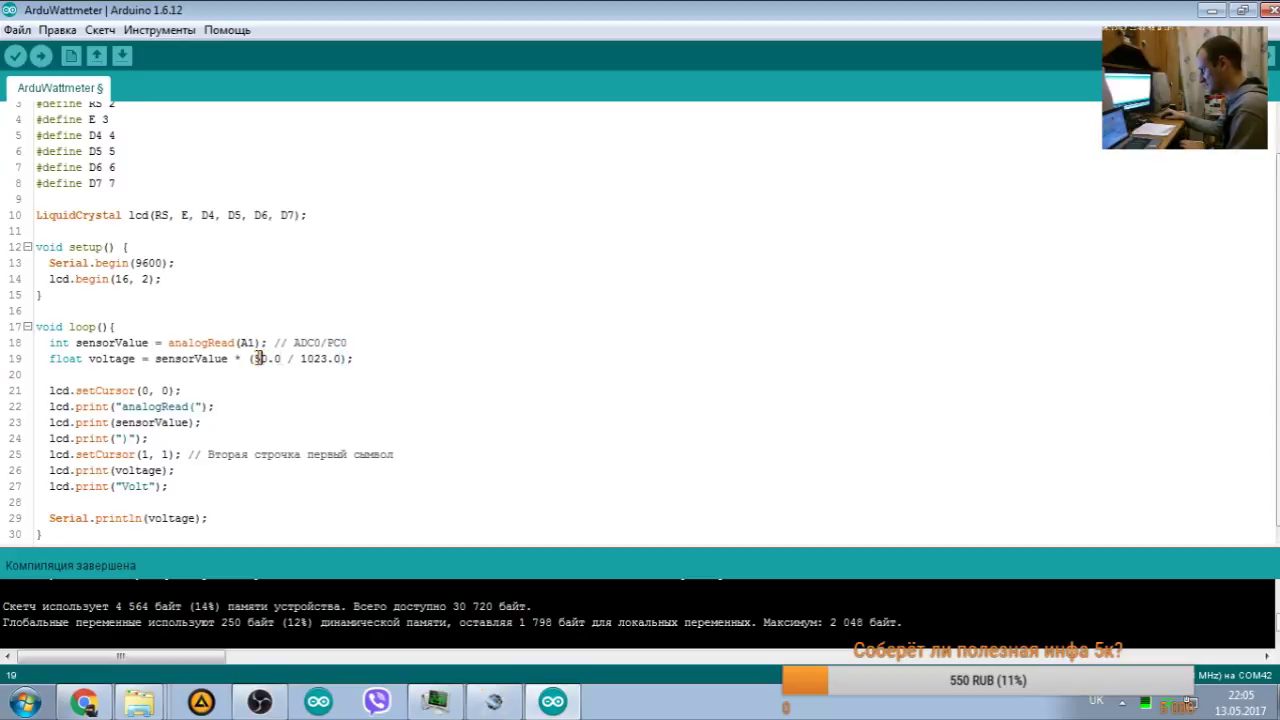
pyautogui.hotkey('ctrl', 's')
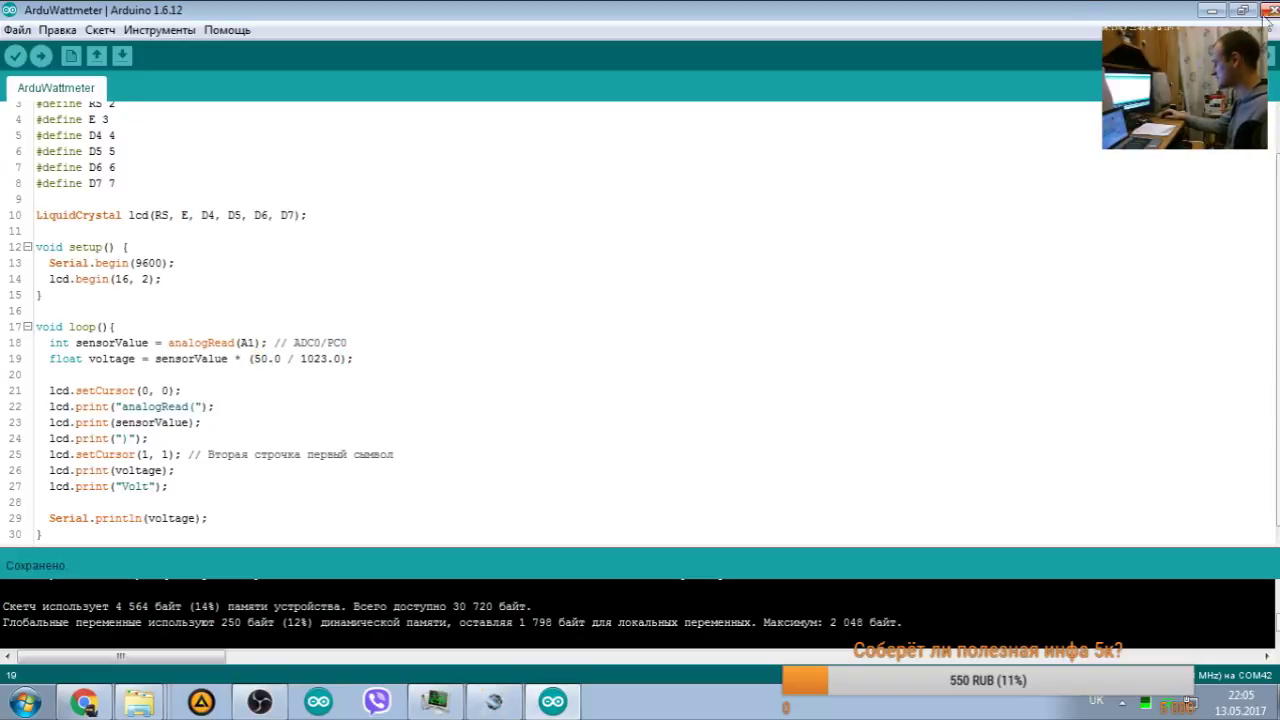
pyautogui.hotkey('alt', 'Tab')
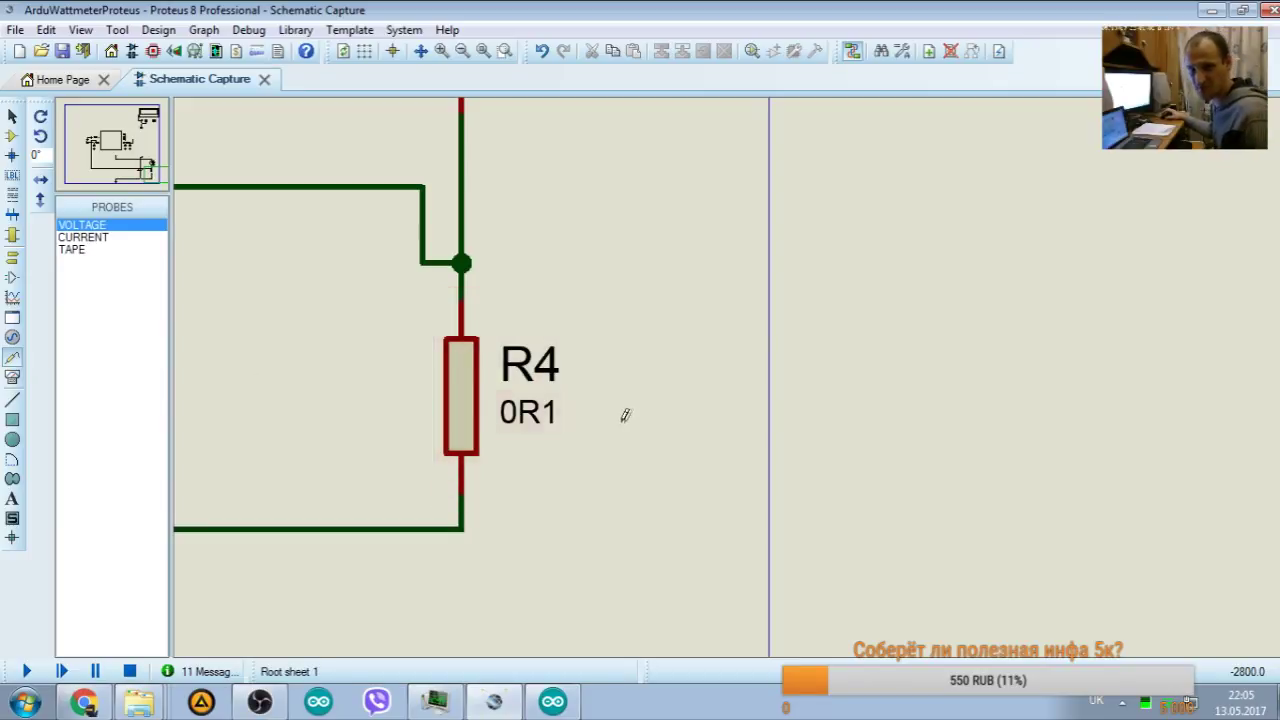
# Step: Open the calculator beside R4 and calculate 50 squared divided by 0,1
pyautogui.click(12, 136)
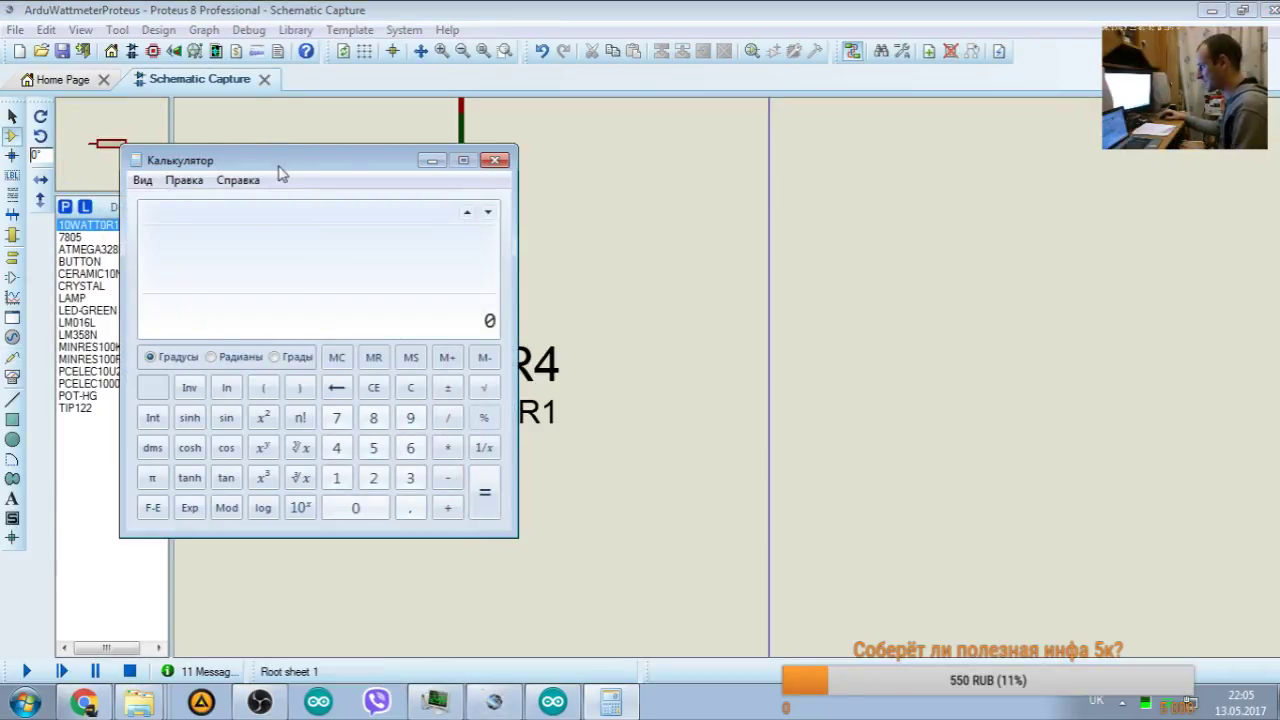
pyautogui.moveTo(278, 166); pyautogui.dragTo(798, 148)
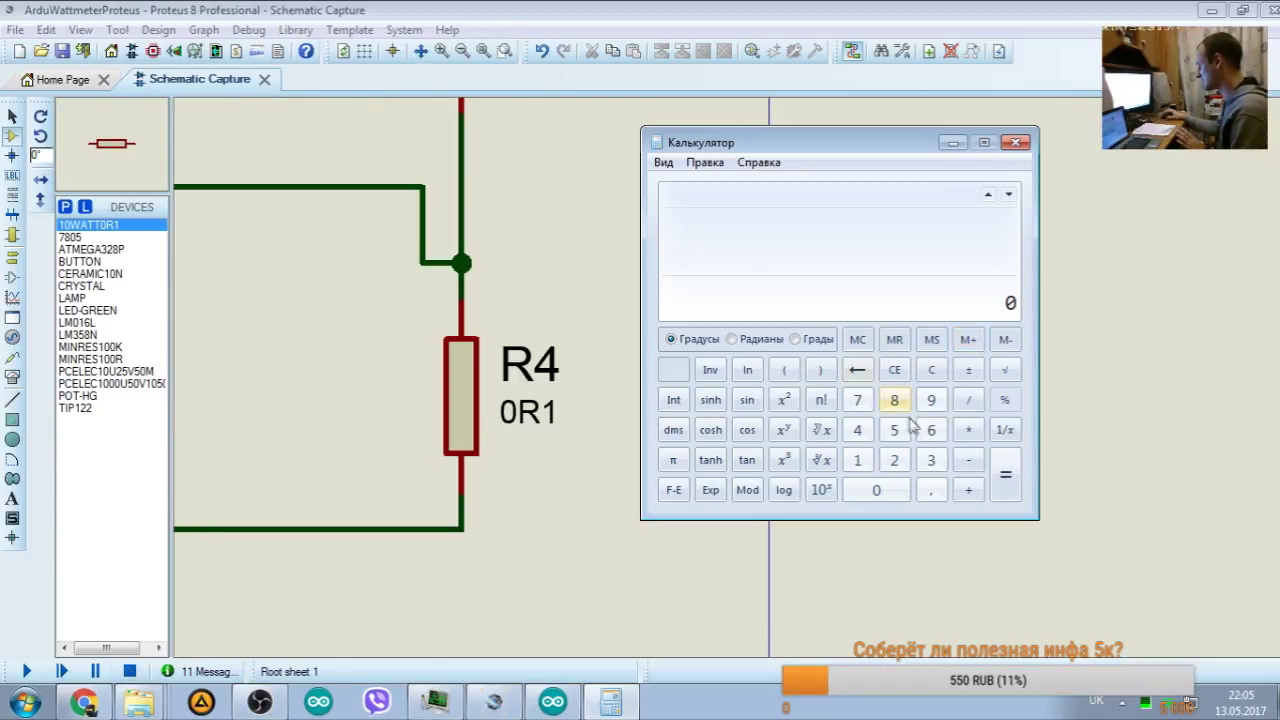
pyautogui.moveTo(879, 131); pyautogui.dragTo(825, 129)
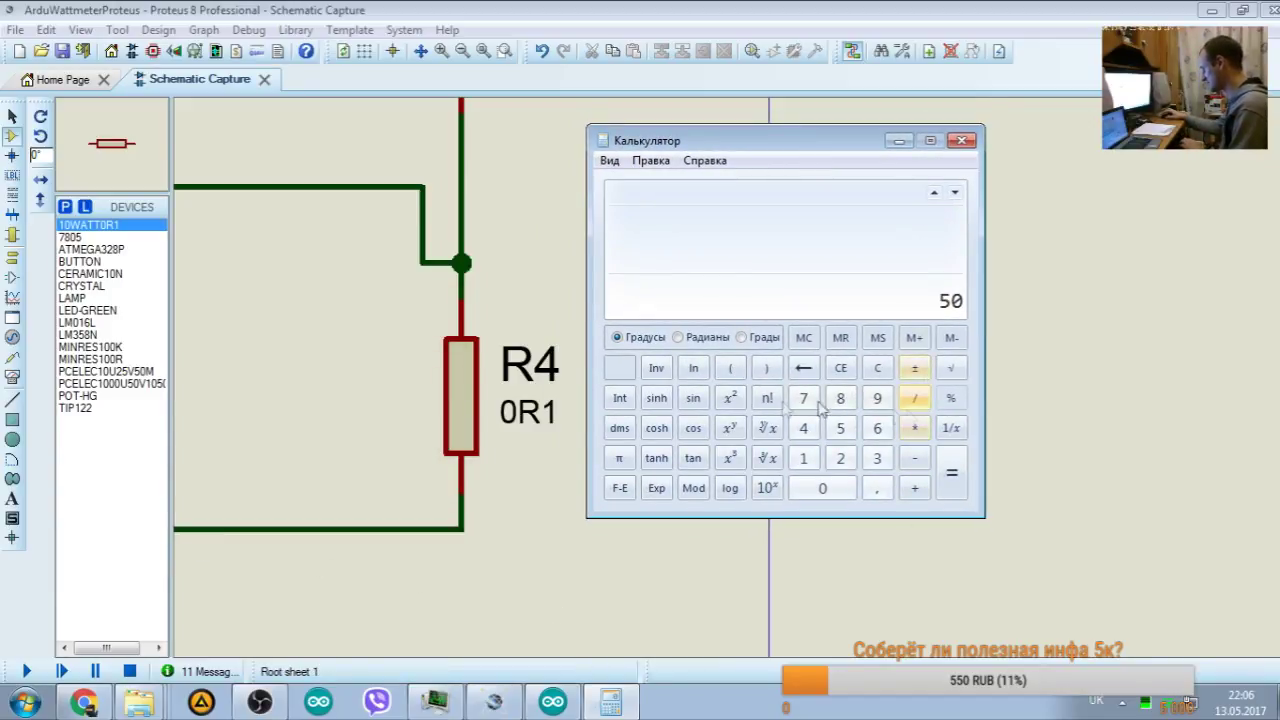
pyautogui.click(731, 400)
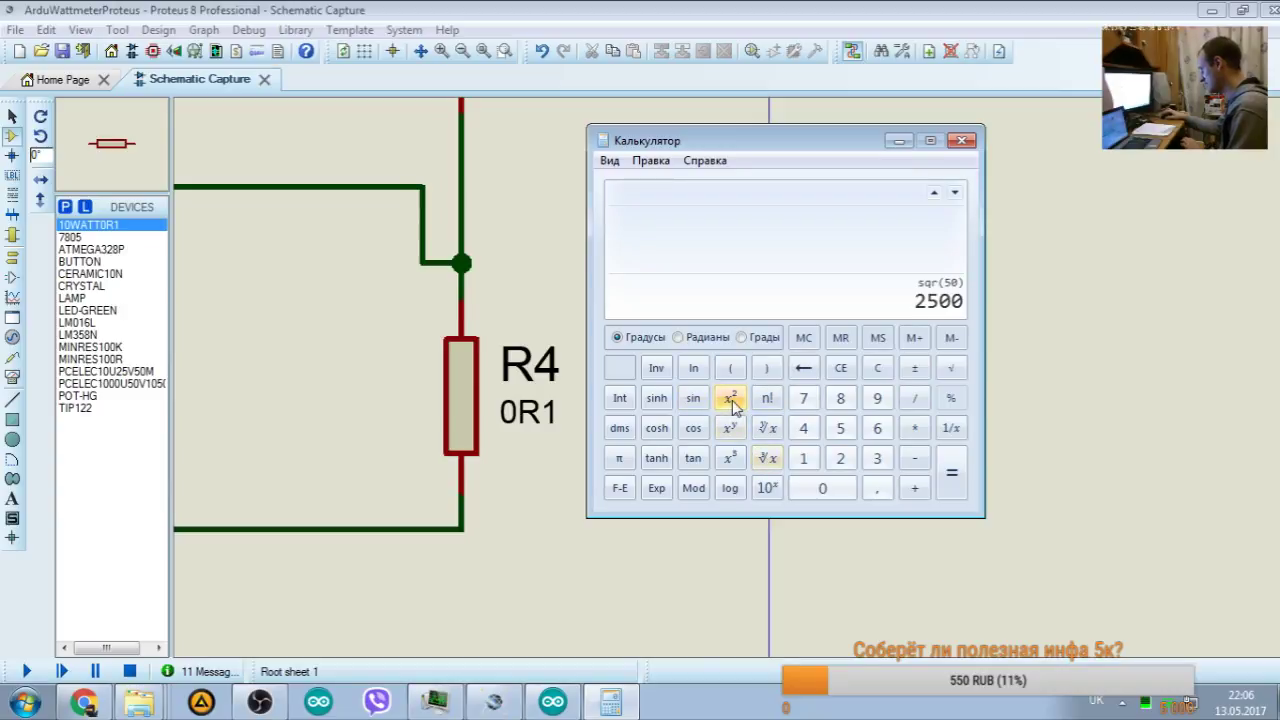
pyautogui.click(916, 400)
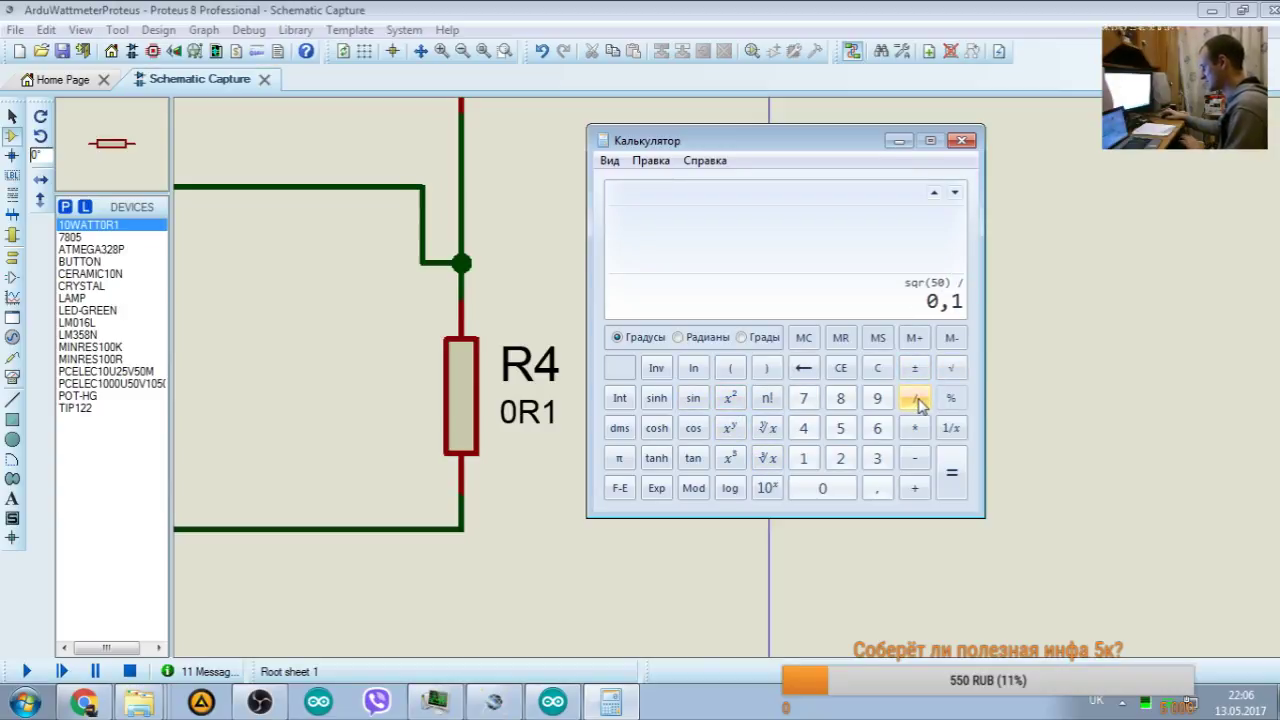
pyautogui.press('Return')
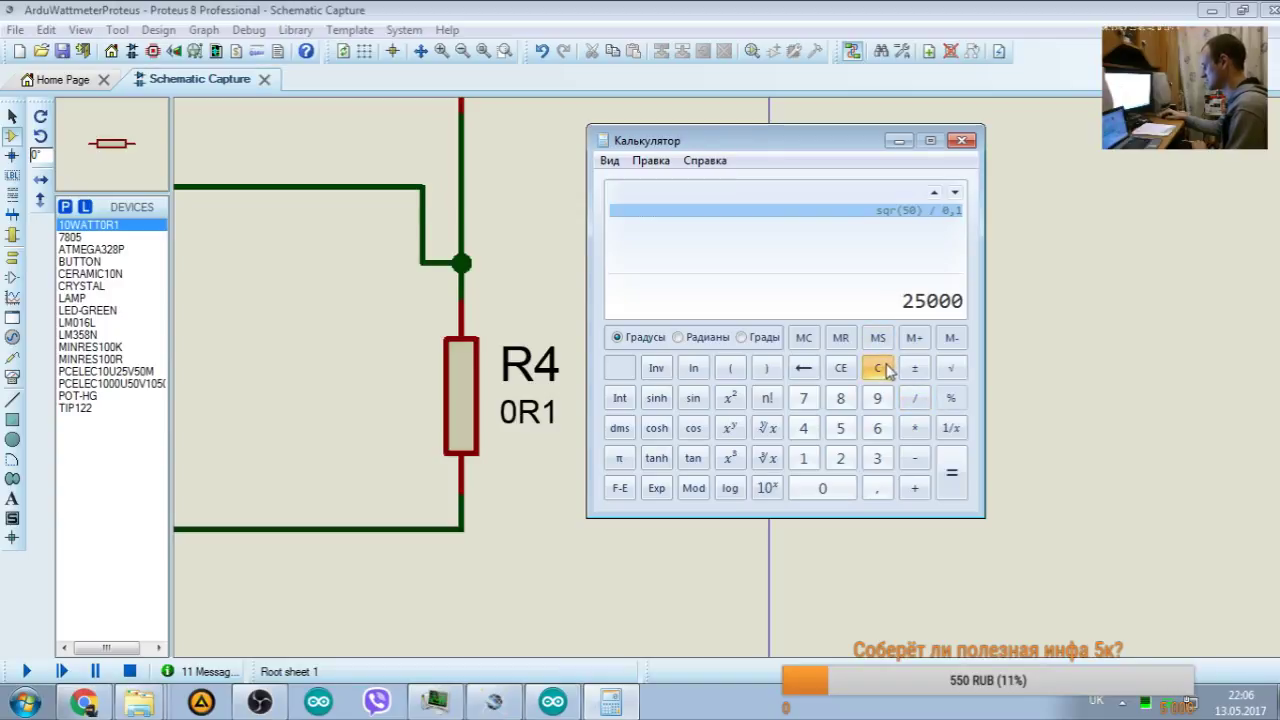
# Step: Recalculate the expression as 50 squared multiplied by 0,1, and close the calculator
pyautogui.doubleClick(935, 211)
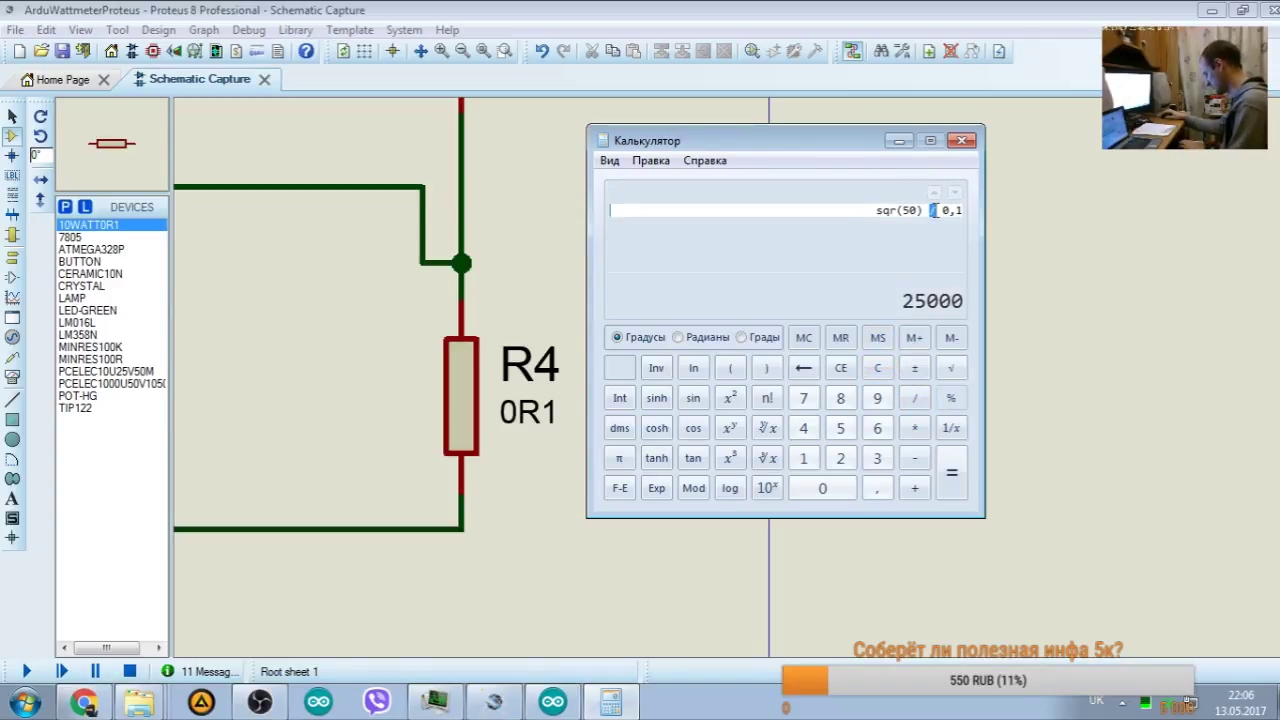
pyautogui.write('*')
pyautogui.press('Return')
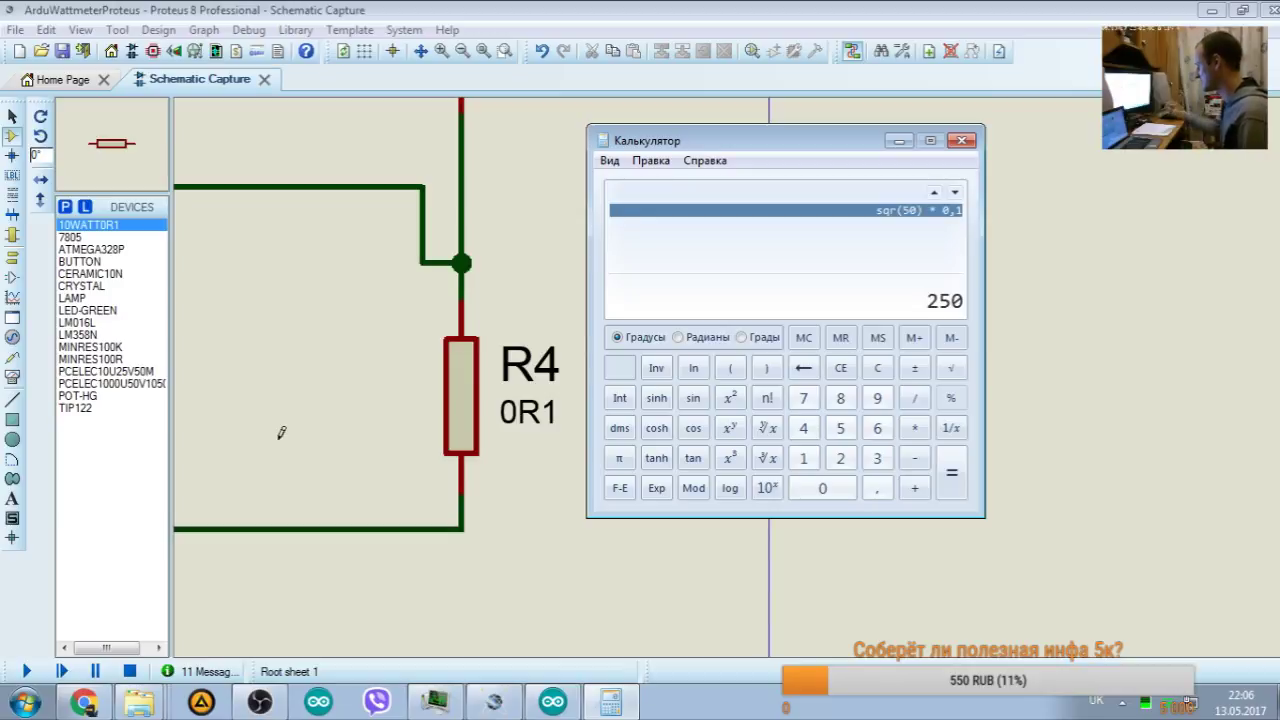
pyautogui.click(962, 140)
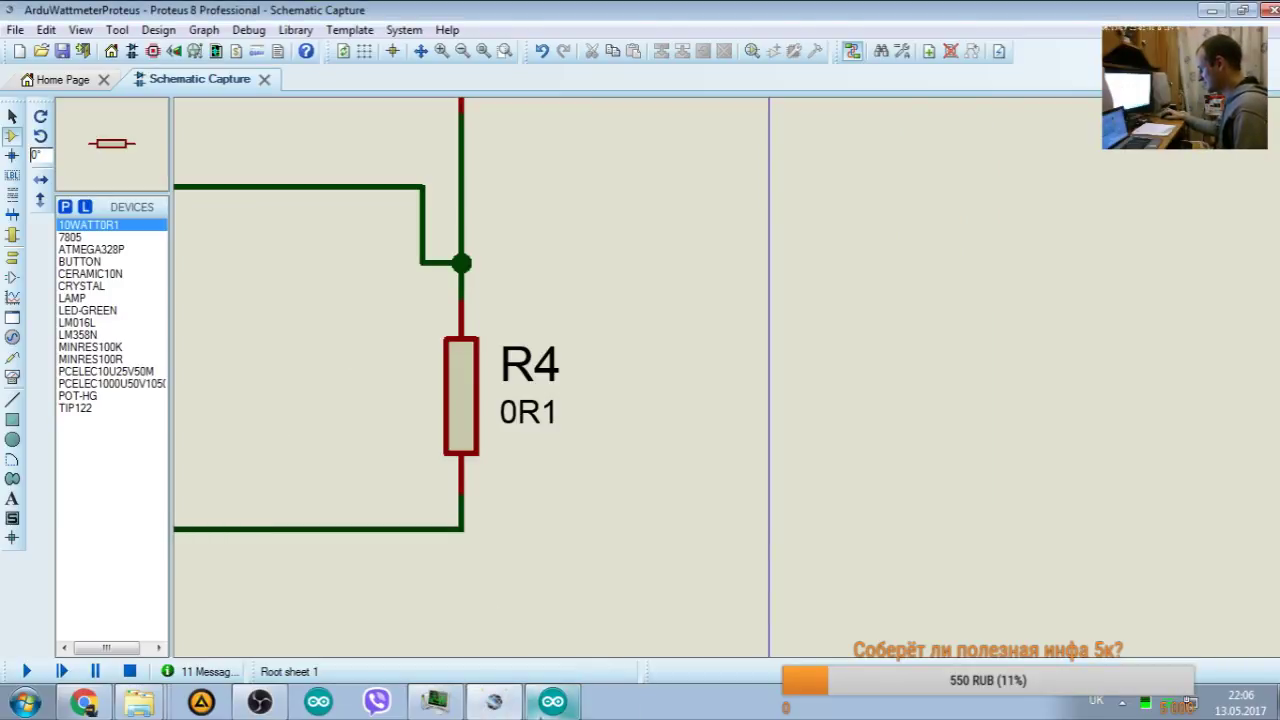
# Step: Review the voltage formula in the Arduino sketch and return to the Proteus schematic
pyautogui.click(543, 704)
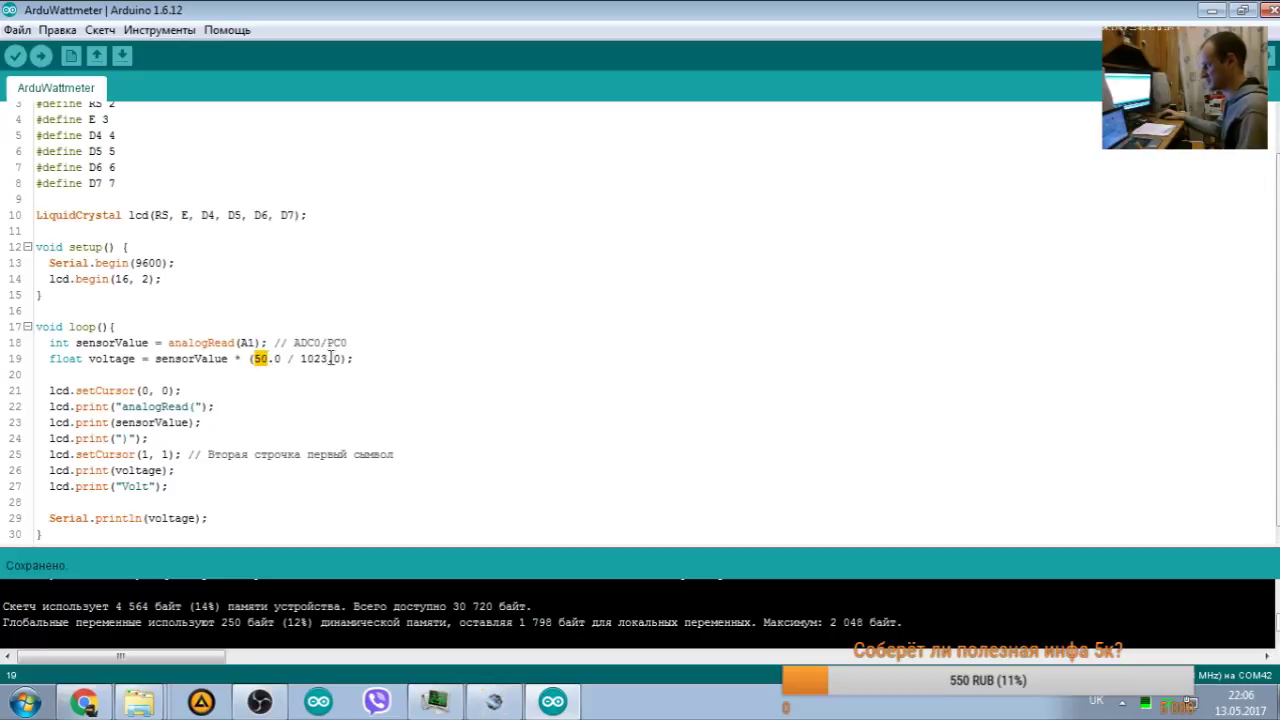
pyautogui.click(1214, 11)
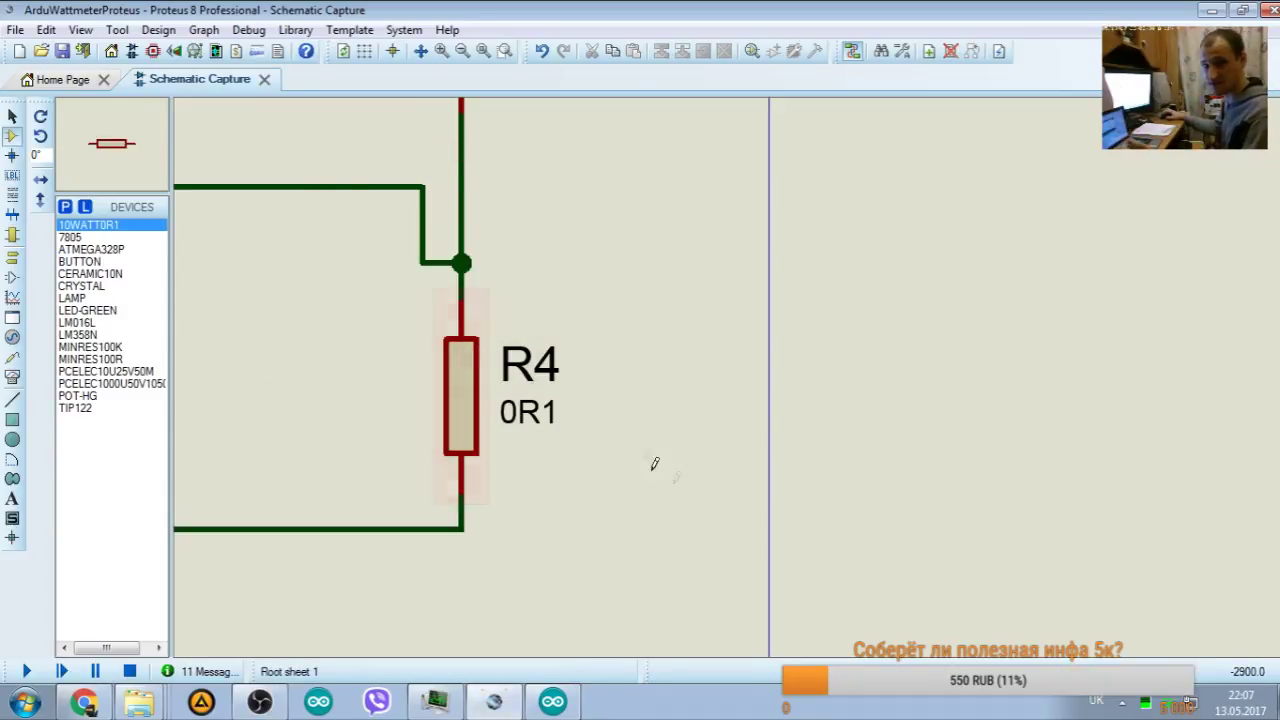
# Step: Start the circuit simulation and compile the ArduWattmeter sketch in the Arduino IDE, returning to the simulated LCD in Proteus
pyautogui.press('F7')
pyautogui.press('F7')
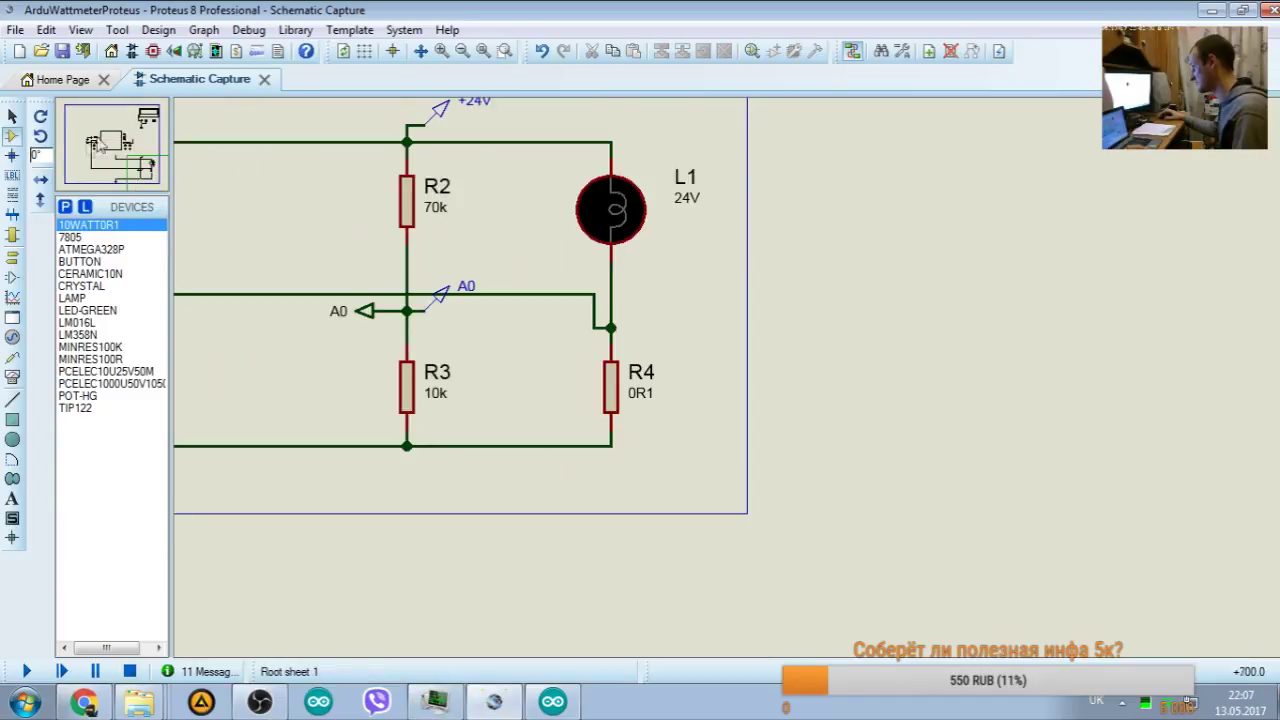
pyautogui.click(40, 679)
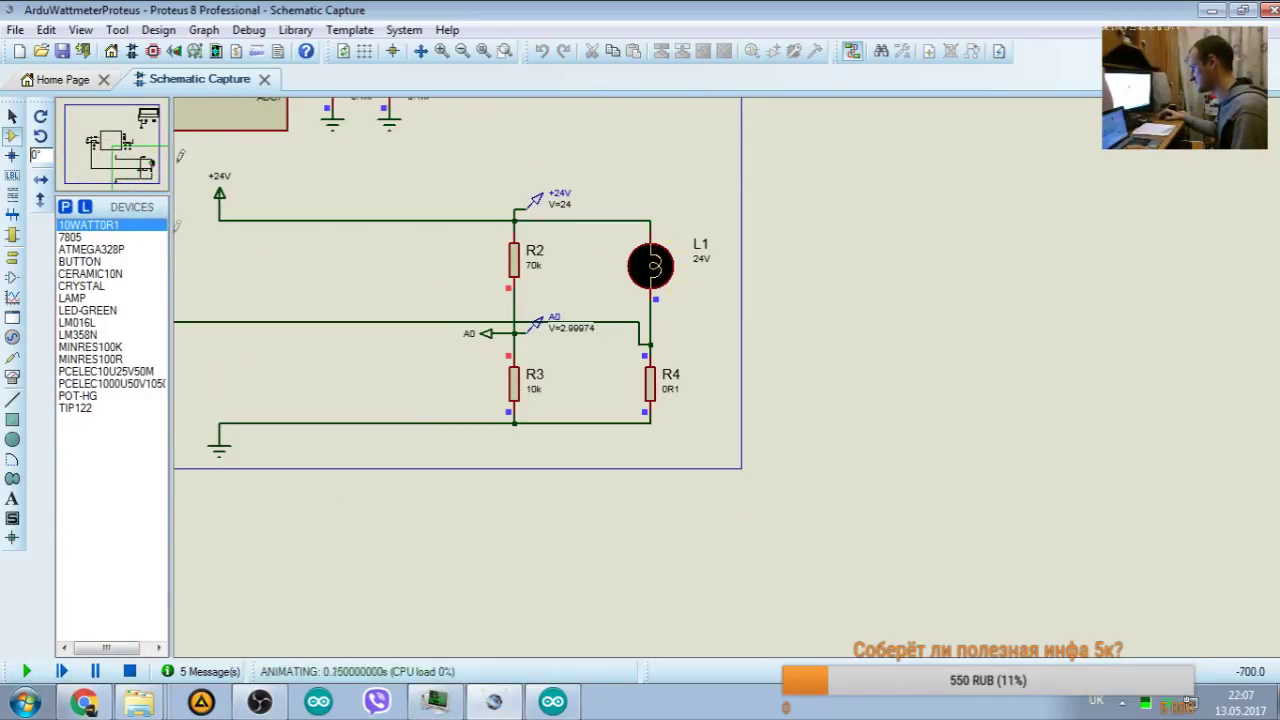
pyautogui.hotkey('alt', 'Tab')
pyautogui.click(15, 56)
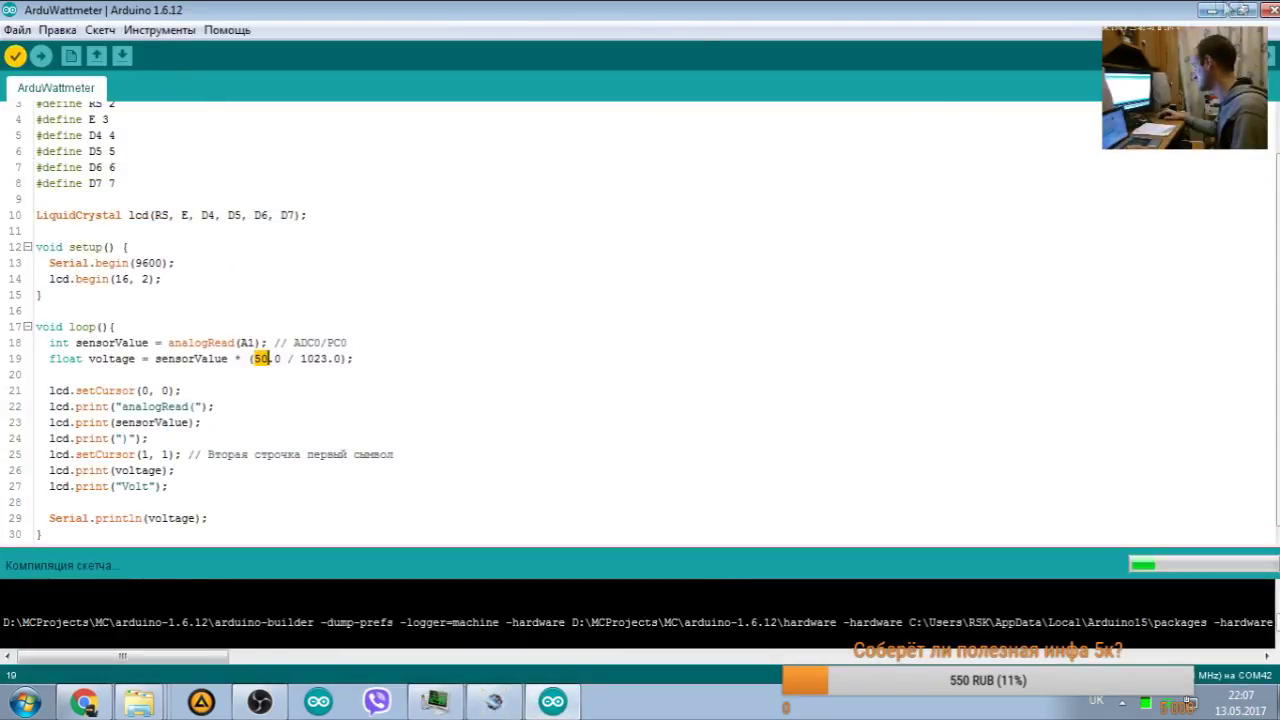
pyautogui.click(1207, 10)
pyautogui.moveTo(112, 152); pyautogui.dragTo(120, 135)
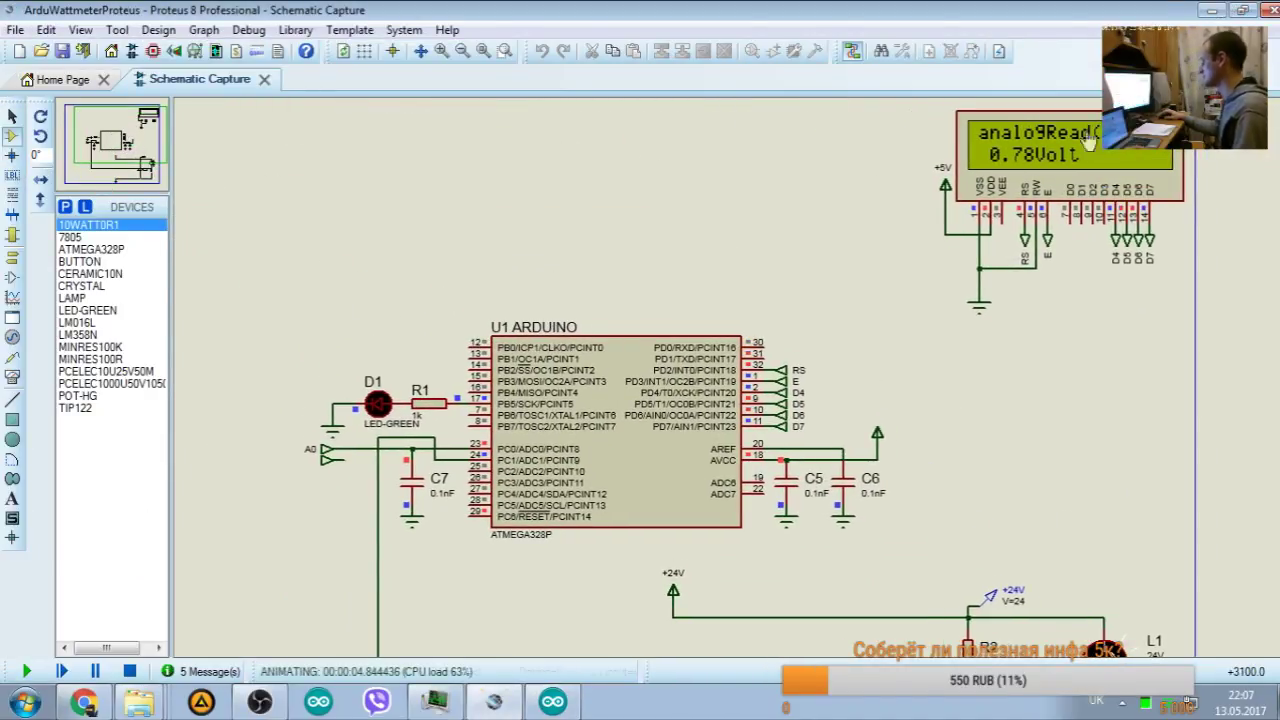
# Step: Calculate 50 / 1023 in the Windows calculator and close it
pyautogui.press('XF86Calculator')
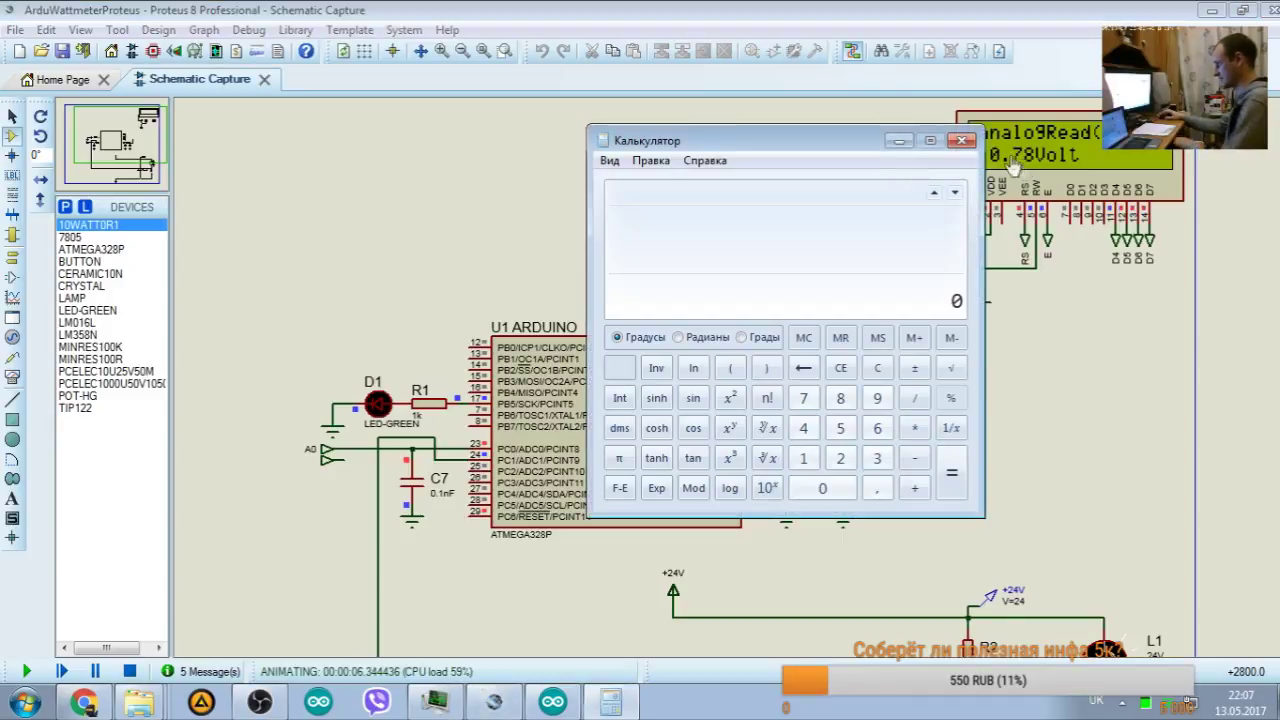
pyautogui.moveTo(821, 146); pyautogui.dragTo(335, 165)
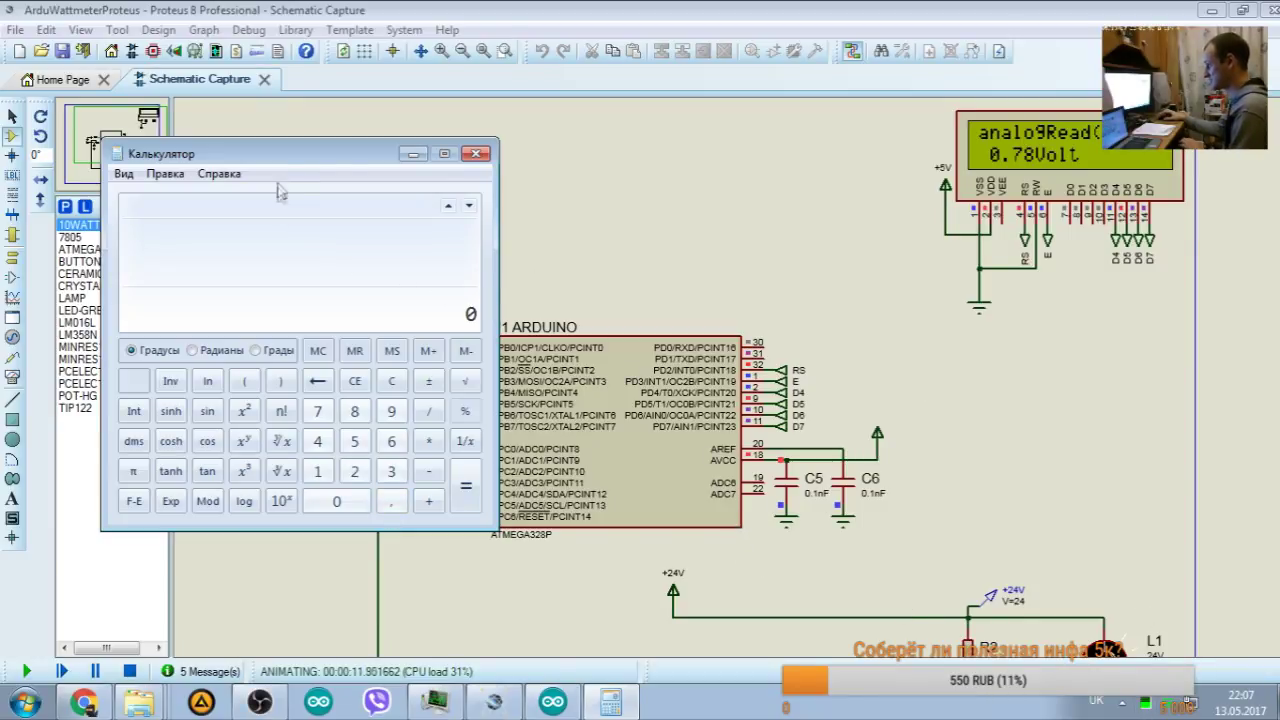
pyautogui.moveTo(272, 155); pyautogui.dragTo(398, 157)
pyautogui.write('0 / 10')
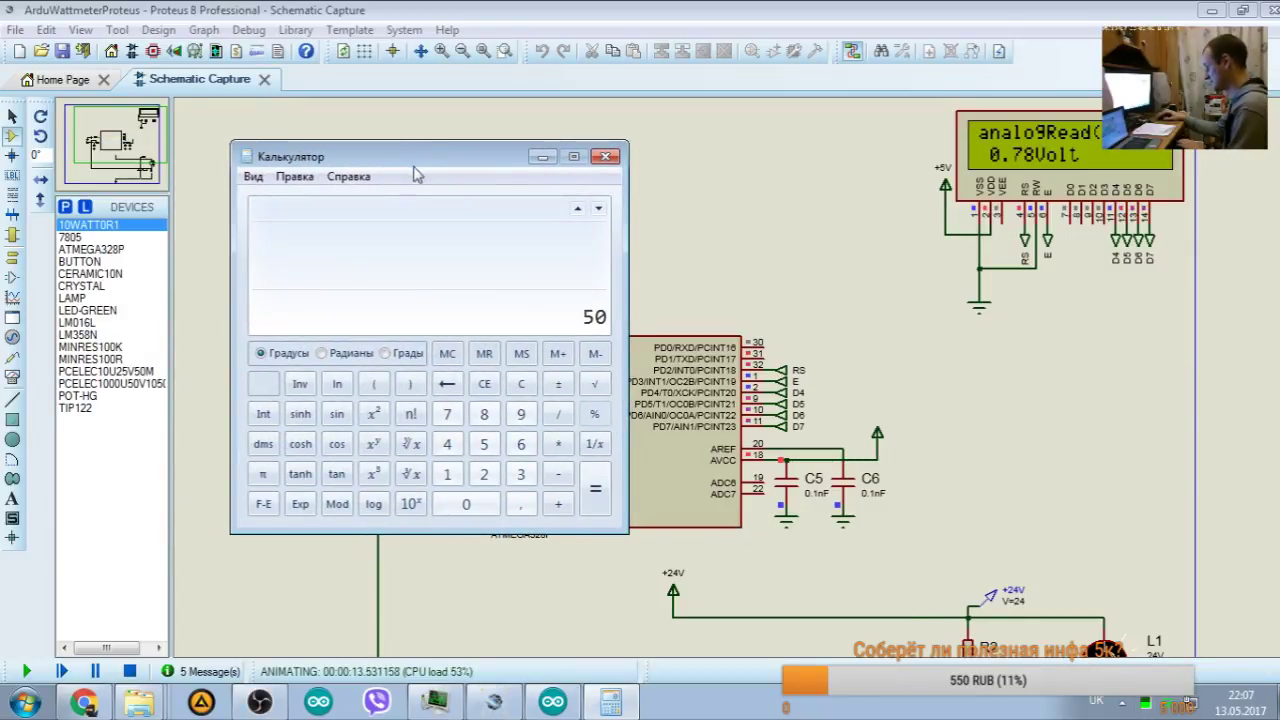
pyautogui.write('23')
pyautogui.press('Return')
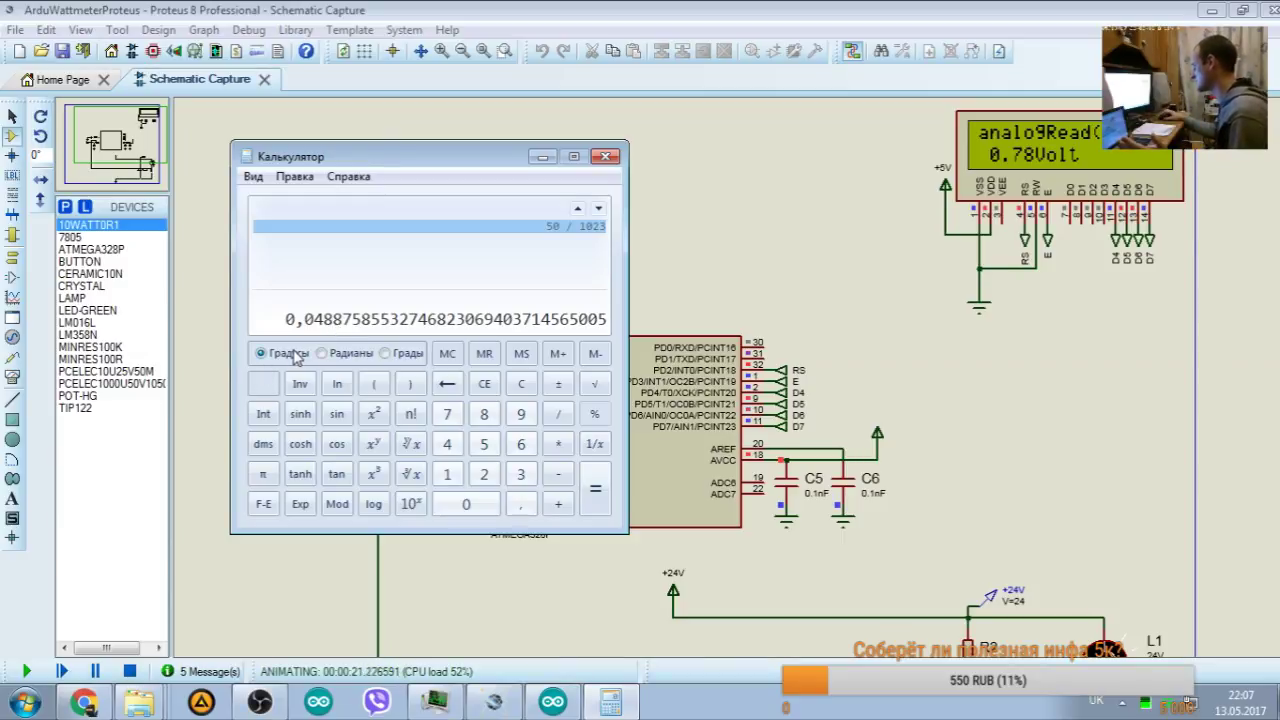
pyautogui.click(605, 156)
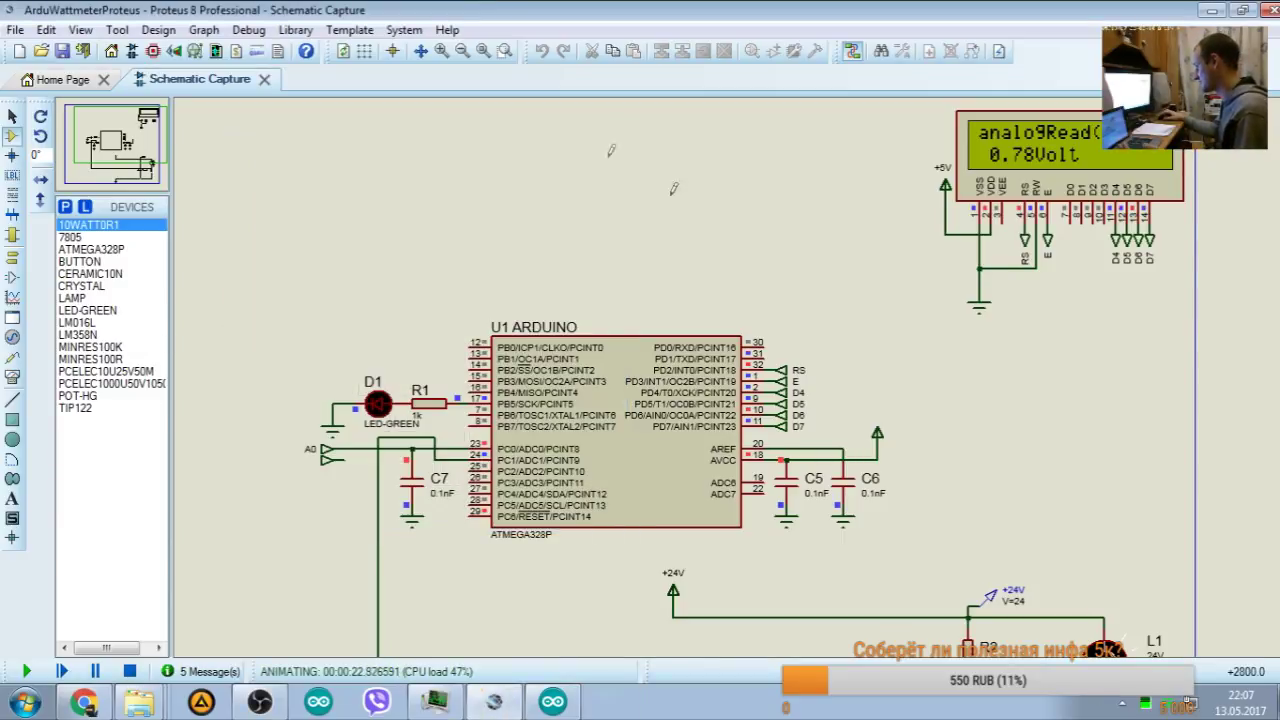
# Step: Examine the running sensing circuit and LCD, and highlight the analogRead(A1) call in the Arduino IDE sketch
pyautogui.click(120, 160)
pyautogui.moveTo(120, 160); pyautogui.dragTo(110, 155)
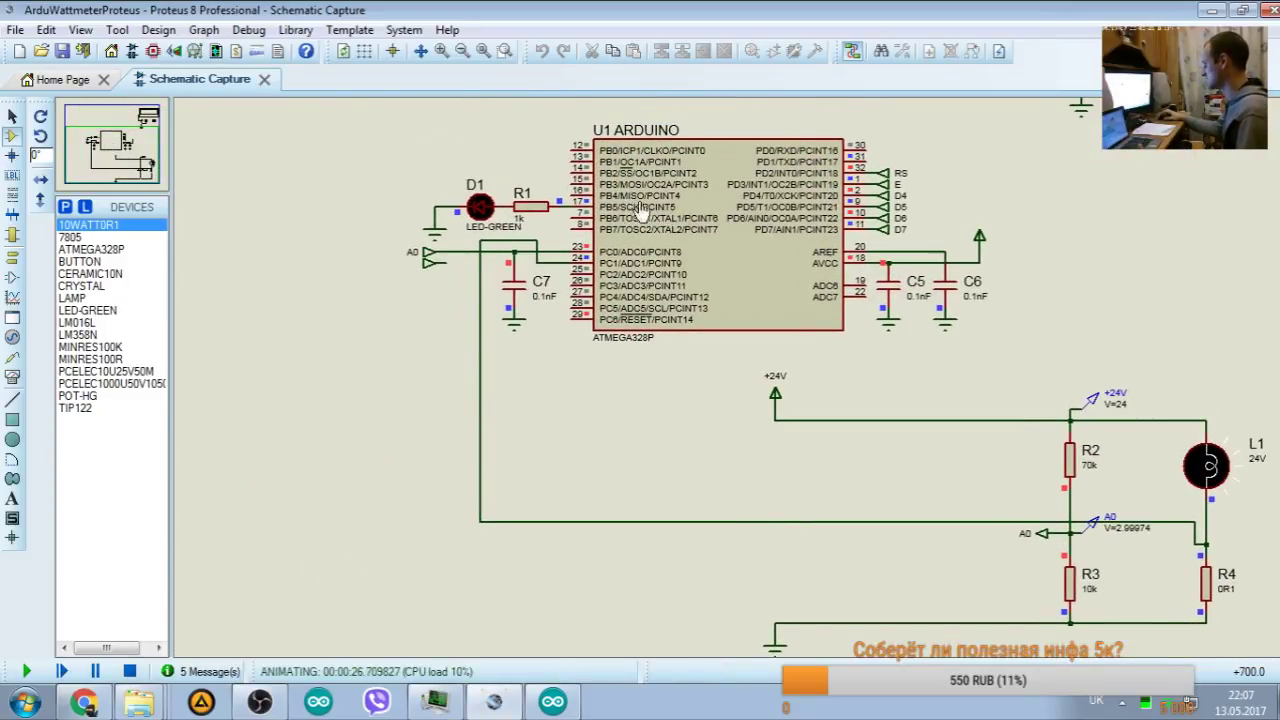
pyautogui.press('F5')
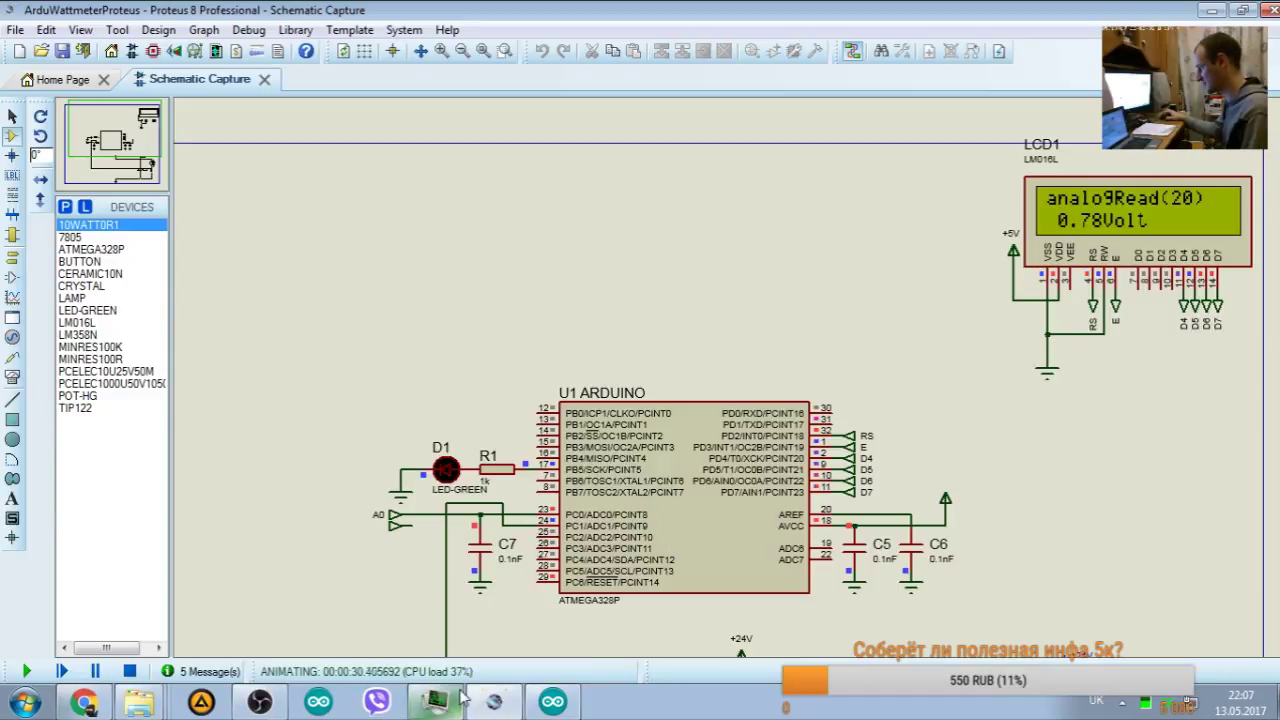
pyautogui.click(496, 702)
pyautogui.click(552, 702)
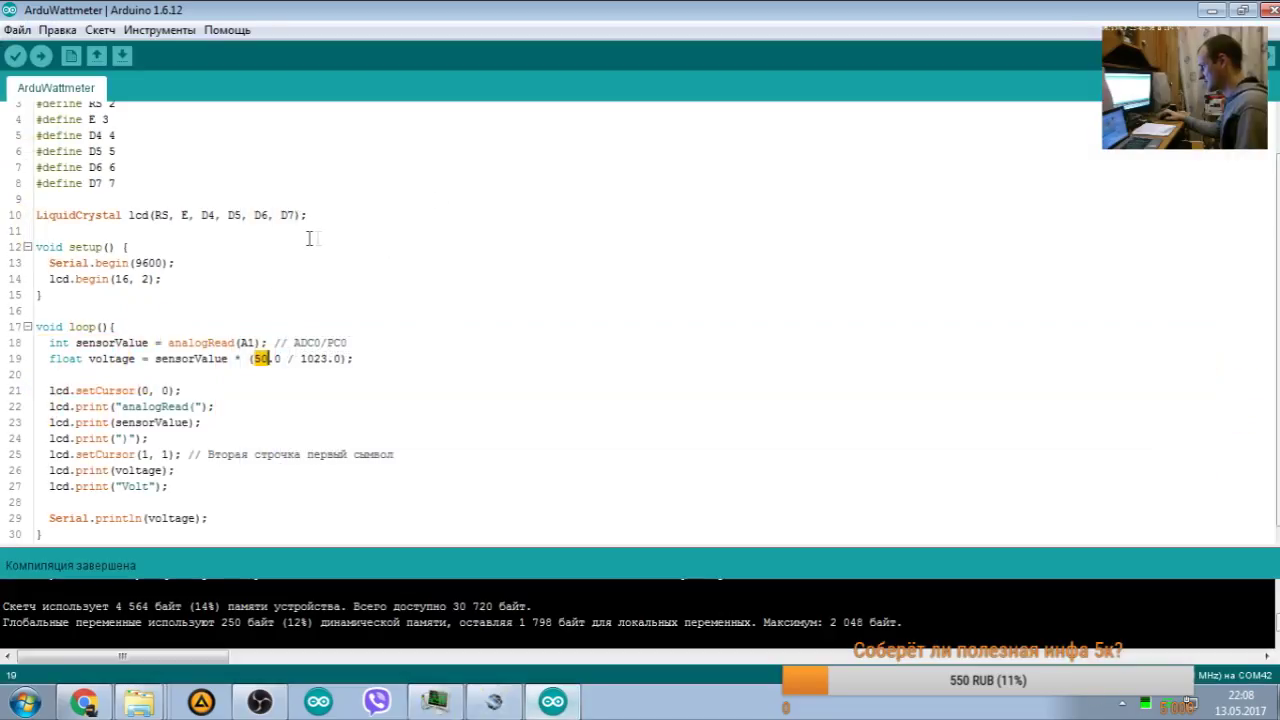
pyautogui.moveTo(167, 343); pyautogui.dragTo(251, 338)
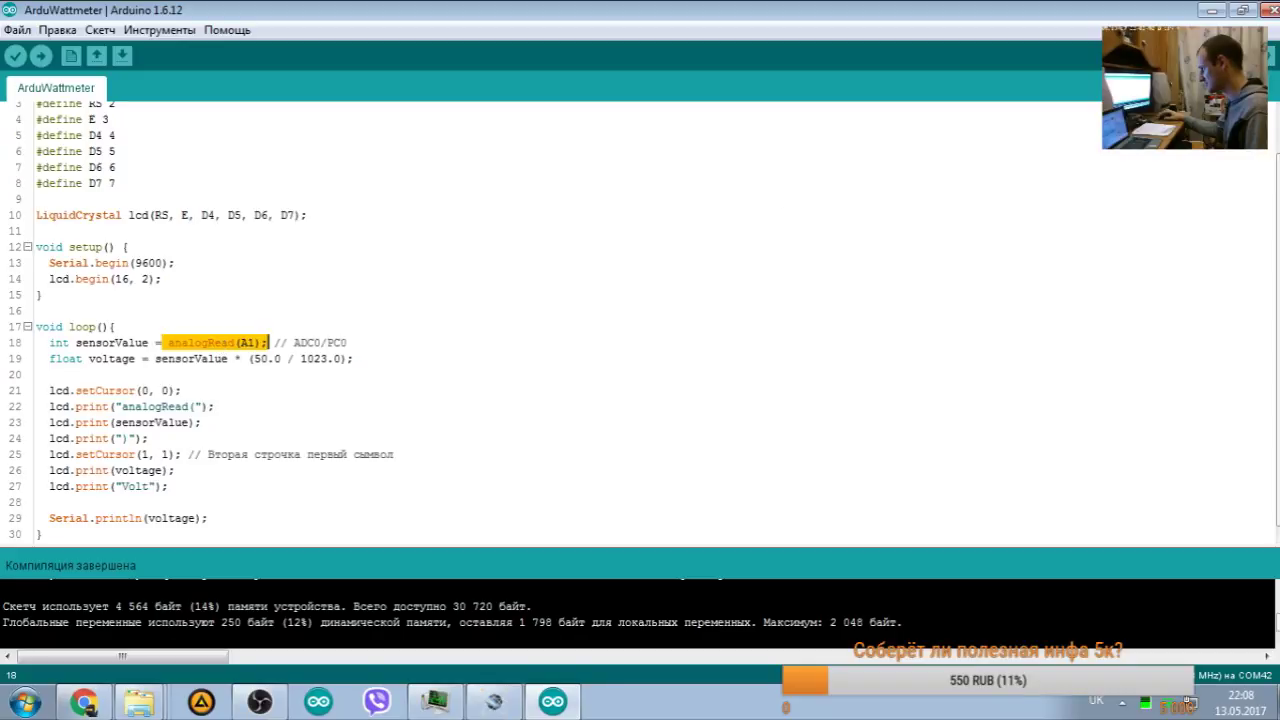
# Step: Return to Proteus, stop the simulation and undo the wire joining R4's upper end to the microcontroller's PC1/ADC1 pin
pyautogui.click(1213, 11)
pyautogui.click(435, 701)
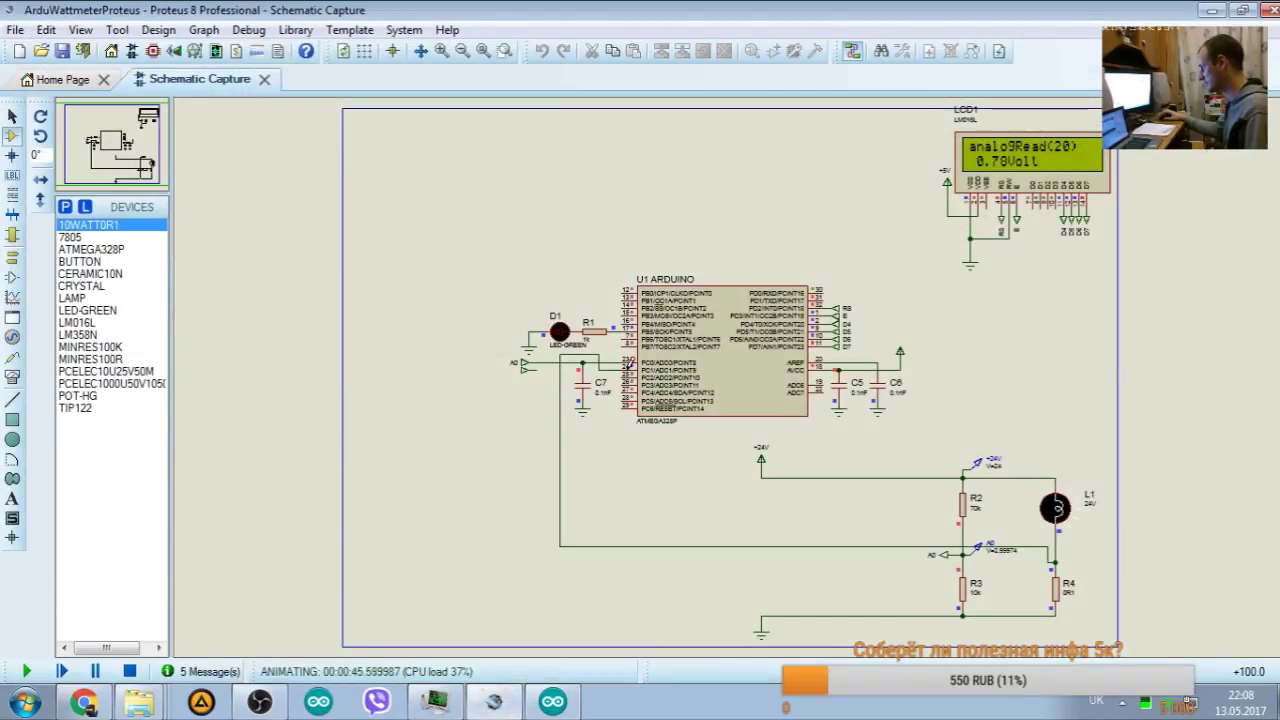
pyautogui.click(129, 671)
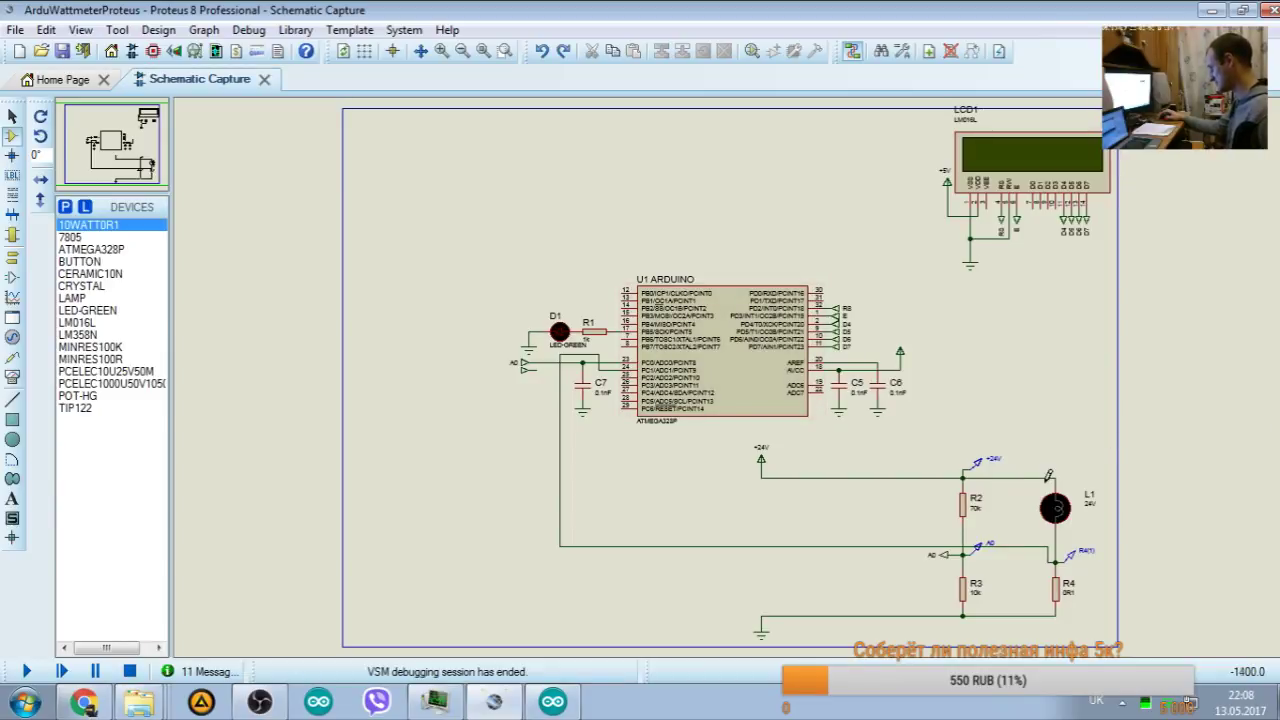
pyautogui.hotkey('ctrl', 'z')
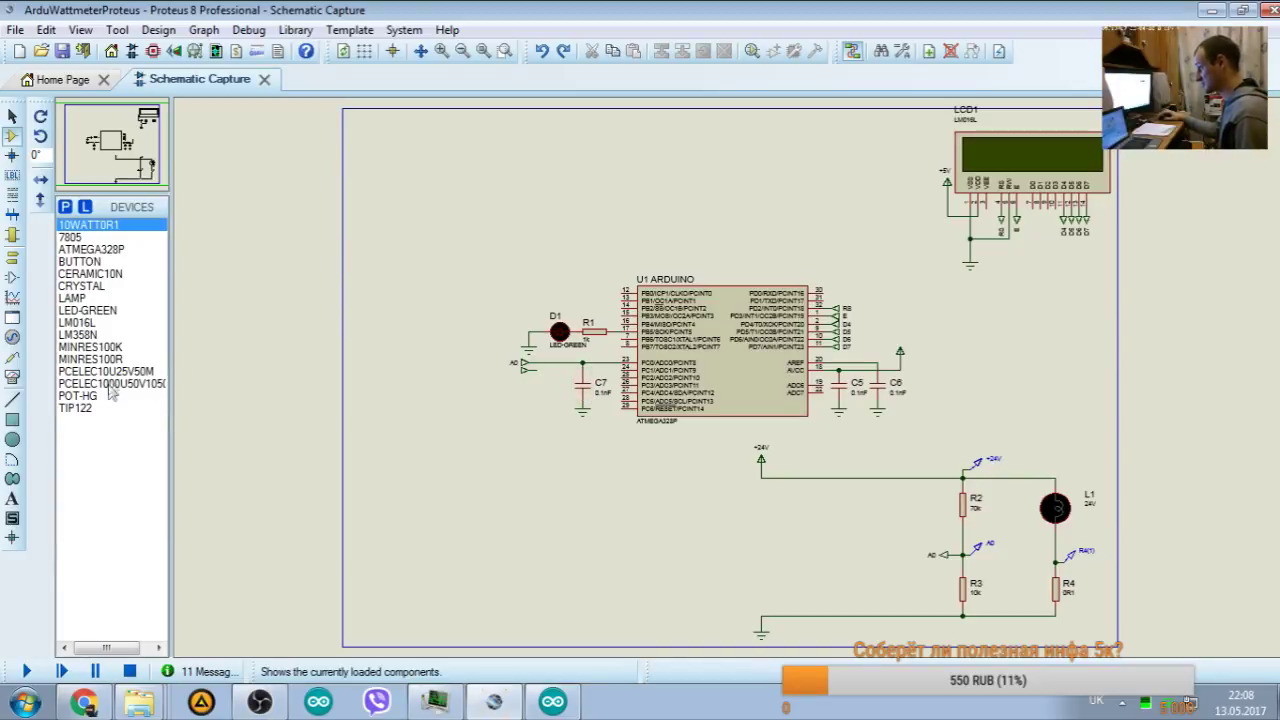
# Step: Place an LM358N op-amp between the +24V supply symbol and the R2/R3 voltage divider
pyautogui.click(90, 335)
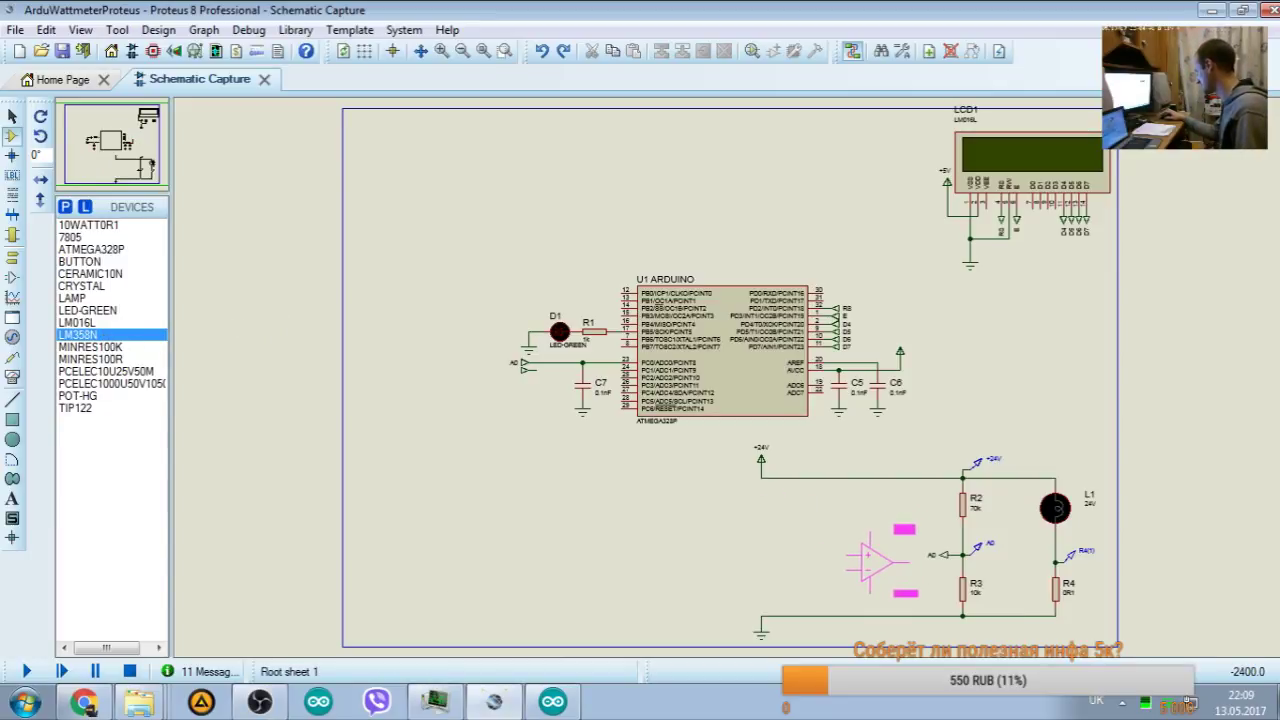
pyautogui.click(860, 553)
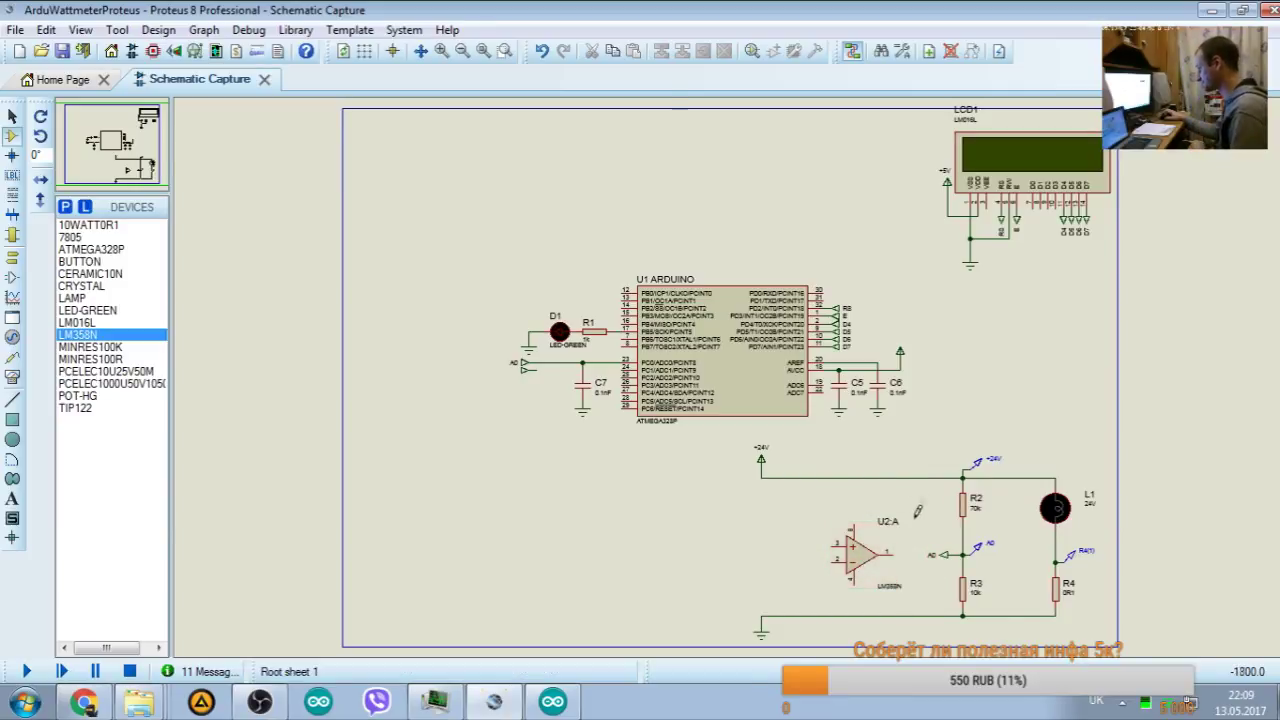
pyautogui.scroll(2, 862, 560)
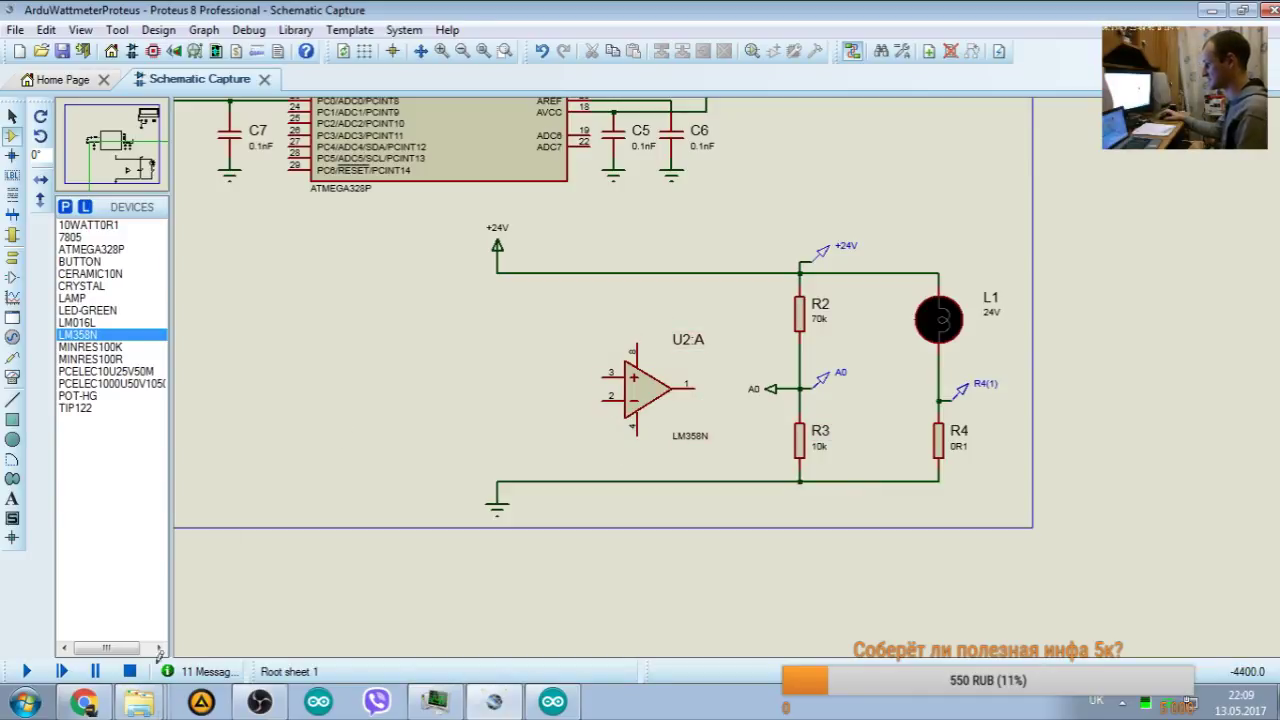
# Step: Switch to Chrome and run a Google image search for lm358
pyautogui.click(84, 702)
pyautogui.click(541, 46)
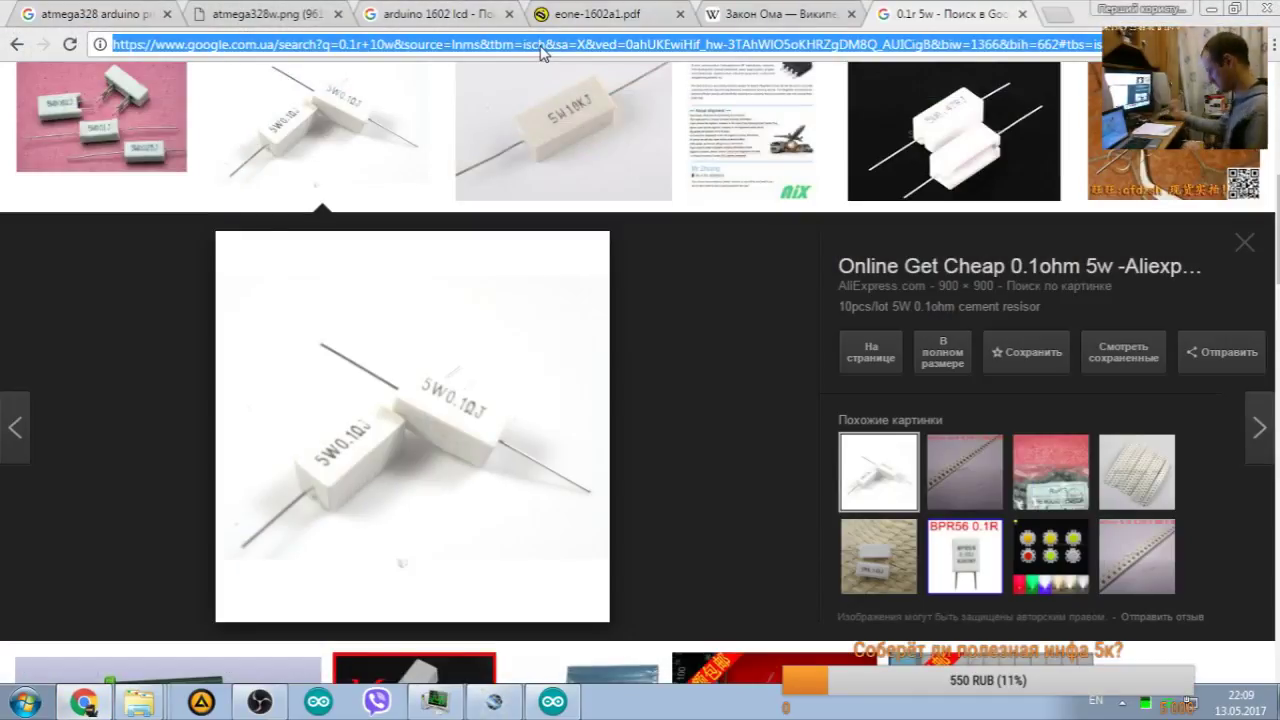
pyautogui.write('Im')
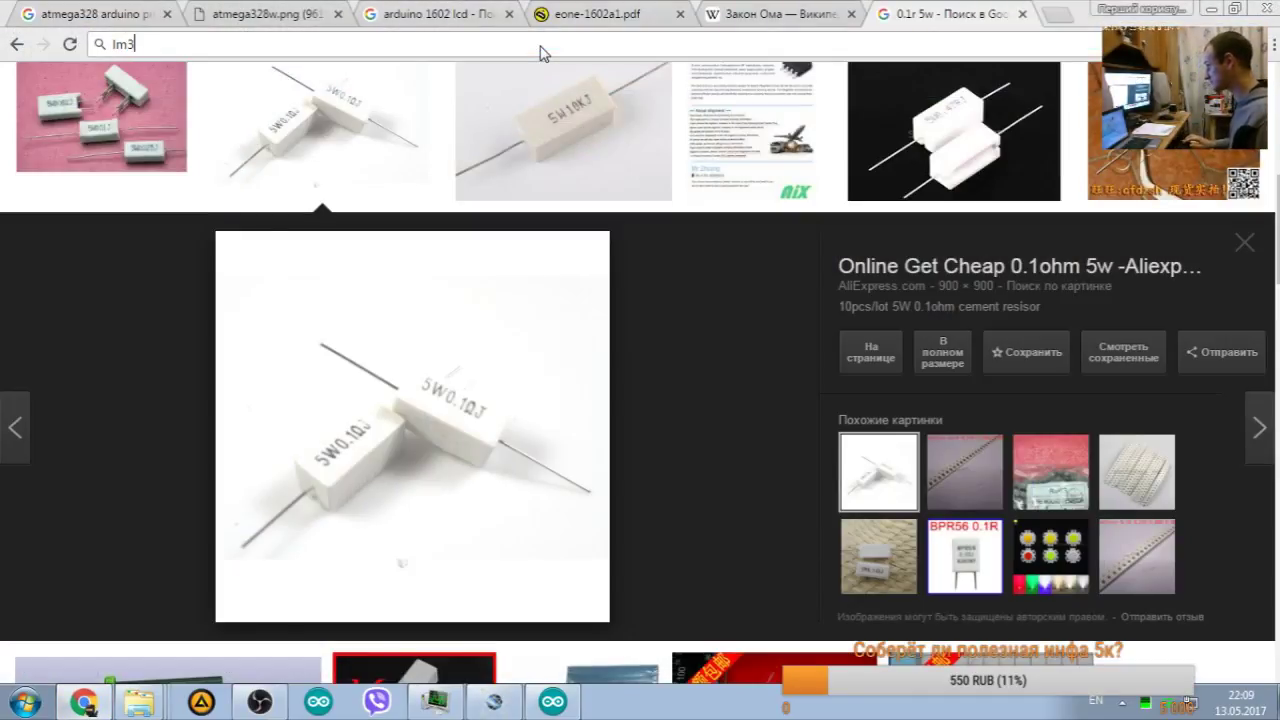
pyautogui.press('Return')
pyautogui.click(262, 100)
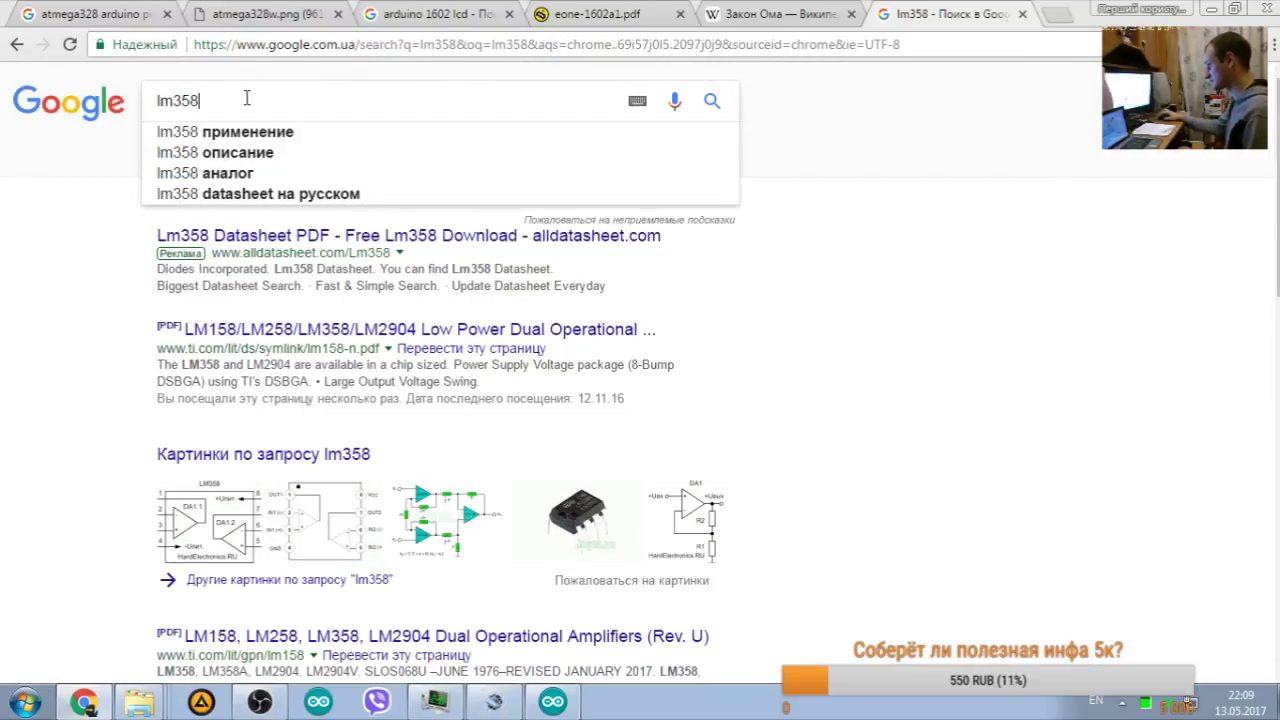
pyautogui.click(222, 154)
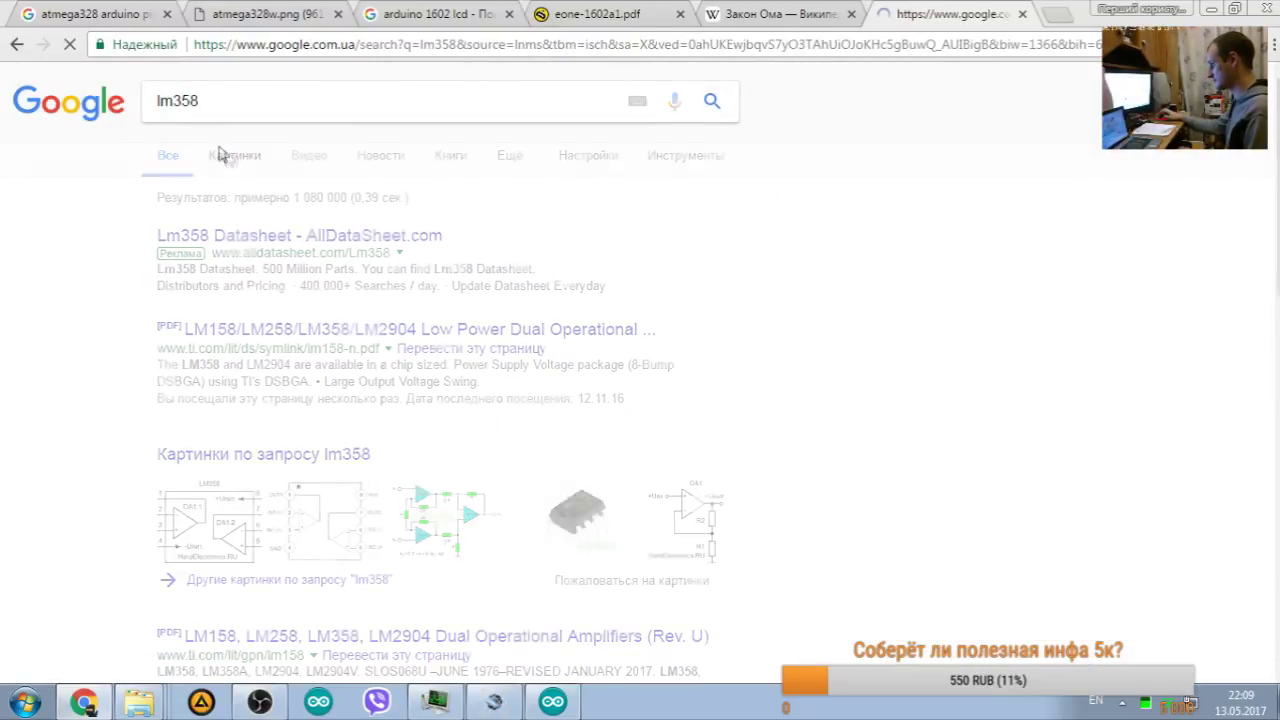
# Step: Examine the LM358N chip photo, pinouts and amplifier circuit diagrams in the image results, and return to Proteus
pyautogui.click(820, 410)
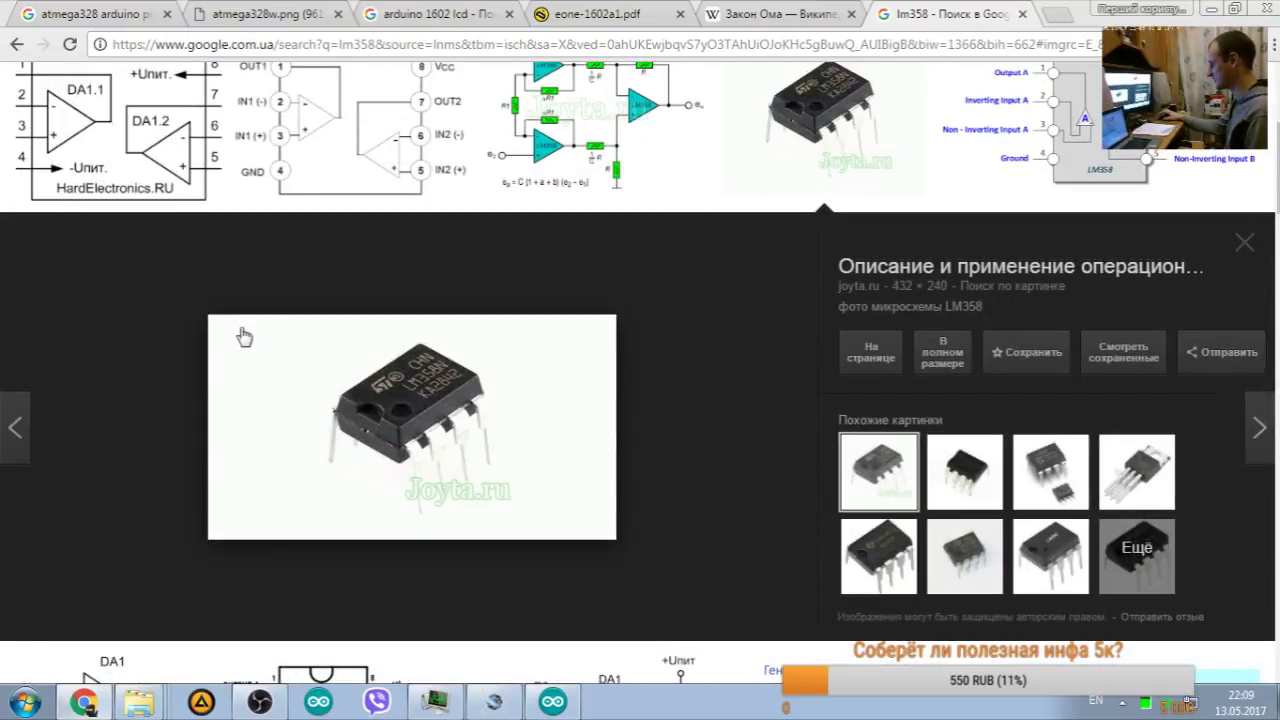
pyautogui.scroll(-2, 812, 309)
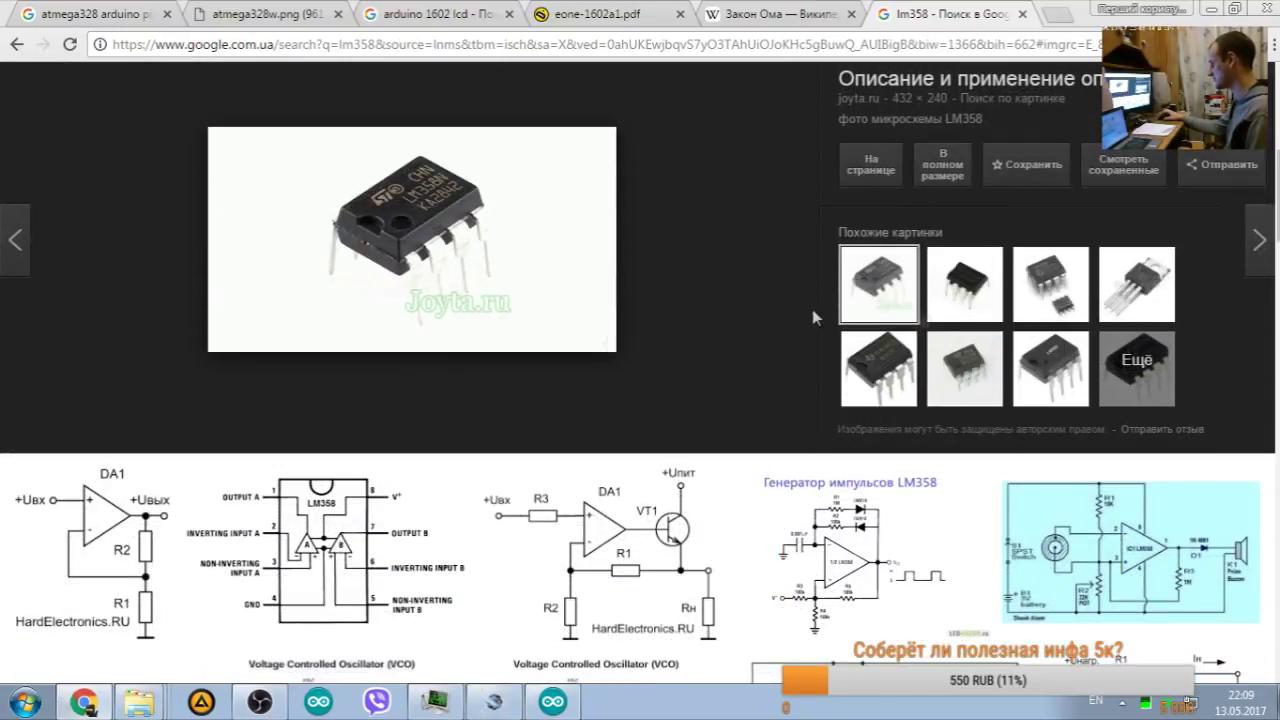
pyautogui.scroll(3, 800, 325)
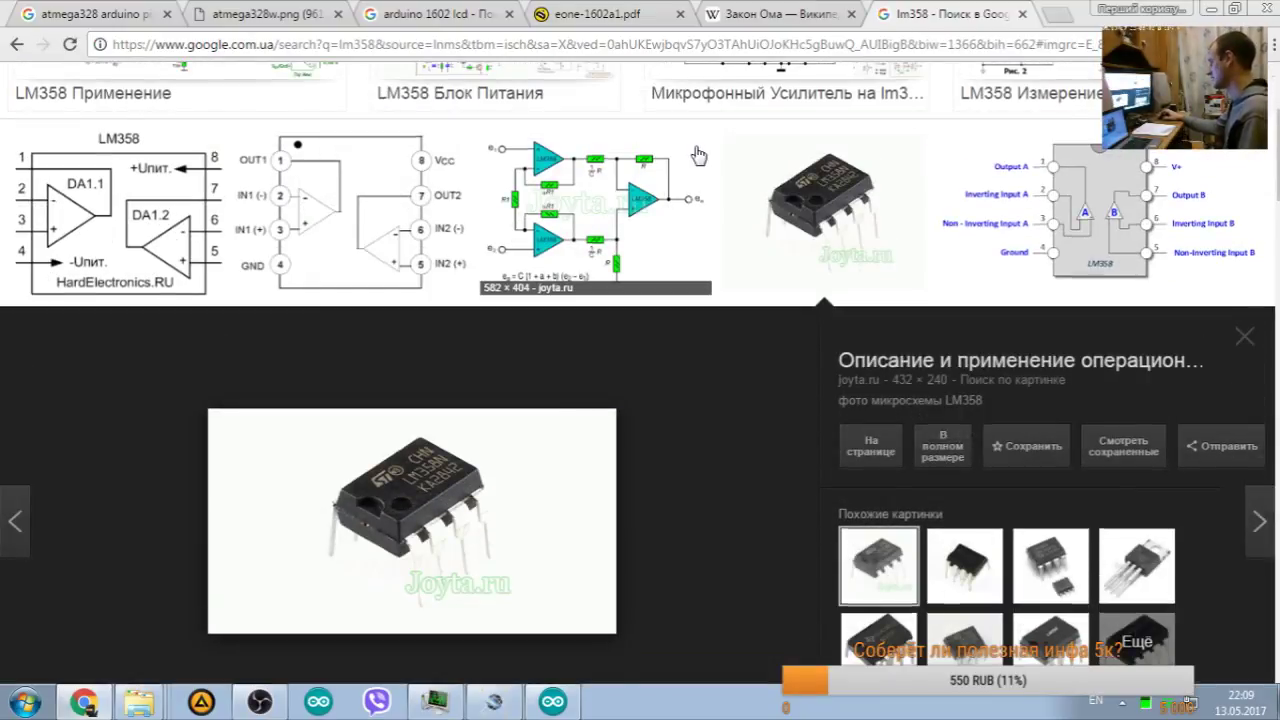
pyautogui.scroll(2, 697, 155)
pyautogui.scroll(-5, 346, 171)
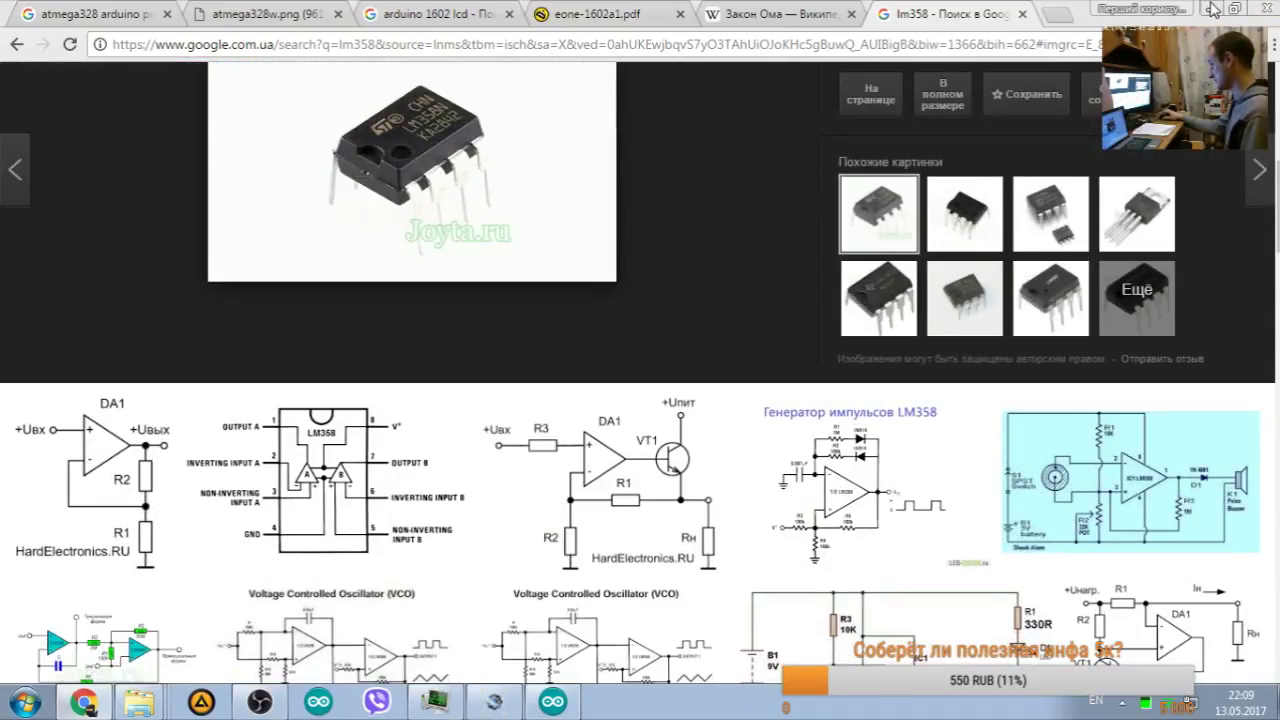
pyautogui.click(1212, 9)
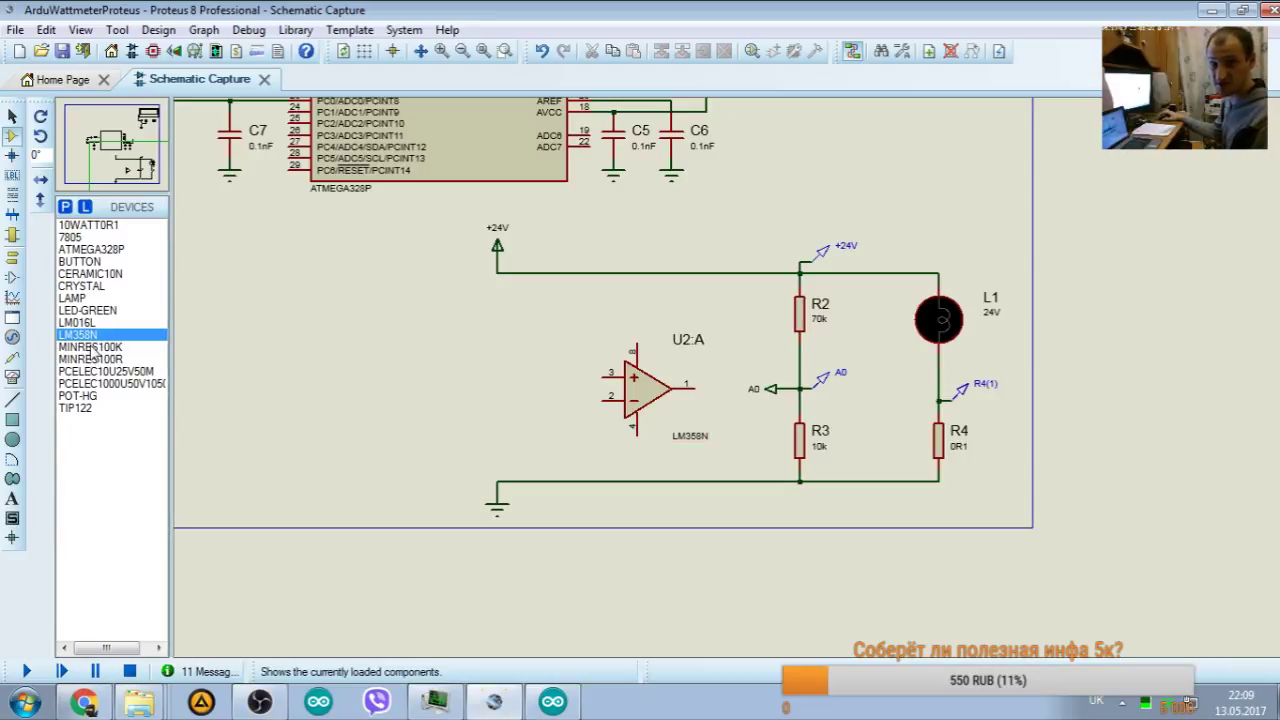
pyautogui.click(84, 702)
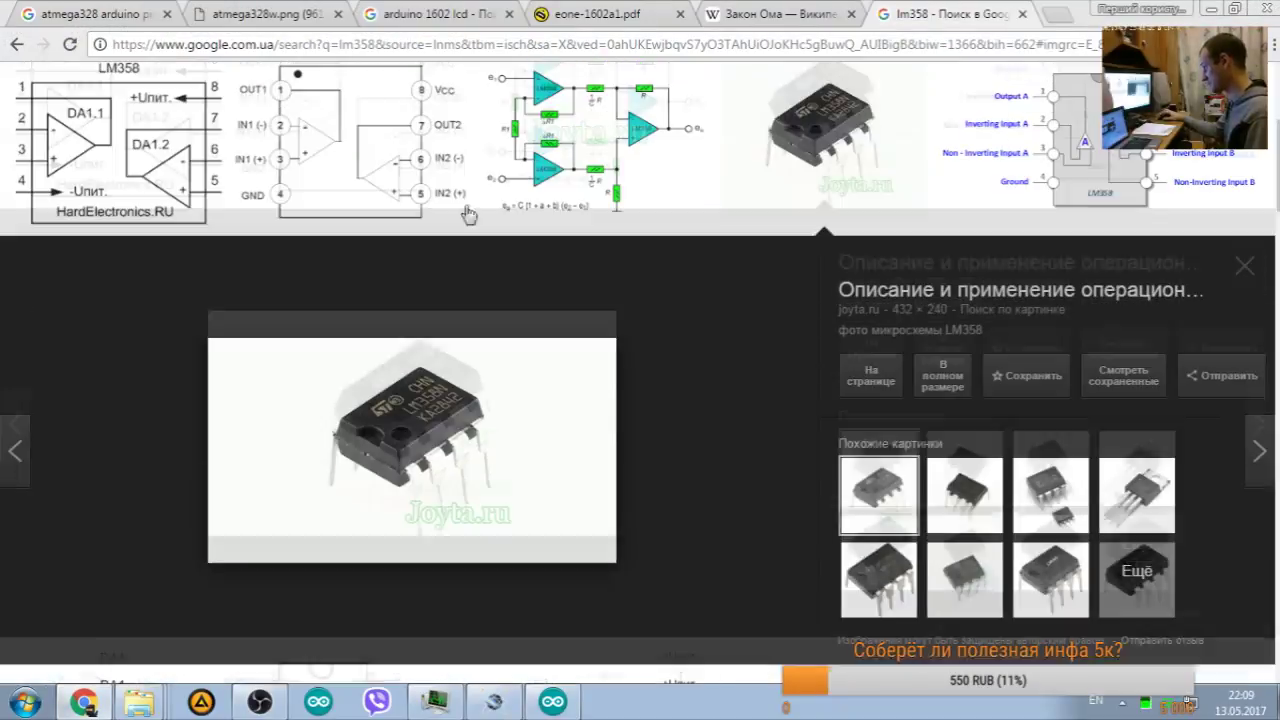
pyautogui.click(1211, 10)
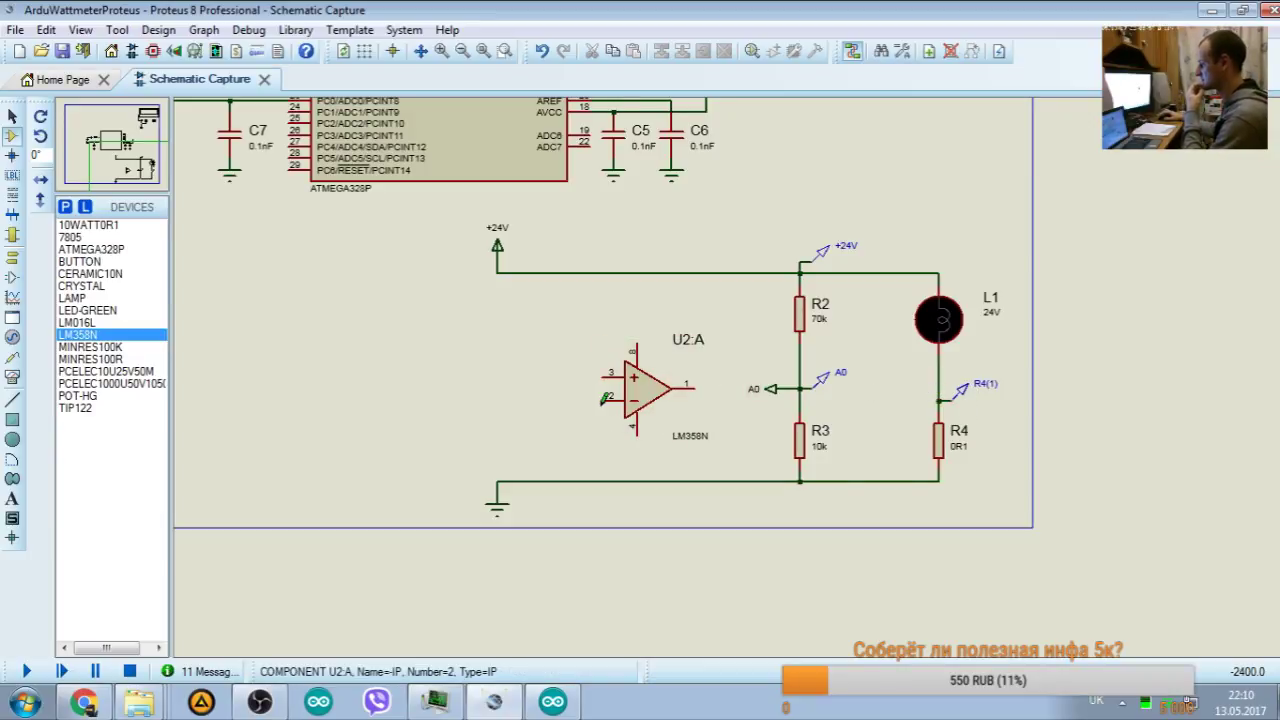
# Step: Place two MINRES100K resistors beside the op-amp's inverting input and rotate the lower one to vertical
pyautogui.click(108, 347)
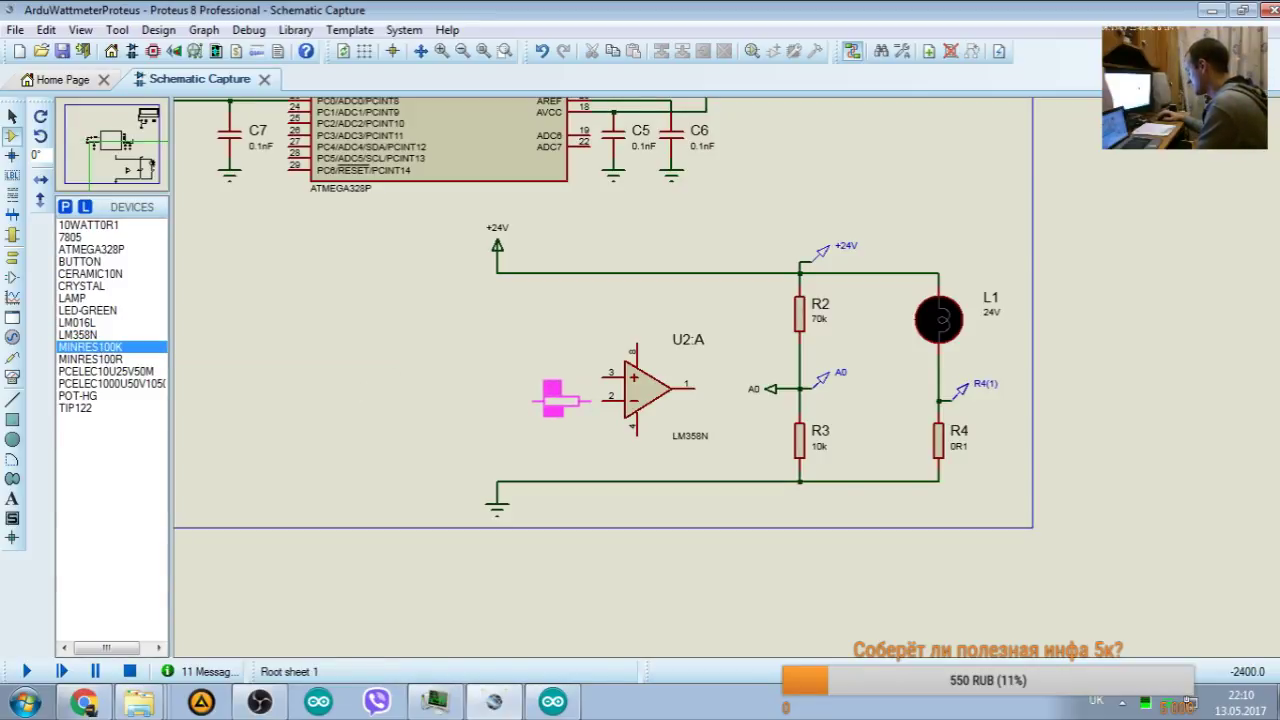
pyautogui.click(556, 400)
pyautogui.click(521, 434)
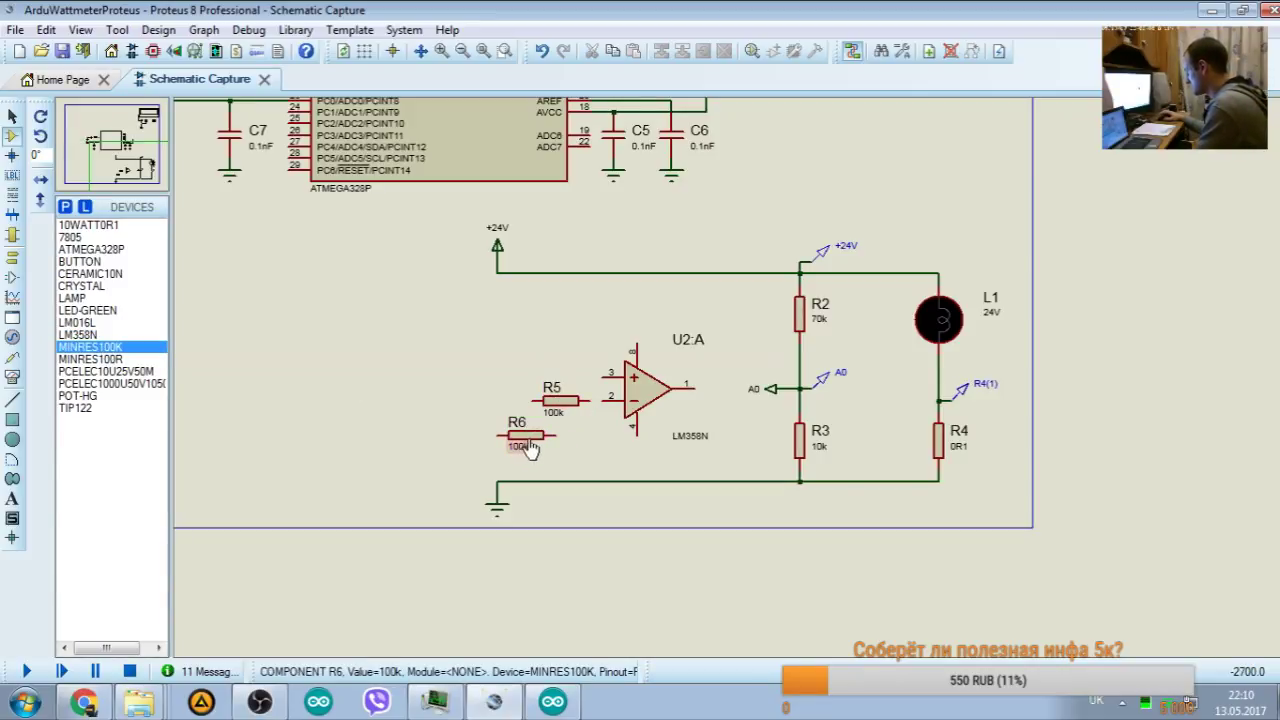
pyautogui.rightClick(548, 434)
pyautogui.click(593, 253)
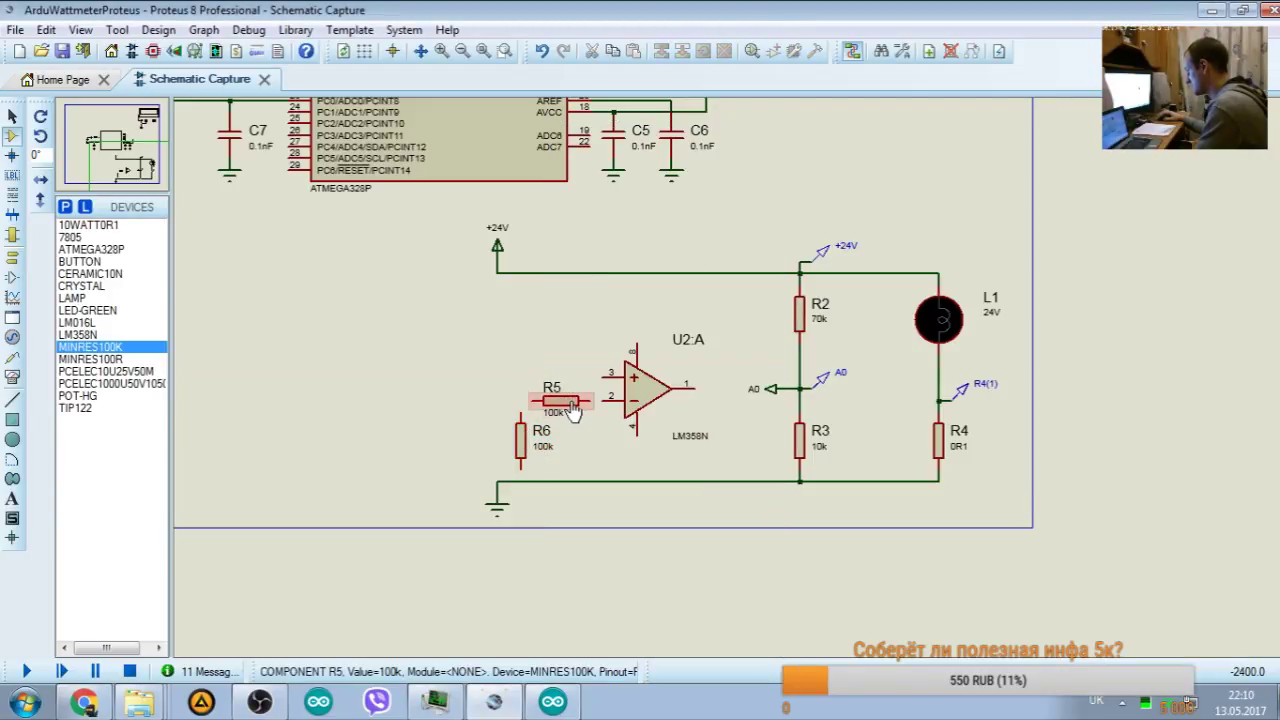
# Step: Move the LM358N op-amp and R5 up together, closer to the +24V line
pyautogui.click(562, 400)
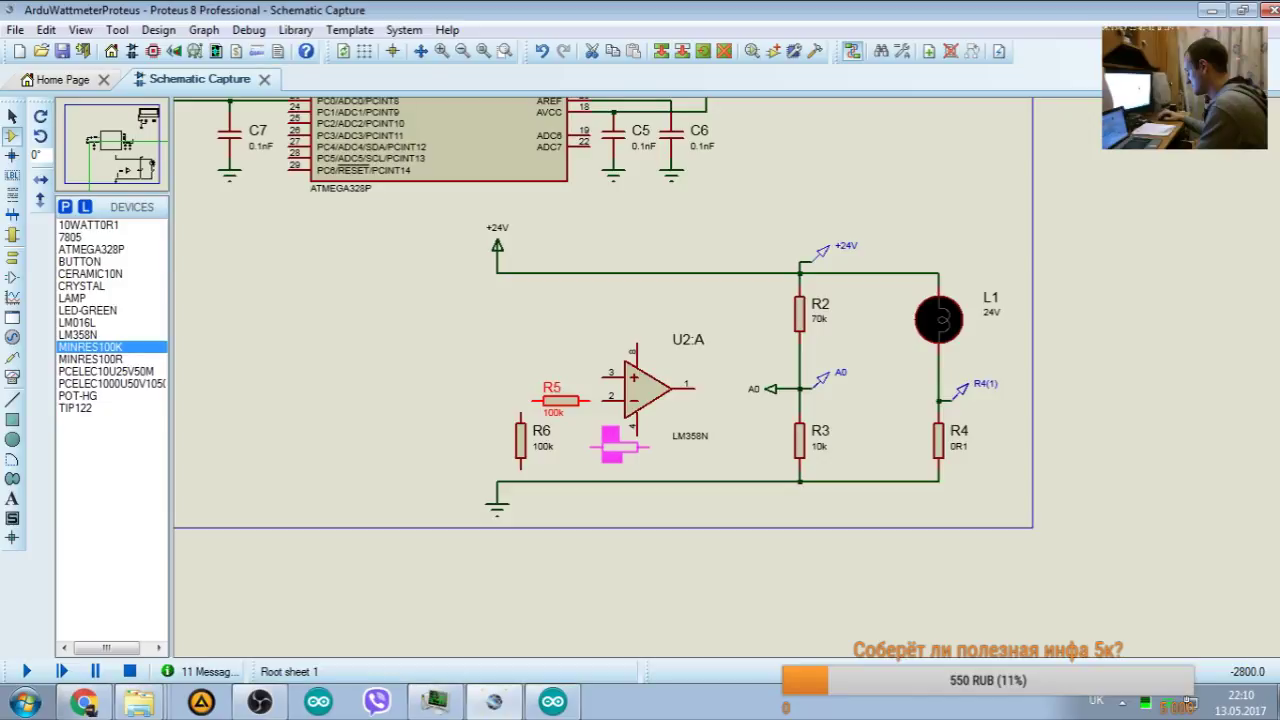
pyautogui.moveTo(612, 445); pyautogui.dragTo(614, 446)
pyautogui.moveTo(578, 332); pyautogui.dragTo(740, 480)
pyautogui.moveTo(634, 453); pyautogui.dragTo(614, 396)
# Step: Move R6 closer to the op-amp and wire its upper end to inverting input pin 2
pyautogui.click(535, 440)
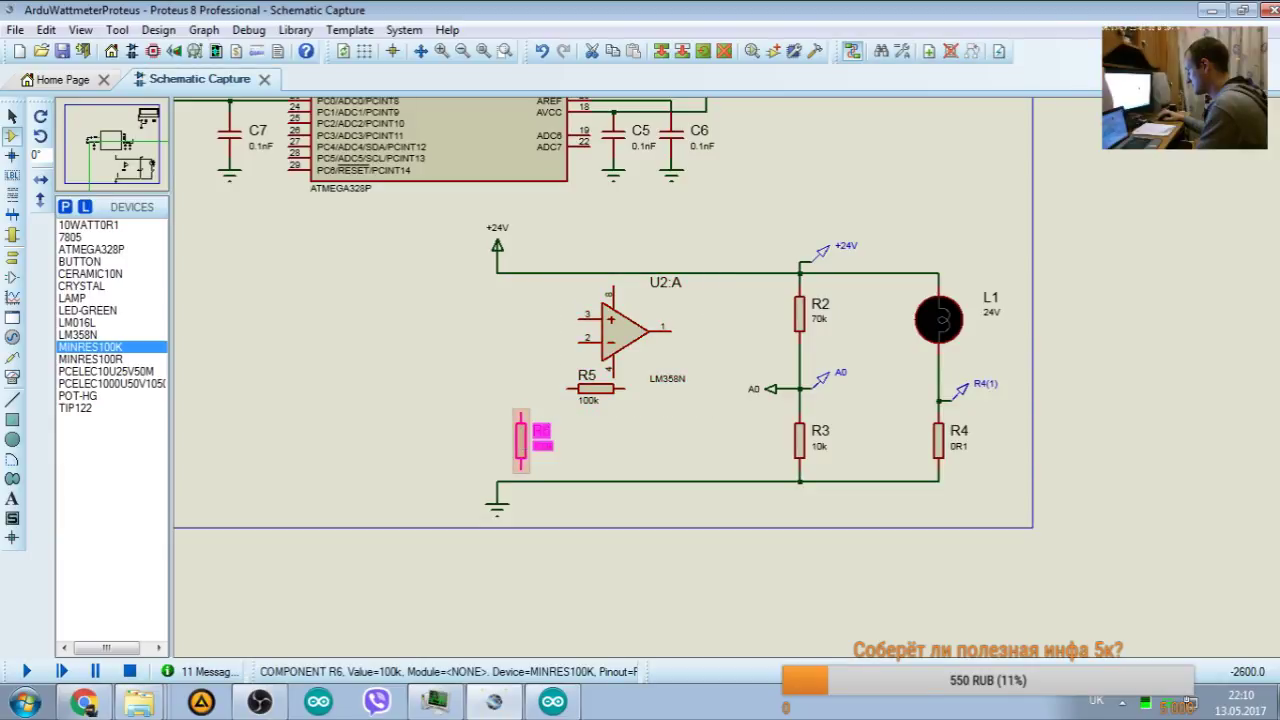
pyautogui.moveTo(577, 437); pyautogui.dragTo(576, 437)
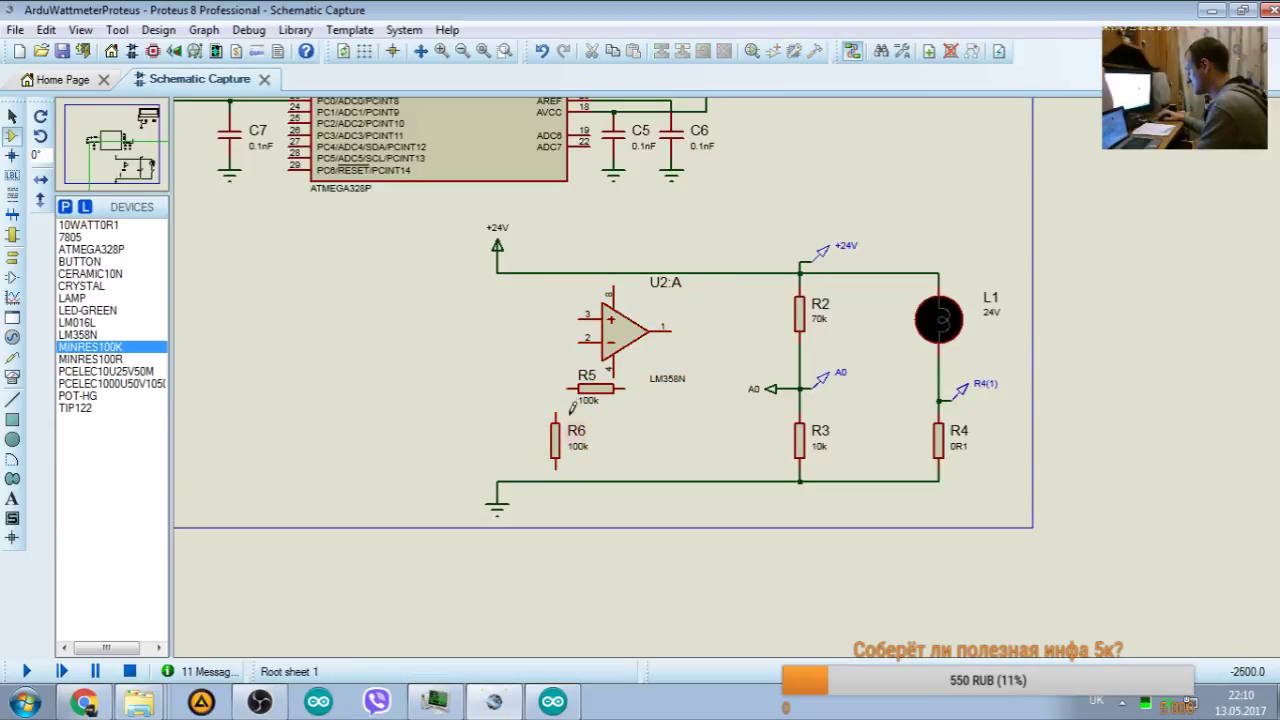
pyautogui.click(586, 342)
pyautogui.click(555, 414)
pyautogui.click(613, 400)
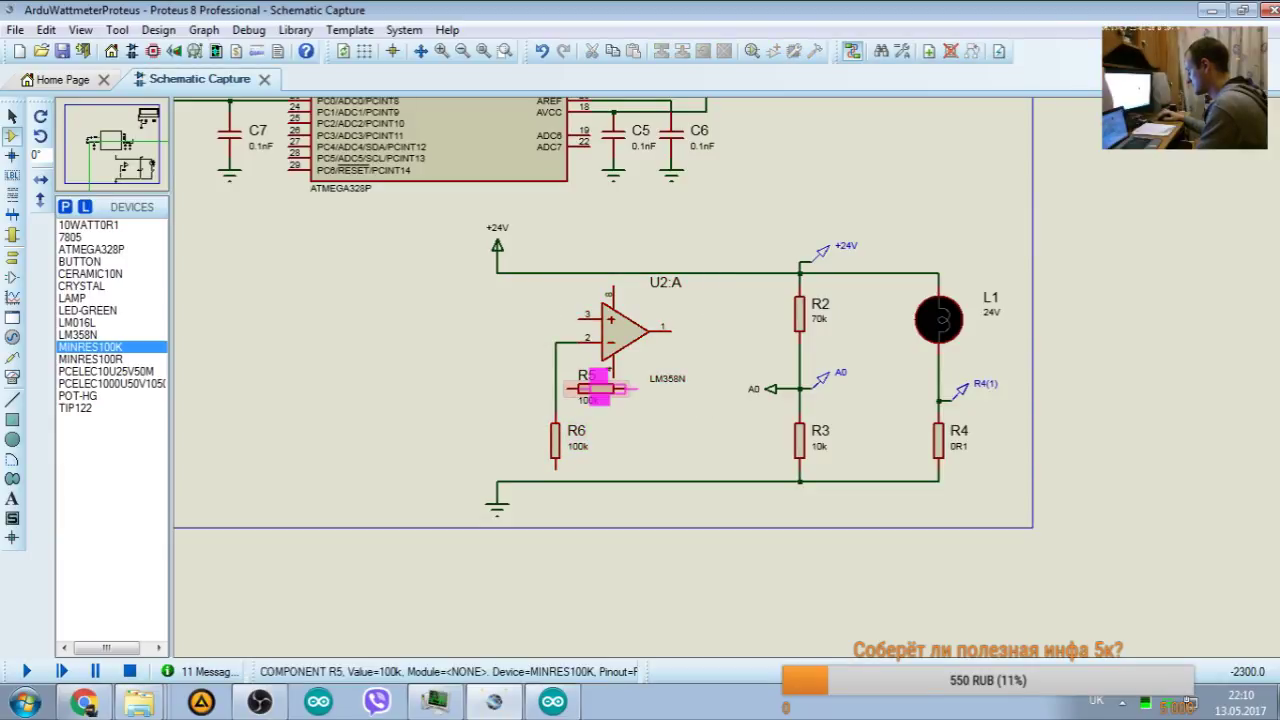
pyautogui.click(613, 400)
pyautogui.press('Return')
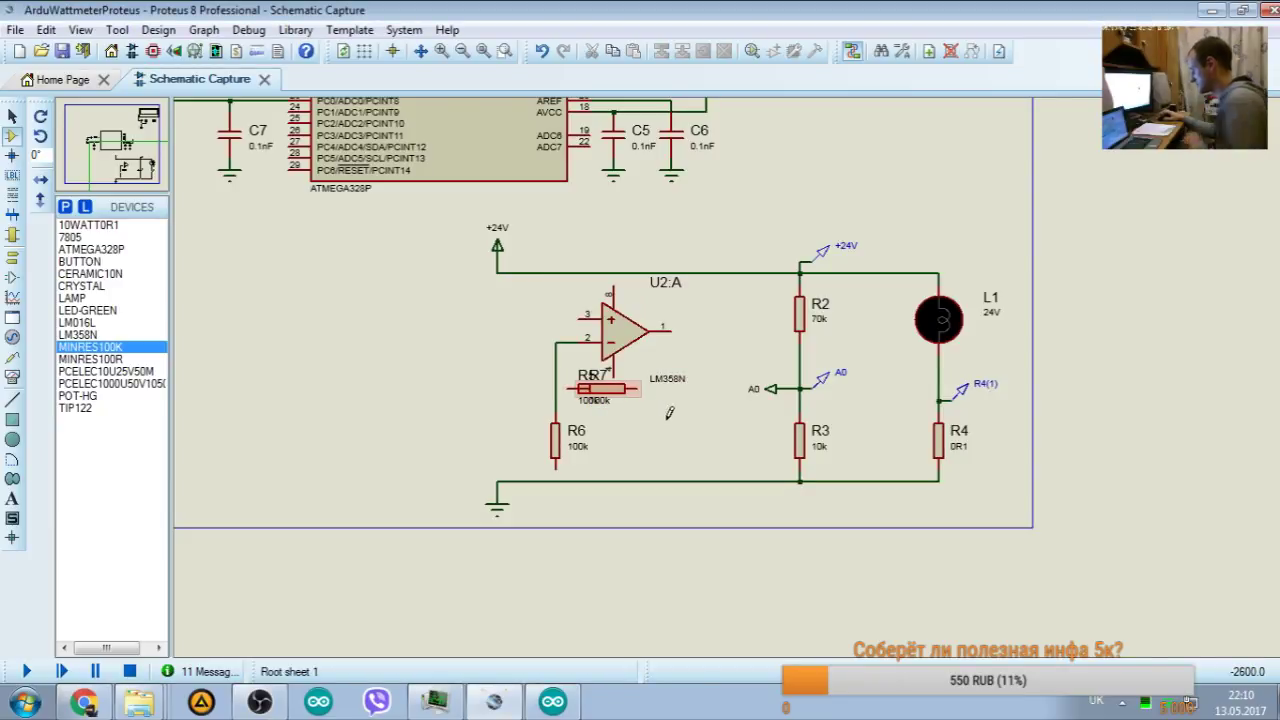
# Step: Move R5 below the op-amp's output and shift the op-amp and R5 slightly down from the +24V line
pyautogui.moveTo(590, 386); pyautogui.dragTo(666, 410)
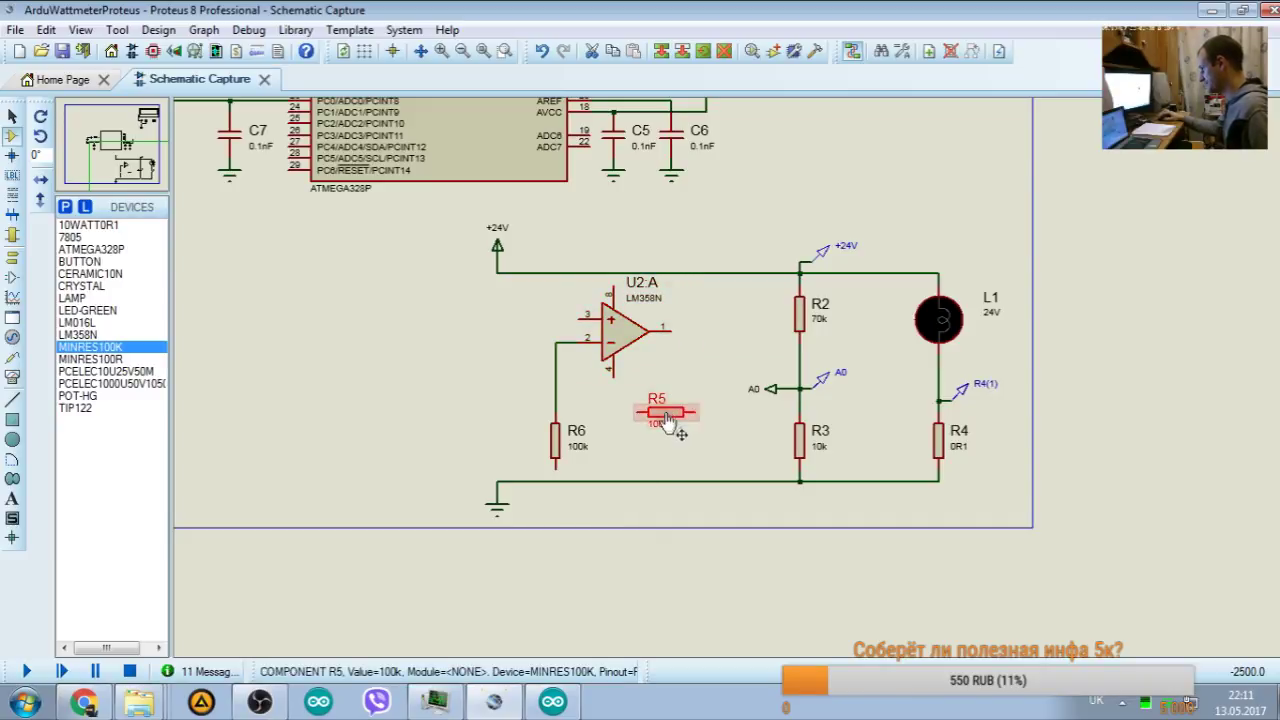
pyautogui.moveTo(497, 286); pyautogui.dragTo(821, 487)
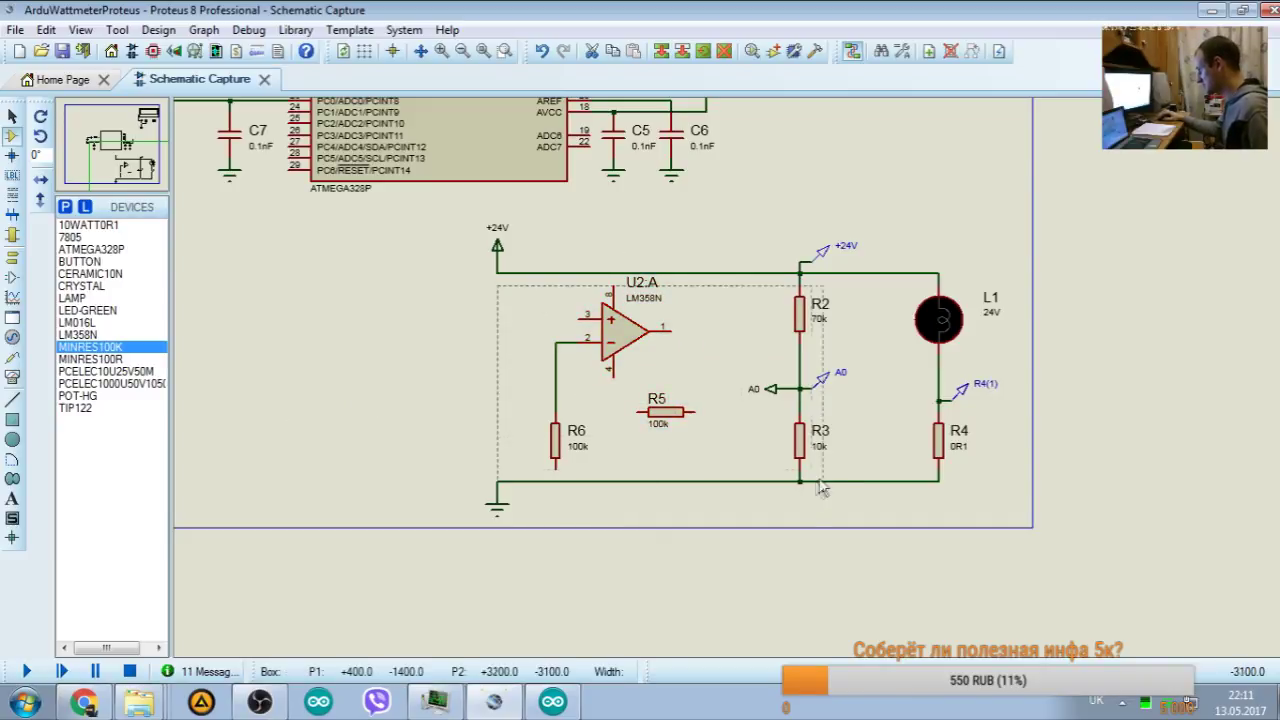
pyautogui.moveTo(714, 455); pyautogui.dragTo(714, 455)
pyautogui.moveTo(665, 411); pyautogui.dragTo(665, 435)
pyautogui.click(674, 586)
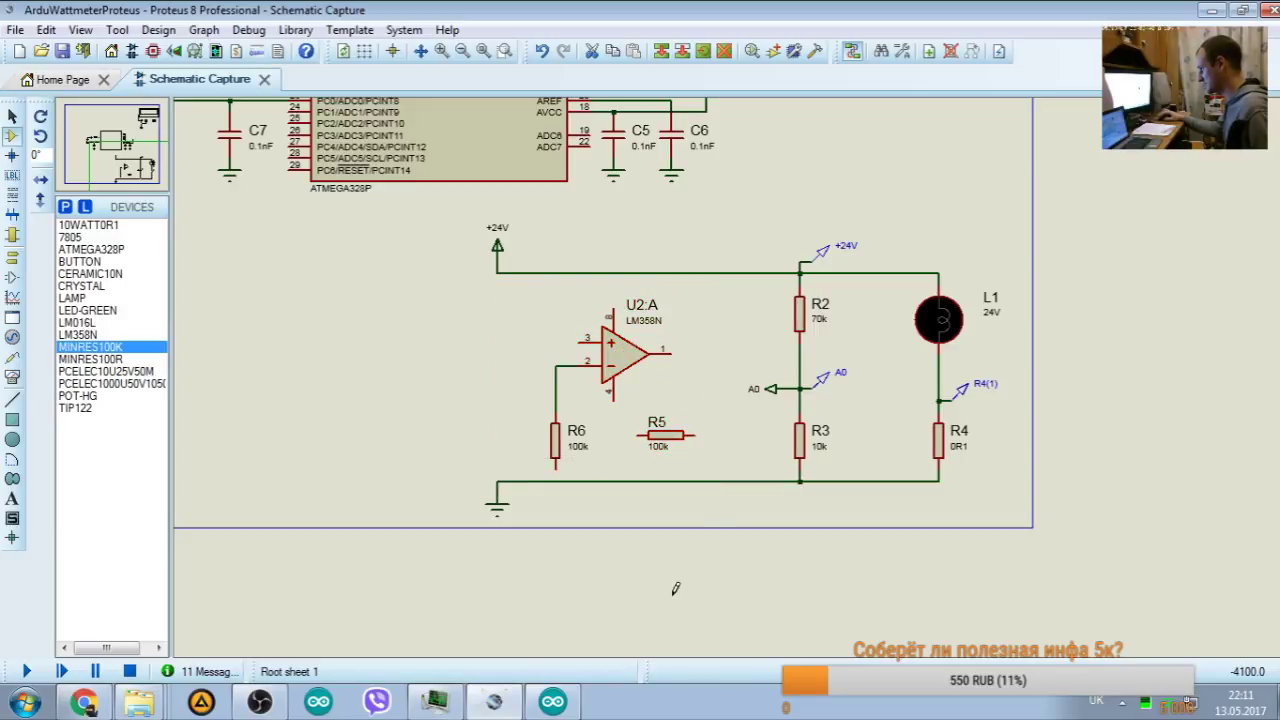
# Step: Place a GROUND terminal under the op-amp and connect it to pin 4
pyautogui.click(12, 257)
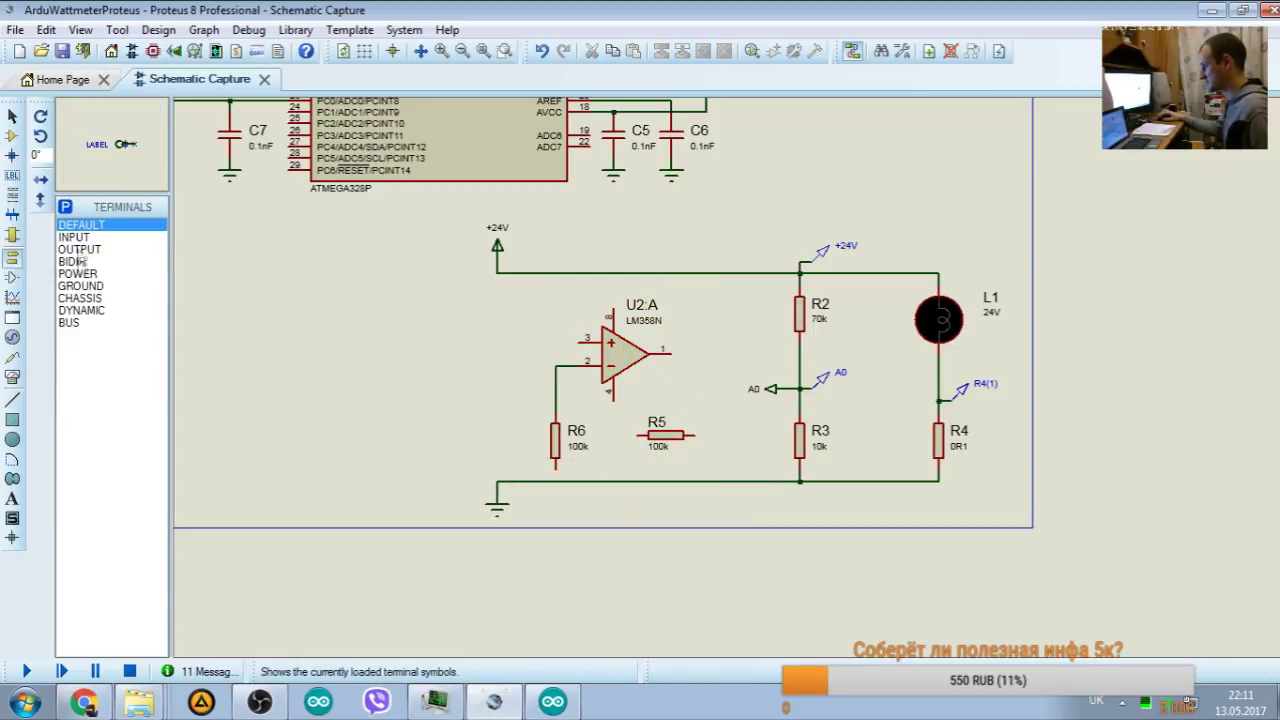
pyautogui.click(80, 286)
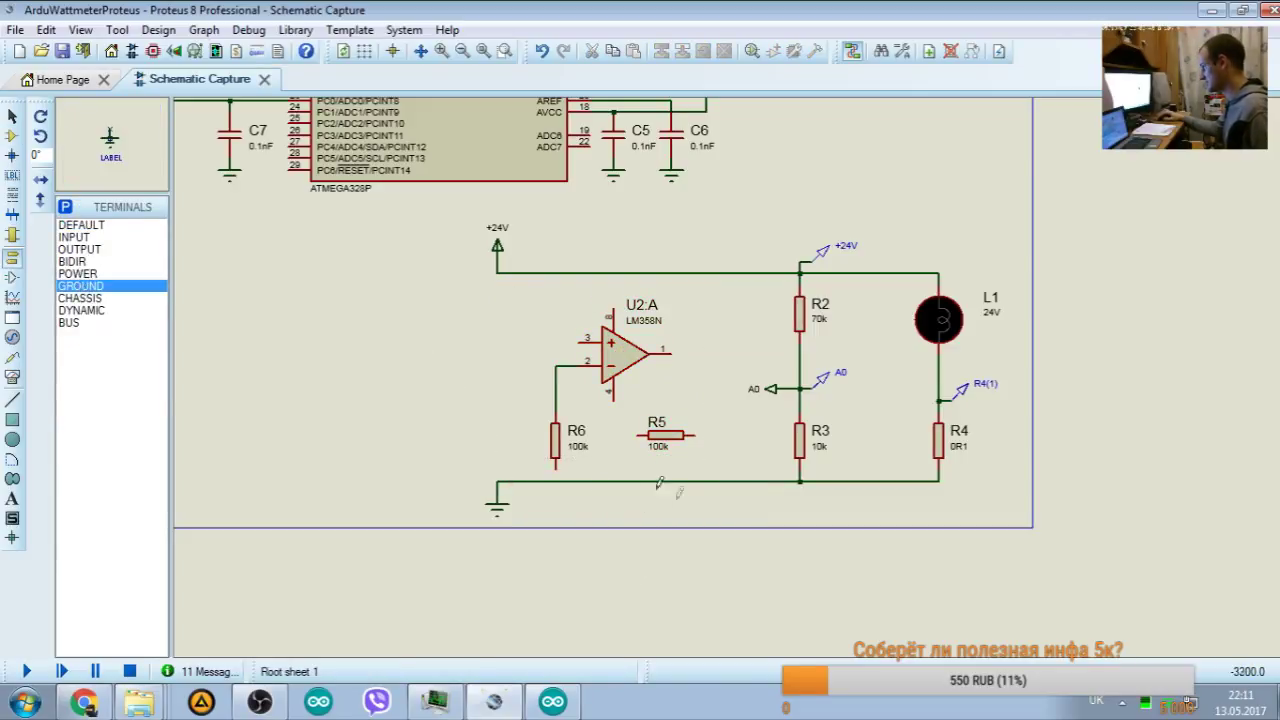
pyautogui.click(613, 420)
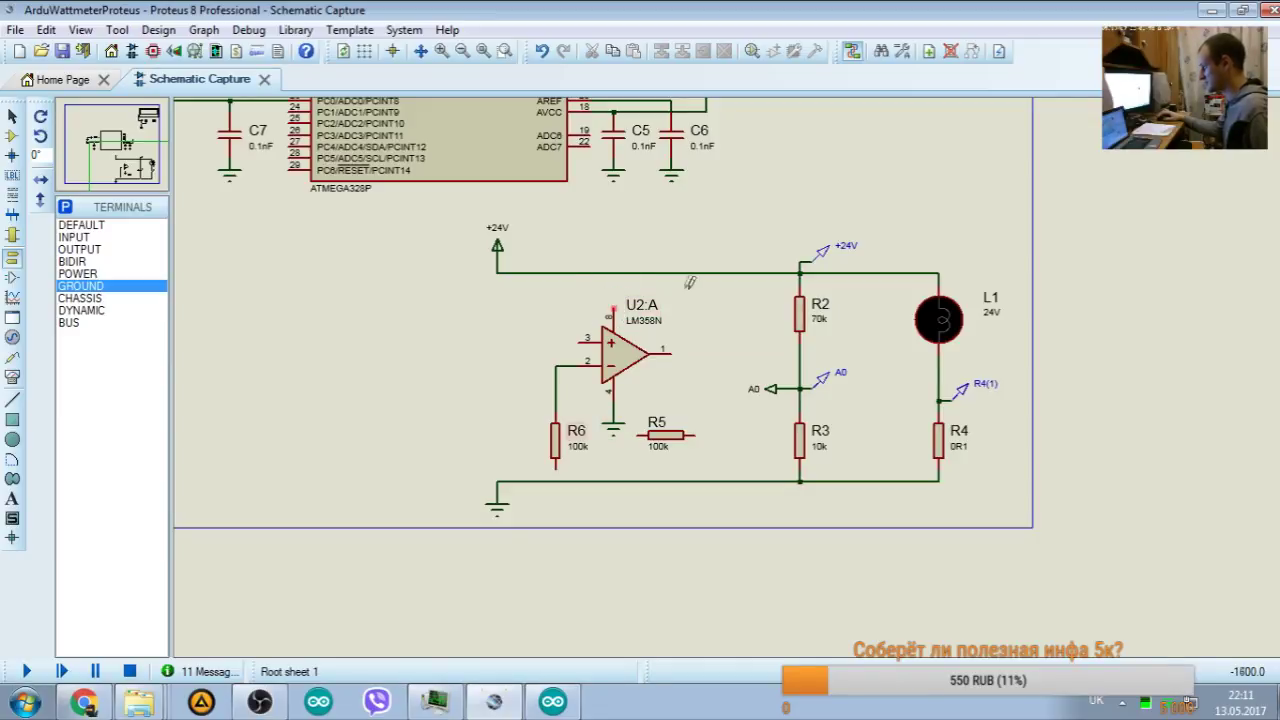
# Step: Open the TI LM358 datasheet from the Google results in Chrome, examine its 8-pin pin configuration, and return to Proteus
pyautogui.click(84, 703)
pyautogui.scroll(3, 311, 185)
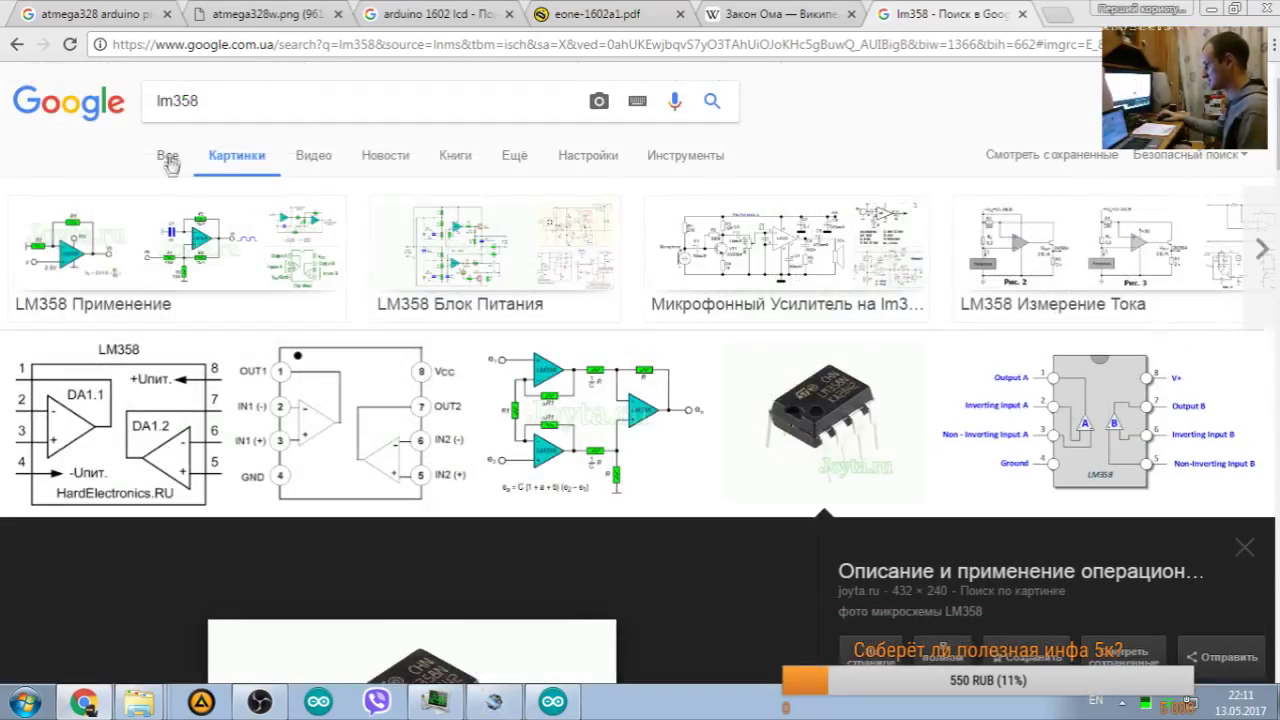
pyautogui.click(169, 157)
pyautogui.click(228, 341)
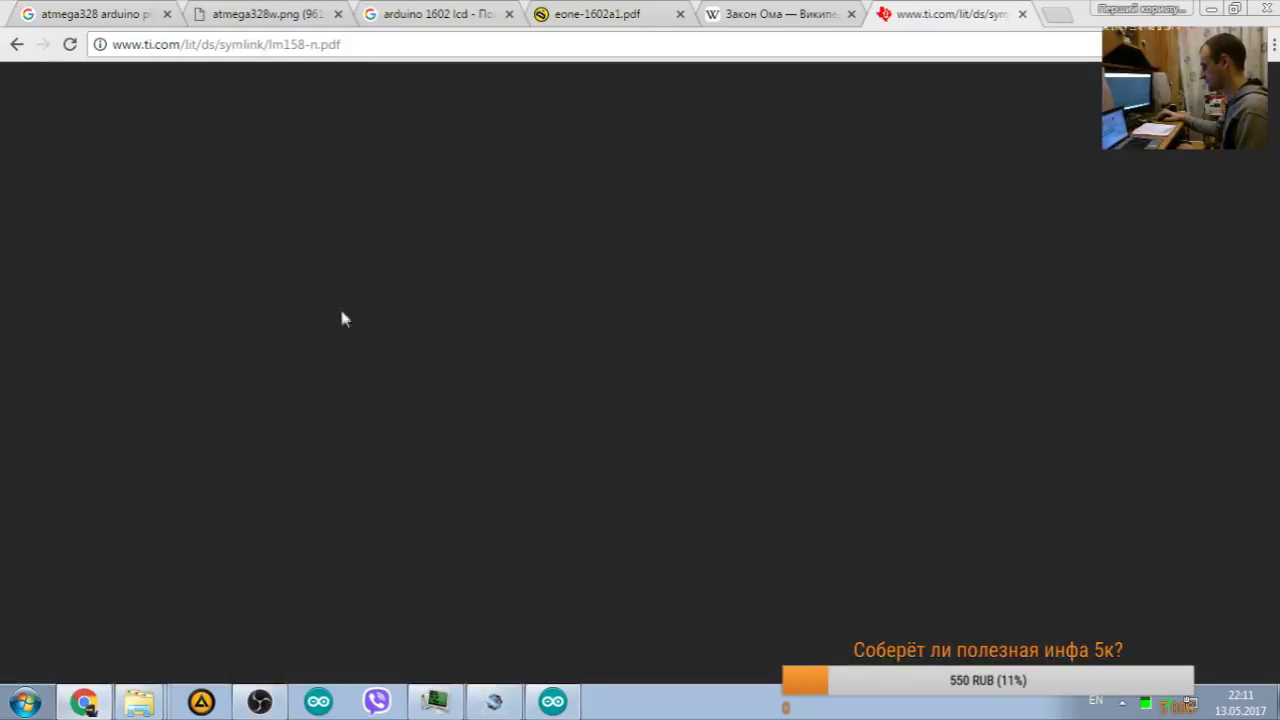
pyautogui.scroll(-8, 728, 416)
pyautogui.scroll(-10, 728, 416)
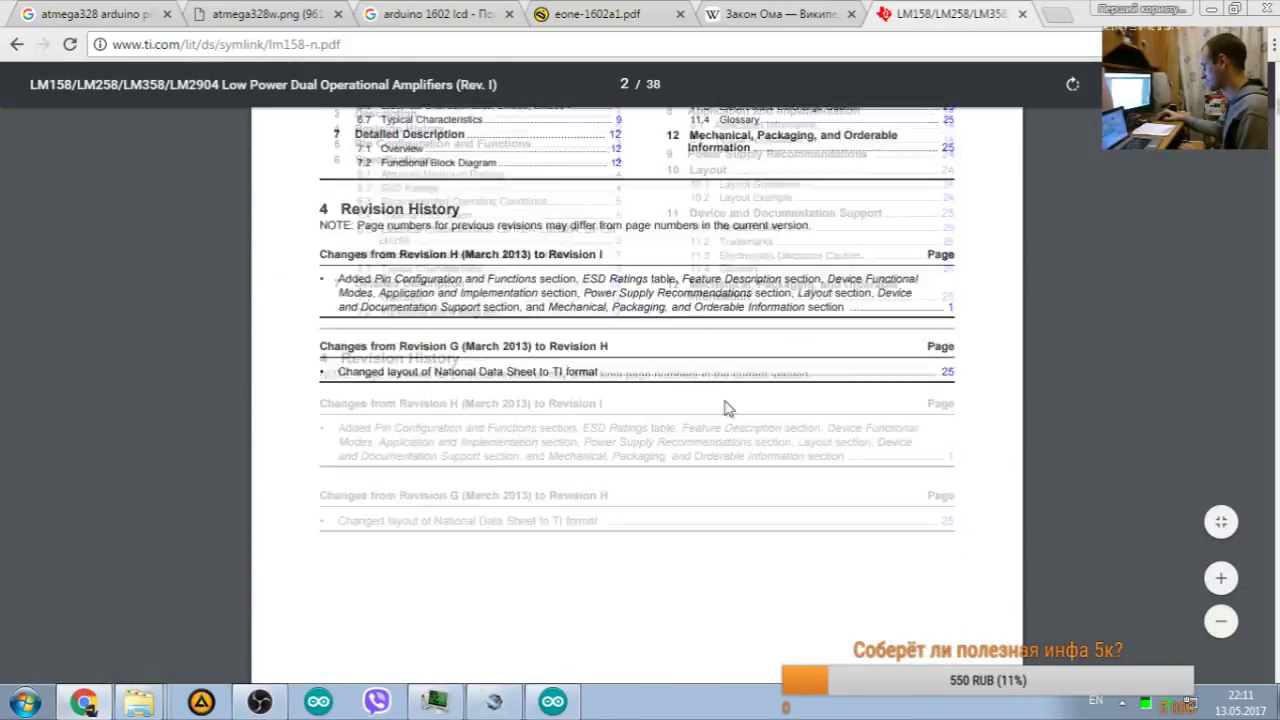
pyautogui.scroll(6, 786, 314)
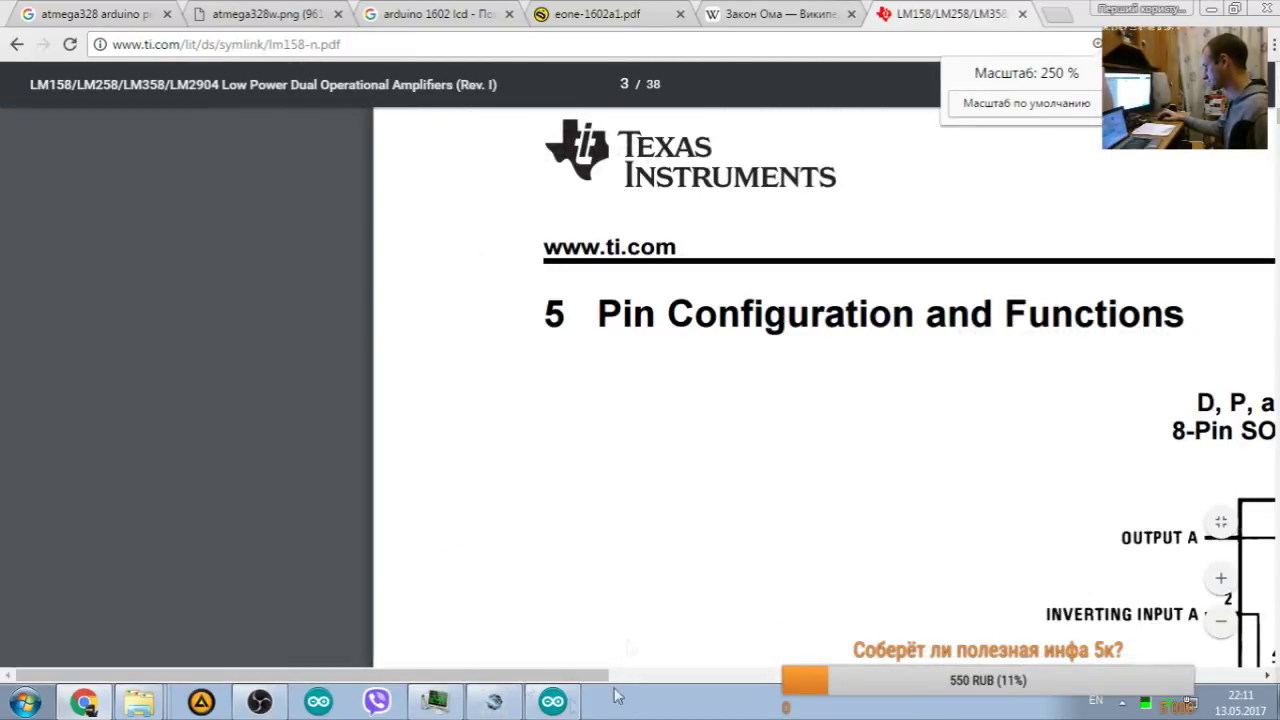
pyautogui.scroll(-3, 866, 529)
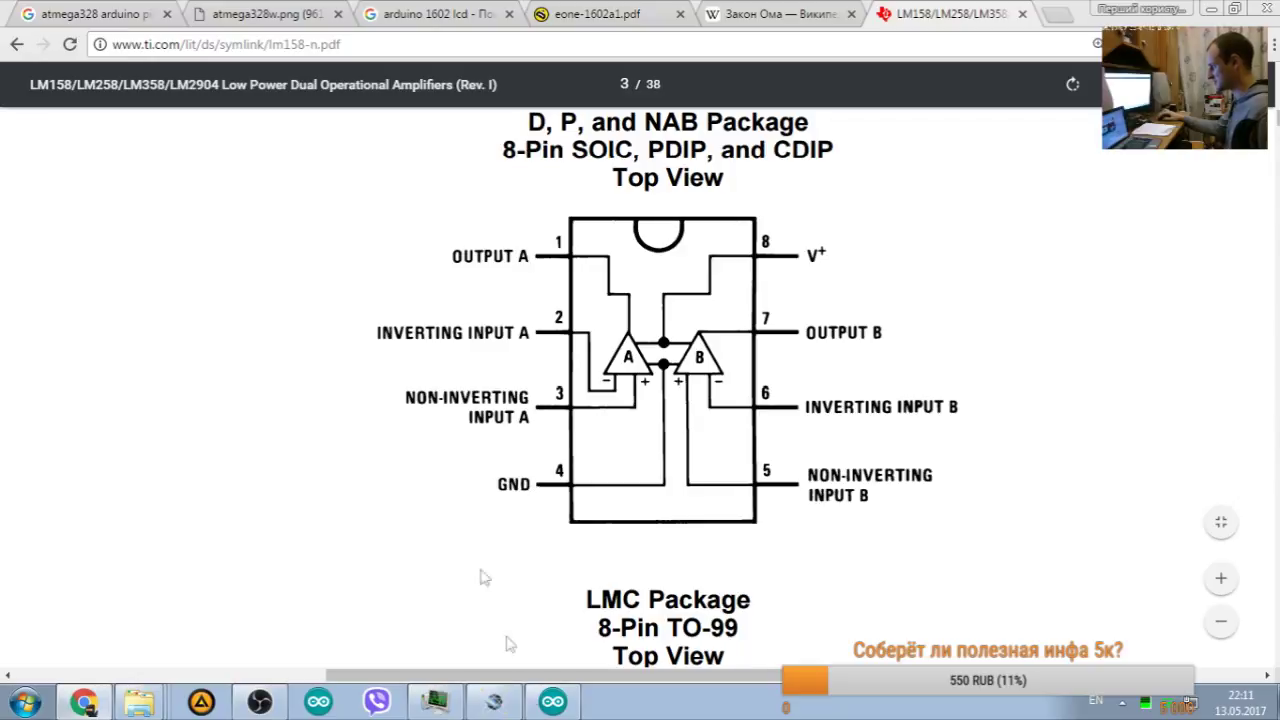
pyautogui.click(492, 703)
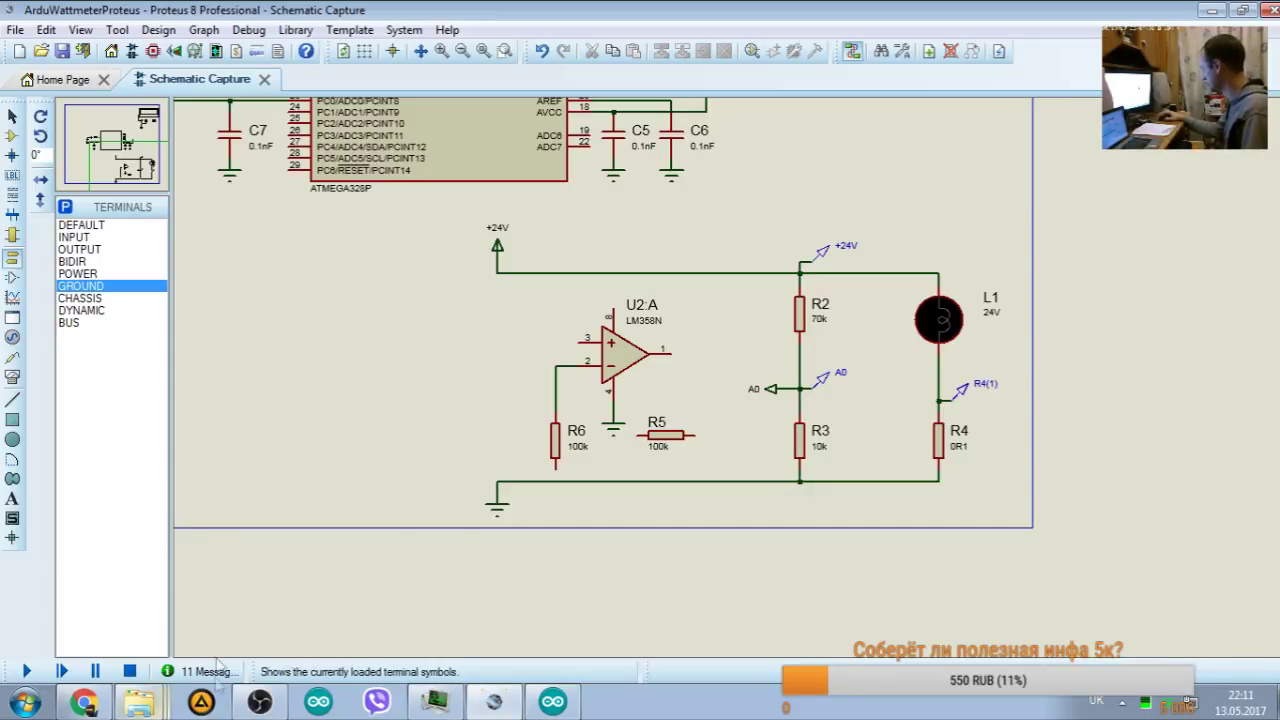
# Step: Move the ground terminal up closer to the op-amp's pin 4
pyautogui.click(612, 432)
pyautogui.moveTo(612, 430); pyautogui.dragTo(612, 422)
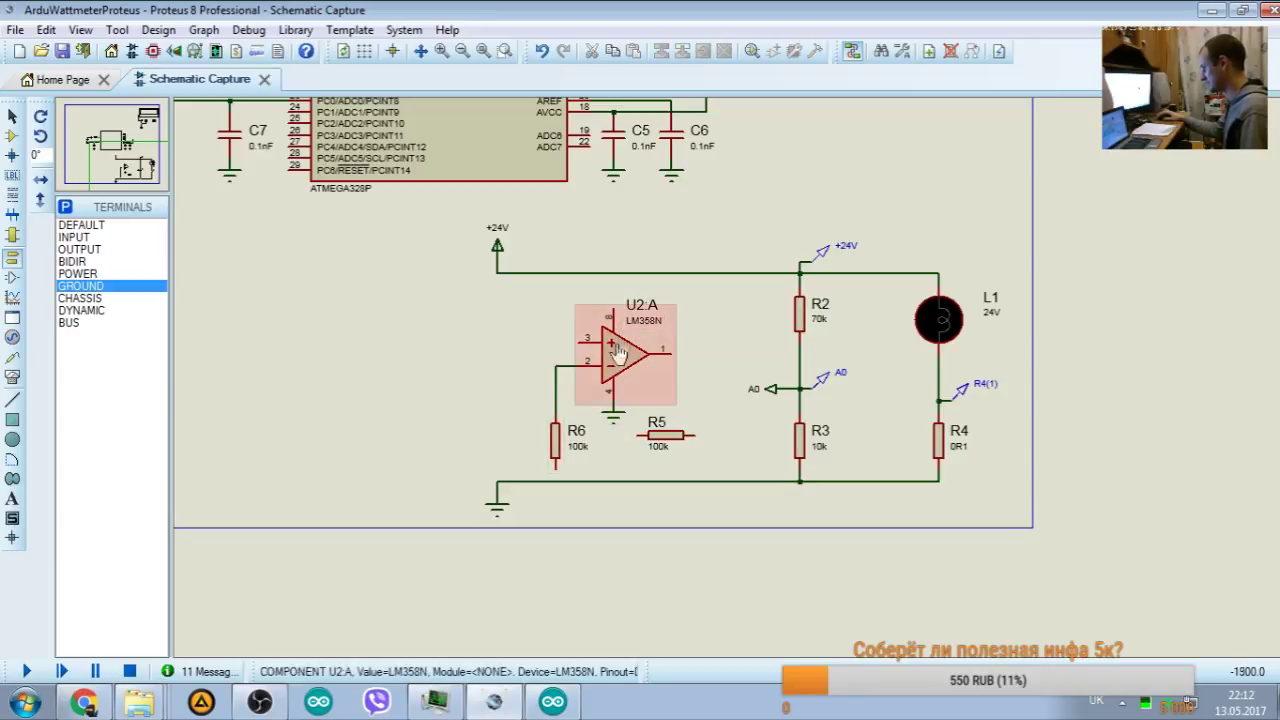
pyautogui.click(25, 703)
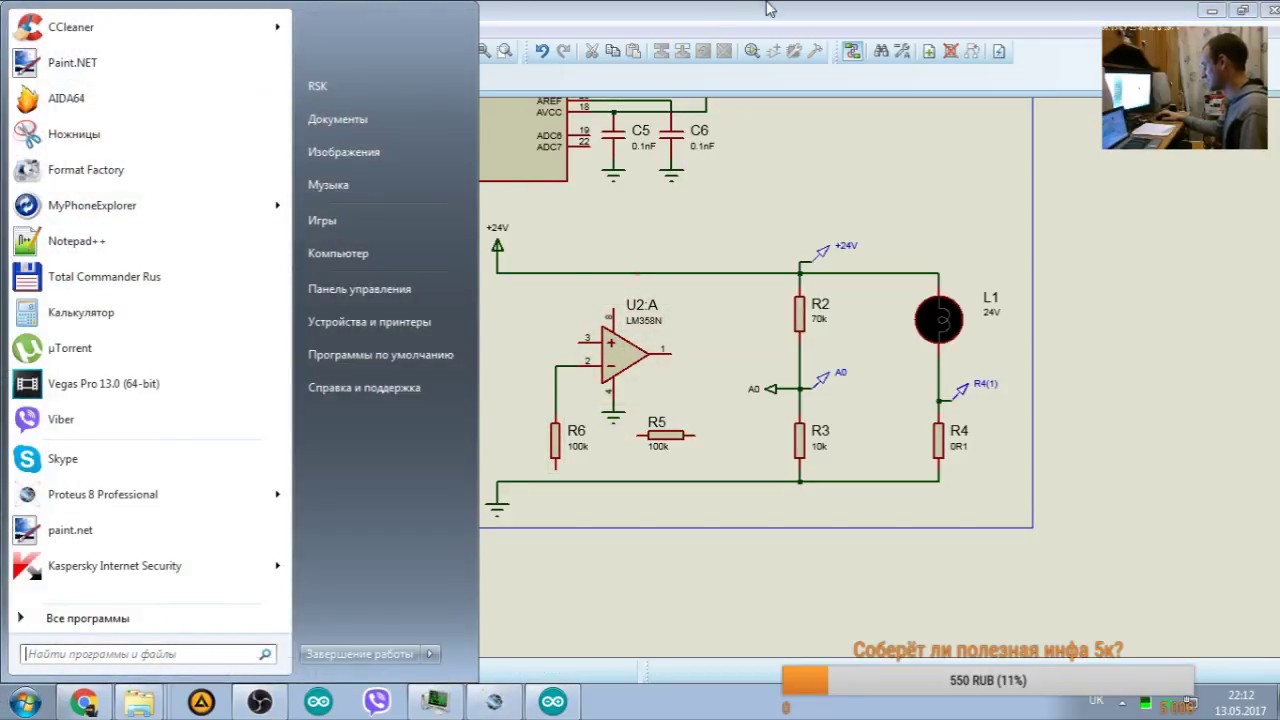
pyautogui.click(402, 483)
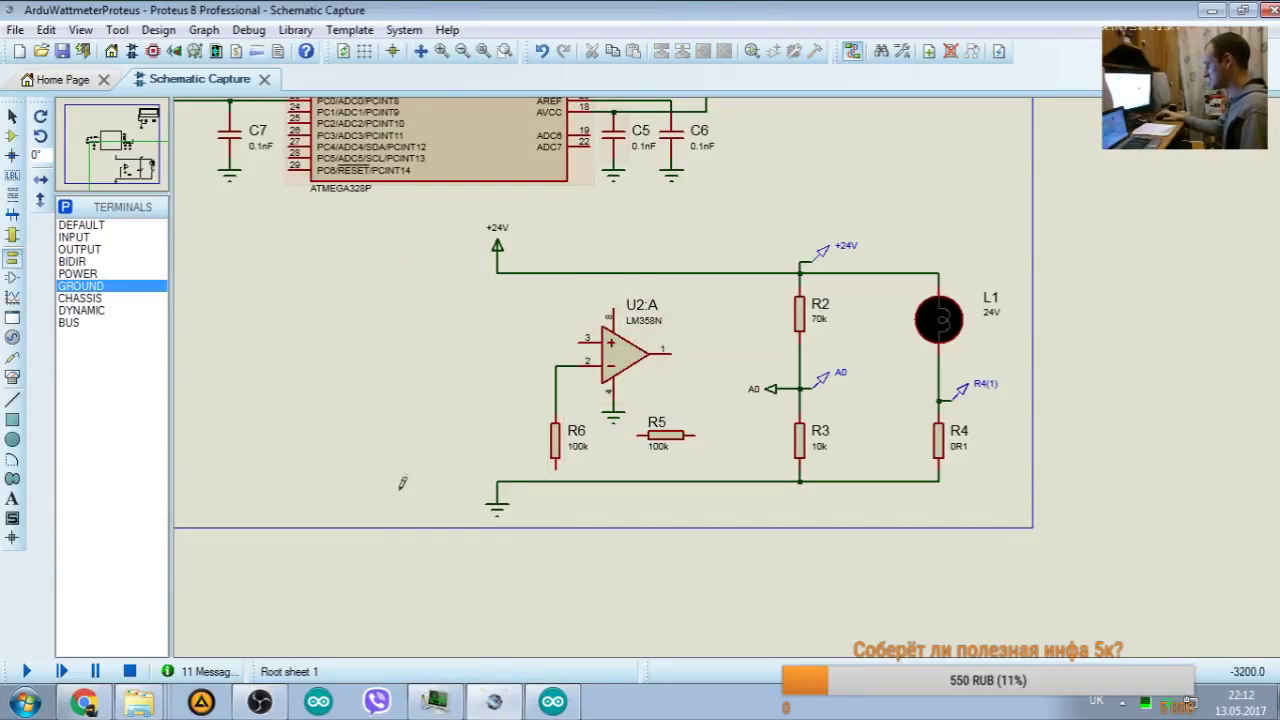
# Step: Place a POWER terminal on the op-amp's pin 8 and label it +5V
pyautogui.click(78, 273)
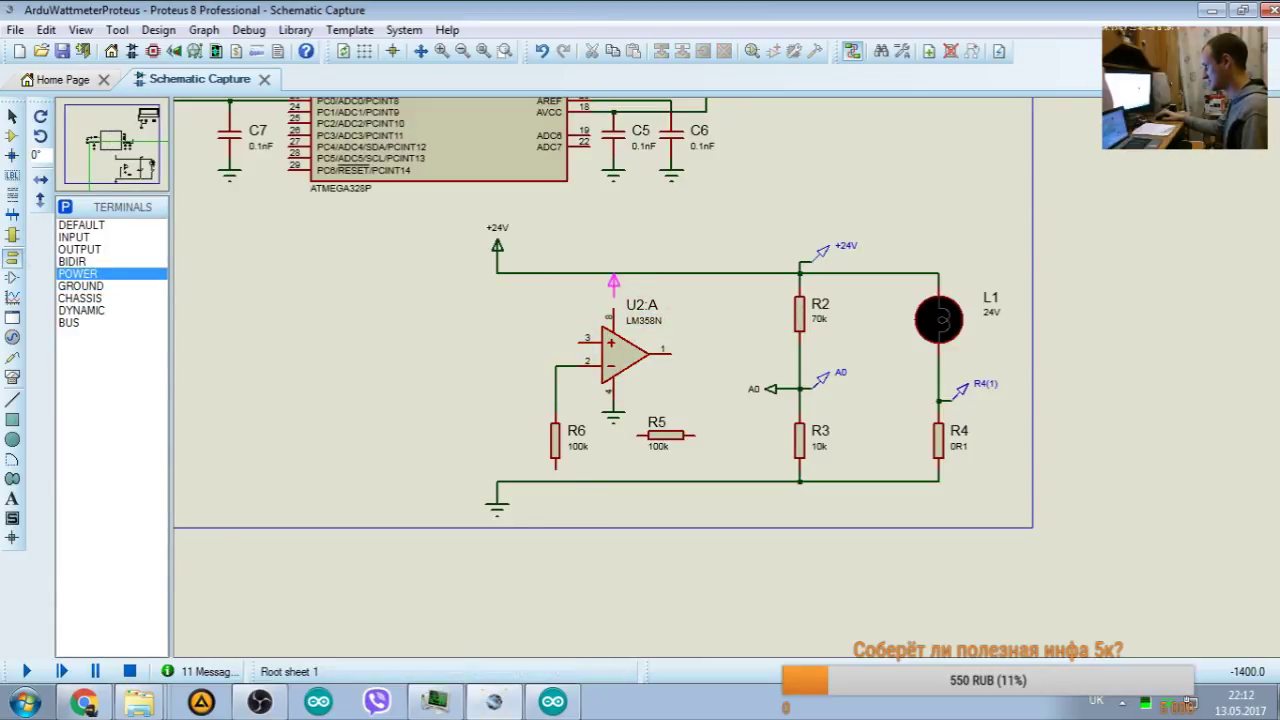
pyautogui.click(613, 283)
pyautogui.click(613, 283)
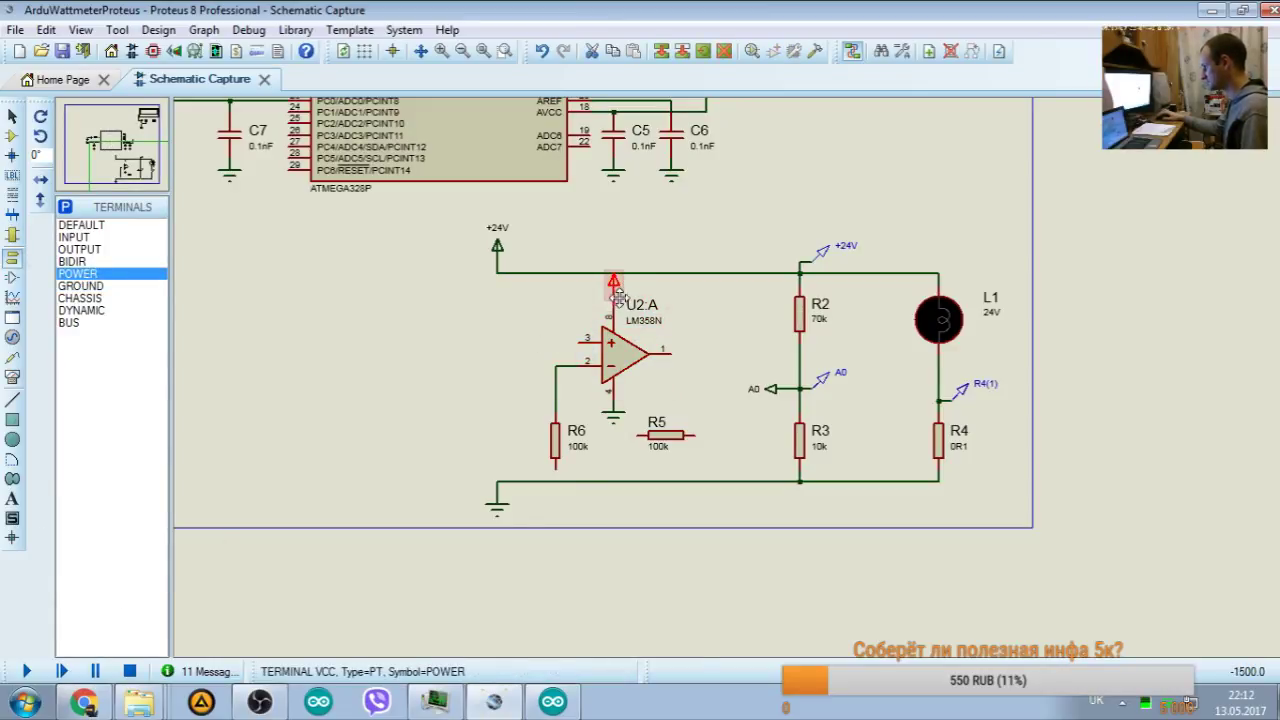
pyautogui.click(617, 288)
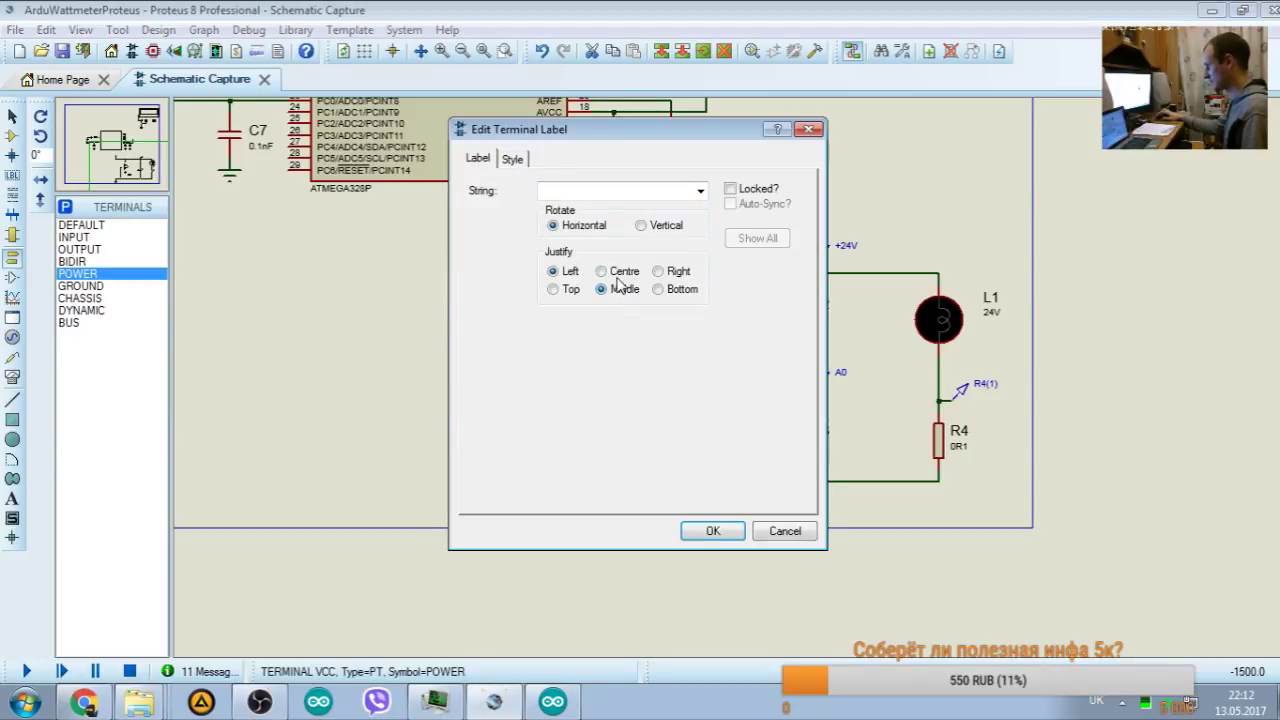
pyautogui.click(701, 194)
pyautogui.click(600, 255)
pyautogui.click(703, 530)
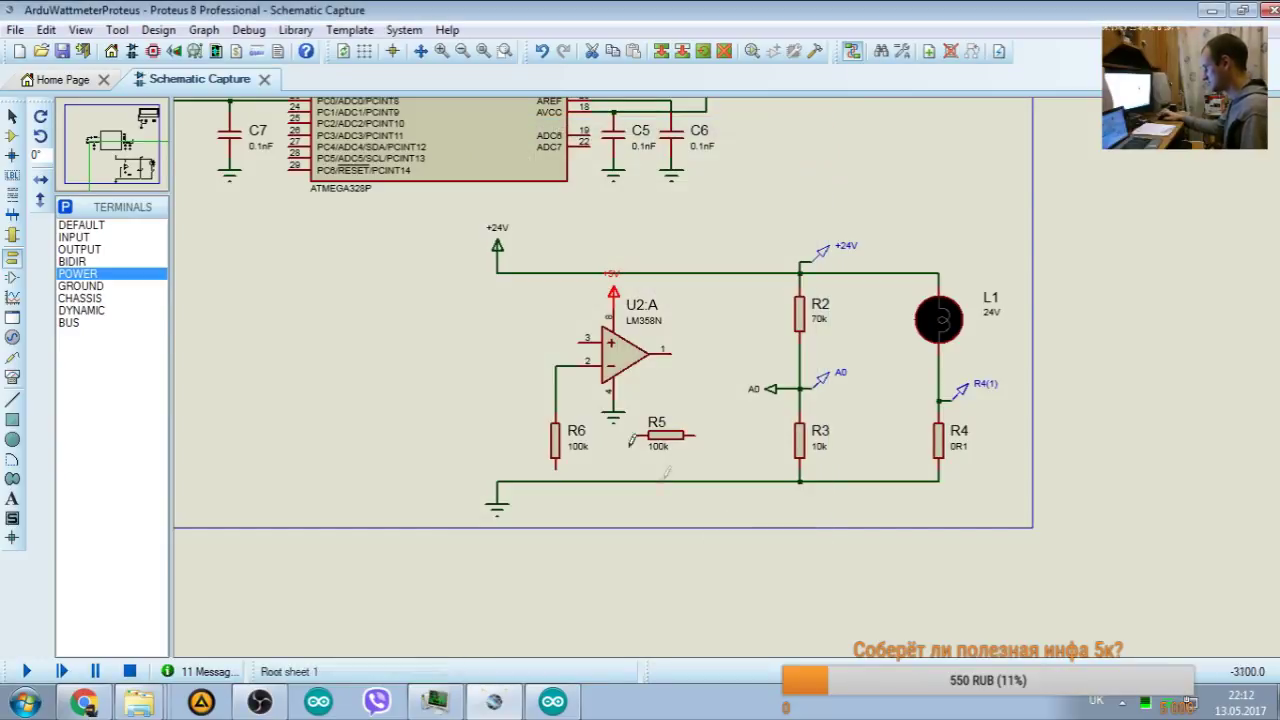
# Step: Shift the lower part of the circuit down, including R3 to R6 and the ground line, to make room for the amplifier
pyautogui.moveTo(500, 243); pyautogui.dragTo(700, 457)
pyautogui.moveTo(405, 402); pyautogui.dragTo(986, 562)
pyautogui.moveTo(874, 506); pyautogui.dragTo(882, 537)
pyautogui.click(315, 310)
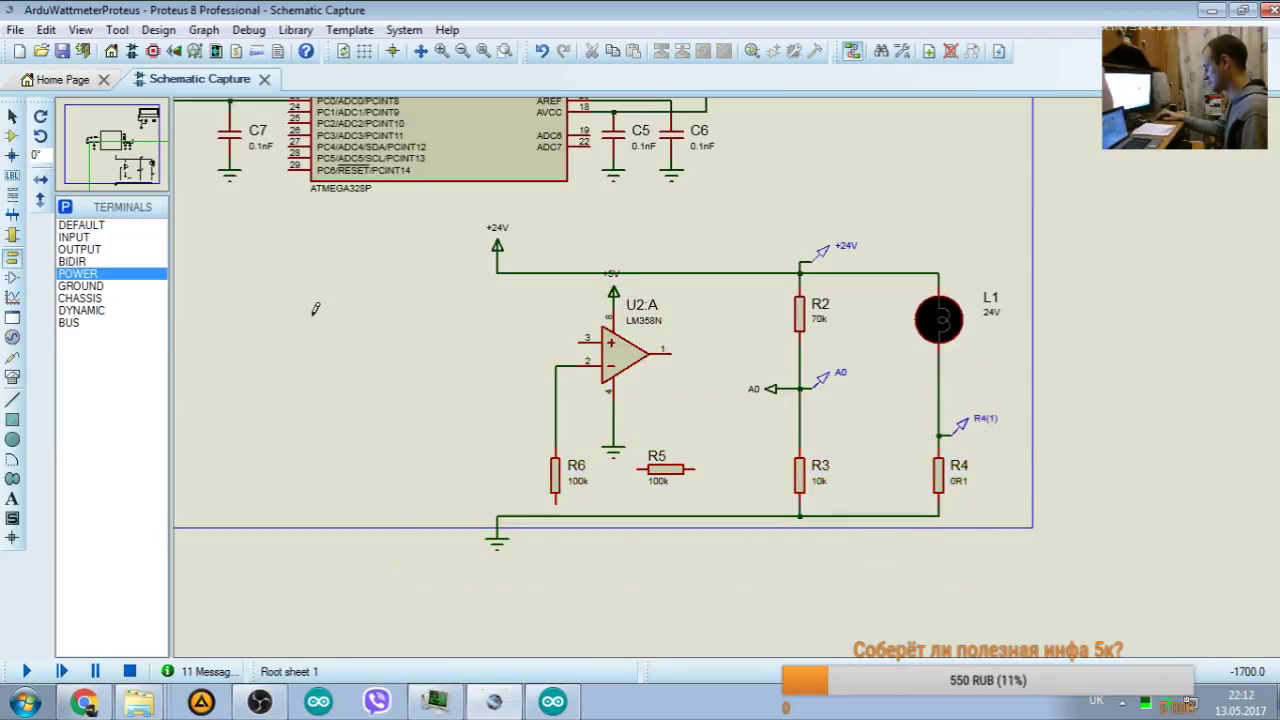
# Step: Move the op-amp with its +5V and ground terminals, R5 and R6 down, clear of the +24V line
pyautogui.moveTo(509, 286); pyautogui.dragTo(718, 508)
pyautogui.moveTo(694, 443); pyautogui.dragTo(694, 455)
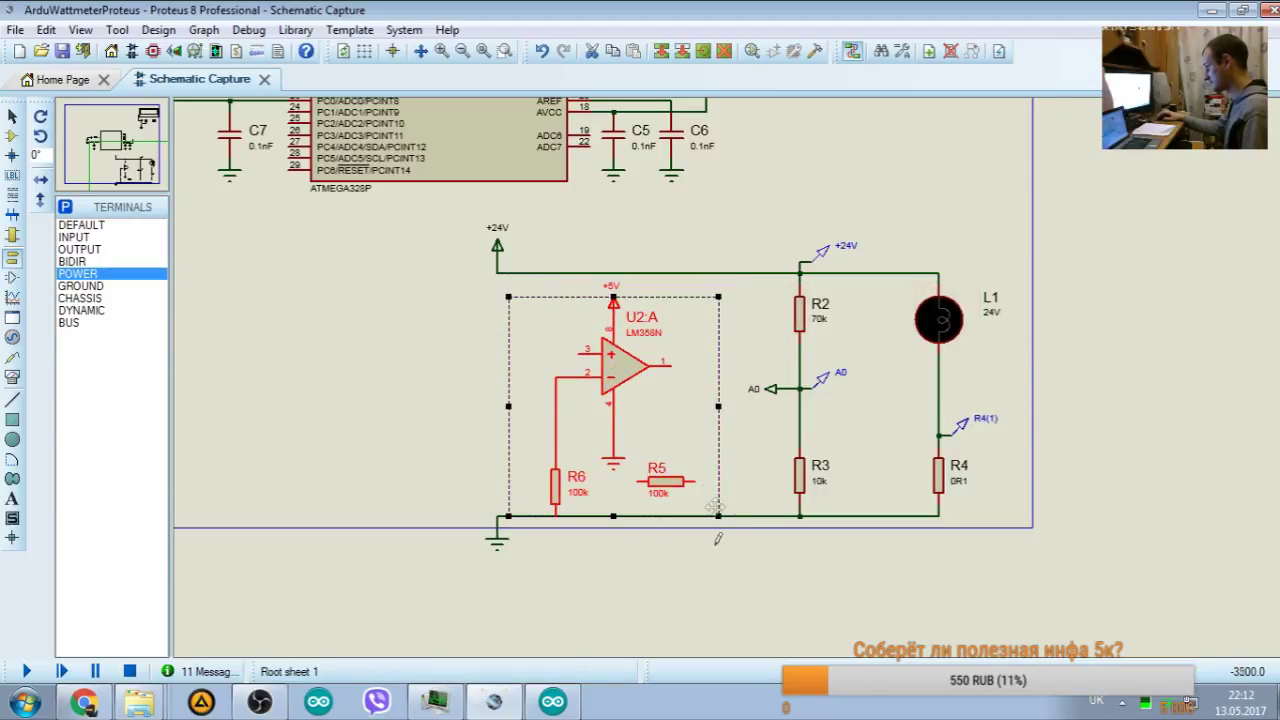
pyautogui.click(694, 455)
# Step: Tighten the amplifier layout by moving the ground up to pin 4, R6 off the ground line, and R5 beside the op-amp's ground
pyautogui.moveTo(614, 458); pyautogui.dragTo(636, 426)
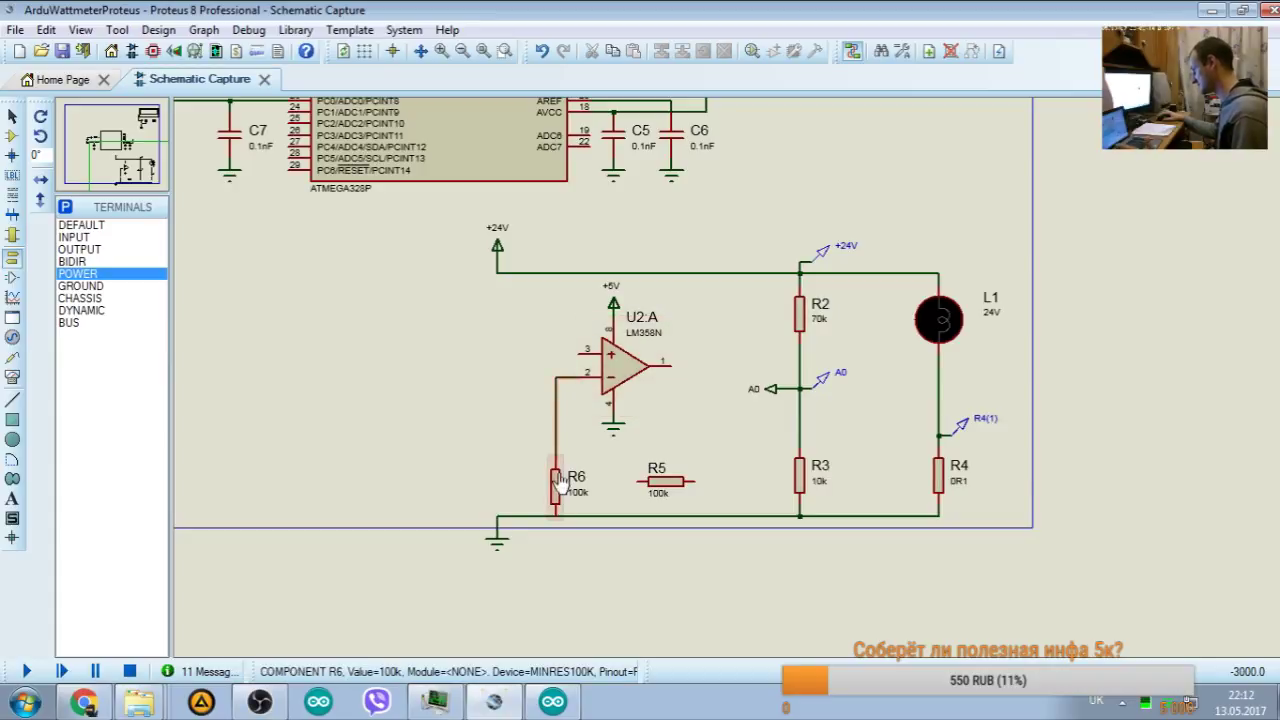
pyautogui.moveTo(555, 488); pyautogui.dragTo(576, 460)
pyautogui.click(690, 415)
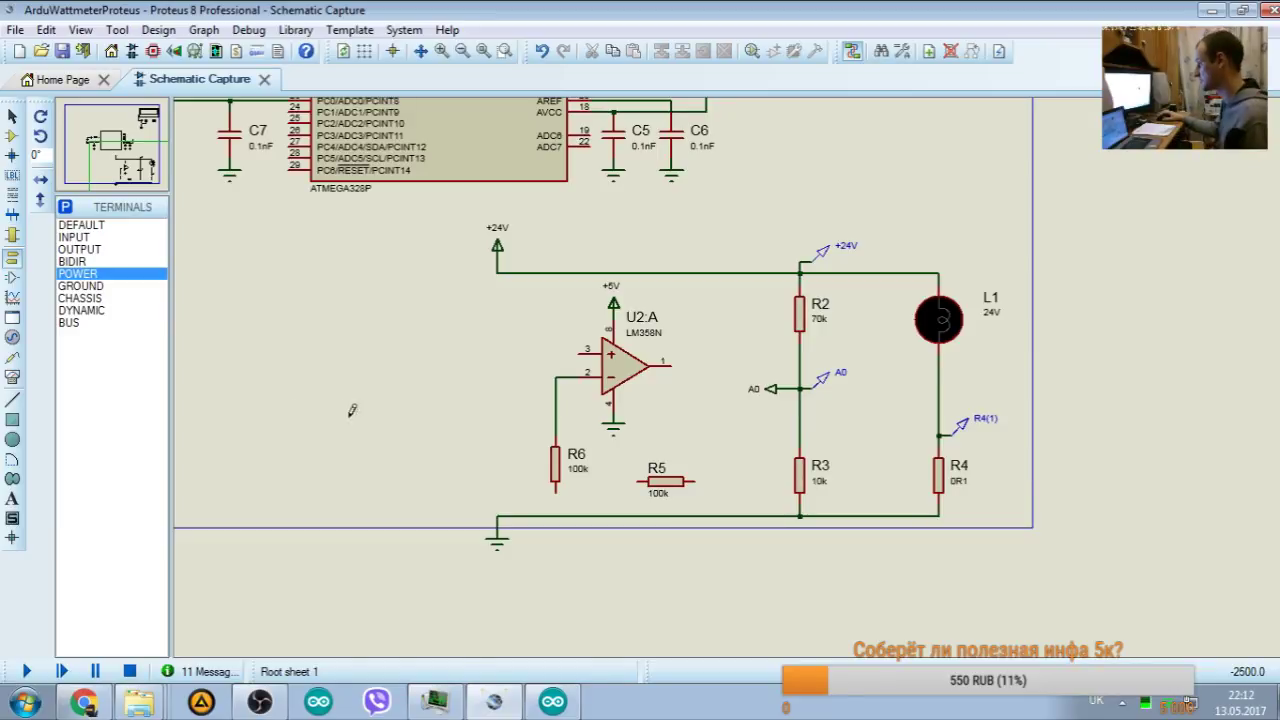
pyautogui.moveTo(665, 481); pyautogui.dragTo(677, 435)
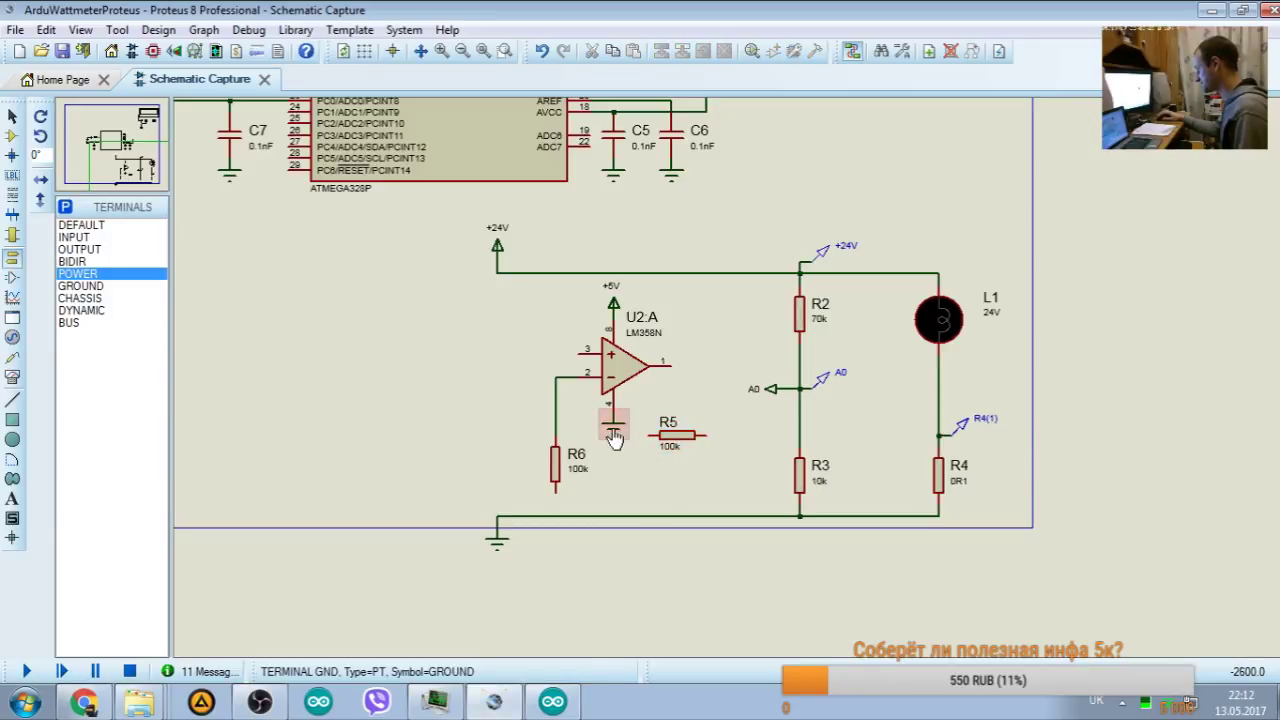
# Step: Connect a GROUND terminal below R6, try moving it up against the resistor, and undo that move
pyautogui.click(559, 480)
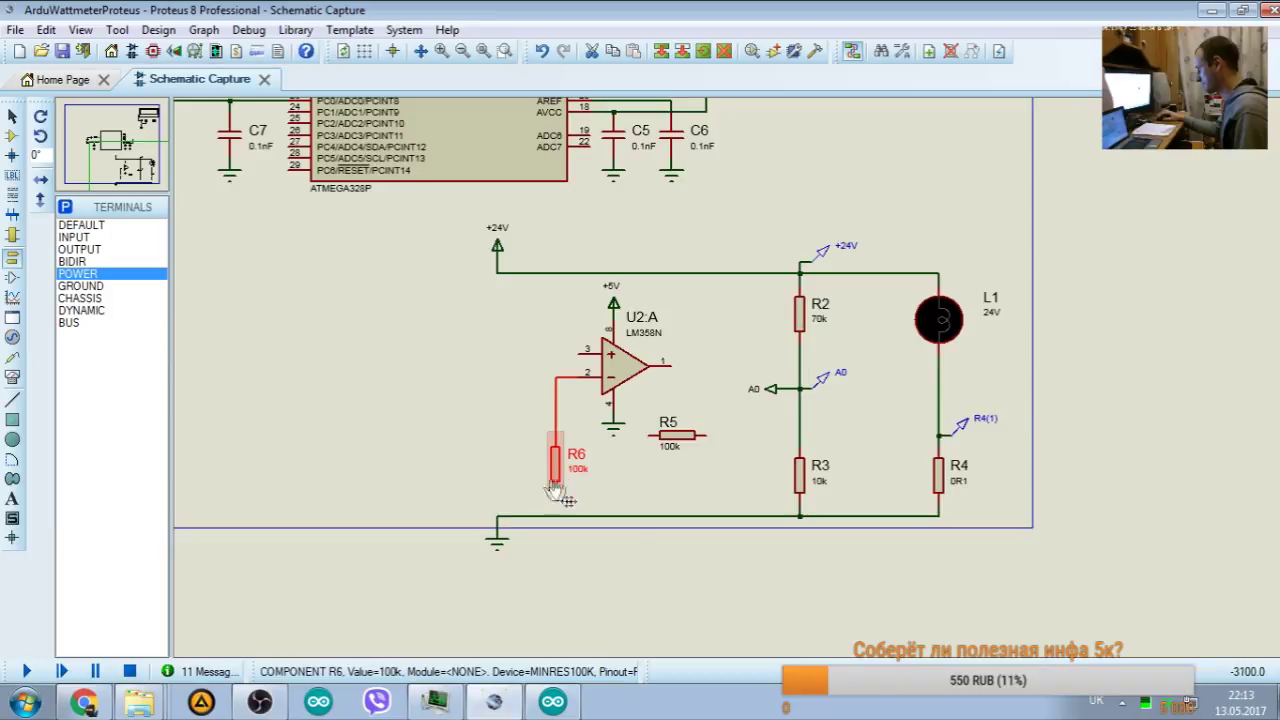
pyautogui.click(409, 440)
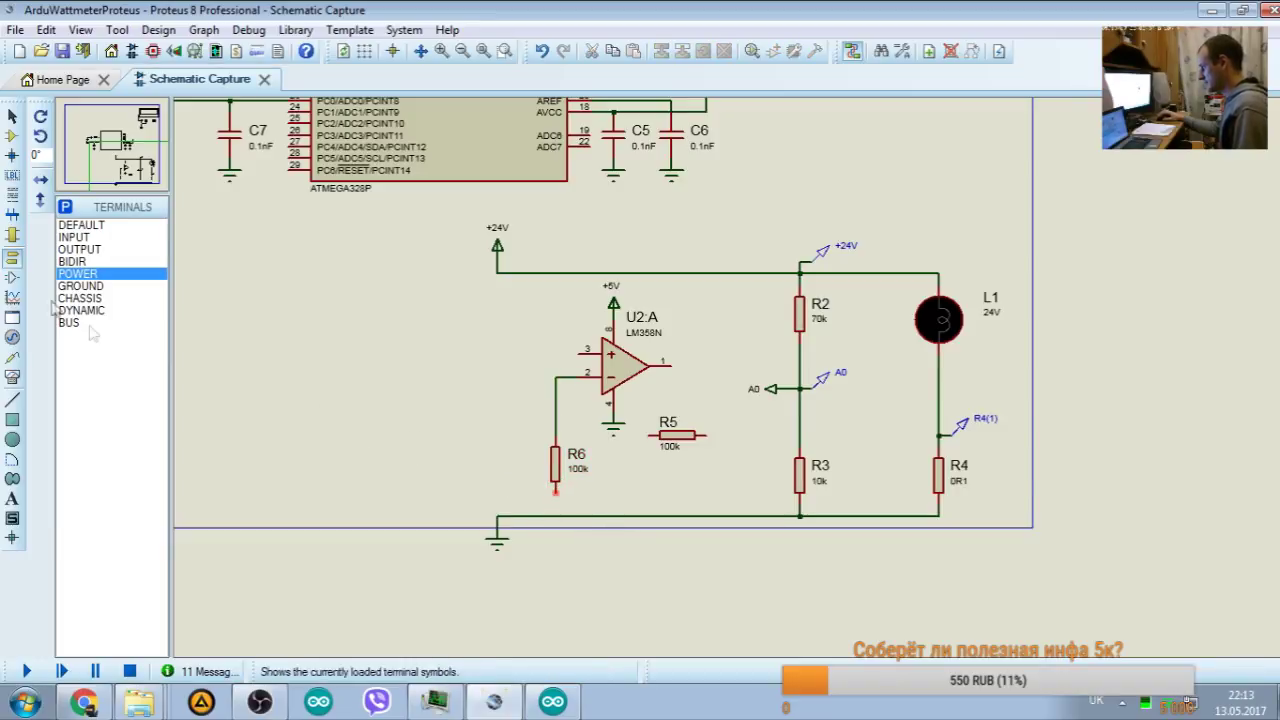
pyautogui.click(88, 287)
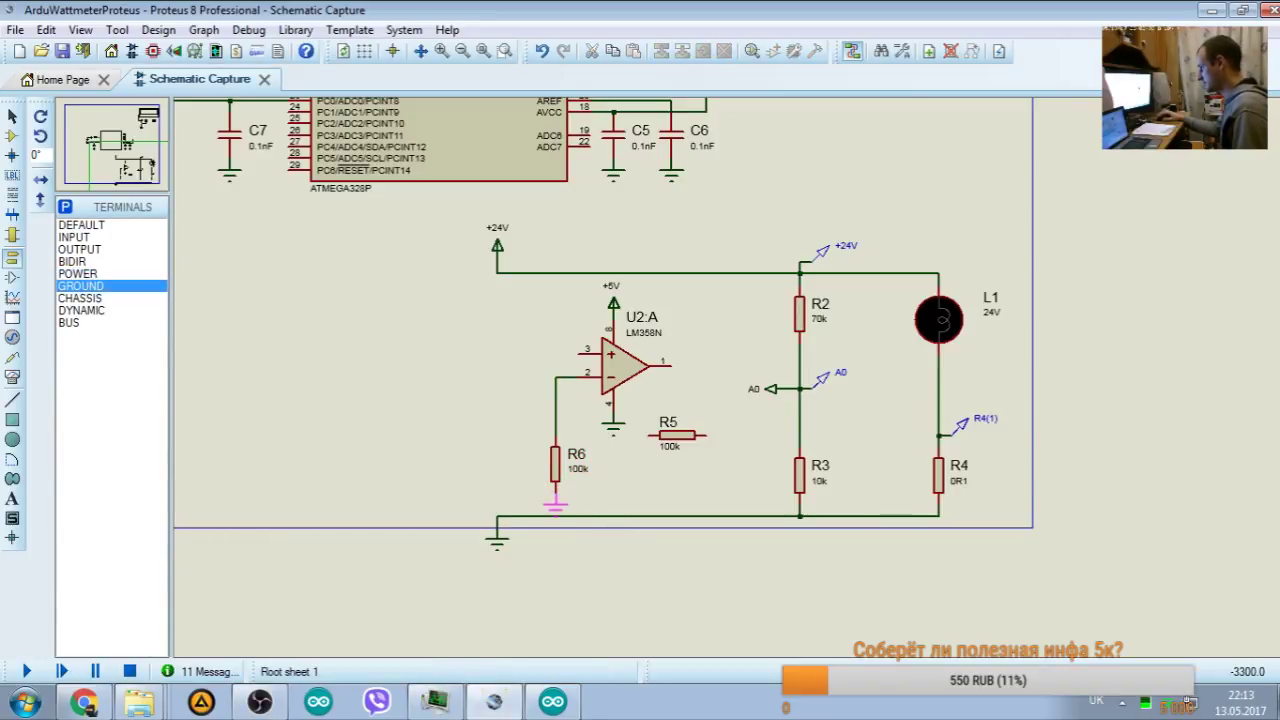
pyautogui.click(556, 514)
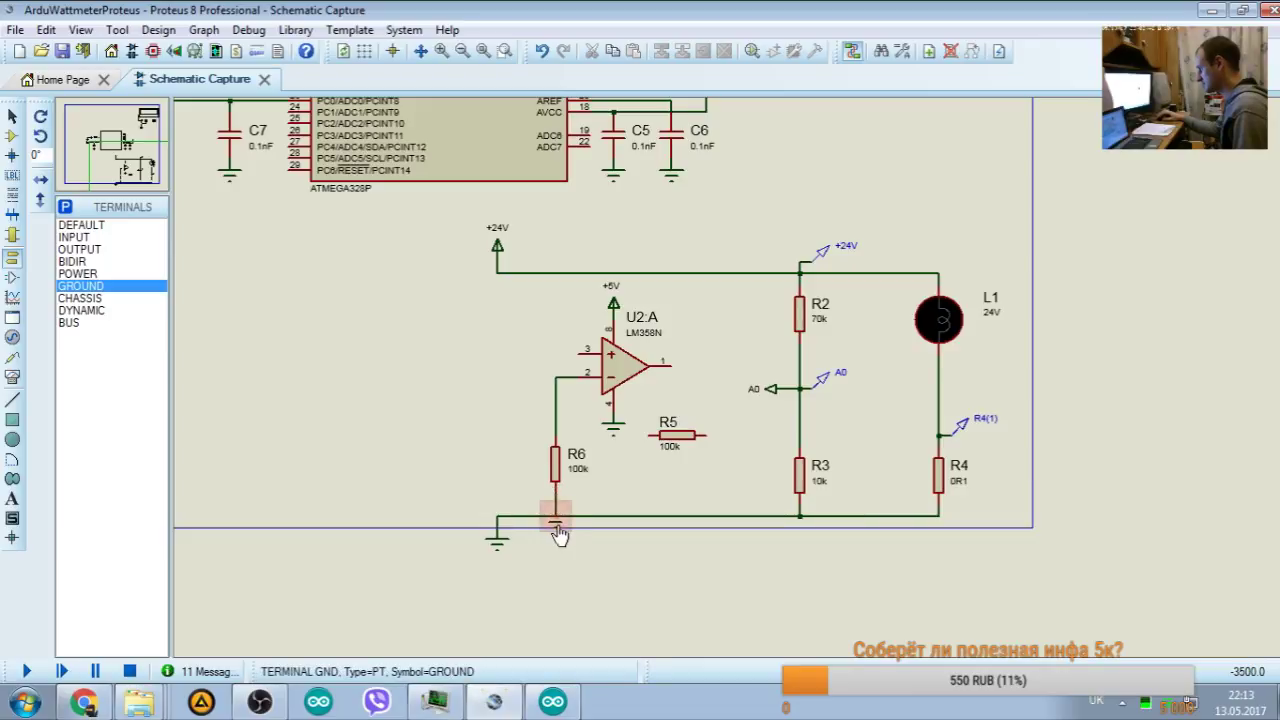
pyautogui.moveTo(556, 517); pyautogui.dragTo(556, 490)
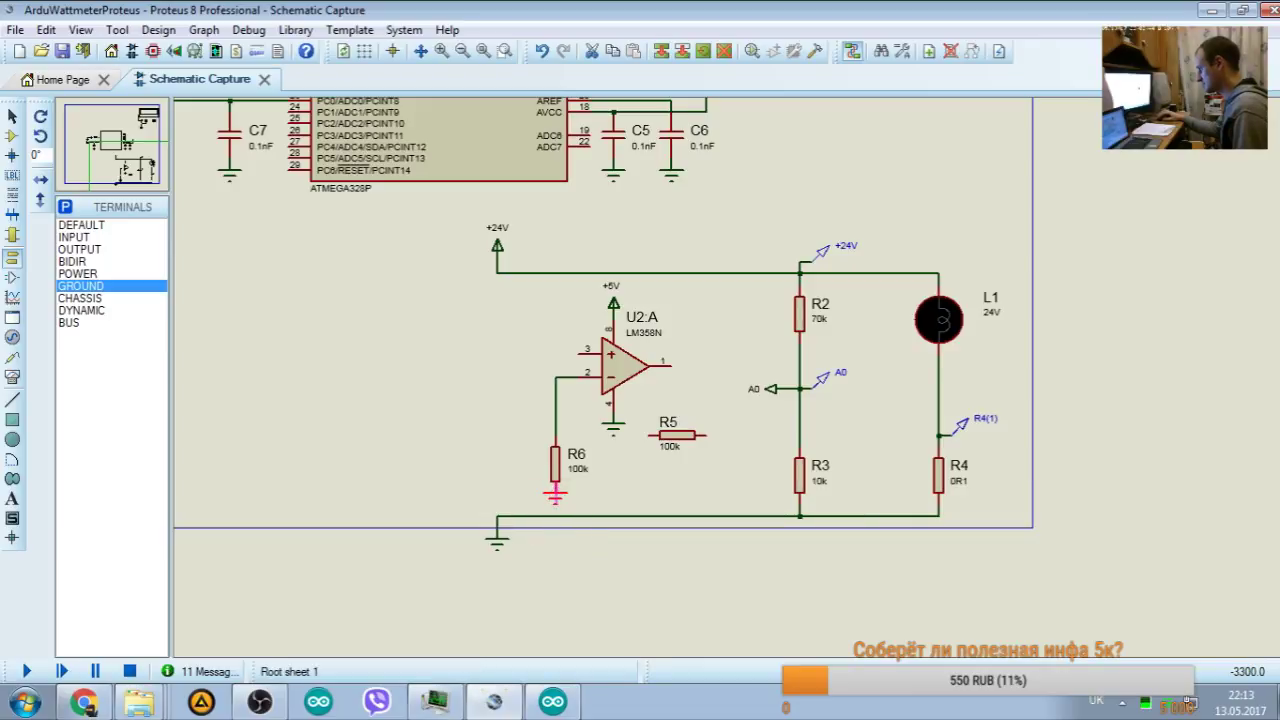
pyautogui.hotkey('ctrl', 'z')
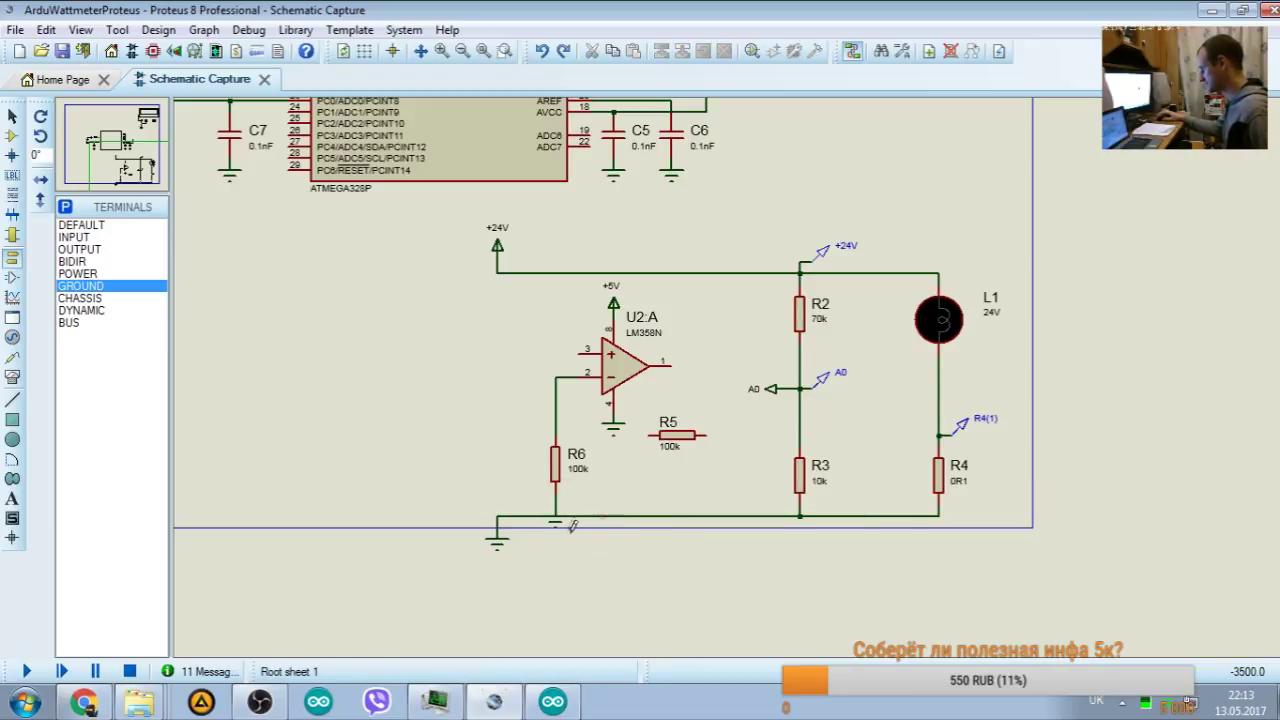
# Step: Move R6's ground terminal up against the resistor, and wire R5's left end to the line between R6 and the op-amp's inverting input
pyautogui.click(556, 525)
pyautogui.click(586, 478)
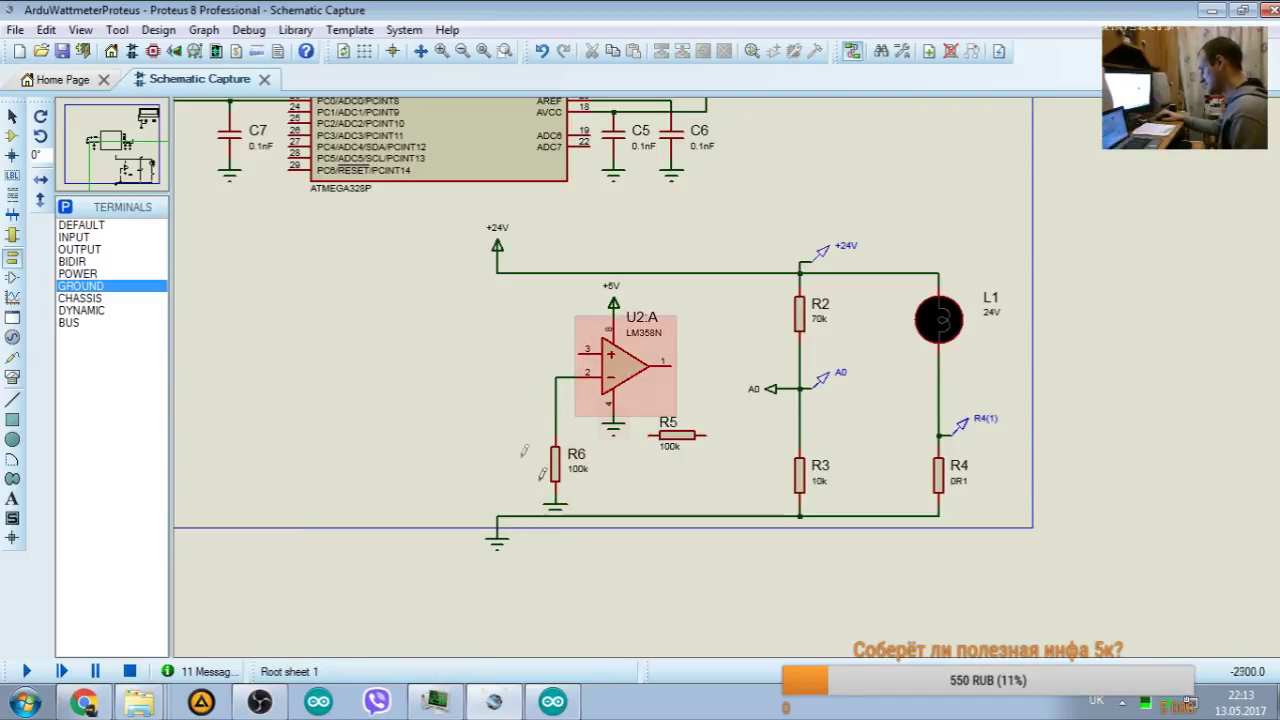
pyautogui.click(650, 435)
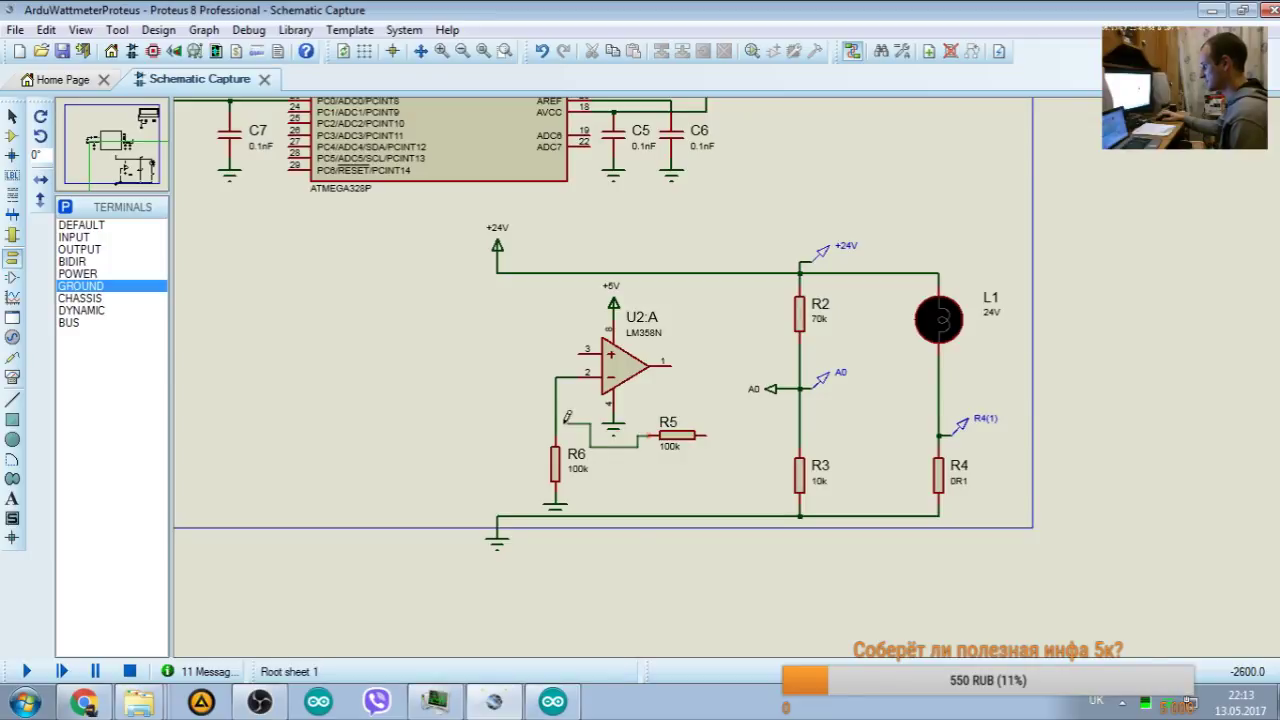
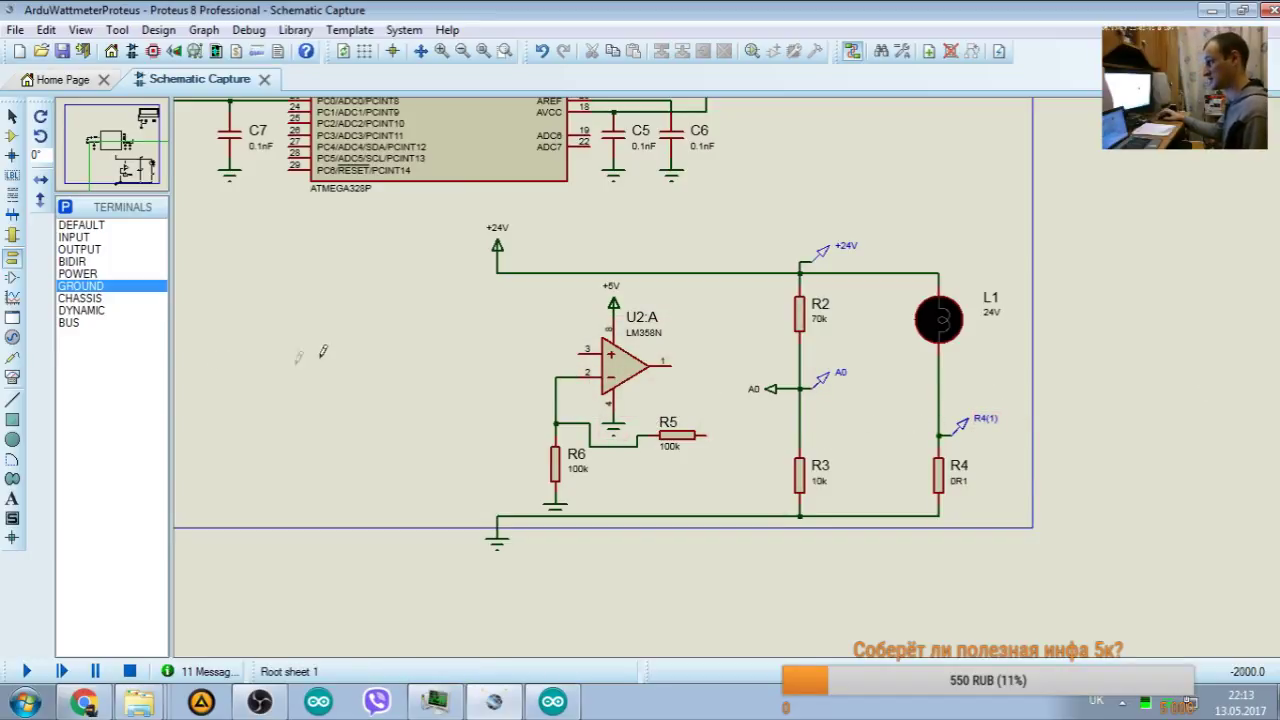
# Step: Switch to the LM158/LM358 datasheet in Chrome and examine the first page's features for DC voltage gain and supply range, then return to Proteus
pyautogui.click(84, 702)
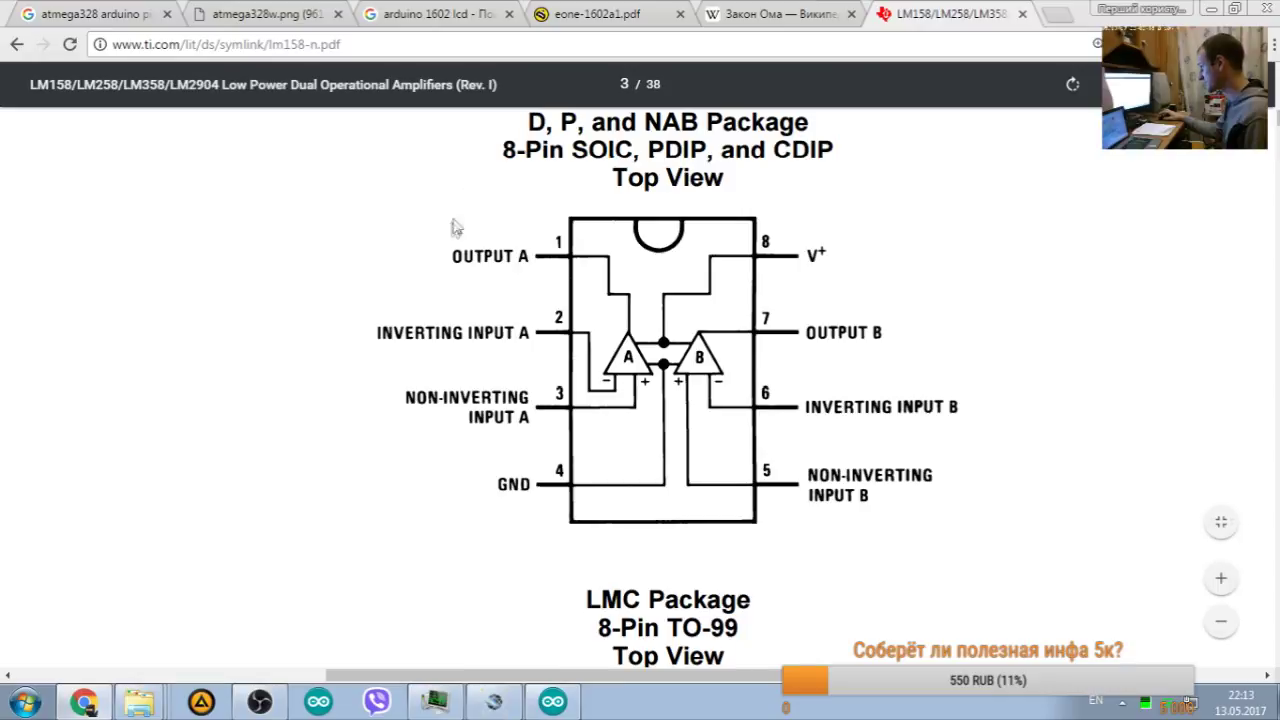
pyautogui.scroll(10, 450, 270)
pyautogui.hotkey('ctrl', '-')
pyautogui.scroll(15, 470, 270)
pyautogui.scroll(-2, 468, 262)
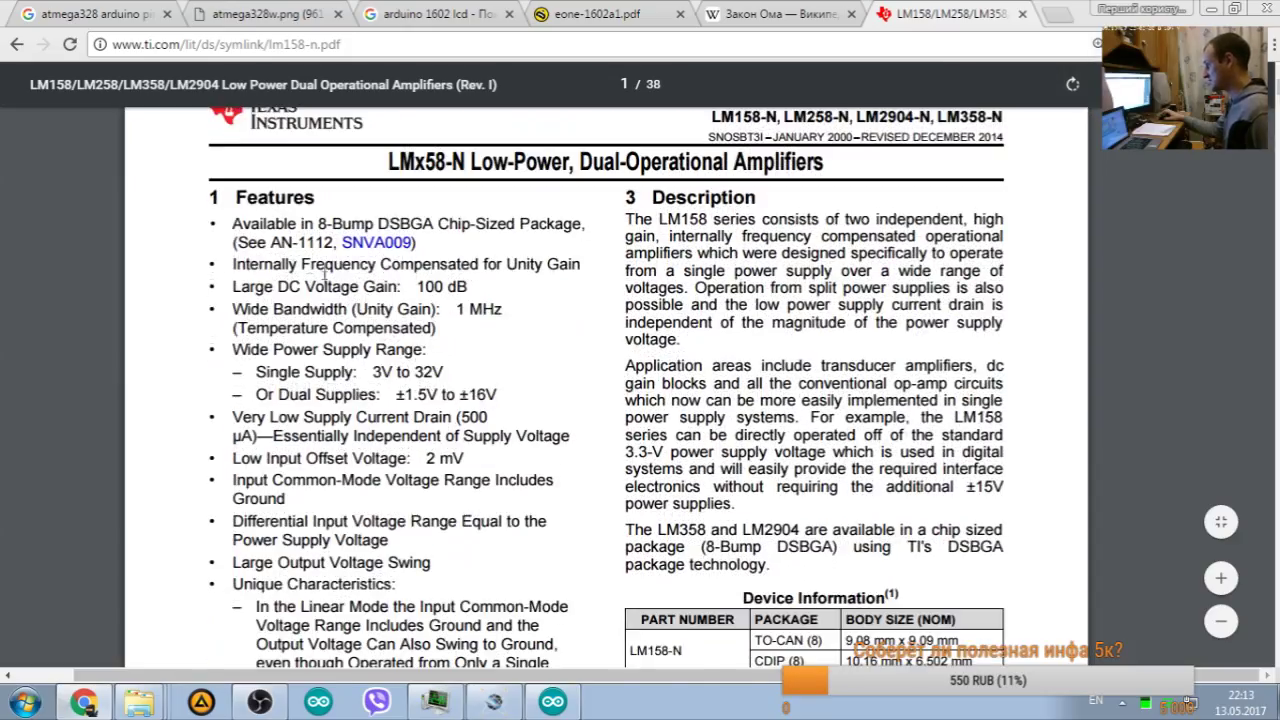
pyautogui.moveTo(230, 286)
pyautogui.mouseDown()
pyautogui.moveTo(505, 266)
pyautogui.moveTo(470, 288)
pyautogui.moveTo(256, 269)
pyautogui.moveTo(226, 288)
pyautogui.mouseUp()
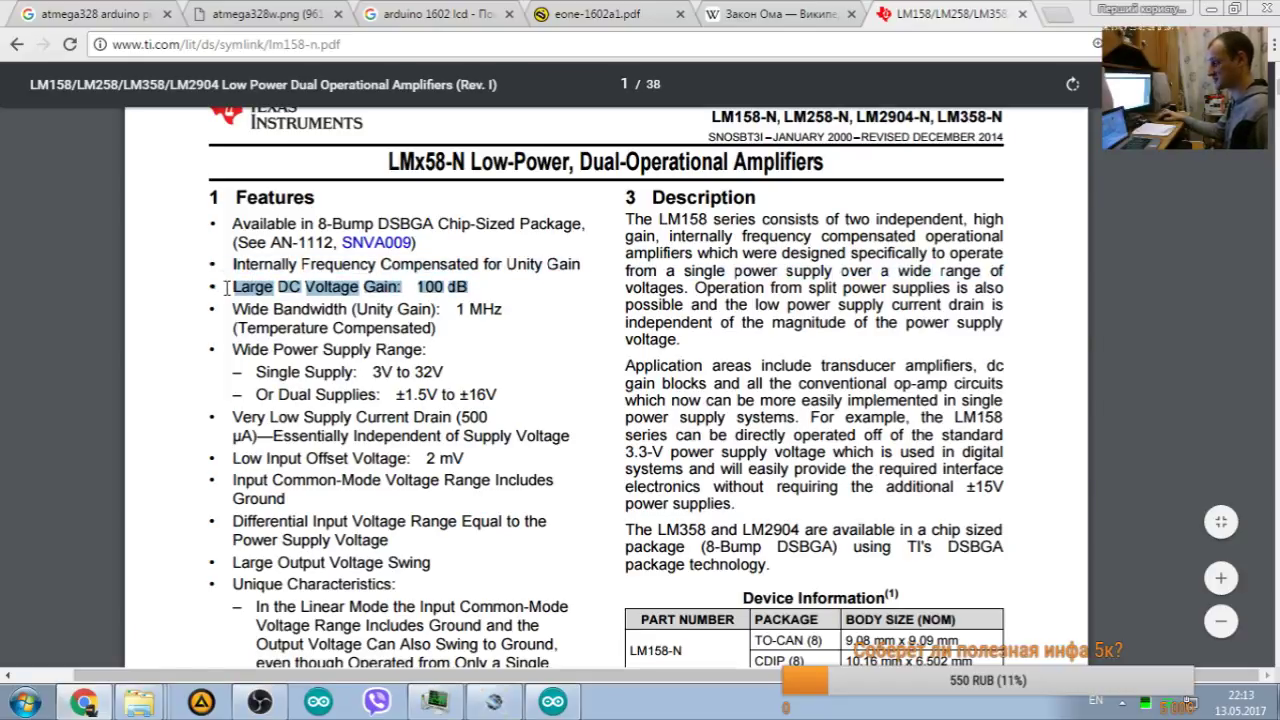
pyautogui.click(475, 280)
pyautogui.moveTo(460, 289)
pyautogui.mouseDown()
pyautogui.moveTo(490, 266)
pyautogui.moveTo(478, 286)
pyautogui.mouseUp()
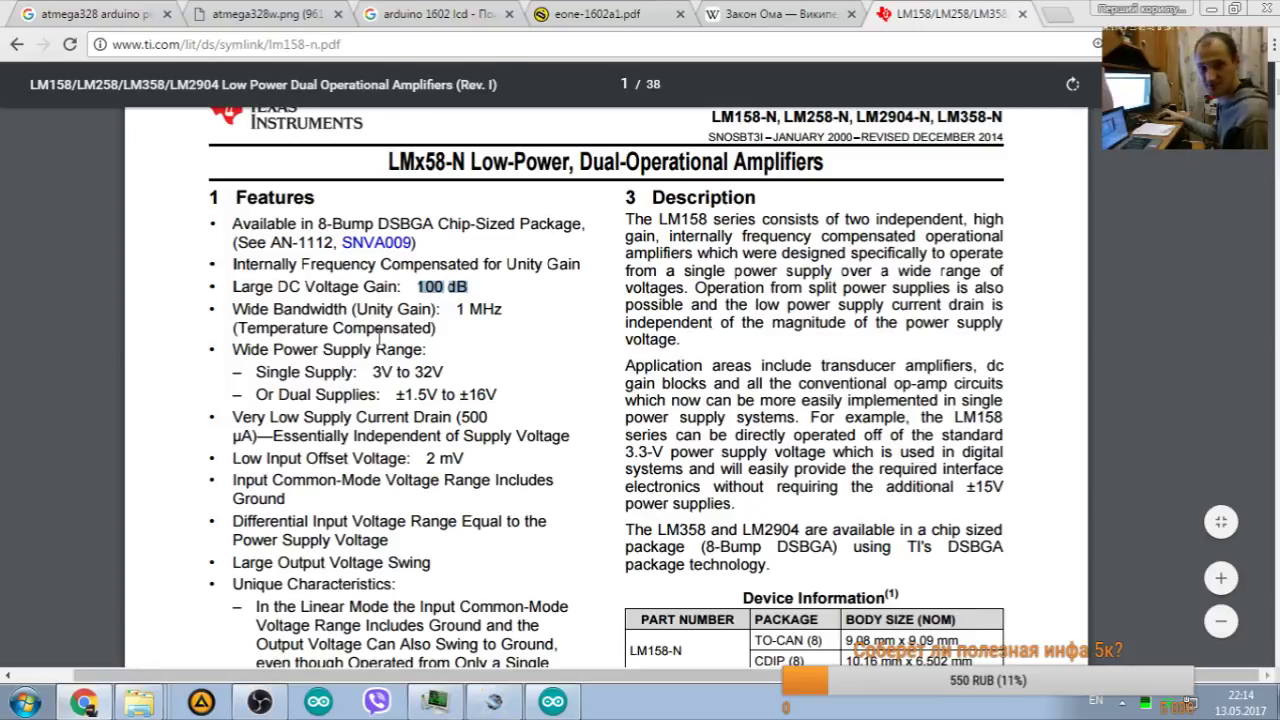
pyautogui.scroll(-2, 396, 316)
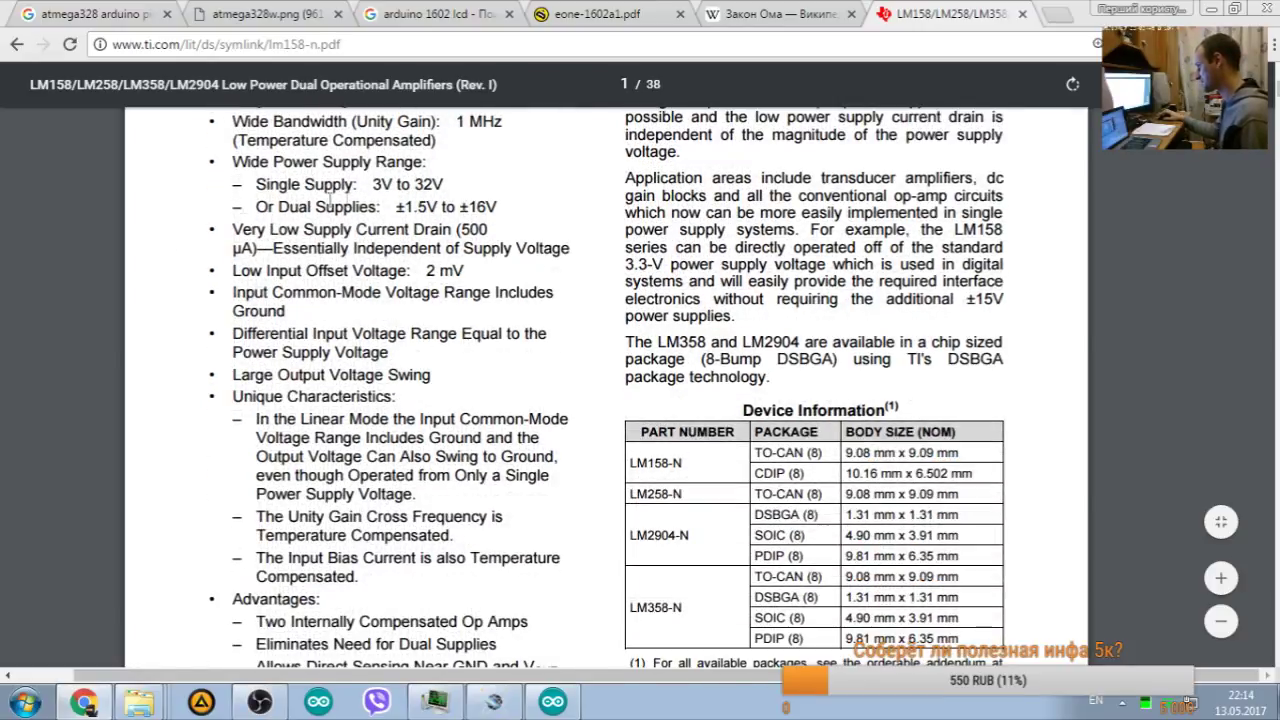
pyautogui.click(1213, 9)
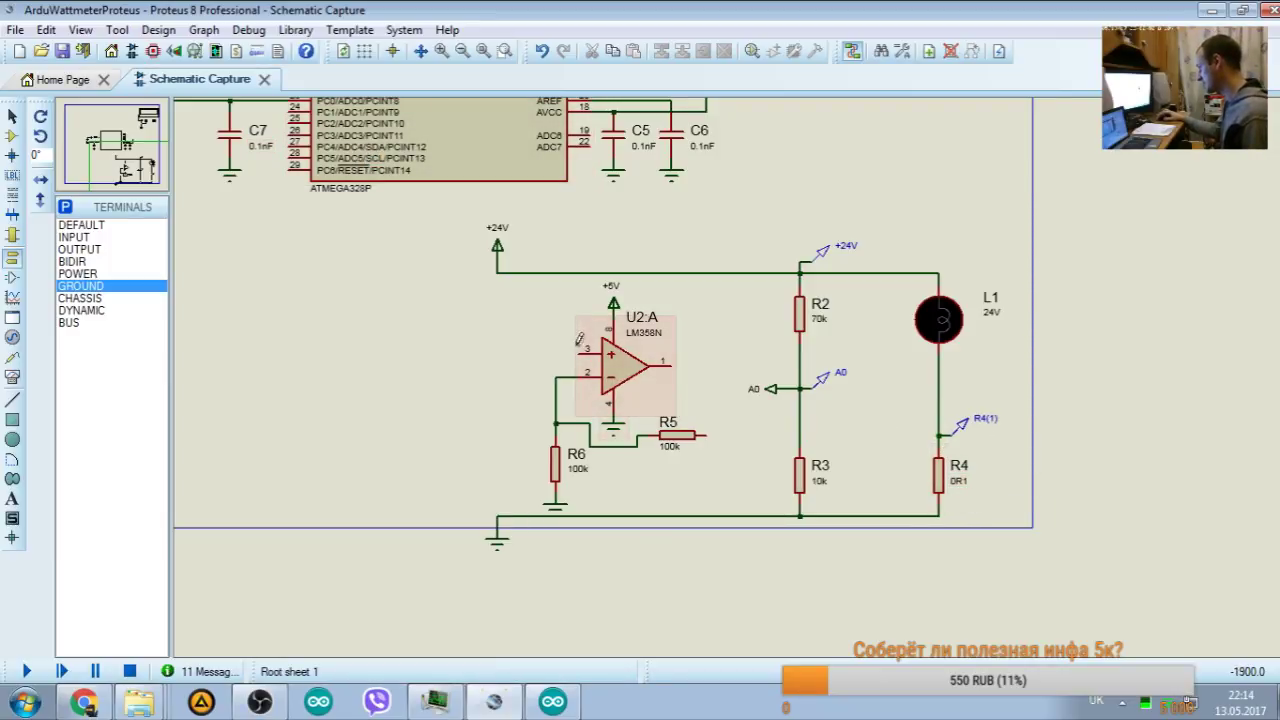
# Step: Wire R5's right end to the junction of L1 and R4, and move the op-amp's ground up against pin 4
pyautogui.click(705, 435)
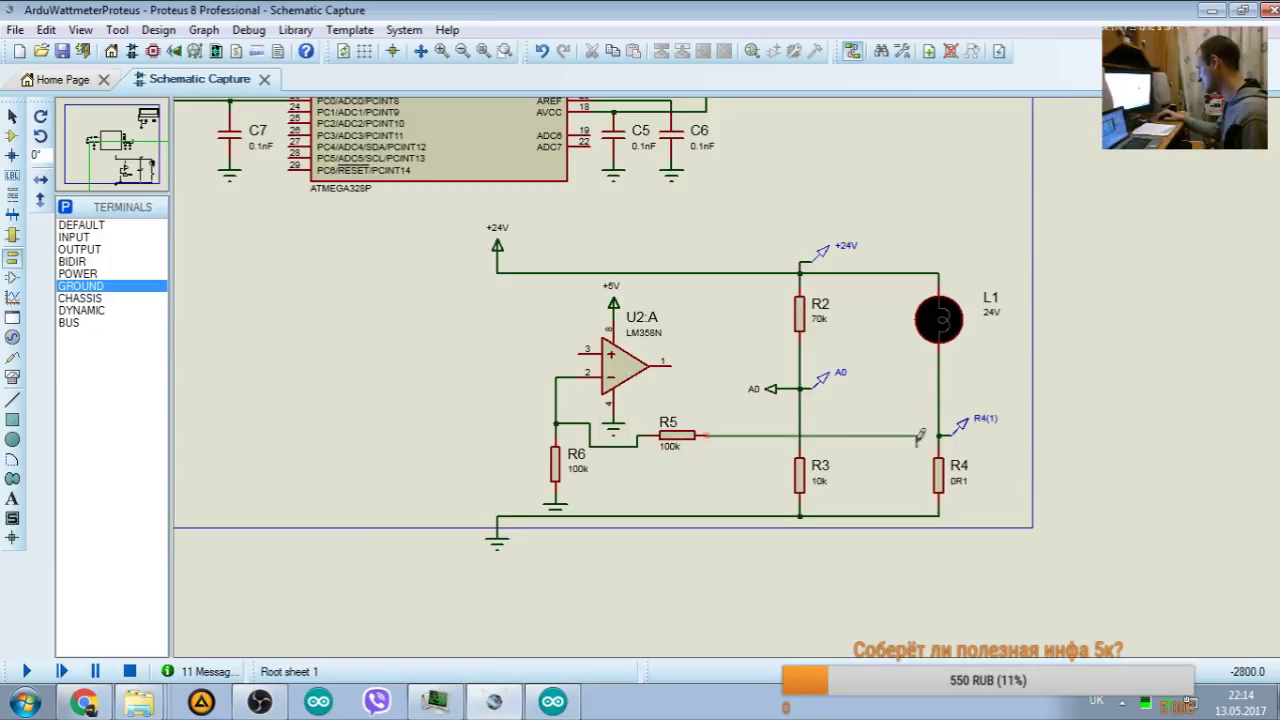
pyautogui.click(938, 435)
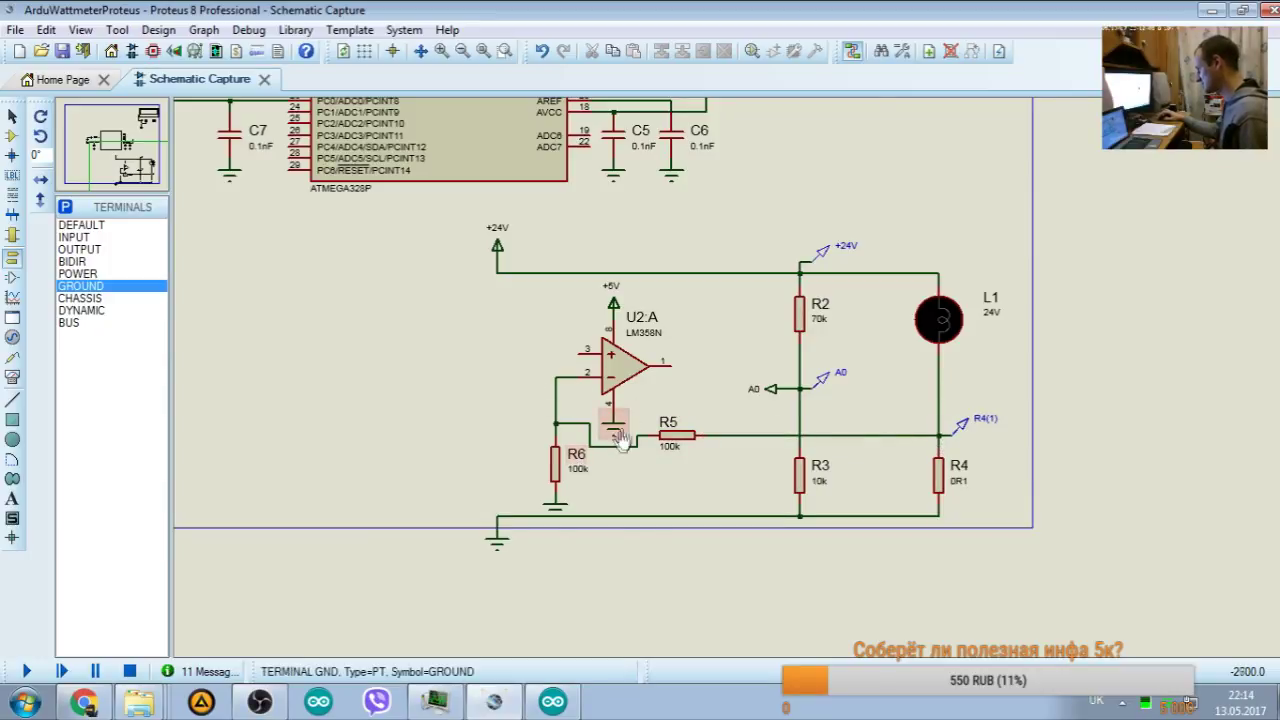
pyautogui.moveTo(556, 297); pyautogui.dragTo(662, 448)
pyautogui.moveTo(635, 377); pyautogui.dragTo(614, 290)
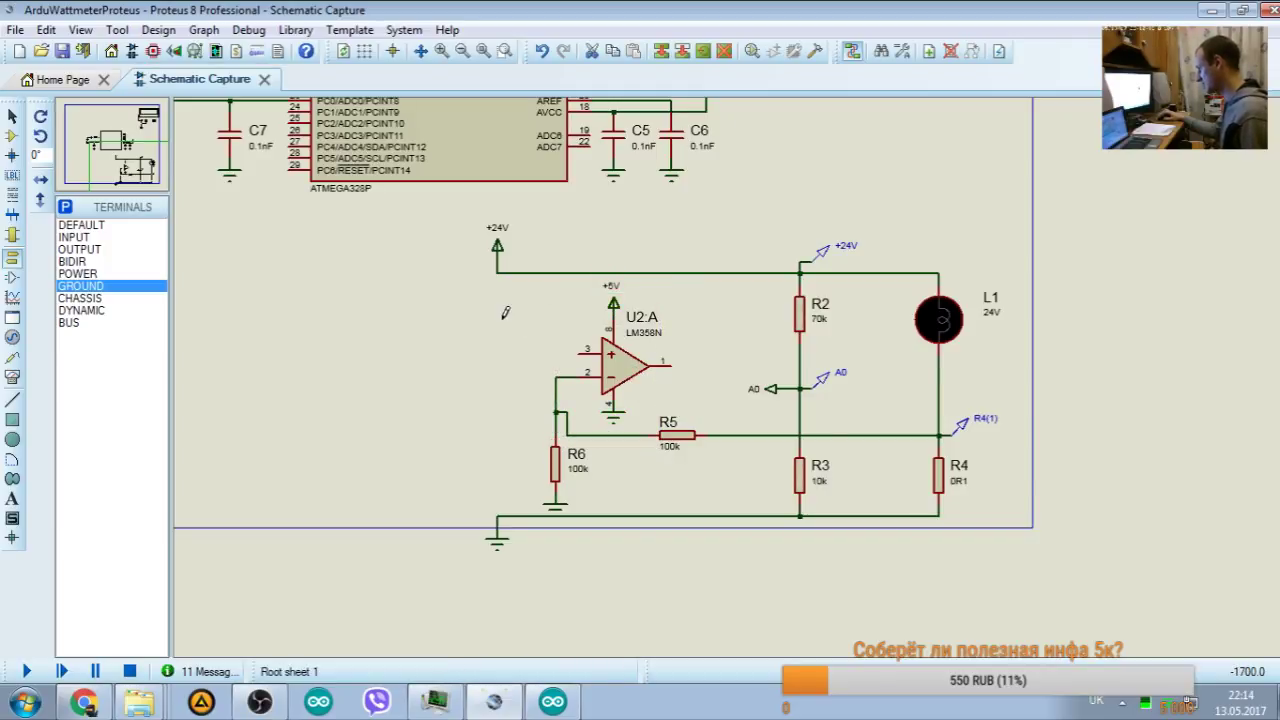
# Step: Delete the bent wire between R5 and the inverting-input line, and move R6 down against its ground terminal
pyautogui.rightClick(568, 420)
pyautogui.click(622, 469)
pyautogui.click(650, 436)
pyautogui.press('Escape')
pyautogui.click(556, 465)
# Step: Move the common ground line below R3 and R4, with its ground terminal, down clear of R6's ground
pyautogui.doubleClick(490, 516)
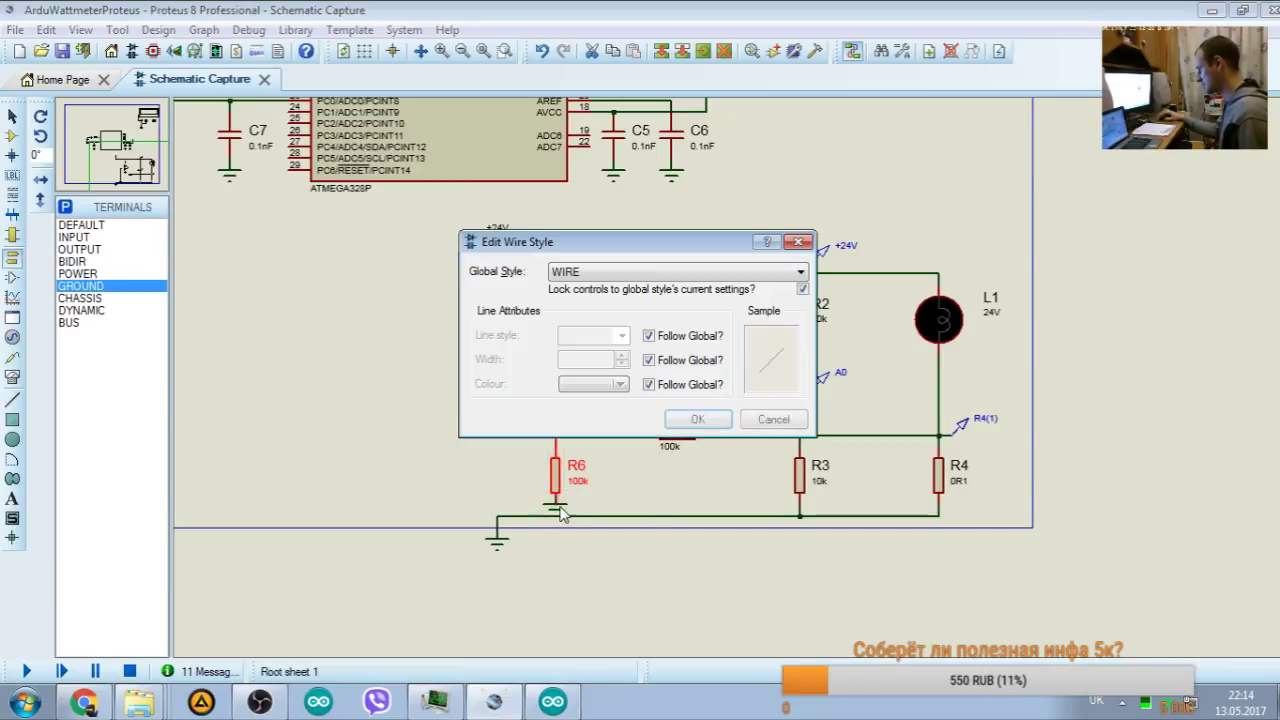
pyautogui.press('Escape')
pyautogui.moveTo(462, 503); pyautogui.dragTo(962, 598)
pyautogui.moveTo(877, 560); pyautogui.dragTo(877, 571)
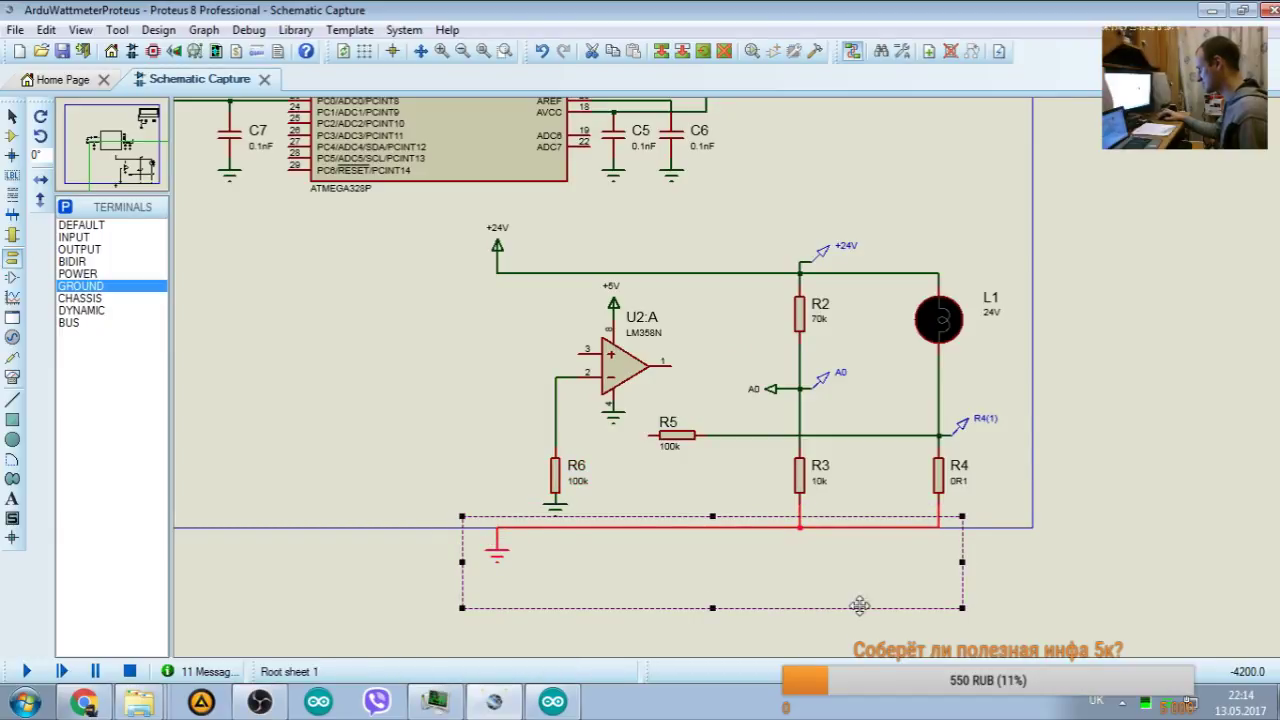
pyautogui.doubleClick(559, 520)
pyautogui.click(773, 419)
pyautogui.click(381, 408)
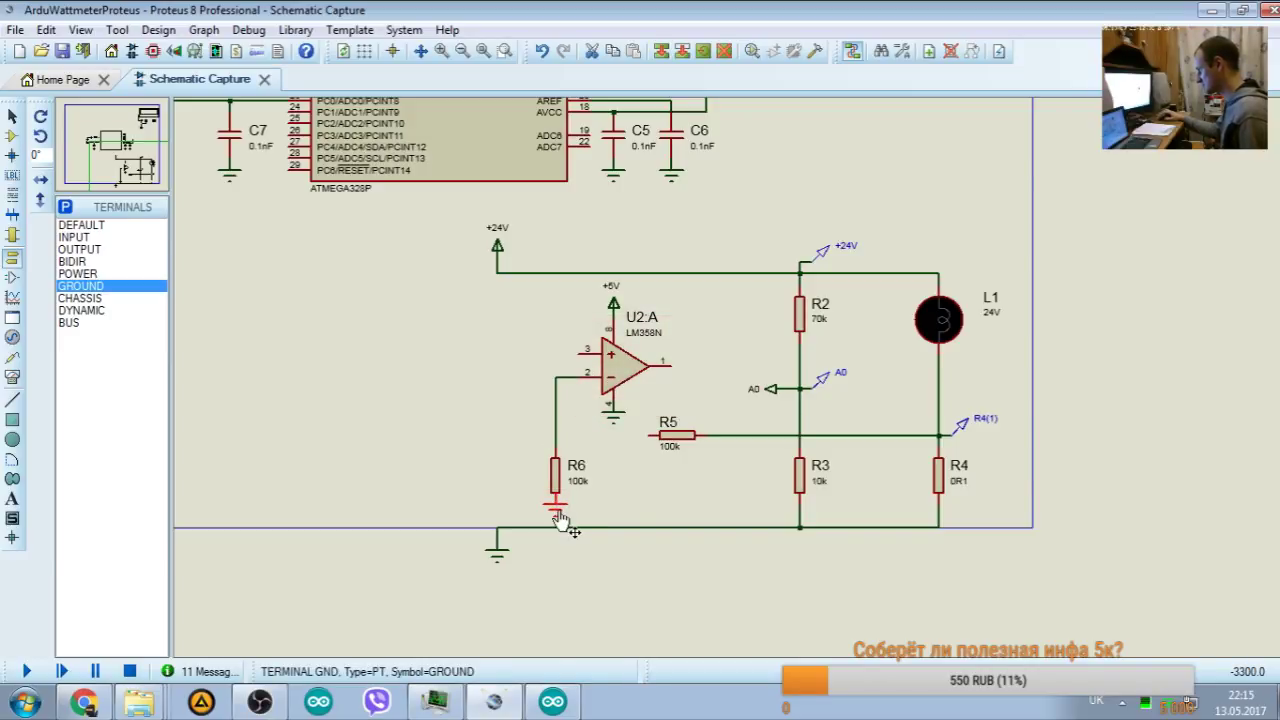
# Step: Wire R5's left end straight across to the inverting-input line above R6
pyautogui.click(555, 475)
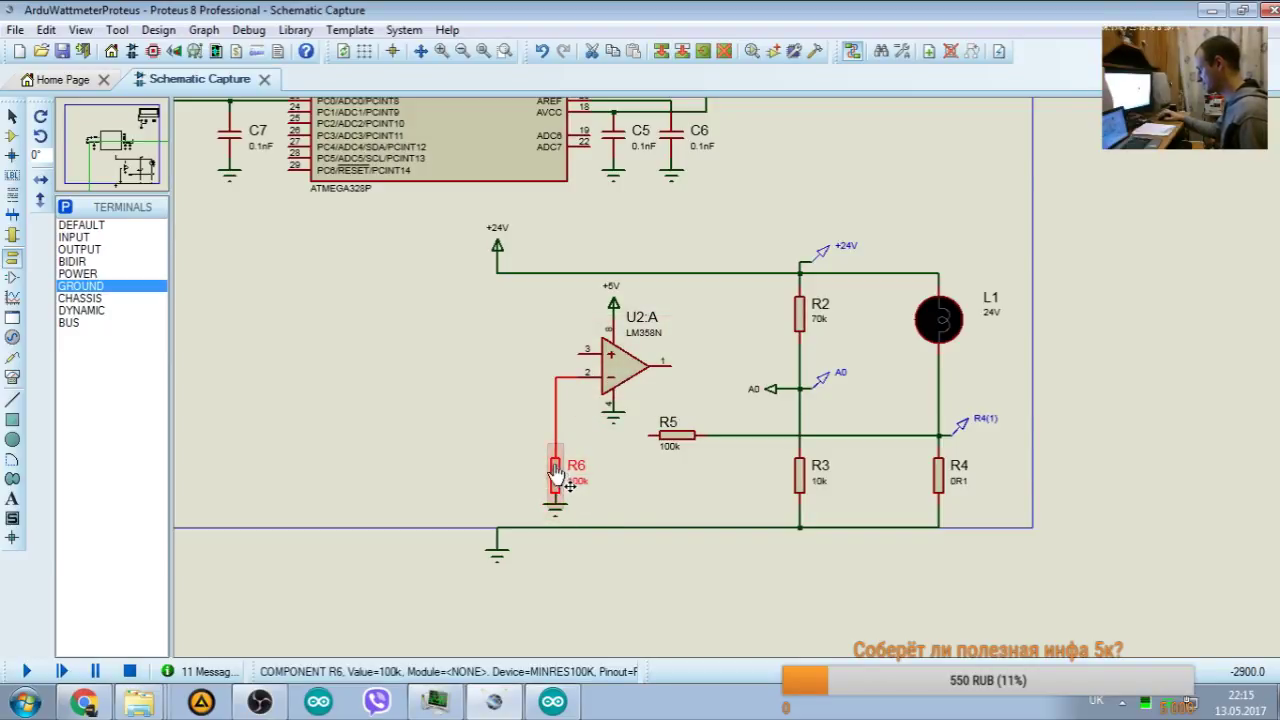
pyautogui.click(650, 433)
pyautogui.click(556, 435)
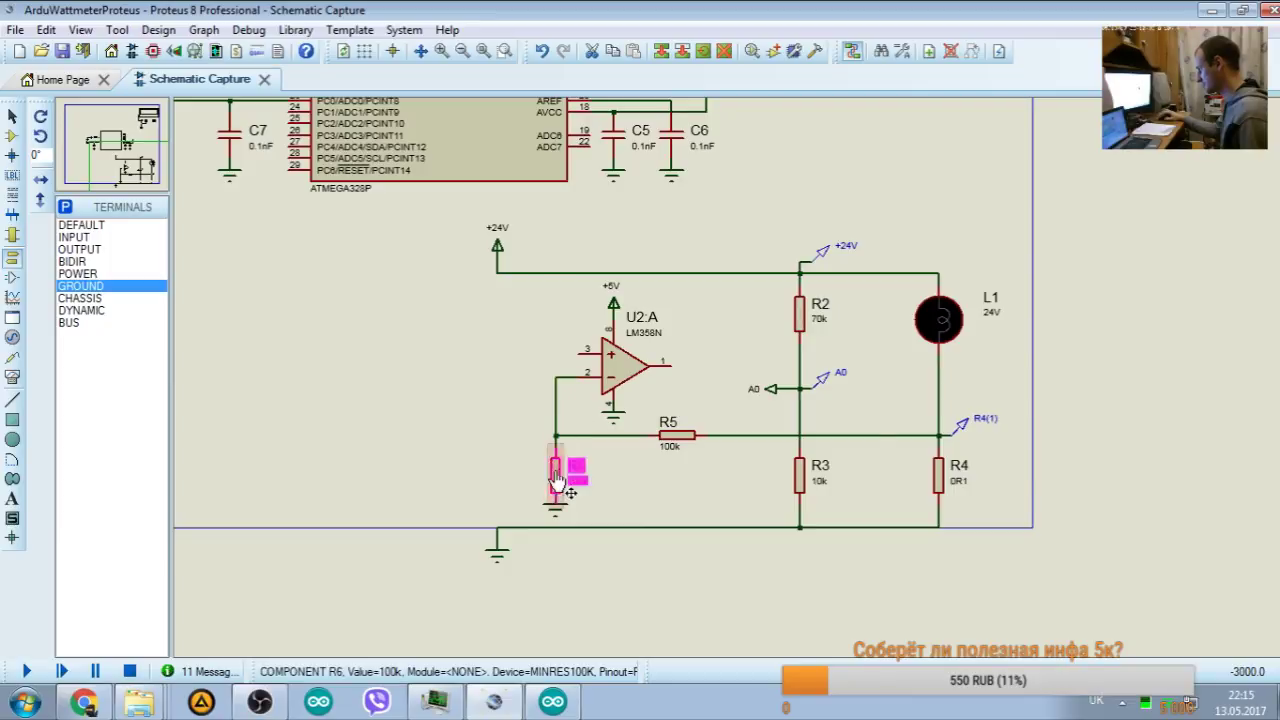
pyautogui.doubleClick(557, 473)
pyautogui.click(851, 173)
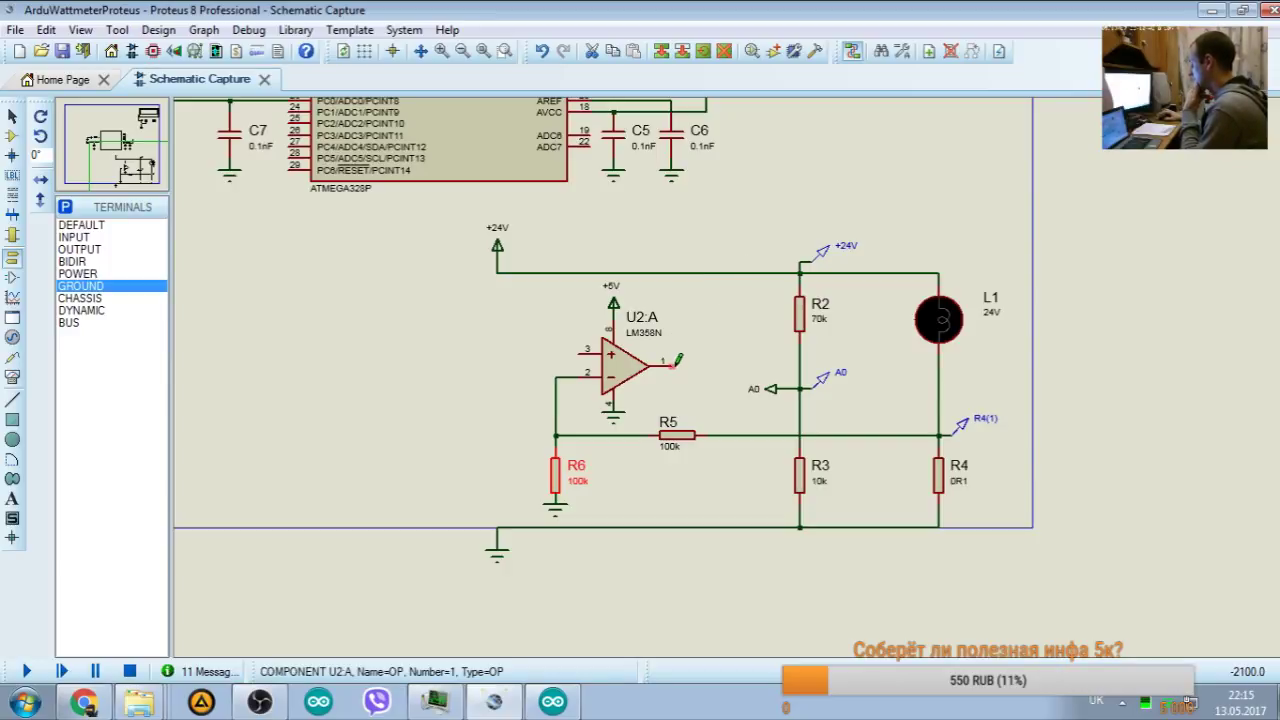
# Step: Delete the wire from R5 to the R4 junction and connect R5's right end to the op-amp output, pin 1
pyautogui.rightClick(712, 434)
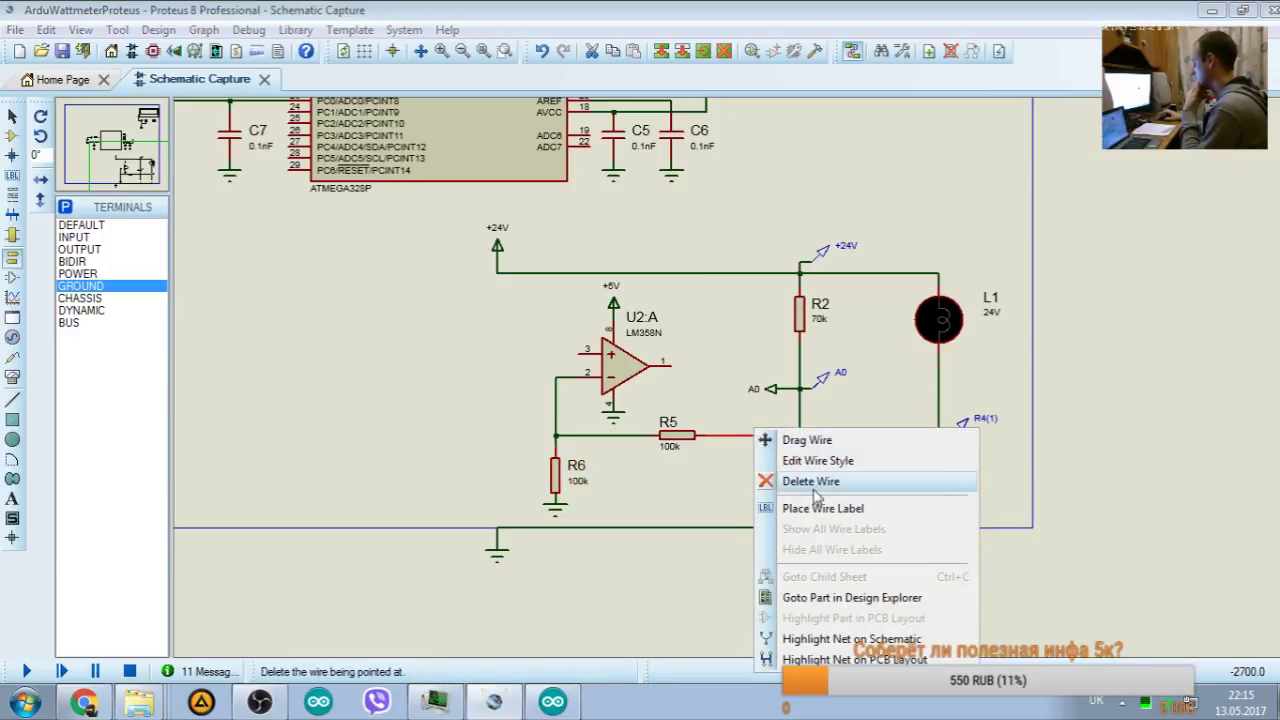
pyautogui.click(800, 478)
pyautogui.click(708, 434)
pyautogui.click(670, 366)
pyautogui.click(580, 354)
pyautogui.rightClick(516, 356)
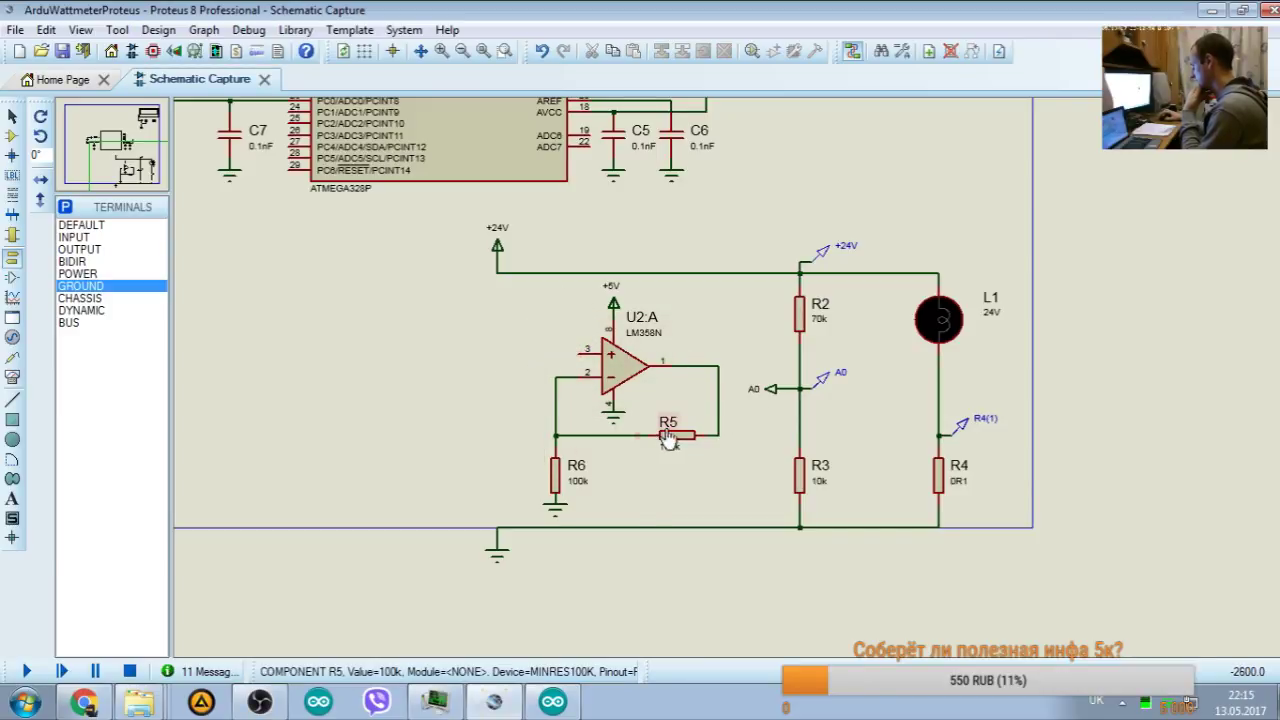
# Step: Delete the wire between R5 and R6, and move R5, R6 and R6's ground terminal up closer to the op-amp
pyautogui.moveTo(681, 443); pyautogui.dragTo(692, 432)
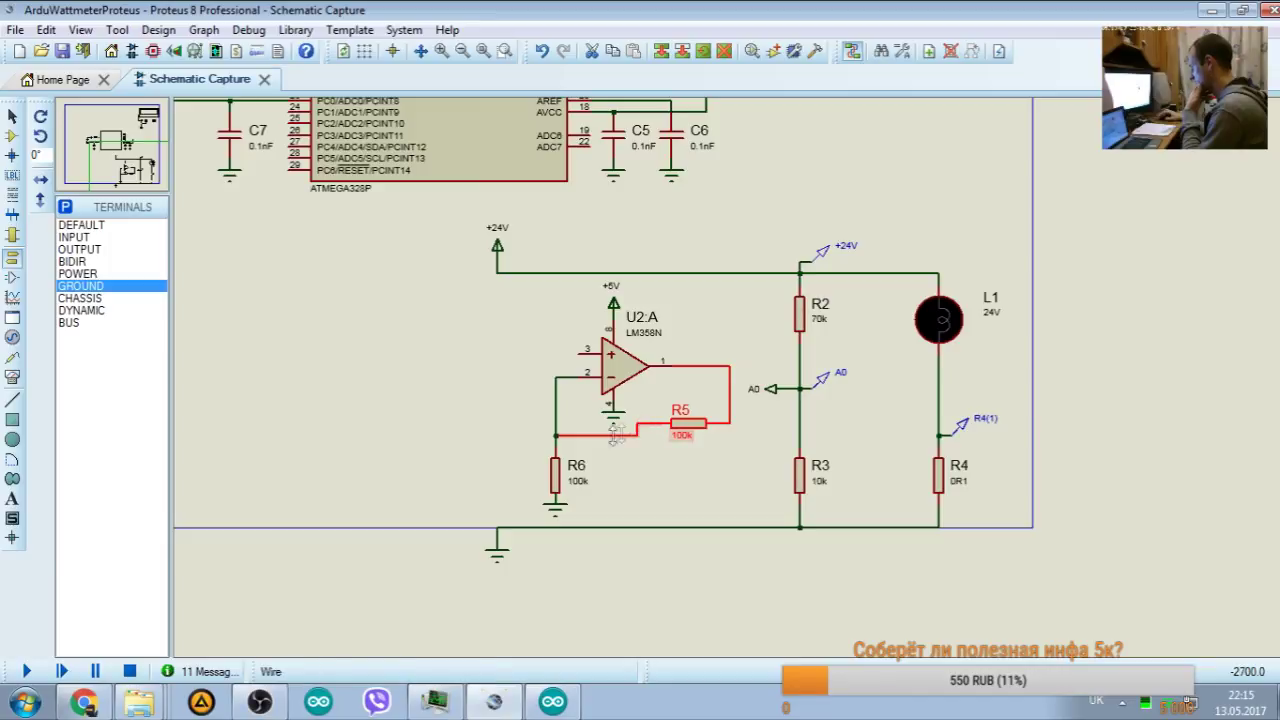
pyautogui.rightClick(590, 435)
pyautogui.click(630, 480)
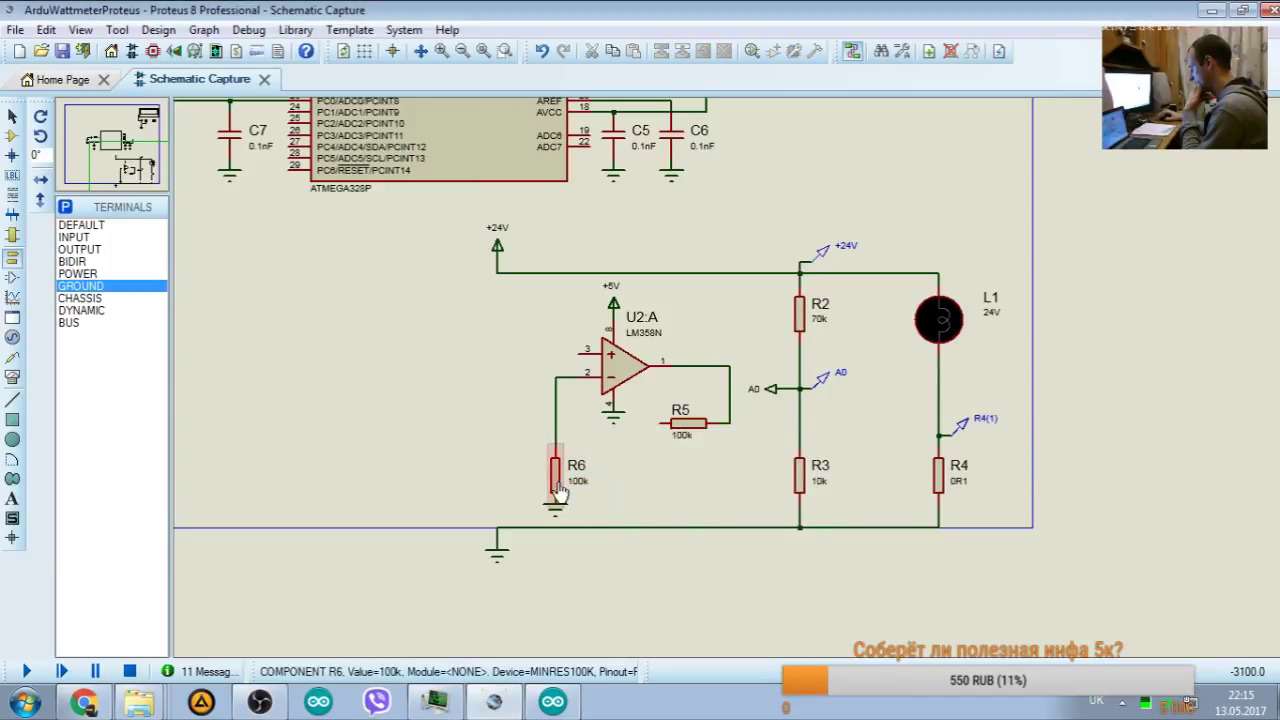
pyautogui.moveTo(558, 483); pyautogui.dragTo(558, 426)
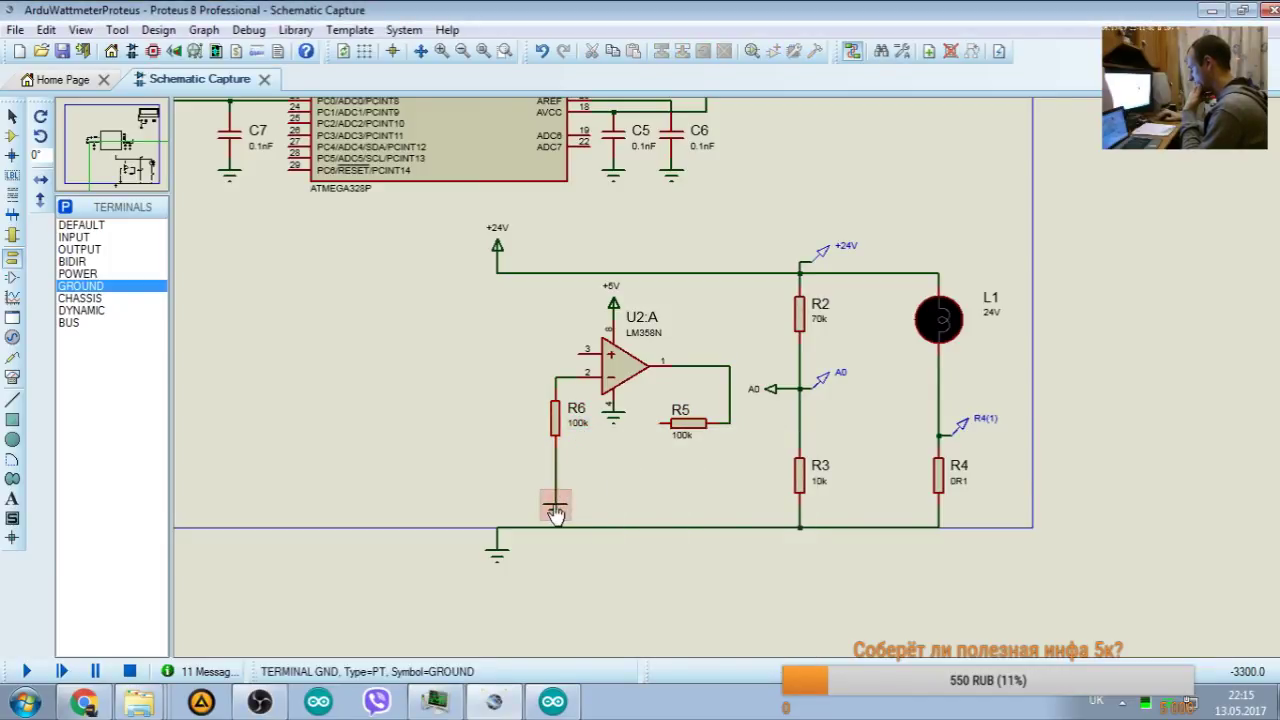
pyautogui.moveTo(555, 510); pyautogui.dragTo(556, 475)
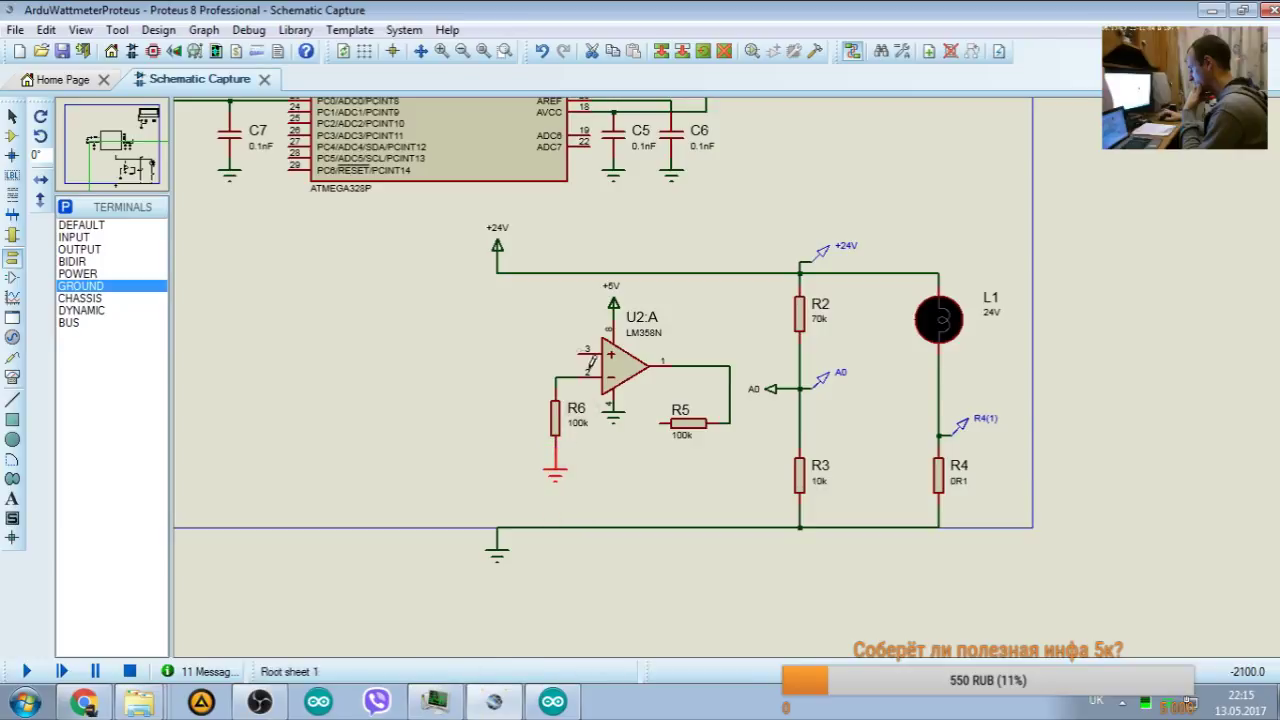
# Step: Shift R6 with its ground terminal to the left, and wire R5's left end to the line into the op-amp's pin 2
pyautogui.click(660, 423)
pyautogui.rightClick(590, 421)
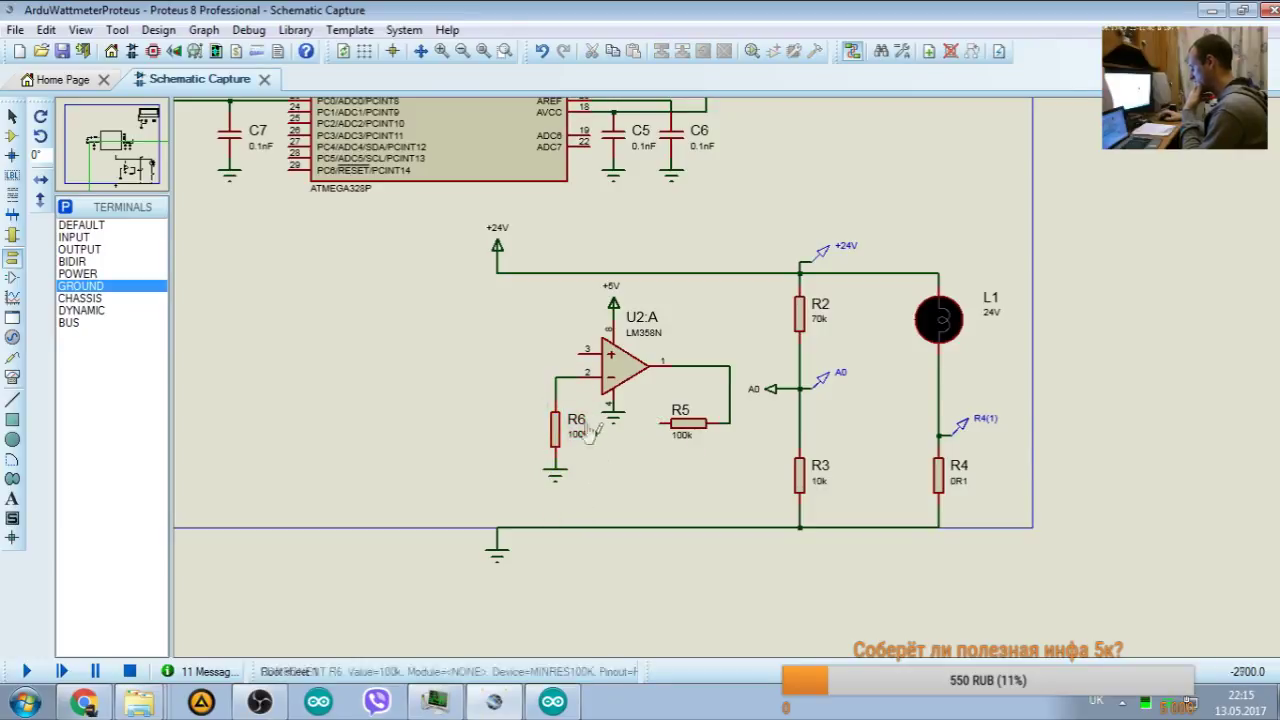
pyautogui.moveTo(497, 366)
pyautogui.mouseDown()
pyautogui.moveTo(586, 463)
pyautogui.moveTo(591, 491)
pyautogui.moveTo(545, 452)
pyautogui.mouseUp()
pyautogui.click(548, 445)
pyautogui.click(660, 423)
pyautogui.click(568, 377)
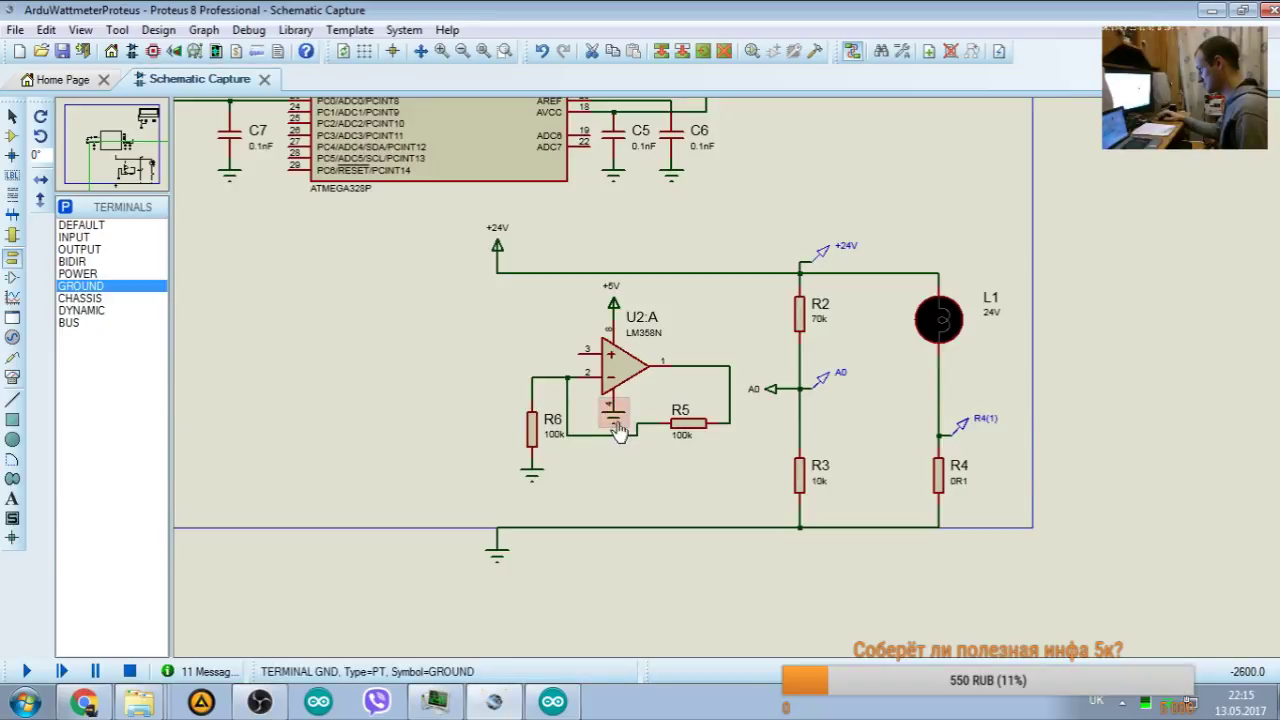
# Step: Move the op-amp's ground terminal down from pin 4 to below R5's wire, level with R6's ground
pyautogui.click(614, 416)
pyautogui.rightClick(652, 465)
pyautogui.click(613, 425)
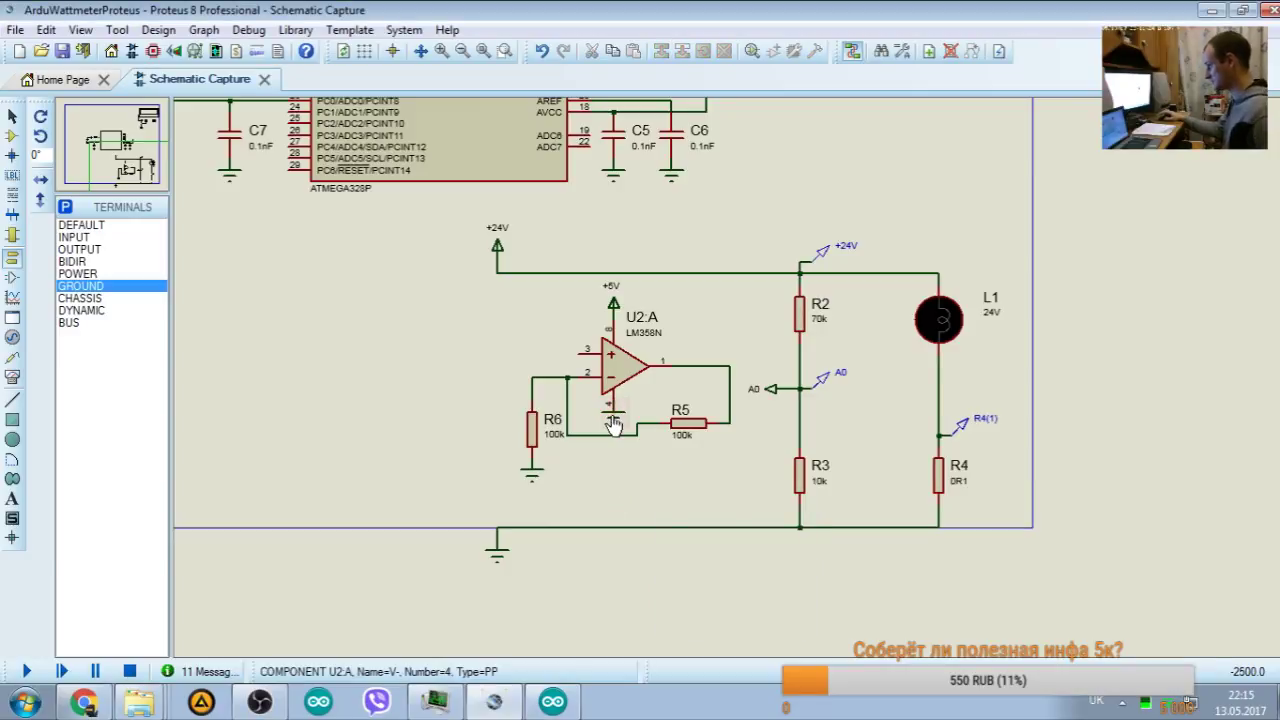
pyautogui.rightClick(612, 419)
pyautogui.click(611, 417)
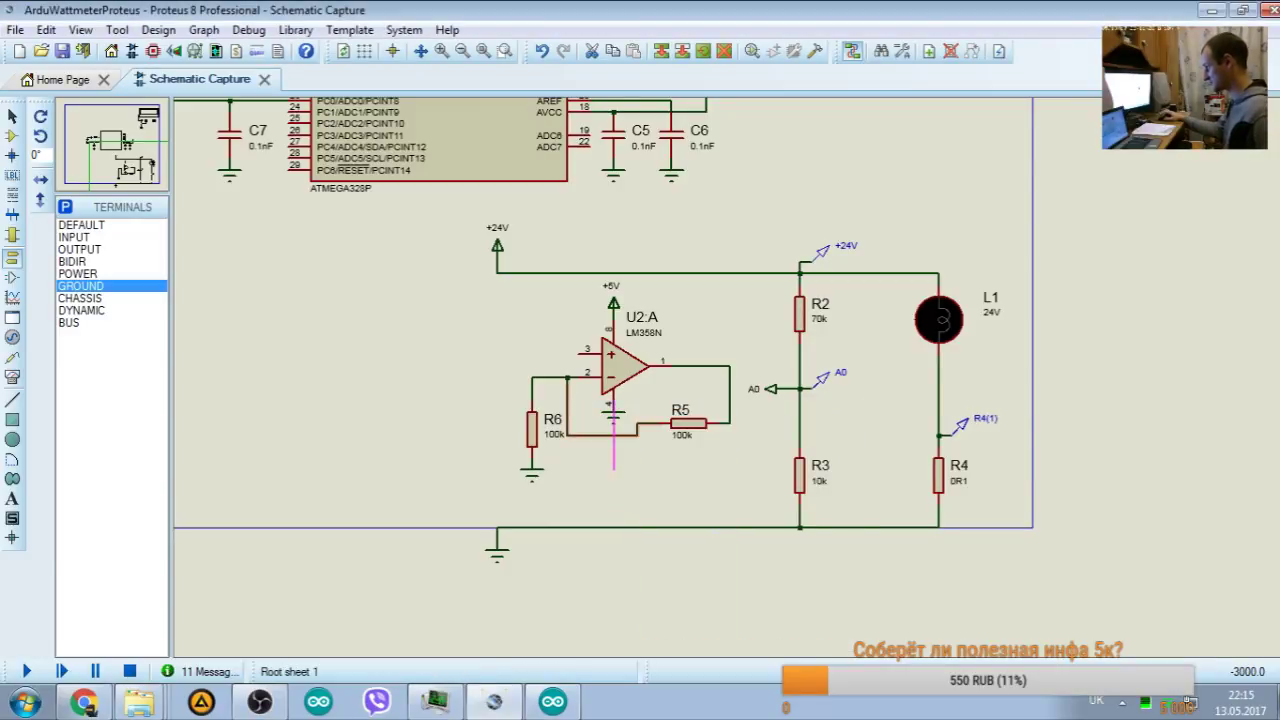
pyautogui.doubleClick(613, 400)
pyautogui.click(693, 418)
pyautogui.moveTo(617, 430); pyautogui.dragTo(623, 484)
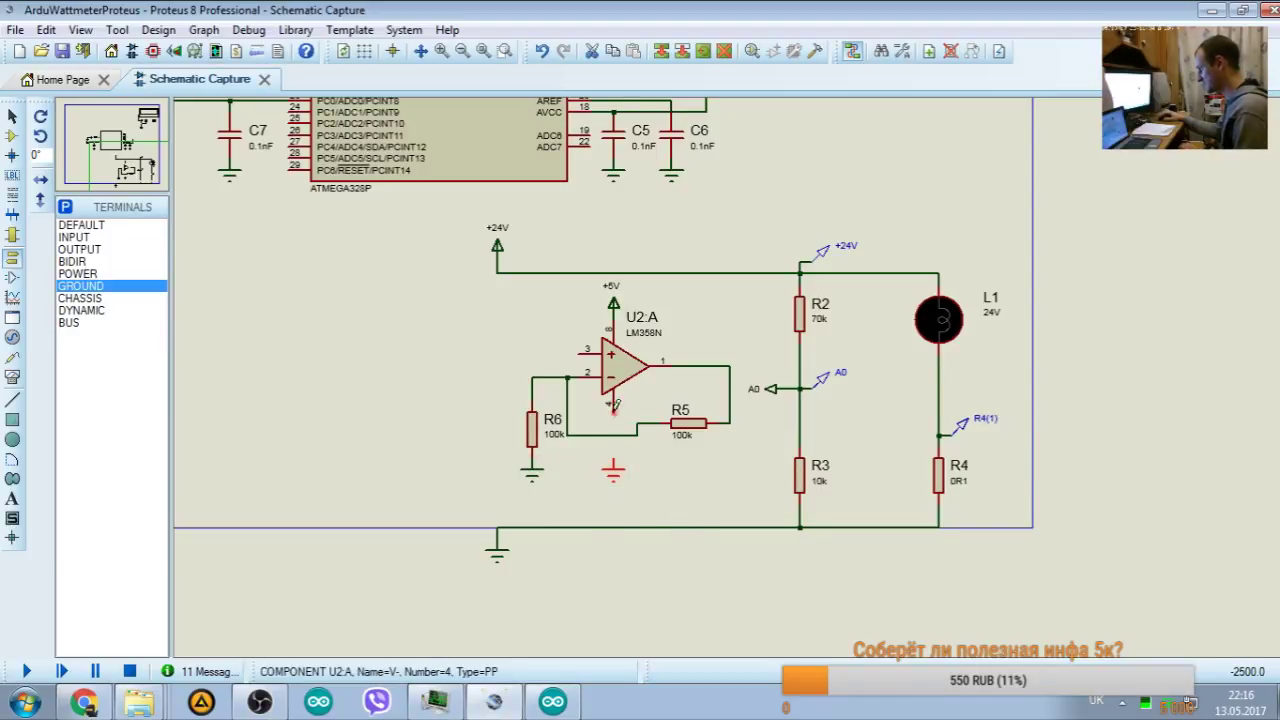
# Step: Connect pin 4 to the lowered ground, and replace R5's bent wire with a straight run to the inverting-input line
pyautogui.rightClick(590, 434)
pyautogui.click(663, 480)
pyautogui.click(660, 422)
pyautogui.click(573, 373)
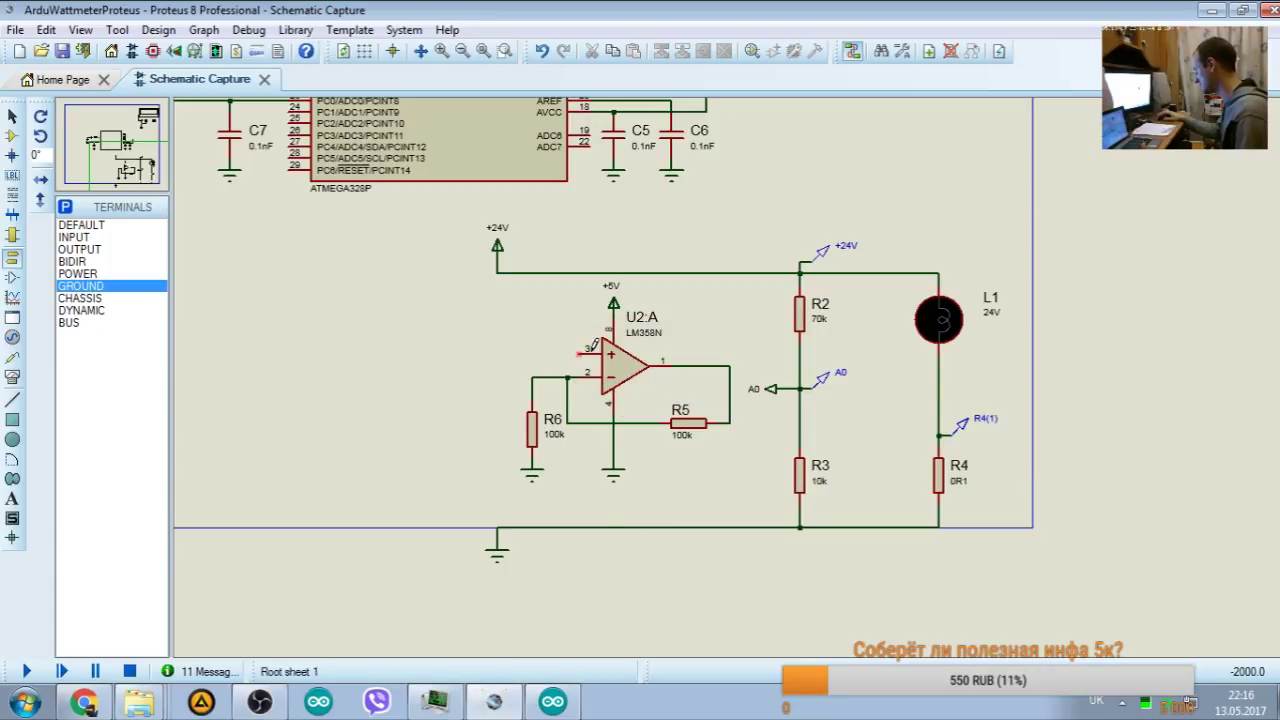
# Step: Wire the op-amp's non-inverting input, pin 3, around below the amplifier to the junction of L1 and R4
pyautogui.click(580, 347)
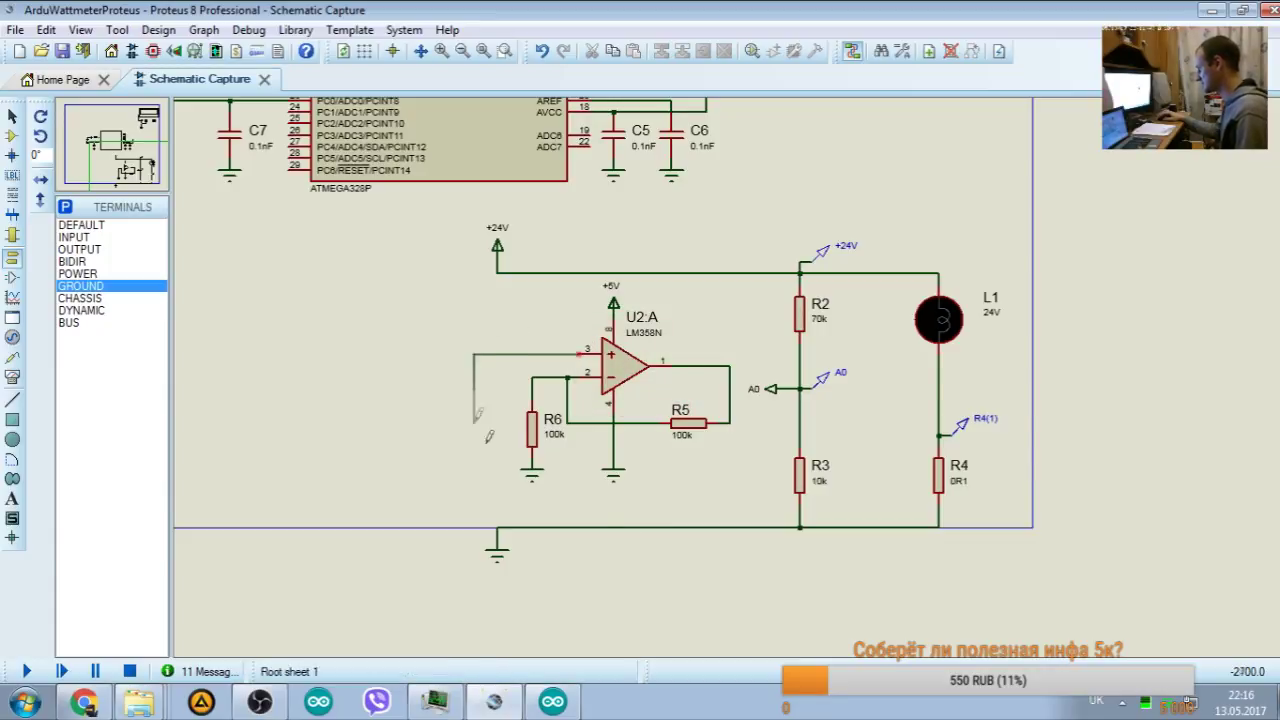
pyautogui.click(938, 436)
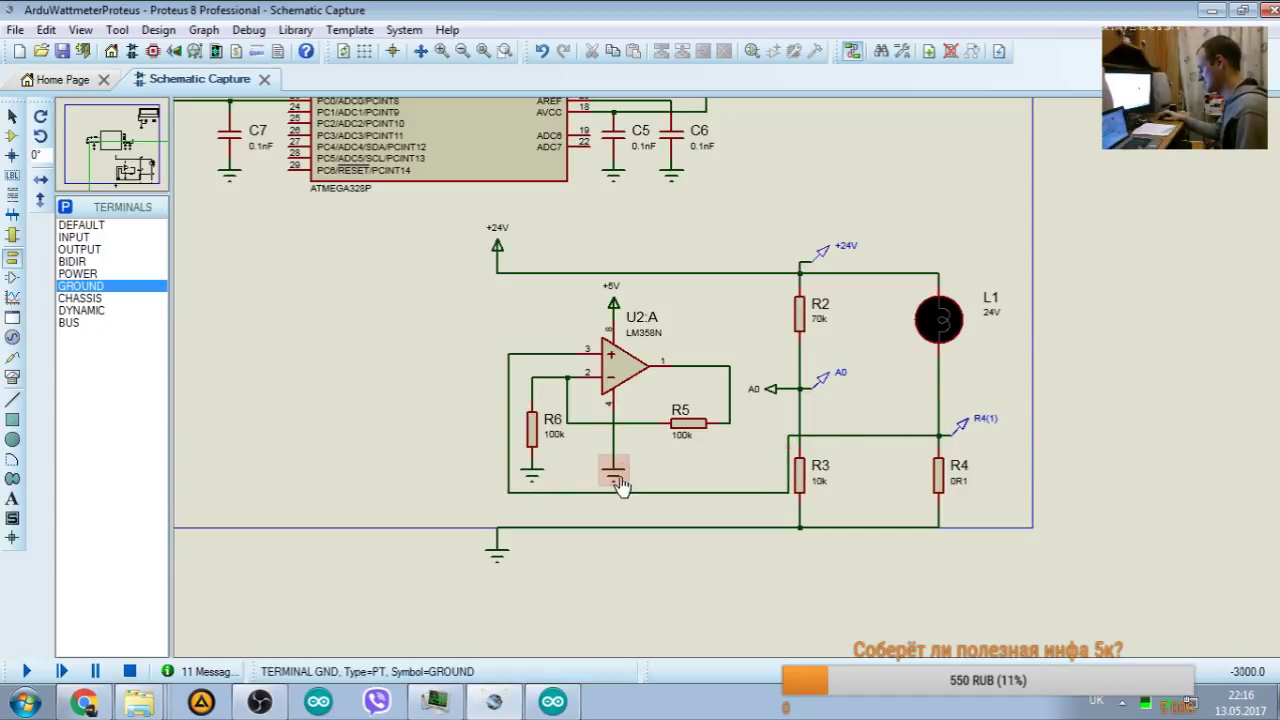
# Step: Move R6, its ground terminal and the op-amp's ground terminal up slightly, clear of the pin 3 wire
pyautogui.doubleClick(535, 443)
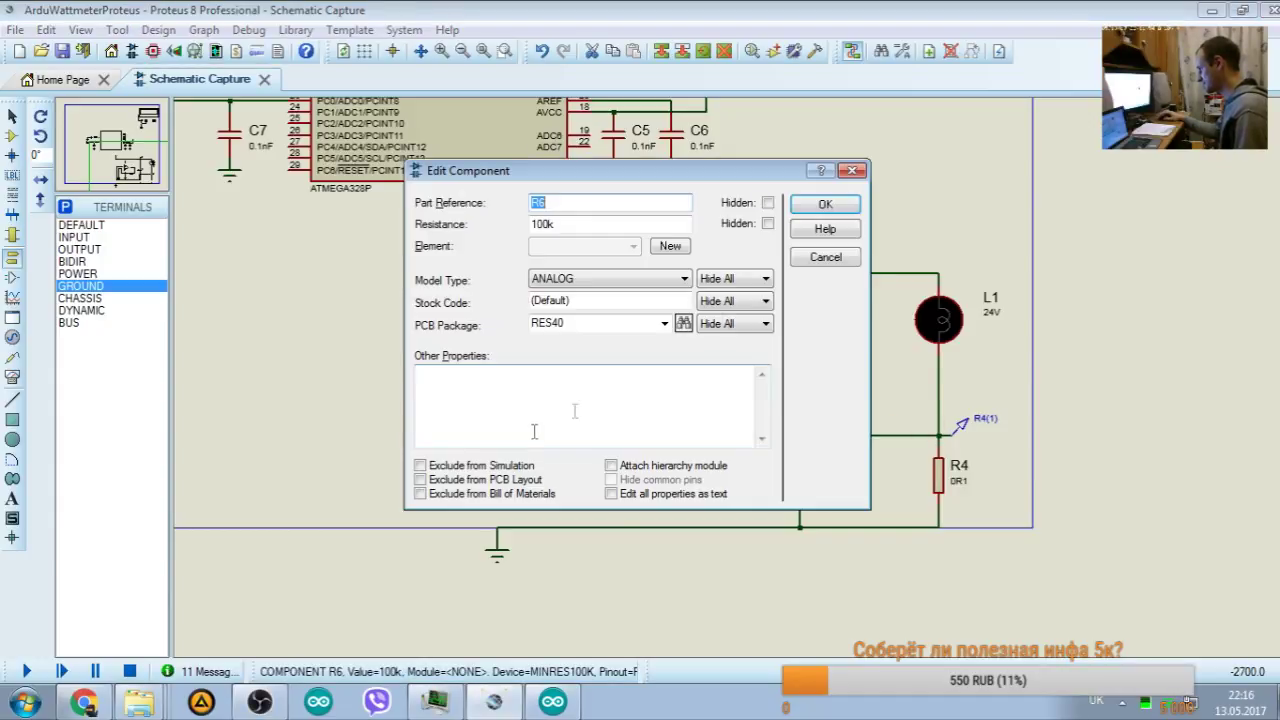
pyautogui.press('Escape')
pyautogui.moveTo(531, 425)
pyautogui.mouseDown()
pyautogui.moveTo(531, 405)
pyautogui.moveTo(549, 440)
pyautogui.mouseUp()
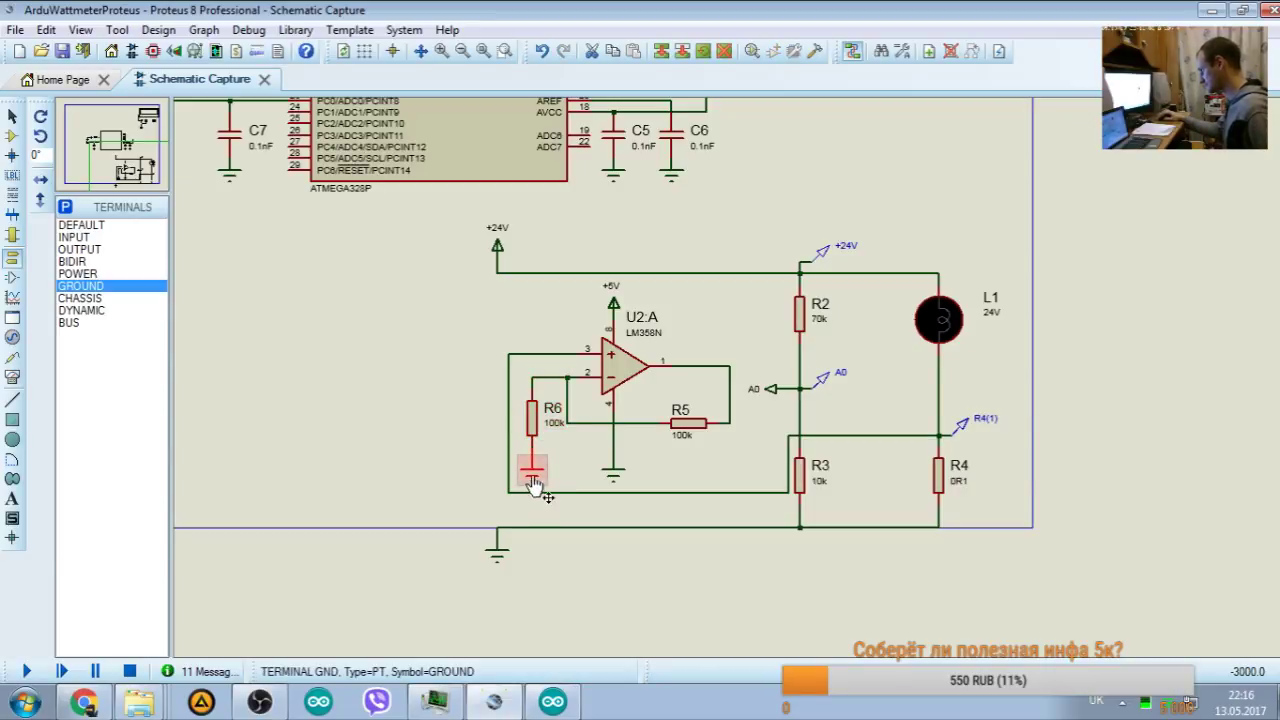
pyautogui.moveTo(613, 472); pyautogui.dragTo(613, 462)
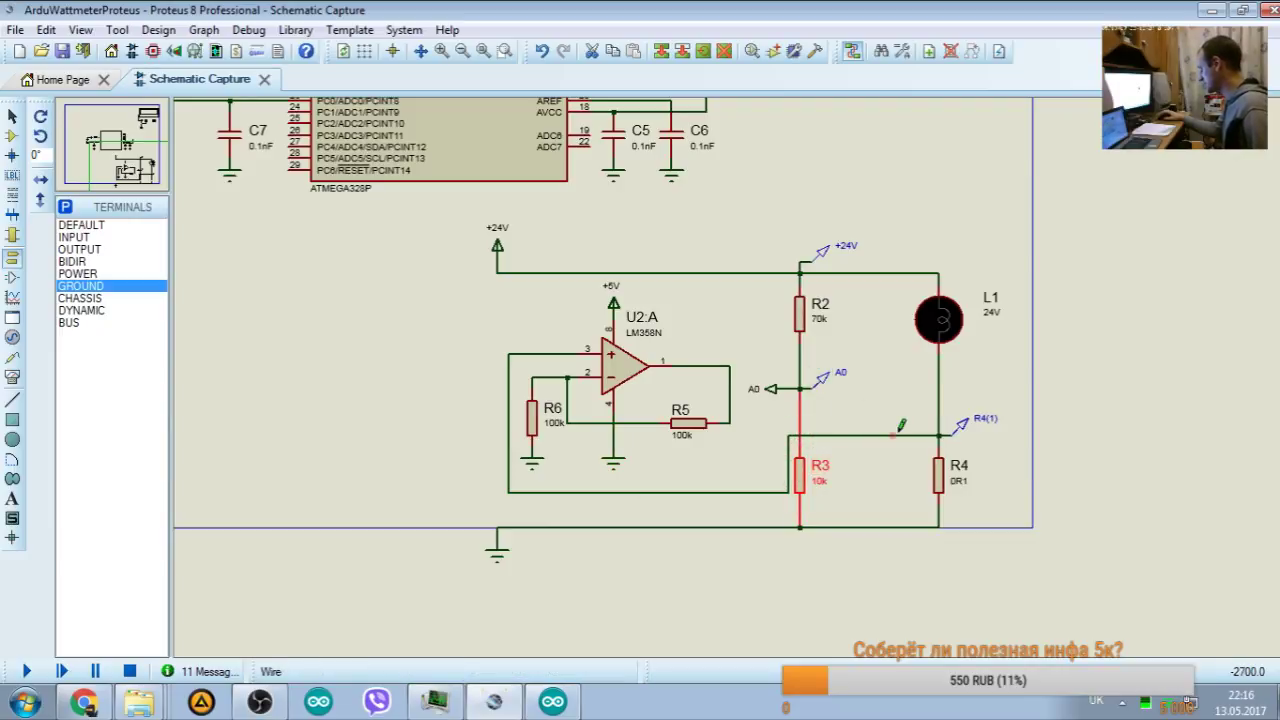
# Step: Shift the vertical run of the pin 3 wire left, clear of R3, and move the whole amplifier and load circuit up slightly
pyautogui.rightClick(792, 448)
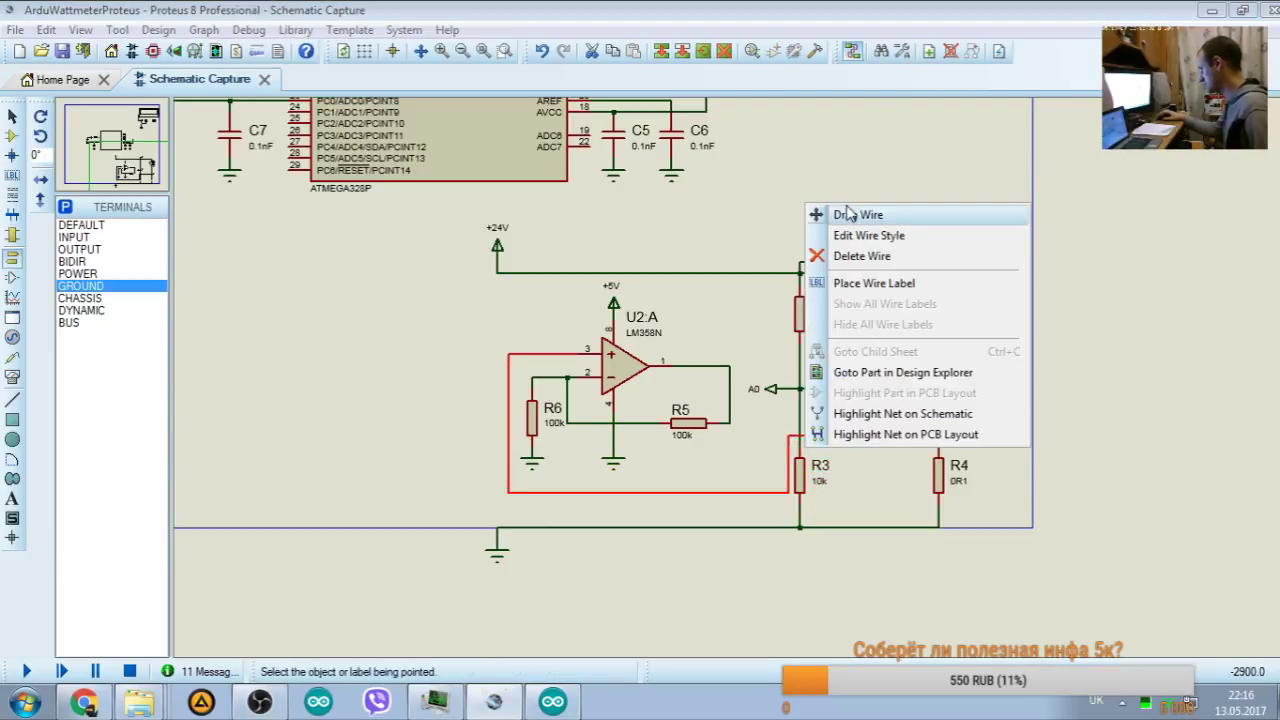
pyautogui.click(809, 209)
pyautogui.click(757, 460)
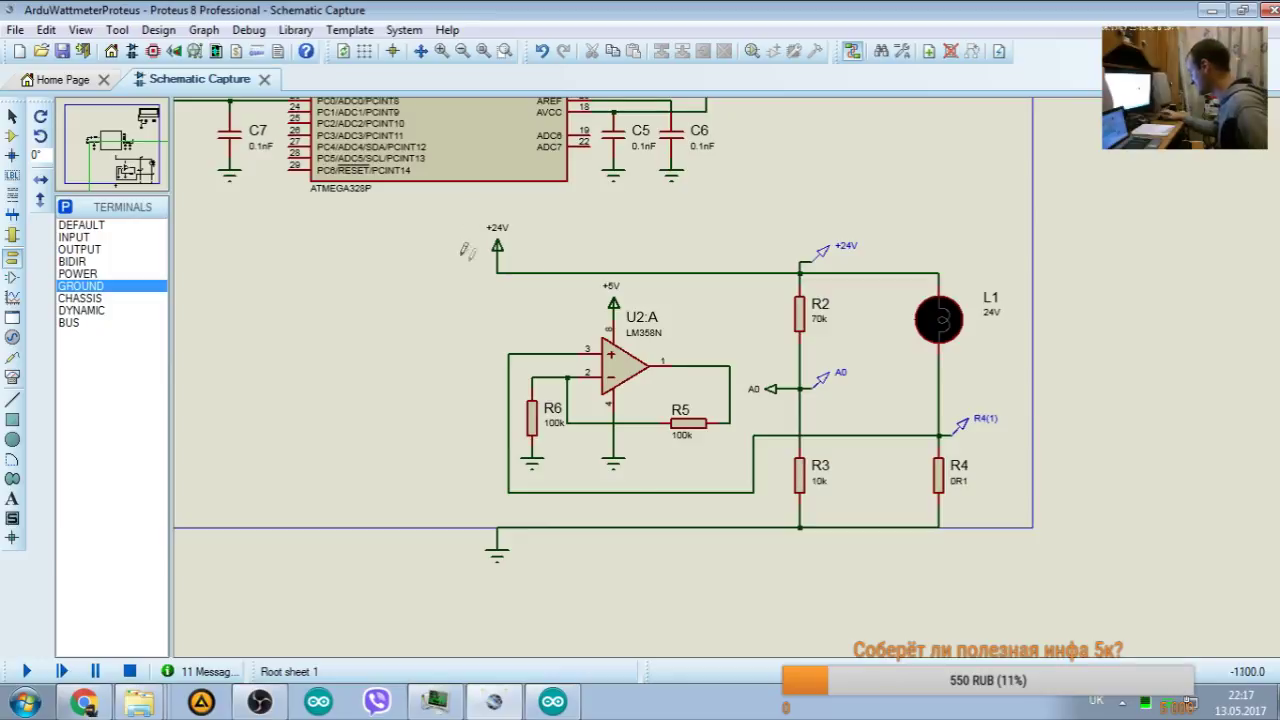
pyautogui.moveTo(427, 204); pyautogui.dragTo(1043, 631)
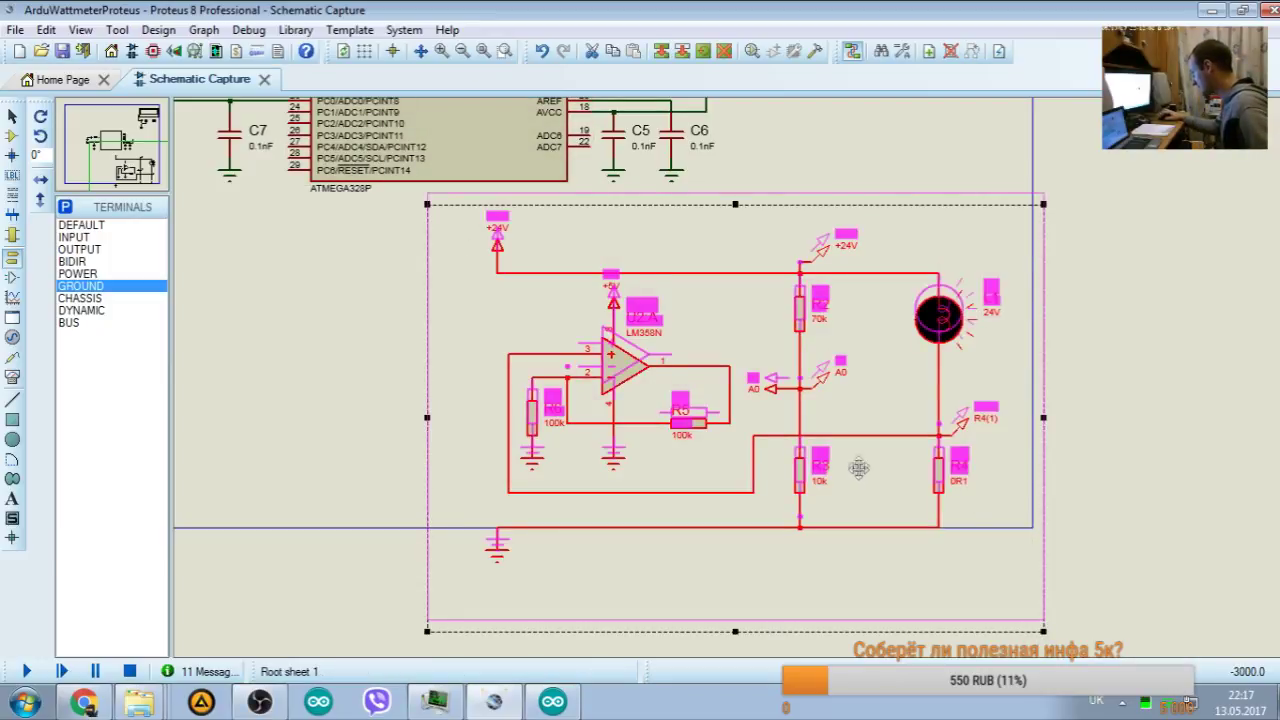
pyautogui.moveTo(857, 472); pyautogui.dragTo(857, 450)
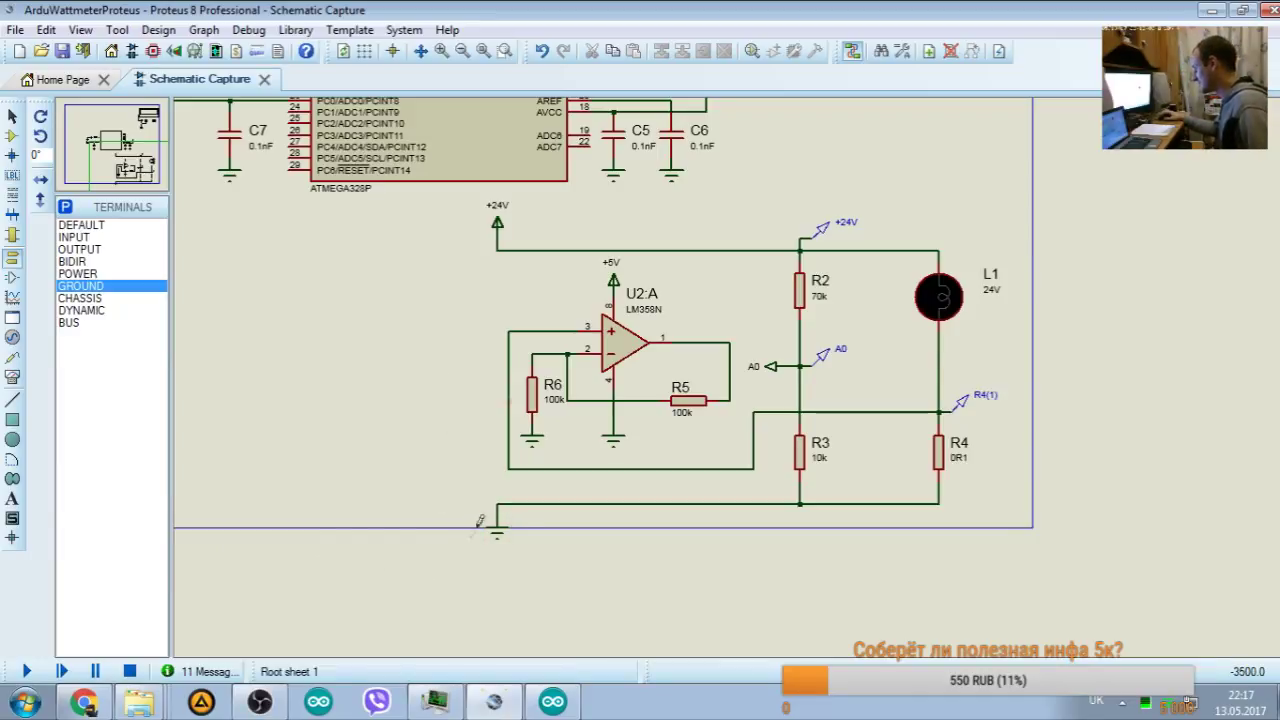
# Step: Delete the ground terminal's wire, turn the terminal sideways below the op-amp circuit, and rewire it to the lower end of R3
pyautogui.rightClick(676, 493)
pyautogui.click(725, 291)
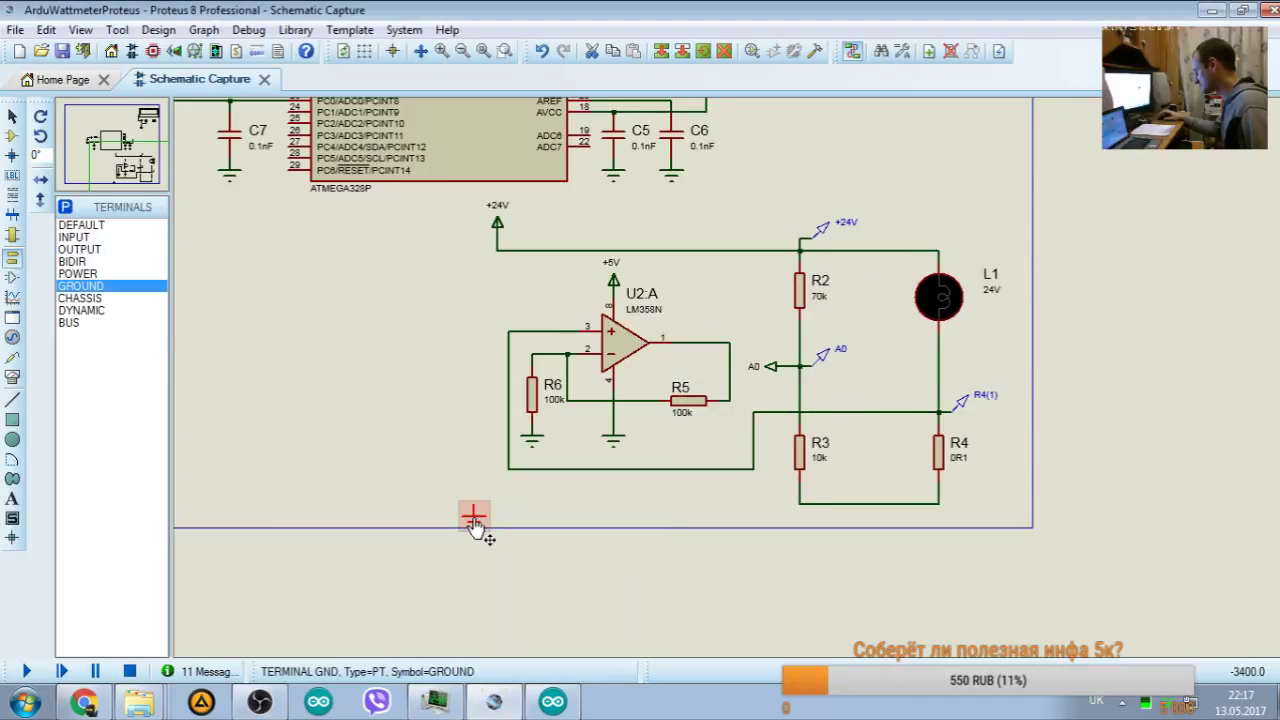
pyautogui.rightClick(488, 500)
pyautogui.click(560, 257)
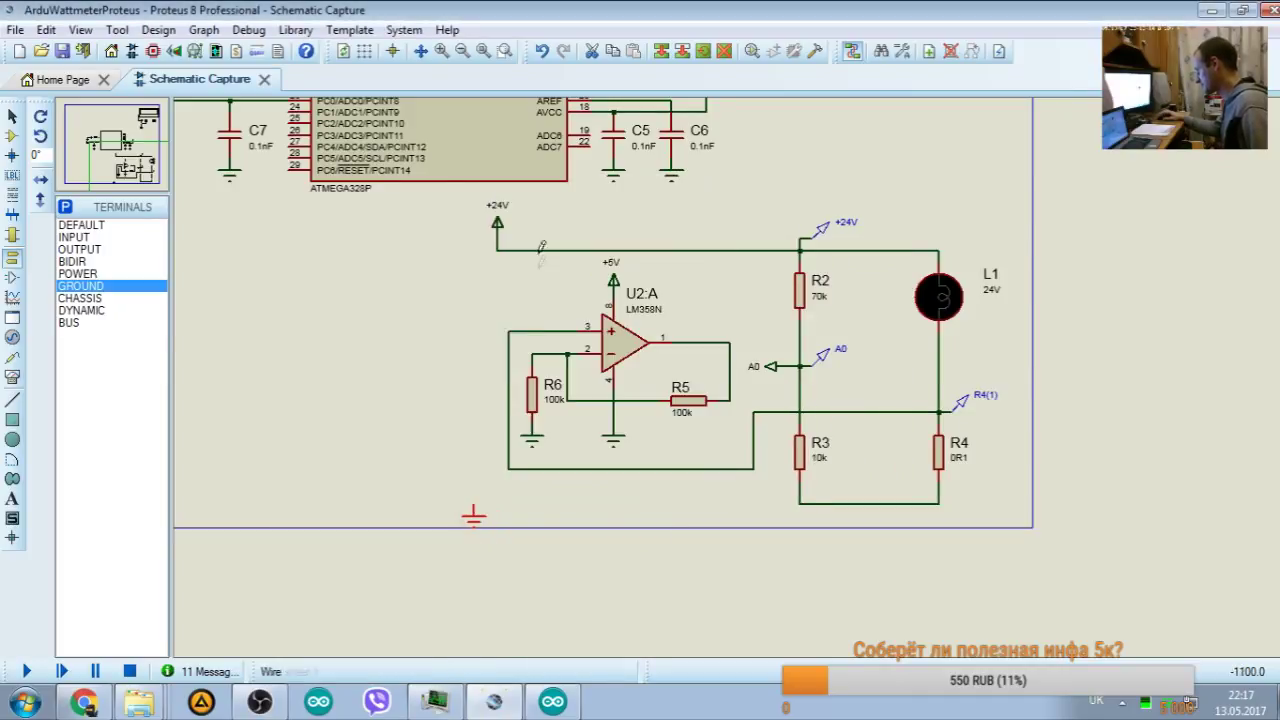
pyautogui.click(484, 516)
pyautogui.click(798, 500)
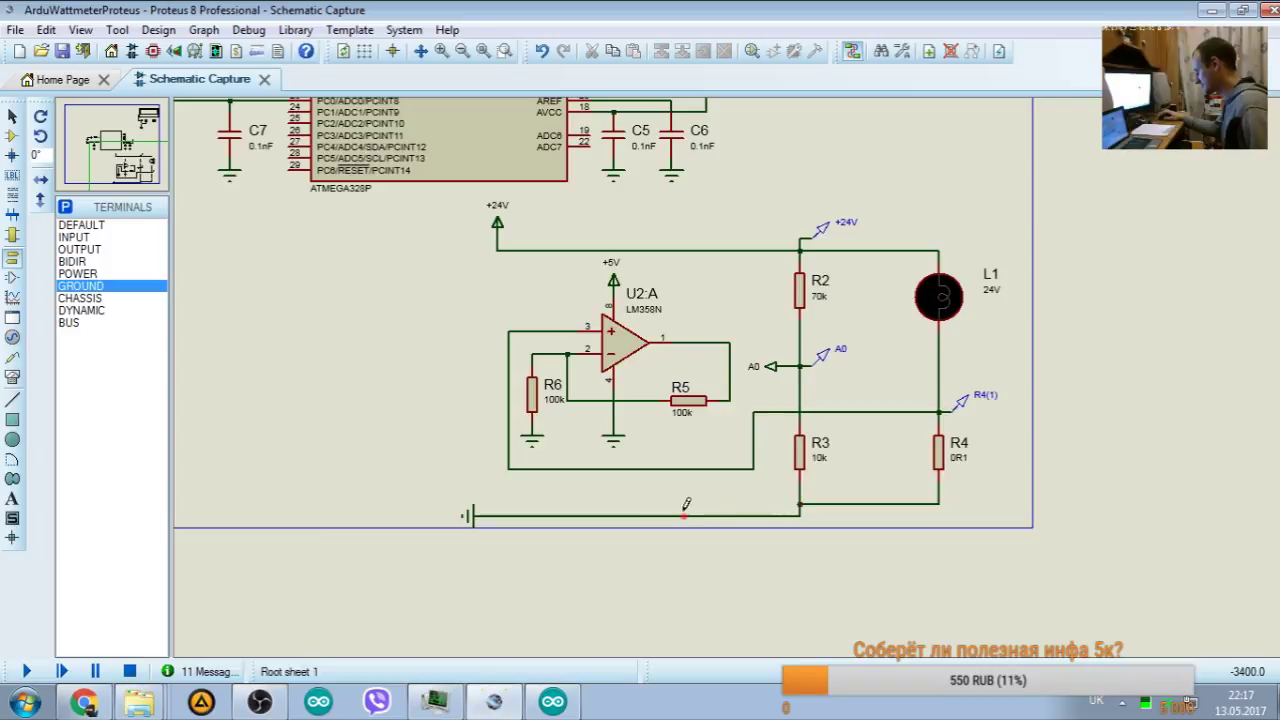
# Step: Move the sideways ground terminal up slightly so its wire runs straight to the R3 and R4 ground line
pyautogui.rightClick(600, 514)
pyautogui.press('Escape')
pyautogui.rightClick(476, 508)
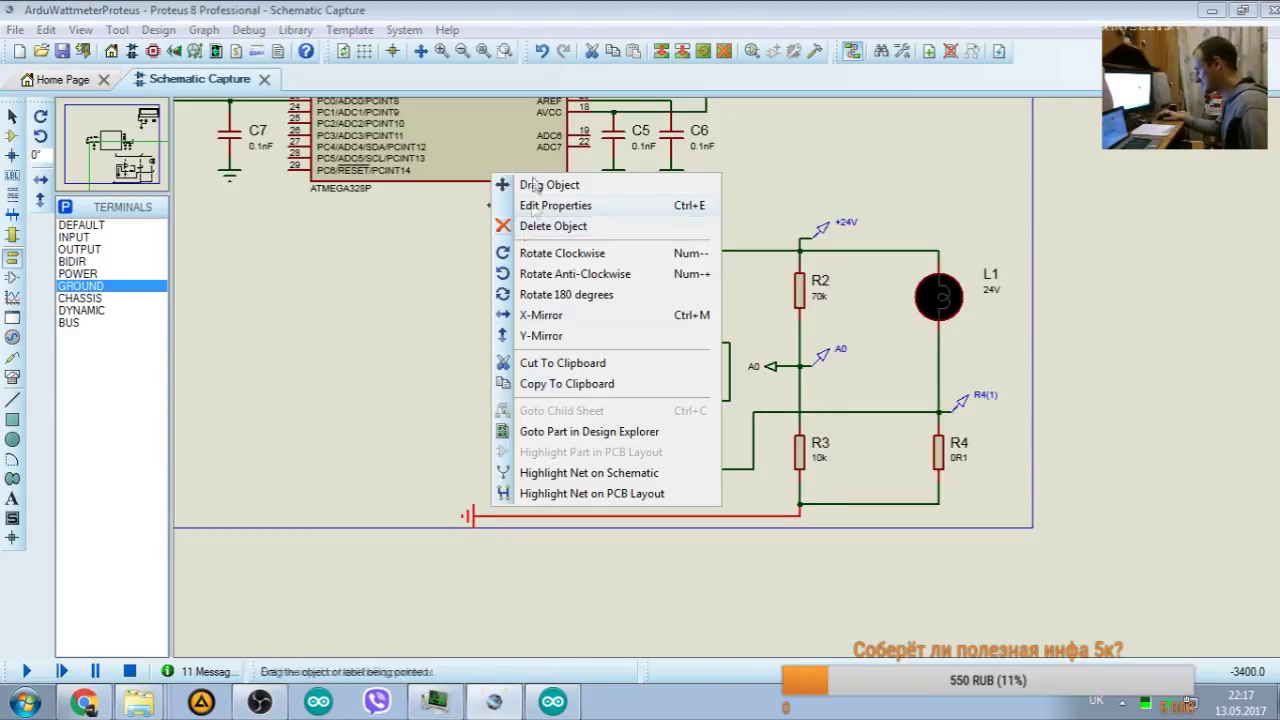
pyautogui.press('Escape')
pyautogui.rightClick(476, 508)
pyautogui.press('Escape')
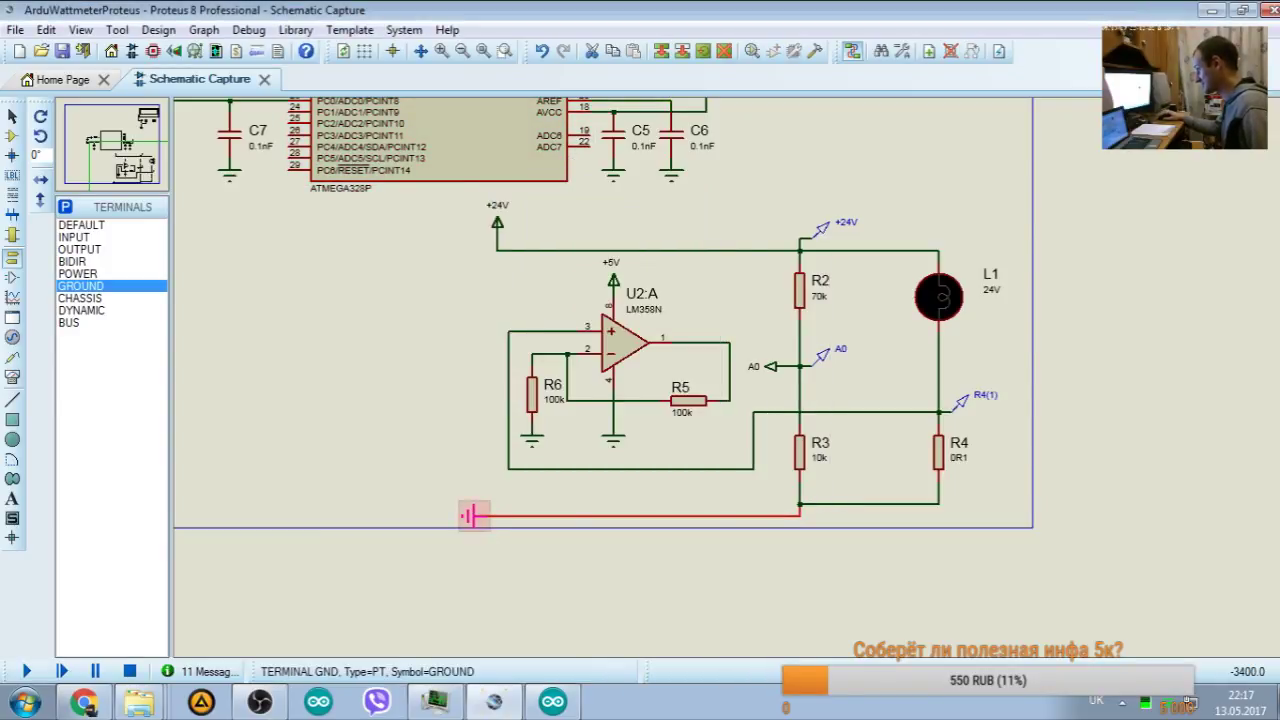
pyautogui.moveTo(476, 510); pyautogui.dragTo(470, 502)
pyautogui.click(334, 480)
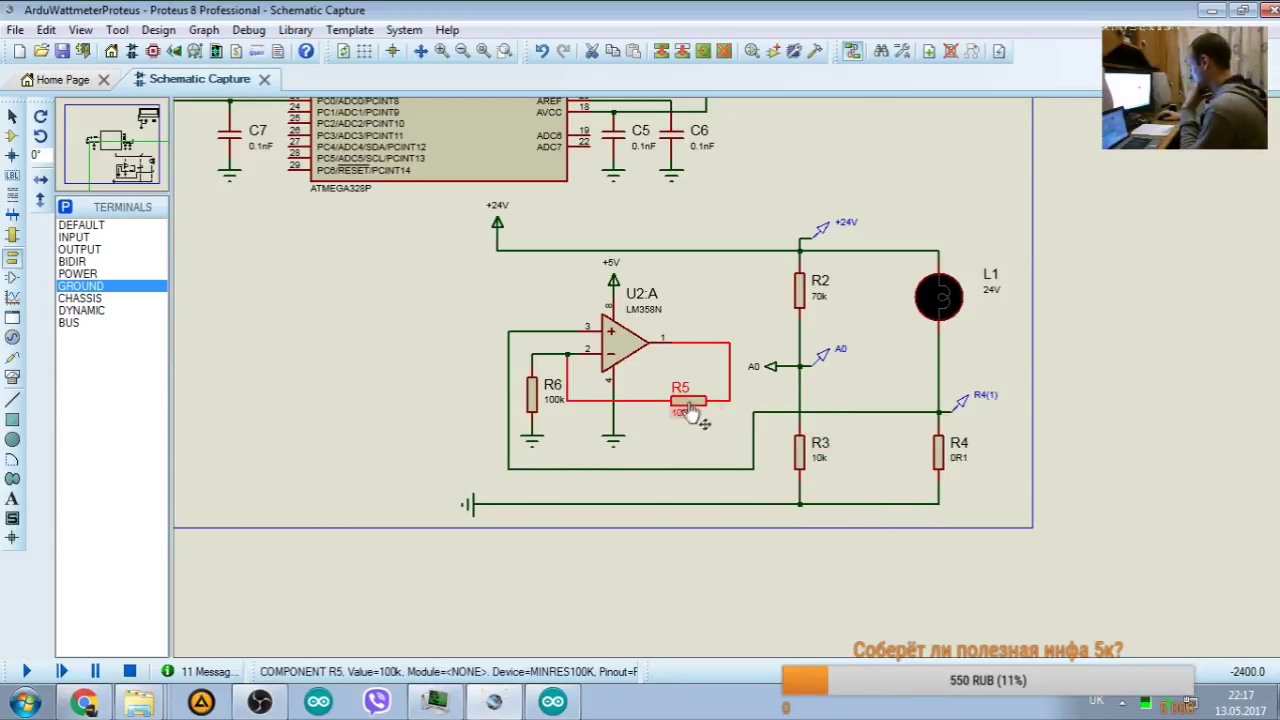
# Step: Move R5 and the vertical wire from the op-amp's output left, closer to the amplifier
pyautogui.moveTo(697, 408); pyautogui.dragTo(662, 408)
pyautogui.moveTo(730, 372); pyautogui.dragTo(695, 372)
pyautogui.click(600, 410)
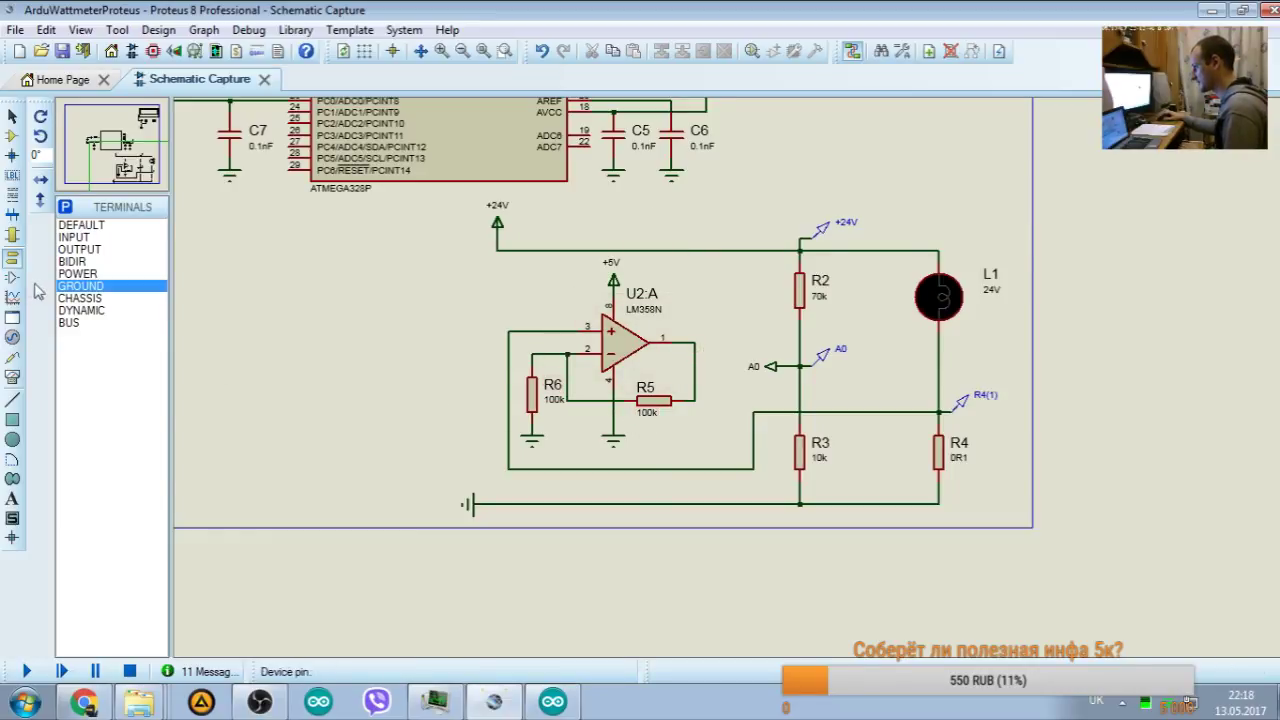
pyautogui.click(12, 357)
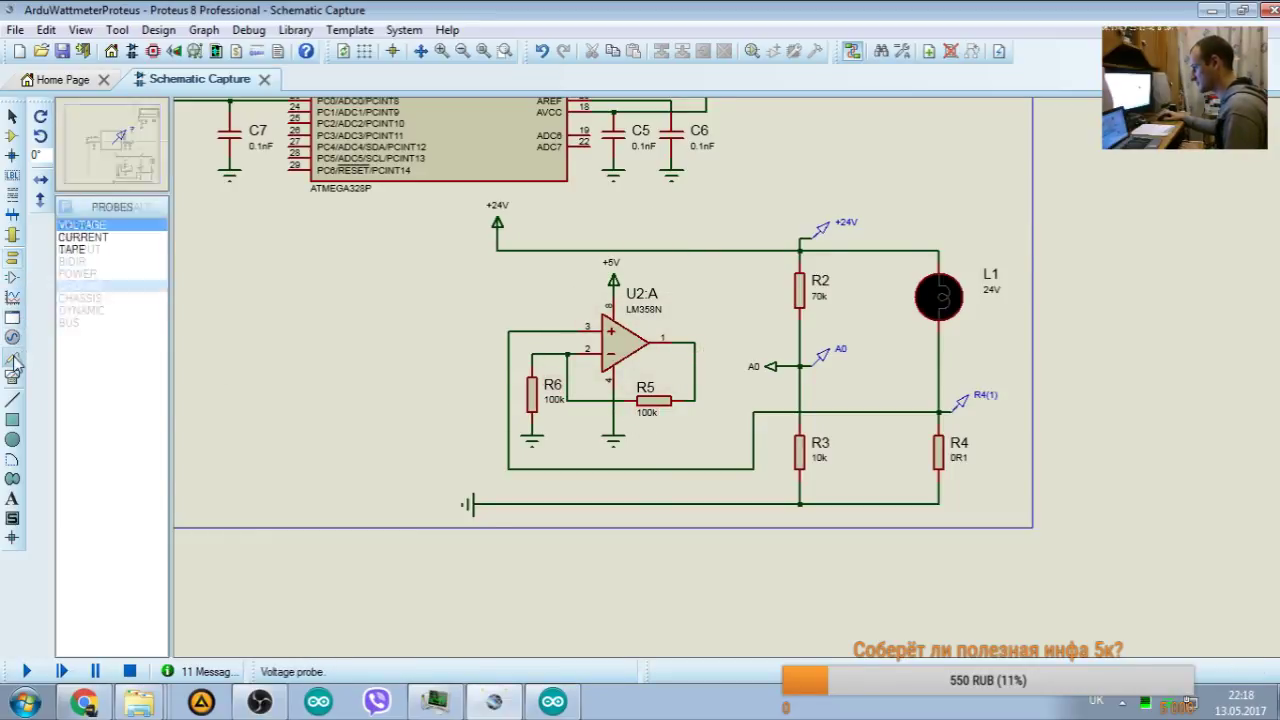
pyautogui.click(704, 330)
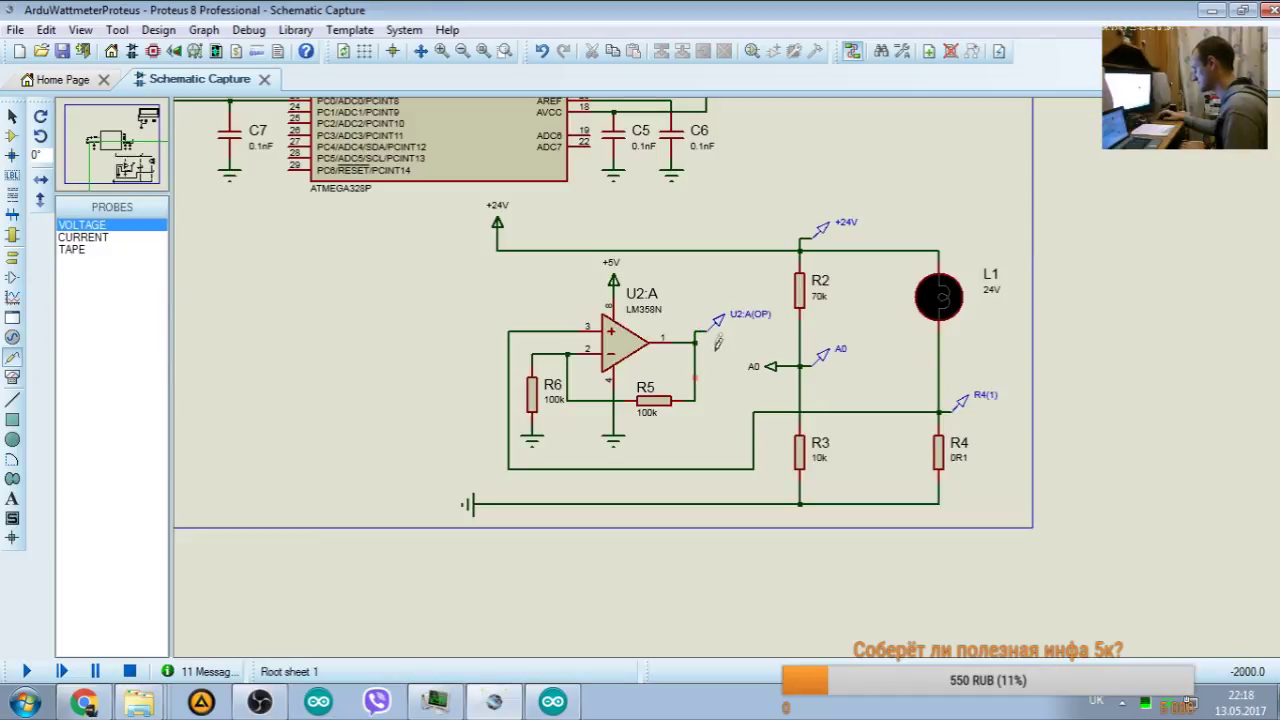
pyautogui.rightClick(716, 338)
pyautogui.click(770, 372)
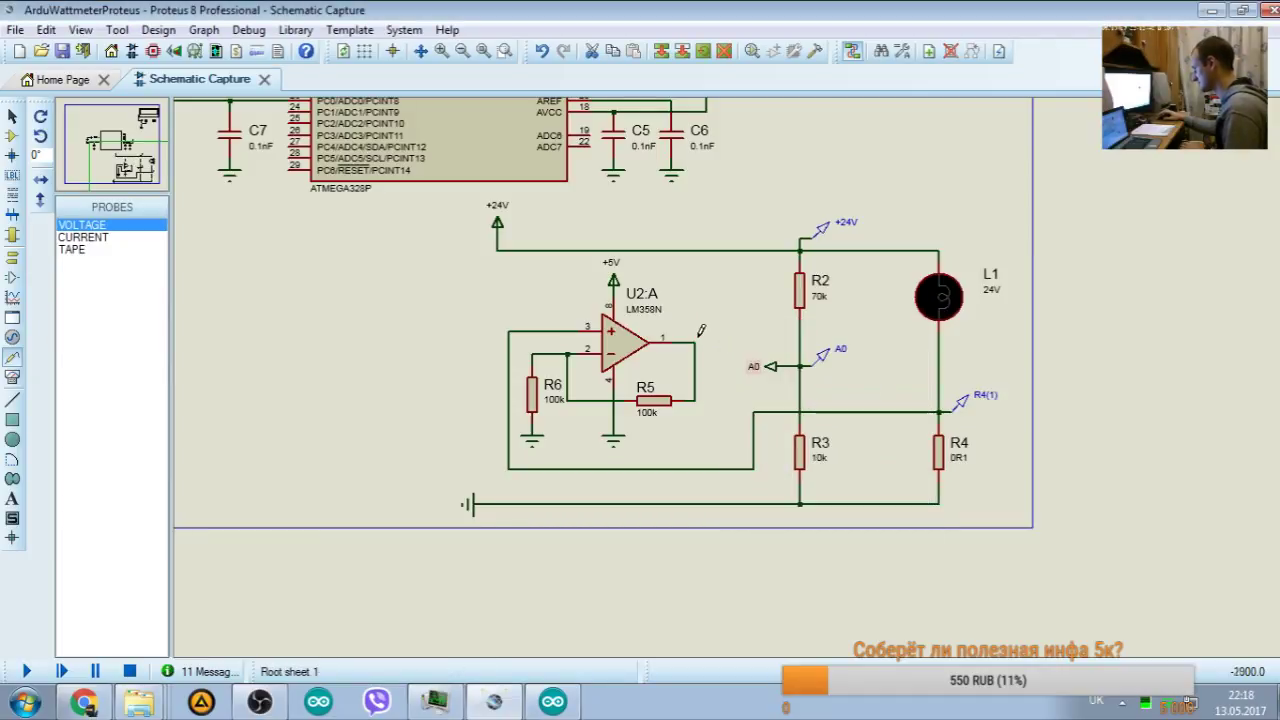
# Step: Place an upward-pointing OUTPUT terminal on the op-amp's output corner and label it A1
pyautogui.click(12, 257)
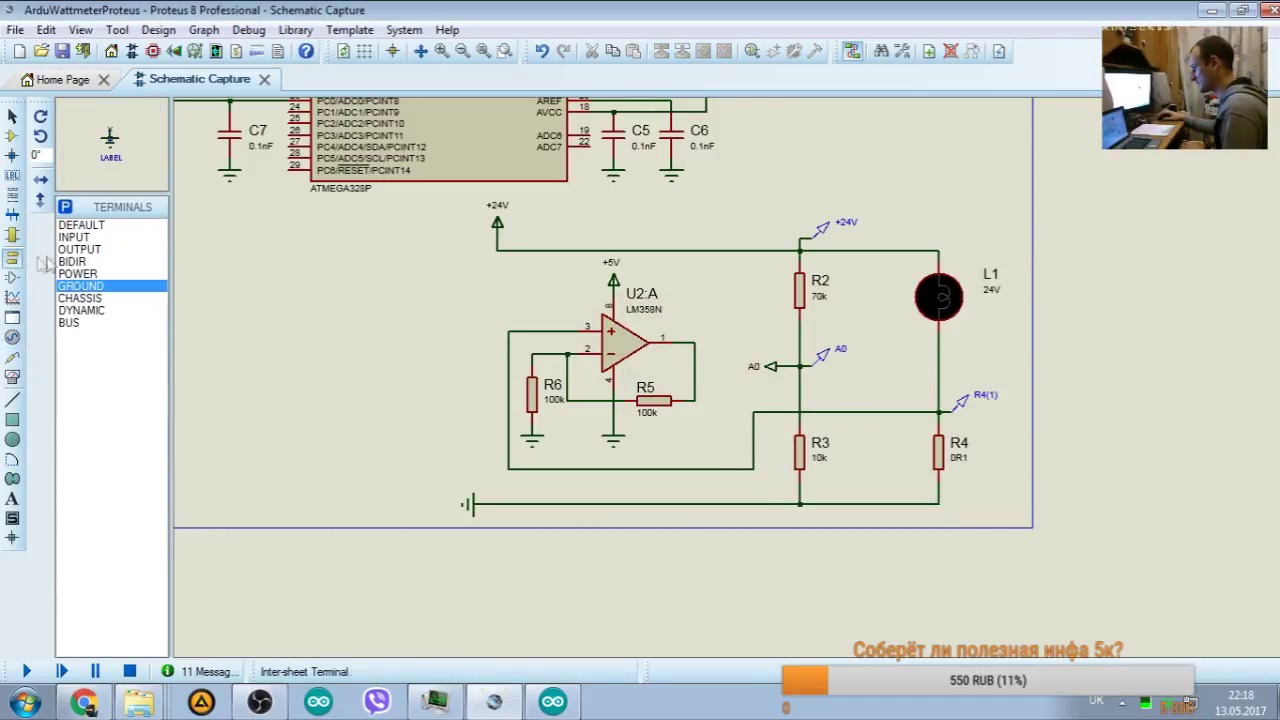
pyautogui.click(75, 263)
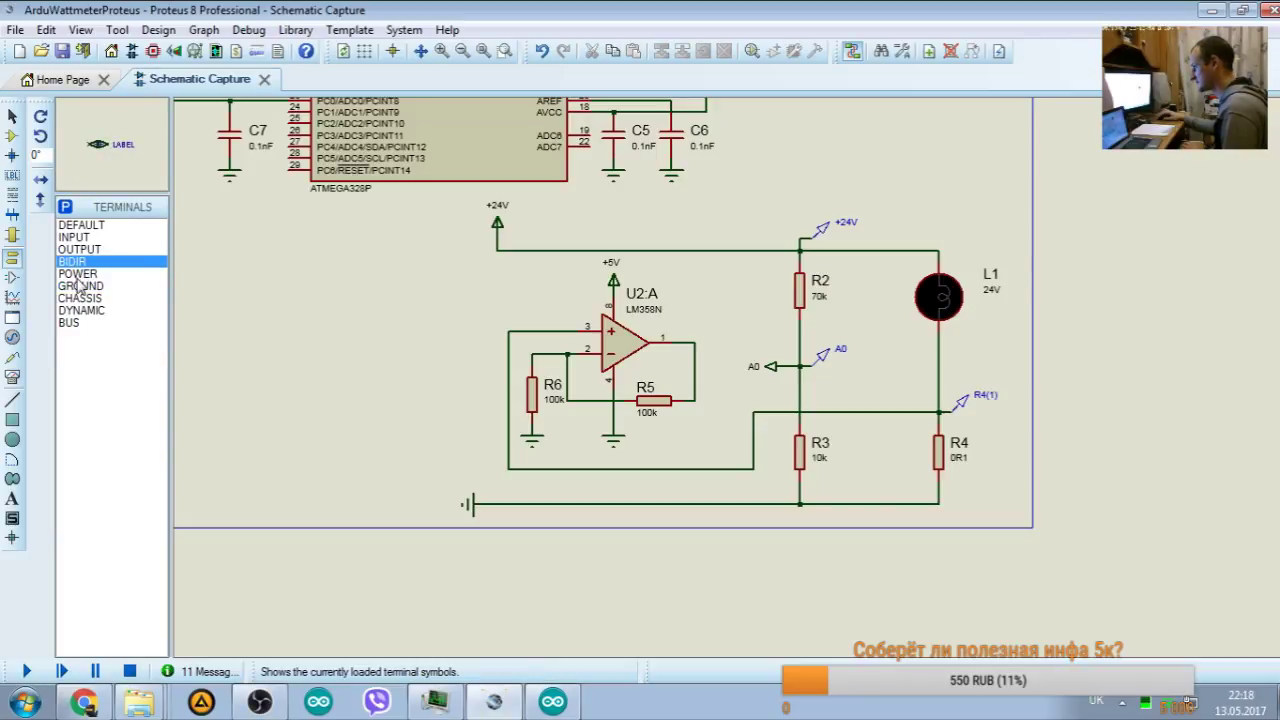
pyautogui.click(78, 249)
pyautogui.click(707, 319)
pyautogui.rightClick(718, 319)
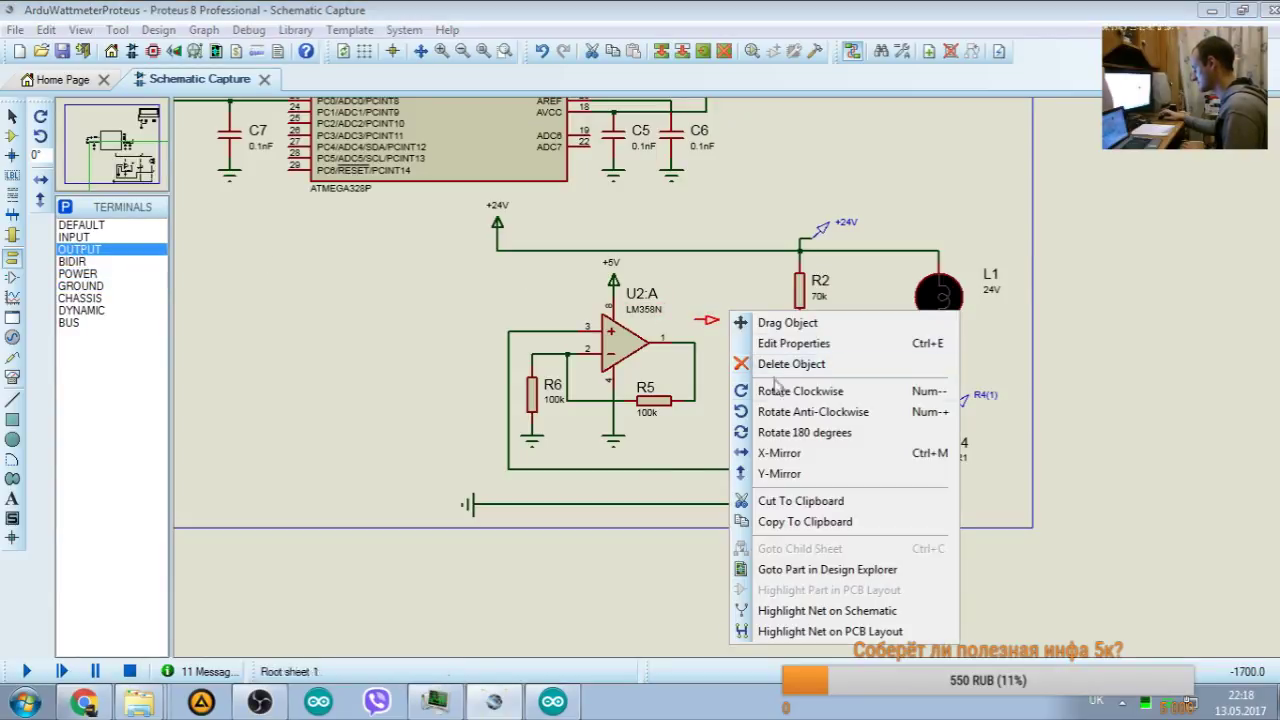
pyautogui.click(776, 412)
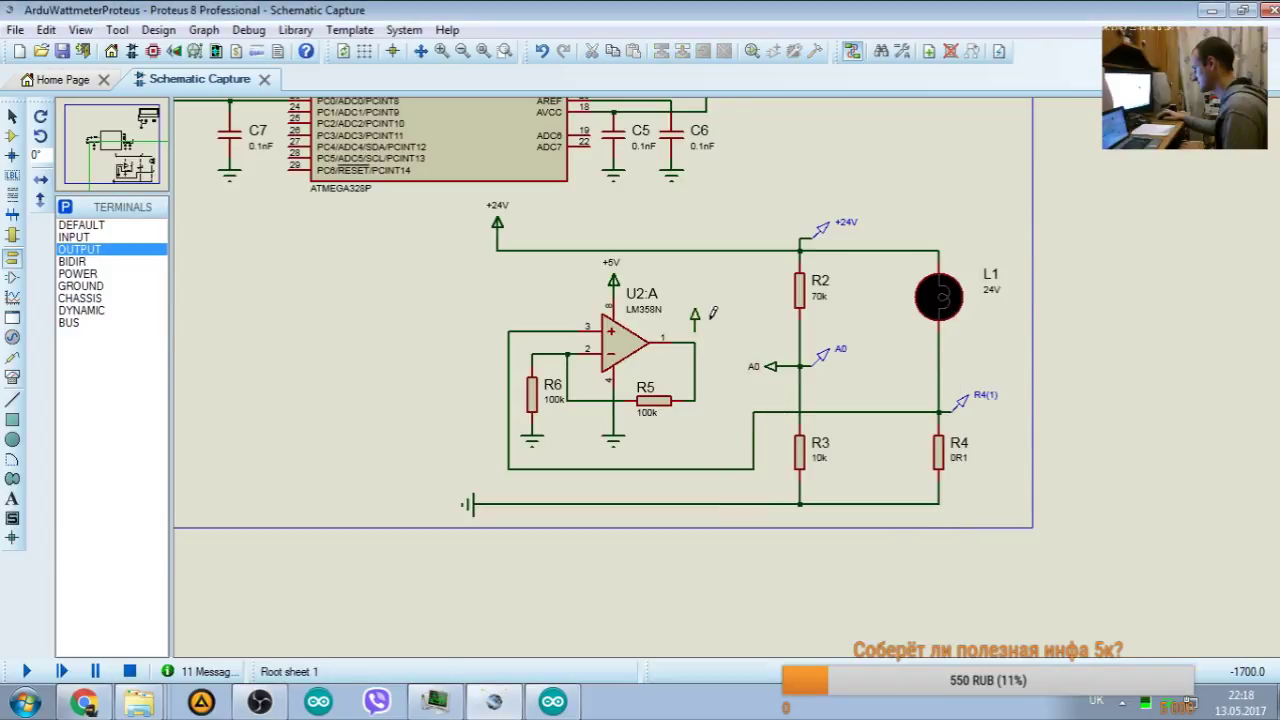
pyautogui.click(697, 320)
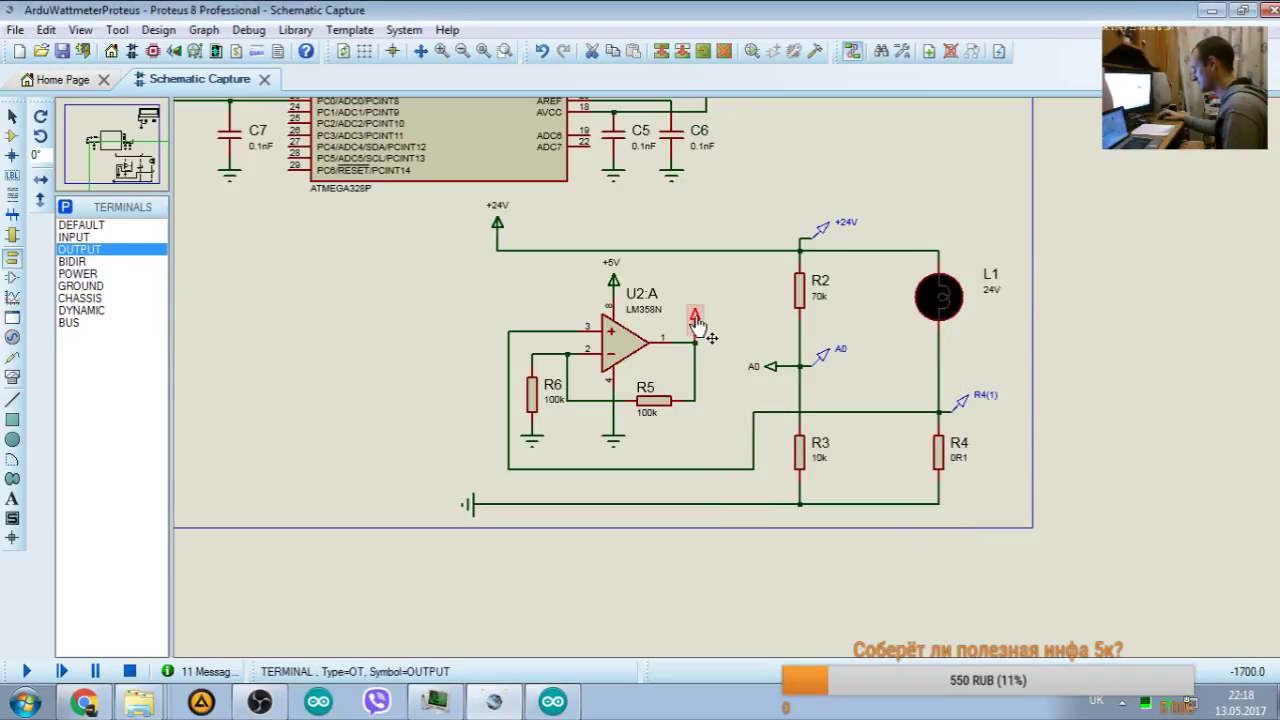
pyautogui.click(783, 320)
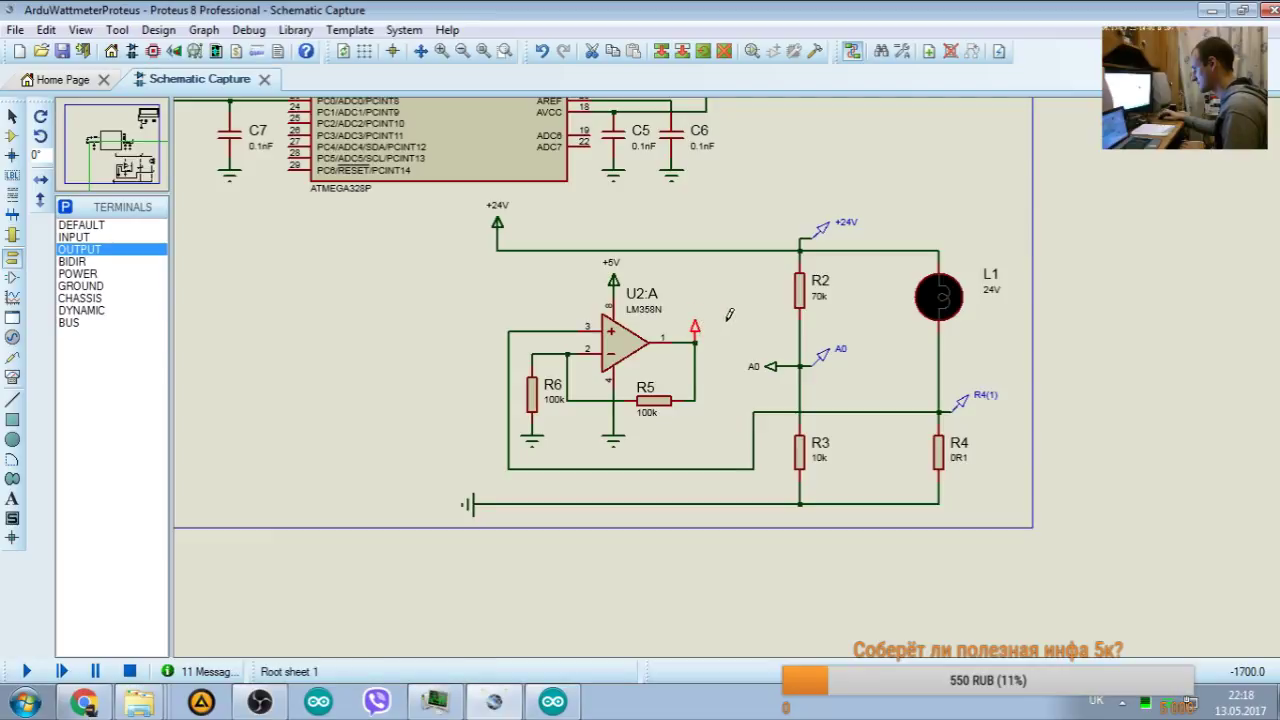
pyautogui.doubleClick(695, 328)
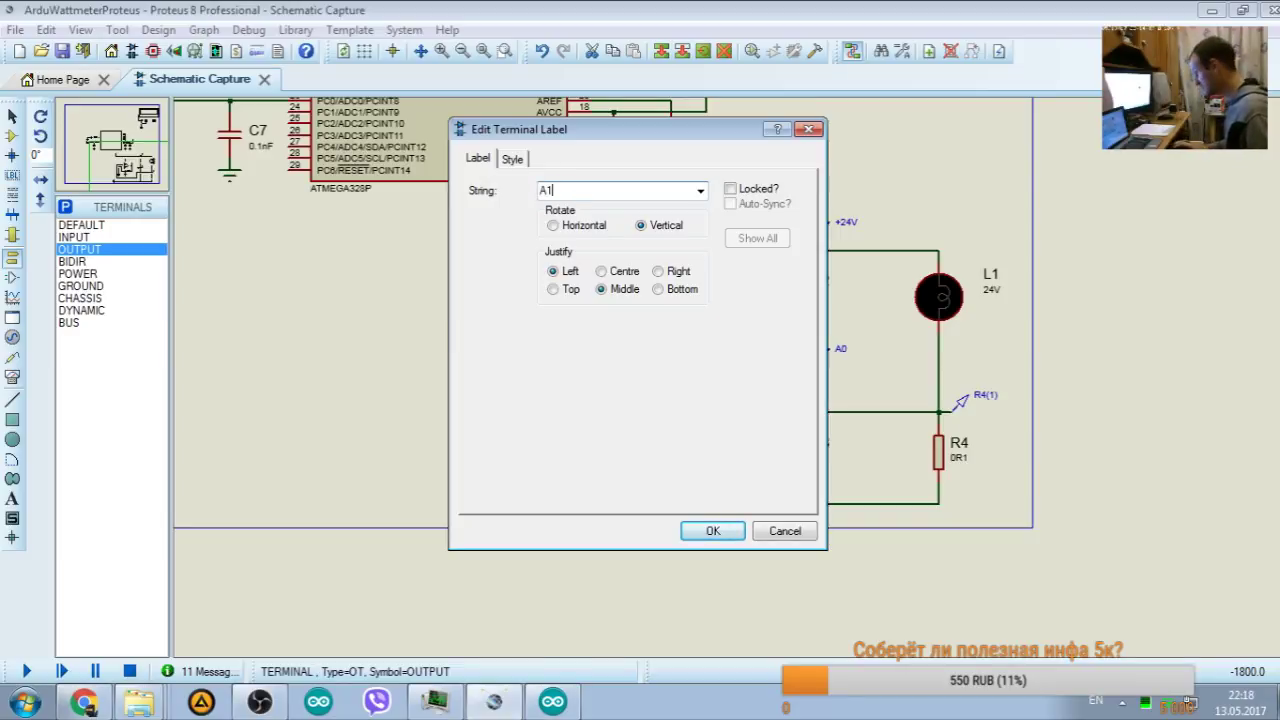
pyautogui.click(703, 529)
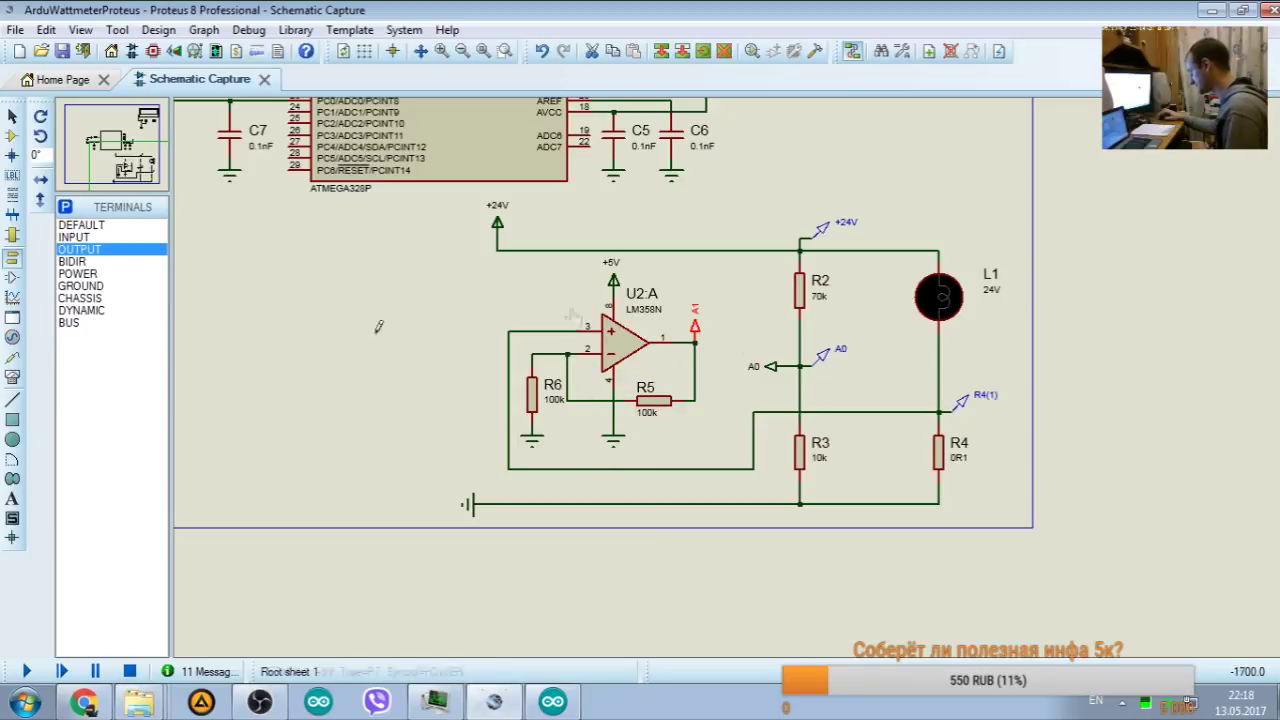
# Step: Place a voltage probe on the op-amp's A1 output node and run the simulation
pyautogui.click(12, 357)
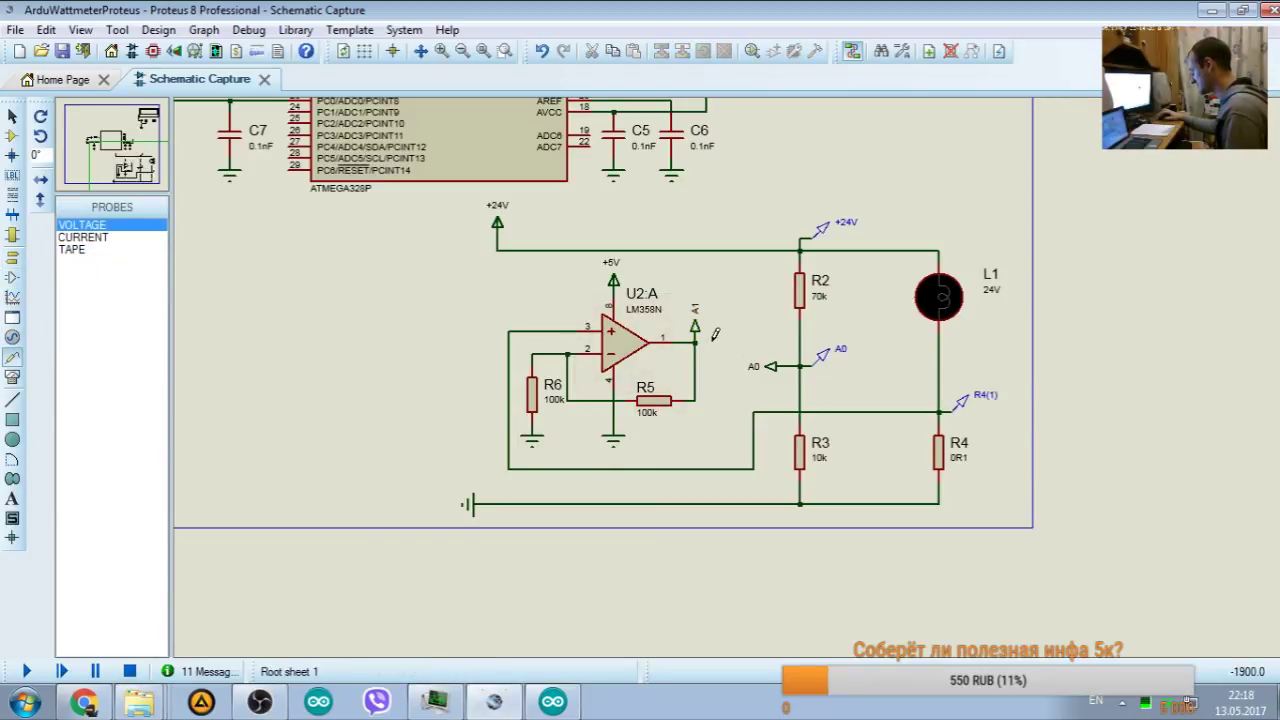
pyautogui.click(702, 336)
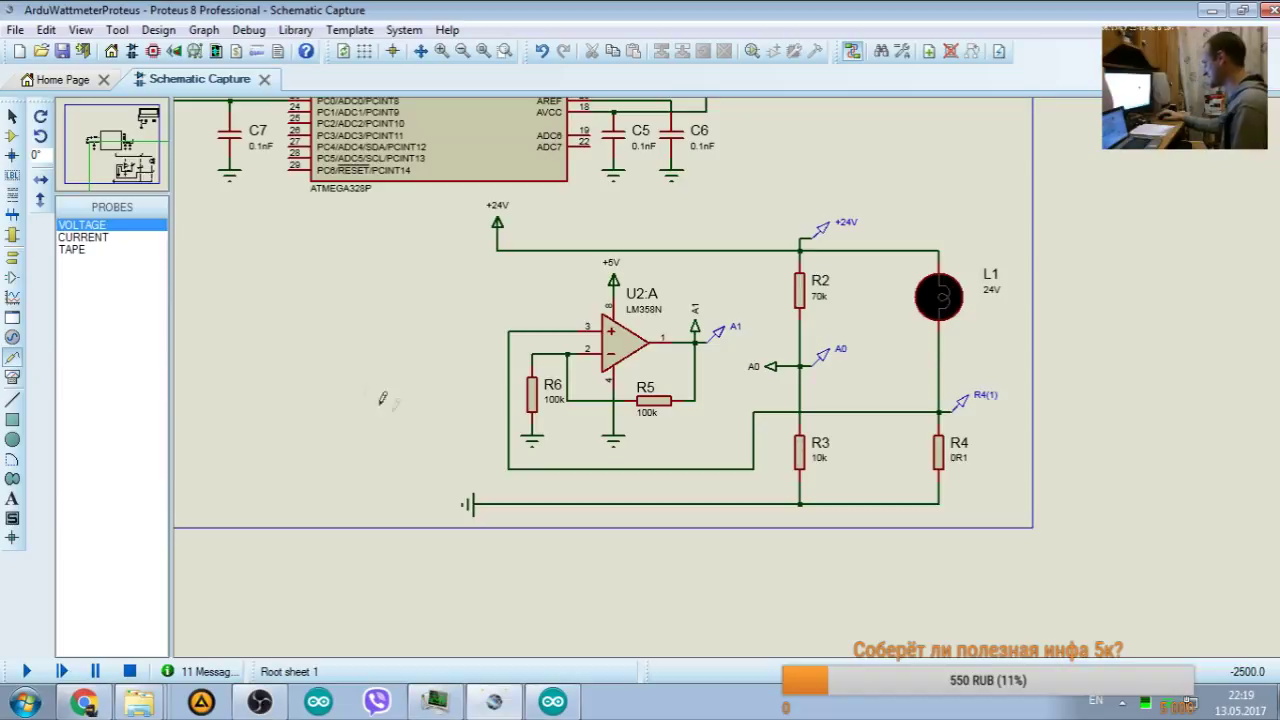
pyautogui.click(26, 671)
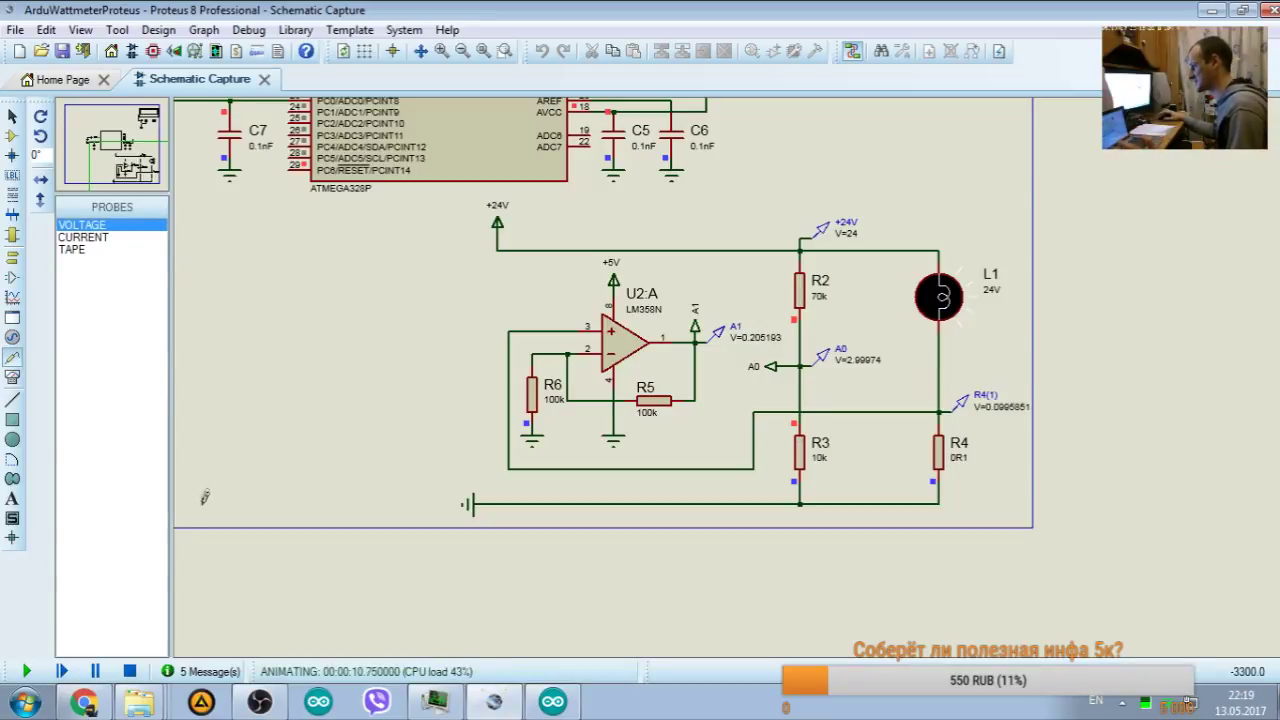
# Step: Switch to the browser's LM158/LM358 datasheet and check the DC voltage gain in its feature list
pyautogui.click(85, 703)
pyautogui.scroll(2, 384, 196)
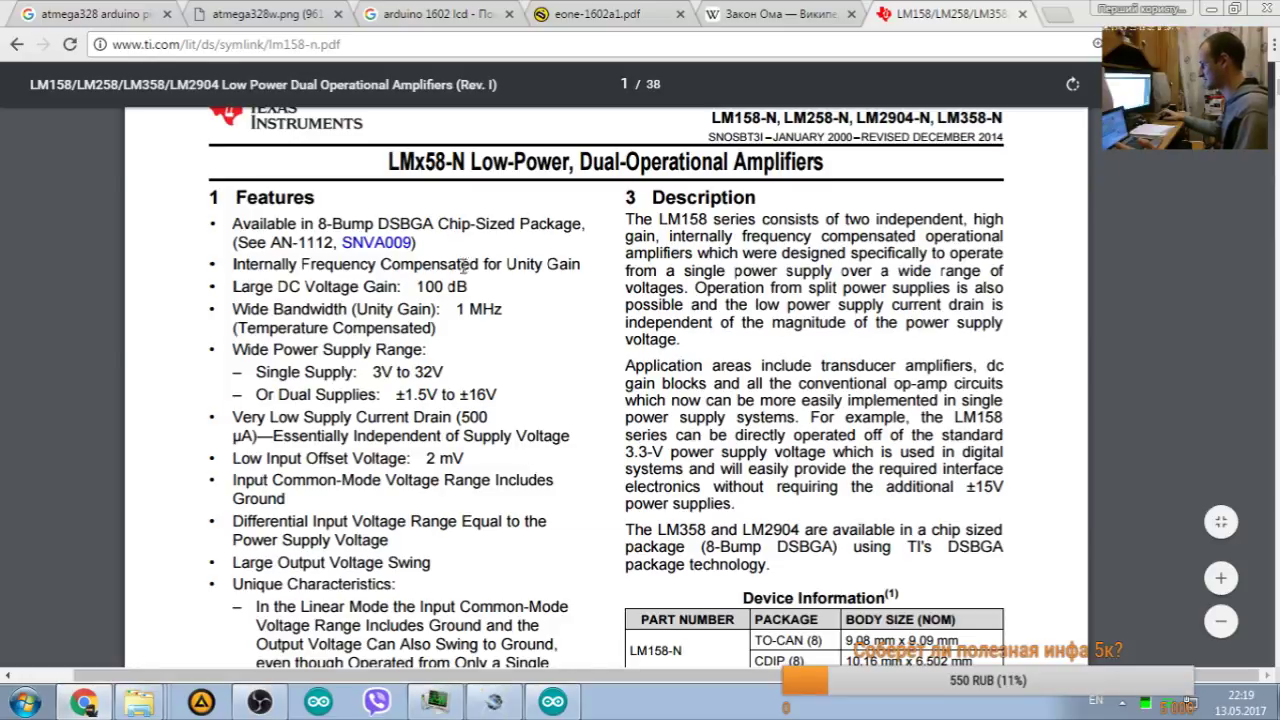
pyautogui.moveTo(476, 289); pyautogui.dragTo(419, 290)
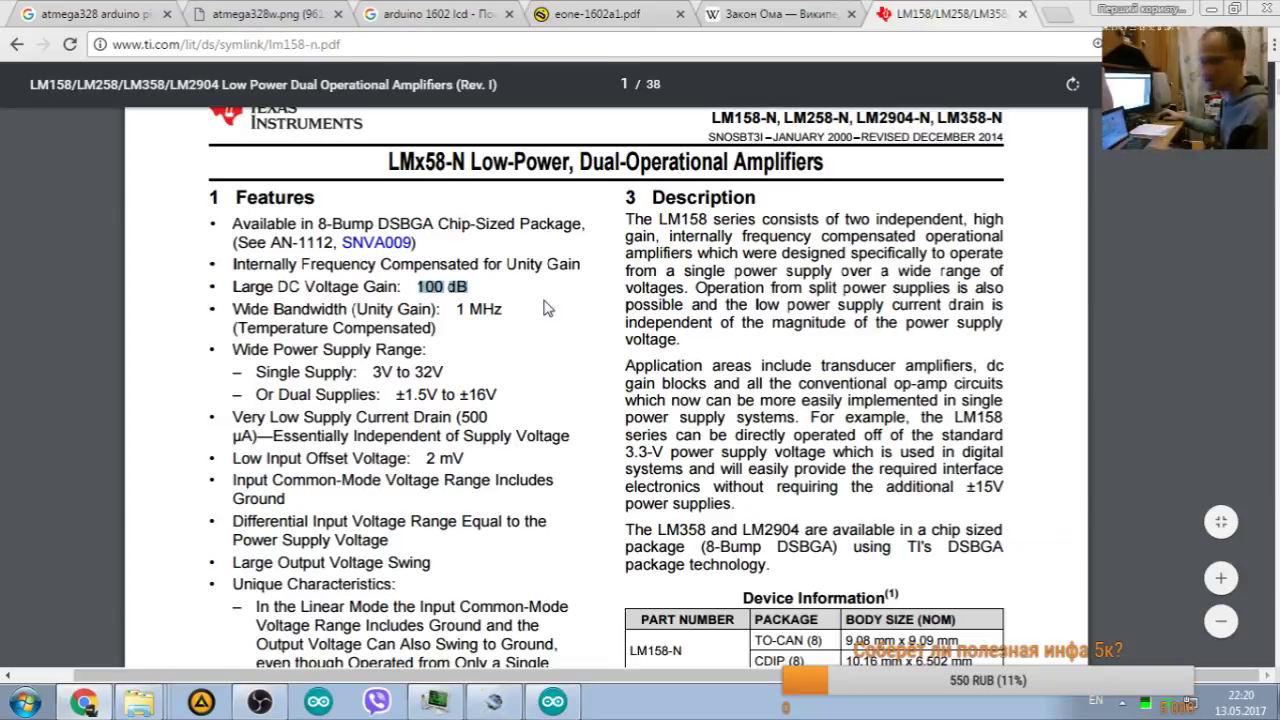
pyautogui.moveTo(548, 226); pyautogui.dragTo(555, 242)
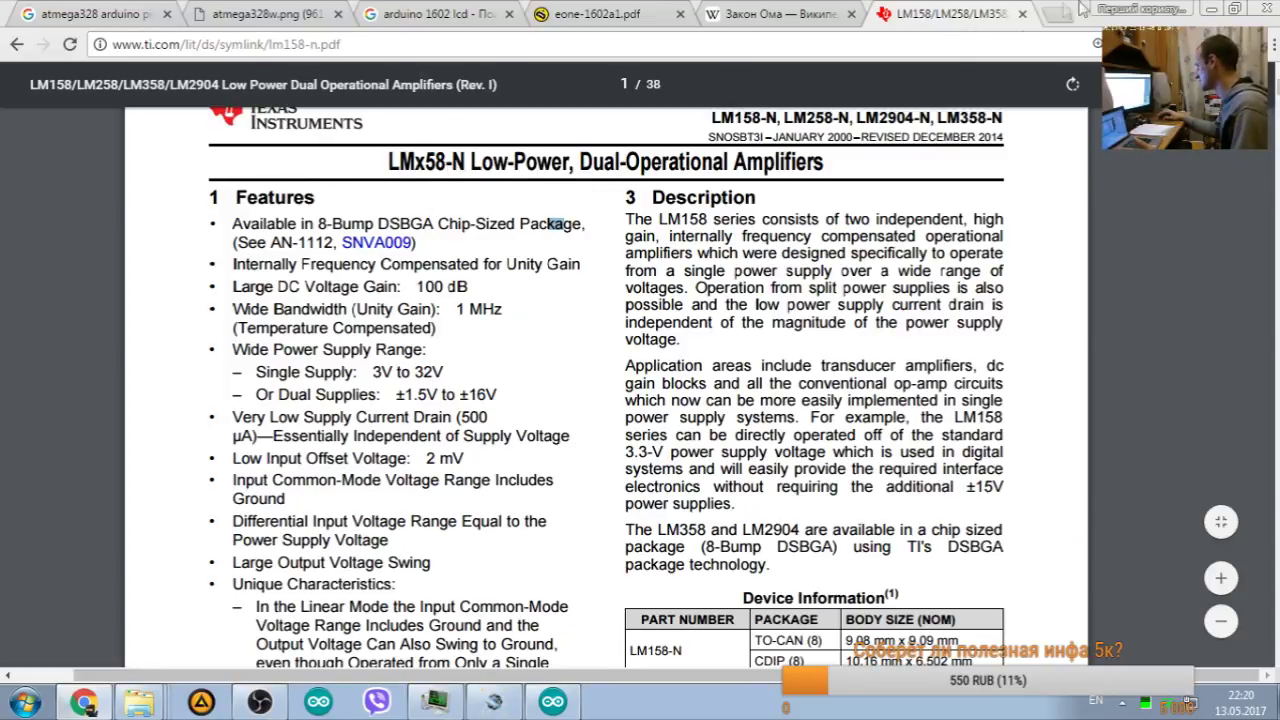
pyautogui.click(1211, 10)
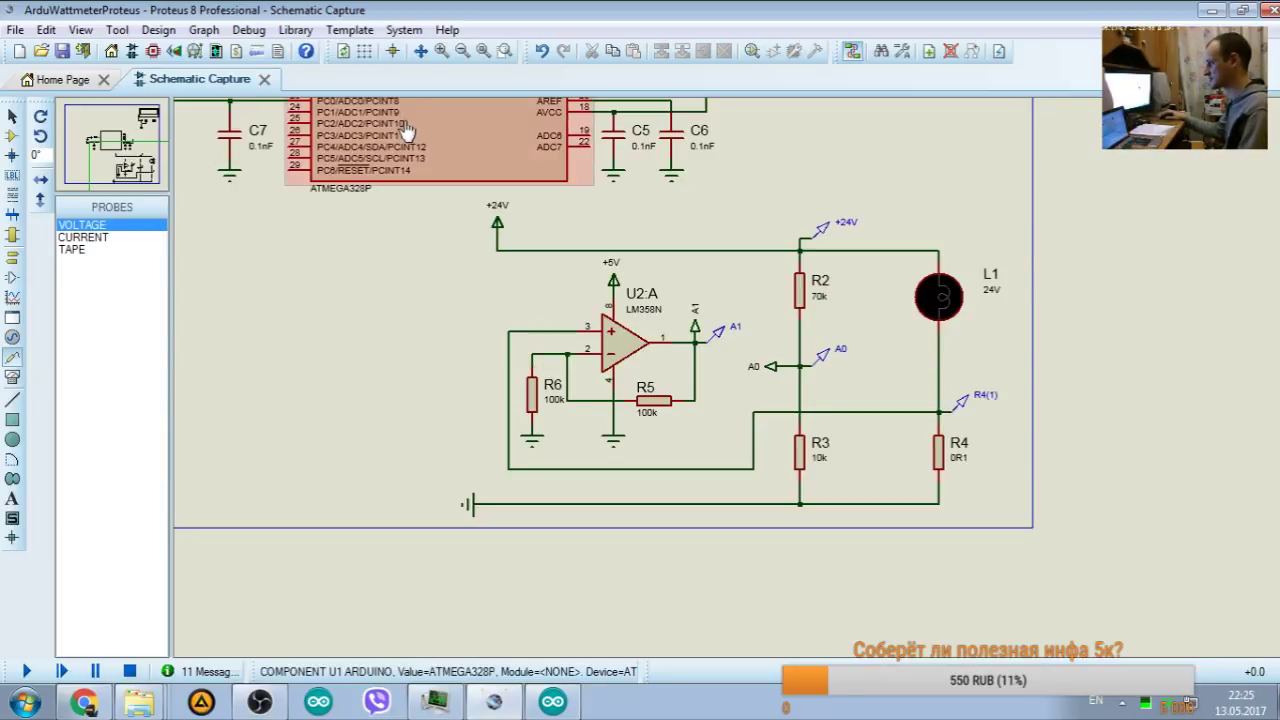
# Step: Set the op-amp's gain resistors to 10k for R6 and 90k for R5
pyautogui.moveTo(133, 163); pyautogui.dragTo(120, 160)
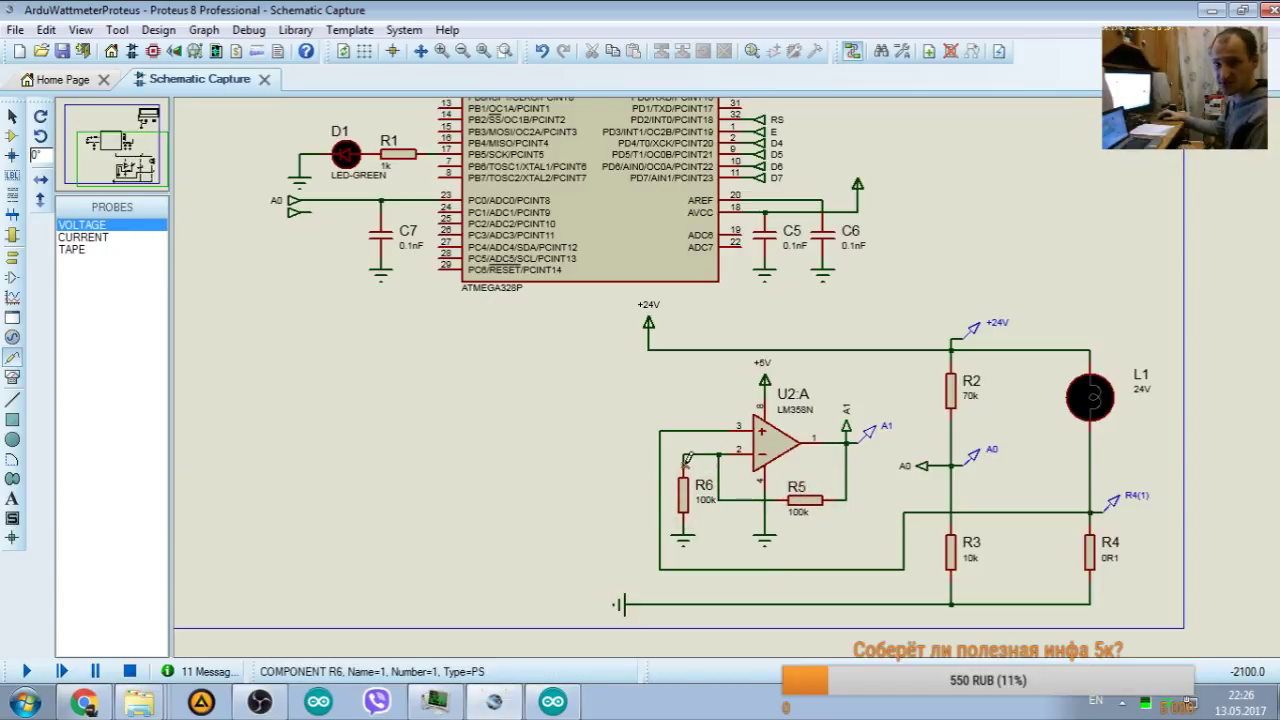
pyautogui.doubleClick(707, 505)
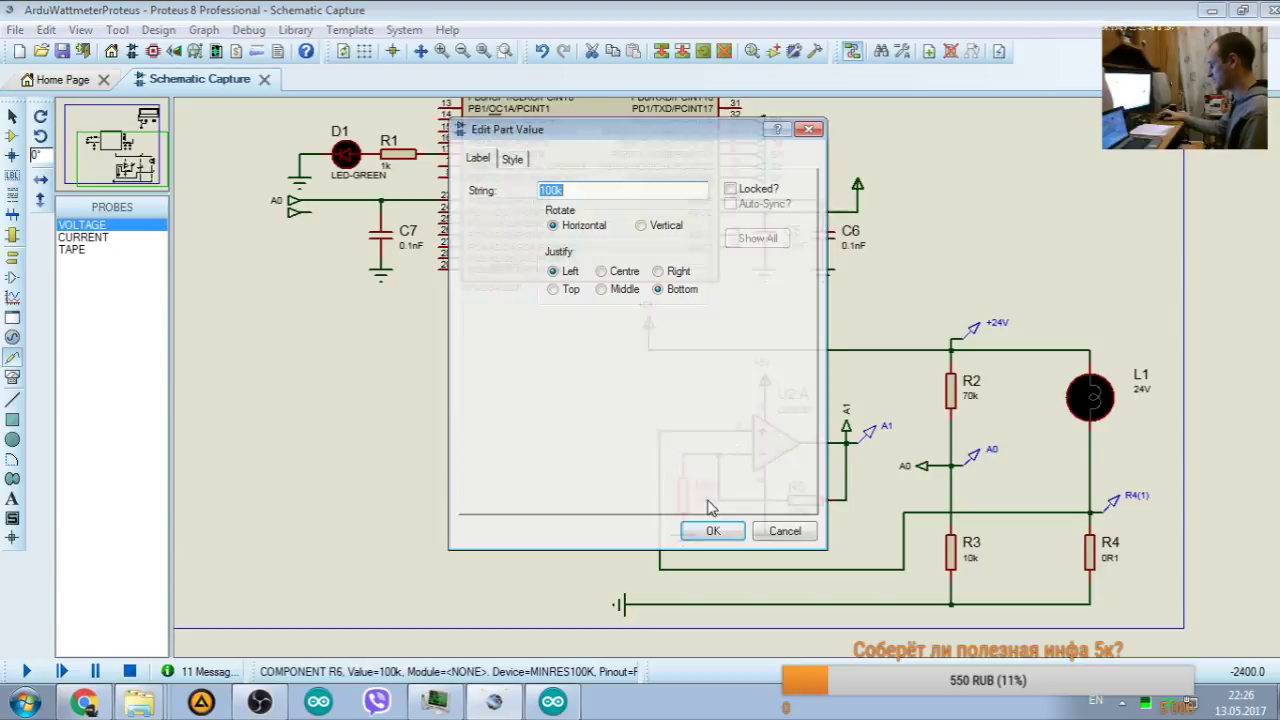
pyautogui.click(713, 531)
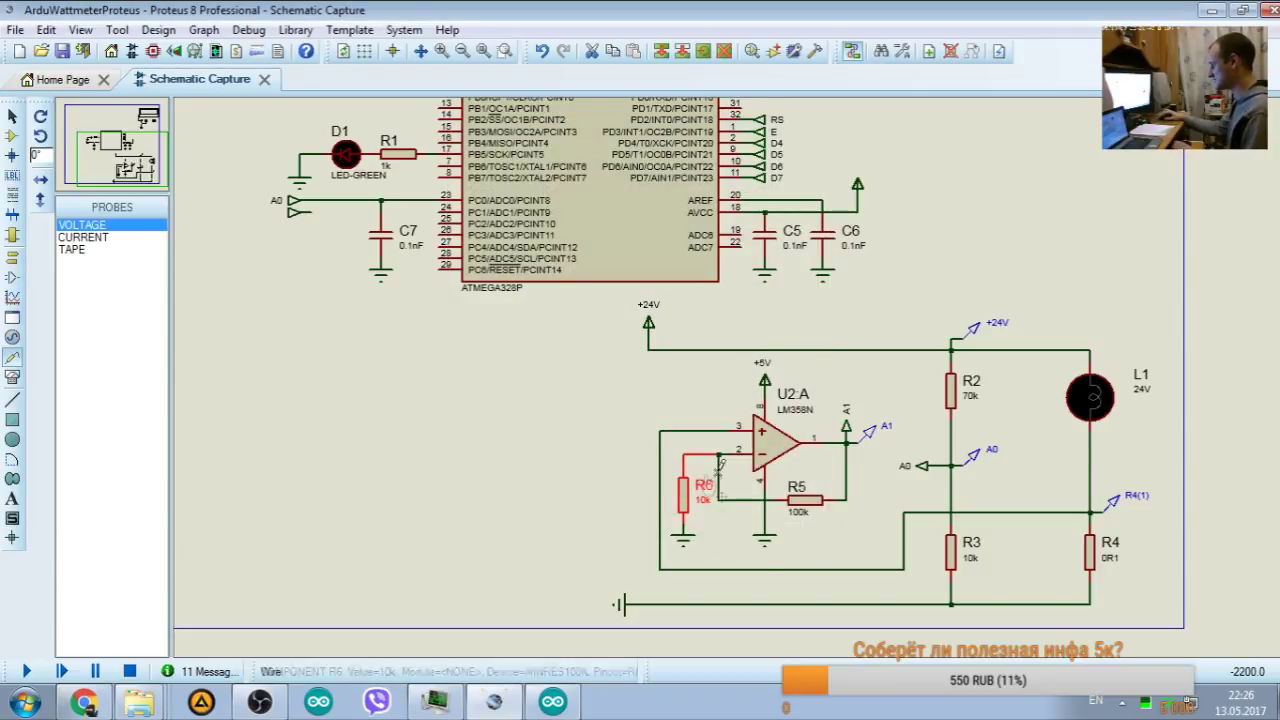
pyautogui.doubleClick(812, 510)
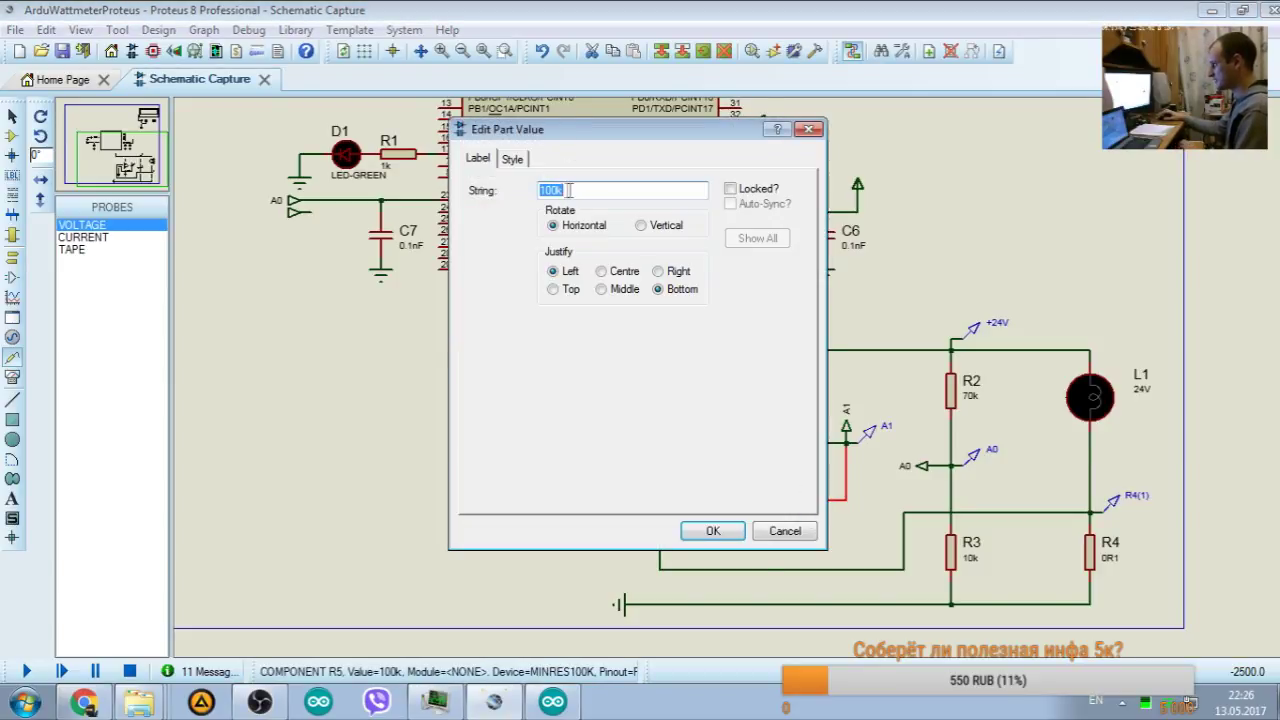
pyautogui.write('90')
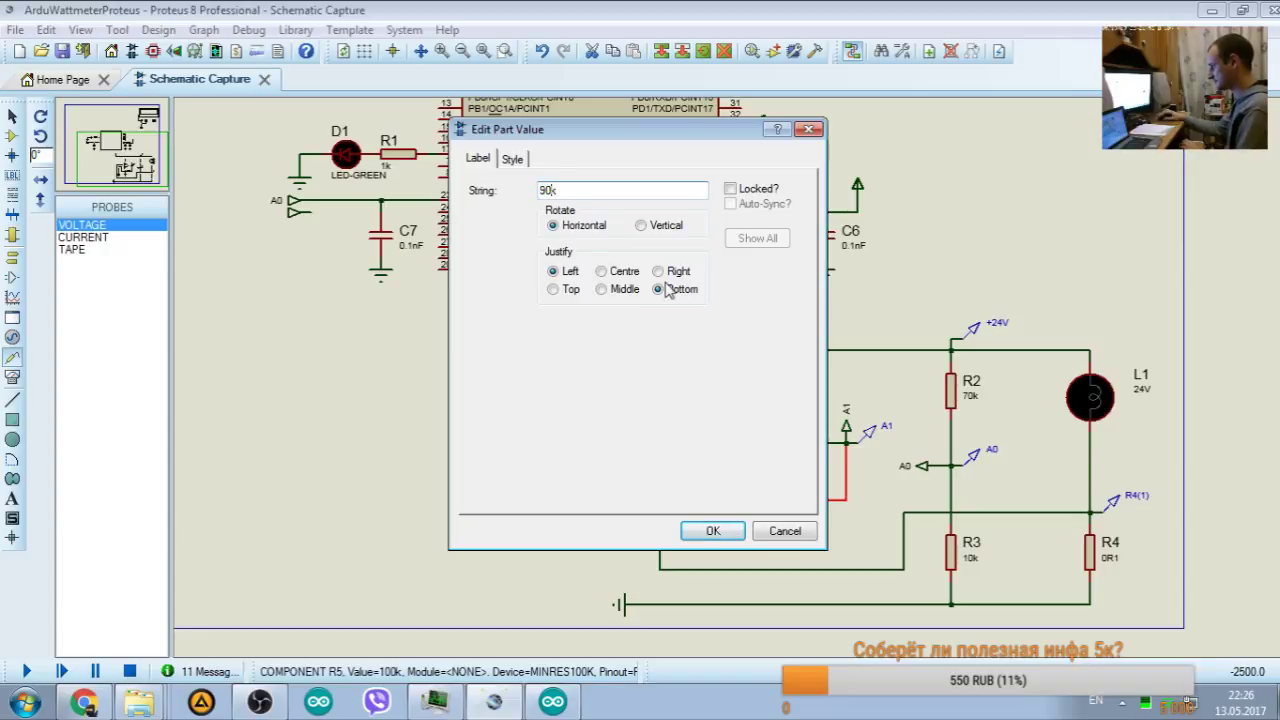
pyautogui.click(713, 531)
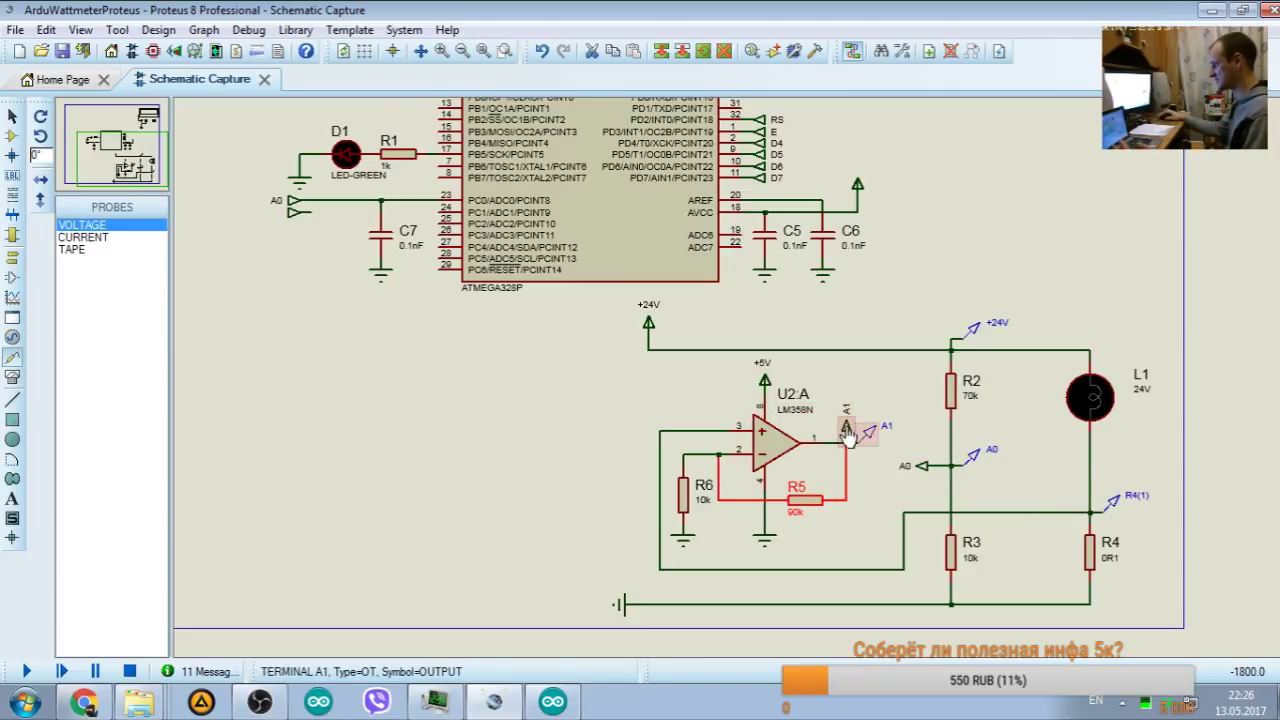
# Step: Run the simulation to check the A1 probe voltage with the new gain resistors, and stop it
pyautogui.click(28, 669)
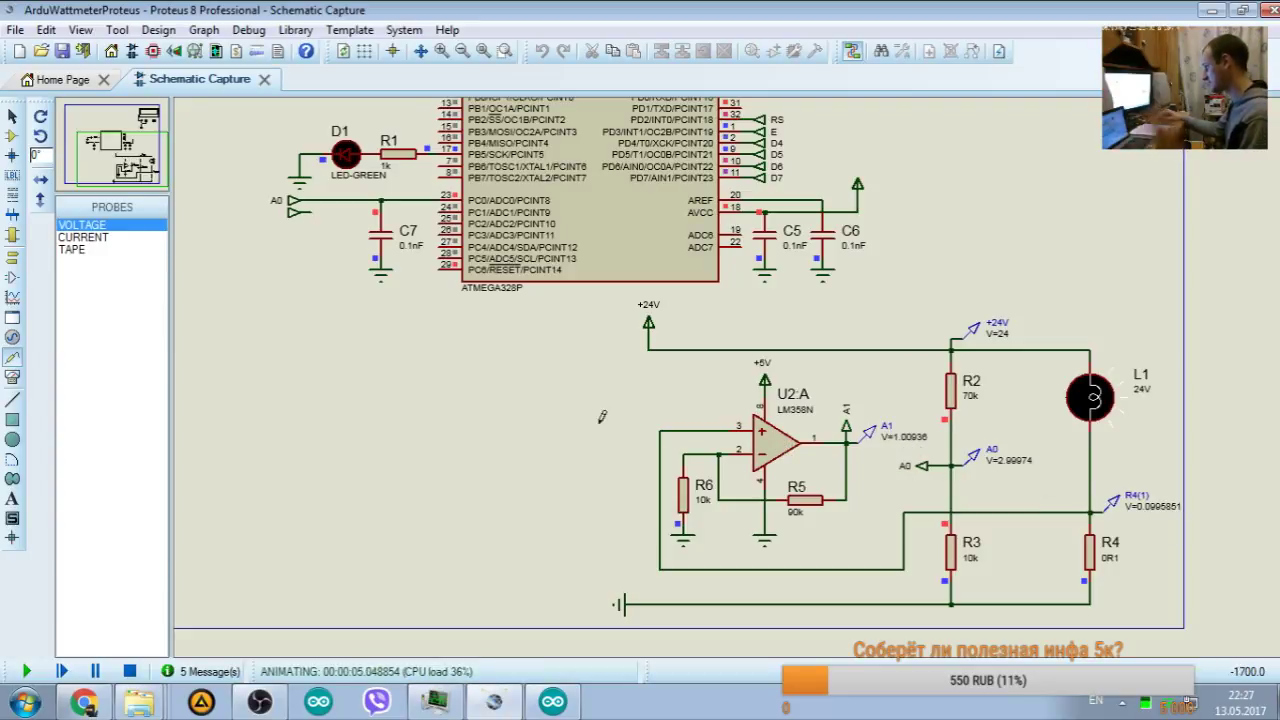
pyautogui.click(131, 673)
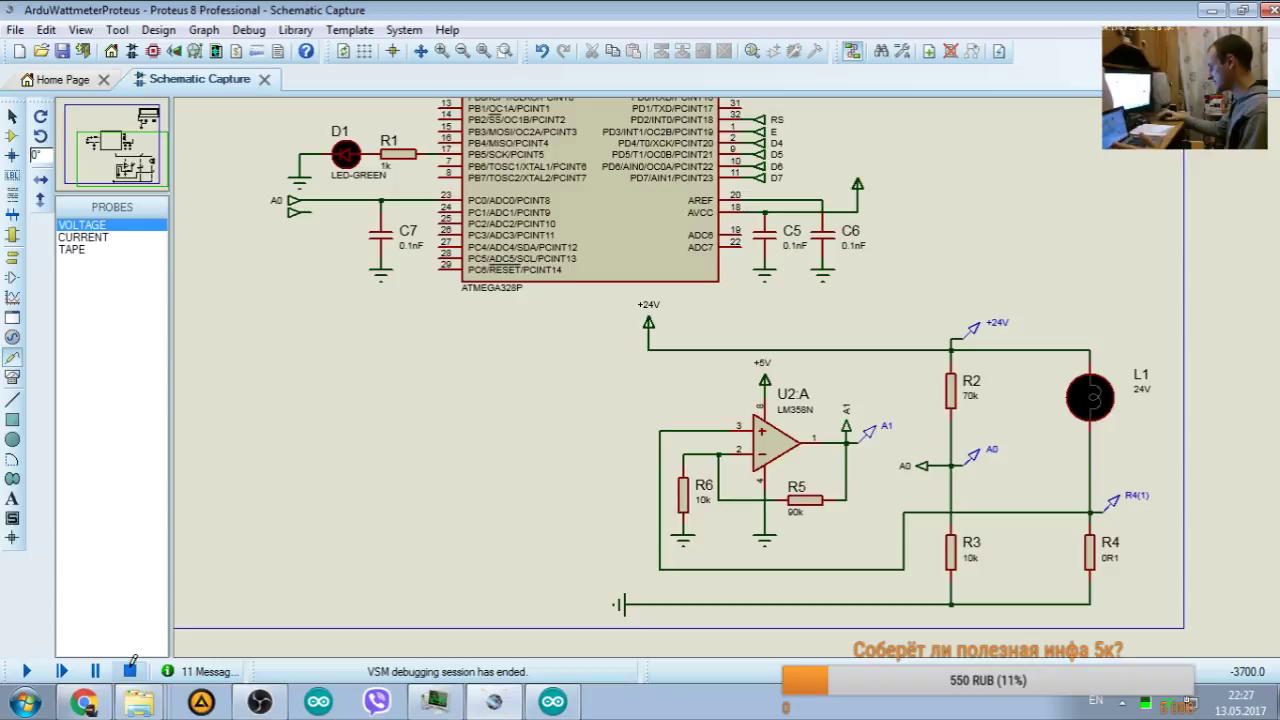
# Step: Switch to the Arduino IDE, rename the second float Voltage variable in loop() to Current, then save and verify the sketch
pyautogui.click(553, 702)
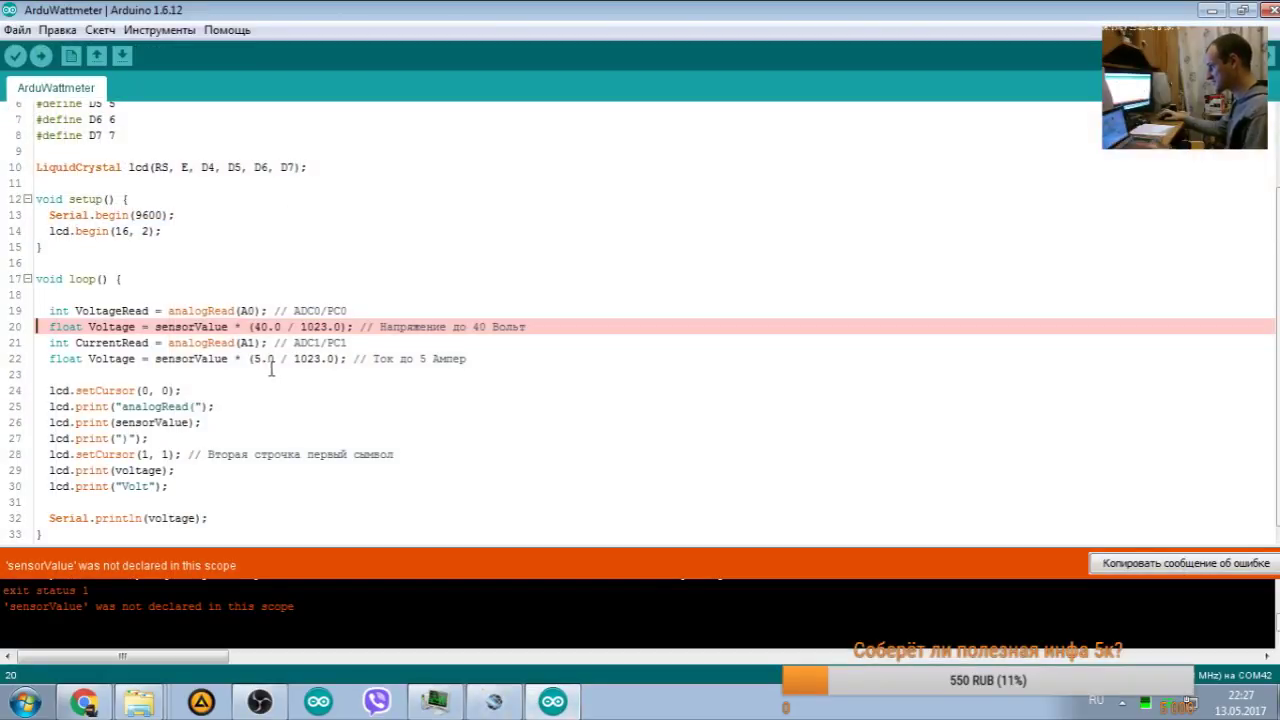
pyautogui.moveTo(122, 343); pyautogui.dragTo(75, 343)
pyautogui.hotkey('ctrl', 'c')
pyautogui.doubleClick(112, 358)
pyautogui.hotkey('ctrl', 'v')
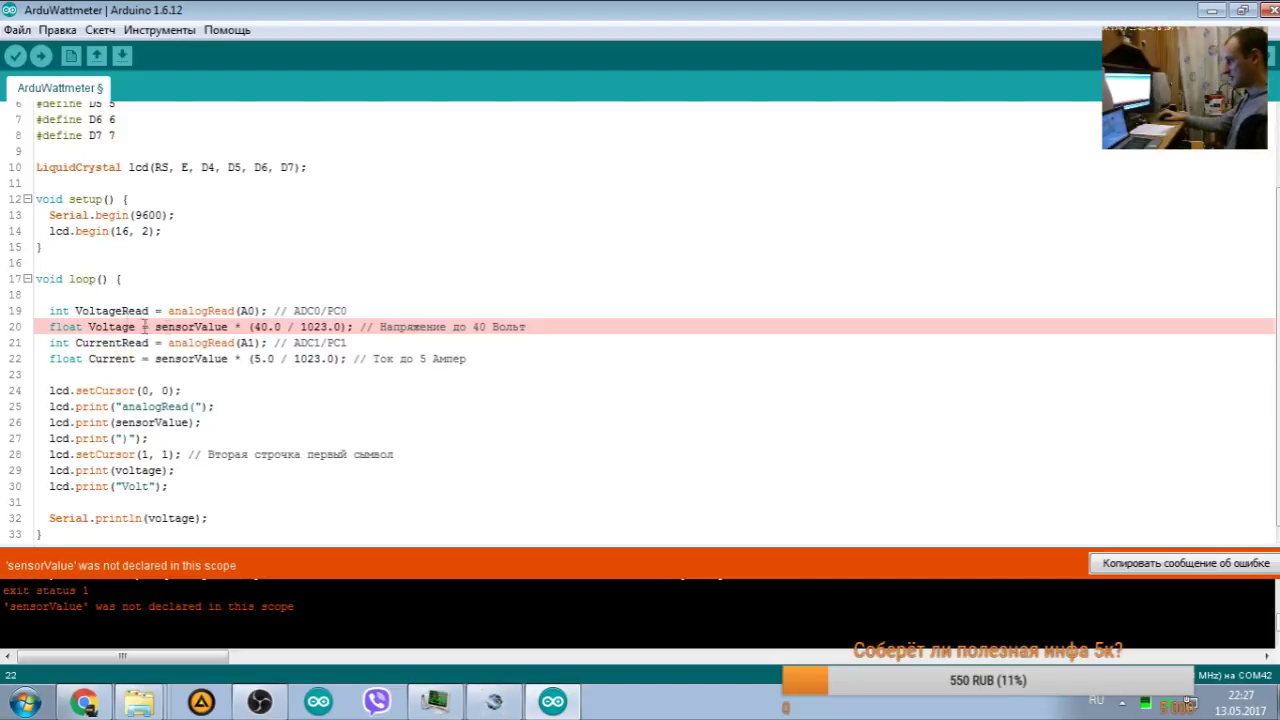
pyautogui.hotkey('ctrl', 's')
pyautogui.click(15, 55)
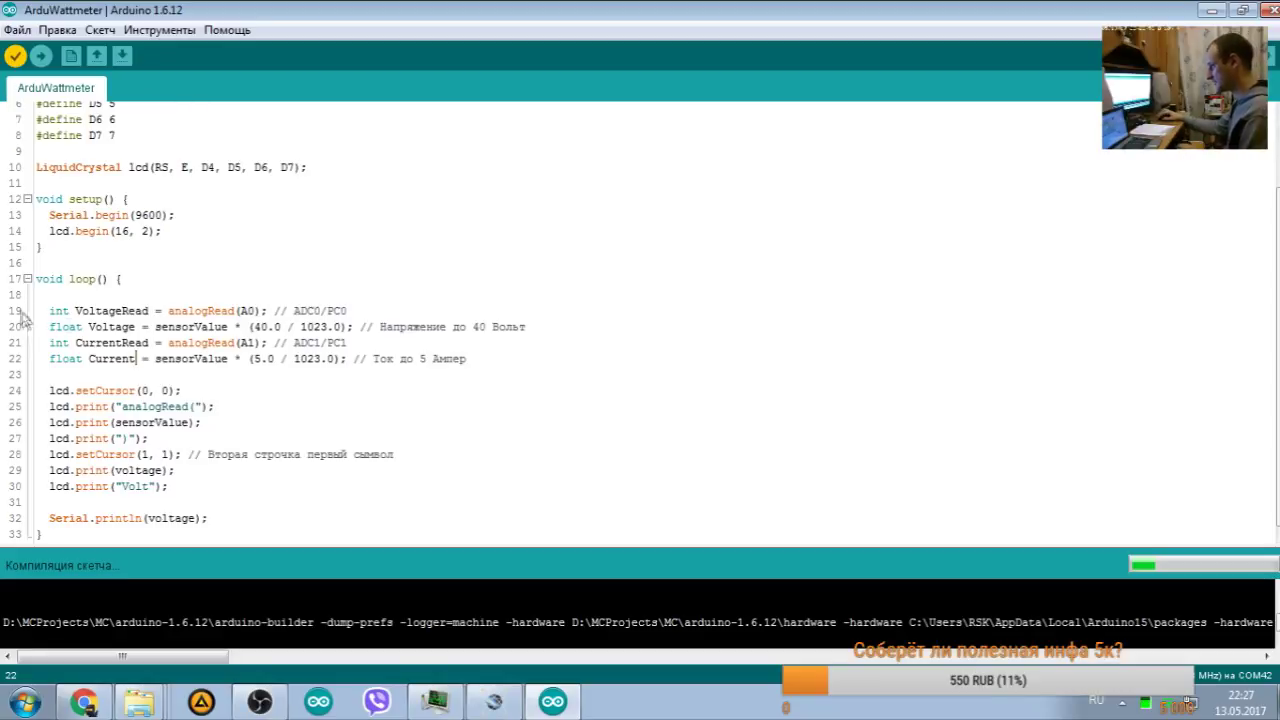
# Step: Replace sensorValue with Voltage in the 40.0 / 1023.0 formula and with Current in the 5.0 / 1023.0 formula
pyautogui.moveTo(351, 297); pyautogui.dragTo(350, 312)
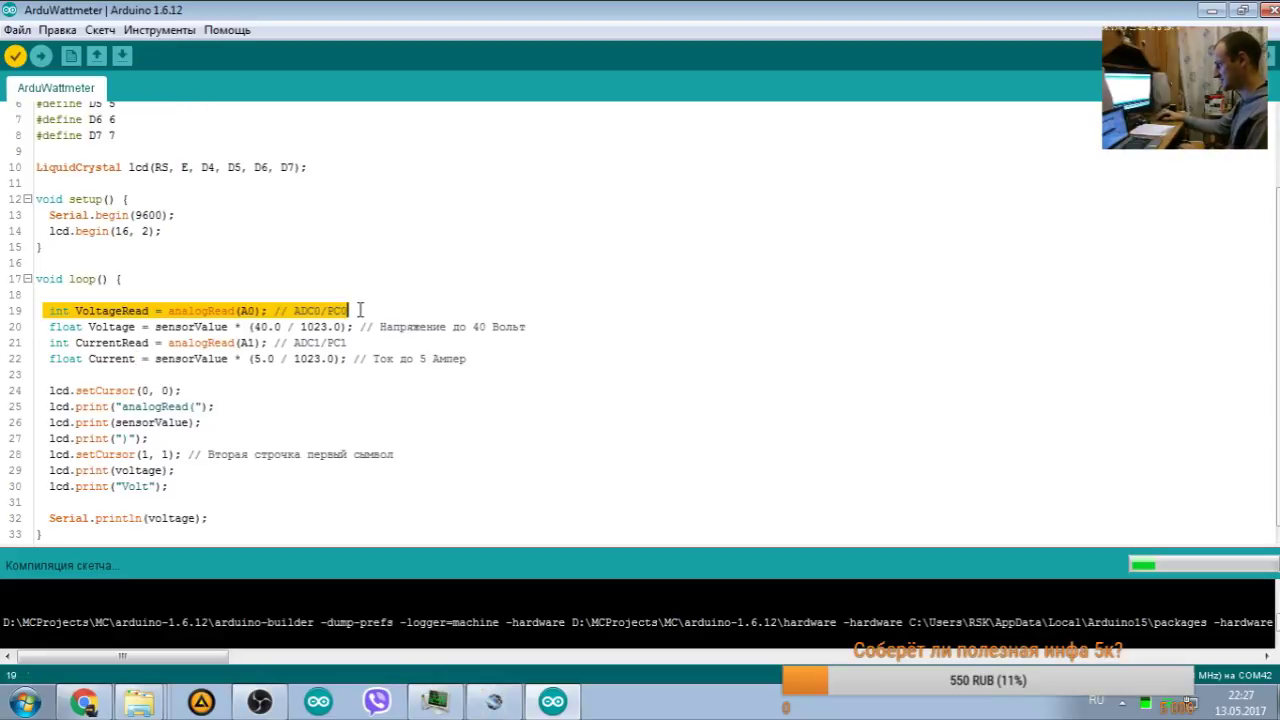
pyautogui.click(187, 310)
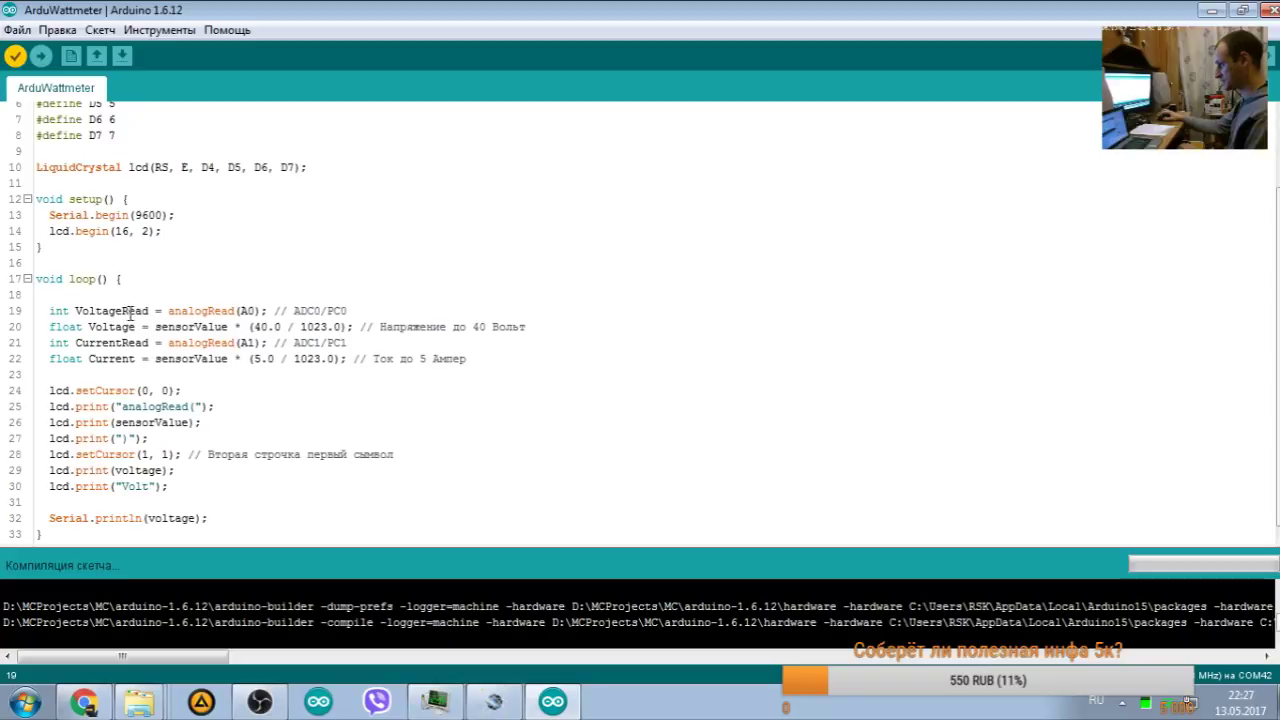
pyautogui.moveTo(47, 311); pyautogui.dragTo(525, 328)
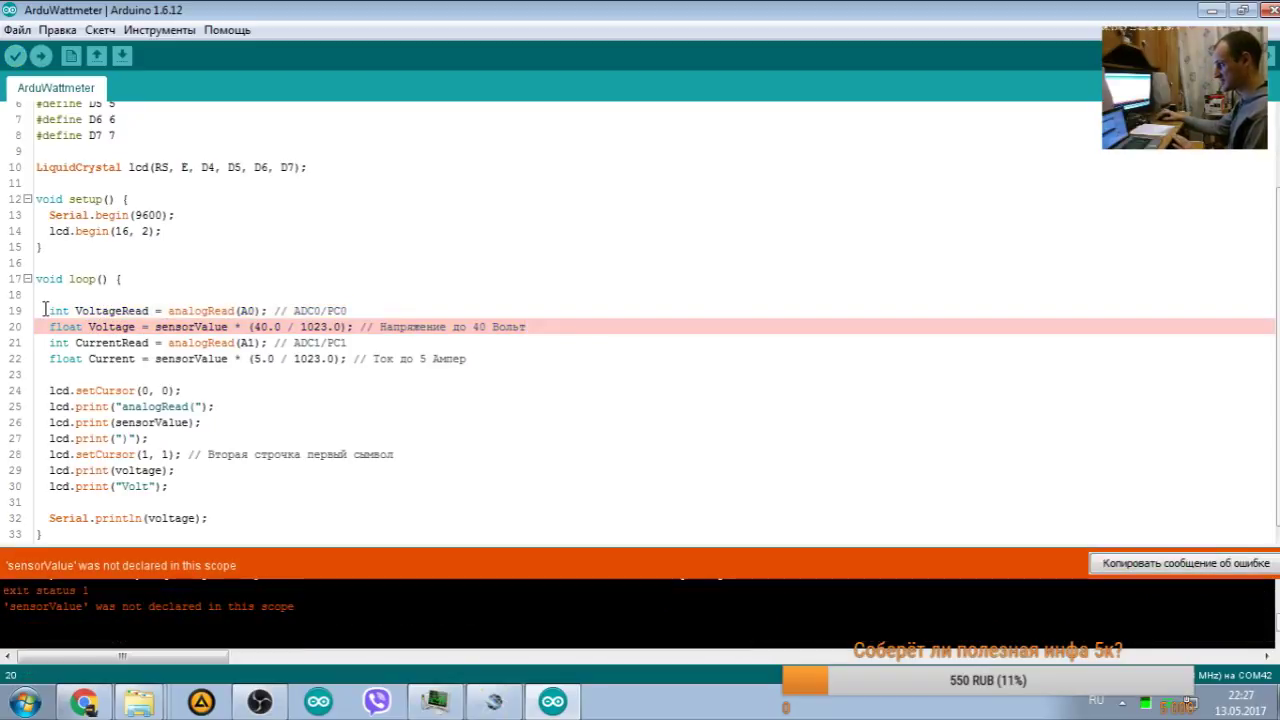
pyautogui.doubleClick(112, 326)
pyautogui.hotkey('ctrl', 'c')
pyautogui.doubleClick(197, 326)
pyautogui.hotkey('ctrl', 'v')
pyautogui.doubleClick(112, 358)
pyautogui.hotkey('ctrl', 'c')
pyautogui.doubleClick(200, 358)
pyautogui.hotkey('ctrl', 'v')
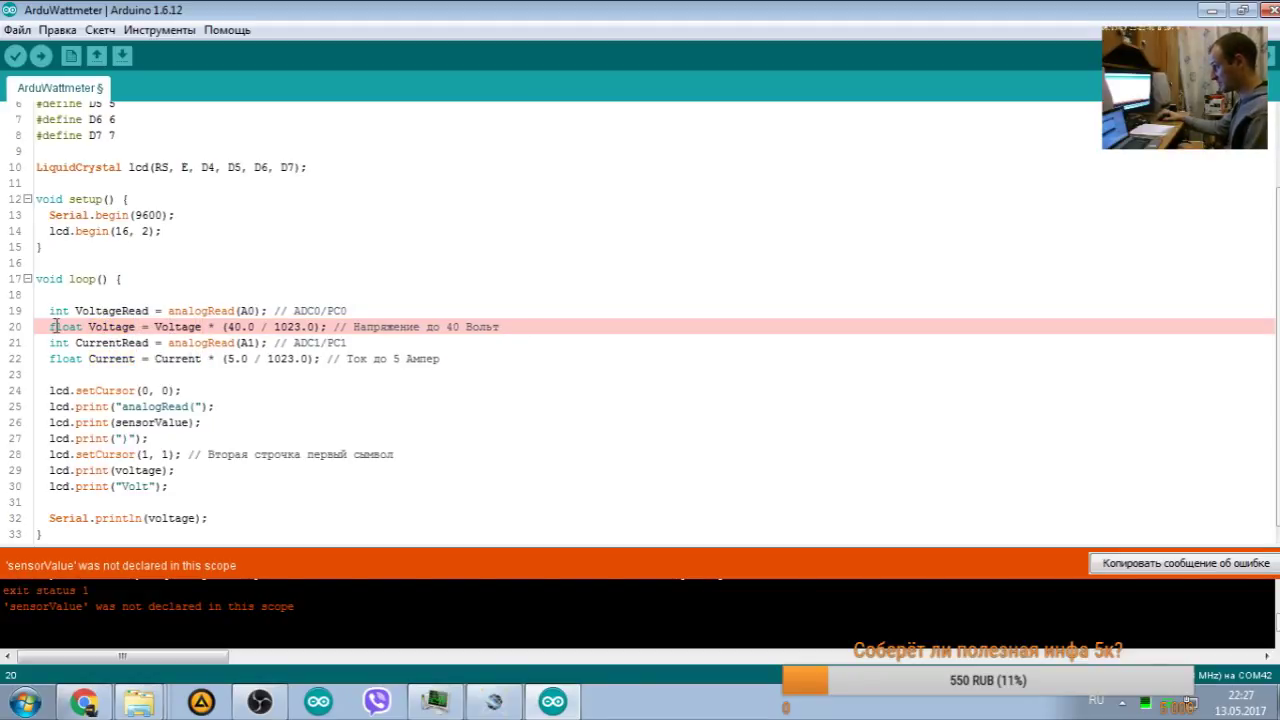
pyautogui.moveTo(50, 342); pyautogui.dragTo(457, 361)
pyautogui.click(457, 361)
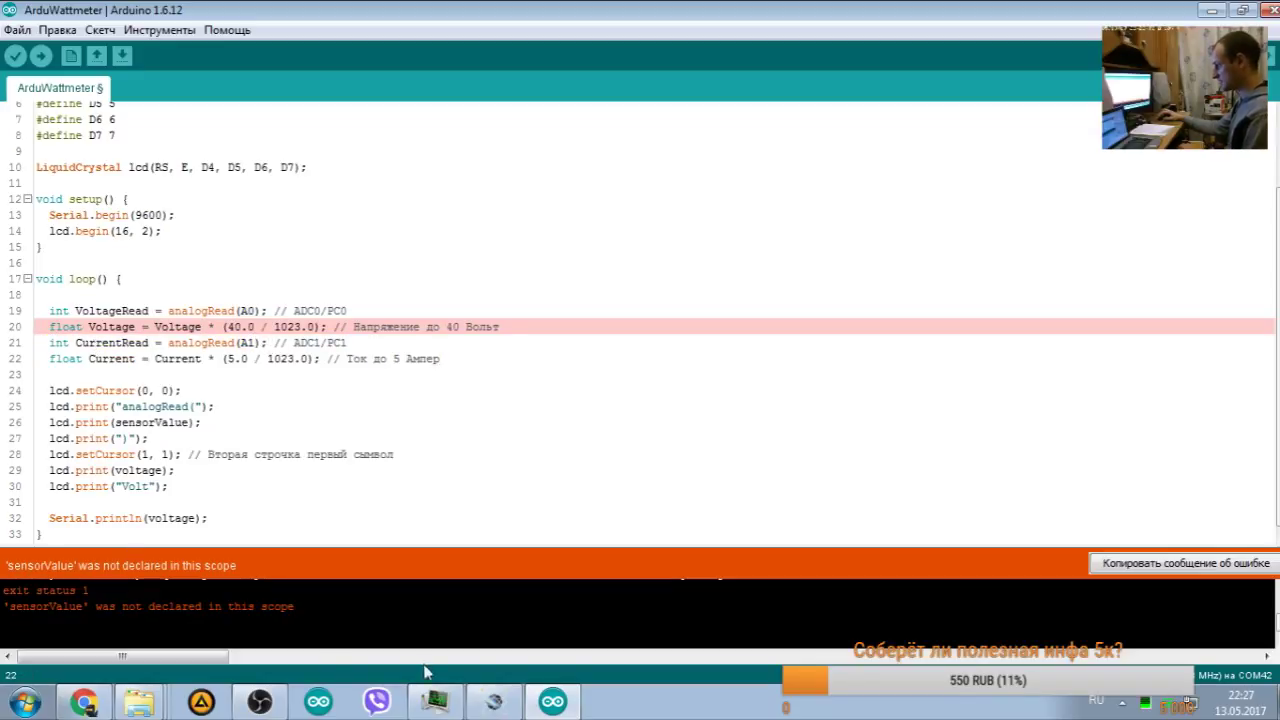
# Step: Switch to Proteus and label the unnamed input terminal below A0 as A1
pyautogui.click(435, 701)
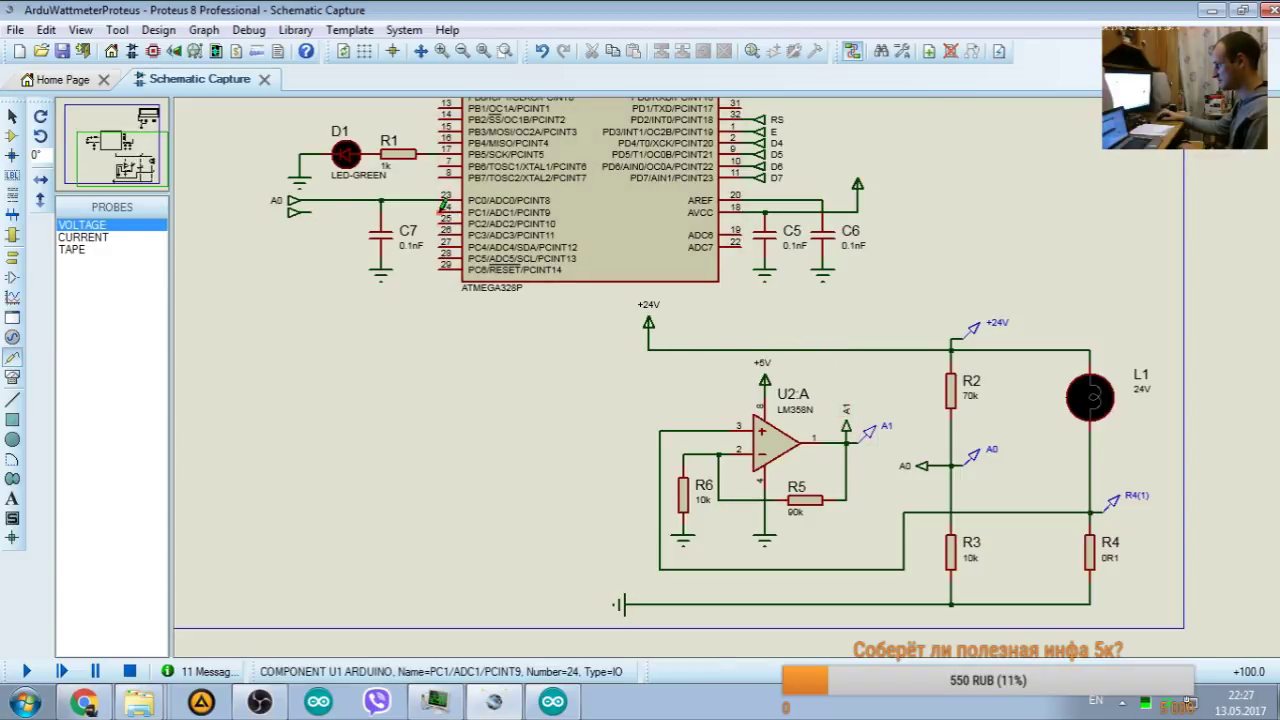
pyautogui.doubleClick(298, 210)
pyautogui.click(700, 190)
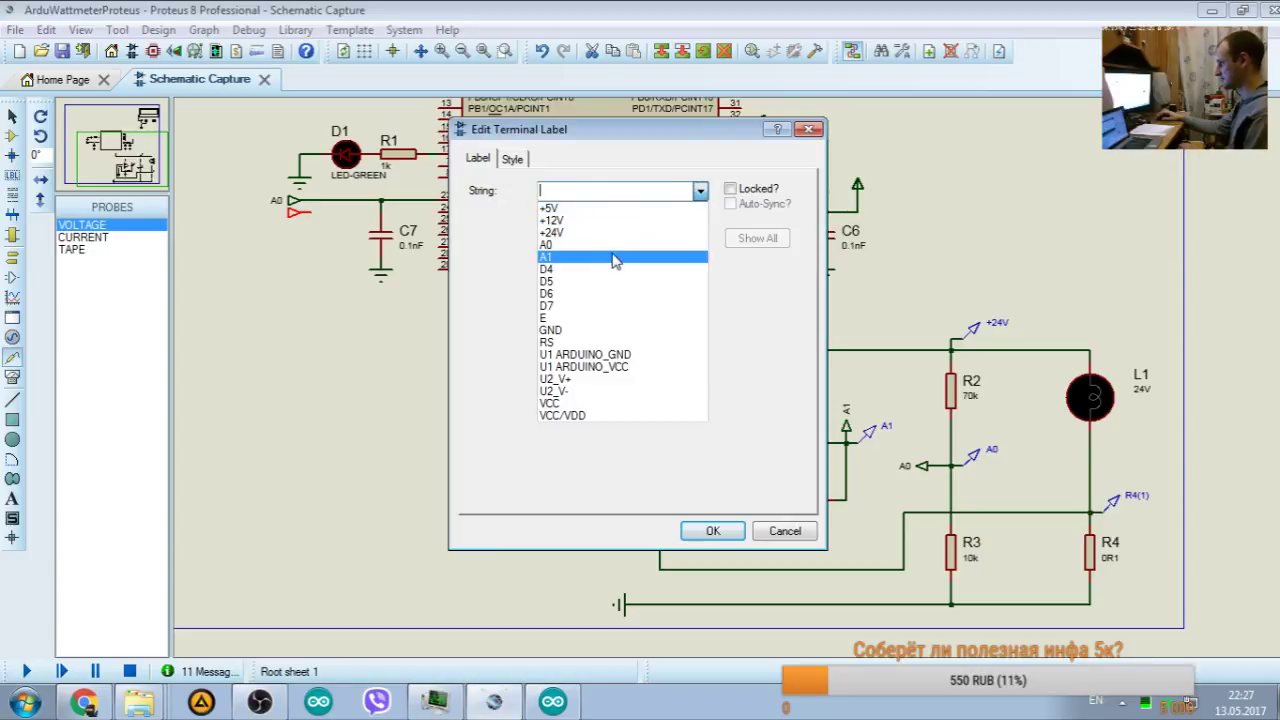
pyautogui.click(613, 258)
pyautogui.click(712, 531)
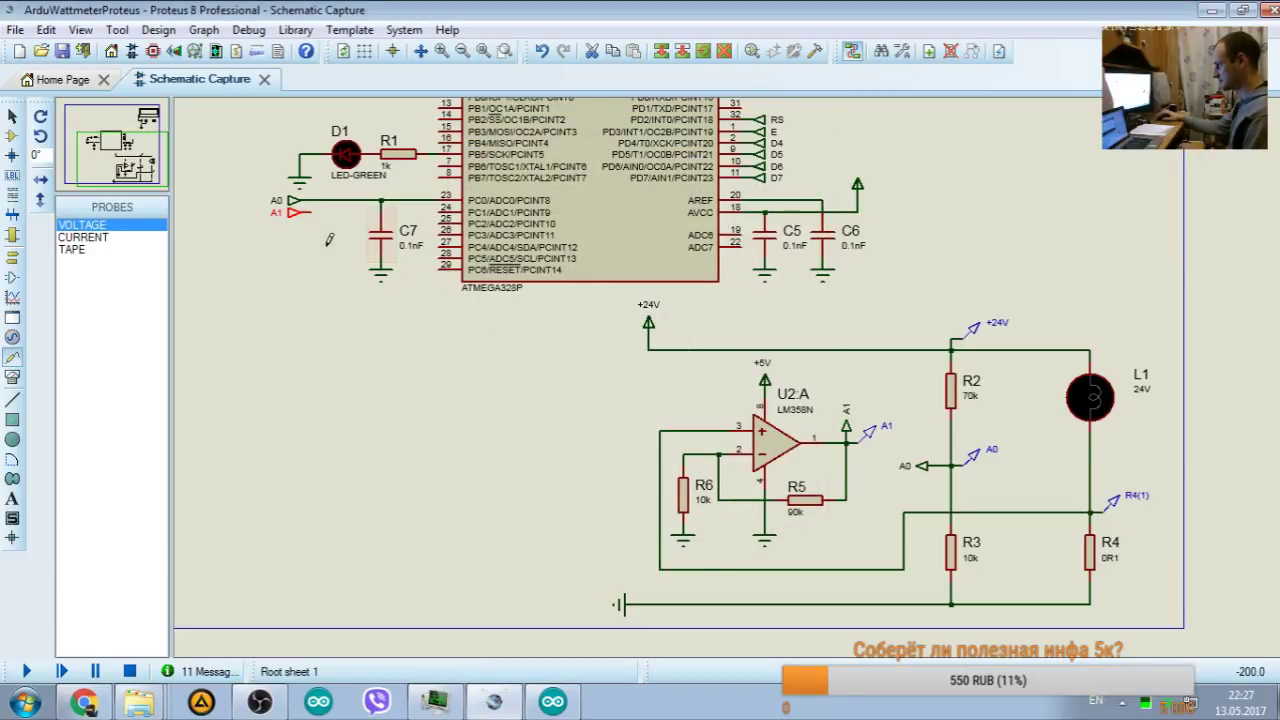
# Step: Duplicate capacitor C7 with its ground just beside it and wire the A1 terminal to the copy
pyautogui.click(380, 216)
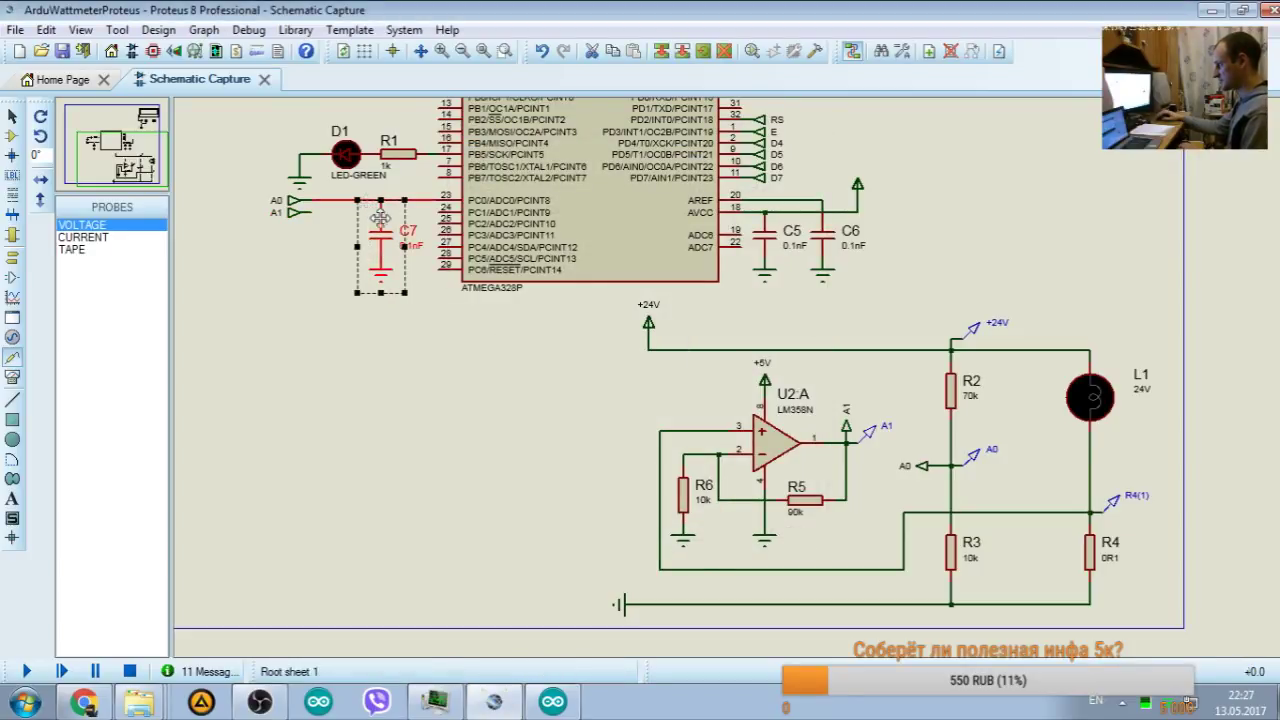
pyautogui.rightClick(400, 213)
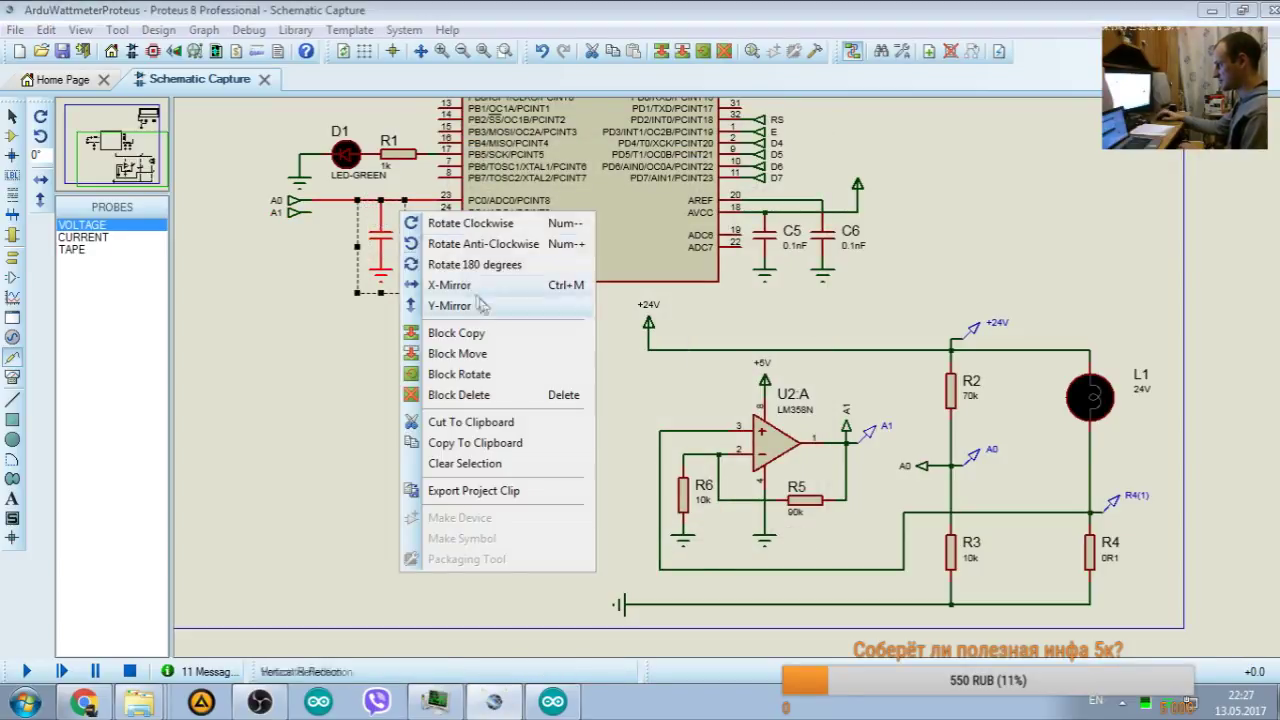
pyautogui.click(484, 446)
pyautogui.rightClick(346, 228)
pyautogui.click(400, 356)
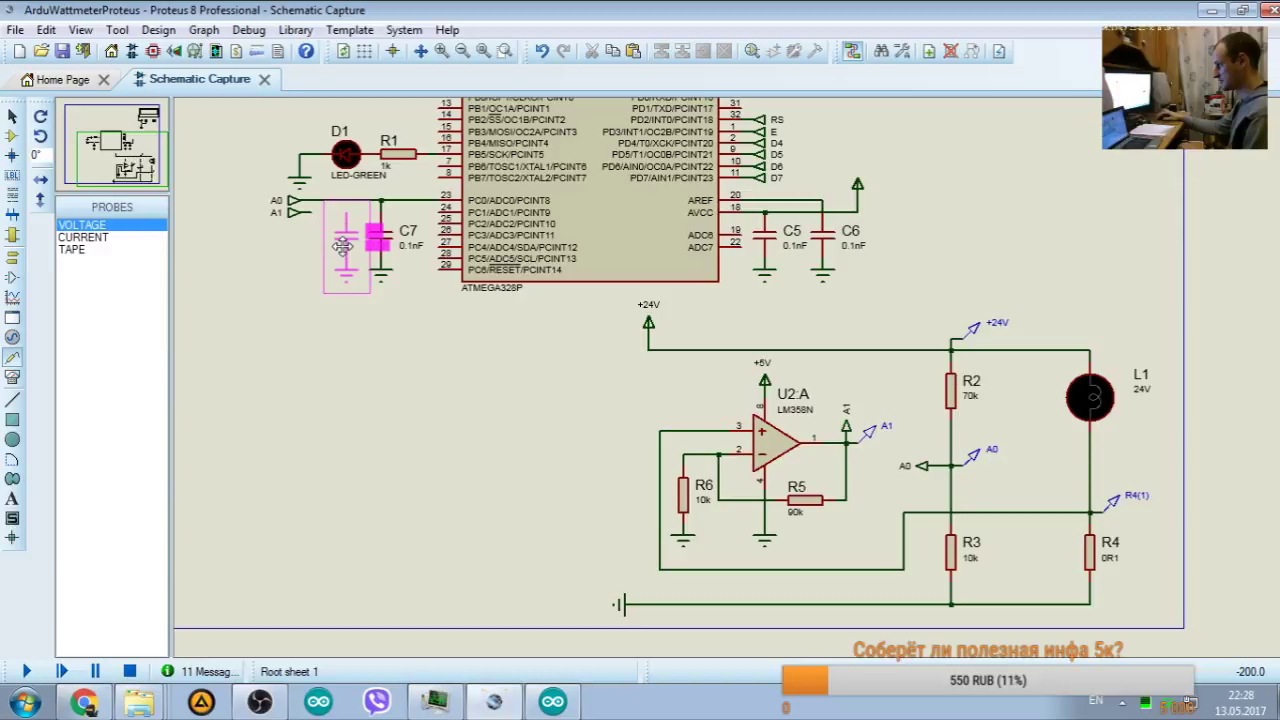
pyautogui.click(345, 248)
pyautogui.click(308, 212)
pyautogui.click(345, 211)
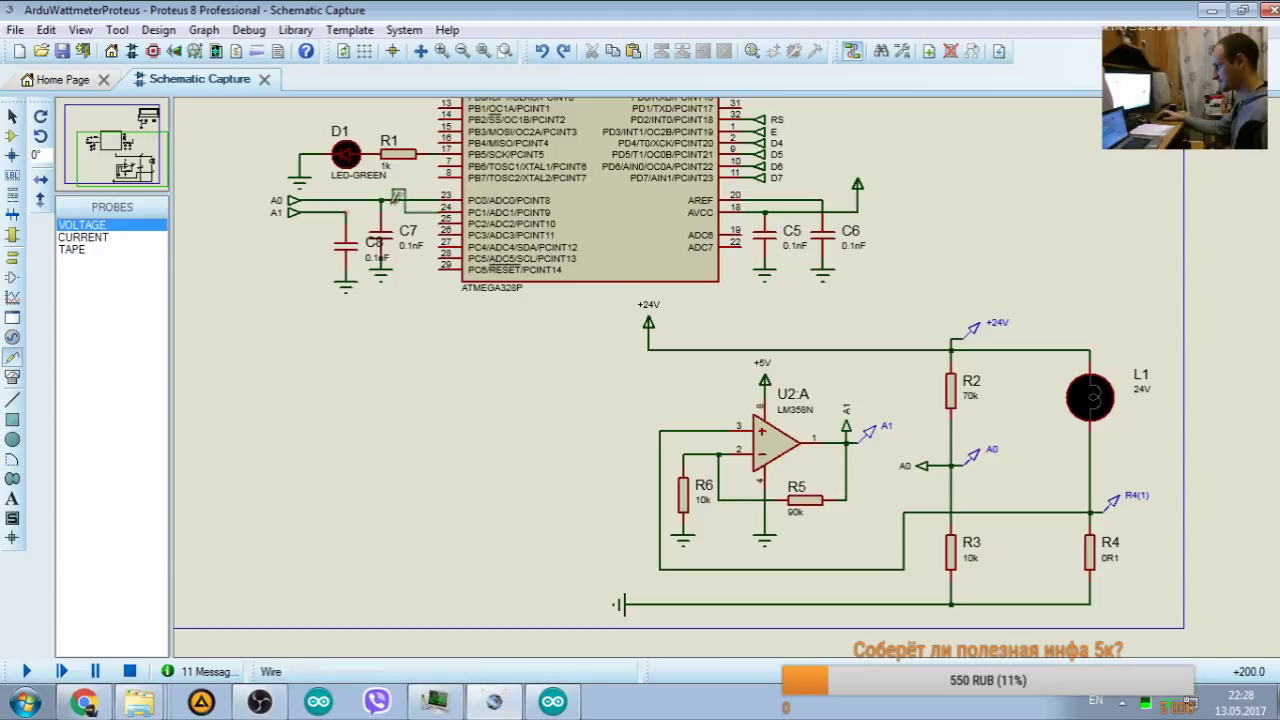
# Step: Move C8's name and value labels to its left side and lower C7 and its ground level with C8
pyautogui.click(372, 250)
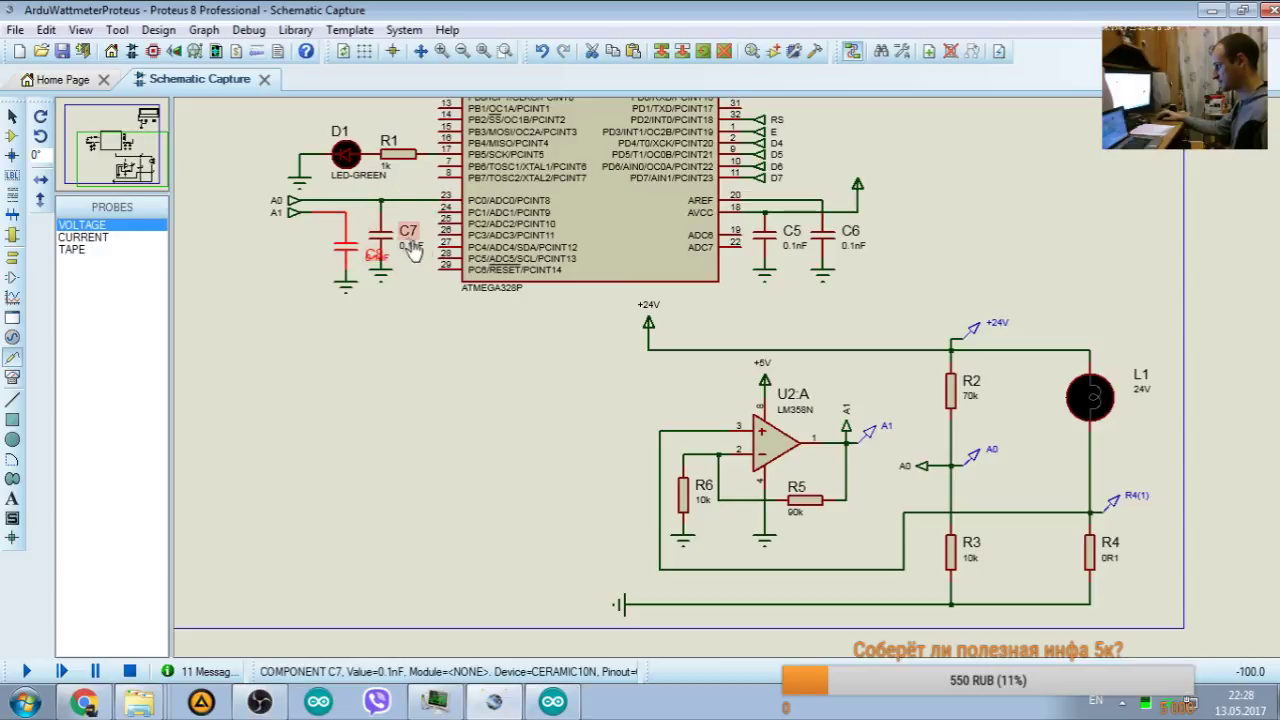
pyautogui.doubleClick(374, 248)
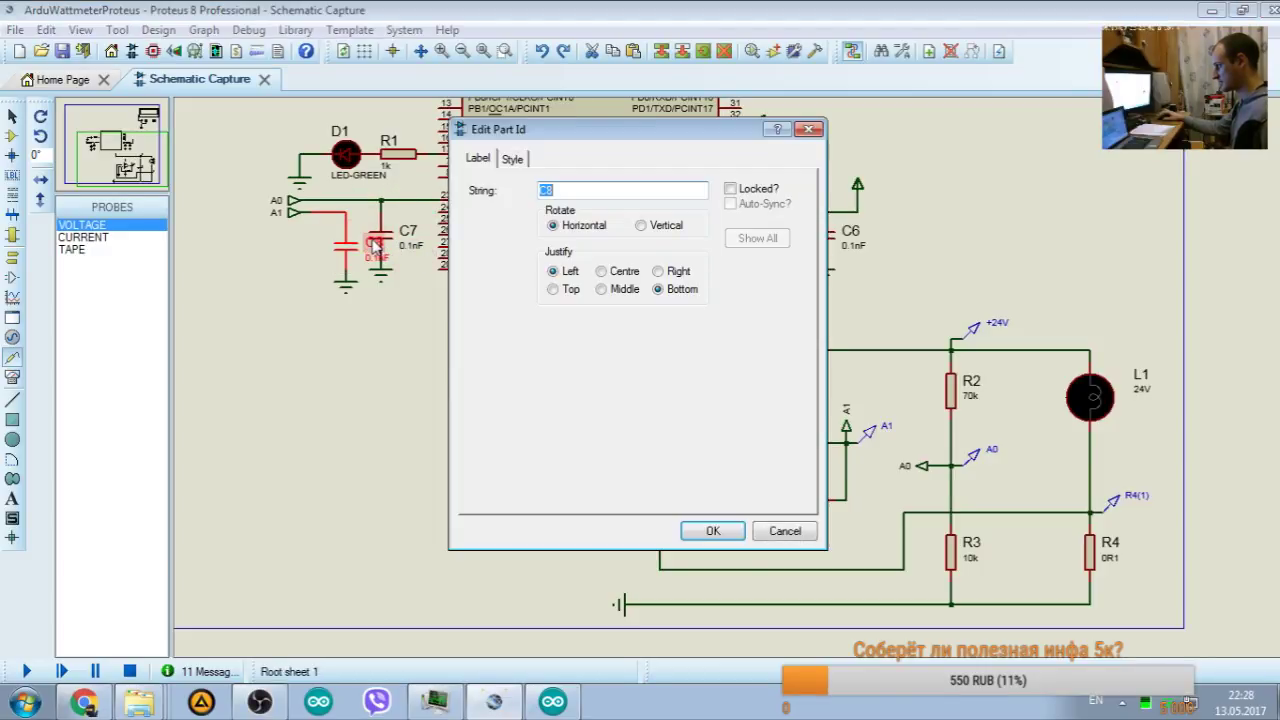
pyautogui.click(785, 531)
pyautogui.moveTo(343, 243); pyautogui.dragTo(315, 243)
pyautogui.click(378, 262)
pyautogui.moveTo(376, 288); pyautogui.dragTo(377, 302)
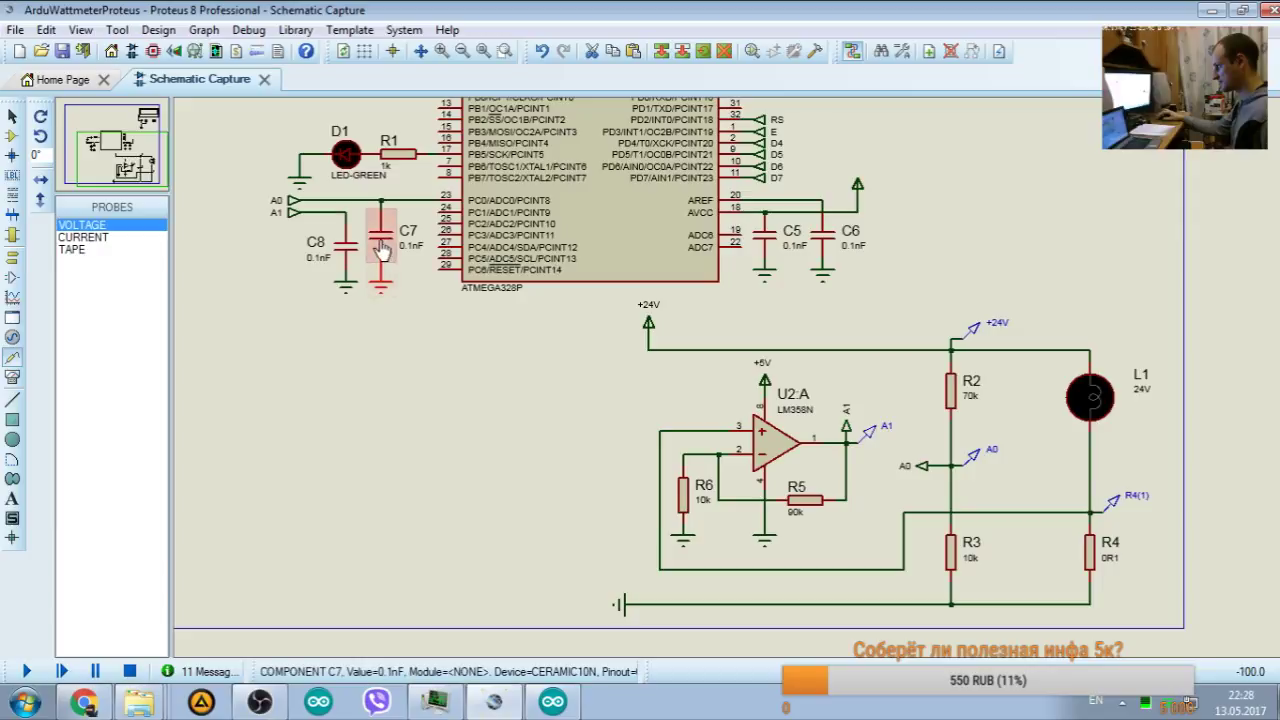
pyautogui.click(411, 296)
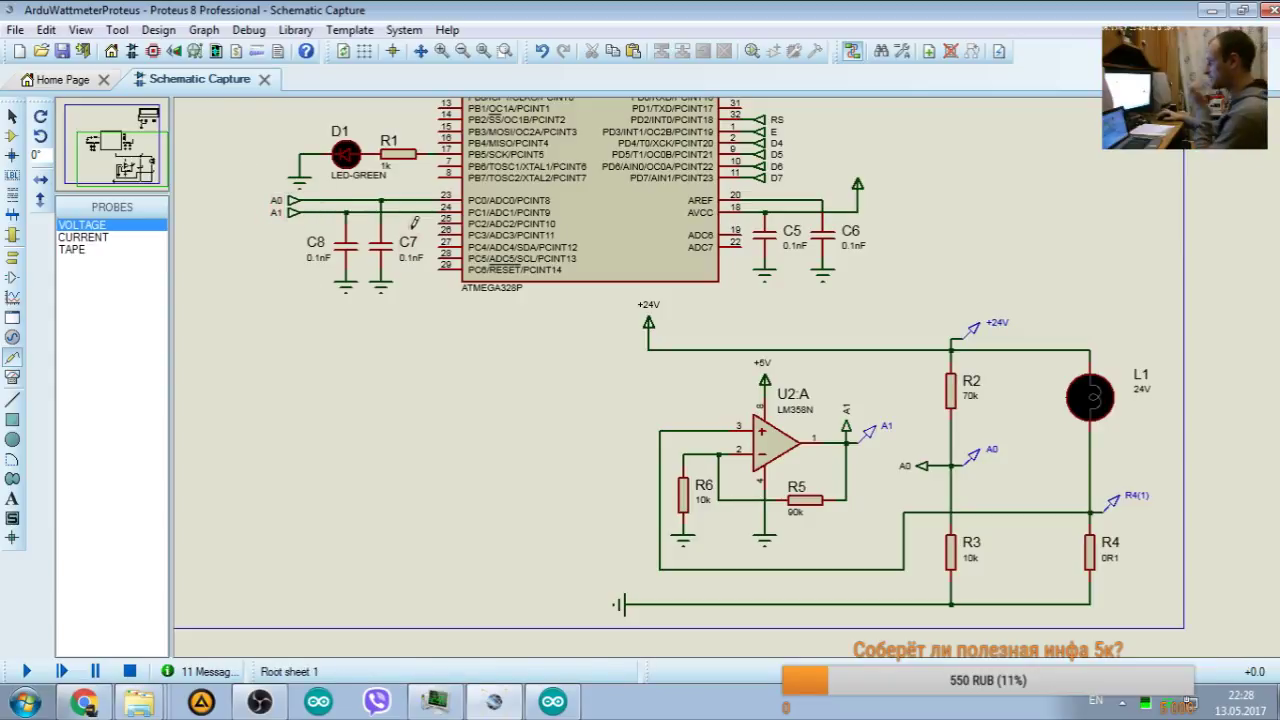
# Step: Move the A1 and A0 input terminals closer to capacitors C8 and C7, aligned with each other
pyautogui.click(119, 152)
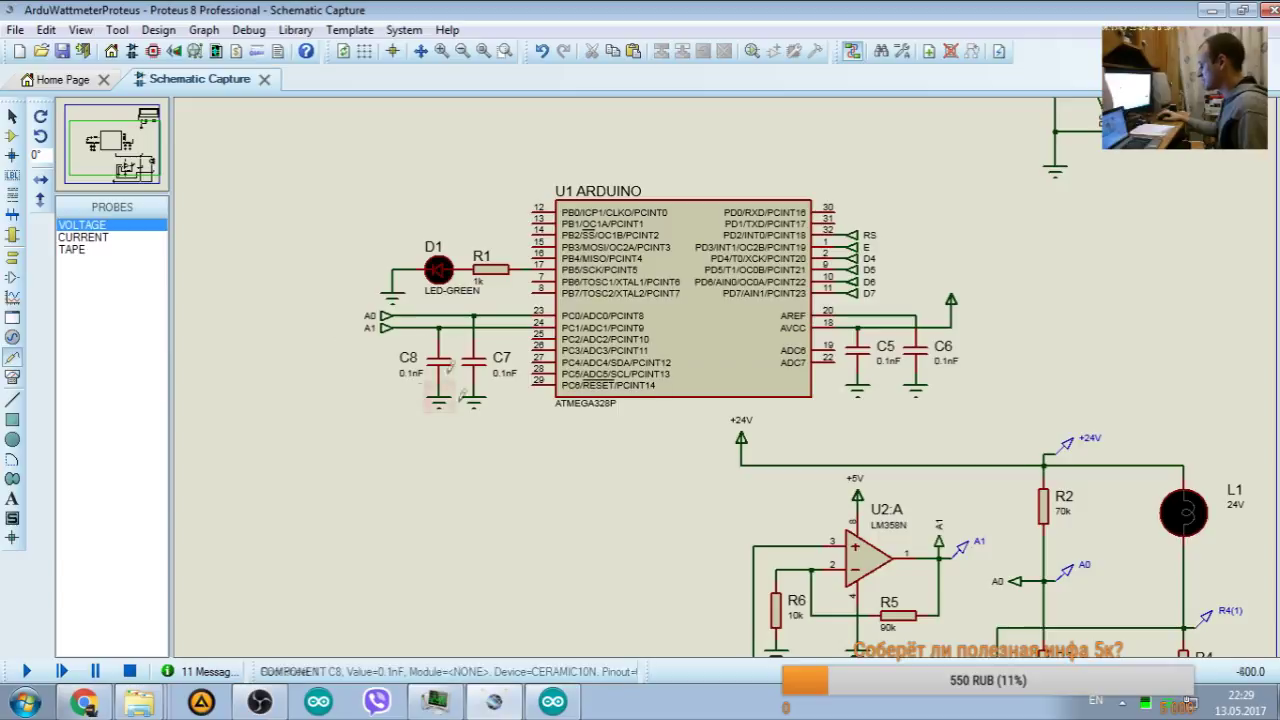
pyautogui.click(383, 336)
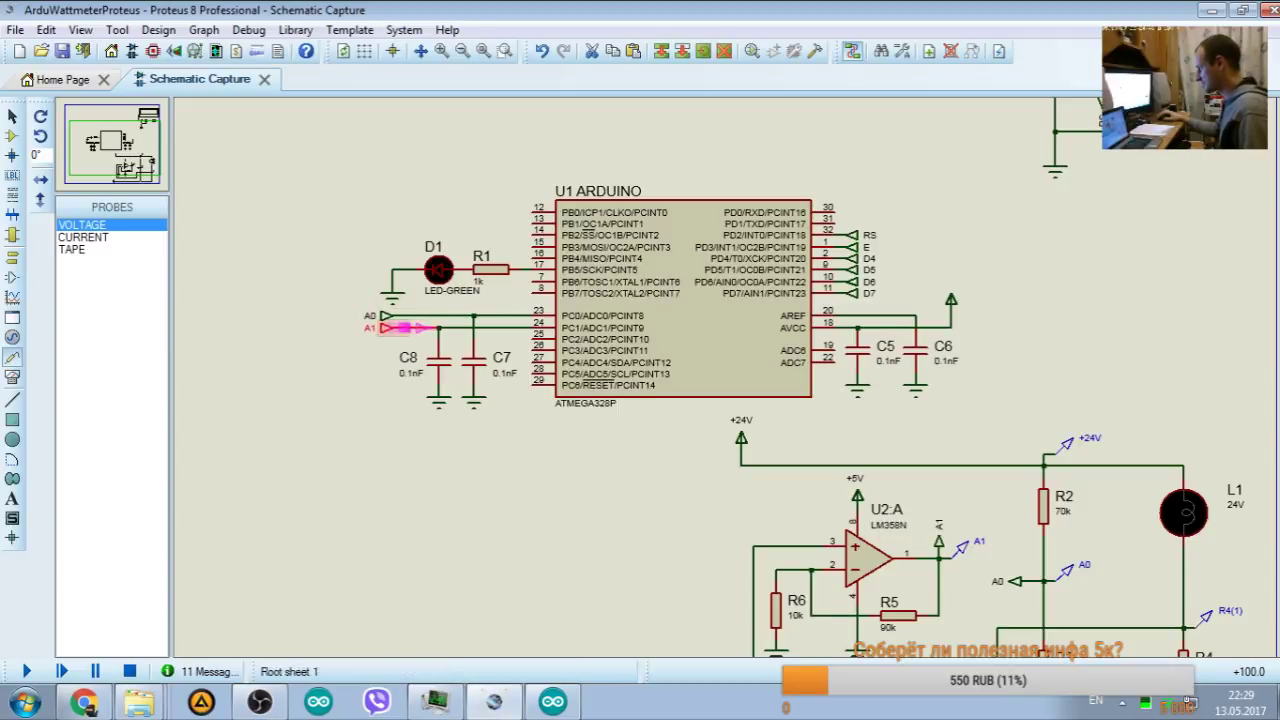
pyautogui.moveTo(390, 330); pyautogui.dragTo(413, 330)
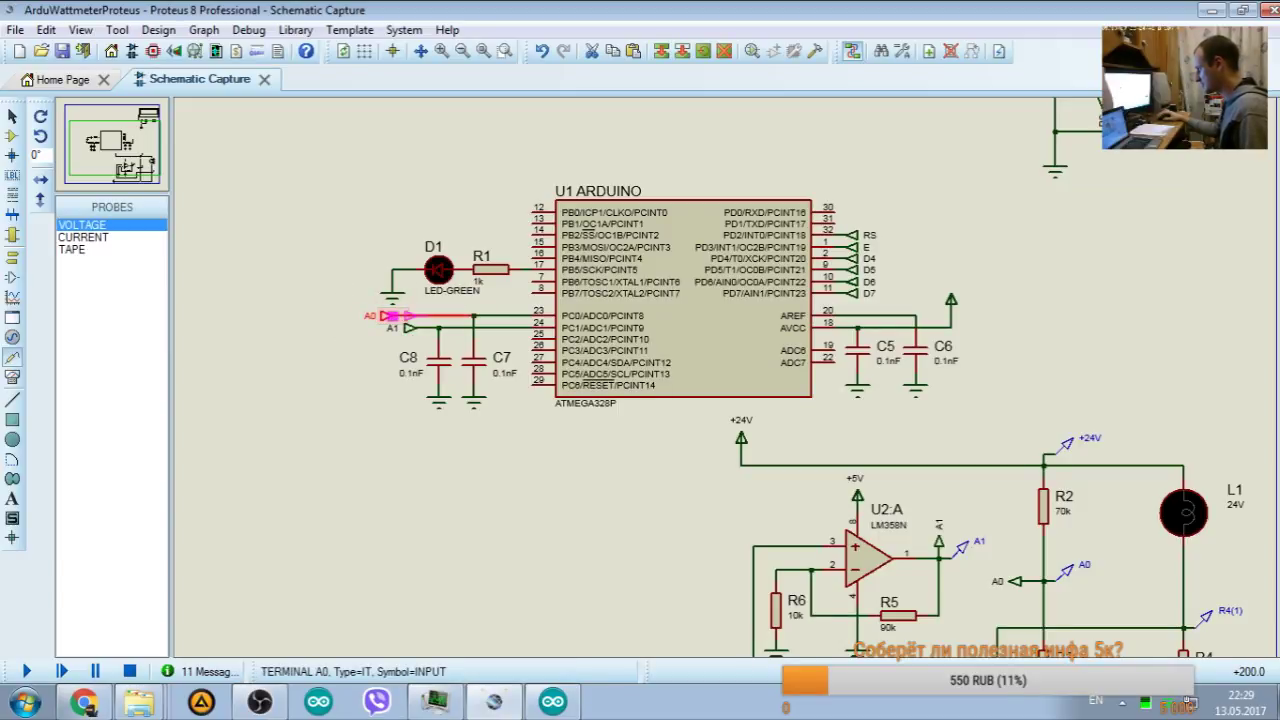
pyautogui.click(311, 414)
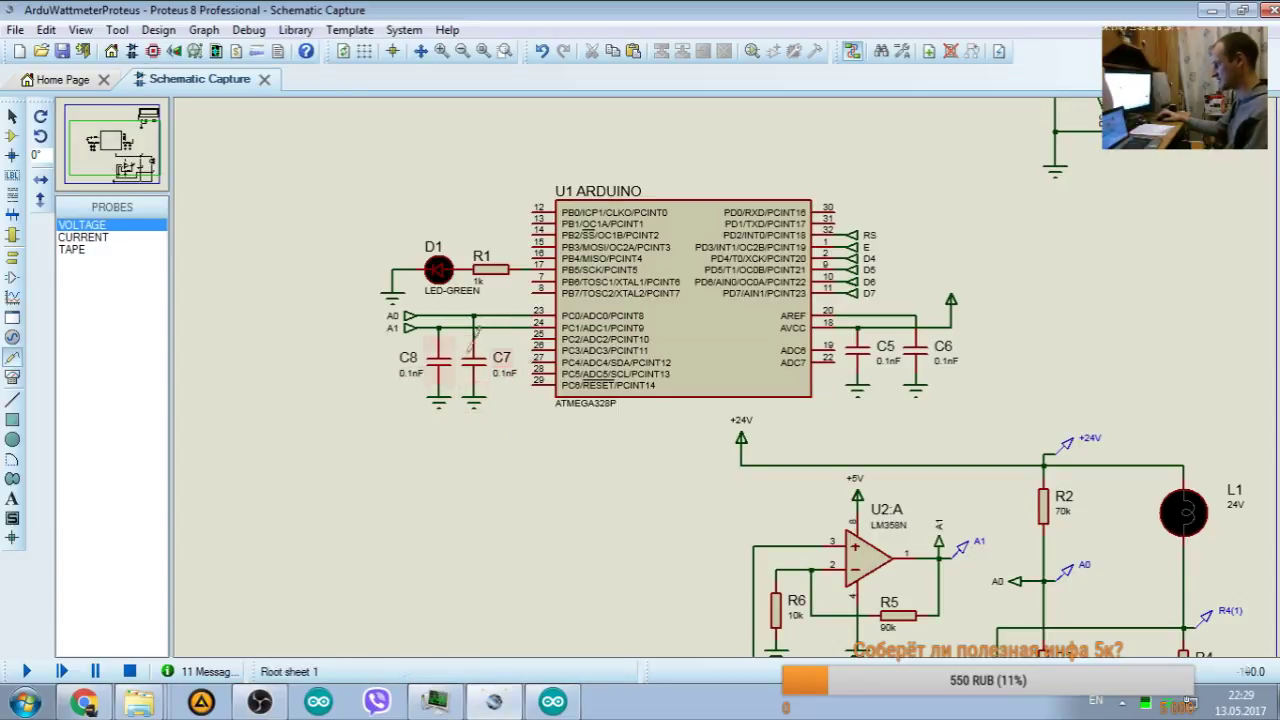
# Step: Compare the Proteus shunt and op-amp circuit with the Arduino sketch's voltage and current formulas, also consulting the LM358 datasheet in the browser
pyautogui.moveTo(106, 150); pyautogui.dragTo(118, 160)
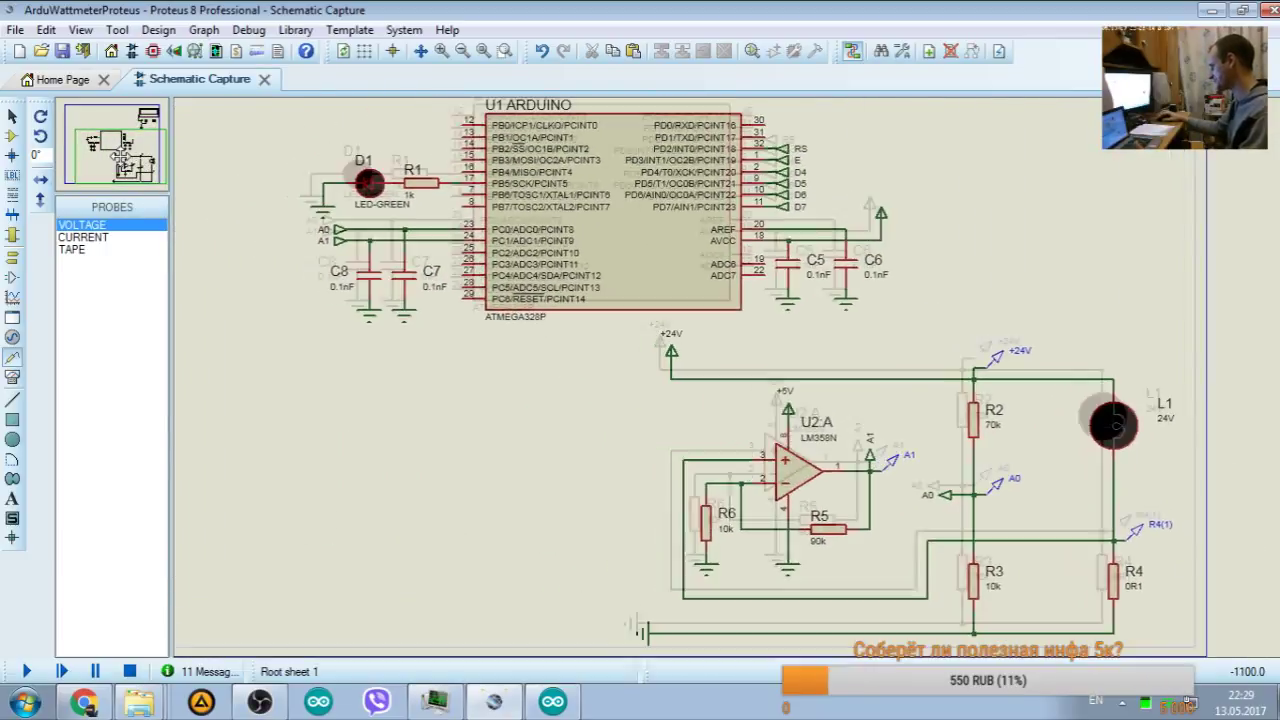
pyautogui.click(553, 702)
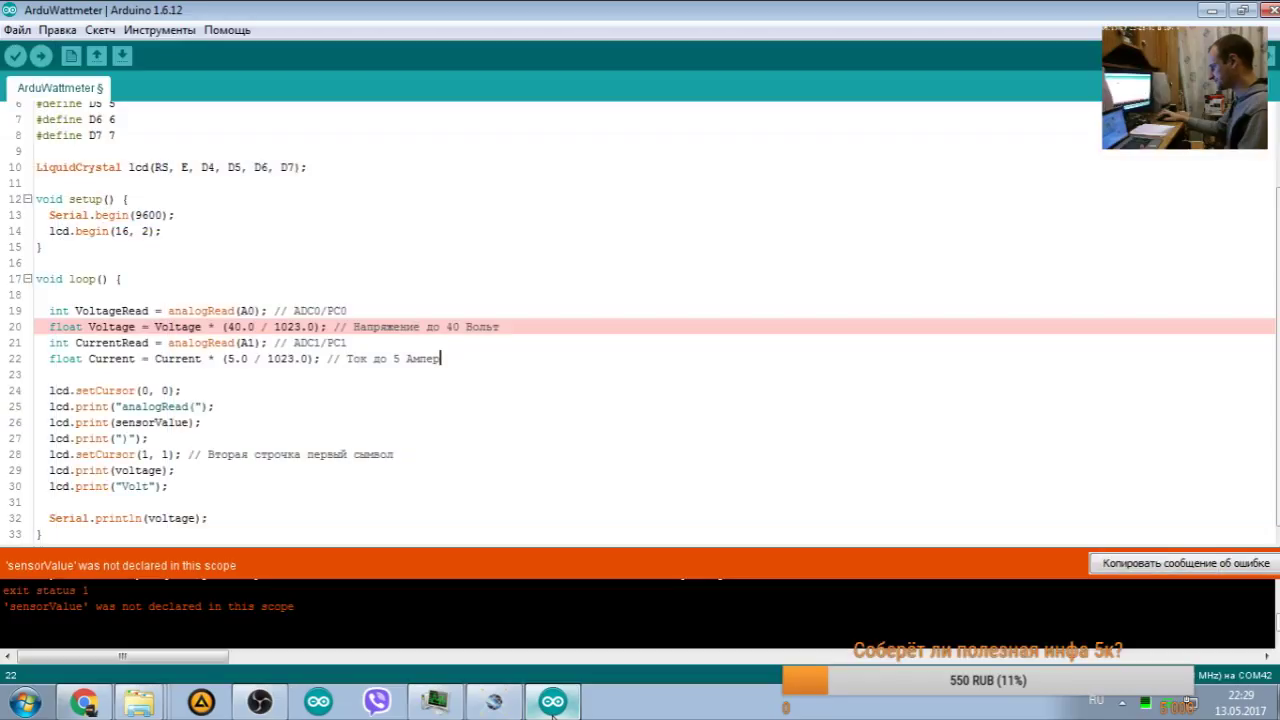
pyautogui.click(553, 702)
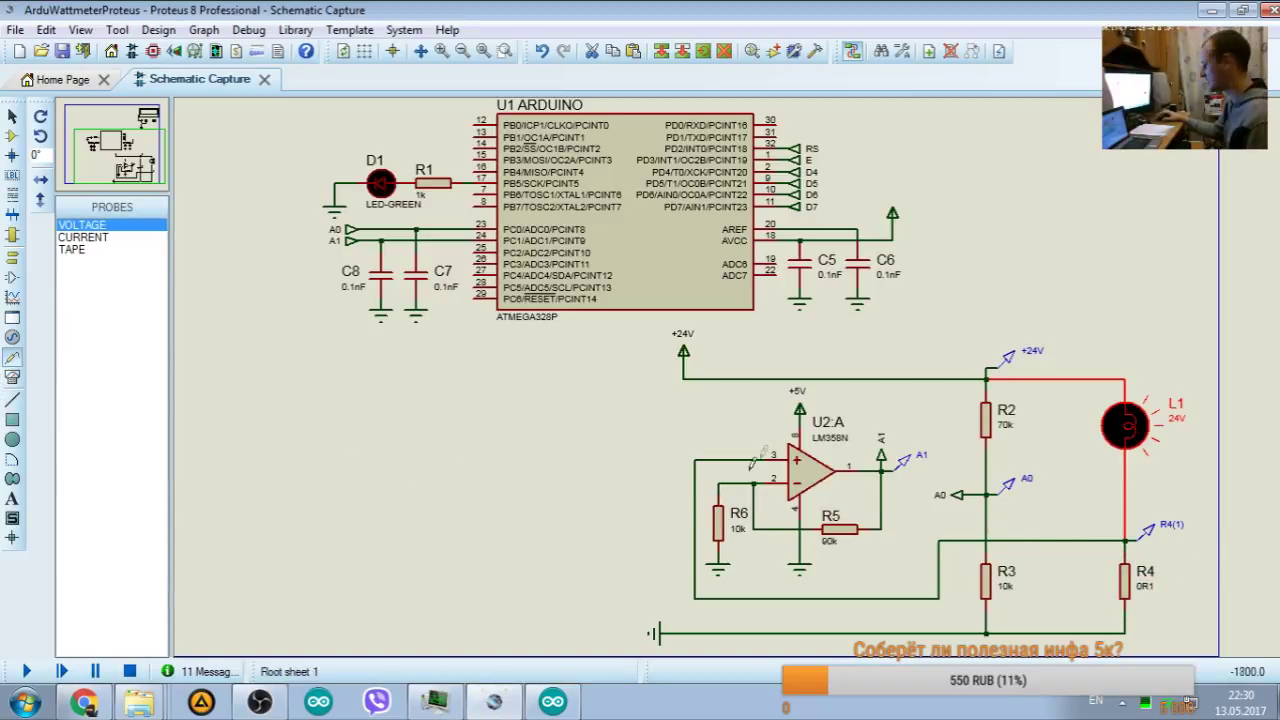
pyautogui.click(84, 703)
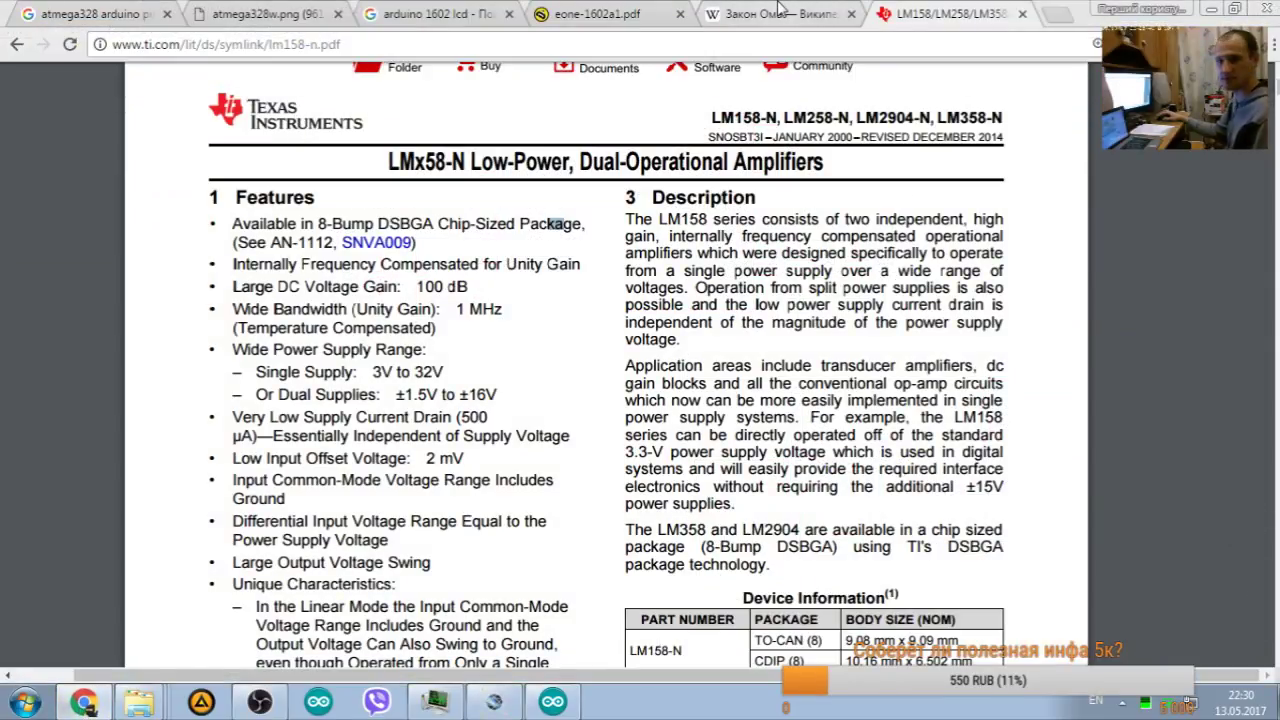
pyautogui.click(1212, 10)
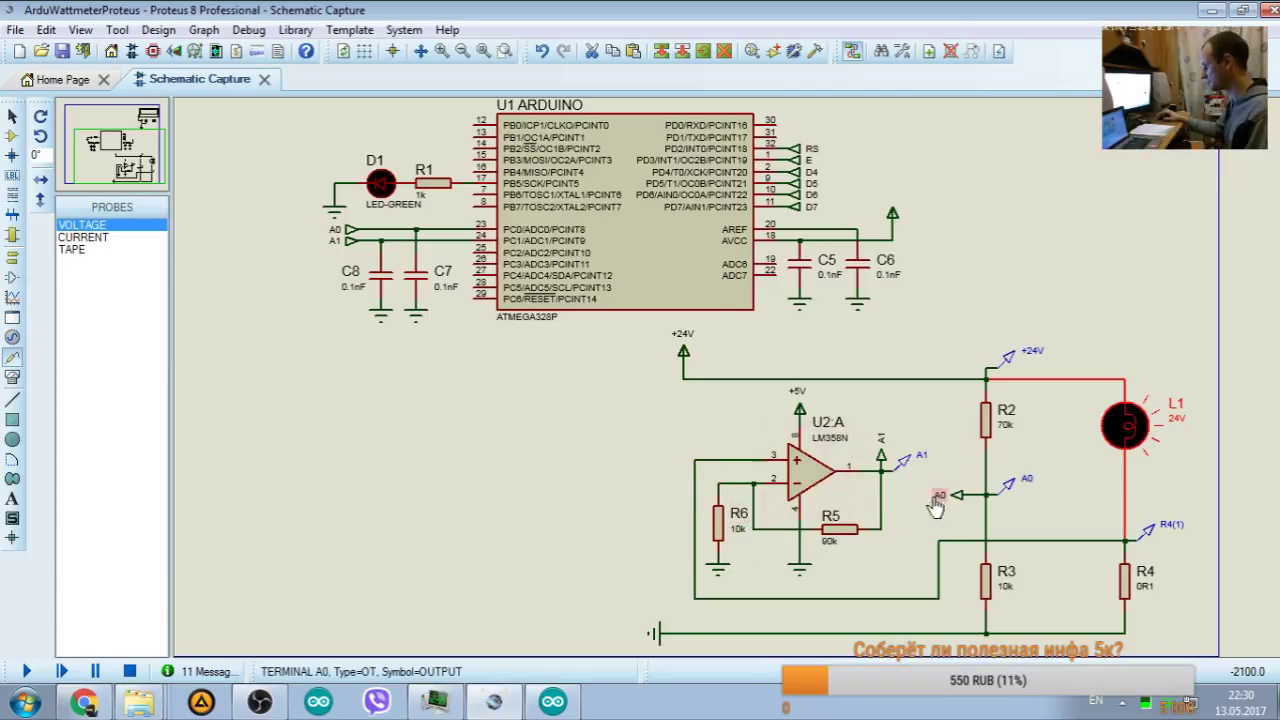
pyautogui.click(553, 701)
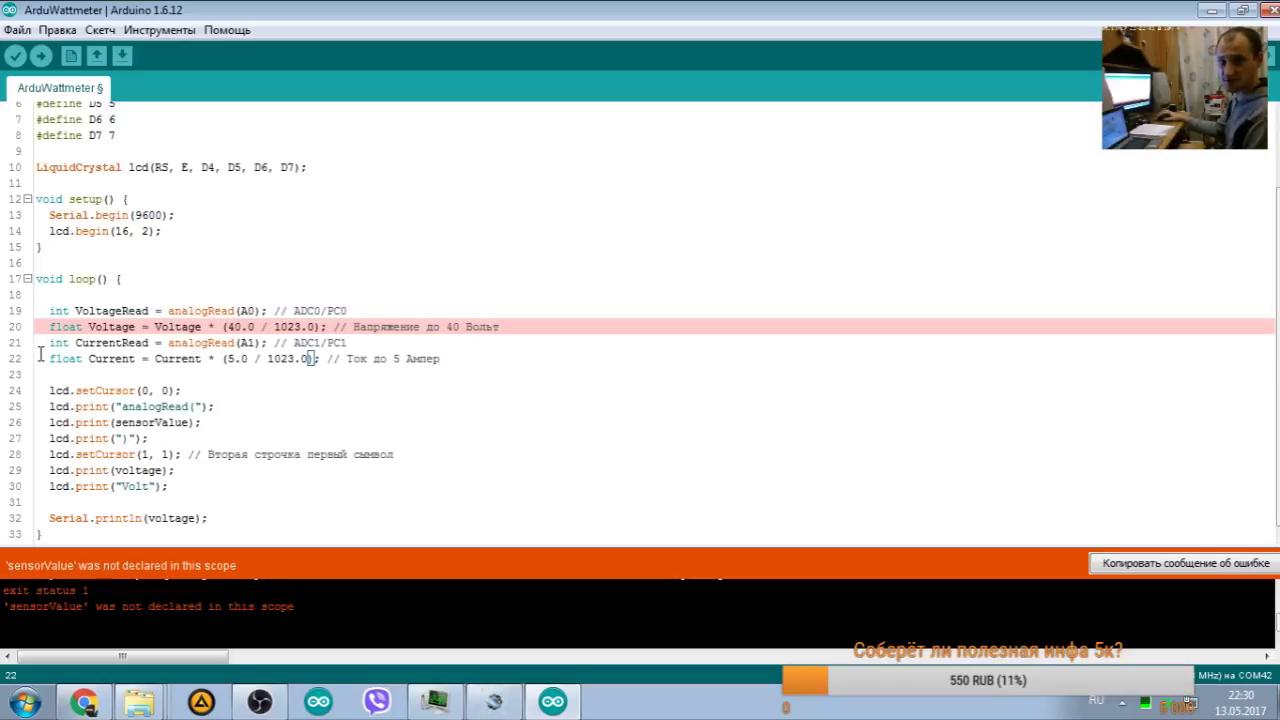
pyautogui.click(435, 701)
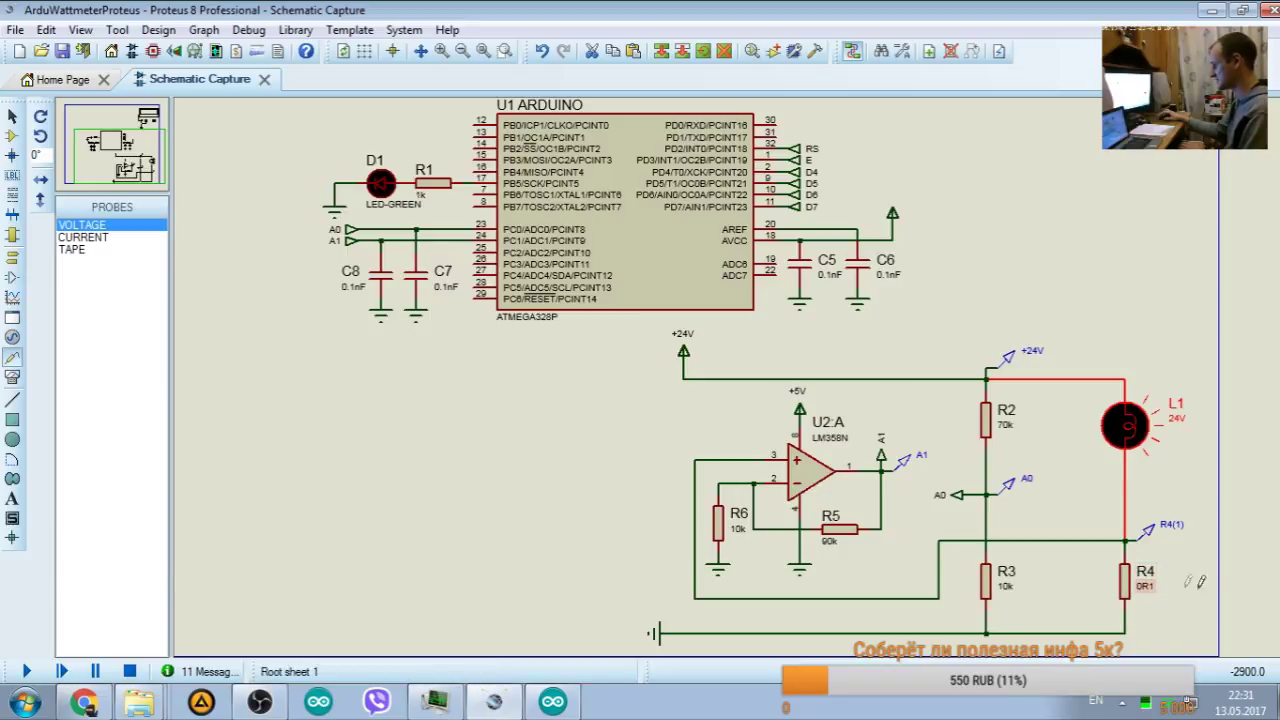
pyautogui.click(552, 701)
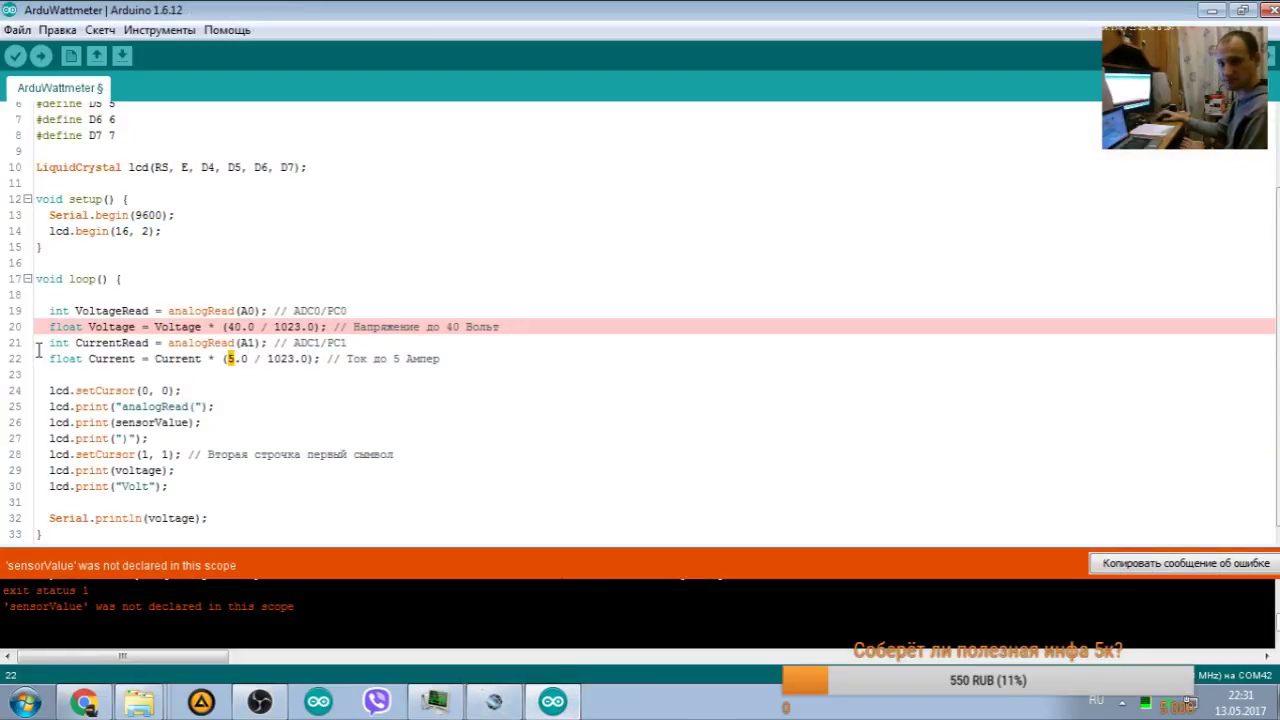
# Step: Verify the sketch and separate the voltage lines from the current lines in loop() with a blank line
pyautogui.click(15, 57)
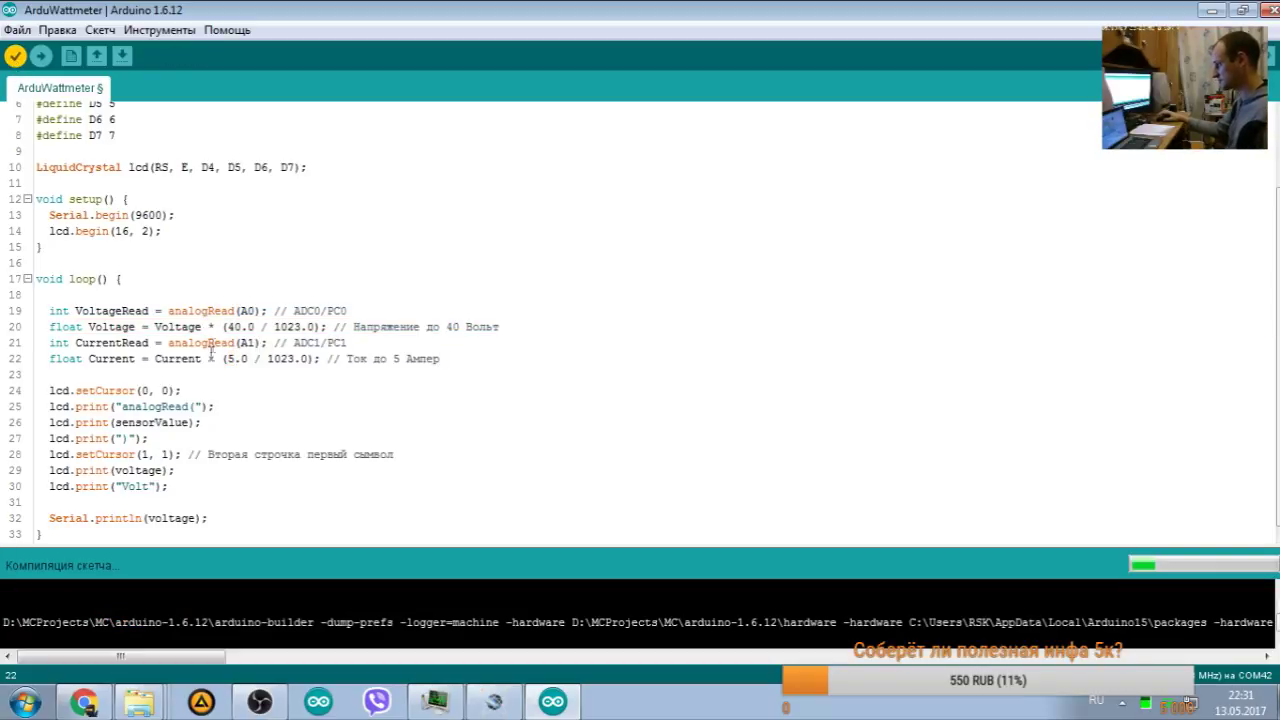
pyautogui.click(48, 342)
pyautogui.press('Return')
pyautogui.moveTo(50, 310); pyautogui.dragTo(523, 342)
# Step: Check the voltage conversion in the built-in ReadAnalogVoltage example, close it, and review the Voltage formula in loop()
pyautogui.click(17, 29)
pyautogui.moveTo(88, 140)
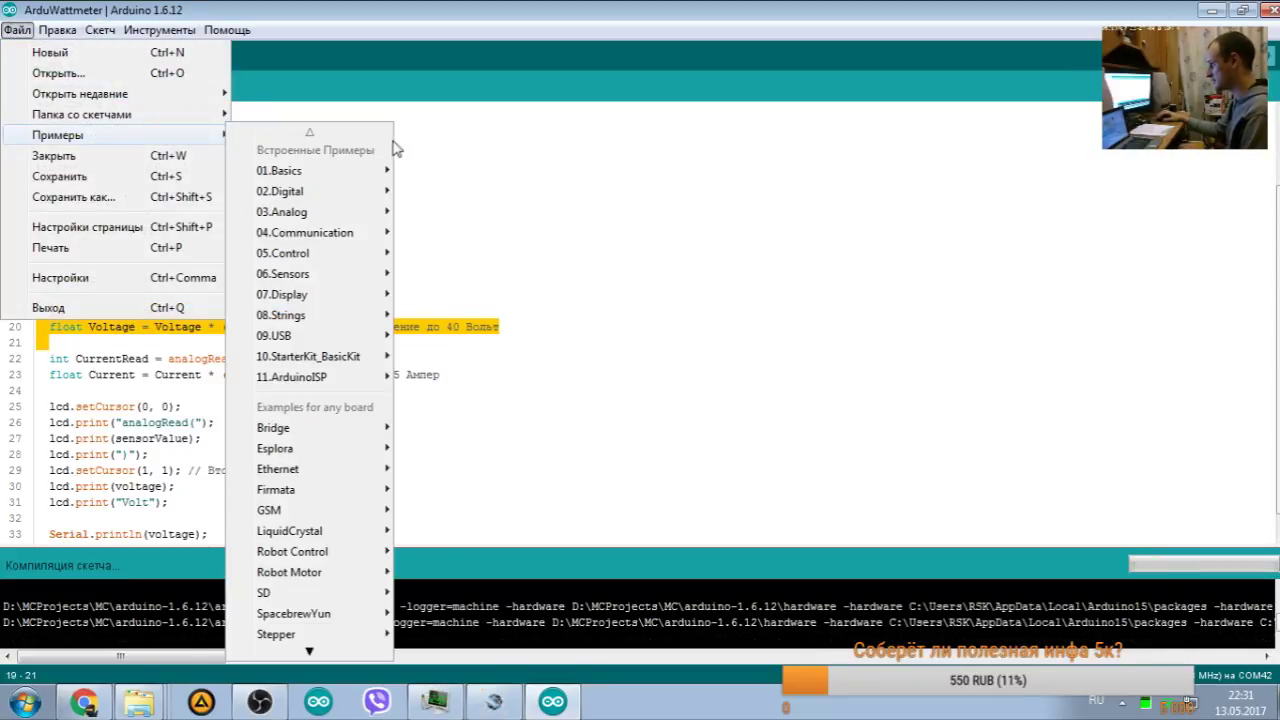
pyautogui.moveTo(330, 180)
pyautogui.click(468, 274)
pyautogui.scroll(-2, 915, 470)
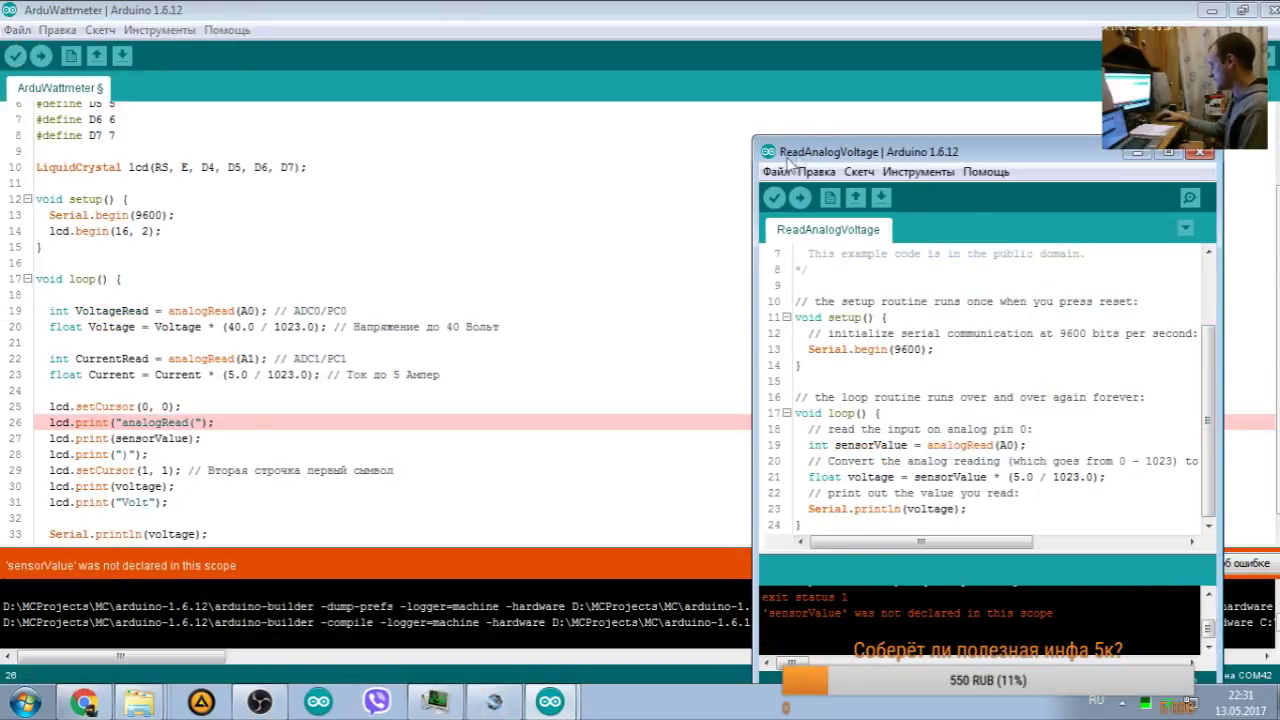
pyautogui.click(1202, 152)
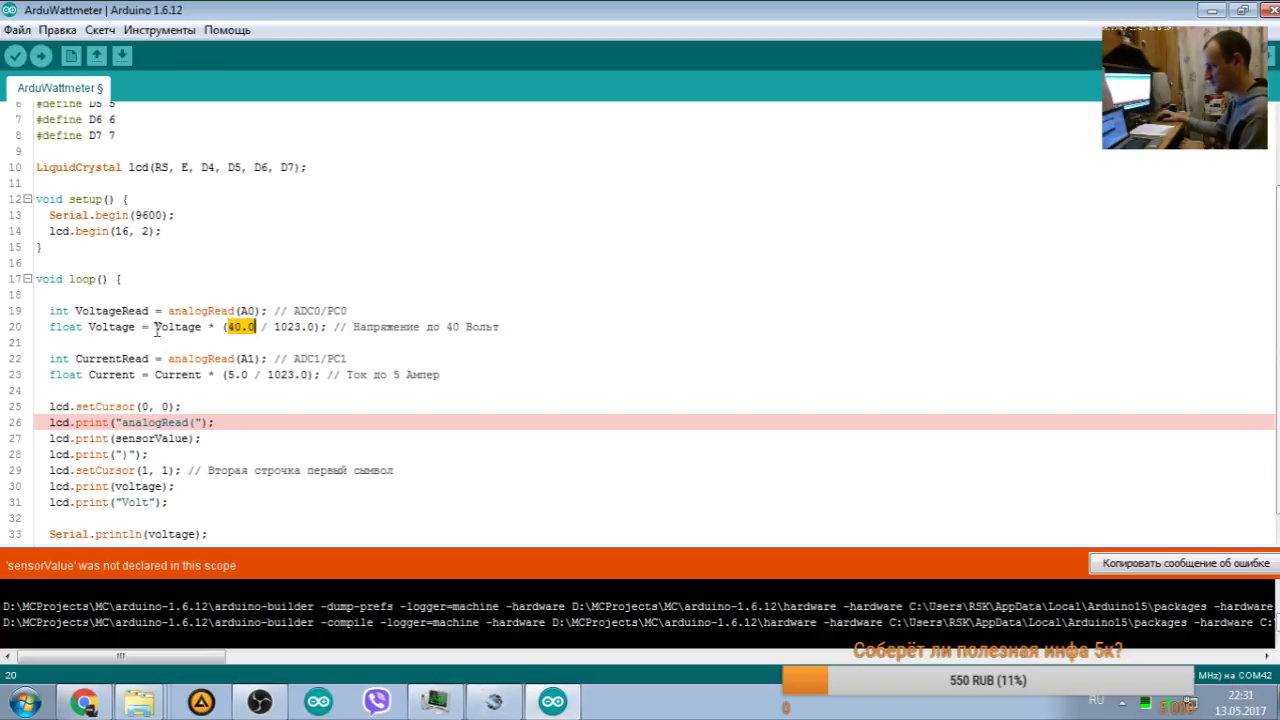
pyautogui.click(257, 327)
pyautogui.moveTo(44, 327); pyautogui.dragTo(530, 323)
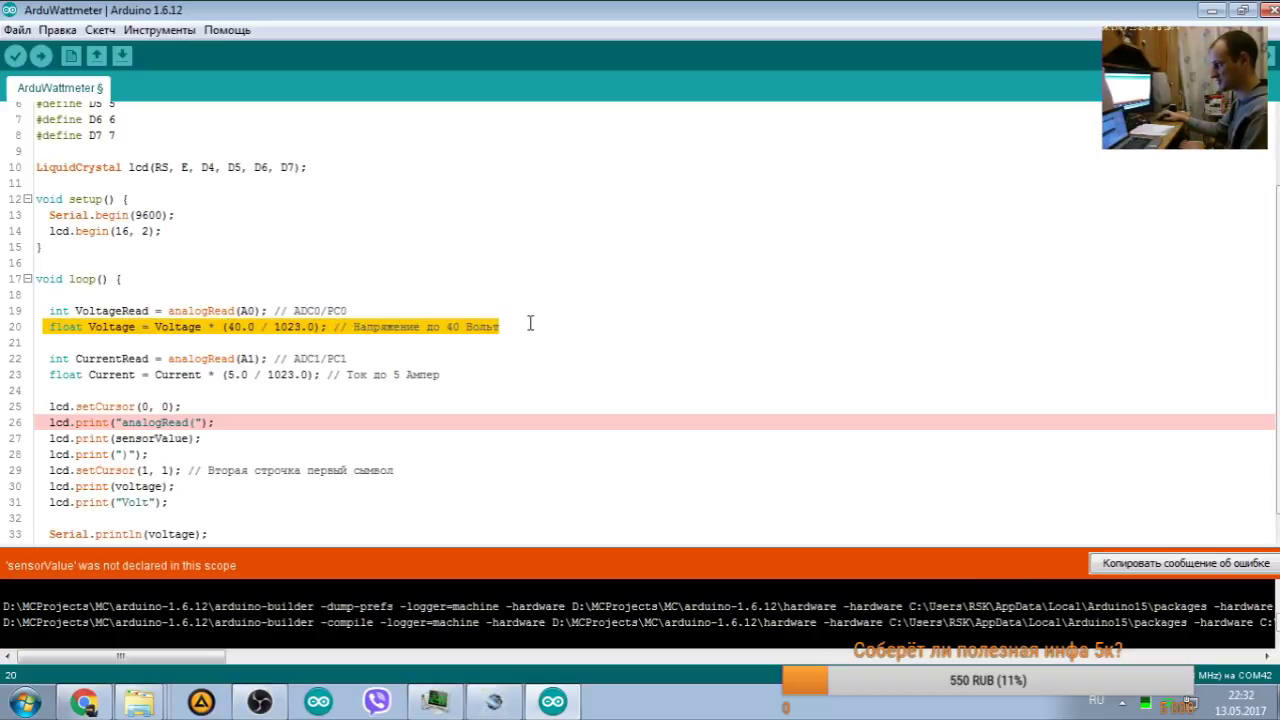
pyautogui.click(102, 327)
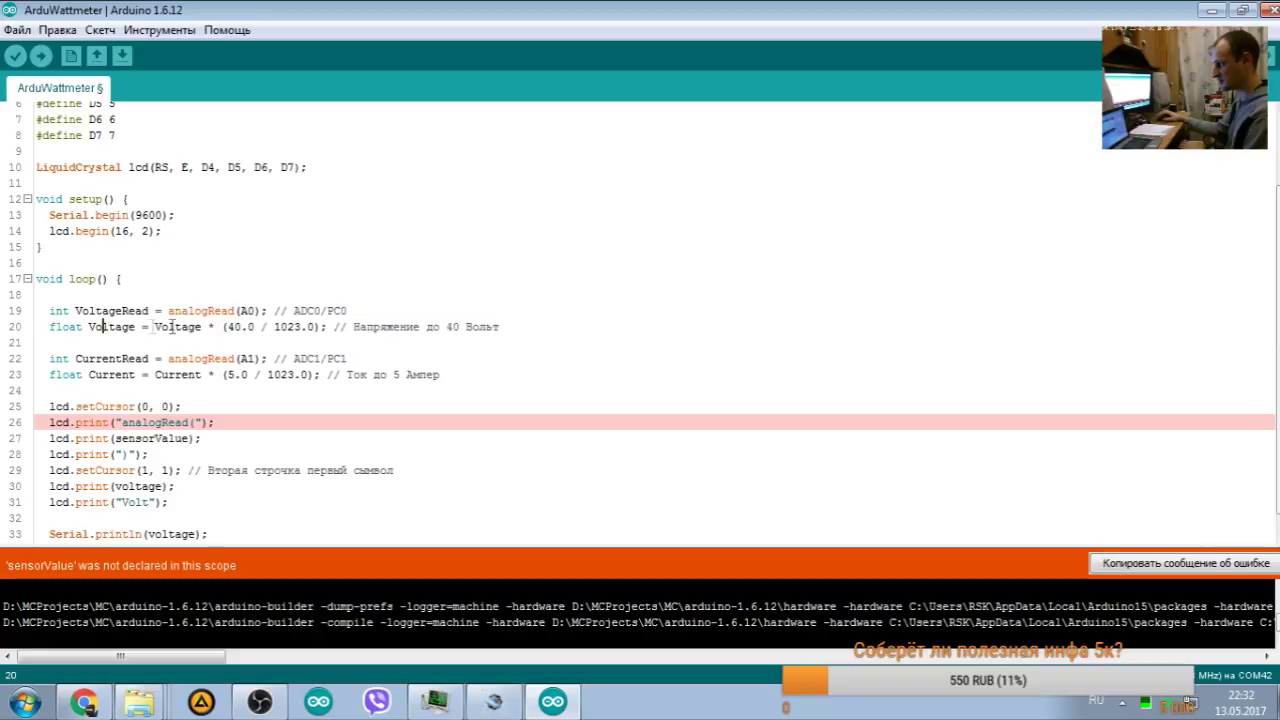
pyautogui.moveTo(257, 327); pyautogui.dragTo(229, 327)
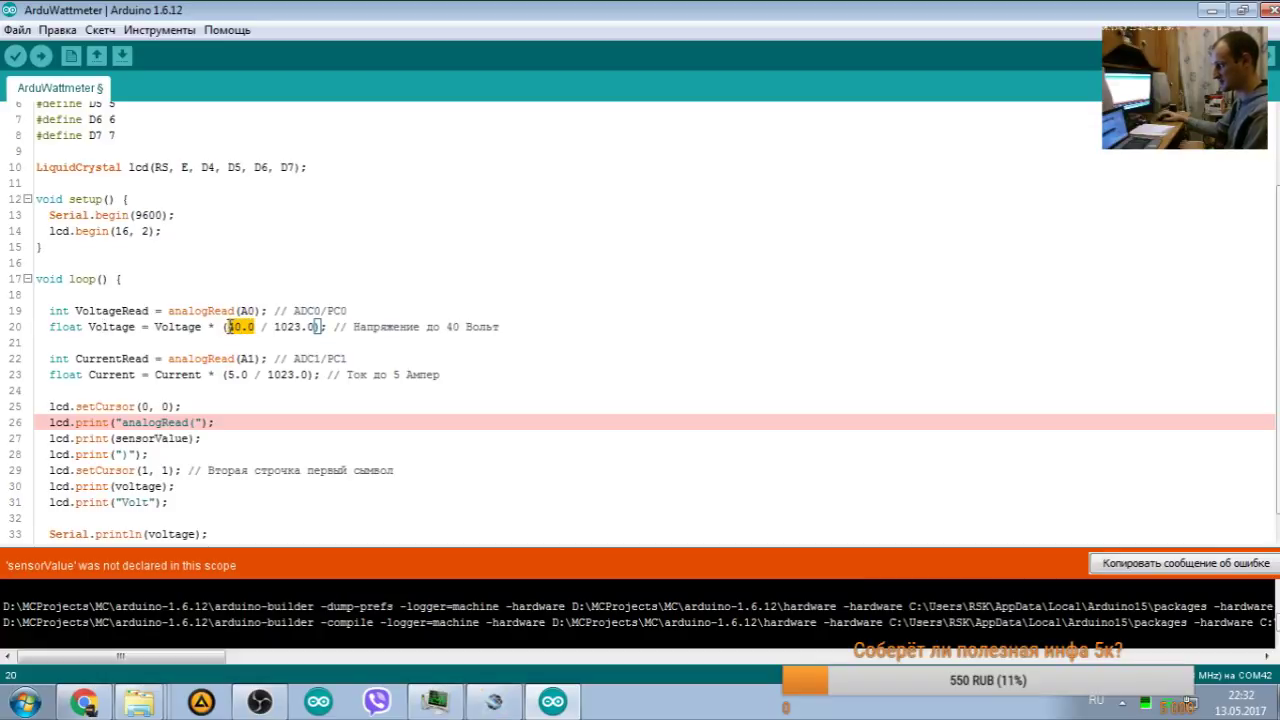
pyautogui.click(209, 421)
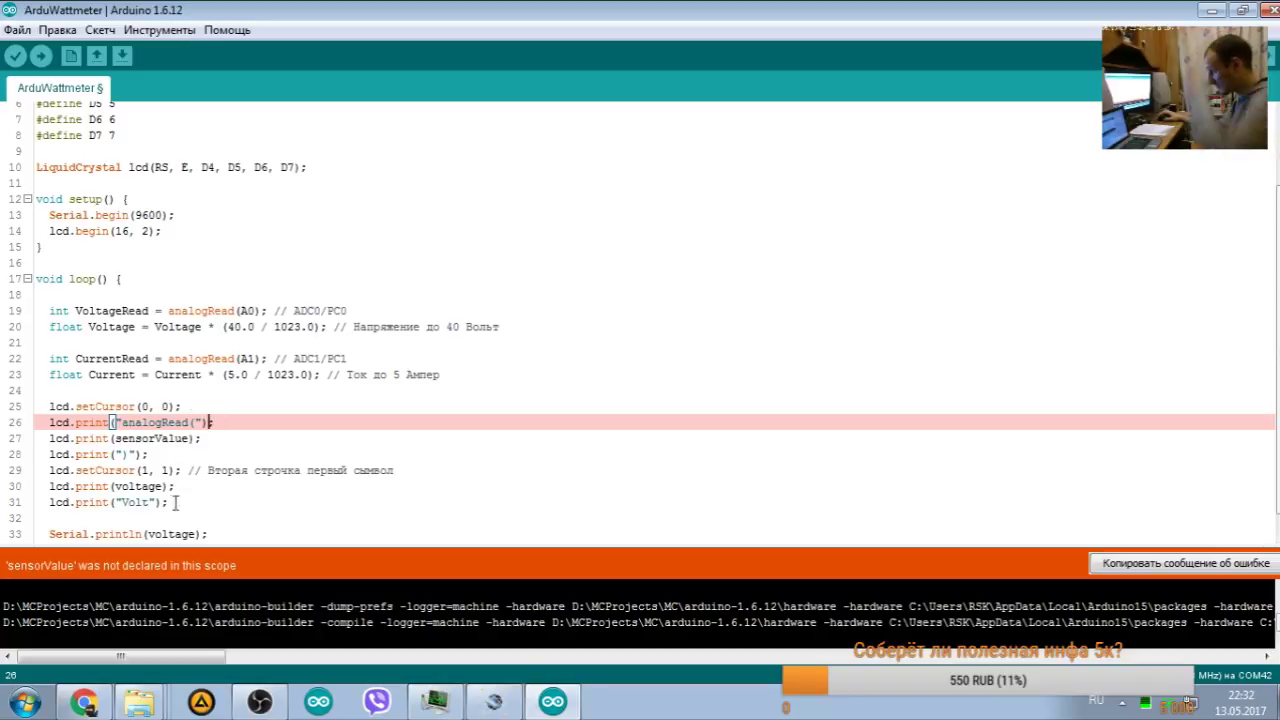
pyautogui.moveTo(170, 502); pyautogui.dragTo(40, 486)
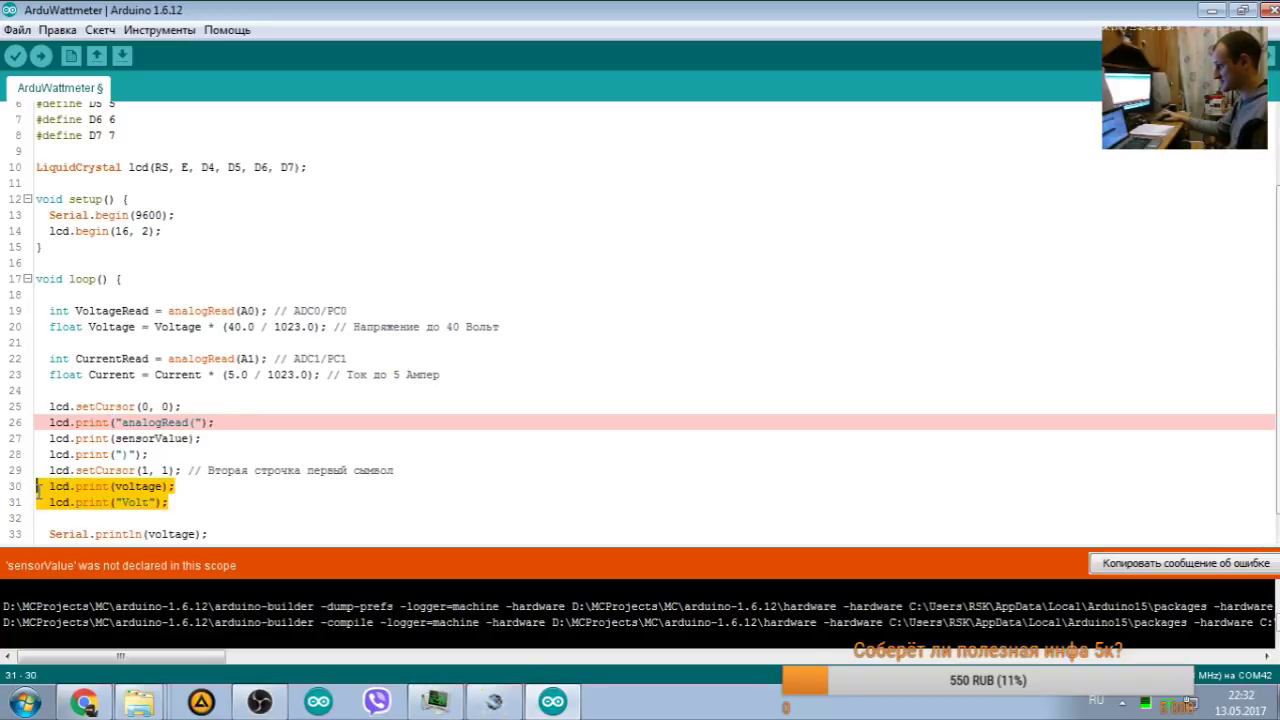
pyautogui.click(210, 426)
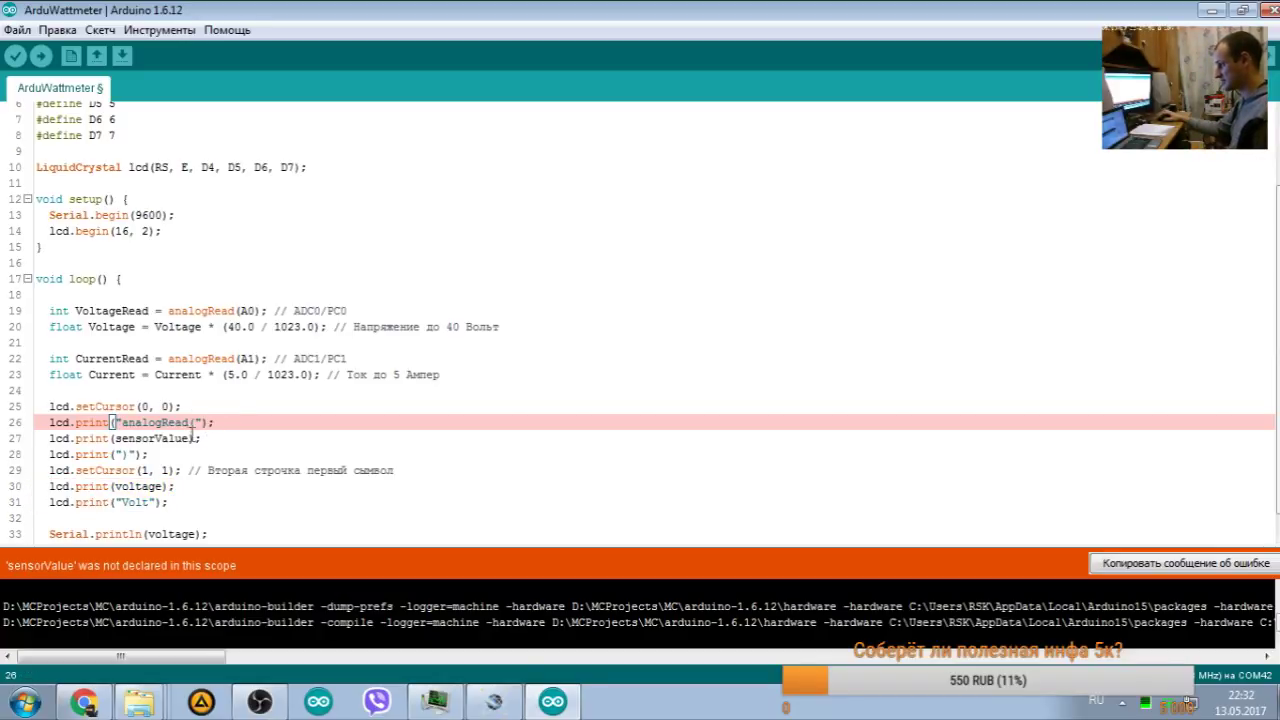
pyautogui.moveTo(225, 424); pyautogui.dragTo(43, 424)
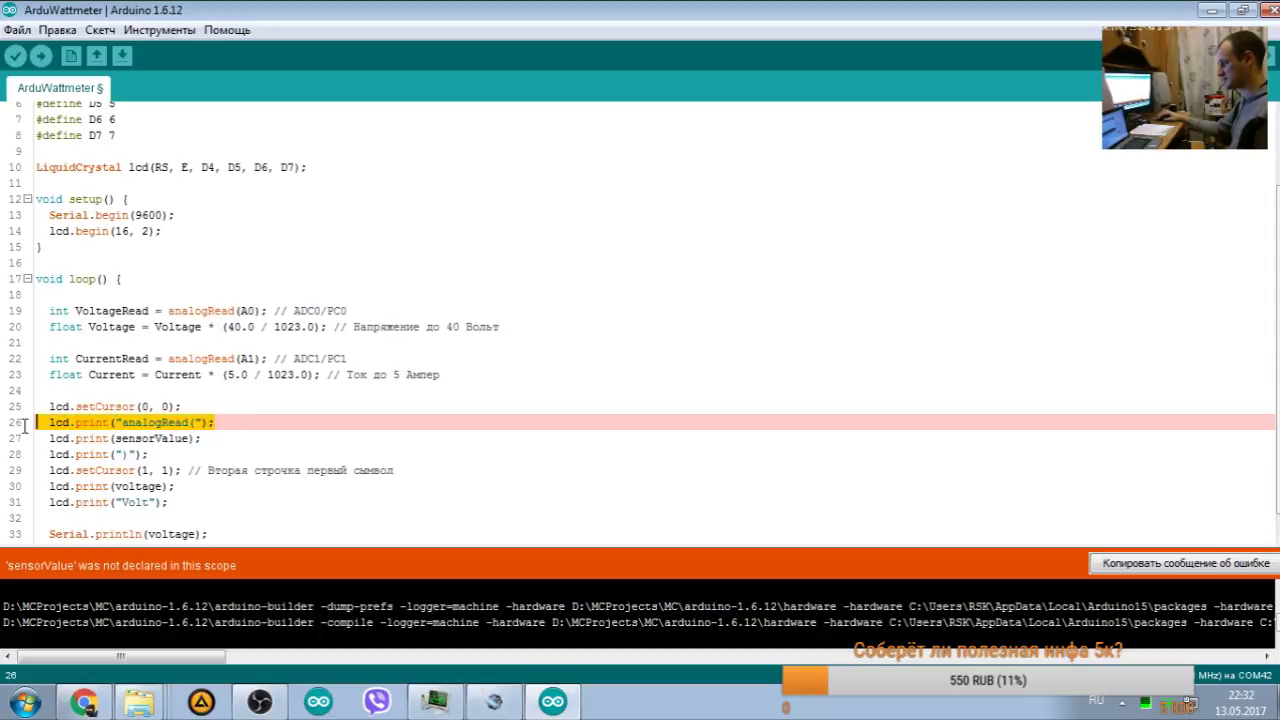
pyautogui.press('BackSpace')
pyautogui.hotkey('ctrl', 'z')
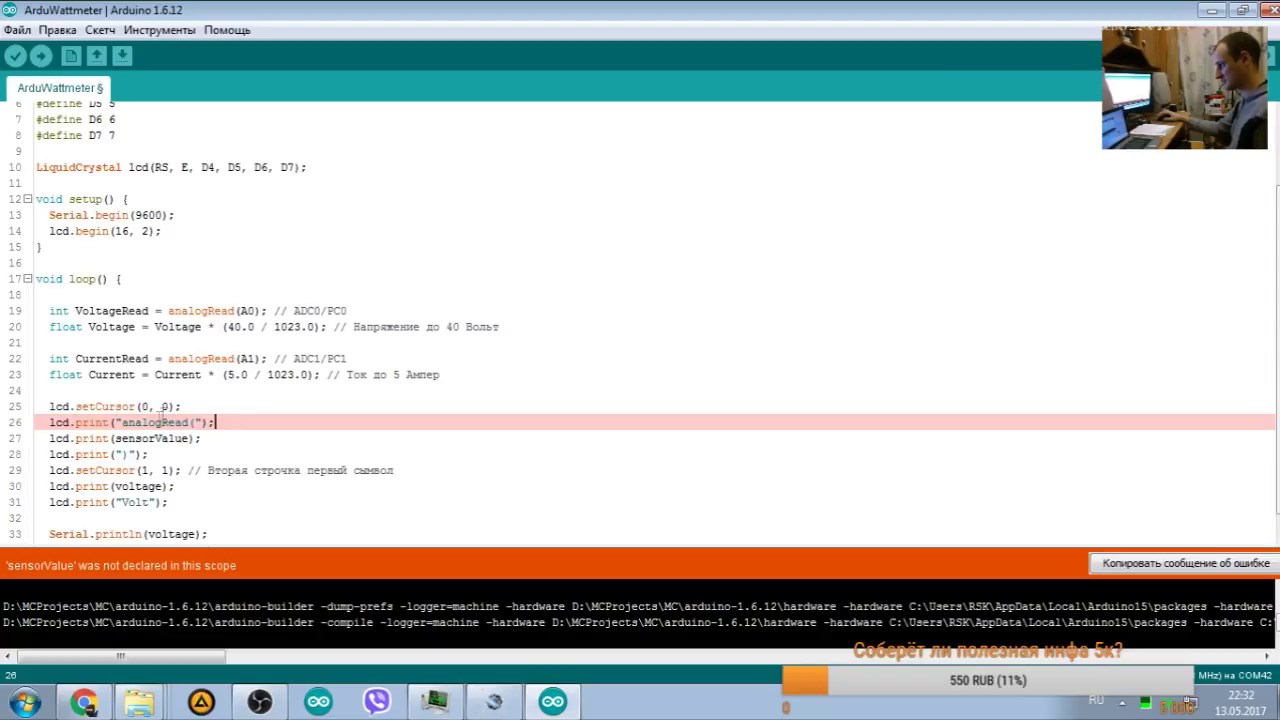
# Step: Move the "analogRead(" print line below the sensorValue print, replacing the ")" print line, and auto-format the sketch
pyautogui.moveTo(225, 424); pyautogui.dragTo(38, 424)
pyautogui.hotkey('ctrl', 'c')
pyautogui.press('BackSpace')
pyautogui.press('BackSpace')
pyautogui.moveTo(150, 438); pyautogui.dragTo(3, 447)
pyautogui.press('BackSpace')
pyautogui.hotkey('ctrl', 'v')
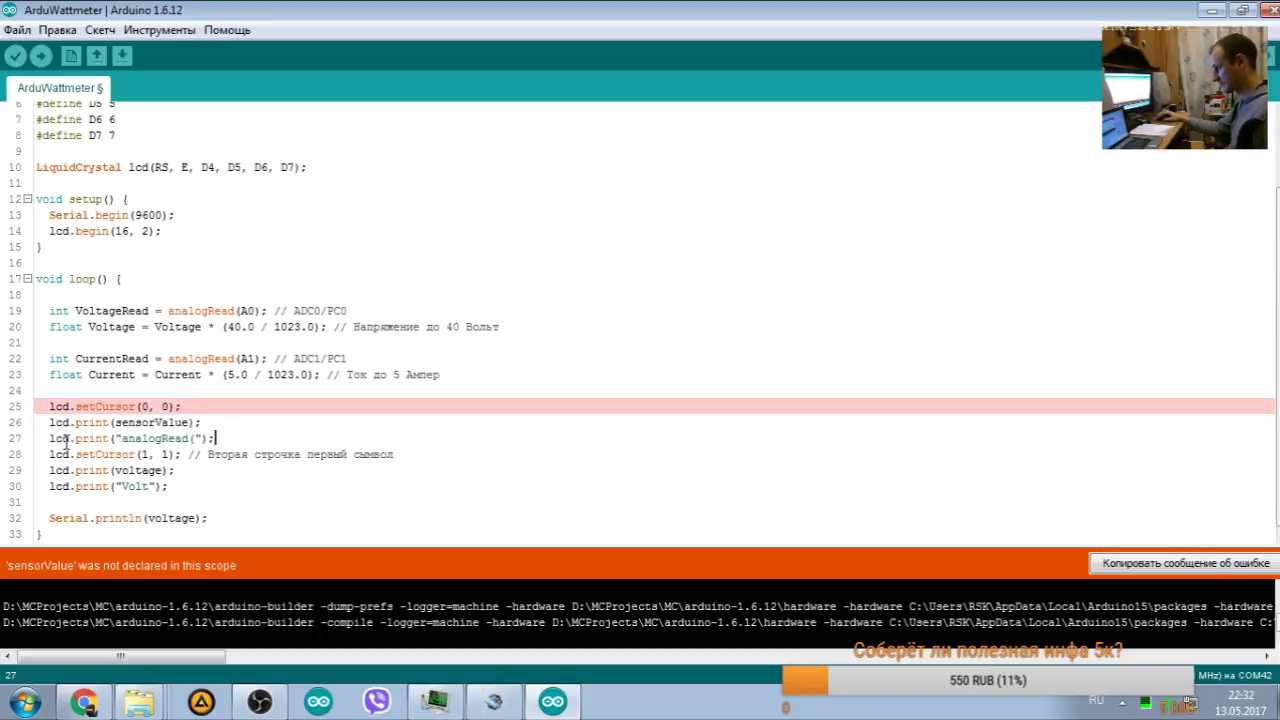
pyautogui.hotkey('ctrl', 't')
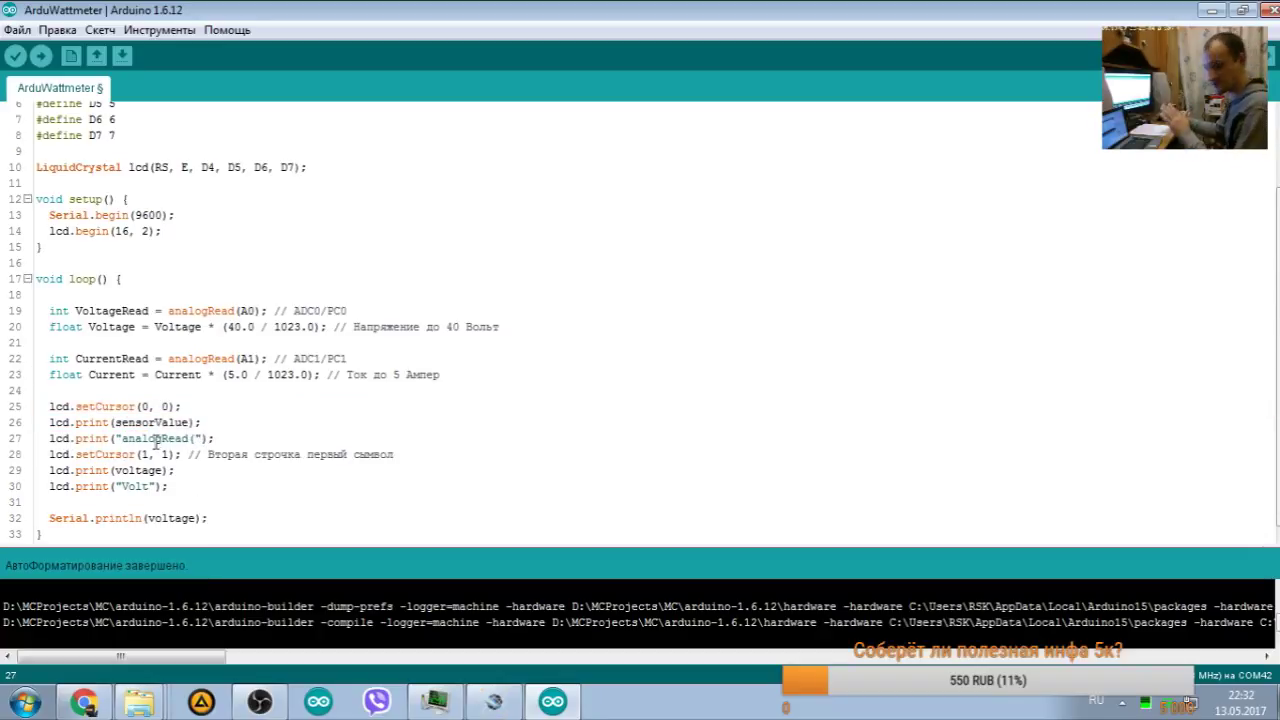
# Step: Examine how the VoltageRead and CurrentRead variables relate to the Voltage and Current calculations in loop()
pyautogui.moveTo(198, 438); pyautogui.dragTo(122, 438)
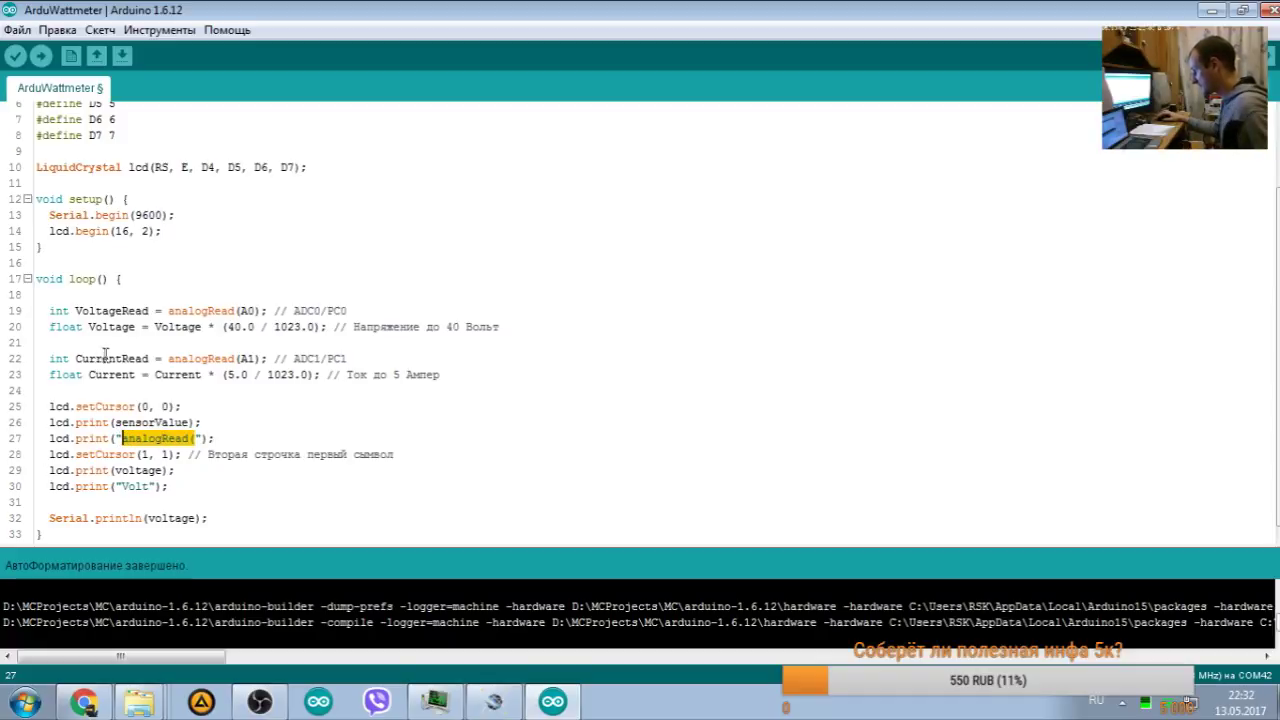
pyautogui.doubleClick(116, 327)
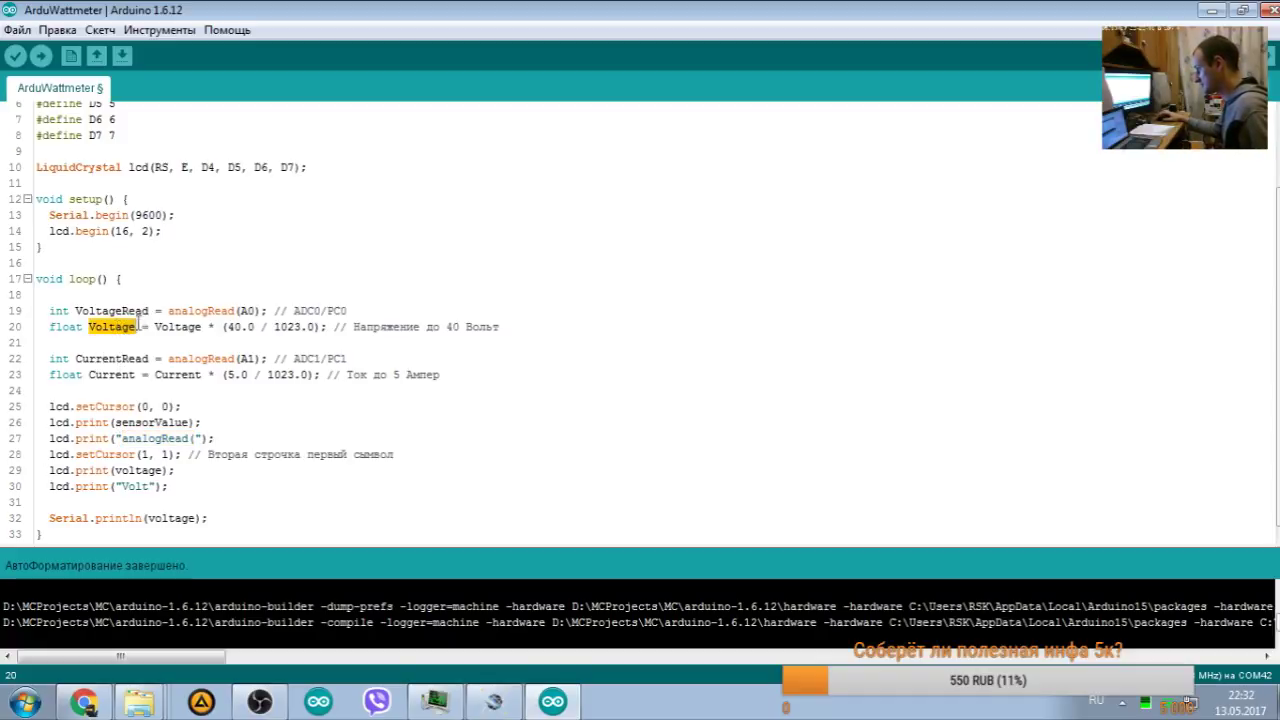
pyautogui.click(110, 327)
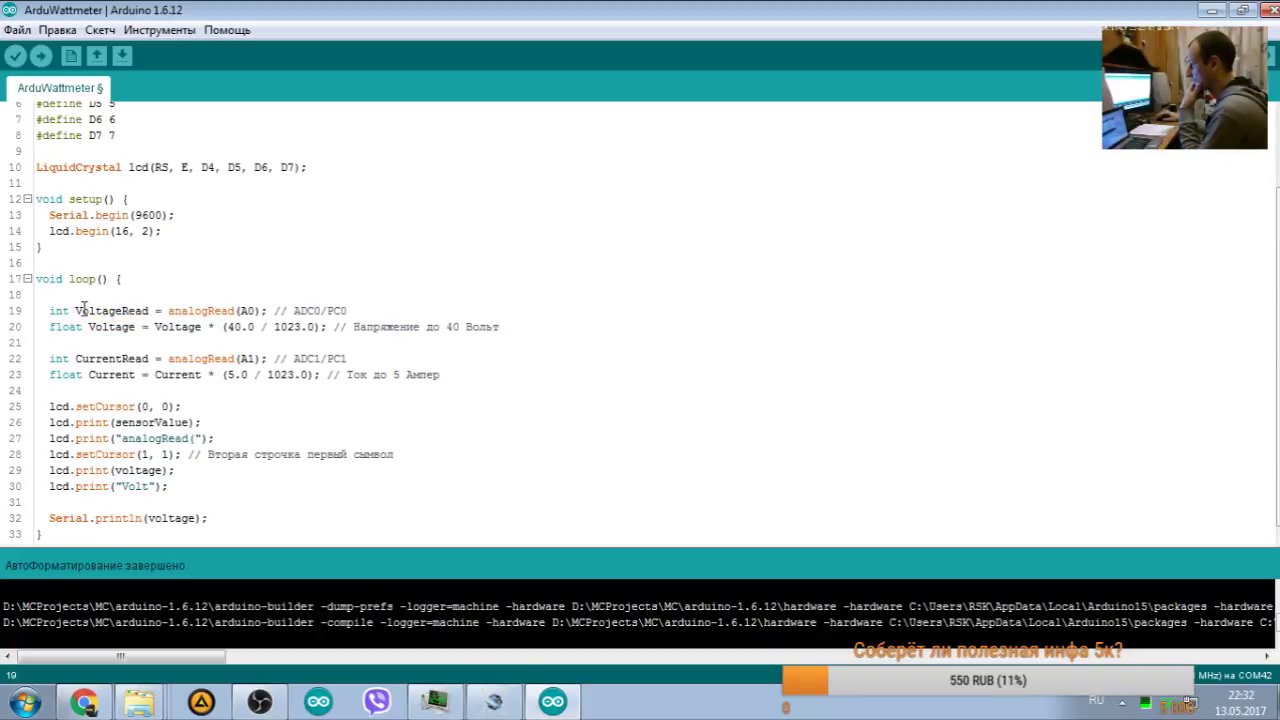
pyautogui.tripleClick(123, 310)
pyautogui.click(243, 311)
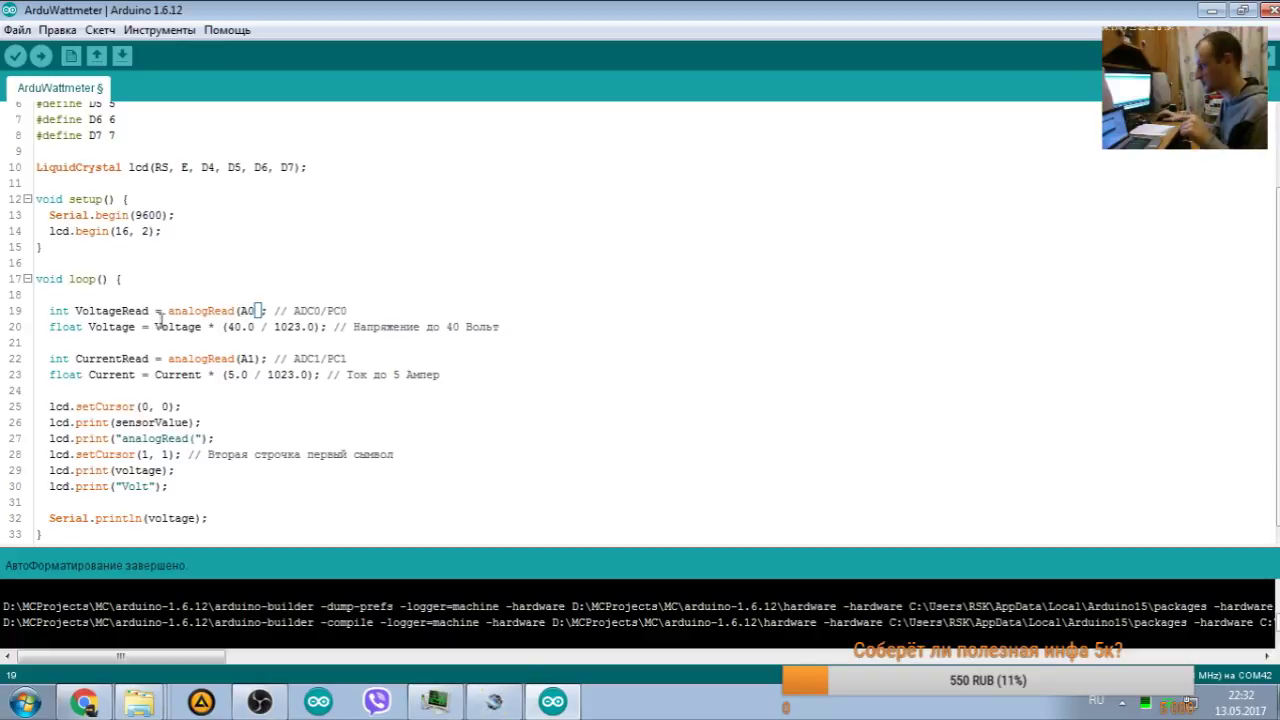
pyautogui.doubleClick(112, 357)
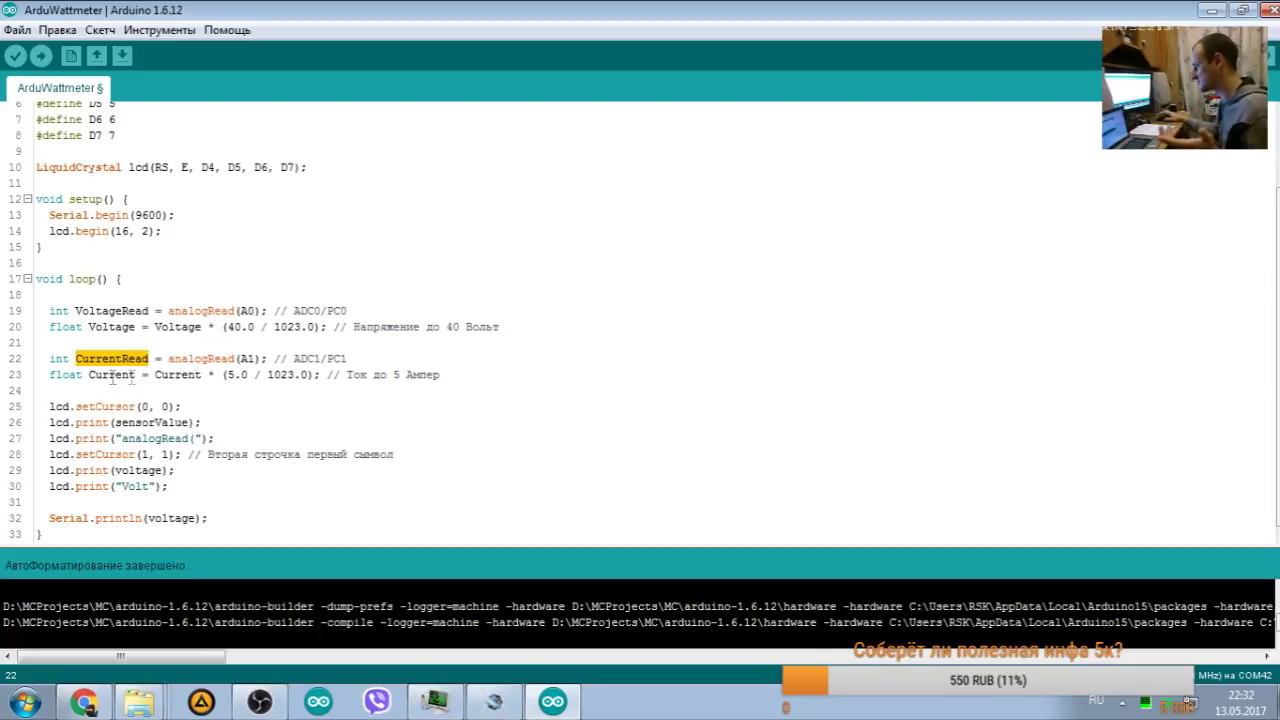
pyautogui.moveTo(44, 327); pyautogui.dragTo(515, 326)
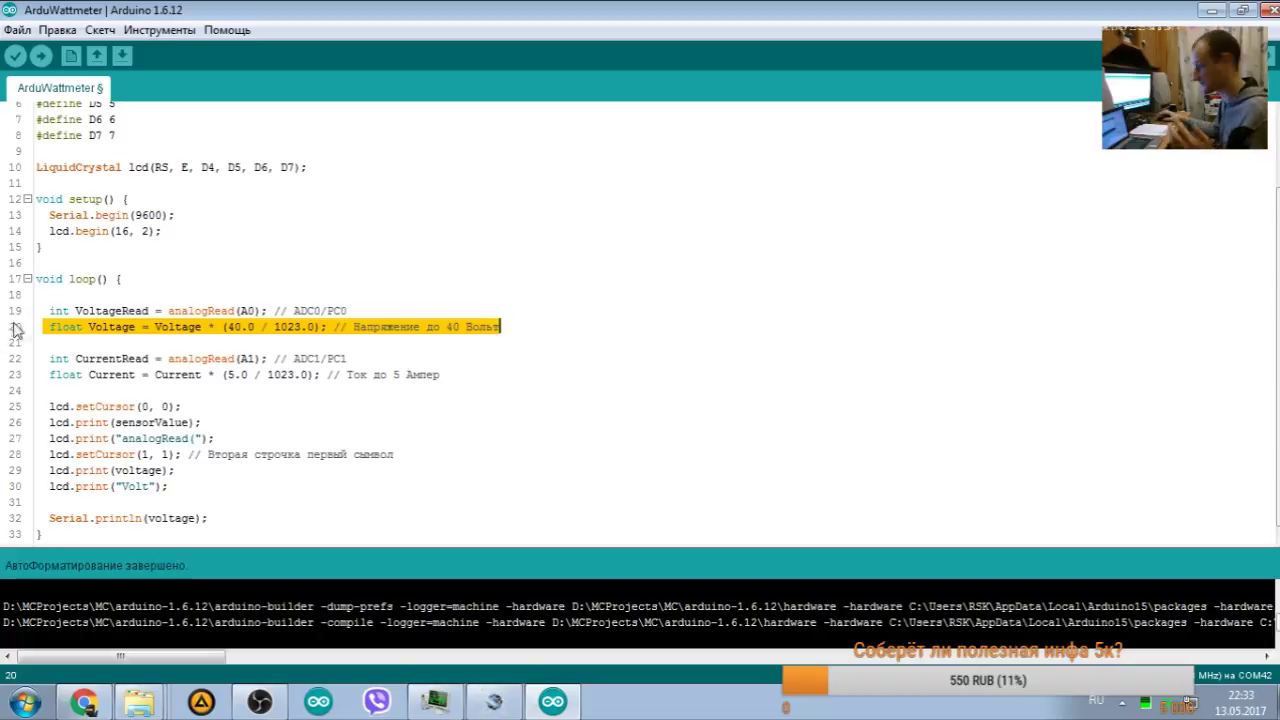
# Step: Make the Voltage formula multiply VoltageRead instead of Voltage by (40.0 / 1023.0)
pyautogui.doubleClick(110, 310)
pyautogui.hotkey('ctrl', 'c')
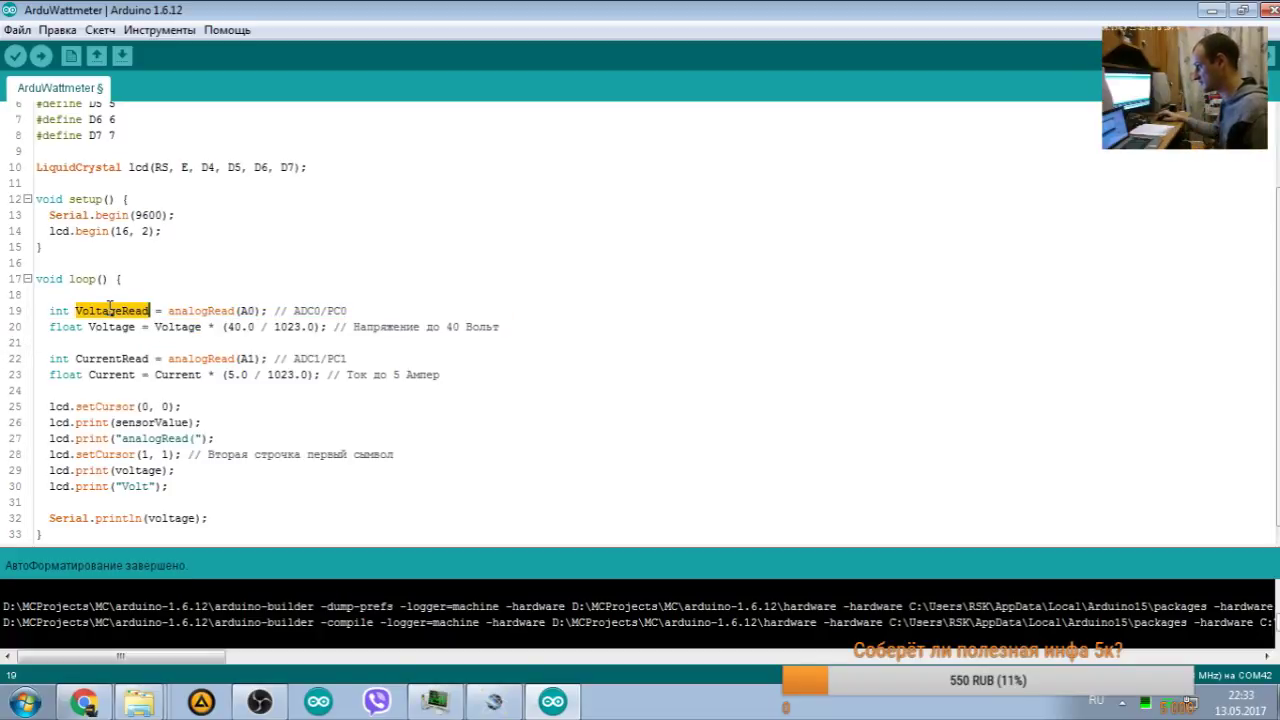
pyautogui.doubleClick(178, 314)
pyautogui.click(181, 327)
pyautogui.doubleClick(181, 327)
pyautogui.hotkey('ctrl', 'v')
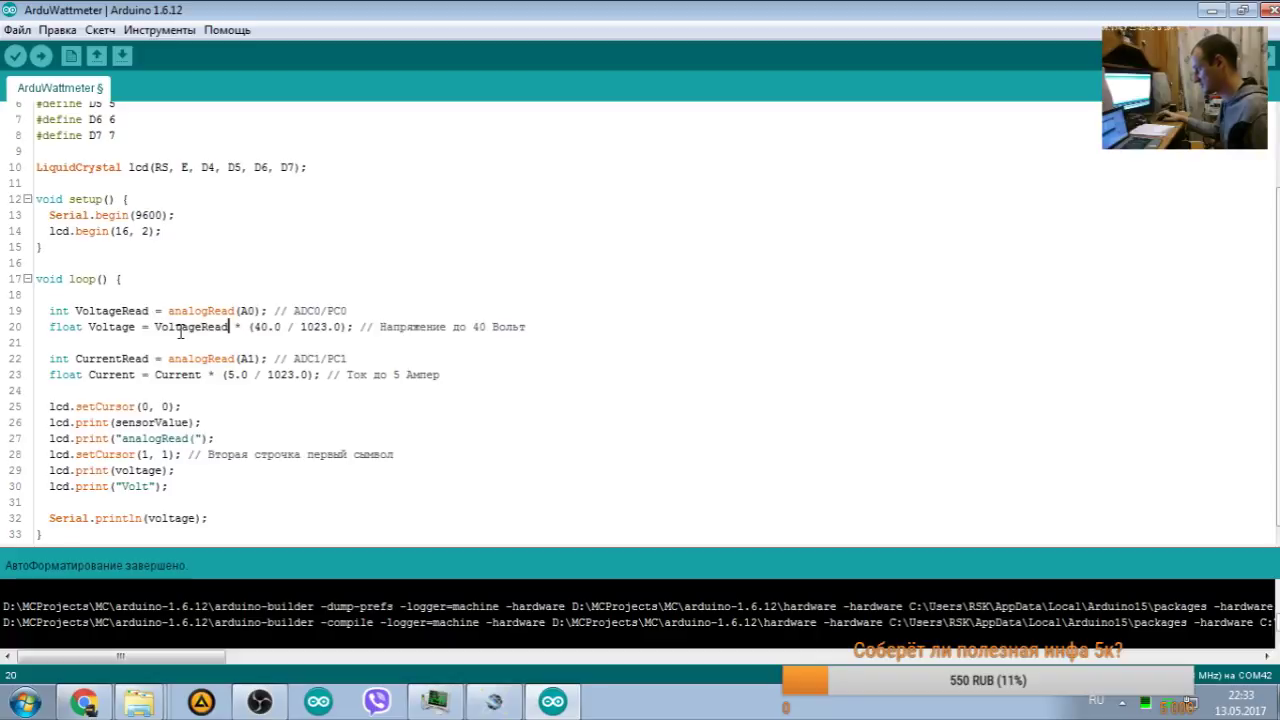
# Step: Make the Current formula multiply CurrentRead instead of Current by (5.0 / 1023.0), and save the sketch
pyautogui.doubleClick(112, 359)
pyautogui.hotkey('ctrl', 'c')
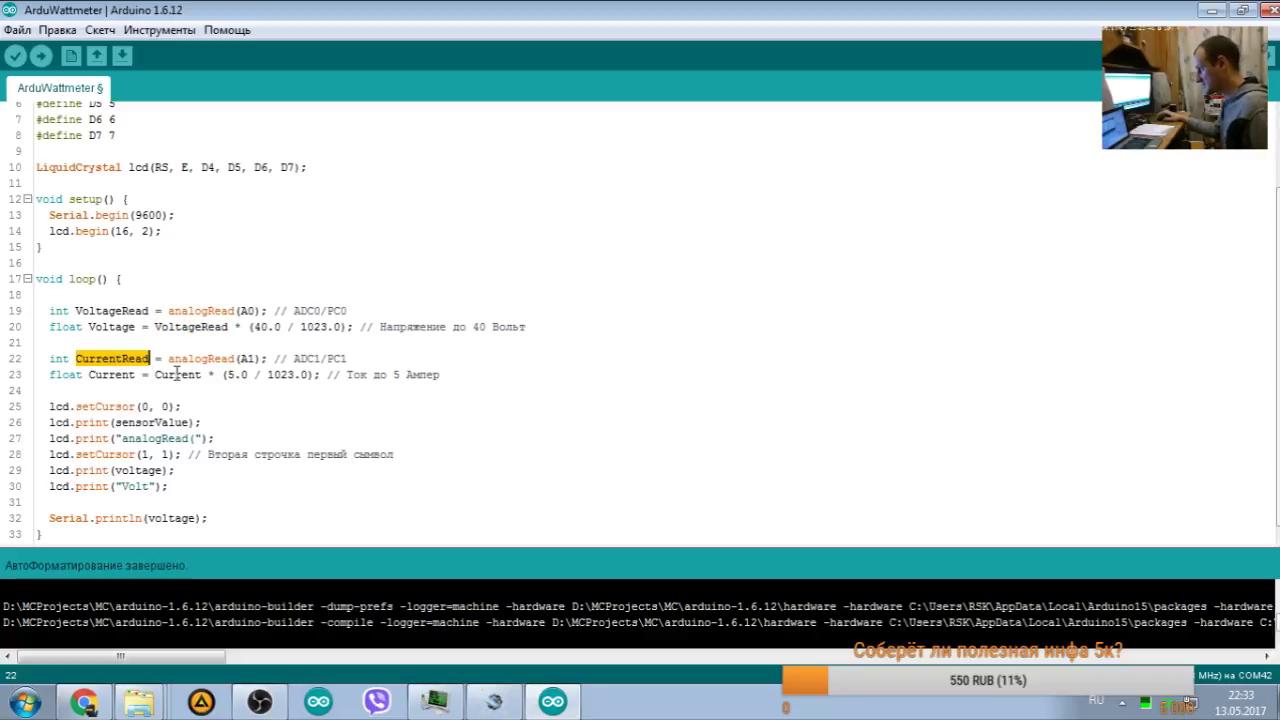
pyautogui.doubleClick(177, 374)
pyautogui.hotkey('ctrl', 'v')
pyautogui.hotkey('ctrl', 's')
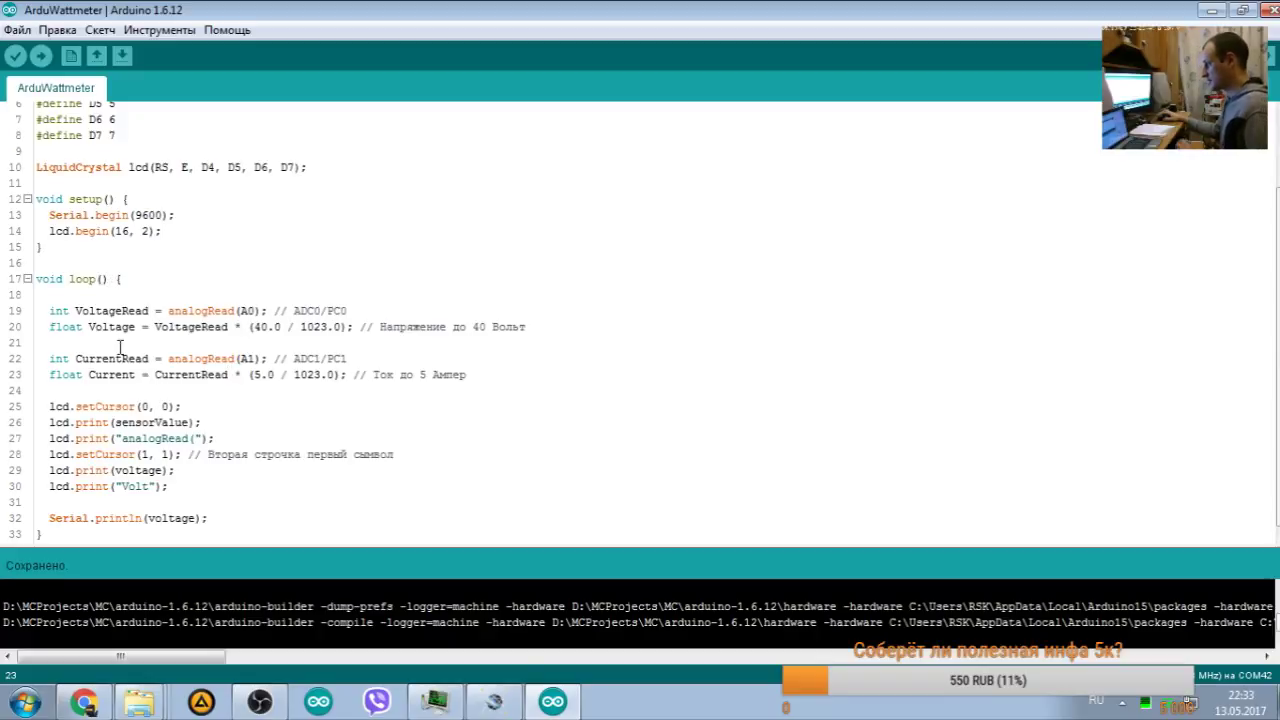
# Step: Replace sensorValue with Voltage in the LCD print call for the first display row
pyautogui.moveTo(49, 327); pyautogui.dragTo(547, 323)
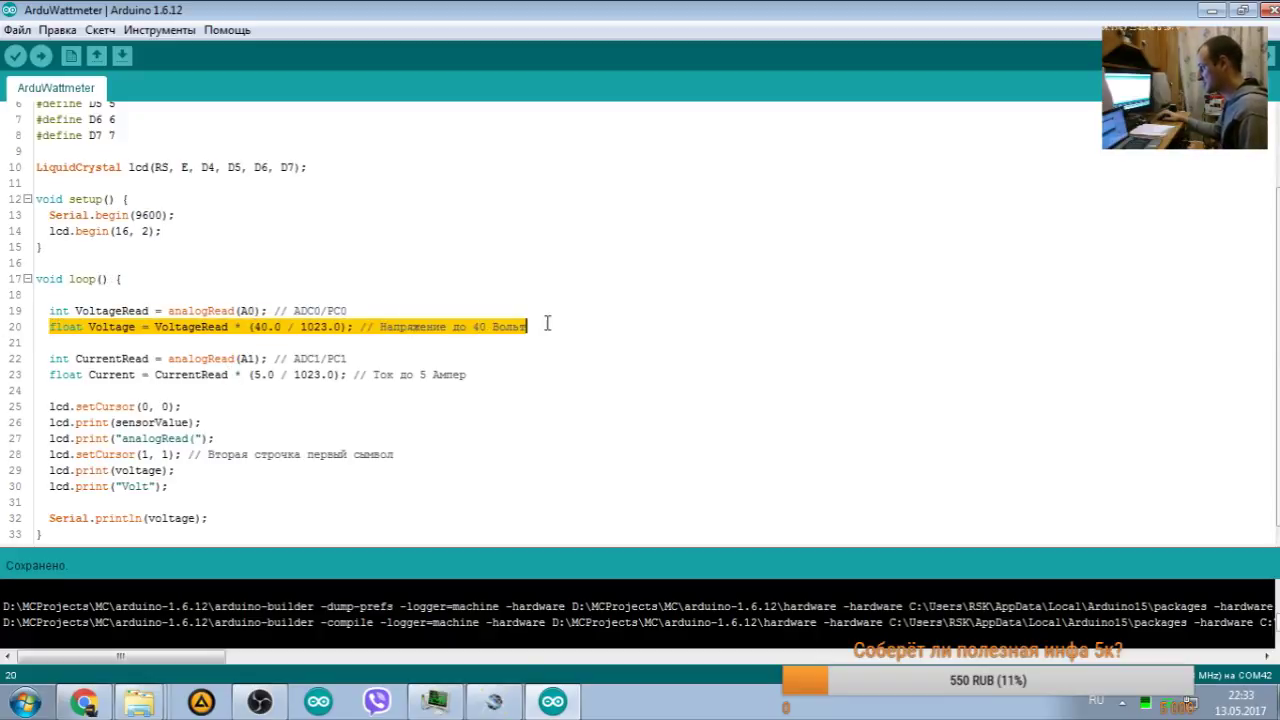
pyautogui.click(190, 340)
pyautogui.moveTo(43, 327); pyautogui.dragTo(89, 327)
pyautogui.doubleClick(111, 327)
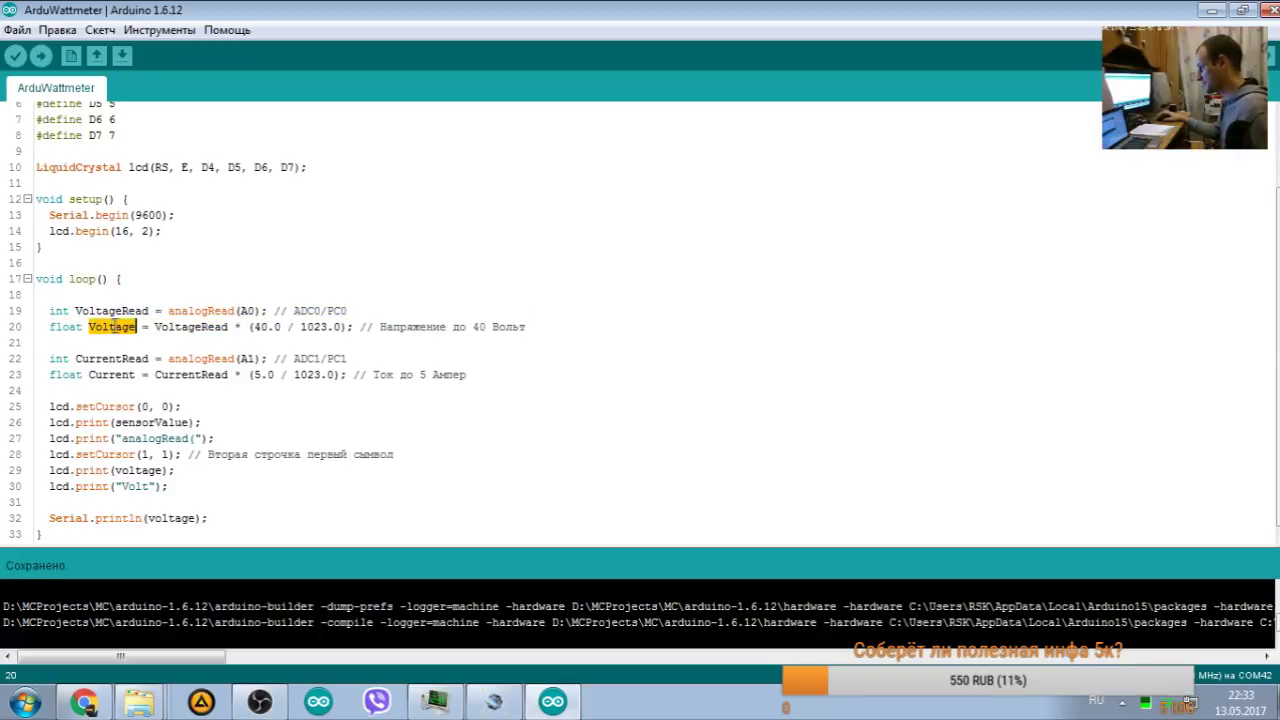
pyautogui.moveTo(111, 423); pyautogui.dragTo(196, 423)
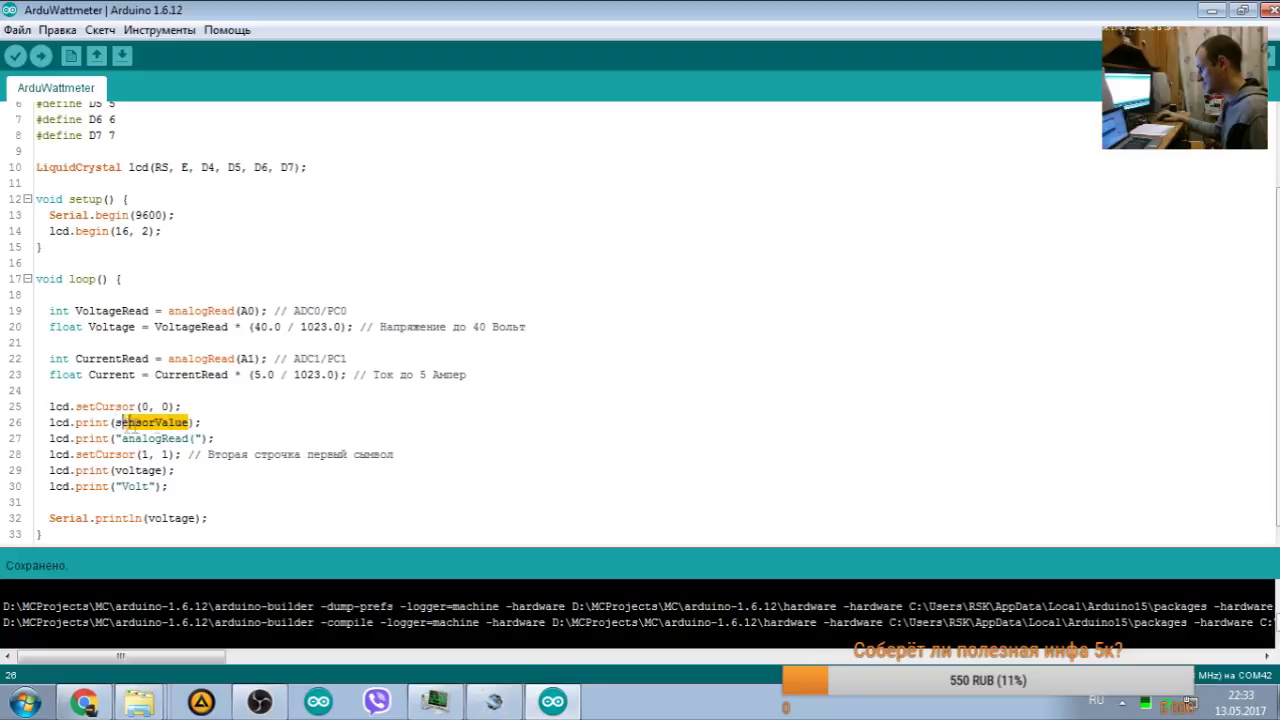
pyautogui.hotkey('ctrl', 'v')
# Step: Print Current on the second LCD row and replace the "Volt" unit text after it with " Amp"
pyautogui.doubleClick(114, 375)
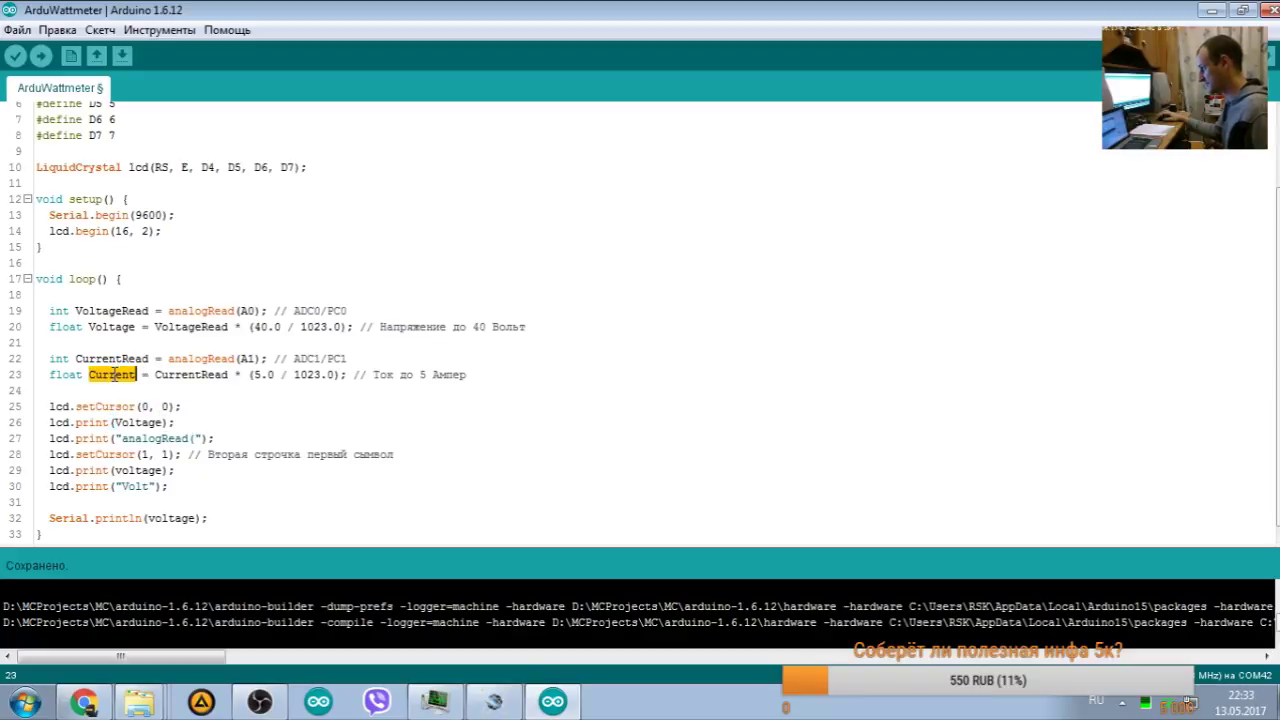
pyautogui.doubleClick(140, 470)
pyautogui.hotkey('ctrl', 'v')
pyautogui.doubleClick(136, 486)
pyautogui.write('А')
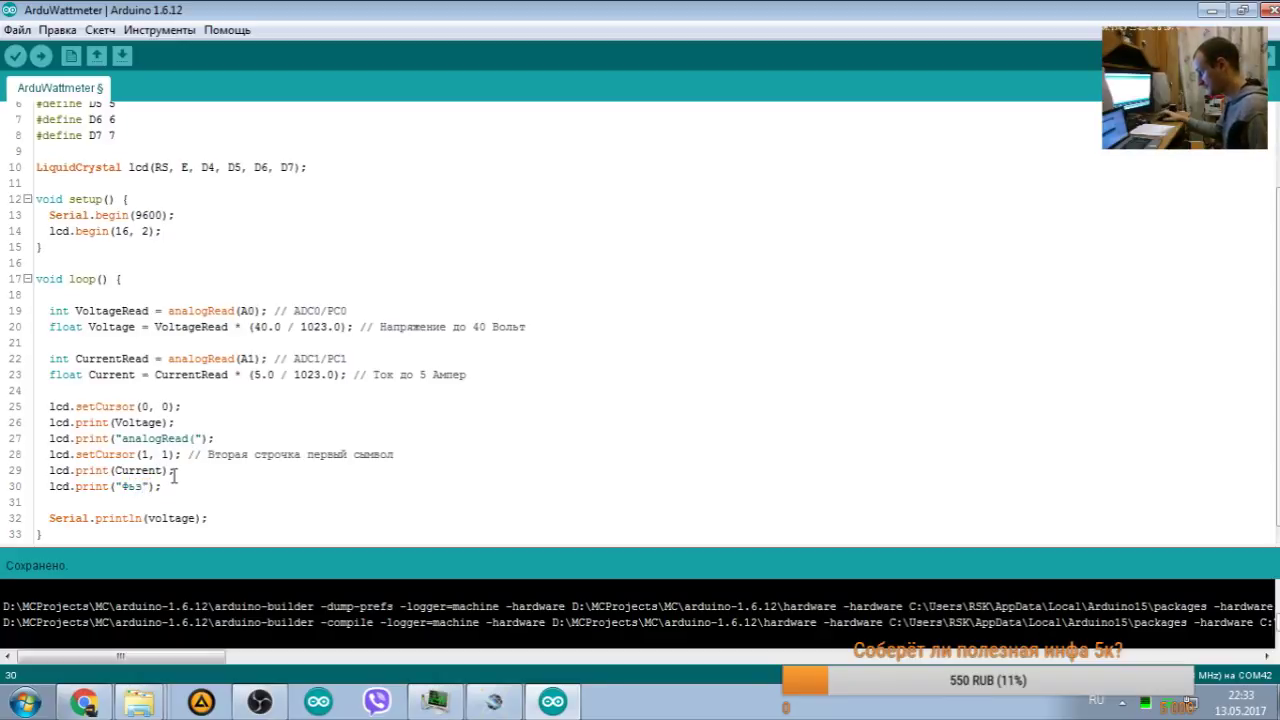
pyautogui.press('BackSpace')
pyautogui.press('BackSpace')
pyautogui.hotkey('alt', 'shift')
pyautogui.hotkey('alt', 'shift')
pyautogui.write('Amp')
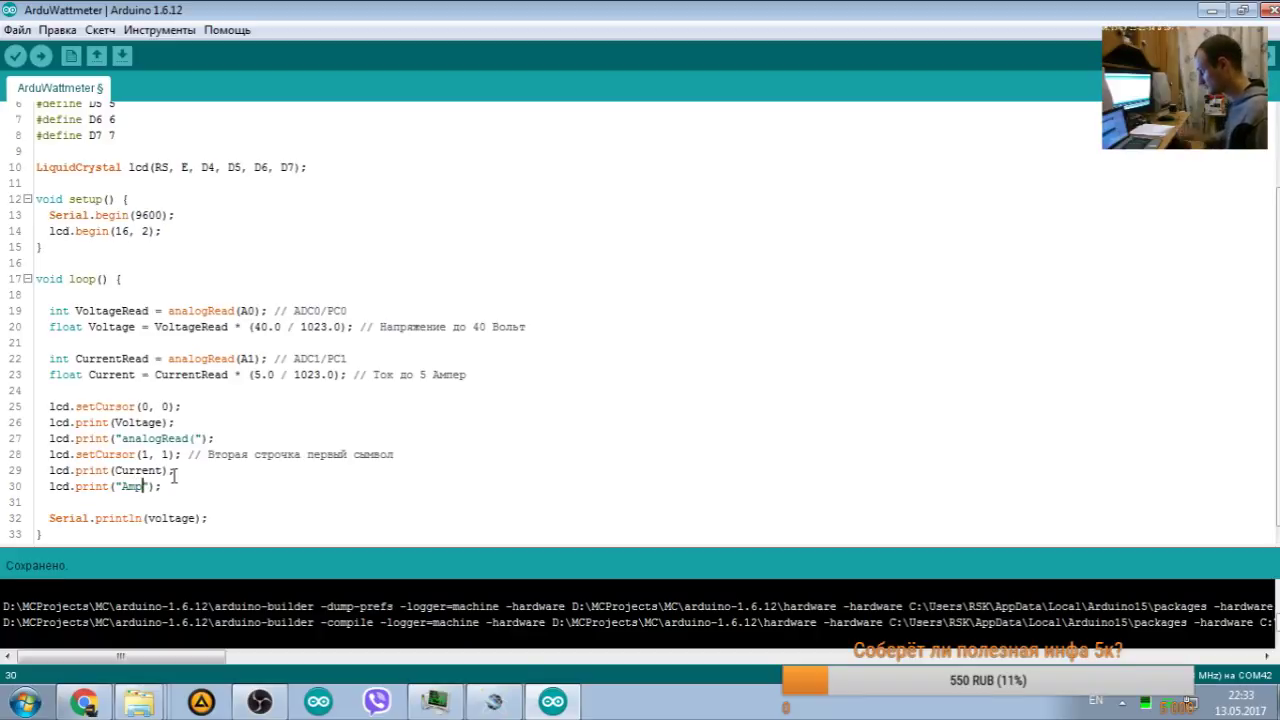
pyautogui.click(125, 487)
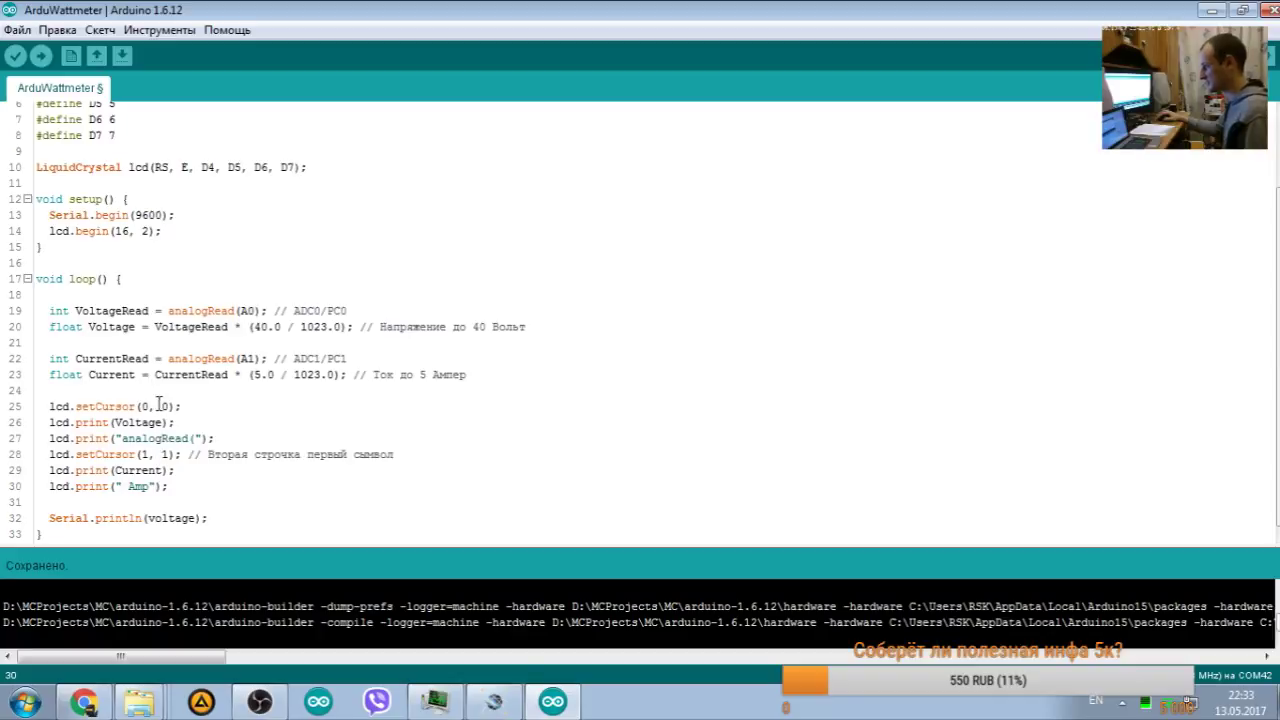
# Step: Replace the "analogRead(" text printed after Voltage with " Volt" and save the sketch
pyautogui.moveTo(200, 438); pyautogui.dragTo(122, 438)
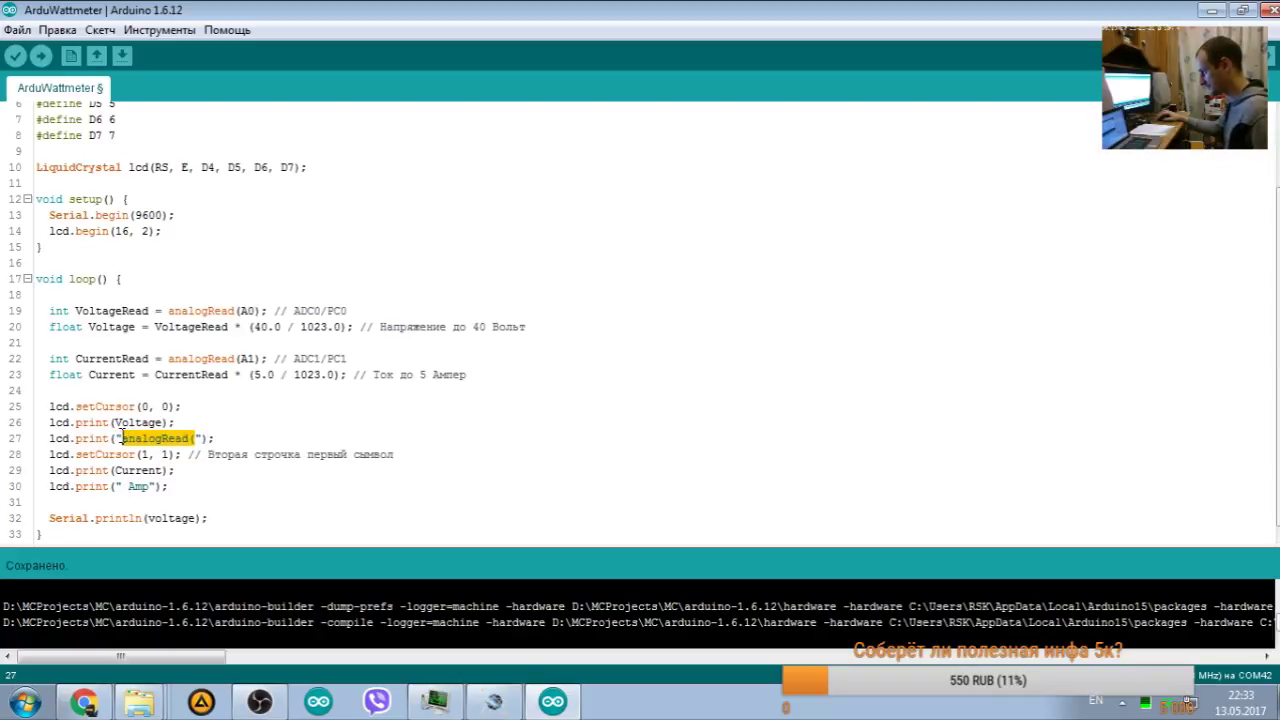
pyautogui.press('BackSpace')
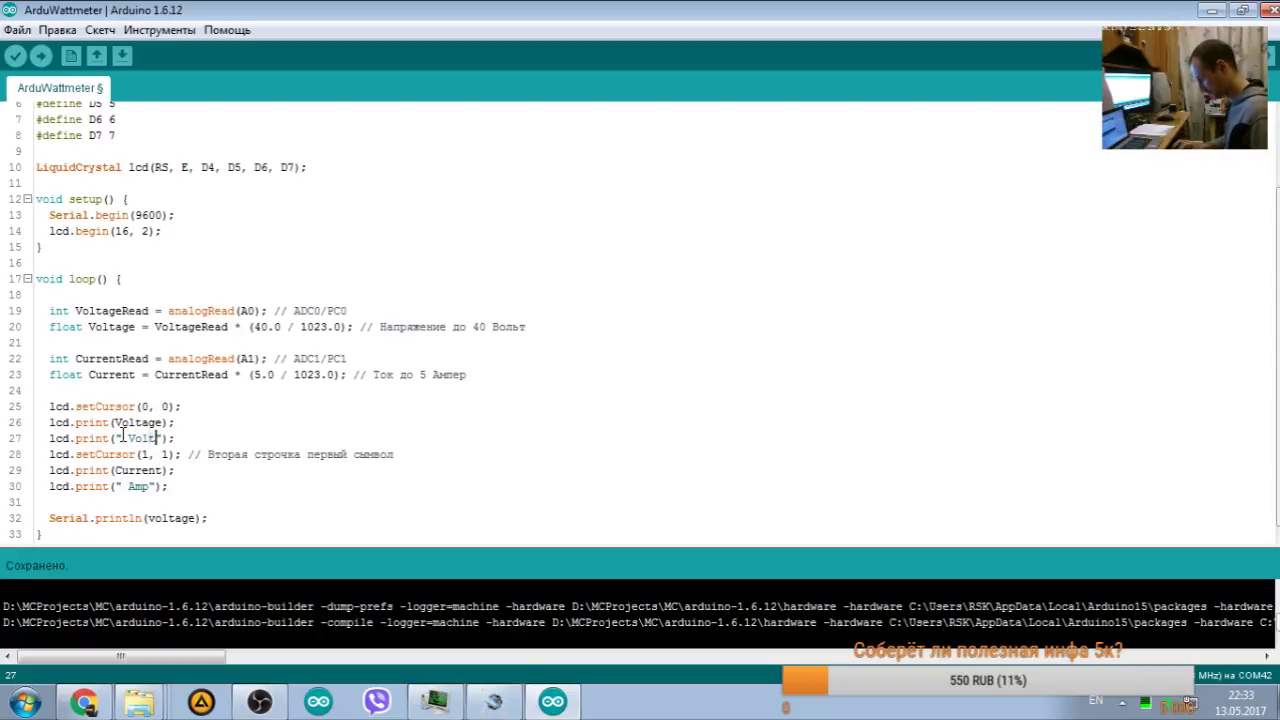
pyautogui.click(224, 424)
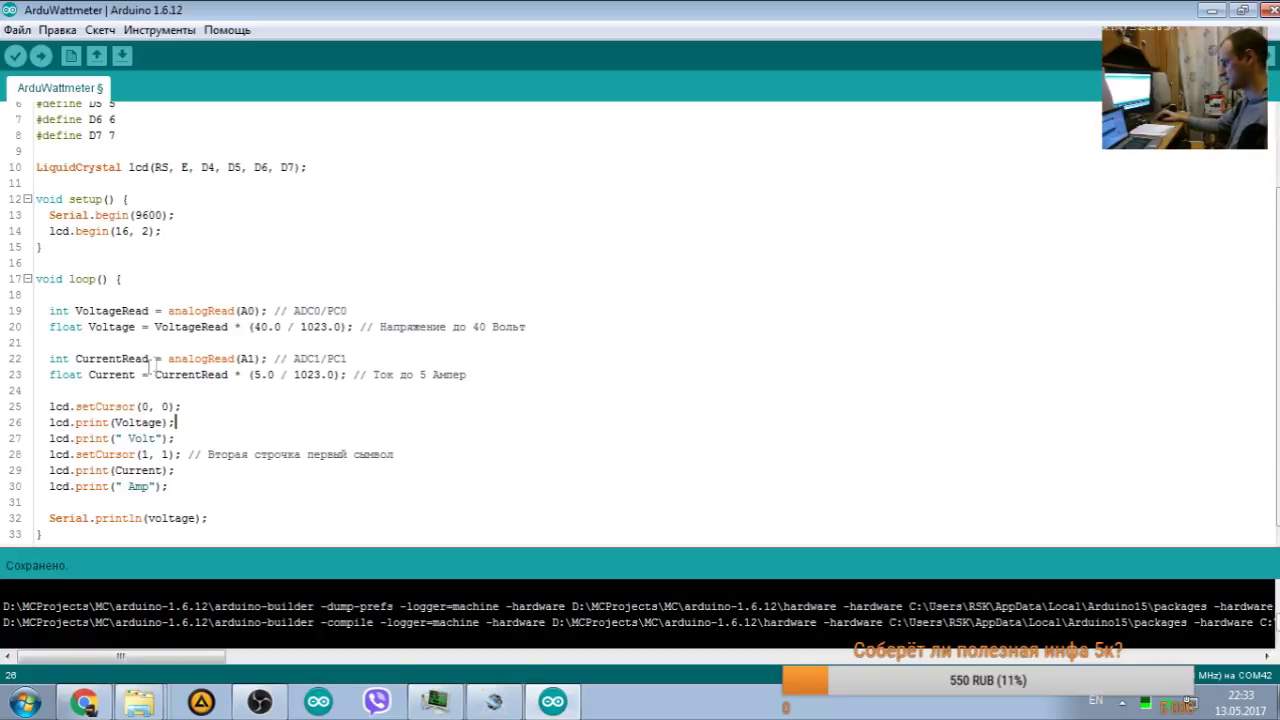
pyautogui.hotkey('ctrl', 's')
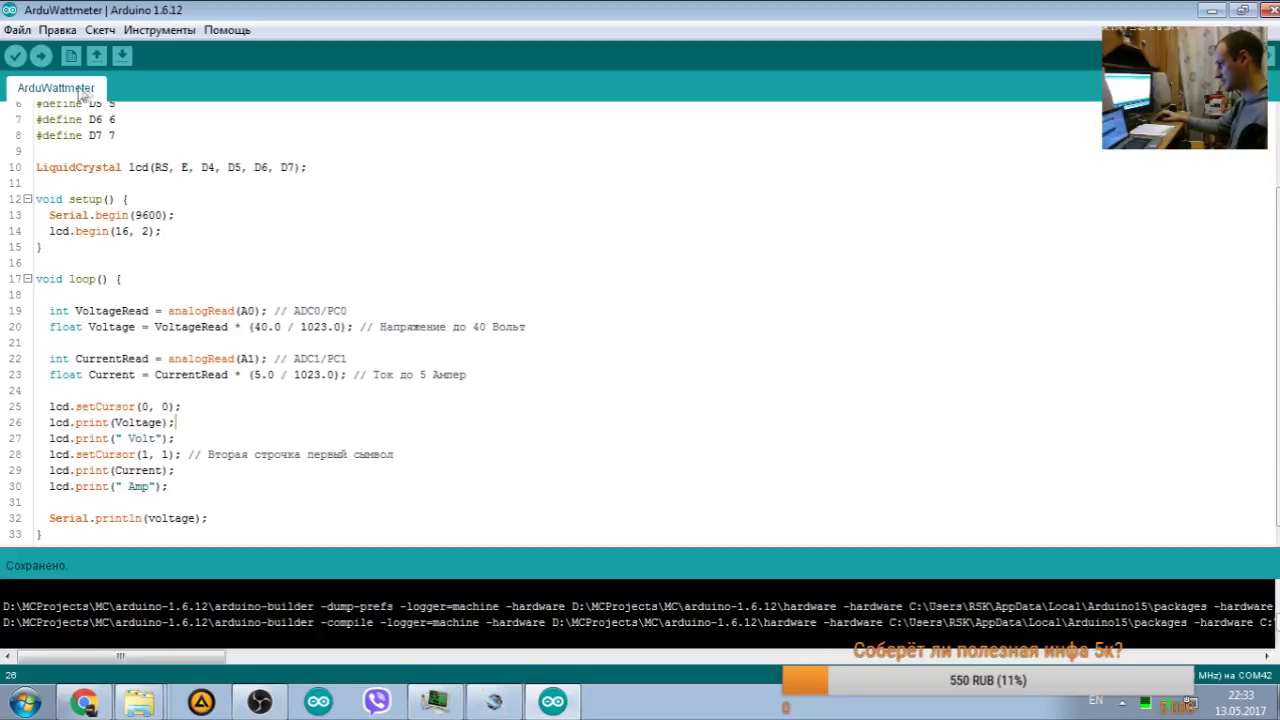
pyautogui.click(17, 30)
pyautogui.press('Escape')
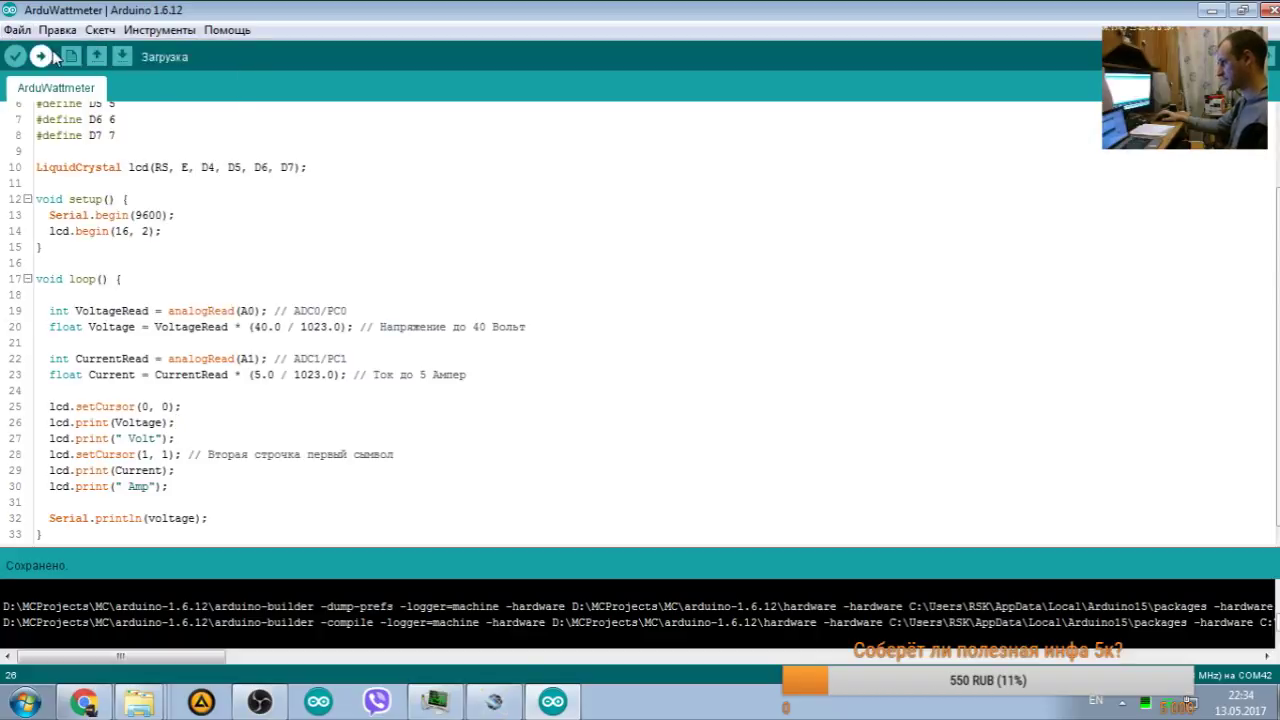
# Step: Verify the sketch, and add blank lines around the Serial.println(voltage) line at the end of loop()
pyautogui.click(15, 56)
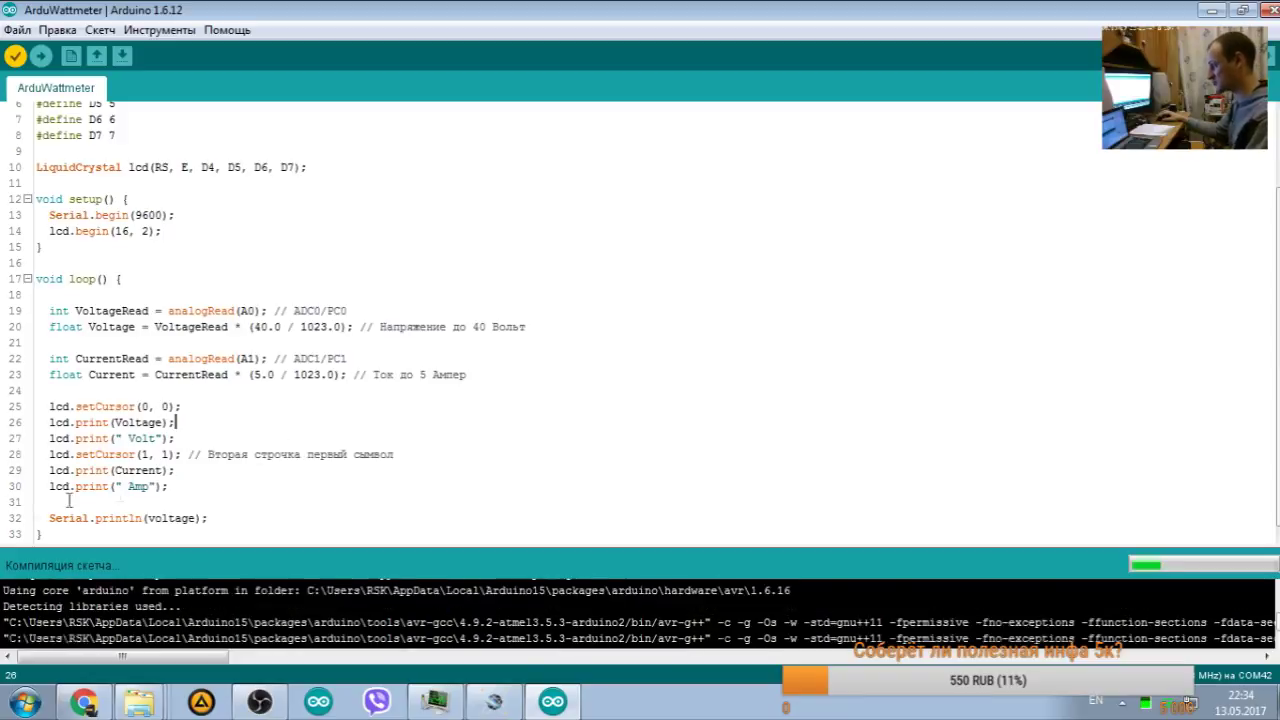
pyautogui.click(243, 513)
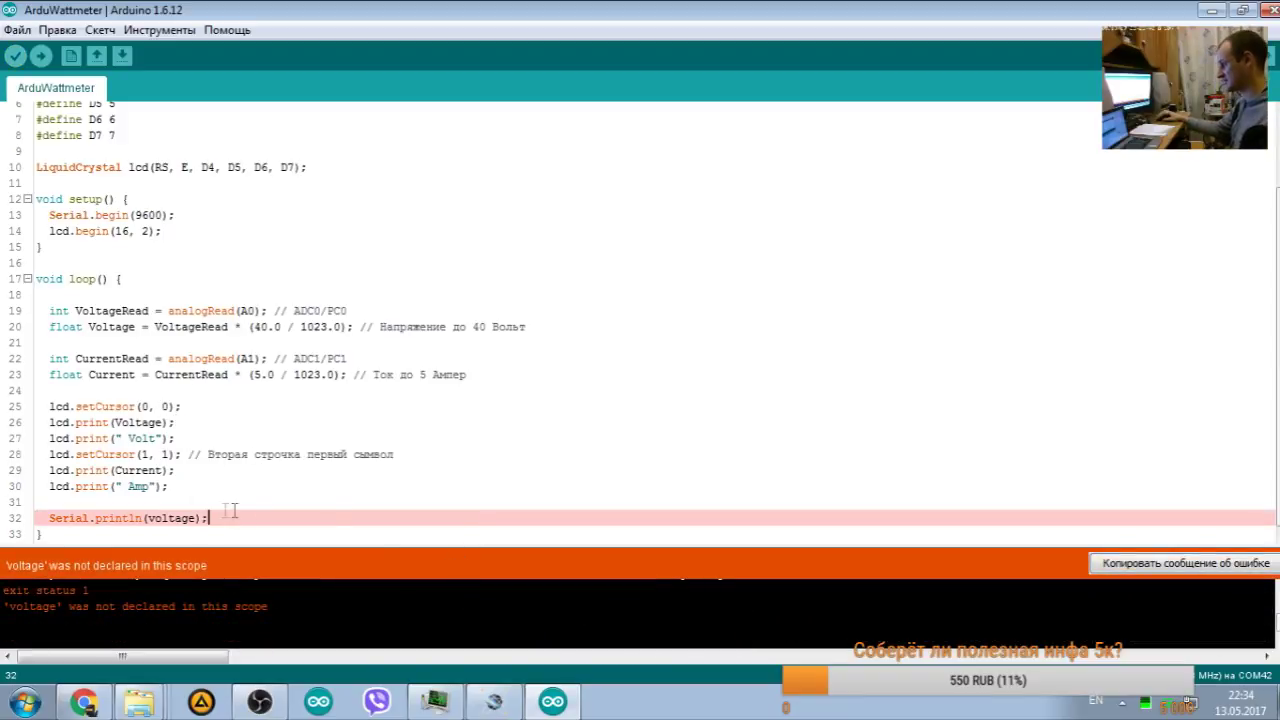
pyautogui.click(64, 502)
pyautogui.press('Return')
pyautogui.click(241, 533)
pyautogui.click(61, 484)
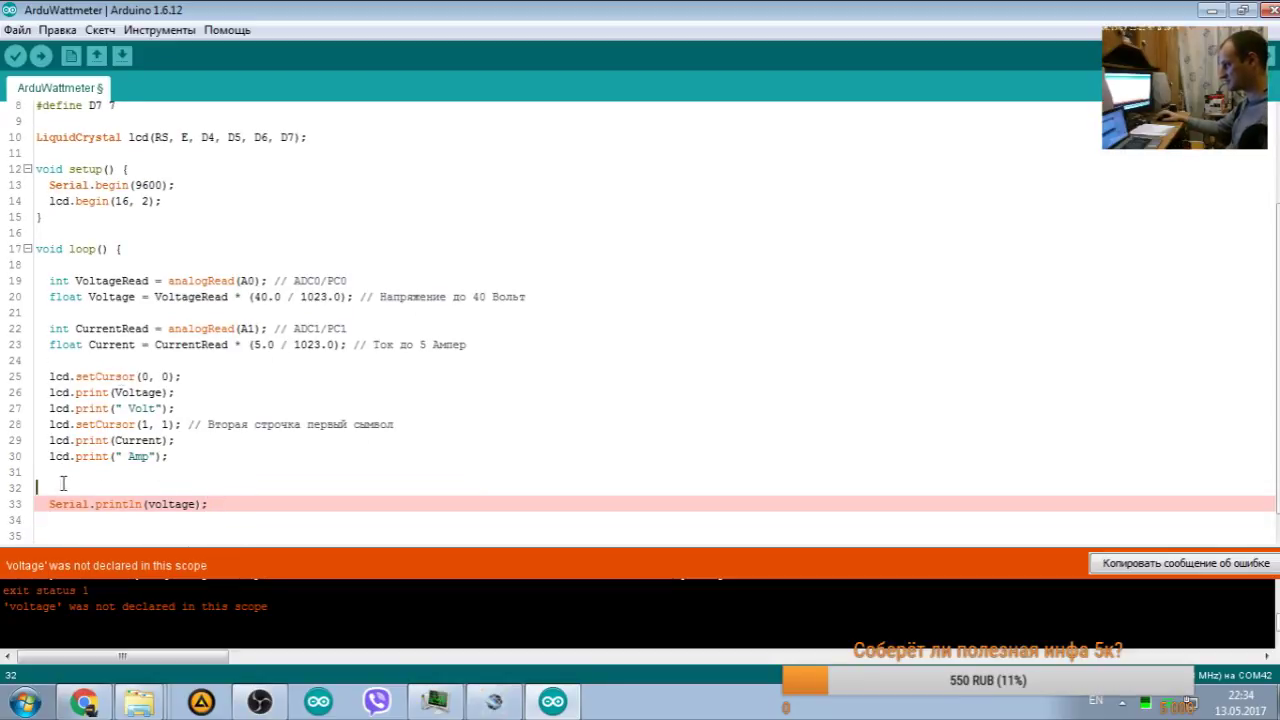
# Step: Copy the D7 define line and paste it on its own line between the LiquidCrystal include and the RS define
pyautogui.scroll(3, 106, 300)
pyautogui.moveTo(163, 222); pyautogui.dragTo(36, 223)
pyautogui.hotkey('ctrl', 'c')
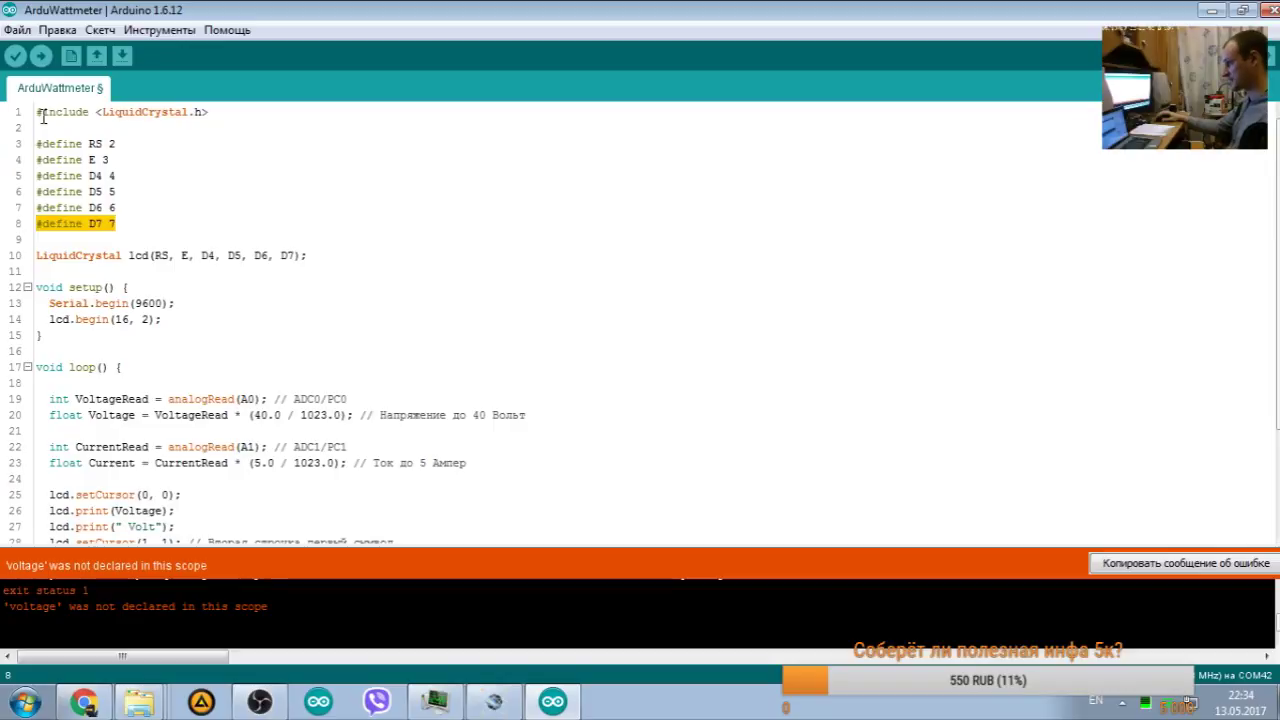
pyautogui.click(54, 237)
pyautogui.press('Return')
pyautogui.press('BackSpace')
pyautogui.click(40, 113)
pyautogui.press('Return')
pyautogui.press('BackSpace')
pyautogui.press('Down')
pyautogui.press('Return')
pyautogui.press('Return')
pyautogui.press('Up')
pyautogui.hotkey('ctrl', 'v')
# Step: Change the pasted define above the pin definitions to read "#define Debug true"
pyautogui.doubleClick(94, 143)
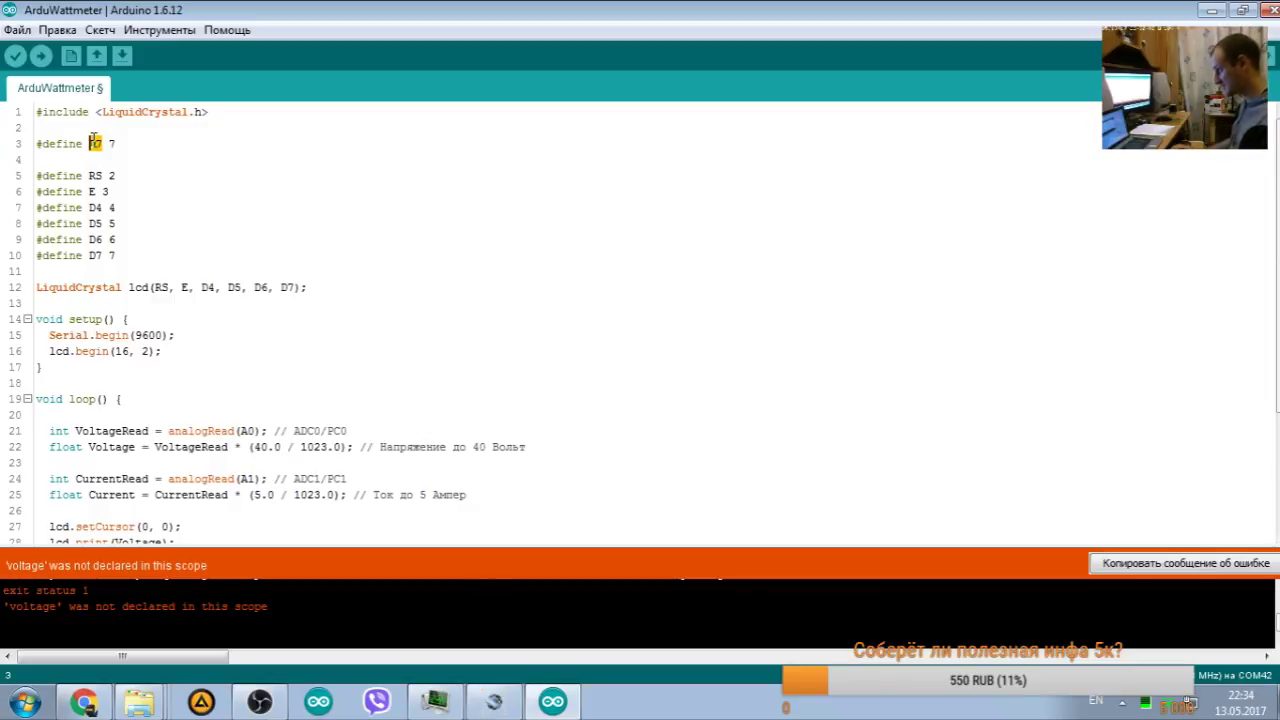
pyautogui.write('Fedug')
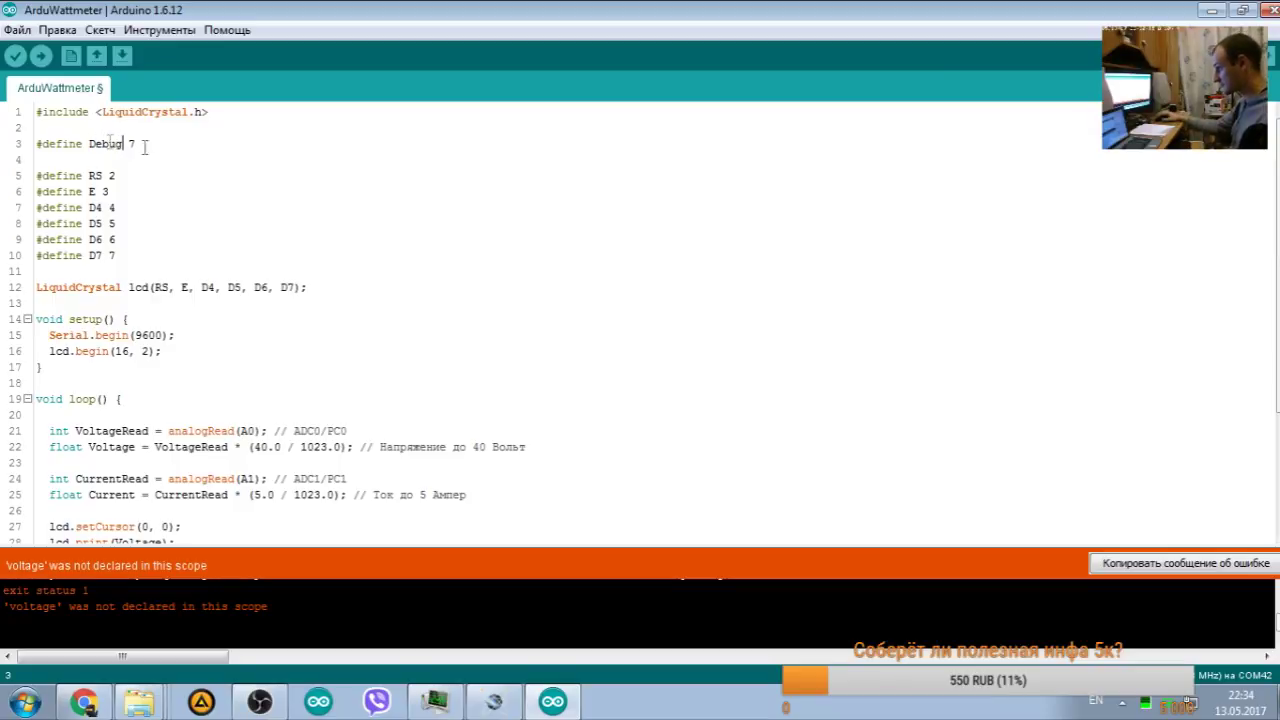
pyautogui.moveTo(140, 144); pyautogui.dragTo(122, 143)
pyautogui.write('true')
# Step: Wrap the Serial.println(voltage) call in an if (Debug == true) block and auto-format the sketch
pyautogui.scroll(-4, 190, 208)
pyautogui.click(60, 469)
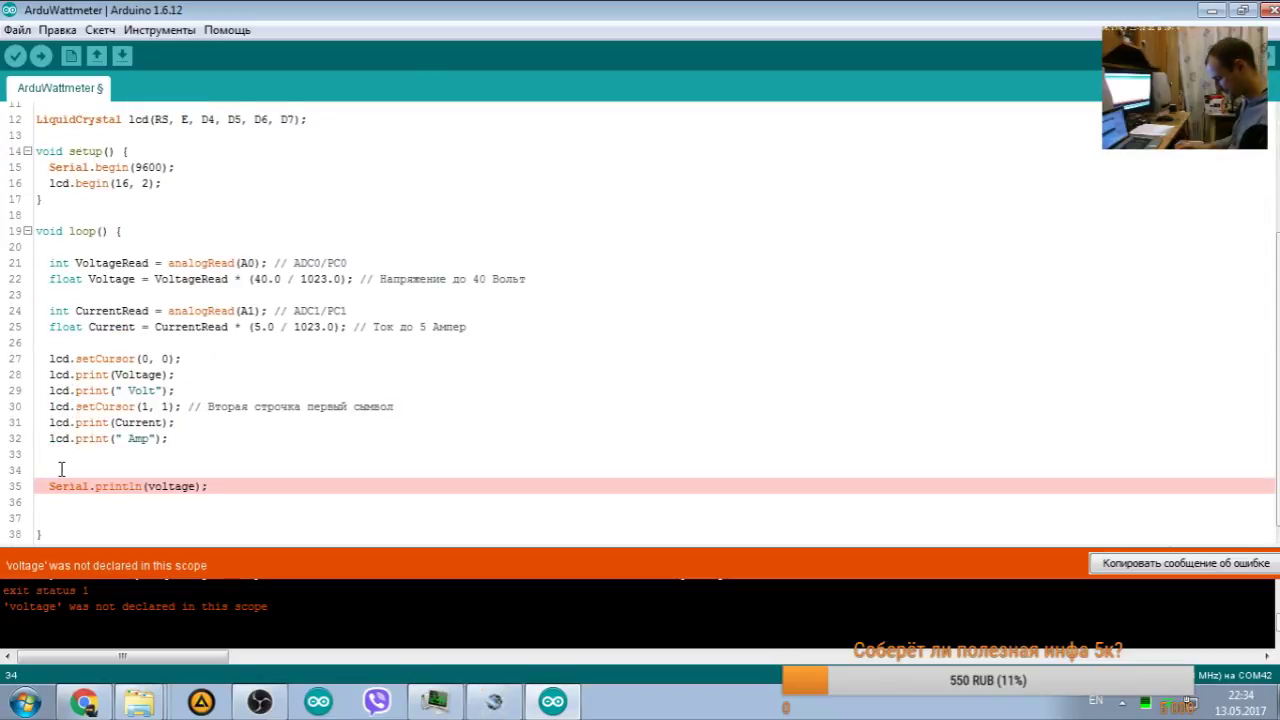
pyautogui.write('if(')
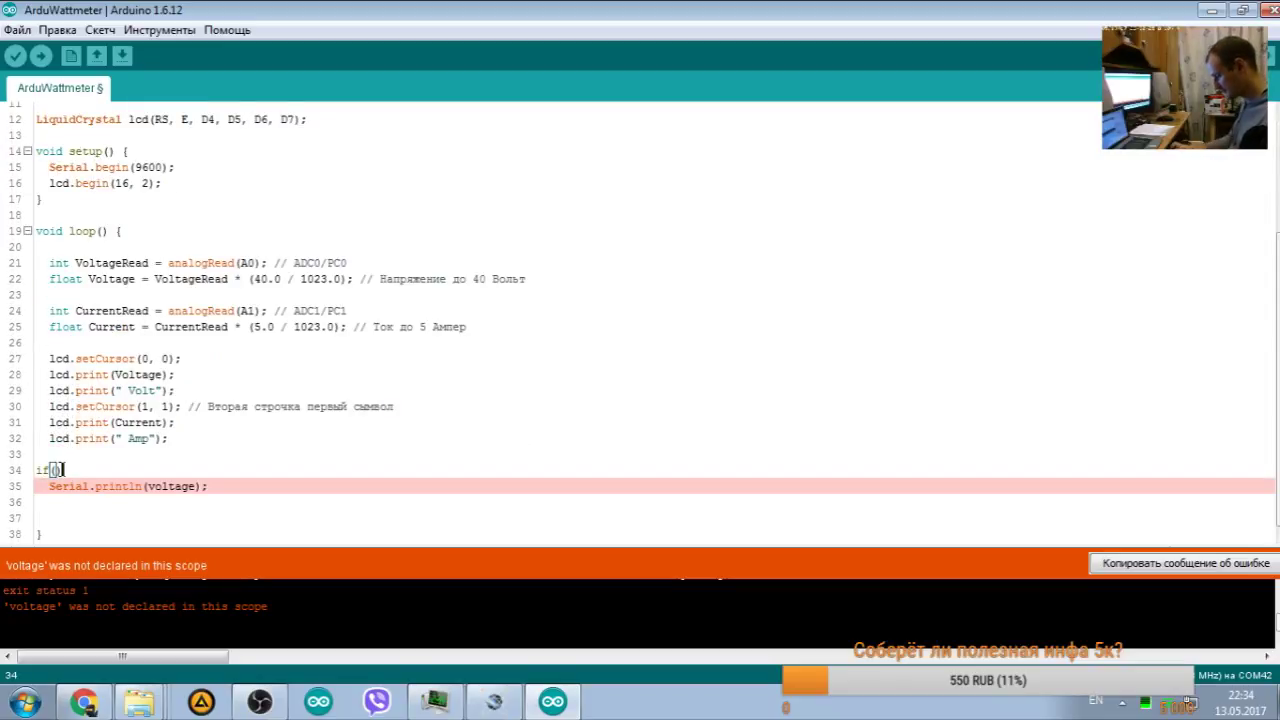
pyautogui.write('Debug =')
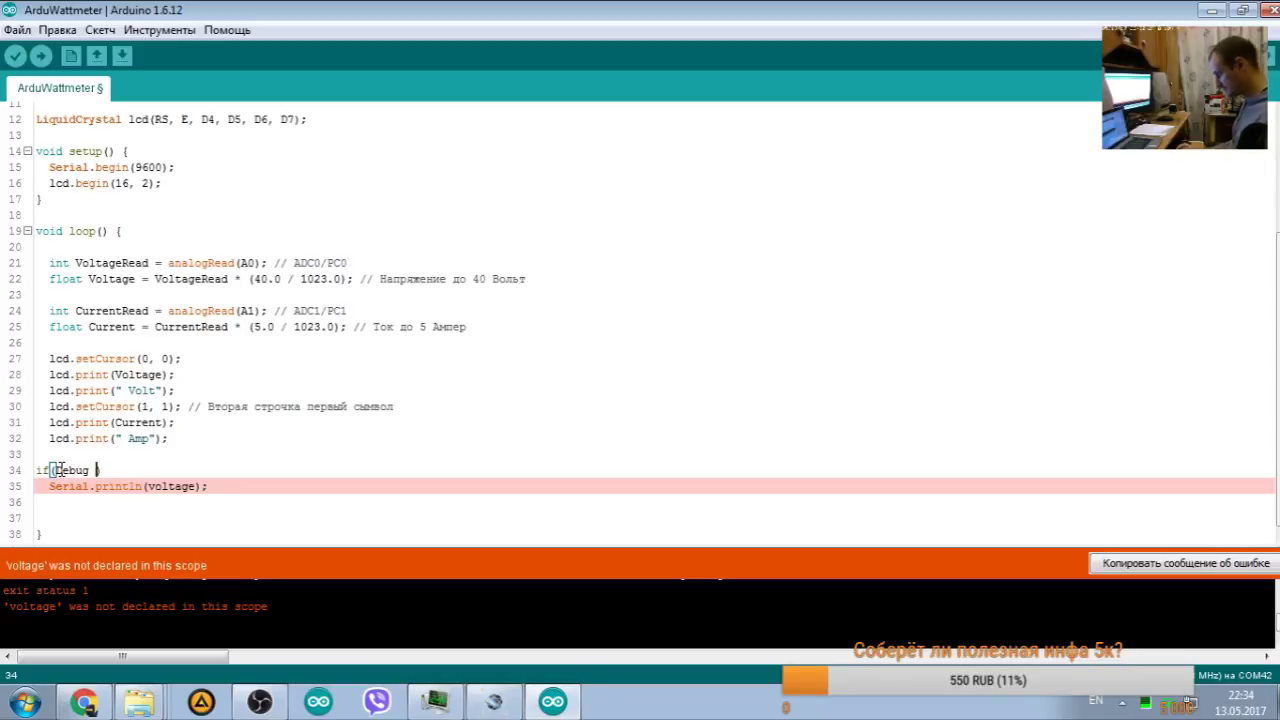
pyautogui.write('= true')
pyautogui.click(175, 467)
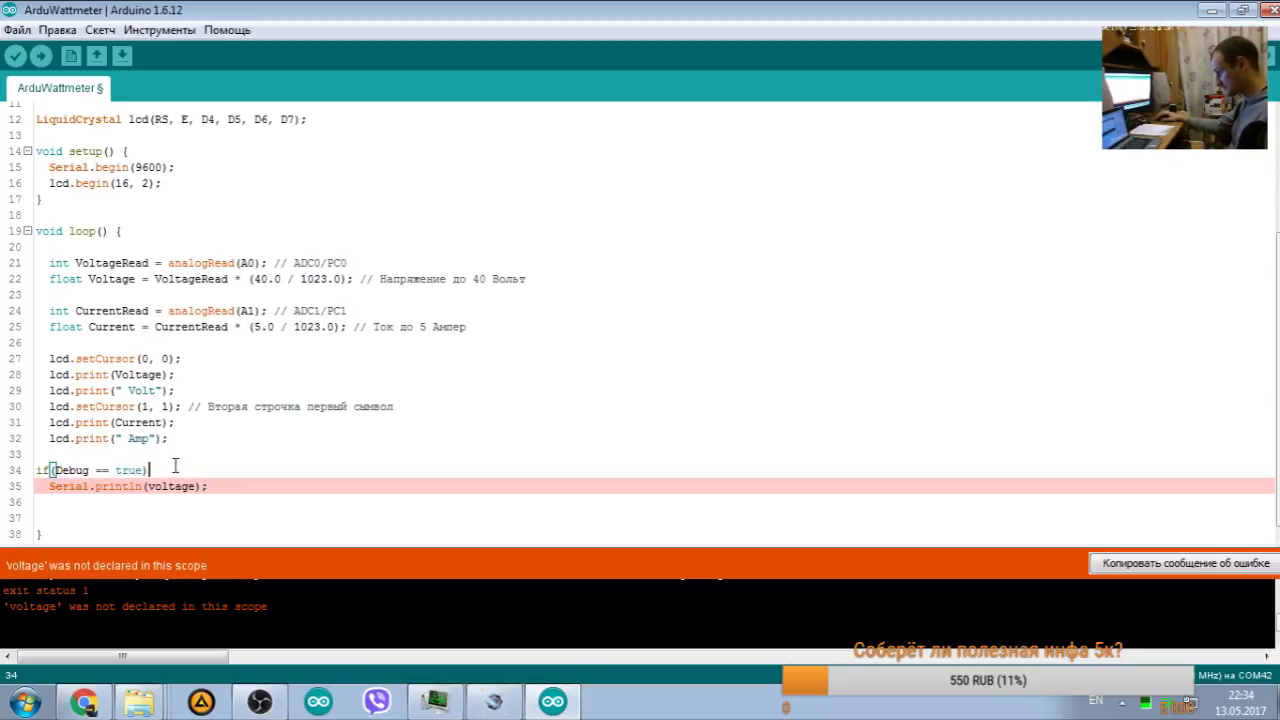
pyautogui.write('{')
pyautogui.click(219, 486)
pyautogui.press('Return')
pyautogui.write('}')
pyautogui.hotkey('ctrl', 't')
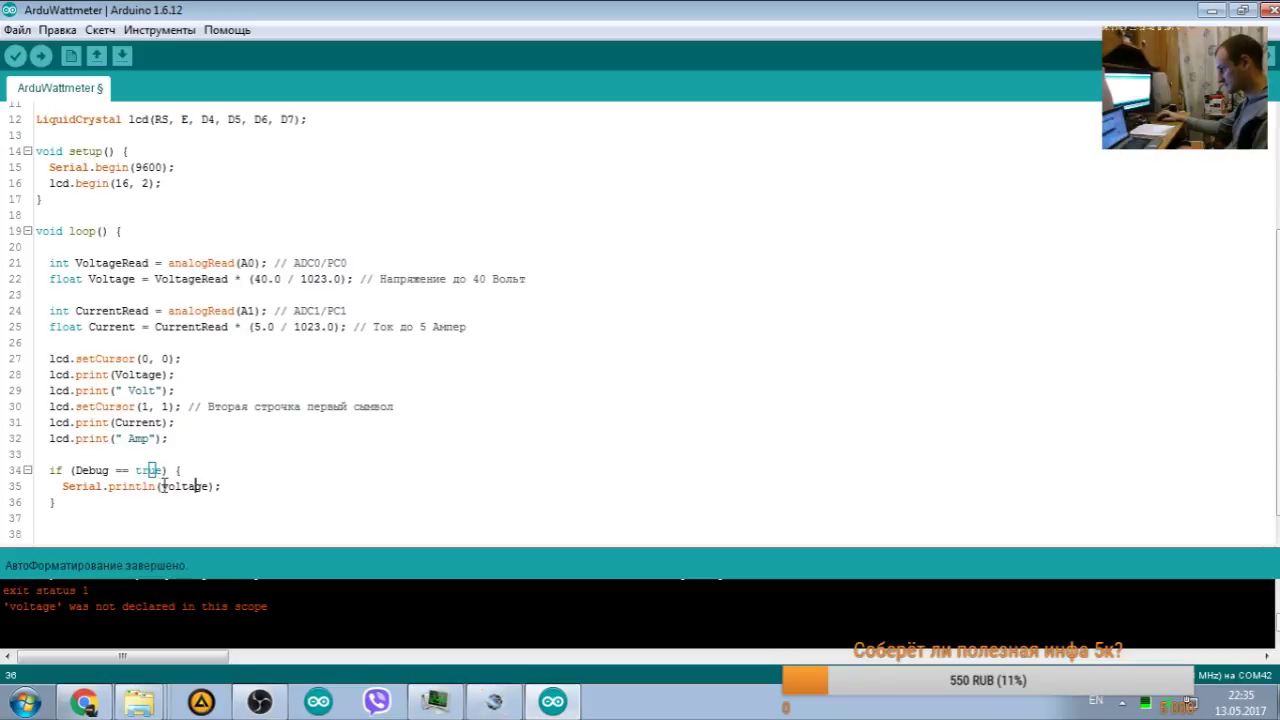
# Step: Duplicate the Serial.println(voltage) line inside the Debug block until it contains four copies
pyautogui.hotkey('ctrl', 'z')
pyautogui.hotkey('ctrl', 'z')
pyautogui.hotkey('ctrl', 'y')
pyautogui.hotkey('shift', 'Home')
pyautogui.hotkey('ctrl', 'c')
pyautogui.press('End')
pyautogui.press('Return')
pyautogui.hotkey('ctrl', 'v')
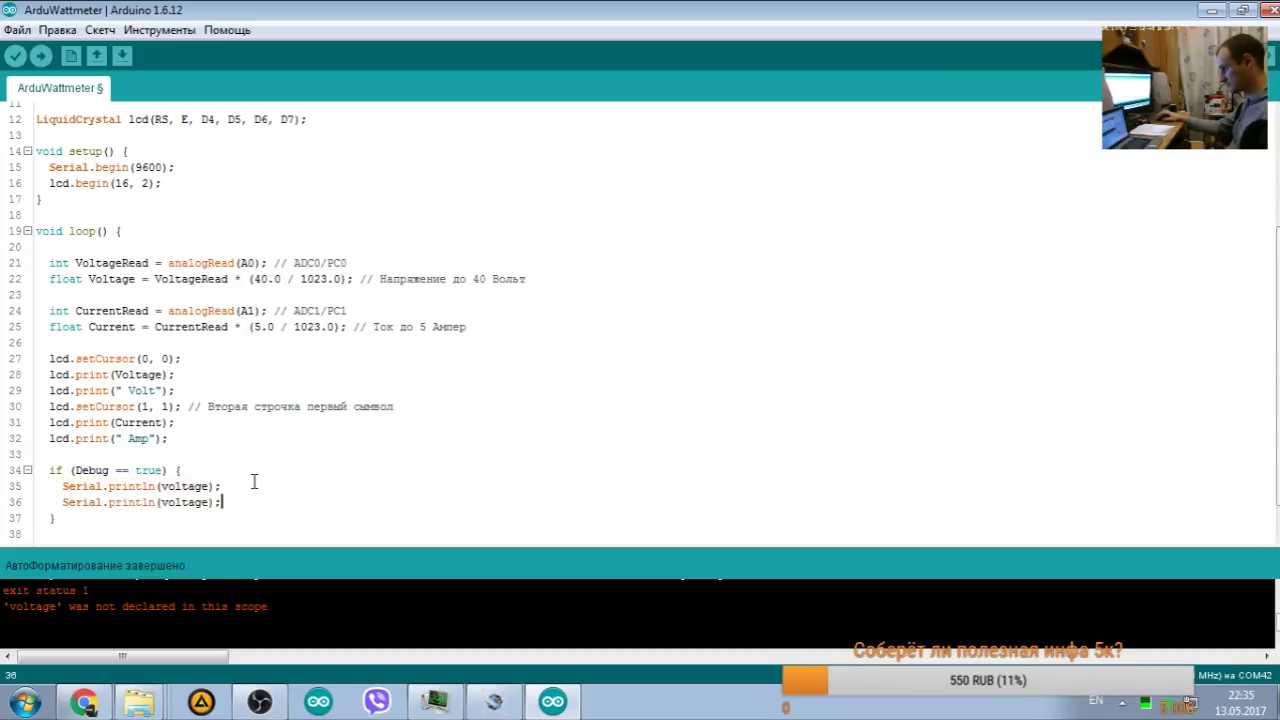
pyautogui.hotkey('ctrl', 'v')
pyautogui.press('Return')
pyautogui.hotkey('ctrl', 'v')
pyautogui.scroll(-1, 189, 446)
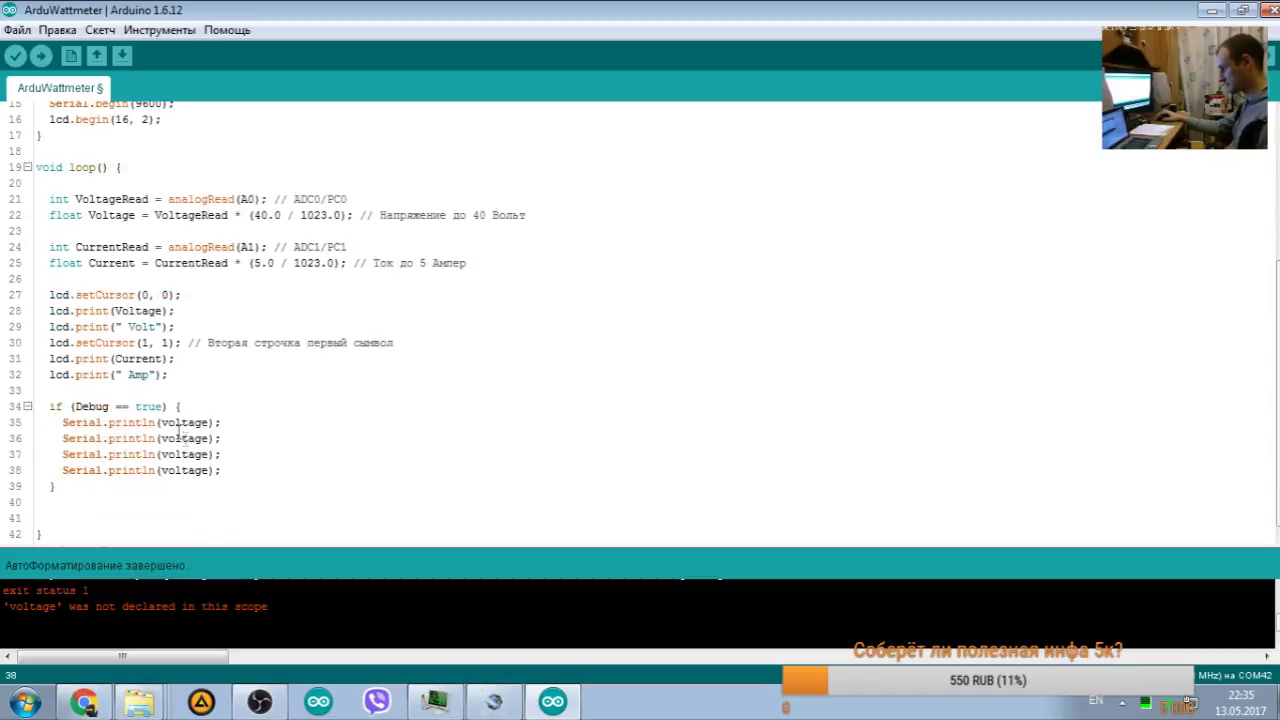
# Step: Change the first serial line in the Debug block to Serial.print(Voltage)
pyautogui.click(158, 422)
pyautogui.press('BackSpace')
pyautogui.press('BackSpace')
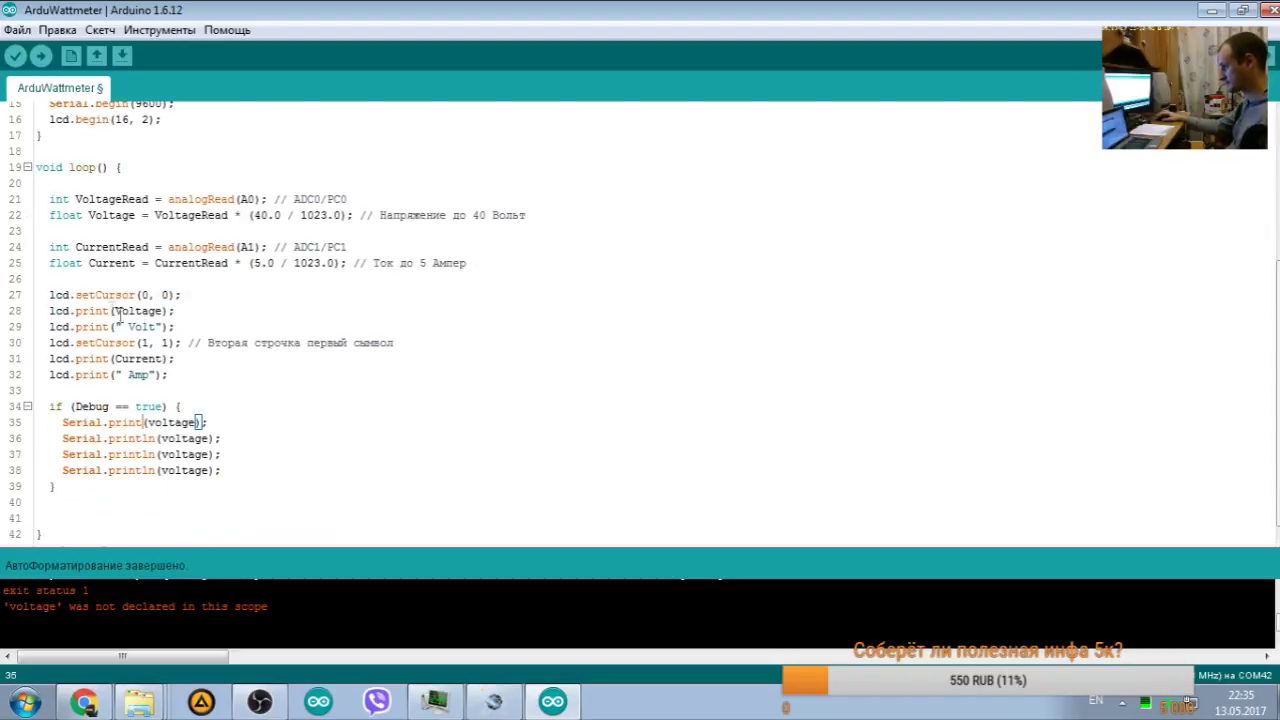
pyautogui.doubleClick(130, 311)
pyautogui.doubleClick(183, 424)
pyautogui.hotkey('ctrl', 'v')
# Step: Replace voltage with Current in the second serial line of the Debug block
pyautogui.doubleClick(140, 358)
pyautogui.hotkey('ctrl', 'c')
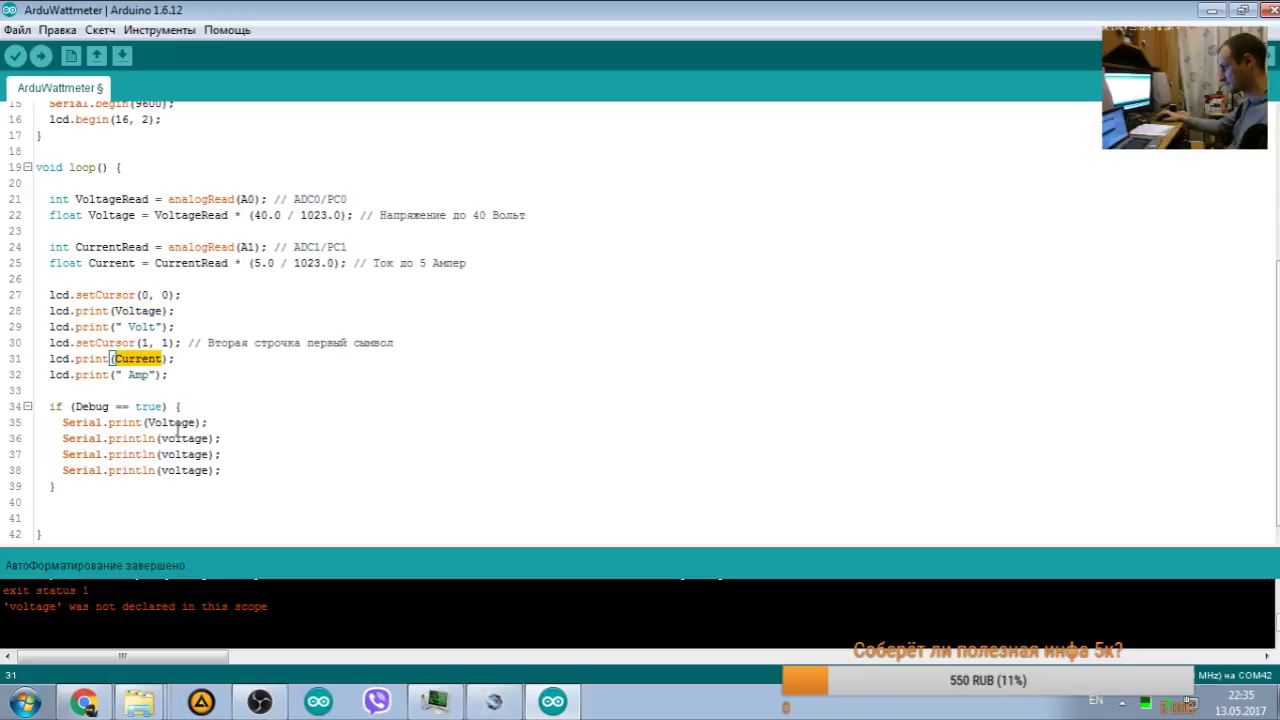
pyautogui.doubleClick(185, 438)
pyautogui.hotkey('ctrl', 'v')
# Step: Delete the second and third serial lines from the Debug block
pyautogui.moveTo(228, 454); pyautogui.dragTo(6, 438)
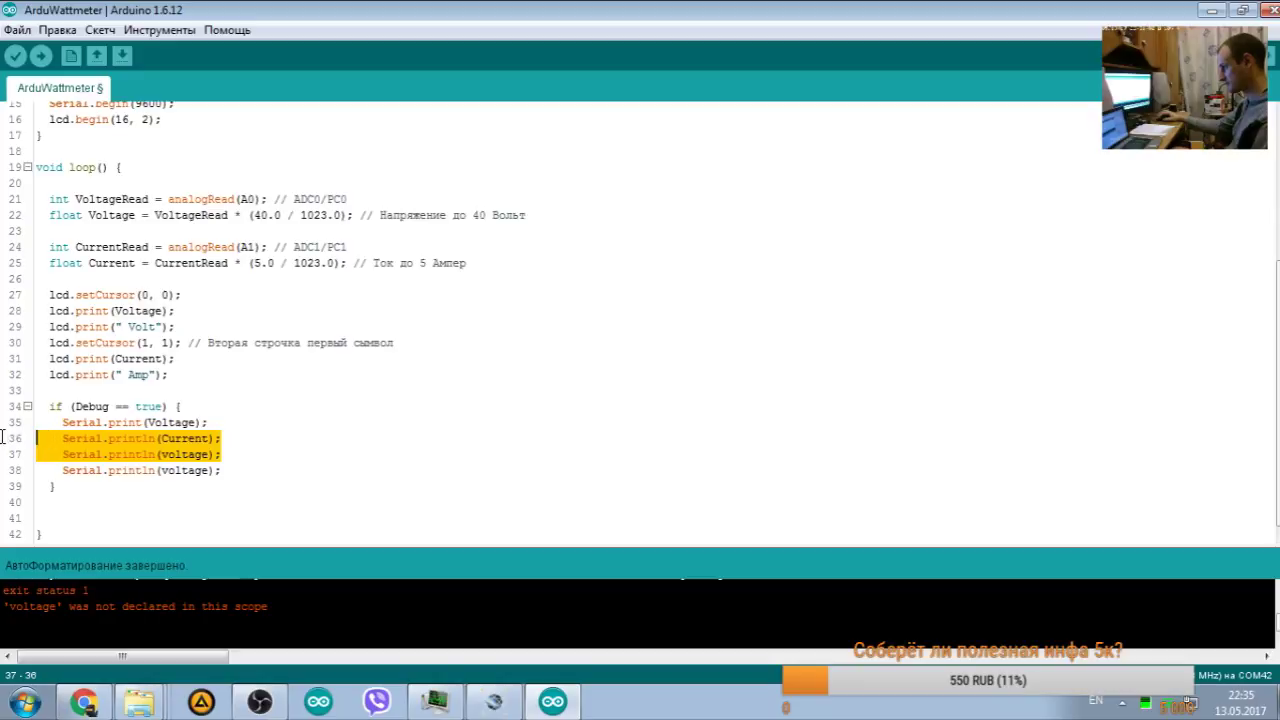
pyautogui.press('BackSpace')
pyautogui.press('BackSpace')
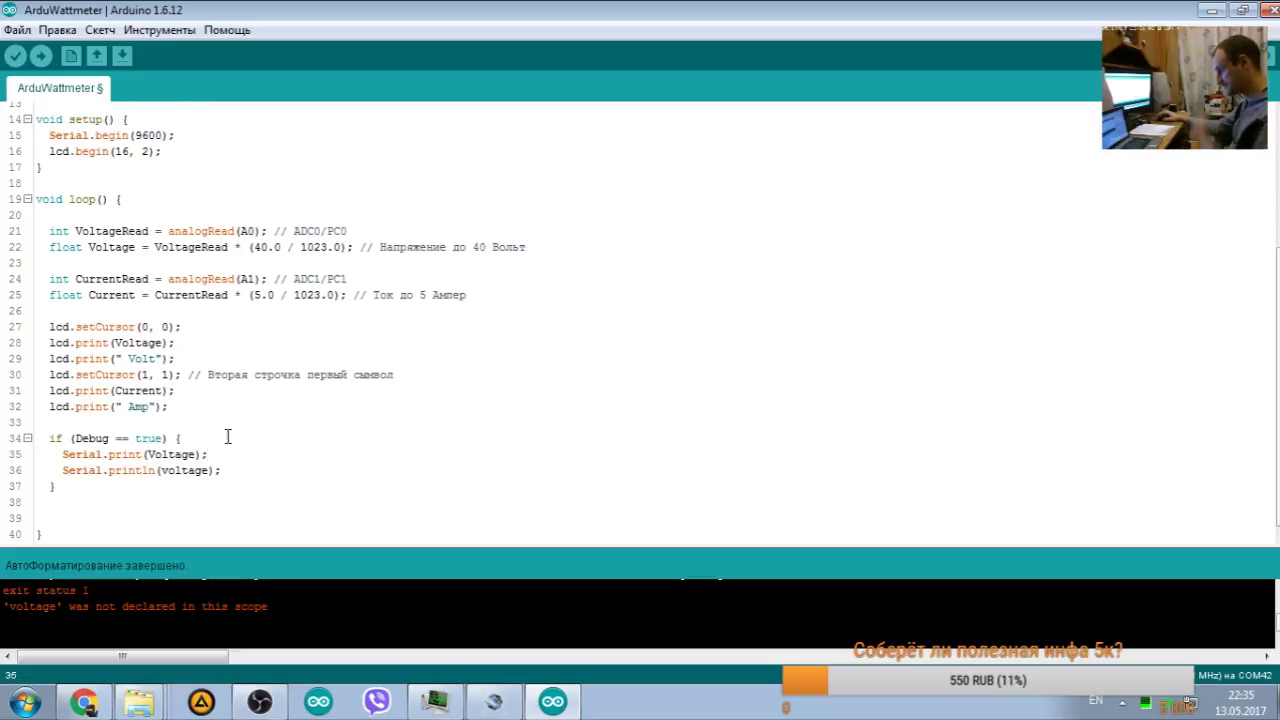
# Step: Remove the empty lines after the Debug block and save the sketch
pyautogui.click(145, 454)
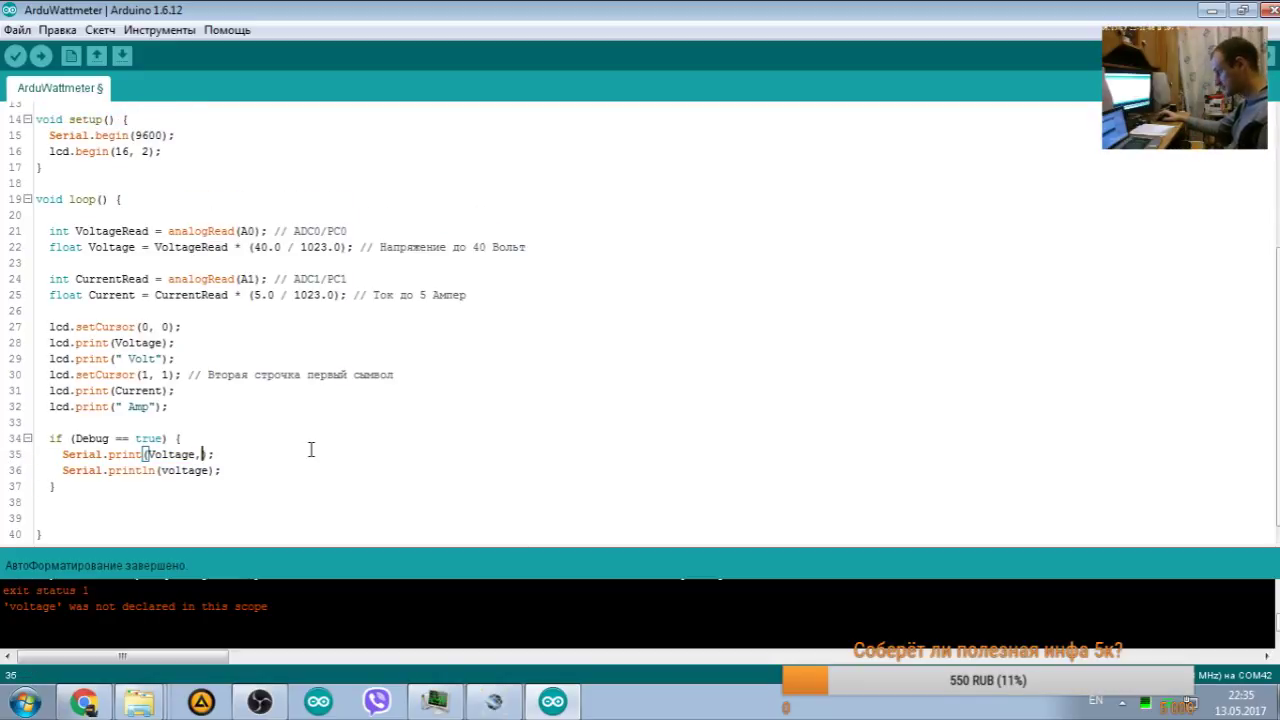
pyautogui.press('BackSpace')
pyautogui.hotkey('ctrl', 's')
pyautogui.click(76, 518)
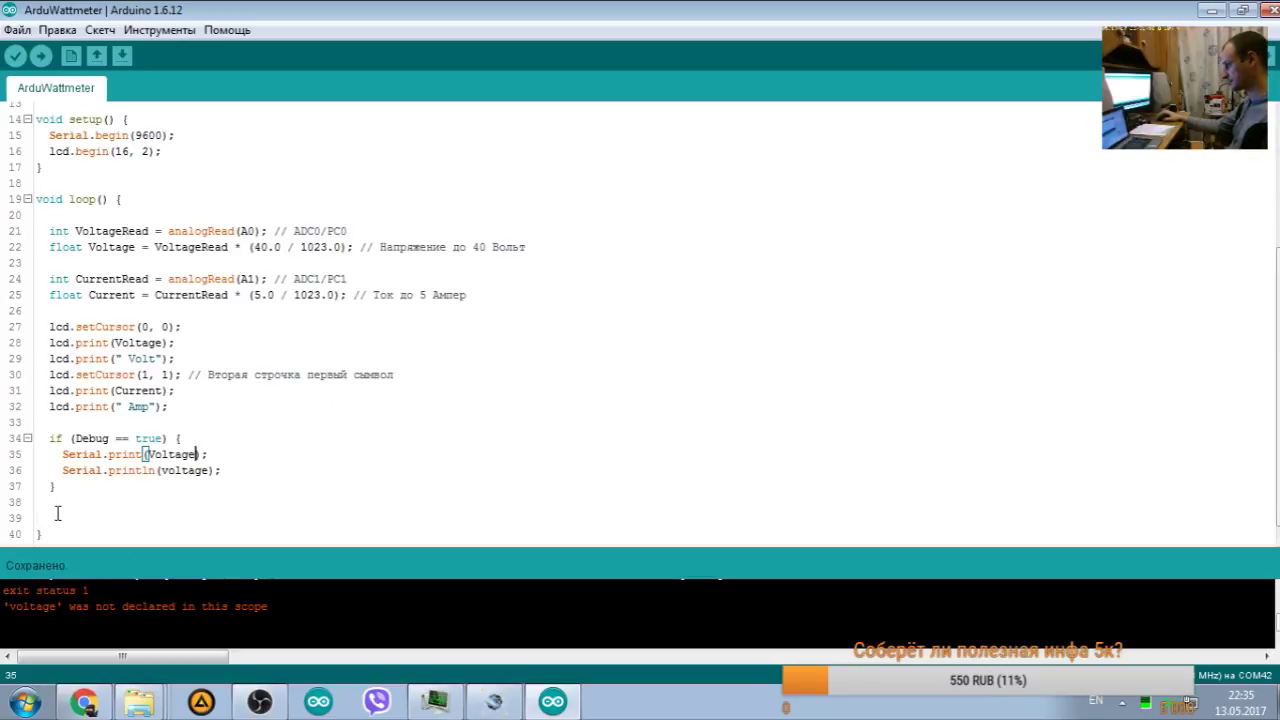
pyautogui.press('BackSpace')
pyautogui.press('BackSpace')
pyautogui.hotkey('ctrl', 's')
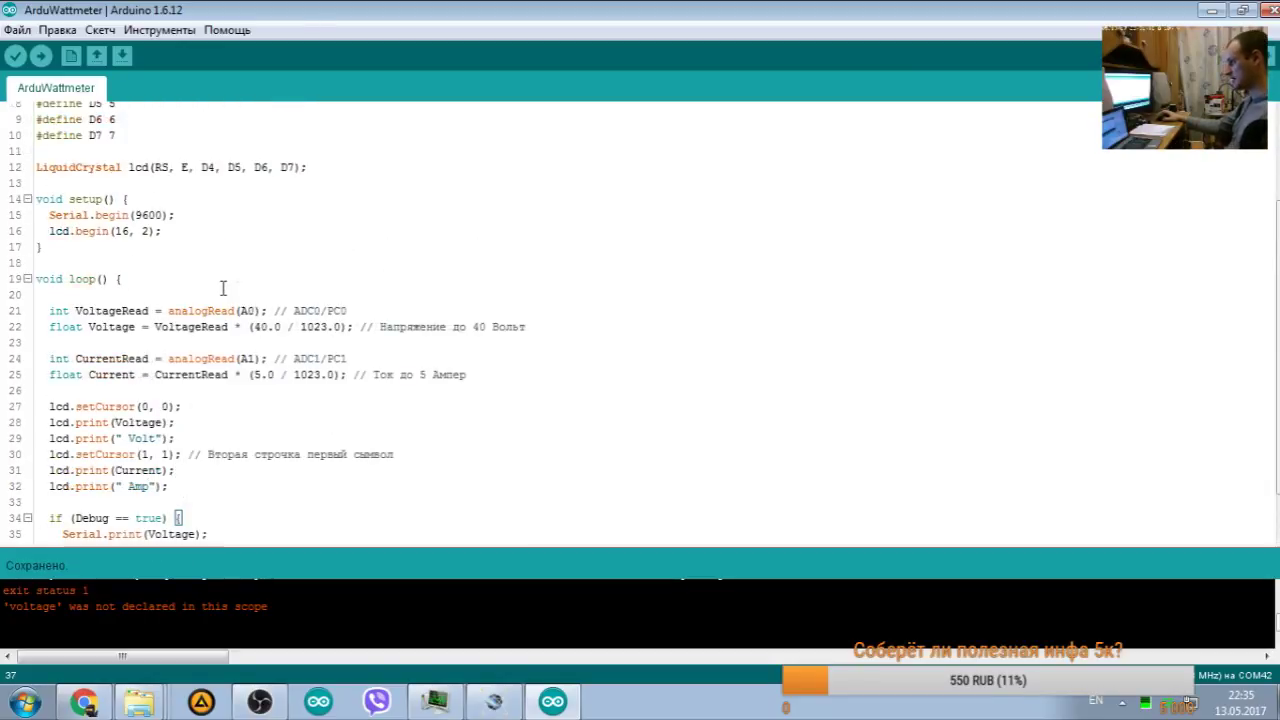
# Step: Add the comment "// true или false" after the Debug define
pyautogui.scroll(3, 256, 434)
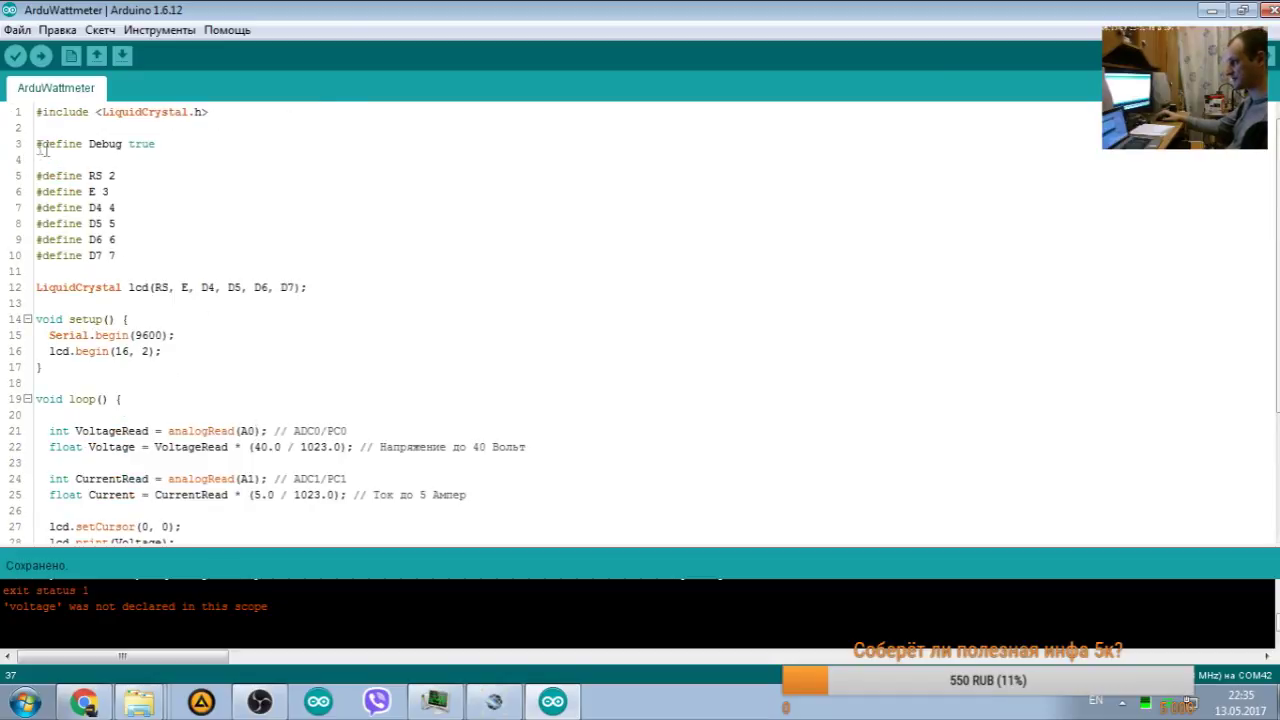
pyautogui.moveTo(37, 143); pyautogui.dragTo(166, 143)
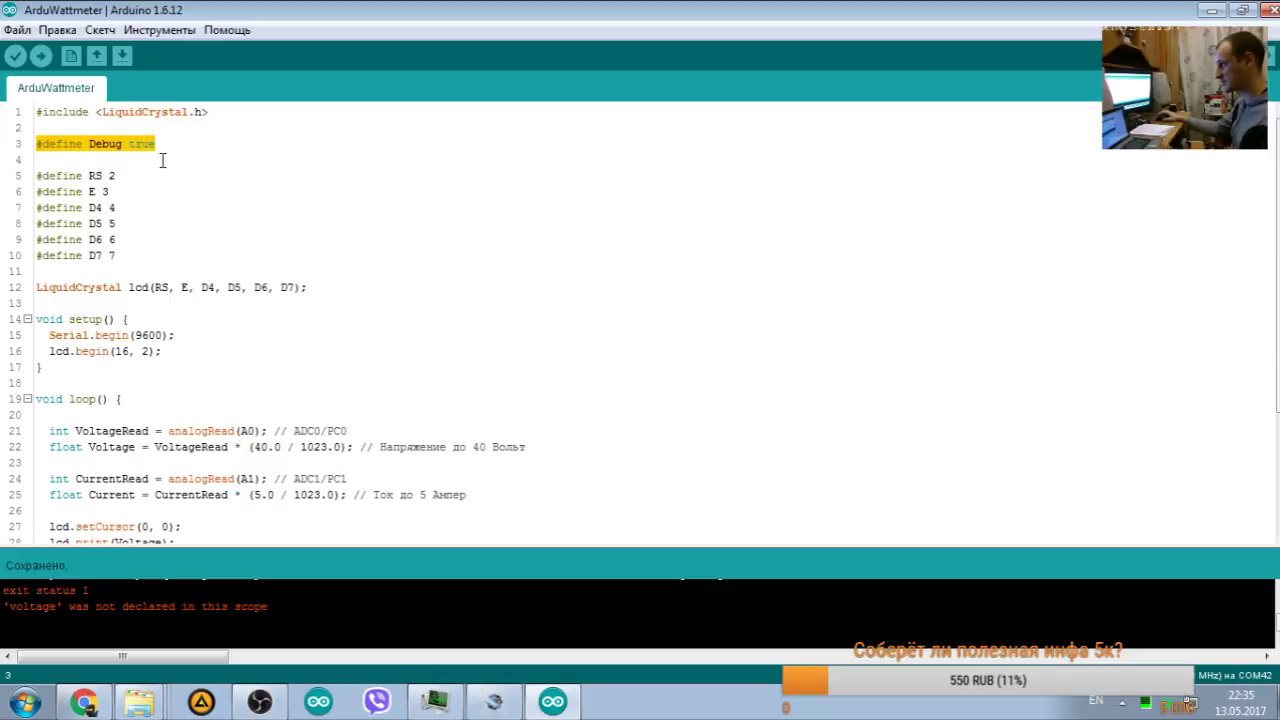
pyautogui.click(162, 144)
pyautogui.doubleClick(141, 143)
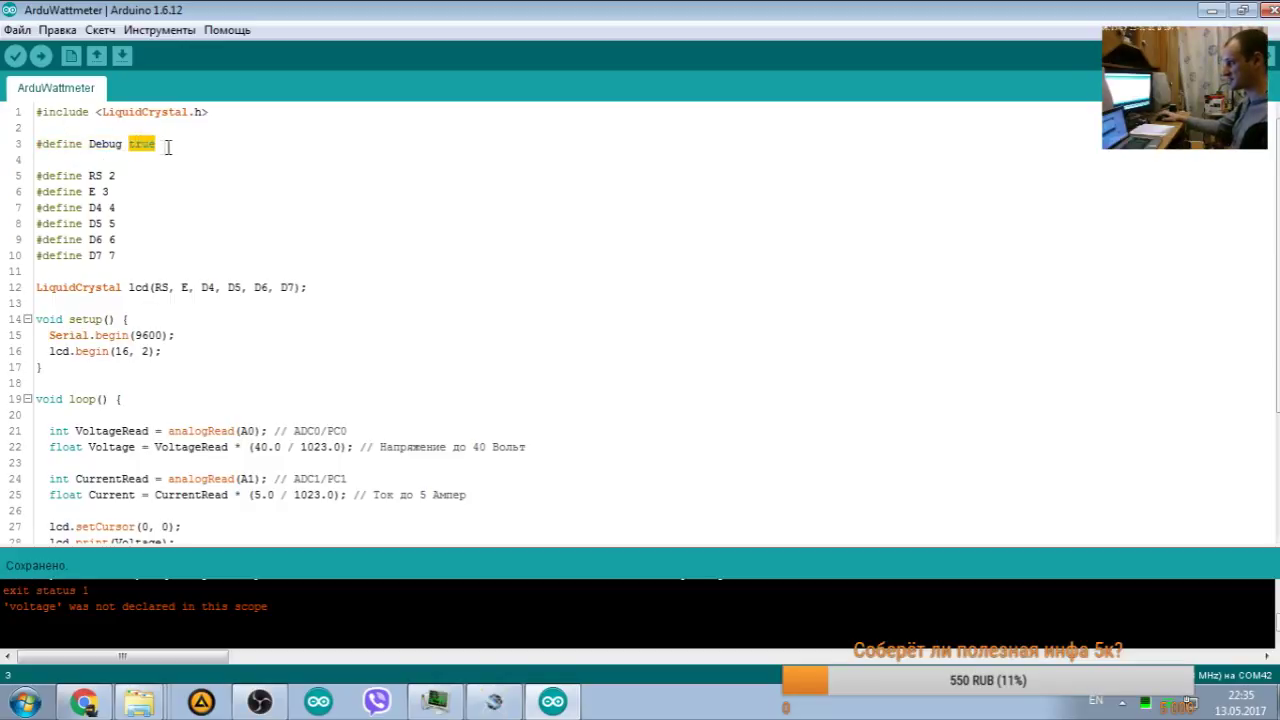
pyautogui.click(169, 143)
pyautogui.write('// true/fal')
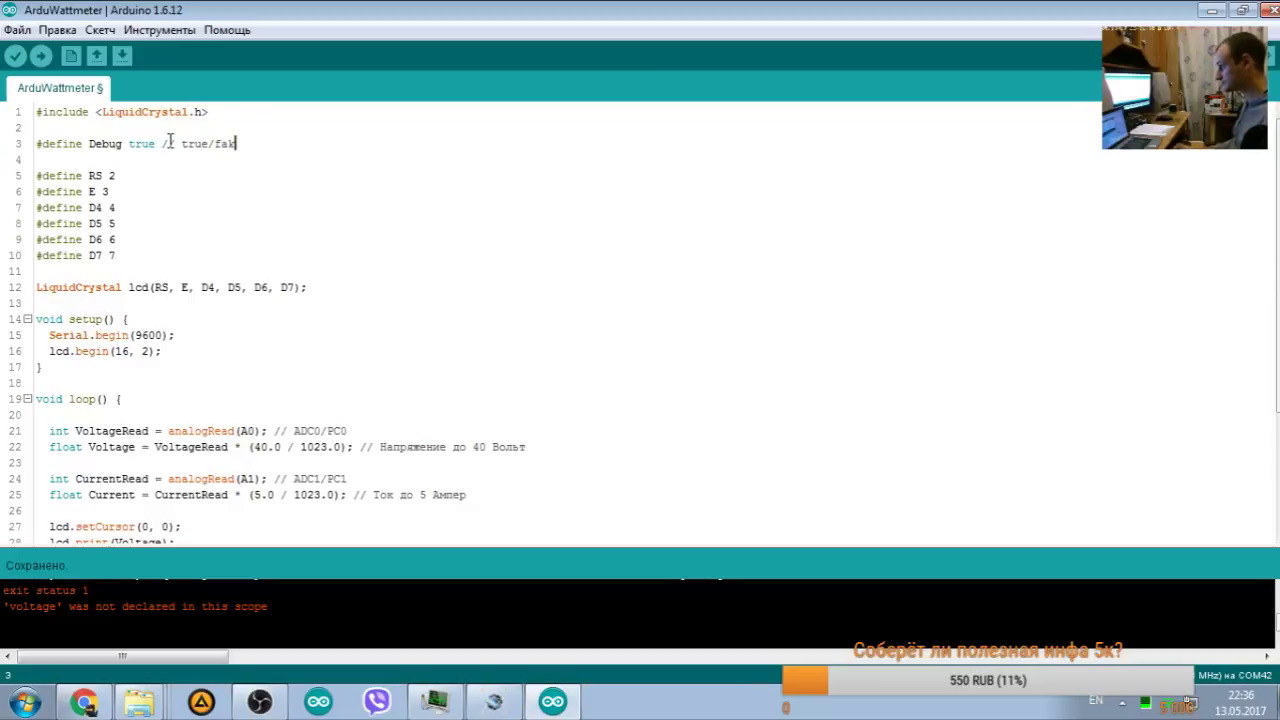
pyautogui.press('BackSpace')
pyautogui.write('bkb')
pyautogui.press('BackSpace')
pyautogui.press('BackSpace')
pyautogui.press('BackSpace')
pyautogui.hotkey('alt', 'shift')
pyautogui.write('или')
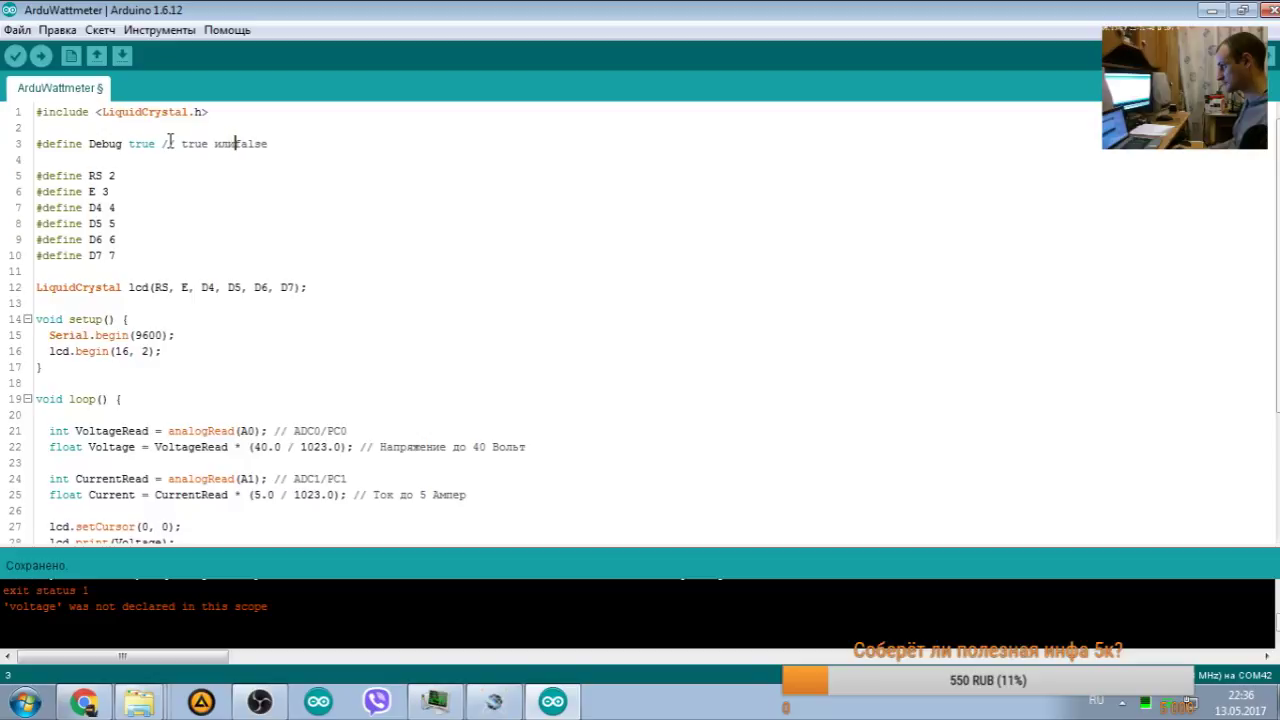
# Step: Append ", включено или выключено" to the Debug define's comment and save the sketch
pyautogui.click(287, 141)
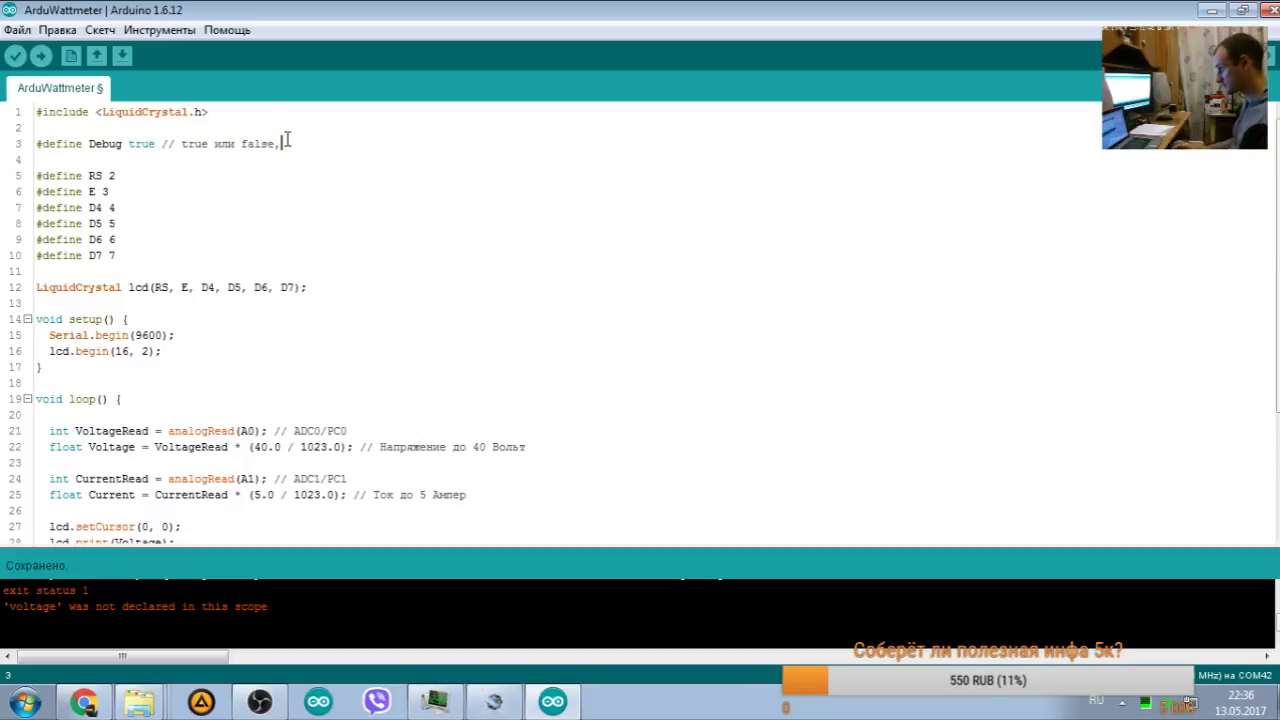
pyautogui.write(', включено или выключено')
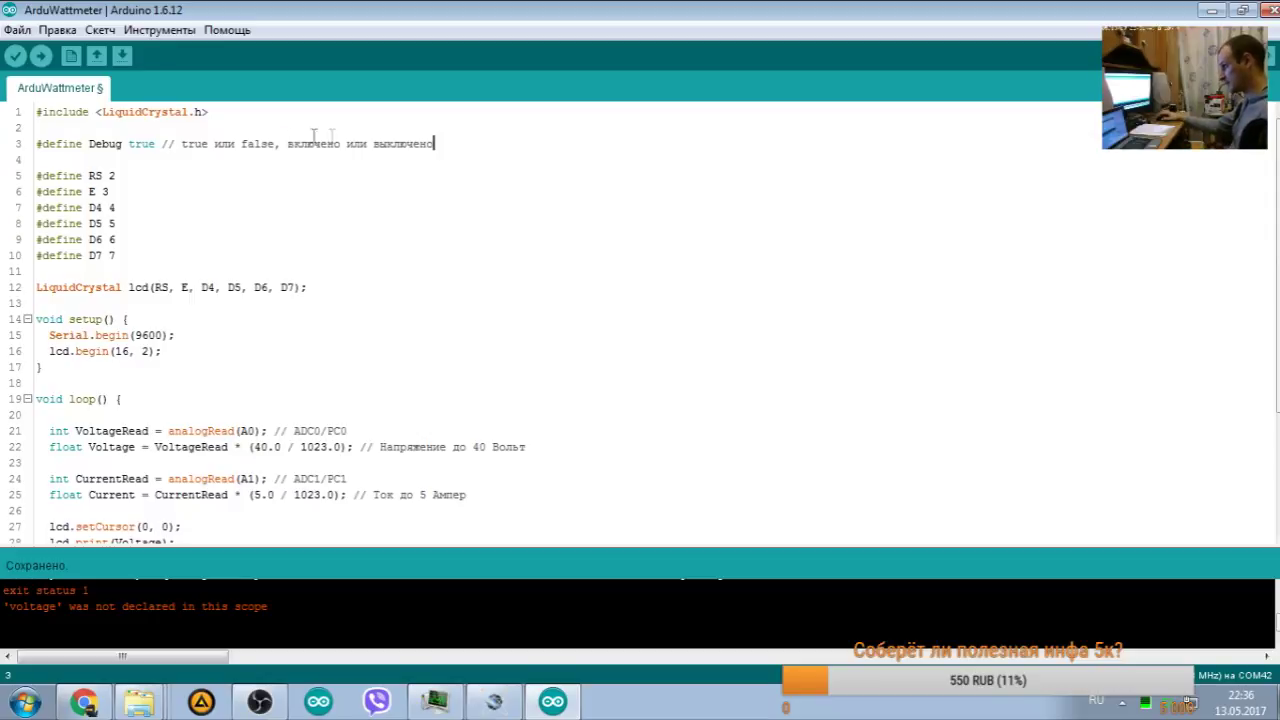
pyautogui.hotkey('ctrl', 's')
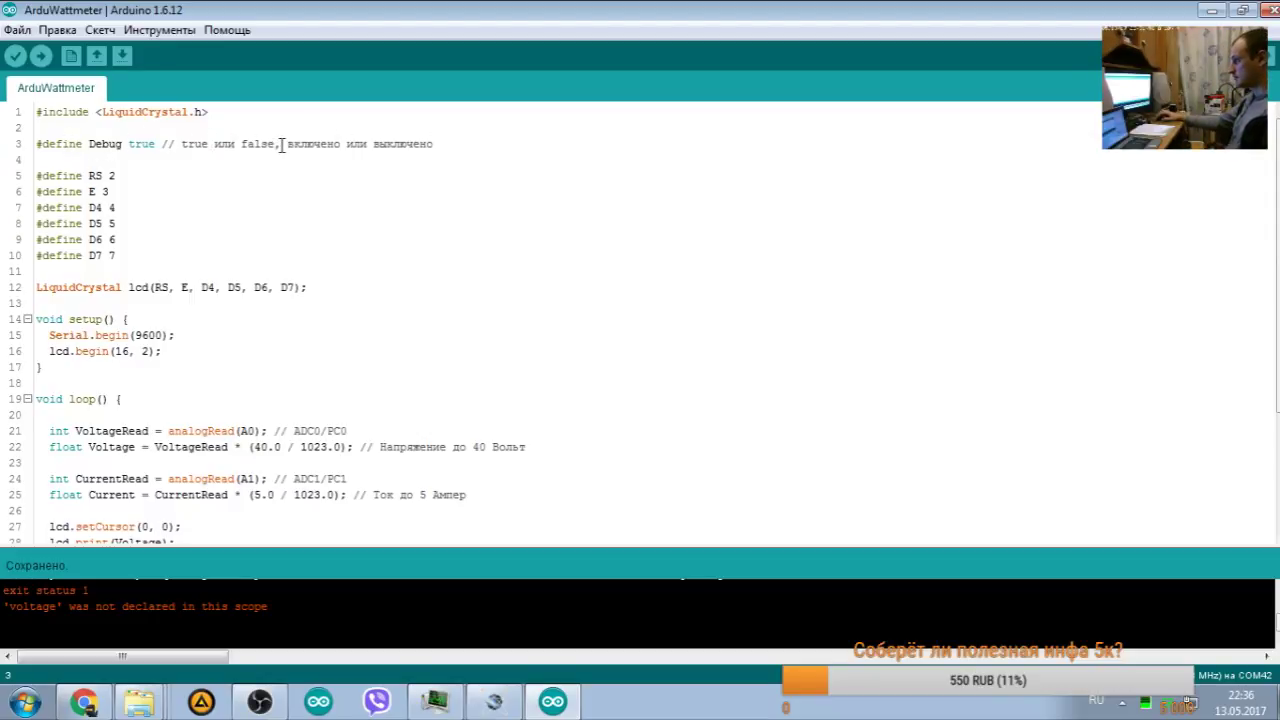
# Step: Reword the Debug define's comment to "отладка, включено или выключено, true или false" and save the sketch
pyautogui.write('отладка')
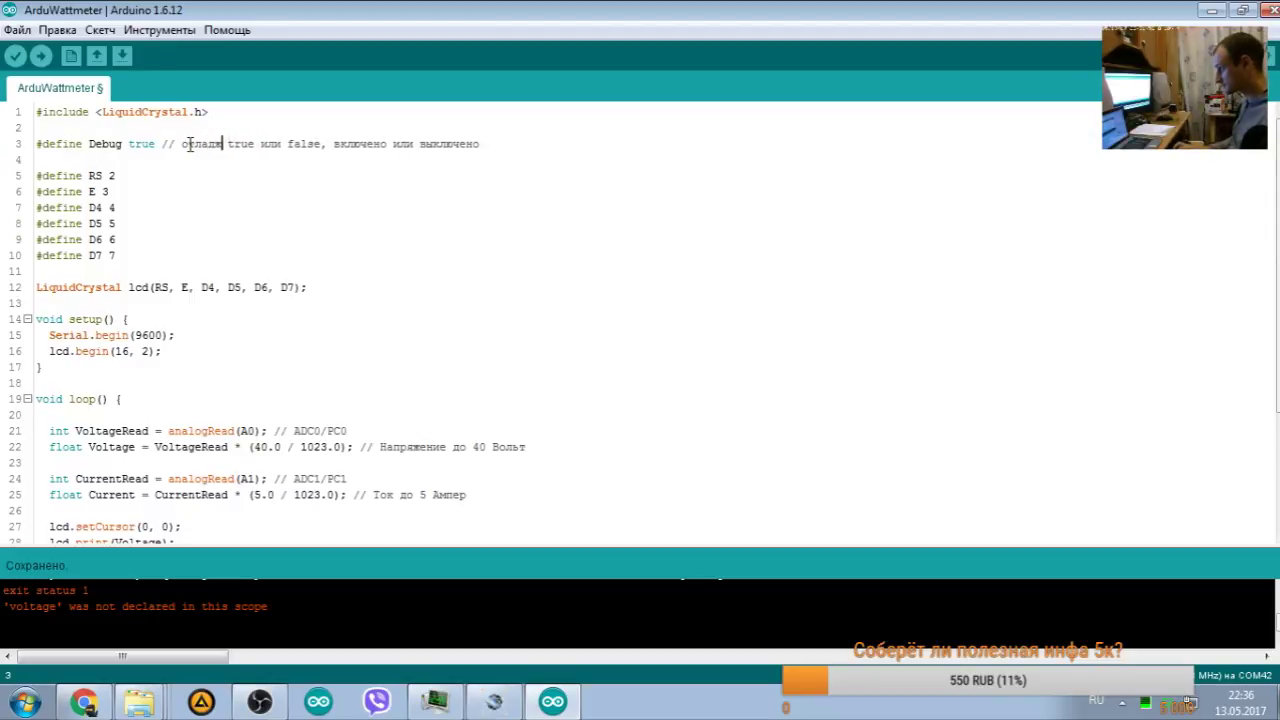
pyautogui.moveTo(327, 144); pyautogui.dragTo(230, 144)
pyautogui.hotkey('ctrl', 'c')
pyautogui.press('Delete')
pyautogui.click(397, 144)
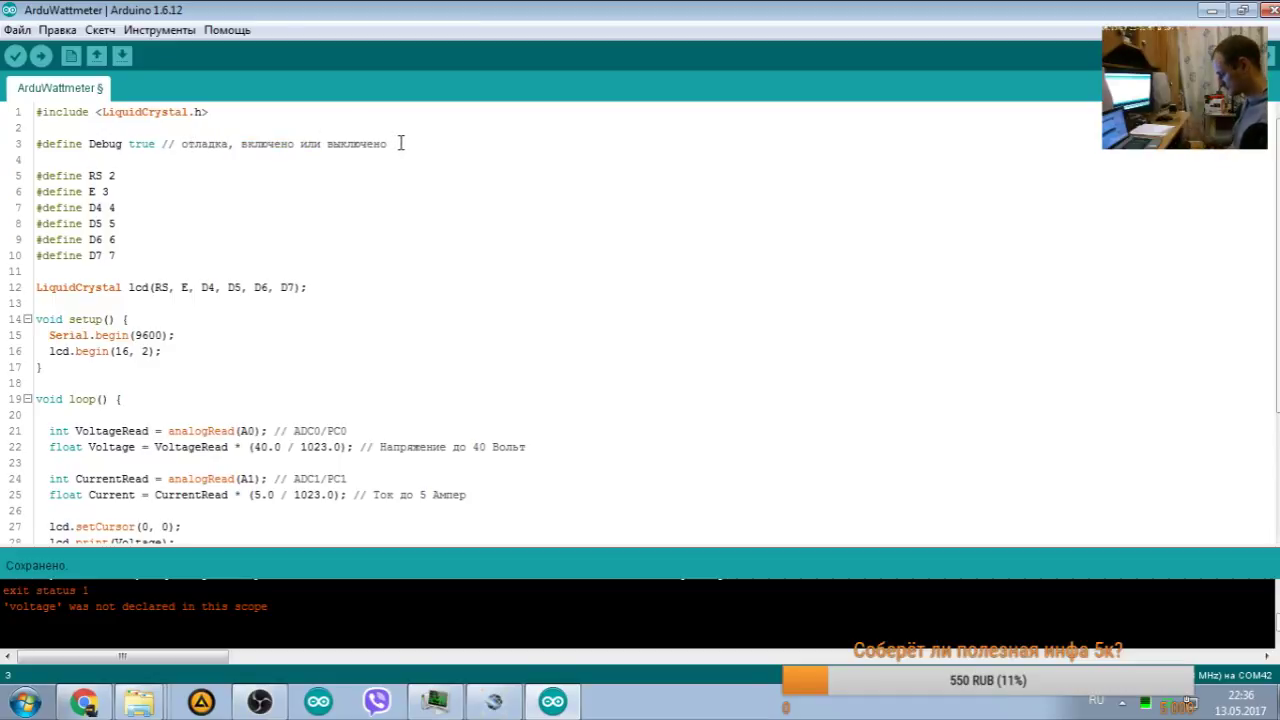
pyautogui.hotkey('ctrl', 'v')
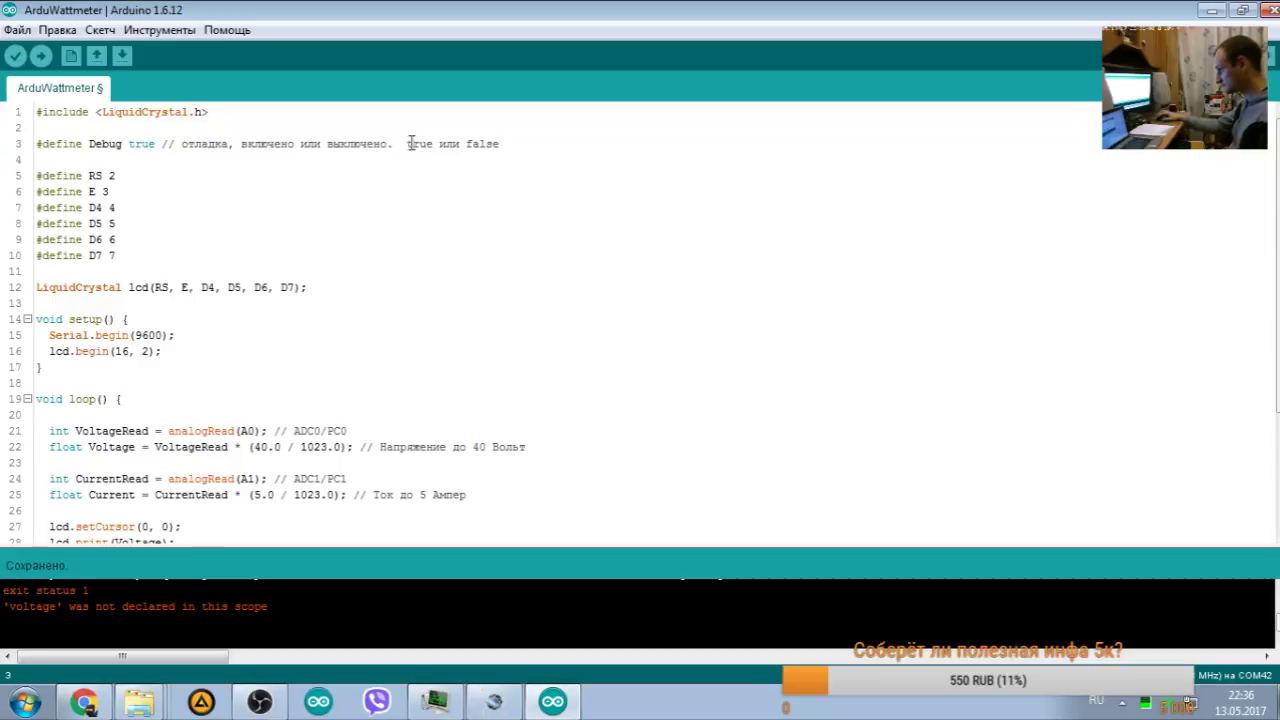
pyautogui.press('BackSpace')
pyautogui.write(',')
pyautogui.hotkey('ctrl', 's')
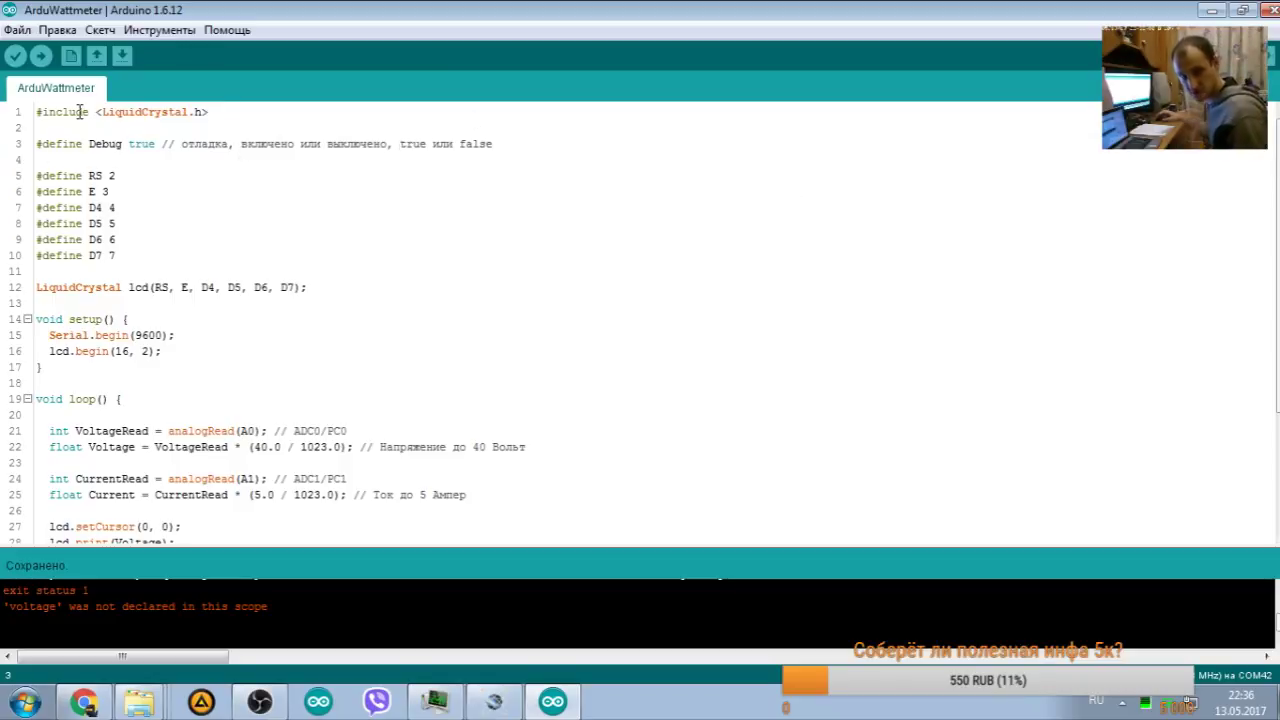
pyautogui.doubleClick(143, 145)
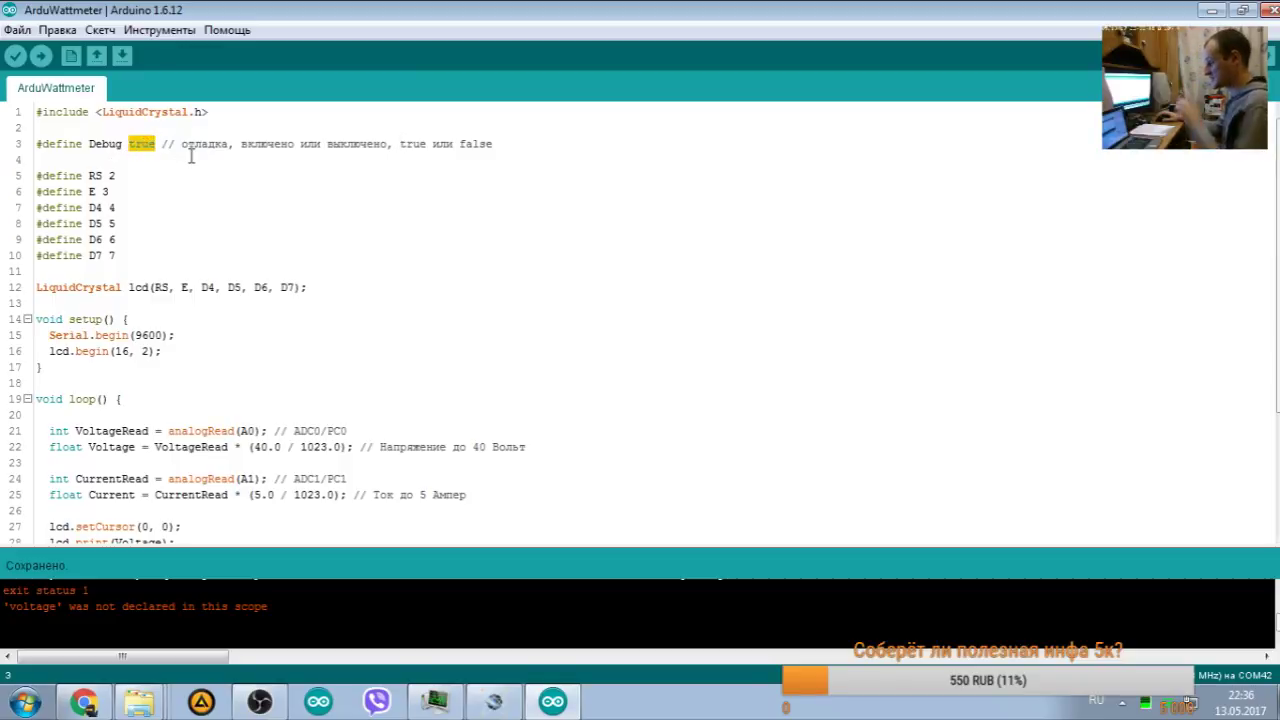
pyautogui.scroll(-4, 225, 165)
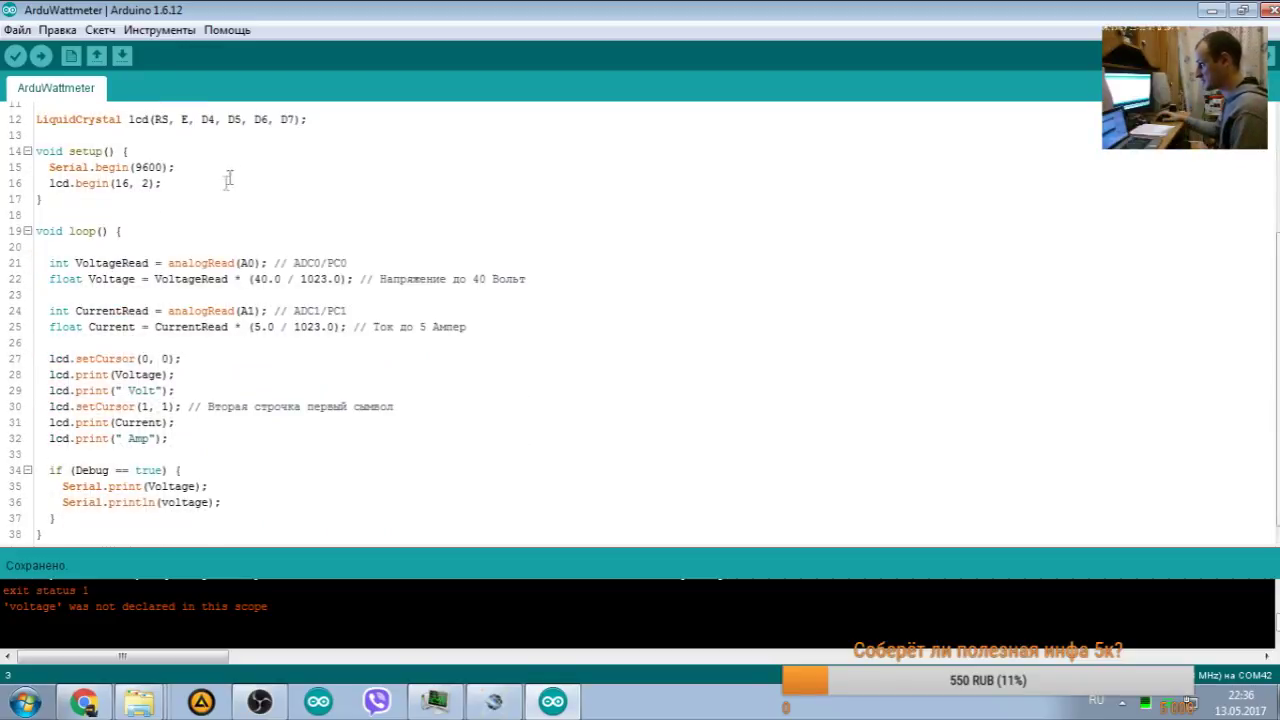
pyautogui.click(64, 517)
pyautogui.moveTo(64, 517); pyautogui.dragTo(38, 470)
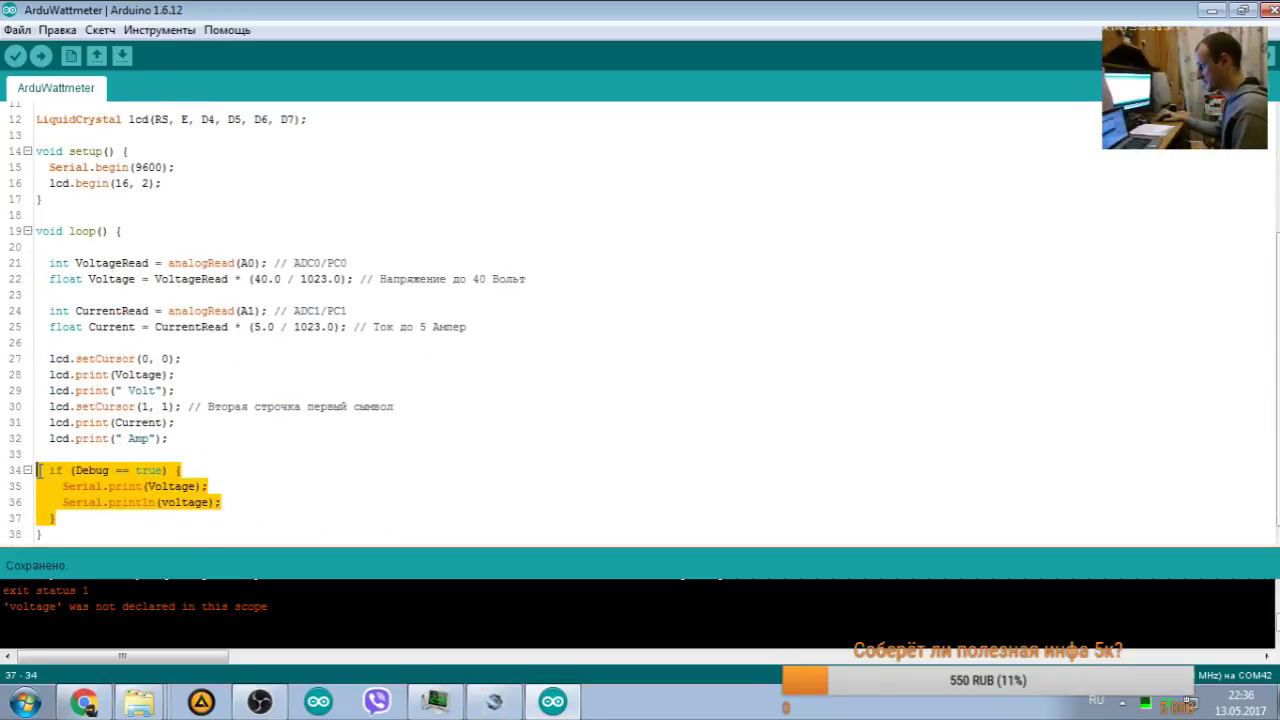
# Step: Replace the undeclared voltage variable in the Debug block's Serial.println call with Current
pyautogui.click(146, 487)
pyautogui.doubleClick(134, 422)
pyautogui.hotkey('ctrl', 'c')
pyautogui.doubleClick(185, 502)
pyautogui.hotkey('ctrl', 'v')
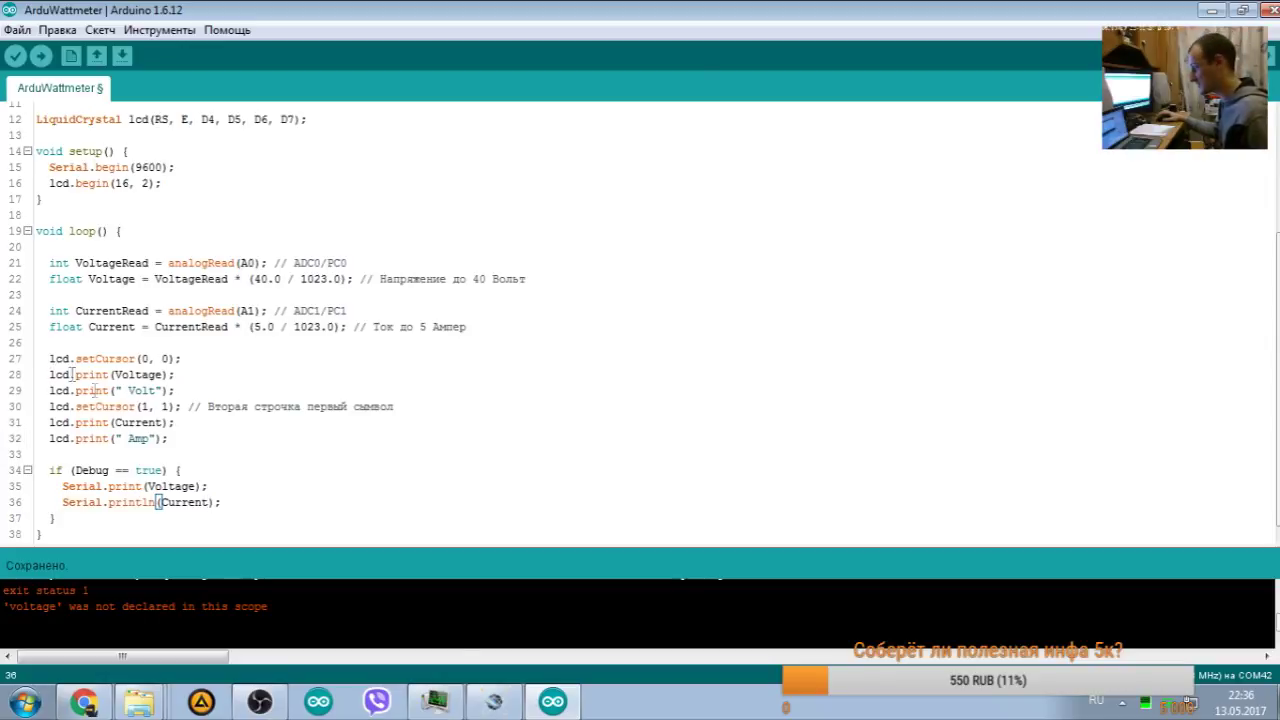
# Step: Switch to the Proteus schematic and place an input terminal beside the Arduino's PD0/RXD pin, turned to face the chip
pyautogui.click(435, 701)
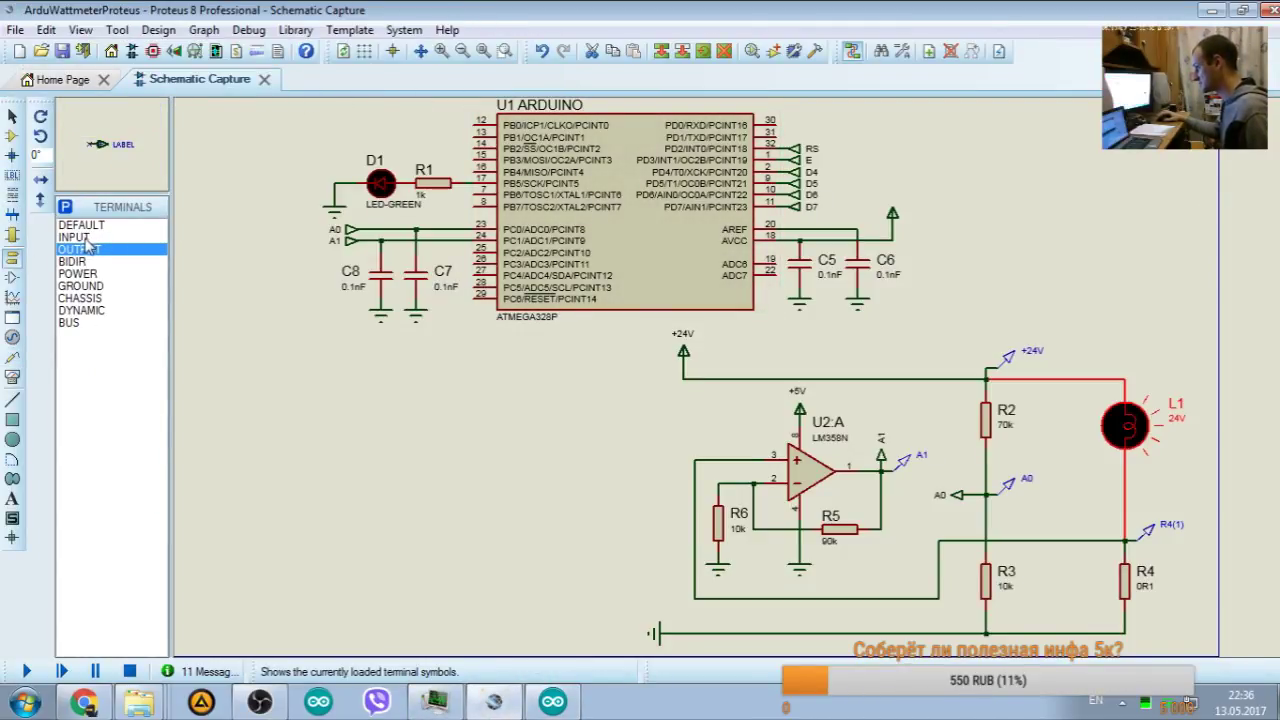
pyautogui.click(86, 262)
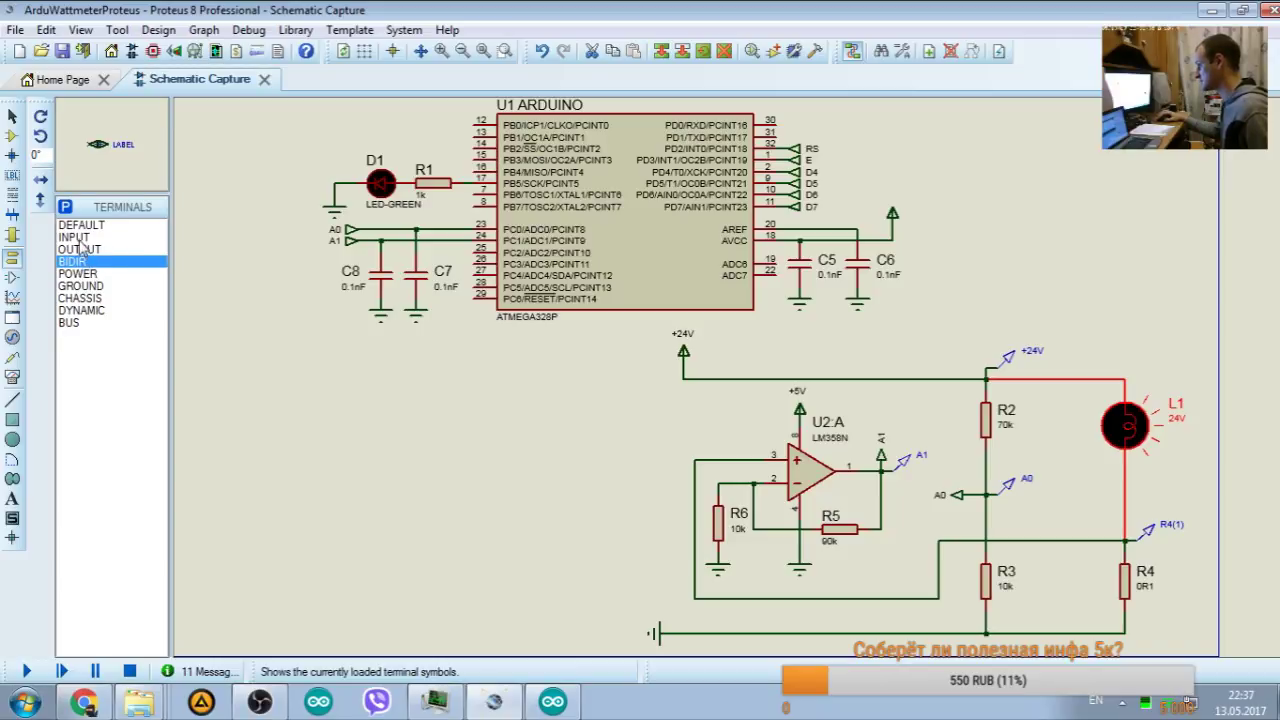
pyautogui.click(88, 240)
pyautogui.click(838, 126)
pyautogui.rightClick(850, 117)
pyautogui.click(905, 237)
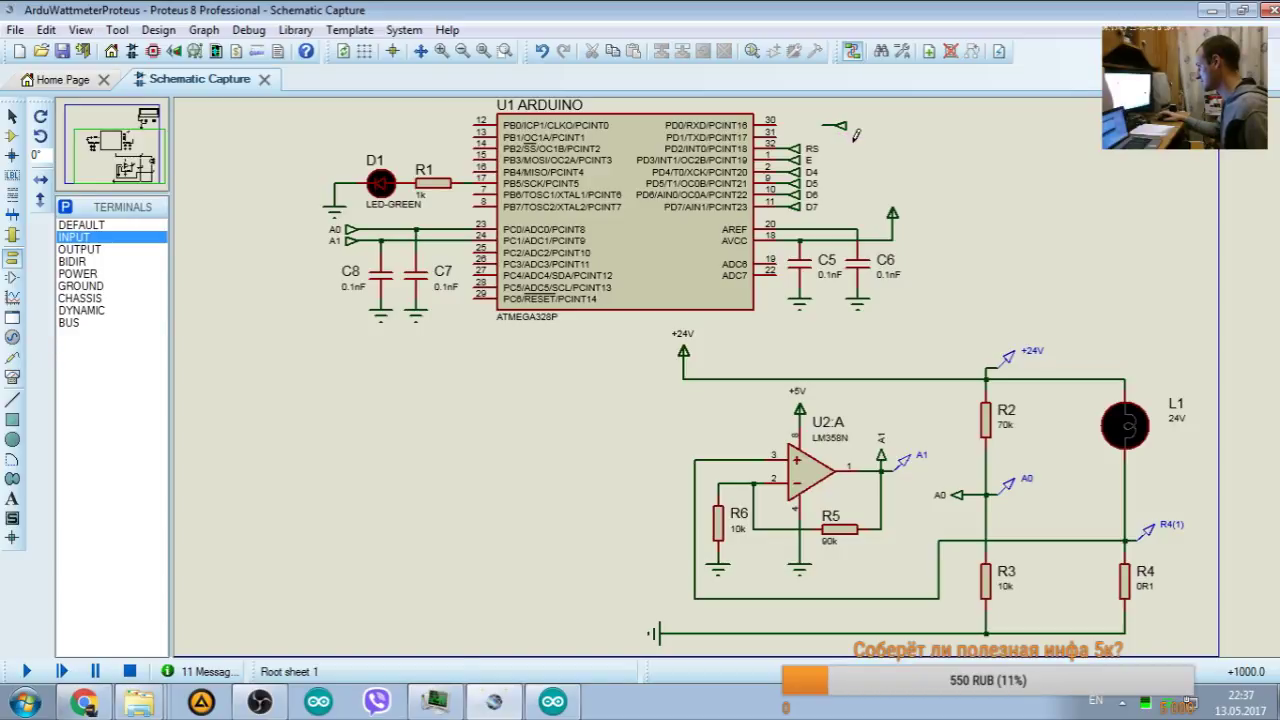
# Step: Place a second input terminal beside the PD1/TXD pin and rotate it to face the chip
pyautogui.click(856, 135)
pyautogui.rightClick(854, 132)
pyautogui.click(905, 210)
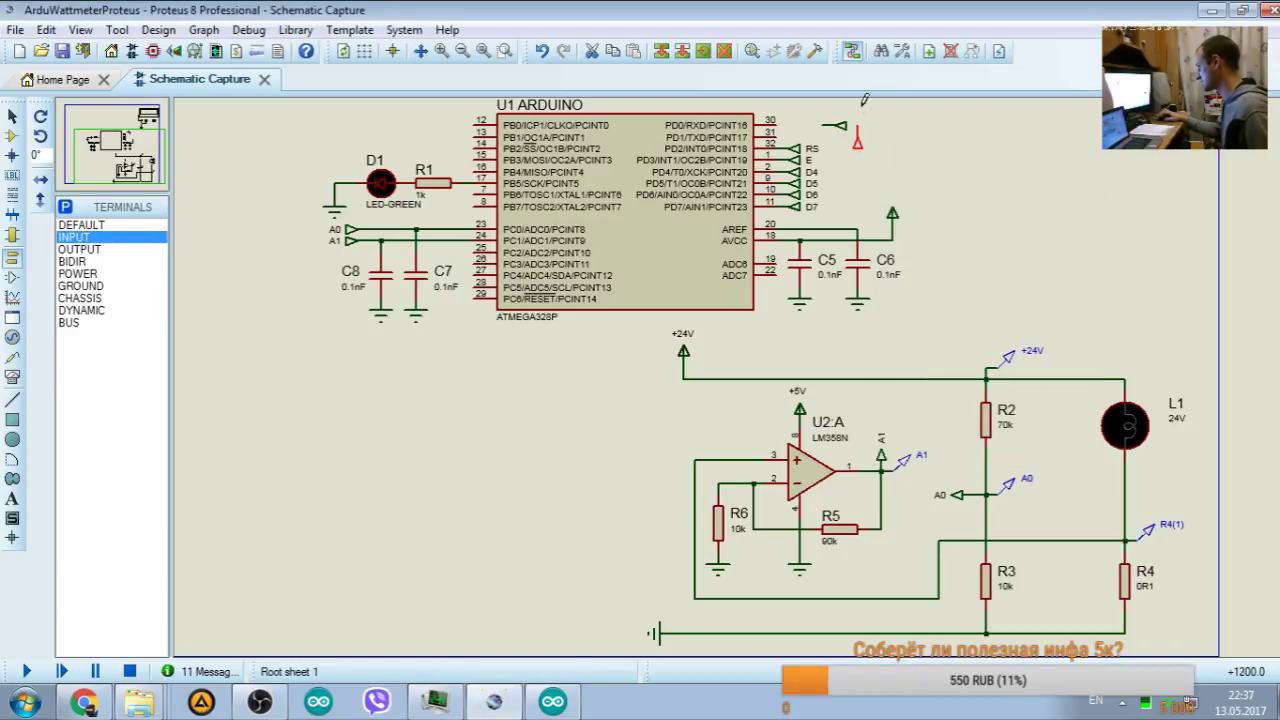
pyautogui.rightClick(856, 134)
pyautogui.click(915, 231)
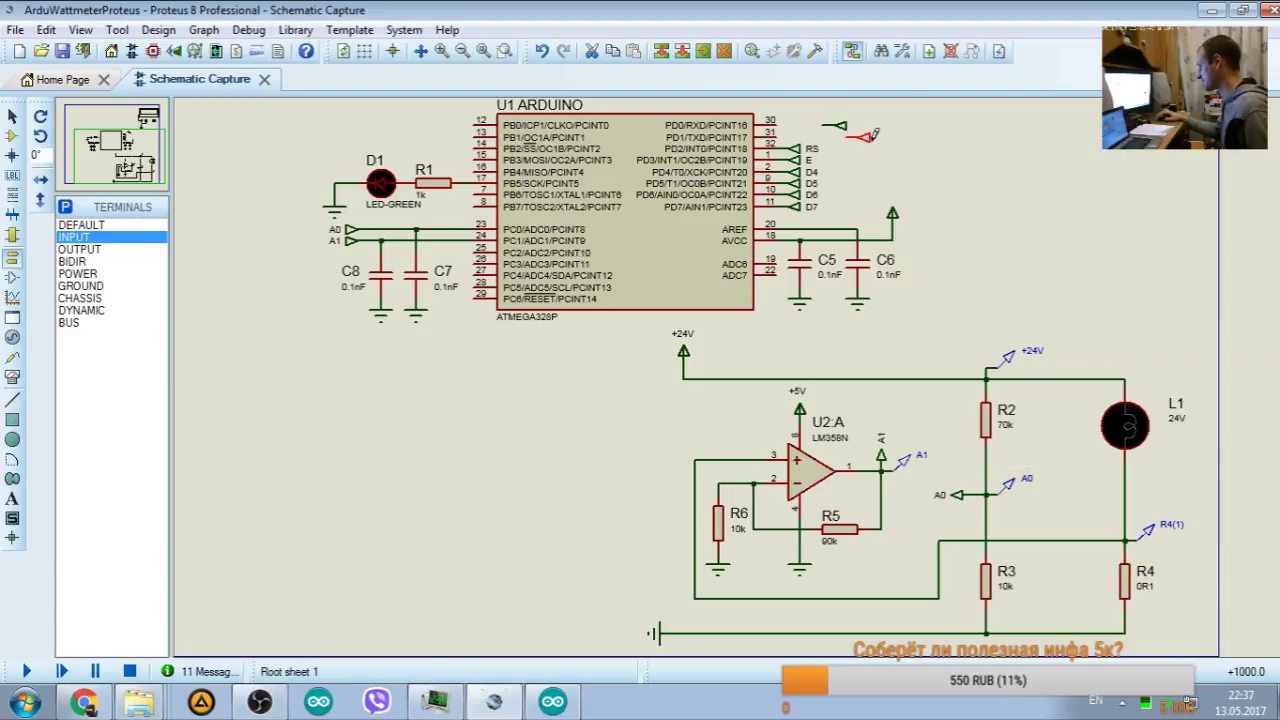
pyautogui.click(866, 136)
pyautogui.press('Escape')
pyautogui.click(866, 138)
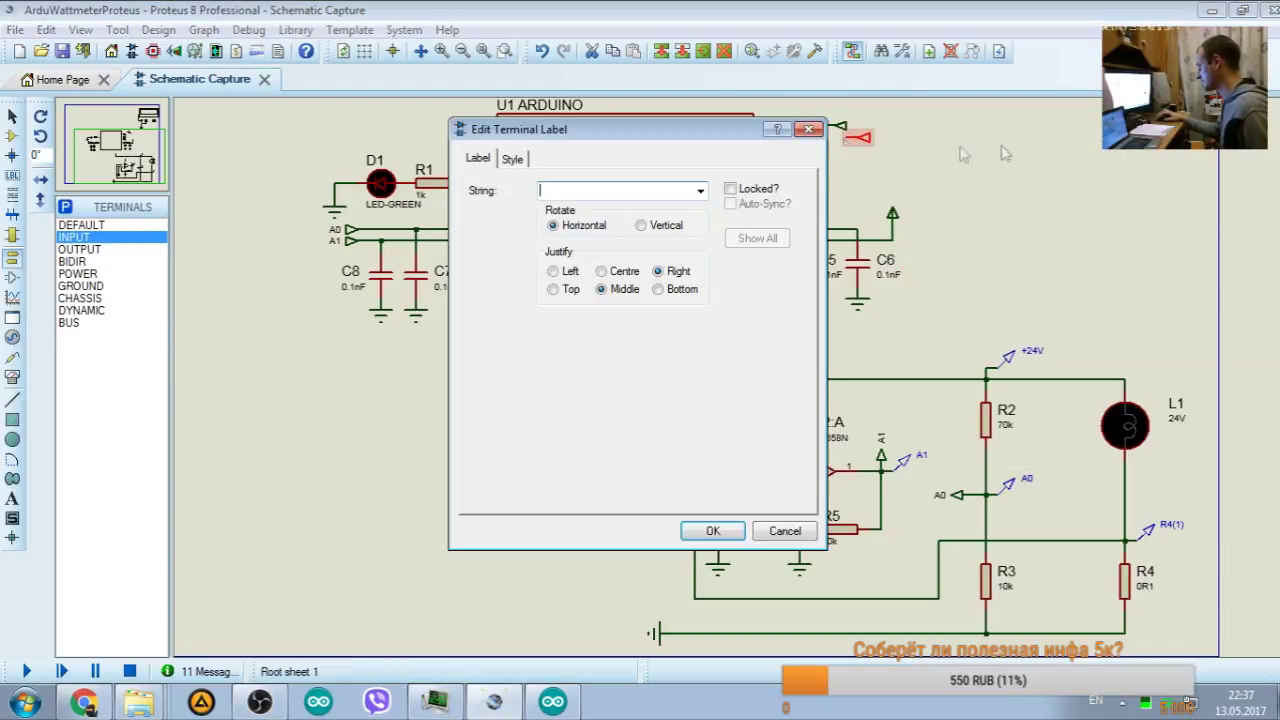
pyautogui.click(812, 131)
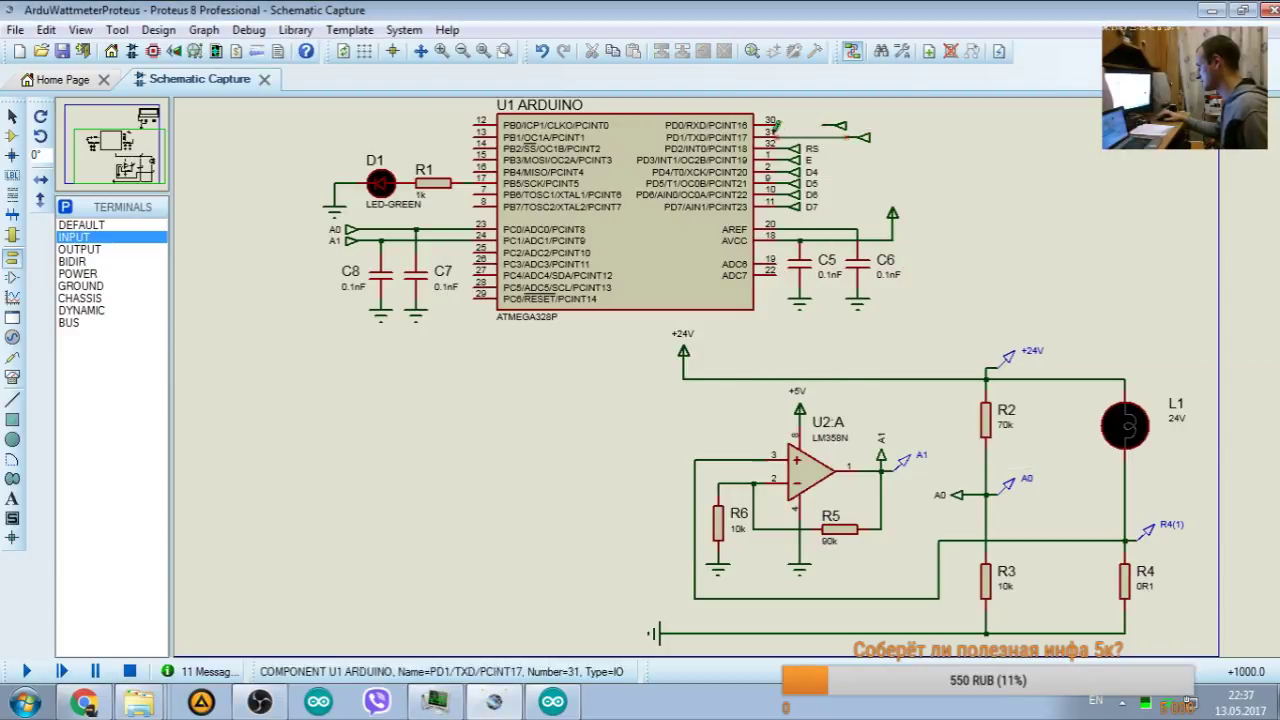
# Step: Wire the PD0/RXD pin to its input terminal and move the terminal up against the pin
pyautogui.click(768, 125)
pyautogui.click(836, 125)
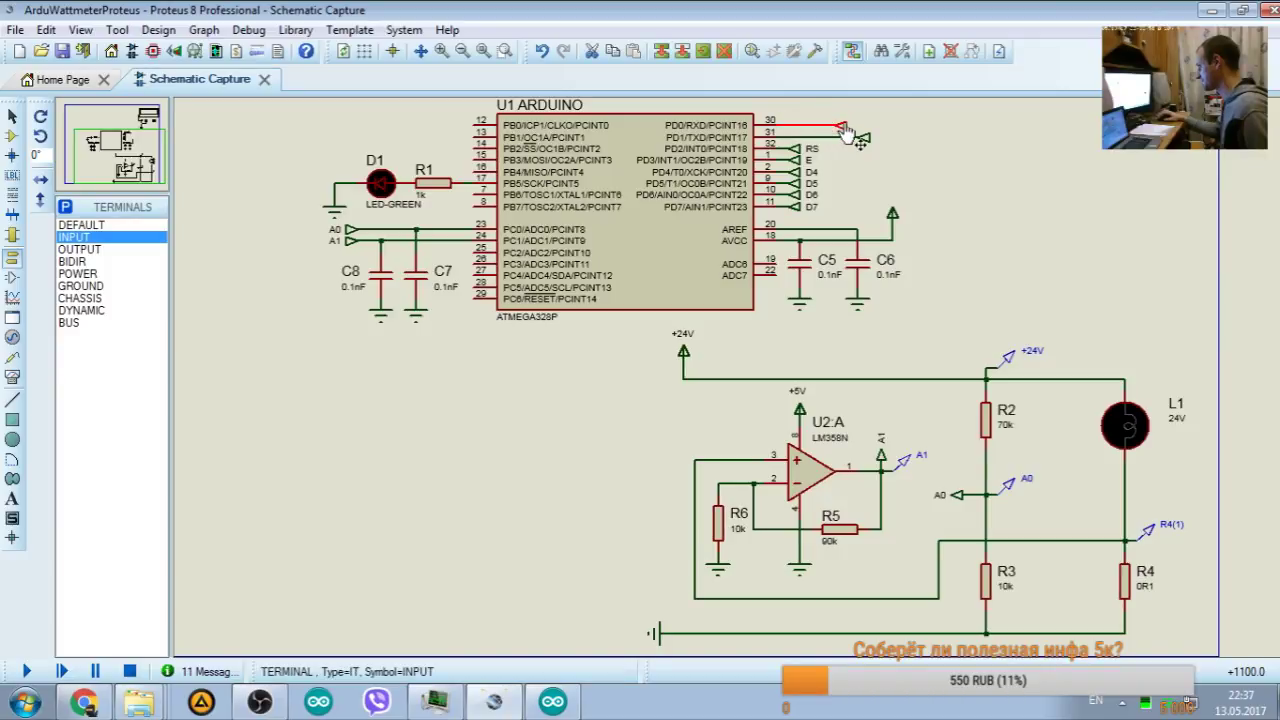
pyautogui.moveTo(842, 125); pyautogui.dragTo(802, 136)
# Step: Label the input terminal on the PD0 pin RXD
pyautogui.doubleClick(803, 130)
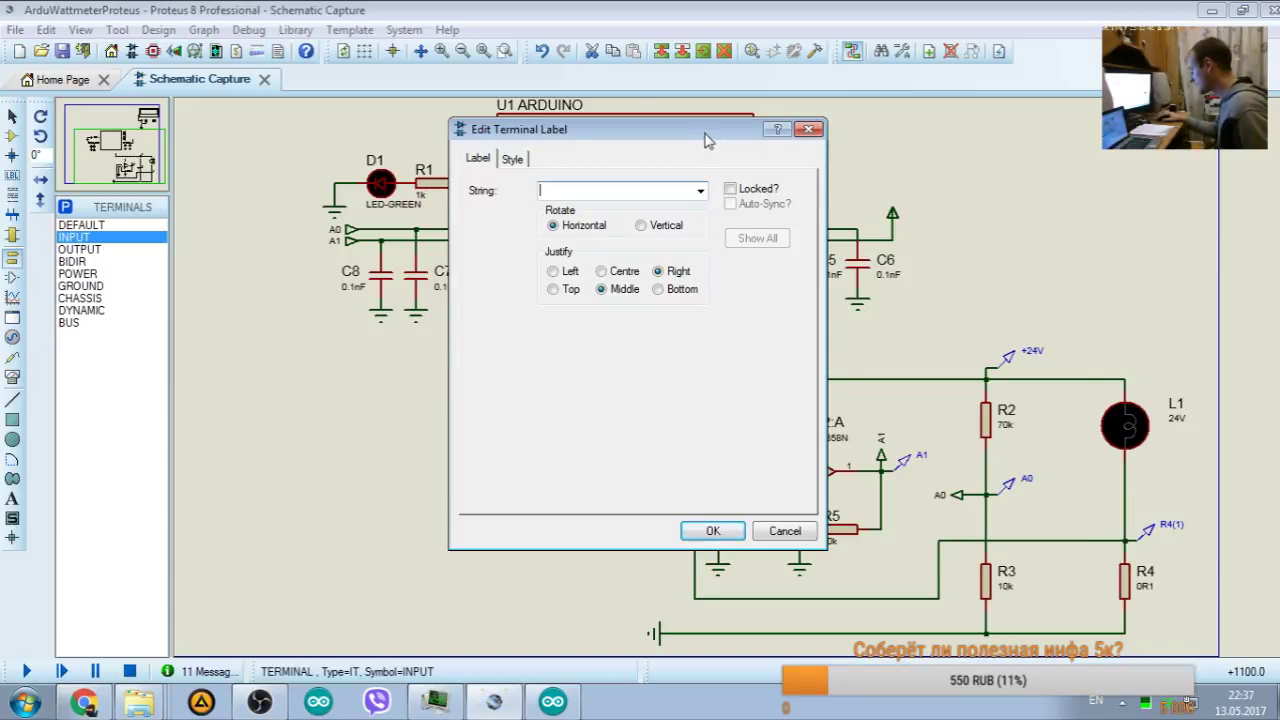
pyautogui.moveTo(705, 138); pyautogui.dragTo(1057, 180)
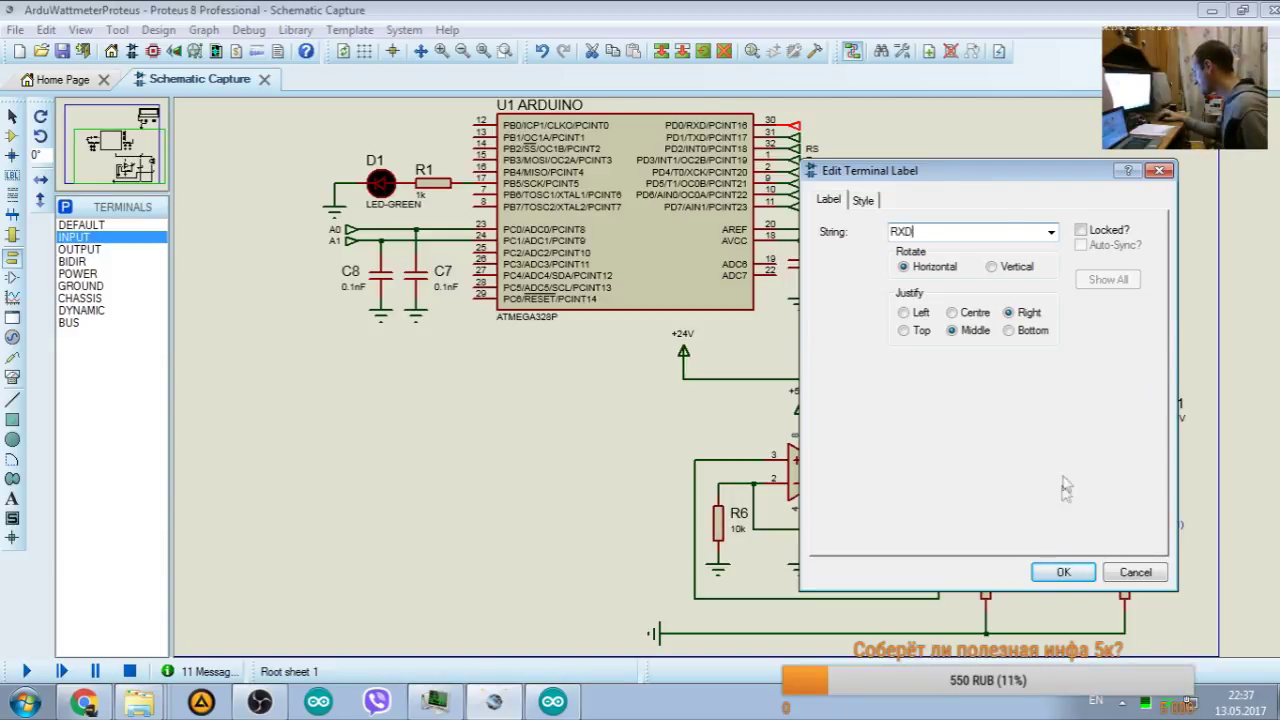
pyautogui.click(1061, 572)
# Step: Check the ATmega328 pinout diagram in the browser and label the input terminal on the PD1 pin TXD
pyautogui.doubleClick(795, 140)
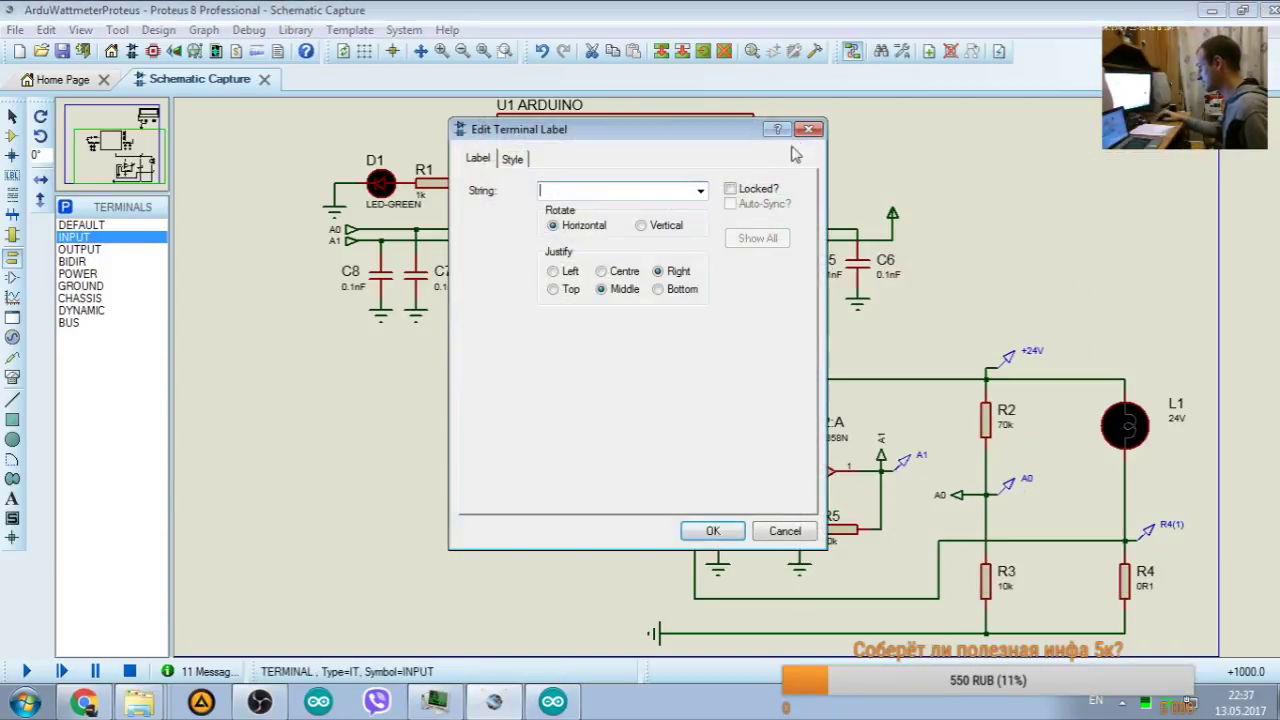
pyautogui.click(84, 703)
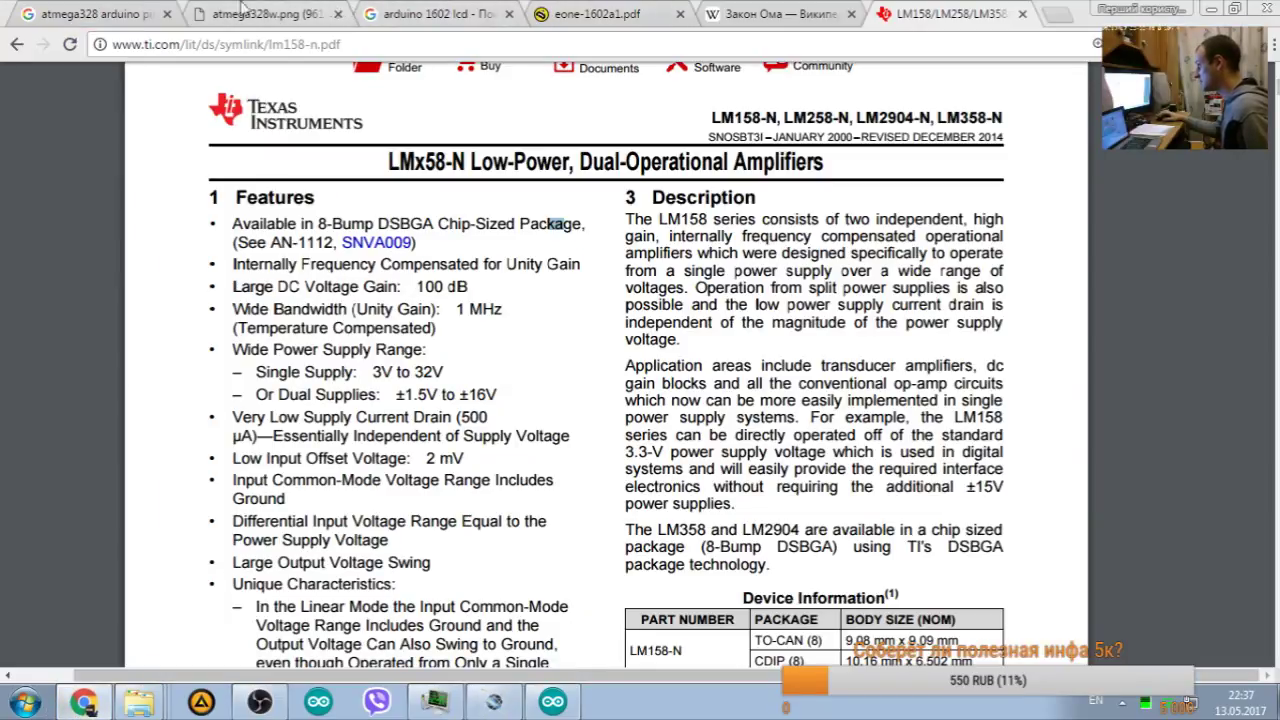
pyautogui.click(315, 14)
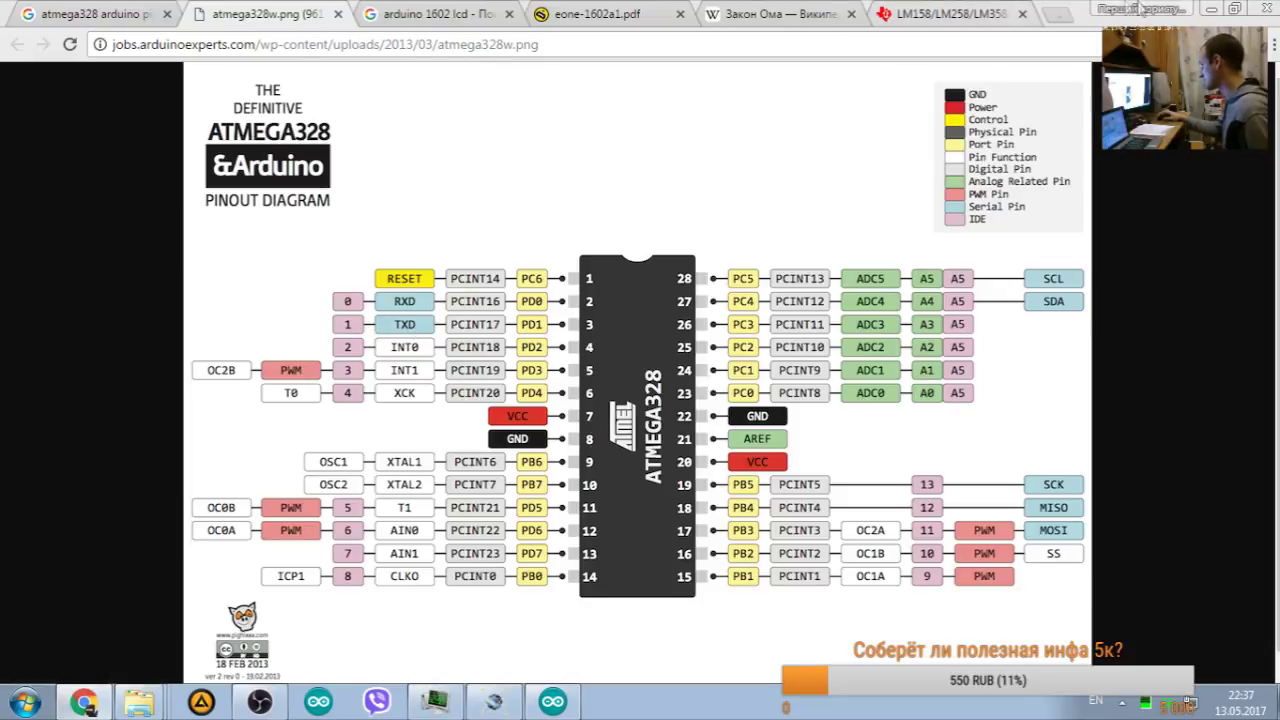
pyautogui.click(1212, 10)
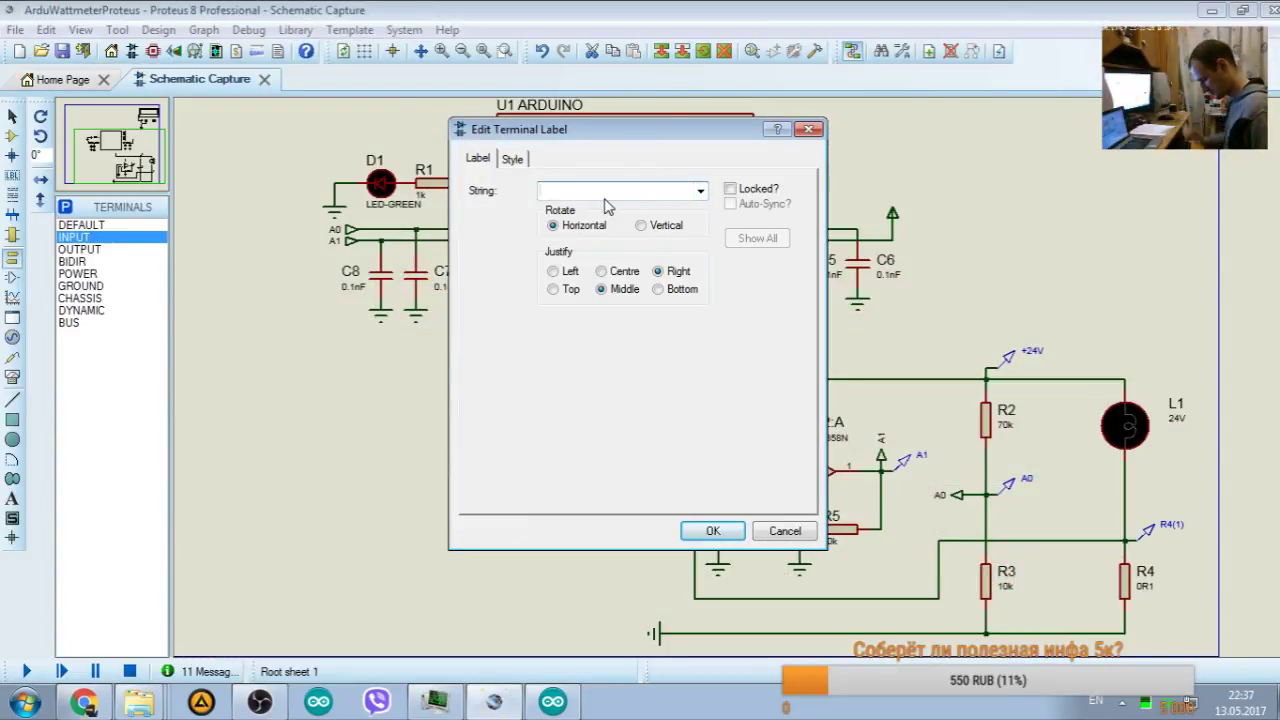
pyautogui.click(712, 531)
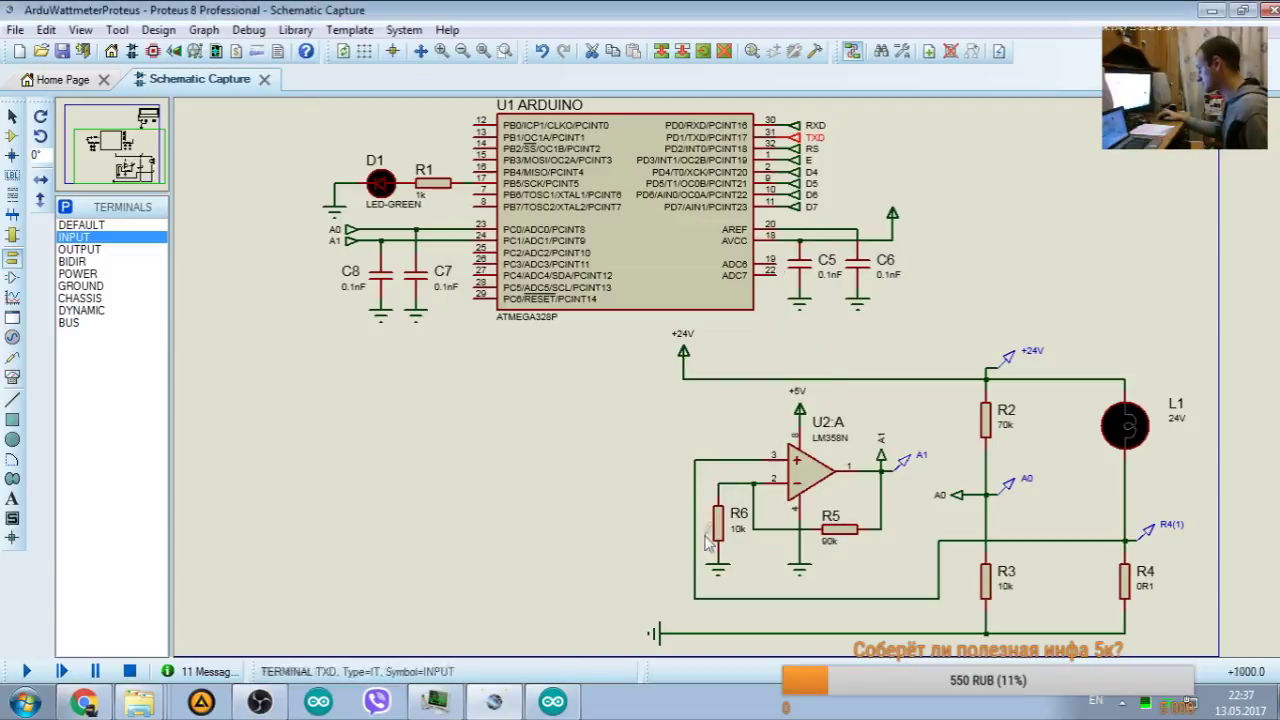
# Step: Place a Virtual Terminal instrument in the empty area above the LCD
pyautogui.scroll(1, 640, 380)
pyautogui.click(105, 118)
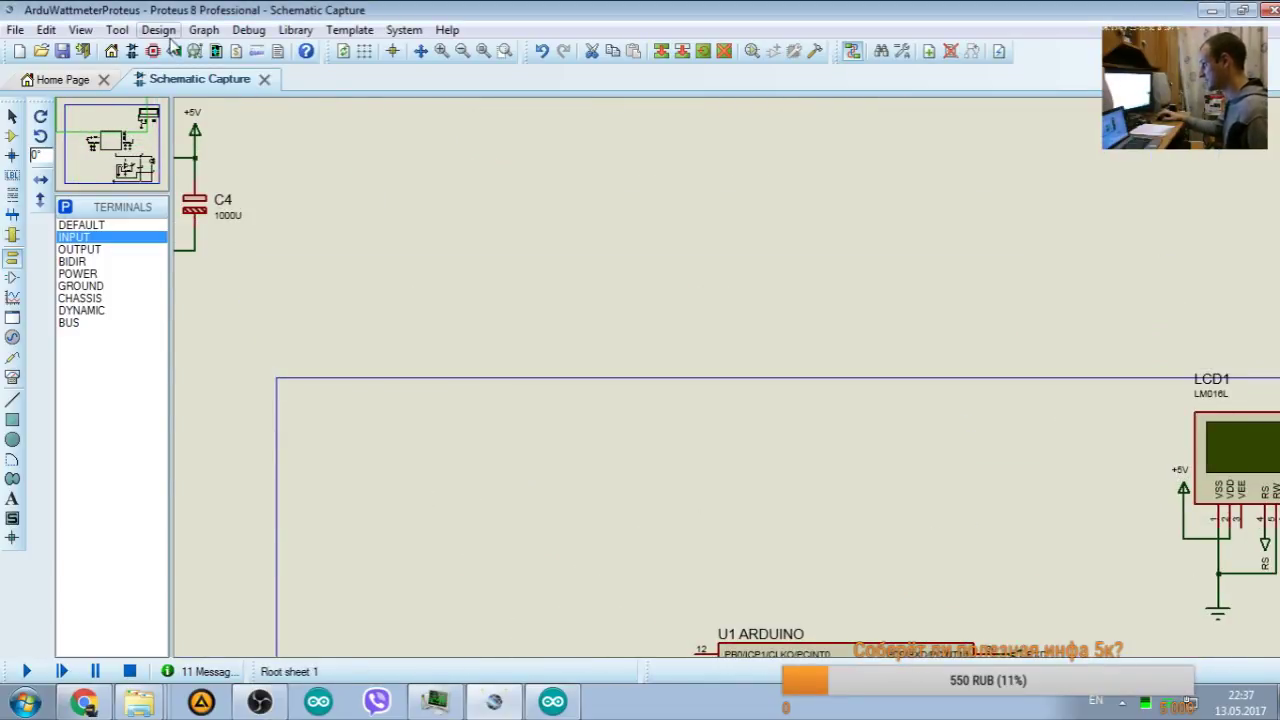
pyautogui.click(12, 377)
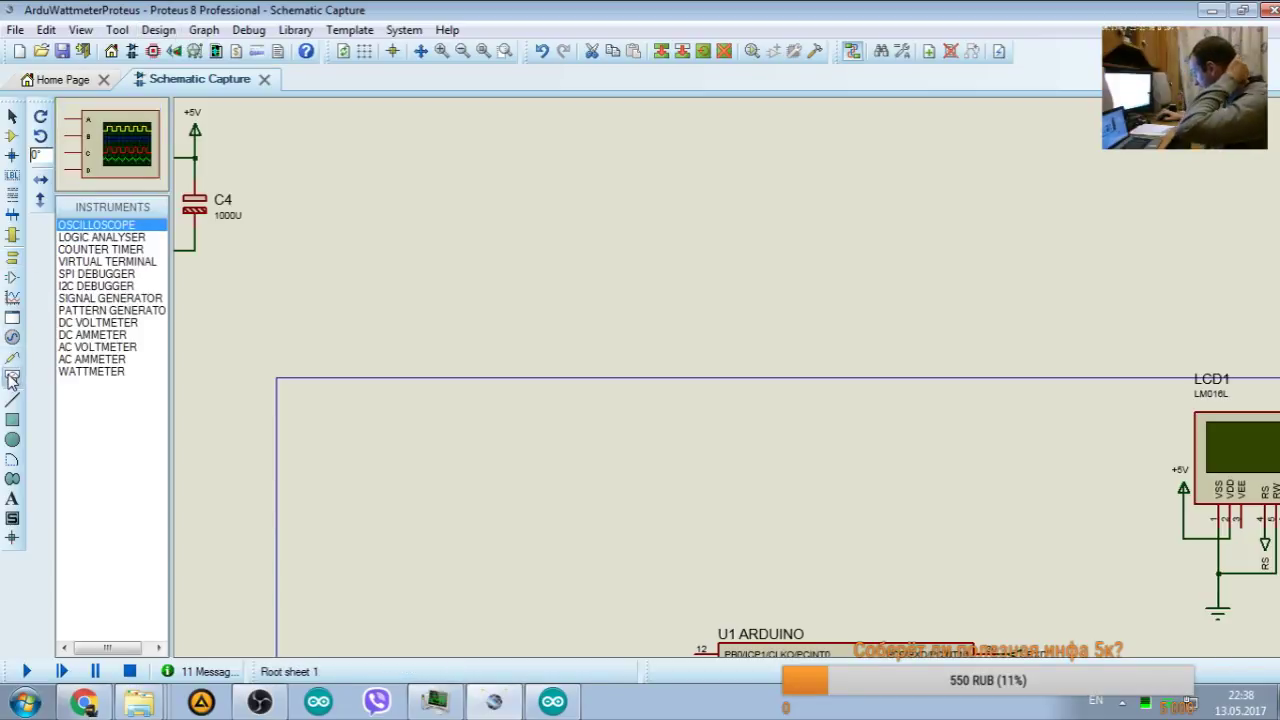
pyautogui.click(552, 701)
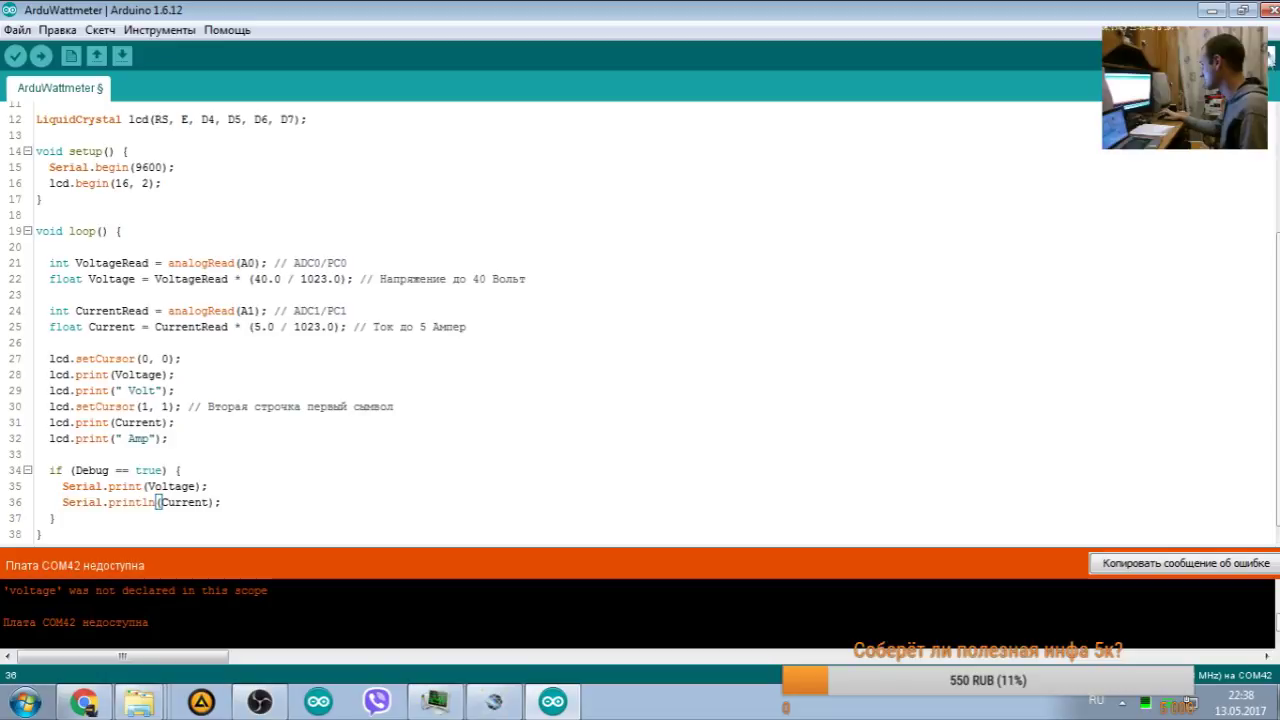
pyautogui.click(1210, 10)
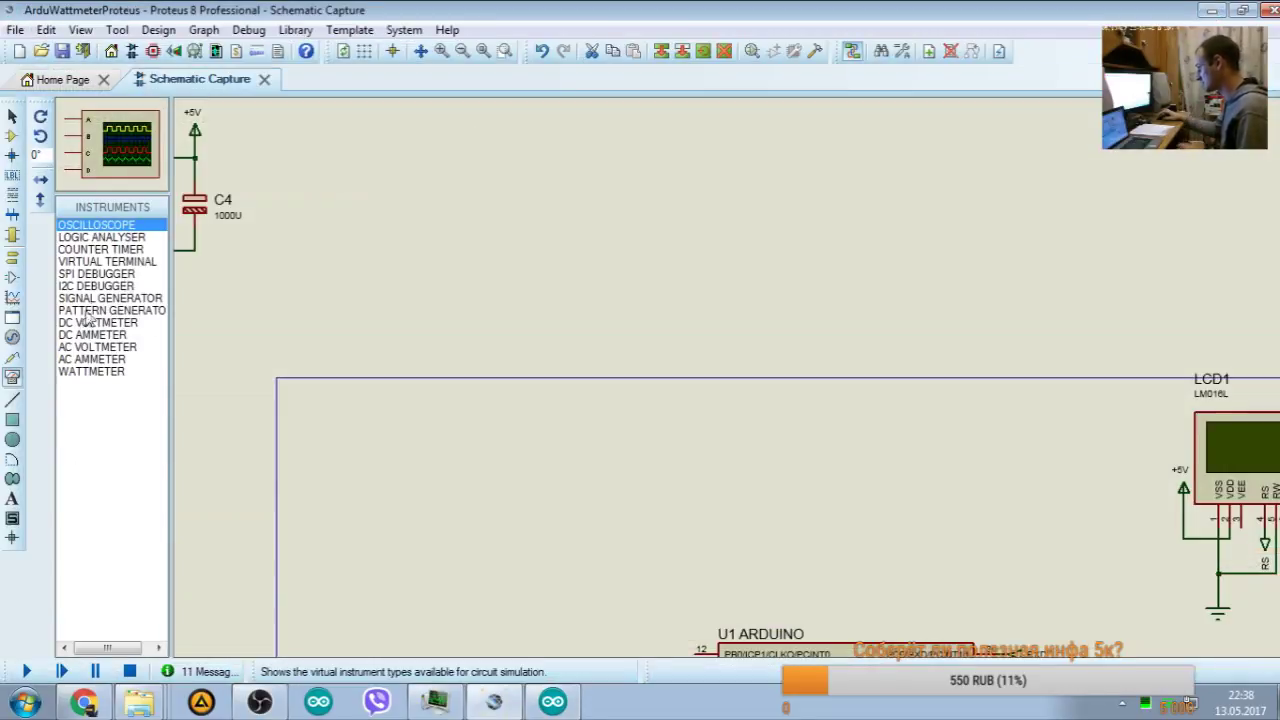
pyautogui.click(100, 249)
pyautogui.click(98, 273)
pyautogui.click(105, 261)
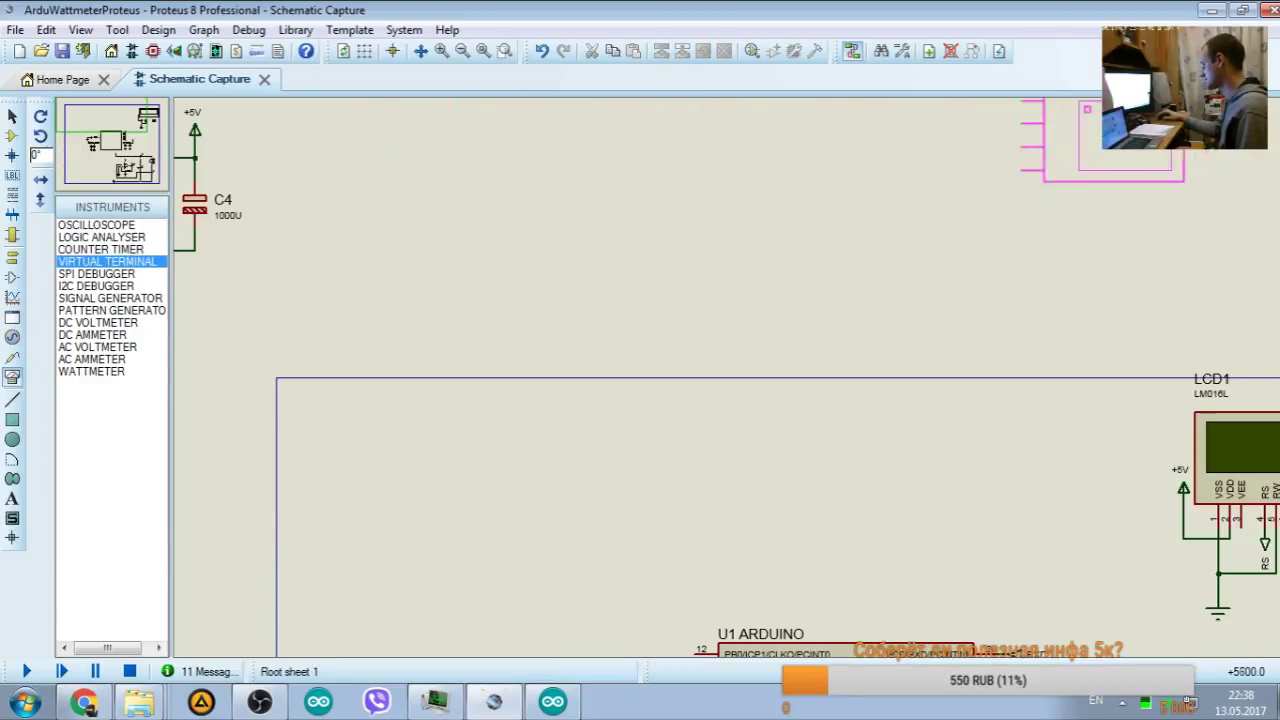
pyautogui.click(1064, 155)
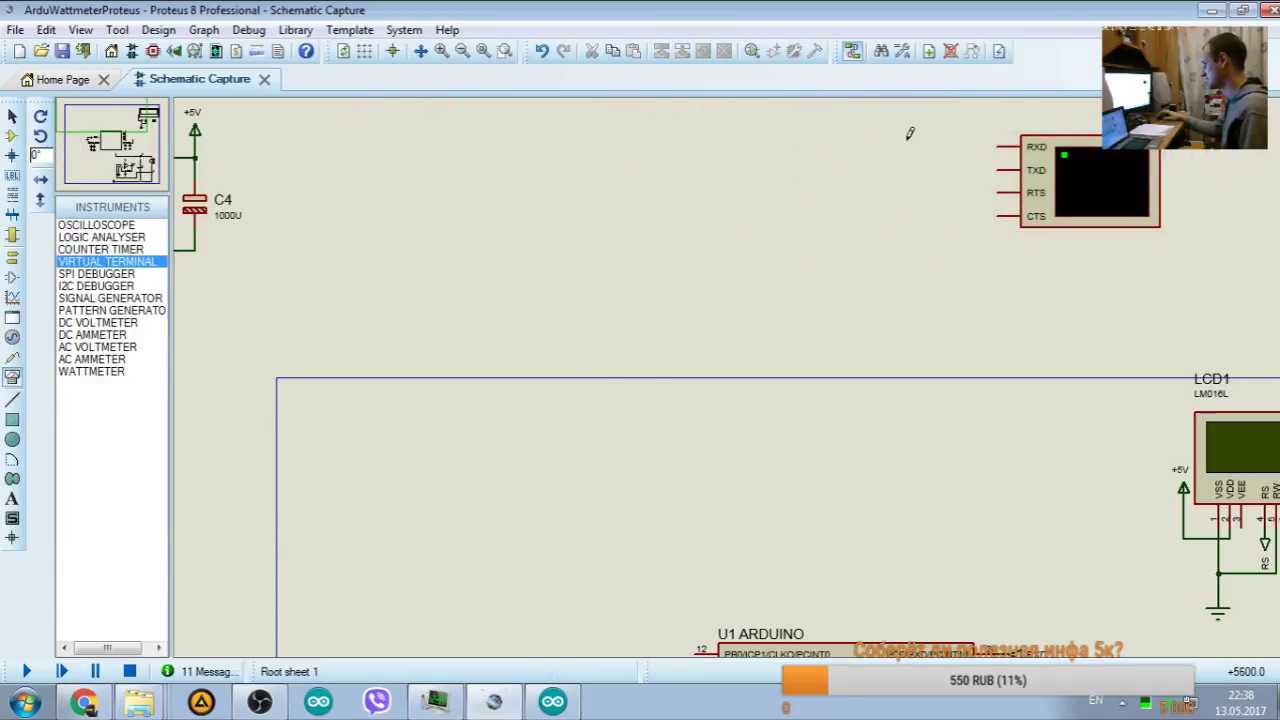
# Step: Place two output terminals beside the virtual terminal's RXD and TXD pins and rotate both 180 degrees
pyautogui.click(12, 256)
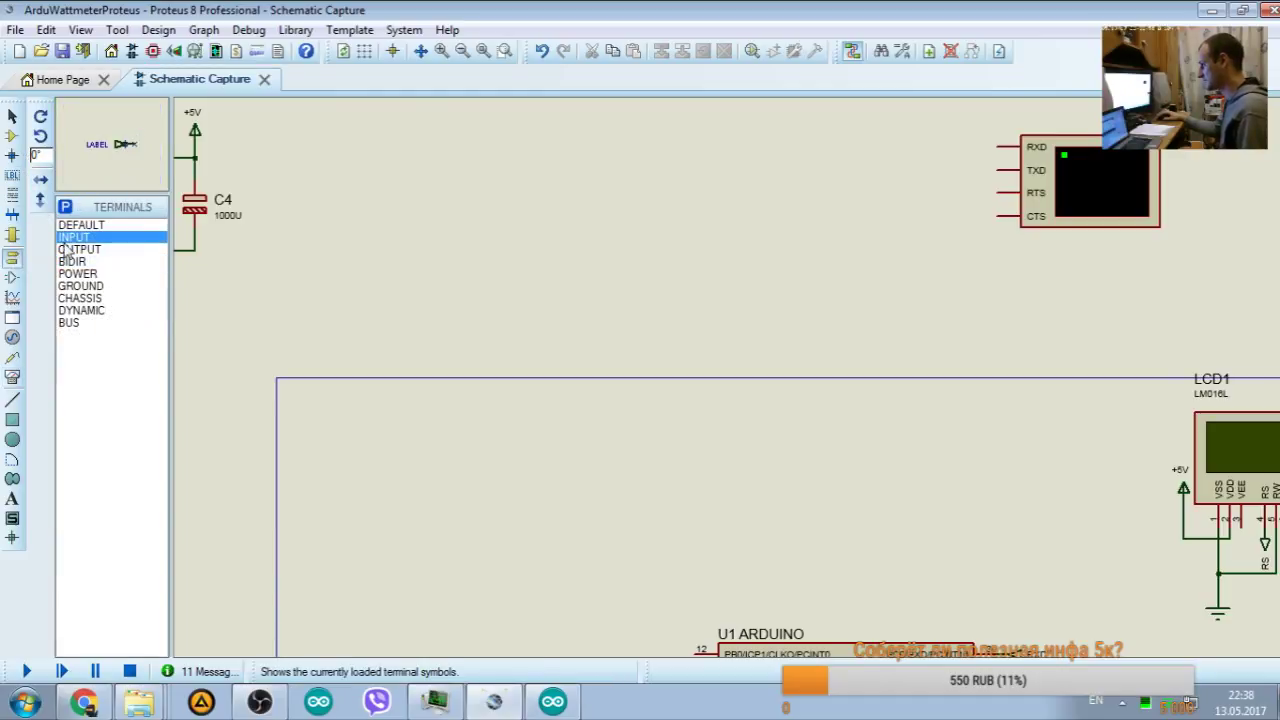
pyautogui.click(78, 249)
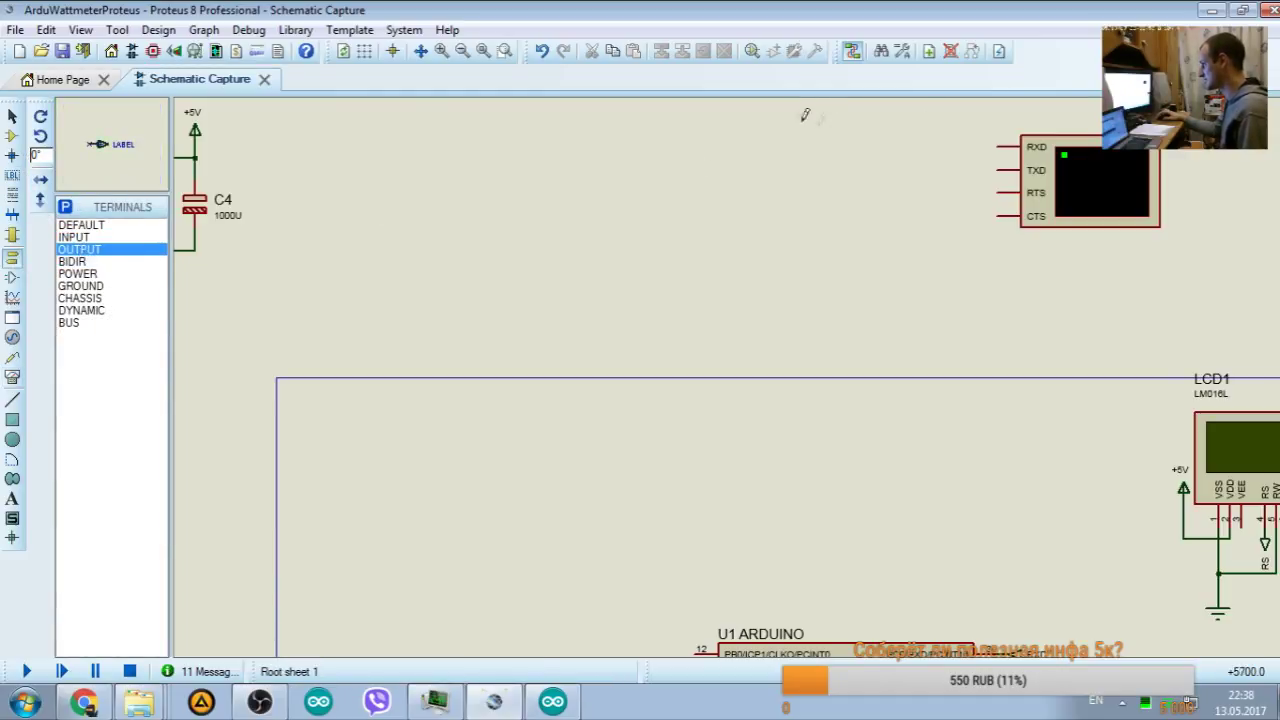
pyautogui.click(962, 152)
pyautogui.moveTo(936, 133); pyautogui.dragTo(978, 173)
pyautogui.rightClick(966, 154)
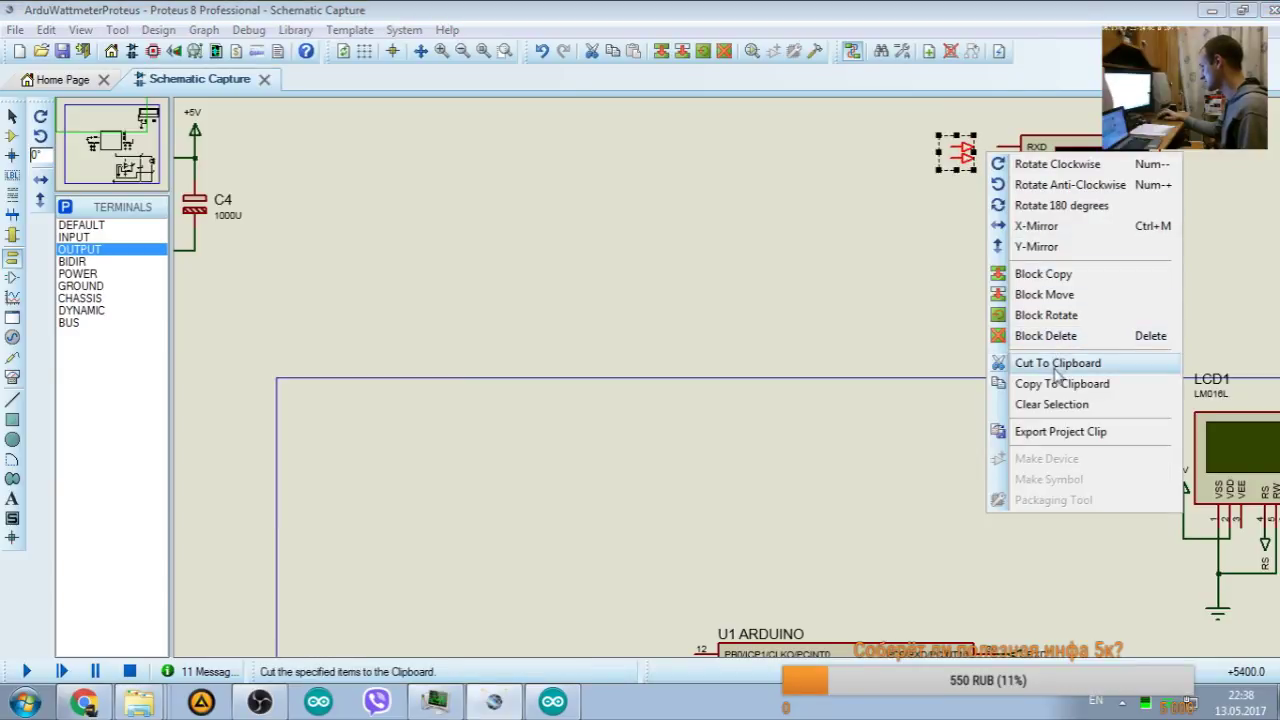
pyautogui.click(1052, 207)
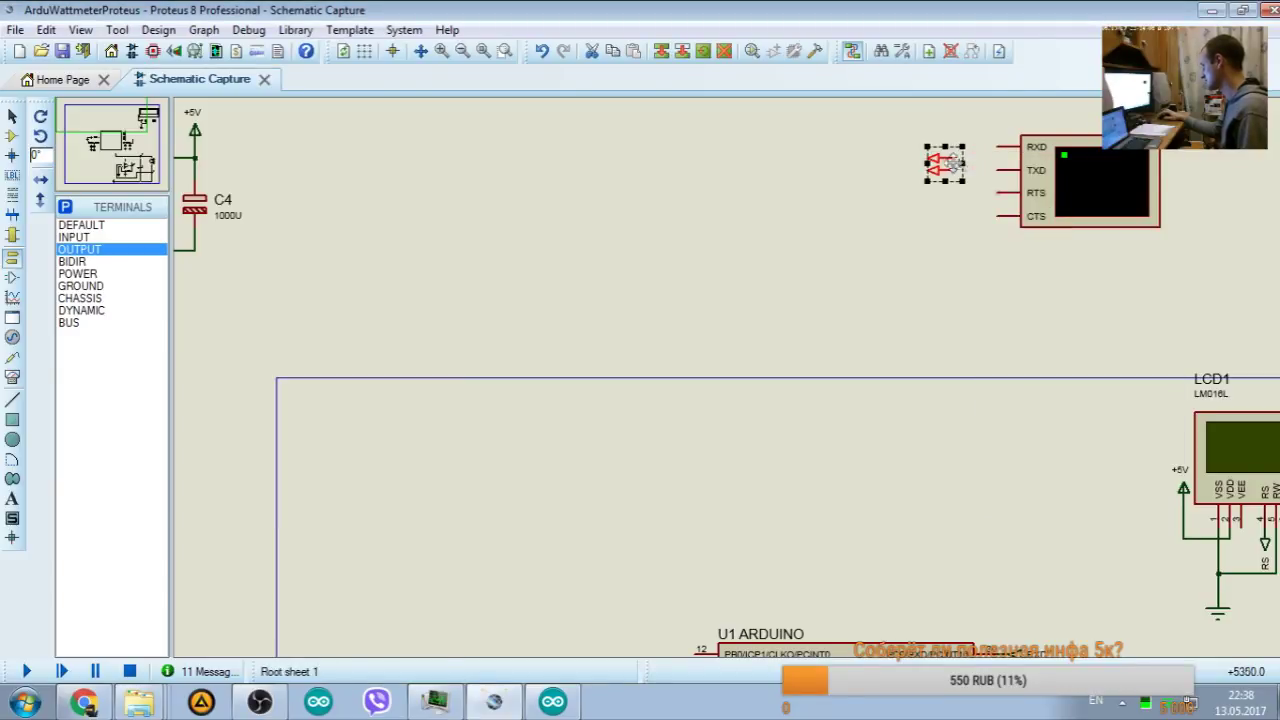
# Step: Label the upper output terminal beside the virtual terminal TXD
pyautogui.doubleClick(929, 150)
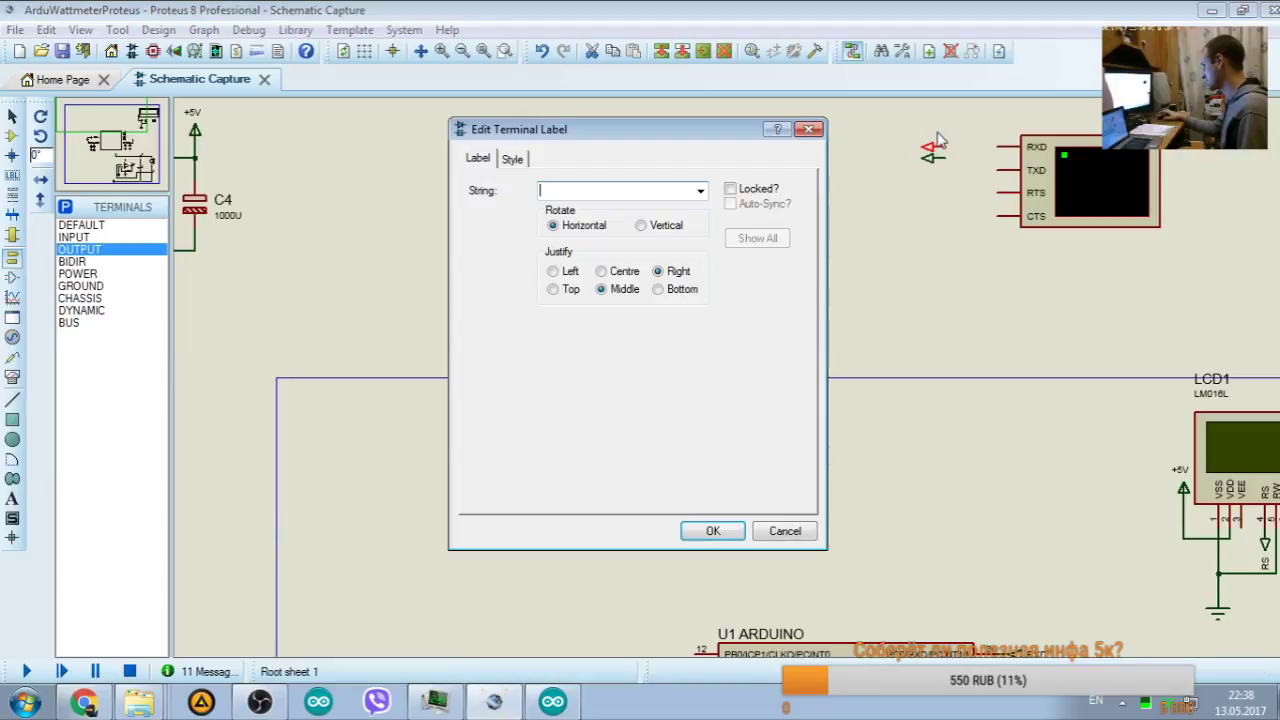
pyautogui.click(700, 191)
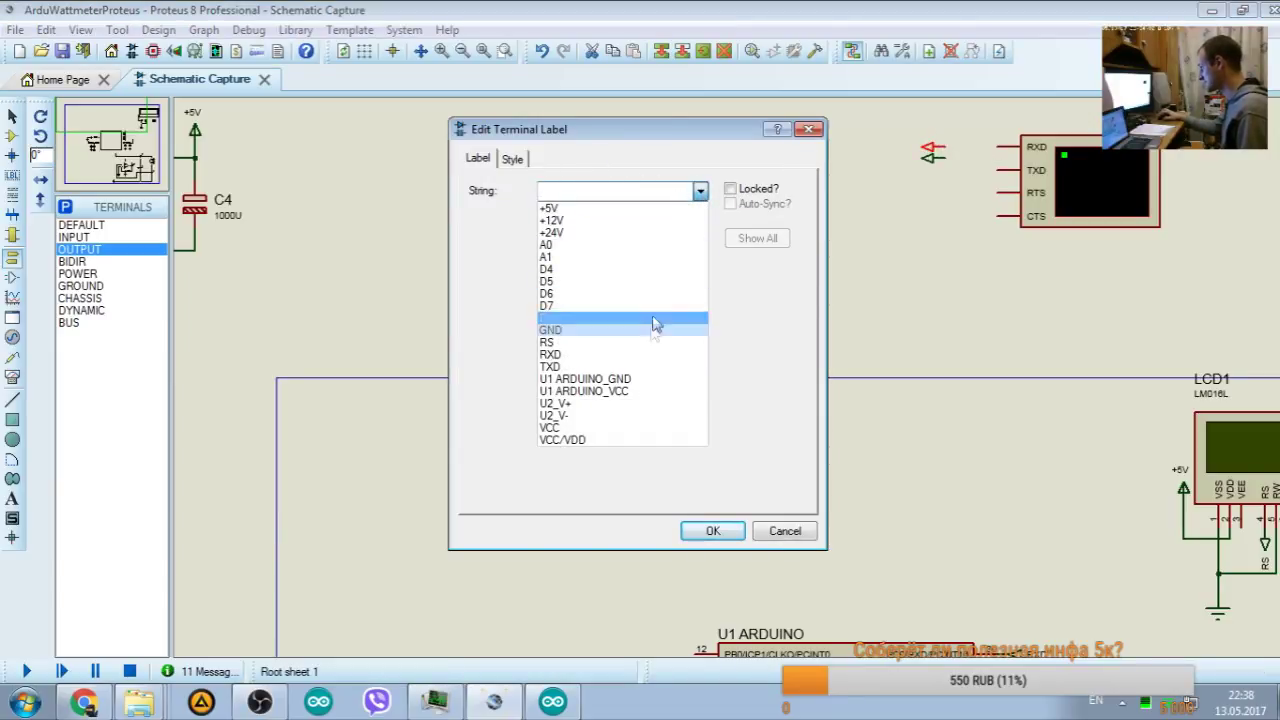
pyautogui.click(643, 366)
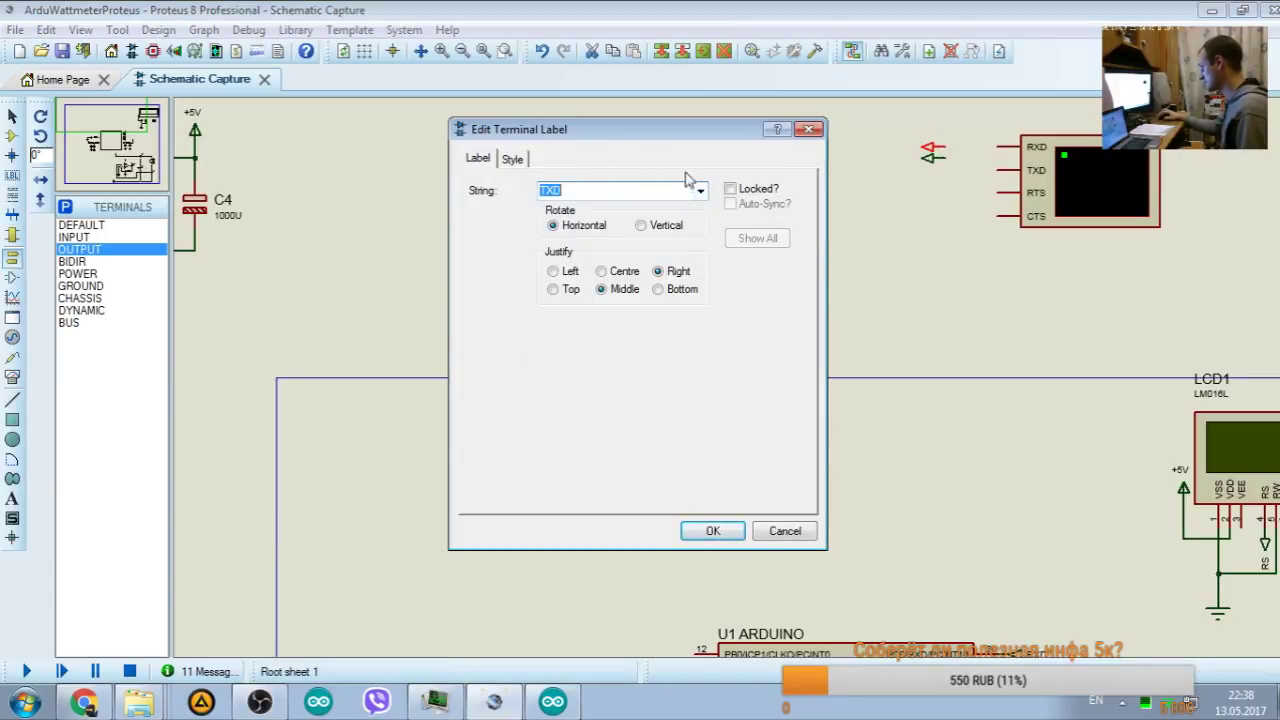
pyautogui.click(712, 531)
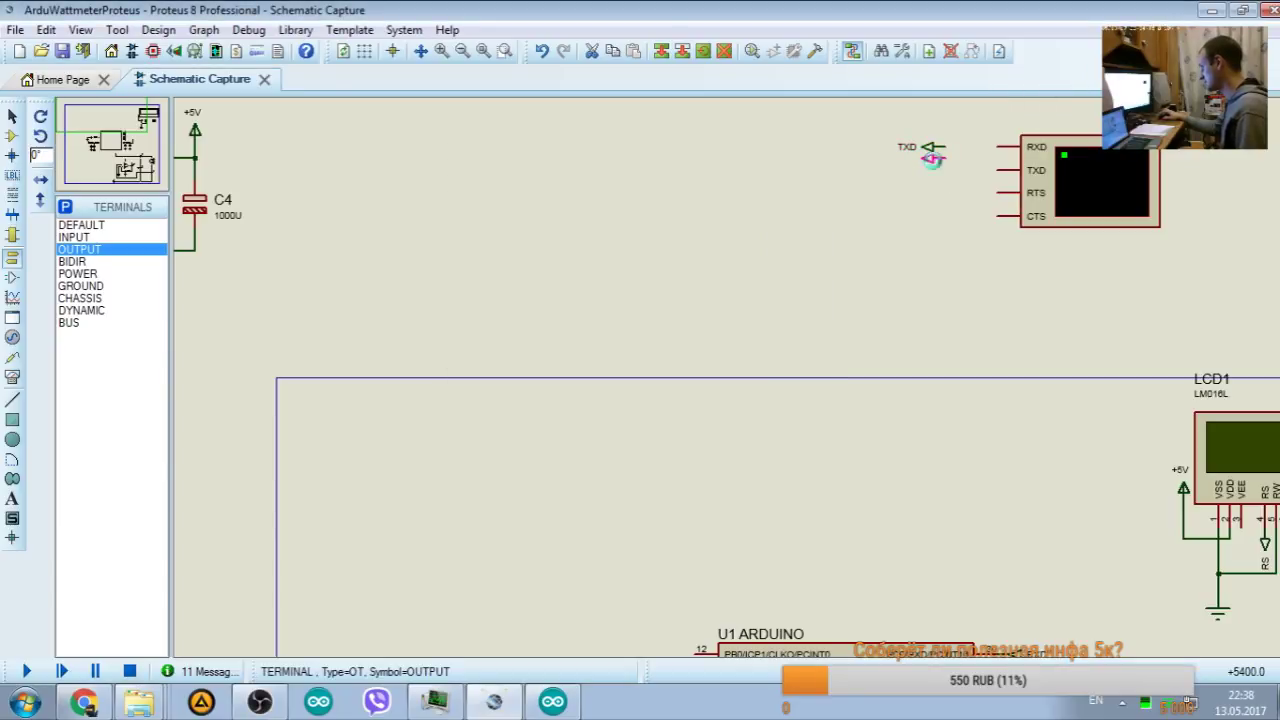
# Step: Label the lower output terminal RXD and attach the TXD and RXD terminals to the virtual terminal's RXD and TXD pins
pyautogui.doubleClick(930, 155)
pyautogui.click(700, 191)
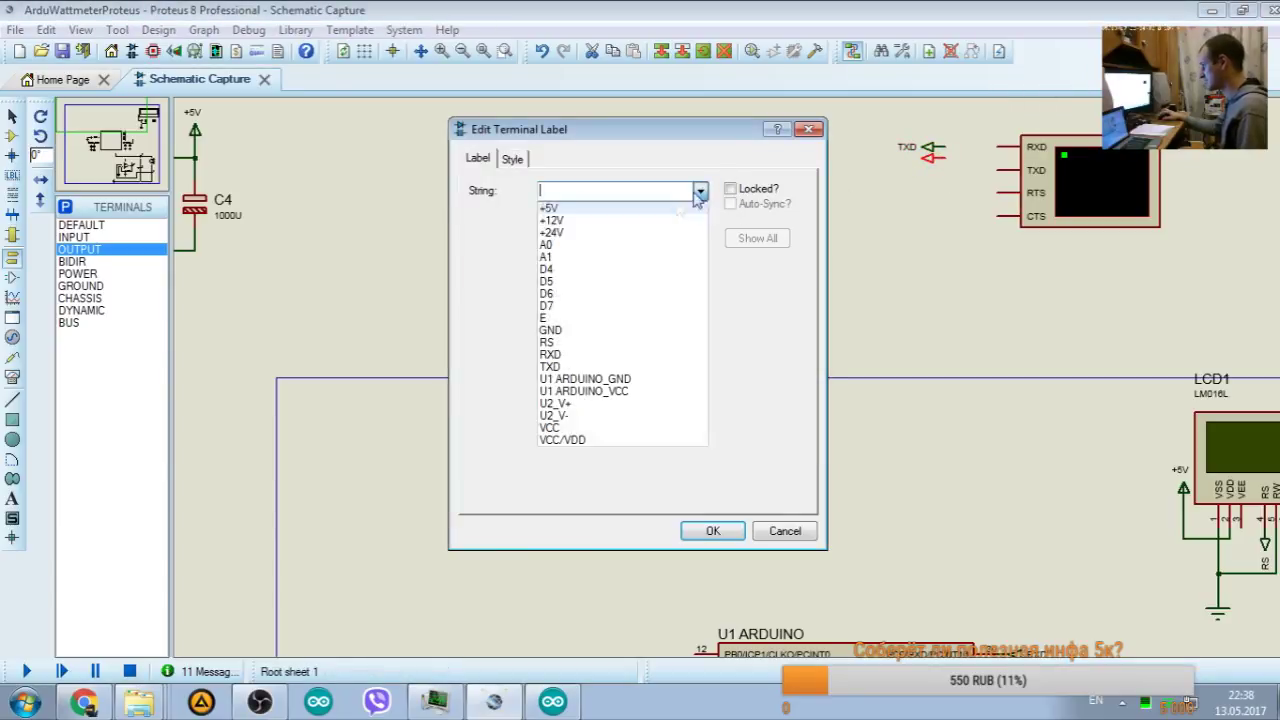
pyautogui.click(627, 366)
pyautogui.click(712, 531)
pyautogui.doubleClick(908, 157)
pyautogui.click(700, 191)
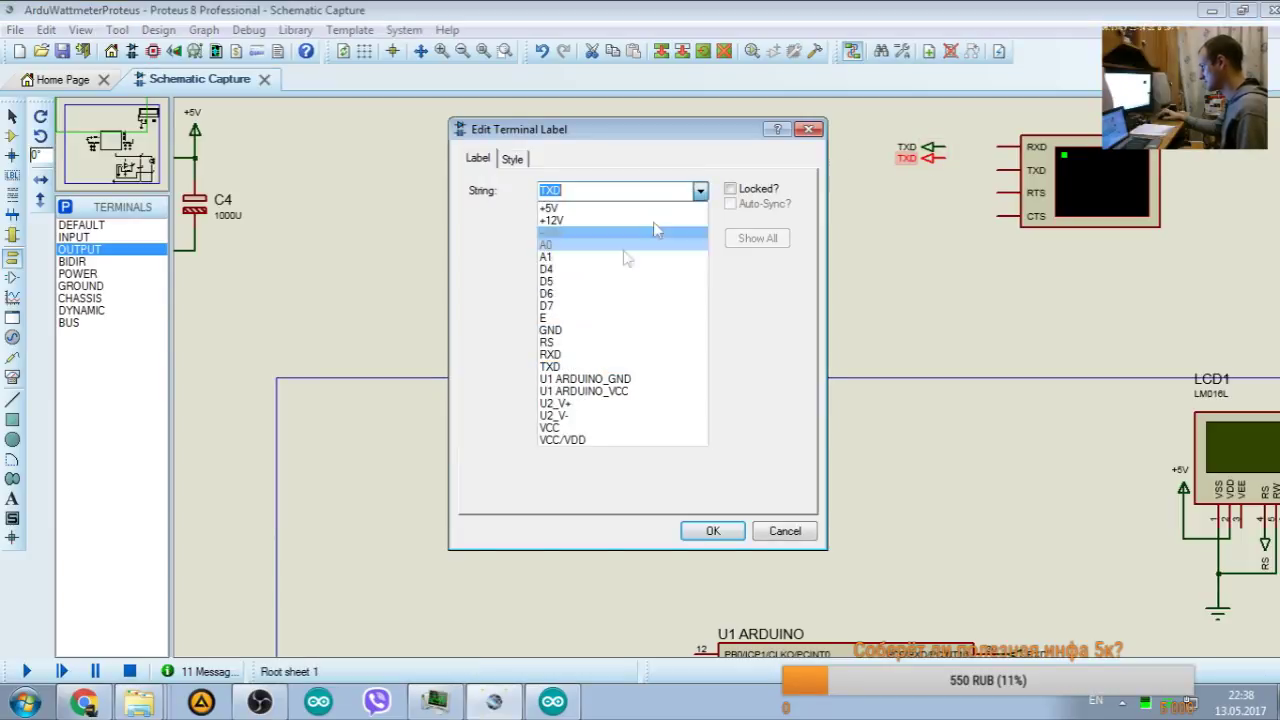
pyautogui.click(593, 354)
pyautogui.click(712, 531)
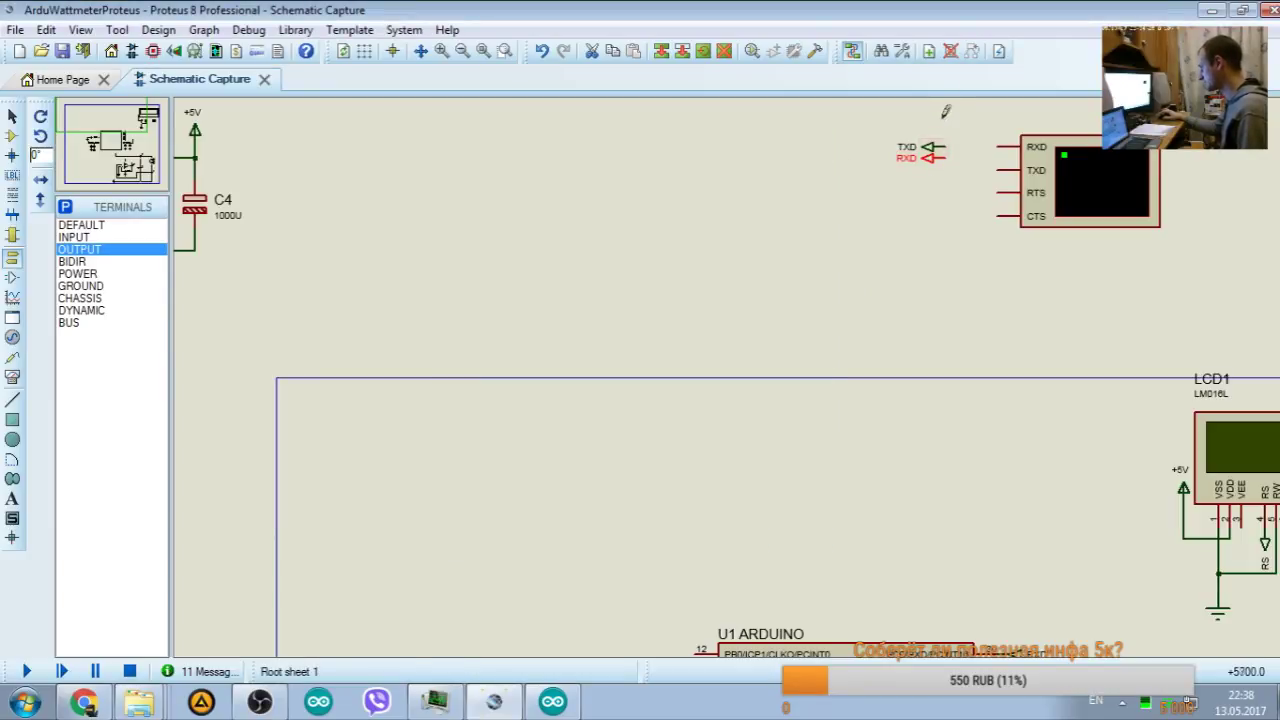
pyautogui.moveTo(935, 150); pyautogui.dragTo(978, 170)
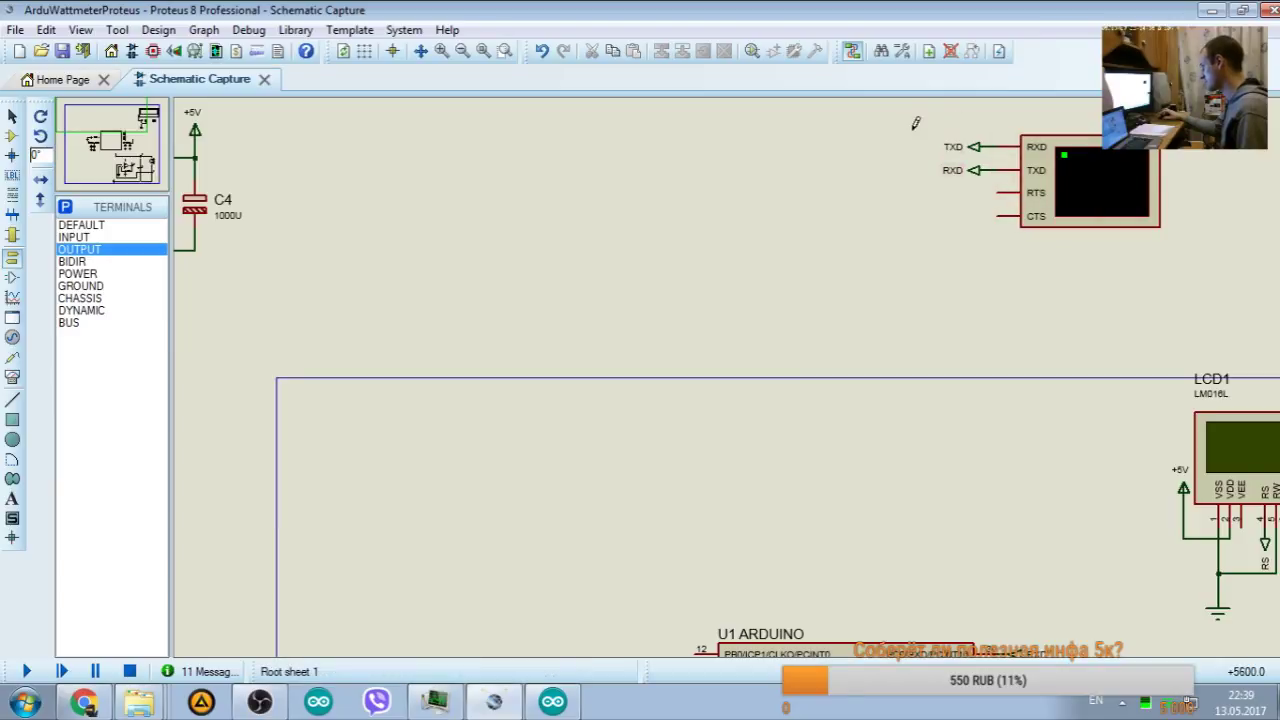
# Step: Open the virtual terminal's properties and compare its baud rate with the Serial.begin speed in the Arduino sketch
pyautogui.rightClick(1088, 195)
pyautogui.click(900, 199)
pyautogui.click(566, 237)
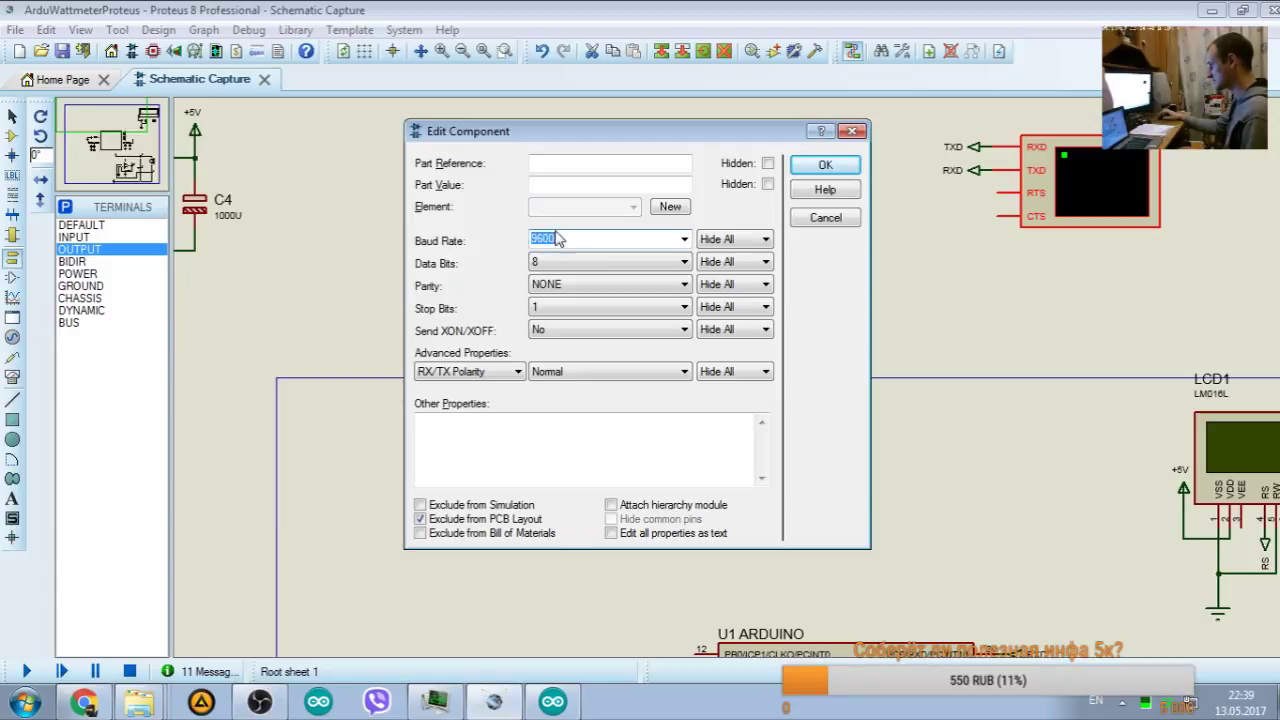
pyautogui.click(558, 703)
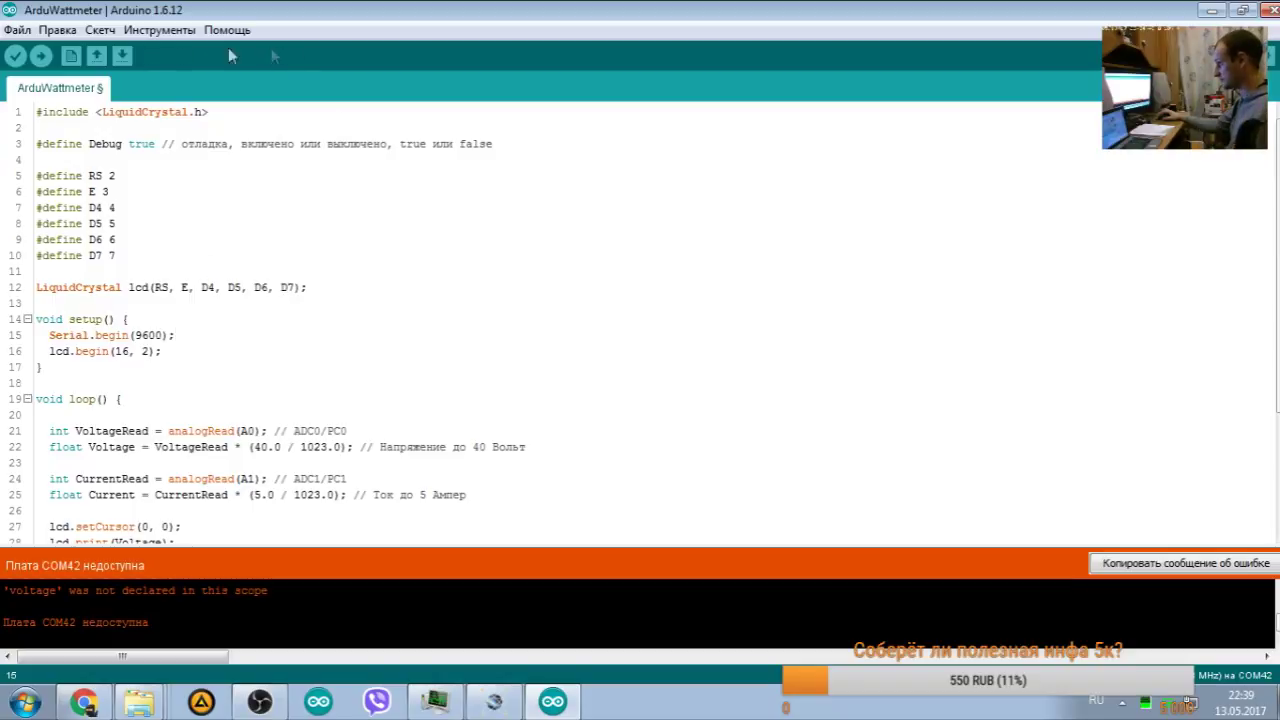
pyautogui.moveTo(45, 335); pyautogui.dragTo(229, 340)
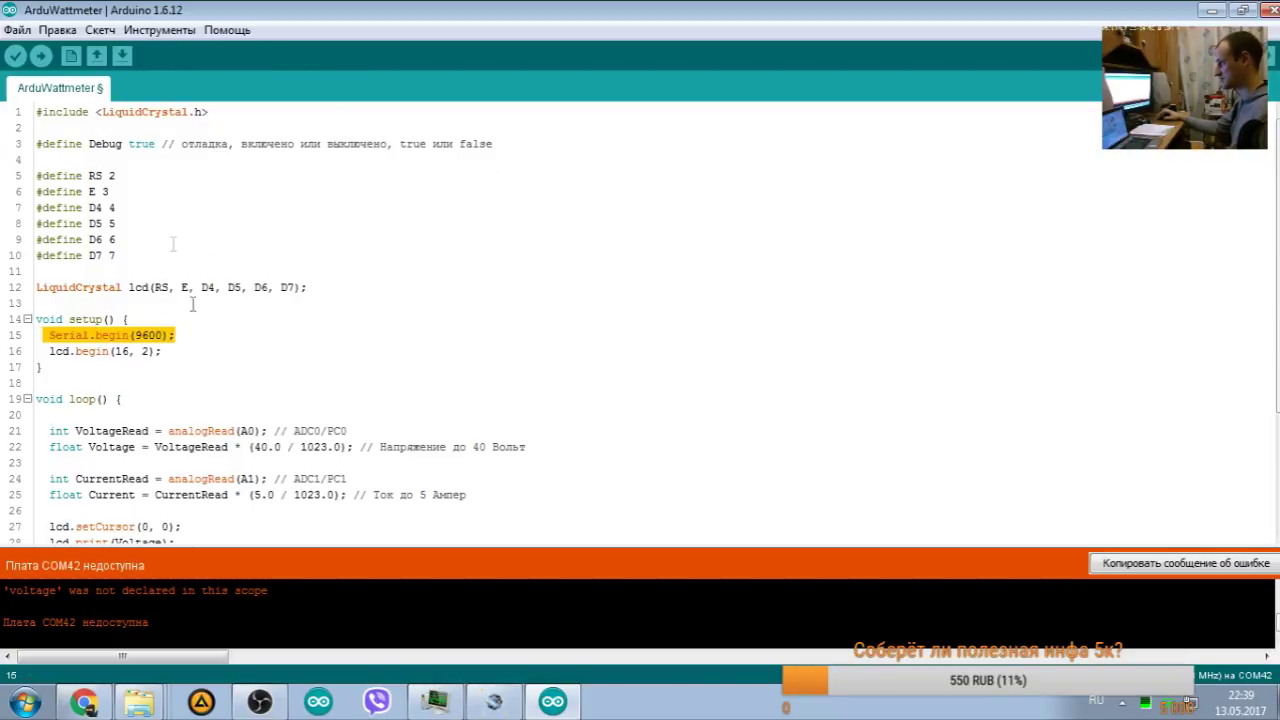
pyautogui.click(1210, 9)
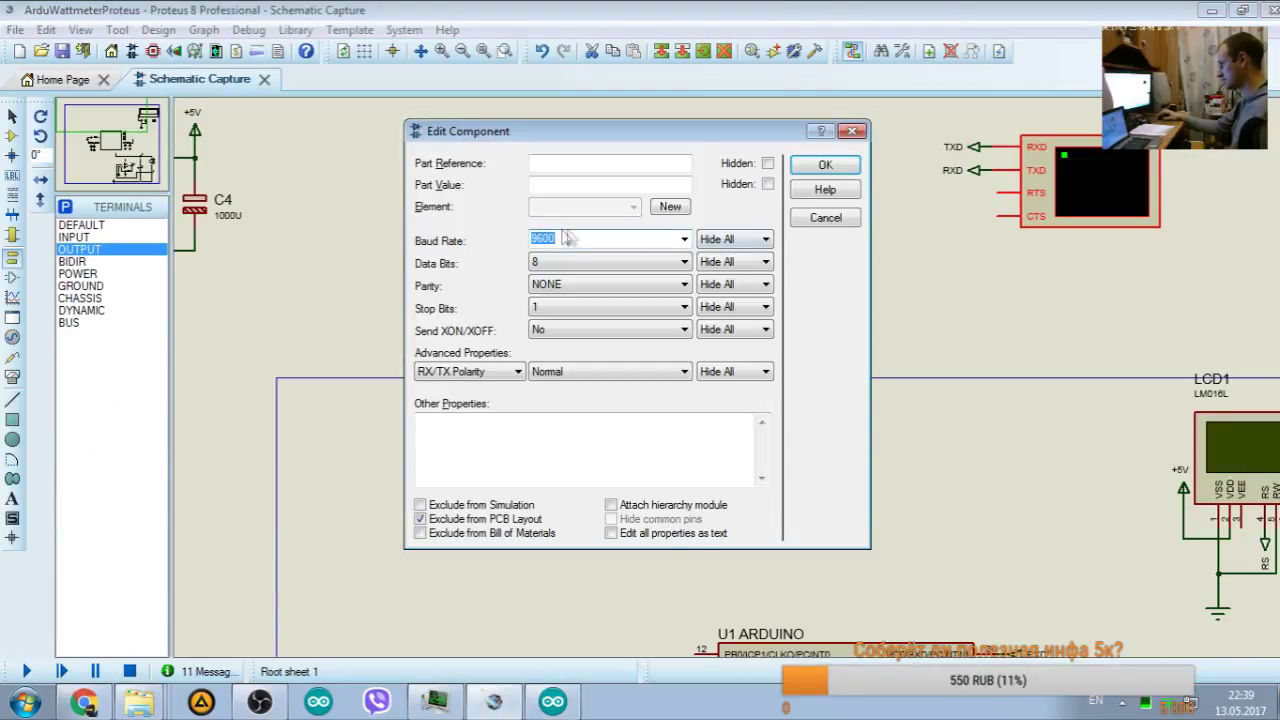
# Step: Try baud rates of 57600 and 115200 for the virtual terminal
pyautogui.click(684, 238)
pyautogui.click(684, 238)
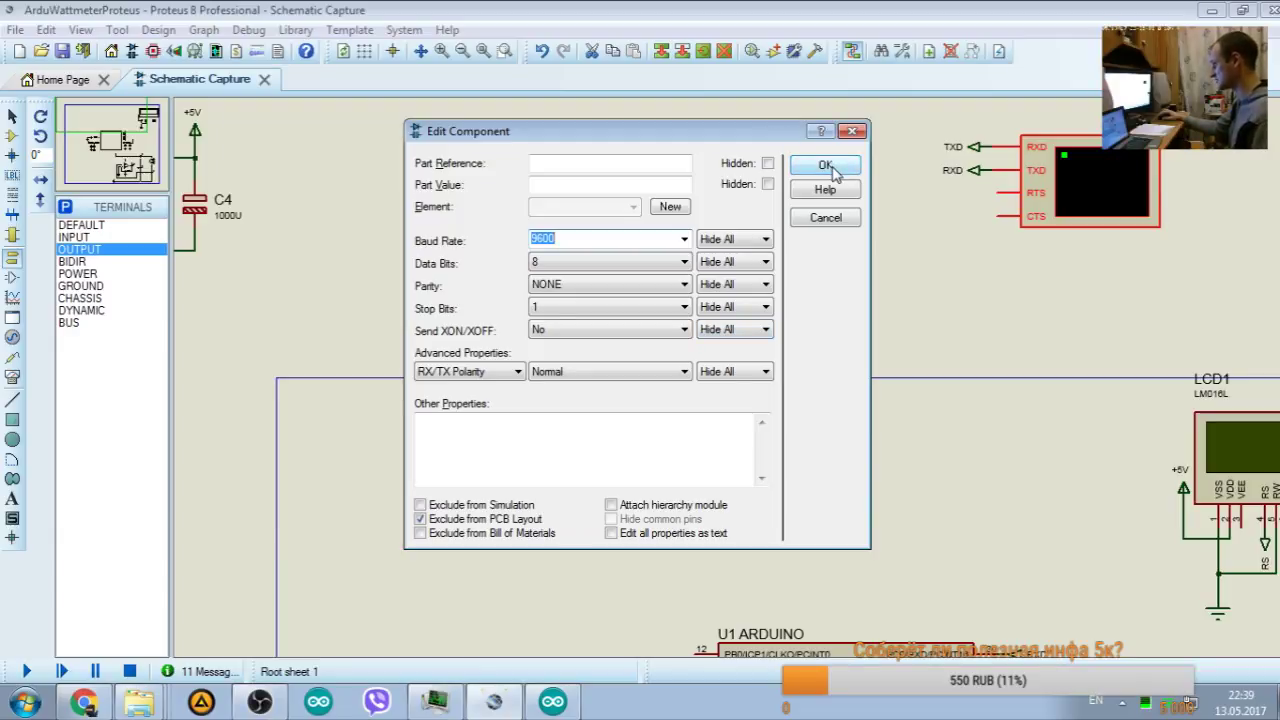
pyautogui.click(683, 240)
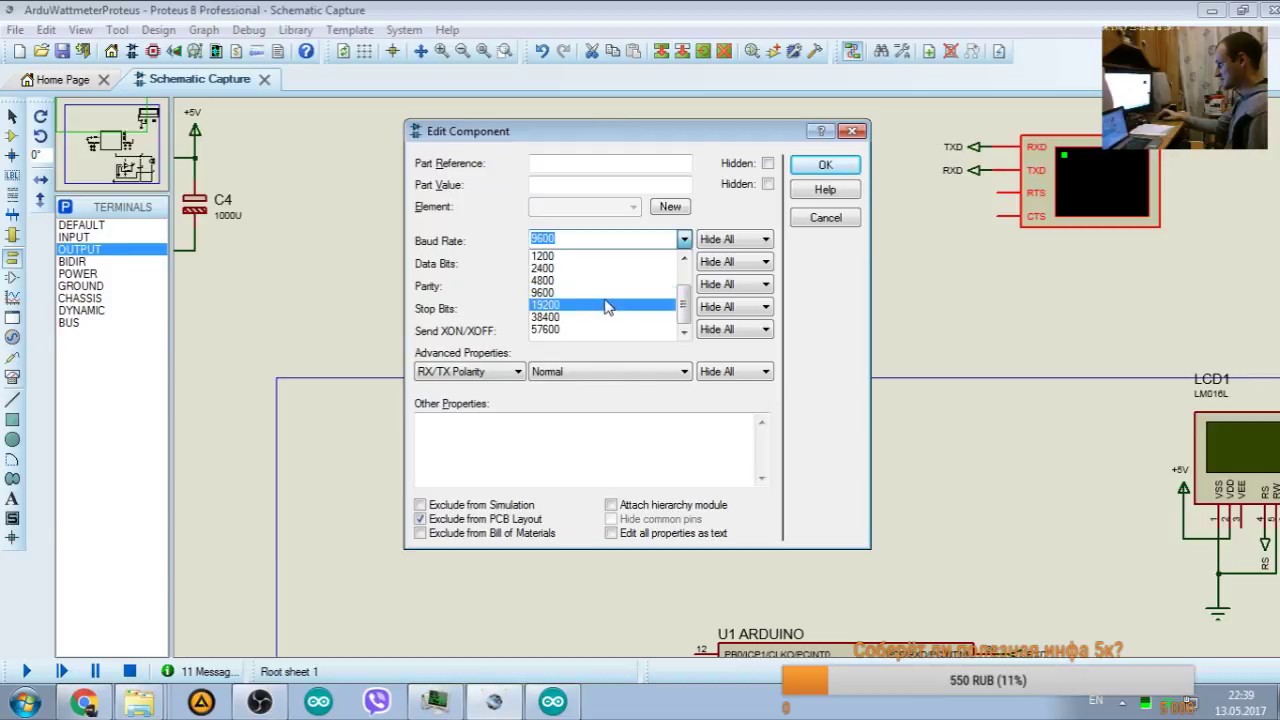
pyautogui.click(543, 330)
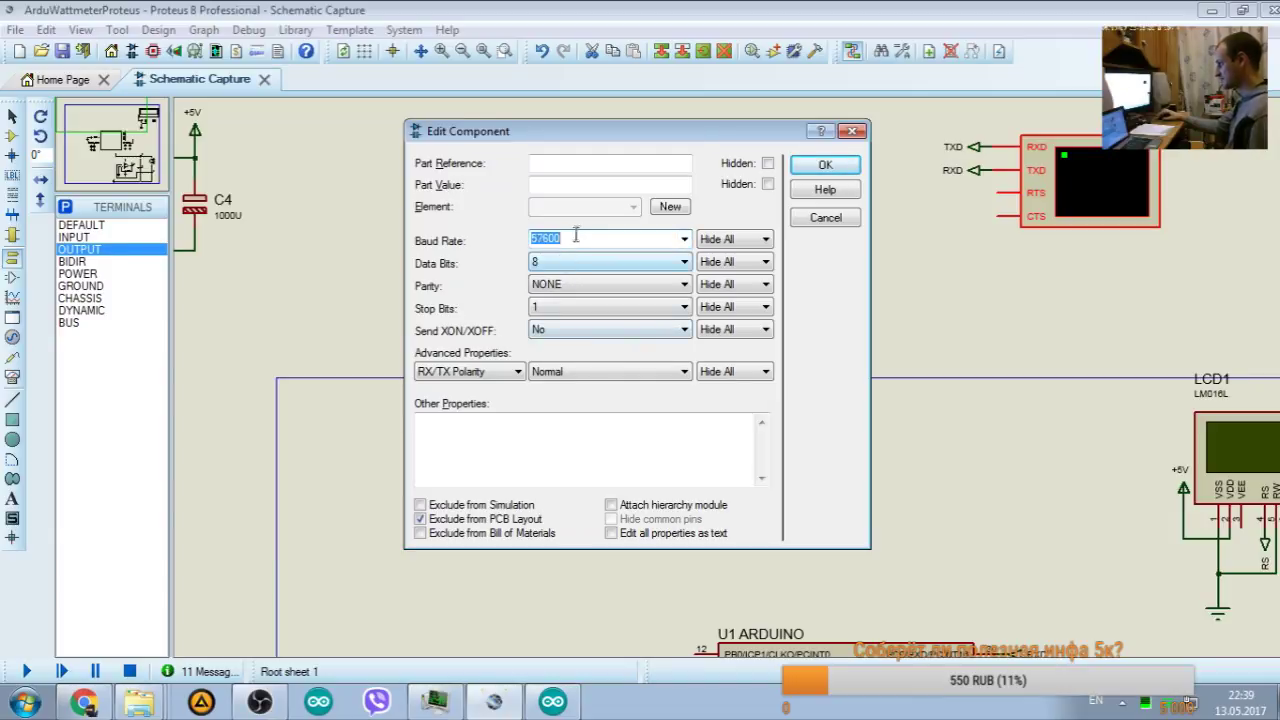
pyautogui.write('1152')
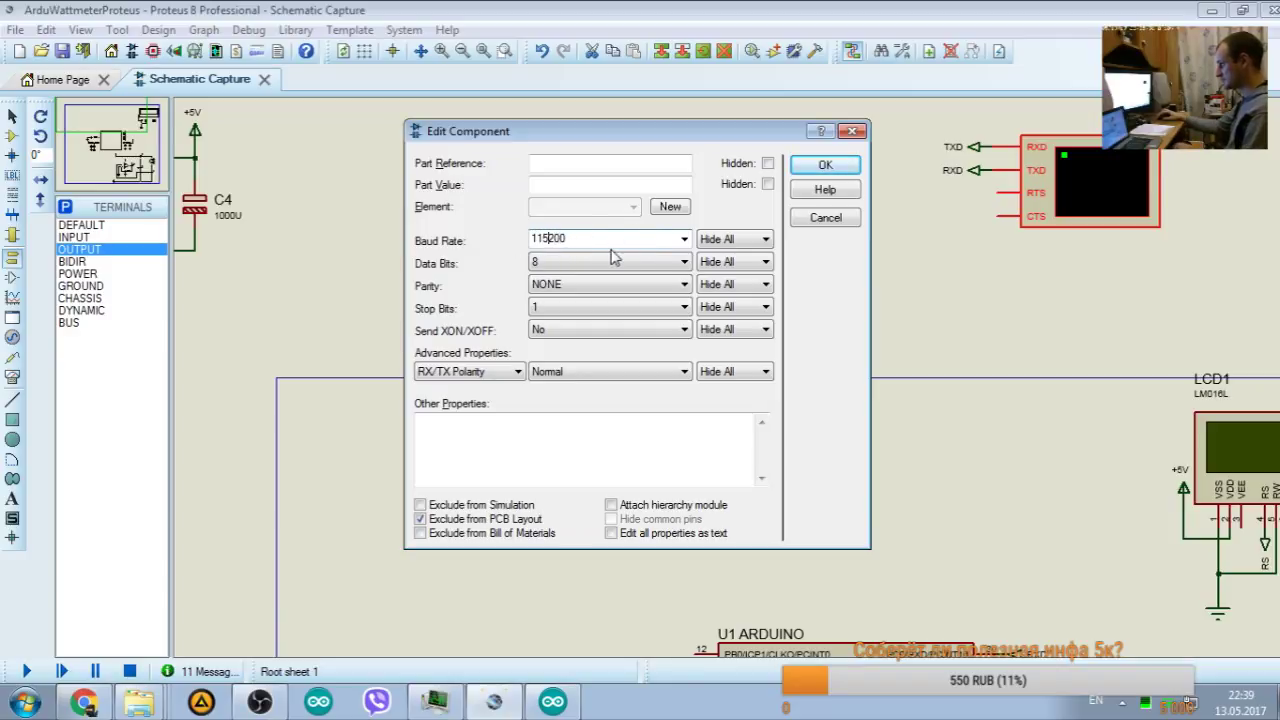
pyautogui.moveTo(595, 238); pyautogui.dragTo(476, 243)
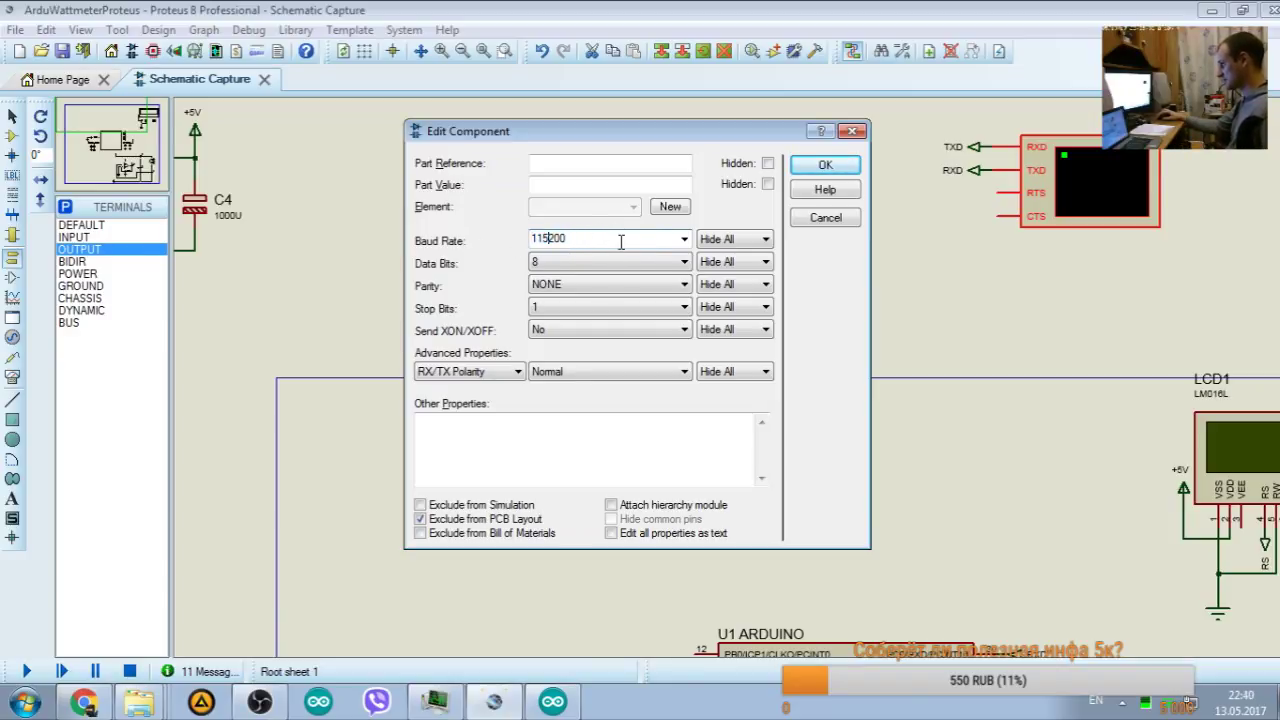
# Step: Set the virtual terminal's baud rate to 9600 and apply the component properties
pyautogui.click(683, 239)
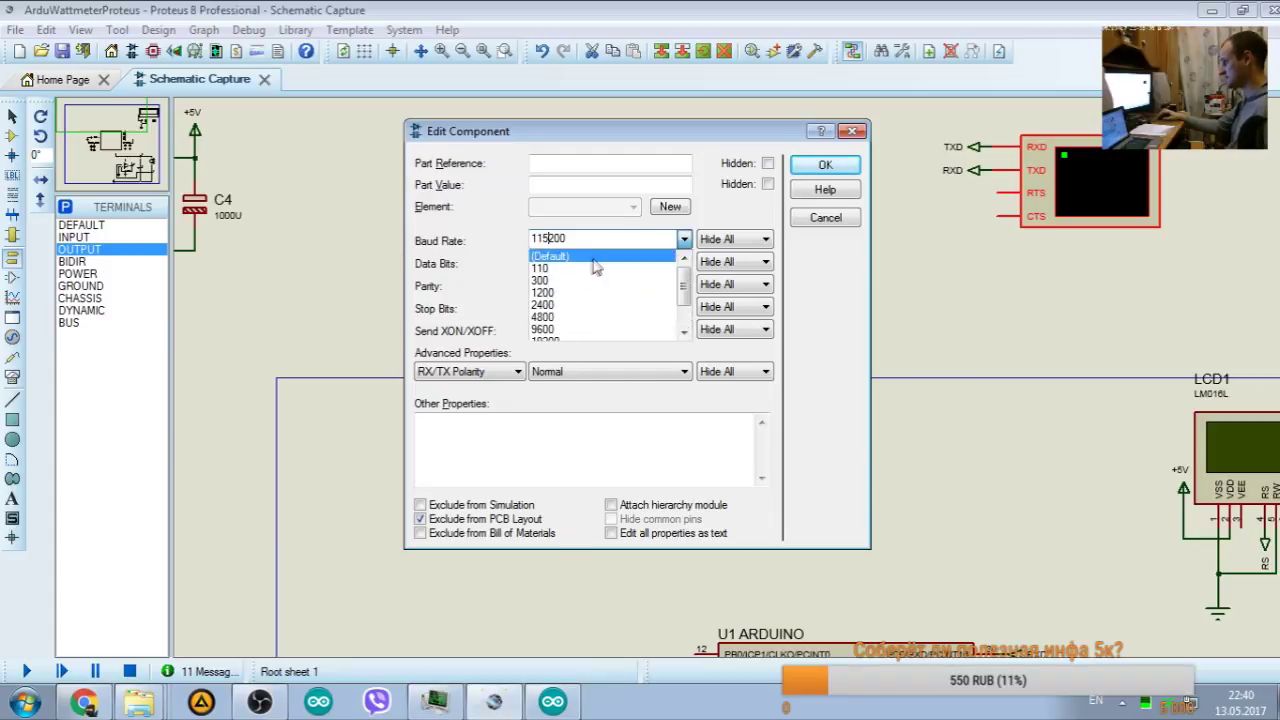
pyautogui.click(585, 330)
pyautogui.click(825, 164)
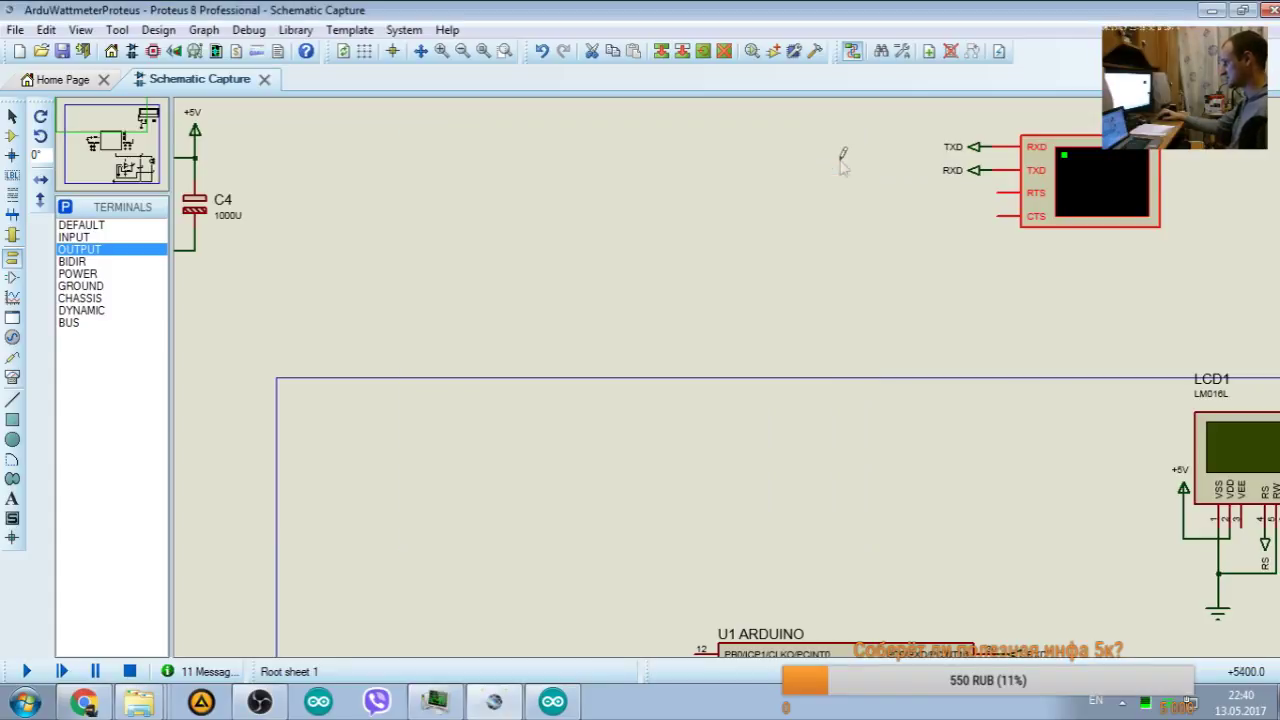
# Step: Switch to the Arduino IDE and compile the wattmeter sketch
pyautogui.scroll(-5, 604, 298)
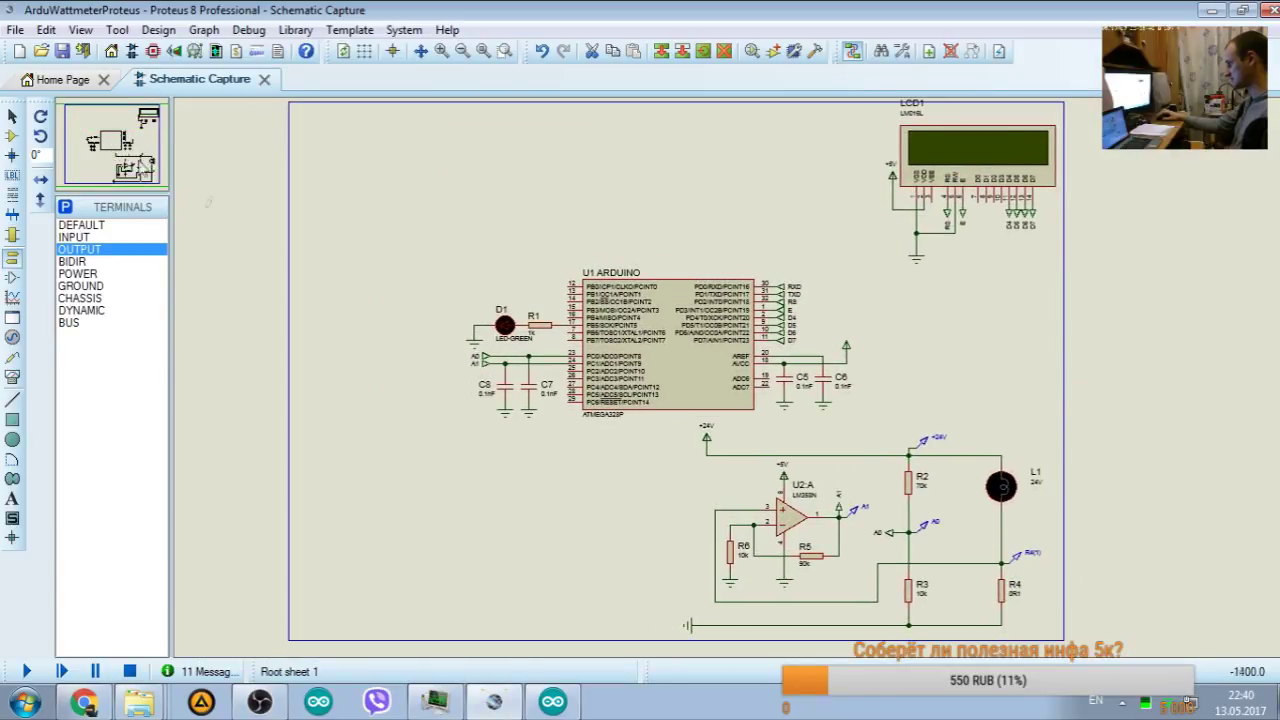
pyautogui.click(553, 702)
pyautogui.click(14, 58)
# Step: Duplicate the Serial.print(Voltage); statement on a new line directly beneath it inside the Debug block
pyautogui.scroll(-4, 252, 517)
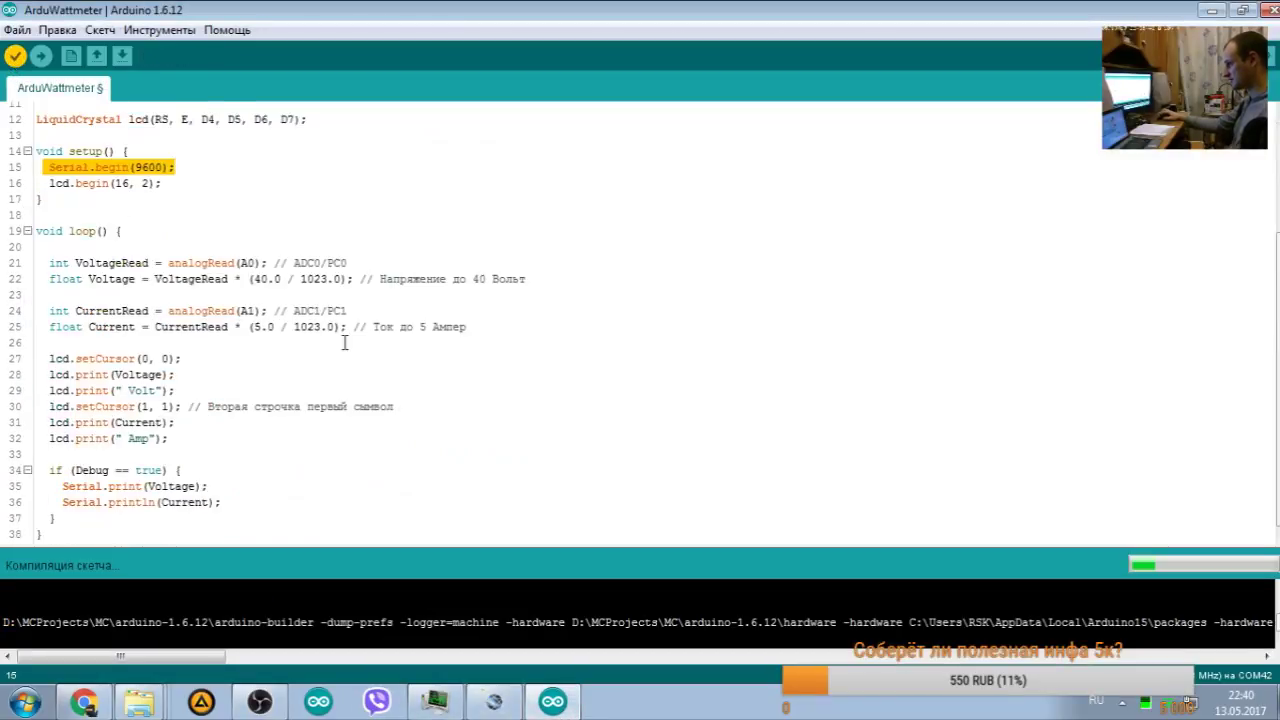
pyautogui.moveTo(217, 485); pyautogui.dragTo(62, 486)
pyautogui.hotkey('ctrl', 'c')
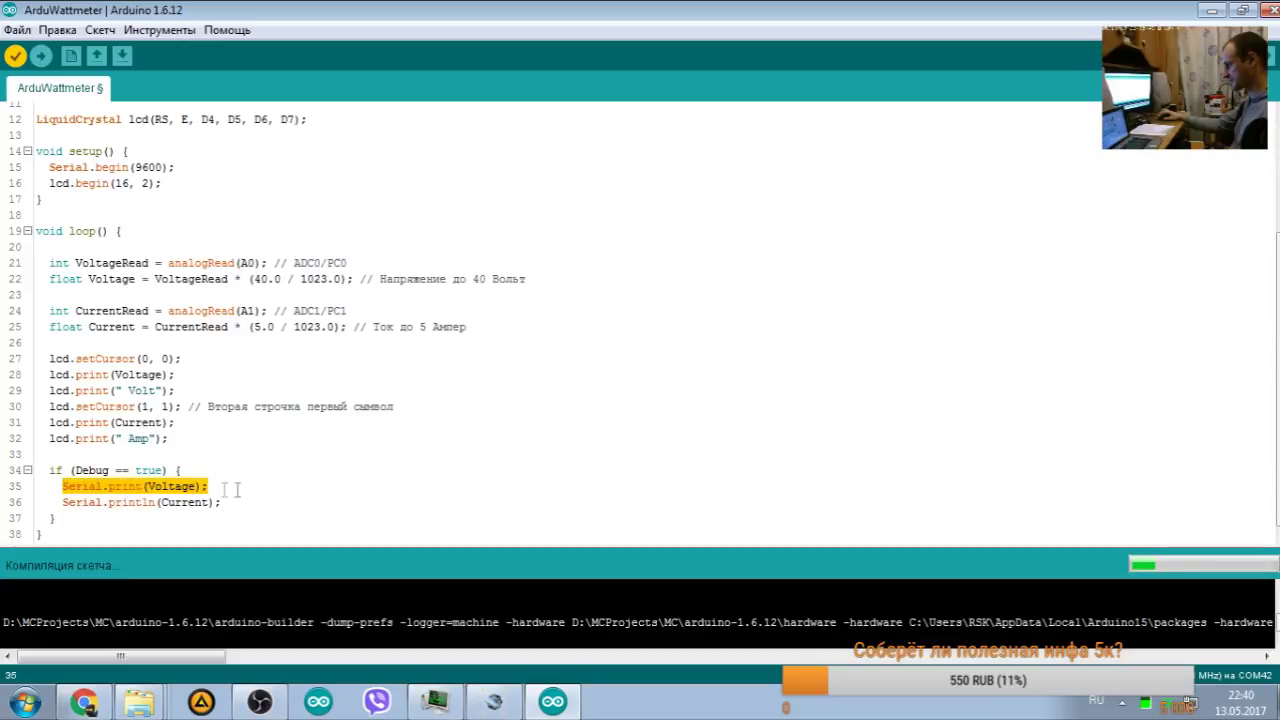
pyautogui.click(210, 486)
pyautogui.press('Return')
pyautogui.hotkey('ctrl', 'v')
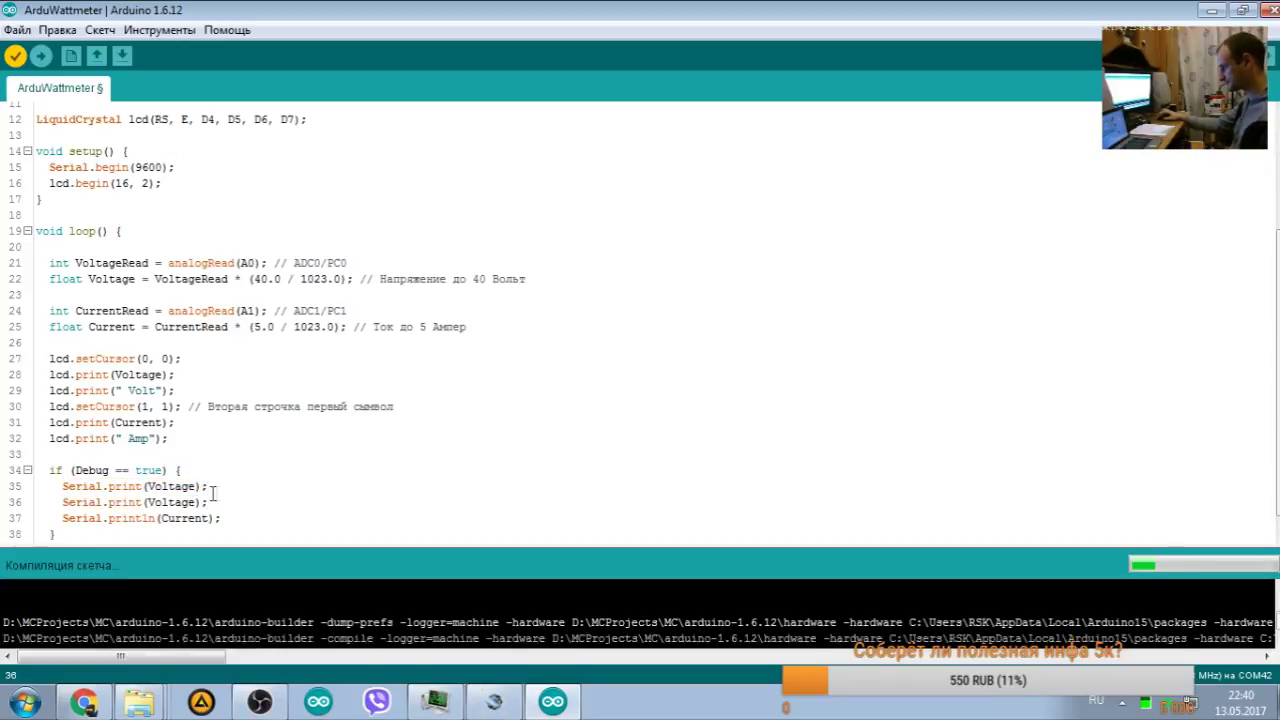
# Step: Replace the Voltage argument in the duplicated Serial.print statement with an empty pair of double quotes
pyautogui.moveTo(143, 502)
pyautogui.mouseDown()
pyautogui.moveTo(190, 502)
pyautogui.moveTo(149, 502)
pyautogui.mouseUp()
pyautogui.write('s')
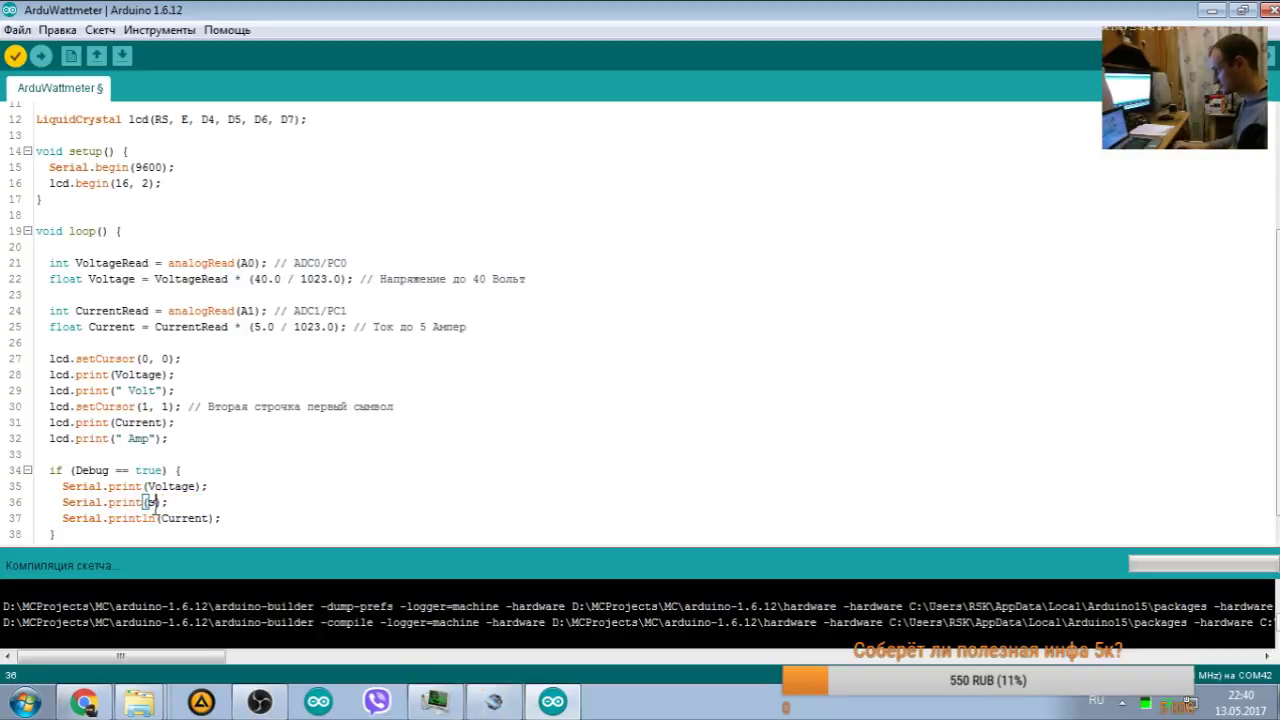
pyautogui.press('BackSpace')
pyautogui.hotkey('alt', 'shift')
pyautogui.write('"')
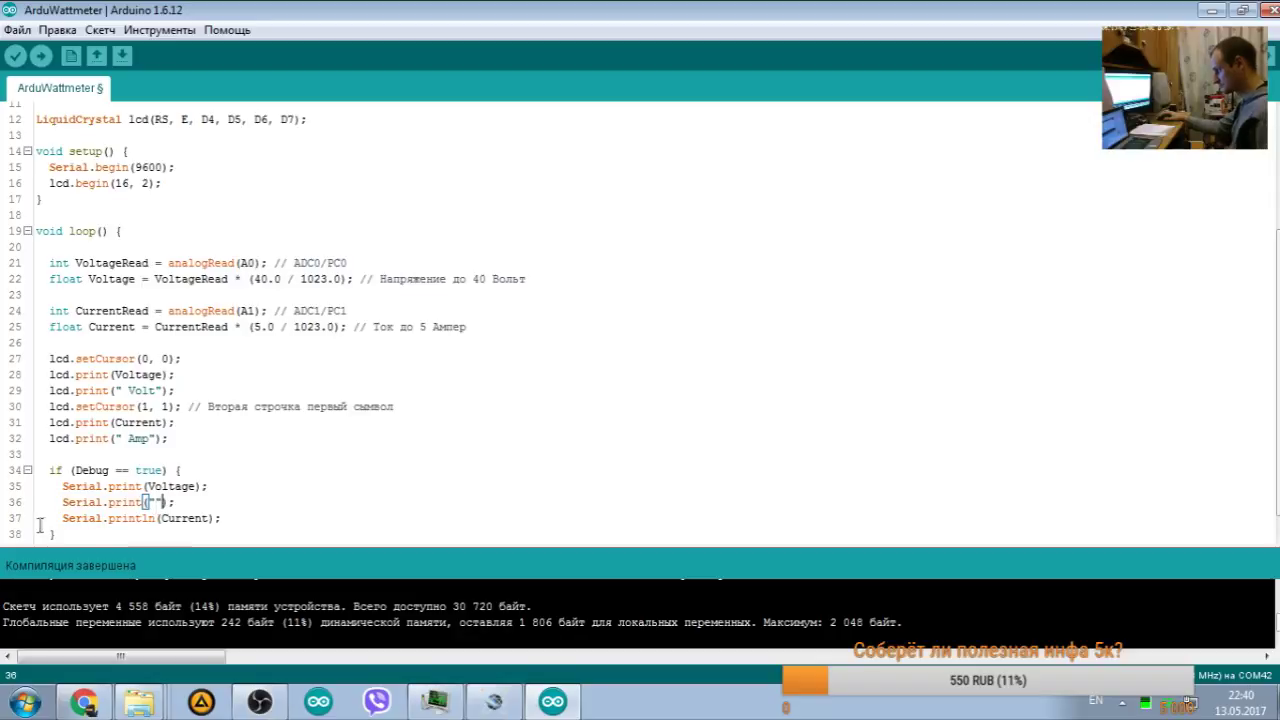
# Step: Join the new Serial.print statement to the Serial.print(Voltage); line, make its string a single space, and save the sketch
pyautogui.click(61, 503)
pyautogui.press('BackSpace')
pyautogui.press('BackSpace')
pyautogui.press('BackSpace')
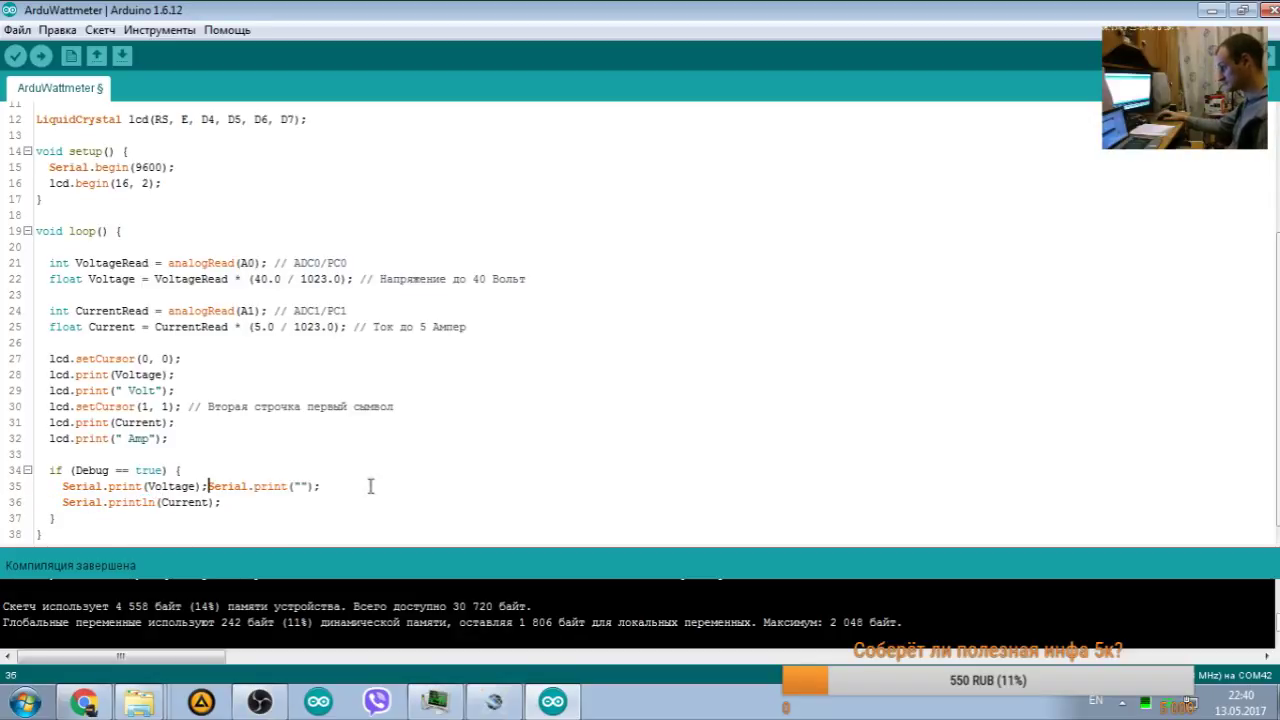
pyautogui.hotkey('ctrl', 's')
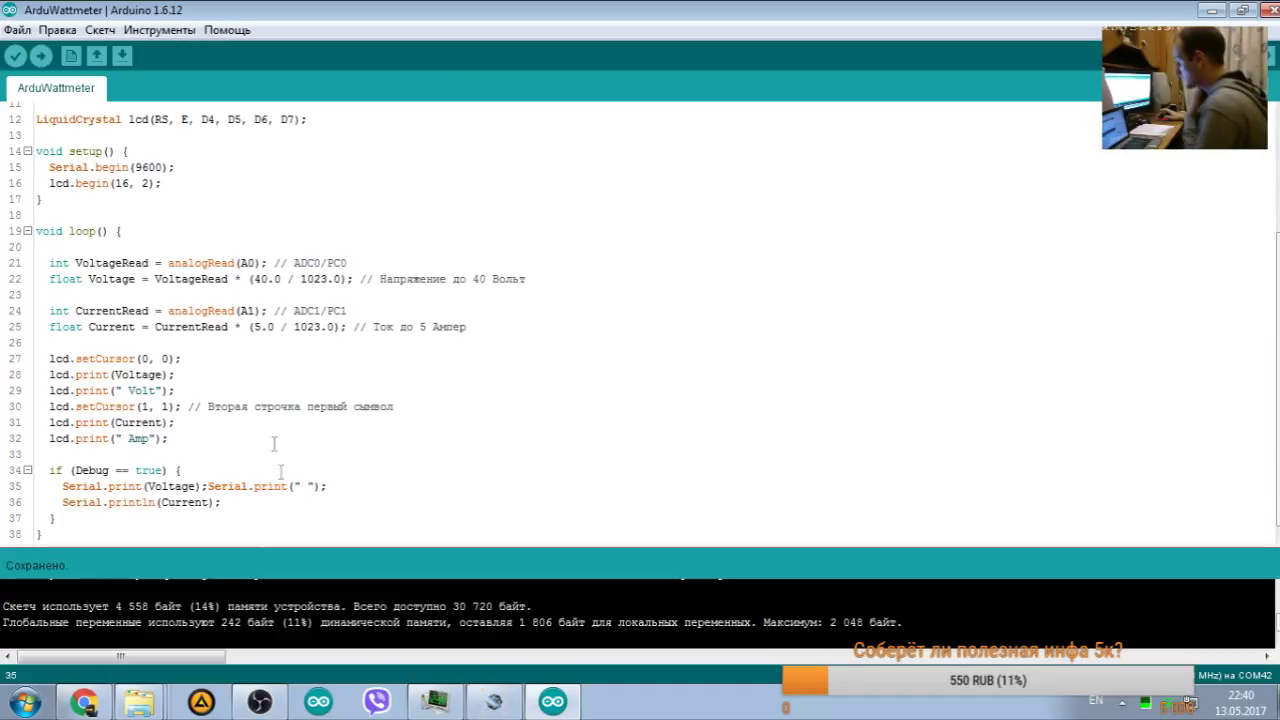
# Step: Review the lcd.print(" Volt"); line, and check the LCD and virtual terminal output in the Proteus simulation
pyautogui.moveTo(113, 390); pyautogui.dragTo(163, 390)
pyautogui.click(114, 390)
pyautogui.click(143, 390)
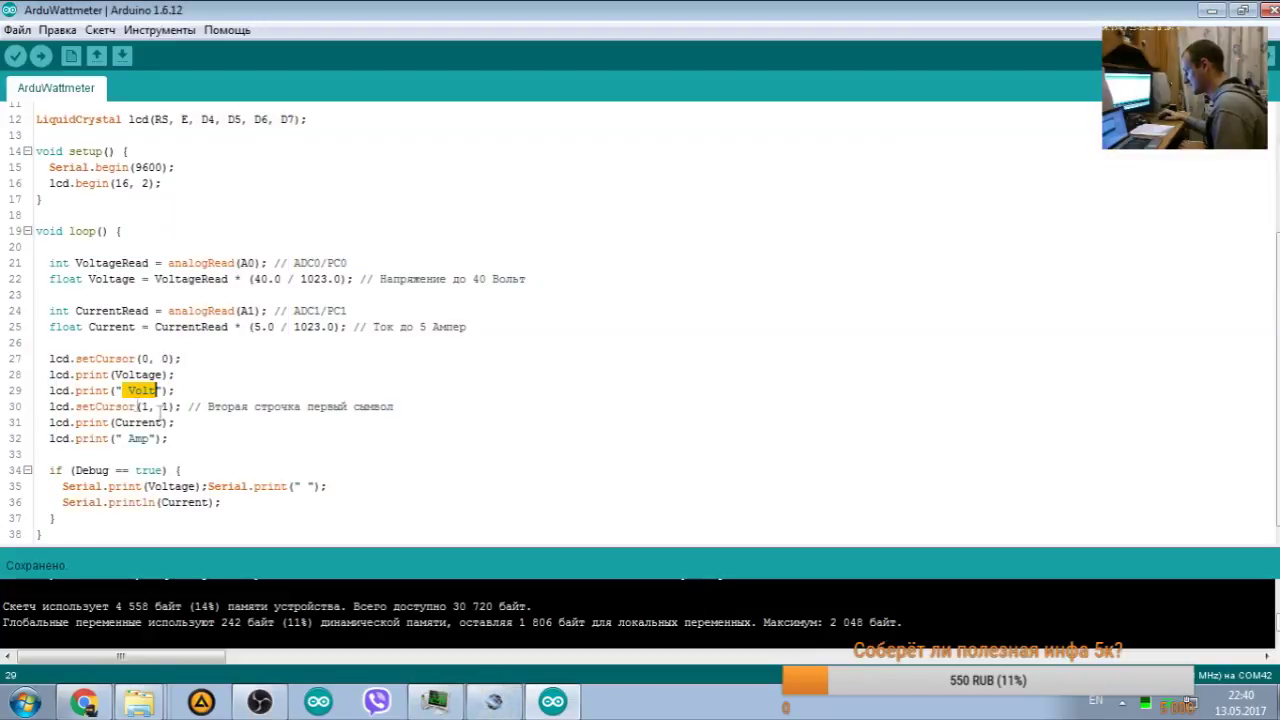
pyautogui.moveTo(44, 390); pyautogui.dragTo(184, 390)
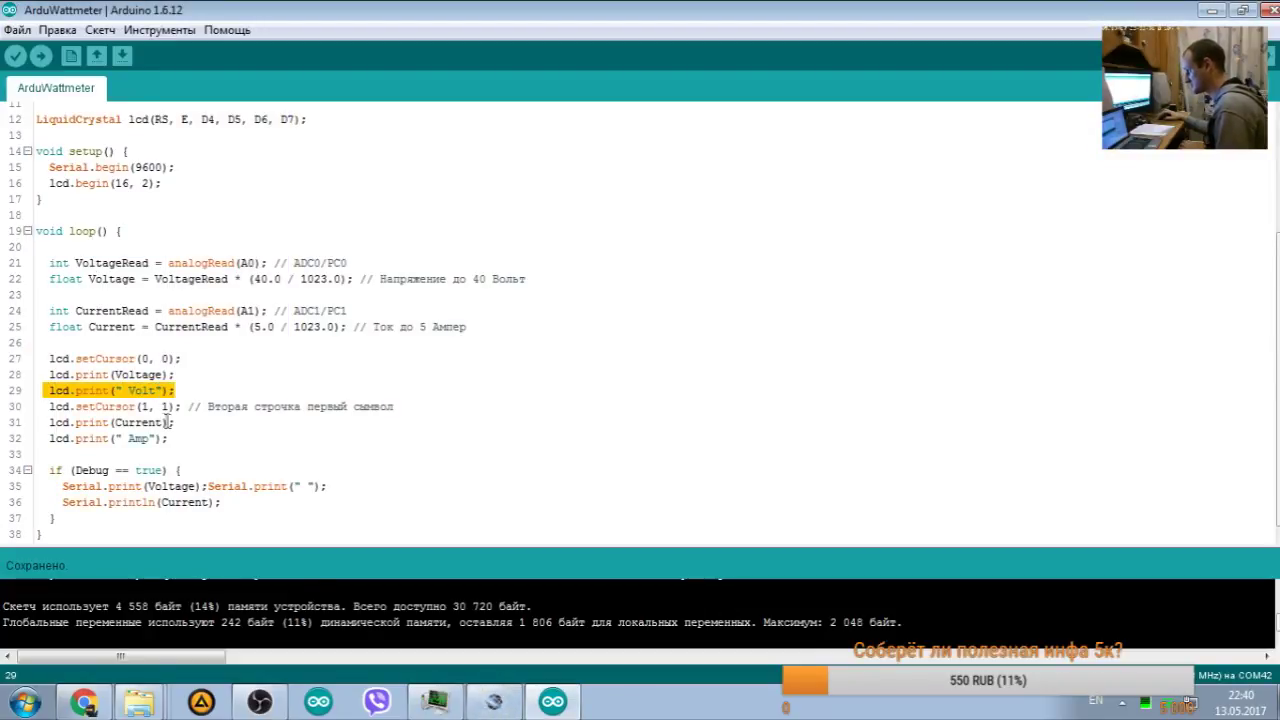
pyautogui.click(435, 702)
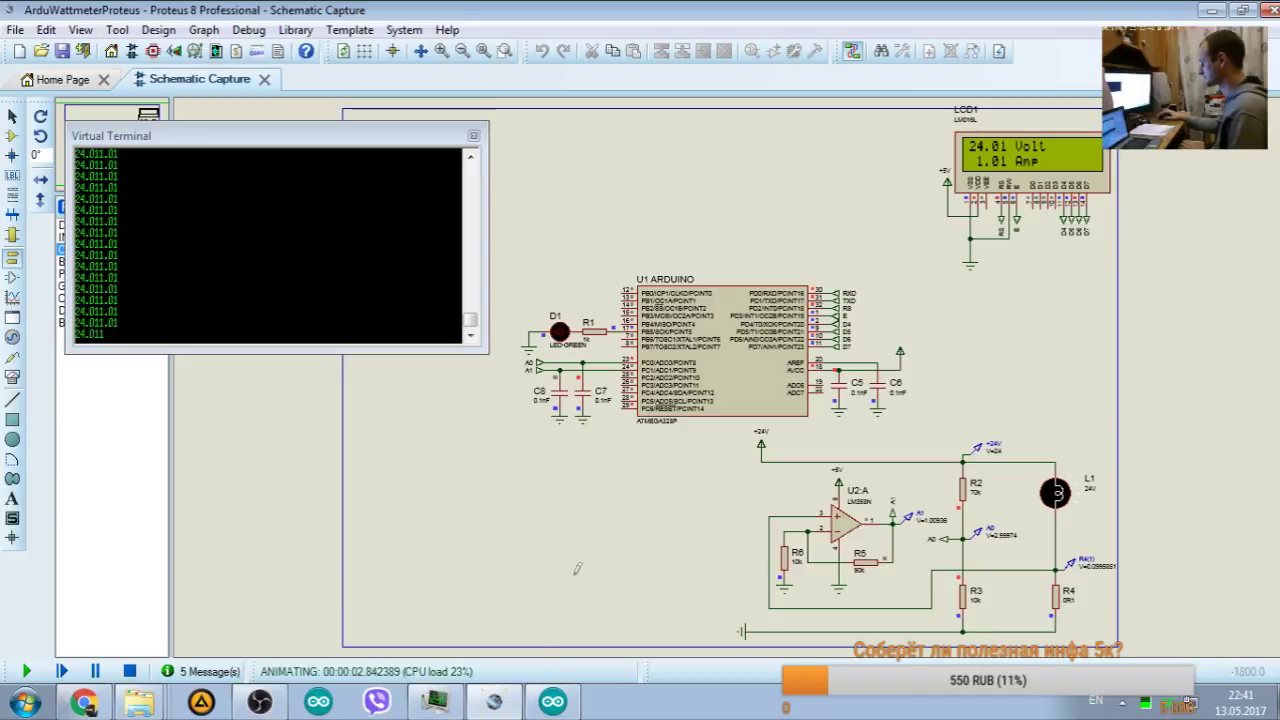
# Step: Return to the Arduino IDE, change the LCD unit texts to " Volts" and " Amps", and save the sketch
pyautogui.click(553, 701)
pyautogui.click(160, 390)
pyautogui.write('s");')
pyautogui.hotkey('ctrl', 's')
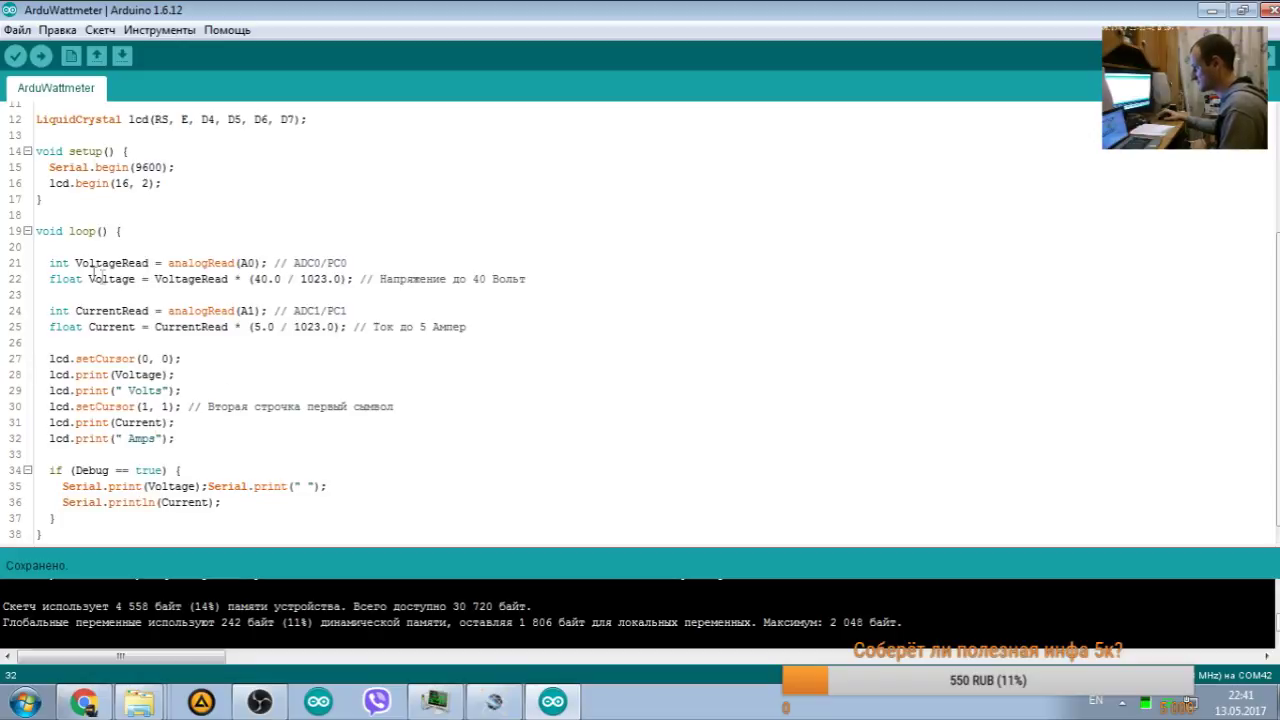
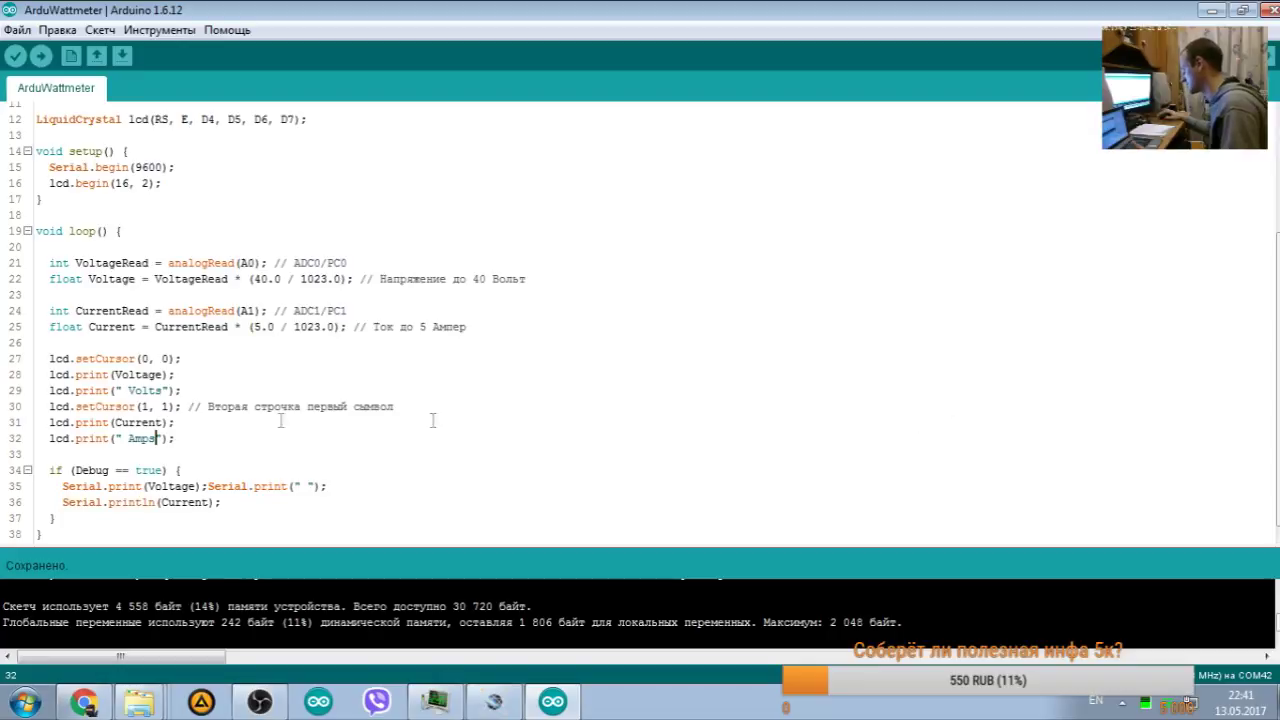
# Step: Insert a space between the two Serial.print statements on line 35, then save and compile the sketch
pyautogui.doubleClick(305, 487)
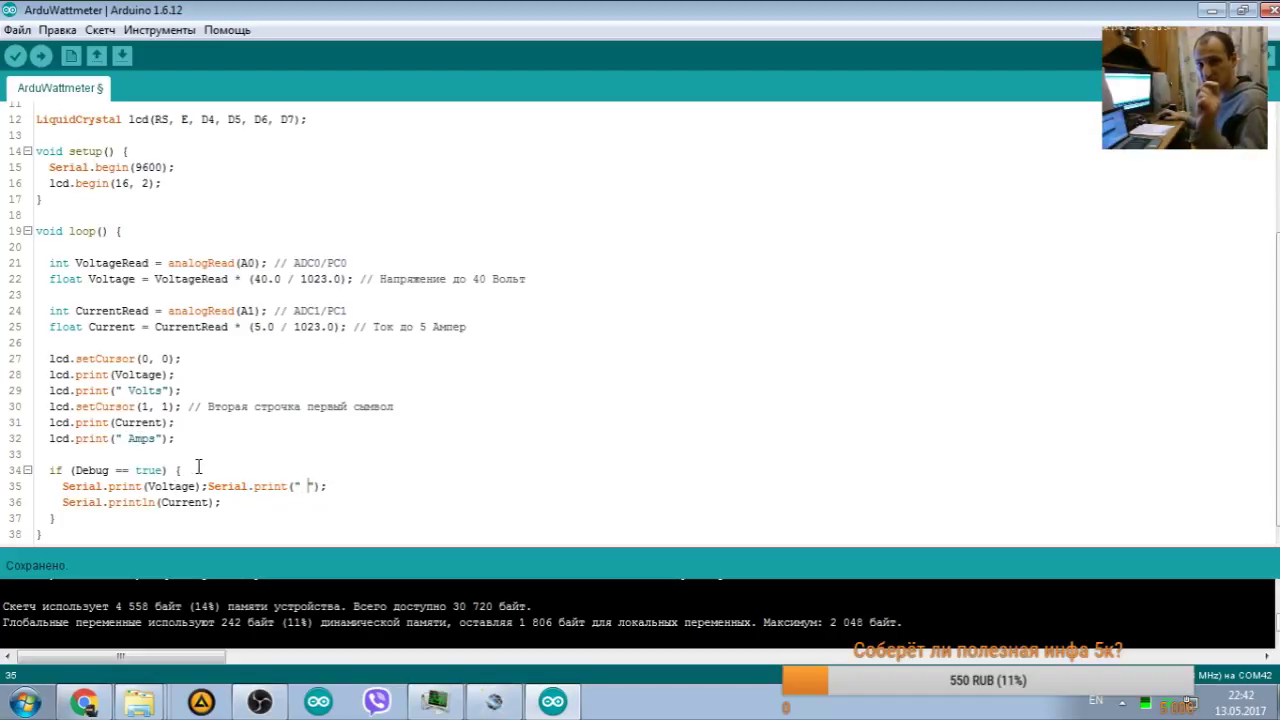
pyautogui.click(490, 701)
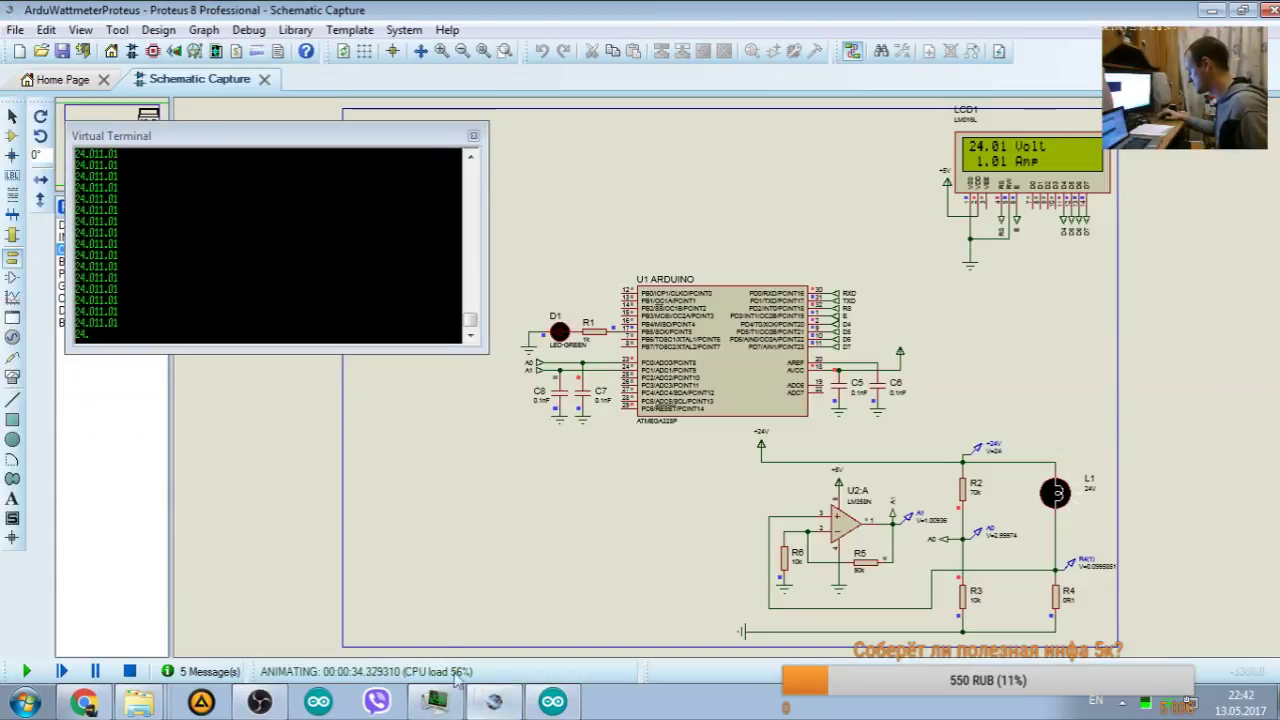
pyautogui.hotkey('alt', 'Tab')
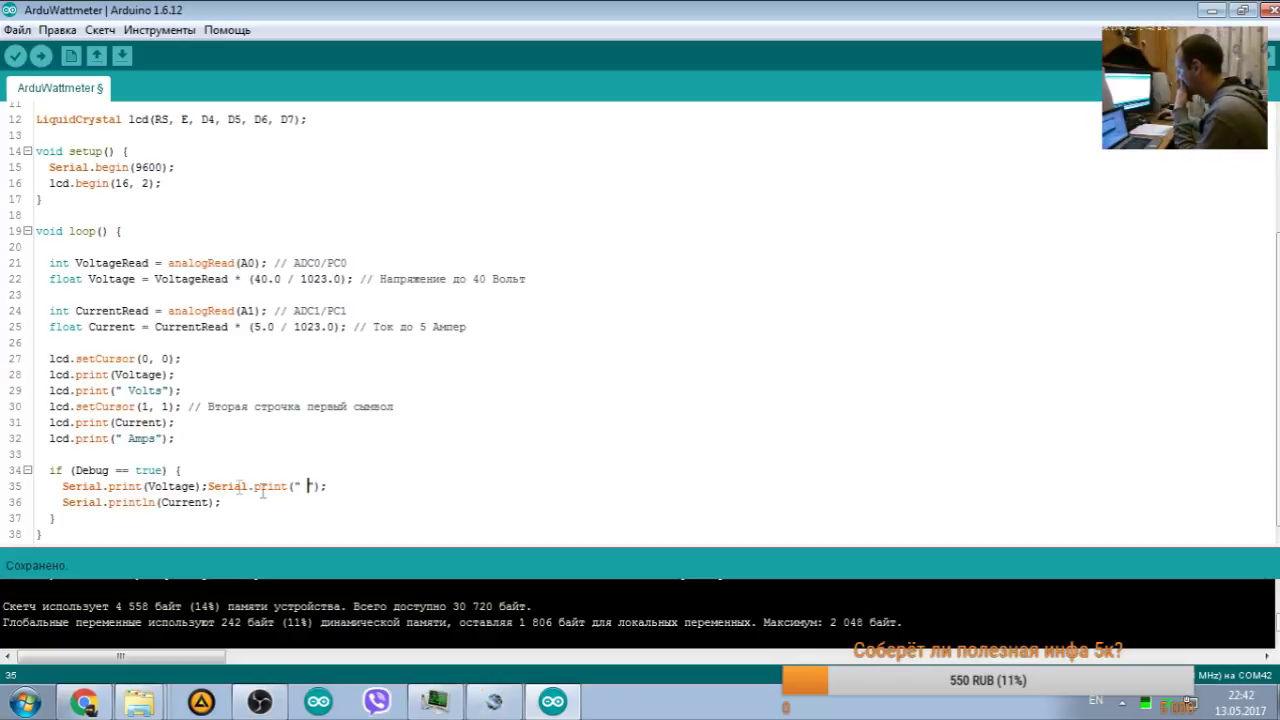
pyautogui.click(207, 486)
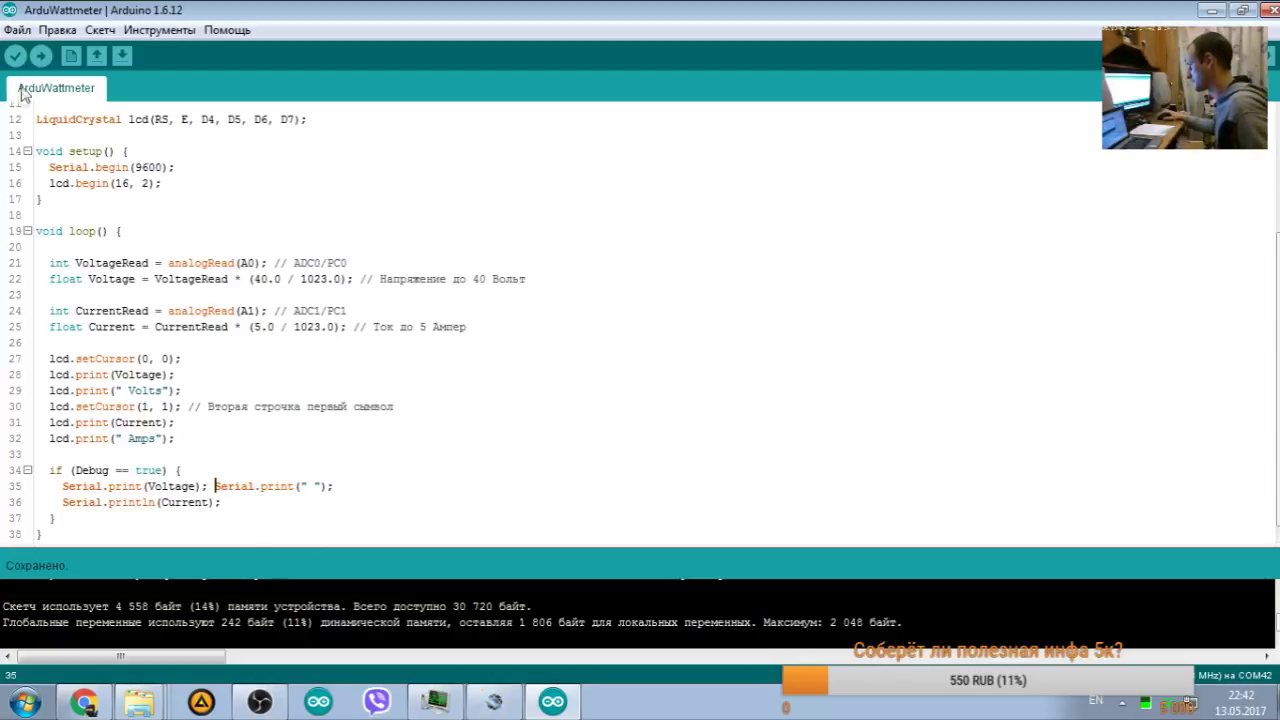
pyautogui.click(15, 55)
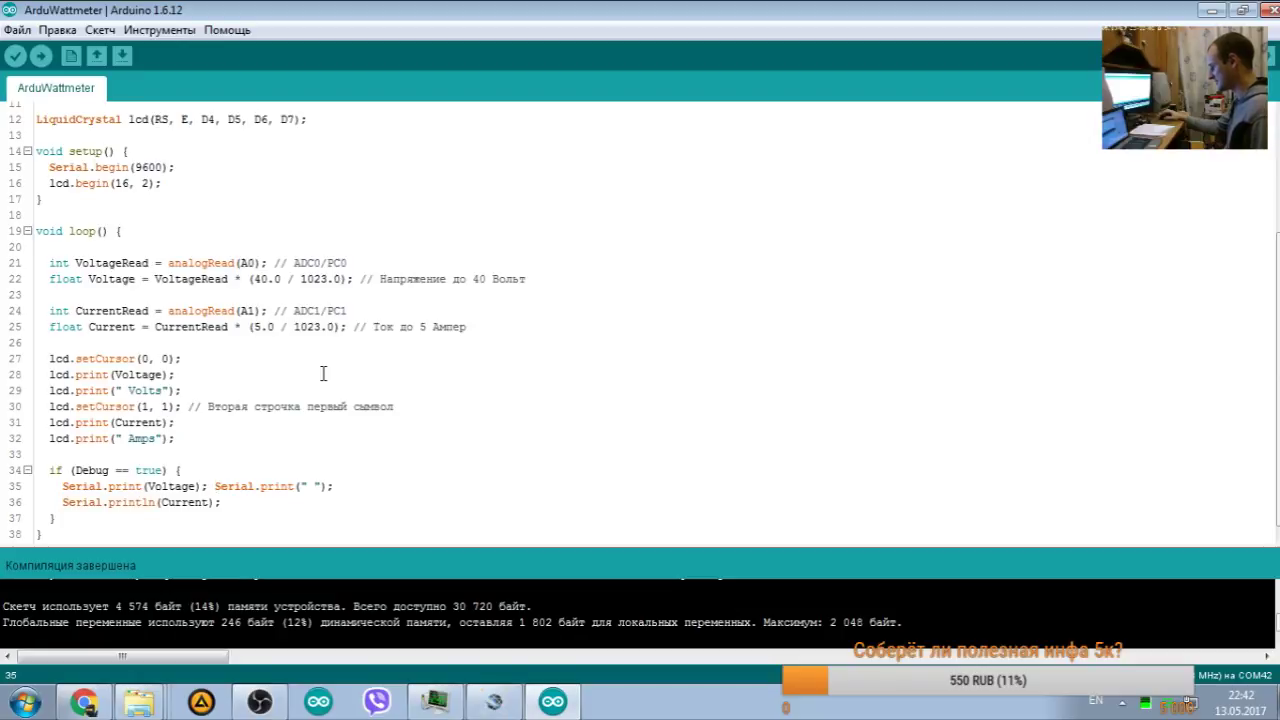
# Step: Switch to Proteus, restart the simulation with the recompiled sketch, and close the Virtual Terminal window
pyautogui.click(493, 702)
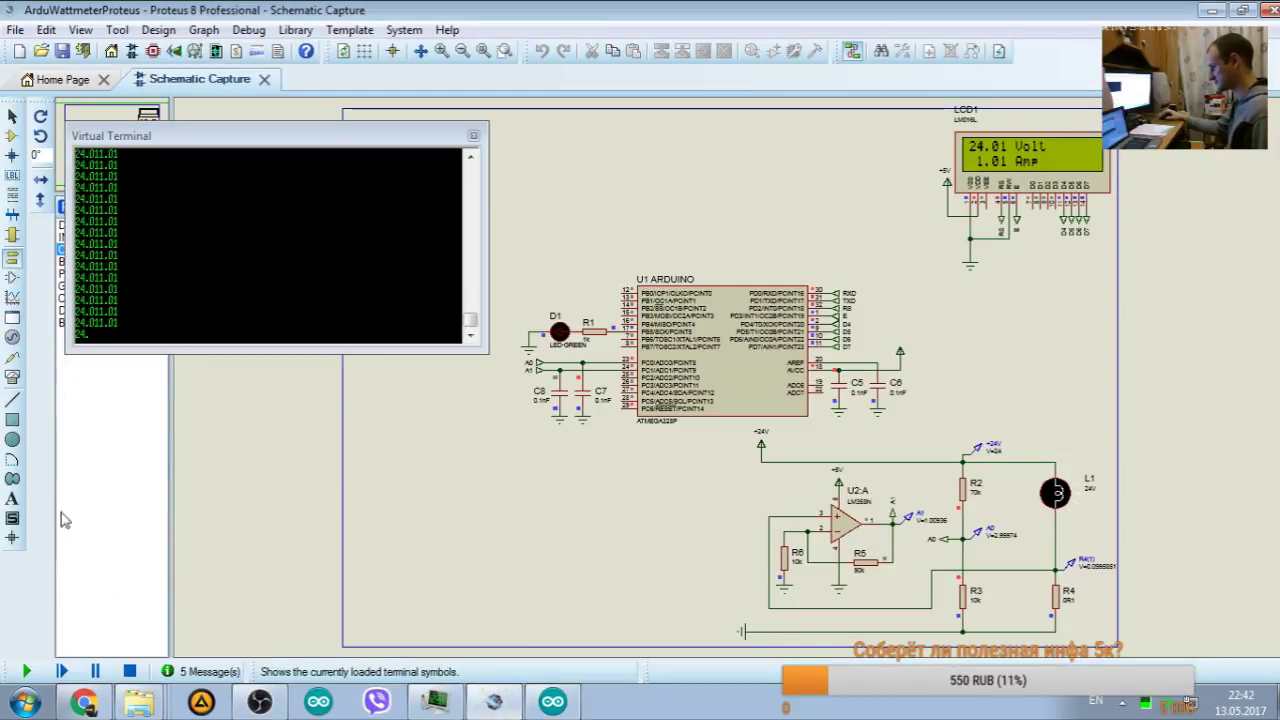
pyautogui.click(129, 671)
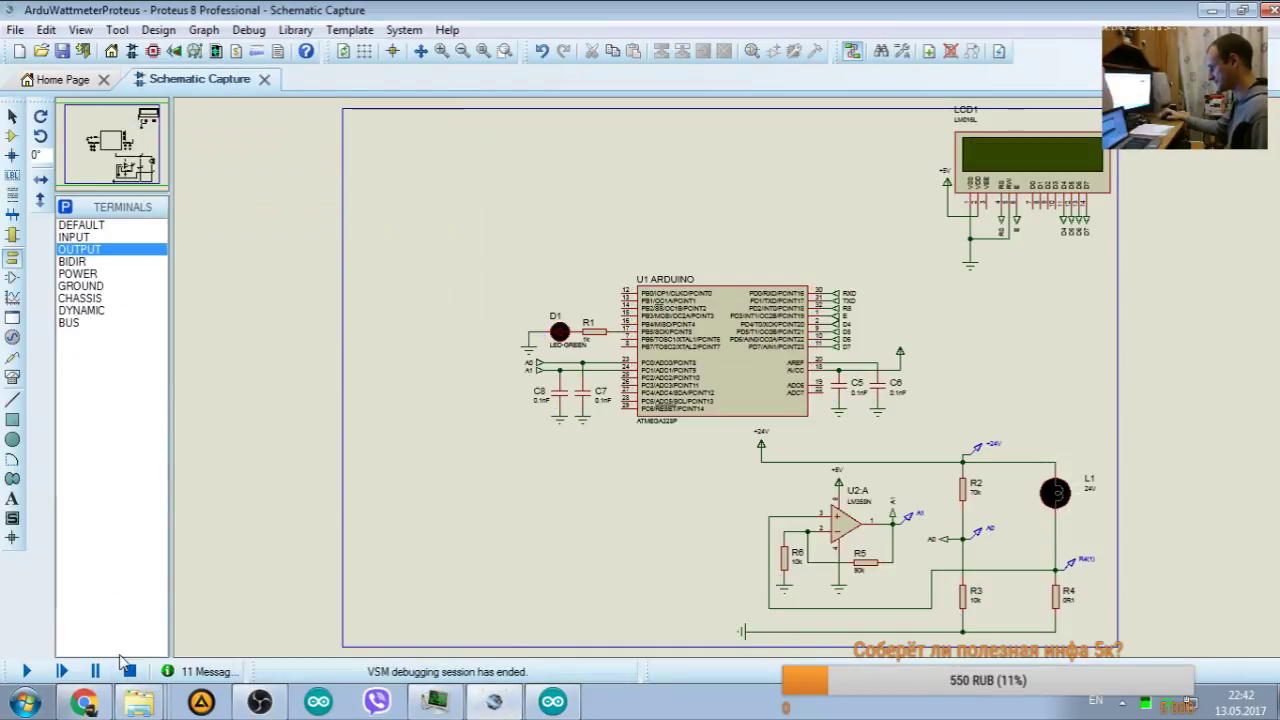
pyautogui.click(35, 672)
pyautogui.click(466, 128)
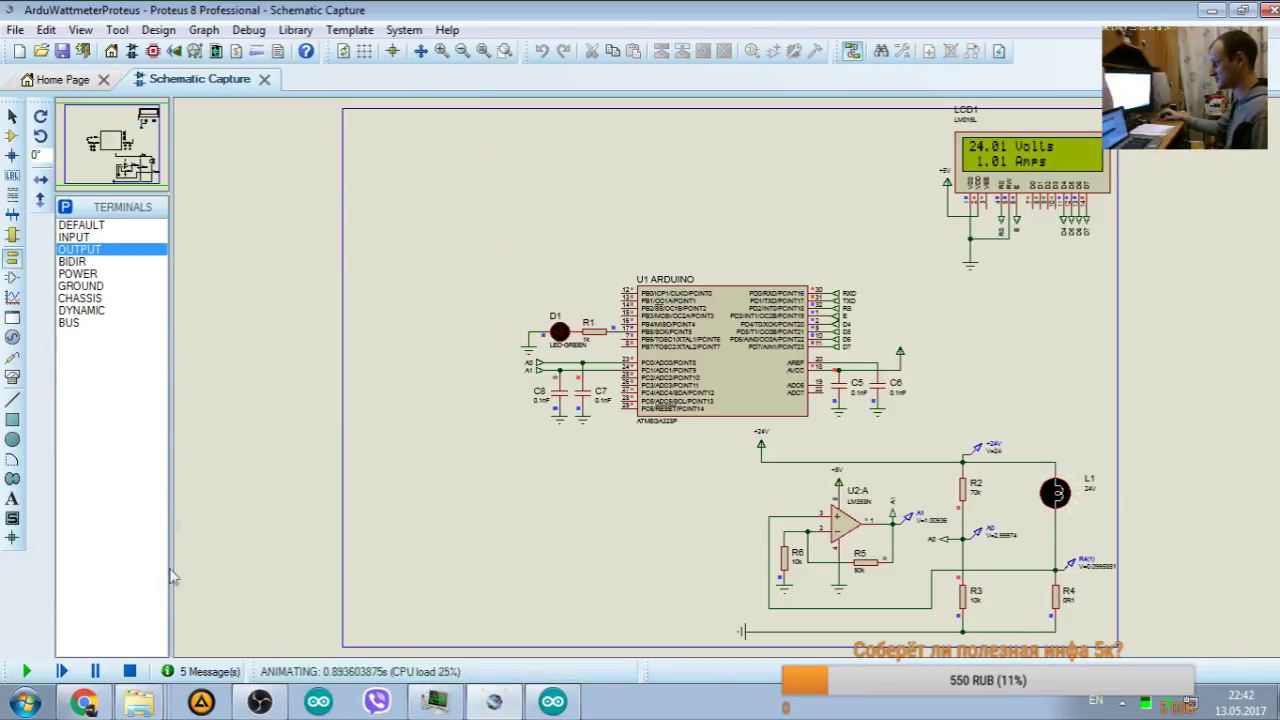
# Step: Stop and rerun the simulation, and examine the voltage and current lines on the LCD up close
pyautogui.click(129, 671)
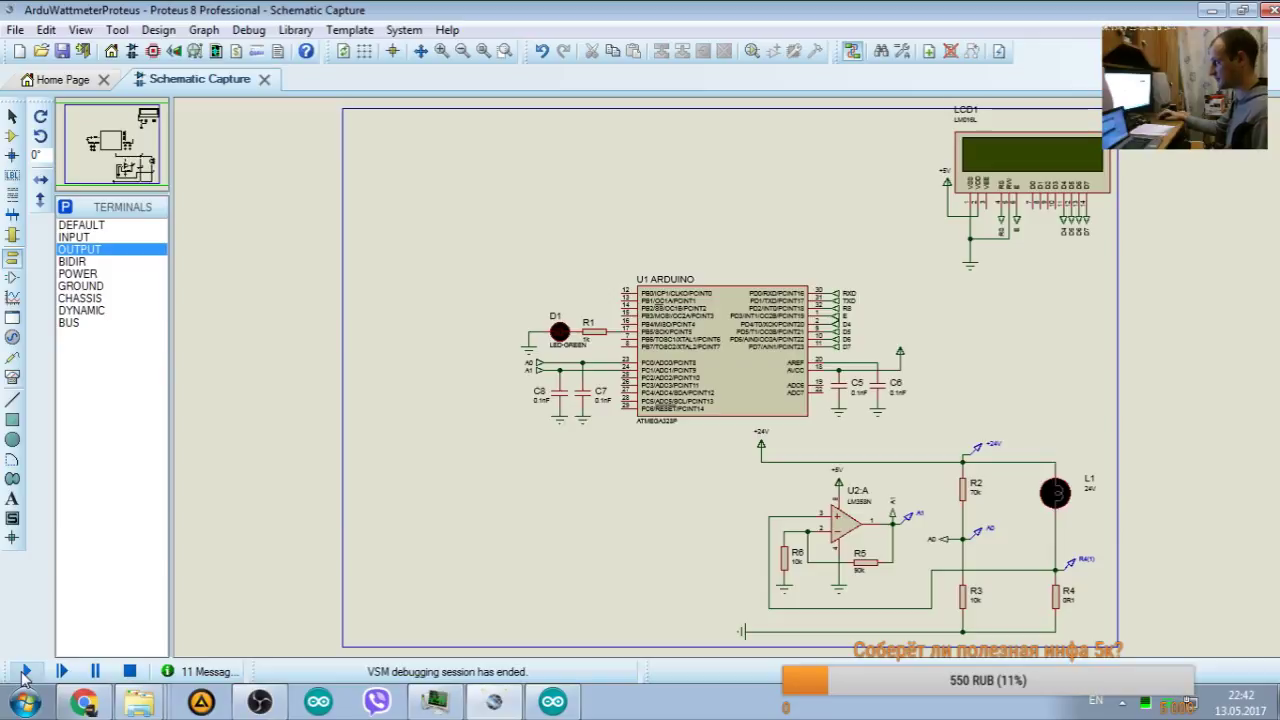
pyautogui.click(26, 671)
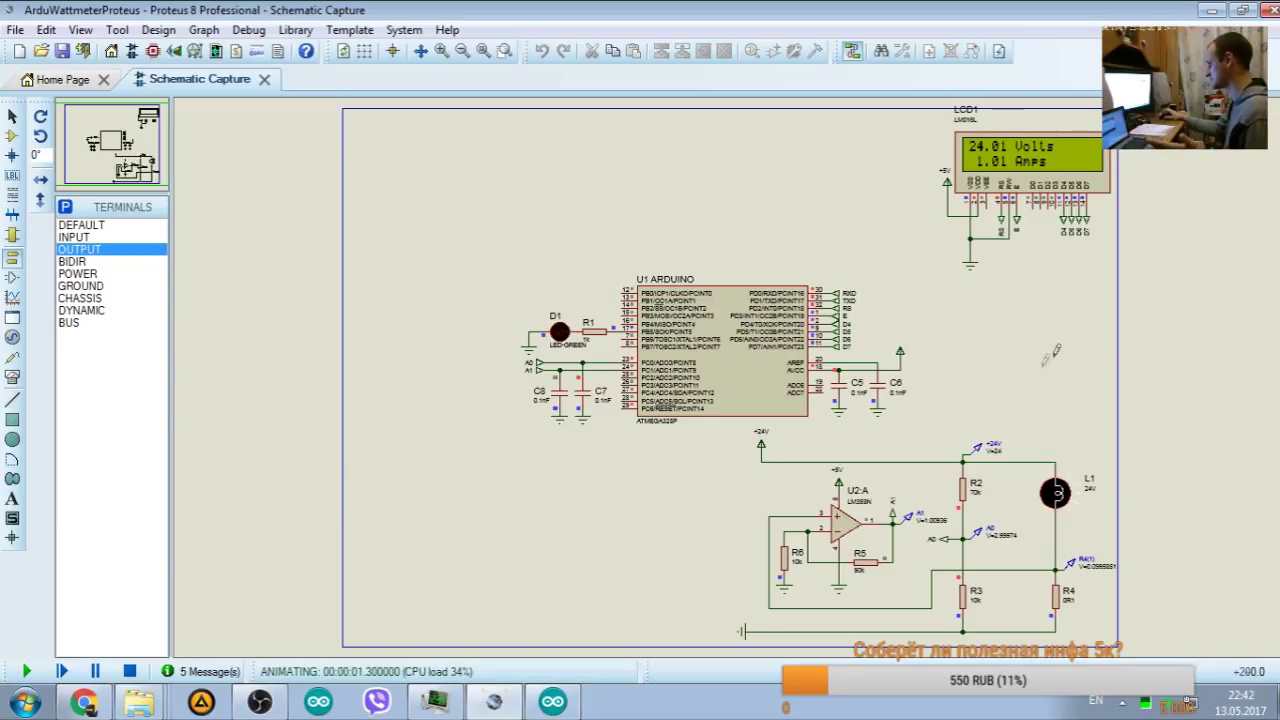
pyautogui.scroll(2, 1090, 310)
pyautogui.moveTo(767, 147); pyautogui.dragTo(1132, 398)
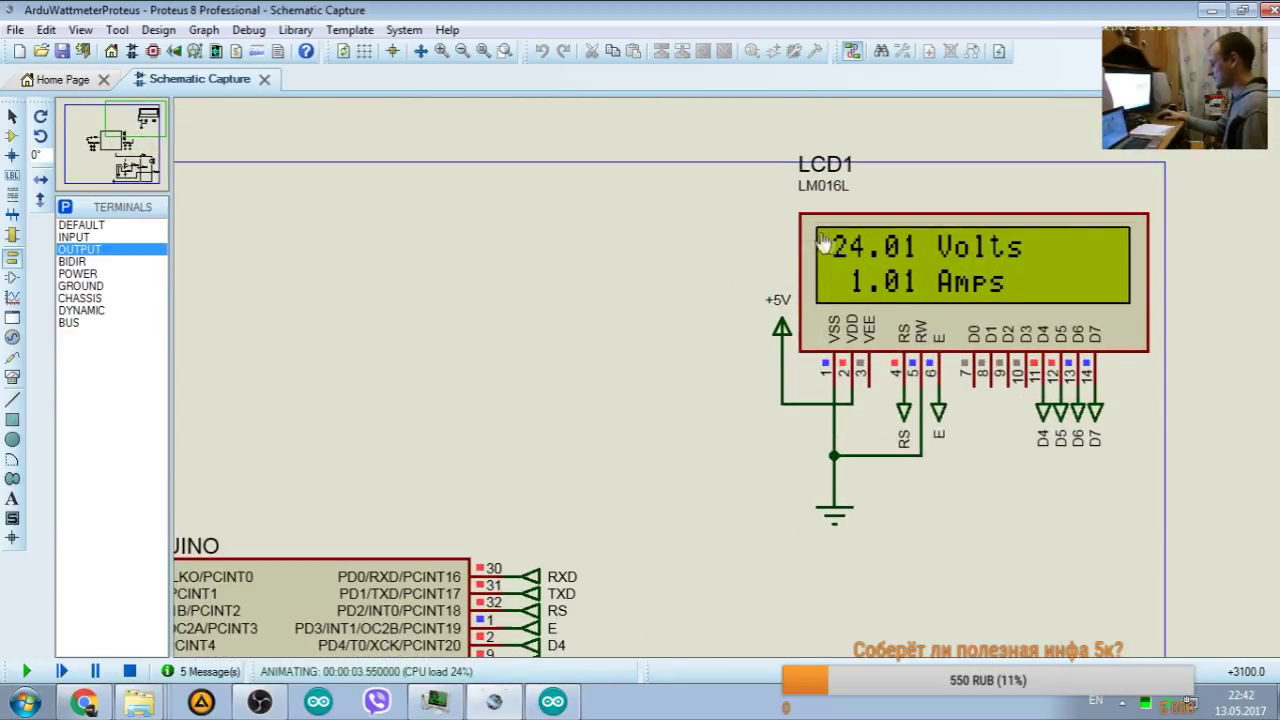
# Step: Pause the simulation and compare the voltage and current on the LCD with the circuit's voltage probes
pyautogui.scroll(-2, 833, 258)
pyautogui.click(120, 172)
pyautogui.moveTo(120, 172); pyautogui.dragTo(132, 166)
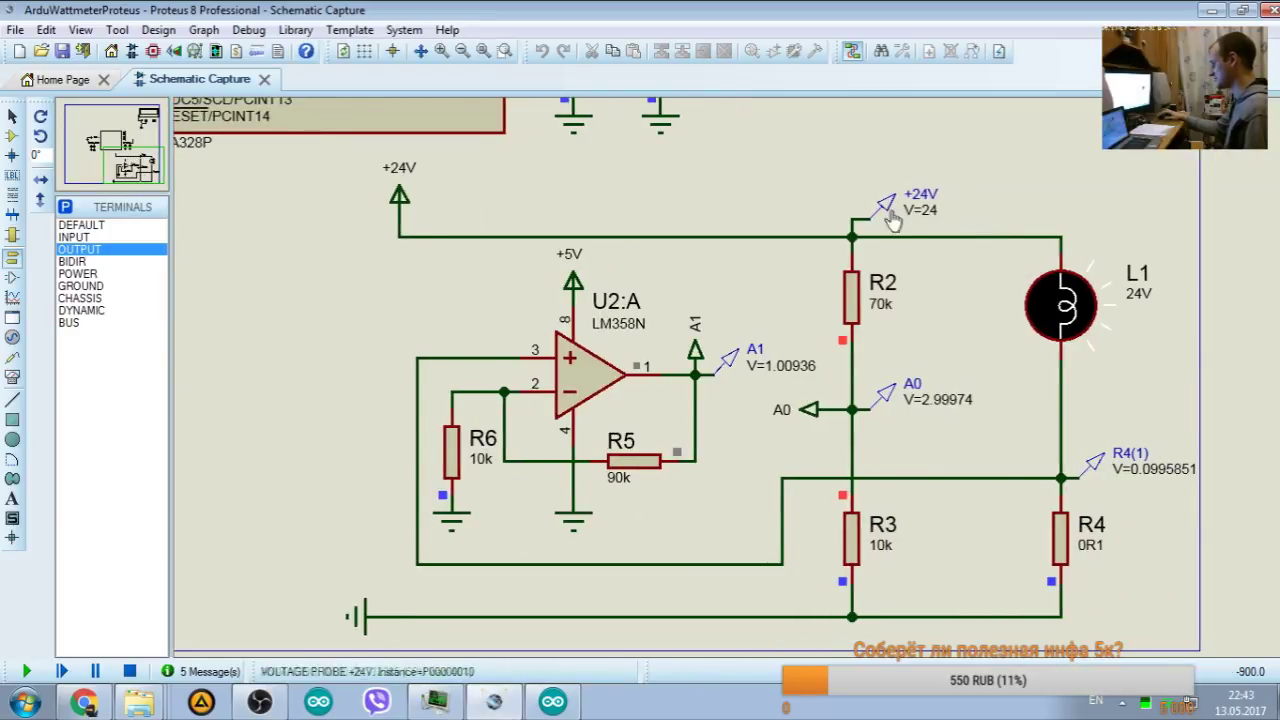
pyautogui.click(95, 671)
pyautogui.moveTo(1064, 540)
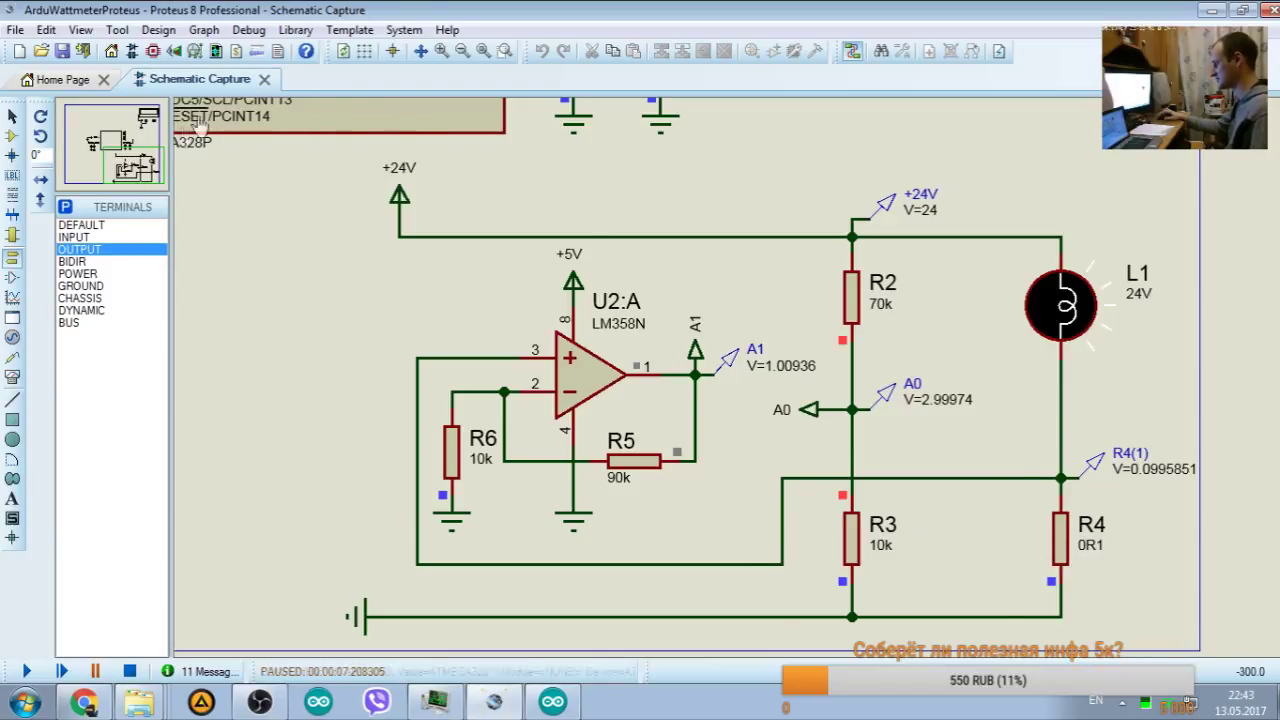
pyautogui.click(112, 130)
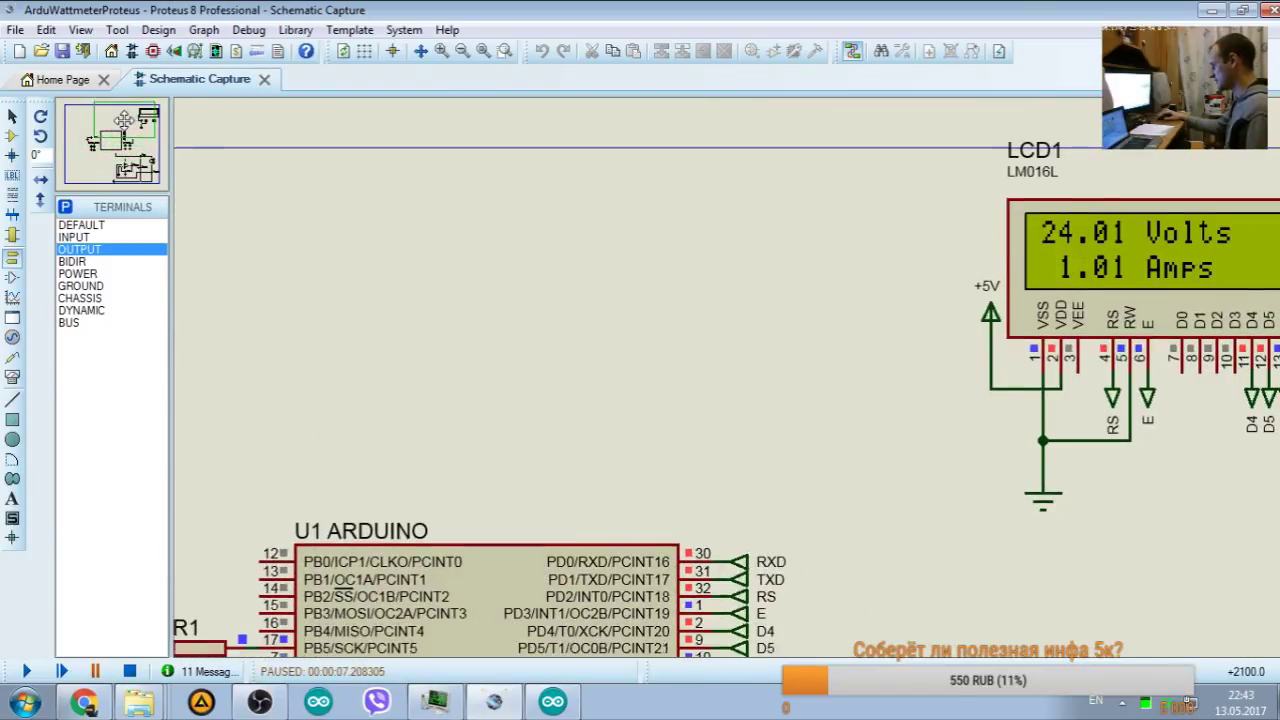
pyautogui.scroll(-1, 128, 138)
pyautogui.scroll(-2, 128, 138)
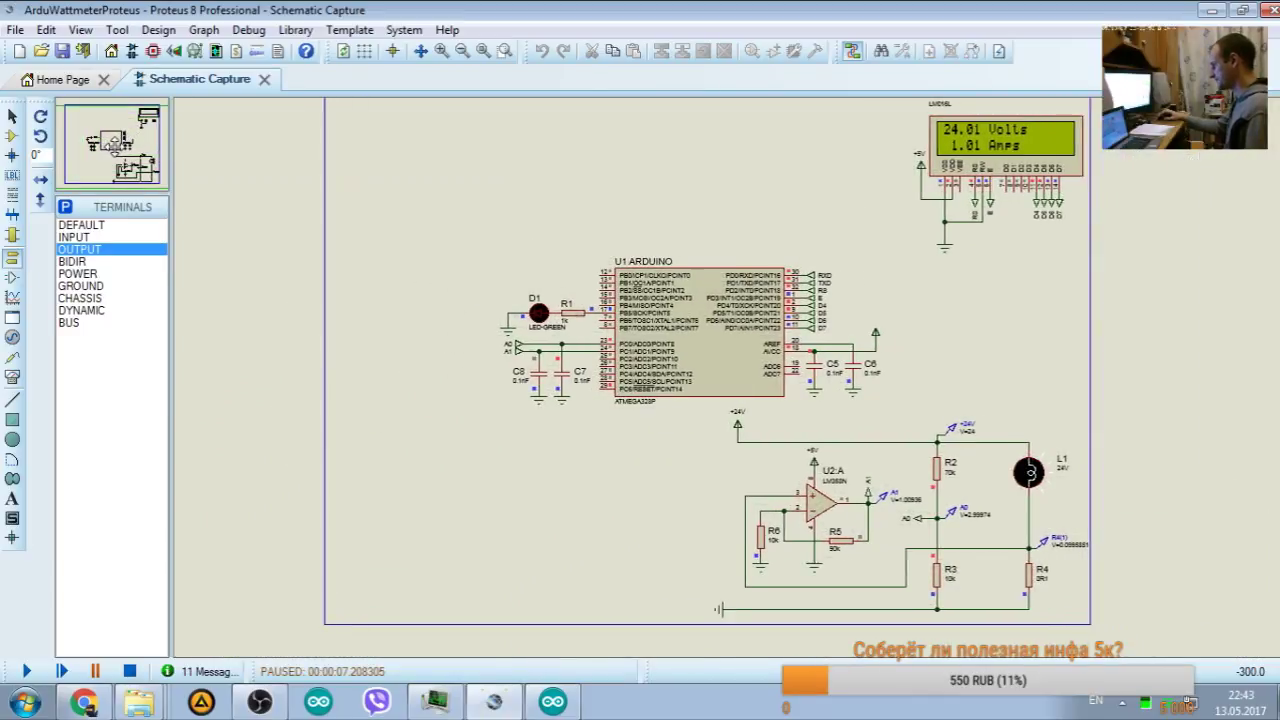
# Step: Resume the simulation, restart it from the beginning, and open the Virtual Terminal window
pyautogui.click(26, 671)
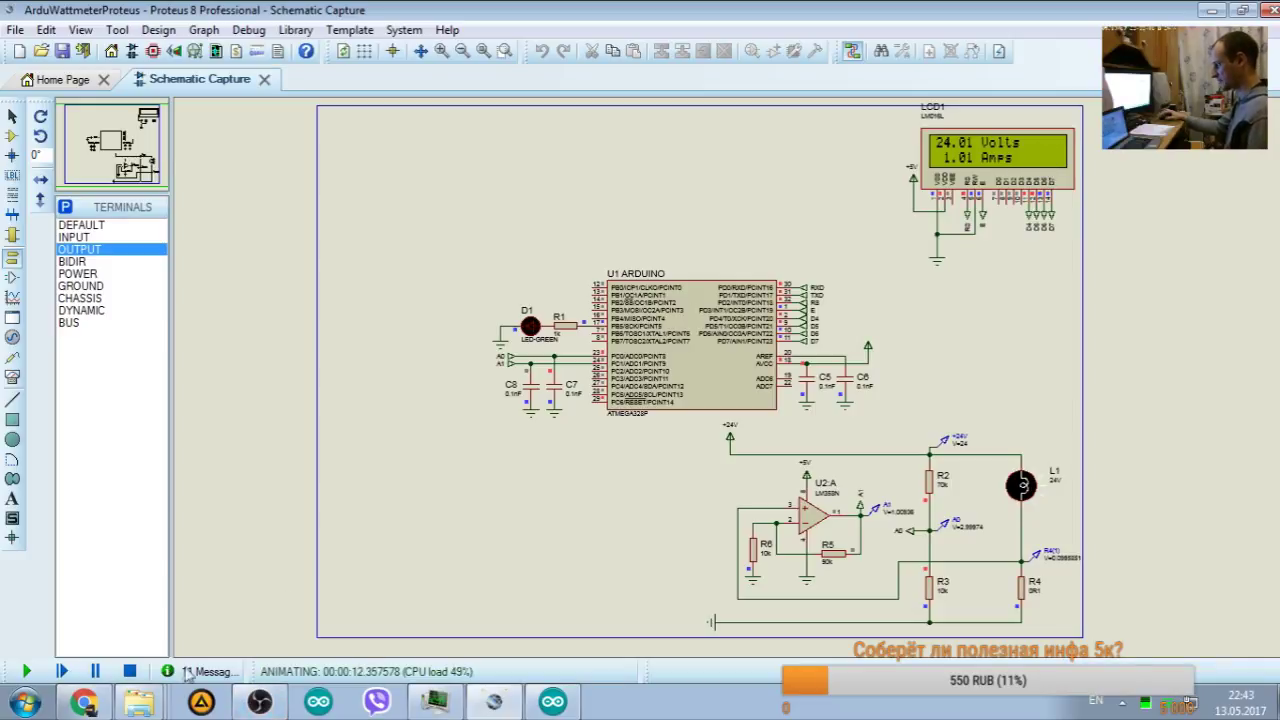
pyautogui.click(130, 671)
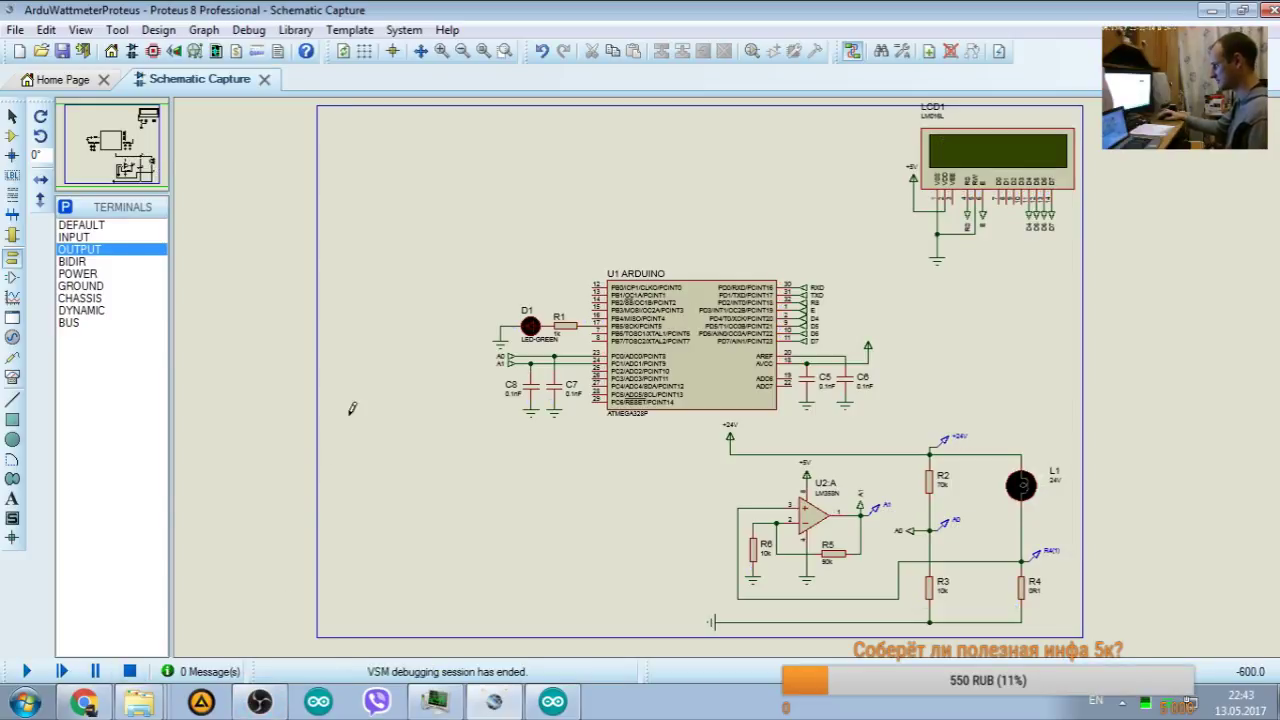
pyautogui.click(27, 671)
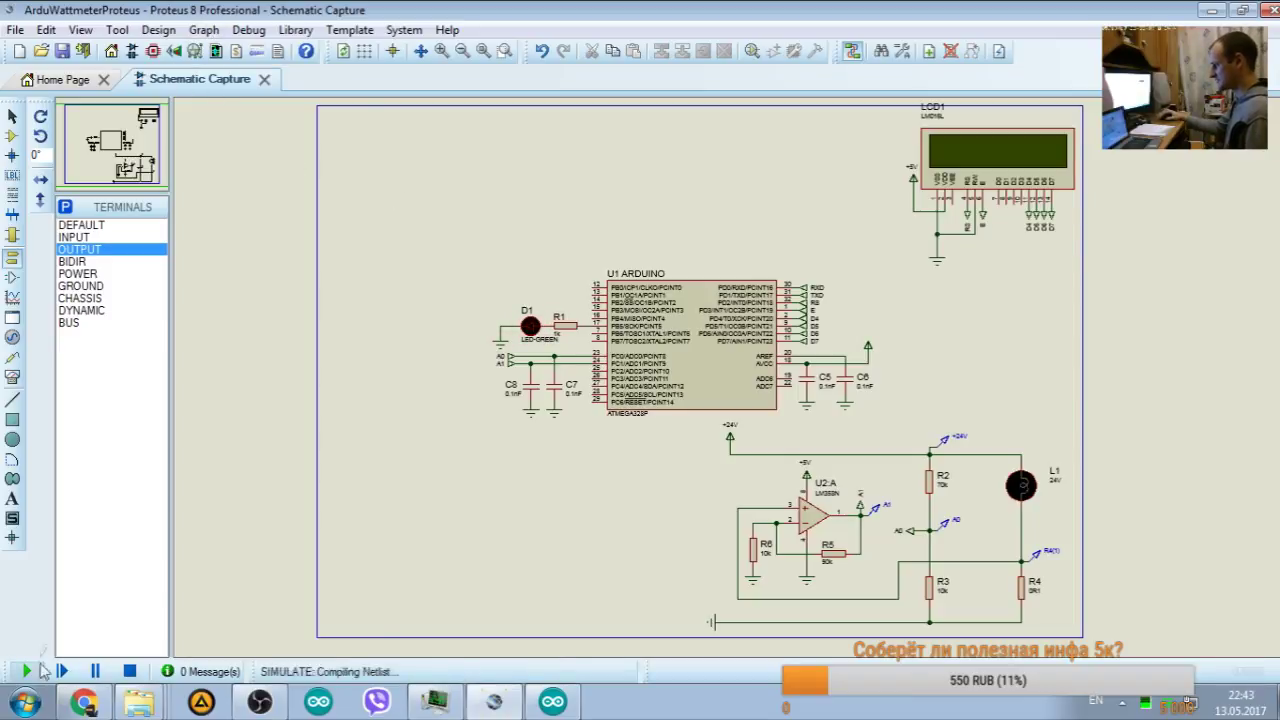
pyautogui.click(252, 31)
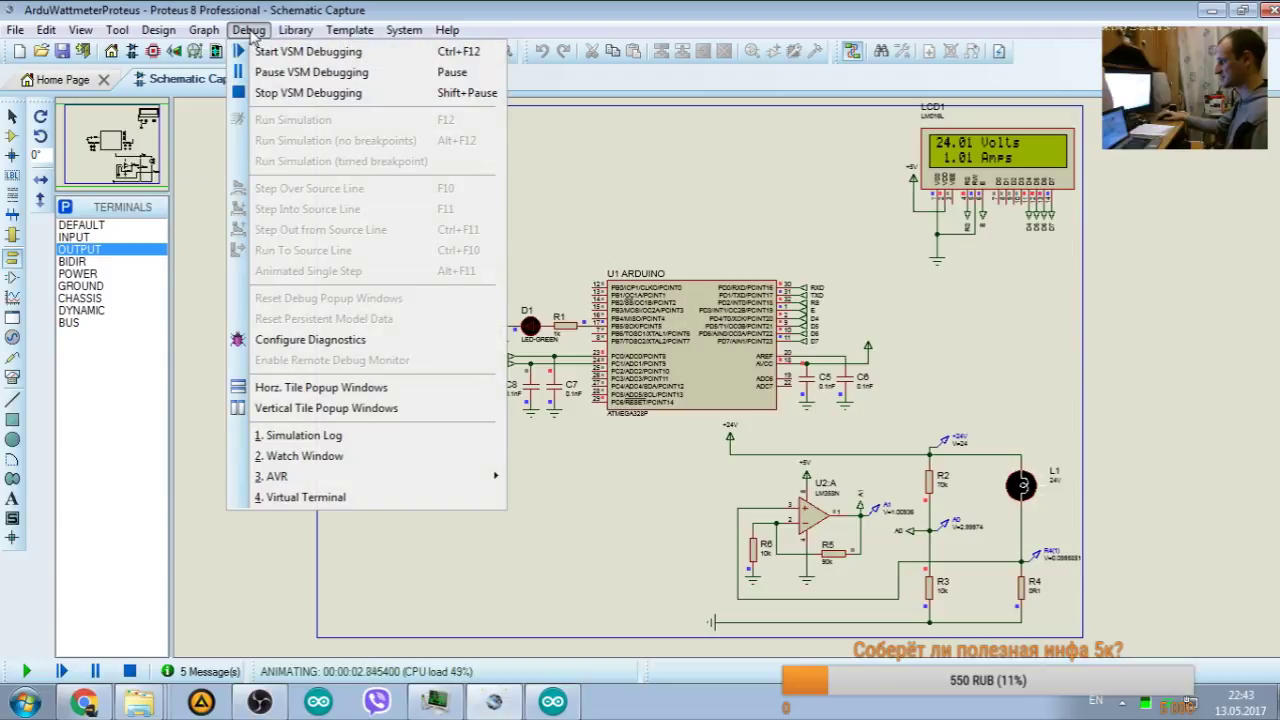
pyautogui.click(300, 497)
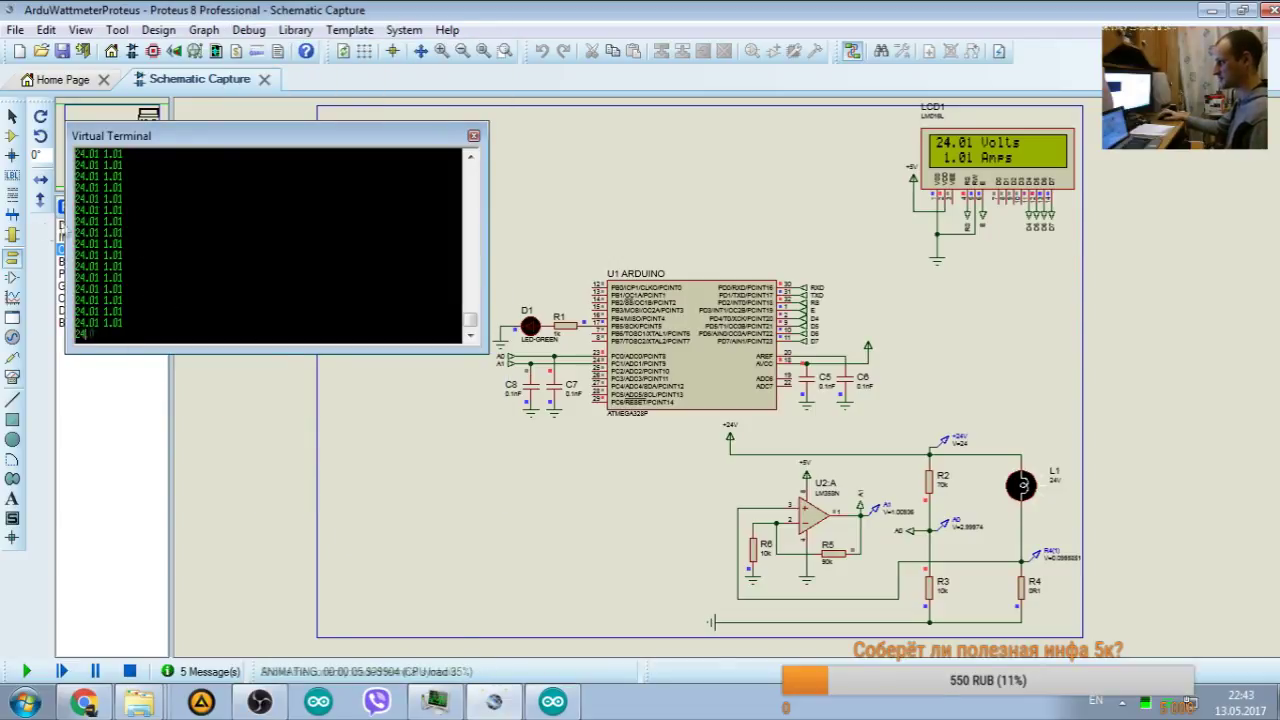
# Step: Switch to the Arduino IDE and examine the if (Debug == true) block with its Serial prints and the Debug setting near the sketch's beginning
pyautogui.click(552, 702)
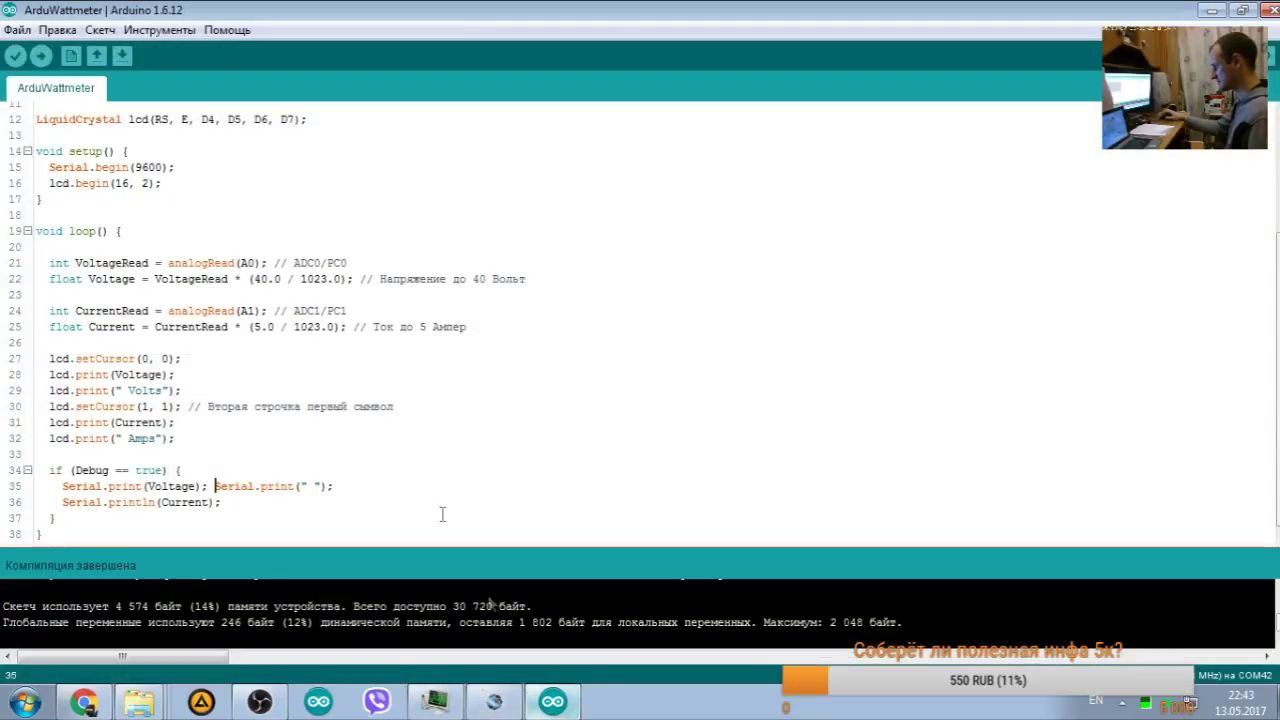
pyautogui.moveTo(52, 470); pyautogui.dragTo(106, 513)
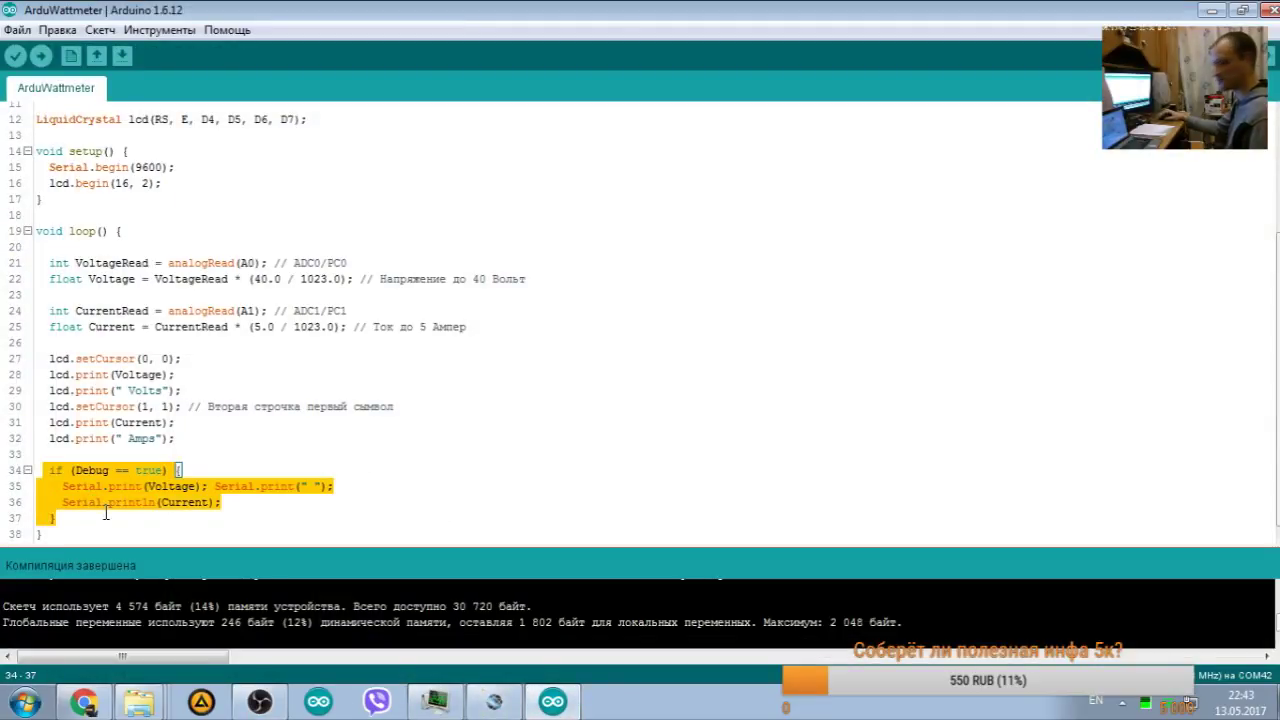
pyautogui.click(183, 502)
pyautogui.scroll(4, 160, 174)
pyautogui.doubleClick(142, 143)
pyautogui.scroll(-4, 116, 477)
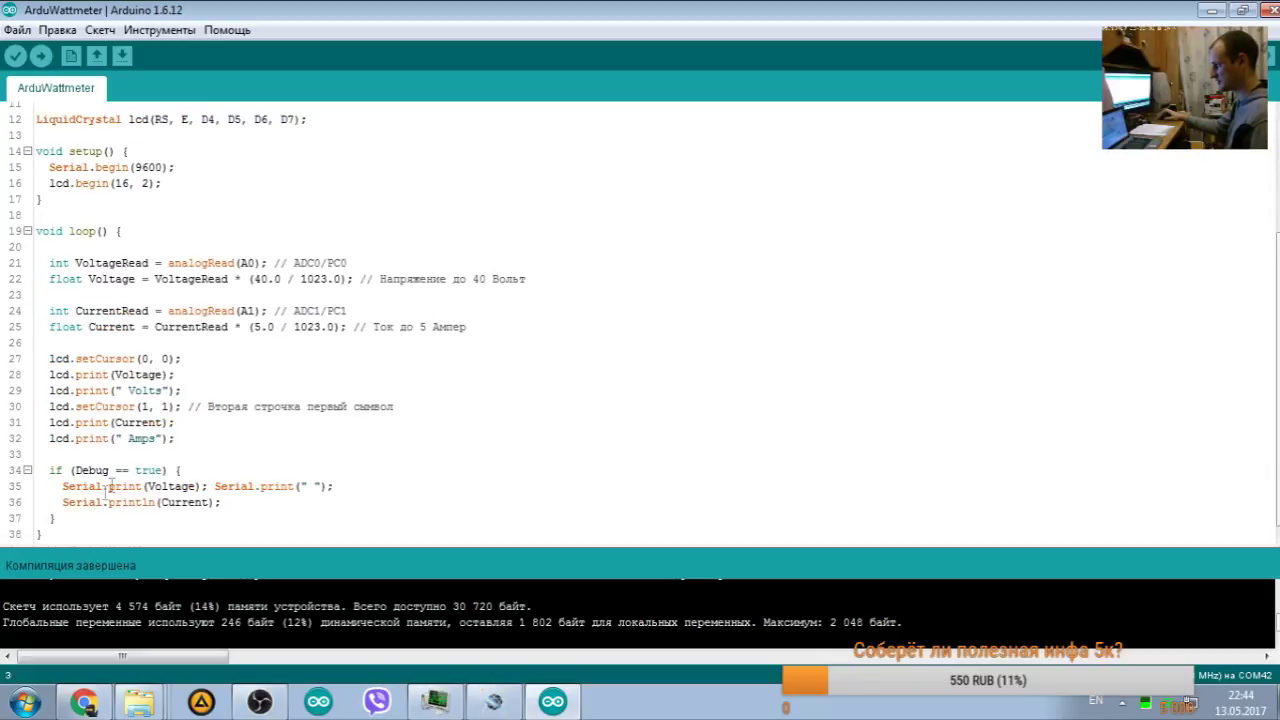
pyautogui.moveTo(70, 468); pyautogui.dragTo(161, 467)
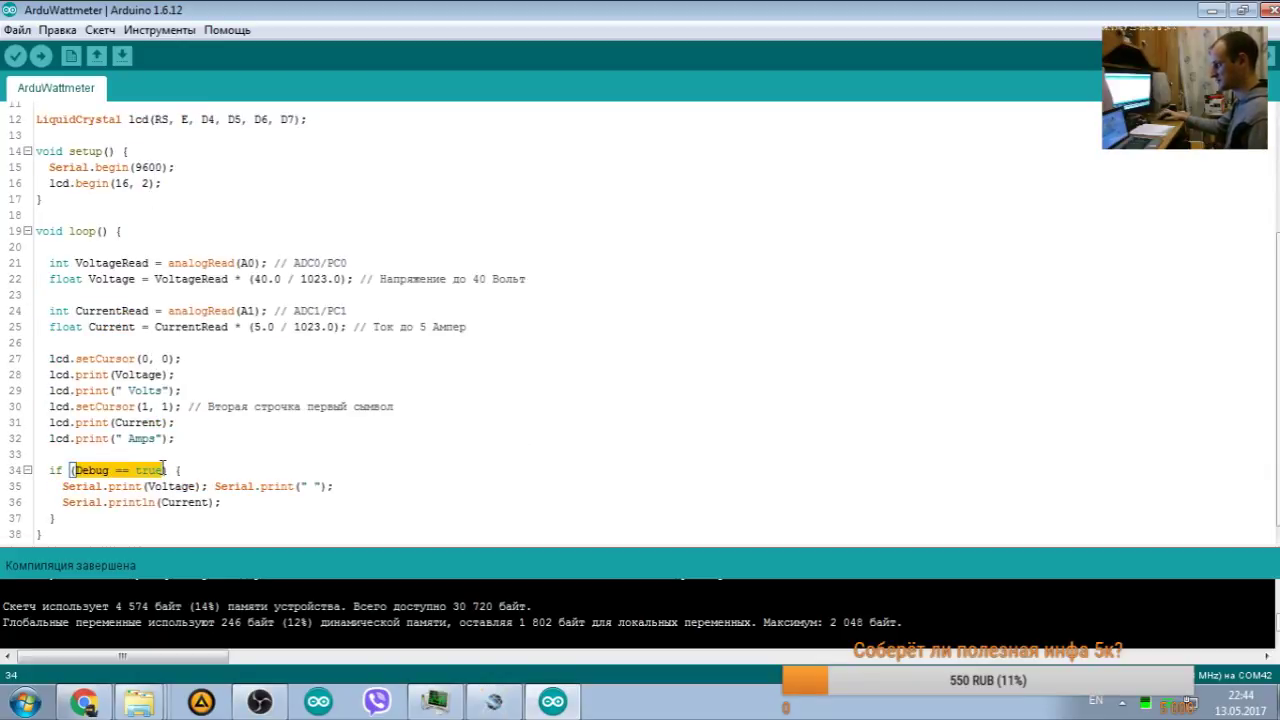
pyautogui.tripleClick(84, 469)
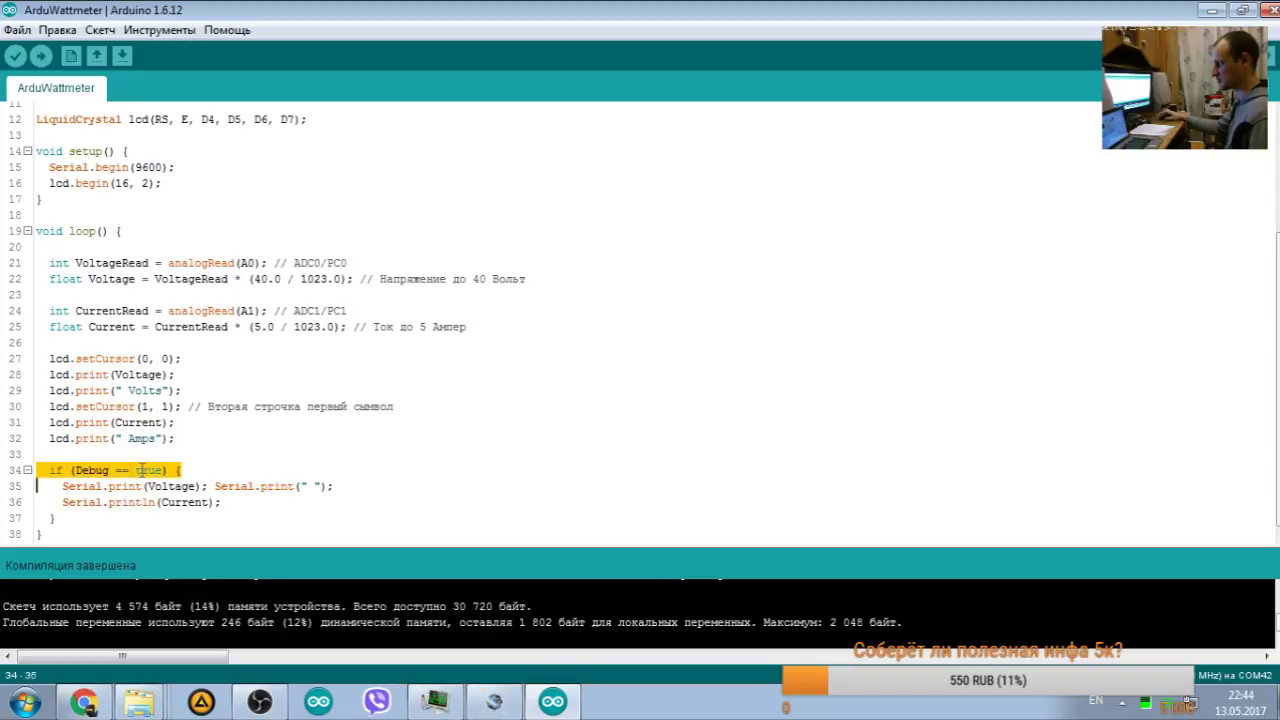
pyautogui.click(180, 469)
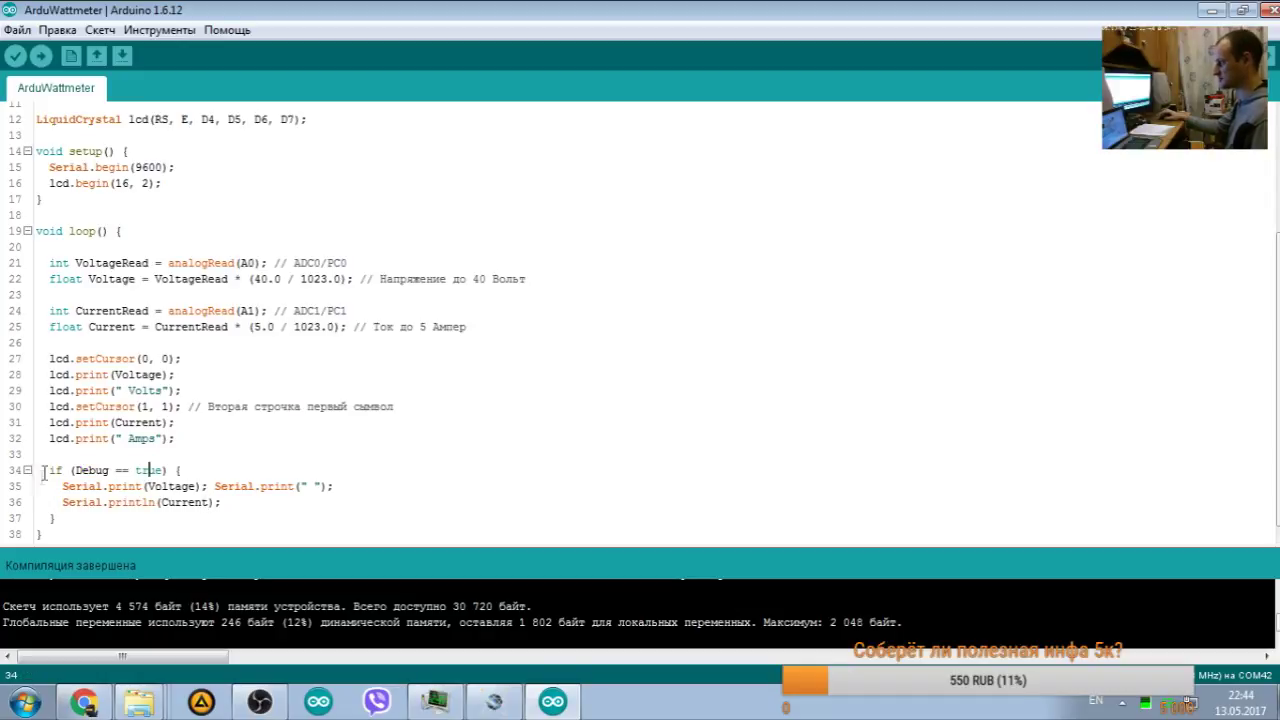
pyautogui.moveTo(64, 487); pyautogui.dragTo(227, 505)
pyautogui.click(235, 503)
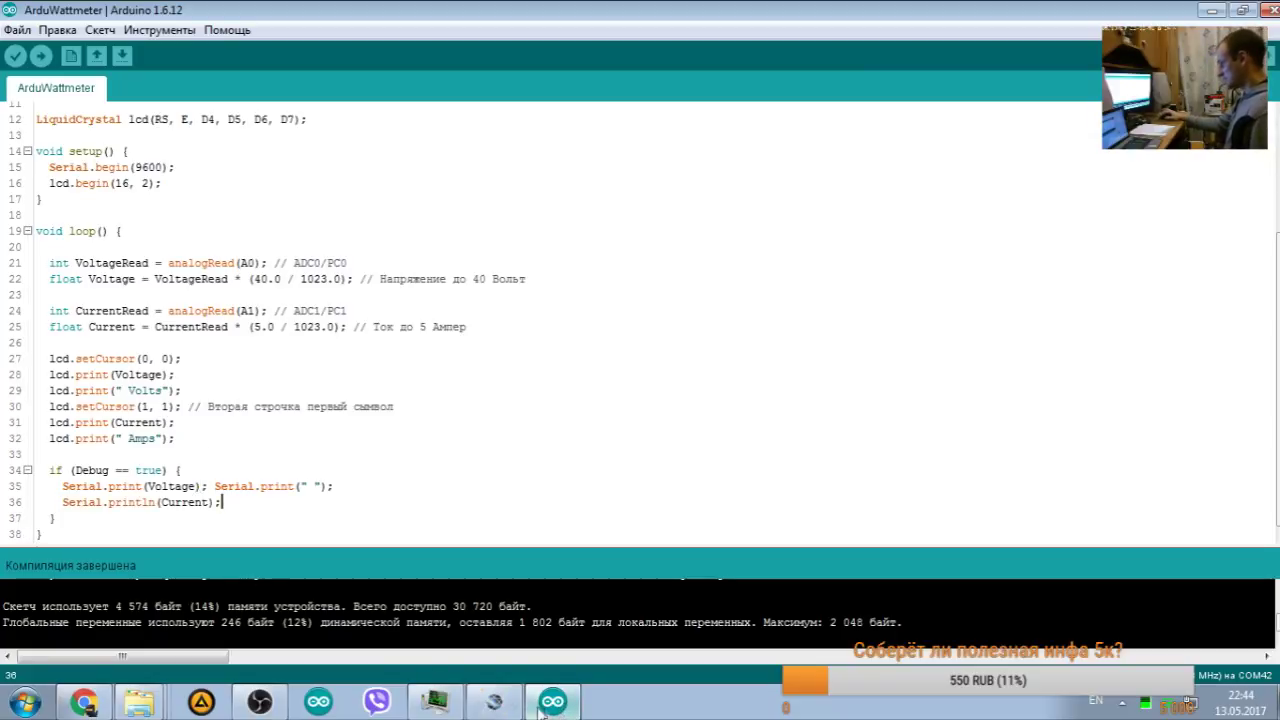
# Step: Stop the Proteus simulation, and in the Arduino sketch make the serial prints of Voltage and Current output 7 decimal places
pyautogui.click(494, 703)
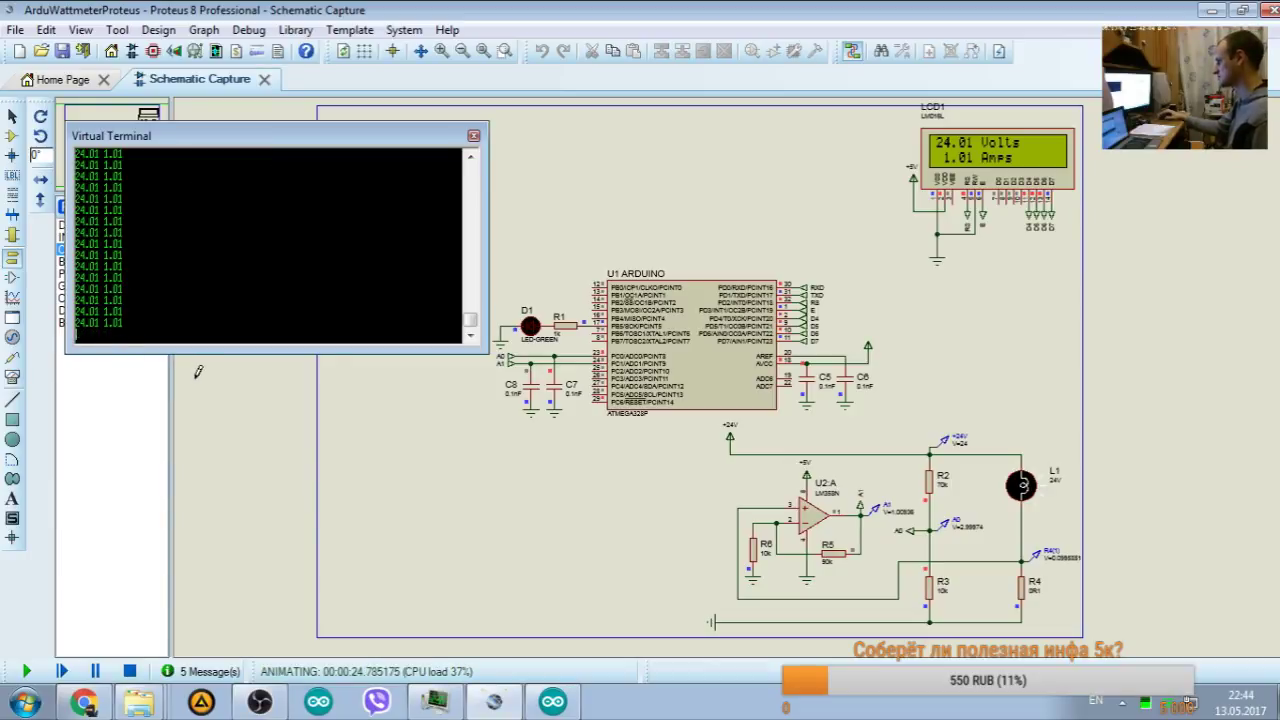
pyautogui.click(131, 673)
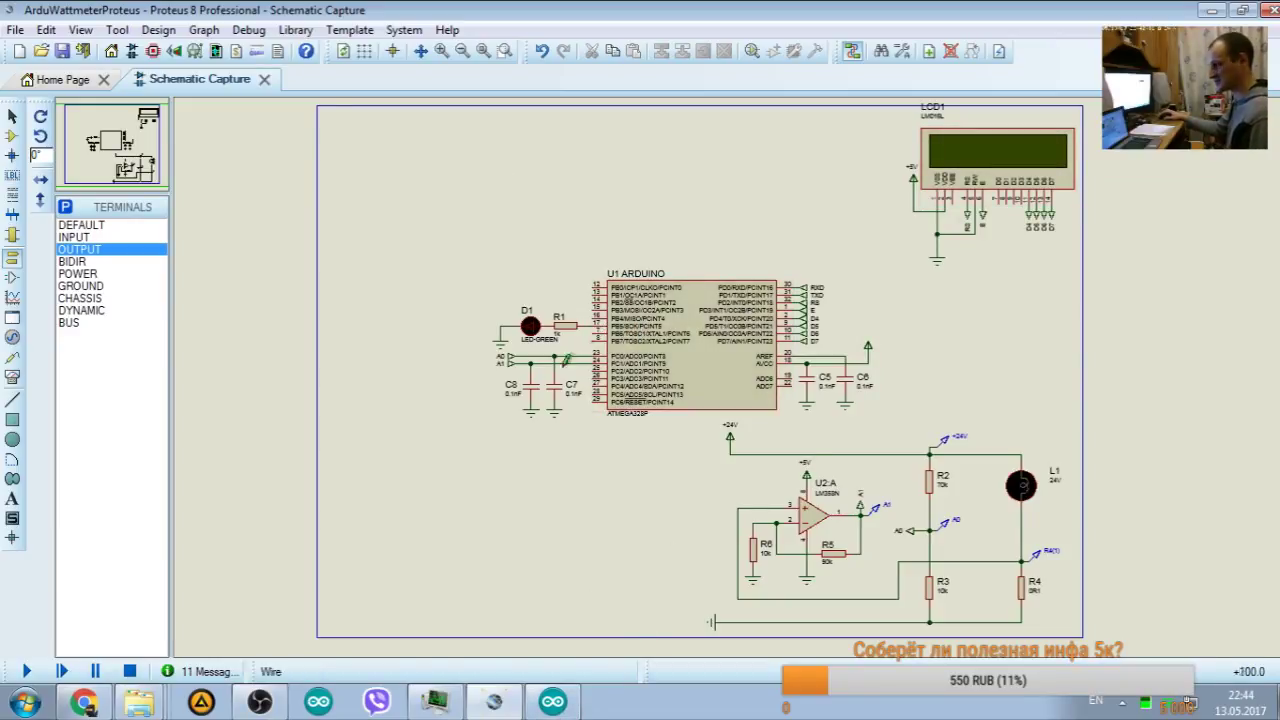
pyautogui.click(567, 710)
pyautogui.click(197, 486)
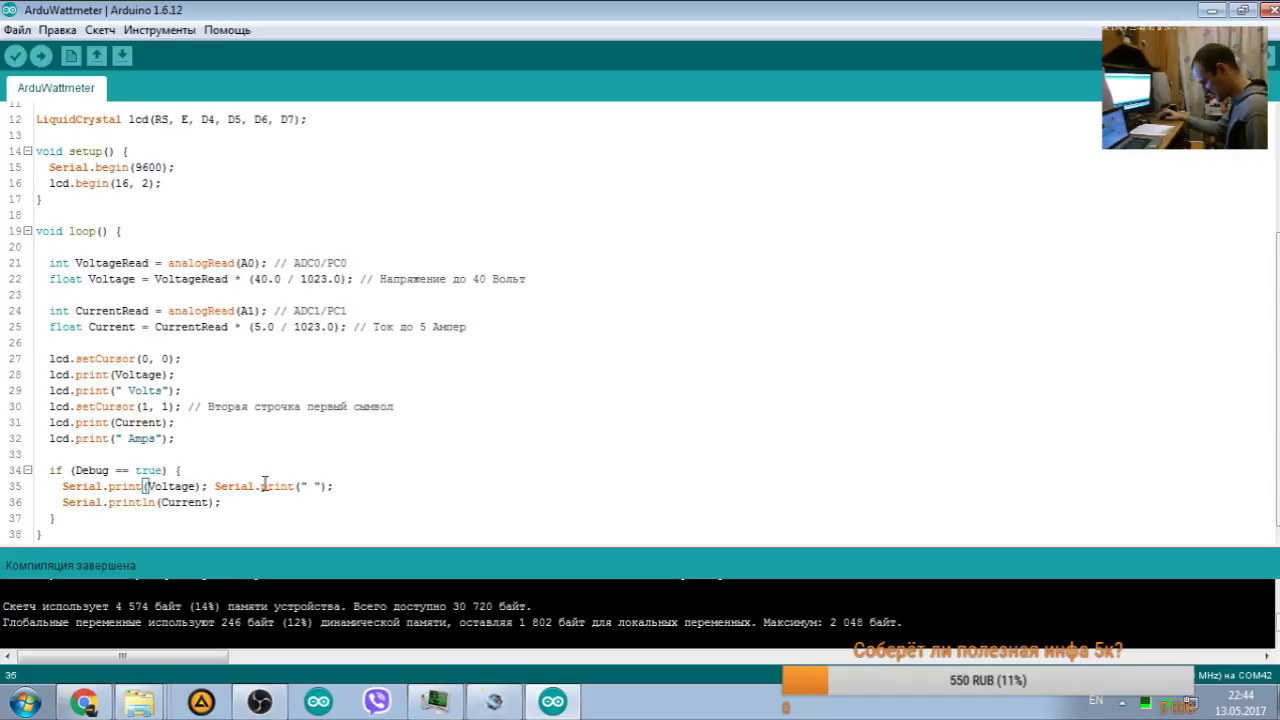
pyautogui.write(',')
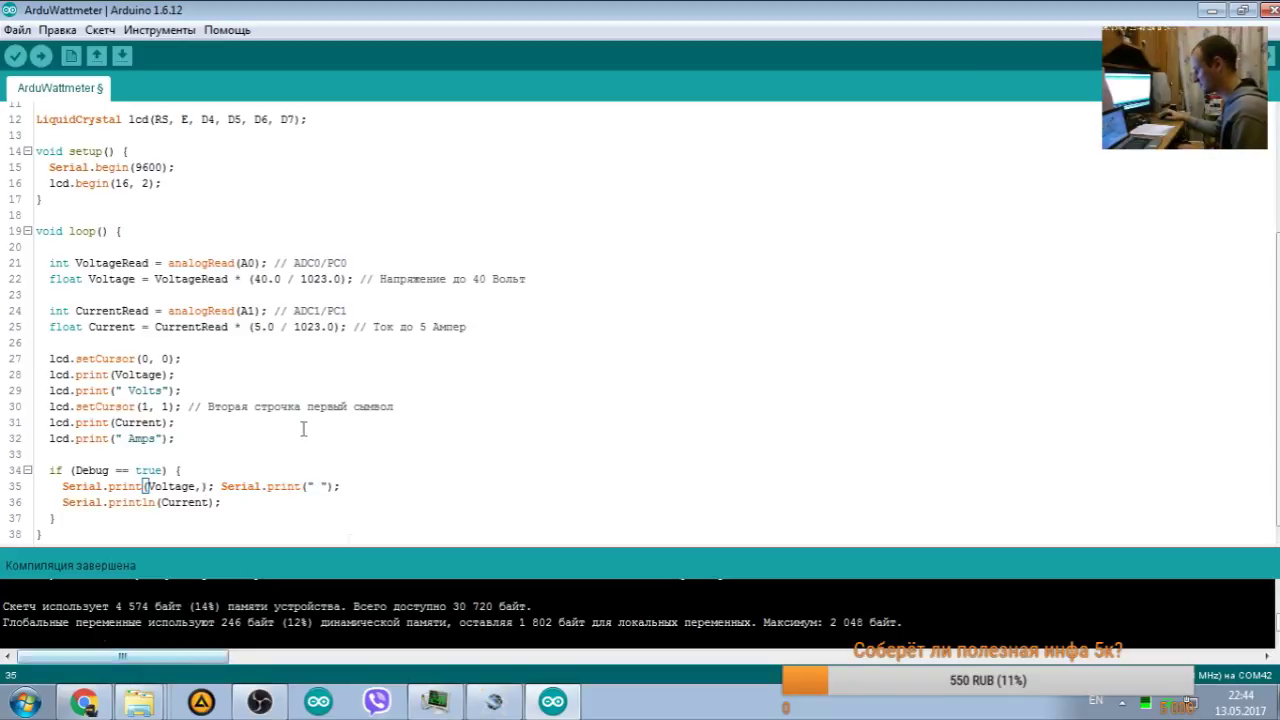
pyautogui.write('2')
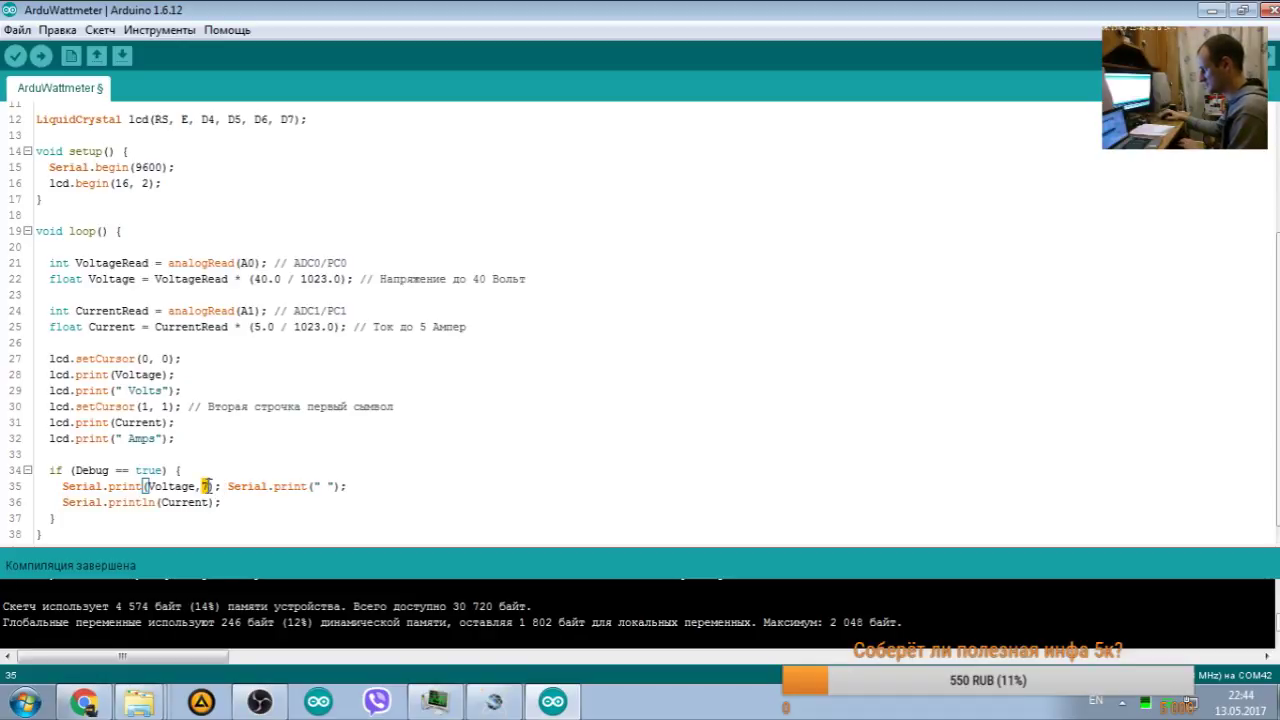
pyautogui.click(210, 502)
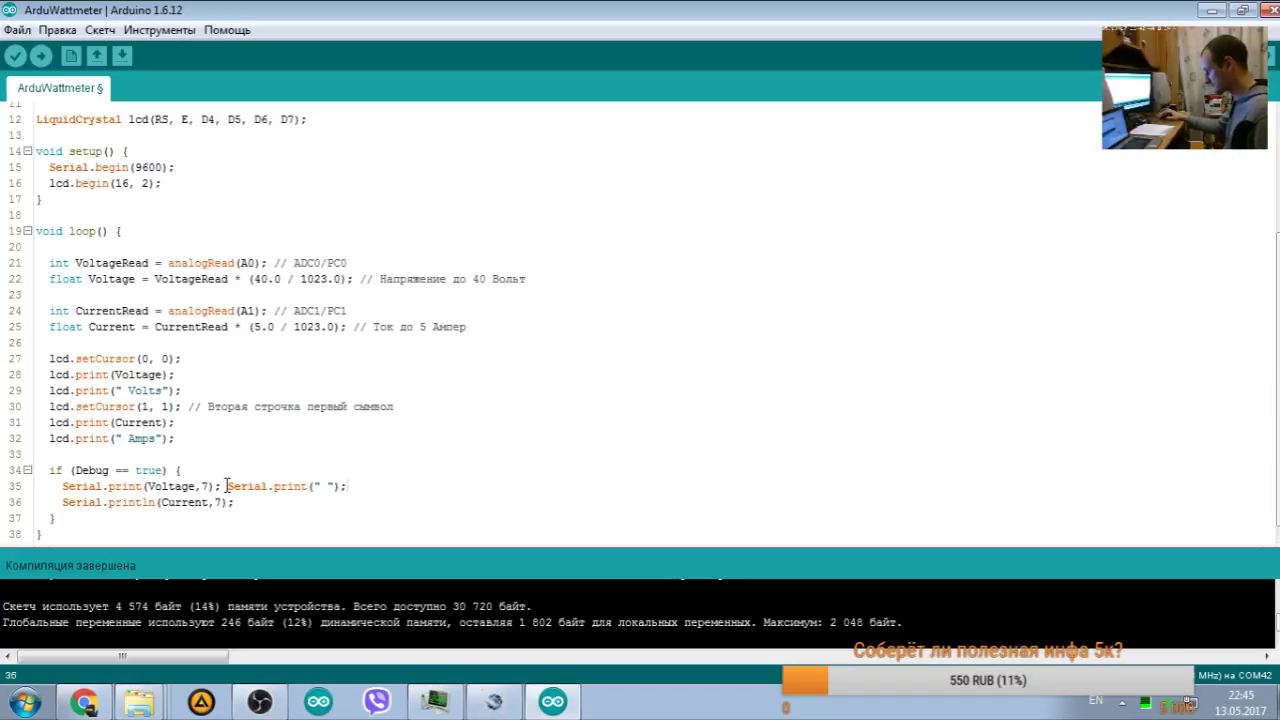
# Step: Put Serial.print(" ") on its own line and add the comment "// 7 цыфр после запятой" after the Voltage serial print
pyautogui.press('Return')
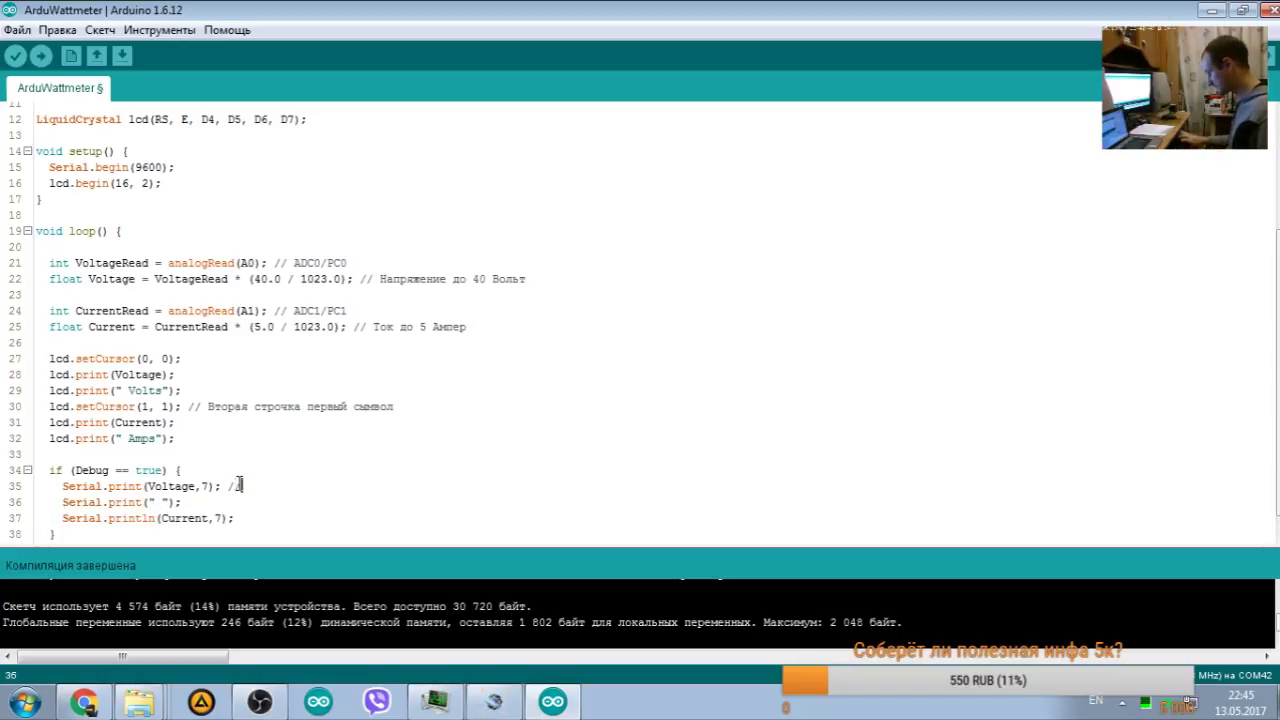
pyautogui.write('7 знак')
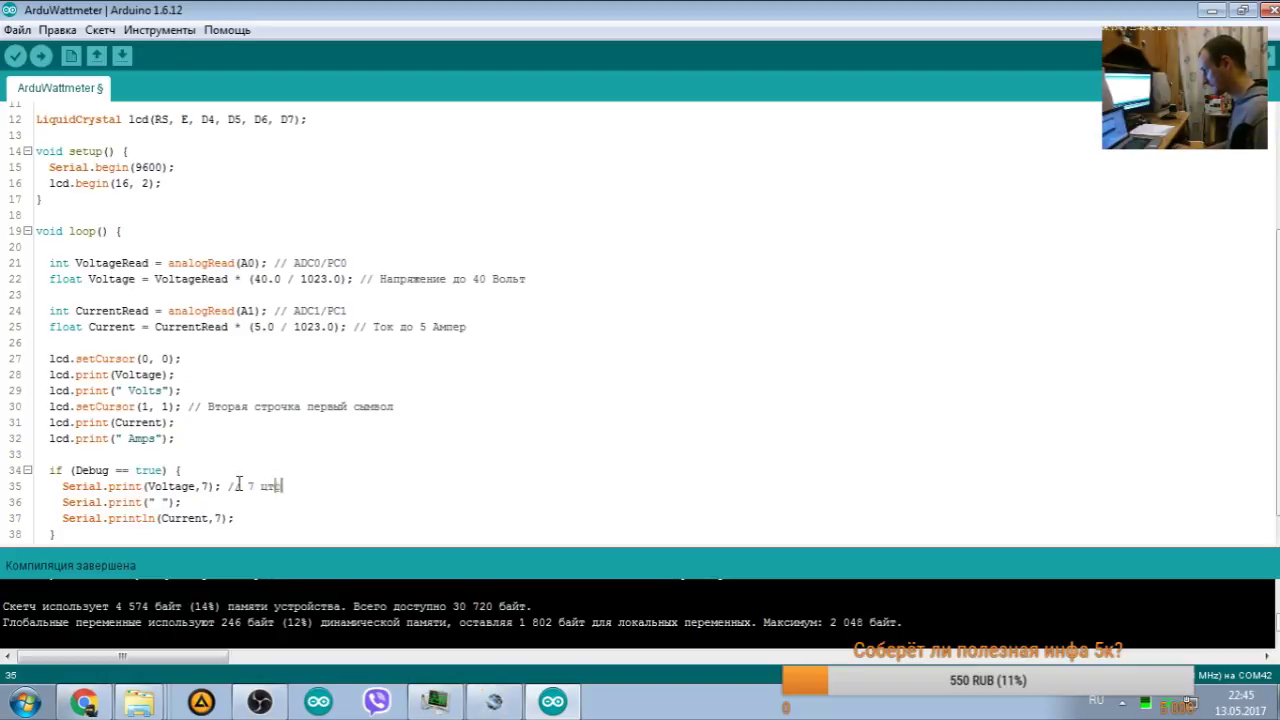
pyautogui.write('р после знак')
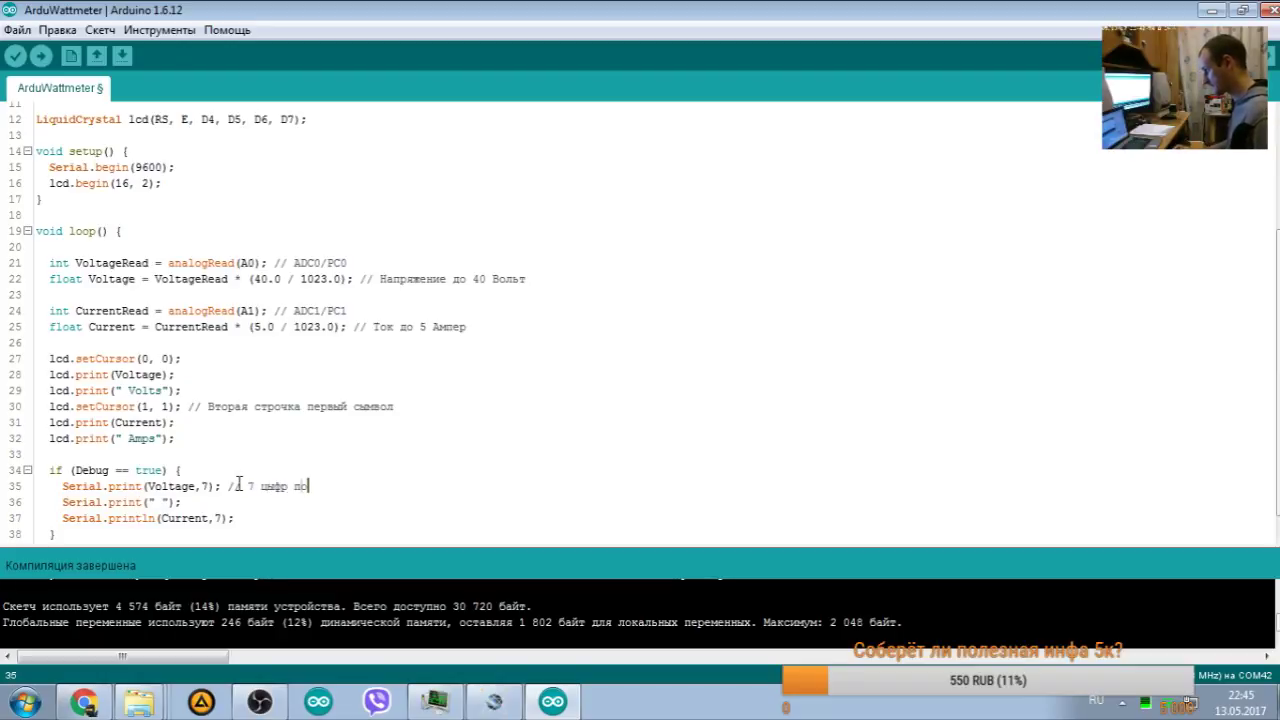
pyautogui.press('BackSpace')
pyautogui.press('BackSpace')
pyautogui.press('BackSpace')
pyautogui.press('BackSpace')
pyautogui.write('запятой')
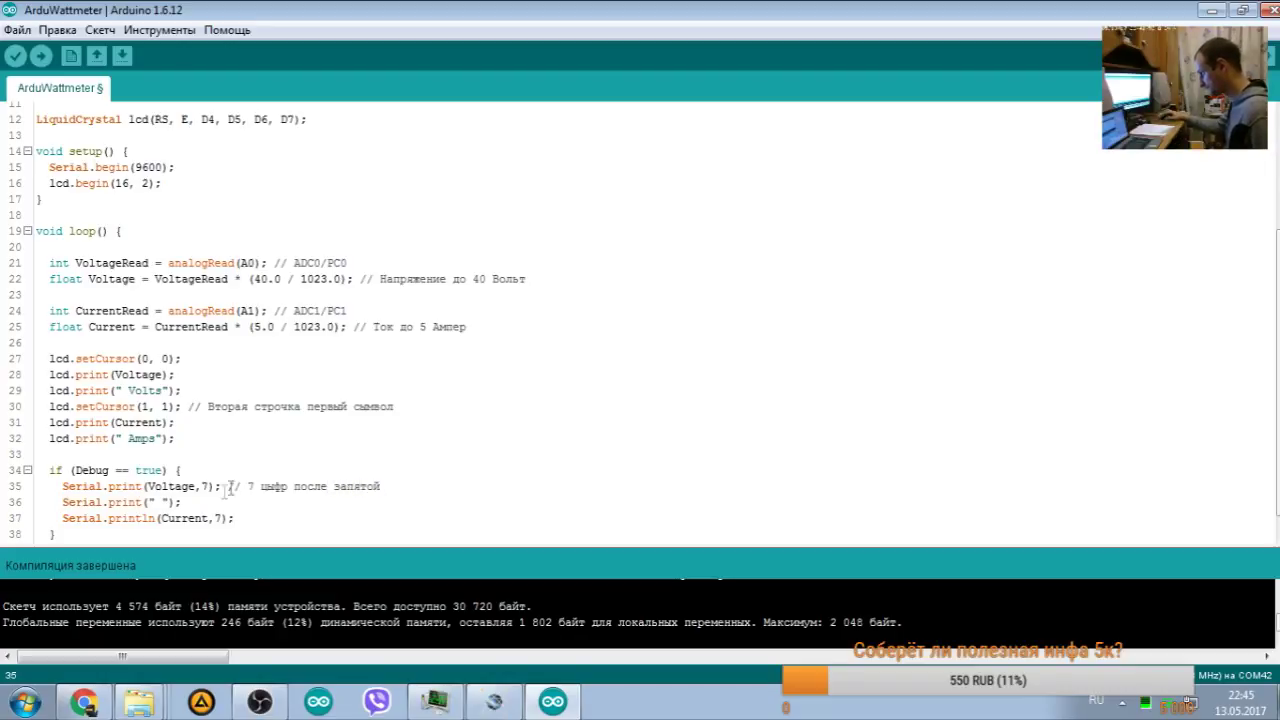
# Step: Copy the comment "// 7 цыфр после запятой" to the end of the Serial.println(Current,7) line
pyautogui.moveTo(225, 486); pyautogui.dragTo(397, 486)
pyautogui.hotkey('ctrl', 'c')
pyautogui.click(234, 512)
pyautogui.hotkey('ctrl', 'v')
pyautogui.click(235, 517)
pyautogui.doubleClick(235, 486)
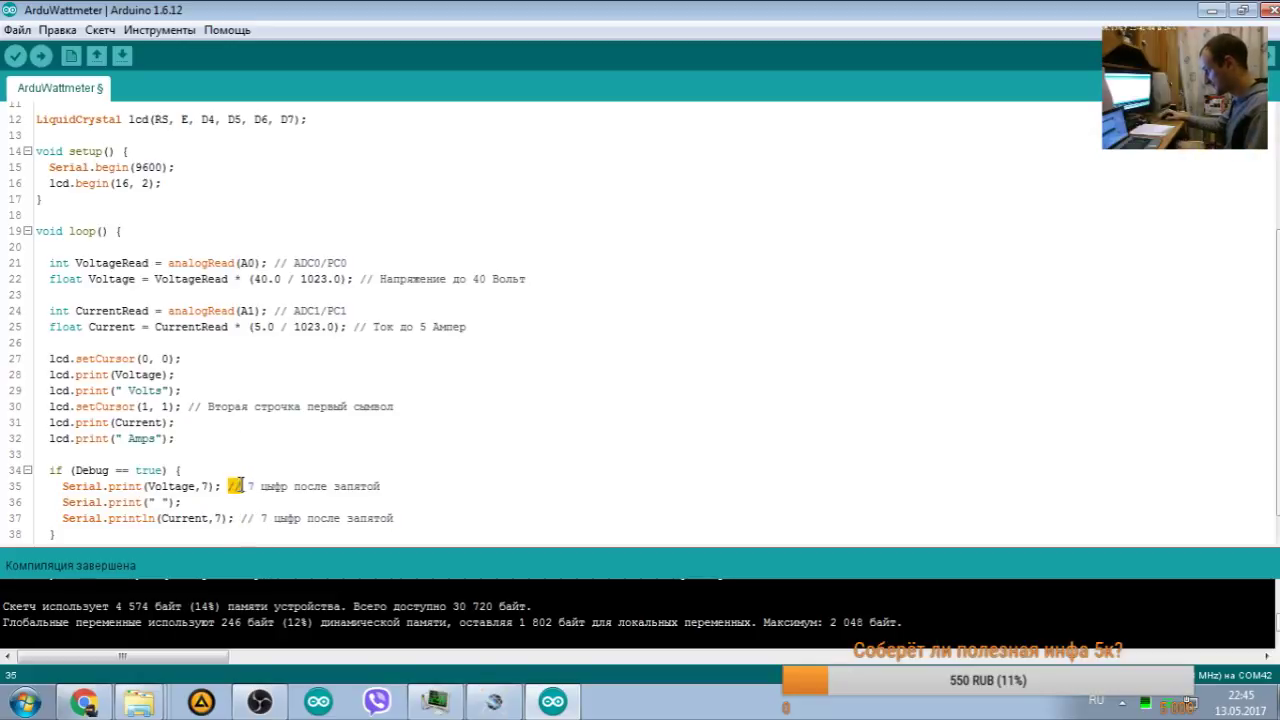
pyautogui.write('//')
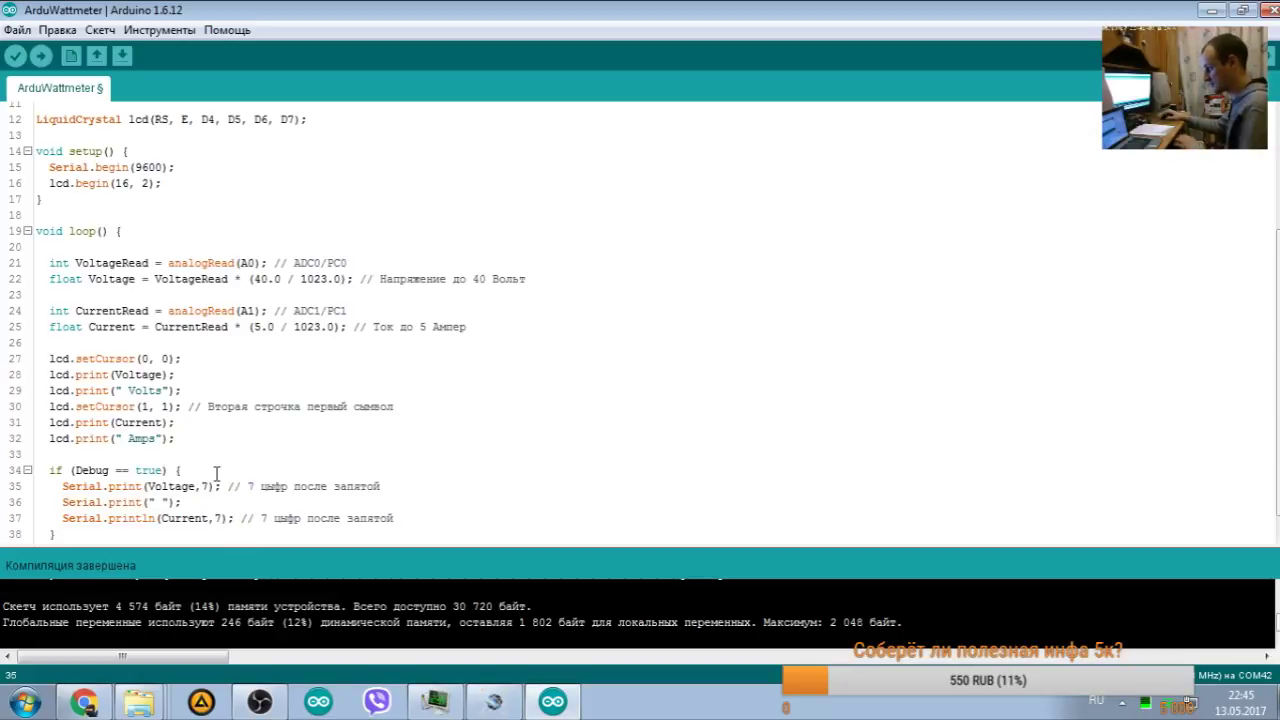
pyautogui.moveTo(40, 486); pyautogui.dragTo(272, 486)
pyautogui.click(247, 486)
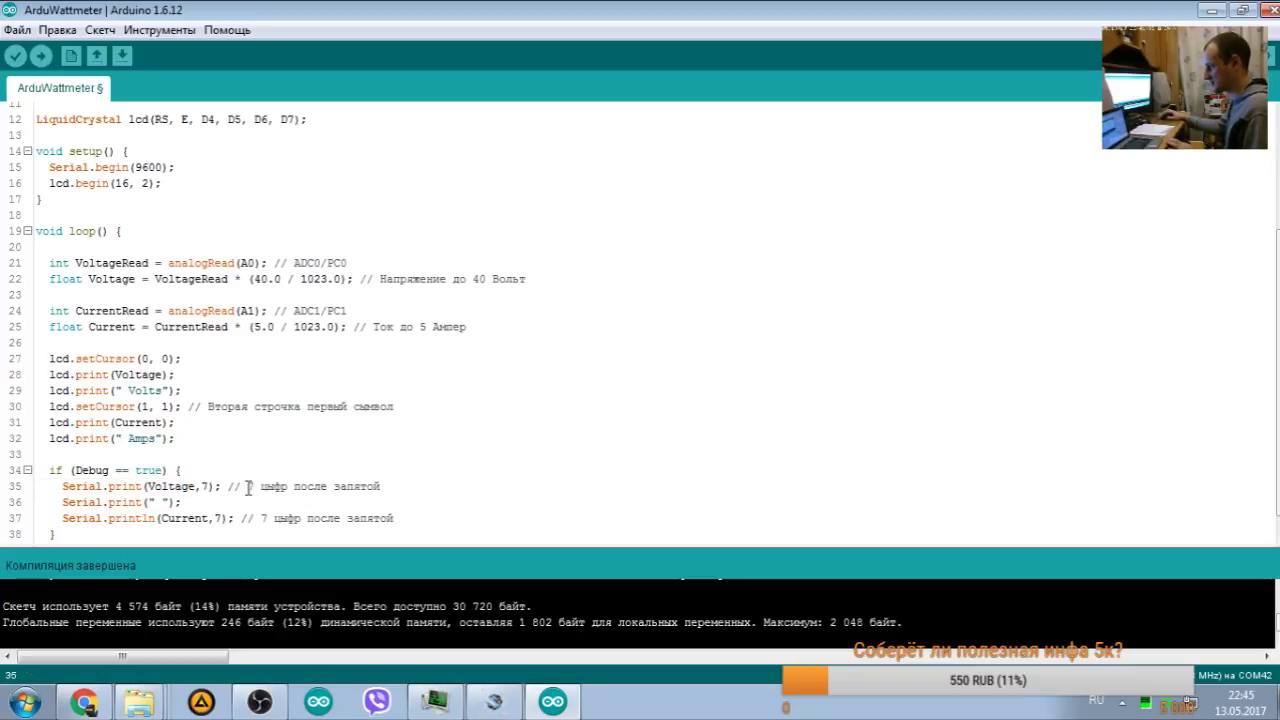
# Step: Extend the comment on line 35 with a long run of random Cyrillic letters
pyautogui.click(423, 487)
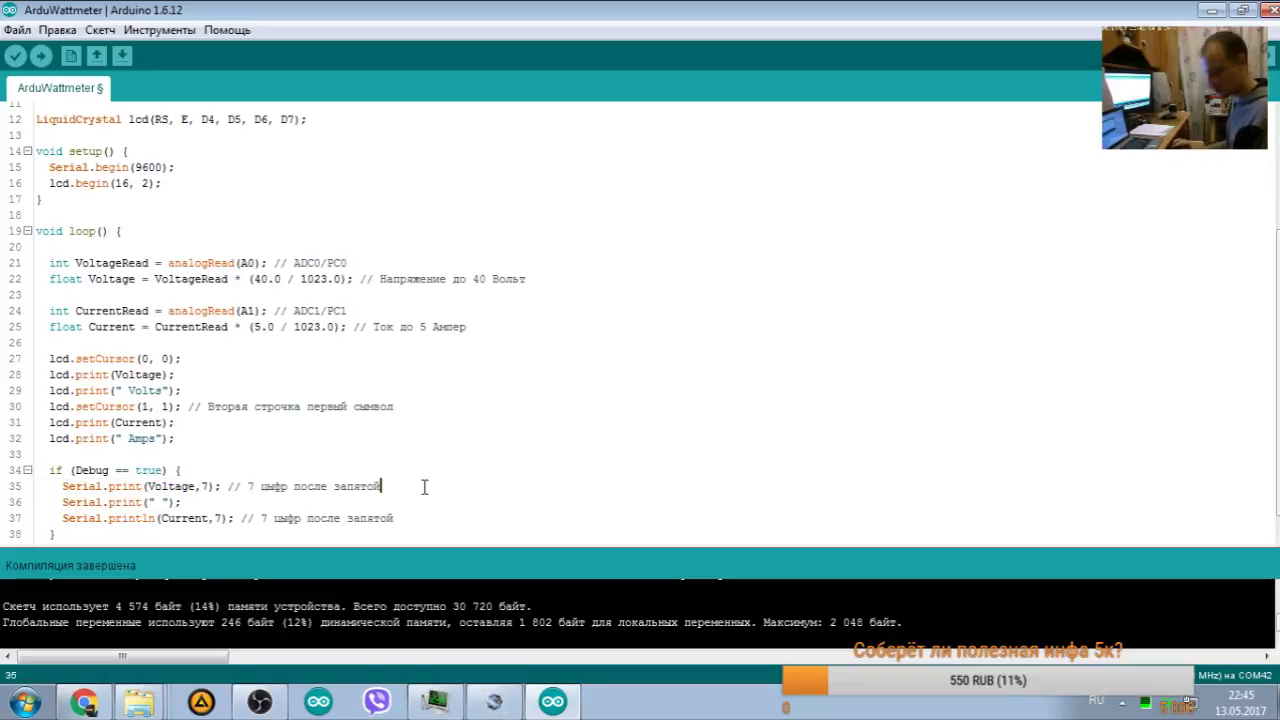
pyautogui.write('ывалдоывмтлядвыобчаьс мт')
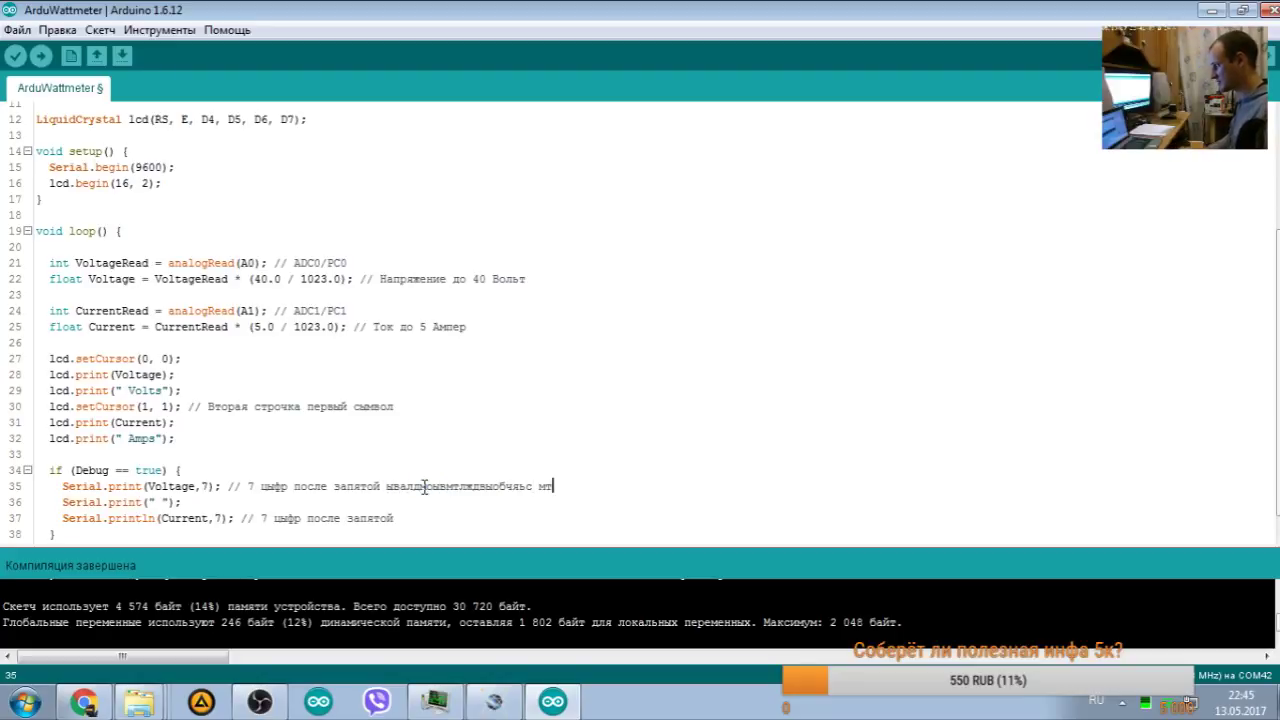
pyautogui.write('яавыдаловыфдьвждлитячда')
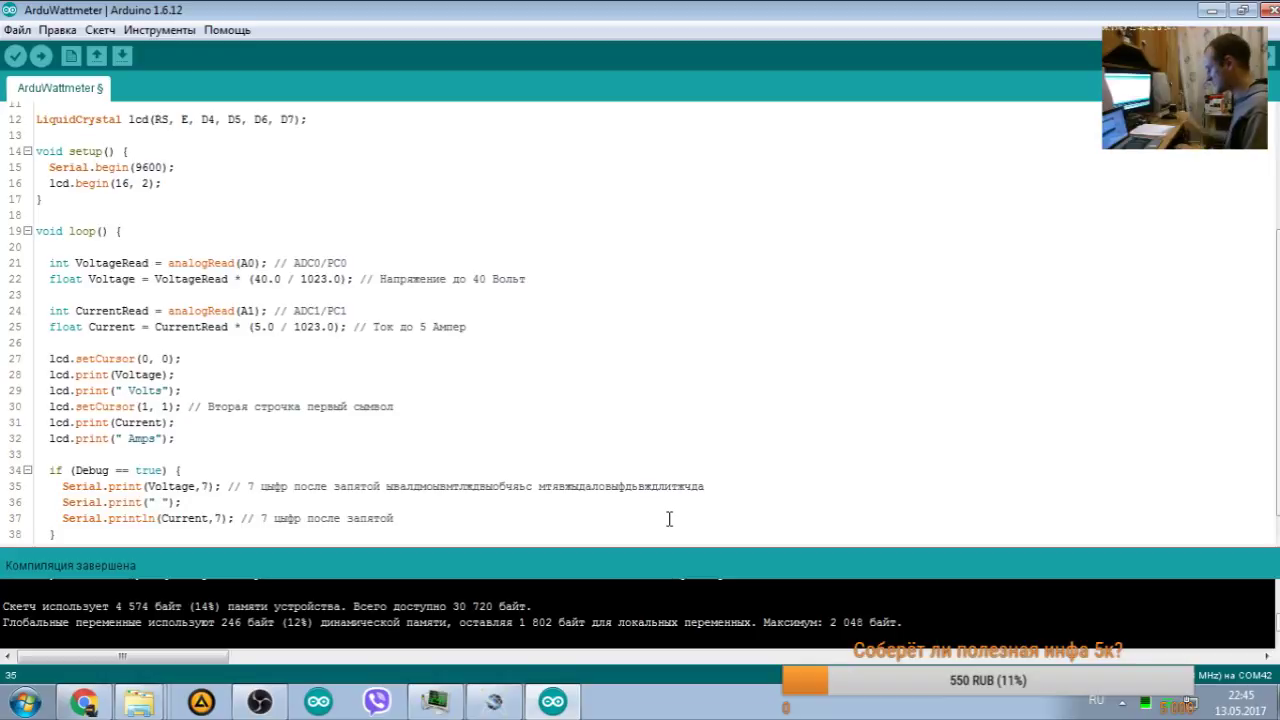
# Step: Try compiling the sketch with an uncommented line of random Cyrillic letters below line 35, and comment that line out with //
pyautogui.press('Return')
pyautogui.write('ывлждоваплждоварлывлаопрываждорываждл')
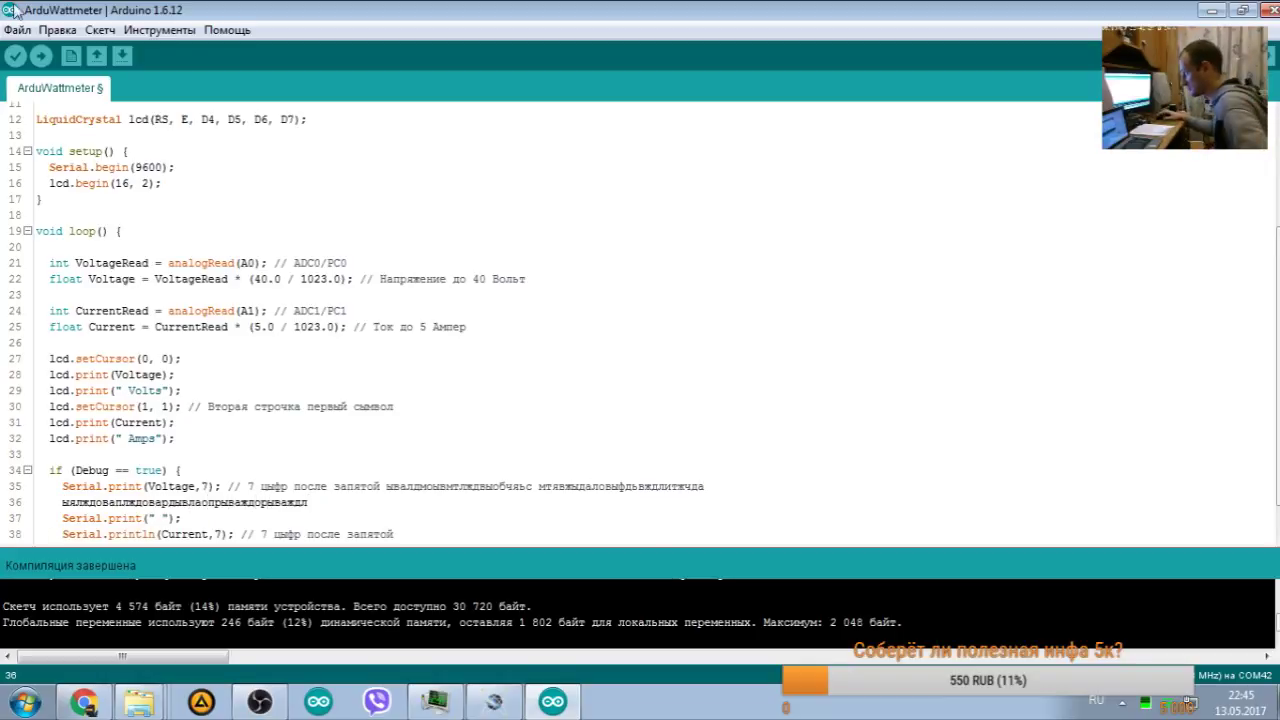
pyautogui.hotkey('ctrl', 'r')
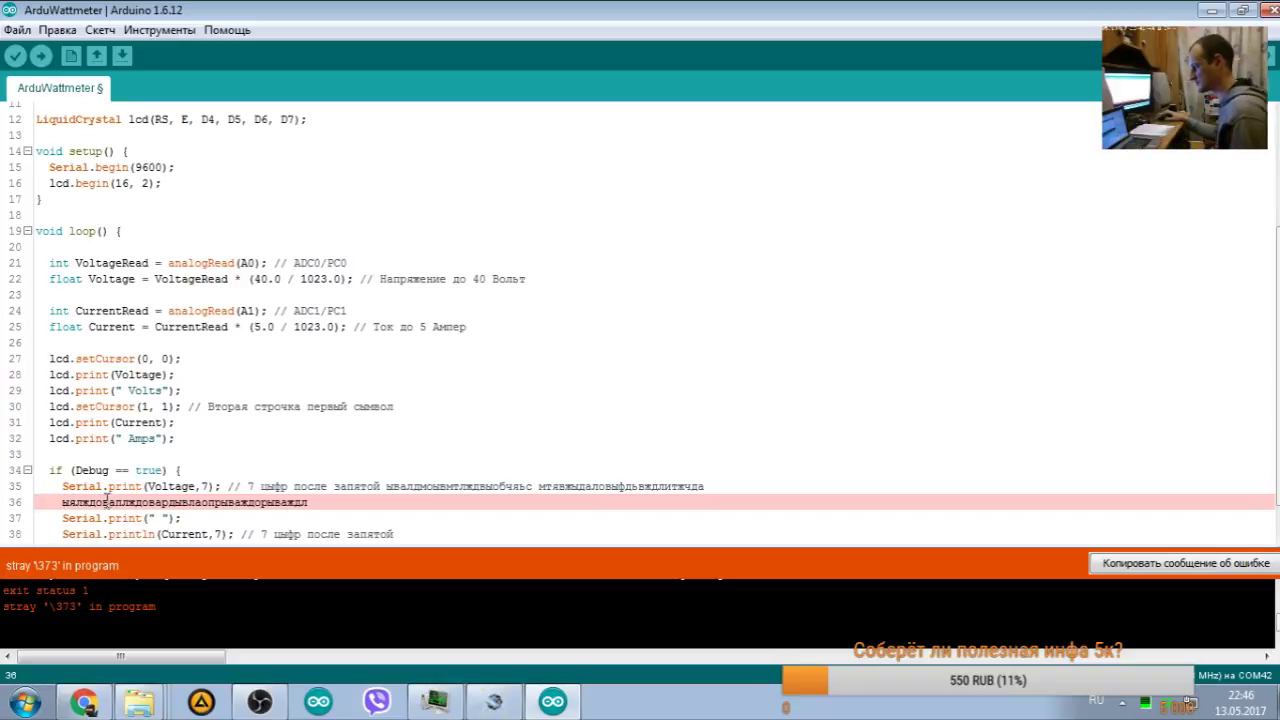
pyautogui.write('//')
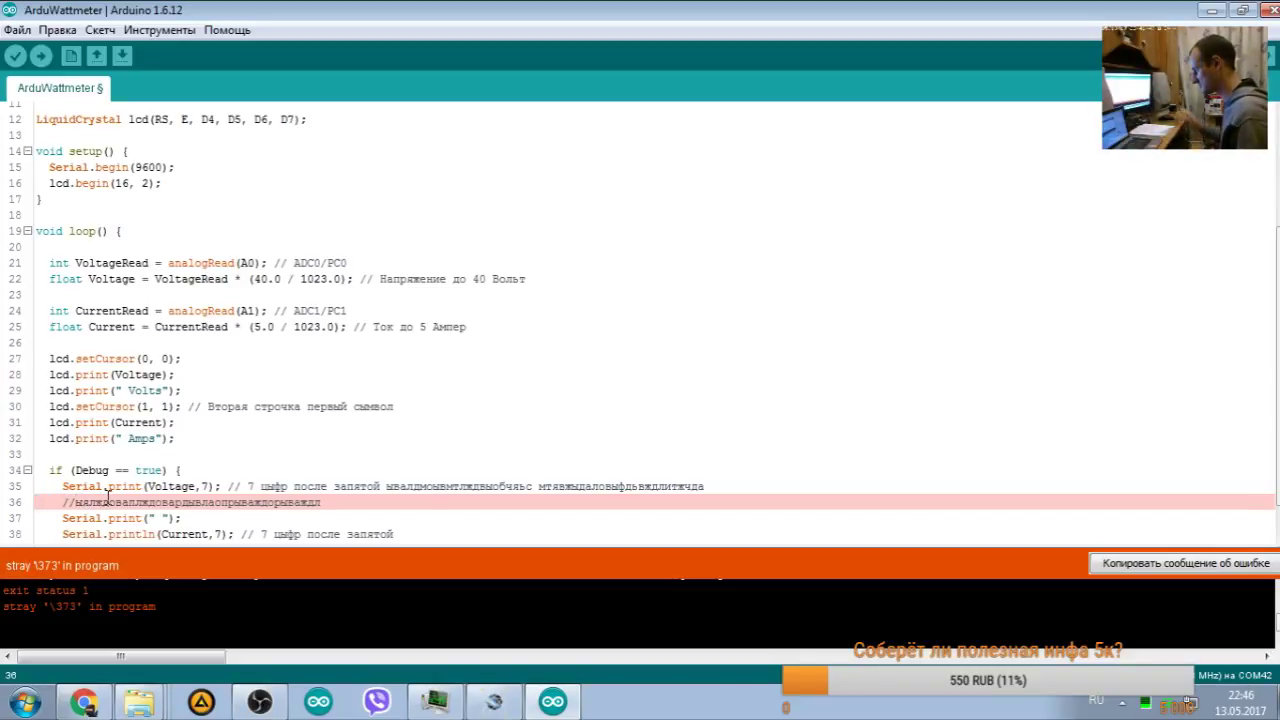
# Step: Add a second // comment line of random Cyrillic letters below the commented line 36
pyautogui.click(362, 502)
pyautogui.press('Return')
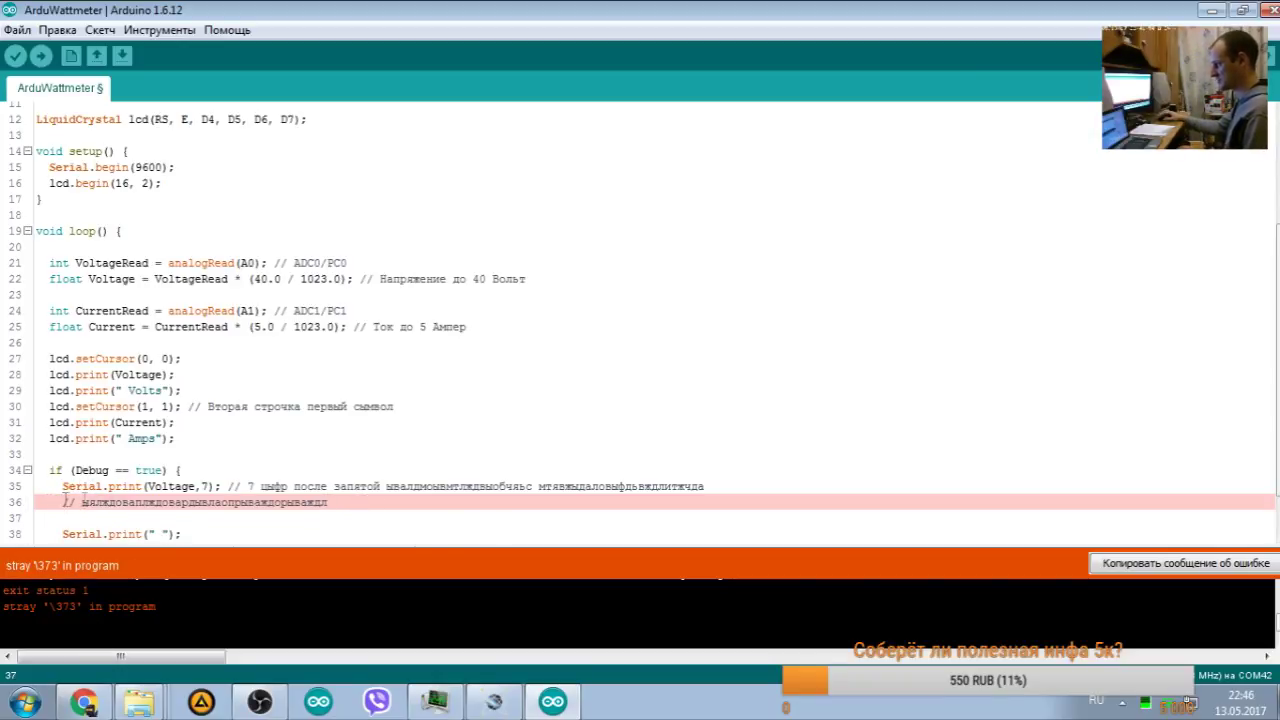
pyautogui.write('// вап')
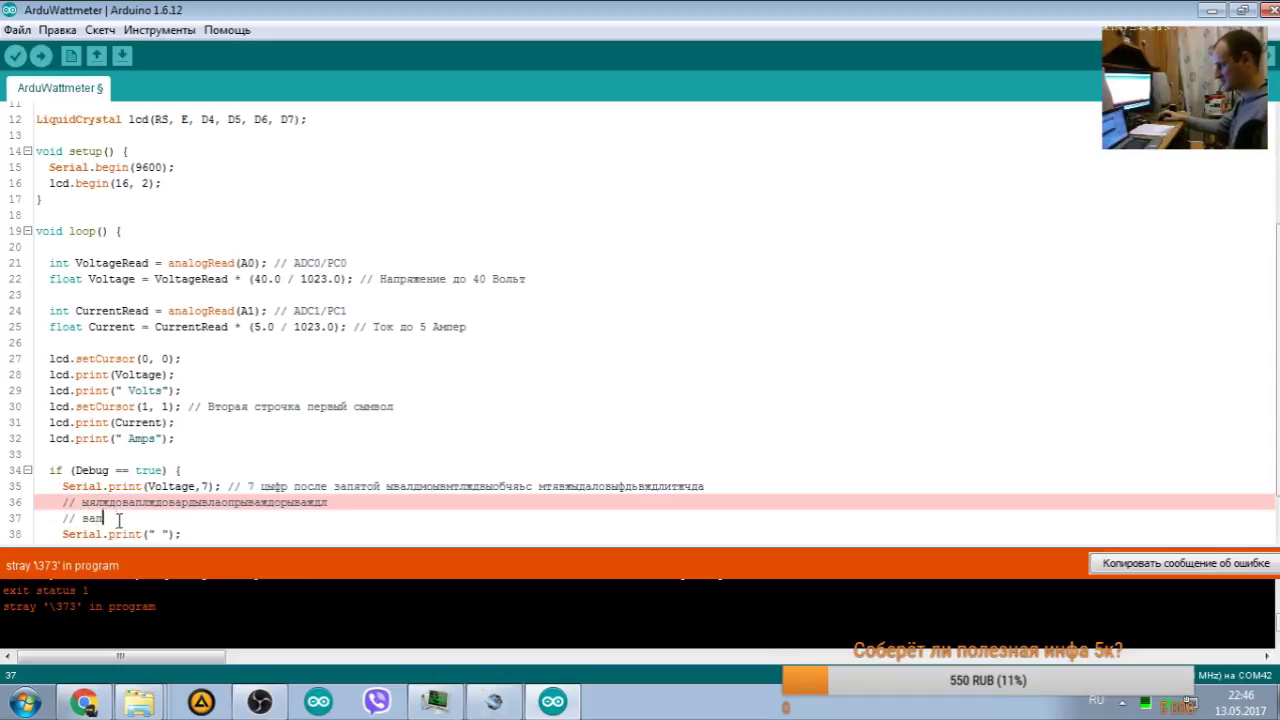
pyautogui.write('вапвпвапв')
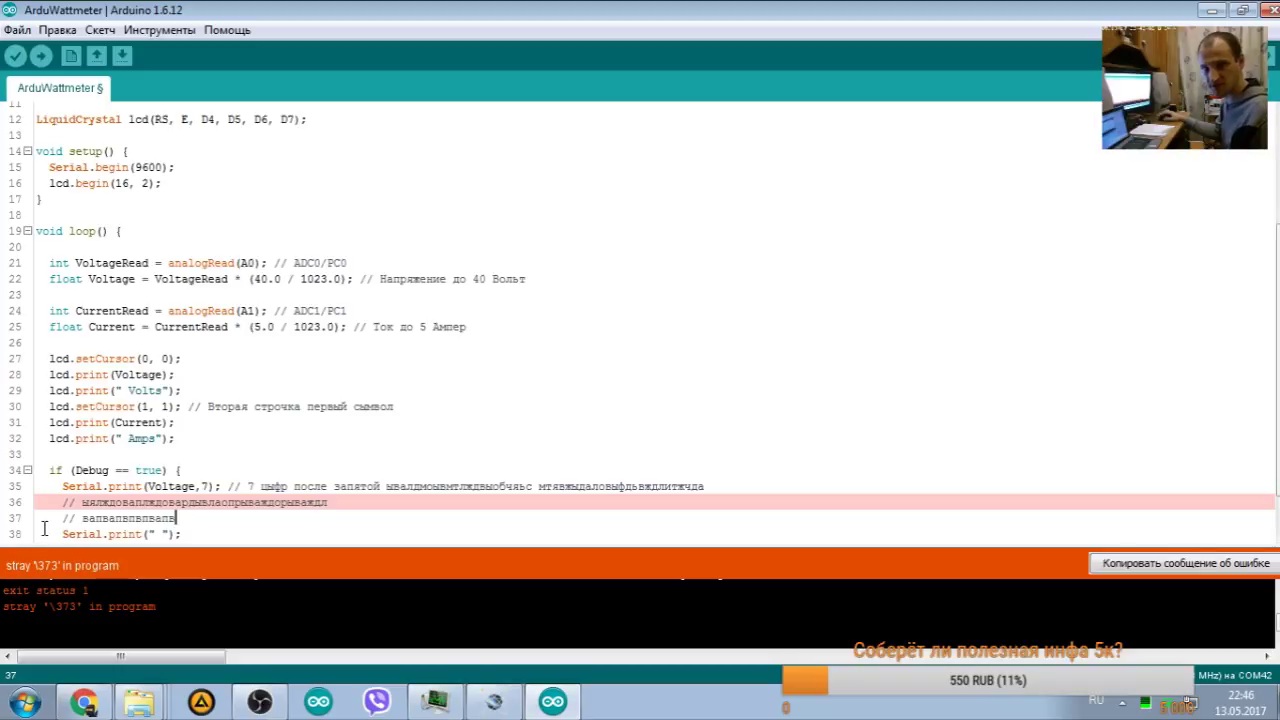
# Step: Delete the random comment lines below line 35 and the random letters after "// 7 цыфр после запятой" on line 35
pyautogui.moveTo(176, 518); pyautogui.dragTo(36, 502)
pyautogui.write('ываы')
pyautogui.write('587485')
pyautogui.press('BackSpace')
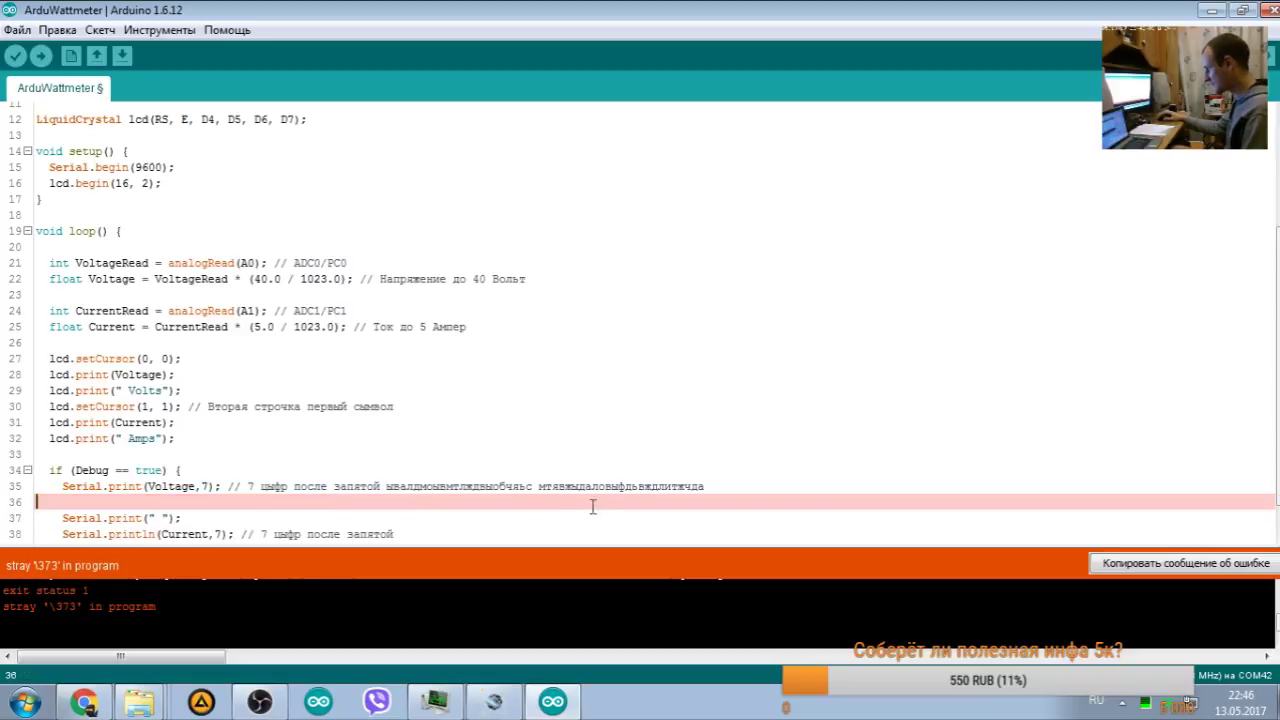
pyautogui.click(382, 486)
pyautogui.hotkey('shift', 'End')
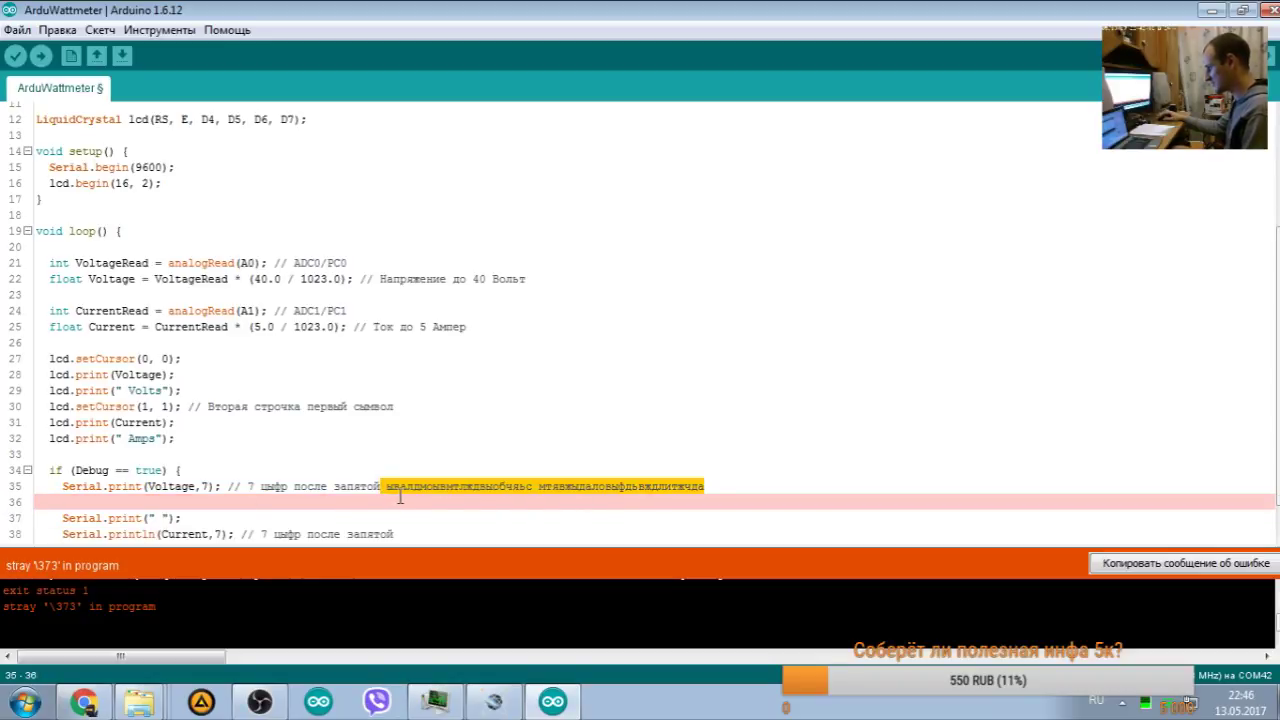
pyautogui.press('Delete')
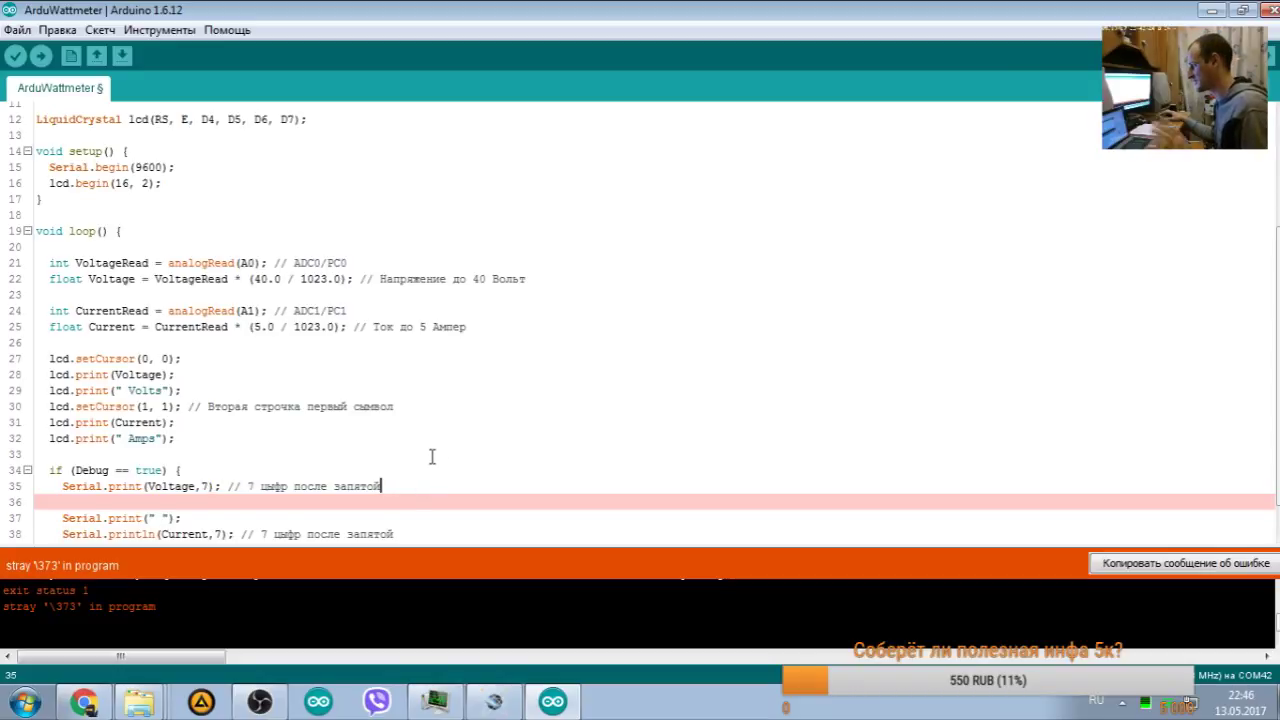
pyautogui.scroll(2, 250, 358)
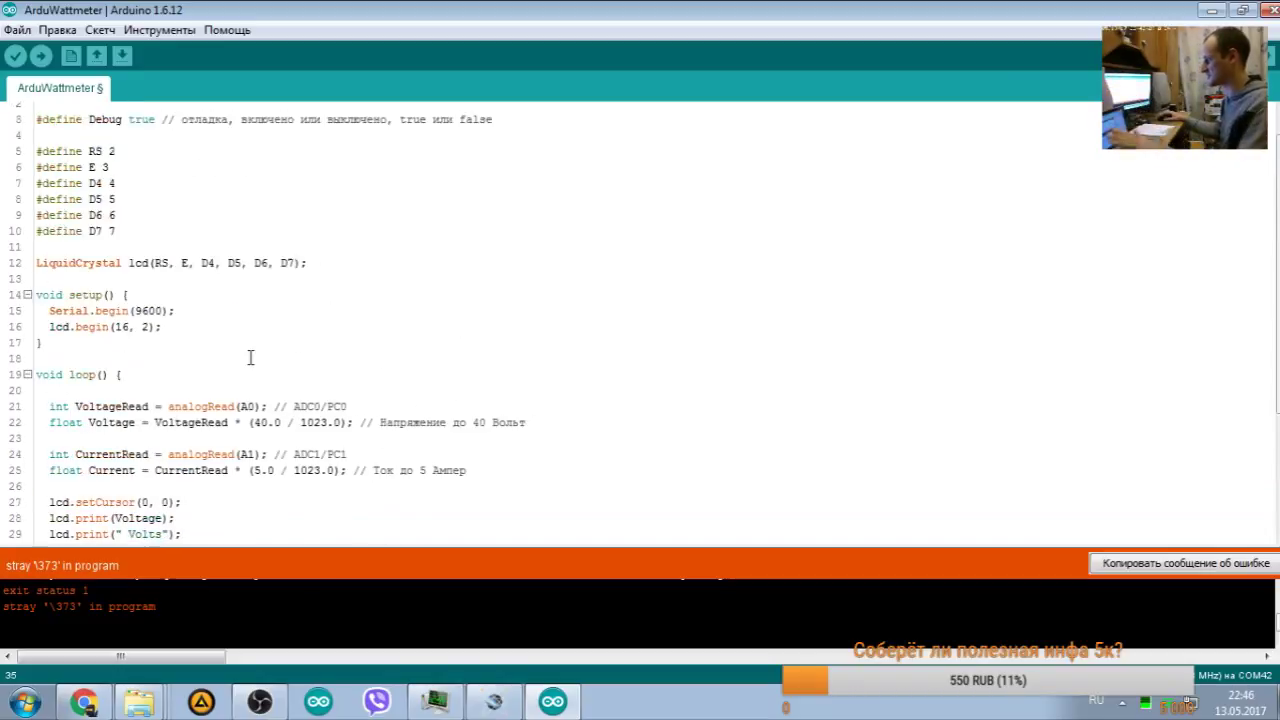
pyautogui.scroll(-4, 250, 358)
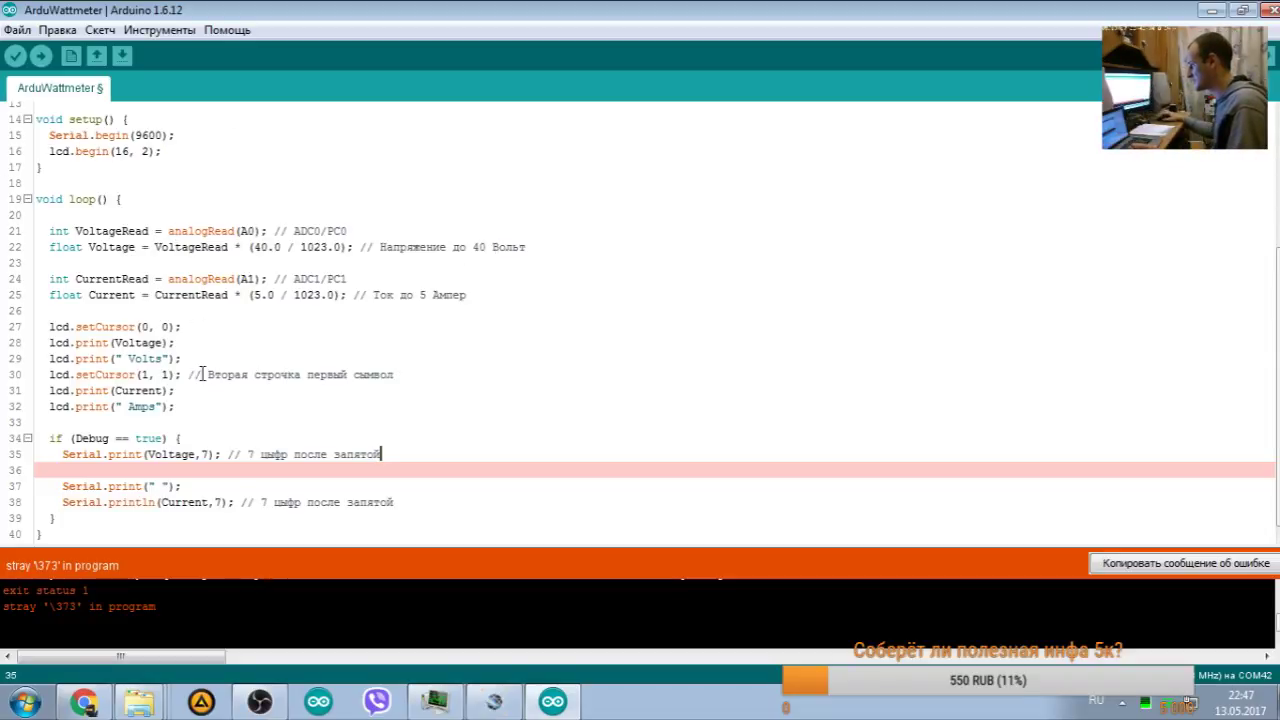
pyautogui.moveTo(190, 374); pyautogui.dragTo(404, 375)
pyautogui.click(410, 377)
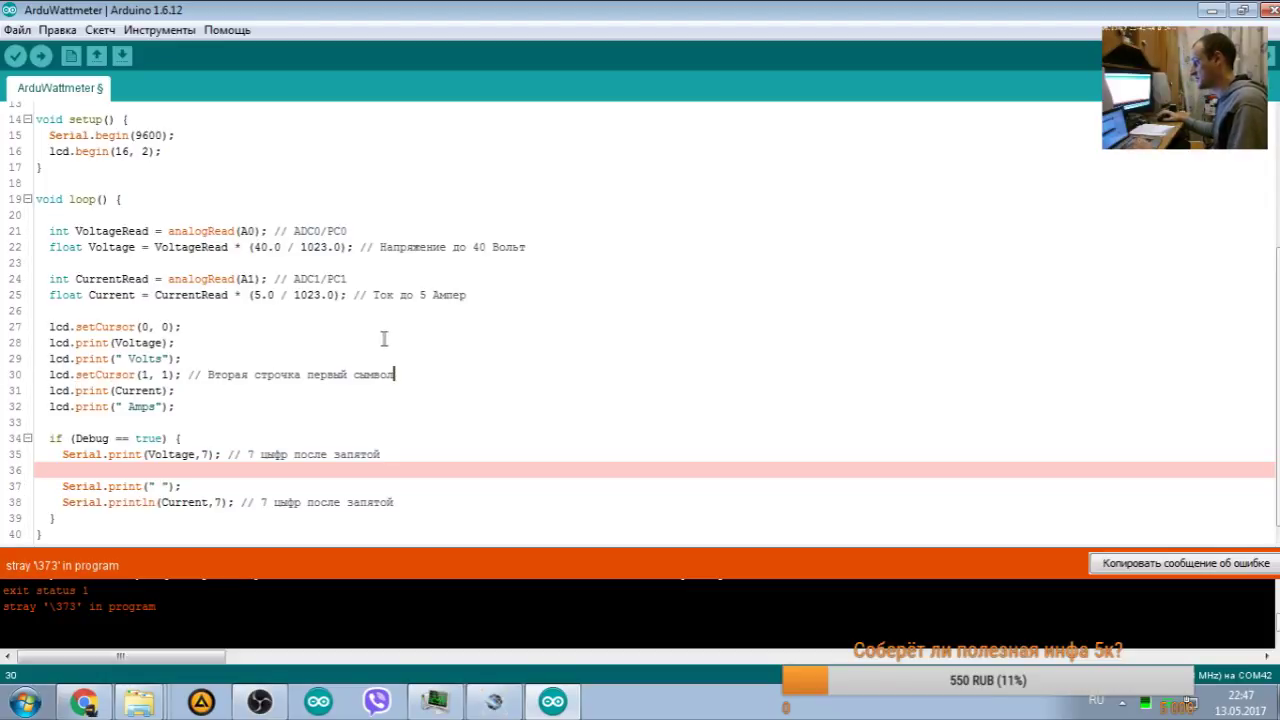
pyautogui.click(451, 454)
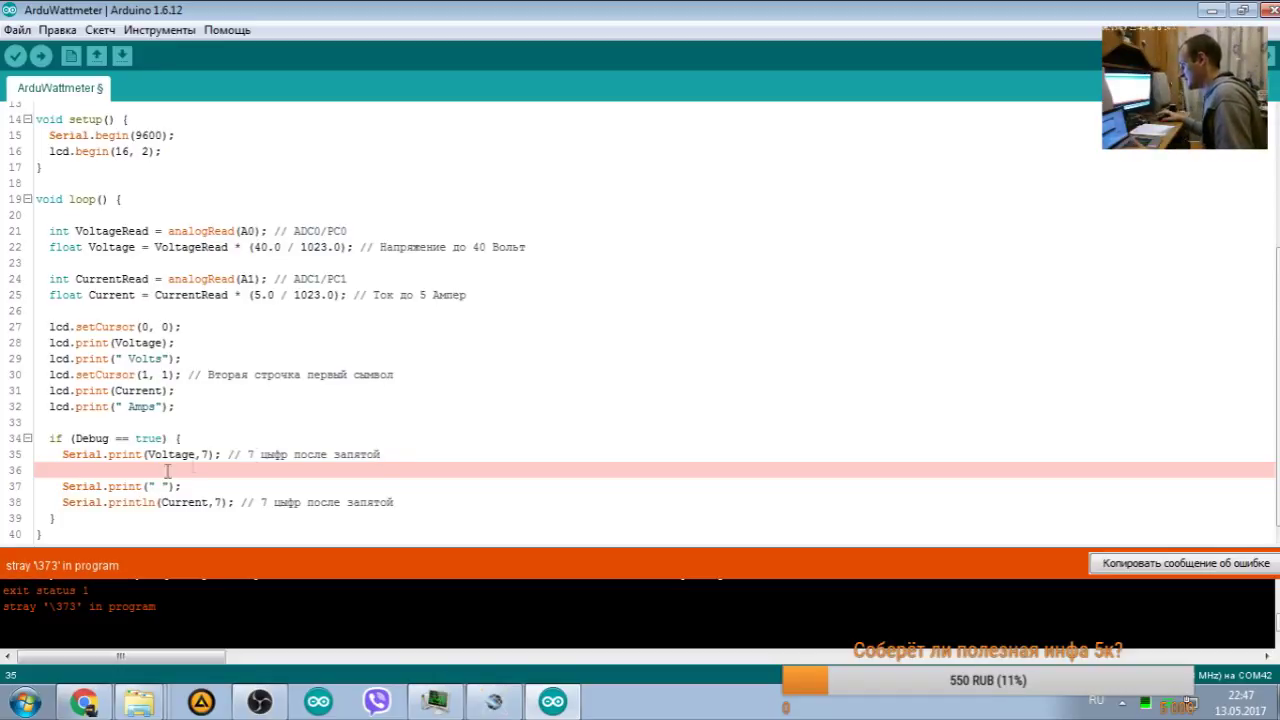
# Step: Remove the empty line below the Voltage serial print and save the sketch
pyautogui.click(76, 469)
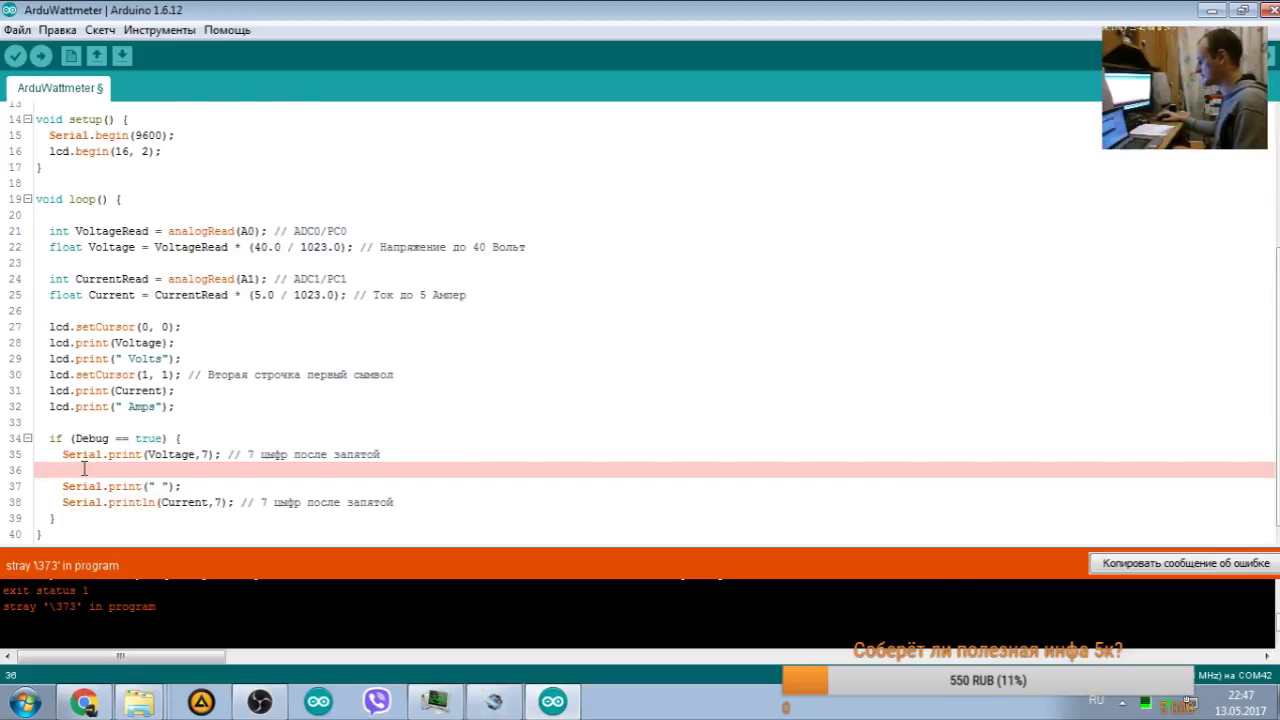
pyautogui.press('BackSpace')
pyautogui.hotkey('ctrl', 's')
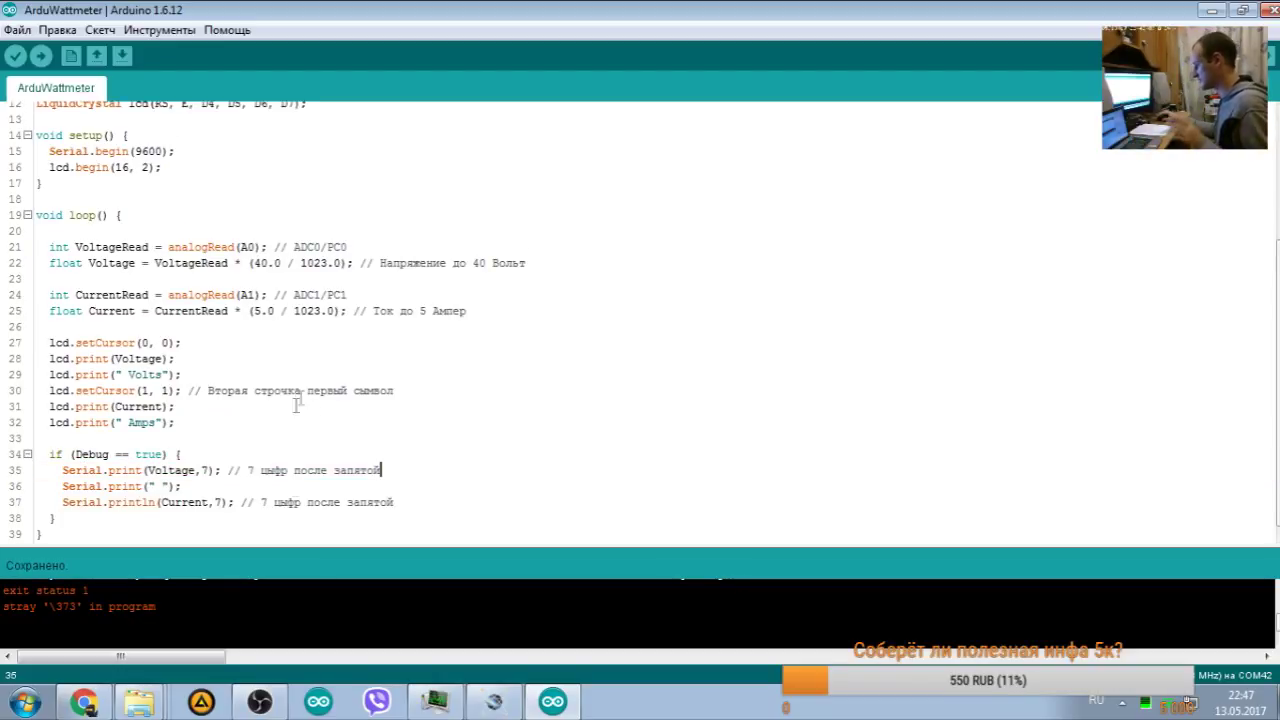
# Step: Examine the Voltage serial print on line 35 and the float Voltage calculation it refers to on line 22
pyautogui.click(494, 703)
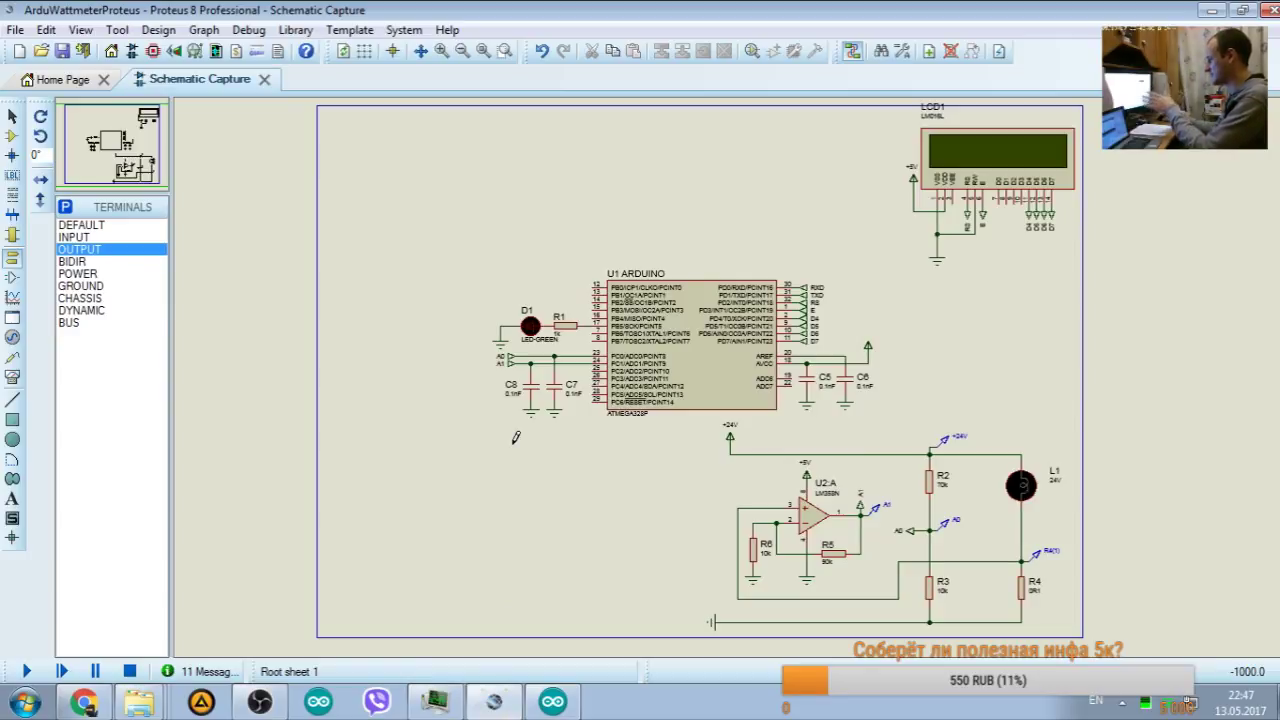
pyautogui.click(553, 703)
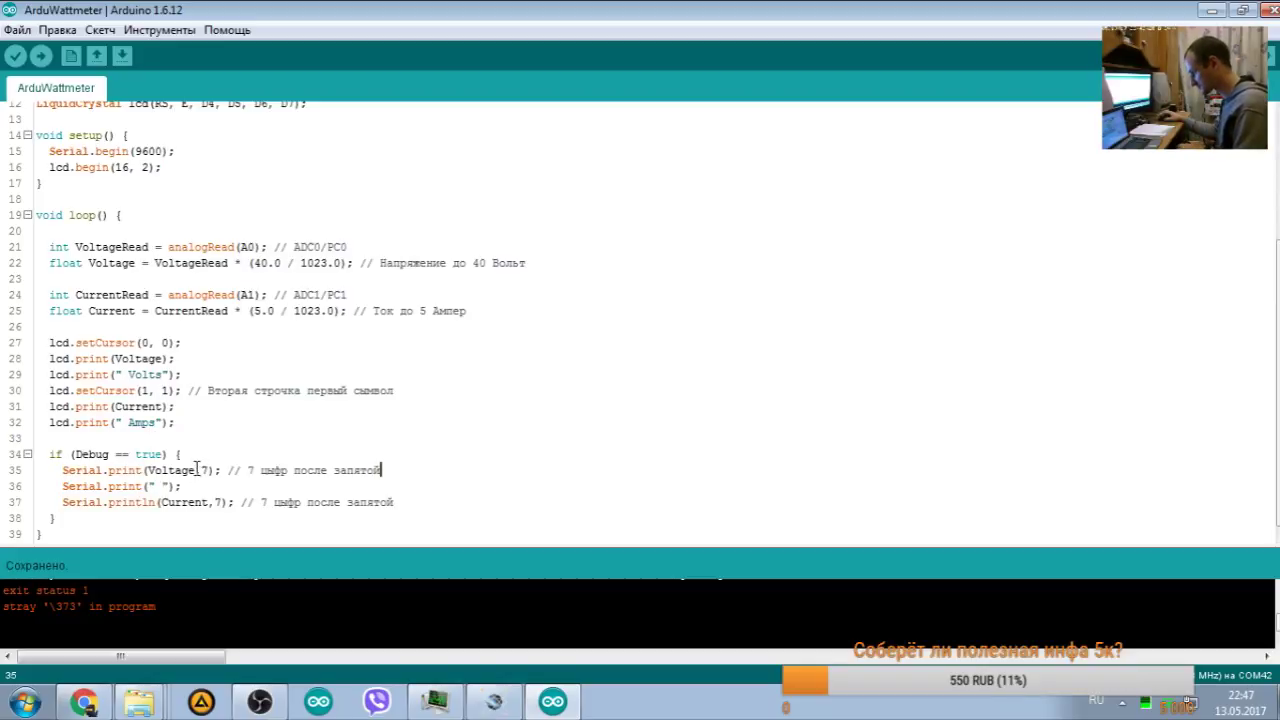
pyautogui.press('Home')
pyautogui.press('Home')
pyautogui.hotkey('shift', 'Left')
pyautogui.keyDown('shift'); pyautogui.click(411, 466); pyautogui.keyUp('shift')
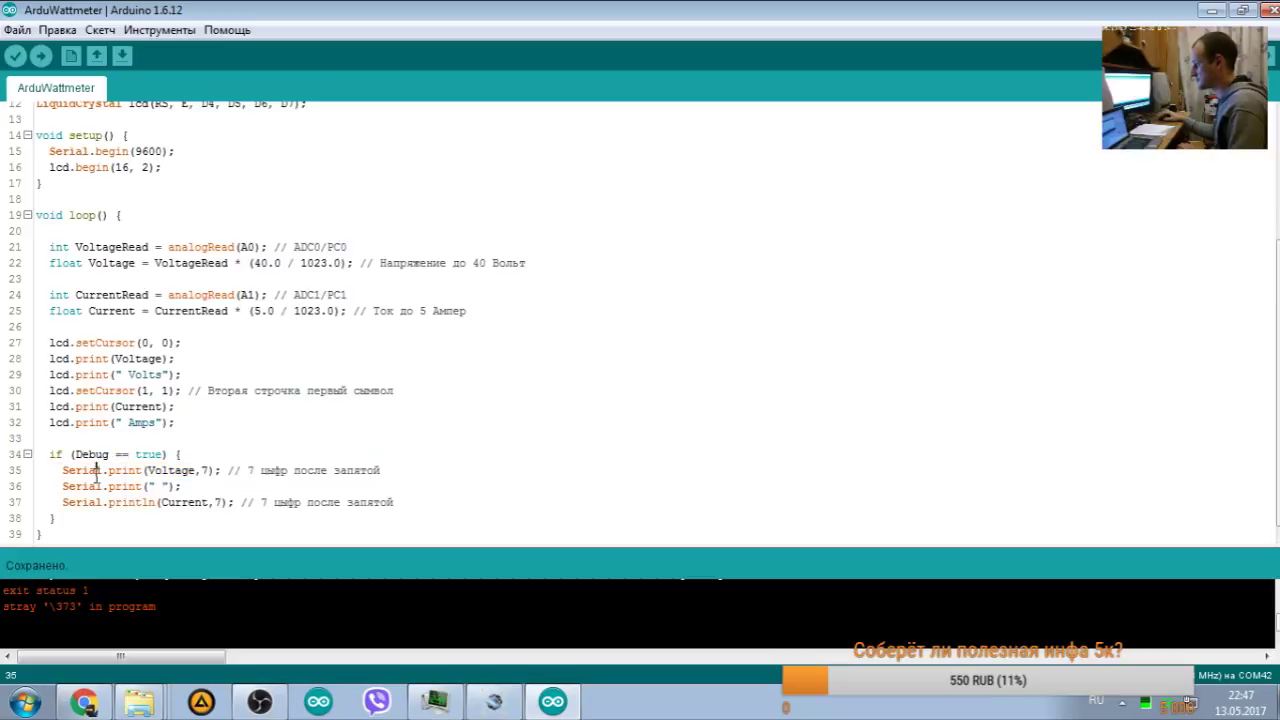
pyautogui.doubleClick(172, 470)
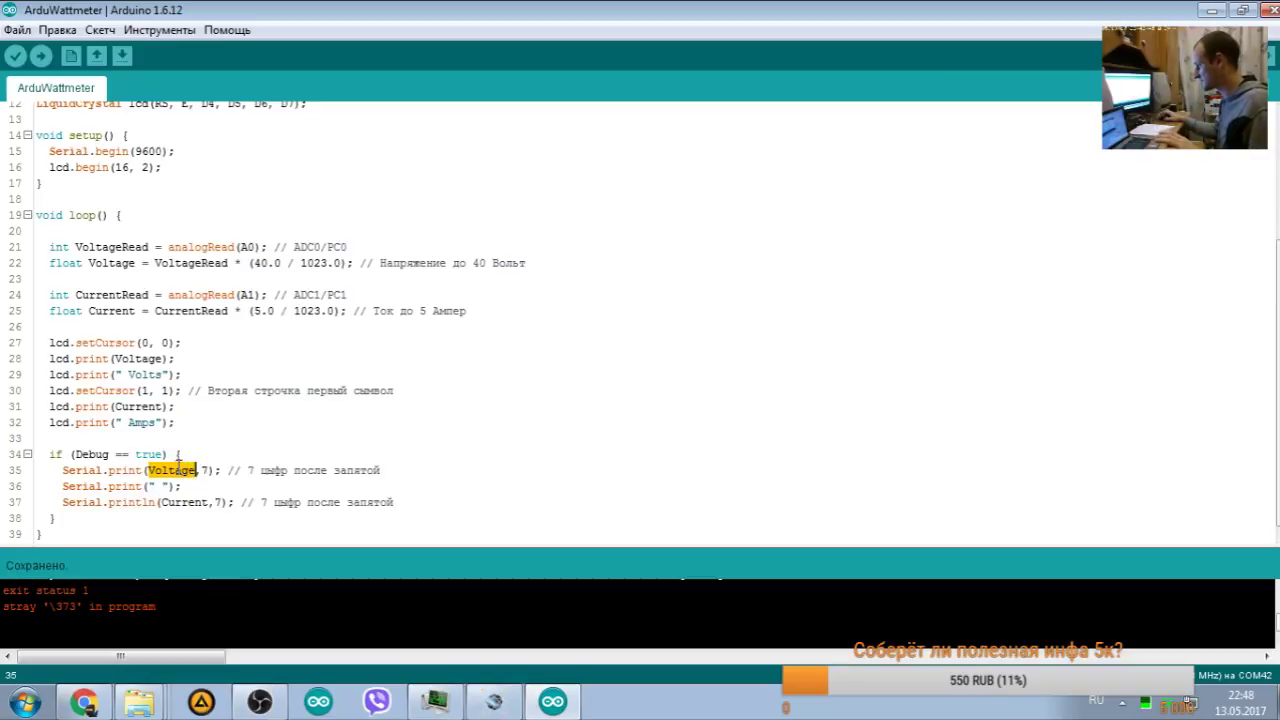
pyautogui.doubleClick(107, 265)
pyautogui.doubleClick(158, 262)
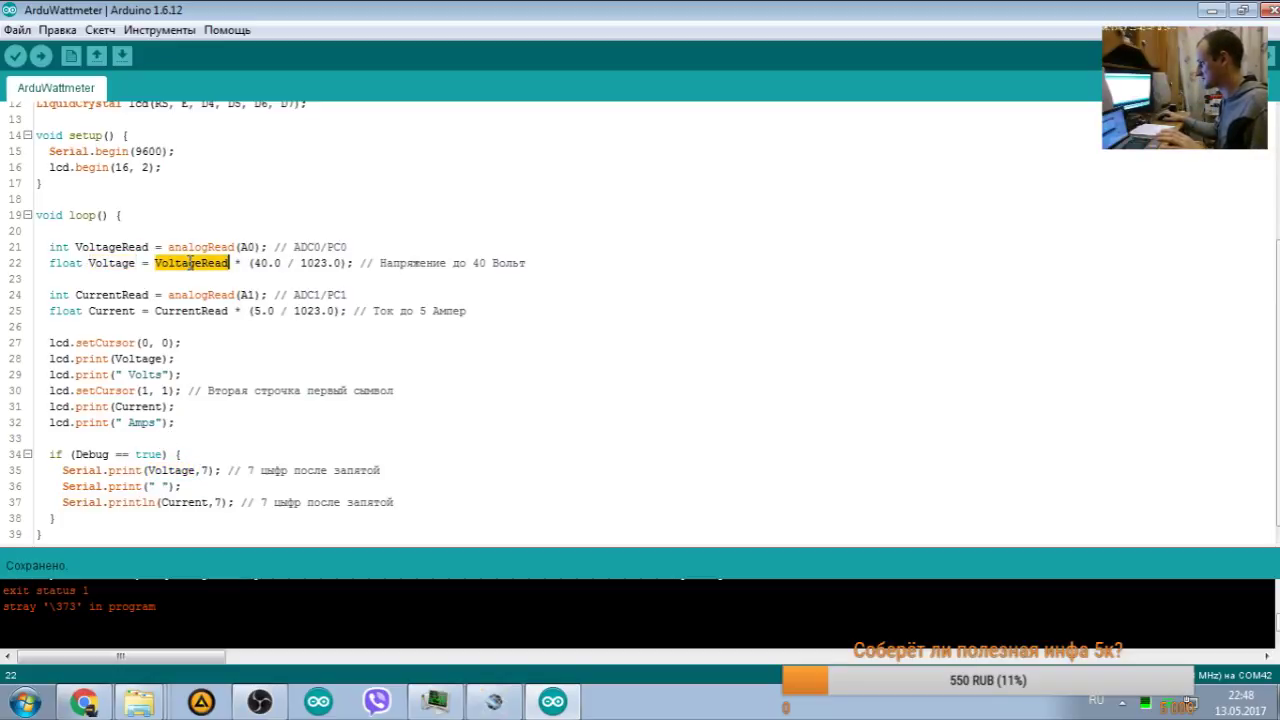
pyautogui.moveTo(539, 262); pyautogui.dragTo(150, 263)
pyautogui.click(185, 470)
pyautogui.doubleClick(185, 470)
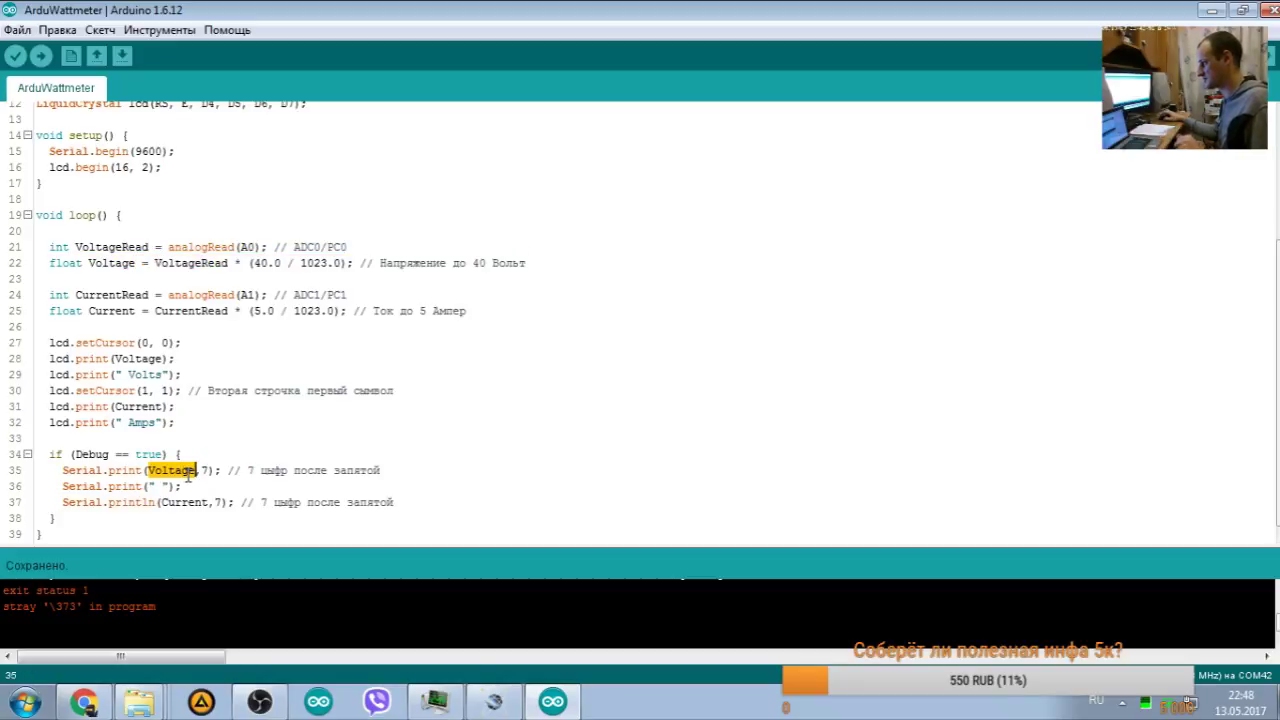
pyautogui.click(146, 280)
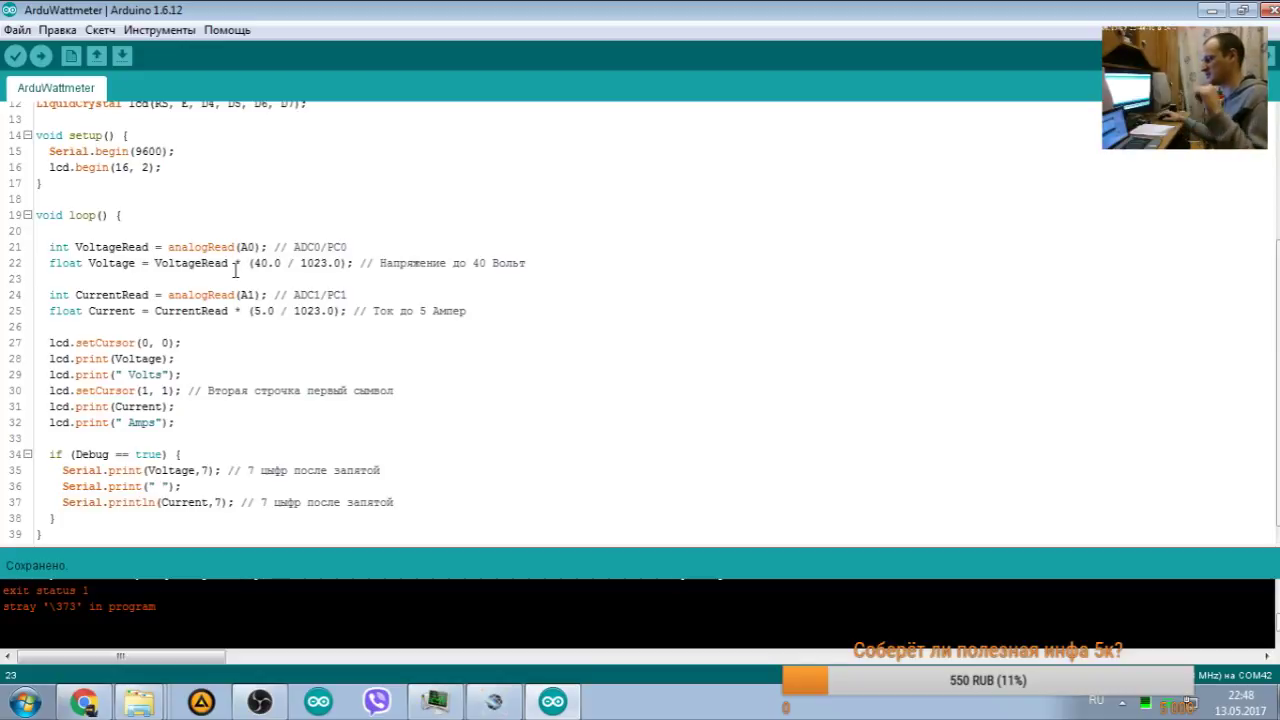
pyautogui.doubleClick(62, 262)
pyautogui.click(89, 262)
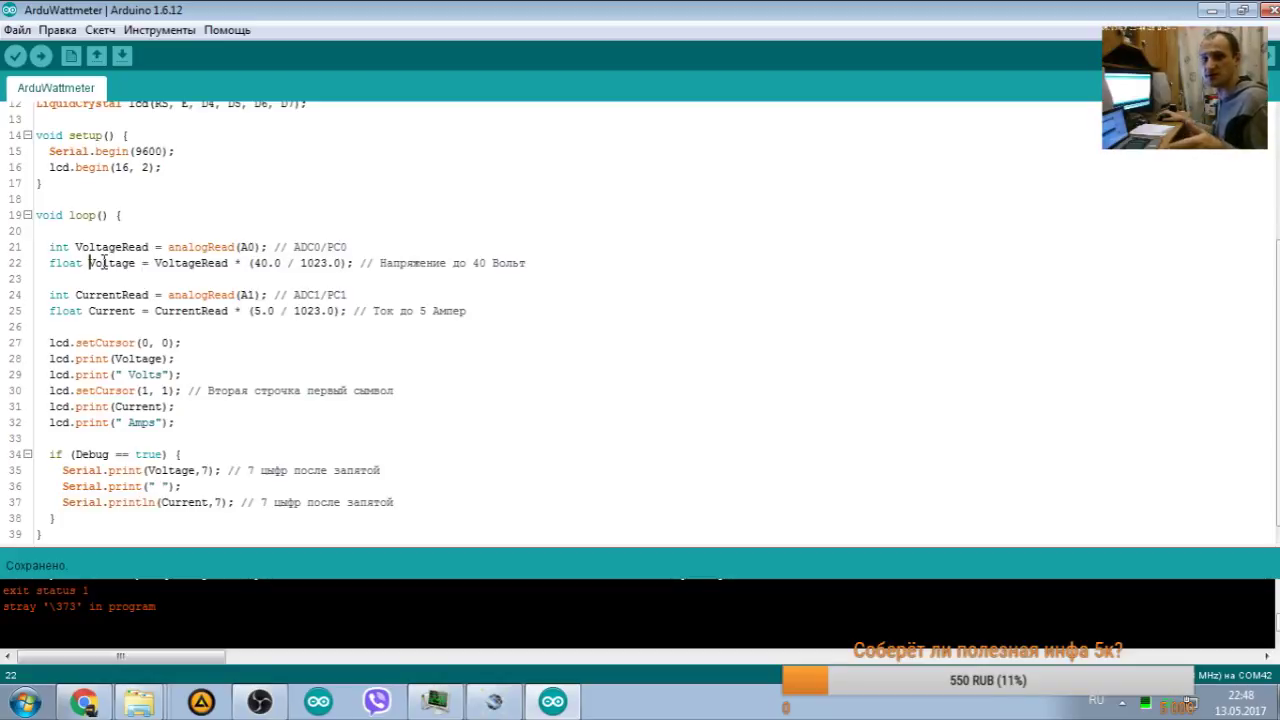
# Step: Change the type of the Voltage variable on line 22 to int and restore it to float
pyautogui.doubleClick(59, 247)
pyautogui.hotkey('ctrl', 'c')
pyautogui.doubleClick(65, 263)
pyautogui.hotkey('ctrl', 'v')
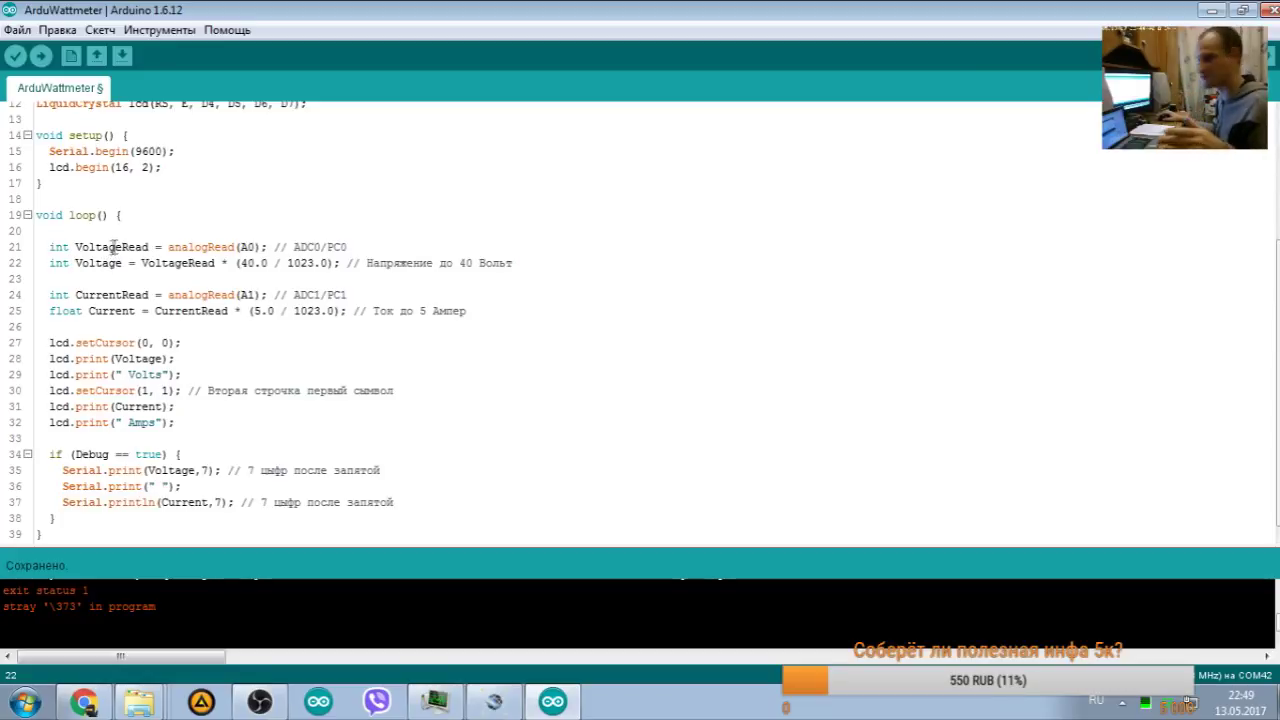
pyautogui.press('BackSpace')
pyautogui.press('BackSpace')
pyautogui.press('BackSpace')
pyautogui.write('float')
pyautogui.doubleClick(71, 264)
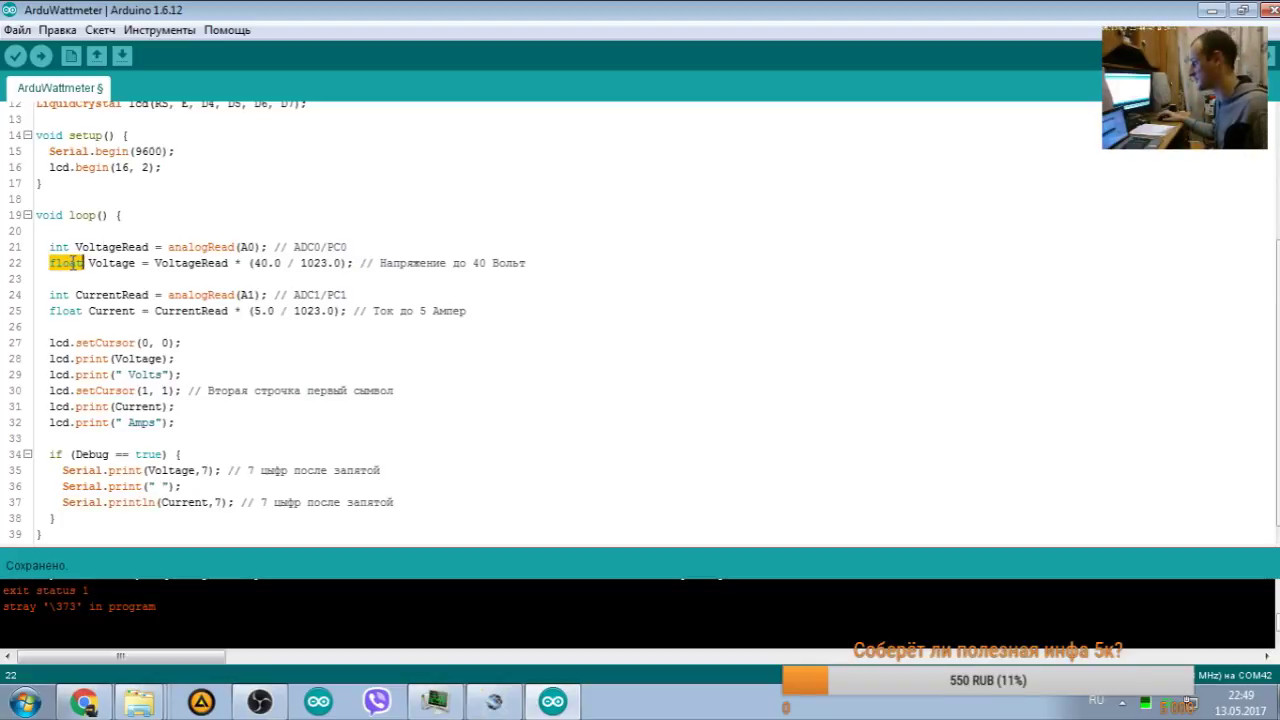
# Step: Compare the Voltage argument and its precision value in the debug print with the VoltageRead conversion expression on line 22
pyautogui.click(180, 352)
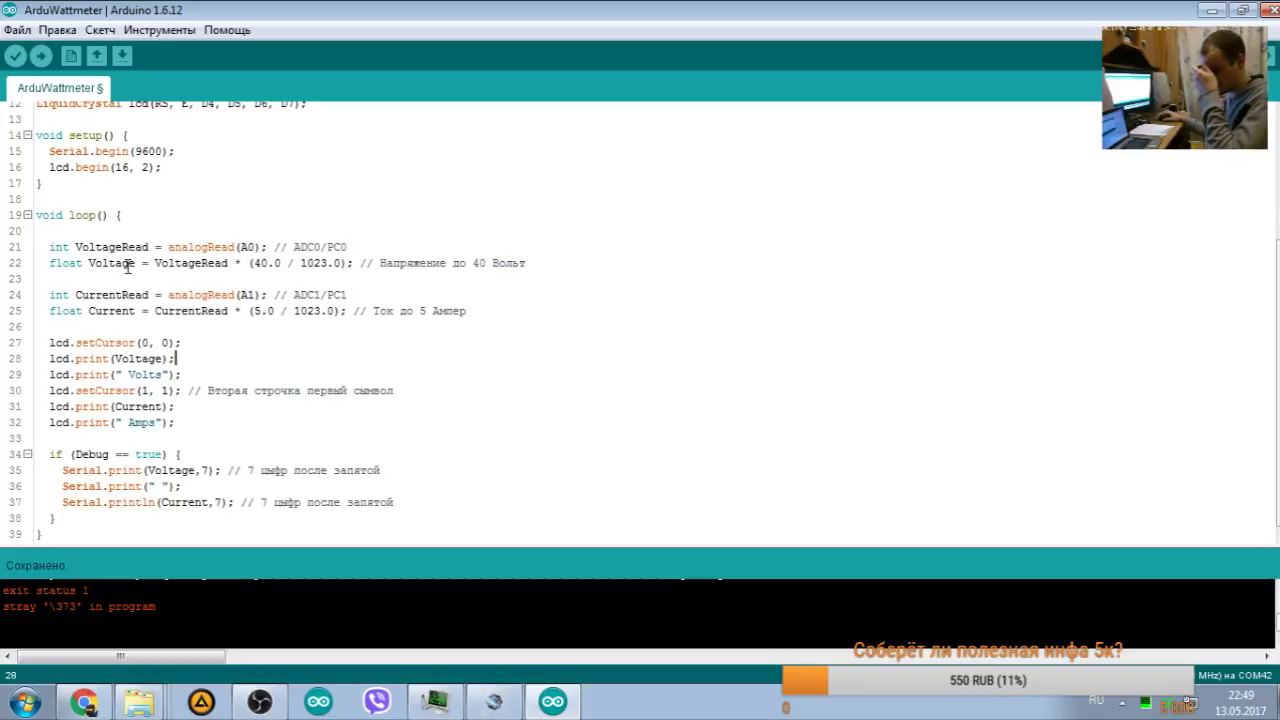
pyautogui.click(348, 341)
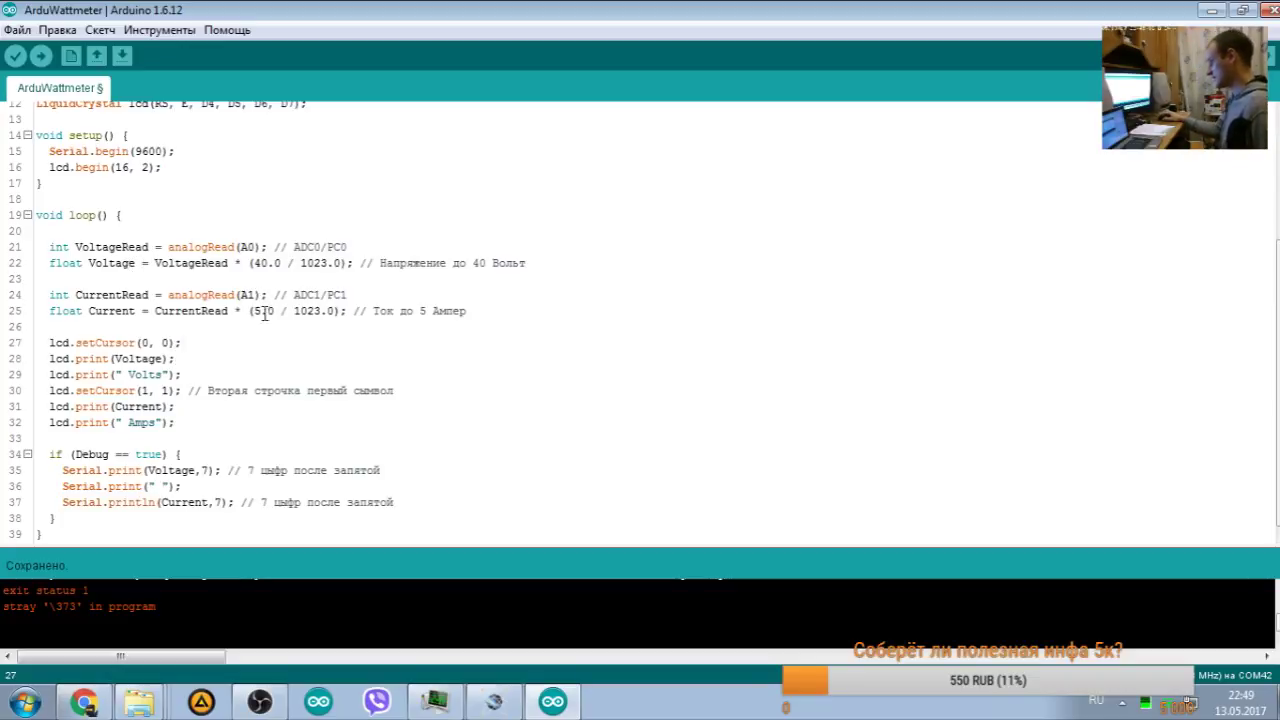
pyautogui.moveTo(147, 470); pyautogui.dragTo(208, 470)
pyautogui.tripleClick(170, 470)
pyautogui.doubleClick(170, 470)
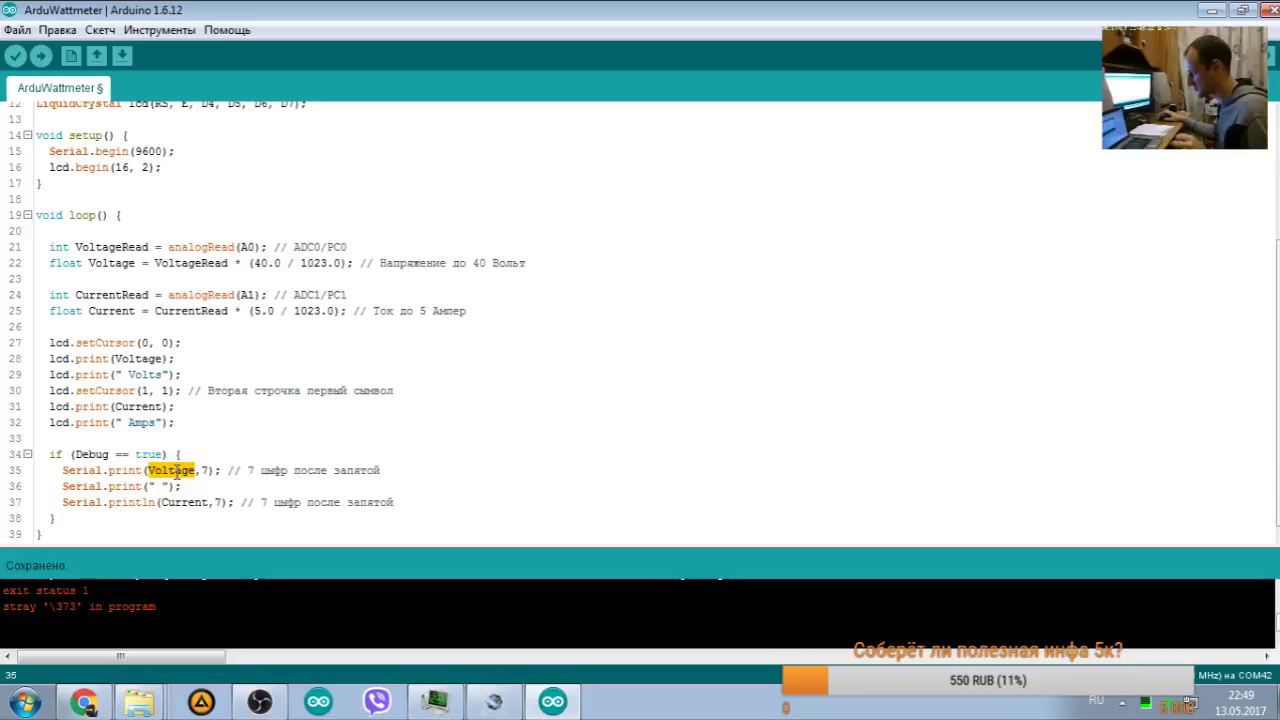
pyautogui.doubleClick(105, 263)
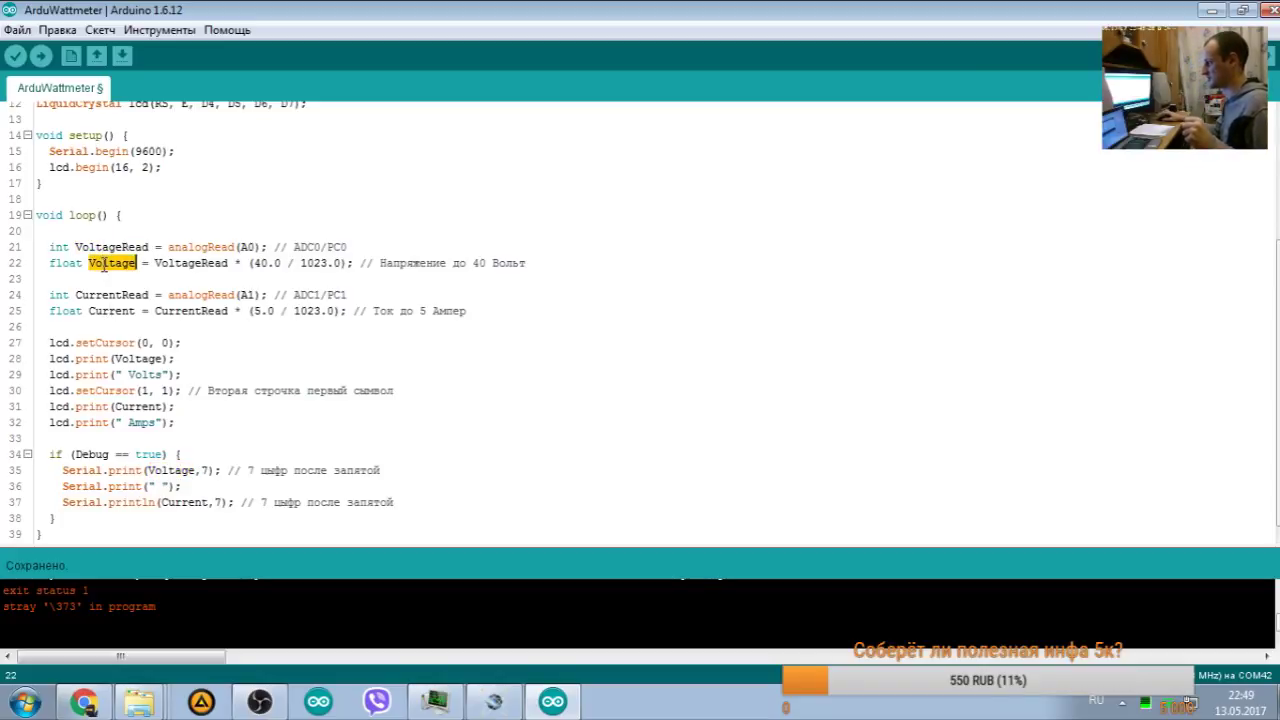
pyautogui.moveTo(155, 263); pyautogui.dragTo(538, 257)
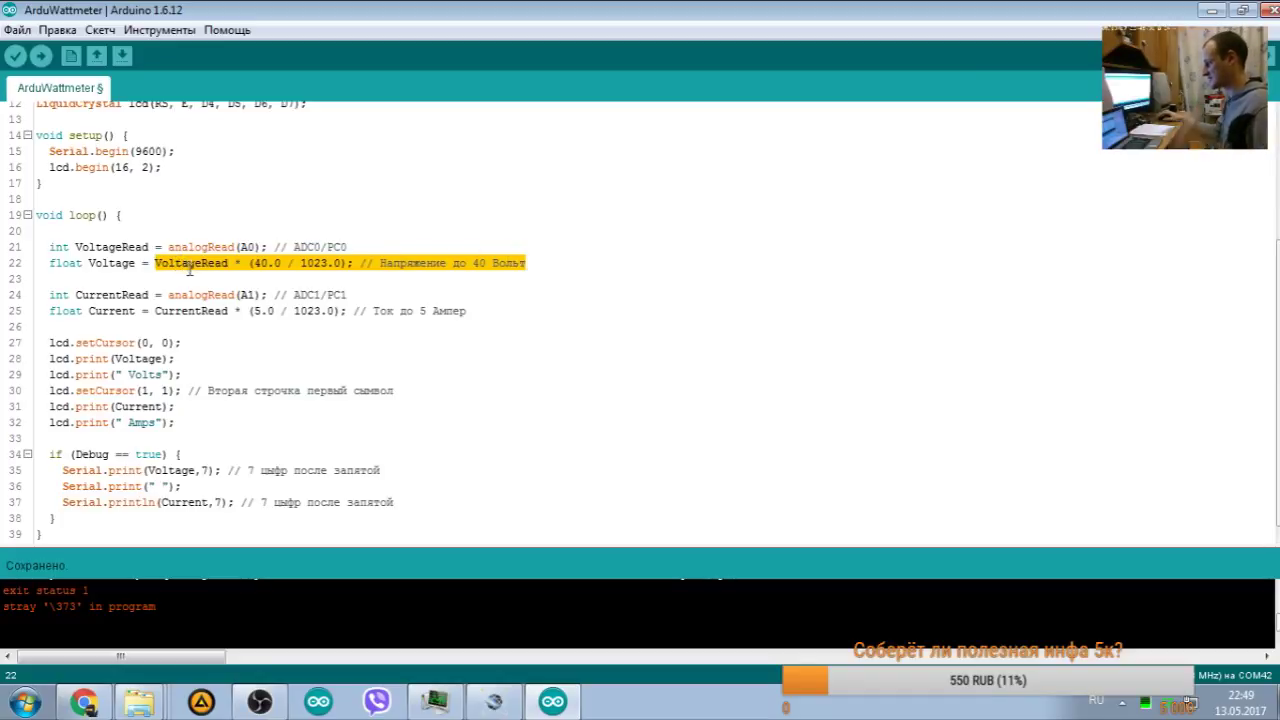
pyautogui.click(205, 455)
pyautogui.click(203, 469)
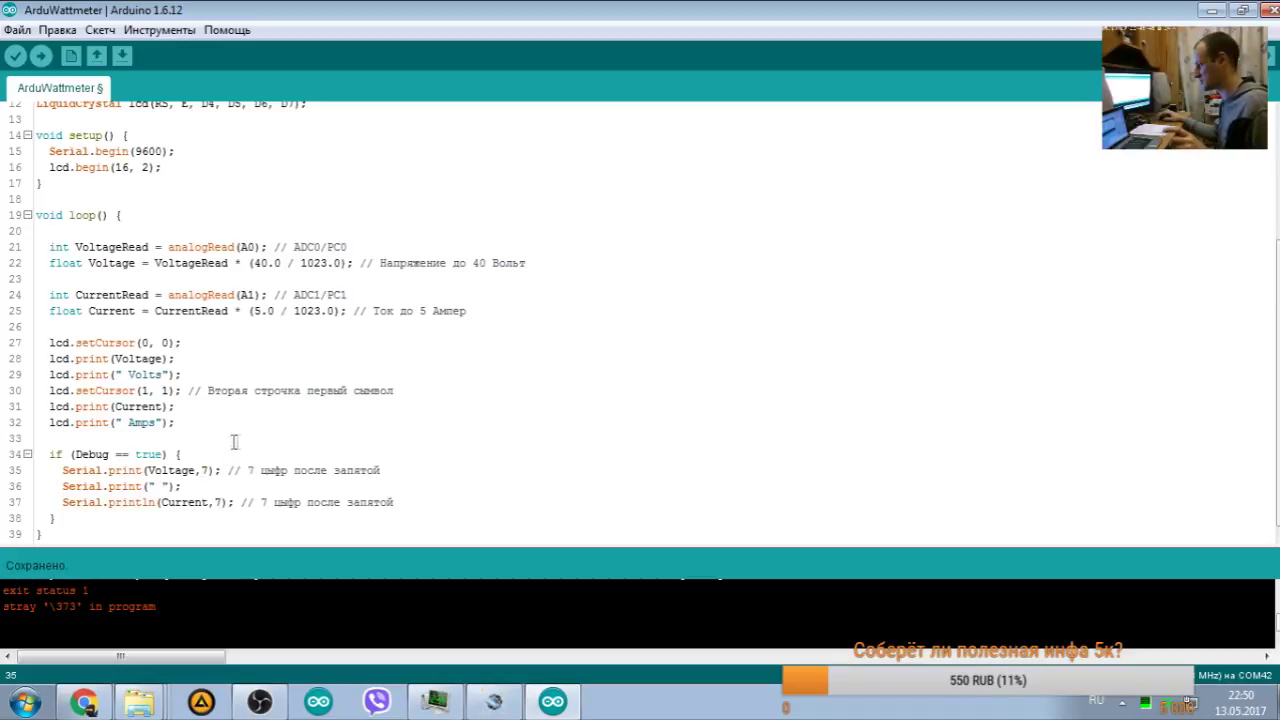
# Step: Save and compile the sketch, and run the wattmeter simulation in Proteus
pyautogui.hotkey('ctrl', 's')
pyautogui.click(16, 58)
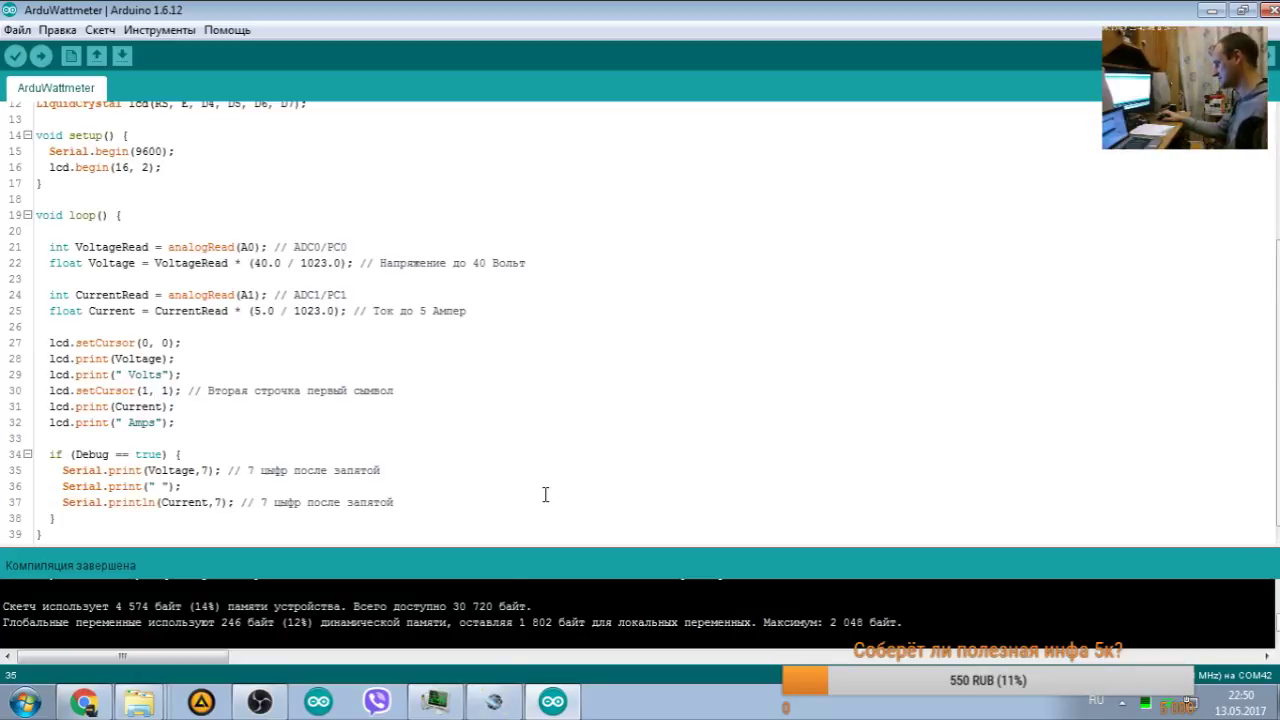
pyautogui.click(494, 702)
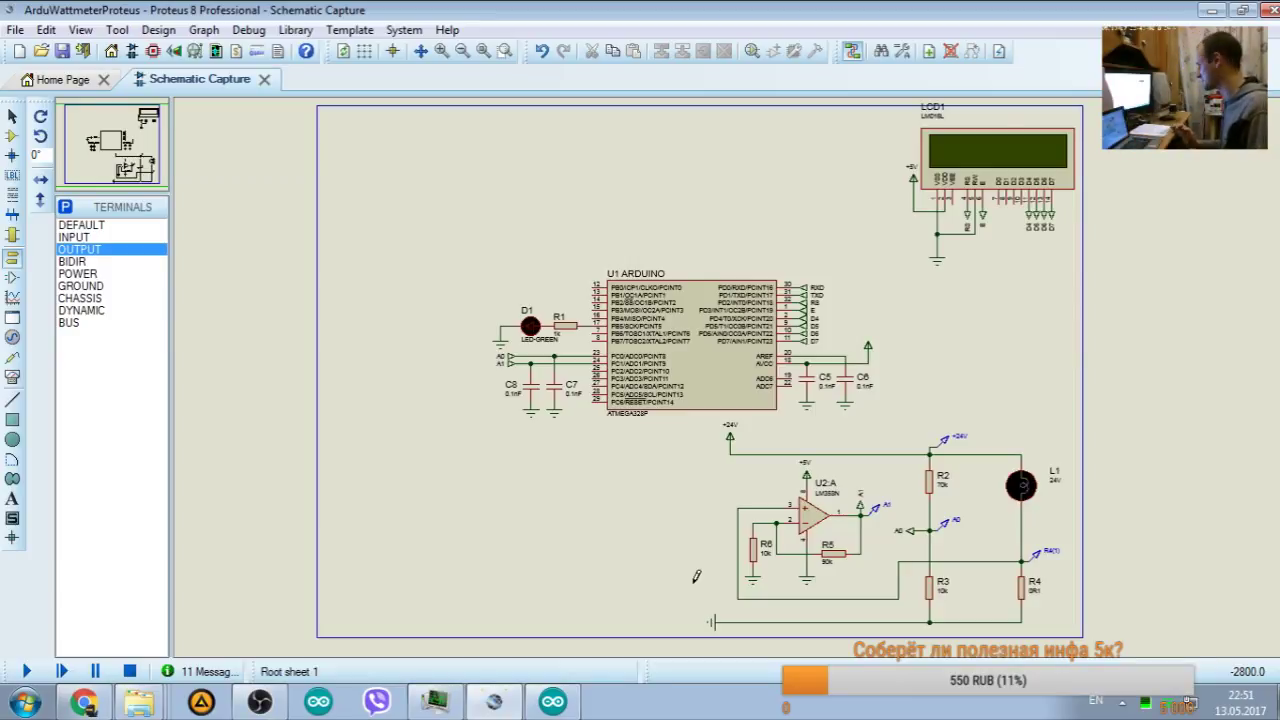
pyautogui.click(28, 671)
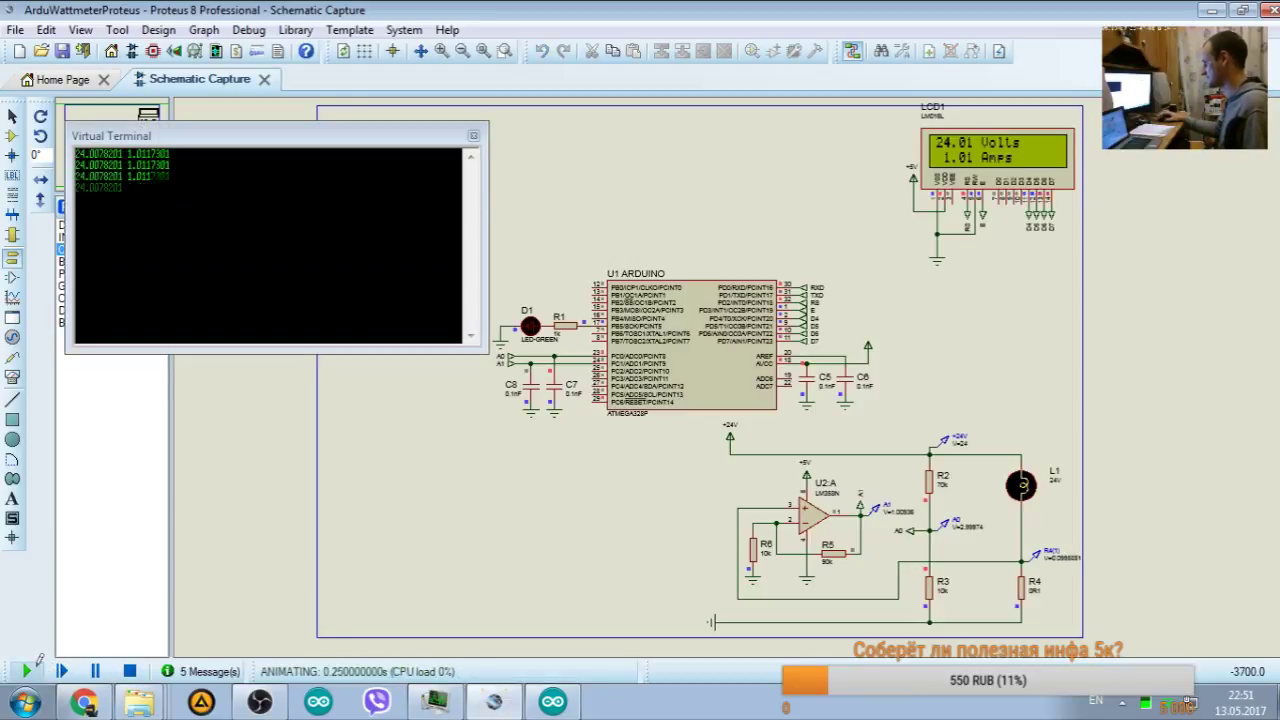
# Step: Close the Virtual Terminal window and return to the Voltage serial print on line 35 of the Arduino sketch
pyautogui.click(482, 127)
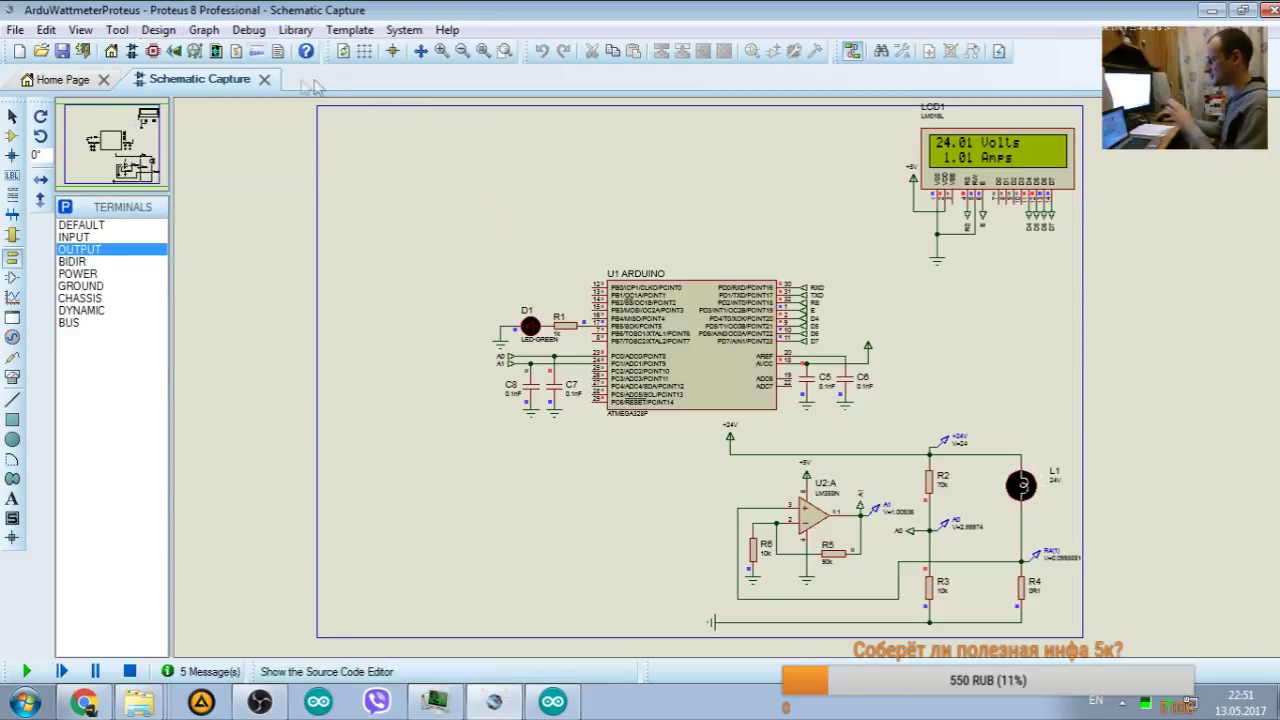
pyautogui.click(247, 31)
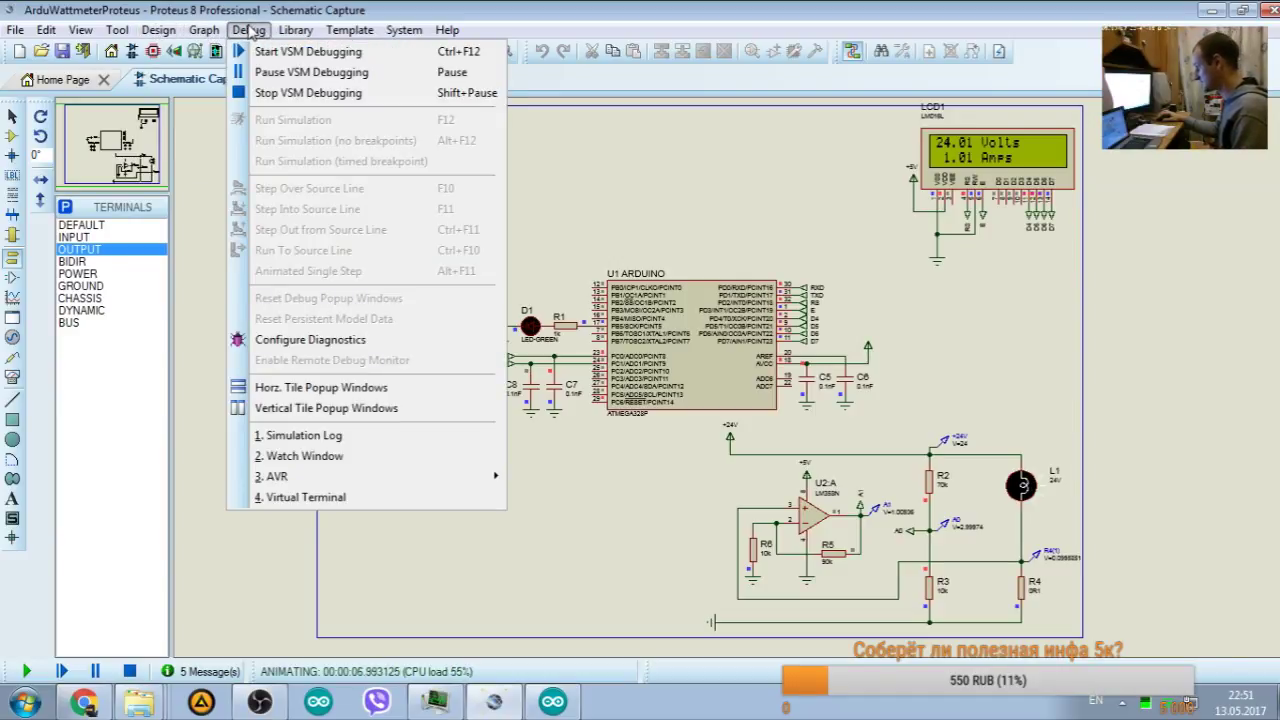
pyautogui.click(249, 31)
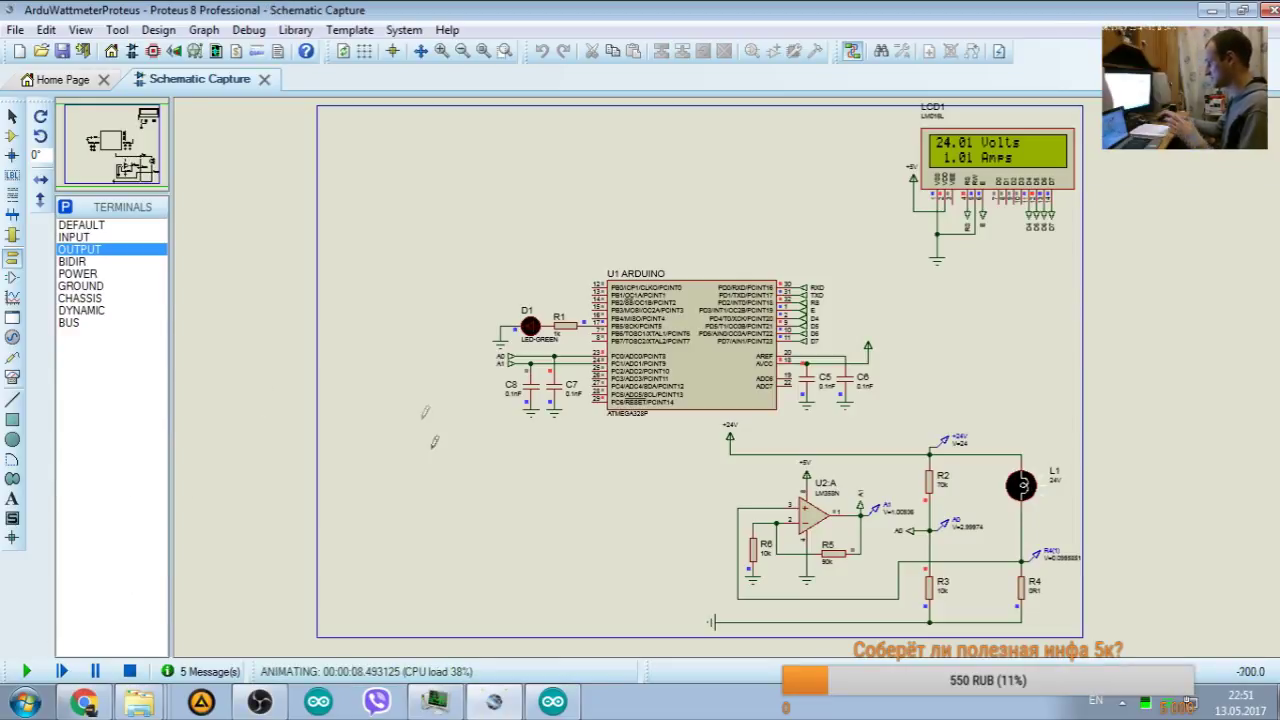
pyautogui.click(552, 702)
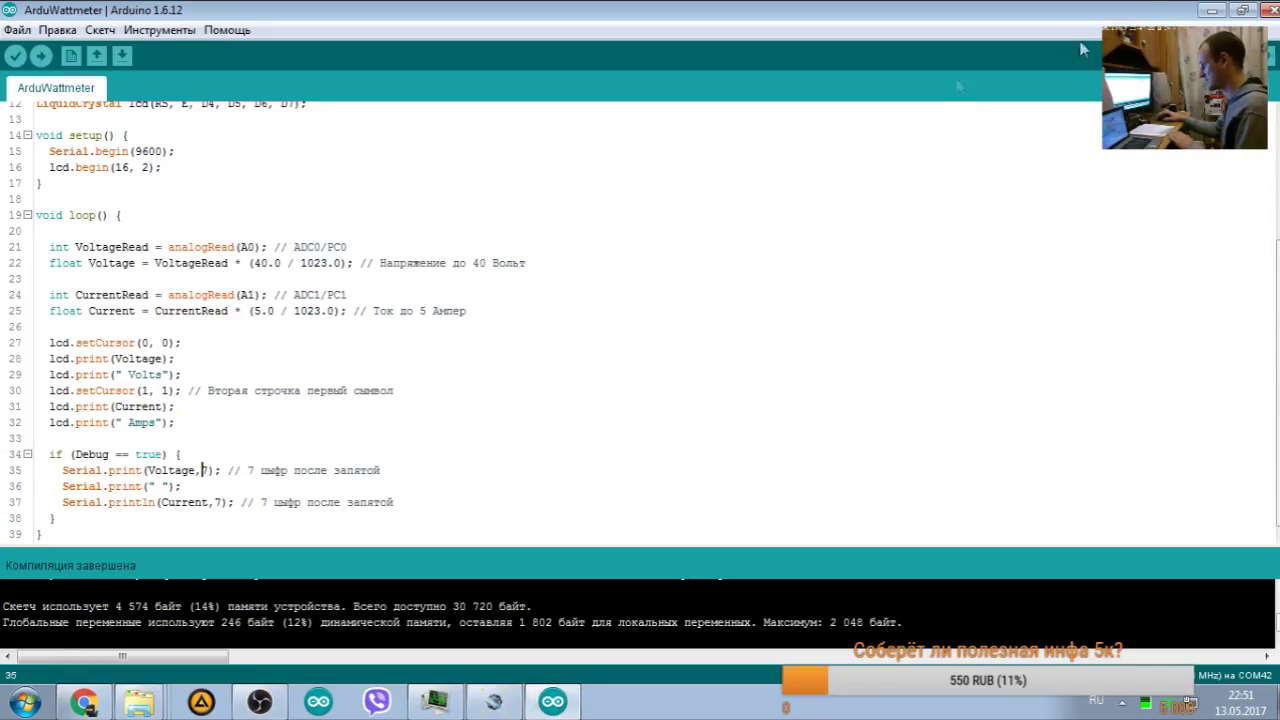
pyautogui.click(201, 469)
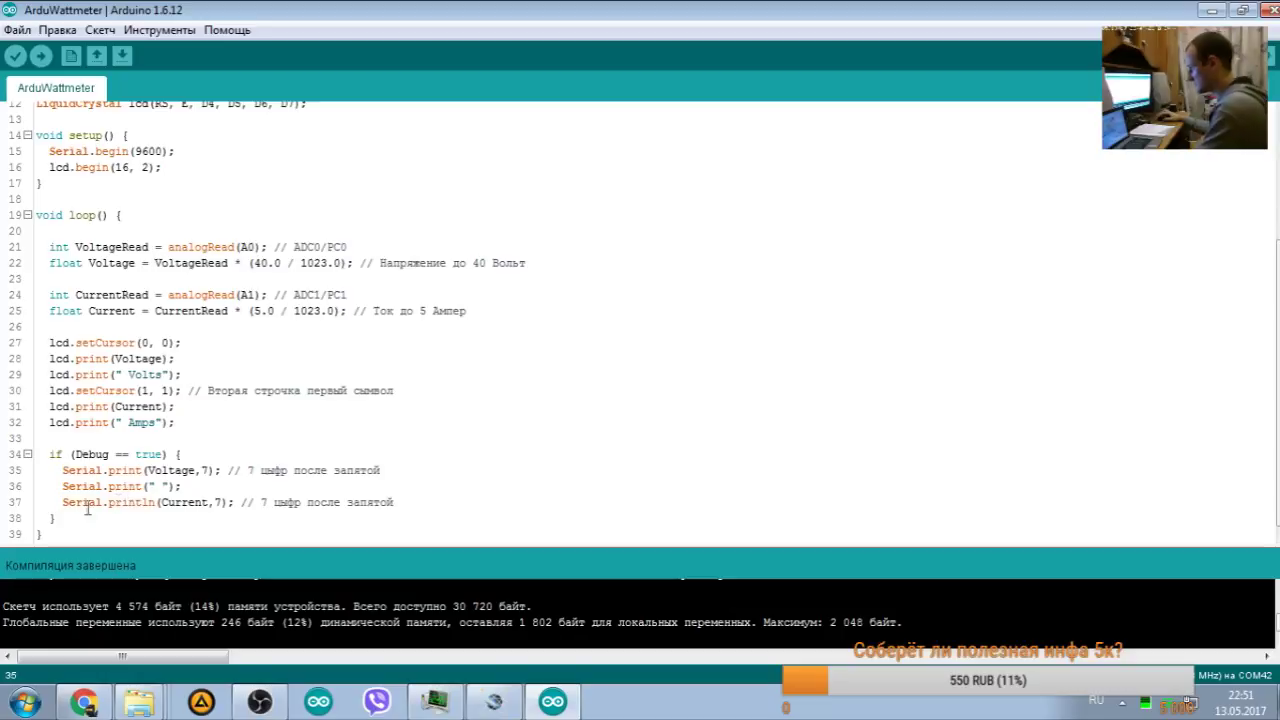
# Step: Examine the Serial.print and Serial.println calls in the Debug block, highlighting the function names on lines 35 and 37
pyautogui.moveTo(62, 469); pyautogui.dragTo(145, 470)
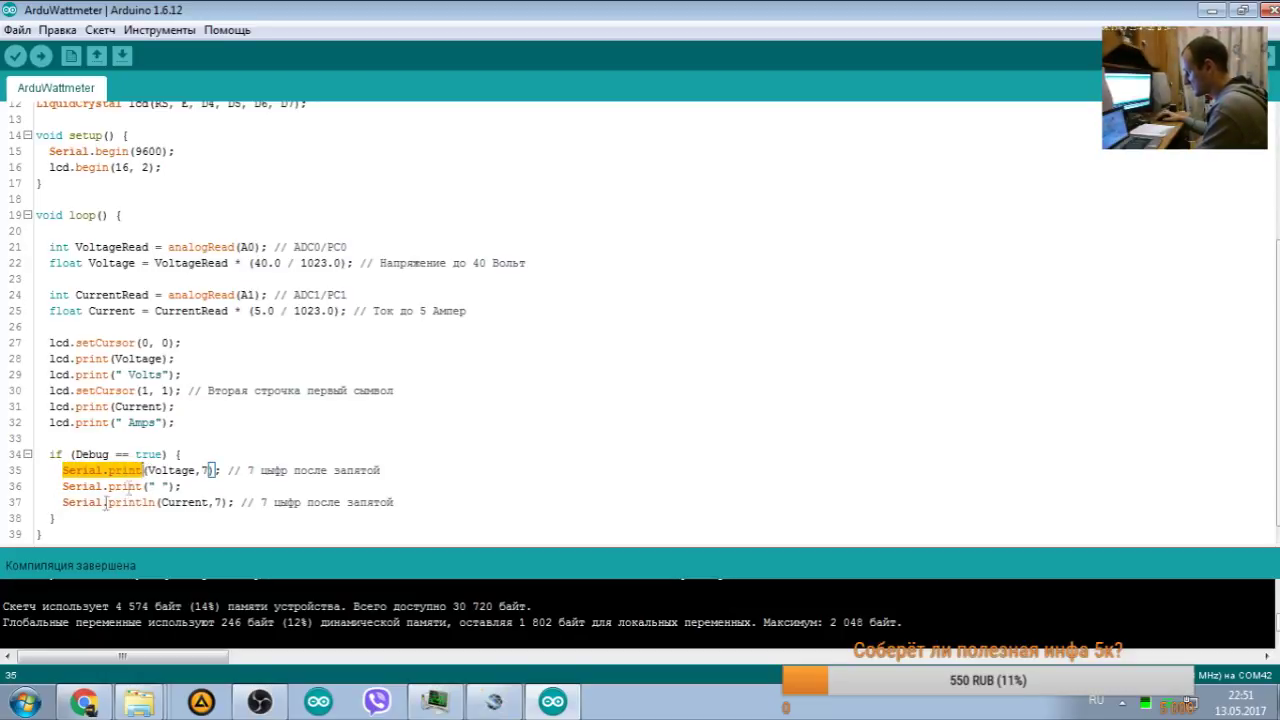
pyautogui.moveTo(56, 502); pyautogui.dragTo(148, 502)
pyautogui.click(157, 502)
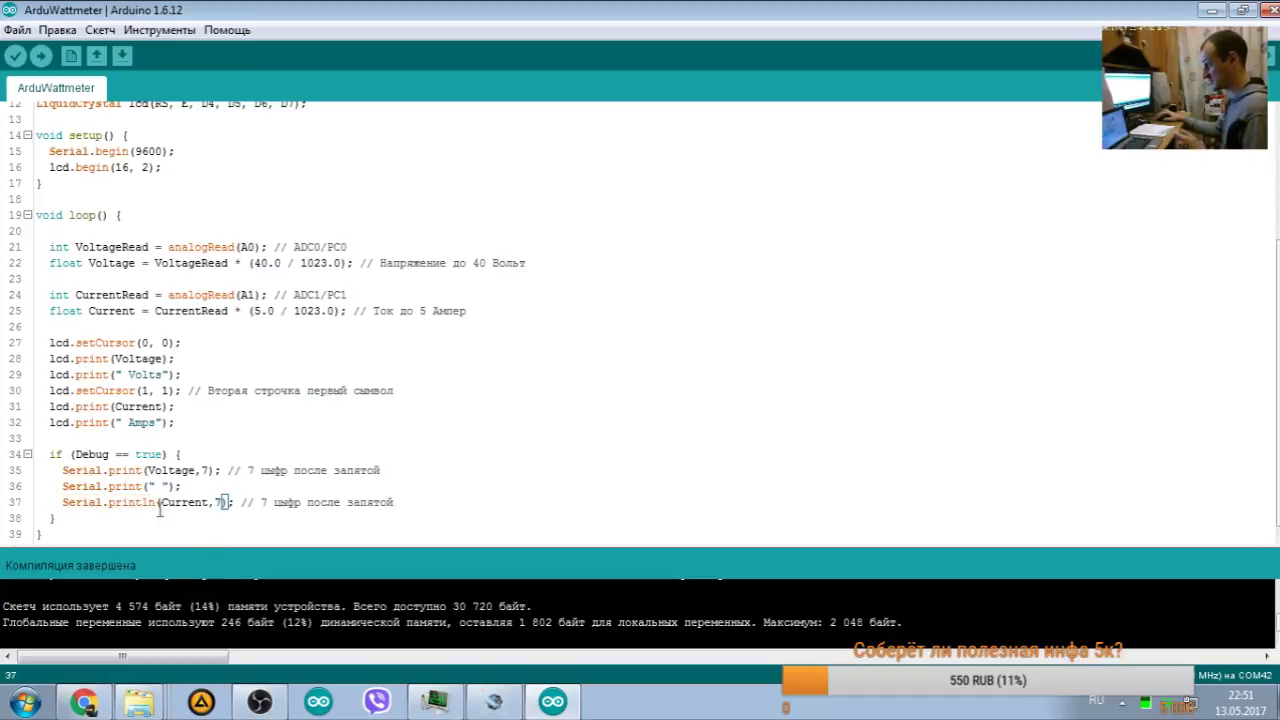
pyautogui.moveTo(157, 502); pyautogui.dragTo(52, 502)
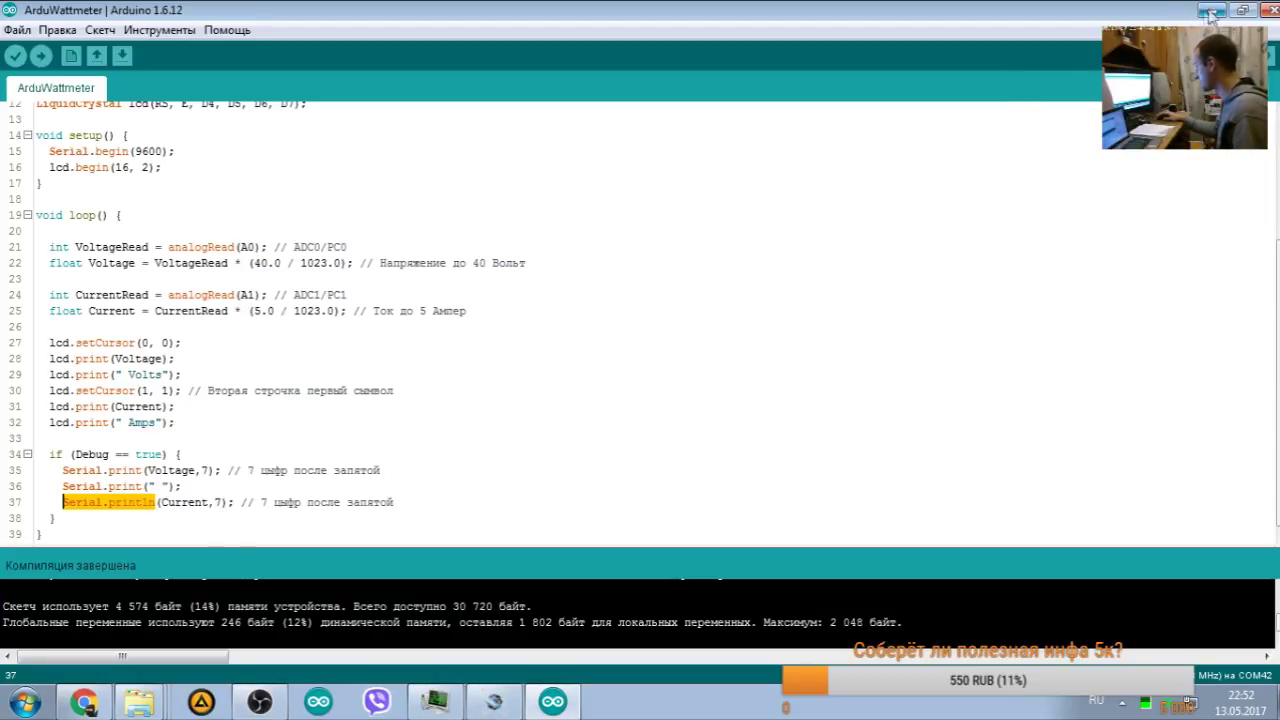
# Step: Switch to Proteus, show the Virtual Terminal of the running simulation and pause the simulation
pyautogui.hotkey('alt', 'Tab')
pyautogui.click(250, 30)
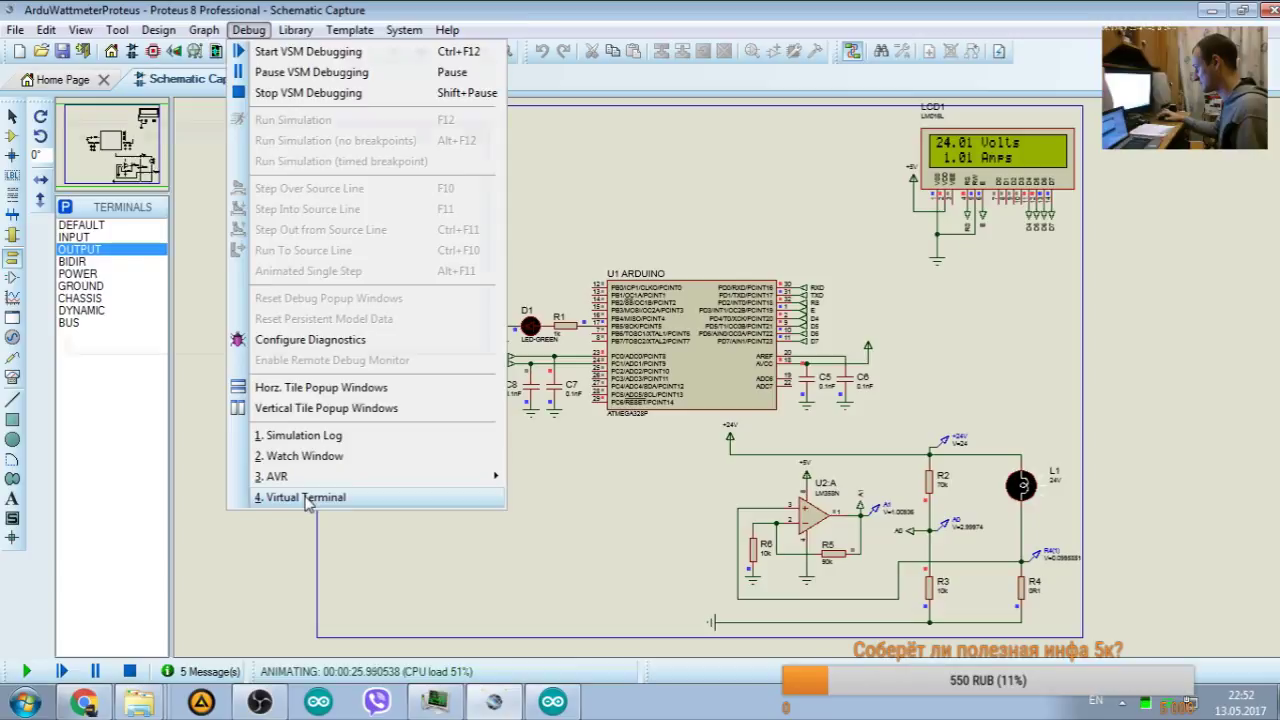
pyautogui.click(270, 570)
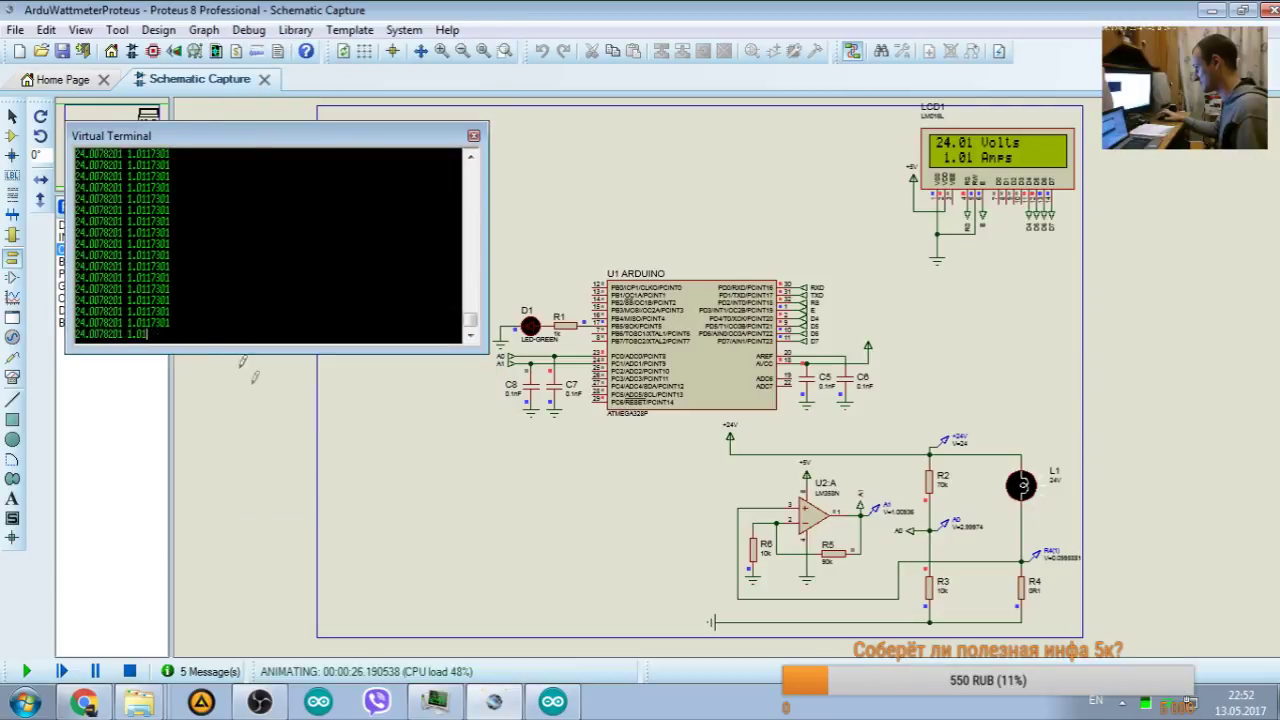
pyautogui.click(95, 671)
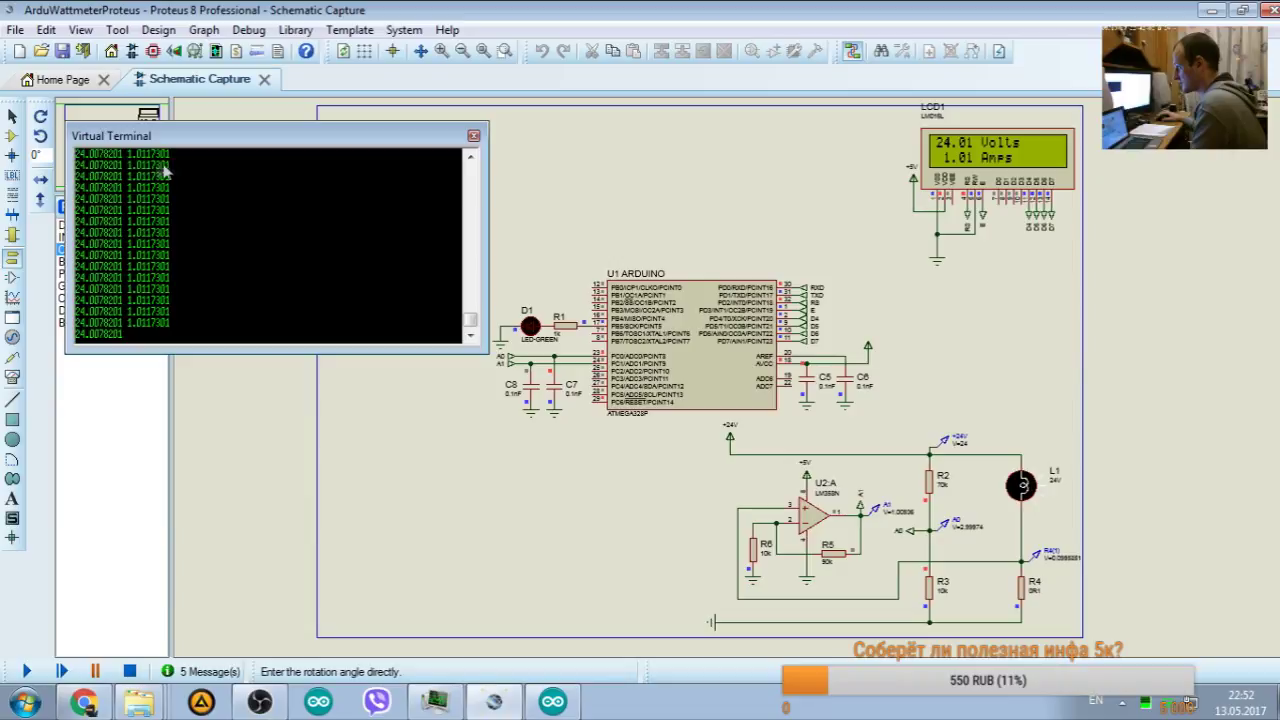
# Step: Compare the Serial.println call for Current in the Arduino sketch with the serial output in the Proteus Virtual Terminal
pyautogui.click(555, 706)
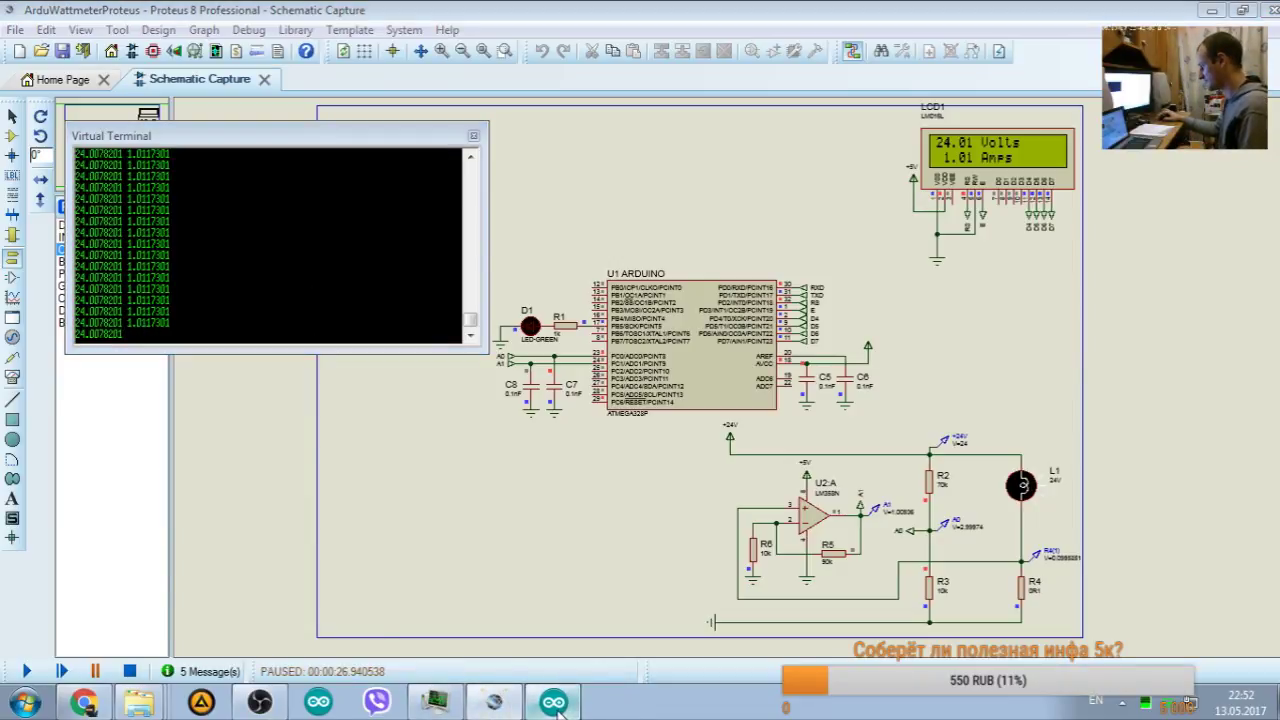
pyautogui.click(157, 502)
pyautogui.click(224, 502)
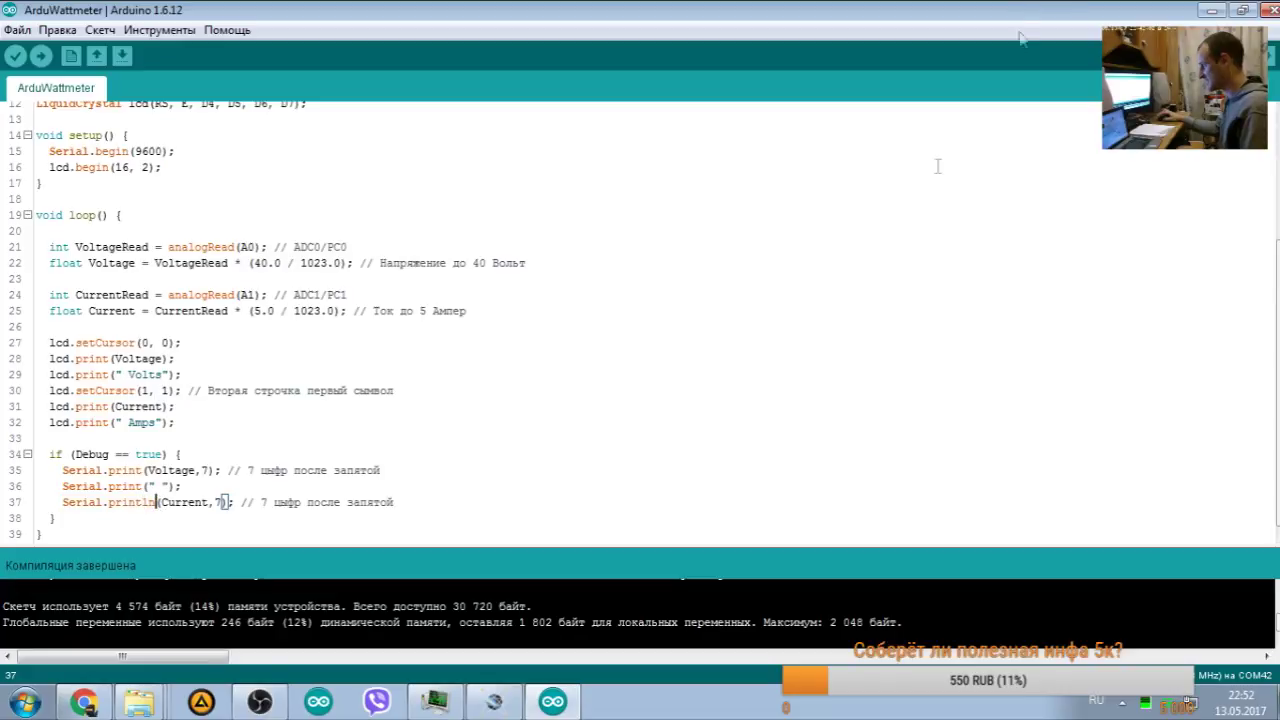
pyautogui.click(1209, 11)
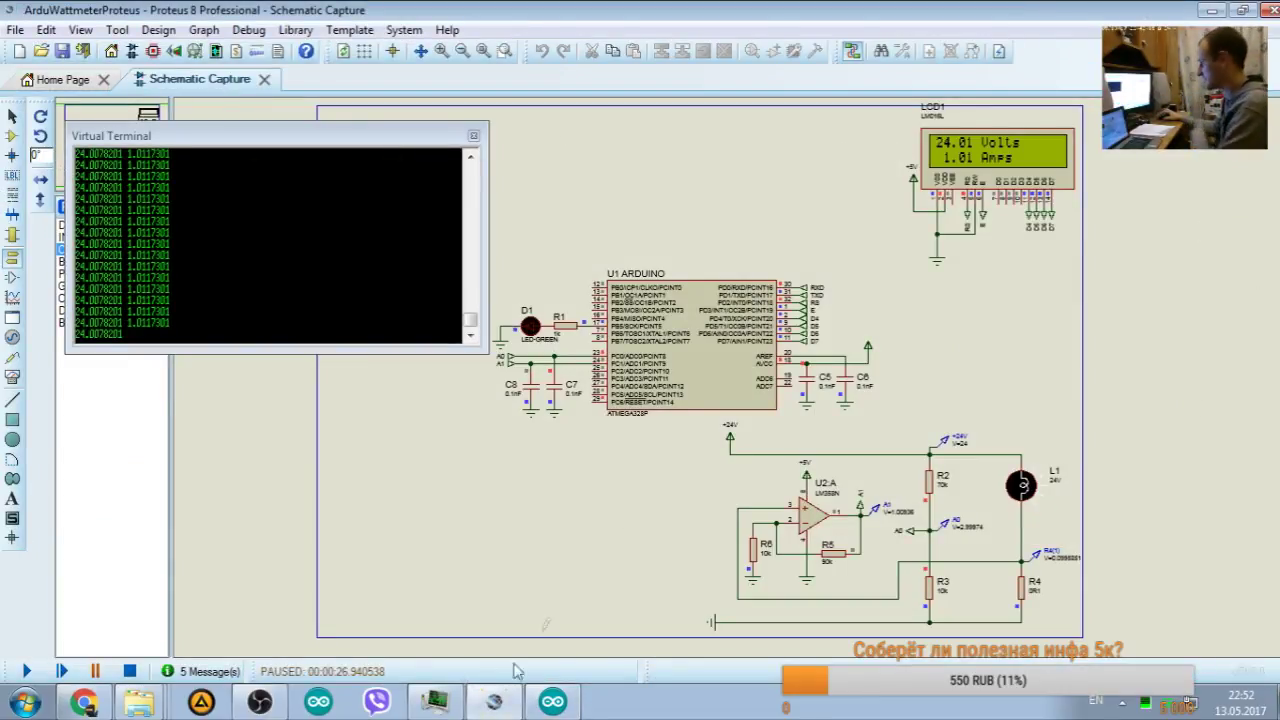
pyautogui.click(552, 702)
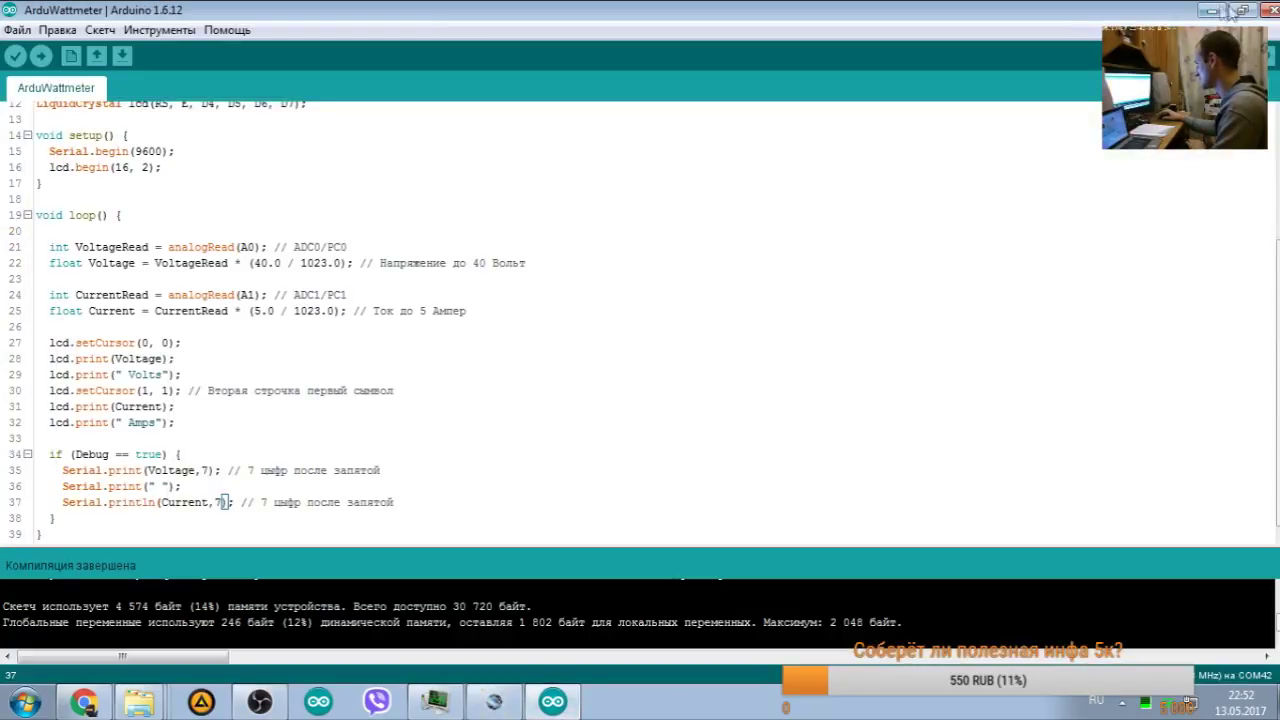
pyautogui.click(552, 702)
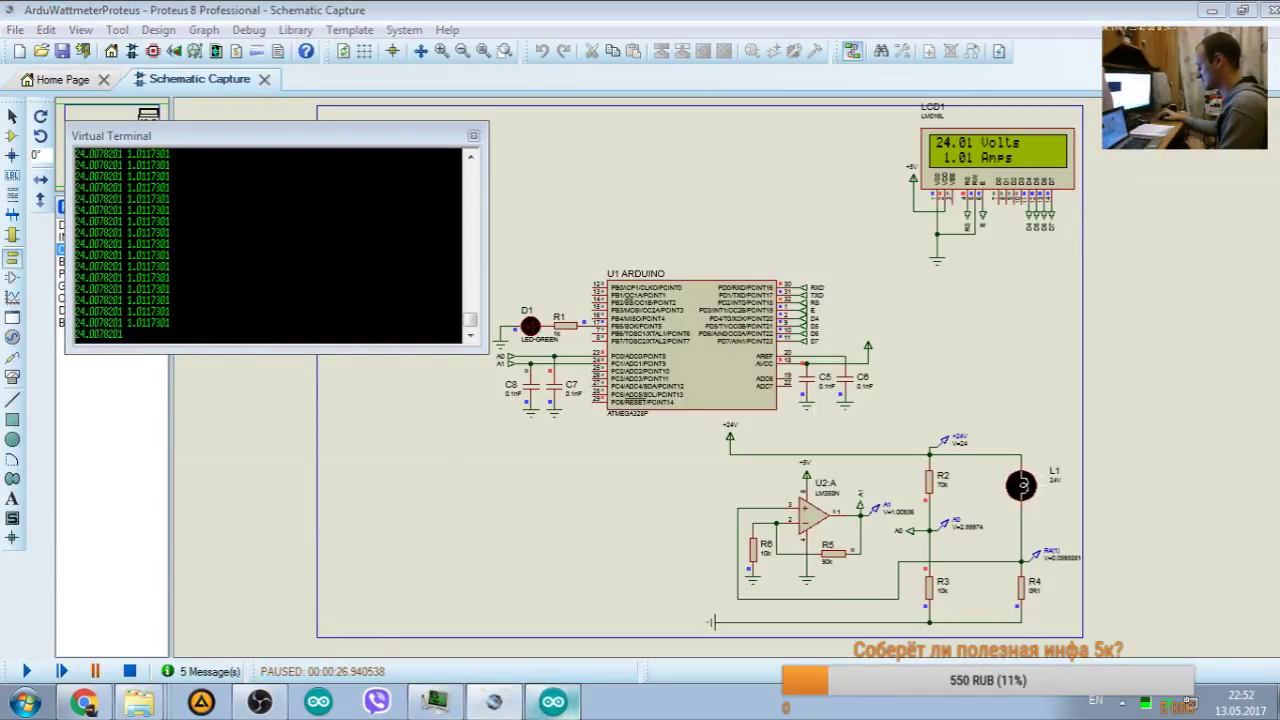
pyautogui.click(552, 702)
pyautogui.moveTo(62, 502); pyautogui.dragTo(155, 508)
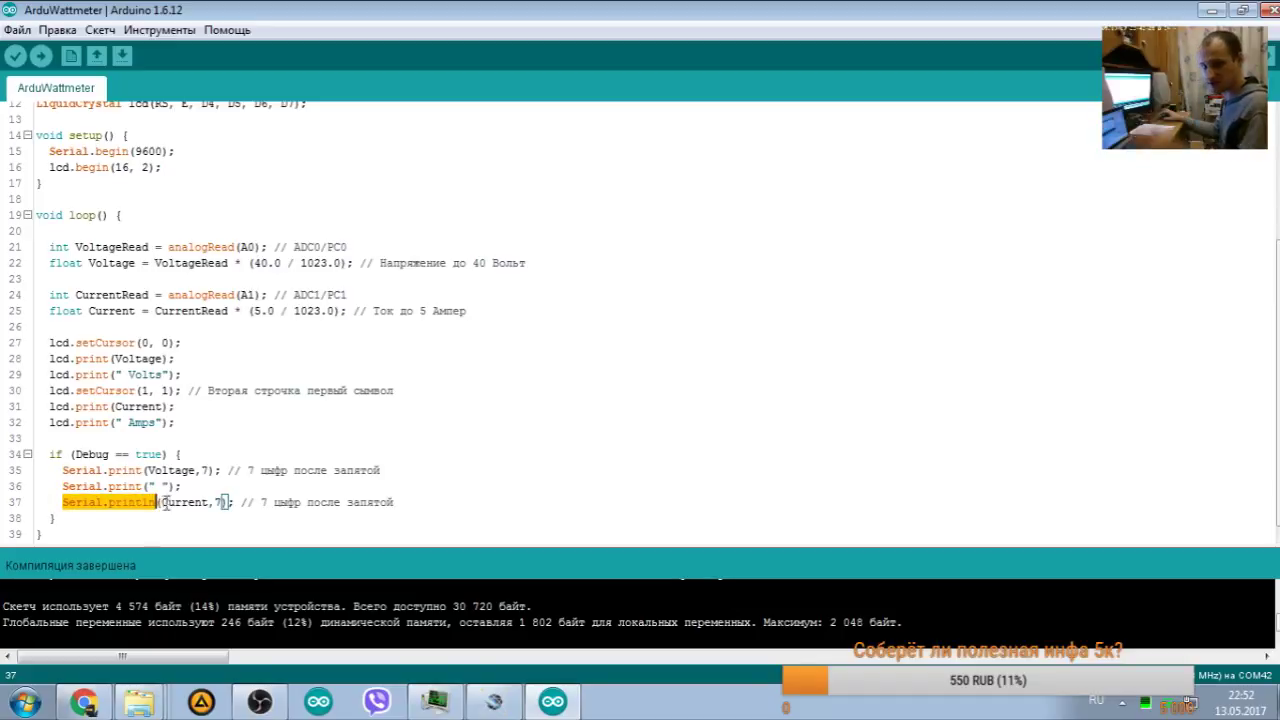
pyautogui.click(152, 503)
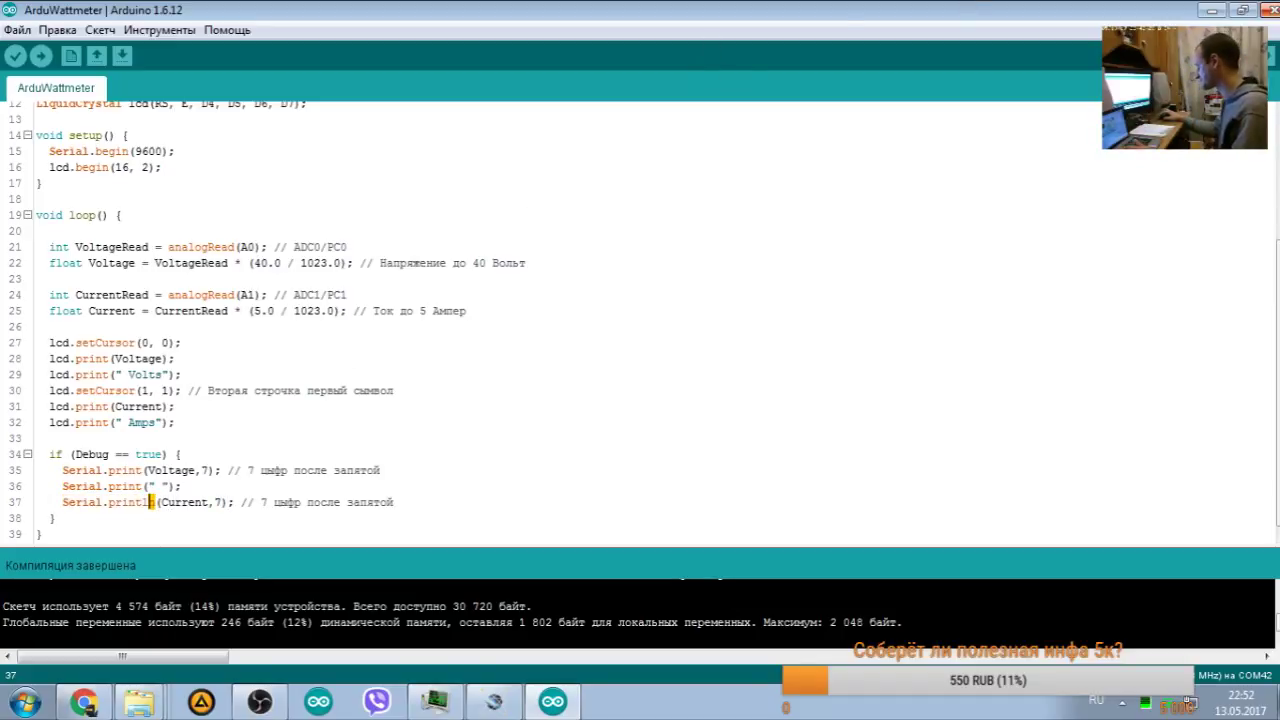
pyautogui.click(1212, 11)
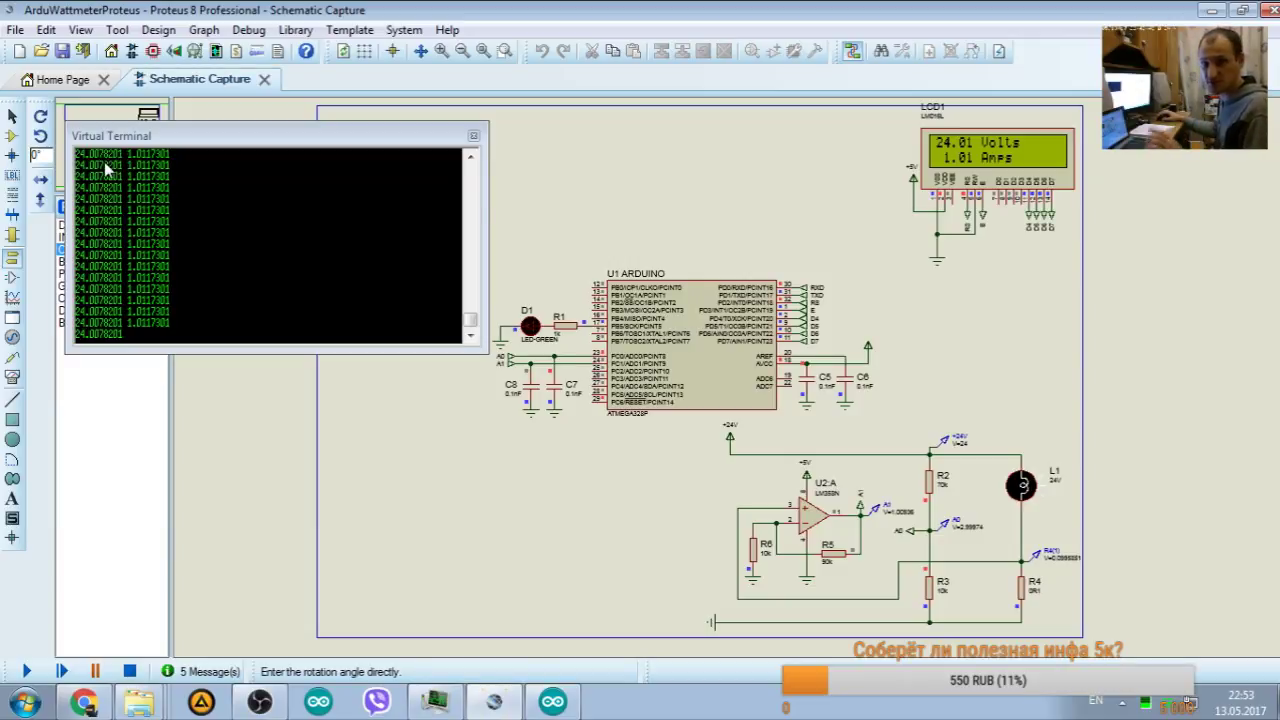
pyautogui.click(537, 707)
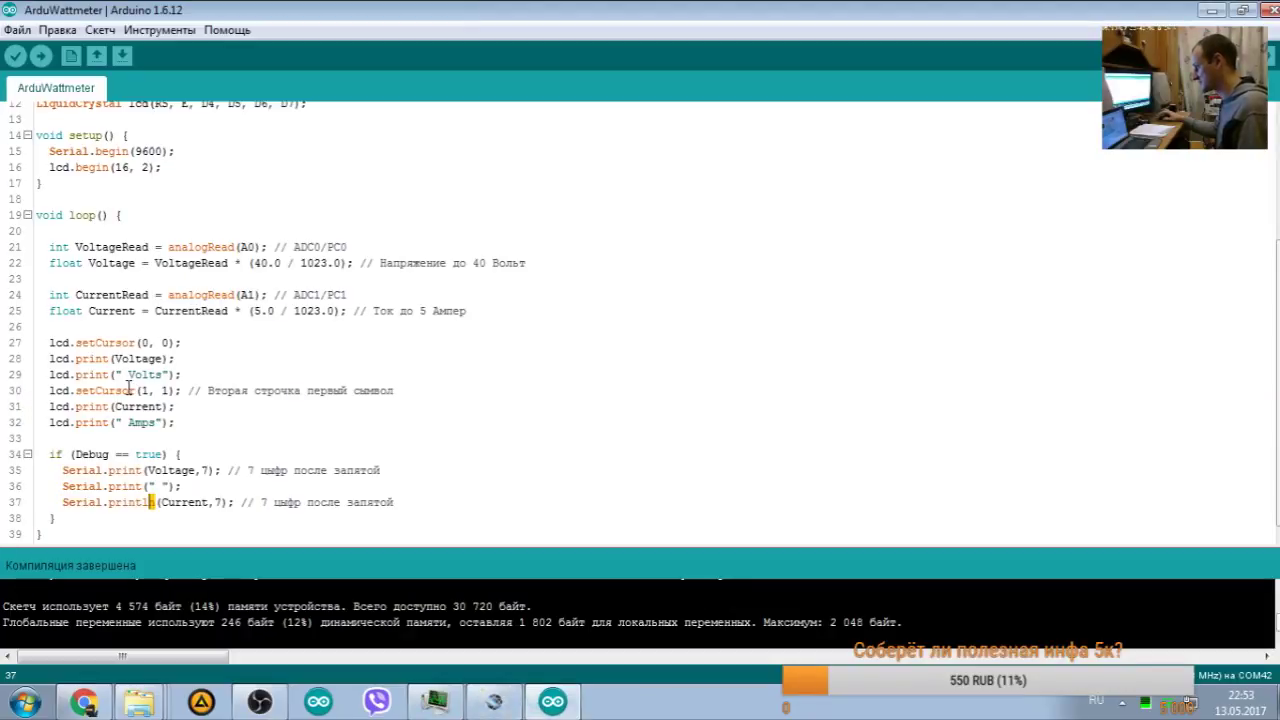
pyautogui.click(206, 472)
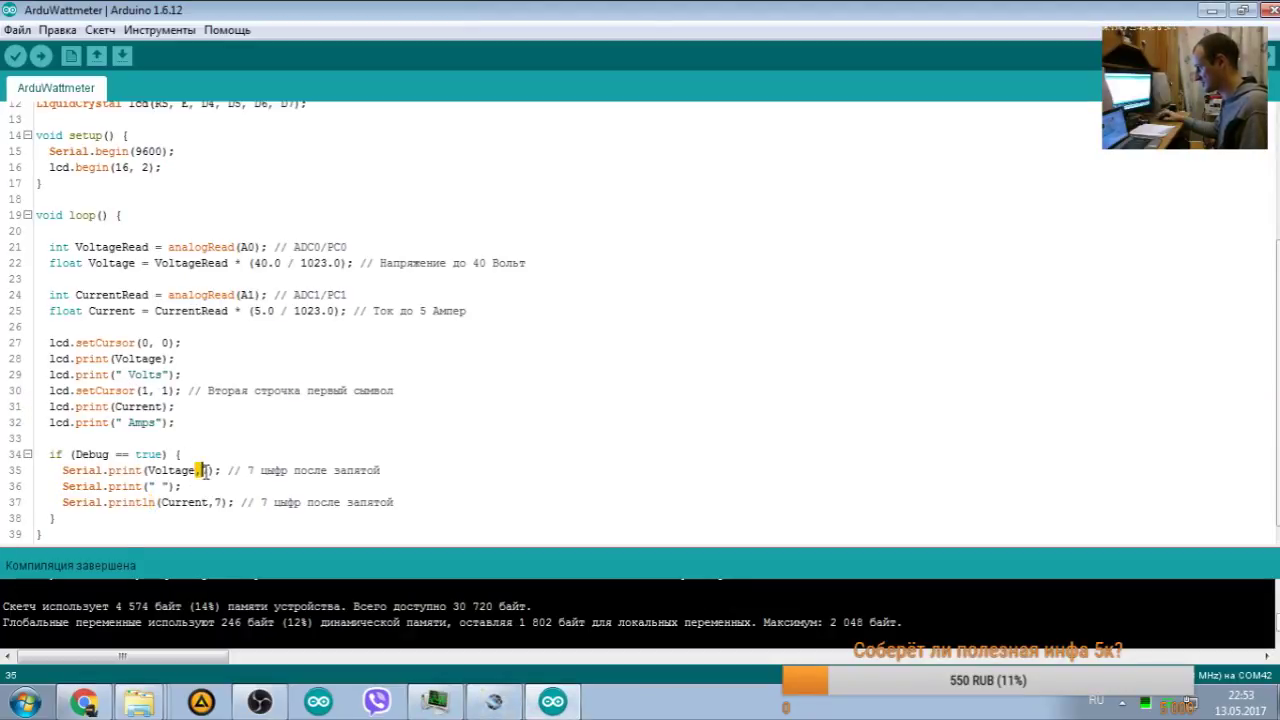
pyautogui.press('BackSpace')
pyautogui.press('BackSpace')
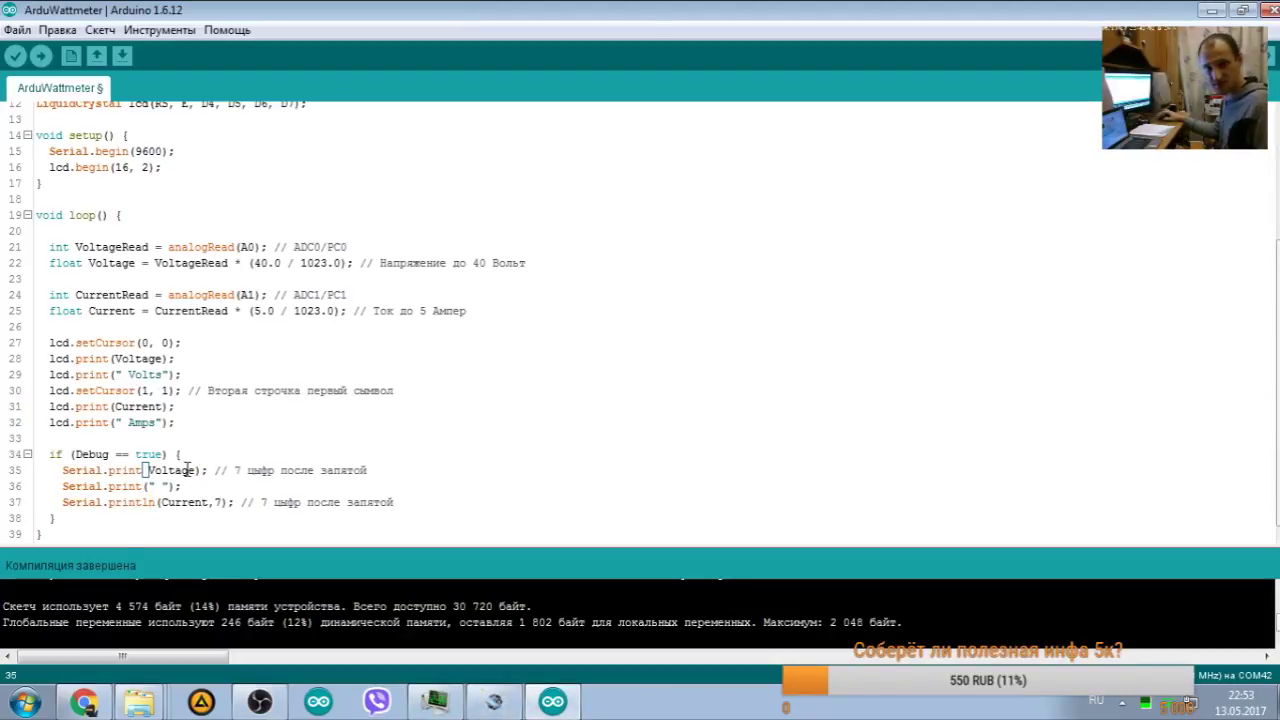
pyautogui.write(',7')
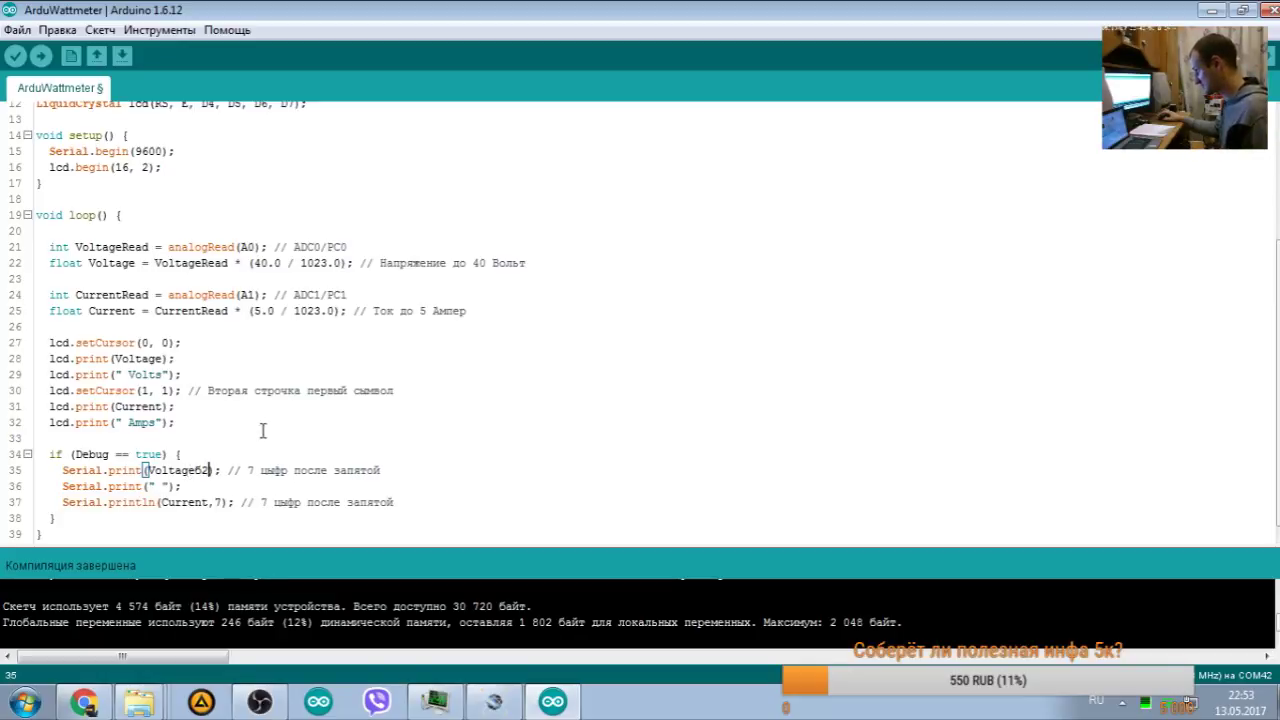
pyautogui.press('End')
pyautogui.write('ывалдмоывнтлждвыобчаьс мтявжыдаловыфдьвждлитячда')
pyautogui.hotkey('ctrl', 'z')
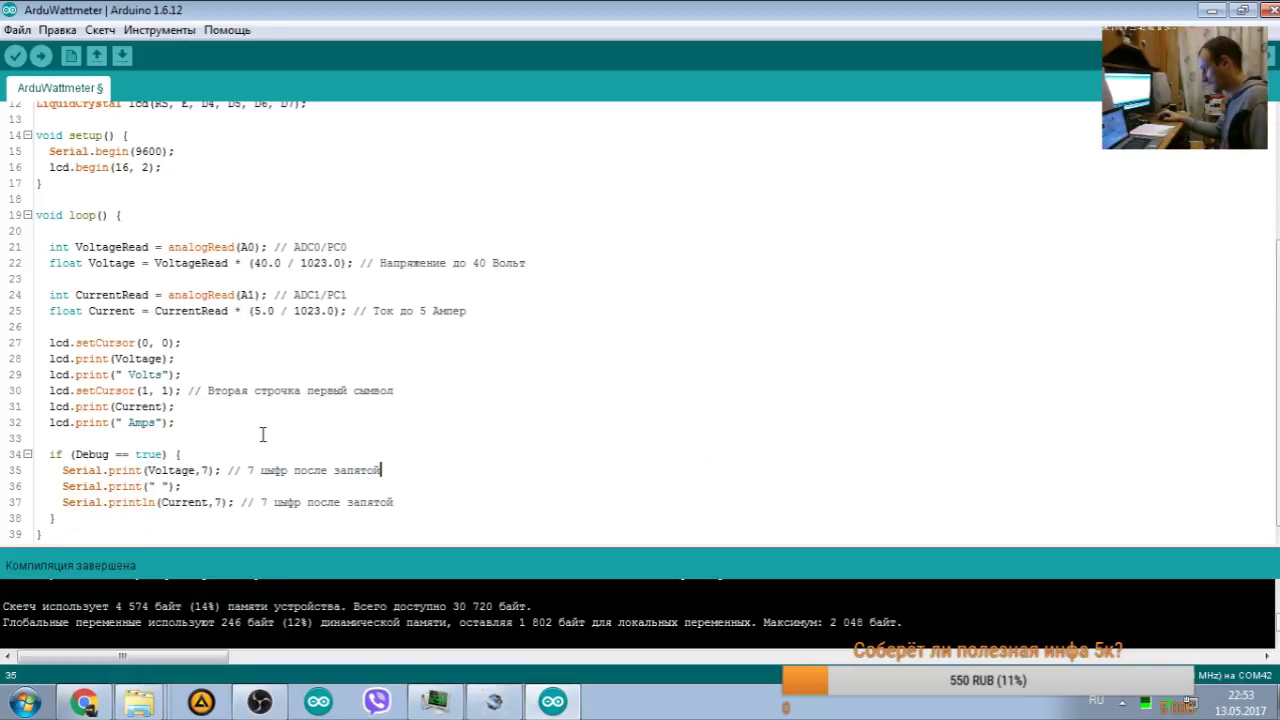
pyautogui.hotkey('ctrl', 's')
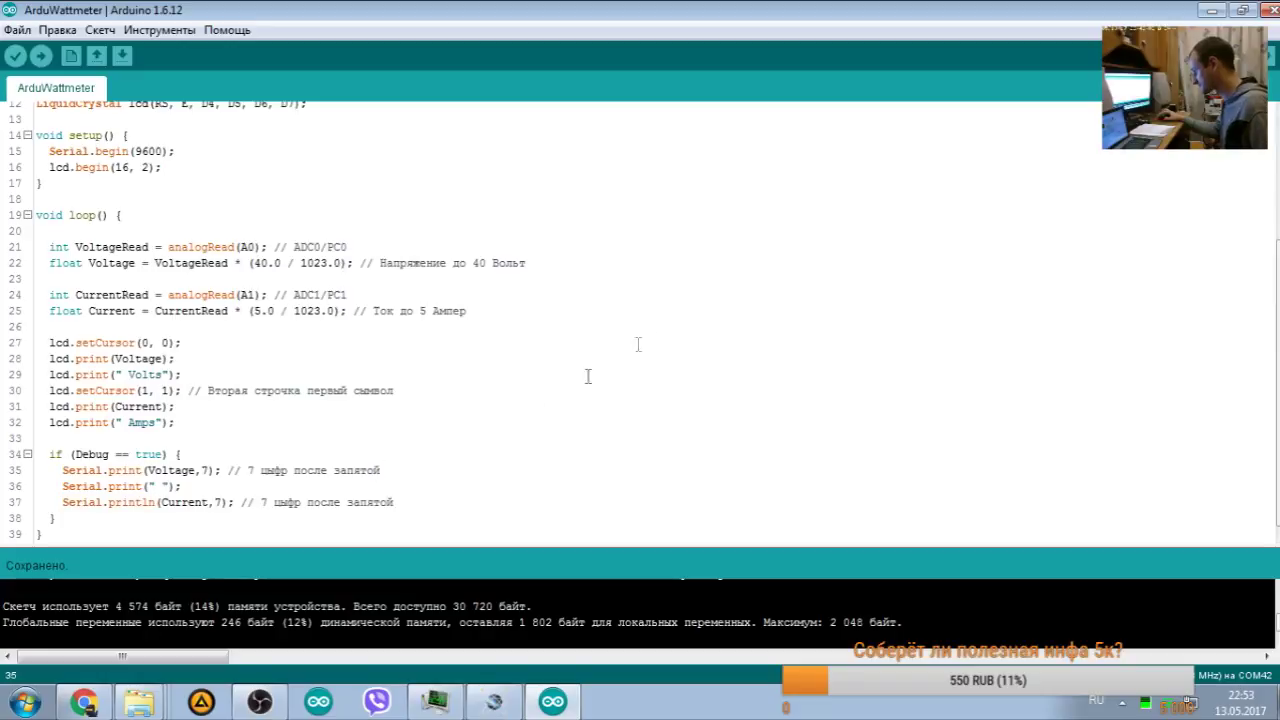
# Step: Add a decimal-places argument of 3 to the LCD output of Current, making it lcd.print(Current,3);
pyautogui.click(207, 471)
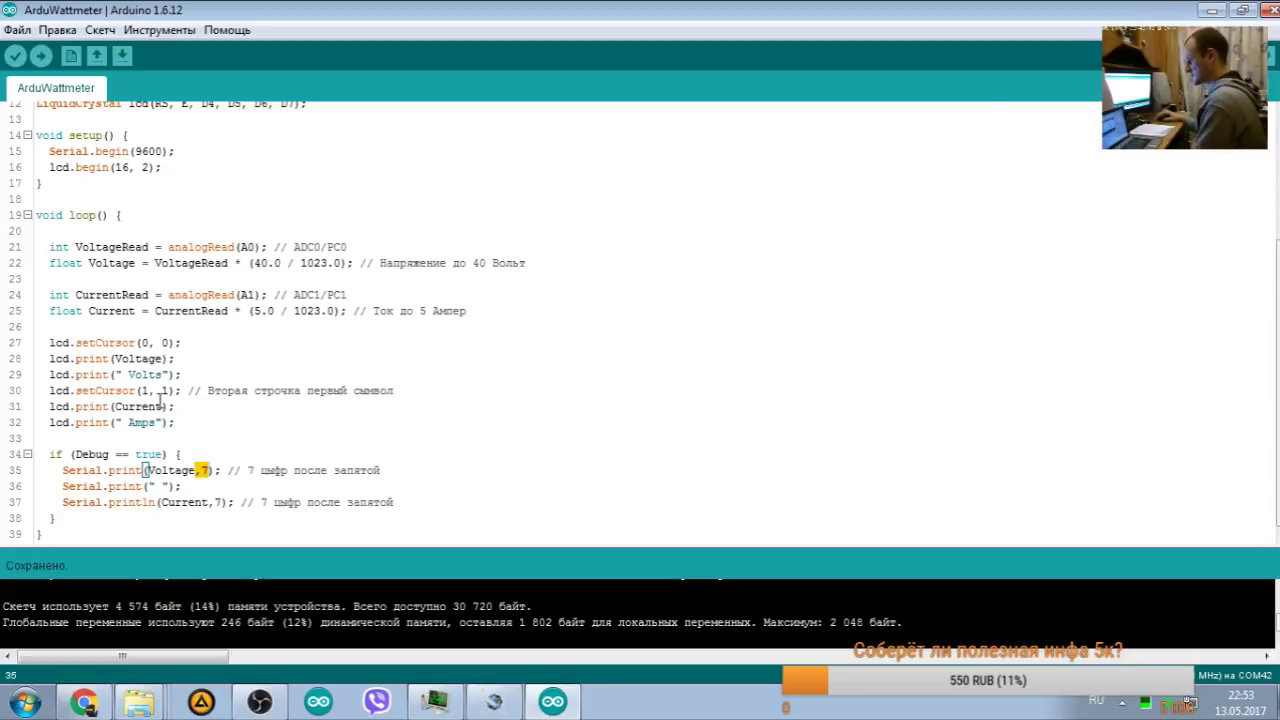
pyautogui.doubleClick(130, 406)
pyautogui.click(128, 406)
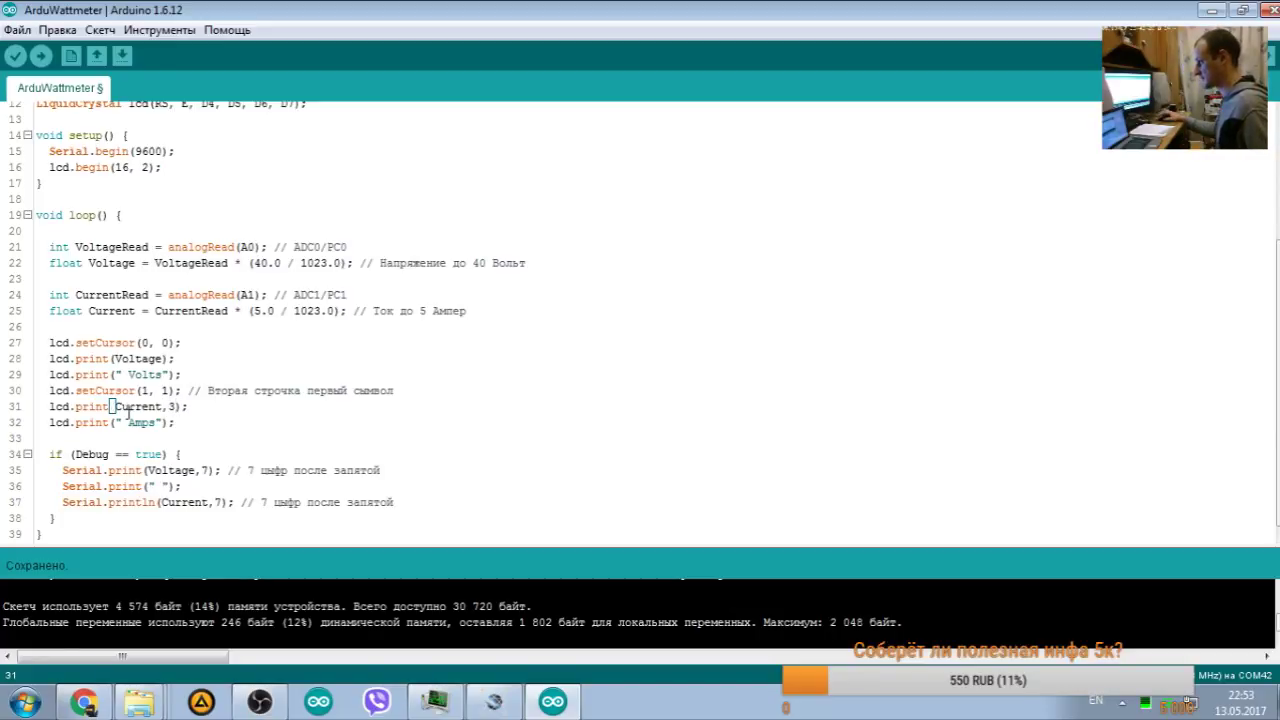
pyautogui.write(')')
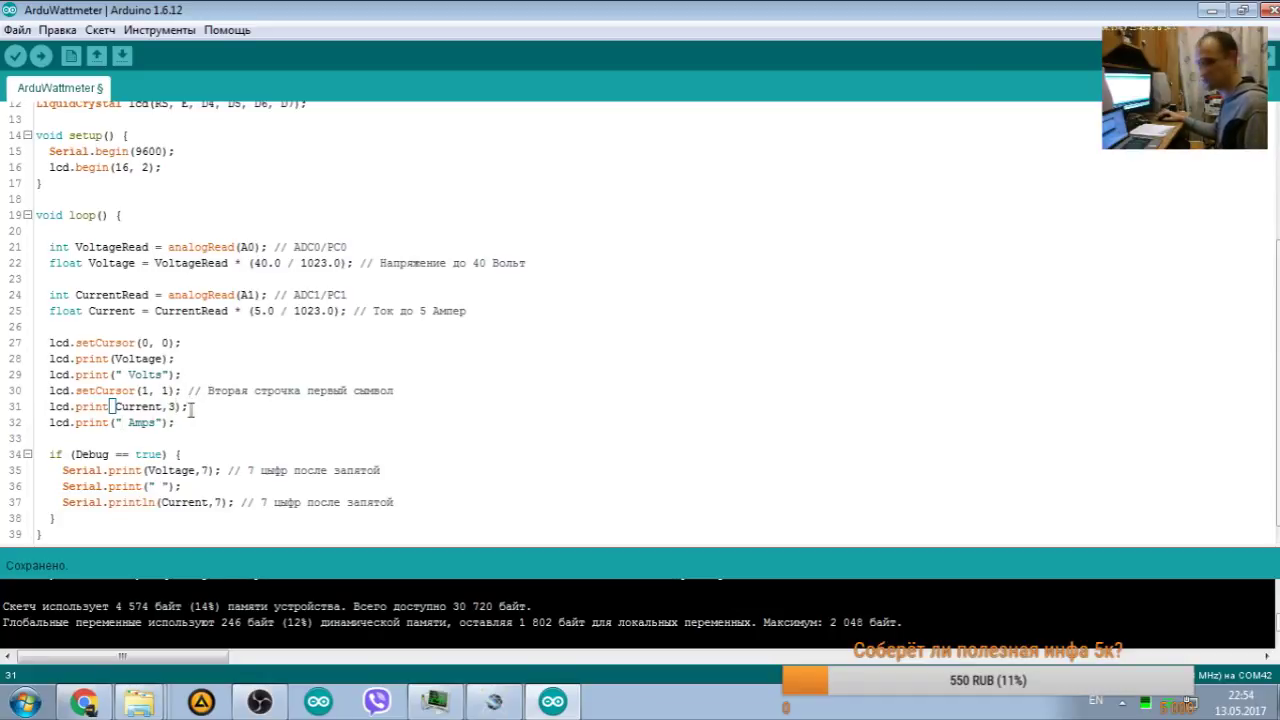
# Step: Work out the ammeter's ADC resolution by dividing 5 by 1023 in the Windows Calculator, and close the calculator
pyautogui.press('XF86Calculator')
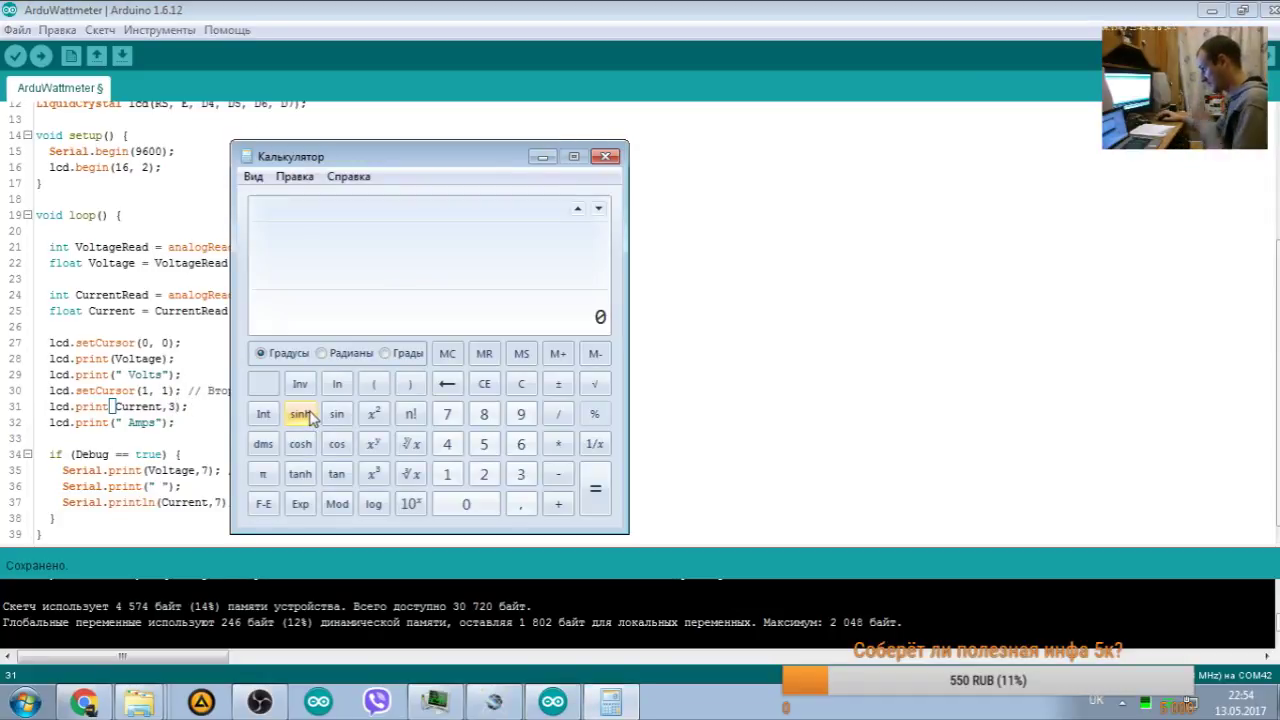
pyautogui.click(488, 450)
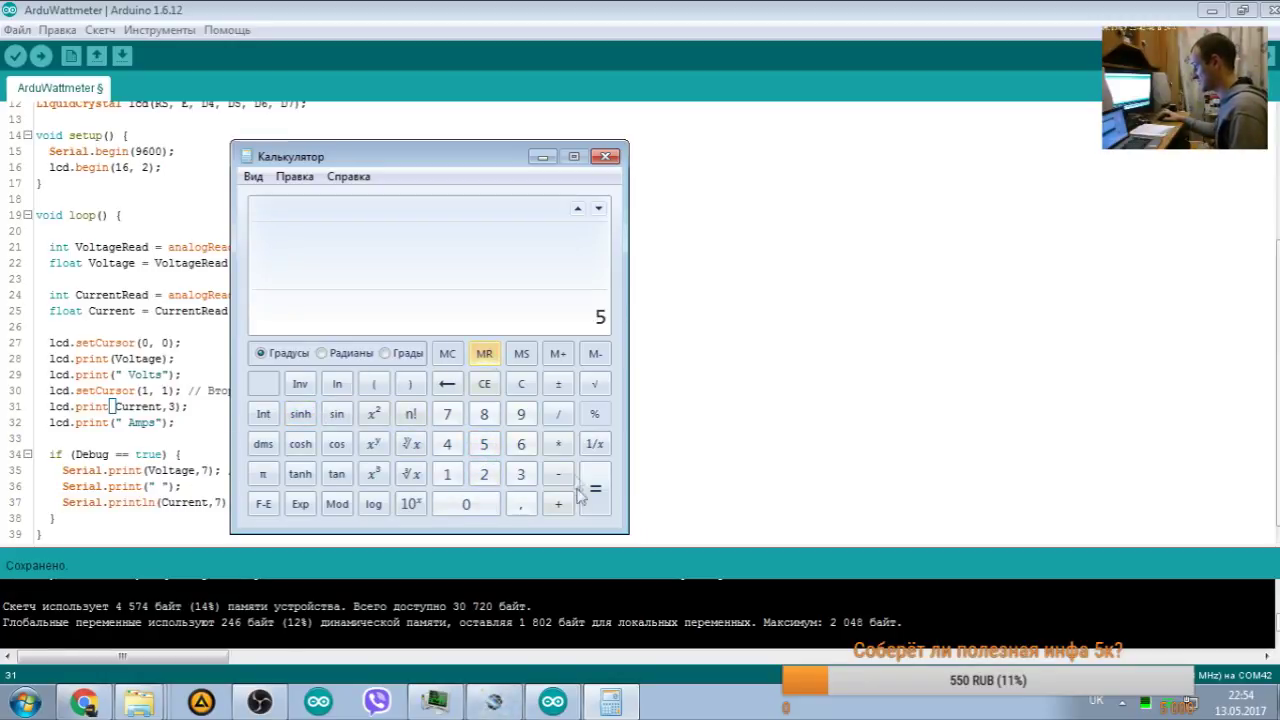
pyautogui.click(561, 418)
pyautogui.press('1')
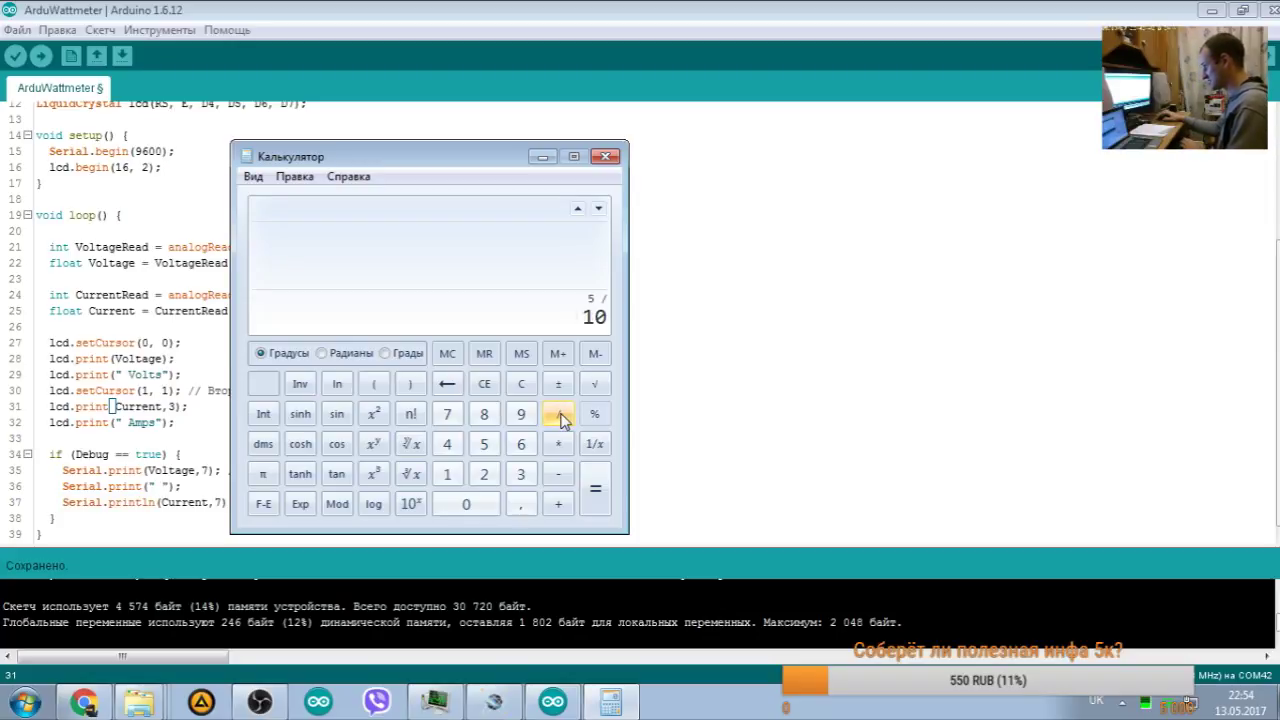
pyautogui.press('Return')
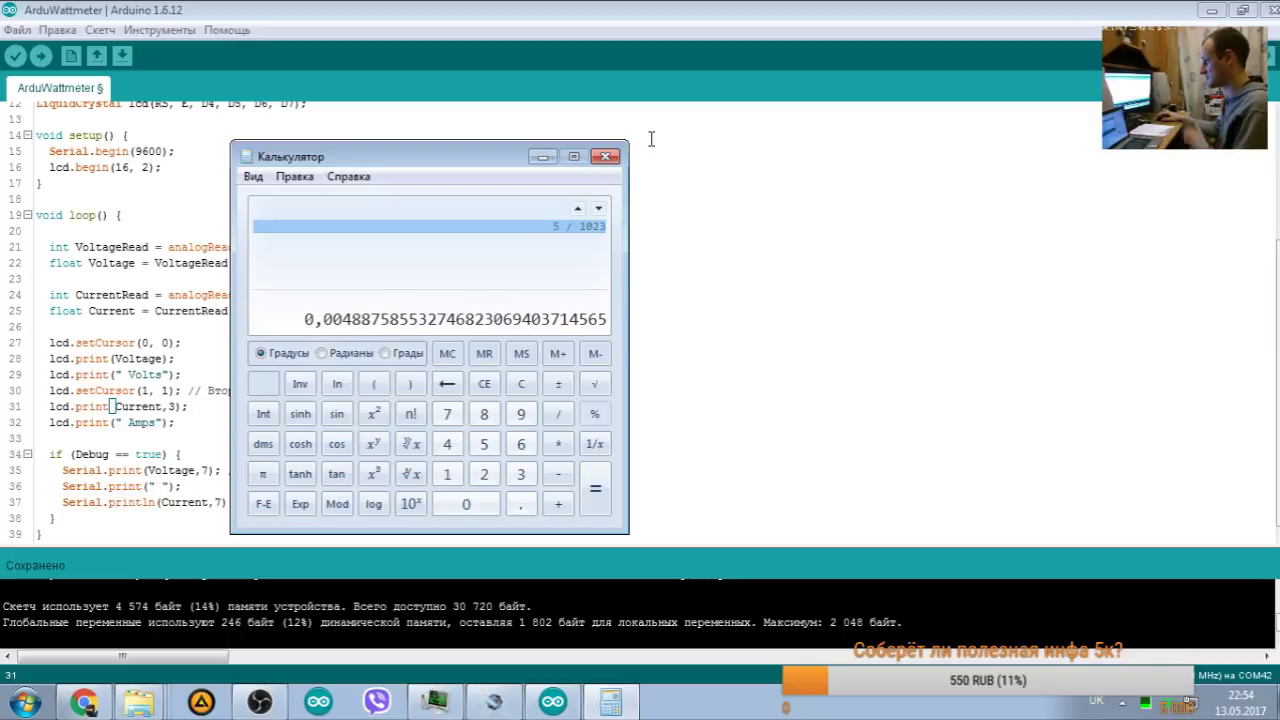
pyautogui.click(604, 158)
# Step: Compile the edited sketch and stop the paused simulation in Proteus
pyautogui.click(15, 55)
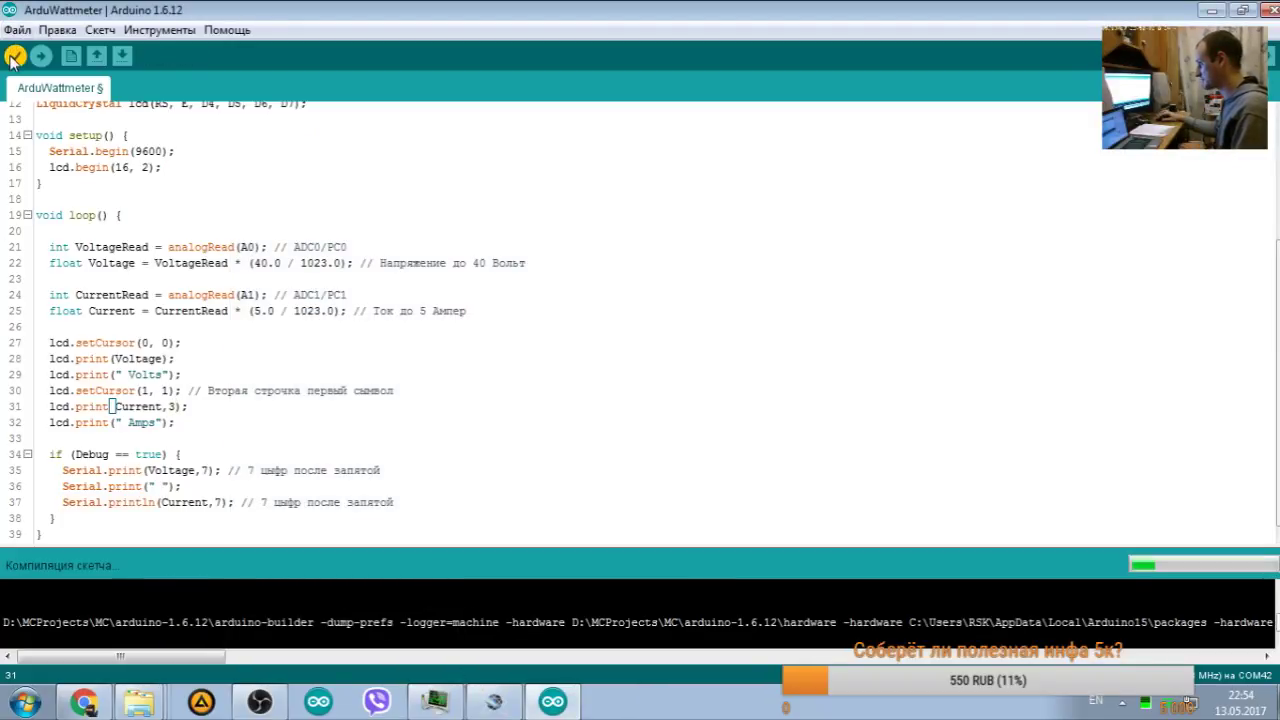
pyautogui.click(494, 702)
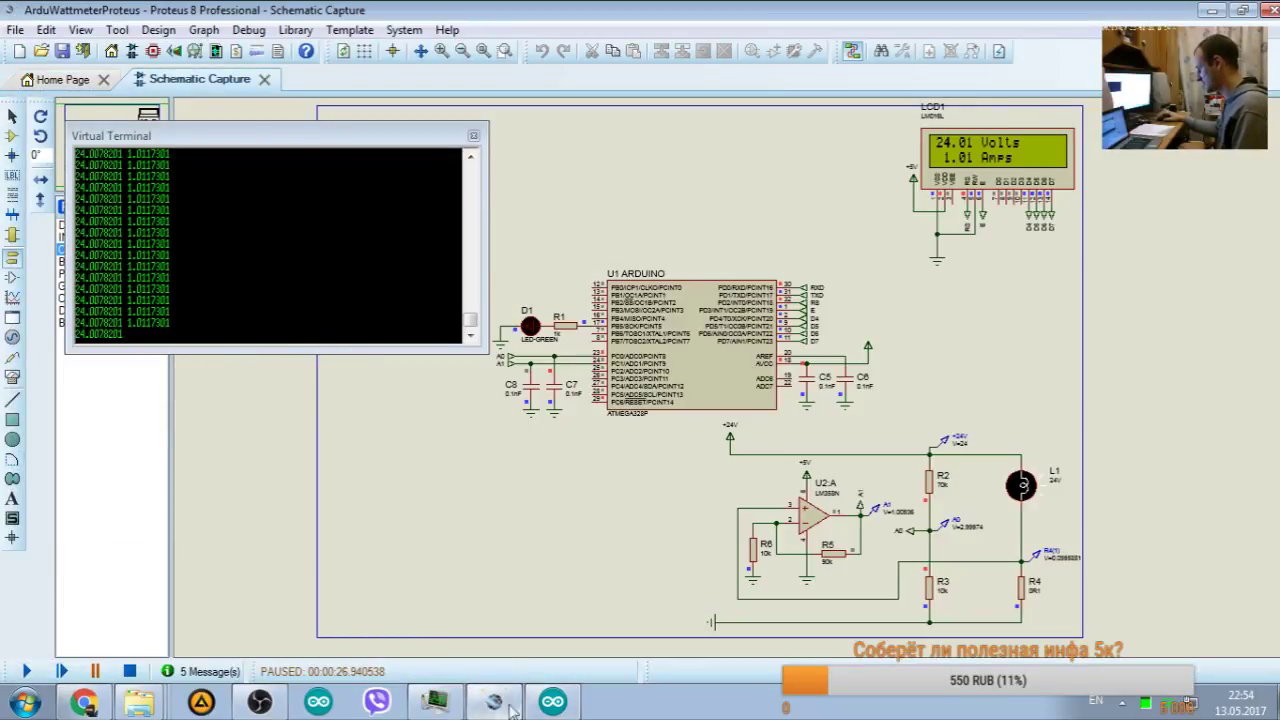
pyautogui.click(545, 708)
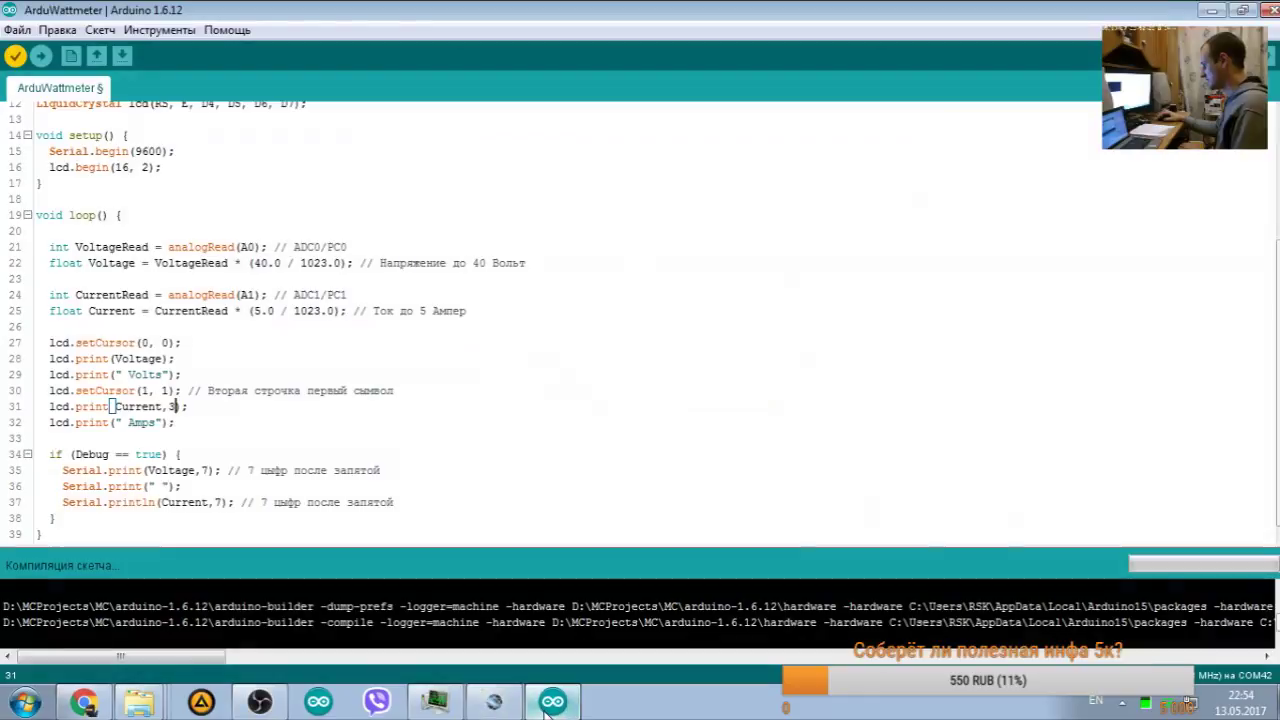
pyautogui.click(548, 710)
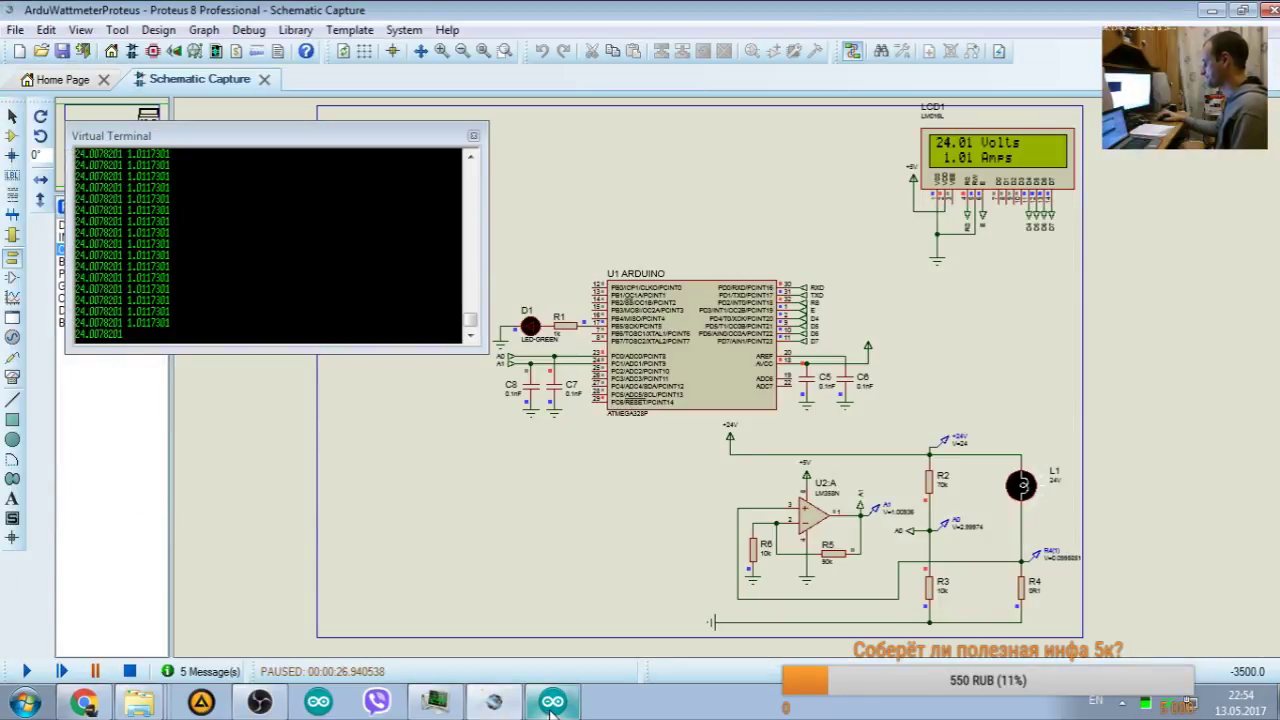
pyautogui.click(129, 671)
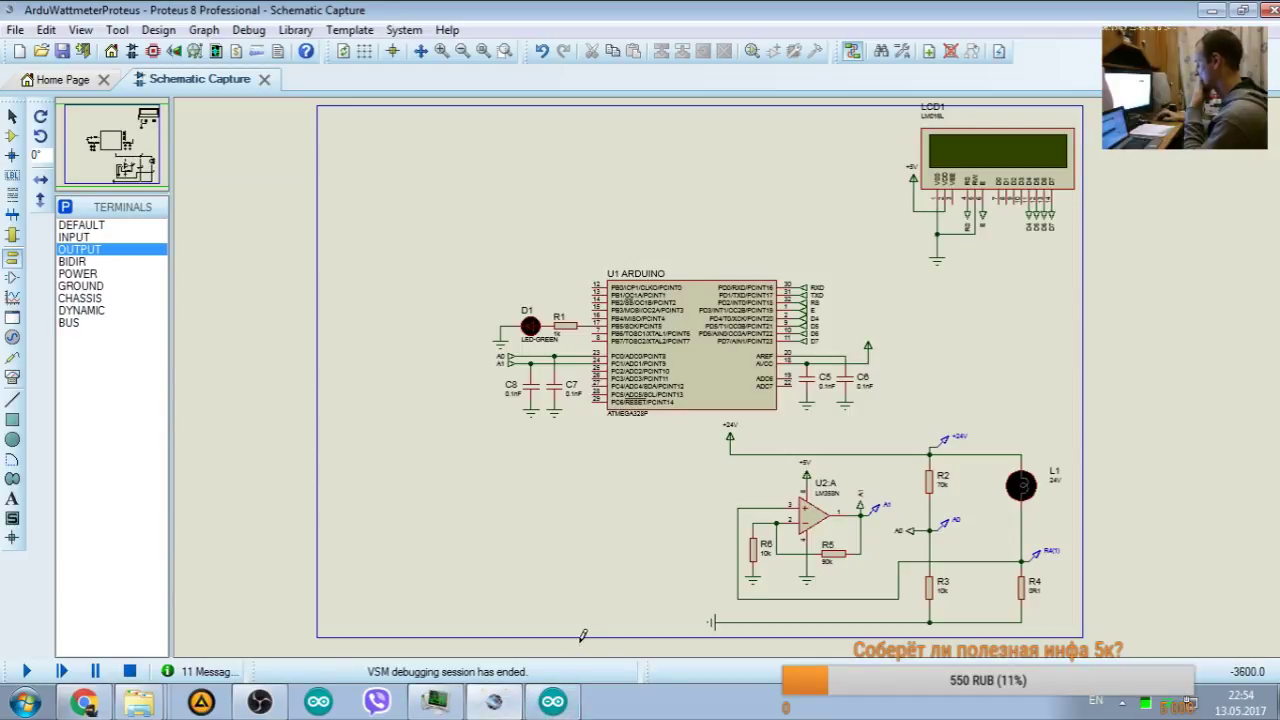
pyautogui.scroll(1, 762, 565)
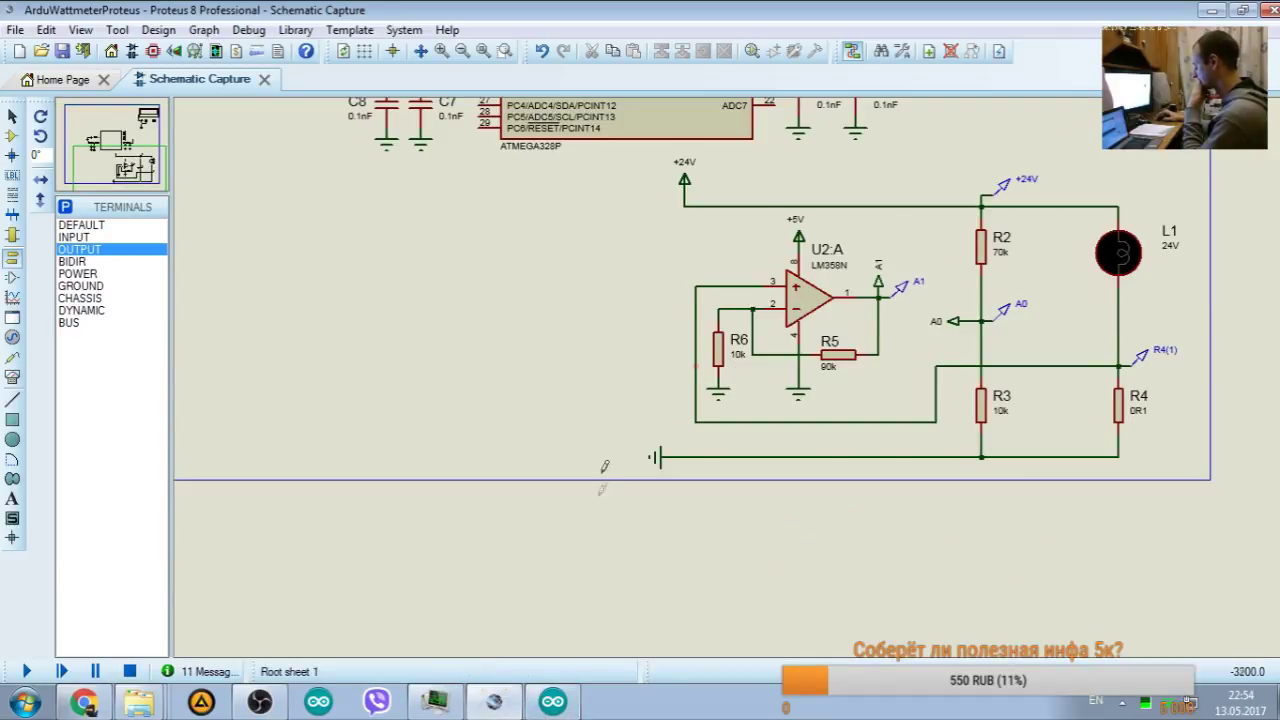
pyautogui.click(556, 702)
pyautogui.click(498, 702)
pyautogui.click(498, 702)
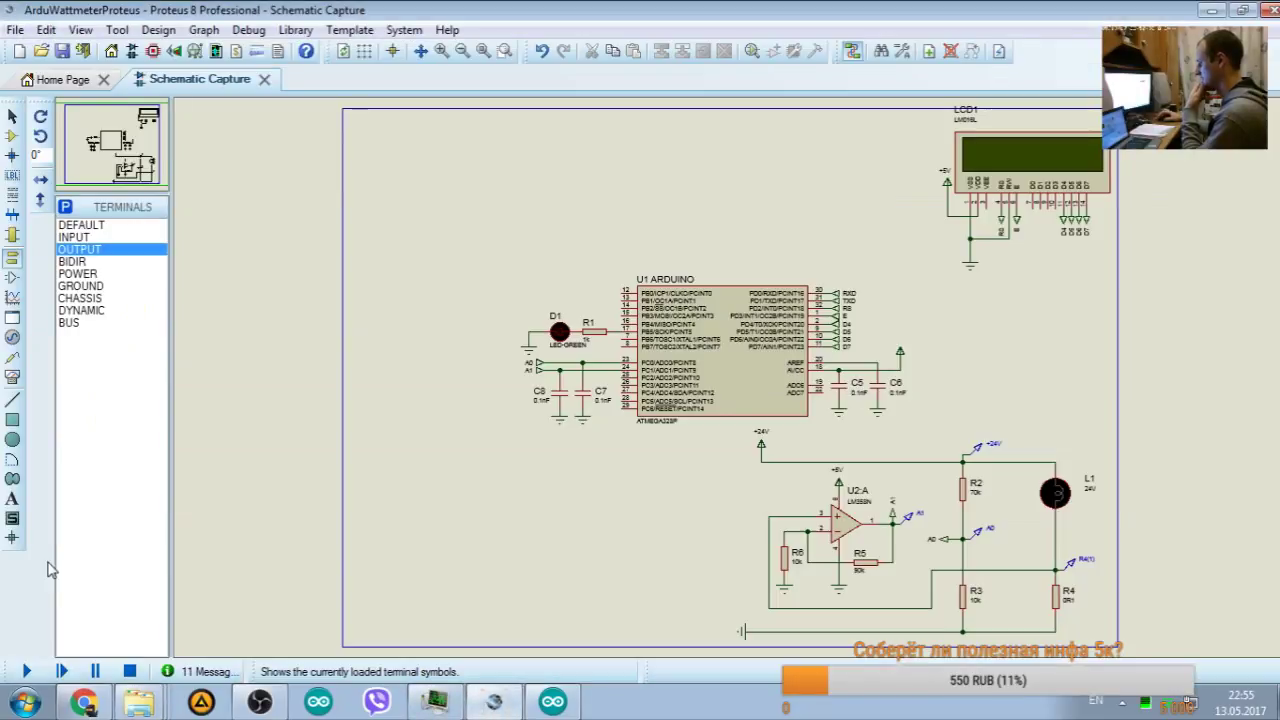
# Step: Start the simulation again and move the Virtual Terminal window to the empty schematic area beside the op-amp circuit
pyautogui.click(26, 671)
pyautogui.moveTo(137, 138); pyautogui.dragTo(284, 425)
pyautogui.click(122, 135)
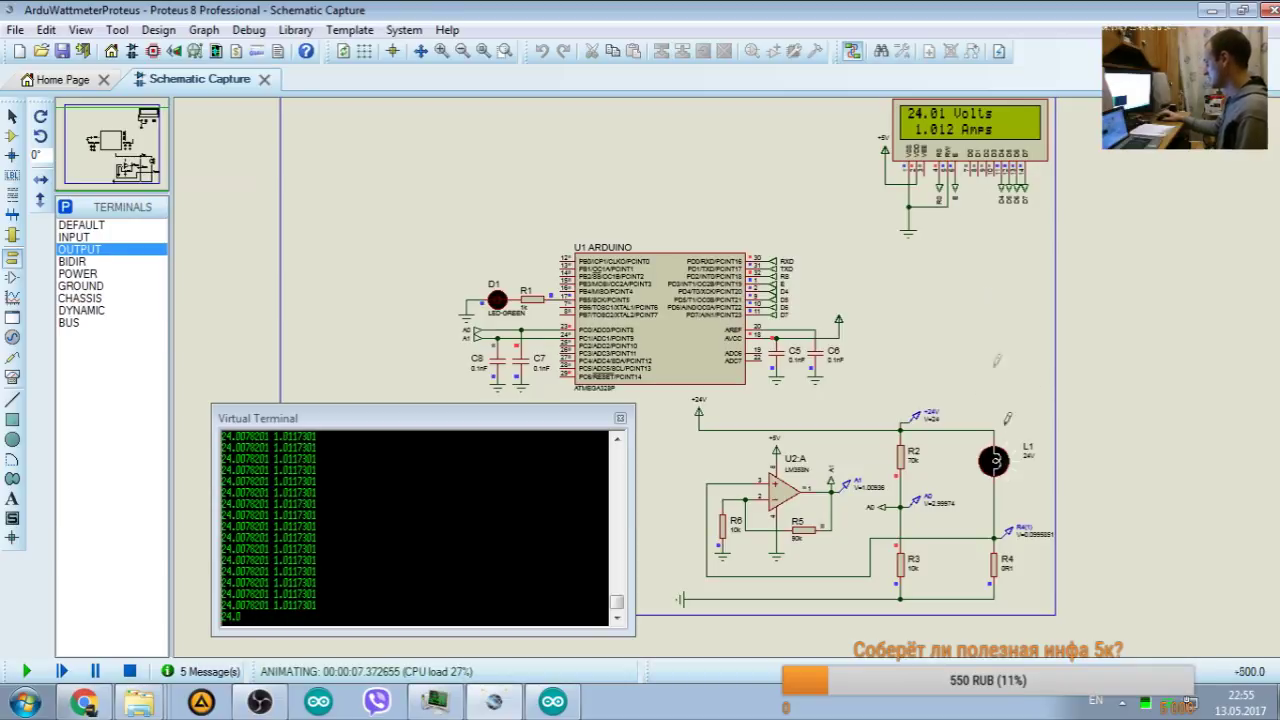
# Step: Stop the simulation and delete the wire linking the +24V terminal to the top of R2
pyautogui.click(129, 671)
pyautogui.rightClick(854, 425)
pyautogui.press('Escape')
# Step: Move the ATmega328P with its LED, capacitors and net terminals to the upper-left corner of the schematic sheet
pyautogui.scroll(2, 735, 372)
pyautogui.scroll(1, 735, 372)
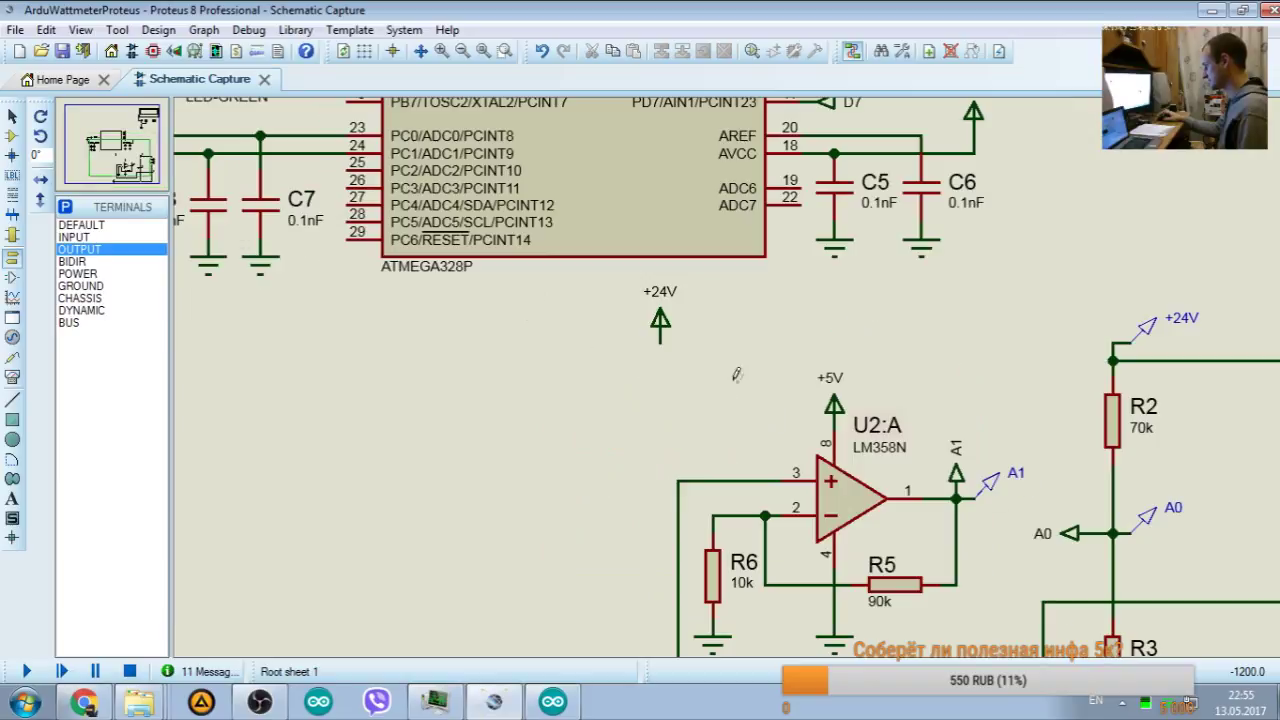
pyautogui.scroll(1, 735, 372)
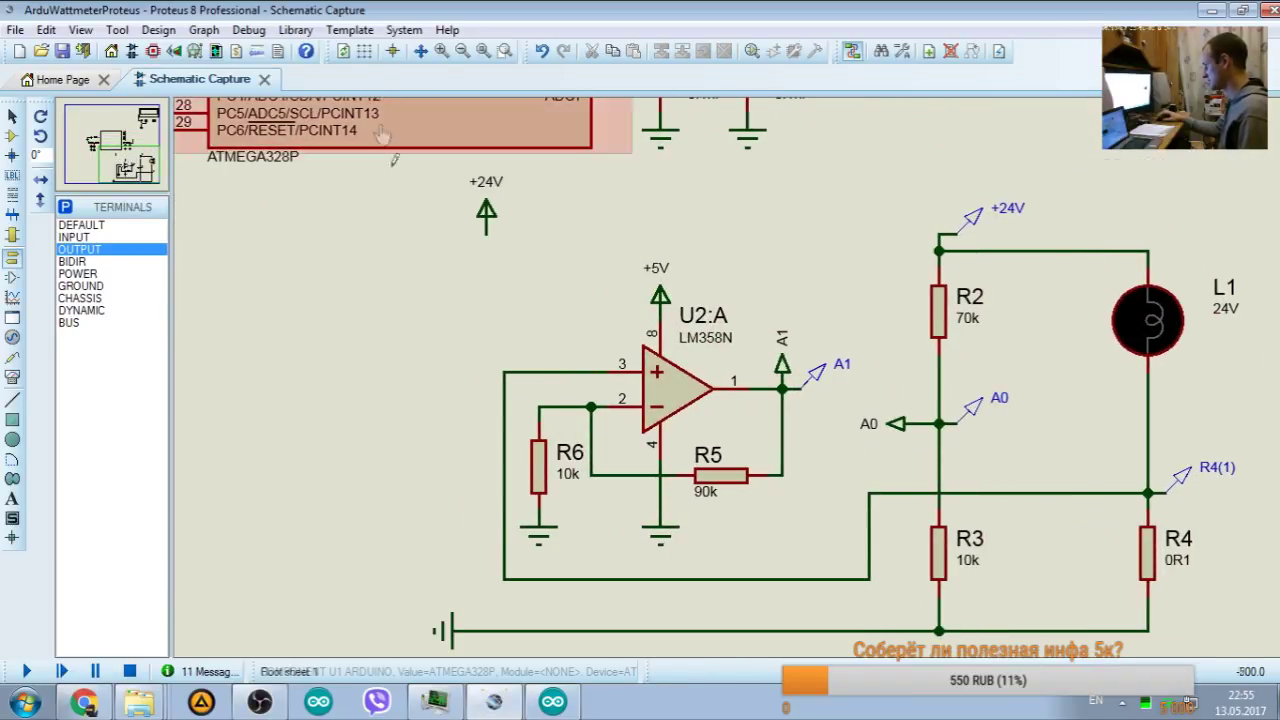
pyautogui.click(117, 166)
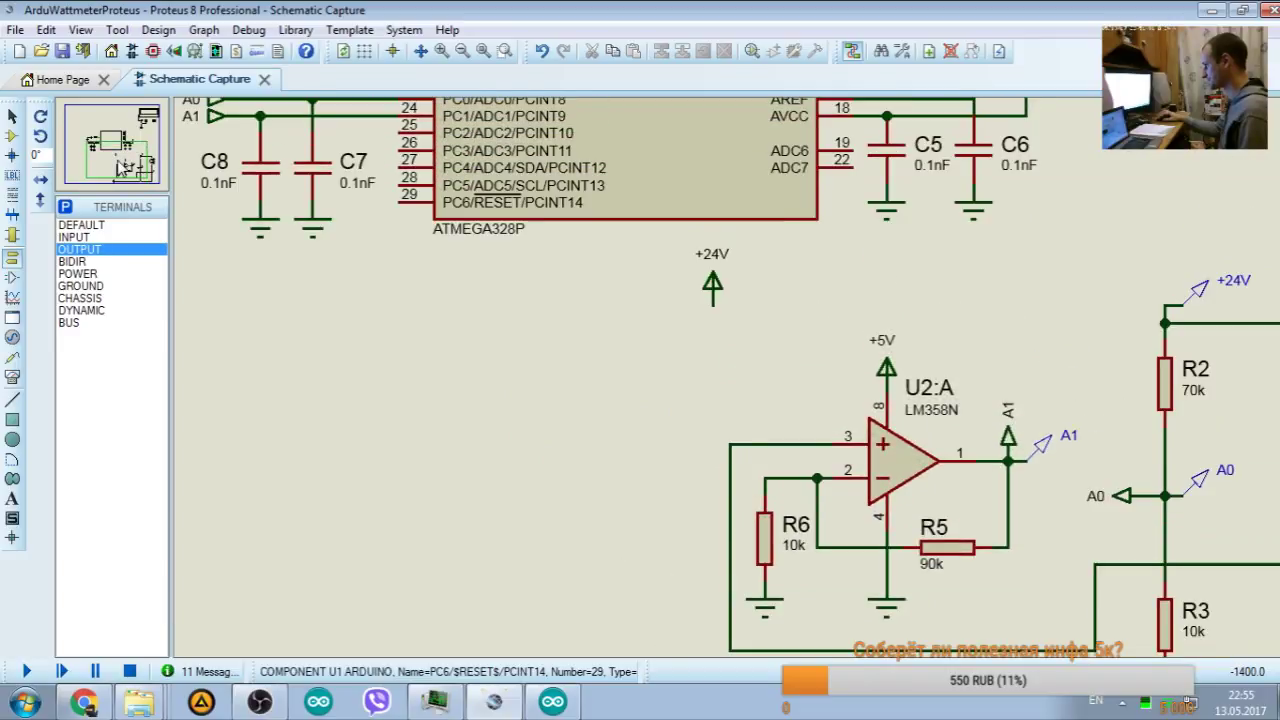
pyautogui.press('F8')
pyautogui.click(12, 116)
pyautogui.moveTo(536, 205); pyautogui.dragTo(827, 337)
pyautogui.moveTo(738, 300); pyautogui.dragTo(628, 206)
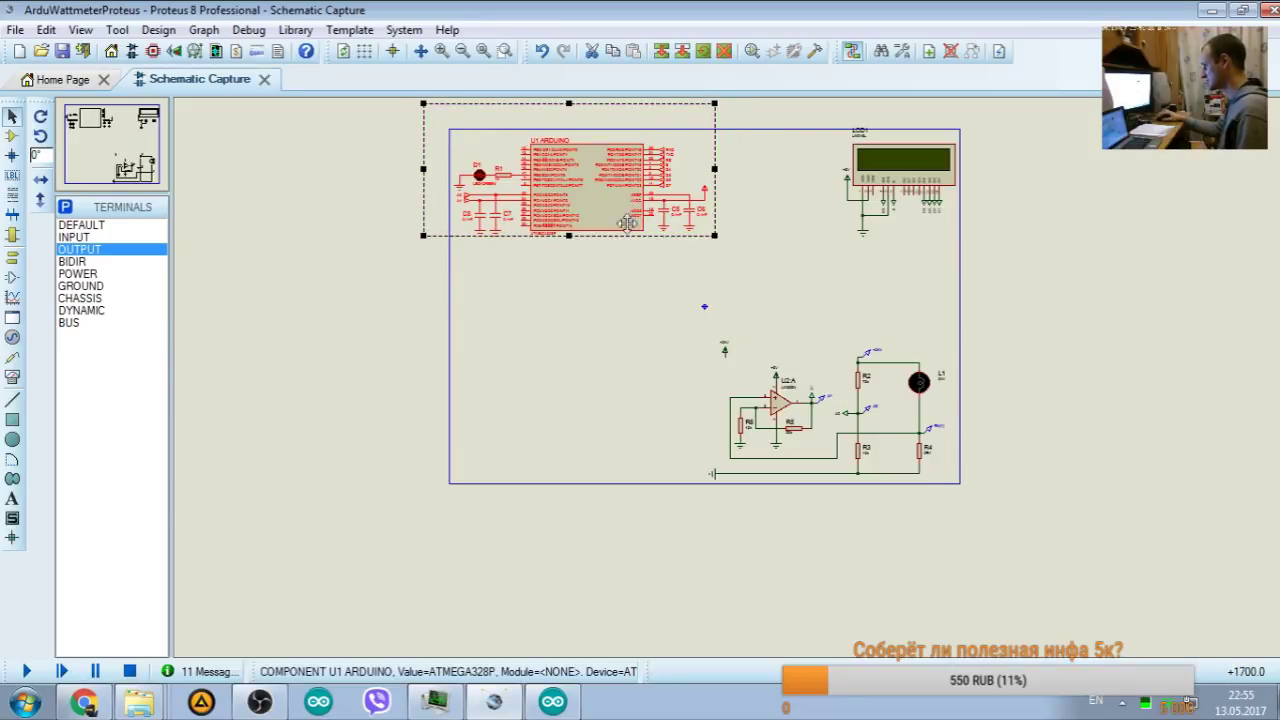
pyautogui.click(523, 374)
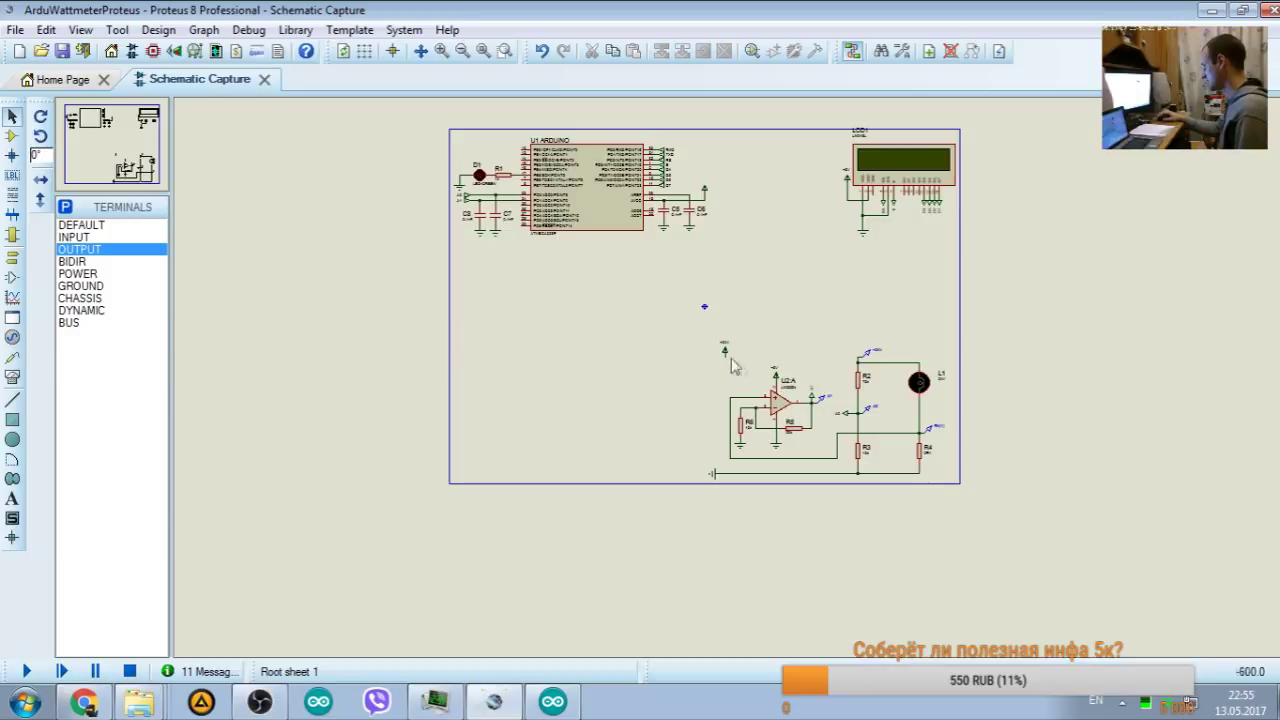
# Step: Shift the +24V and ground terminals a little left in the sheet and place a BUTTON connected to the +24V terminal
pyautogui.moveTo(668, 316); pyautogui.dragTo(688, 472)
pyautogui.click(832, 553)
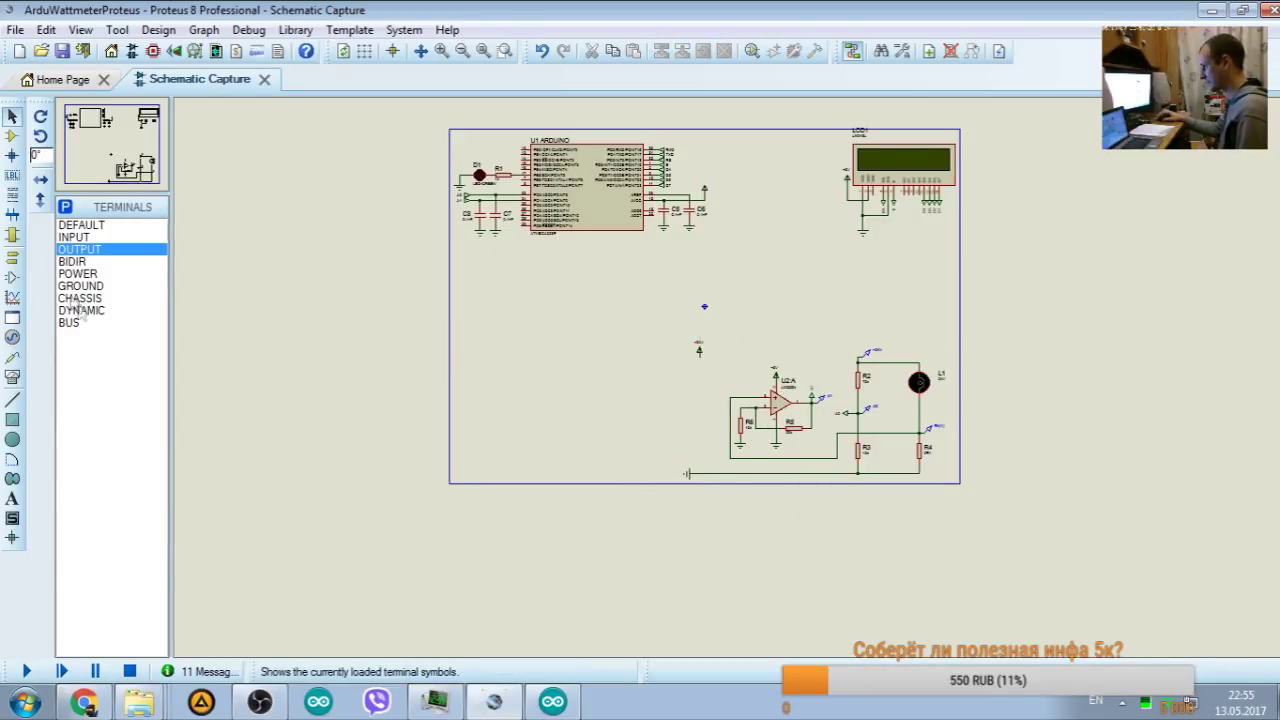
pyautogui.click(12, 135)
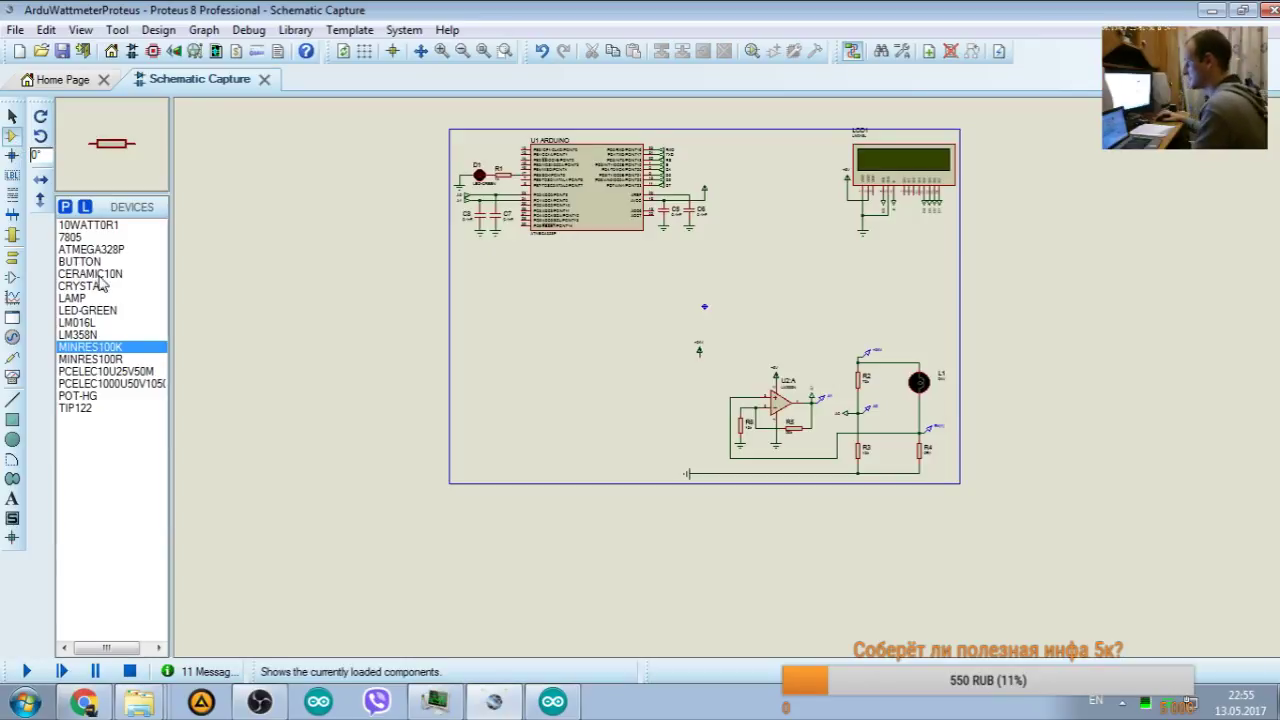
pyautogui.click(60, 262)
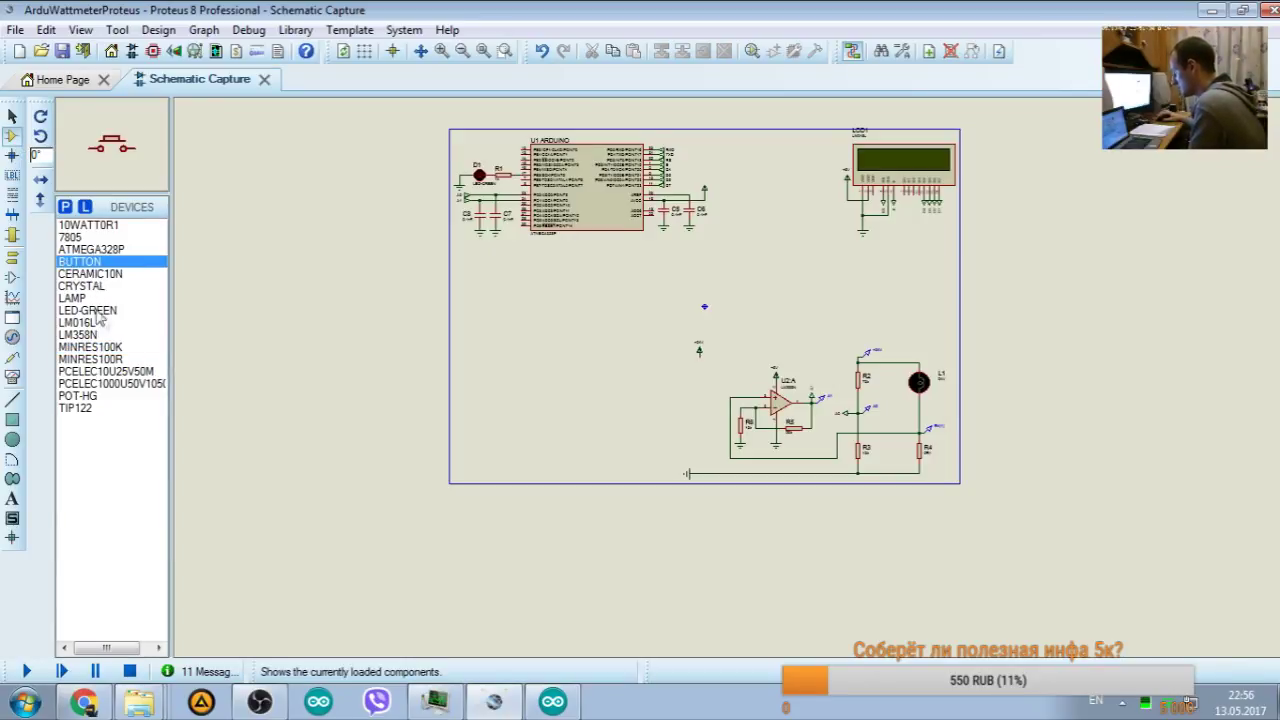
pyautogui.click(718, 358)
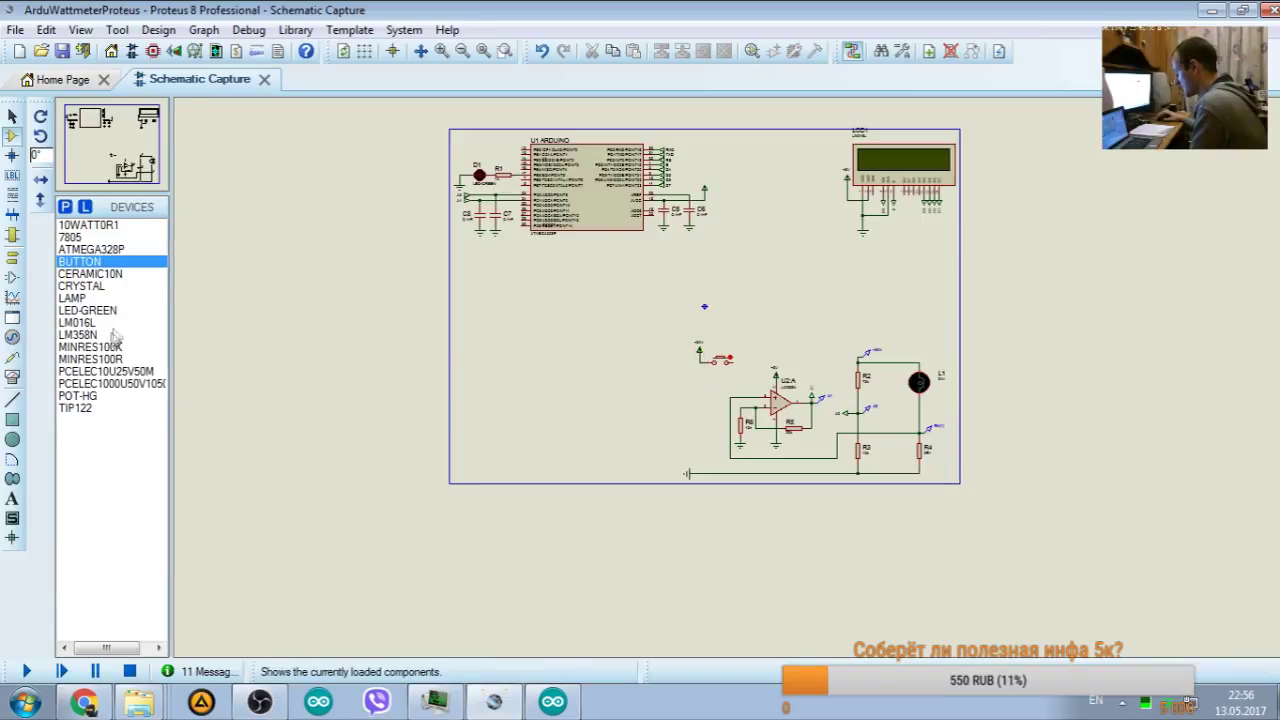
# Step: Place a POT-HG potentiometer above the op-amp and orient it horizontally with its wiper facing up
pyautogui.click(80, 397)
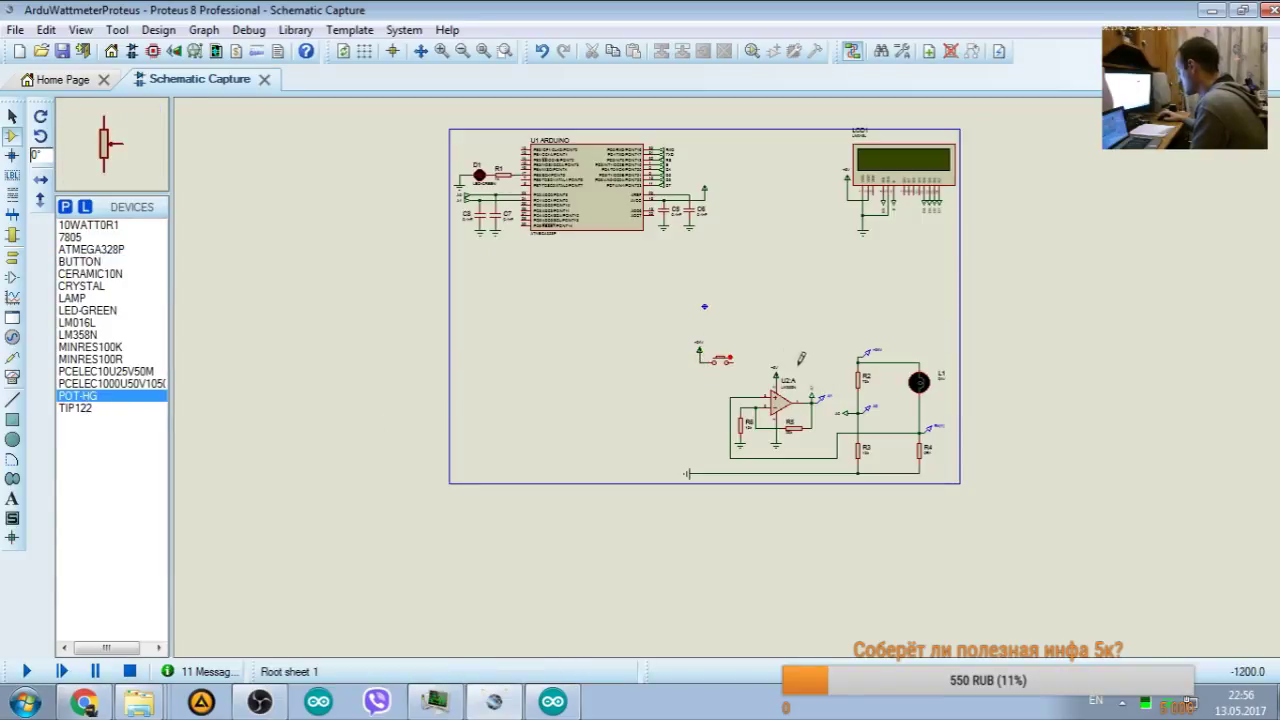
pyautogui.click(798, 345)
pyautogui.rightClick(804, 346)
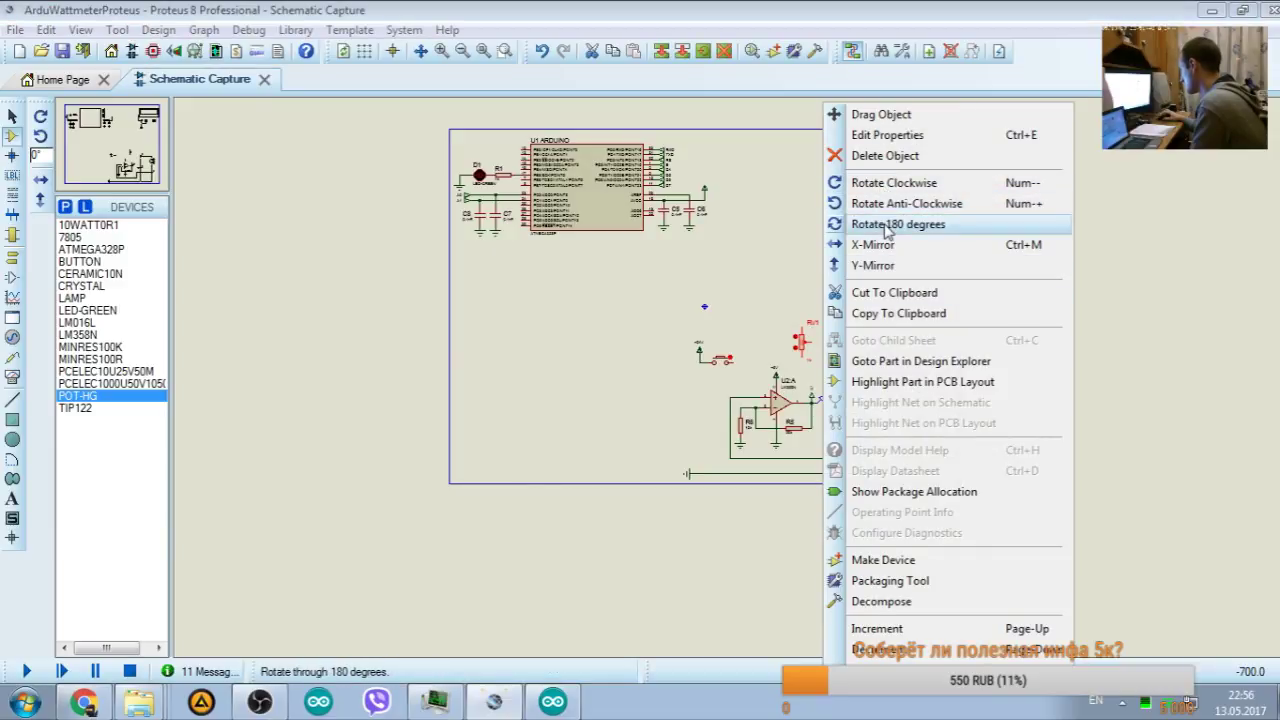
pyautogui.click(893, 183)
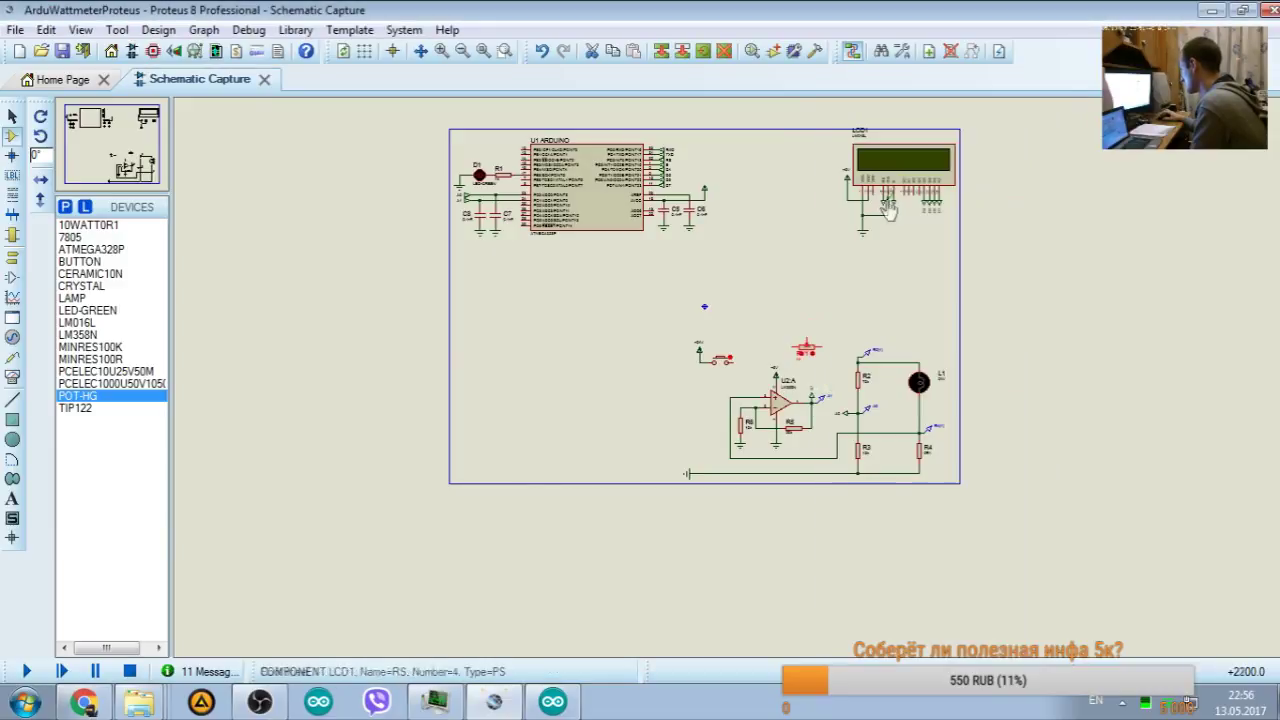
pyautogui.rightClick(812, 356)
pyautogui.click(900, 246)
pyautogui.scroll(3, 836, 385)
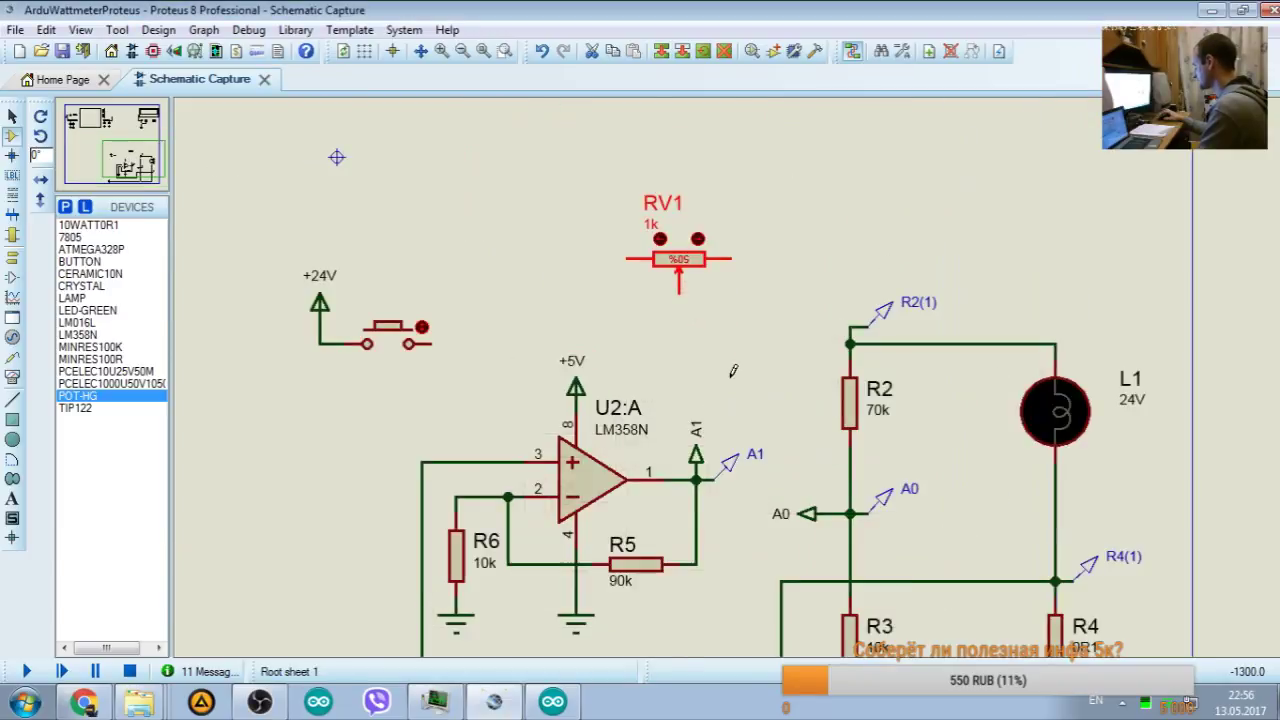
pyautogui.scroll(-2, 633, 273)
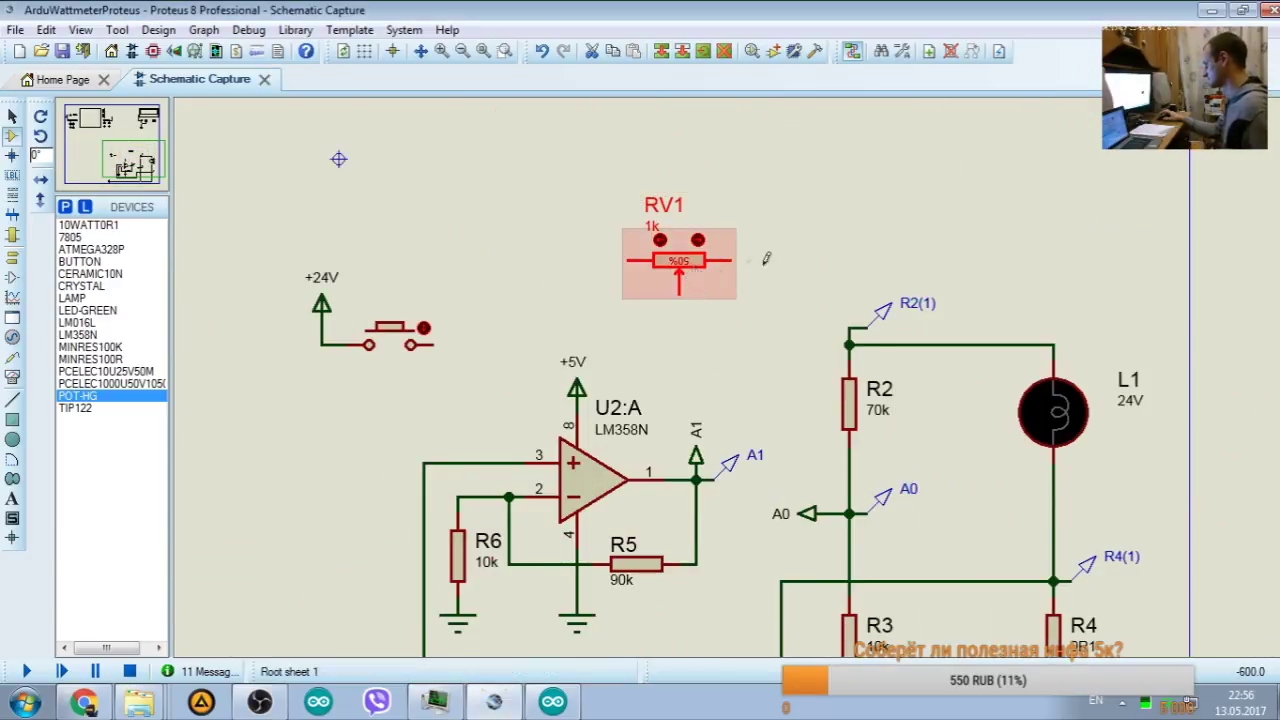
pyautogui.press('KP_Subtract')
pyautogui.rightClick(682, 250)
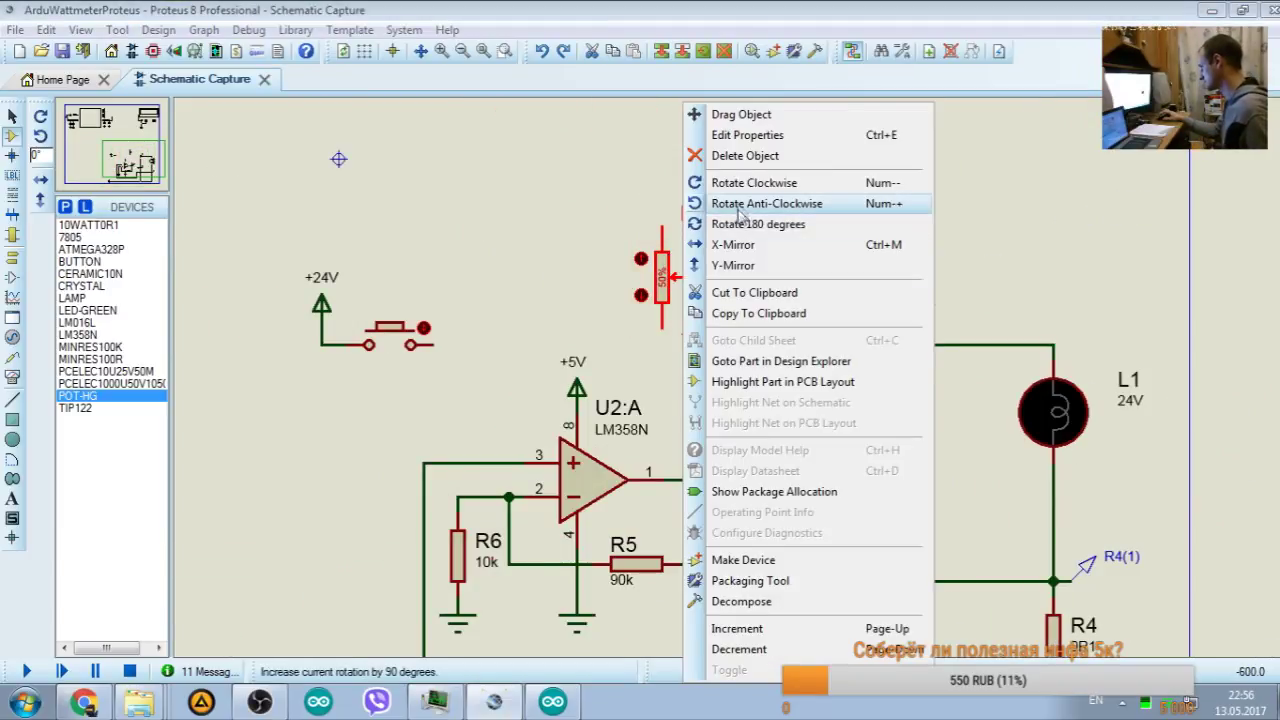
pyautogui.click(760, 200)
pyautogui.click(686, 254)
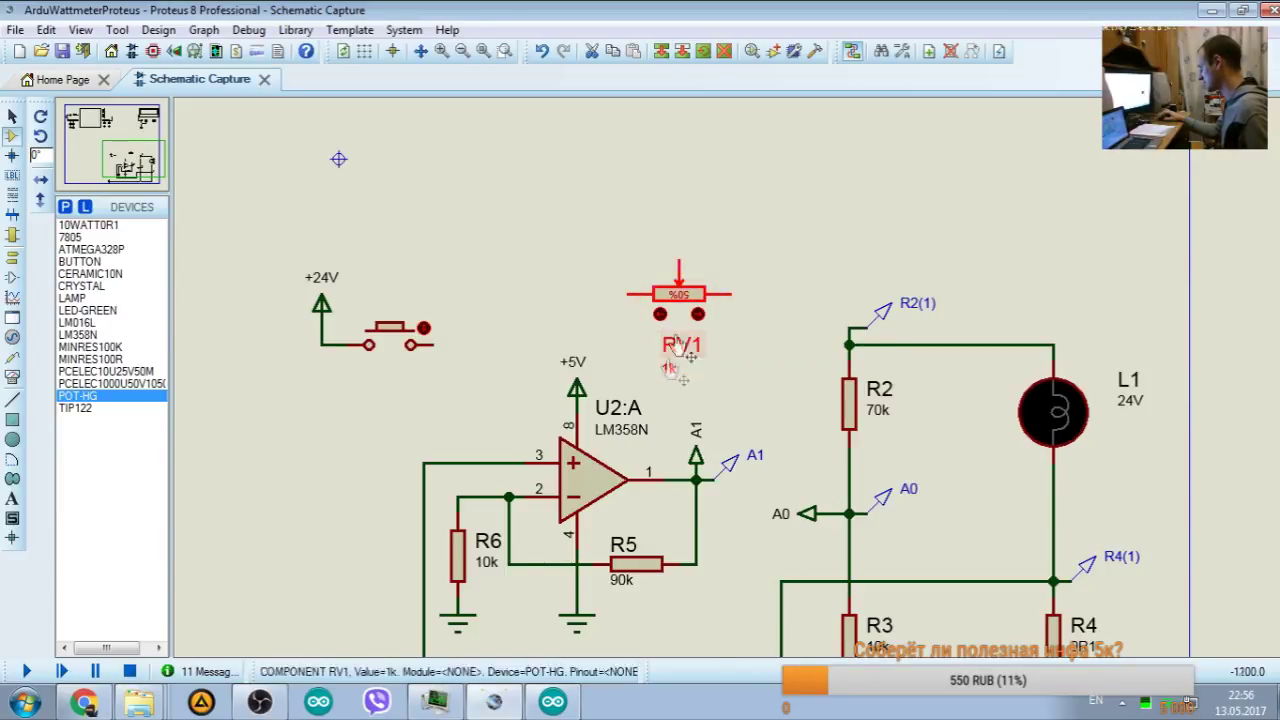
# Step: Wire potentiometer RV1 in series between the button and the top of R2, tying its wiper to the R2 side
pyautogui.moveTo(692, 308); pyautogui.dragTo(522, 358)
pyautogui.click(433, 345)
pyautogui.click(457, 345)
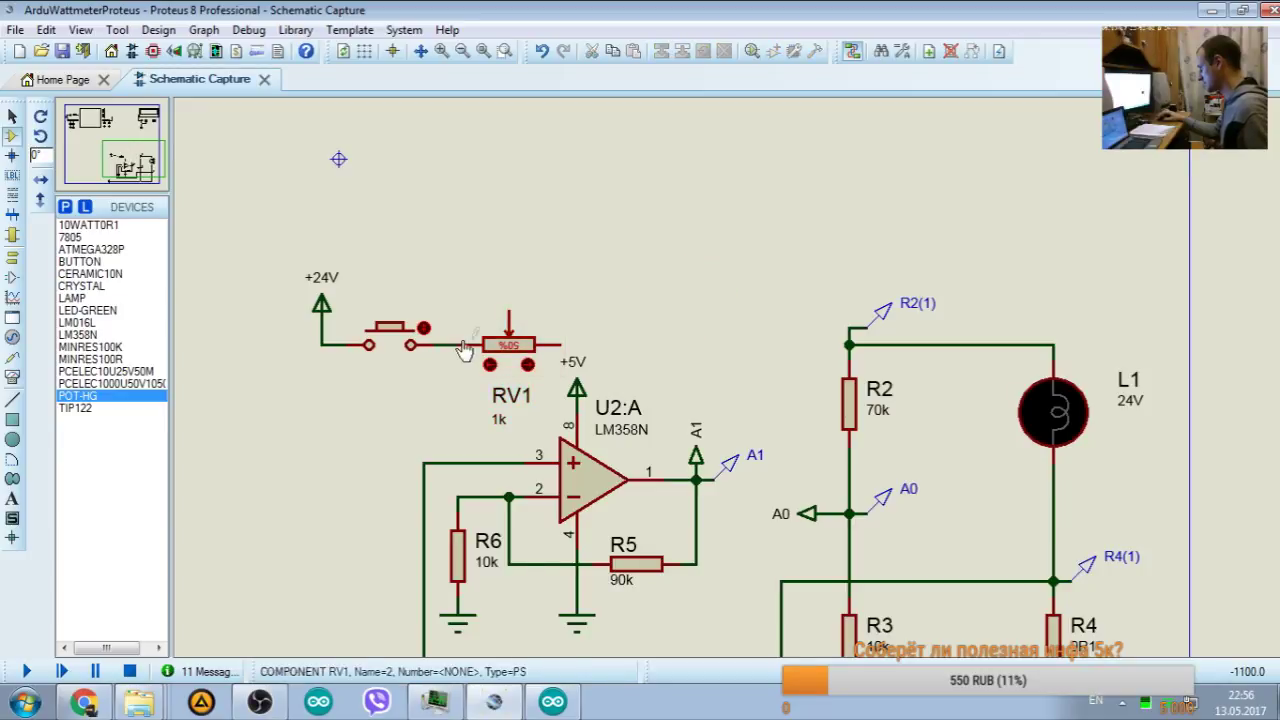
pyautogui.click(560, 345)
pyautogui.click(509, 310)
pyautogui.click(577, 345)
pyautogui.click(848, 345)
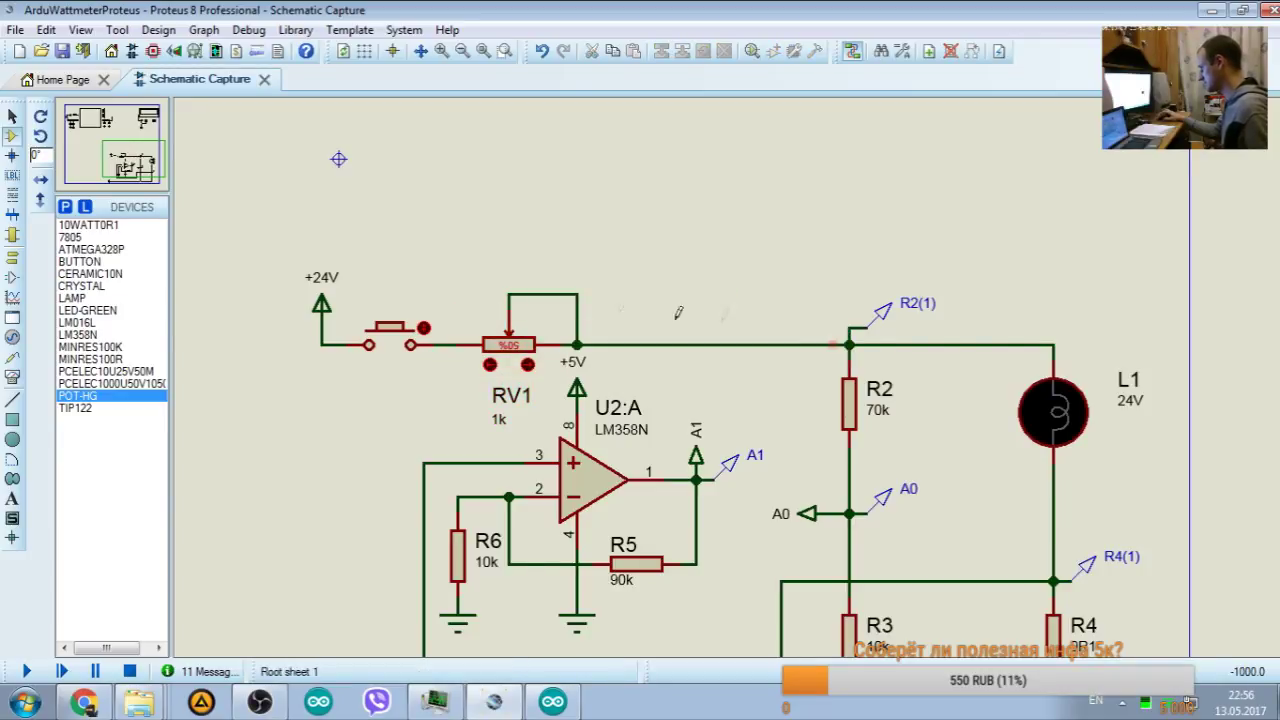
# Step: Set the value of potentiometer RV1 to 100
pyautogui.doubleClick(500, 421)
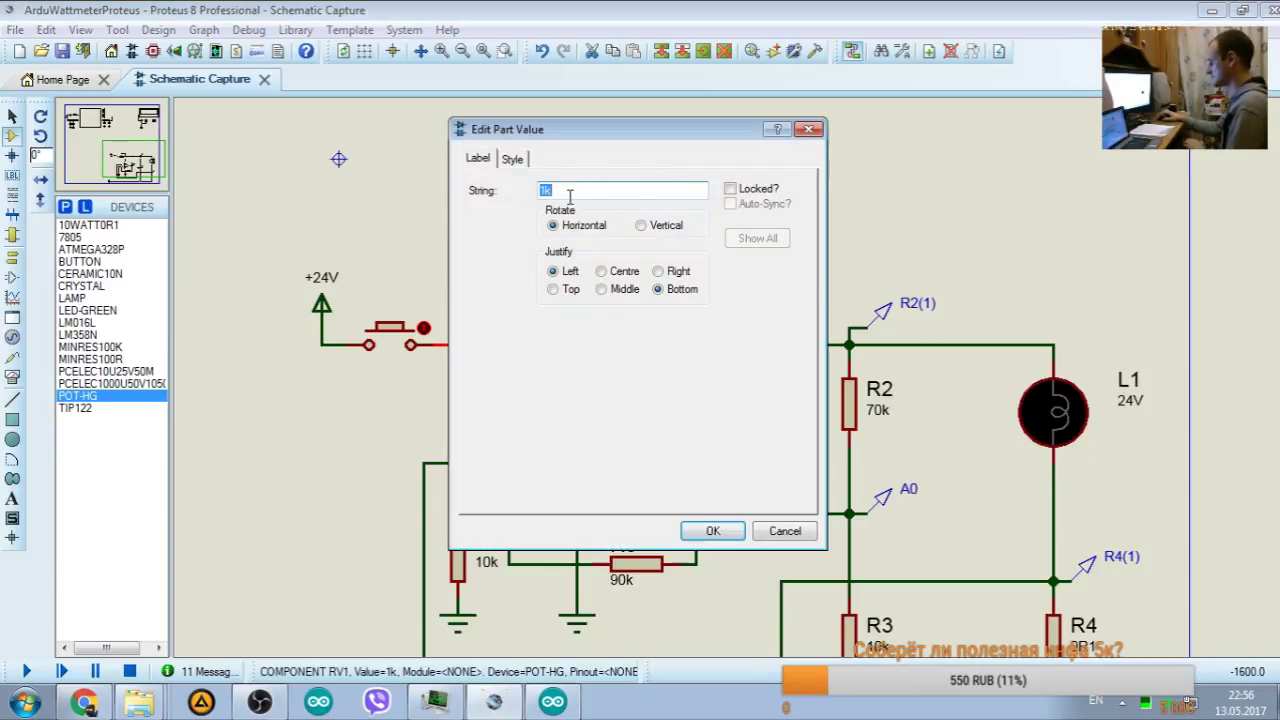
pyautogui.write('100')
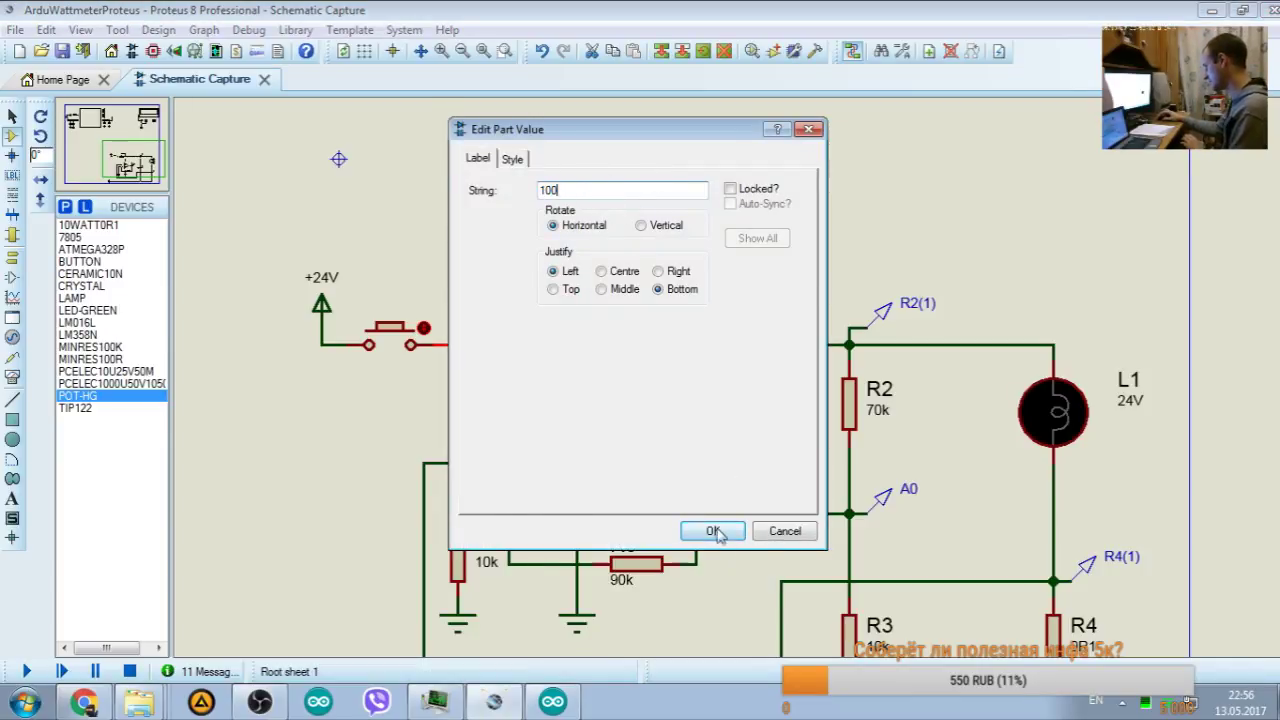
pyautogui.click(713, 531)
# Step: Move the +24V terminal, button and RV1 further from R2, and extend the ground terminal's wire in the same direction
pyautogui.scroll(-2, 440, 300)
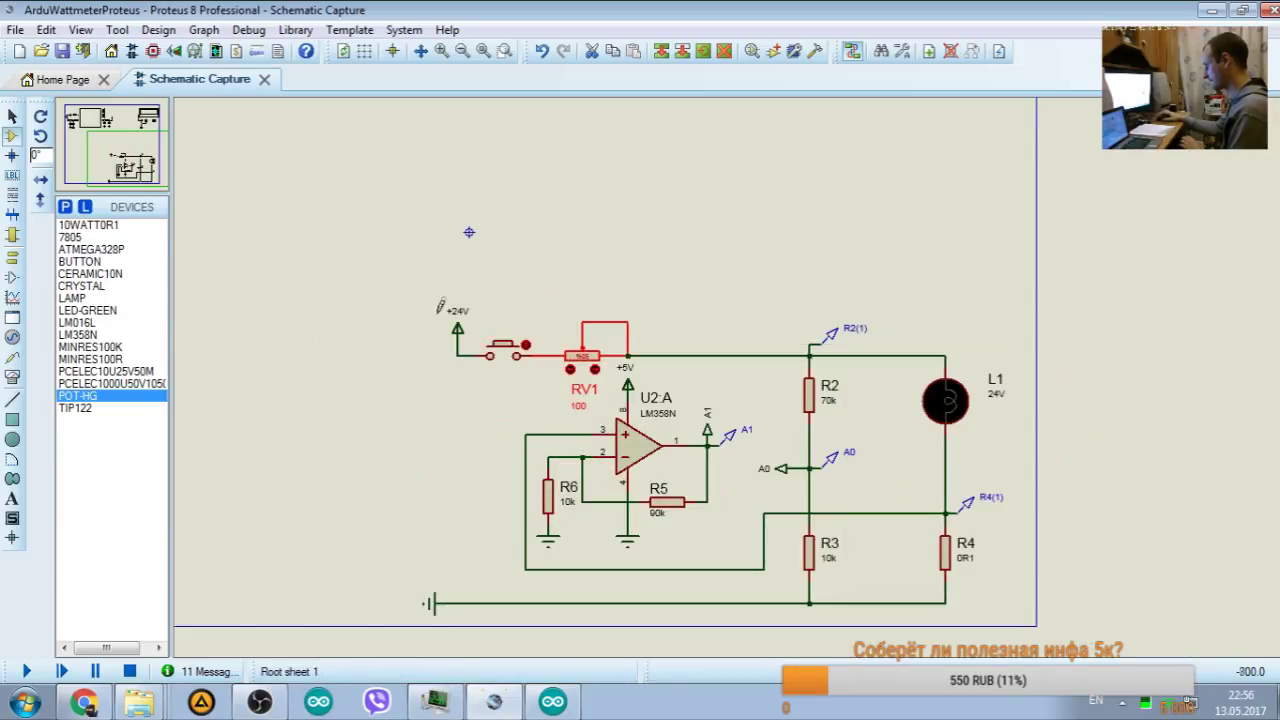
pyautogui.click(418, 313)
pyautogui.moveTo(412, 288); pyautogui.dragTo(616, 412)
pyautogui.moveTo(605, 368); pyautogui.dragTo(537, 368)
pyautogui.click(480, 470)
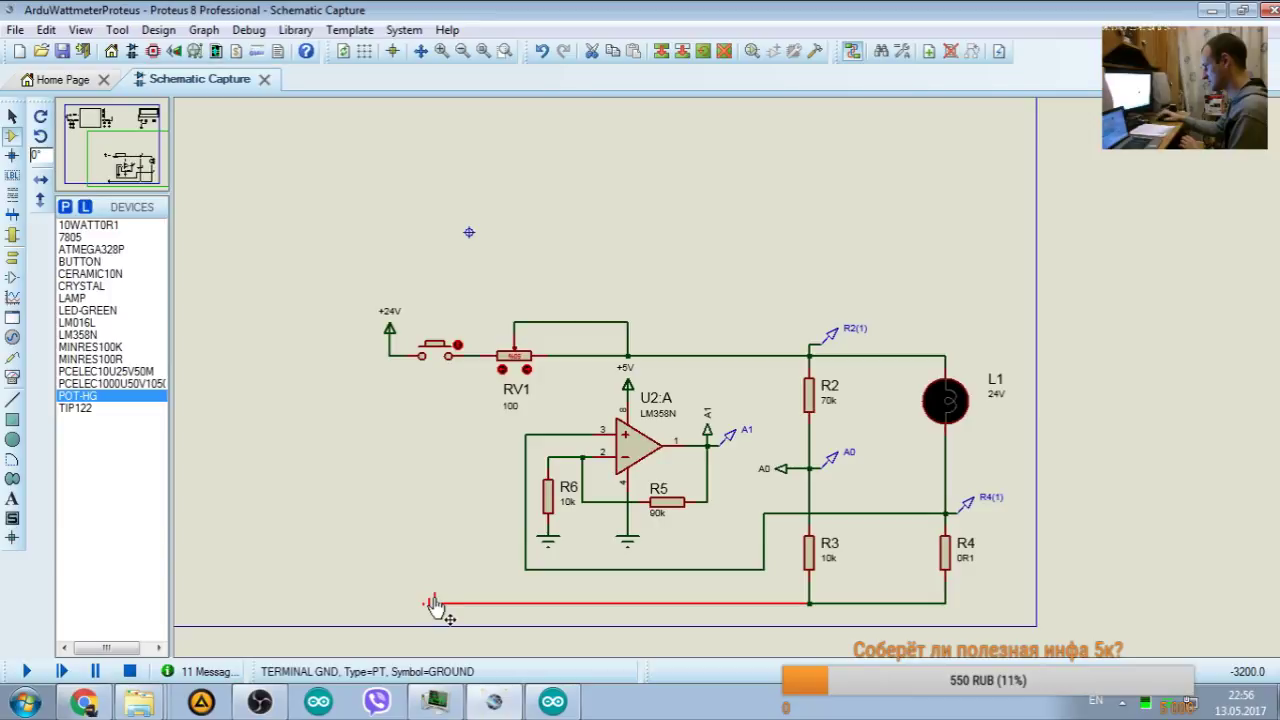
pyautogui.moveTo(434, 603); pyautogui.dragTo(400, 600)
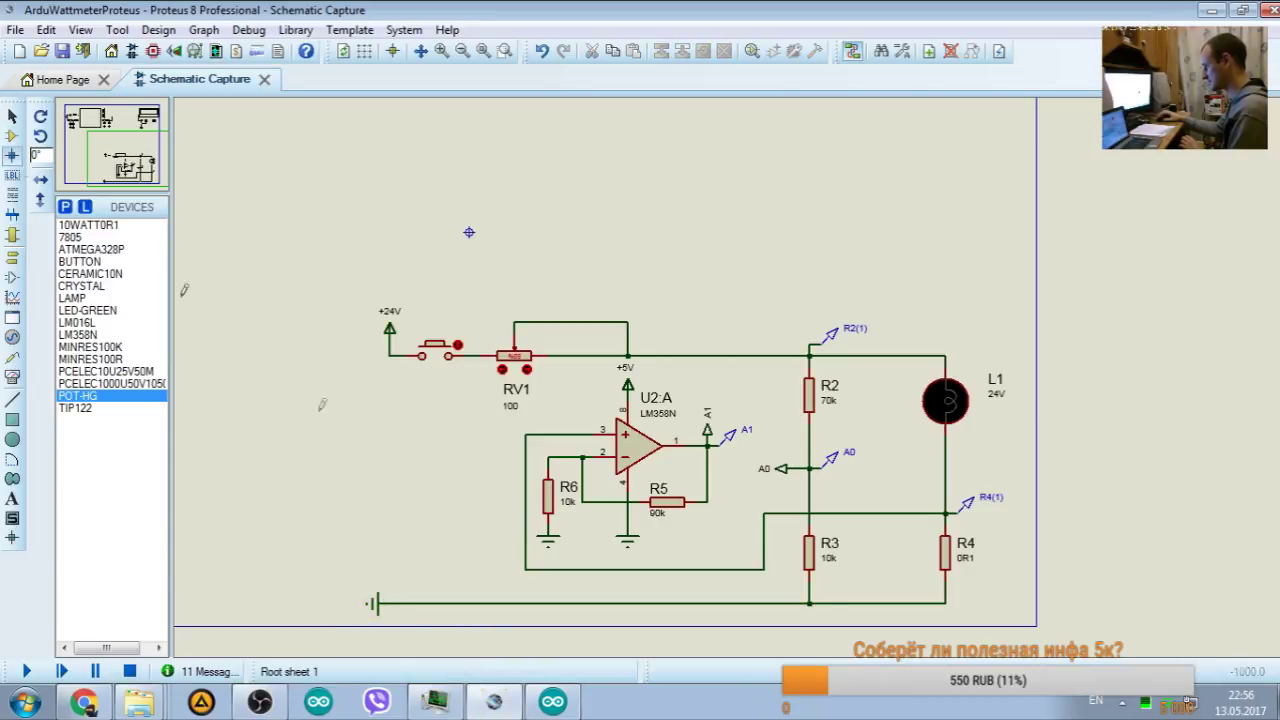
# Step: Detach and rotate the ground terminal to point down, and reattach it beneath the end of the ground line
pyautogui.rightClick(401, 600)
pyautogui.press('Escape')
pyautogui.rightClick(376, 606)
pyautogui.click(418, 361)
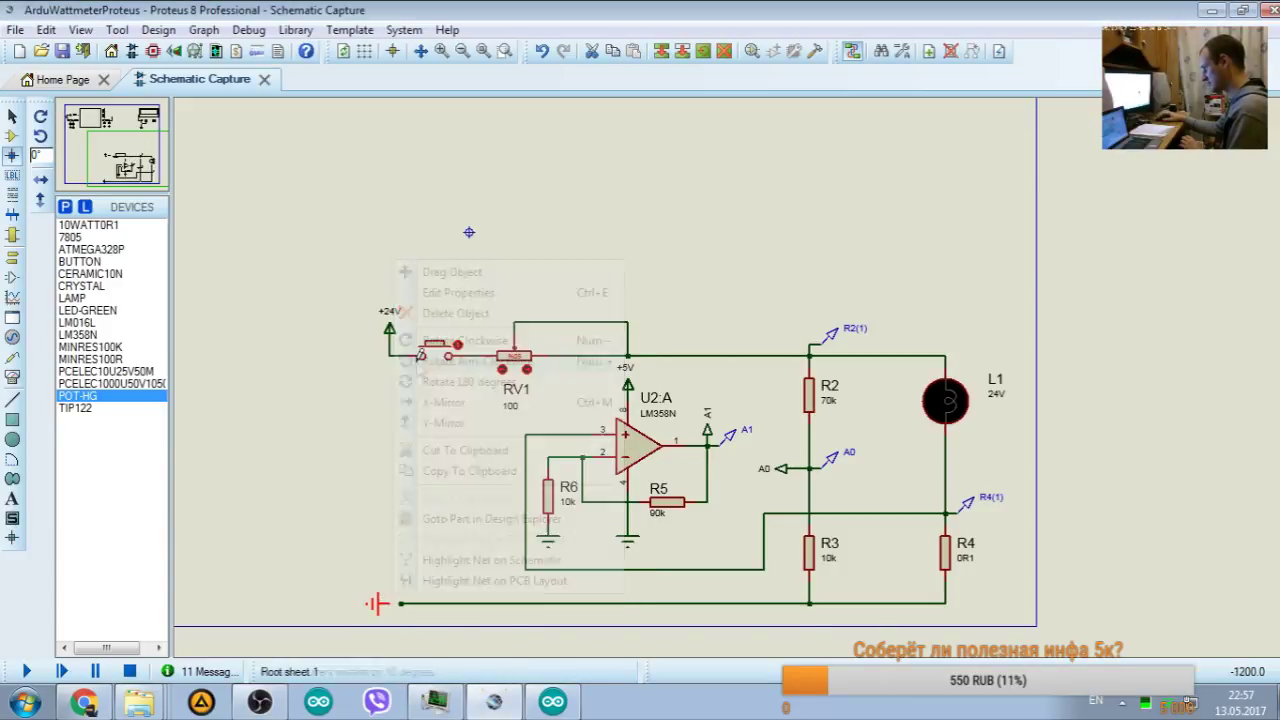
pyautogui.doubleClick(378, 604)
pyautogui.press('Escape')
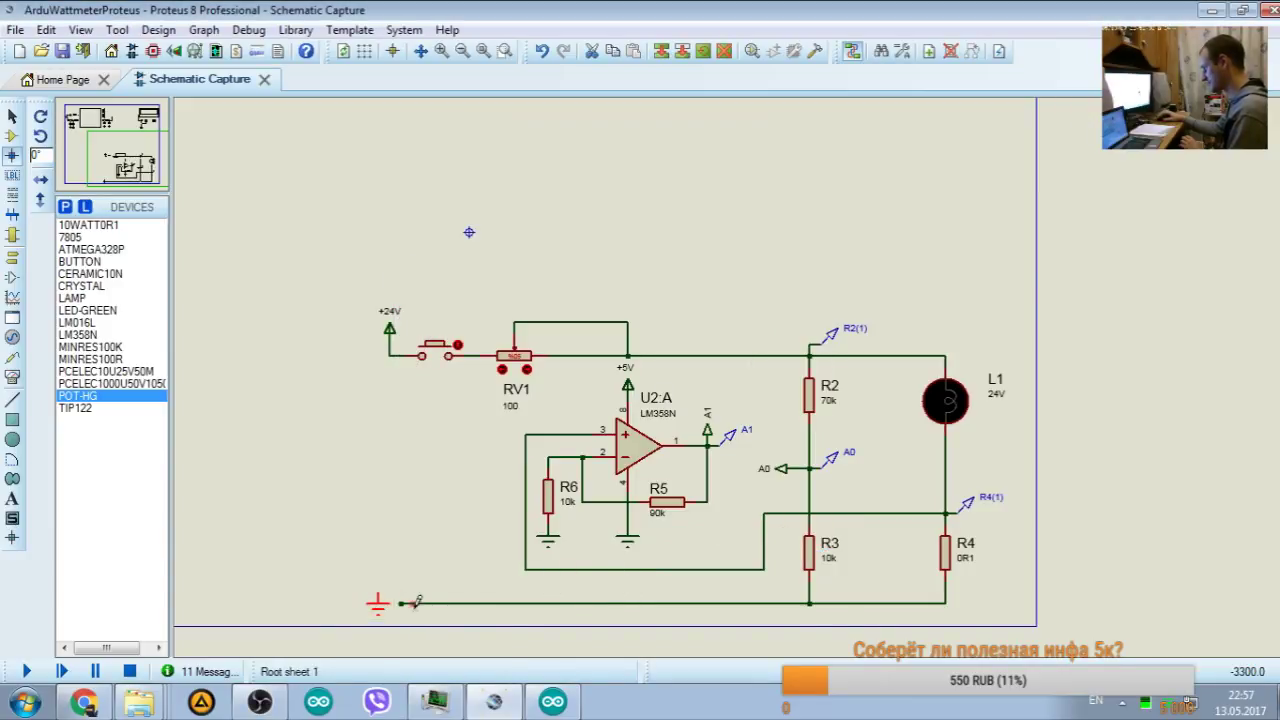
pyautogui.moveTo(378, 600); pyautogui.dragTo(401, 604)
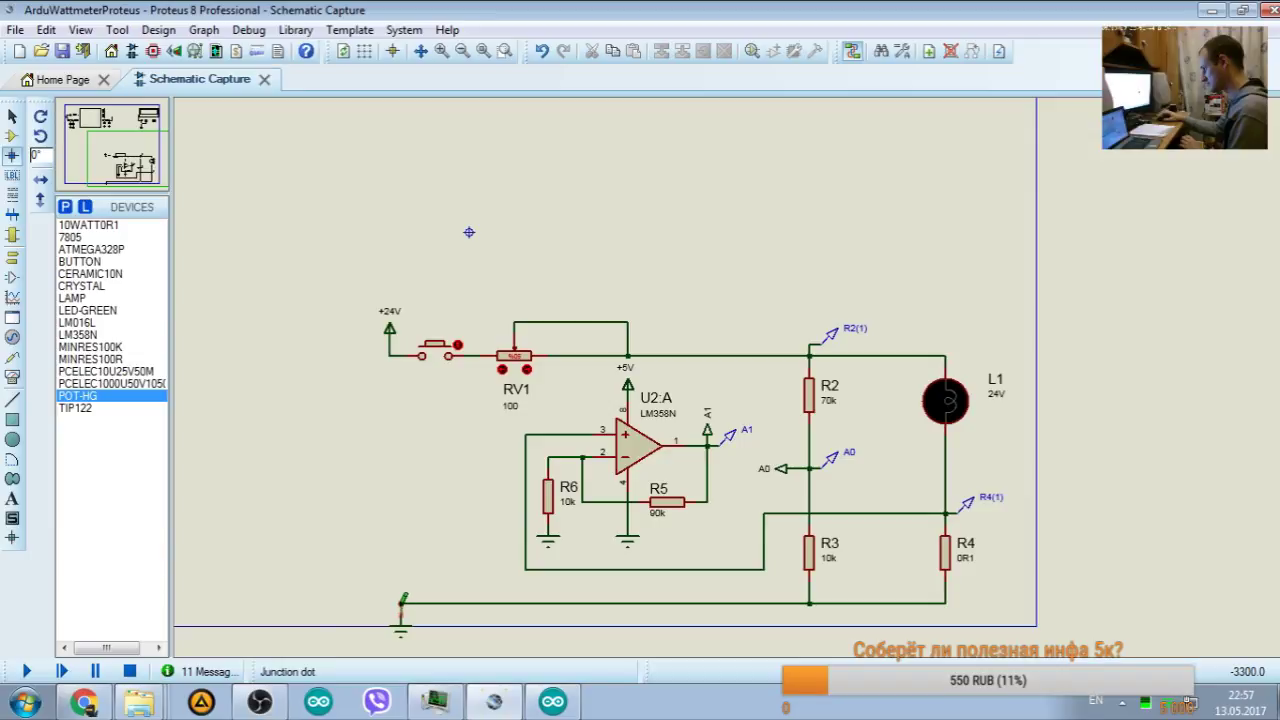
# Step: Move the whole measuring circuit up in the sheet and lower its ground line slightly away from R3 and R4
pyautogui.moveTo(348, 302); pyautogui.dragTo(1060, 612)
pyautogui.moveTo(640, 404); pyautogui.dragTo(605, 338)
pyautogui.click(312, 452)
pyautogui.moveTo(310, 454); pyautogui.dragTo(978, 521)
pyautogui.moveTo(882, 480); pyautogui.dragTo(882, 503)
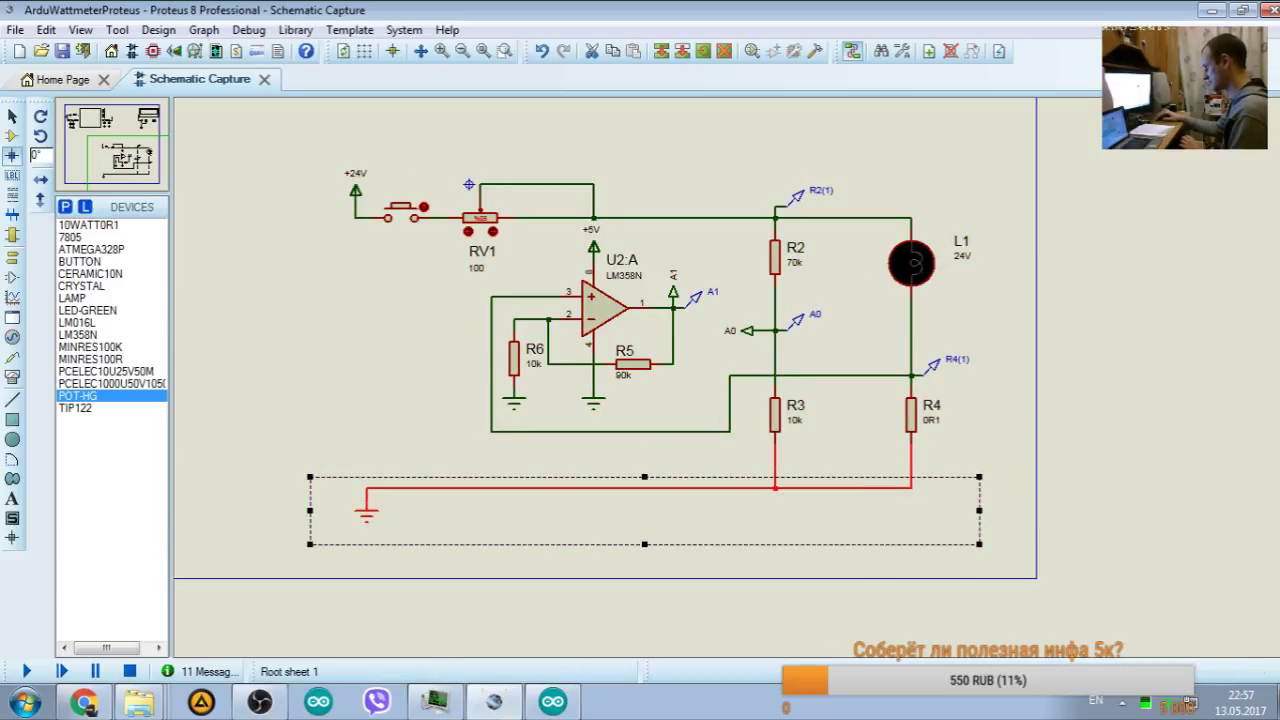
pyautogui.click(777, 608)
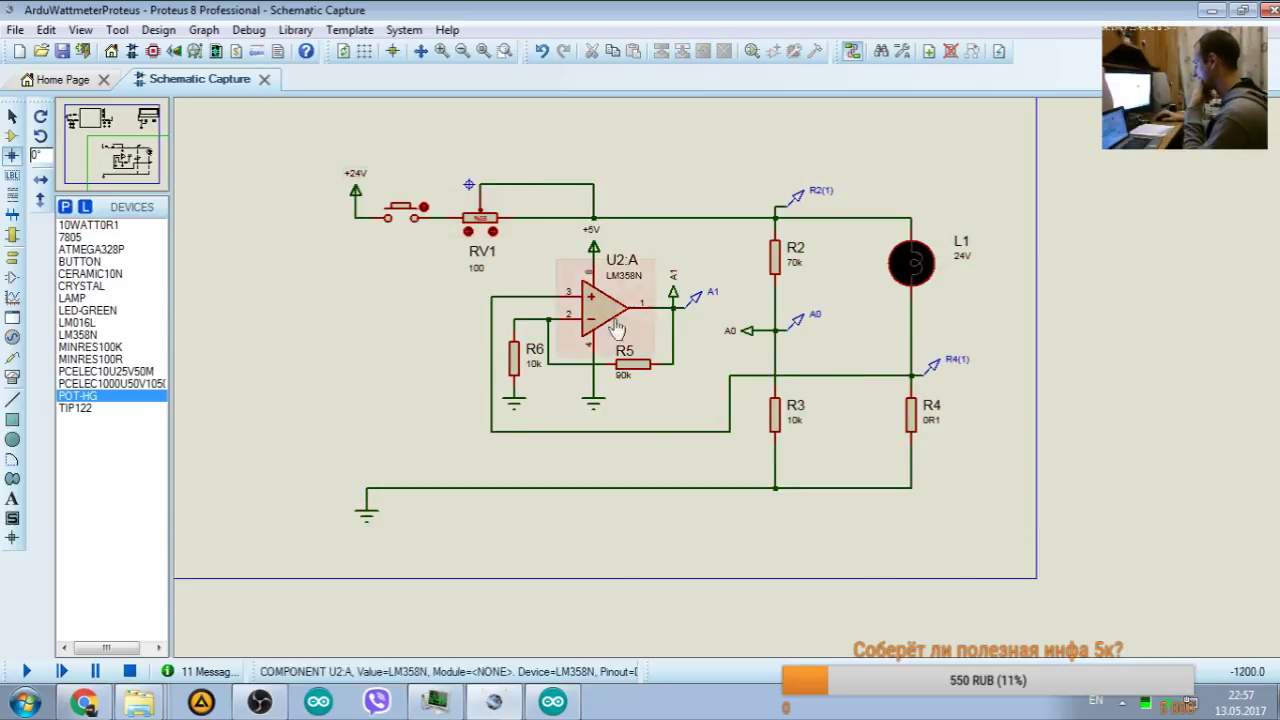
# Step: Try to move the op-amp stage with R5 and R6 slightly down within the circuit
pyautogui.moveTo(401, 252); pyautogui.dragTo(733, 463)
pyautogui.moveTo(657, 298); pyautogui.dragTo(657, 320)
pyautogui.doubleClick(673, 252)
pyautogui.press('Escape')
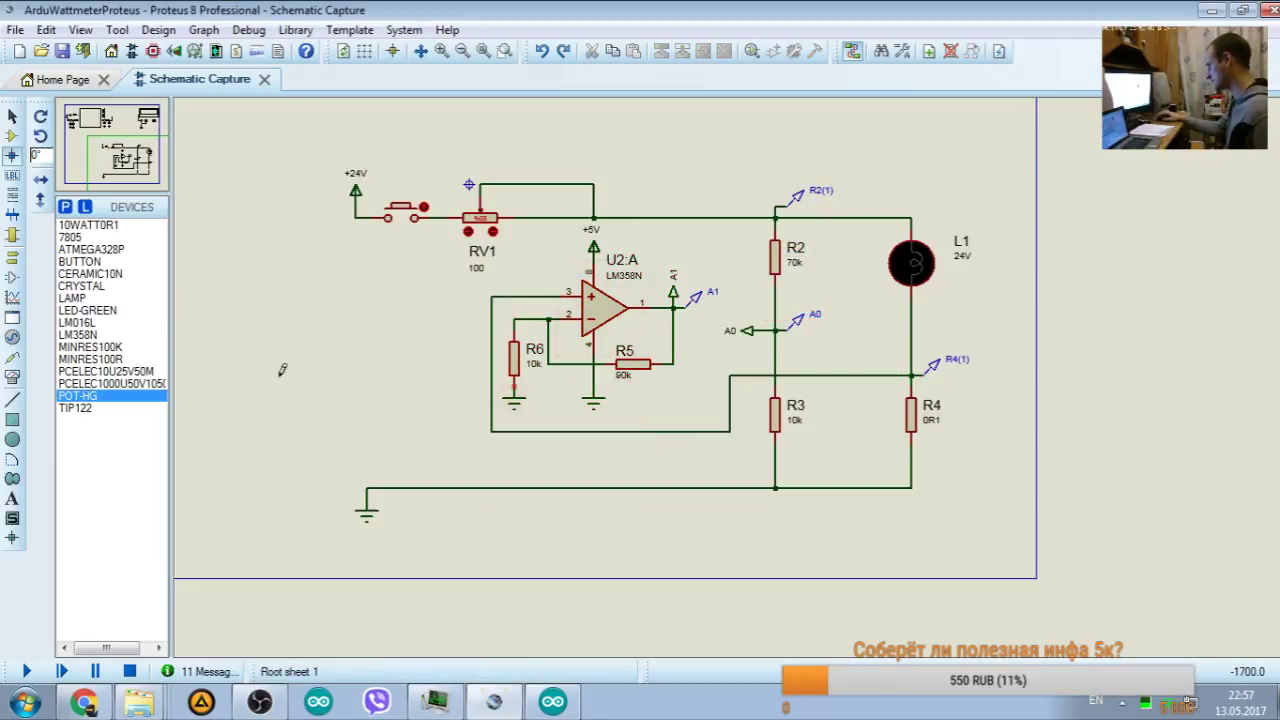
pyautogui.scroll(1, 418, 156)
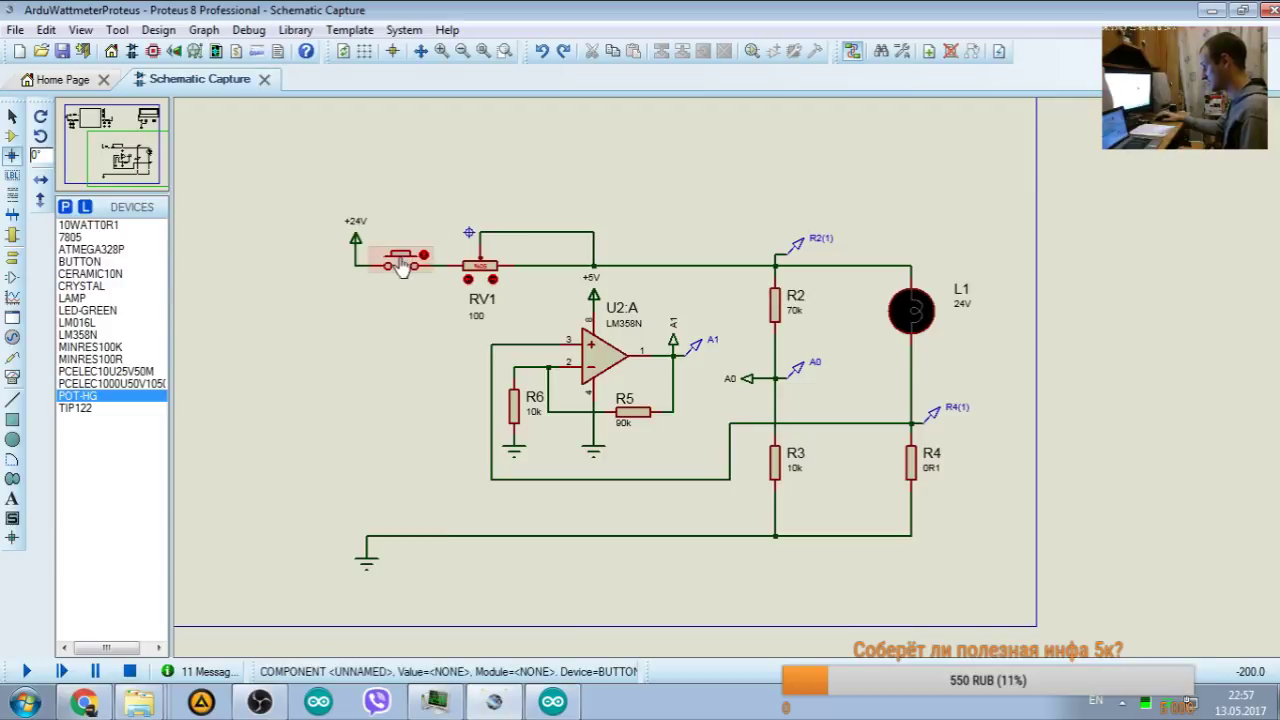
pyautogui.rightClick(418, 257)
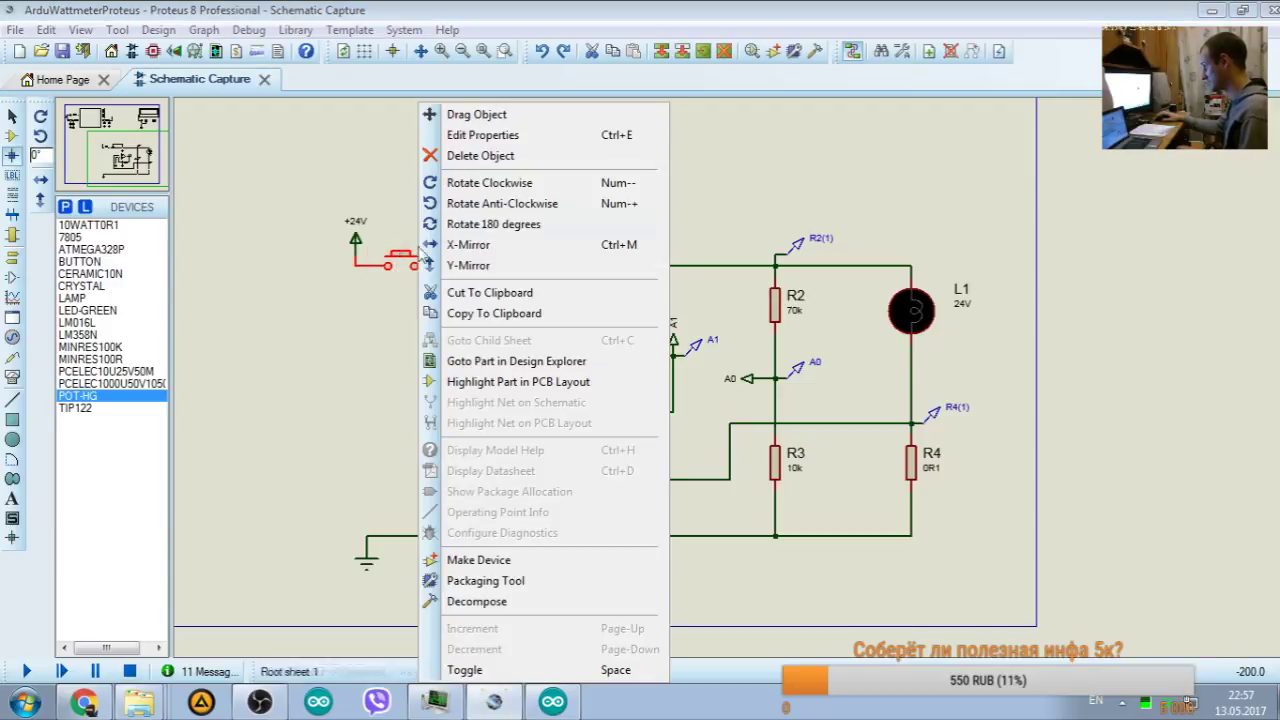
pyautogui.click(465, 136)
pyautogui.click(853, 174)
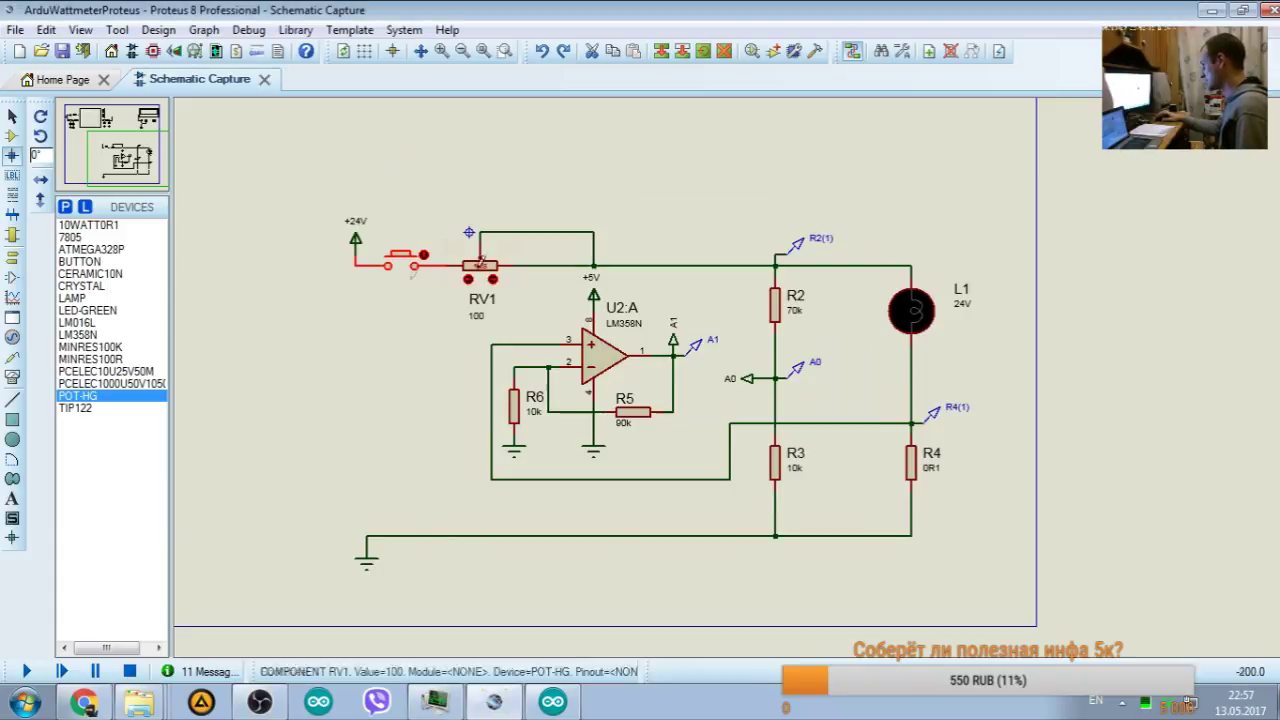
# Step: Set the series button's on resistance to 1m and briefly run the simulation
pyautogui.rightClick(388, 262)
pyautogui.click(505, 140)
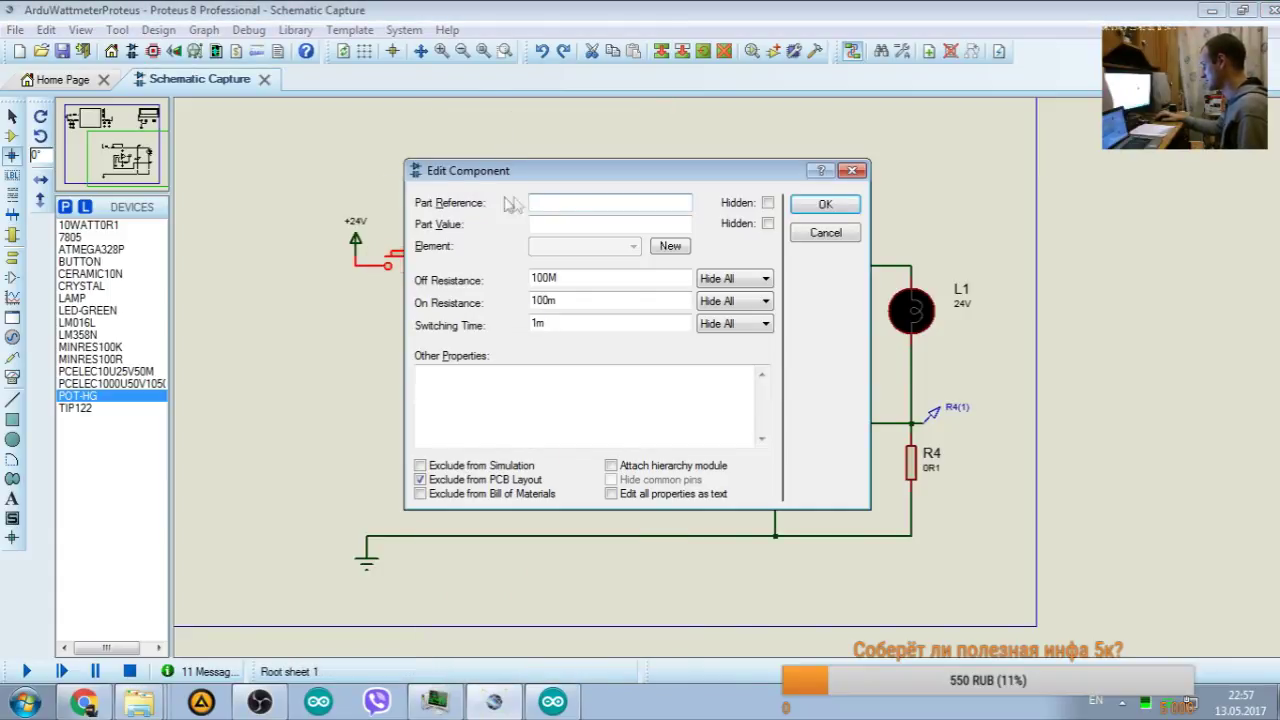
pyautogui.moveTo(579, 174); pyautogui.dragTo(730, 205)
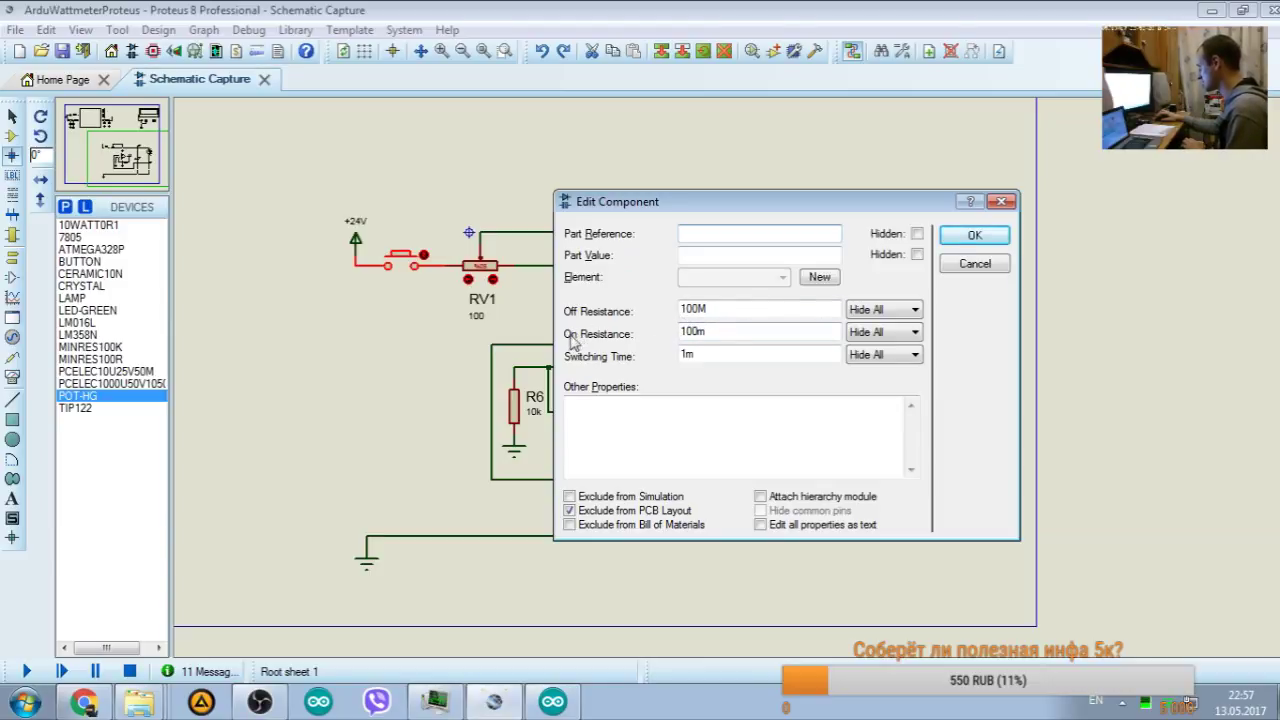
pyautogui.click(697, 331)
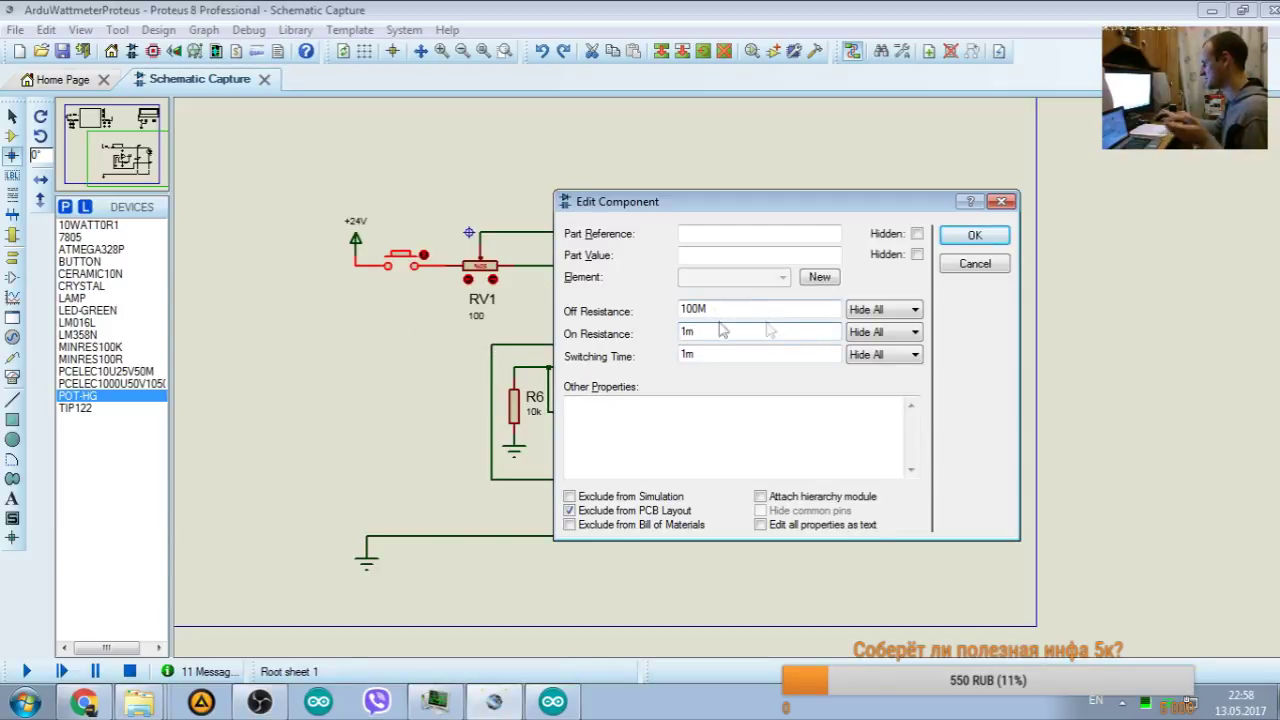
pyautogui.click(980, 238)
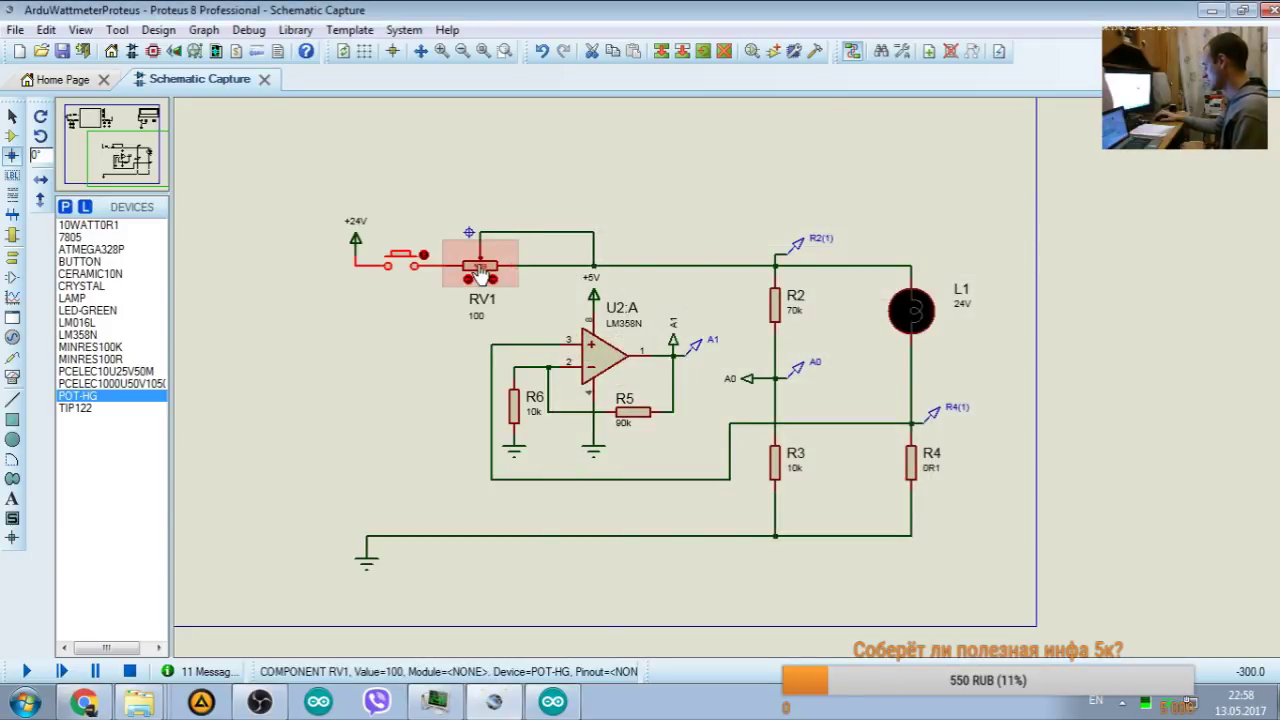
pyautogui.click(26, 671)
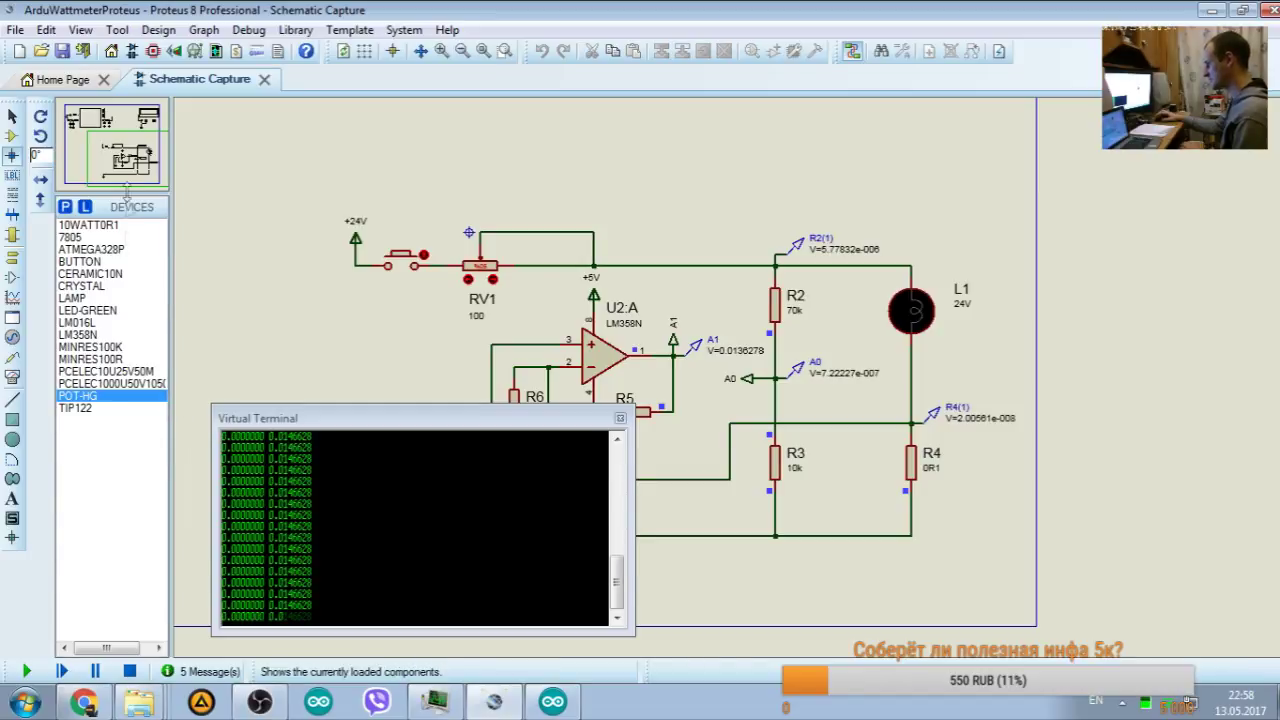
pyautogui.click(129, 671)
# Step: Move the LCD together with its power, ground and data terminals down to just above the measuring circuit
pyautogui.click(117, 156)
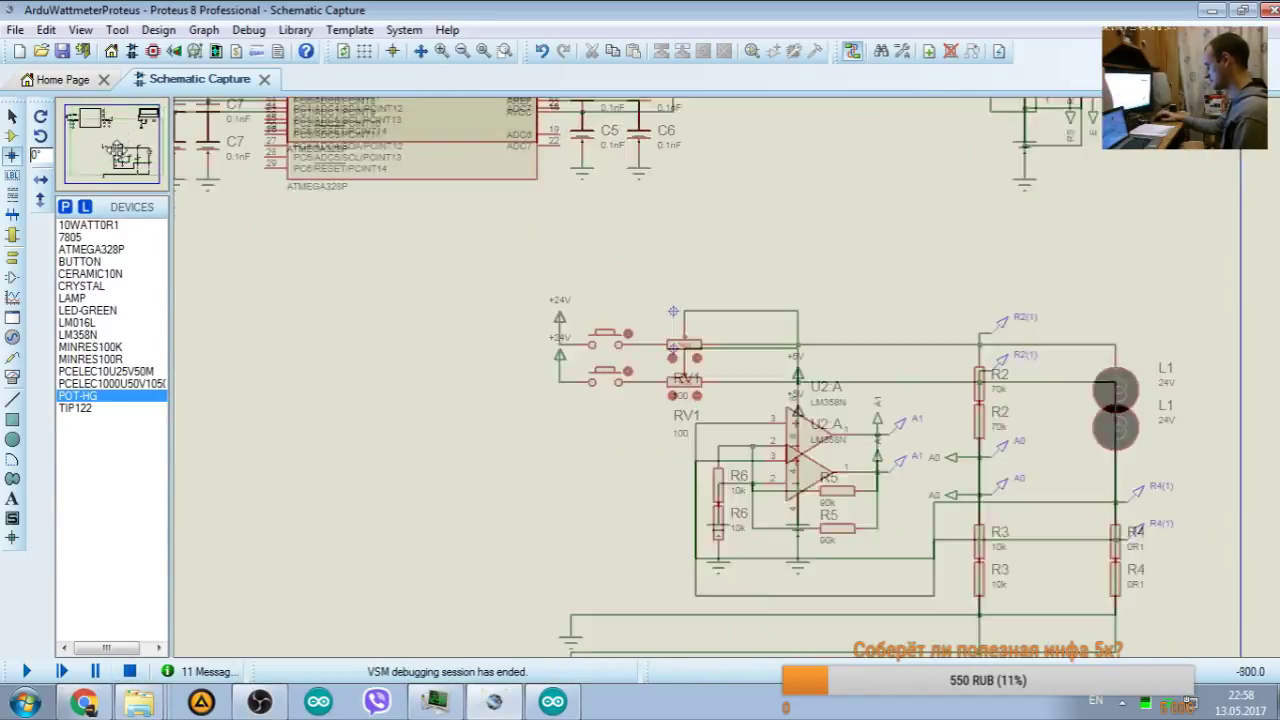
pyautogui.scroll(-2, 1000, 560)
pyautogui.moveTo(956, 140); pyautogui.dragTo(1188, 366)
pyautogui.moveTo(1082, 213); pyautogui.dragTo(948, 305)
pyautogui.scroll(2, 748, 279)
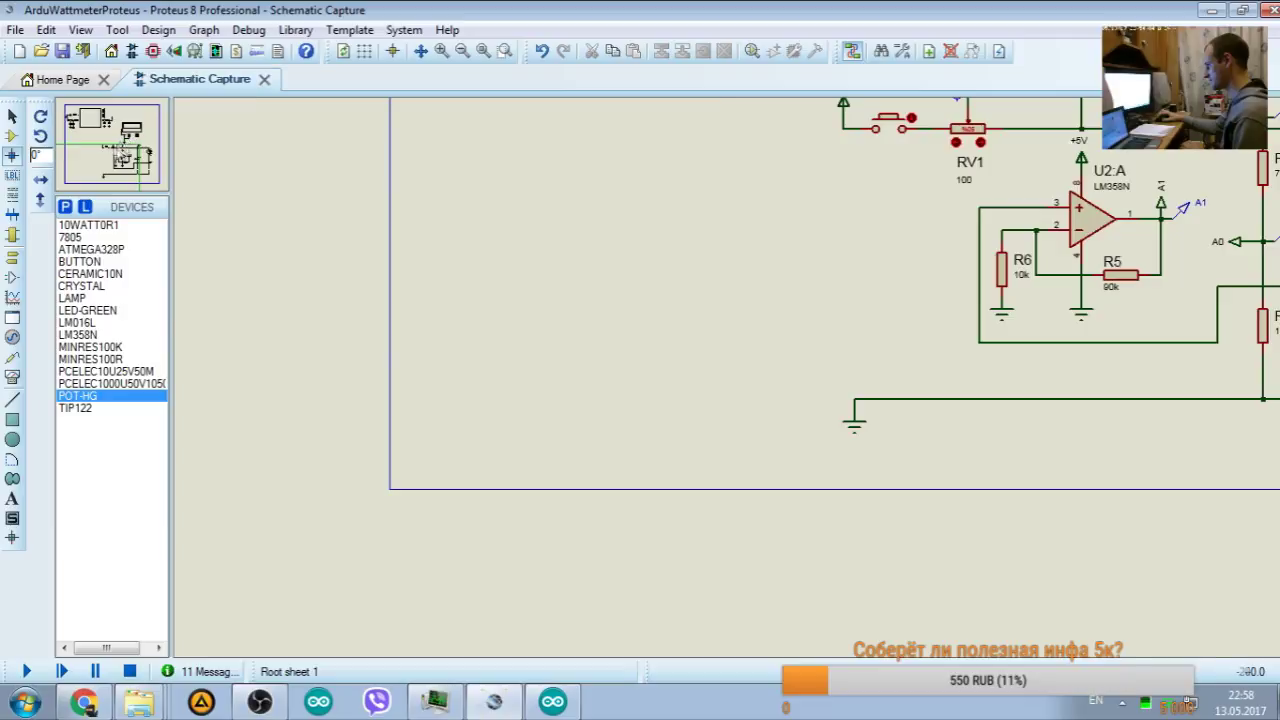
pyautogui.scroll(-3, 775, 311)
pyautogui.scroll(3, 775, 311)
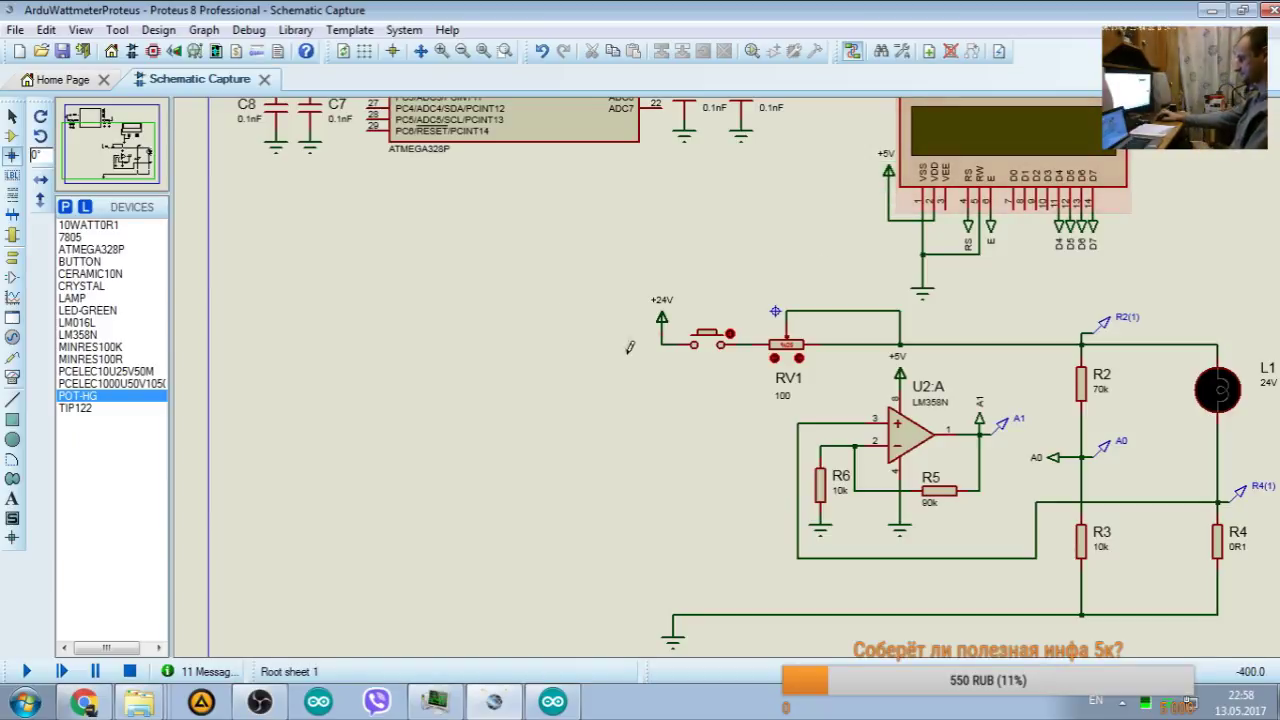
# Step: Run the simulation with the button closed, shift RV1's wiper stepwise to its button-side end while watching the LCD, and stop it
pyautogui.click(27, 671)
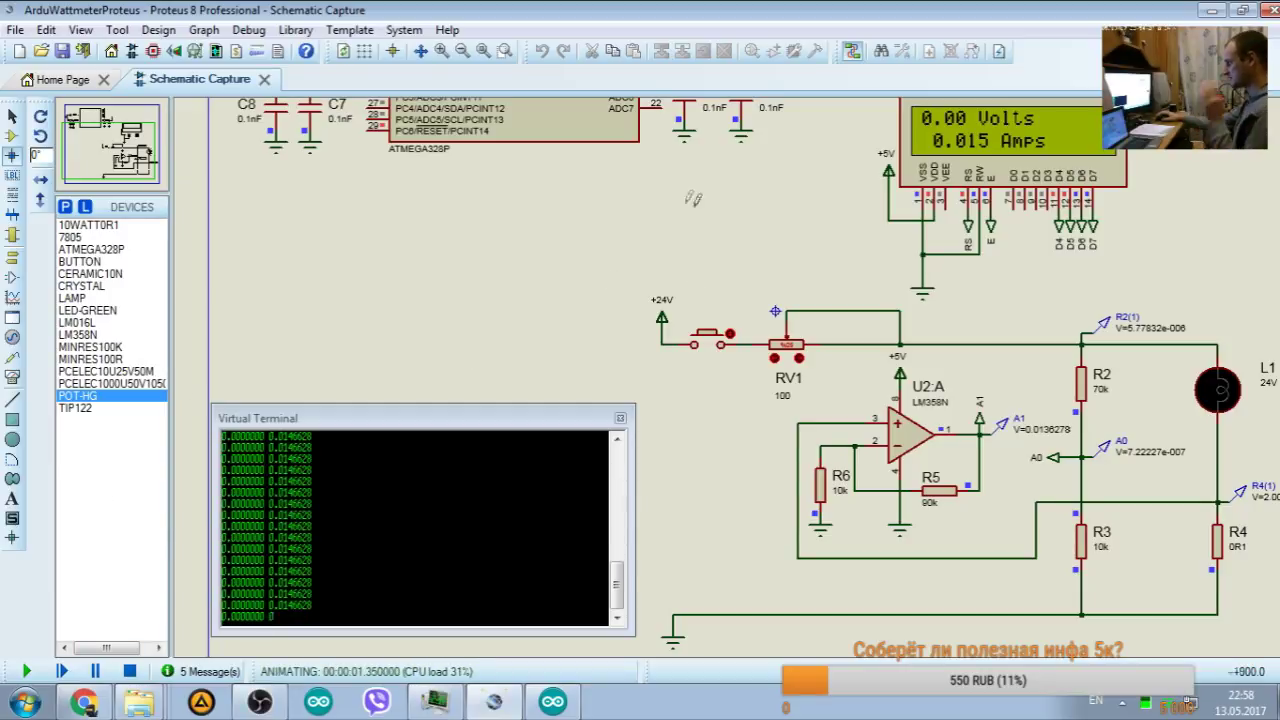
pyautogui.click(731, 329)
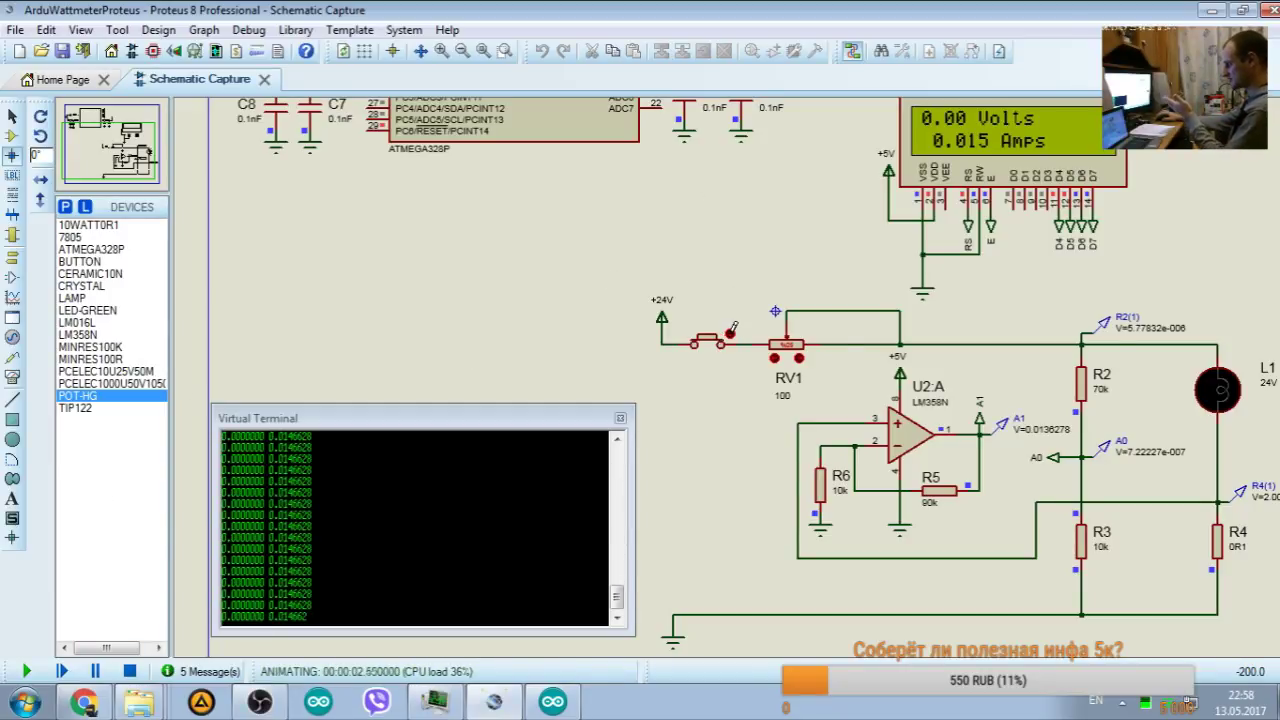
pyautogui.click(772, 357)
pyautogui.click(772, 357)
pyautogui.click(772, 357)
pyautogui.click(773, 357)
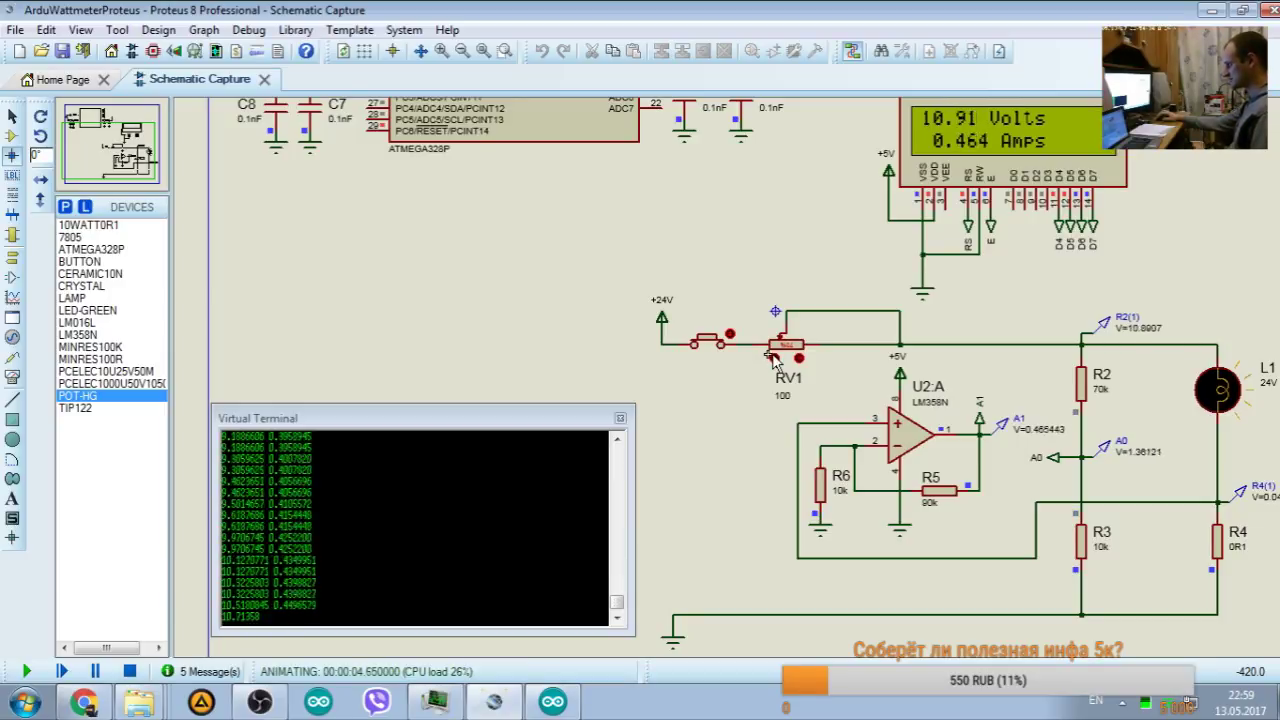
pyautogui.click(773, 357)
pyautogui.click(773, 357)
pyautogui.click(773, 357)
pyautogui.click(773, 357)
pyautogui.click(773, 357)
pyautogui.click(773, 357)
pyautogui.click(773, 357)
pyautogui.click(773, 357)
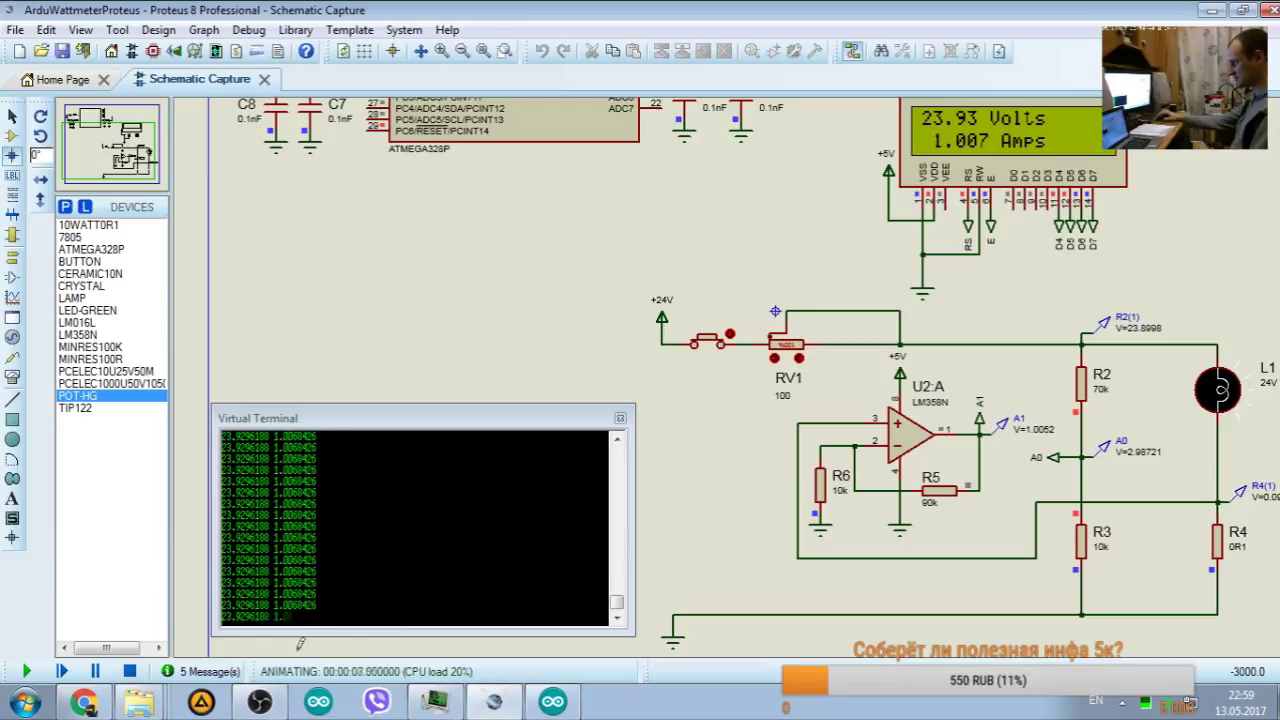
pyautogui.click(129, 671)
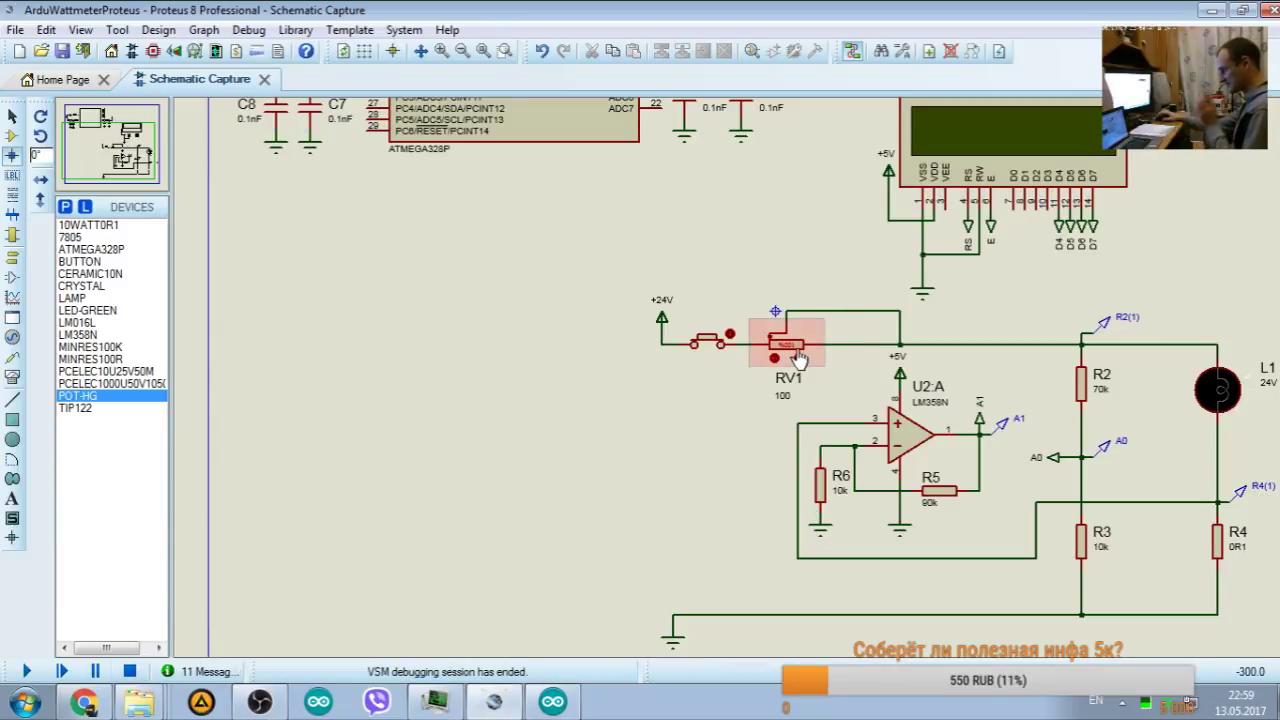
# Step: Set the minimum resistance of potentiometer RV1 to 0.001 and recheck the entry
pyautogui.rightClick(783, 325)
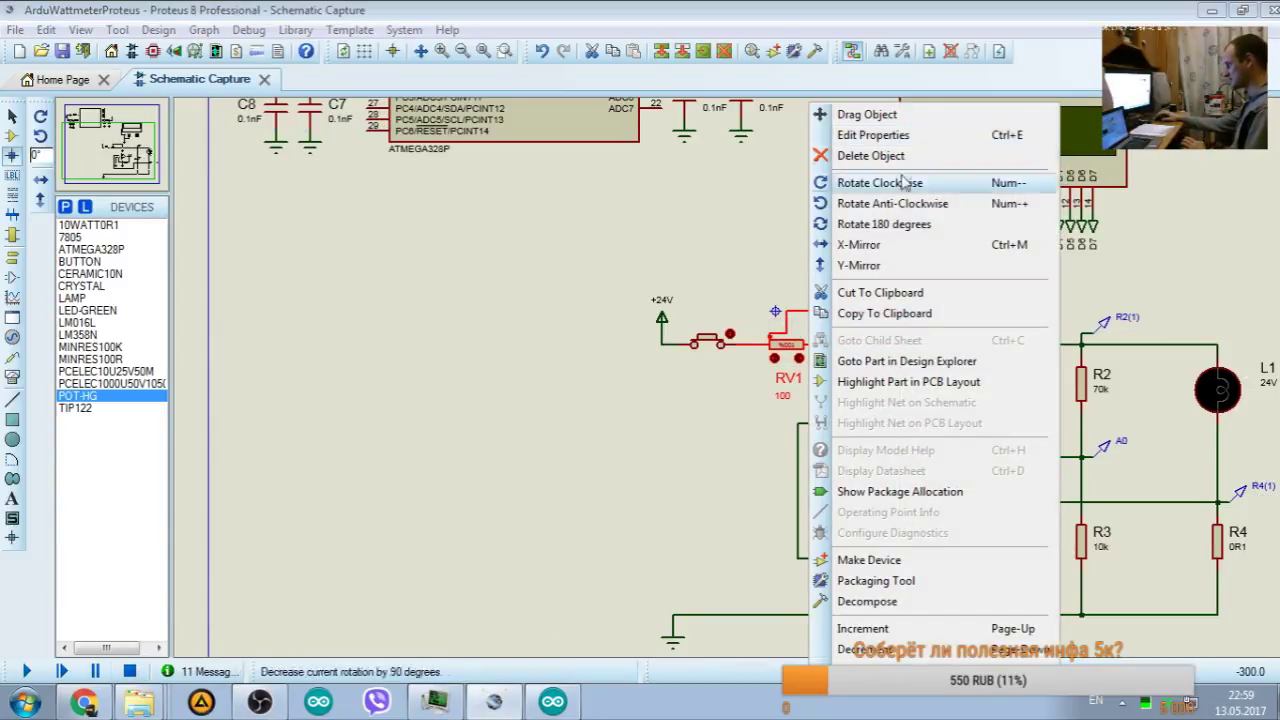
pyautogui.click(867, 114)
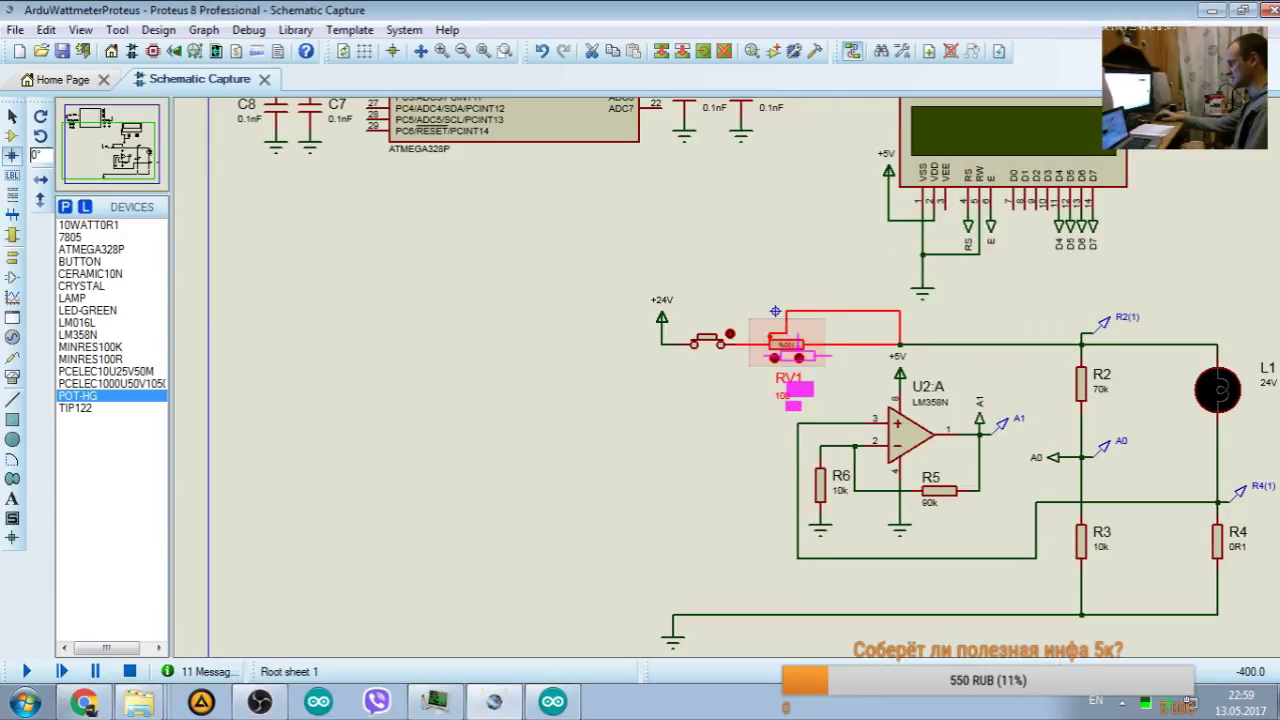
pyautogui.click(775, 312)
pyautogui.rightClick(810, 335)
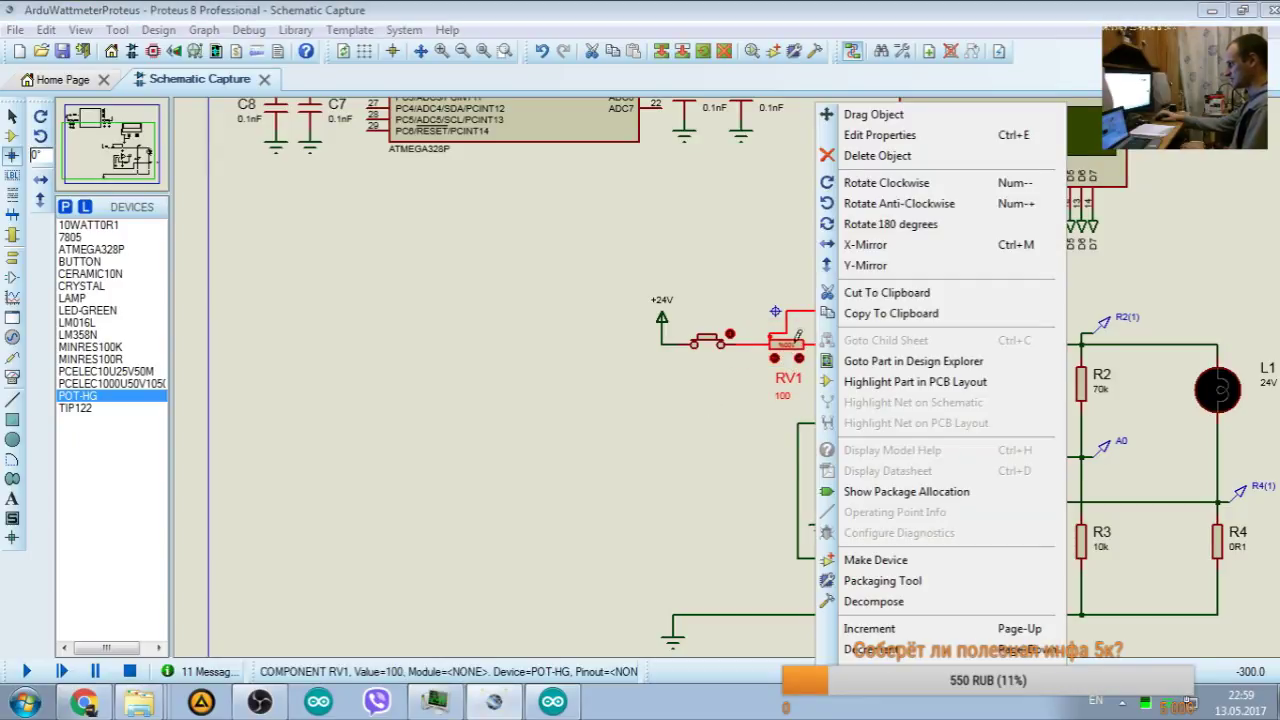
pyautogui.click(870, 135)
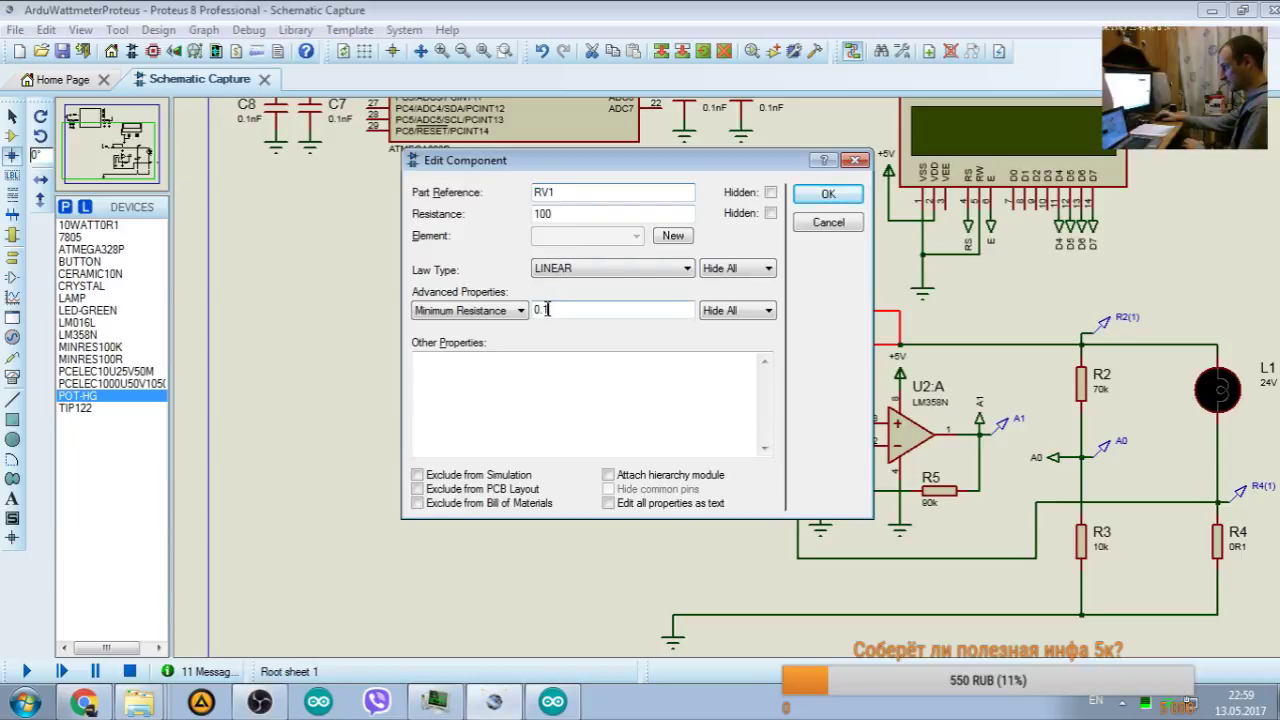
pyautogui.click(829, 195)
pyautogui.rightClick(783, 338)
pyautogui.click(860, 135)
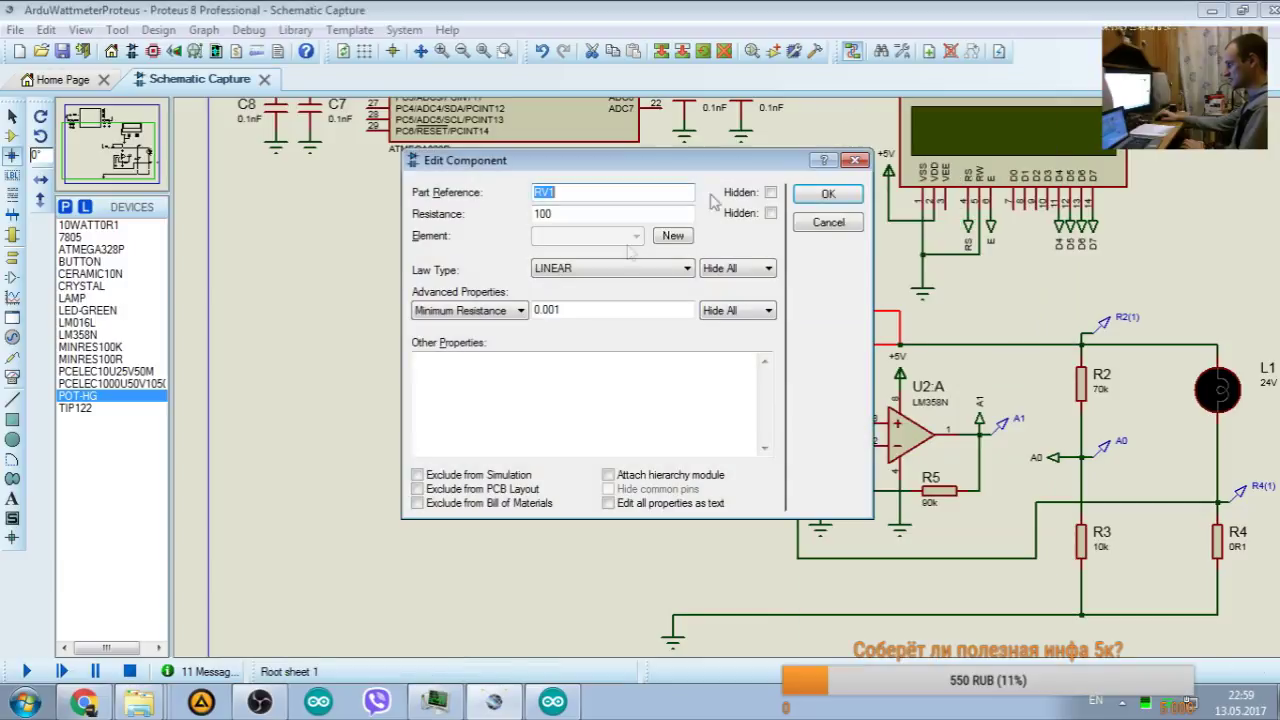
pyautogui.click(565, 310)
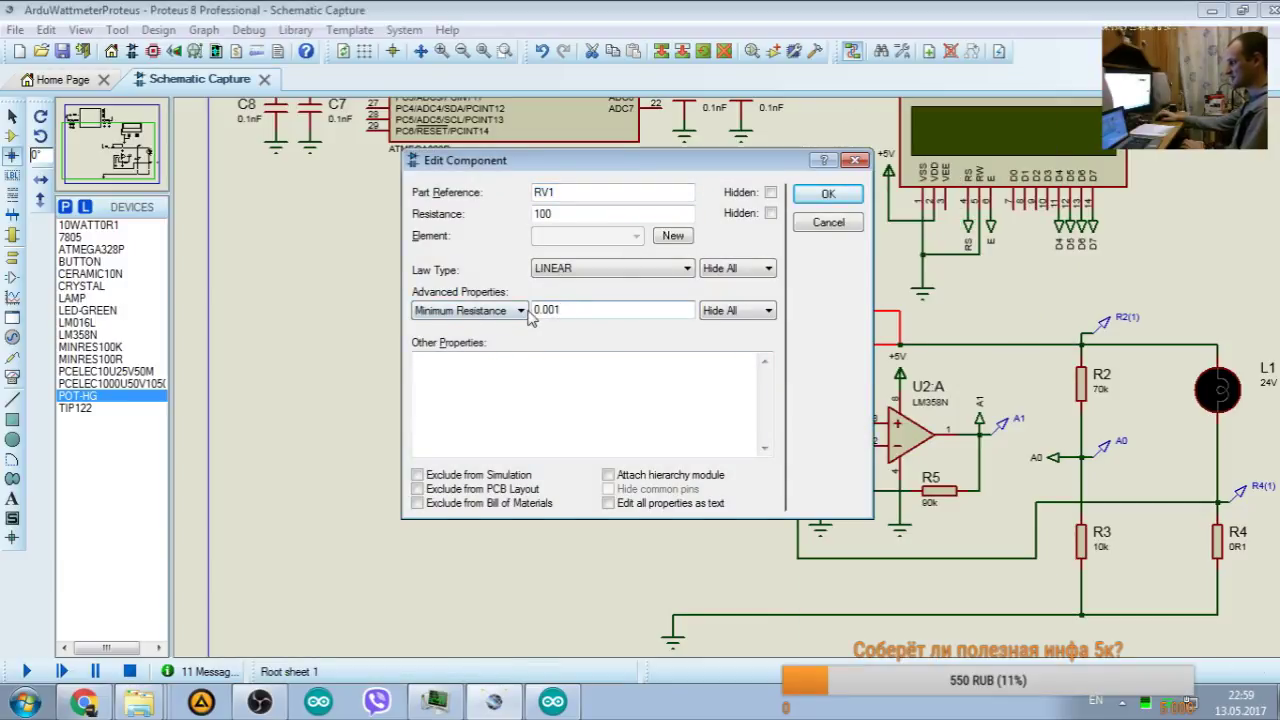
pyautogui.moveTo(607, 163); pyautogui.dragTo(304, 243)
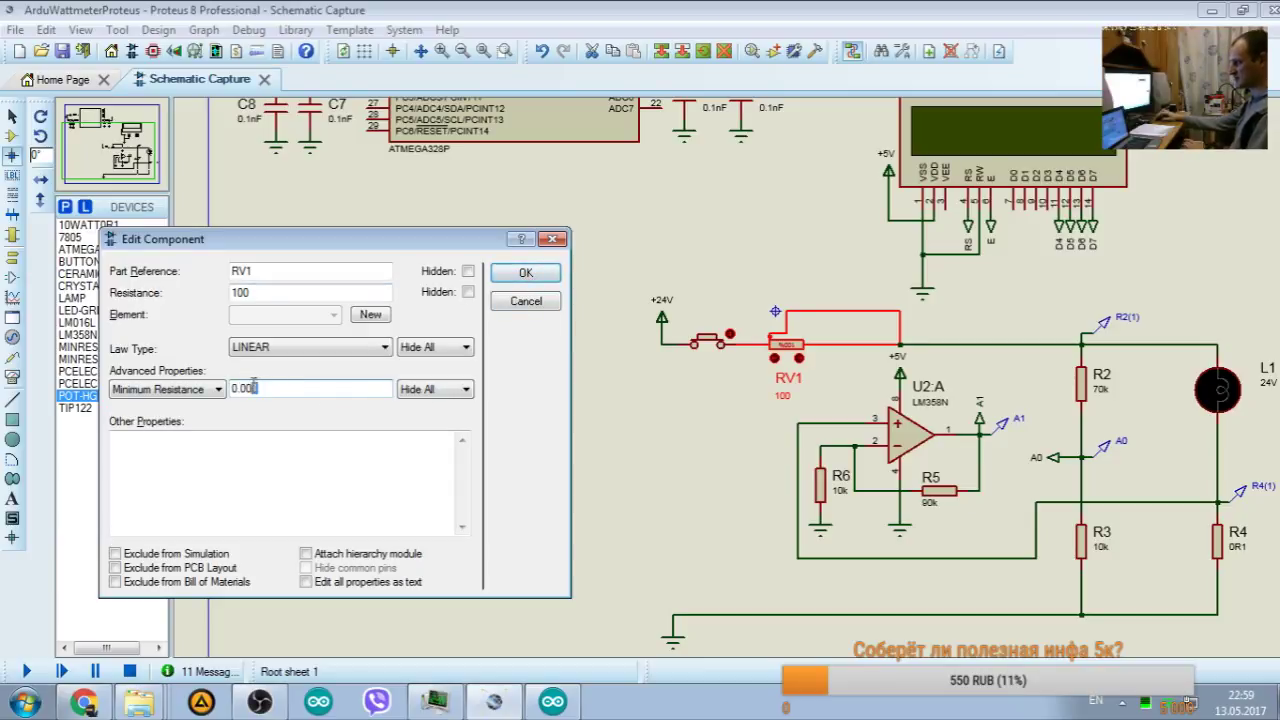
pyautogui.click(525, 273)
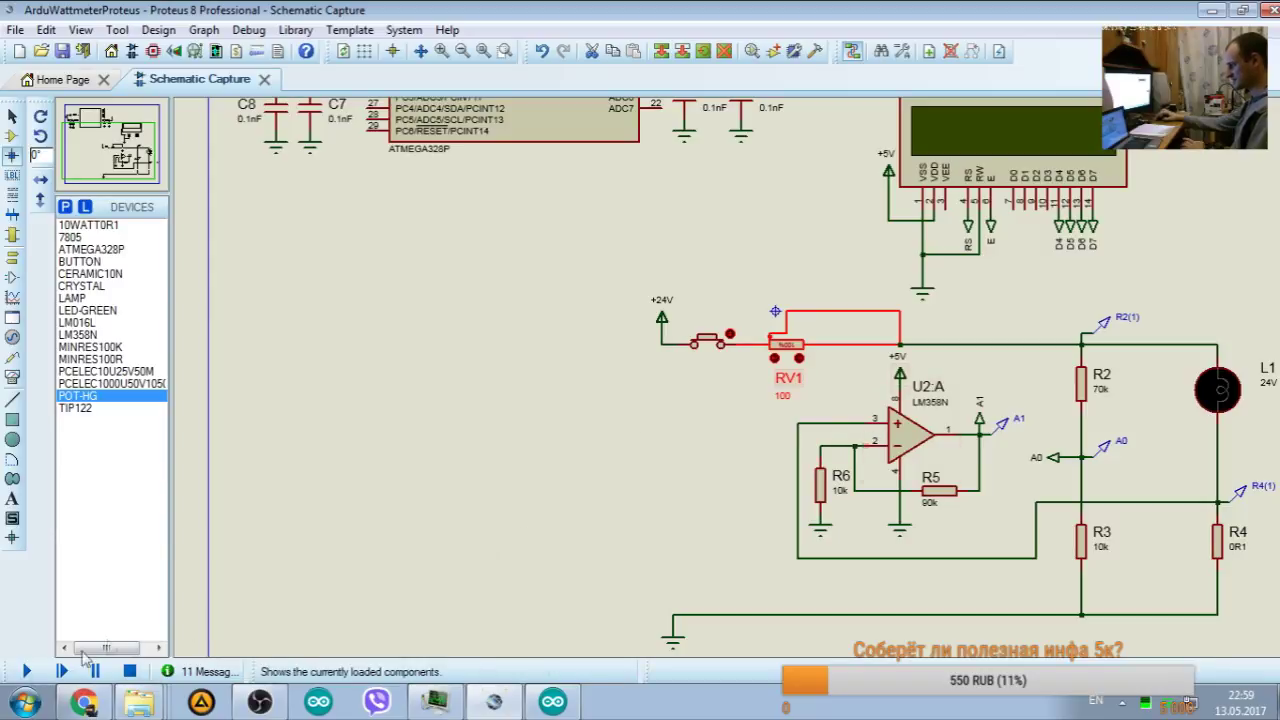
# Step: Restart the simulation and shift RV1's wiper back and forth, comparing the LCD and Virtual Terminal readings with the probe voltages
pyautogui.click(34, 673)
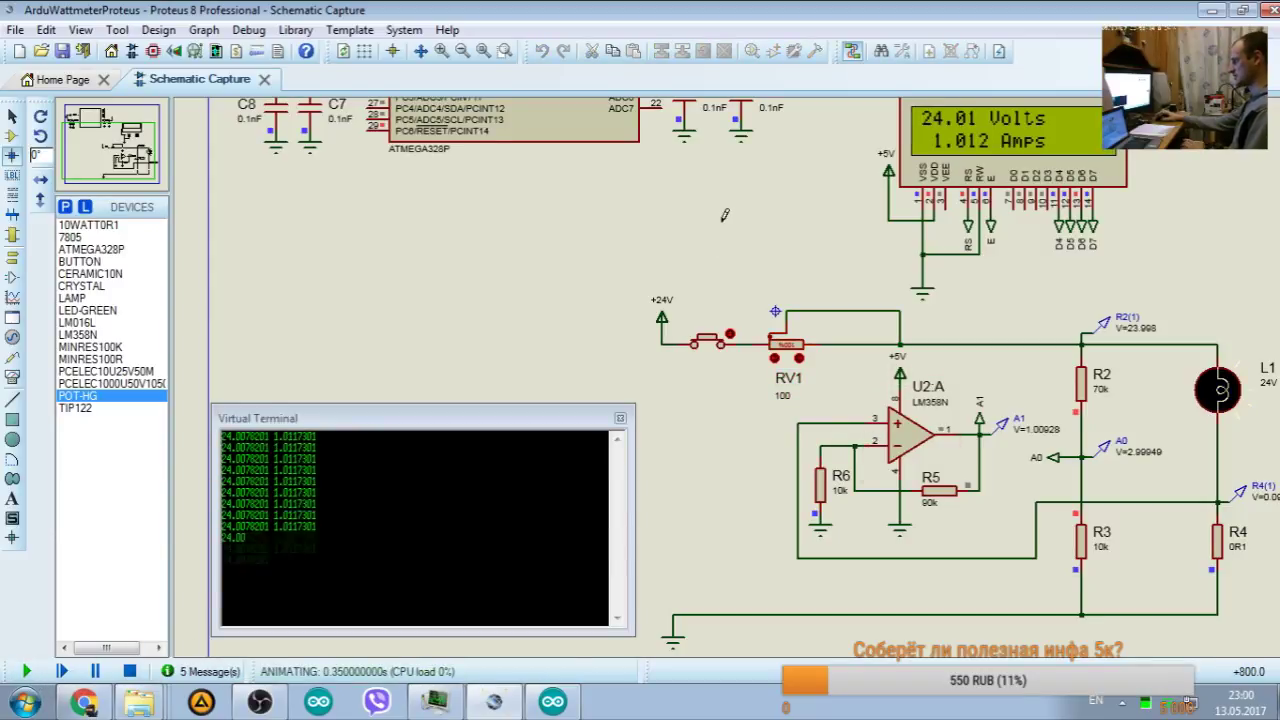
pyautogui.click(799, 358)
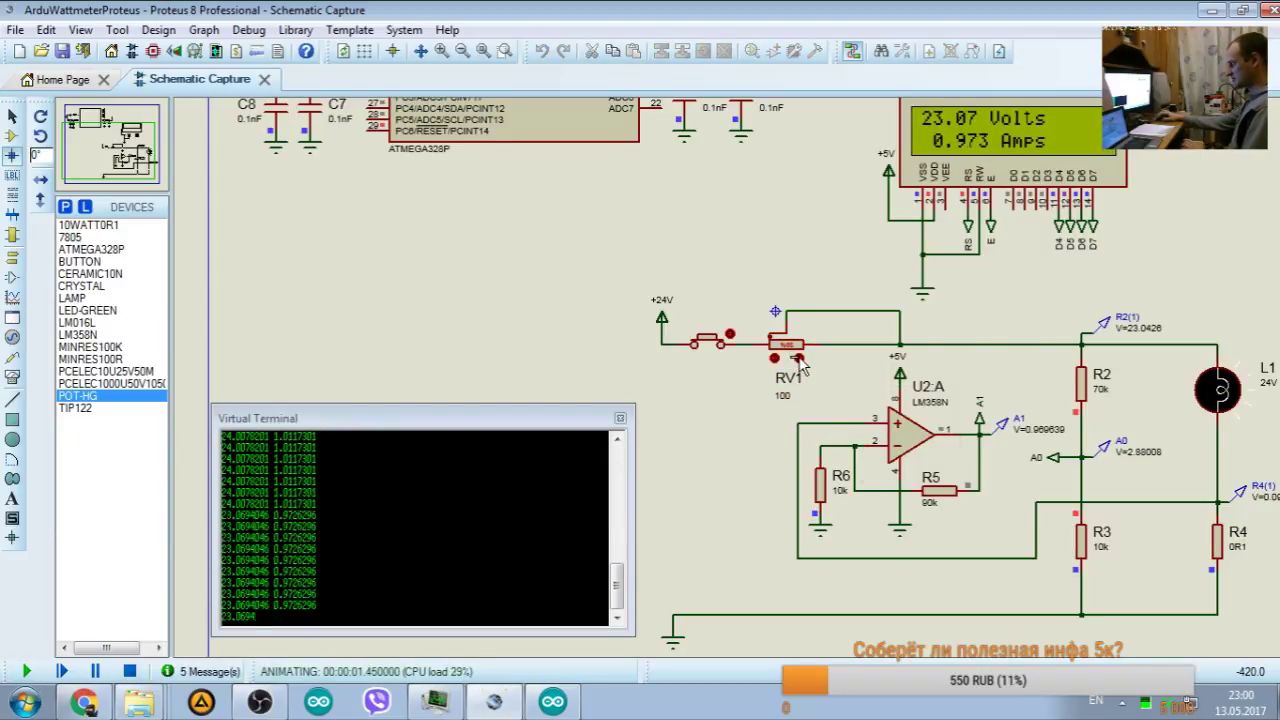
pyautogui.click(799, 358)
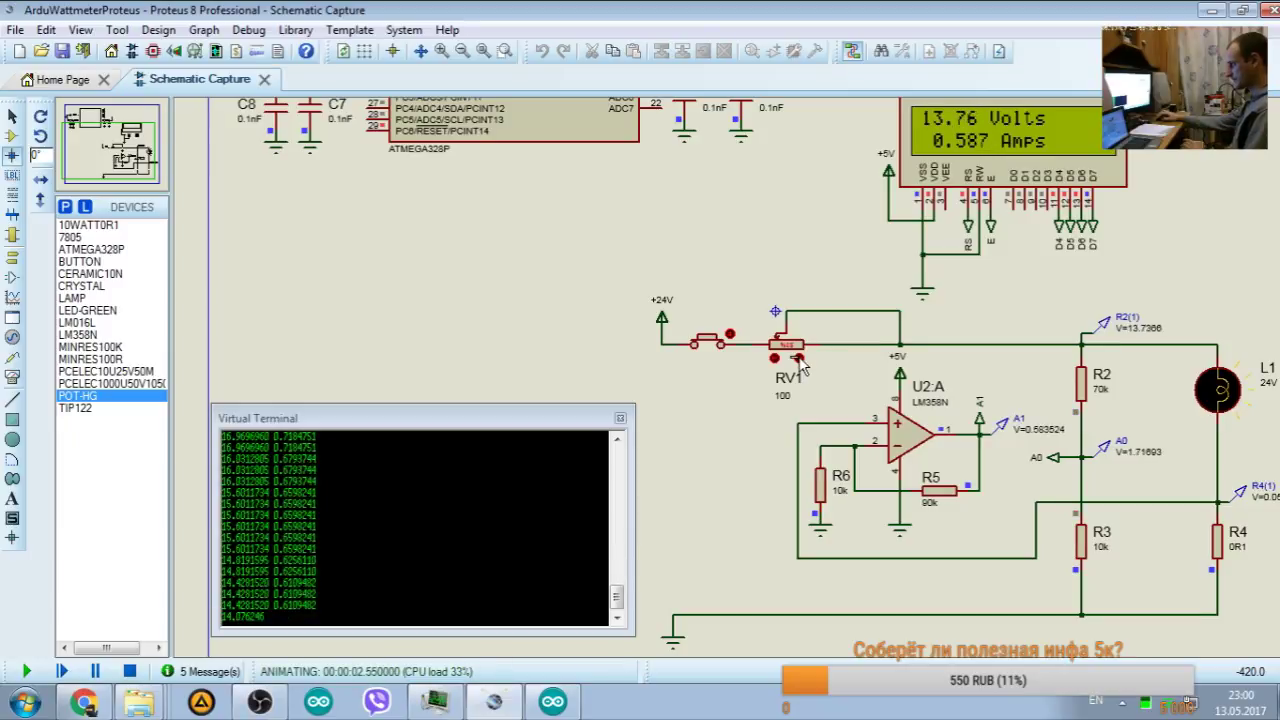
pyautogui.click(799, 358)
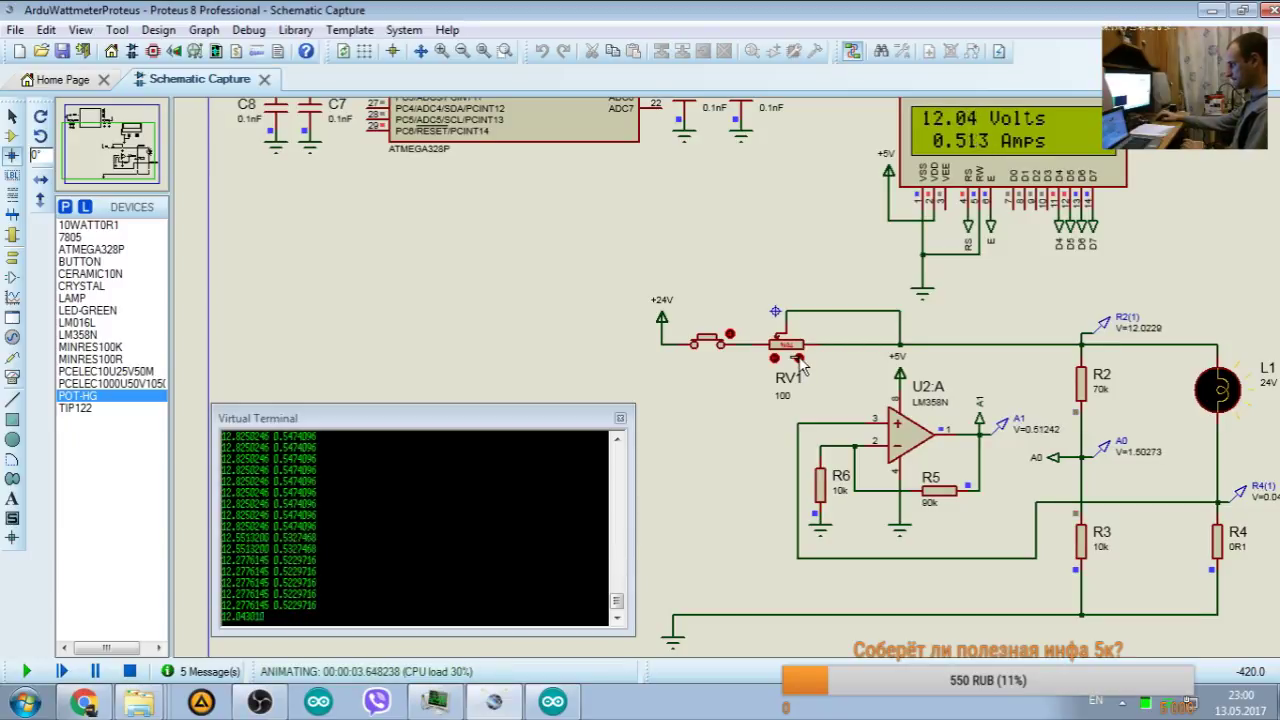
pyautogui.click(799, 358)
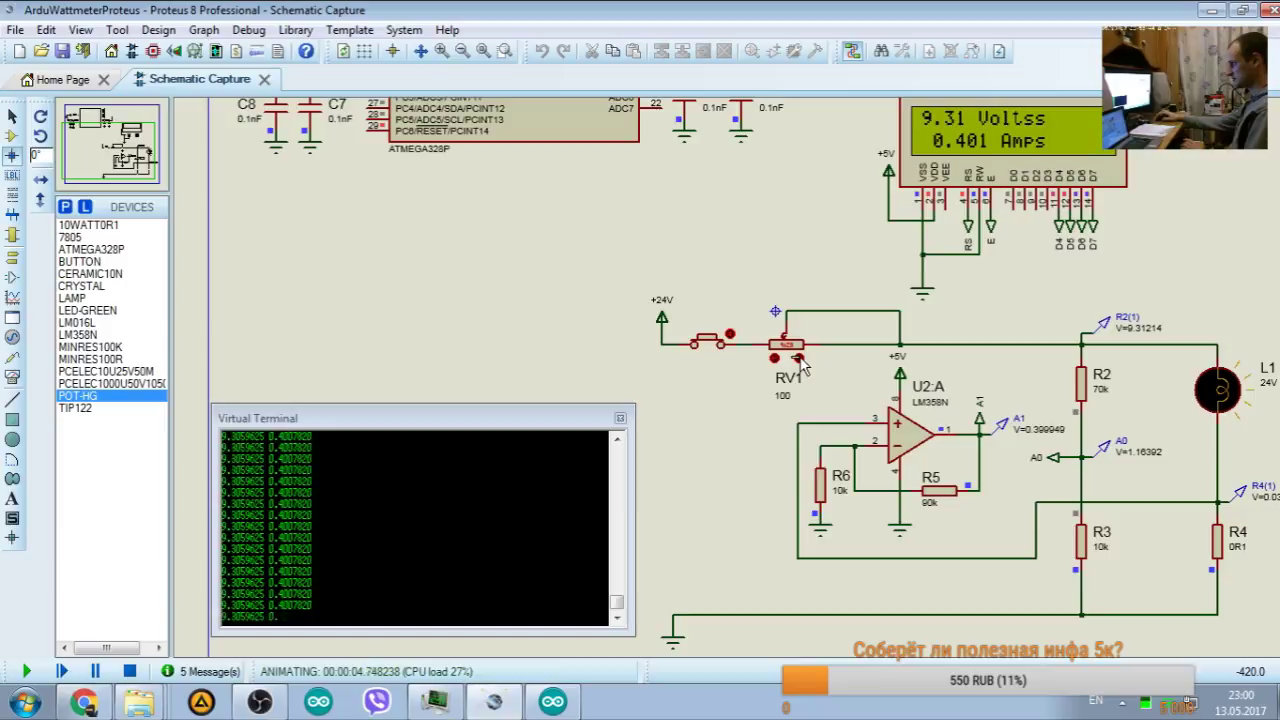
pyautogui.click(774, 357)
pyautogui.click(774, 358)
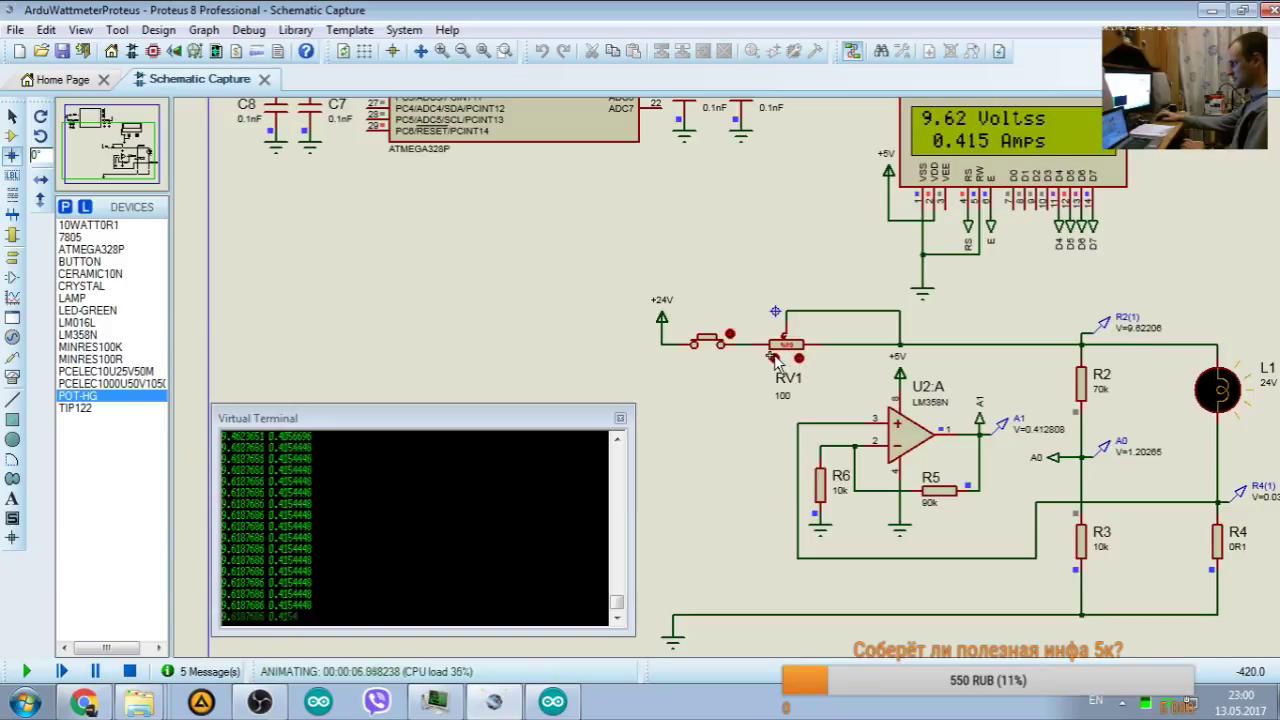
pyautogui.click(799, 358)
pyautogui.click(799, 358)
pyautogui.click(774, 358)
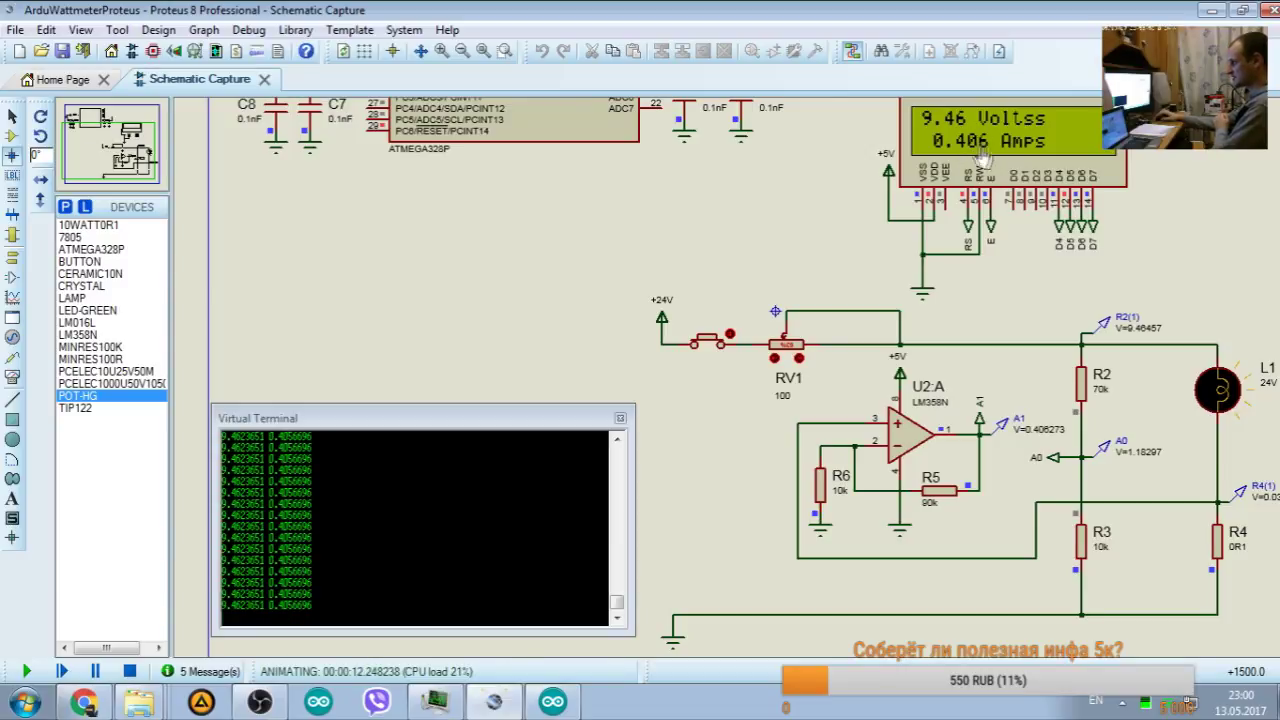
# Step: Shift RV1's wiper to its load-side end, open the button to check the zero-load probe readings, and stop the simulation
pyautogui.click(797, 357)
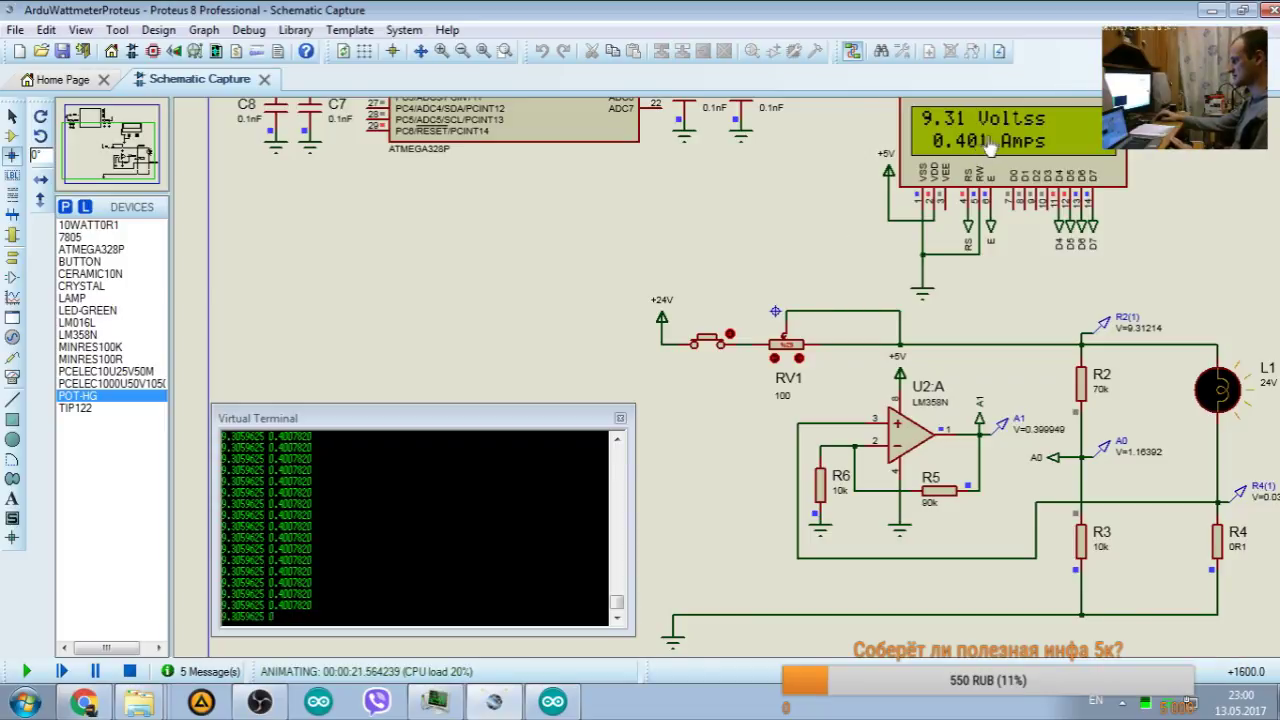
pyautogui.click(798, 358)
pyautogui.moveTo(798, 358); pyautogui.dragTo(798, 358)
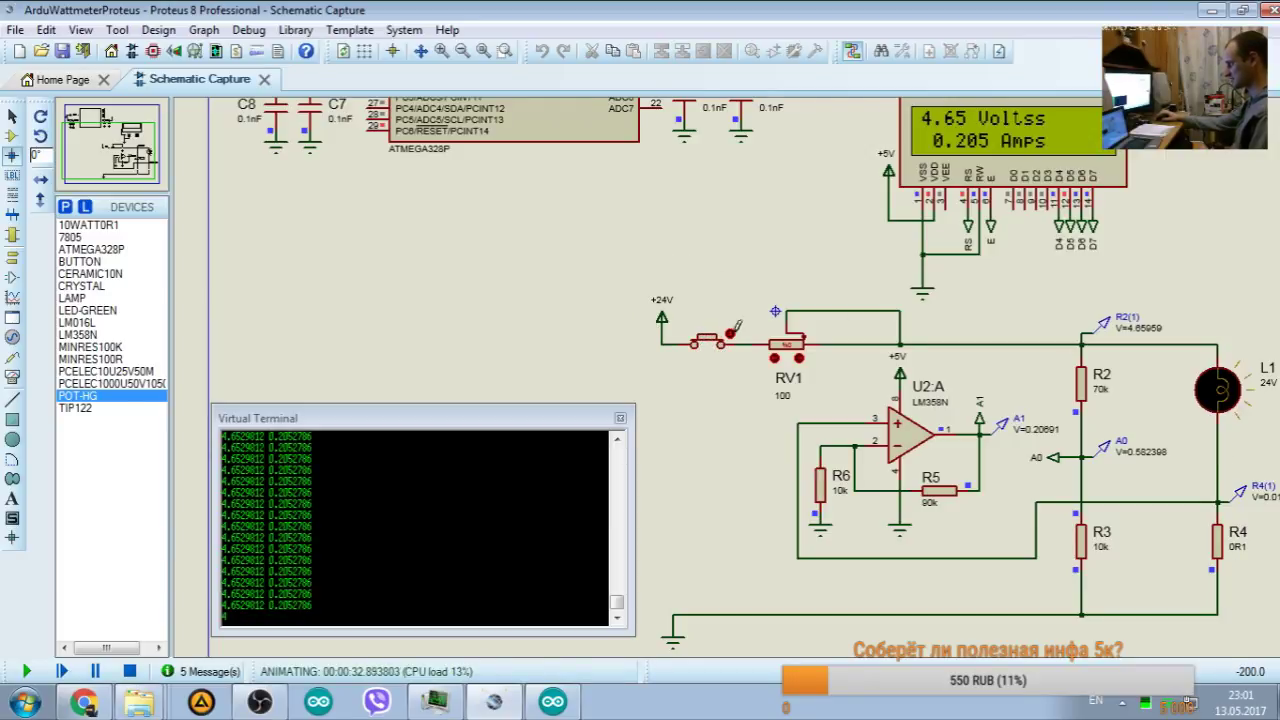
pyautogui.click(733, 326)
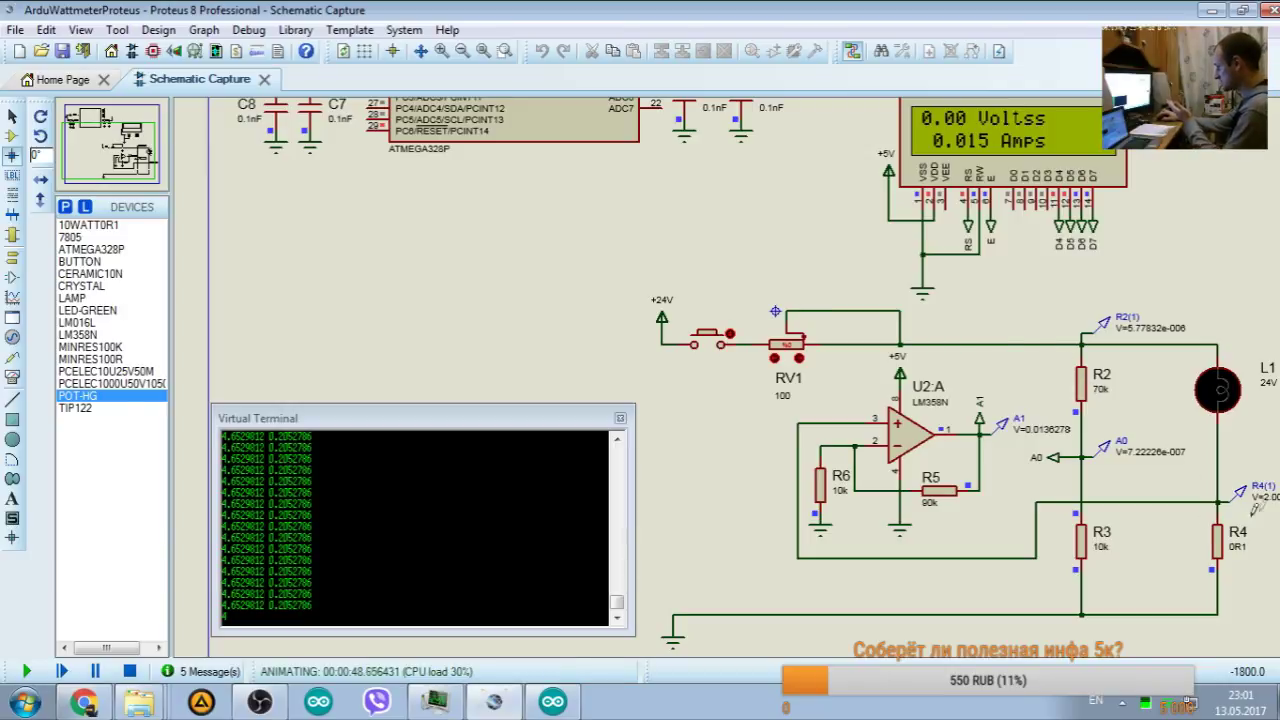
pyautogui.click(123, 165)
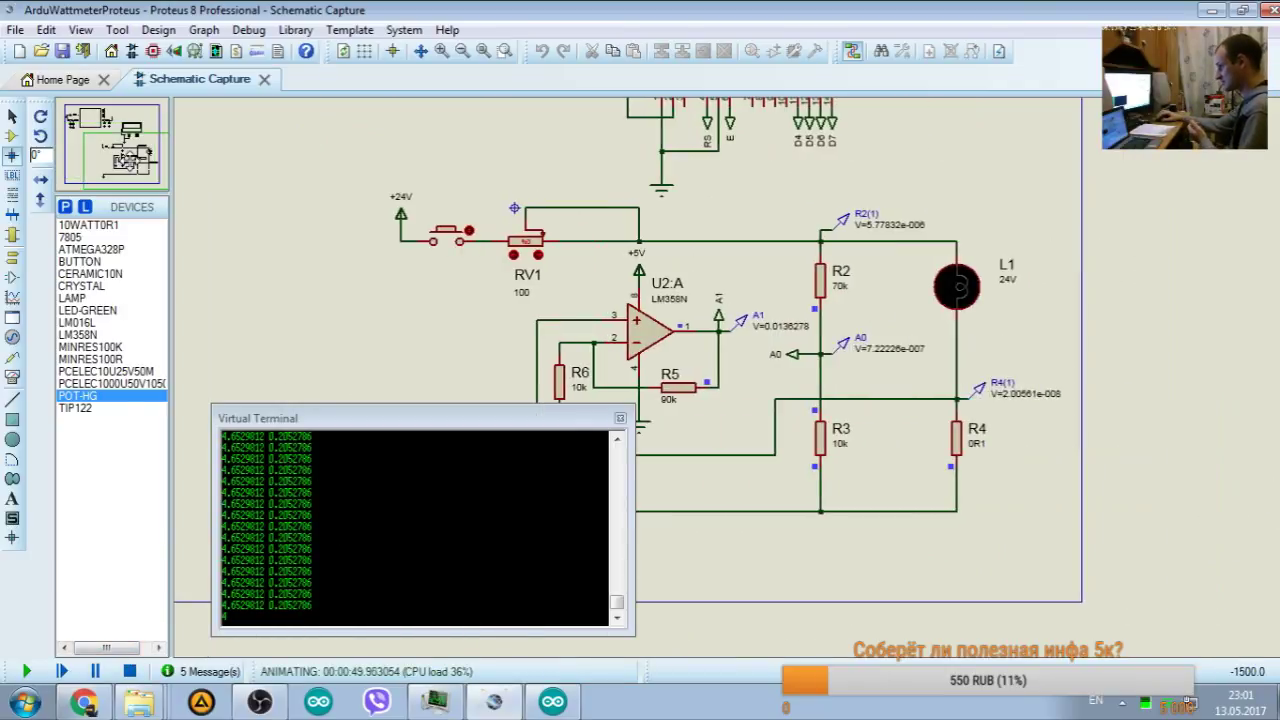
pyautogui.click(121, 162)
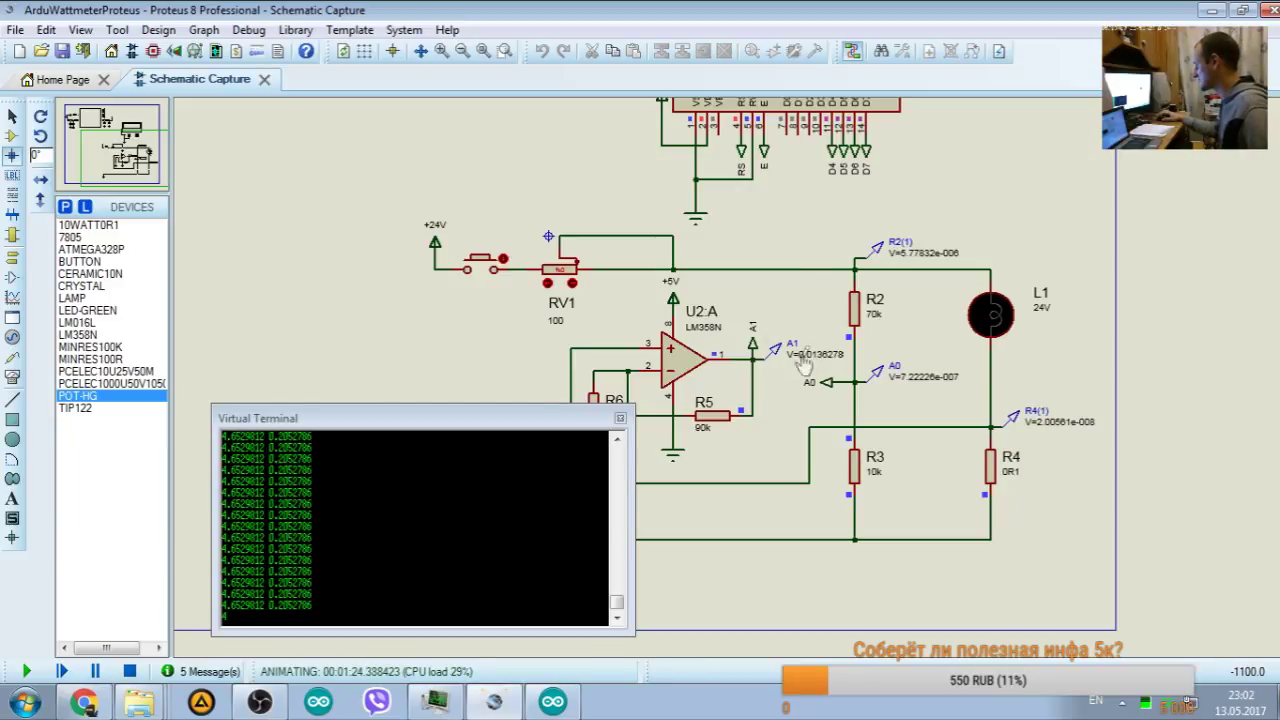
pyautogui.click(129, 671)
# Step: Set the resistance of lamp L1 to 6 Ohms
pyautogui.doubleClick(988, 318)
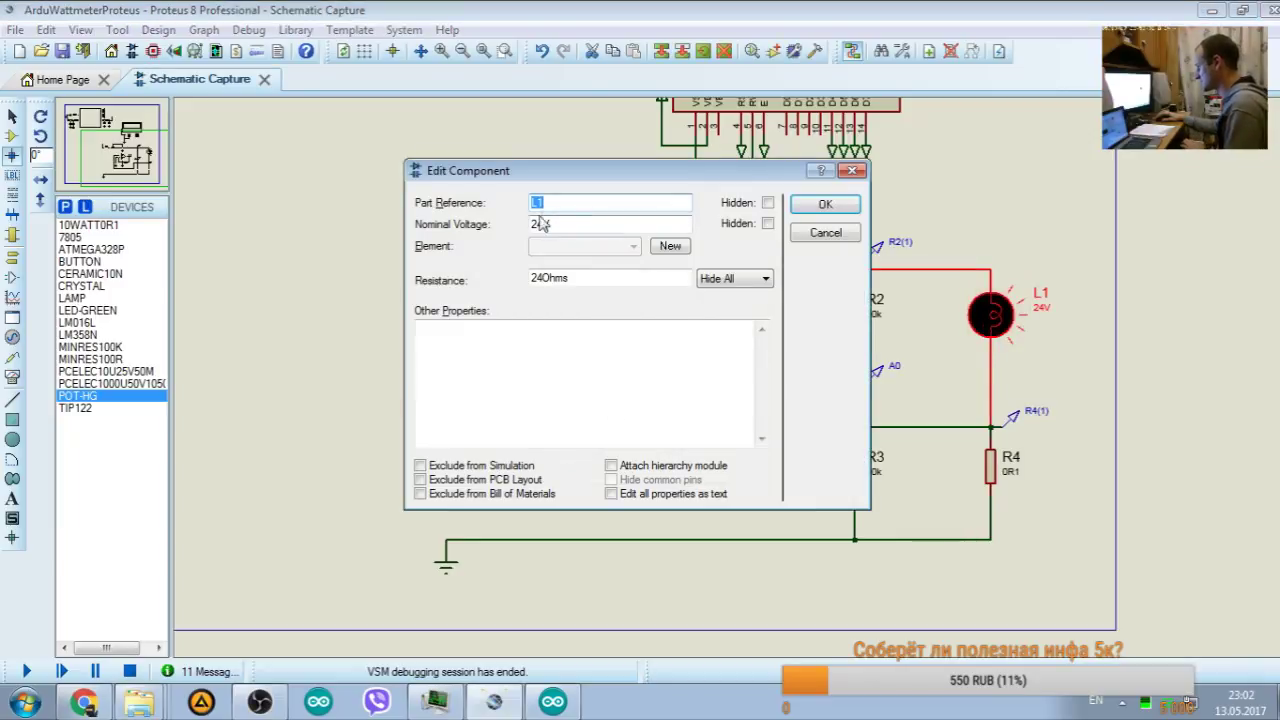
pyautogui.moveTo(542, 277); pyautogui.dragTo(497, 276)
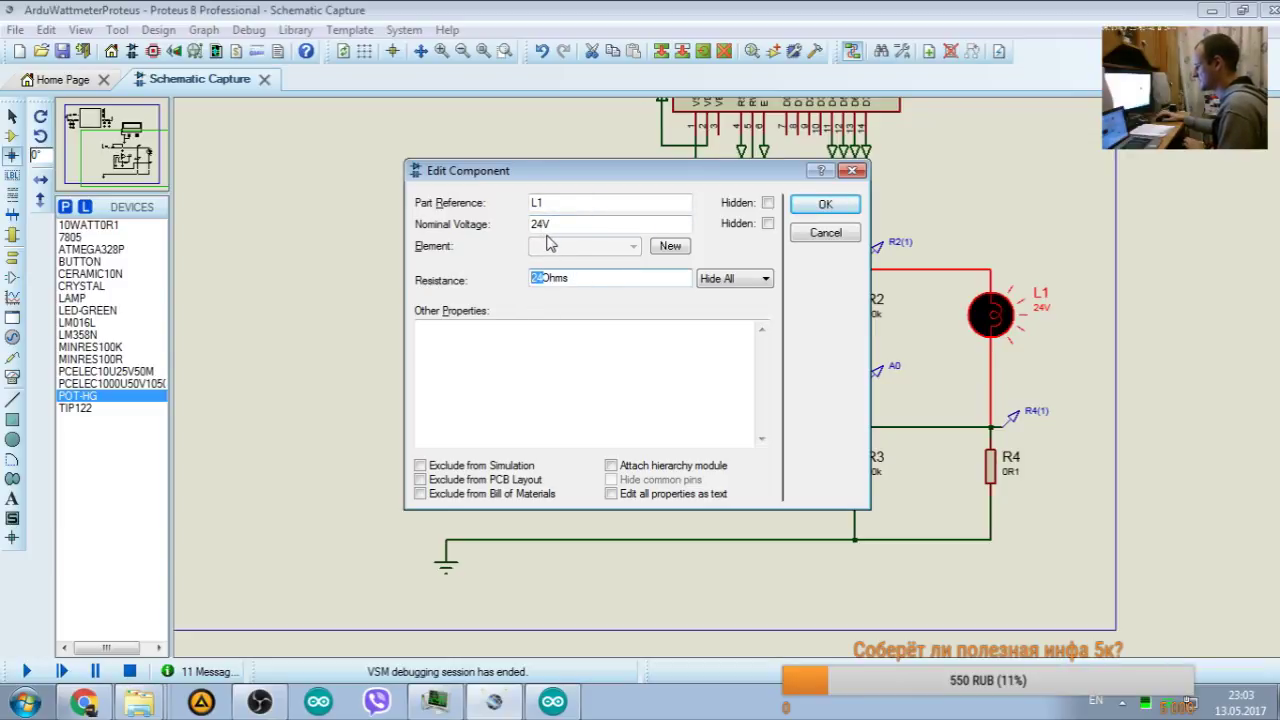
pyautogui.write('12')
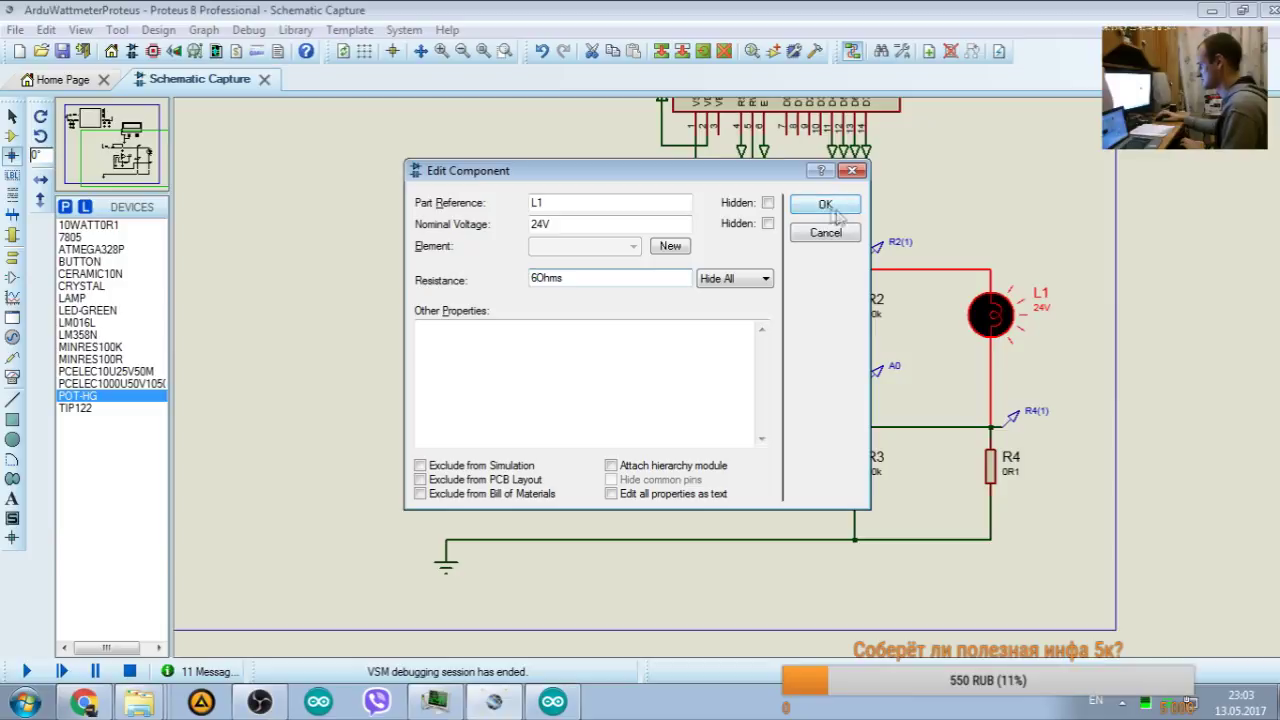
pyautogui.click(825, 204)
# Step: Run the simulation, close the series button, and shift RV1's wiper stepwise to its button-side end
pyautogui.click(30, 672)
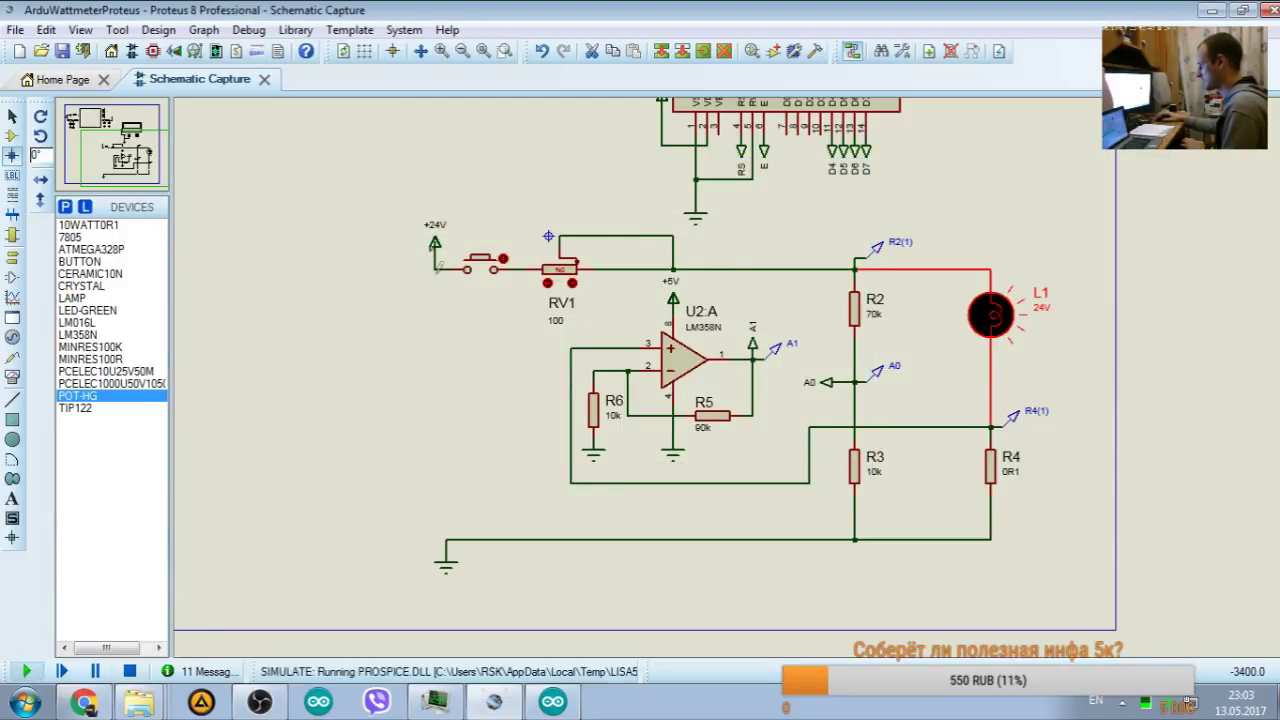
pyautogui.click(117, 150)
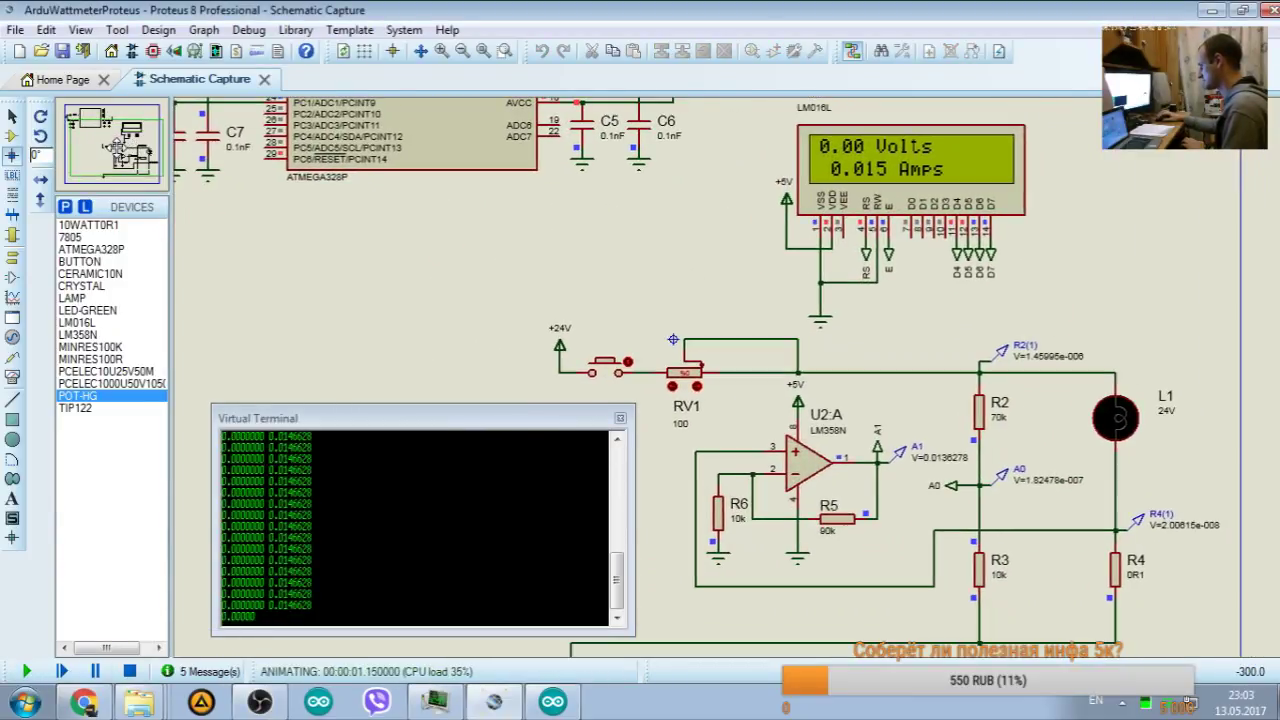
pyautogui.click(630, 355)
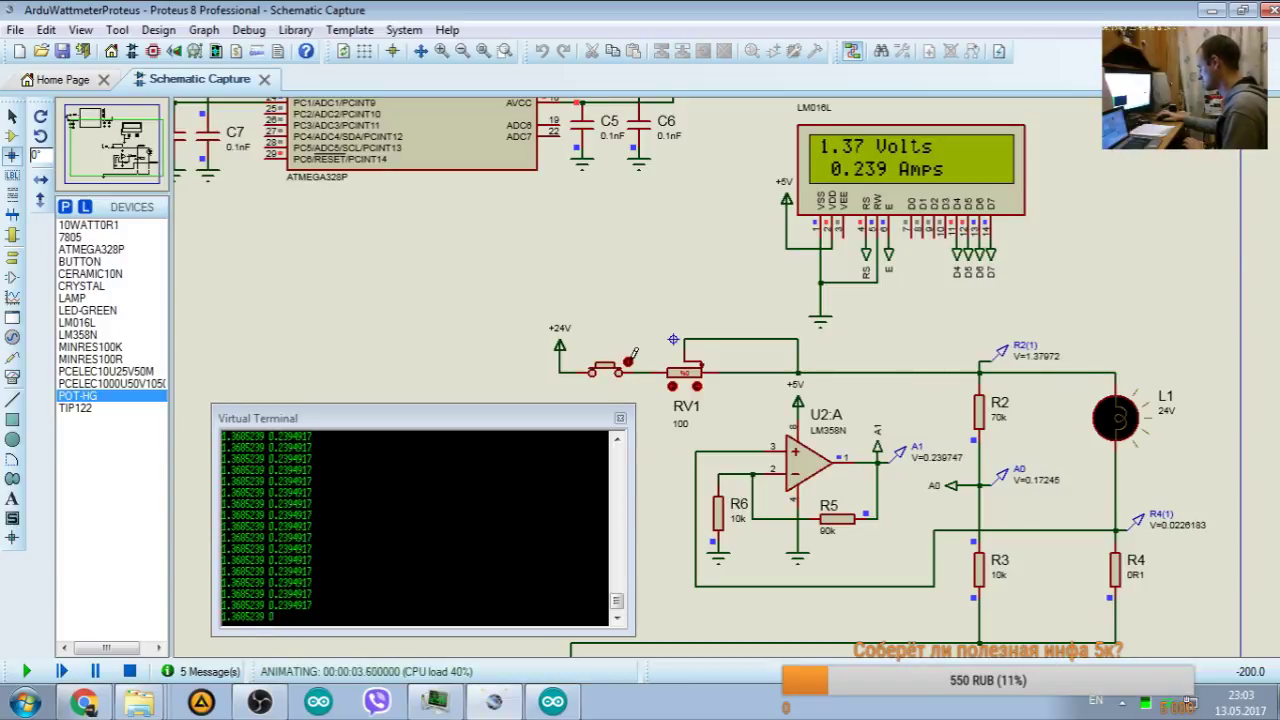
pyautogui.click(672, 386)
pyautogui.click(672, 386)
pyautogui.click(672, 386)
pyautogui.click(672, 386)
pyautogui.click(672, 386)
pyautogui.click(672, 386)
pyautogui.click(672, 386)
pyautogui.click(672, 386)
pyautogui.click(672, 386)
pyautogui.click(672, 386)
pyautogui.click(672, 386)
pyautogui.click(672, 386)
pyautogui.click(672, 386)
pyautogui.click(672, 386)
pyautogui.click(672, 386)
pyautogui.click(672, 386)
pyautogui.click(672, 386)
pyautogui.click(672, 386)
pyautogui.click(672, 386)
pyautogui.click(672, 386)
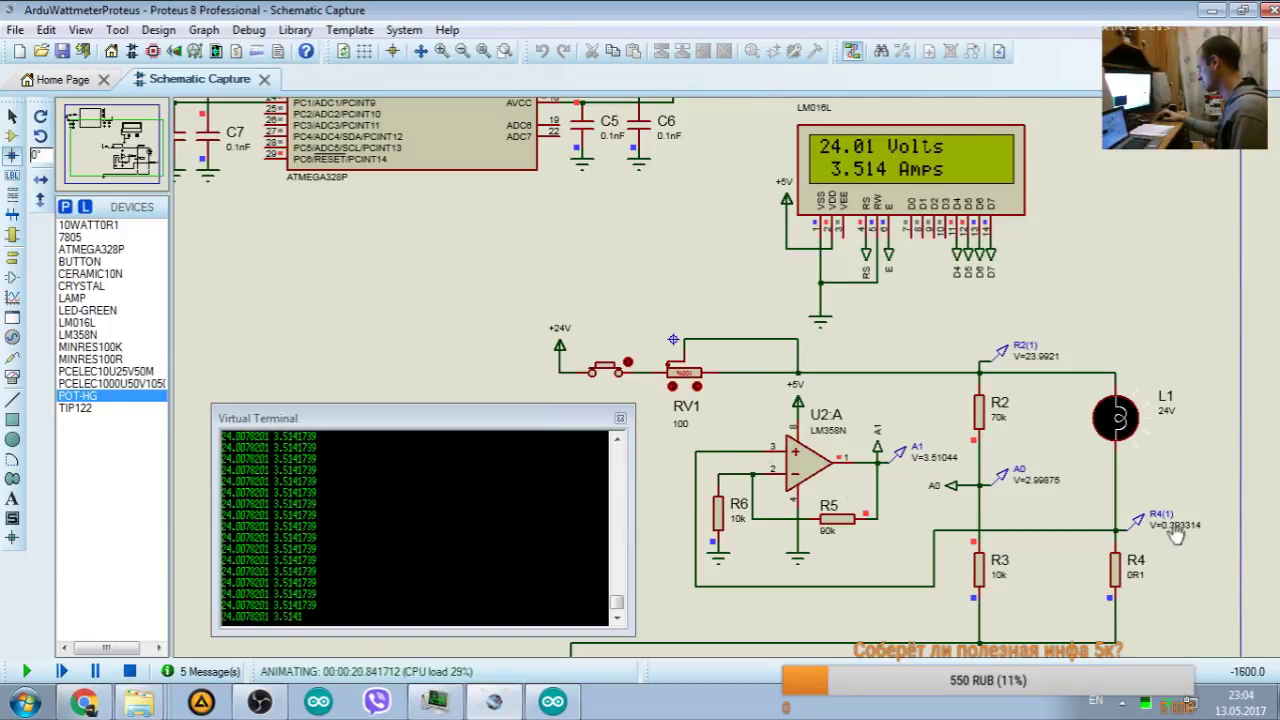
# Step: Compare the R4 probe voltage with the LCD reading and check the current conversion line in the Arduino IDE sketch before returning to Proteus
pyautogui.scroll(2, 1175, 535)
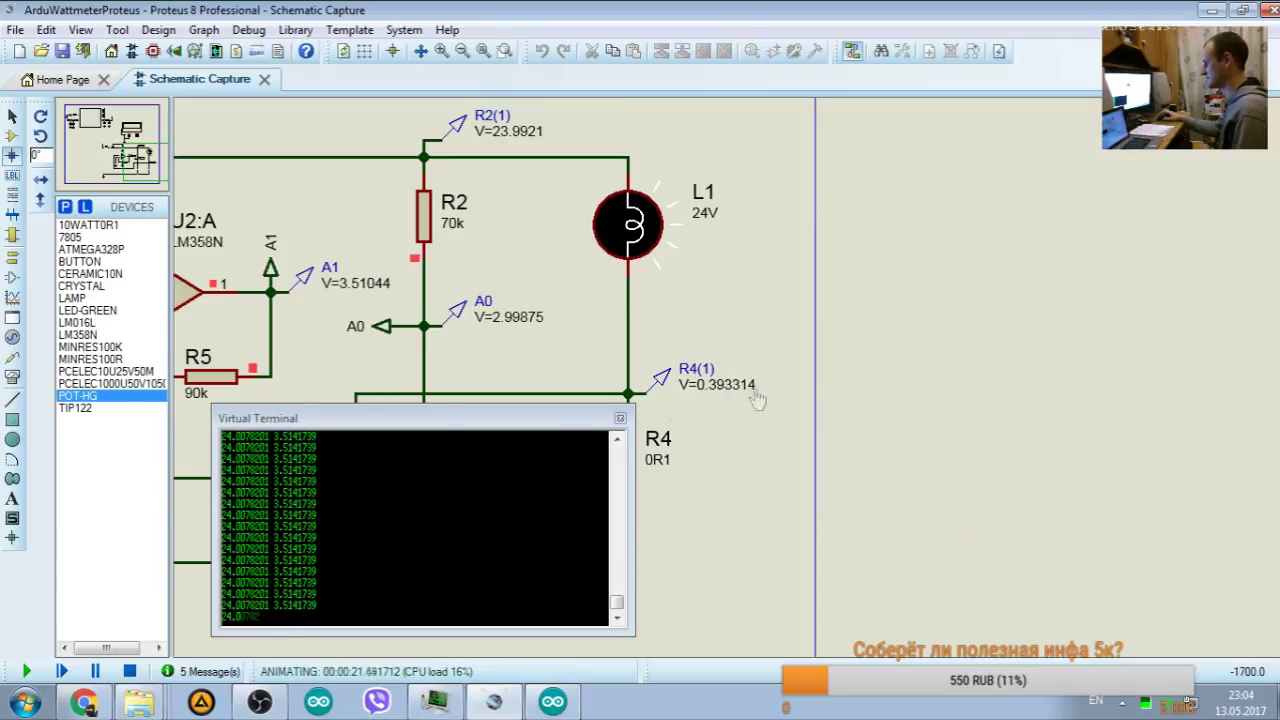
pyautogui.scroll(-3, 680, 366)
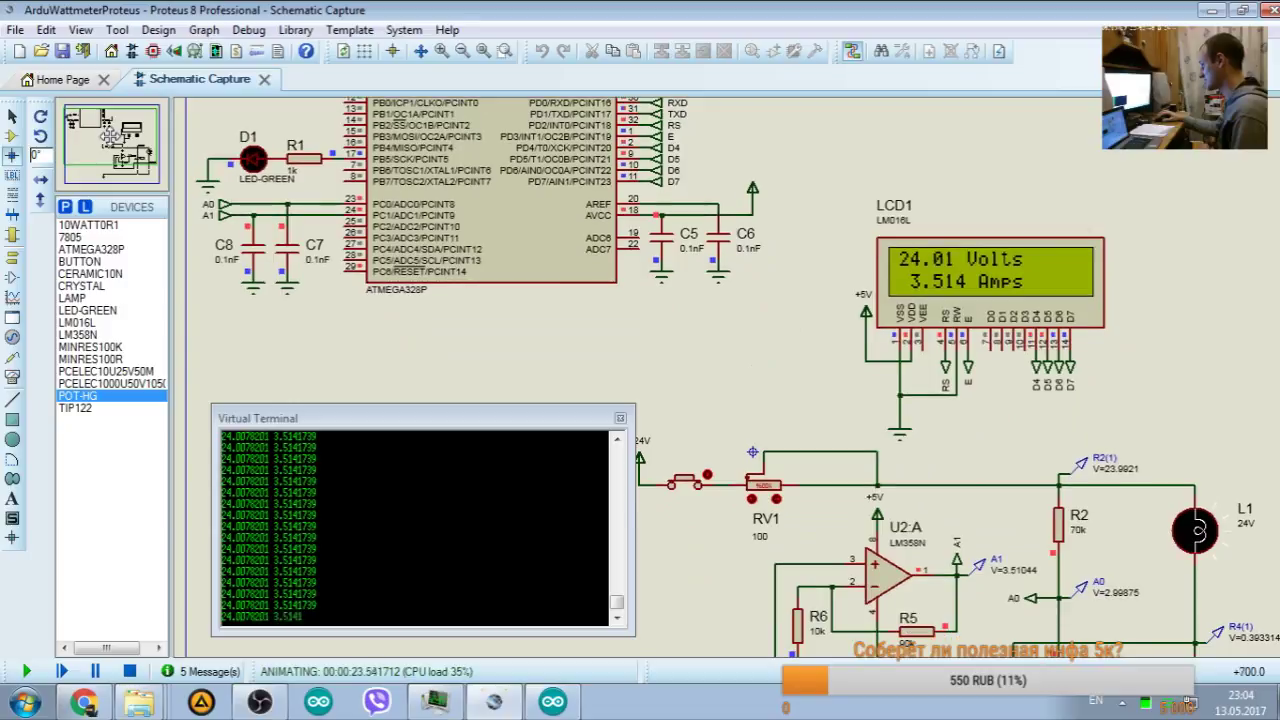
pyautogui.click(552, 701)
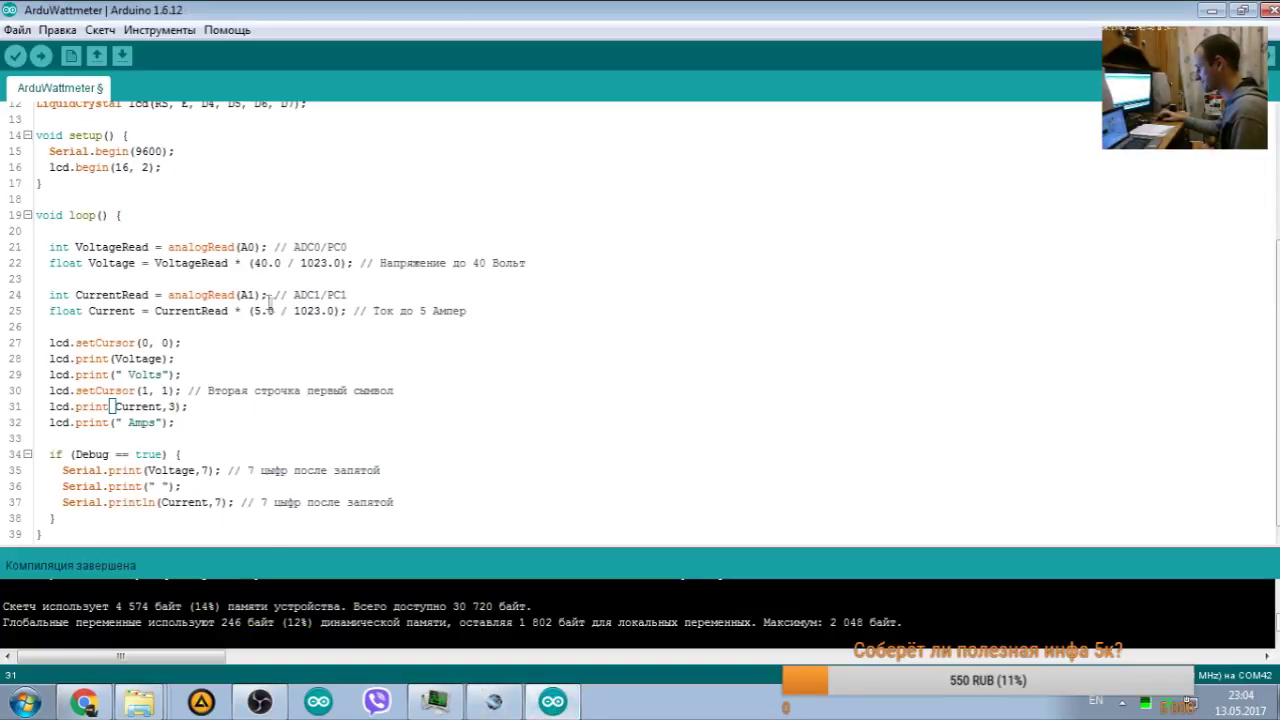
pyautogui.moveTo(253, 311); pyautogui.dragTo(268, 304)
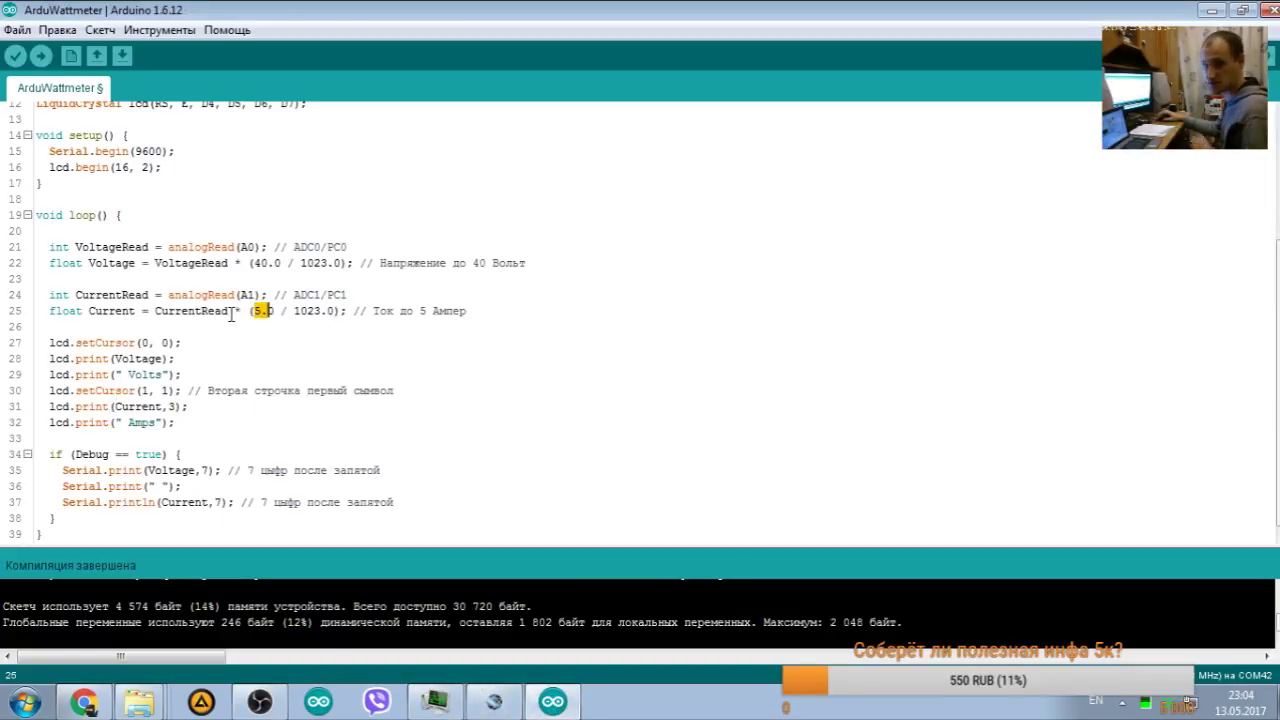
pyautogui.click(1212, 11)
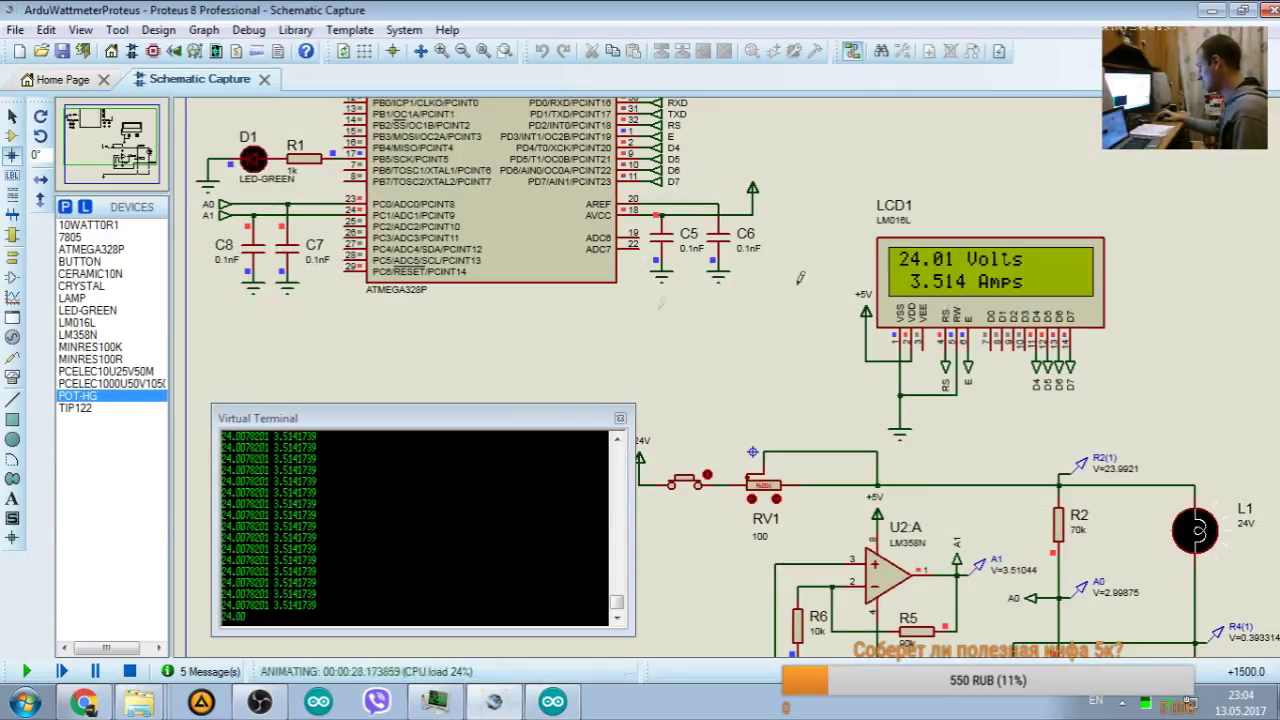
pyautogui.scroll(-3, 925, 555)
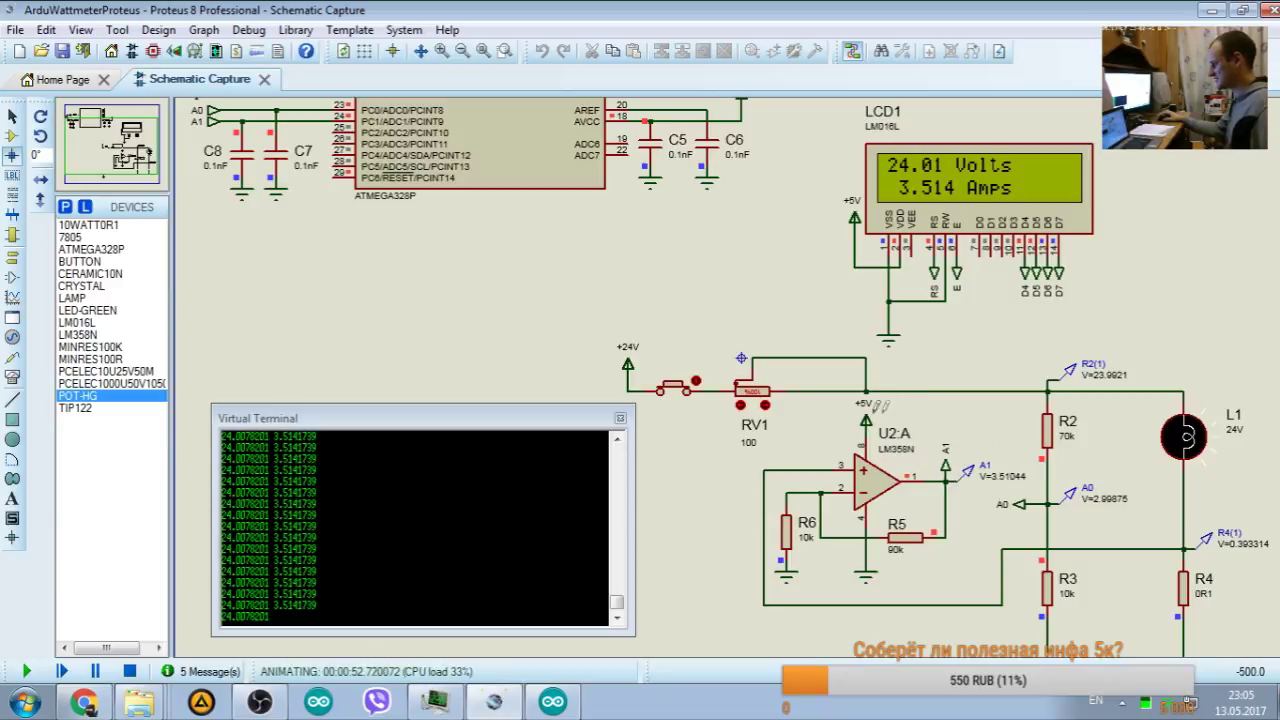
# Step: Stop the simulation, set the supply terminal of op-amp U2:A to +6.5V, and rerun to compare the LCD and probe readings
pyautogui.click(129, 671)
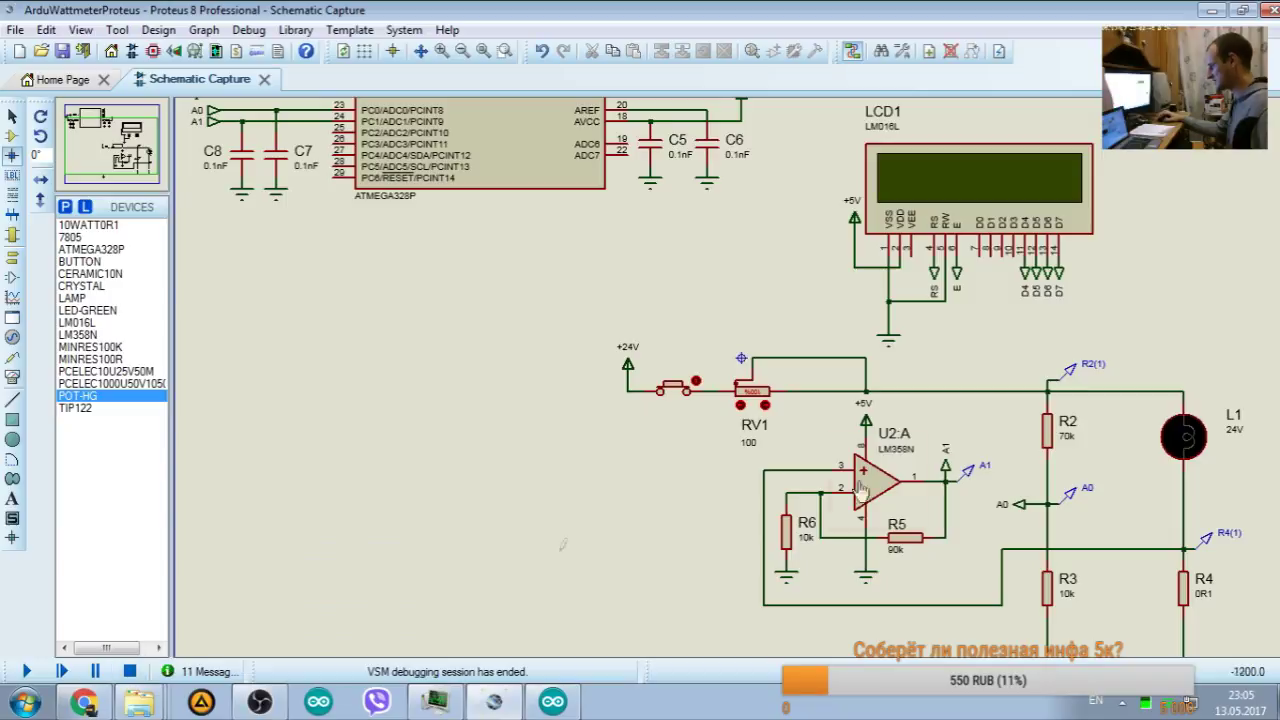
pyautogui.doubleClick(866, 414)
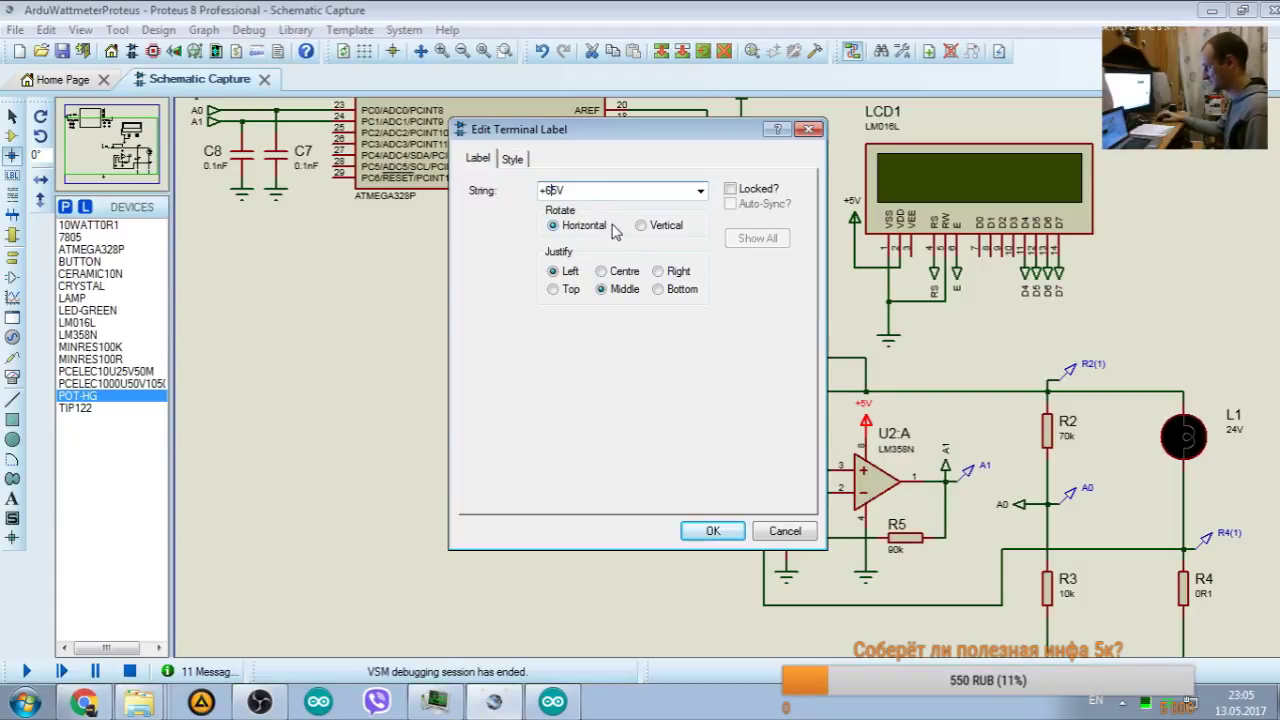
pyautogui.click(713, 531)
pyautogui.click(26, 671)
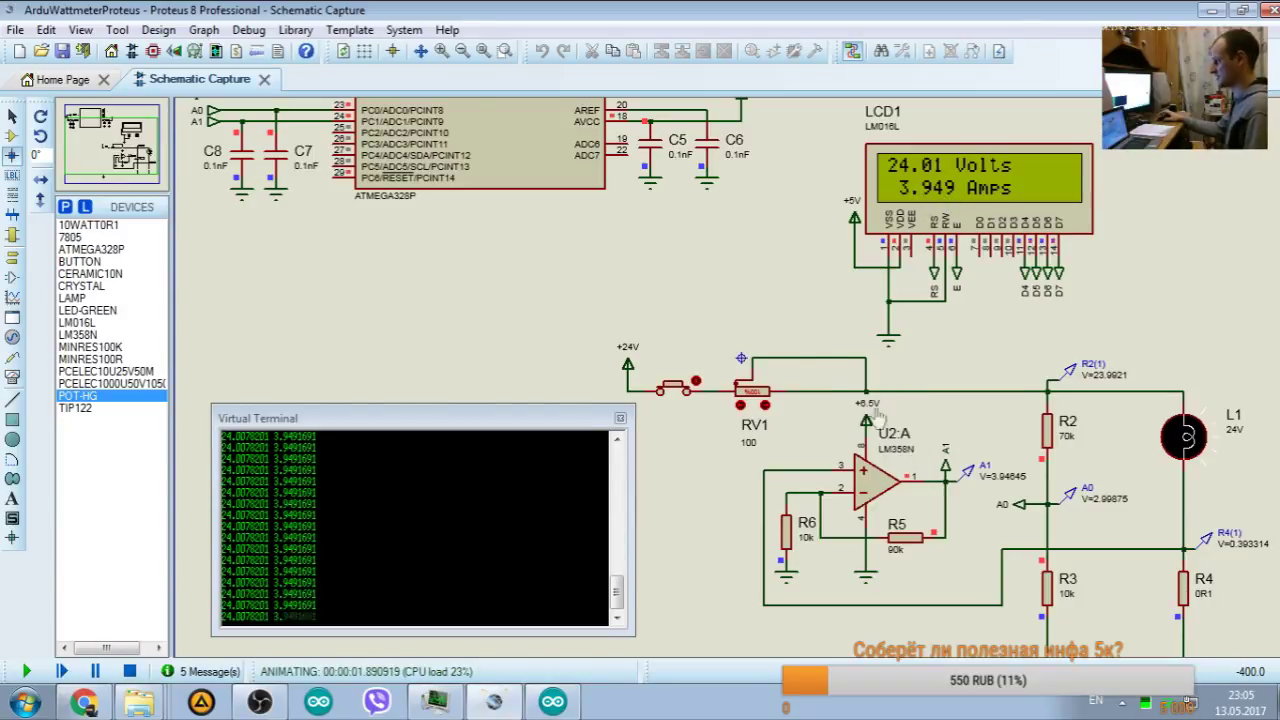
pyautogui.click(113, 157)
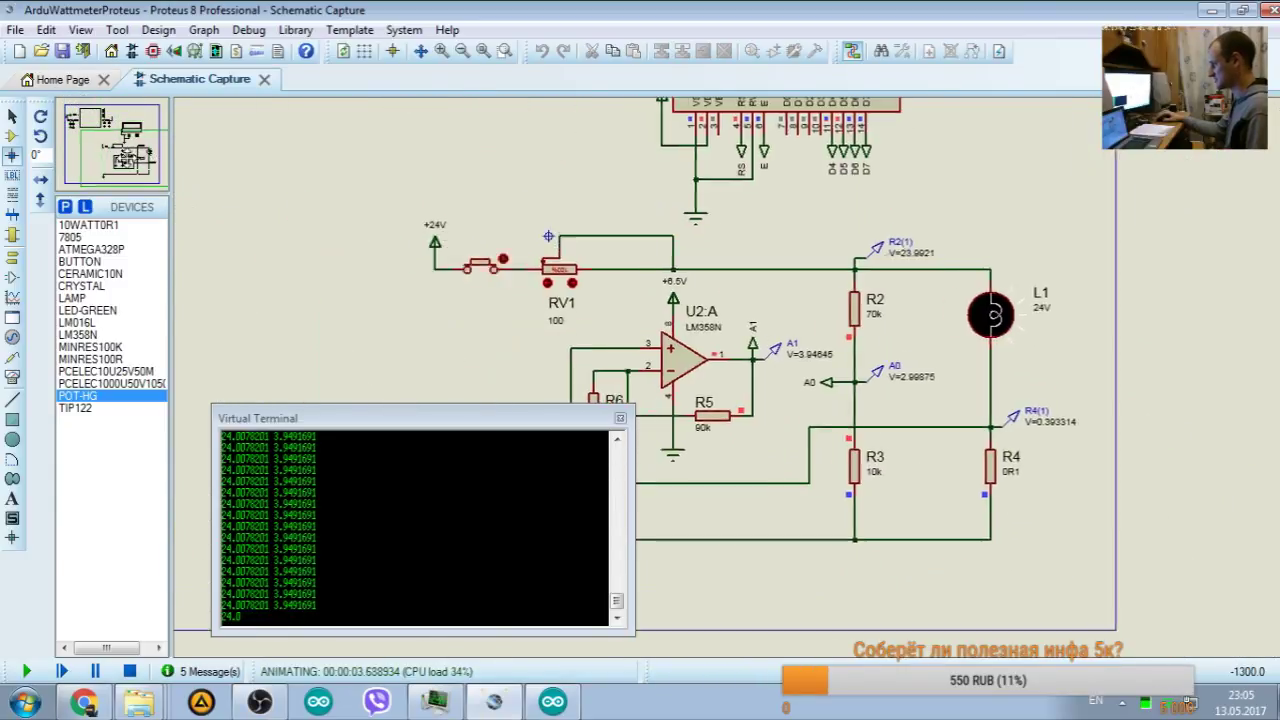
pyautogui.click(128, 157)
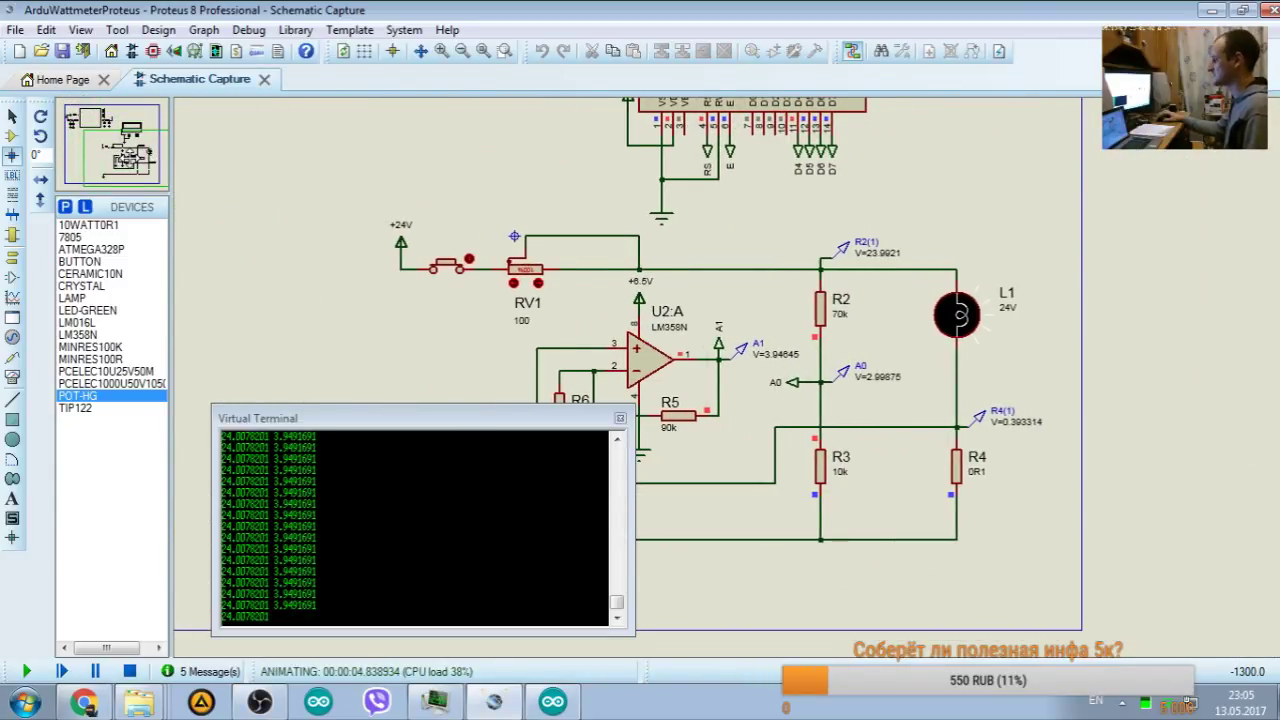
pyautogui.click(122, 155)
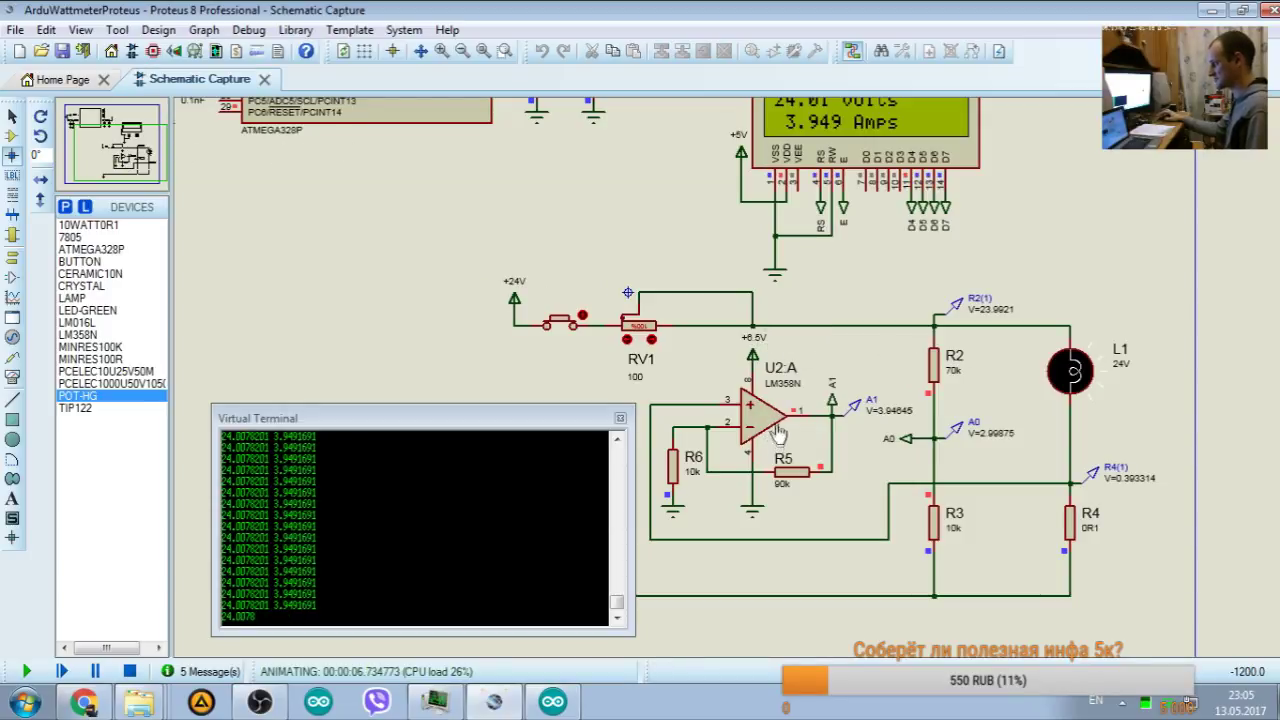
# Step: Stop the simulation, set the supply terminal of op-amp U2:A to +12V, and rerun to check the current reading
pyautogui.click(129, 671)
pyautogui.doubleClick(761, 350)
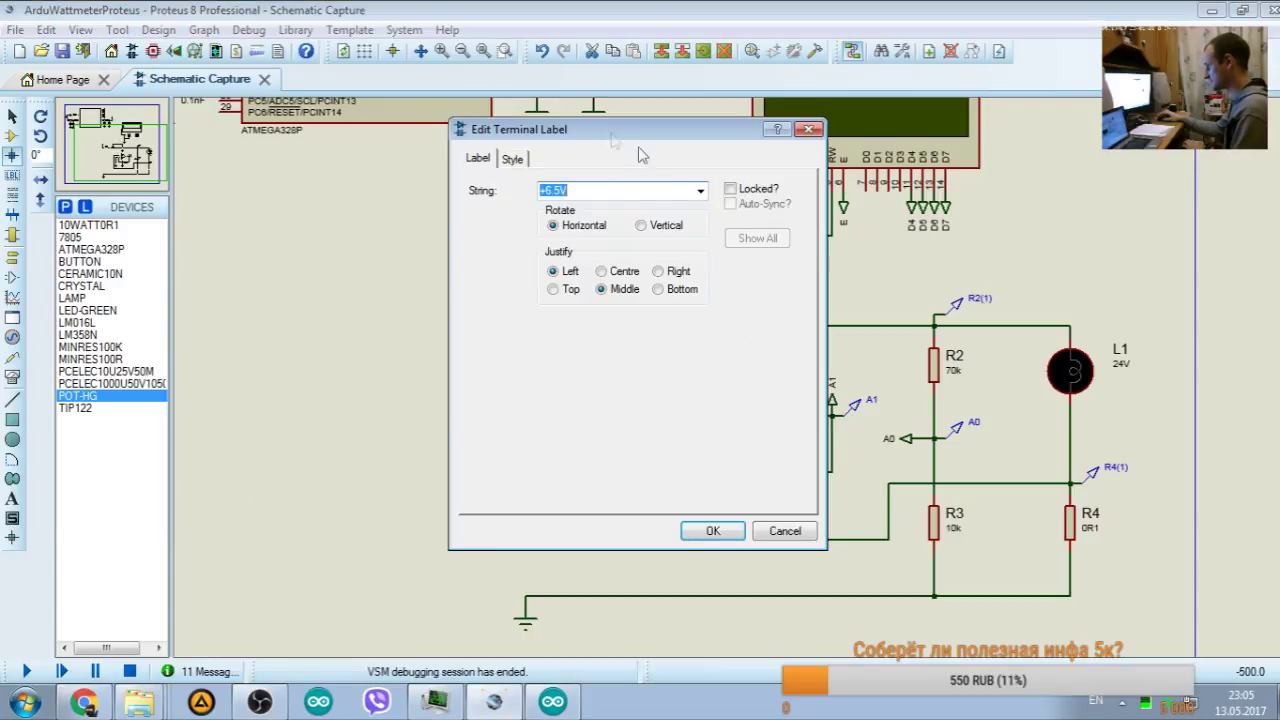
pyautogui.click(699, 191)
pyautogui.click(640, 240)
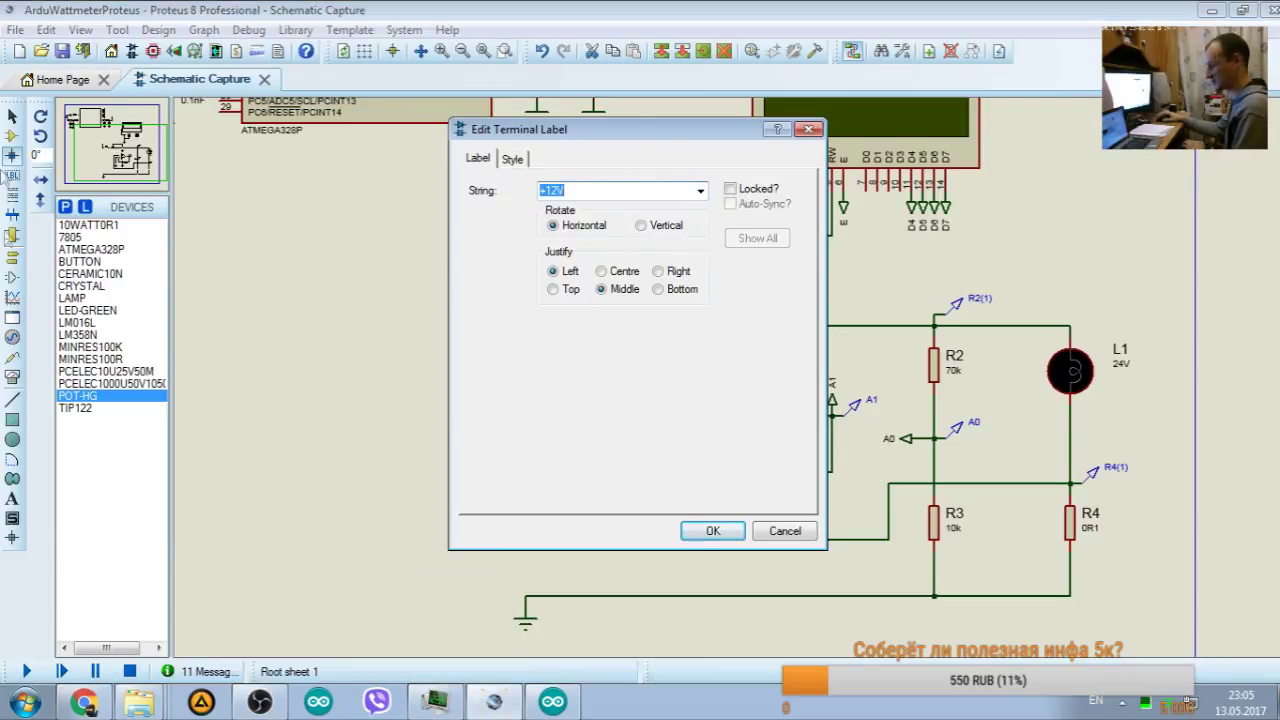
pyautogui.click(713, 531)
pyautogui.click(57, 671)
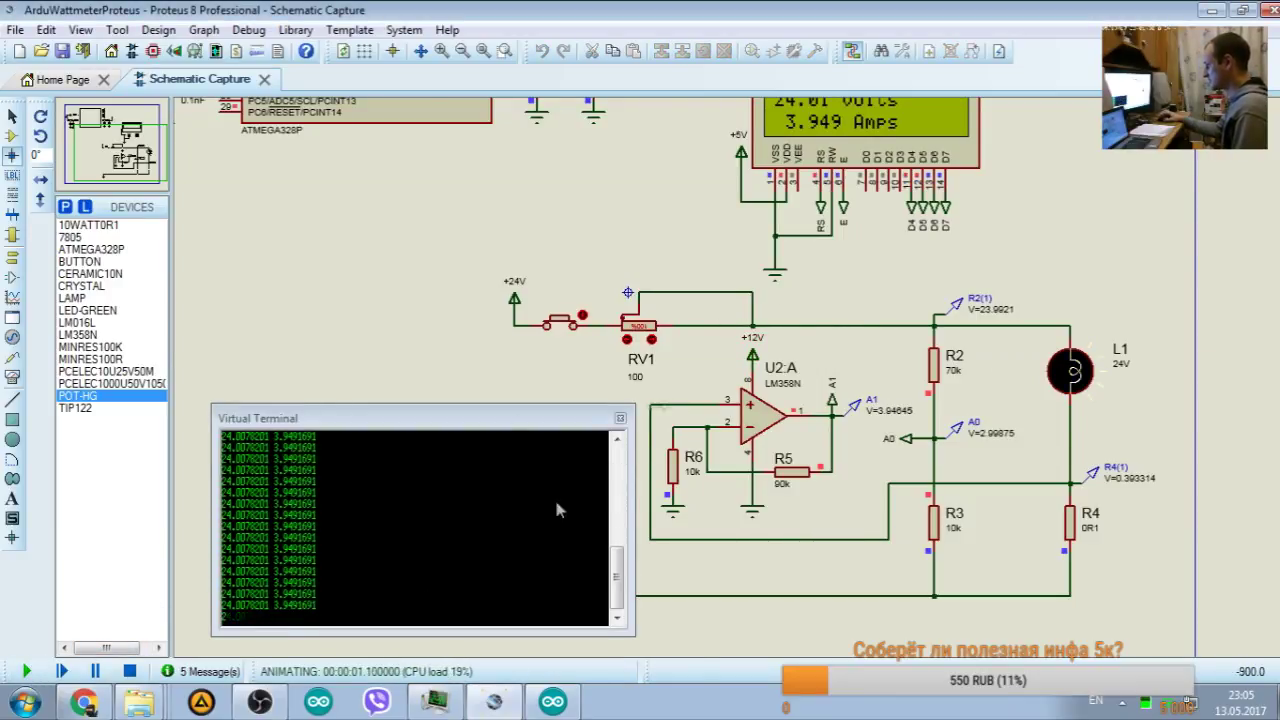
# Step: Stop the simulation and change the resistance of lamp L1
pyautogui.click(129, 671)
pyautogui.doubleClick(1110, 356)
pyautogui.click(538, 278)
pyautogui.click(849, 207)
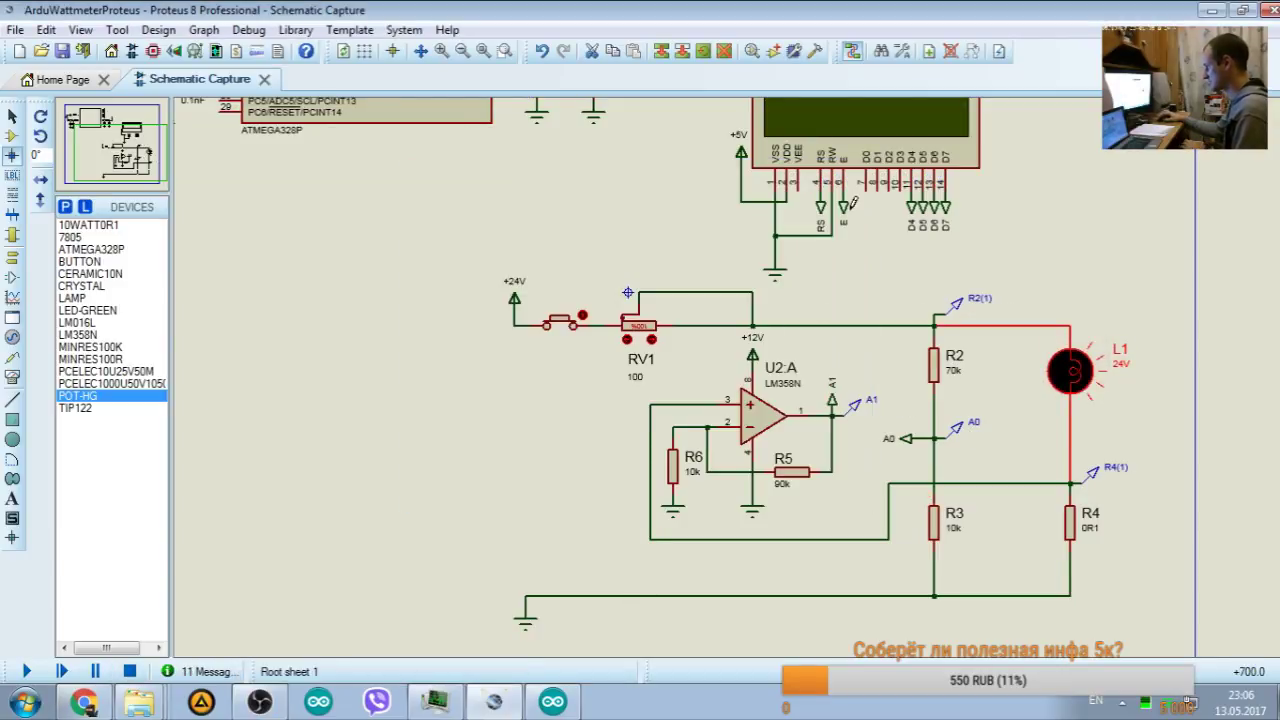
# Step: Run the simulation, shift RV1's wiper toward its load-side end, compare the LCD current with the R4 probe voltage, and stop
pyautogui.click(27, 671)
pyautogui.click(649, 340)
pyautogui.click(649, 340)
pyautogui.click(649, 340)
pyautogui.click(649, 340)
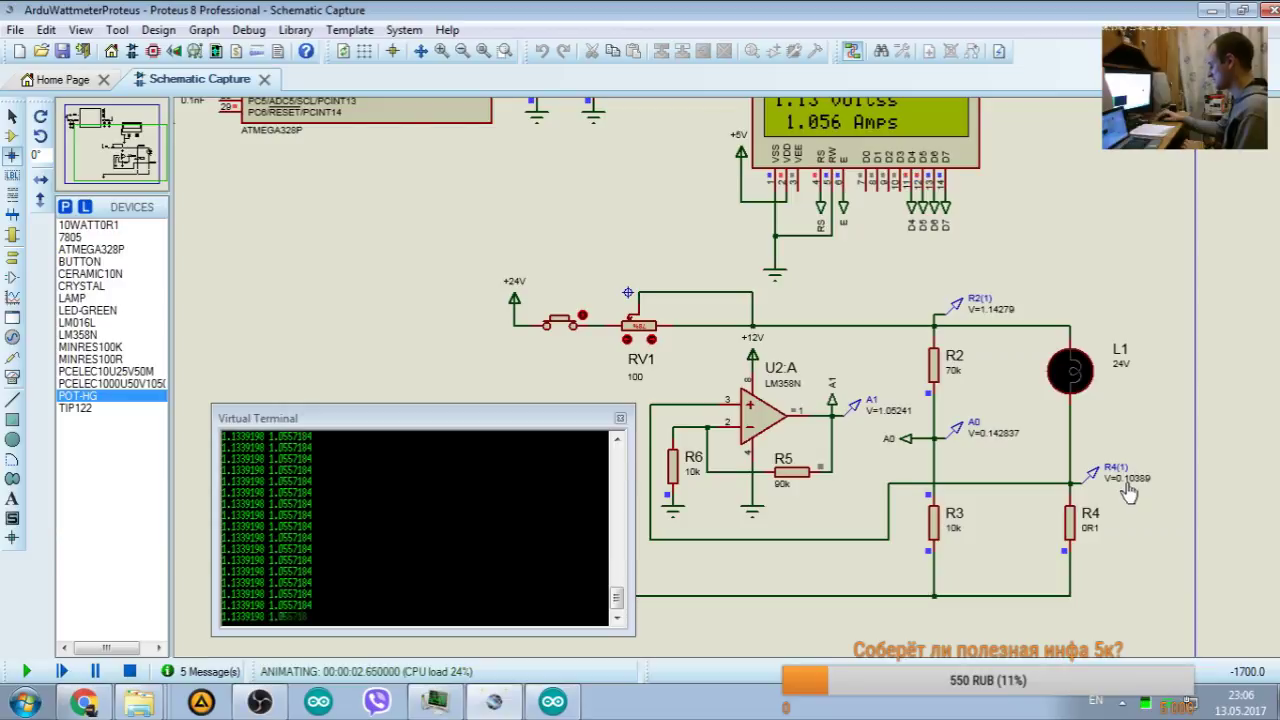
pyautogui.click(129, 671)
# Step: Replace the wire between R4 and the ground line with a DC ammeter and briefly test-run the circuit
pyautogui.rightClick(1020, 590)
pyautogui.click(1110, 398)
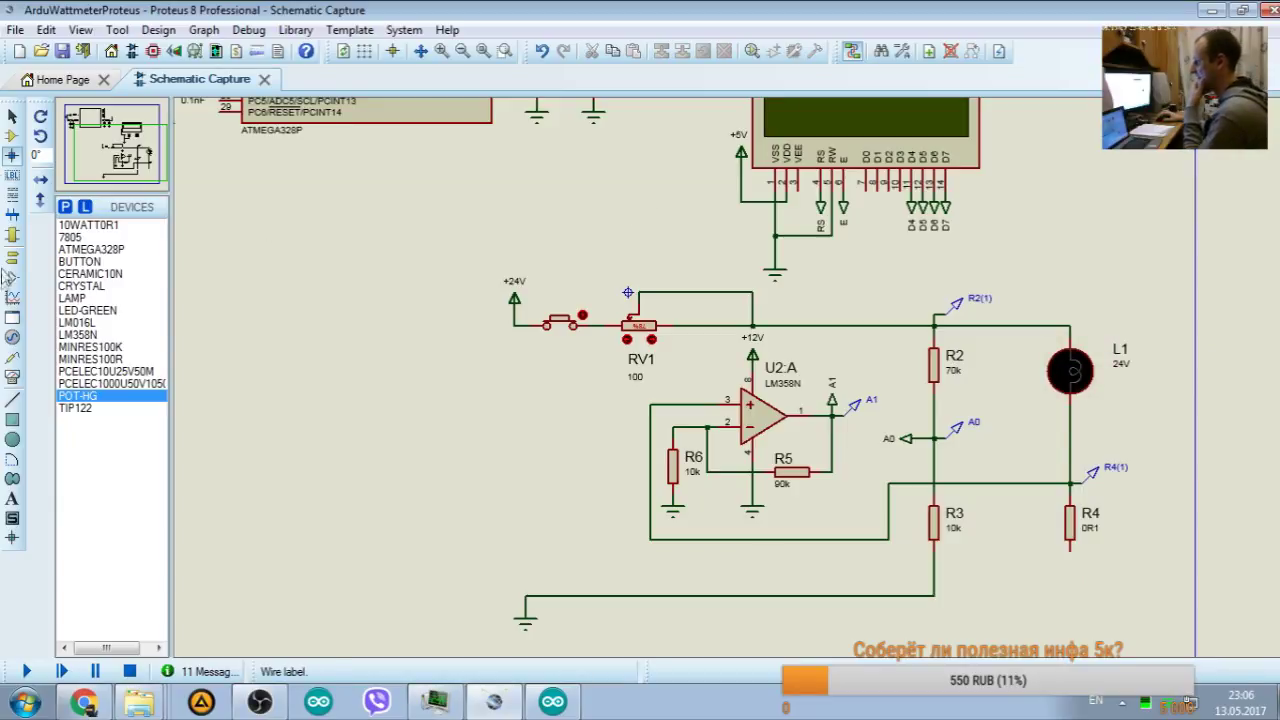
pyautogui.click(12, 377)
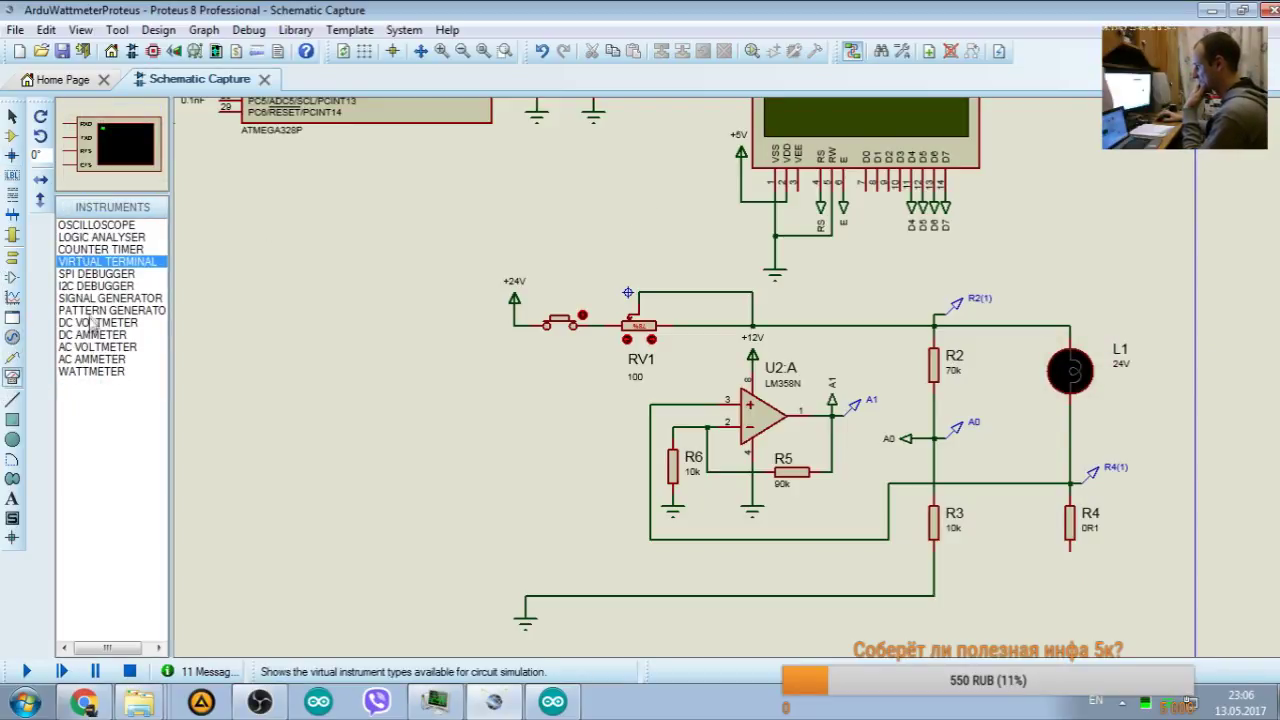
pyautogui.click(92, 334)
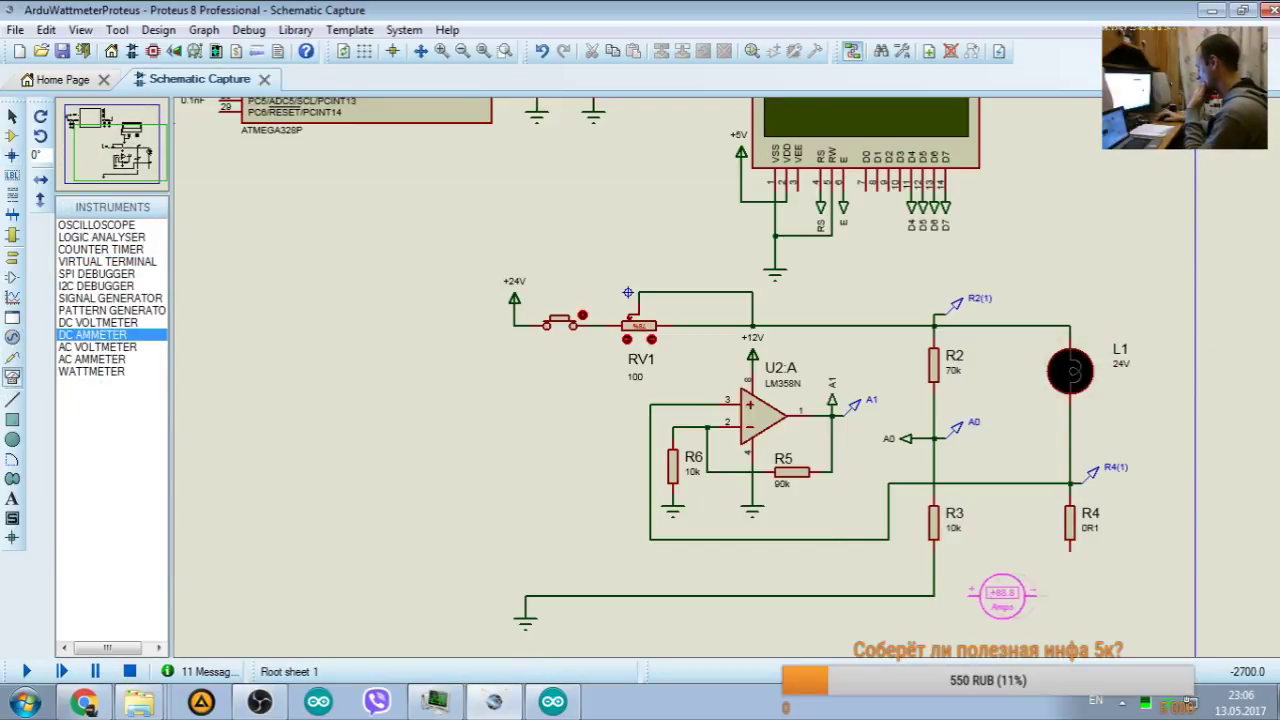
pyautogui.click(1006, 600)
pyautogui.click(974, 593)
pyautogui.click(934, 596)
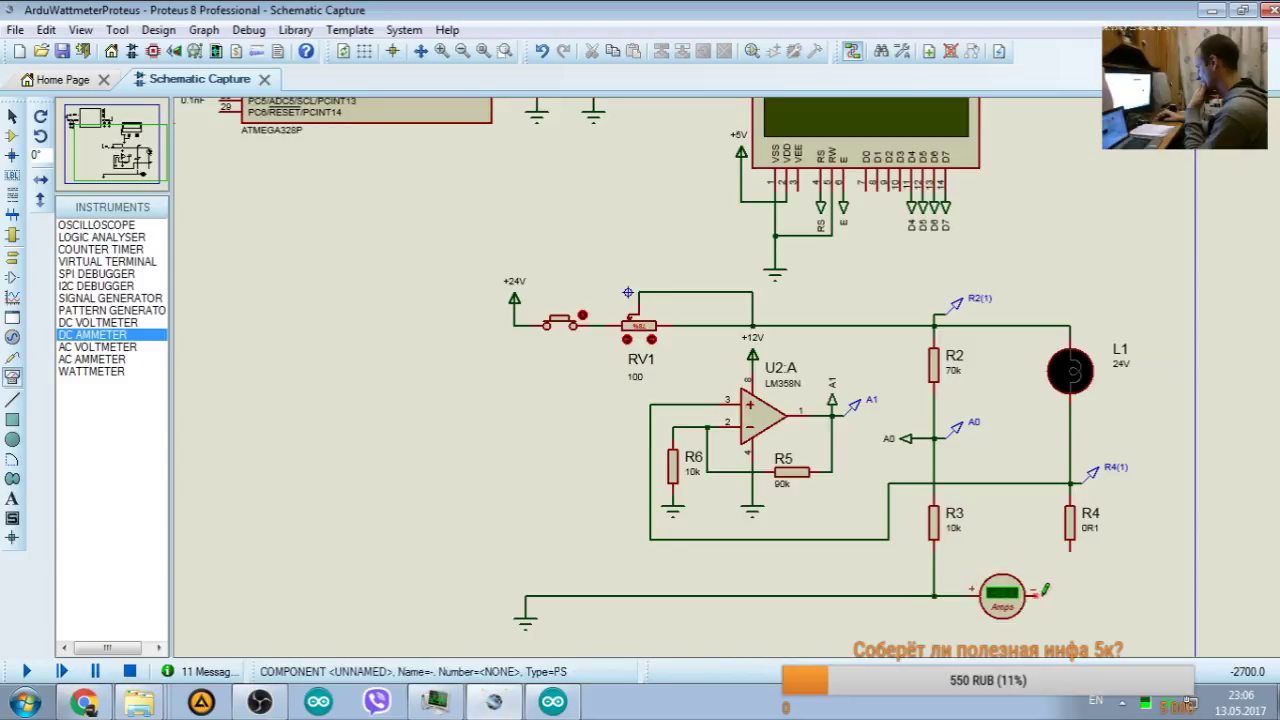
pyautogui.click(1070, 546)
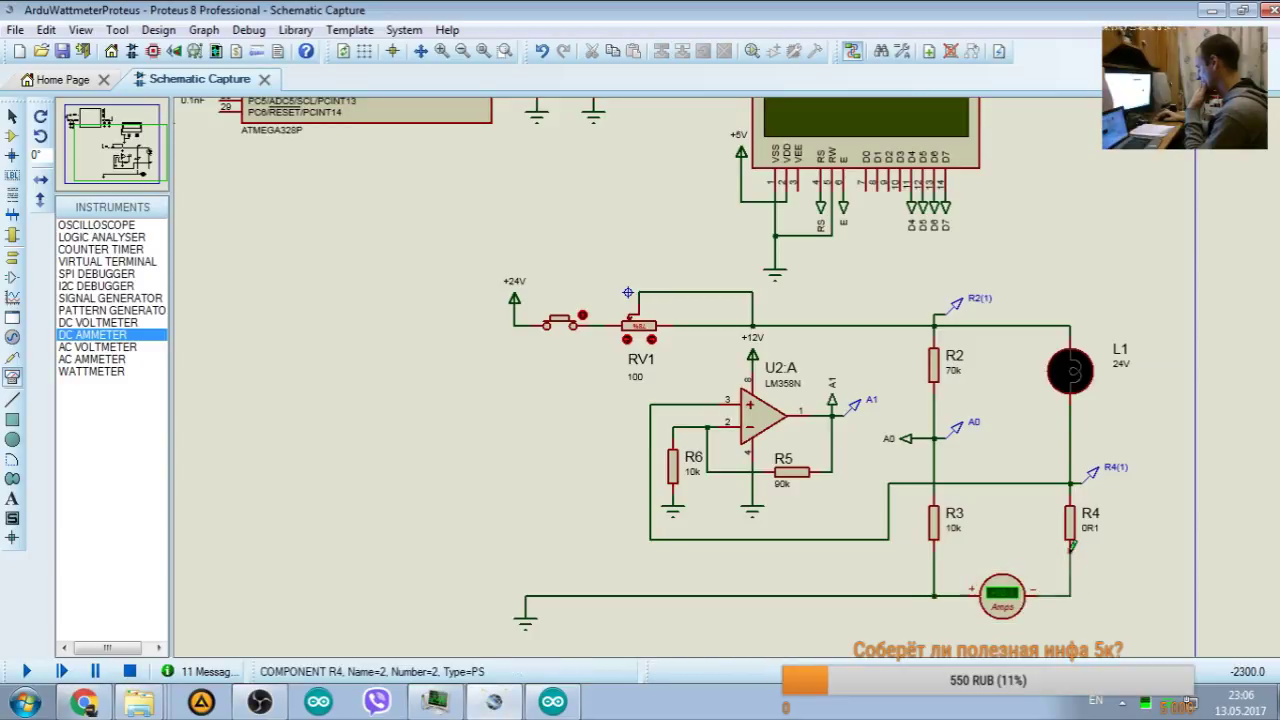
pyautogui.click(27, 670)
pyautogui.click(129, 671)
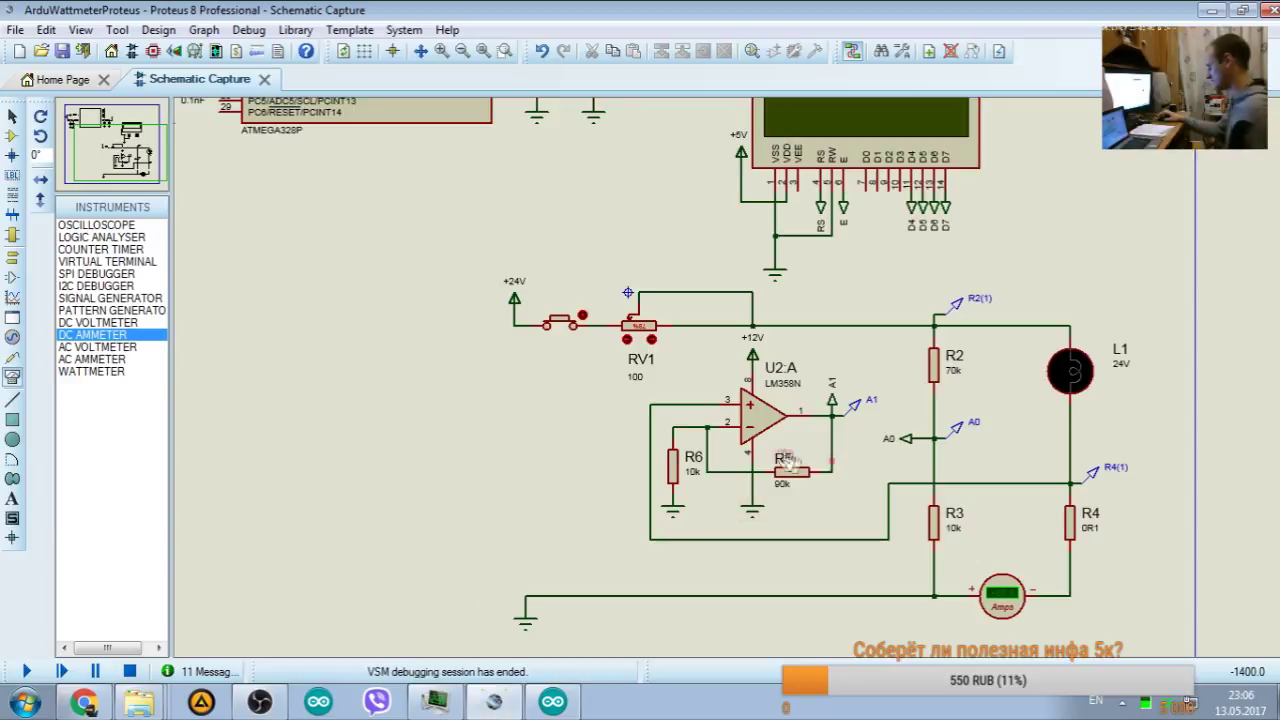
# Step: Mirror the DC ammeter horizontally and rewire it between the ground line and R4, with its positive terminal toward R4
pyautogui.rightClick(1010, 594)
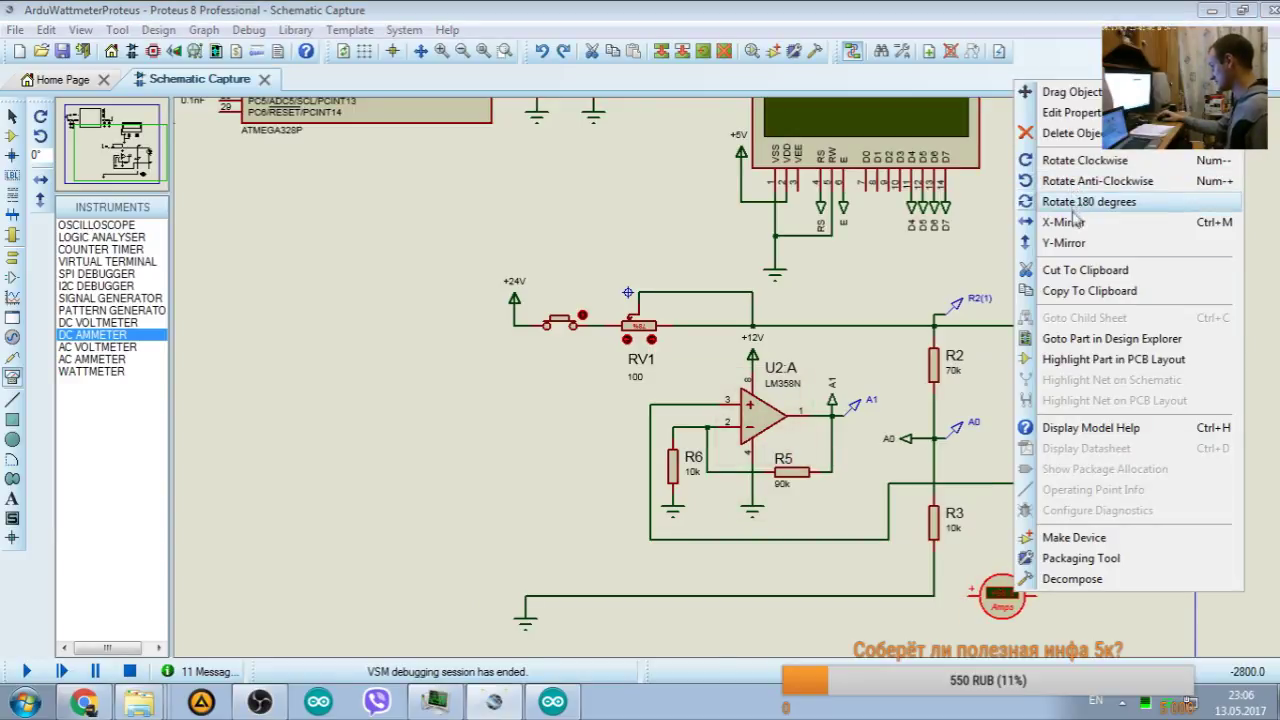
pyautogui.click(1060, 226)
pyautogui.click(969, 594)
pyautogui.click(934, 595)
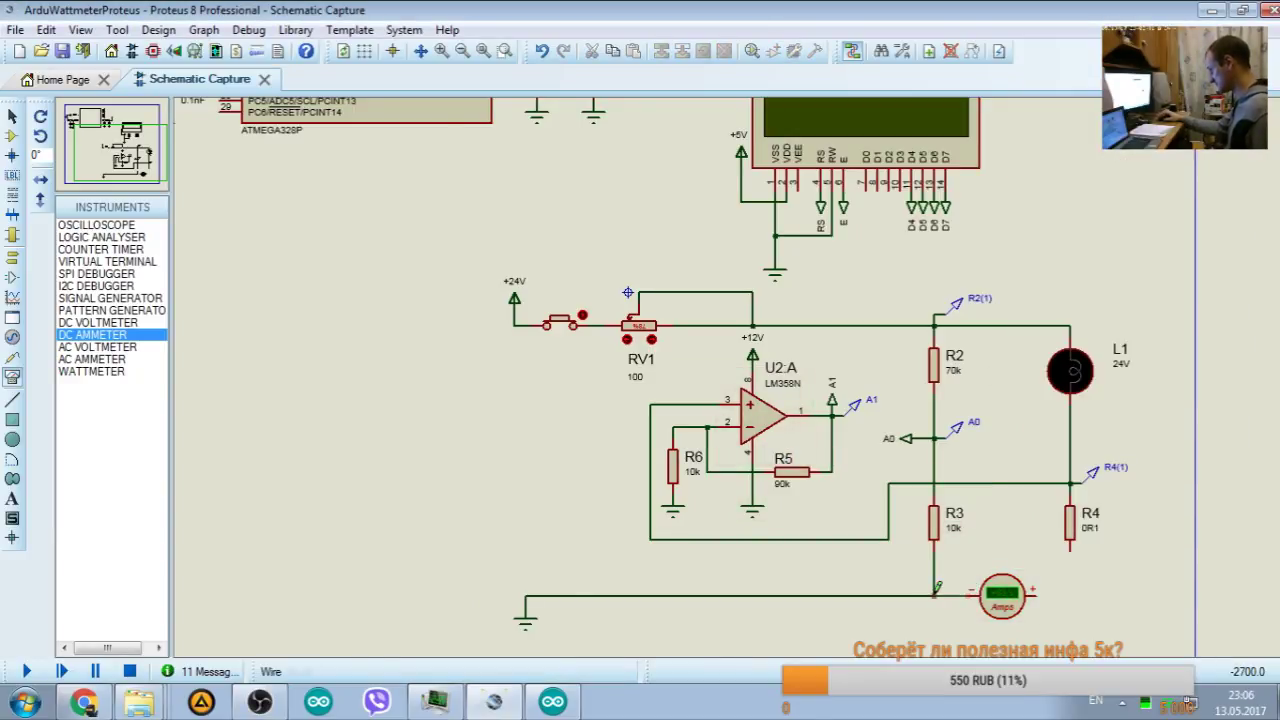
pyautogui.click(1042, 586)
pyautogui.click(1070, 548)
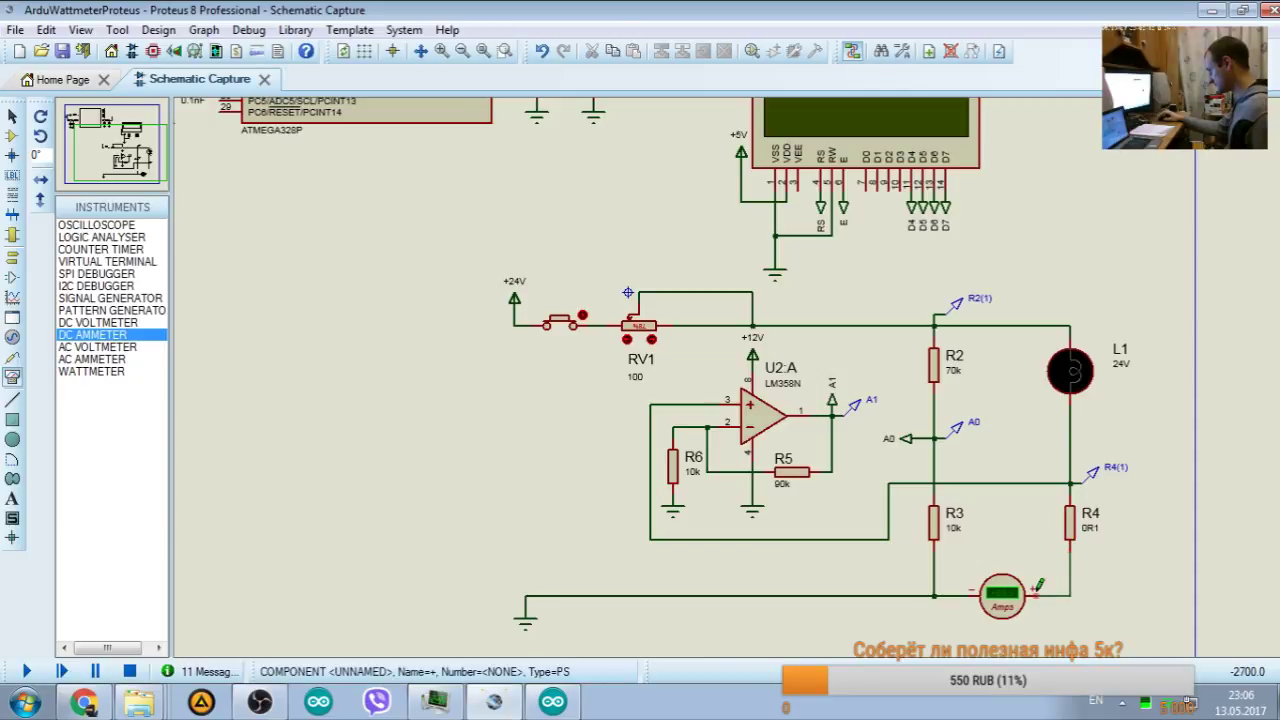
# Step: Run the simulation and compare the DC ammeter reading with the current shown on the LCD
pyautogui.click(27, 671)
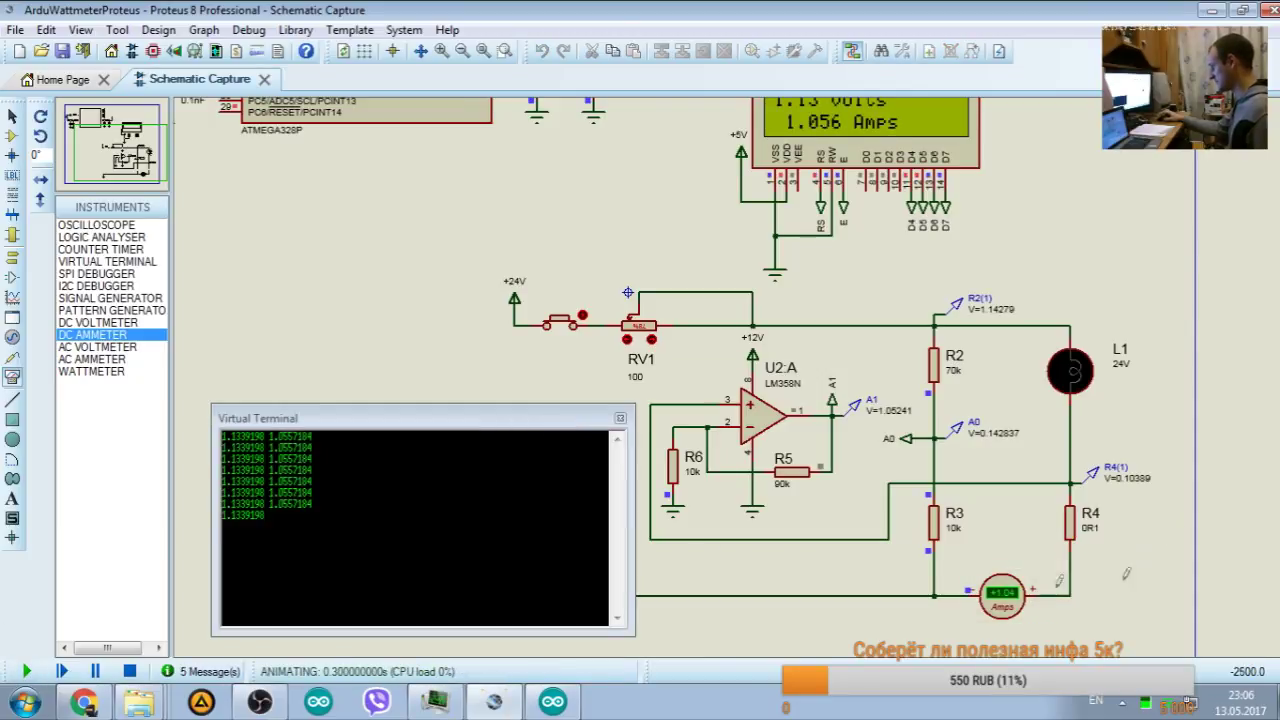
pyautogui.moveTo(123, 155)
pyautogui.mouseDown()
pyautogui.moveTo(104, 147)
pyautogui.moveTo(115, 151)
pyautogui.mouseUp()
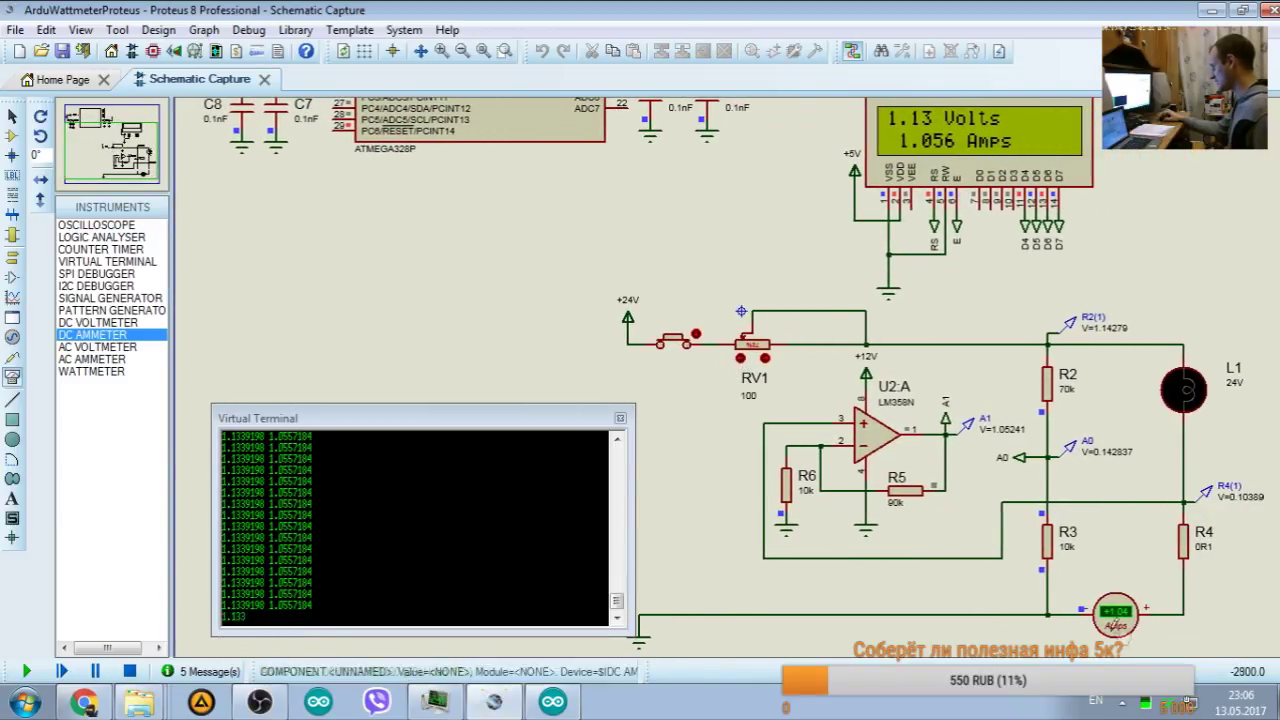
# Step: Shift RV1's wiper all the way to its switch-side end during the simulation, compare the LCD, probe and ammeter readings, and stop
pyautogui.click(741, 358)
pyautogui.click(741, 358)
pyautogui.click(741, 358)
pyautogui.click(741, 358)
pyautogui.click(741, 358)
pyautogui.click(741, 358)
pyautogui.click(741, 358)
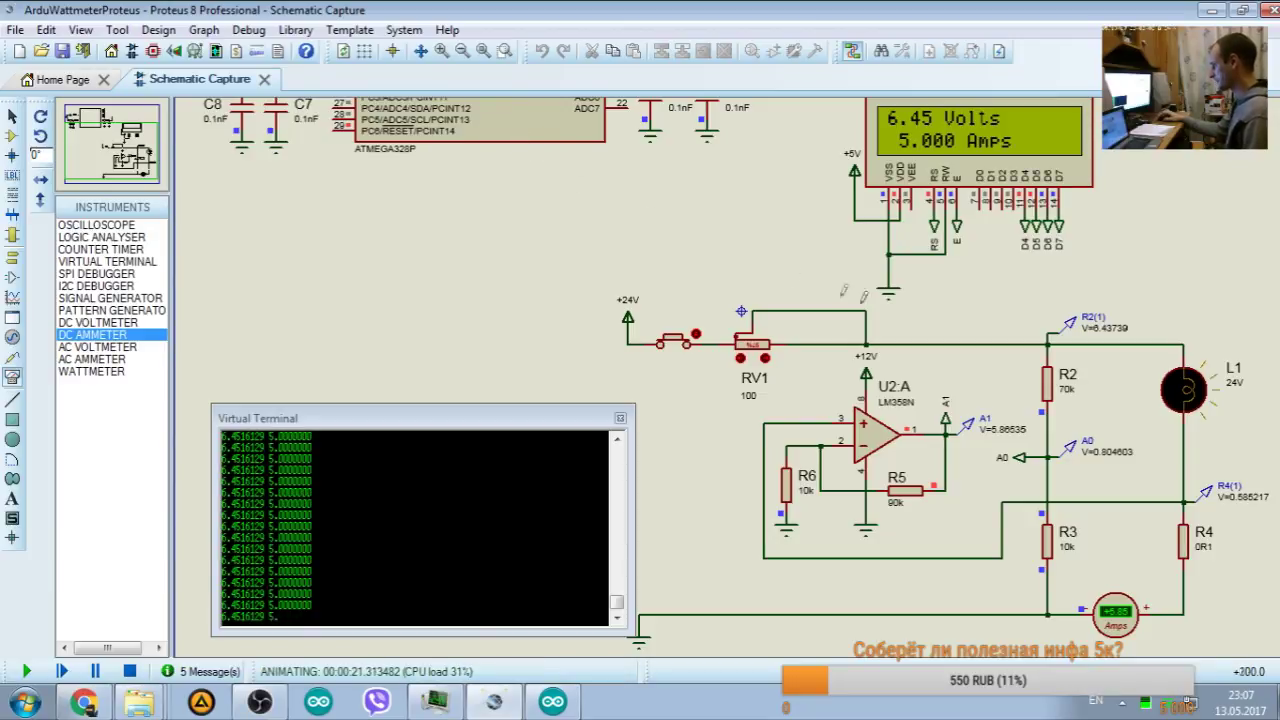
pyautogui.click(740, 359)
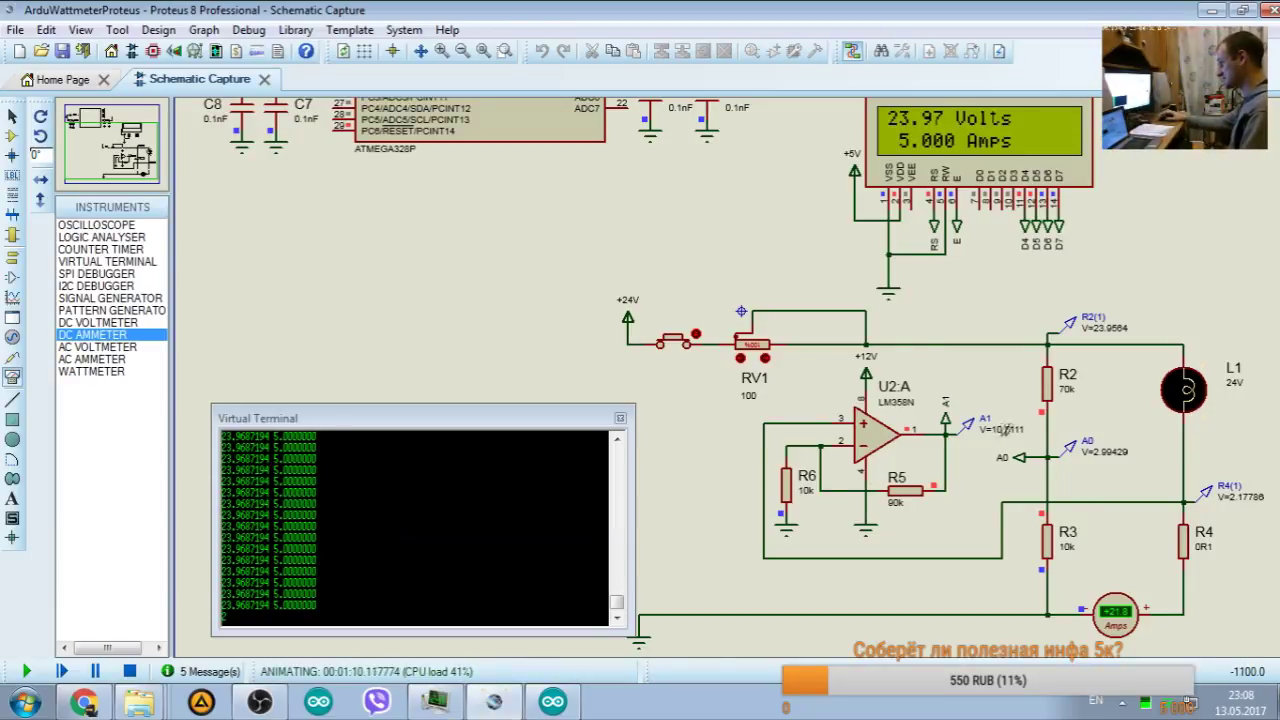
pyautogui.moveTo(91, 143); pyautogui.dragTo(117, 143)
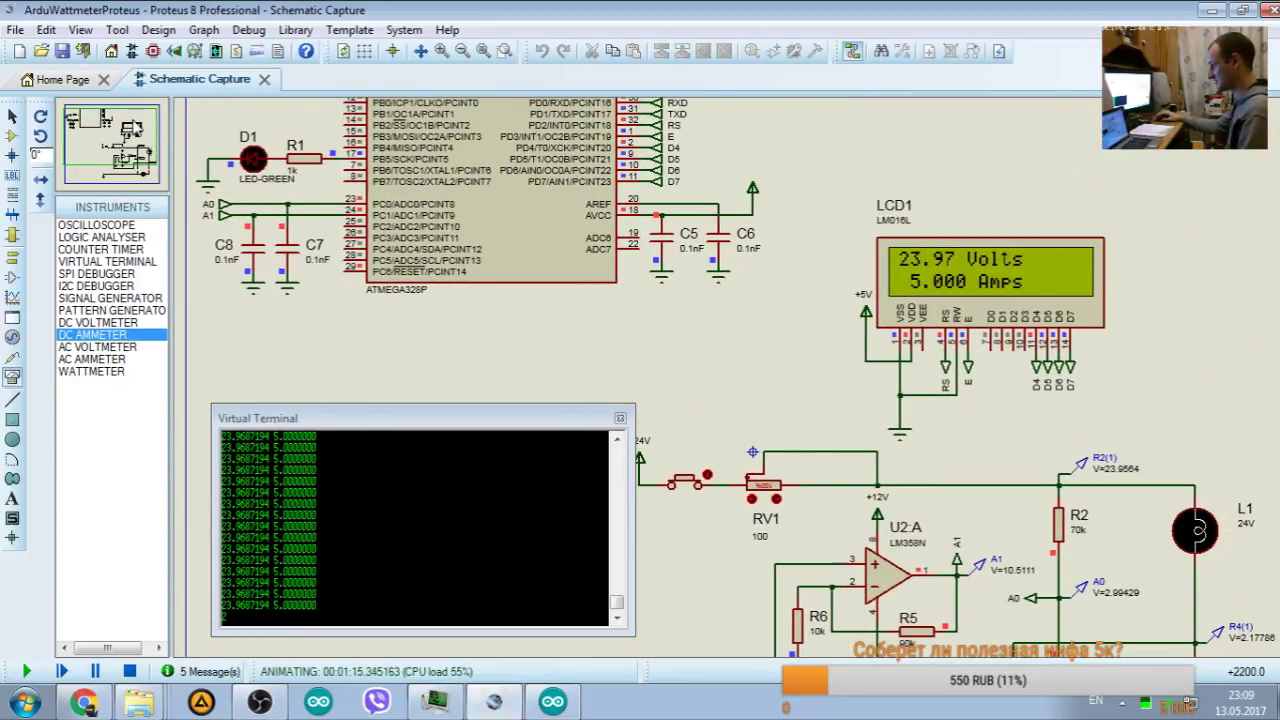
pyautogui.moveTo(100, 140); pyautogui.dragTo(112, 150)
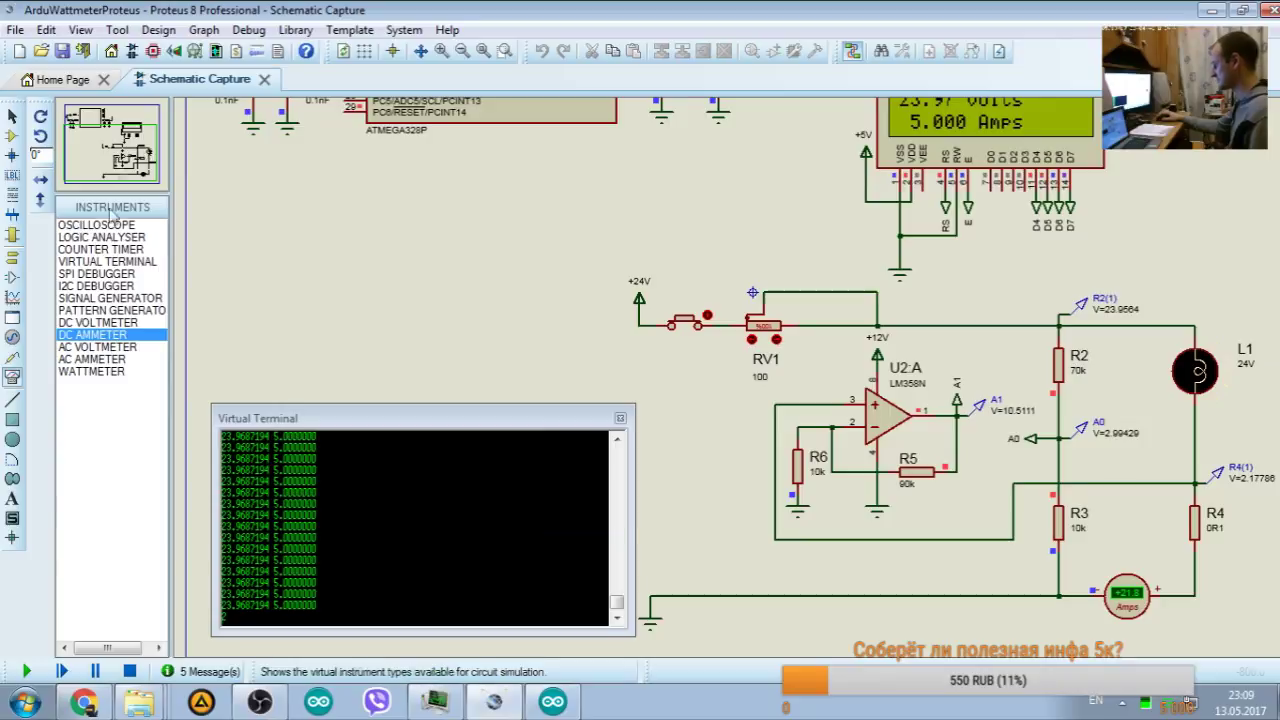
pyautogui.click(130, 672)
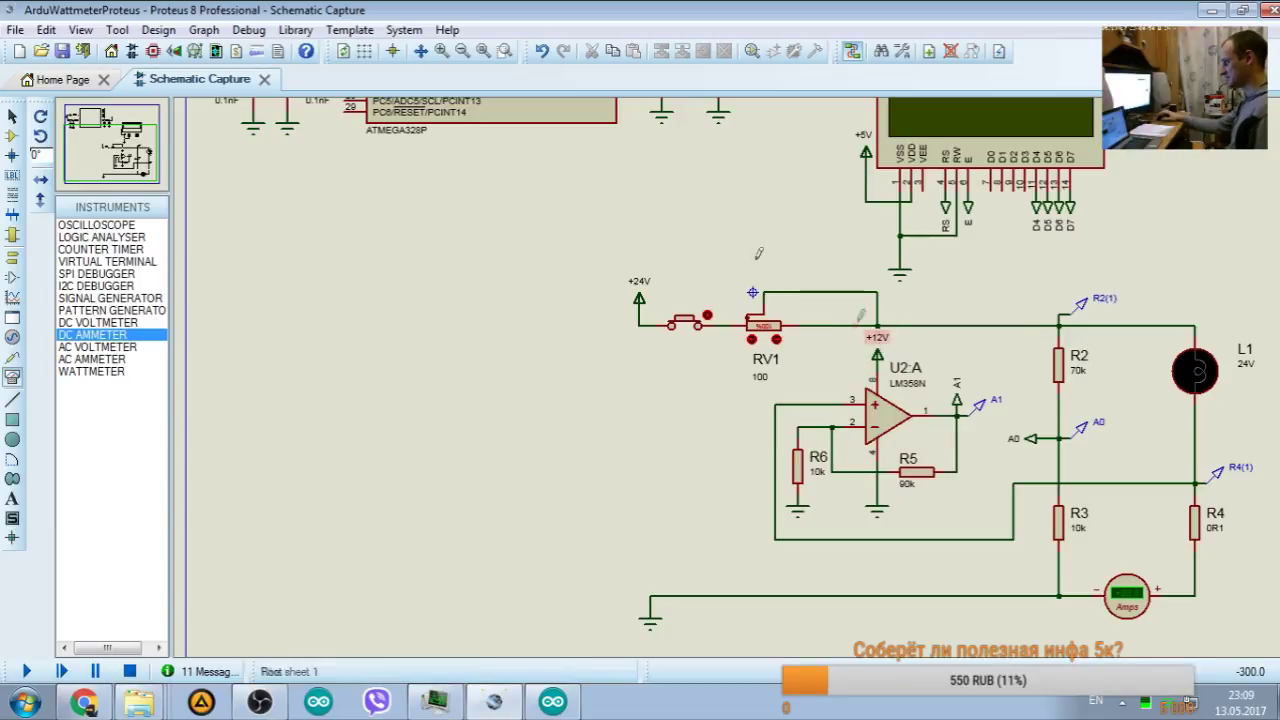
# Step: Change the label of the power terminal above op-amp U2:A to +5V
pyautogui.moveTo(104, 160); pyautogui.dragTo(68, 105)
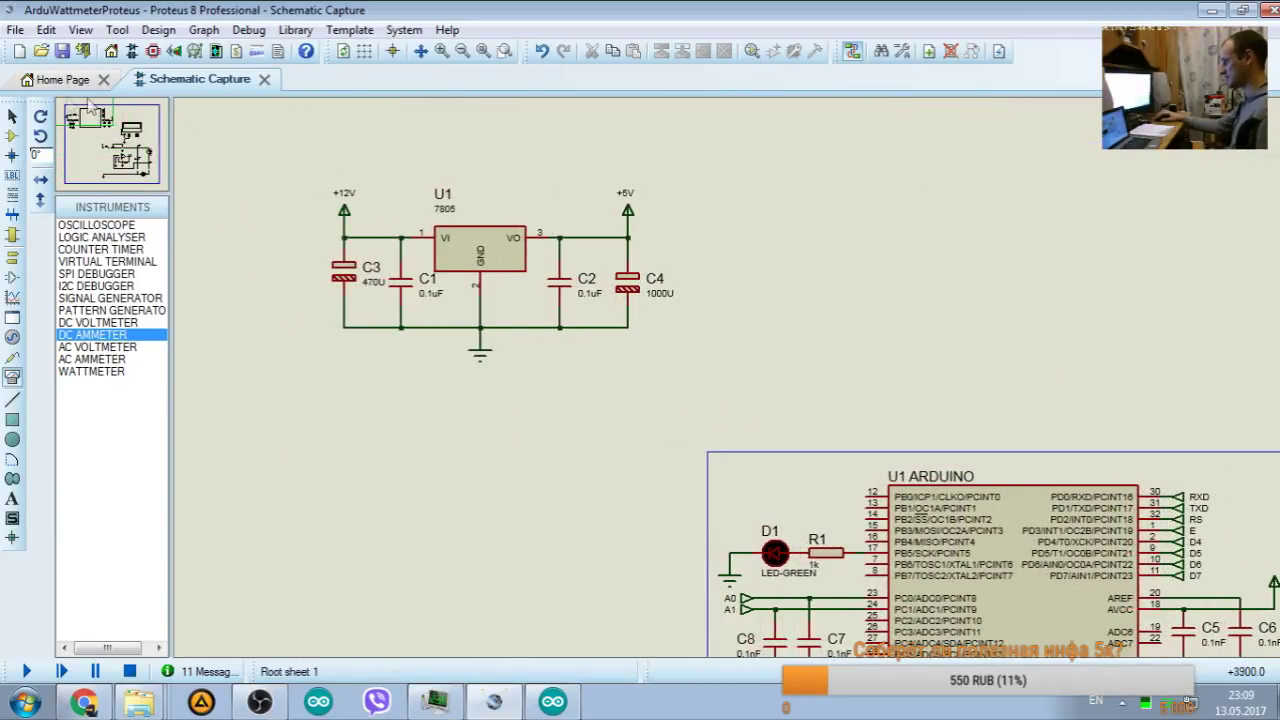
pyautogui.click(90, 105)
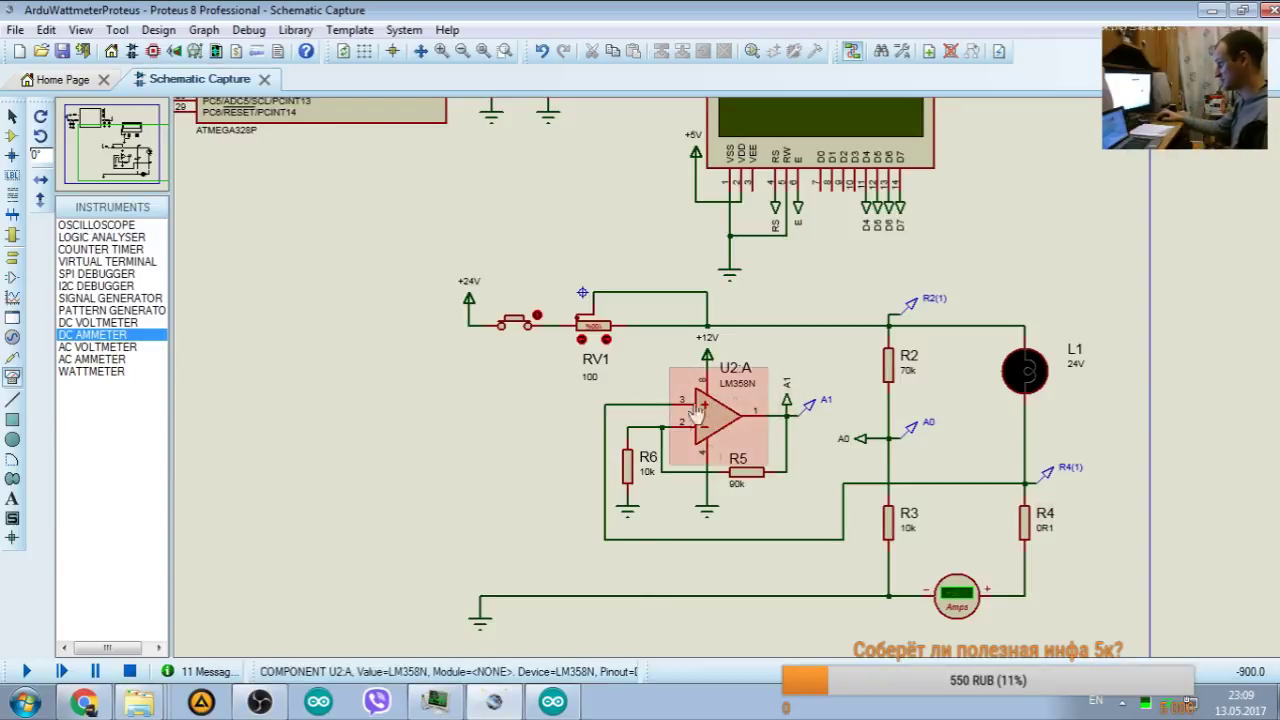
pyautogui.moveTo(114, 134)
pyautogui.mouseDown()
pyautogui.moveTo(103, 128)
pyautogui.moveTo(111, 150)
pyautogui.mouseUp()
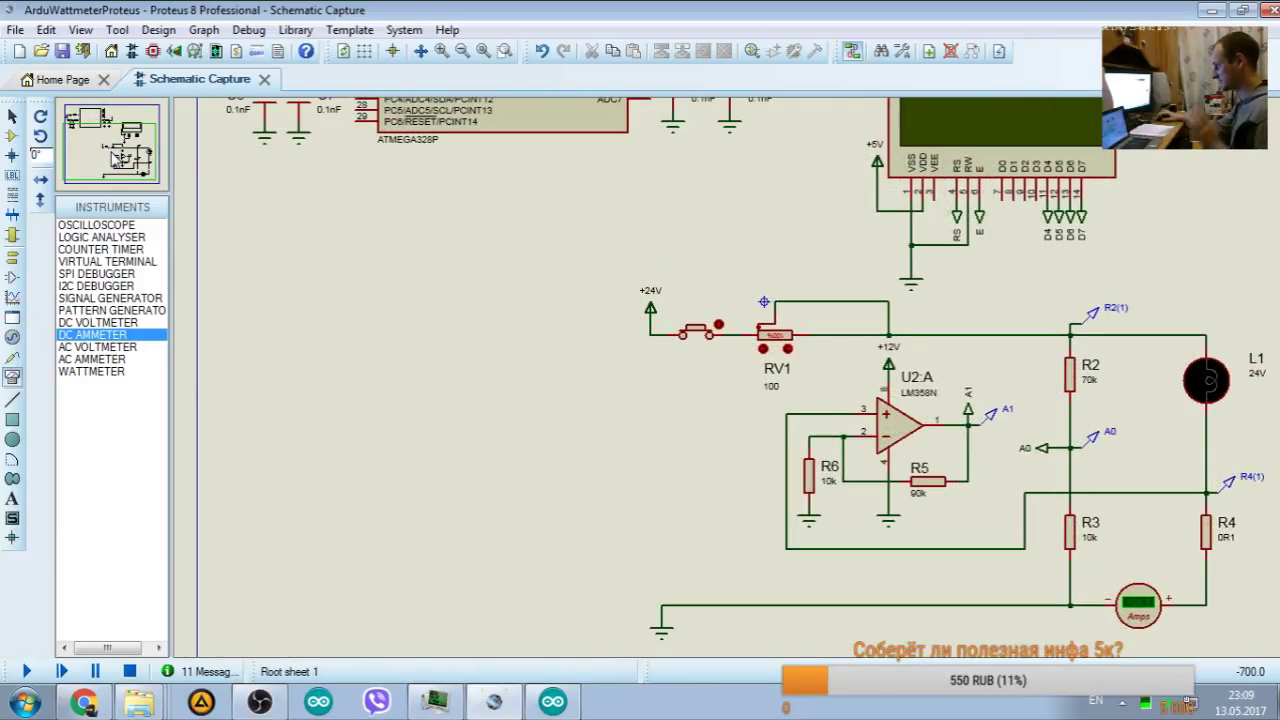
pyautogui.doubleClick(888, 364)
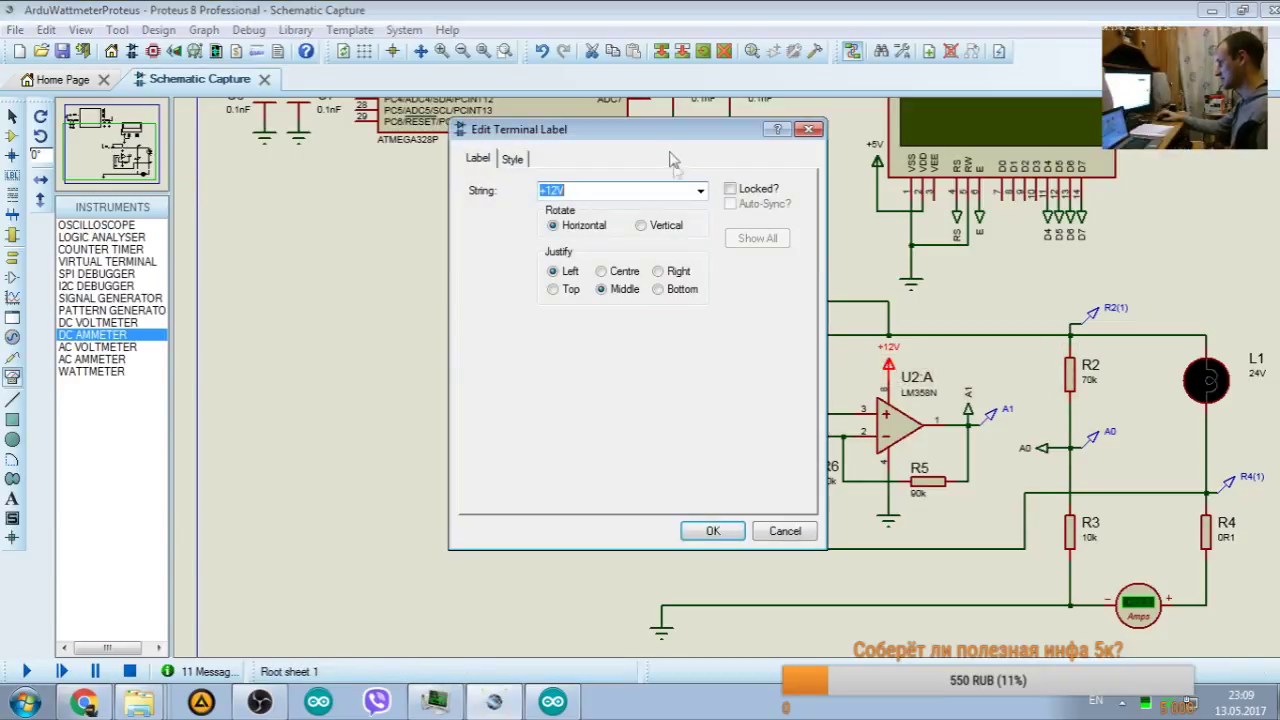
pyautogui.click(700, 190)
pyautogui.click(640, 220)
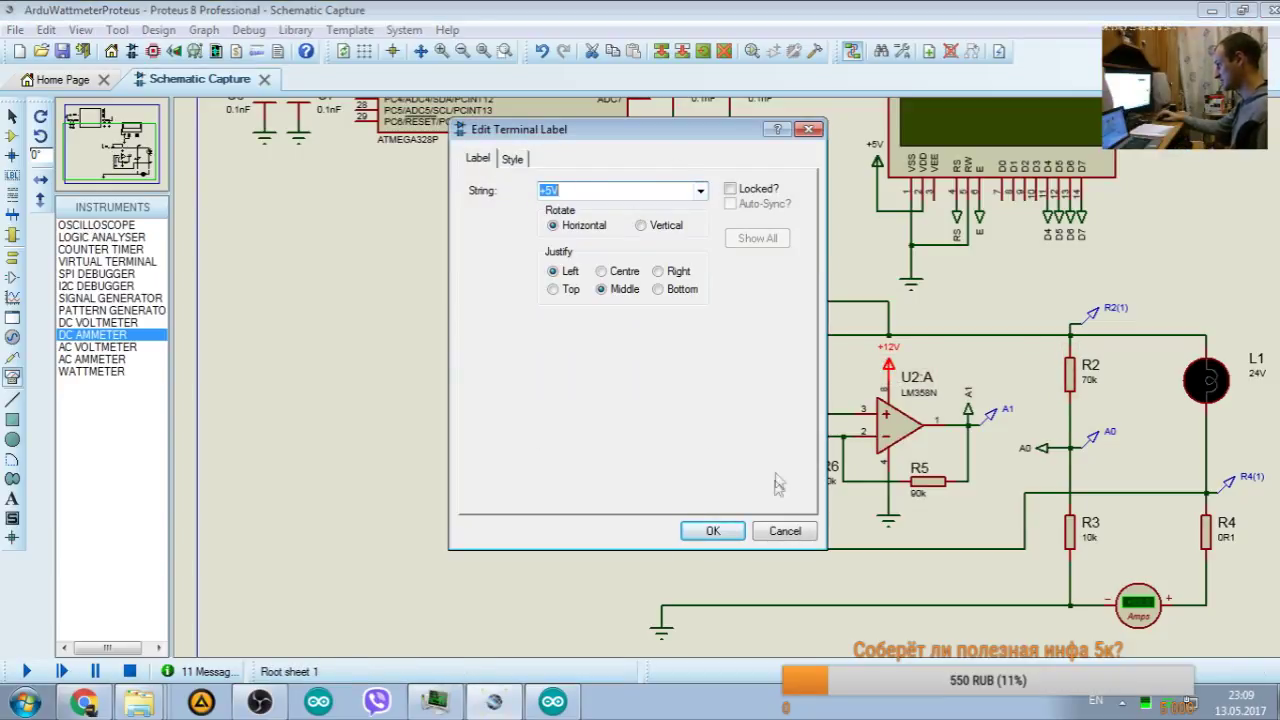
pyautogui.click(722, 533)
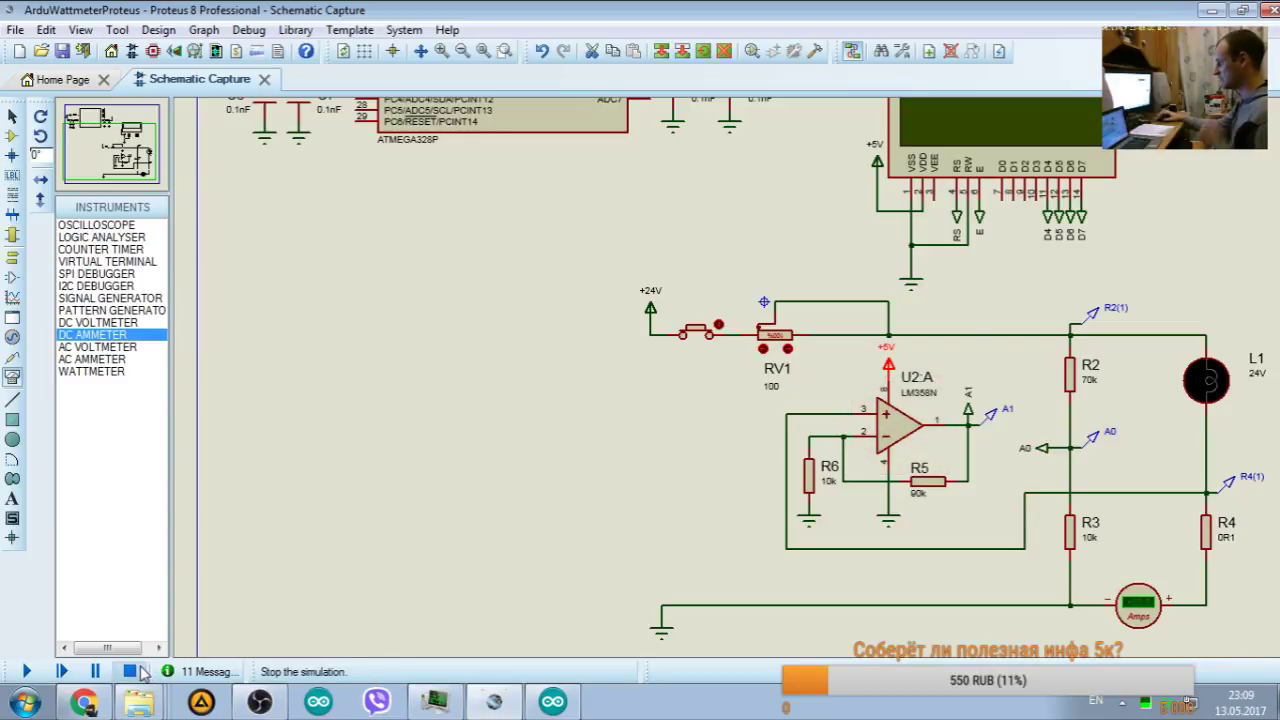
# Step: Review the sketch in the Arduino IDE, return to Proteus, run the simulation, open the +24V line's switch to check the no-load current, and stop
pyautogui.click(553, 701)
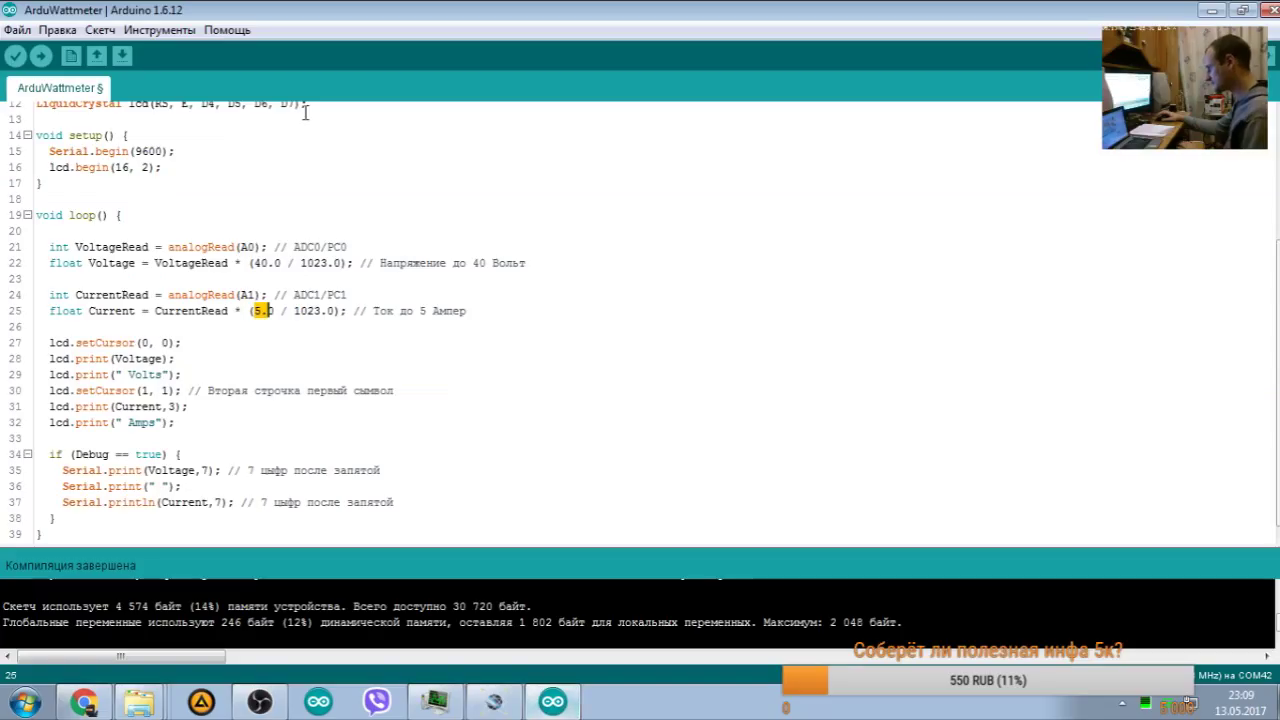
pyautogui.scroll(1, 204, 311)
pyautogui.scroll(3, 210, 313)
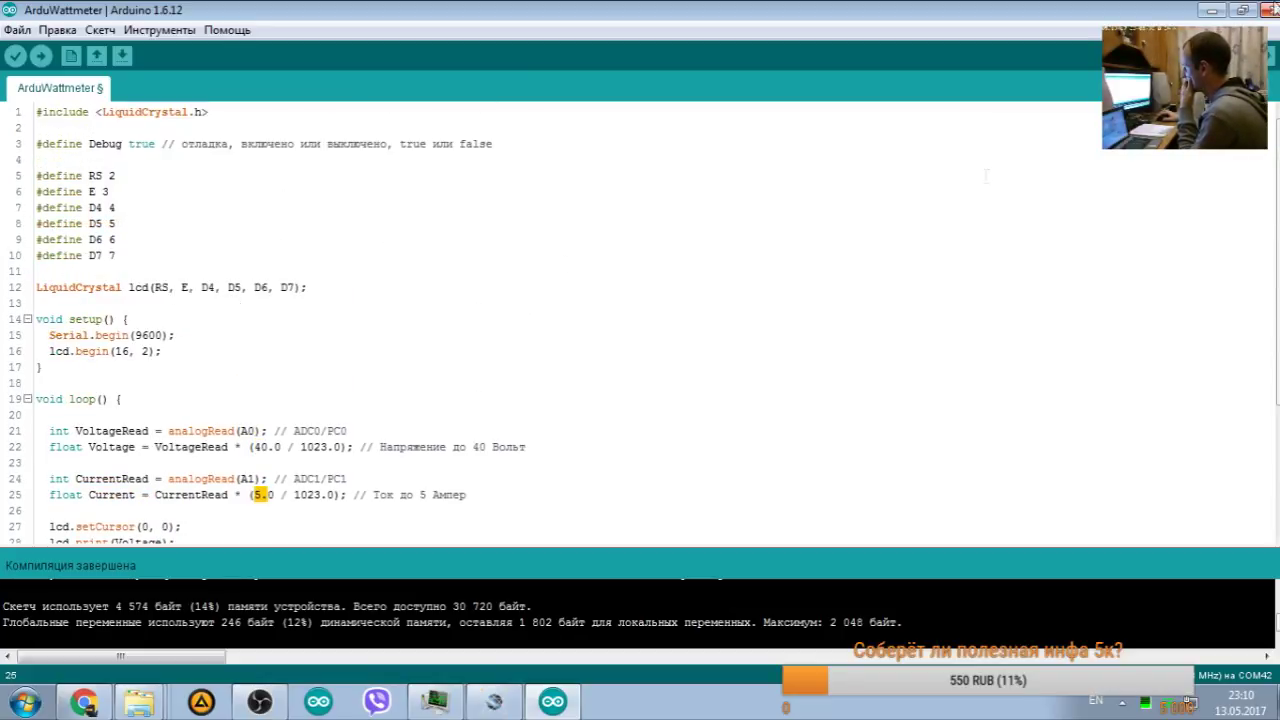
pyautogui.click(1214, 12)
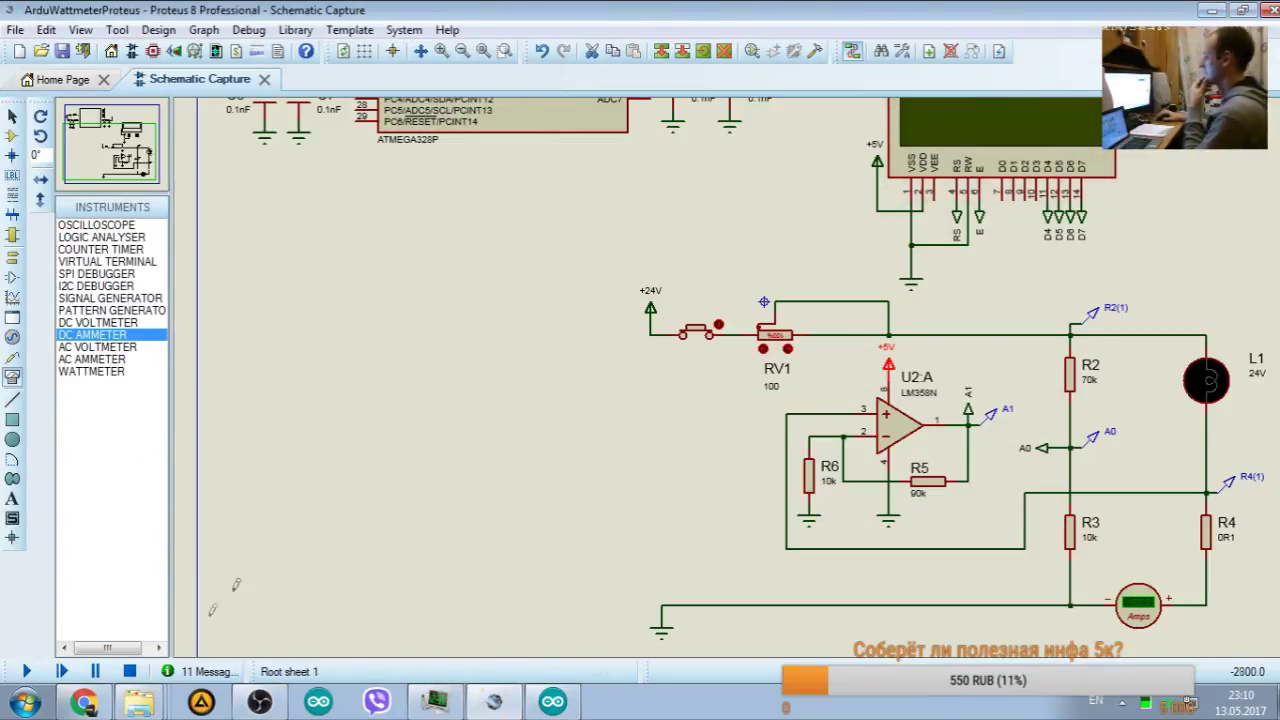
pyautogui.click(26, 671)
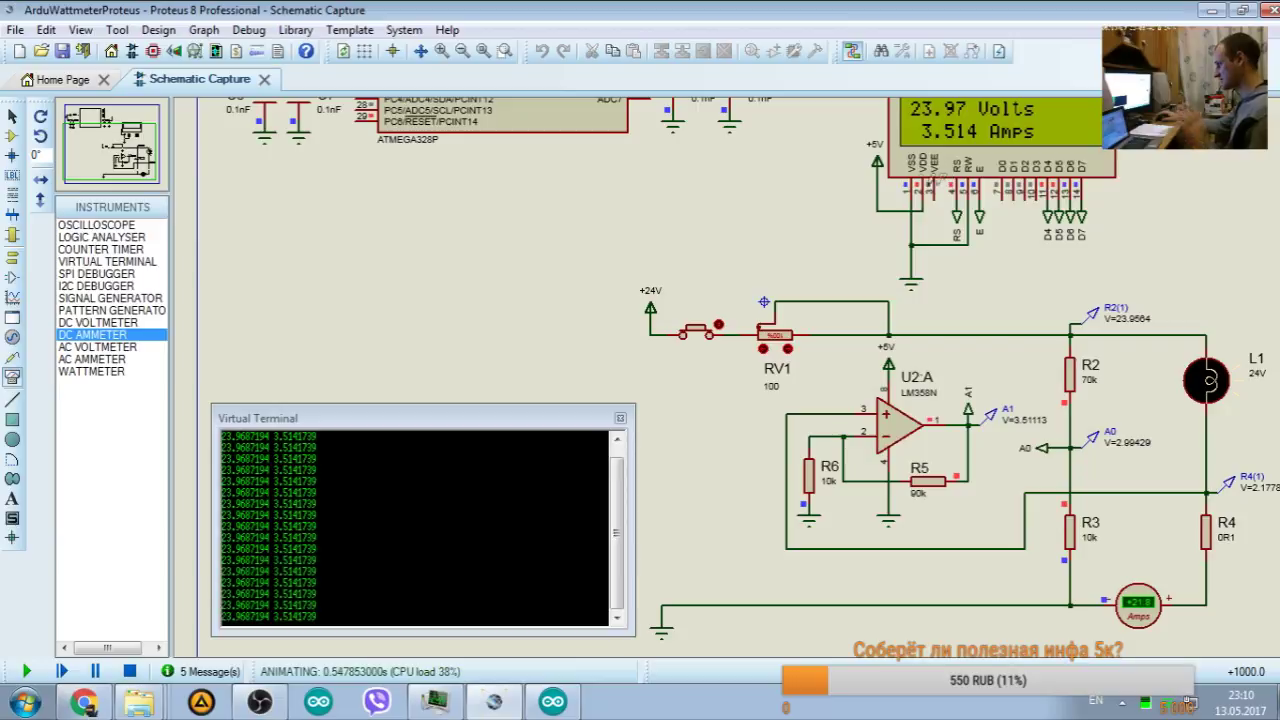
pyautogui.click(698, 327)
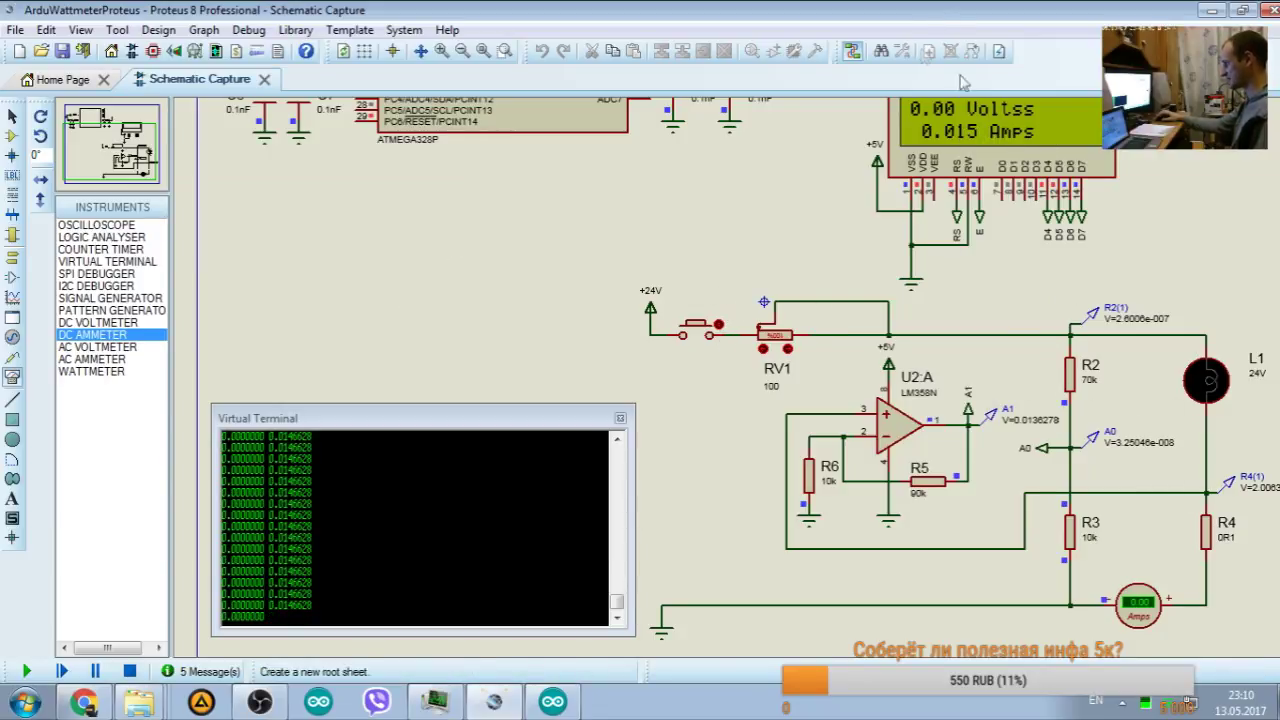
pyautogui.click(117, 672)
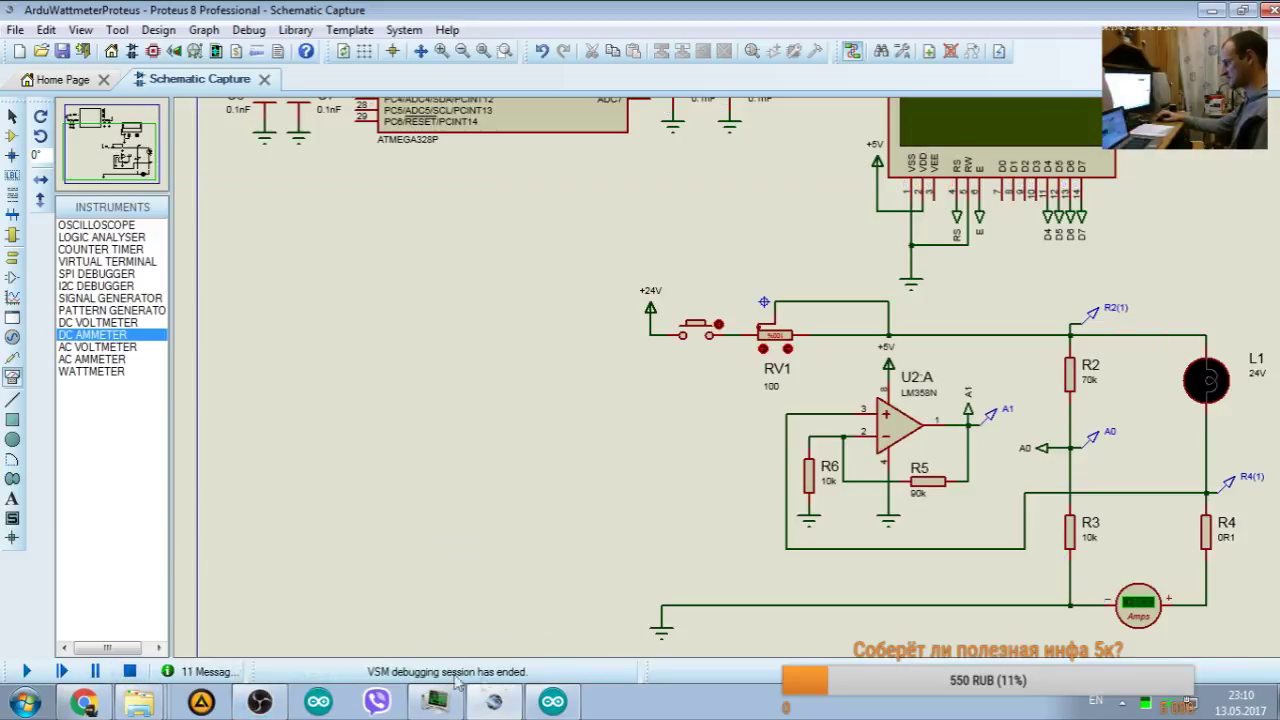
# Step: Switch to the Arduino IDE and add a #define CurrentConstant line above the Debug define
pyautogui.click(552, 702)
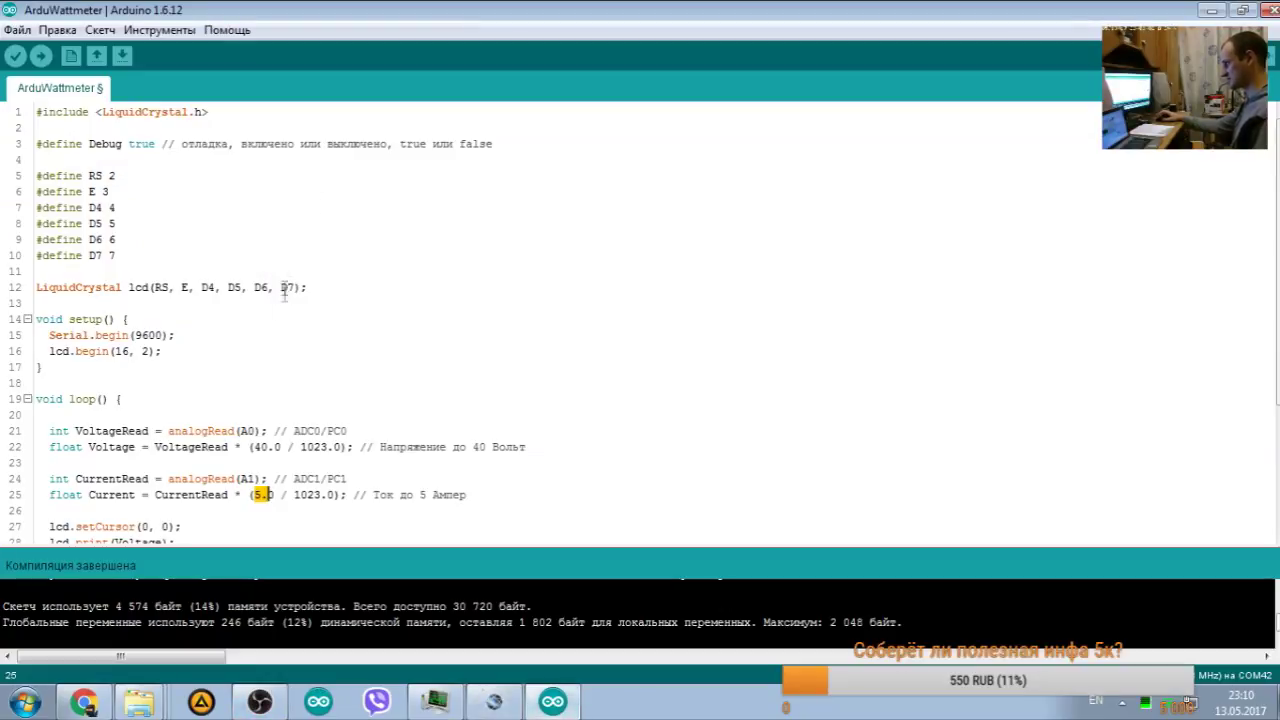
pyautogui.click(46, 133)
pyautogui.press('Return')
pyautogui.press('Return')
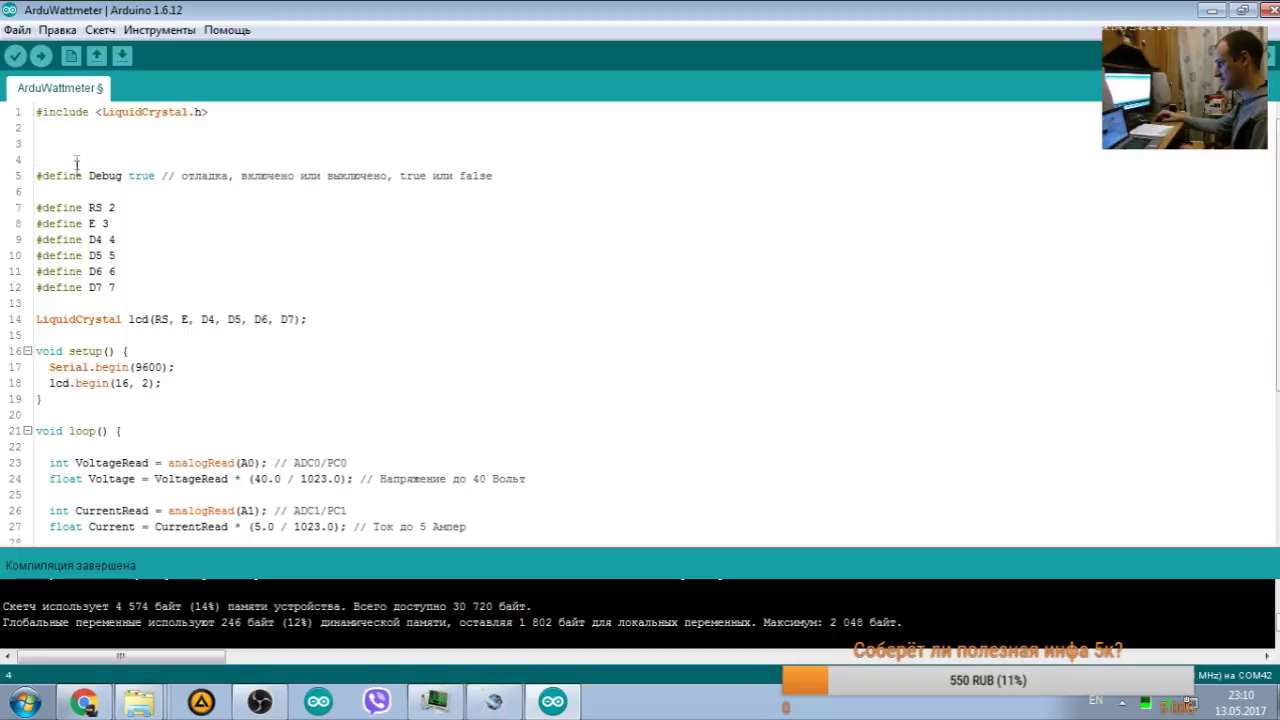
pyautogui.moveTo(122, 176); pyautogui.dragTo(18, 184)
pyautogui.hotkey('ctrl', 'c')
pyautogui.click(60, 139)
pyautogui.hotkey('ctrl', 'v')
pyautogui.doubleClick(104, 143)
pyautogui.write('Cur')
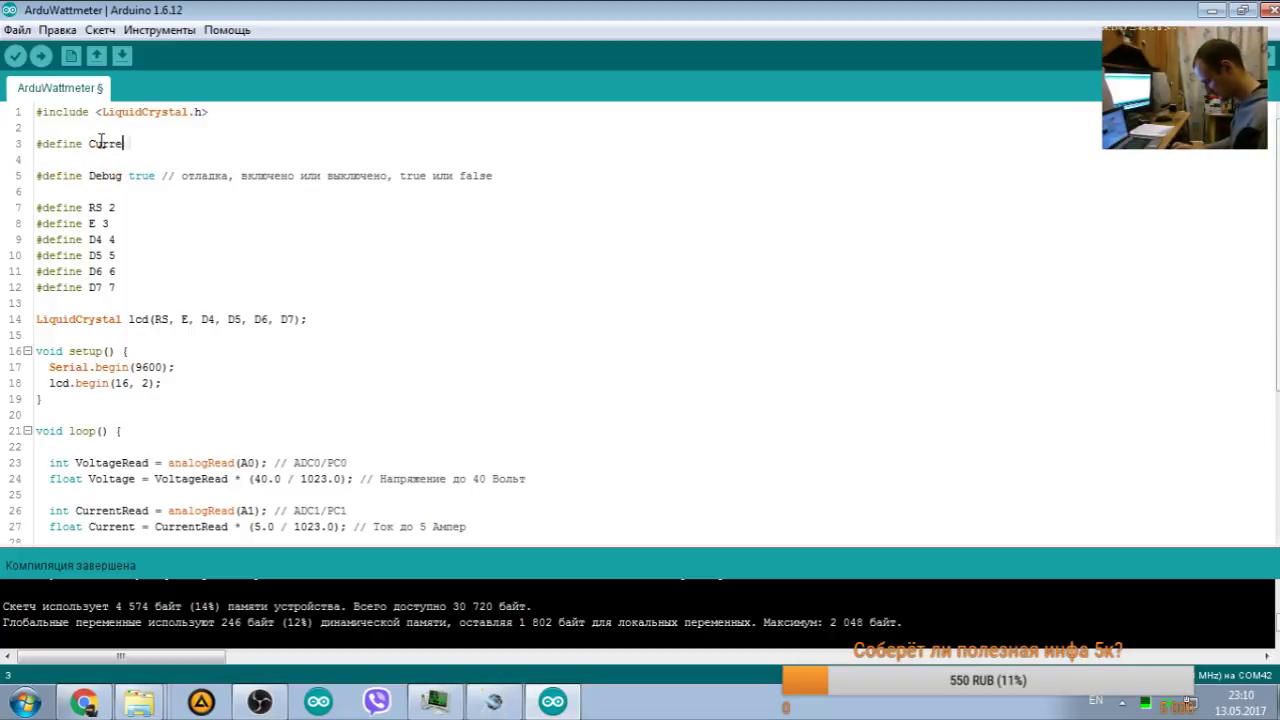
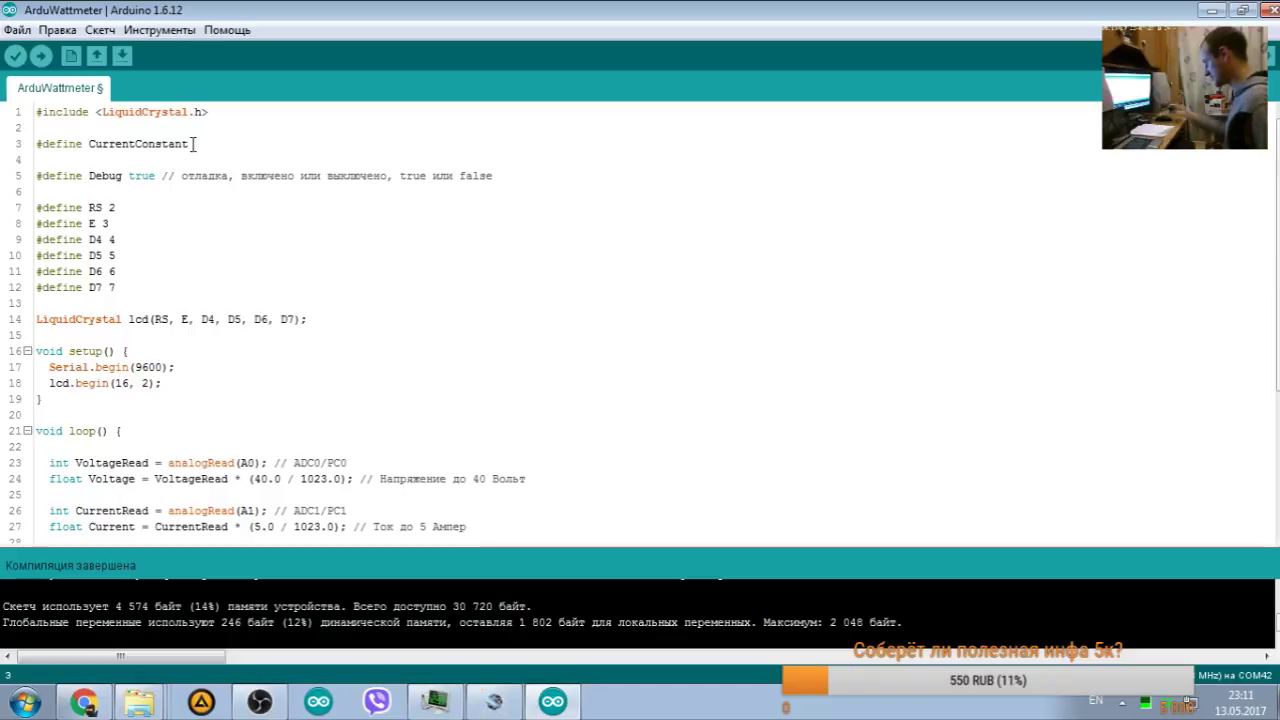
# Step: Return to Proteus, run the simulation with the switch open, read the LCD's no-load current, and stop
pyautogui.click(435, 702)
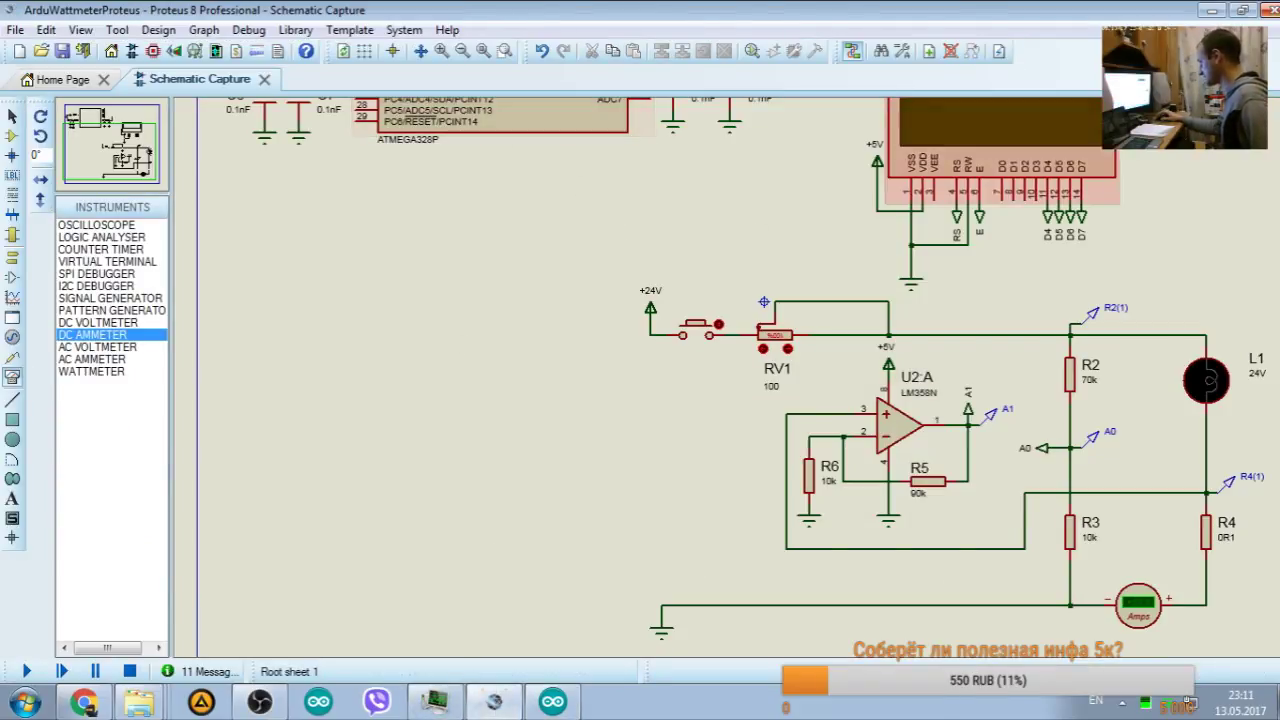
pyautogui.click(27, 671)
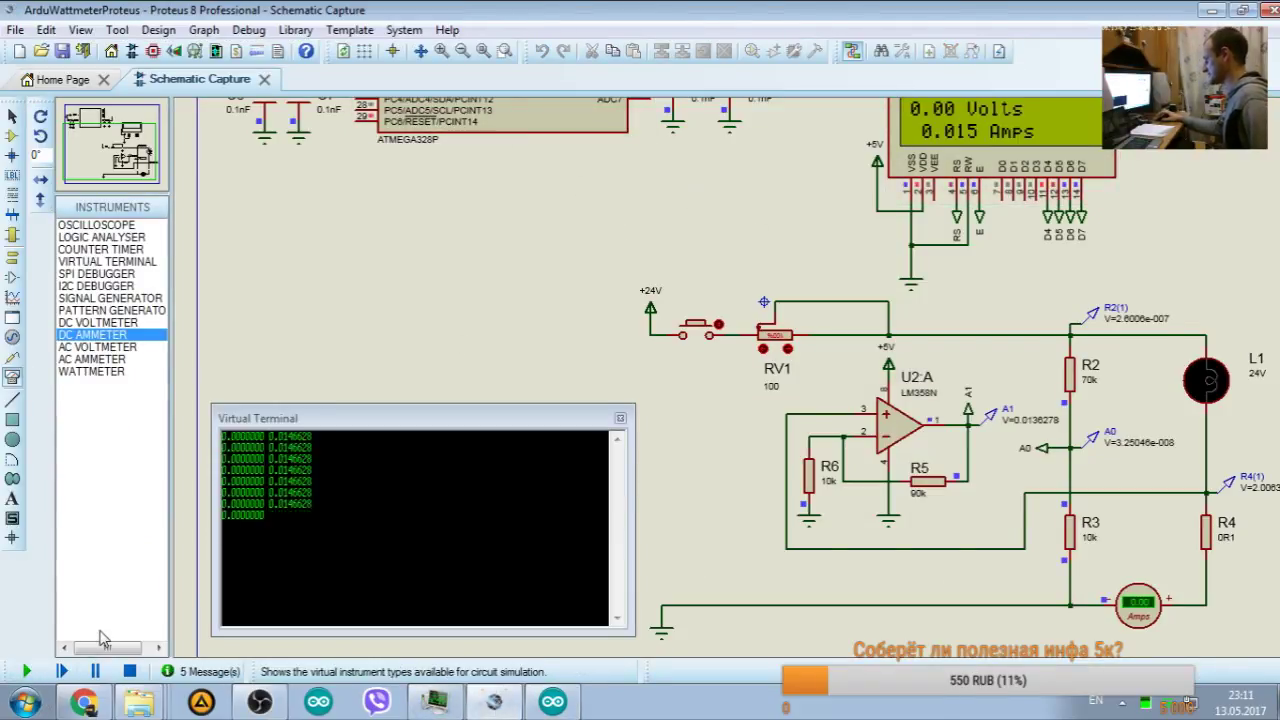
pyautogui.click(548, 703)
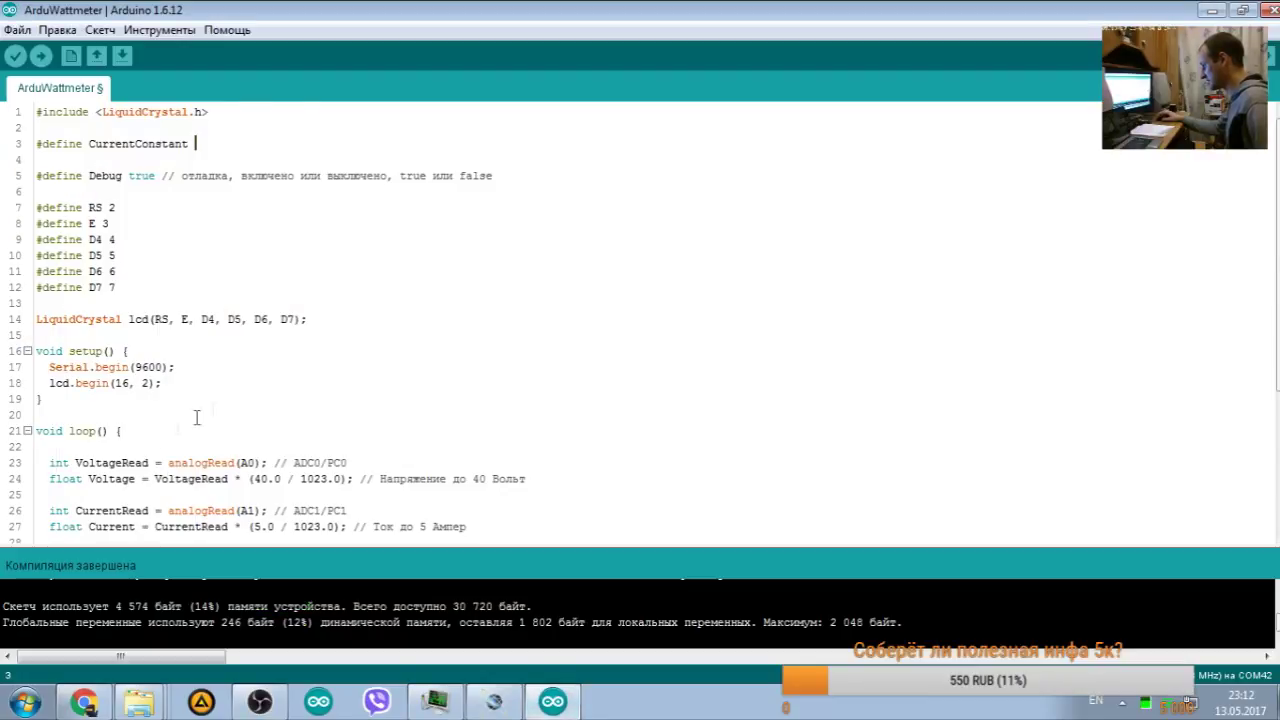
pyautogui.scroll(-4, 113, 455)
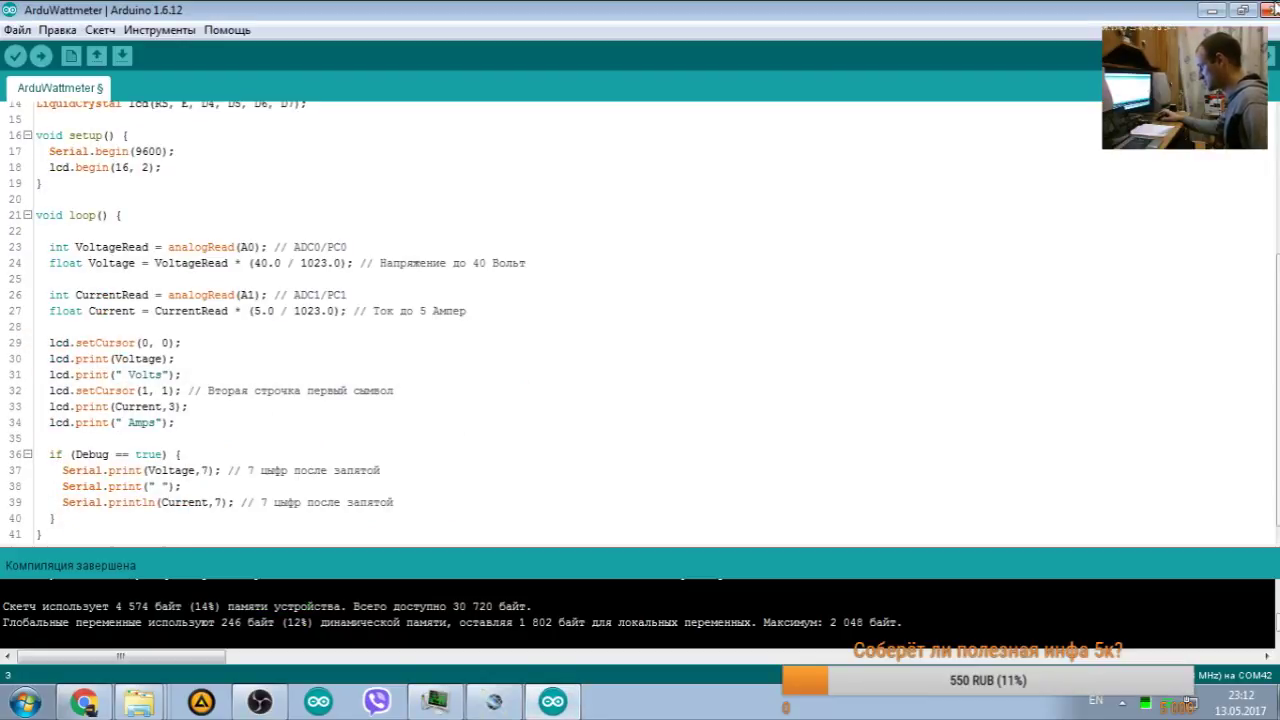
pyautogui.click(1207, 10)
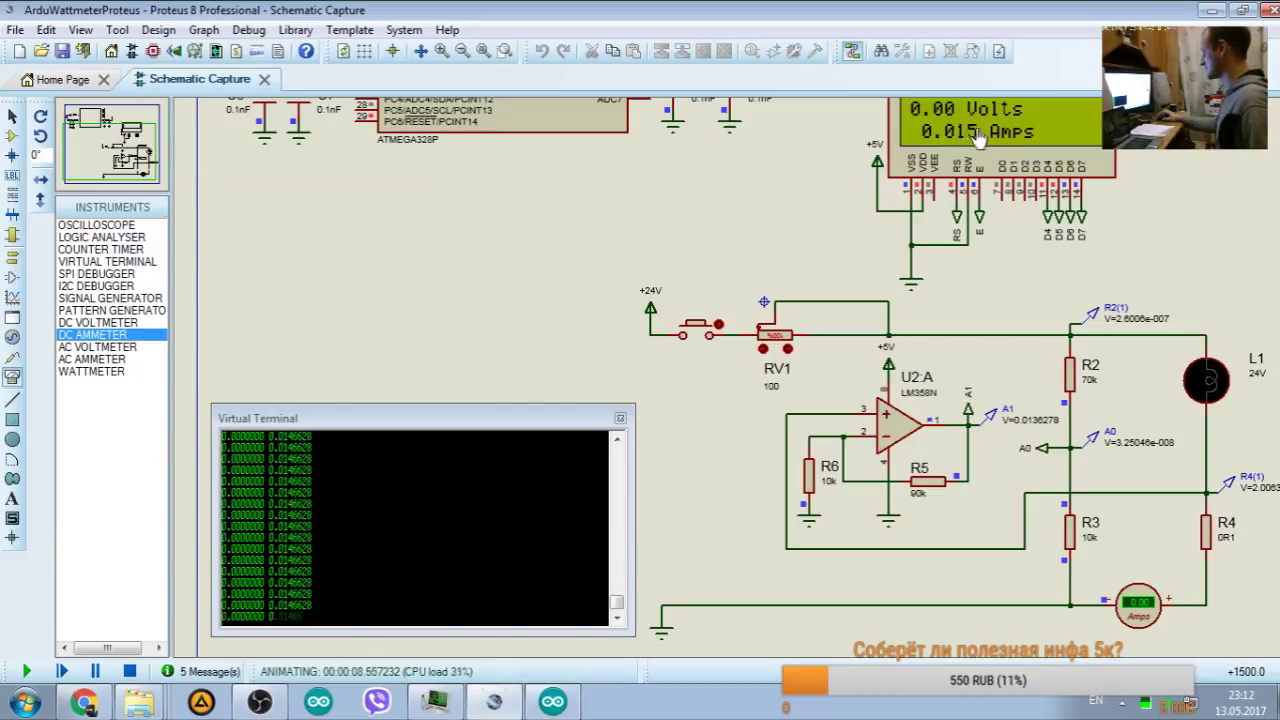
pyautogui.click(129, 671)
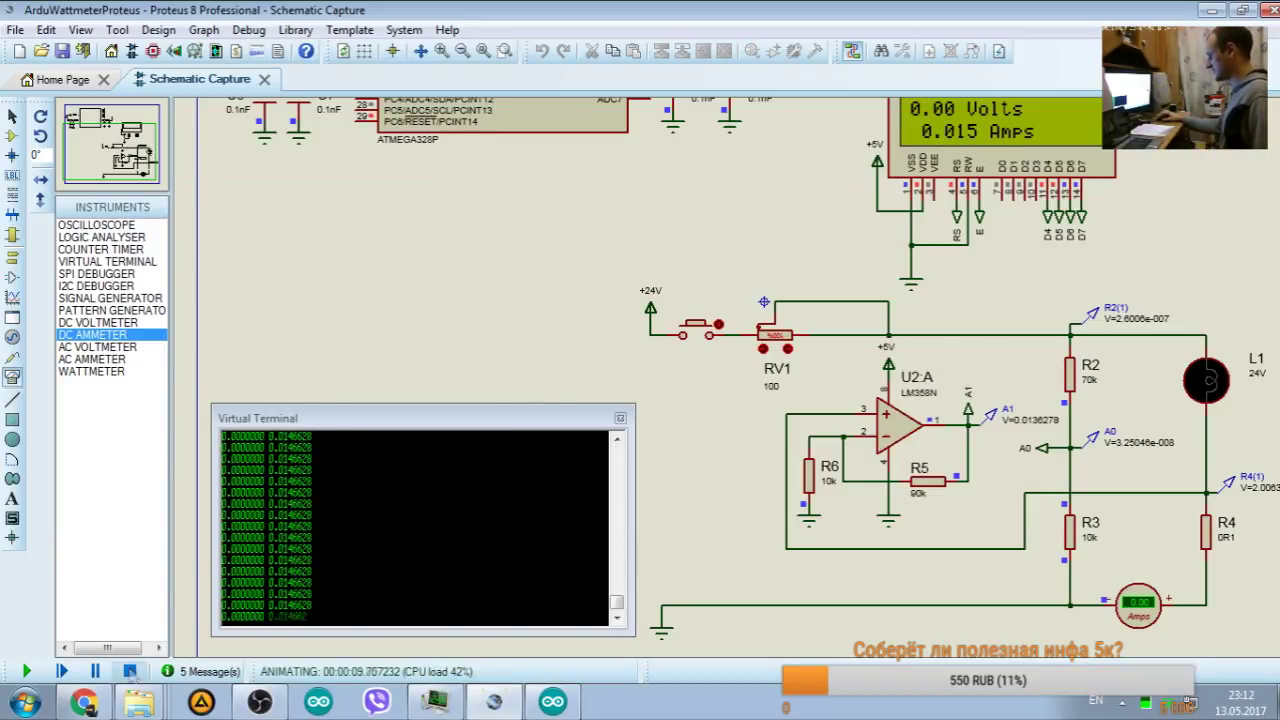
# Step: Switch to the Arduino IDE and give the CurrentConstant define the value 0.015
pyautogui.click(553, 702)
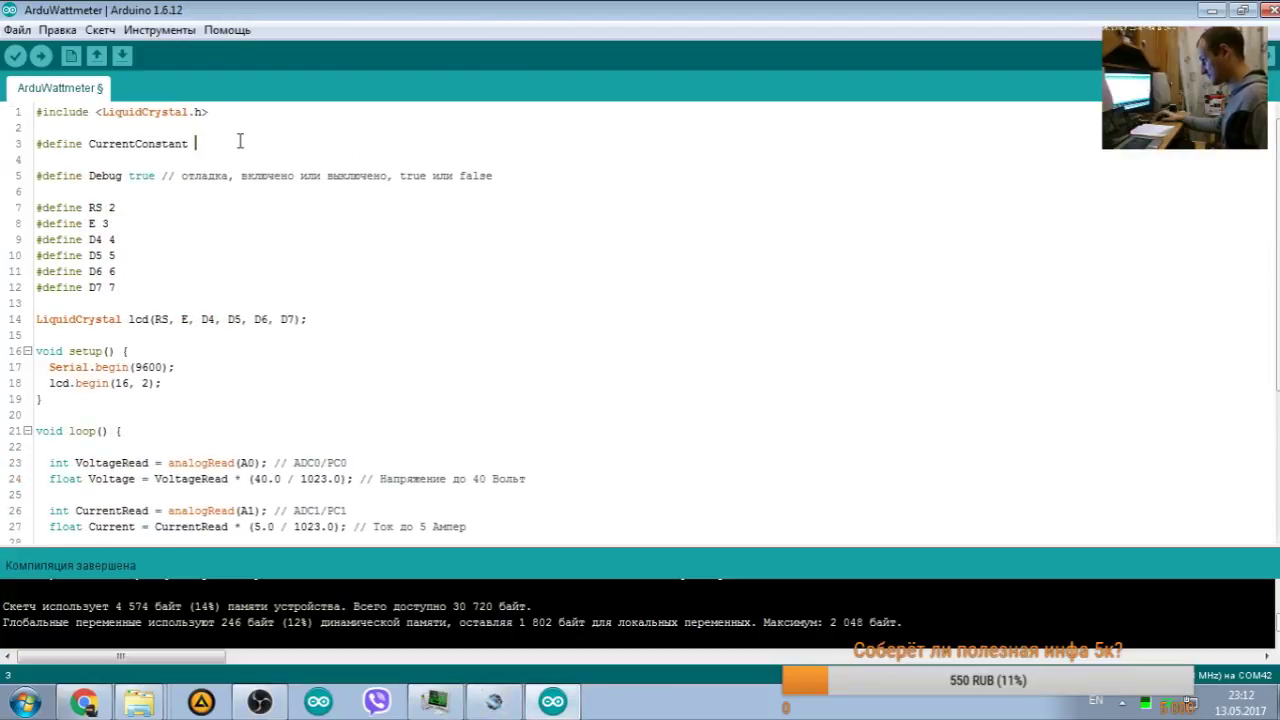
pyautogui.write('.')
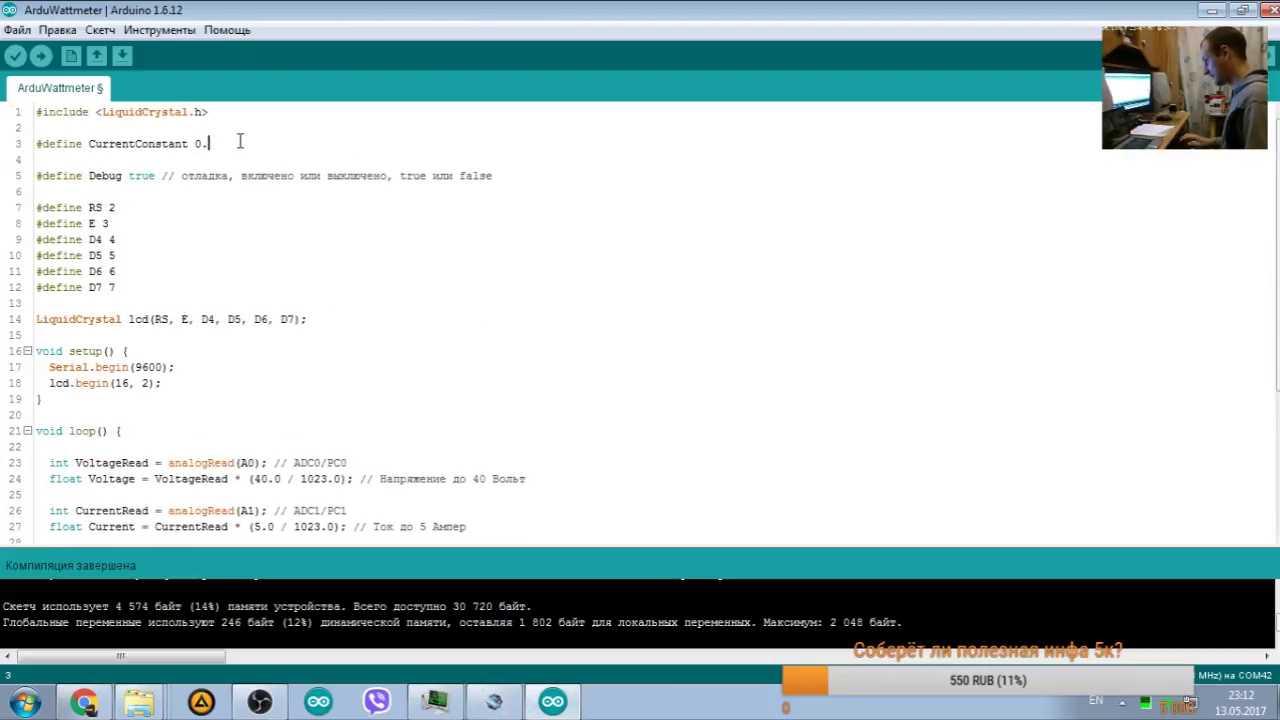
pyautogui.press('Left')
pyautogui.press('Left')
pyautogui.write('0')
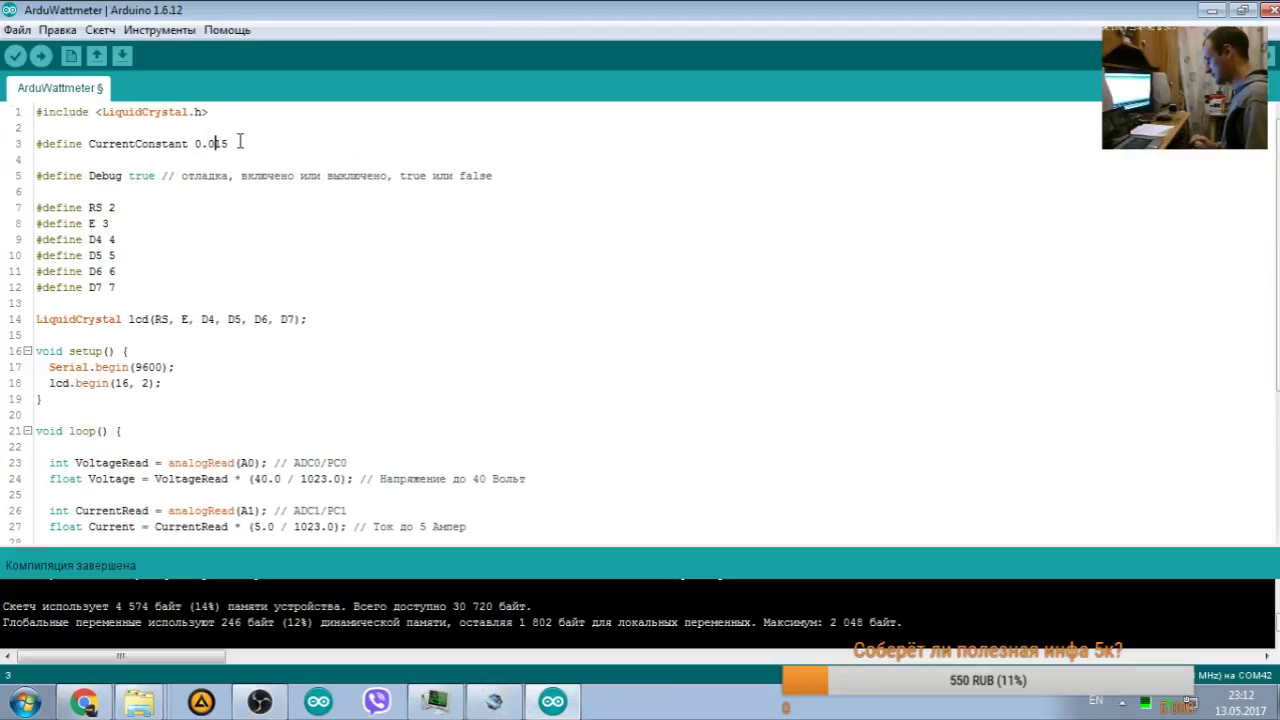
# Step: Try a minus sign before the CurrentConstant value and remove it again
pyautogui.press('Left')
pyautogui.press('Left')
pyautogui.press('Left')
pyautogui.write('-')
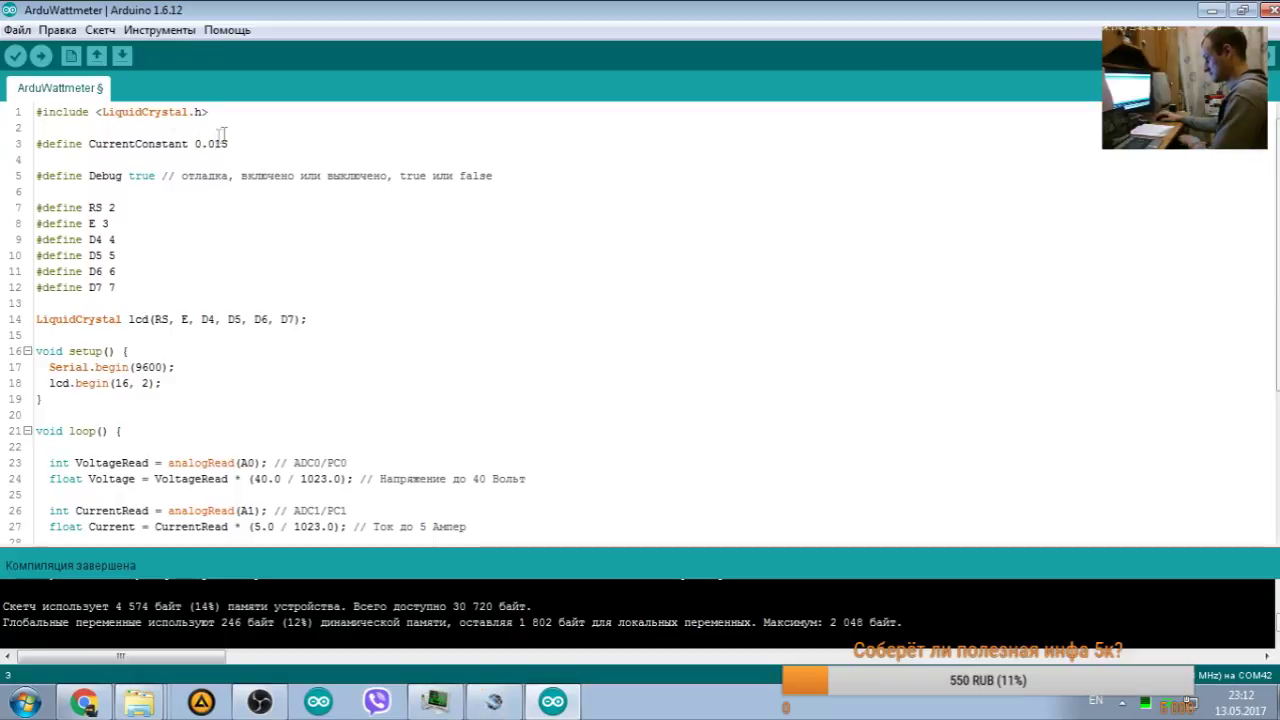
pyautogui.click(268, 251)
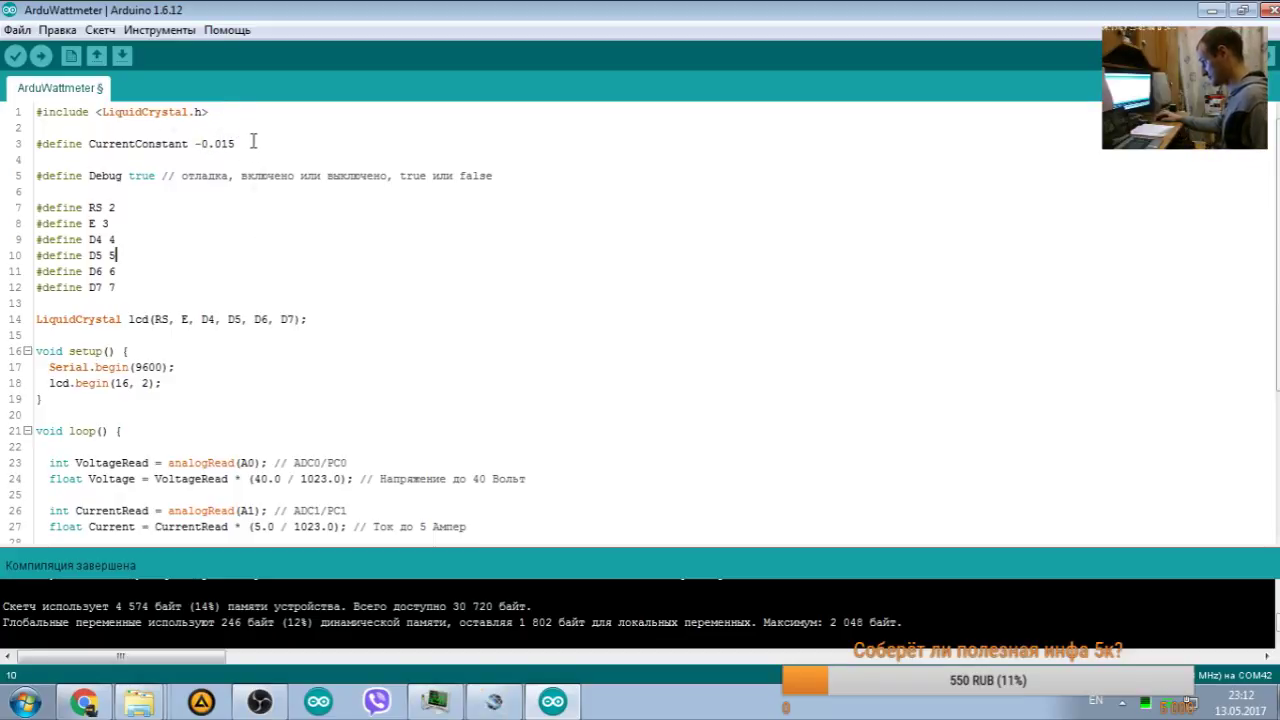
pyautogui.click(202, 143)
pyautogui.press('BackSpace')
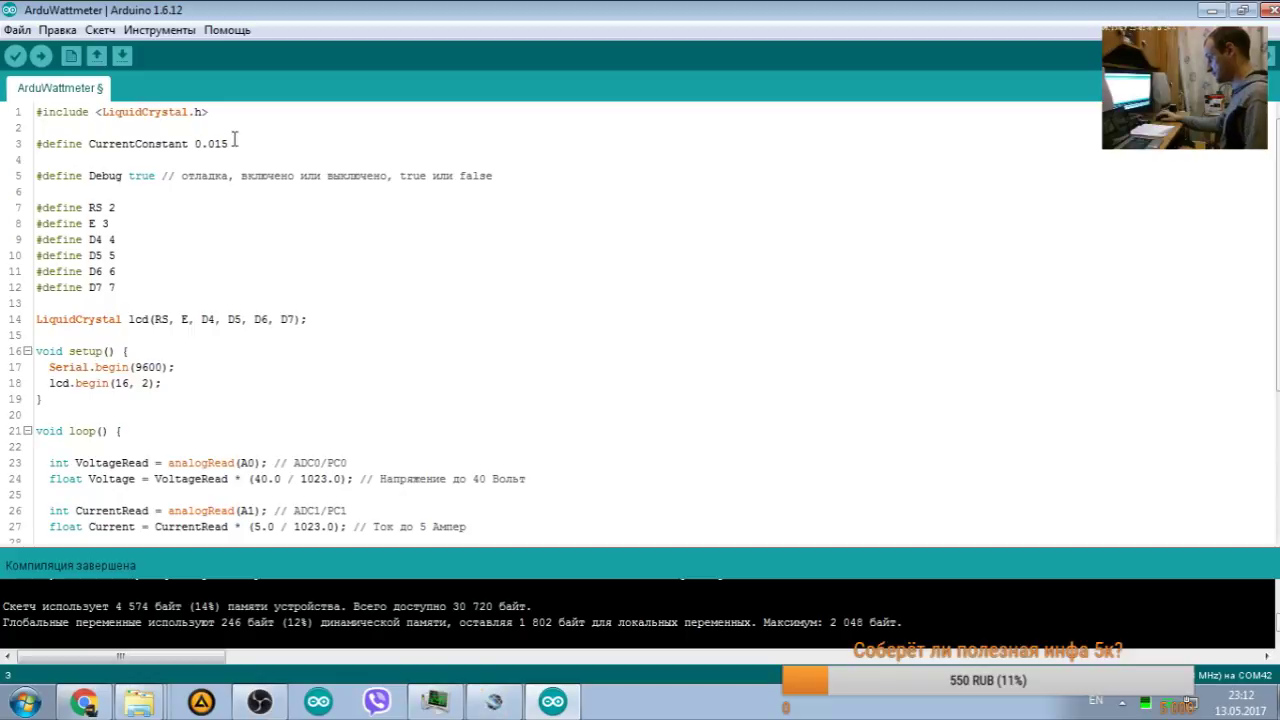
# Step: Copy the CurrentConstant name from its define line
pyautogui.doubleClick(130, 143)
pyautogui.rightClick(130, 143)
pyautogui.click(291, 126)
pyautogui.click(122, 143)
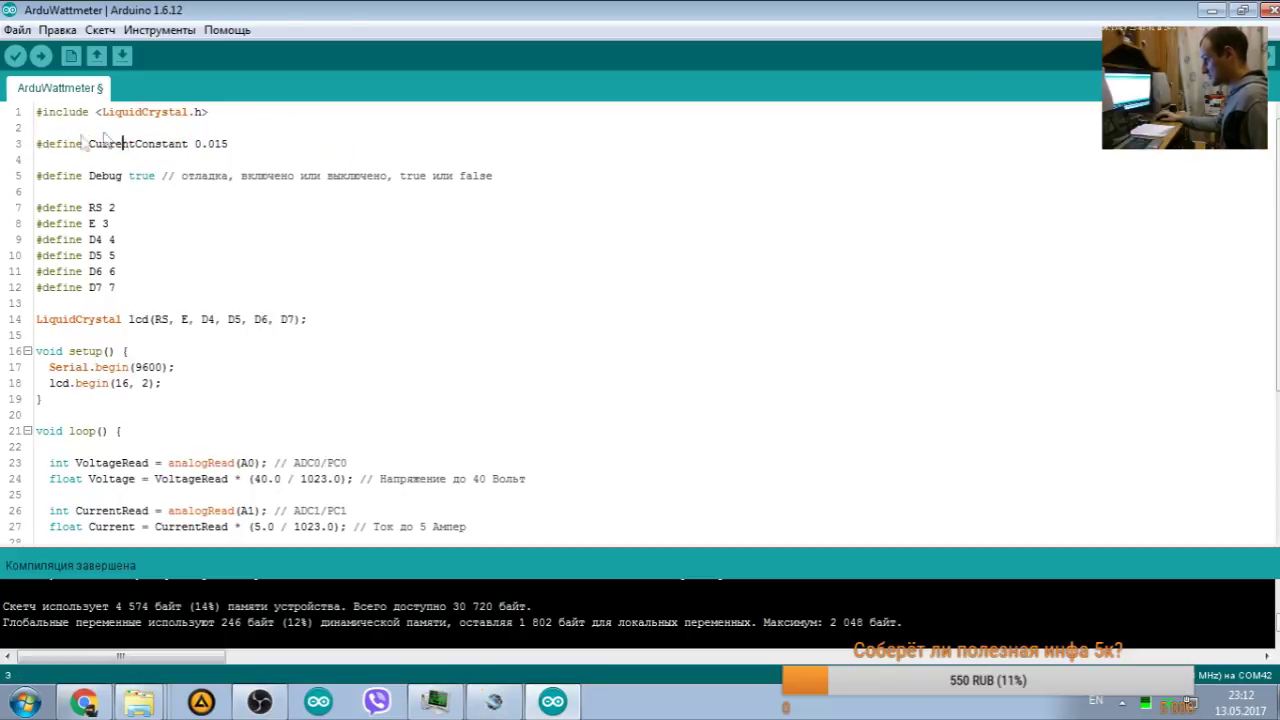
pyautogui.moveTo(228, 143); pyautogui.dragTo(88, 143)
pyautogui.click(72, 145)
pyautogui.click(142, 143)
pyautogui.tripleClick(142, 143)
pyautogui.click(135, 143)
pyautogui.doubleClick(135, 143)
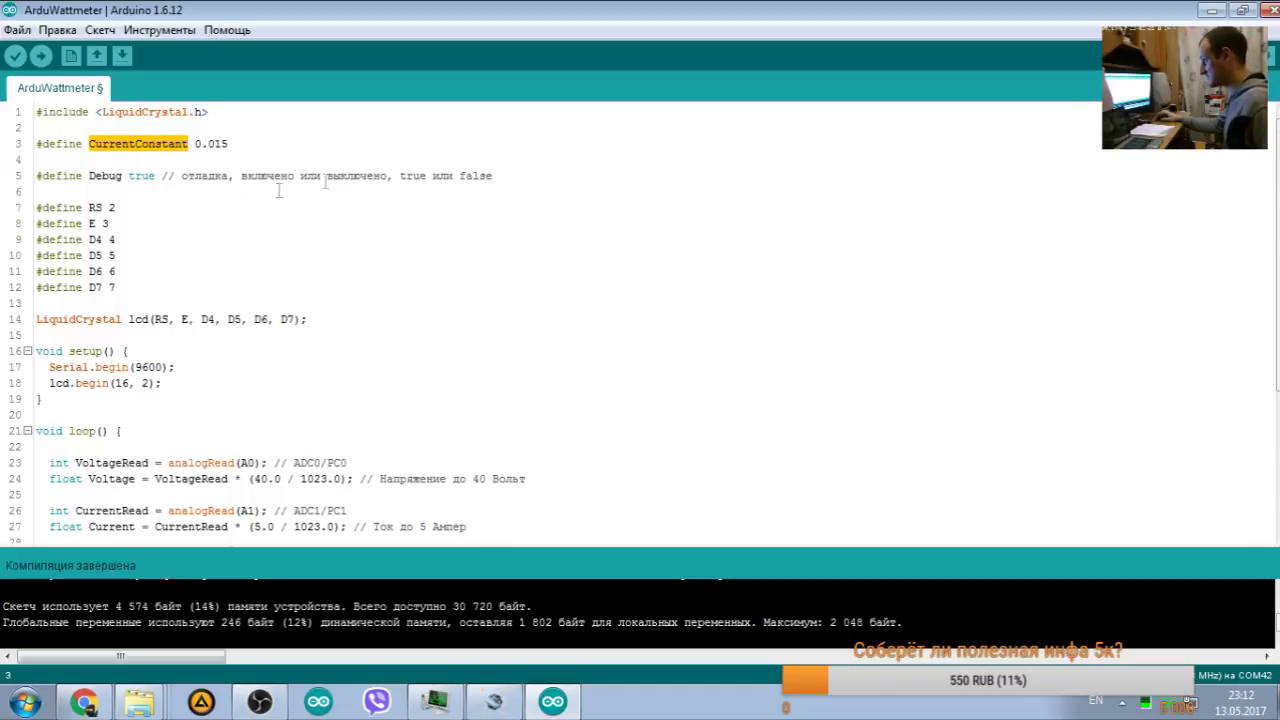
pyautogui.rightClick(121, 144)
pyautogui.click(240, 230)
pyautogui.click(235, 145)
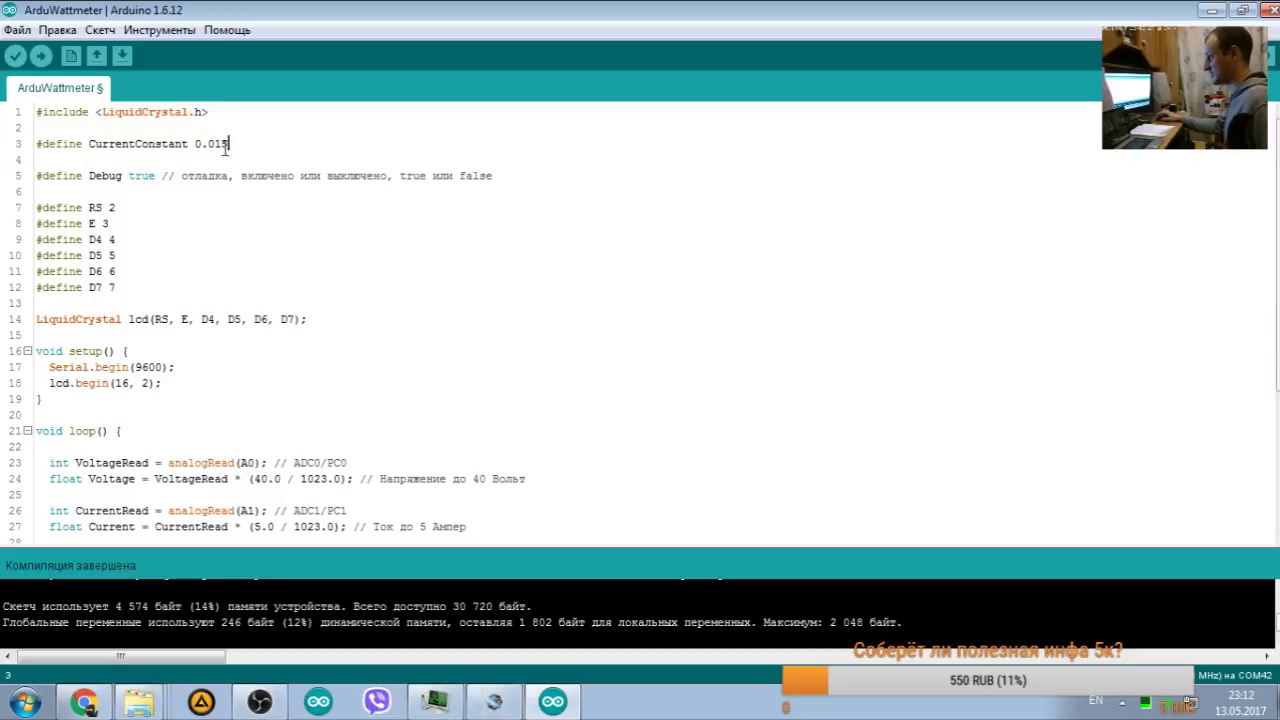
# Step: Subtract CurrentConstant at the end of the float Current calculation in loop()
pyautogui.moveTo(195, 143); pyautogui.dragTo(222, 139)
pyautogui.scroll(-4, 286, 238)
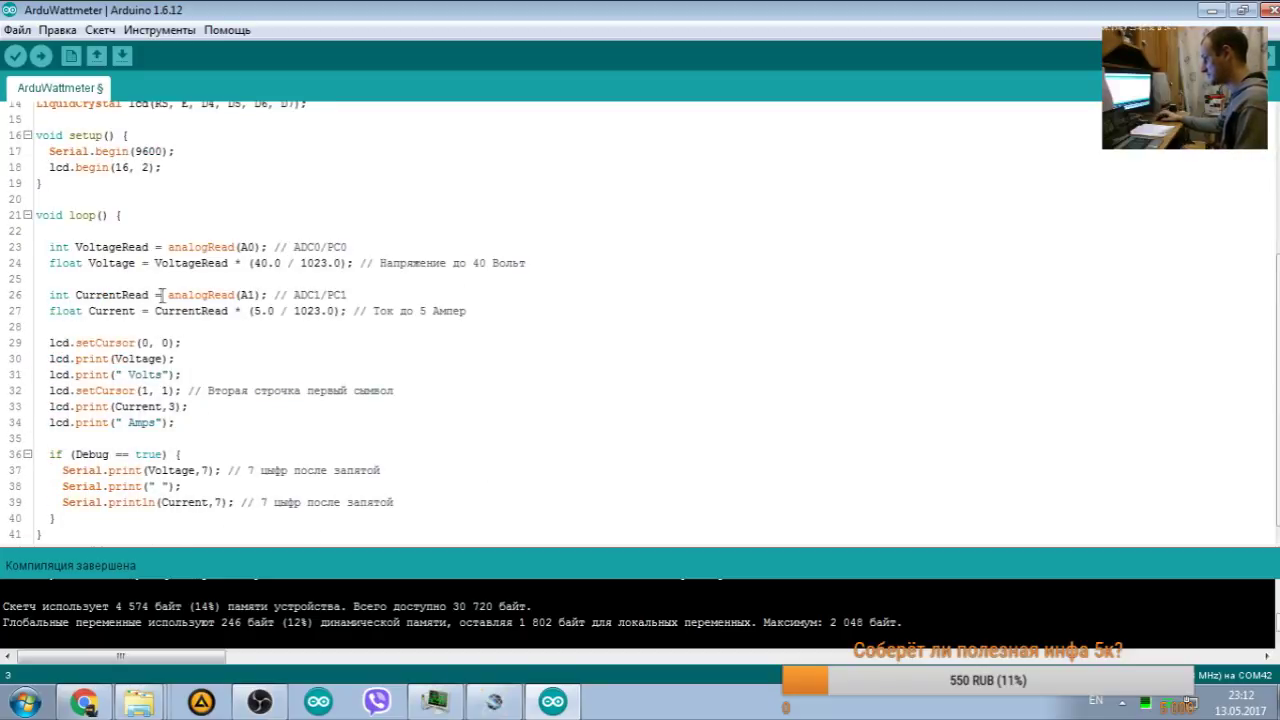
pyautogui.click(340, 311)
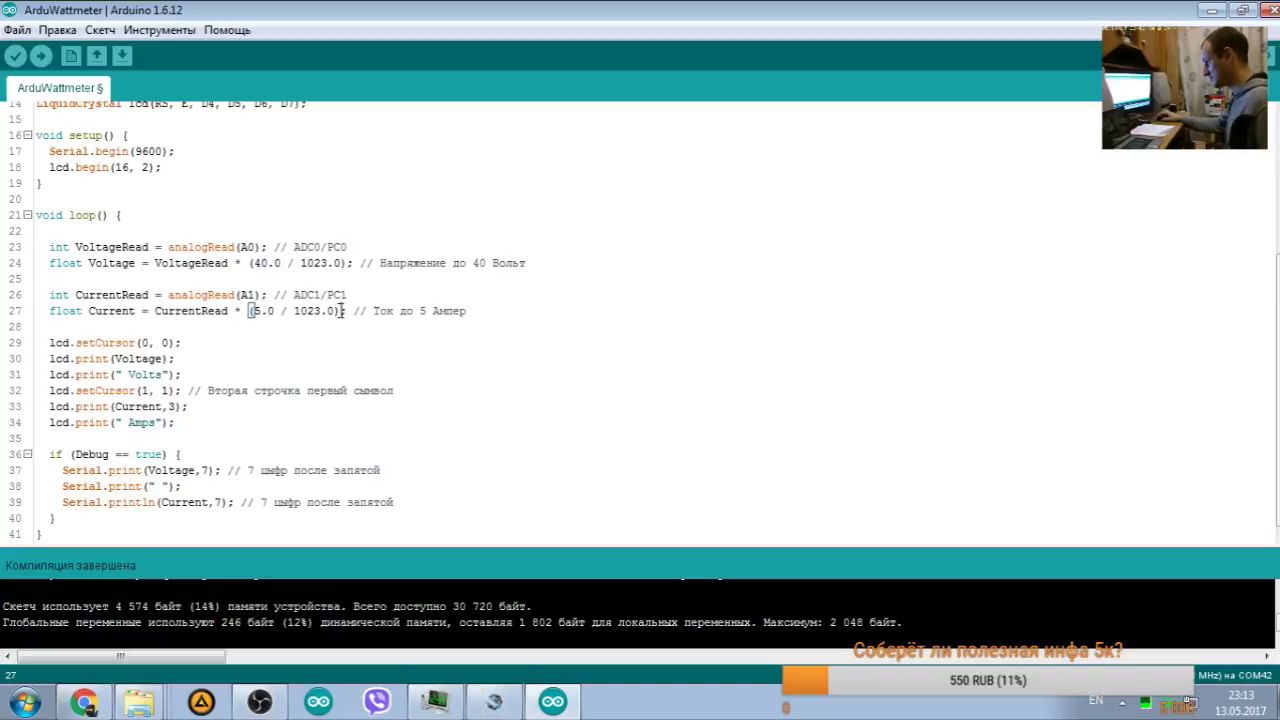
pyautogui.write('-')
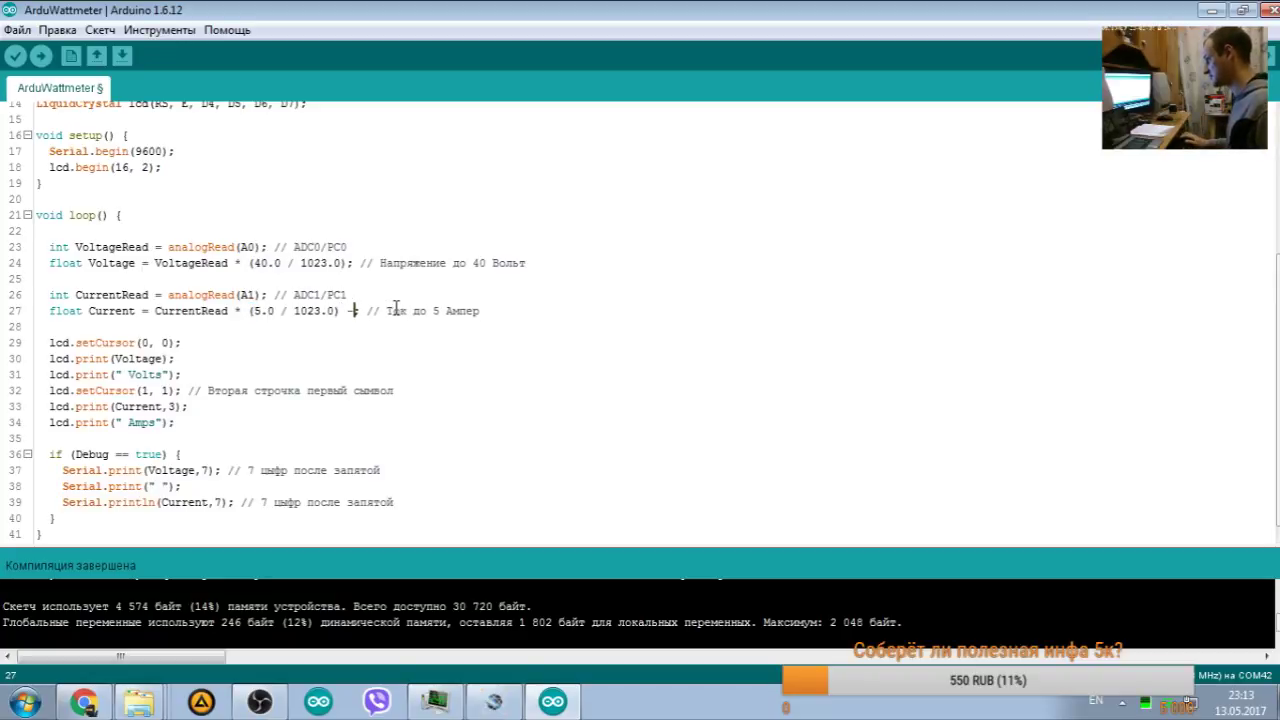
pyautogui.hotkey('ctrl', 'v')
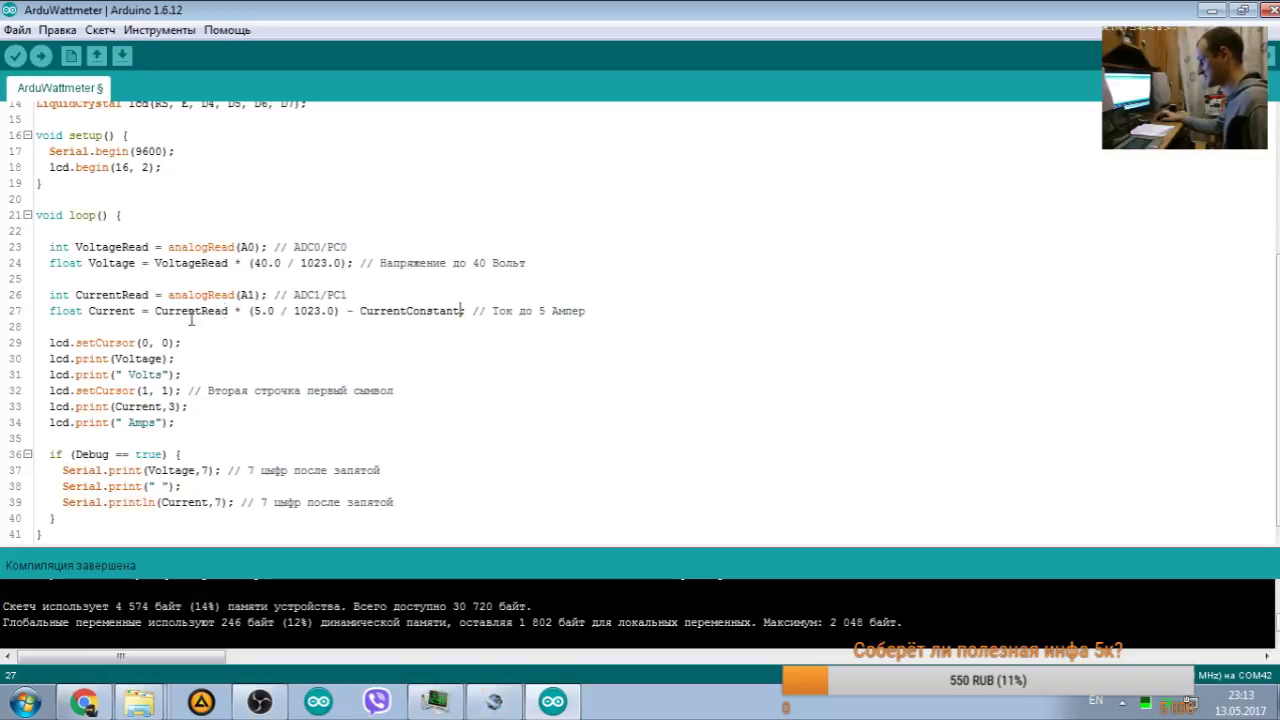
pyautogui.click(342, 310)
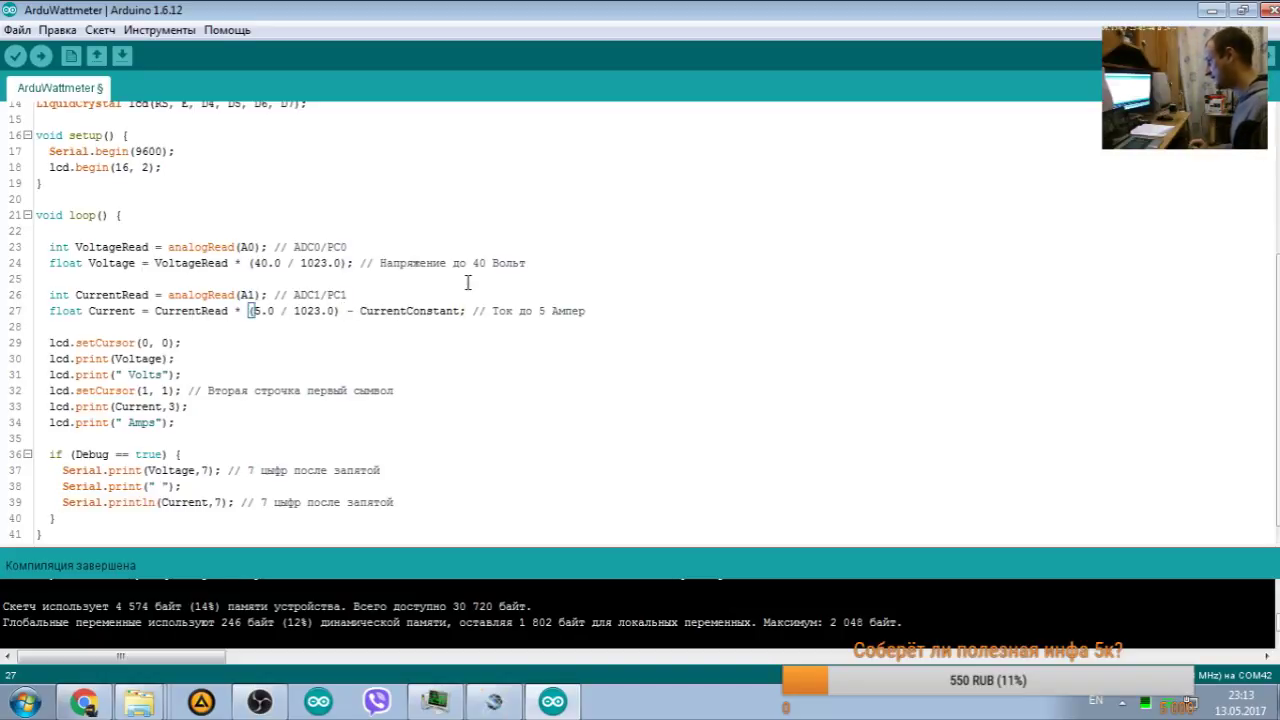
# Step: Save the sketch and compile it with the new current correction
pyautogui.hotkey('ctrl', 's')
pyautogui.hotkey('ctrl', 'r')
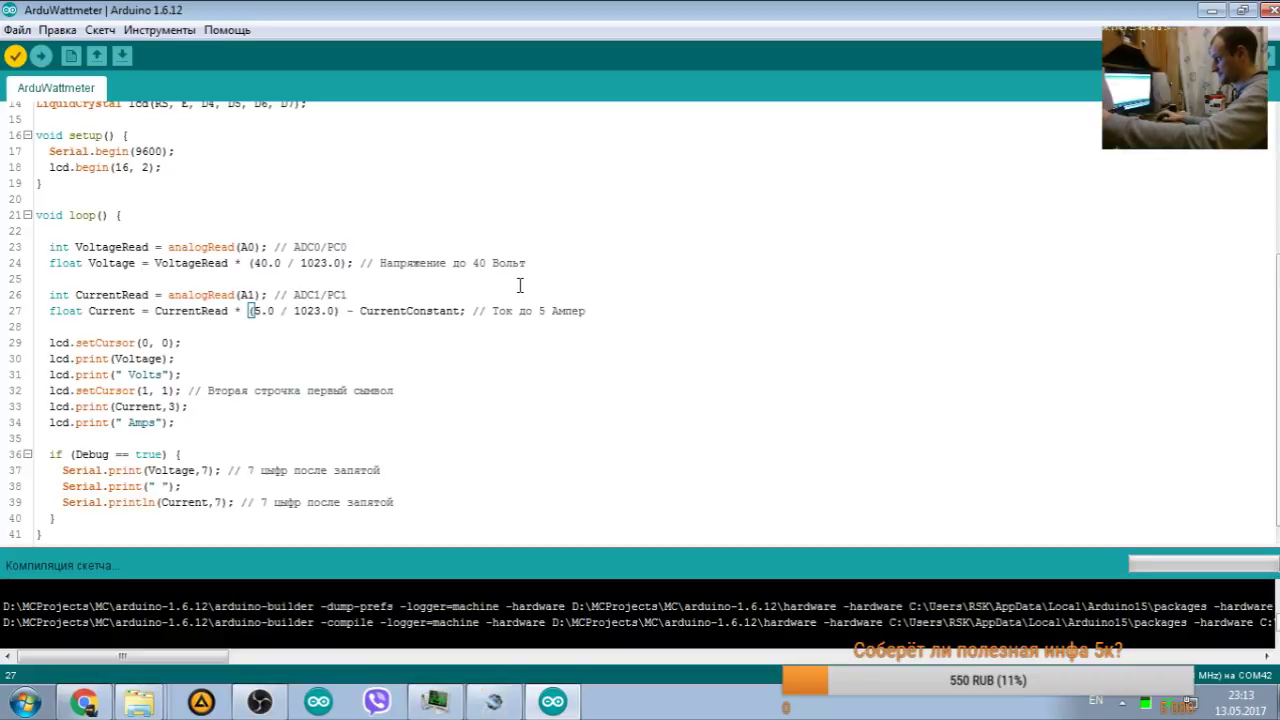
pyautogui.scroll(5, 405, 288)
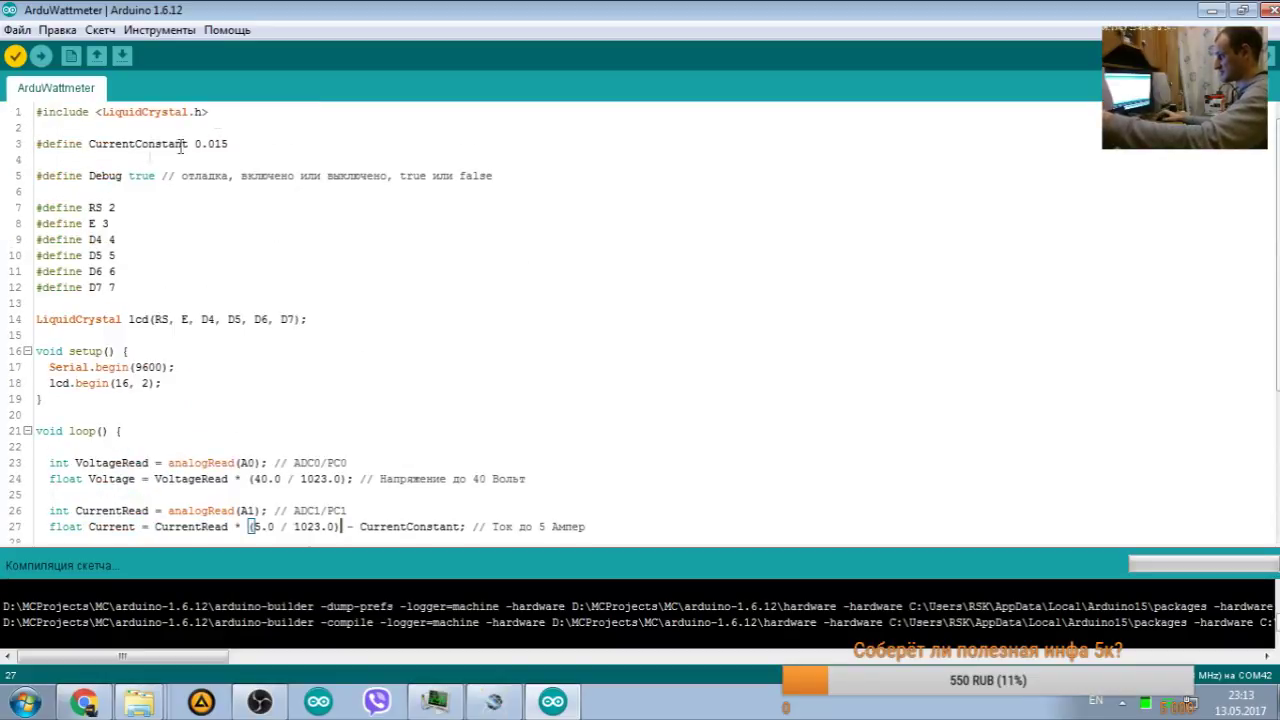
pyautogui.scroll(-2, 400, 255)
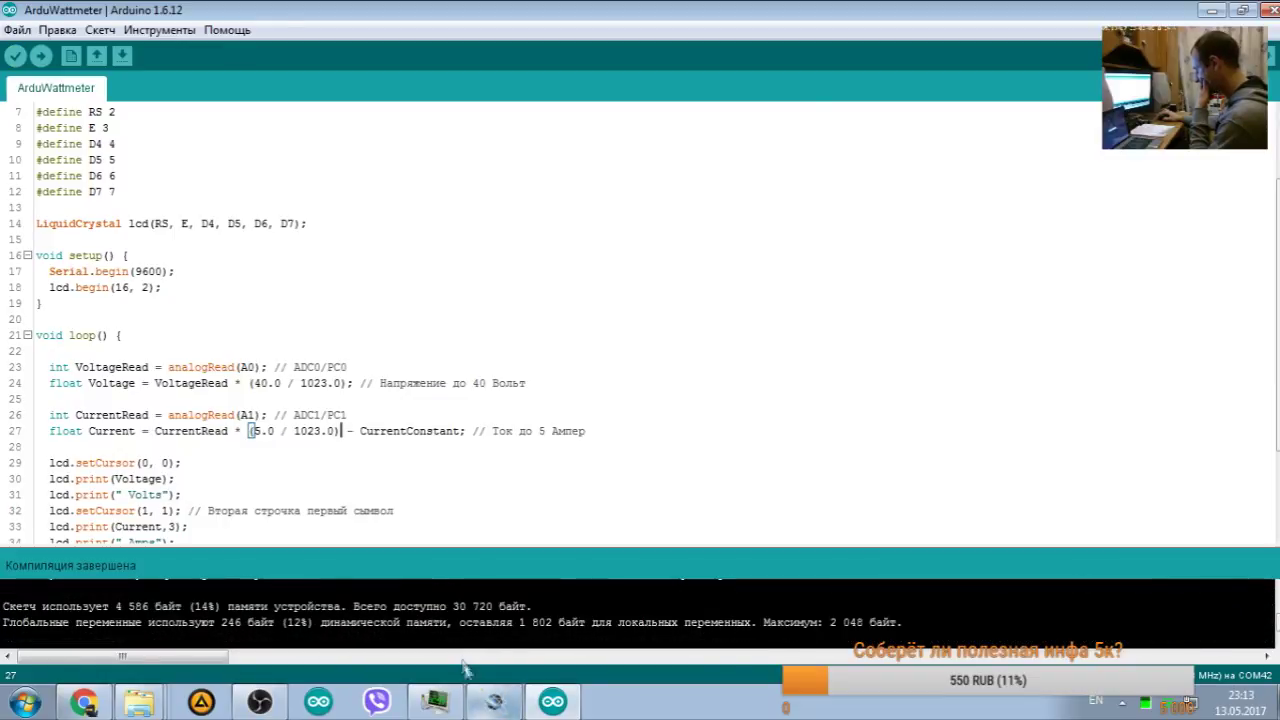
# Step: Switch to Proteus, run the simulation, and read the no-load current in the Virtual Terminal
pyautogui.click(435, 701)
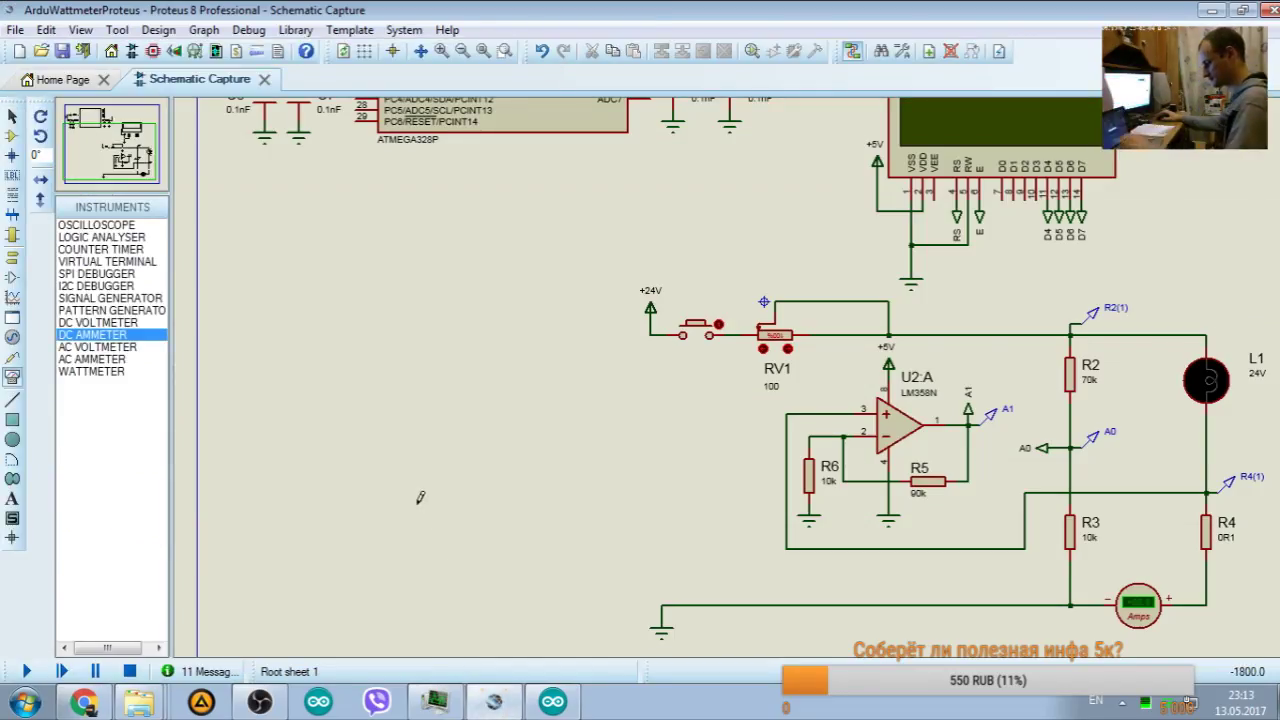
pyautogui.click(26, 671)
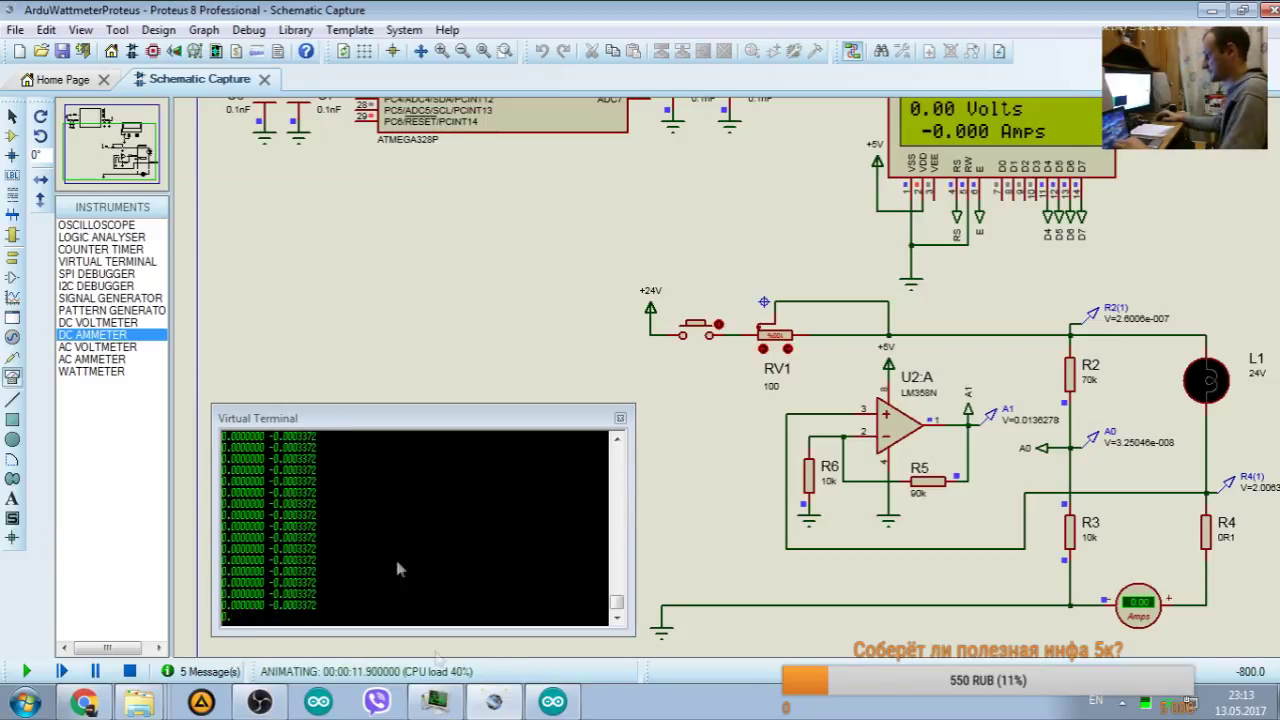
# Step: Switch to the Arduino IDE, set the CurrentConstant define to 0.0153372, and save the sketch
pyautogui.click(552, 702)
pyautogui.scroll(2, 241, 308)
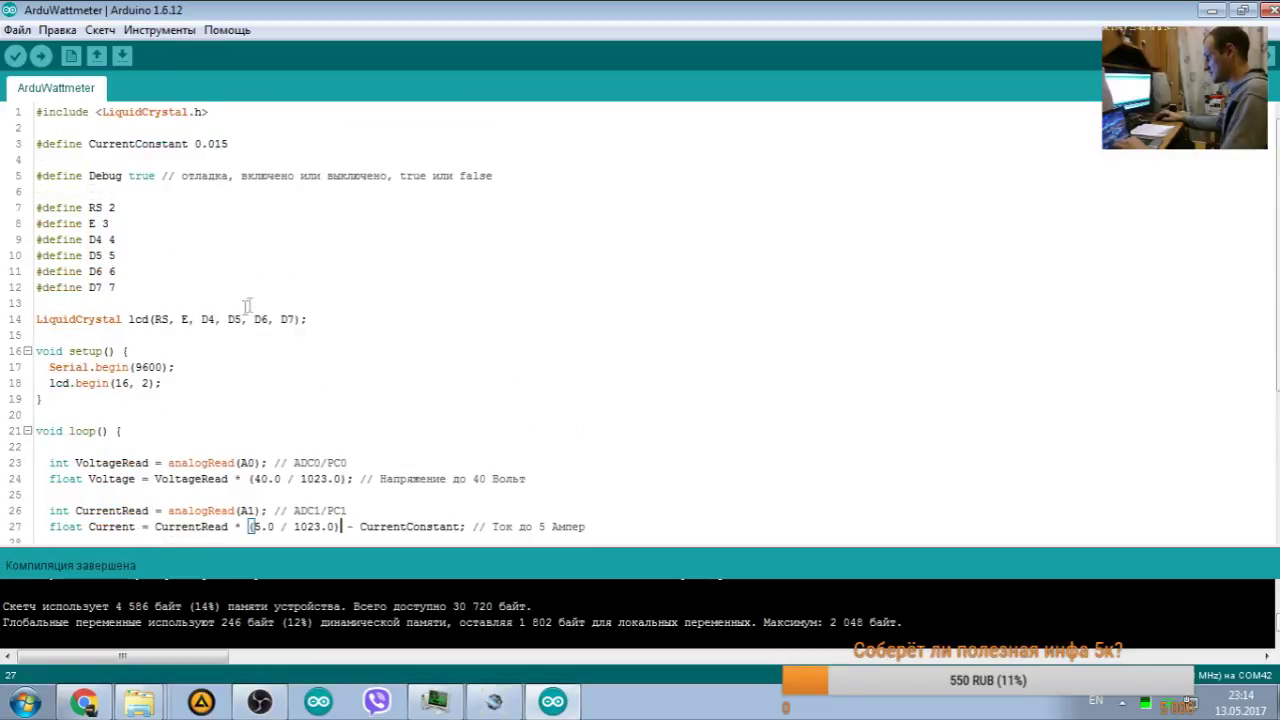
pyautogui.click(252, 150)
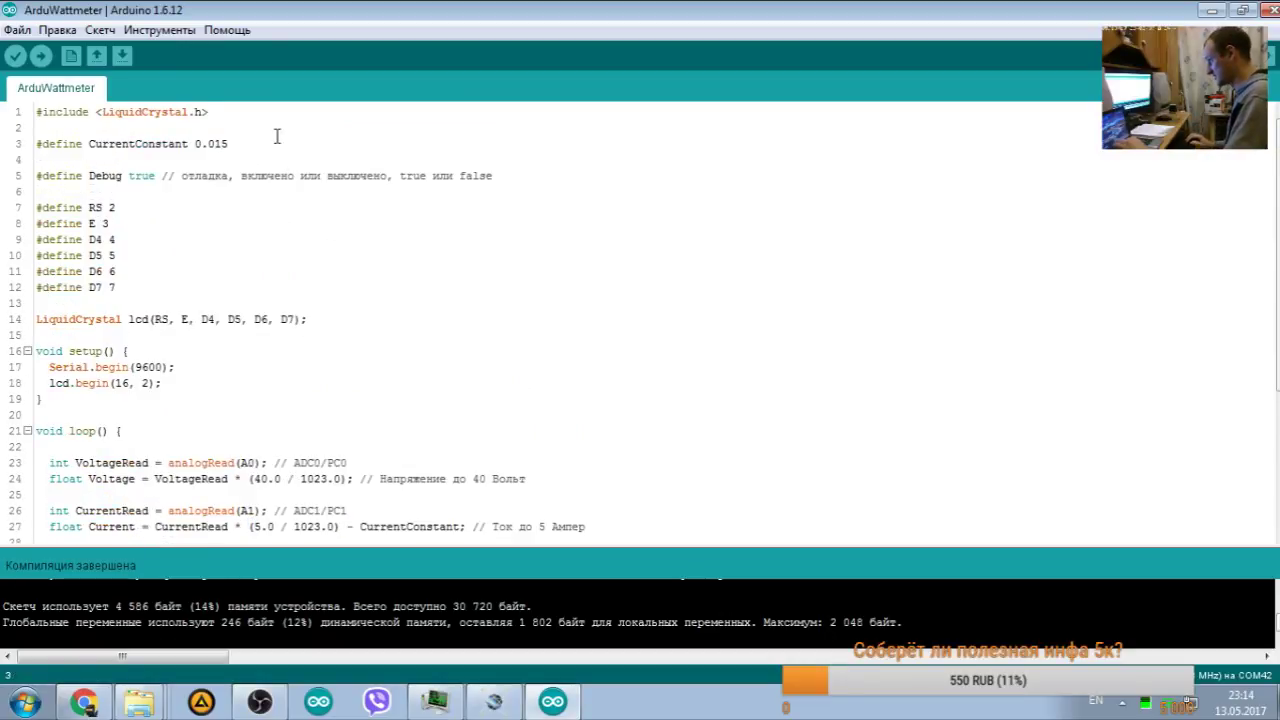
pyautogui.write('3372')
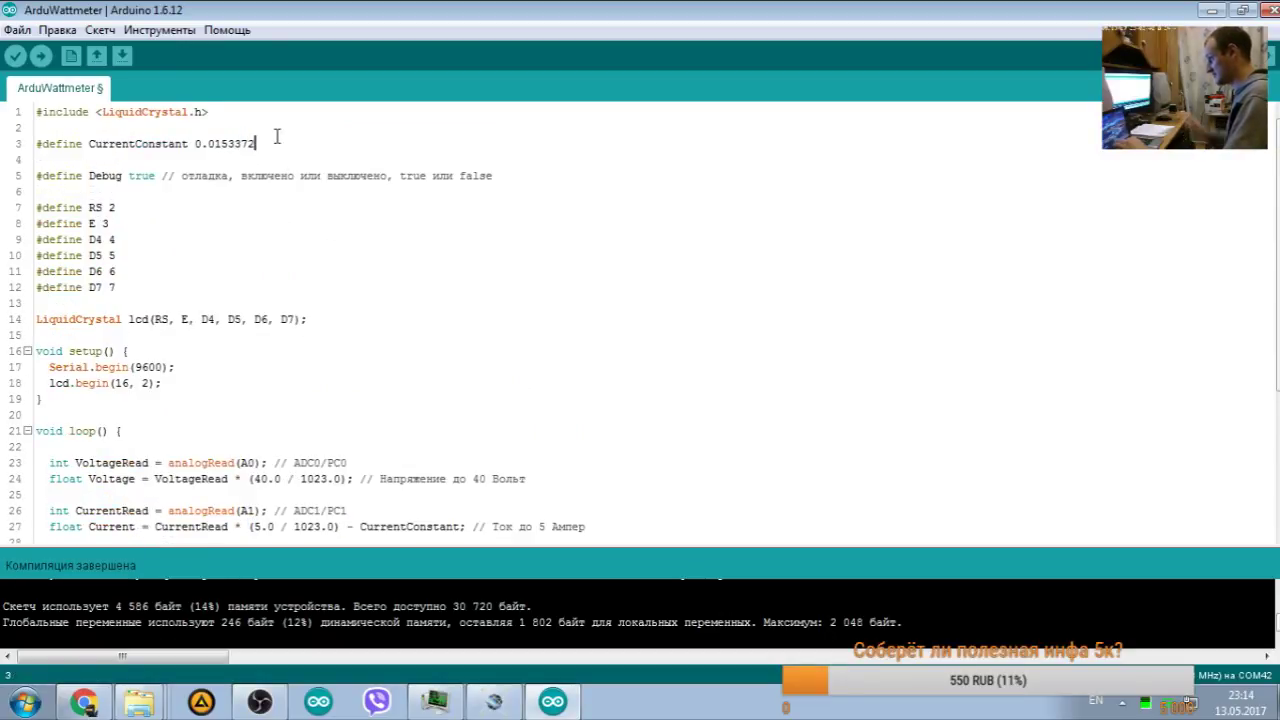
pyautogui.hotkey('ctrl', 's')
pyautogui.hotkey('ctrl', 'a')
pyautogui.scroll(5, 330, 170)
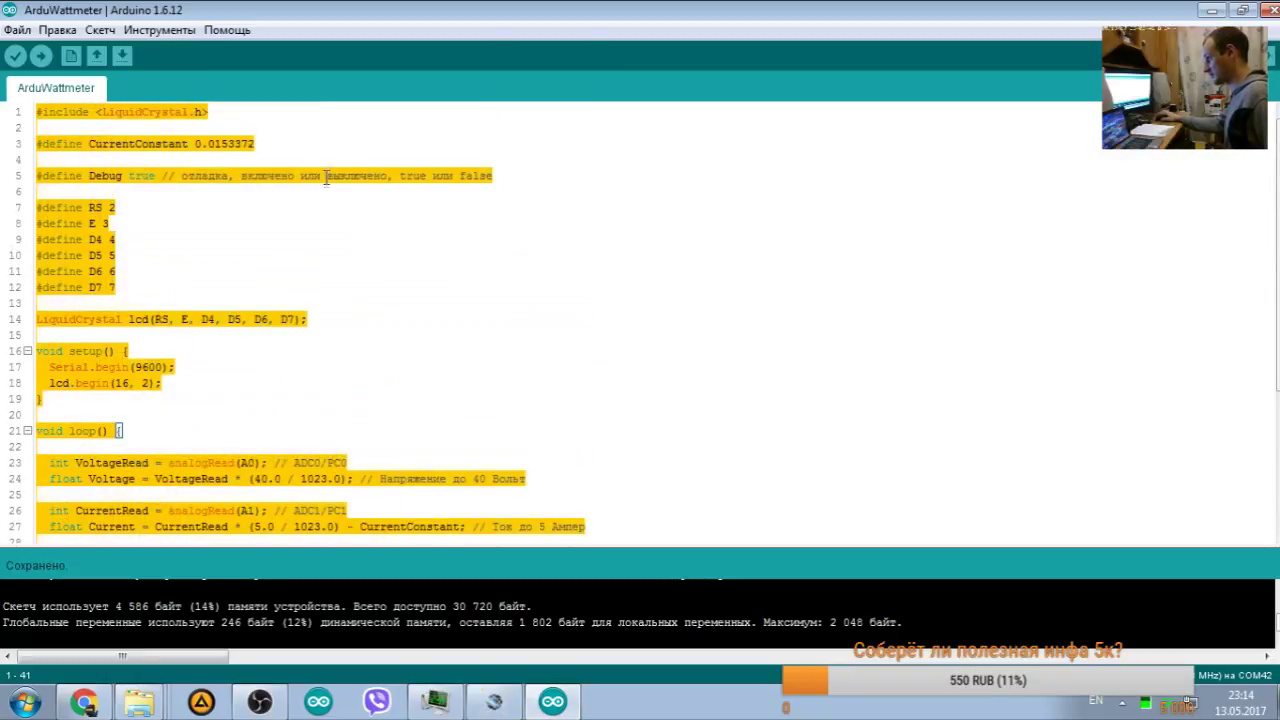
pyautogui.click(318, 148)
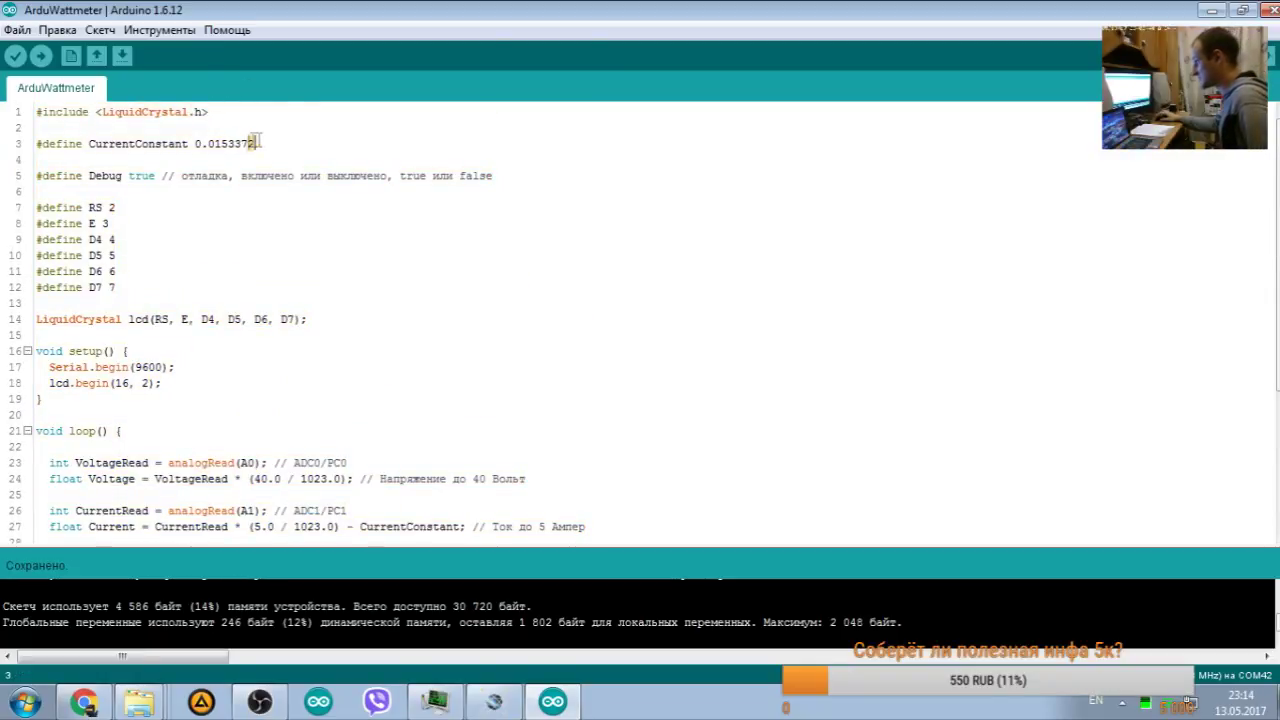
pyautogui.moveTo(258, 143); pyautogui.dragTo(197, 143)
pyautogui.click(228, 143)
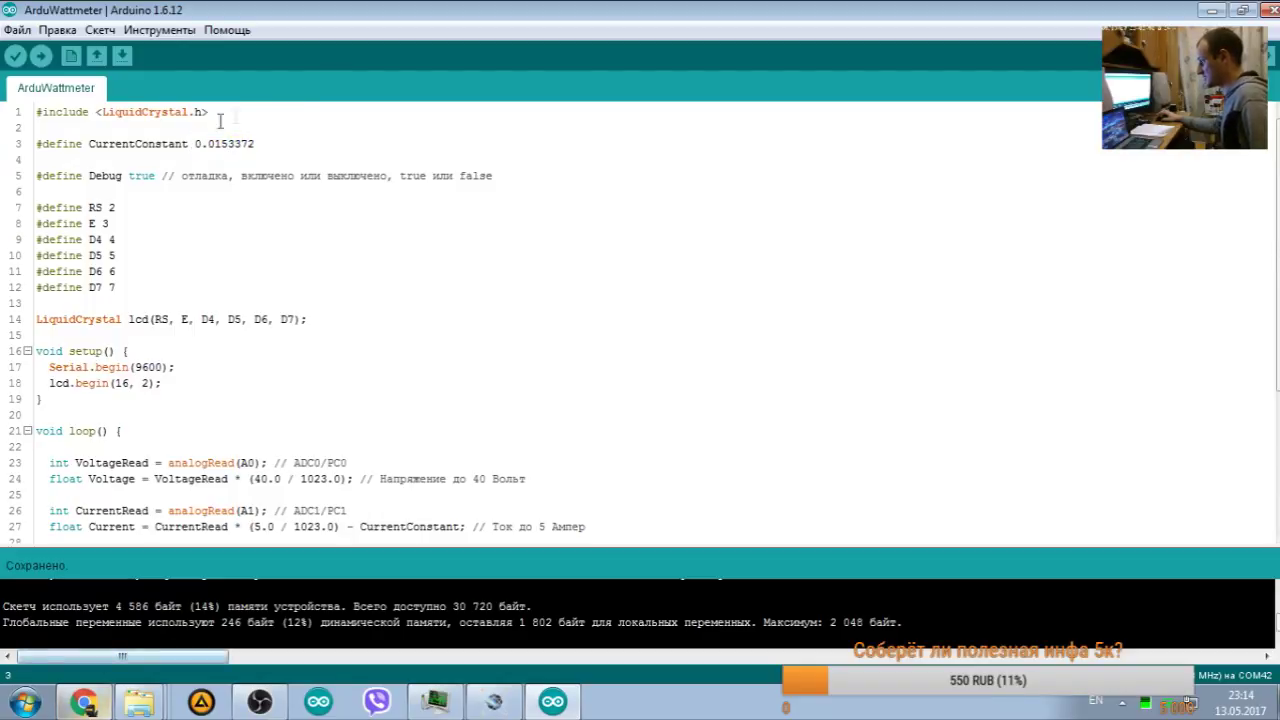
# Step: Add the rounding example comment "// 0.1115 -> 0.112" after the lcd.print(Current,3) line
pyautogui.scroll(-5, 97, 343)
pyautogui.moveTo(50, 422)
pyautogui.mouseDown()
pyautogui.moveTo(170, 423)
pyautogui.moveTo(50, 406)
pyautogui.mouseUp()
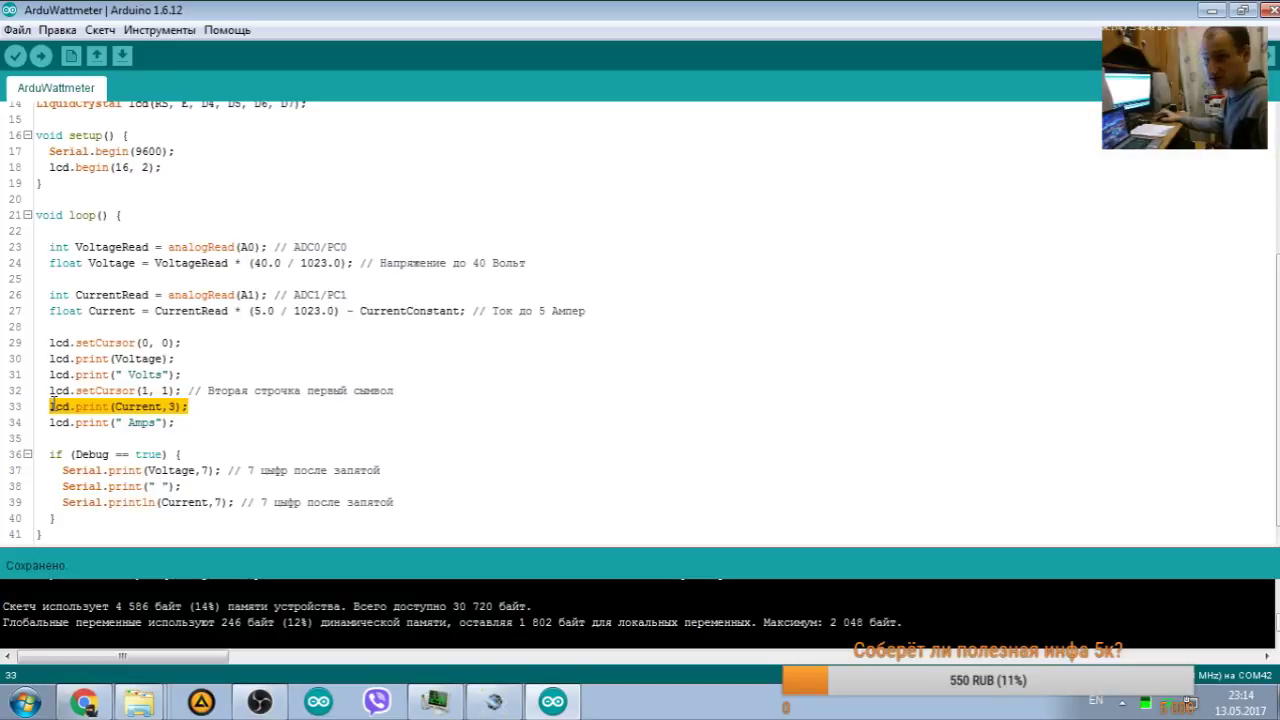
pyautogui.click(205, 406)
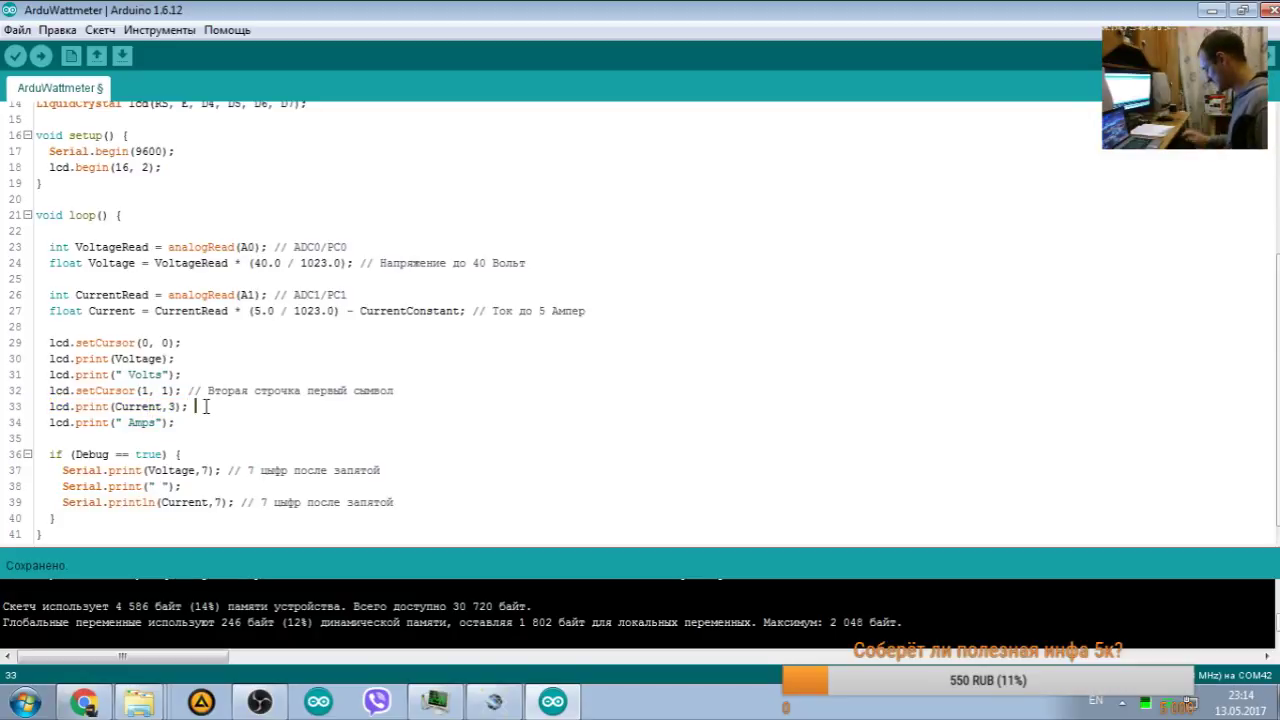
pyautogui.write('// 0.15')
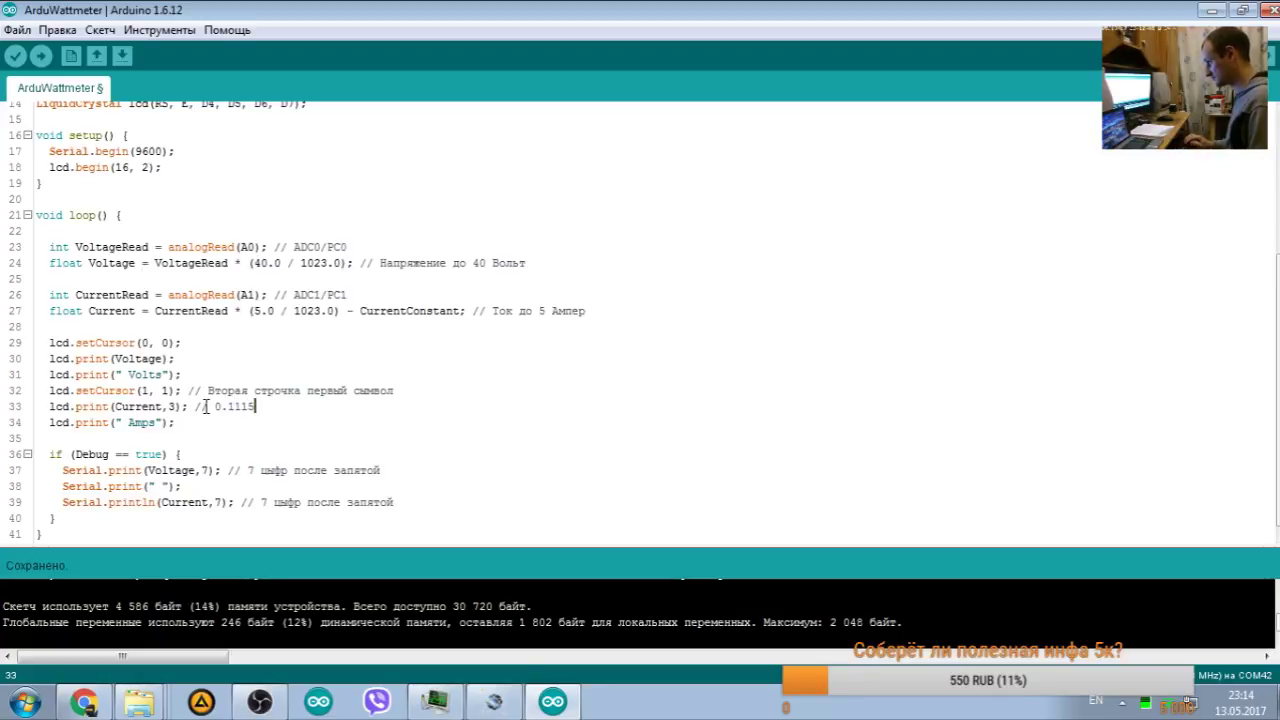
pyautogui.moveTo(257, 408); pyautogui.dragTo(212, 408)
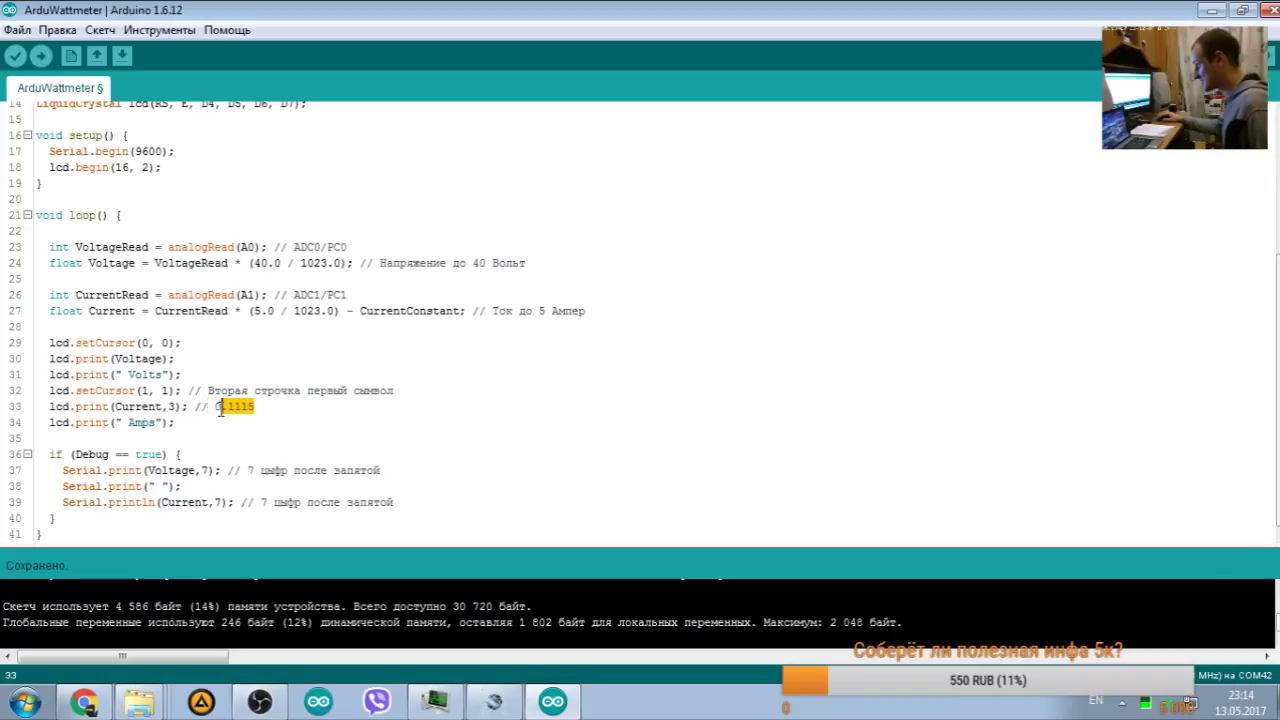
pyautogui.click(266, 405)
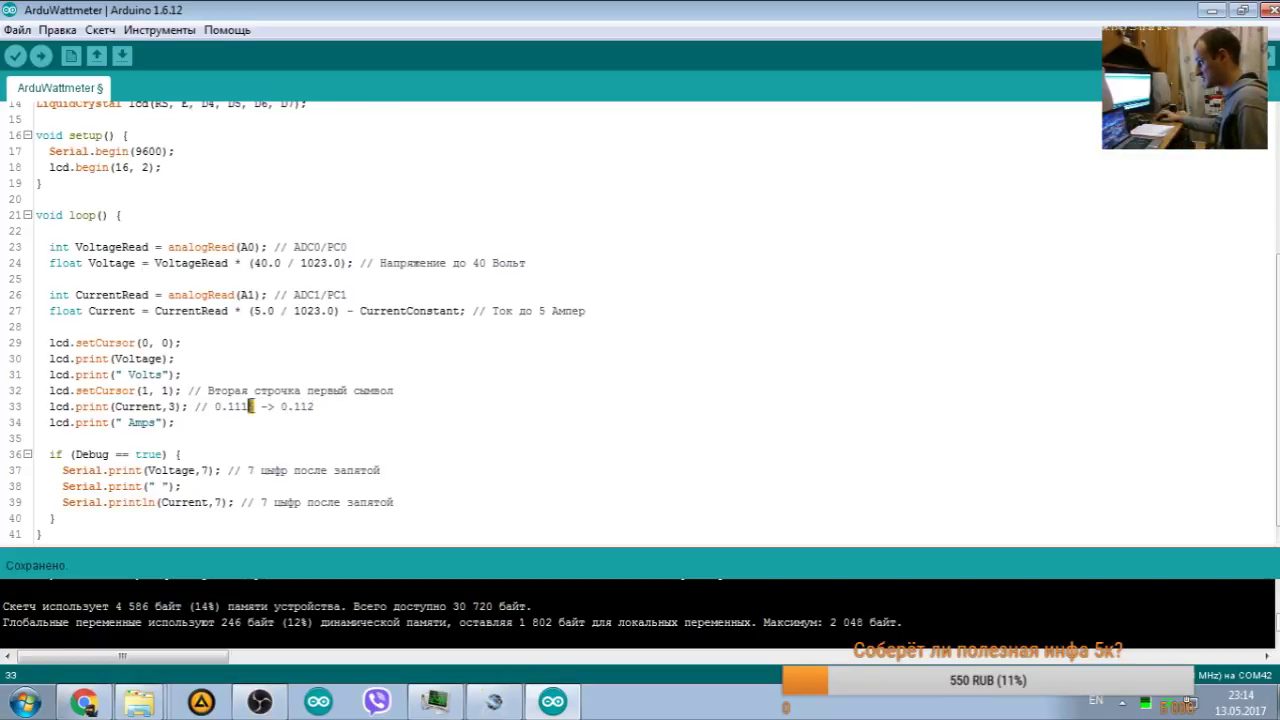
pyautogui.moveTo(244, 401); pyautogui.dragTo(252, 406)
pyautogui.moveTo(333, 406); pyautogui.dragTo(208, 407)
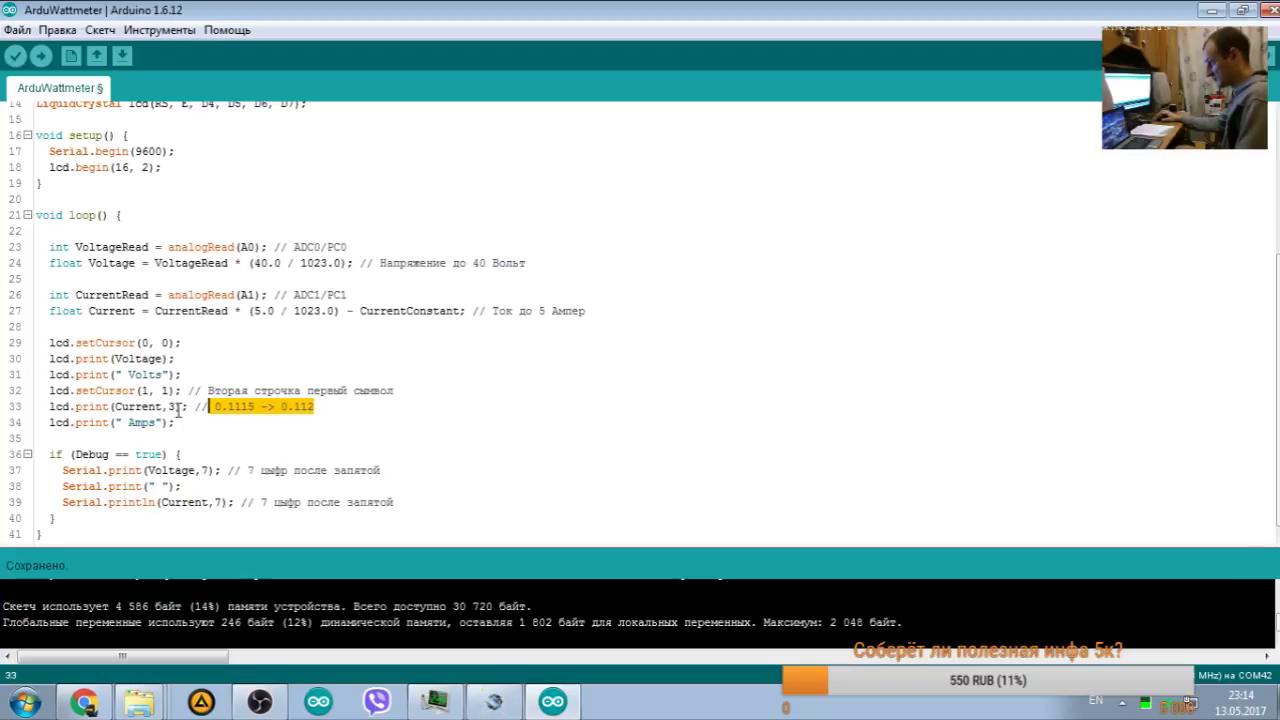
pyautogui.click(181, 408)
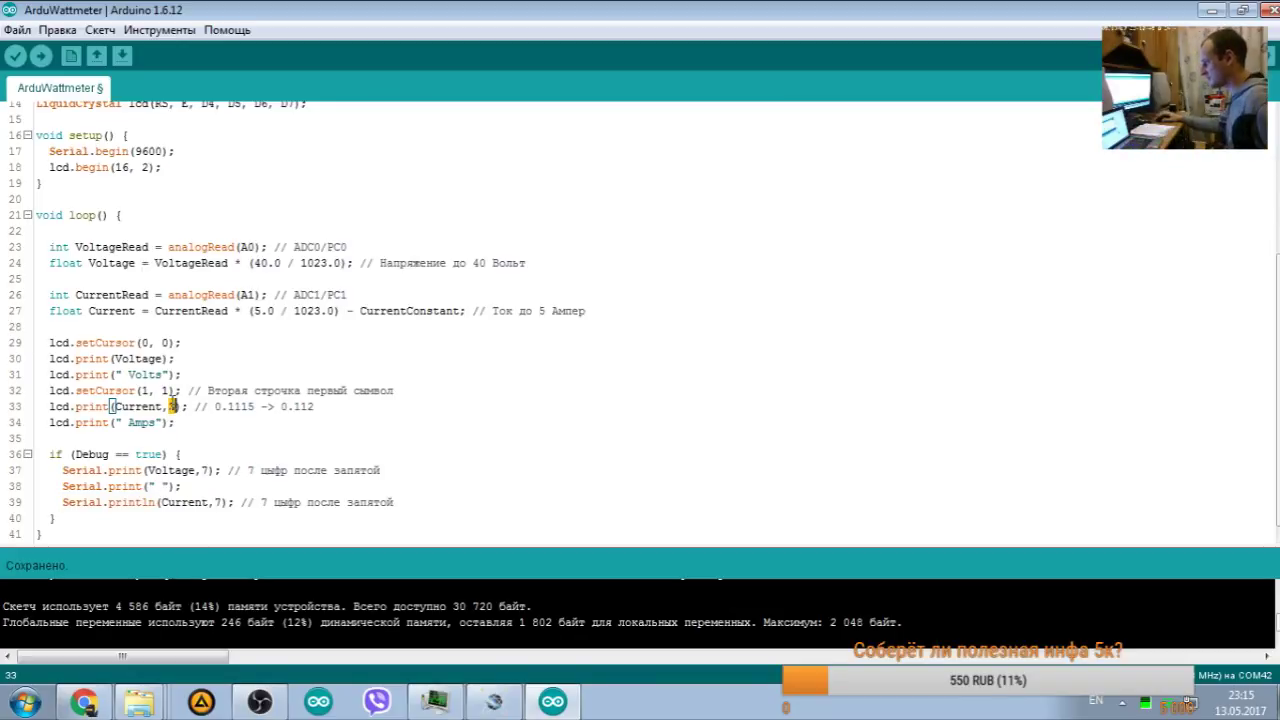
pyautogui.doubleClick(172, 406)
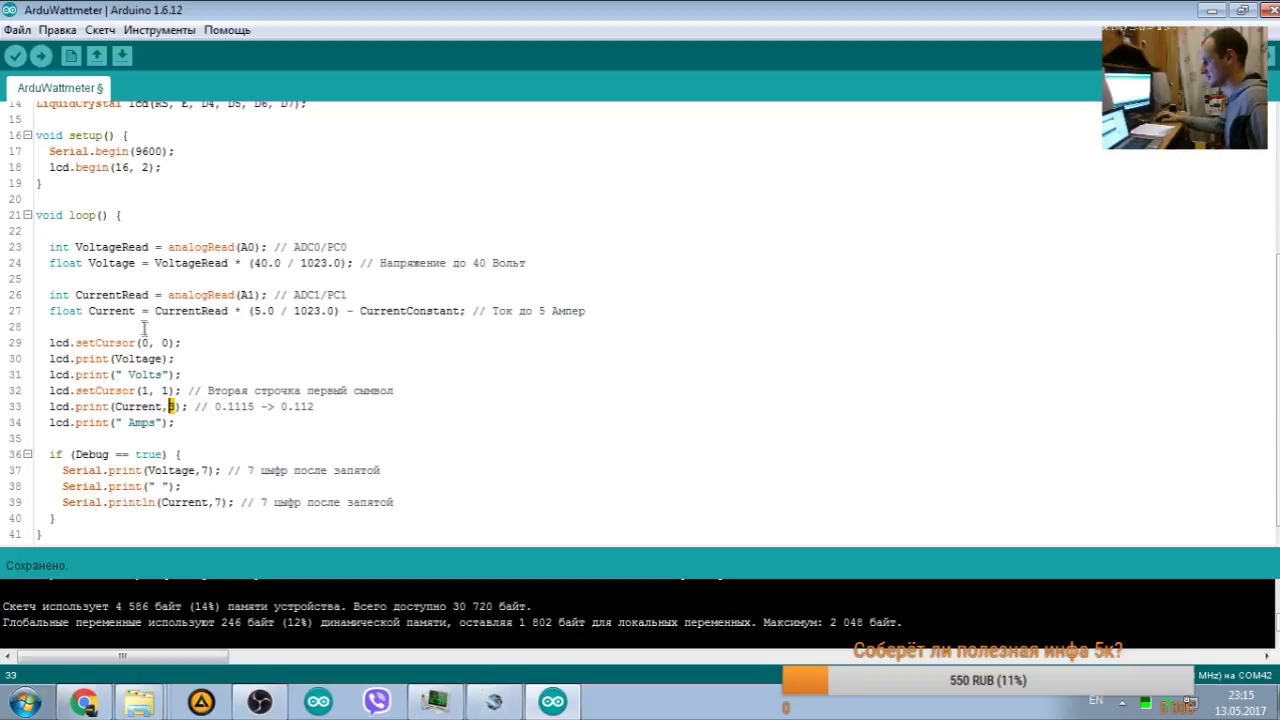
# Step: Calculate the voltage resolution 40 / 1023 in the Windows Calculator and close it
pyautogui.click(163, 358)
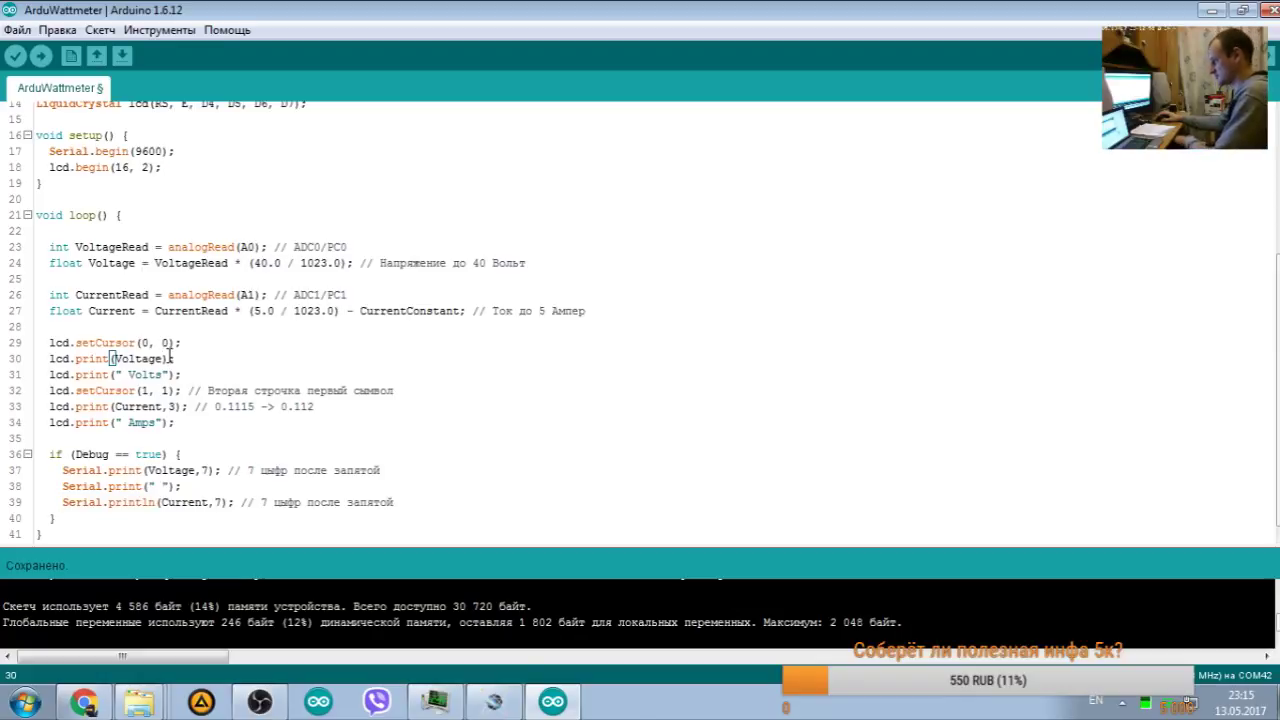
pyautogui.press('XF86Calculator')
pyautogui.write('40')
pyautogui.write('*')
pyautogui.write('102')
pyautogui.write('3')
pyautogui.press('Return')
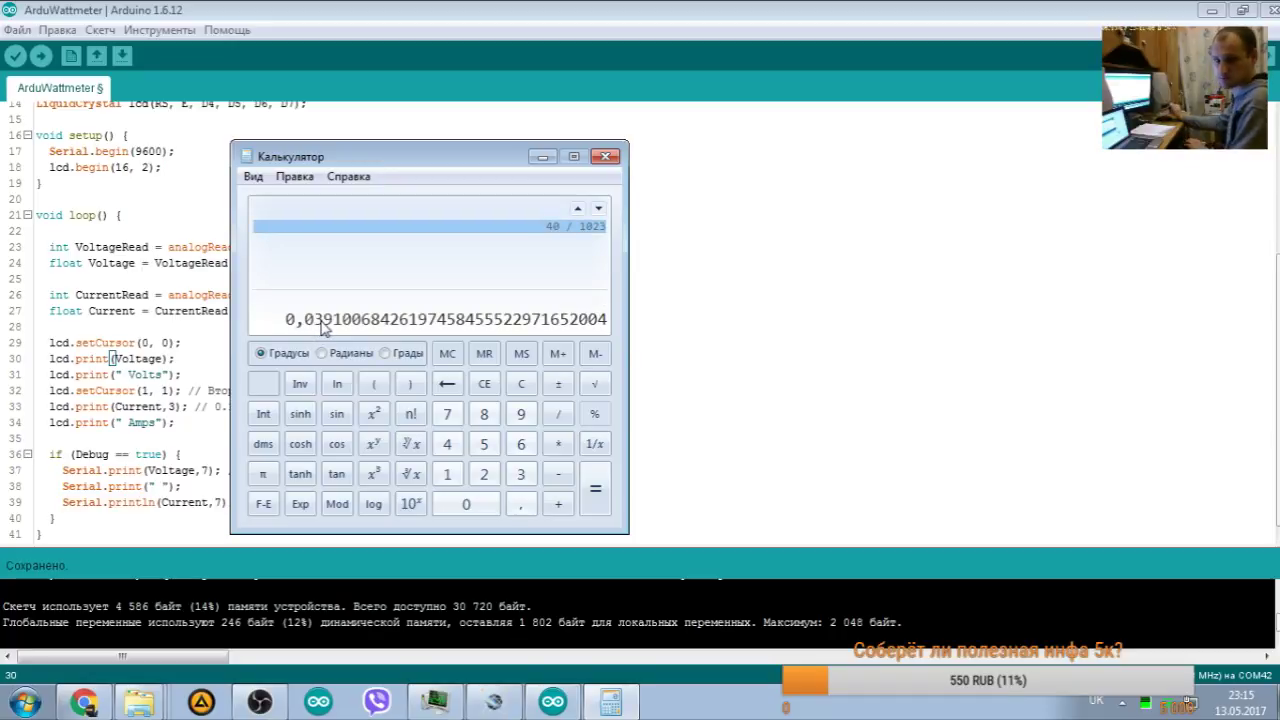
pyautogui.click(605, 156)
pyautogui.hotkey('ctrl', 'Right')
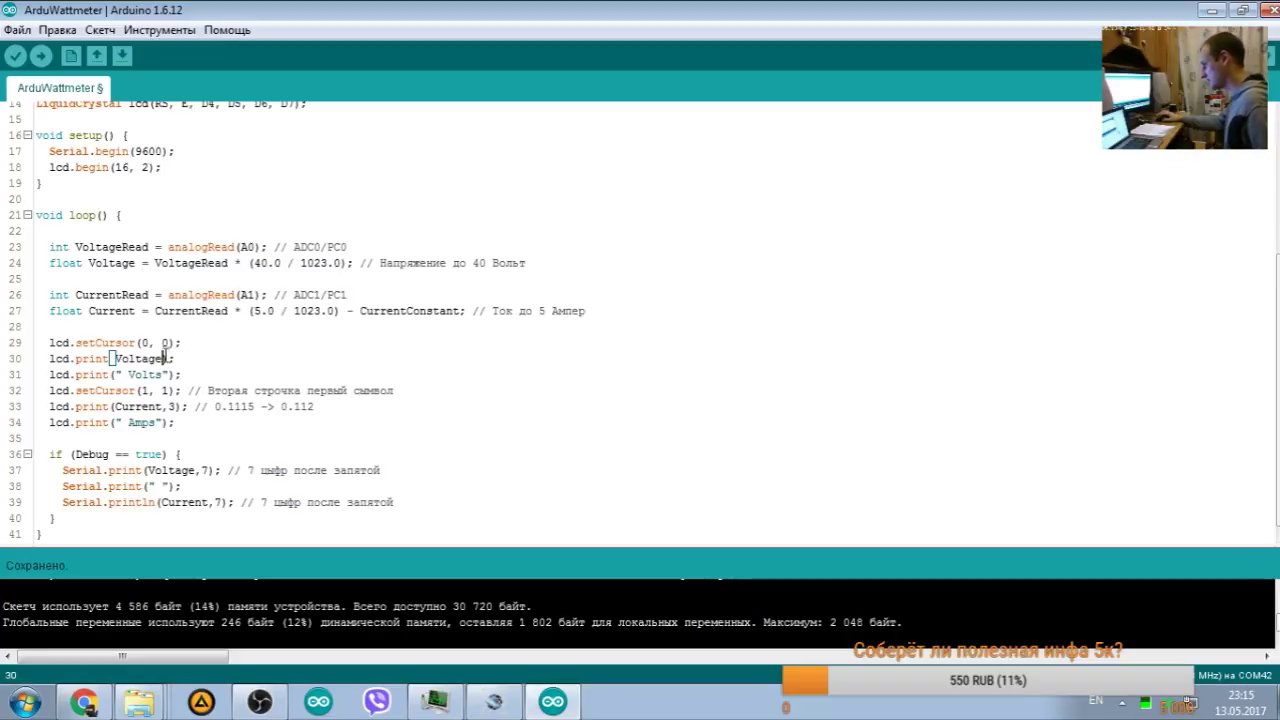
# Step: Delete the rounding comment after lcd.print(Current,3), undo the deletion, and save the sketch
pyautogui.moveTo(316, 407); pyautogui.dragTo(194, 407)
pyautogui.press('BackSpace')
pyautogui.press('BackSpace')
pyautogui.scroll(1, 256, 390)
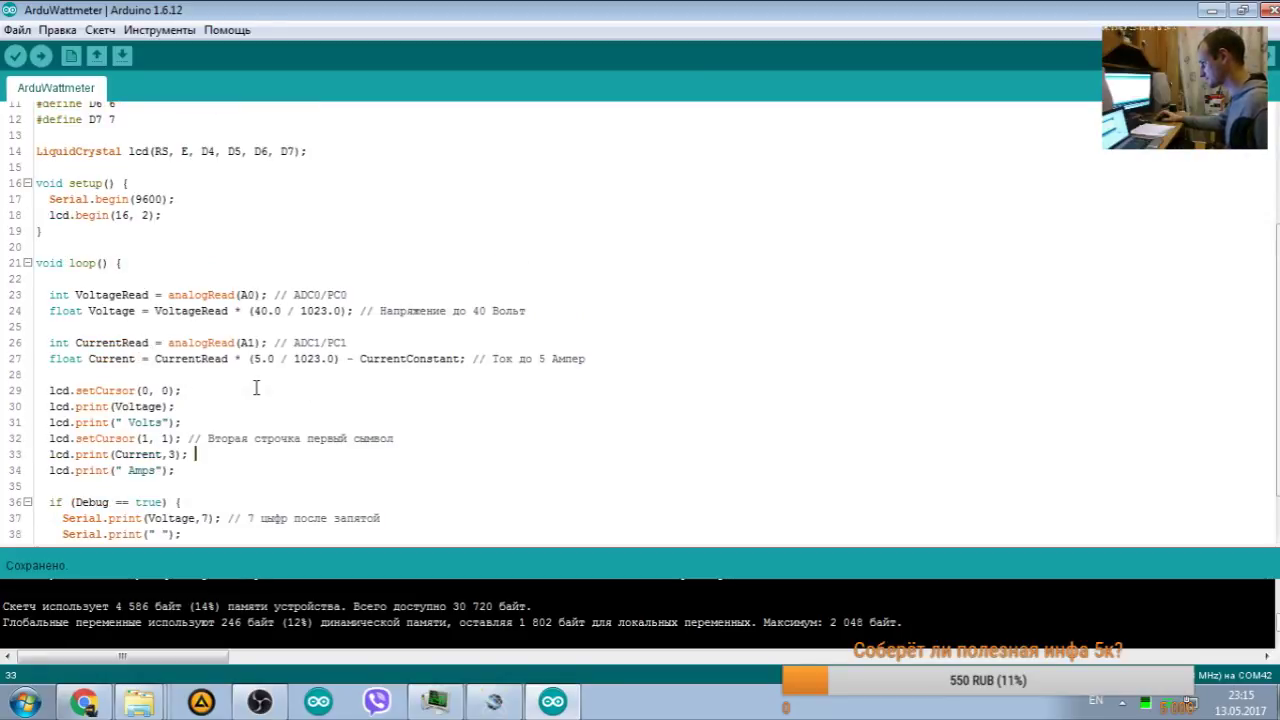
pyautogui.hotkey('ctrl', 'z')
pyautogui.hotkey('ctrl', 'z')
pyautogui.hotkey('ctrl', 's')
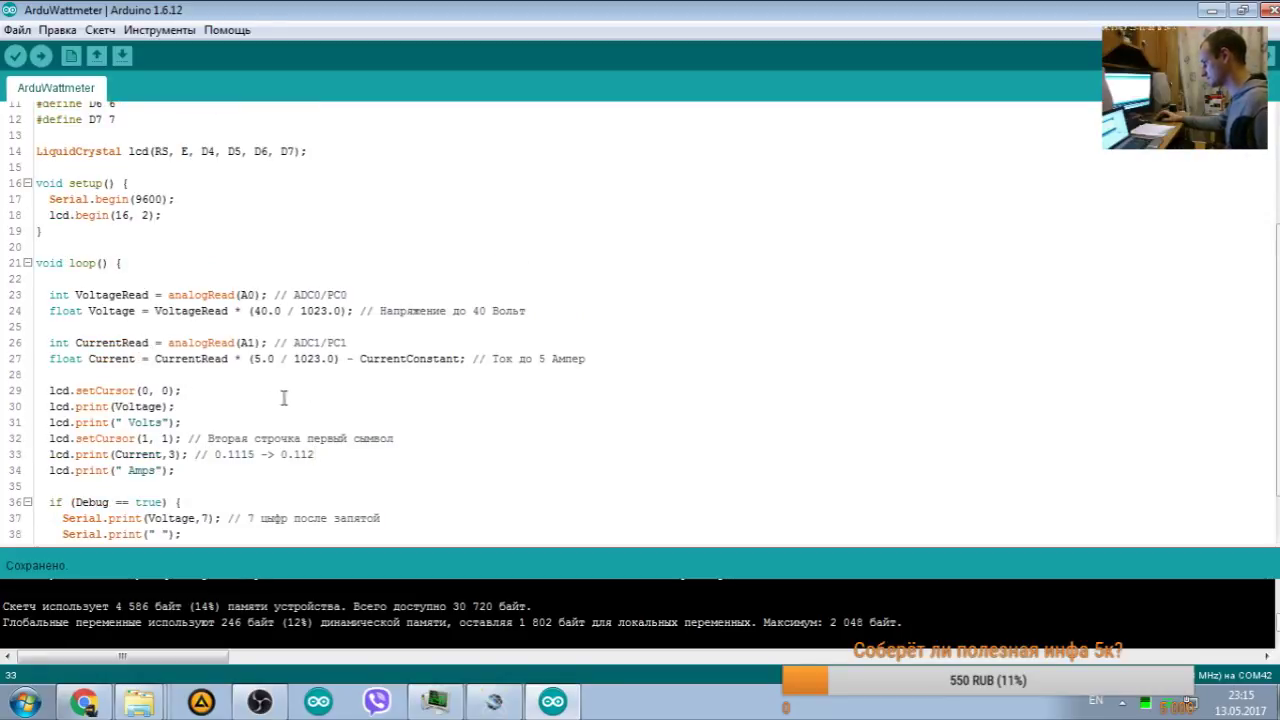
pyautogui.scroll(4, 281, 397)
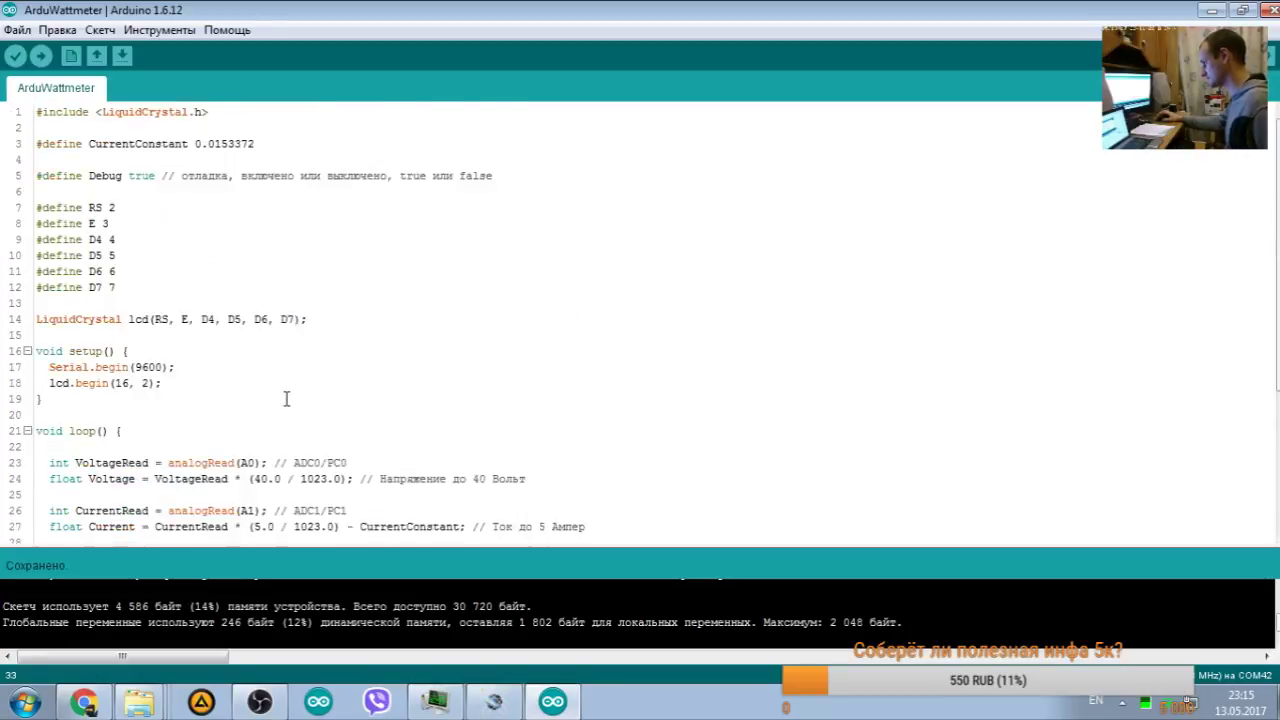
pyautogui.moveTo(258, 144); pyautogui.dragTo(196, 144)
pyautogui.click(246, 144)
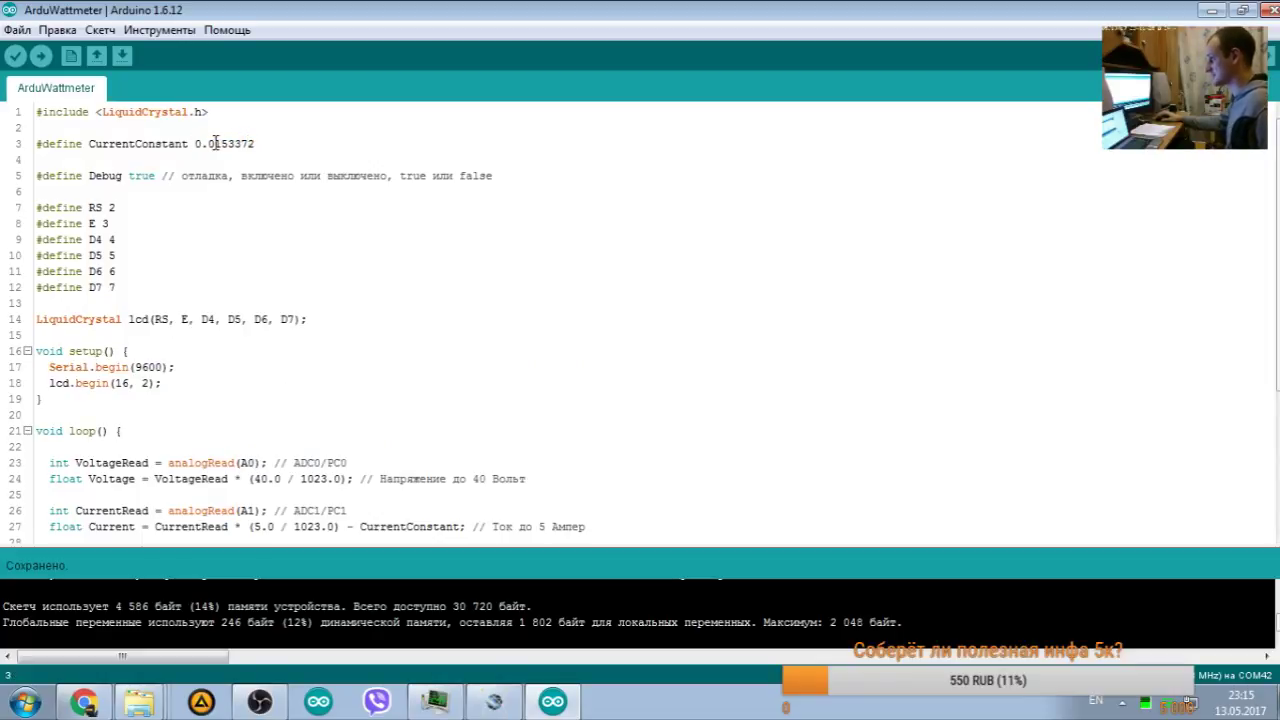
pyautogui.moveTo(229, 144)
pyautogui.mouseDown()
pyautogui.moveTo(257, 144)
pyautogui.moveTo(201, 144)
pyautogui.moveTo(230, 144)
pyautogui.mouseUp()
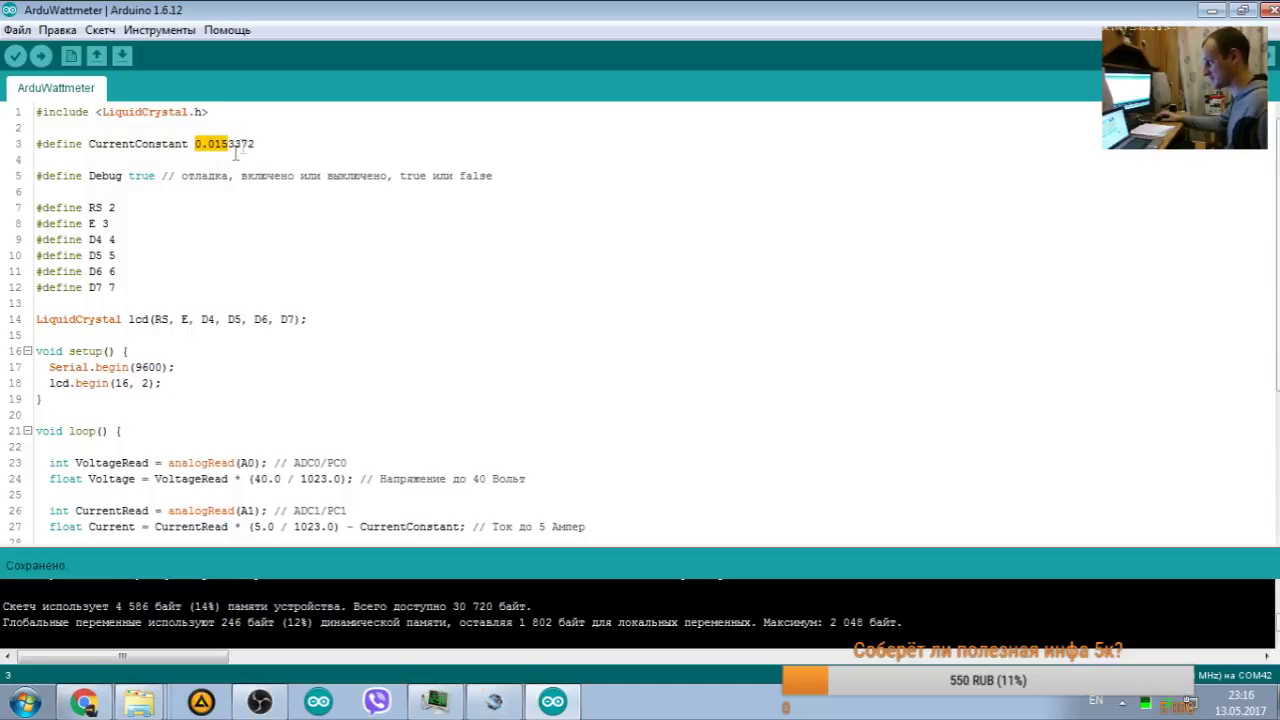
# Step: Compile and save the ArduWattmeter sketch in the Arduino IDE, and restart the simulation in Proteus
pyautogui.click(435, 700)
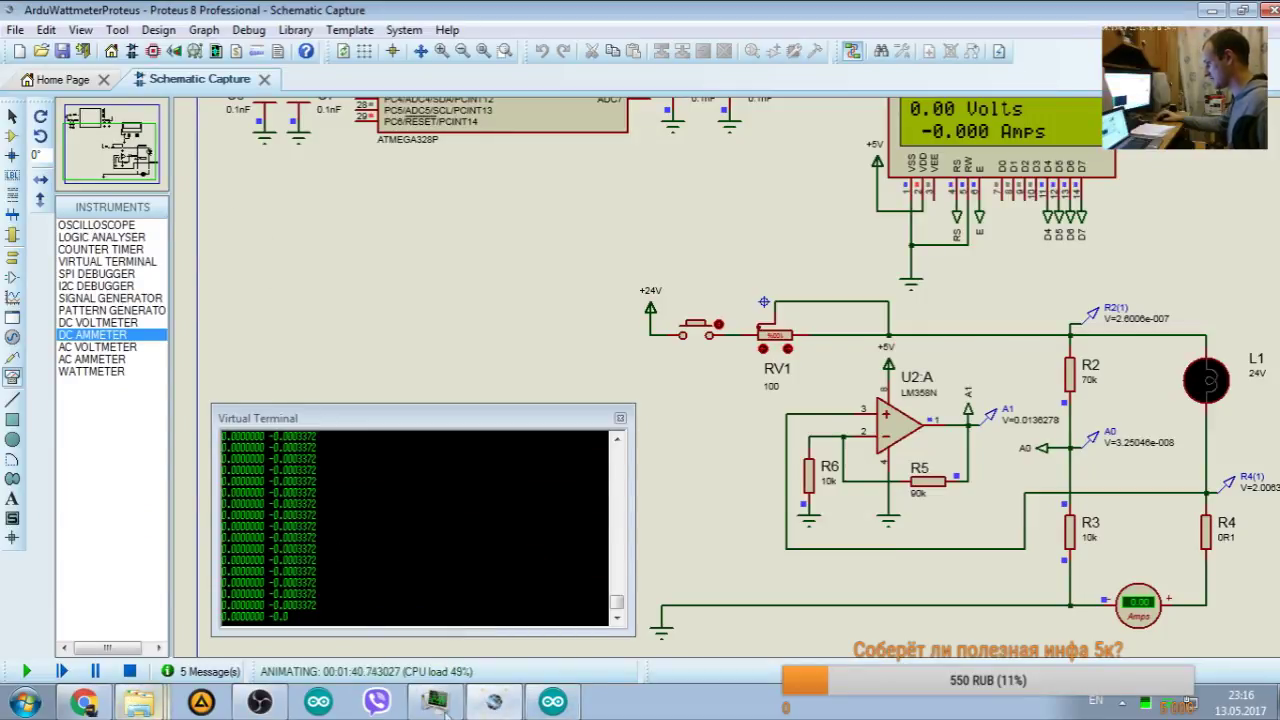
pyautogui.click(553, 700)
pyautogui.click(14, 56)
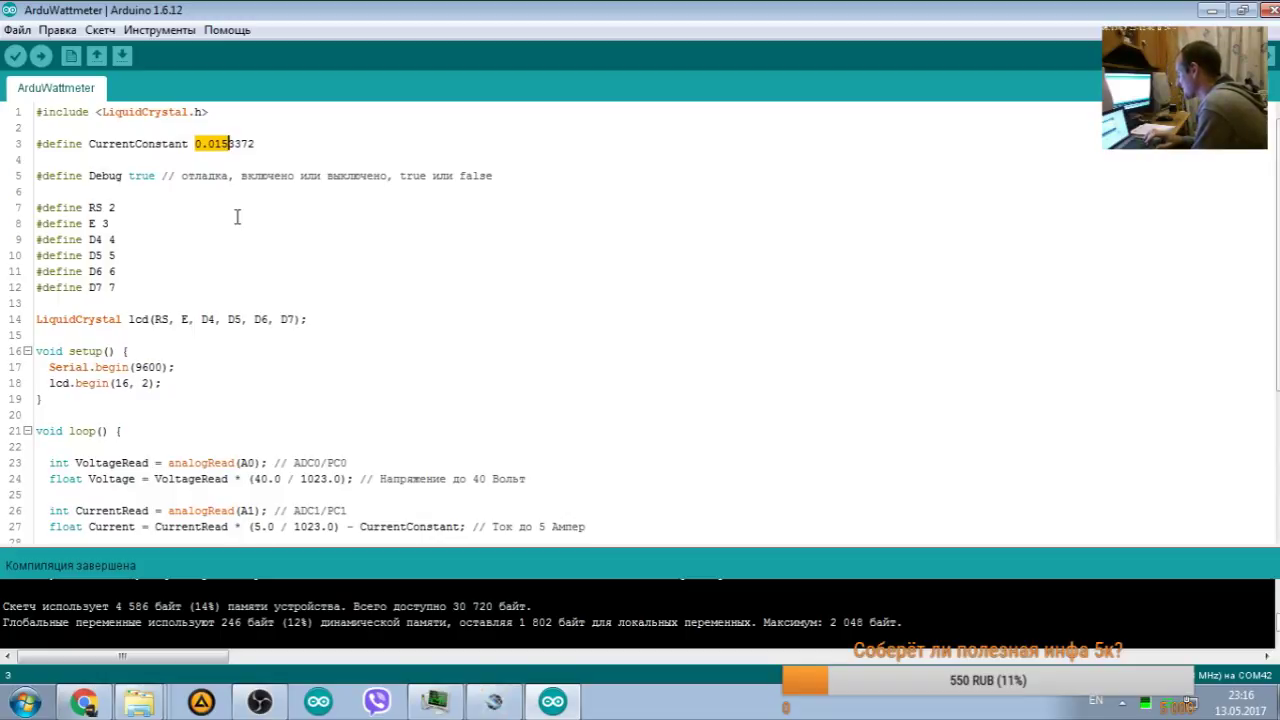
pyautogui.hotkey('ctrl', 's')
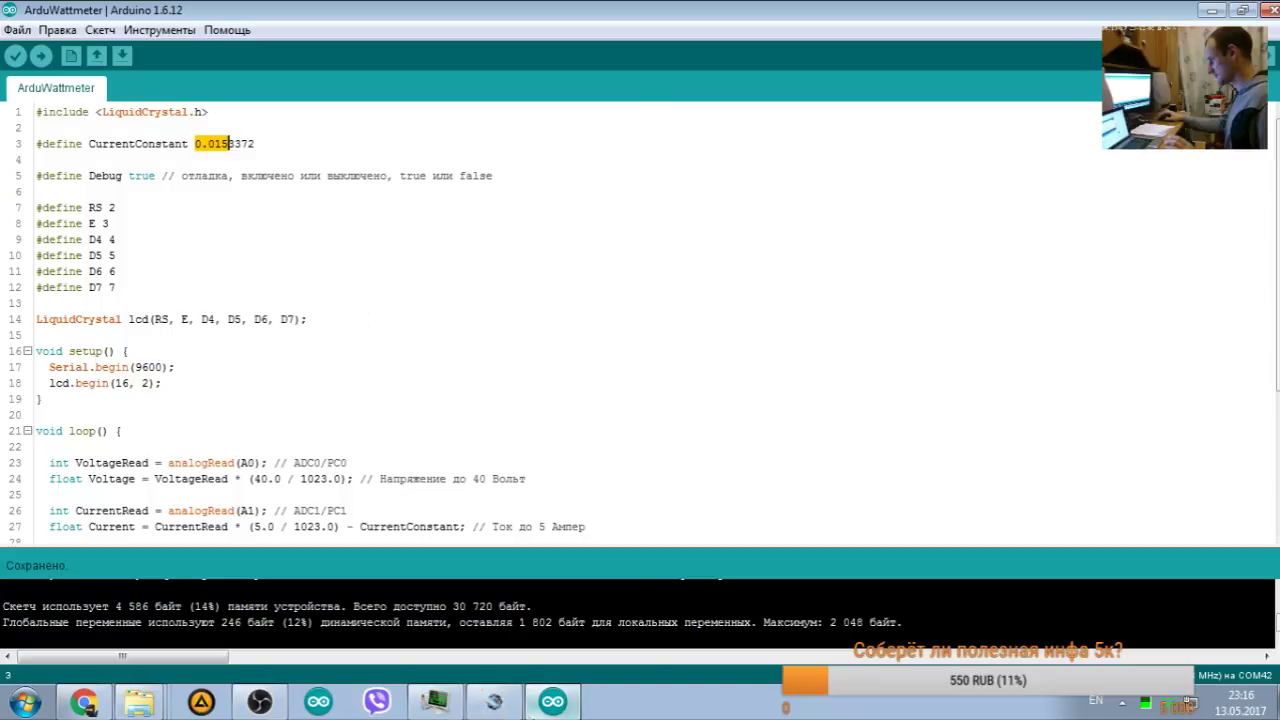
pyautogui.hotkey('alt', 'Tab')
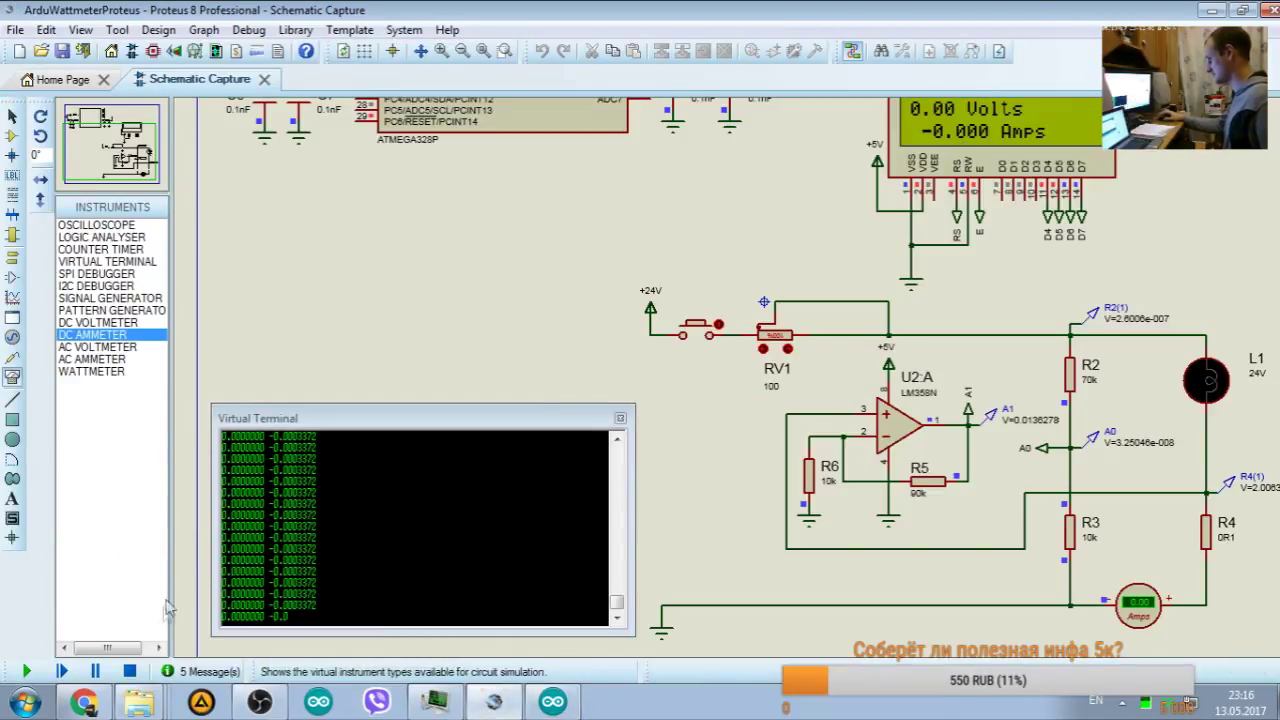
pyautogui.click(129, 671)
pyautogui.click(27, 671)
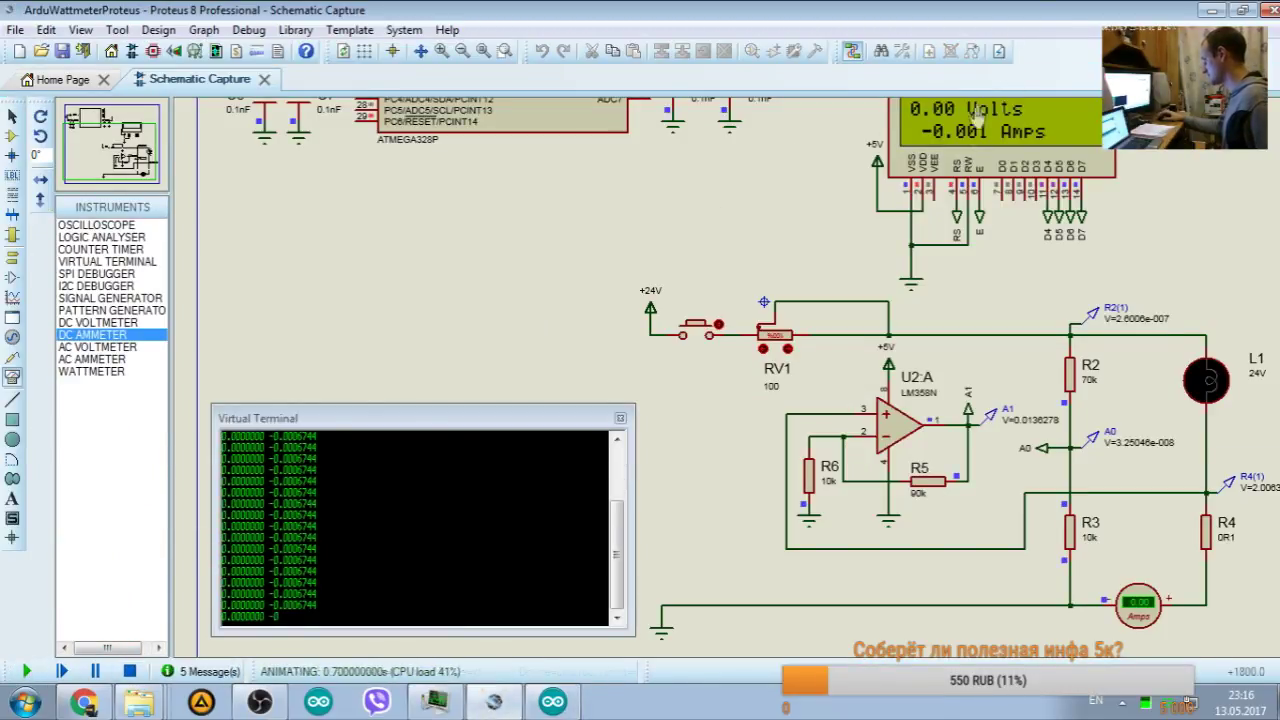
# Step: Switch to the Arduino IDE, set the CurrentConstant define to 0.0, save the sketch and compile it
pyautogui.click(551, 708)
pyautogui.moveTo(279, 148); pyautogui.dragTo(207, 148)
pyautogui.write('0')
pyautogui.hotkey('ctrl', 's')
pyautogui.scroll(-5, 56, 232)
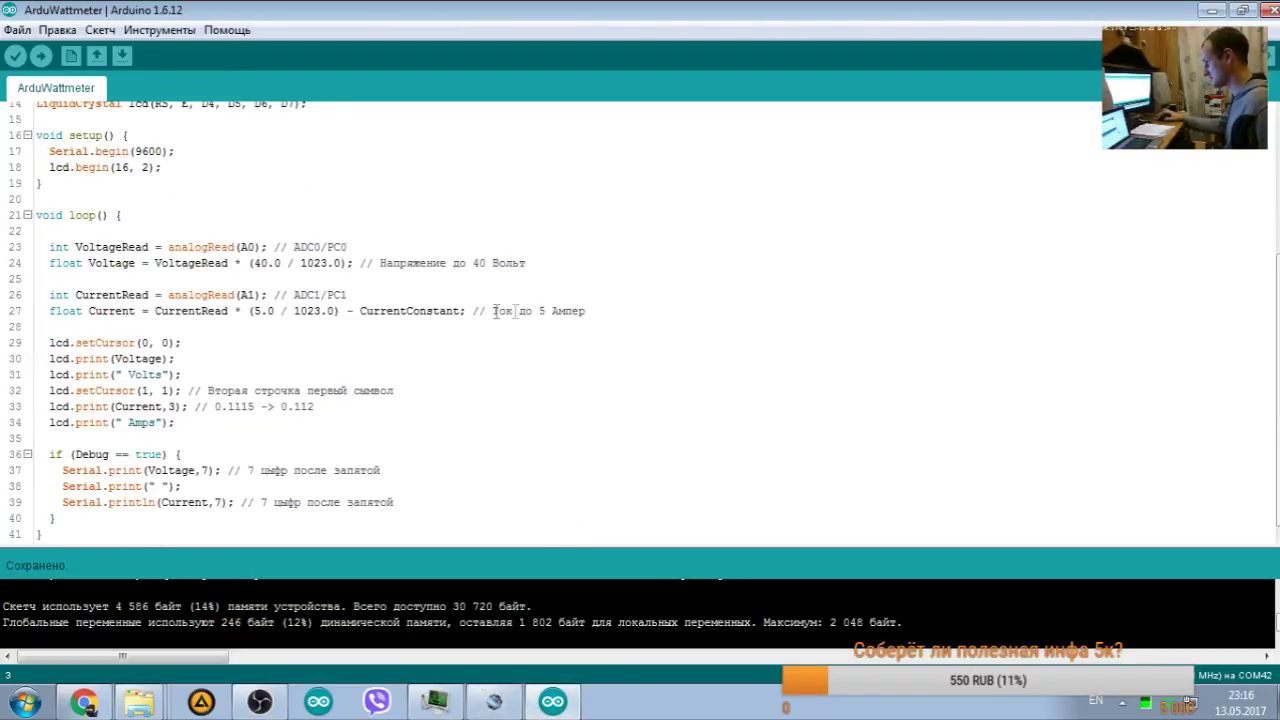
pyautogui.moveTo(362, 311); pyautogui.dragTo(322, 311)
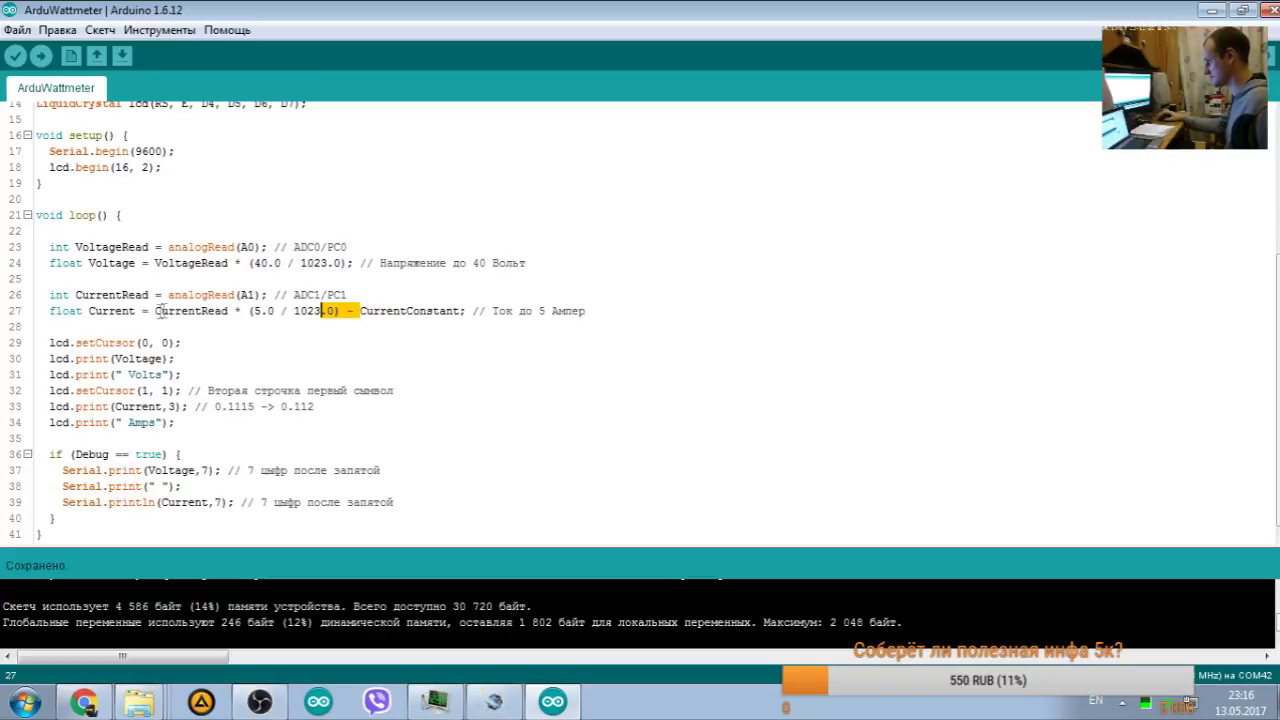
pyautogui.moveTo(150, 311); pyautogui.dragTo(230, 311)
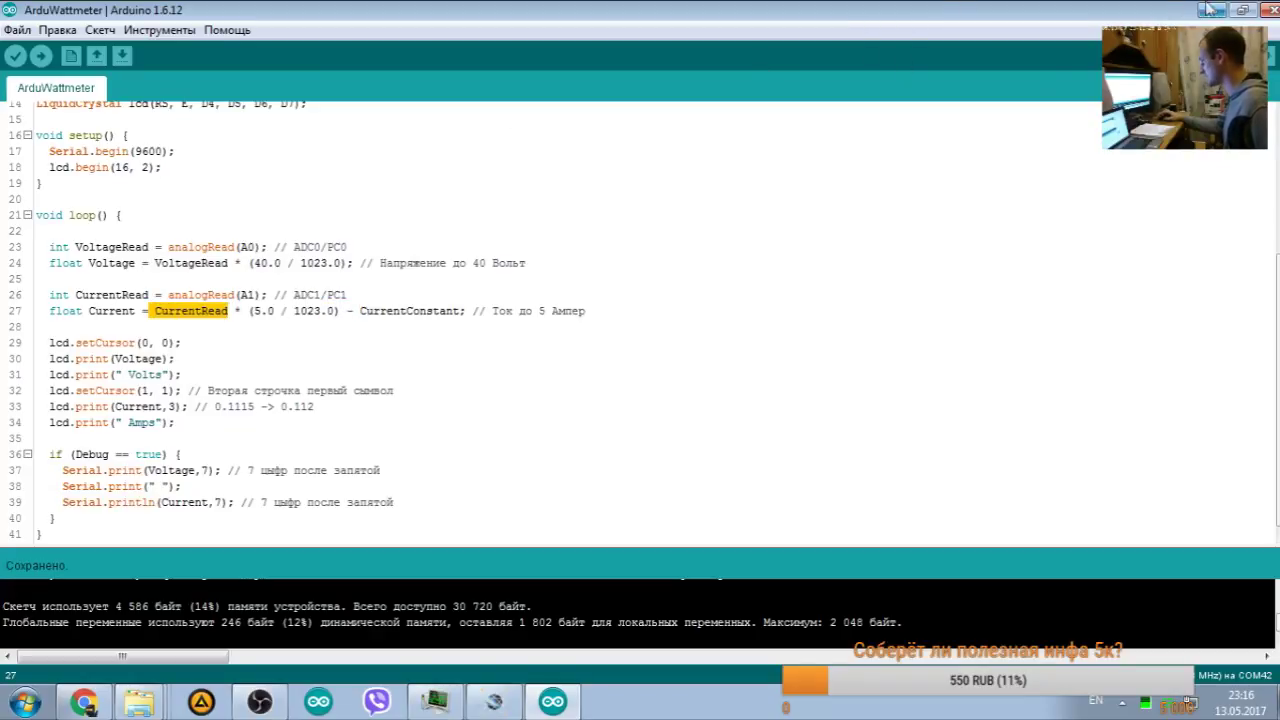
pyautogui.hotkey('ctrl', 'r')
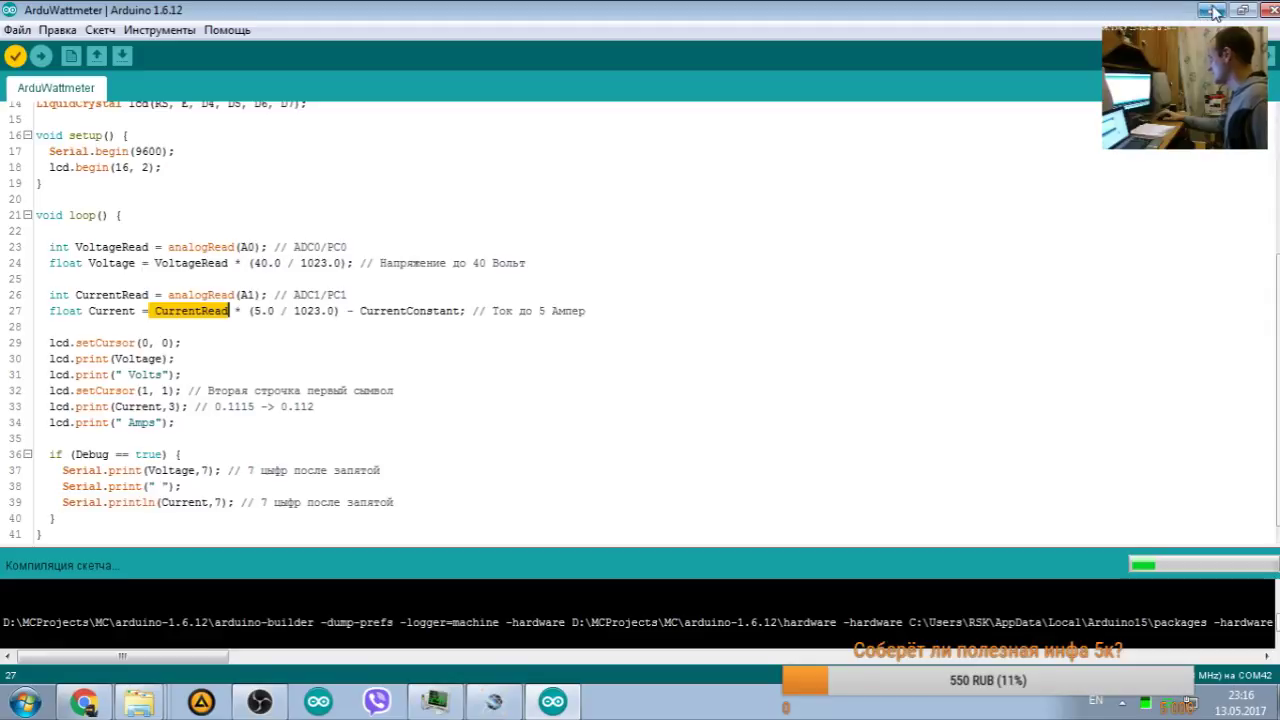
# Step: Switch to Proteus, restart the simulation to read the uncorrected current in the Virtual Terminal, and pause it
pyautogui.click(1213, 10)
pyautogui.click(129, 670)
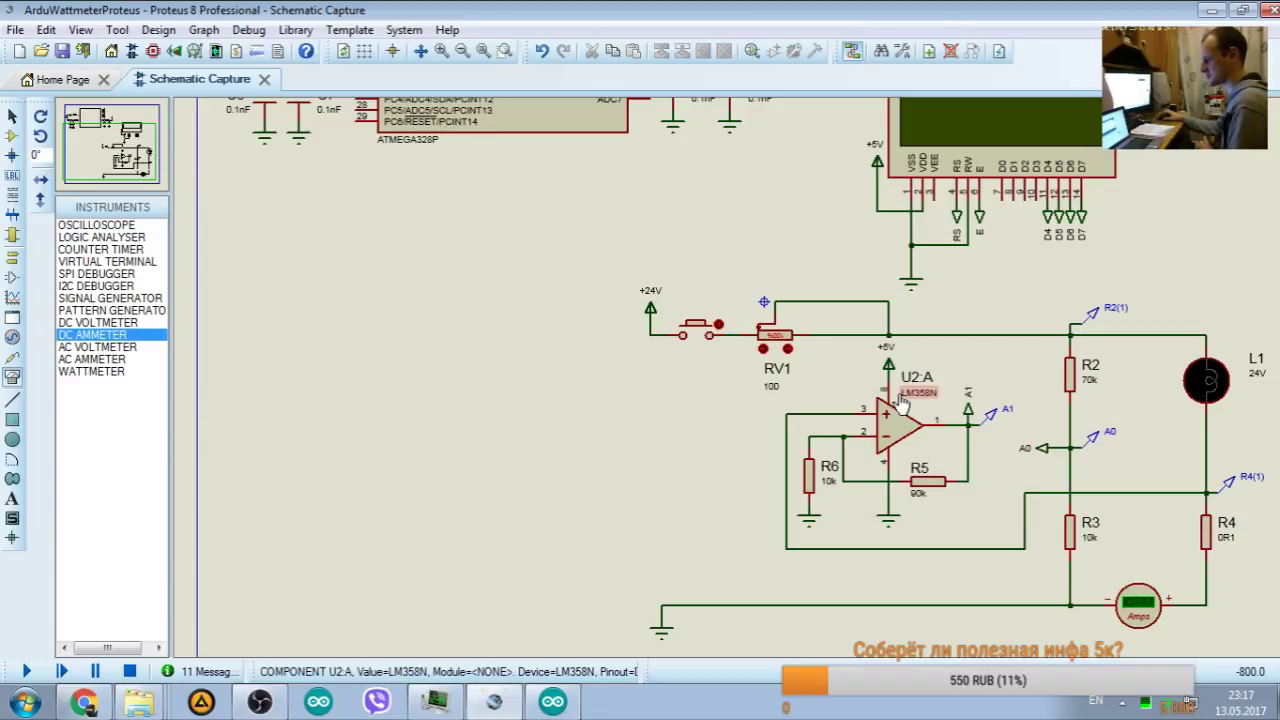
pyautogui.click(895, 425)
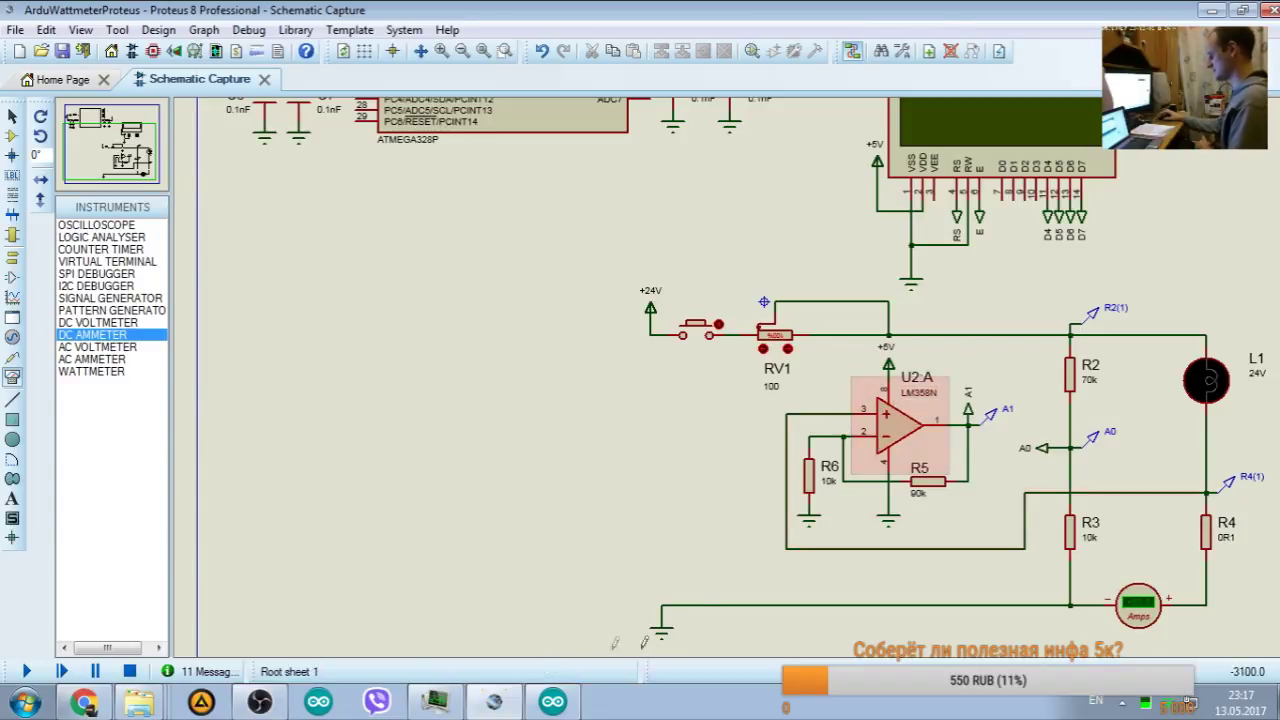
pyautogui.click(26, 671)
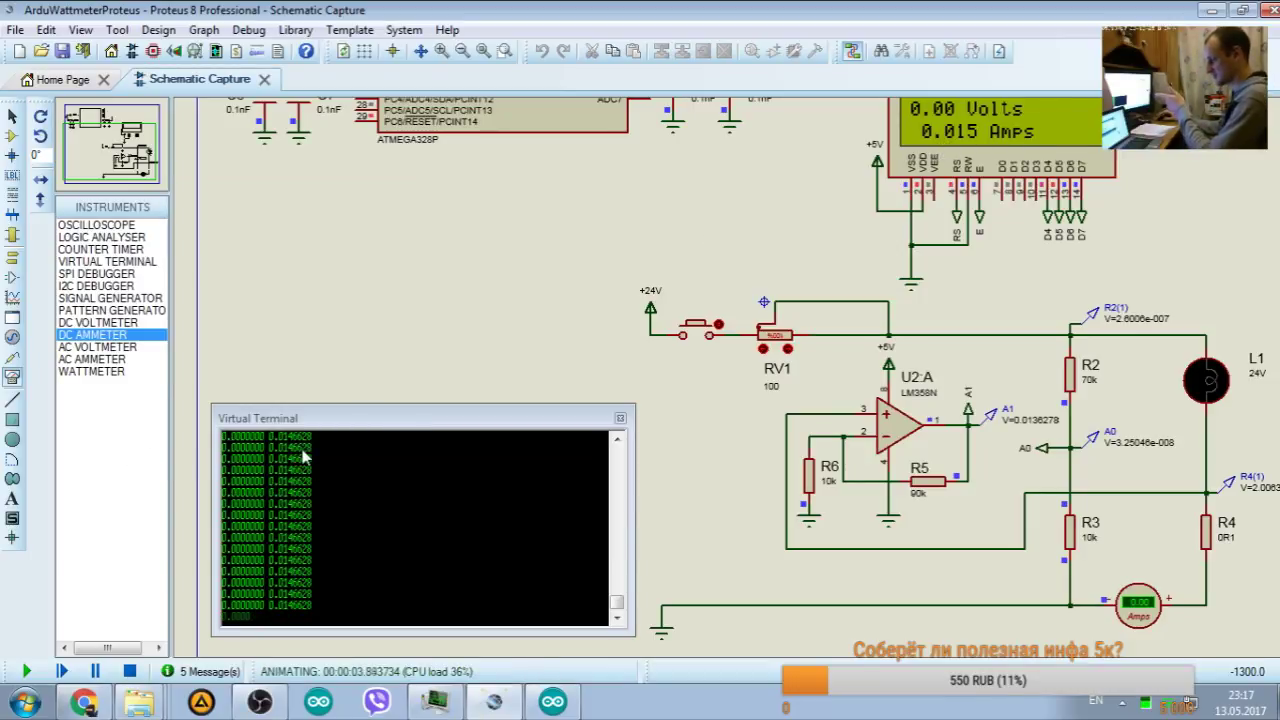
pyautogui.click(494, 701)
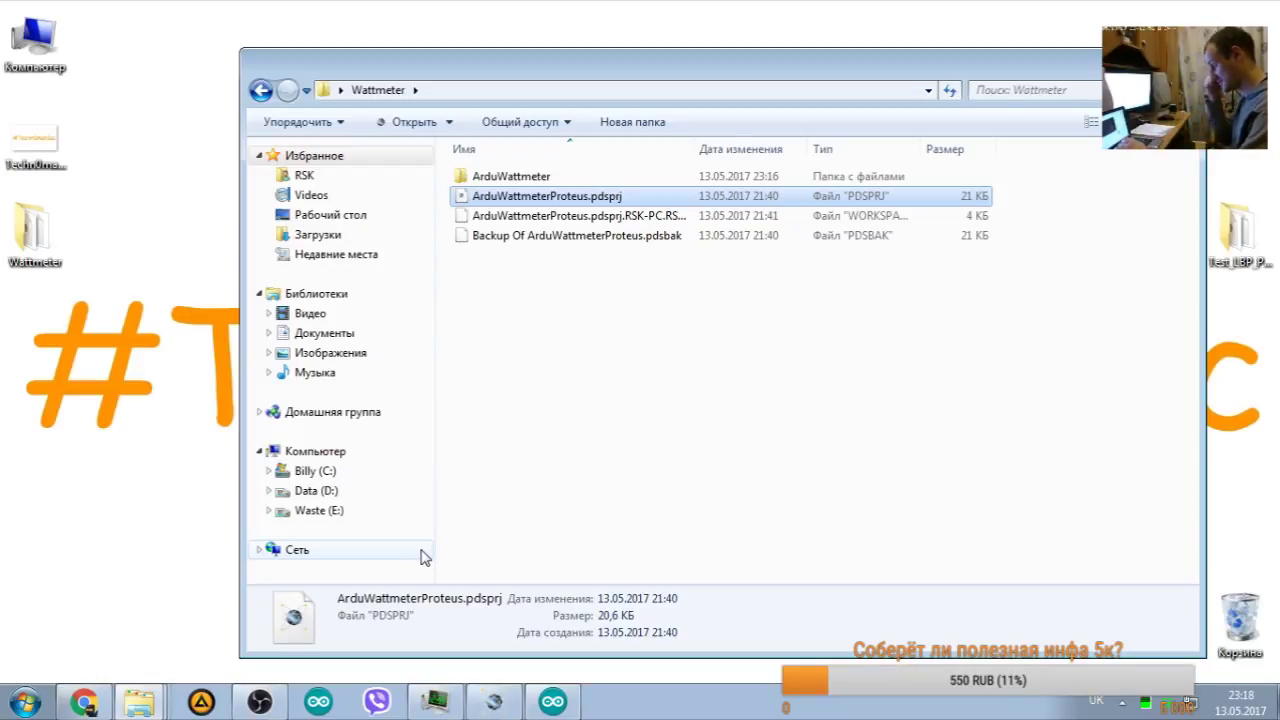
pyautogui.click(493, 703)
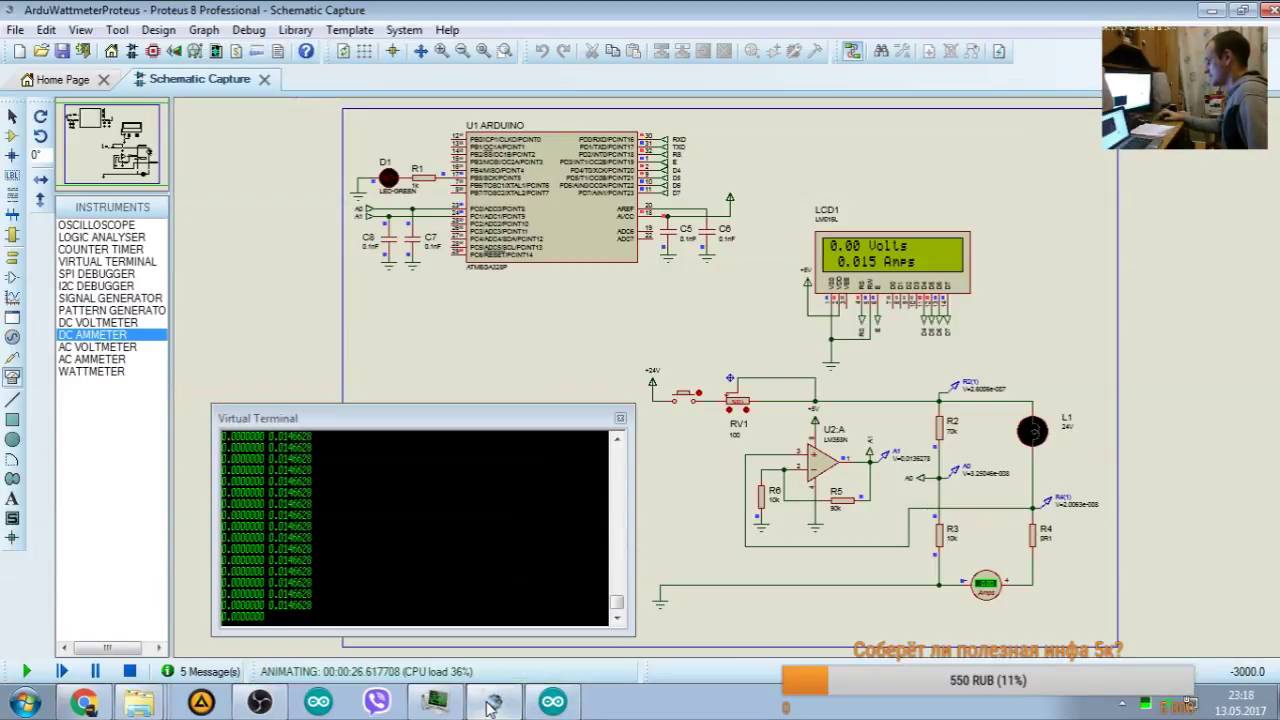
pyautogui.click(95, 671)
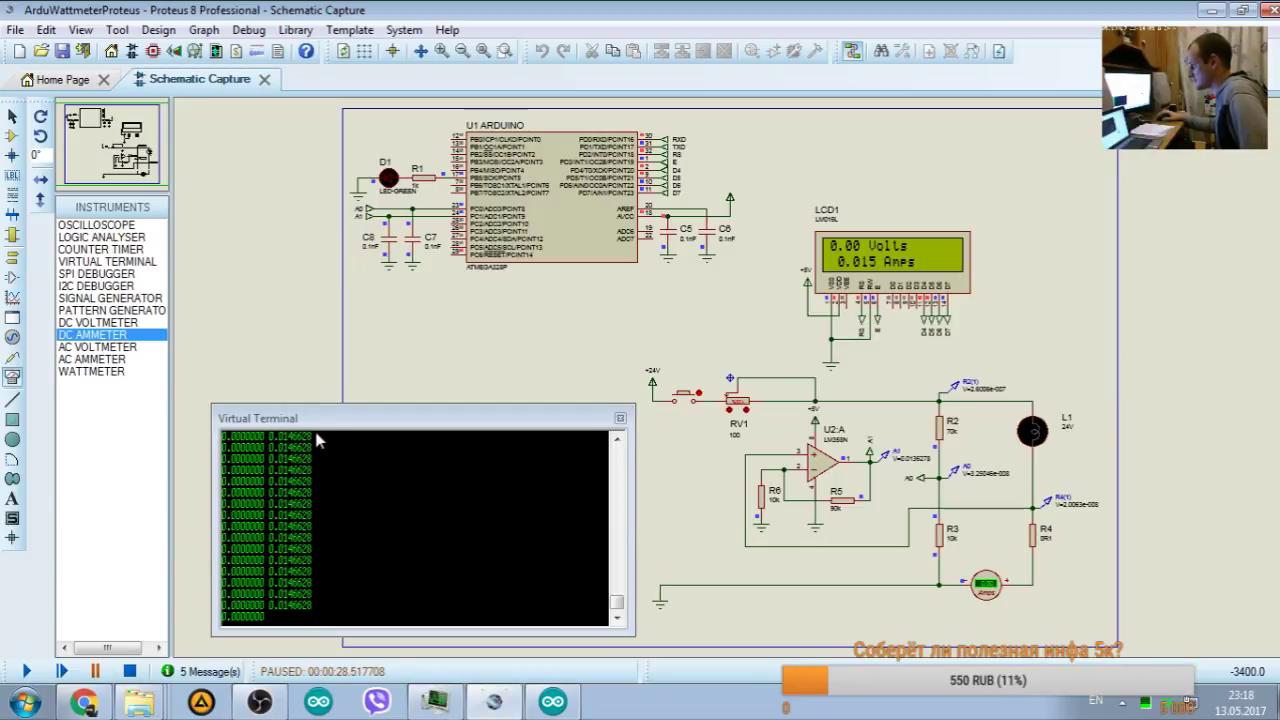
# Step: Switch to the Arduino IDE, restore its window to a smaller size, set CurrentConstant to 0.01466275, and save and compile the sketch
pyautogui.click(560, 710)
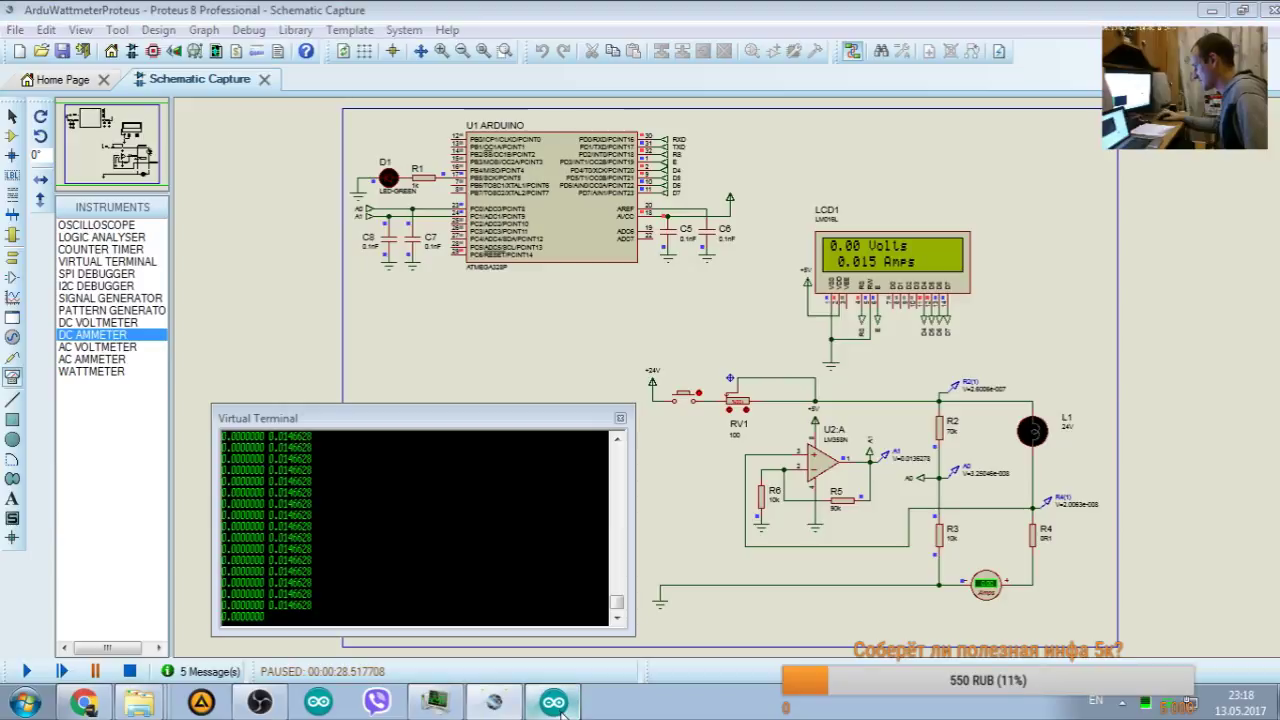
pyautogui.scroll(5, 286, 243)
pyautogui.doubleClick(210, 143)
pyautogui.doubleClick(253, 10)
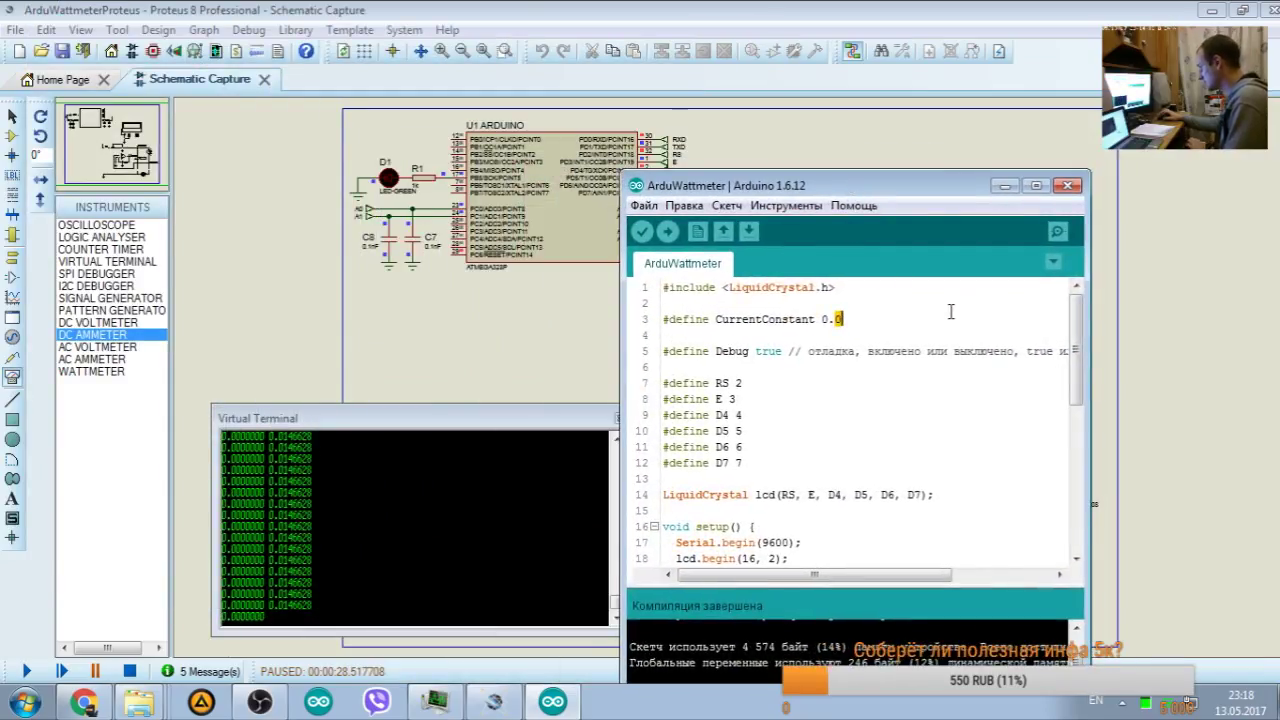
pyautogui.write('014')
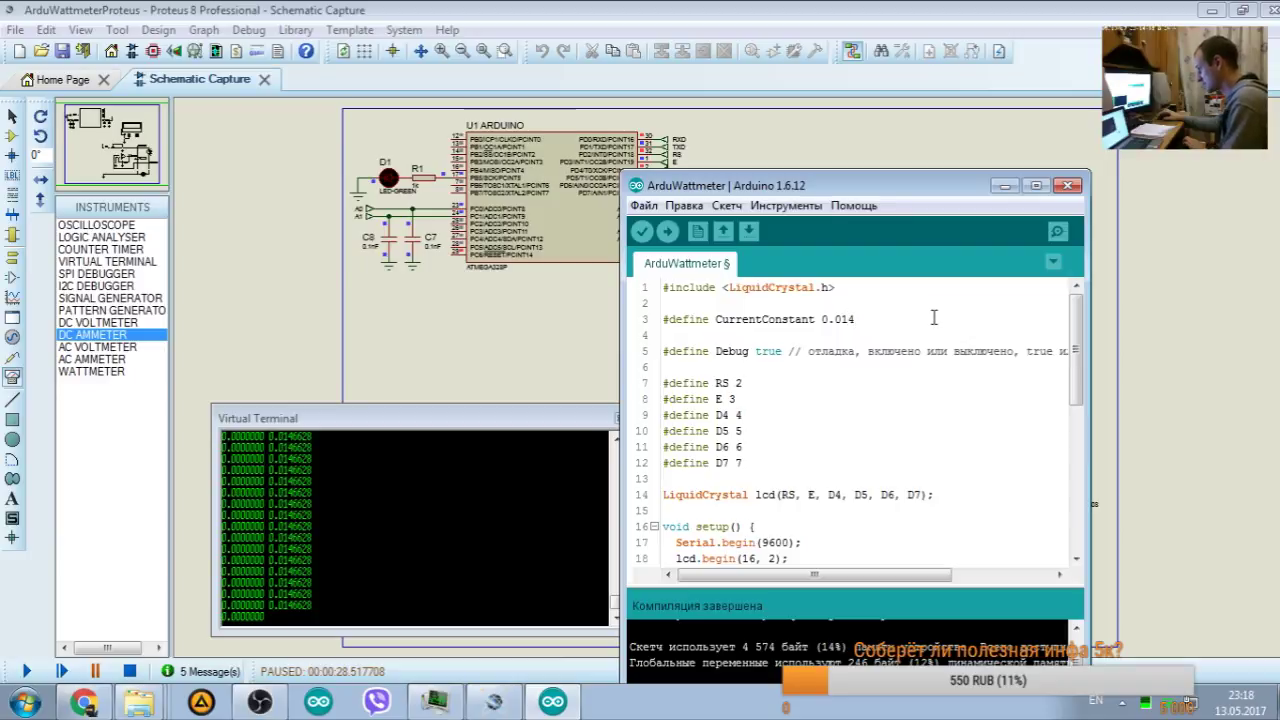
pyautogui.write('66275')
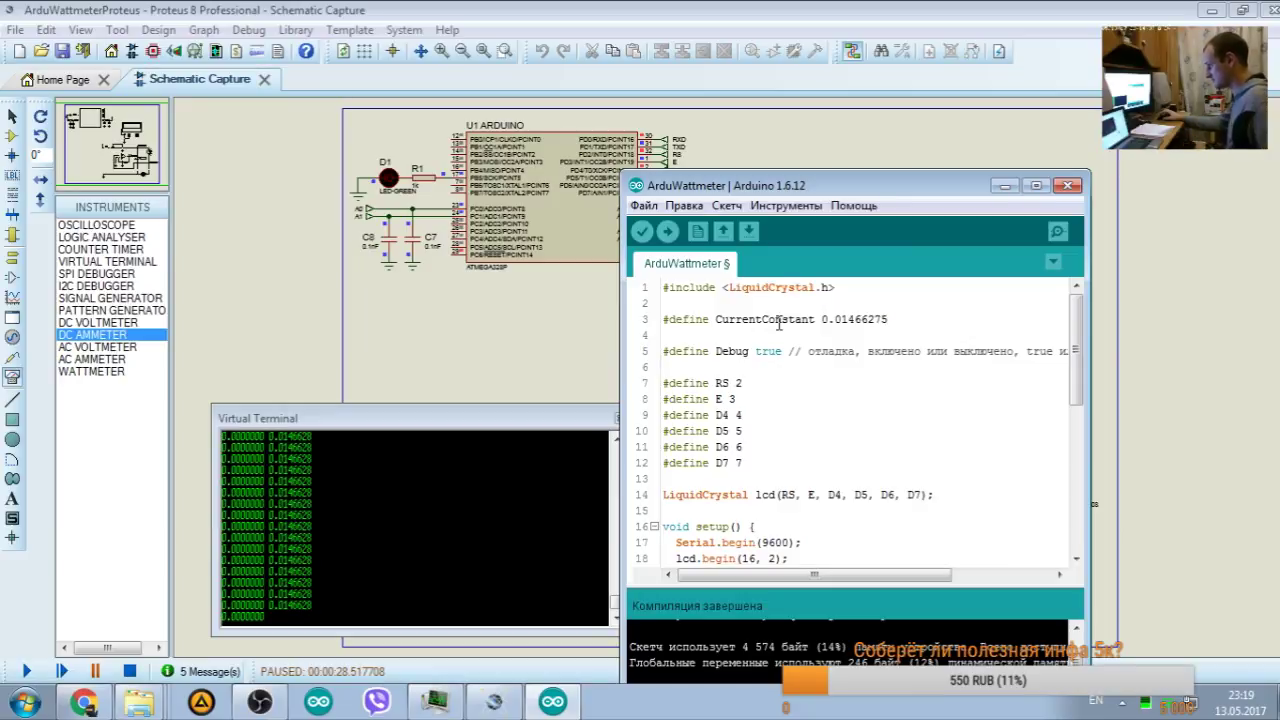
pyautogui.hotkey('ctrl', 's')
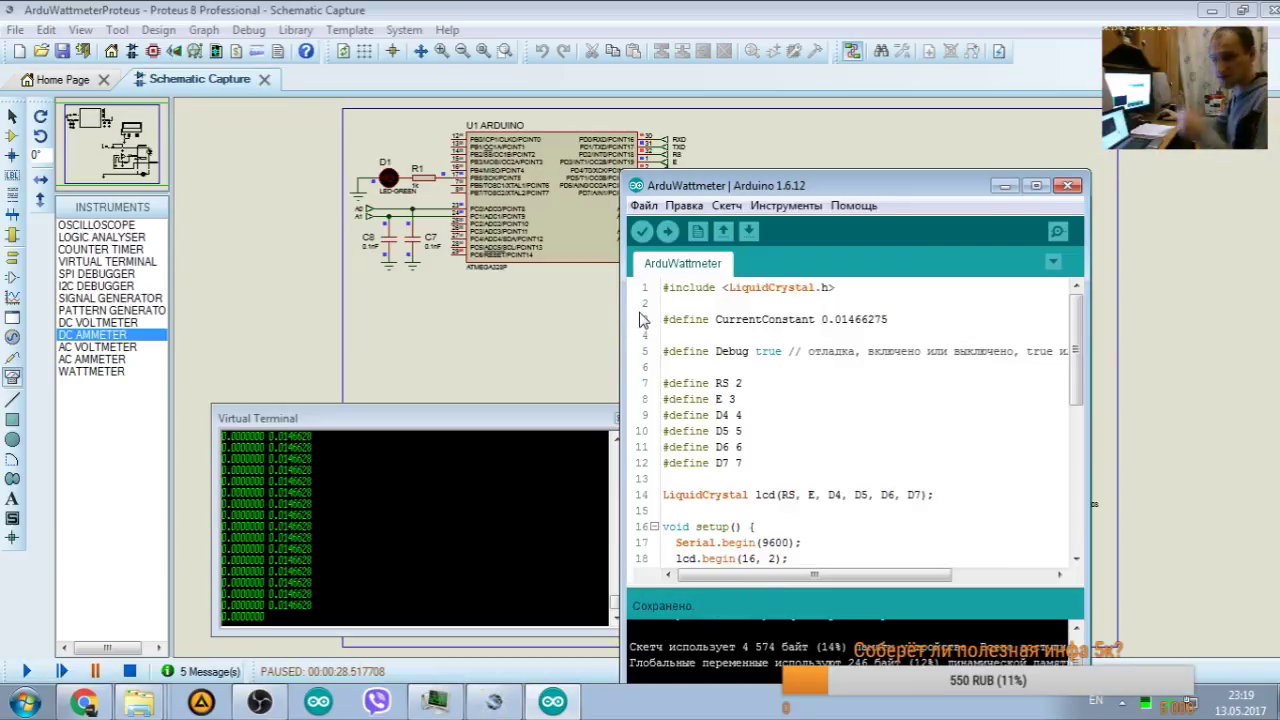
pyautogui.click(642, 232)
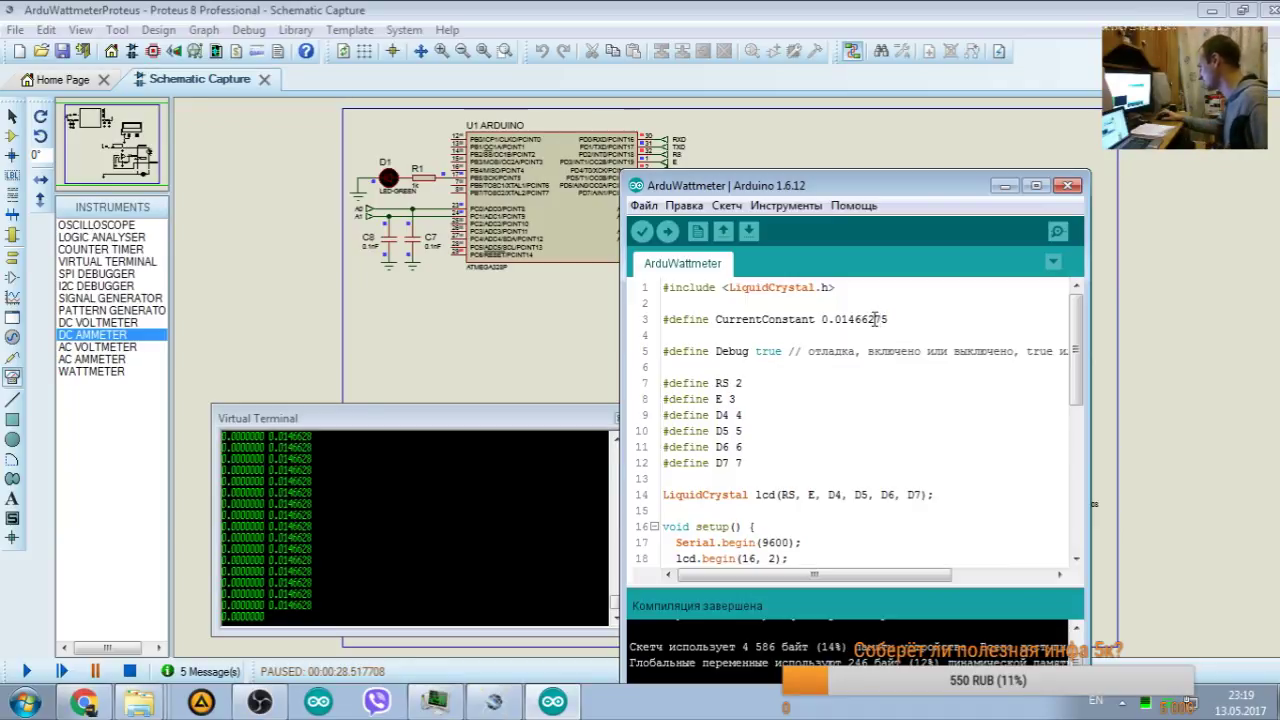
# Step: Try 0.0146628 as the CurrentConstant value and change it back to 0.01466275
pyautogui.write('8')
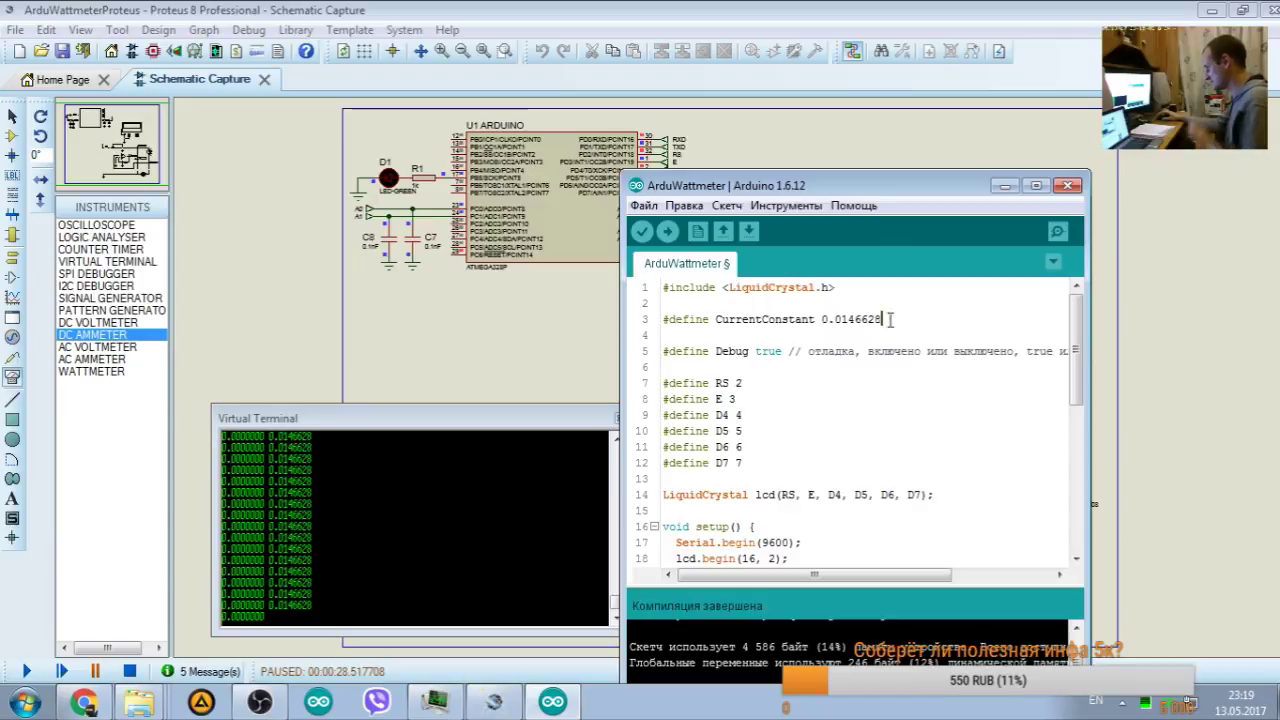
pyautogui.scroll(-8, 780, 456)
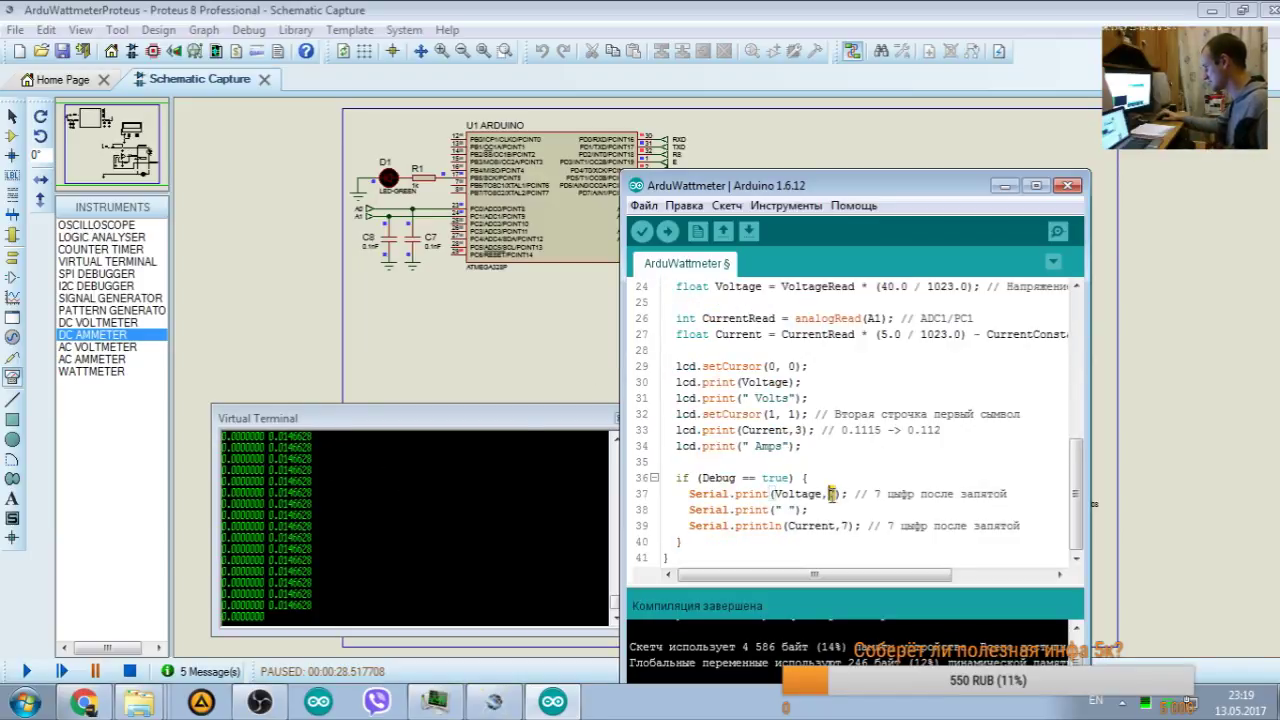
pyautogui.scroll(8, 914, 410)
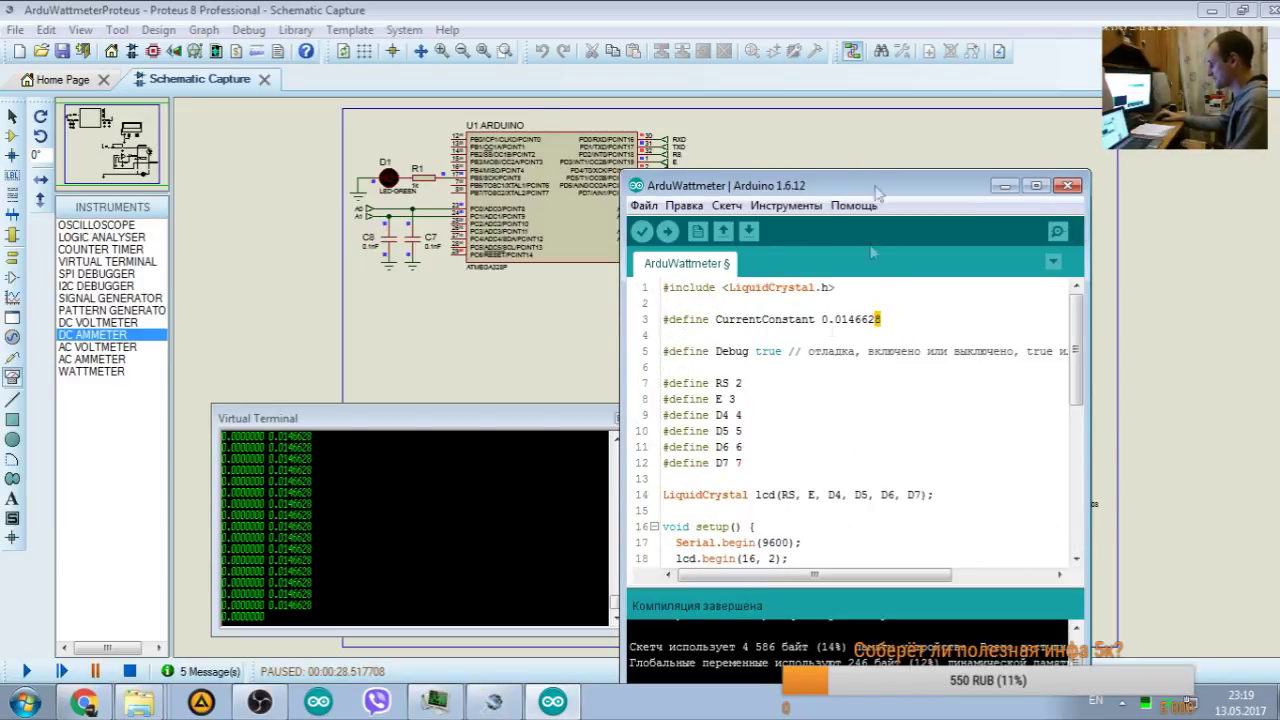
pyautogui.moveTo(856, 195); pyautogui.dragTo(926, 195)
pyautogui.write('75')
# Step: Recompile the sketch in the repositioned Arduino window and restart the simulation in Proteus
pyautogui.scroll(-8, 957, 503)
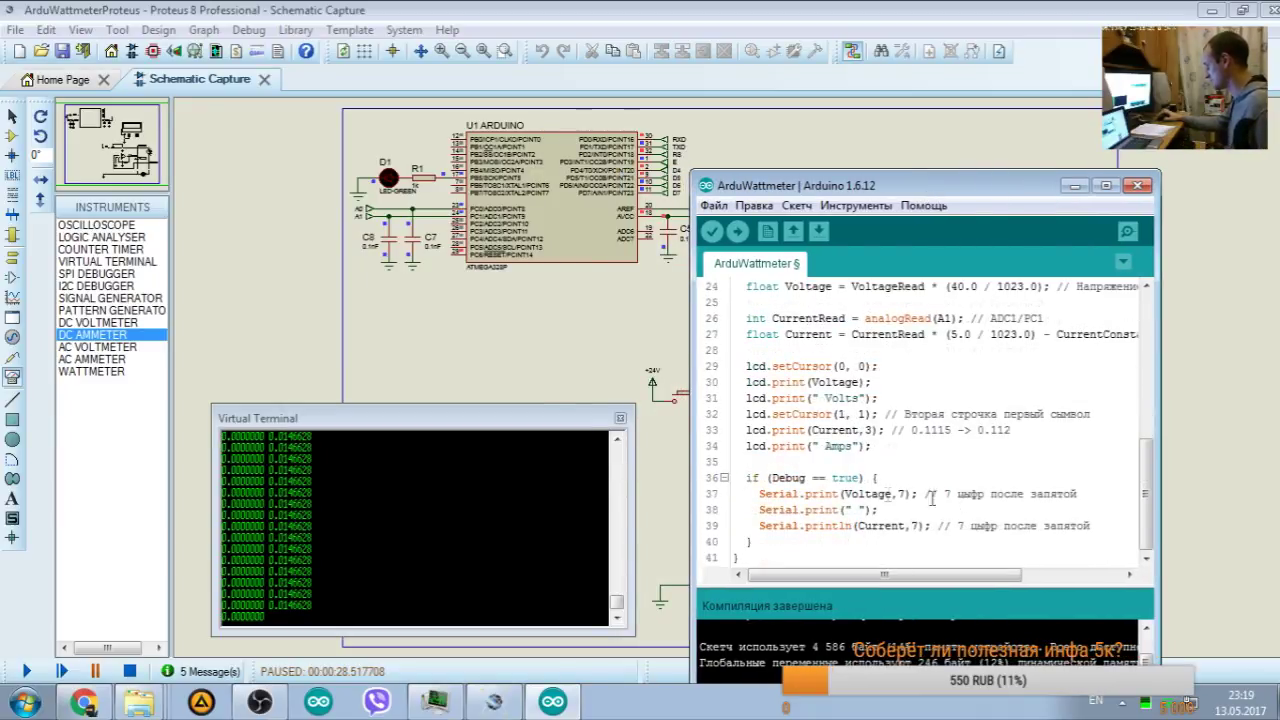
pyautogui.scroll(2, 889, 513)
pyautogui.moveTo(886, 575)
pyautogui.mouseDown()
pyautogui.moveTo(980, 583)
pyautogui.moveTo(890, 578)
pyautogui.mouseUp()
pyautogui.click(923, 205)
pyautogui.click(988, 185)
pyautogui.moveTo(988, 185)
pyautogui.mouseDown()
pyautogui.moveTo(1273, 118)
pyautogui.moveTo(993, 162)
pyautogui.moveTo(975, 146)
pyautogui.mouseUp()
pyautogui.click(699, 179)
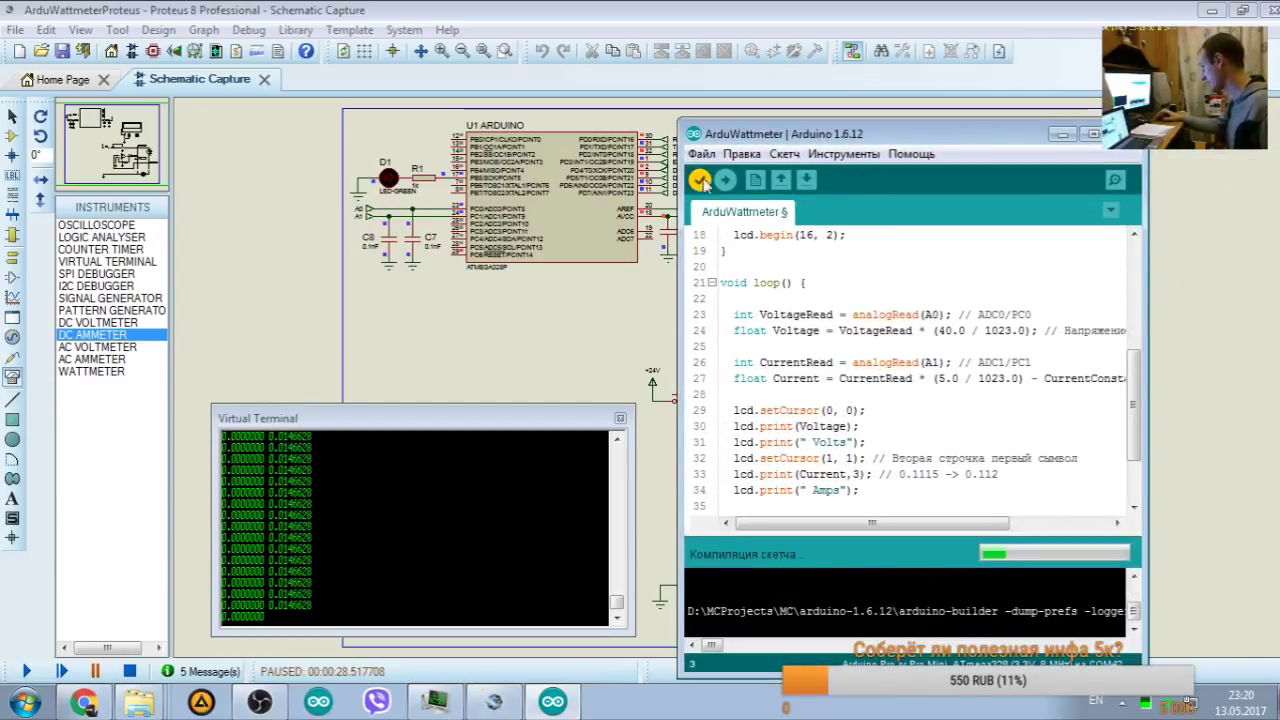
pyautogui.scroll(6, 950, 256)
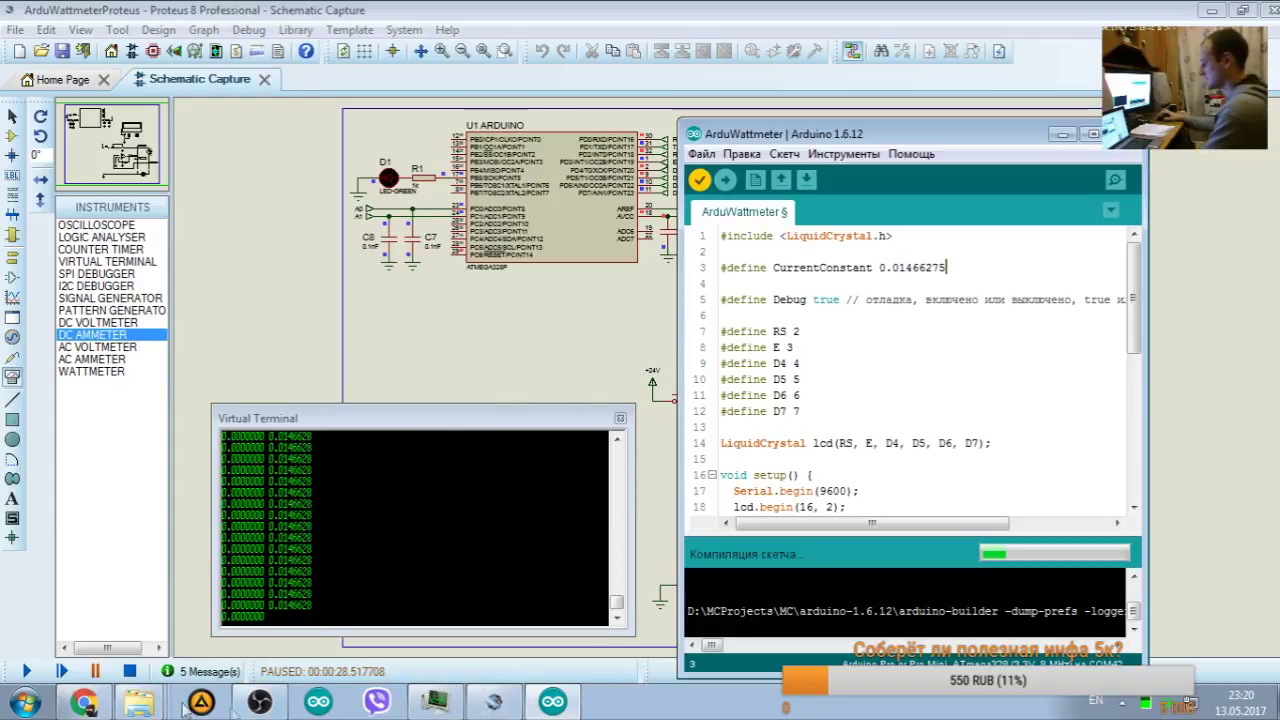
pyautogui.click(1043, 272)
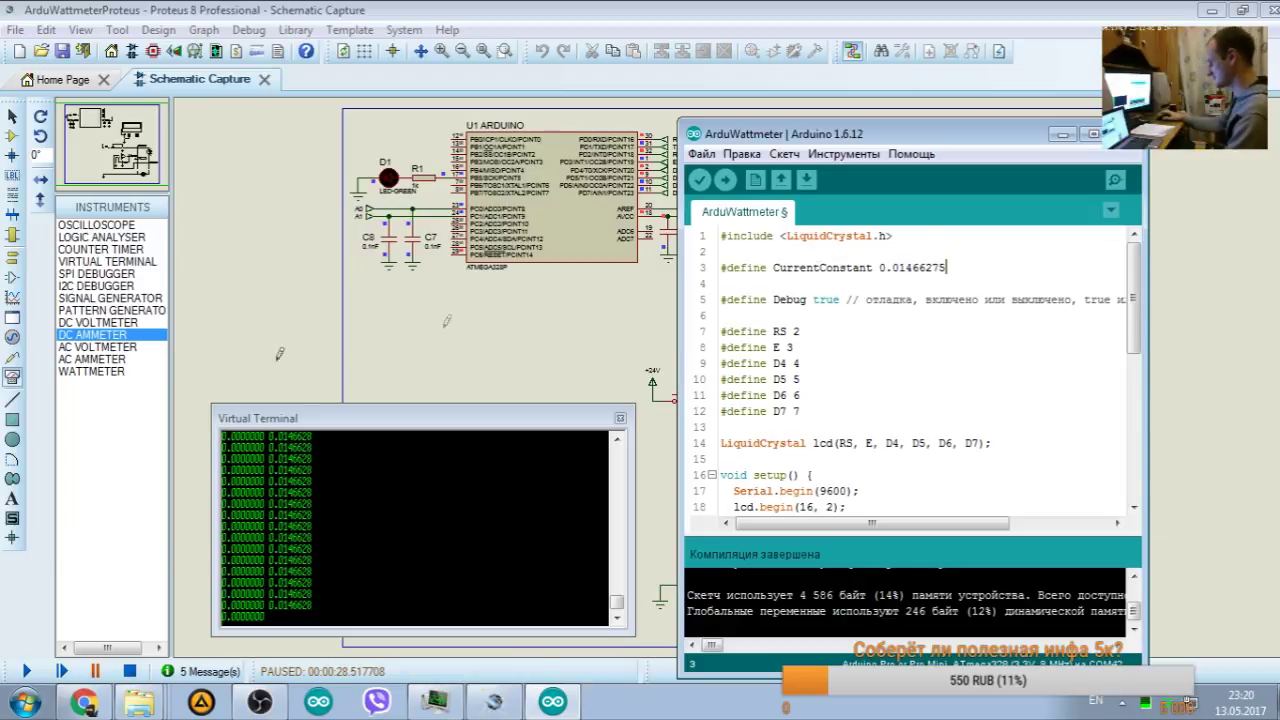
pyautogui.click(129, 671)
pyautogui.click(27, 671)
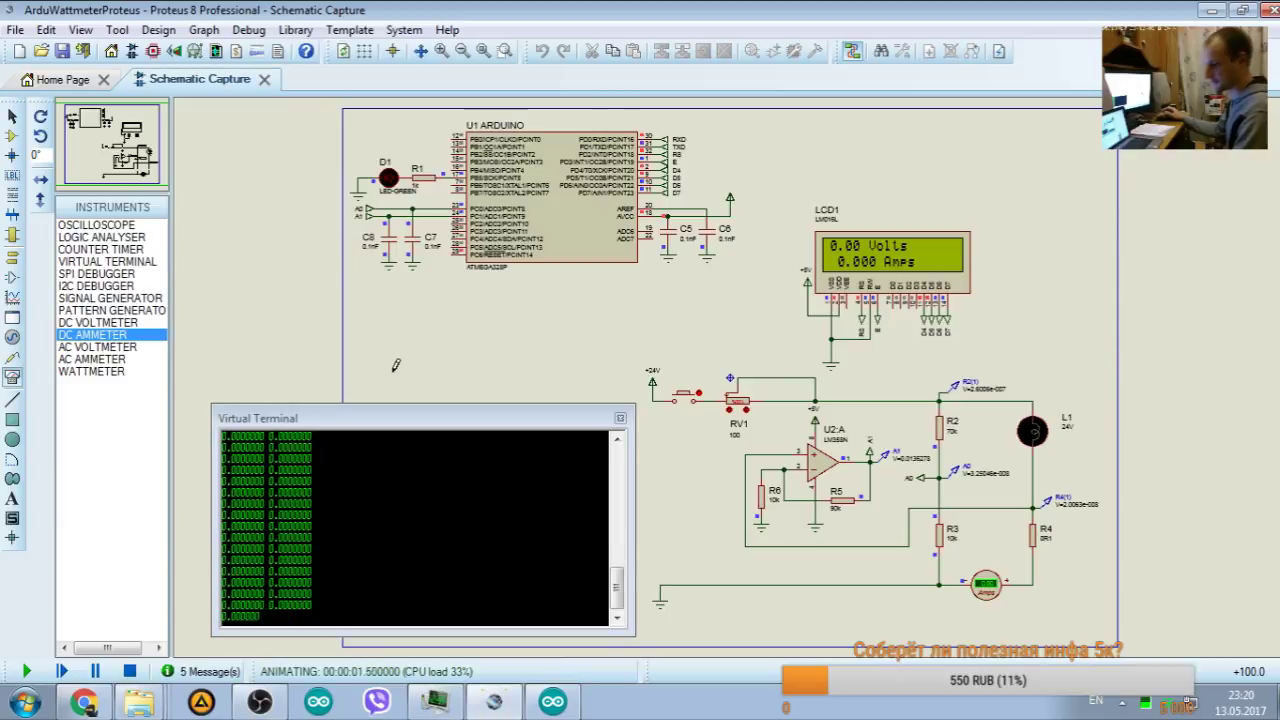
# Step: Switch to Chrome and look through the Техноманьяки community page on VK, including its pinned post and links
pyautogui.click(106, 704)
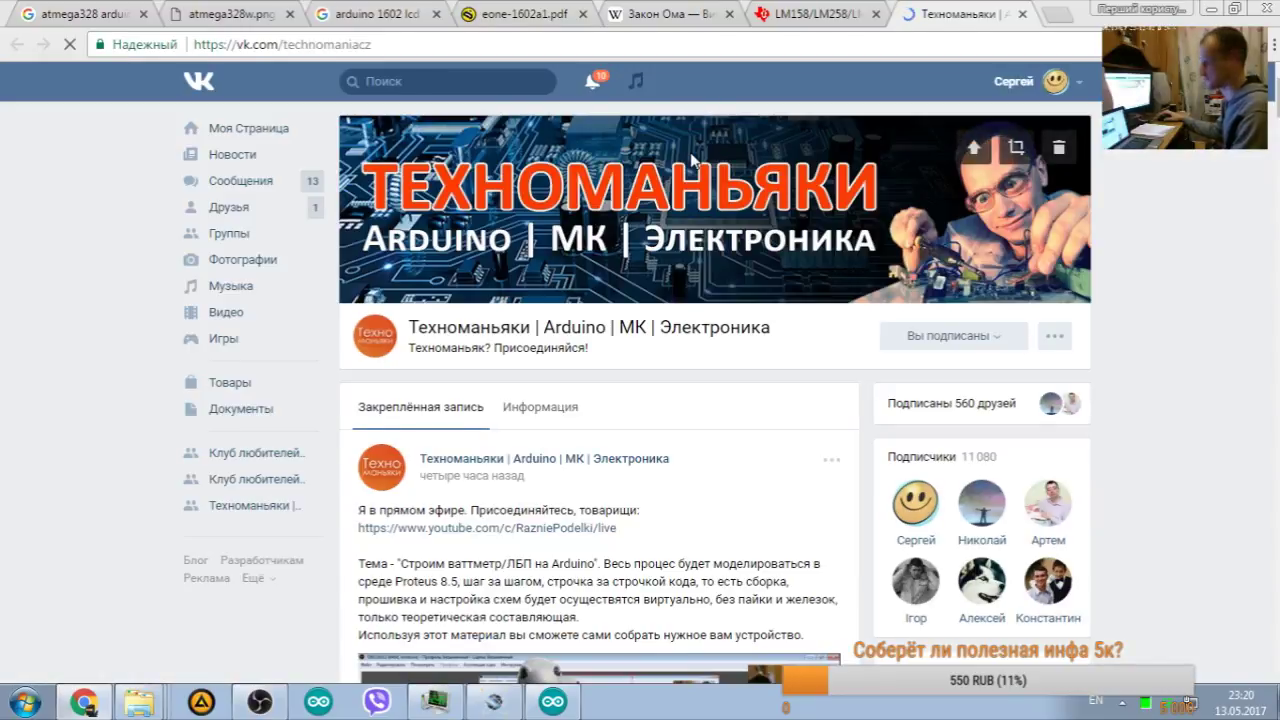
pyautogui.scroll(-1, 960, 233)
pyautogui.scroll(-6, 960, 233)
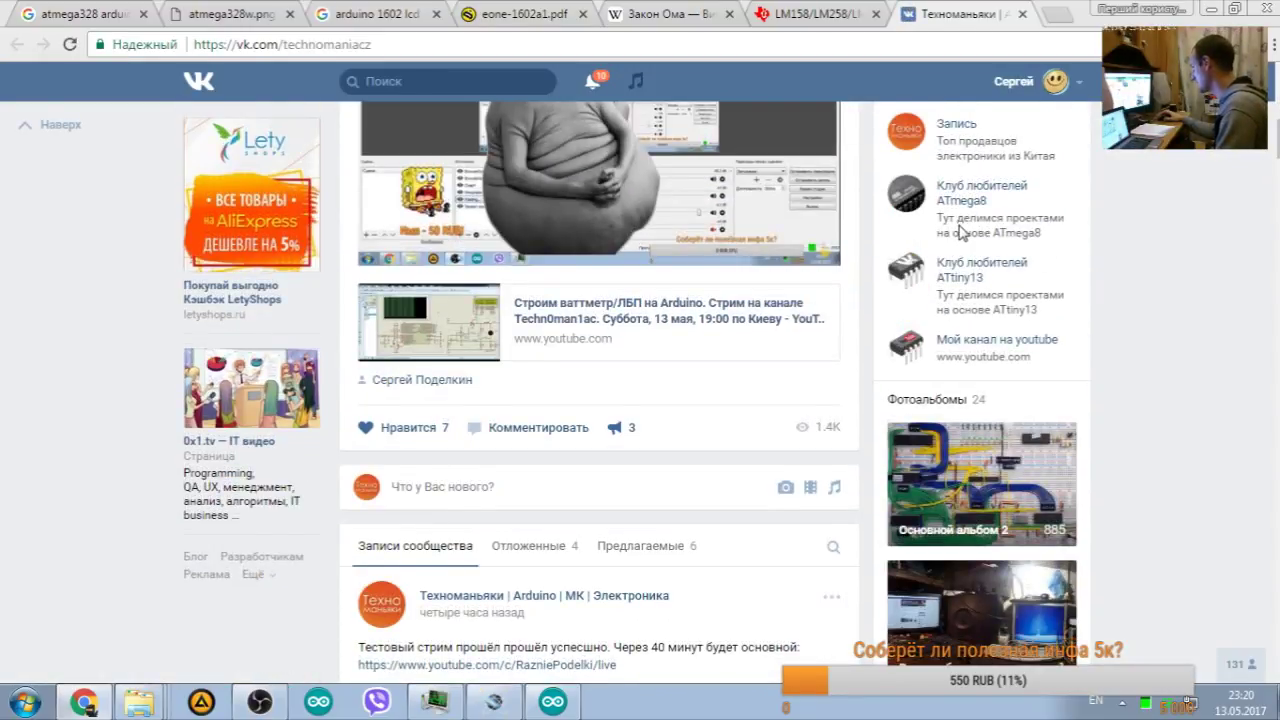
pyautogui.scroll(-3, 960, 233)
pyautogui.scroll(9, 1097, 250)
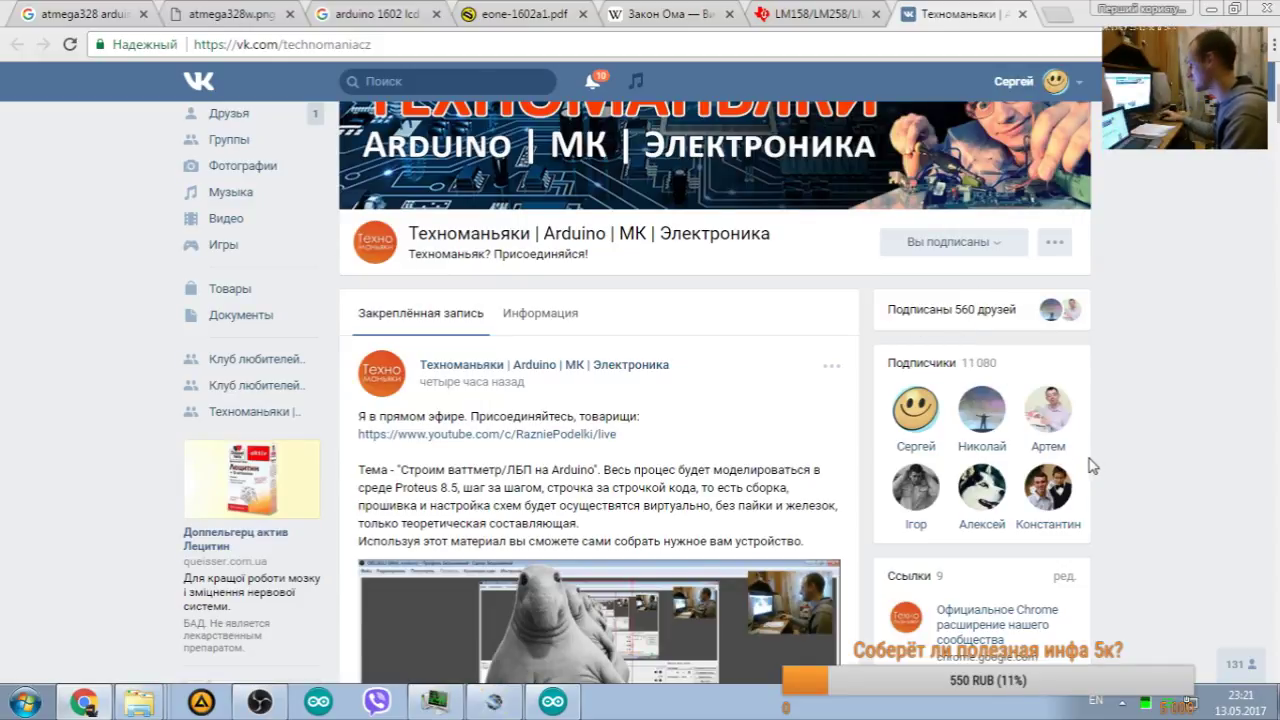
pyautogui.scroll(-2, 1099, 468)
pyautogui.scroll(3, 958, 350)
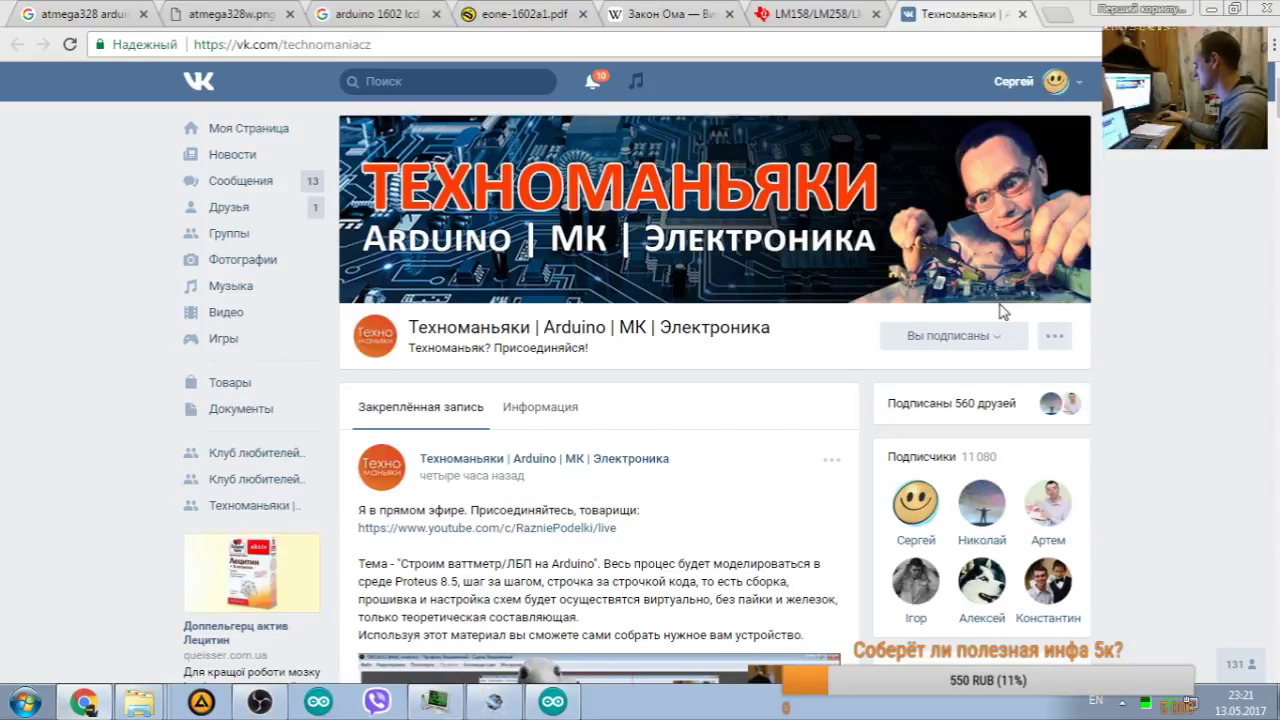
pyautogui.moveTo(1003, 300)
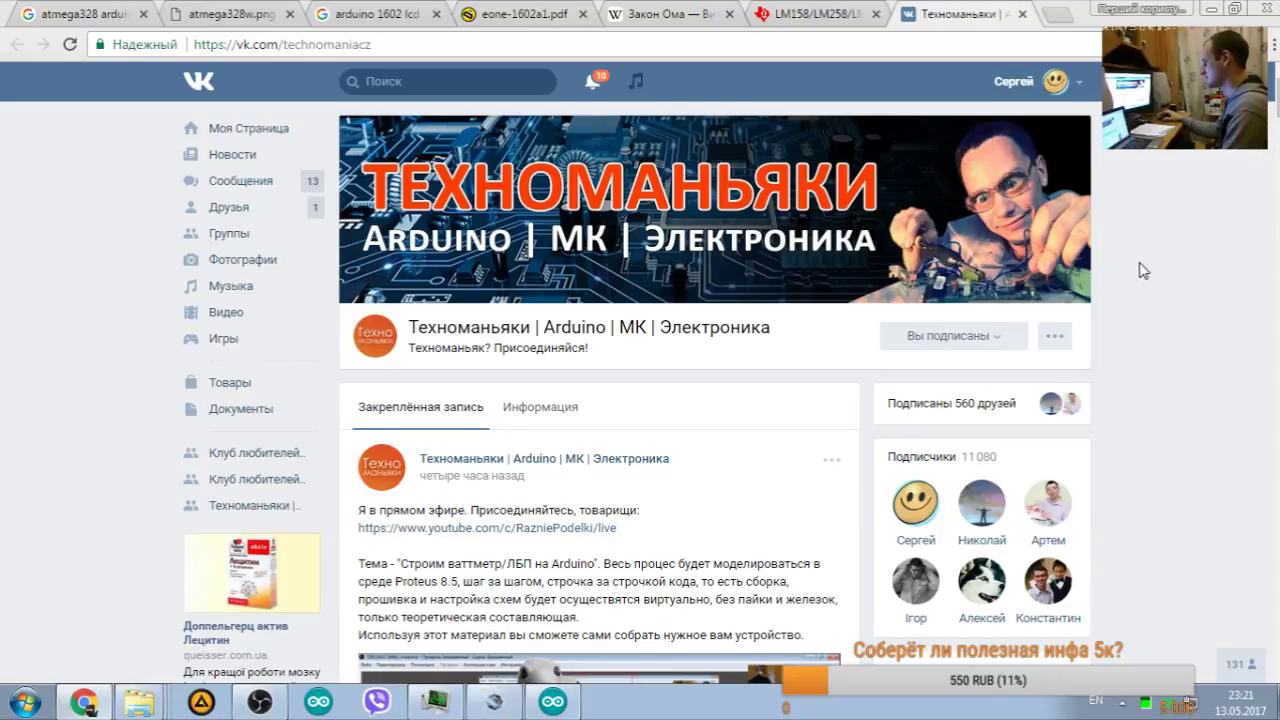
pyautogui.scroll(-1, 1162, 265)
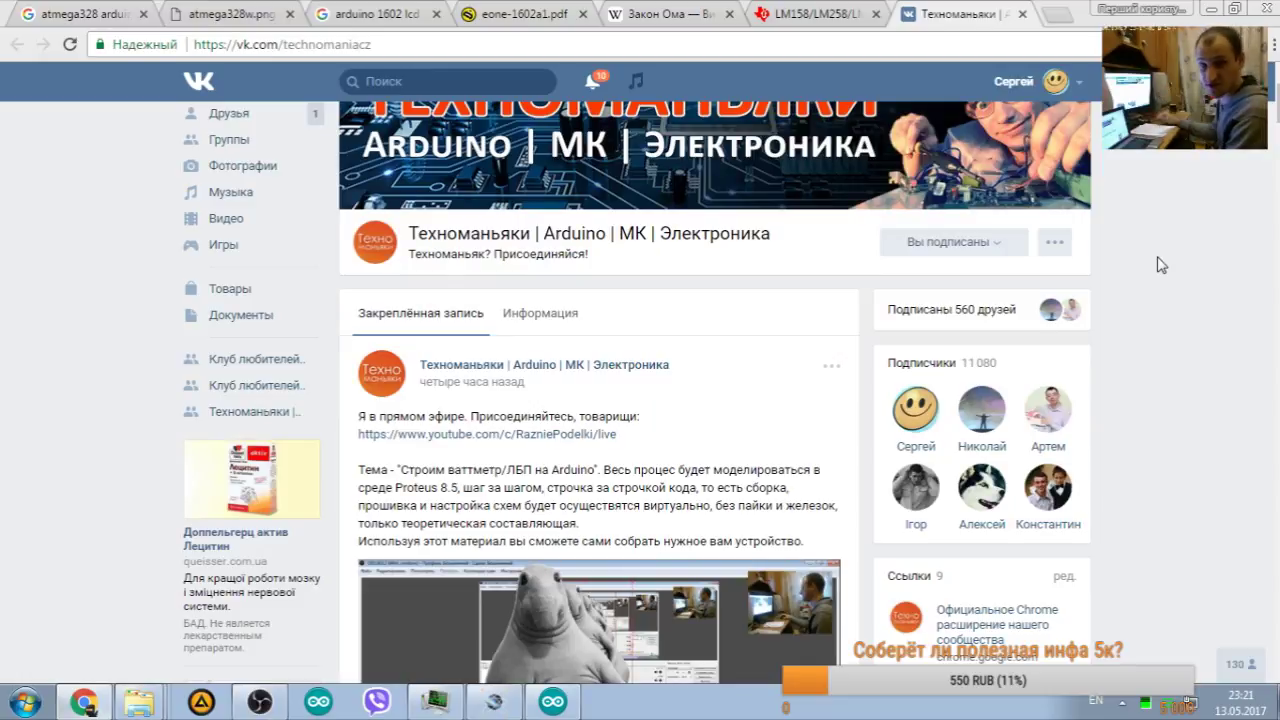
# Step: Close the VK community page and minimize Chrome to return to the Proteus schematic
pyautogui.scroll(1, 1160, 265)
pyautogui.click(1021, 14)
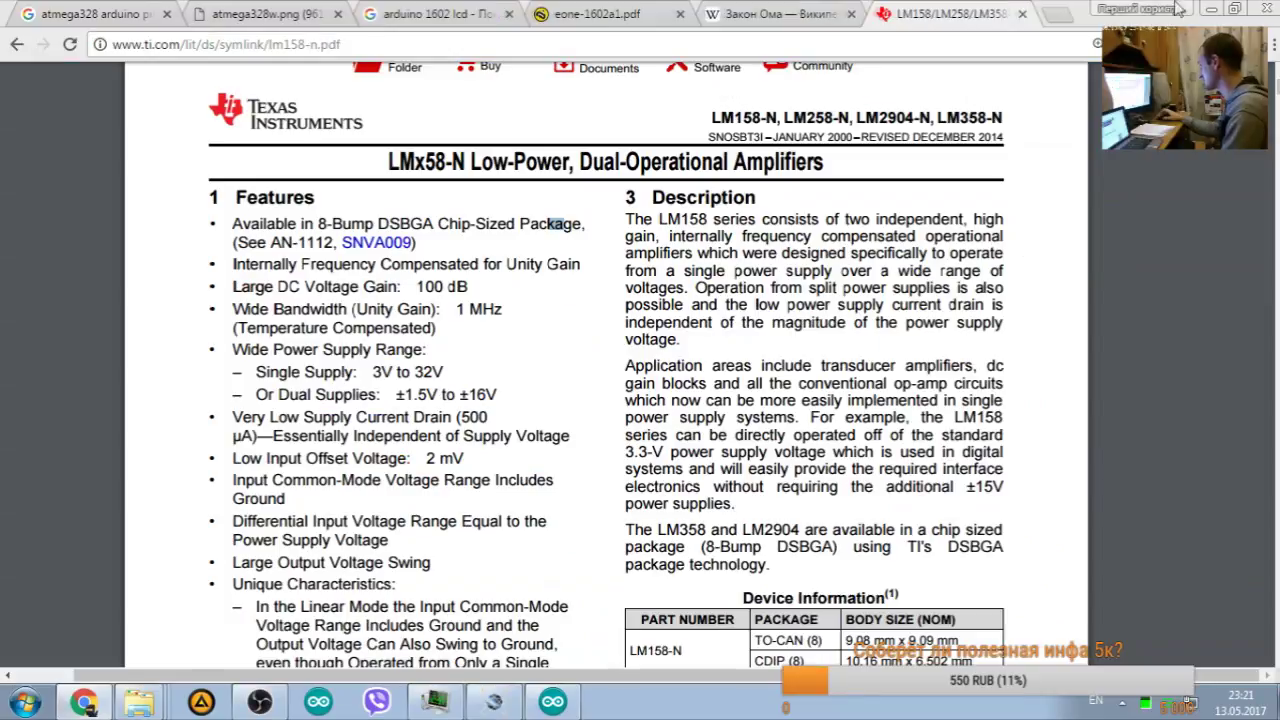
pyautogui.click(1214, 9)
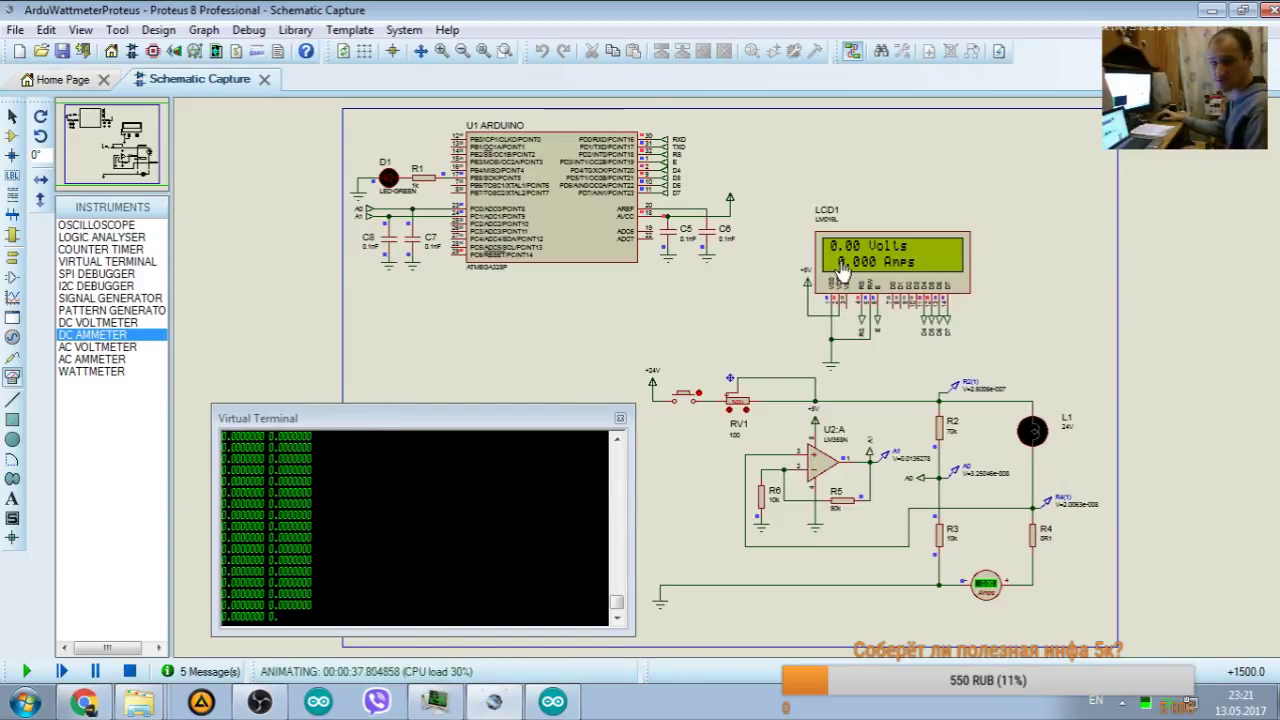
# Step: Switch to the Arduino IDE, try 0.0146628 as the CurrentConstant value and compile the sketch
pyautogui.click(553, 702)
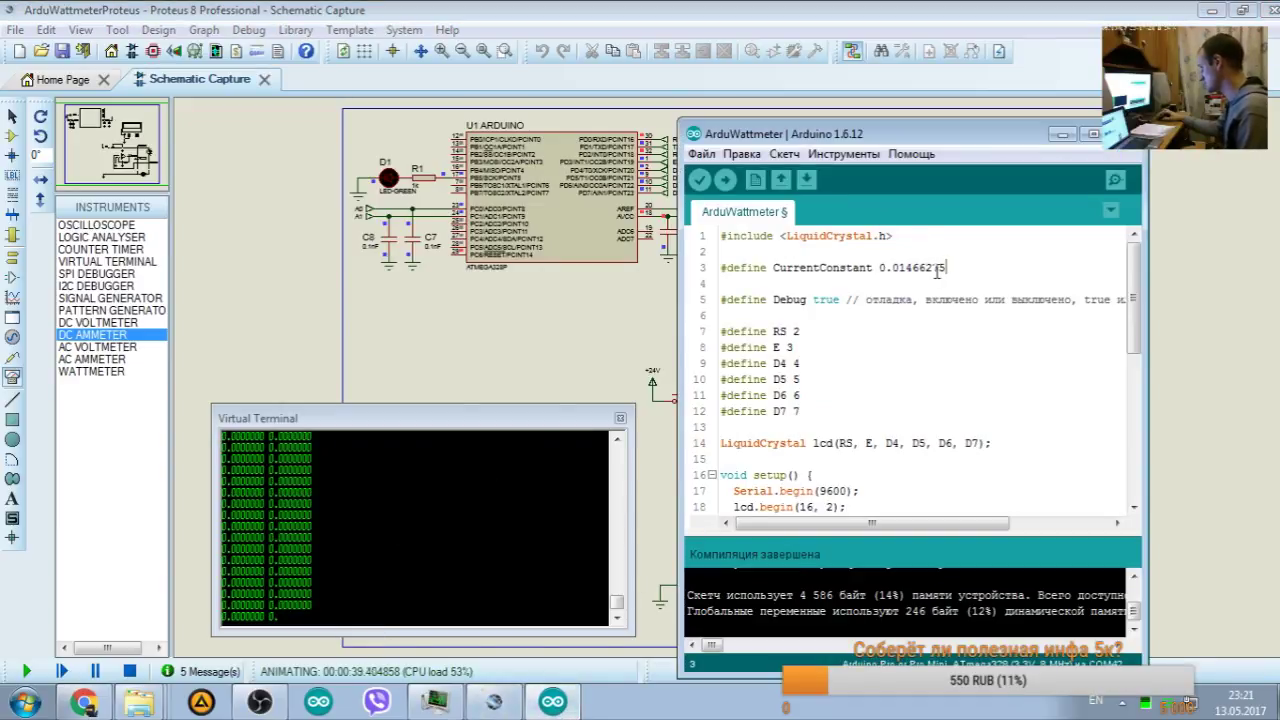
pyautogui.hotkey('shift', 'Left')
pyautogui.hotkey('shift', 'Left')
pyautogui.write('1')
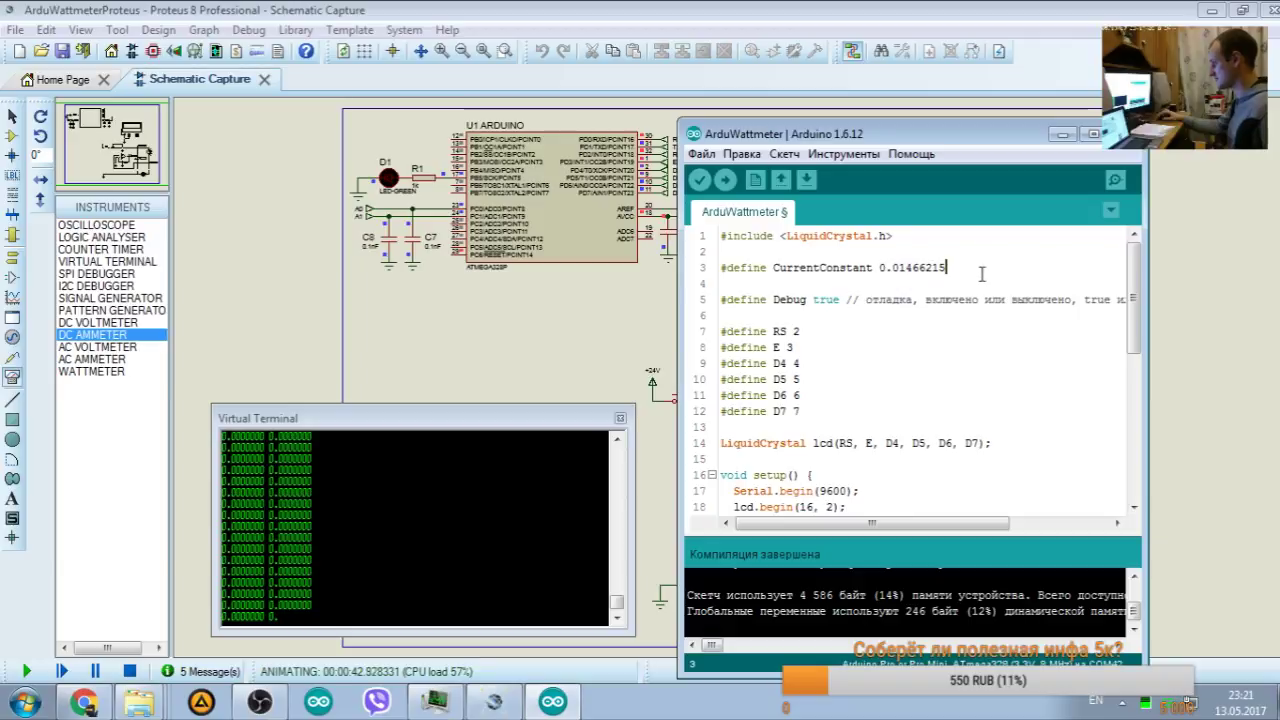
pyautogui.hotkey('shift', 'Left')
pyautogui.hotkey('shift', 'Left')
pyautogui.write('8')
pyautogui.click(699, 180)
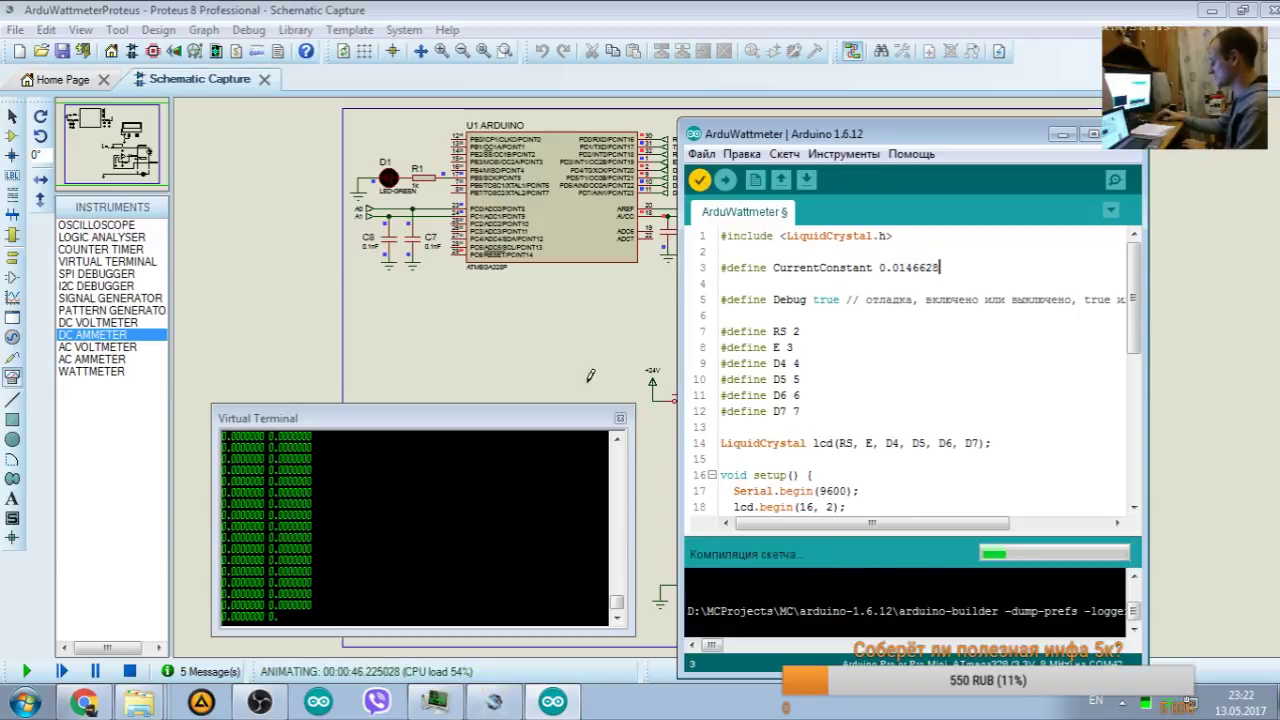
pyautogui.moveTo(941, 268); pyautogui.dragTo(879, 268)
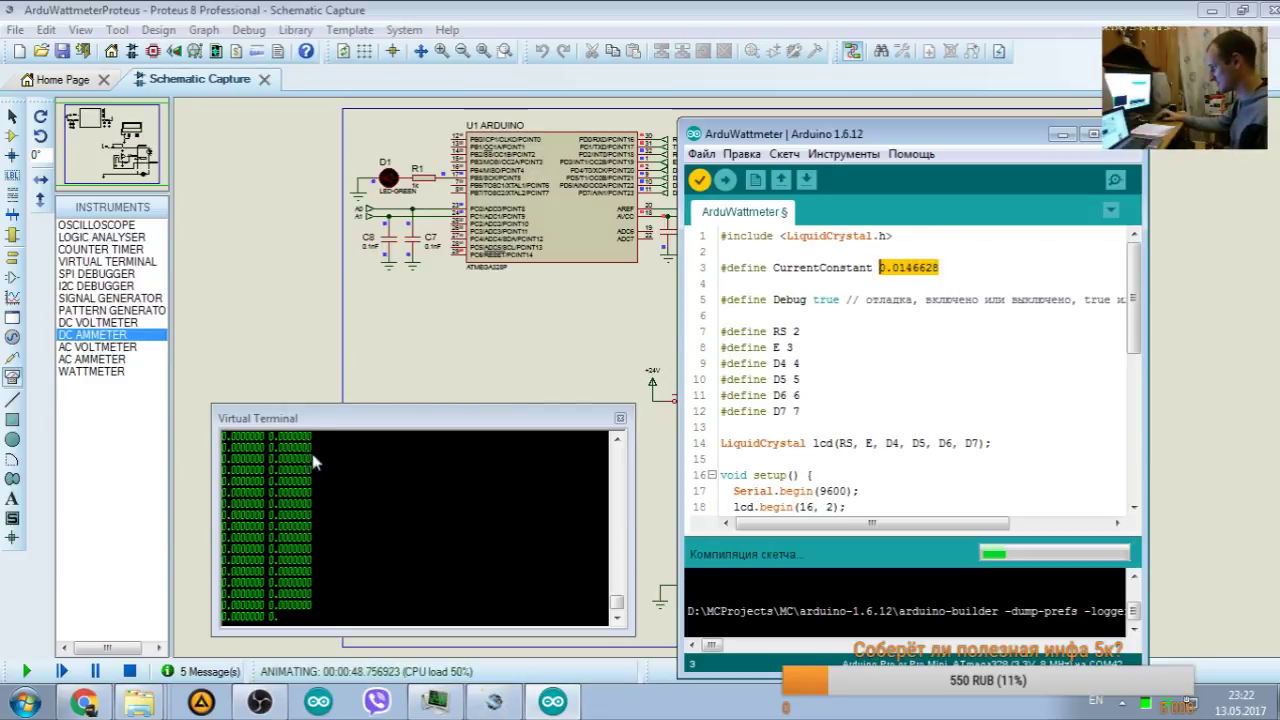
# Step: Stop the Proteus simulation and restart it with the sketch compiled for CurrentConstant 0.0146628
pyautogui.click(129, 671)
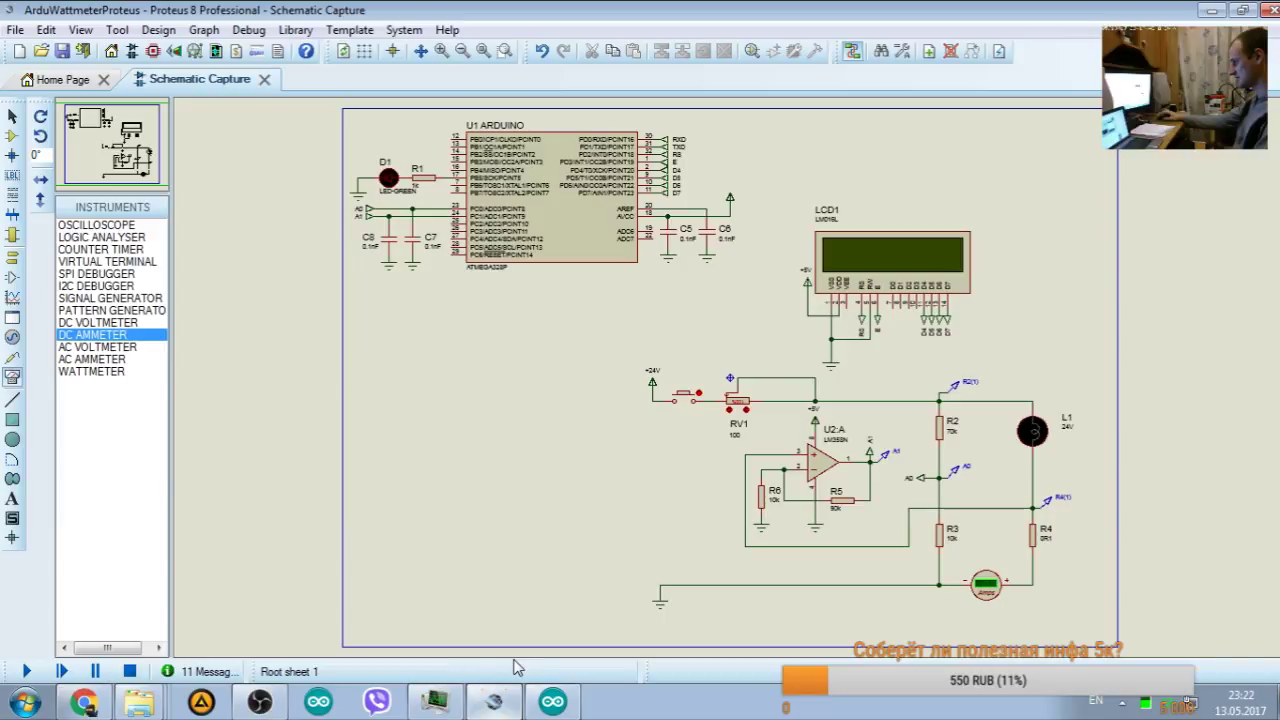
pyautogui.click(553, 702)
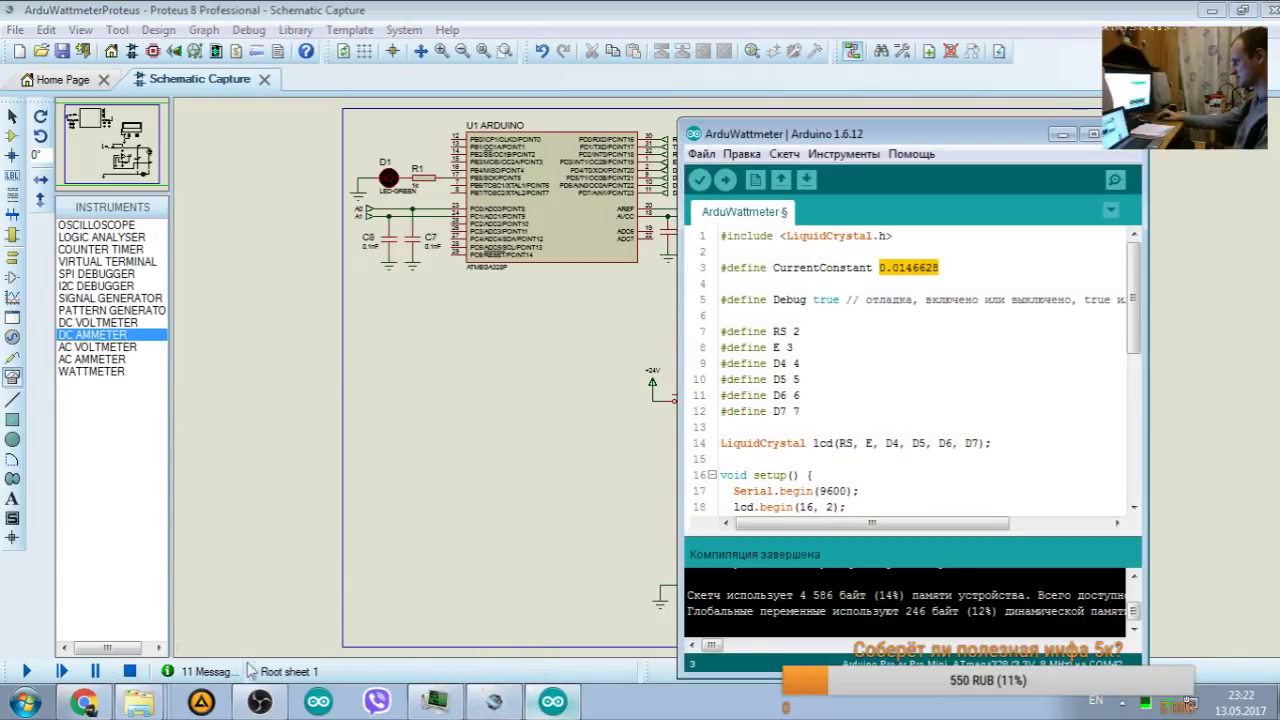
pyautogui.click(26, 671)
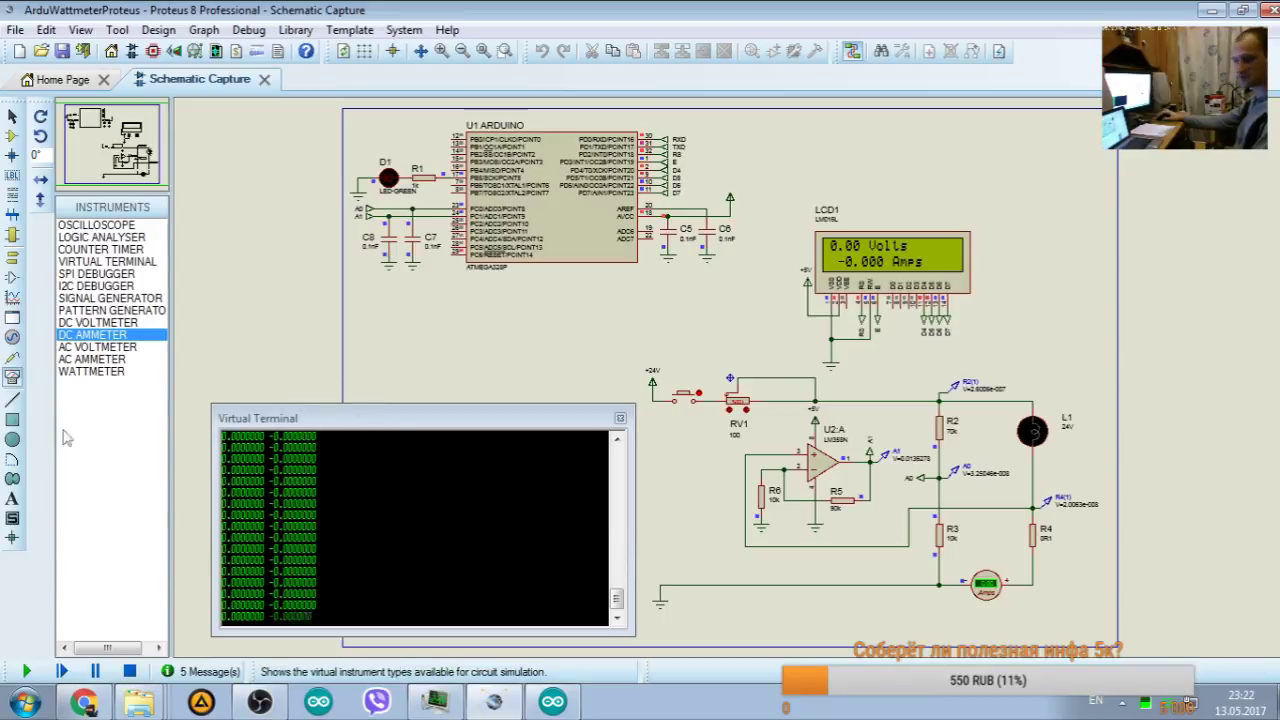
# Step: Stop the simulation, set CurrentConstant back to 0.01466275 in the Arduino sketch, and save and compile it
pyautogui.click(129, 671)
pyautogui.click(553, 702)
pyautogui.scroll(3, 853, 426)
pyautogui.click(935, 267)
pyautogui.press('BackSpace')
pyautogui.write('75')
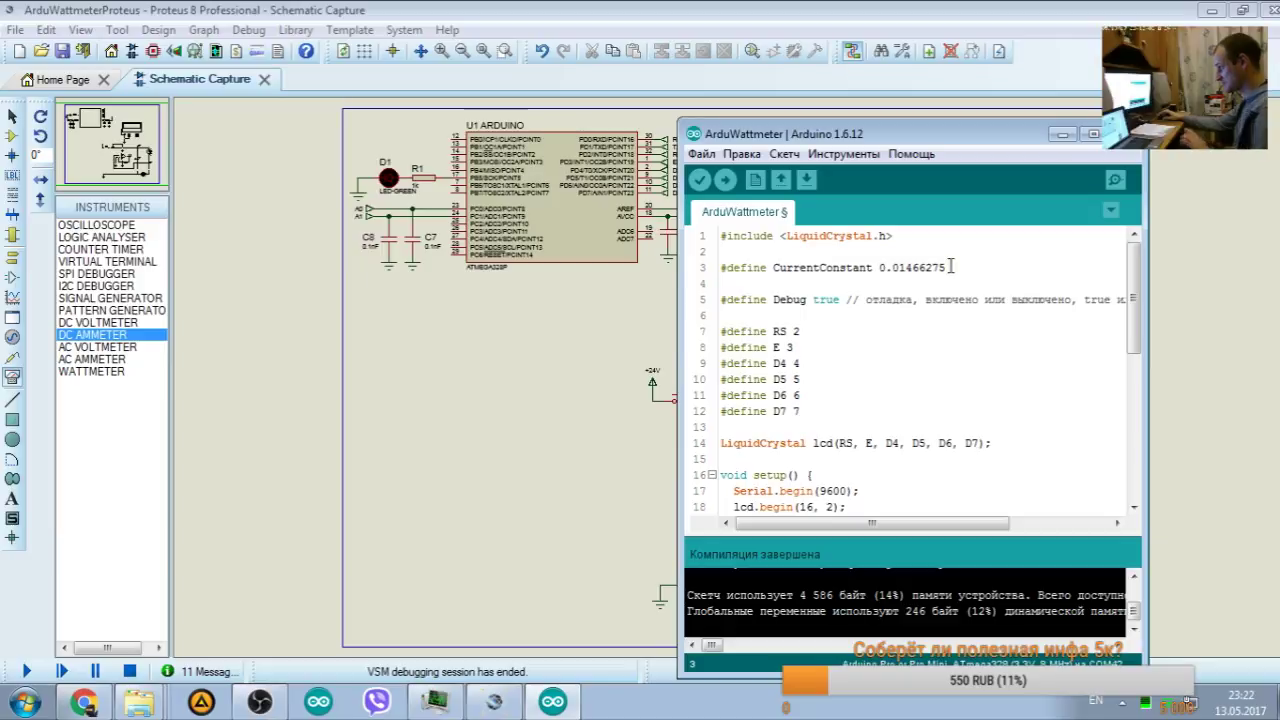
pyautogui.hotkey('ctrl', 's')
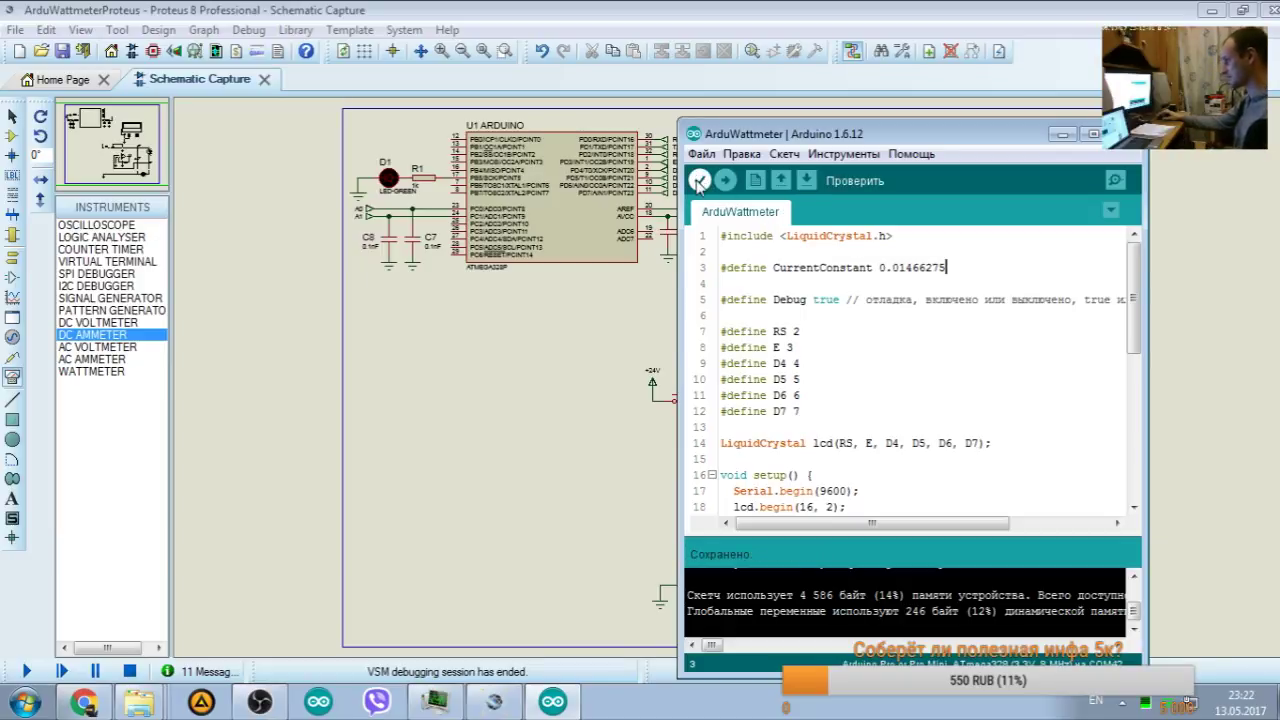
pyautogui.click(699, 181)
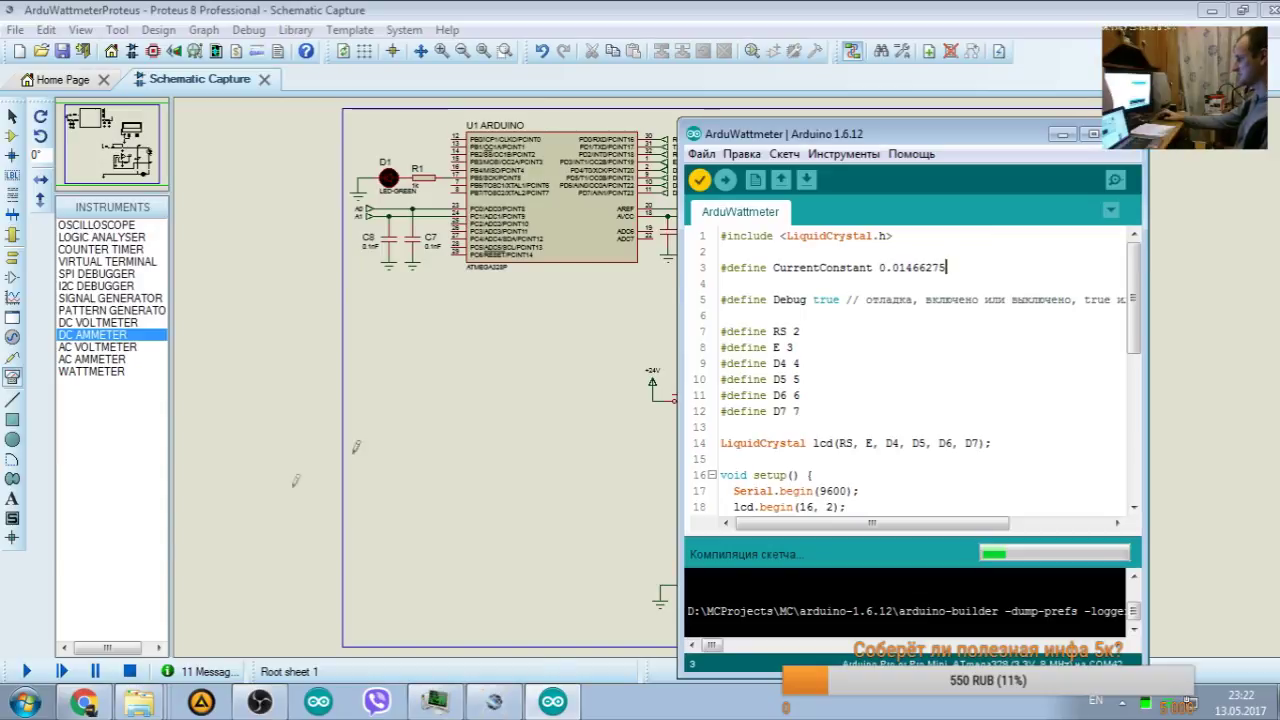
# Step: Restart the Proteus simulation and close the switch in the +24V line to power the lamp circuit
pyautogui.click(129, 668)
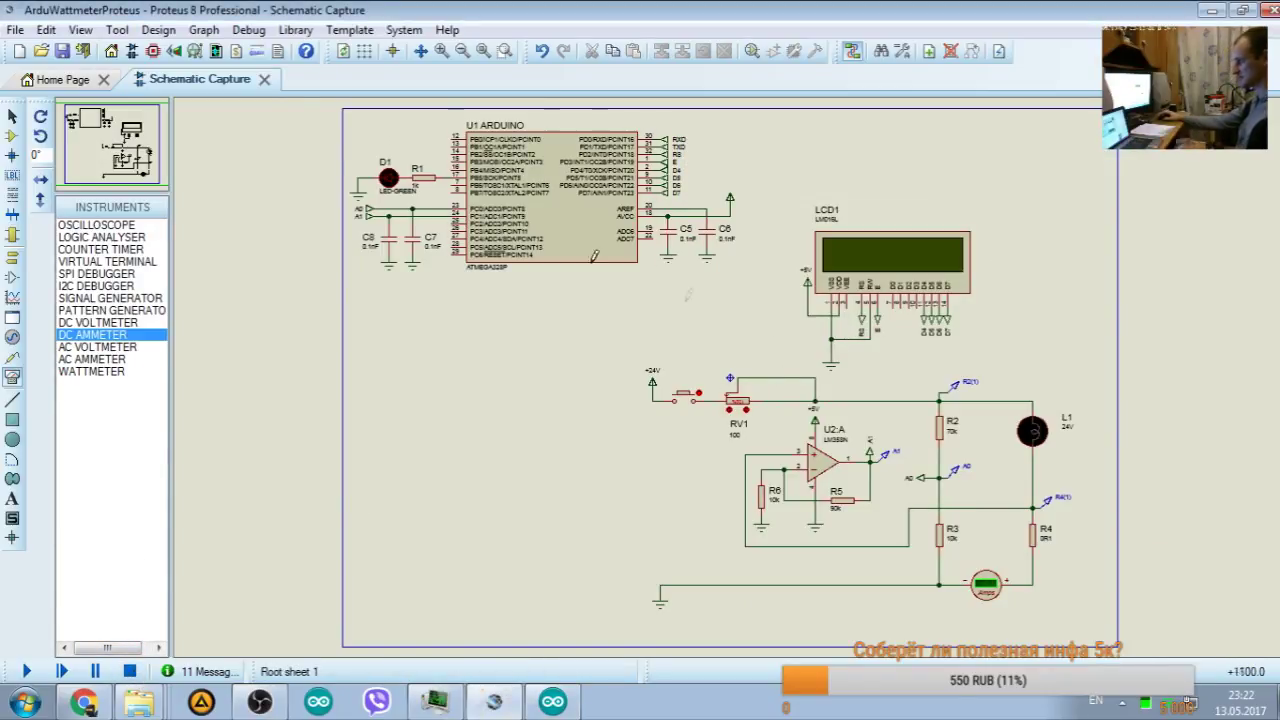
pyautogui.click(552, 702)
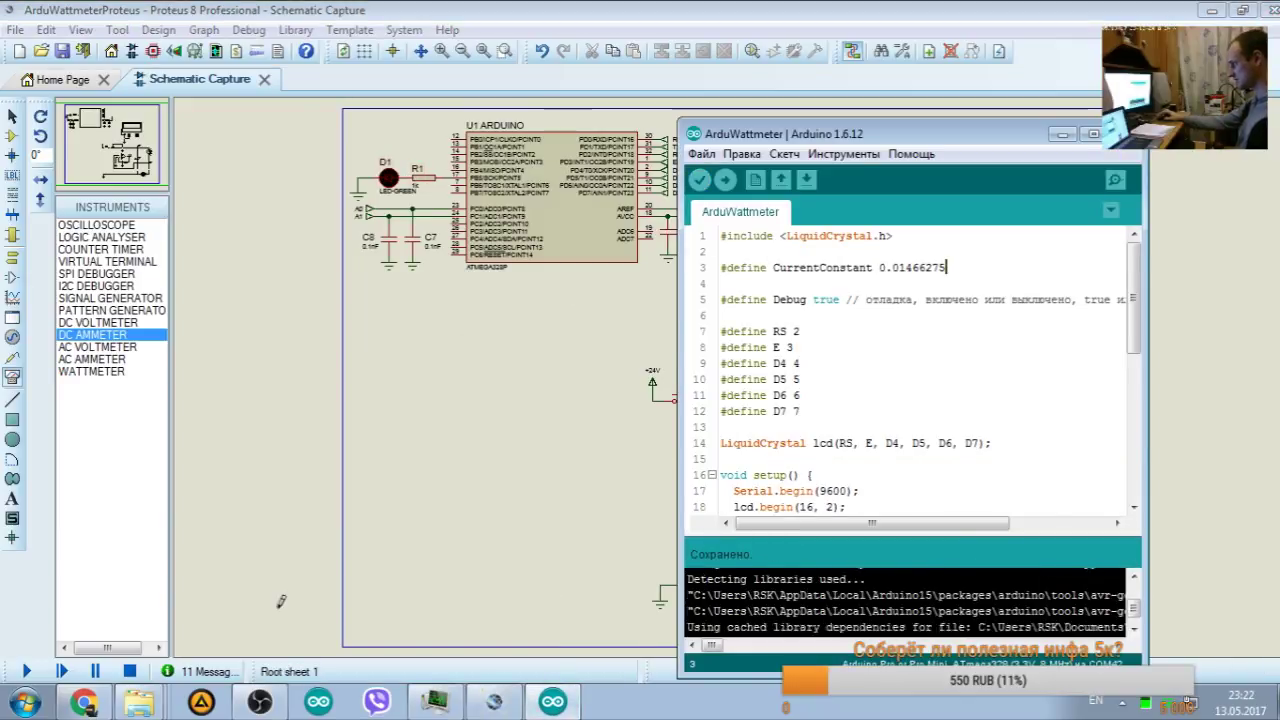
pyautogui.click(28, 672)
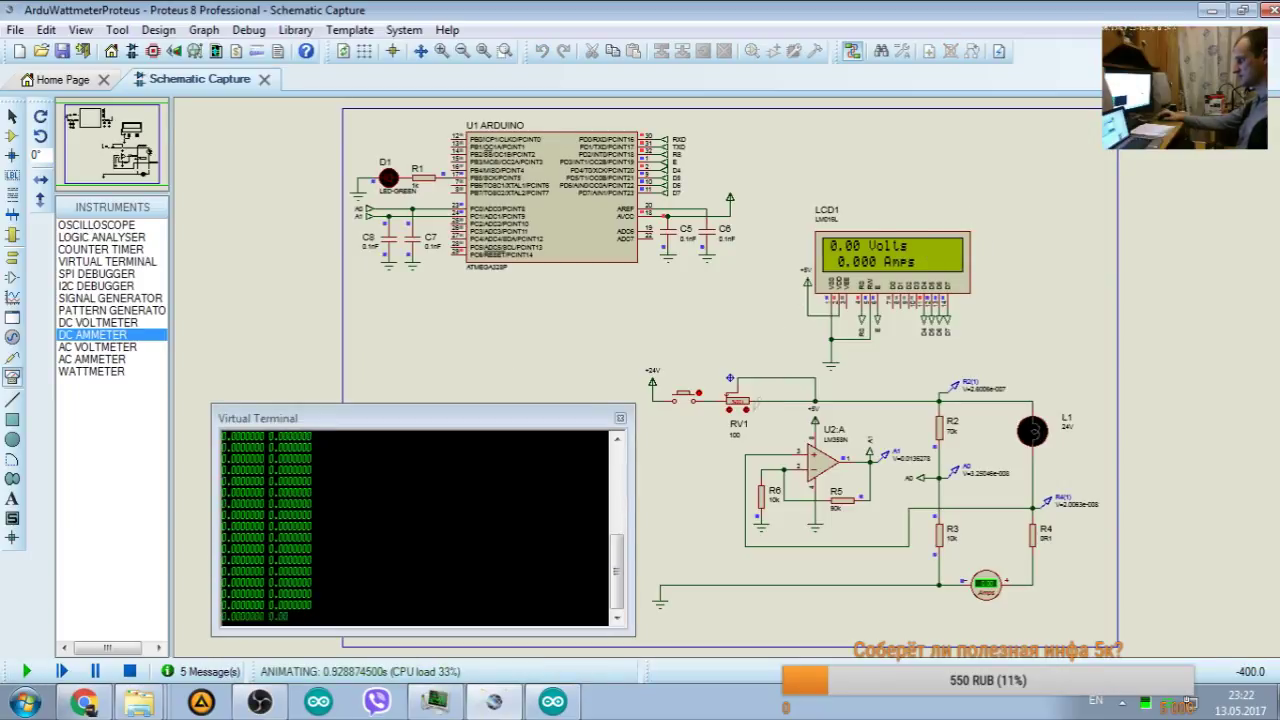
pyautogui.click(704, 381)
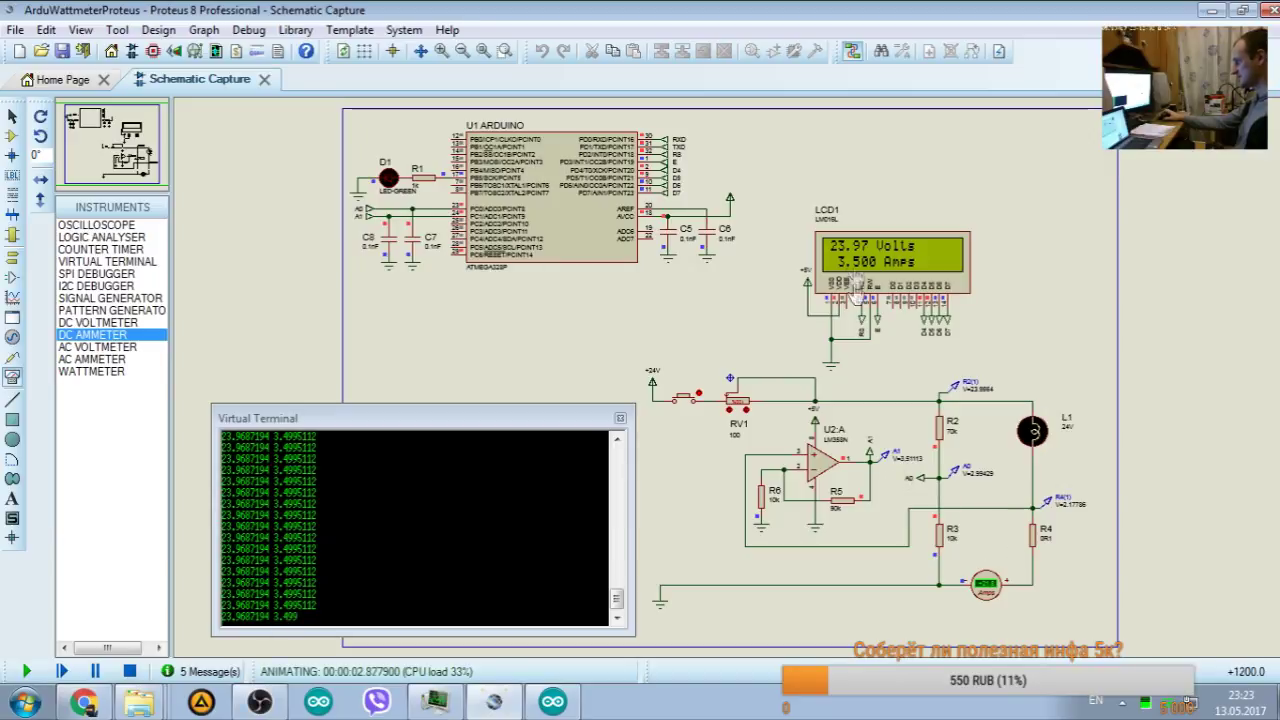
# Step: Adjust potentiometer RV1 in increments until the lamp current drops to about 0.92 A, comparing the LCD with the ammeter
pyautogui.scroll(2, 886, 268)
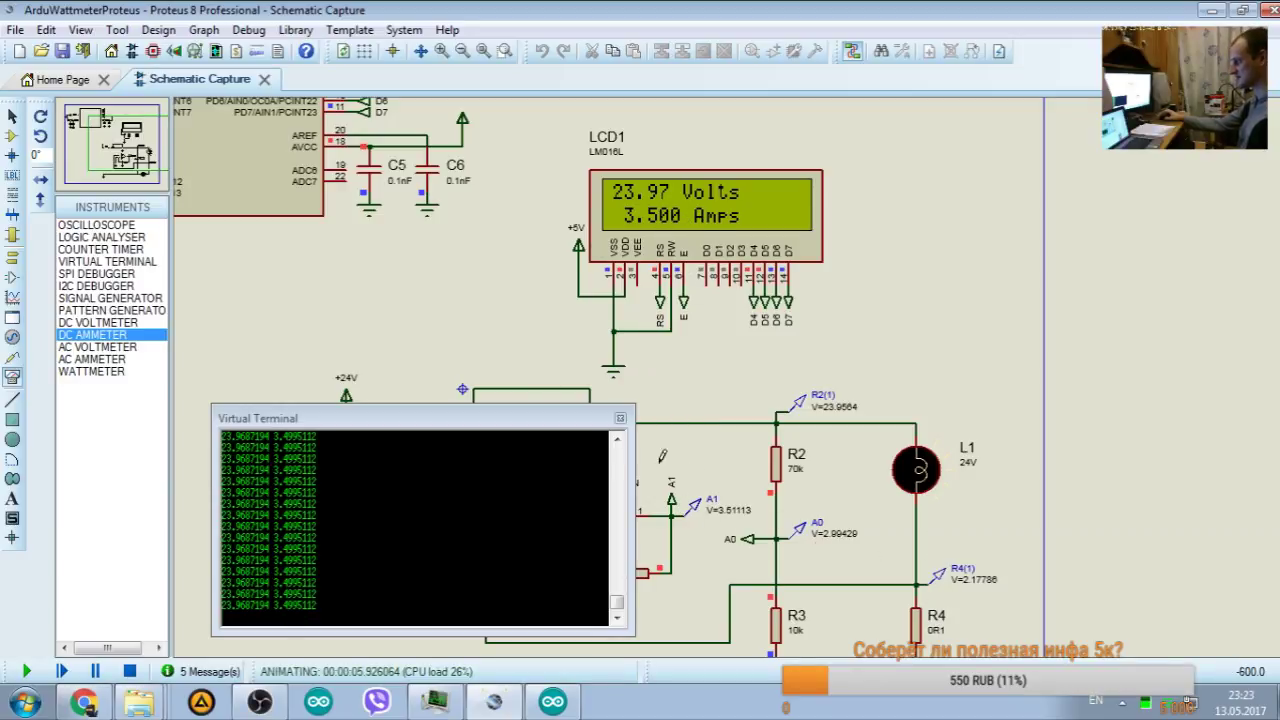
pyautogui.moveTo(138, 110); pyautogui.dragTo(120, 150)
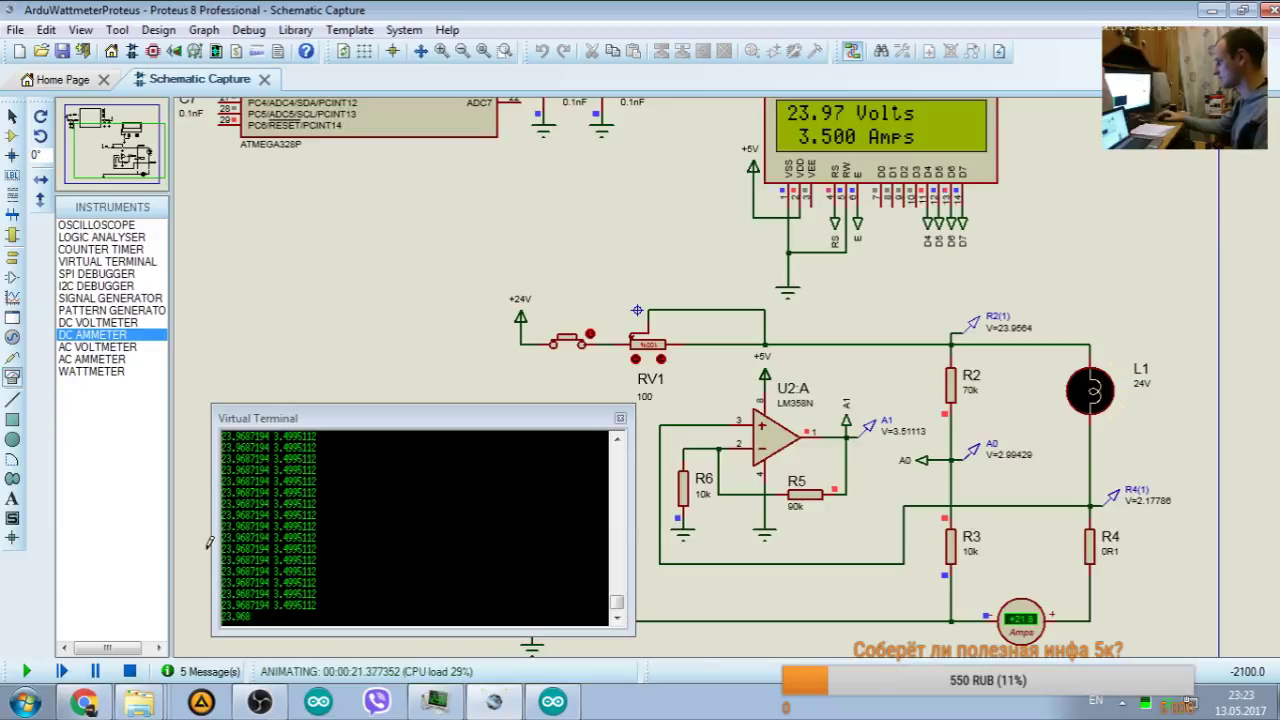
pyautogui.click(660, 360)
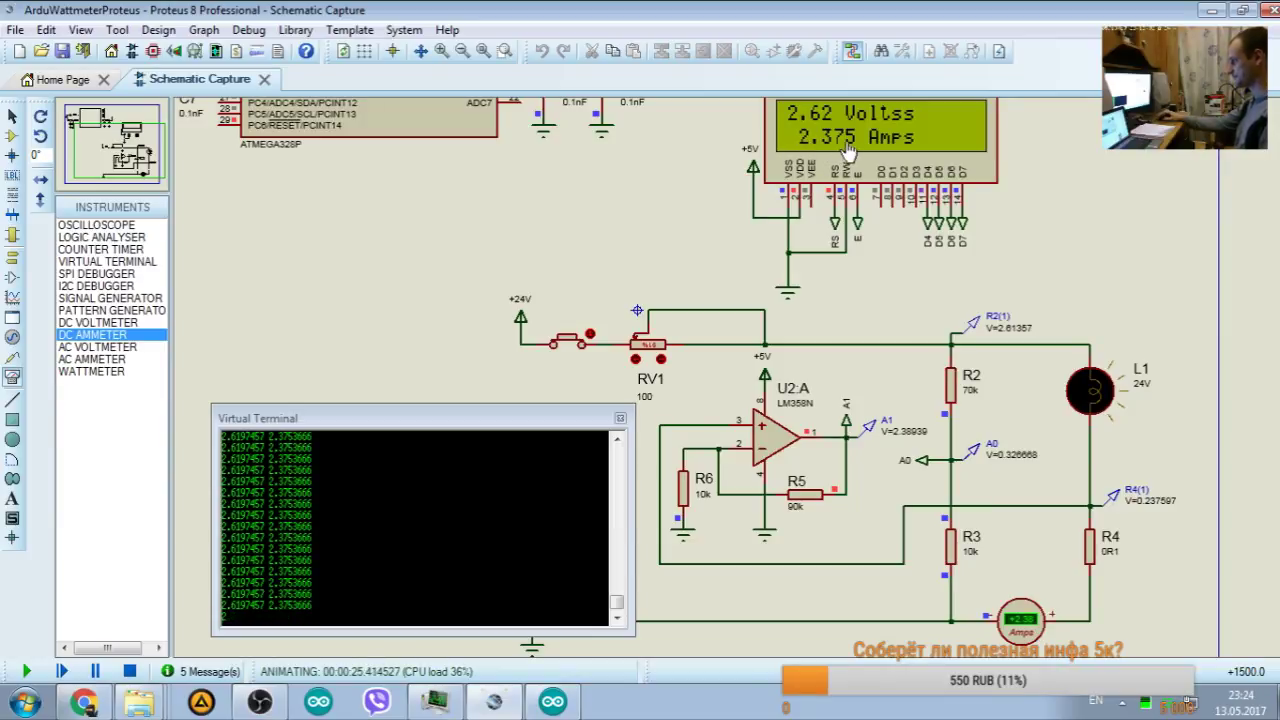
pyautogui.click(660, 360)
pyautogui.click(660, 360)
pyautogui.click(660, 360)
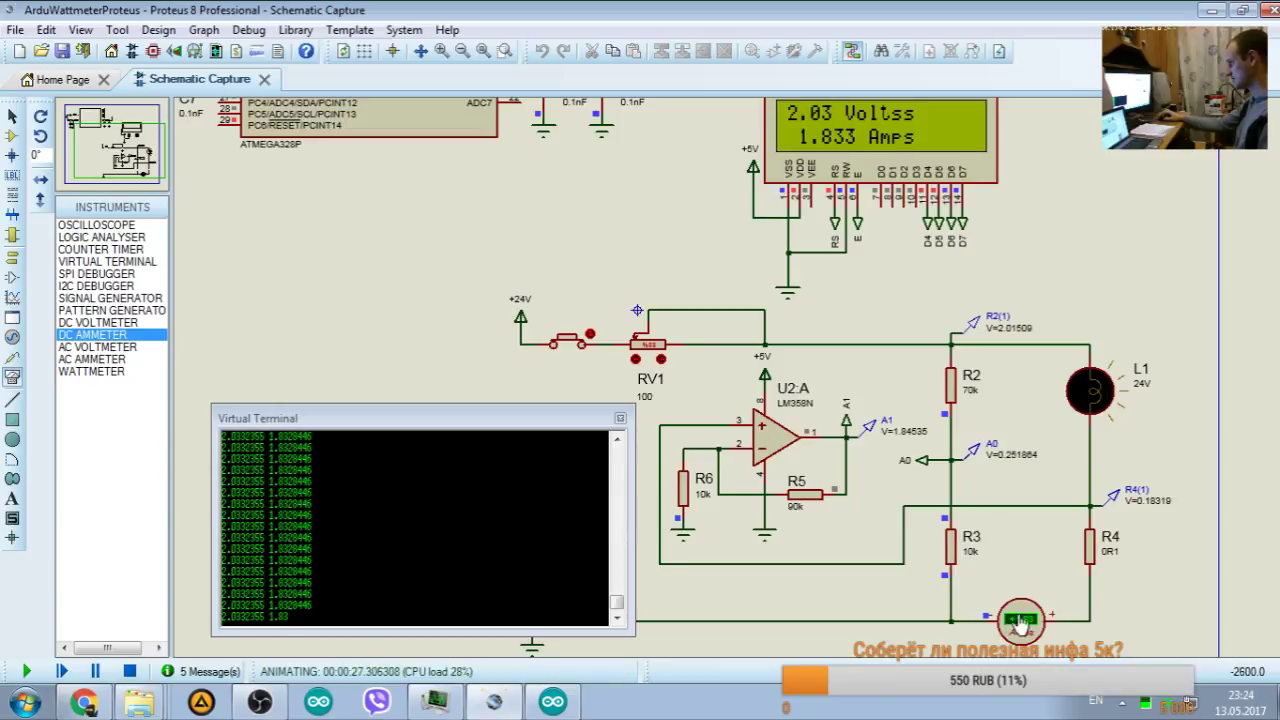
pyautogui.click(660, 360)
pyautogui.click(660, 360)
pyautogui.click(660, 360)
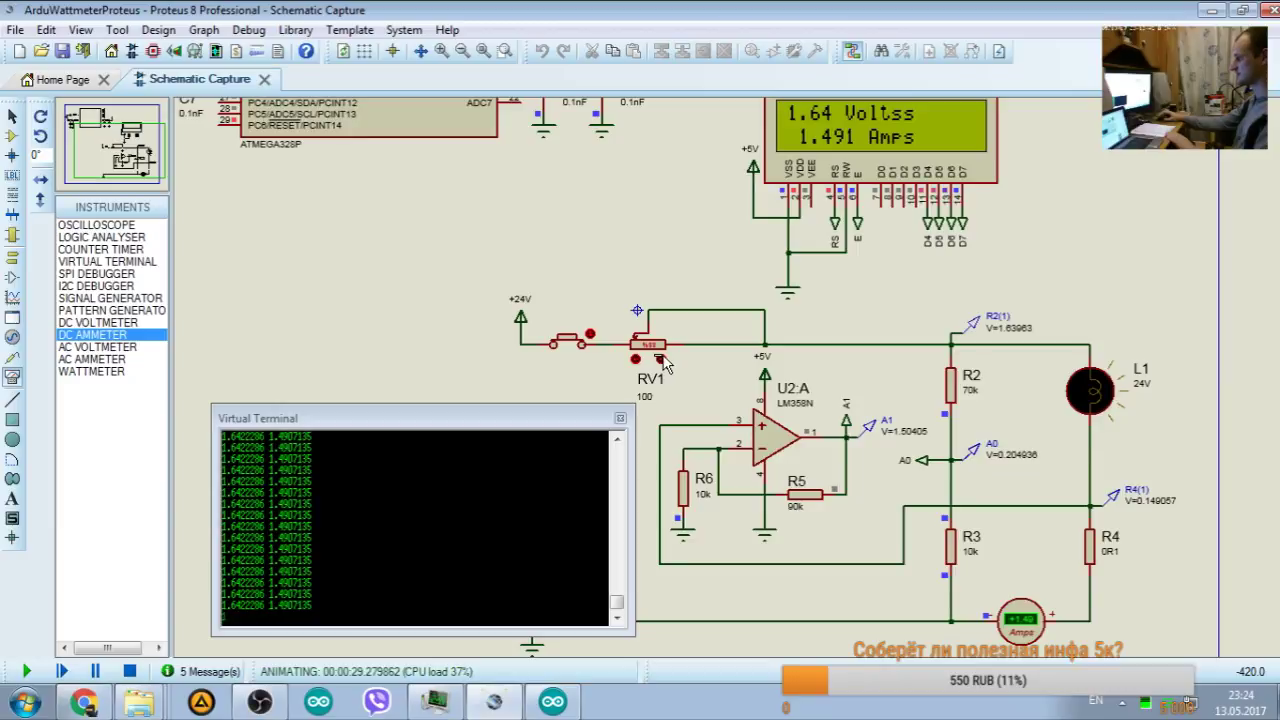
pyautogui.click(660, 360)
pyautogui.click(660, 360)
pyautogui.click(660, 360)
pyautogui.click(660, 360)
pyautogui.click(660, 360)
pyautogui.click(660, 360)
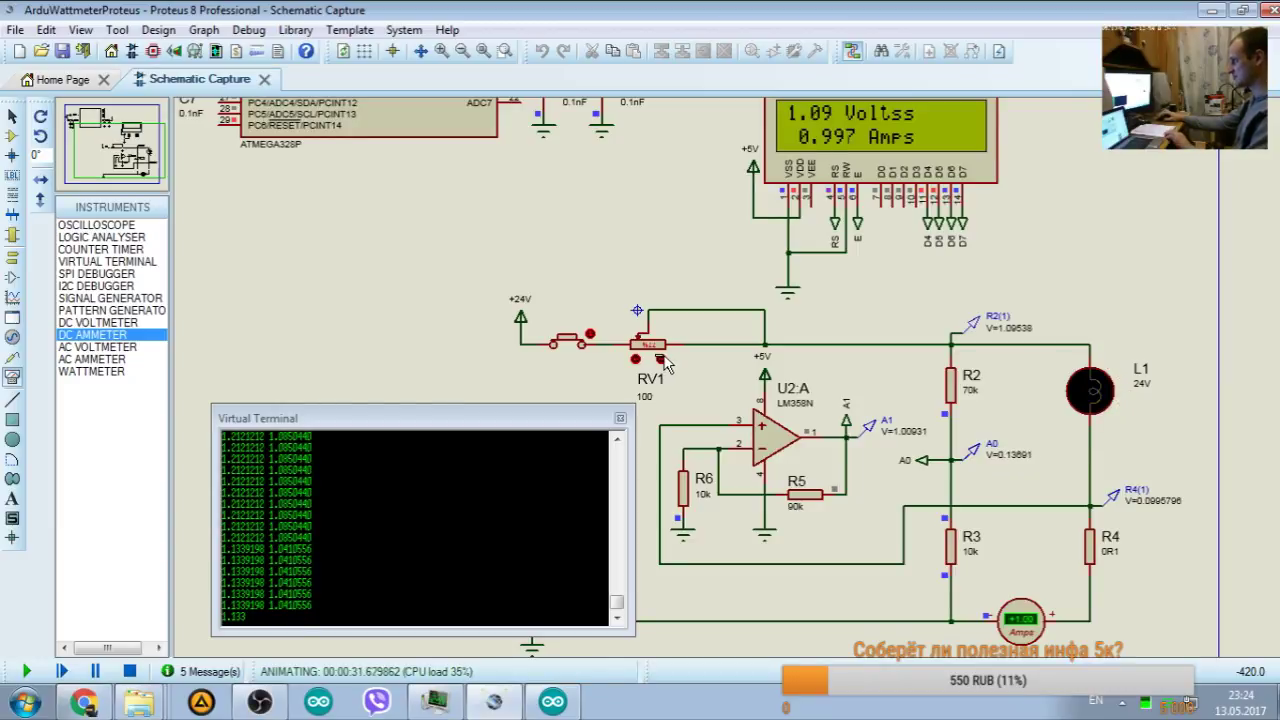
pyautogui.click(660, 360)
pyautogui.click(660, 360)
pyautogui.click(660, 360)
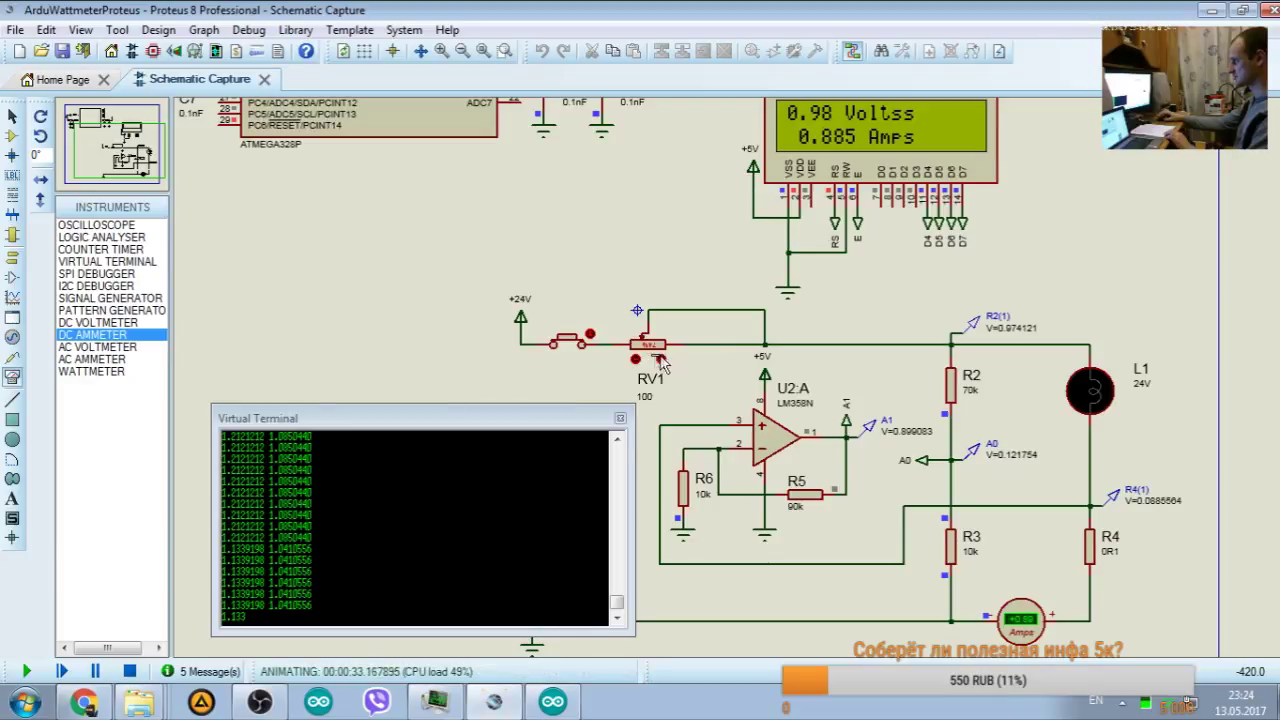
pyautogui.click(635, 360)
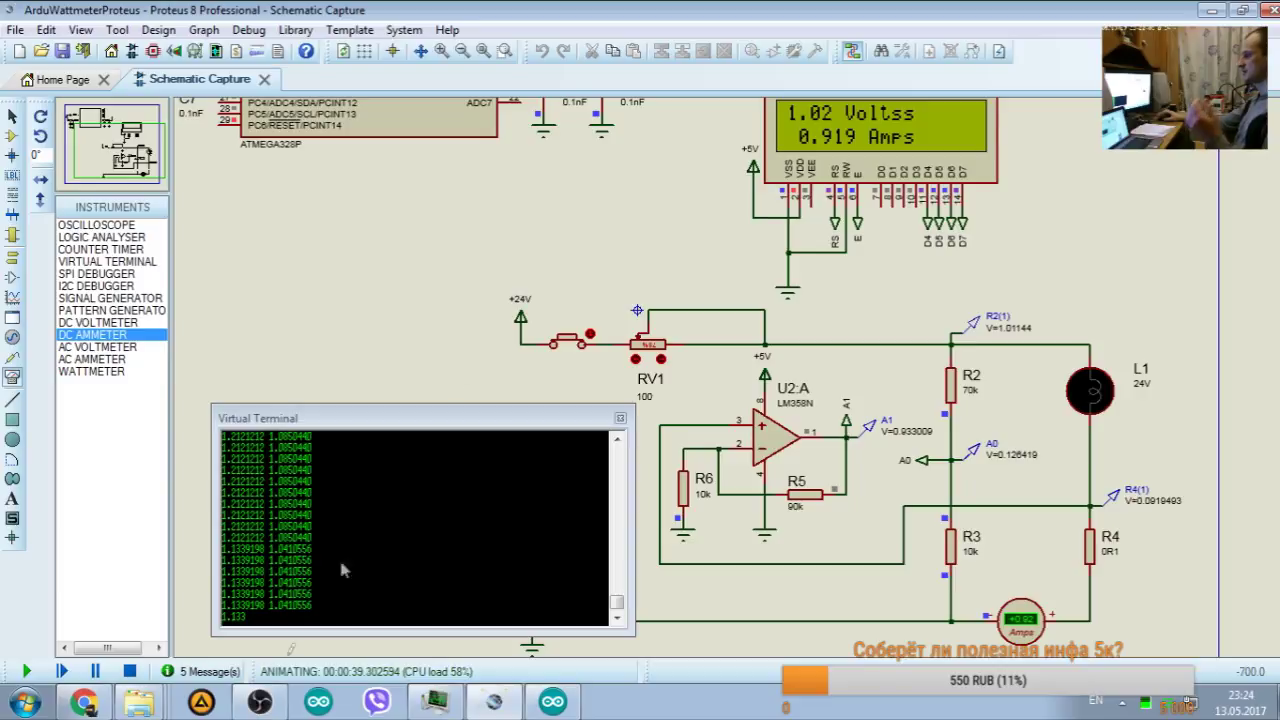
# Step: Review the Arduino sketch, examining the voltage and current conversion formulas and the serial output inside the Debug condition
pyautogui.click(552, 702)
pyautogui.hotkey('ctrl', 's')
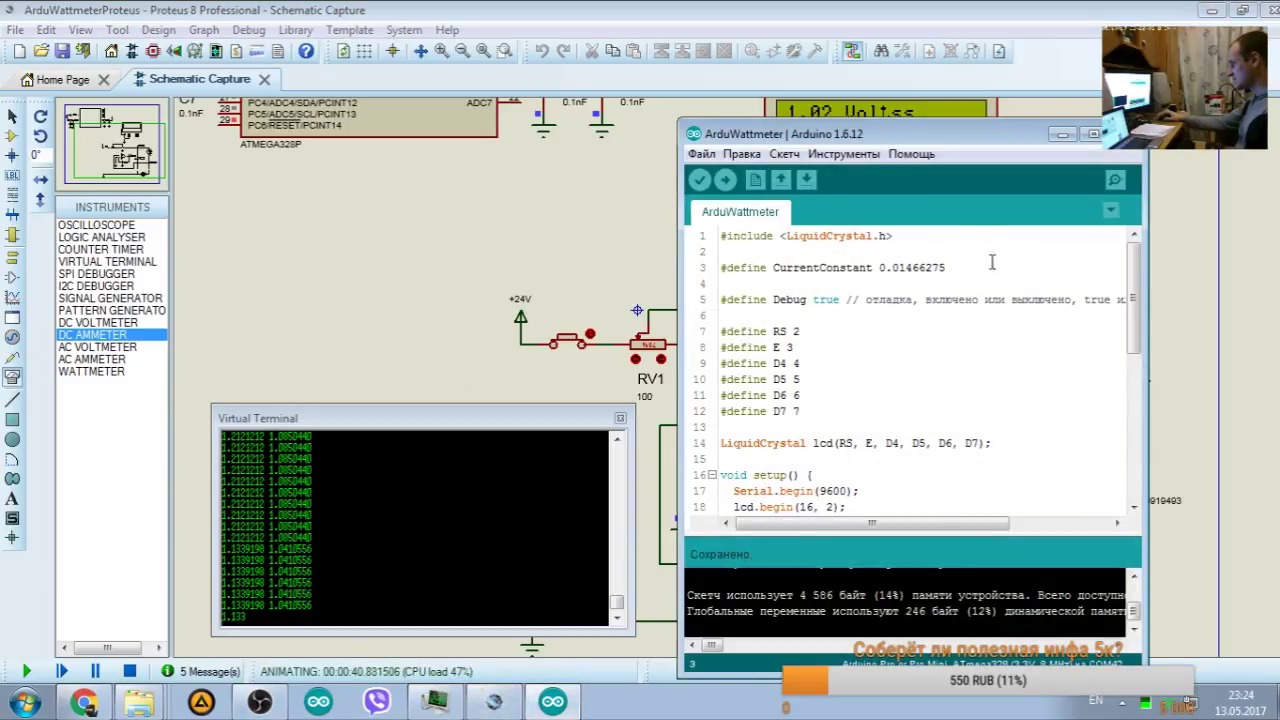
pyautogui.click(690, 268)
pyautogui.scroll(-4, 919, 313)
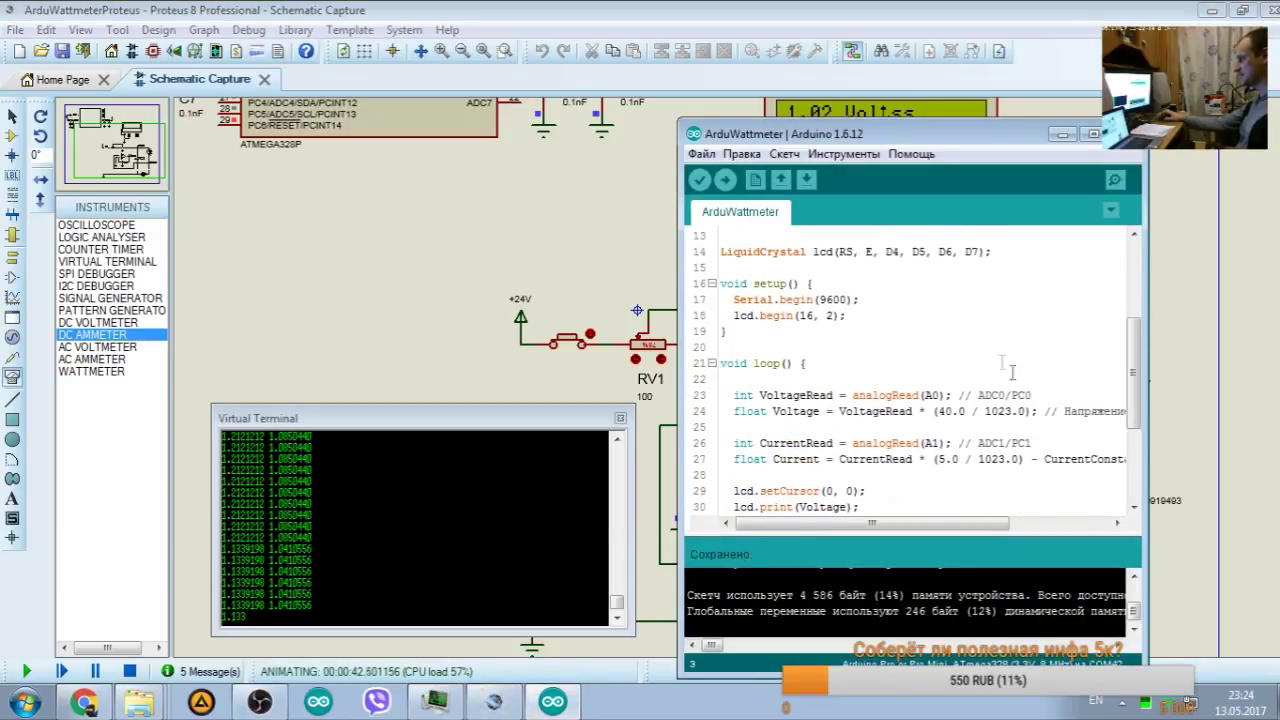
pyautogui.moveTo(938, 411); pyautogui.dragTo(962, 411)
pyautogui.moveTo(937, 459); pyautogui.dragTo(957, 459)
pyautogui.moveTo(985, 411); pyautogui.dragTo(1031, 411)
pyautogui.scroll(-3, 935, 345)
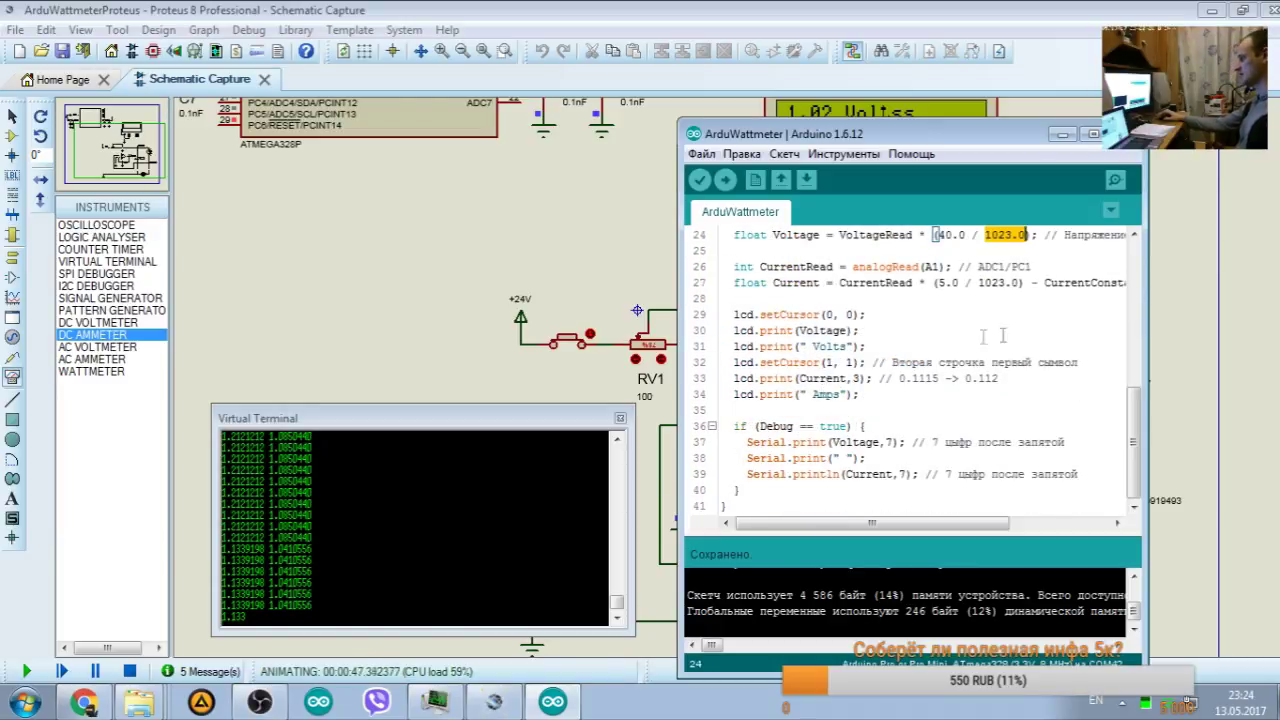
pyautogui.click(892, 441)
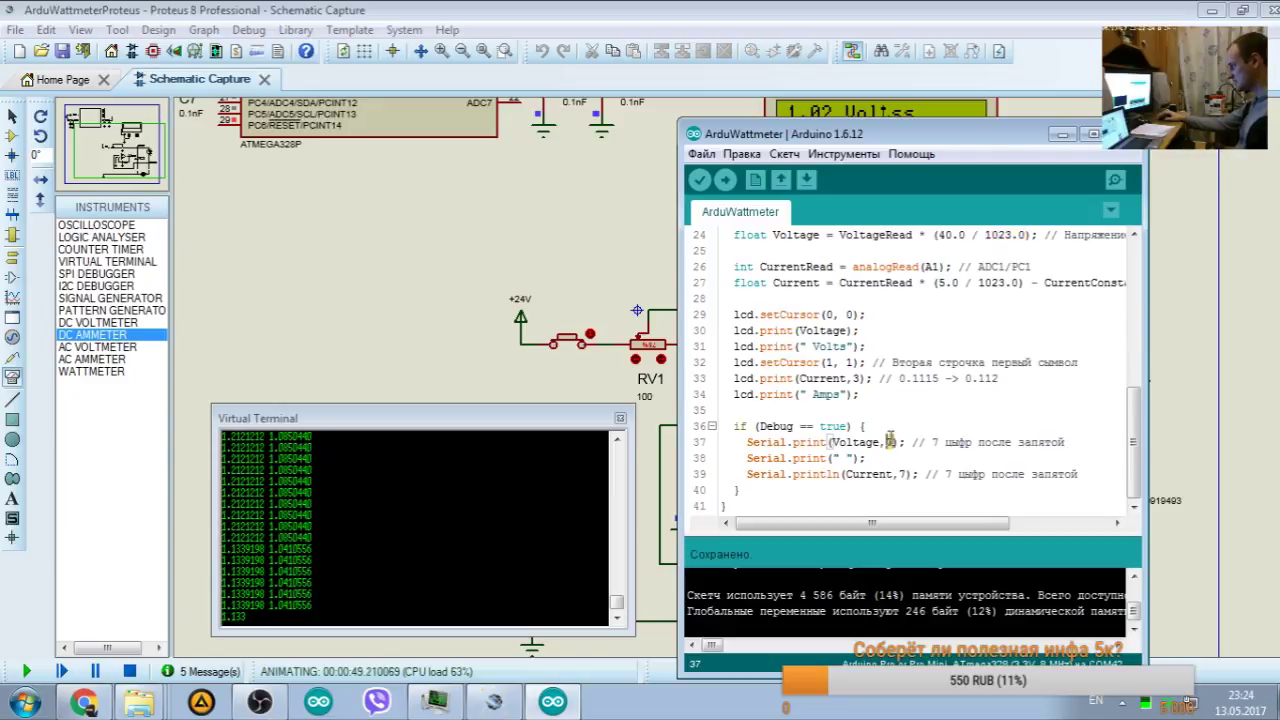
pyautogui.click(848, 426)
pyautogui.scroll(8, 830, 330)
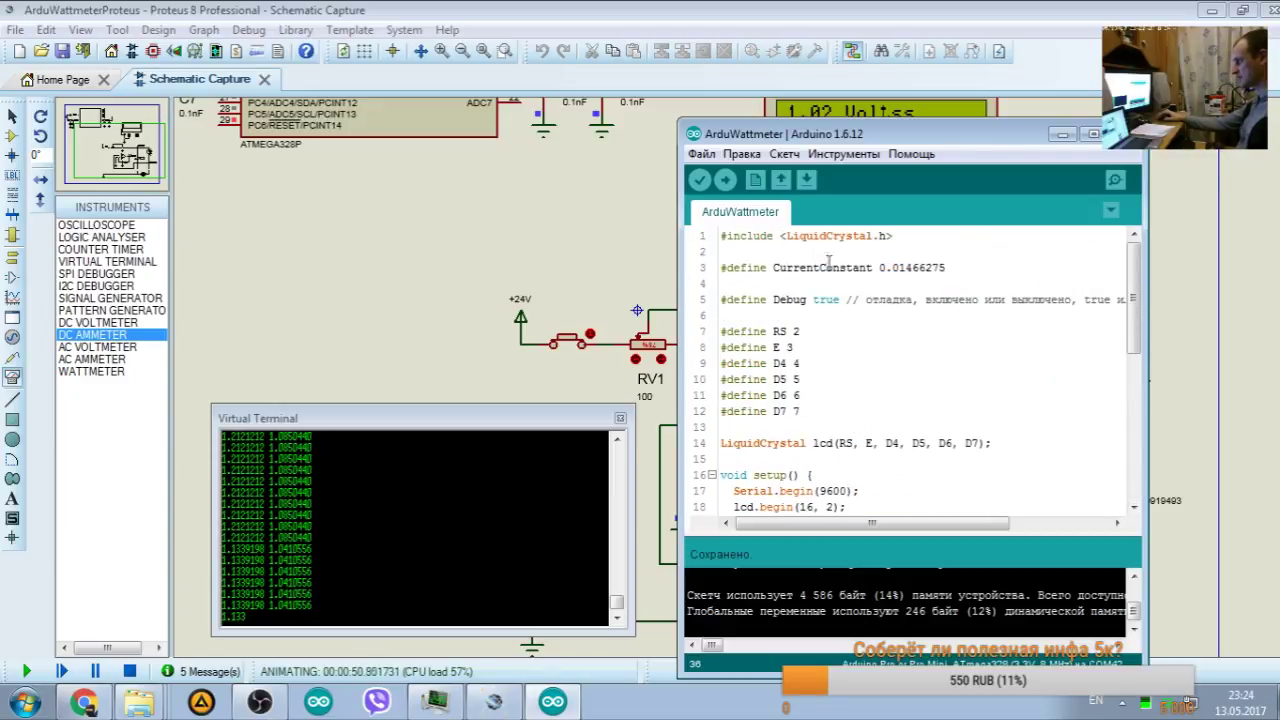
# Step: Set the Debug define to false, then save and compile the sketch
pyautogui.doubleClick(827, 300)
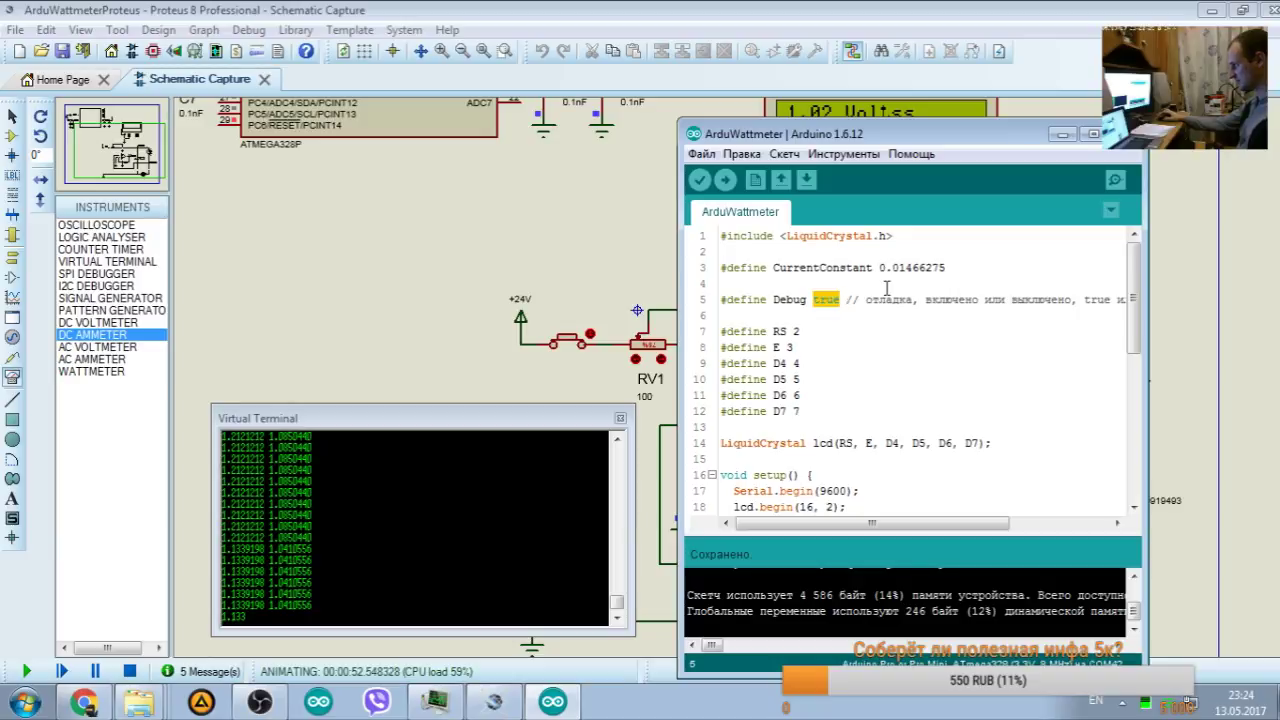
pyautogui.write('fasl')
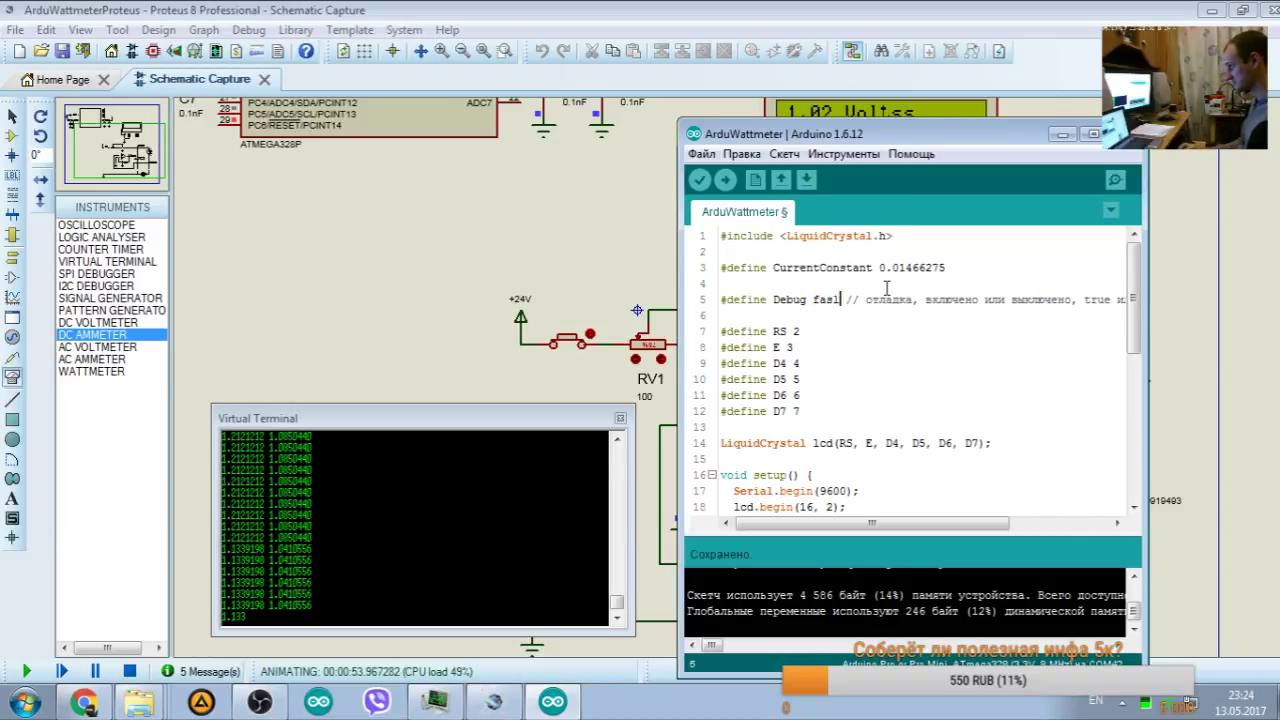
pyautogui.press('BackSpace')
pyautogui.press('BackSpace')
pyautogui.write('lse')
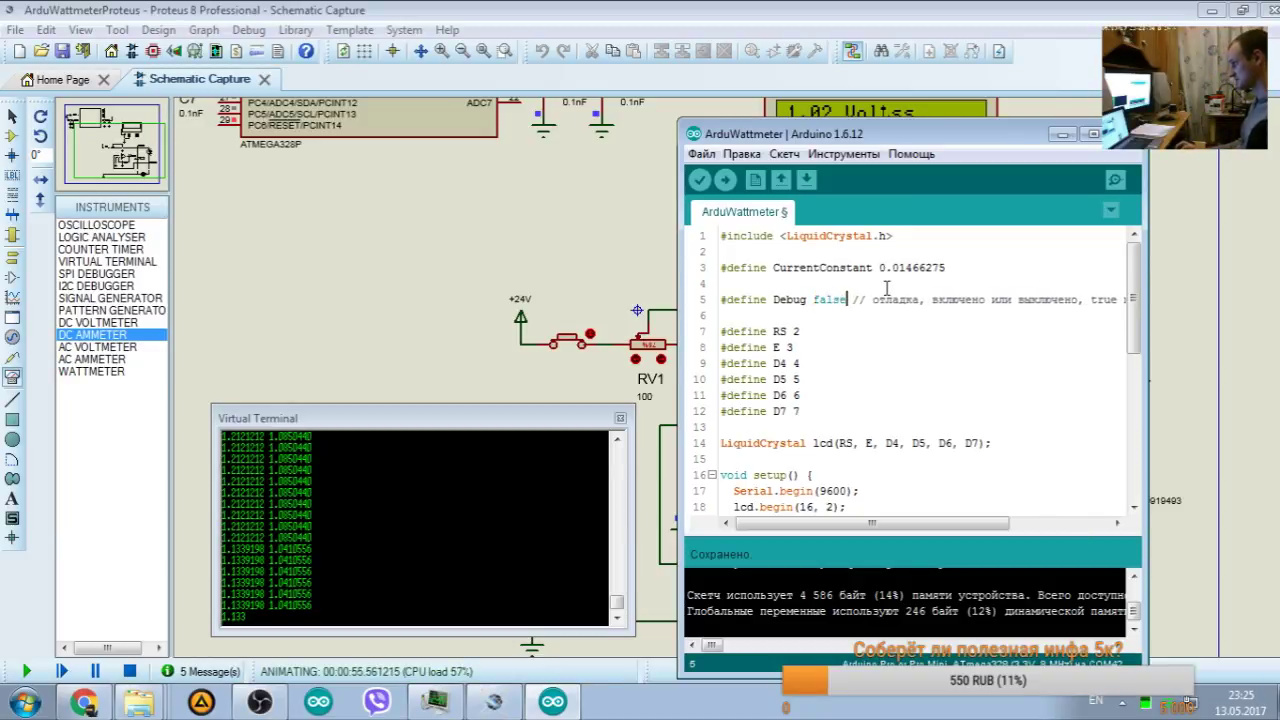
pyautogui.hotkey('ctrl', 'r')
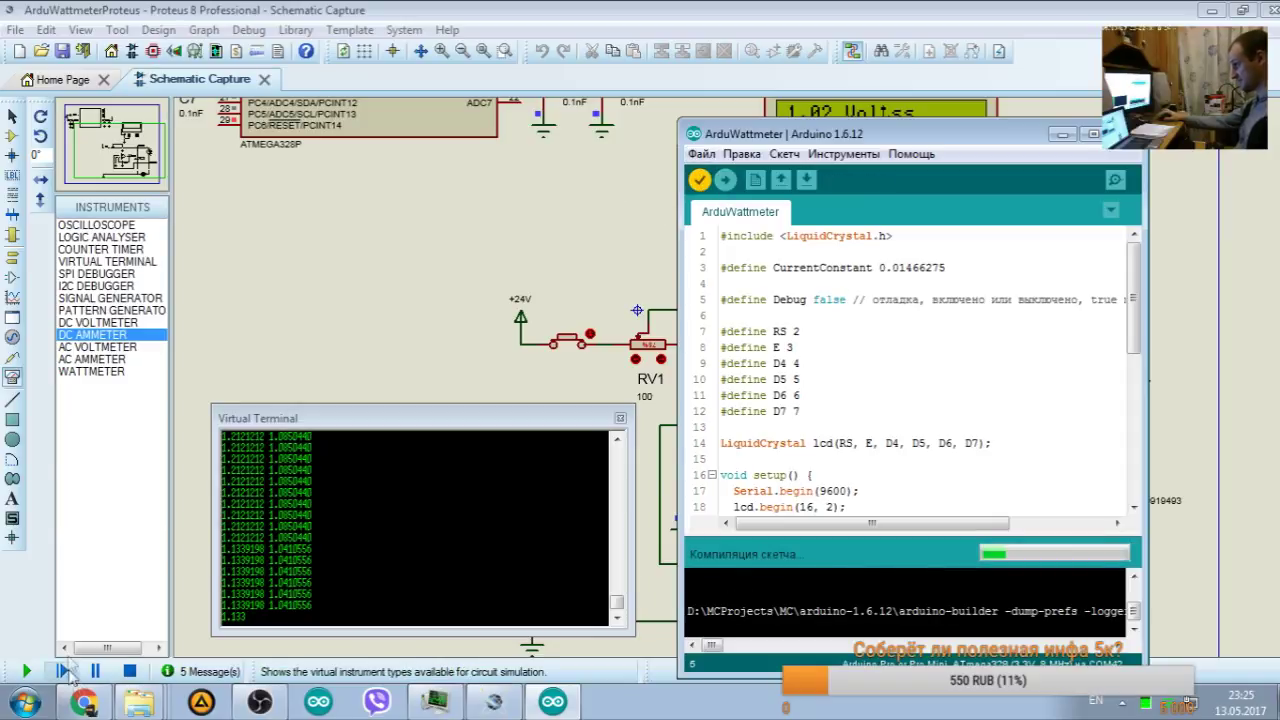
# Step: Return to the Proteus simulation and look through the earlier Virtual Terminal output
pyautogui.click(230, 462)
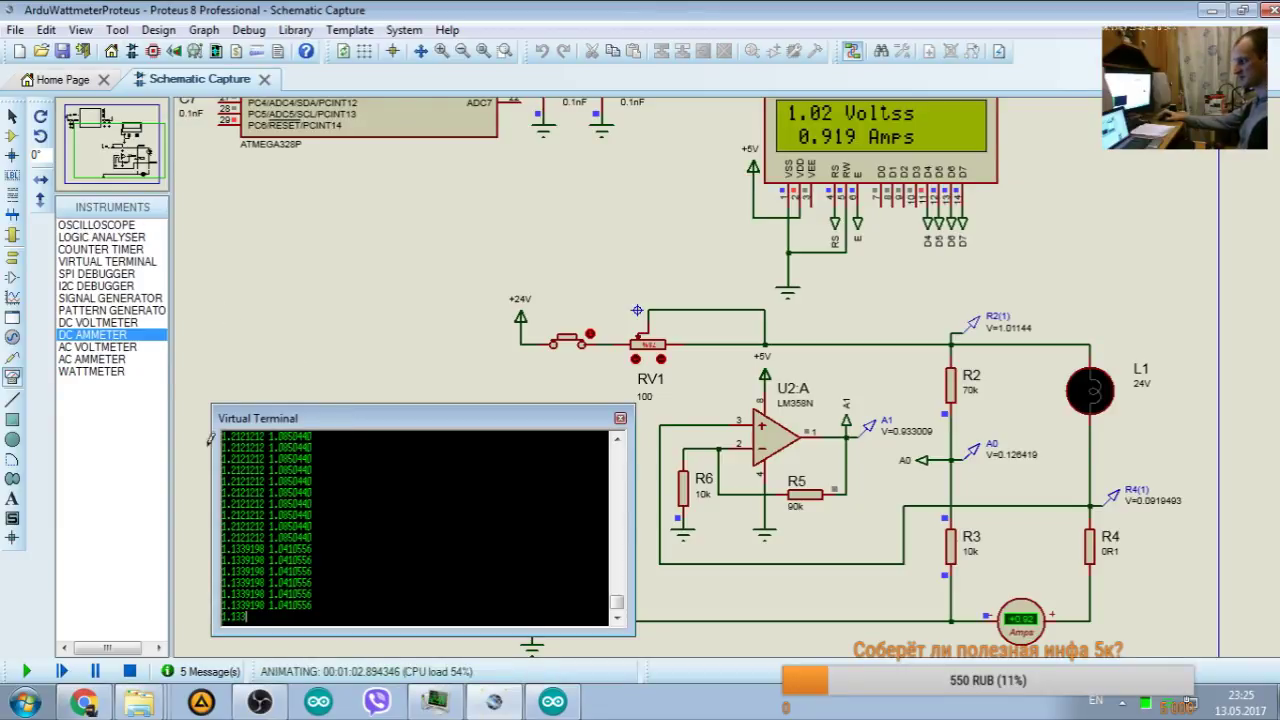
pyautogui.moveTo(616, 600); pyautogui.dragTo(614, 470)
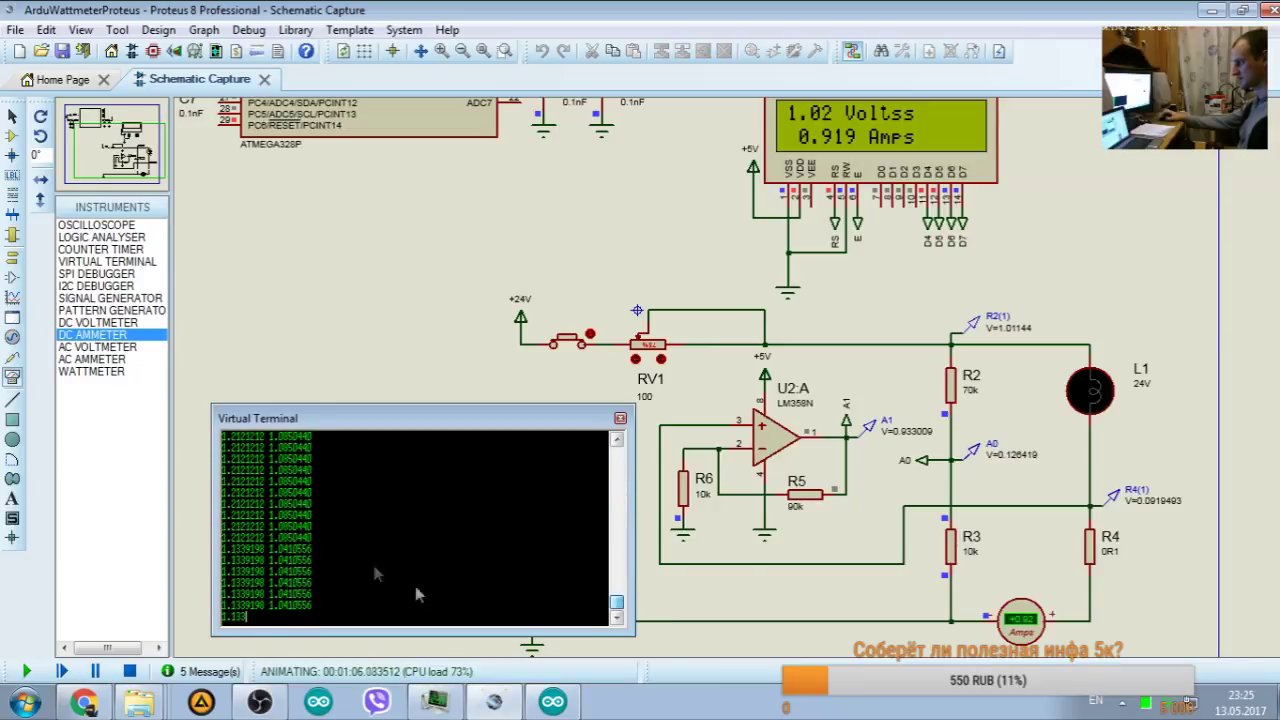
# Step: Stop the running simulation and restart it with the recompiled sketch to check the LCD and Virtual Terminal
pyautogui.click(129, 671)
pyautogui.click(553, 701)
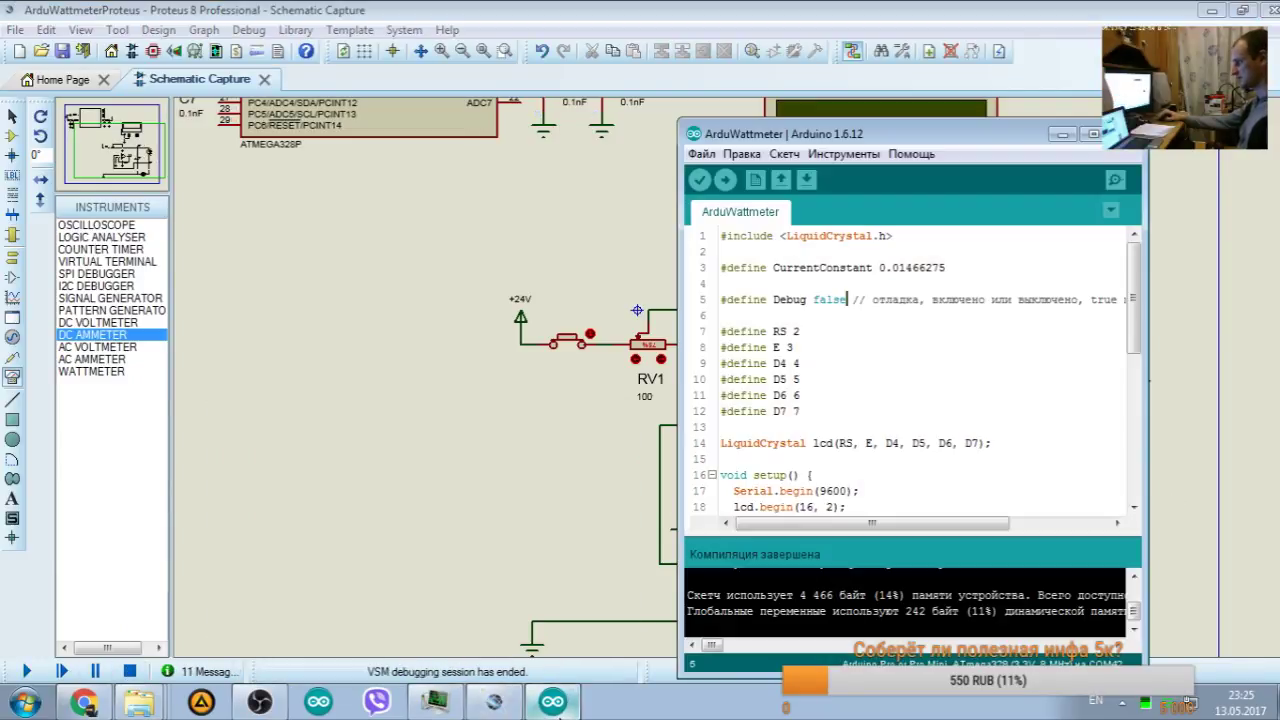
pyautogui.click(26, 671)
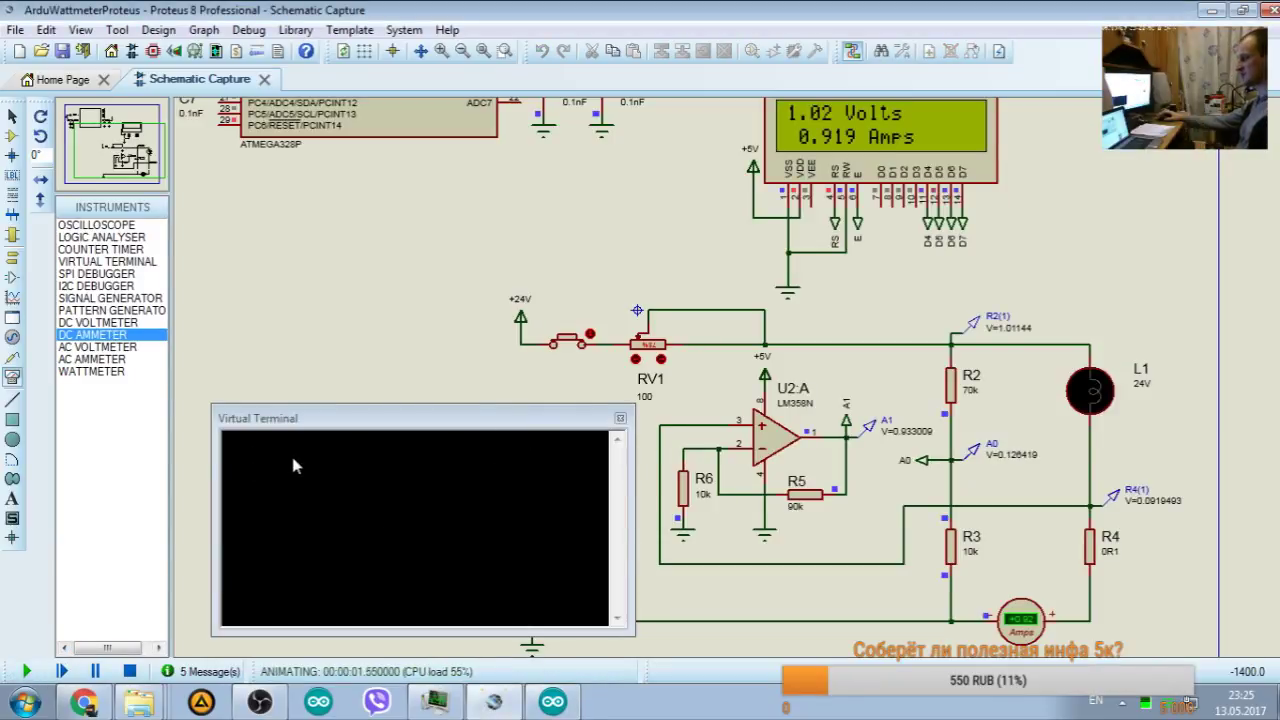
# Step: Examine the LCD output lines and the serial printing block inside the Debug condition of the ArduWattmeter sketch
pyautogui.click(553, 701)
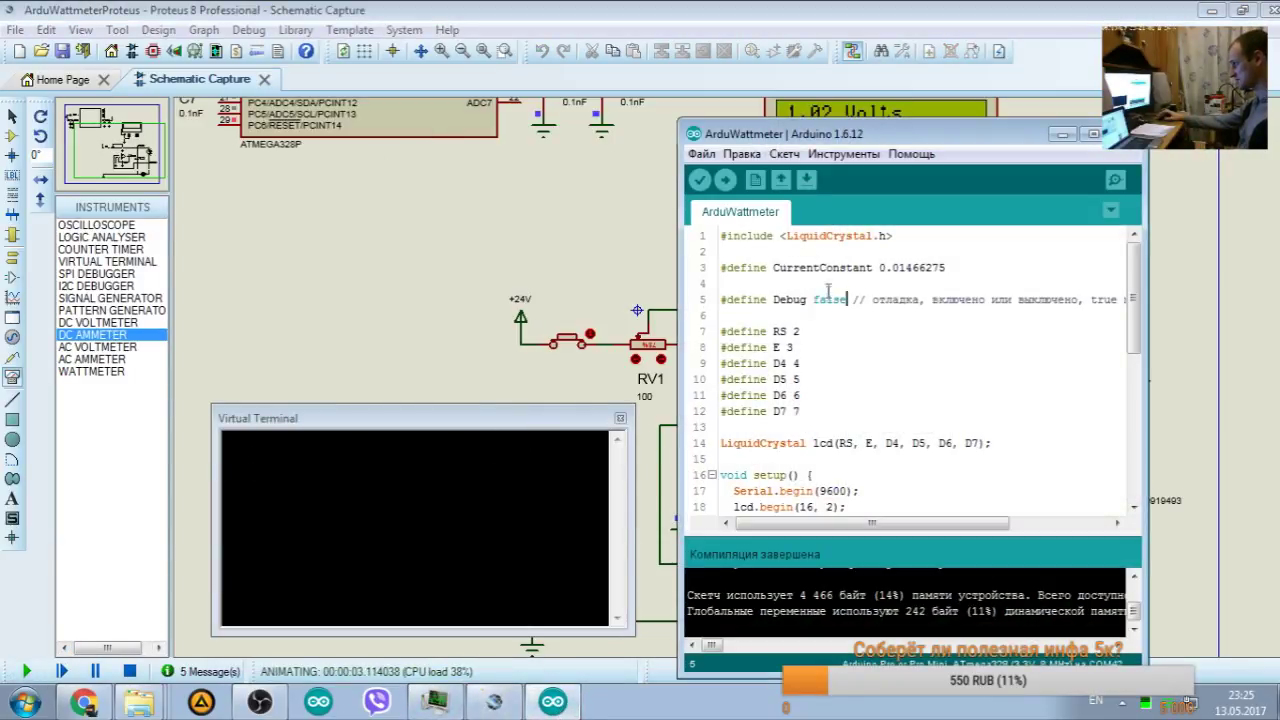
pyautogui.scroll(-8, 827, 298)
pyautogui.moveTo(735, 426); pyautogui.dragTo(740, 490)
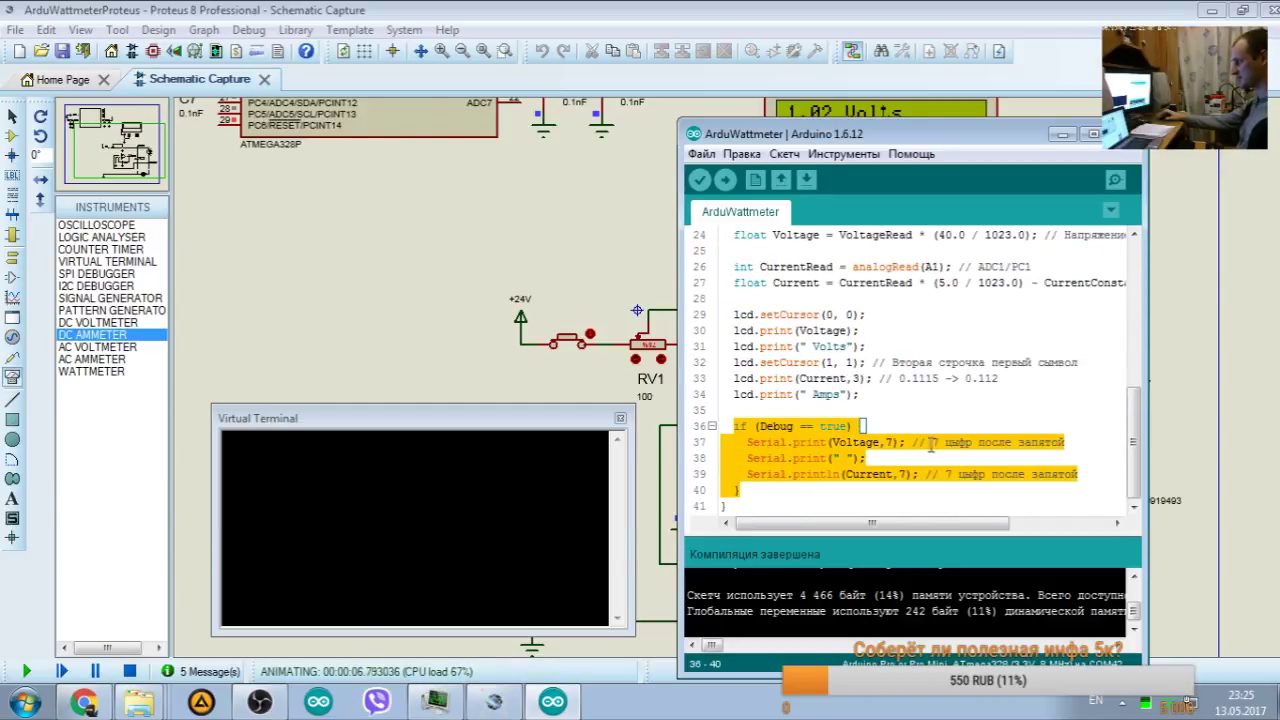
pyautogui.click(768, 484)
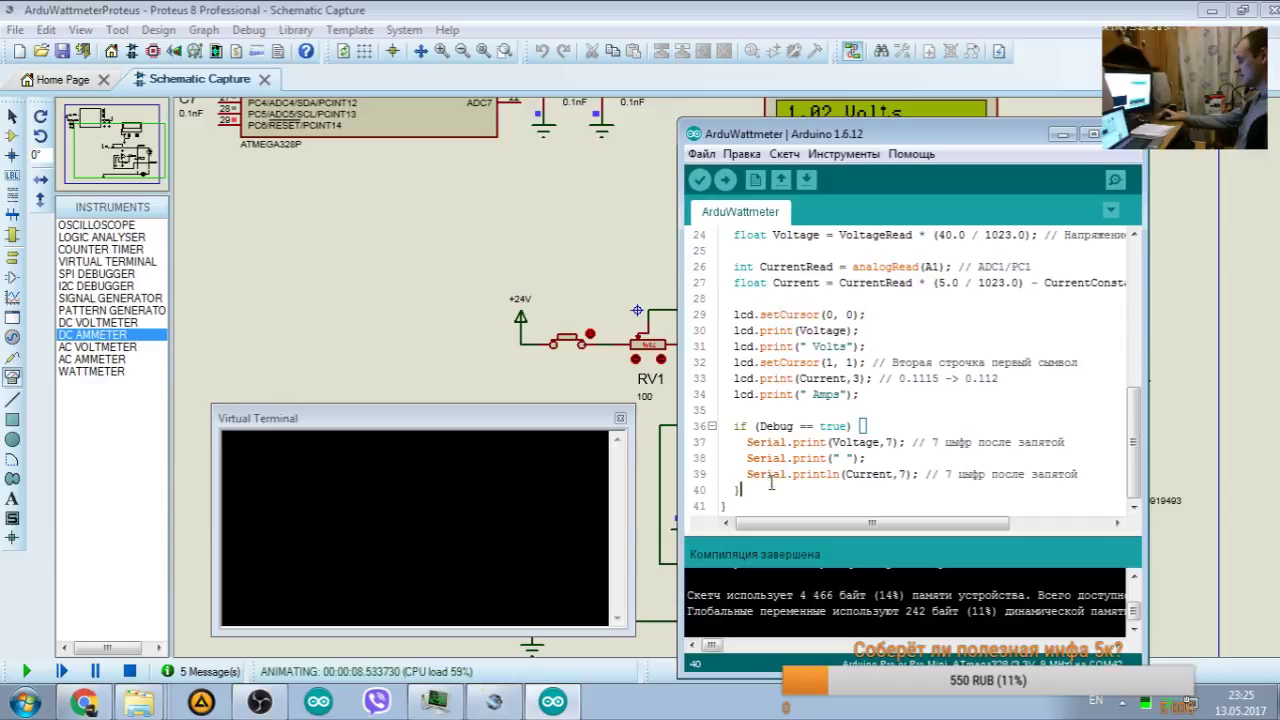
pyautogui.scroll(1, 777, 353)
pyautogui.scroll(-1, 760, 384)
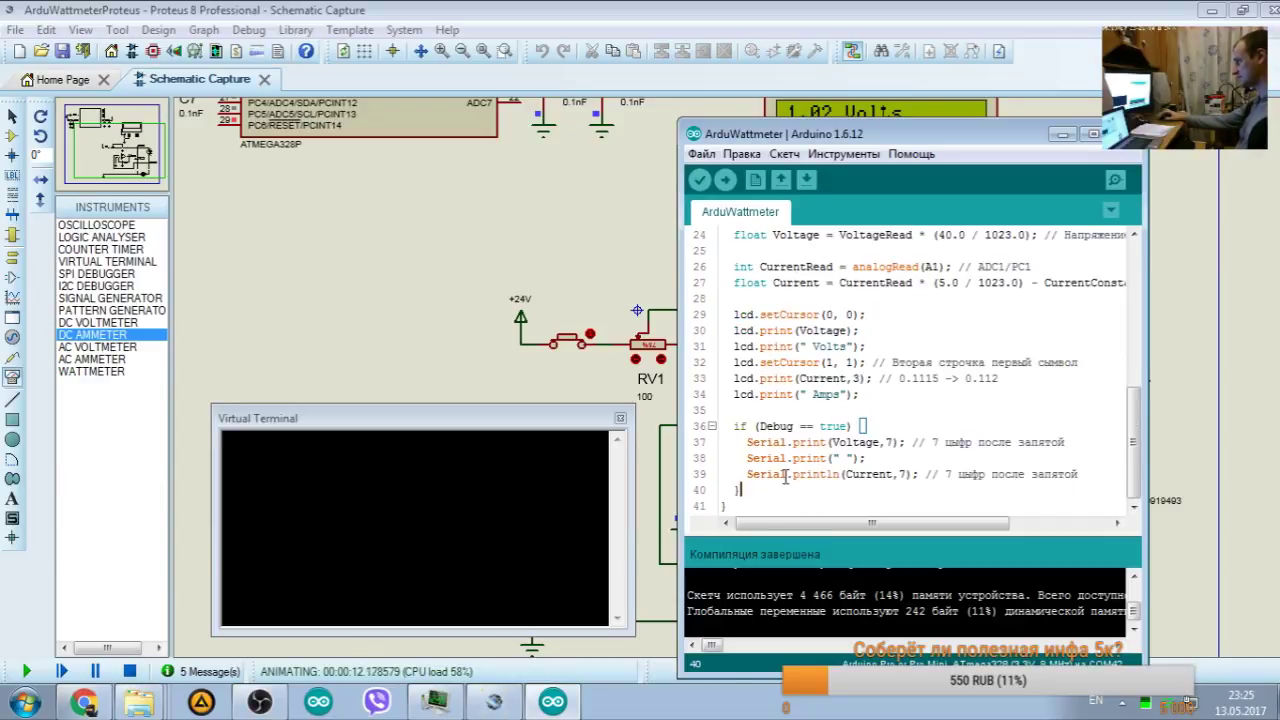
pyautogui.click(757, 408)
pyautogui.scroll(1, 757, 408)
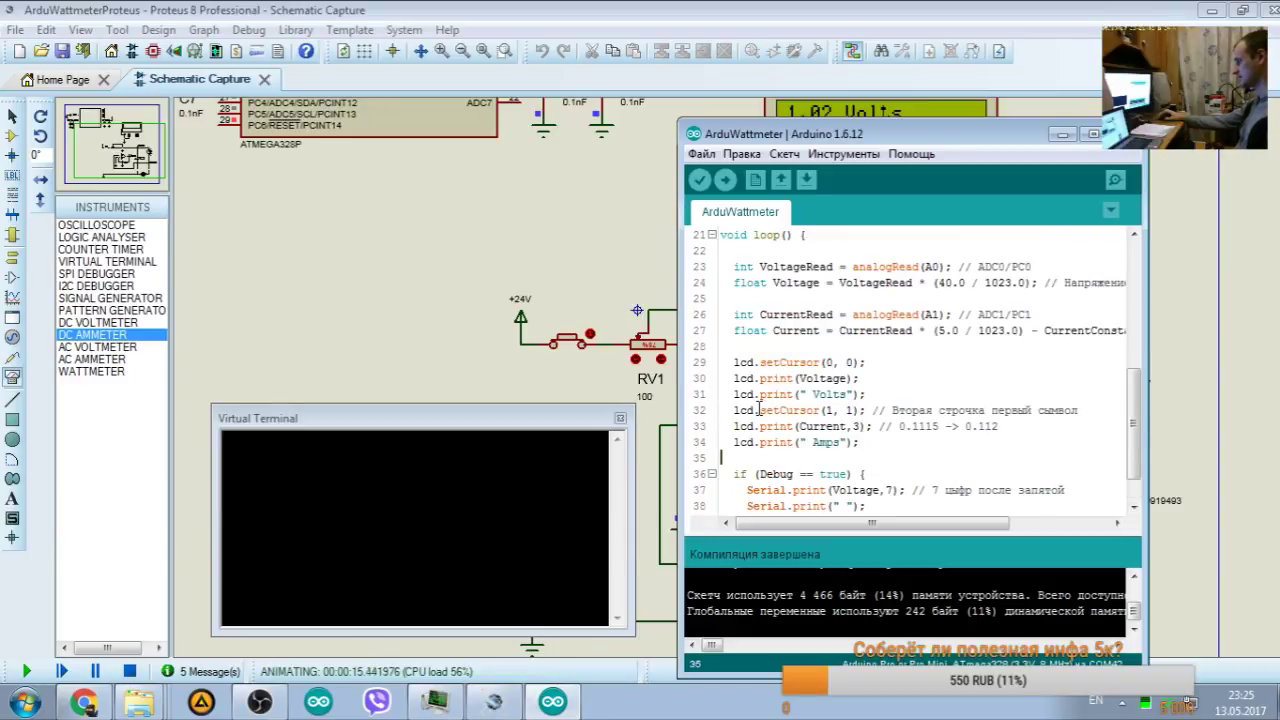
pyautogui.scroll(-1, 762, 410)
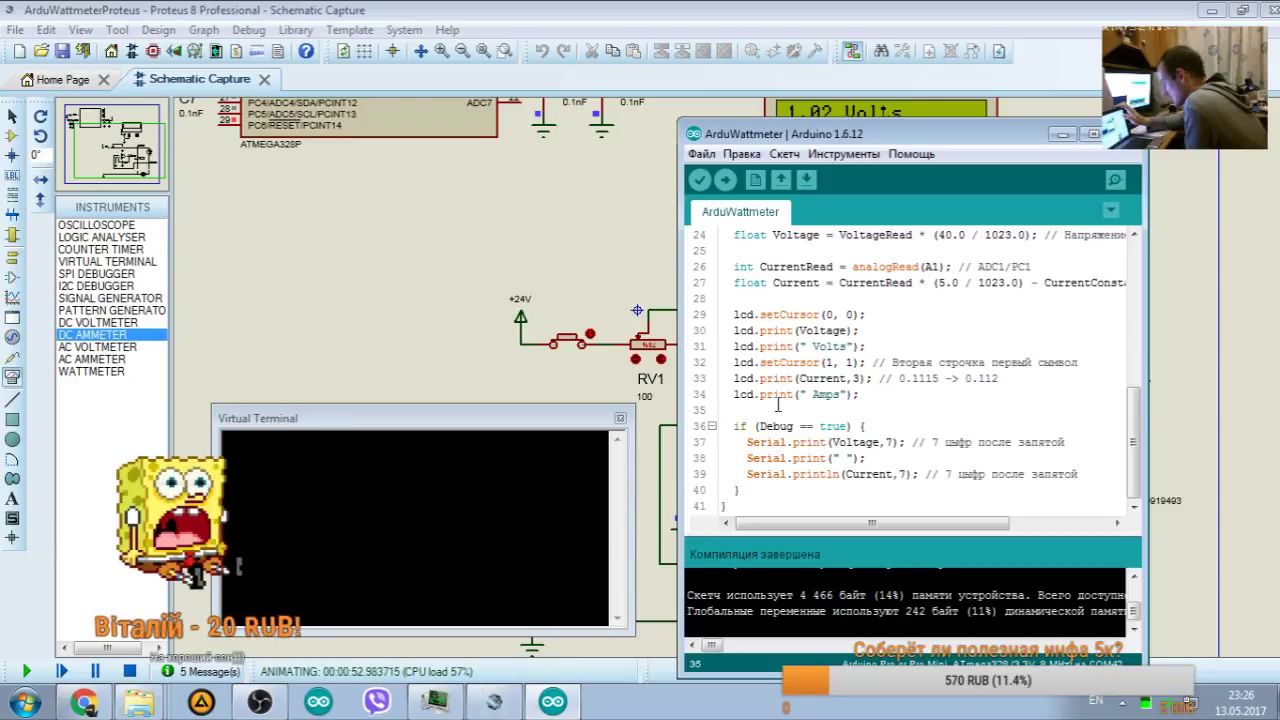
pyautogui.click(271, 703)
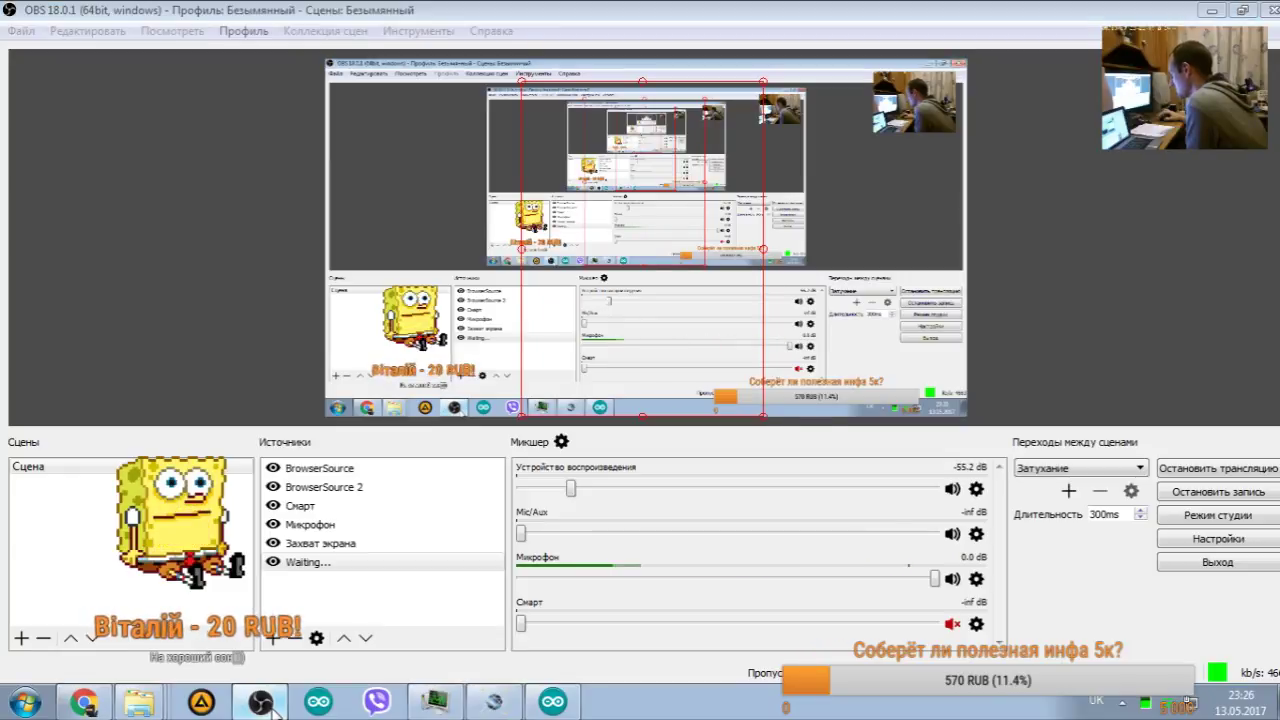
pyautogui.click(271, 703)
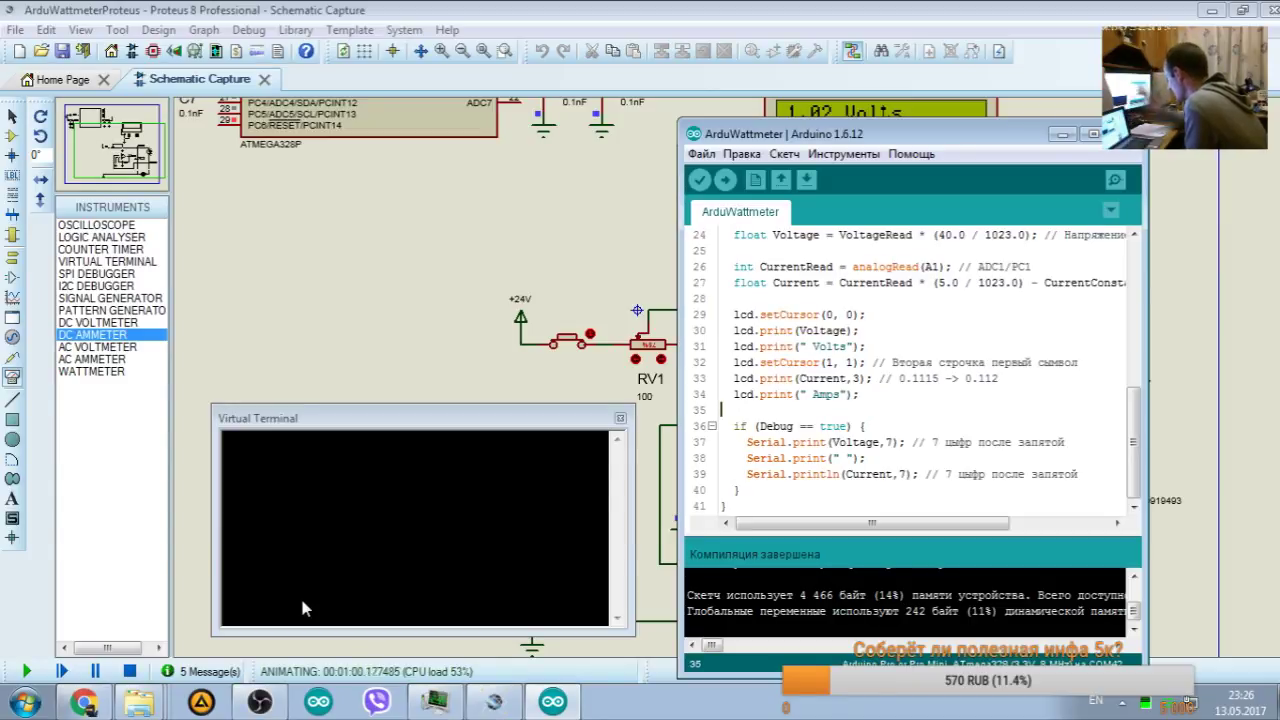
# Step: Set the Debug define back to true, save and compile the sketch, and stop the Proteus simulation
pyautogui.scroll(8, 886, 295)
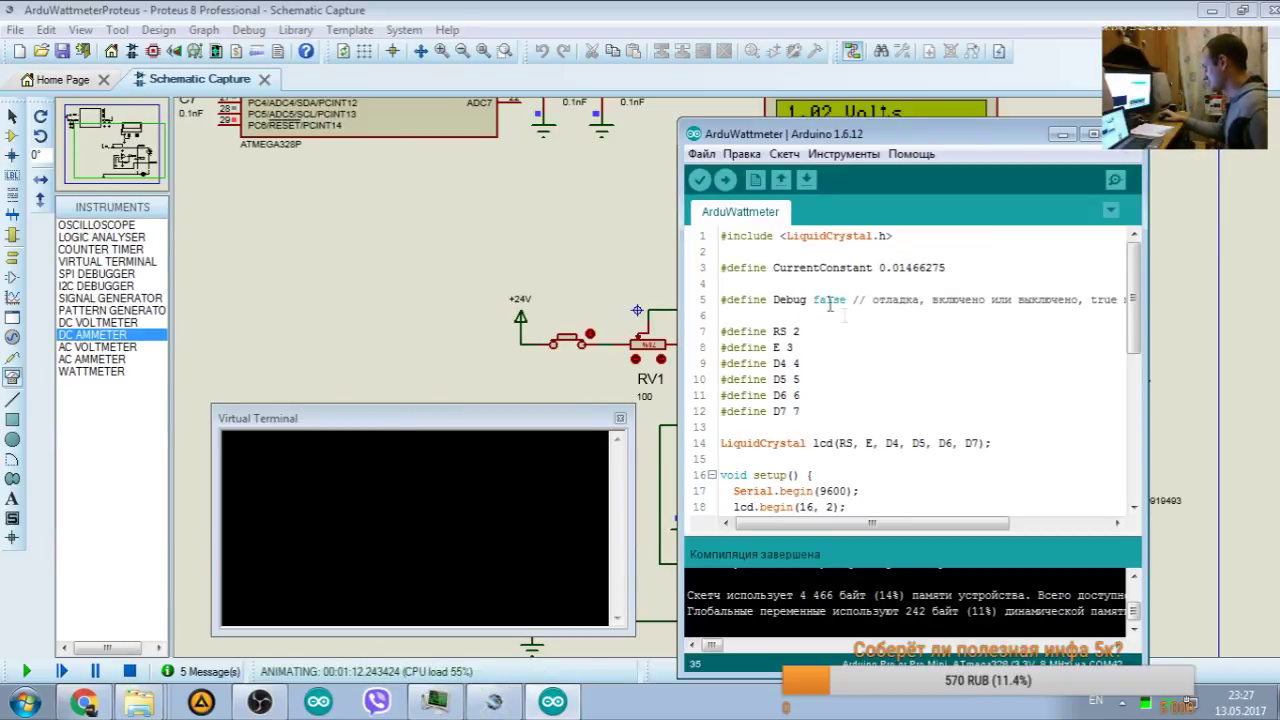
pyautogui.write('true')
pyautogui.hotkey('ctrl', 's')
pyautogui.click(699, 180)
pyautogui.click(380, 380)
pyautogui.click(133, 671)
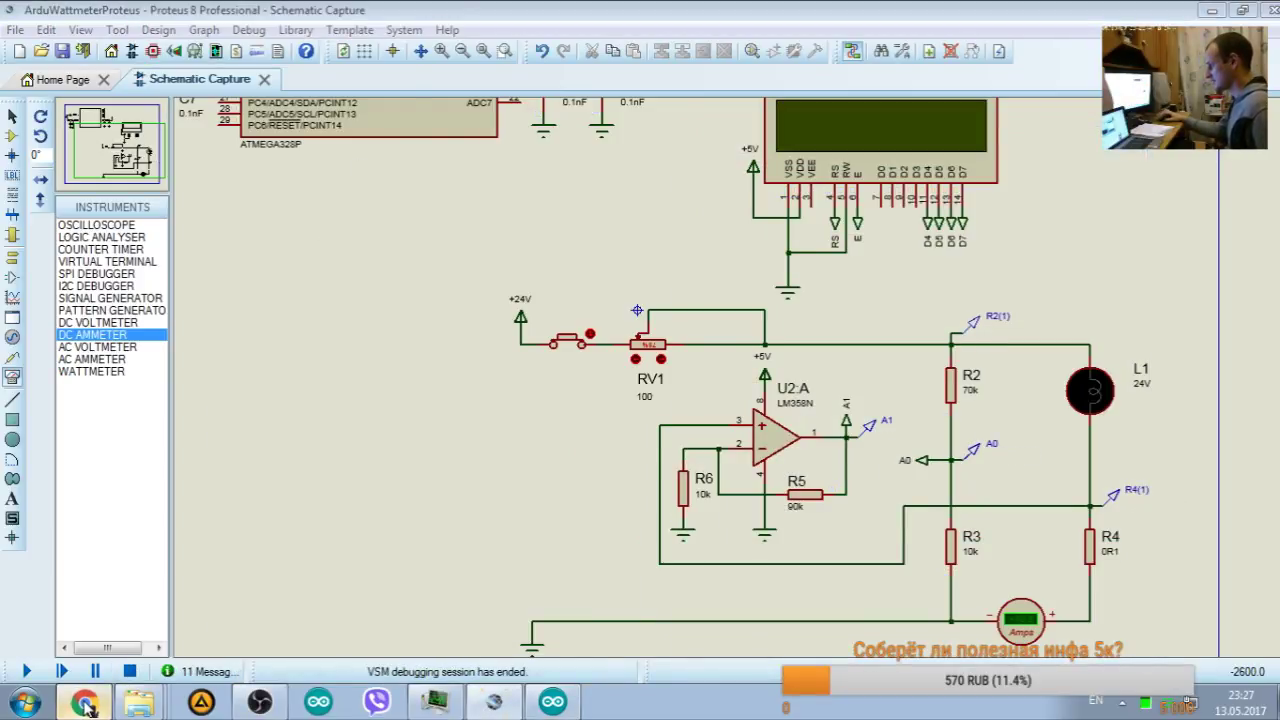
# Step: Switch to Chrome, reopen the technomaniacz VK community and show its album "Техноманьяку из Китая" in reverse order
pyautogui.click(84, 703)
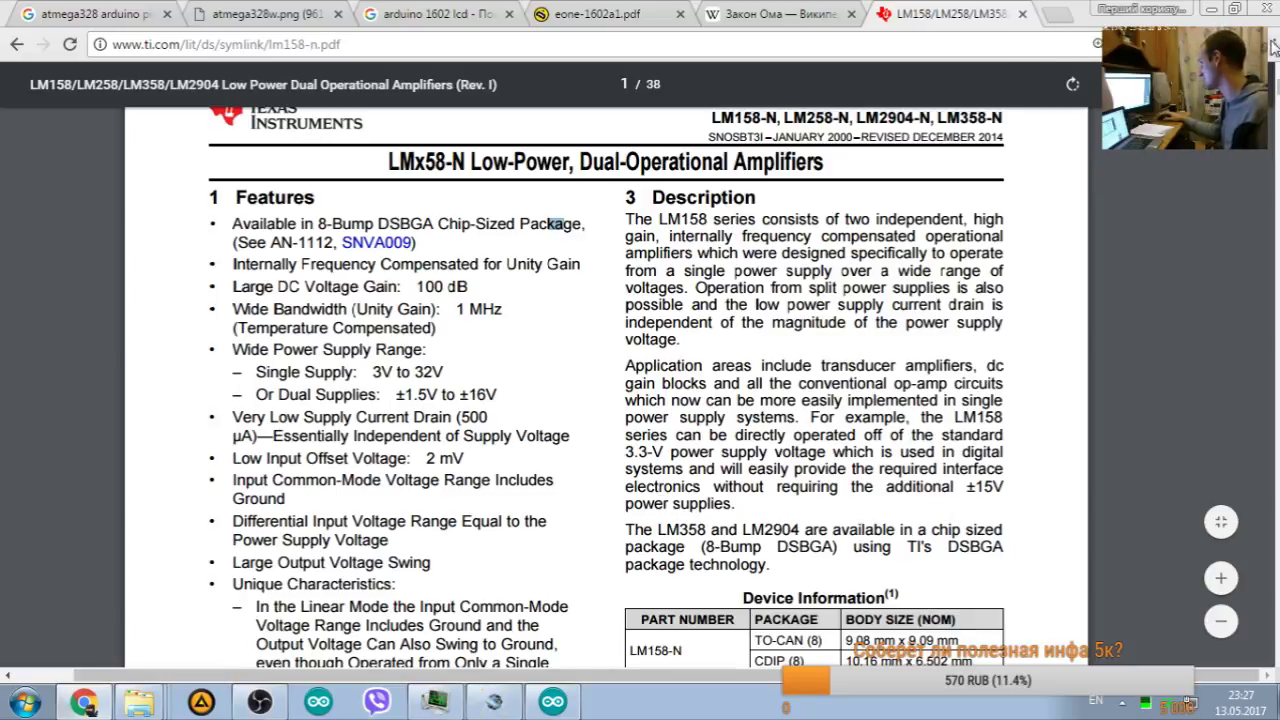
pyautogui.hotkey('ctrl', 'shift', 't')
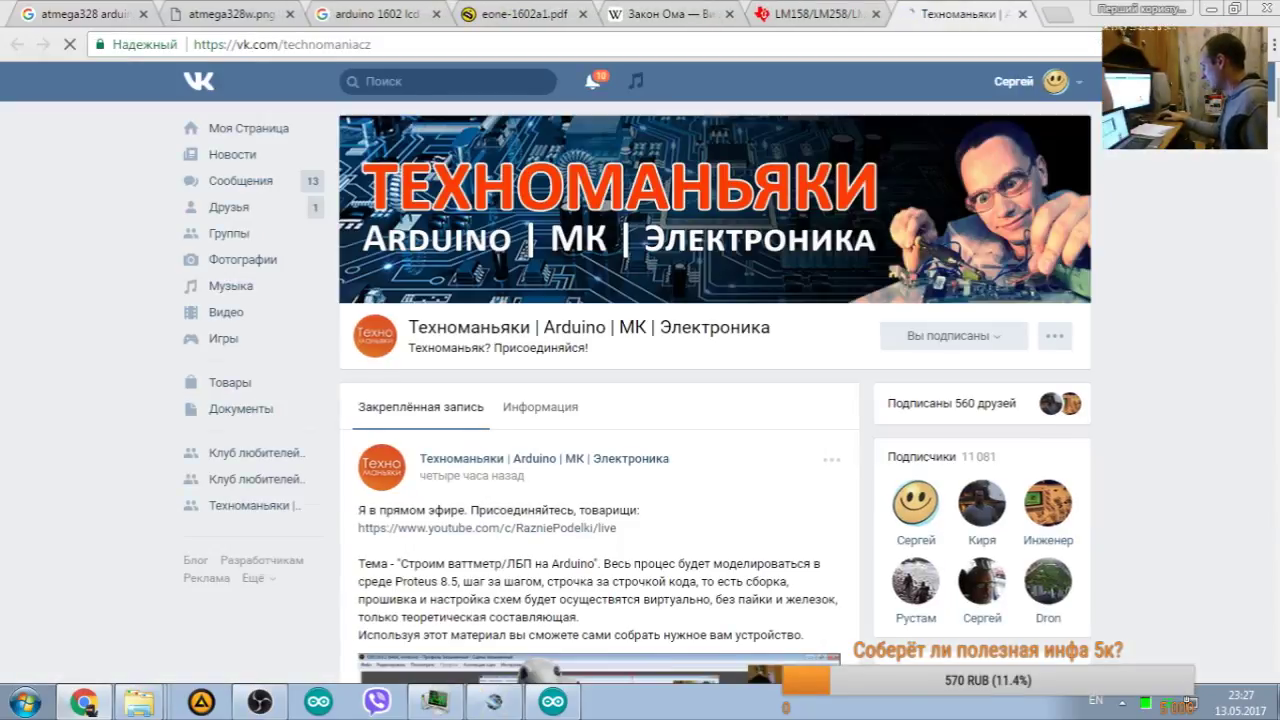
pyautogui.scroll(-6, 910, 200)
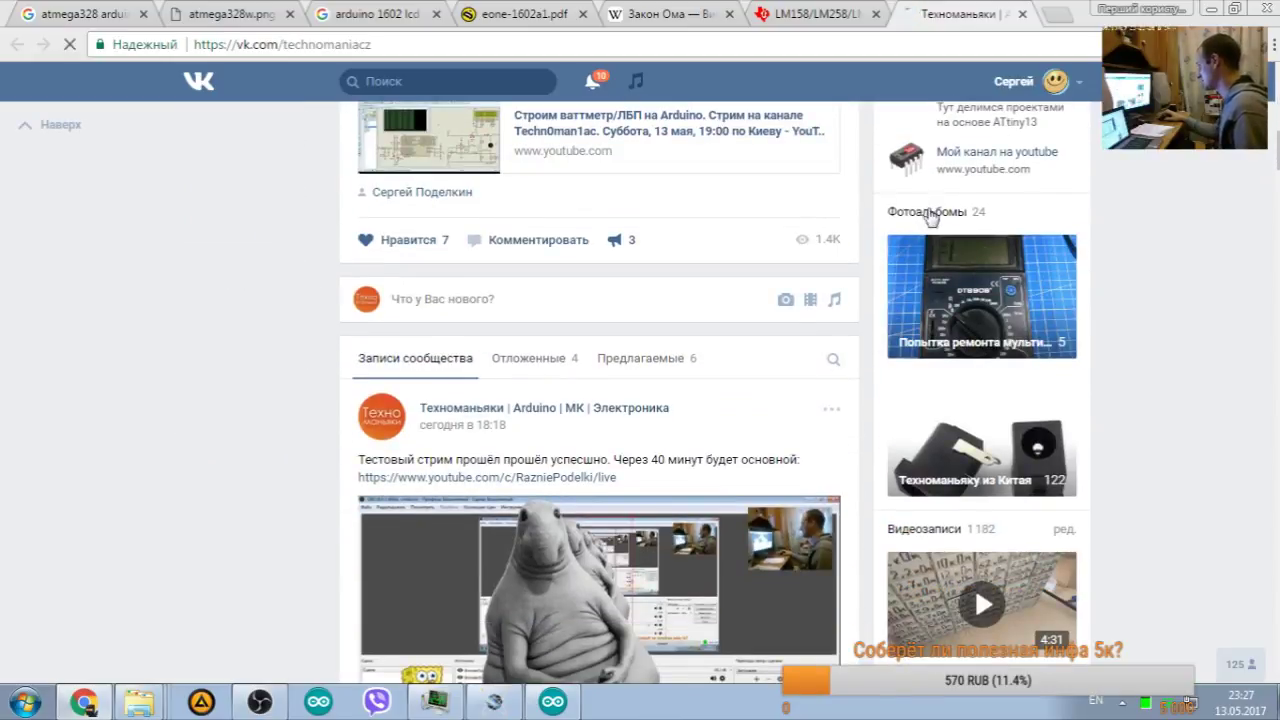
pyautogui.click(930, 212)
pyautogui.click(715, 222)
pyautogui.scroll(-4, 715, 222)
pyautogui.scroll(4, 1237, 237)
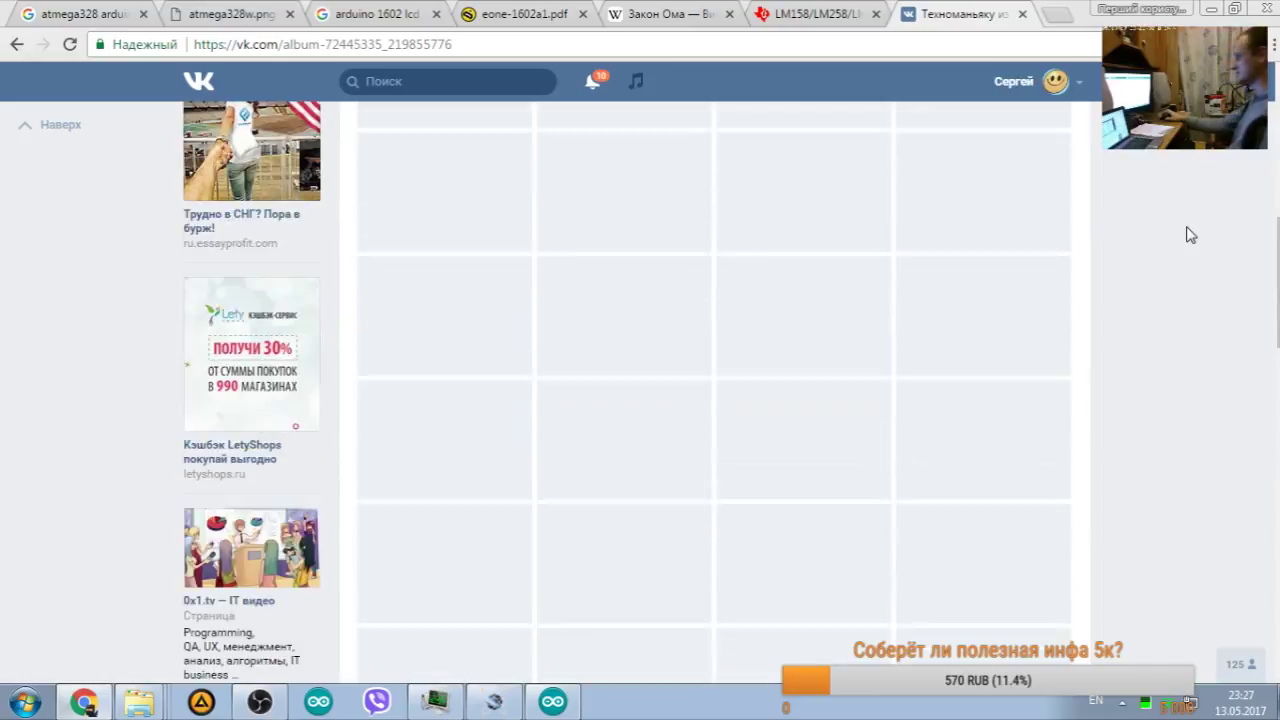
pyautogui.click(891, 143)
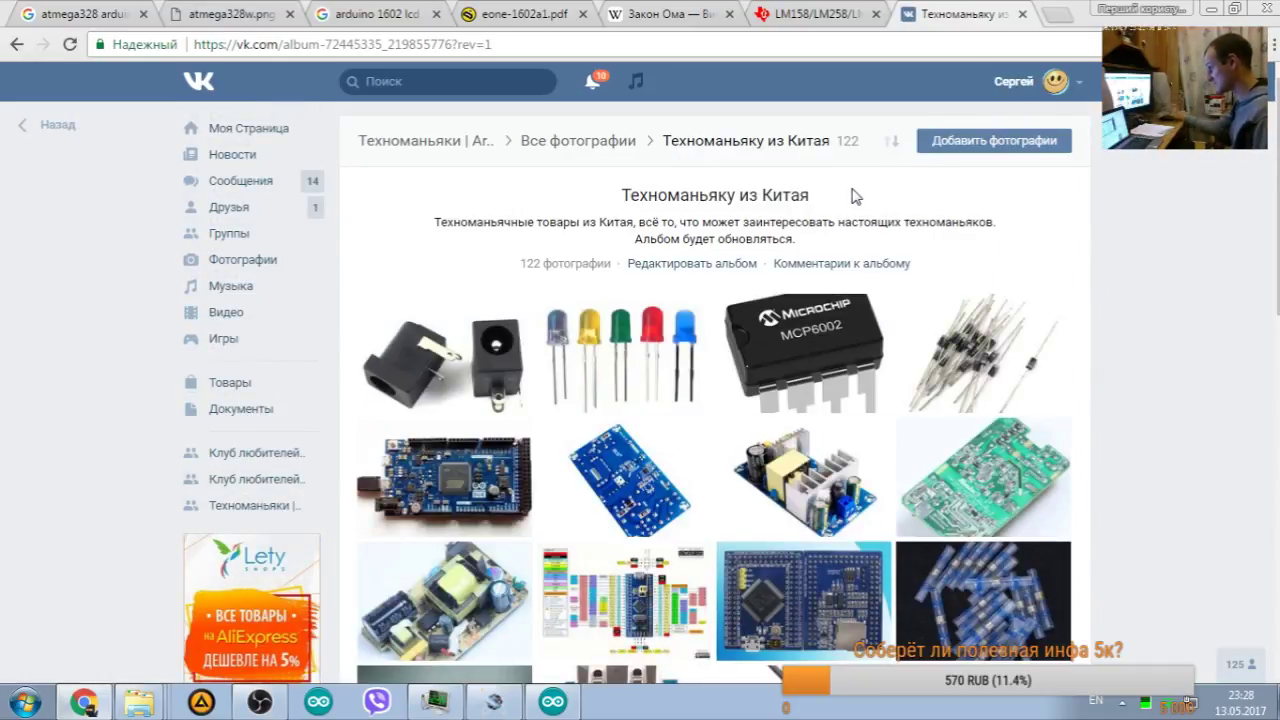
# Step: View the MCP6002 photo, read the op-amp's full description, and return to the community page
pyautogui.click(770, 342)
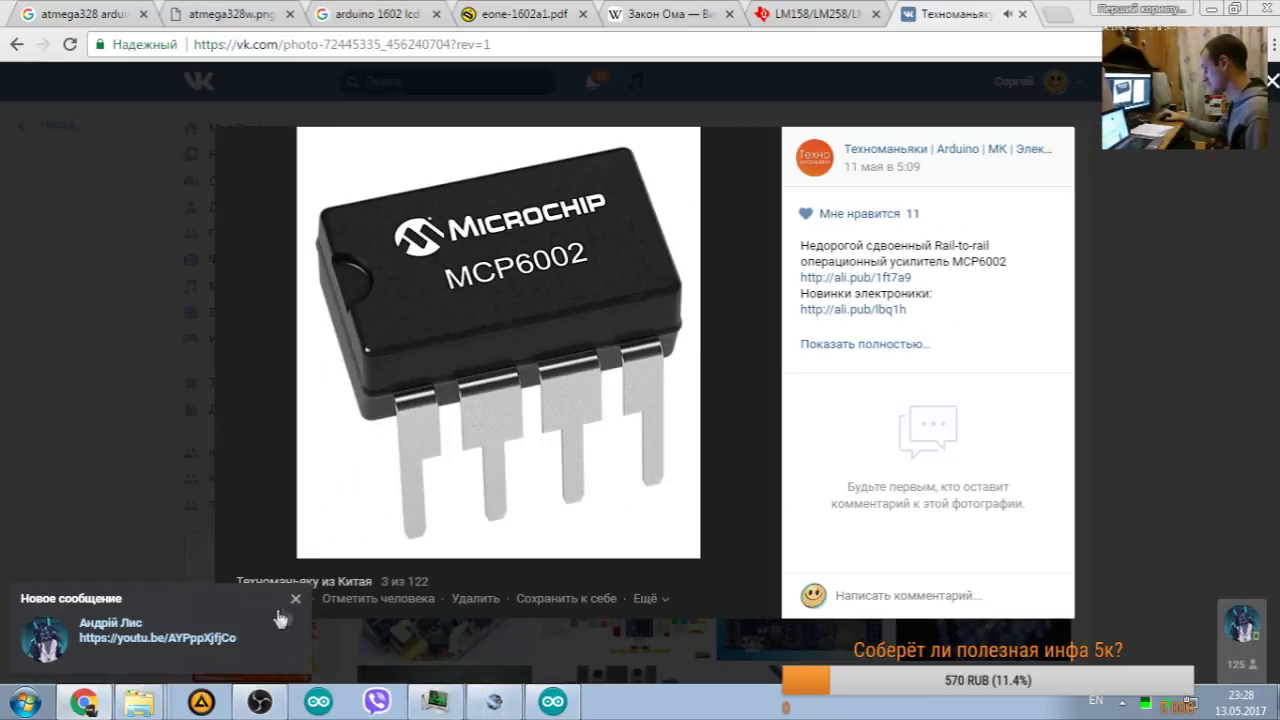
pyautogui.click(295, 599)
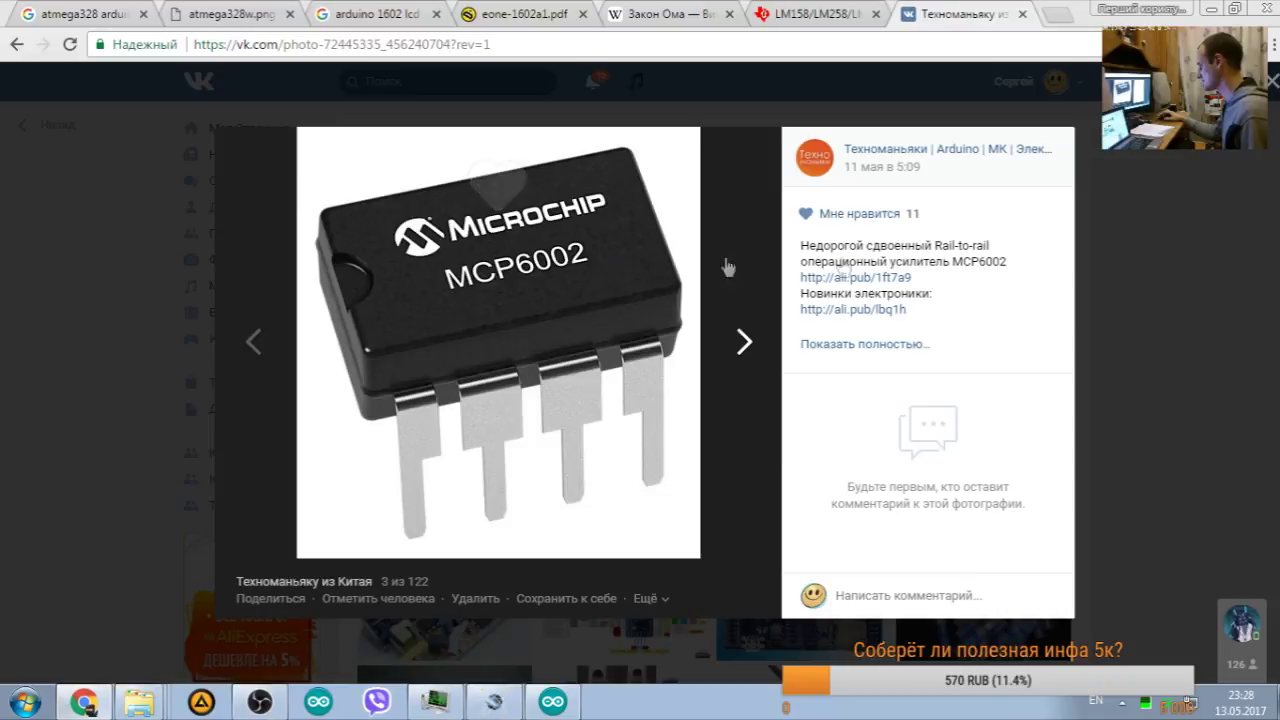
pyautogui.click(960, 264)
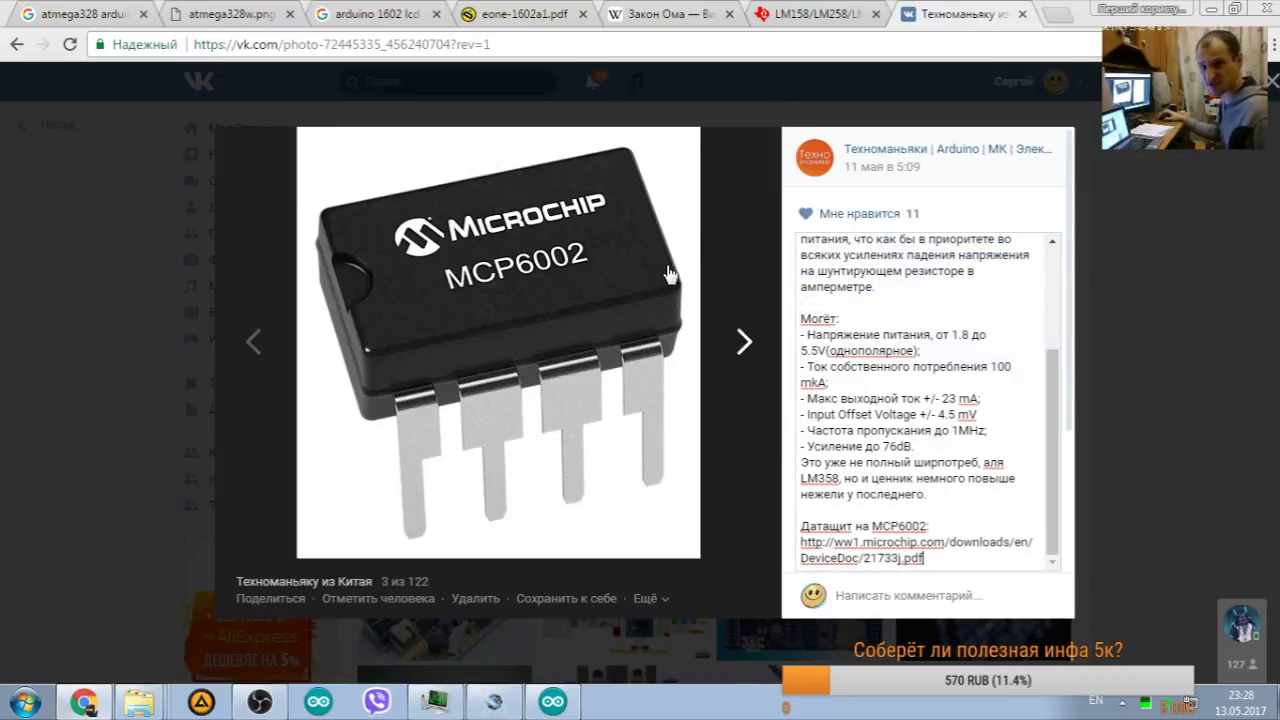
pyautogui.click(1166, 280)
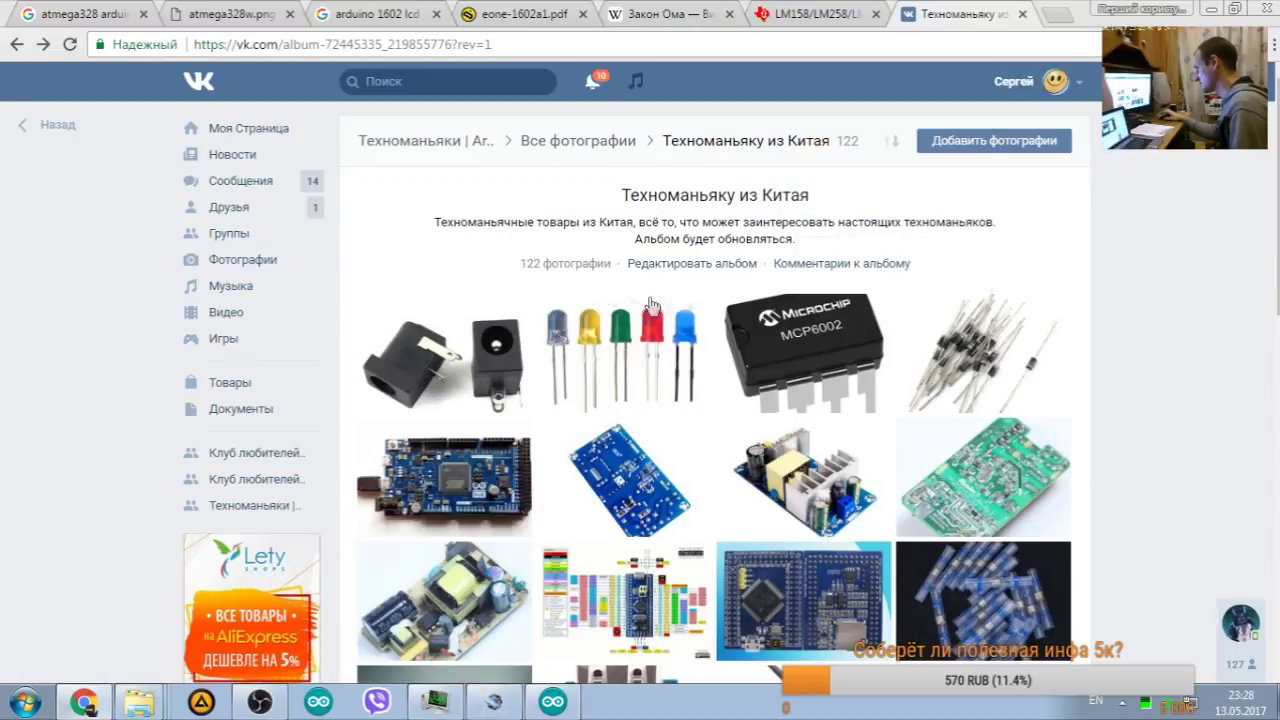
pyautogui.click(440, 153)
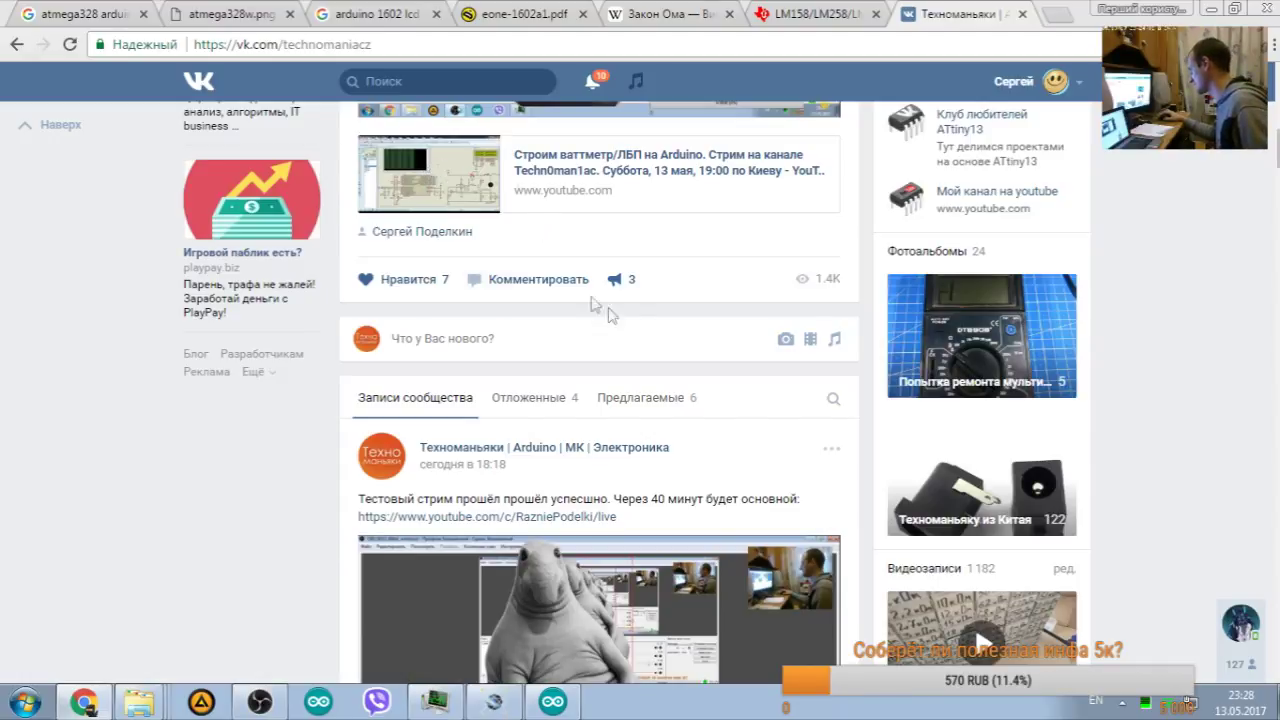
# Step: Return to Proteus and add the MCP6002 dual op-amp from the Microchip library to the project's device list
pyautogui.click(553, 701)
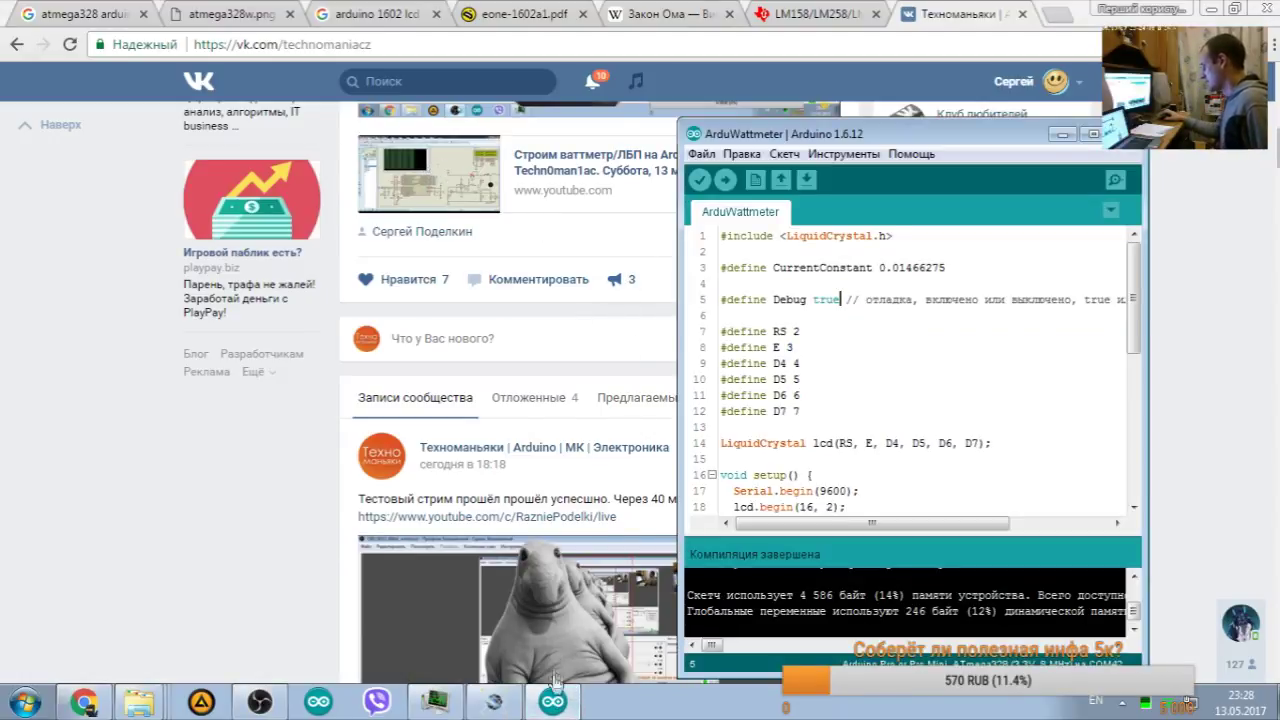
pyautogui.click(494, 701)
pyautogui.click(12, 137)
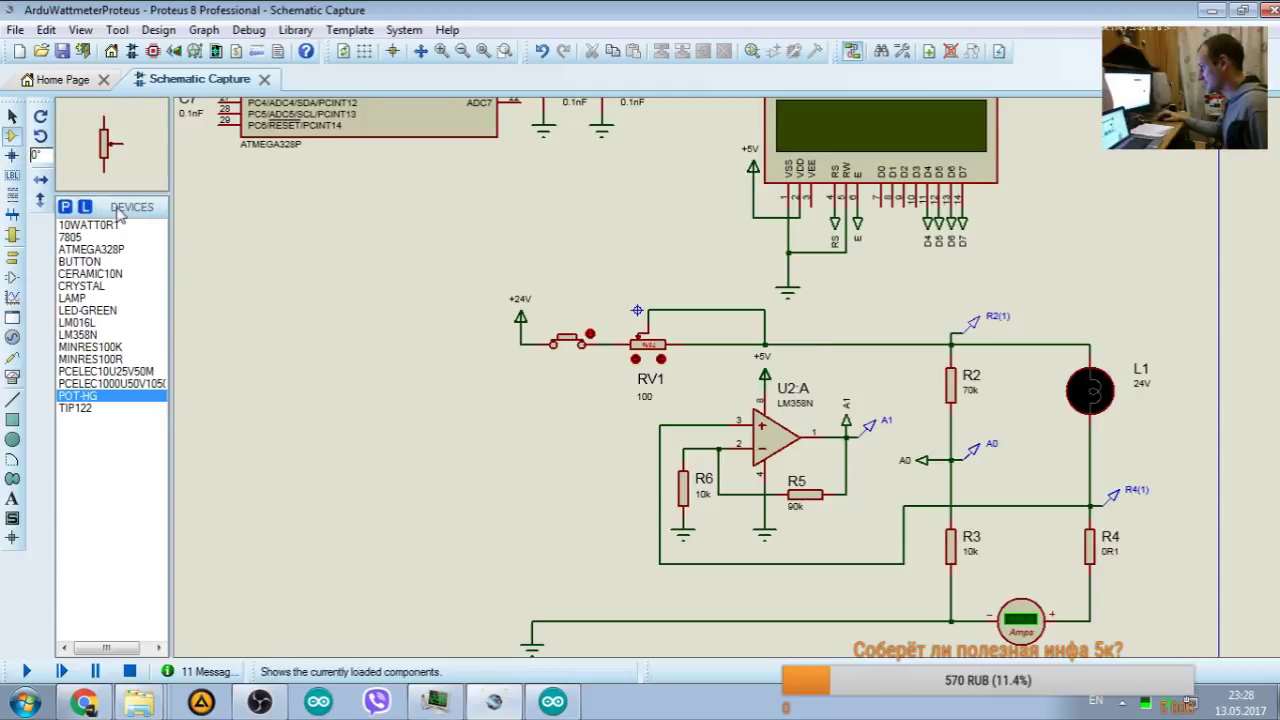
pyautogui.click(65, 207)
pyautogui.rightClick(205, 158)
pyautogui.click(260, 242)
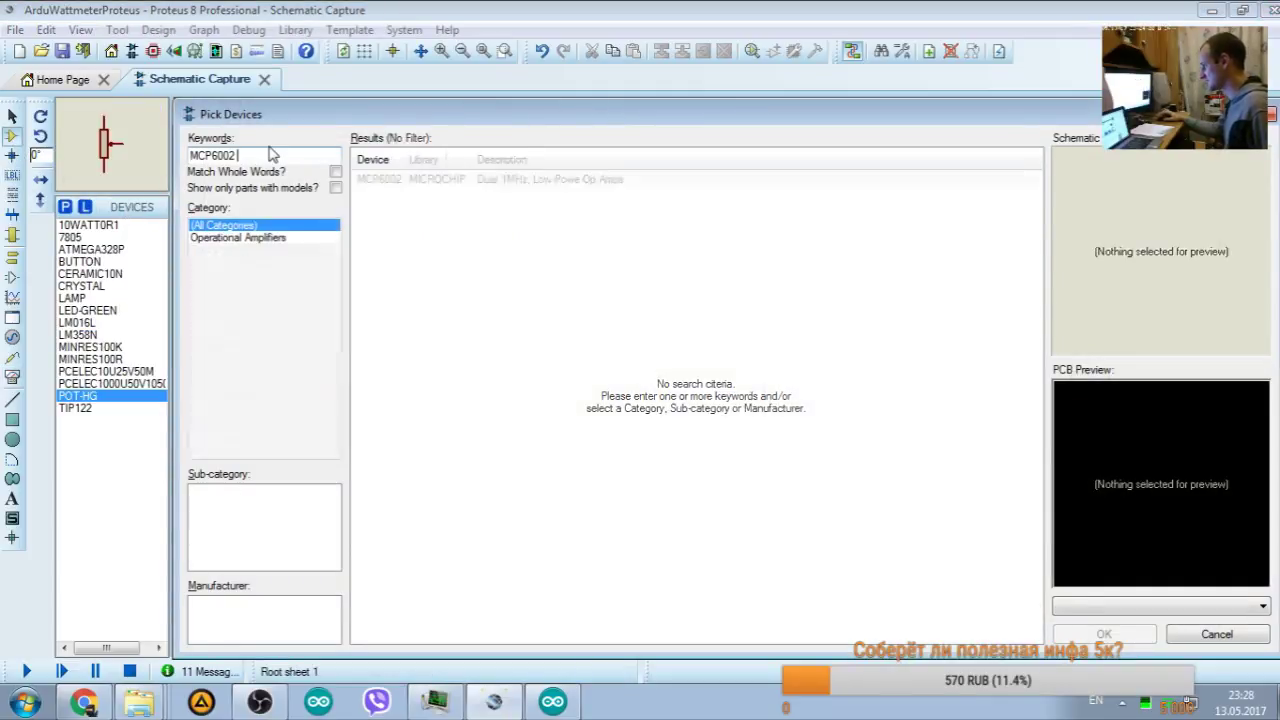
pyautogui.doubleClick(400, 179)
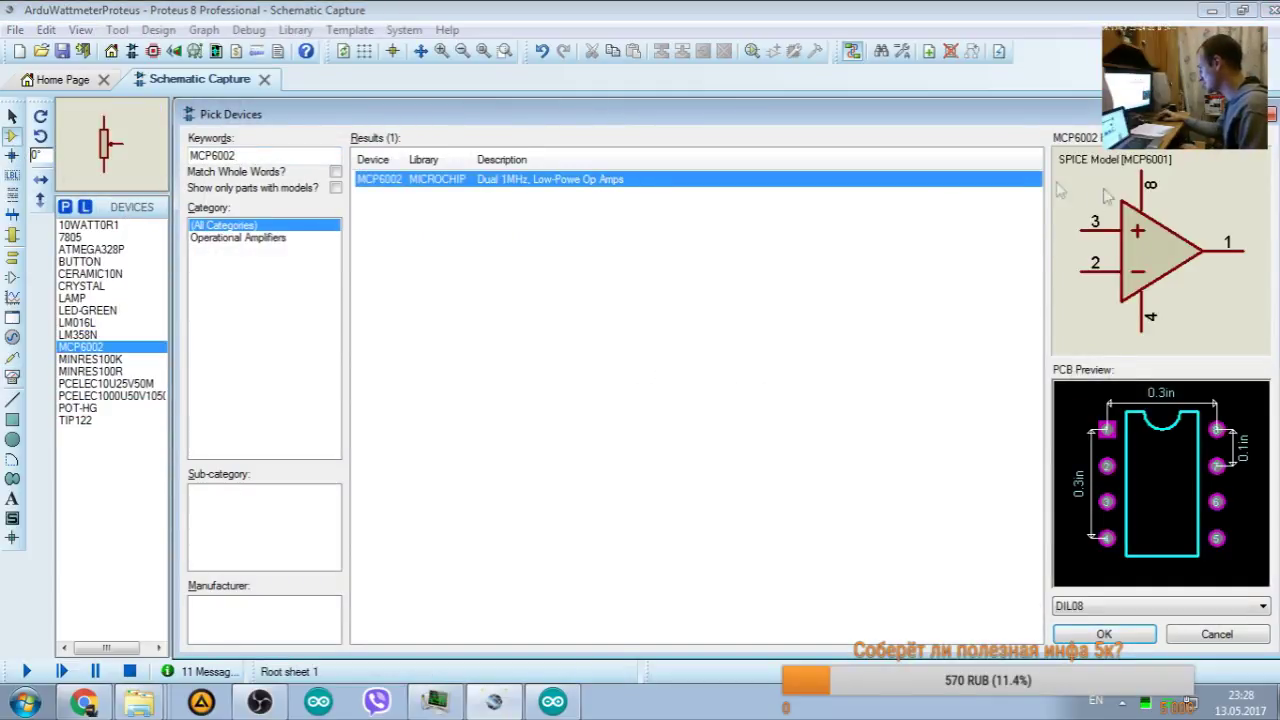
pyautogui.click(1132, 636)
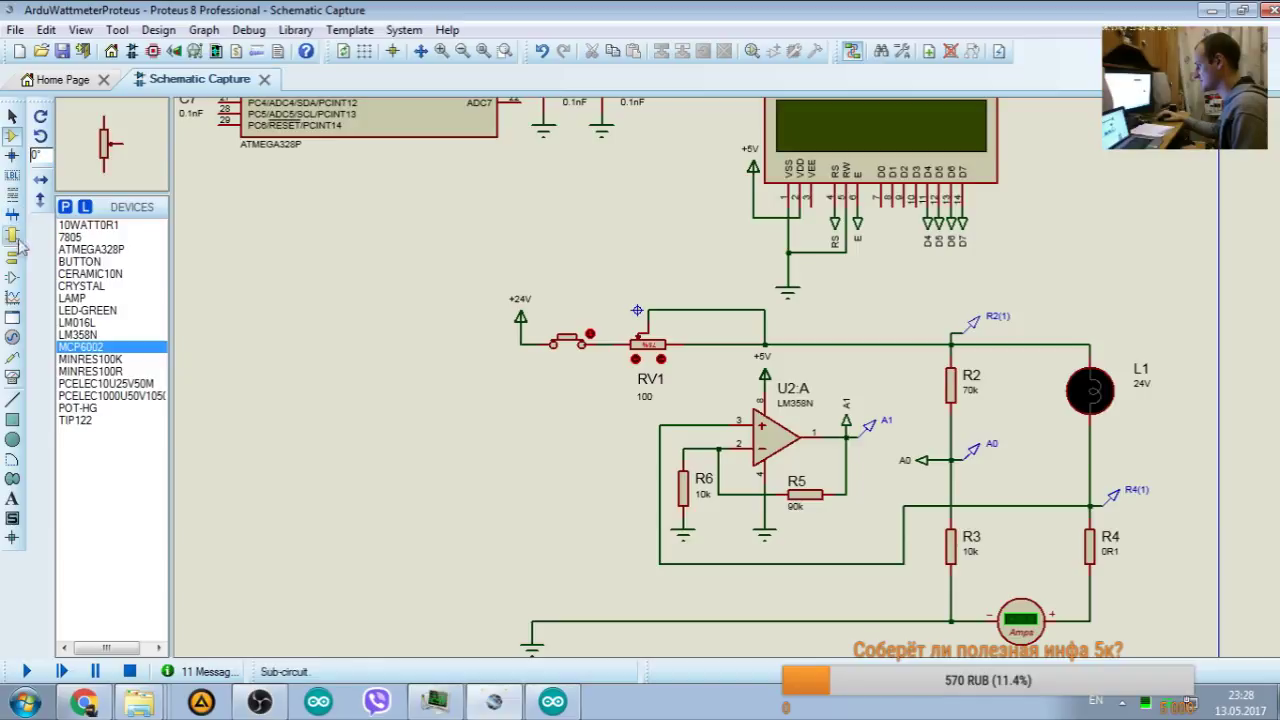
# Step: Delete the LM358N op-amp U2:A from the schematic
pyautogui.click(12, 155)
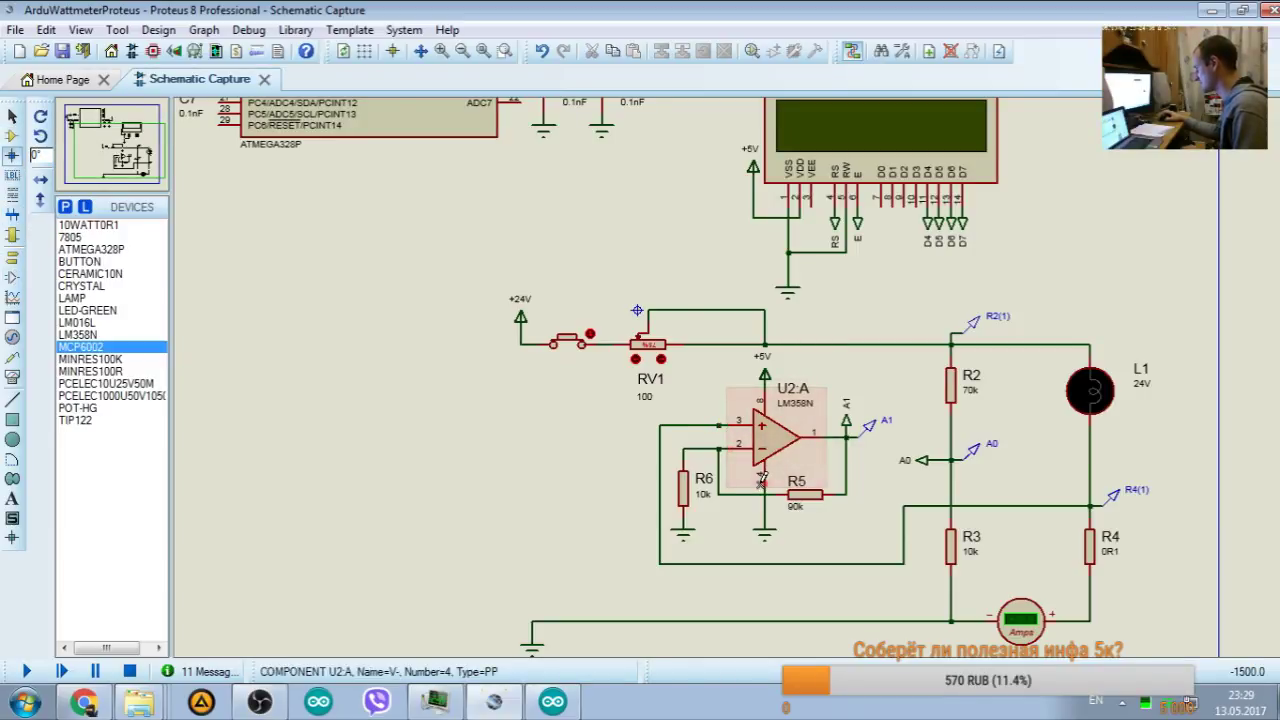
pyautogui.rightClick(790, 450)
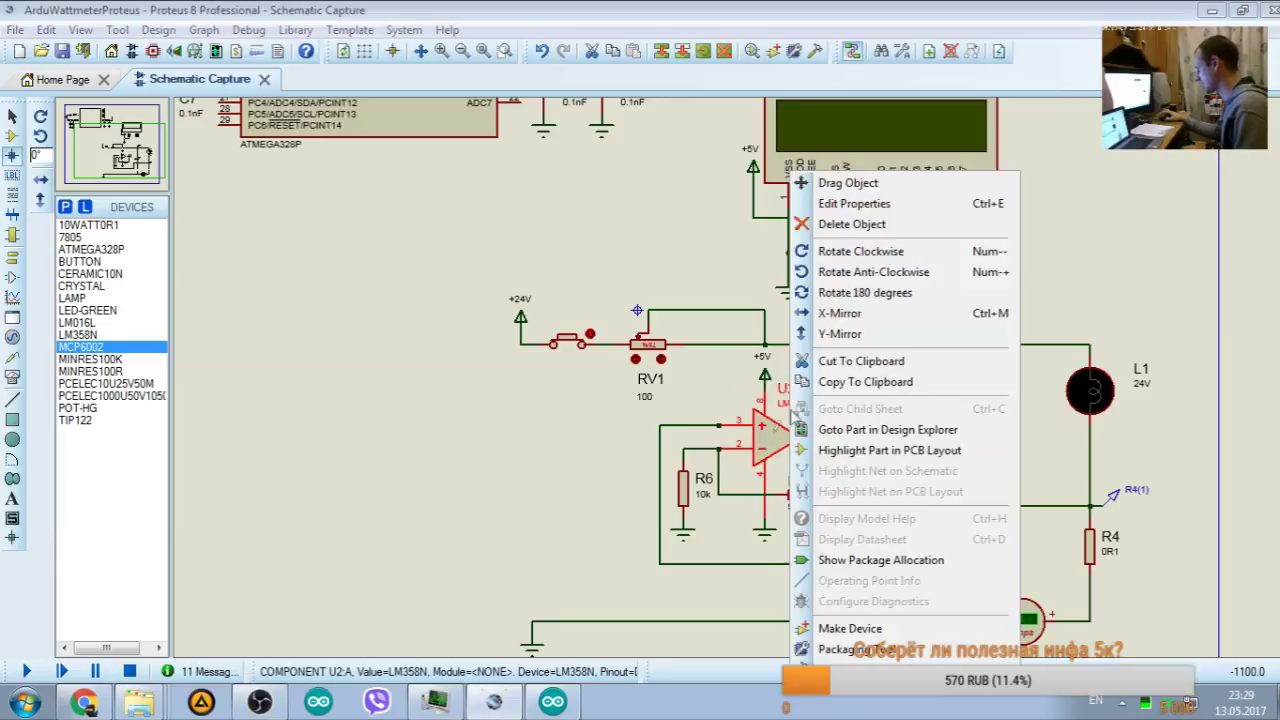
pyautogui.click(850, 226)
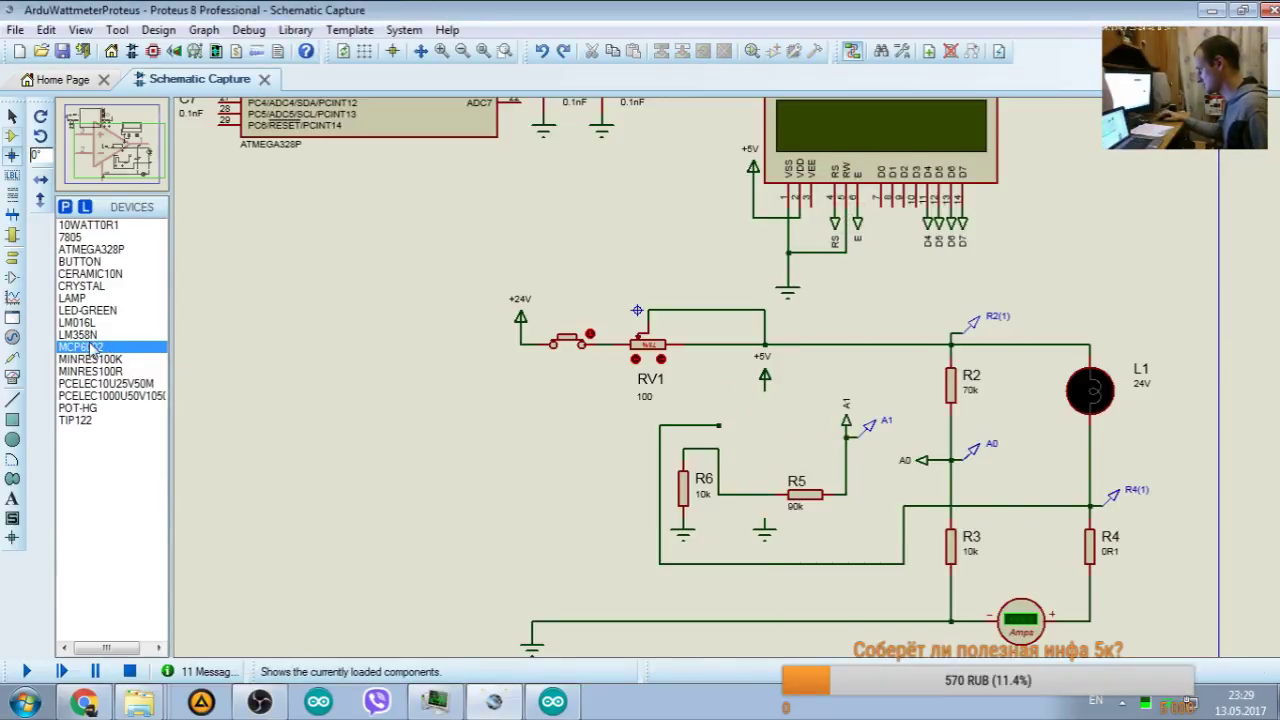
# Step: Place an MCP6002 op-amp between the existing +5V and ground terminals, and move its value label beneath the reference
pyautogui.click(823, 422)
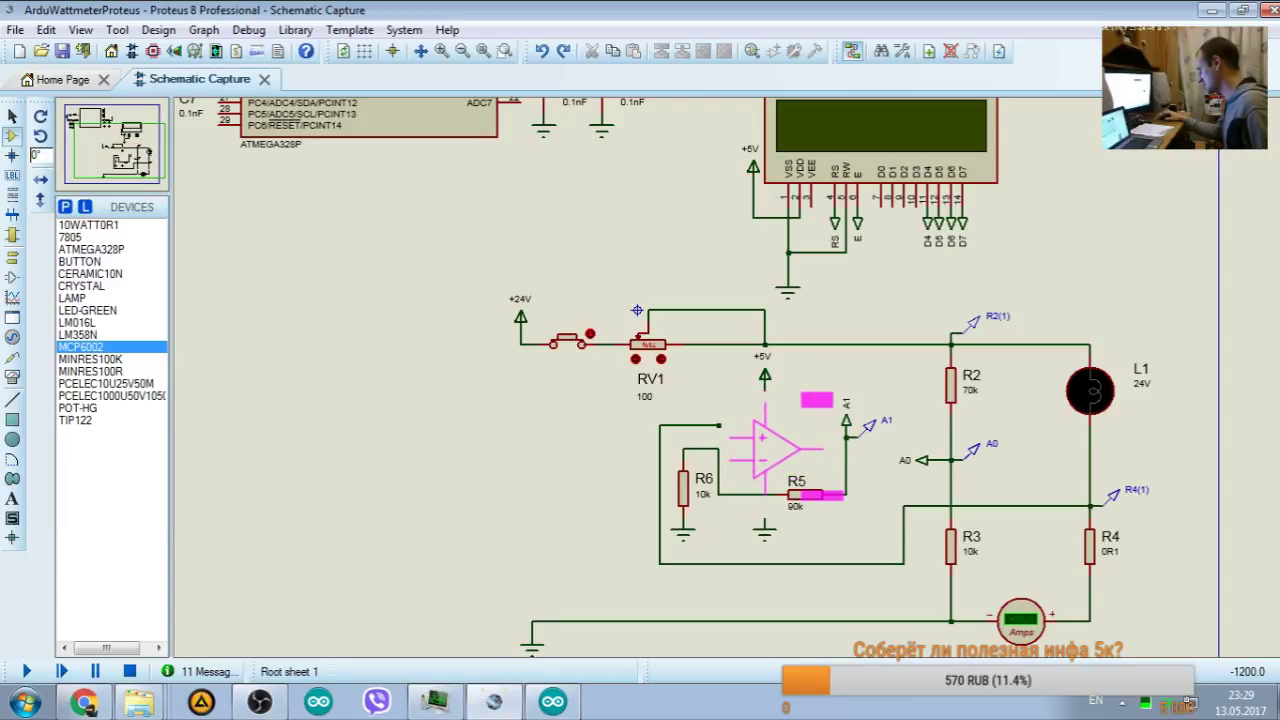
pyautogui.click(768, 443)
pyautogui.doubleClick(770, 445)
pyautogui.click(851, 170)
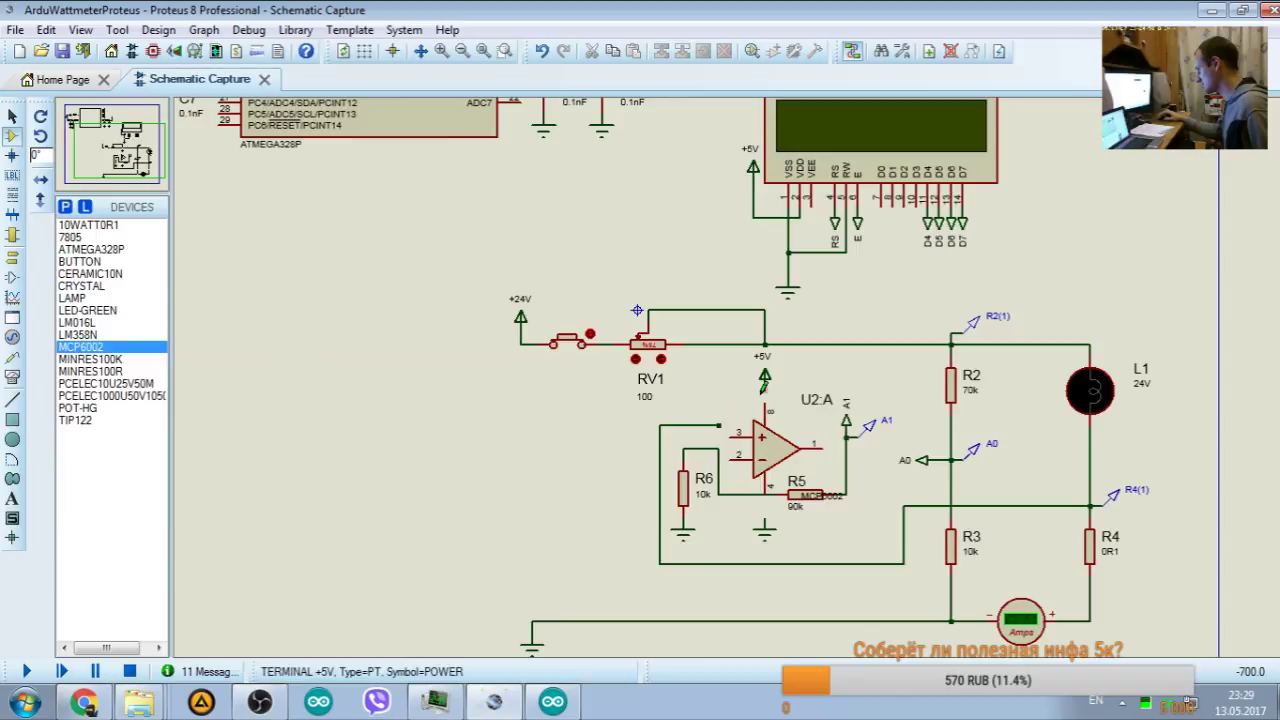
pyautogui.click(772, 440)
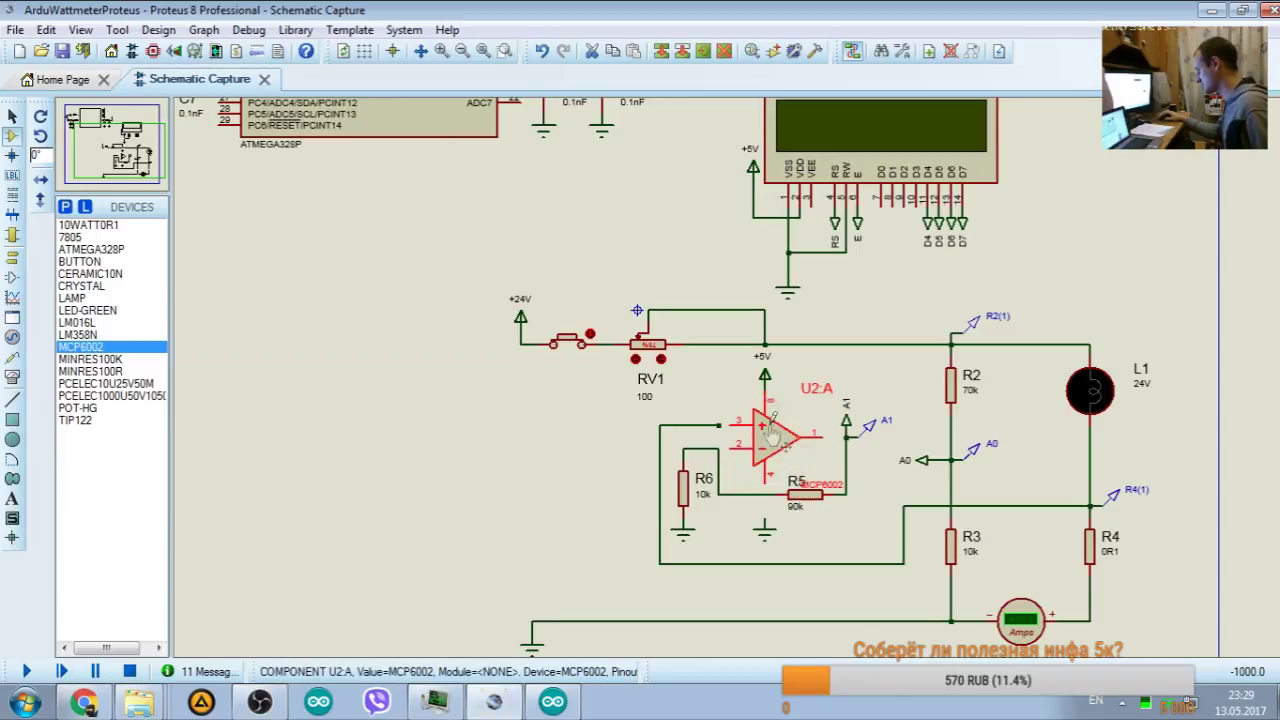
pyautogui.moveTo(829, 497); pyautogui.dragTo(816, 418)
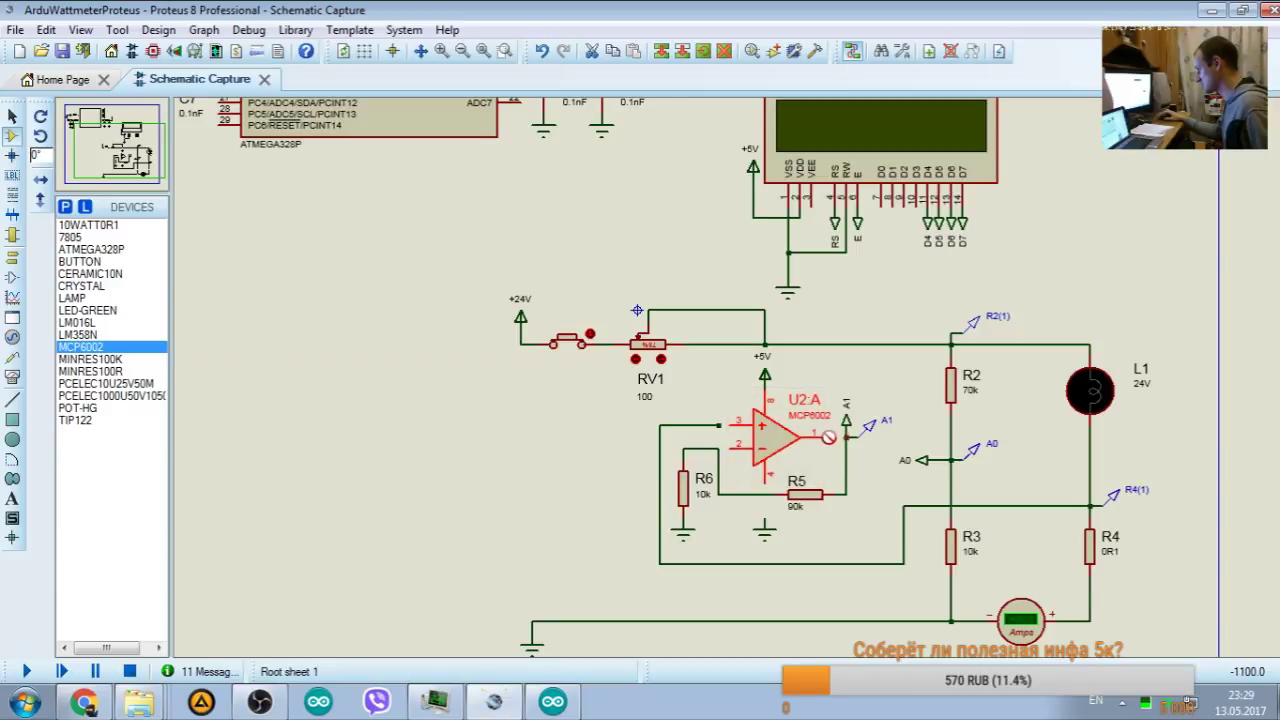
# Step: Wire the MCP6002 op-amp U2:A into the existing input, feedback, ground and A1 output connections
pyautogui.click(740, 452)
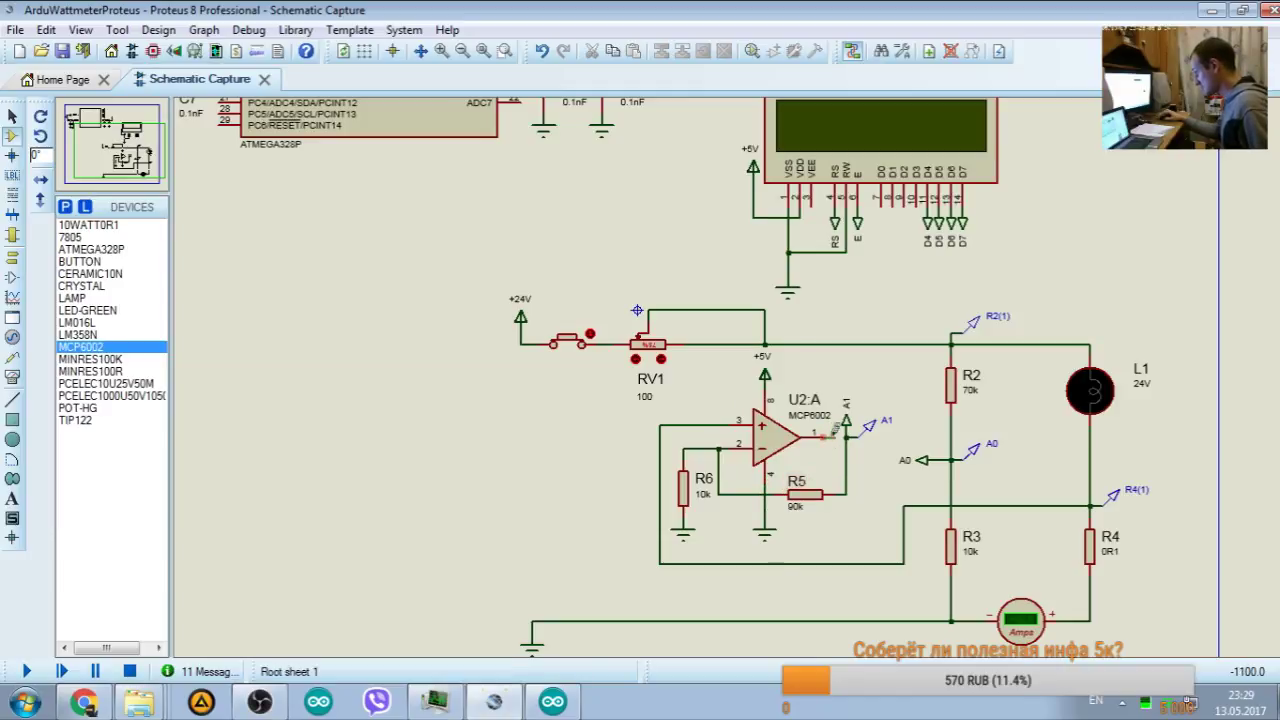
# Step: Switch to the browser, reopen the MCP6002 photo on the community page to show the part, and return to Proteus
pyautogui.click(84, 702)
pyautogui.scroll(5, 450, 283)
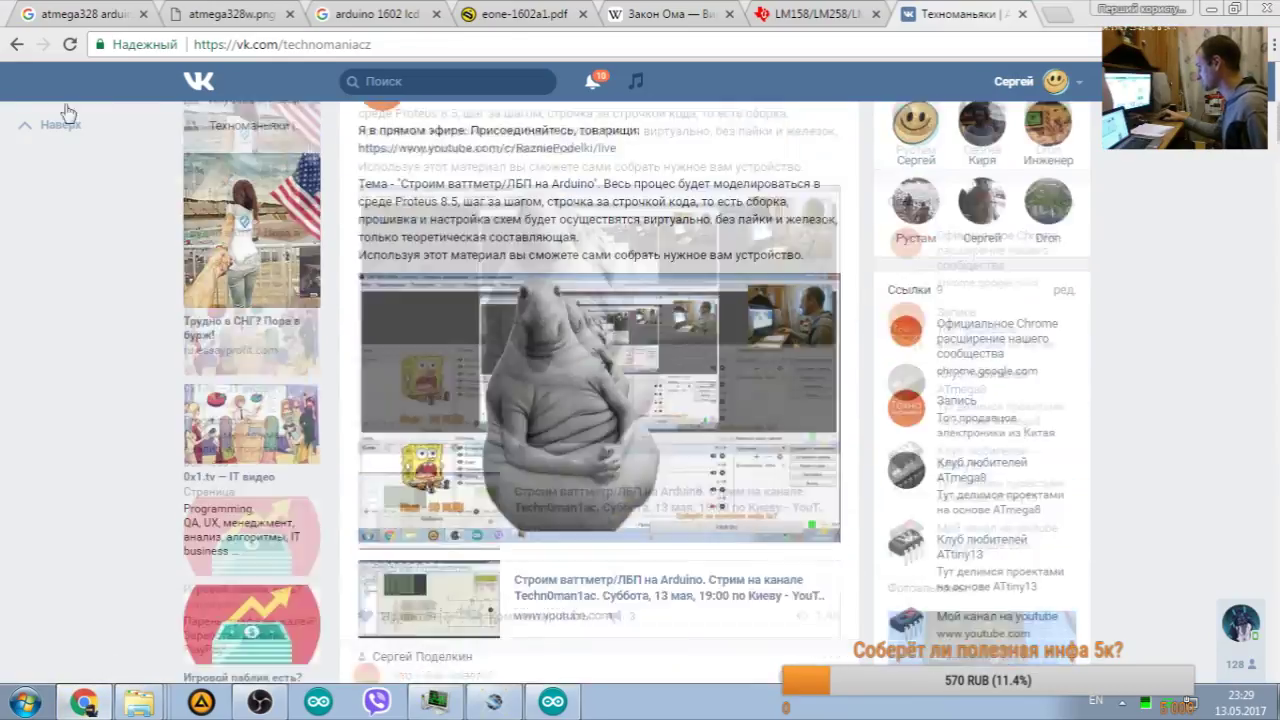
pyautogui.click(7, 50)
pyautogui.click(770, 330)
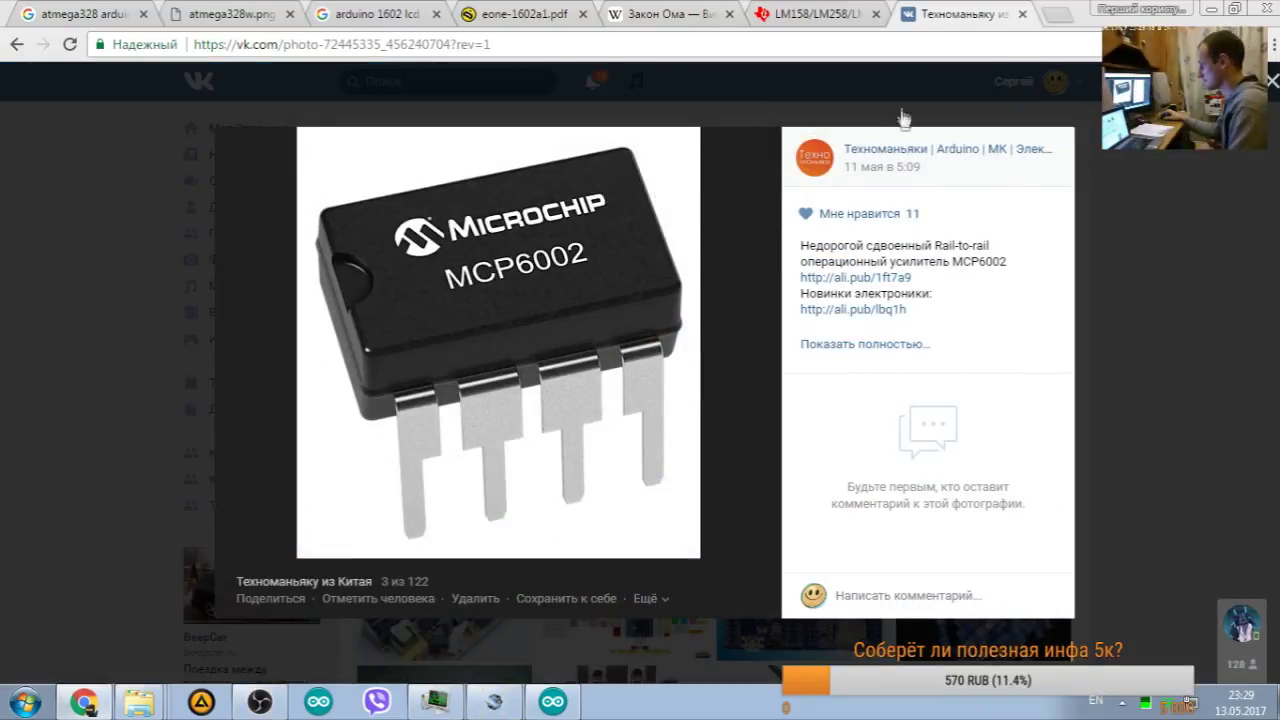
pyautogui.click(920, 150)
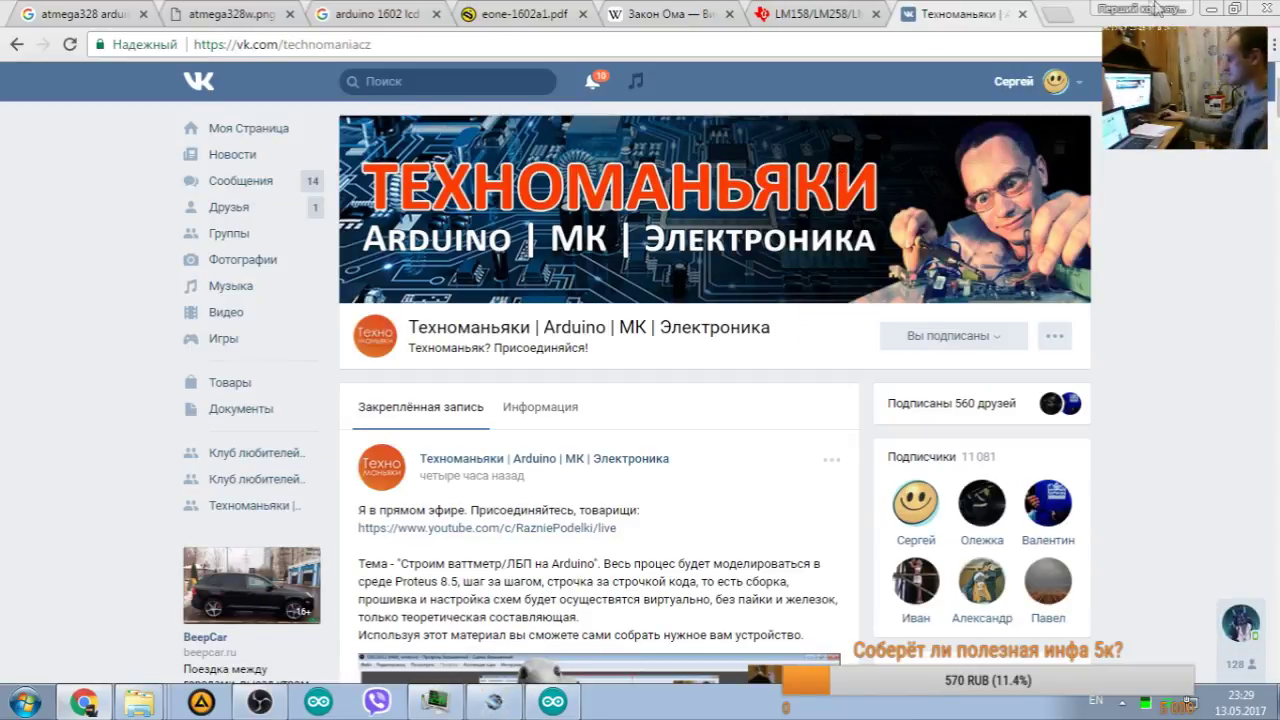
pyautogui.click(1212, 11)
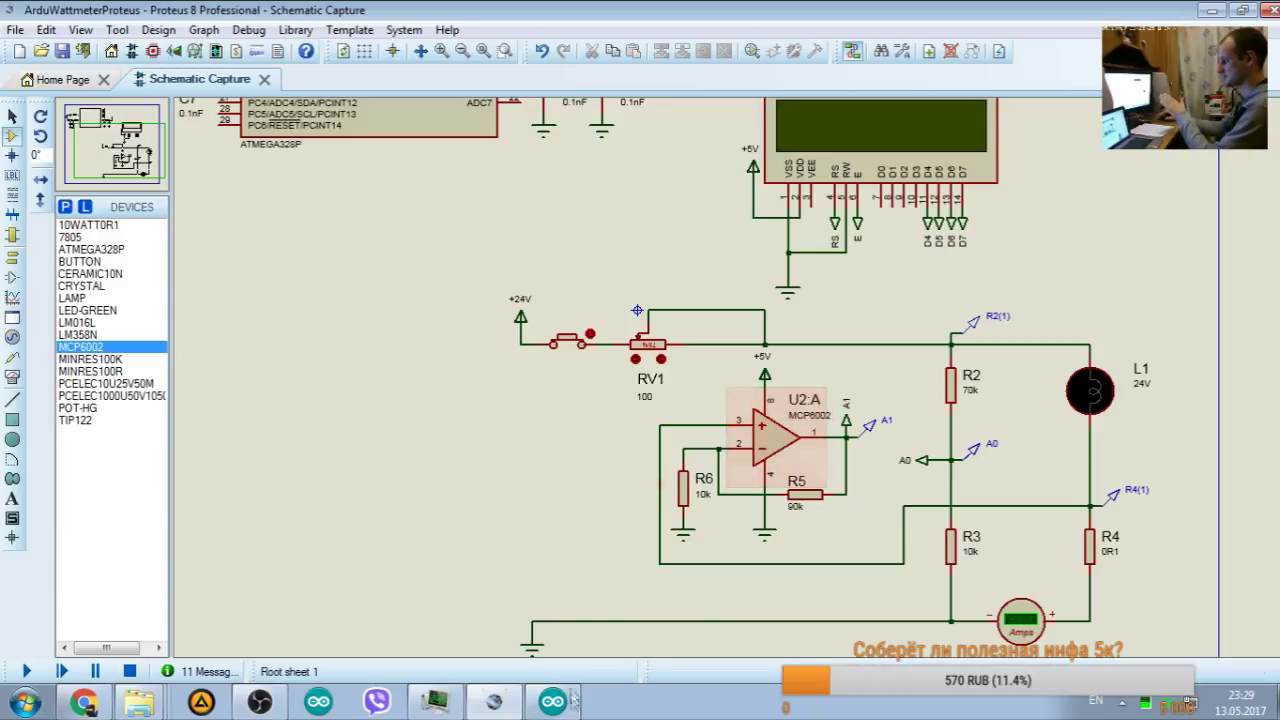
# Step: Run the Proteus simulation with the MCP6002 and open the push button in the +24V line to check the zero-load current
pyautogui.click(555, 699)
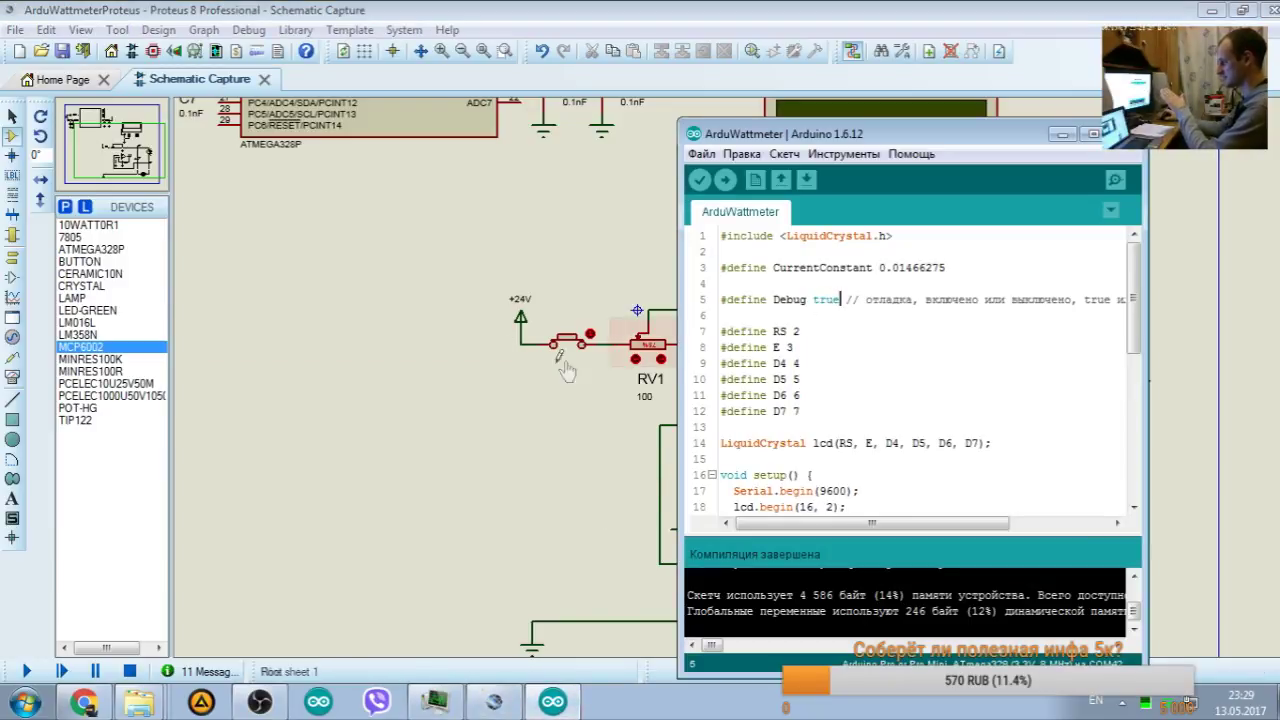
pyautogui.hotkey('alt', 'Tab')
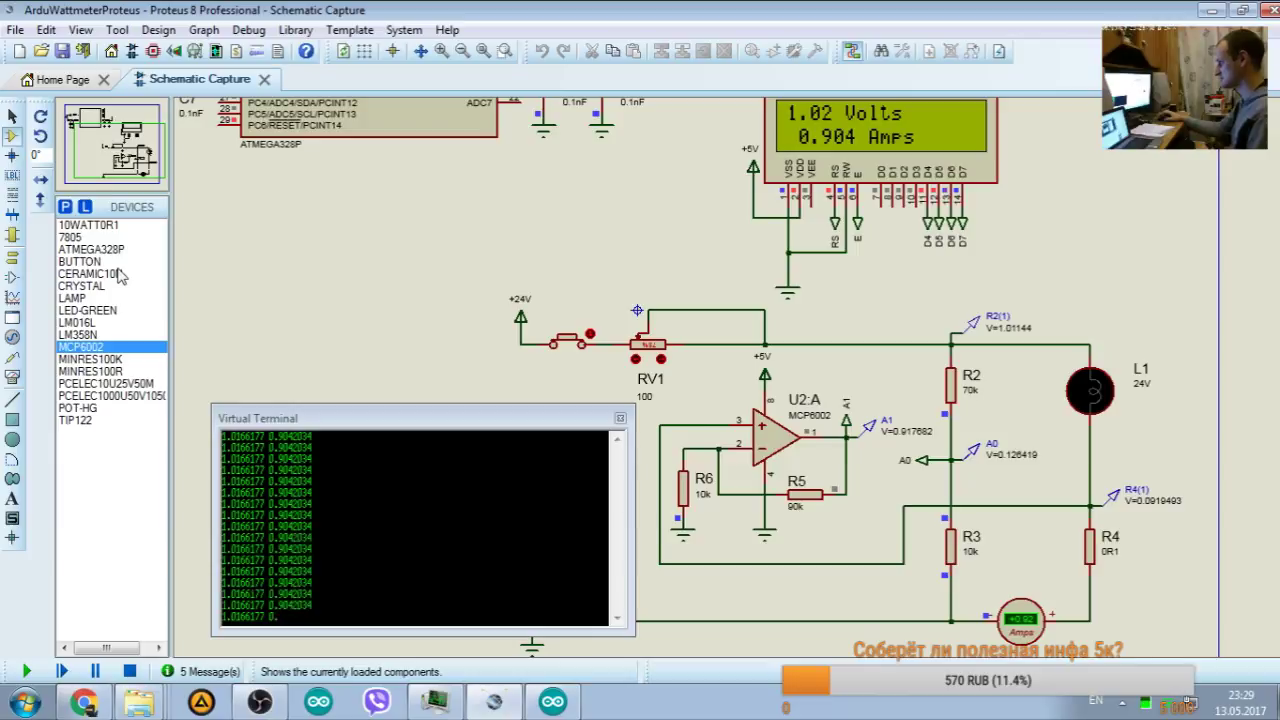
pyautogui.click(591, 330)
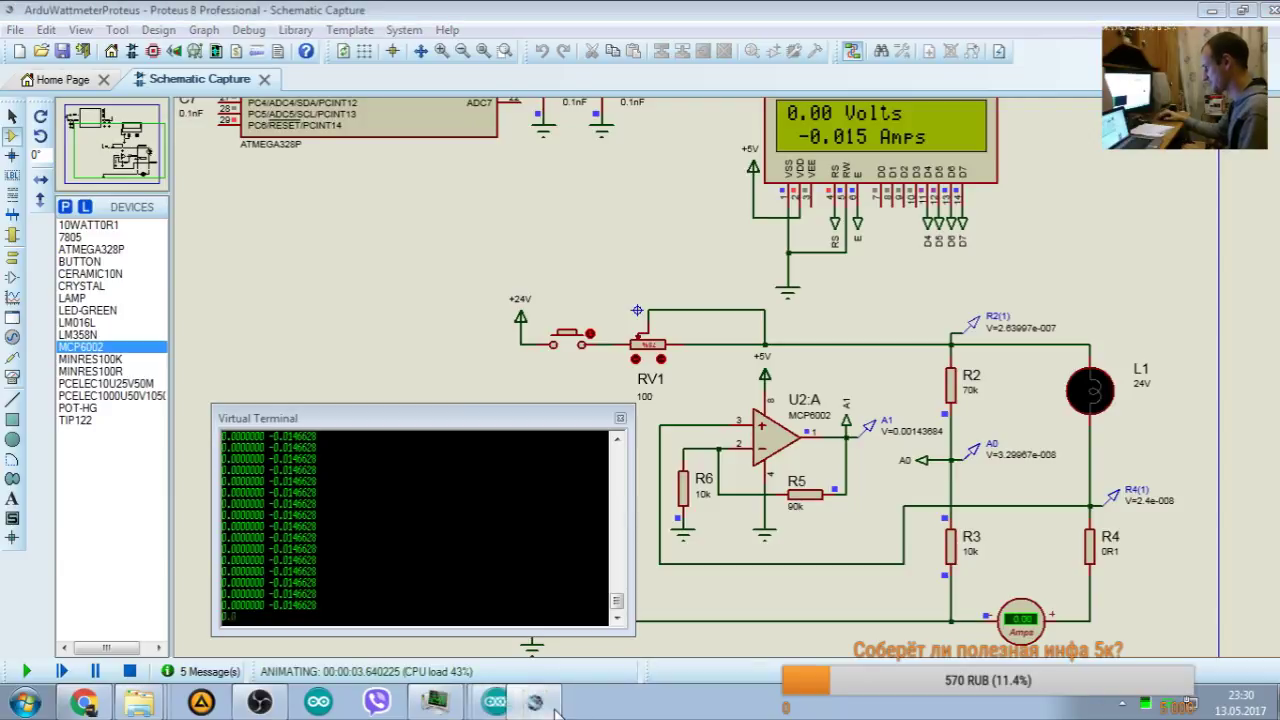
# Step: In the Arduino IDE, set CurrentConstant to 0.0, keep 0.01466275 as a trailing comment, and save the sketch
pyautogui.click(486, 706)
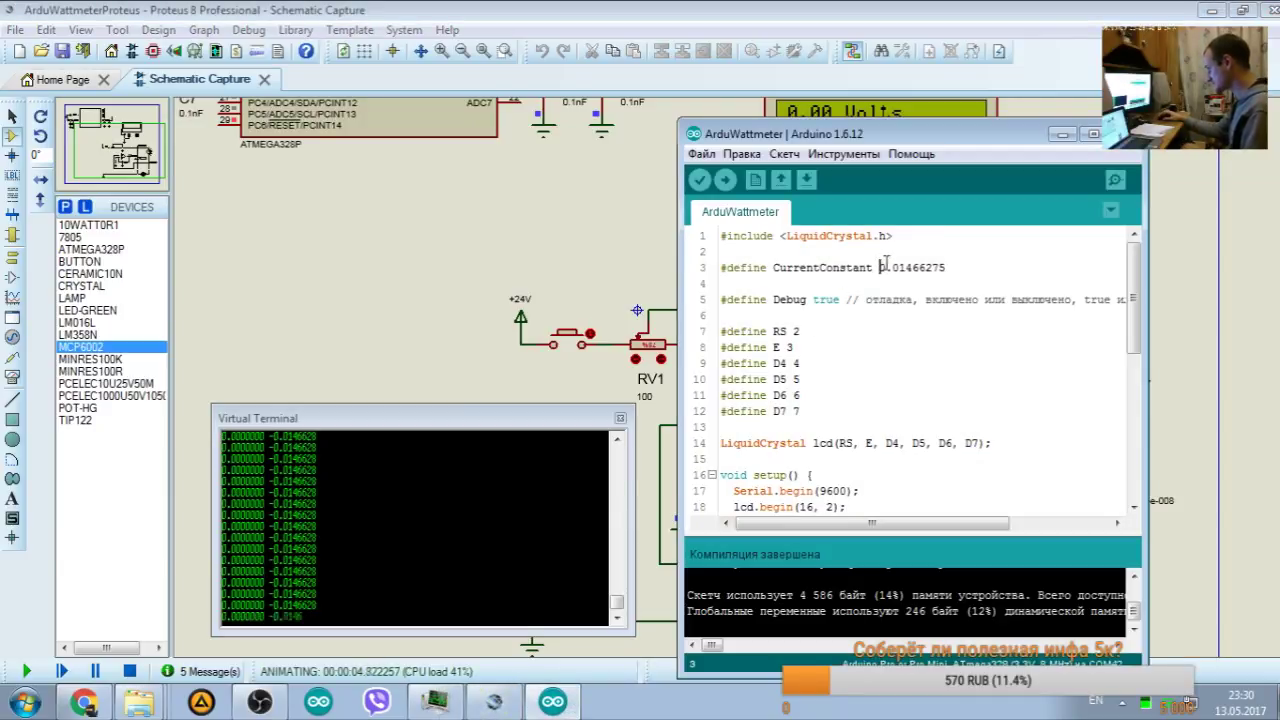
pyautogui.write('//')
pyautogui.click(877, 267)
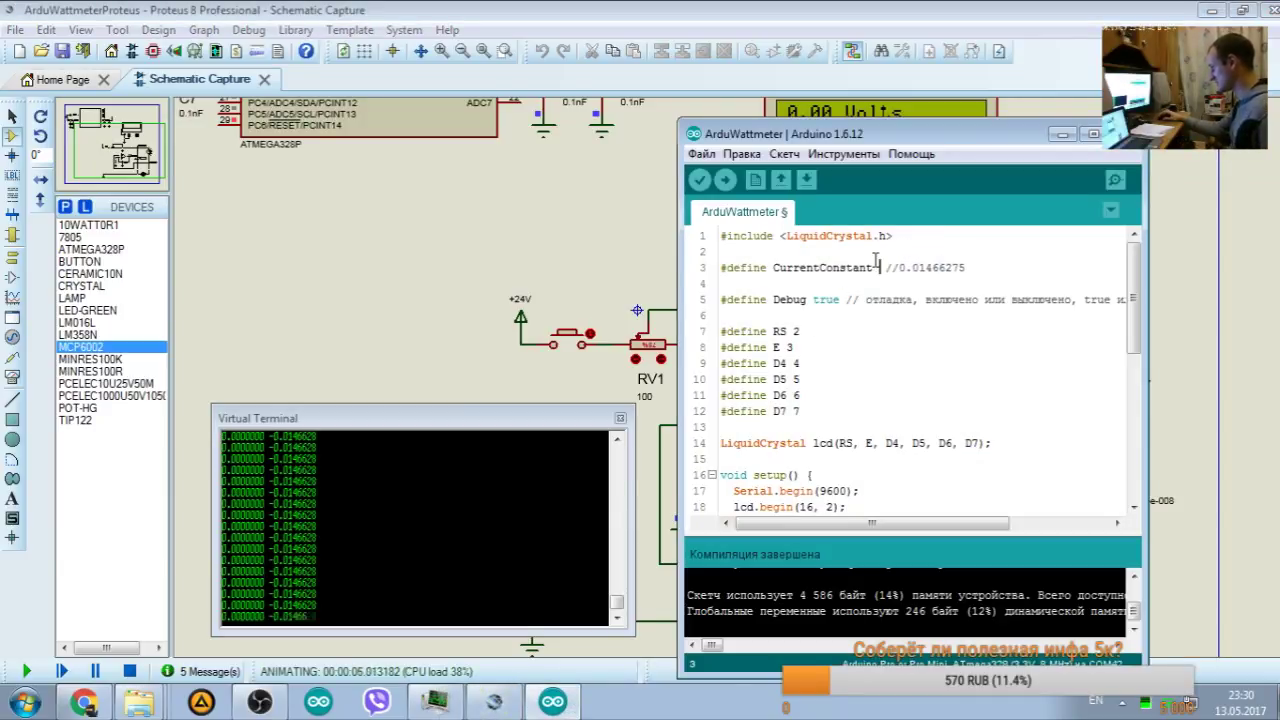
pyautogui.write('0.0')
pyautogui.hotkey('ctrl', 's')
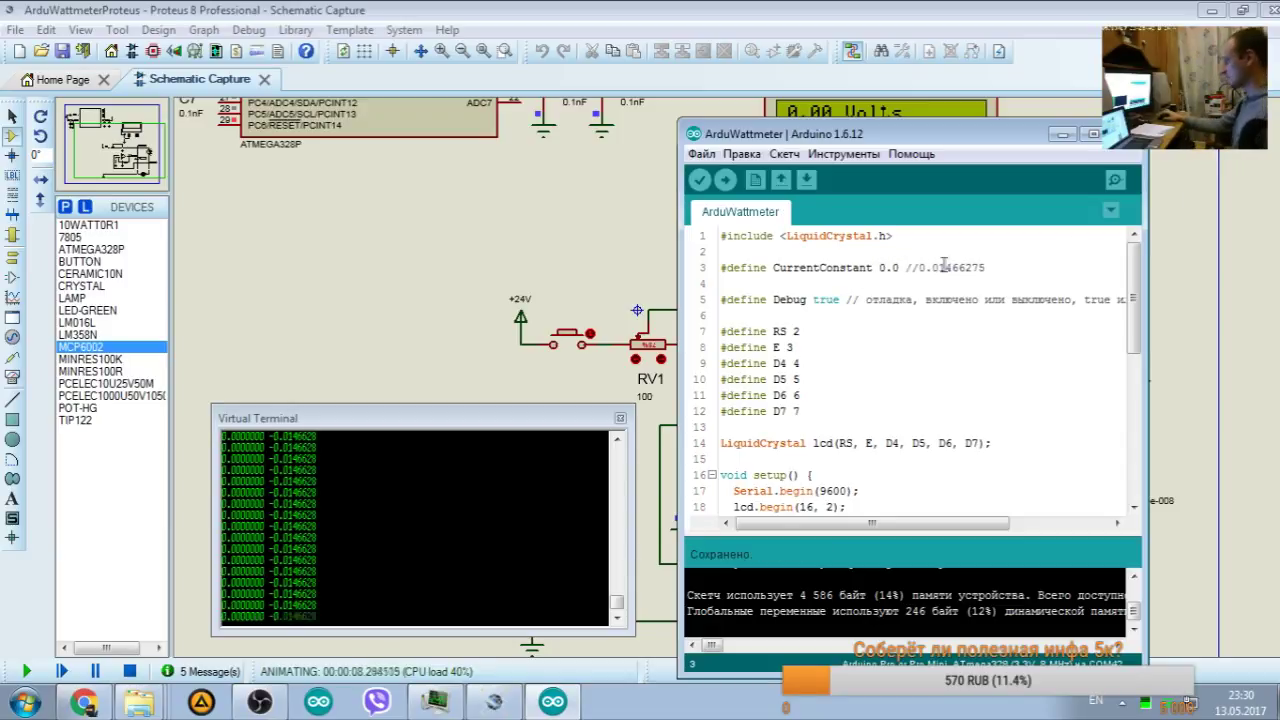
pyautogui.moveTo(986, 268); pyautogui.dragTo(918, 269)
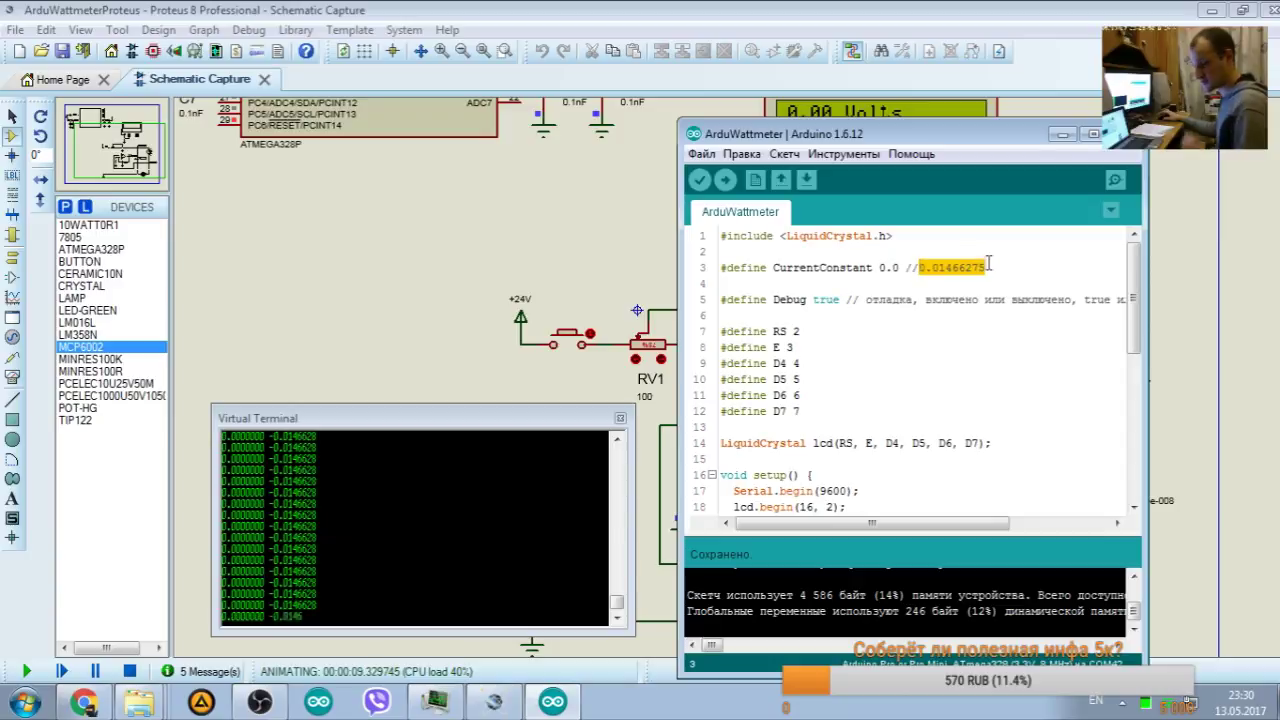
pyautogui.click(964, 268)
pyautogui.moveTo(918, 268); pyautogui.dragTo(988, 268)
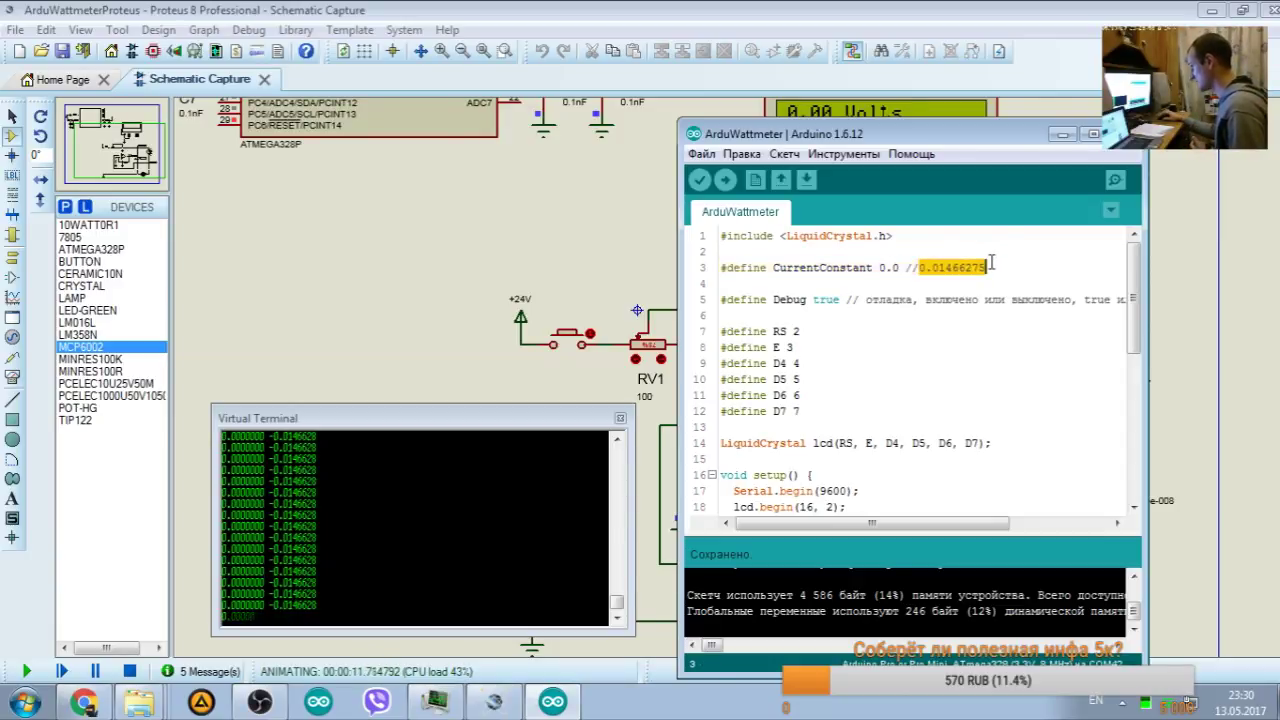
pyautogui.click(973, 269)
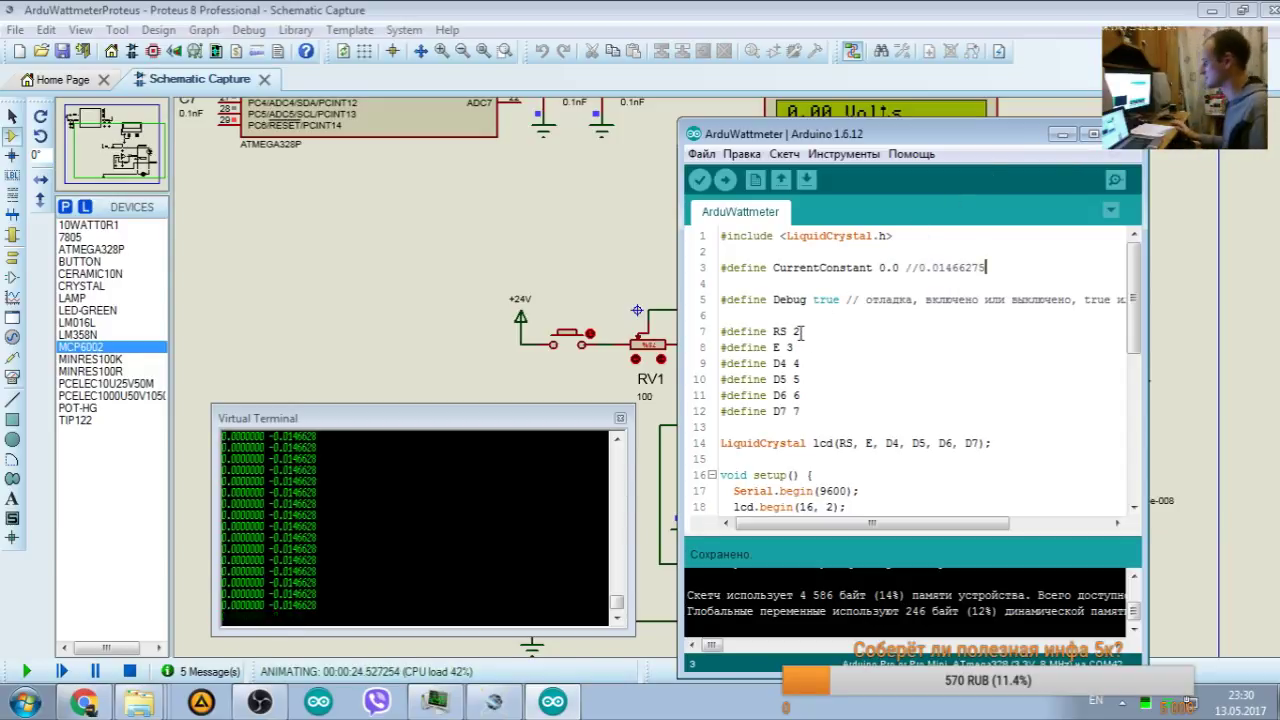
# Step: Compile the ArduWattmeter sketch and stop the running Proteus simulation
pyautogui.hotkey('ctrl', 'r')
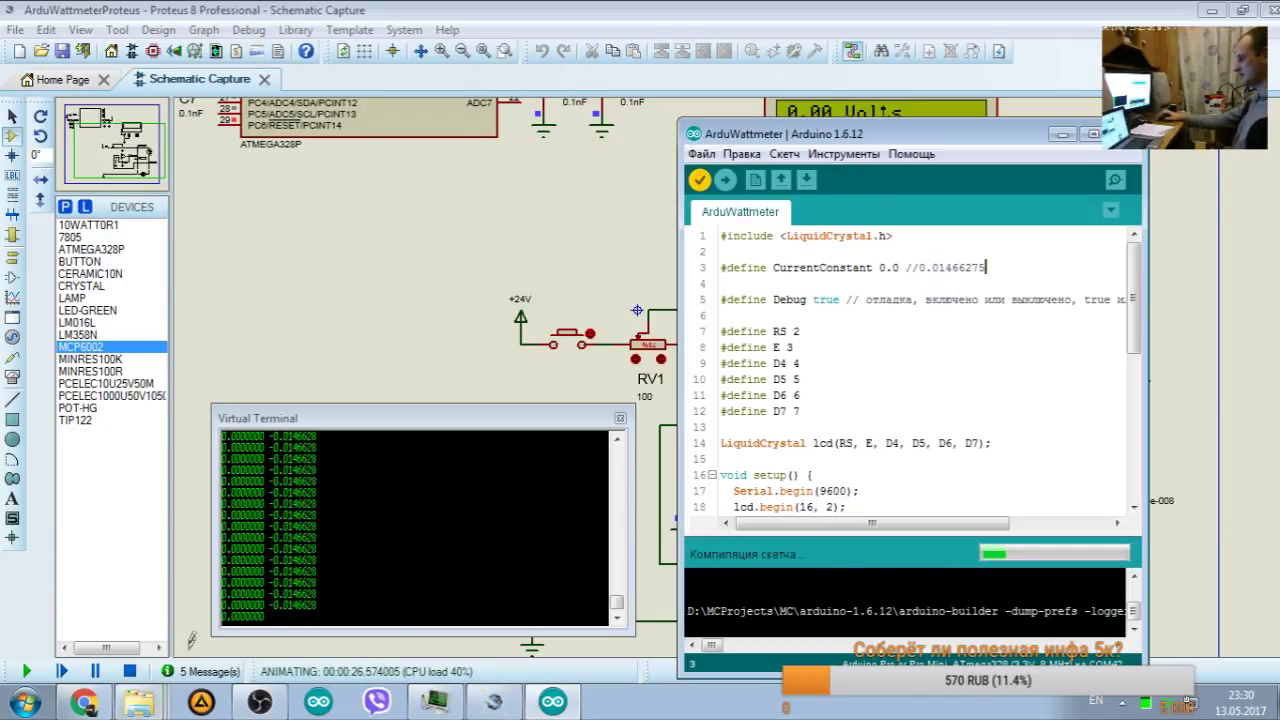
pyautogui.click(131, 671)
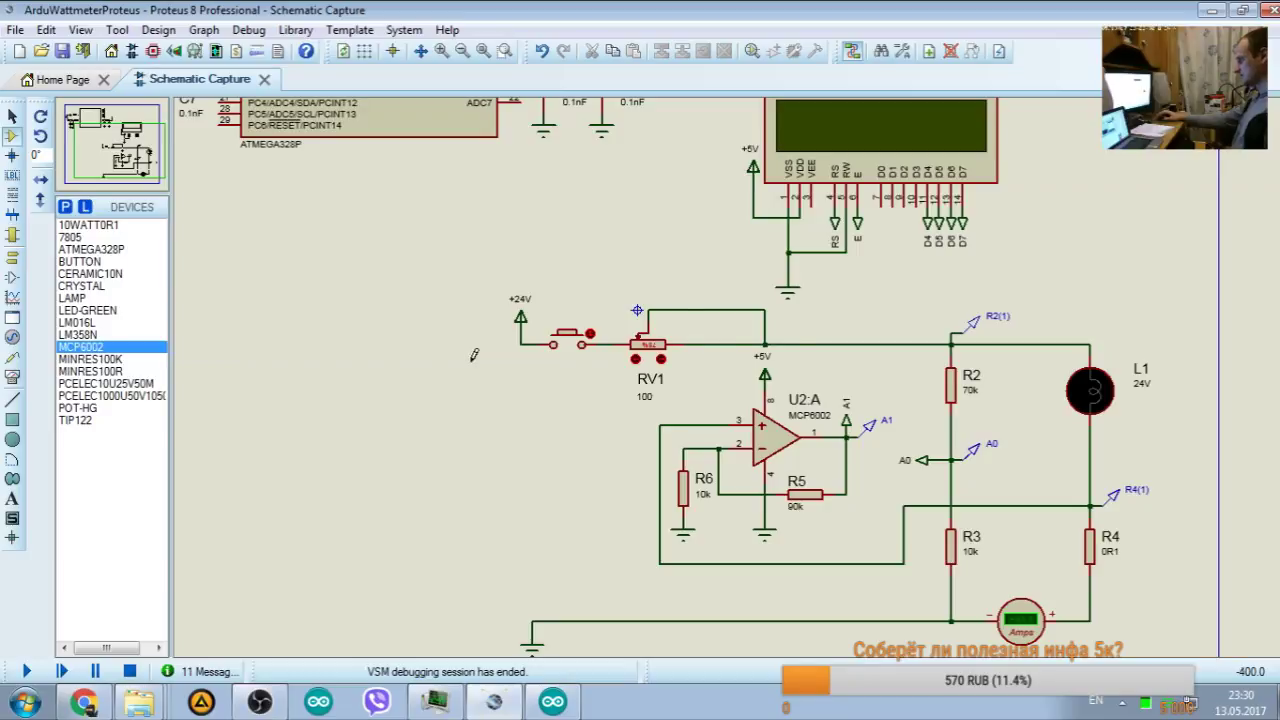
pyautogui.click(773, 435)
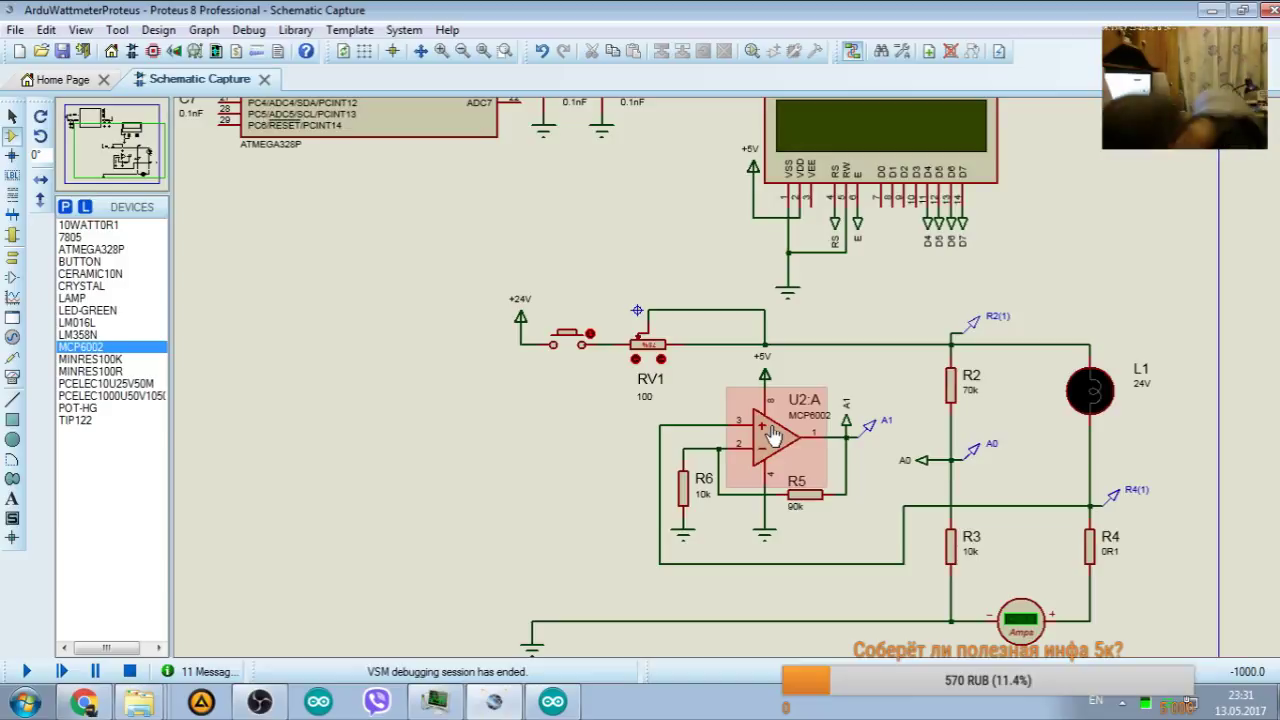
# Step: Switch to OBS, enlarge the webcam source to cover most of the scene, and return to Proteus
pyautogui.click(259, 703)
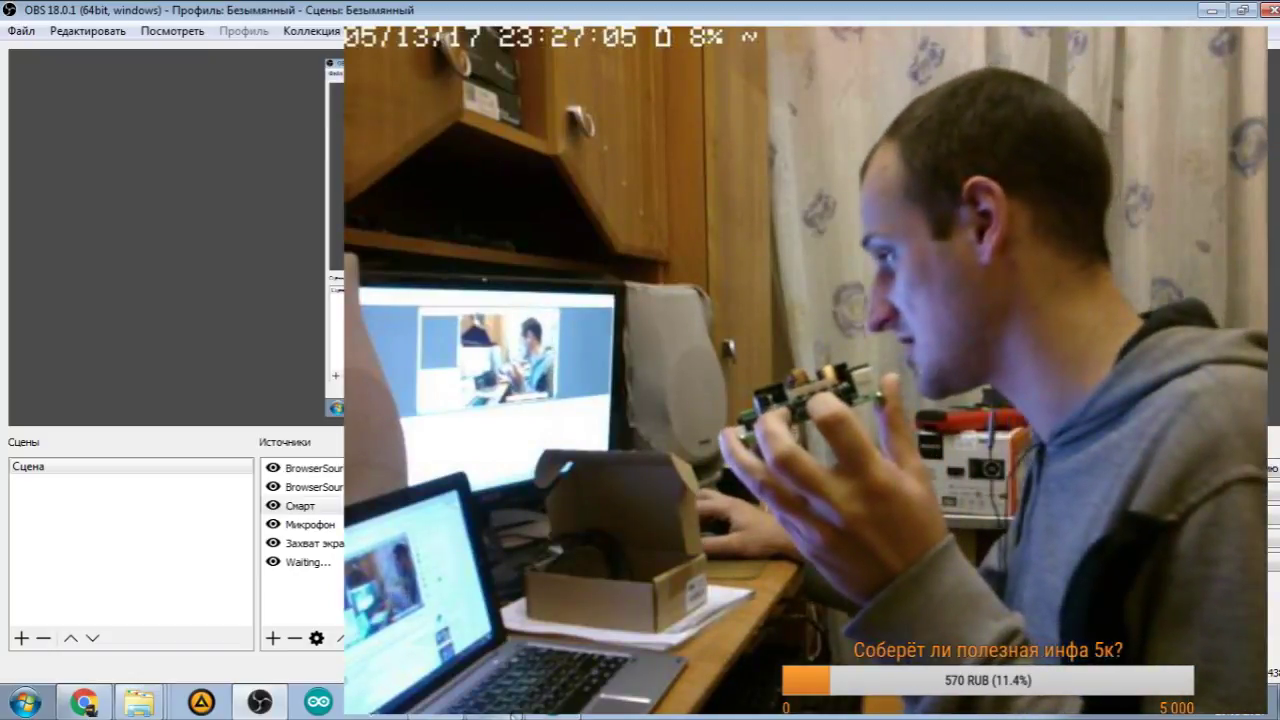
pyautogui.click(490, 715)
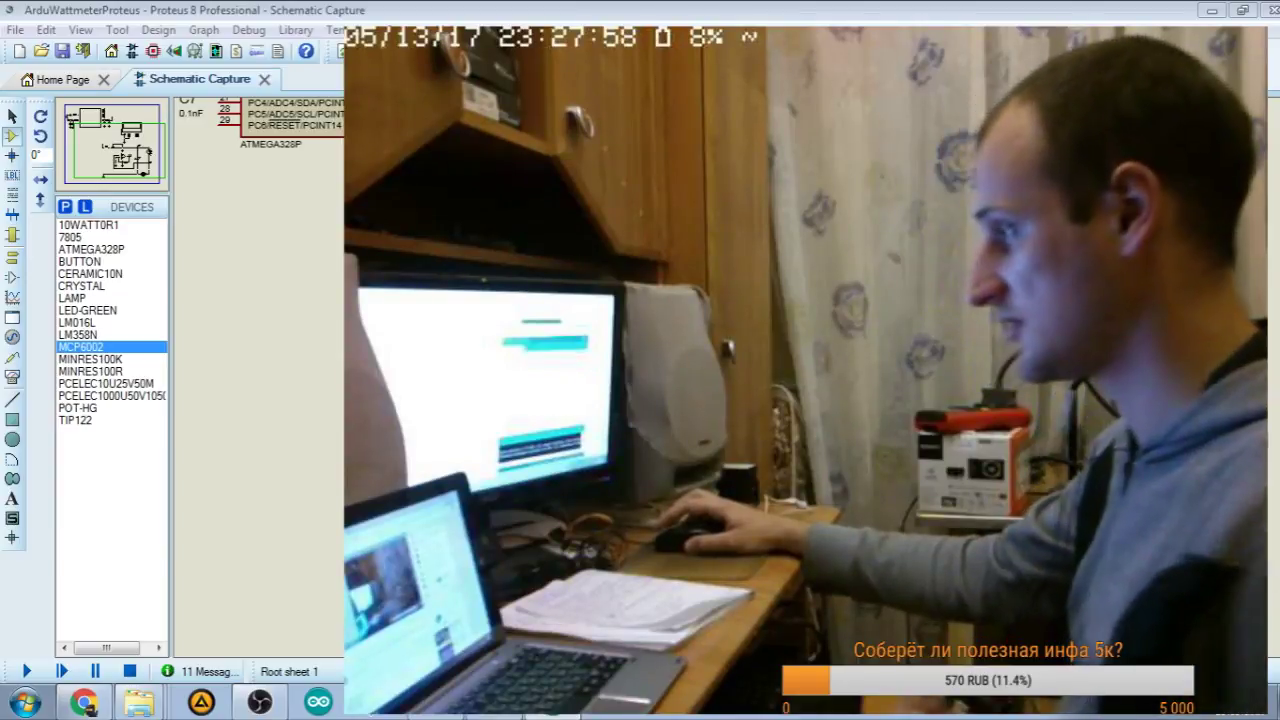
# Step: Run the simulation with the recompiled firmware and inspect the wattmeter readings and the measuring circuit
pyautogui.click(26, 671)
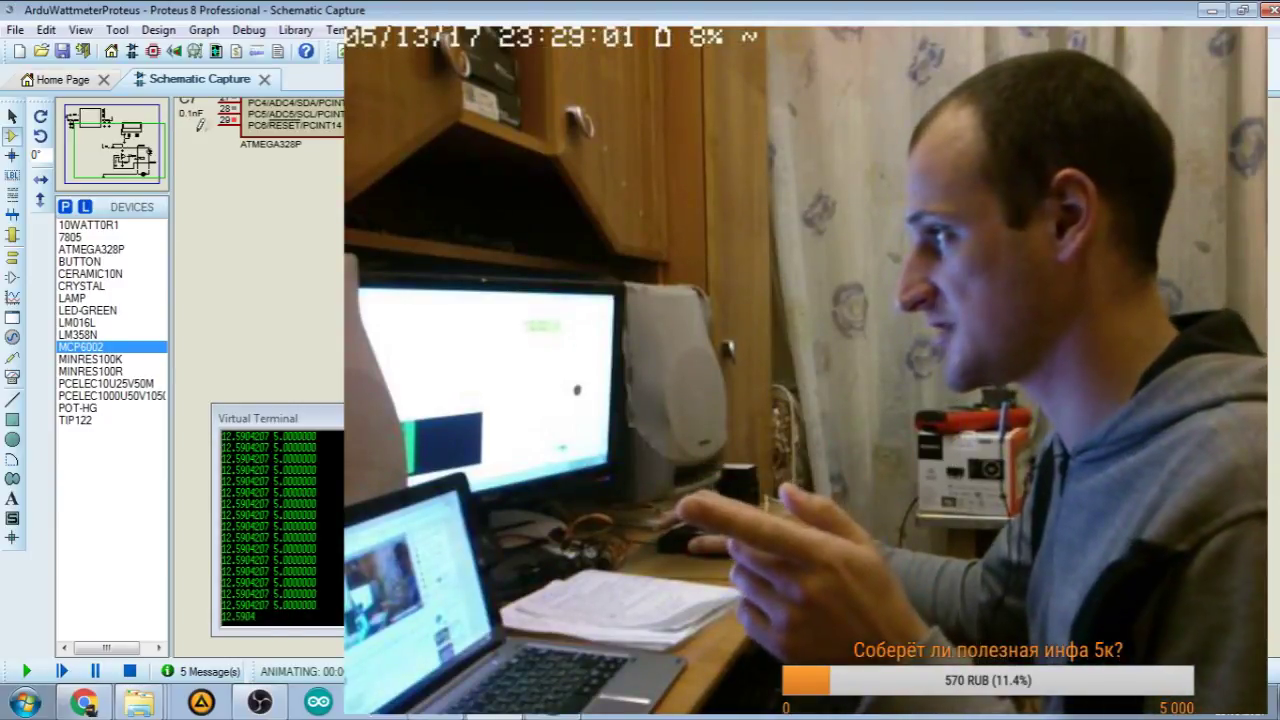
pyautogui.click(109, 133)
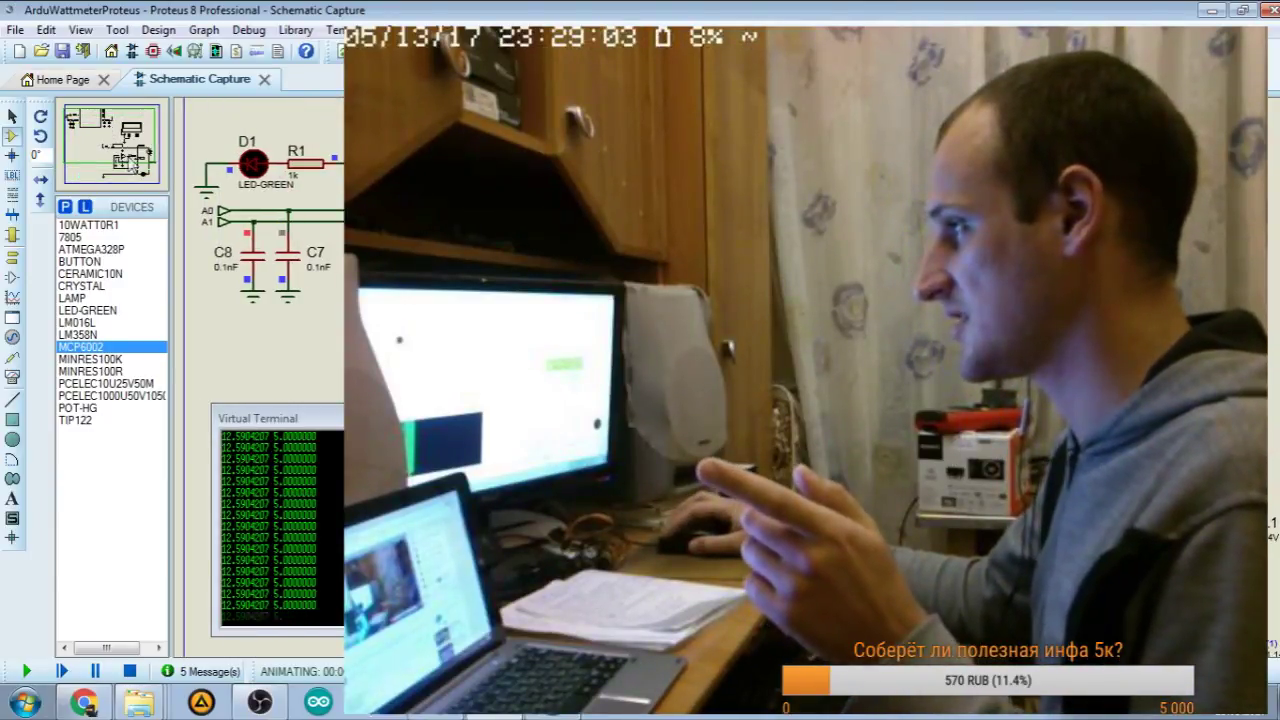
pyautogui.moveTo(109, 140); pyautogui.dragTo(123, 159)
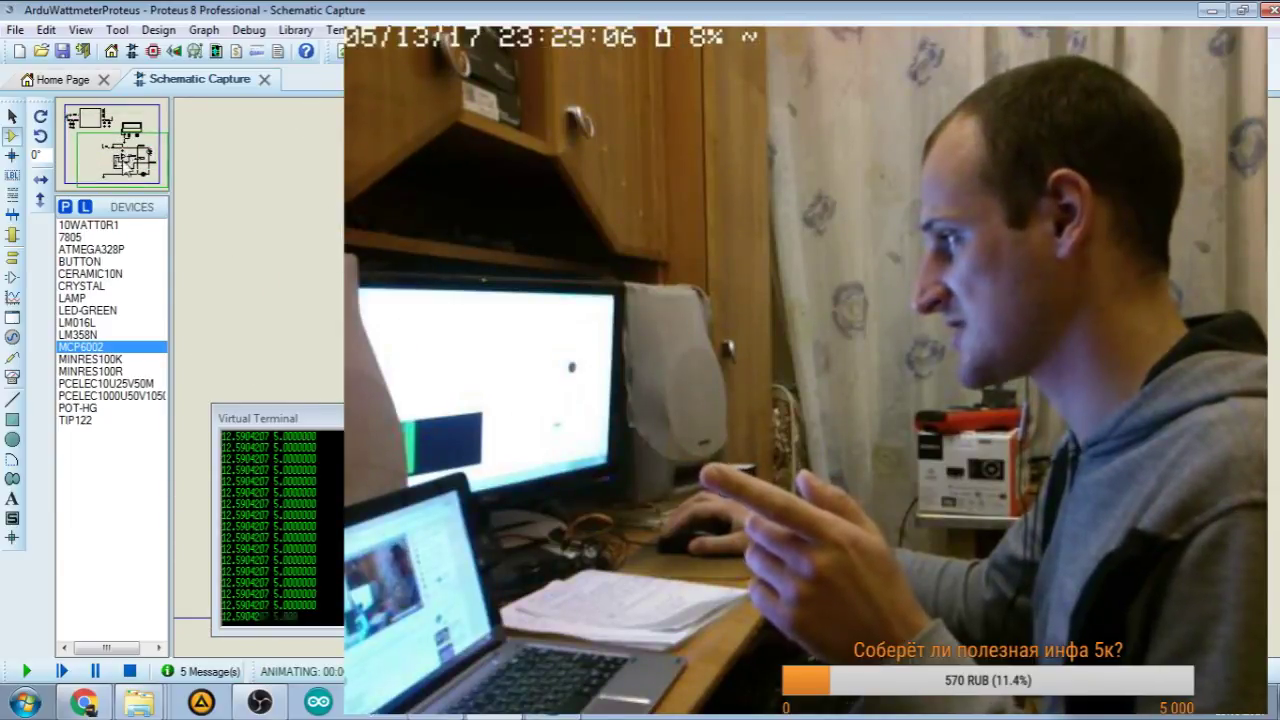
# Step: Switch to the browser, reopen the MCP6002 post, and read the features and applications in the Microchip datasheet 21733j.pdf
pyautogui.hotkey('alt', 'Tab')
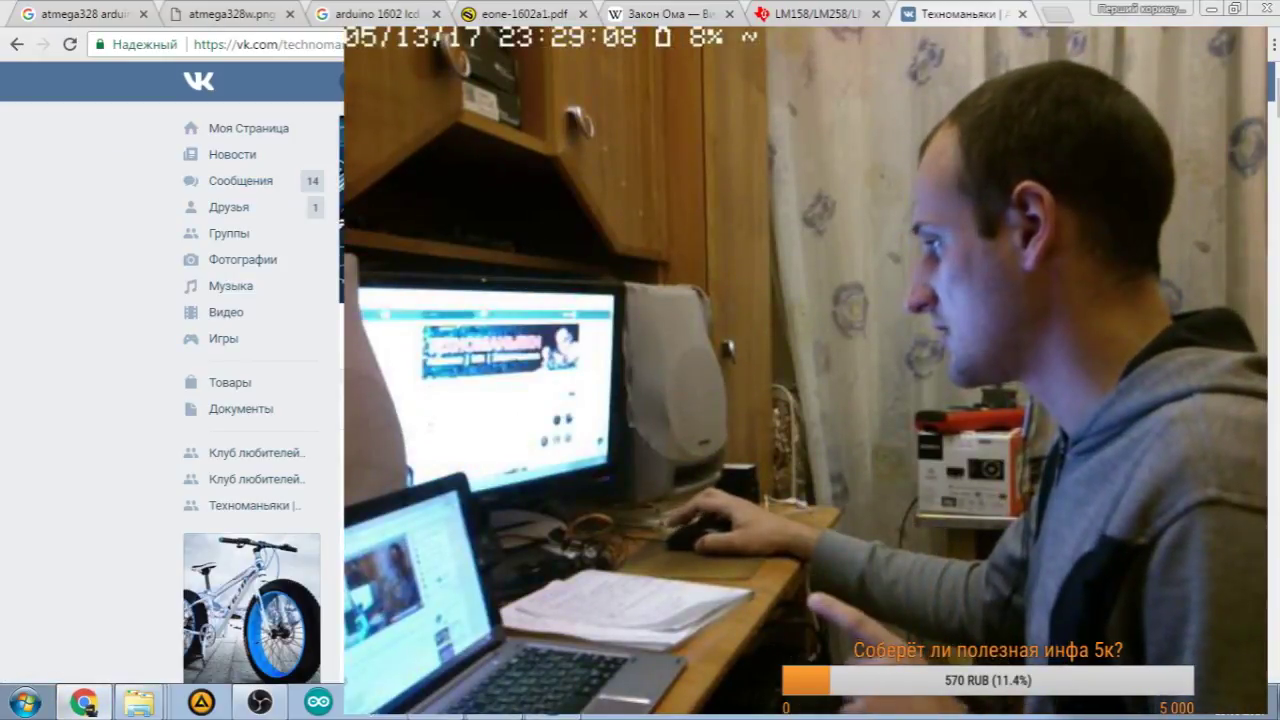
pyautogui.scroll(-4, 170, 400)
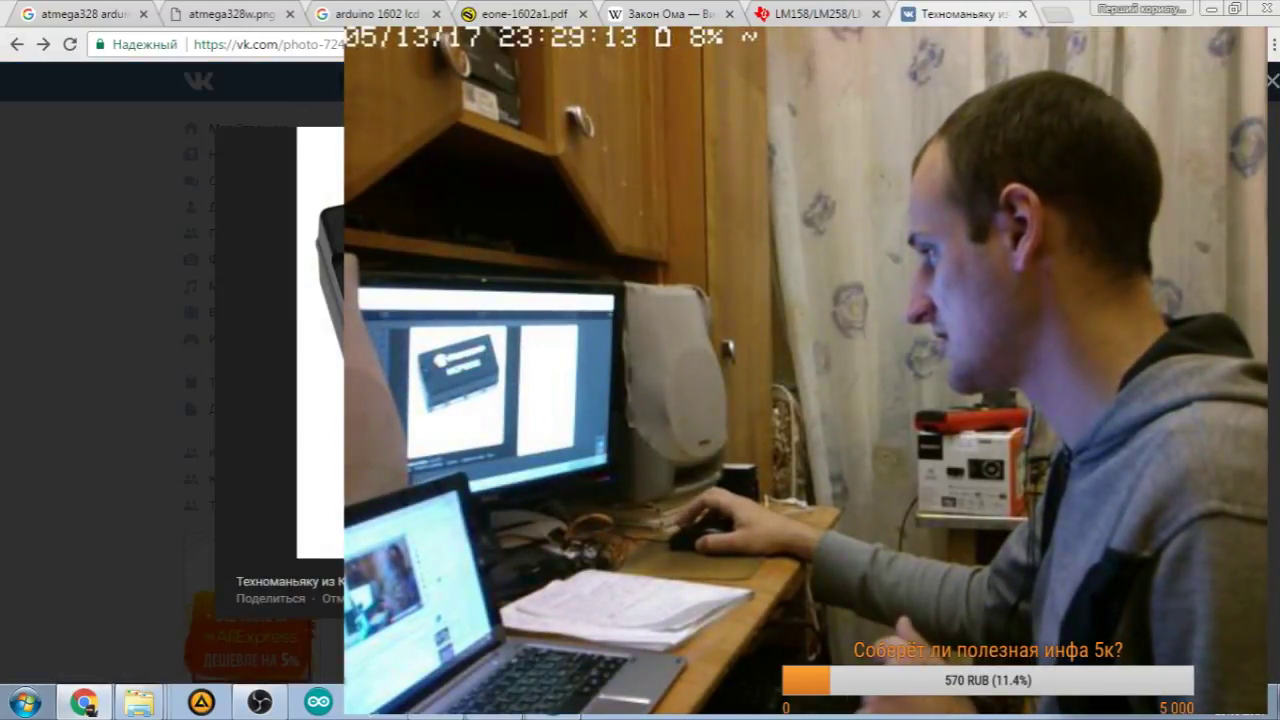
pyautogui.press('Escape')
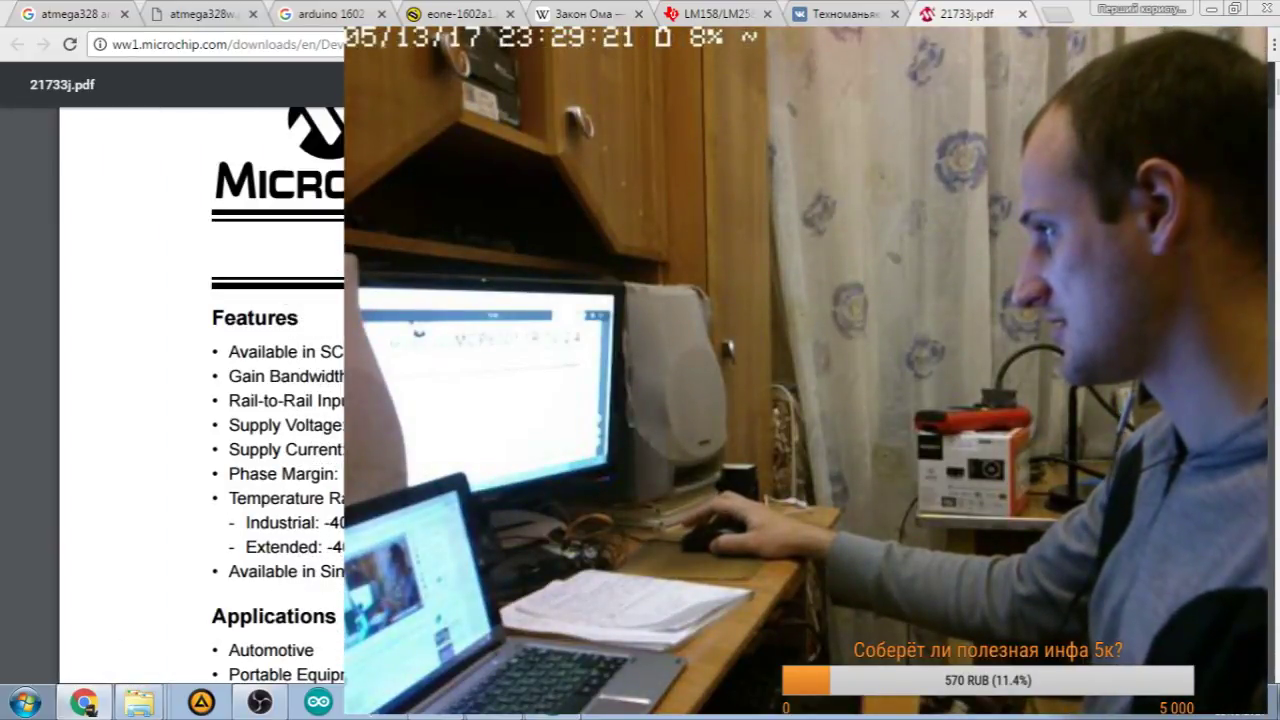
pyautogui.scroll(-3, 200, 400)
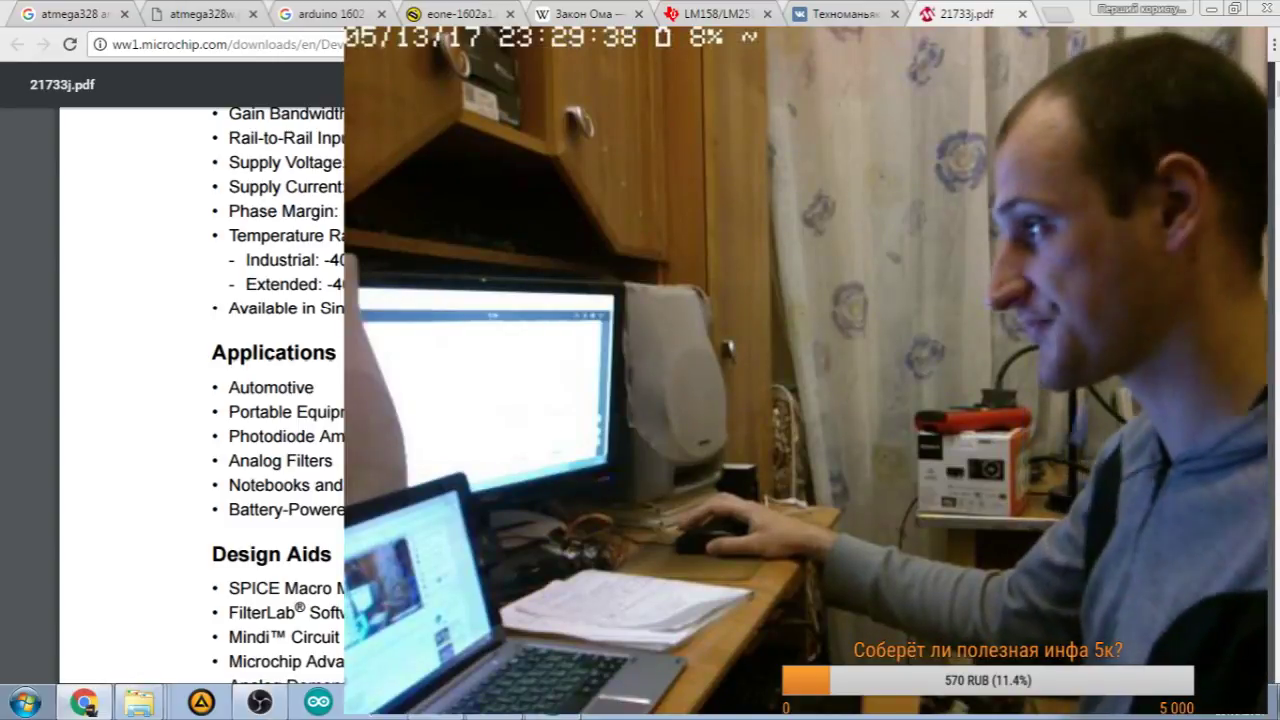
# Step: Return to Proteus, run the simulation again to check the circuit, and stop it
pyautogui.click(1212, 10)
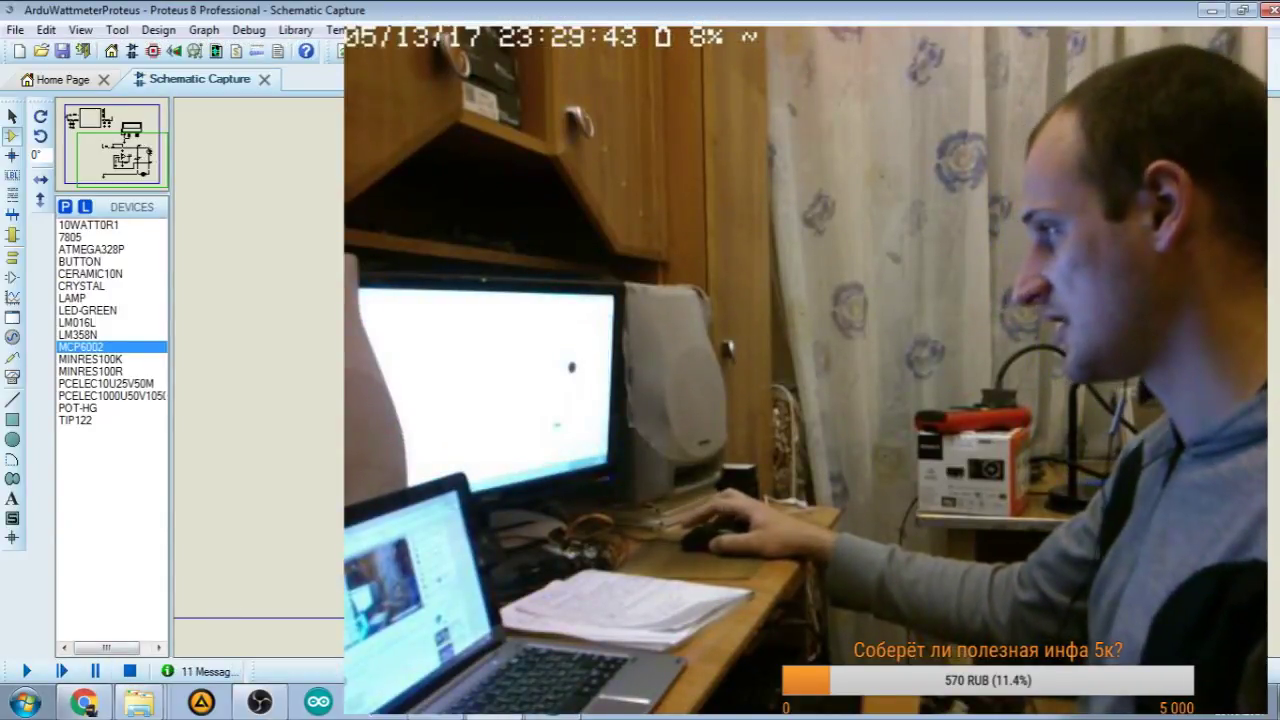
pyautogui.click(28, 671)
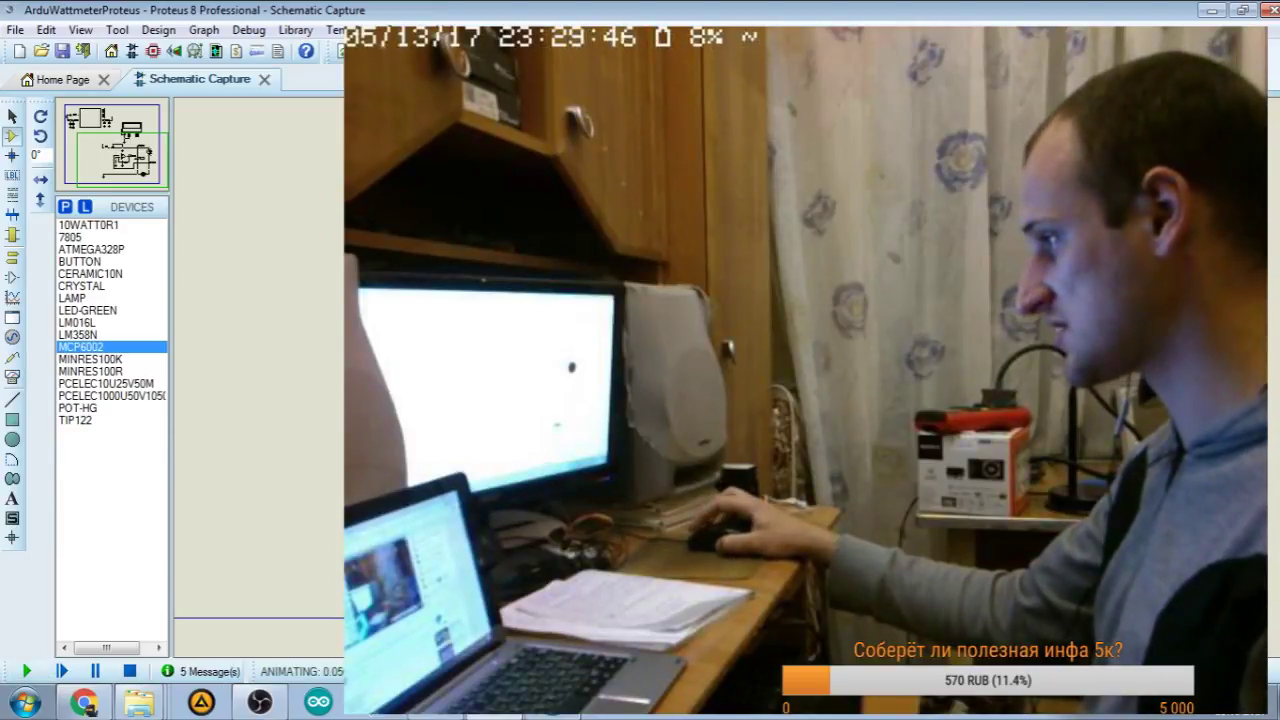
pyautogui.click(129, 671)
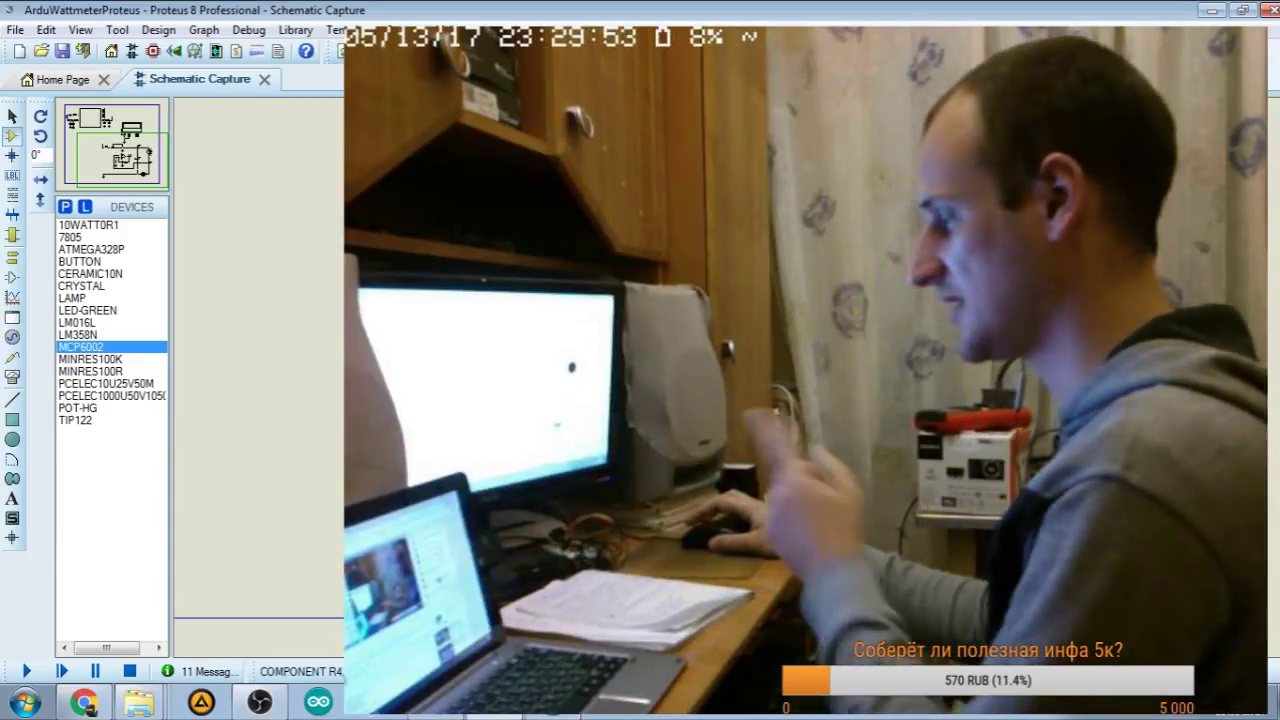
# Step: Add a second 0R1 shunt resistor from the 10WATT0R1 device in parallel with R4
pyautogui.click(75, 225)
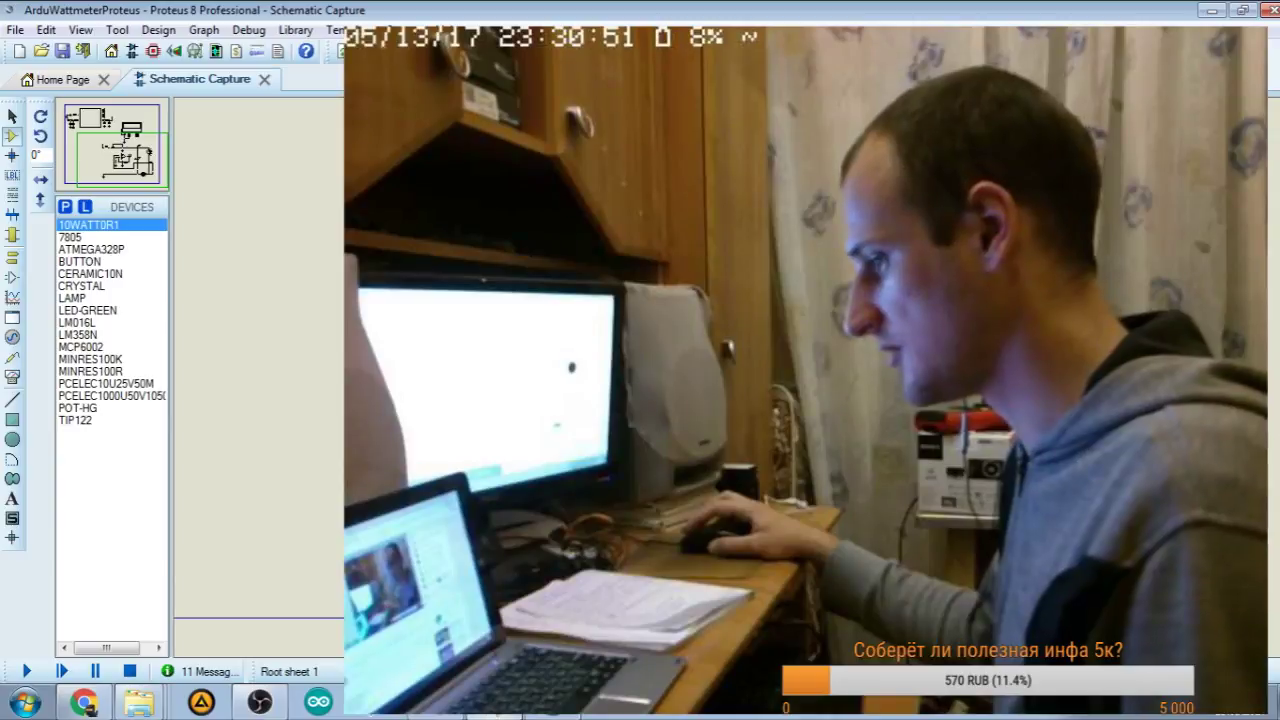
# Step: Switch to OBS, shrink the webcam source to a small picture in the scene's upper corner, and return to Proteus
pyautogui.hotkey('alt', 'Tab')
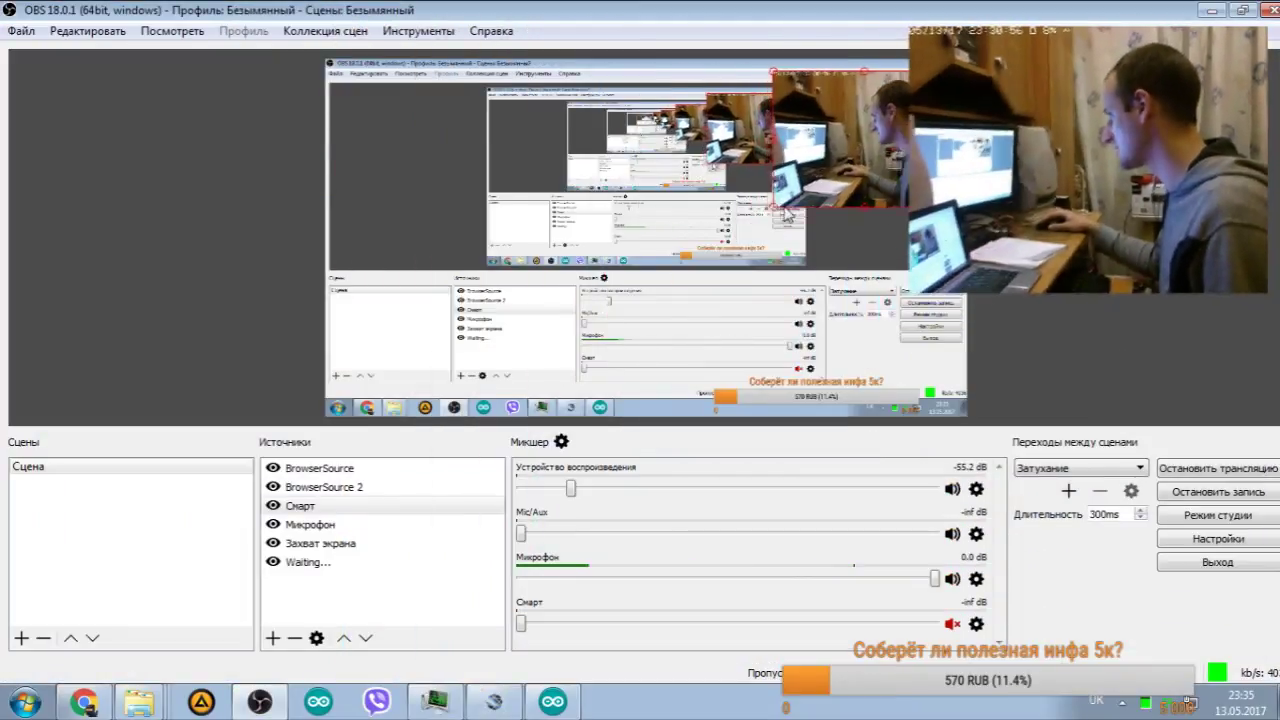
pyautogui.moveTo(935, 205); pyautogui.dragTo(935, 120)
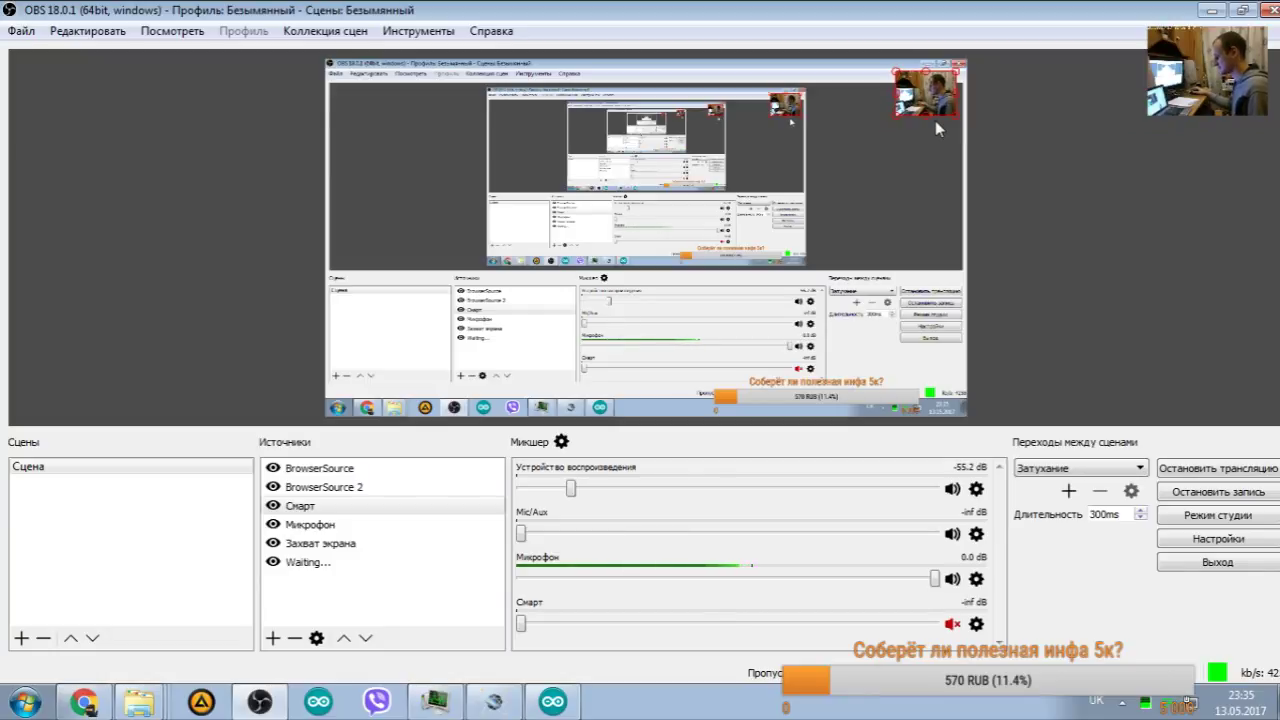
pyautogui.click(494, 703)
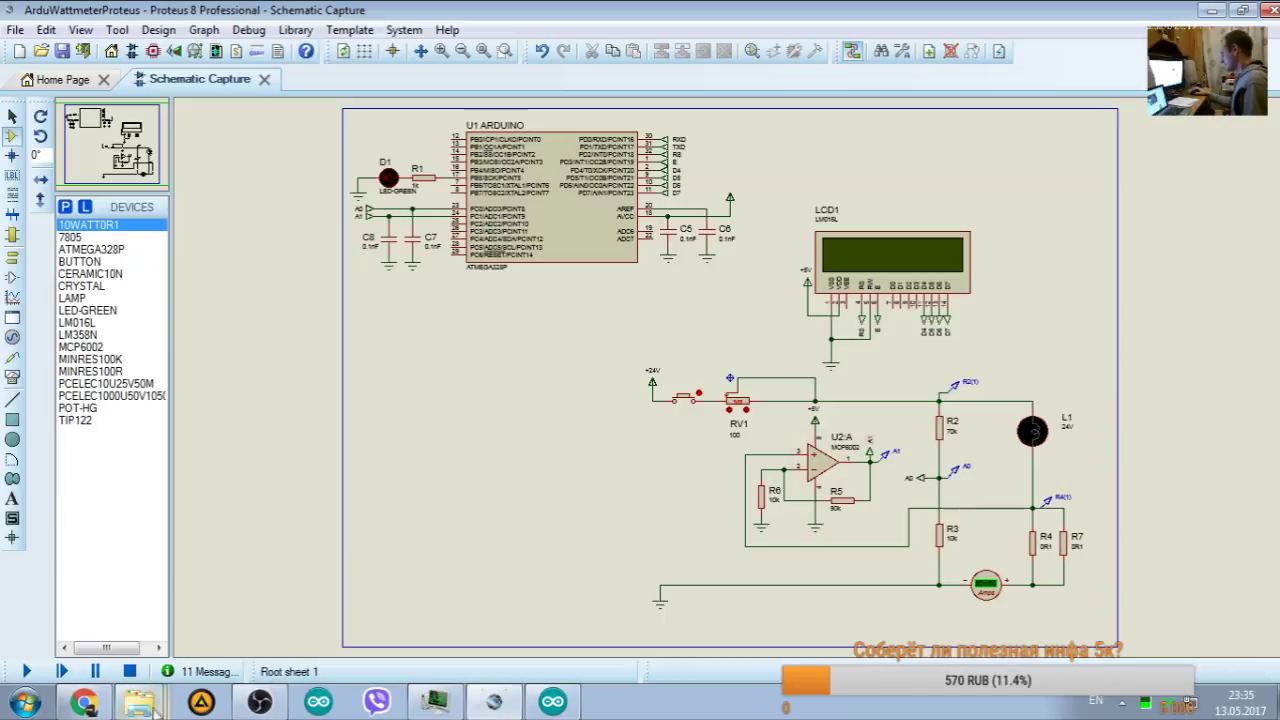
# Step: Run the simulation with the two parallel shunt resistors and adjust potentiometer RV1 to 86 %
pyautogui.click(40, 672)
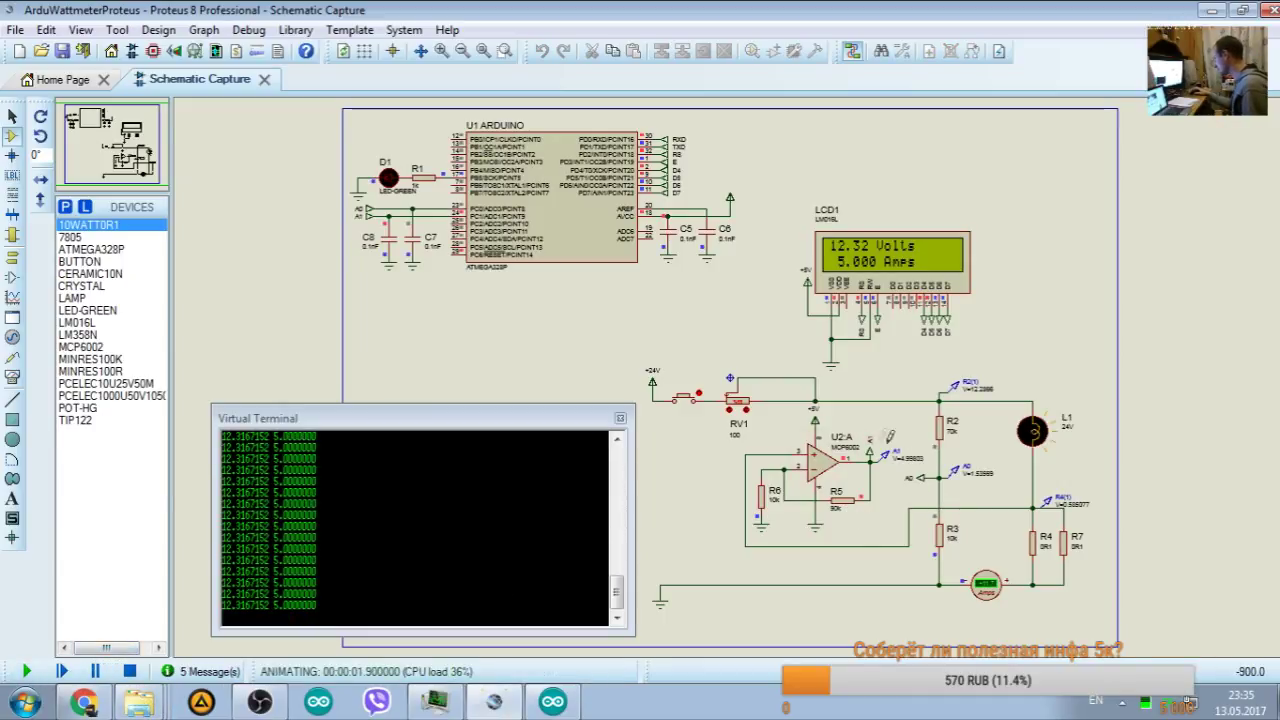
pyautogui.click(737, 409)
pyautogui.scroll(2, 737, 409)
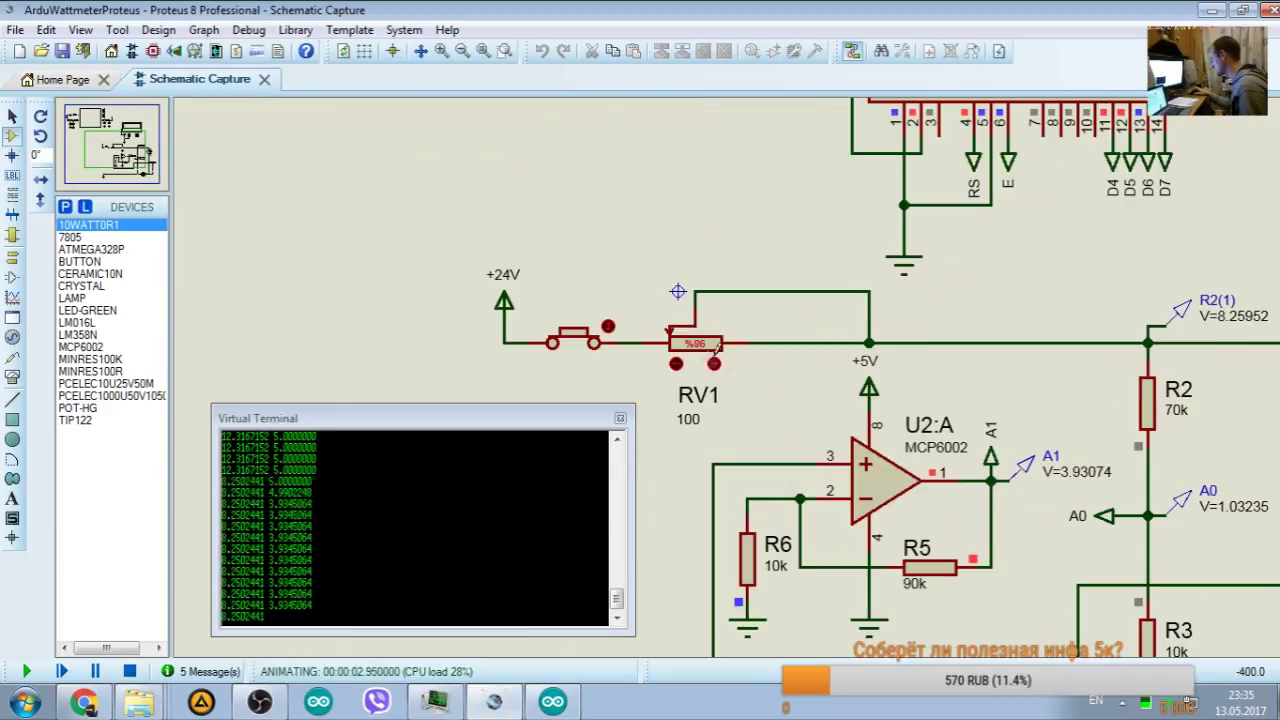
# Step: Raise potentiometer RV1 to 96 % in the running simulation, check the LCD against the ammeter, and stop the simulation
pyautogui.click(716, 366)
pyautogui.click(716, 366)
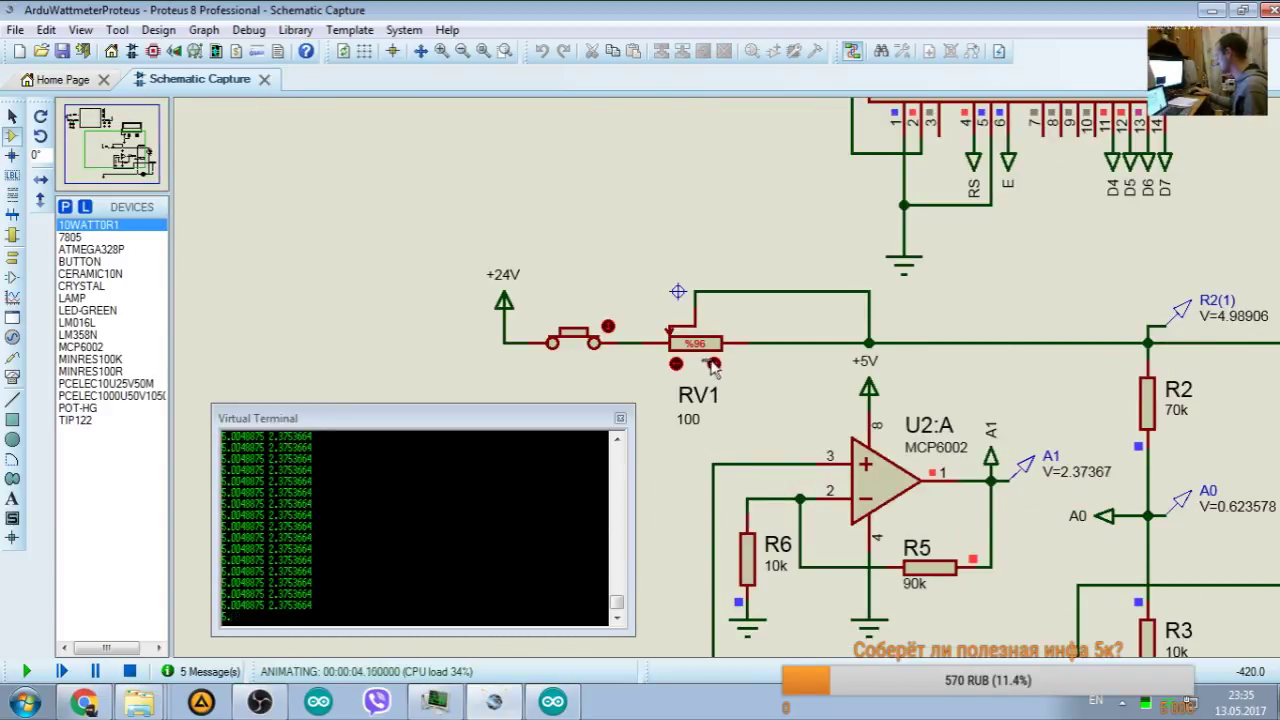
pyautogui.scroll(-1, 705, 342)
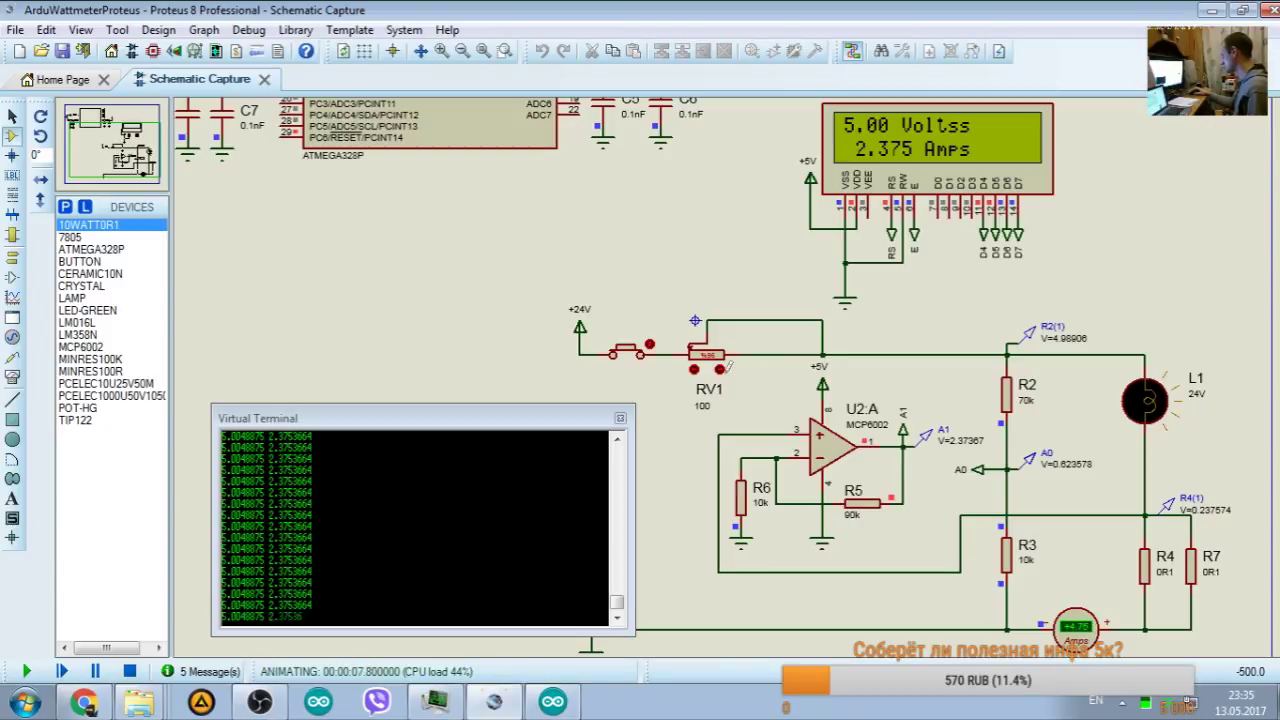
pyautogui.click(129, 671)
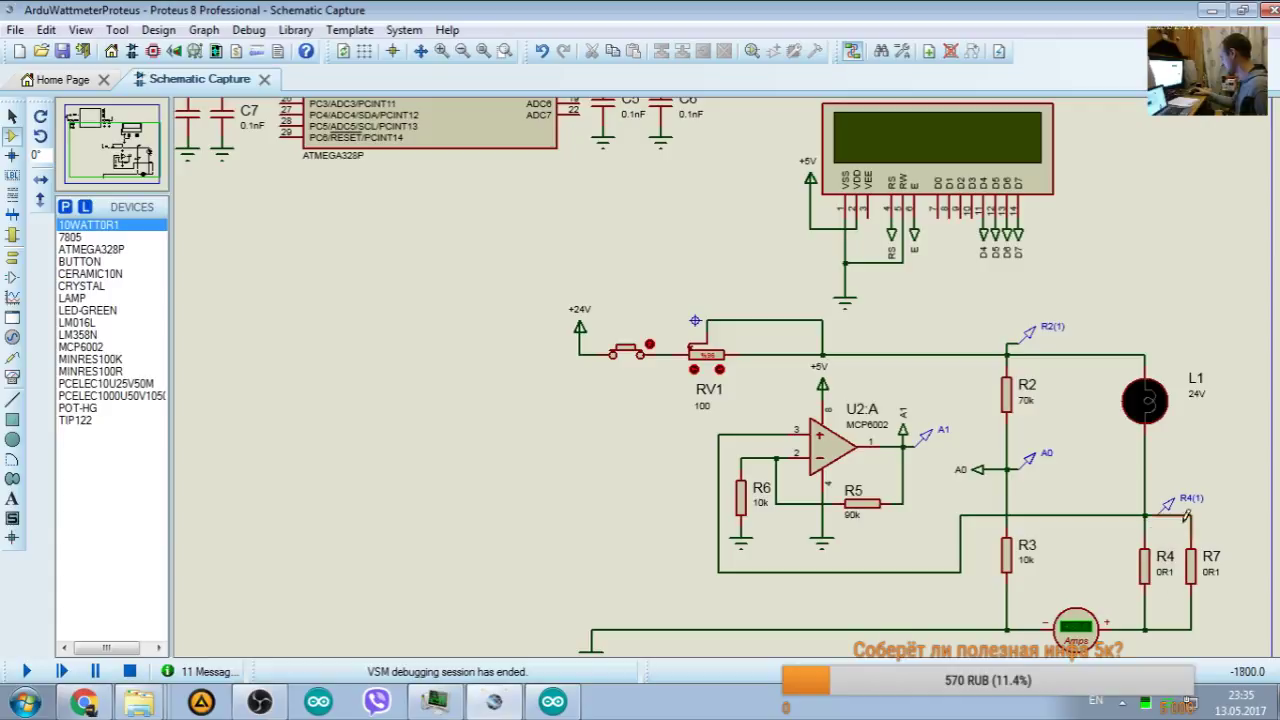
# Step: Delete the wire at R7's lower end and run the simulation with R4 as the only active shunt
pyautogui.rightClick(1168, 626)
pyautogui.click(990, 443)
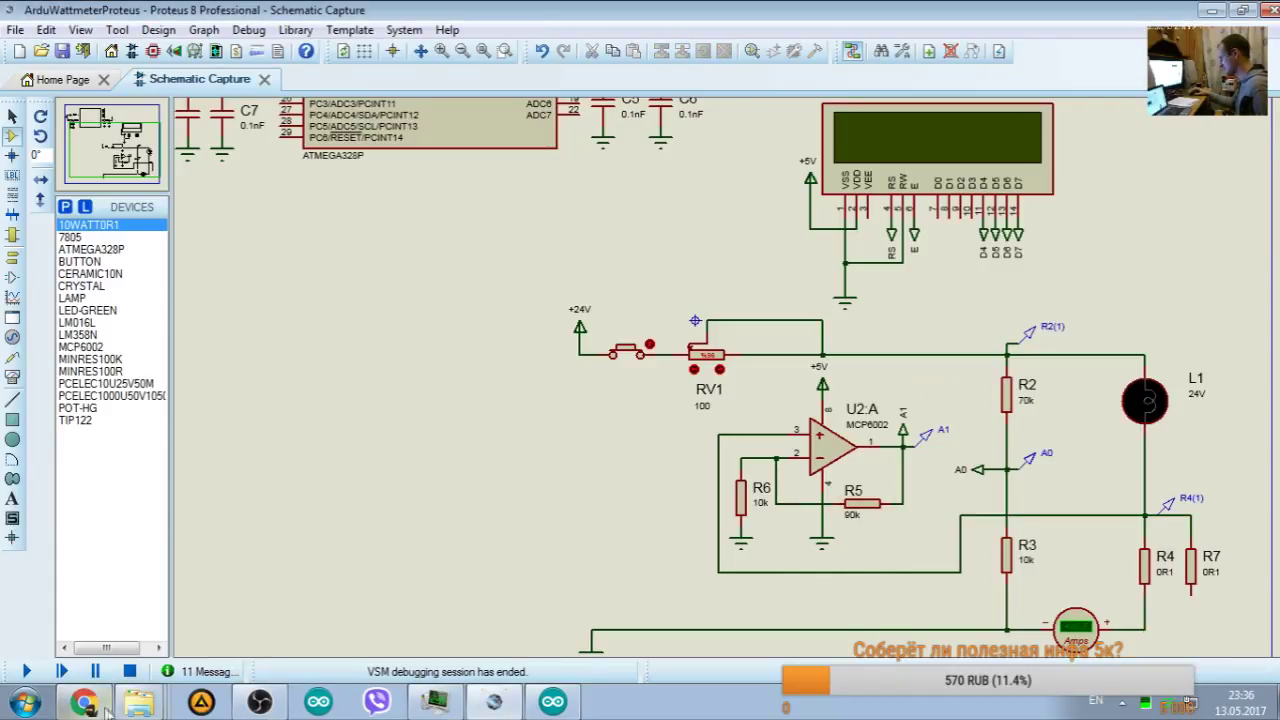
pyautogui.click(24, 672)
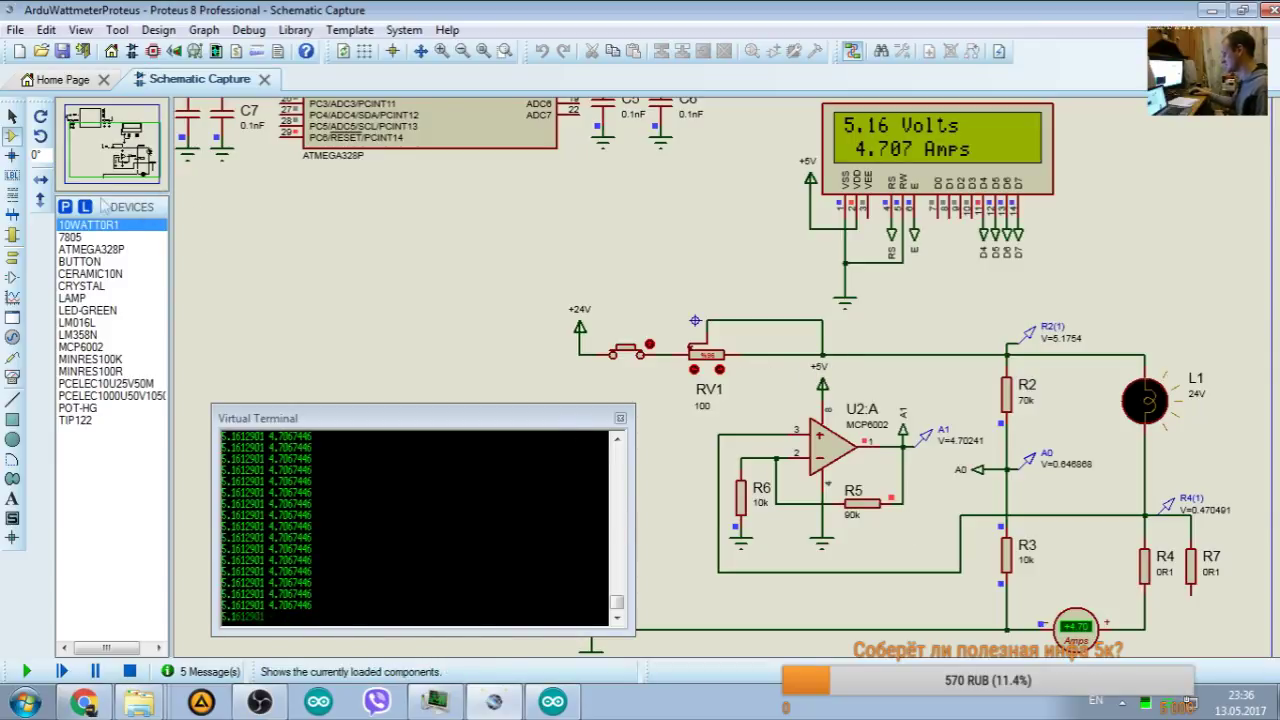
# Step: Lower RV1 to 0 % to compare the displayed current with the ammeter, and stop the simulation
pyautogui.click(697, 368)
pyautogui.click(697, 368)
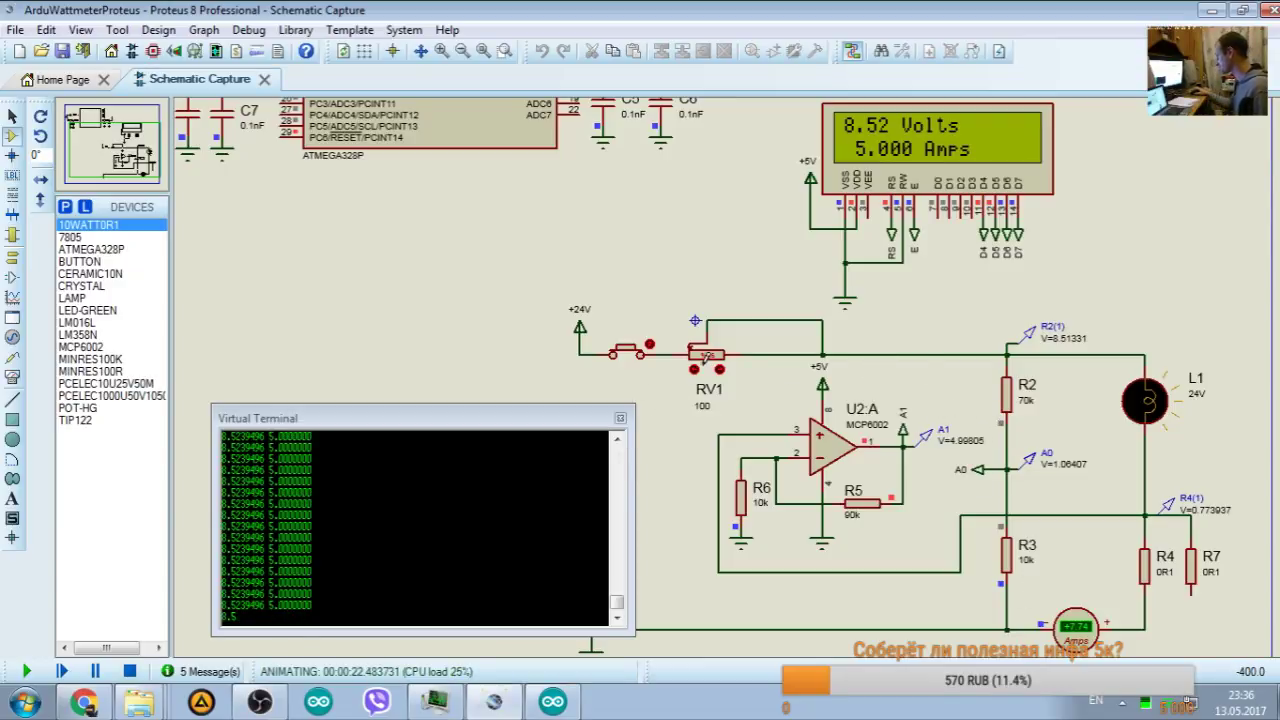
pyautogui.click(694, 369)
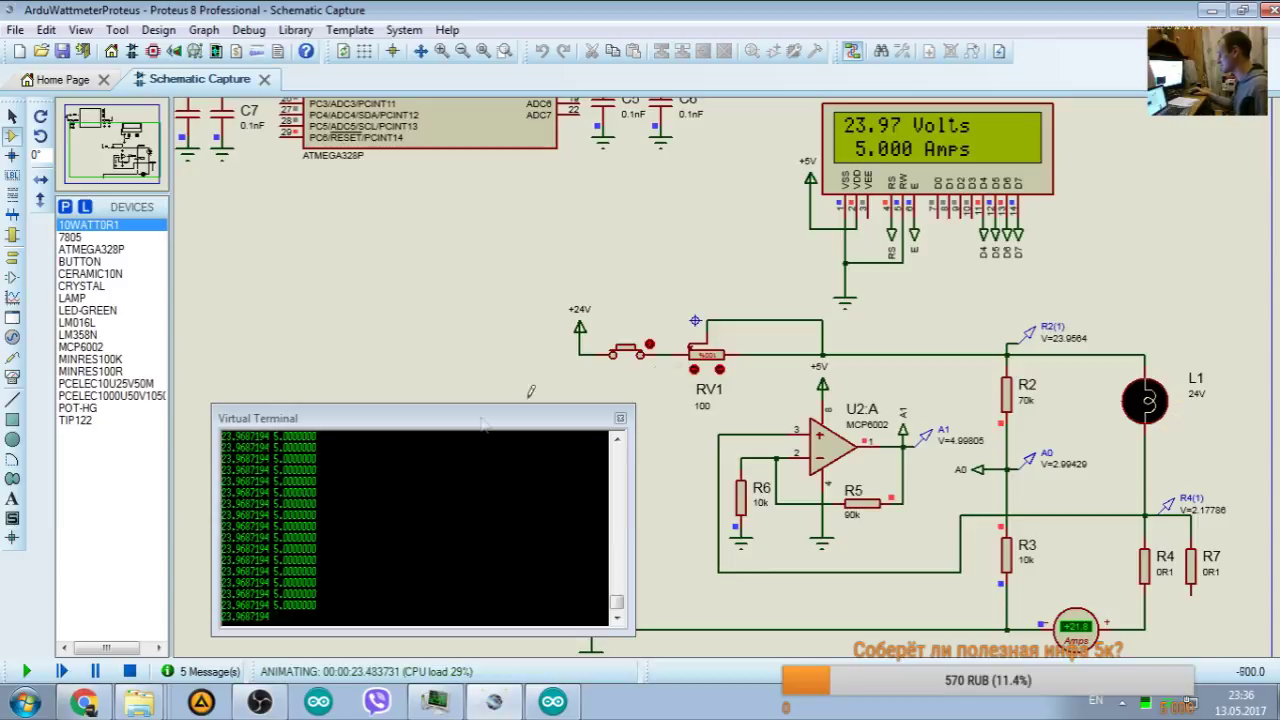
pyautogui.click(129, 671)
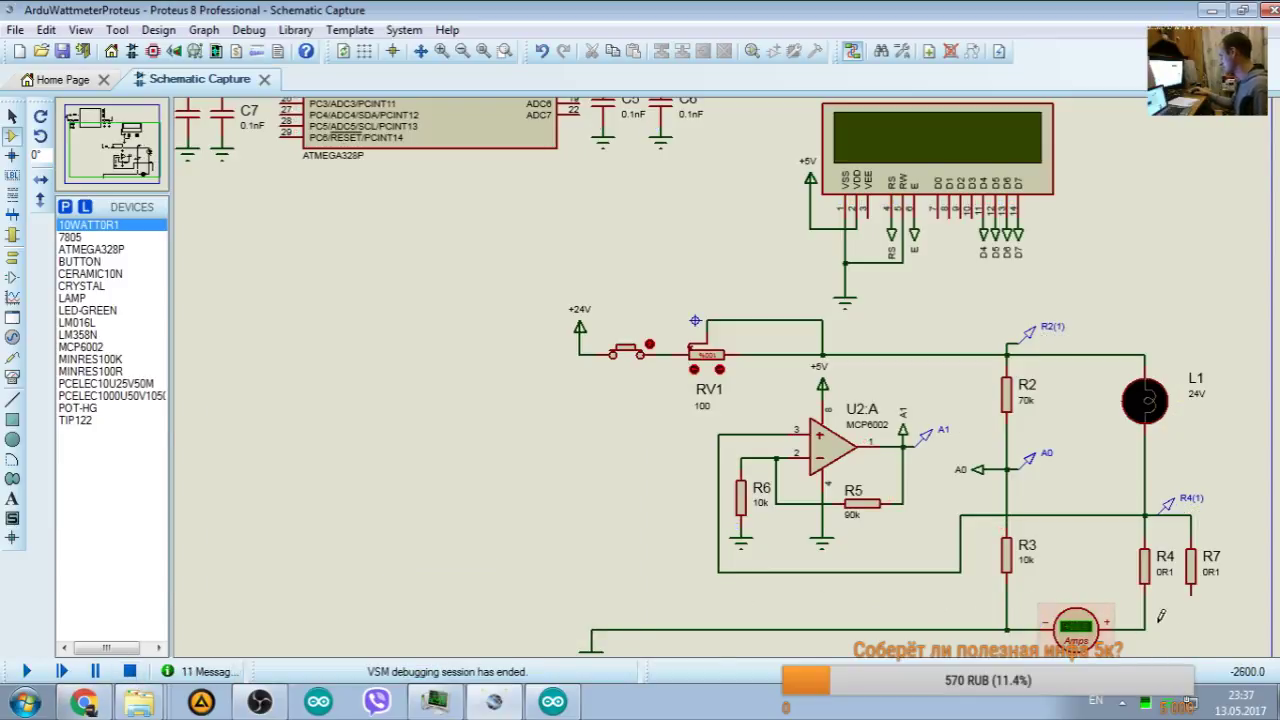
# Step: Run the simulation again, raise RV1 to 86 %, and stop it
pyautogui.click(27, 671)
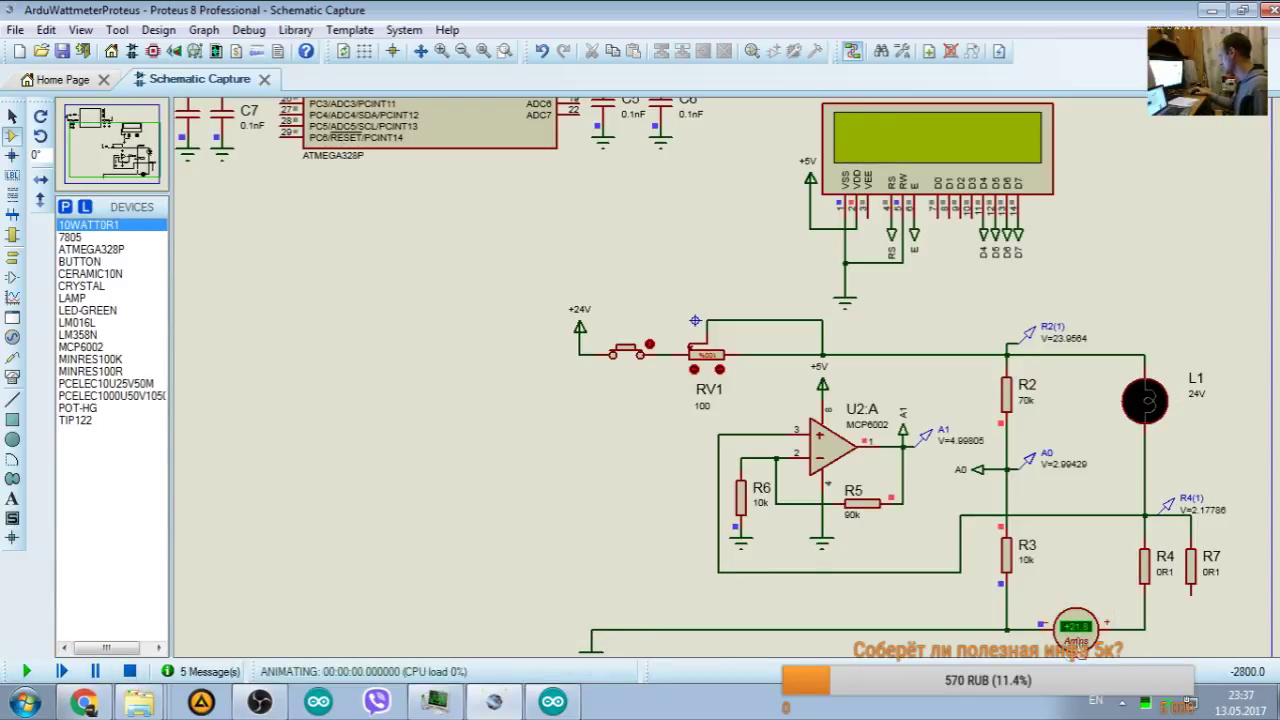
pyautogui.click(720, 369)
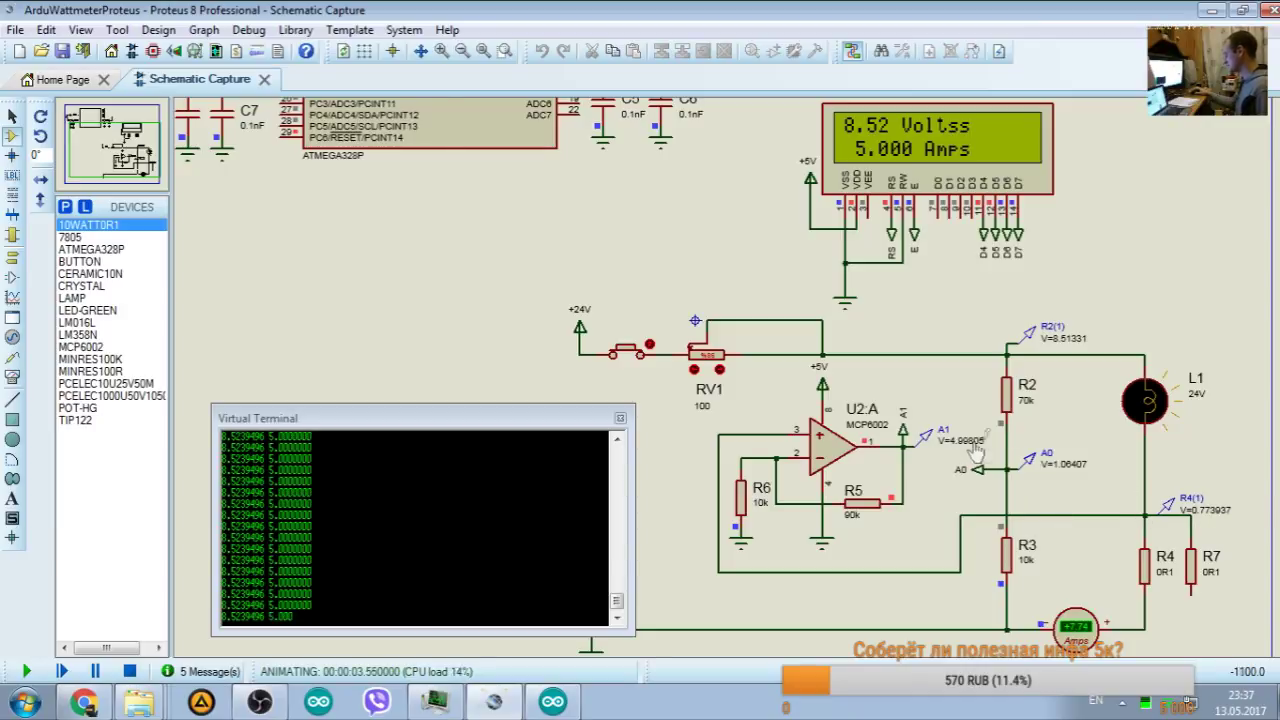
pyautogui.click(131, 670)
# Step: Run the simulation briefly and pause it to examine the readings, and after stopping it reconnect R7's lower end in parallel with R4
pyautogui.click(61, 671)
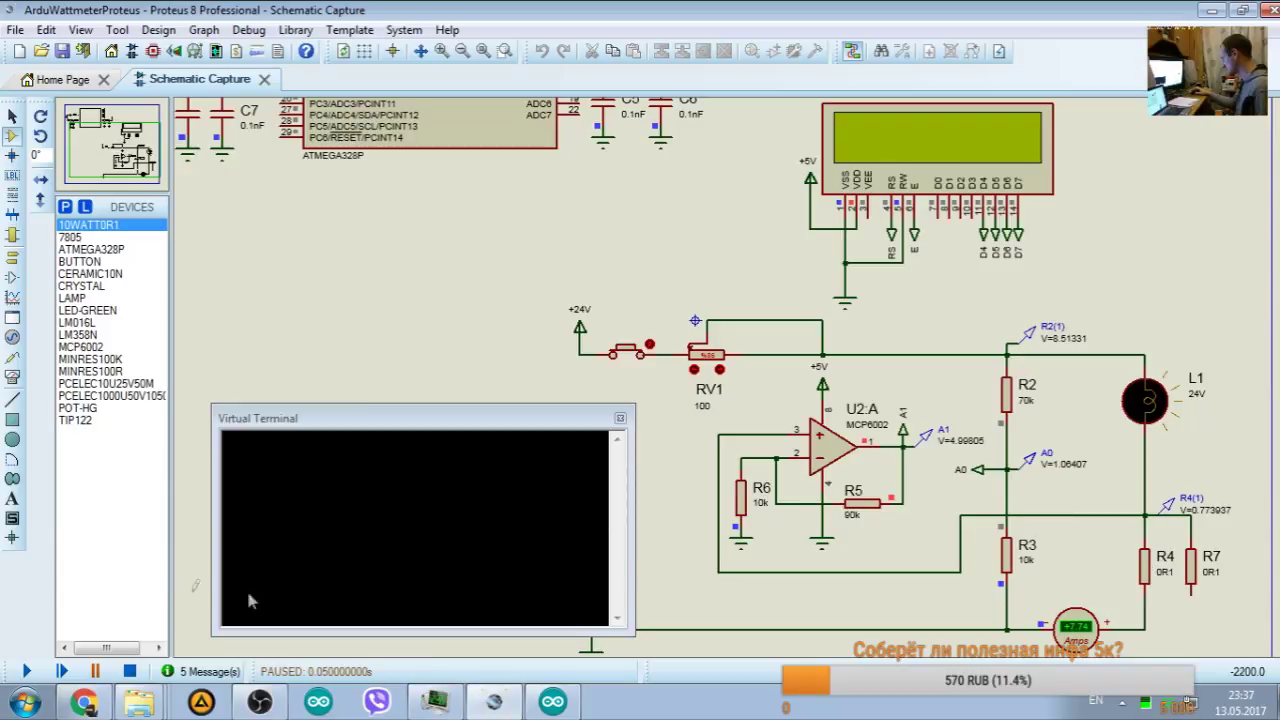
pyautogui.click(101, 672)
pyautogui.click(97, 672)
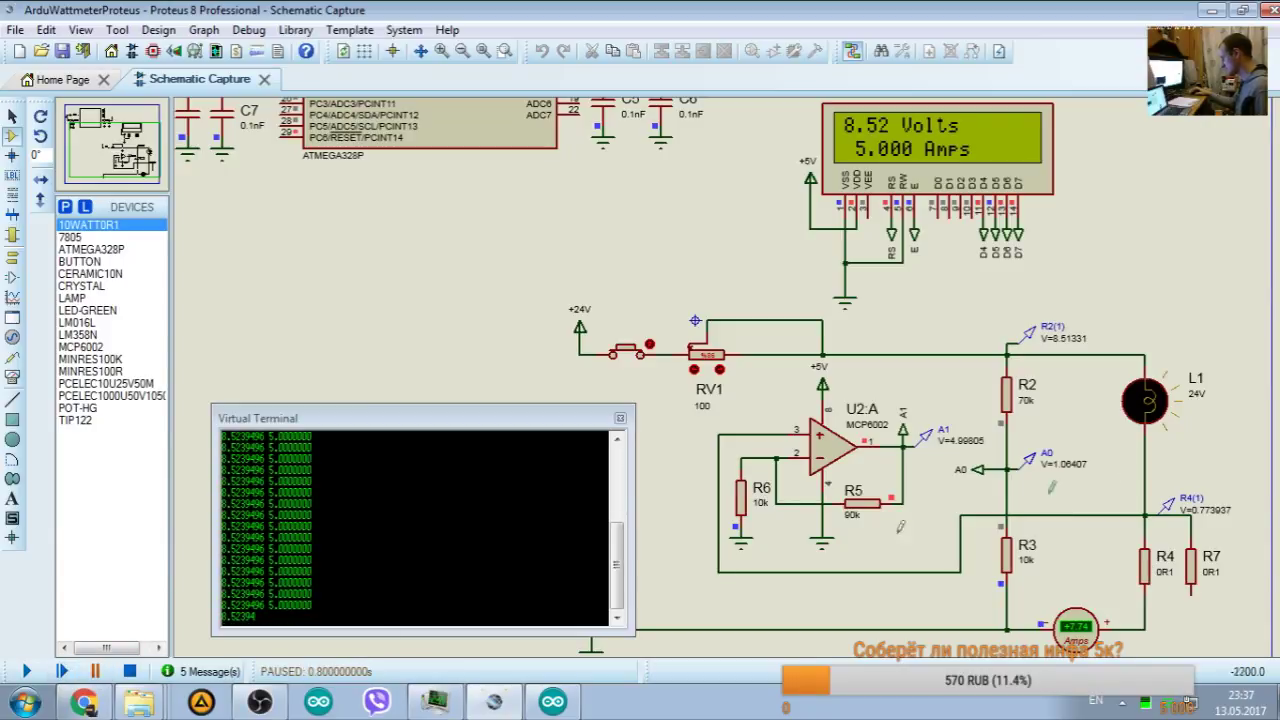
pyautogui.moveTo(1156, 575)
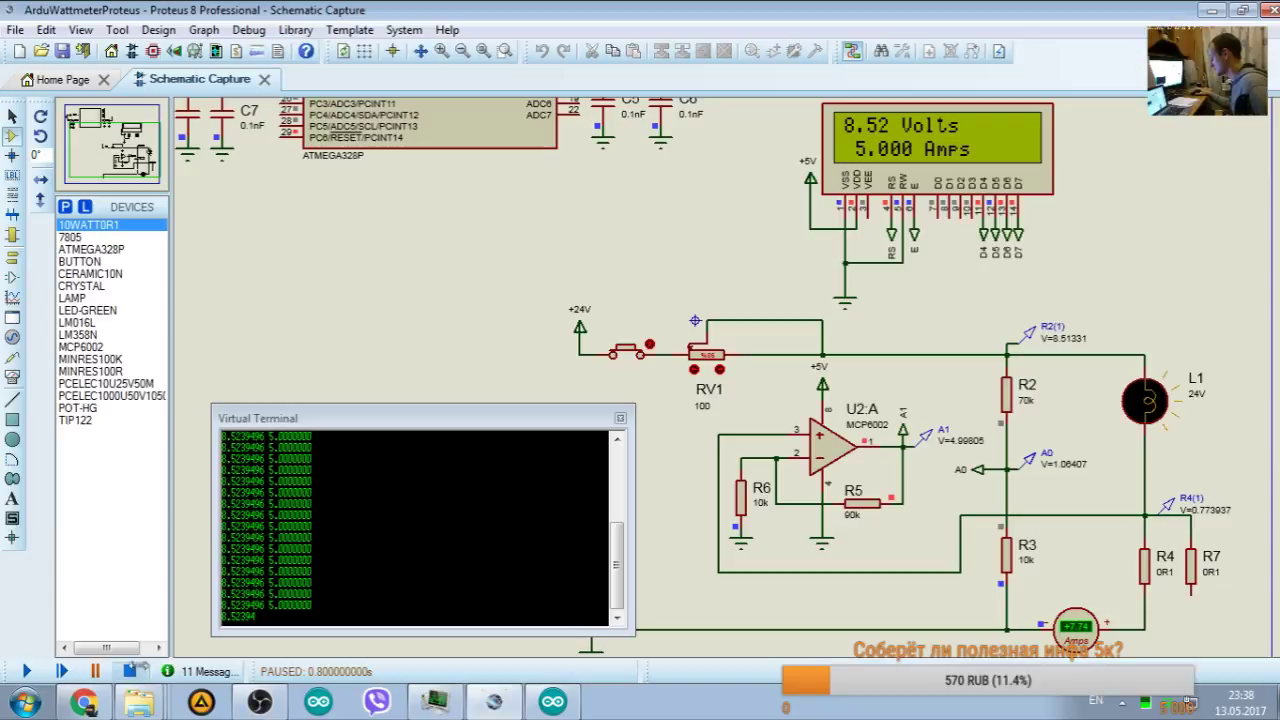
pyautogui.press('shift+Pause')
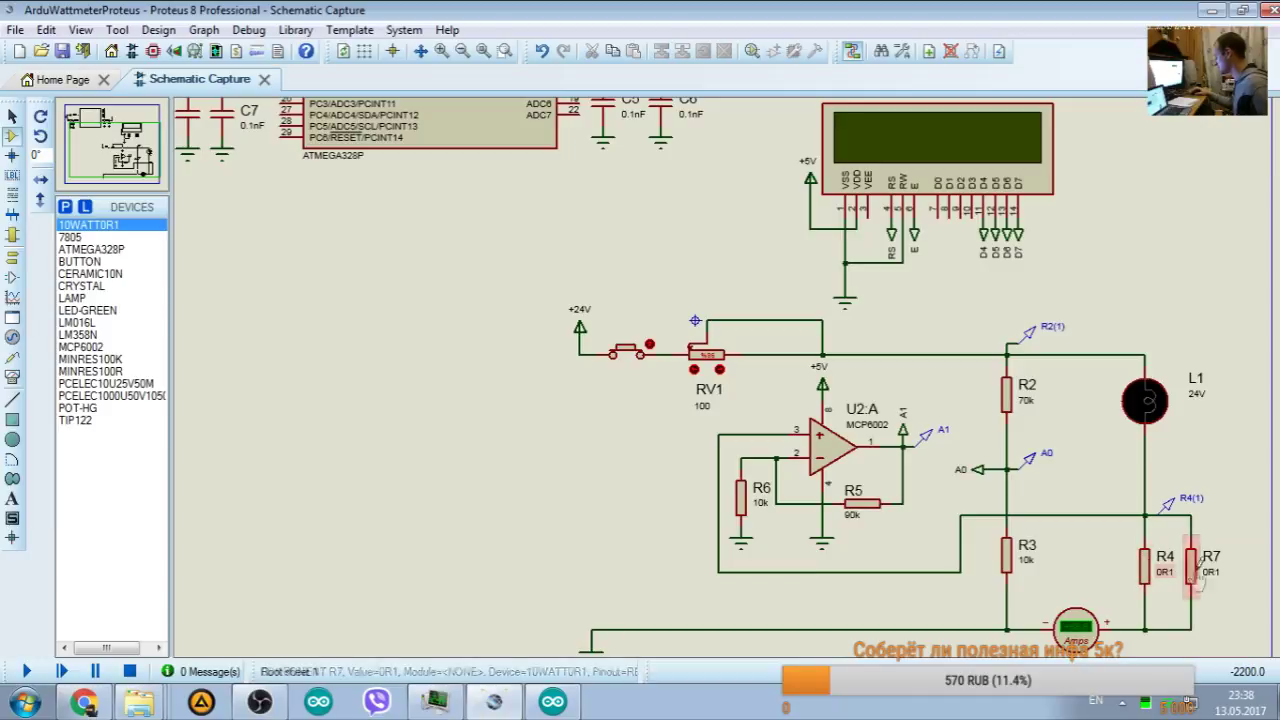
# Step: Divide 0,1 by 2 in the calculator, close it, and briefly run the simulation with R4 and R7 in parallel
pyautogui.press('XF86Calculator')
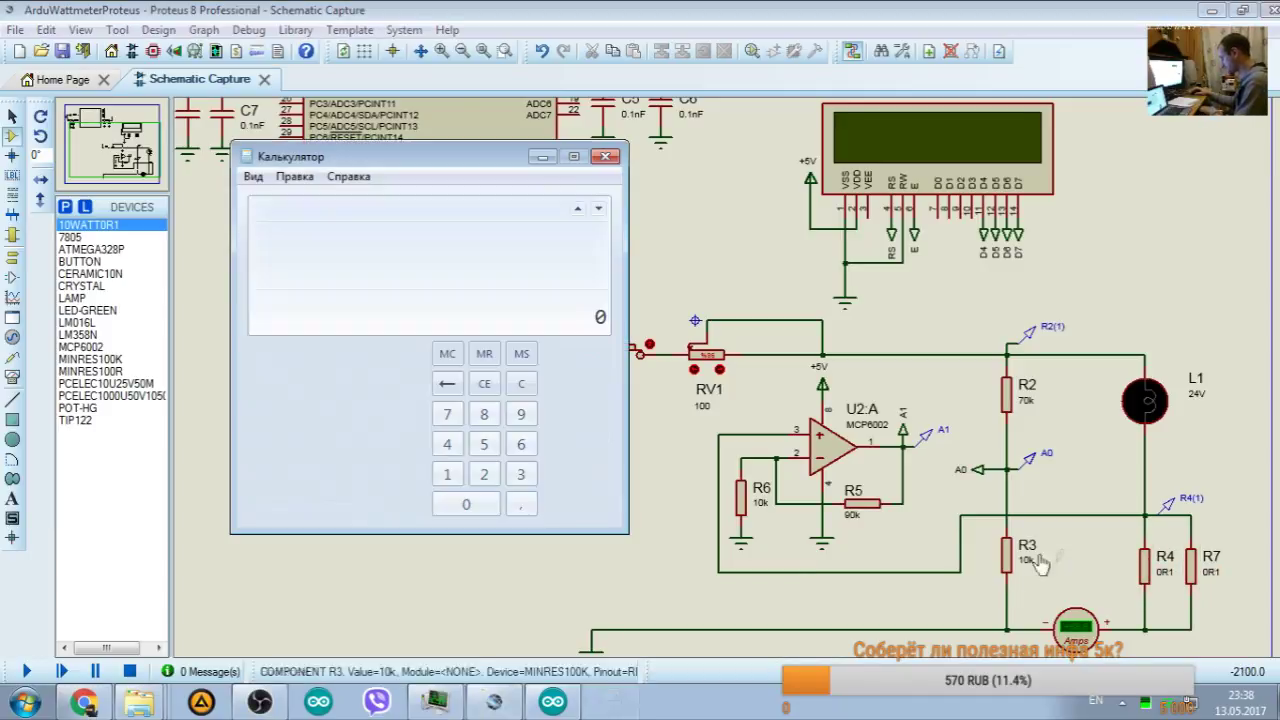
pyautogui.write(',1')
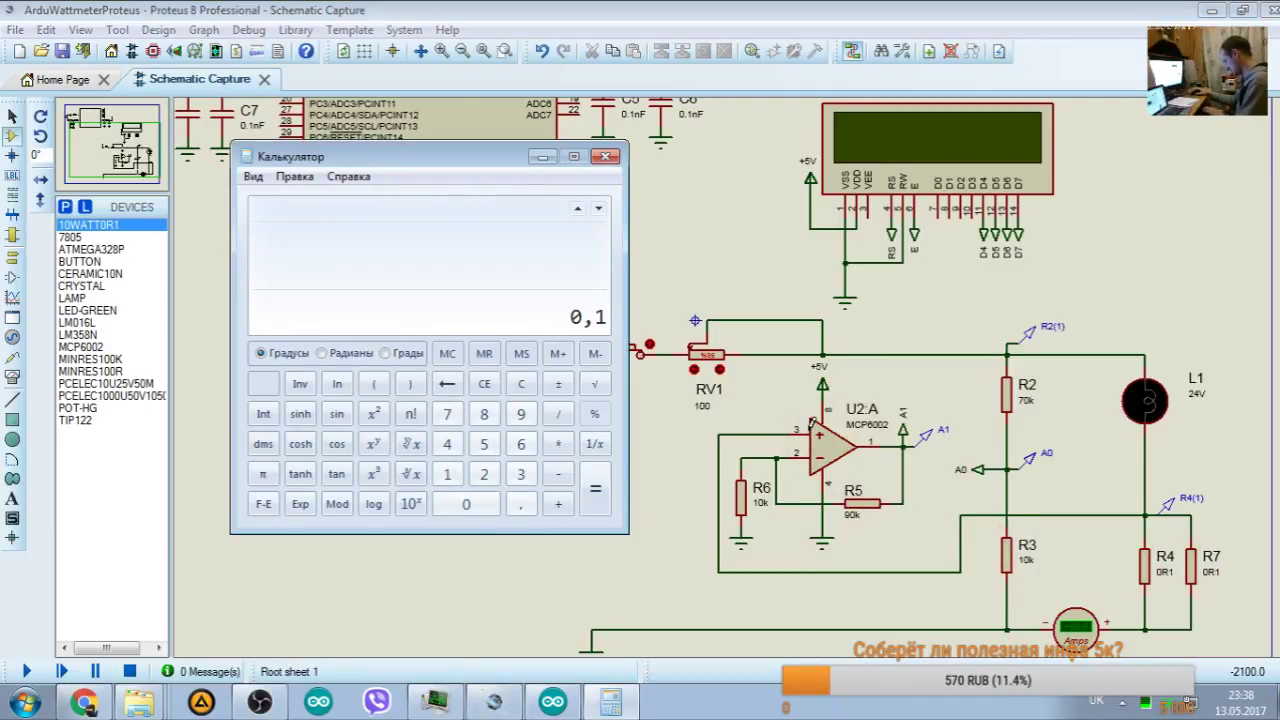
pyautogui.press('Return')
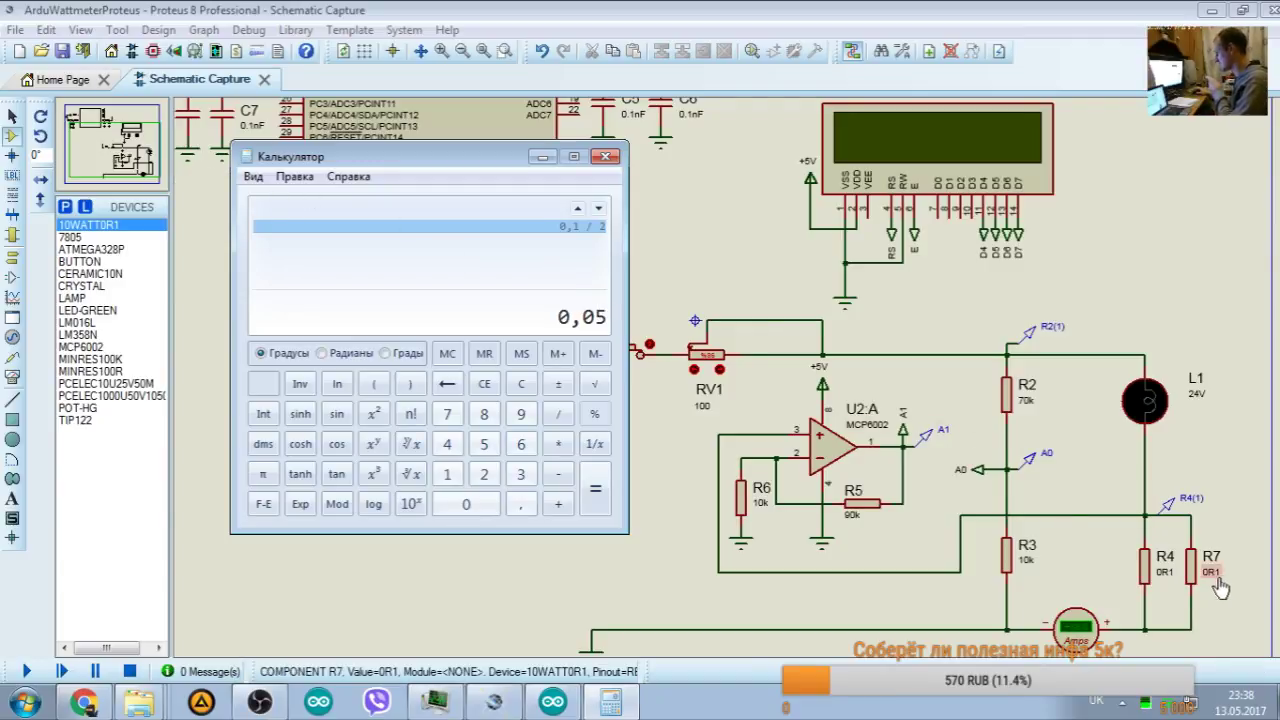
pyautogui.click(605, 156)
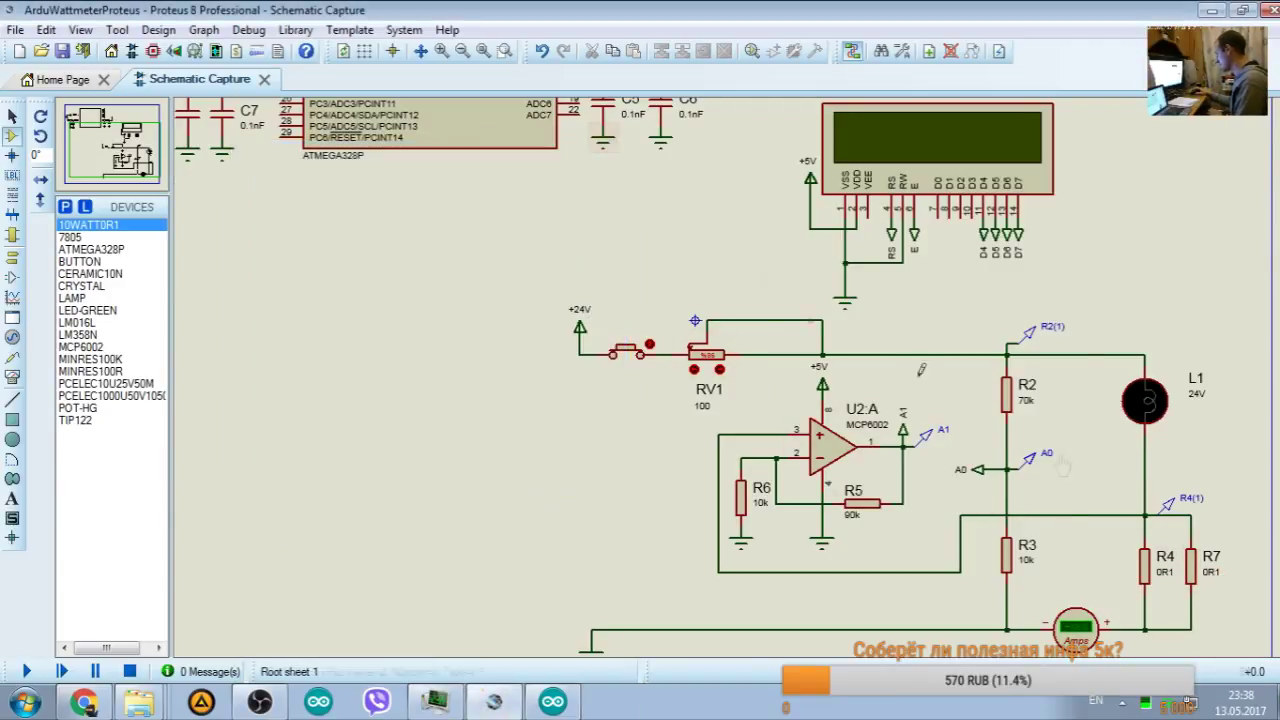
pyautogui.click(27, 671)
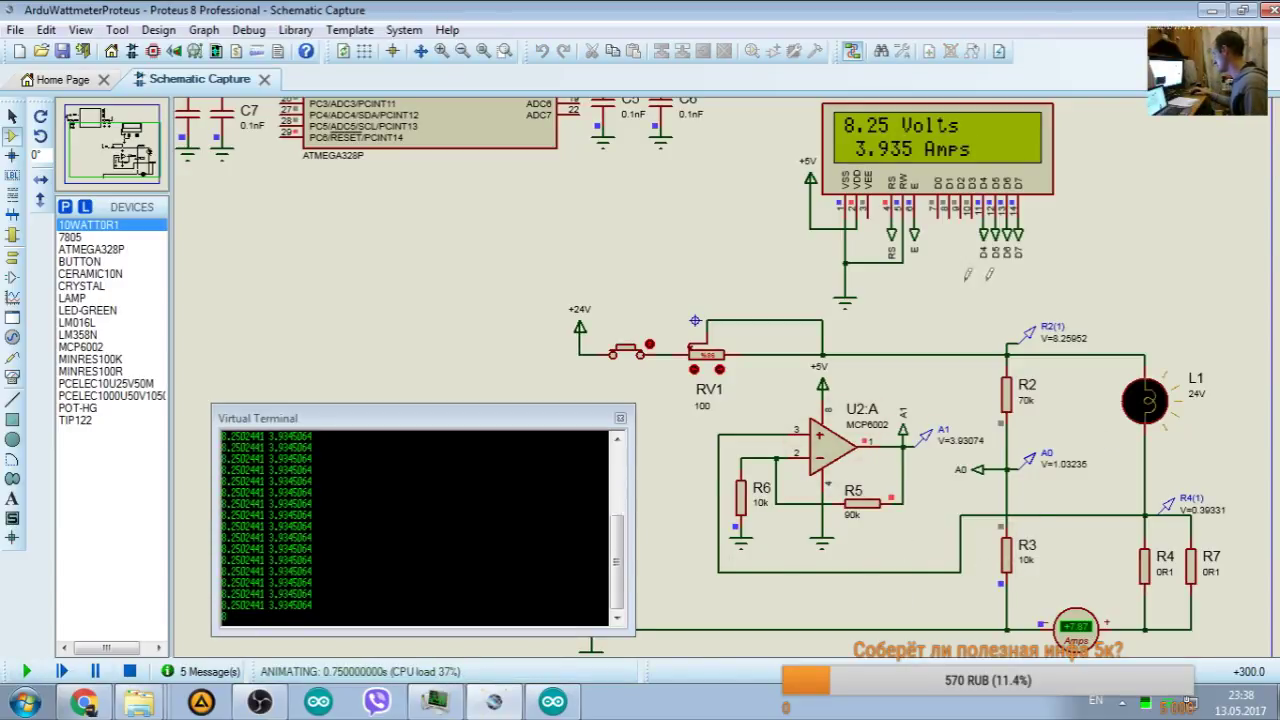
pyautogui.click(129, 671)
# Step: Switch to the Arduino IDE, change the multiplier in the Current formula on line 27 to 10.0, and save the sketch
pyautogui.click(318, 701)
pyautogui.scroll(-6, 812, 403)
pyautogui.scroll(-2, 812, 403)
pyautogui.moveTo(883, 134); pyautogui.dragTo(389, 120)
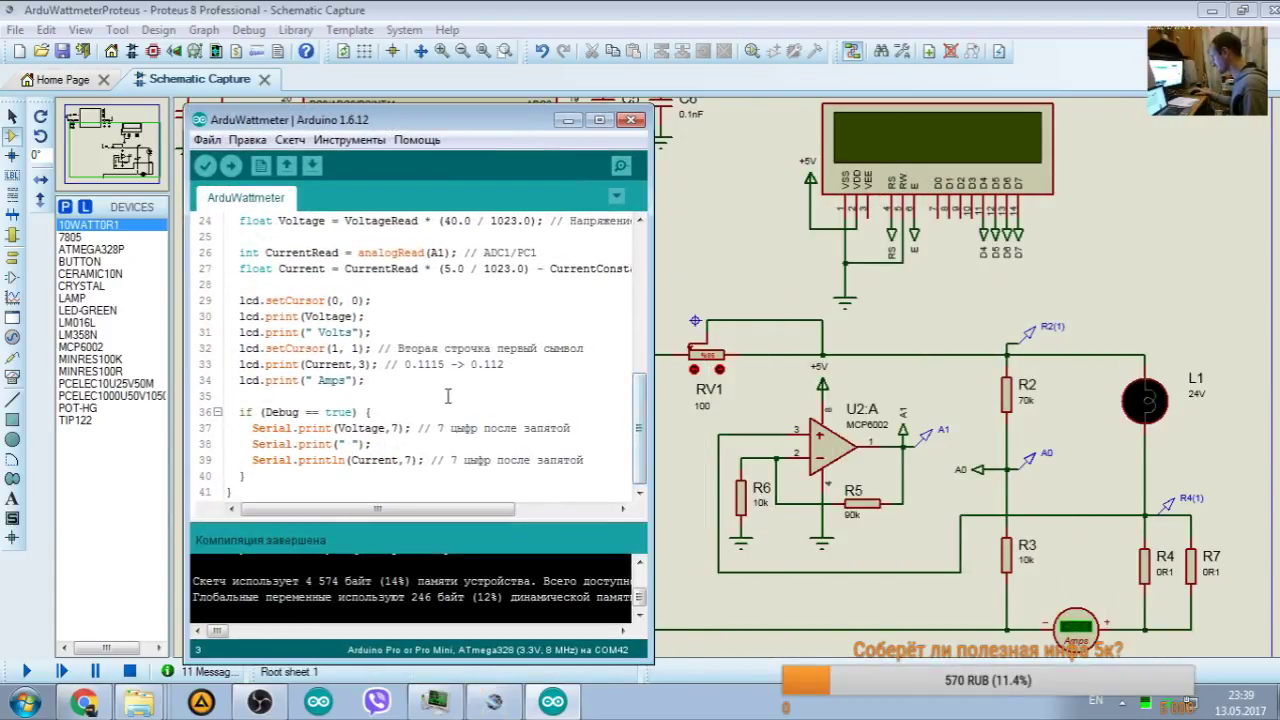
pyautogui.click(446, 268)
pyautogui.write('10')
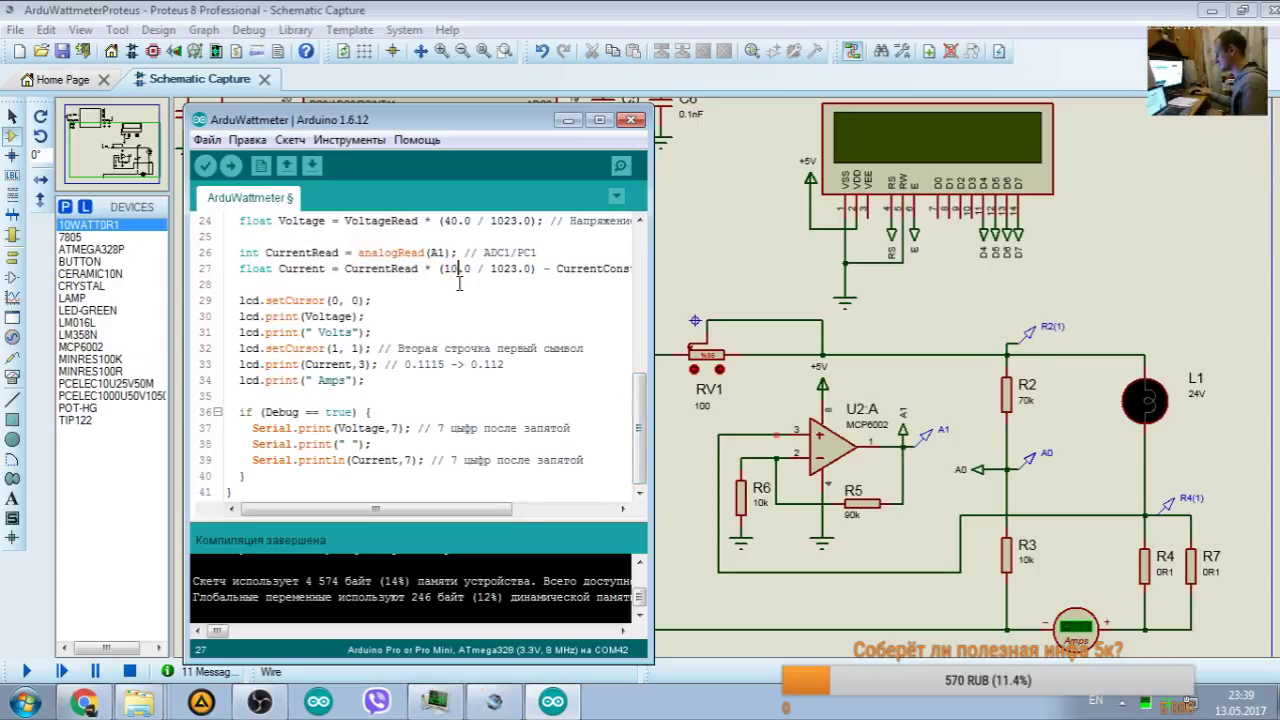
pyautogui.hotkey('ctrl', 's')
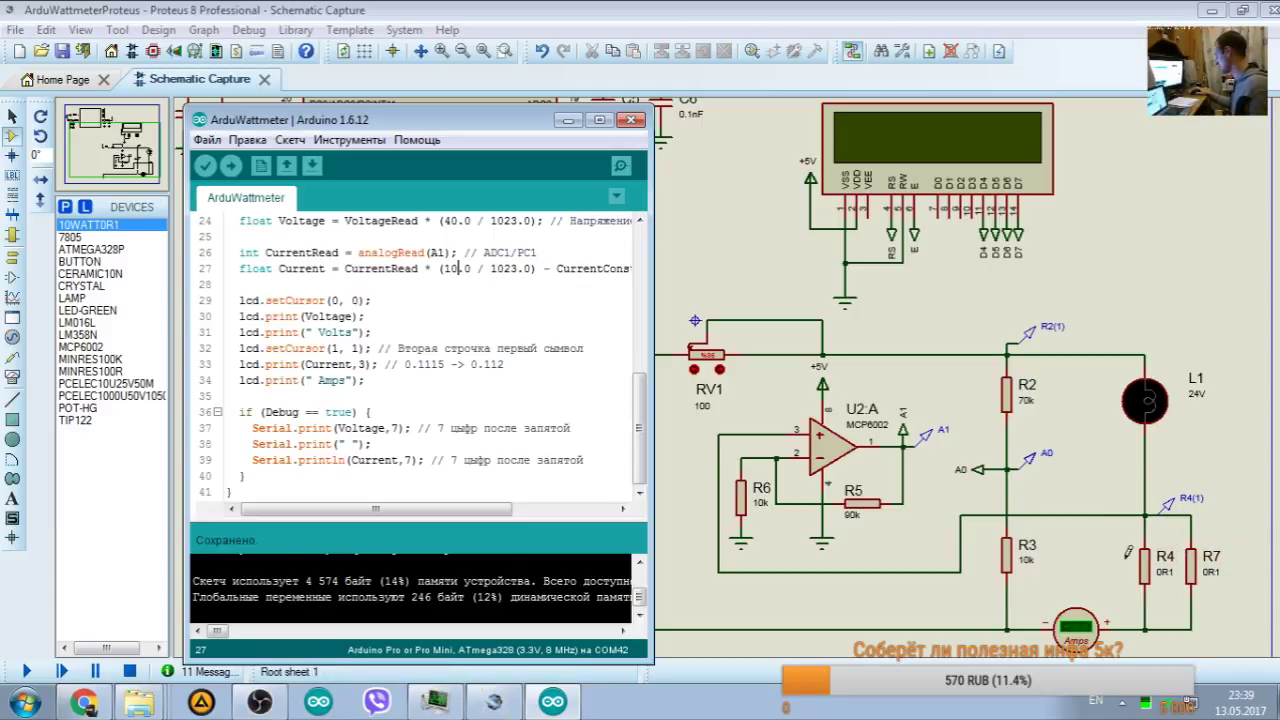
# Step: Change the Current formula's multiplier to 5.0 and back to 10.0, and compile the ArduWattmeter sketch
pyautogui.moveTo(455, 269); pyautogui.dragTo(446, 269)
pyautogui.write('5')
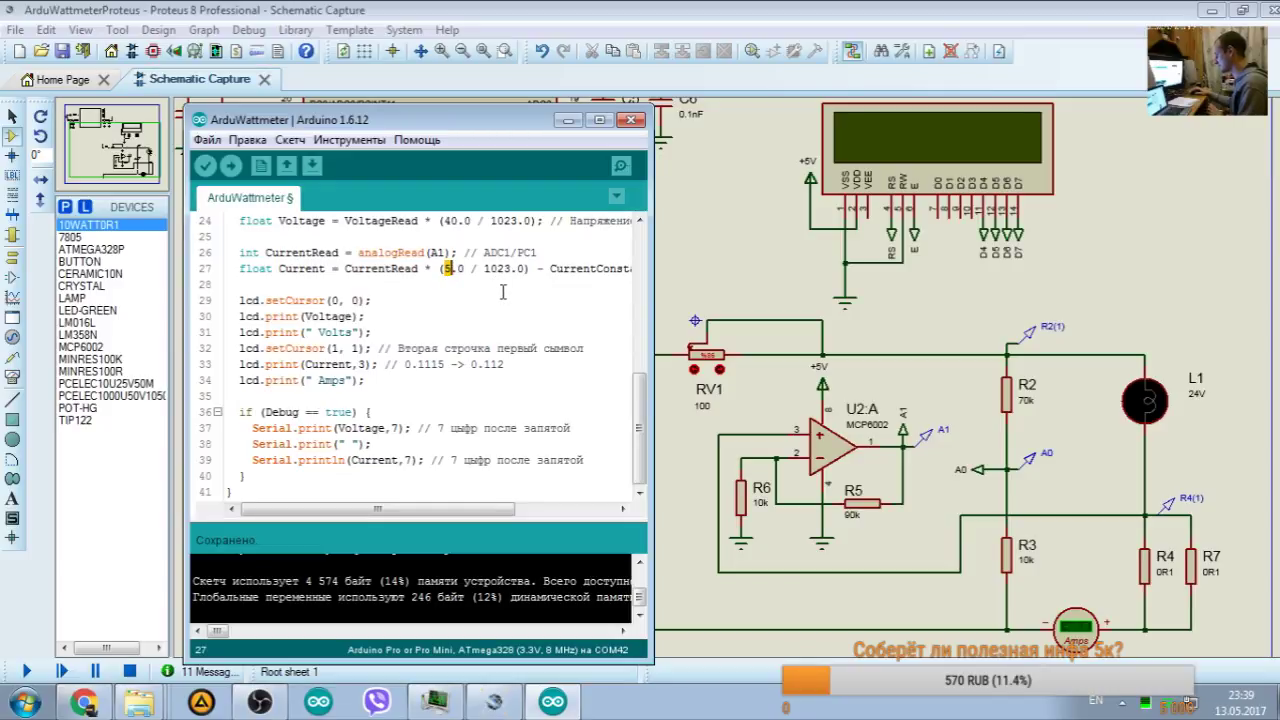
pyautogui.write('0')
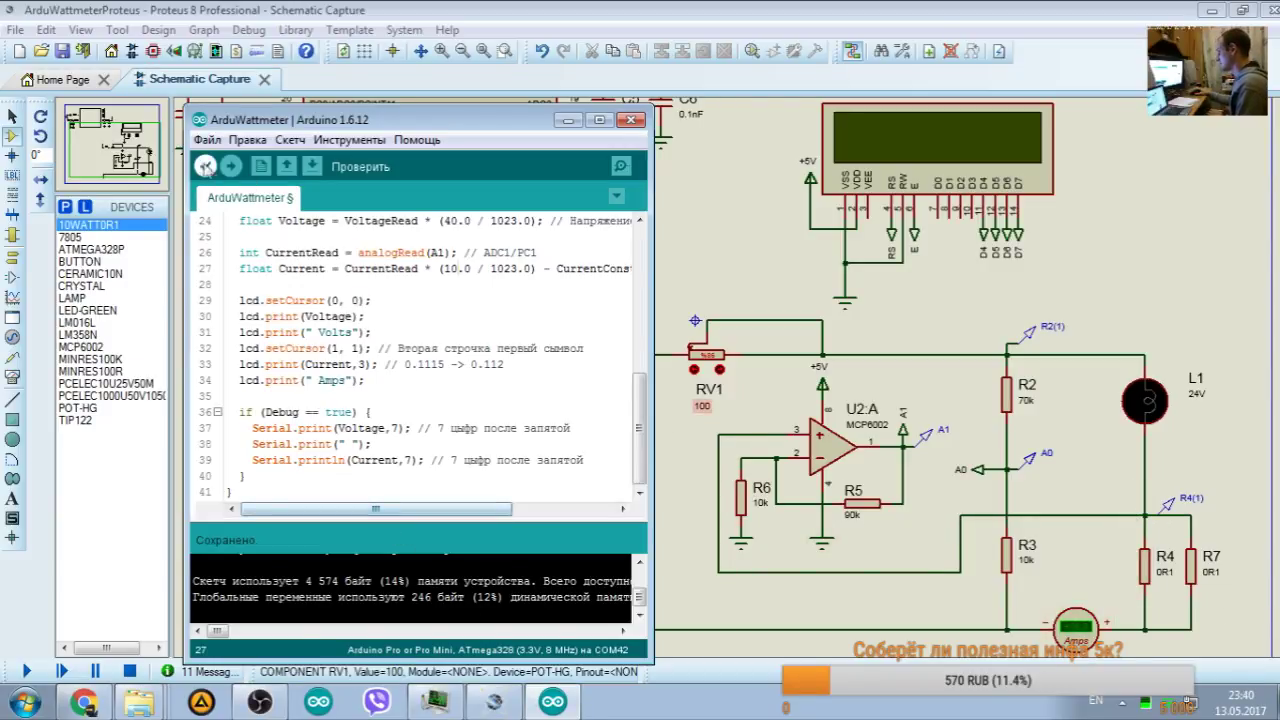
pyautogui.click(205, 165)
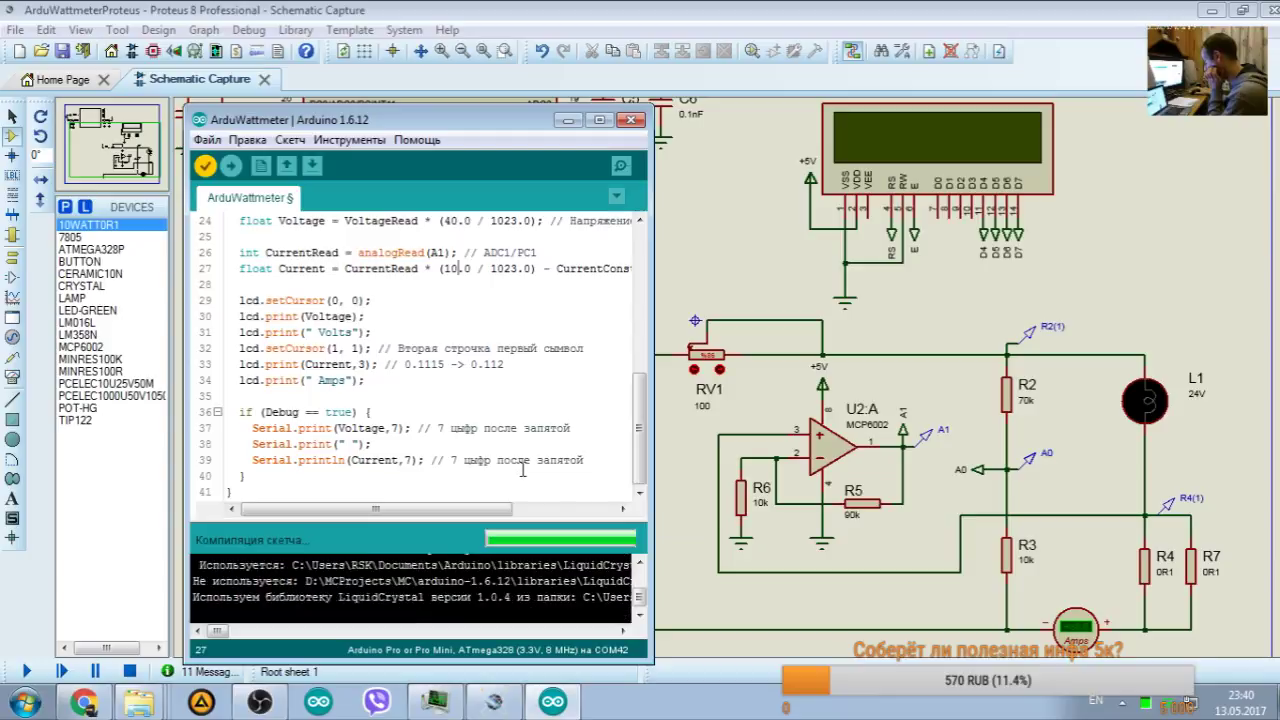
# Step: Open the built-in ReadAnalogVoltage example, highlight its line converting the sensor value to voltage, and close the example
pyautogui.scroll(2, 518, 376)
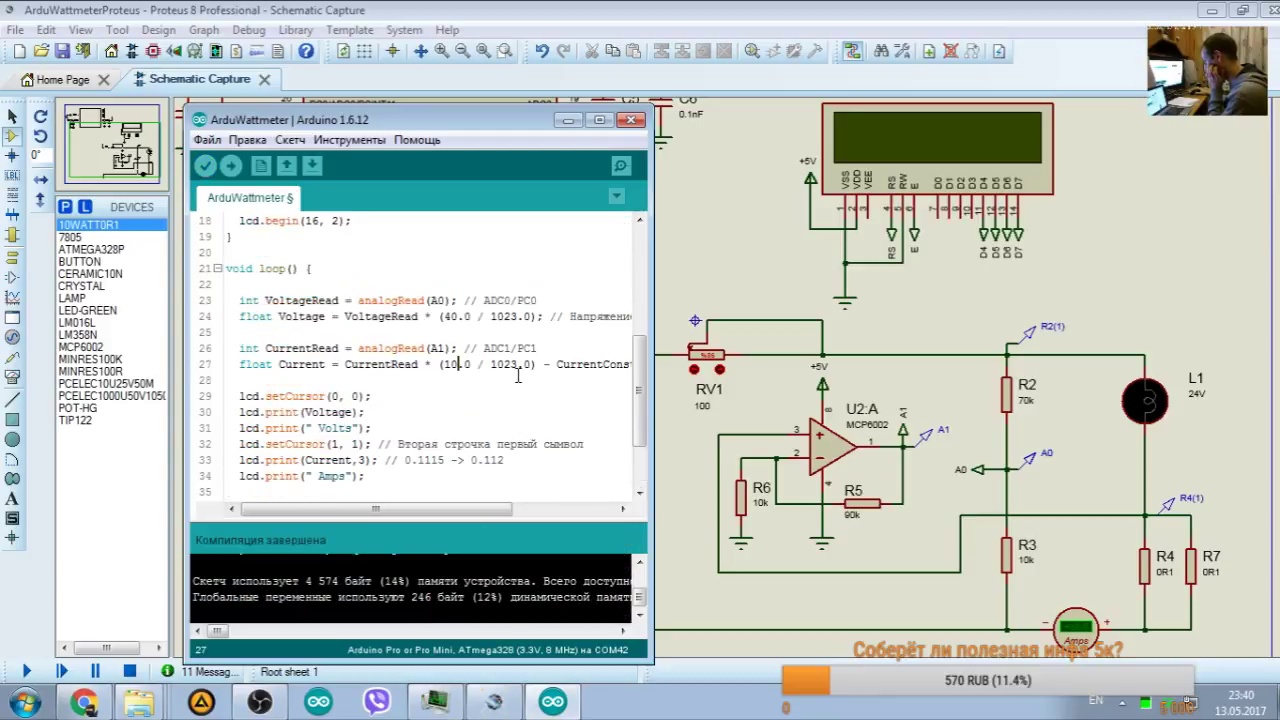
pyautogui.click(207, 141)
pyautogui.moveTo(380, 250)
pyautogui.moveTo(540, 247)
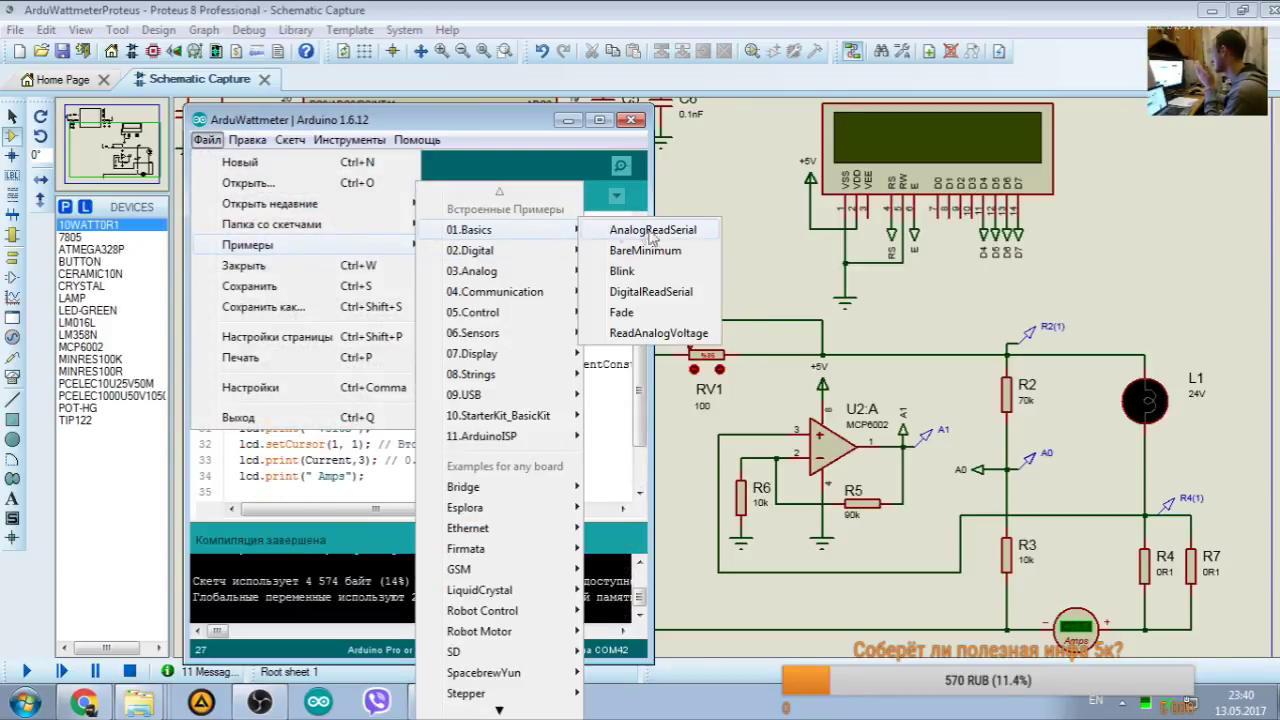
pyautogui.click(686, 340)
pyautogui.scroll(-2, 541, 507)
pyautogui.moveTo(581, 492); pyautogui.dragTo(203, 492)
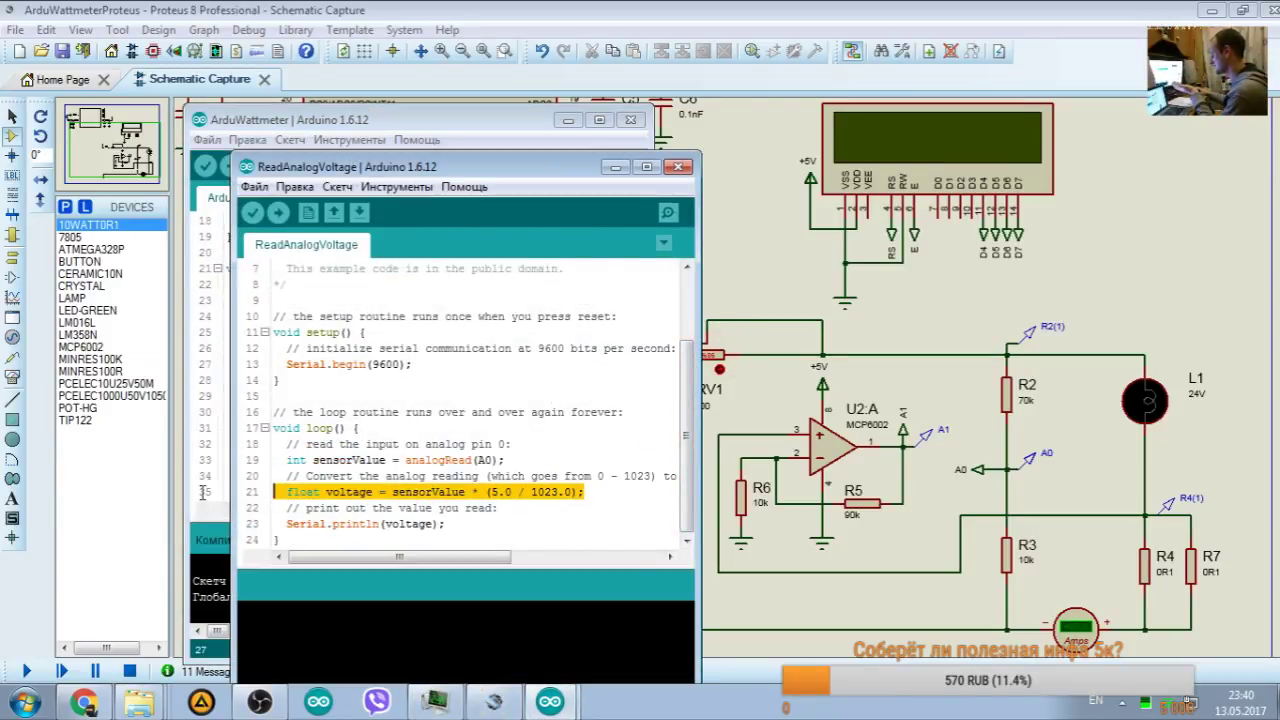
pyautogui.click(679, 168)
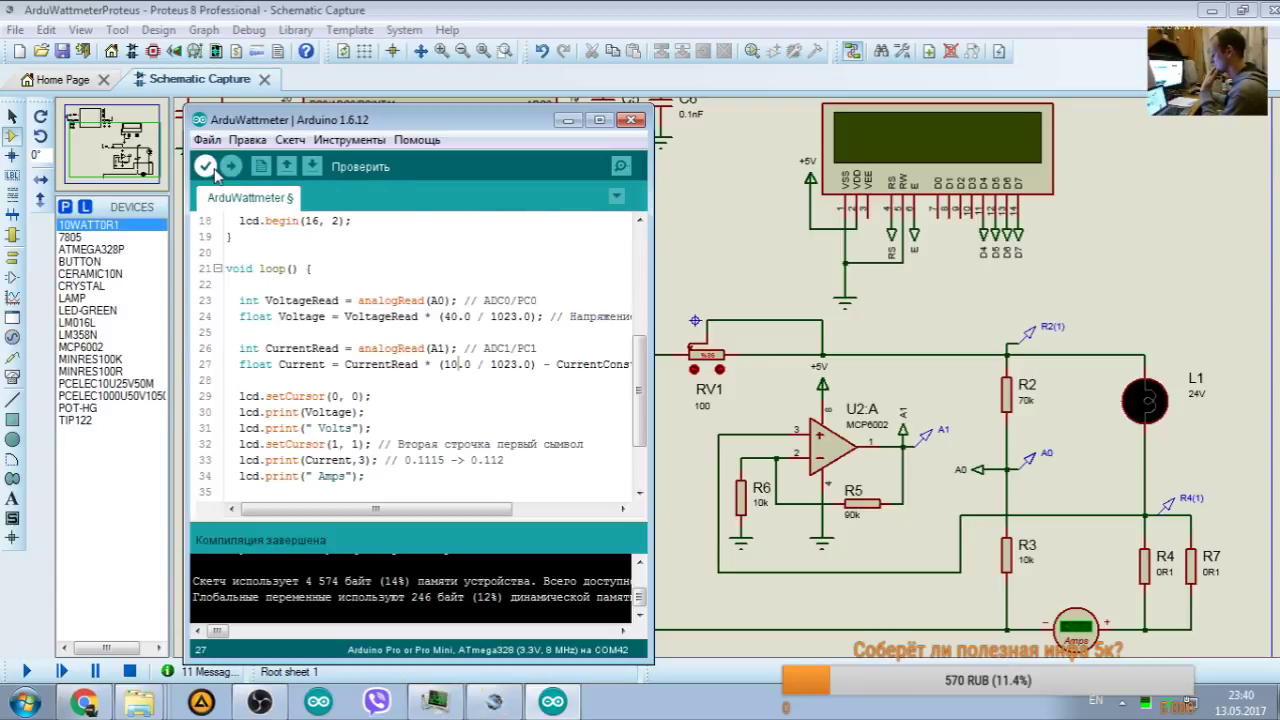
# Step: Return to Proteus, run and pause the simulation with the recompiled sketch, inspect R4's voltages and current, and stop it
pyautogui.hotkey('alt', 'Tab')
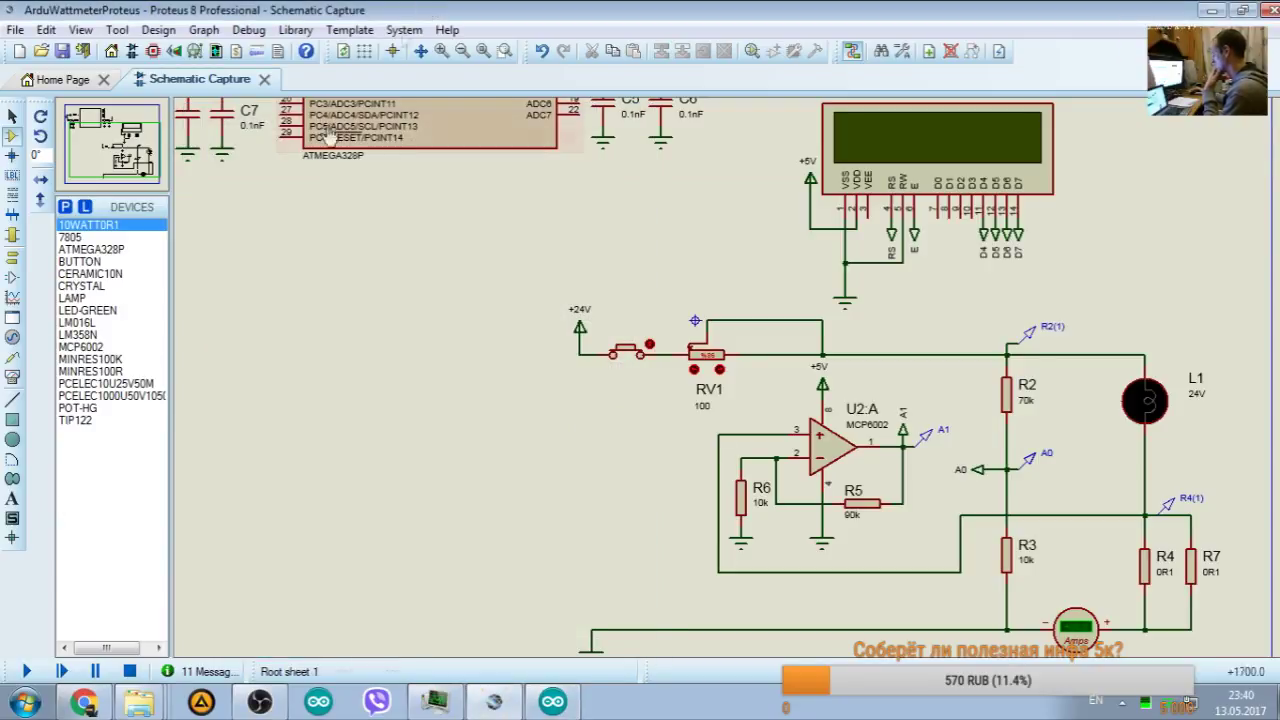
pyautogui.click(27, 671)
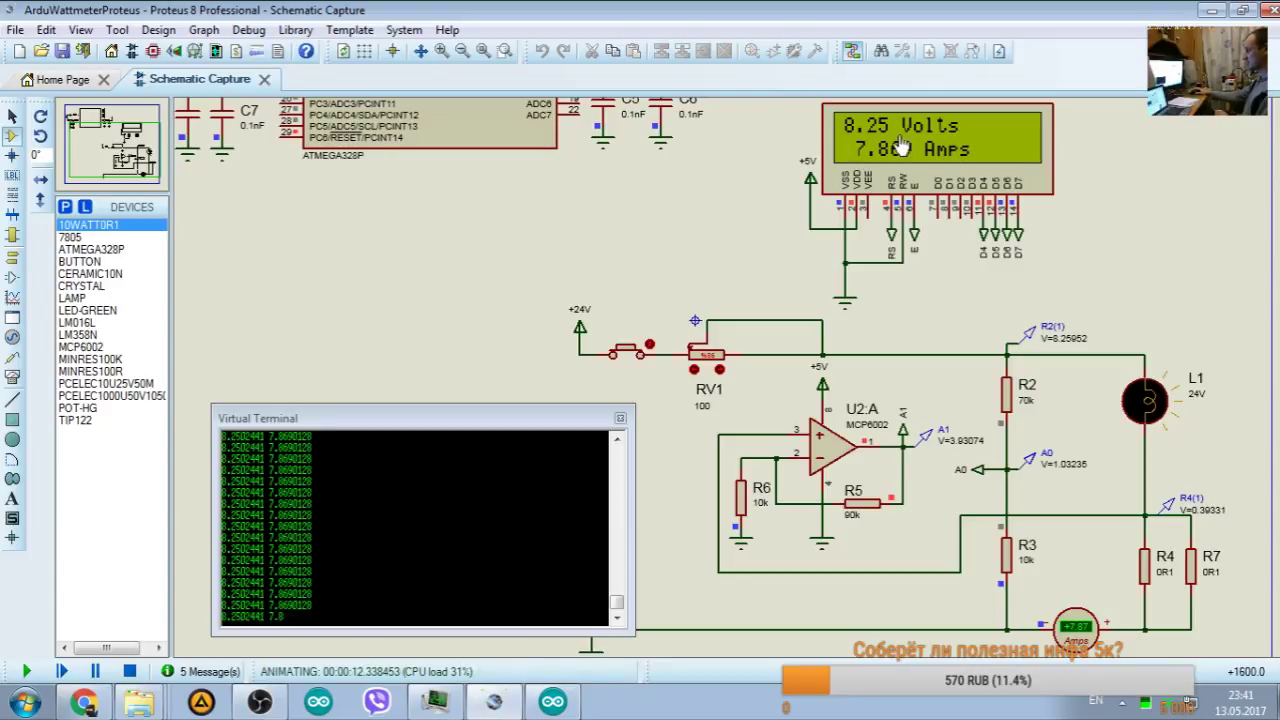
pyautogui.moveTo(87, 143)
pyautogui.mouseDown()
pyautogui.moveTo(80, 120)
pyautogui.moveTo(112, 148)
pyautogui.mouseUp()
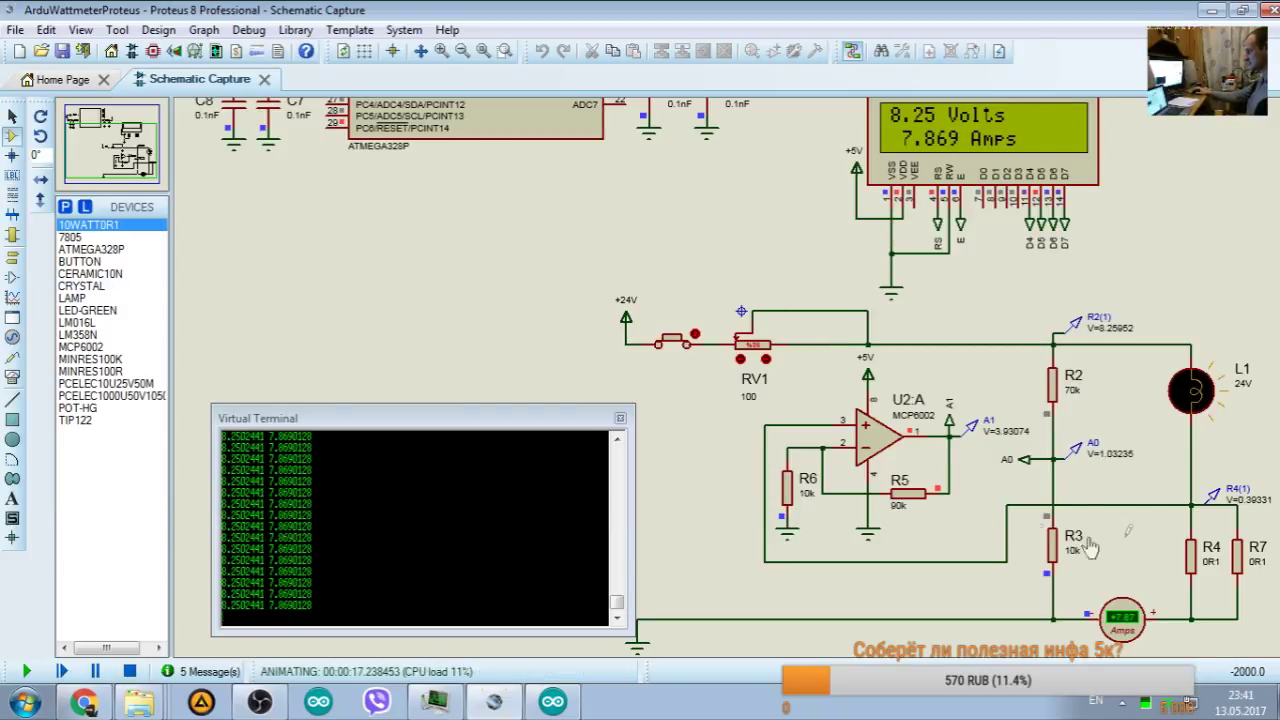
pyautogui.click(97, 671)
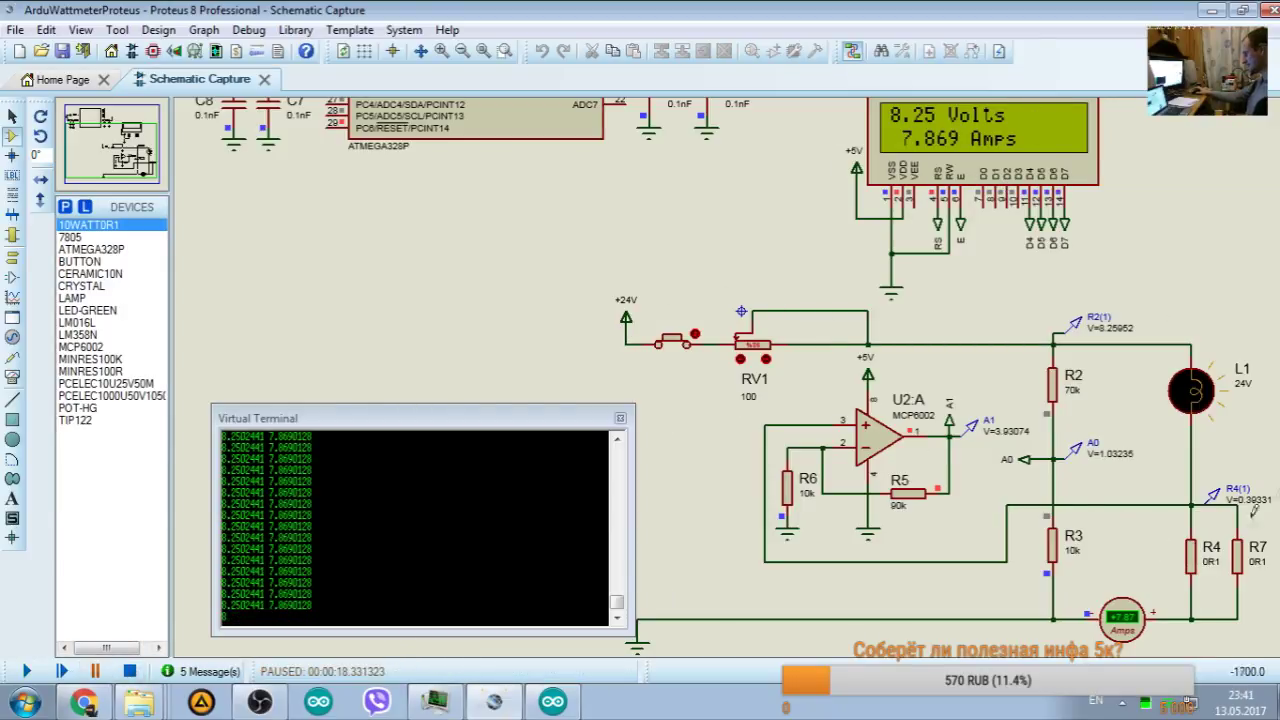
pyautogui.click(1196, 562)
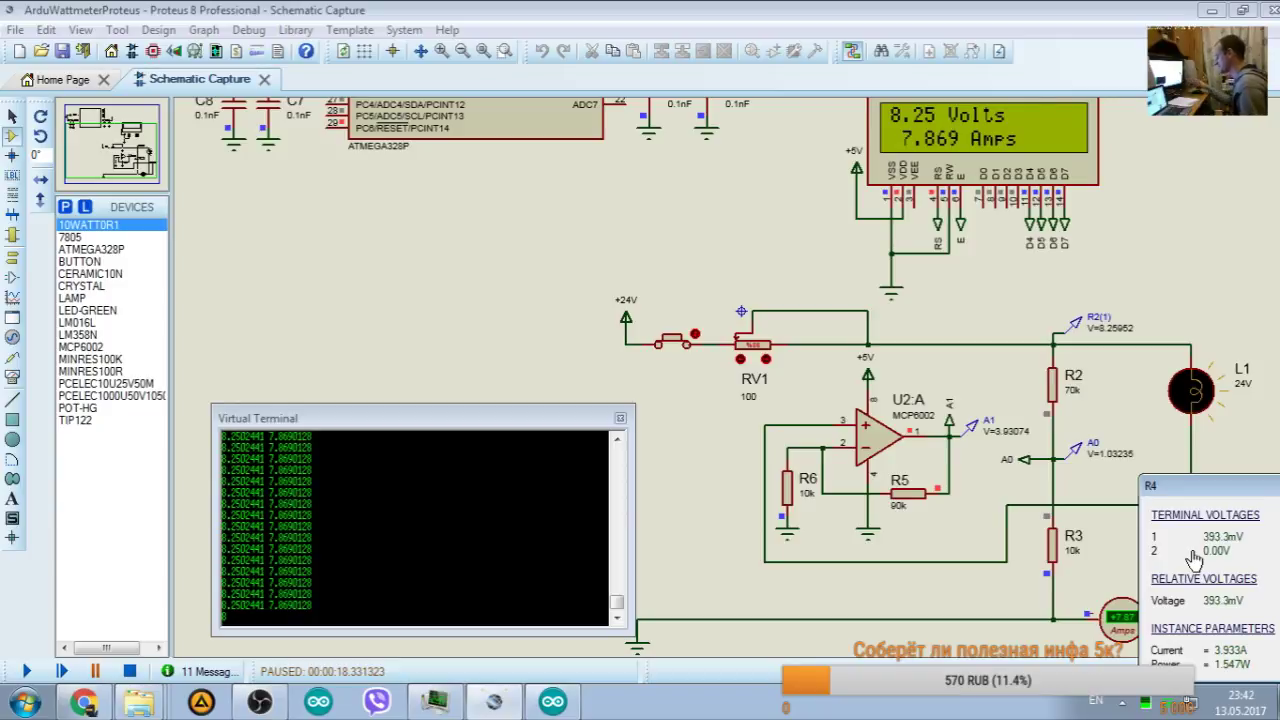
pyautogui.click(129, 671)
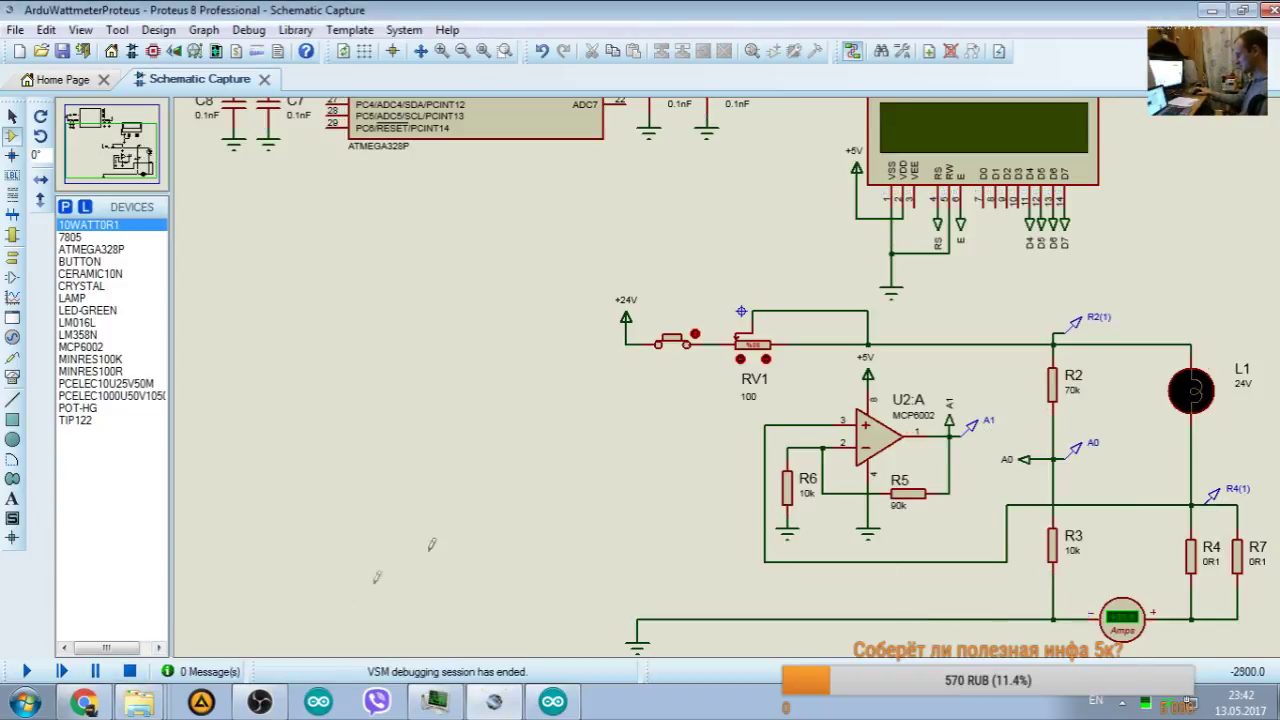
# Step: Place a third 10WATT0R1 shunt resistor vertically beside R7 and wire its upper end to R7's upper node
pyautogui.click(115, 140)
pyautogui.click(116, 142)
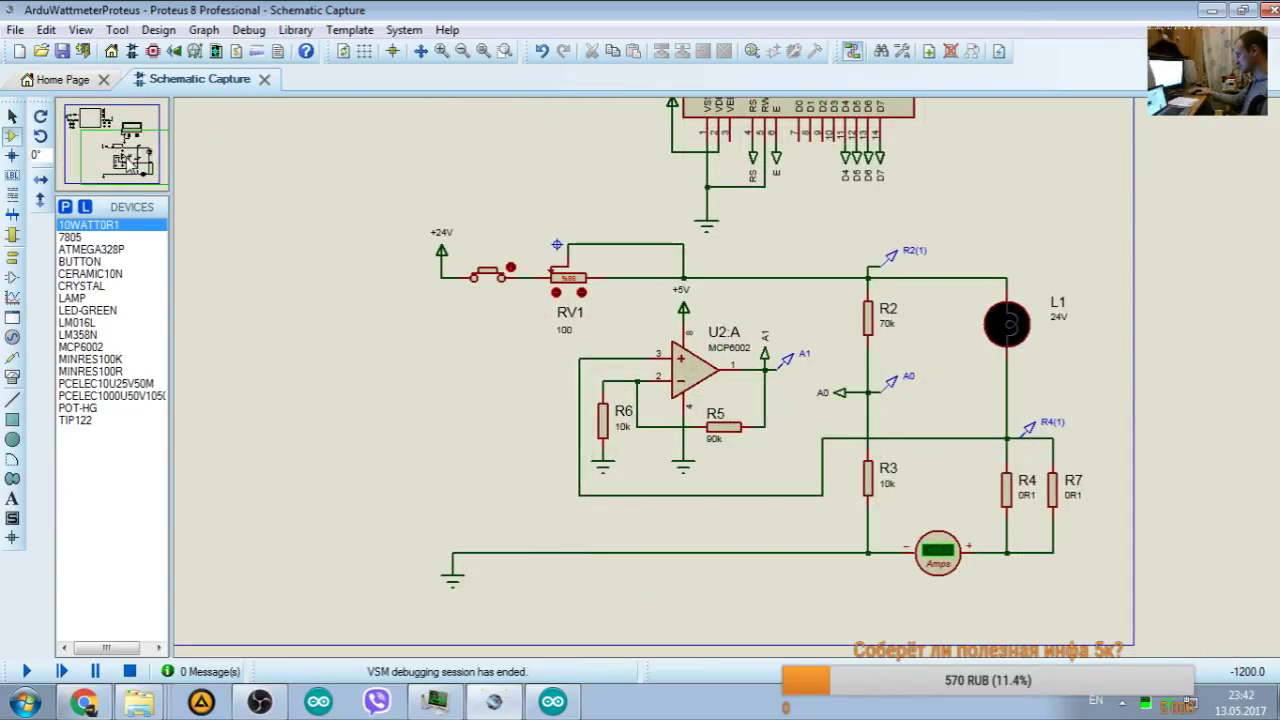
pyautogui.click(1127, 495)
pyautogui.rightClick(1127, 495)
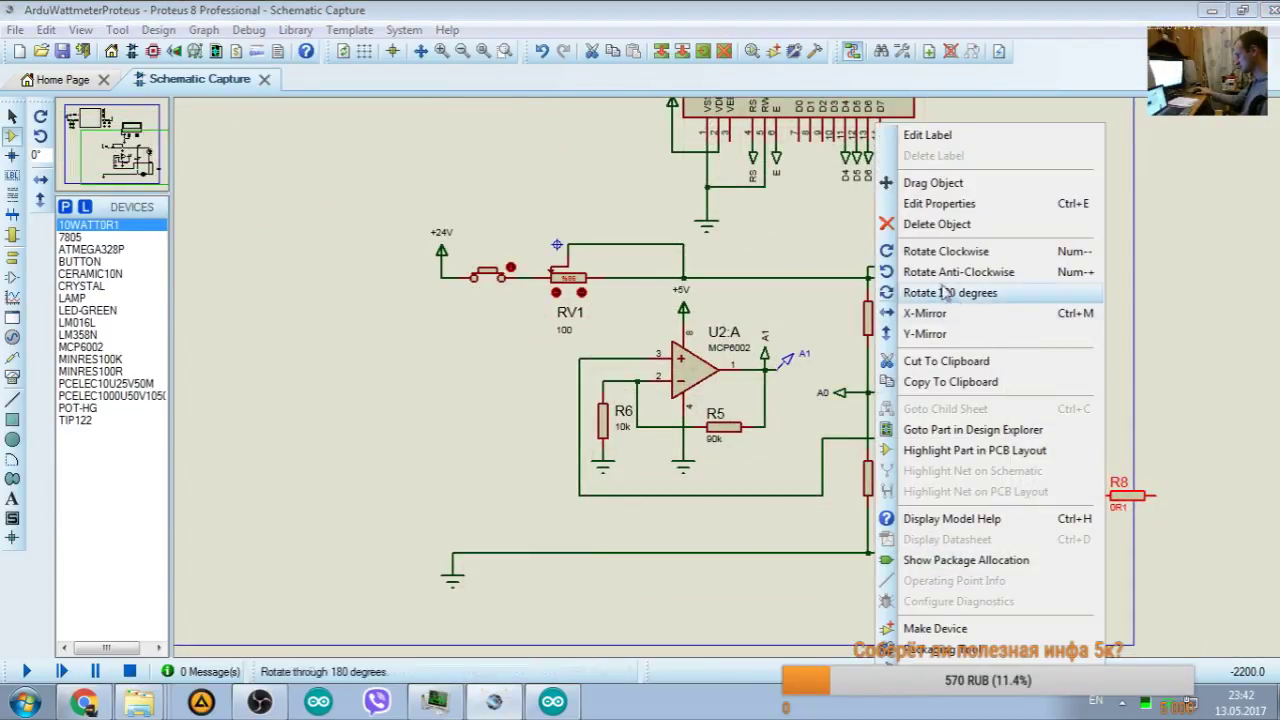
pyautogui.click(1100, 249)
pyautogui.moveTo(1228, 490); pyautogui.dragTo(1099, 490)
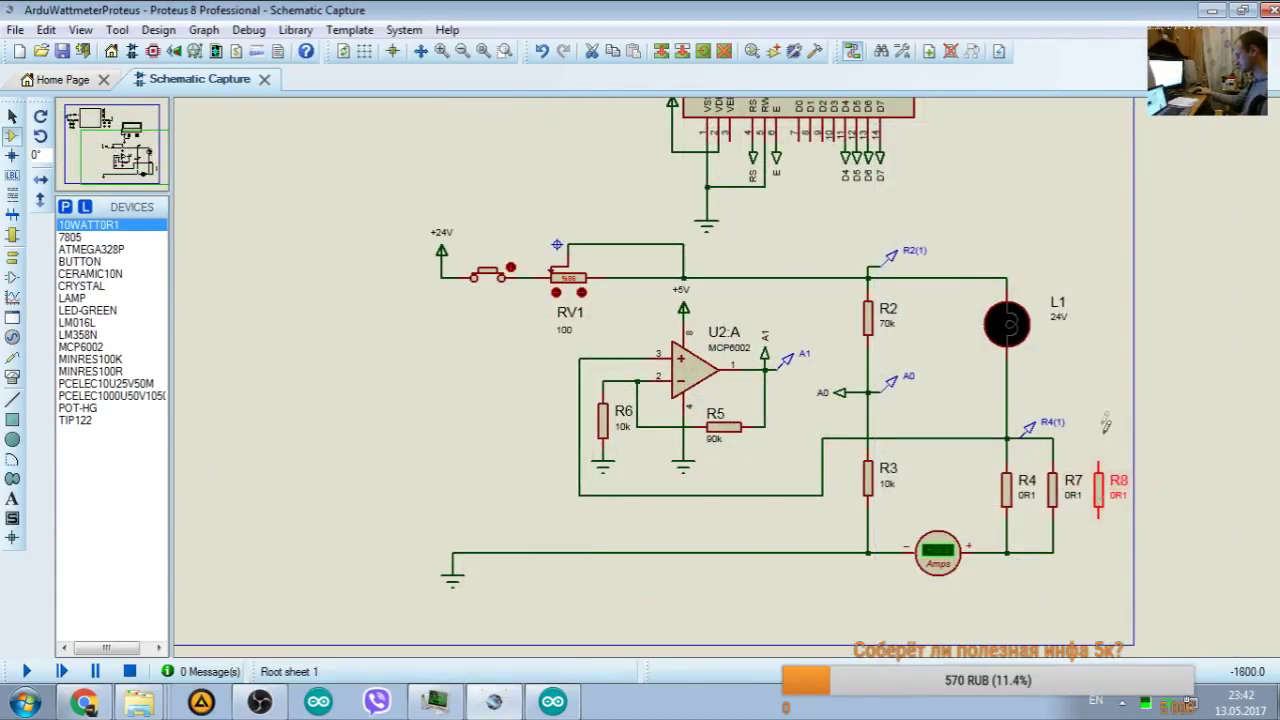
pyautogui.click(1053, 438)
pyautogui.click(1099, 452)
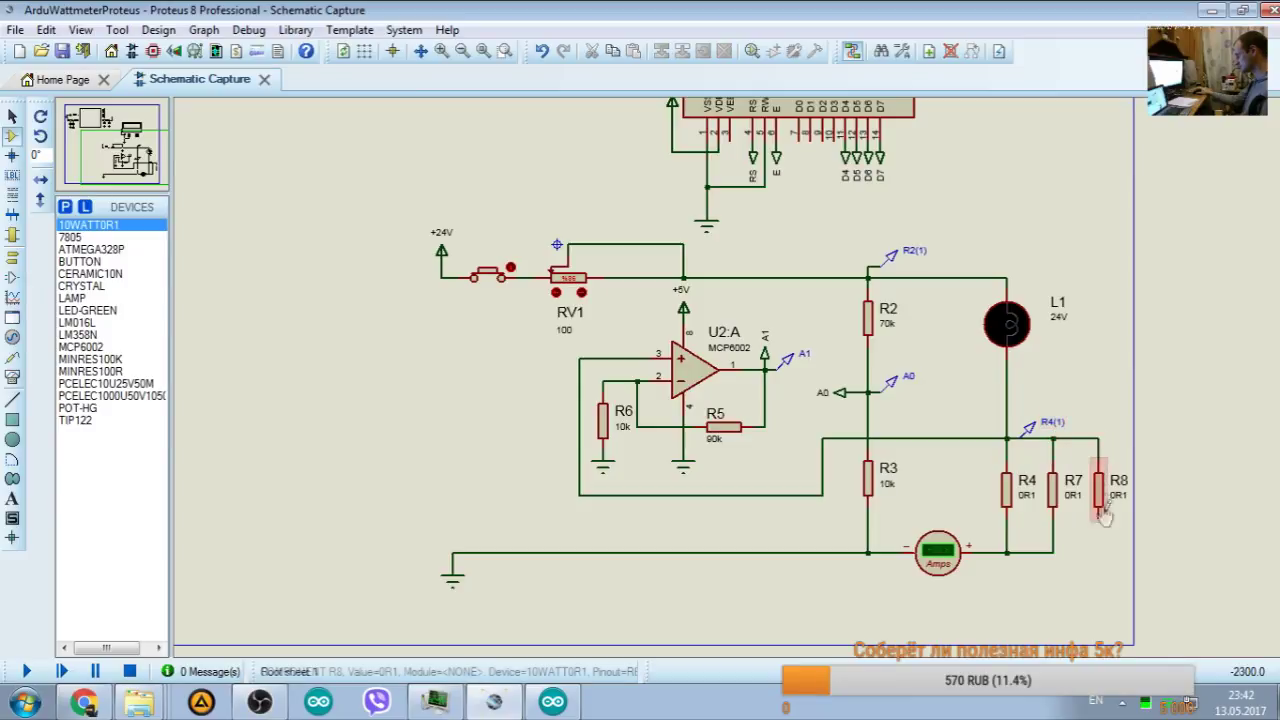
# Step: Wire the lower pin of R8 to the bottom of R7, completing the parallel connection with R4 and R7
pyautogui.click(1099, 550)
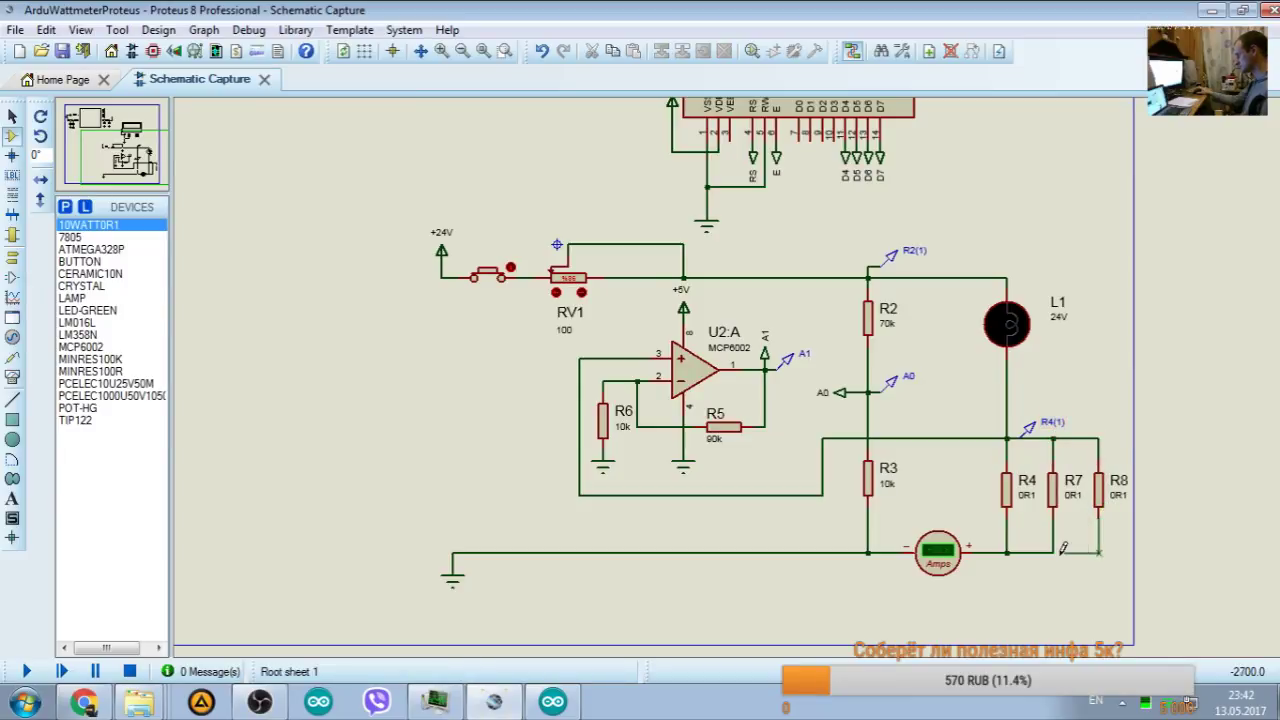
pyautogui.click(1053, 552)
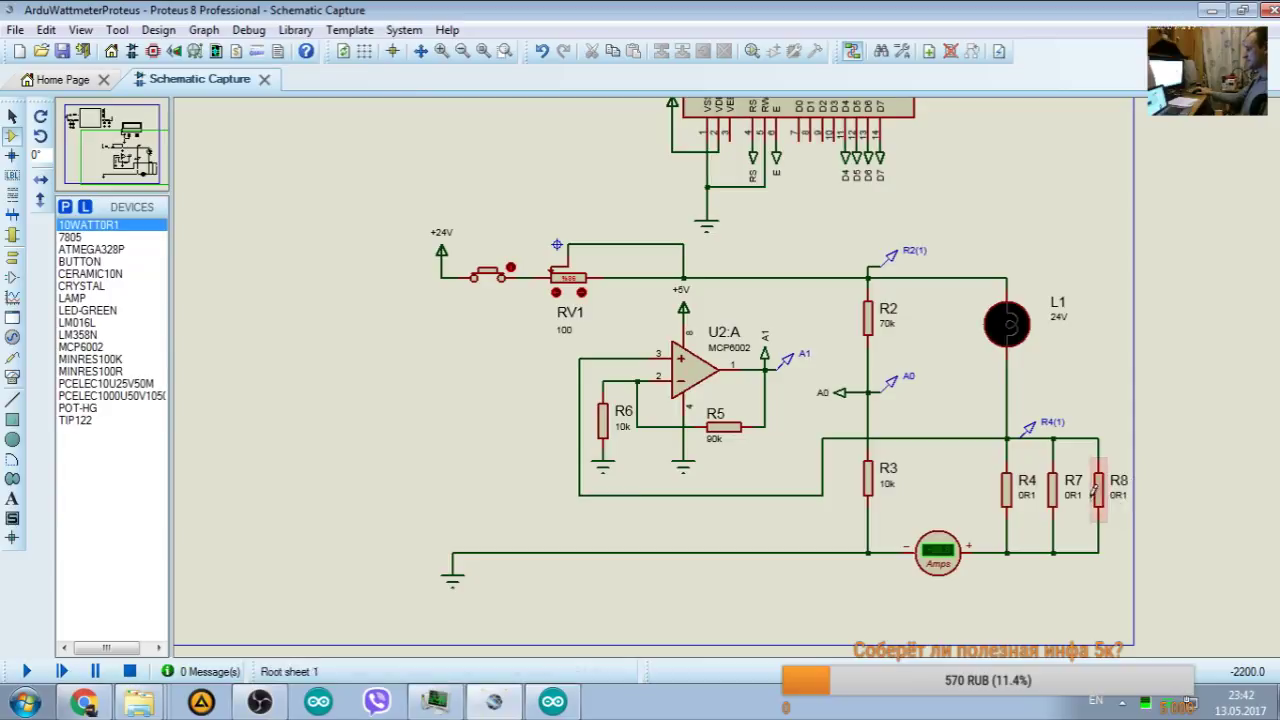
# Step: Open the calculator and compute the combined shunt resistance as 0,1 / 3
pyautogui.press('XF86Calculator')
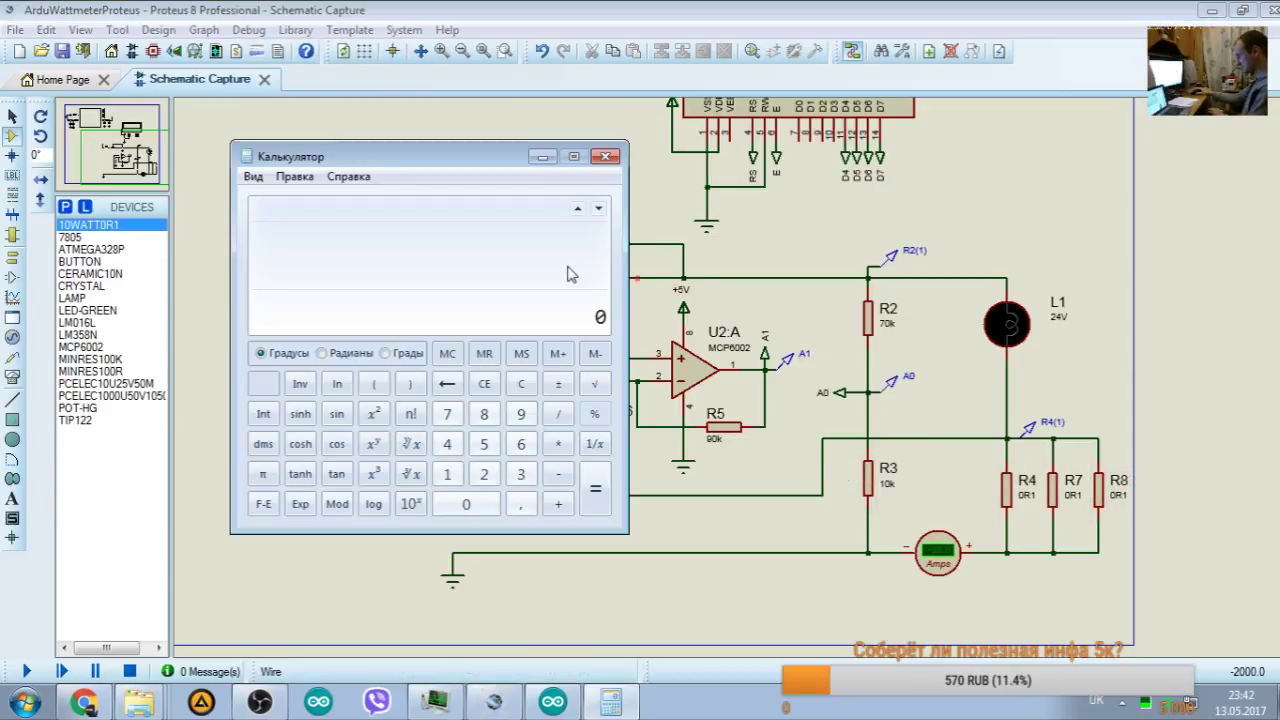
pyautogui.write(',')
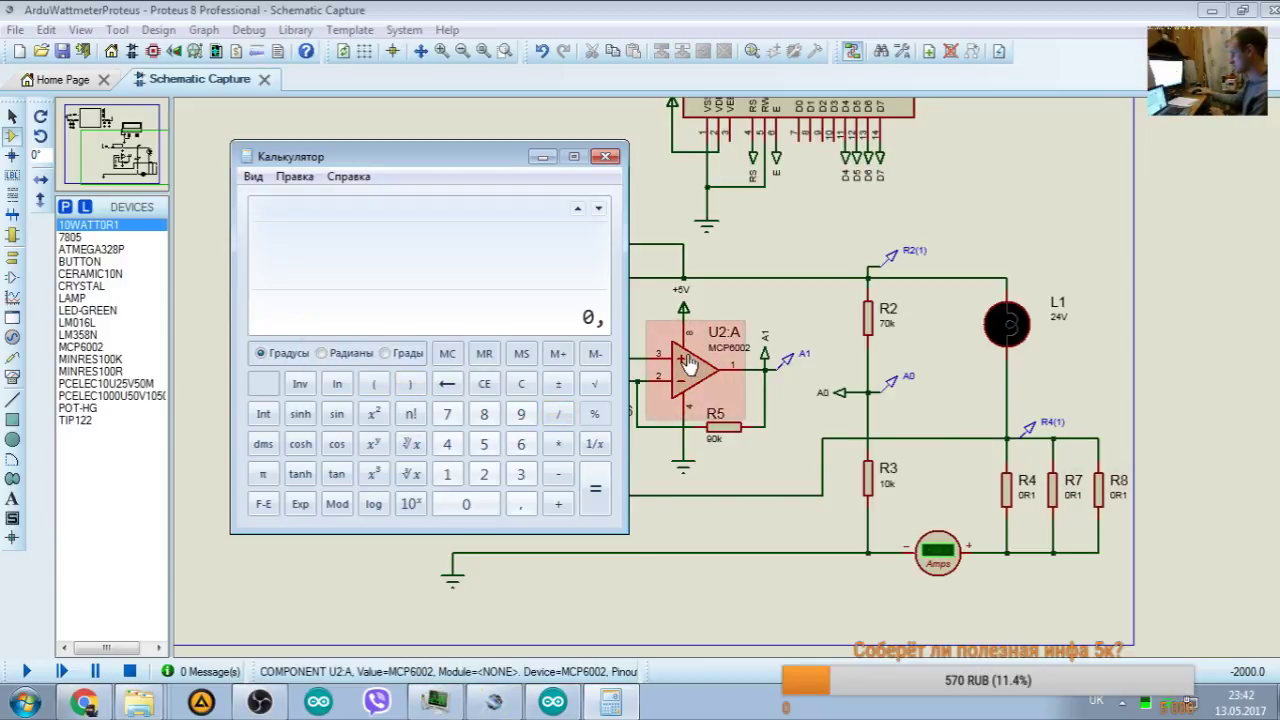
pyautogui.write('1 ')
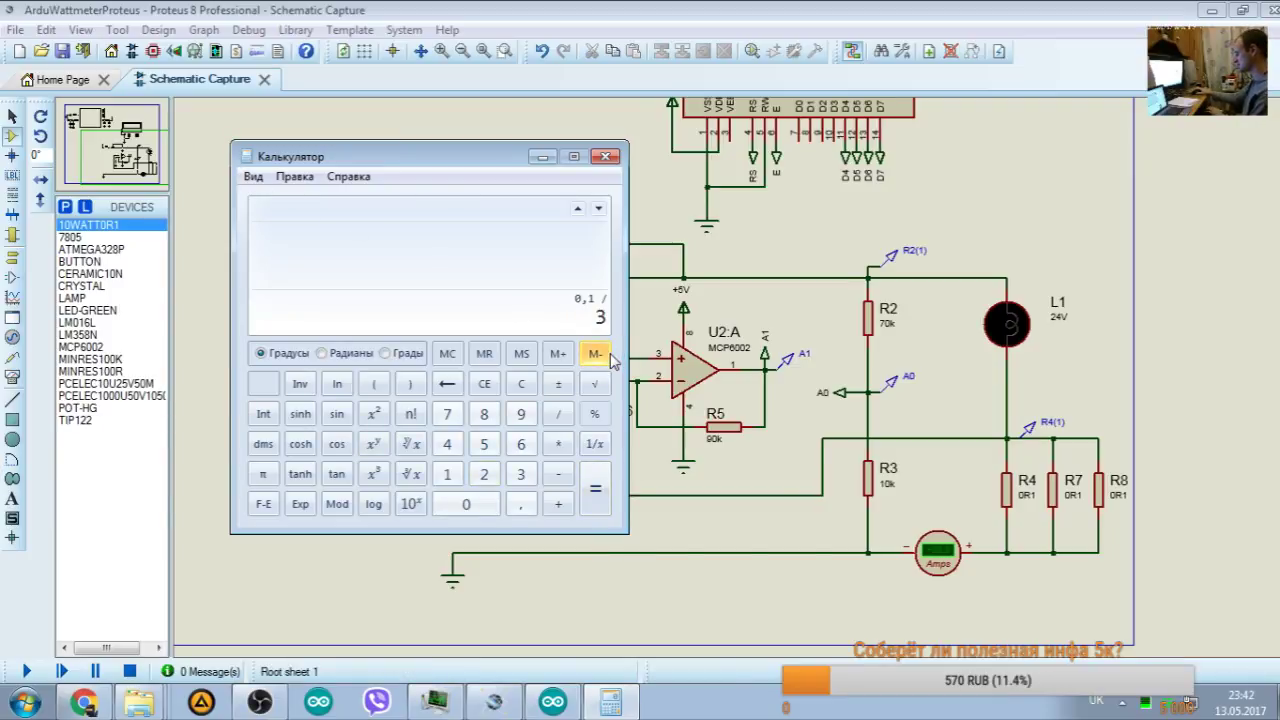
pyautogui.write('/ 3')
pyautogui.press('Return')
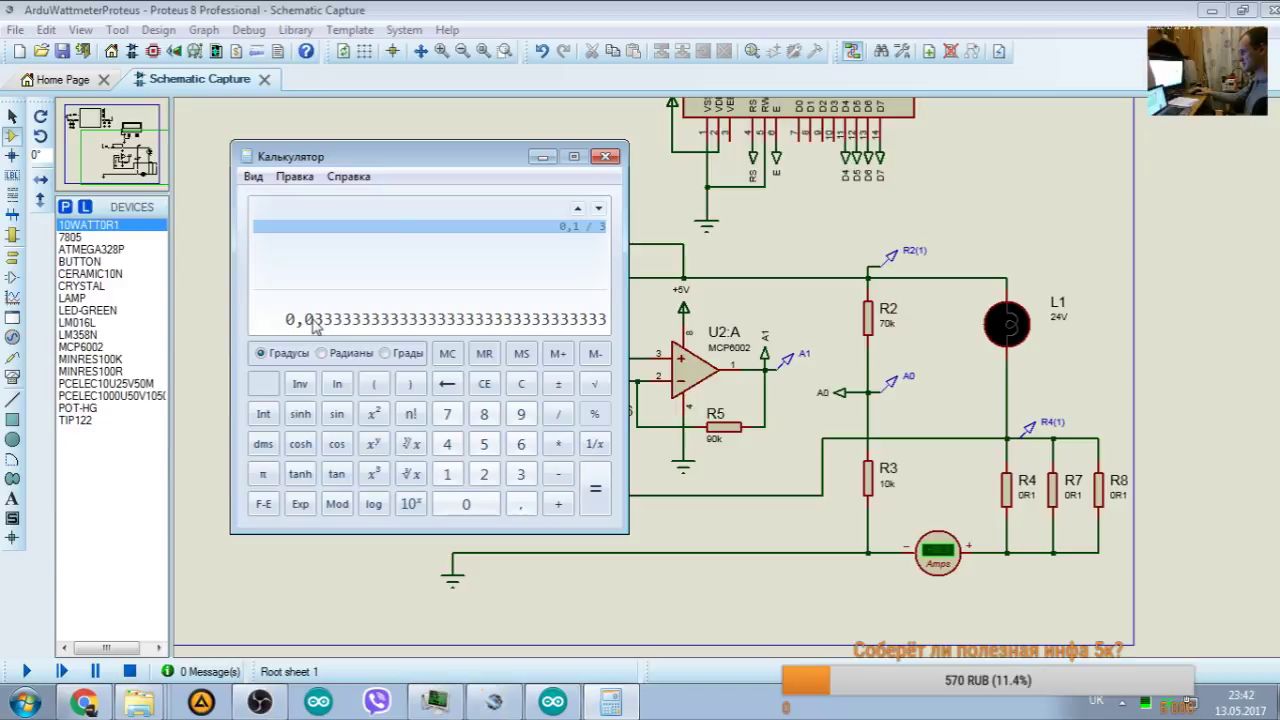
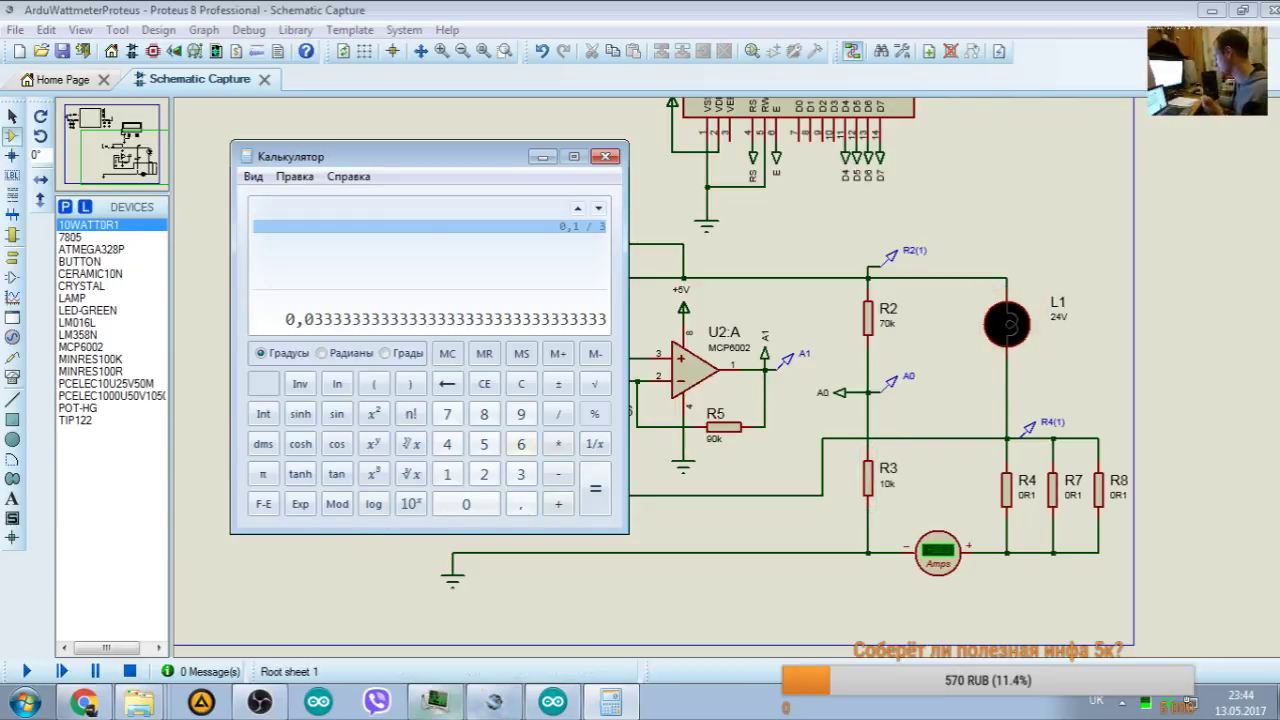
# Step: Switch to OBS, enlarge the webcam source in the scene preview, and return to the Proteus schematic
pyautogui.click(437, 703)
pyautogui.click(260, 703)
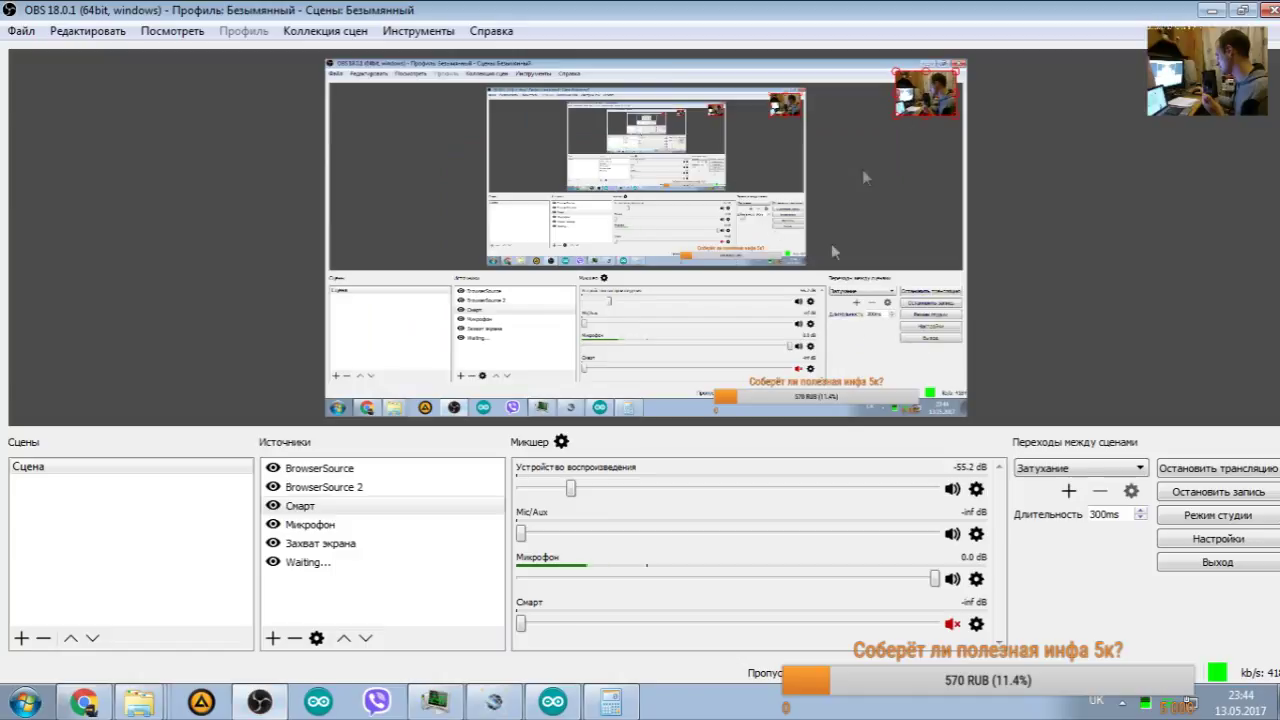
pyautogui.moveTo(889, 113)
pyautogui.mouseDown()
pyautogui.moveTo(887, 128)
pyautogui.moveTo(675, 236)
pyautogui.moveTo(650, 293)
pyautogui.moveTo(670, 296)
pyautogui.moveTo(962, 140)
pyautogui.moveTo(893, 124)
pyautogui.mouseUp()
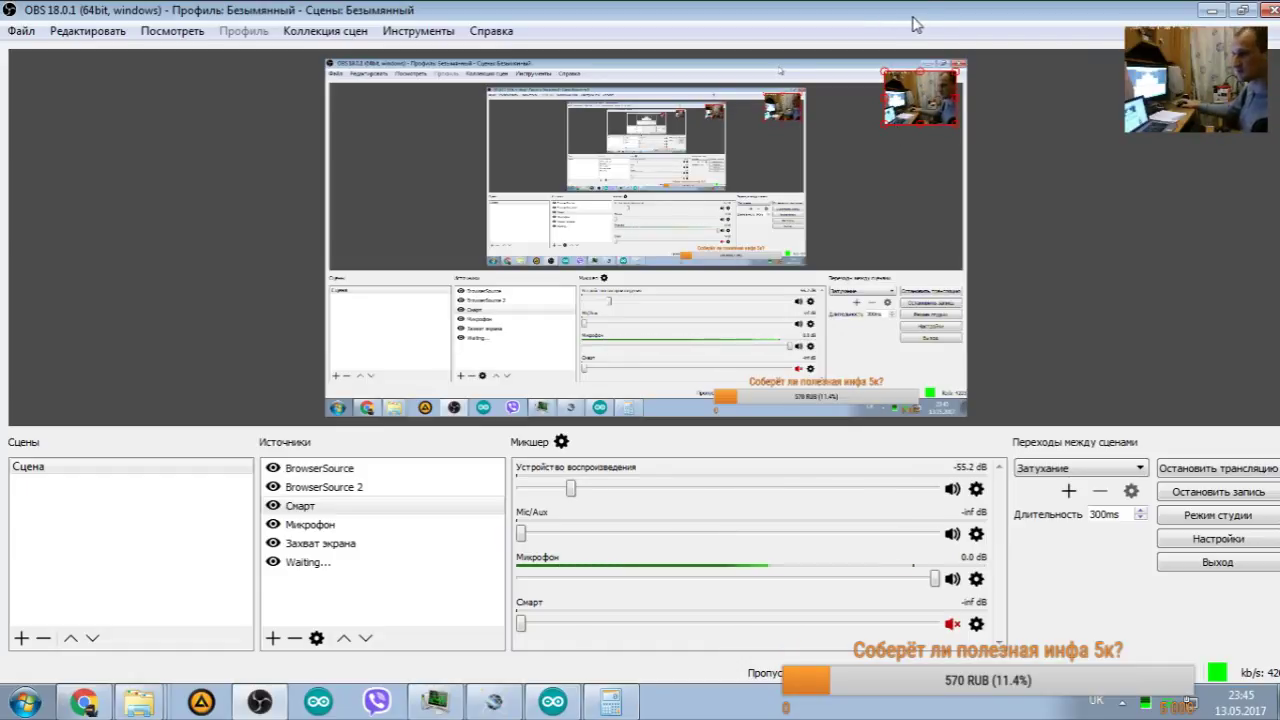
pyautogui.hotkey('alt', 'Tab')
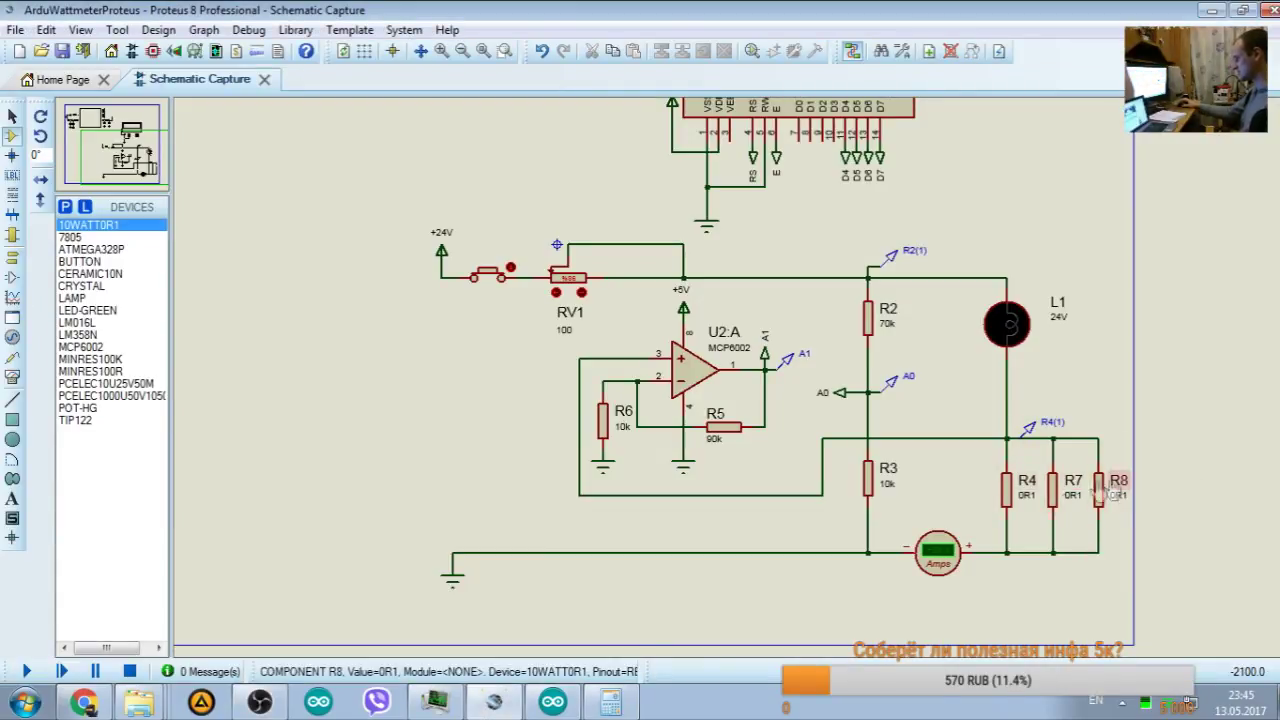
# Step: Review the current calculation line in the ArduWattmeter sketch in the Arduino IDE and hide the sketch window
pyautogui.click(552, 701)
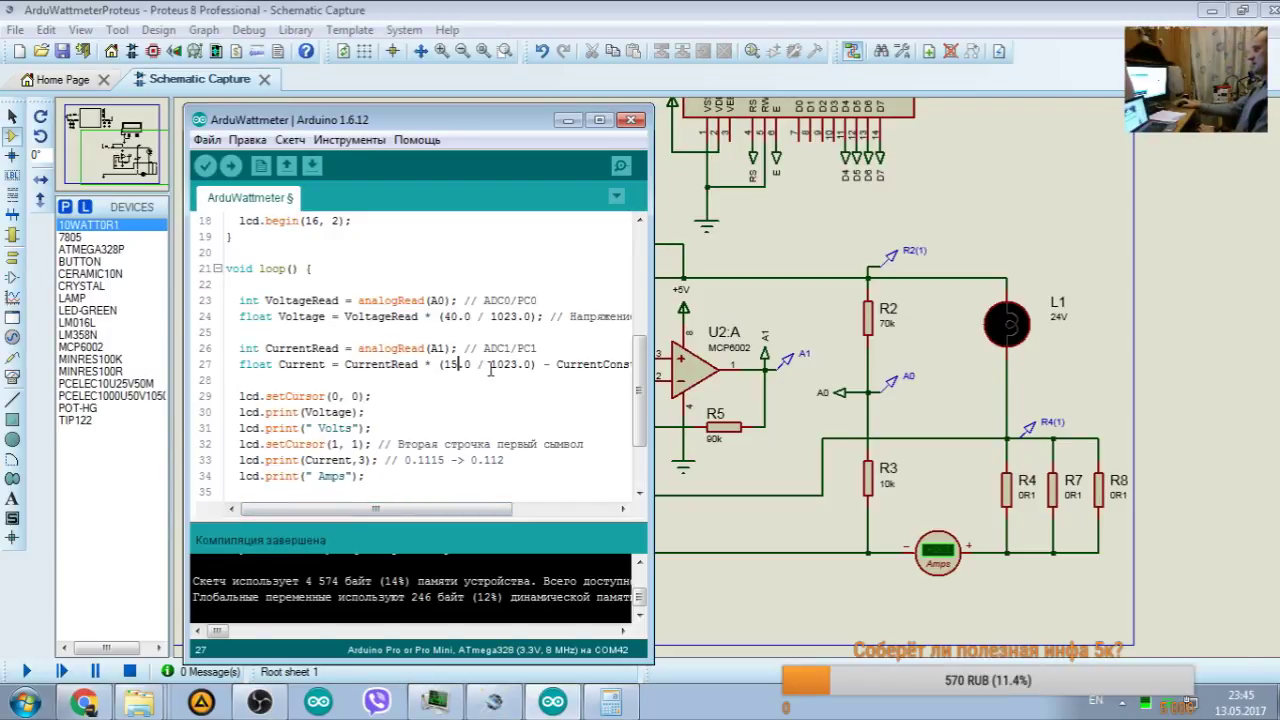
pyautogui.click(567, 120)
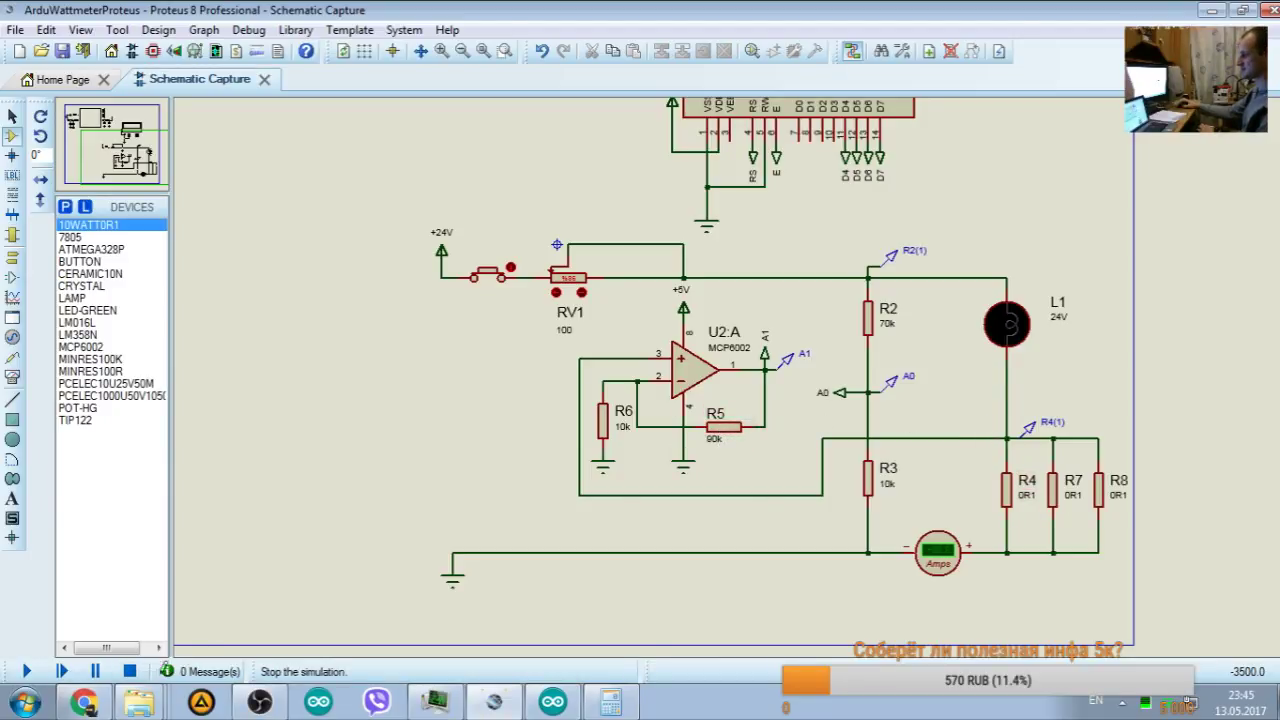
# Step: Try a single shunt by deleting R7 and R8 and setting R4 to 0R22, and open the value of R5
pyautogui.moveTo(1122, 404)
pyautogui.mouseDown()
pyautogui.moveTo(1125, 472)
pyautogui.moveTo(1036, 601)
pyautogui.mouseUp()
pyautogui.press('Delete')
pyautogui.doubleClick(1026, 495)
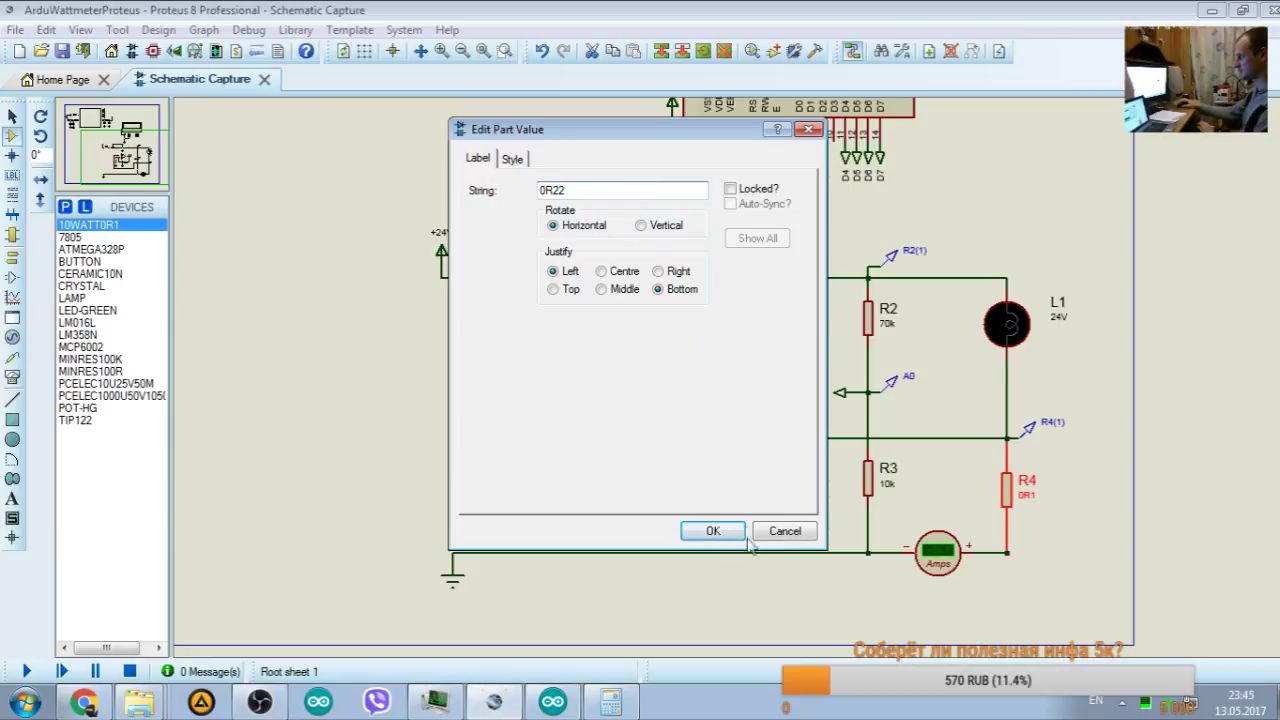
pyautogui.click(713, 531)
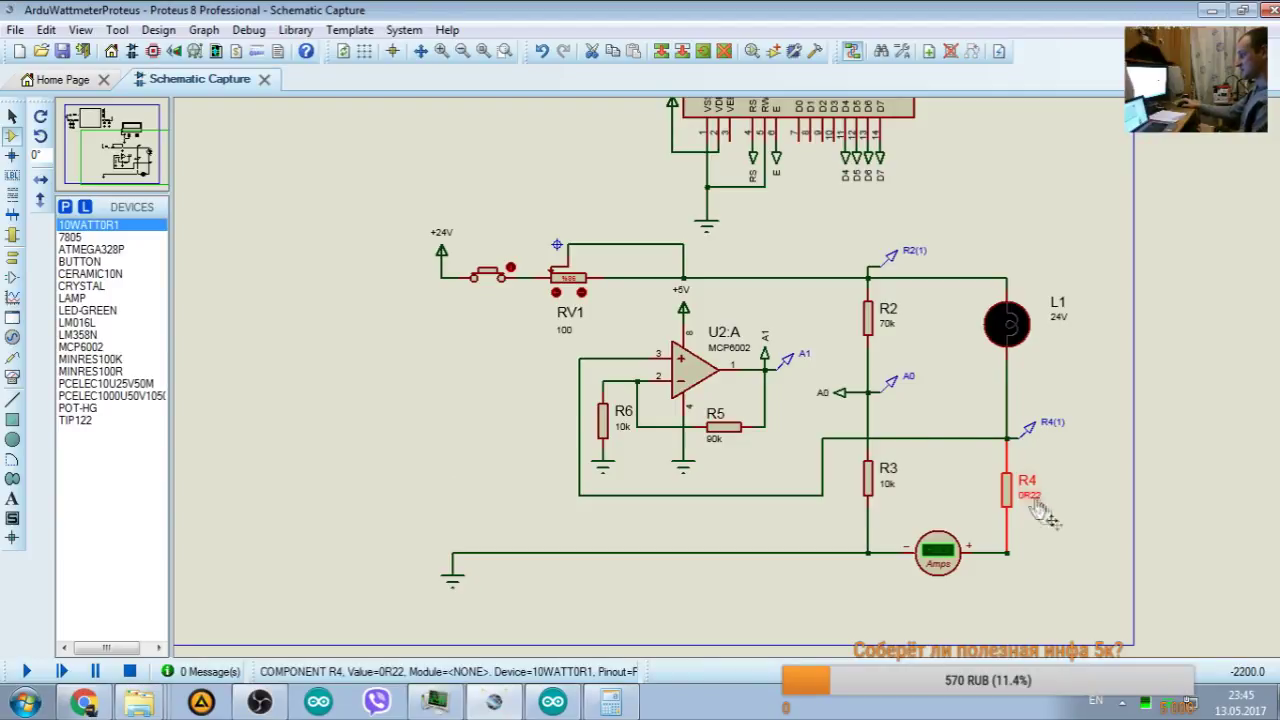
pyautogui.doubleClick(713, 438)
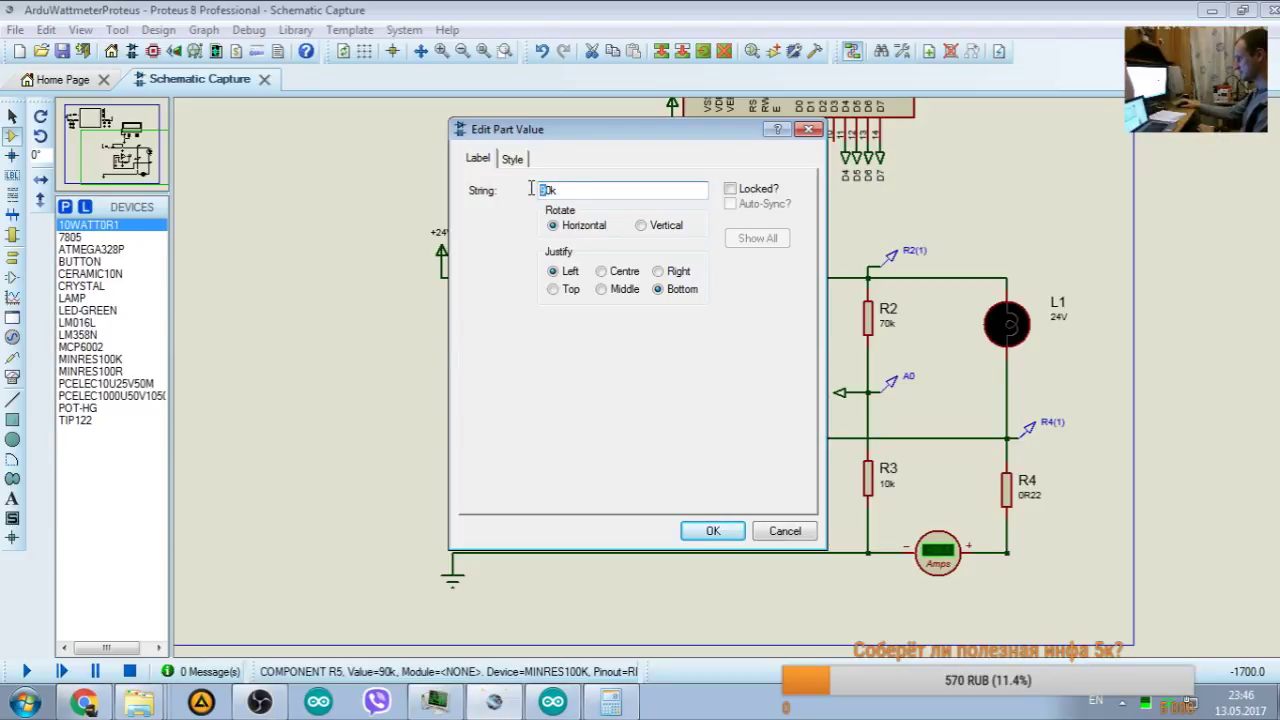
pyautogui.click(800, 533)
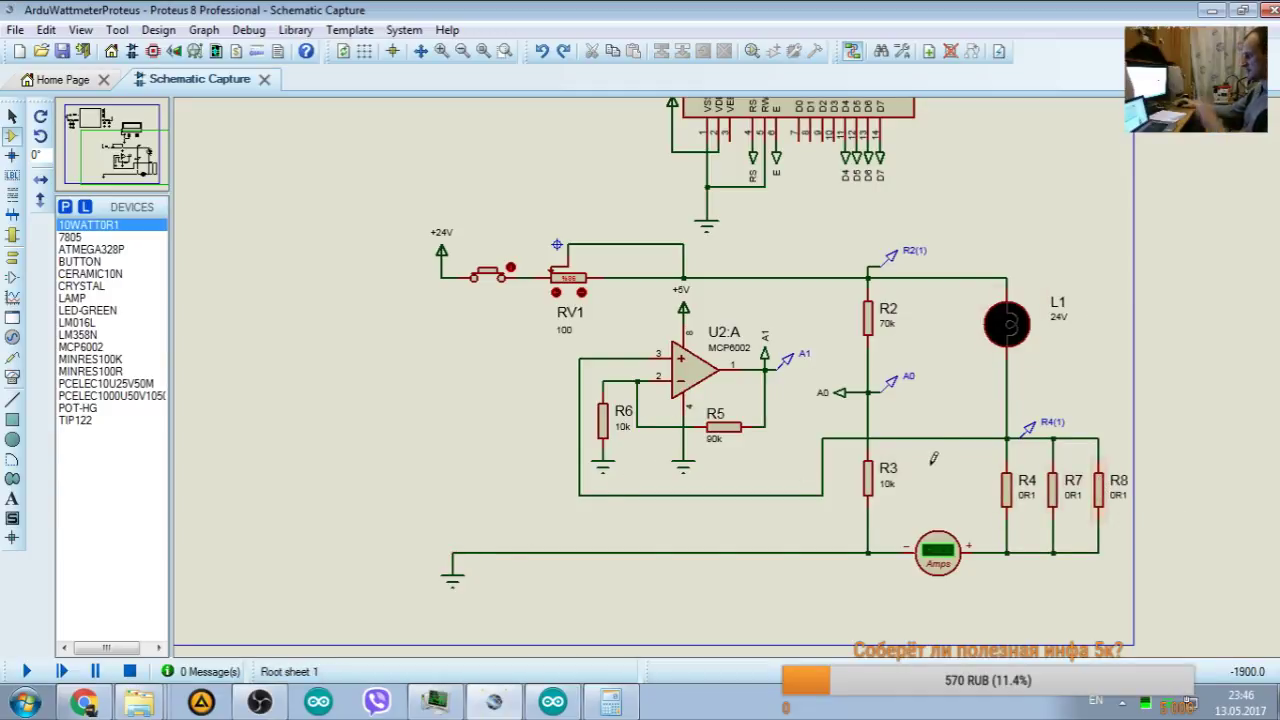
# Step: Switch to Chrome and search Google Images for "резистор 0.1" in a new tab
pyautogui.click(84, 703)
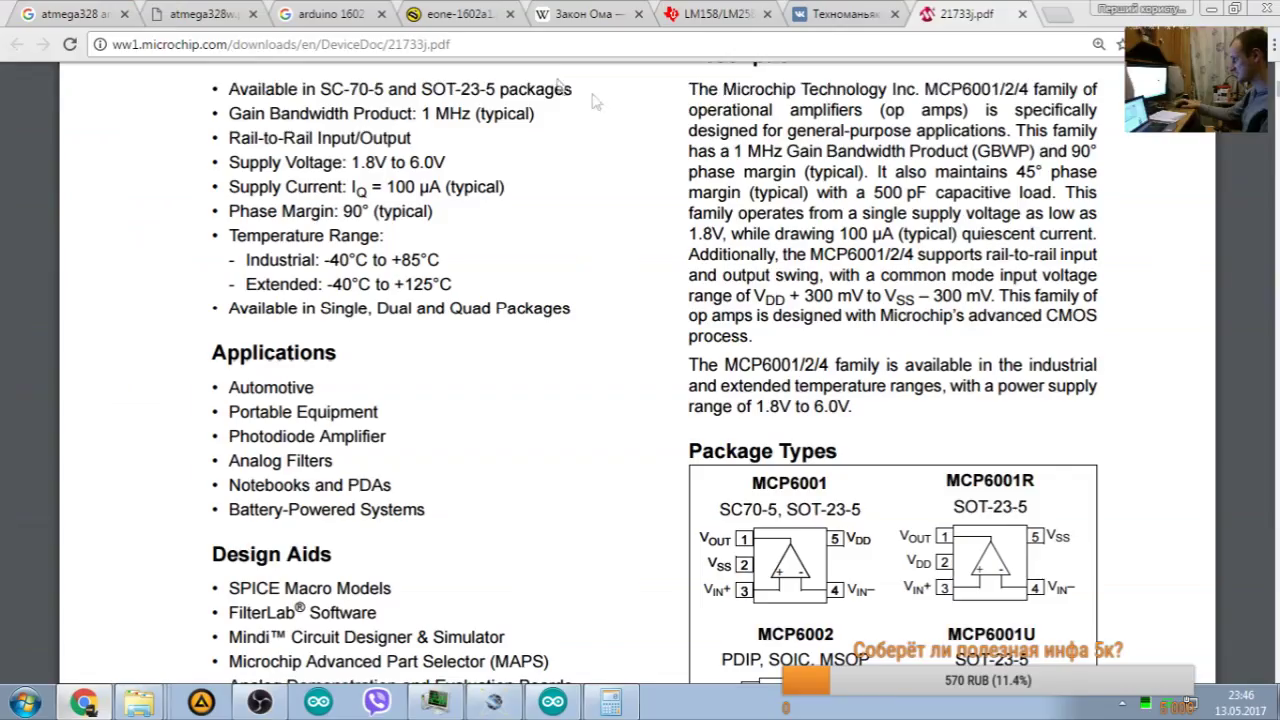
pyautogui.click(1140, 44)
pyautogui.click(1035, 185)
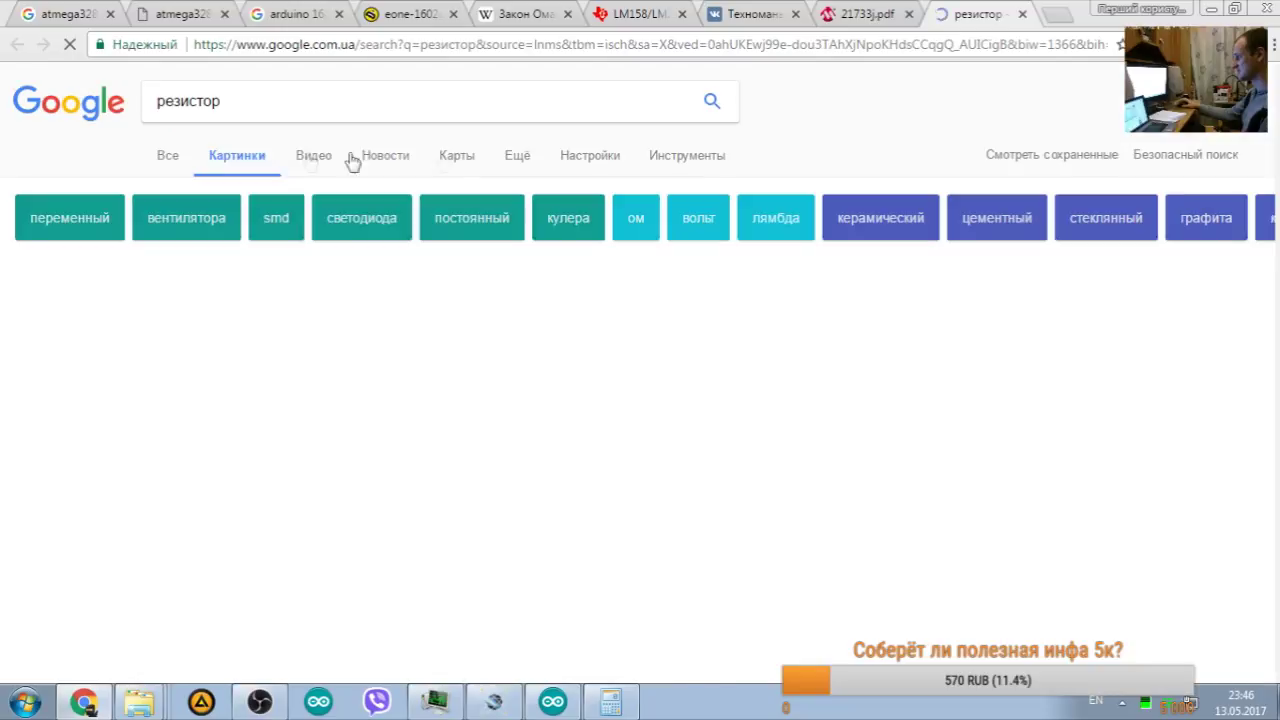
pyautogui.write('01')
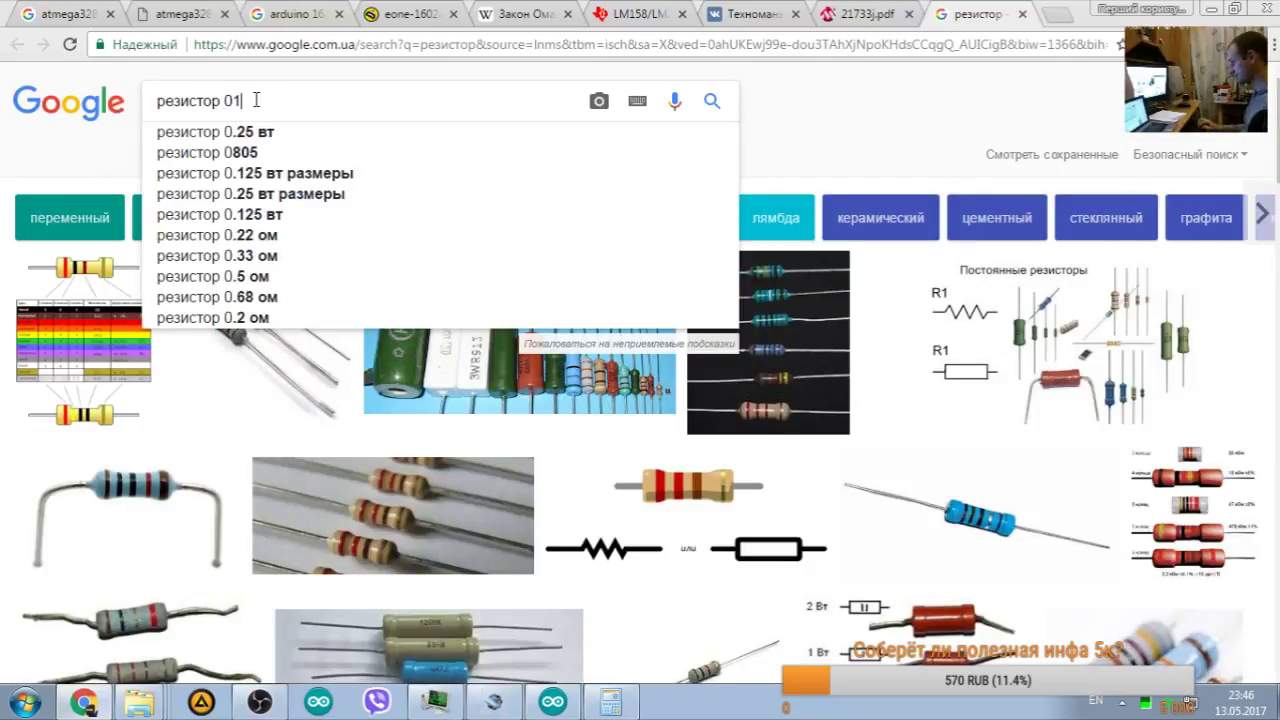
pyautogui.press('Left')
pyautogui.write('.')
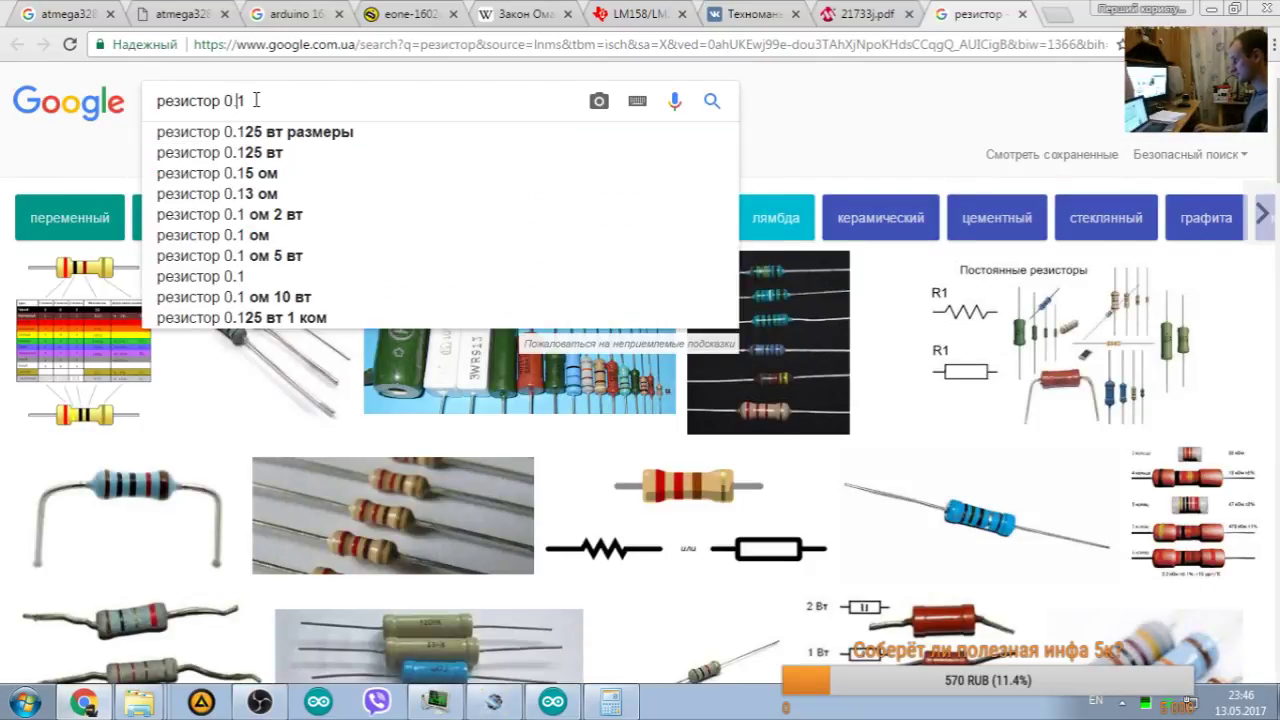
pyautogui.press('Return')
# Step: View the 5 W 0.1 Ohm cement resistor image and its AliExpress listing, close the listing, and return to the schematic
pyautogui.click(388, 258)
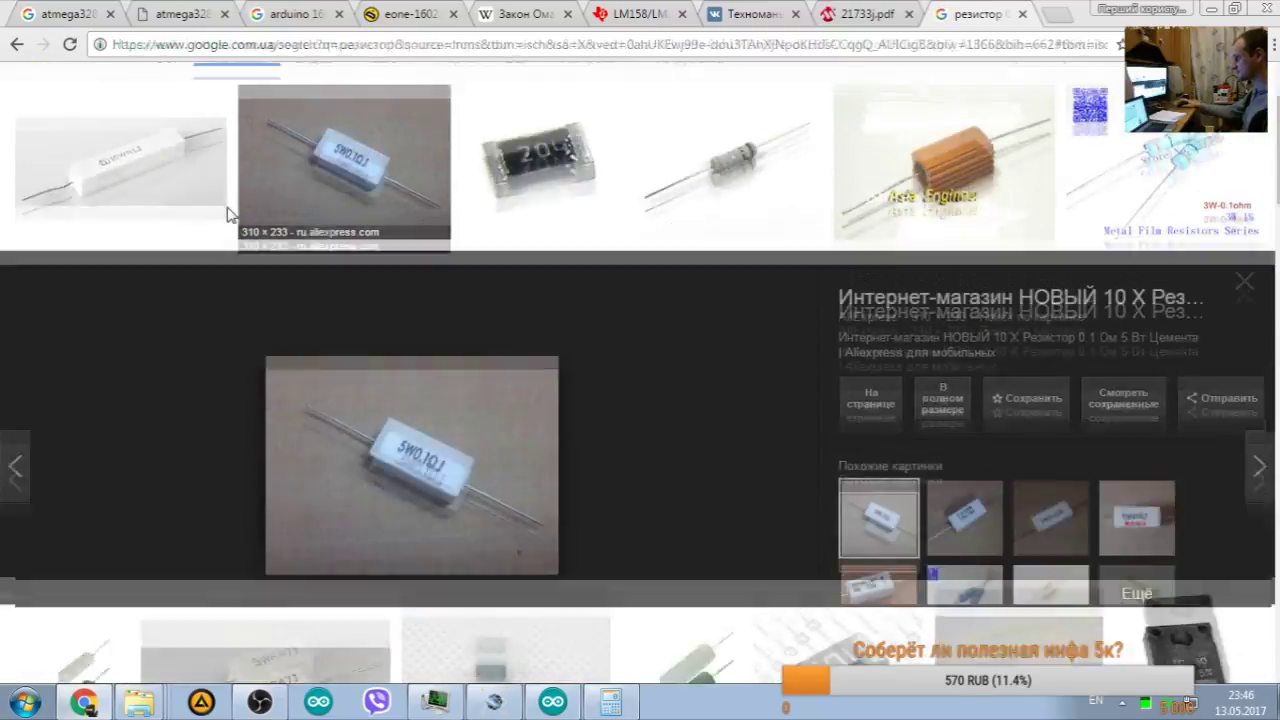
pyautogui.click(1075, 262)
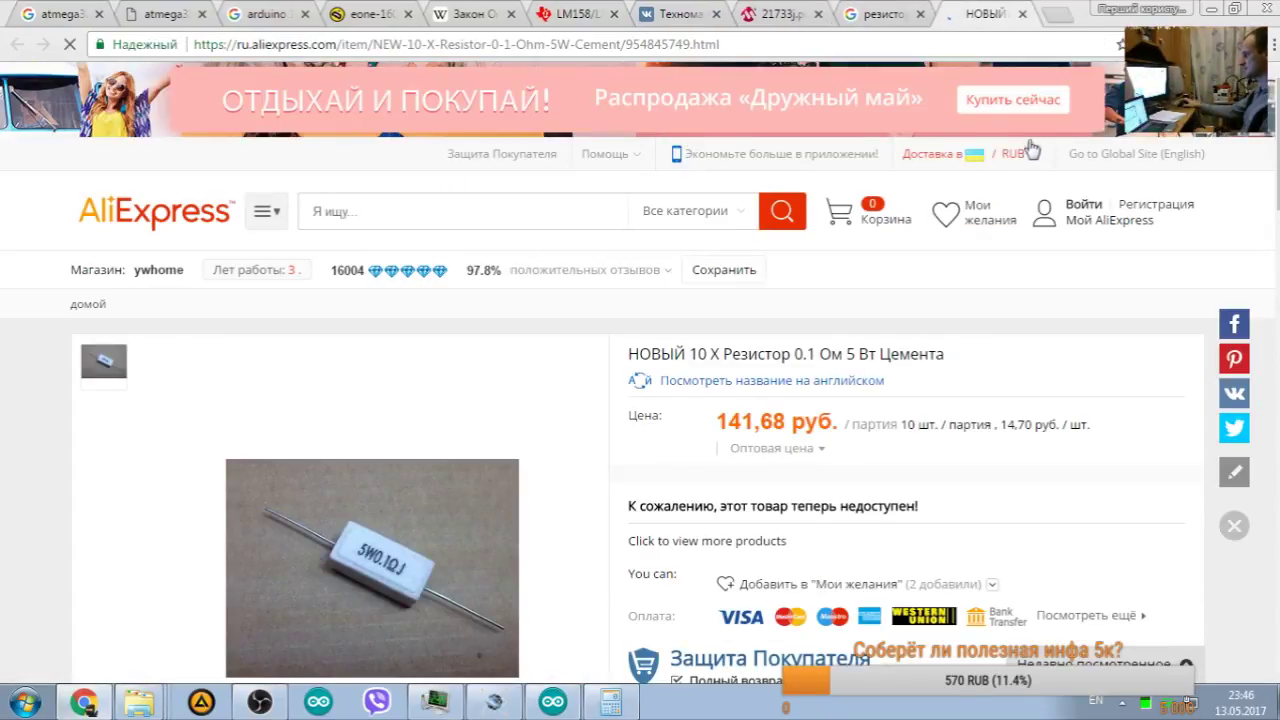
pyautogui.click(1022, 14)
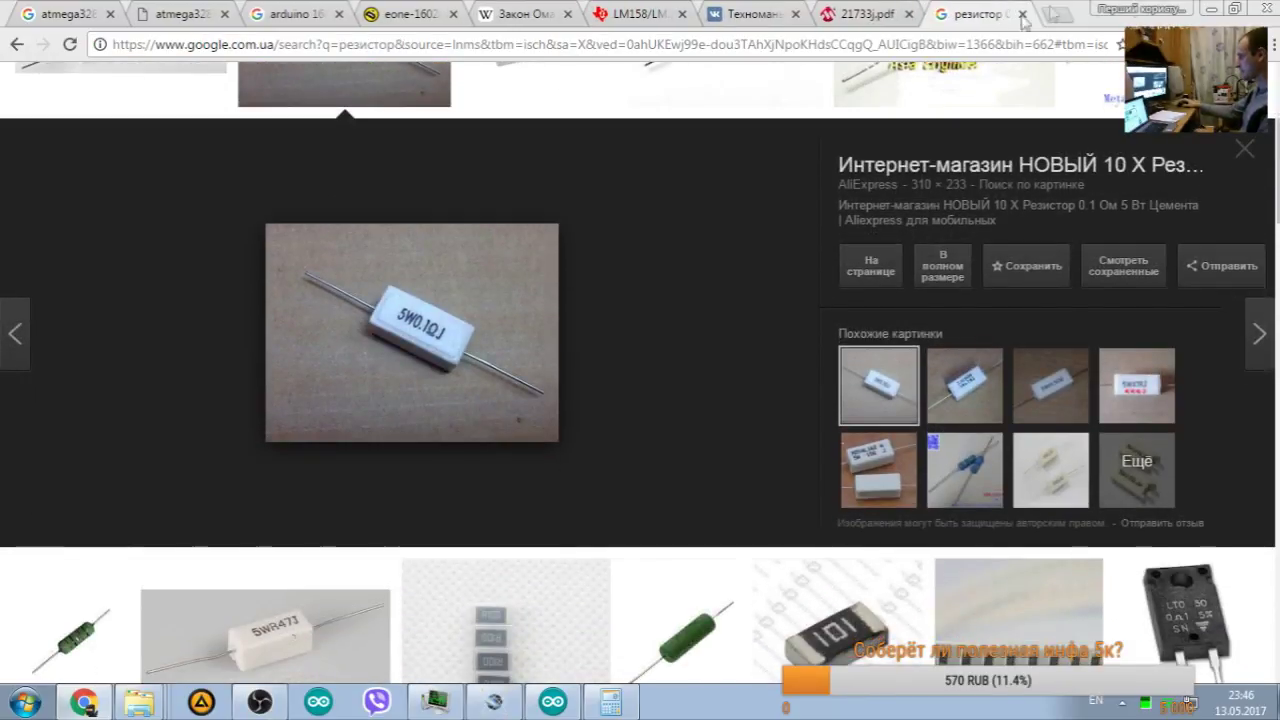
pyautogui.scroll(3, 400, 320)
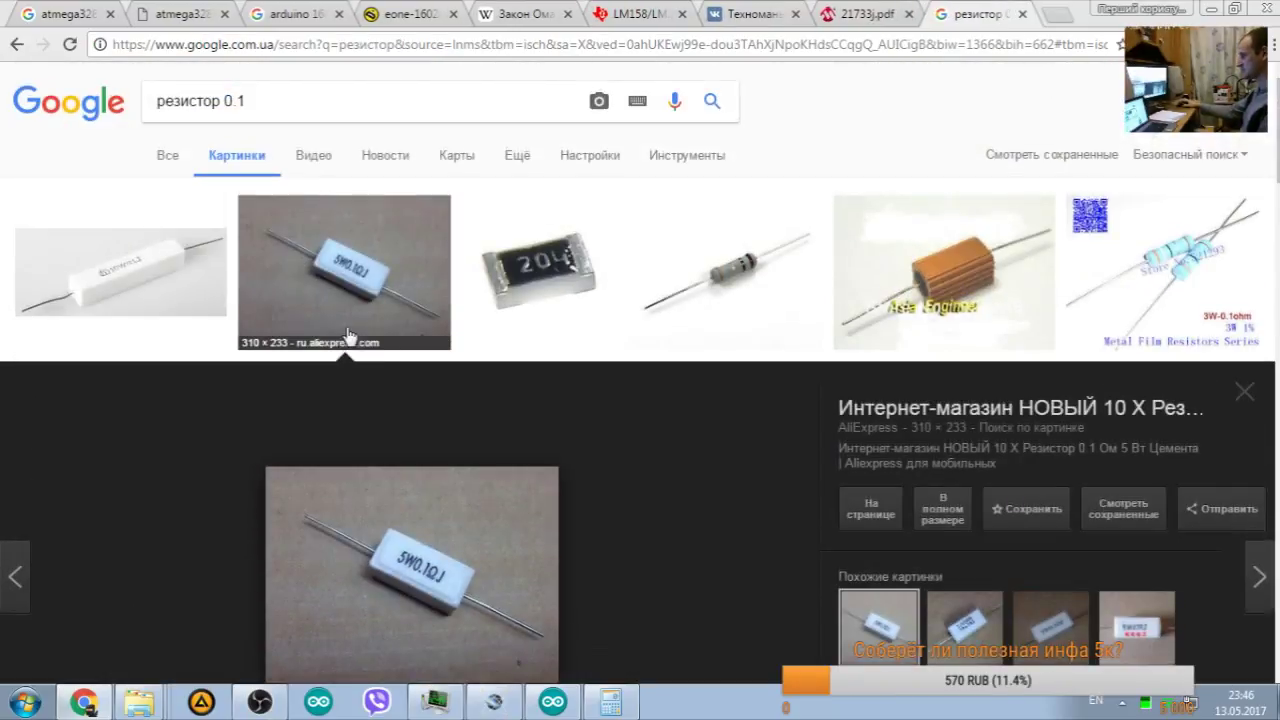
pyautogui.click(1214, 8)
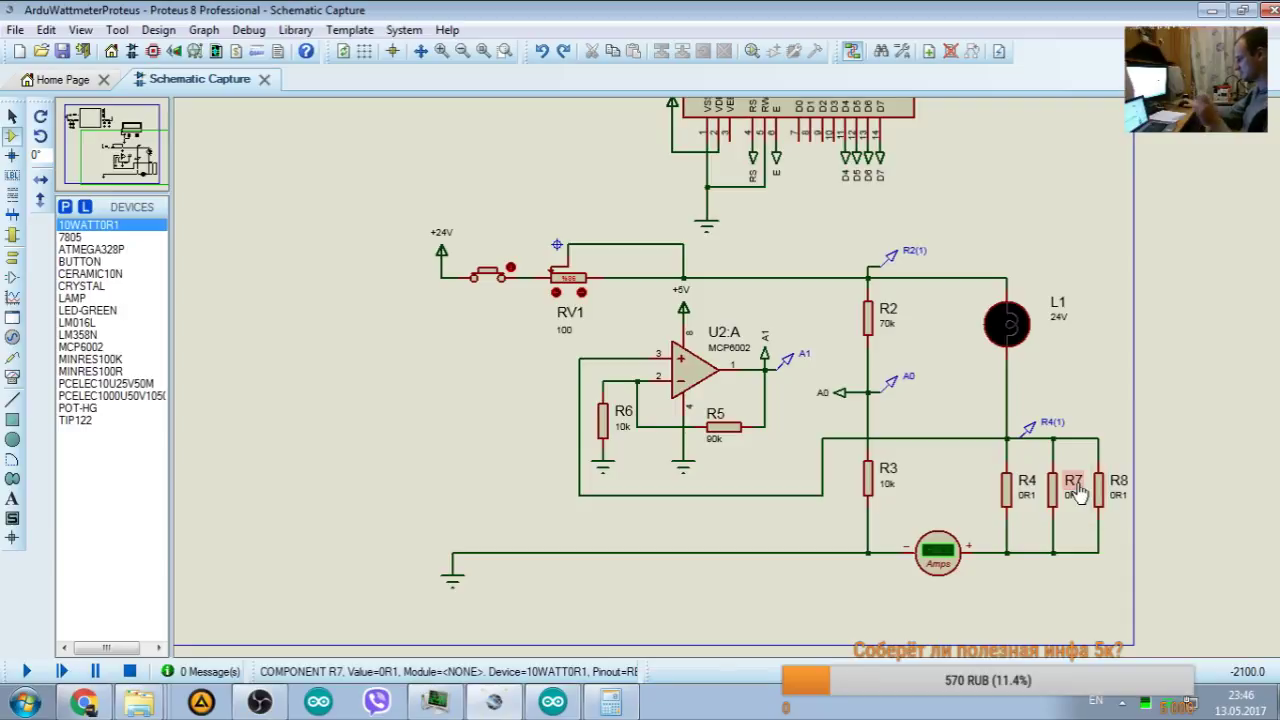
pyautogui.click(494, 702)
pyautogui.click(494, 702)
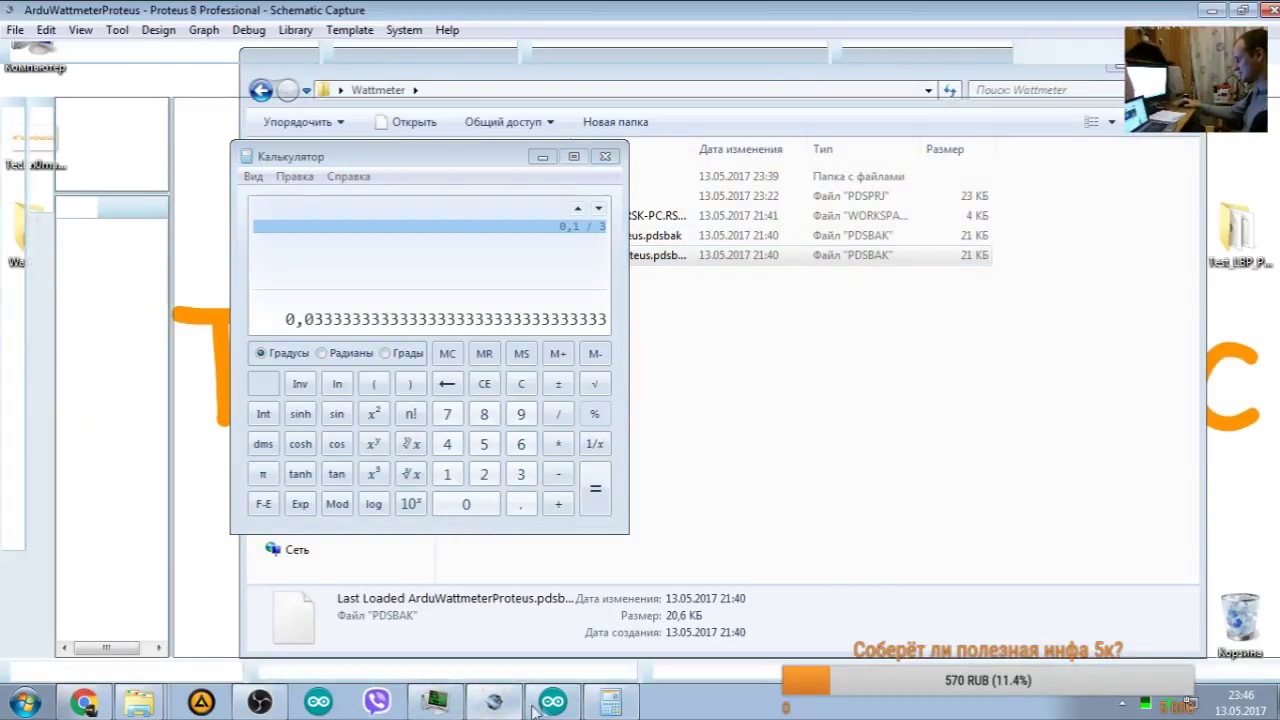
pyautogui.click(244, 707)
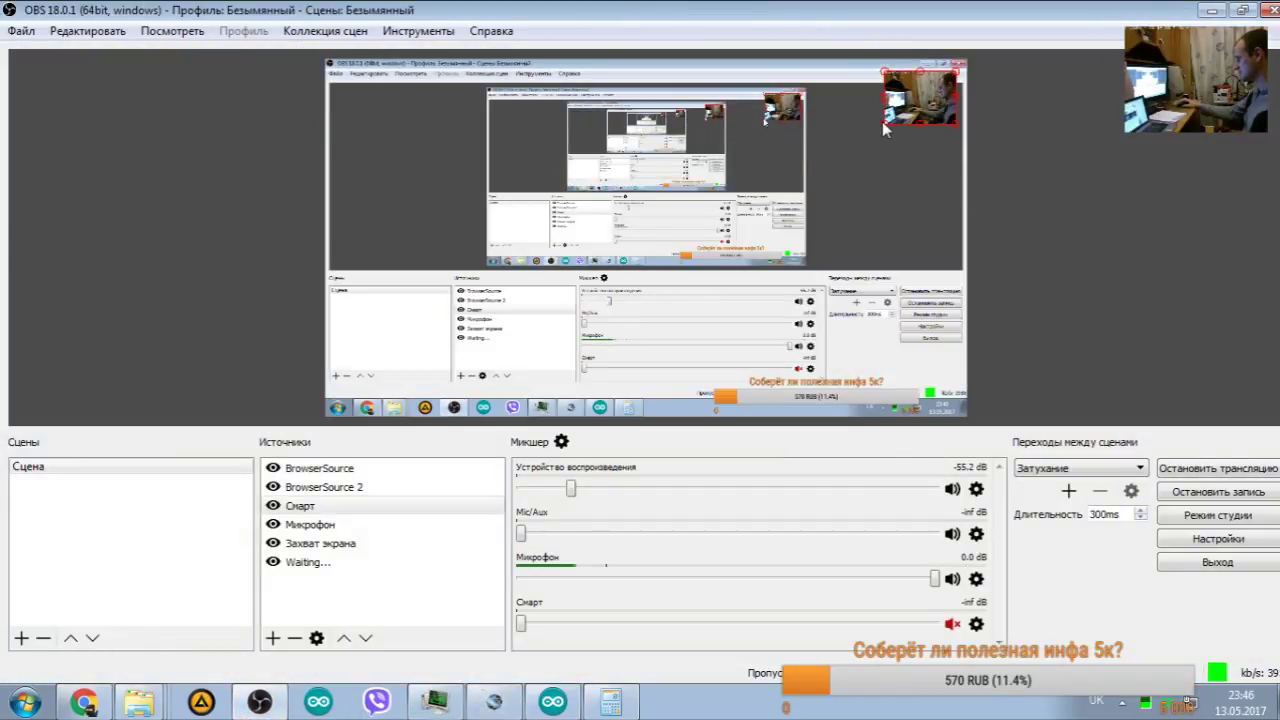
pyautogui.click(1211, 12)
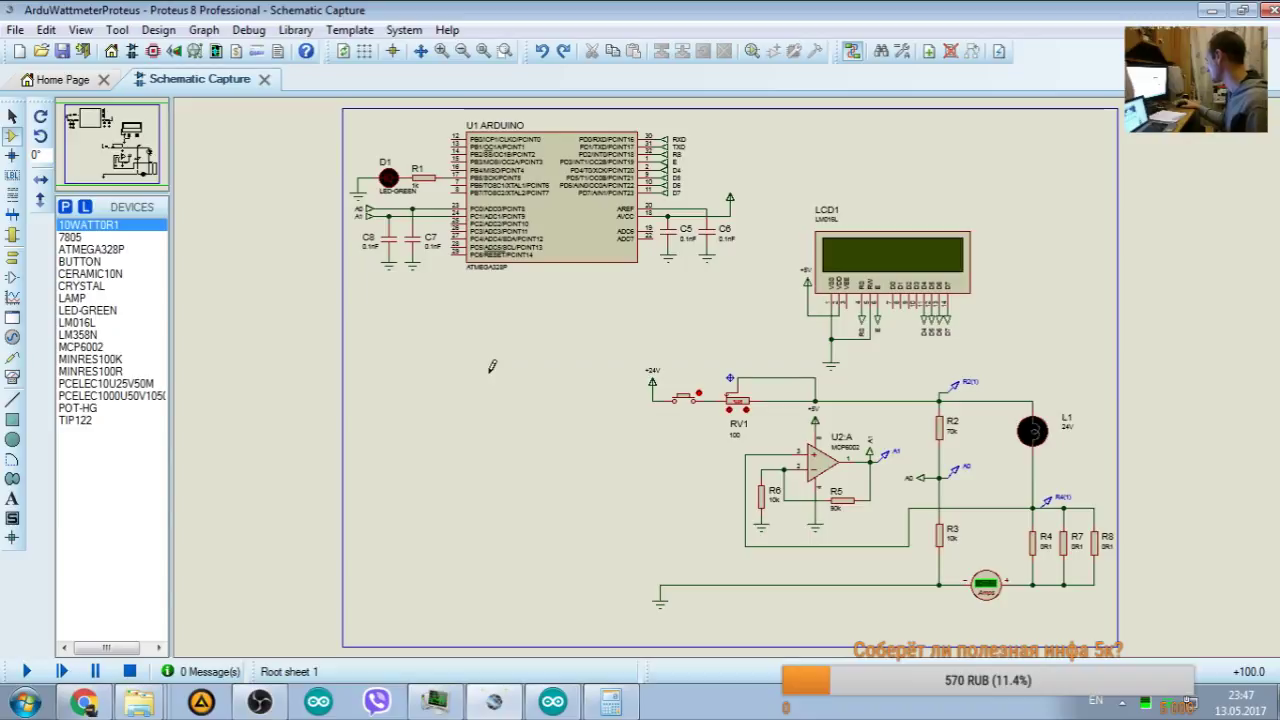
# Step: Review the 0,1 / 3 calculation for the parallel shunt resistors and close the calculator
pyautogui.scroll(3, 243, 177)
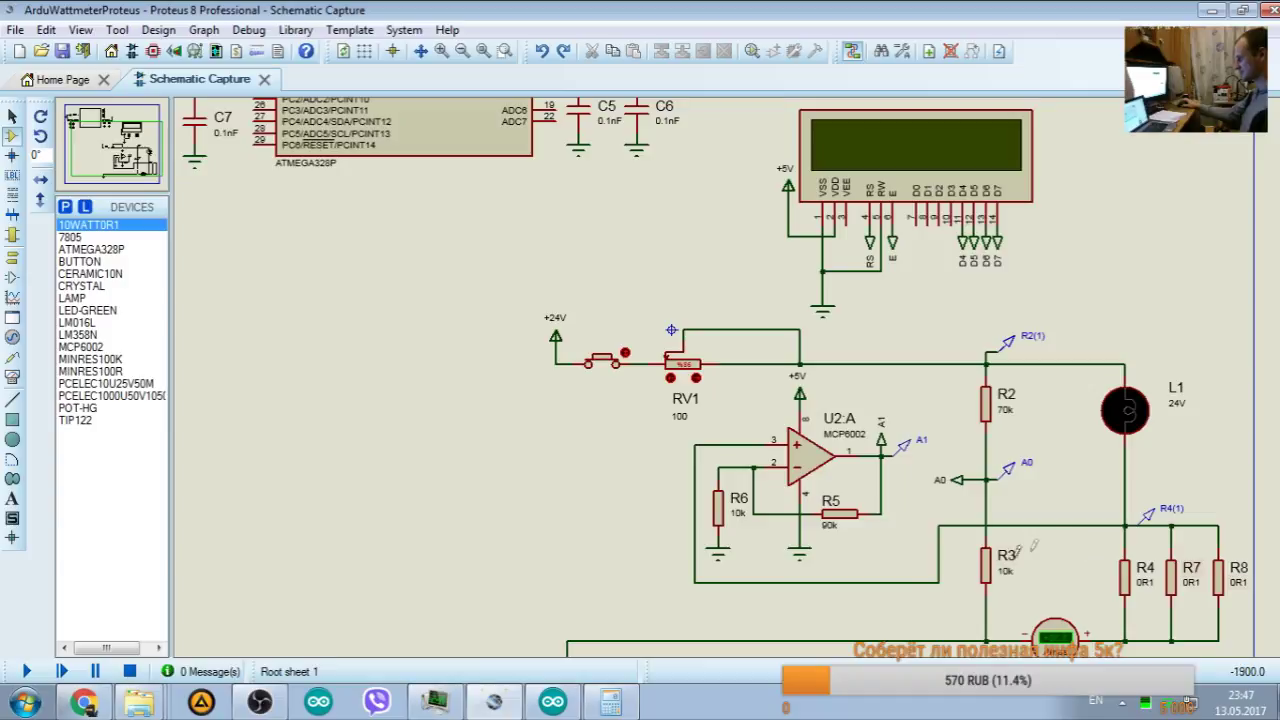
pyautogui.click(611, 703)
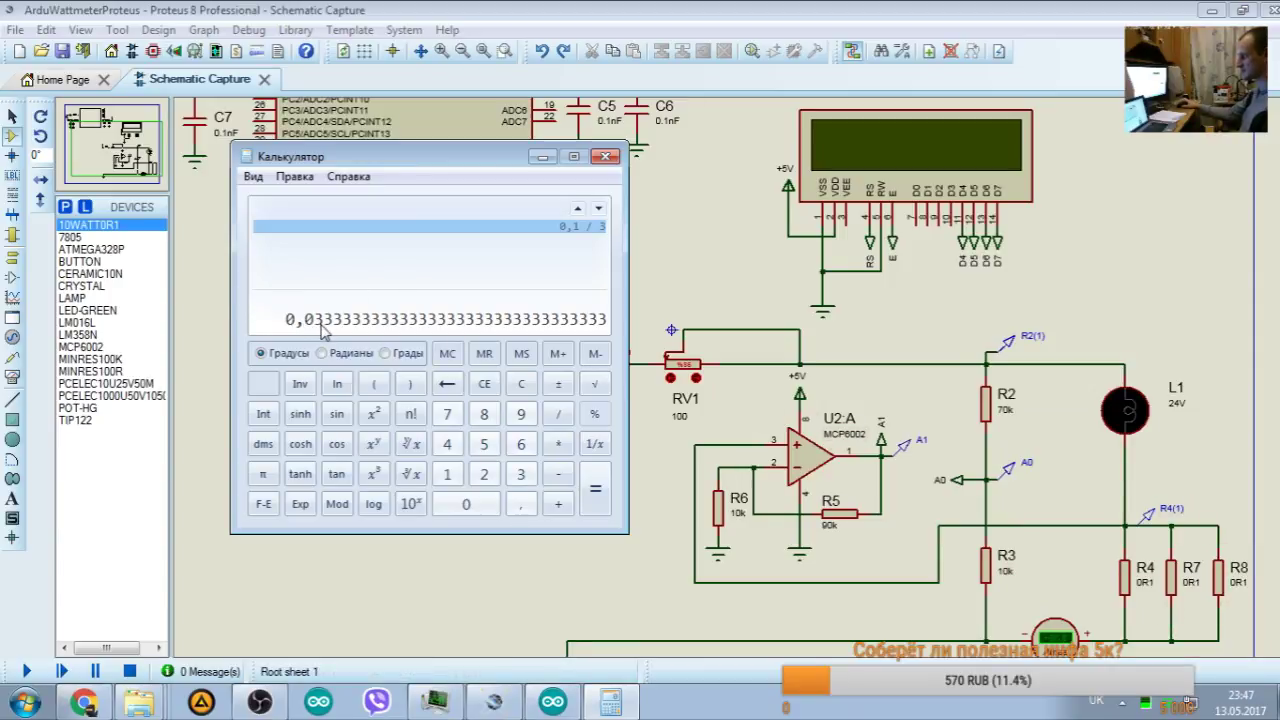
pyautogui.click(605, 157)
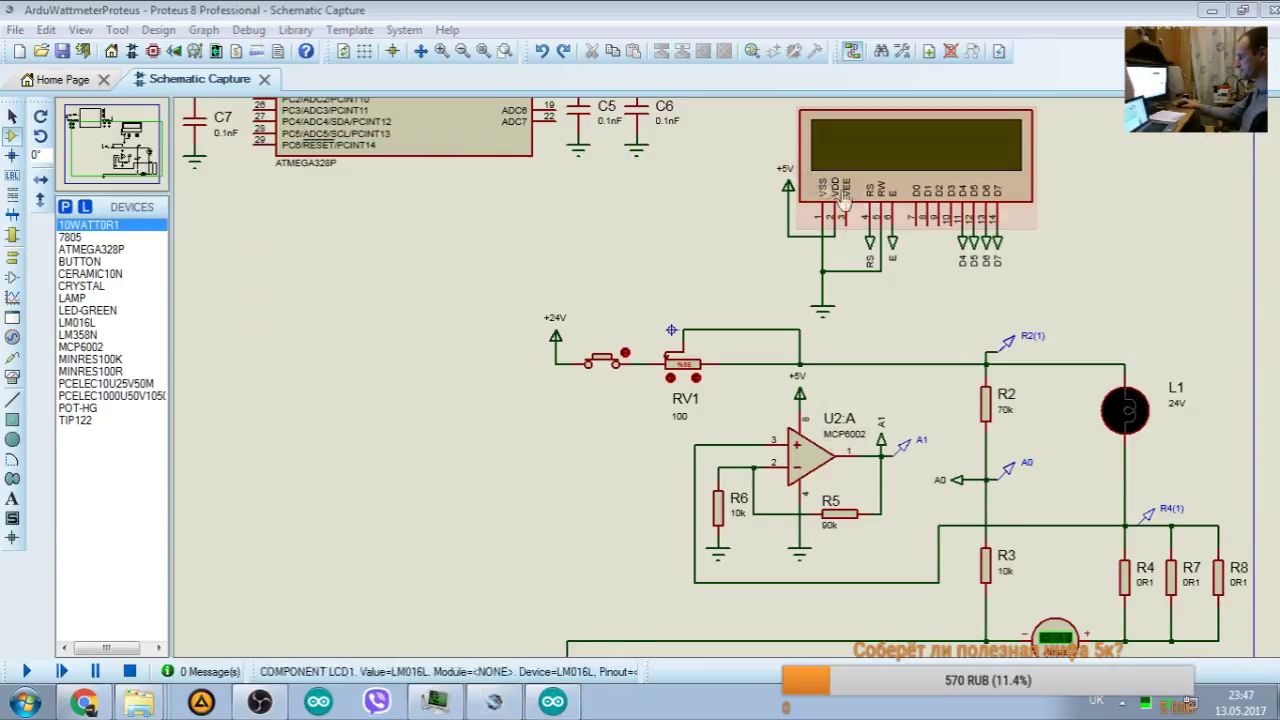
# Step: Bring up the ArduWattmeter sketch in the Arduino IDE and compile it
pyautogui.click(548, 704)
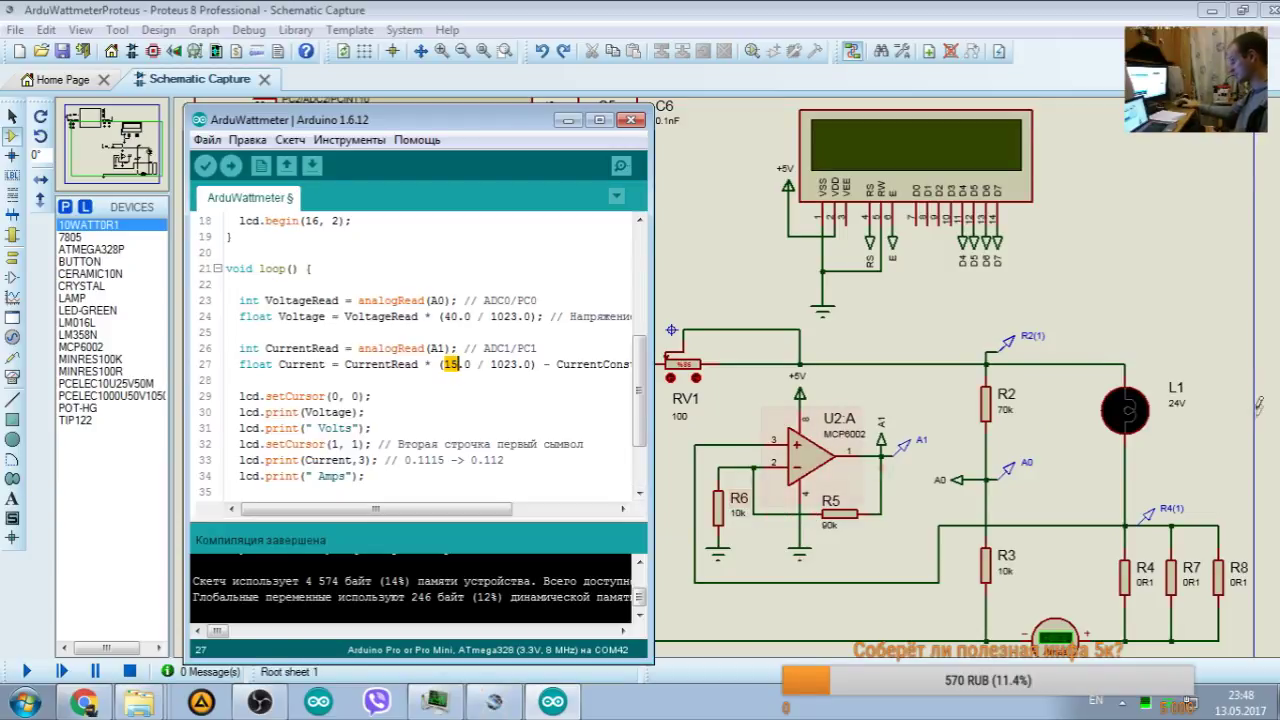
pyautogui.hotkey('ctrl', 'r')
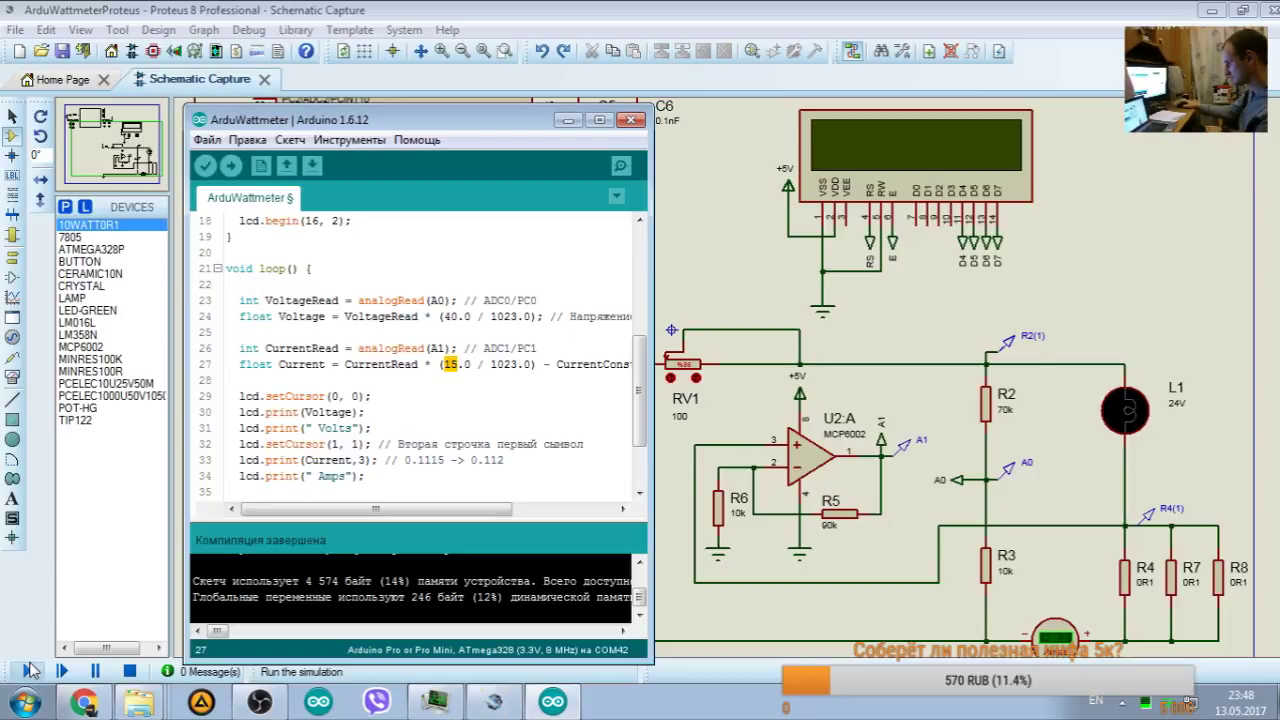
# Step: Run the Proteus simulation and adjust potentiometer RV1 to 100% to test the wattmeter at full load
pyautogui.click(27, 671)
pyautogui.moveTo(88, 148); pyautogui.dragTo(113, 148)
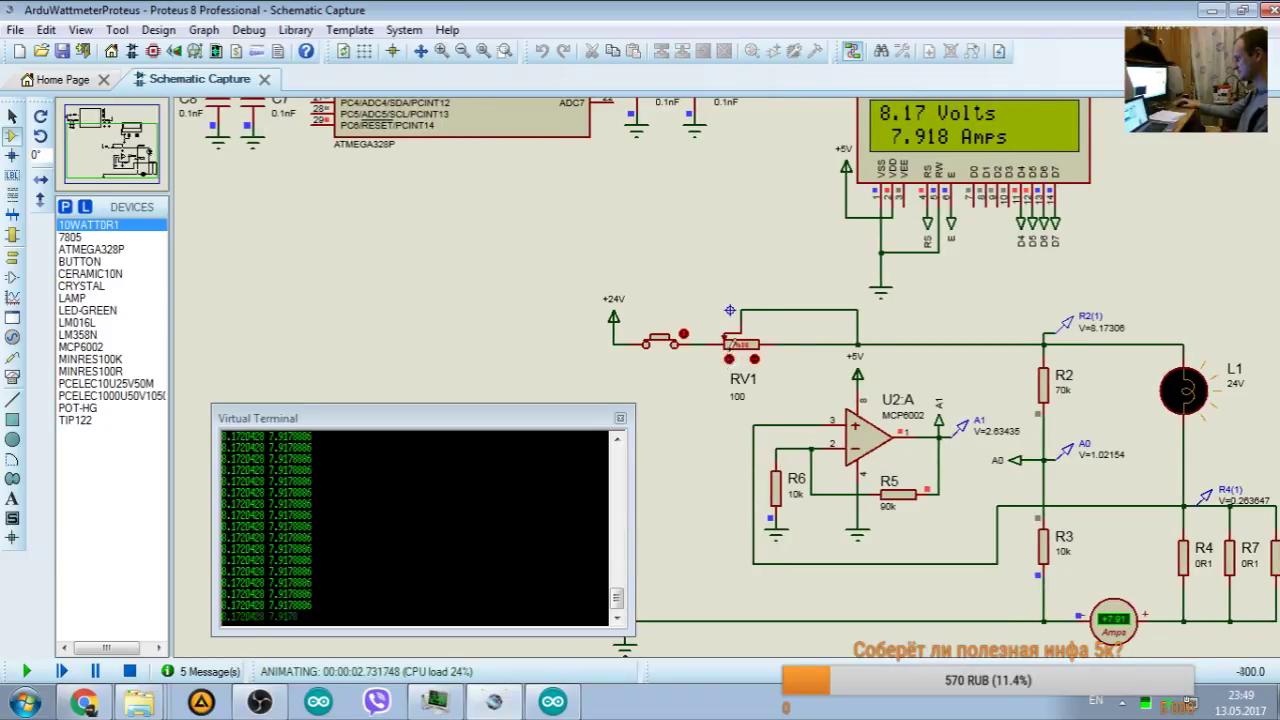
pyautogui.click(729, 358)
pyautogui.click(729, 358)
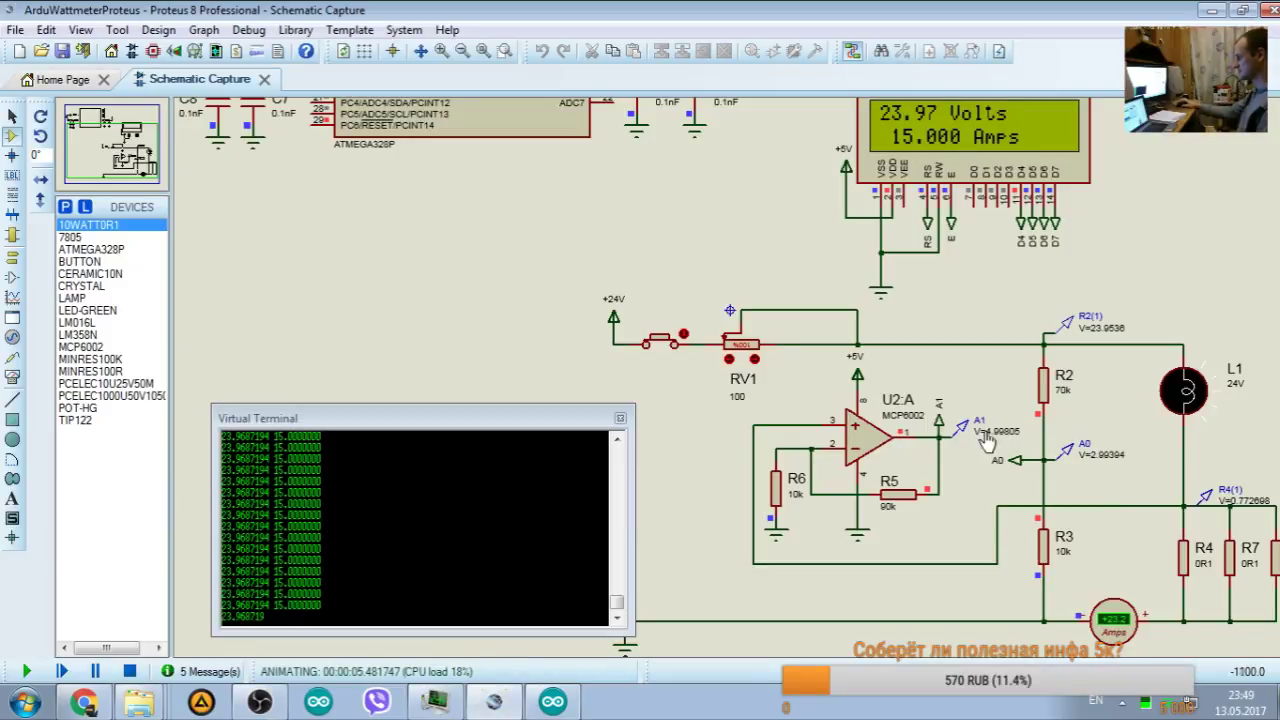
# Step: Lower potentiometer RV1 slightly and calculate 15 / 1023 in the calculator beside the sketch
pyautogui.click(753, 360)
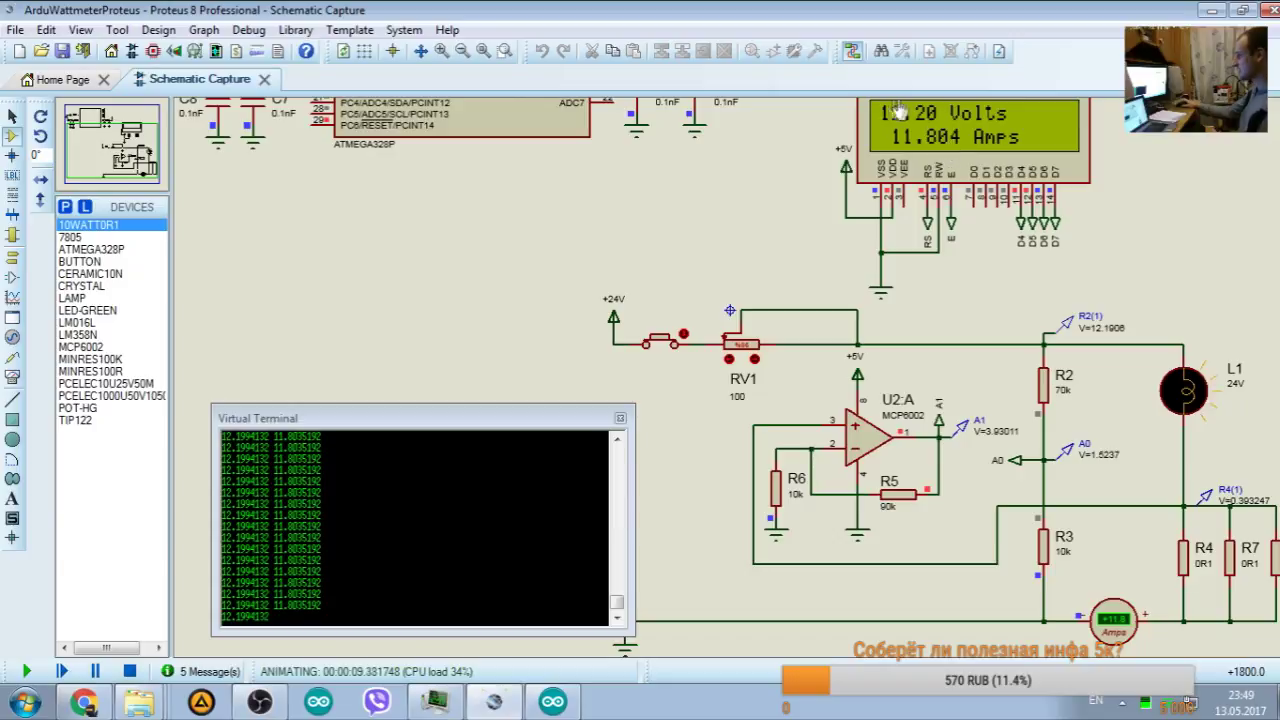
pyautogui.click(552, 702)
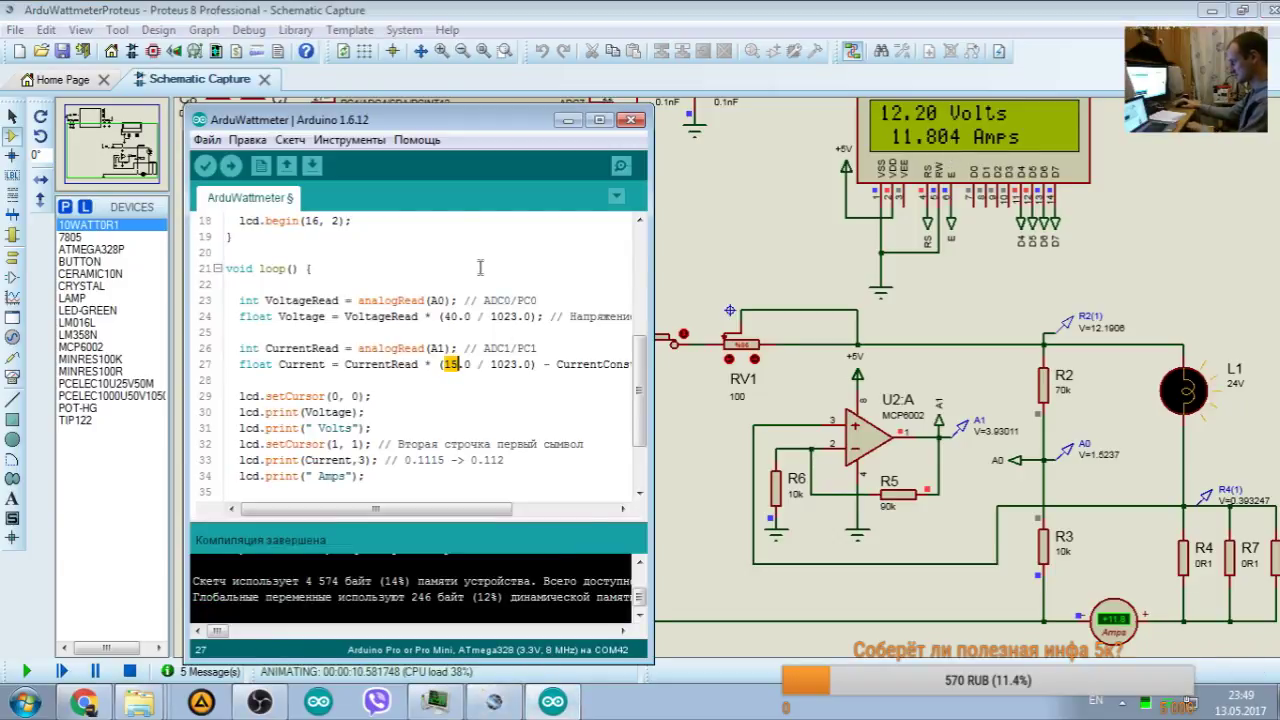
pyautogui.press('XF86Calculator')
pyautogui.moveTo(385, 158); pyautogui.dragTo(820, 233)
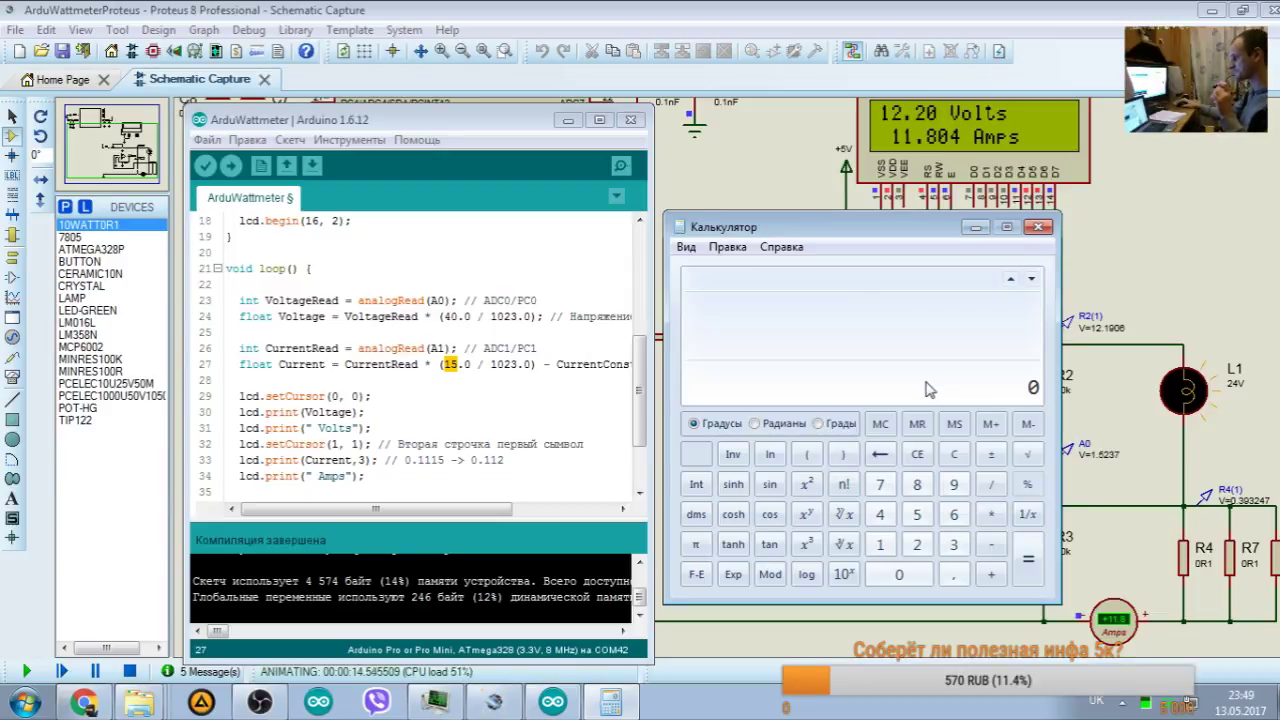
pyautogui.moveTo(870, 227); pyautogui.dragTo(840, 222)
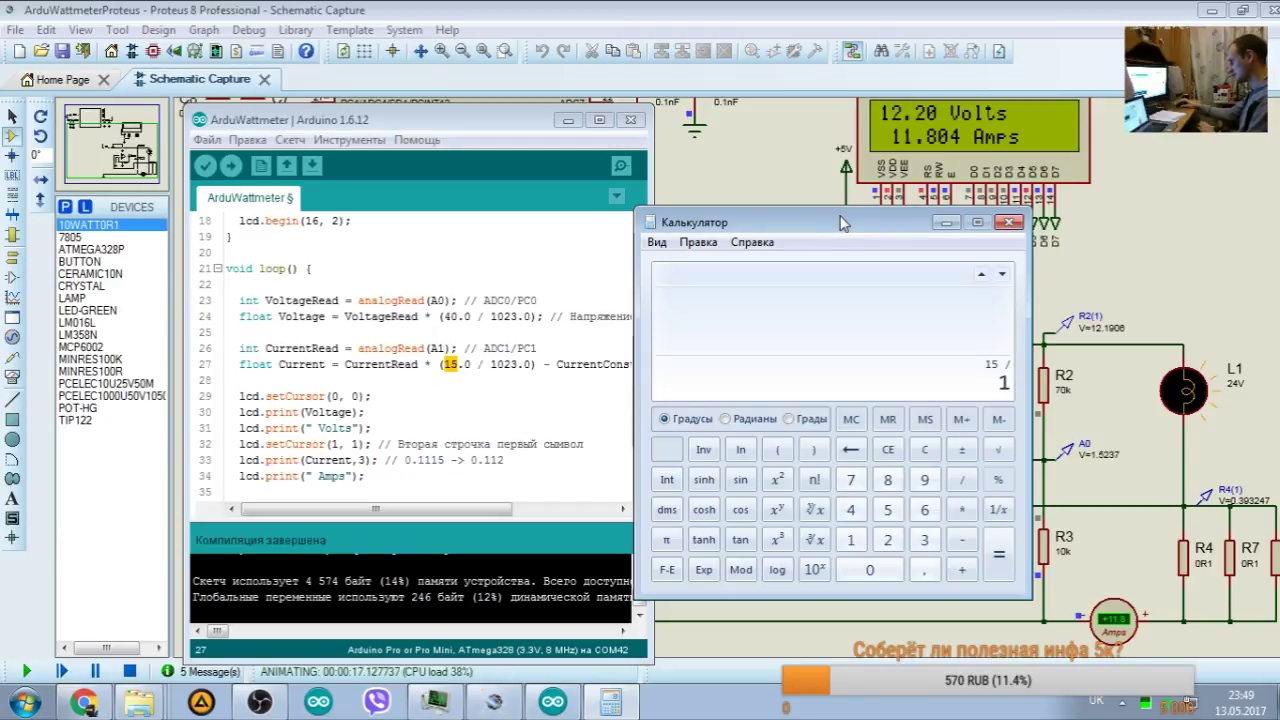
pyautogui.write('023')
pyautogui.press('Return')
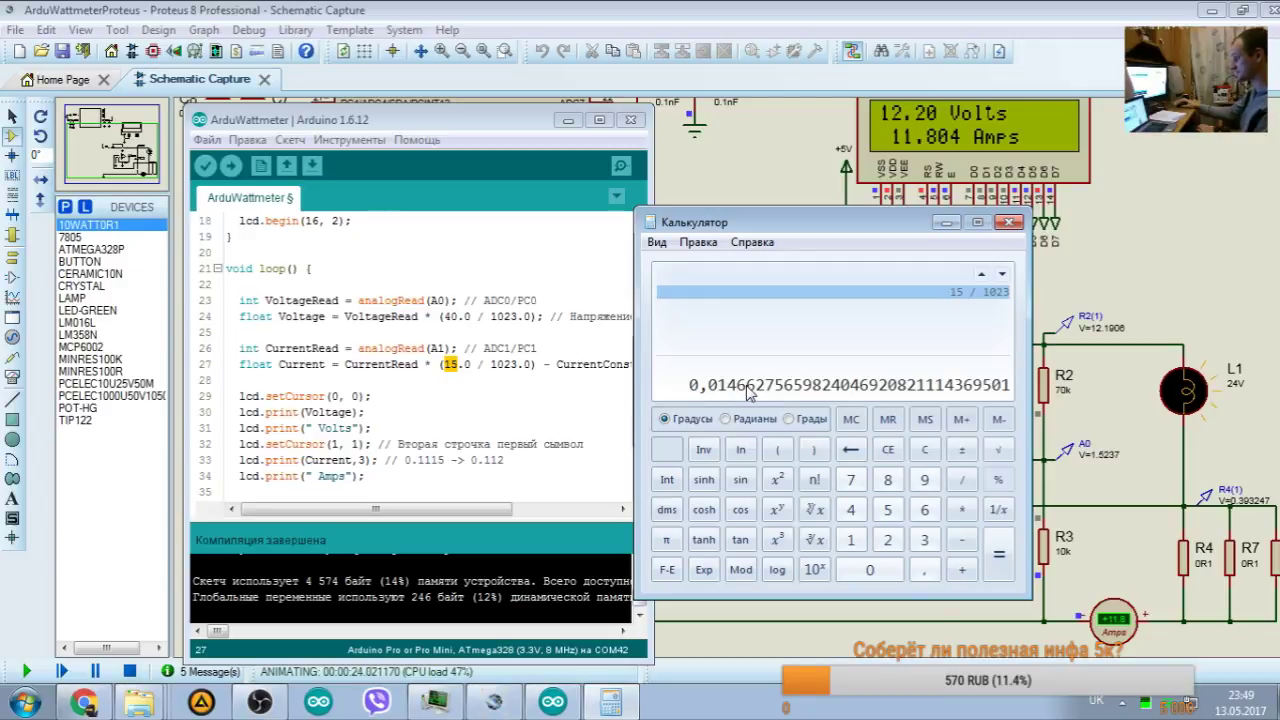
pyautogui.click(1010, 223)
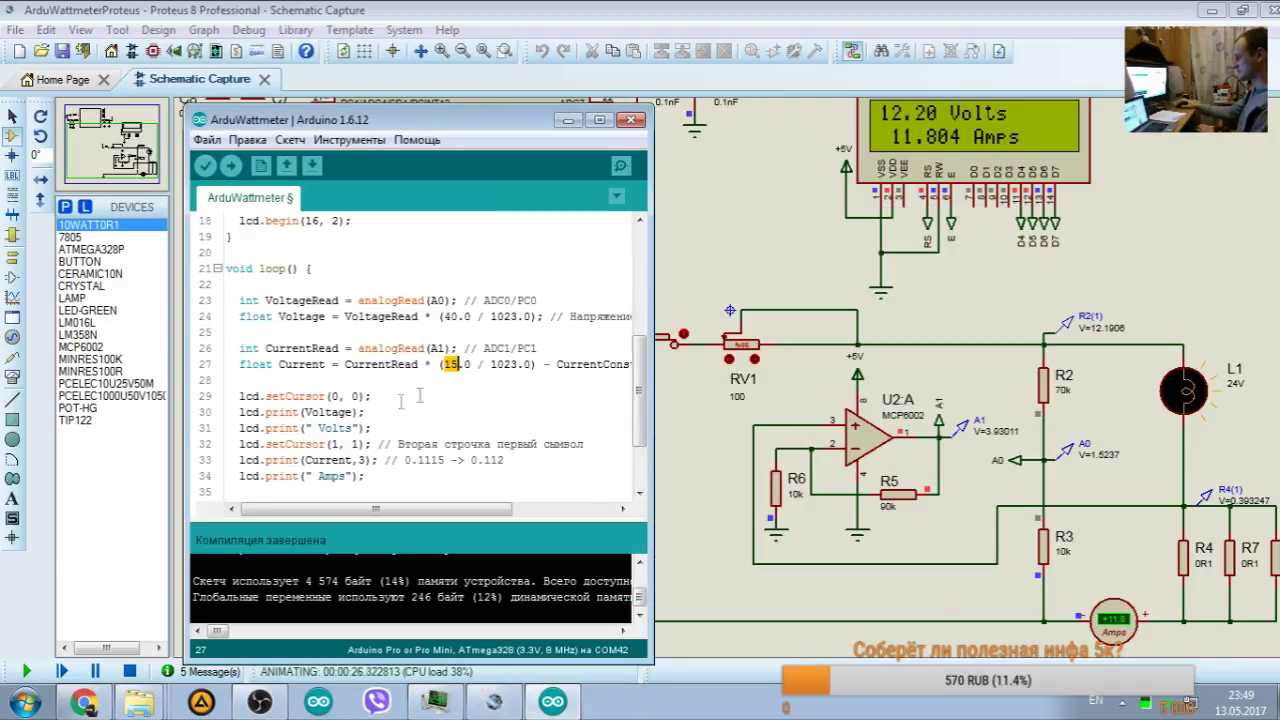
# Step: Set the decimals in lcd.print(Current) to 2, recompile the sketch, and restart the Proteus simulation
pyautogui.doubleClick(361, 460)
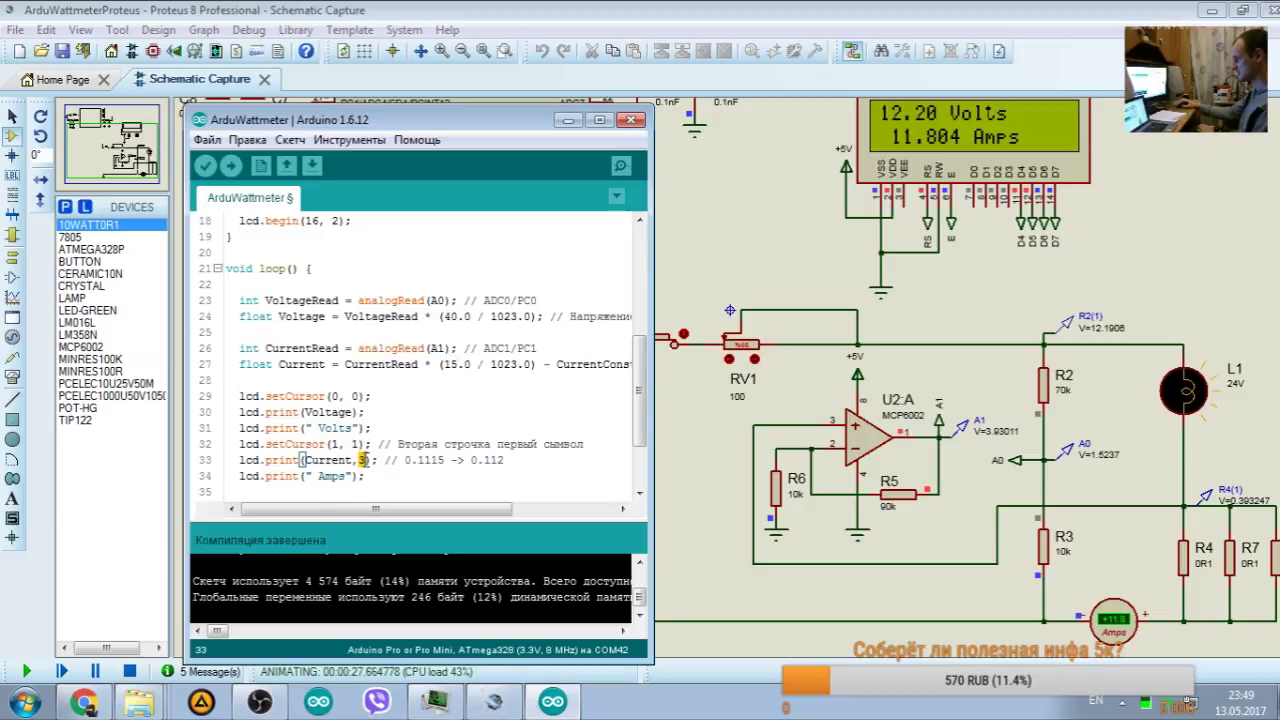
pyautogui.click(205, 165)
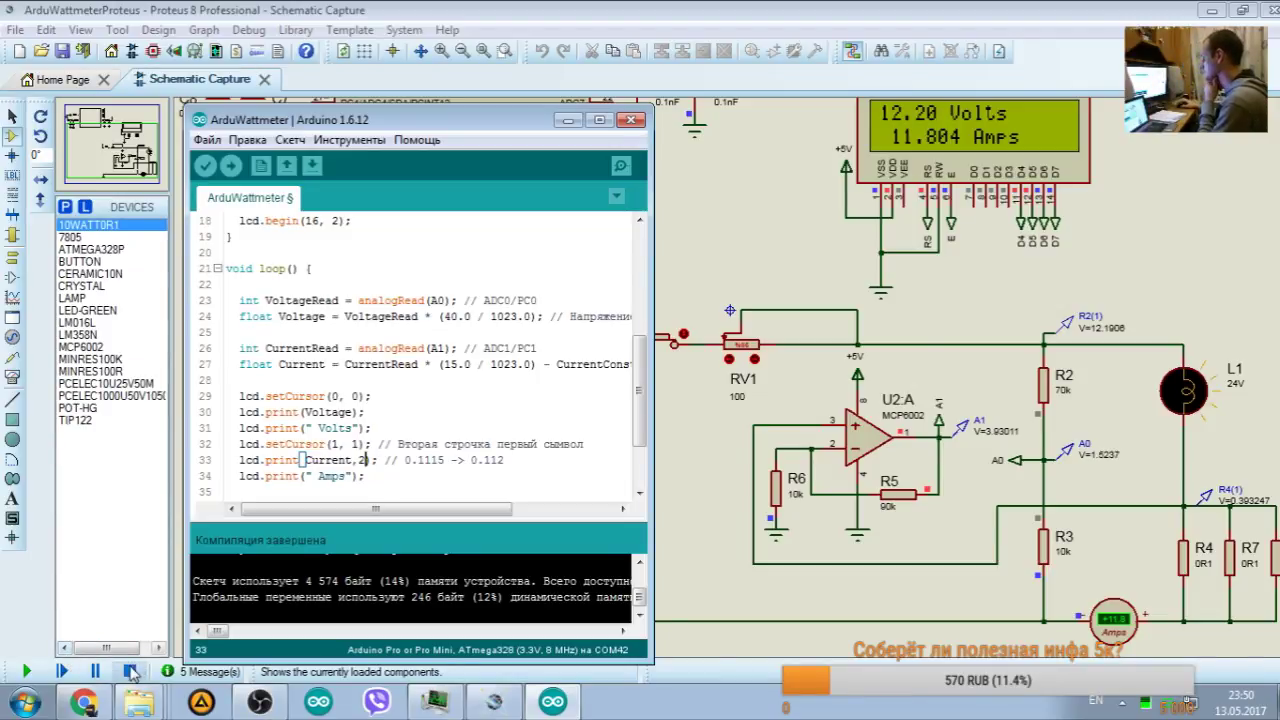
pyautogui.click(129, 671)
pyautogui.click(27, 671)
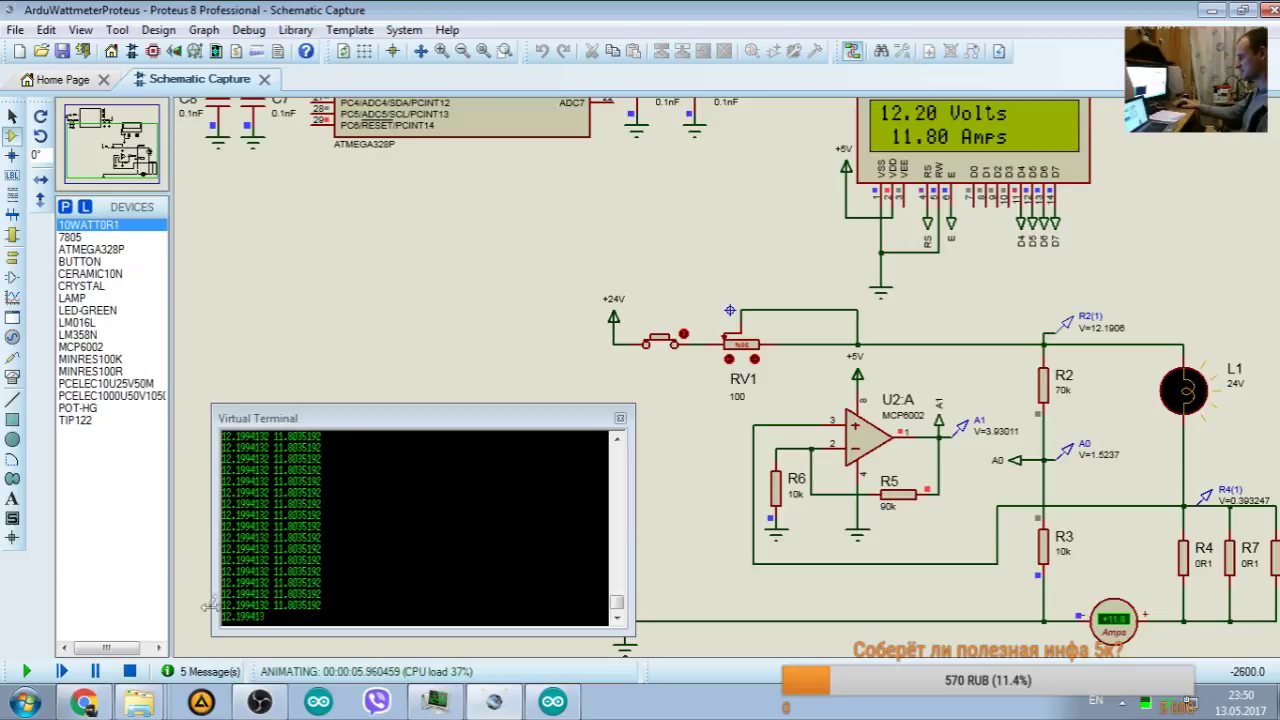
# Step: Lower potentiometer RV1 gradually and nudge it back and forth to check the wattmeter's LCD readings at low load
pyautogui.click(755, 360)
pyautogui.click(755, 360)
pyautogui.click(755, 360)
pyautogui.click(755, 360)
pyautogui.click(755, 360)
pyautogui.click(755, 360)
pyautogui.click(755, 360)
pyautogui.click(755, 360)
pyautogui.click(755, 360)
pyautogui.click(755, 360)
pyautogui.click(755, 360)
pyautogui.click(755, 360)
pyautogui.click(755, 360)
pyautogui.click(755, 360)
pyautogui.click(755, 360)
pyautogui.click(755, 360)
pyautogui.click(755, 360)
pyautogui.click(755, 360)
pyautogui.click(755, 360)
pyautogui.click(755, 360)
pyautogui.click(755, 360)
pyautogui.click(755, 360)
pyautogui.click(755, 360)
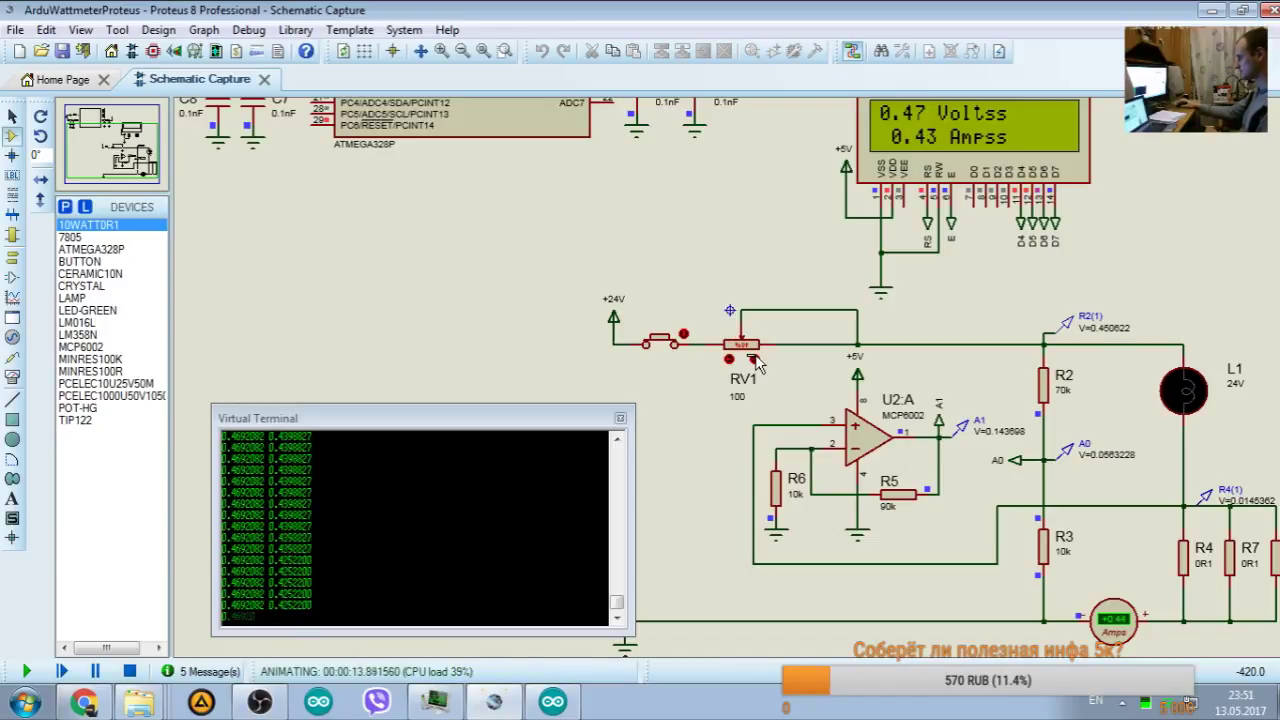
pyautogui.click(753, 361)
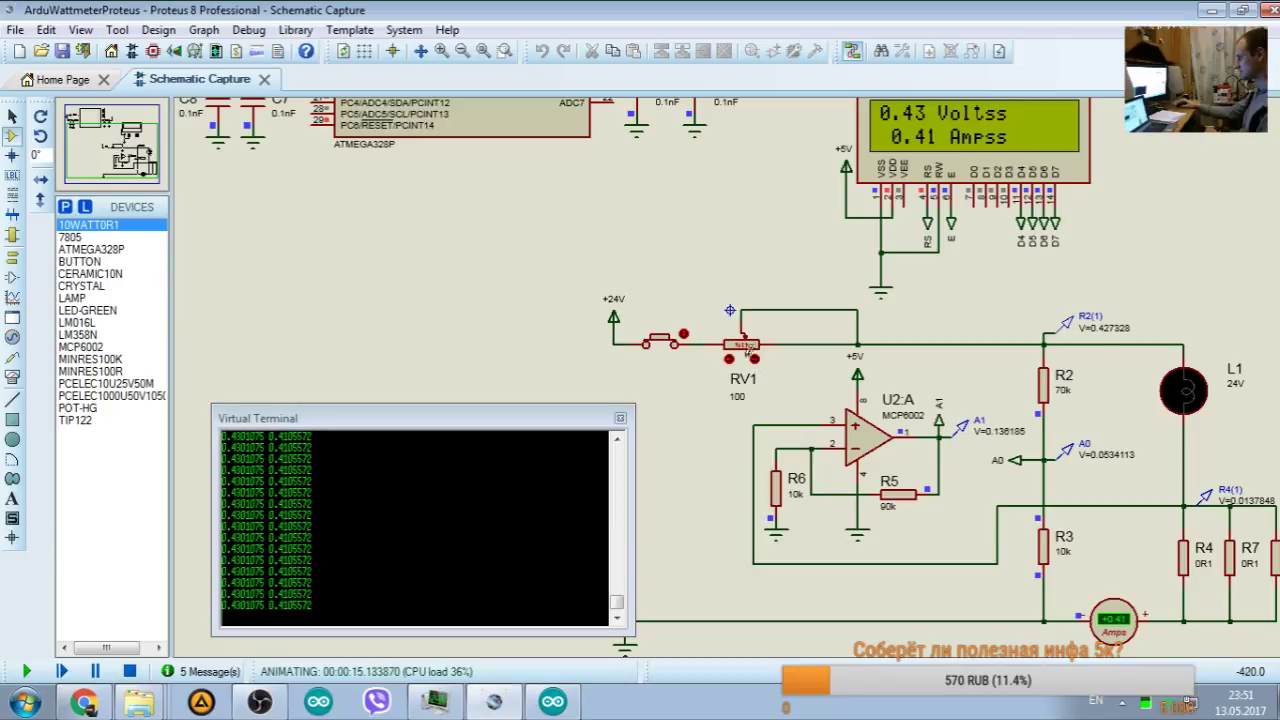
pyautogui.click(730, 360)
pyautogui.click(756, 362)
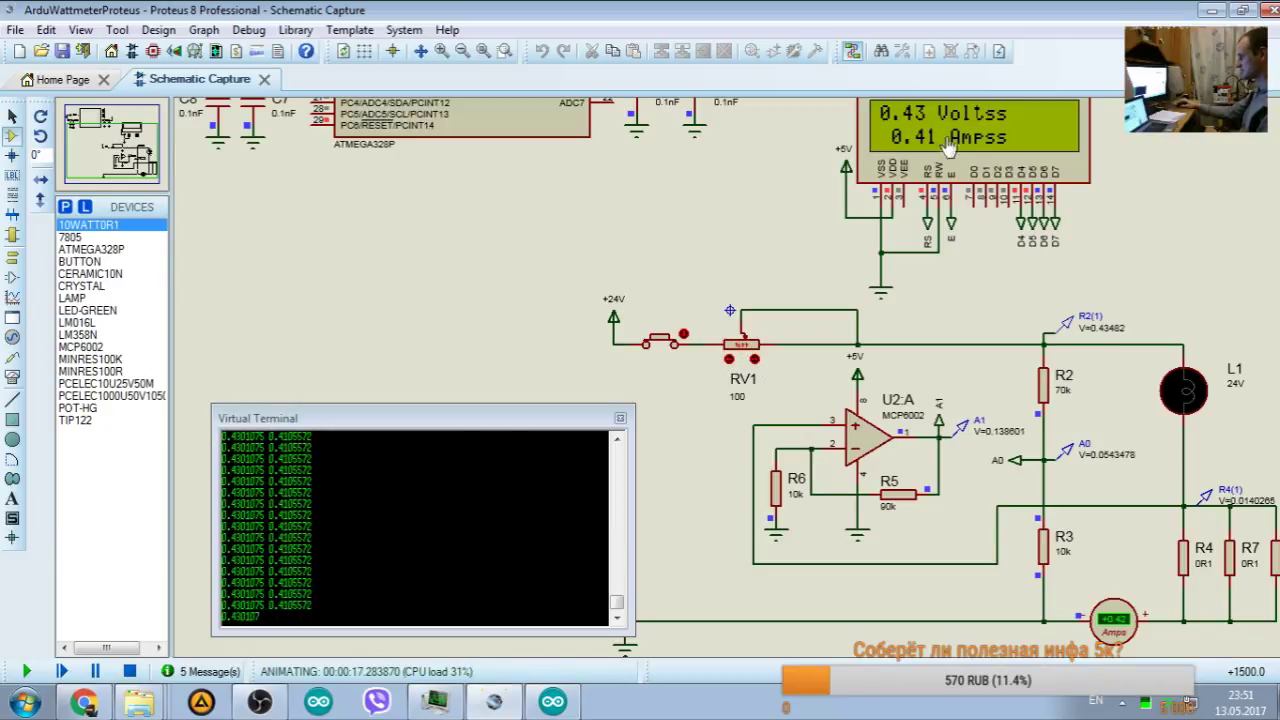
pyautogui.click(730, 360)
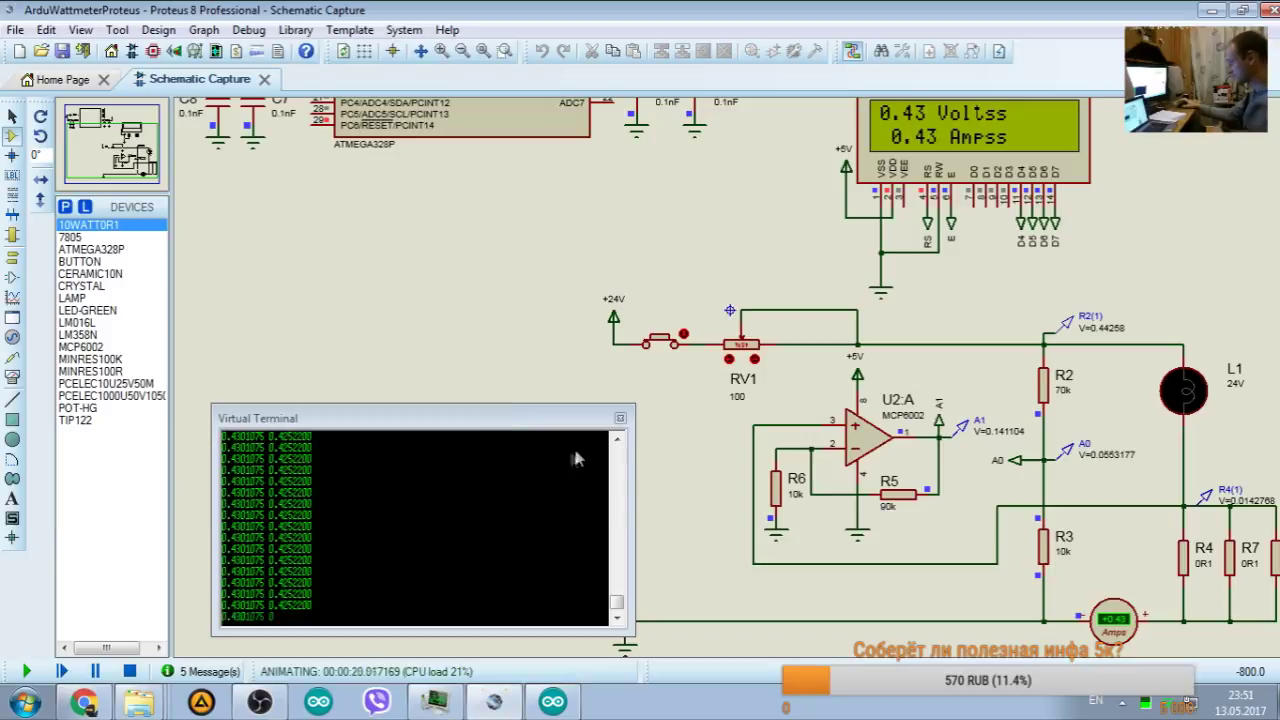
# Step: Single-step the paused simulation to check how the terminal readings respond to a small RV1 change, and resume it
pyautogui.click(61, 671)
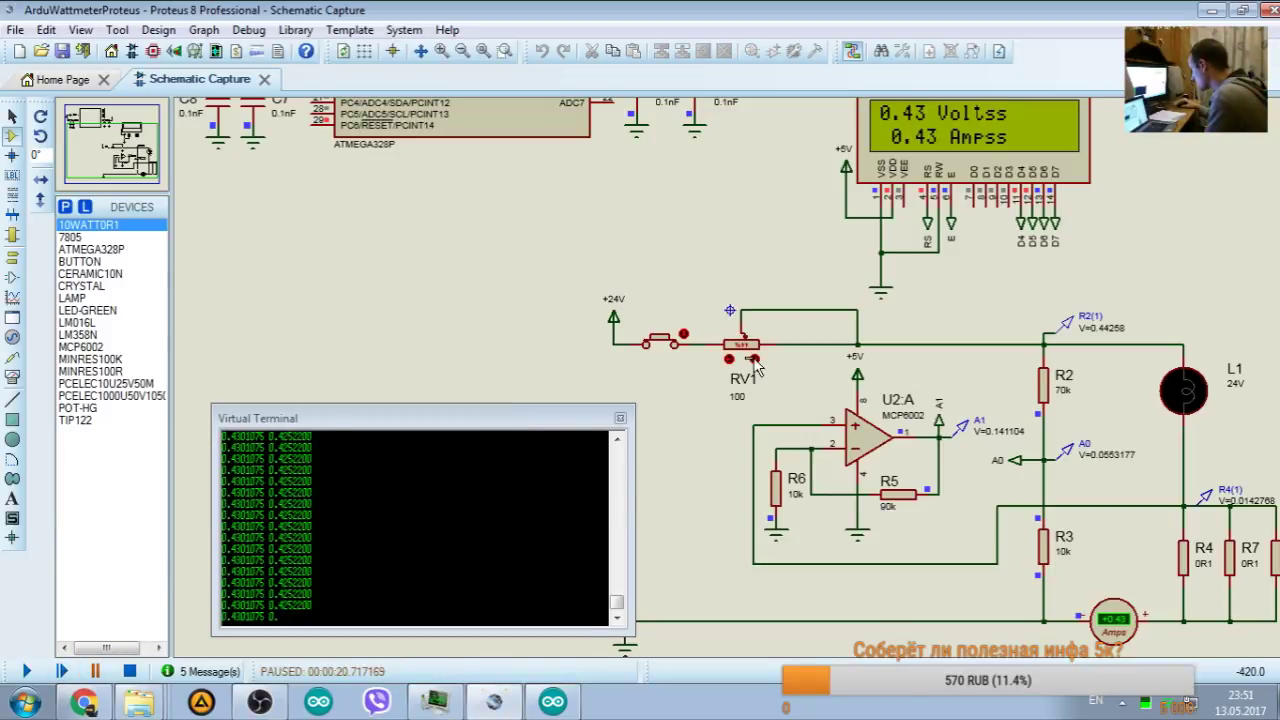
pyautogui.click(62, 671)
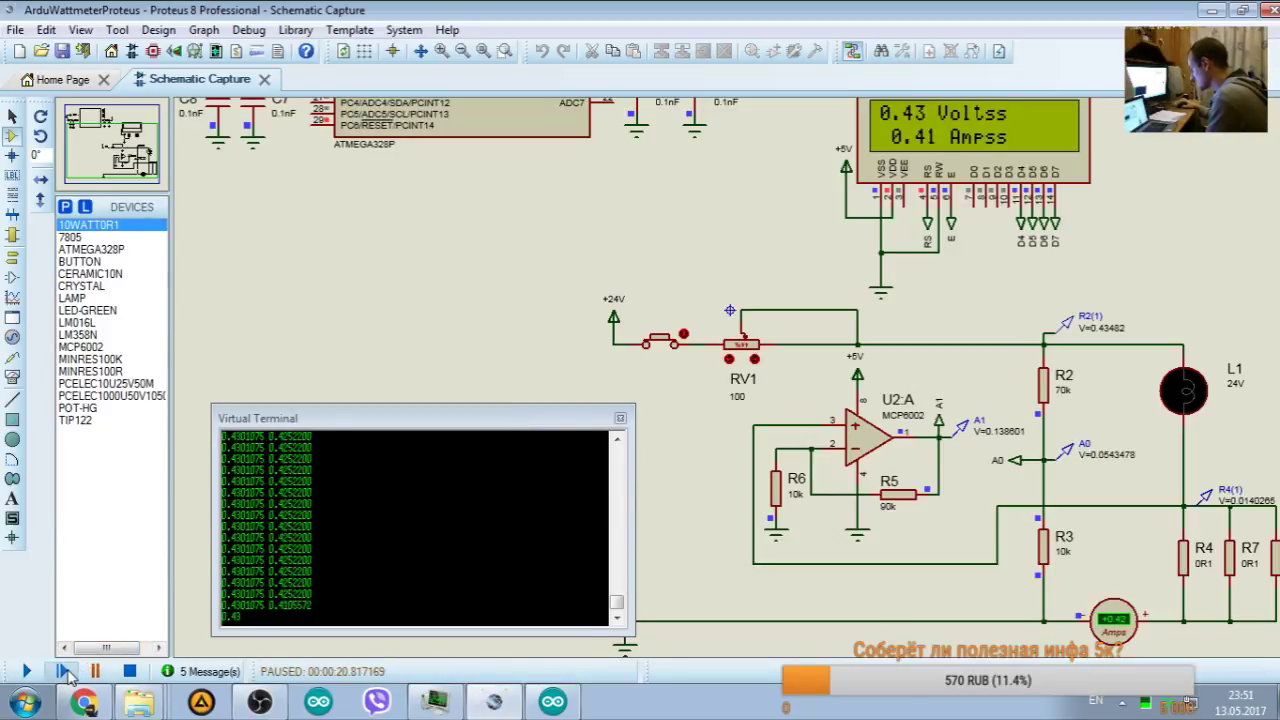
pyautogui.click(62, 671)
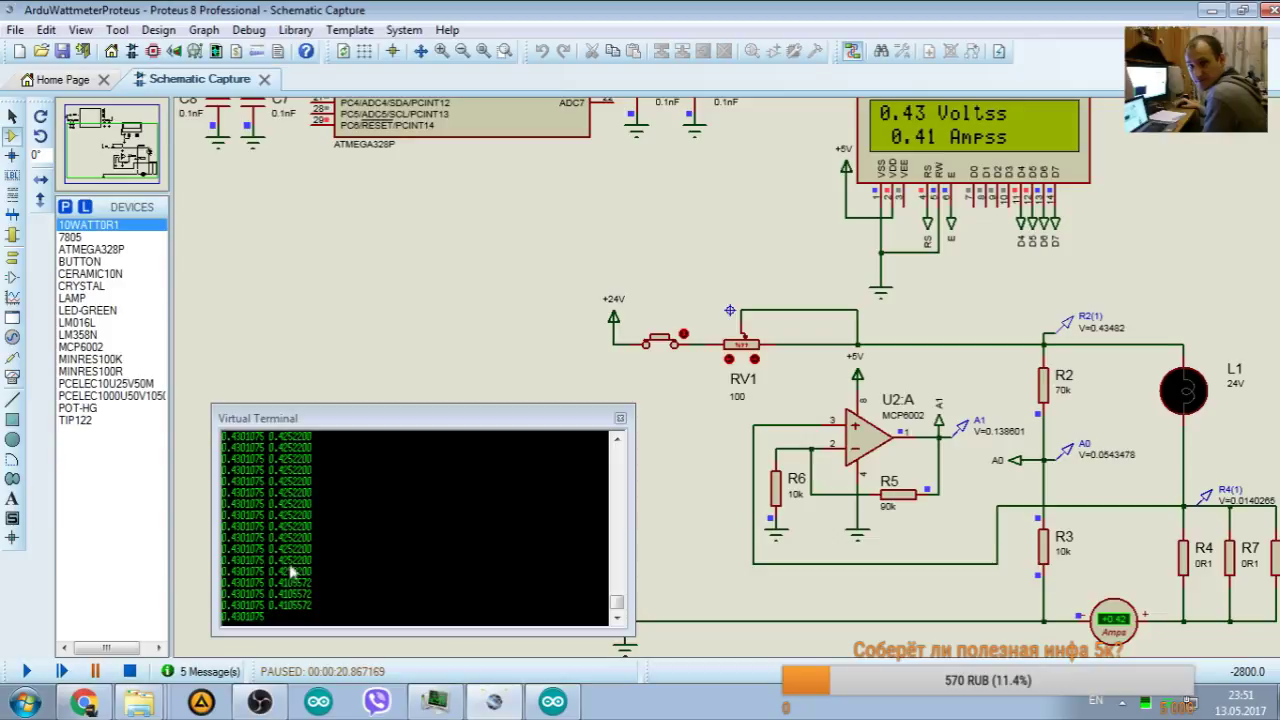
pyautogui.click(26, 671)
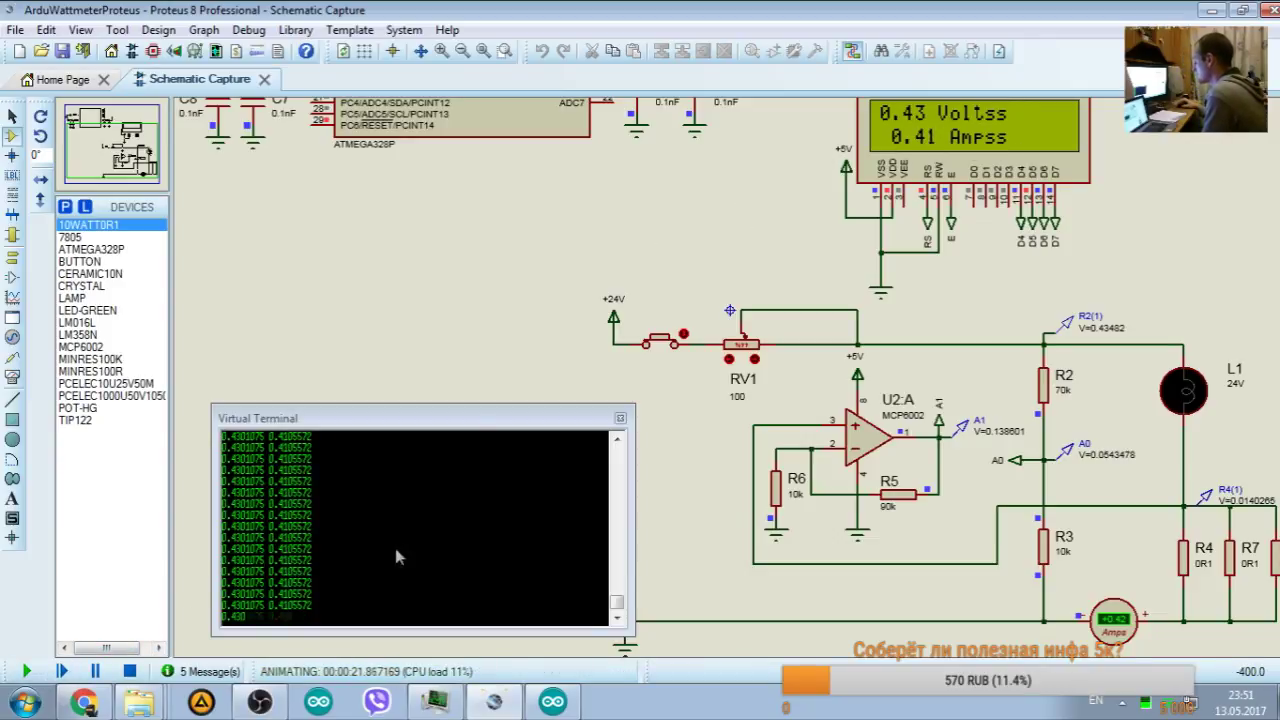
# Step: Review the sketch's LCD lines for the current, save the sketch, and stop the simulation
pyautogui.click(553, 701)
pyautogui.moveTo(240, 444); pyautogui.dragTo(358, 446)
pyautogui.moveTo(241, 460); pyautogui.dragTo(378, 460)
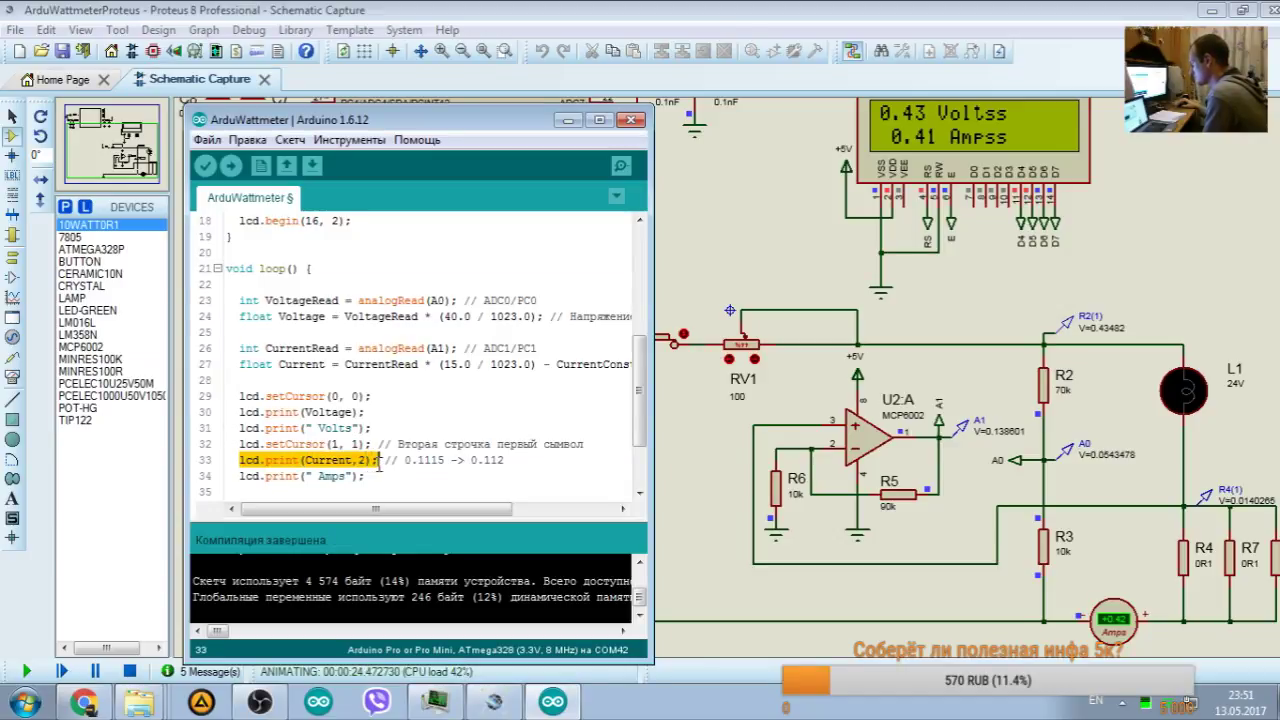
pyautogui.moveTo(504, 462); pyautogui.dragTo(393, 461)
pyautogui.click(425, 444)
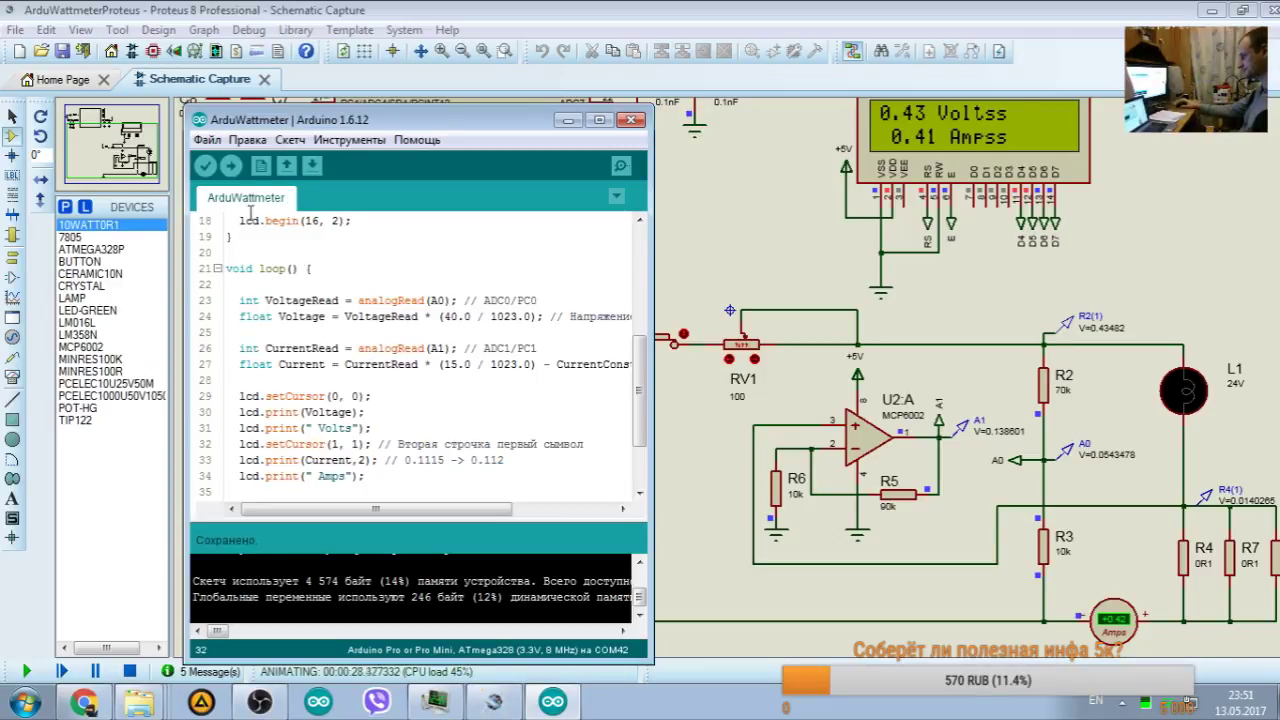
pyautogui.click(110, 450)
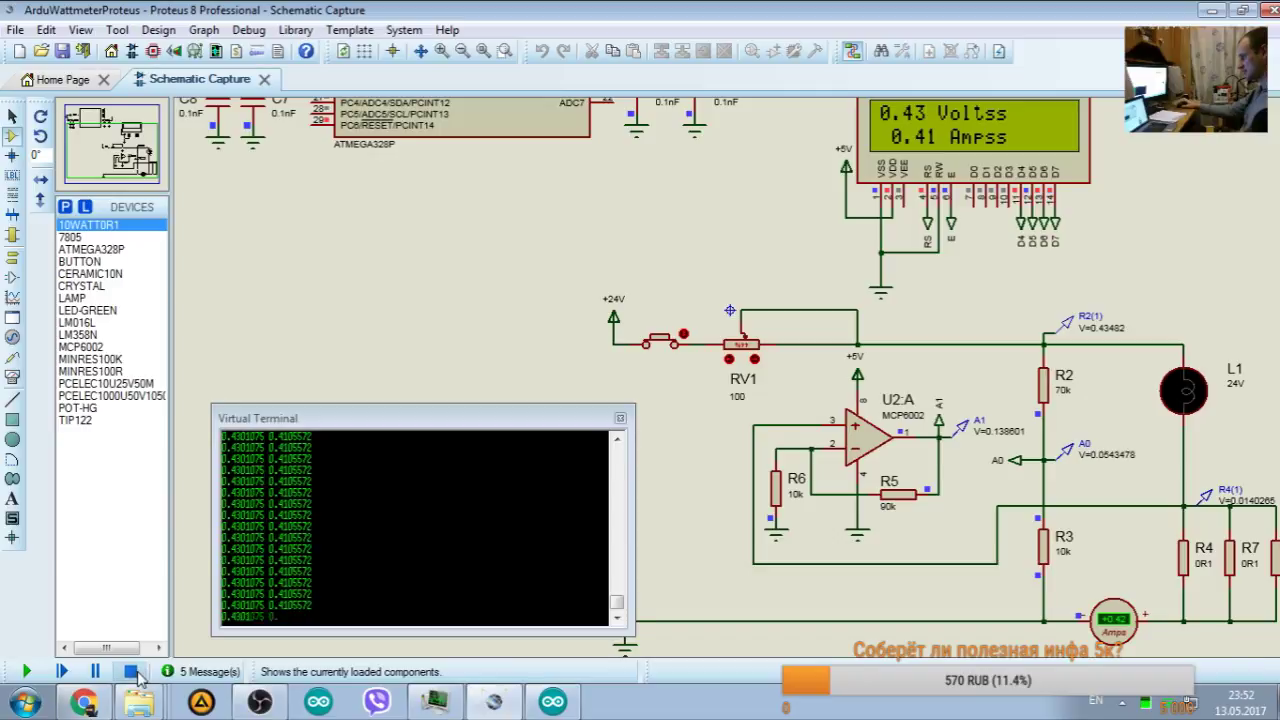
pyautogui.click(129, 671)
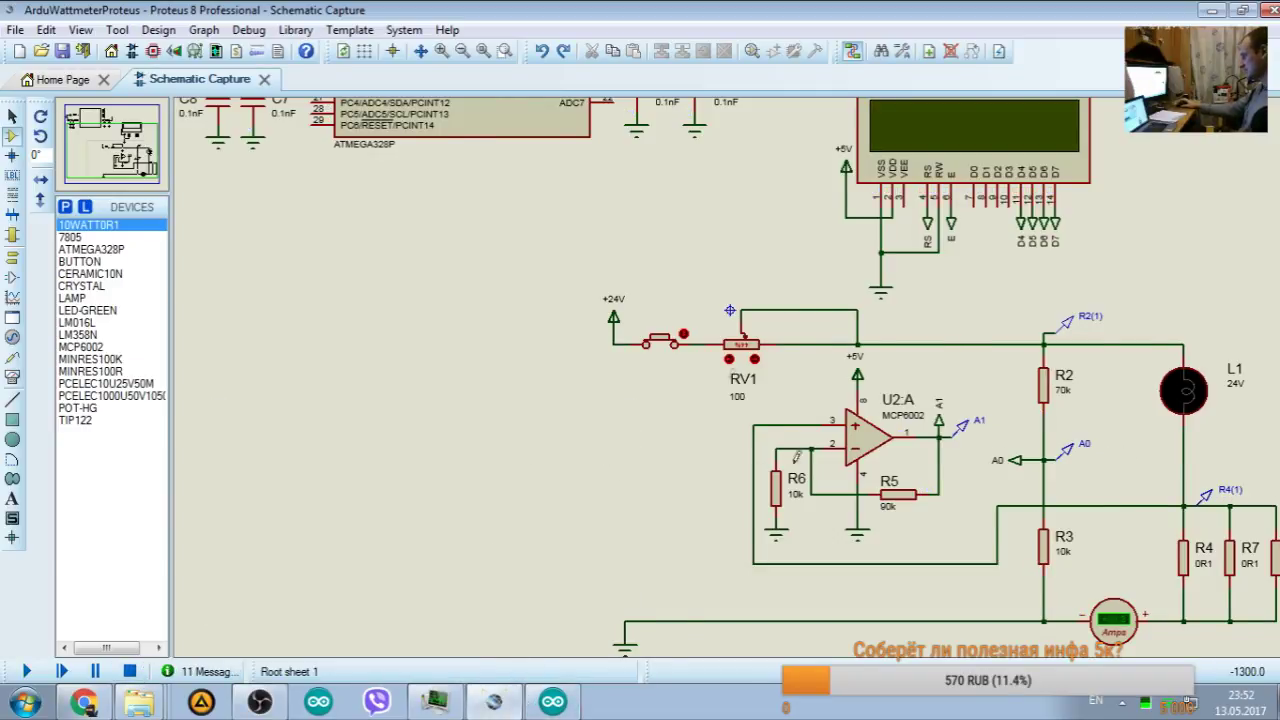
# Step: Hide the schematic and move the Arduino sketch window beside the Wattmeter folder's file list
pyautogui.scroll(3, 733, 371)
pyautogui.scroll(-5, 733, 371)
pyautogui.scroll(2, 733, 371)
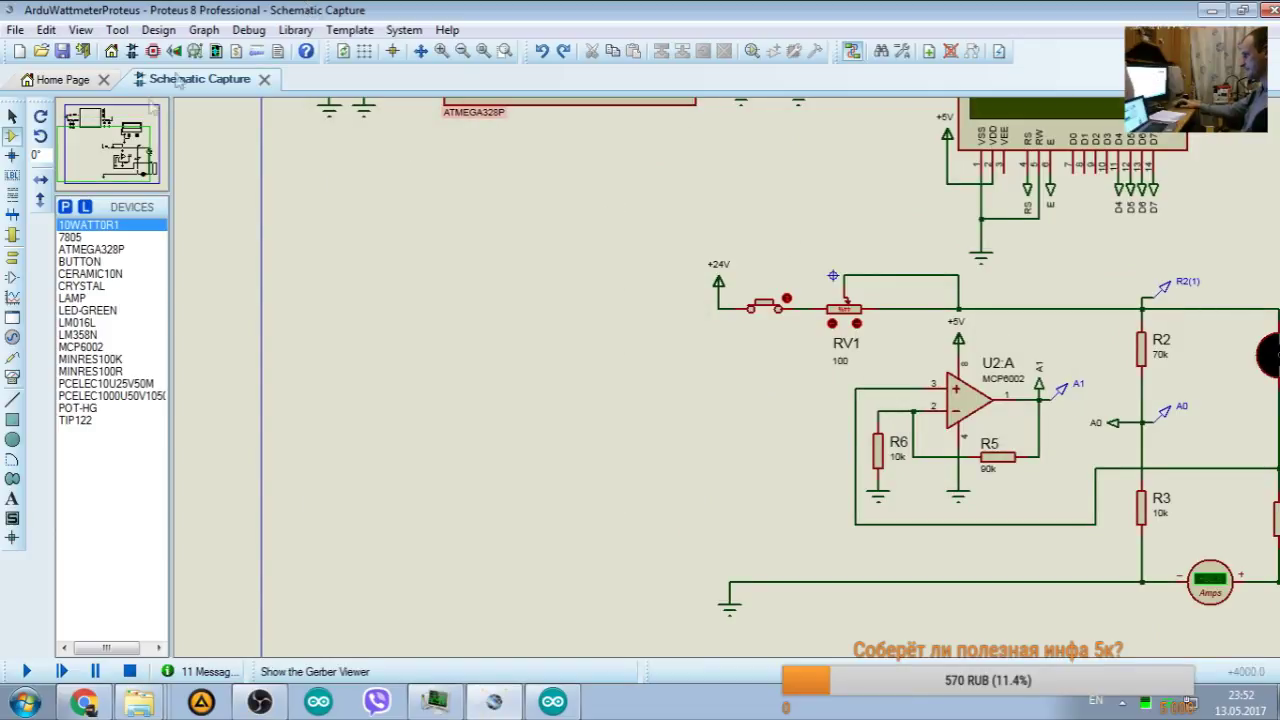
pyautogui.click(118, 127)
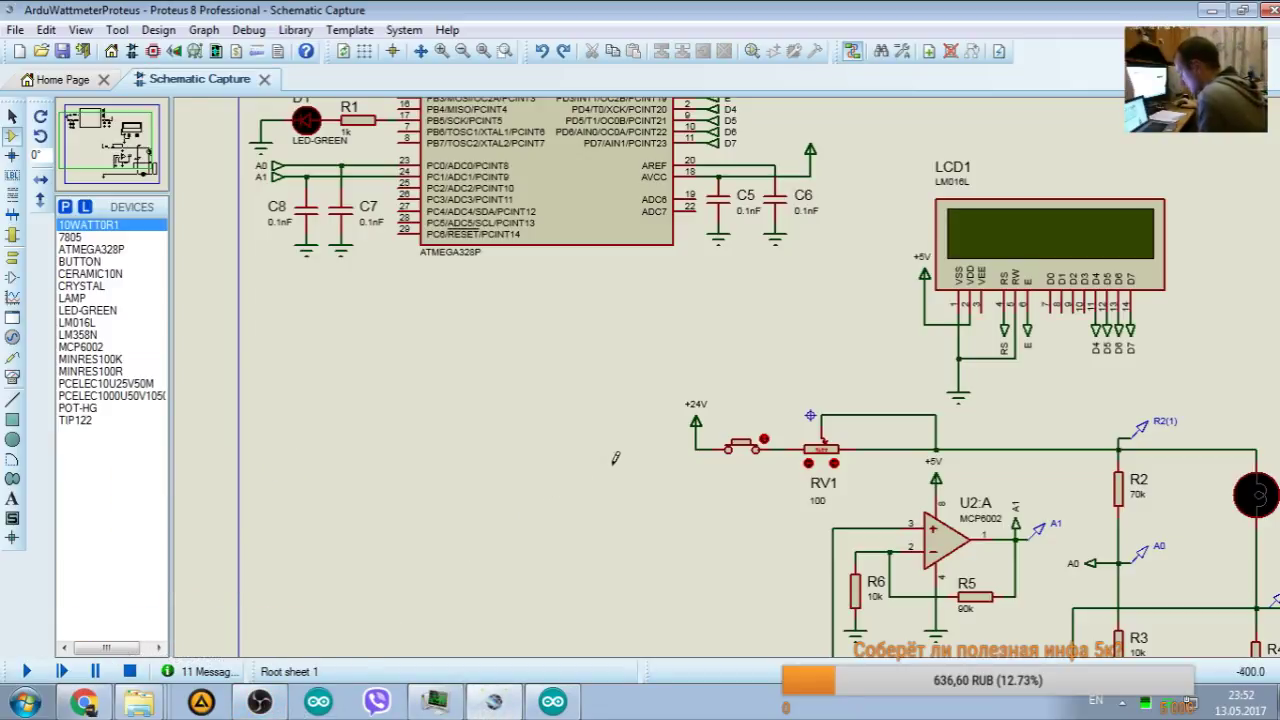
pyautogui.click(492, 704)
pyautogui.moveTo(489, 122); pyautogui.dragTo(1012, 117)
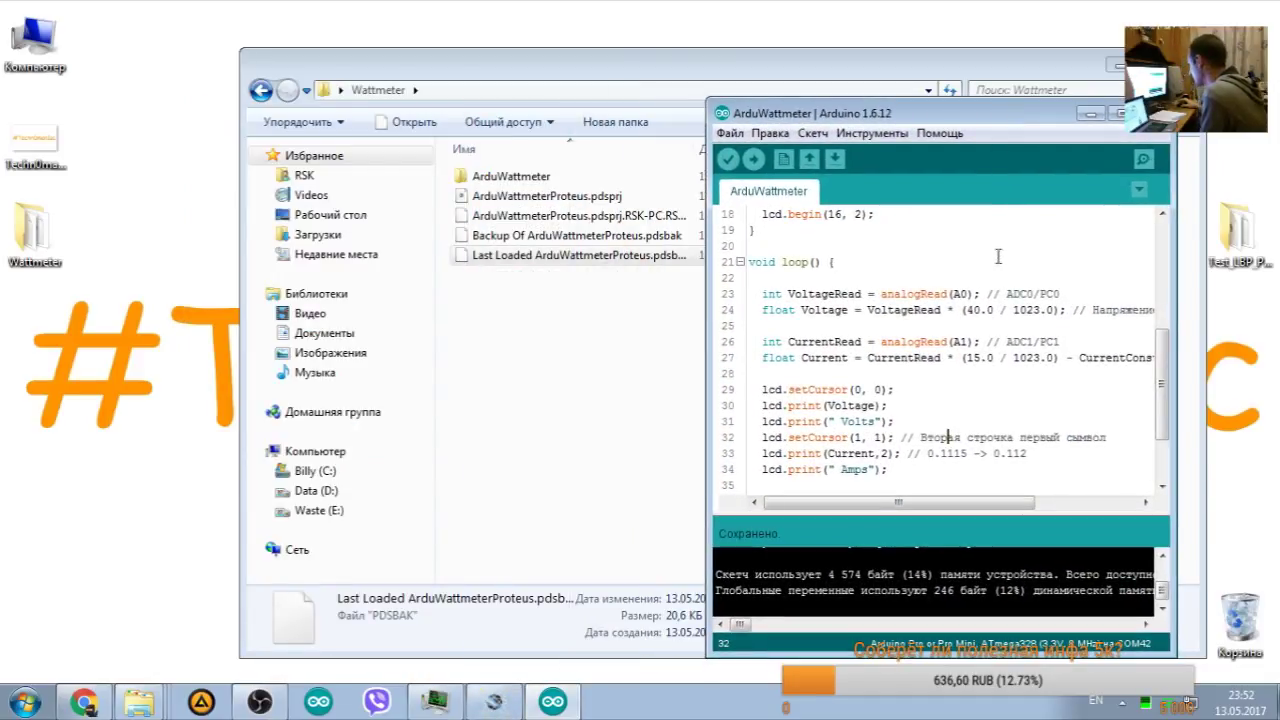
# Step: Read through the sketch from the CurrentConstant definition to the Debug output, and bring the schematic back behind it
pyautogui.scroll(-1, 915, 312)
pyautogui.scroll(3, 923, 314)
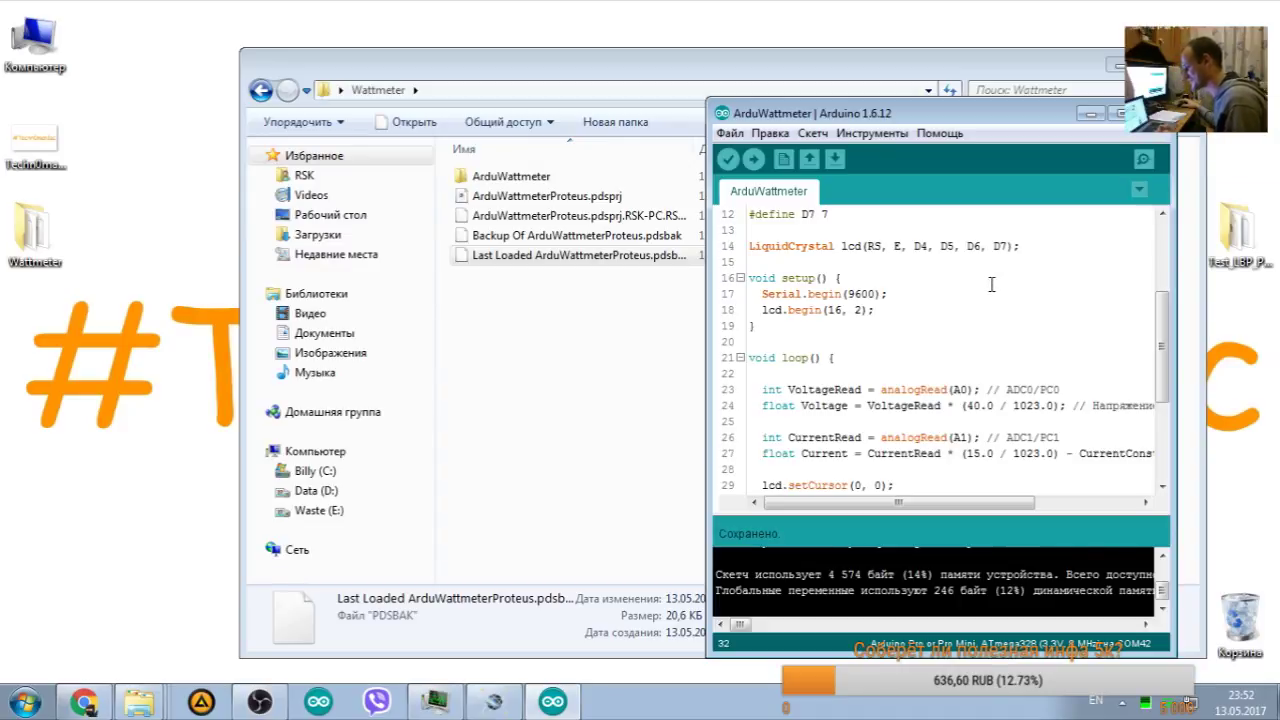
pyautogui.scroll(-4, 1017, 355)
pyautogui.scroll(8, 1017, 360)
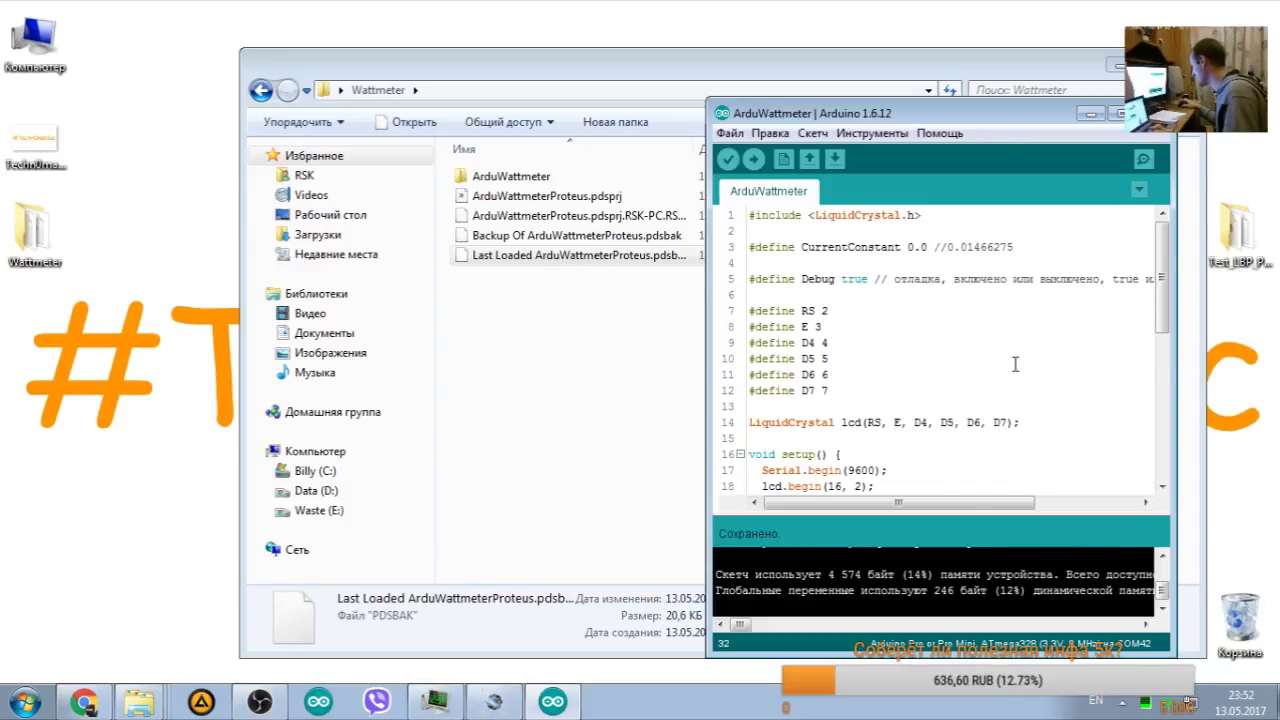
pyautogui.scroll(-6, 1015, 364)
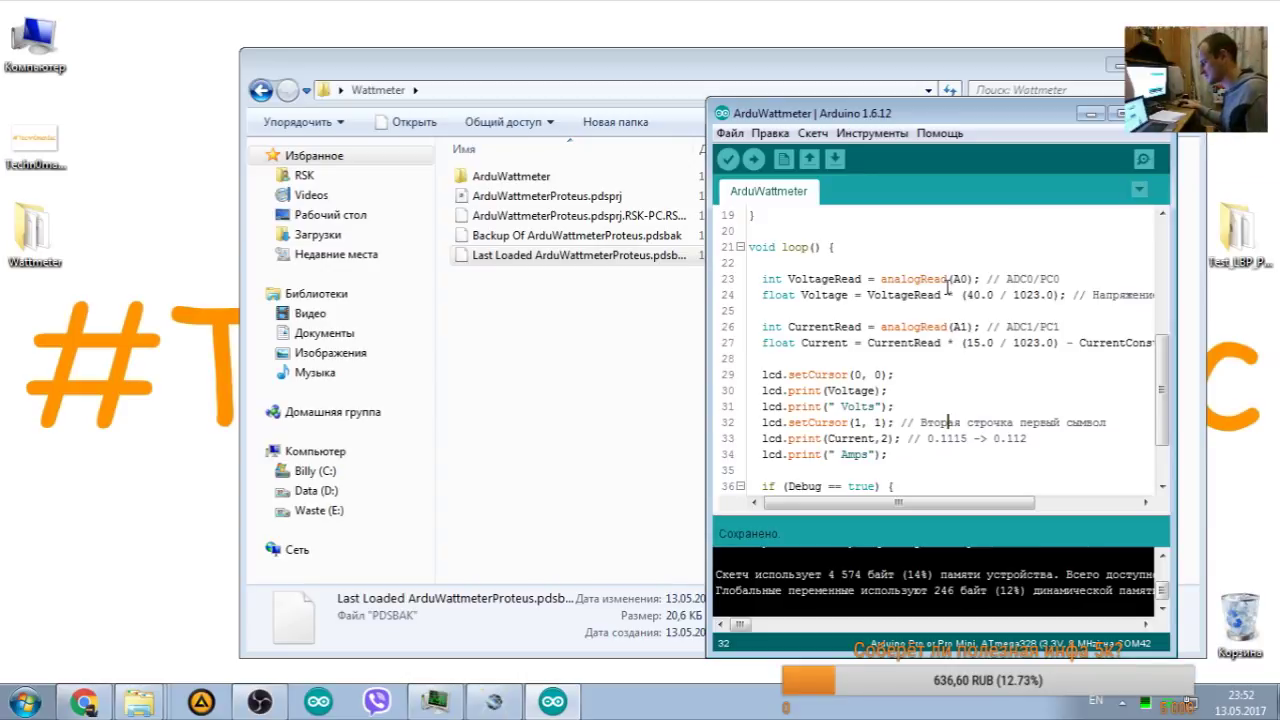
pyautogui.scroll(4, 962, 275)
pyautogui.scroll(-1, 988, 341)
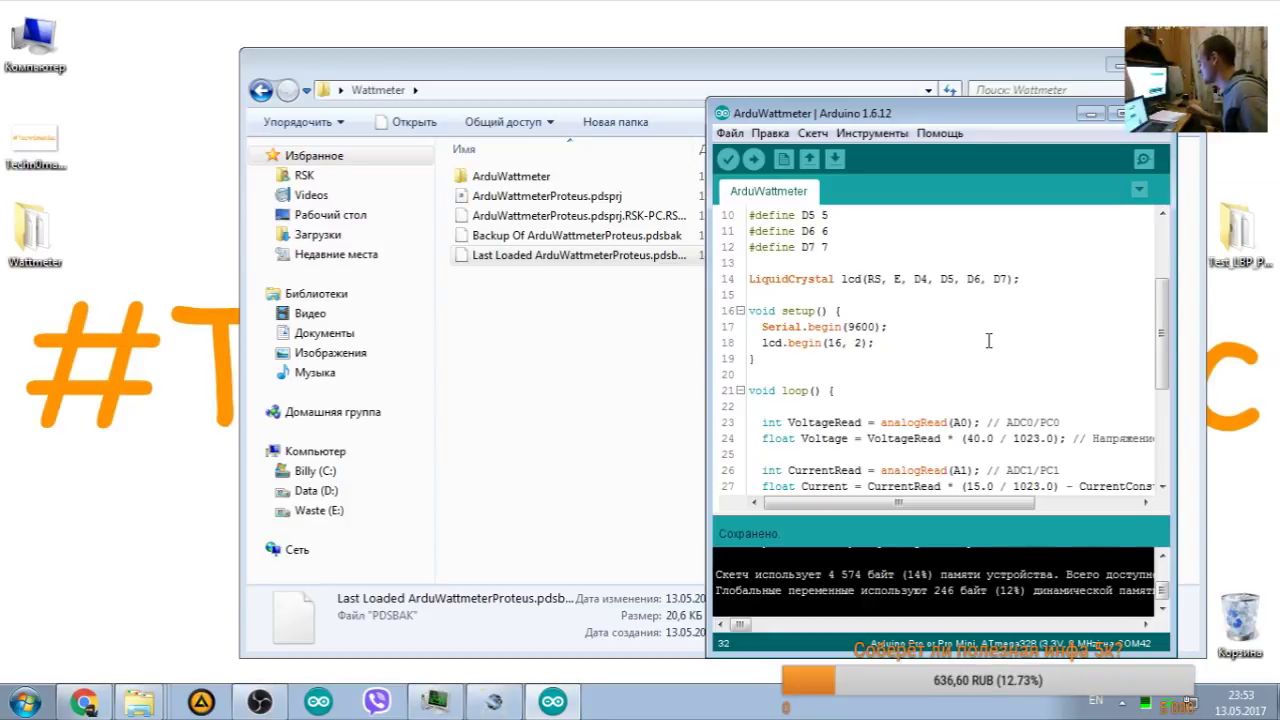
pyautogui.scroll(-5, 989, 323)
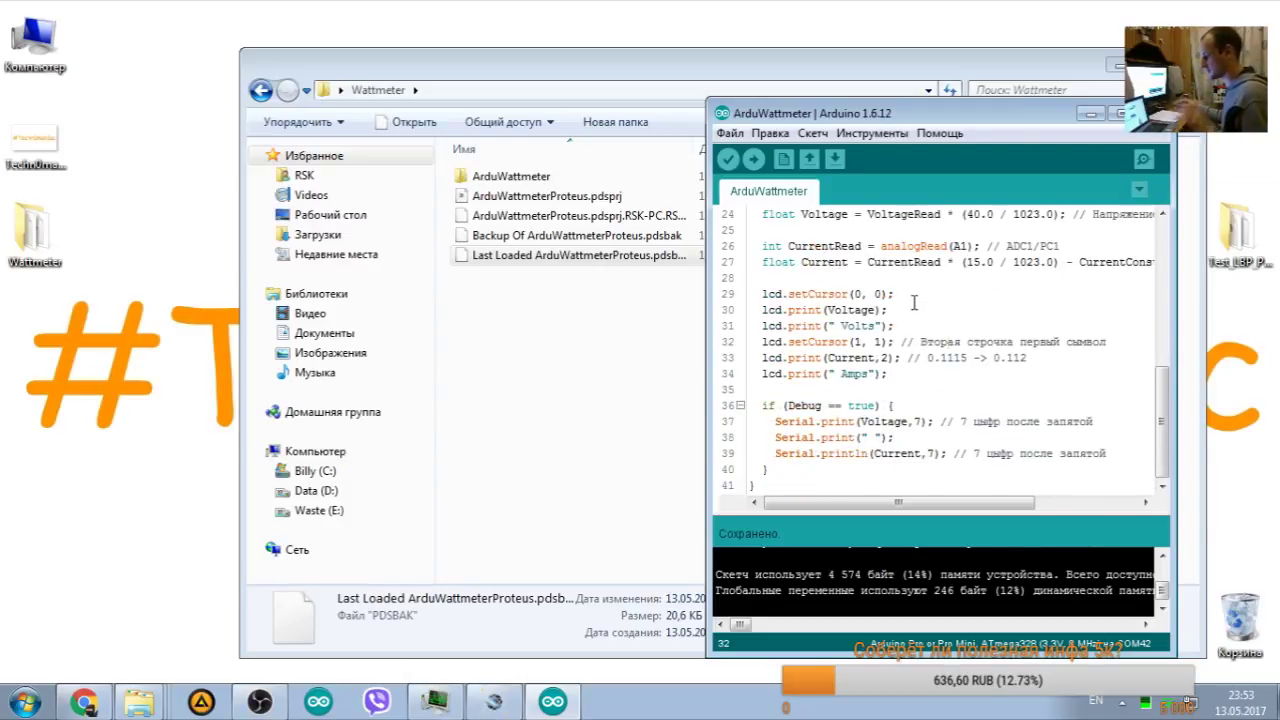
pyautogui.click(493, 701)
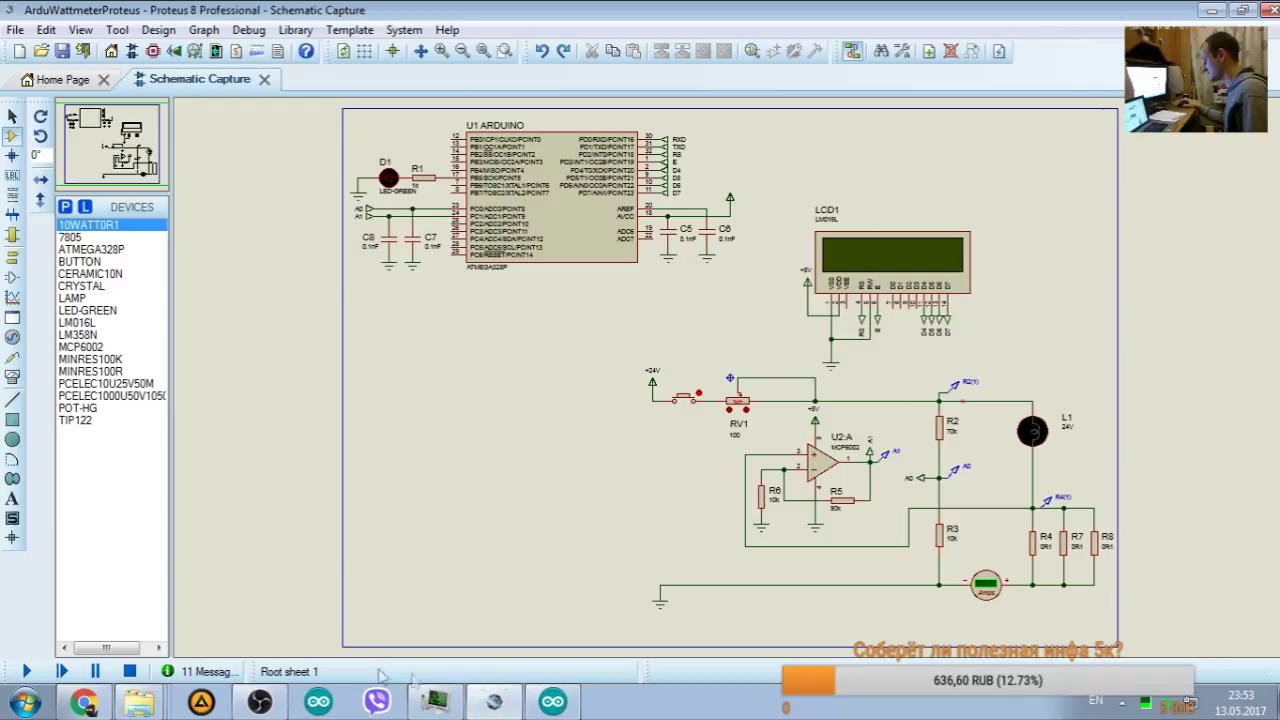
pyautogui.click(553, 702)
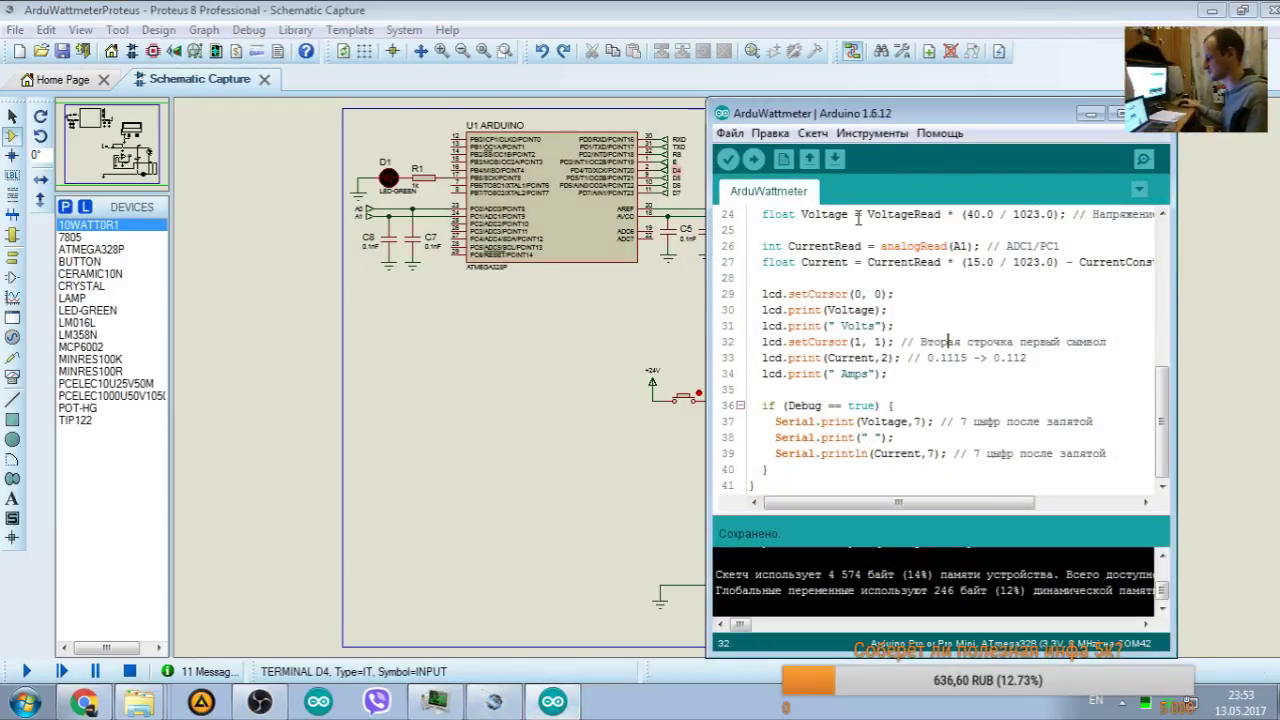
# Step: Add an indented copy of "float Current =" on a new line below the Current calculation in loop()
pyautogui.scroll(1, 868, 360)
pyautogui.click(785, 322)
pyautogui.press('Return')
pyautogui.press('Return')
pyautogui.moveTo(762, 310); pyautogui.dragTo(861, 312)
pyautogui.hotkey('ctrl', 'c')
pyautogui.click(780, 330)
pyautogui.hotkey('ctrl', 'v')
pyautogui.hotkey('ctrl', 'a')
pyautogui.scroll(3, 800, 350)
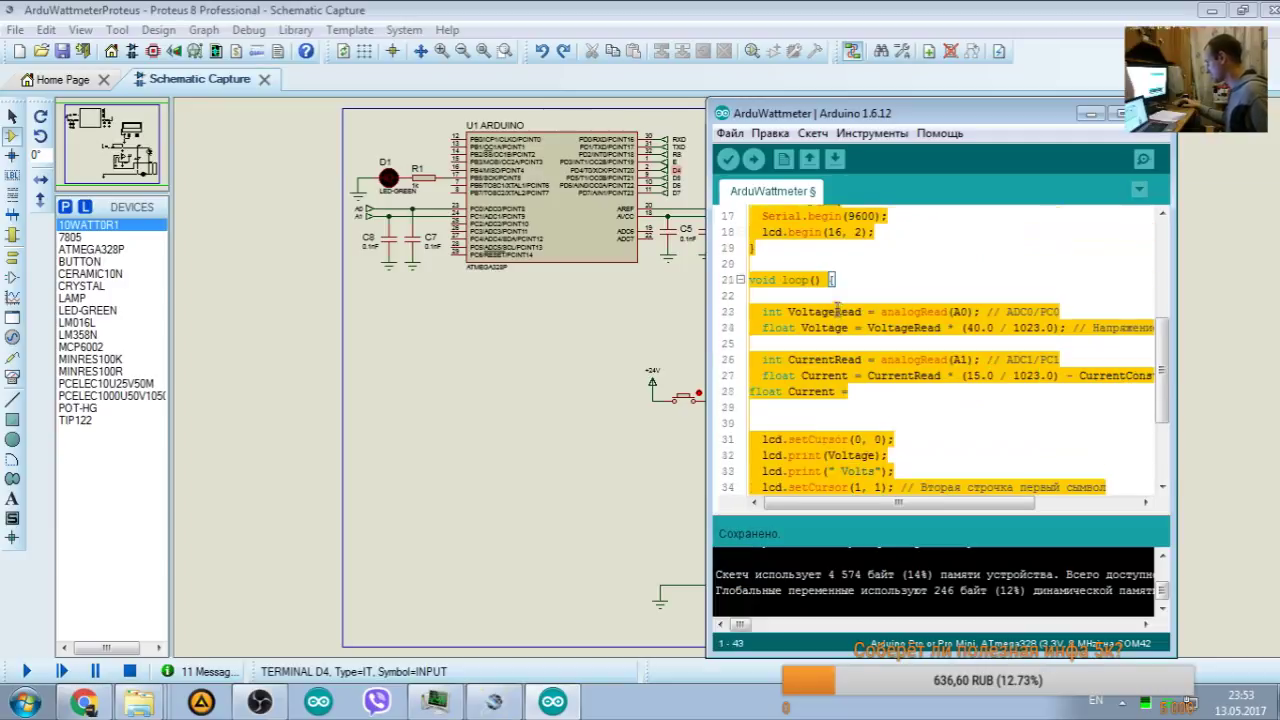
pyautogui.click(752, 392)
pyautogui.press('Tab')
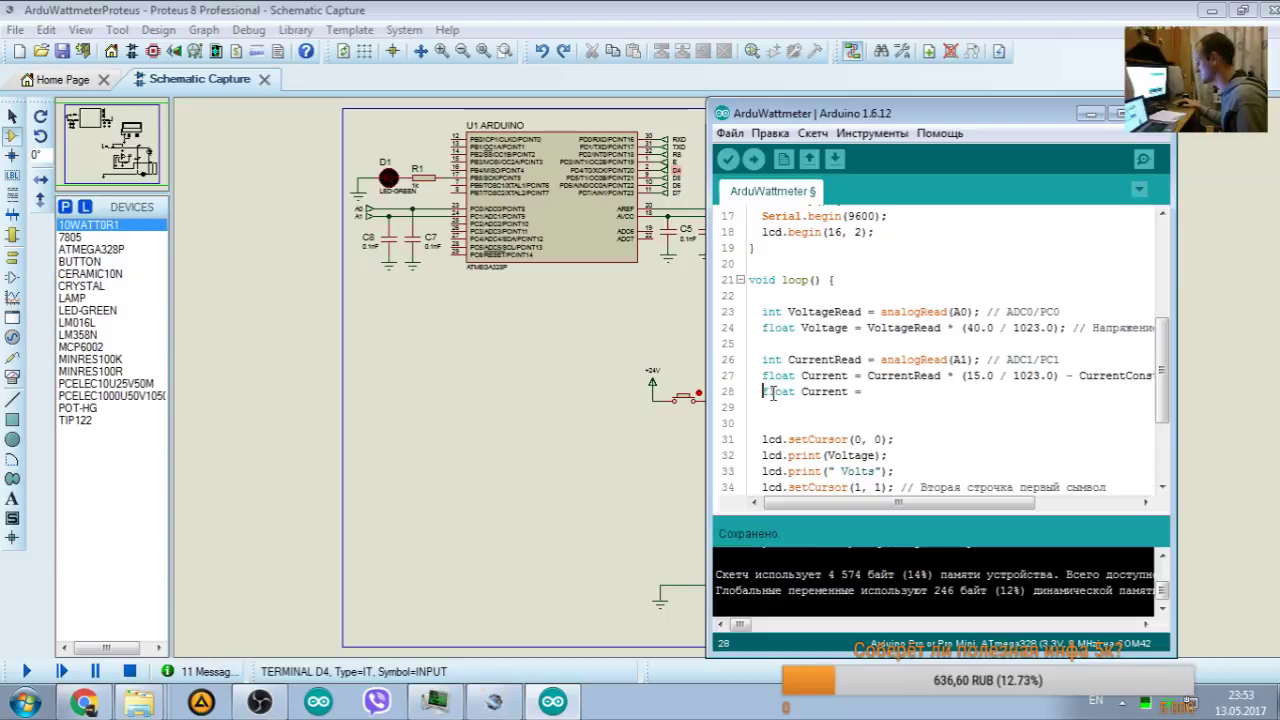
# Step: Rename the variable declared on line 28 below the Current calculation to Power
pyautogui.doubleClick(805, 390)
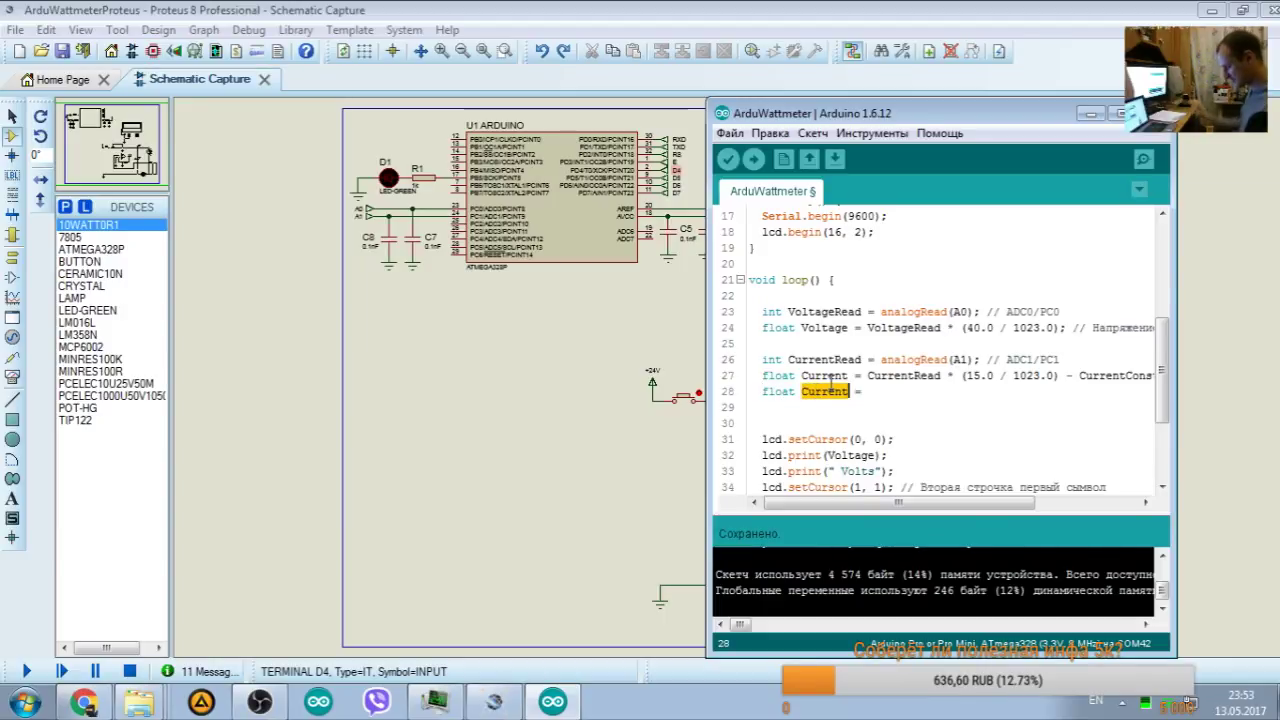
pyautogui.write('Pow')
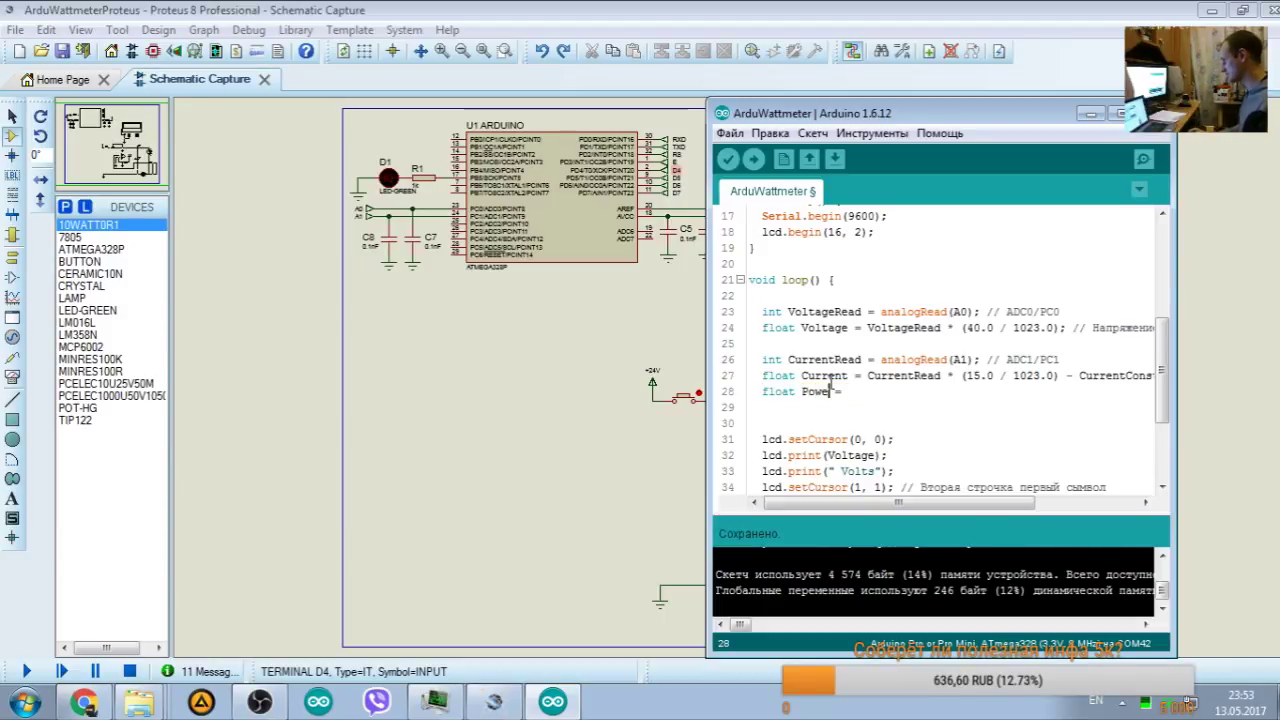
pyautogui.write('er')
pyautogui.click(860, 391)
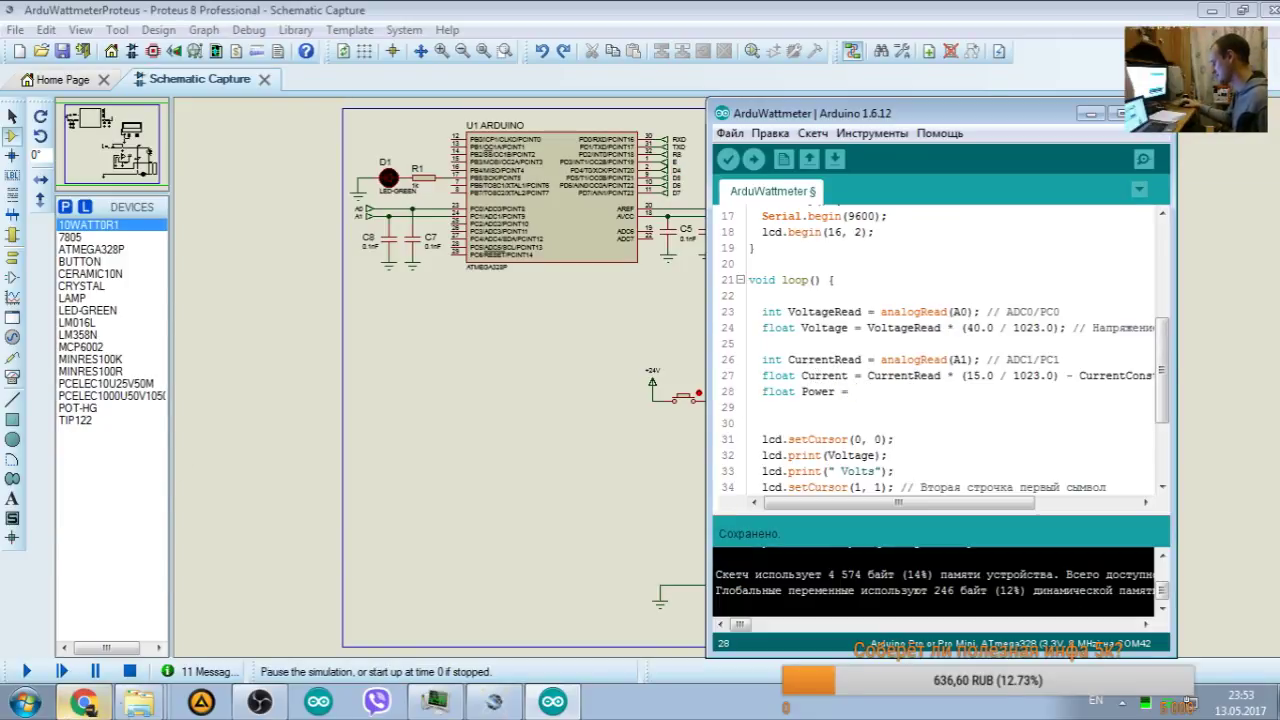
# Step: Complete the Power declaration in loop() with the expression "Voltage * Current;"
pyautogui.doubleClick(826, 327)
pyautogui.moveTo(880, 376); pyautogui.dragTo(867, 392)
pyautogui.click(867, 392)
pyautogui.hotkey('ctrl', 'v')
pyautogui.doubleClick(806, 376)
pyautogui.click(917, 391)
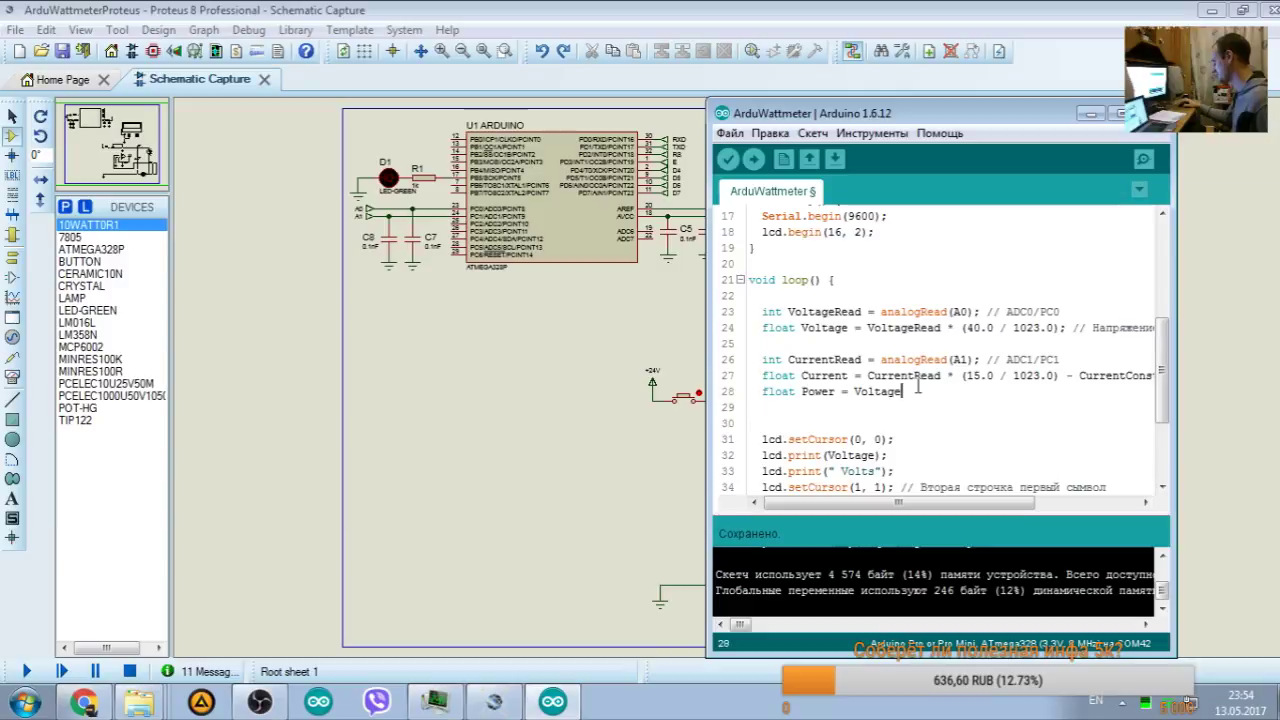
pyautogui.write('*')
pyautogui.hotkey('ctrl', 'v')
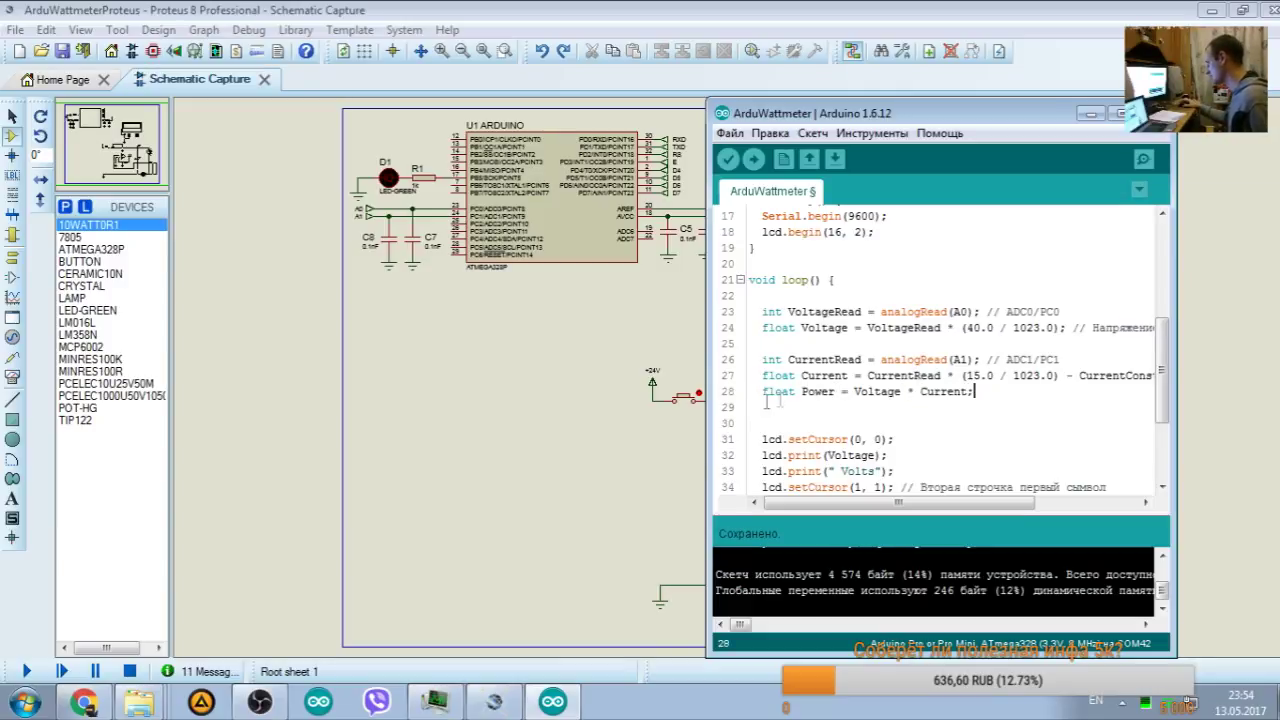
pyautogui.moveTo(855, 392); pyautogui.dragTo(964, 397)
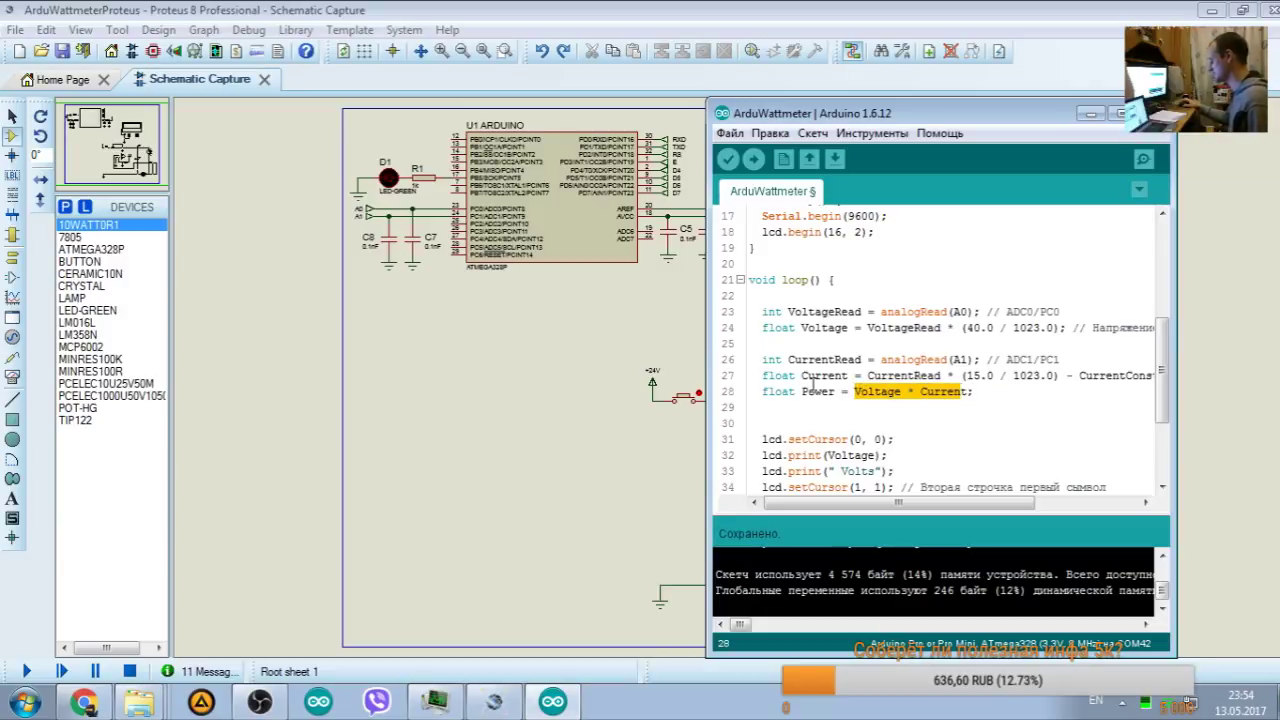
# Step: Run the Proteus simulation briefly to check the LCD layout, stop it, and return to the Arduino sketch
pyautogui.scroll(-1, 832, 370)
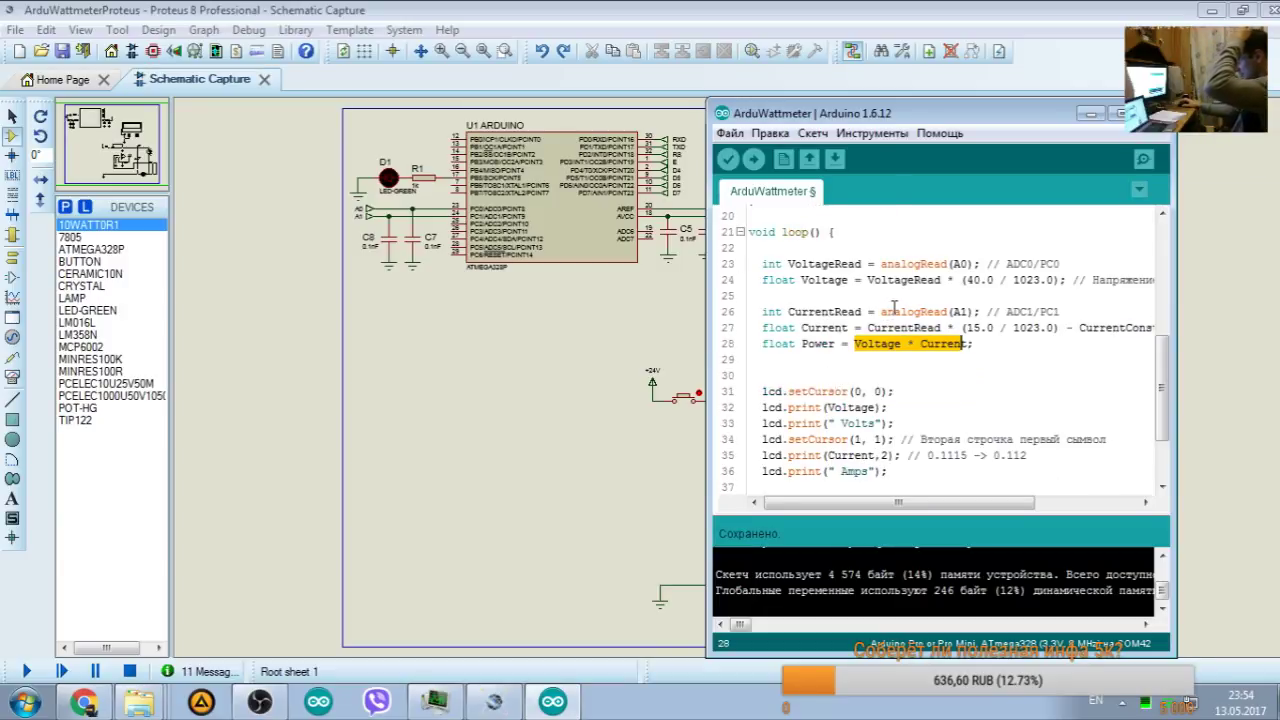
pyautogui.click(688, 10)
pyautogui.click(27, 671)
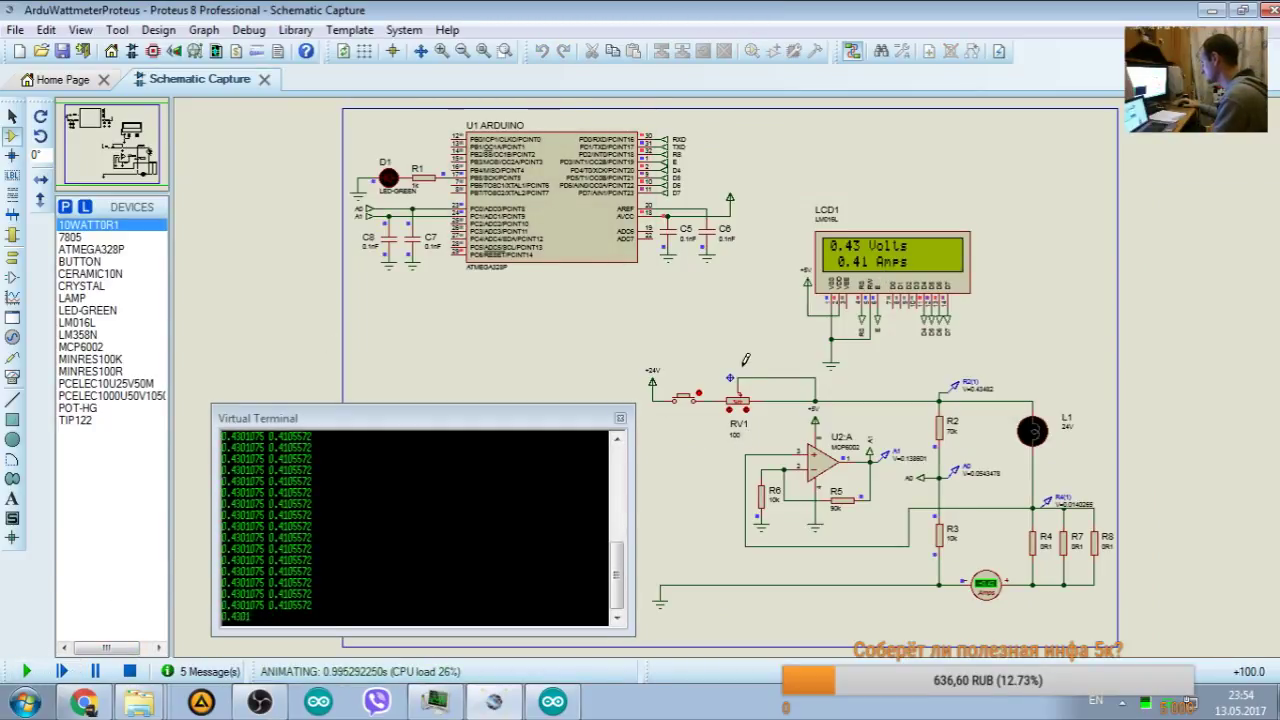
pyautogui.click(129, 671)
pyautogui.click(553, 702)
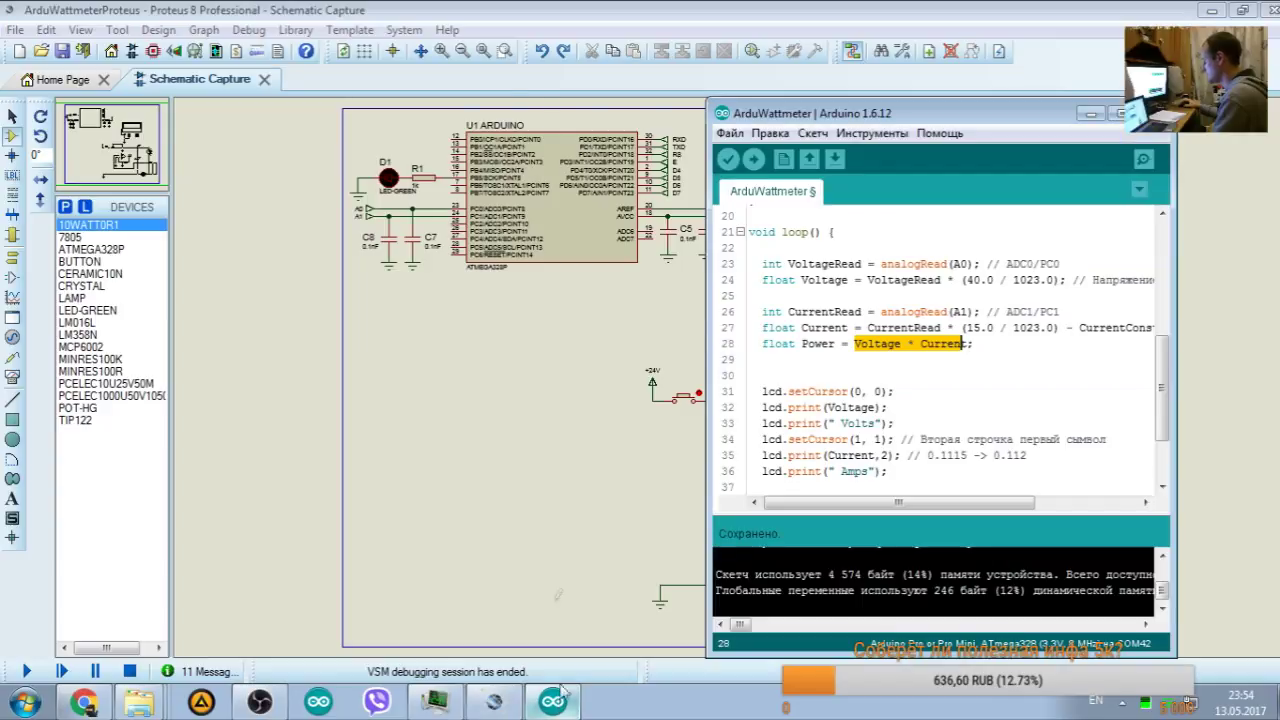
# Step: Shorten the LCD unit labels to " V " and " A " with a trailing space, and save the sketch
pyautogui.scroll(-2, 910, 286)
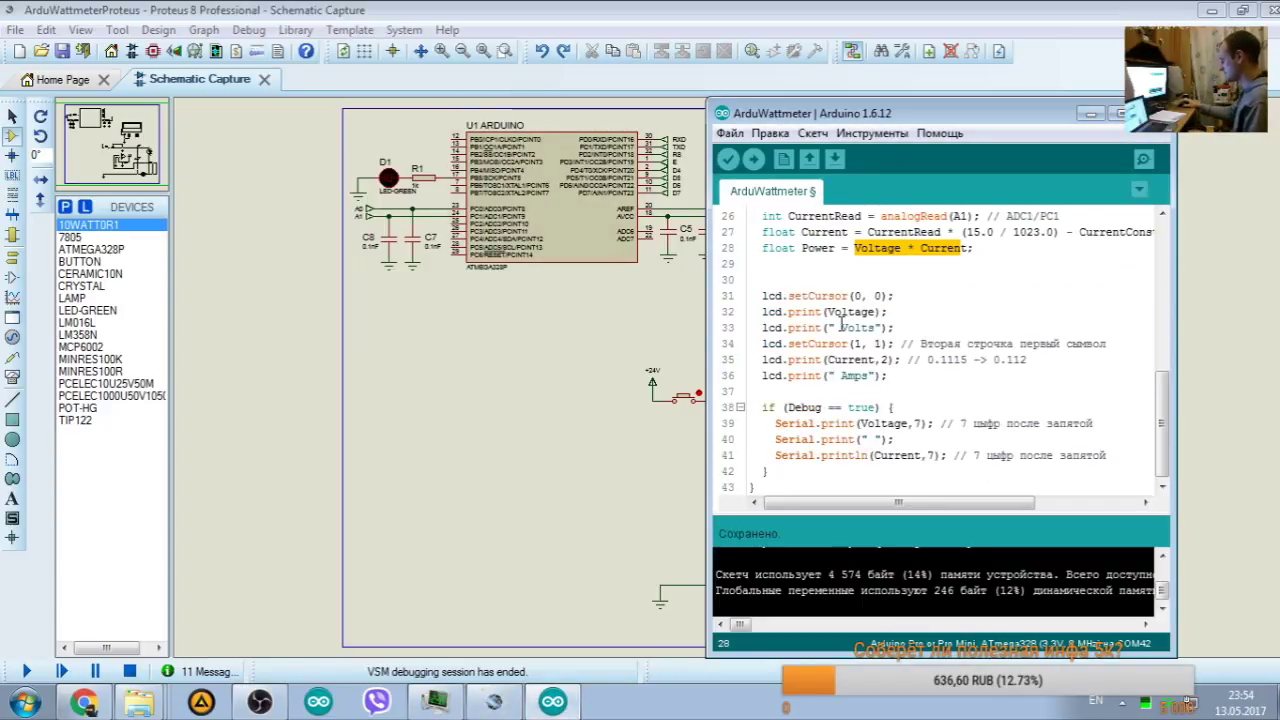
pyautogui.moveTo(848, 327); pyautogui.dragTo(873, 327)
pyautogui.press('BackSpace')
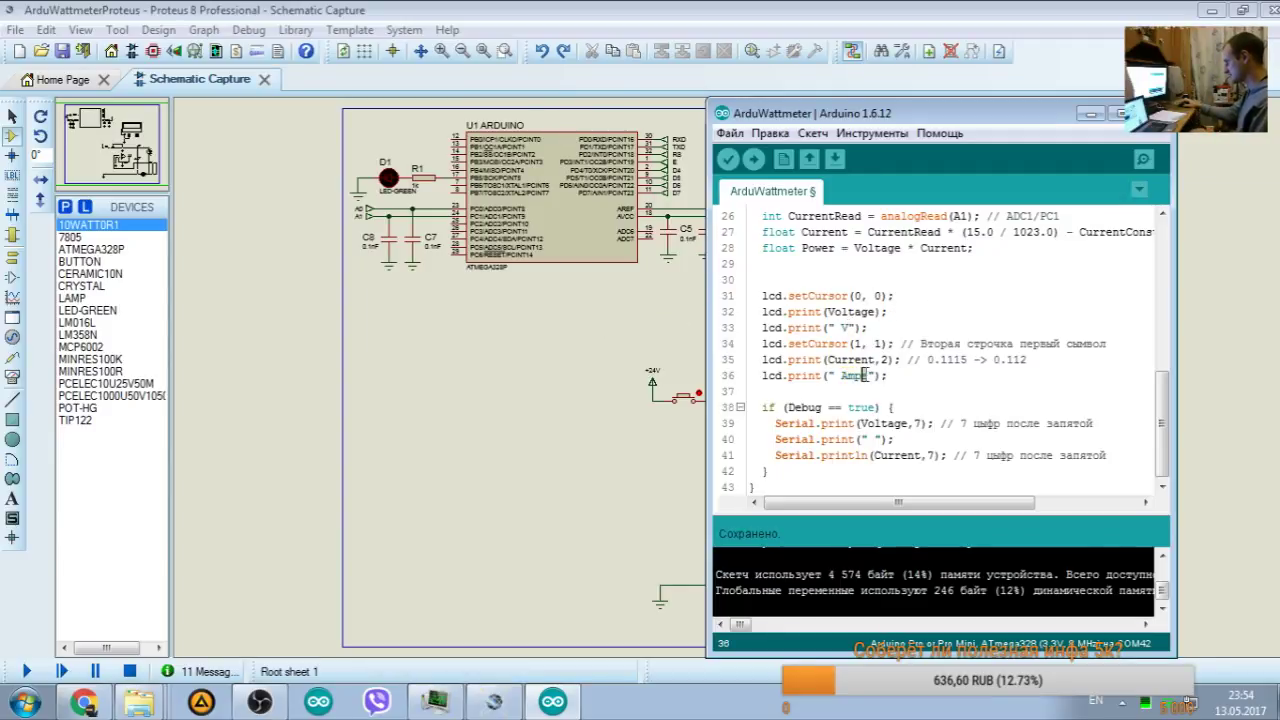
pyautogui.moveTo(866, 376); pyautogui.dragTo(847, 376)
pyautogui.press('BackSpace')
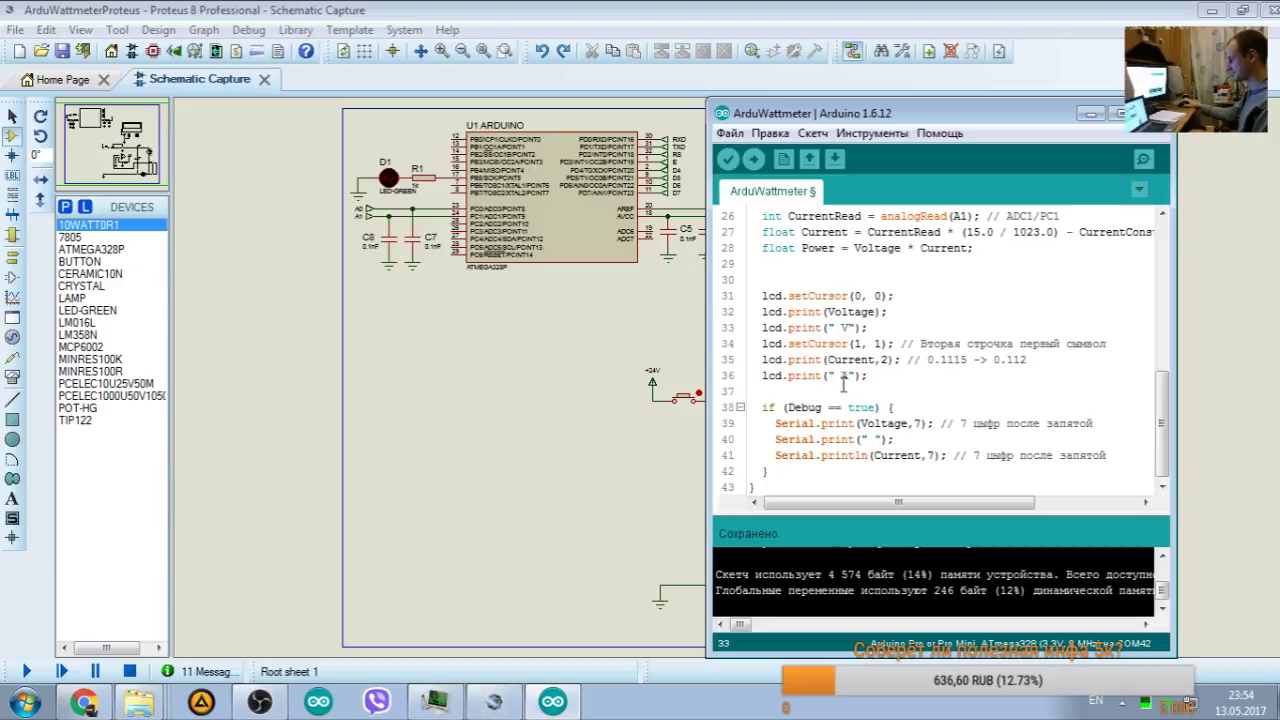
pyautogui.moveTo(842, 376); pyautogui.dragTo(836, 376)
pyautogui.click(849, 376)
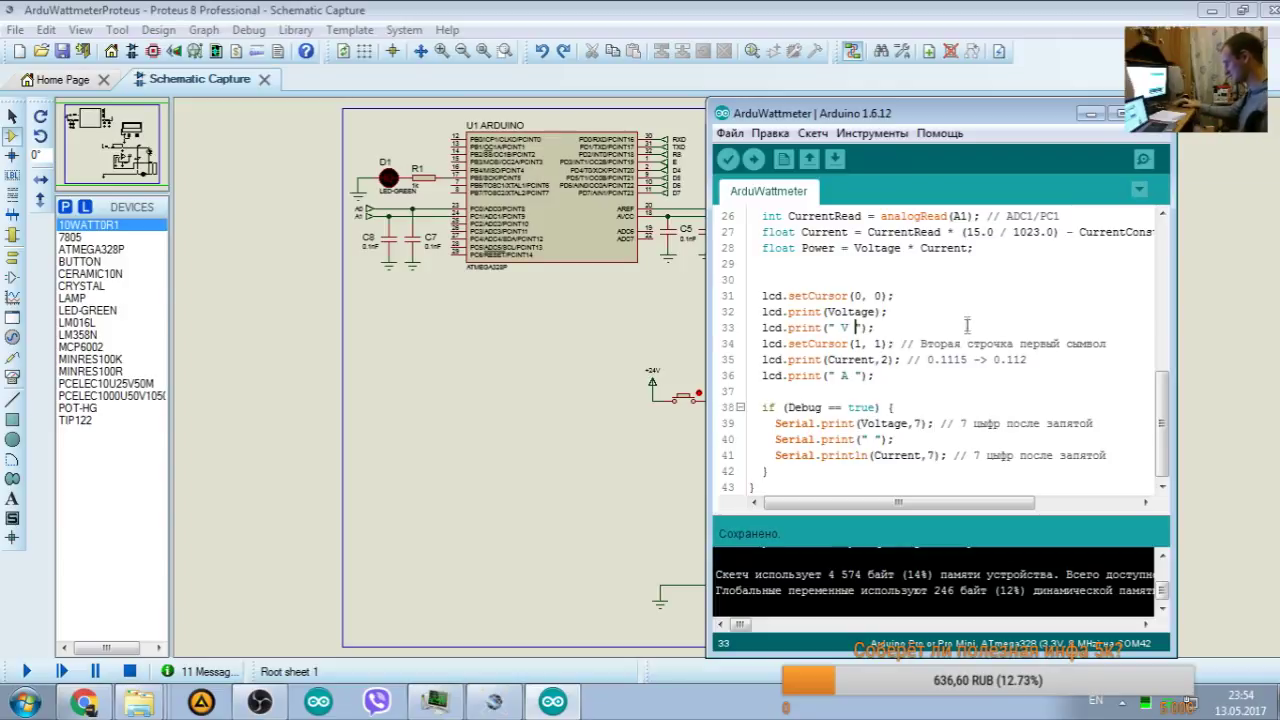
# Step: Change the cursor position before the Current readout to lcd.setCursor(0, 1)
pyautogui.write('1')
pyautogui.doubleClick(876, 343)
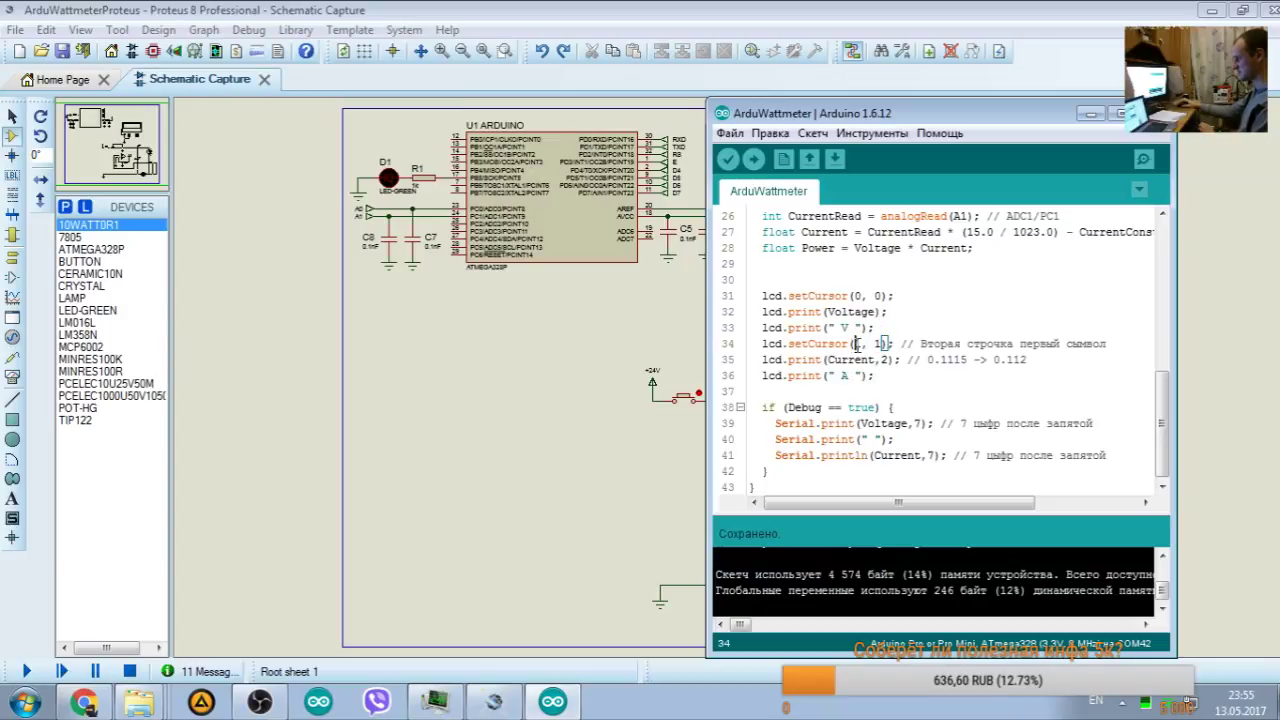
pyautogui.write('10')
pyautogui.press('BackSpace')
pyautogui.press('BackSpace')
pyautogui.write('0')
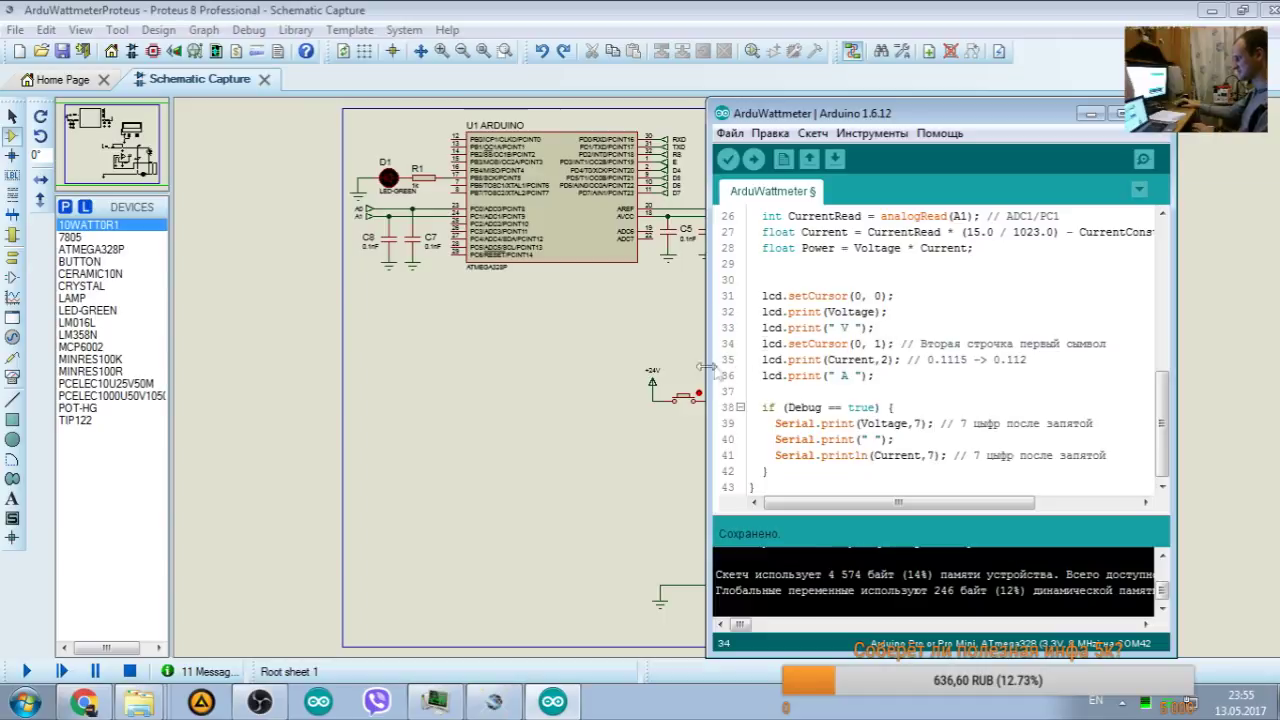
# Step: Duplicate the three LCD lines for the voltage directly below themselves and auto-format the sketch
pyautogui.moveTo(866, 118); pyautogui.dragTo(814, 129)
pyautogui.doubleClick(770, 259)
pyautogui.moveTo(826, 387); pyautogui.dragTo(711, 355)
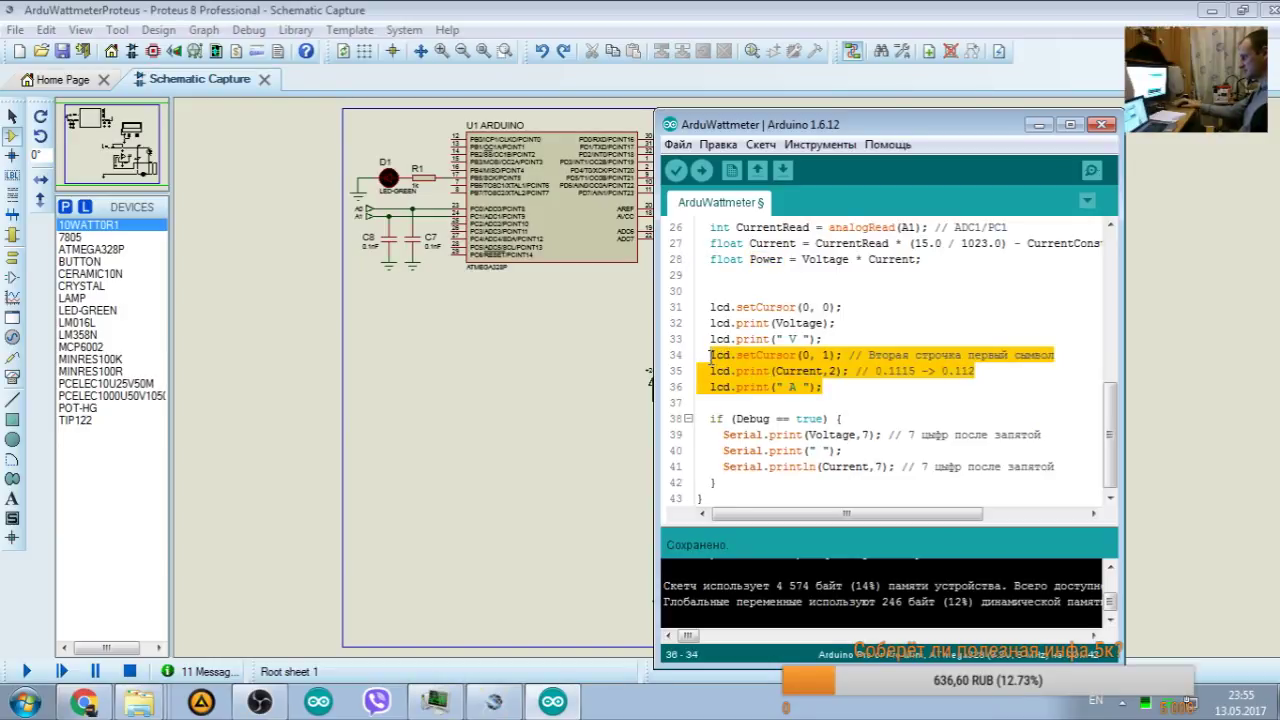
pyautogui.moveTo(832, 339); pyautogui.dragTo(690, 307)
pyautogui.hotkey('ctrl', 'c')
pyautogui.click(833, 339)
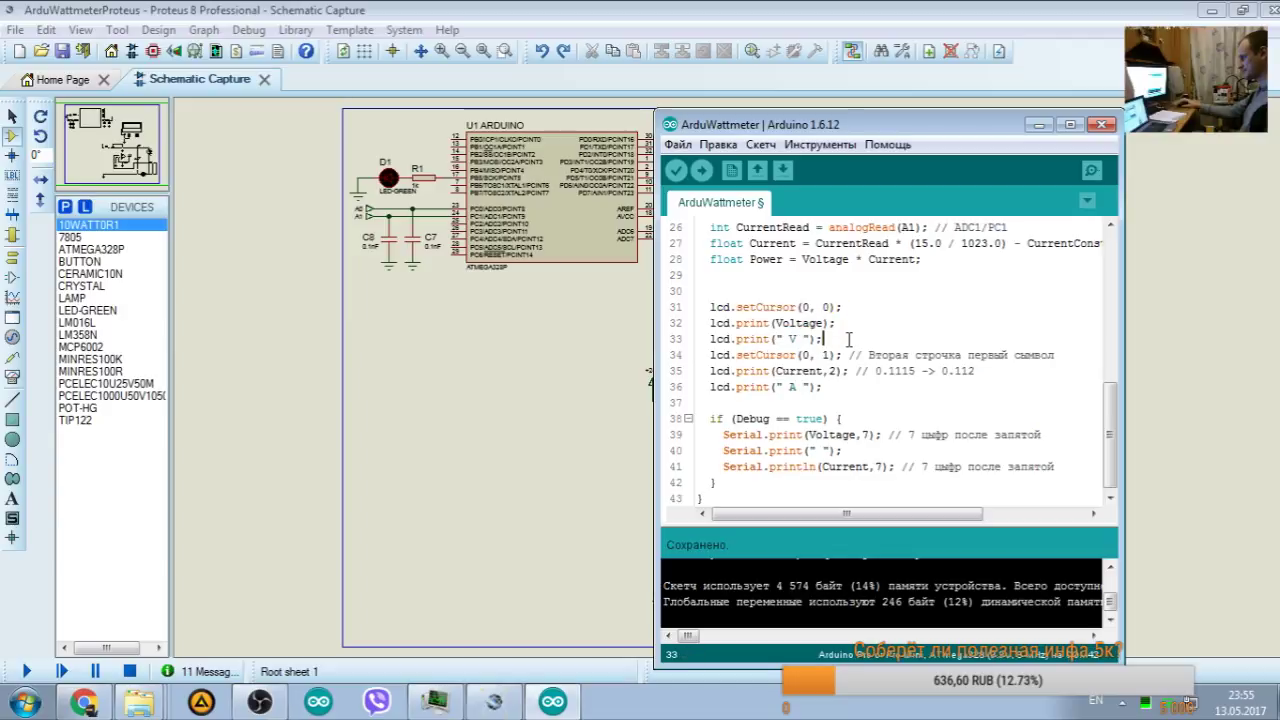
pyautogui.press('Return')
pyautogui.hotkey('ctrl', 'v')
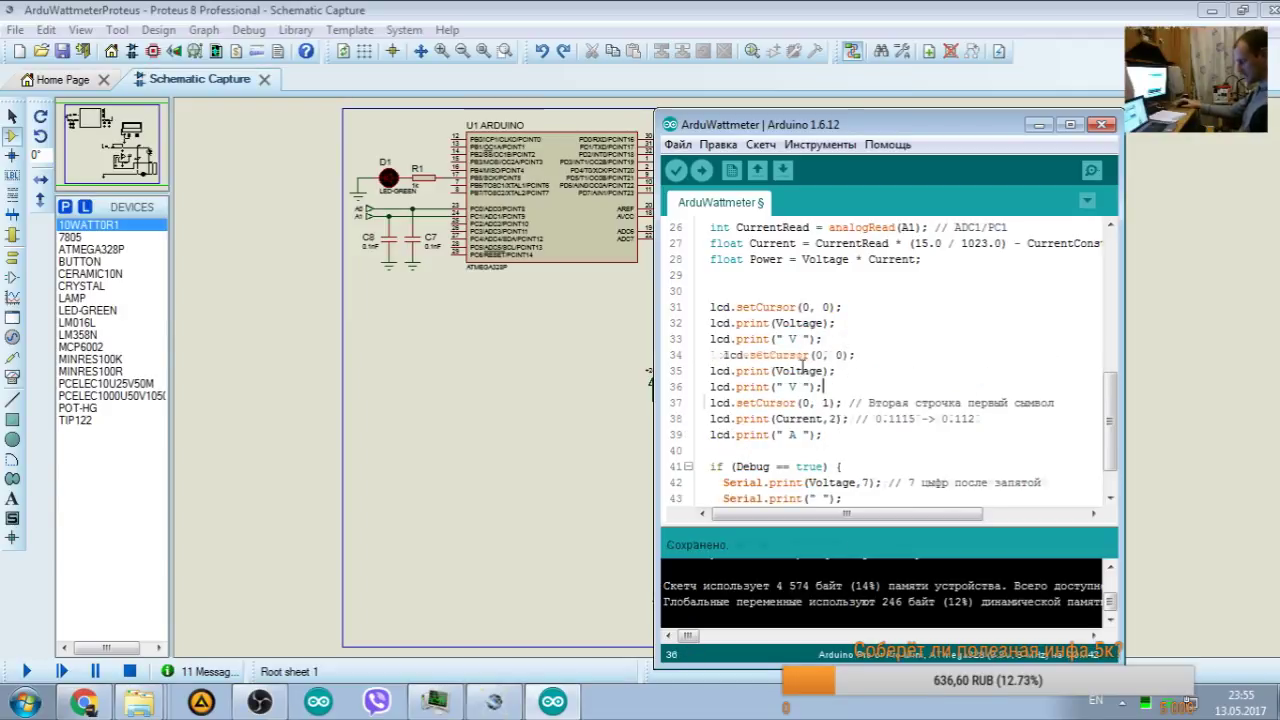
pyautogui.hotkey('ctrl', 't')
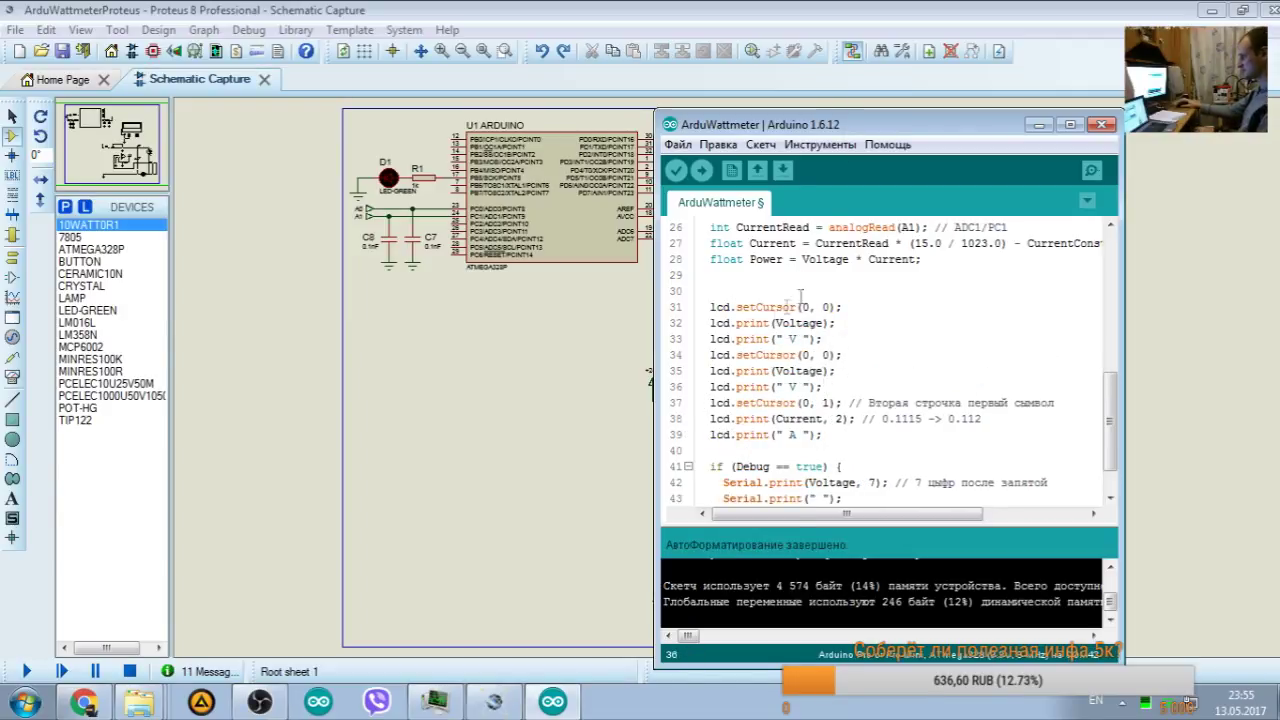
# Step: Switch to the schematic, run the simulation to view the LCD readout, and pause it
pyautogui.click(61, 671)
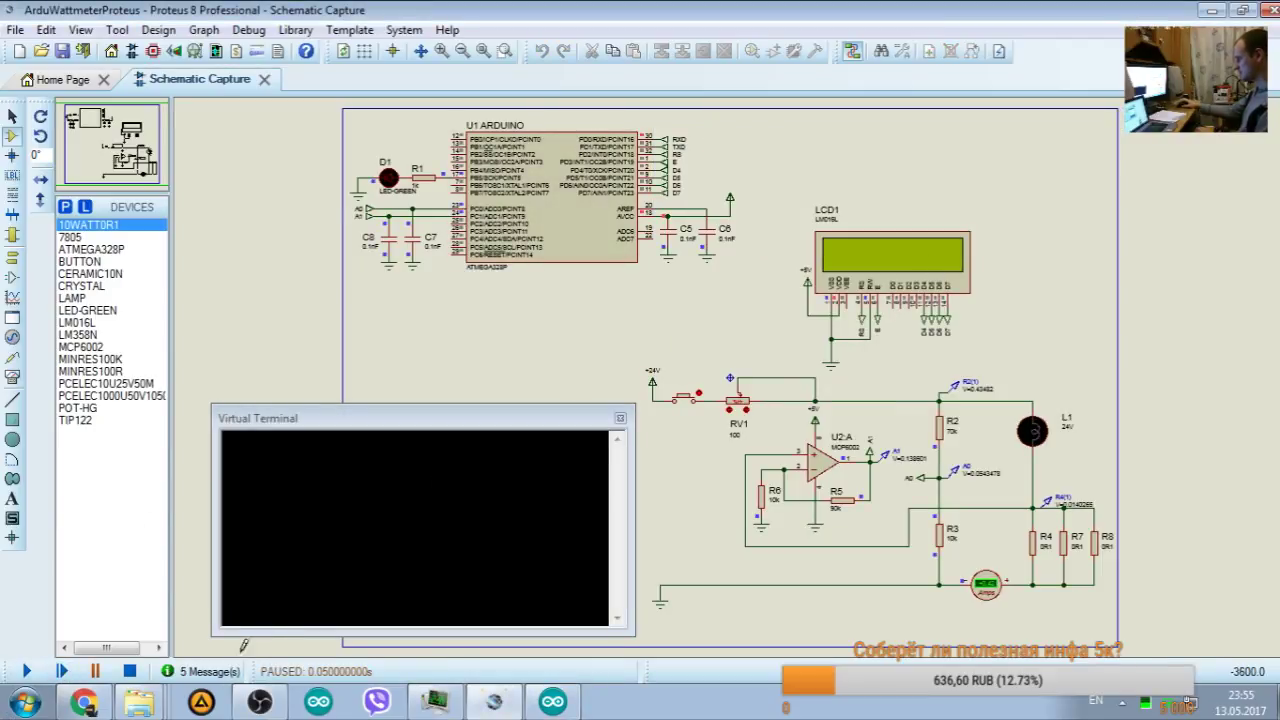
pyautogui.click(26, 671)
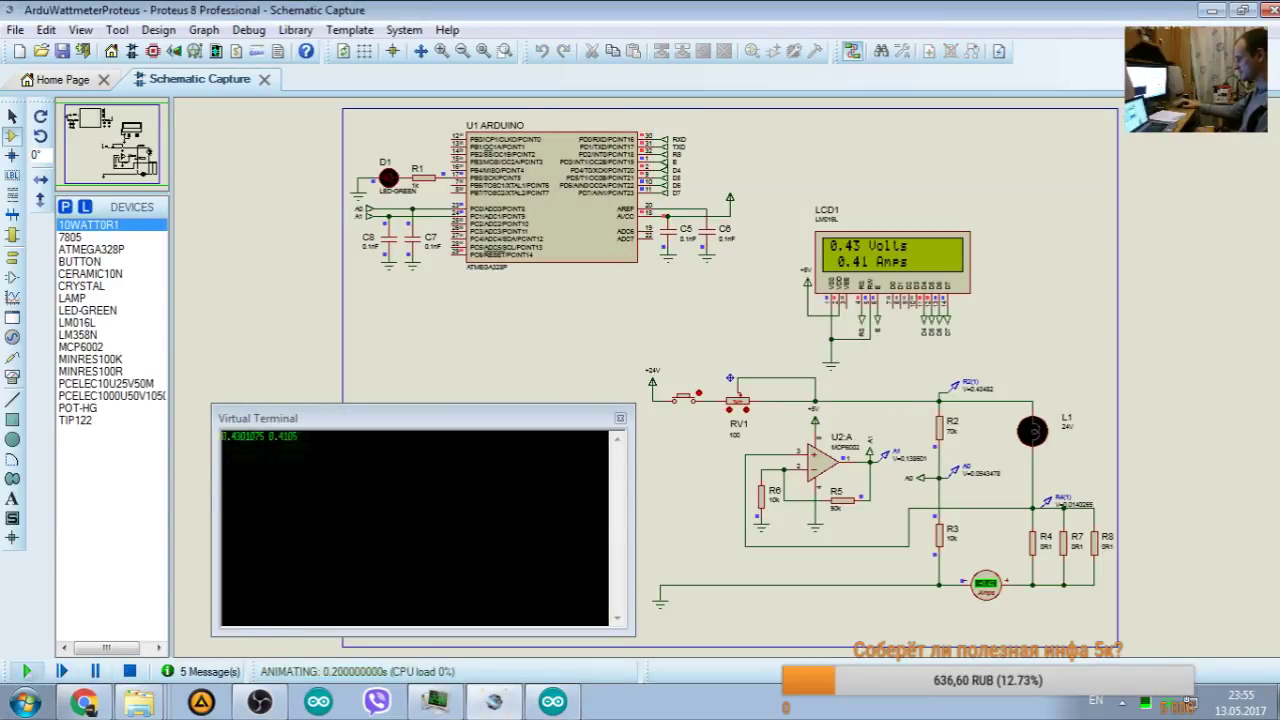
pyautogui.click(95, 671)
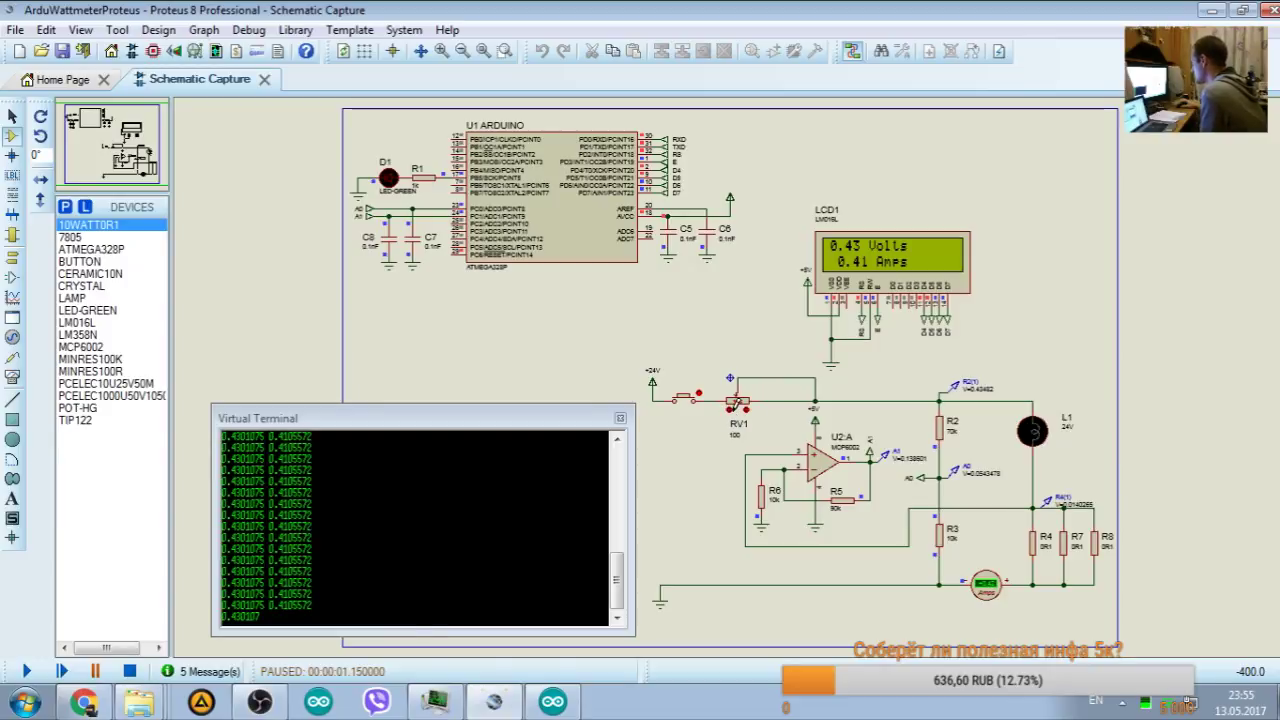
# Step: Resume the simulation, step potentiometer RV1 up until the lamp gets nearly the full supply voltage, and pause to examine the LCD
pyautogui.click(735, 411)
pyautogui.press('Pause')
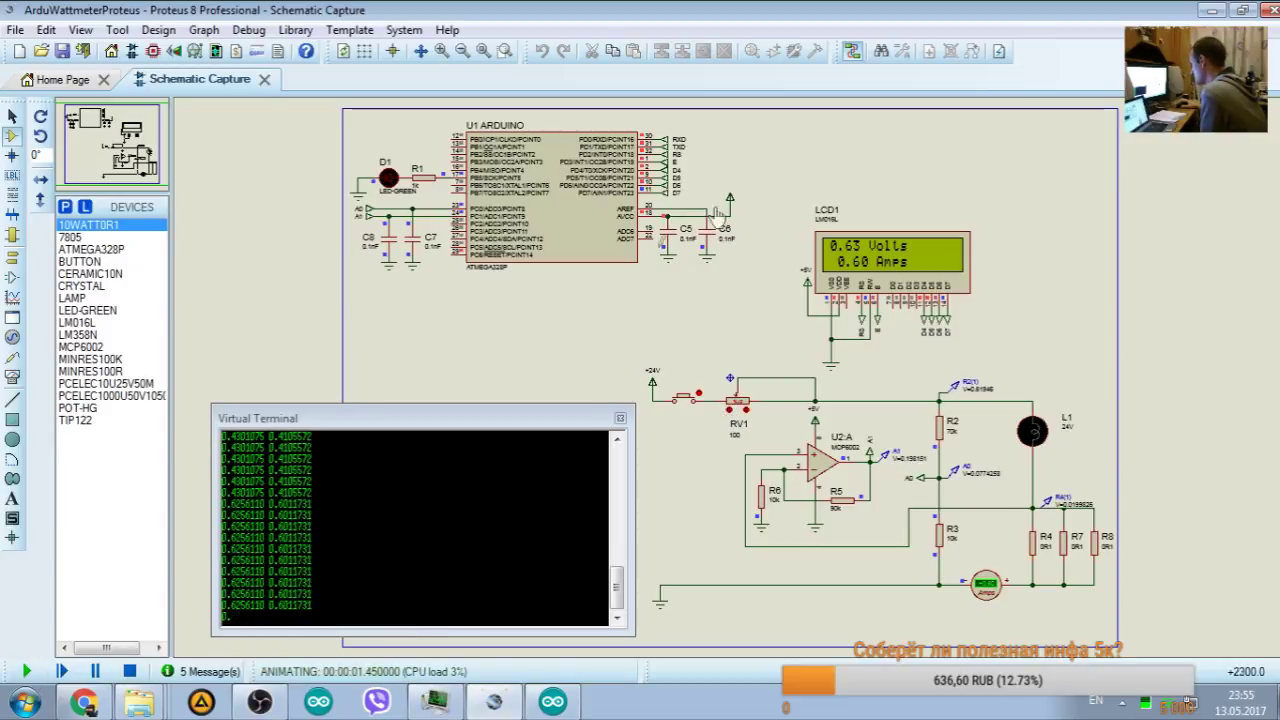
pyautogui.click(737, 404)
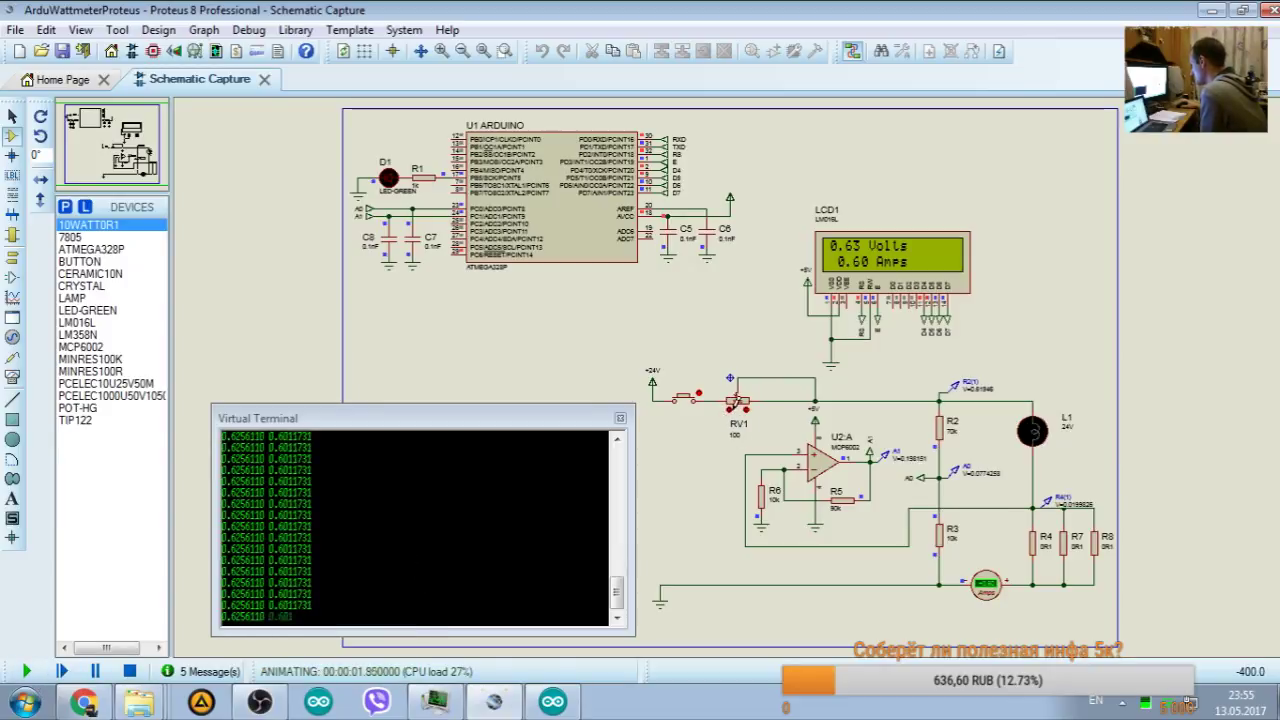
pyautogui.click(736, 405)
pyautogui.click(736, 405)
pyautogui.click(736, 405)
pyautogui.click(736, 405)
pyautogui.click(736, 405)
pyautogui.click(736, 405)
pyautogui.click(736, 405)
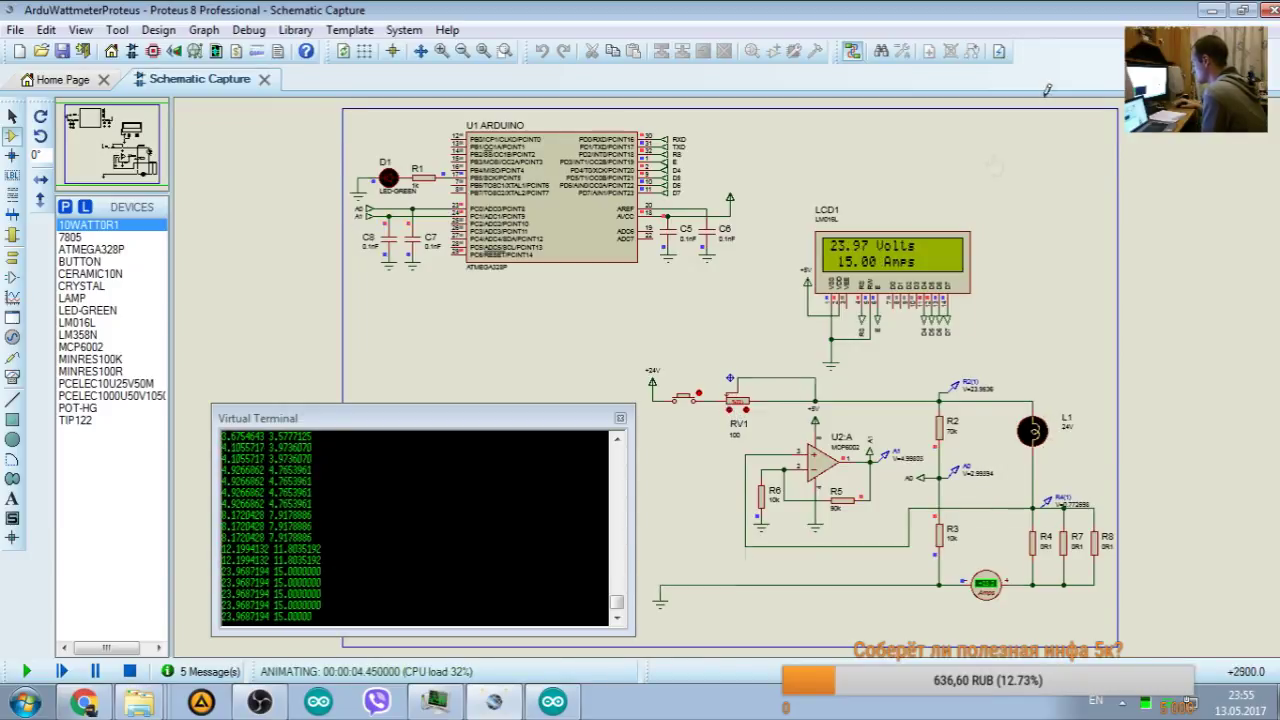
pyautogui.scroll(1, 875, 265)
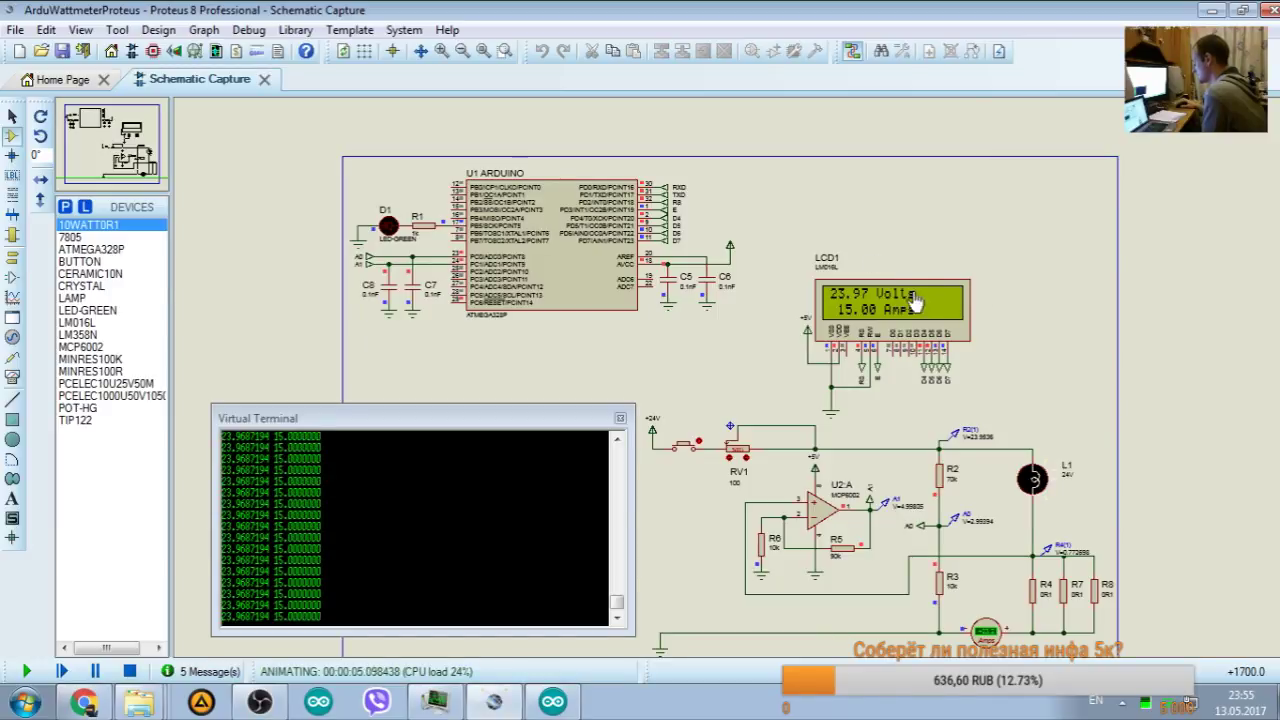
pyautogui.click(95, 671)
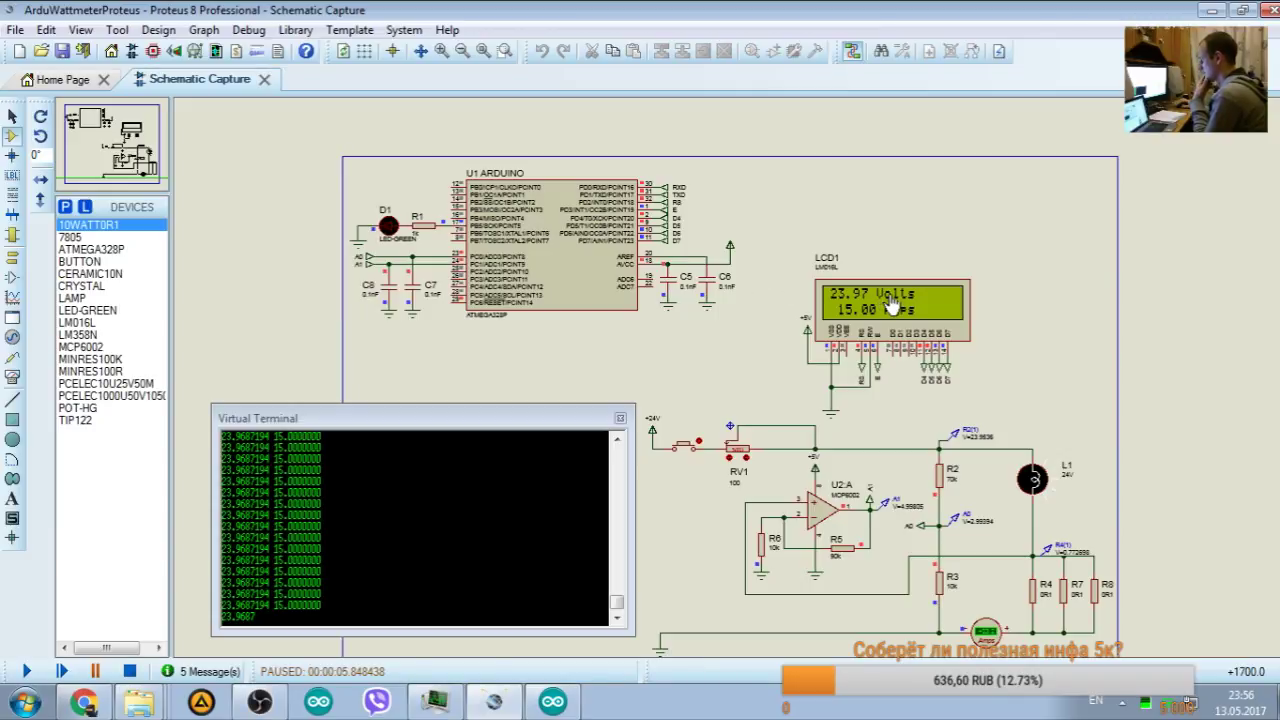
# Step: Compare the paused LCD's character spacing with the sketch and remove the trailing space from the first voltage label, leaving " V"
pyautogui.click(552, 702)
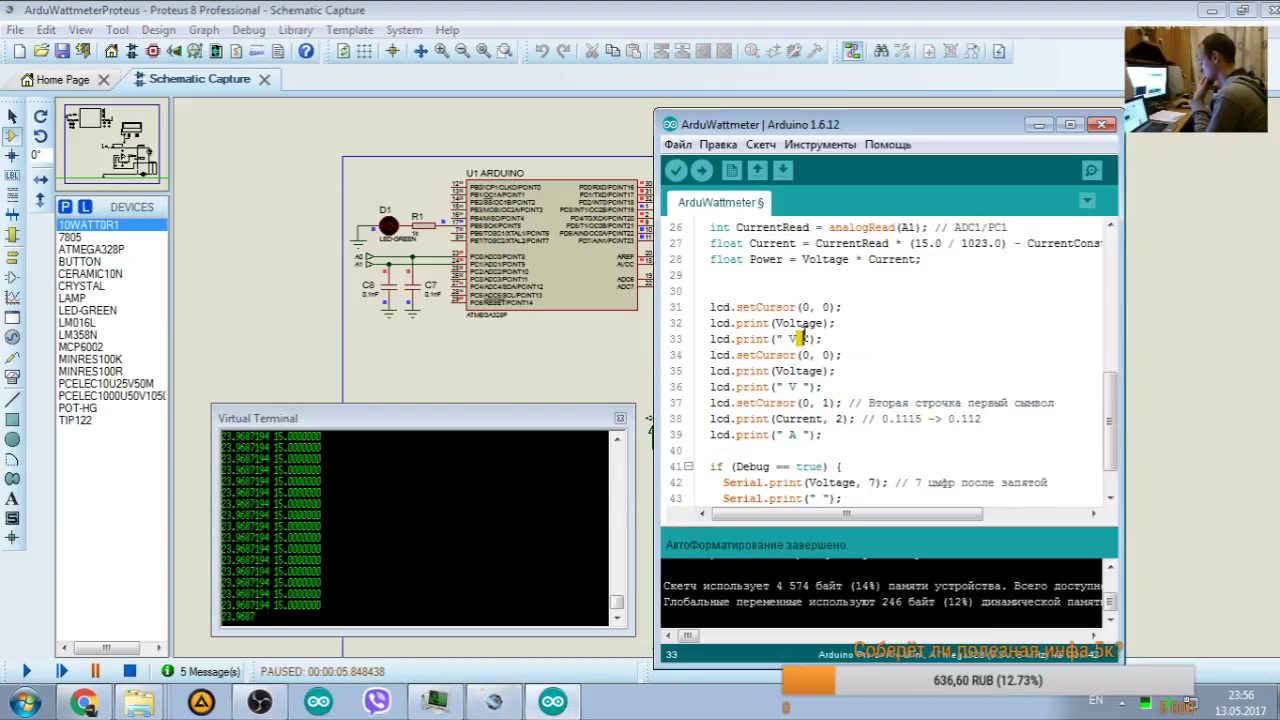
pyautogui.click(766, 9)
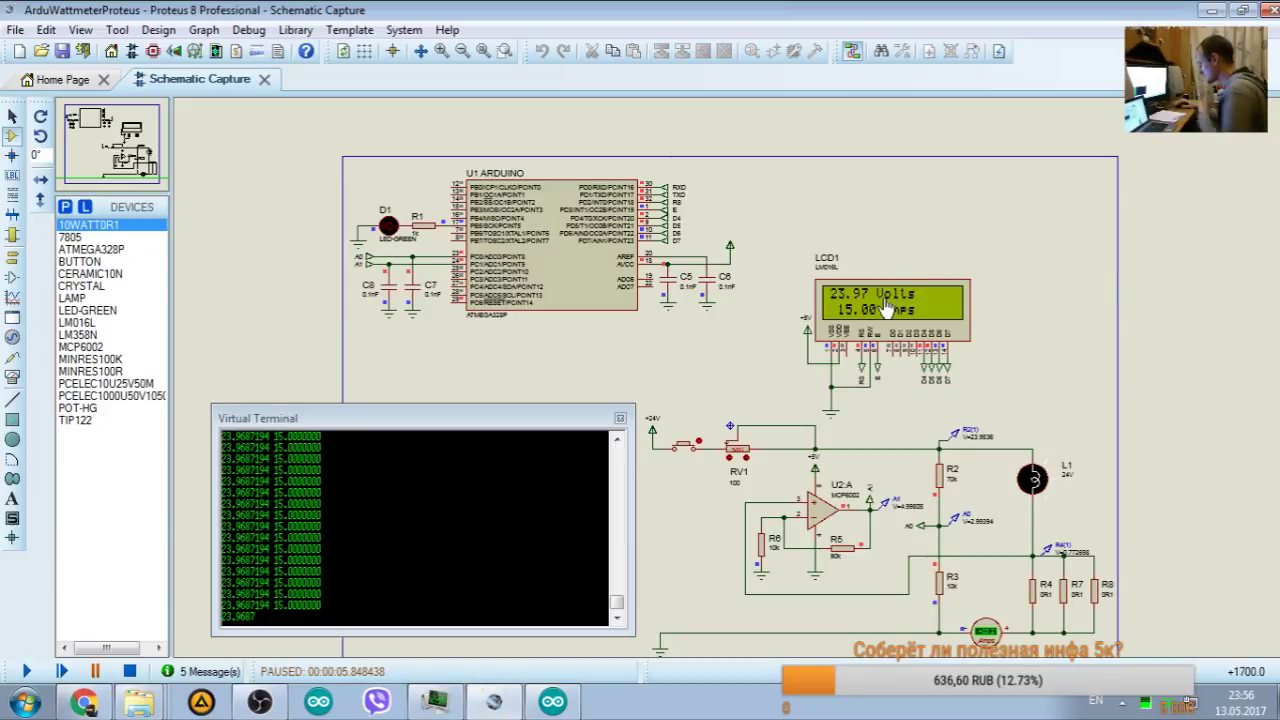
pyautogui.click(552, 702)
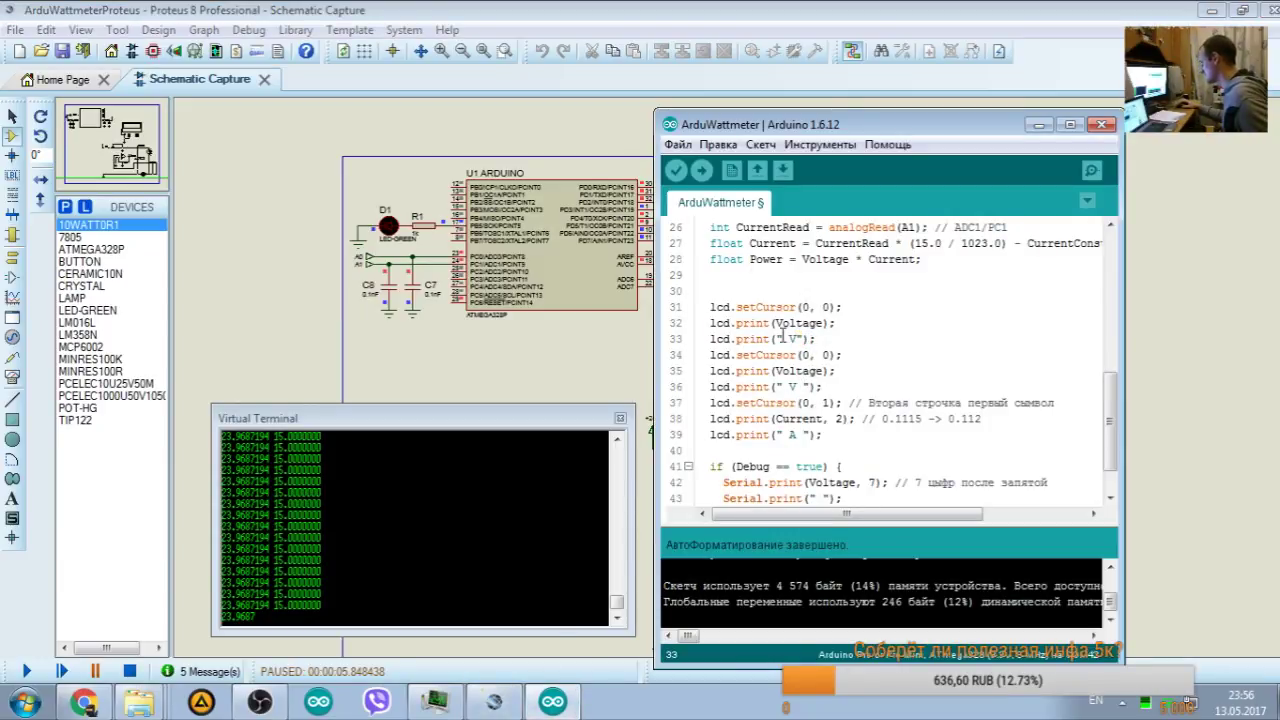
pyautogui.click(743, 9)
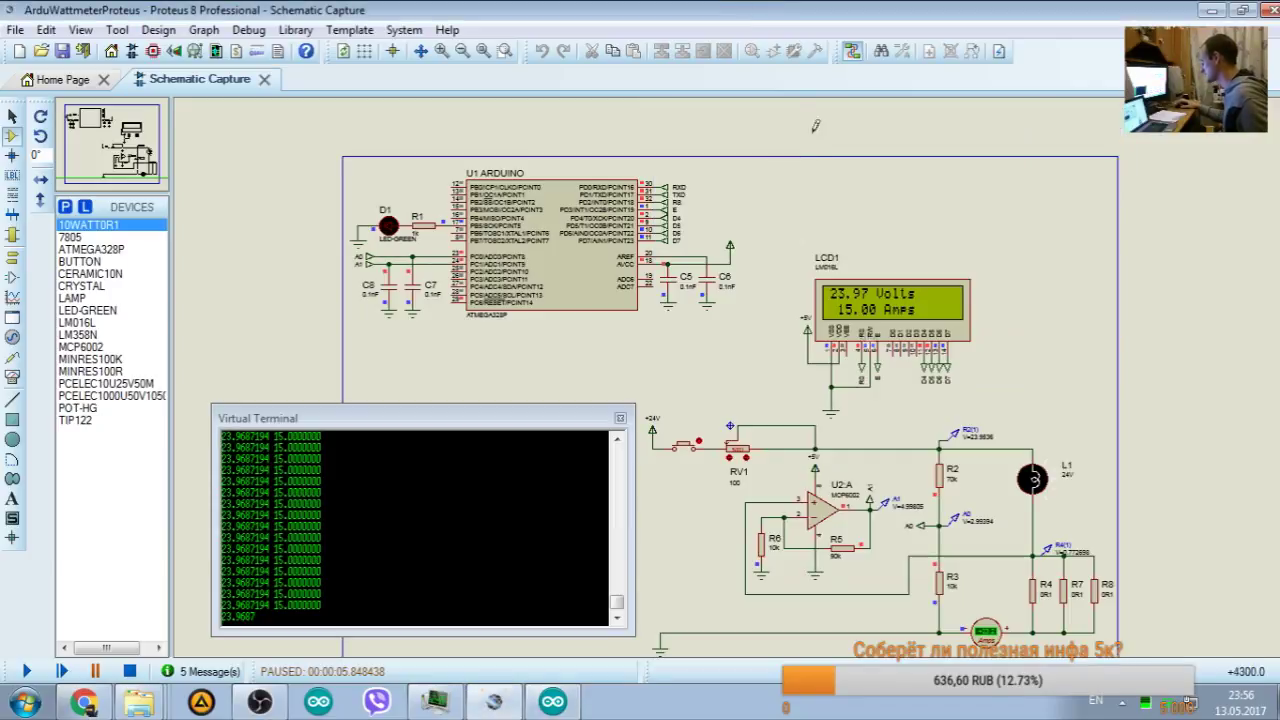
pyautogui.click(552, 702)
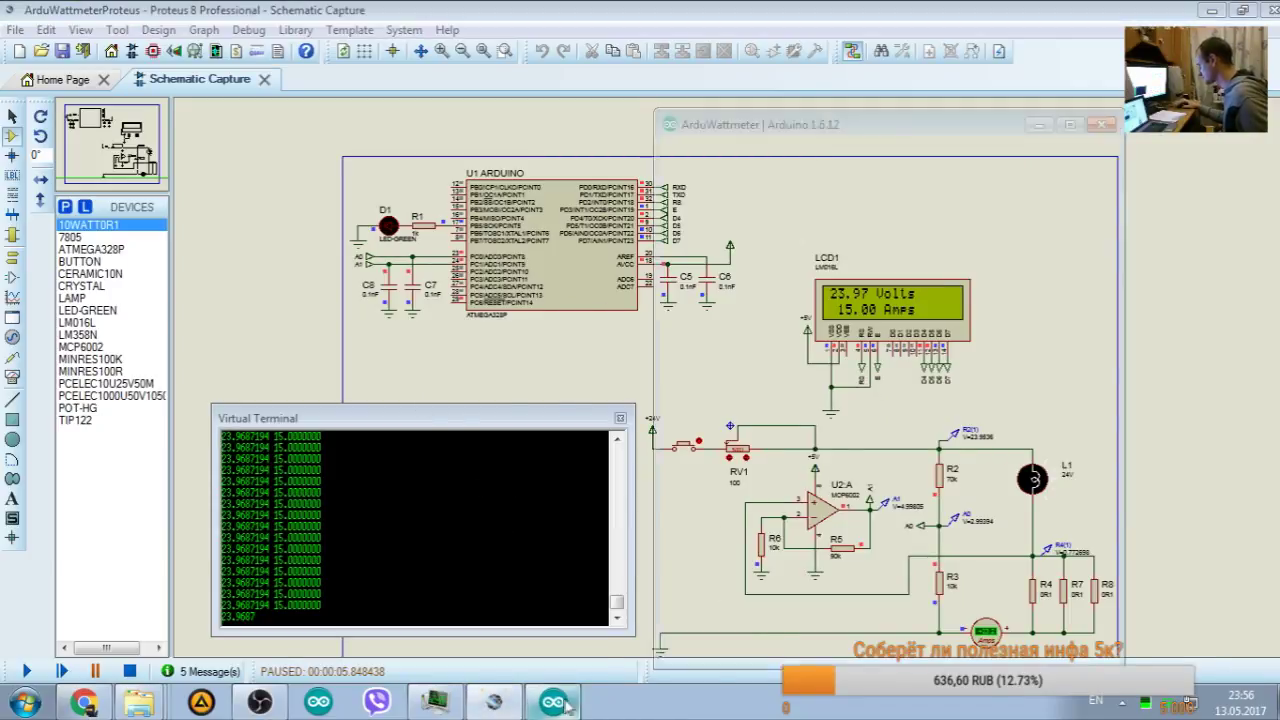
# Step: Change the duplicated LCD block to setCursor(7, 0), print Power with the label " W ", save the sketch, and resume the simulation
pyautogui.doubleClick(777, 260)
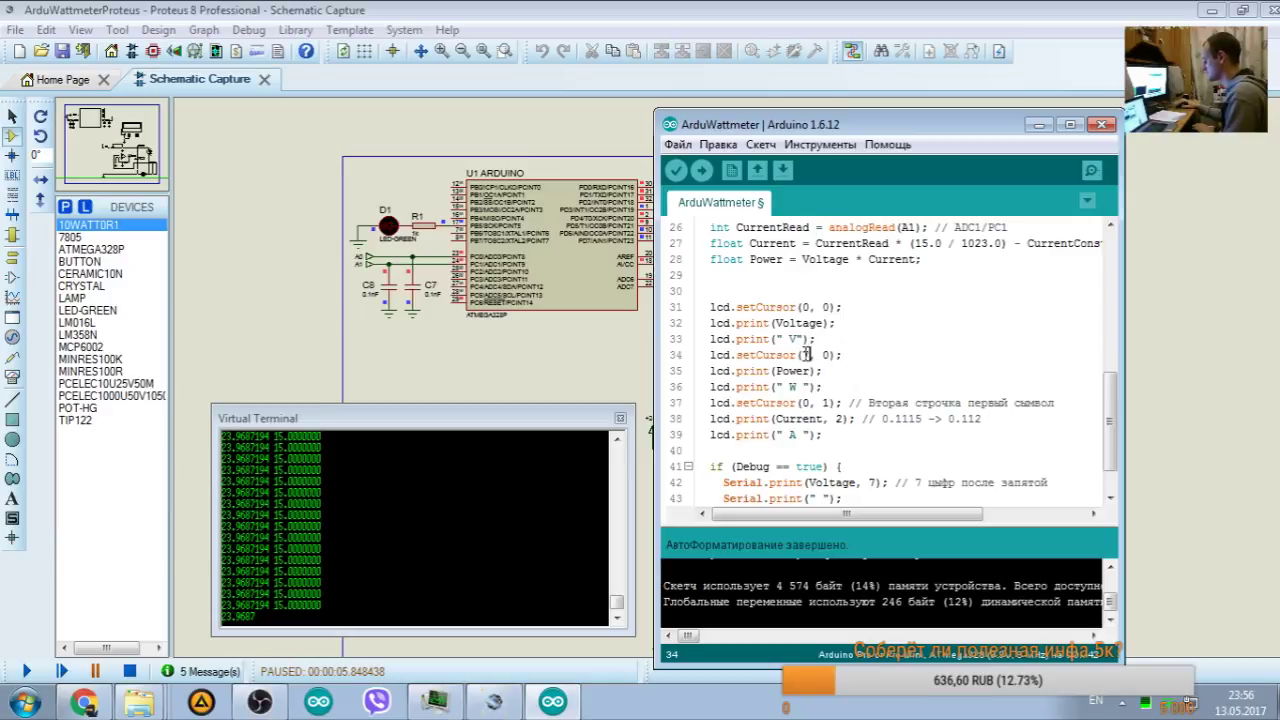
pyautogui.hotkey('ctrl', 's')
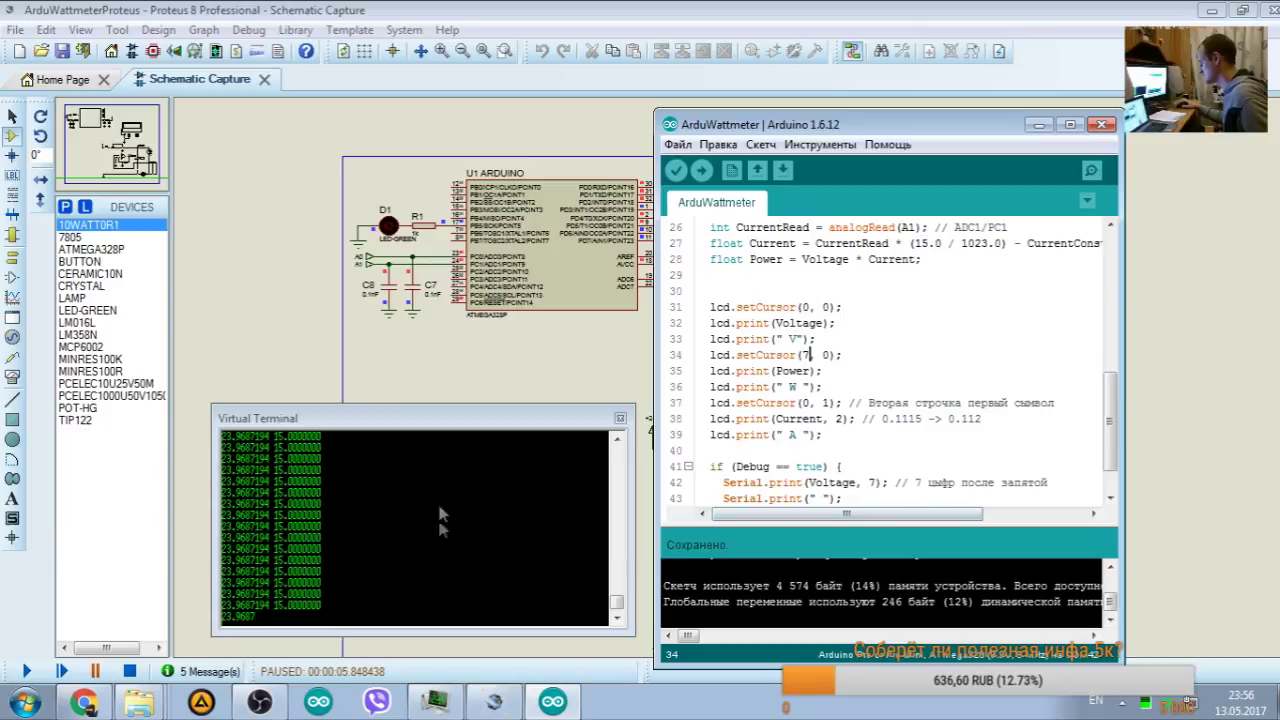
pyautogui.click(27, 671)
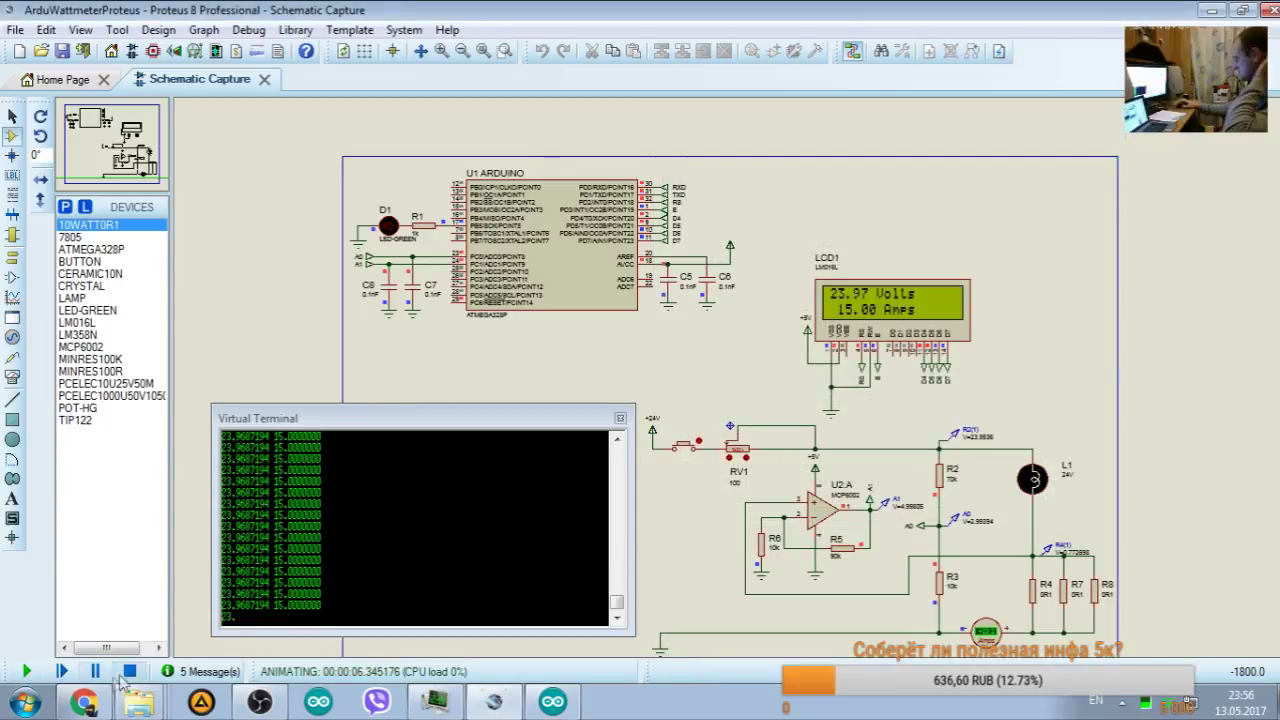
# Step: Stop the running simulation, recompile the sketch, and rerun it to view the voltage, power and current readings on LCD1
pyautogui.scroll(-1, 383, 497)
pyautogui.hotkey('alt', 'Tab')
pyautogui.hotkey('ctrl', 'r')
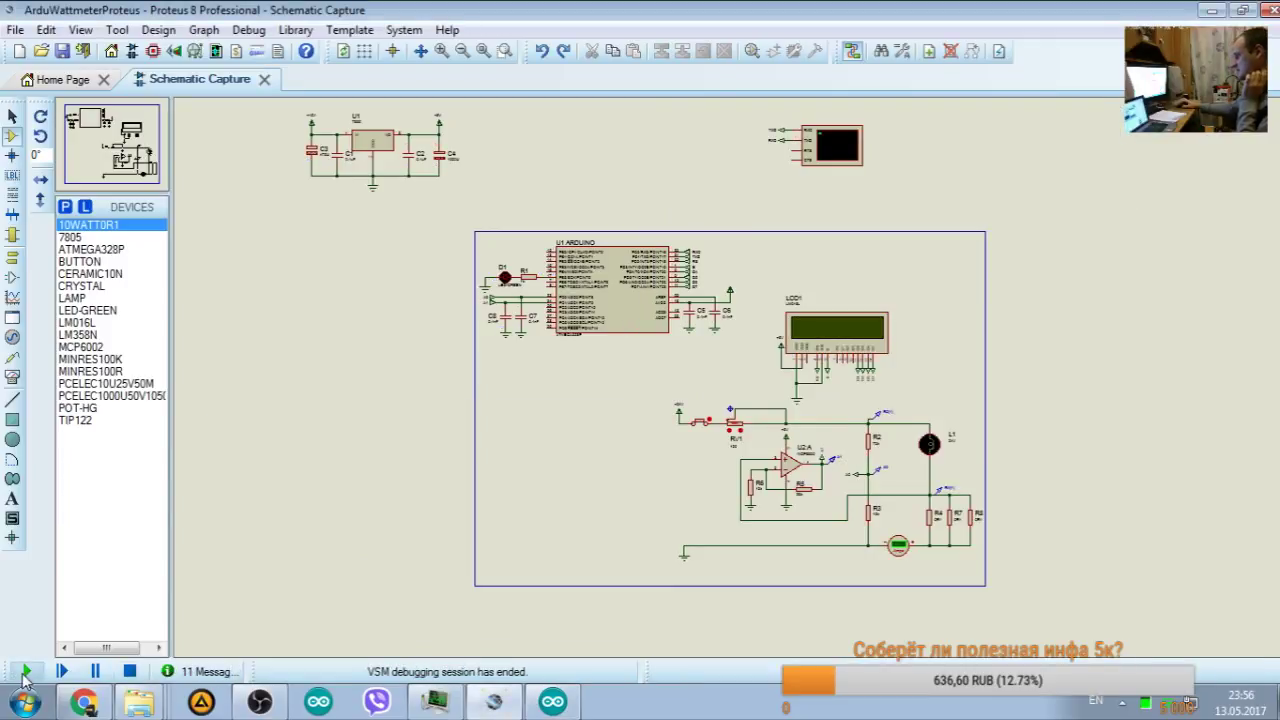
pyautogui.click(25, 671)
pyautogui.click(129, 671)
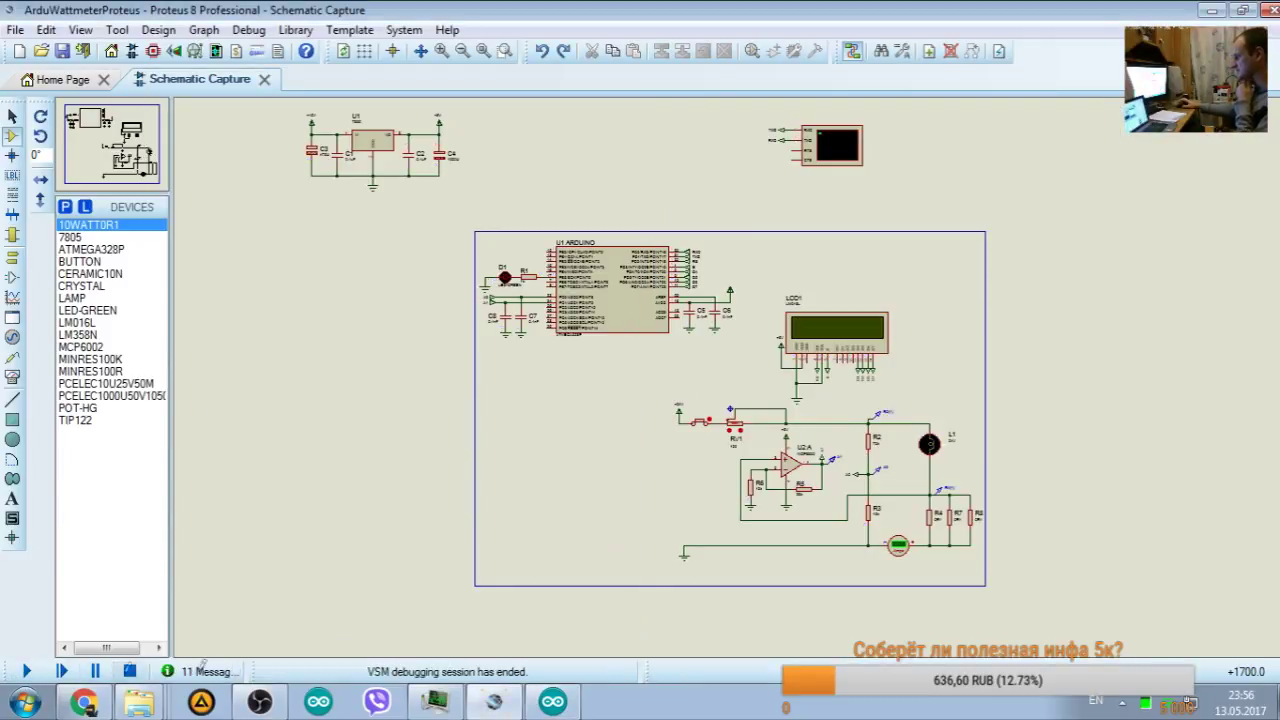
pyautogui.click(550, 702)
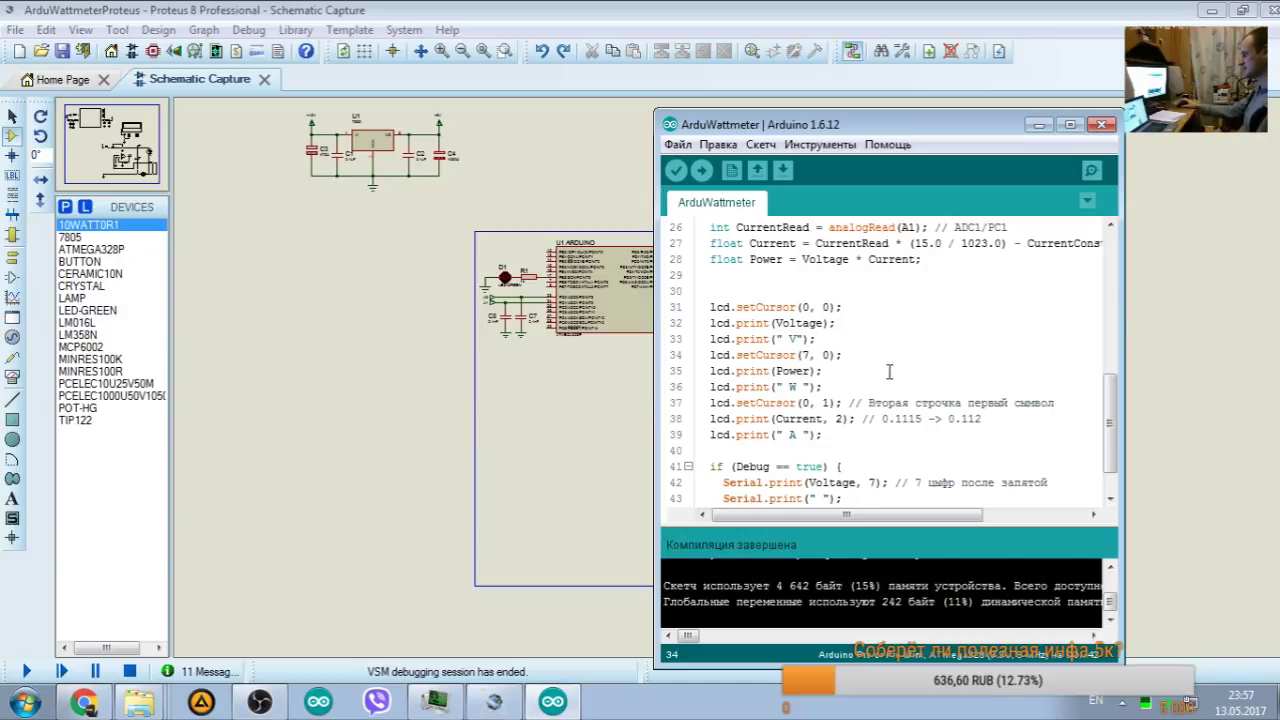
pyautogui.click(26, 671)
pyautogui.scroll(1, 733, 370)
pyautogui.scroll(3, 733, 370)
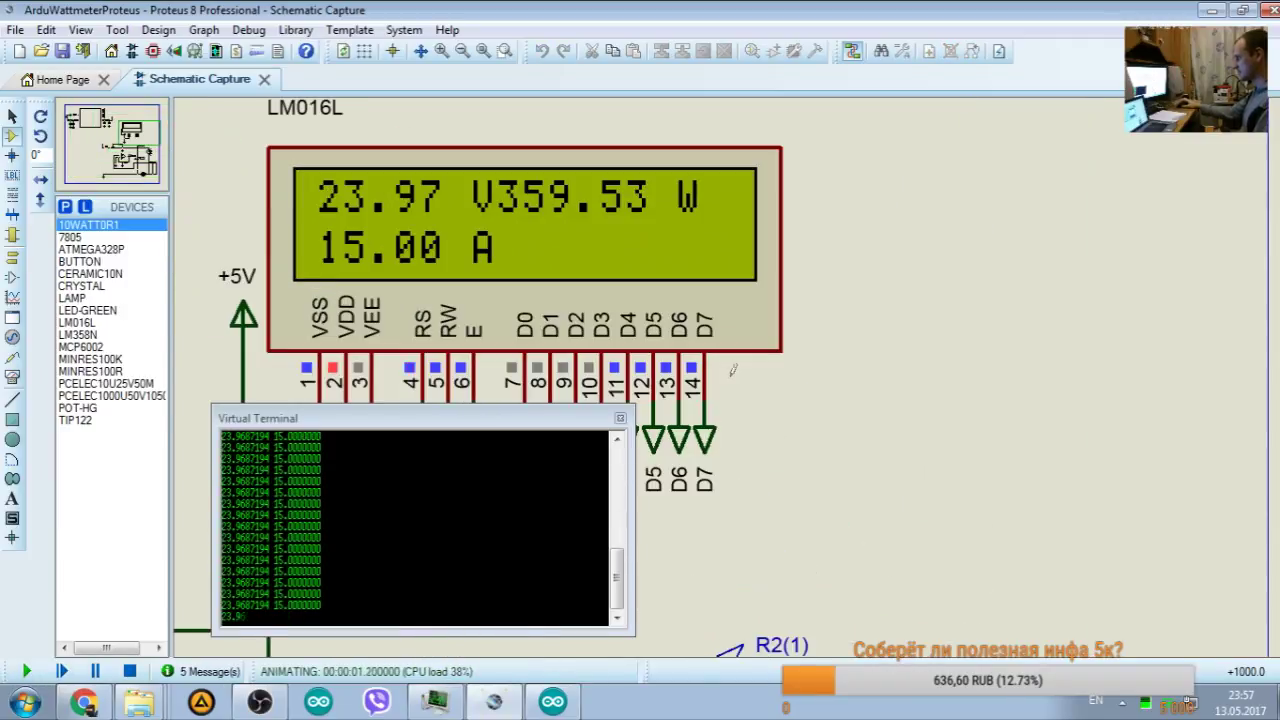
pyautogui.scroll(-3, 489, 266)
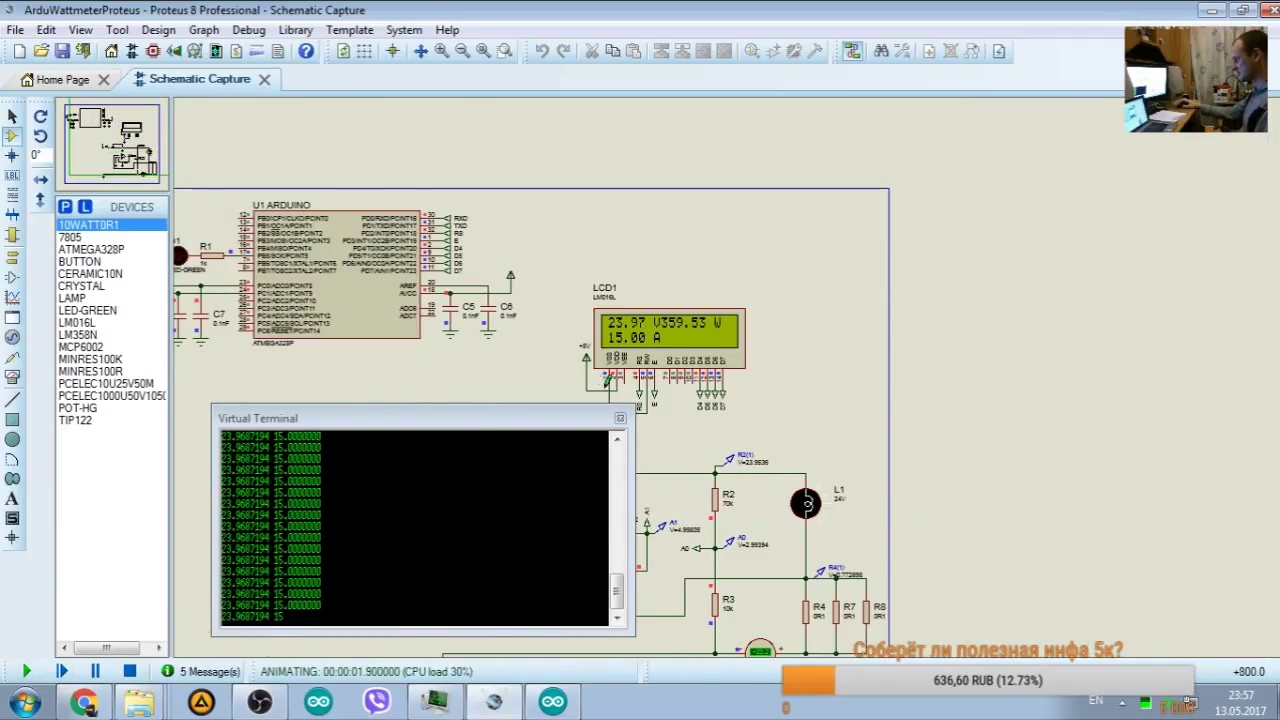
# Step: Move the Virtual Terminal clear of the circuit and step potentiometer RV1 to lower the lamp voltage
pyautogui.moveTo(533, 425); pyautogui.dragTo(376, 403)
pyautogui.click(618, 515)
pyautogui.click(618, 515)
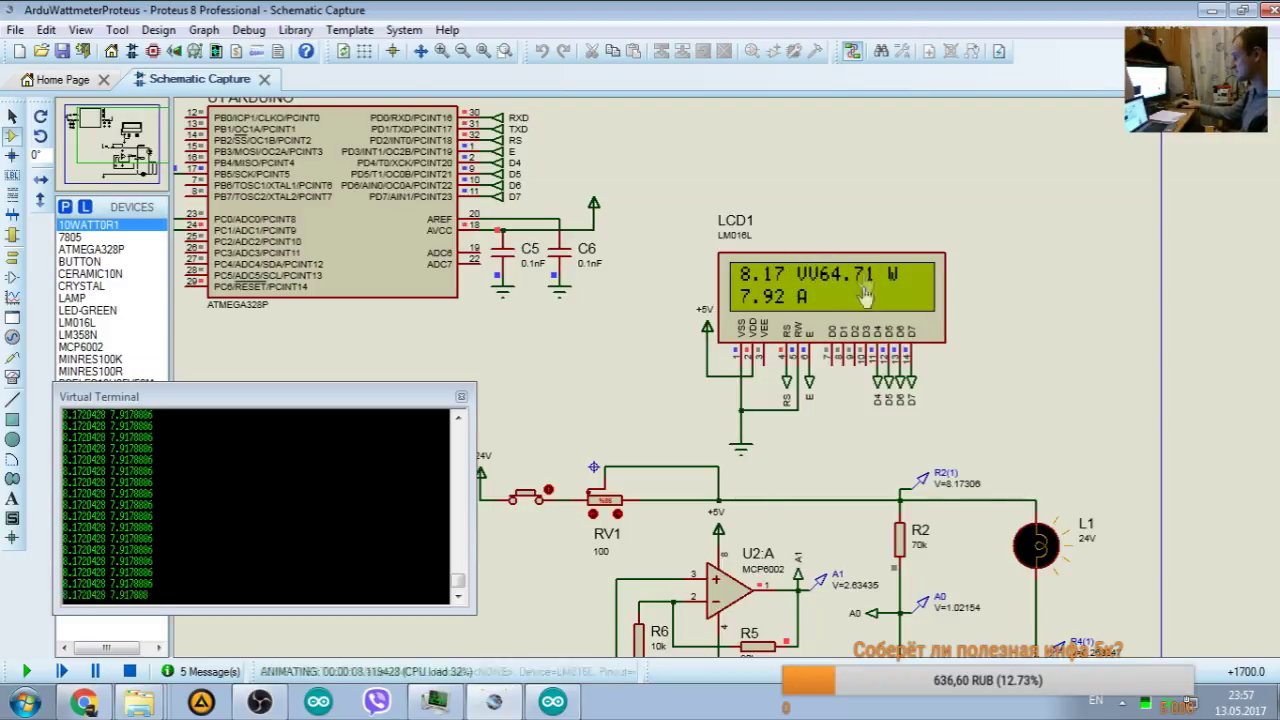
# Step: Restore the trailing space in the sketch's voltage label, making it " V "
pyautogui.click(553, 705)
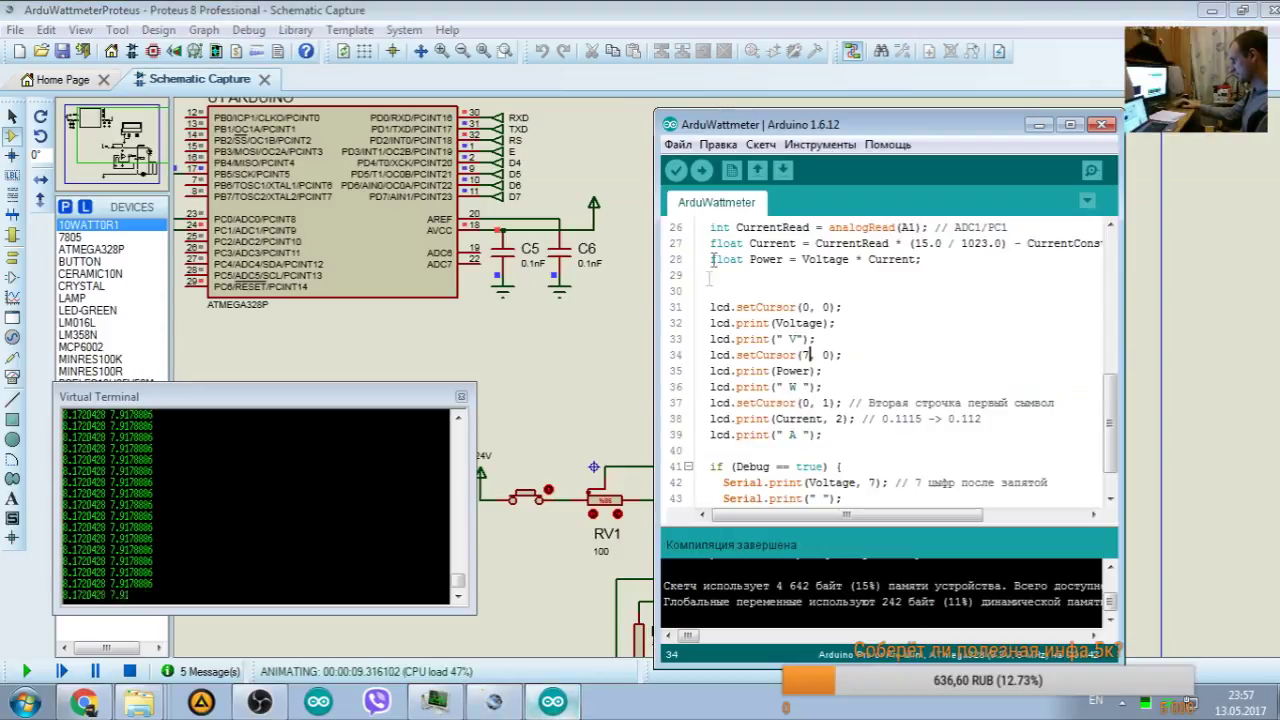
pyautogui.click(801, 339)
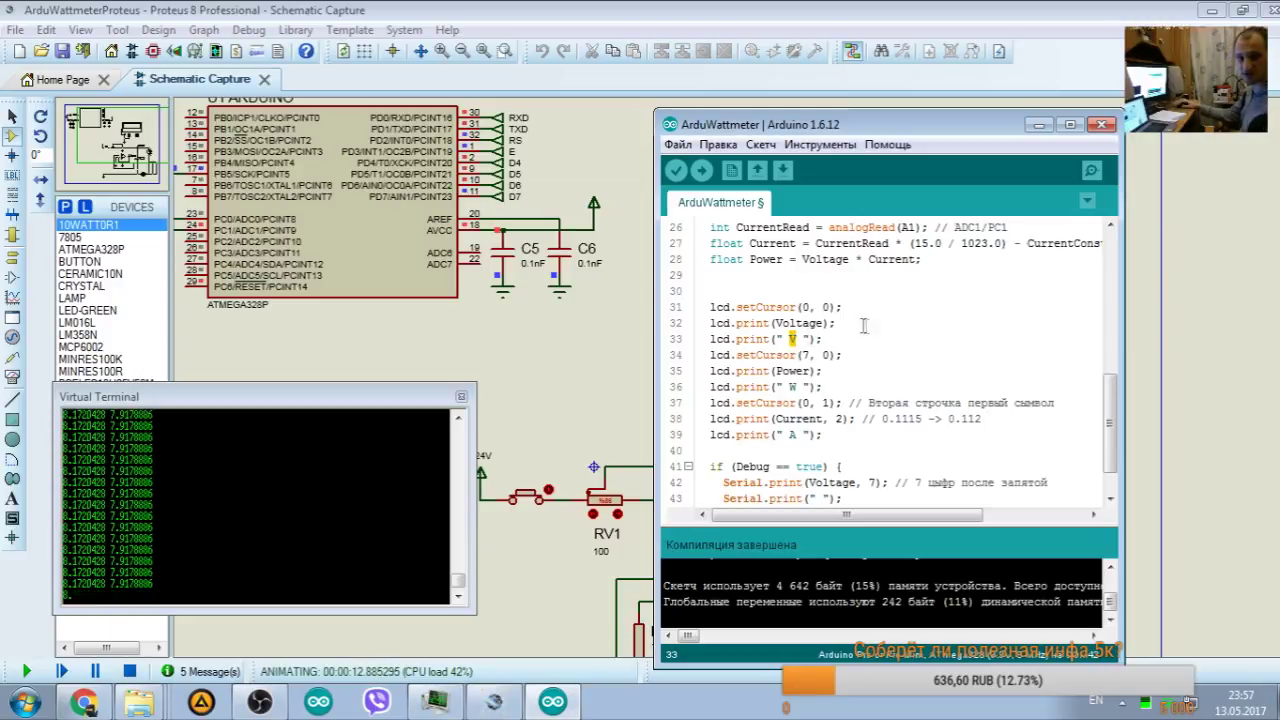
pyautogui.click(797, 339)
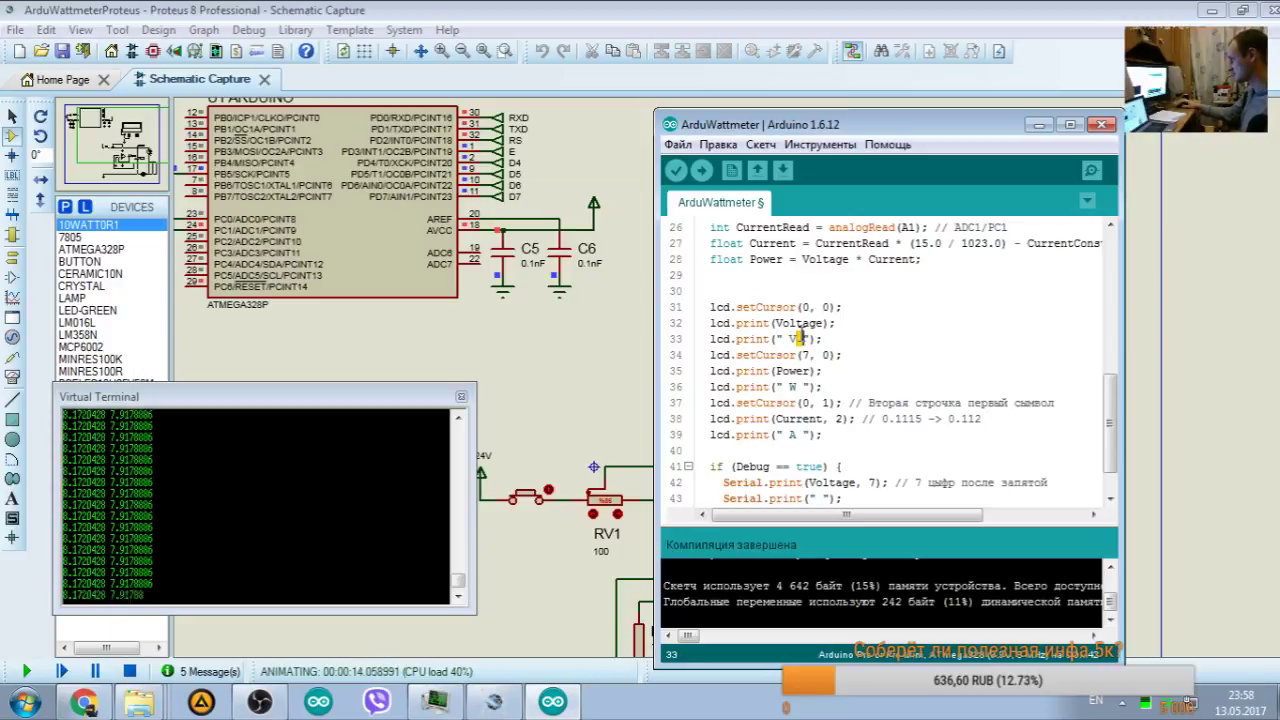
# Step: Move the sketch window off the LCD, step RV1 to raise the lamp voltage, and check the 40.0 factor in the voltage calculation
pyautogui.moveTo(856, 124); pyautogui.dragTo(1039, 316)
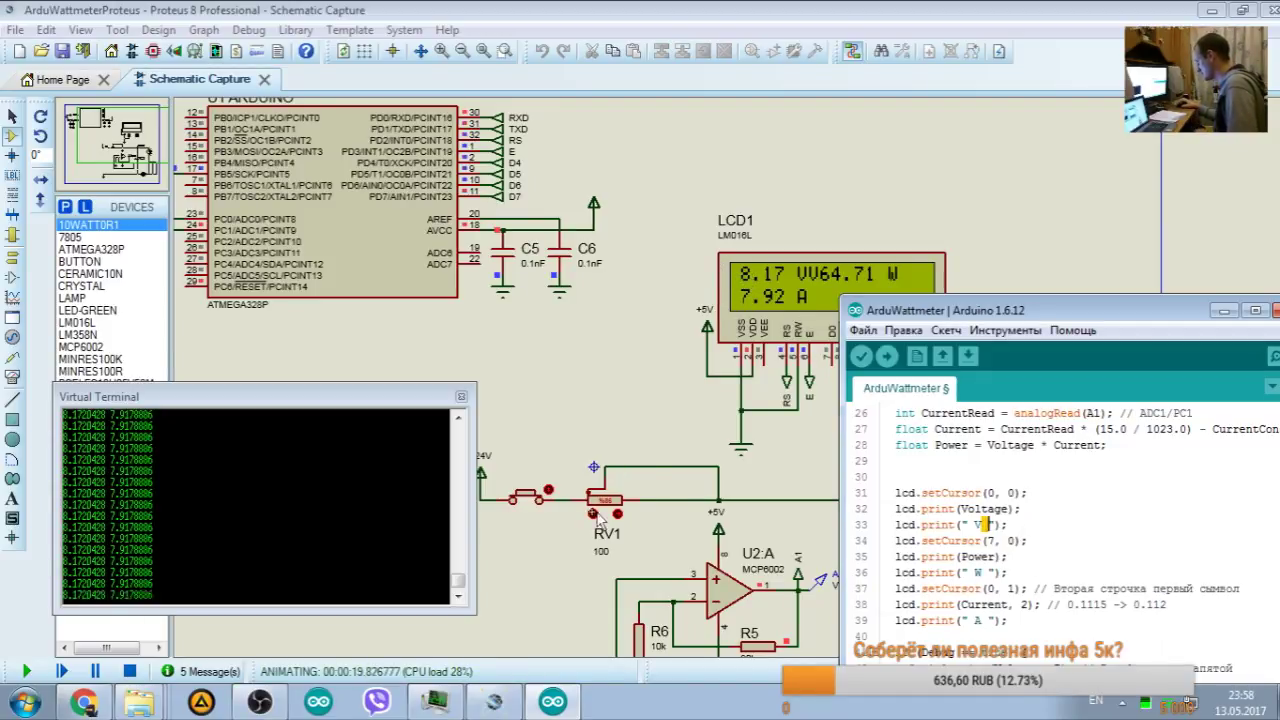
pyautogui.click(593, 513)
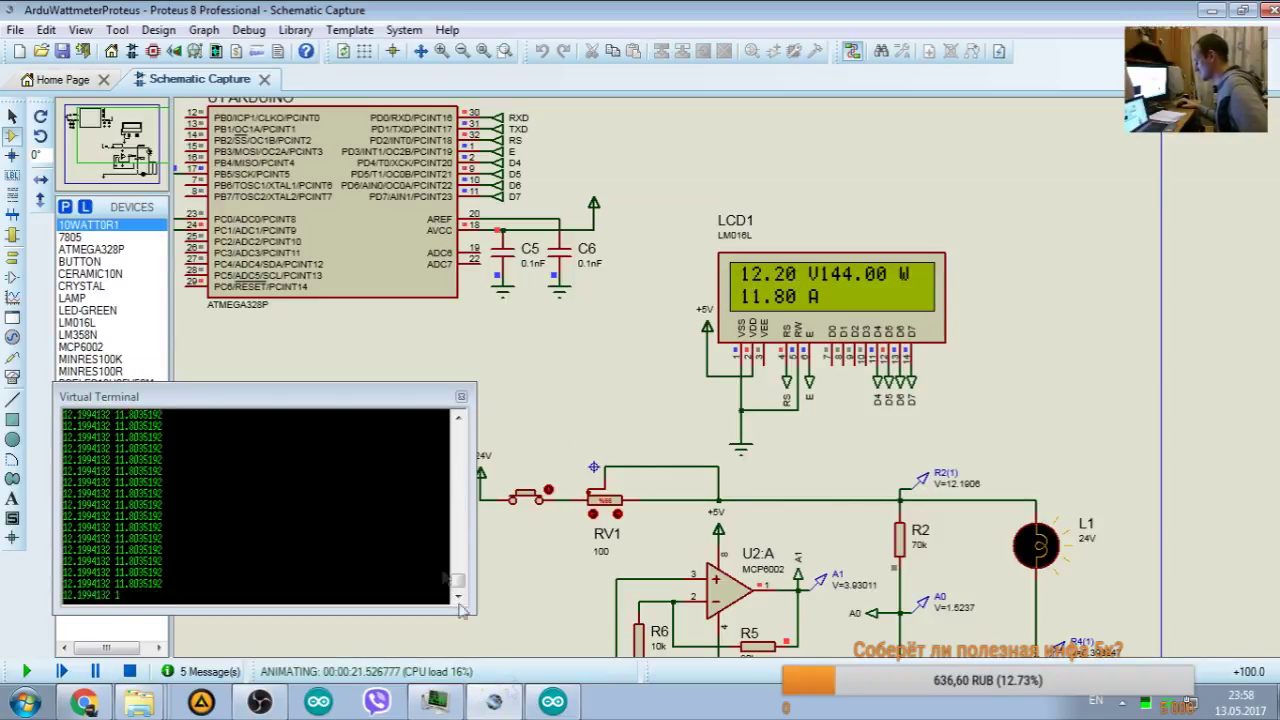
pyautogui.click(552, 702)
pyautogui.scroll(1, 1025, 527)
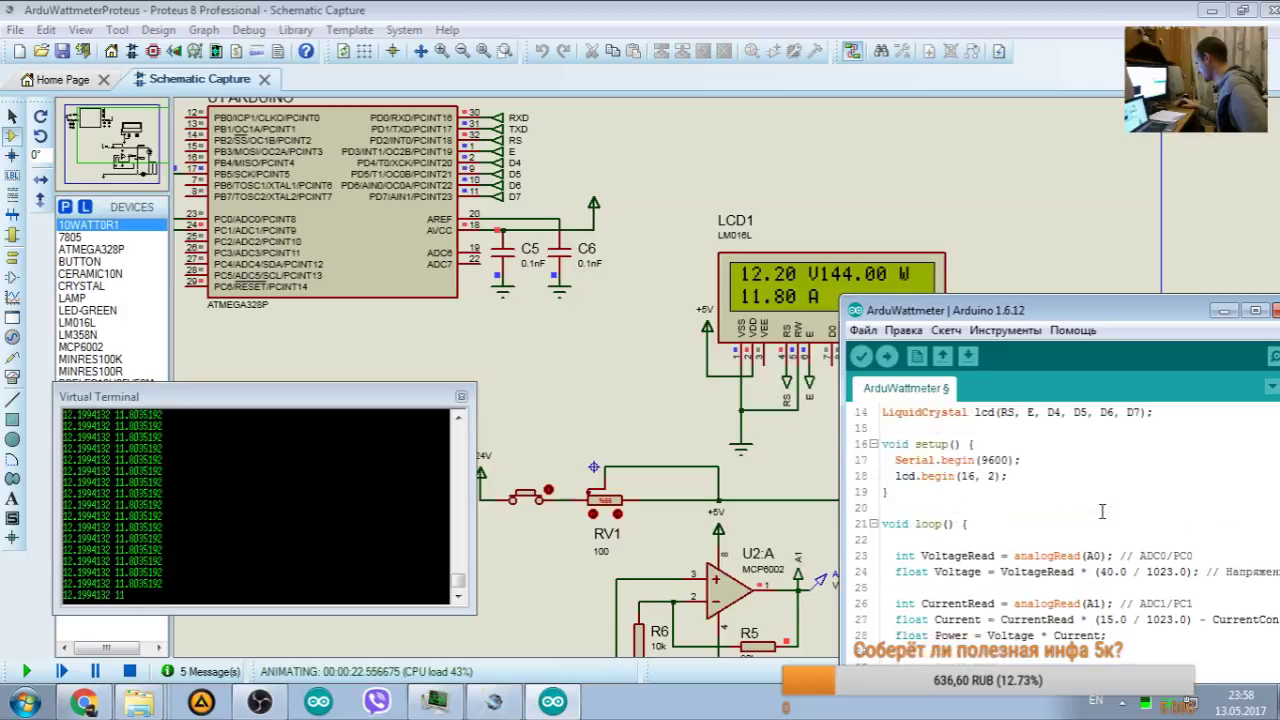
pyautogui.scroll(-2, 1025, 527)
pyautogui.doubleClick(1107, 477)
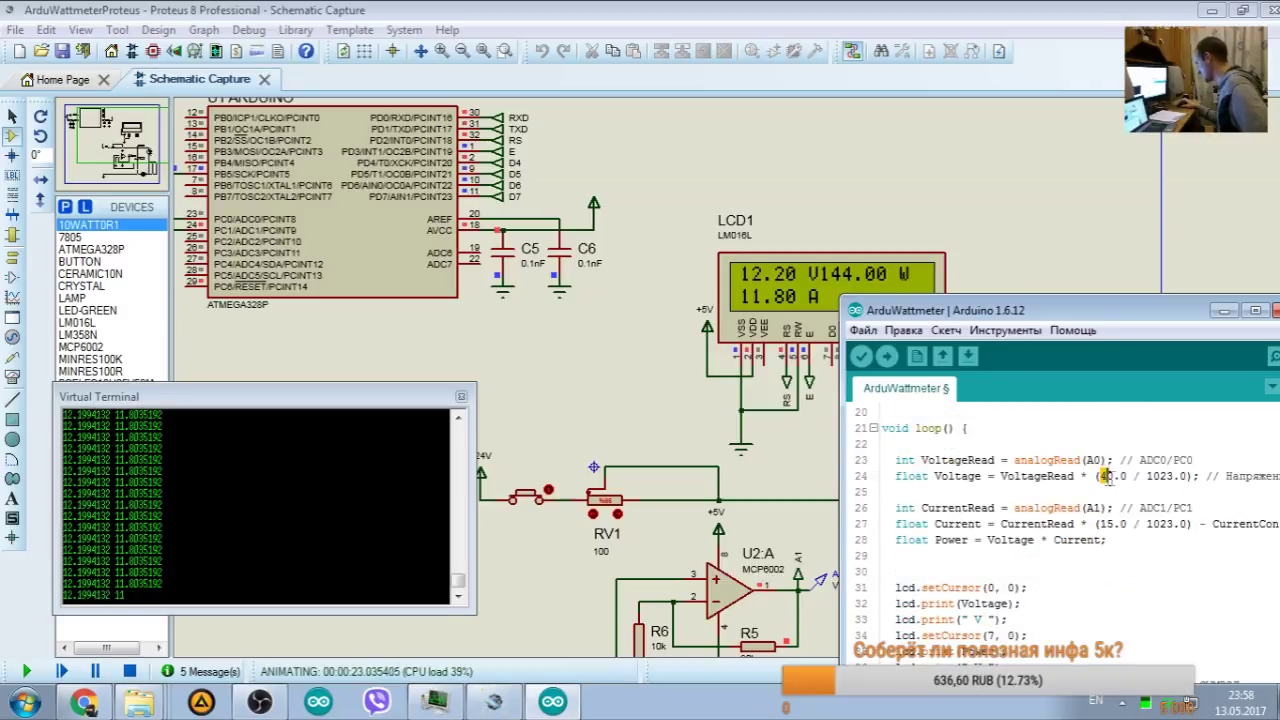
pyautogui.click(826, 8)
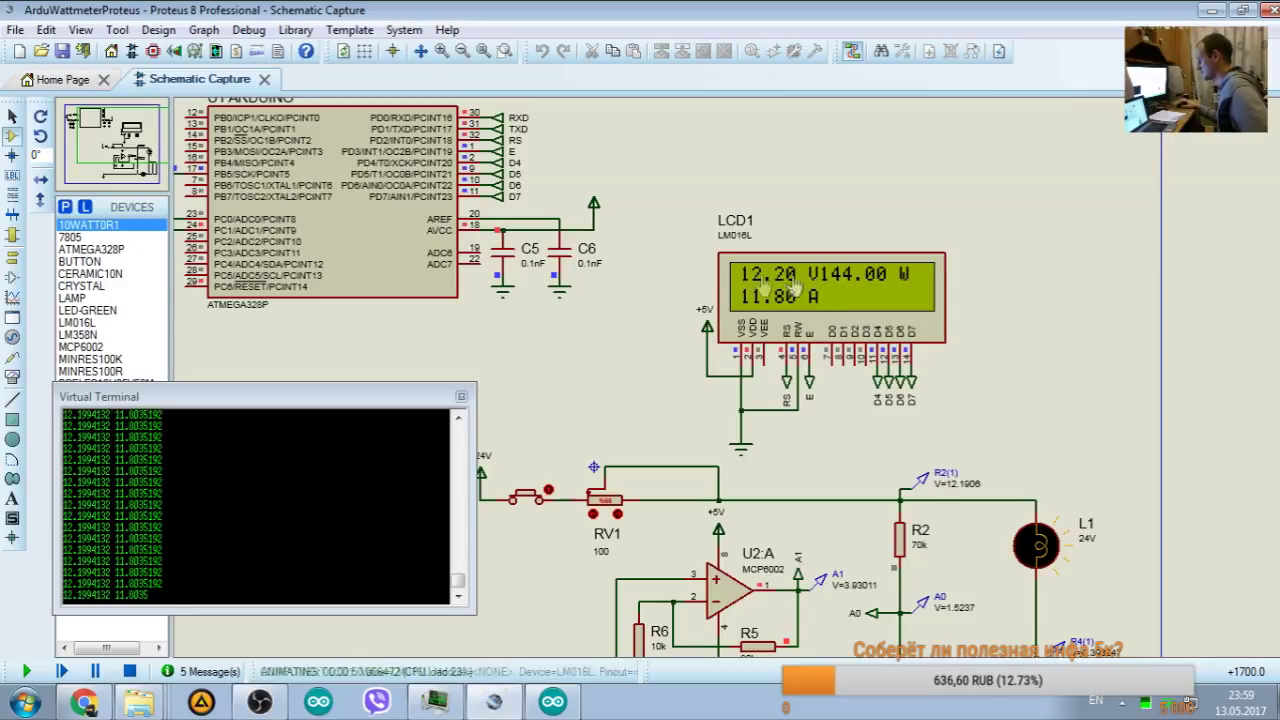
# Step: Change the cursor position of the power readout in the sketch to setCursor(8, 0)
pyautogui.click(553, 702)
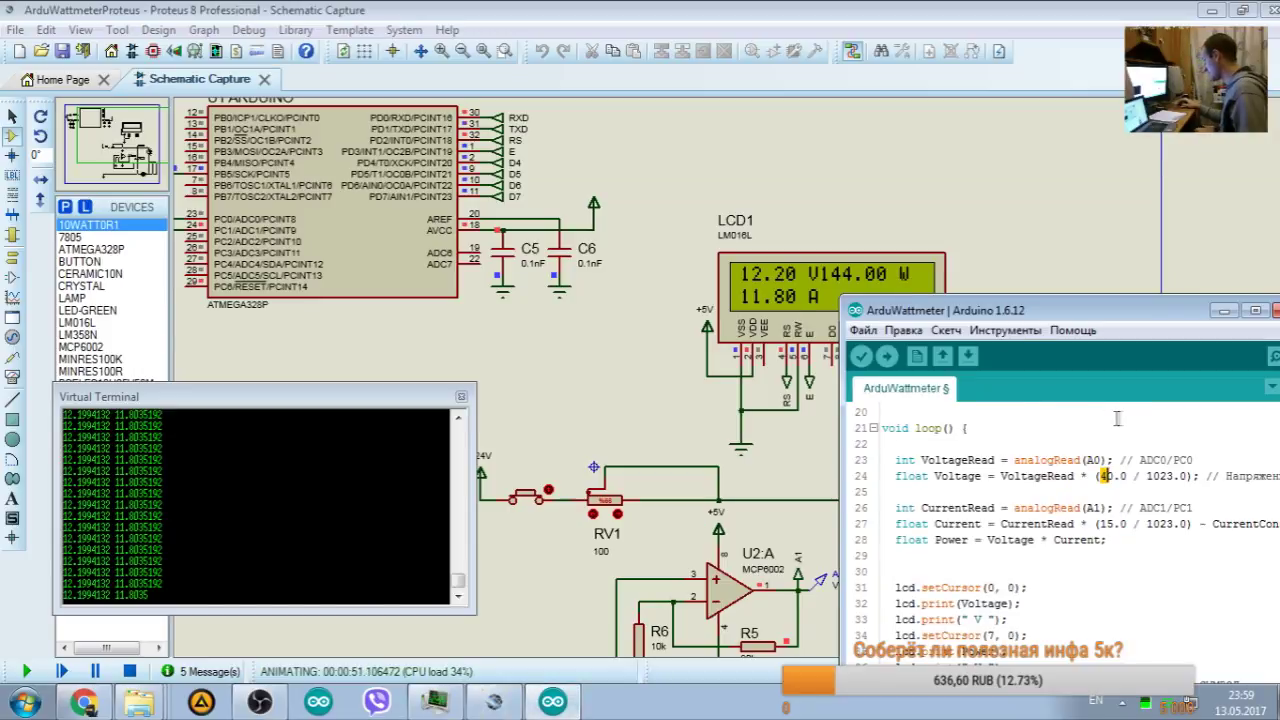
pyautogui.scroll(-2, 1065, 437)
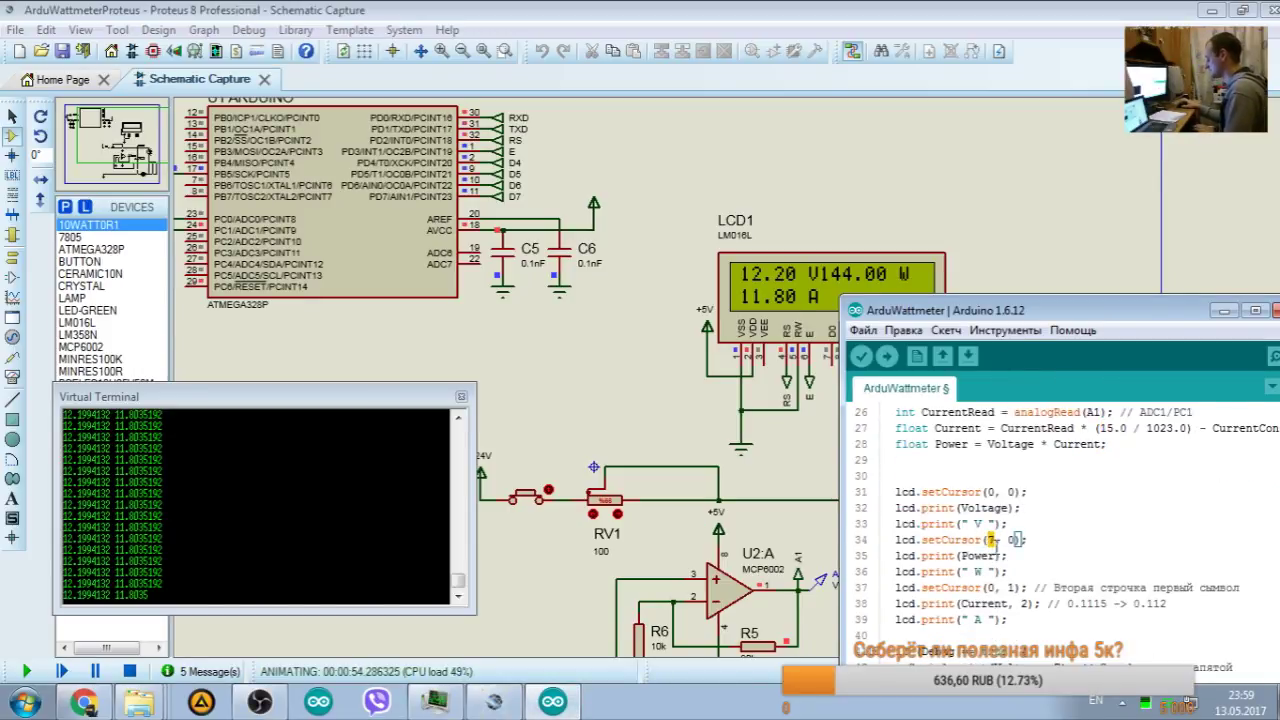
pyautogui.write('7')
pyautogui.write('8')
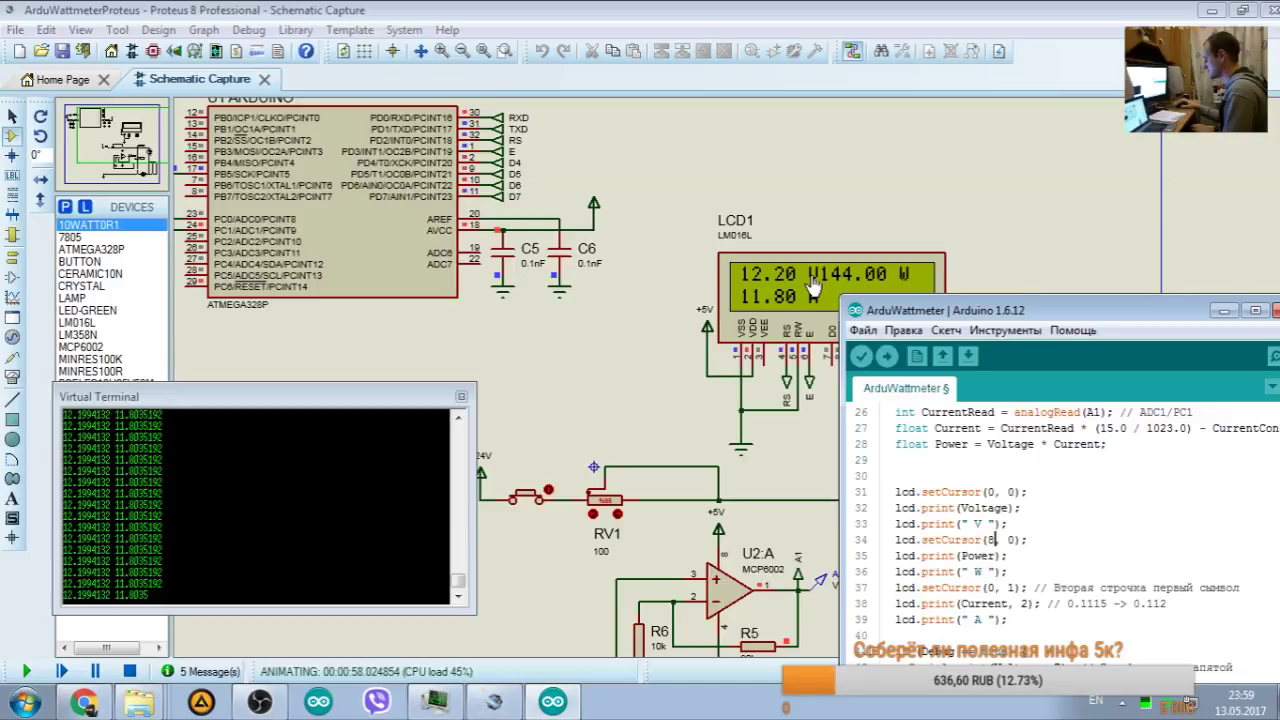
# Step: Compare the cursor columns set for the voltage and power readouts with the character positions on LCD1
pyautogui.click(989, 491)
pyautogui.doubleClick(990, 491)
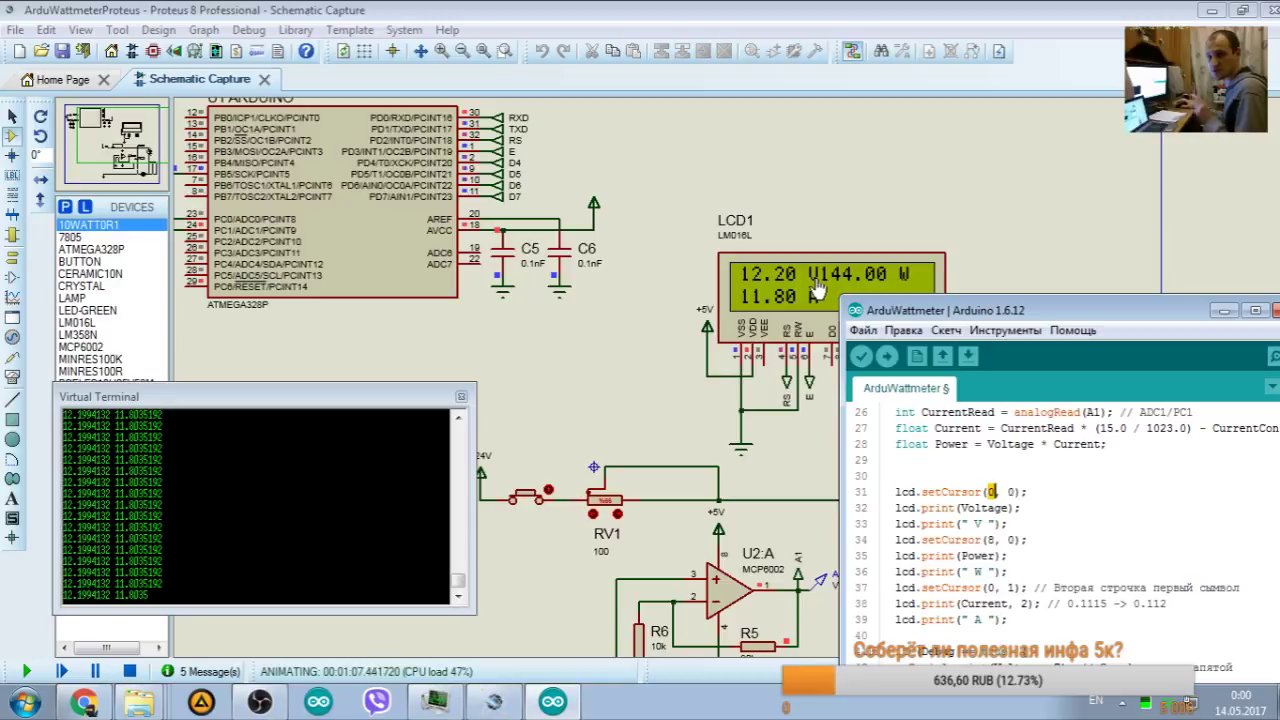
pyautogui.click(990, 540)
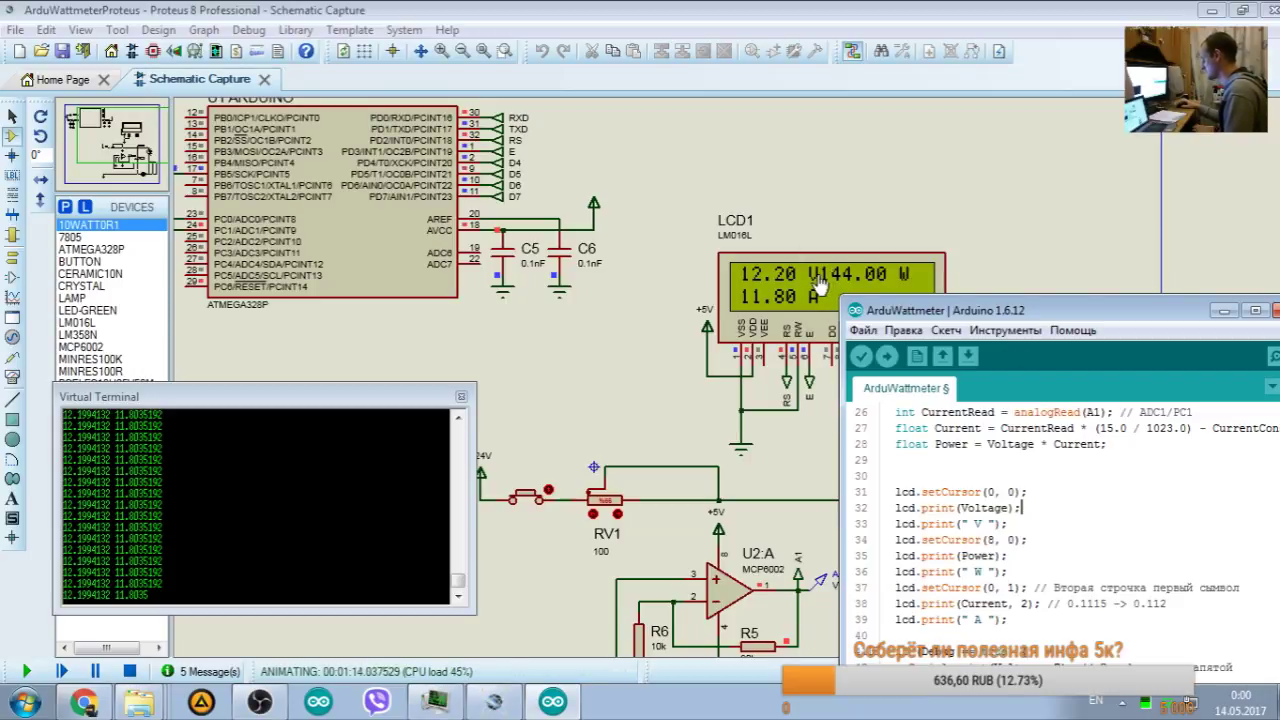
pyautogui.doubleClick(990, 540)
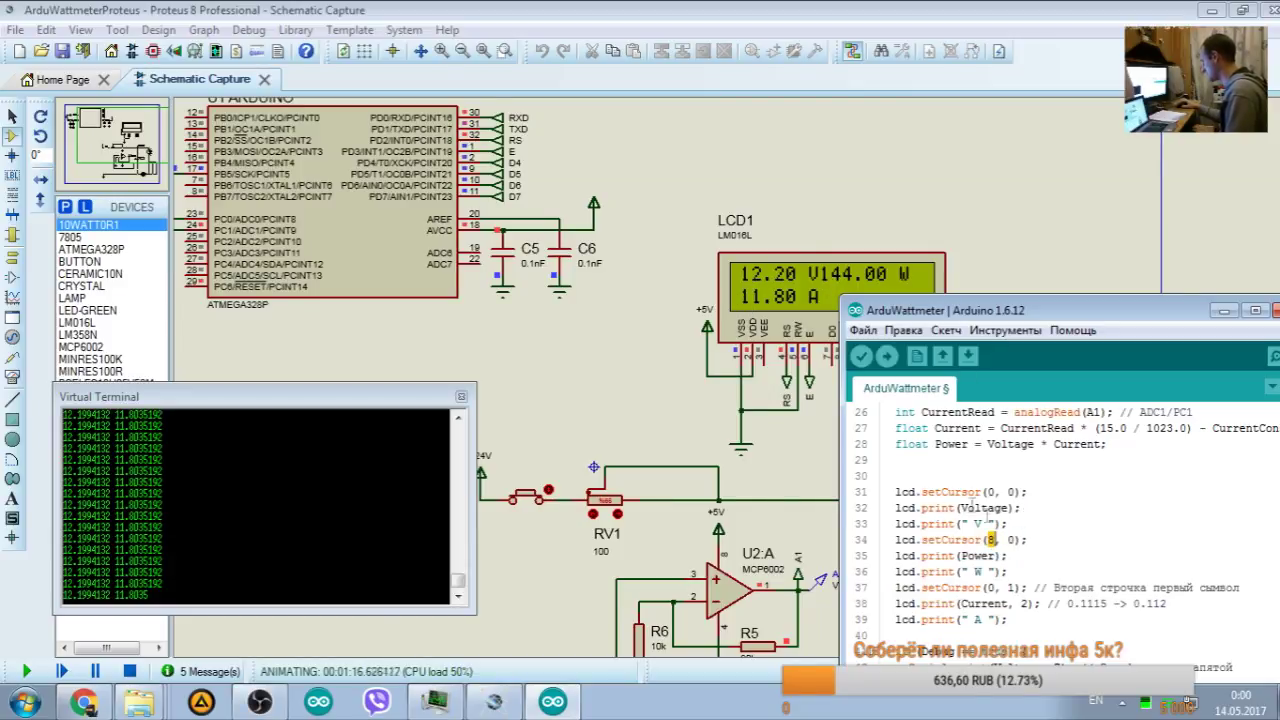
pyautogui.doubleClick(990, 540)
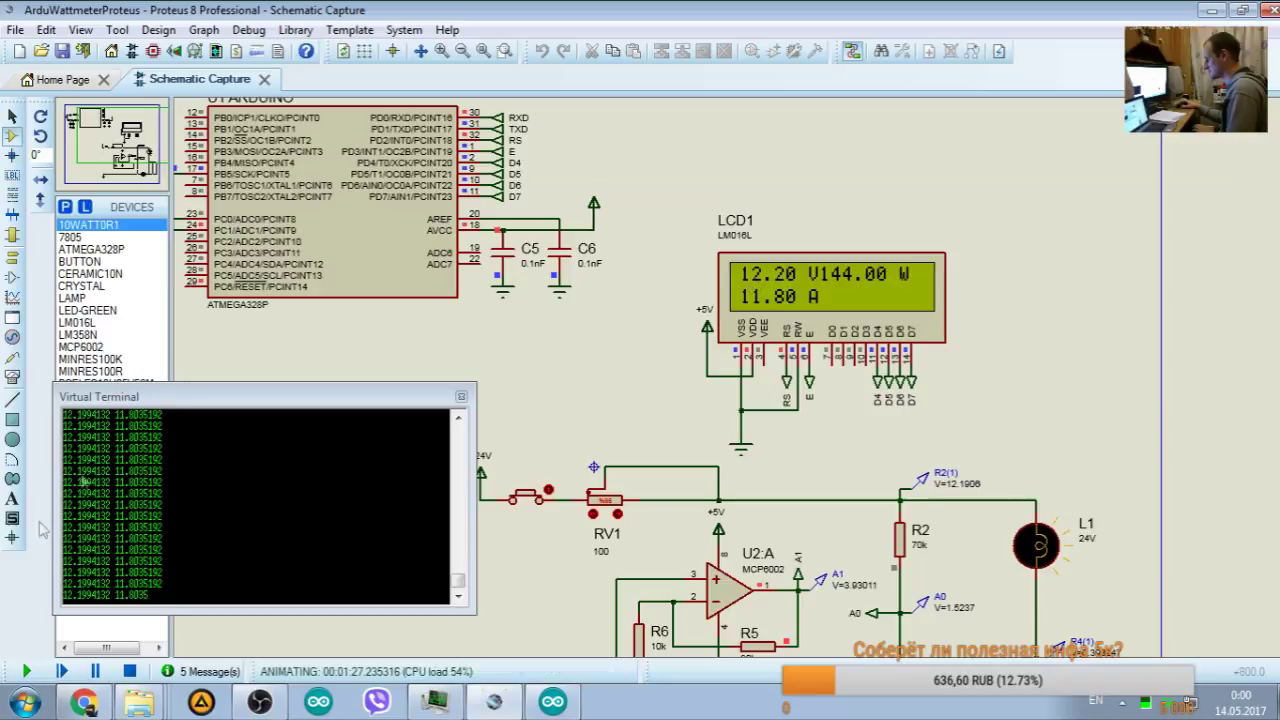
# Step: Stop the simulation, compile the modified sketch, and run the simulation again with the new code
pyautogui.click(129, 671)
pyautogui.click(553, 702)
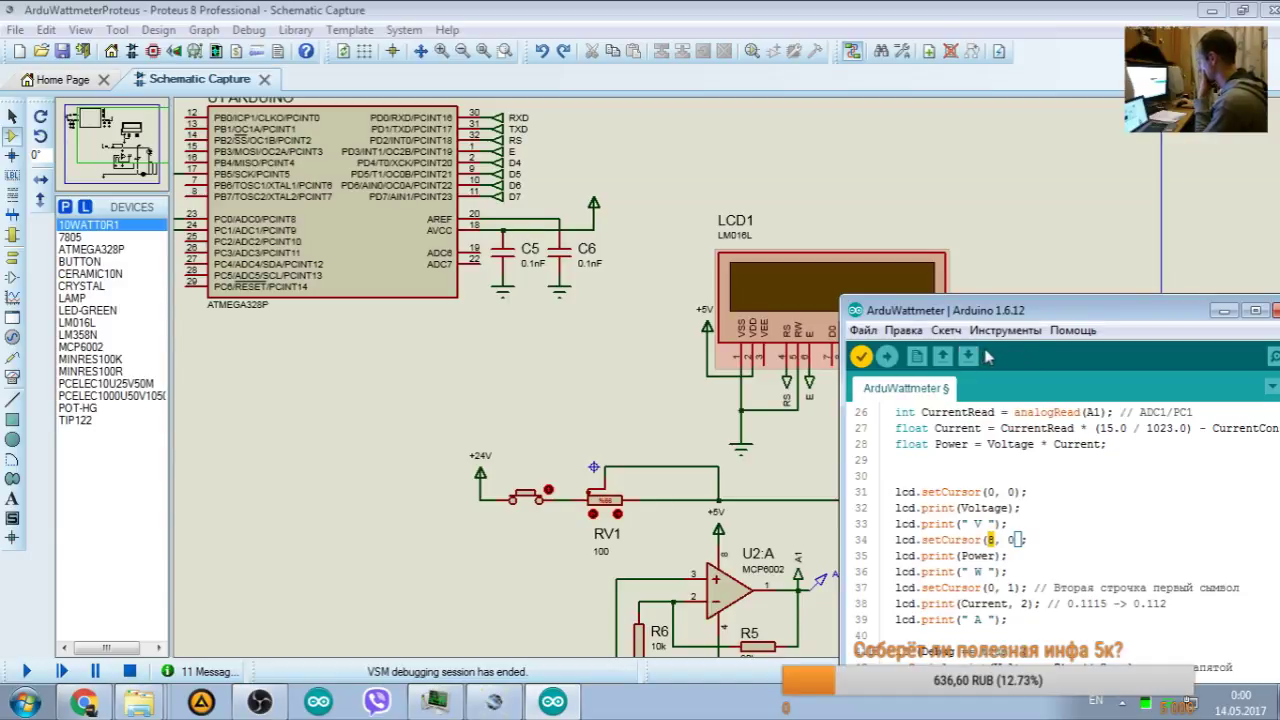
pyautogui.hotkey('ctrl', 'r')
pyautogui.moveTo(1002, 314); pyautogui.dragTo(648, 66)
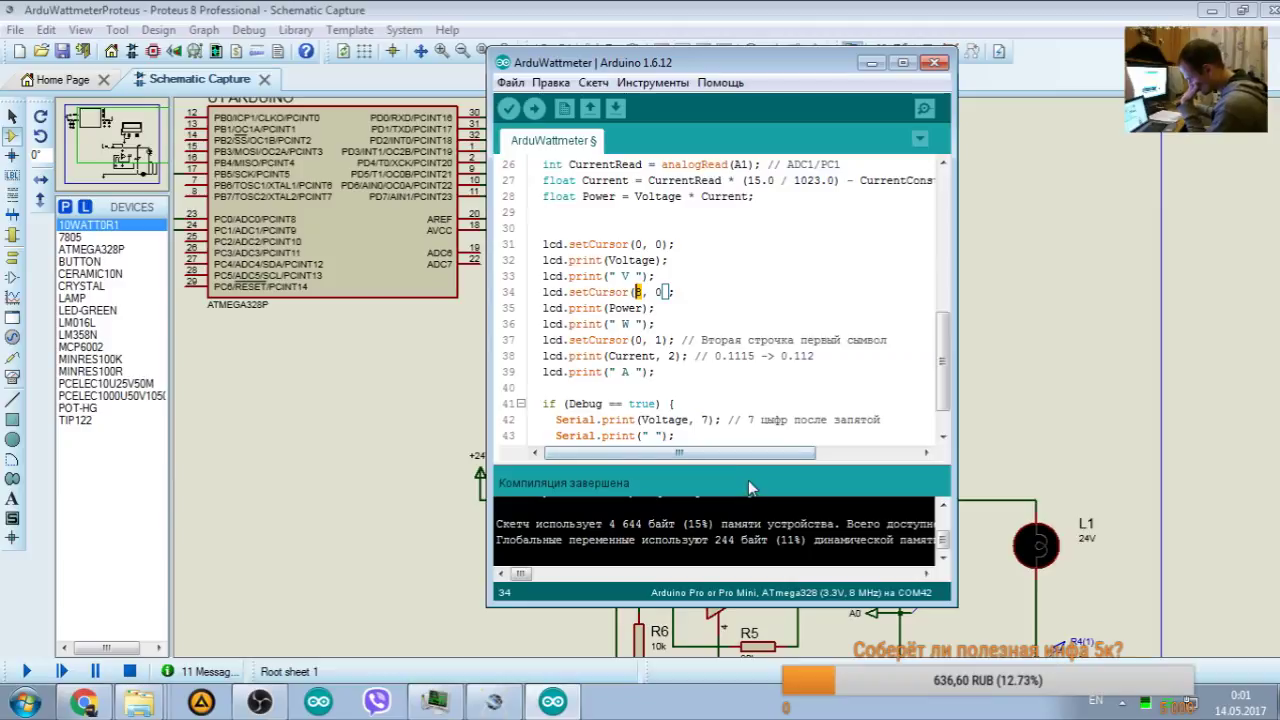
pyautogui.click(507, 112)
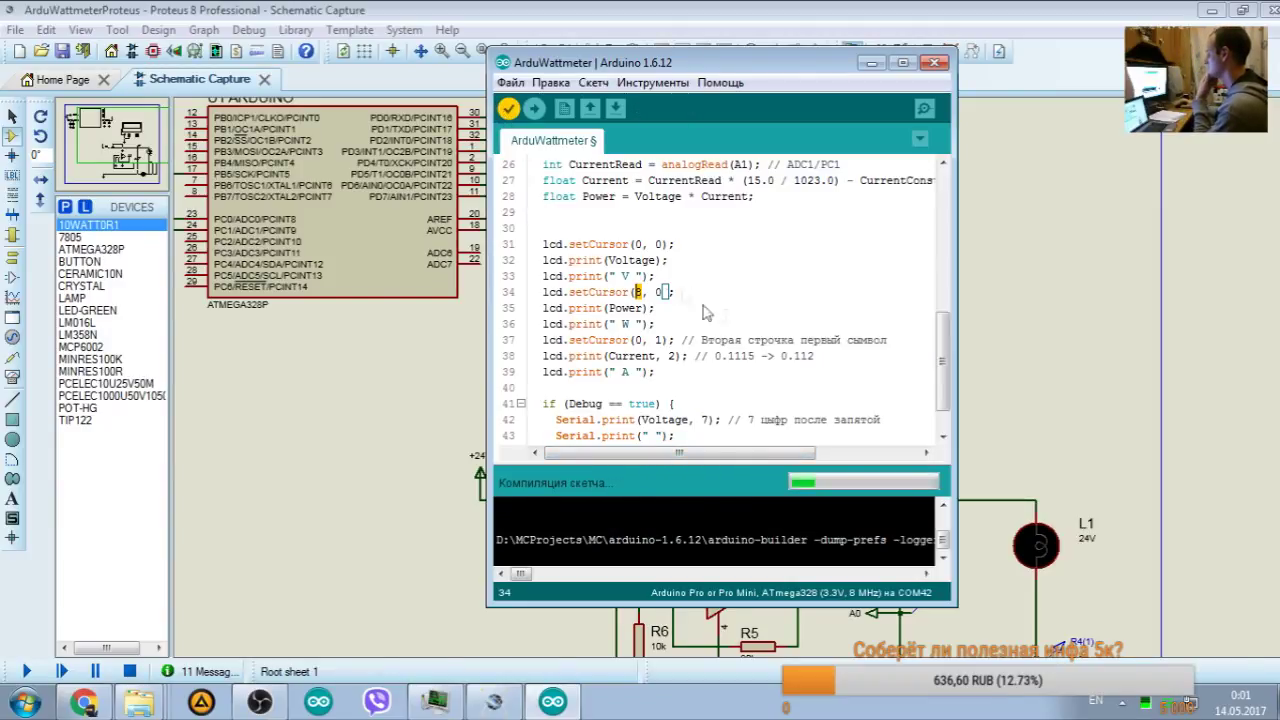
pyautogui.click(25, 673)
pyautogui.click(25, 673)
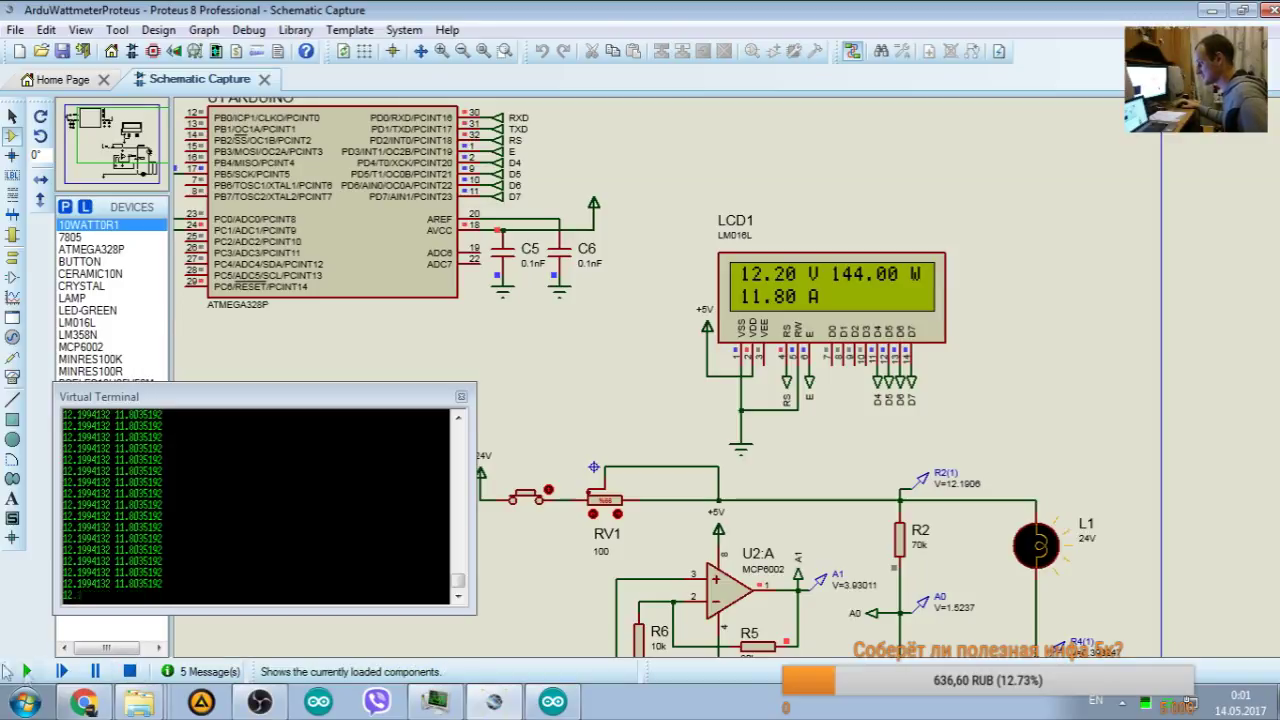
# Step: Restart the simulation, open the supply button next to RV1, and pause to examine the LCD
pyautogui.click(129, 671)
pyautogui.click(27, 671)
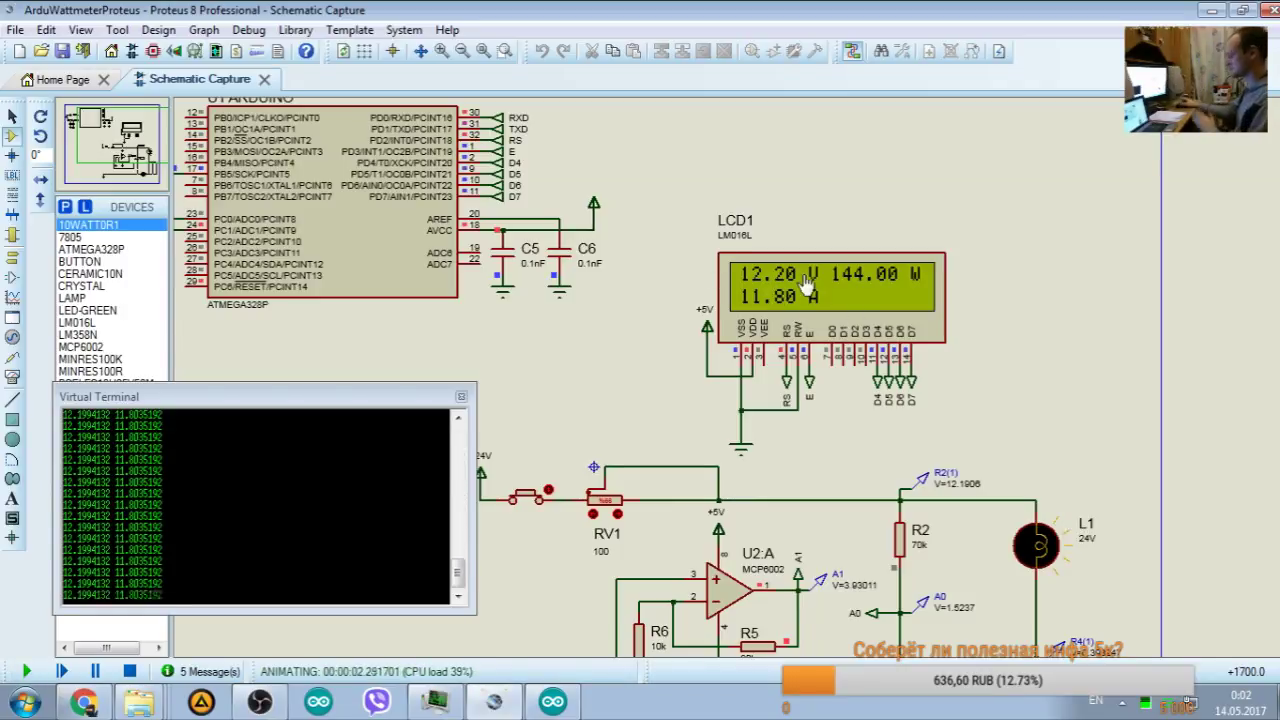
pyautogui.click(548, 488)
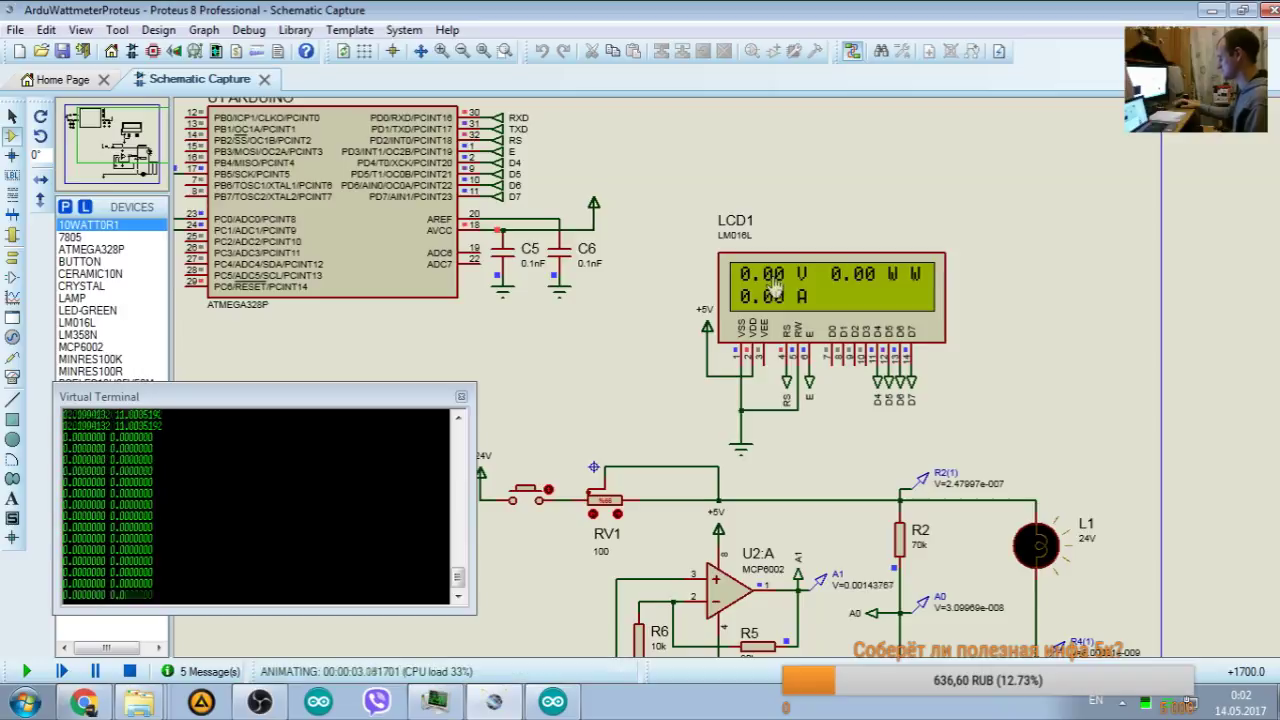
pyautogui.click(95, 672)
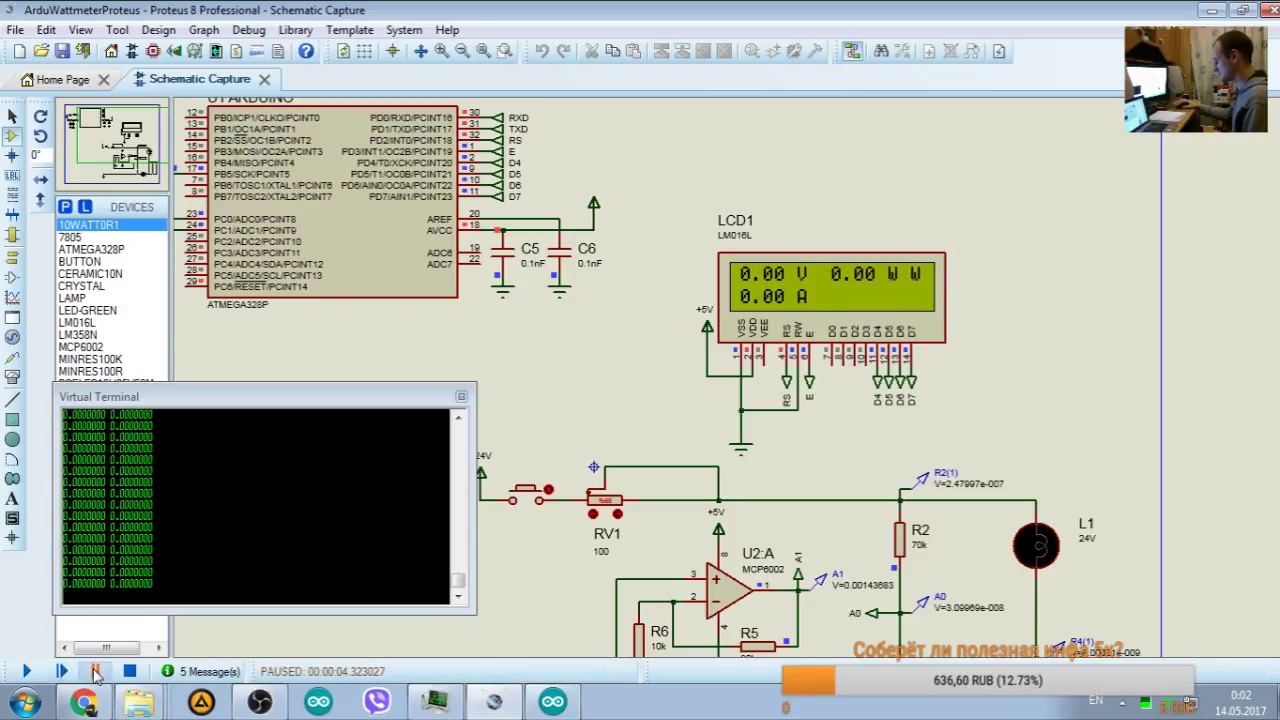
# Step: Resume the simulation and toggle the supply button repeatedly to compare the LCD with power on and off, leaving it closed
pyautogui.click(27, 672)
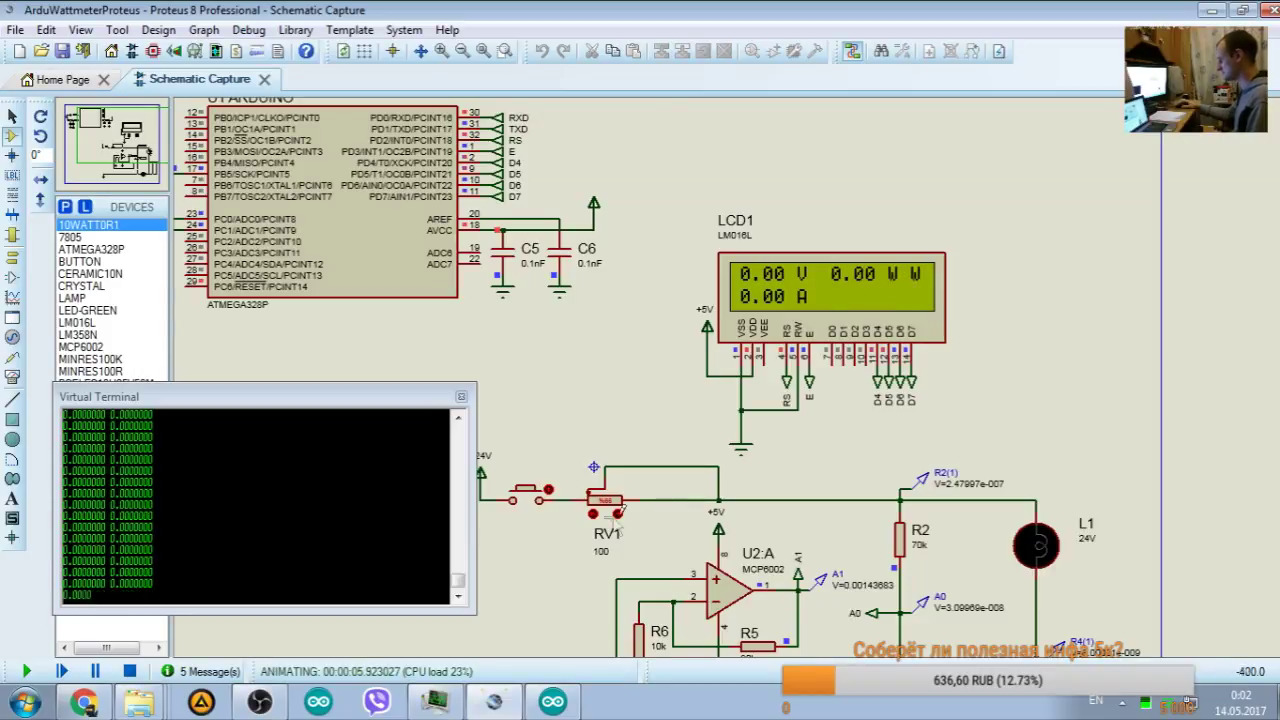
pyautogui.click(553, 482)
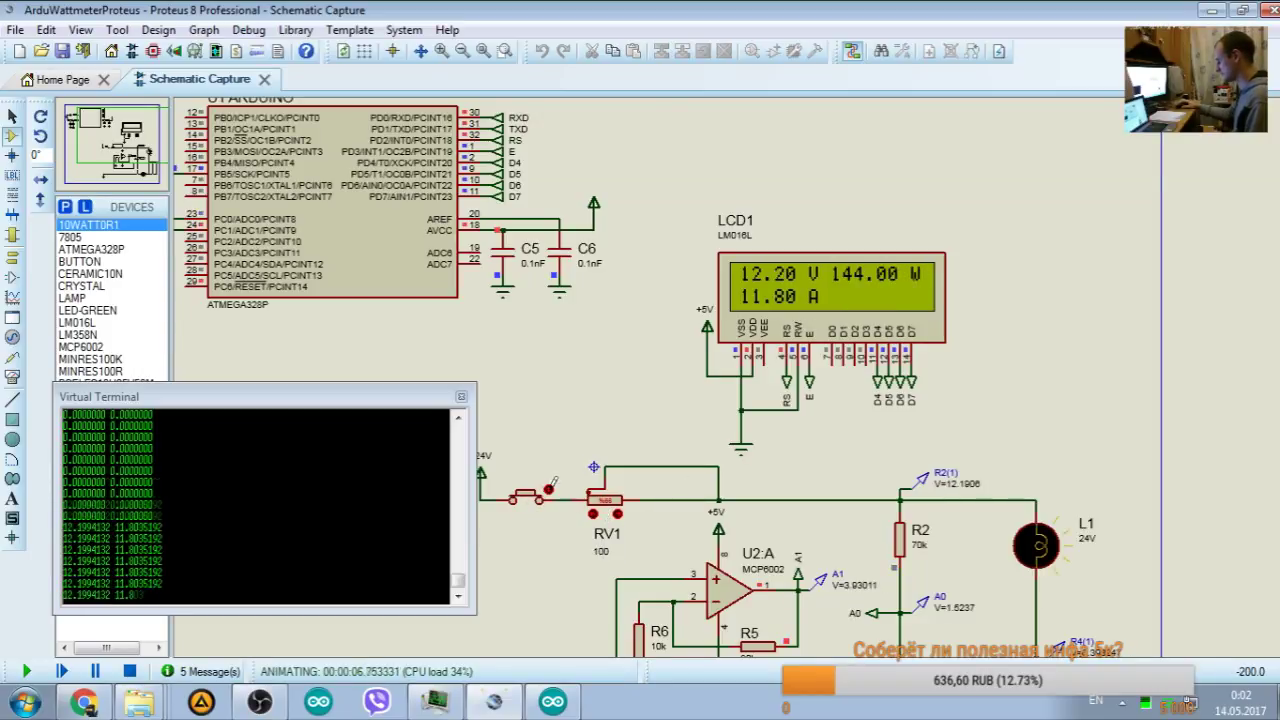
pyautogui.click(553, 482)
pyautogui.click(553, 482)
pyautogui.click(553, 482)
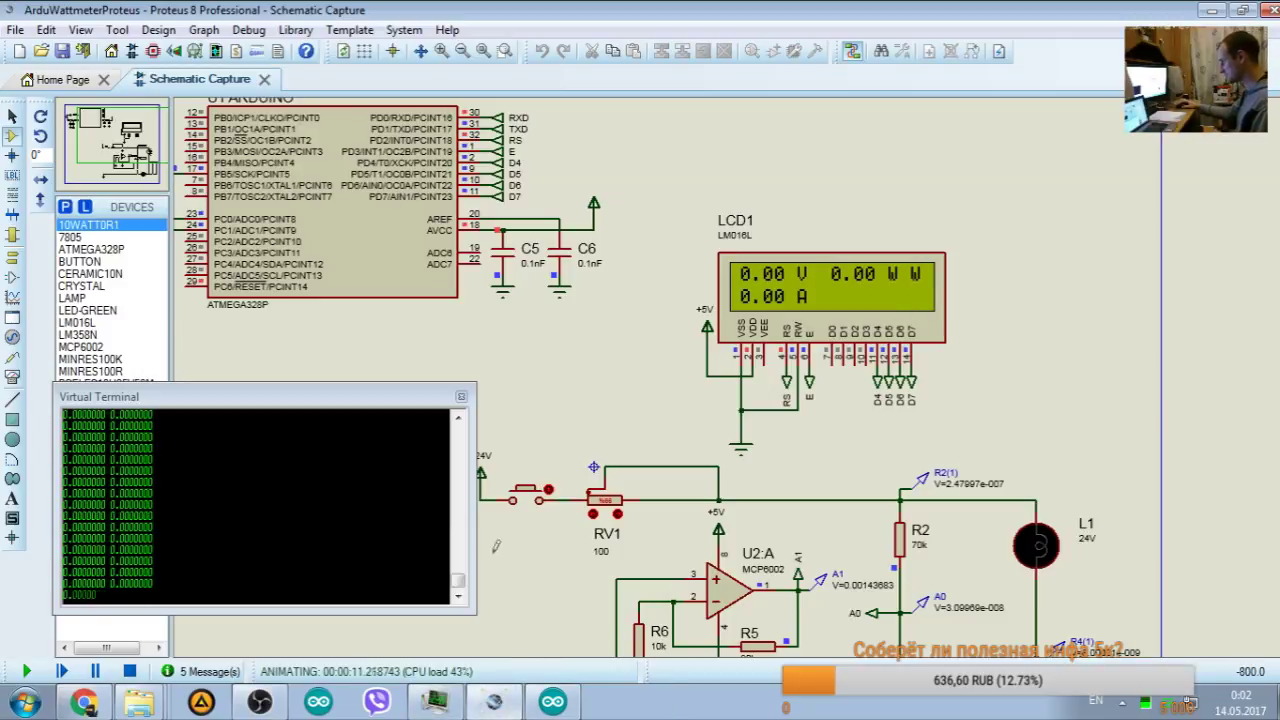
pyautogui.click(548, 489)
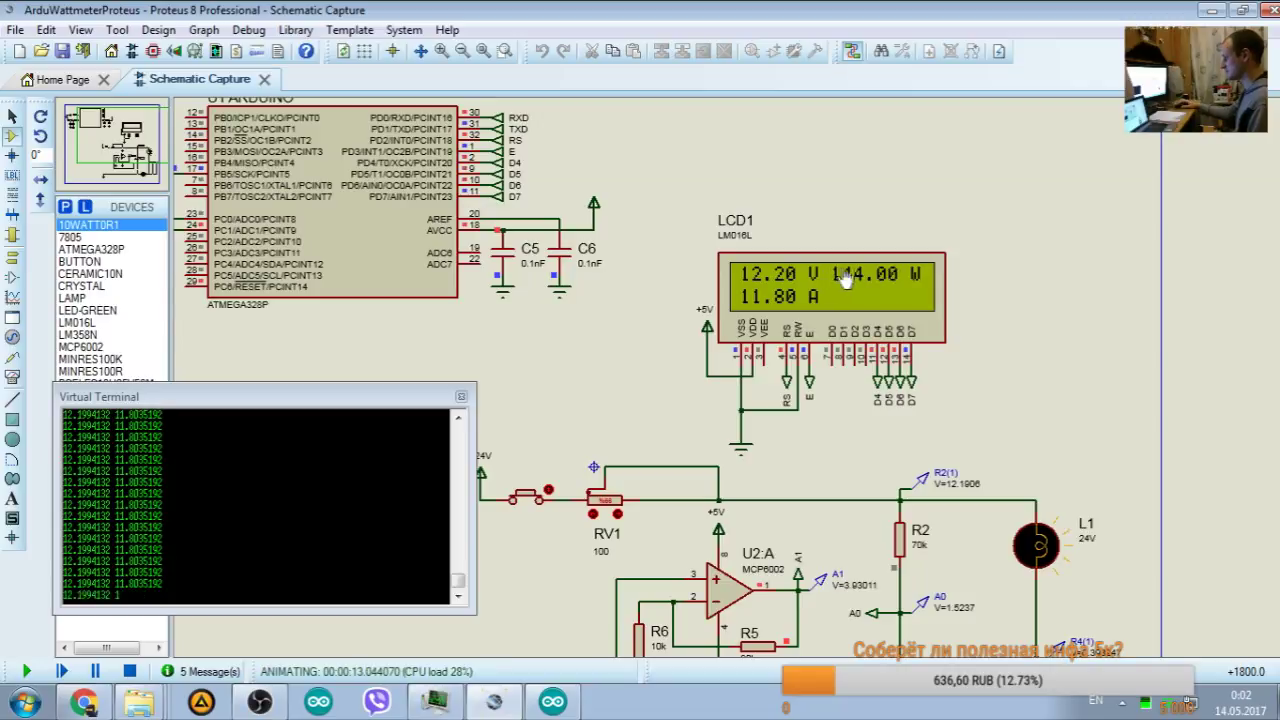
# Step: Add a second trailing space to the power label " W " in the sketch, making it " W "
pyautogui.click(492, 710)
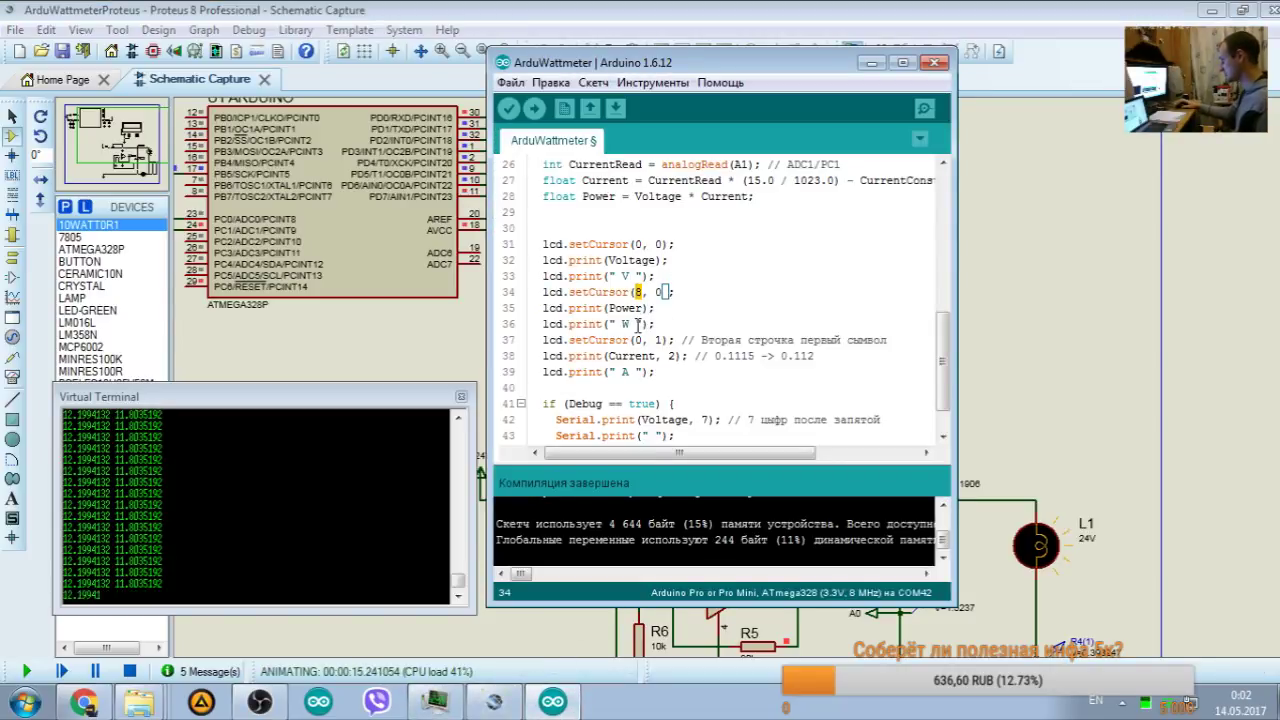
pyautogui.moveTo(715, 70); pyautogui.dragTo(870, 39)
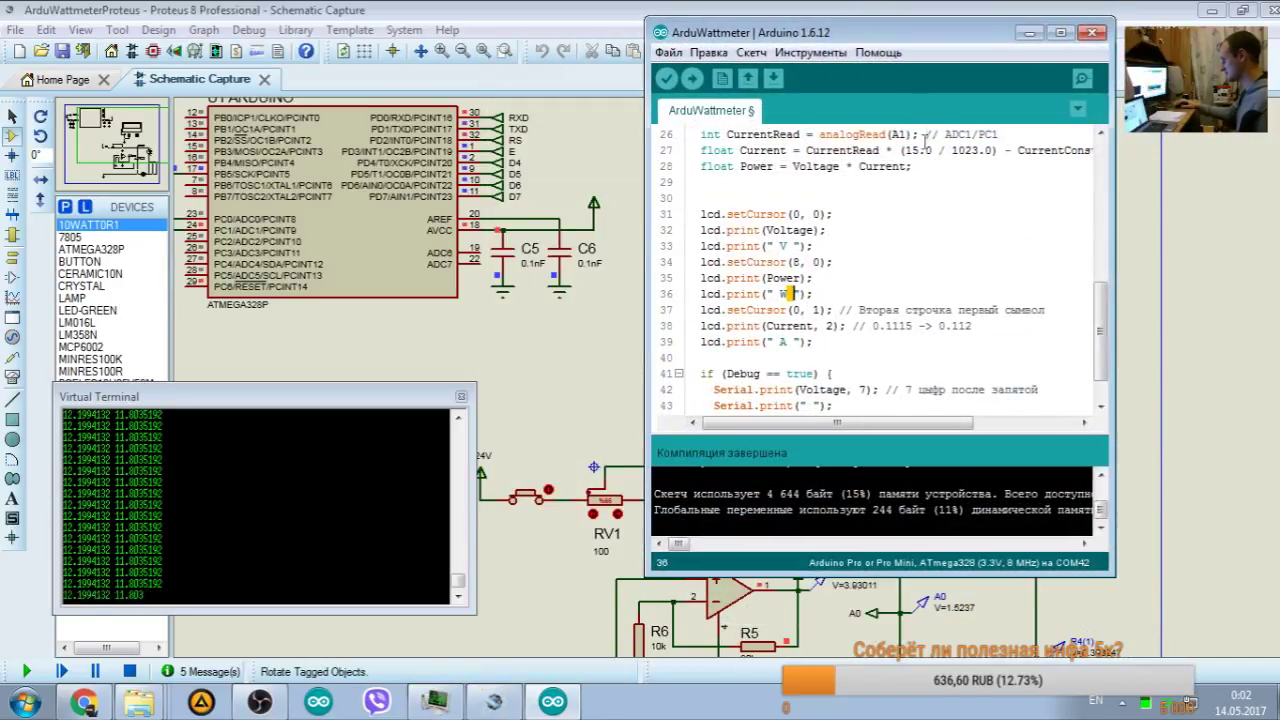
pyautogui.doubleClick(800, 293)
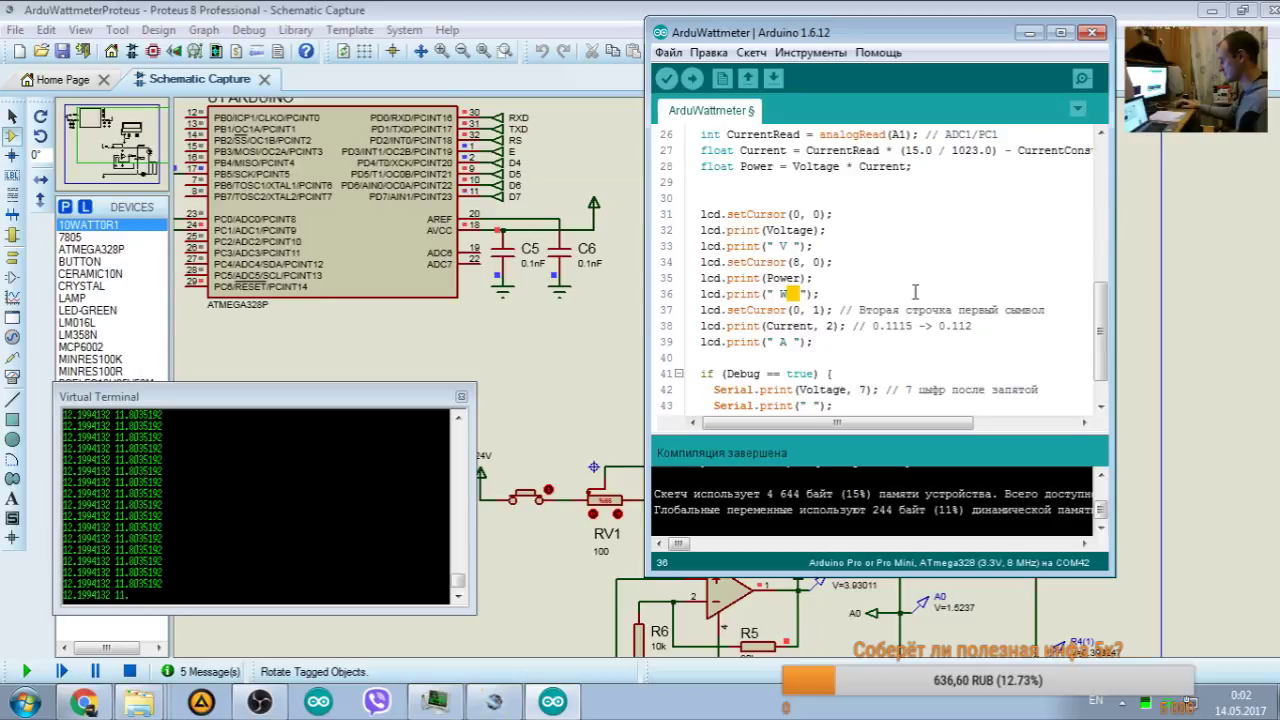
# Step: Compile the sketch with the widened " W " label and restart the simulation with the new code
pyautogui.hotkey('ctrl', 'r')
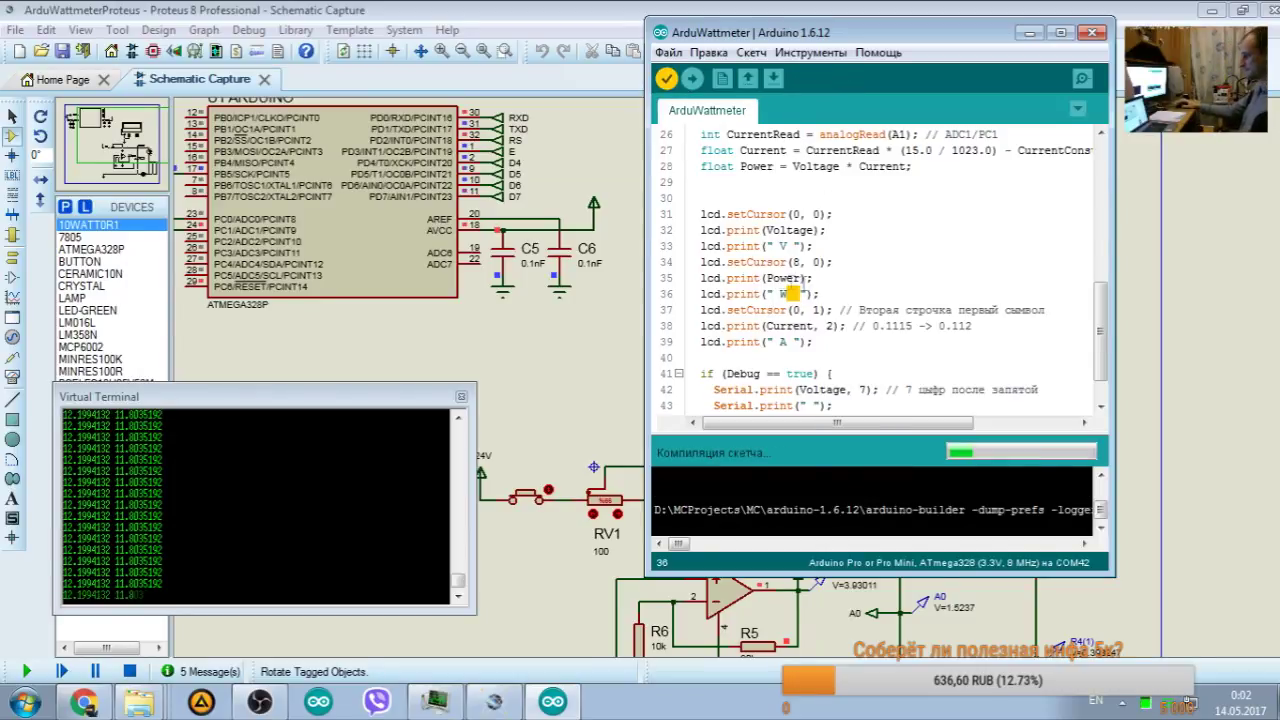
pyautogui.click(710, 195)
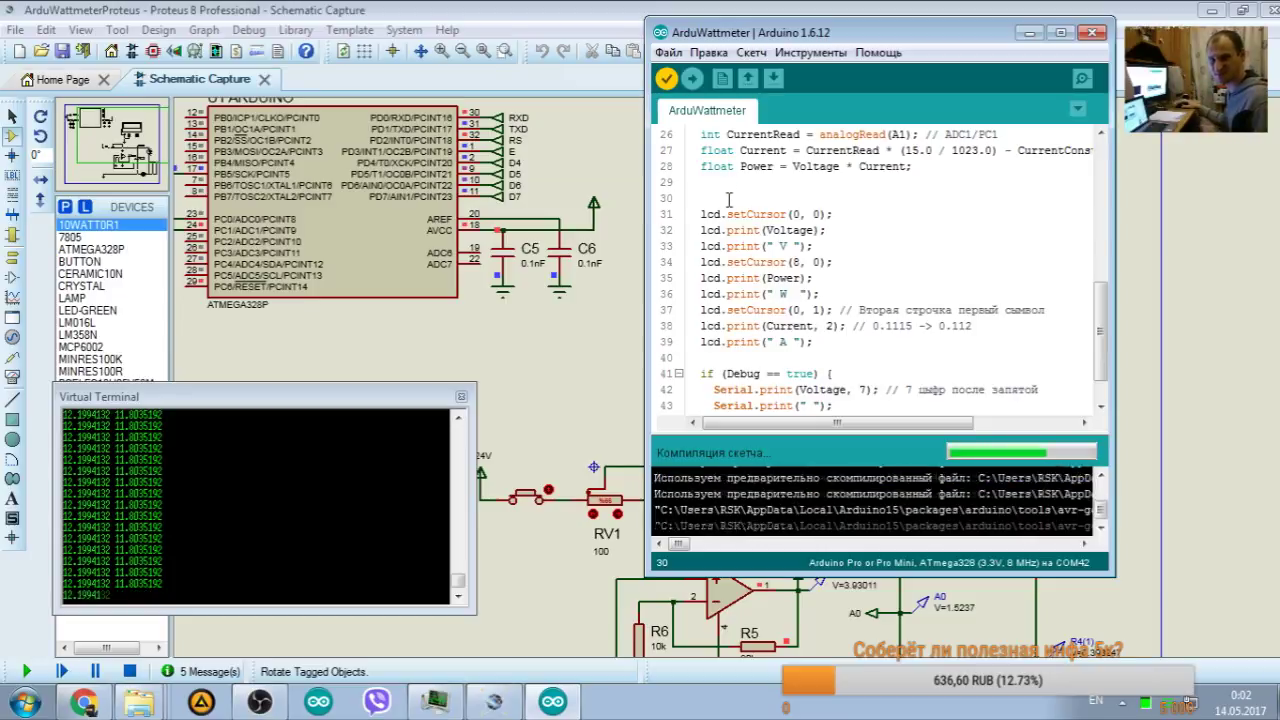
pyautogui.click(792, 246)
pyautogui.click(790, 294)
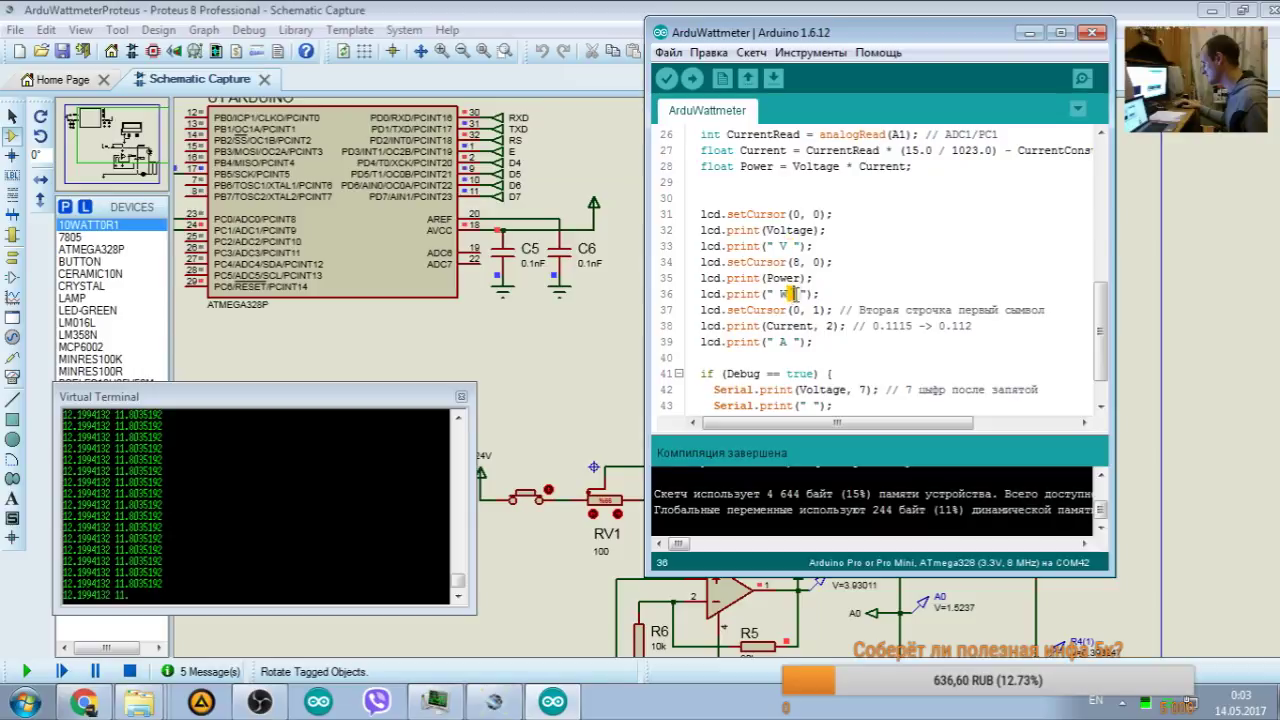
pyautogui.click(1029, 32)
pyautogui.click(129, 671)
pyautogui.click(26, 671)
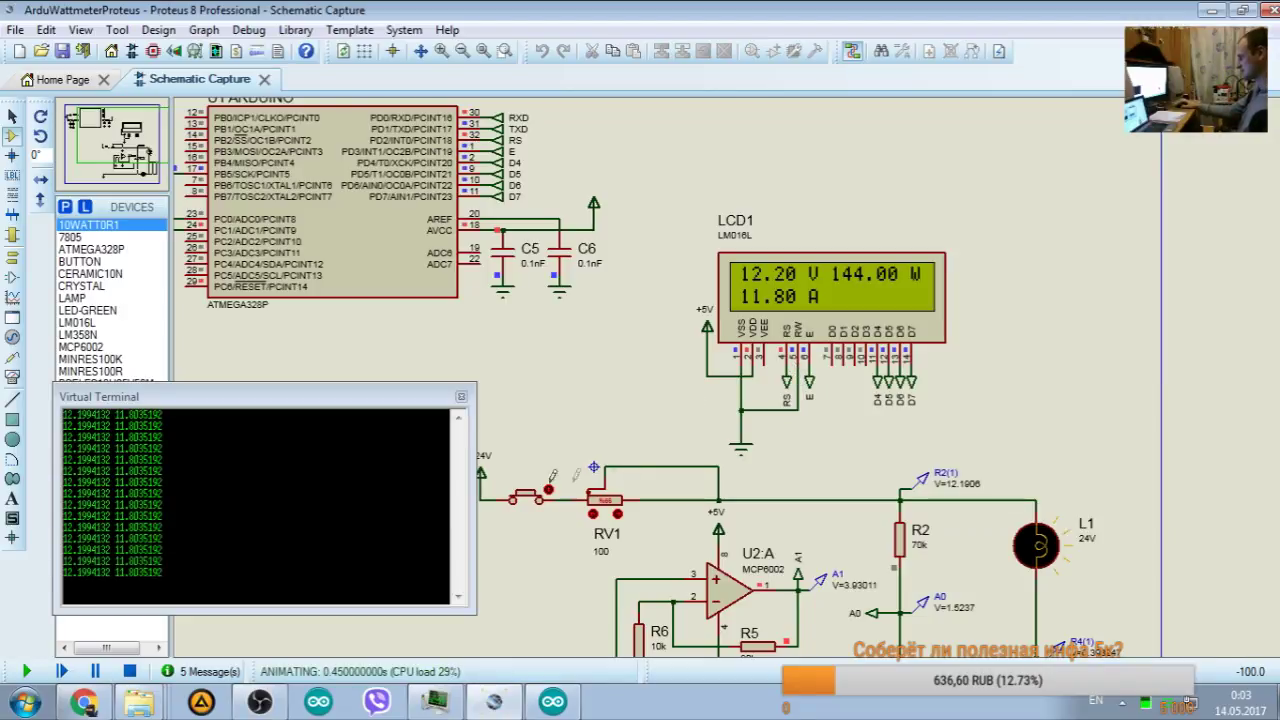
# Step: Toggle the supply button next to RV1 repeatedly to check how the LCD refreshes, and stop the simulation
pyautogui.click(549, 489)
pyautogui.click(549, 489)
pyautogui.click(549, 489)
pyautogui.click(549, 489)
pyautogui.click(549, 489)
pyautogui.click(549, 489)
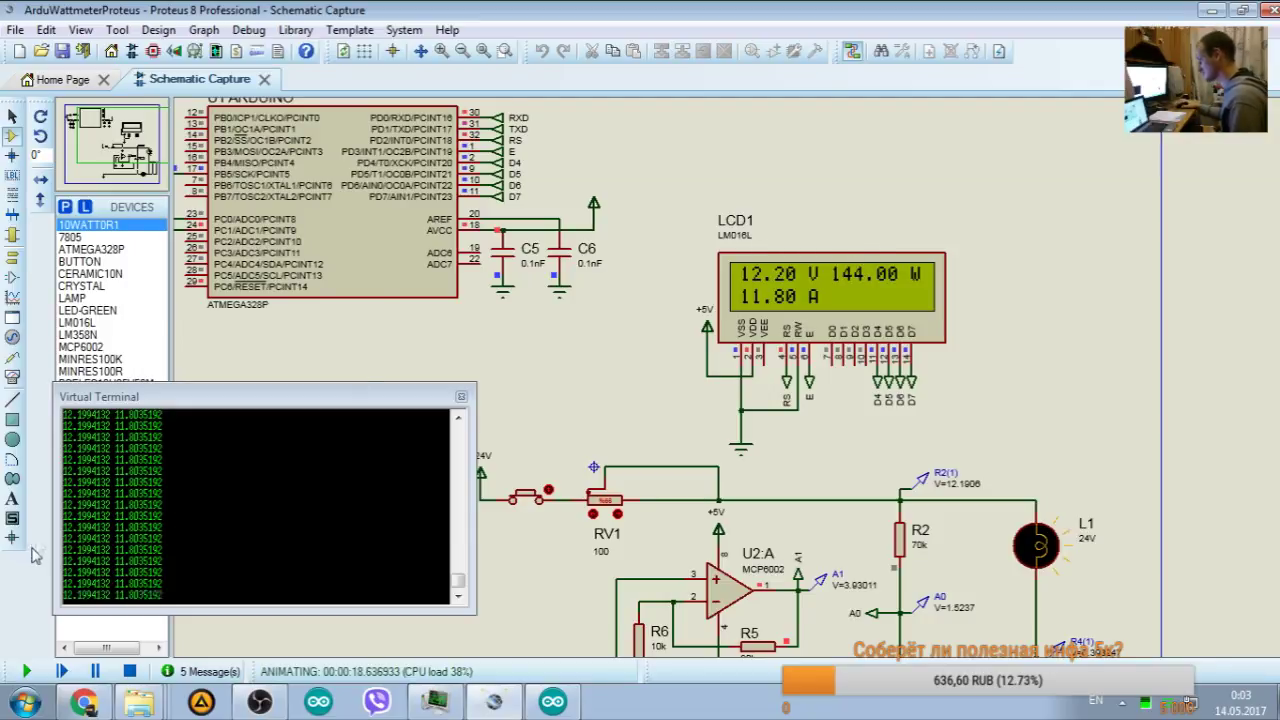
pyautogui.click(129, 671)
# Step: Review the LCD print lines in the sketch, and briefly run the simulation again to recheck the display
pyautogui.click(560, 703)
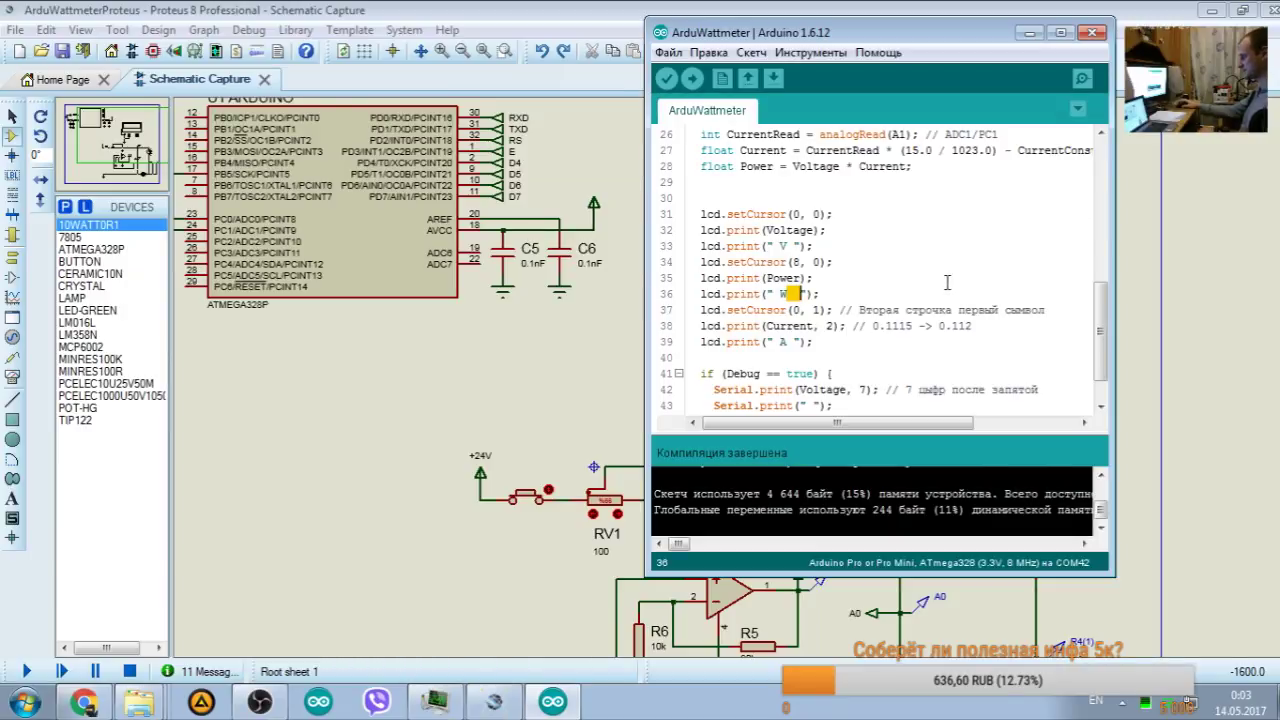
pyautogui.scroll(-1, 947, 283)
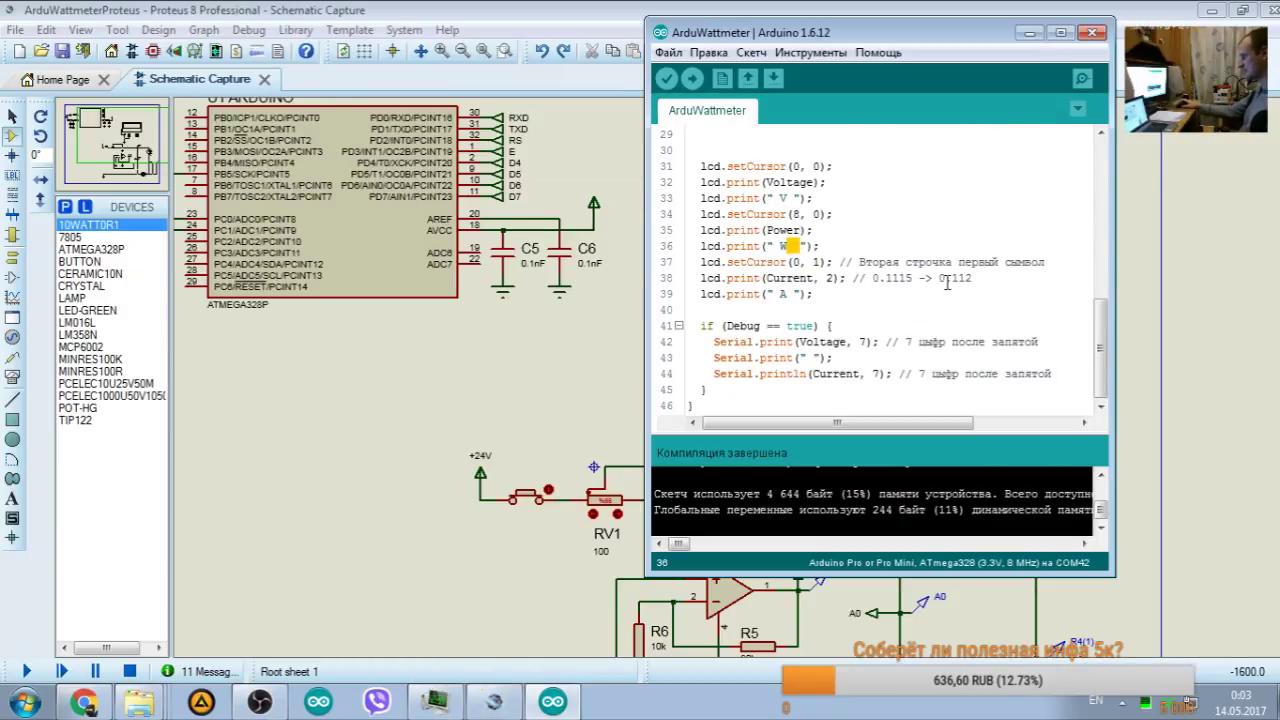
pyautogui.click(851, 232)
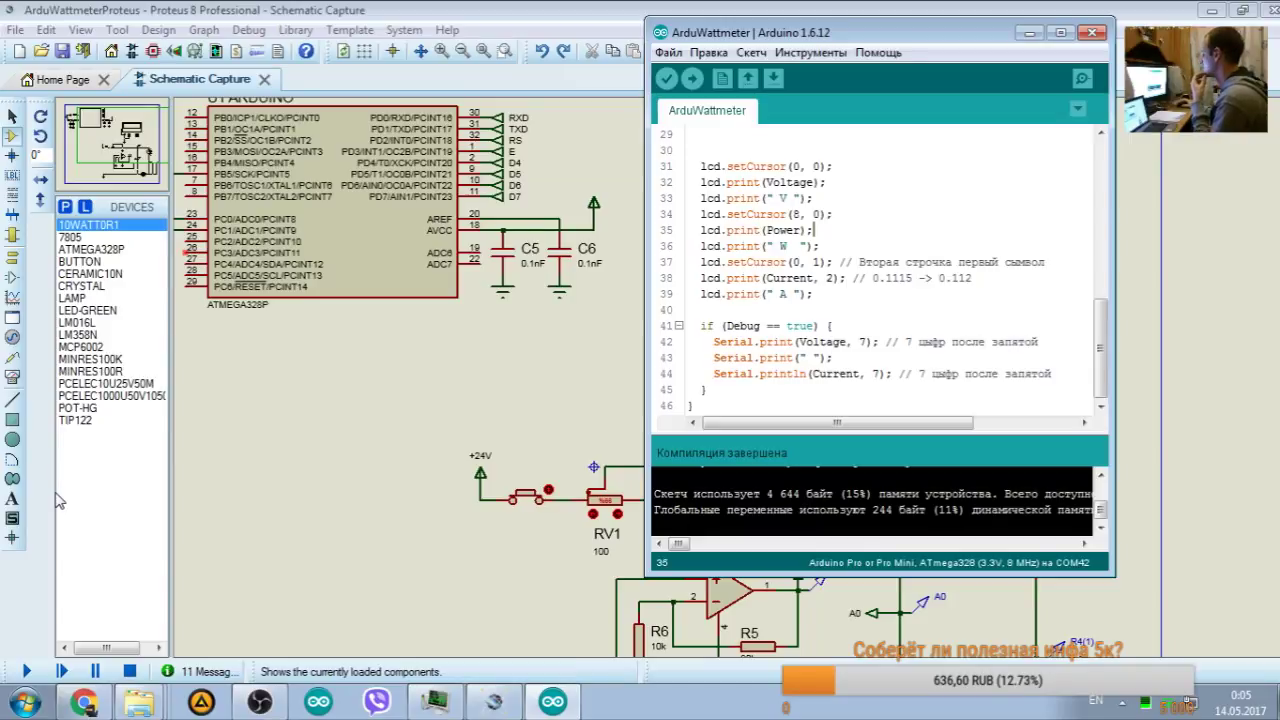
pyautogui.click(130, 672)
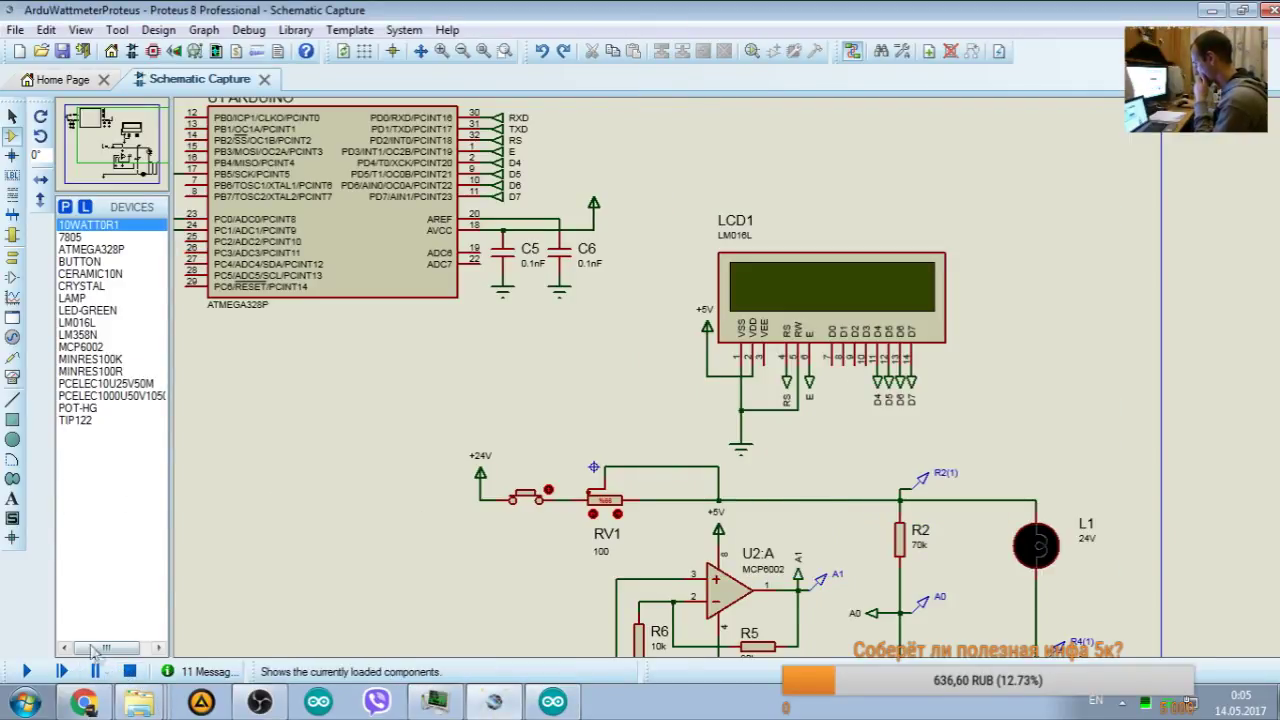
pyautogui.click(26, 670)
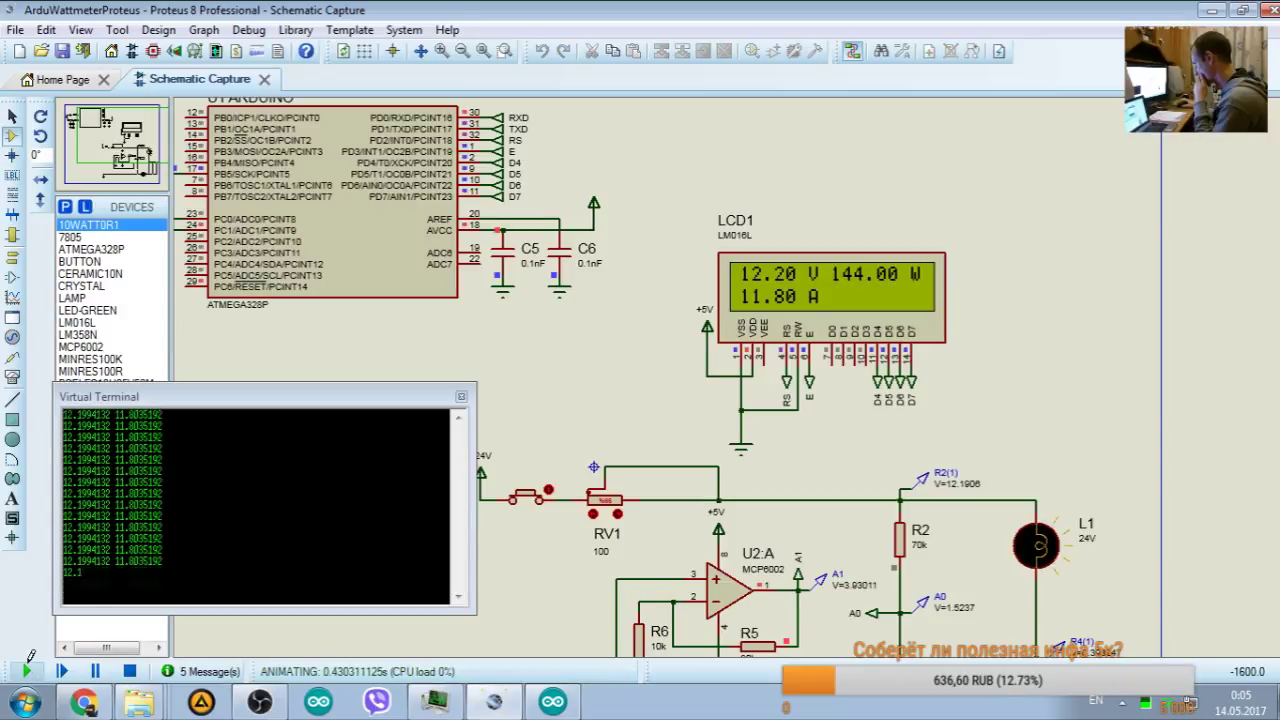
pyautogui.click(130, 672)
# Step: Add two new lines after the closing brace of loop() at the end of the ArduWattmeter sketch
pyautogui.click(555, 703)
pyautogui.scroll(4, 849, 265)
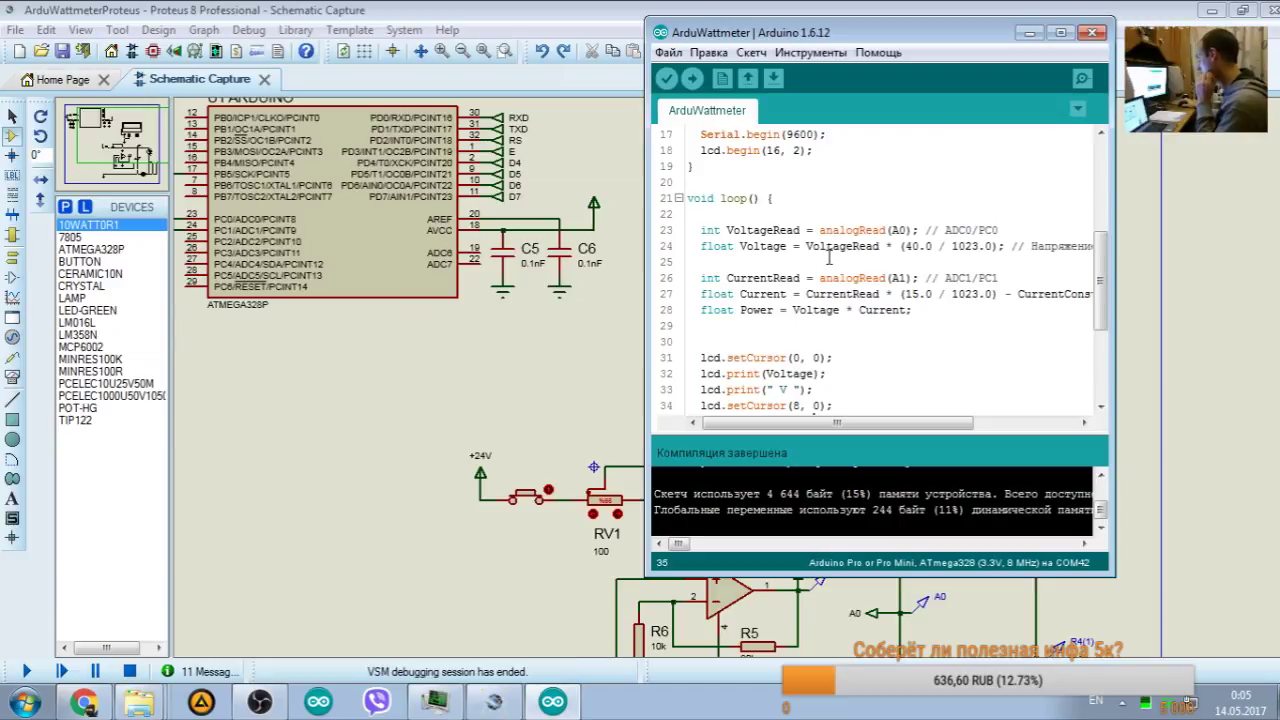
pyautogui.scroll(-4, 828, 258)
pyautogui.click(722, 406)
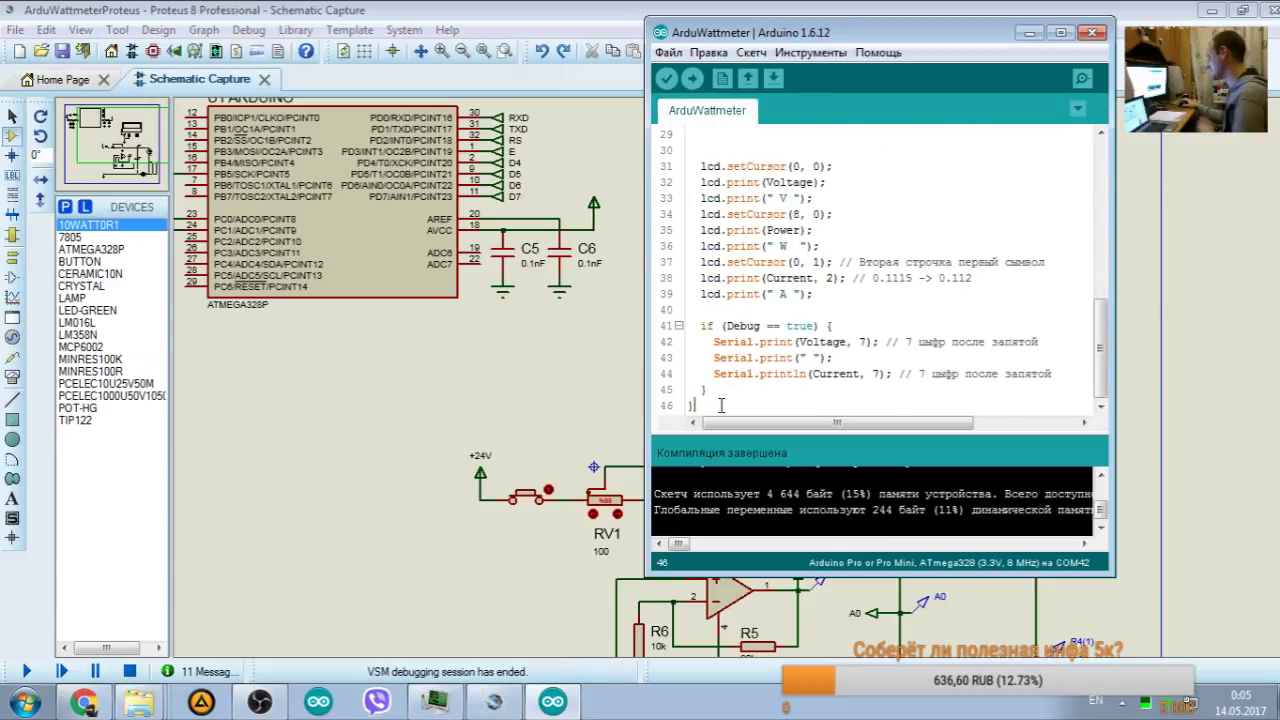
pyautogui.press('Return')
pyautogui.press('Return')
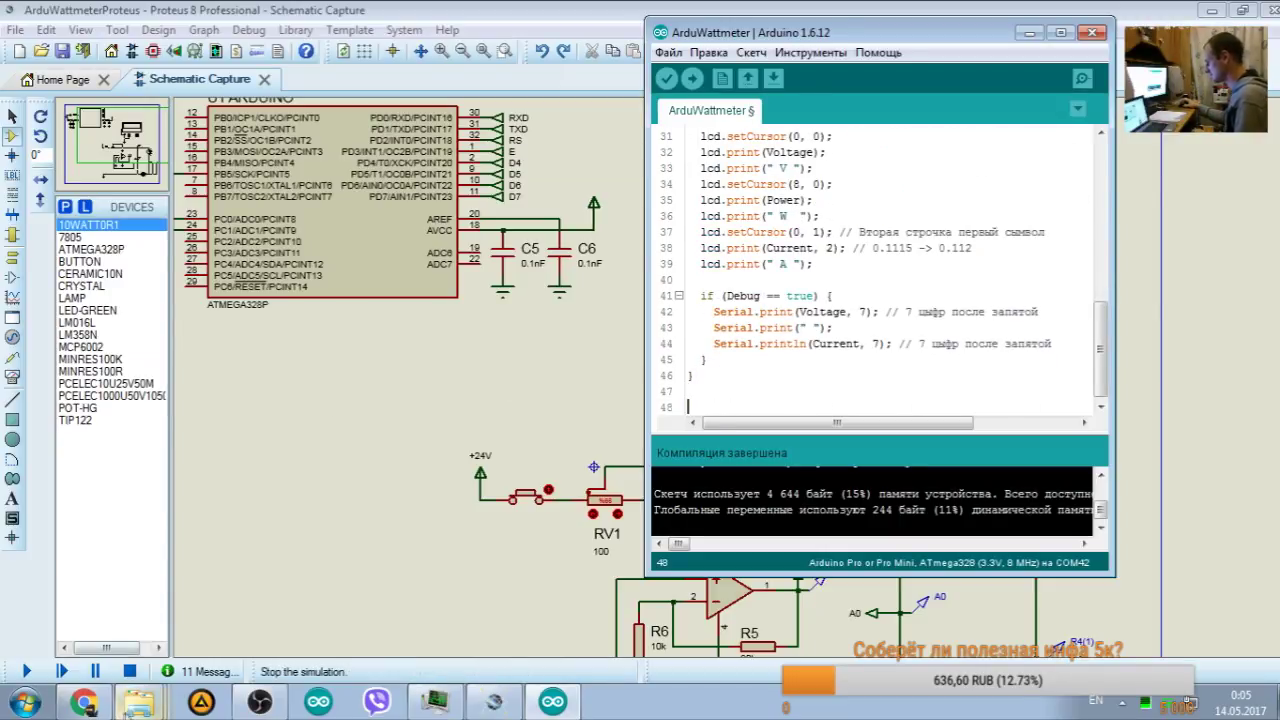
# Step: Switch to Windows Explorer, open the MCProjects folder on drive D, and check its MC subfolder
pyautogui.hotkey('alt', 'Tab')
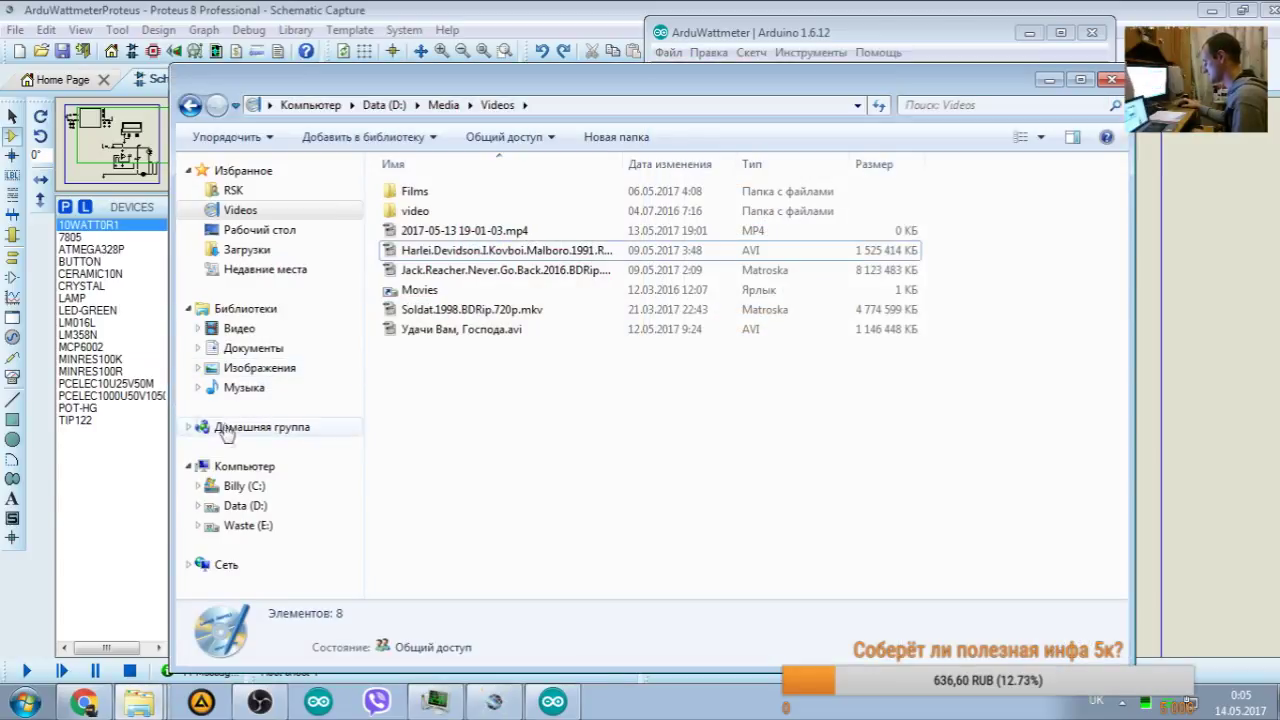
pyautogui.click(248, 508)
pyautogui.click(432, 251)
pyautogui.doubleClick(432, 251)
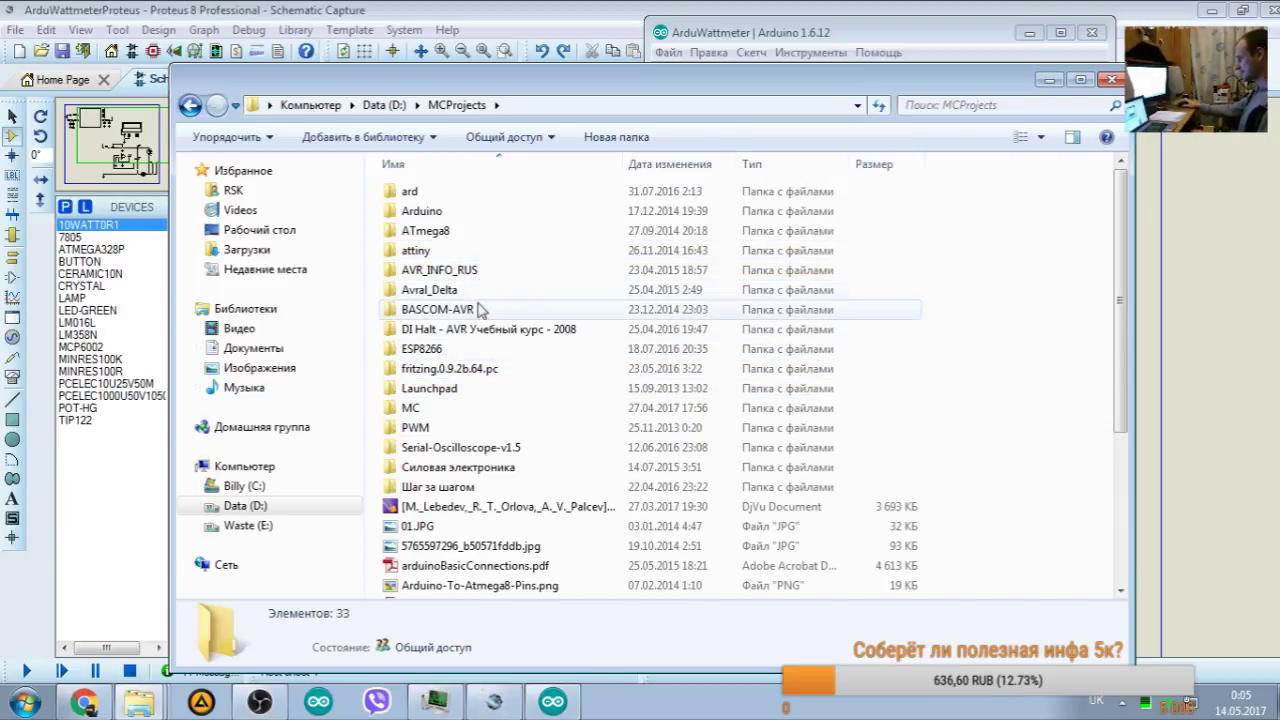
pyautogui.doubleClick(422, 407)
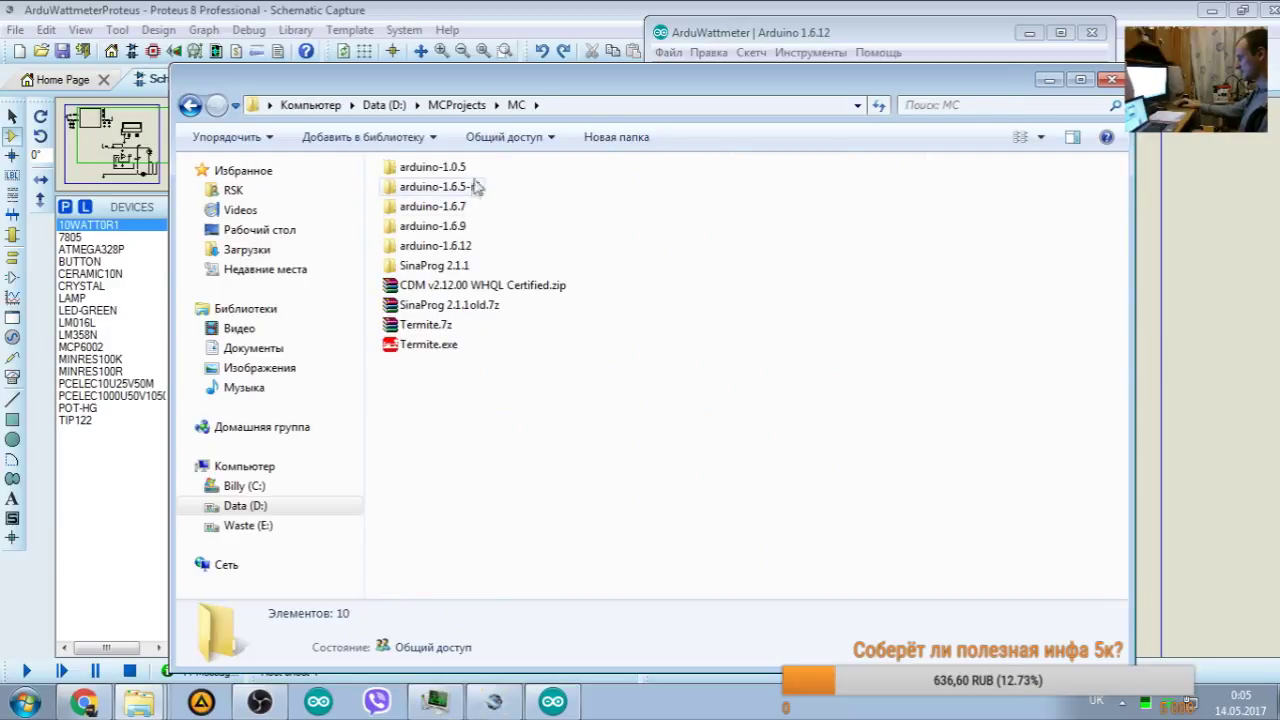
pyautogui.click(460, 105)
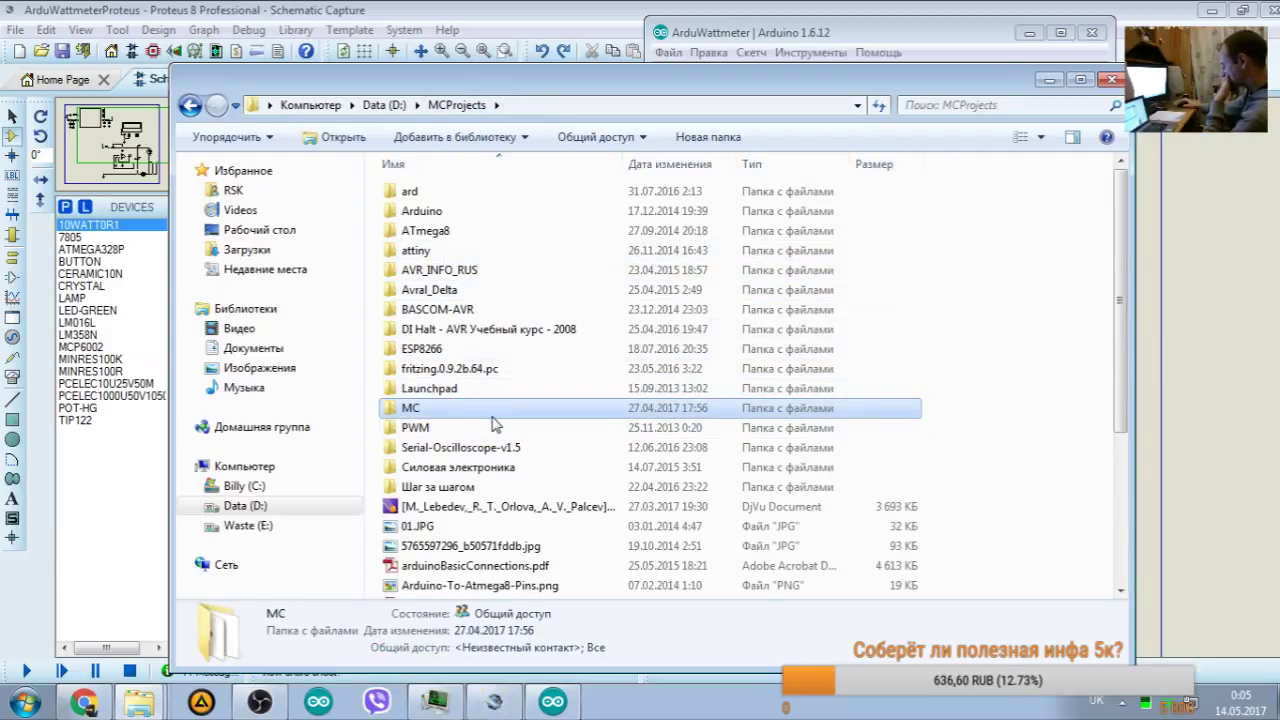
# Step: Open C_.ino from the ATmega8\6ADCs_LCD\C_ folder in Notepad++
pyautogui.doubleClick(447, 236)
pyautogui.doubleClick(447, 192)
pyautogui.doubleClick(450, 213)
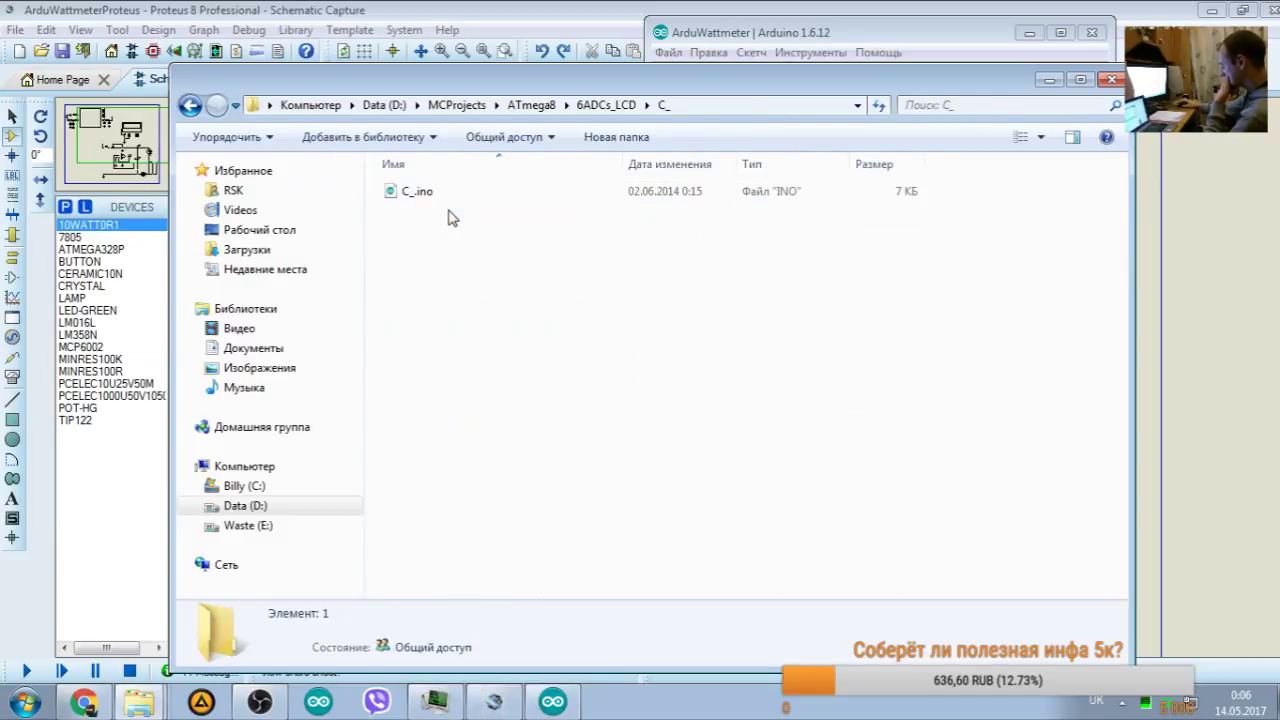
pyautogui.doubleClick(413, 192)
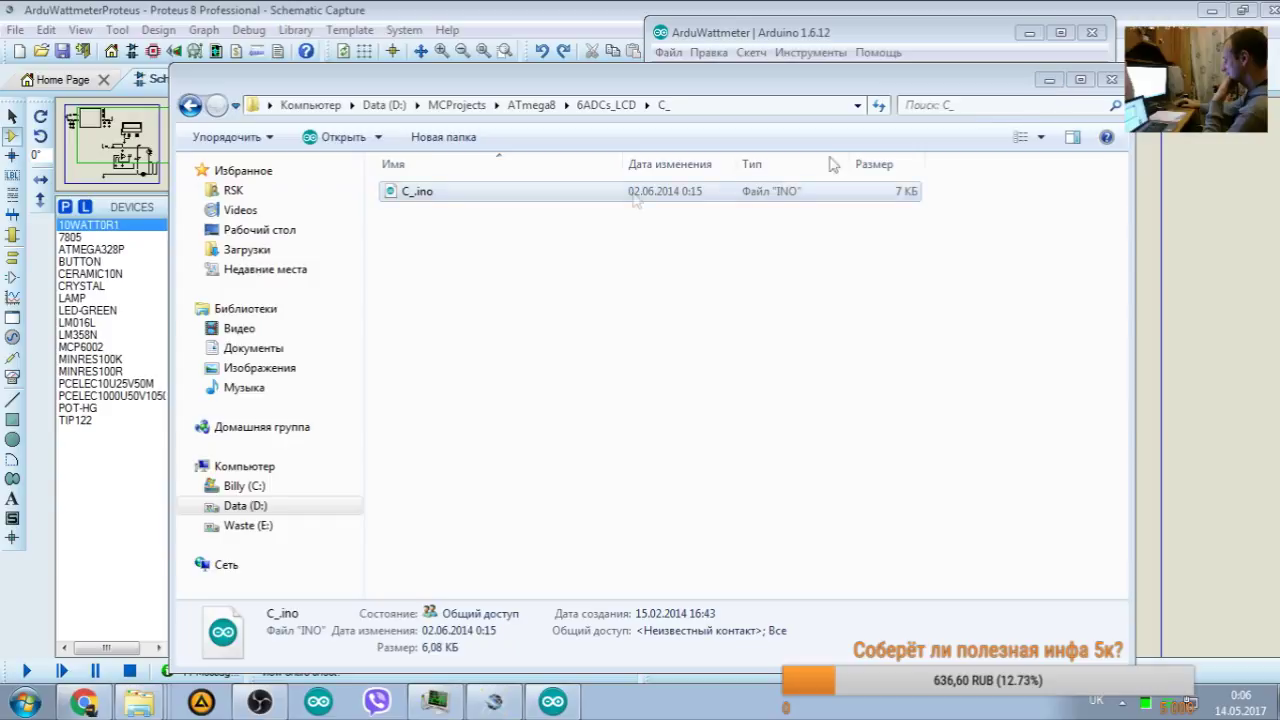
pyautogui.rightClick(436, 190)
pyautogui.click(518, 240)
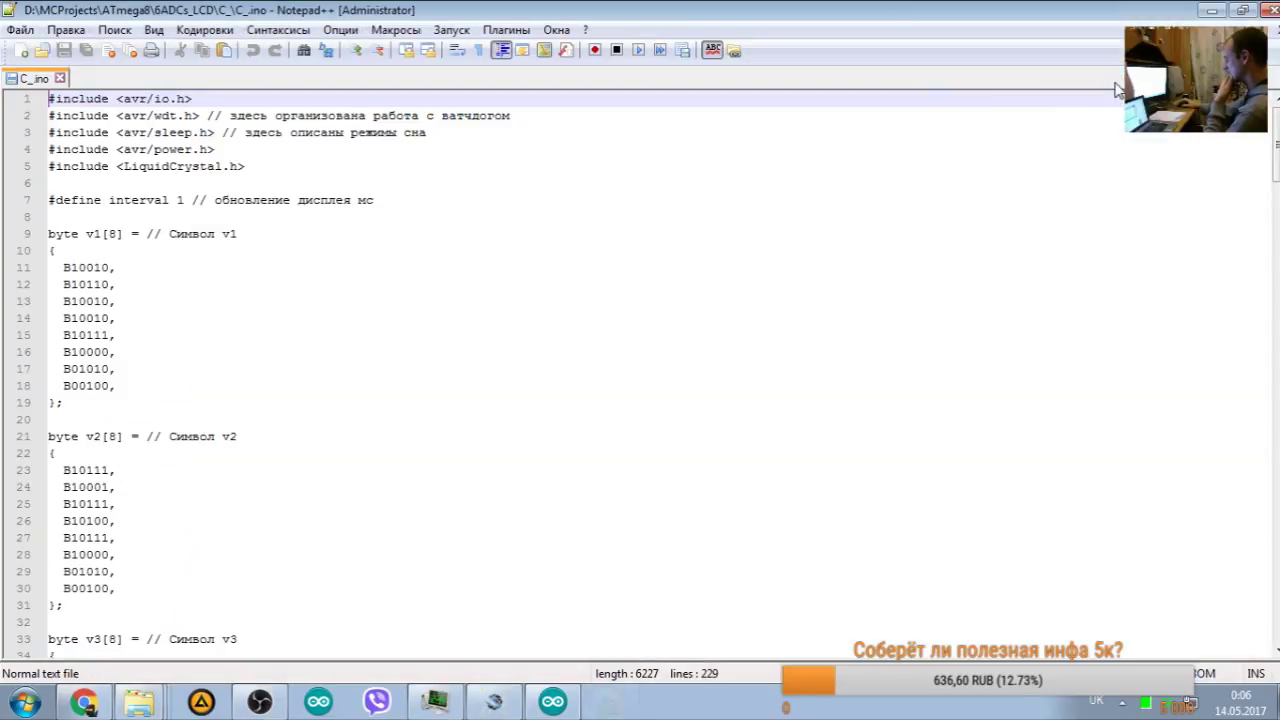
# Step: Copy the whole analogReadOversampled function from the end of C_.ino and close the file
pyautogui.scroll(-20, 237, 329)
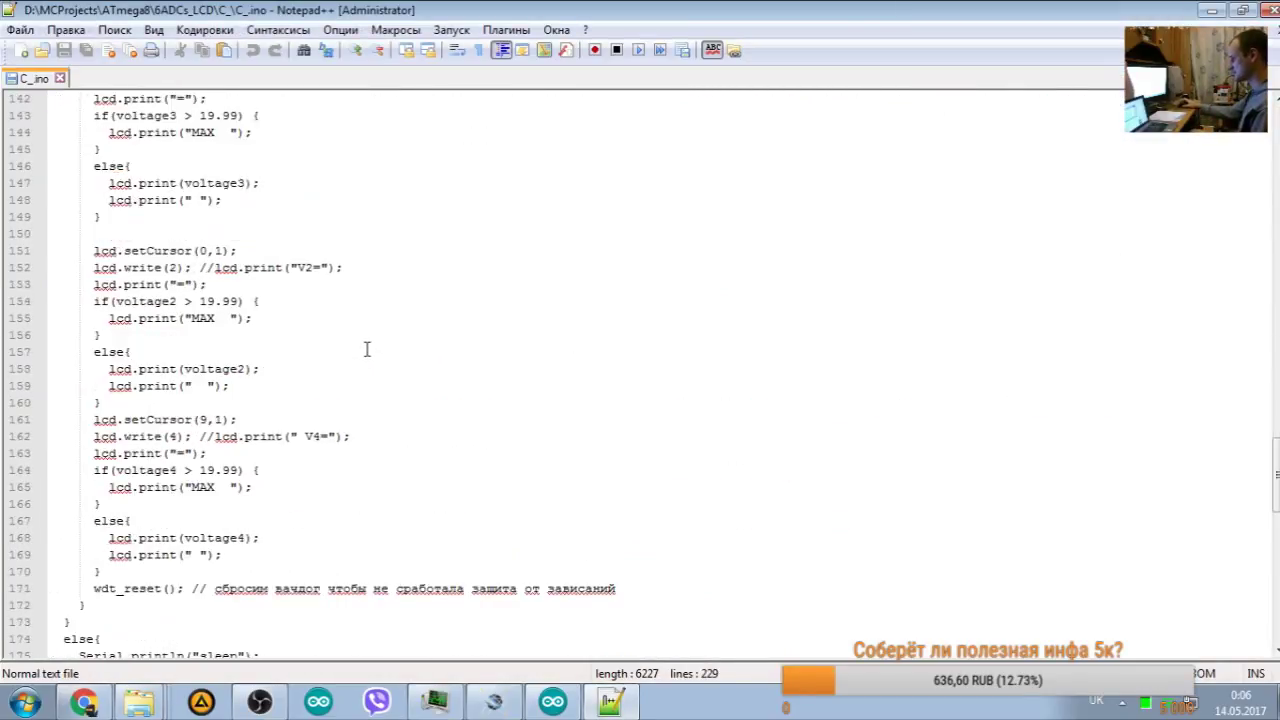
pyautogui.scroll(-18, 367, 348)
pyautogui.click(240, 318)
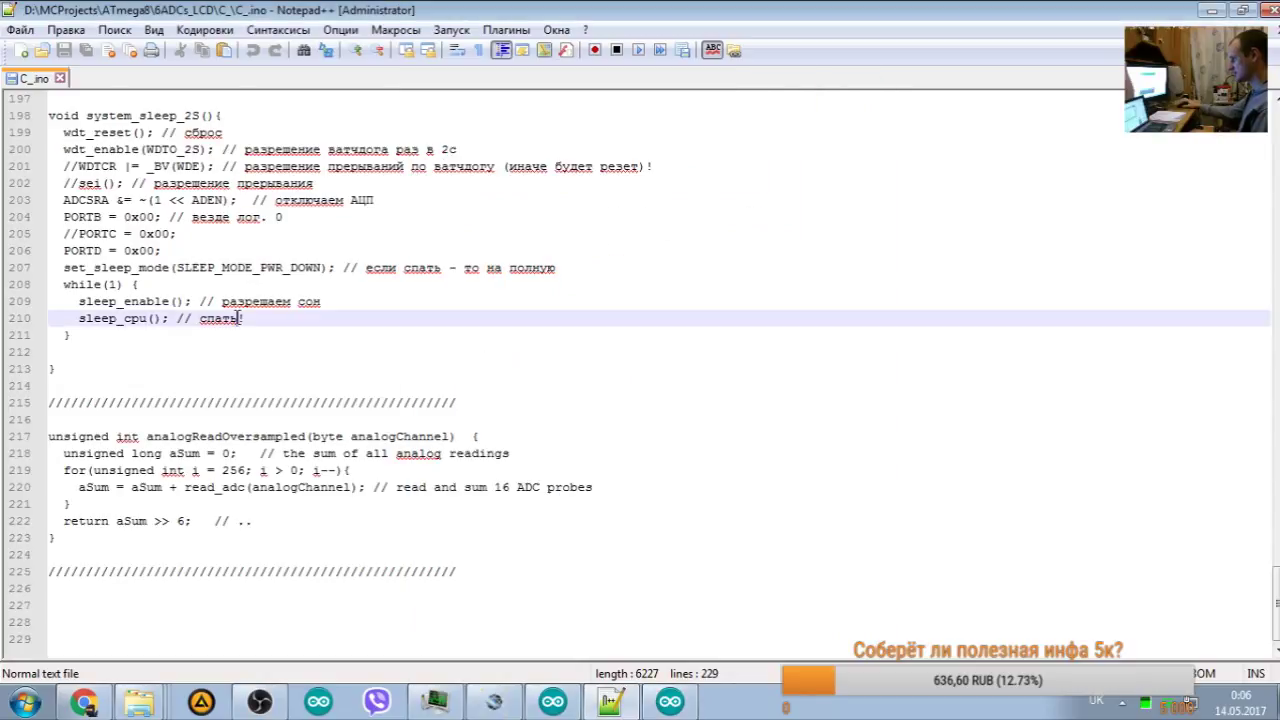
pyautogui.scroll(4, 194, 365)
pyautogui.scroll(-4, 194, 365)
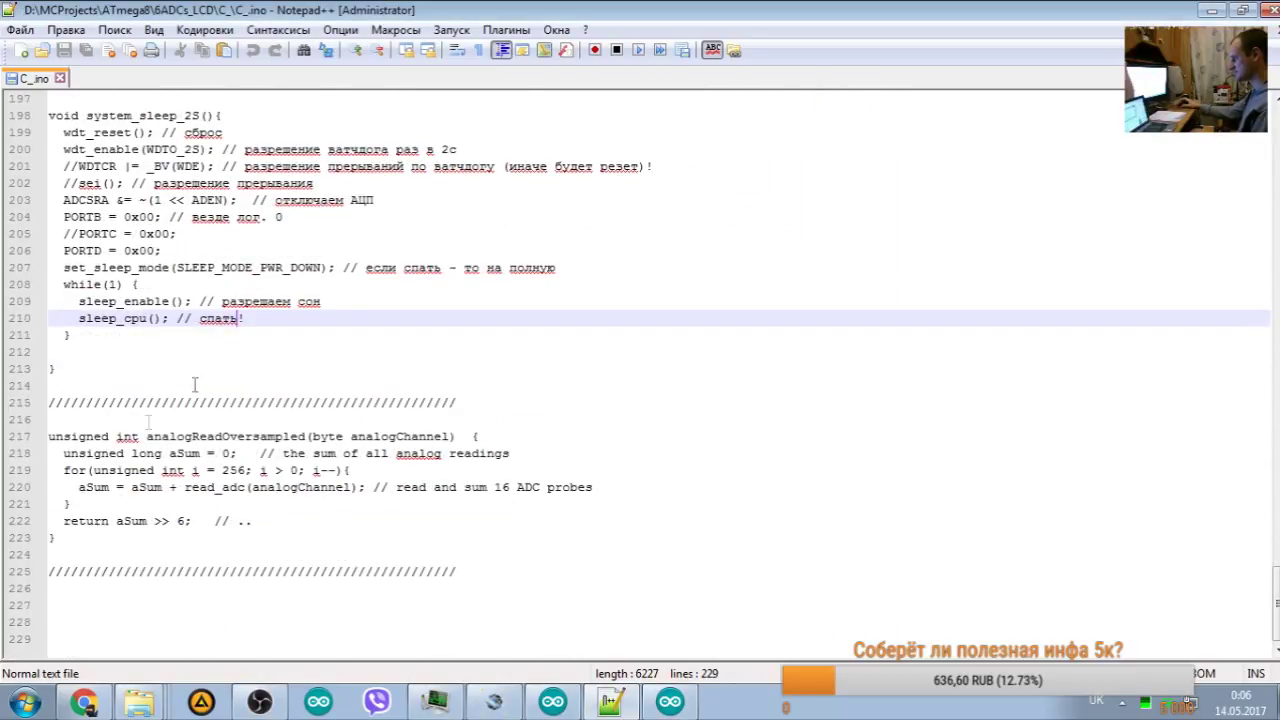
pyautogui.moveTo(97, 540); pyautogui.dragTo(45, 437)
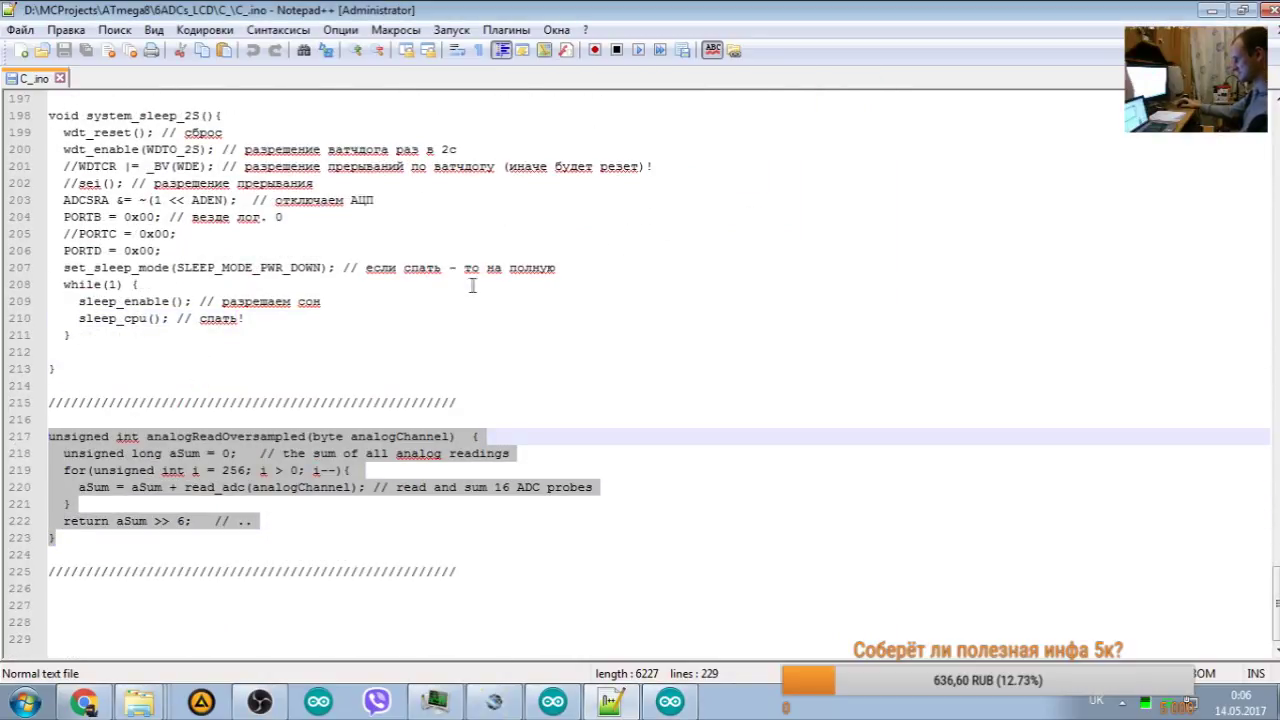
pyautogui.click(1270, 10)
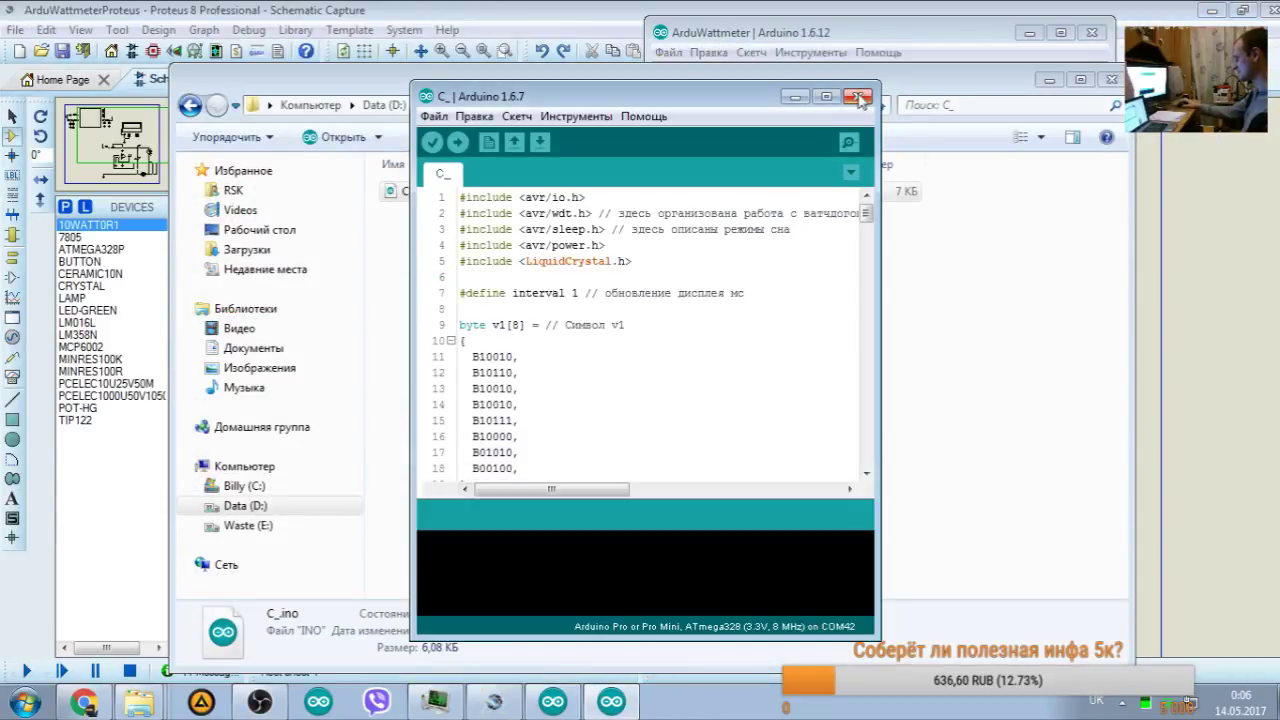
# Step: Paste the analogReadOversampled function at the end of the ArduWattmeter sketch and remove "unsigned" from its return type
pyautogui.hotkey('ctrl', 'v')
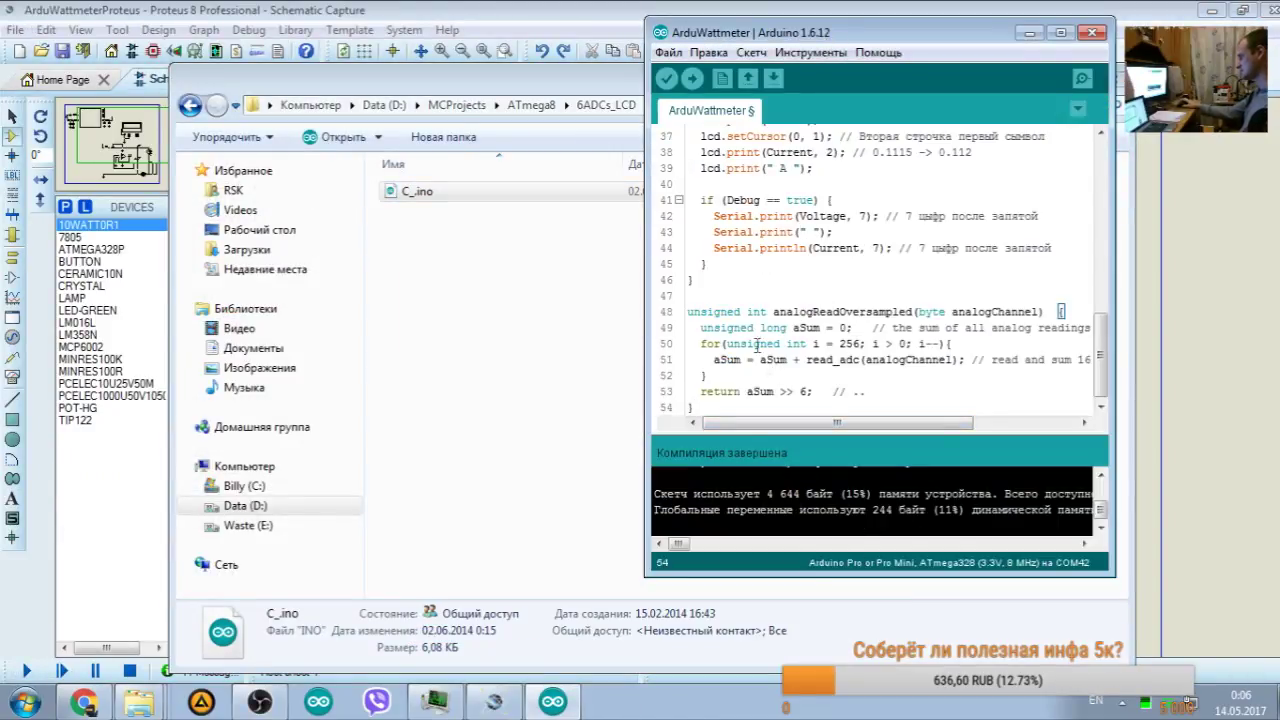
pyautogui.moveTo(845, 423)
pyautogui.mouseDown()
pyautogui.moveTo(932, 423)
pyautogui.moveTo(845, 423)
pyautogui.mouseUp()
pyautogui.moveTo(747, 311); pyautogui.dragTo(668, 311)
pyautogui.press('Delete')
# Step: Replace analogRead(A0) in the VoltageRead line with analogReadOversampled(0), reusing the name from the function definition
pyautogui.doubleClick(800, 312)
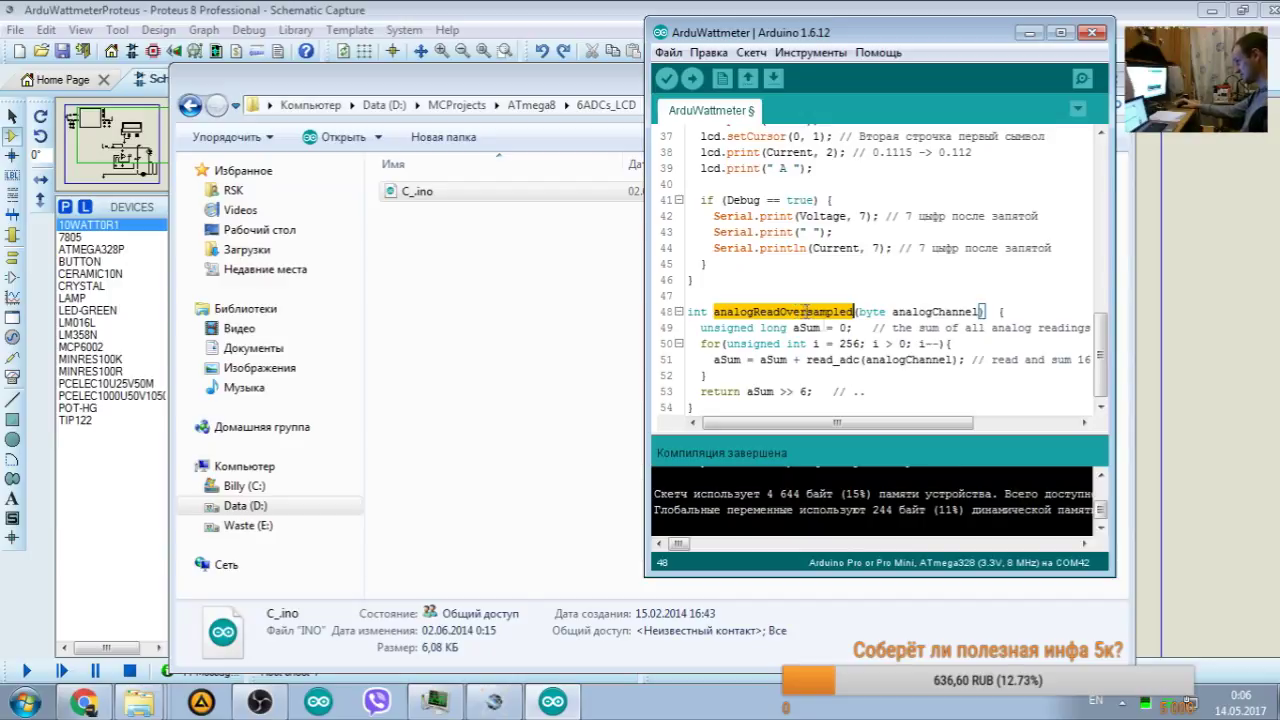
pyautogui.scroll(7, 836, 342)
pyautogui.doubleClick(868, 247)
pyautogui.scroll(-7, 868, 247)
pyautogui.click(788, 311)
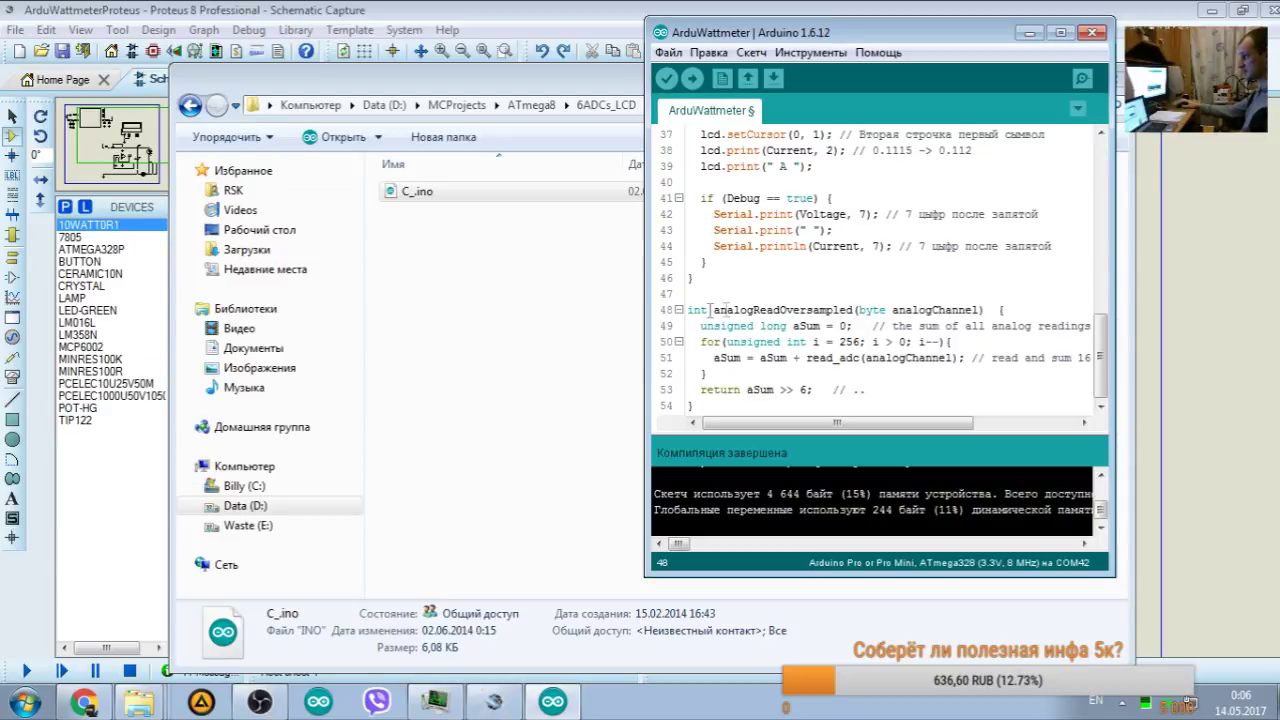
pyautogui.moveTo(714, 310); pyautogui.dragTo(855, 310)
pyautogui.scroll(2, 744, 300)
pyautogui.scroll(-2, 744, 310)
pyautogui.scroll(7, 818, 304)
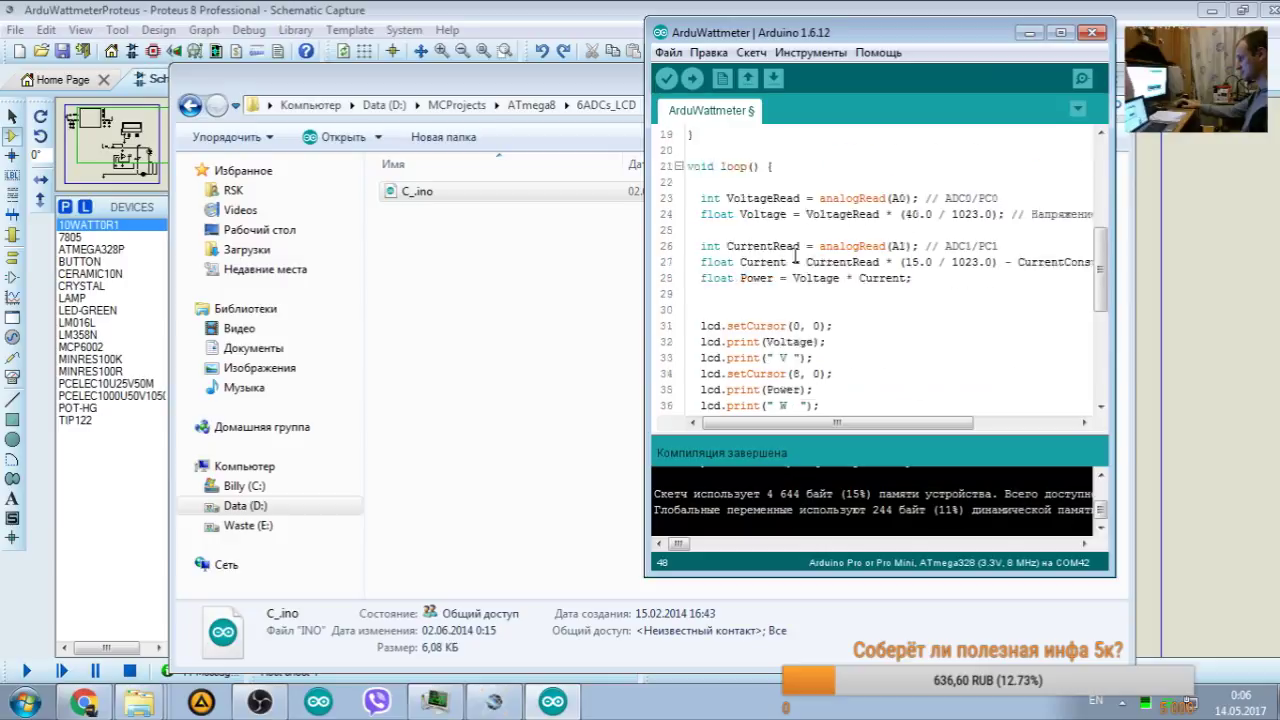
pyautogui.click(866, 245)
pyautogui.doubleClick(866, 245)
pyautogui.hotkey('ctrl', 'v')
pyautogui.click(972, 245)
pyautogui.press('BackSpace')
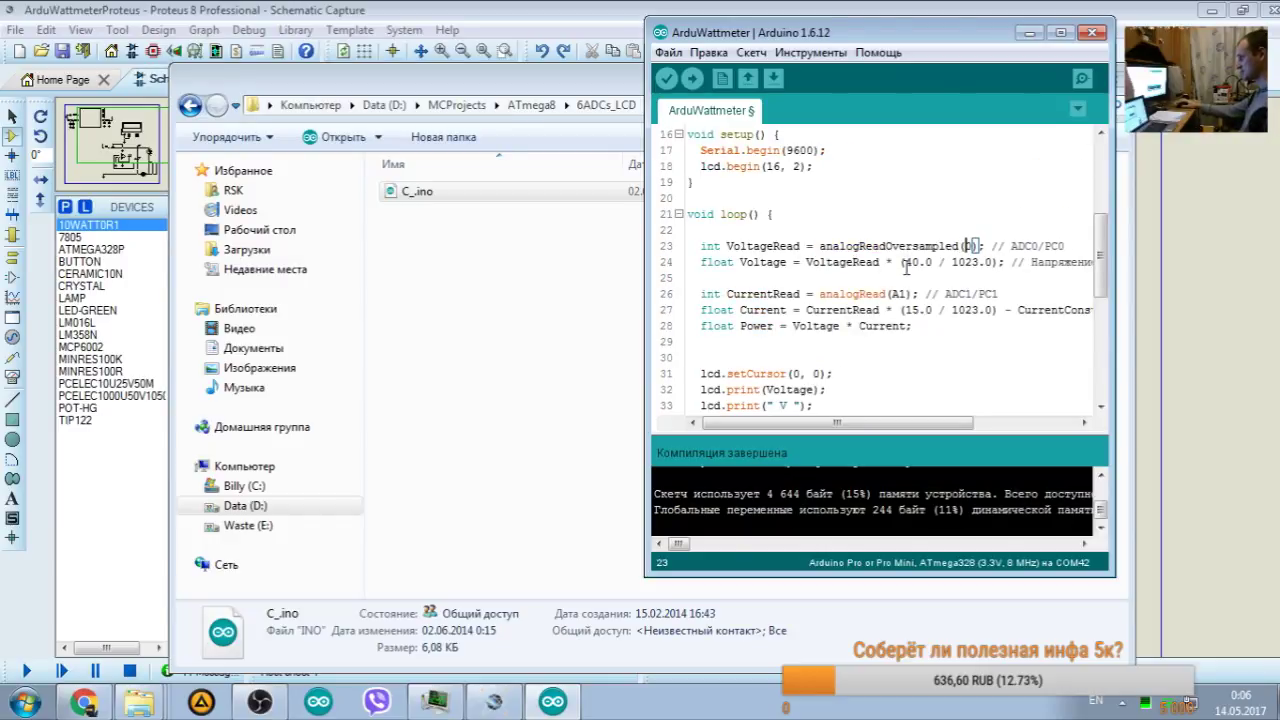
# Step: Replace analogRead with analogReadOversampled in the CurrentRead line and check it against the function definition
pyautogui.doubleClick(843, 294)
pyautogui.hotkey('ctrl', 'v')
pyautogui.scroll(-7, 862, 290)
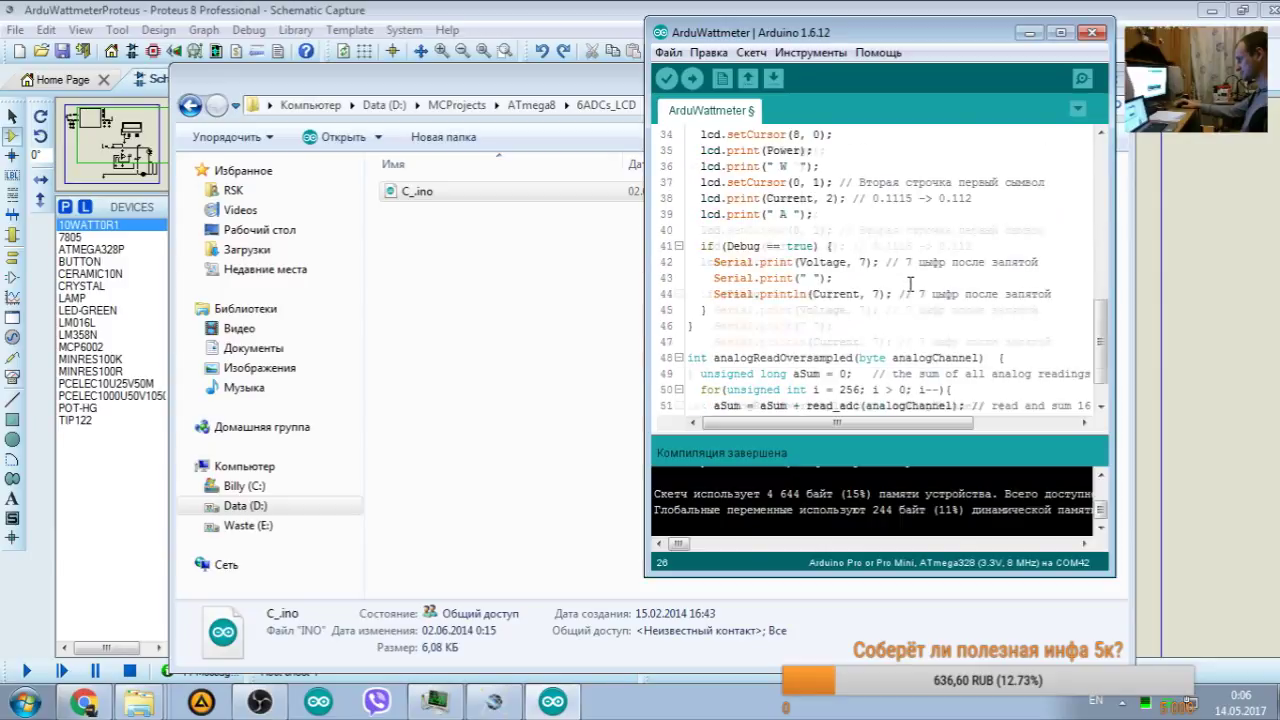
pyautogui.scroll(7, 781, 306)
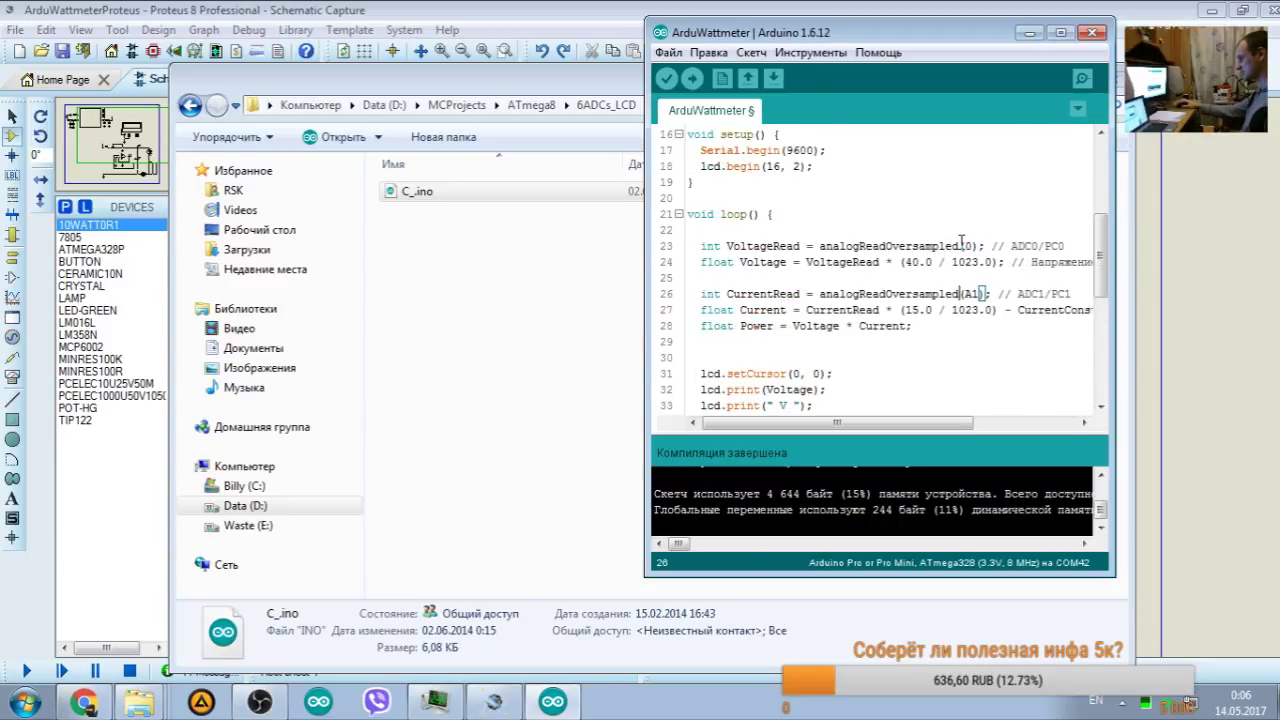
pyautogui.scroll(-7, 877, 270)
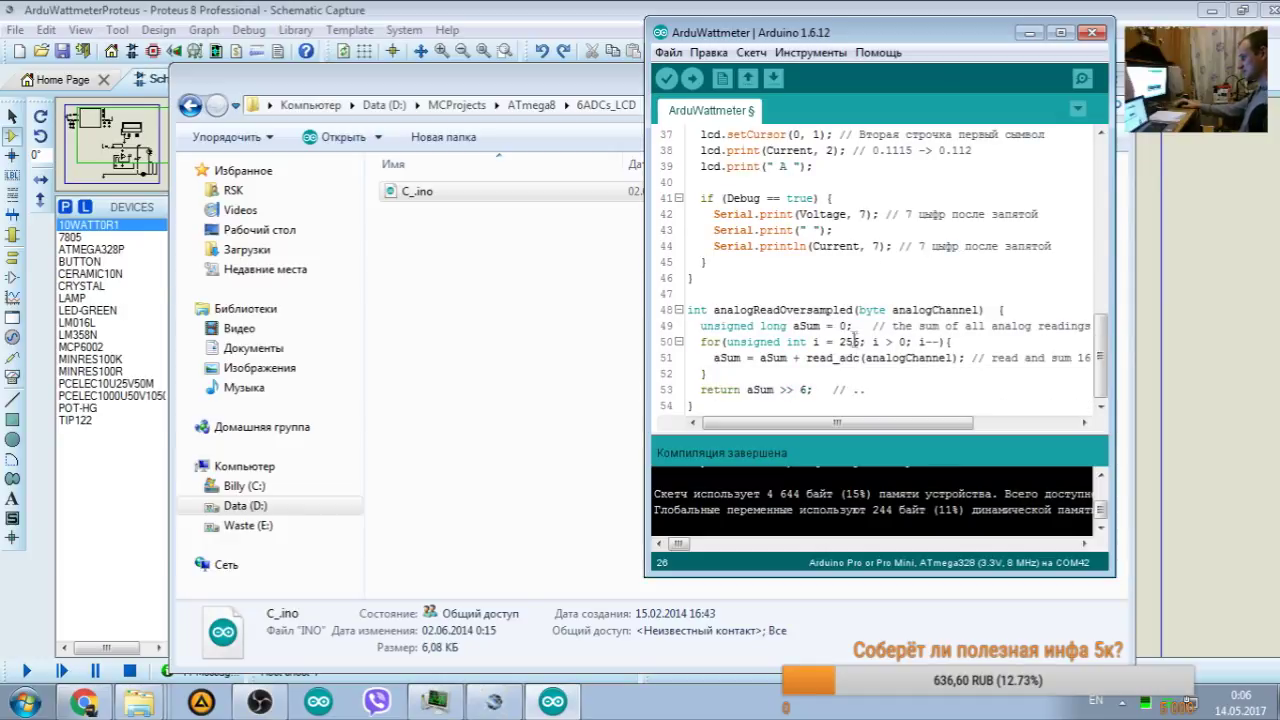
# Step: Try shortening the VoltageRead call back to analogRead, undo that edit, and return to the function definition
pyautogui.scroll(7, 858, 300)
pyautogui.moveTo(885, 246); pyautogui.dragTo(957, 246)
pyautogui.press('BackSpace')
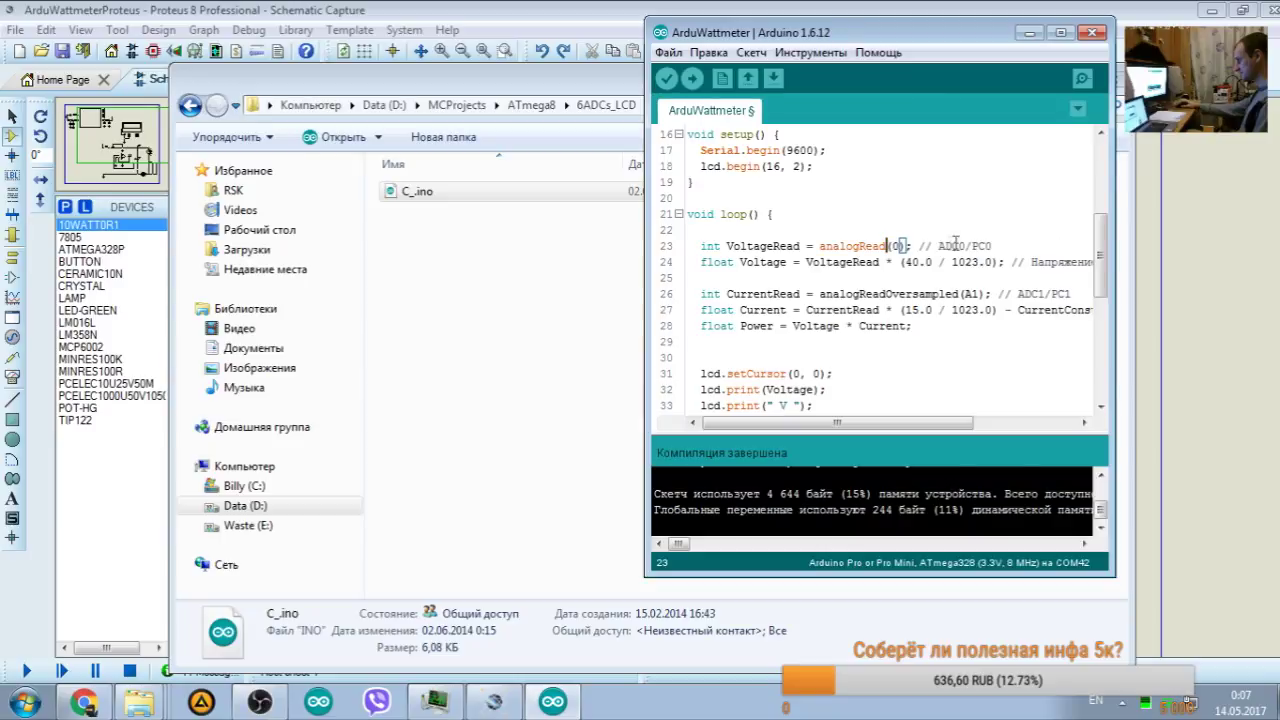
pyautogui.click(841, 246)
pyautogui.hotkey('ctrl', 'z')
pyautogui.scroll(-7, 900, 320)
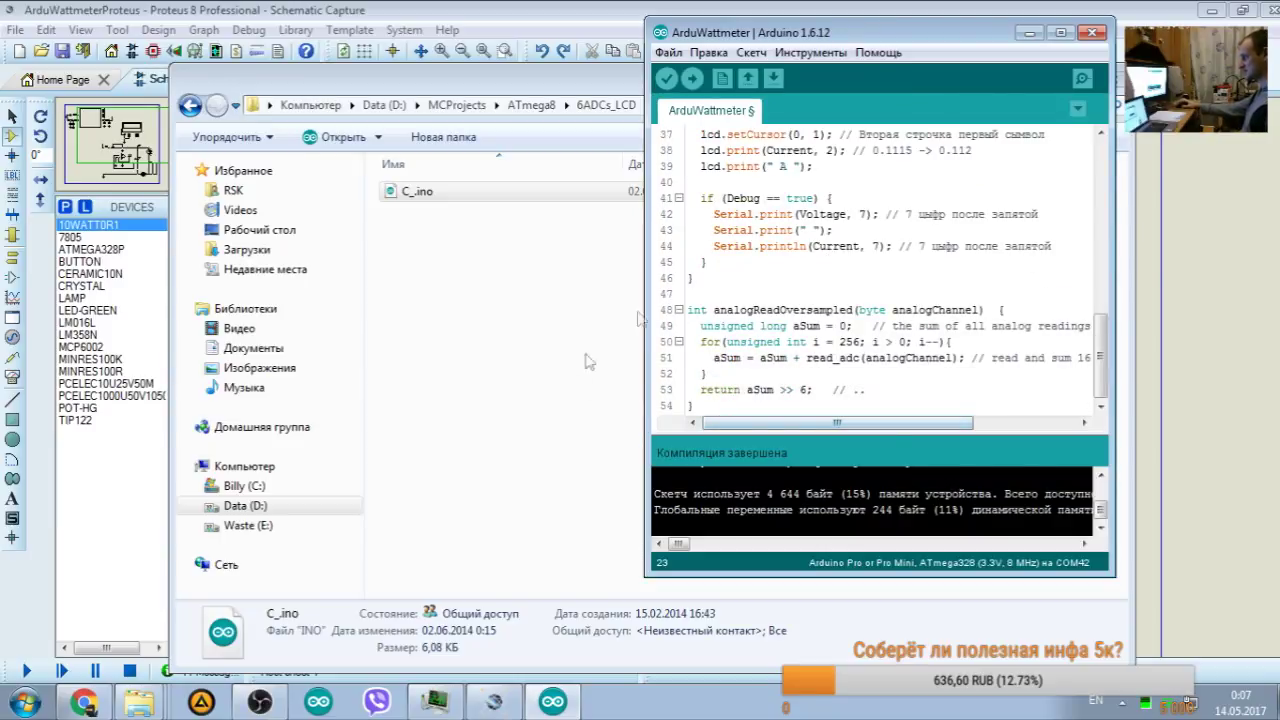
# Step: In analogReadOversampled, set the for loop's starting count to 64 and the right shift of aSum in the return line to 4
pyautogui.click(717, 283)
pyautogui.scroll(6, 757, 198)
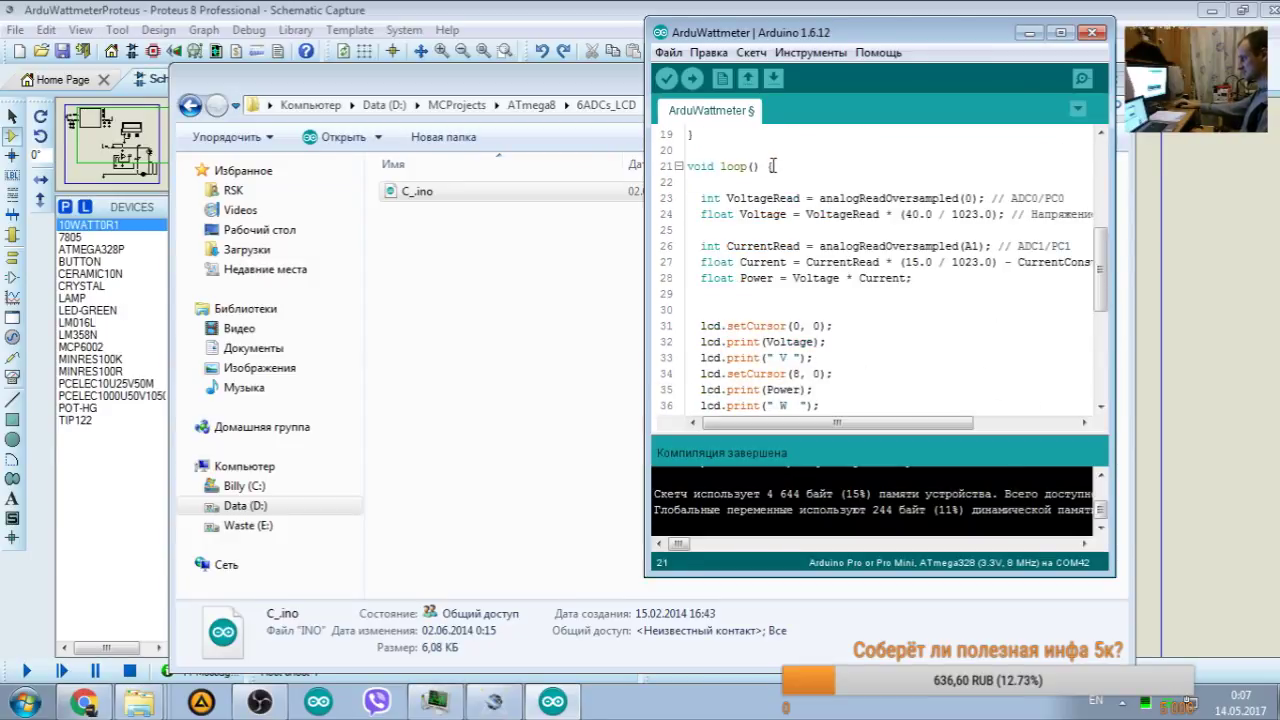
pyautogui.click(678, 167)
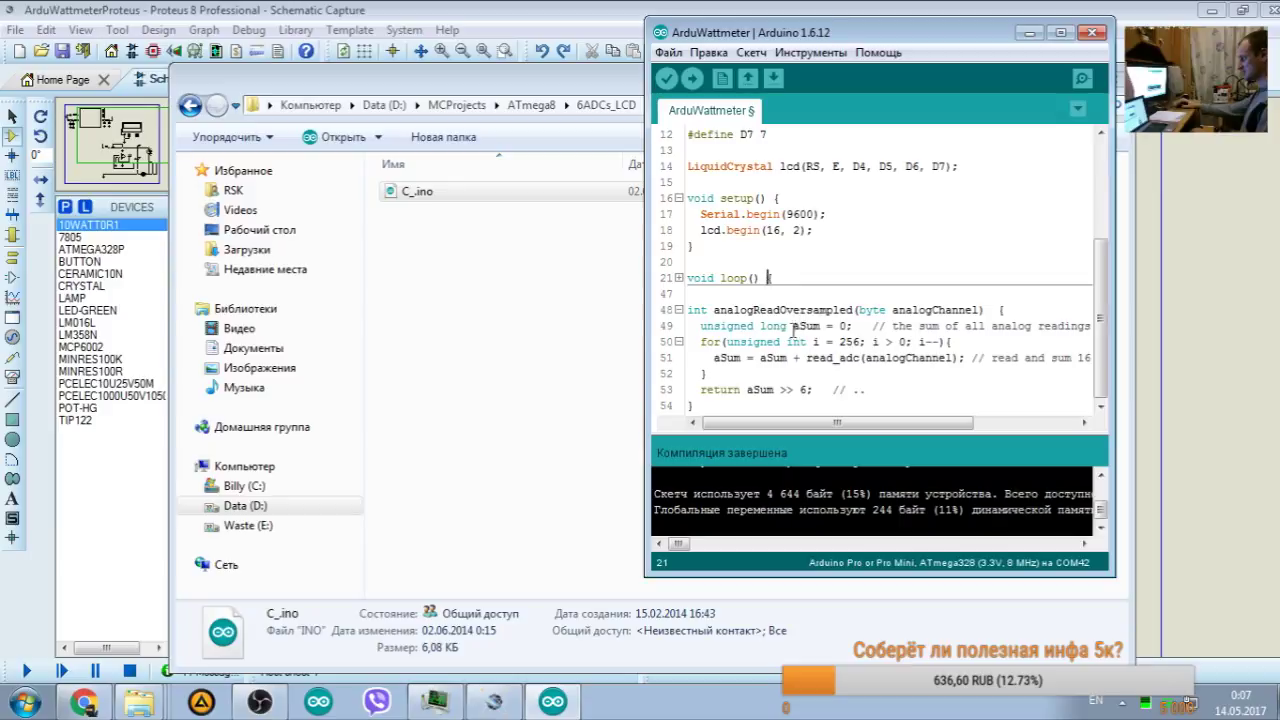
pyautogui.click(678, 280)
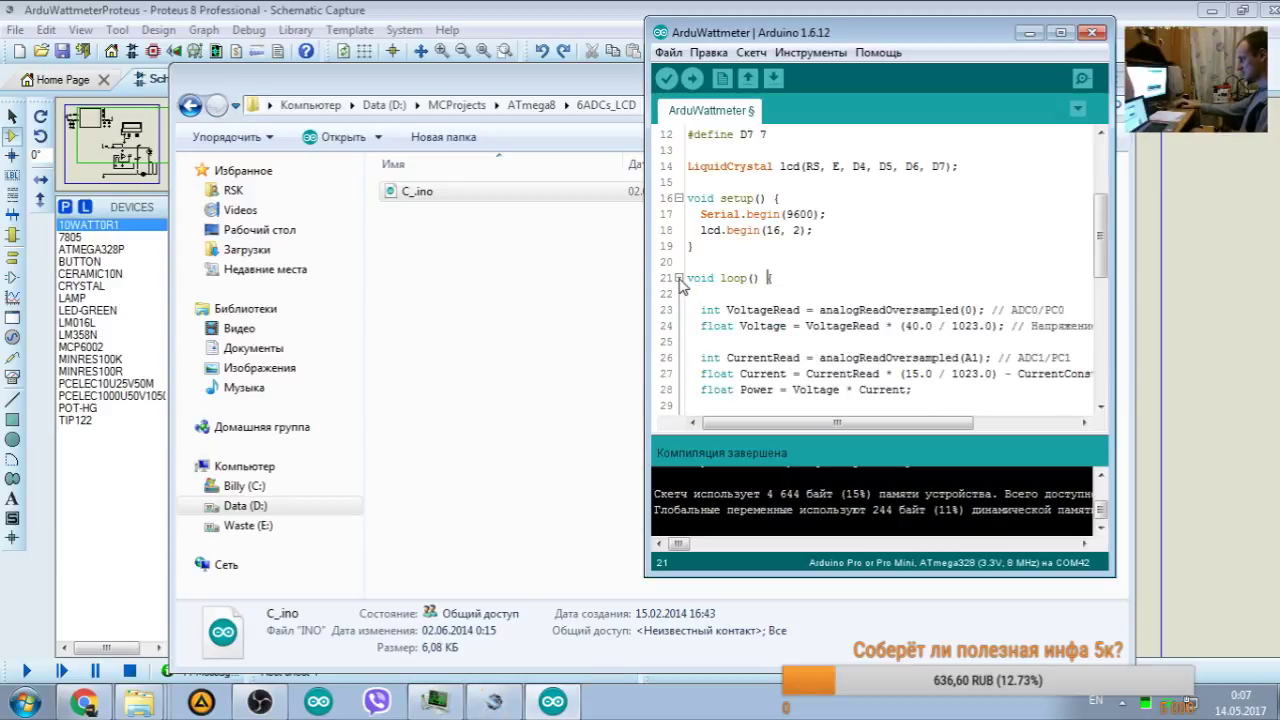
pyautogui.scroll(-8, 745, 295)
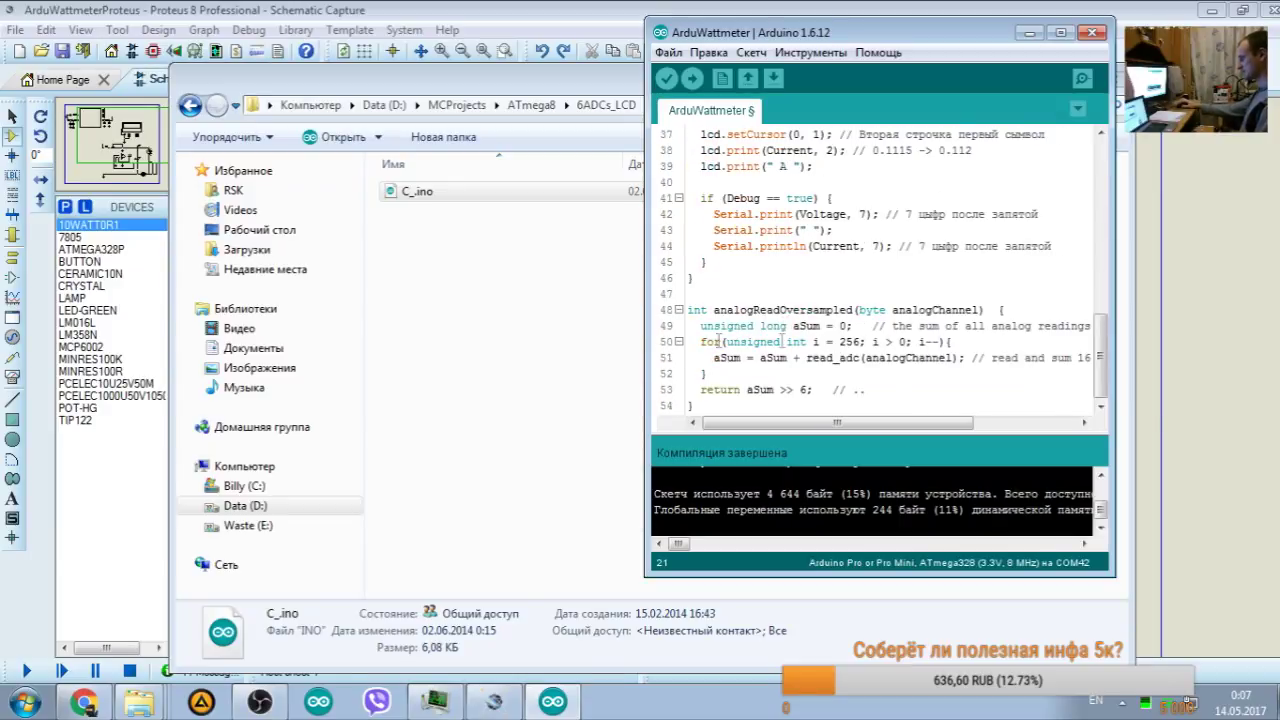
pyautogui.doubleClick(851, 342)
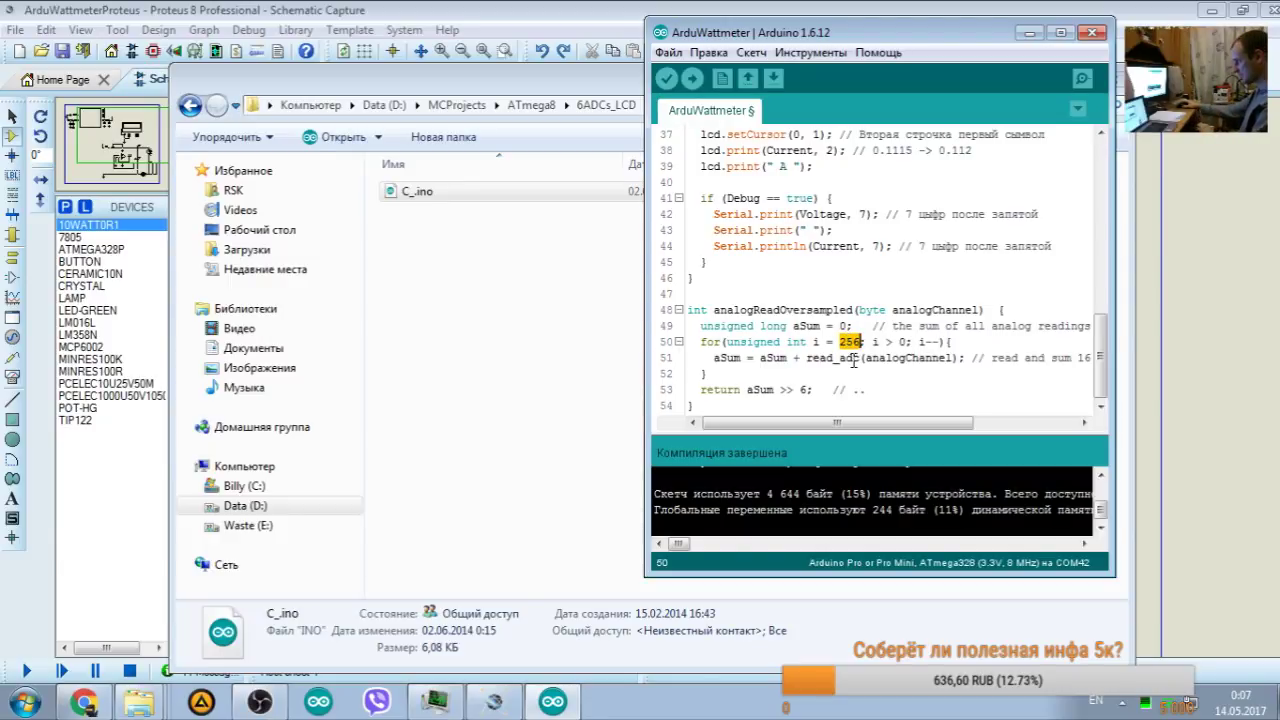
pyautogui.write('12')
pyautogui.write('64')
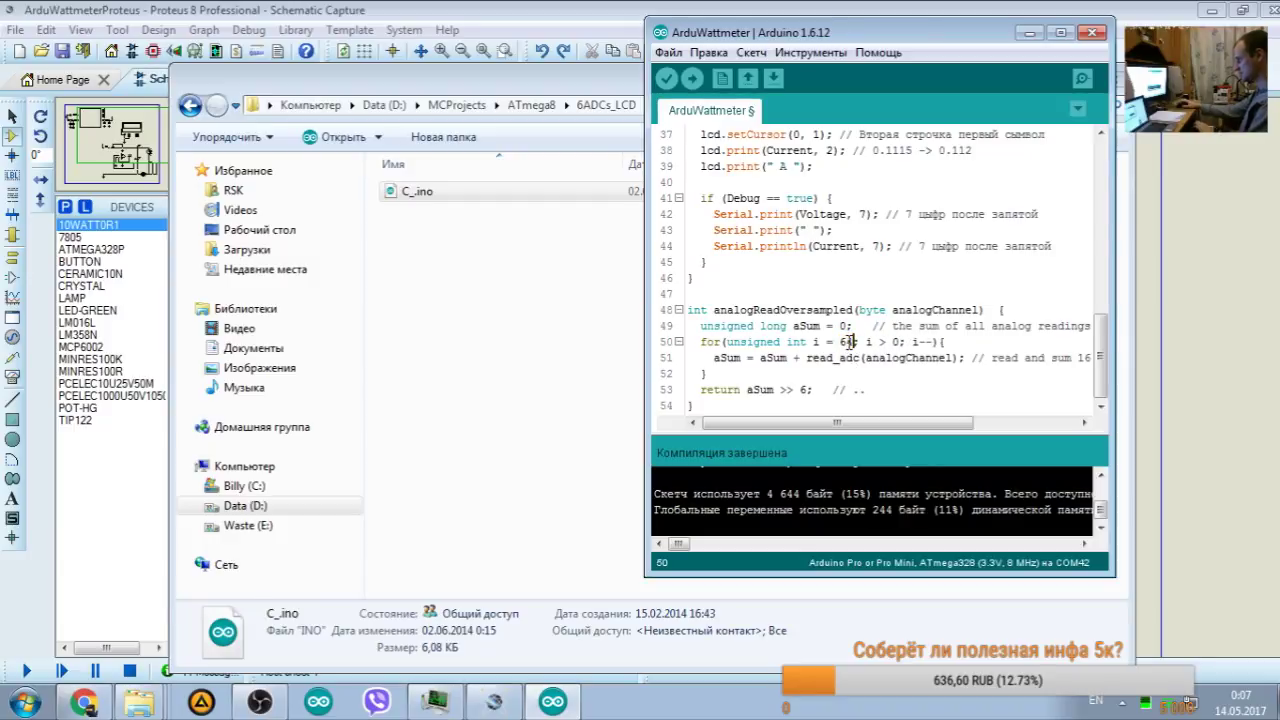
pyautogui.doubleClick(803, 389)
pyautogui.write('7')
pyautogui.doubleClick(804, 389)
pyautogui.write('4')
# Step: Change the return line's comment to "аналог деления на 64(работает быстрее)", then save and compile the sketch
pyautogui.click(850, 398)
pyautogui.write('fyfkju')
pyautogui.press('BackSpace')
pyautogui.press('BackSpace')
pyautogui.press('BackSpace')
pyautogui.press('BackSpace')
pyautogui.press('BackSpace')
pyautogui.press('BackSpace')
pyautogui.write('нал')
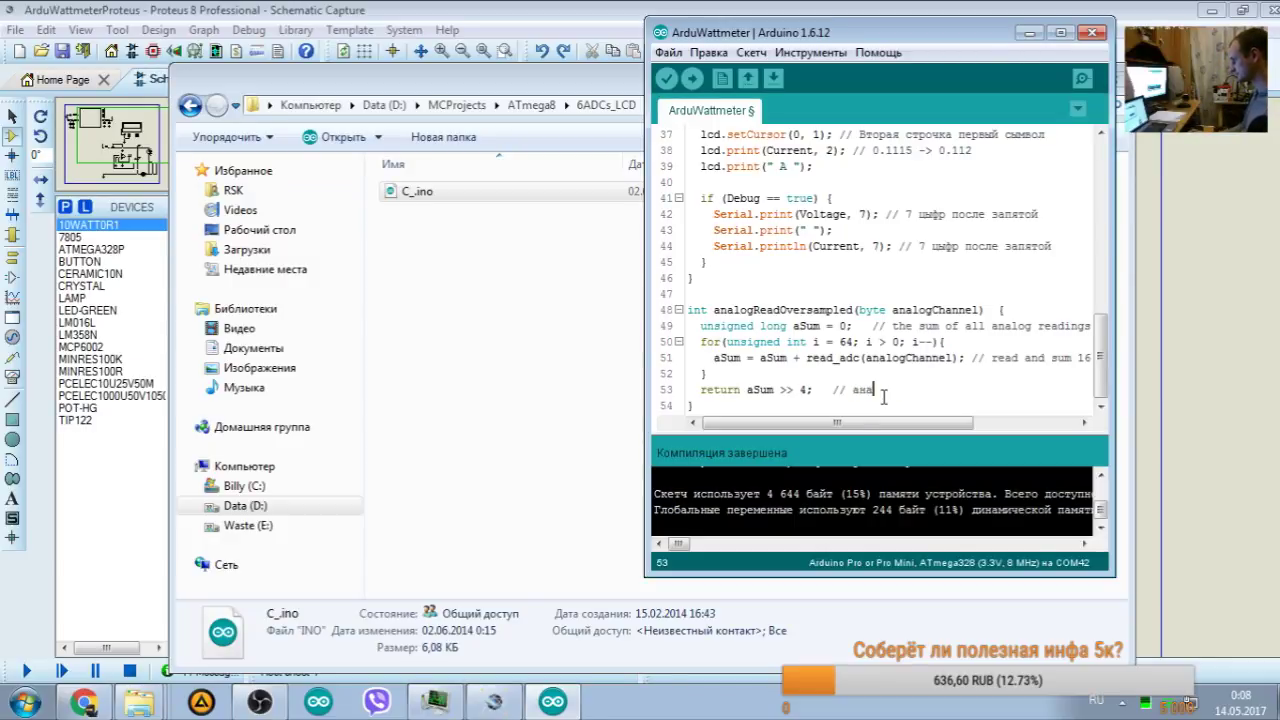
pyautogui.write('ог деления на 64')
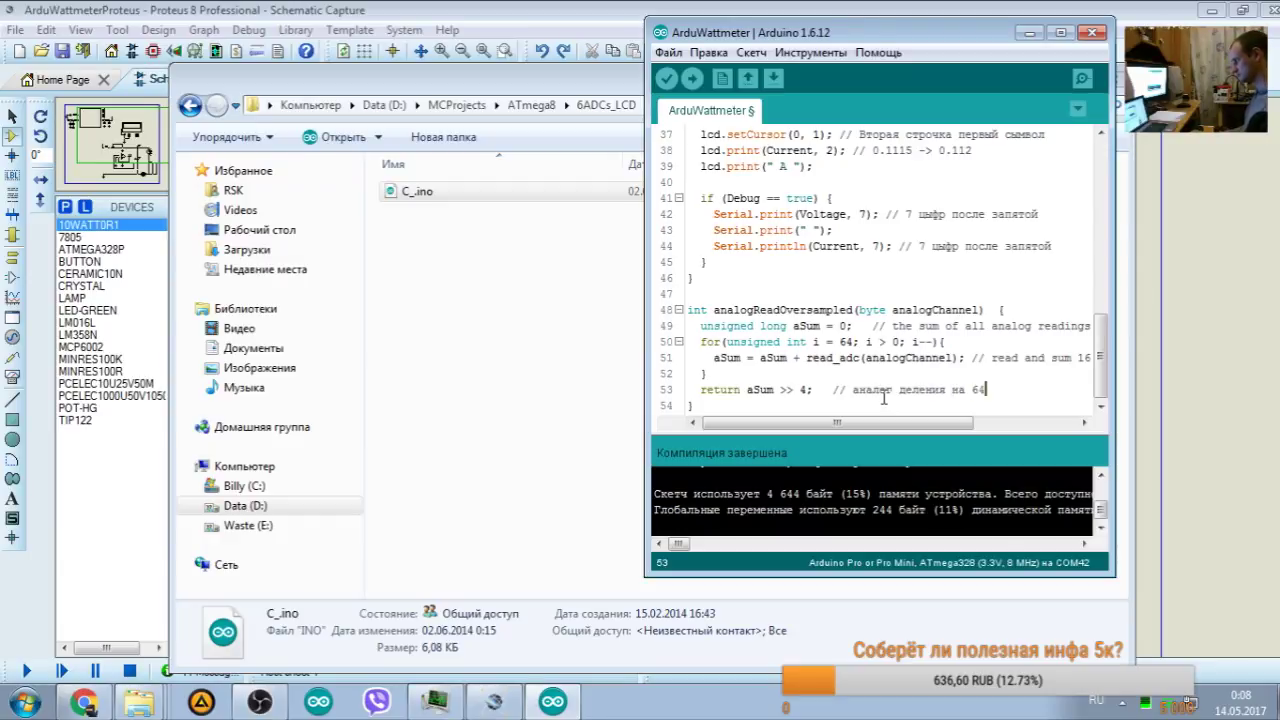
pyautogui.hotkey('ctrl', 's')
pyautogui.write('(работает) быстрее')
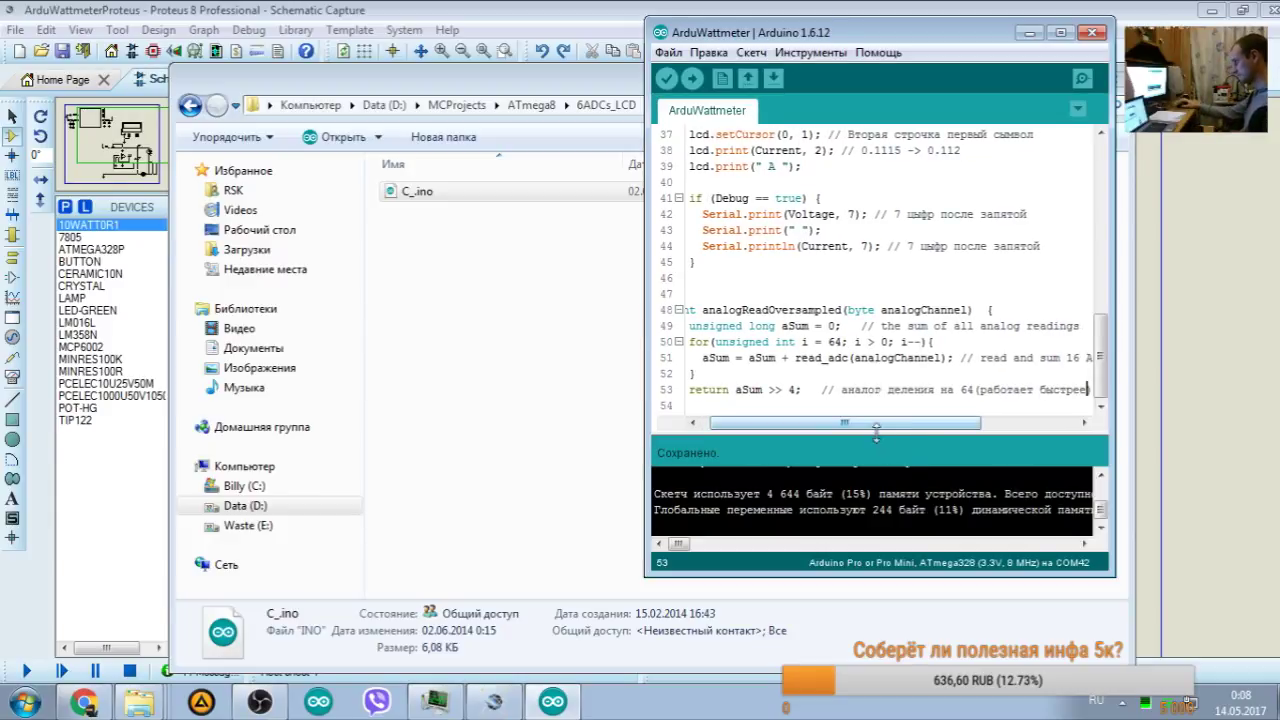
pyautogui.click(666, 79)
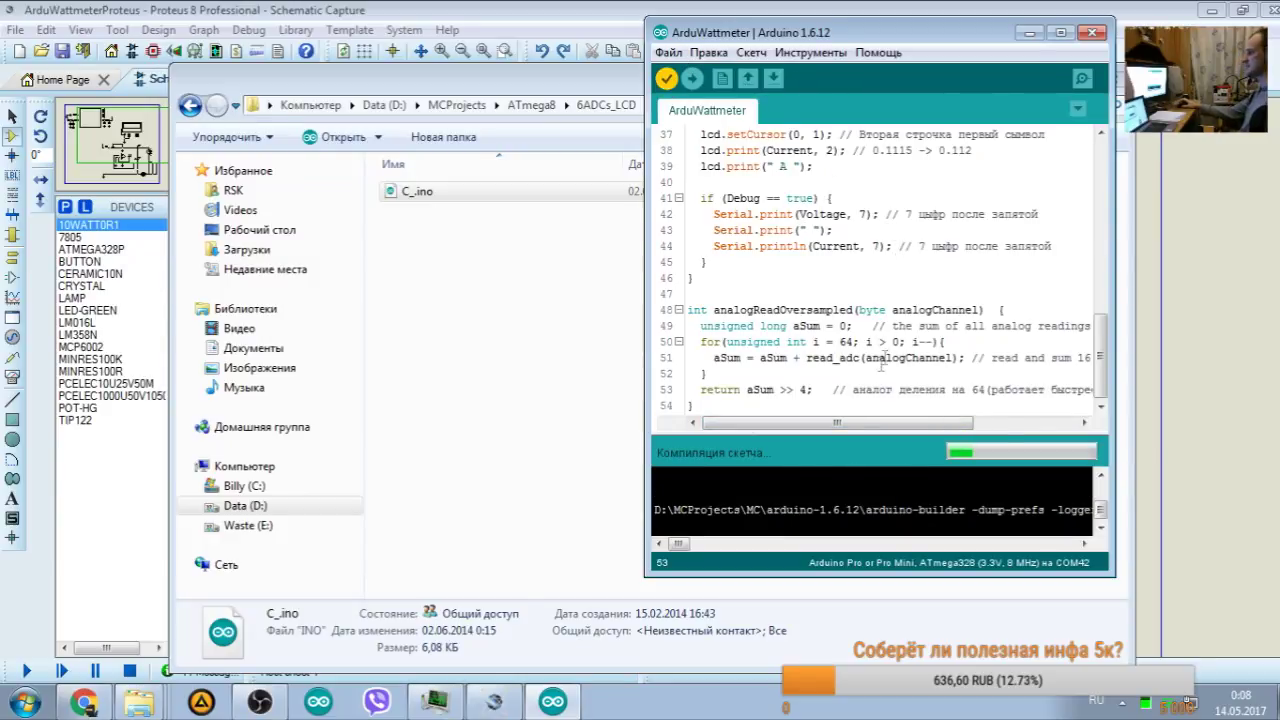
# Step: Replace read_adc with analogRead, copied from the CurrentRead line, in the summing line, then save and compile the sketch
pyautogui.scroll(4, 886, 357)
pyautogui.moveTo(820, 148); pyautogui.dragTo(886, 150)
pyautogui.hotkey('ctrl', 'c')
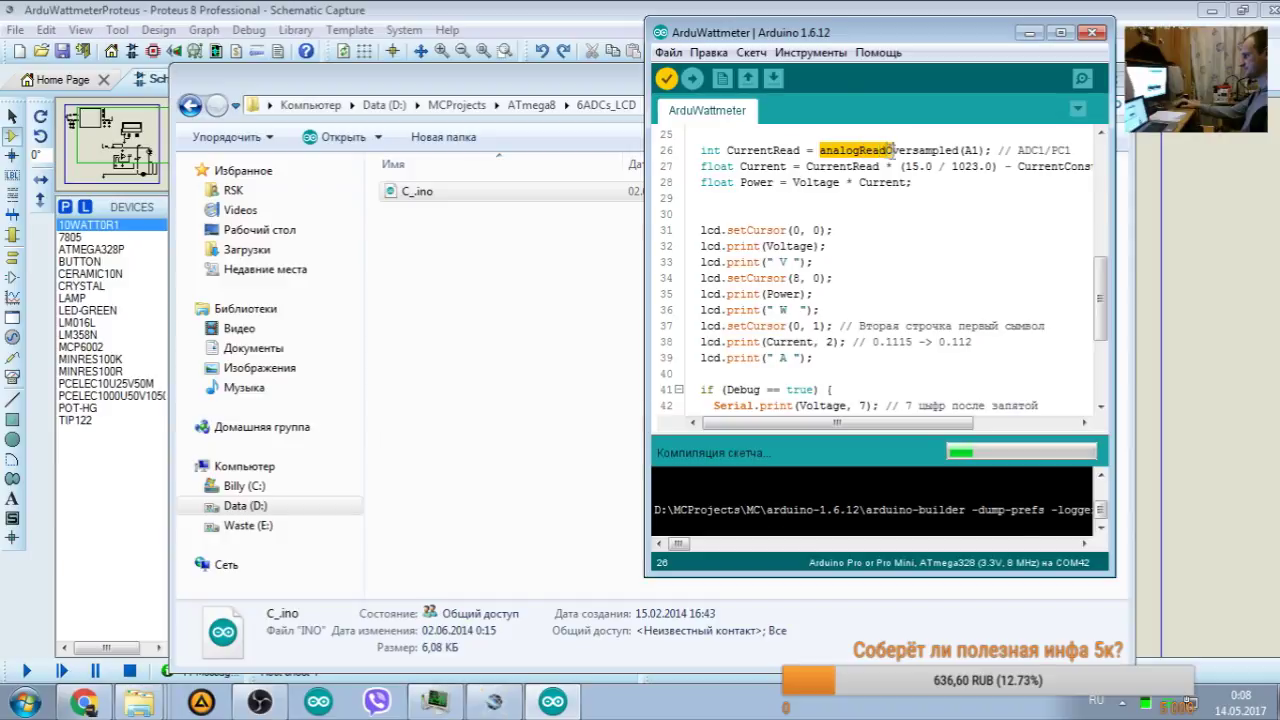
pyautogui.scroll(-4, 888, 265)
pyautogui.doubleClick(838, 357)
pyautogui.hotkey('ctrl', 'v')
pyautogui.hotkey('ctrl', 's')
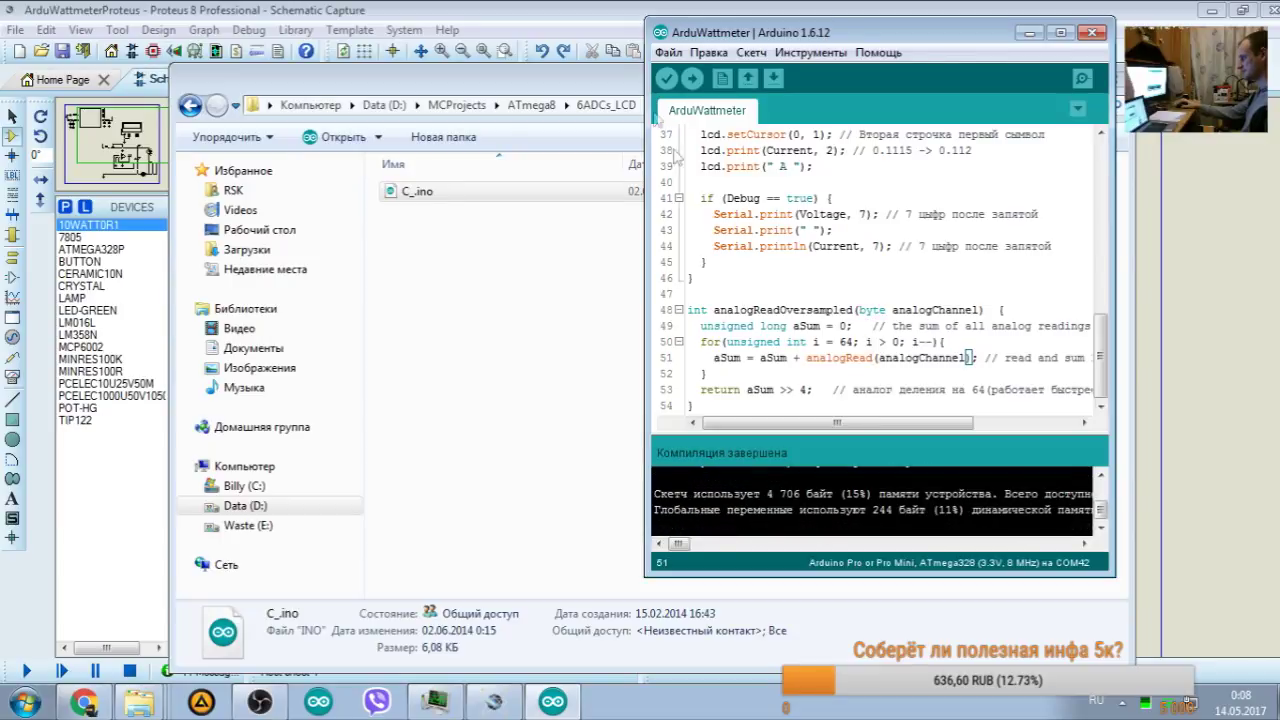
pyautogui.click(666, 79)
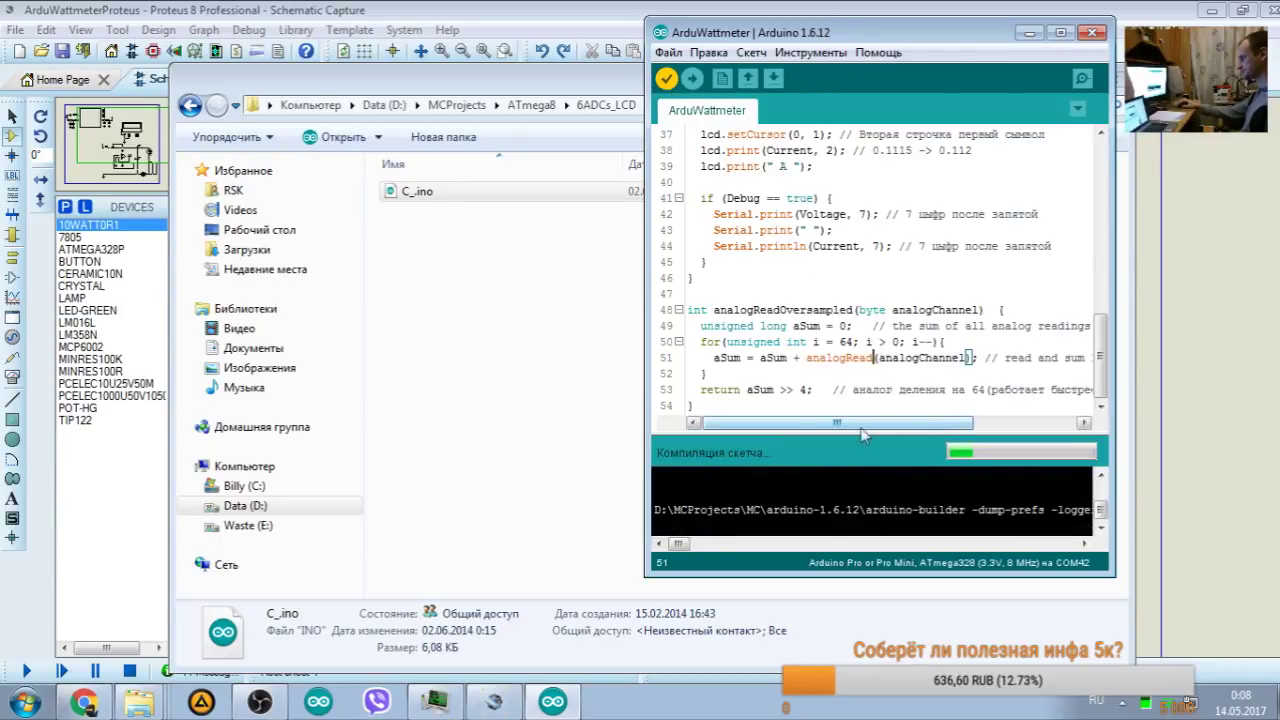
# Step: Review and save the sketch, switch to Proteus, and run the simulation to check the voltage, power and current readings
pyautogui.click(846, 341)
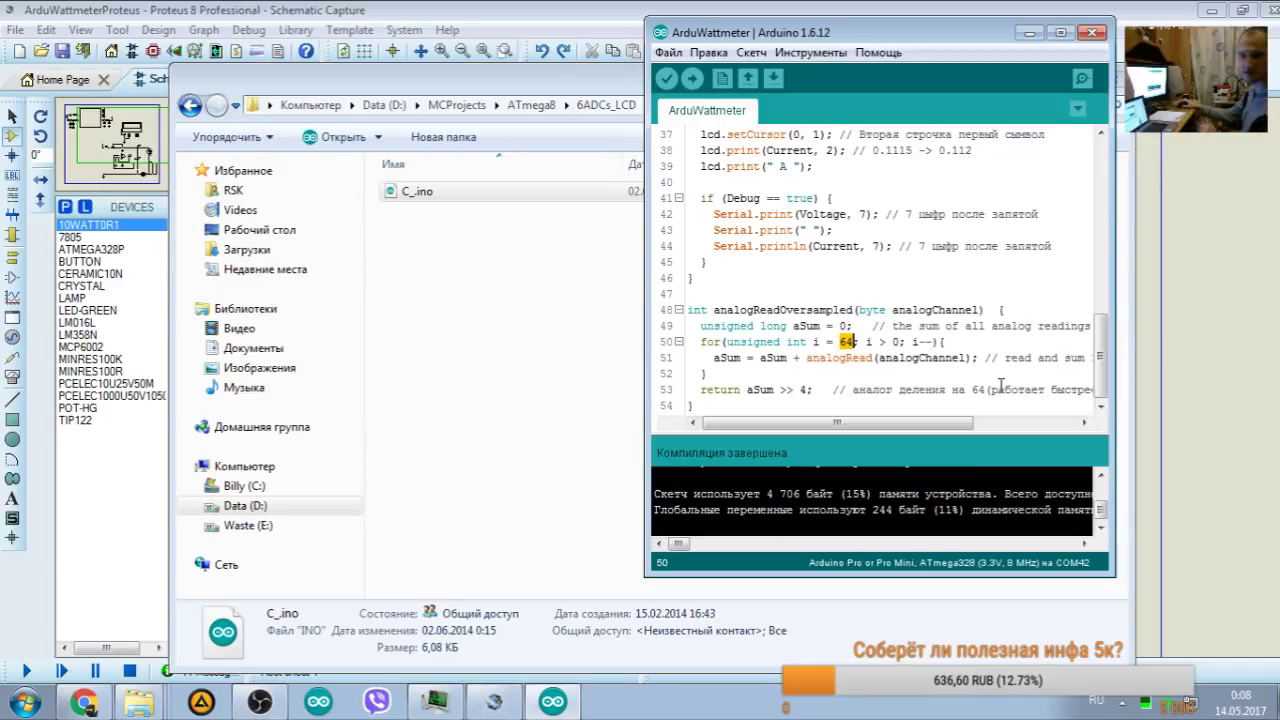
pyautogui.scroll(4, 882, 256)
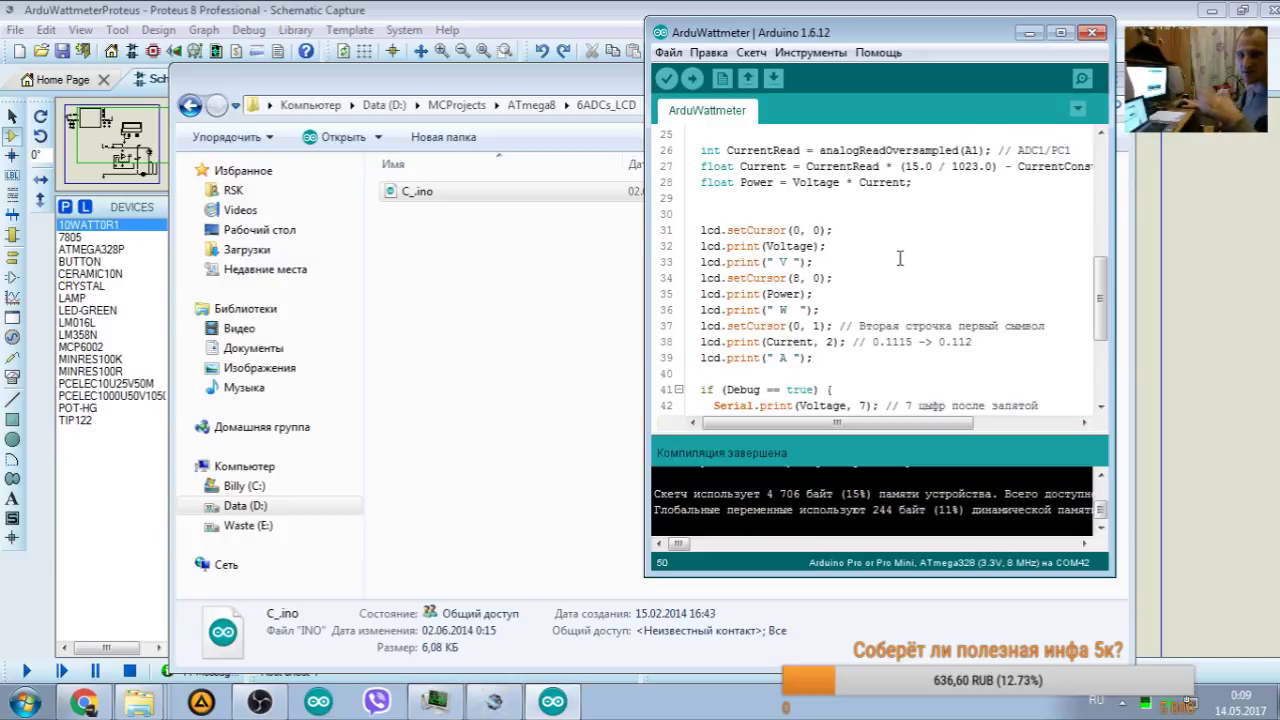
pyautogui.scroll(3, 858, 217)
pyautogui.hotkey('ctrl', 's')
pyautogui.scroll(-7, 850, 287)
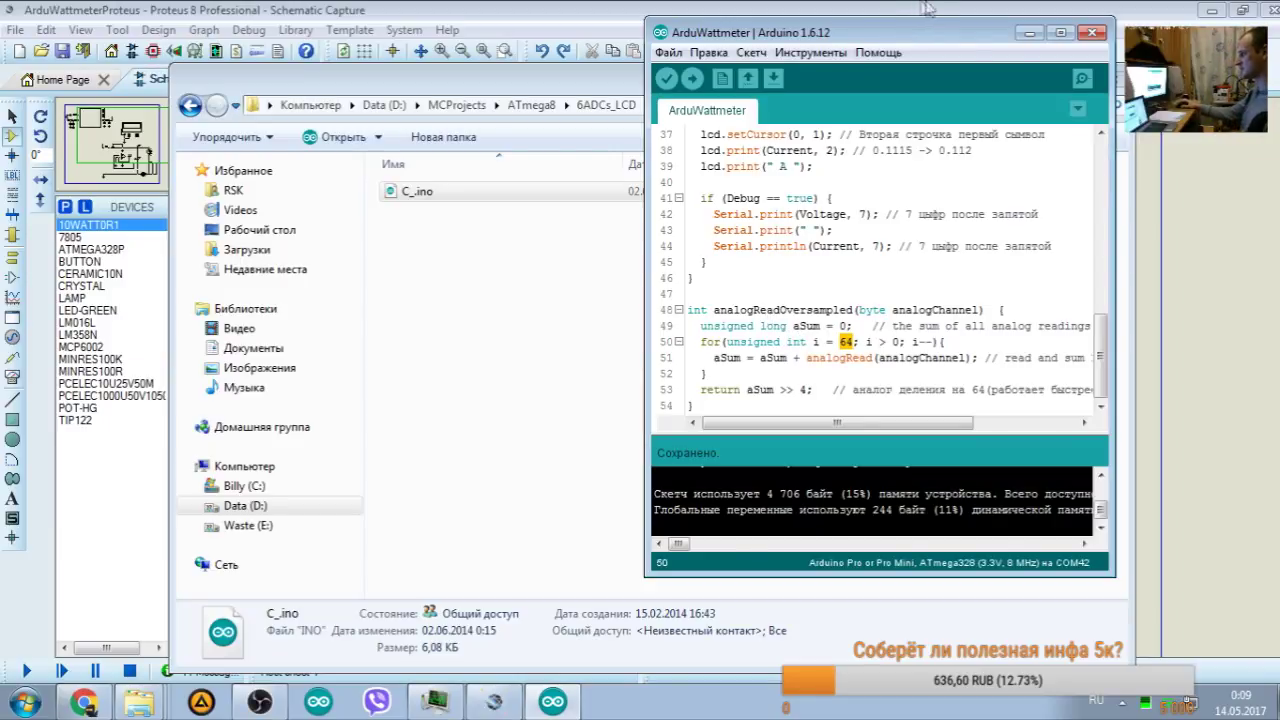
pyautogui.click(1032, 36)
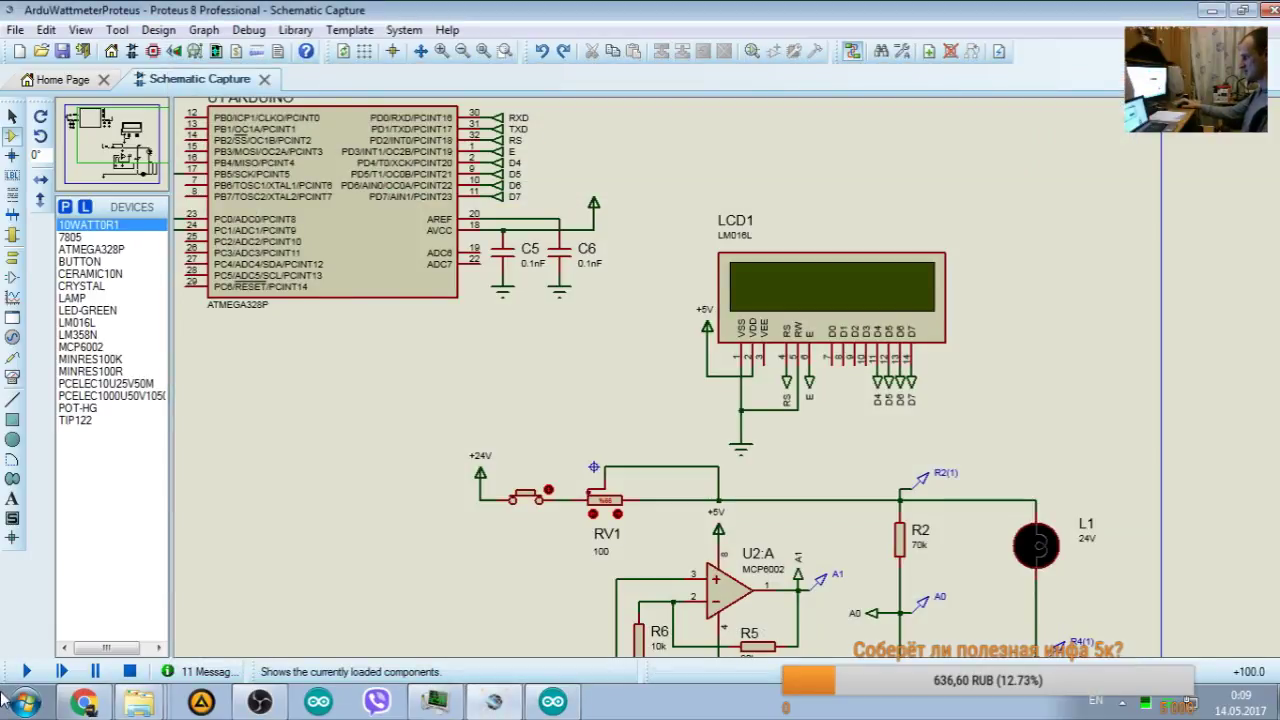
pyautogui.click(26, 671)
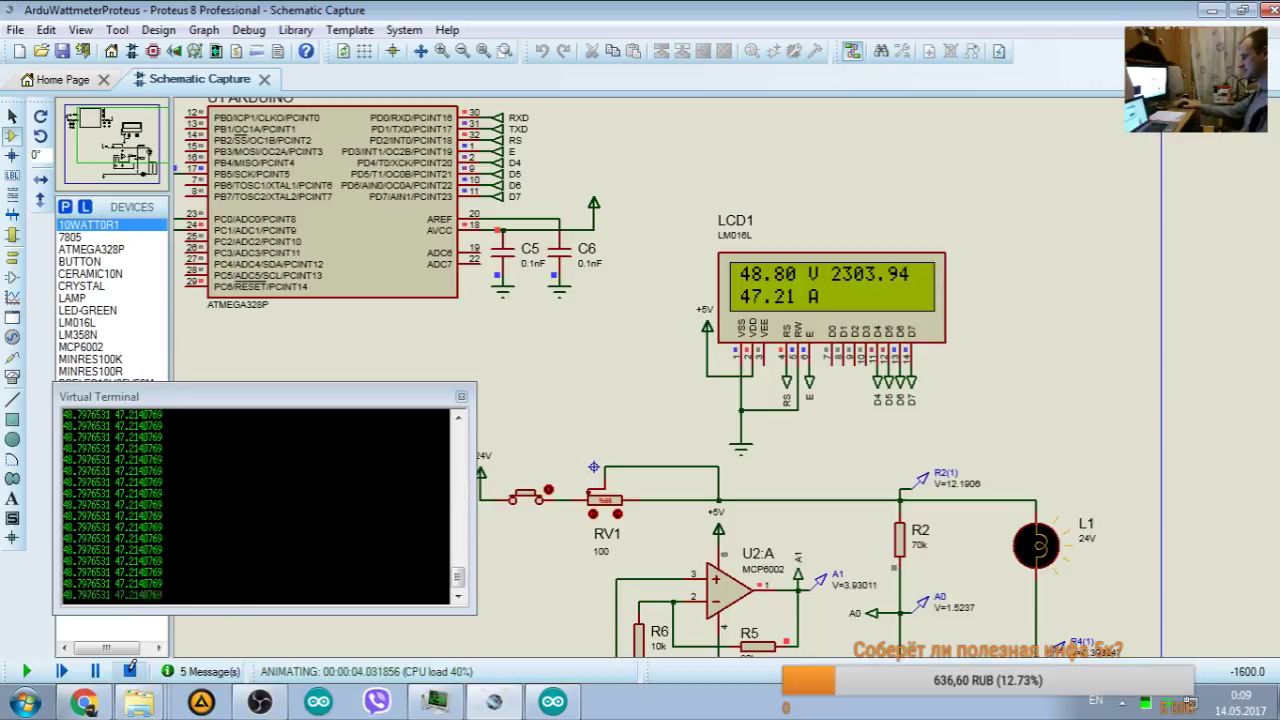
pyautogui.click(130, 671)
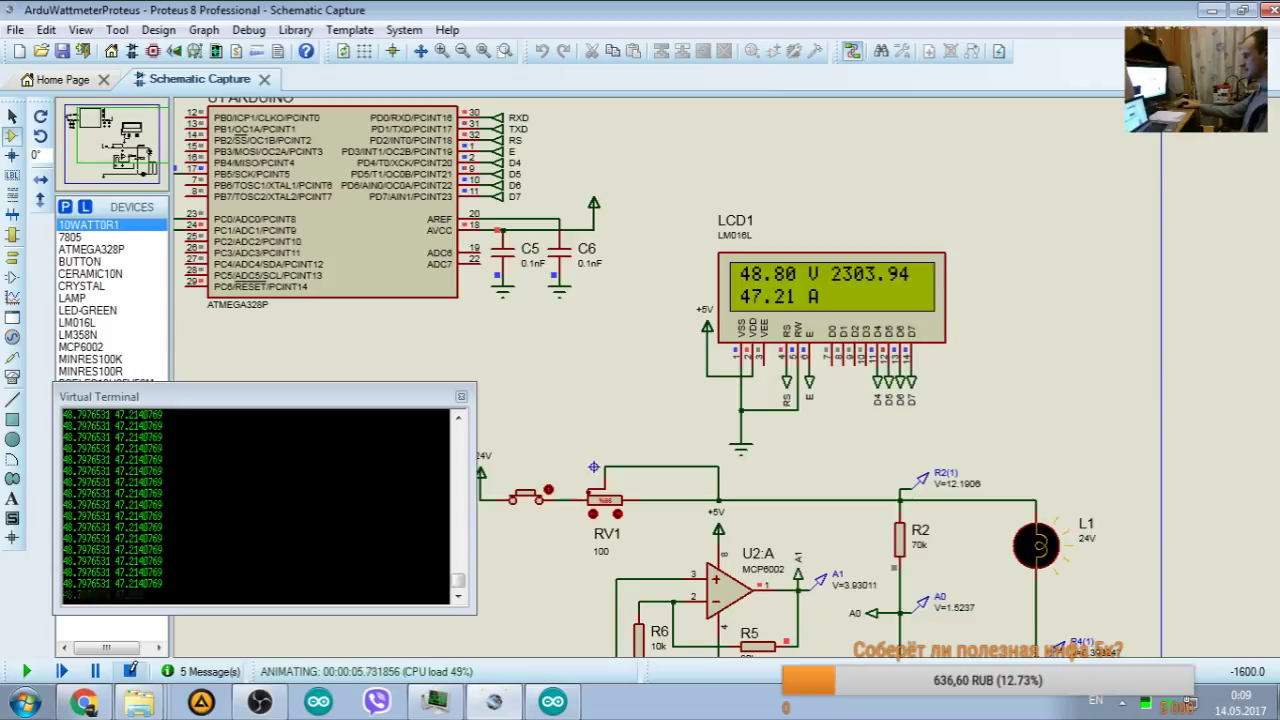
# Step: Switch back to the Arduino sketch, set the return line's right shift to 5 and compile it
pyautogui.click(552, 702)
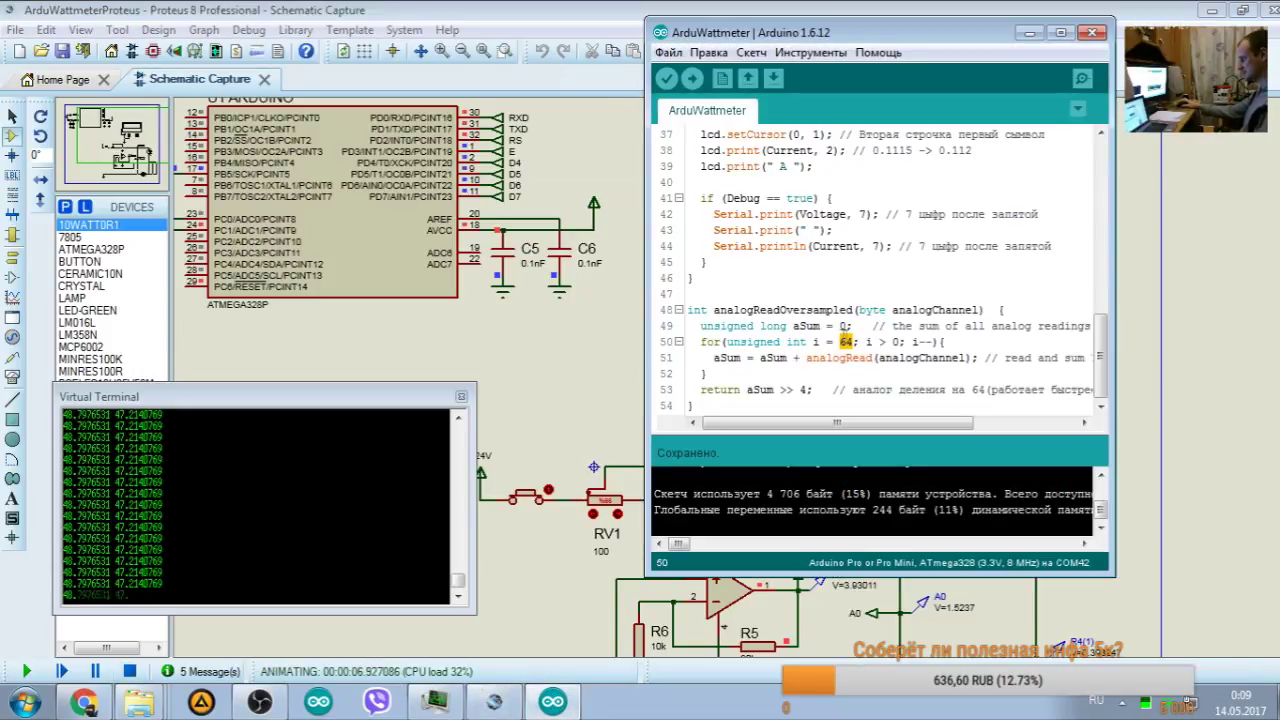
pyautogui.doubleClick(803, 390)
pyautogui.write('5')
pyautogui.hotkey('ctrl', 'r')
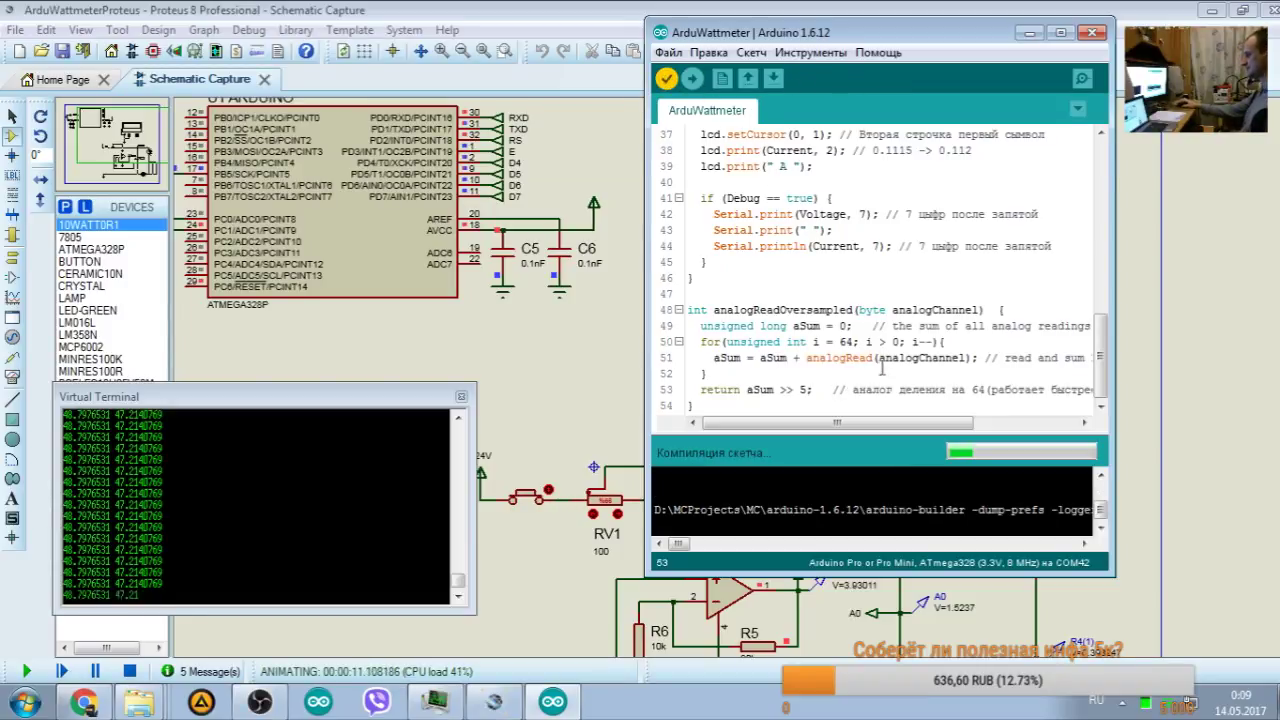
pyautogui.doubleClick(786, 390)
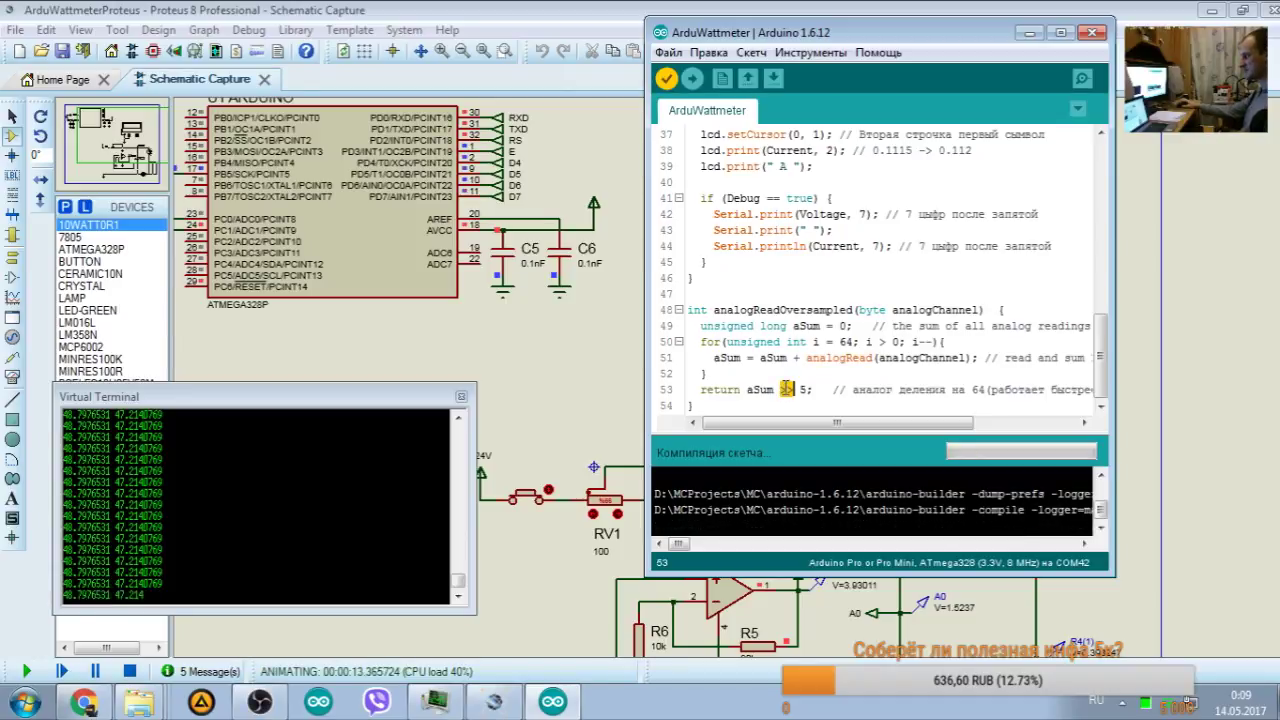
pyautogui.doubleClick(804, 390)
pyautogui.click(980, 389)
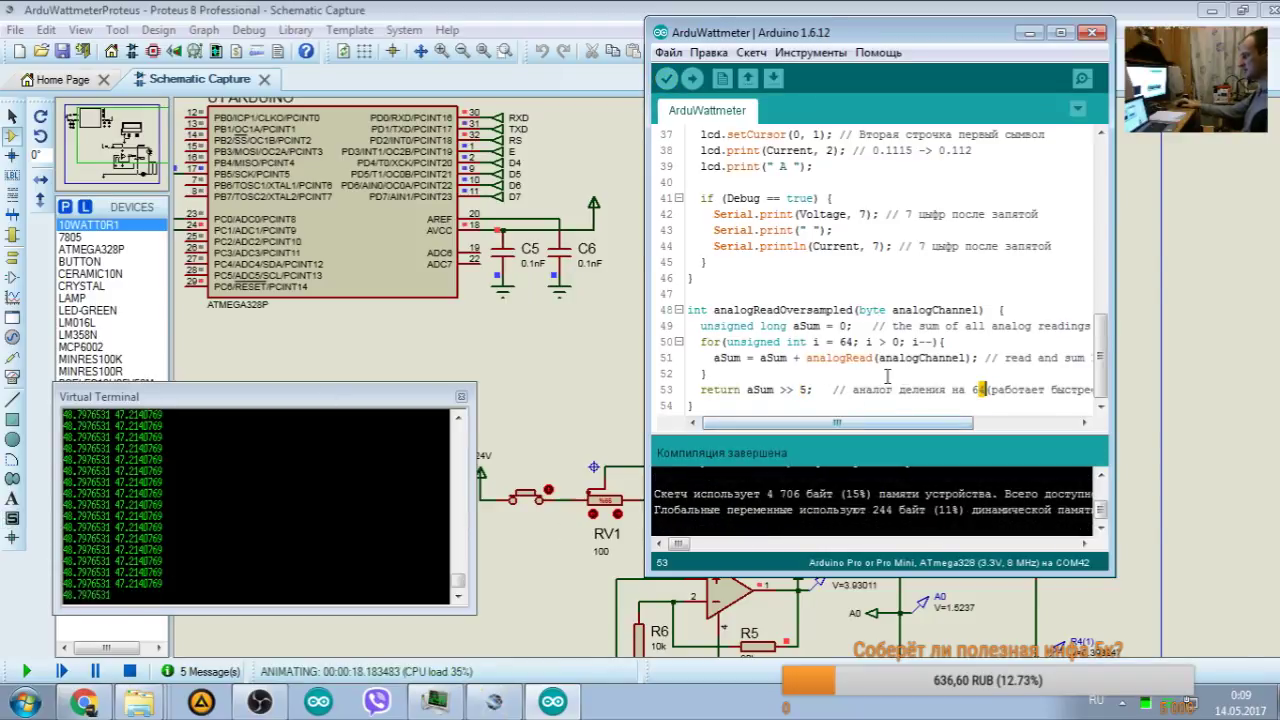
# Step: Try replacing the right shift in the return line with a division of aSum by 64
pyautogui.moveTo(695, 389); pyautogui.dragTo(780, 389)
pyautogui.click(805, 389)
pyautogui.click(783, 389)
pyautogui.press('BackSpace')
pyautogui.press('Delete')
pyautogui.write('/')
pyautogui.press('Delete')
pyautogui.press('Delete')
pyautogui.write('64')
pyautogui.click(788, 389)
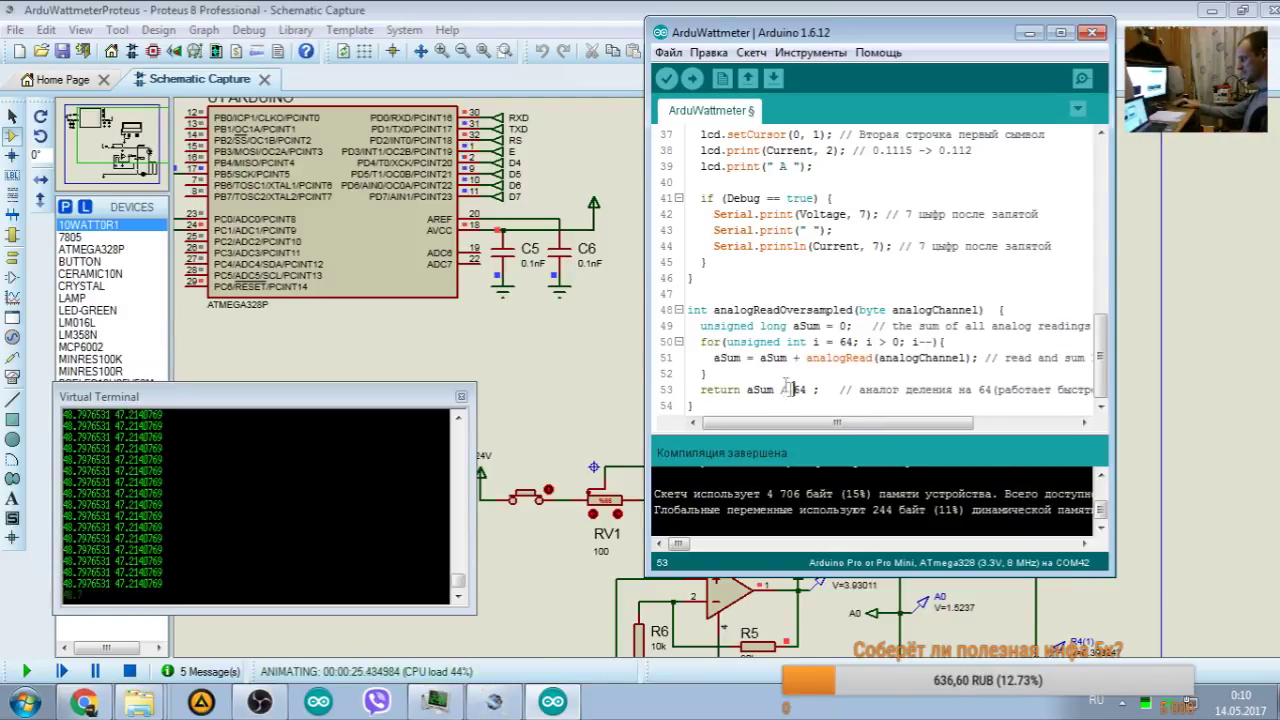
pyautogui.doubleClick(727, 357)
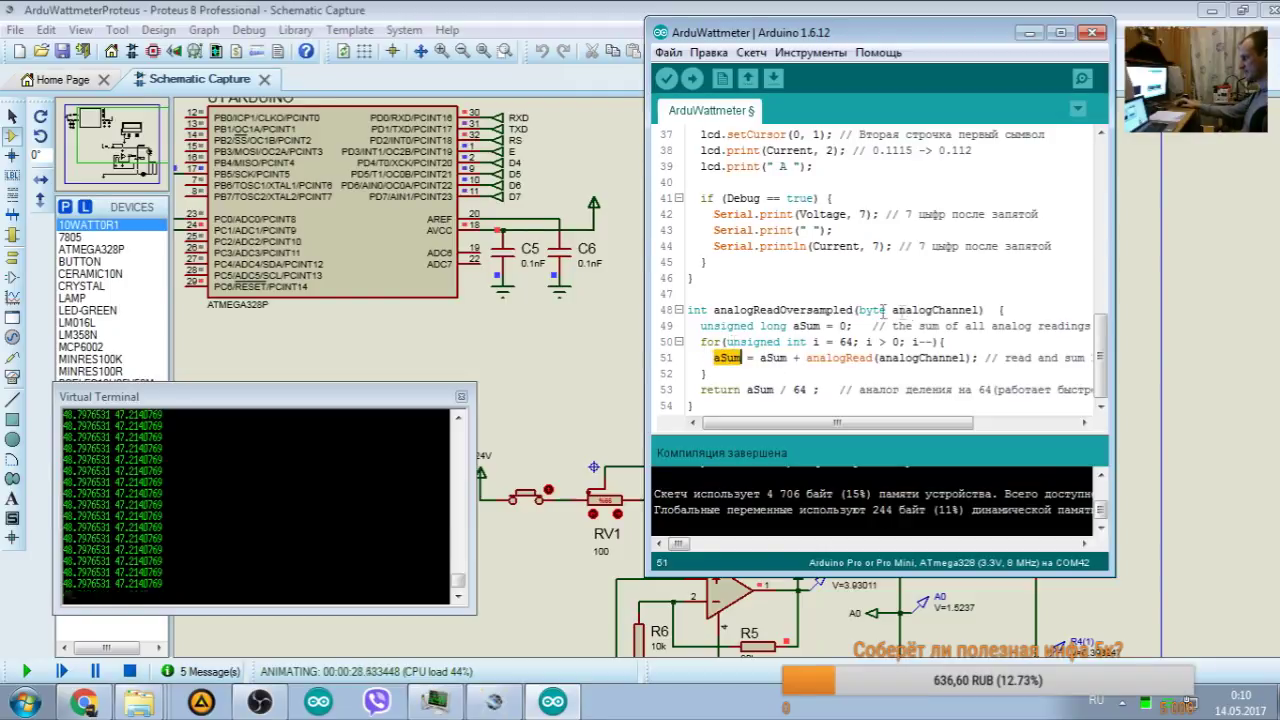
pyautogui.doubleClick(846, 341)
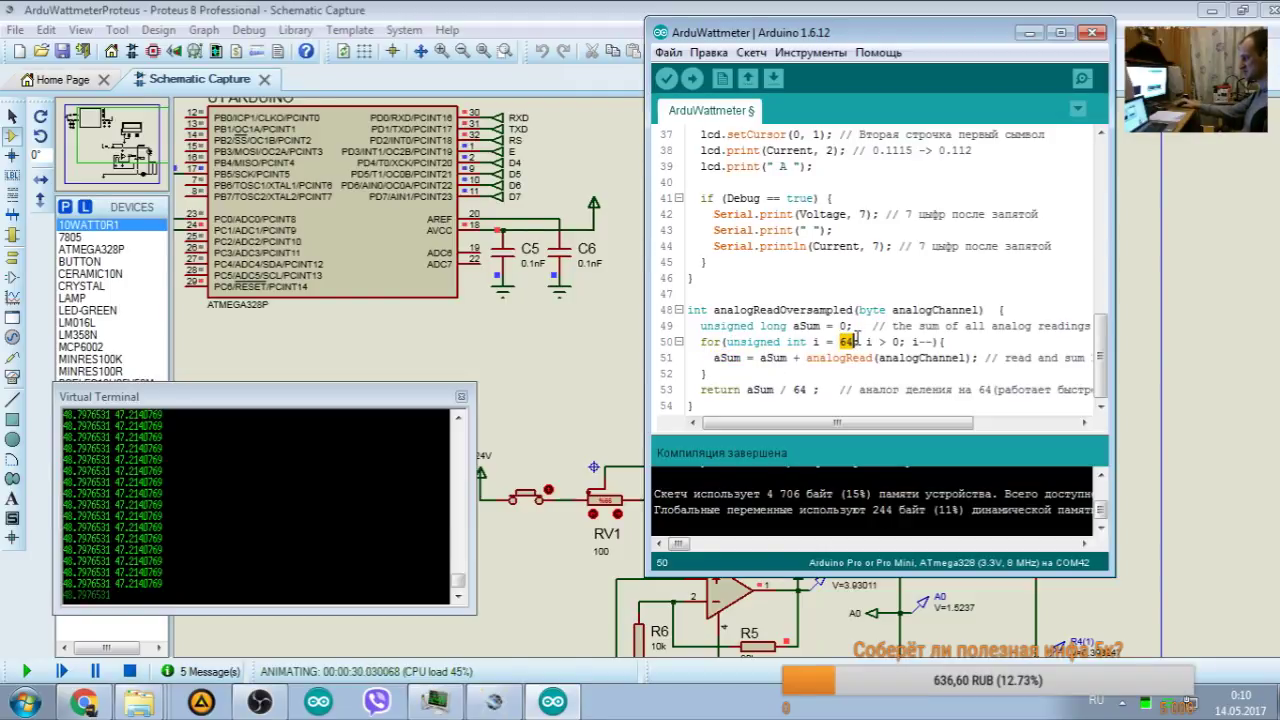
pyautogui.click(800, 390)
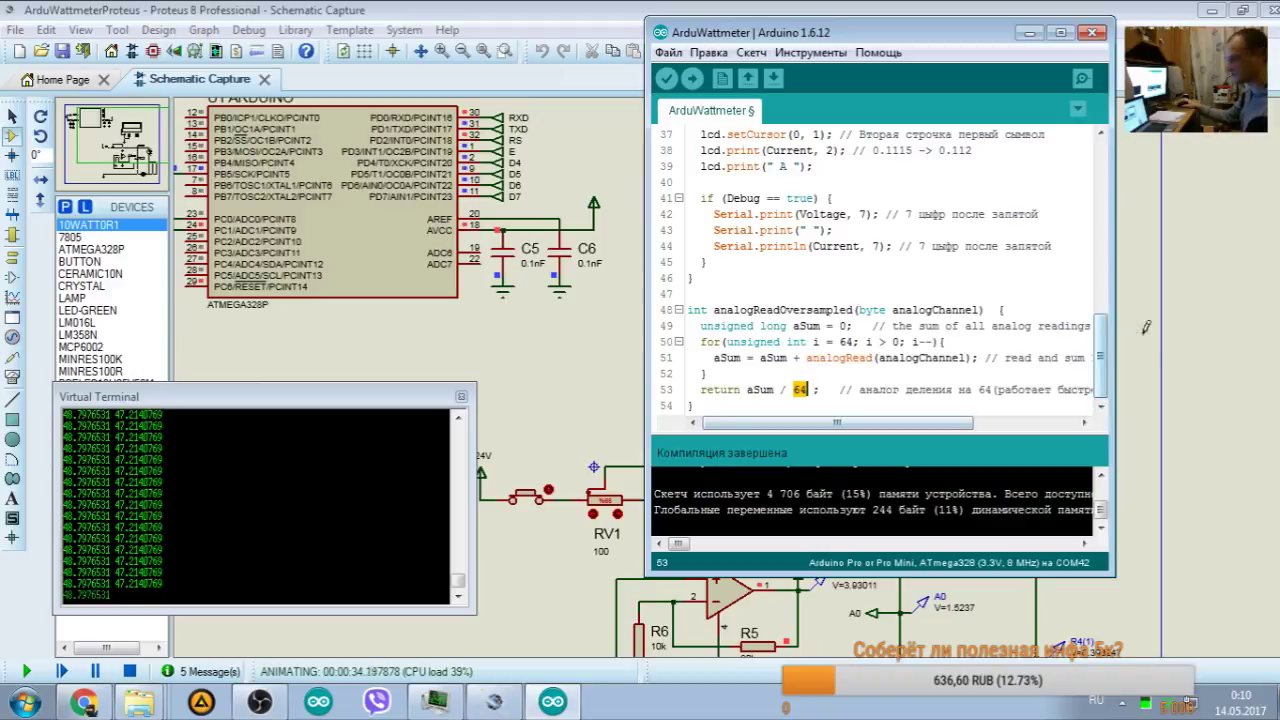
pyautogui.click(806, 389)
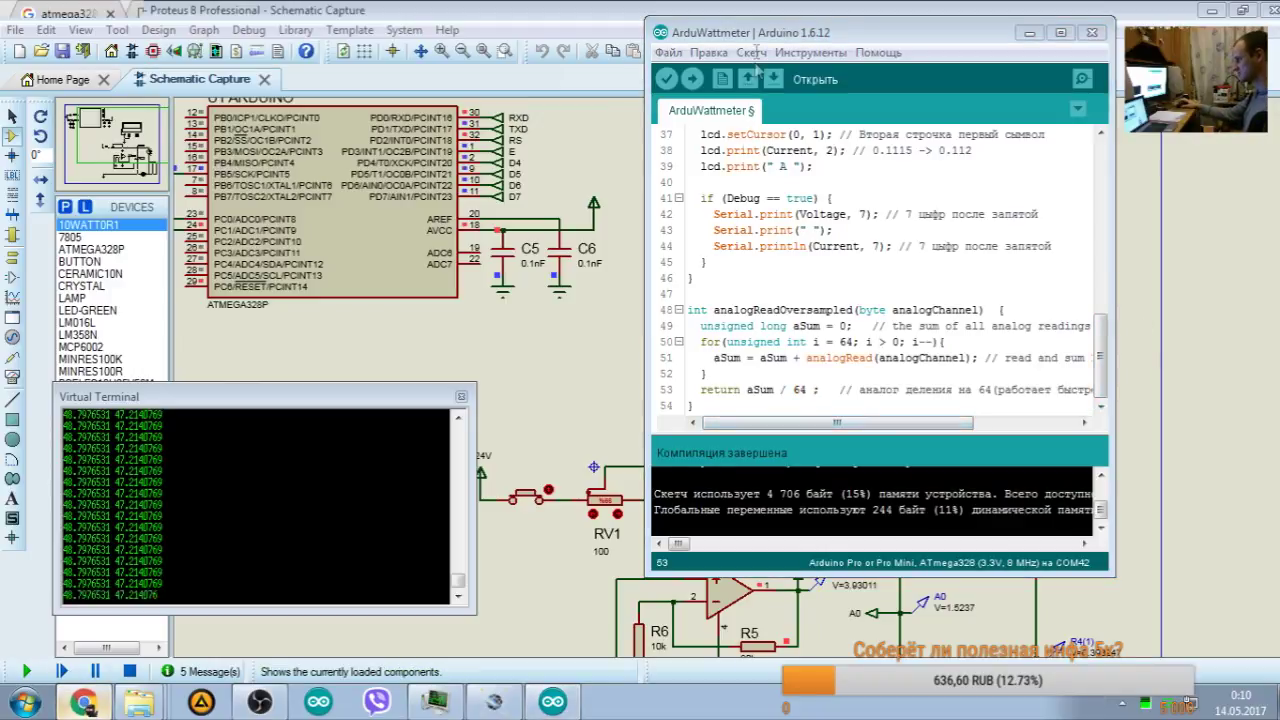
pyautogui.click(84, 703)
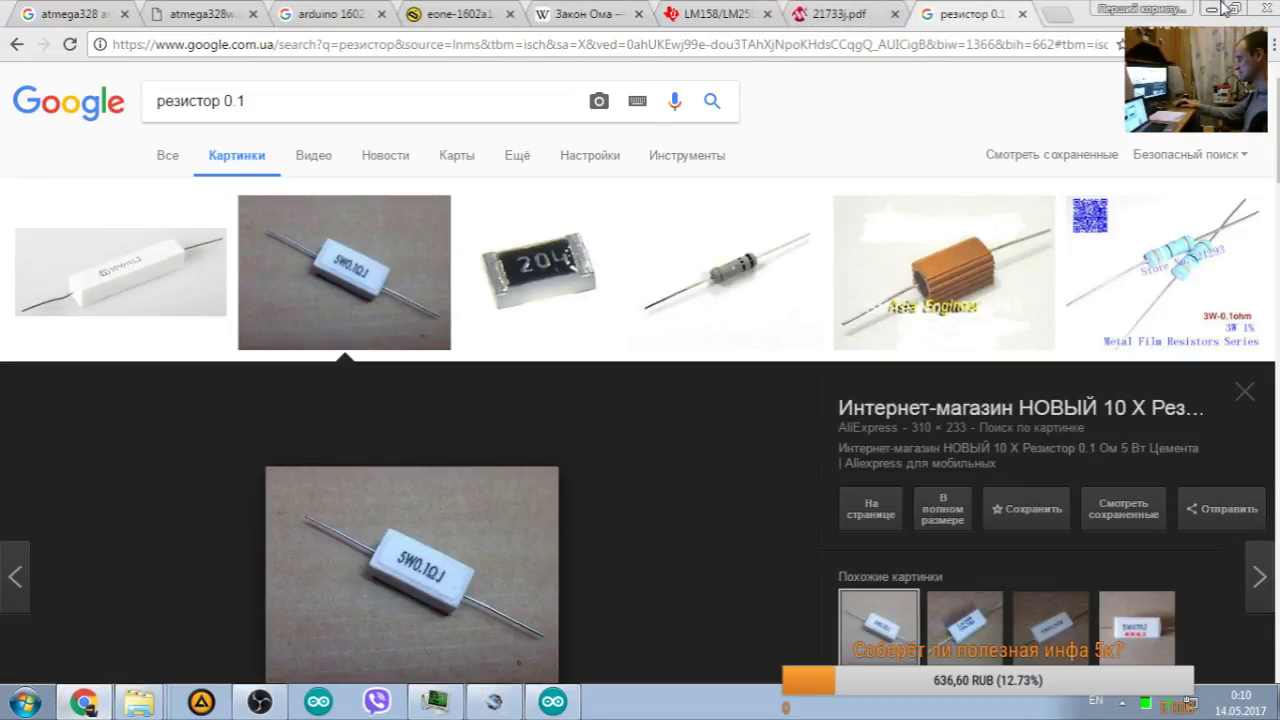
pyautogui.click(1211, 8)
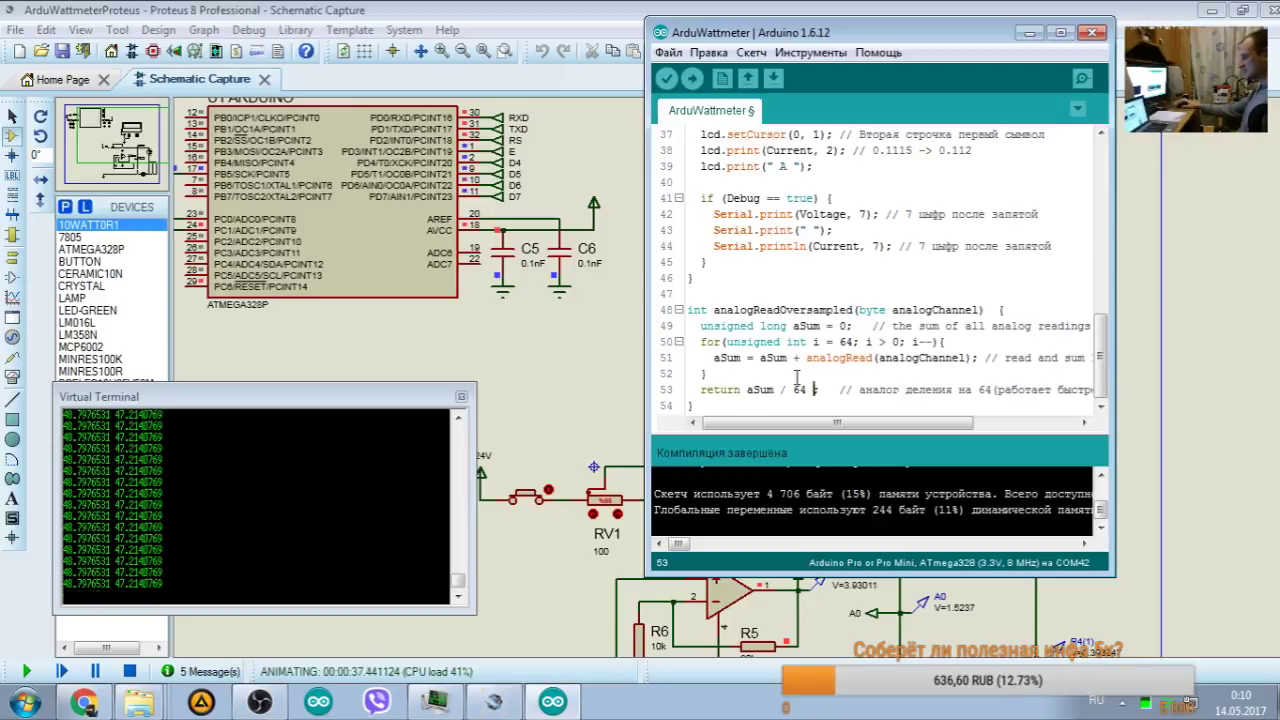
# Step: Restore the return expression to aSum >> 5 in place of the division by 64
pyautogui.hotkey('shift', 'Left')
pyautogui.hotkey('shift', 'Left')
pyautogui.hotkey('shift', 'Left')
pyautogui.hotkey('shift', 'Left')
pyautogui.hotkey('shift', 'Left')
pyautogui.write('>> 5')
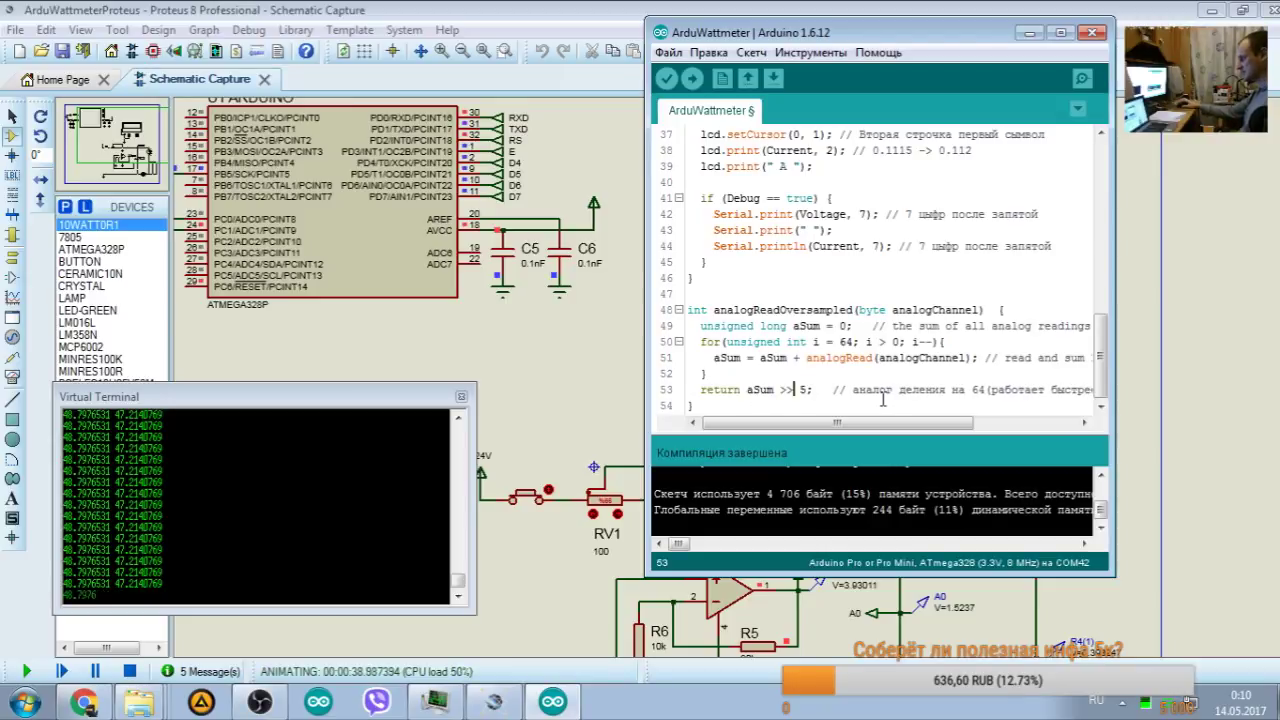
# Step: Restart the Proteus simulation to check the readings with the recompiled sketch, then stop it
pyautogui.click(130, 672)
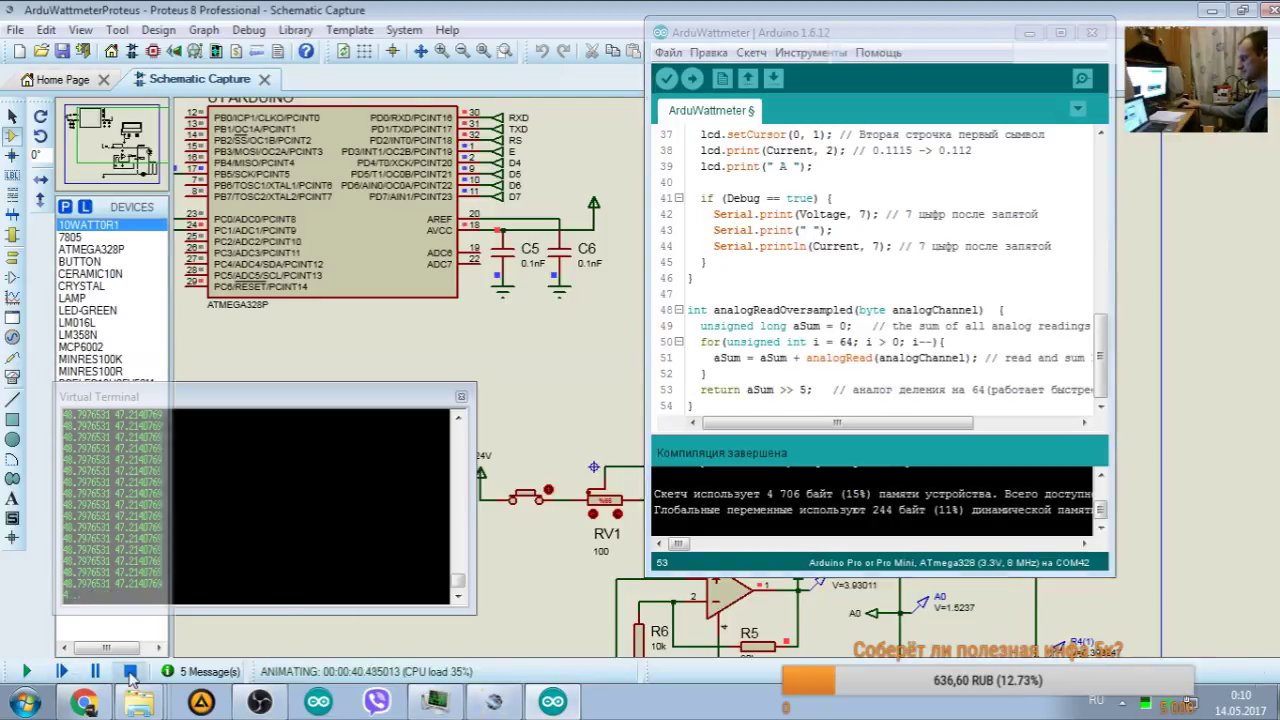
pyautogui.click(28, 670)
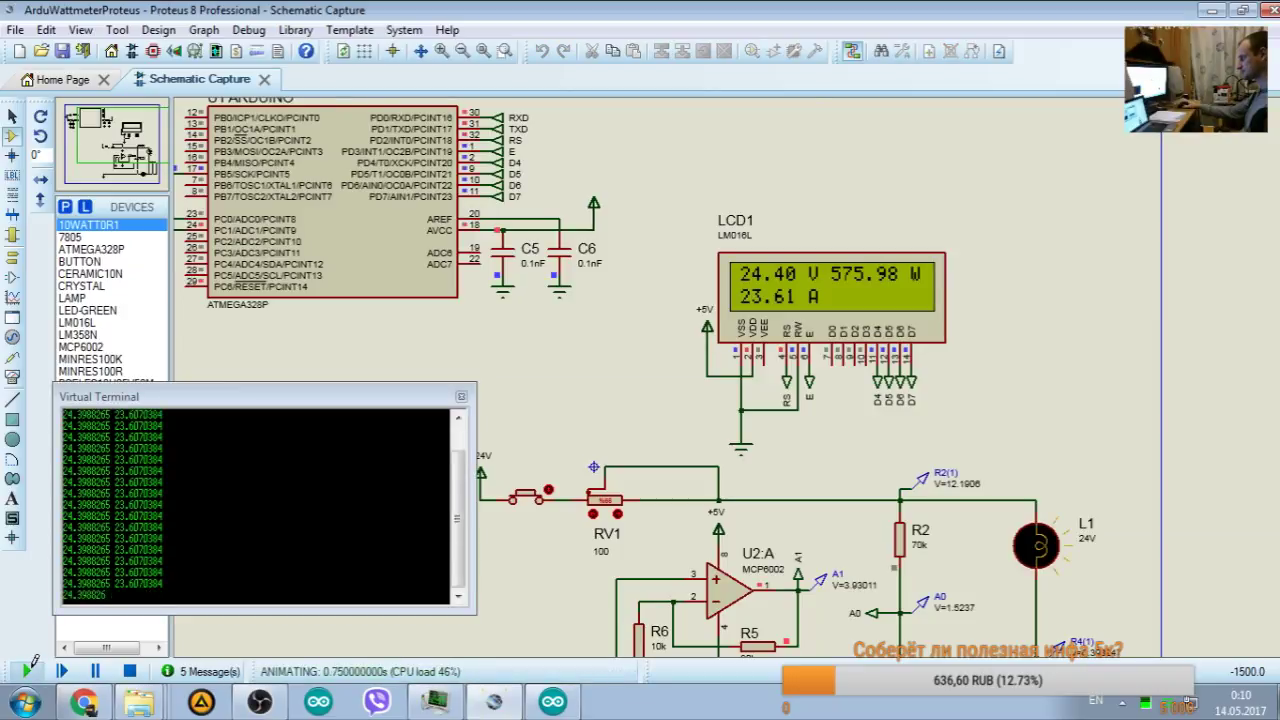
pyautogui.click(130, 671)
# Step: Switch to the Arduino sketch and set the return line's right shift to 8
pyautogui.click(553, 701)
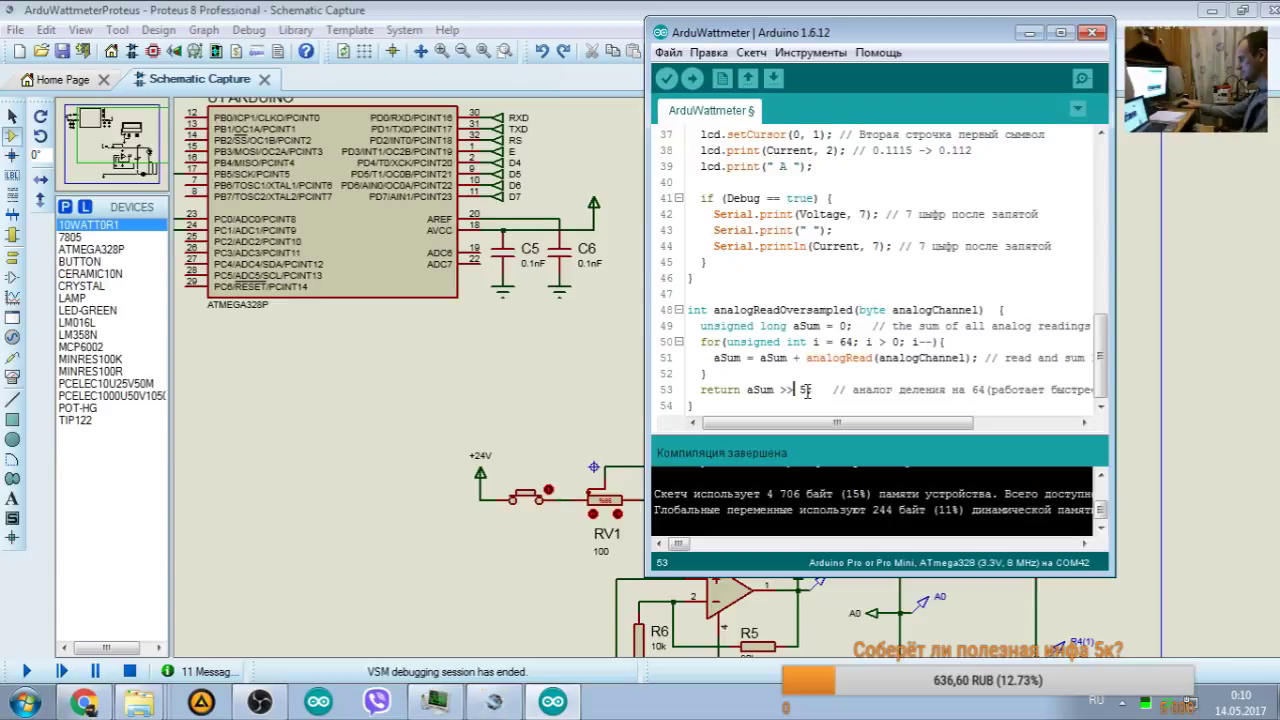
pyautogui.write('7')
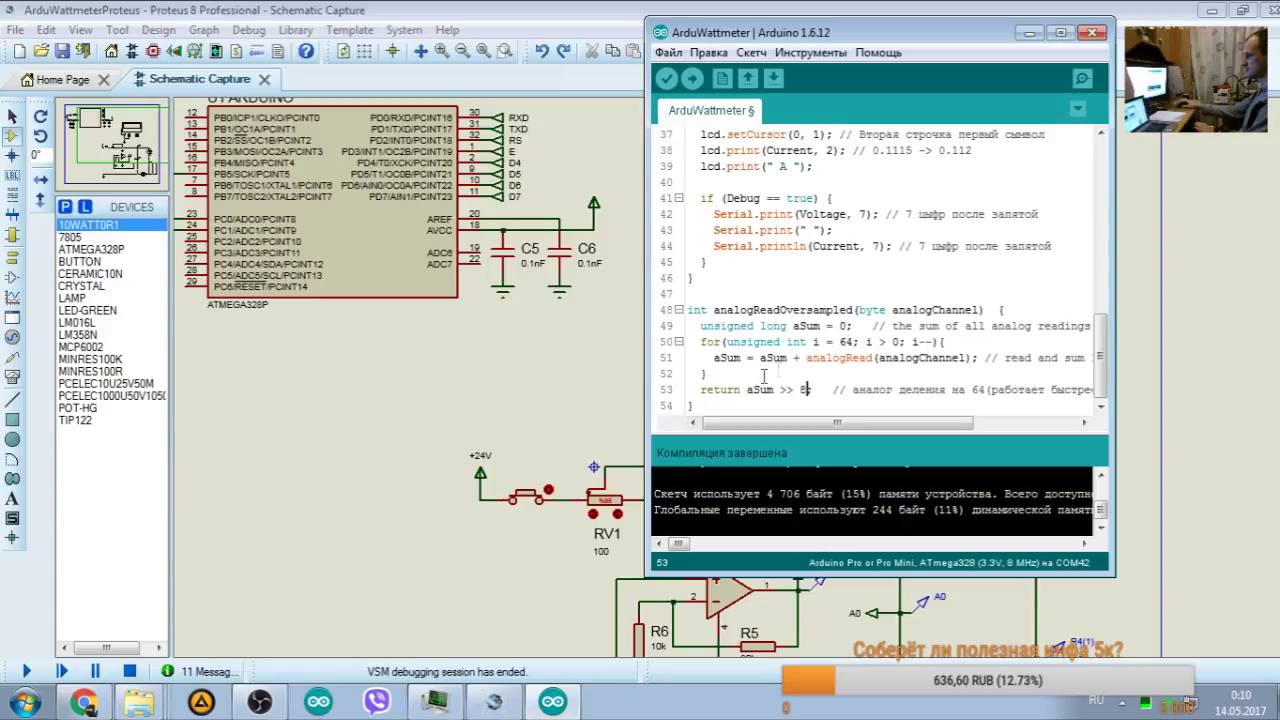
# Step: Set the right shift in the return line to 6 and recompile the sketch
pyautogui.hotkey('ctrl', 'r')
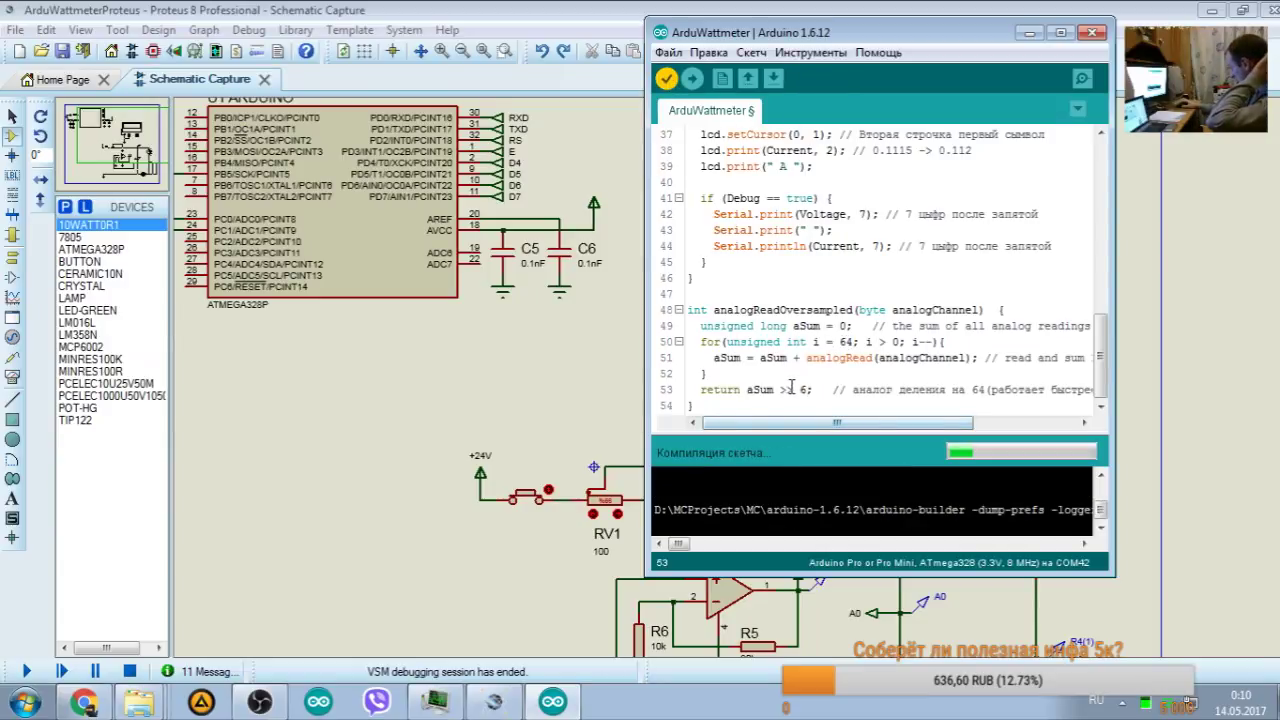
pyautogui.moveTo(785, 389); pyautogui.dragTo(813, 389)
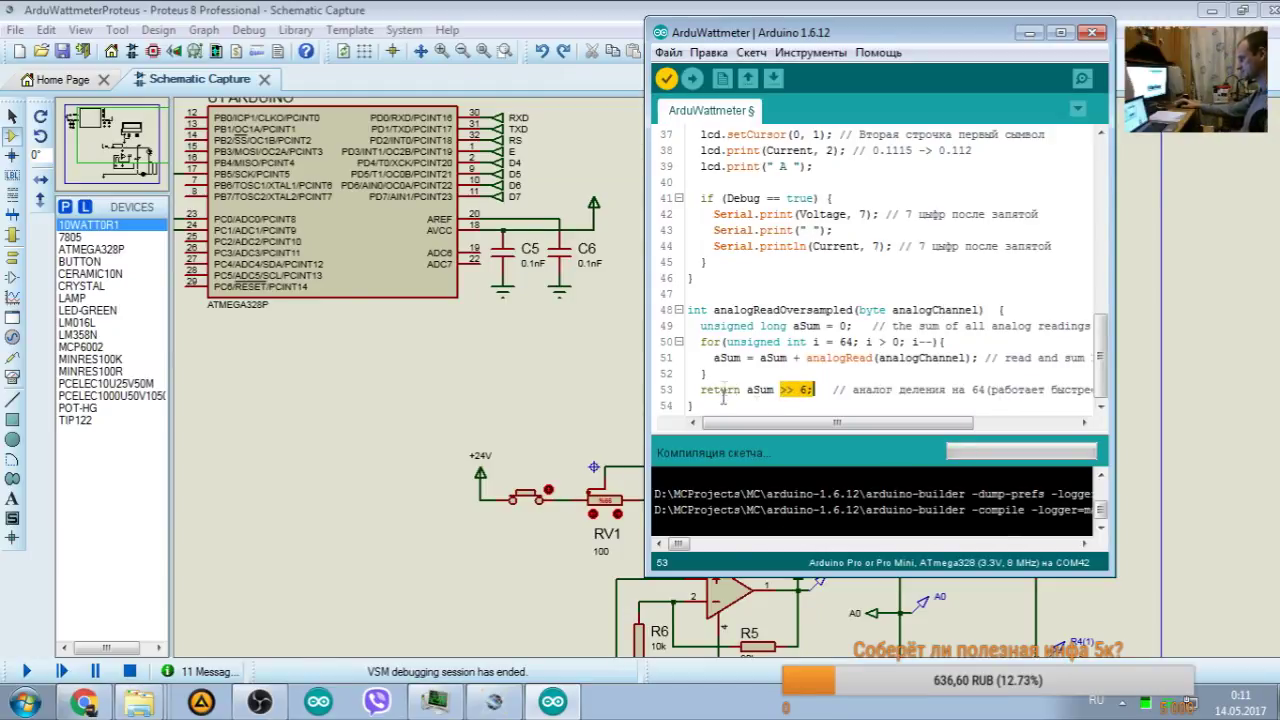
pyautogui.click(754, 375)
pyautogui.moveTo(747, 390); pyautogui.dragTo(813, 392)
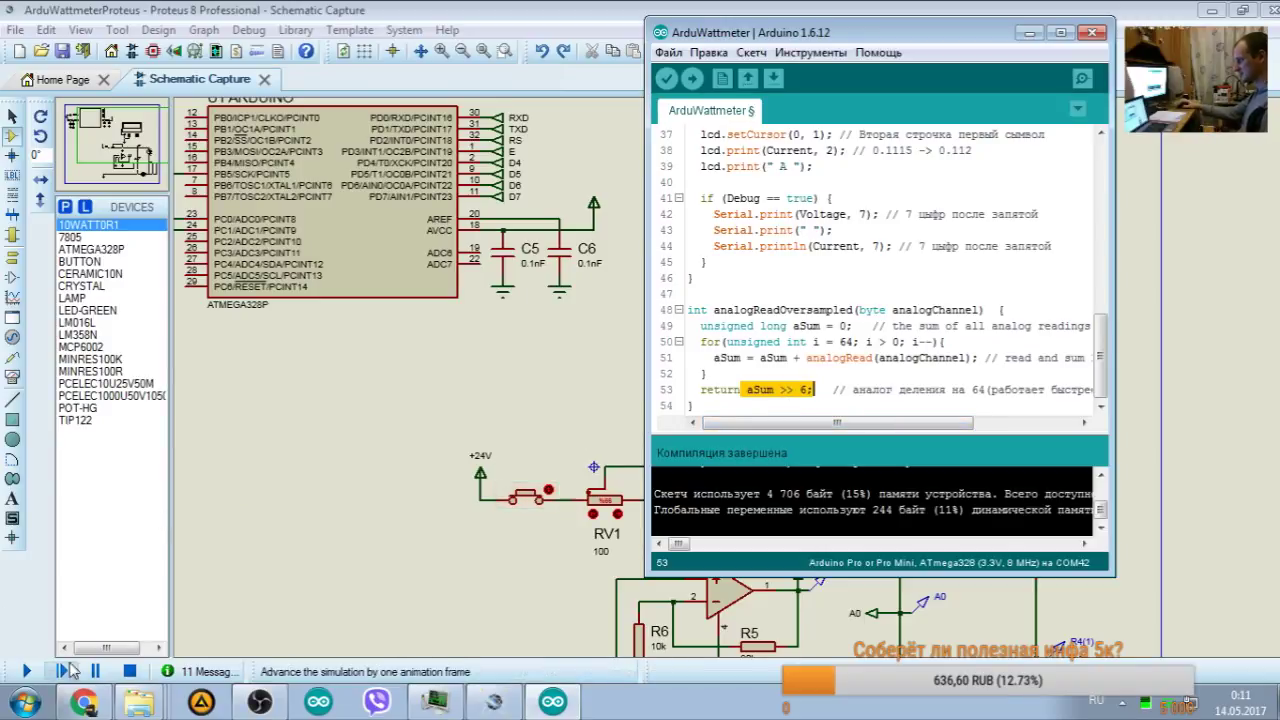
# Step: Run the Proteus simulation, lower the lamp voltage in steps with potentiometer RV1 to check the readings, and stop it
pyautogui.click(26, 671)
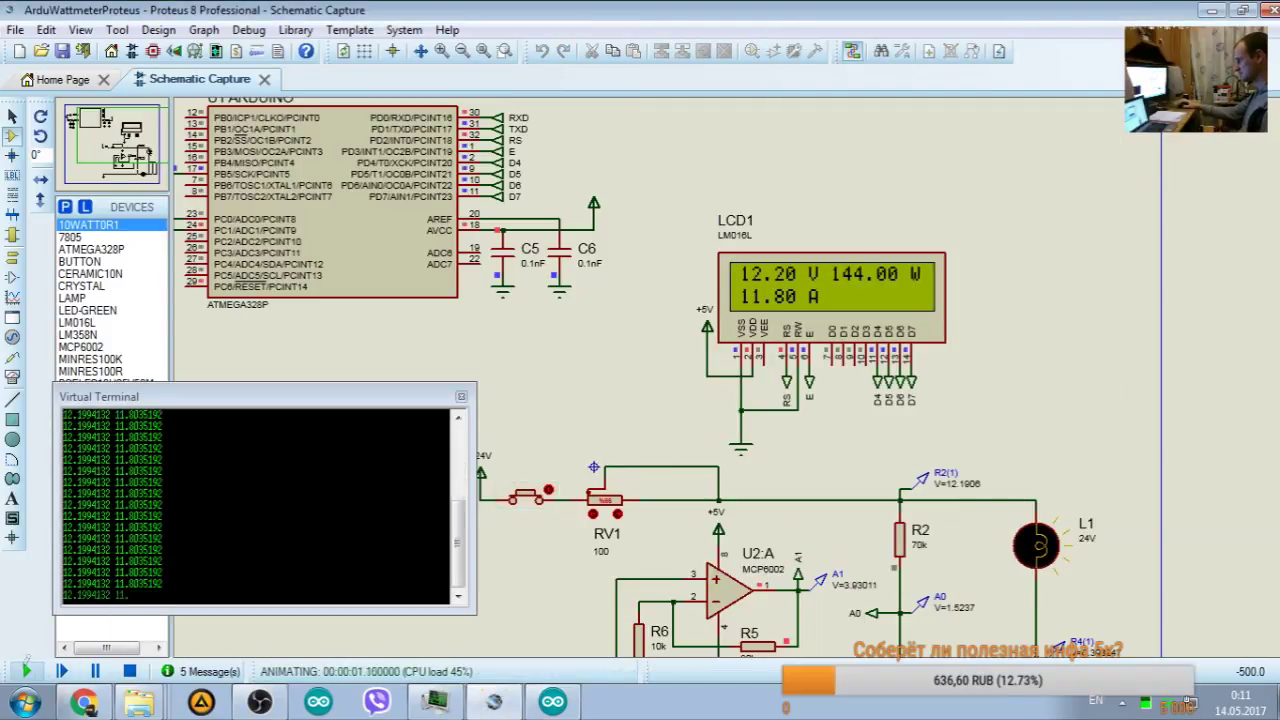
pyautogui.click(118, 145)
pyautogui.moveTo(118, 145); pyautogui.dragTo(121, 151)
pyautogui.click(674, 377)
pyautogui.click(674, 377)
pyautogui.click(674, 377)
pyautogui.click(674, 377)
pyautogui.click(674, 377)
pyautogui.click(674, 377)
pyautogui.click(674, 377)
pyautogui.click(674, 377)
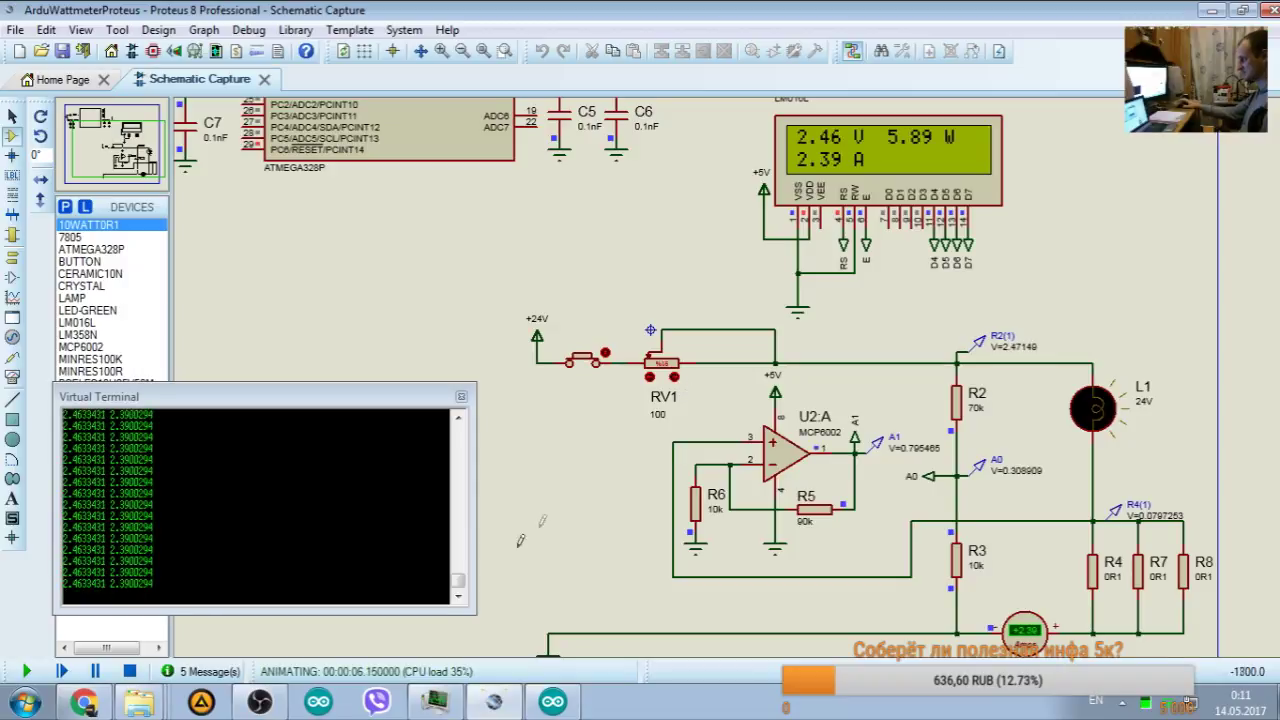
pyautogui.click(129, 671)
# Step: Set the loop's sample count to 256 in the Arduino sketch, add the comment // 8^x to that line, and save
pyautogui.click(552, 701)
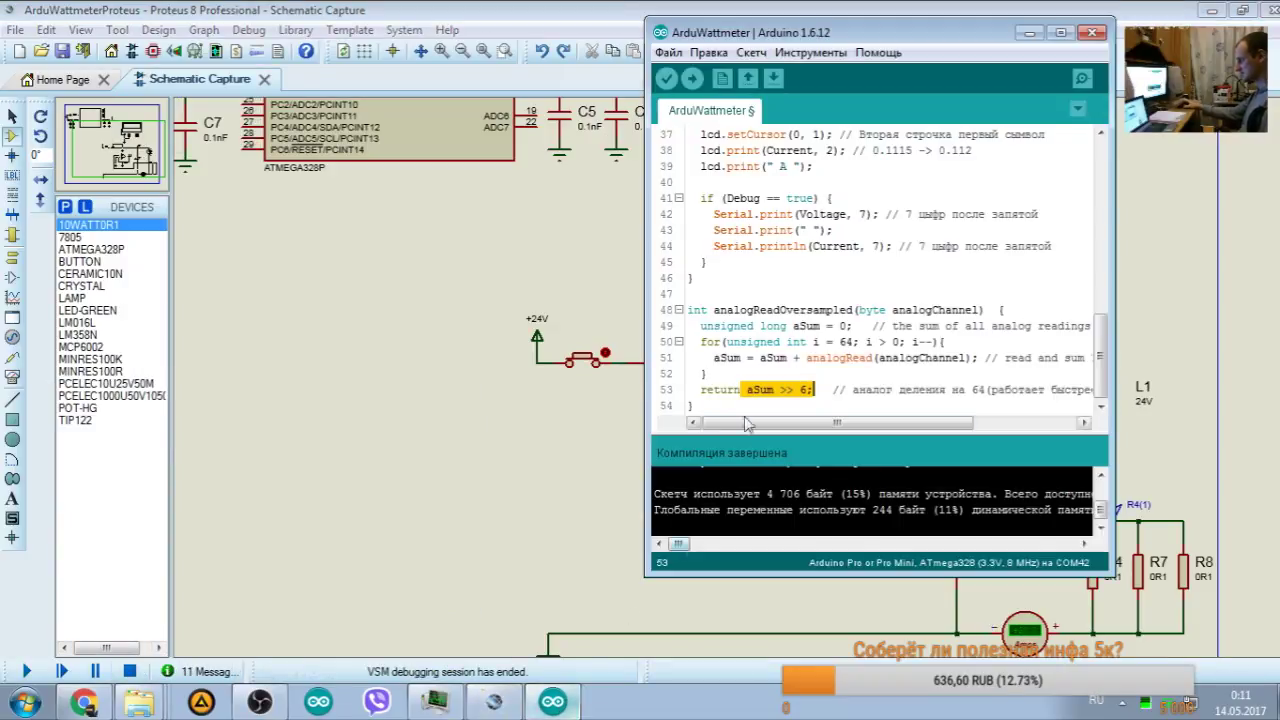
pyautogui.doubleClick(848, 342)
pyautogui.write('256')
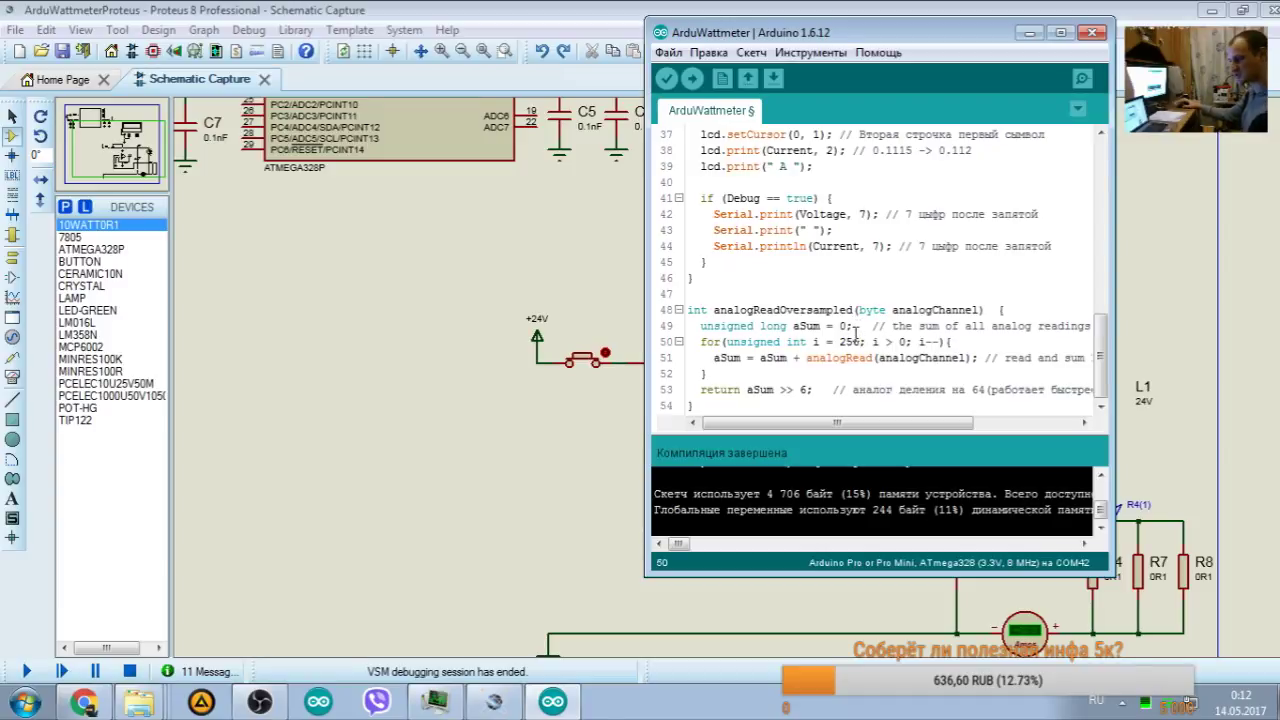
pyautogui.click(995, 344)
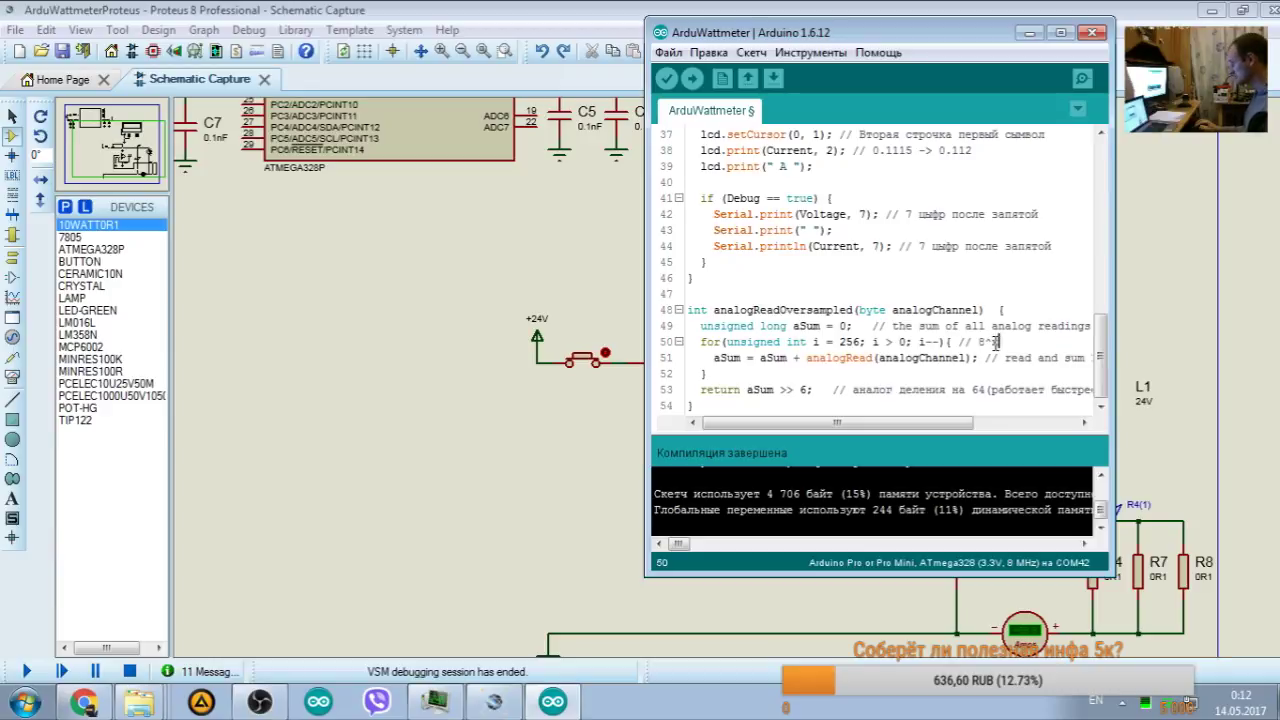
pyautogui.hotkey('ctrl', 's')
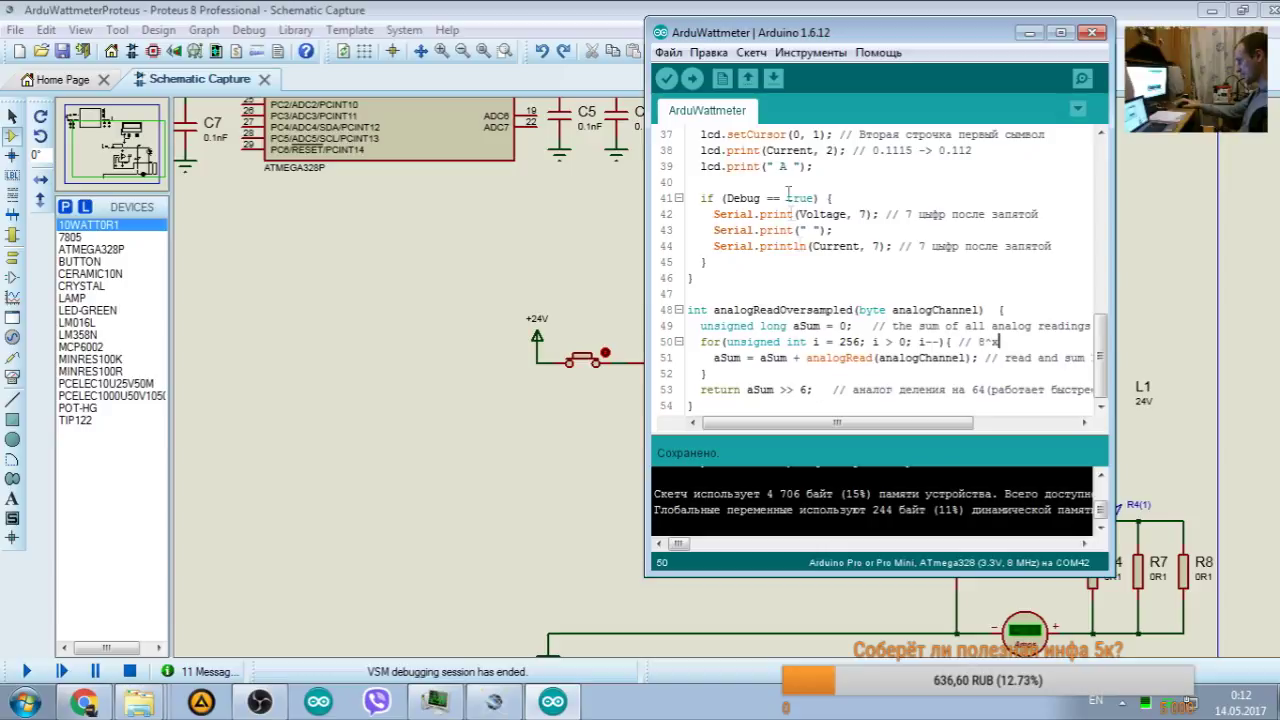
# Step: Change the return line's right shift to 8 and recompile the sketch
pyautogui.doubleClick(805, 389)
pyautogui.doubleClick(848, 342)
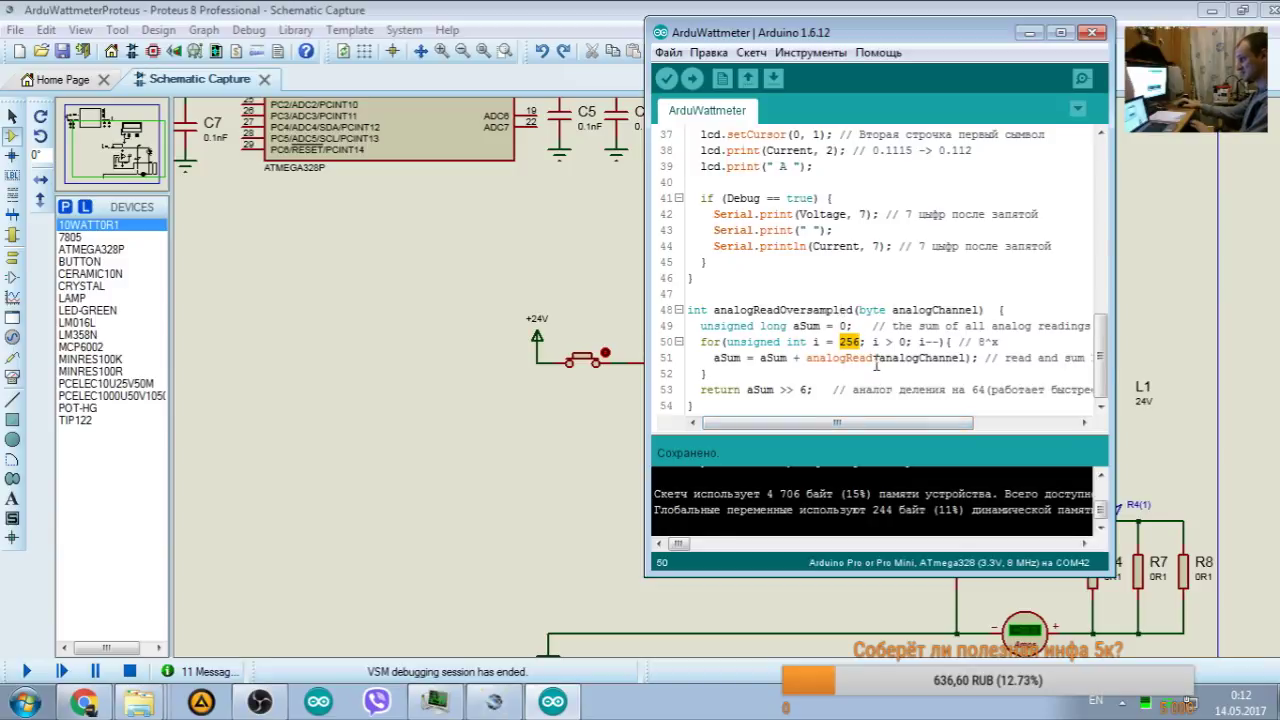
pyautogui.doubleClick(803, 389)
pyautogui.write('8')
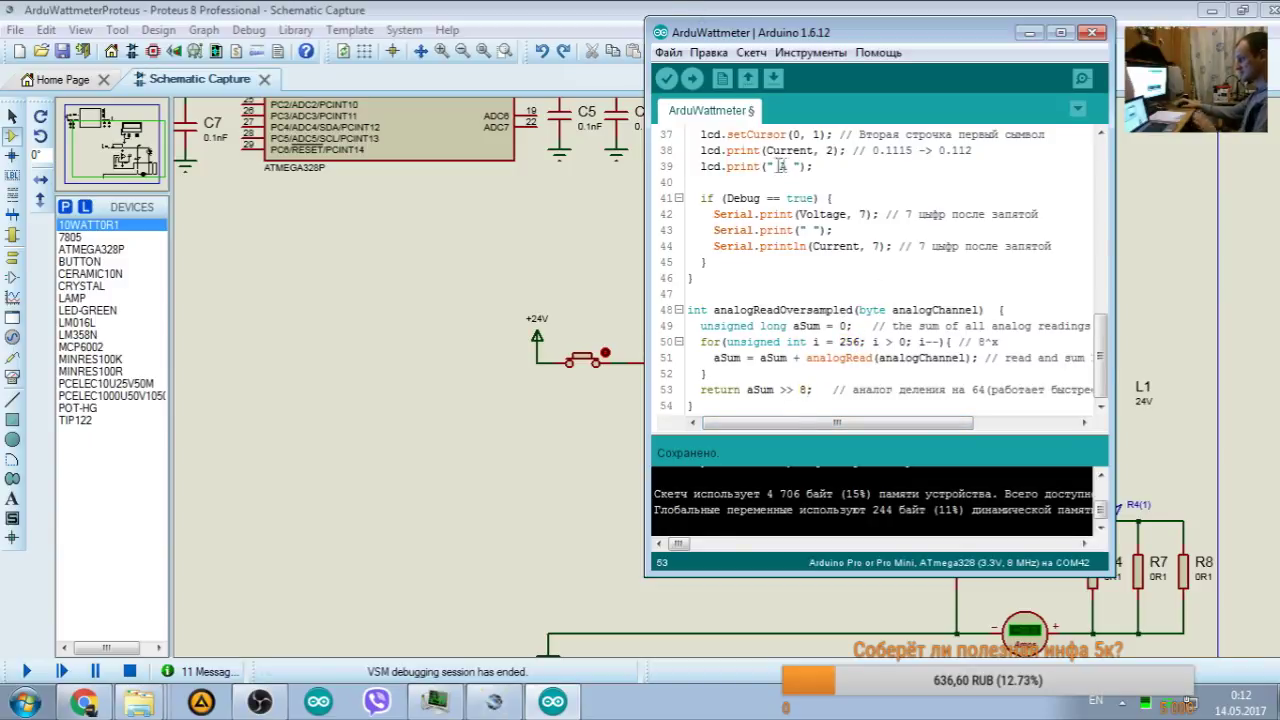
pyautogui.hotkey('ctrl', 'r')
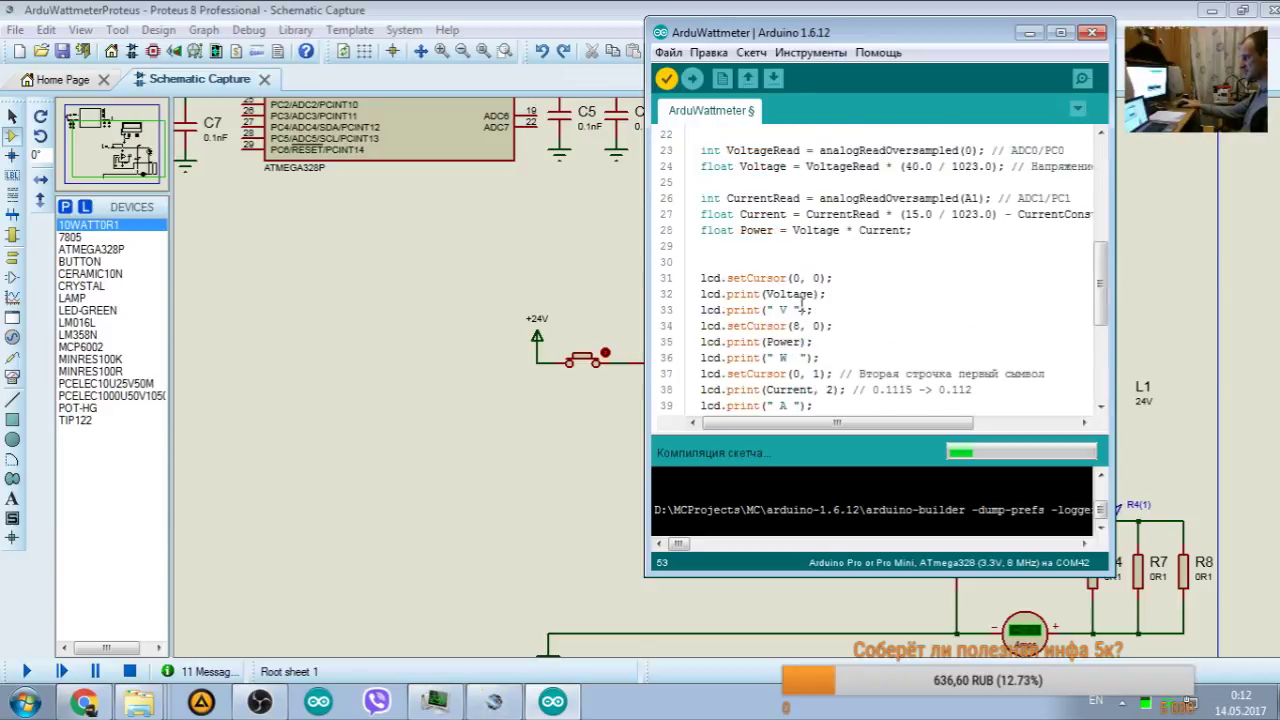
pyautogui.scroll(3, 802, 303)
pyautogui.scroll(-3, 802, 303)
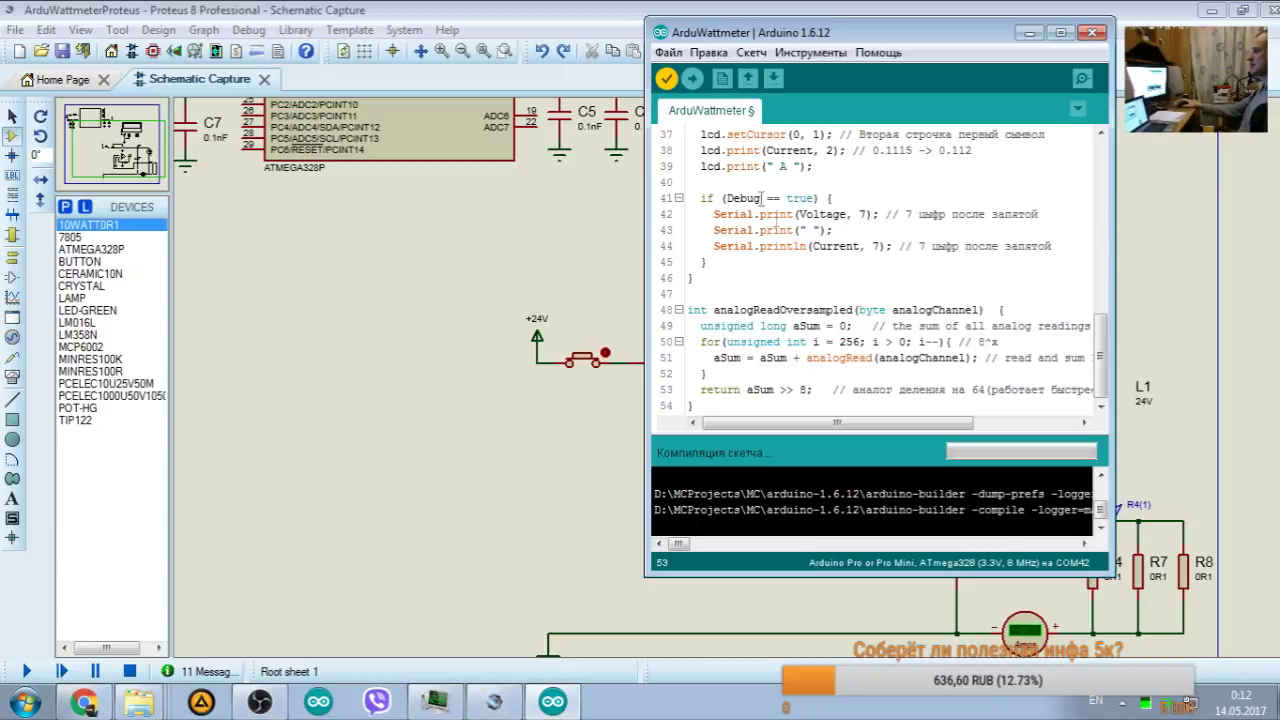
pyautogui.click(740, 183)
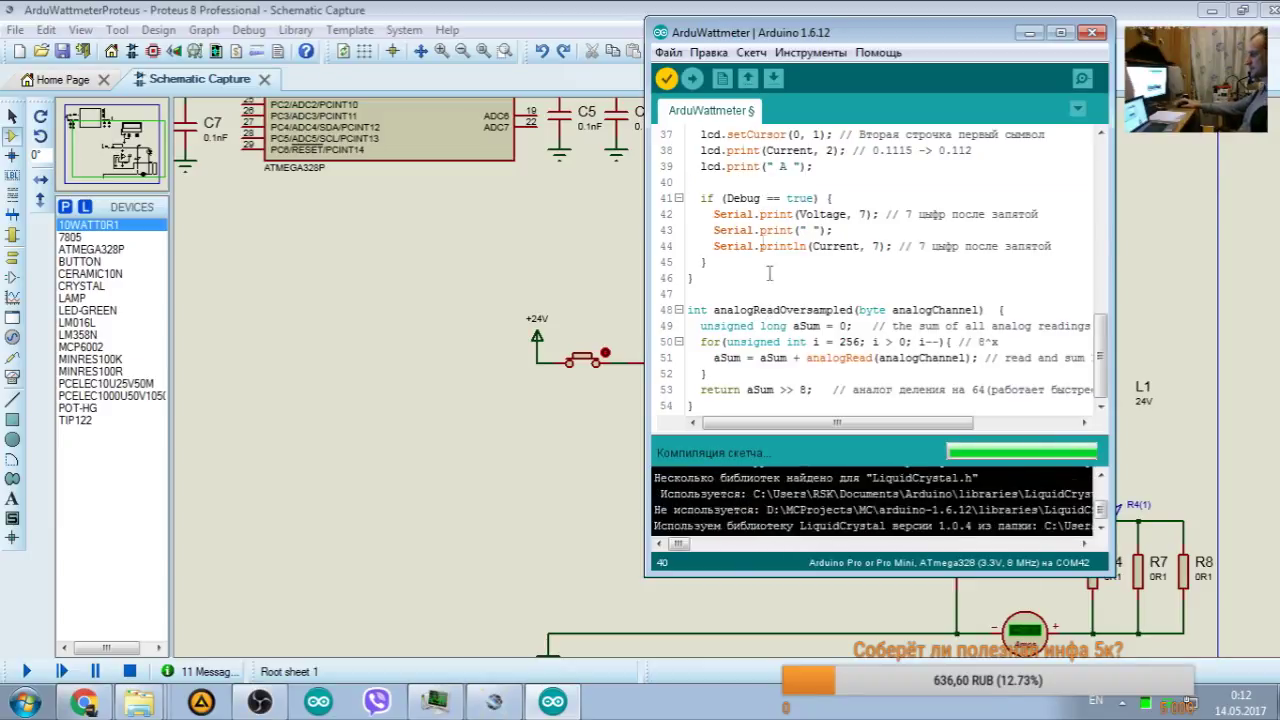
# Step: Run the Proteus simulation, switch the +24V push button open and closed repeatedly to check the response, and pause with it open
pyautogui.click(433, 407)
pyautogui.click(26, 671)
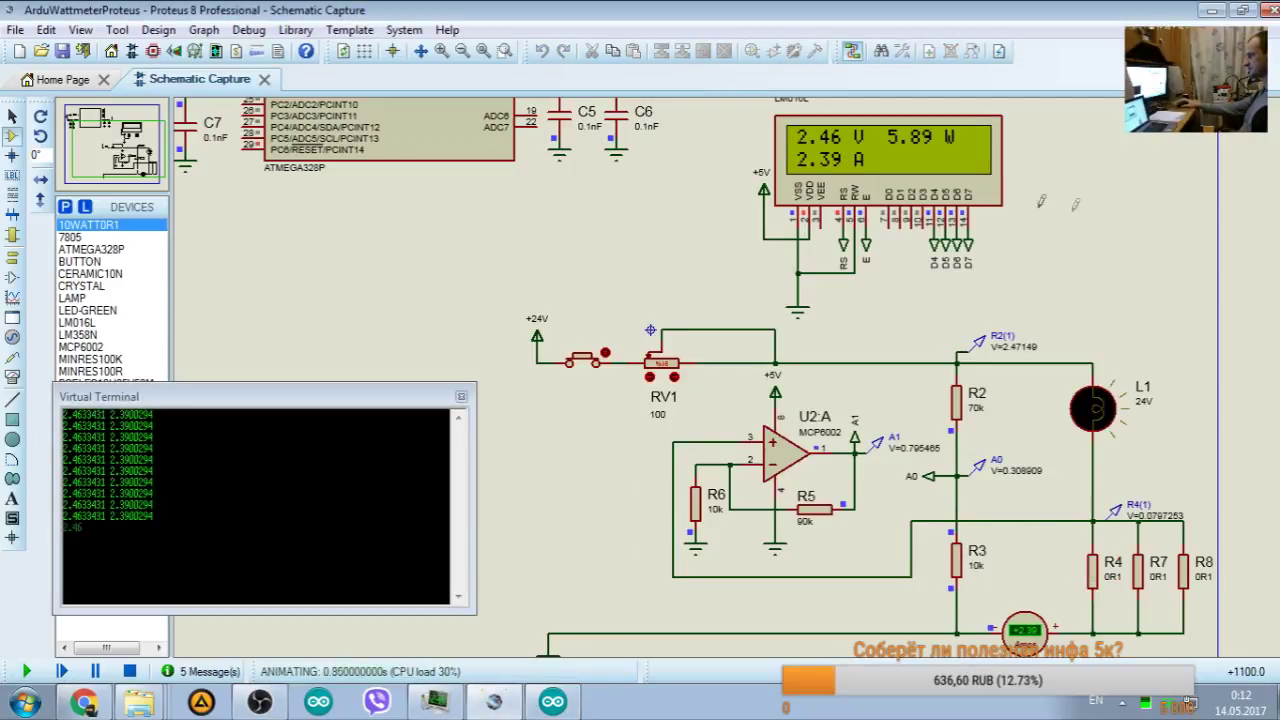
pyautogui.click(606, 349)
pyautogui.click(606, 349)
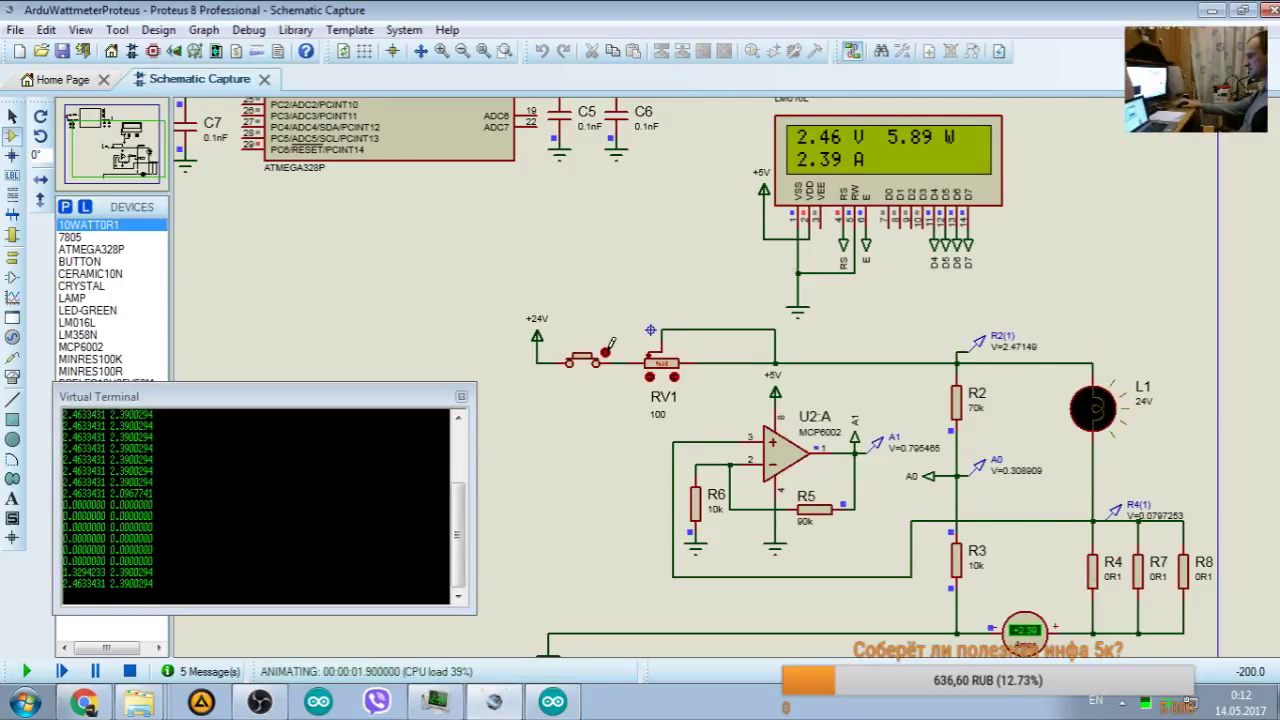
pyautogui.click(606, 349)
pyautogui.click(606, 349)
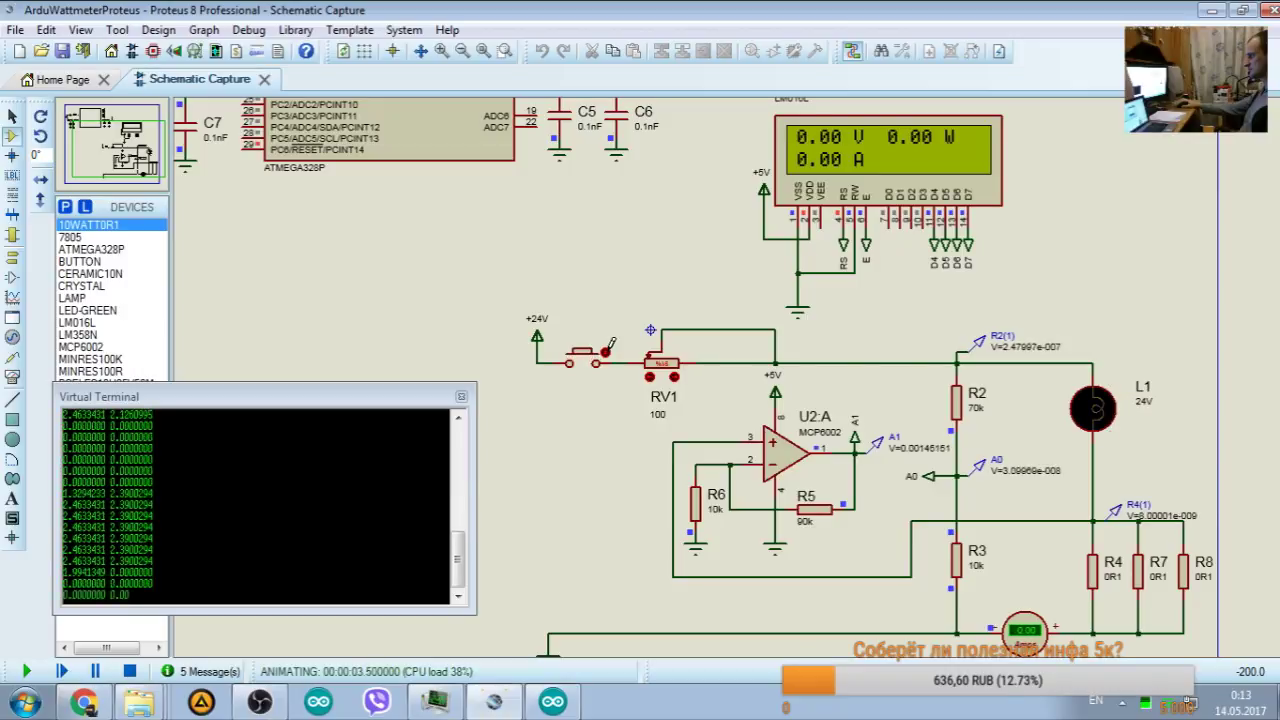
pyautogui.click(606, 349)
pyautogui.click(606, 349)
pyautogui.click(606, 349)
pyautogui.click(57, 672)
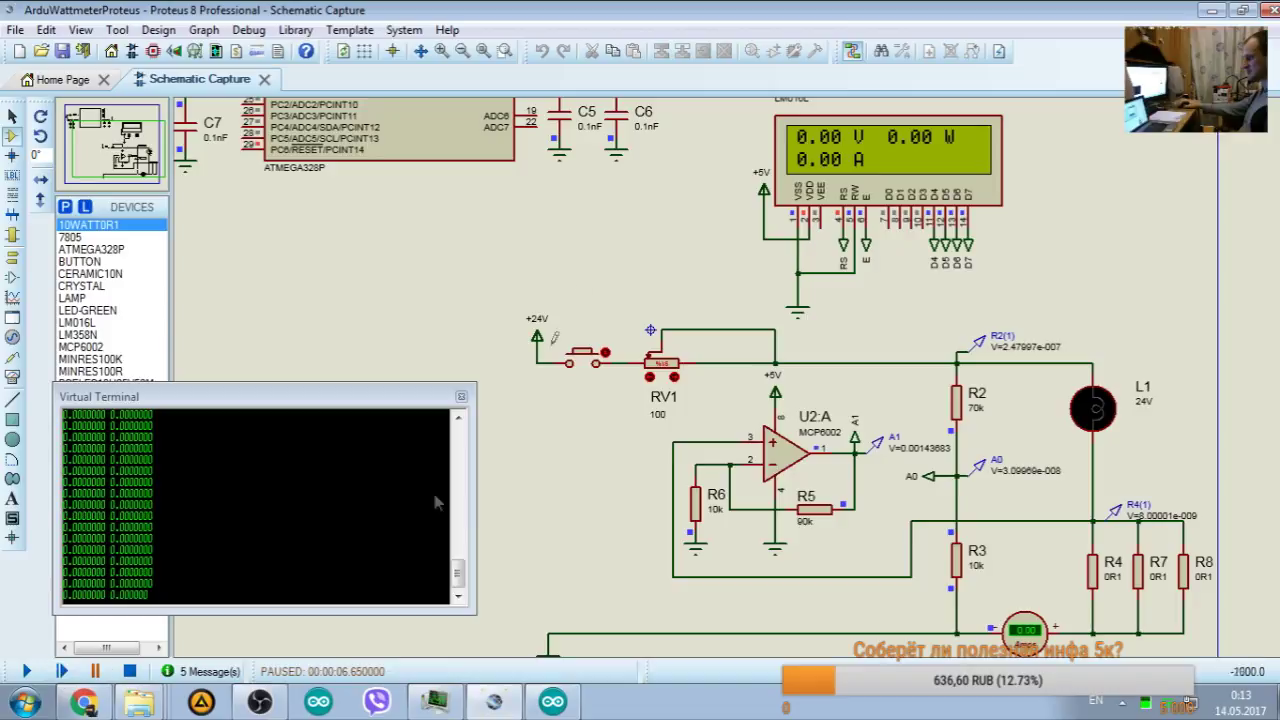
# Step: Close the push button, advance the paused simulation frame by frame to examine how the terminal readings settle, and stop it
pyautogui.click(607, 340)
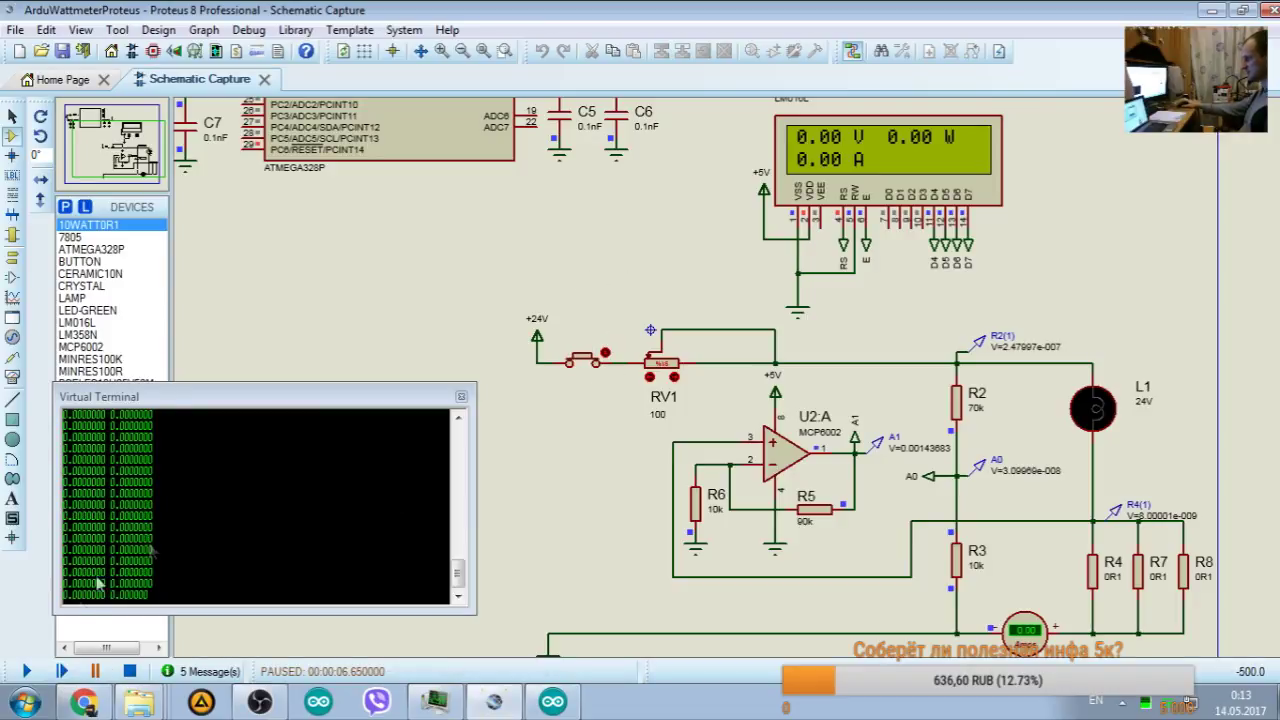
pyautogui.click(62, 671)
pyautogui.click(62, 671)
pyautogui.click(62, 671)
pyautogui.click(62, 671)
pyautogui.click(62, 671)
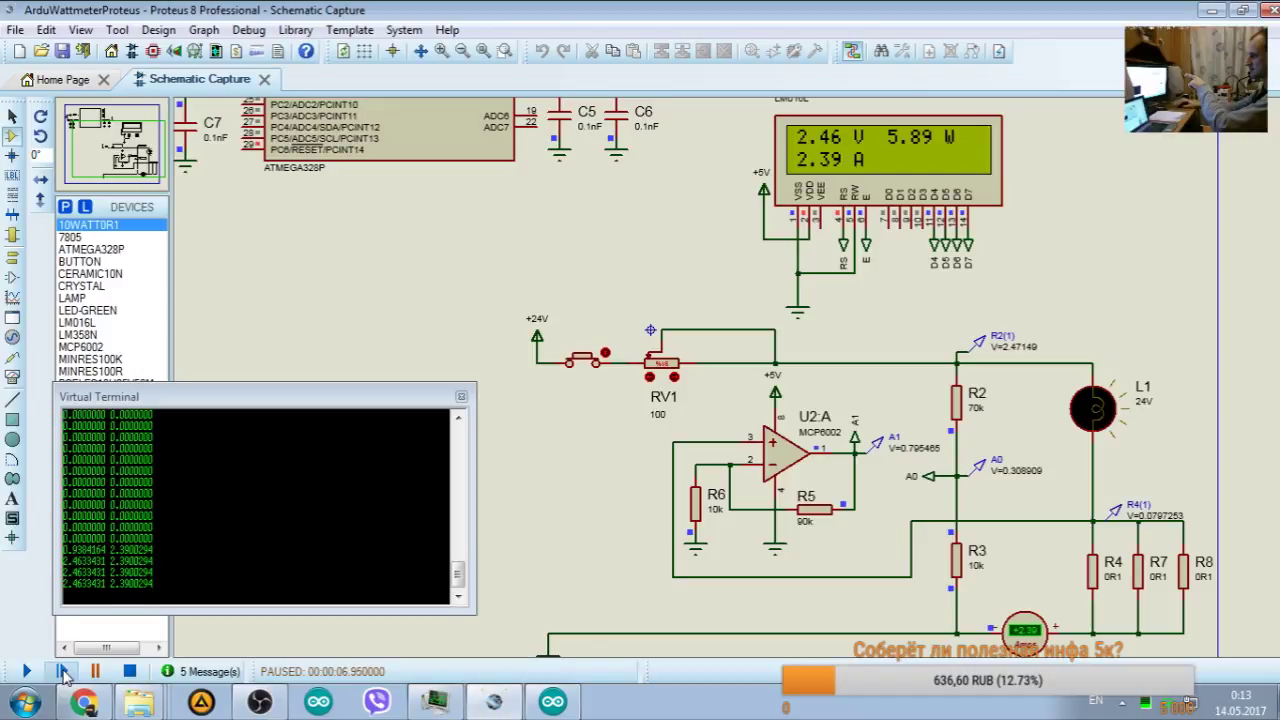
pyautogui.click(62, 671)
pyautogui.click(62, 671)
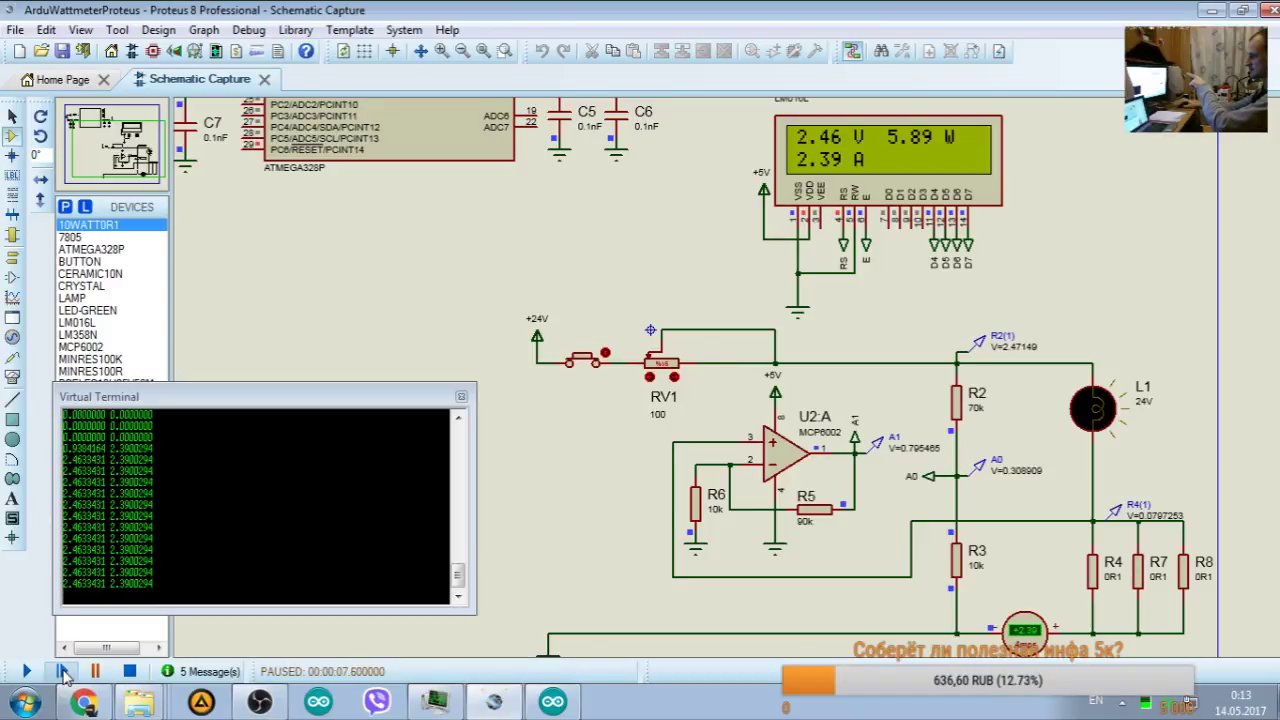
pyautogui.click(129, 671)
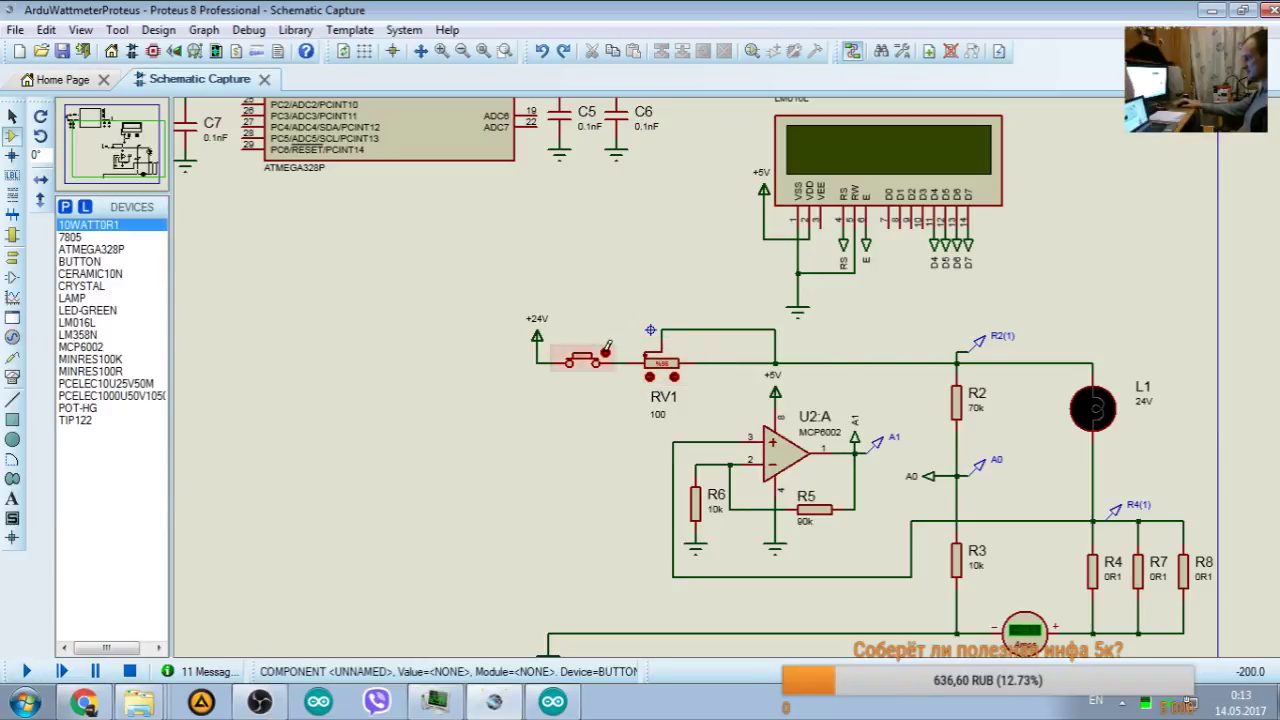
# Step: Restart the simulation and, with the push button closed, move RV1 to full output and back to mid-range to compare the readings
pyautogui.click(27, 671)
pyautogui.click(606, 349)
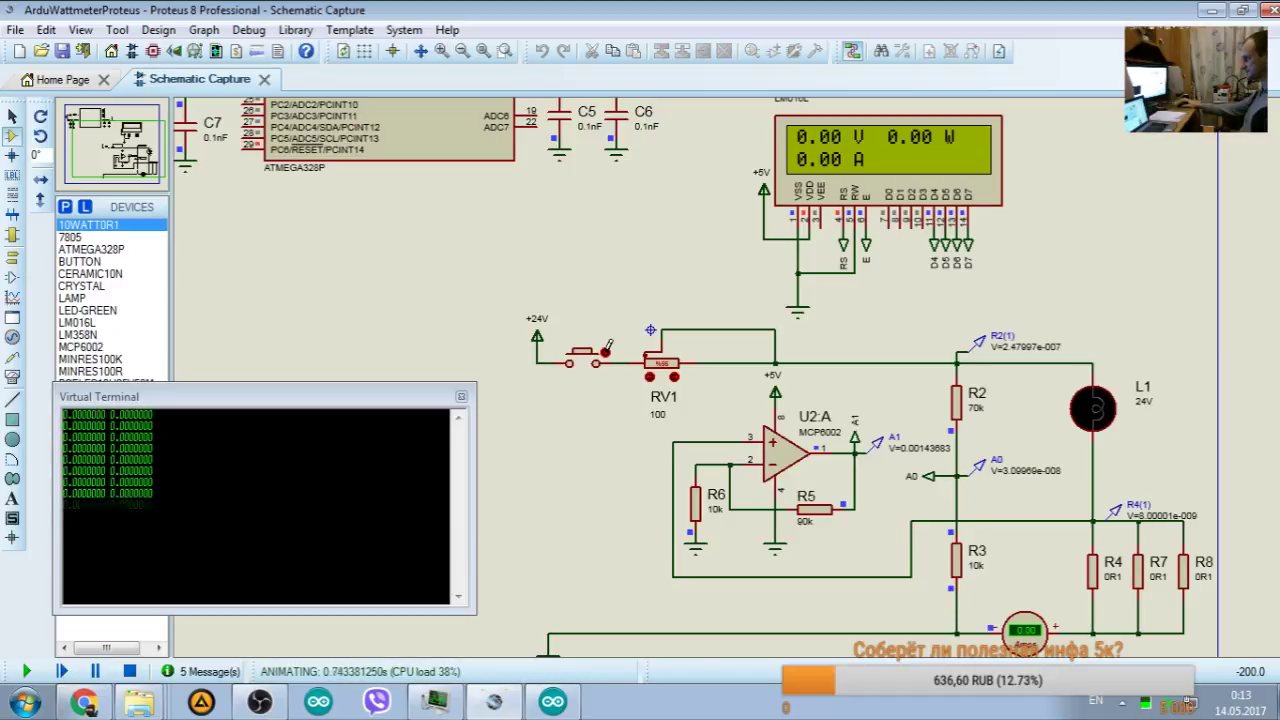
pyautogui.click(649, 377)
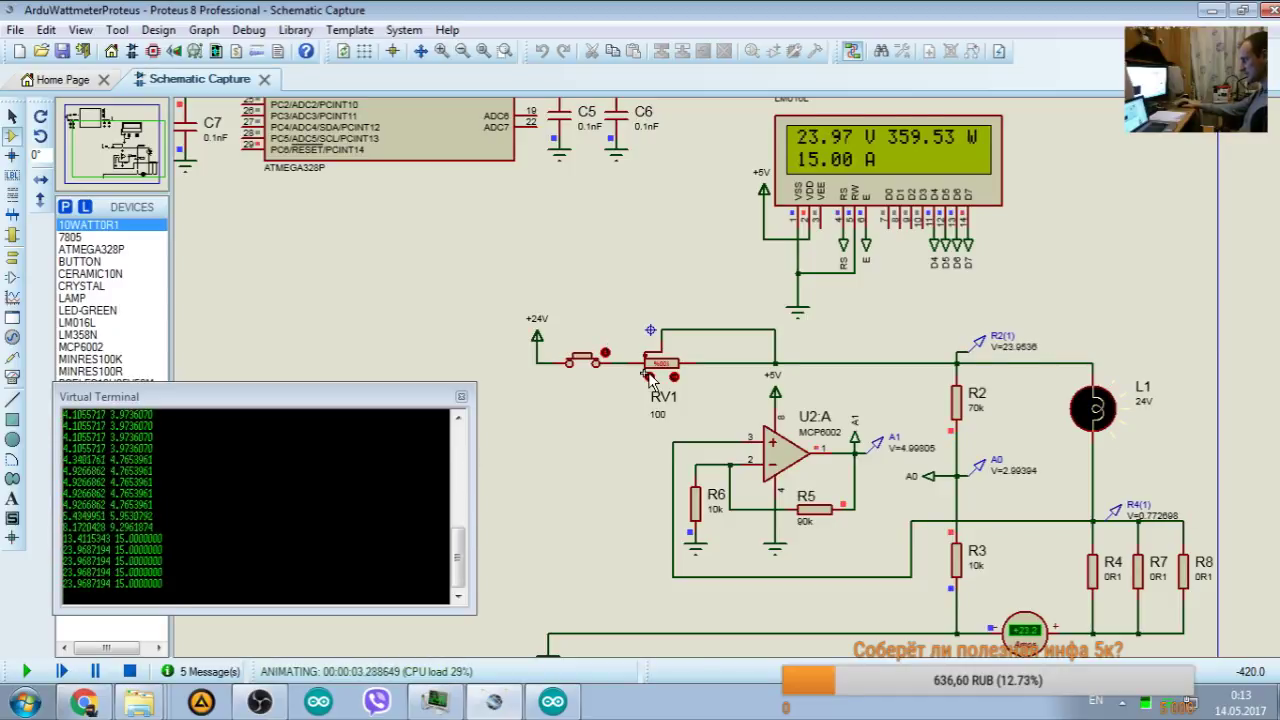
pyautogui.click(674, 376)
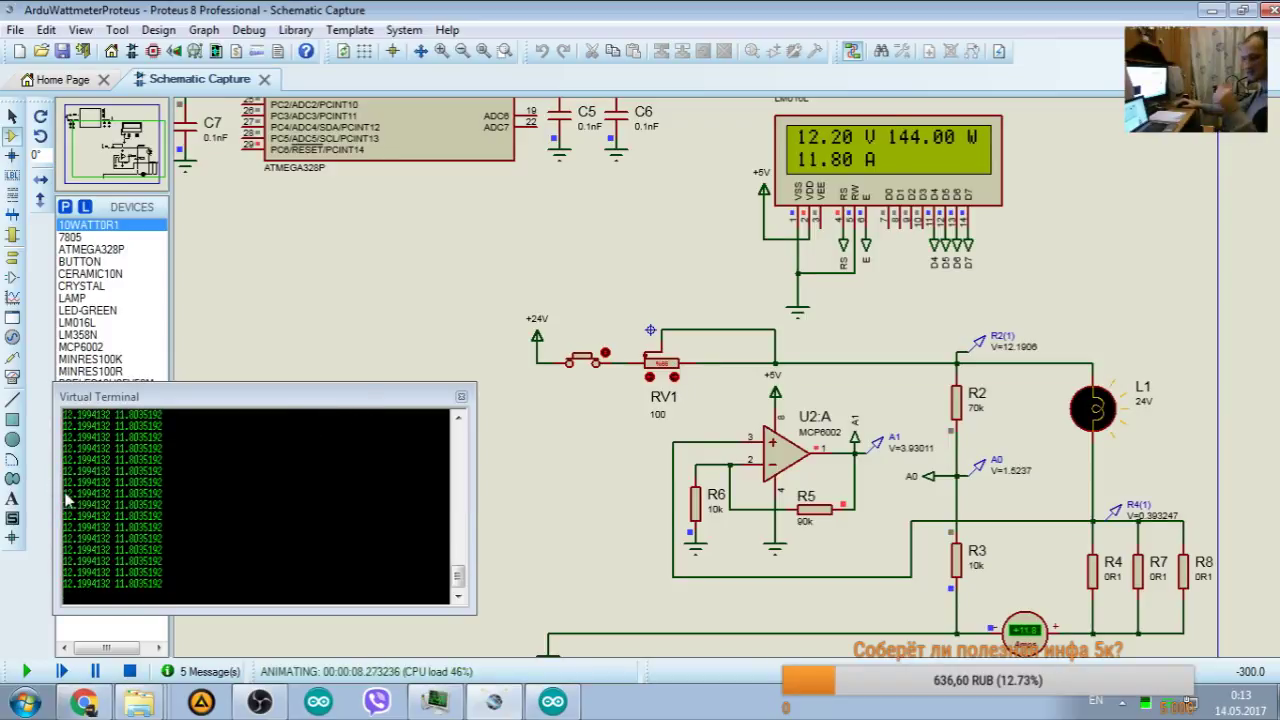
# Step: Pause the simulation, open the push button, and advance single frames to examine how the readings fall
pyautogui.click(63, 671)
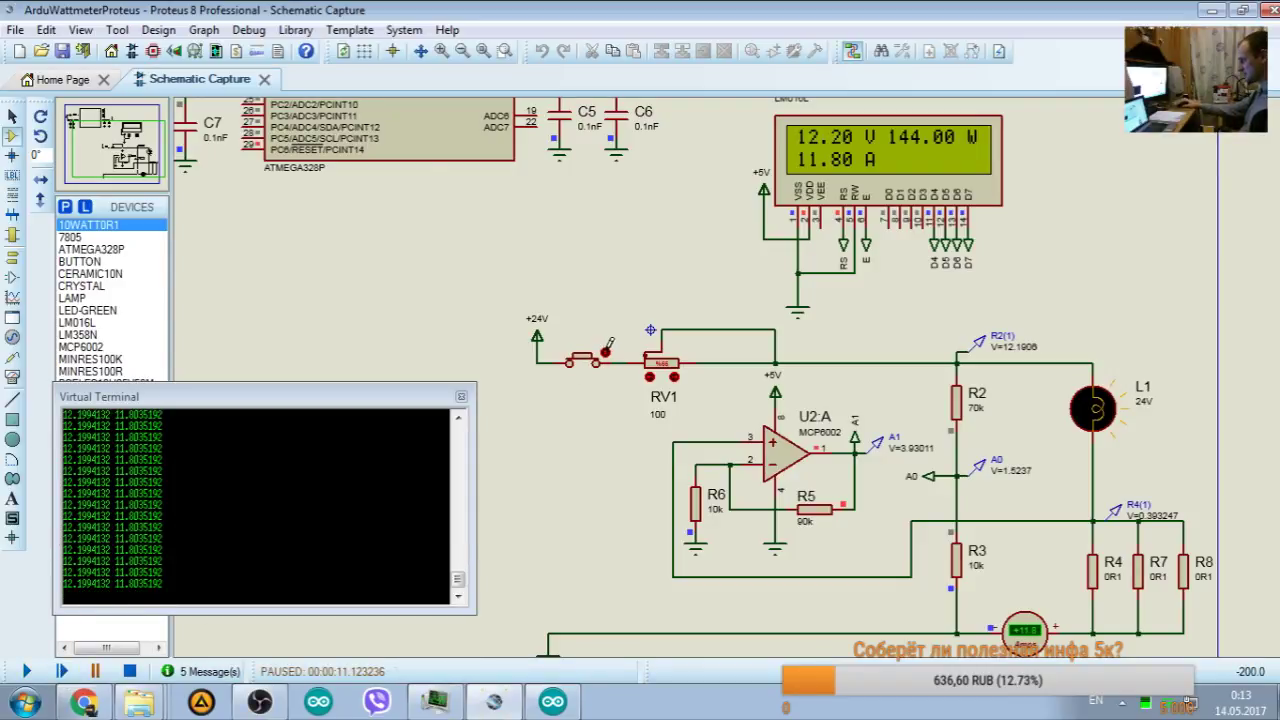
pyautogui.click(62, 671)
pyautogui.click(62, 671)
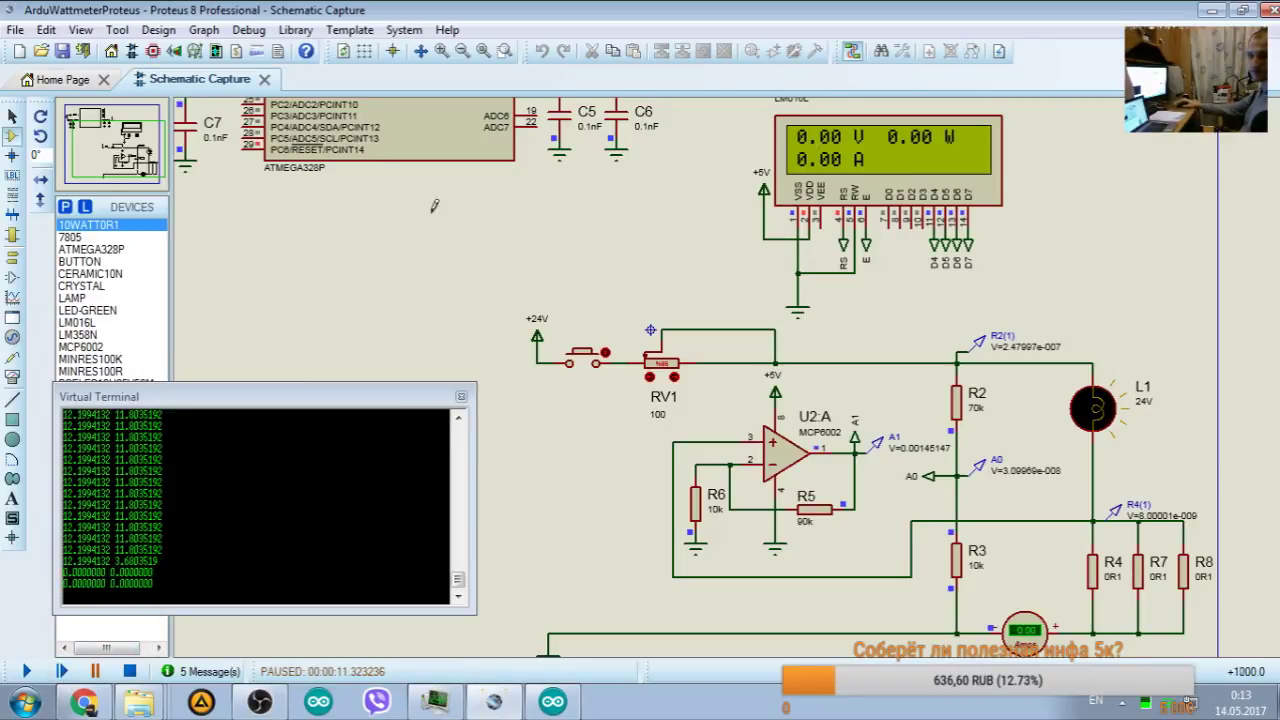
# Step: Add delay(100); after the Debug block at the end of loop() in the Arduino sketch, and return to Proteus
pyautogui.click(549, 704)
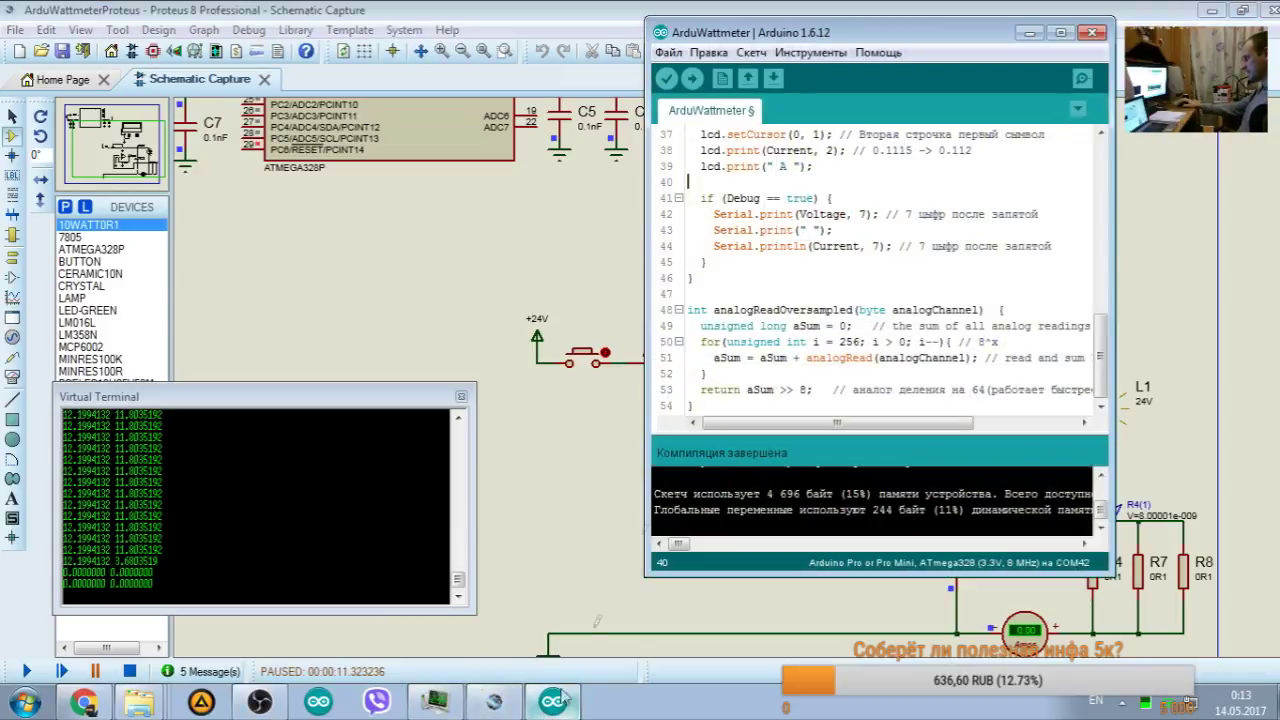
pyautogui.scroll(1, 769, 310)
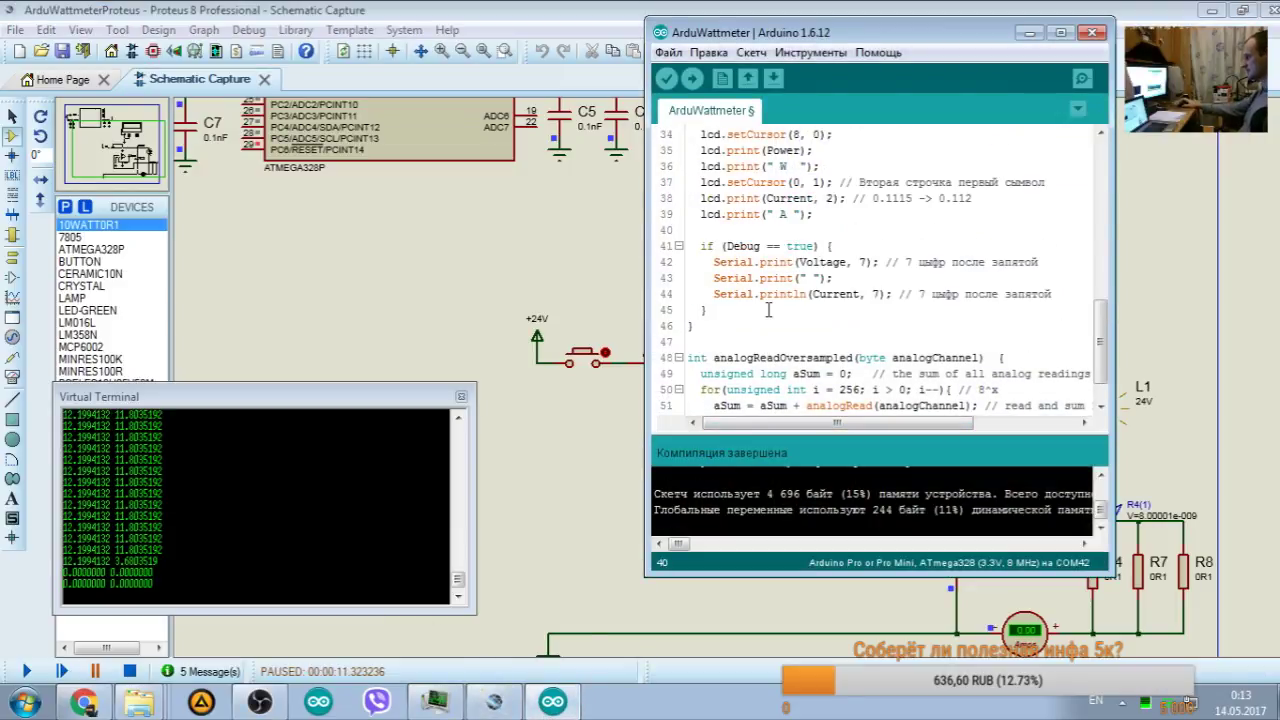
pyautogui.scroll(-1, 769, 310)
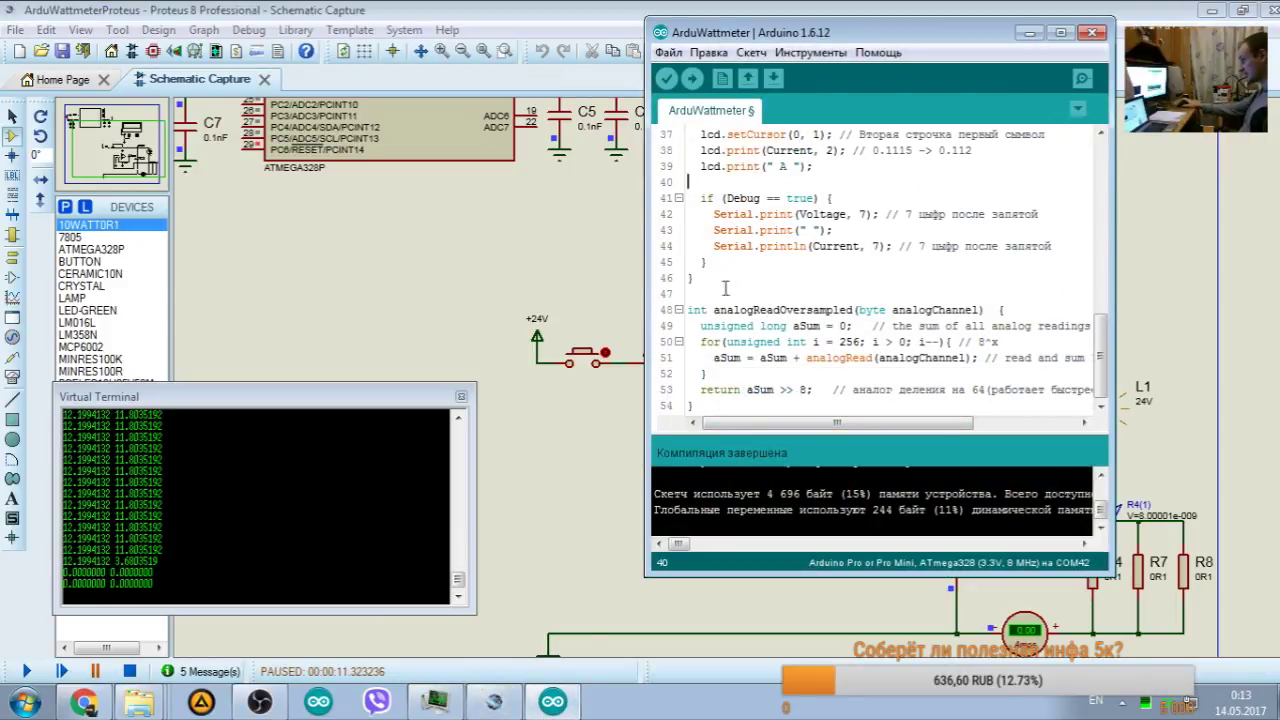
pyautogui.scroll(7, 853, 313)
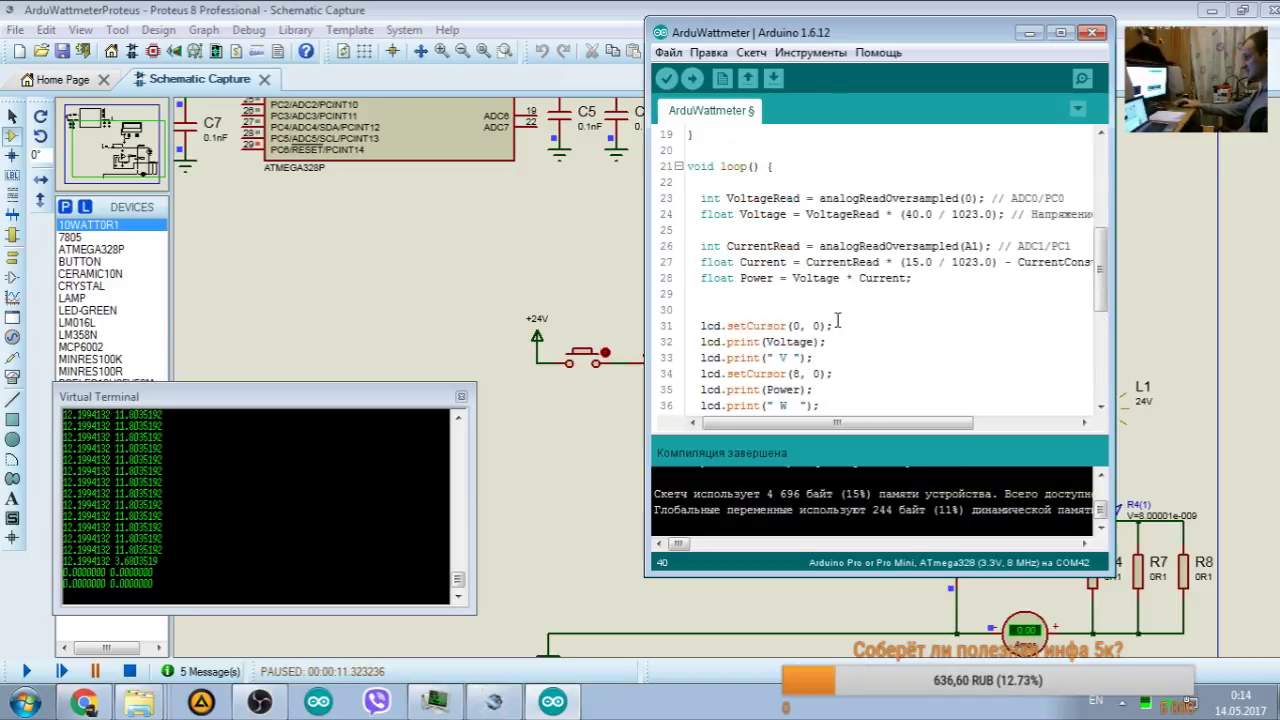
pyautogui.scroll(-7, 907, 248)
pyautogui.scroll(7, 880, 300)
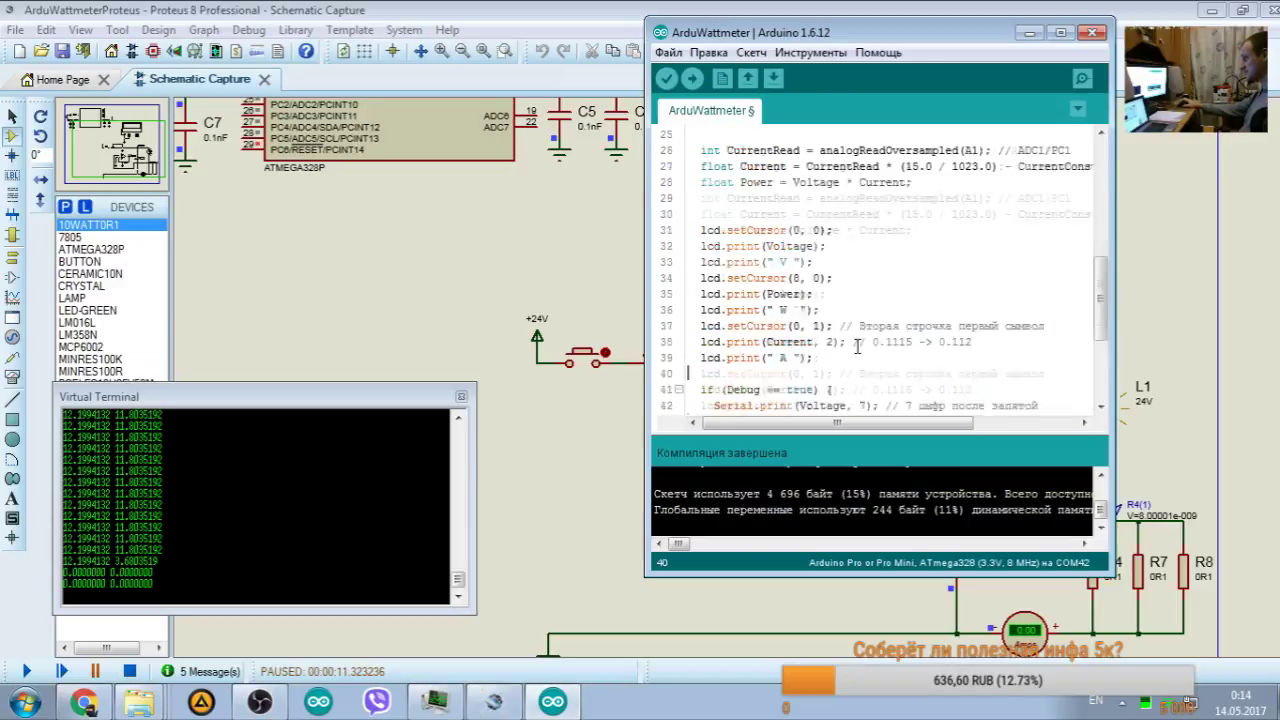
pyautogui.scroll(-7, 857, 343)
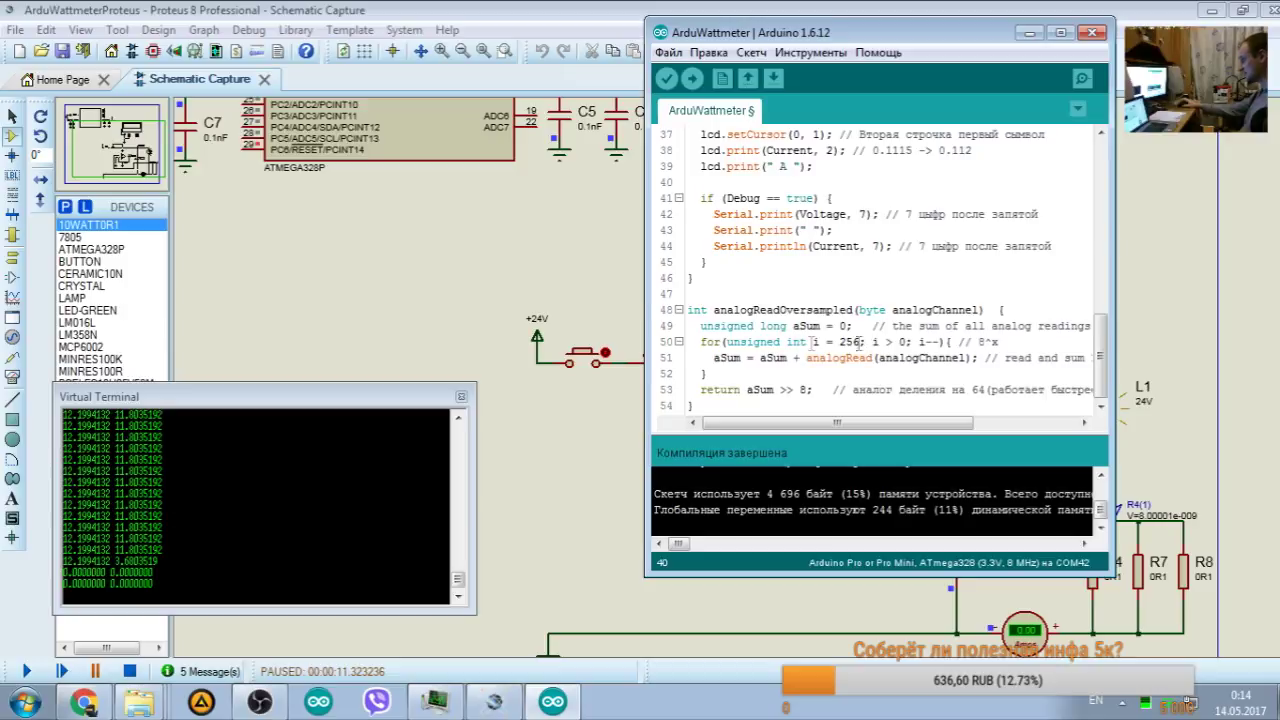
pyautogui.click(713, 262)
pyautogui.press('Return')
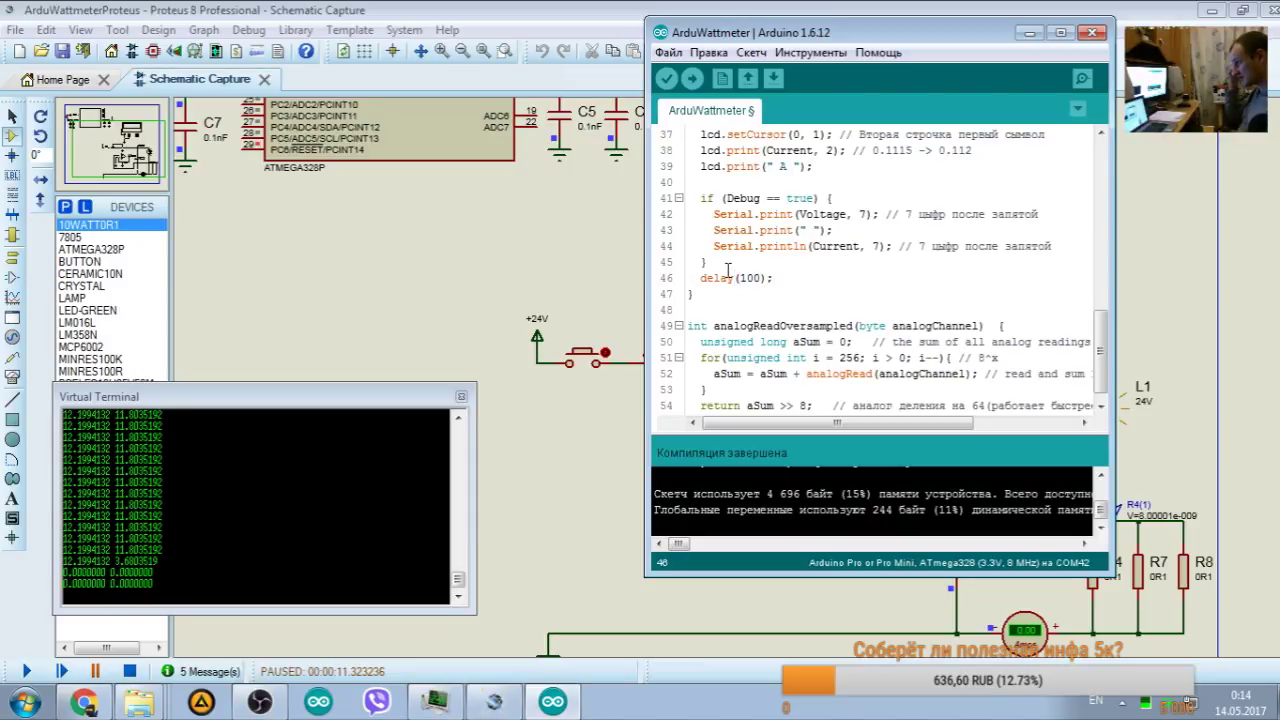
pyautogui.click(560, 420)
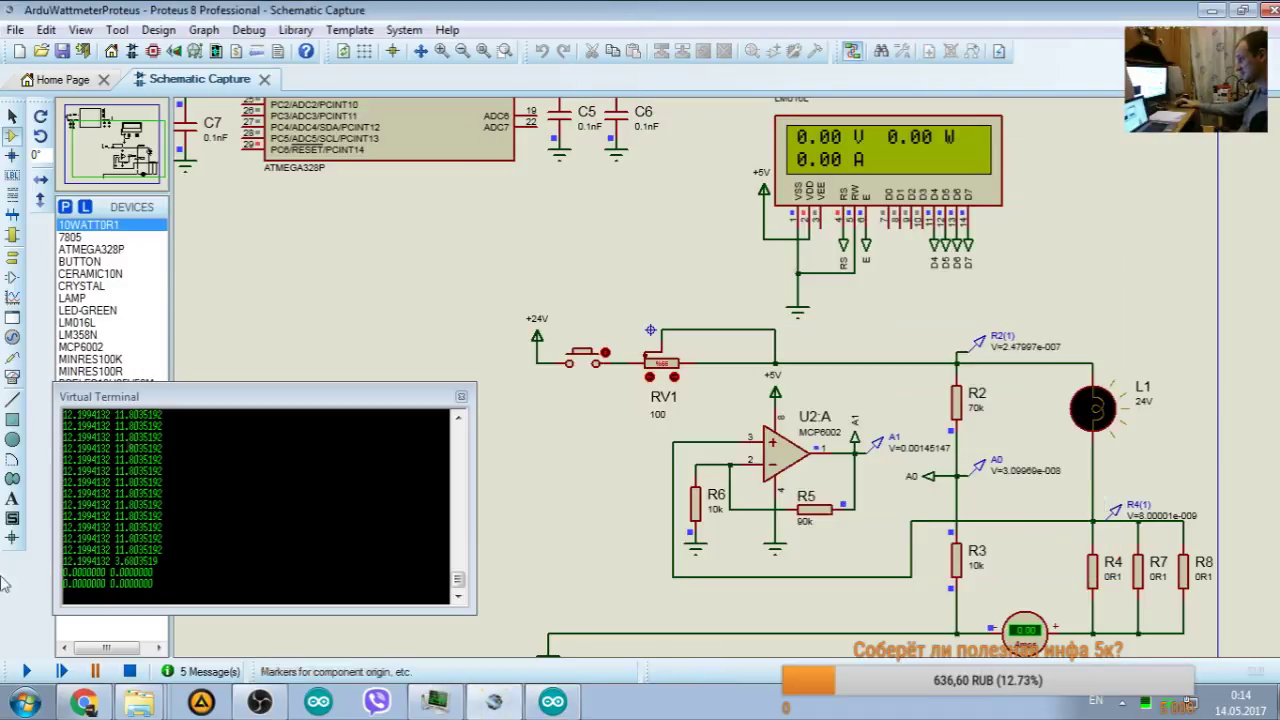
# Step: Resume the paused simulation, switch to the Arduino IDE, and compile the sketch while checking through its code
pyautogui.click(31, 673)
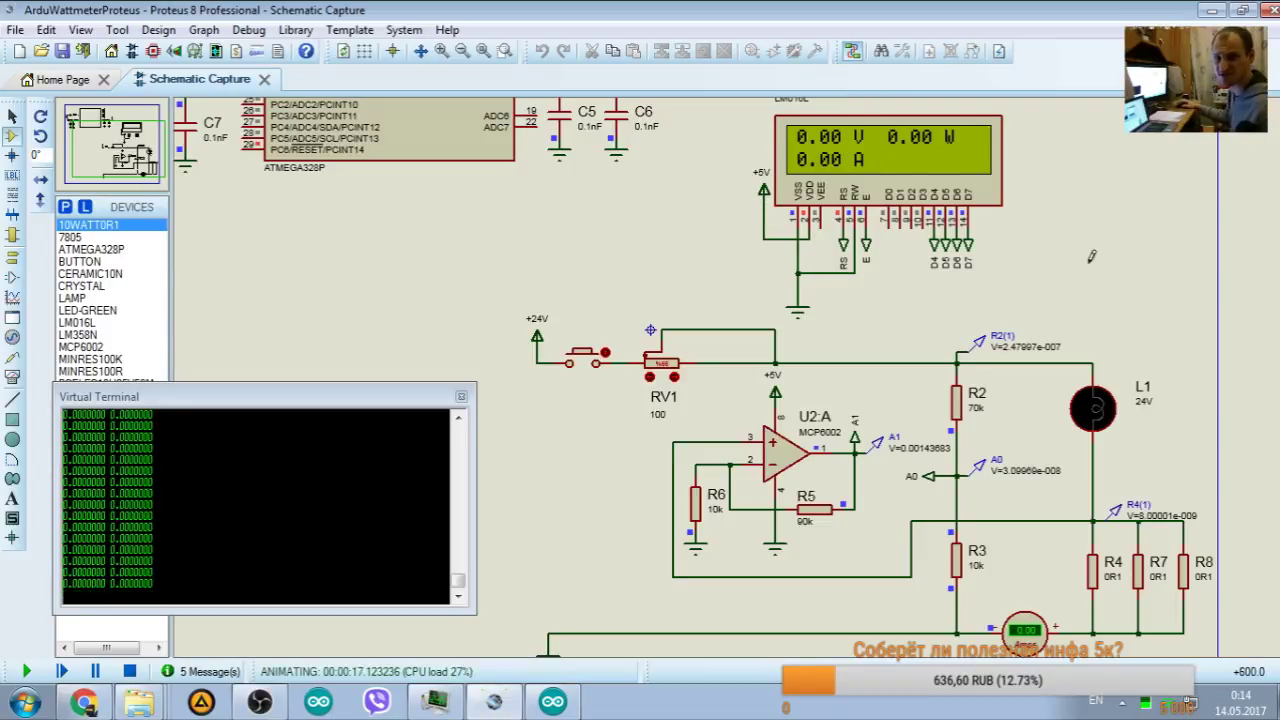
pyautogui.click(552, 701)
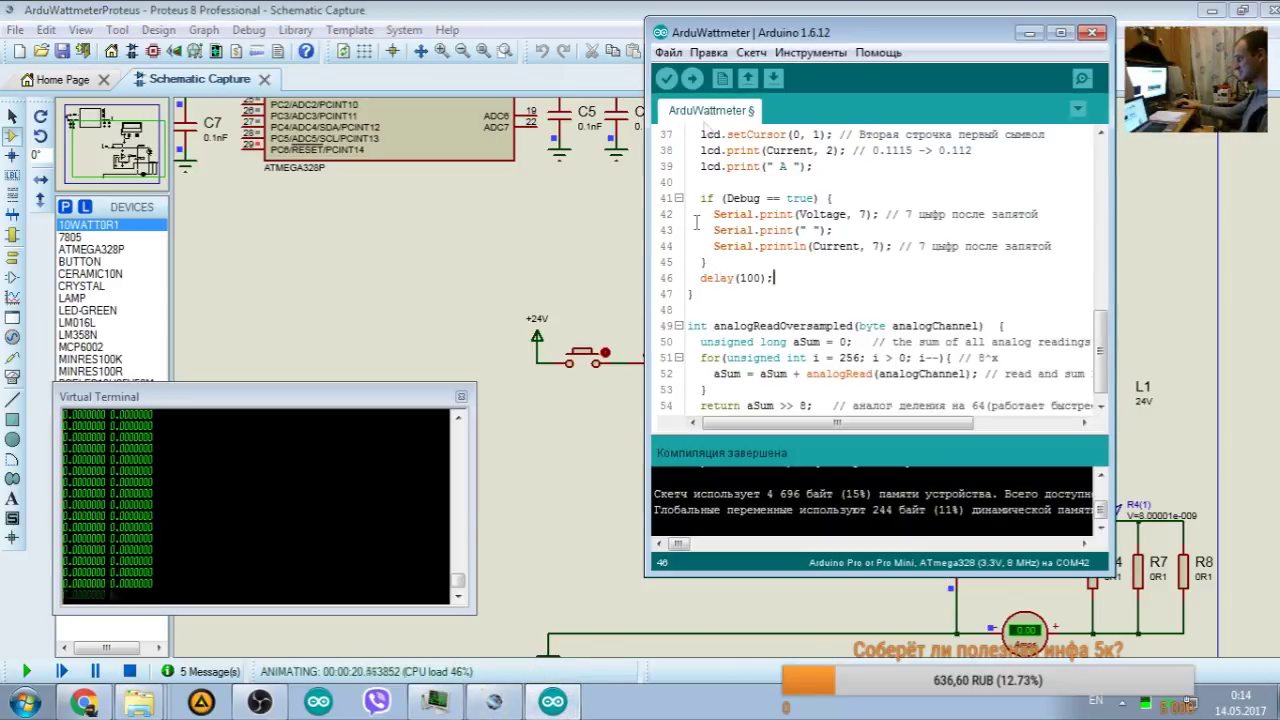
pyautogui.click(666, 80)
pyautogui.scroll(10, 816, 268)
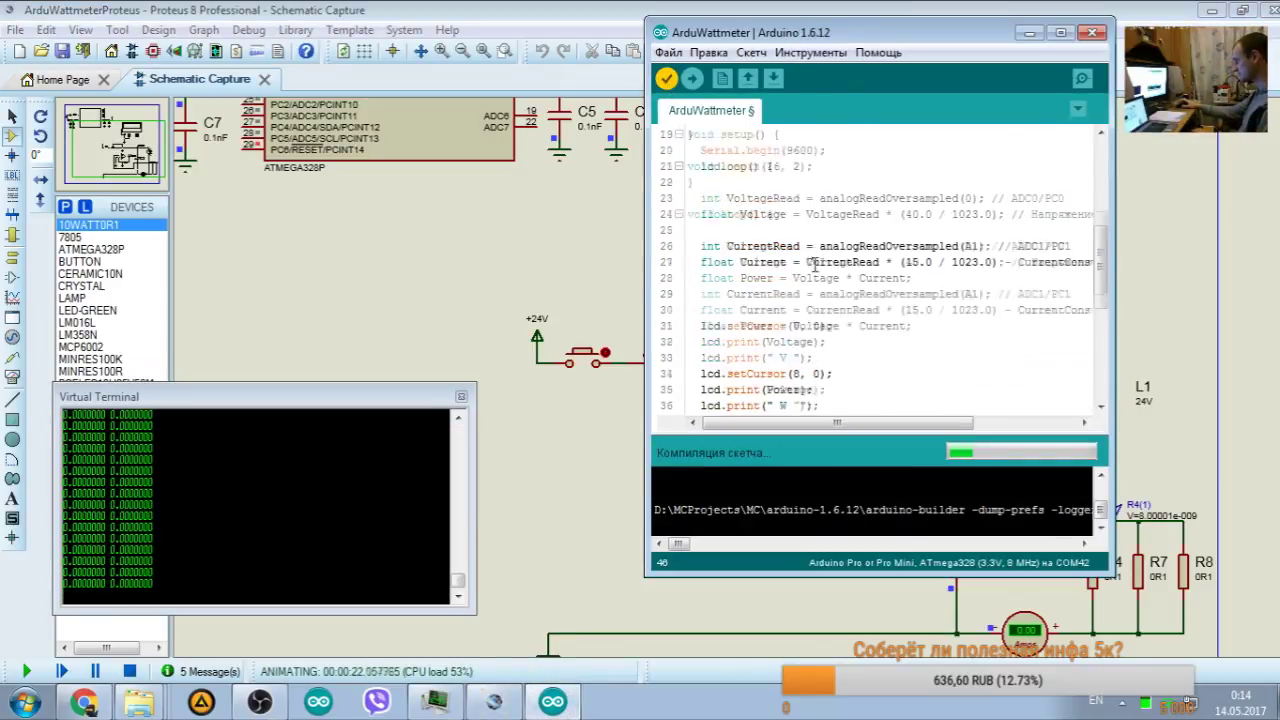
pyautogui.scroll(2, 817, 265)
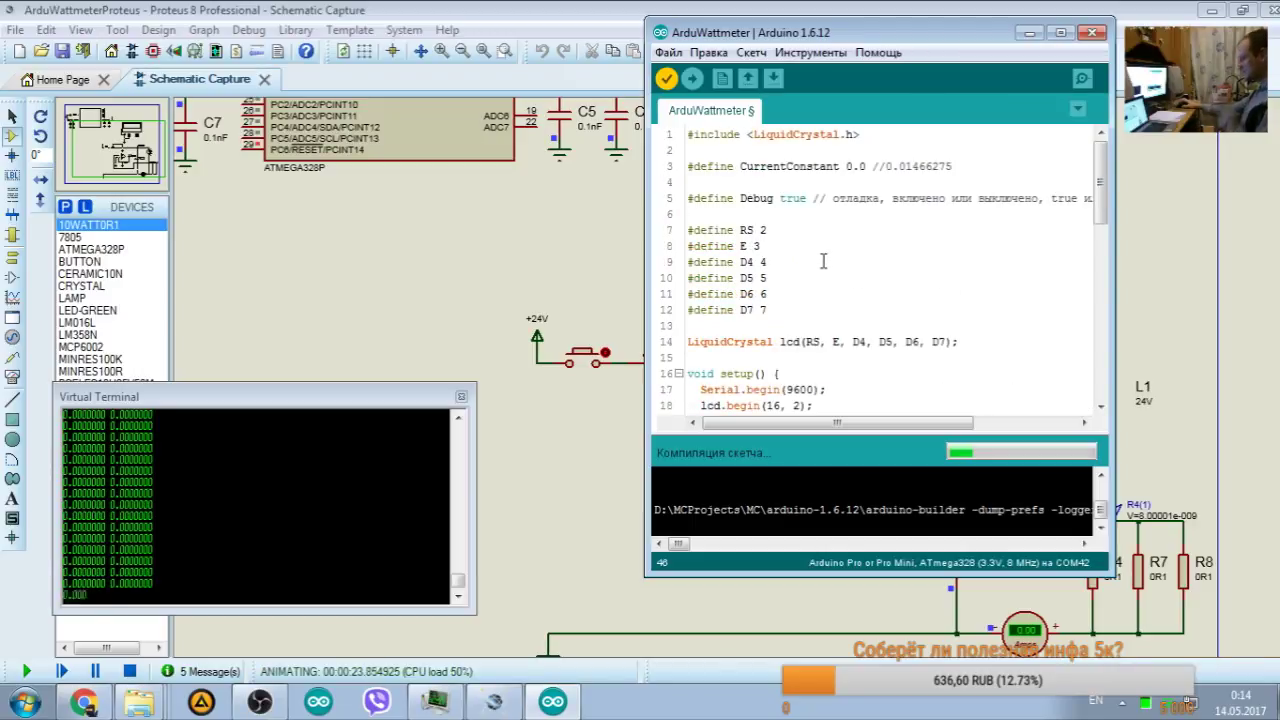
pyautogui.scroll(-12, 823, 261)
pyautogui.scroll(4, 838, 279)
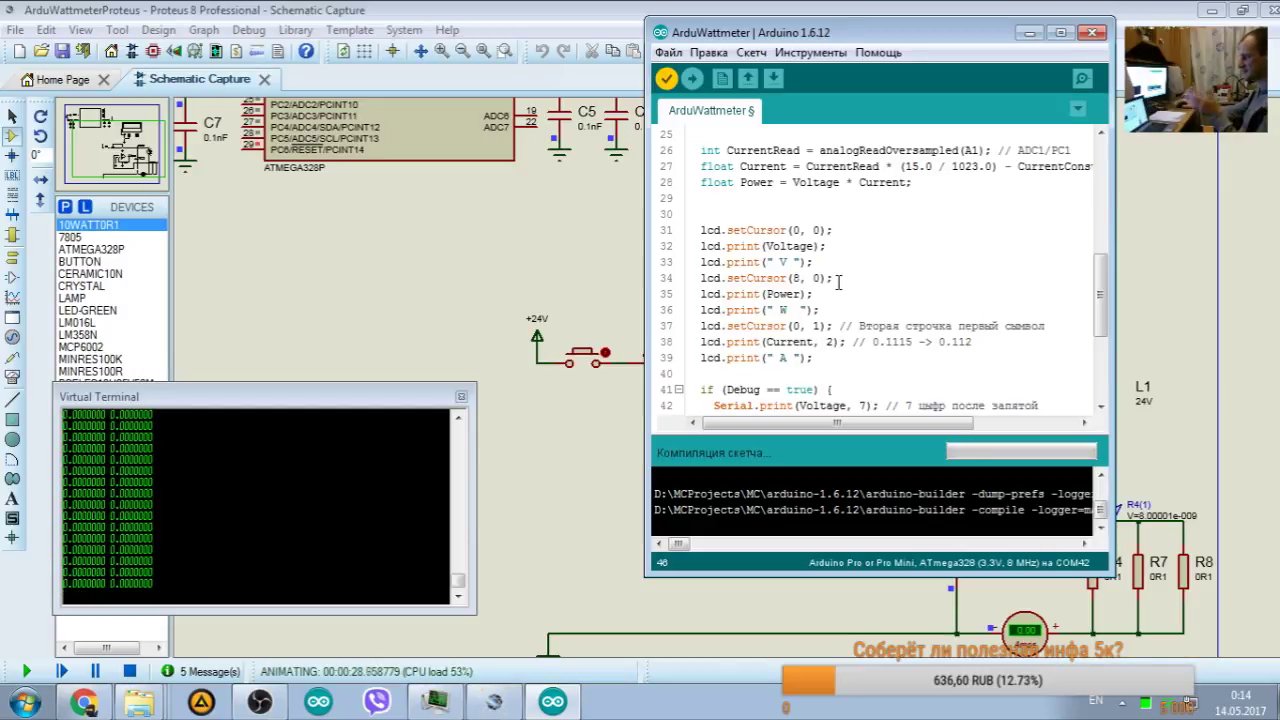
pyautogui.scroll(-3, 850, 268)
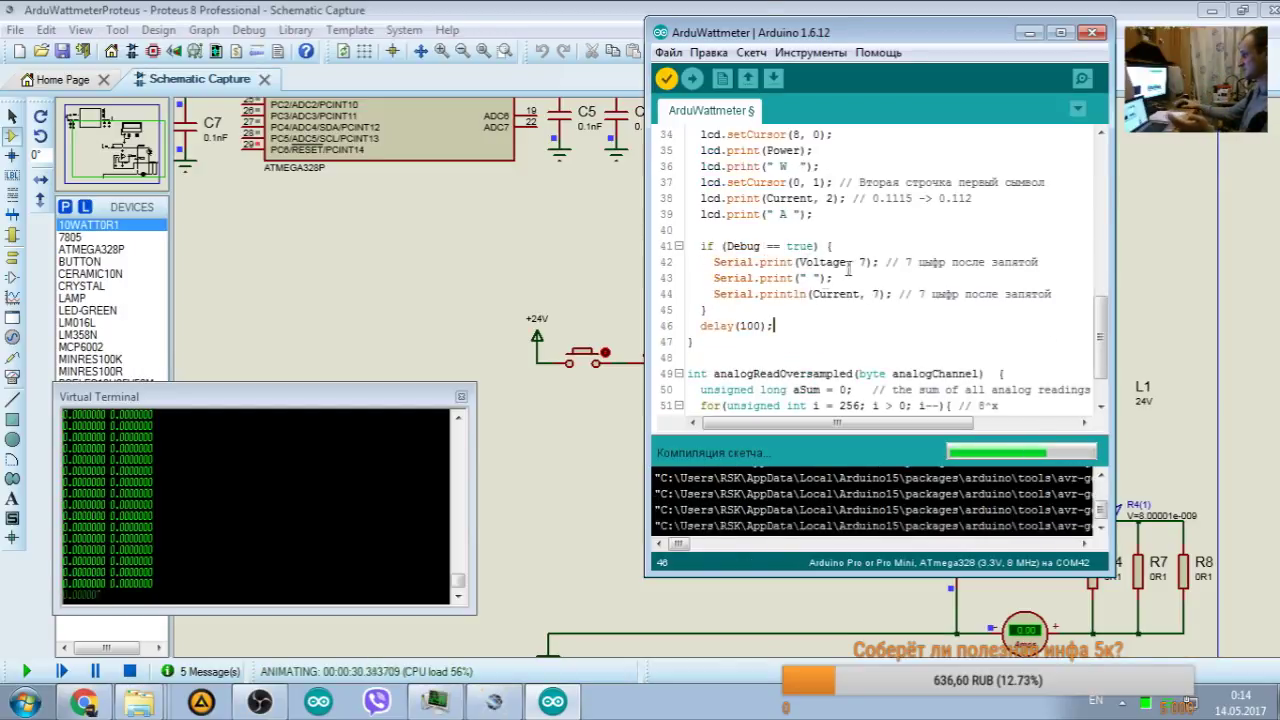
# Step: Check the running simulation in Proteus, and examine the program and dynamic memory usage percentages in the Arduino compile output
pyautogui.hotkey('alt', 'Tab')
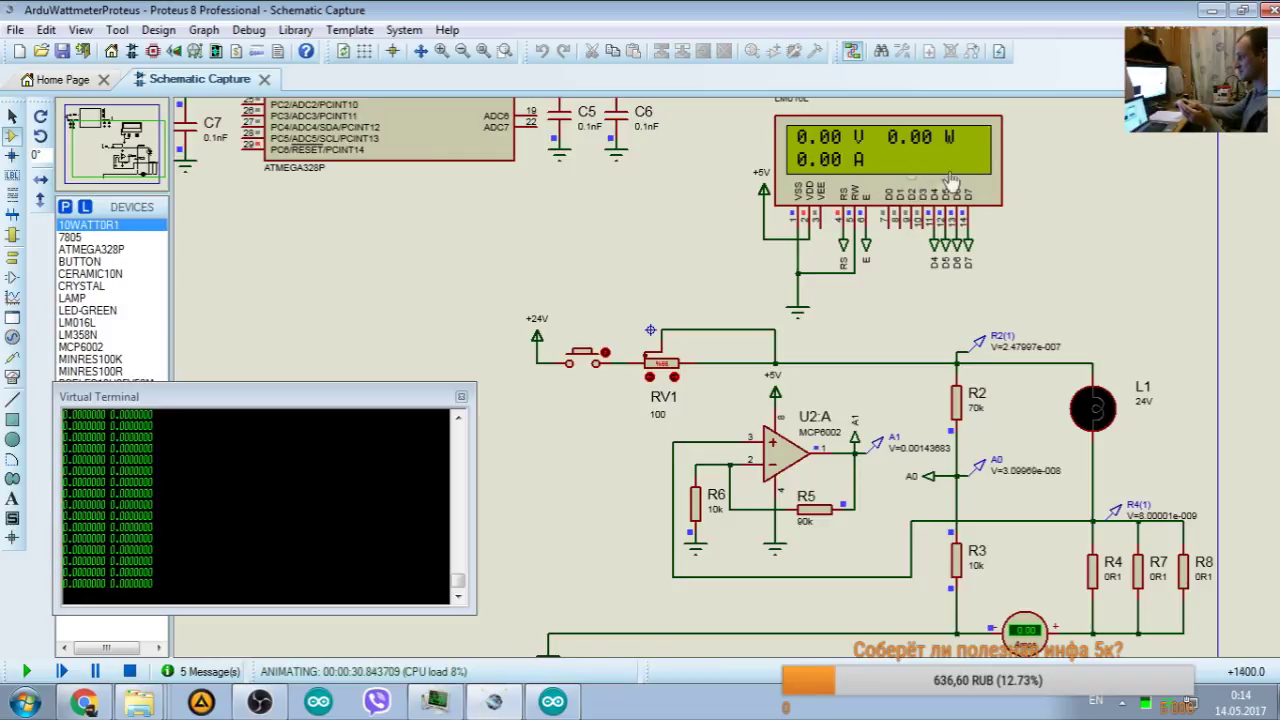
pyautogui.click(552, 701)
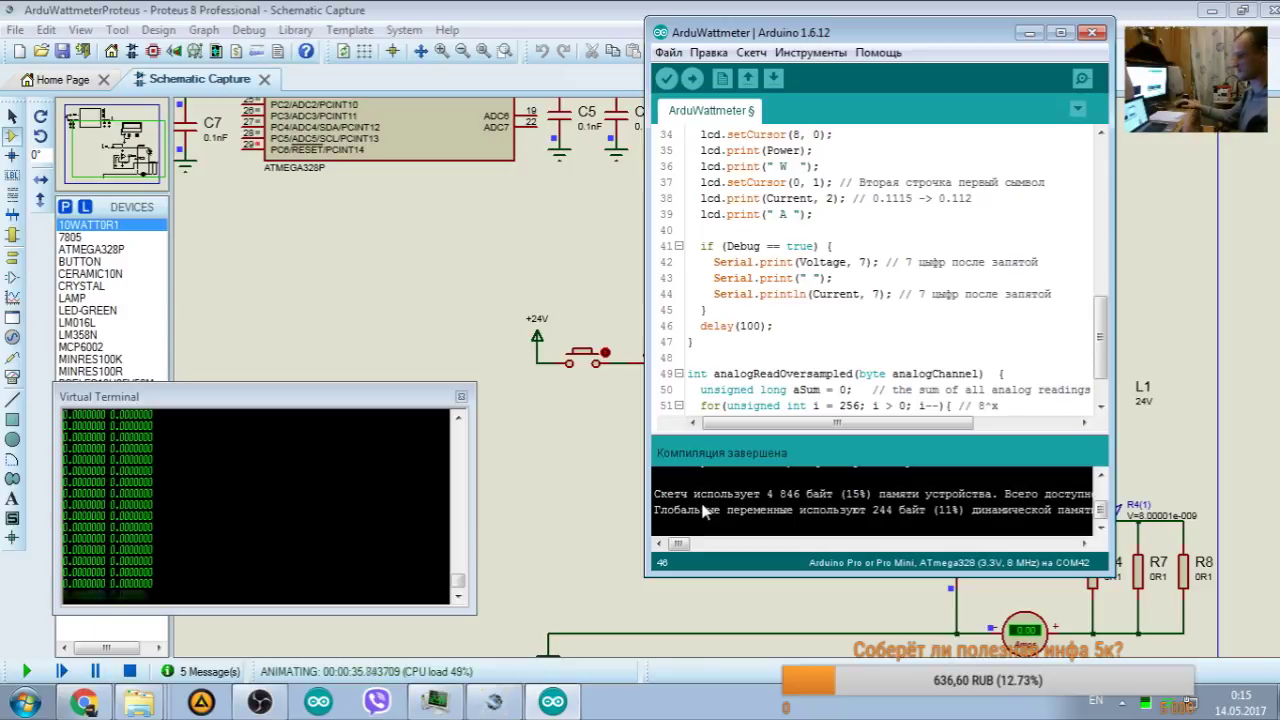
pyautogui.moveTo(845, 497); pyautogui.dragTo(866, 499)
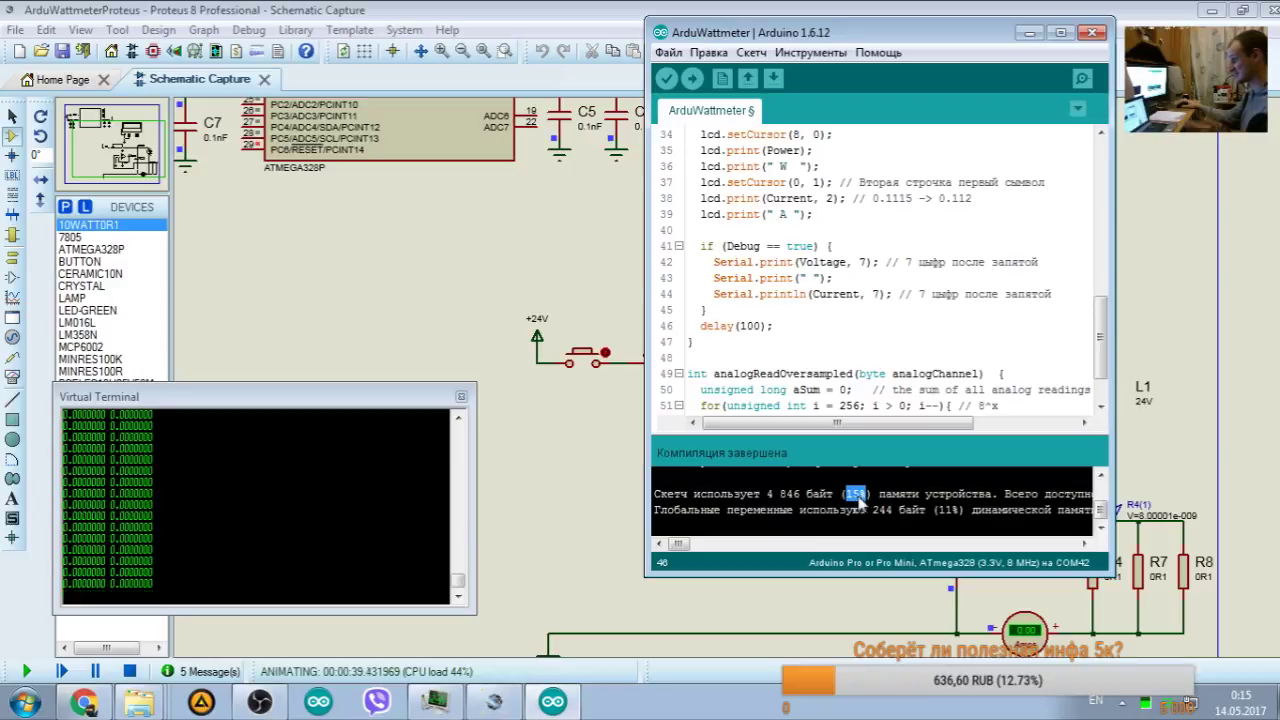
pyautogui.moveTo(938, 510); pyautogui.dragTo(960, 510)
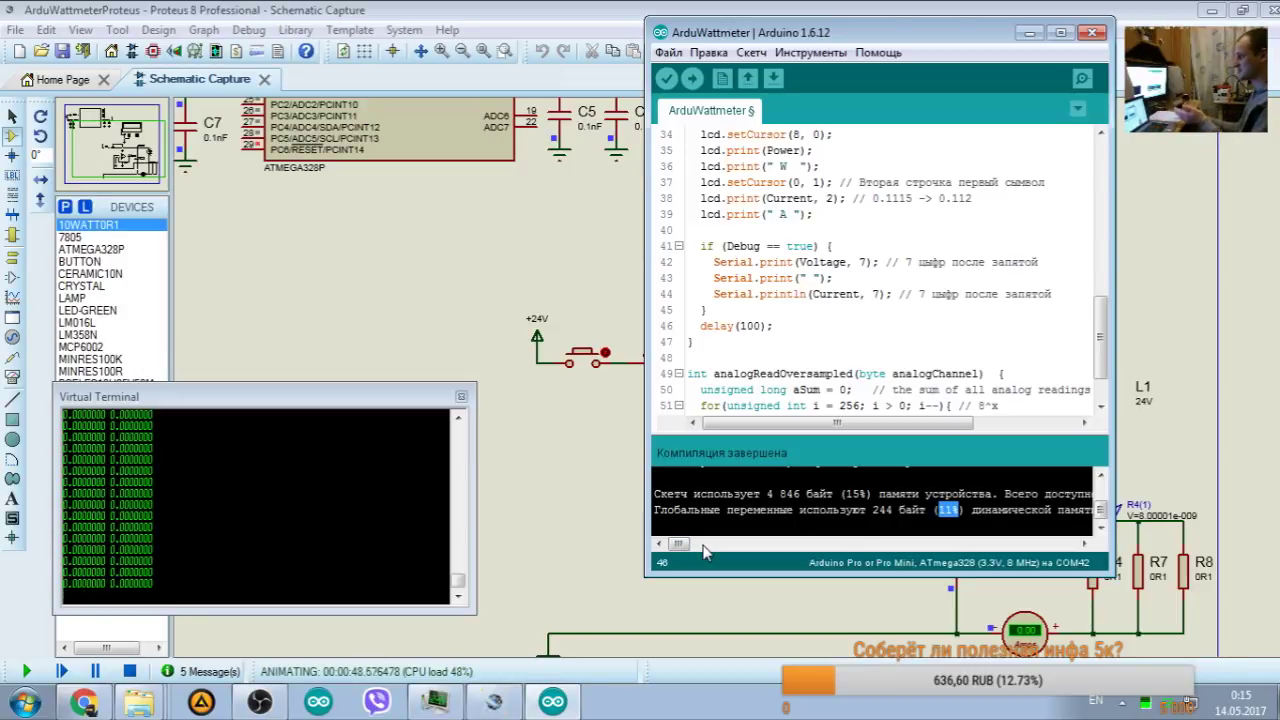
# Step: Insert a blank line between the Debug block and delay(100); at the end of loop()
pyautogui.scroll(-2, 842, 310)
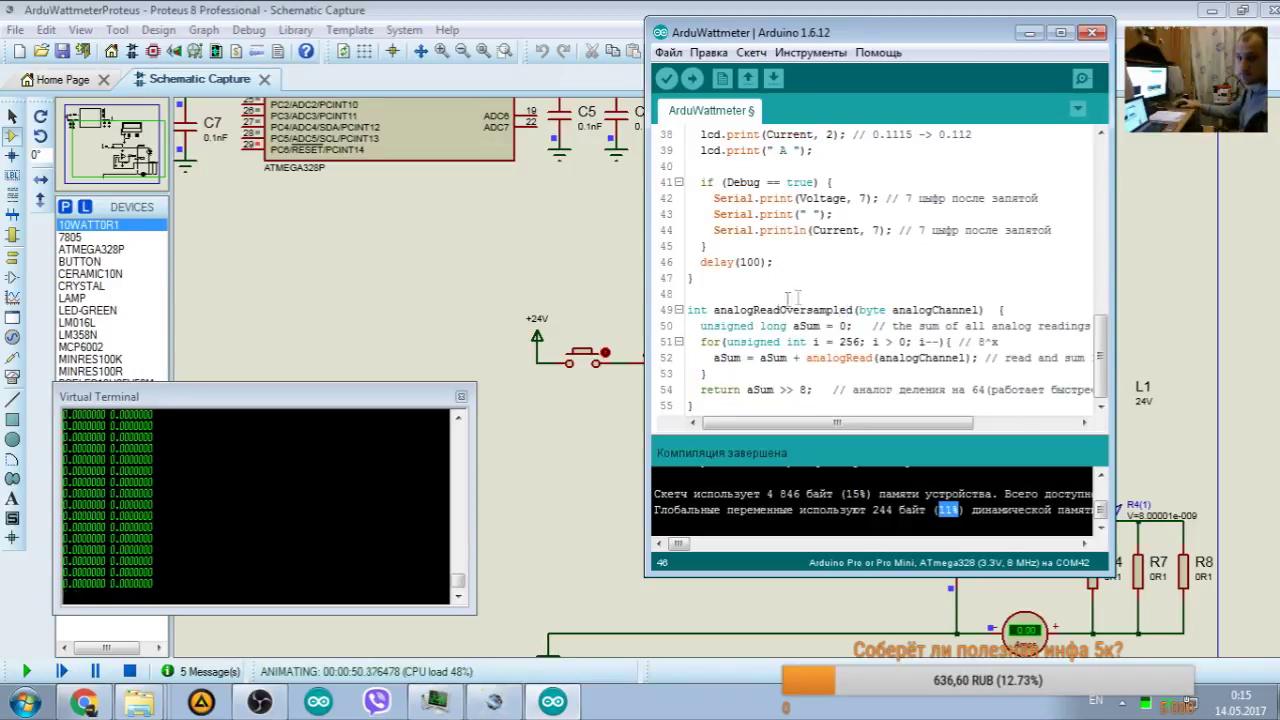
pyautogui.moveTo(700, 262); pyautogui.dragTo(776, 262)
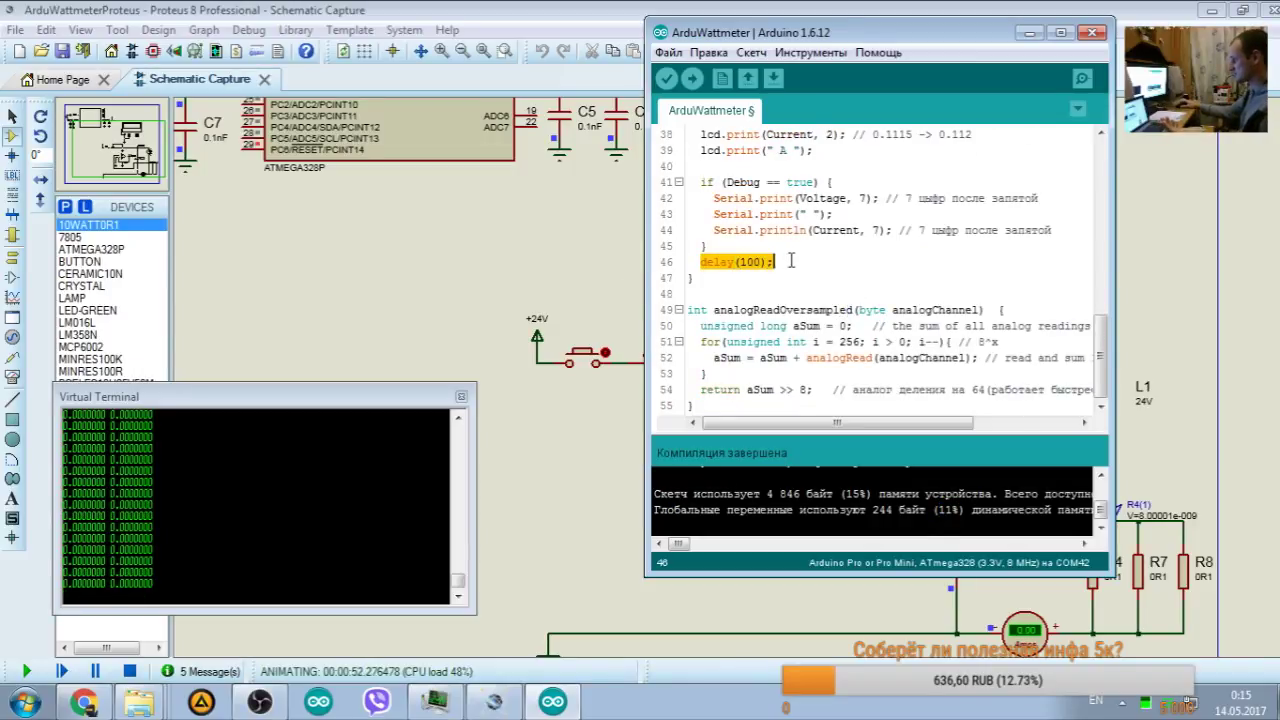
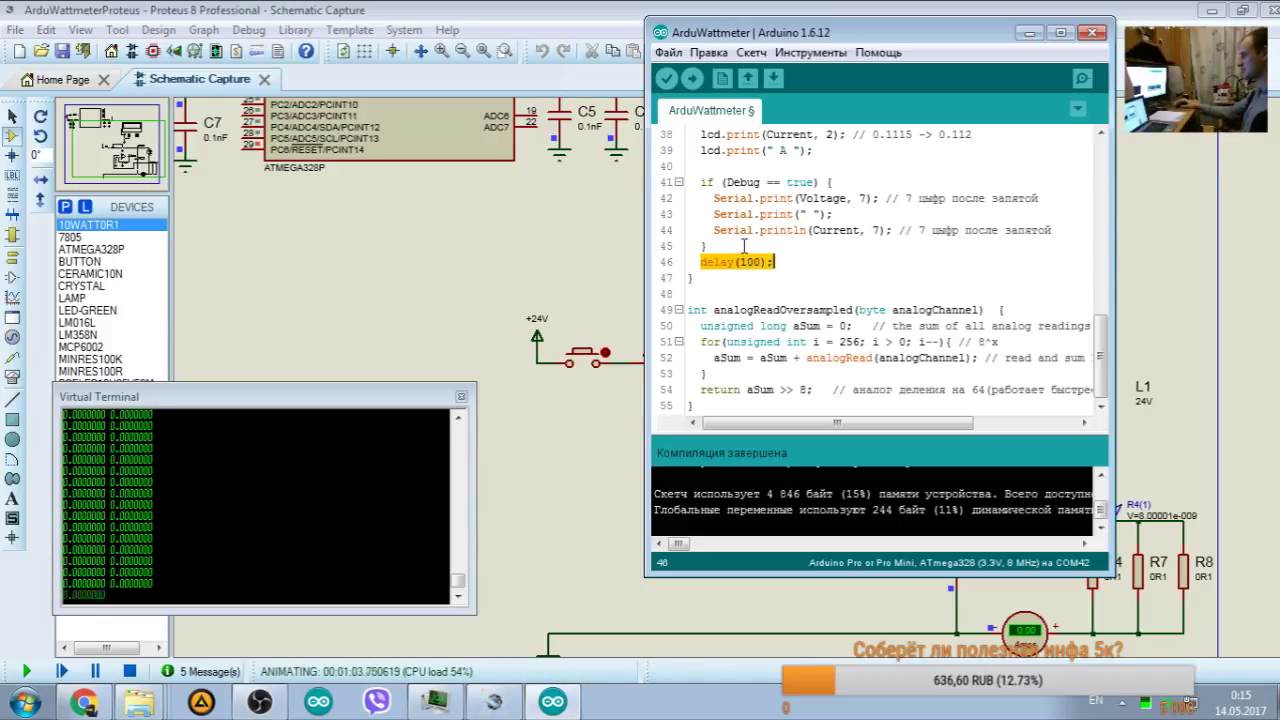
pyautogui.press('End')
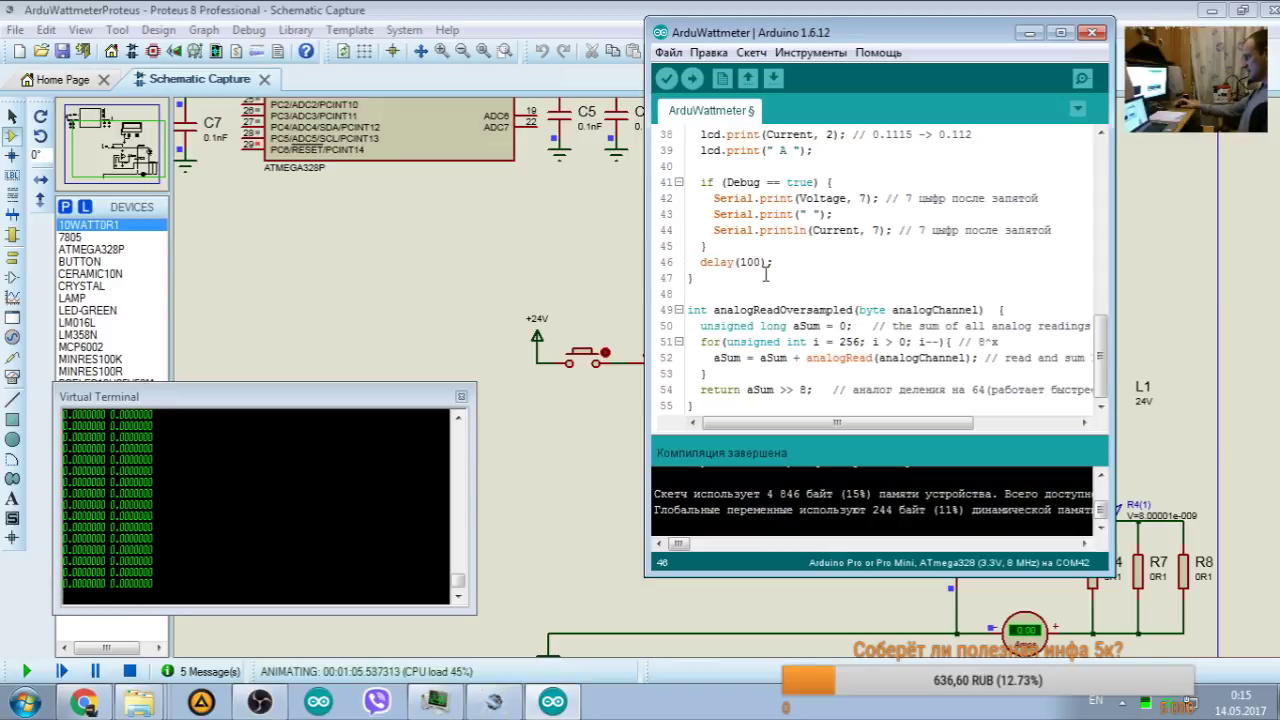
pyautogui.scroll(11, 780, 282)
pyautogui.scroll(-8, 791, 287)
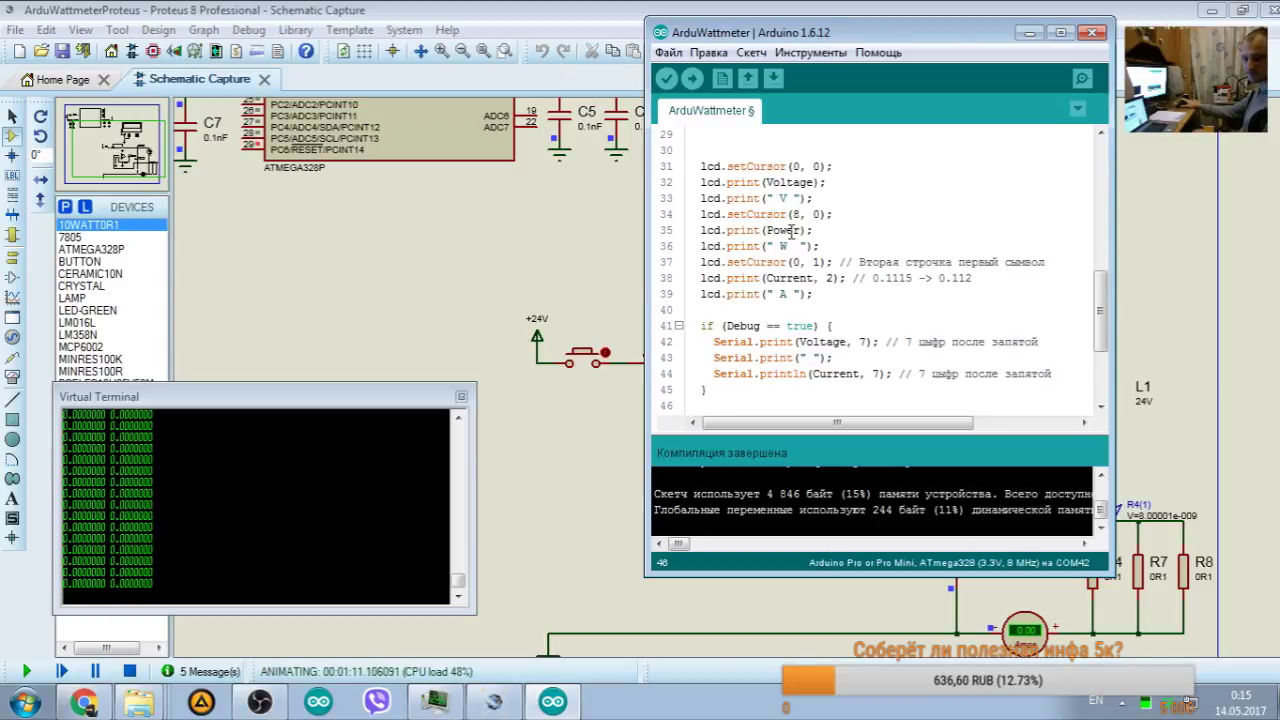
# Step: Copy "float Power =" and paste it twice on separate lines below the Power calculation in loop()
pyautogui.scroll(4, 791, 230)
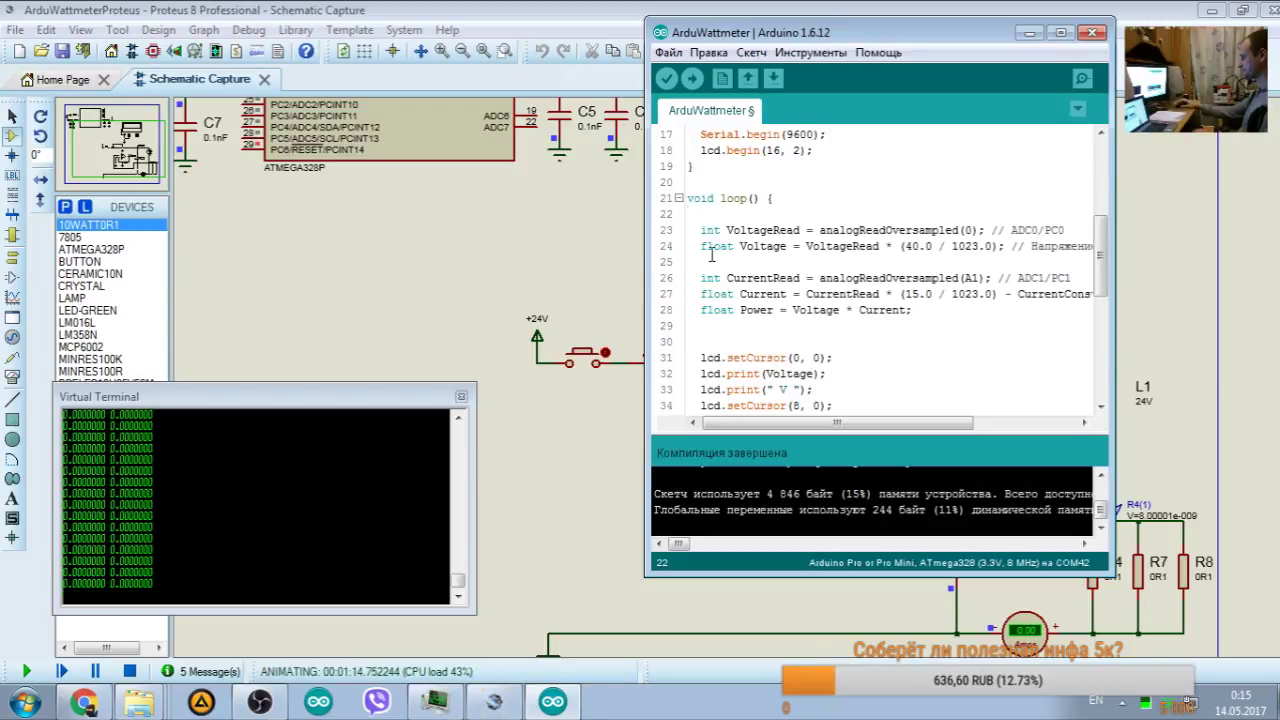
pyautogui.moveTo(701, 246); pyautogui.dragTo(806, 246)
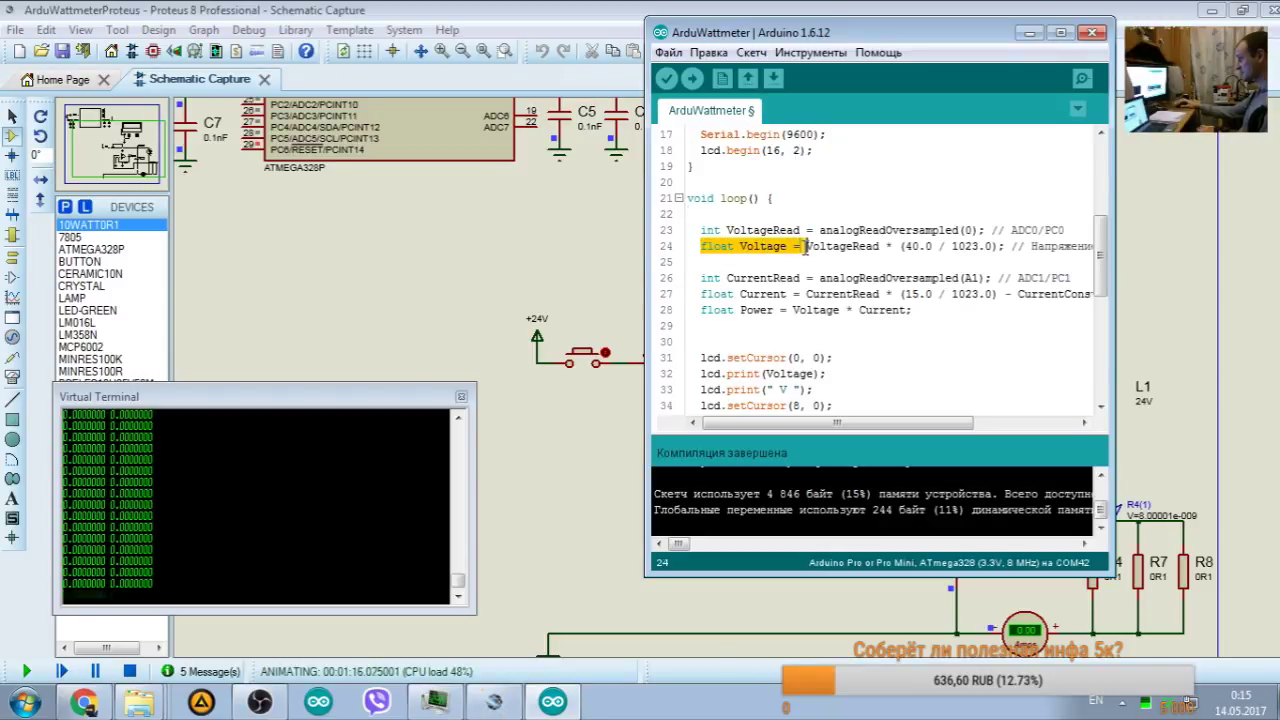
pyautogui.moveTo(700, 310); pyautogui.dragTo(790, 310)
pyautogui.hotkey('ctrl', 'c')
pyautogui.click(718, 334)
pyautogui.hotkey('ctrl', 'v')
pyautogui.hotkey('ctrl', 'z')
pyautogui.click(718, 326)
pyautogui.hotkey('ctrl', 'v')
pyautogui.press('Down')
pyautogui.hotkey('ctrl', 'v')
pyautogui.press('Return')
# Step: Rename the variables in the two pasted declarations to Wh and Fh
pyautogui.doubleClick(744, 326)
pyautogui.write('Wh')
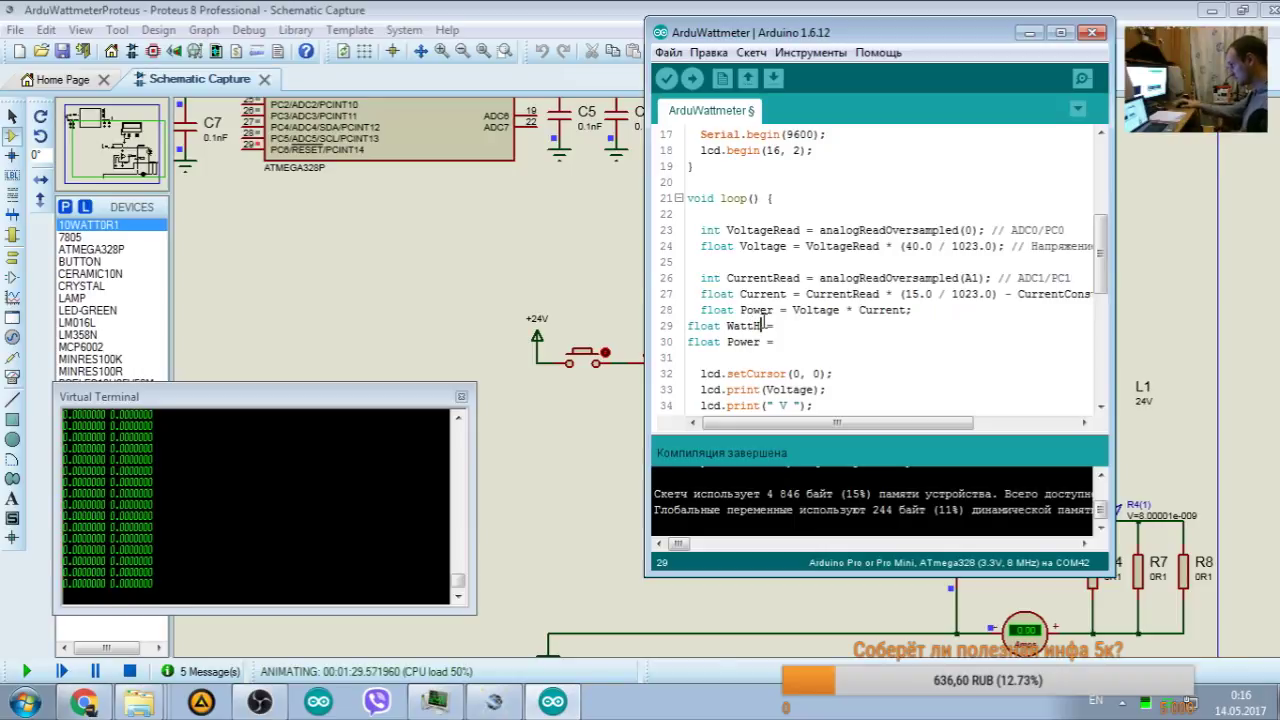
pyautogui.press('BackSpace')
pyautogui.press('BackSpace')
pyautogui.press('BackSpace')
pyautogui.doubleClick(744, 341)
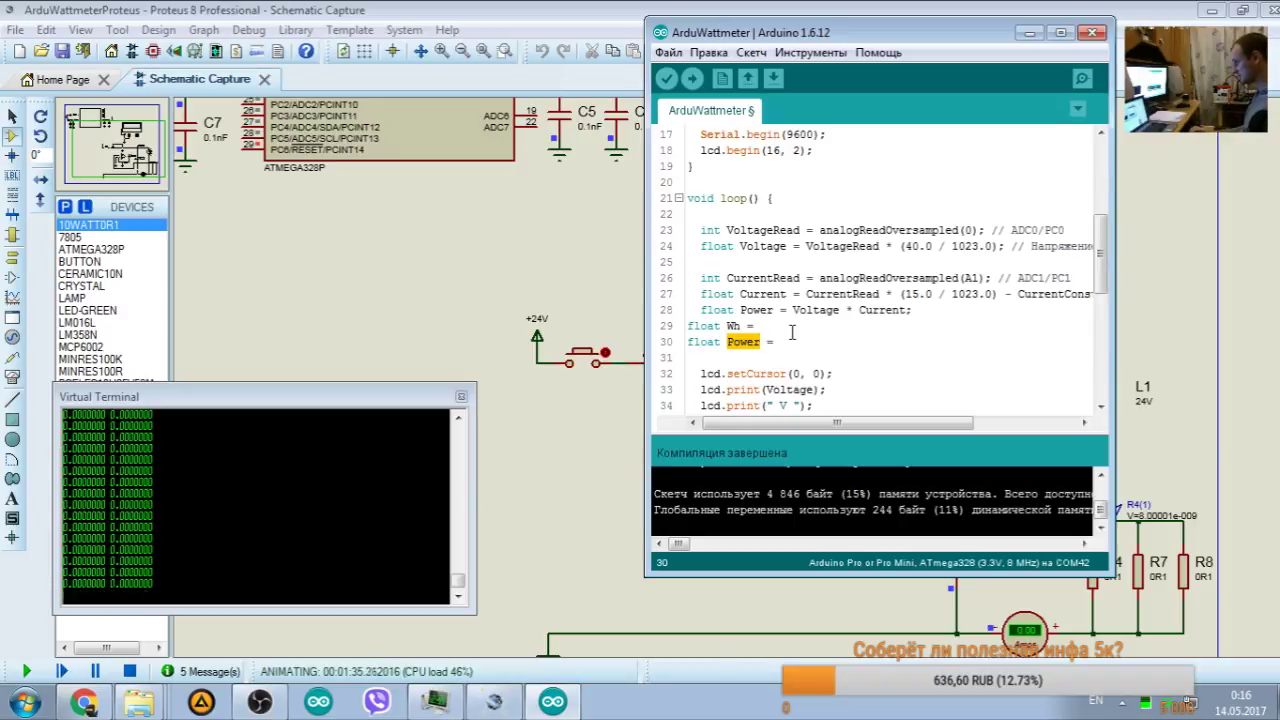
pyautogui.write('Fh')
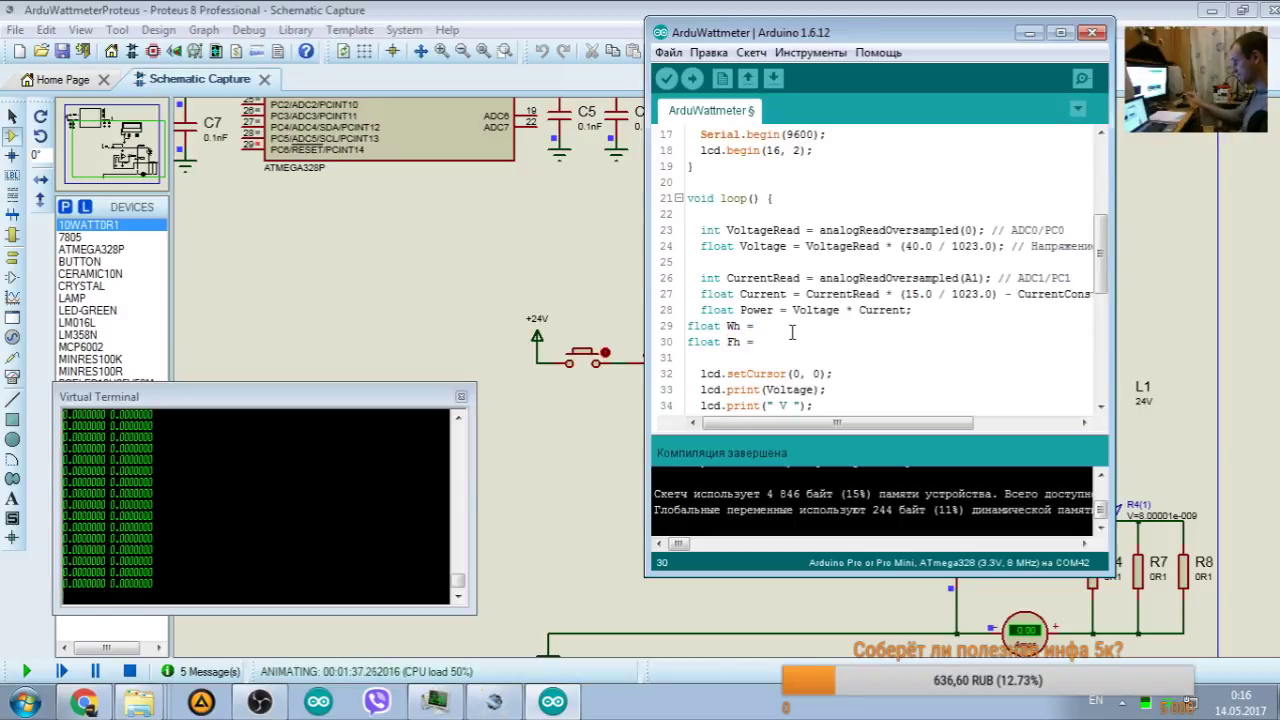
pyautogui.press('Down')
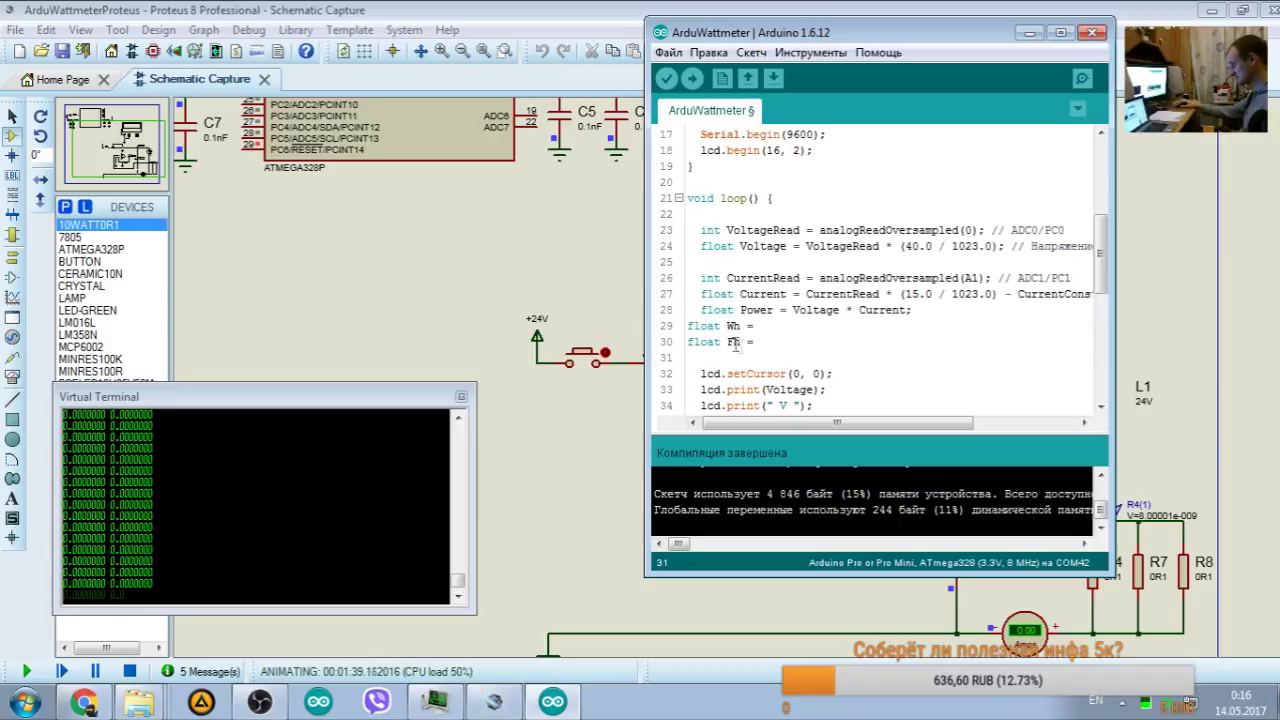
# Step: Indent both new declarations to match the loop() code, and rename the second variable to Ah
pyautogui.click(688, 326)
pyautogui.press('Tab')
pyautogui.click(688, 341)
pyautogui.press('Tab')
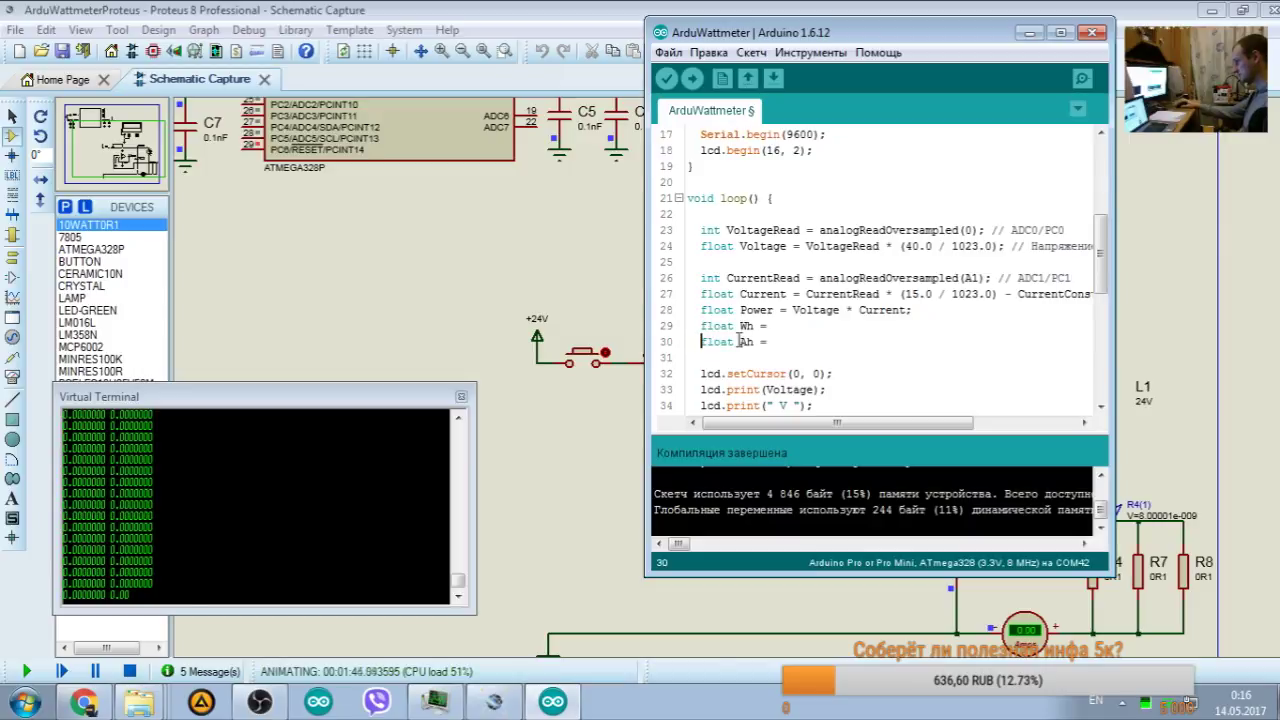
# Step: Insert a blank line between the Power calculation and the Wh declaration
pyautogui.click(701, 326)
pyautogui.press('Return')
pyautogui.click(808, 358)
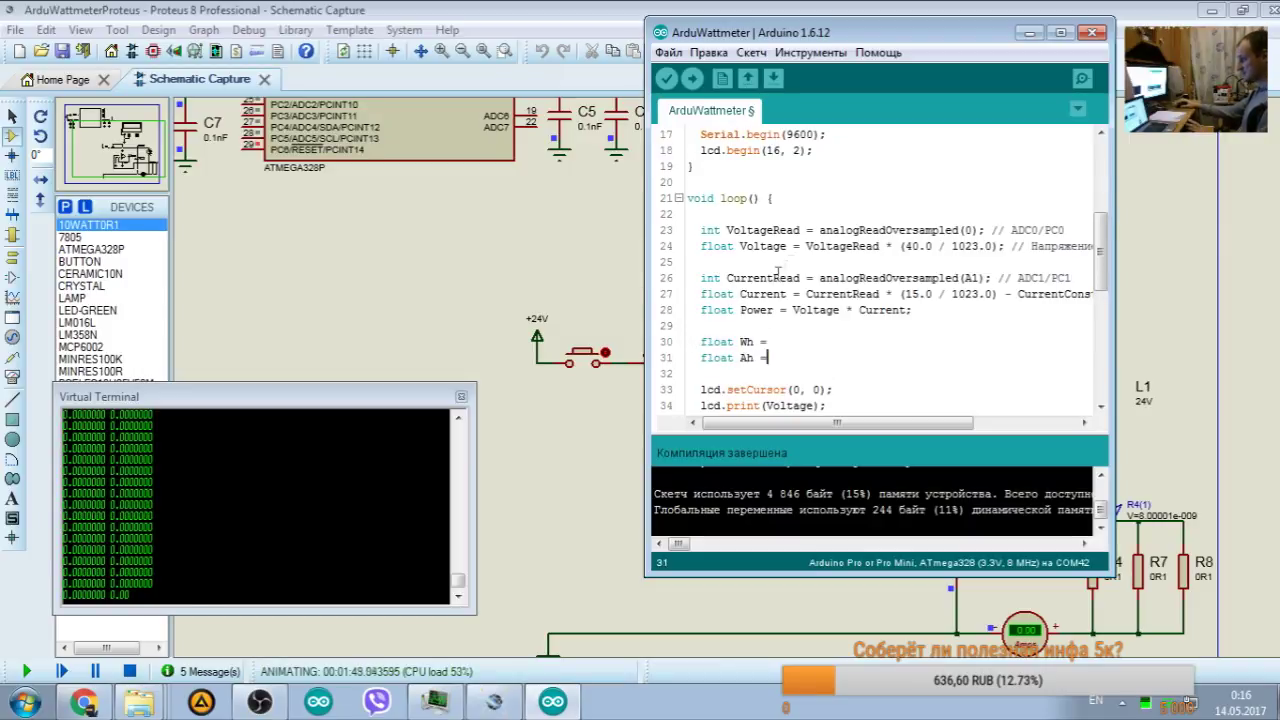
# Step: Review the loop() code from the ADC readings through the LCD output, Debug block and delay to the oversampling function
pyautogui.scroll(-7, 785, 197)
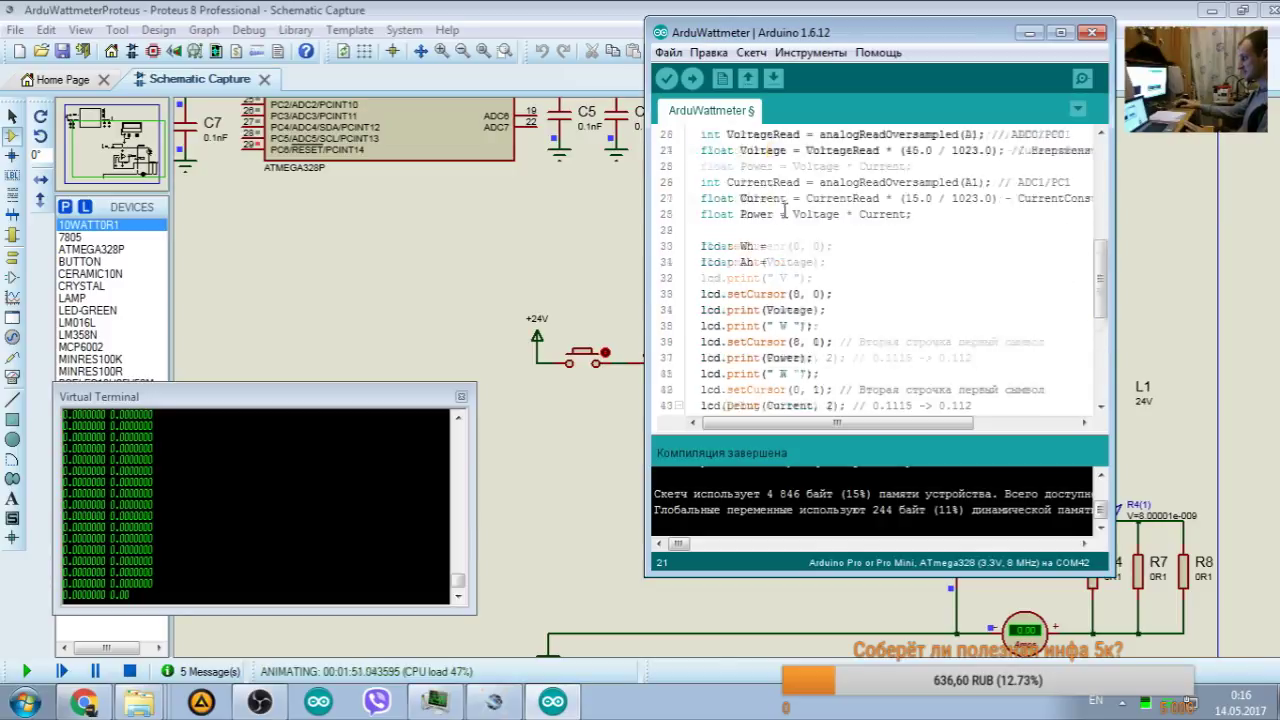
pyautogui.scroll(6, 717, 283)
pyautogui.scroll(2, 717, 283)
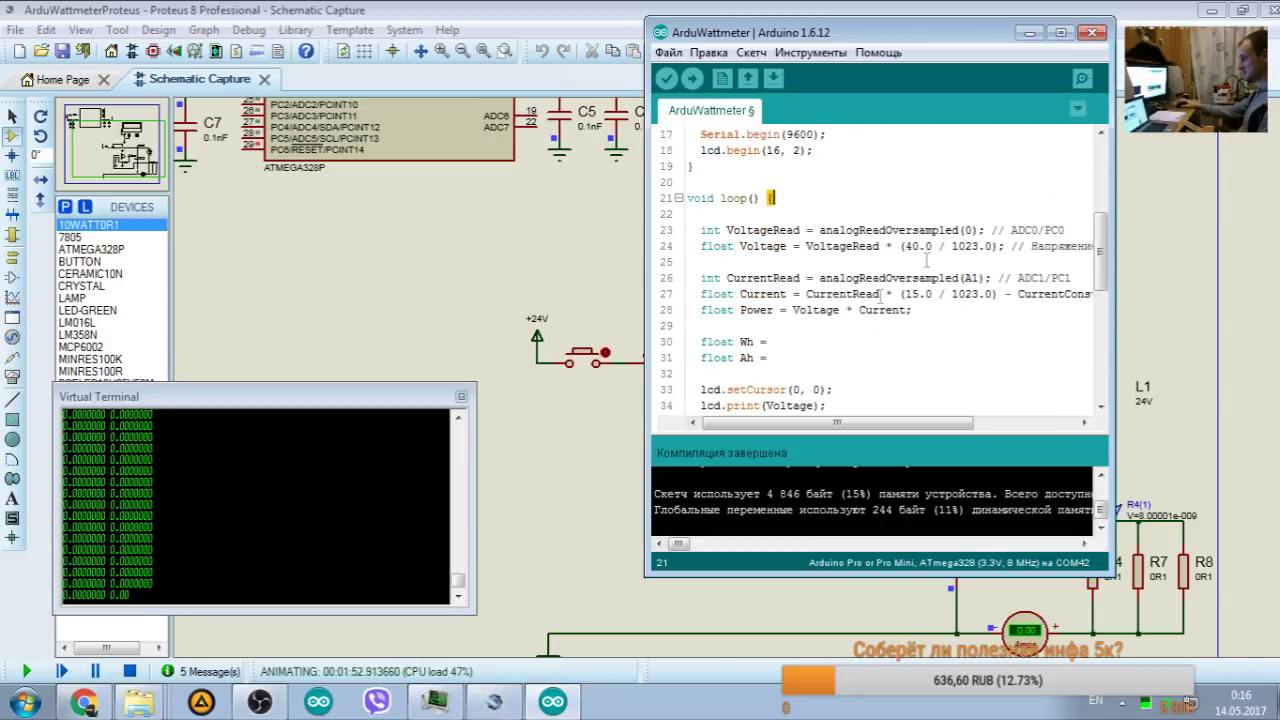
pyautogui.scroll(-3, 792, 271)
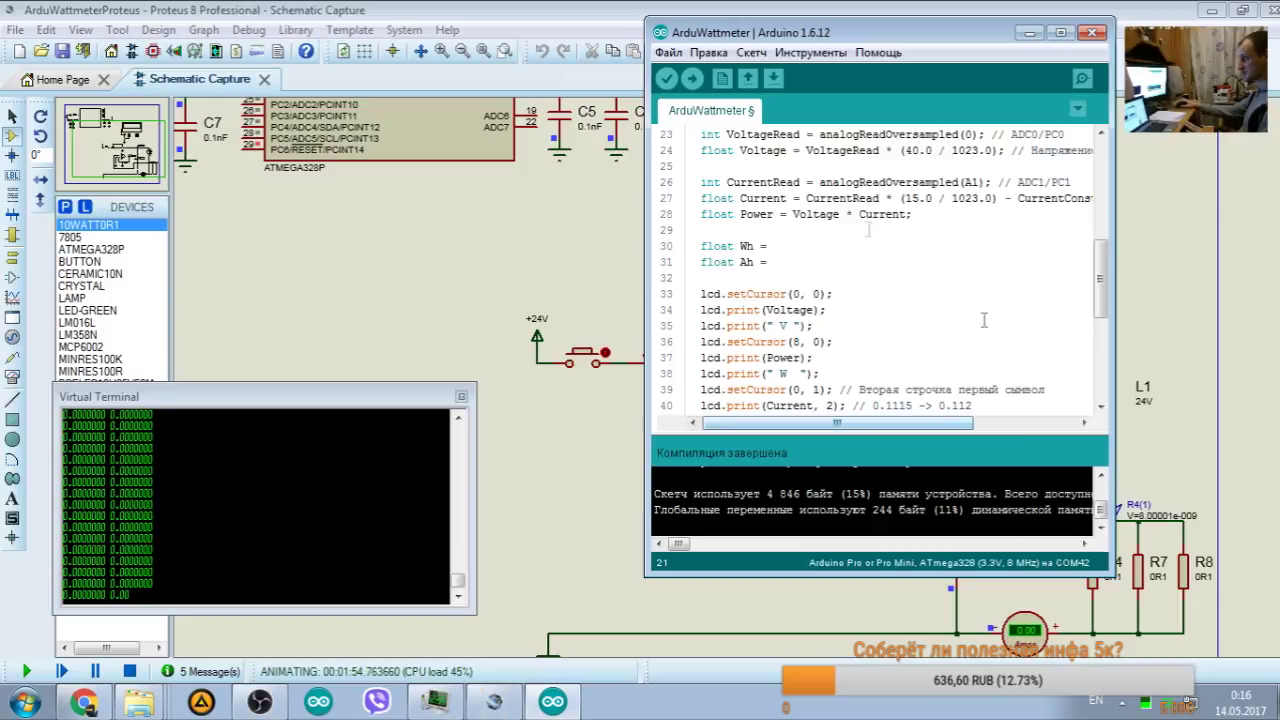
pyautogui.scroll(-1, 830, 260)
pyautogui.scroll(2, 828, 221)
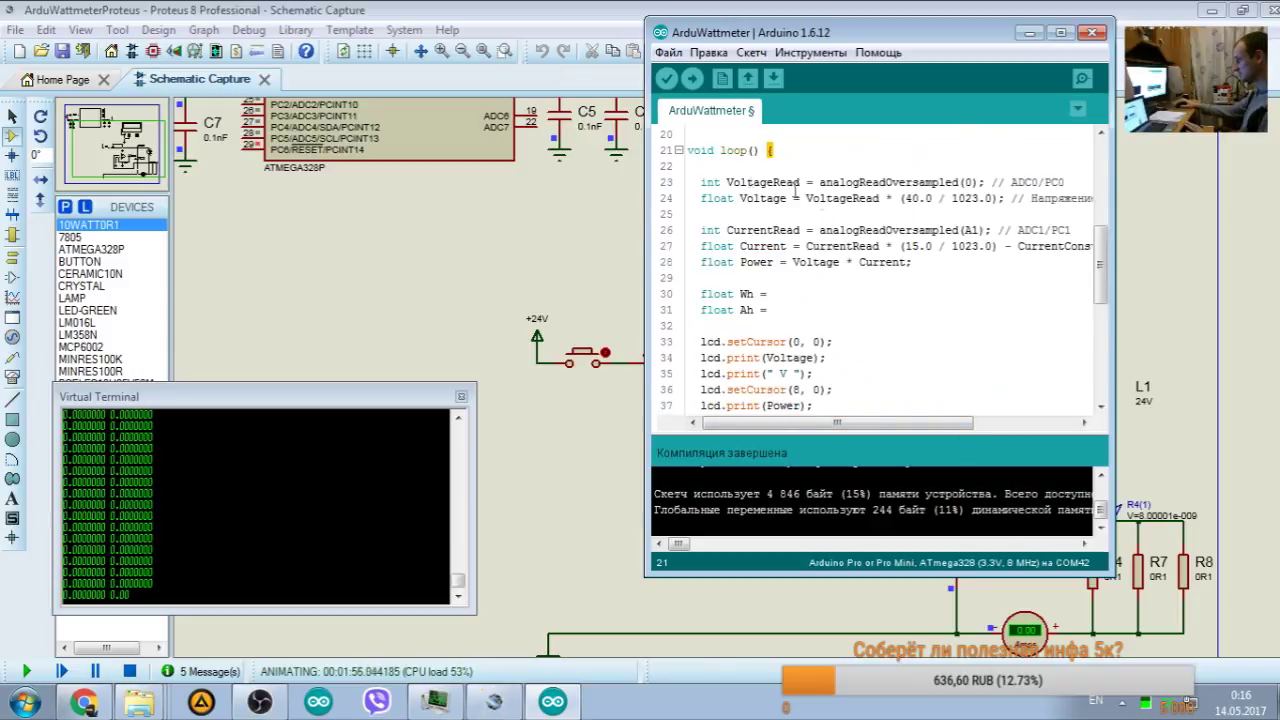
pyautogui.click(700, 182)
pyautogui.scroll(-2, 760, 205)
pyautogui.scroll(3, 789, 222)
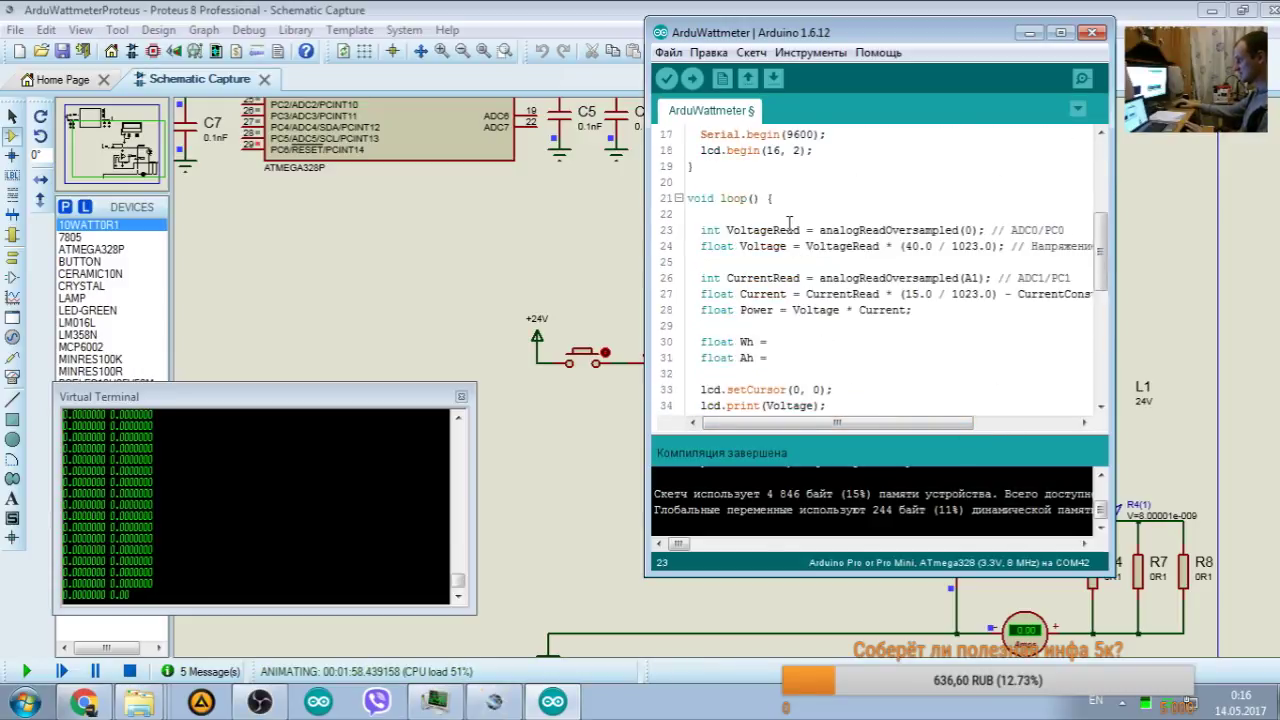
pyautogui.scroll(-7, 799, 213)
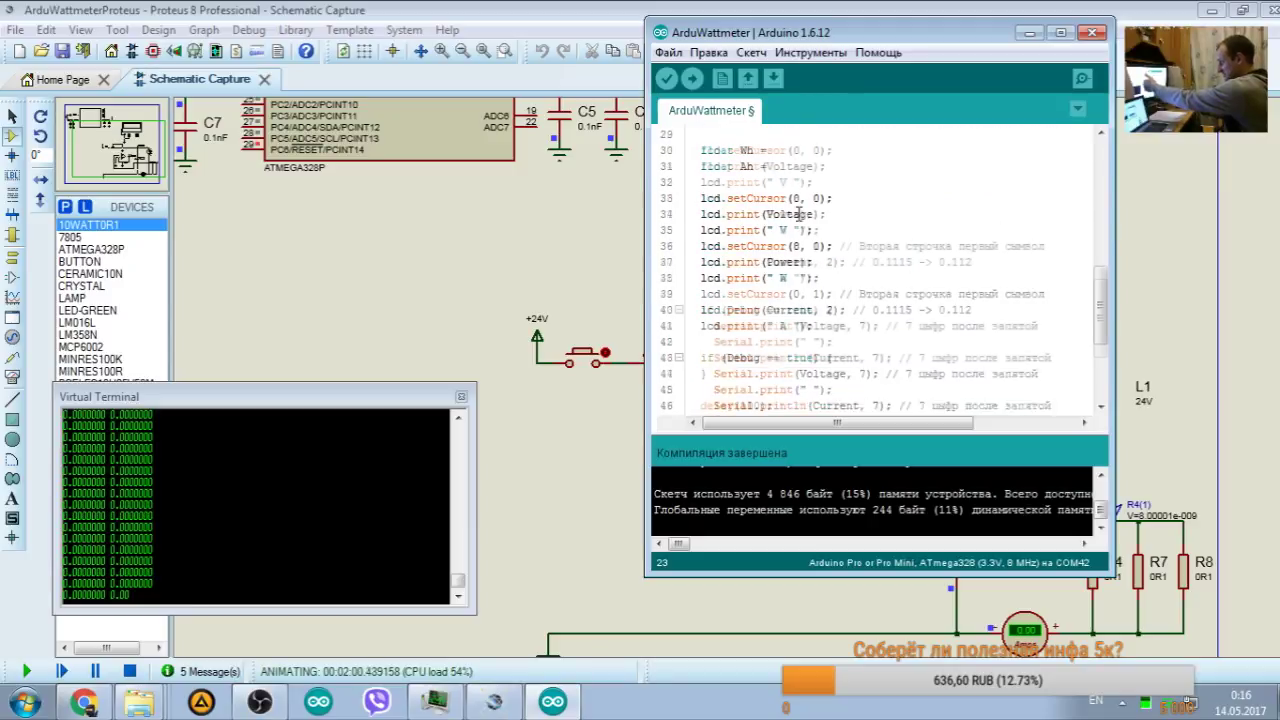
pyautogui.scroll(7, 799, 213)
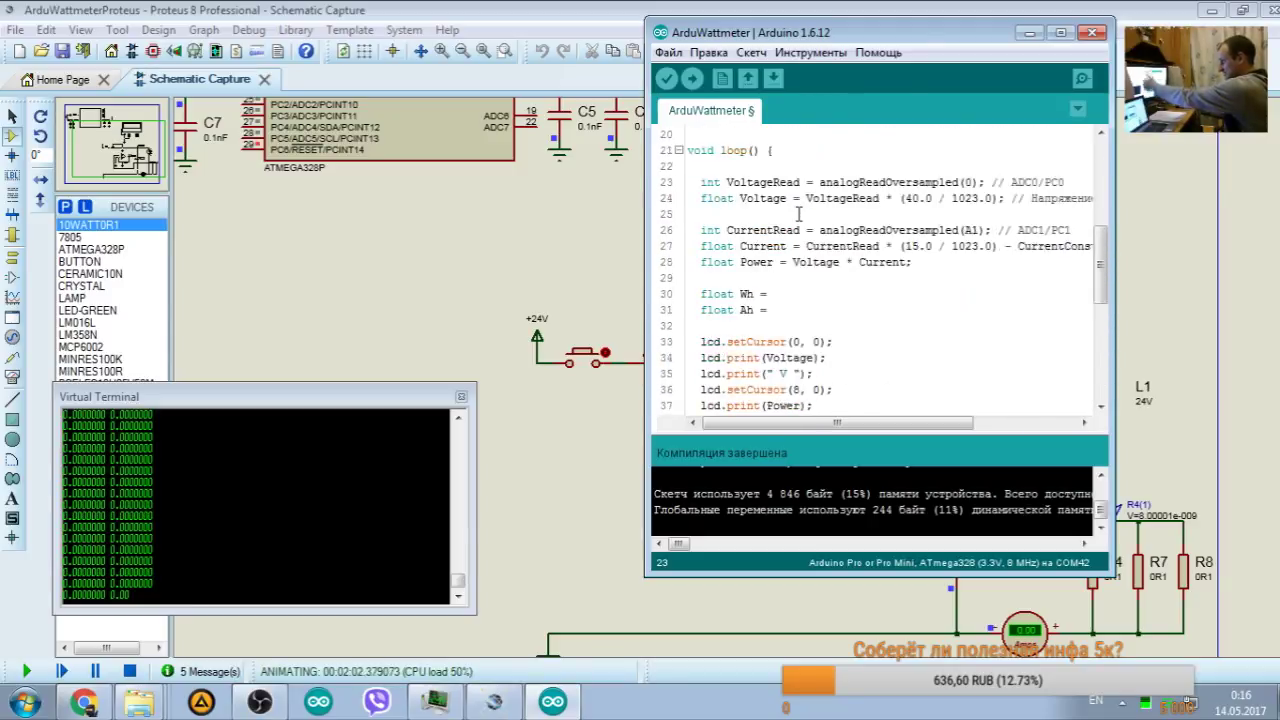
pyautogui.scroll(-4, 799, 213)
pyautogui.scroll(1, 799, 214)
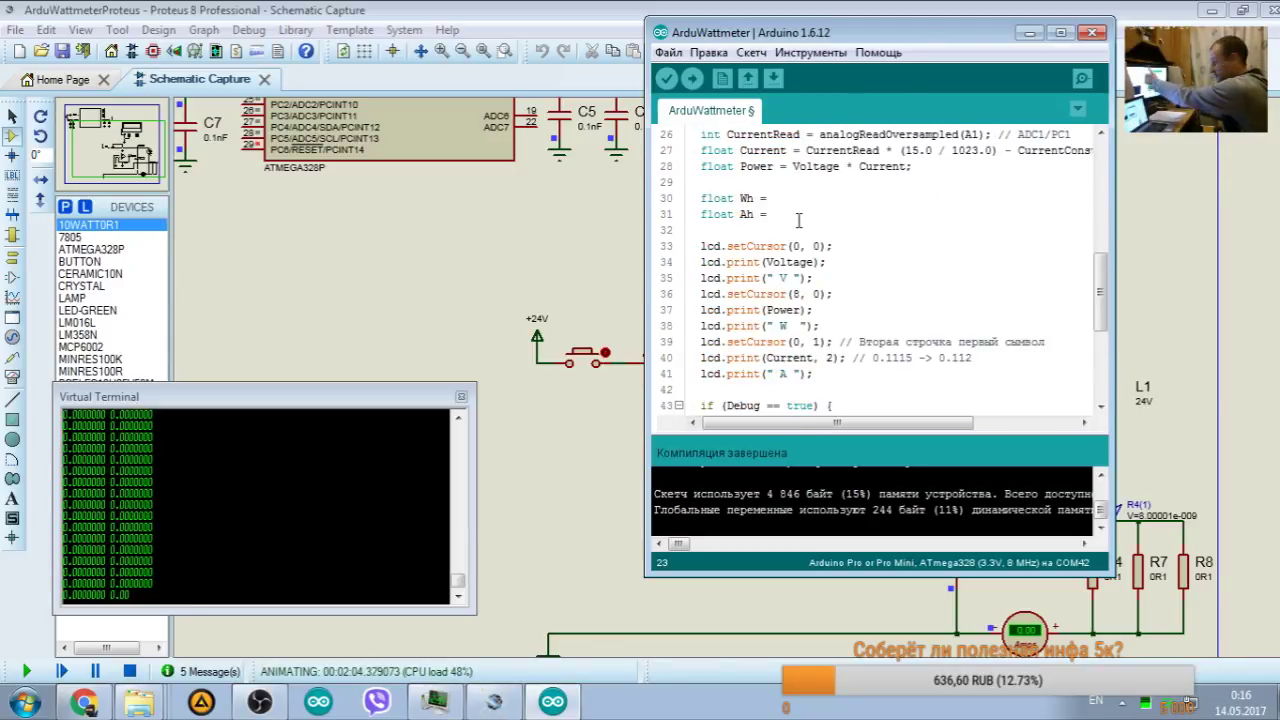
pyautogui.scroll(2, 799, 220)
pyautogui.scroll(-4, 799, 220)
pyautogui.scroll(2, 799, 222)
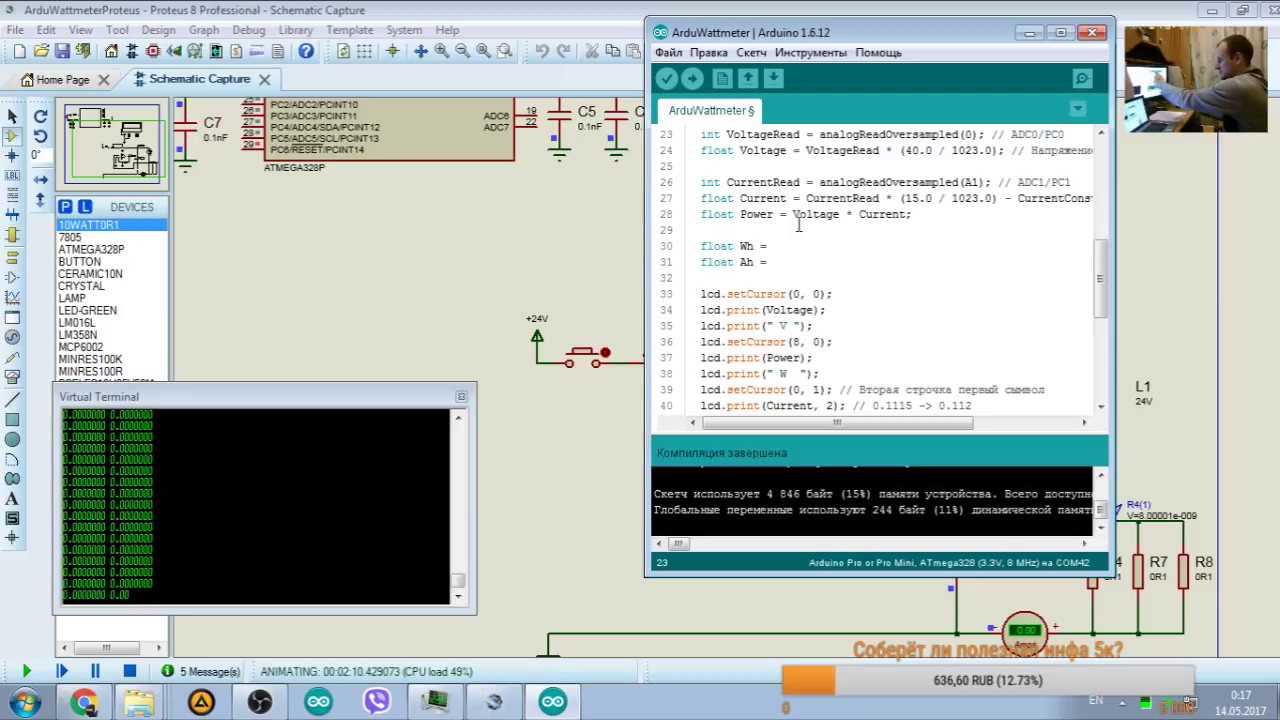
pyautogui.scroll(-6, 799, 225)
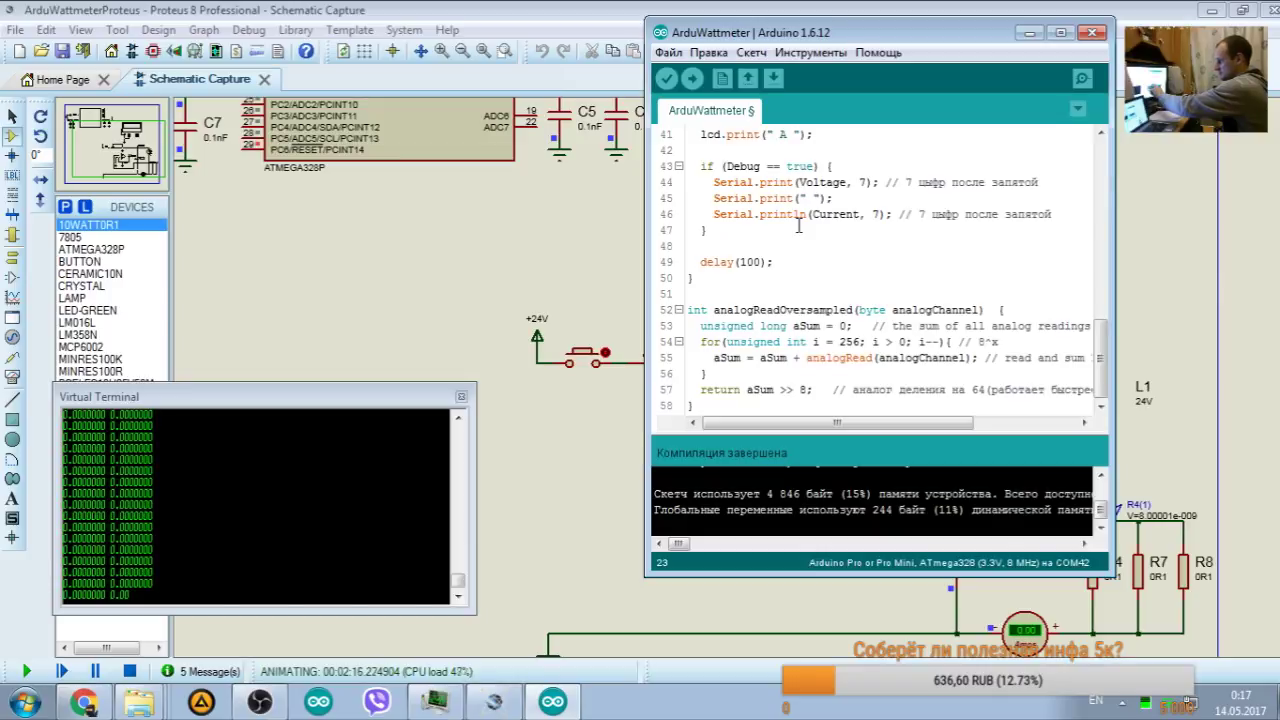
# Step: Change the analogReadOversampled channel argument in the CurrentRead line to 1 and save the sketch
pyautogui.scroll(8, 799, 225)
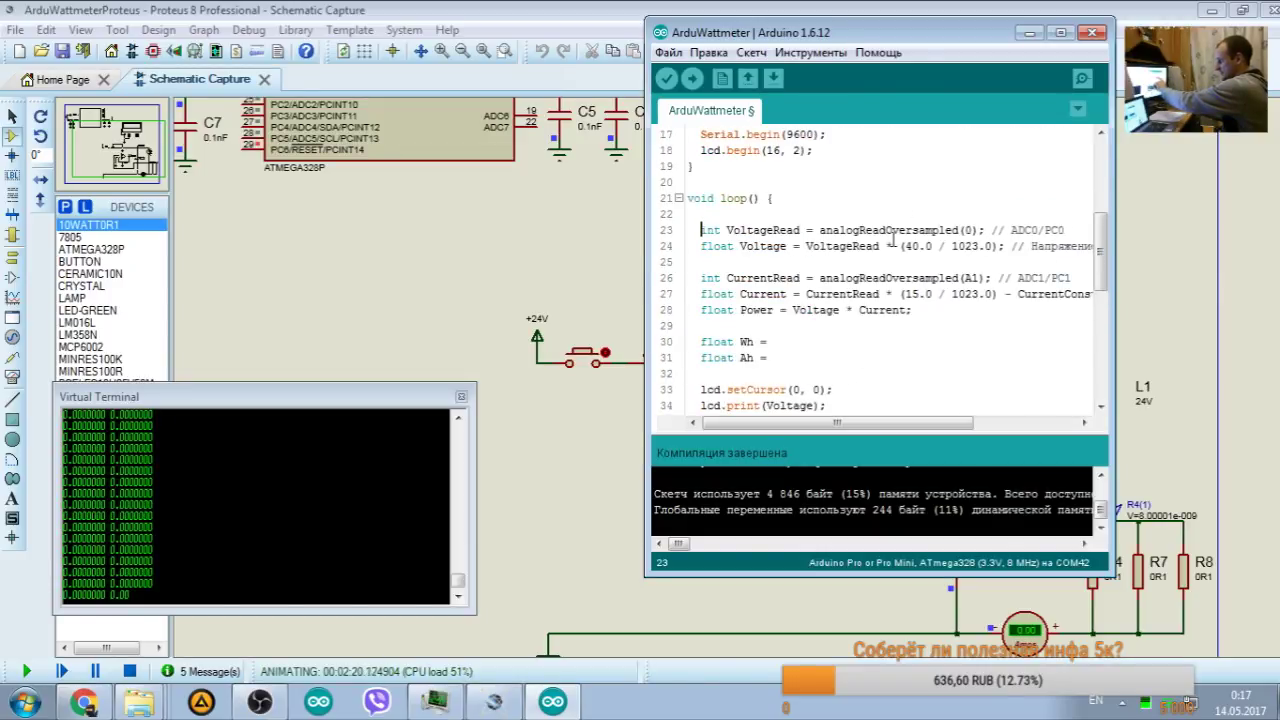
pyautogui.doubleClick(968, 230)
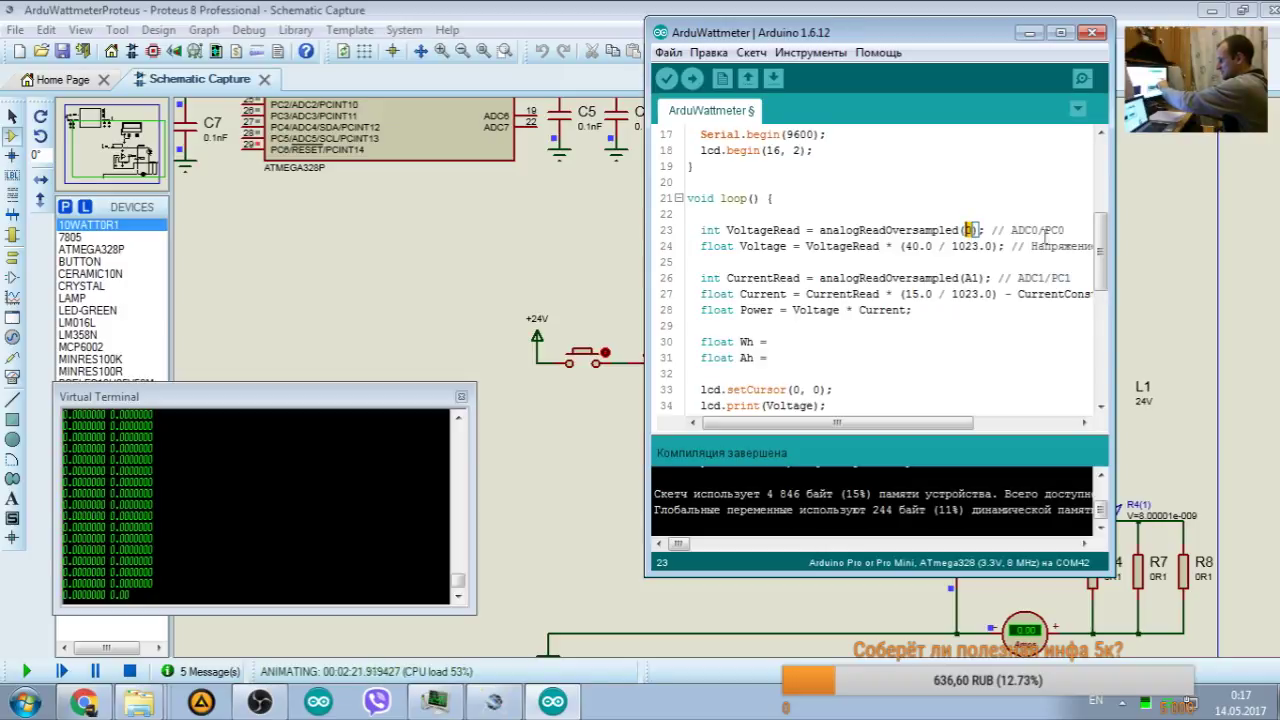
pyautogui.click(973, 279)
pyautogui.press('BackSpace')
pyautogui.write('1')
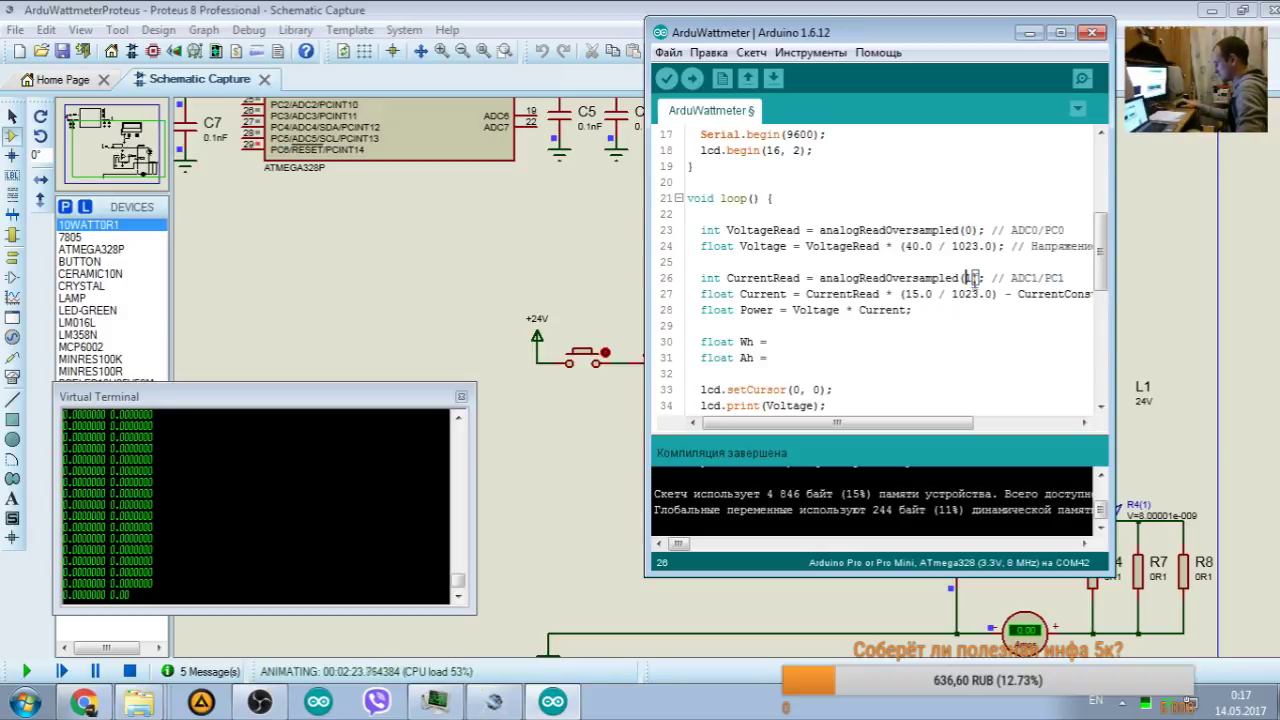
pyautogui.hotkey('ctrl', 's')
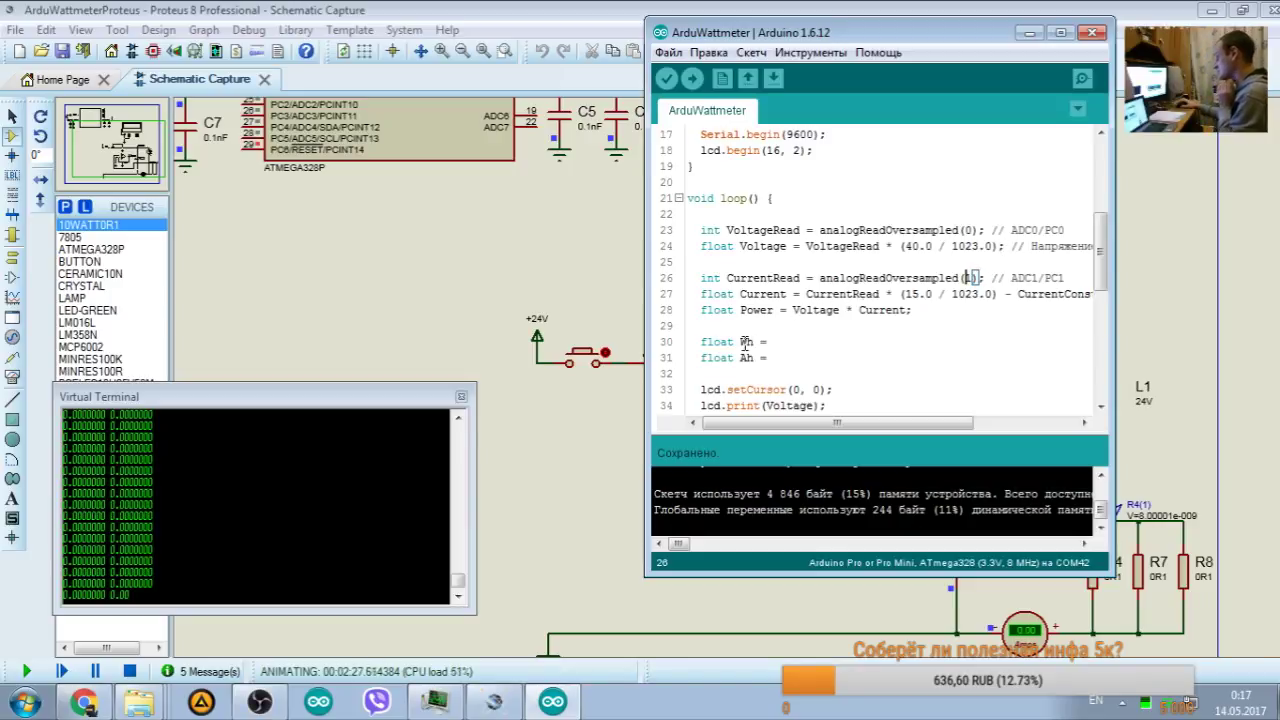
# Step: Cut the unfinished Wh and Ah float declarations out of loop()
pyautogui.moveTo(694, 342); pyautogui.dragTo(788, 342)
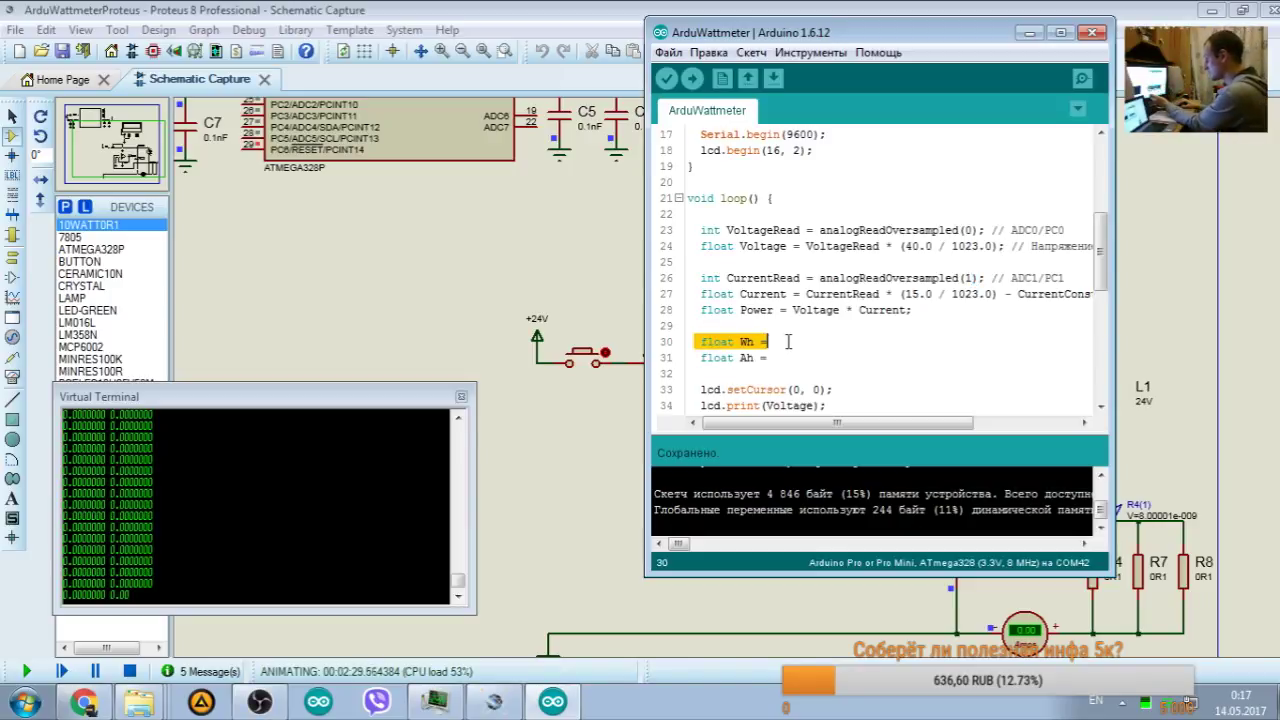
pyautogui.click(749, 342)
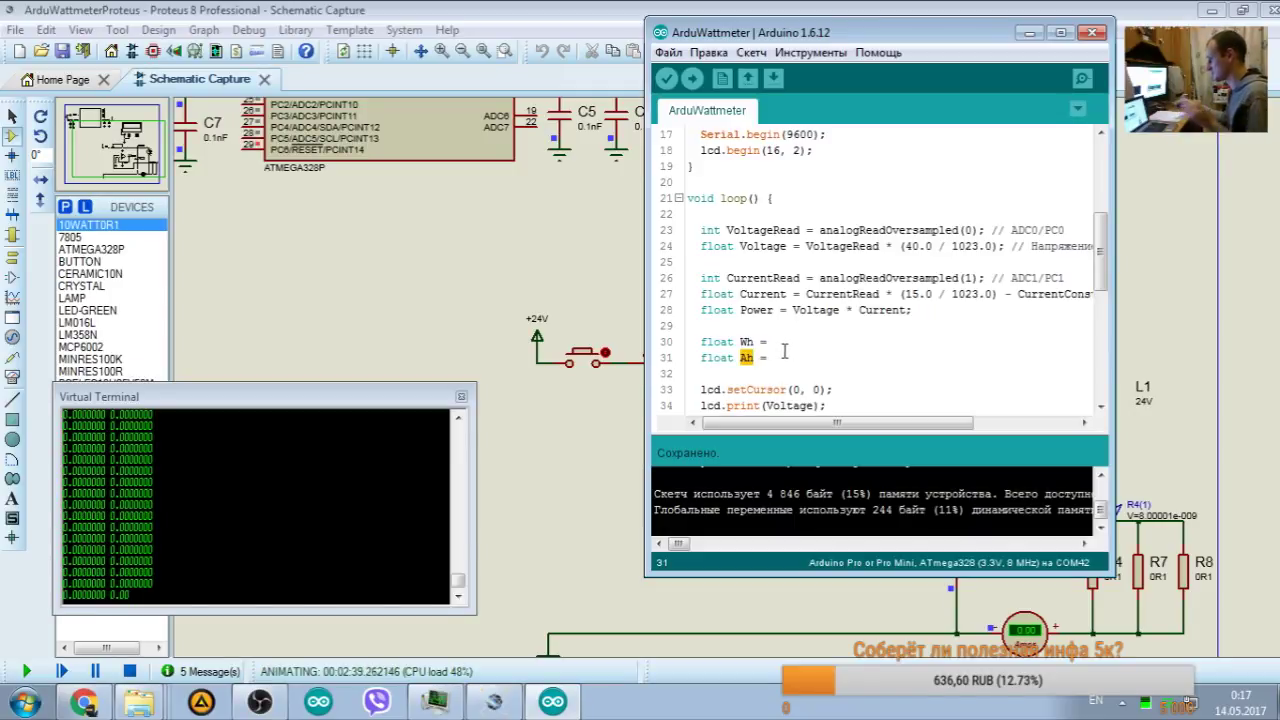
pyautogui.moveTo(770, 358); pyautogui.dragTo(678, 341)
pyautogui.press('BackSpace')
# Step: Examine the defines, setup() and the variable declarations and calculations inside loop(), down to the delay
pyautogui.scroll(5, 749, 308)
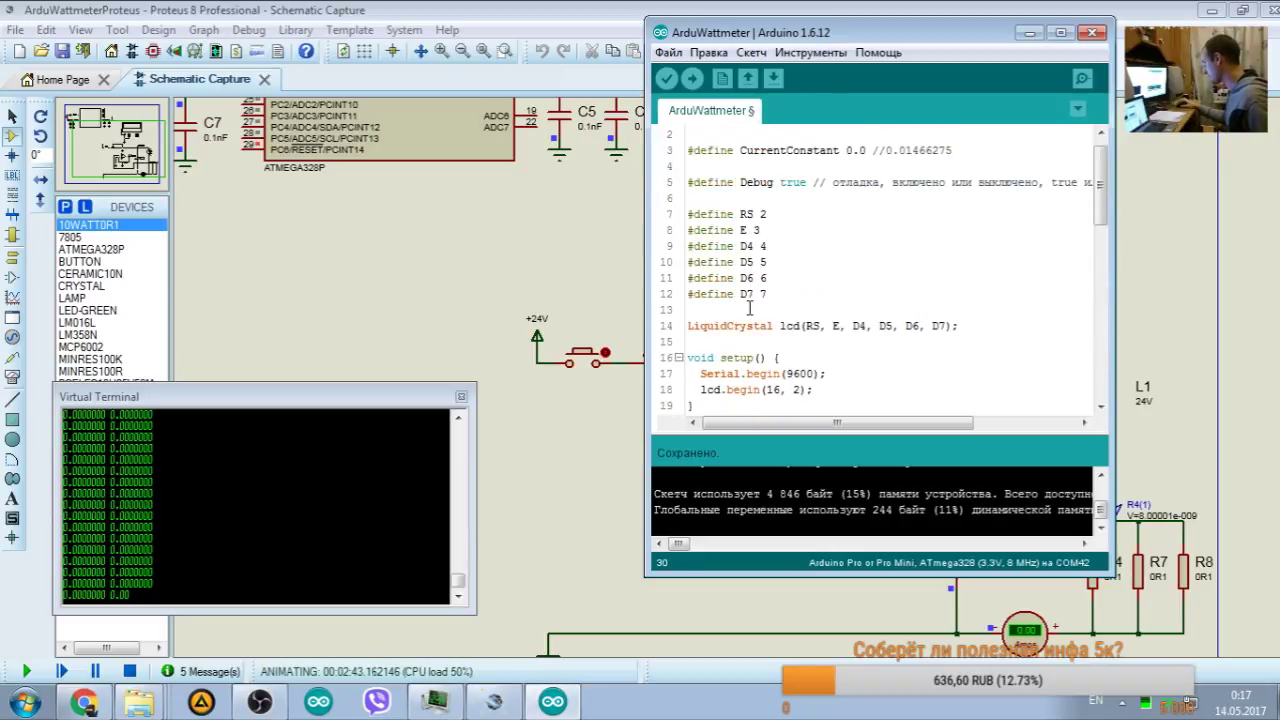
pyautogui.scroll(1, 749, 308)
pyautogui.scroll(-4, 749, 313)
pyautogui.moveTo(700, 288); pyautogui.dragTo(821, 291)
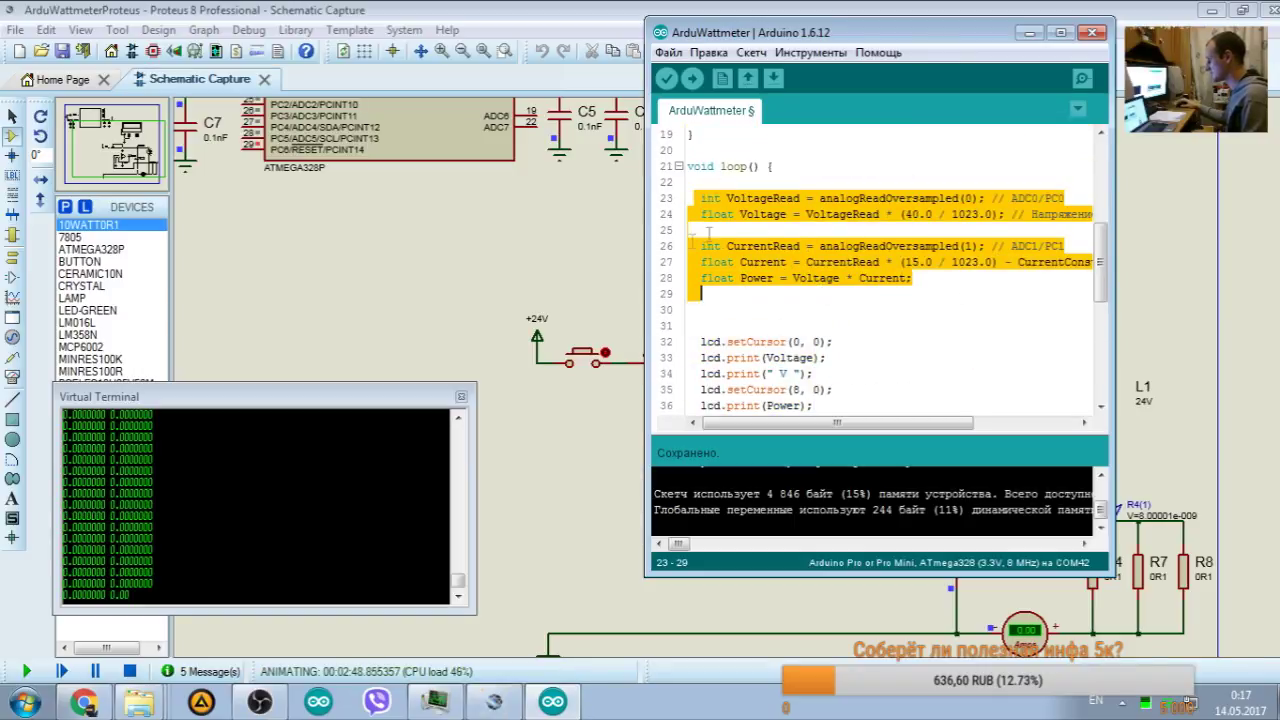
pyautogui.scroll(-6, 739, 314)
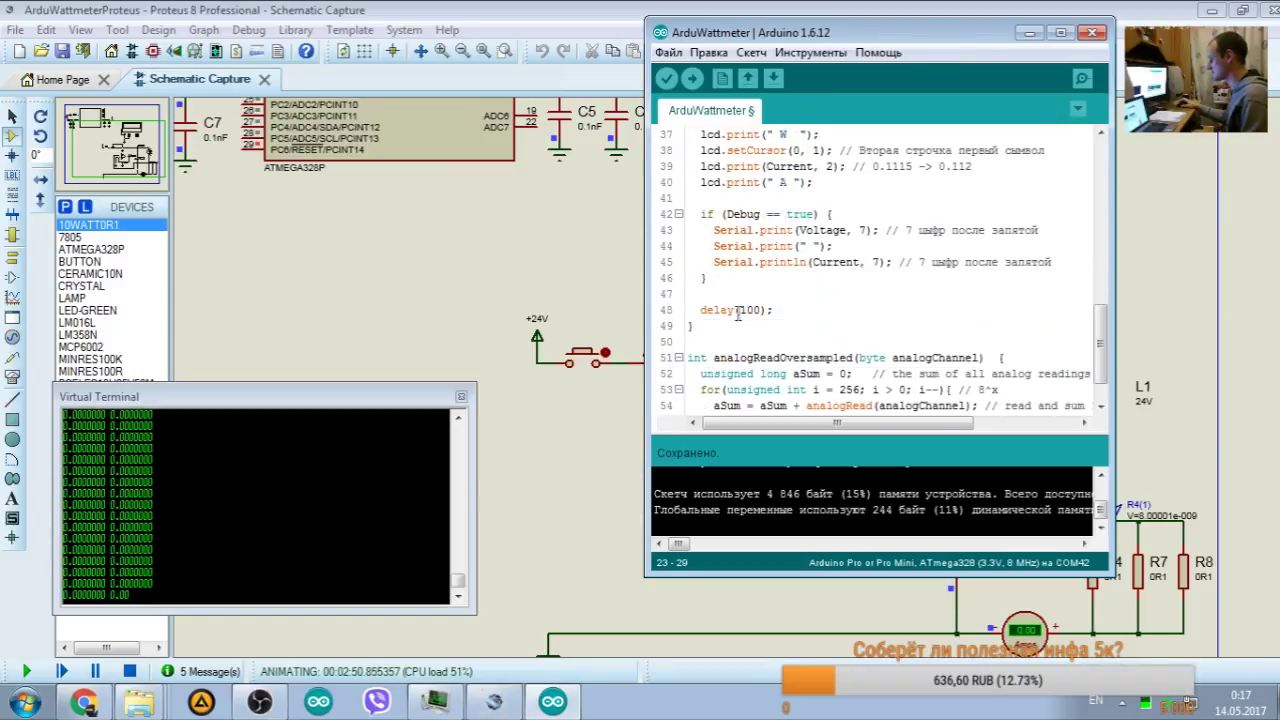
pyautogui.scroll(7, 785, 305)
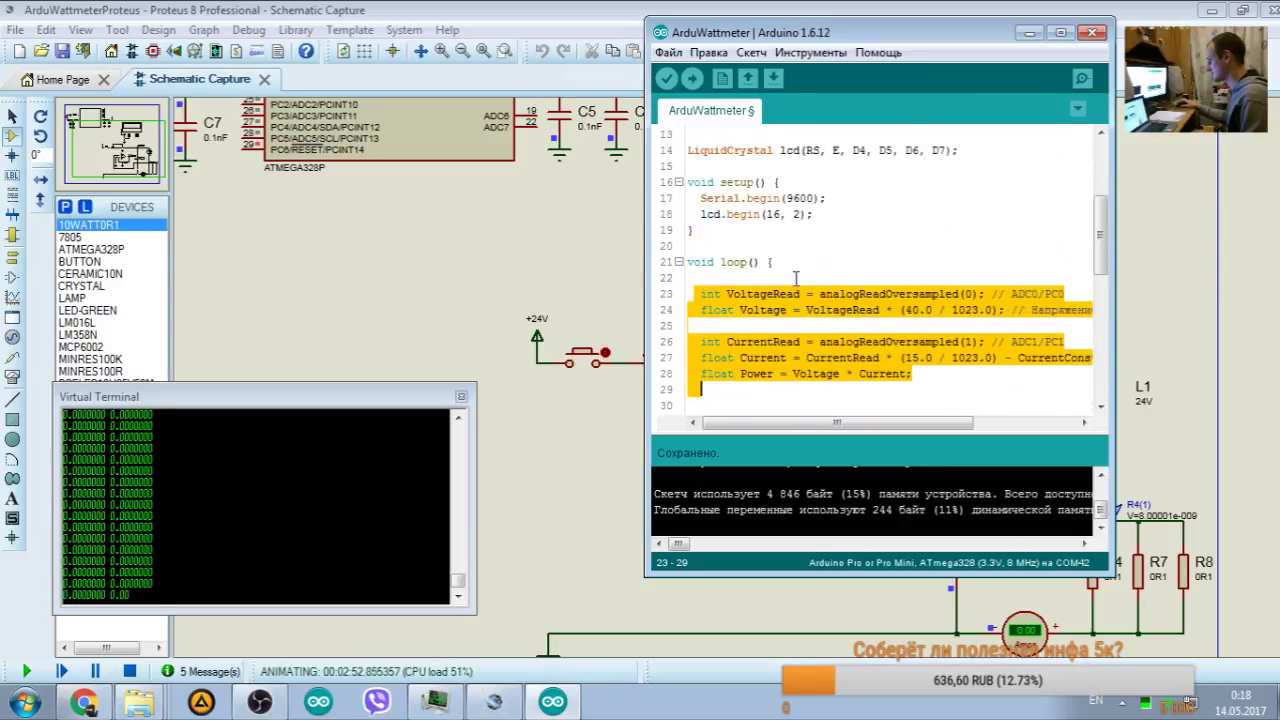
pyautogui.scroll(-2, 790, 284)
pyautogui.click(736, 215)
pyautogui.scroll(4, 766, 181)
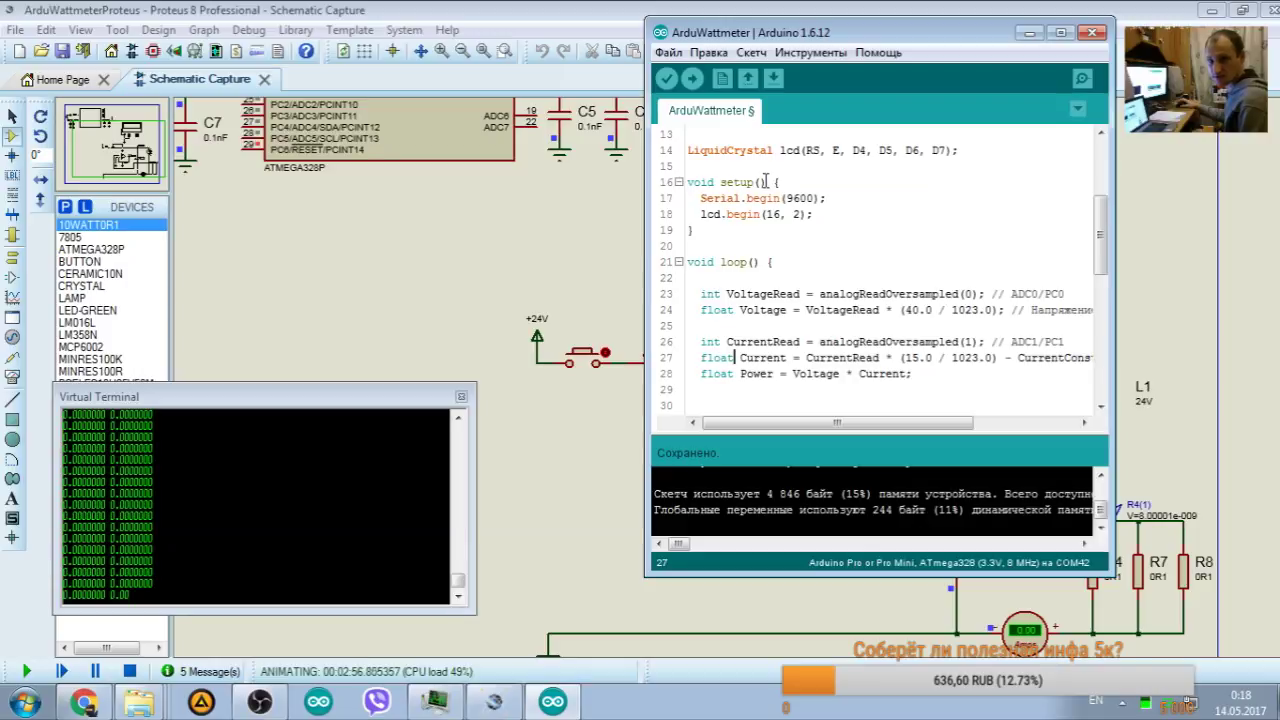
pyautogui.scroll(-2, 752, 232)
pyautogui.doubleClick(752, 245)
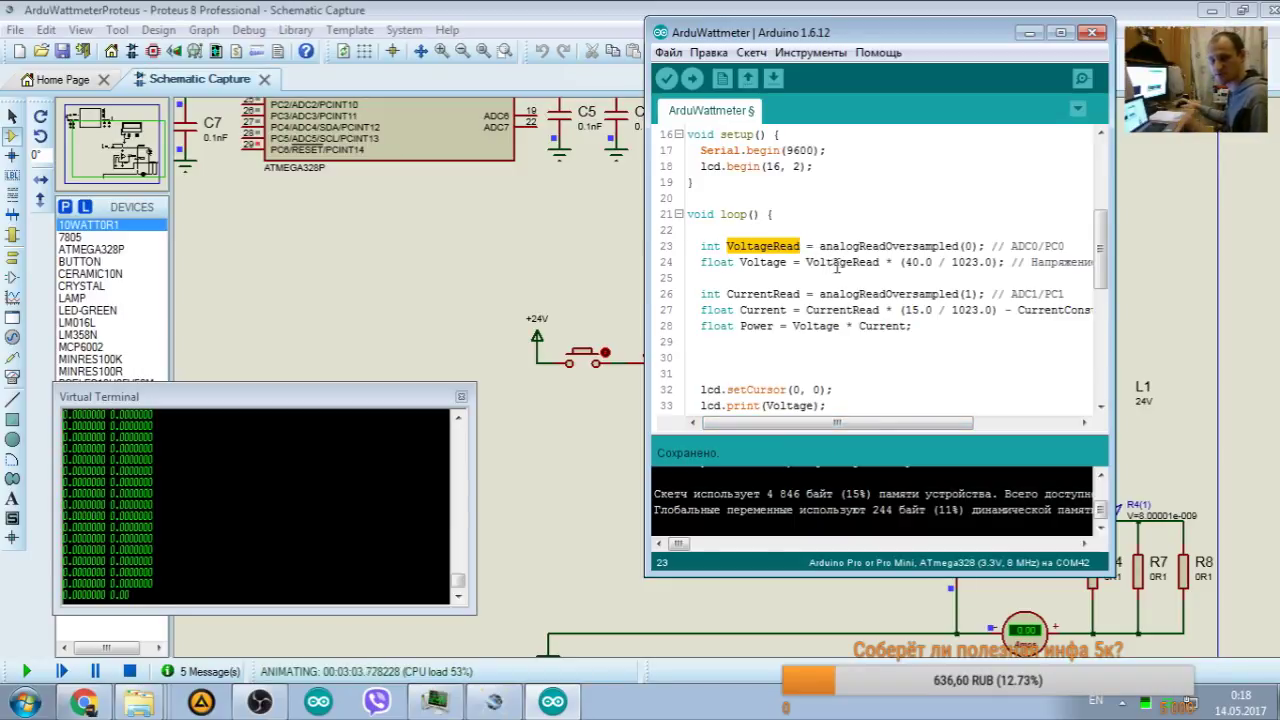
pyautogui.scroll(5, 840, 262)
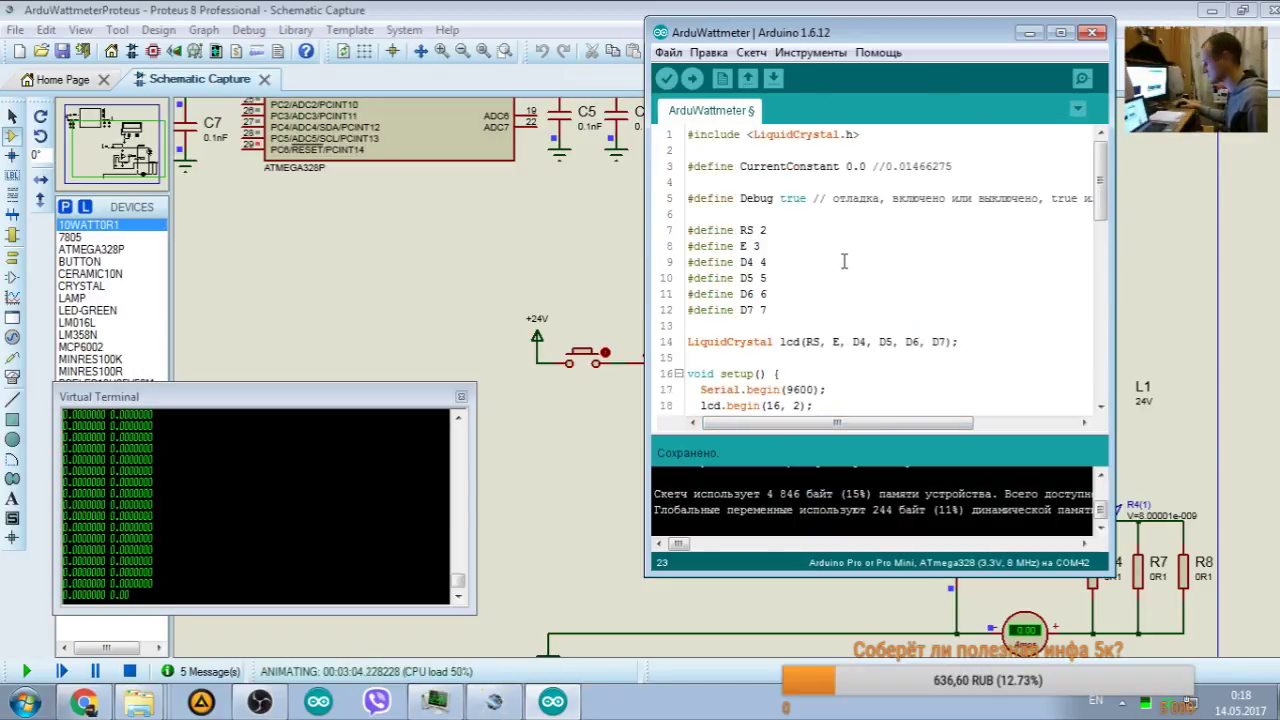
# Step: Paste the Wh and Ah float declarations as globals between the LiquidCrystal line and setup(), and remove their indentation
pyautogui.click(688, 358)
pyautogui.hotkey('ctrl', 'v')
pyautogui.scroll(-1, 748, 325)
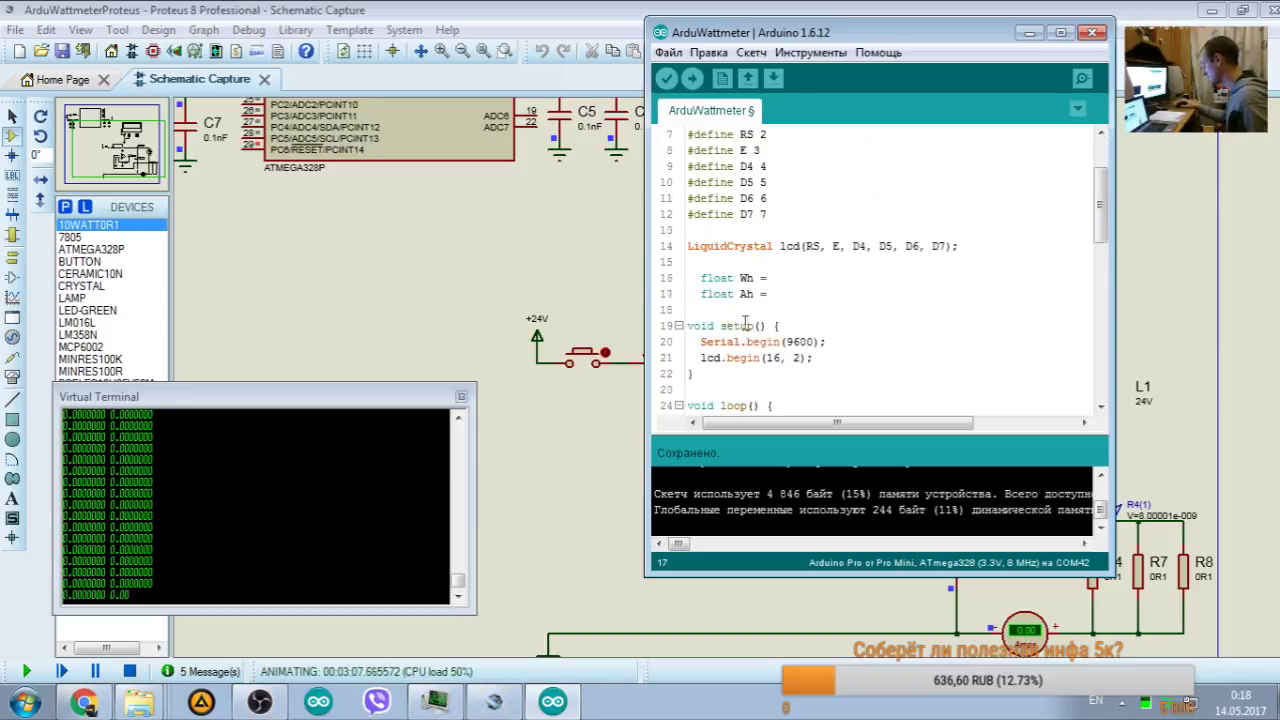
pyautogui.moveTo(701, 279); pyautogui.dragTo(690, 295)
pyautogui.press('BackSpace')
pyautogui.press('BackSpace')
# Step: Review the code from the global Wh and Ah declarations through the loop() readings to the LCD output and Debug block
pyautogui.scroll(-4, 722, 270)
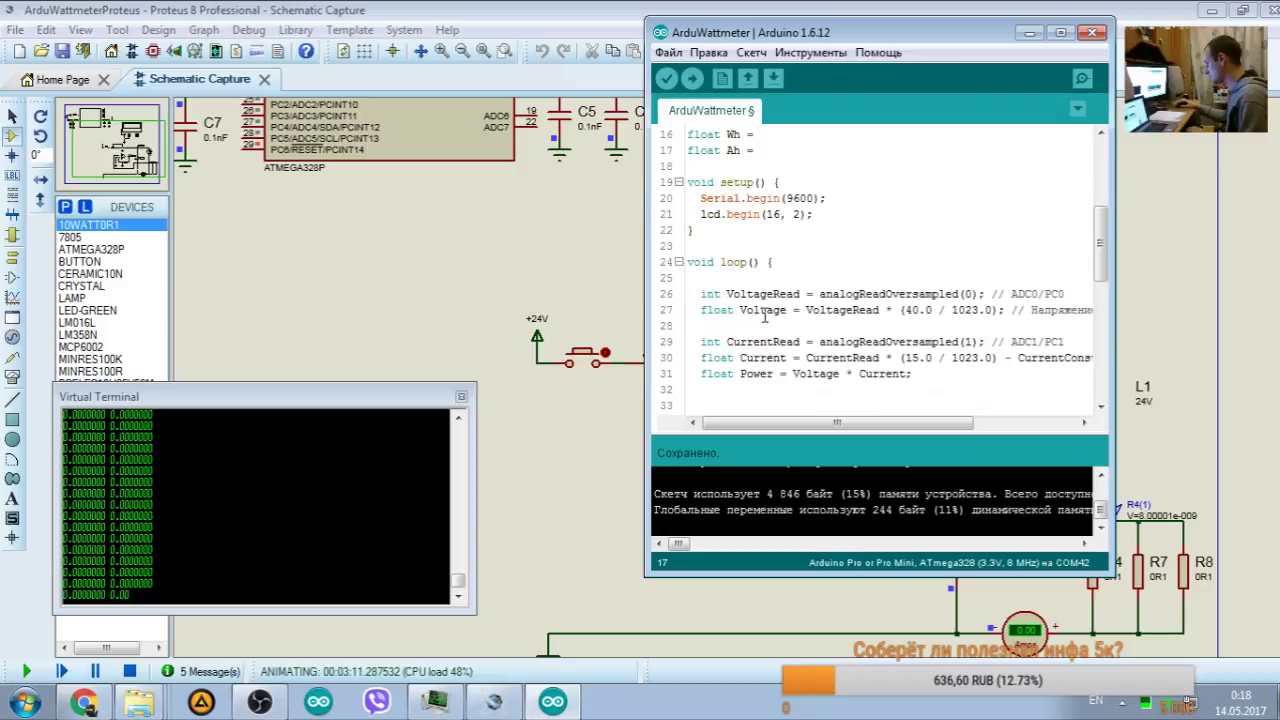
pyautogui.scroll(-1, 712, 316)
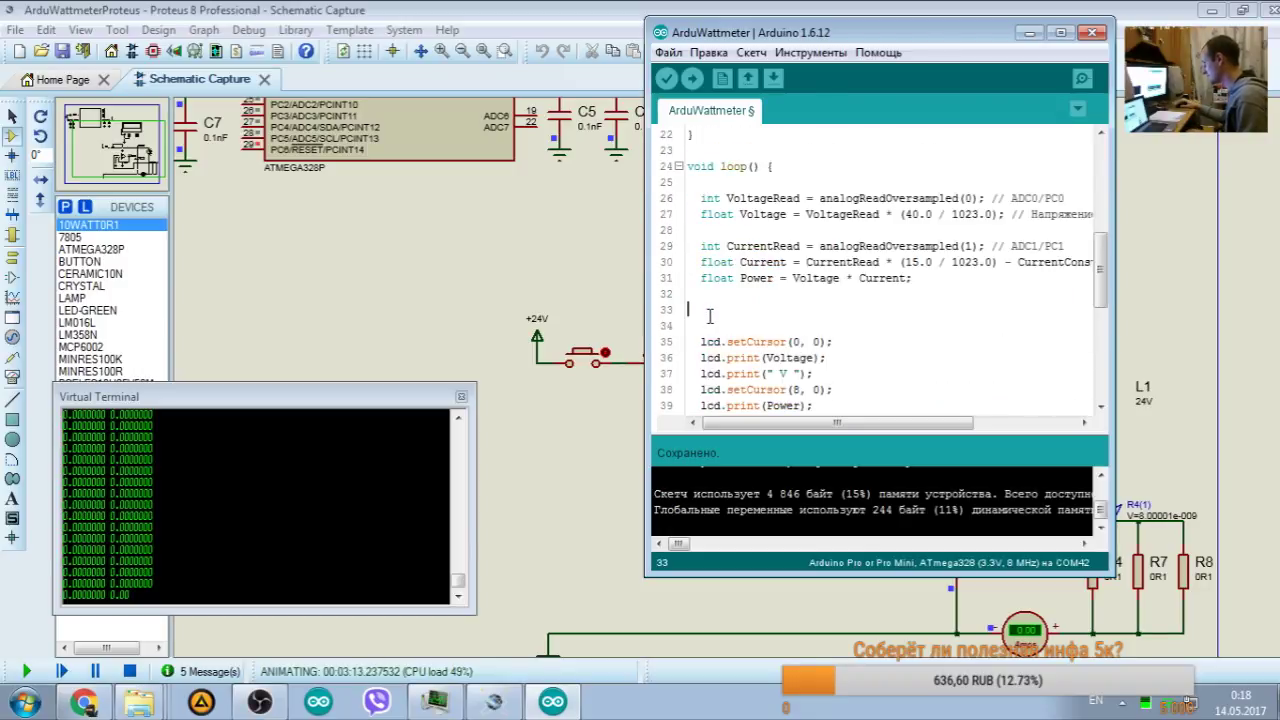
pyautogui.scroll(6, 820, 300)
pyautogui.scroll(-3, 845, 290)
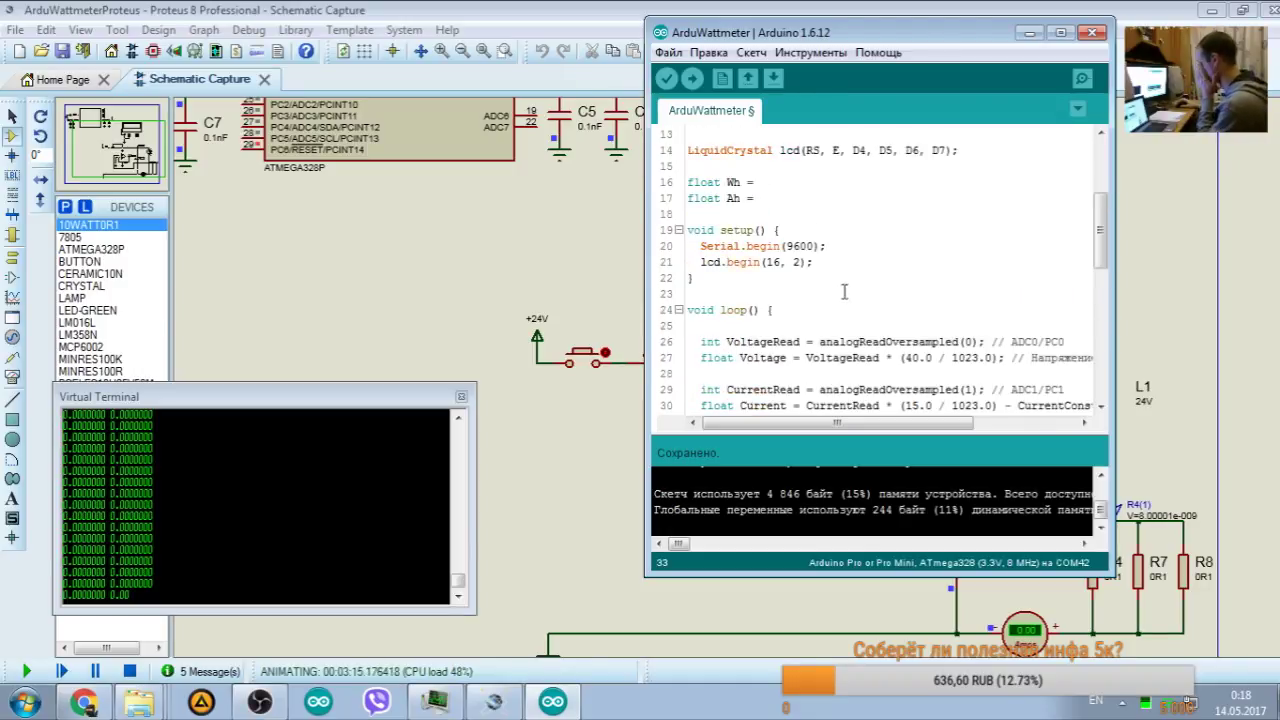
pyautogui.scroll(-1, 765, 296)
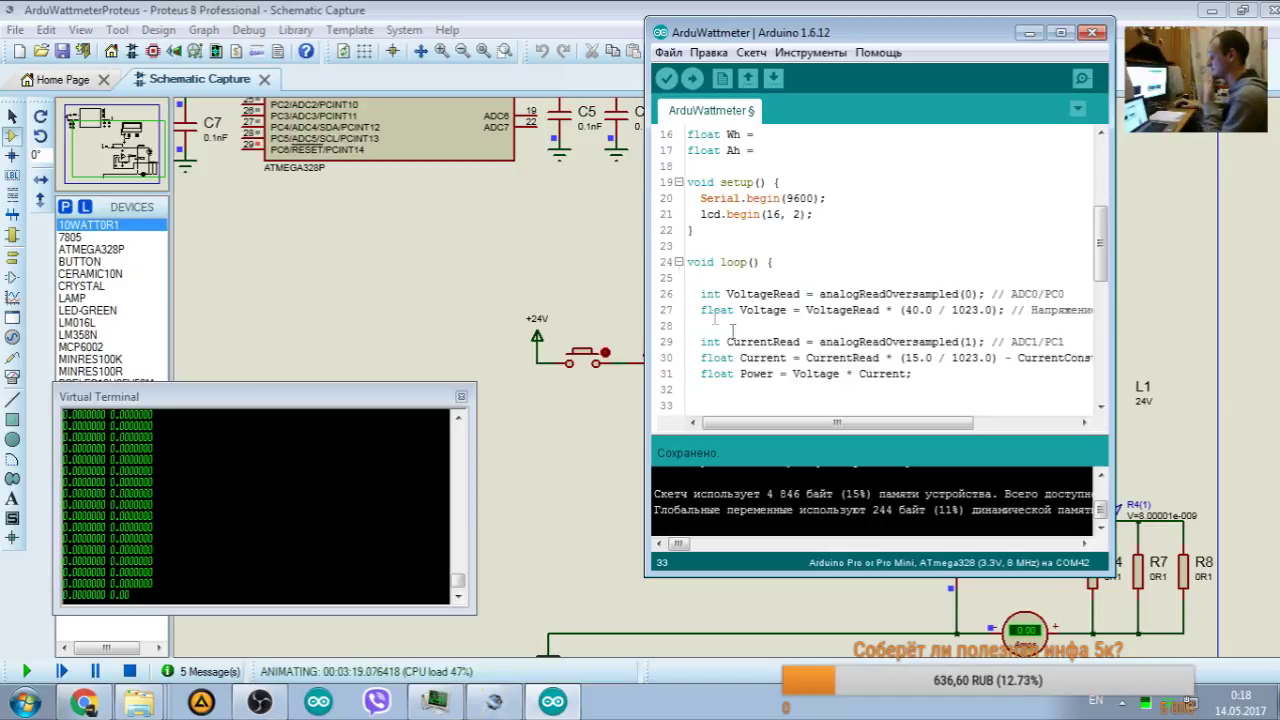
pyautogui.scroll(-3, 797, 335)
pyautogui.scroll(2, 796, 345)
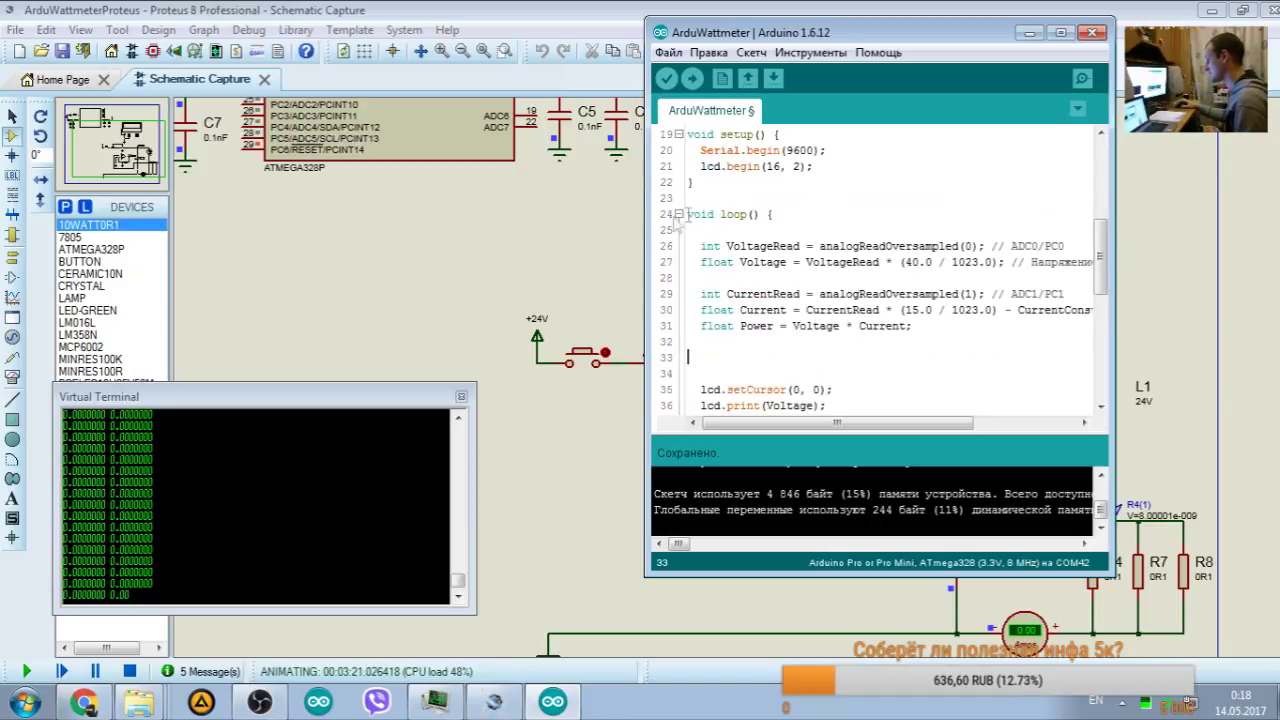
pyautogui.scroll(-7, 795, 356)
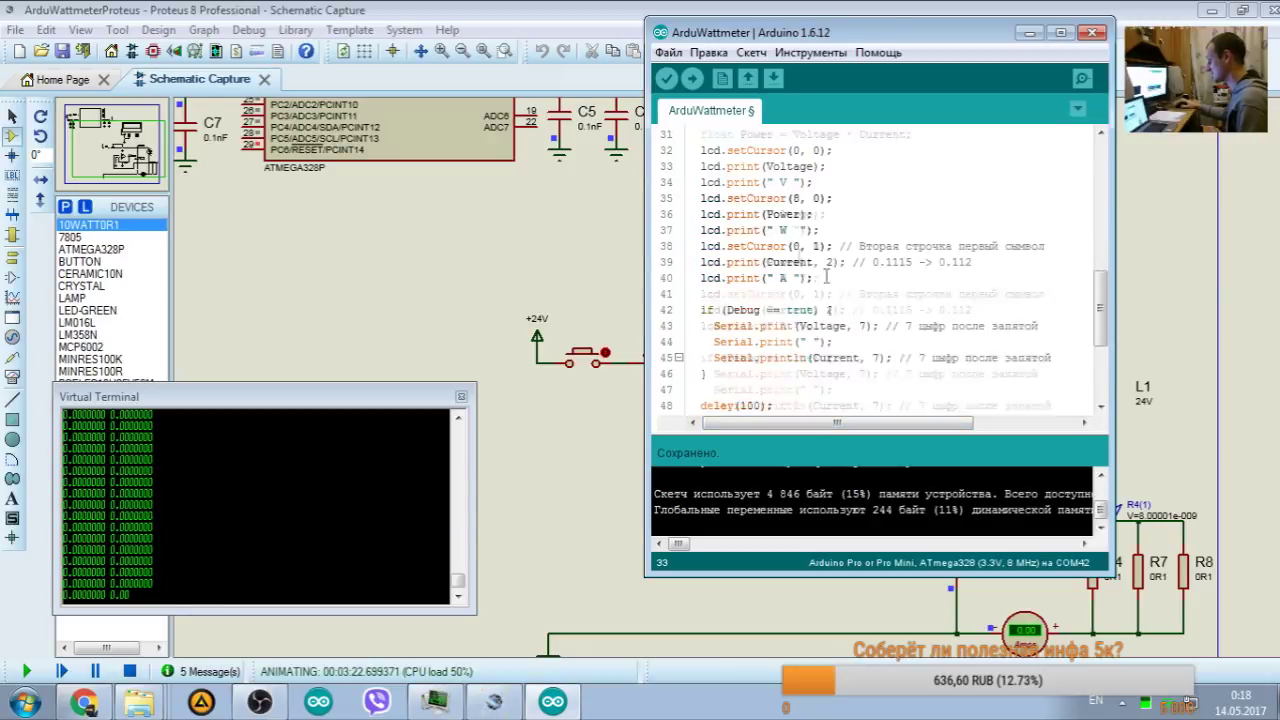
pyautogui.scroll(7, 864, 304)
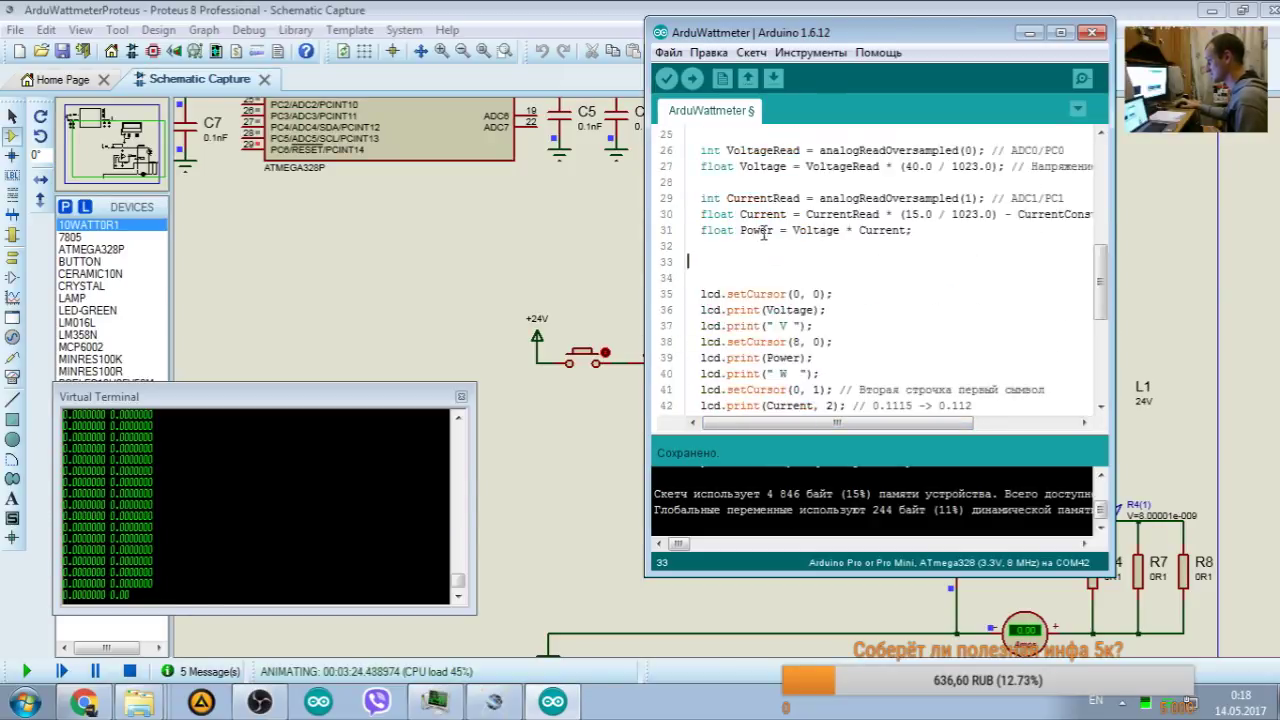
# Step: Examine the extent of the loop() body by highlighting it from its closing brace up to its first line
pyautogui.doubleClick(742, 214)
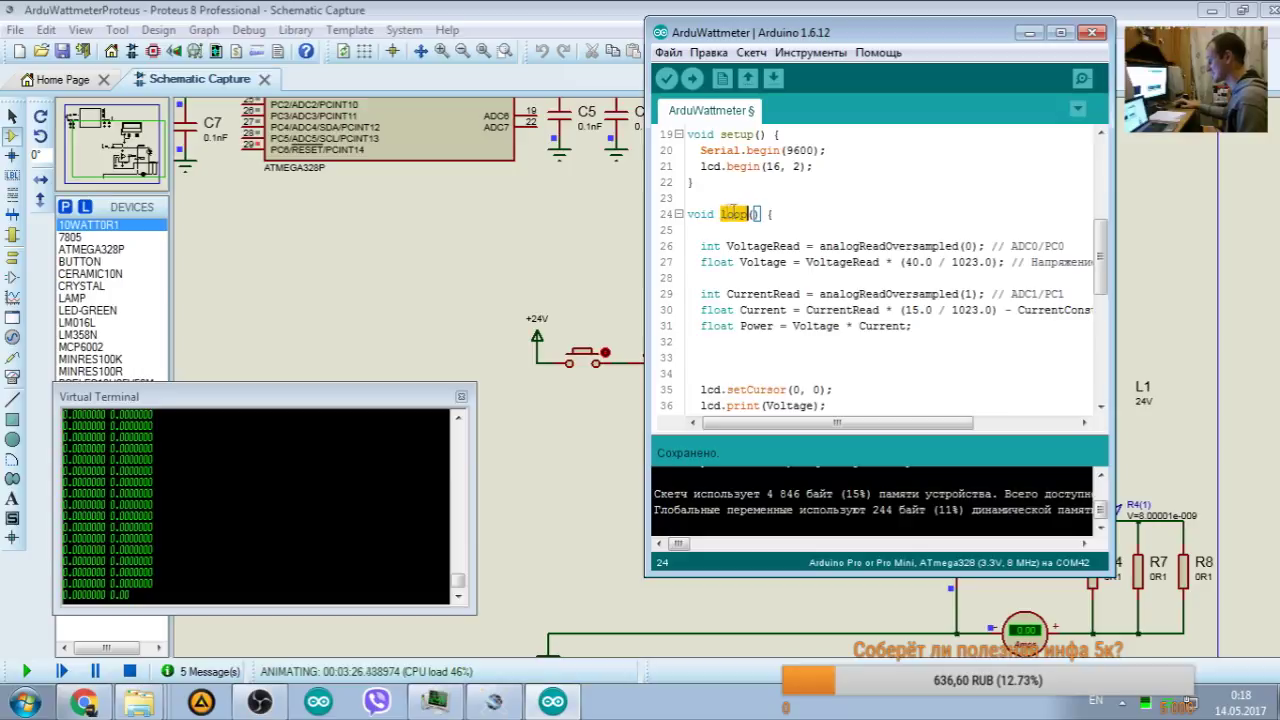
pyautogui.scroll(-7, 745, 214)
pyautogui.moveTo(757, 316); pyautogui.dragTo(695, 134)
pyautogui.scroll(4, 695, 200)
pyautogui.scroll(5, 694, 279)
pyautogui.keyDown('shift'); pyautogui.click(735, 326); pyautogui.keyUp('shift')
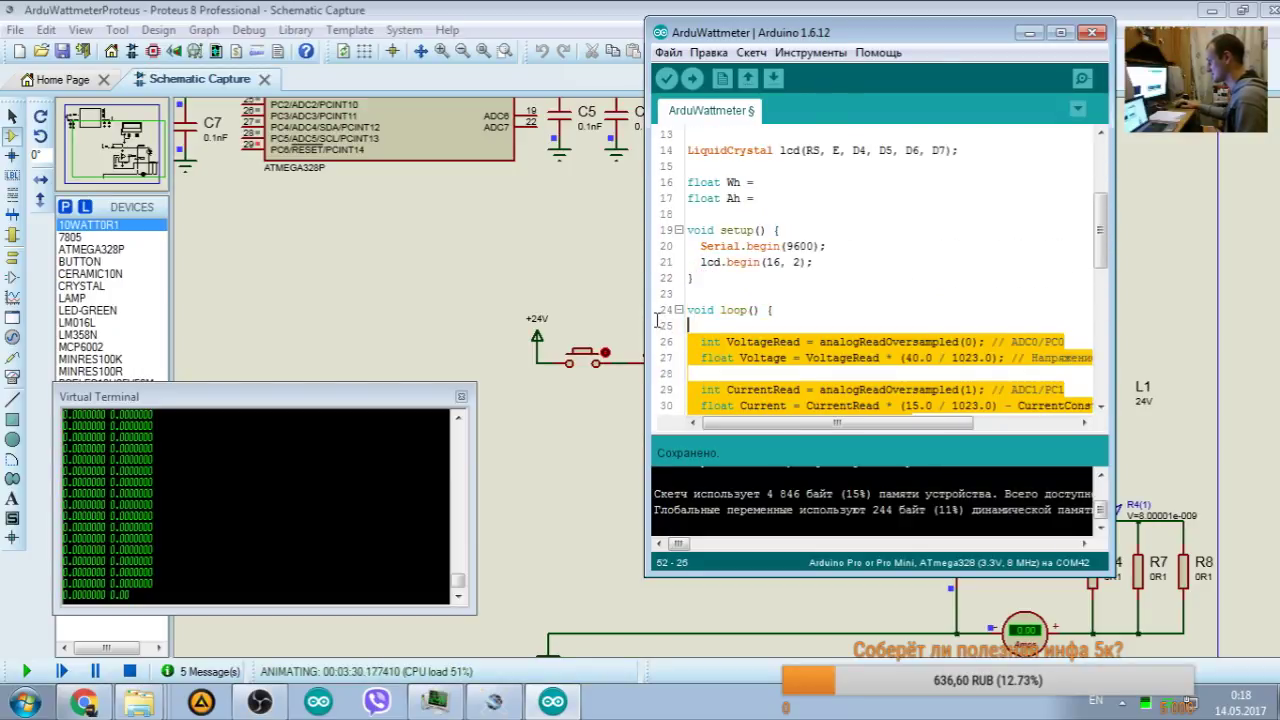
pyautogui.scroll(-2, 735, 326)
pyautogui.click(848, 282)
pyautogui.scroll(-5, 848, 285)
pyautogui.scroll(-3, 848, 285)
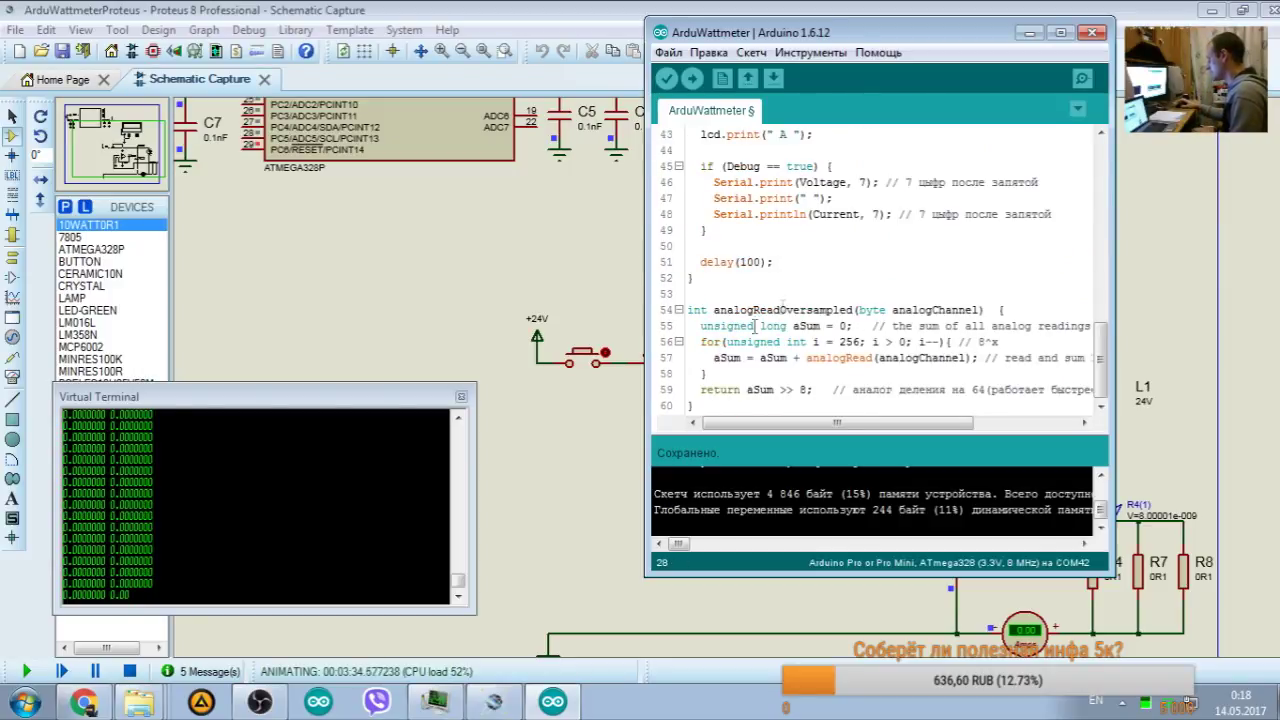
# Step: Examine how the oversampling function declares aSum and accumulates analogRead(analogChannel) into it inside the for loop
pyautogui.click(712, 357)
pyautogui.keyDown('shift'); pyautogui.click(977, 357); pyautogui.keyUp('shift')
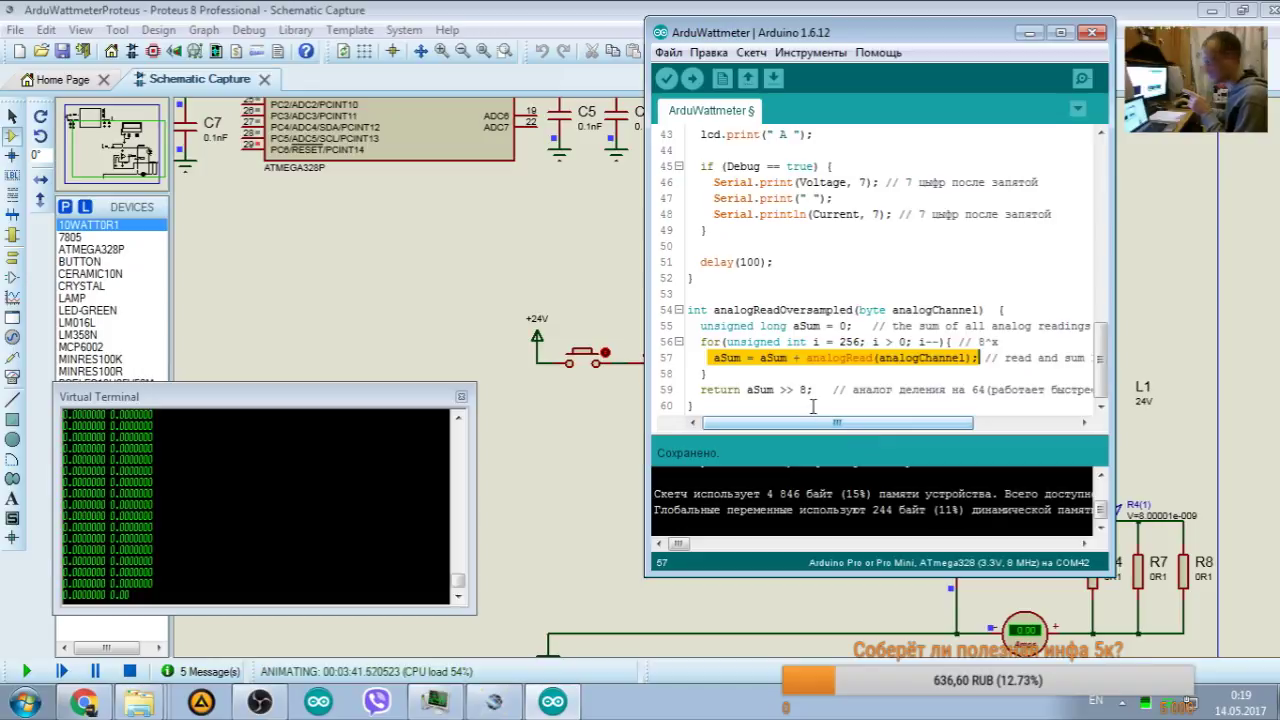
pyautogui.doubleClick(727, 357)
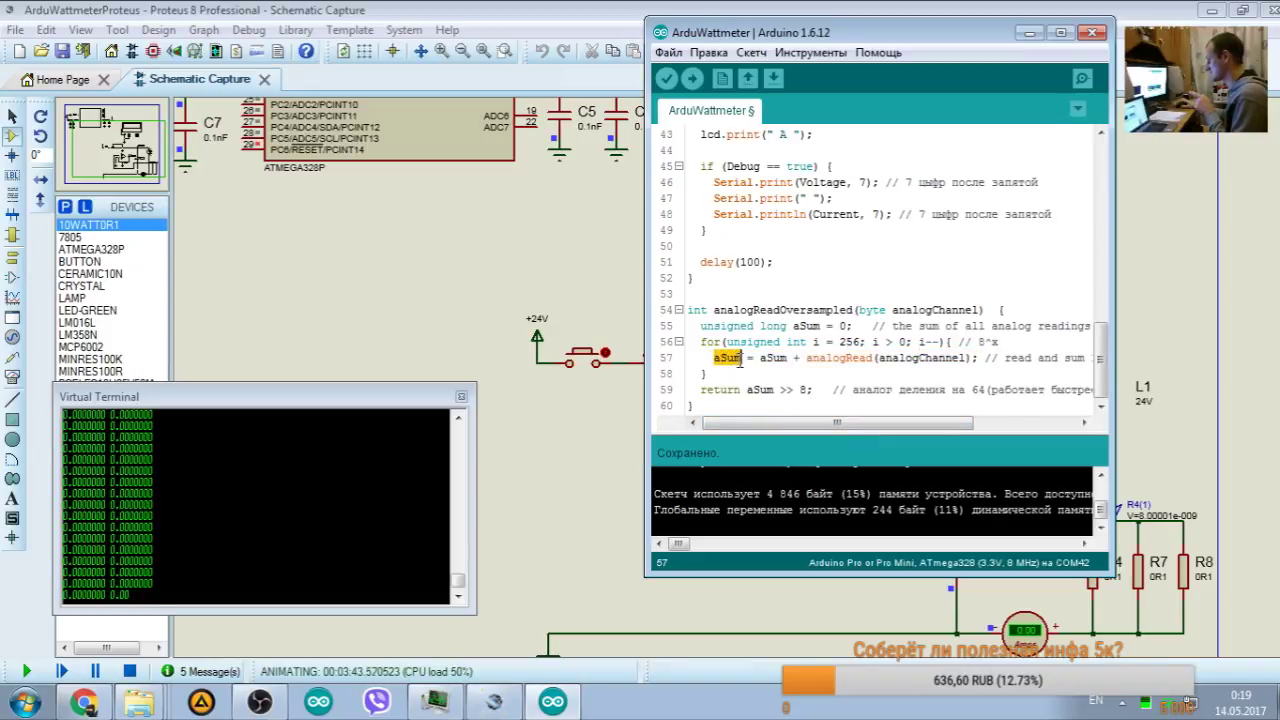
pyautogui.moveTo(806, 357); pyautogui.dragTo(875, 357)
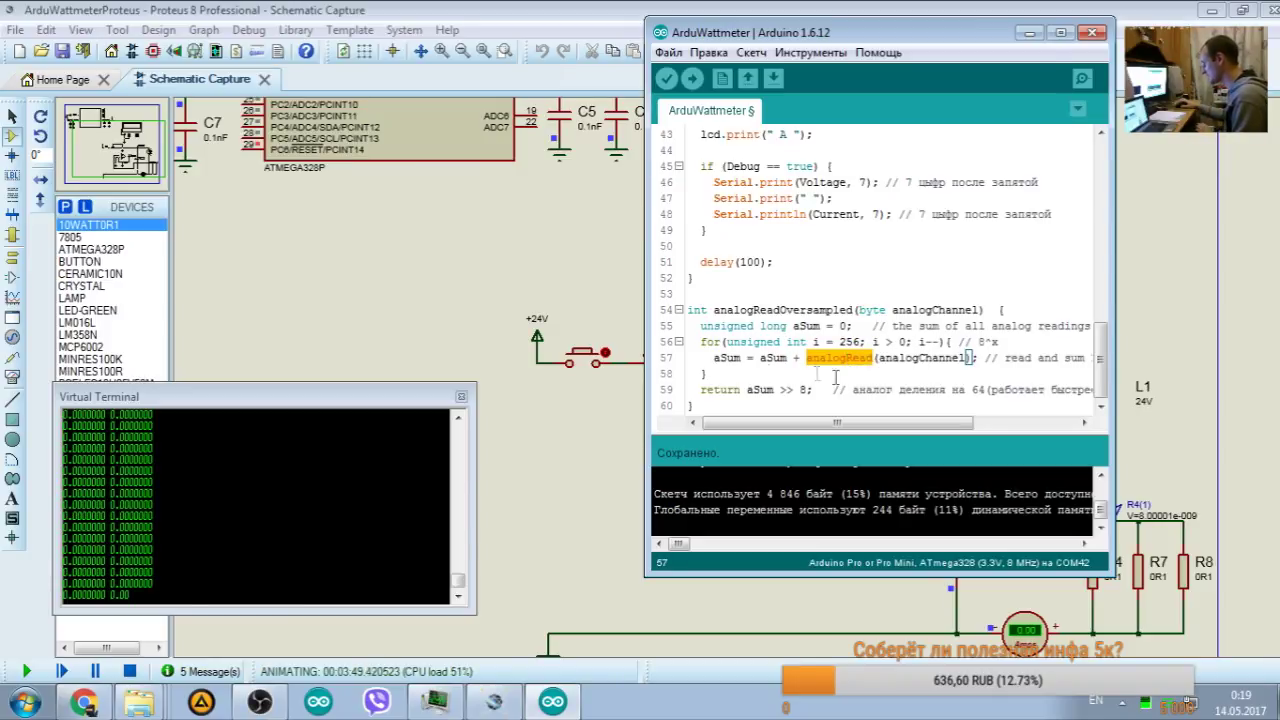
pyautogui.tripleClick(727, 360)
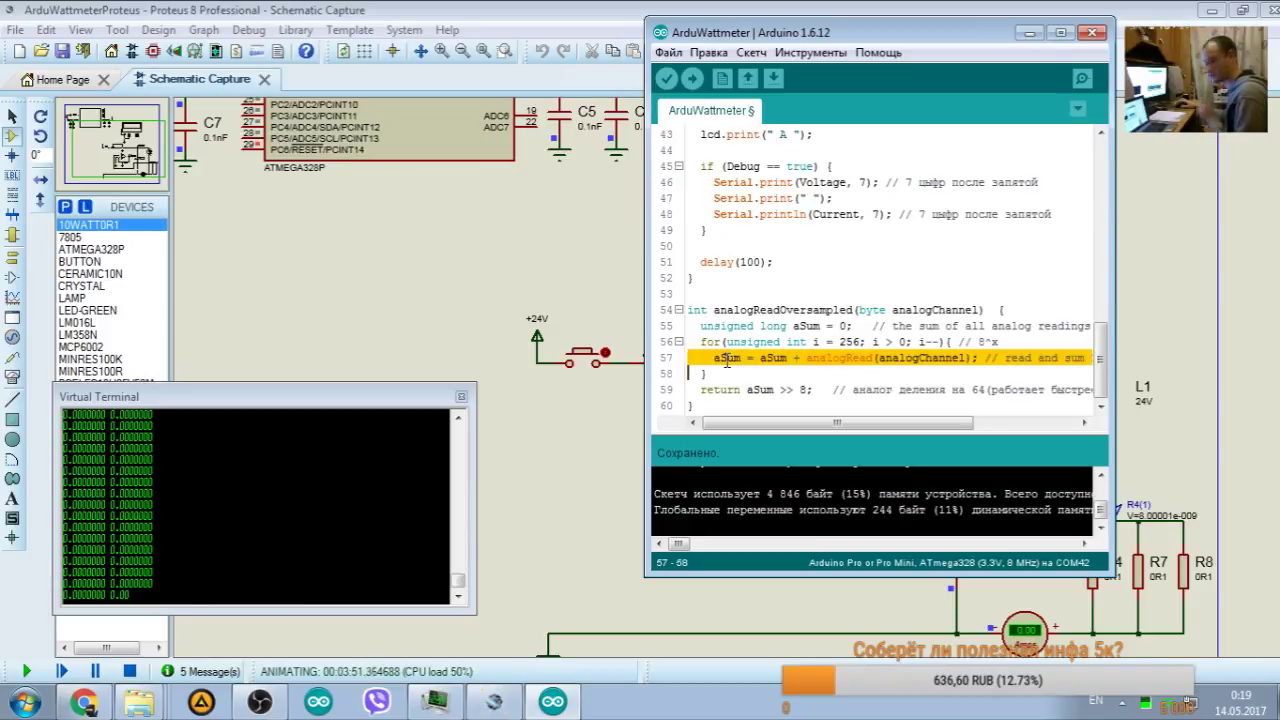
pyautogui.click(727, 360)
pyautogui.doubleClick(731, 360)
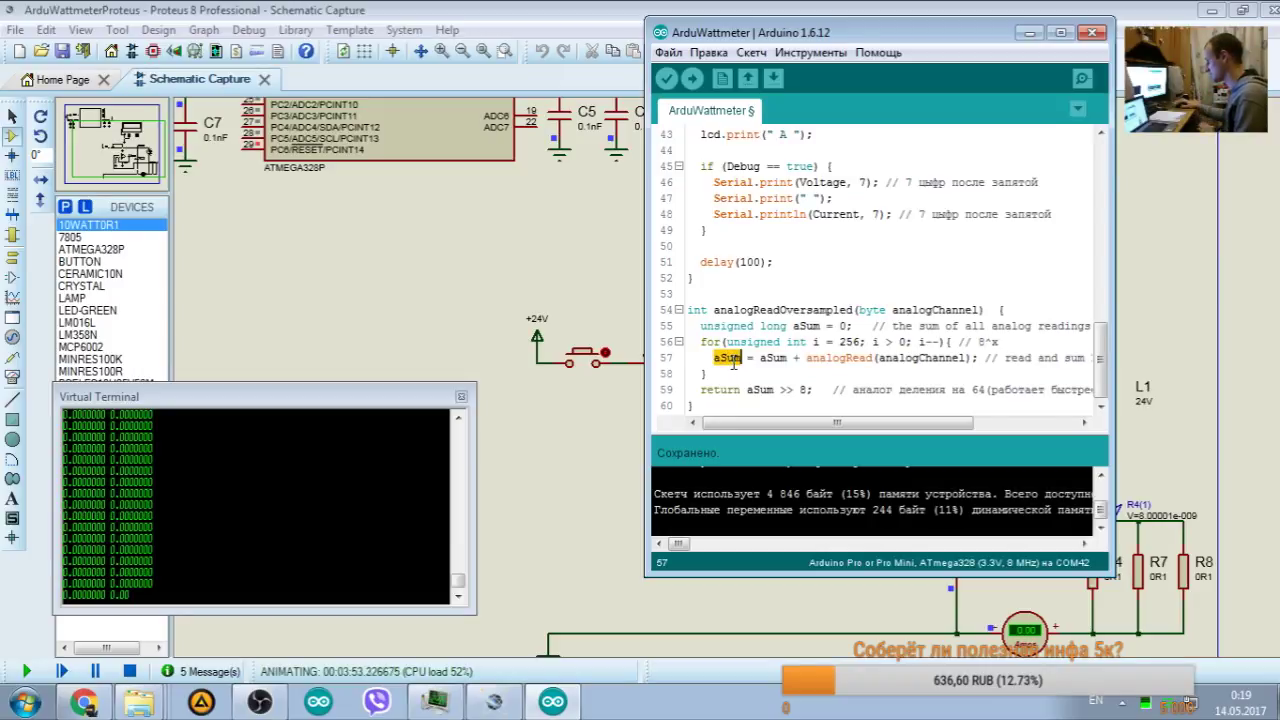
pyautogui.moveTo(760, 360); pyautogui.dragTo(802, 360)
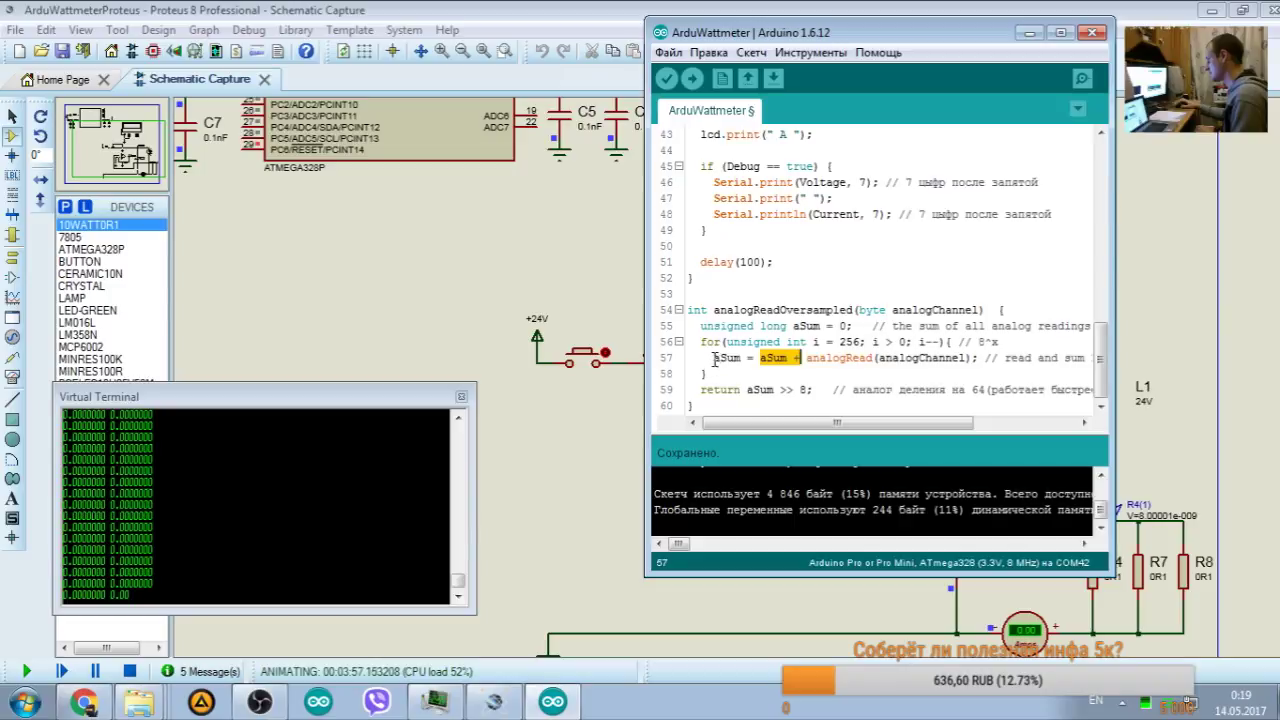
pyautogui.click(713, 358)
pyautogui.moveTo(697, 325)
pyautogui.mouseDown()
pyautogui.moveTo(859, 326)
pyautogui.moveTo(700, 327)
pyautogui.mouseUp()
pyautogui.click(712, 358)
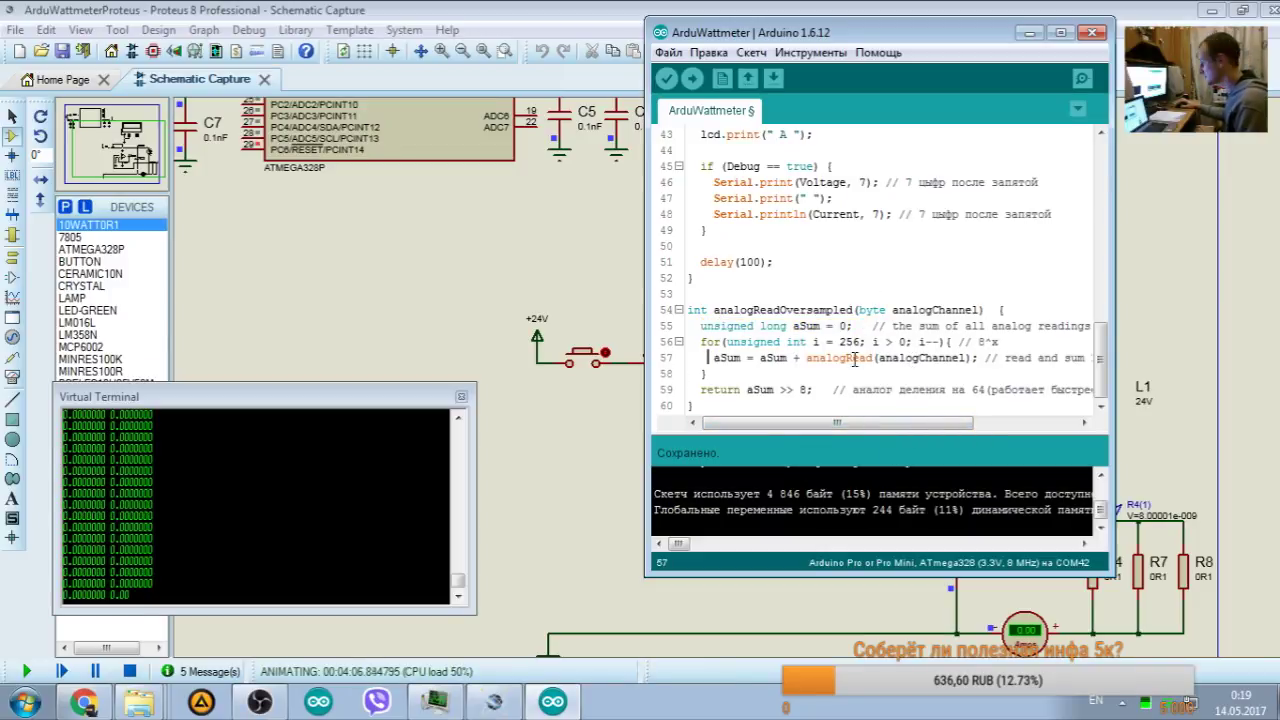
# Step: Trace the return value aSum >> 8 of analogReadOversampled back to its call in the VoltageRead line of loop()
pyautogui.moveTo(747, 390); pyautogui.dragTo(806, 390)
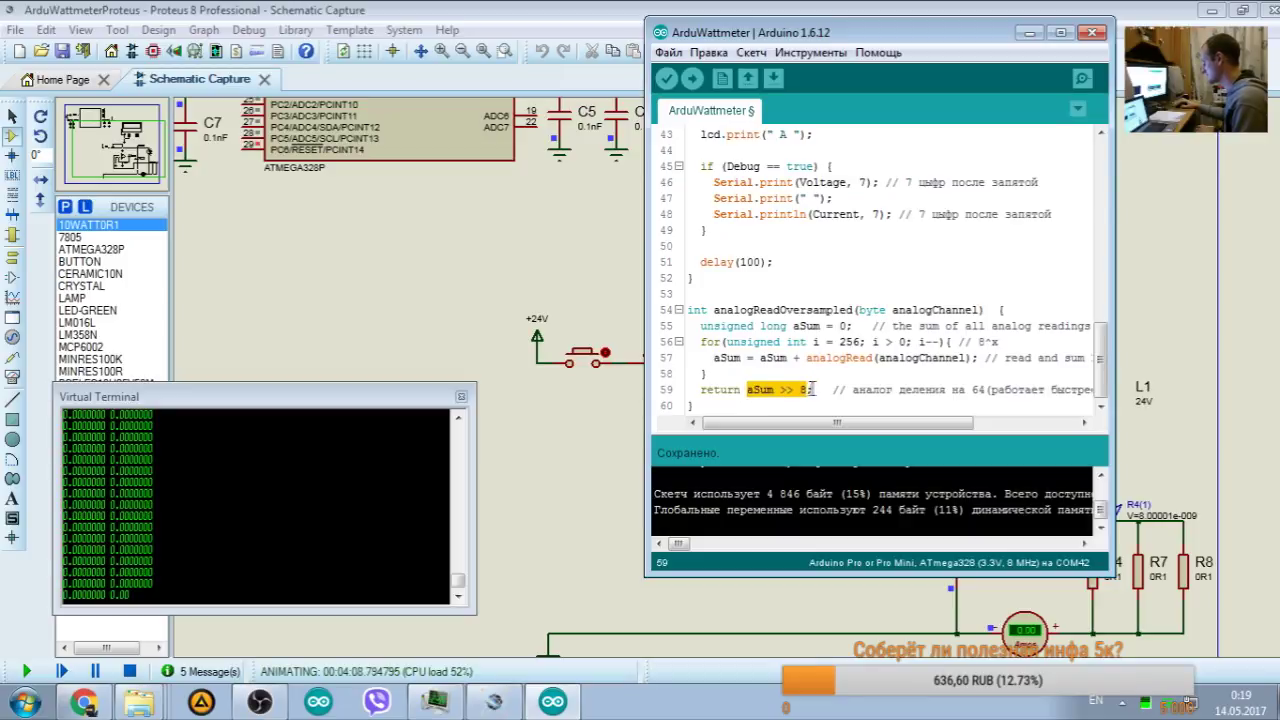
pyautogui.doubleClick(790, 313)
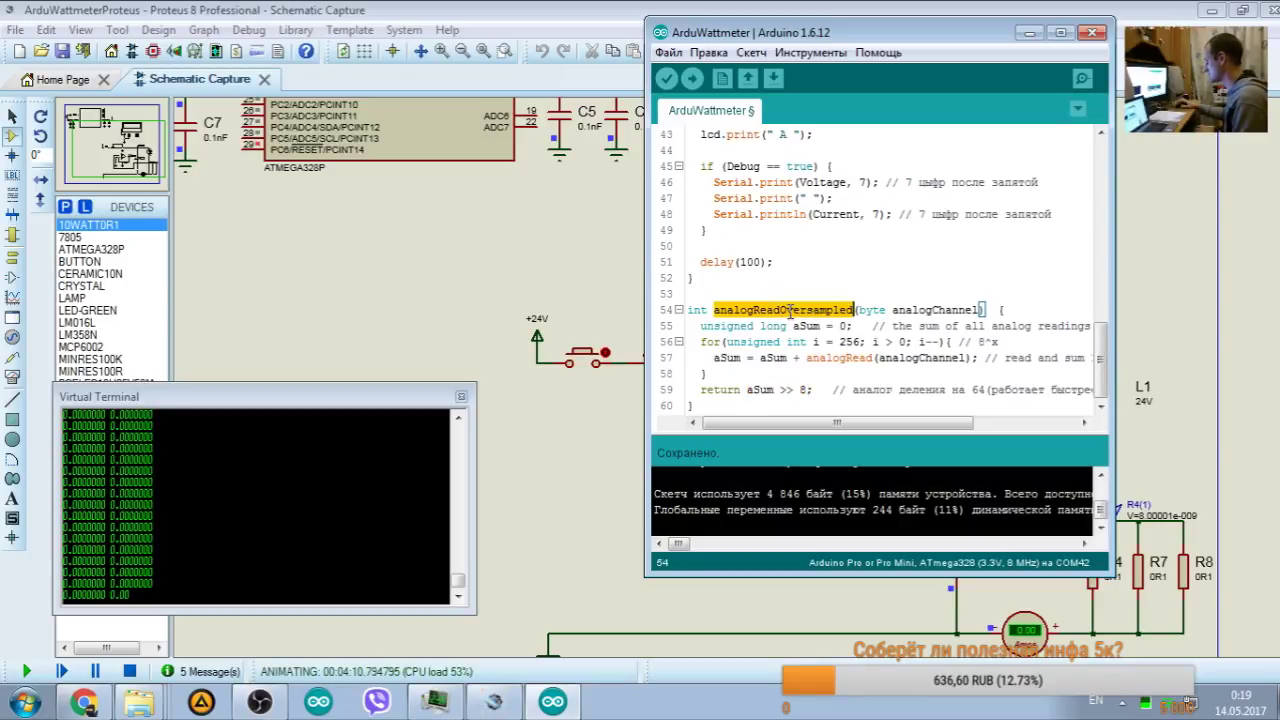
pyautogui.scroll(7, 880, 260)
pyautogui.click(968, 198)
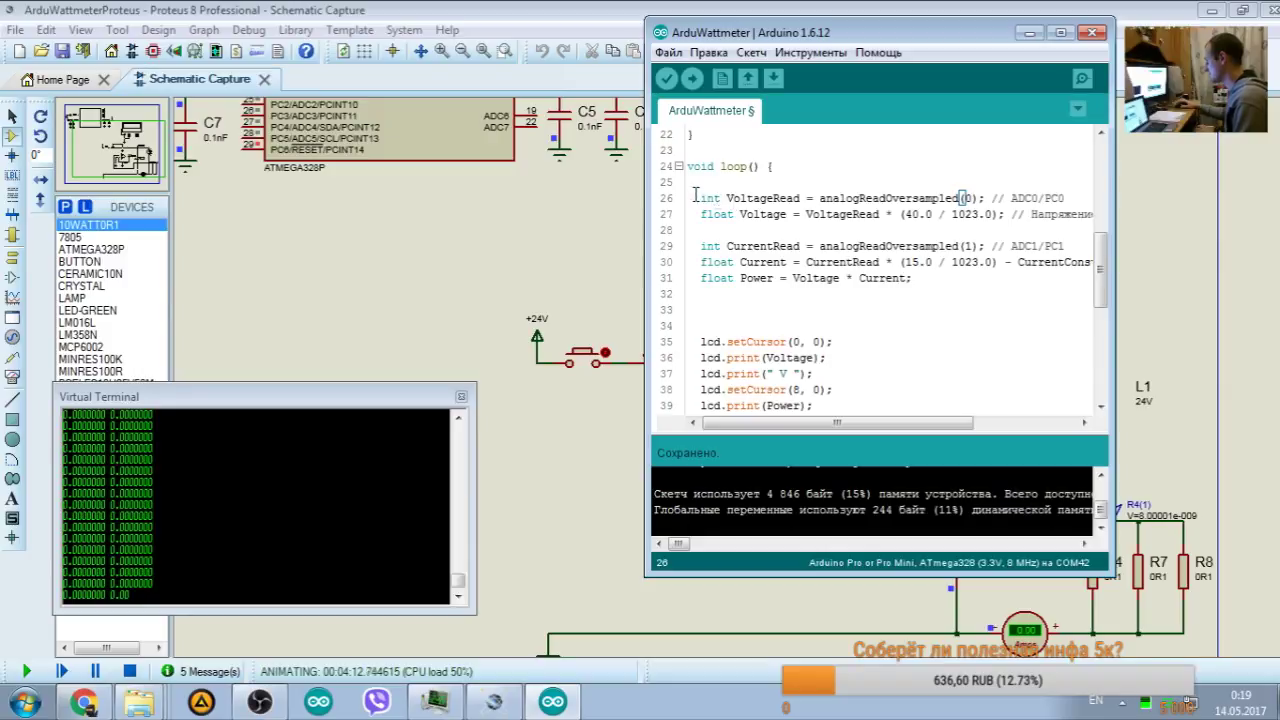
pyautogui.scroll(-5, 822, 258)
pyautogui.scroll(6, 822, 258)
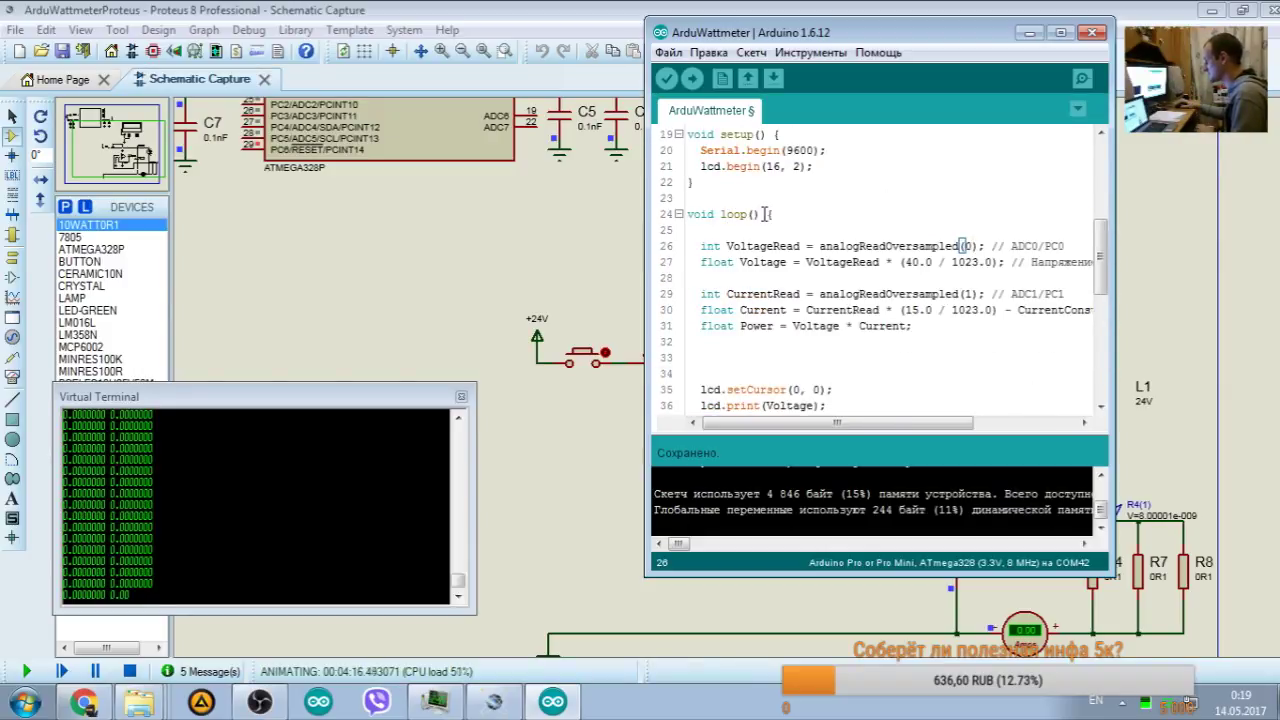
# Step: Examine the extent of the loop() body by highlighting it, and compare it with the global Wh declaration above setup()
pyautogui.moveTo(765, 213); pyautogui.dragTo(790, 294)
pyautogui.scroll(-3, 786, 237)
pyautogui.moveTo(786, 237); pyautogui.dragTo(782, 385)
pyautogui.scroll(7, 760, 300)
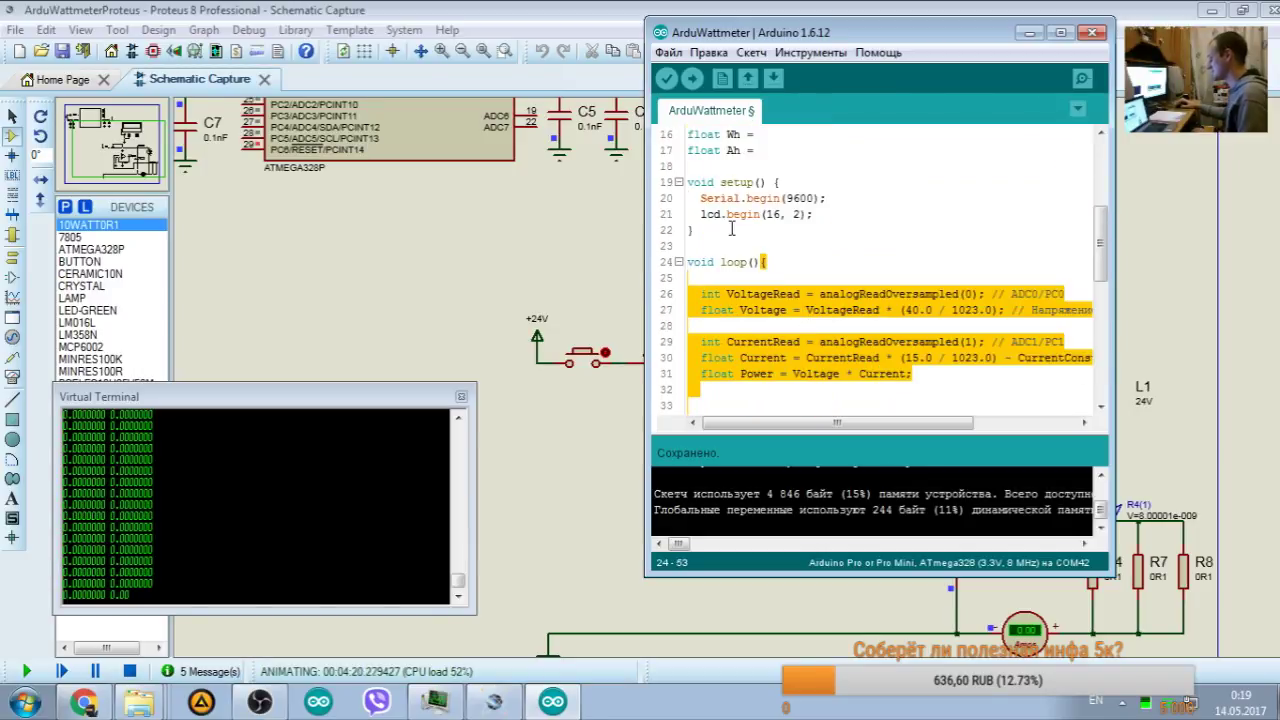
pyautogui.scroll(2, 731, 229)
pyautogui.click(760, 232)
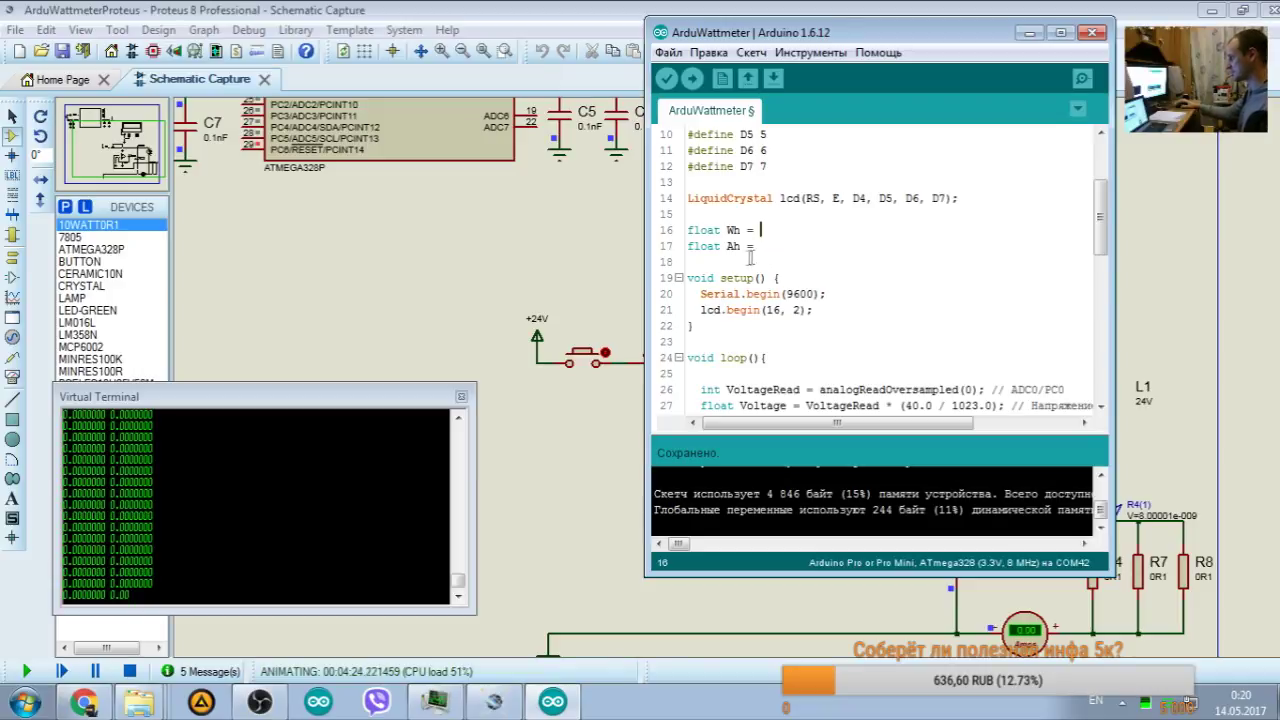
# Step: Review the whole sketch from the defines and global Wh and Ah declarations through loop() to the oversampling function
pyautogui.scroll(-10, 760, 300)
pyautogui.scroll(7, 730, 380)
pyautogui.scroll(5, 730, 380)
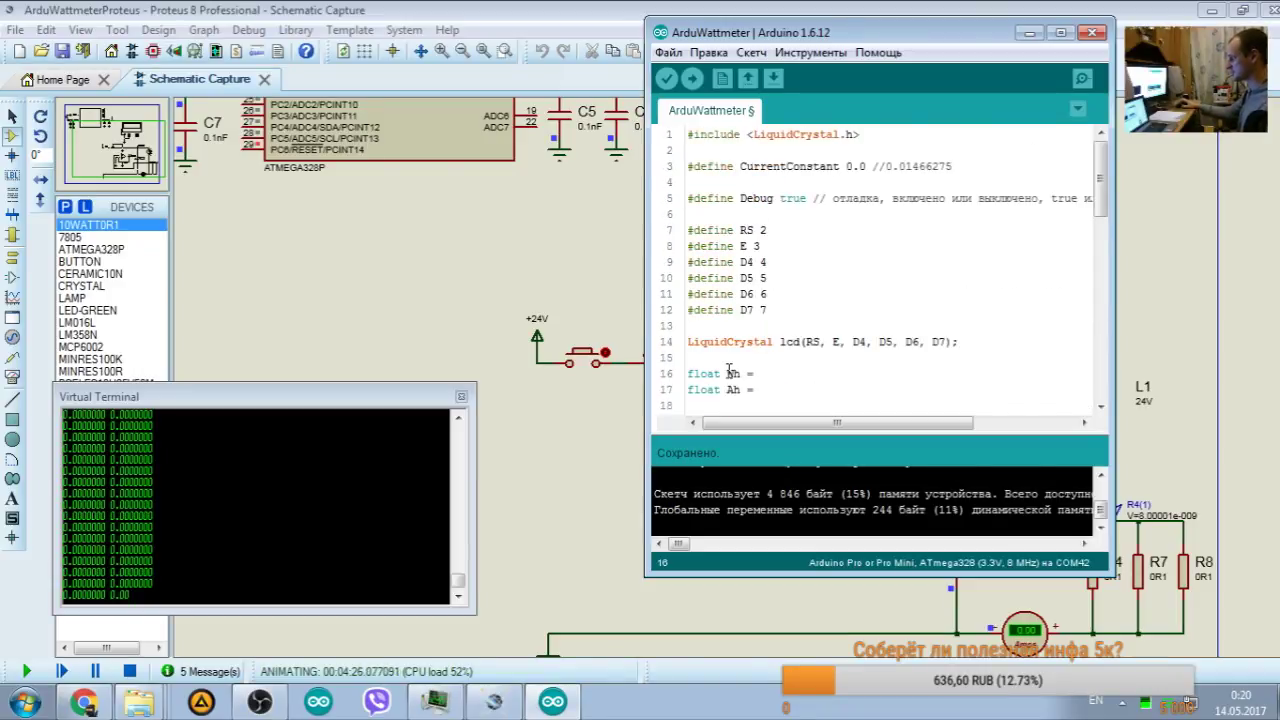
pyautogui.scroll(-13, 727, 375)
pyautogui.scroll(13, 727, 375)
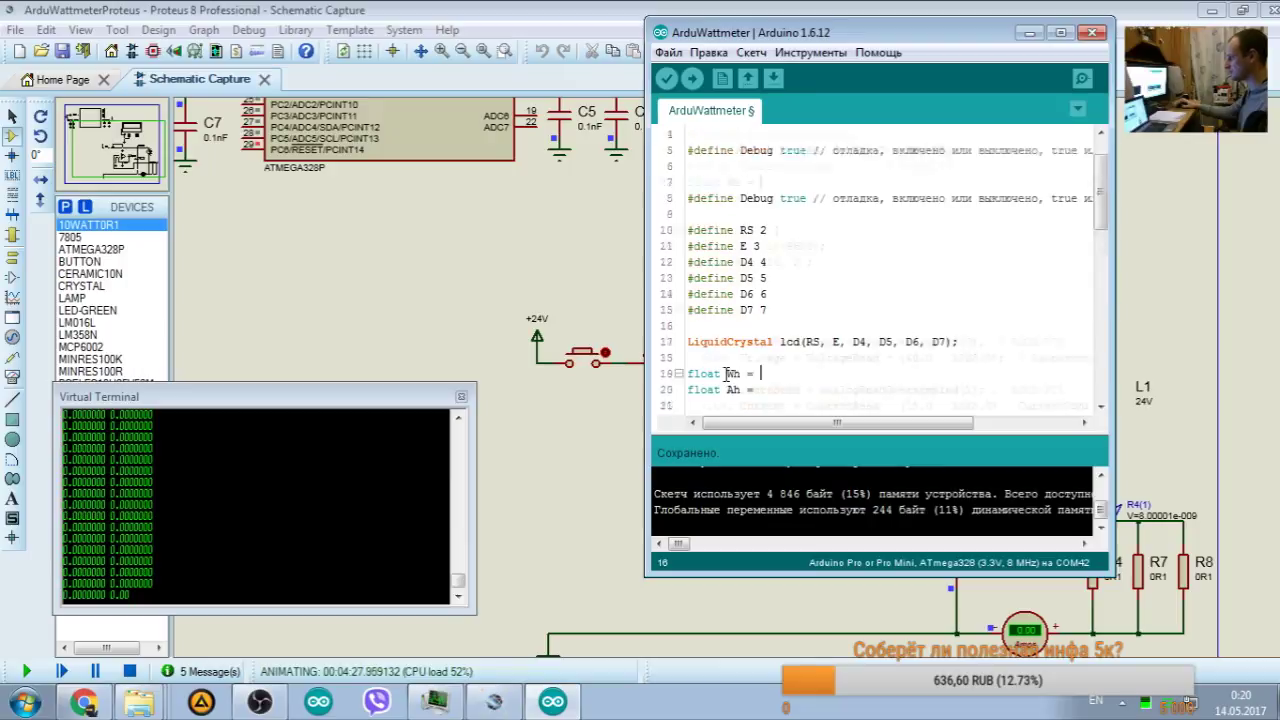
pyautogui.scroll(-6, 727, 372)
pyautogui.scroll(-9, 708, 210)
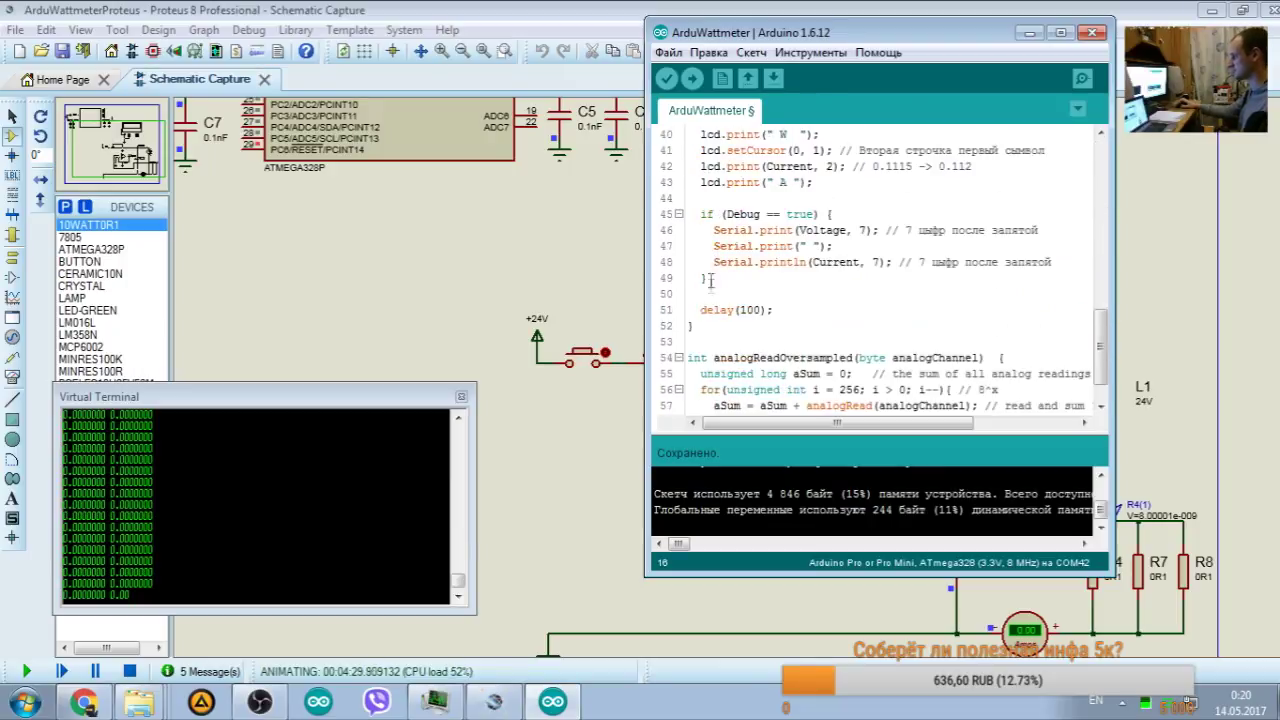
pyautogui.scroll(8, 702, 295)
pyautogui.click(704, 325)
pyautogui.scroll(5, 707, 316)
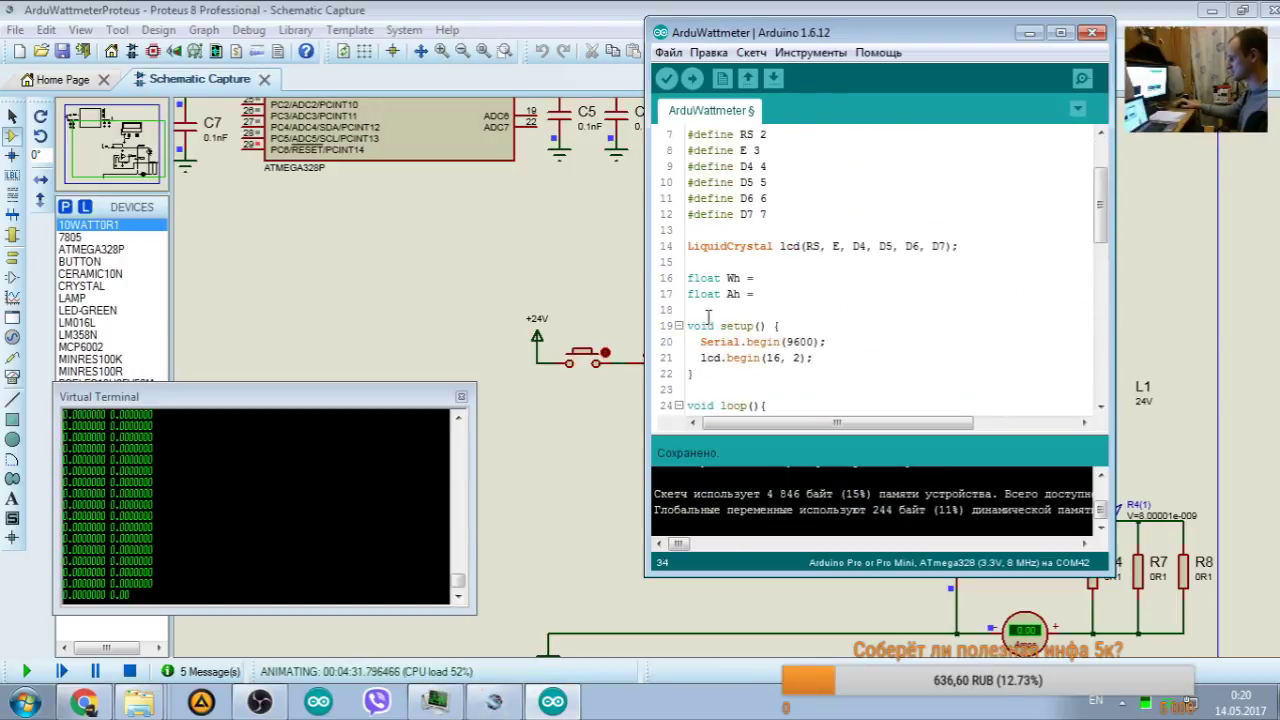
pyautogui.scroll(1, 855, 351)
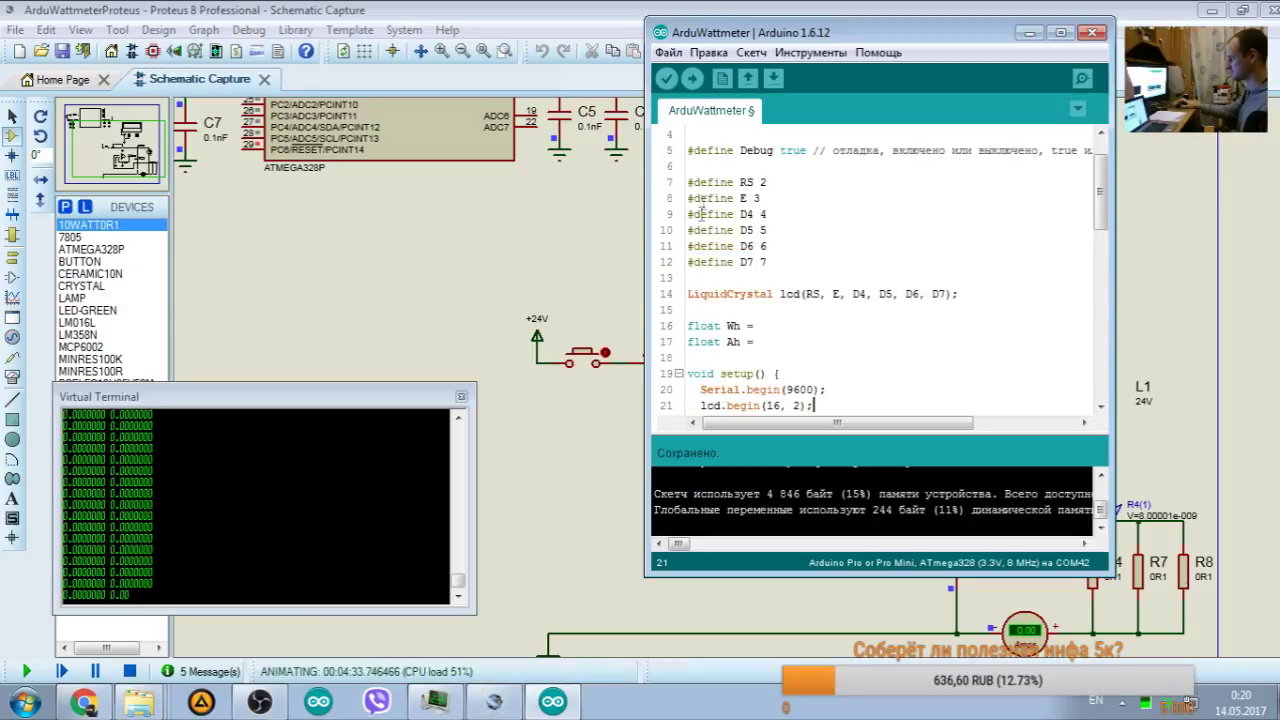
pyautogui.scroll(1, 722, 126)
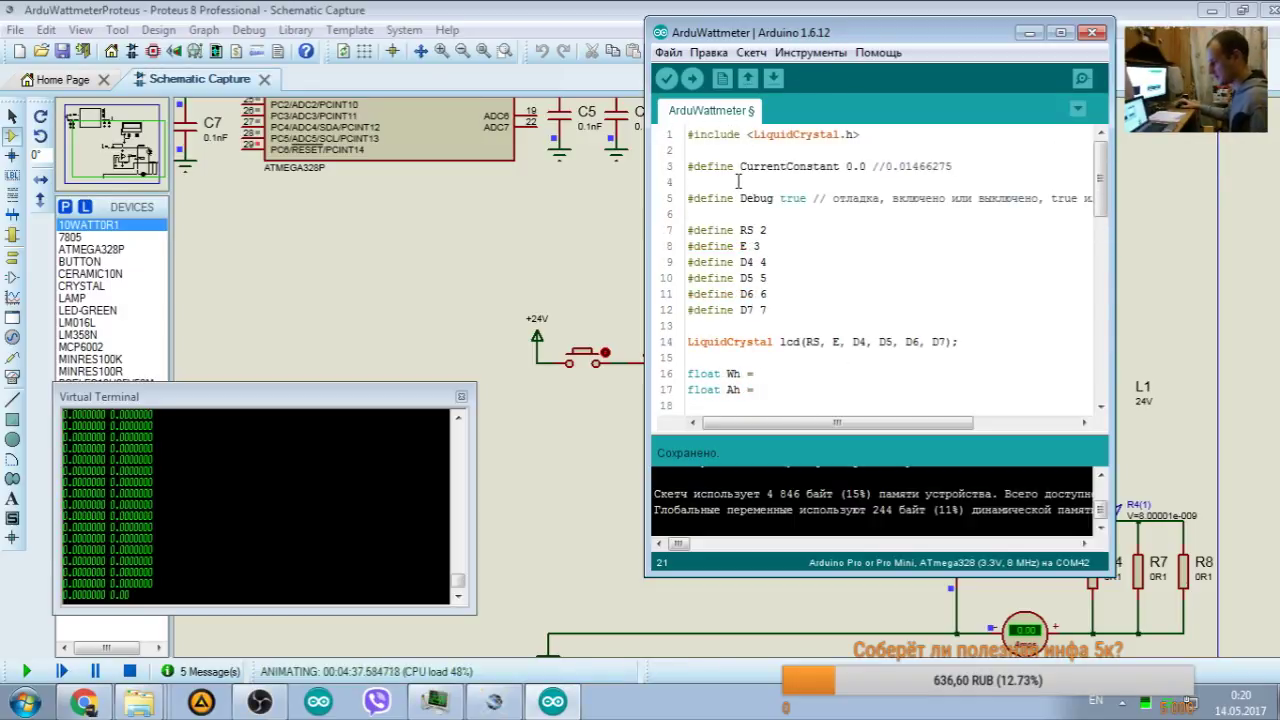
# Step: Initialize the global variables Wh and Ah to 0.0 and place the cursor on the empty line below the Power calculation
pyautogui.click(777, 371)
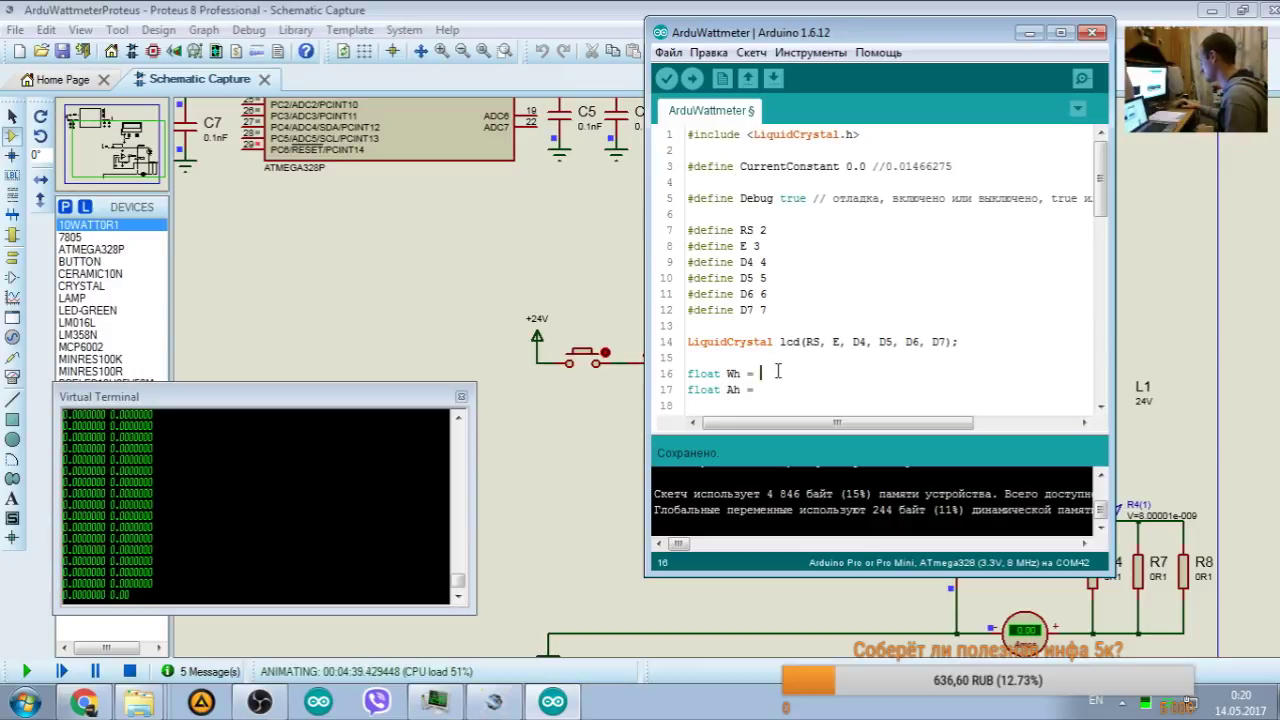
pyautogui.scroll(-2, 812, 352)
pyautogui.write('0.0;')
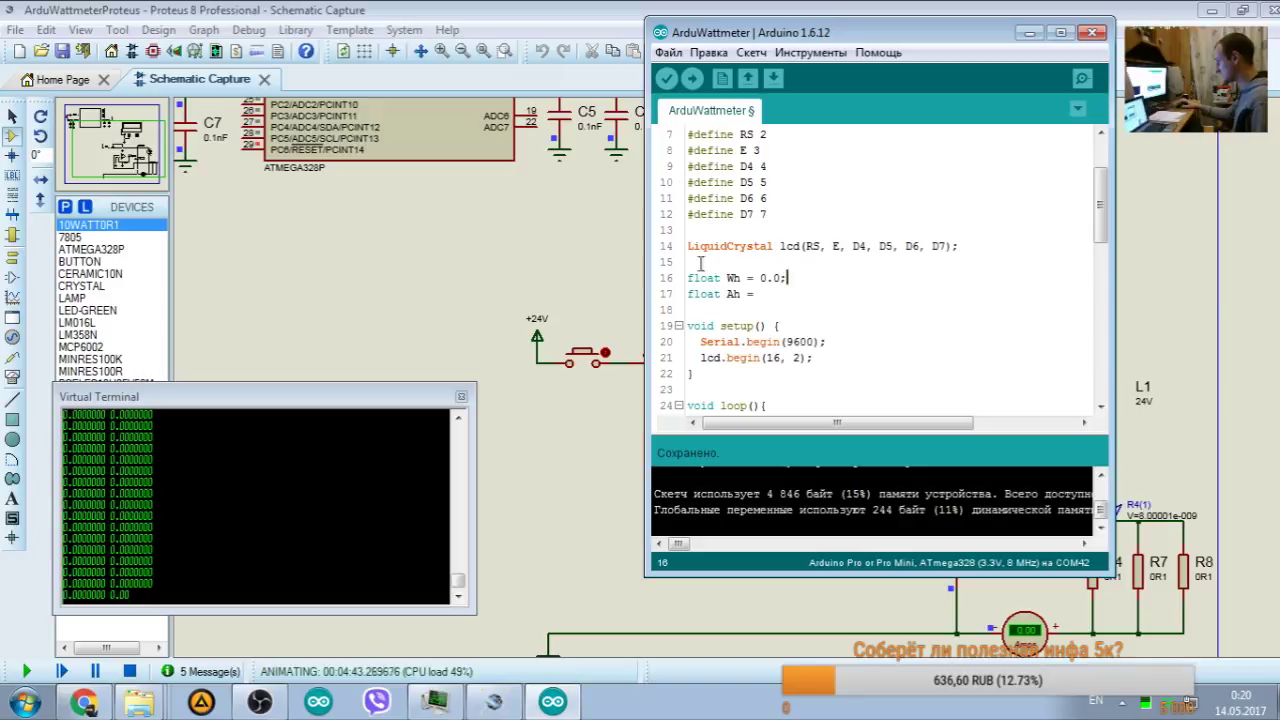
pyautogui.moveTo(790, 278); pyautogui.dragTo(759, 278)
pyautogui.hotkey('ctrl', 'c')
pyautogui.click(770, 294)
pyautogui.hotkey('ctrl', 'v')
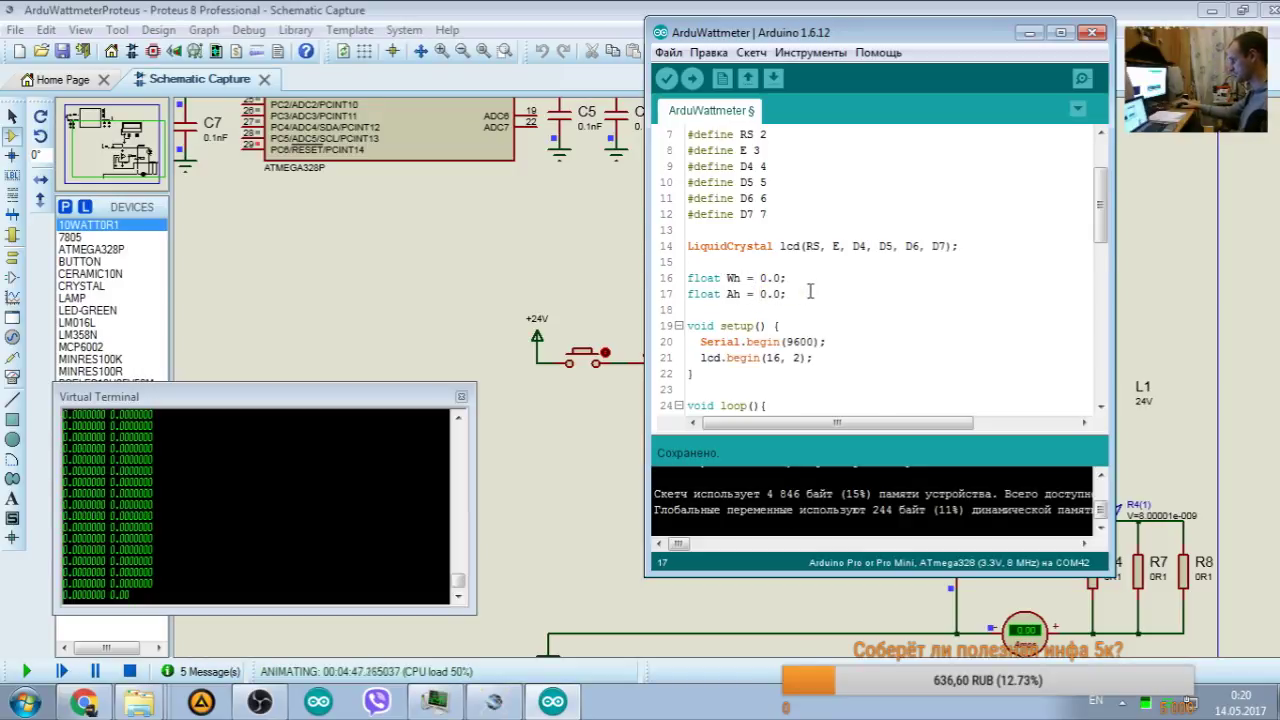
pyautogui.scroll(-4, 798, 292)
pyautogui.click(718, 345)
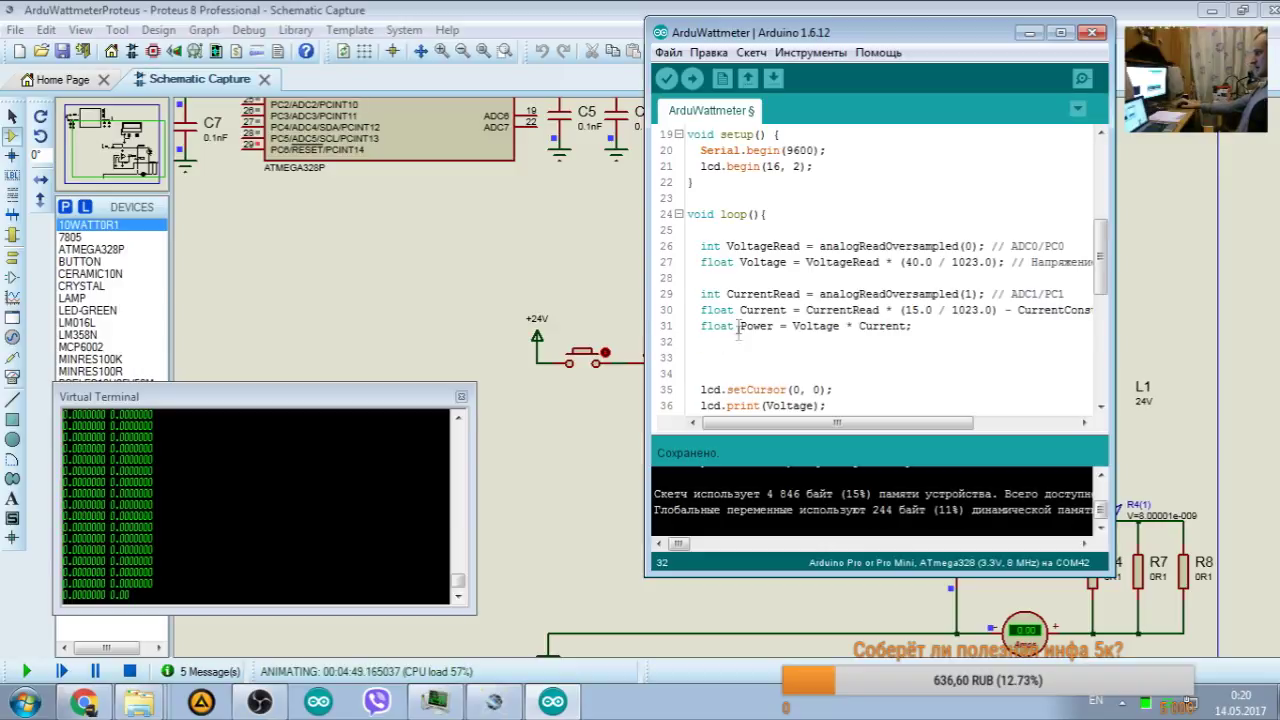
# Step: Switch to Chrome and search Google for "ампер часы формула"
pyautogui.click(84, 703)
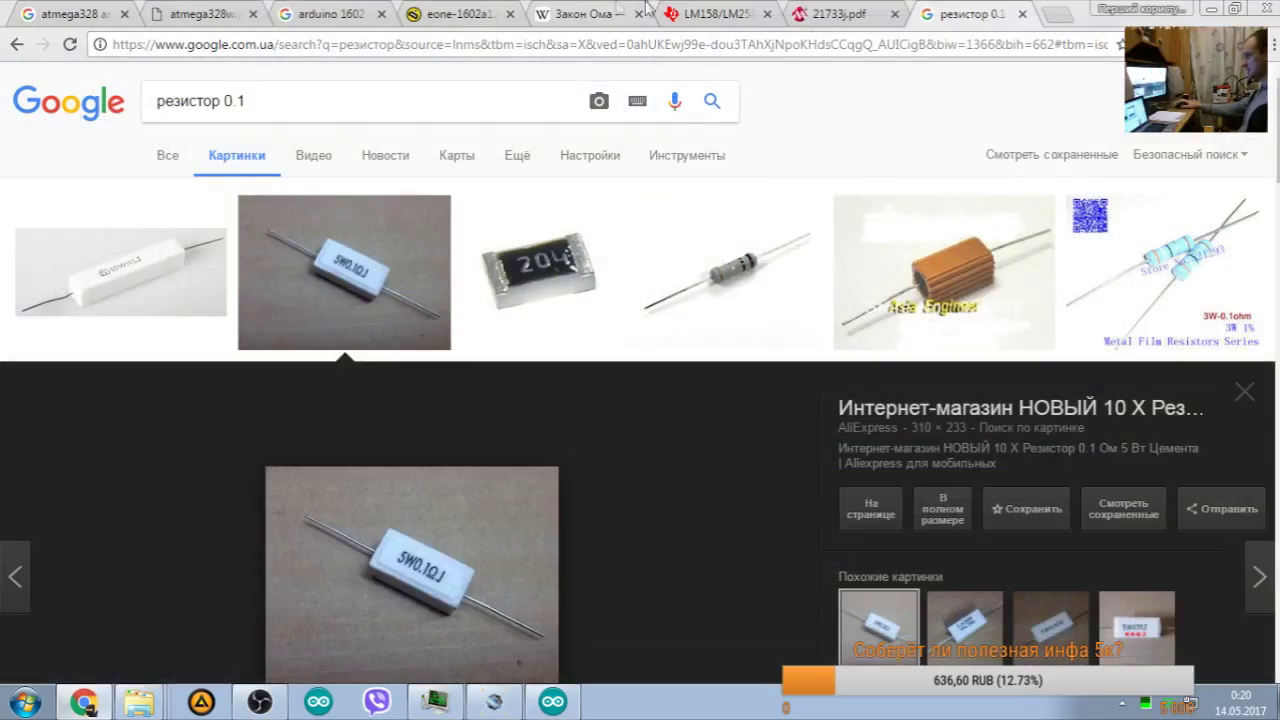
pyautogui.click(960, 44)
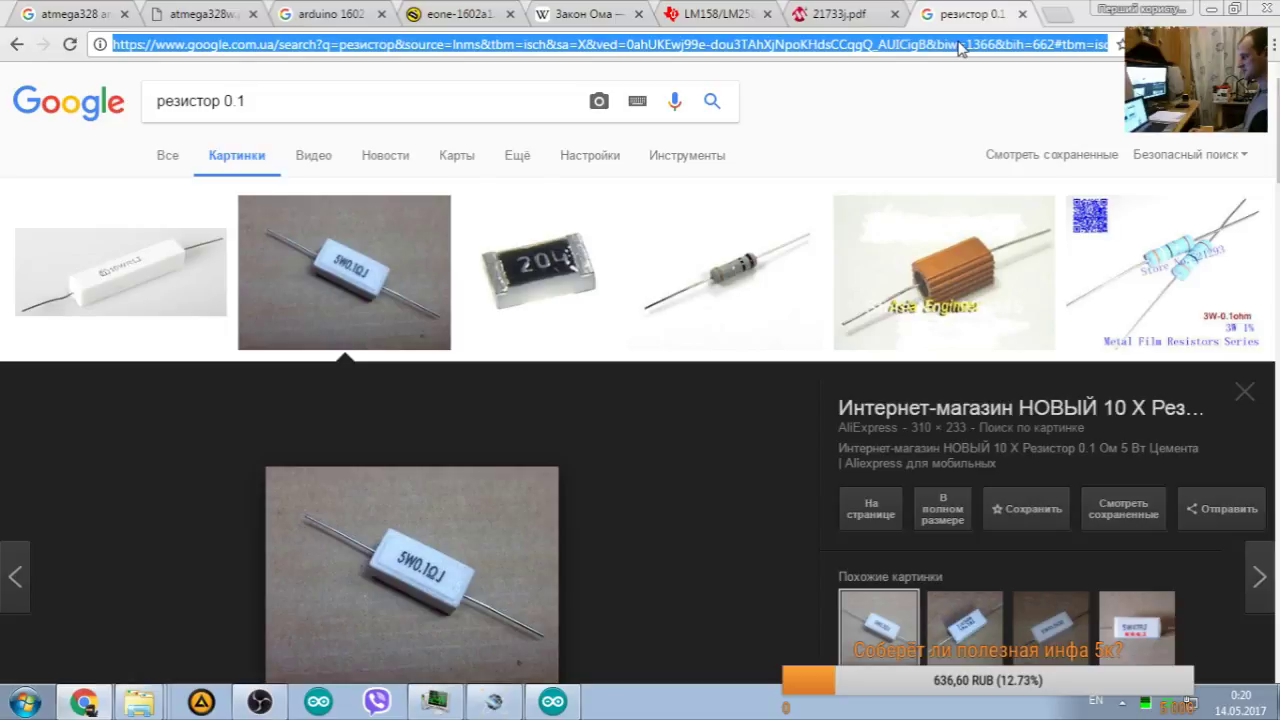
pyautogui.write('fvgt')
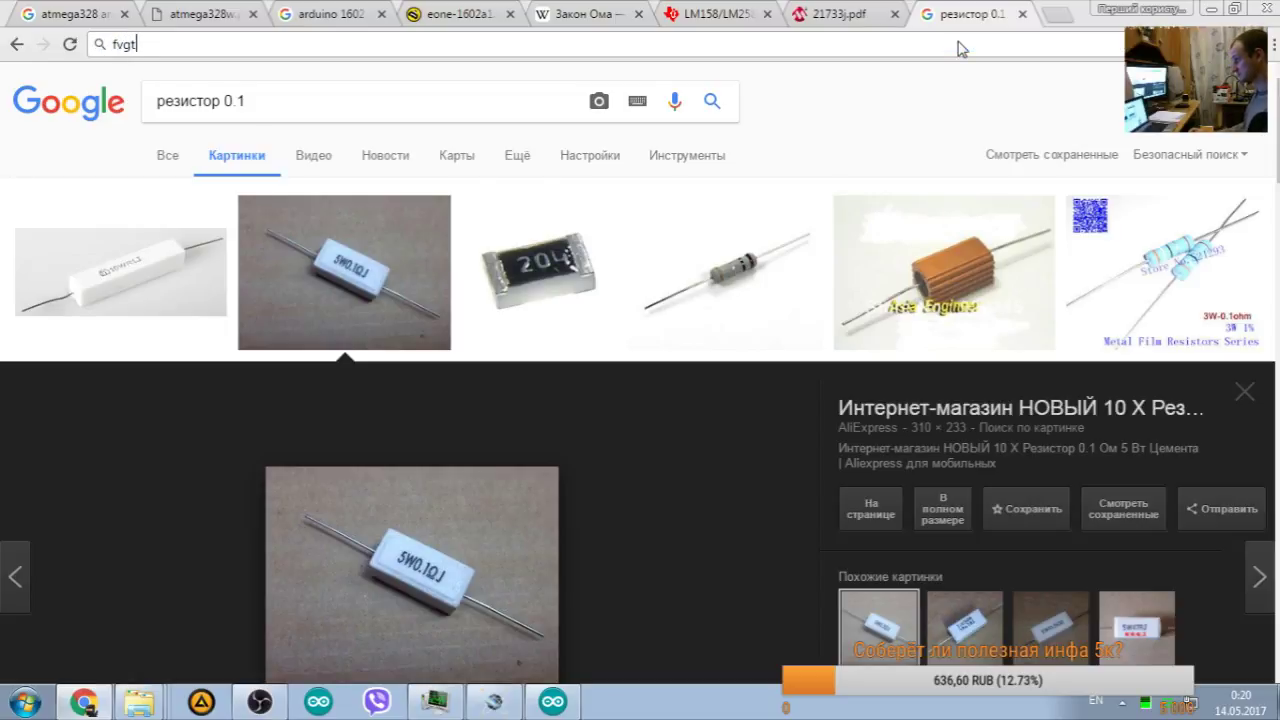
pyautogui.write('армпер')
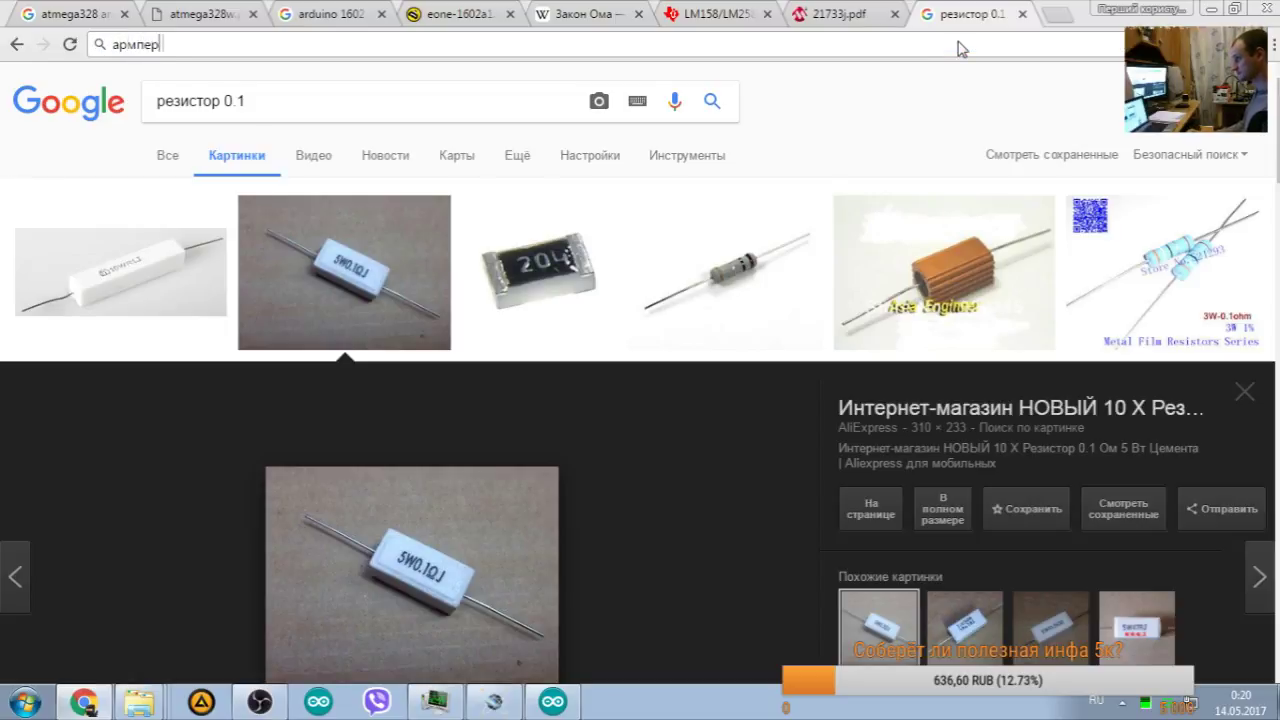
pyautogui.write(' часы')
pyautogui.press('Home')
pyautogui.press('Right')
pyautogui.press('Delete')
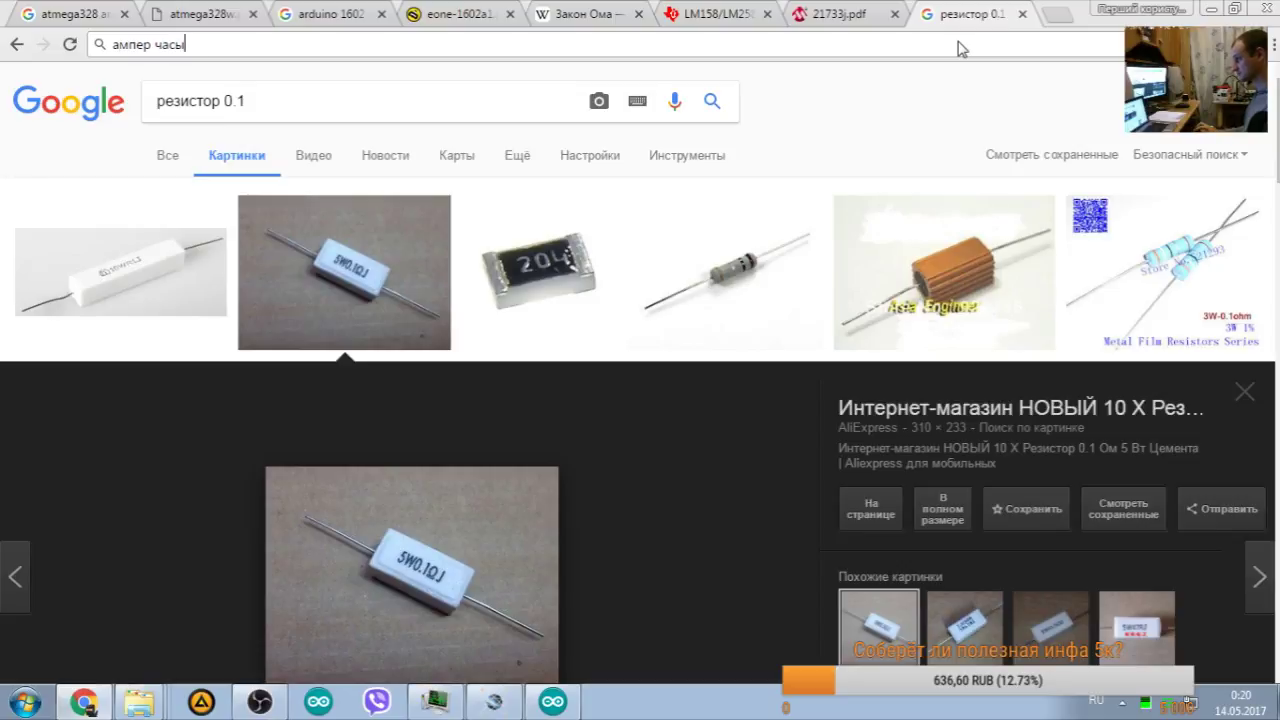
pyautogui.write('формула')
pyautogui.press('Return')
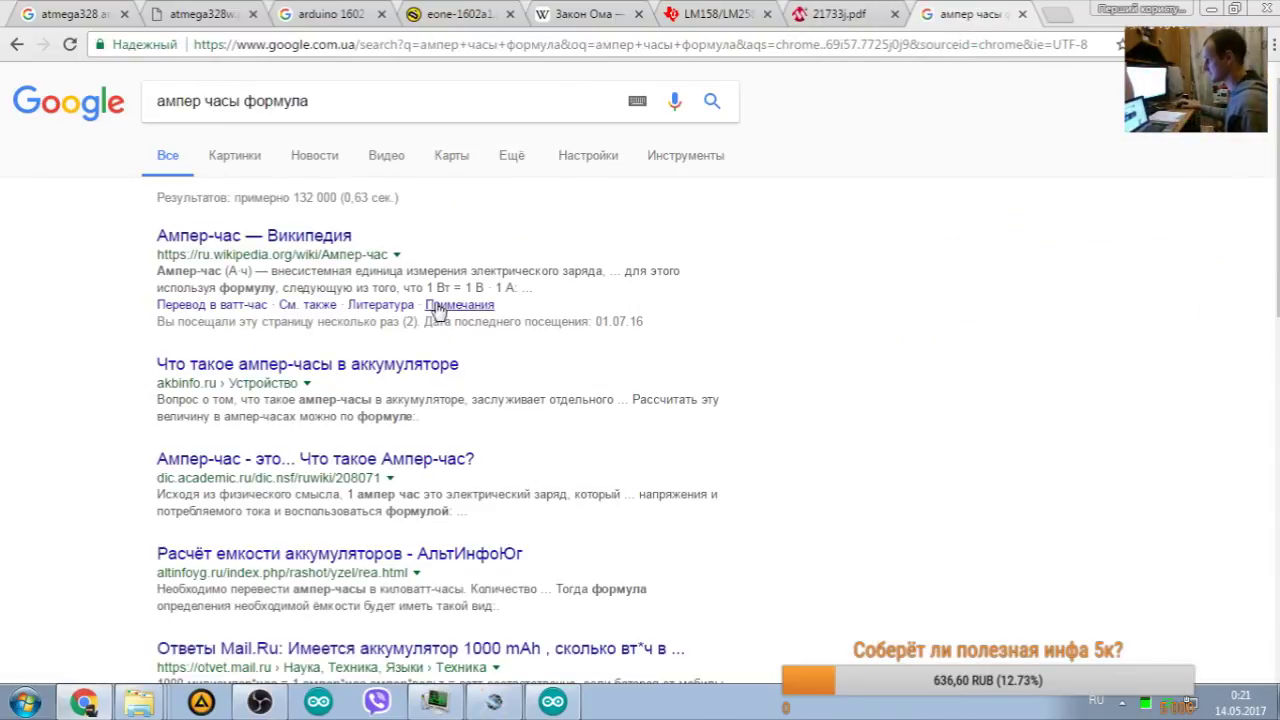
# Step: Open the Wikipedia article Ампер-час and read its definition, the conversion to watt-hours and the example
pyautogui.click(322, 240)
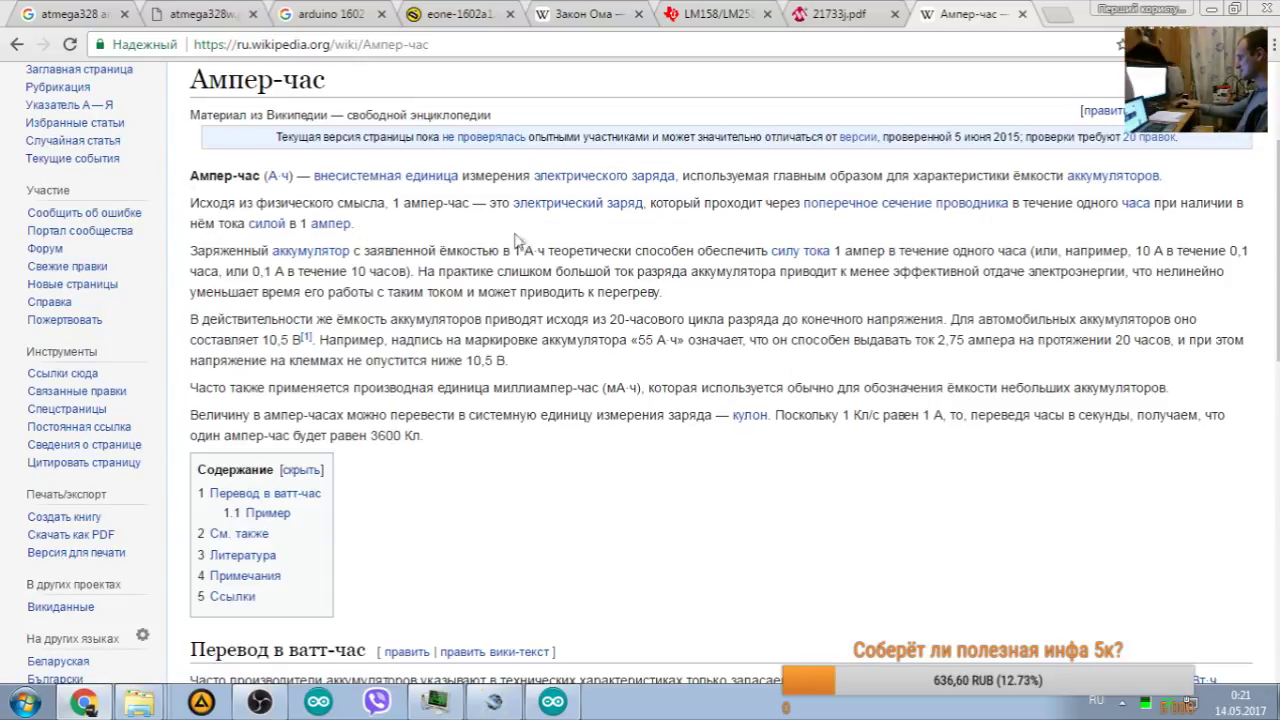
pyautogui.scroll(1, 500, 236)
pyautogui.scroll(-2, 510, 240)
pyautogui.scroll(2, 530, 244)
pyautogui.scroll(-1, 553, 249)
pyautogui.scroll(-1, 553, 249)
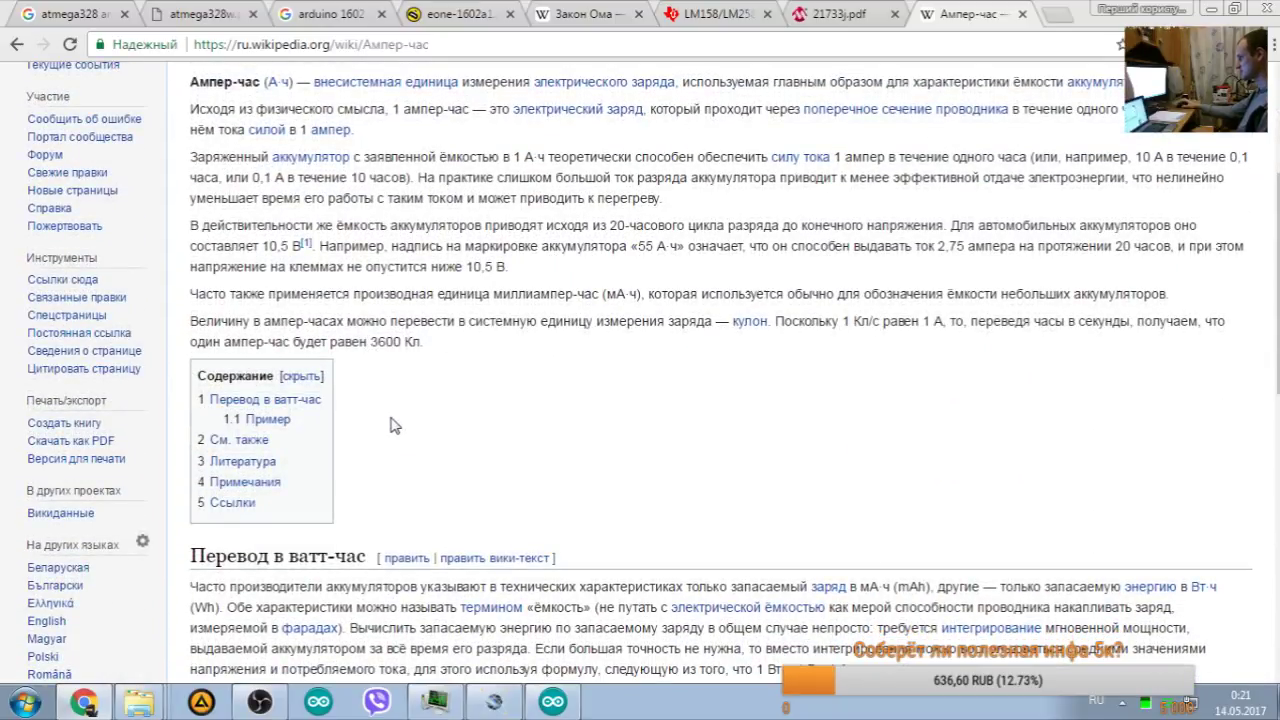
pyautogui.scroll(3, 393, 425)
pyautogui.scroll(-5, 393, 425)
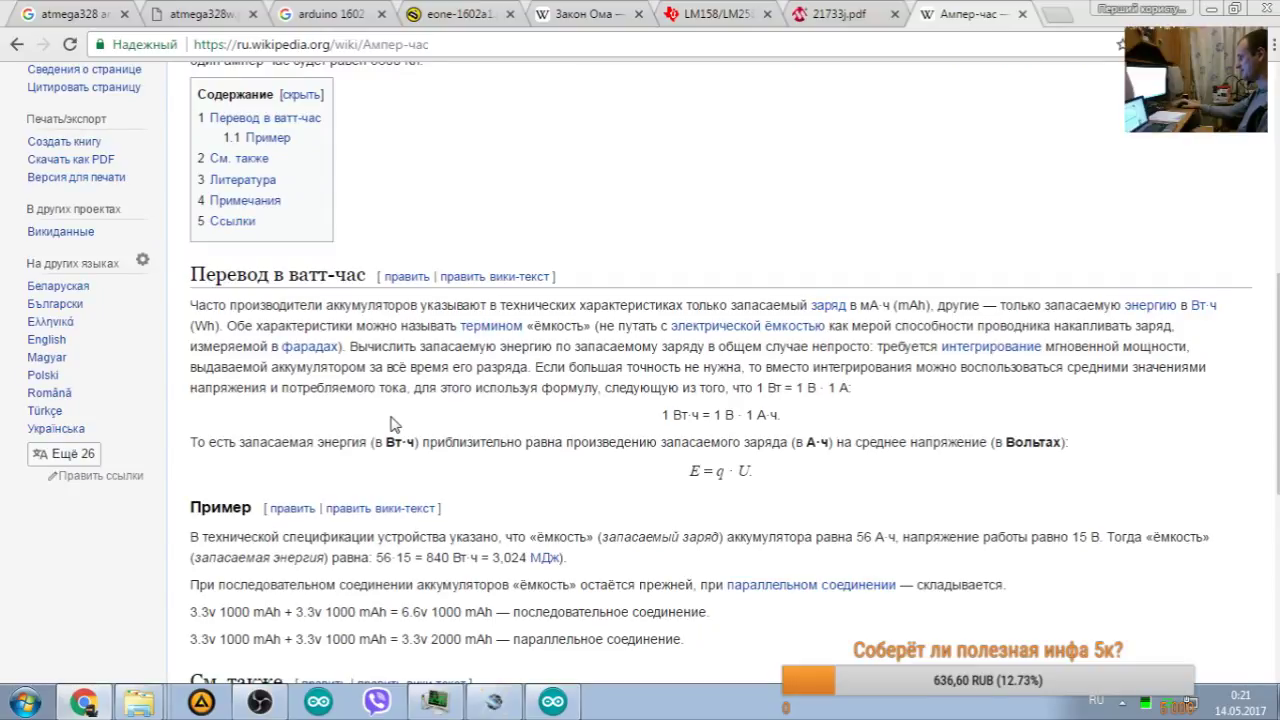
pyautogui.scroll(-3, 393, 425)
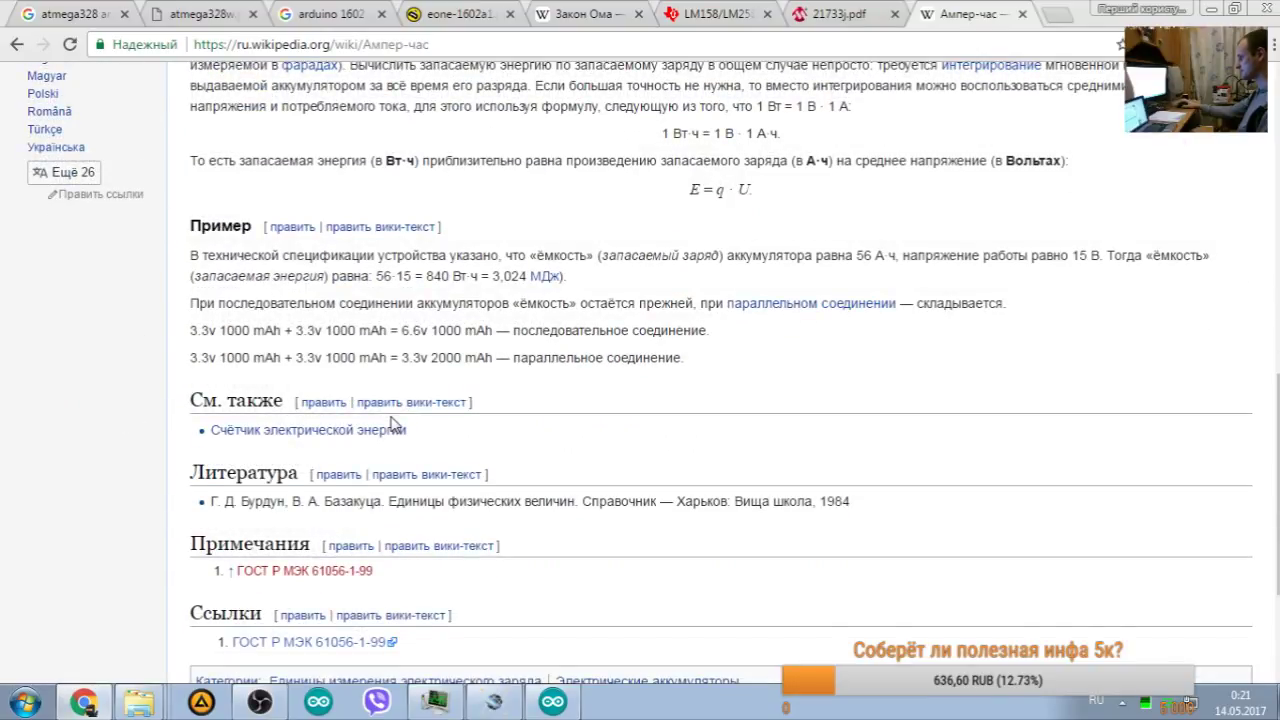
pyautogui.scroll(-1, 393, 425)
# Step: Return to the search results, change the query from ampere-hours to watt-hours and open the Wikipedia article Киловатт-час
pyautogui.click(16, 44)
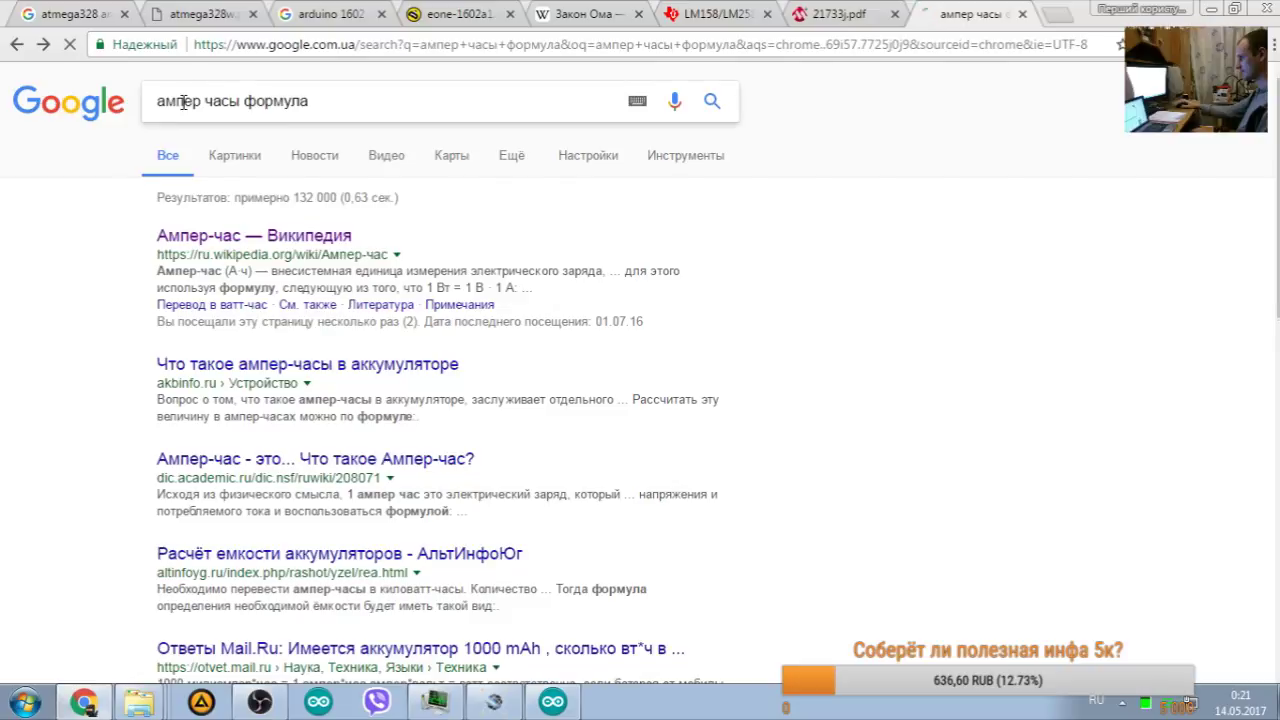
pyautogui.doubleClick(183, 101)
pyautogui.write('тт')
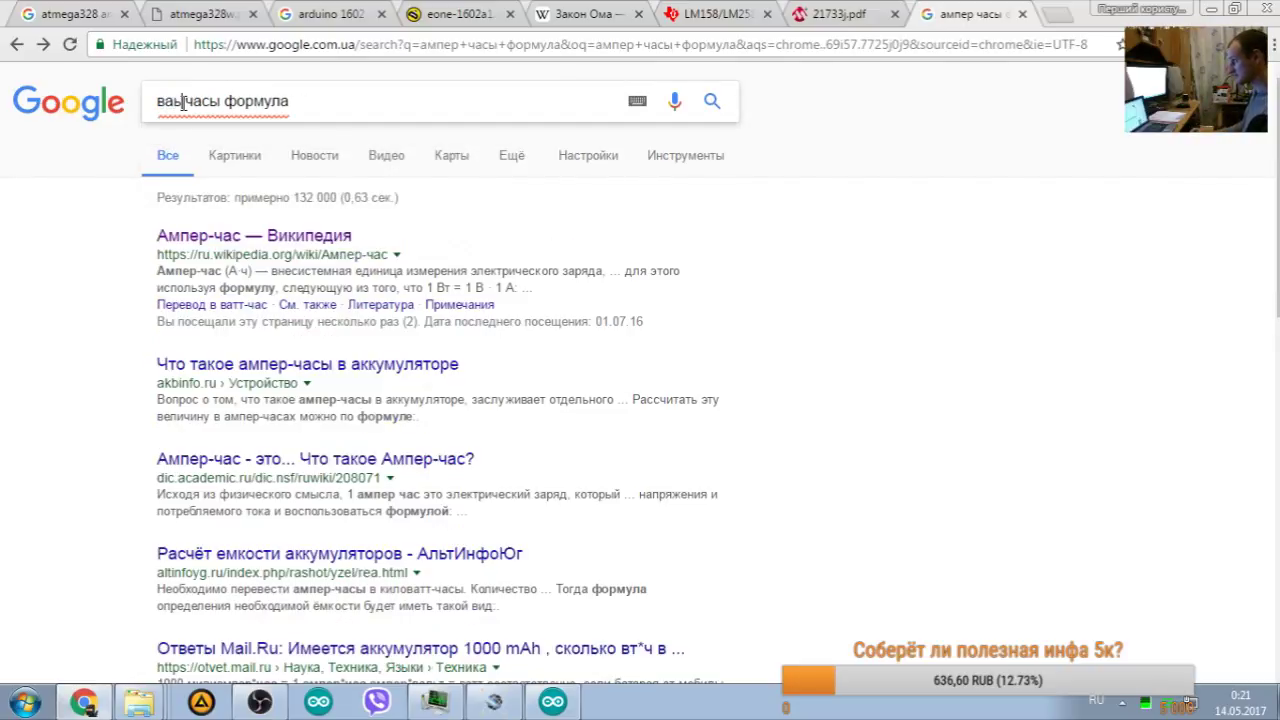
pyautogui.click(308, 240)
# Step: Look through the Киловатт-час article from its introduction and contents to the Определение section
pyautogui.scroll(-6, 500, 209)
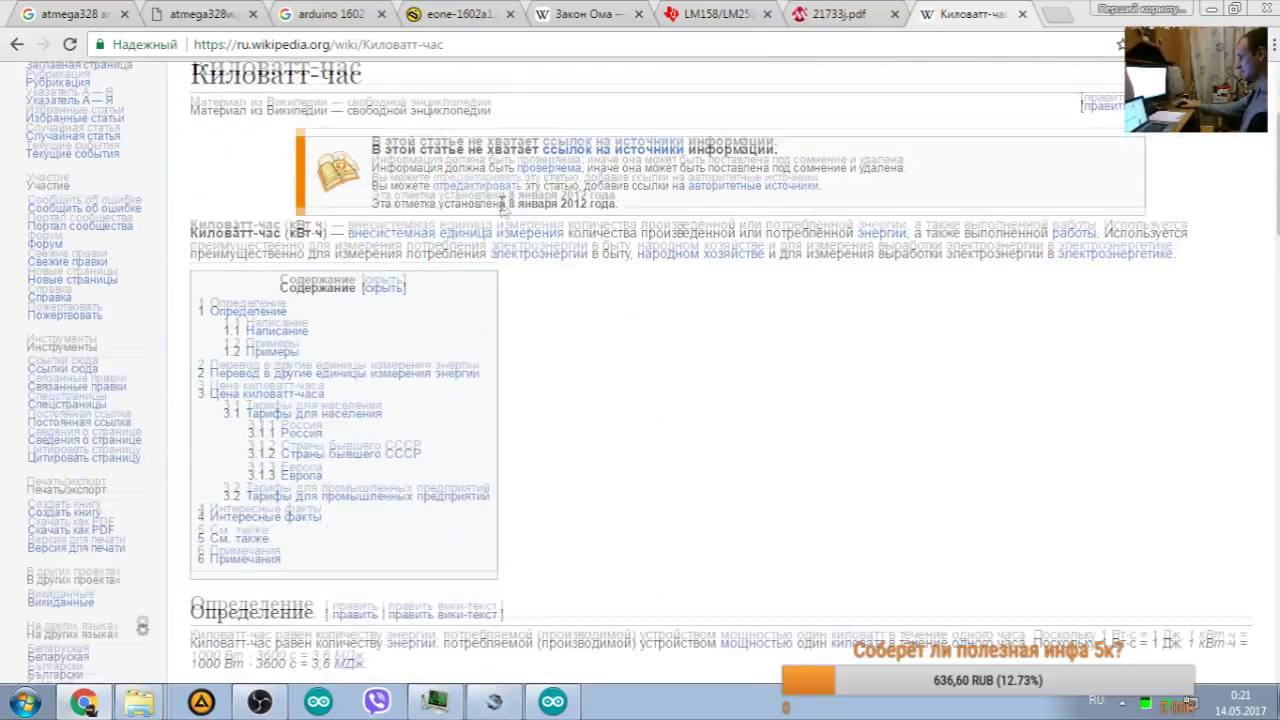
pyautogui.scroll(6, 527, 177)
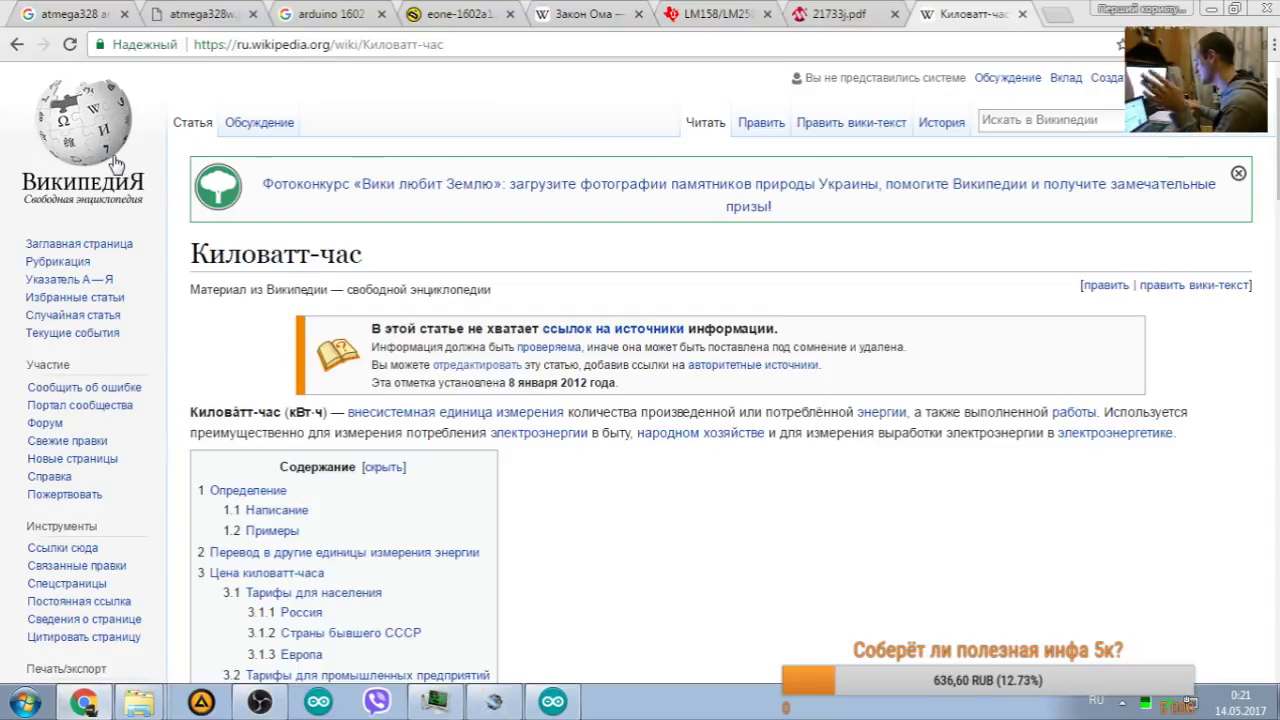
pyautogui.scroll(-4, 115, 165)
pyautogui.scroll(3, 115, 170)
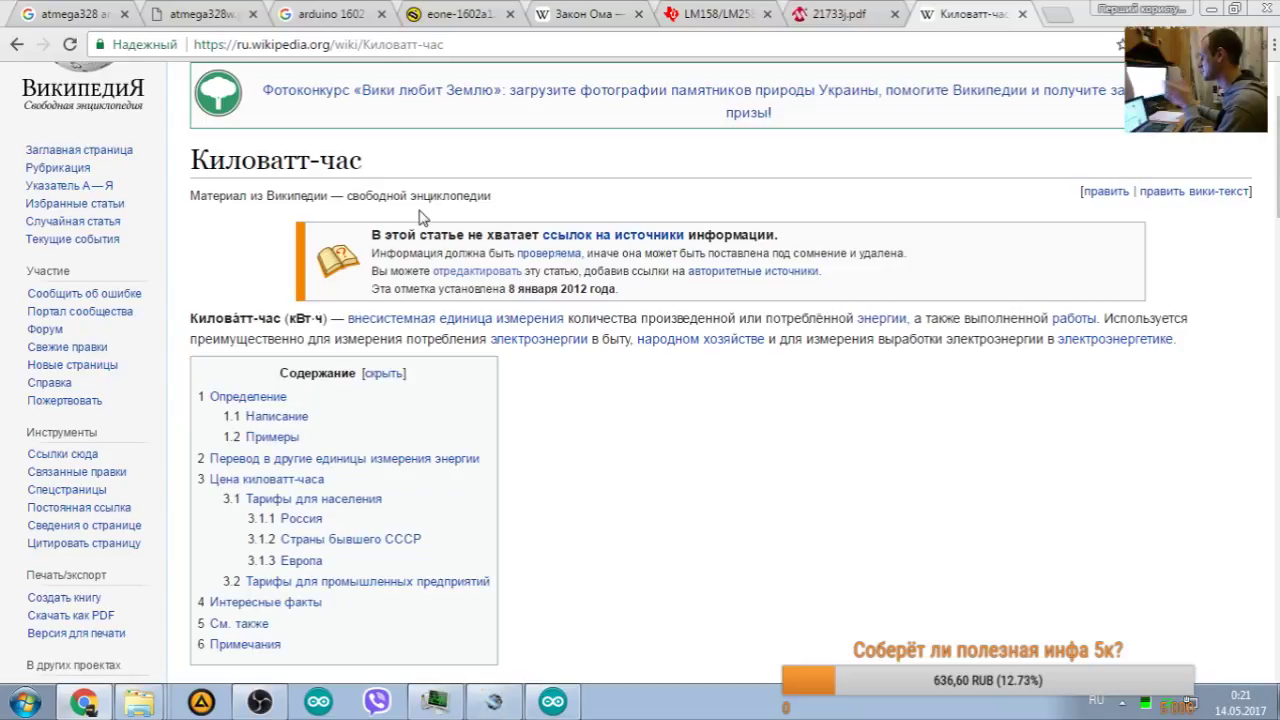
pyautogui.scroll(-2, 412, 215)
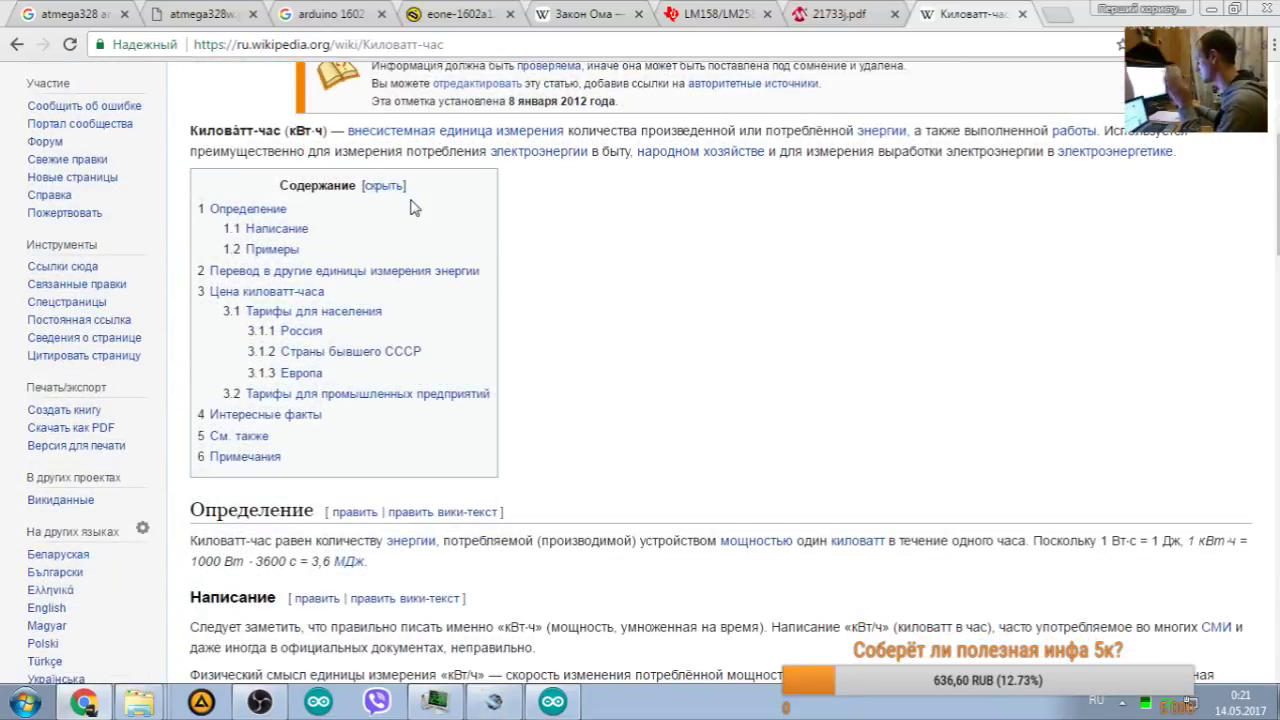
pyautogui.scroll(-3, 558, 200)
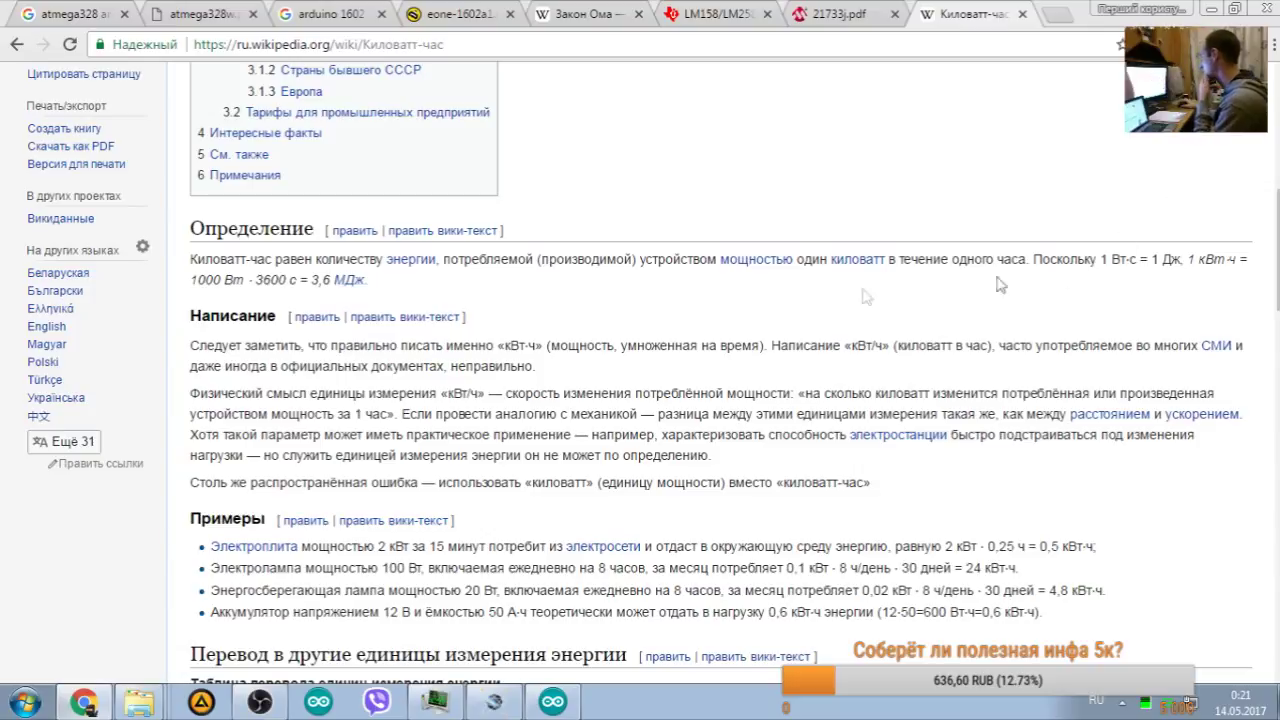
# Step: Examine the kilowatt-hour formula in the Определение section, highlighting 1 кВт·ч, 1000 Вт · 3600 and the seconds factor
pyautogui.moveTo(190, 280); pyautogui.dragTo(283, 280)
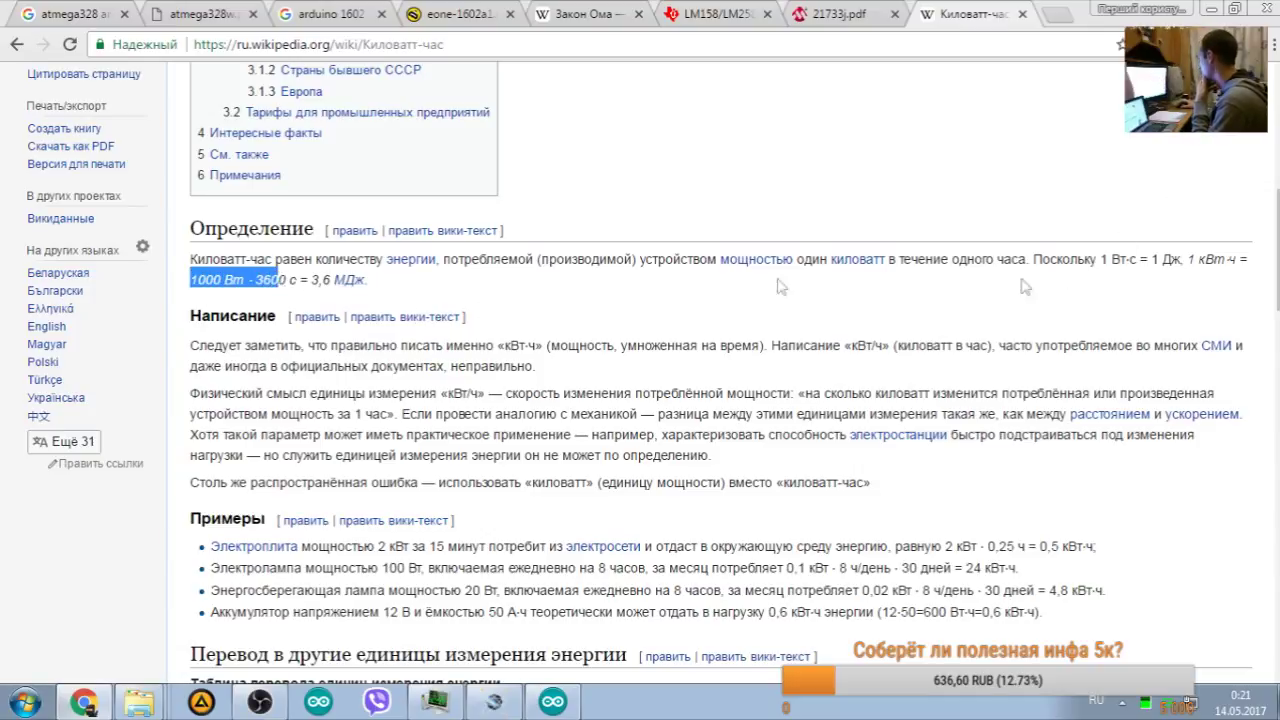
pyautogui.moveTo(1188, 260); pyautogui.dragTo(1236, 260)
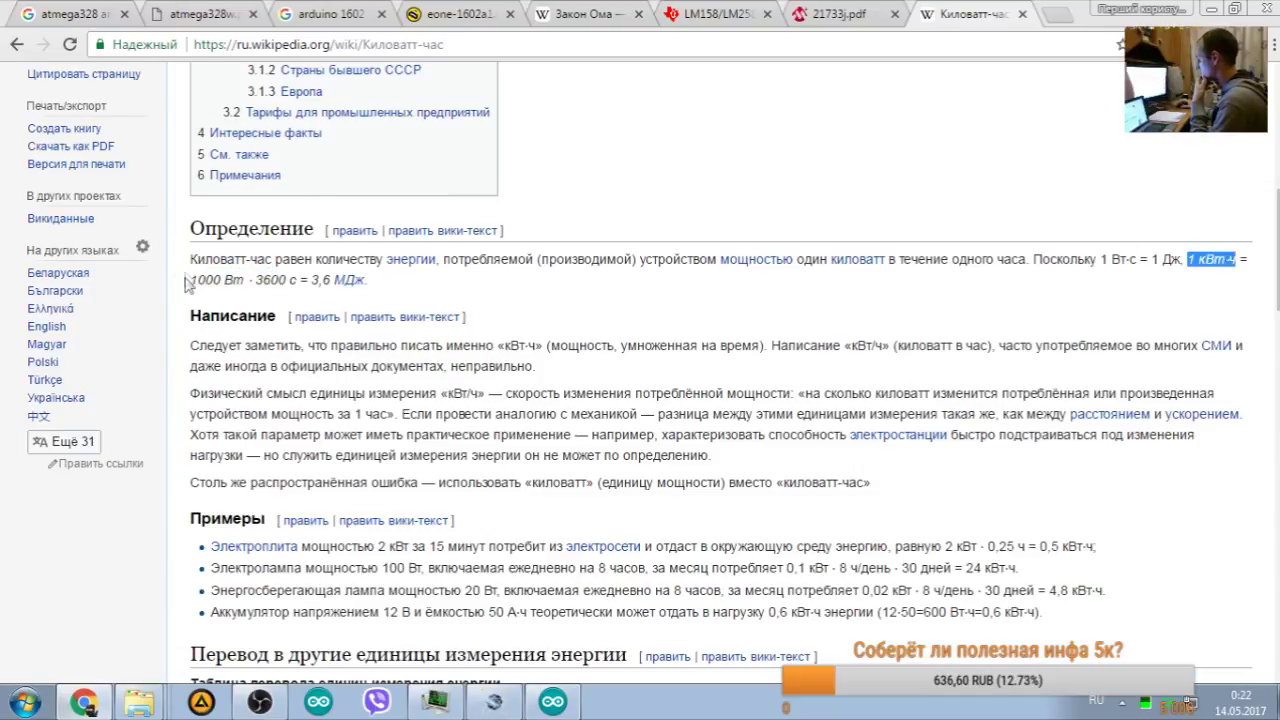
pyautogui.moveTo(197, 280); pyautogui.dragTo(293, 280)
pyautogui.doubleClick(272, 280)
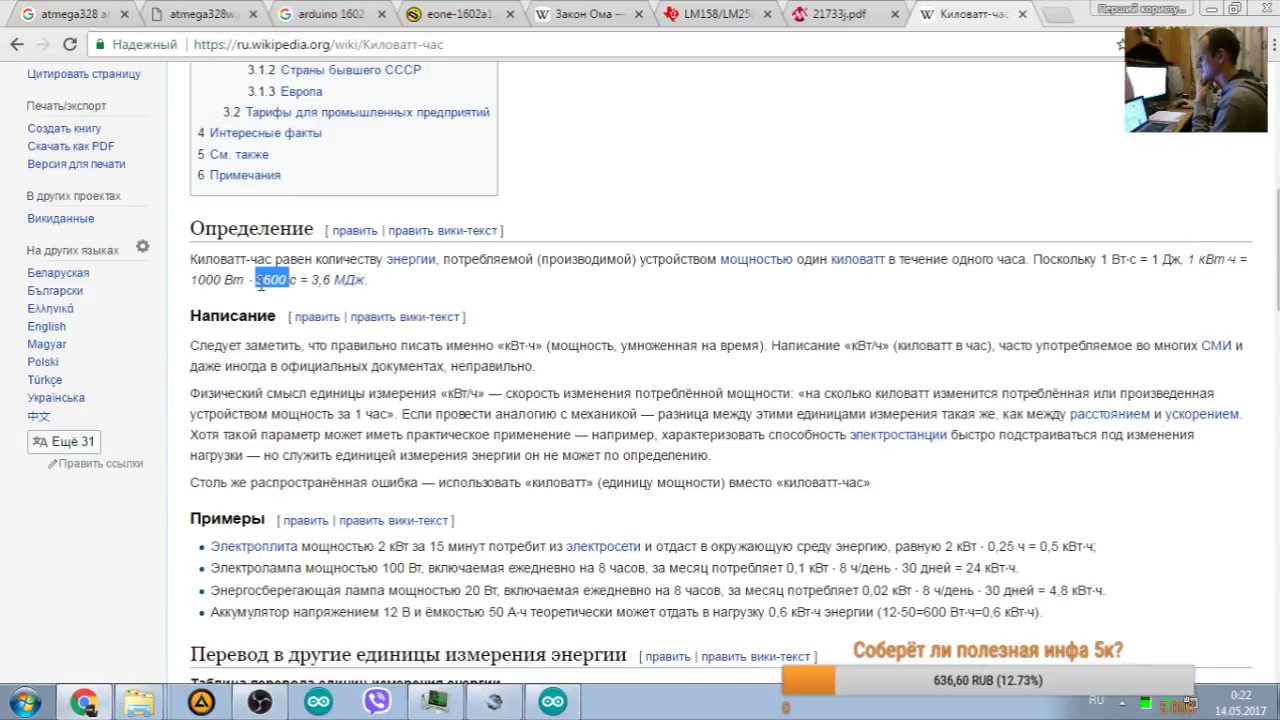
pyautogui.click(257, 287)
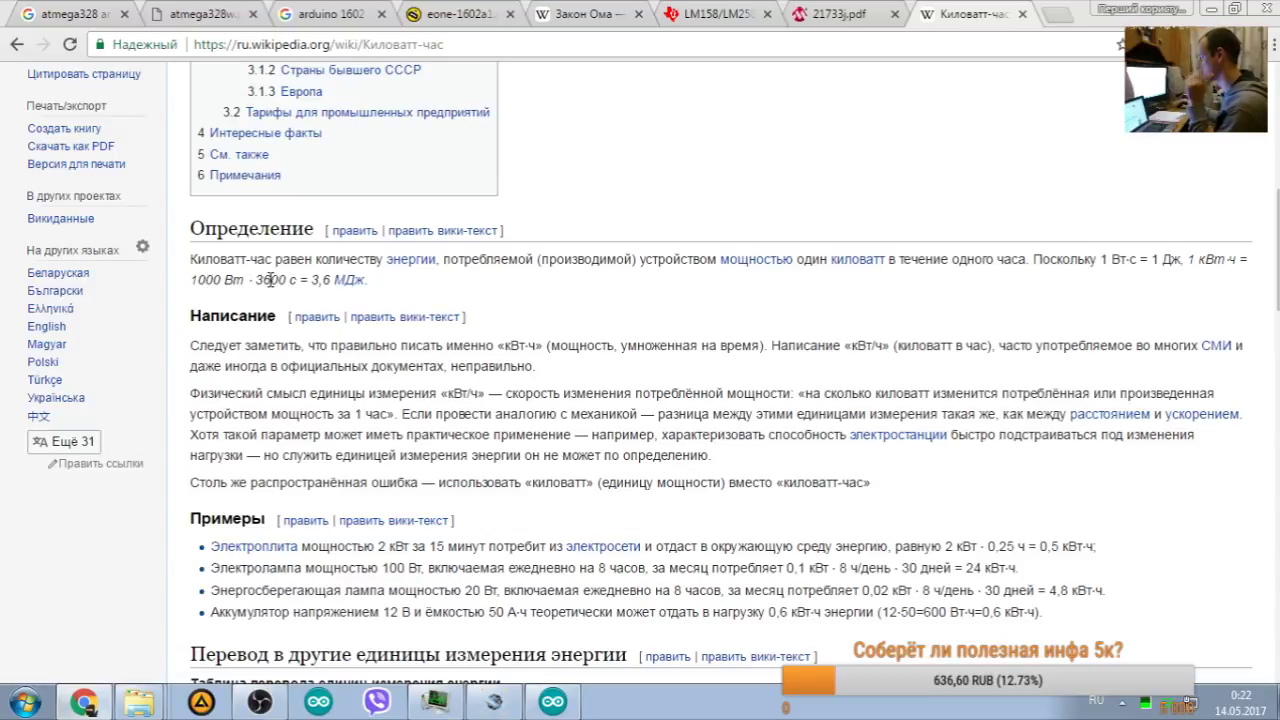
pyautogui.moveTo(190, 280); pyautogui.dragTo(289, 285)
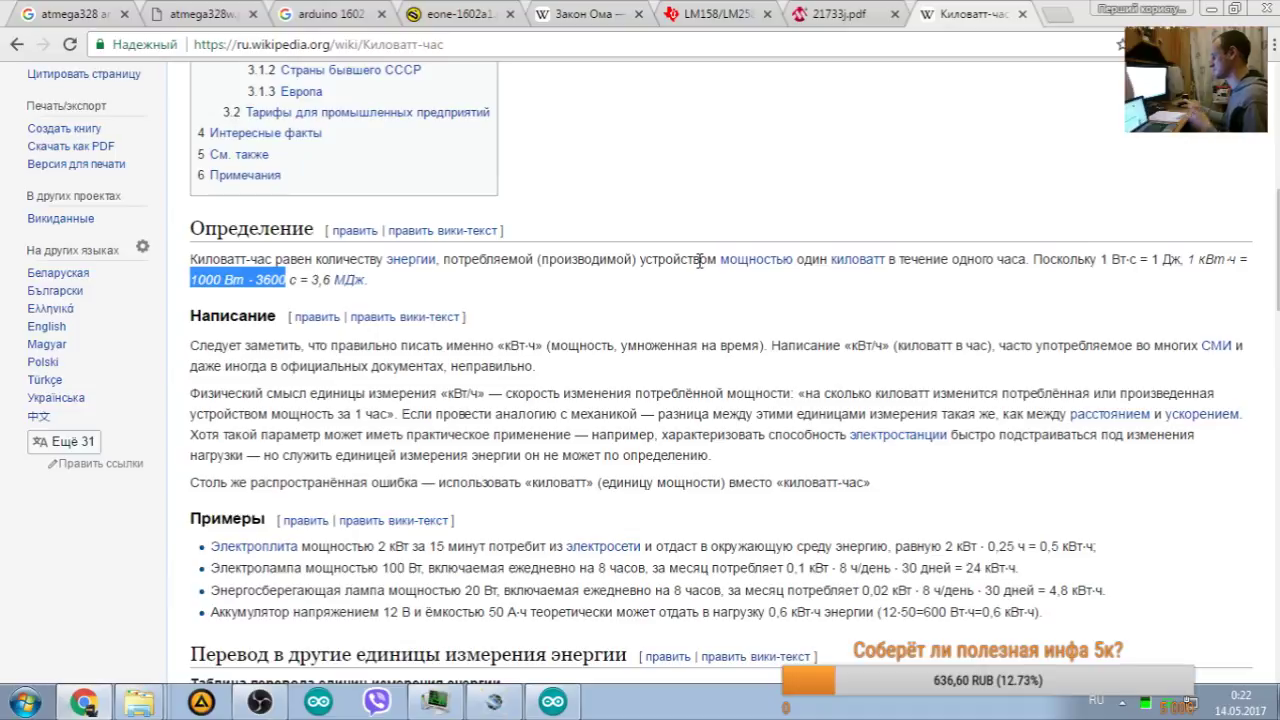
pyautogui.click(290, 281)
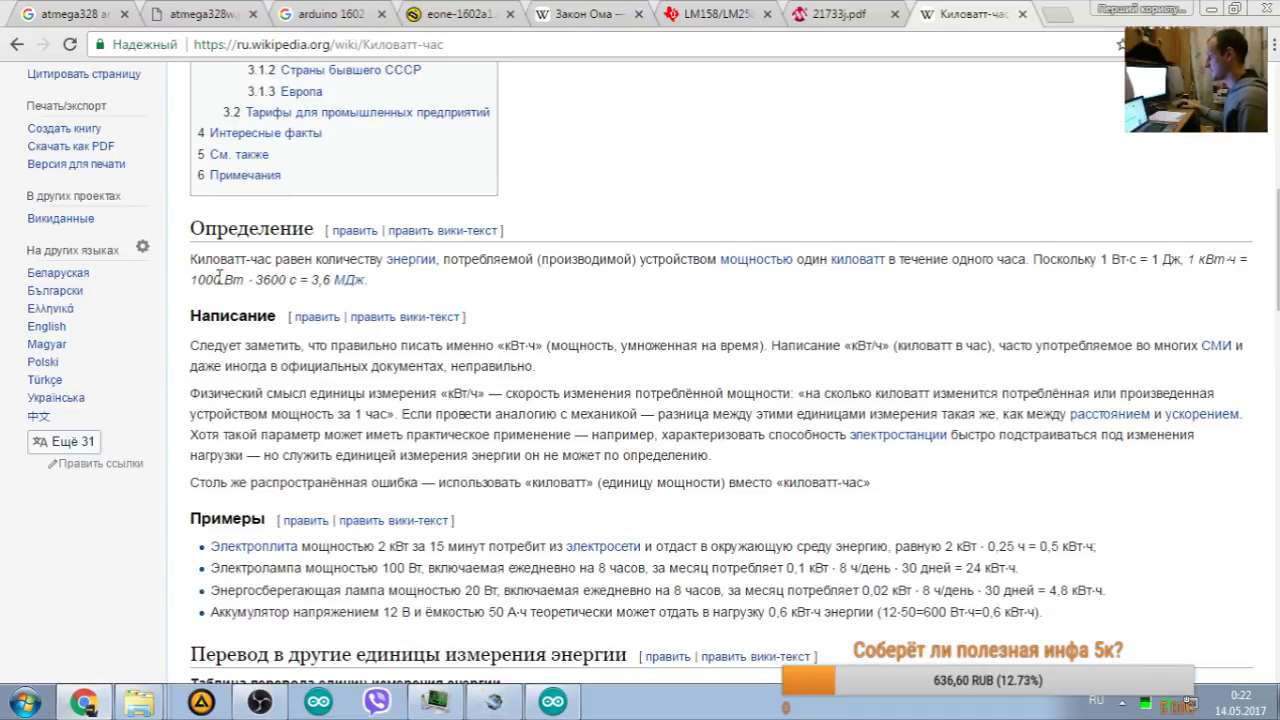
# Step: Switch to the Arduino IDE and copy the global float Wh = 0.0; line into loop() below the Power calculation
pyautogui.click(553, 702)
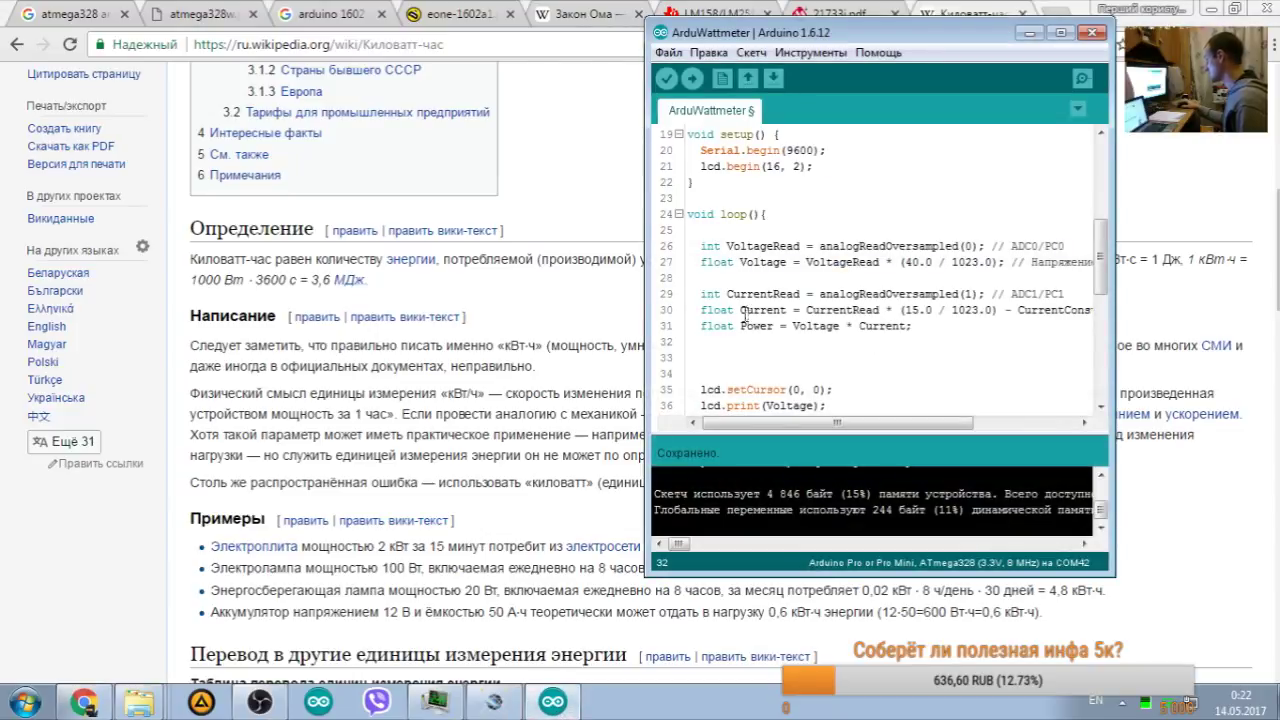
pyautogui.scroll(6, 783, 233)
pyautogui.scroll(-1, 783, 233)
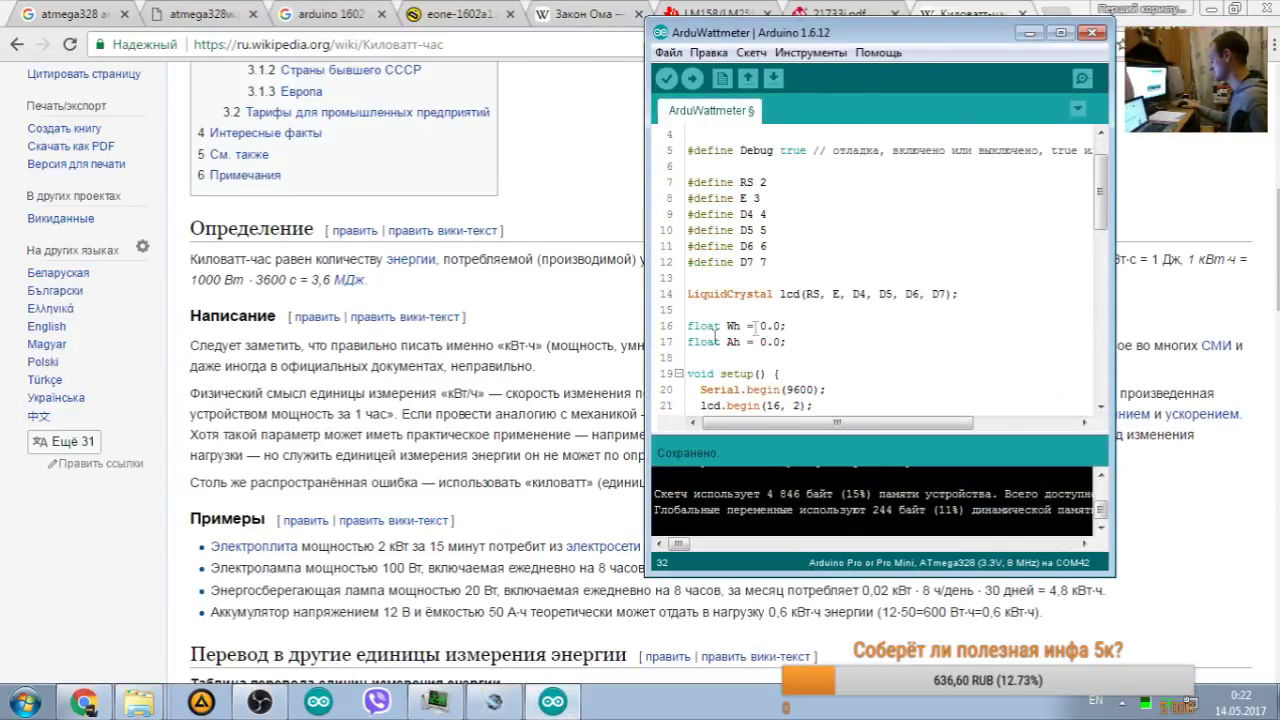
pyautogui.moveTo(786, 325); pyautogui.dragTo(676, 326)
pyautogui.scroll(-3, 750, 327)
pyautogui.hotkey('ctrl', 'x')
pyautogui.scroll(-3, 750, 326)
pyautogui.click(722, 294)
pyautogui.hotkey('ctrl', 'v')
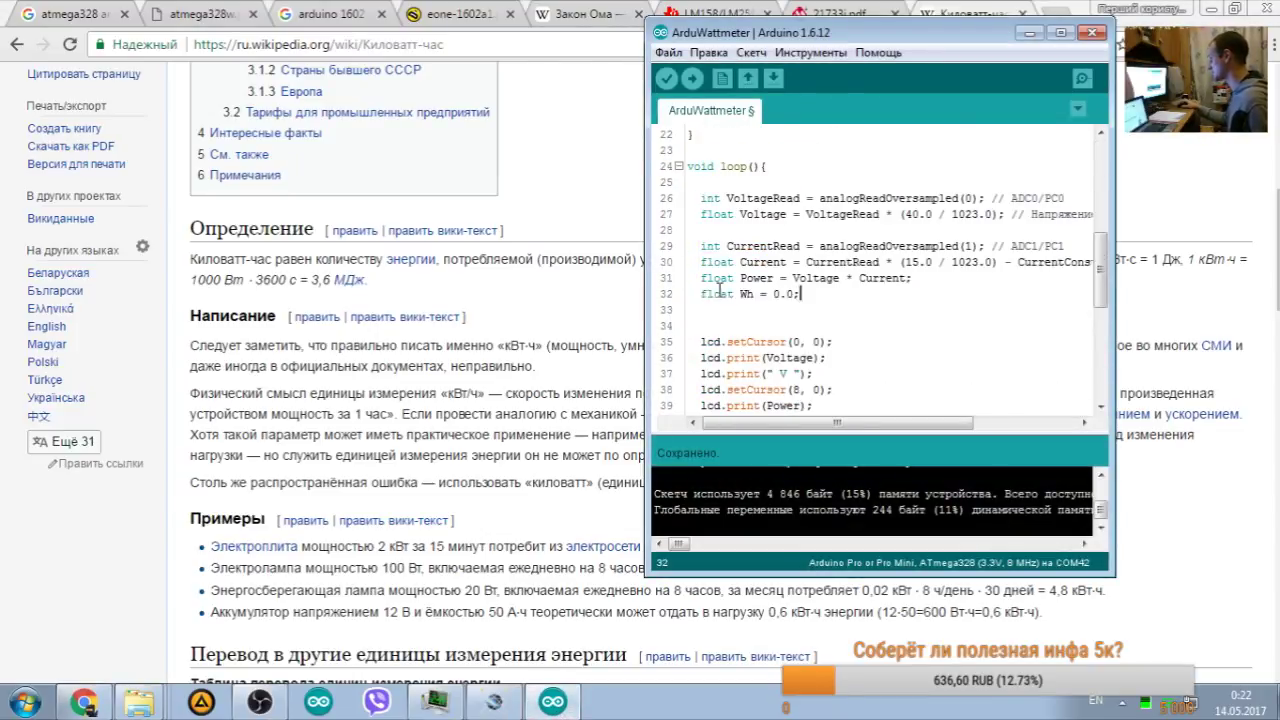
# Step: Replace the 0.0 value of Wh in loop() with Power * 3600
pyautogui.doubleClick(763, 278)
pyautogui.hotkey('ctrl', 'c')
pyautogui.moveTo(771, 294); pyautogui.dragTo(800, 294)
pyautogui.hotkey('ctrl', 'v')
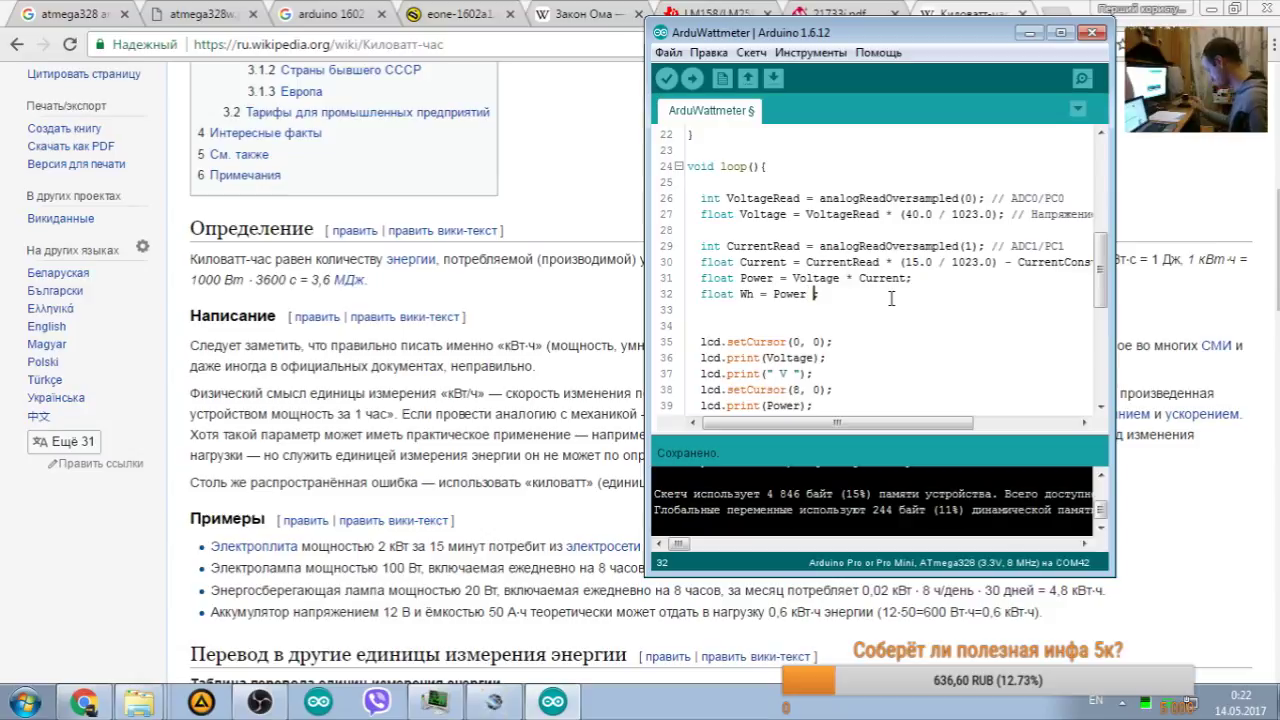
pyautogui.write('* 3600')
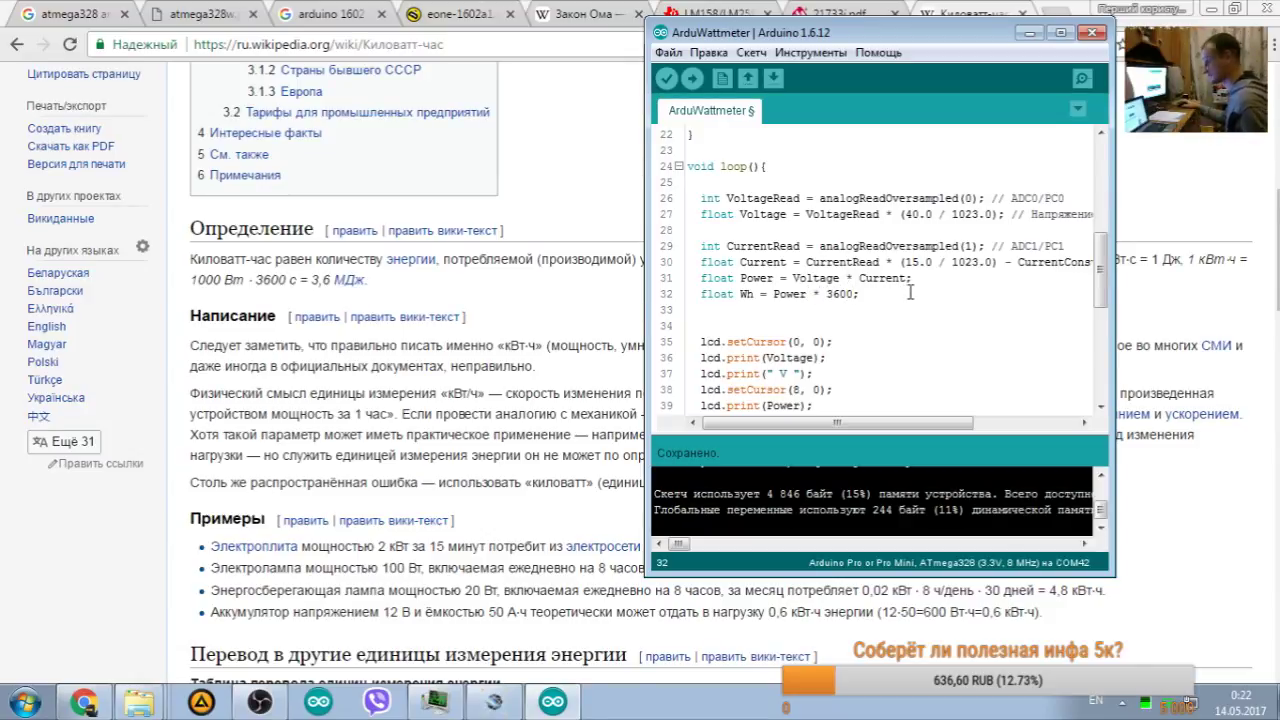
pyautogui.write(';')
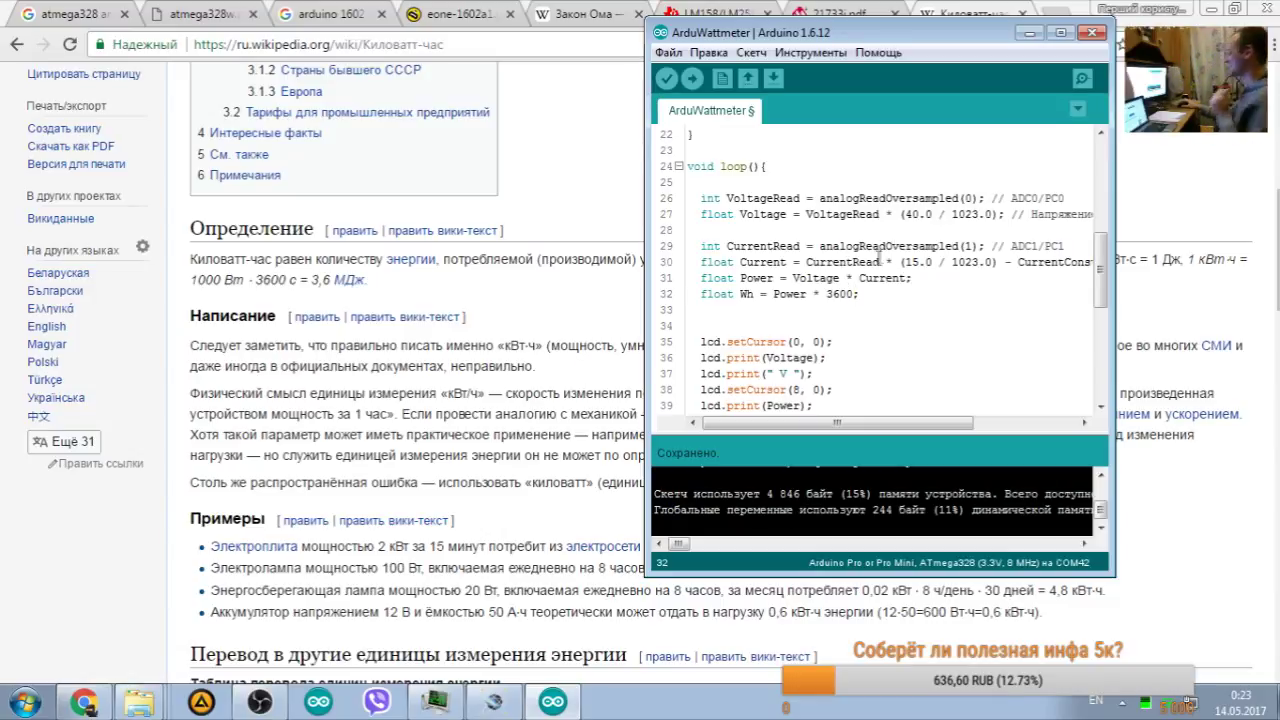
pyautogui.write(';')
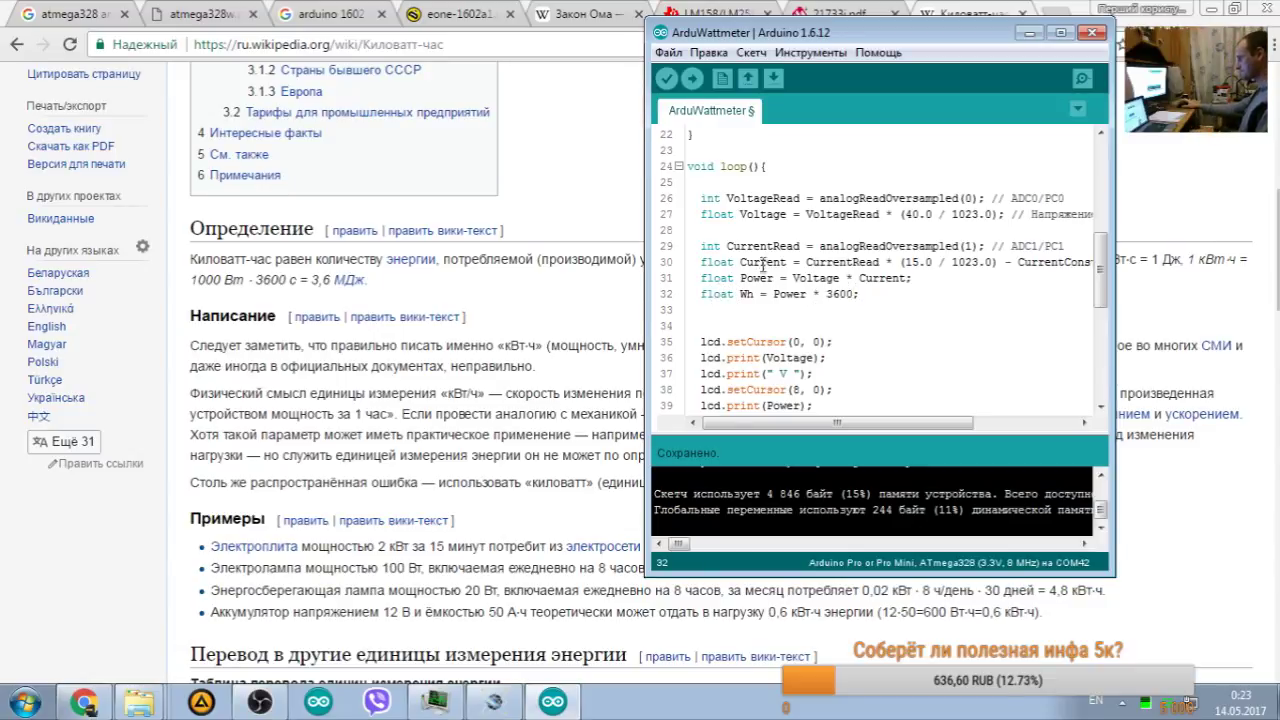
# Step: Compare the global Wh and Ah declarations above setup() with the Wh calculation in loop()
pyautogui.scroll(3, 764, 276)
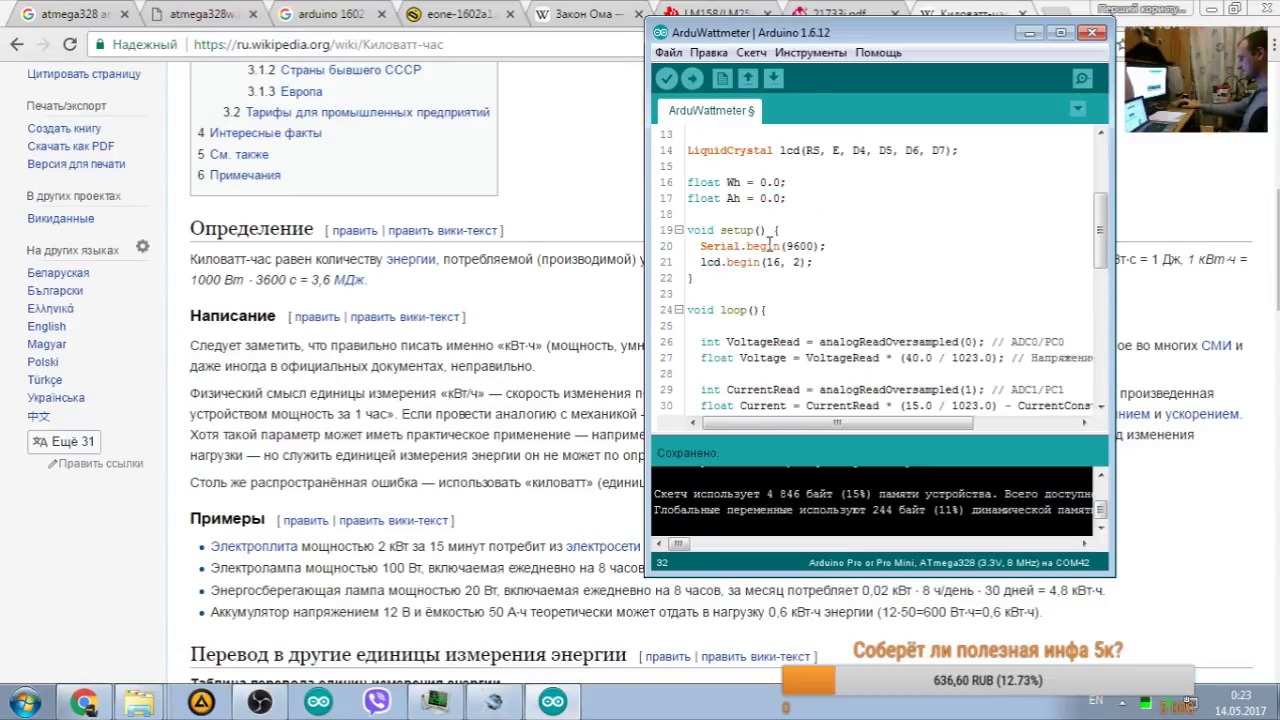
pyautogui.moveTo(795, 198); pyautogui.dragTo(672, 201)
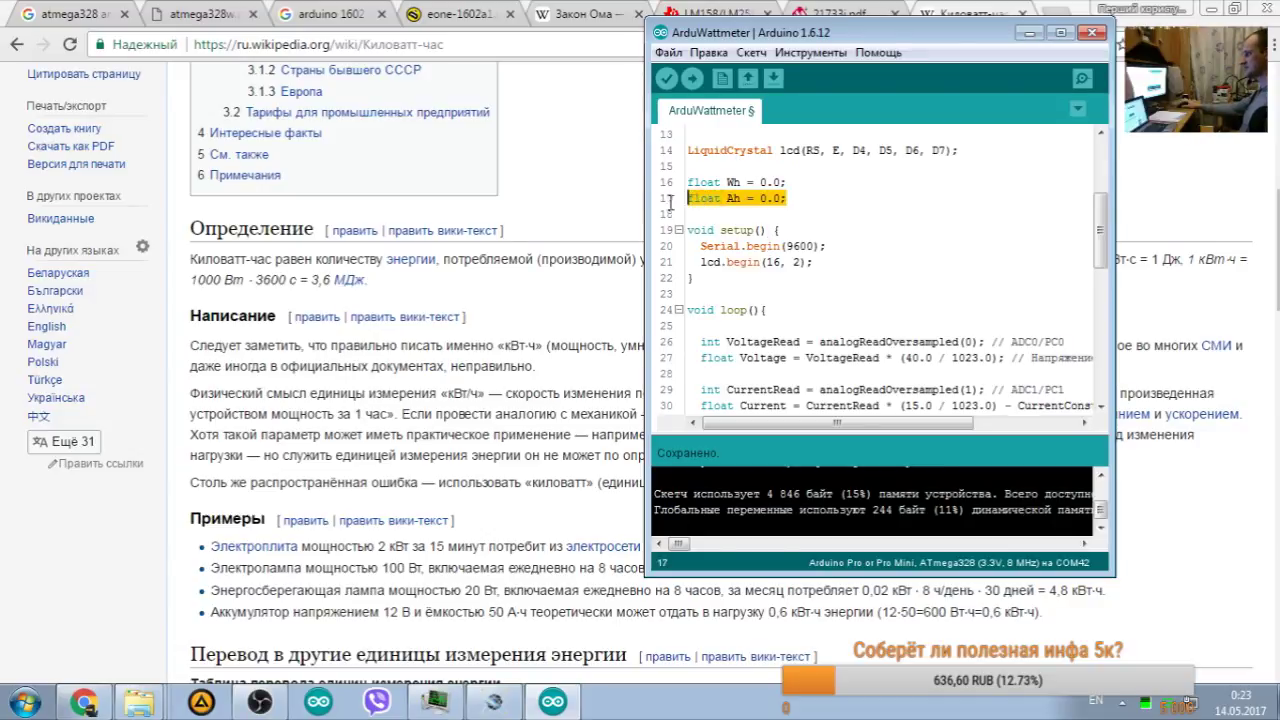
pyautogui.scroll(-1, 811, 205)
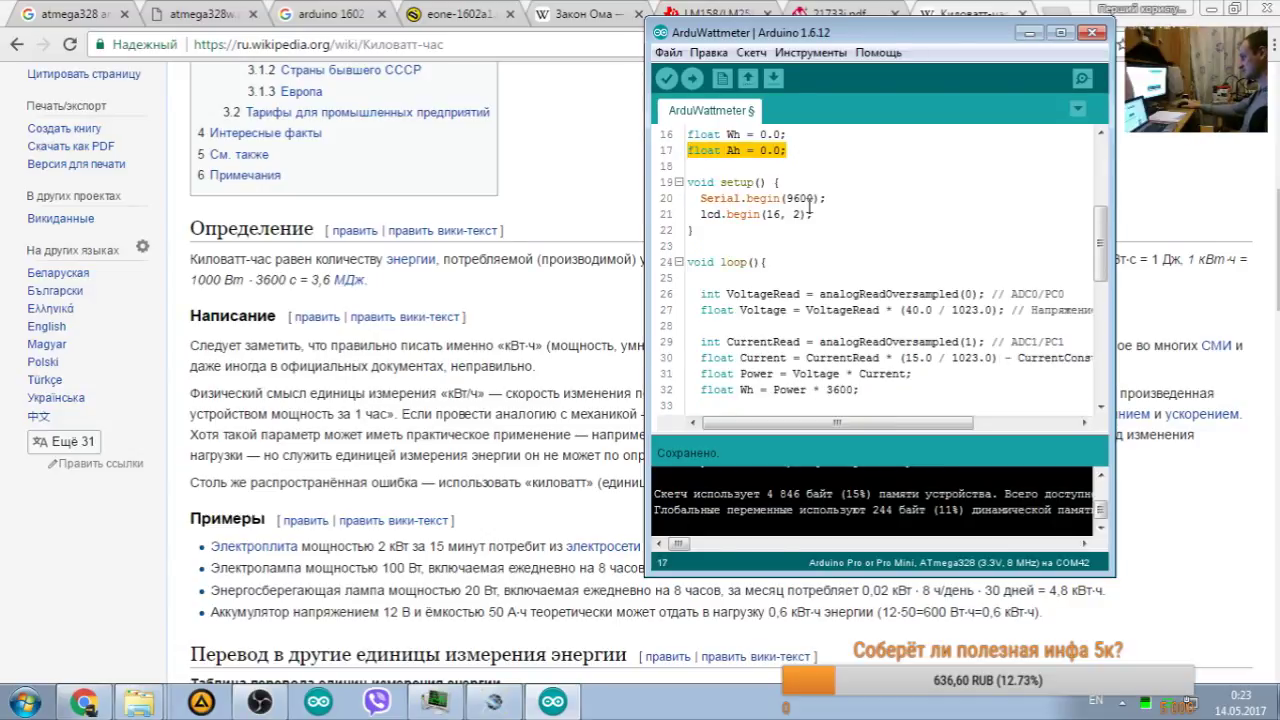
pyautogui.scroll(1, 808, 205)
pyautogui.scroll(-2, 808, 205)
pyautogui.scroll(2, 810, 205)
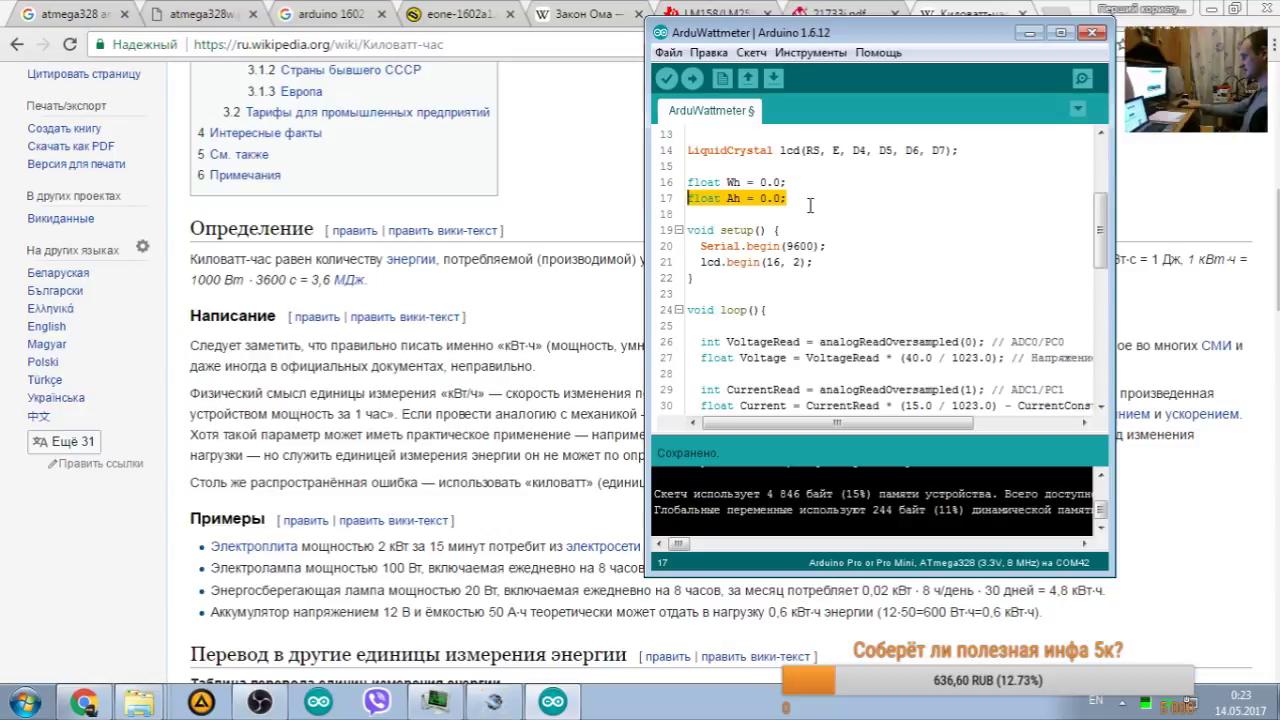
pyautogui.scroll(-3, 810, 205)
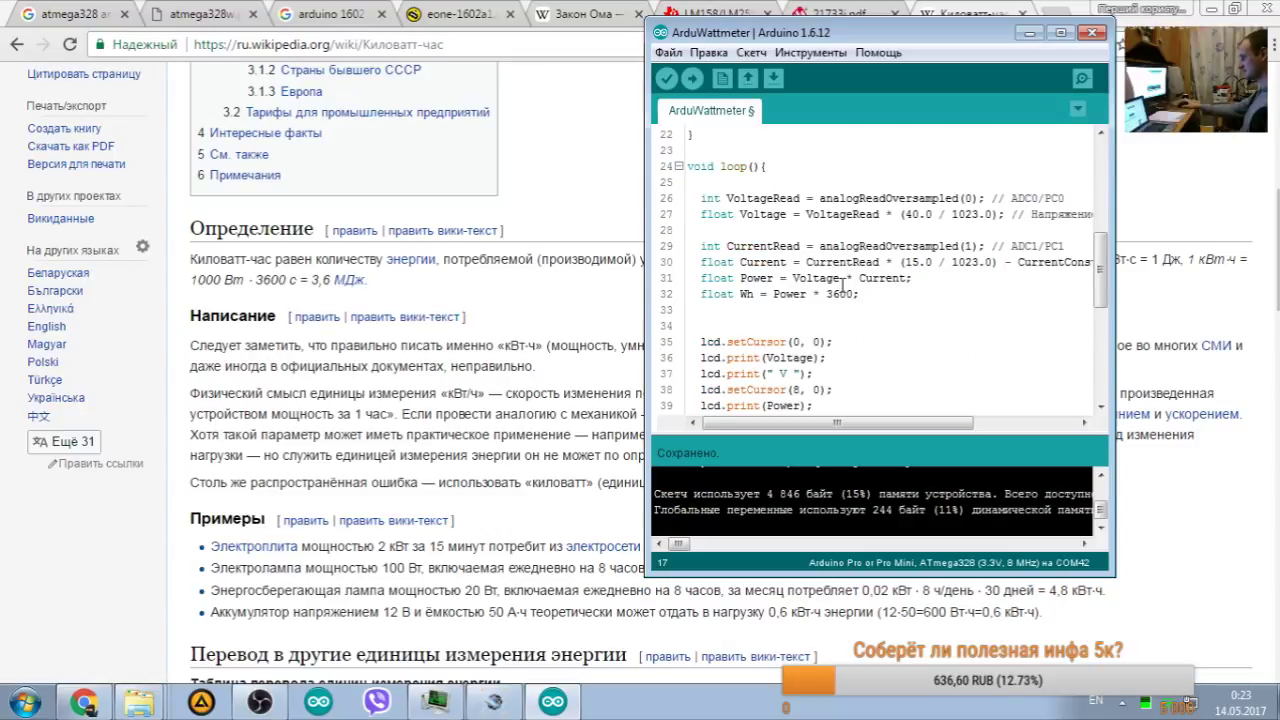
pyautogui.scroll(3, 843, 285)
pyautogui.click(875, 200)
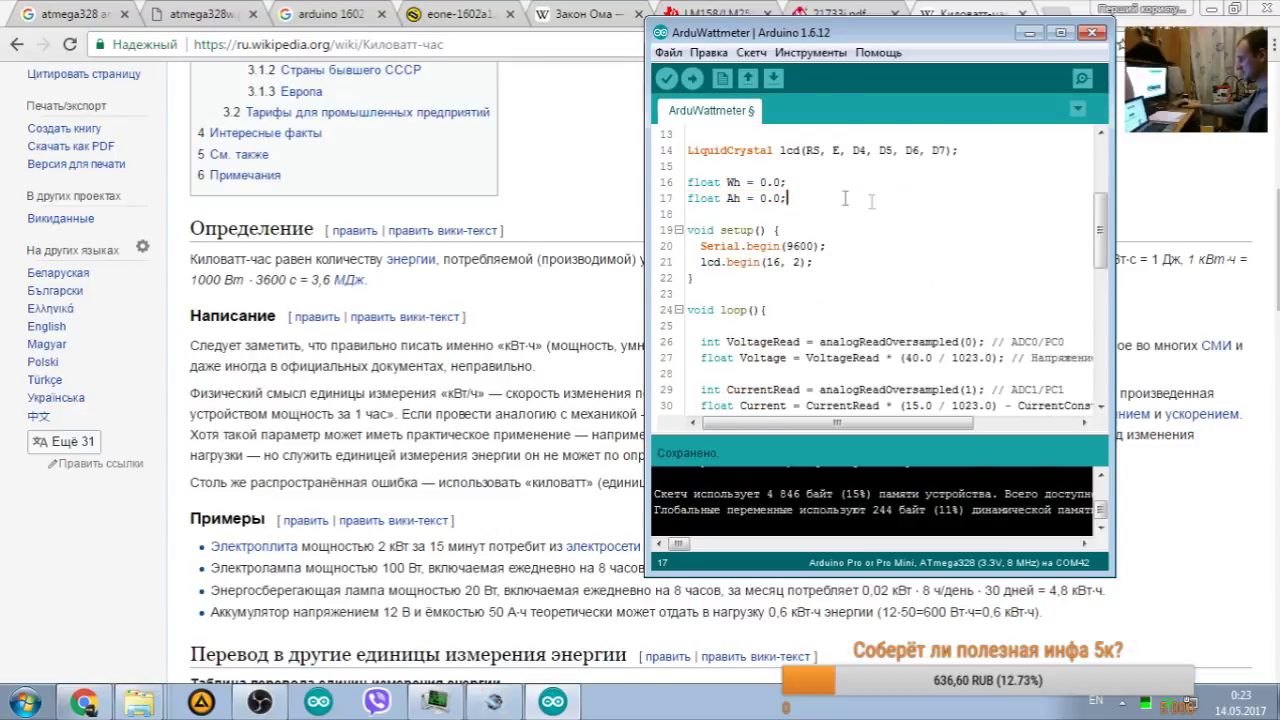
pyautogui.scroll(-4, 748, 198)
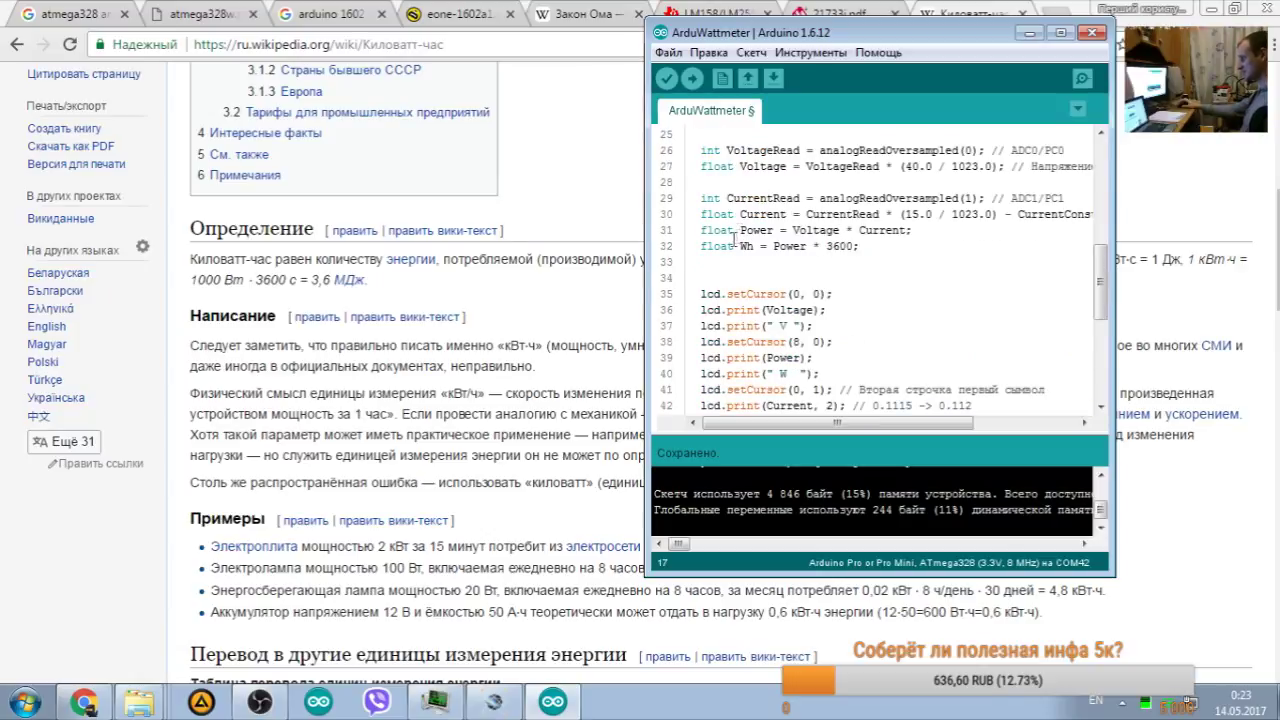
# Step: Minimize the browser and change the Wh calculation in loop() to float Ah = Current * 3600;
pyautogui.click(540, 290)
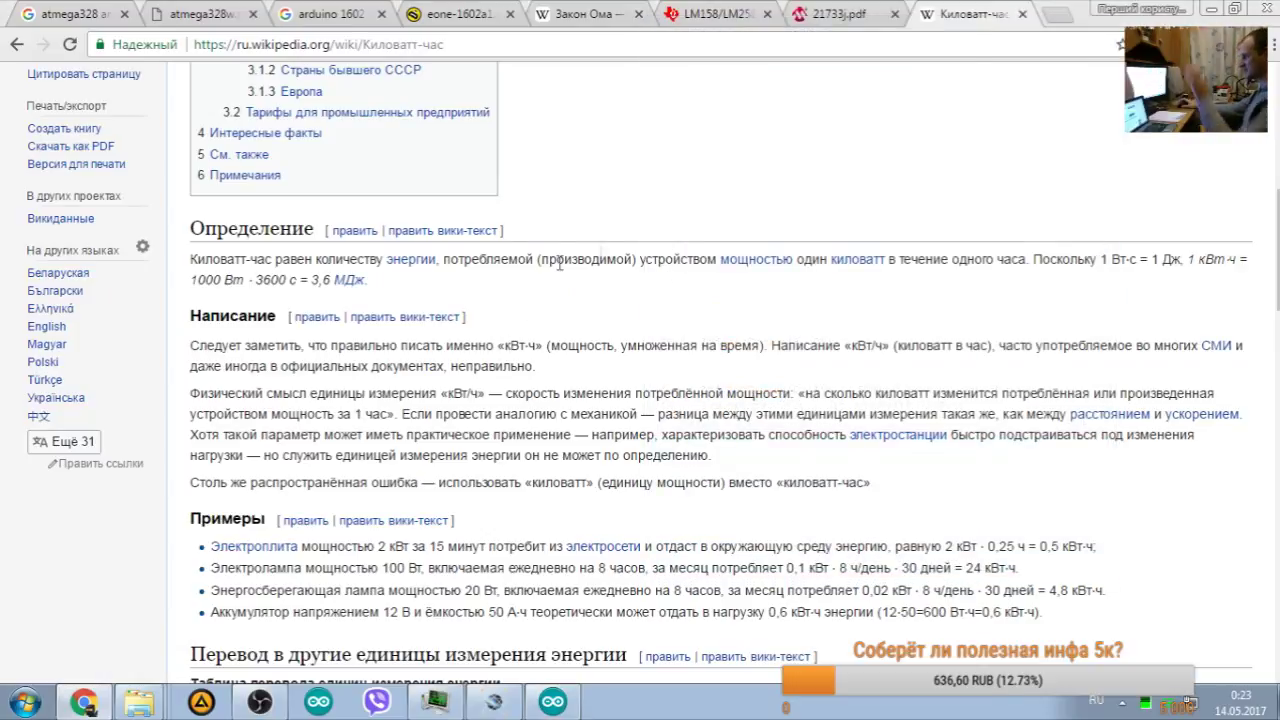
pyautogui.click(840, 14)
pyautogui.click(1211, 9)
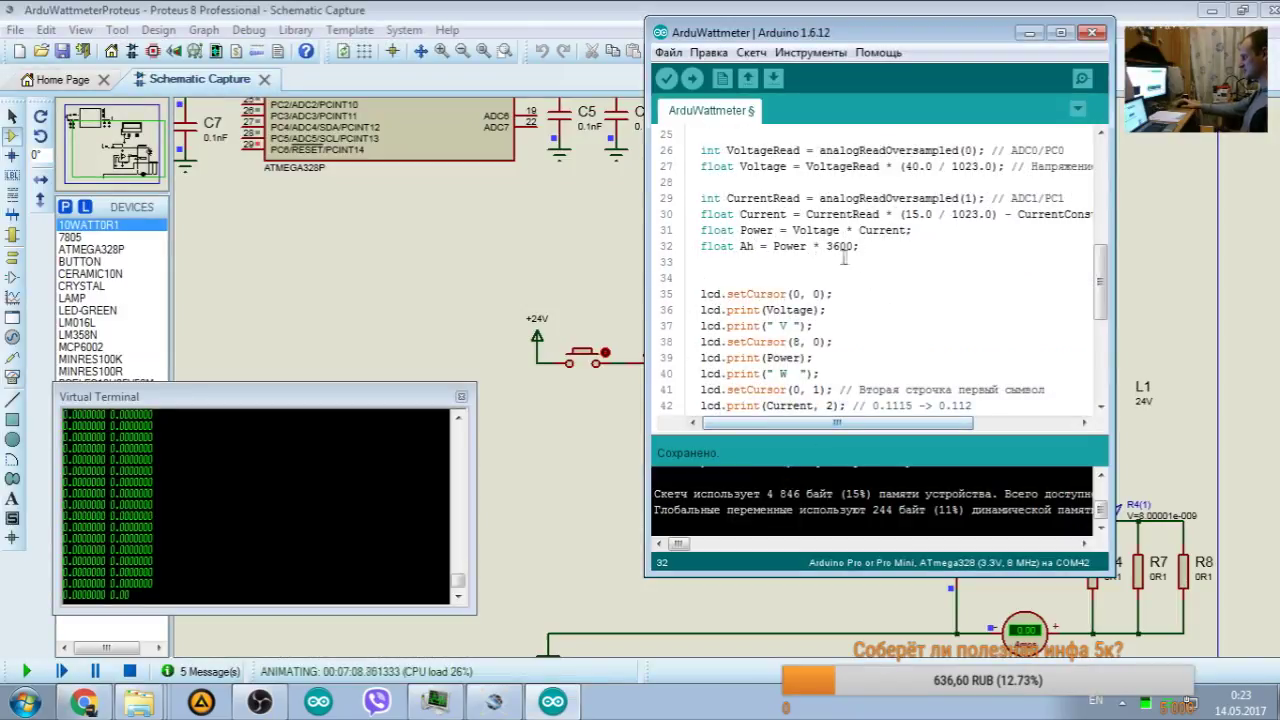
pyautogui.doubleClick(763, 214)
pyautogui.hotkey('ctrl', 'c')
pyautogui.doubleClick(787, 246)
pyautogui.hotkey('ctrl', 'v')
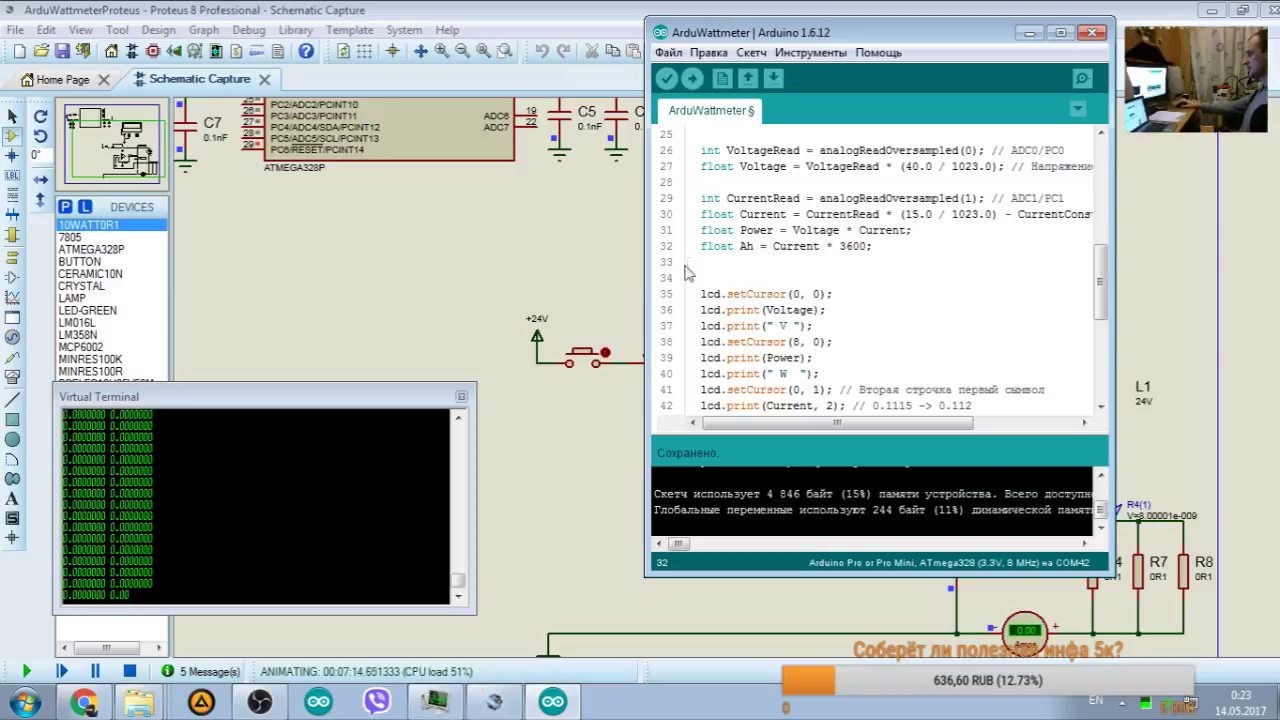
# Step: Check the global Ah declaration and remove the float type from the Ah assignment in loop()
pyautogui.scroll(5, 703, 246)
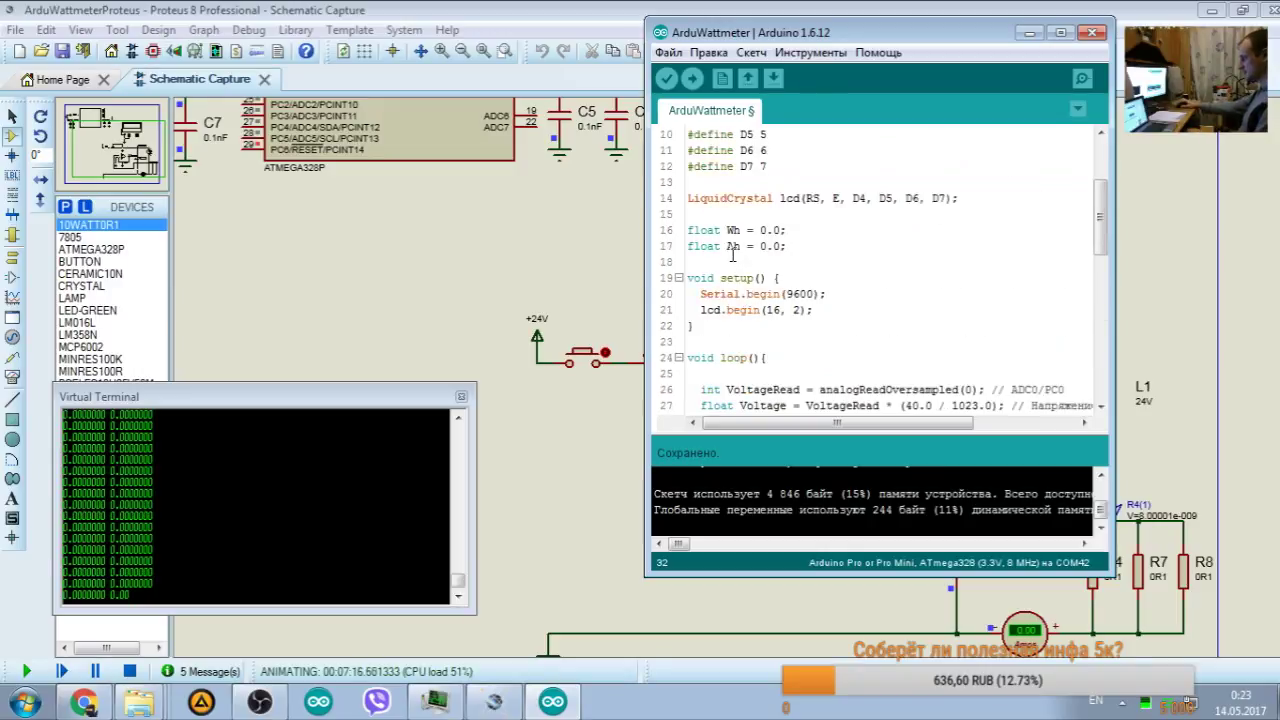
pyautogui.moveTo(785, 245); pyautogui.dragTo(670, 246)
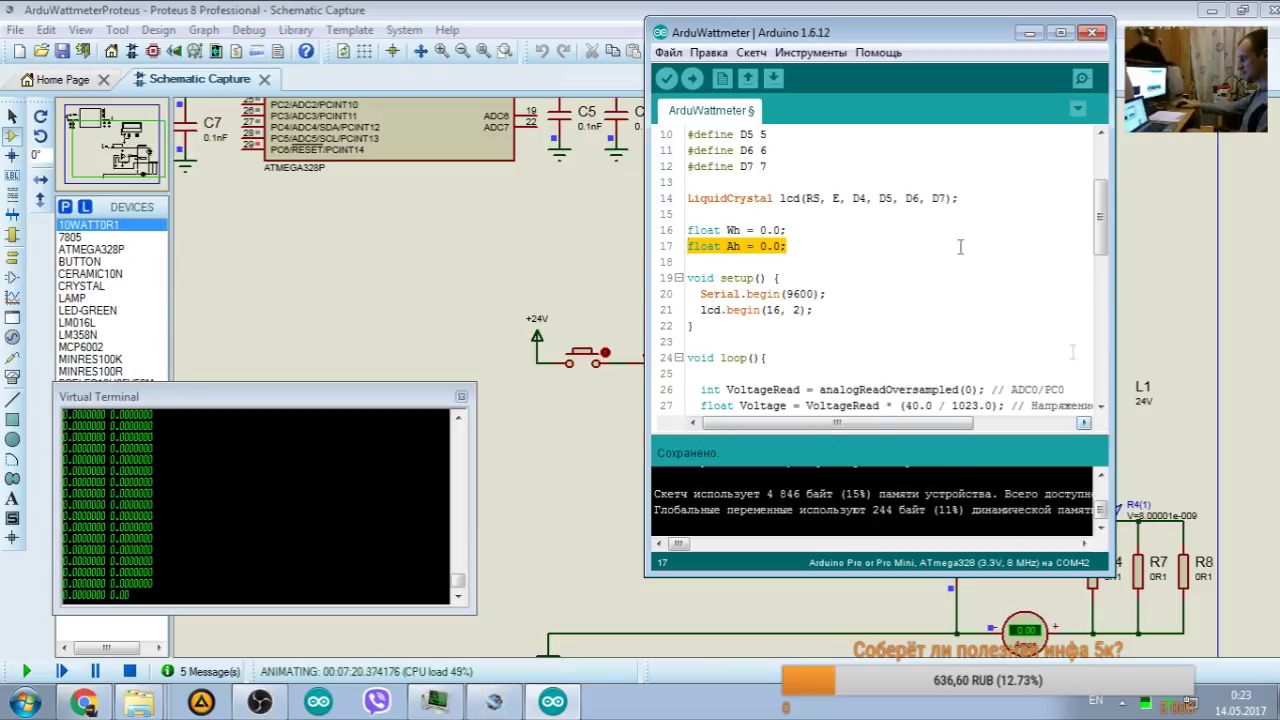
pyautogui.scroll(-7, 742, 423)
pyautogui.scroll(-3, 742, 423)
pyautogui.scroll(5, 729, 248)
pyautogui.click(737, 247)
pyautogui.hotkey('shift', 'Home')
pyautogui.press('BackSpace')
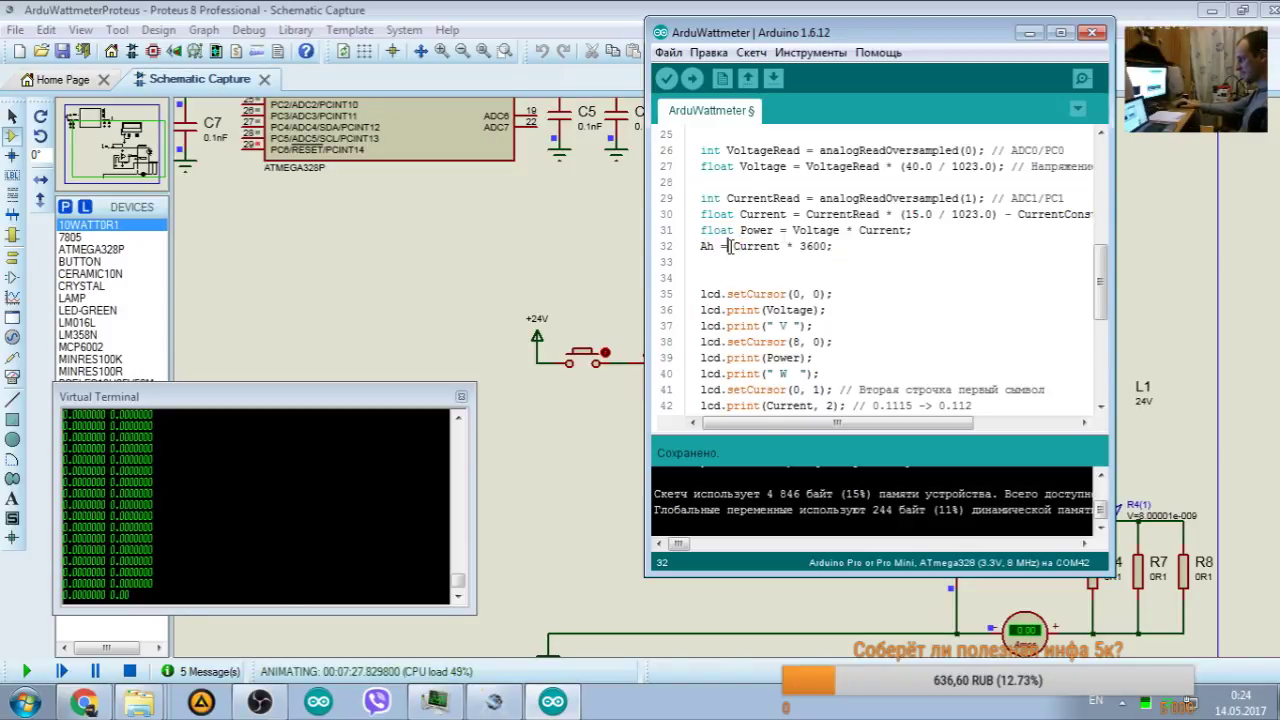
# Step: Make the amp-hour value accumulate by changing the assignment to Ah = Ah + Current * 3600;
pyautogui.moveTo(713, 246); pyautogui.dragTo(695, 246)
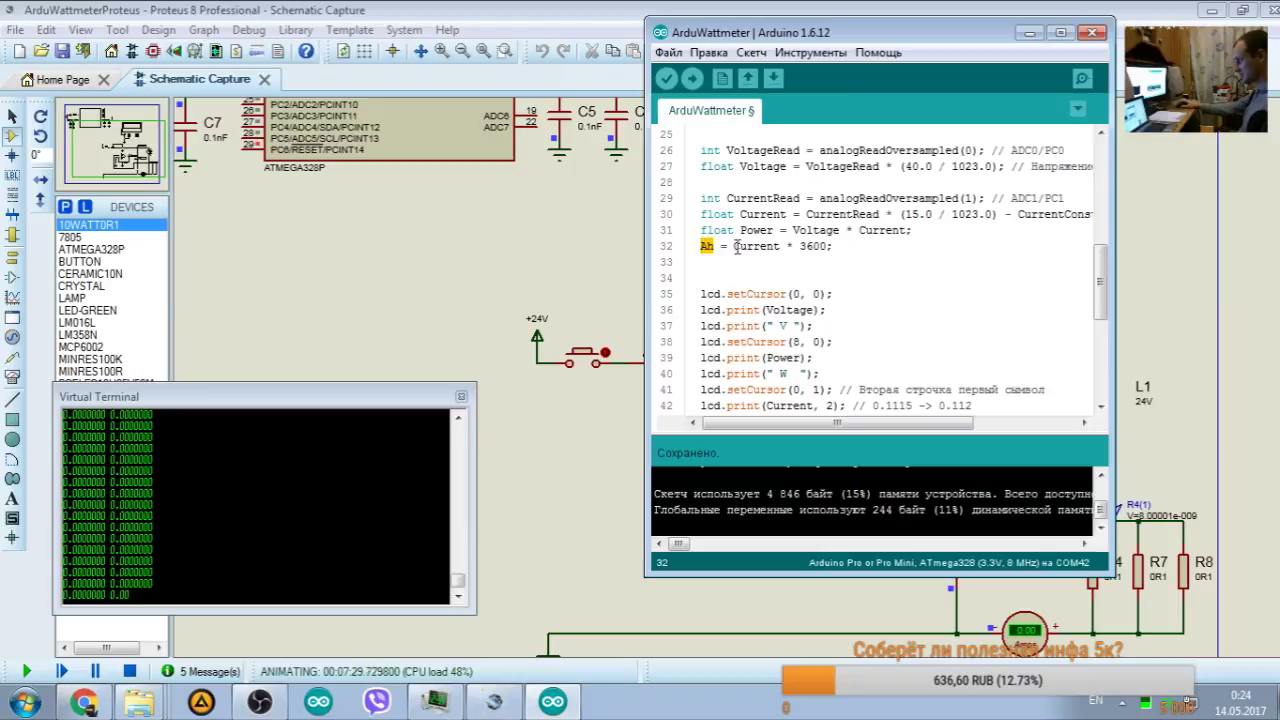
pyautogui.write('Ah')
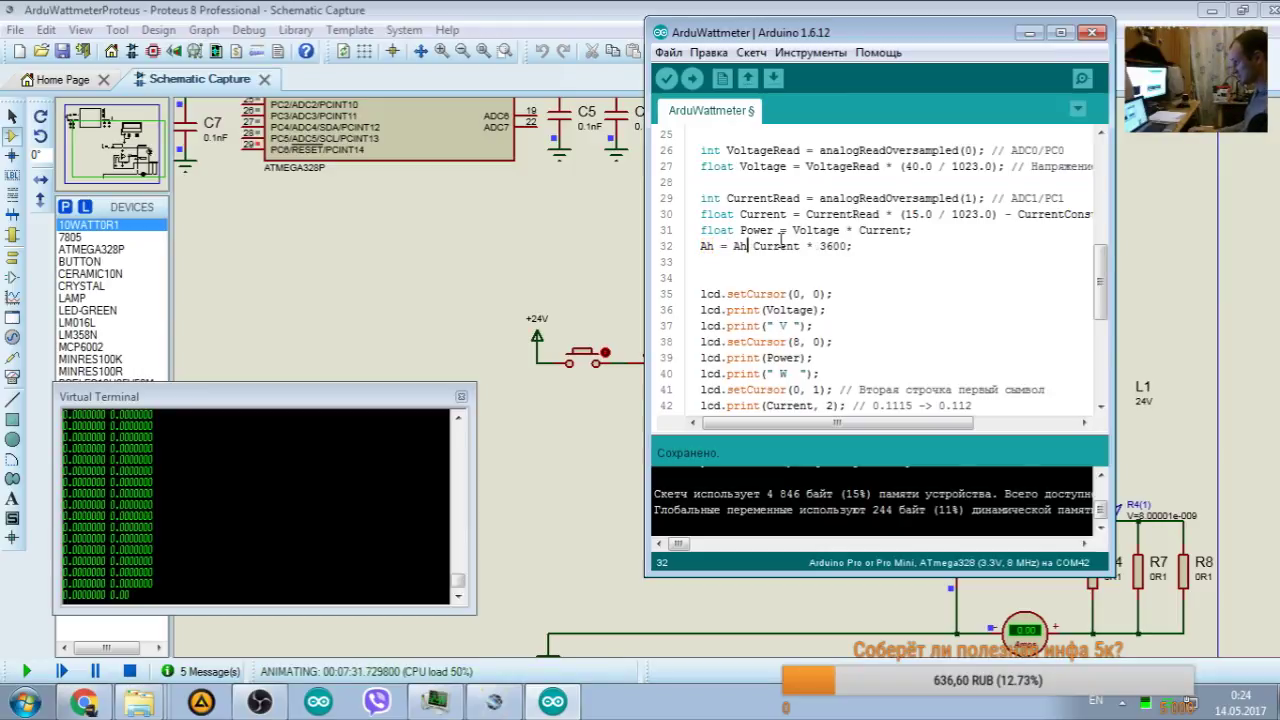
pyautogui.write(' +')
# Step: Examine the terms of the Ah formula one by one: Ah on both sides, Current and 3600
pyautogui.moveTo(696, 246); pyautogui.dragTo(714, 246)
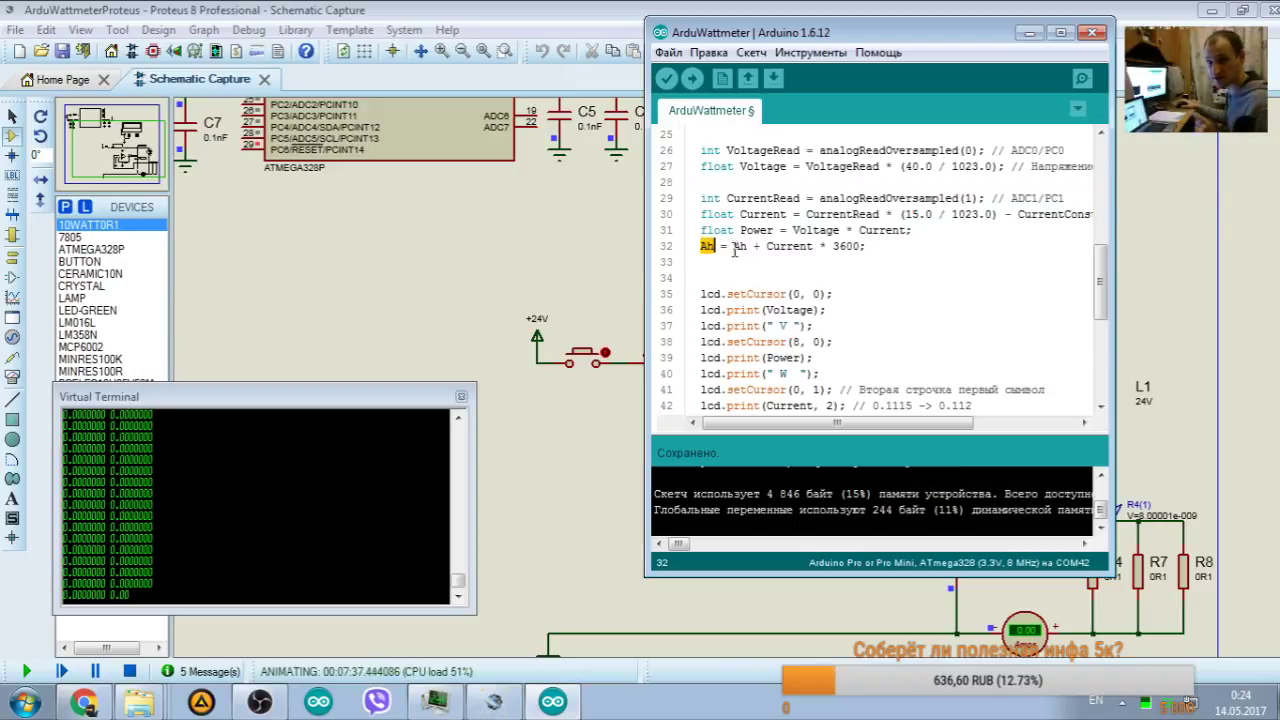
pyautogui.moveTo(733, 246); pyautogui.dragTo(747, 246)
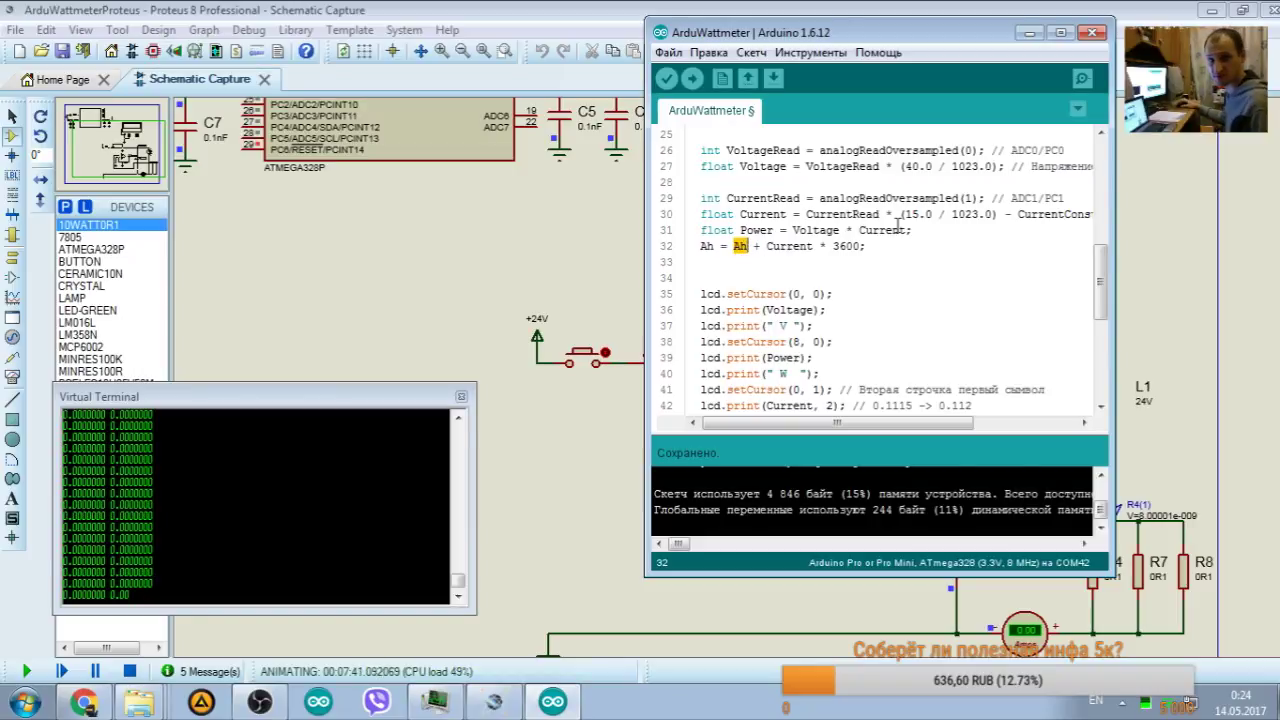
pyautogui.click(766, 246)
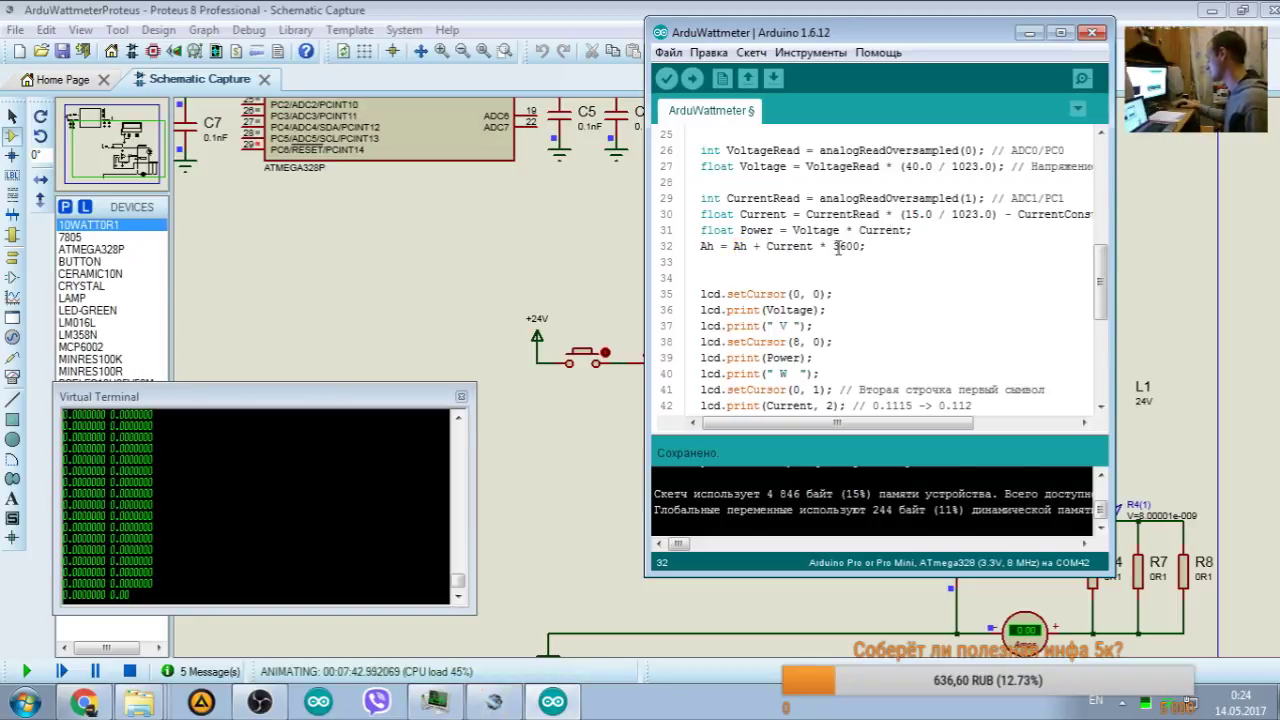
pyautogui.moveTo(766, 246); pyautogui.dragTo(787, 246)
pyautogui.click(846, 244)
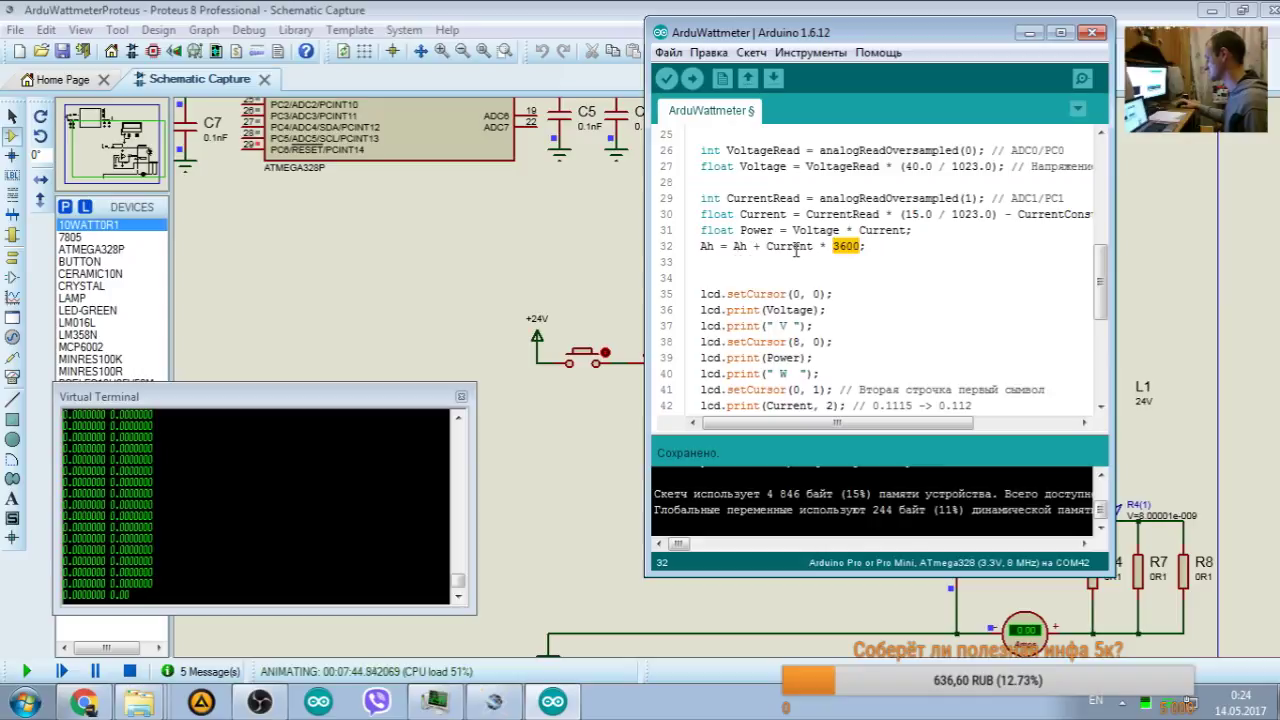
pyautogui.doubleClick(784, 247)
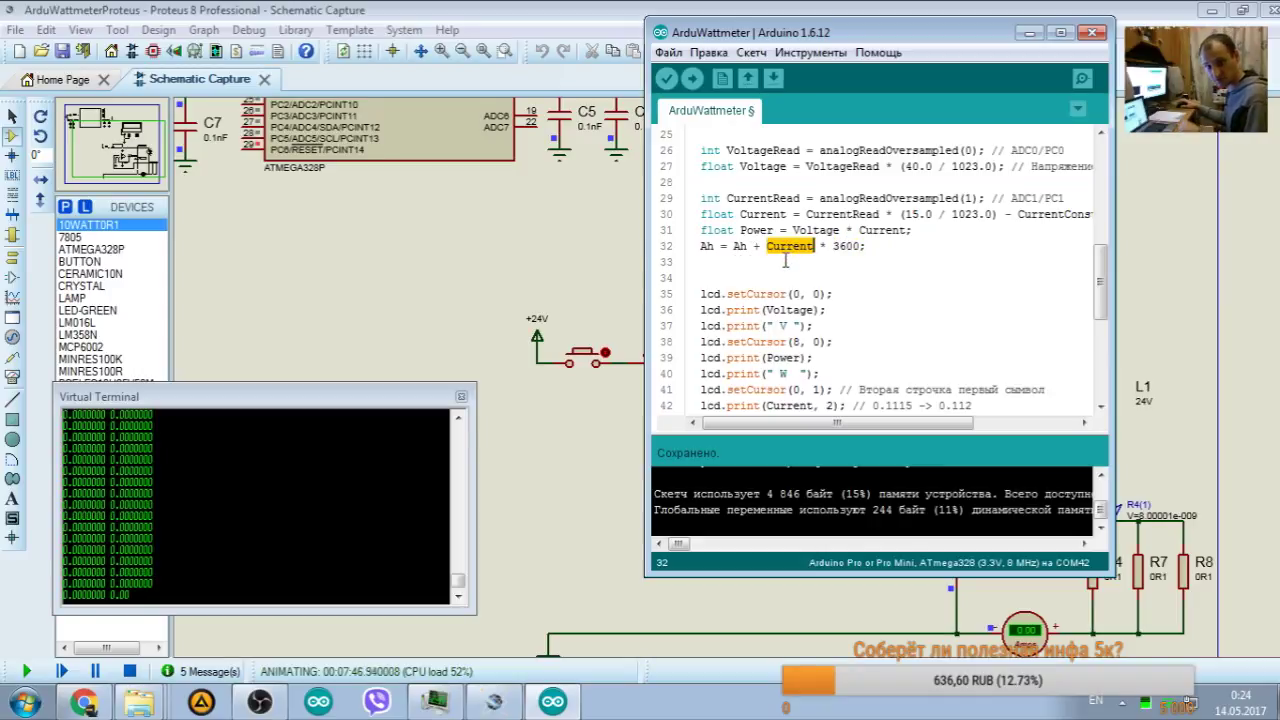
pyautogui.doubleClick(849, 246)
# Step: Add the comment // 60с * 60 минут after the Ah calculation
pyautogui.click(875, 246)
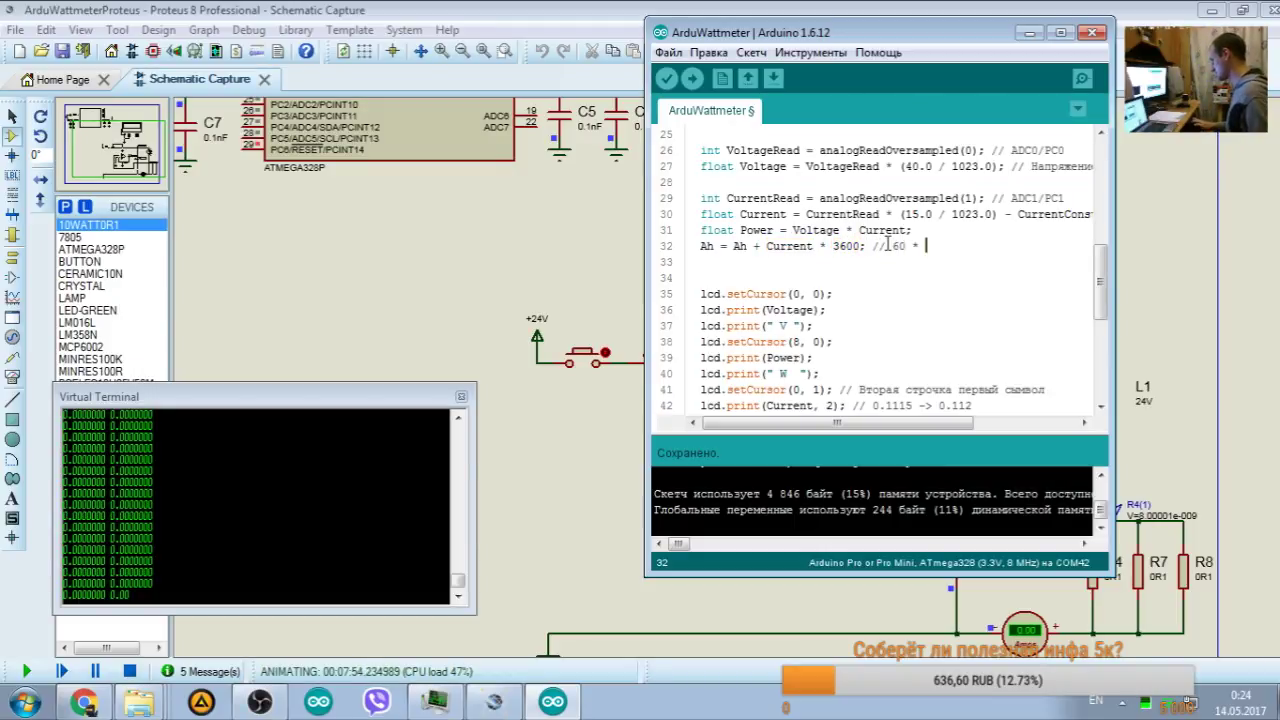
pyautogui.write('v')
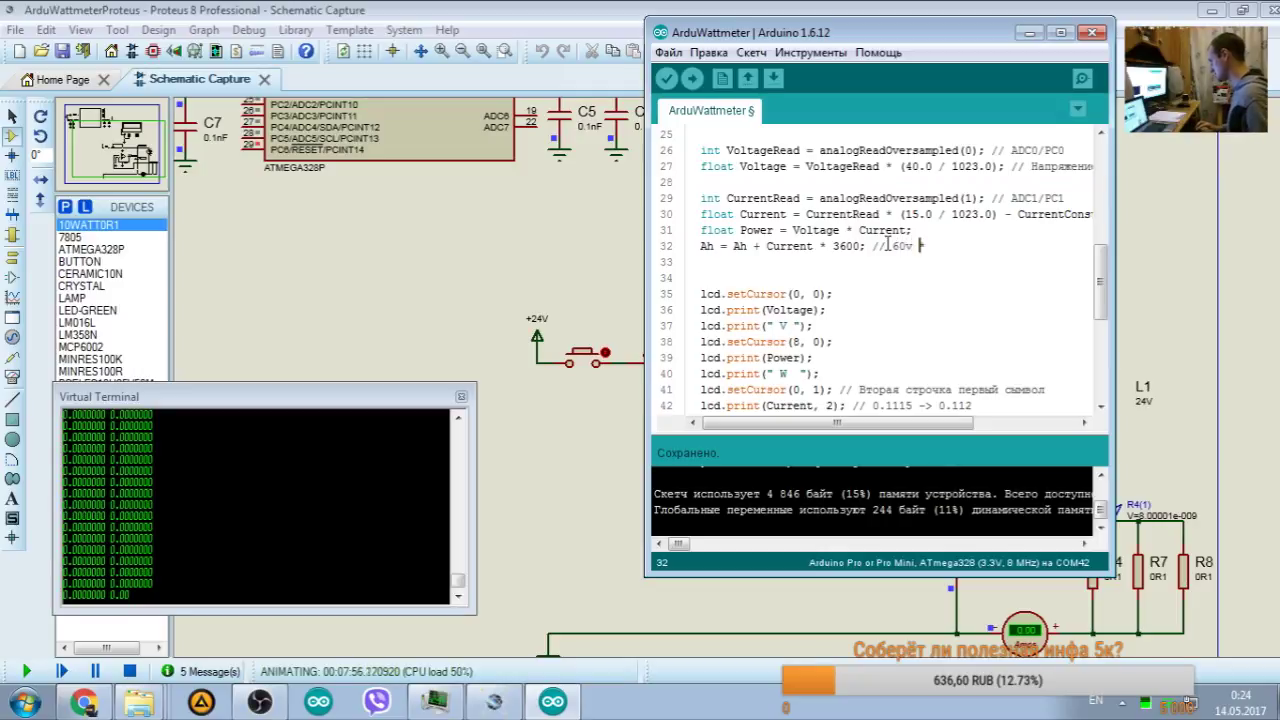
pyautogui.press('BackSpace')
pyautogui.press('BackSpace')
pyautogui.press('BackSpace')
pyautogui.hotkey('alt', 'shift')
pyautogui.write('с * ')
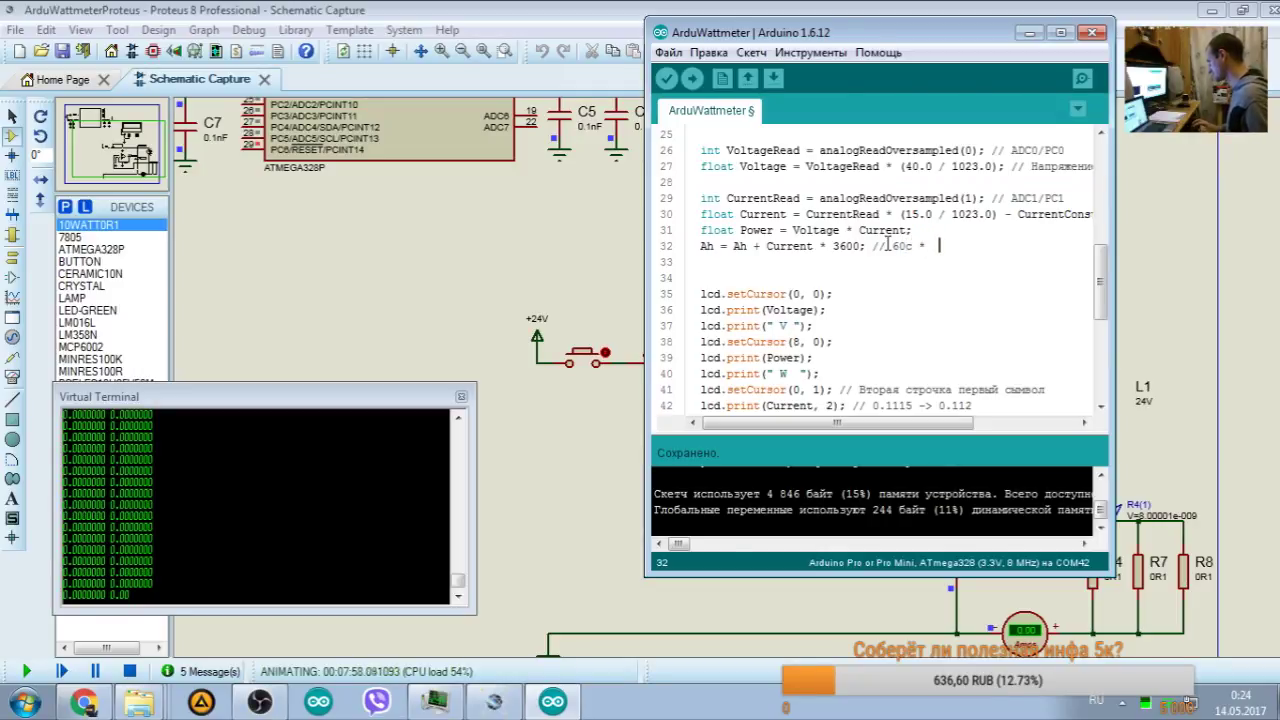
pyautogui.write('60 ьминут')
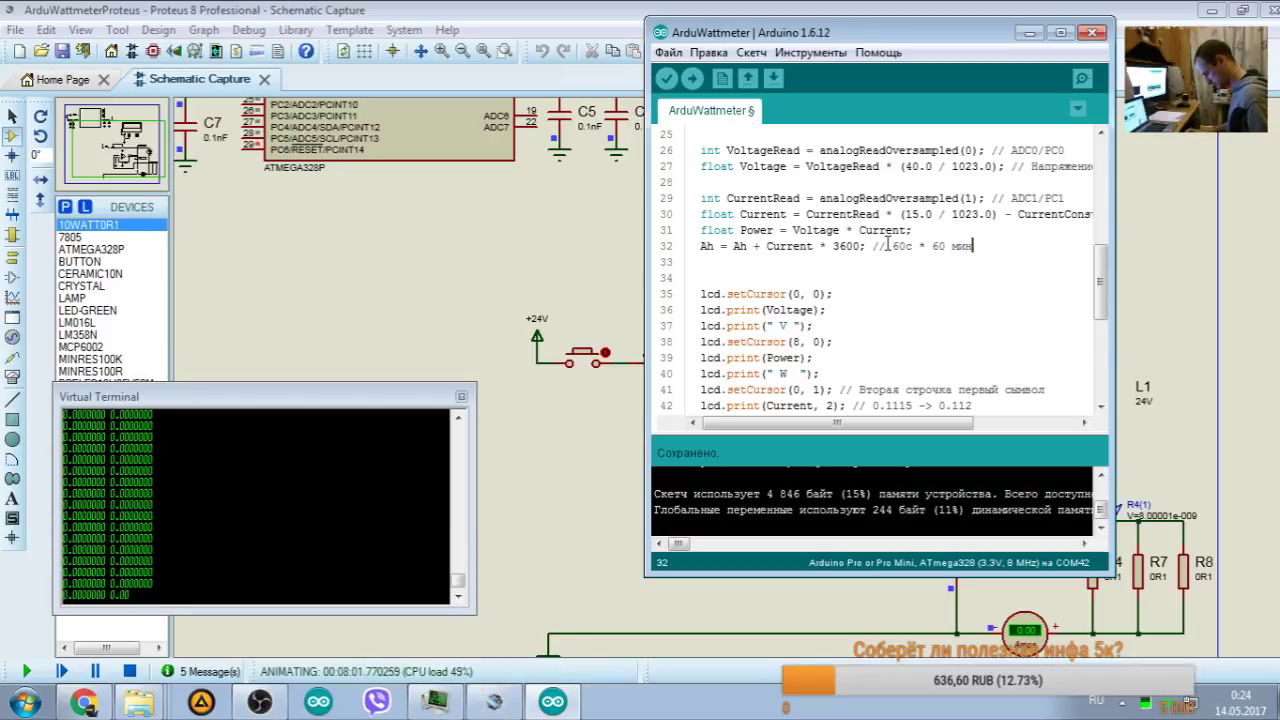
# Step: Expand the seconds abbreviation in the Ah comment so it reads // 60 секунд * 60 минут
pyautogui.click(908, 245)
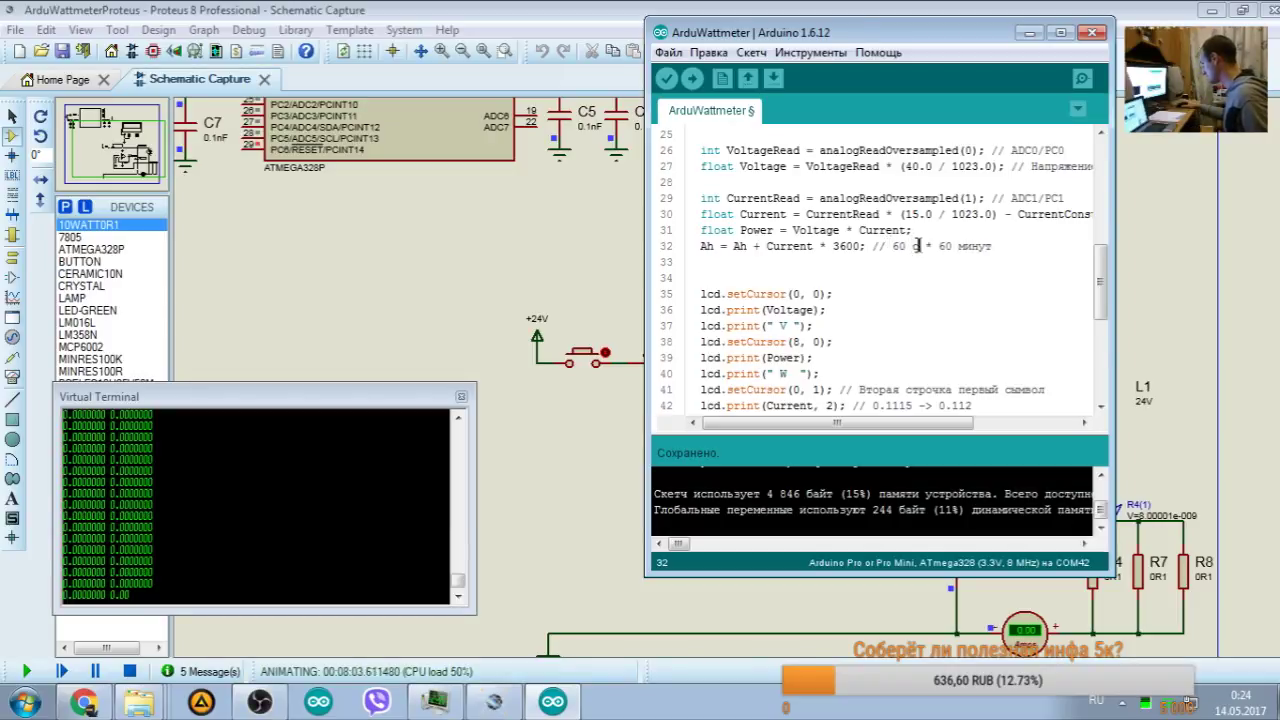
pyautogui.press('Right')
pyautogui.write('ек')
pyautogui.write('унд')
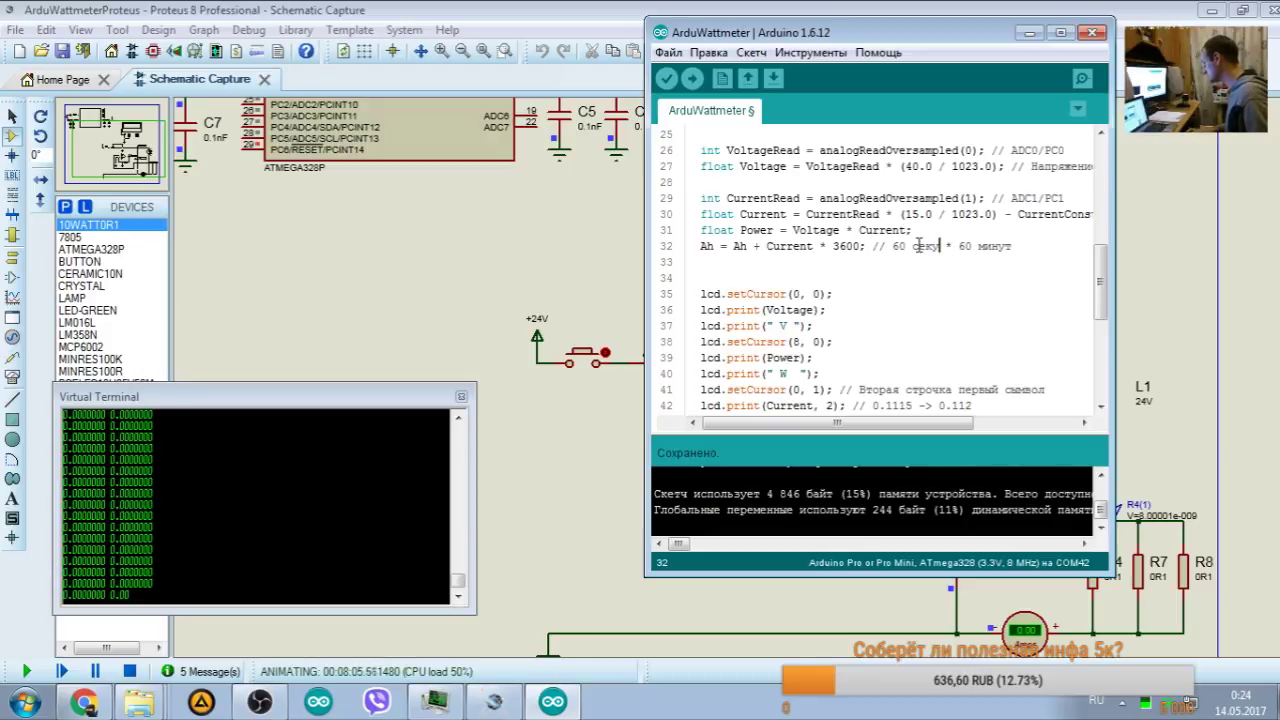
pyautogui.press('End')
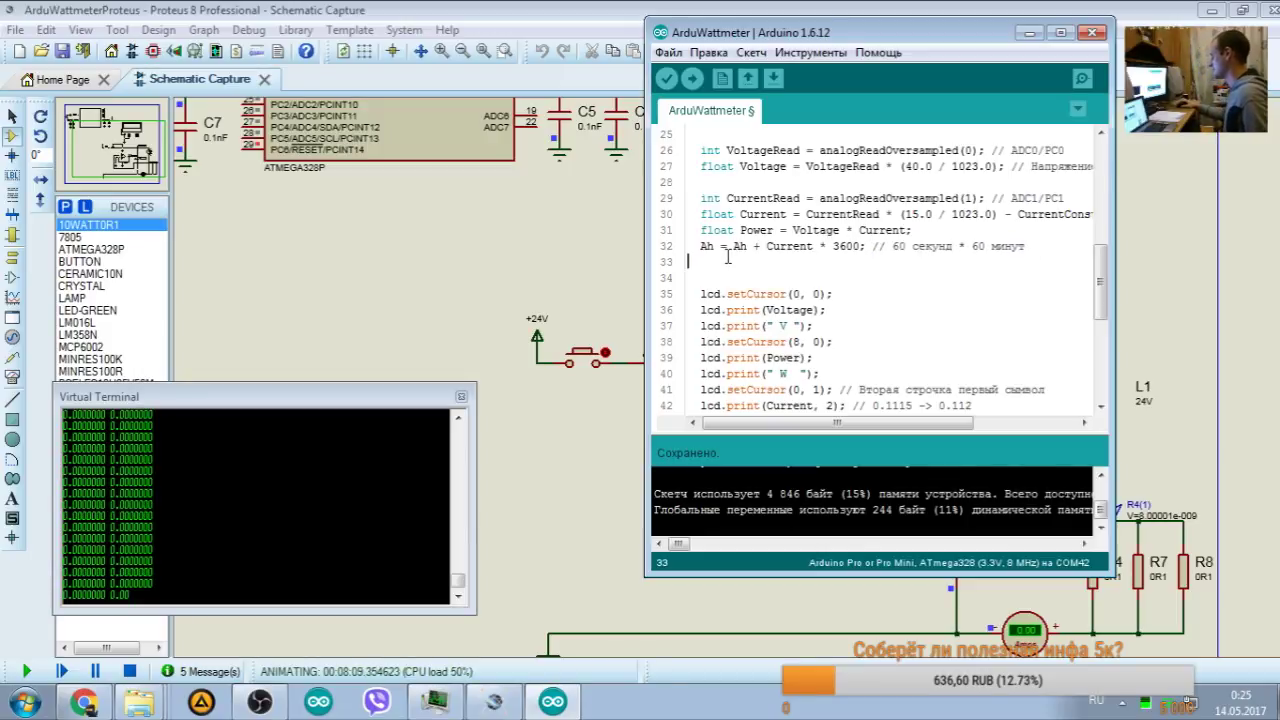
pyautogui.click(730, 260)
pyautogui.scroll(-3, 777, 253)
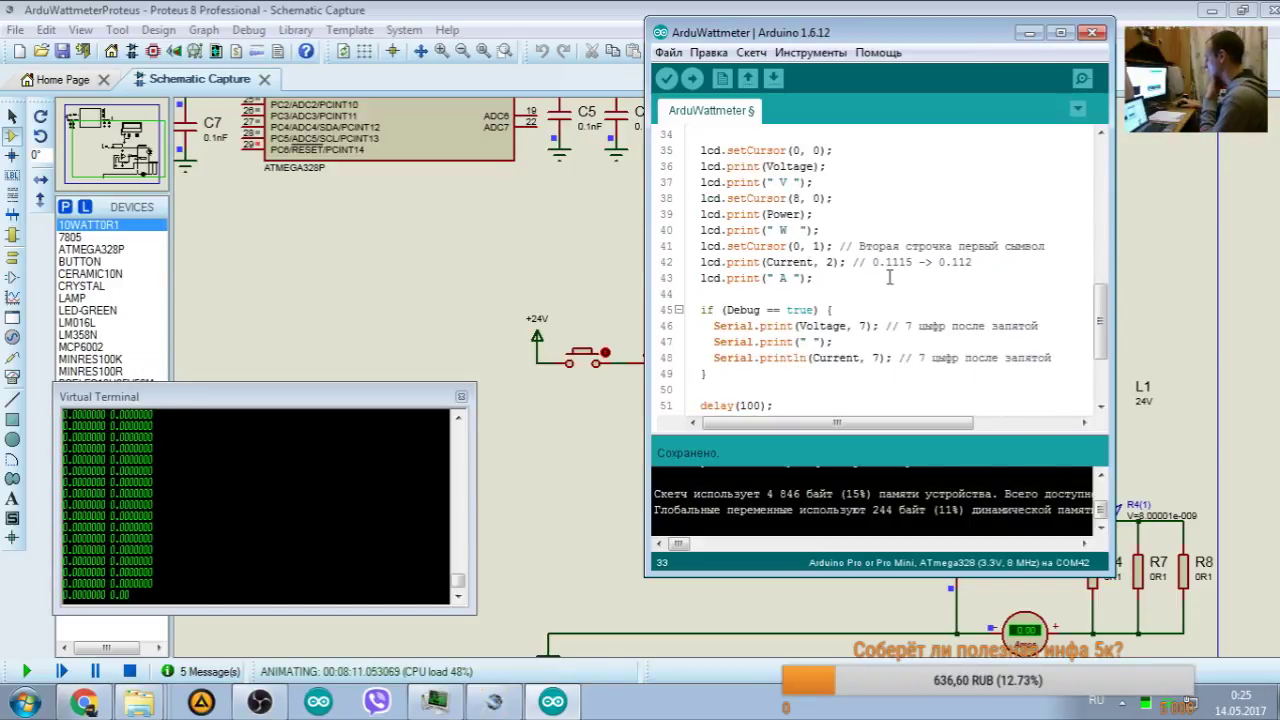
pyautogui.scroll(3, 829, 220)
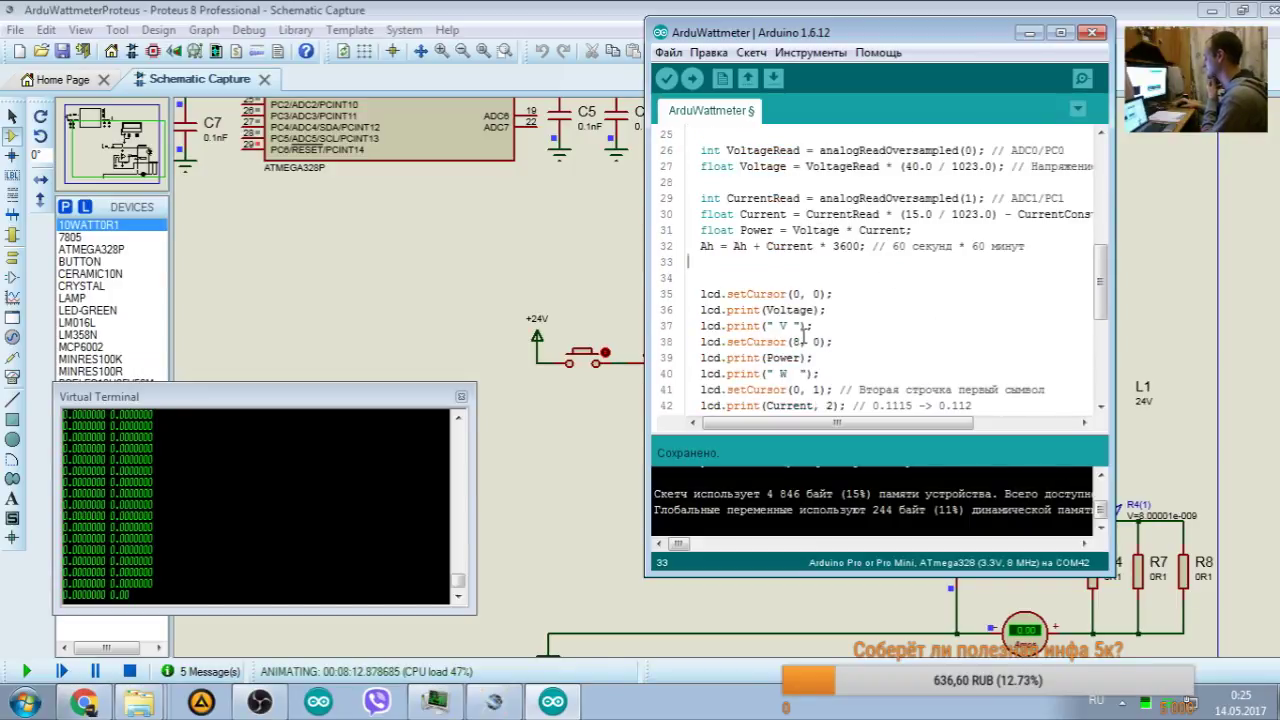
# Step: Duplicate the Serial.print lines for Voltage and the space separator beneath the existing pair in the Debug block
pyautogui.scroll(-4, 688, 262)
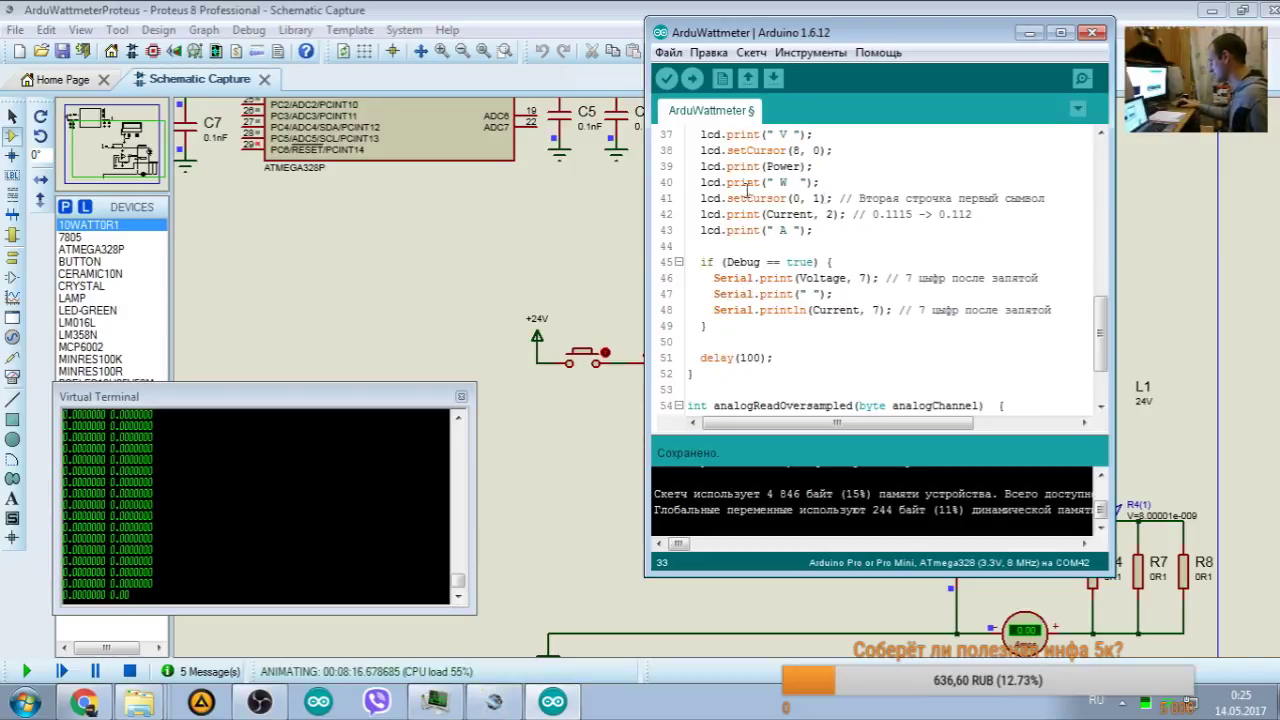
pyautogui.moveTo(840, 295); pyautogui.dragTo(648, 277)
pyautogui.hotkey('ctrl', 'c')
pyautogui.click(836, 294)
pyautogui.press('Return')
pyautogui.hotkey('ctrl', 'v')
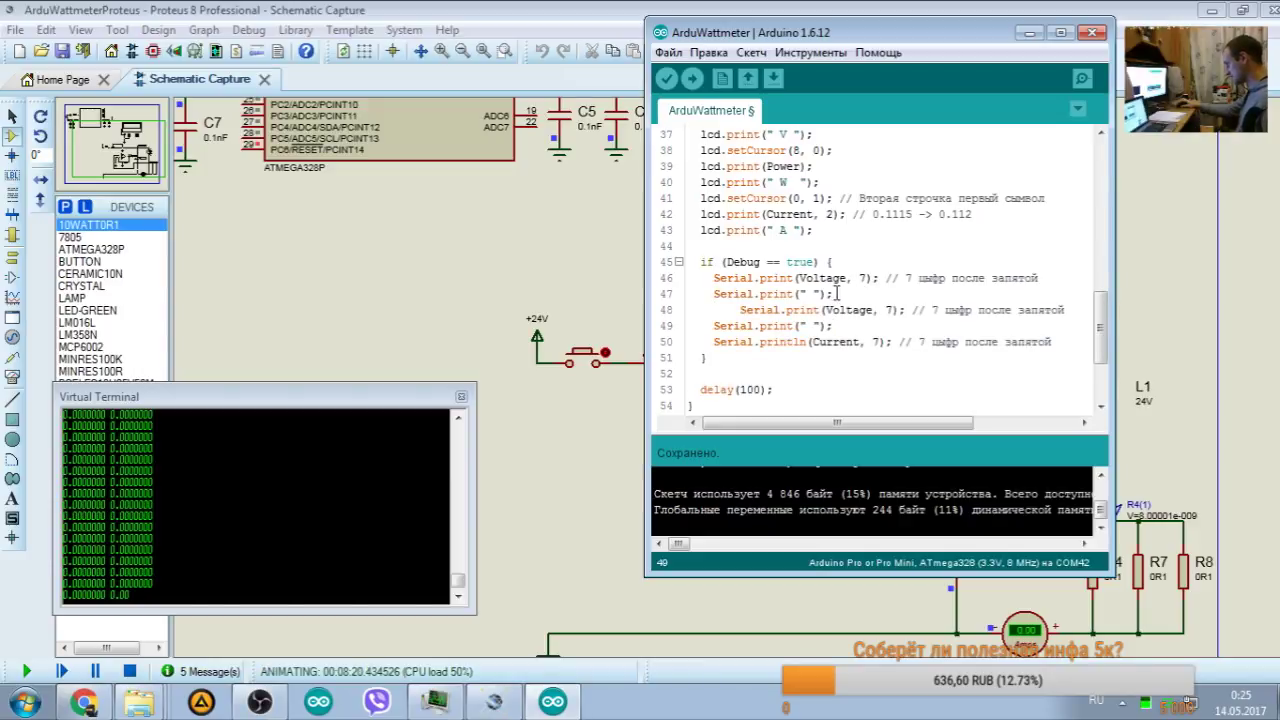
# Step: Replace Voltage with Power in the duplicated Serial.print line and auto-format the sketch
pyautogui.doubleClick(784, 166)
pyautogui.hotkey('ctrl', 'c')
pyautogui.doubleClick(849, 310)
pyautogui.hotkey('ctrl', 'v')
pyautogui.hotkey('ctrl', 't')
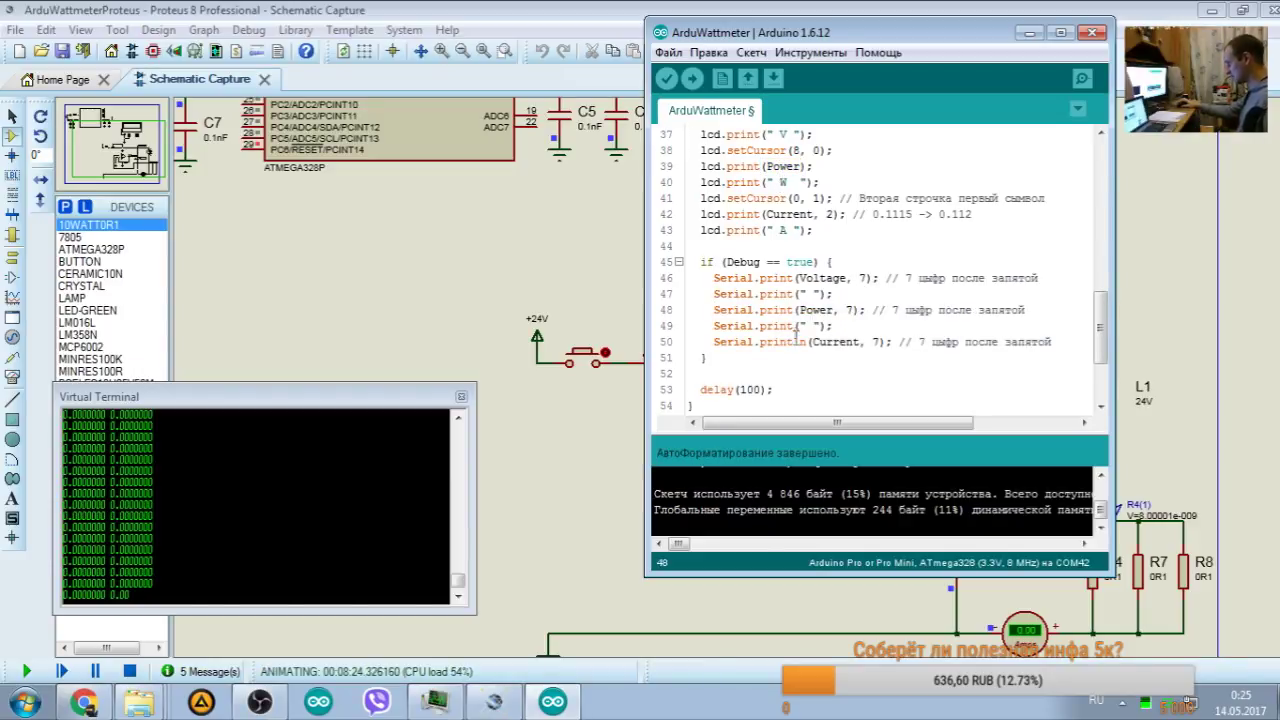
# Step: Try to open the Arduino serial monitor, and close the simulation's Virtual Terminal
pyautogui.moveTo(806, 342); pyautogui.dragTo(796, 342)
pyautogui.tripleClick(800, 342)
pyautogui.click(806, 342)
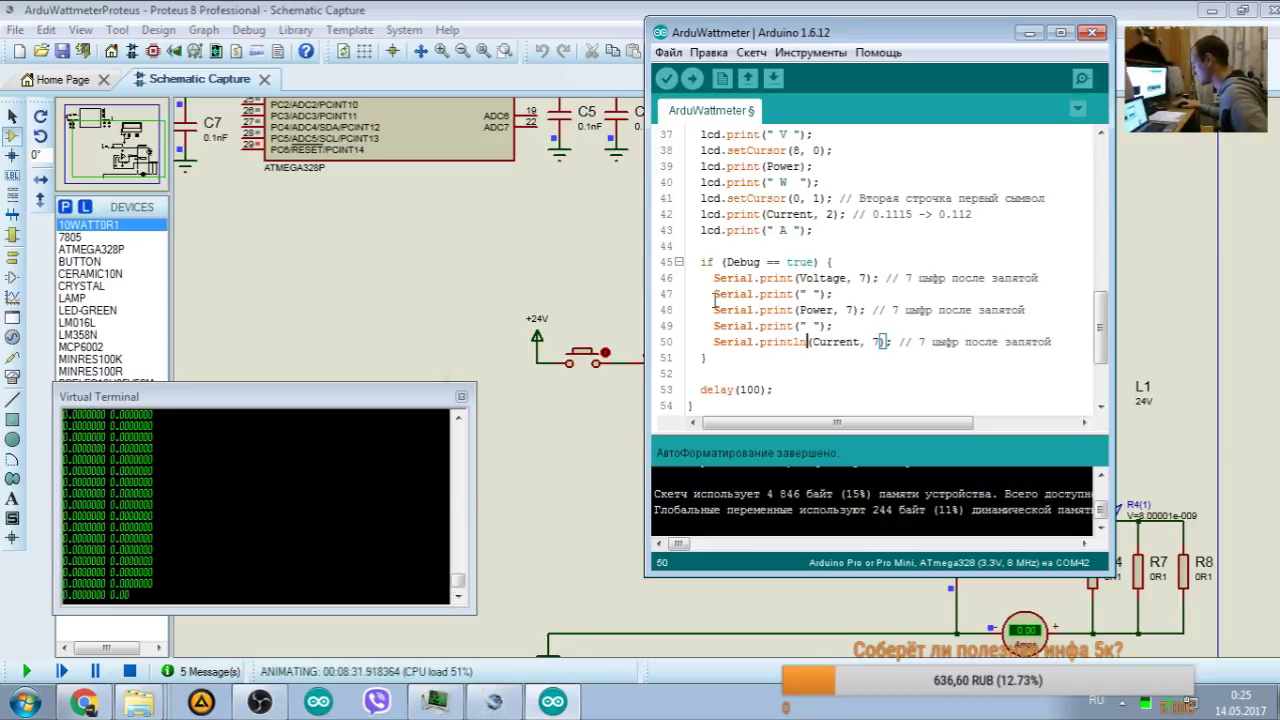
pyautogui.click(1081, 78)
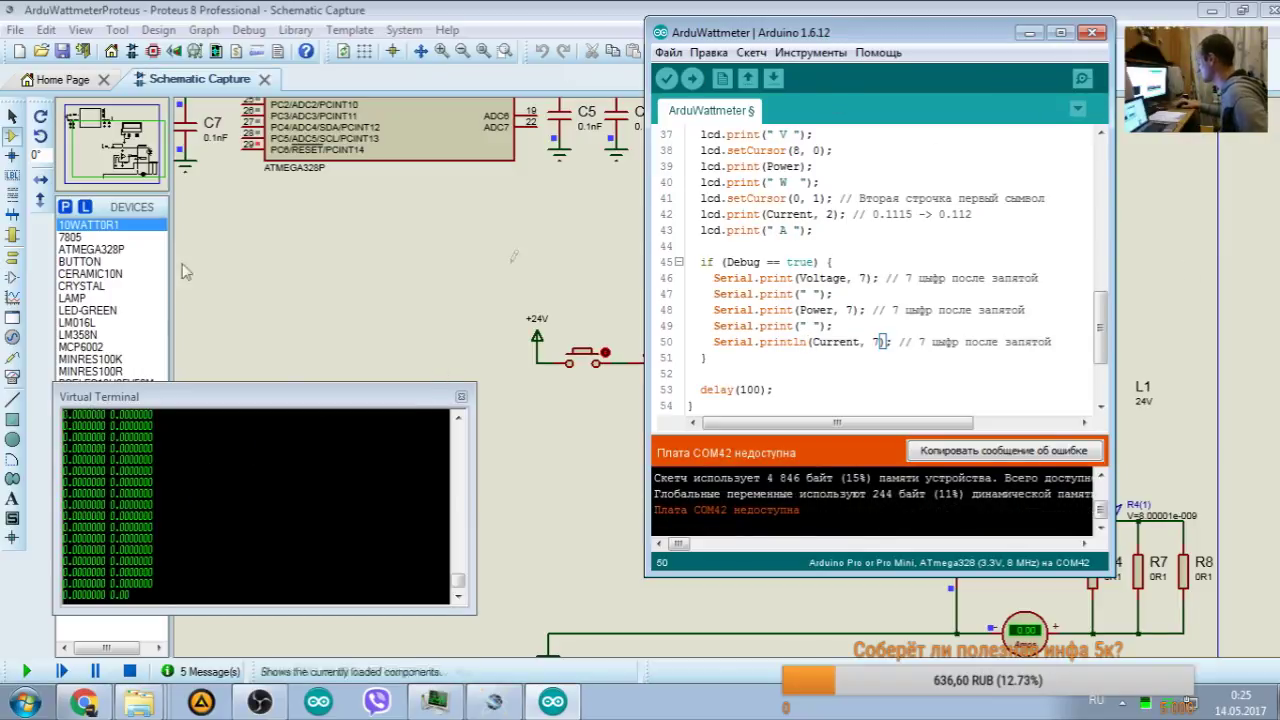
pyautogui.click(461, 397)
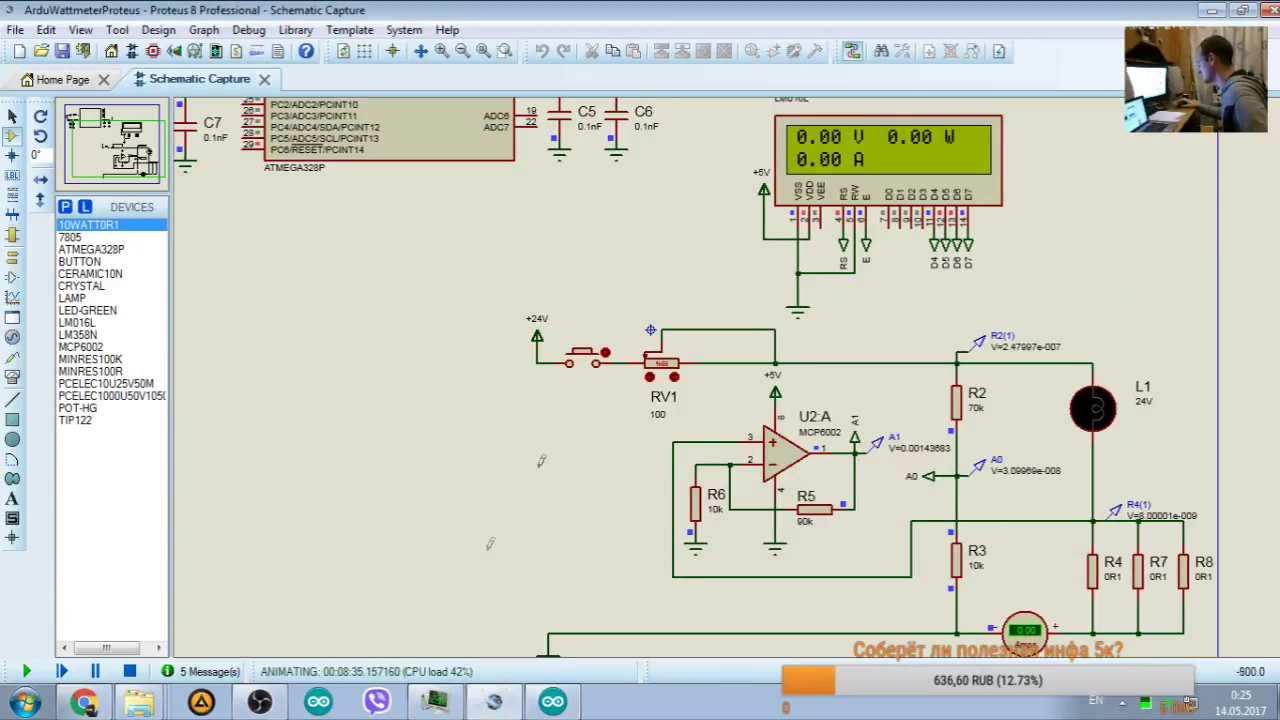
pyautogui.click(552, 702)
pyautogui.click(806, 342)
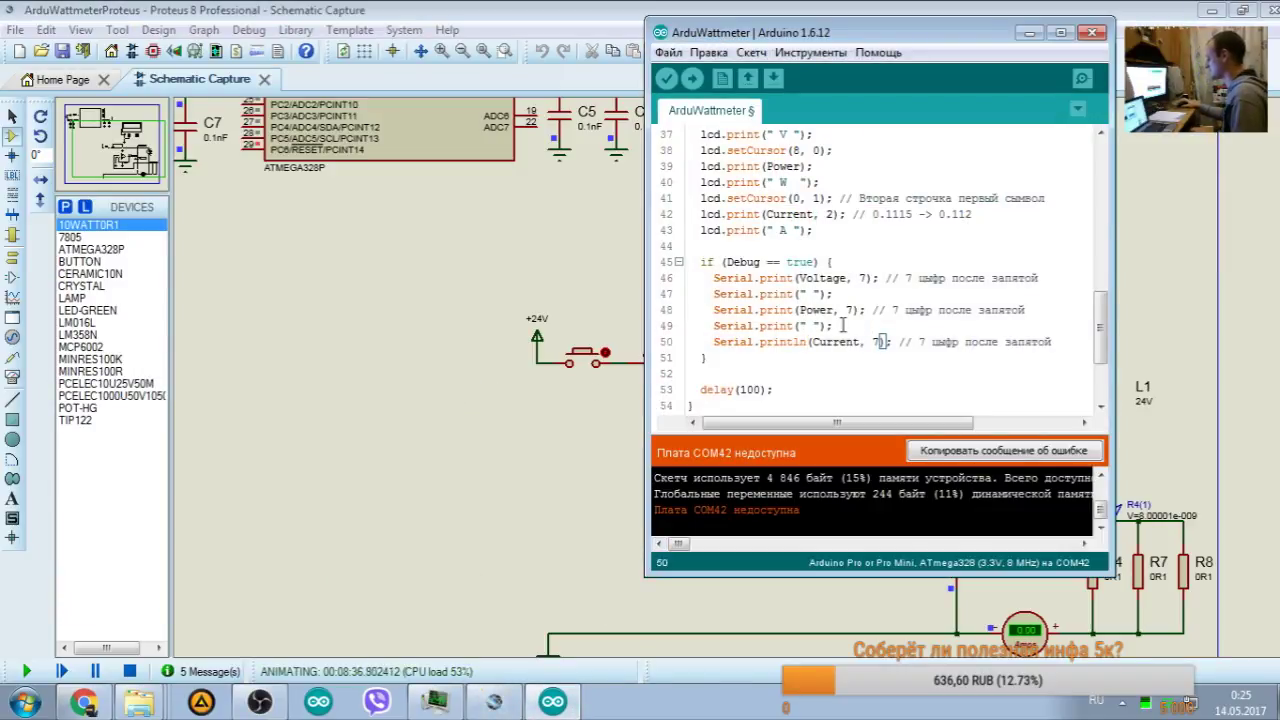
# Step: Duplicate the Serial.print lines for Power and its space separator just above the Current println line
pyautogui.click(855, 310)
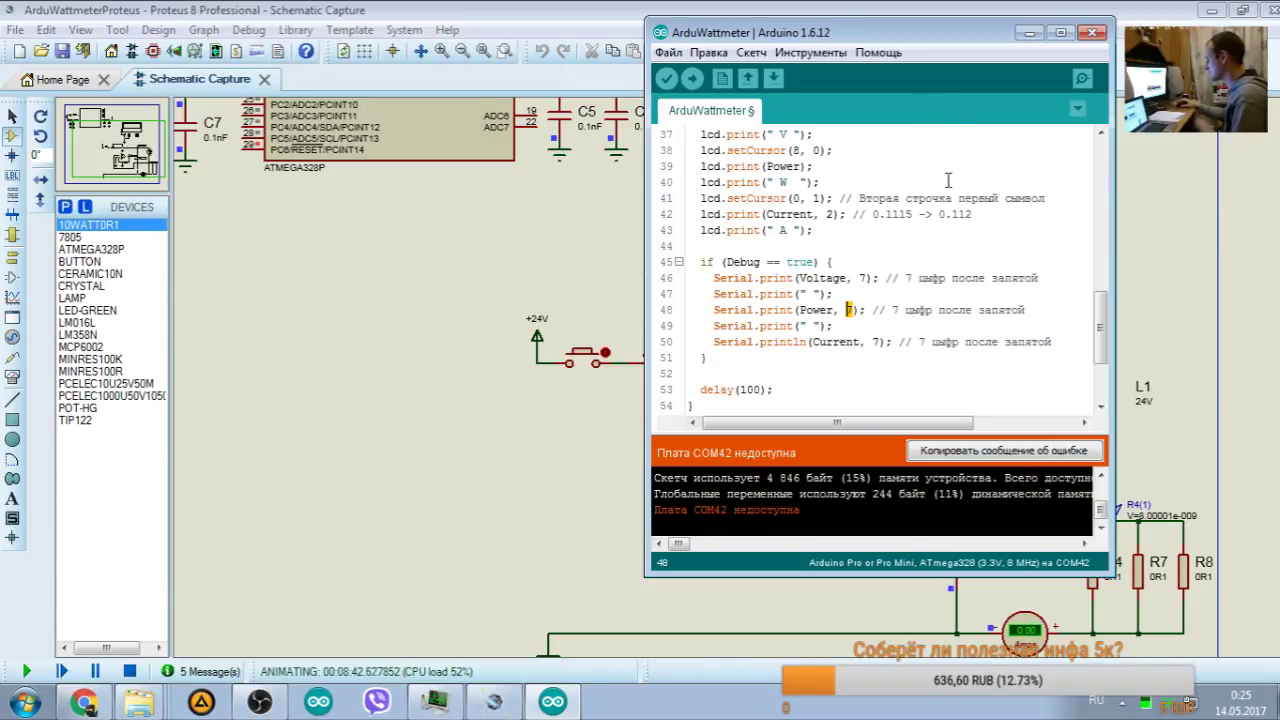
pyautogui.scroll(3, 858, 314)
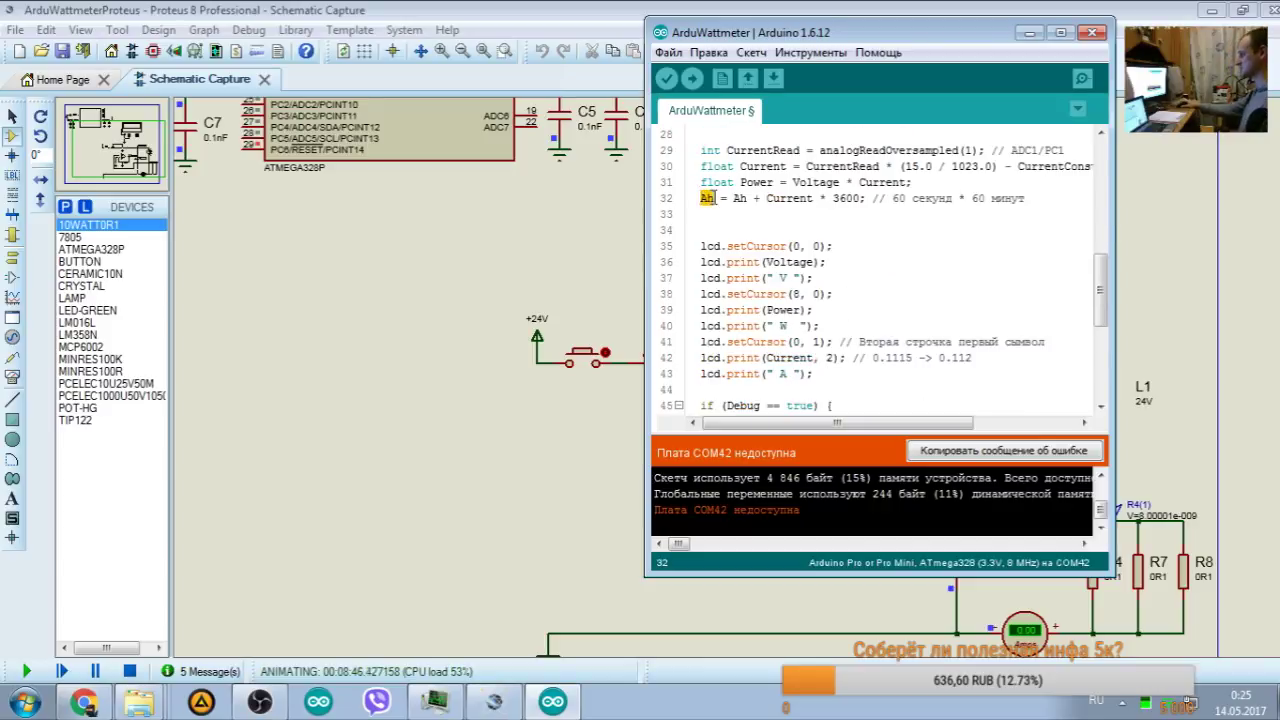
pyautogui.scroll(-4, 781, 183)
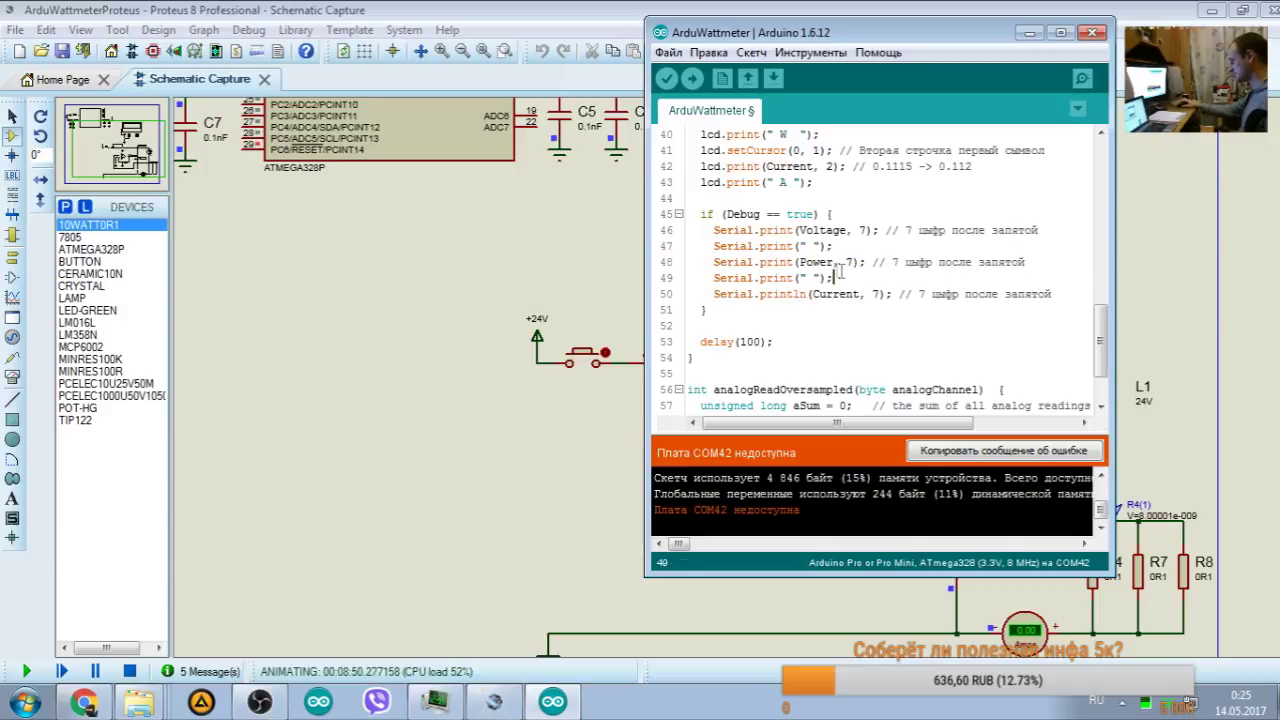
pyautogui.moveTo(841, 272); pyautogui.dragTo(688, 262)
pyautogui.click(844, 278)
pyautogui.press('Return')
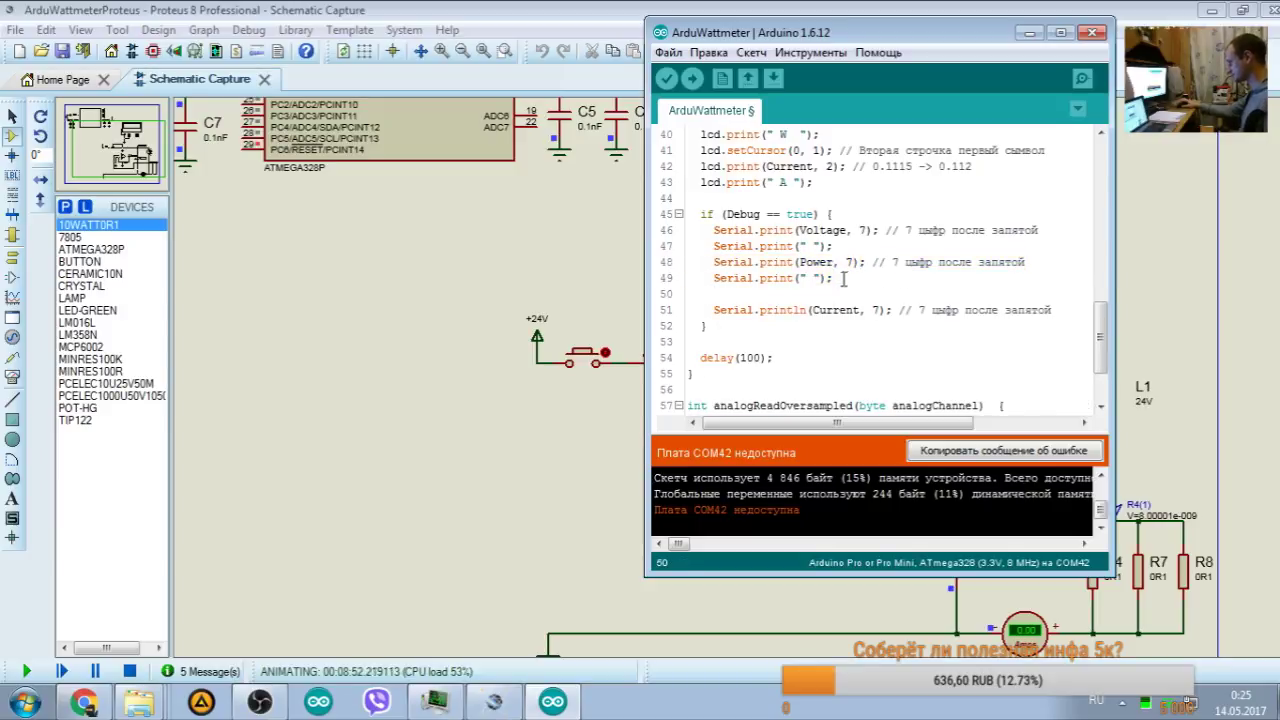
pyautogui.hotkey('ctrl', 'v')
pyautogui.click(812, 246)
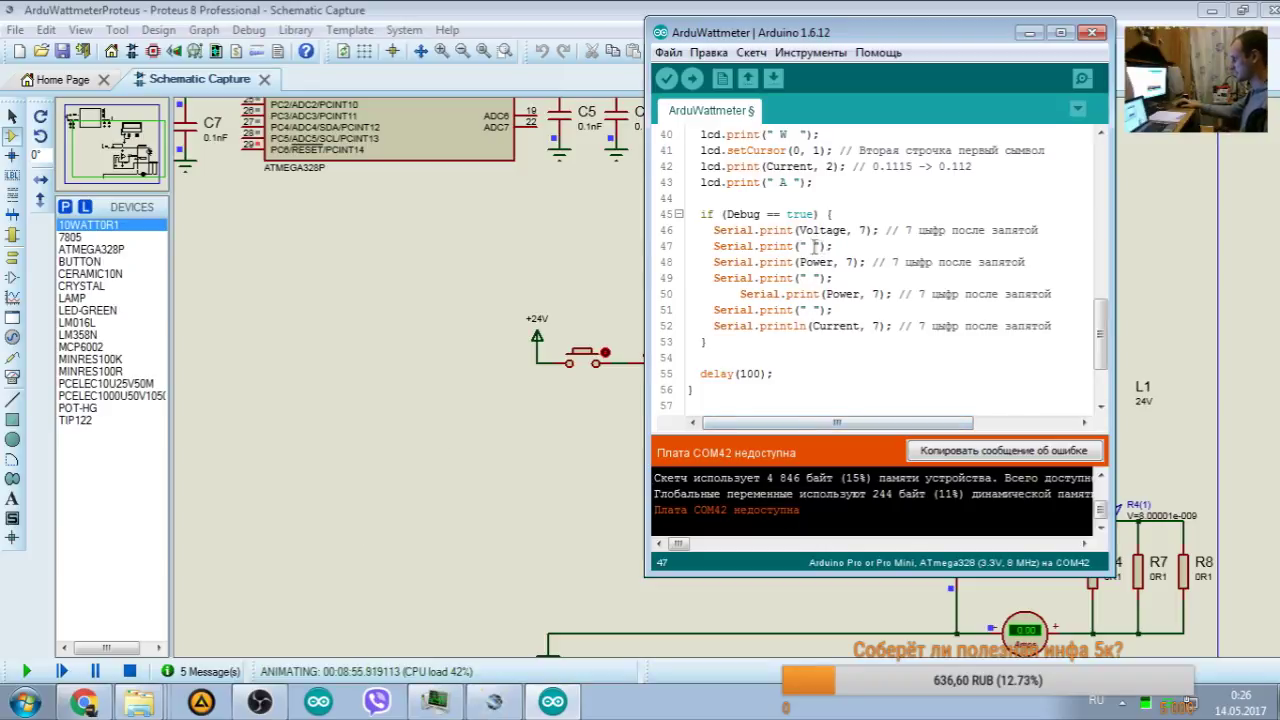
# Step: Restart the Proteus simulation and examine the Virtual Terminal output with the 24 V push button closed
pyautogui.click(129, 671)
pyautogui.click(26, 671)
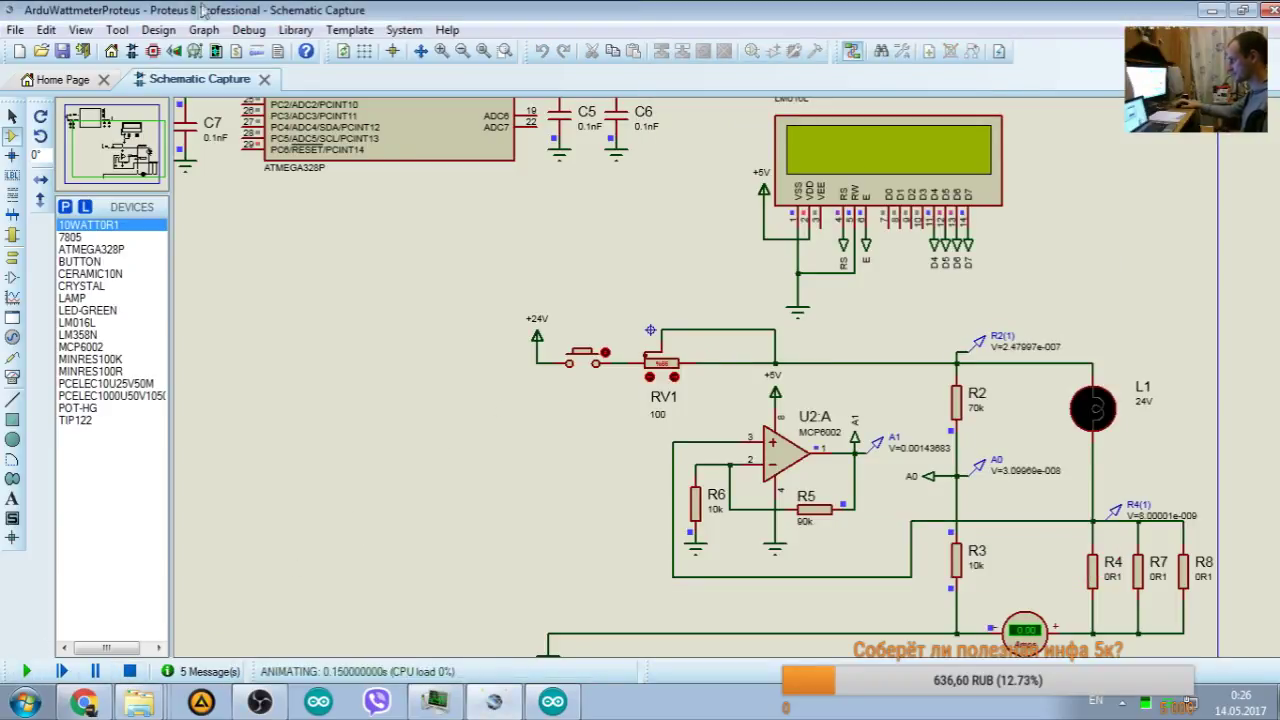
pyautogui.click(248, 30)
pyautogui.click(272, 498)
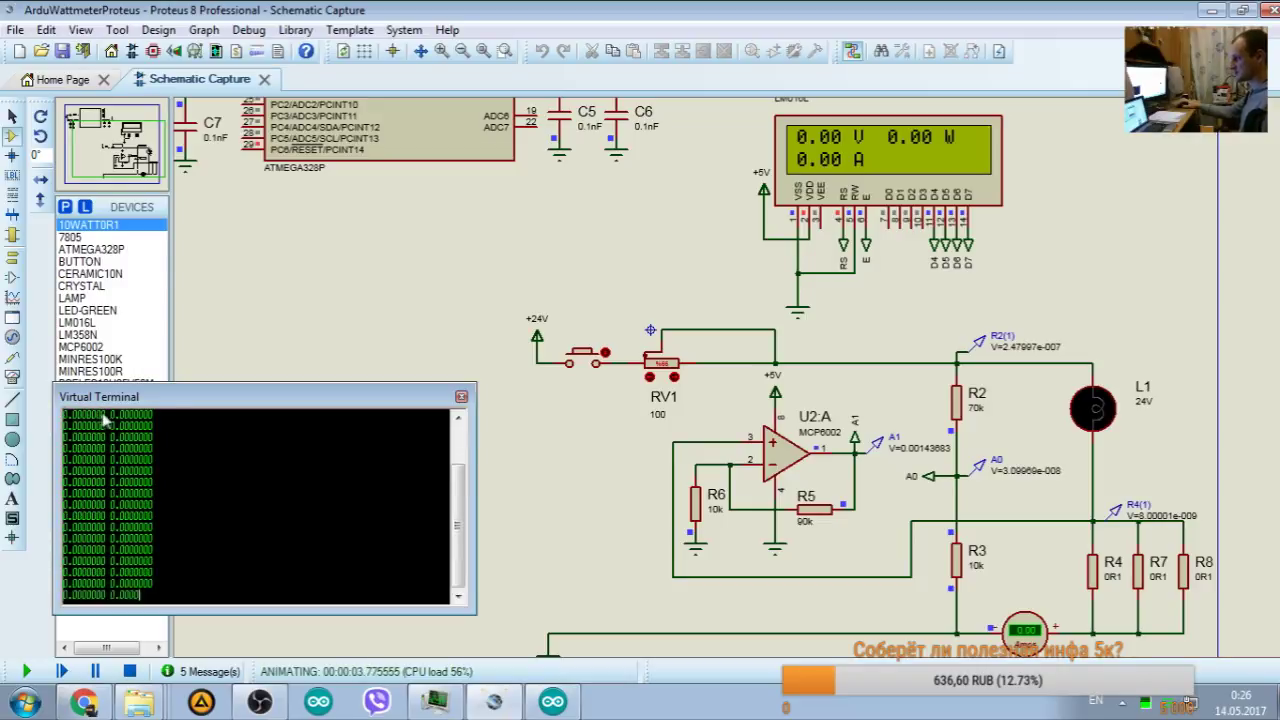
pyautogui.click(606, 350)
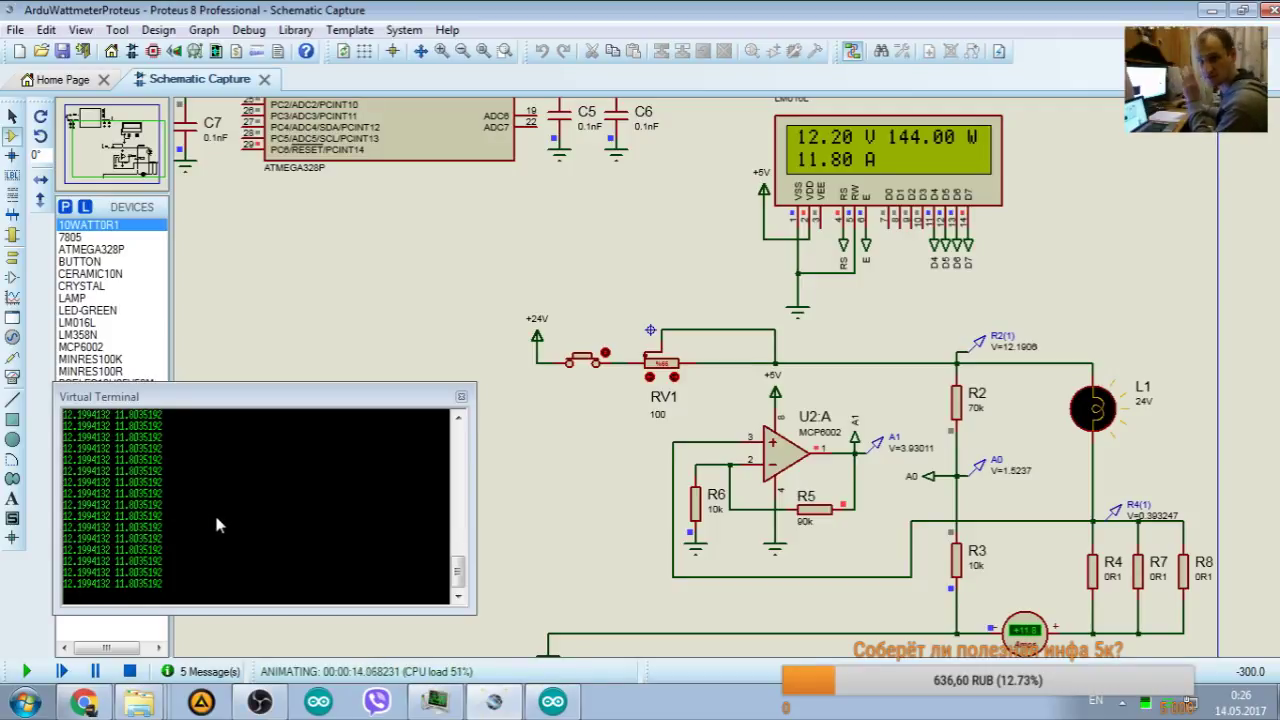
pyautogui.click(129, 671)
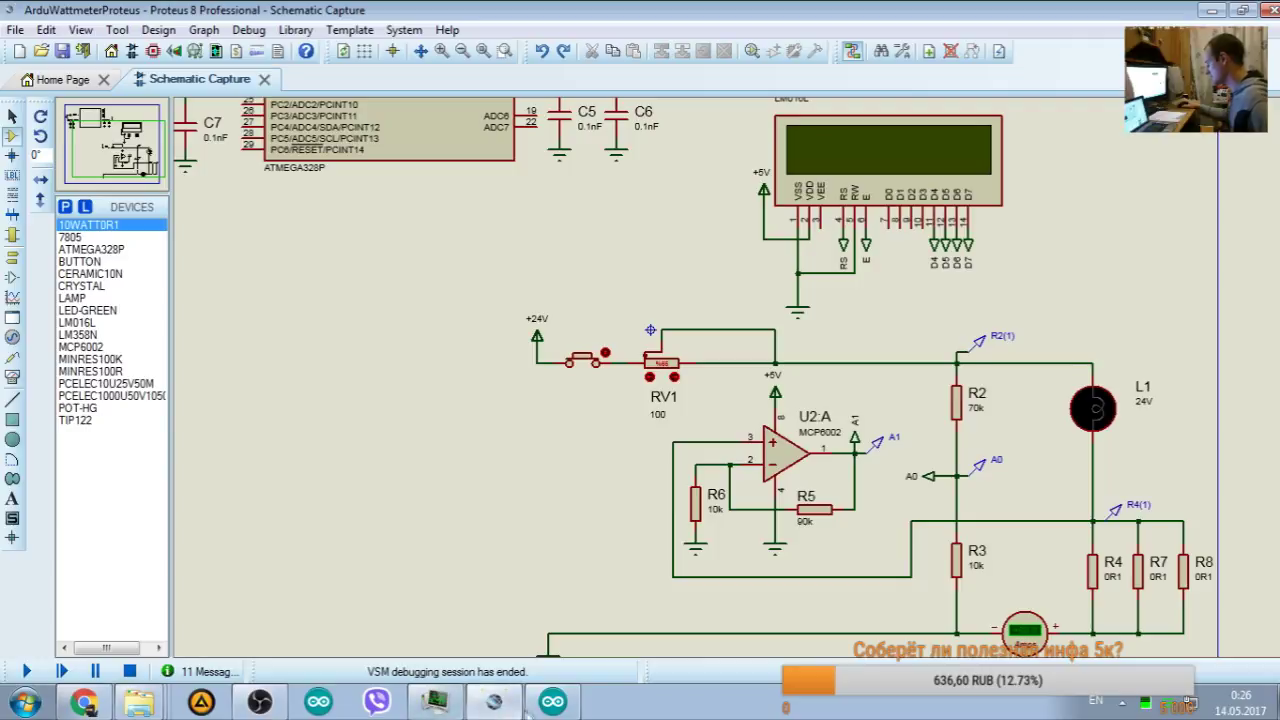
# Step: Return to the Arduino IDE, compile the ArduWattmeter sketch and auto-format its code
pyautogui.click(552, 702)
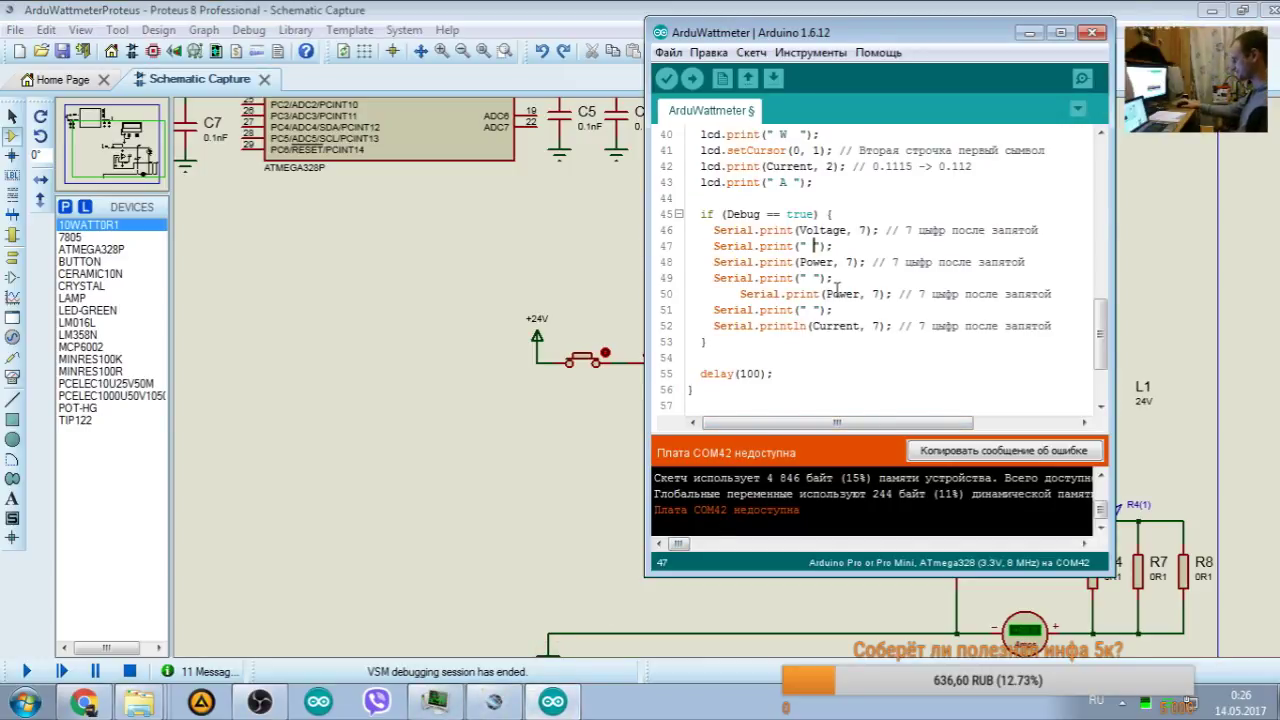
pyautogui.hotkey('ctrl', 'r')
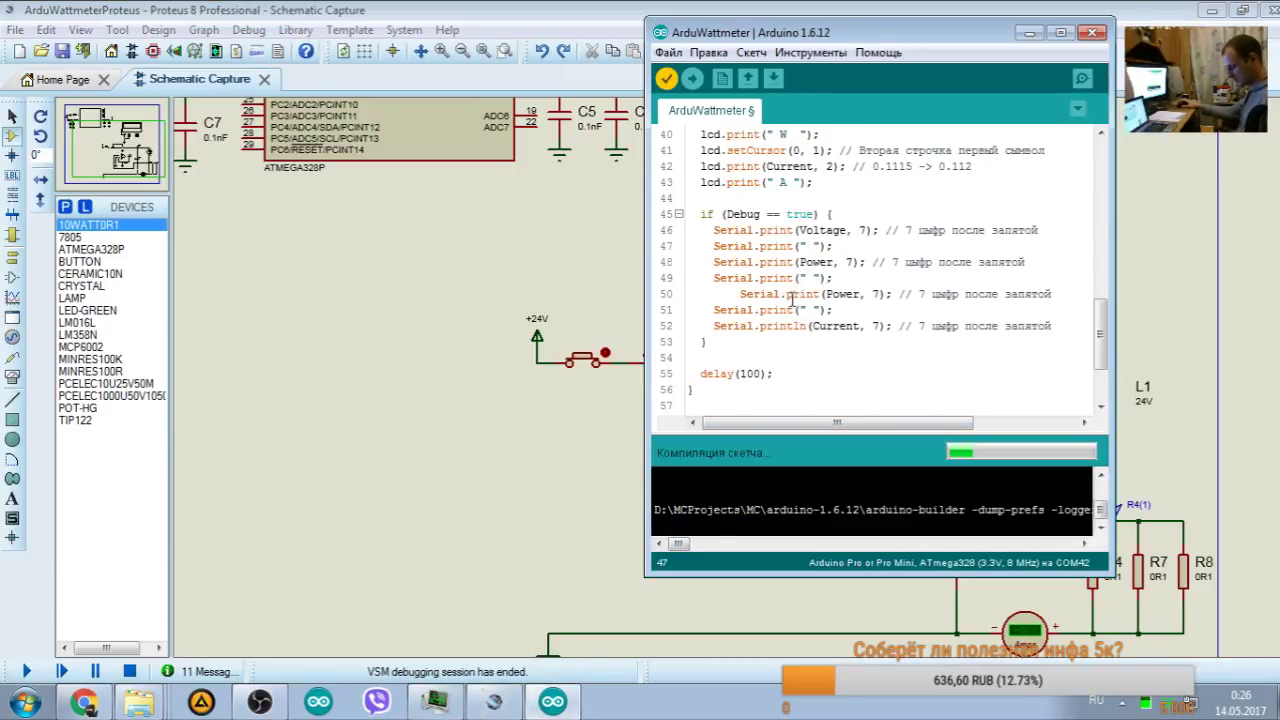
pyautogui.hotkey('ctrl', 't')
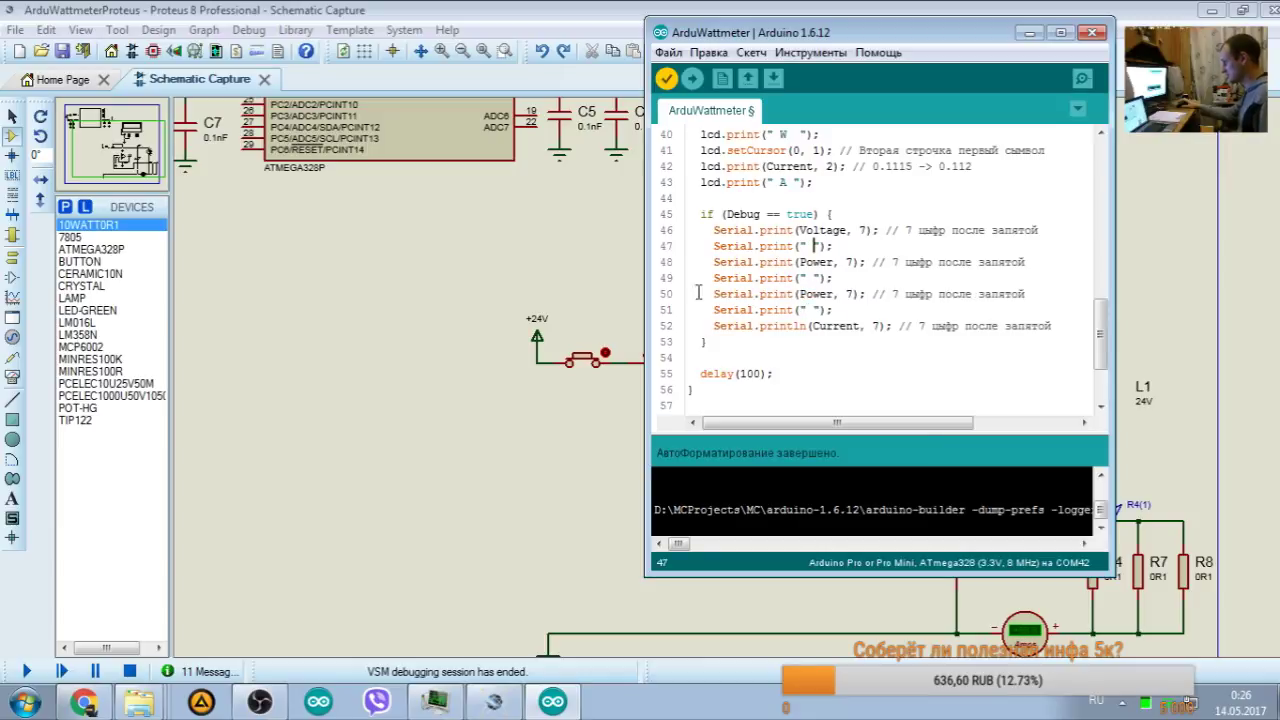
# Step: Replace Power with Ah in the second duplicated Serial.print line and save the sketch
pyautogui.scroll(3, 836, 276)
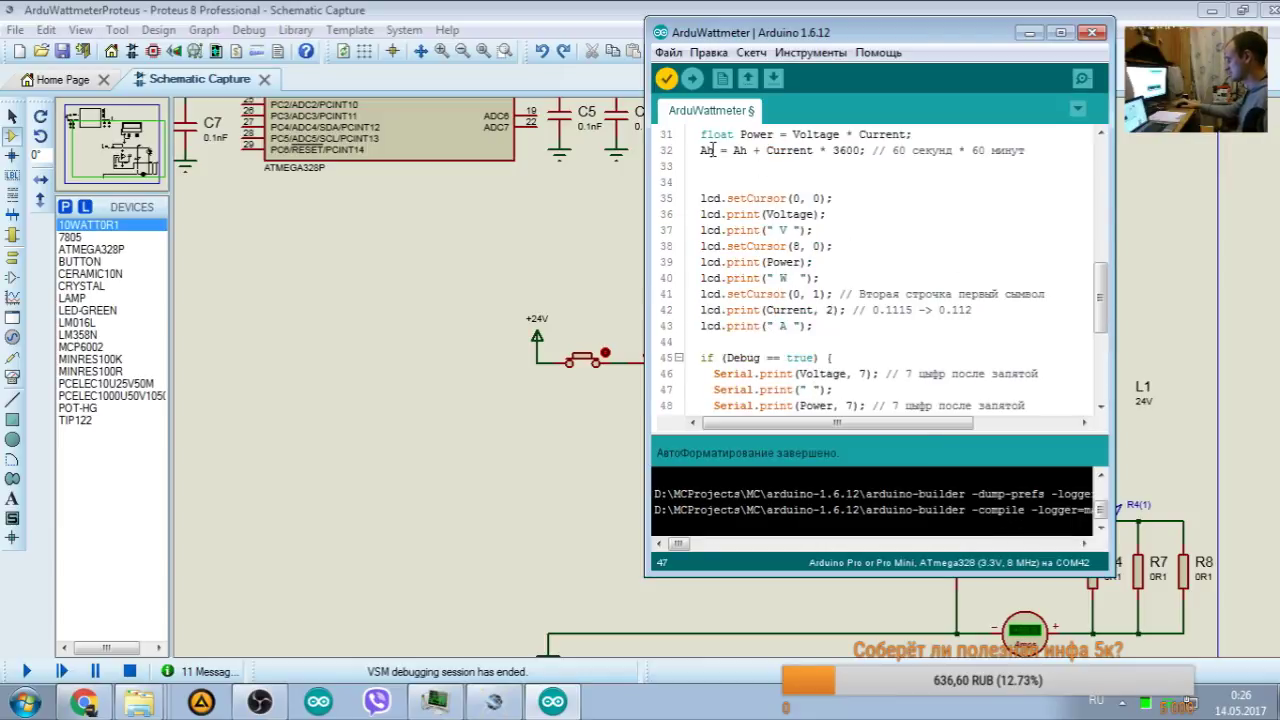
pyautogui.scroll(-2, 775, 240)
pyautogui.doubleClick(813, 340)
pyautogui.write('Ah')
pyautogui.hotkey('ctrl', 's')
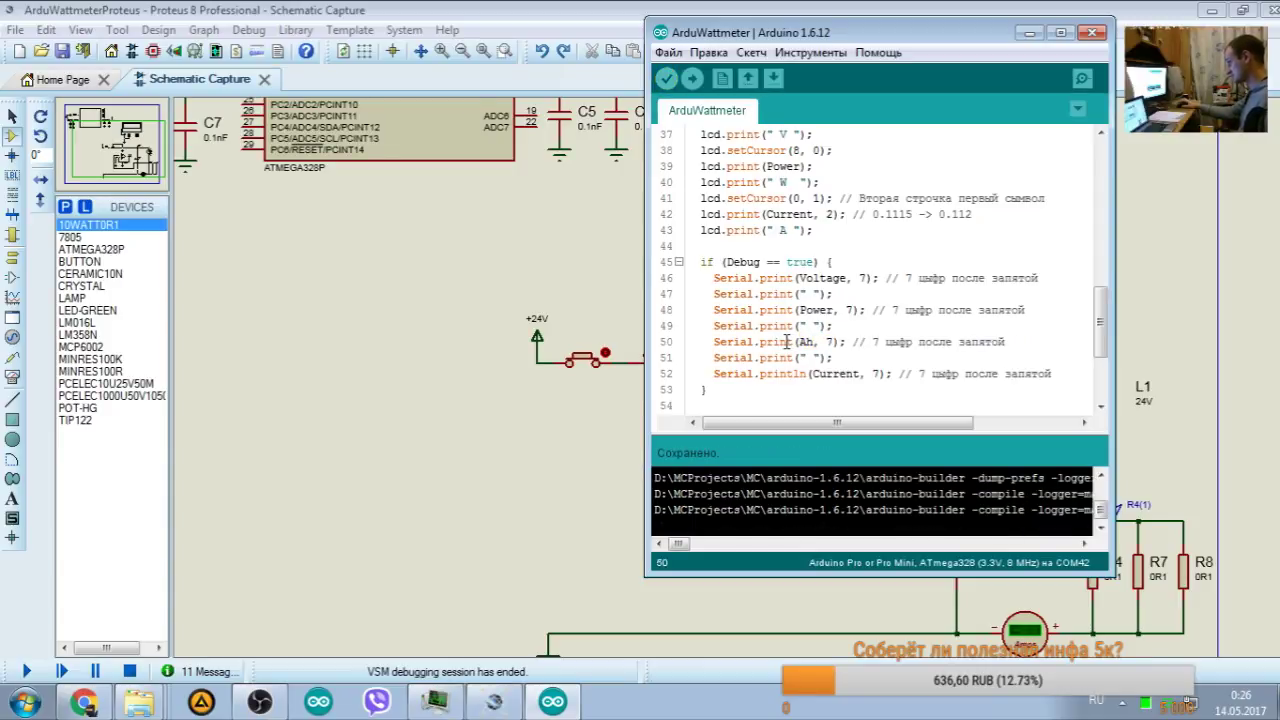
# Step: Copy "Wh = 0.0;" from the variable declaration to the line below the Ah calculation and auto-format the sketch
pyautogui.scroll(6, 925, 240)
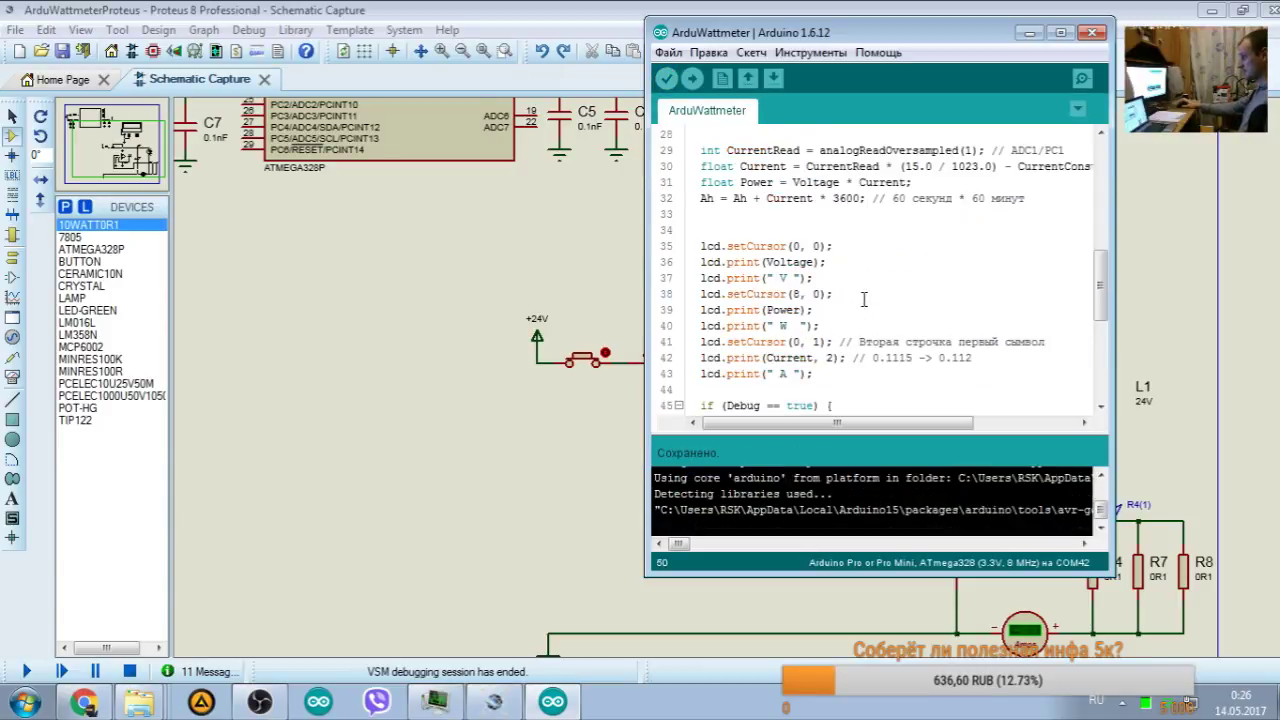
pyautogui.scroll(3, 870, 298)
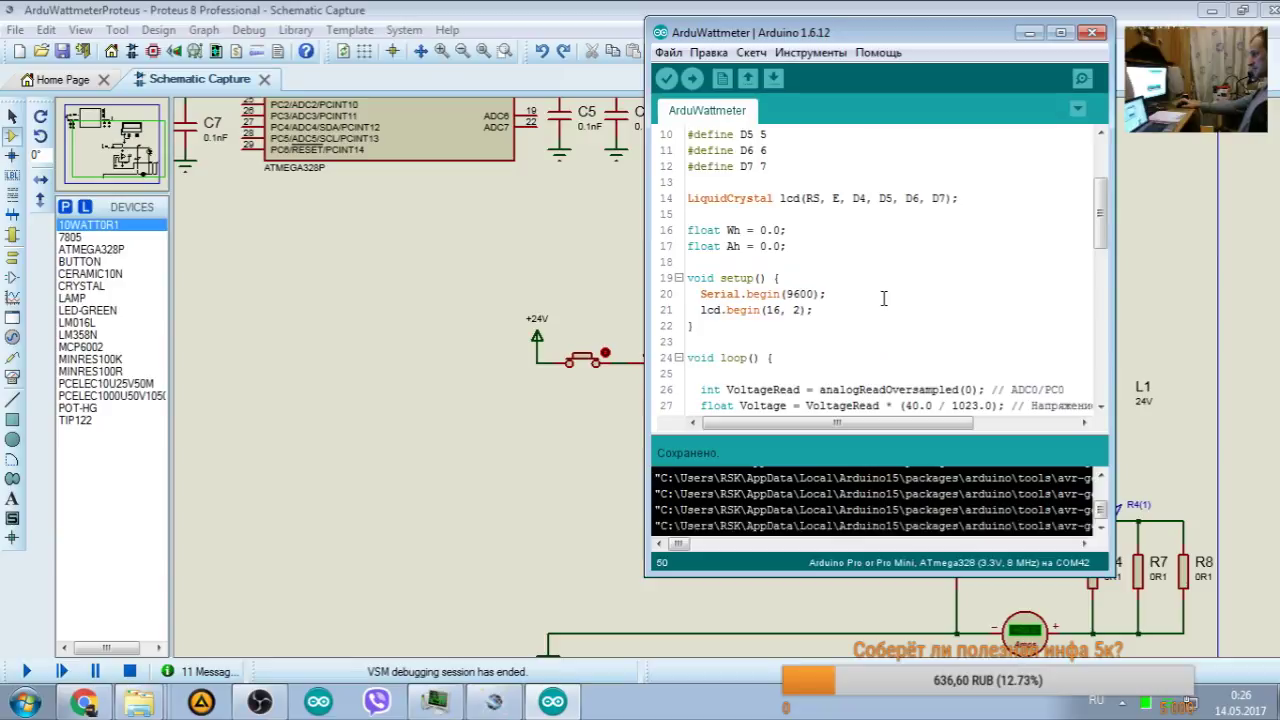
pyautogui.moveTo(787, 231); pyautogui.dragTo(689, 231)
pyautogui.scroll(-4, 721, 222)
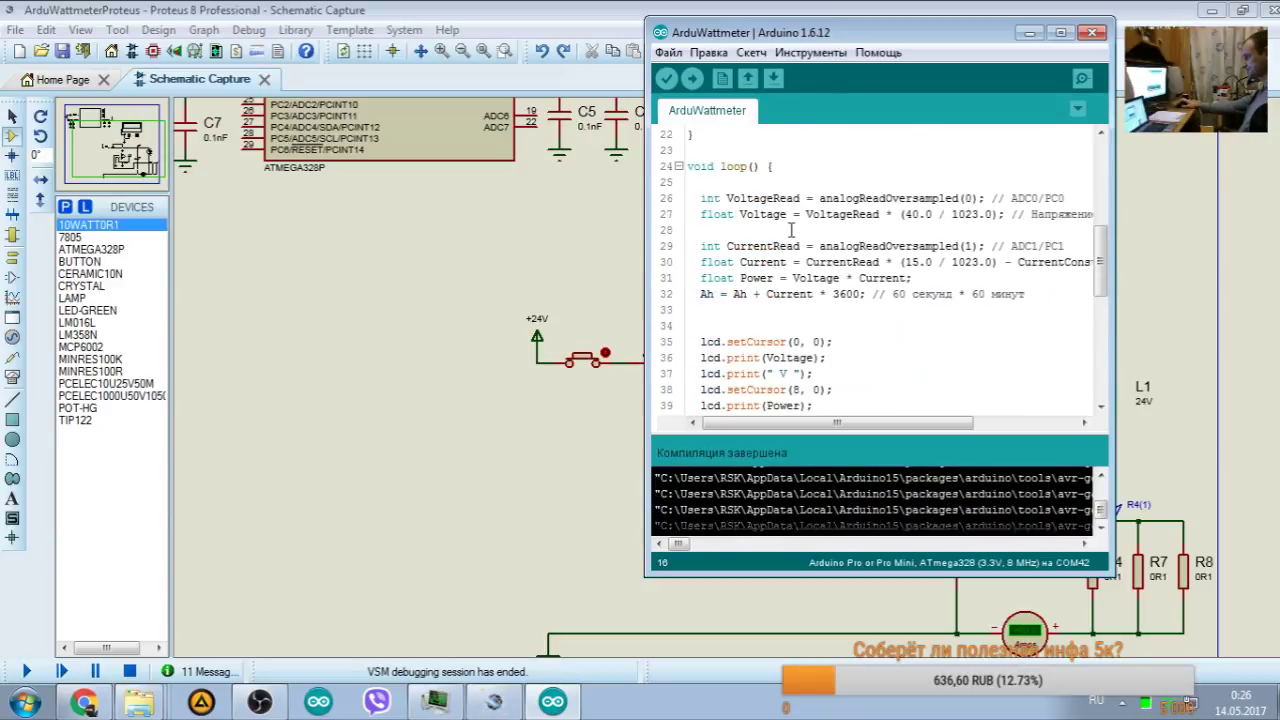
pyautogui.scroll(3, 721, 222)
pyautogui.moveTo(787, 182); pyautogui.dragTo(733, 182)
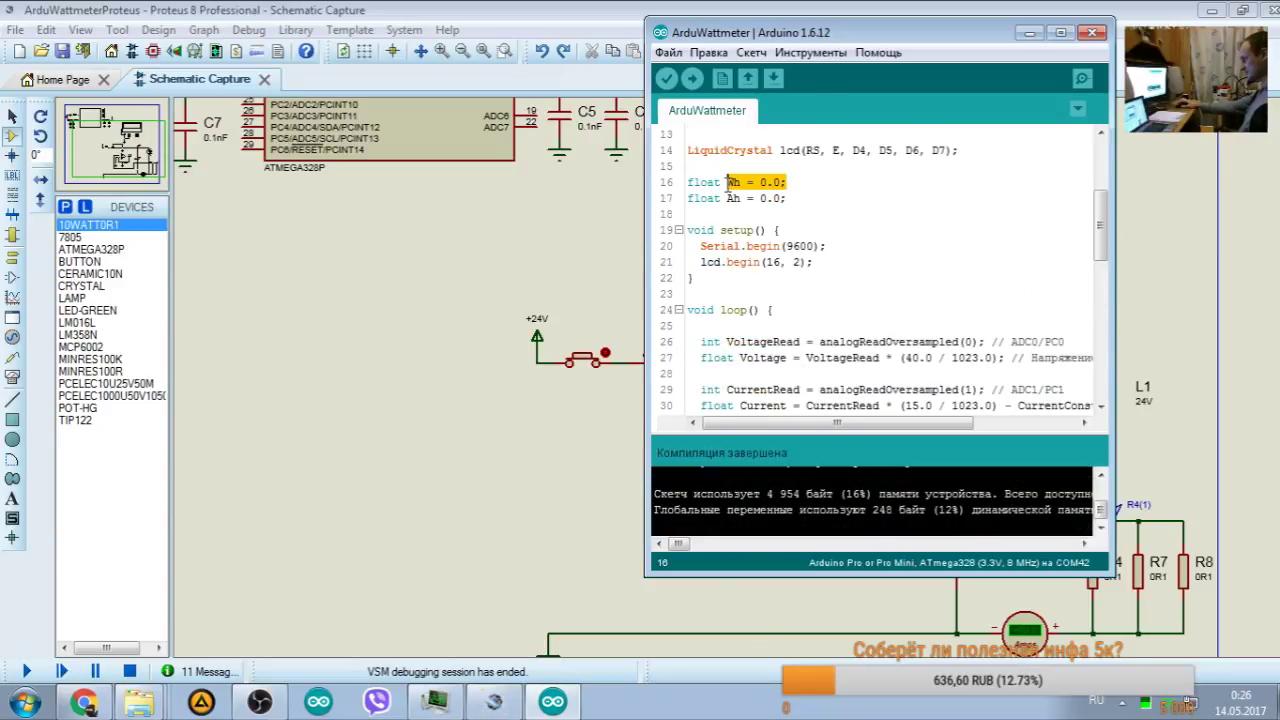
pyautogui.scroll(-6, 710, 205)
pyautogui.scroll(1, 704, 213)
pyautogui.write('Wh = 0.0;')
pyautogui.hotkey('ctrl', 't')
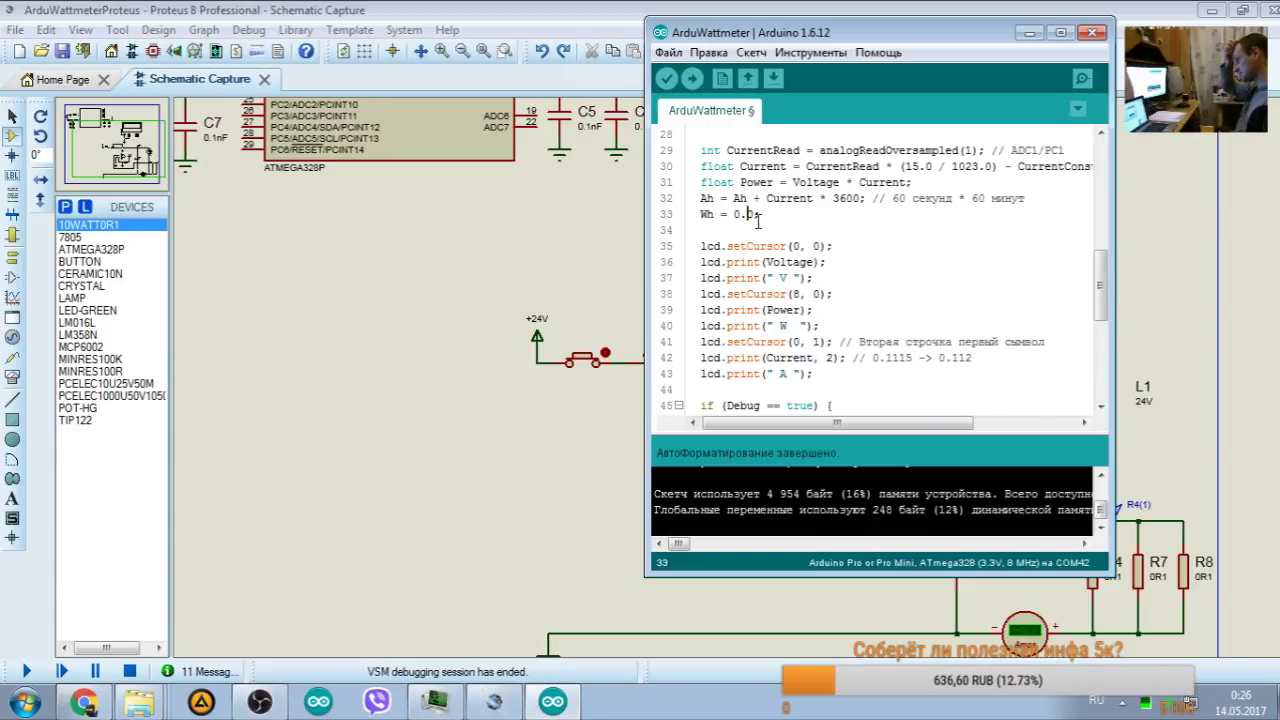
# Step: Undo the Wh assignment and the Ah replacement in the debug output, and save the sketch
pyautogui.hotkey('ctrl', 'End')
pyautogui.scroll(13, 758, 222)
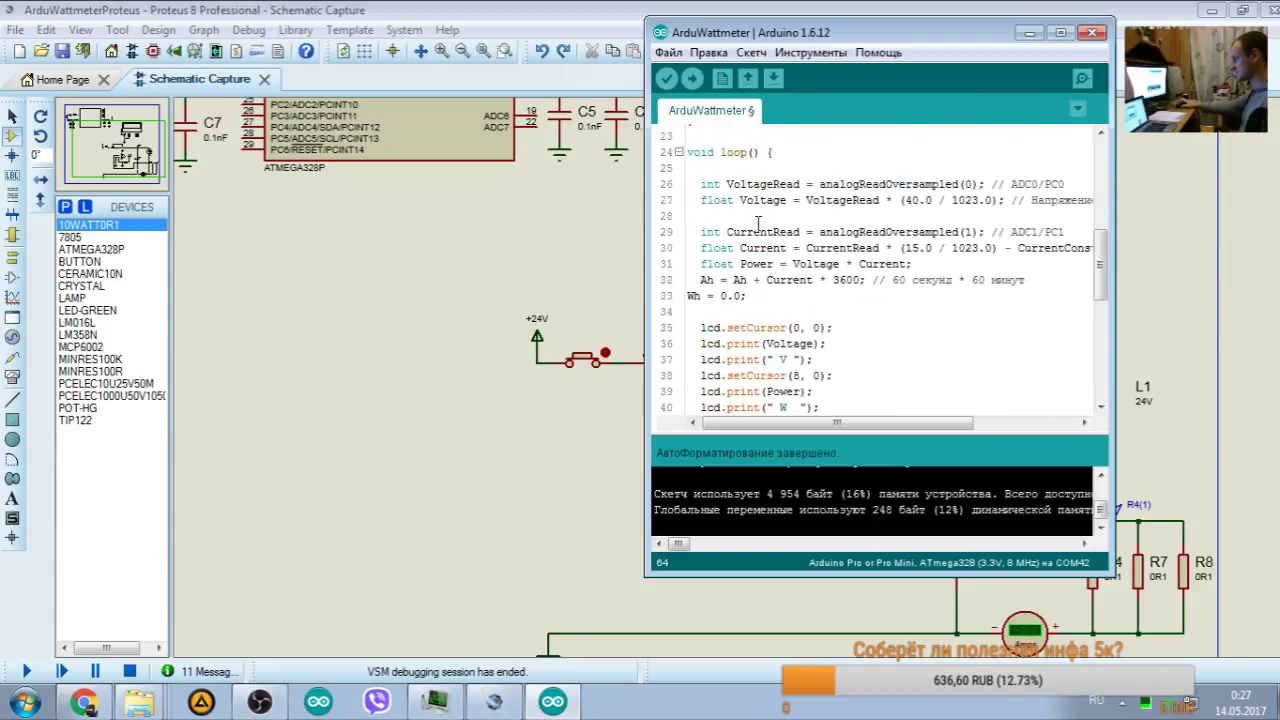
pyautogui.scroll(-5, 798, 272)
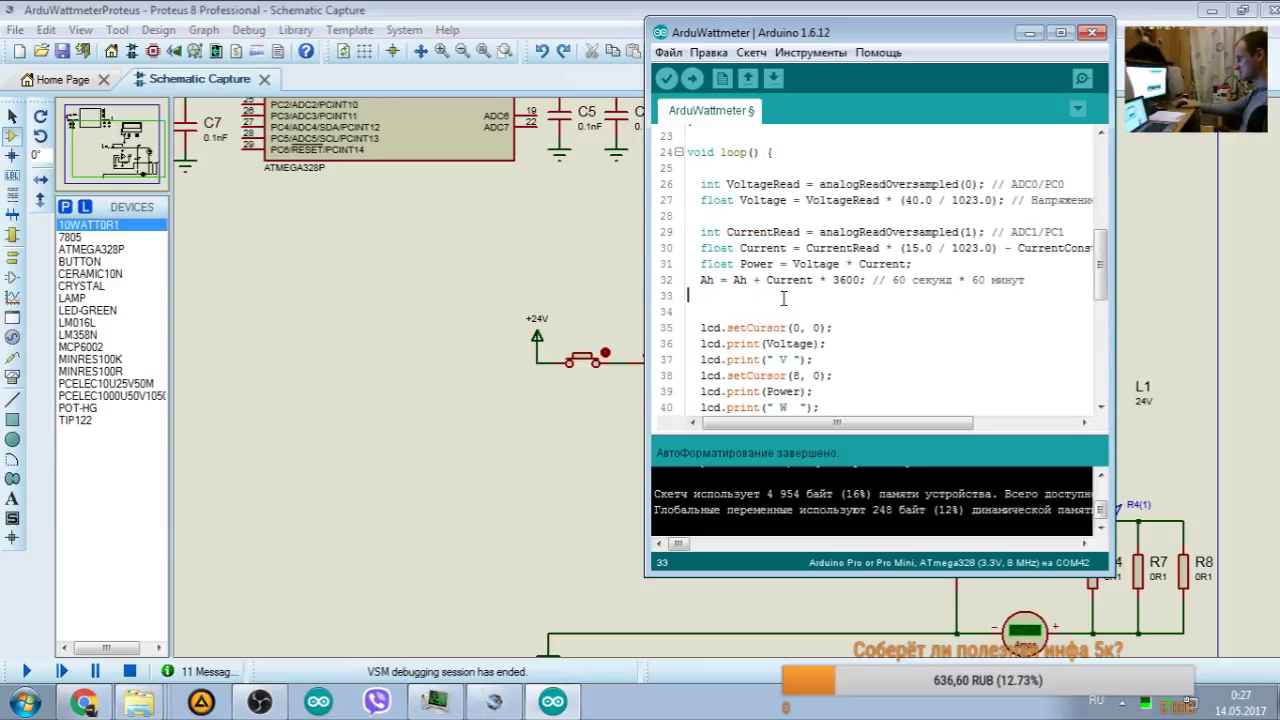
pyautogui.press('pagedown')
pyautogui.hotkey('ctrl', 's')
# Step: Review the variable declarations, loop calculations and Debug print lines, and recompile the sketch
pyautogui.scroll(10, 777, 311)
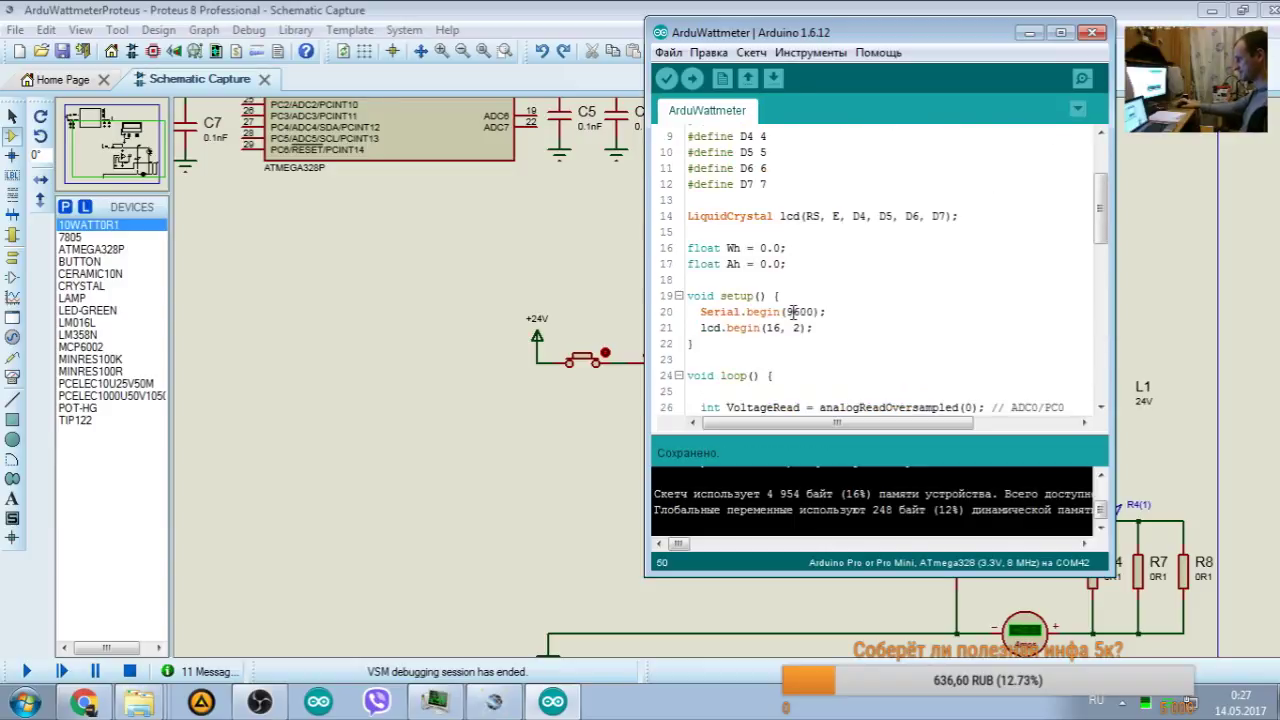
pyautogui.scroll(-5, 797, 316)
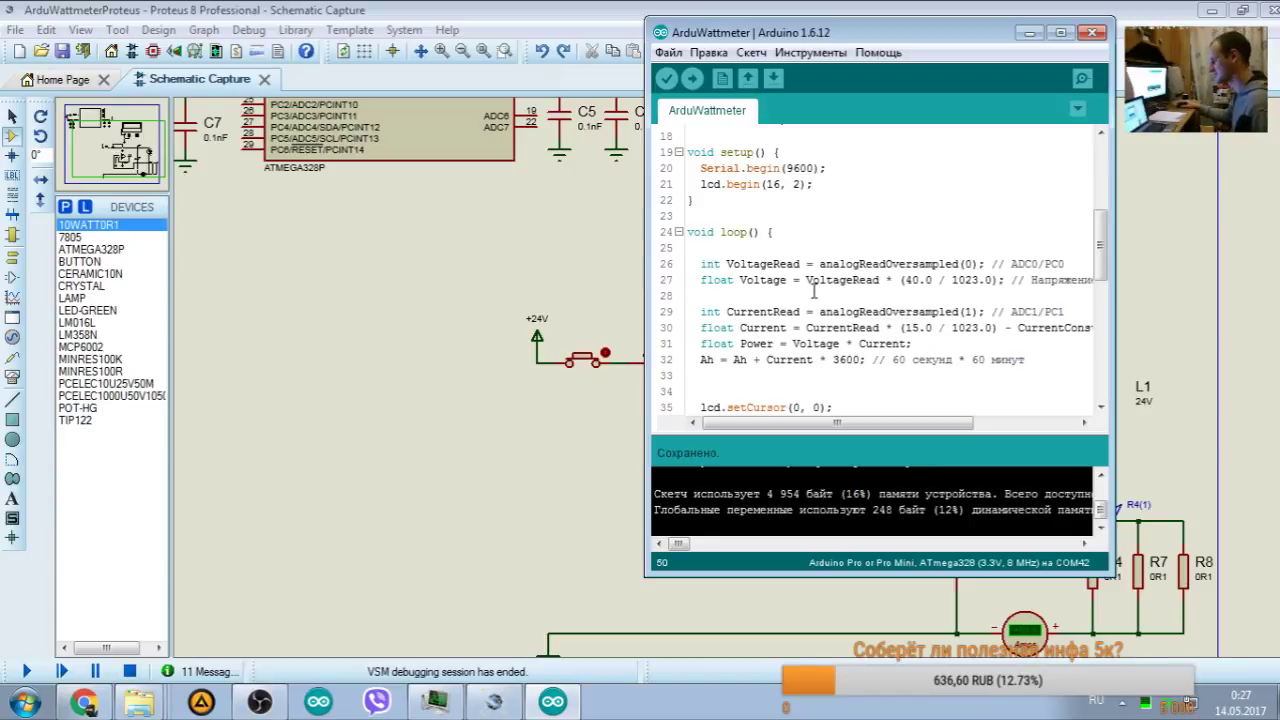
pyautogui.scroll(-7, 815, 288)
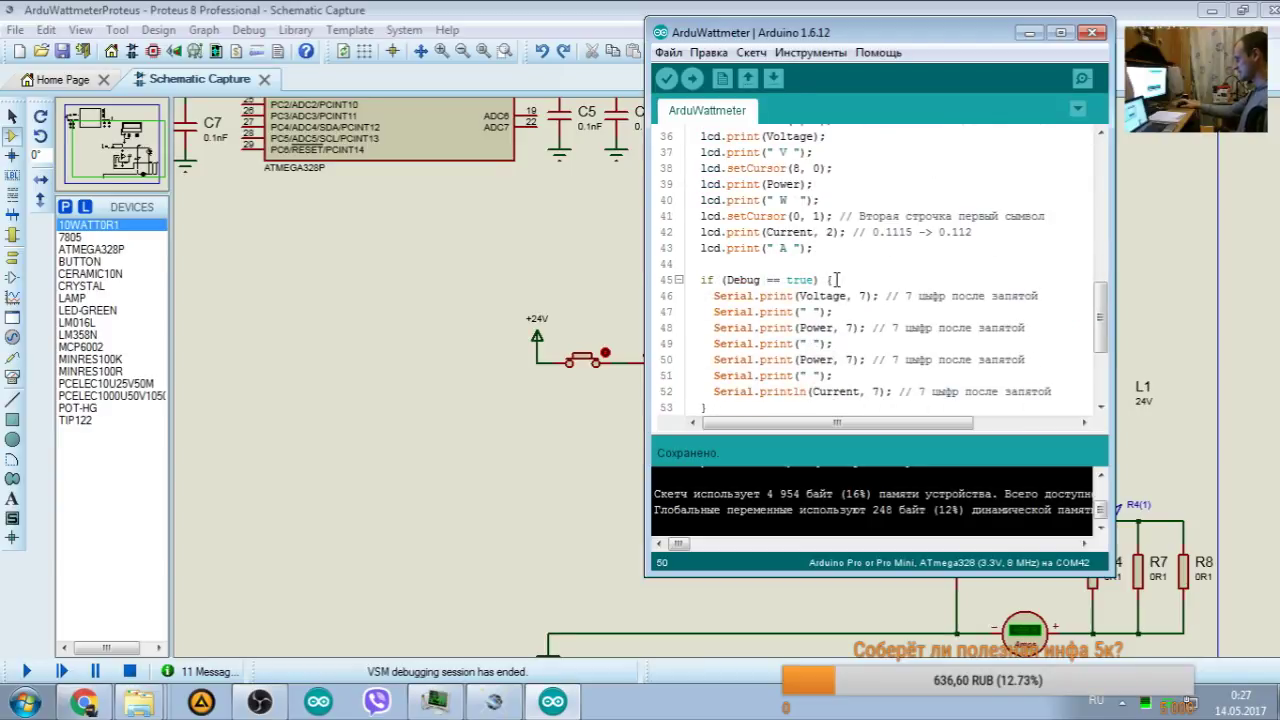
pyautogui.scroll(-2, 837, 280)
pyautogui.scroll(2, 760, 200)
pyautogui.hotkey('ctrl', 'r')
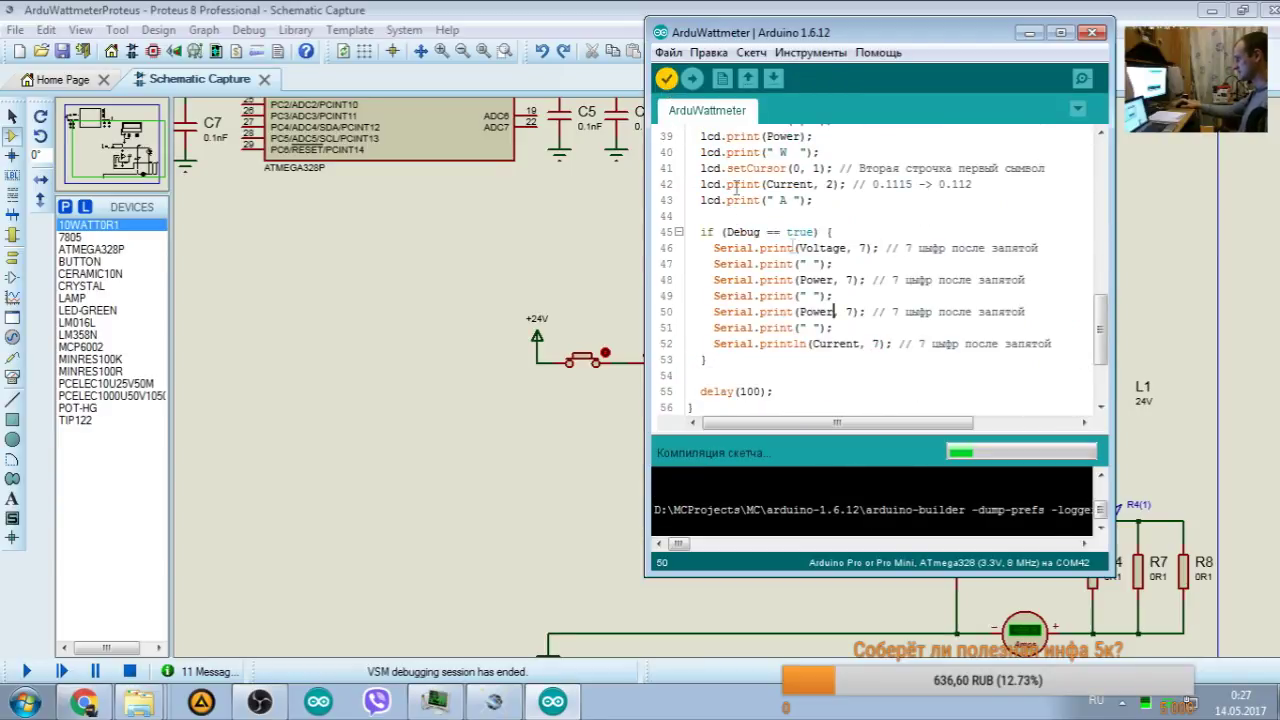
pyautogui.scroll(2, 843, 296)
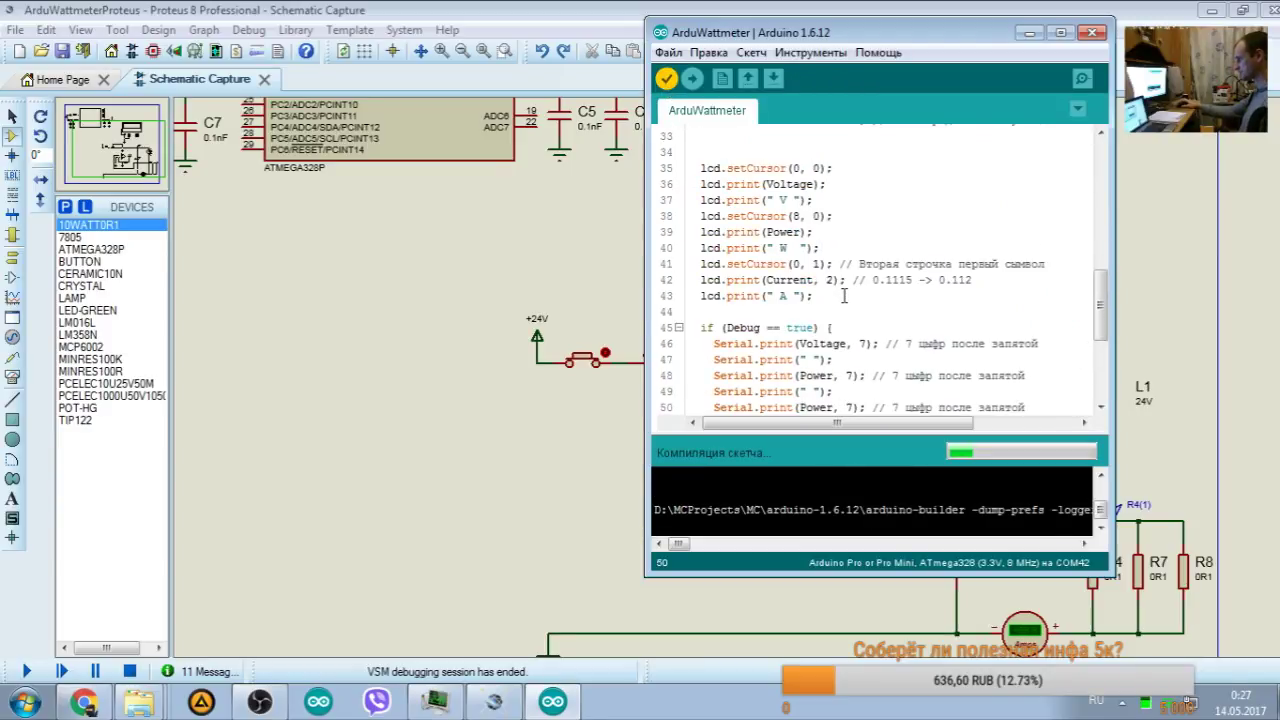
pyautogui.scroll(-5, 843, 296)
pyautogui.scroll(2, 815, 270)
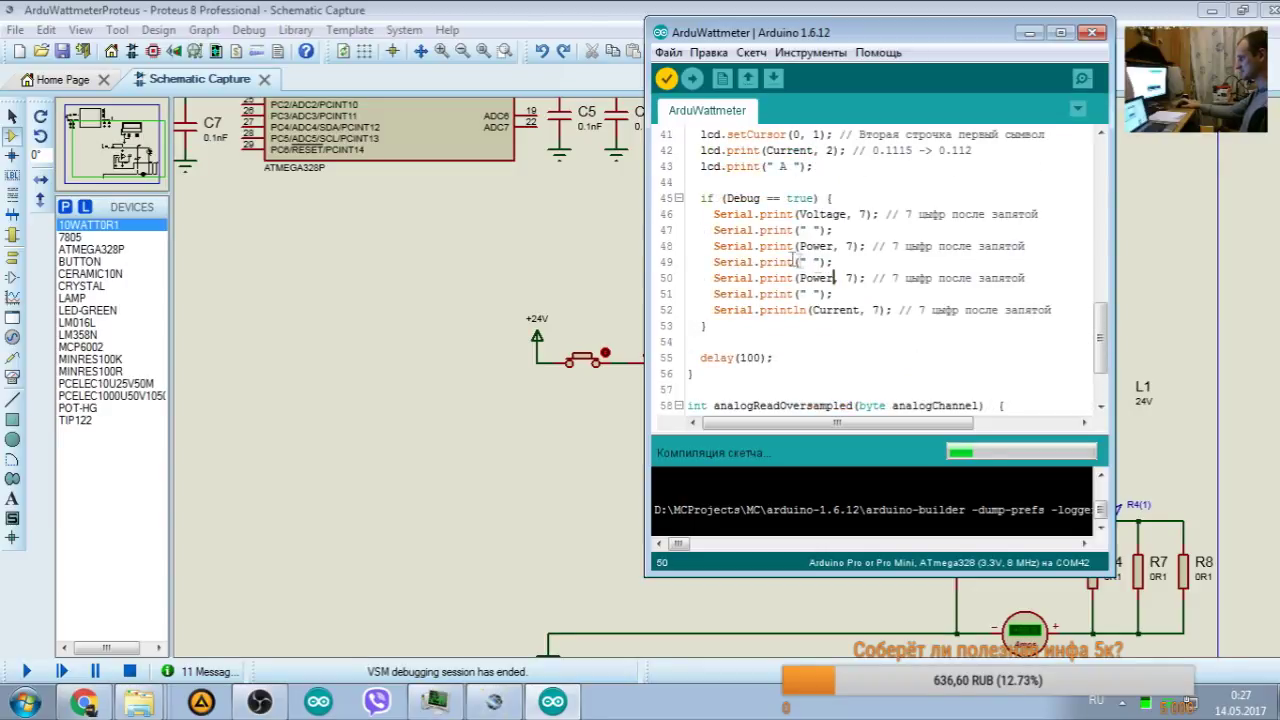
pyautogui.scroll(3, 813, 262)
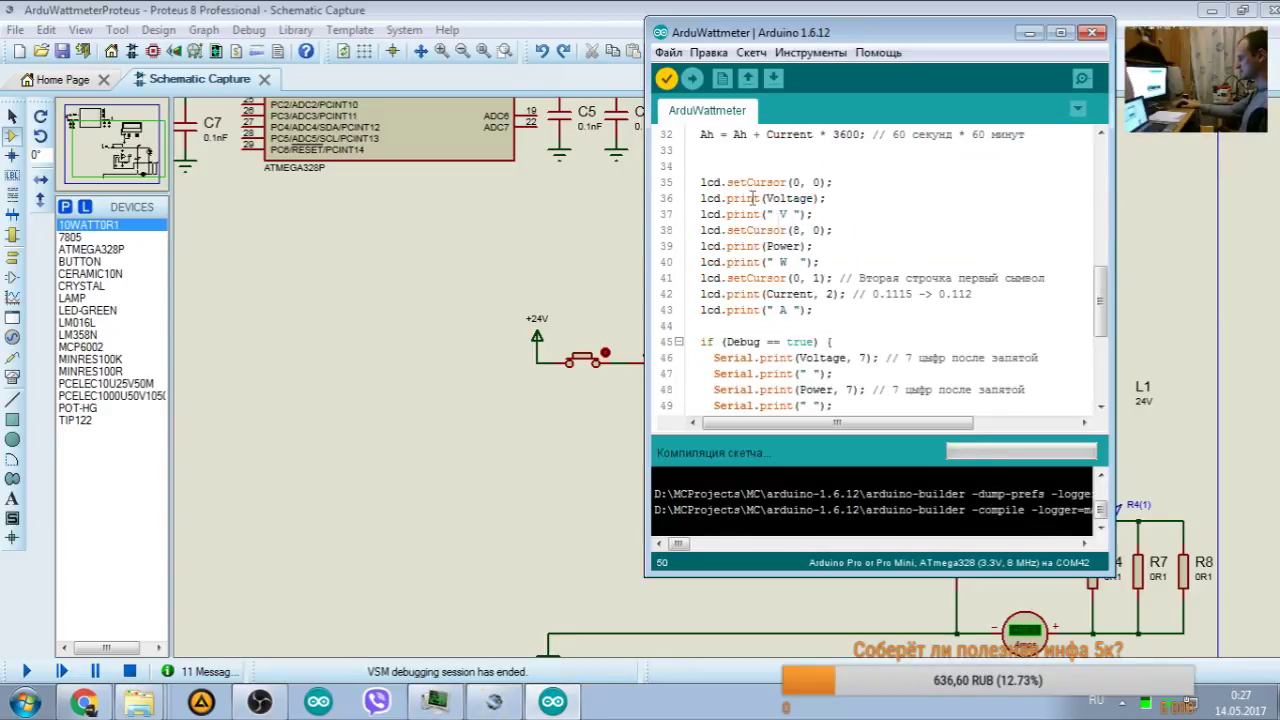
# Step: Replace Power with Current in the first Serial.print Power line of the Debug block
pyautogui.scroll(-2, 750, 151)
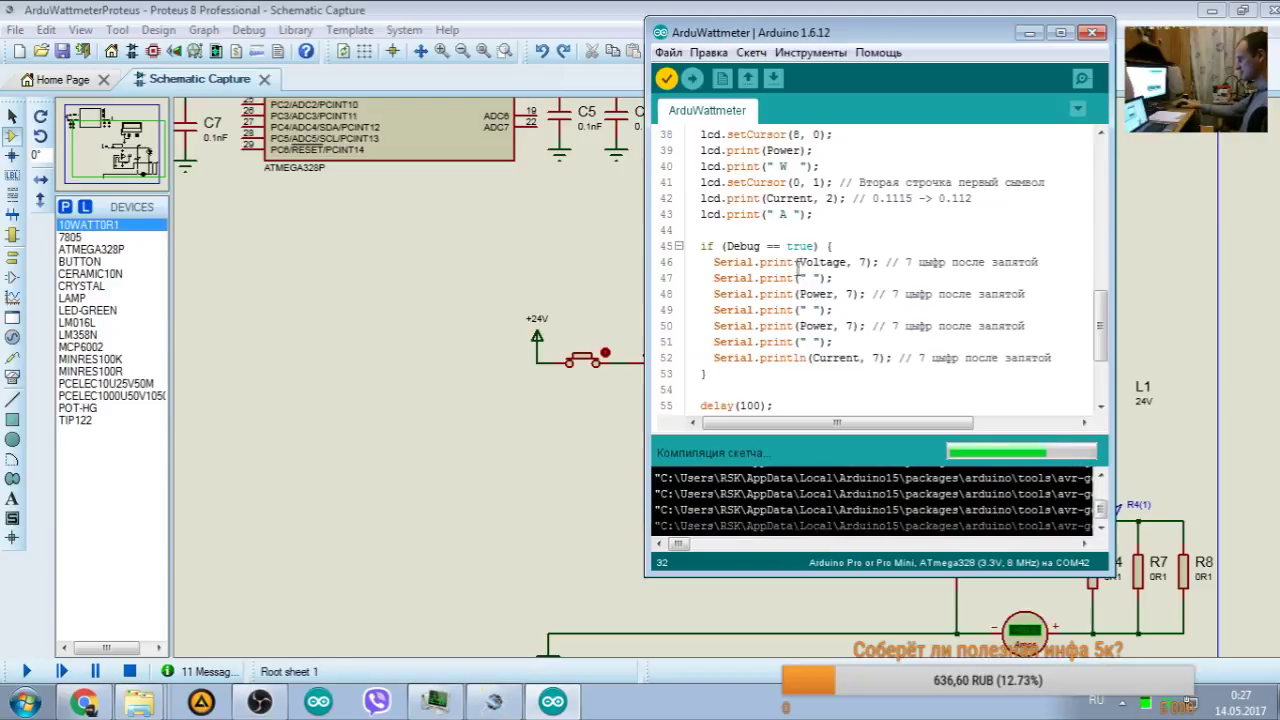
pyautogui.moveTo(1026, 326); pyautogui.dragTo(673, 278)
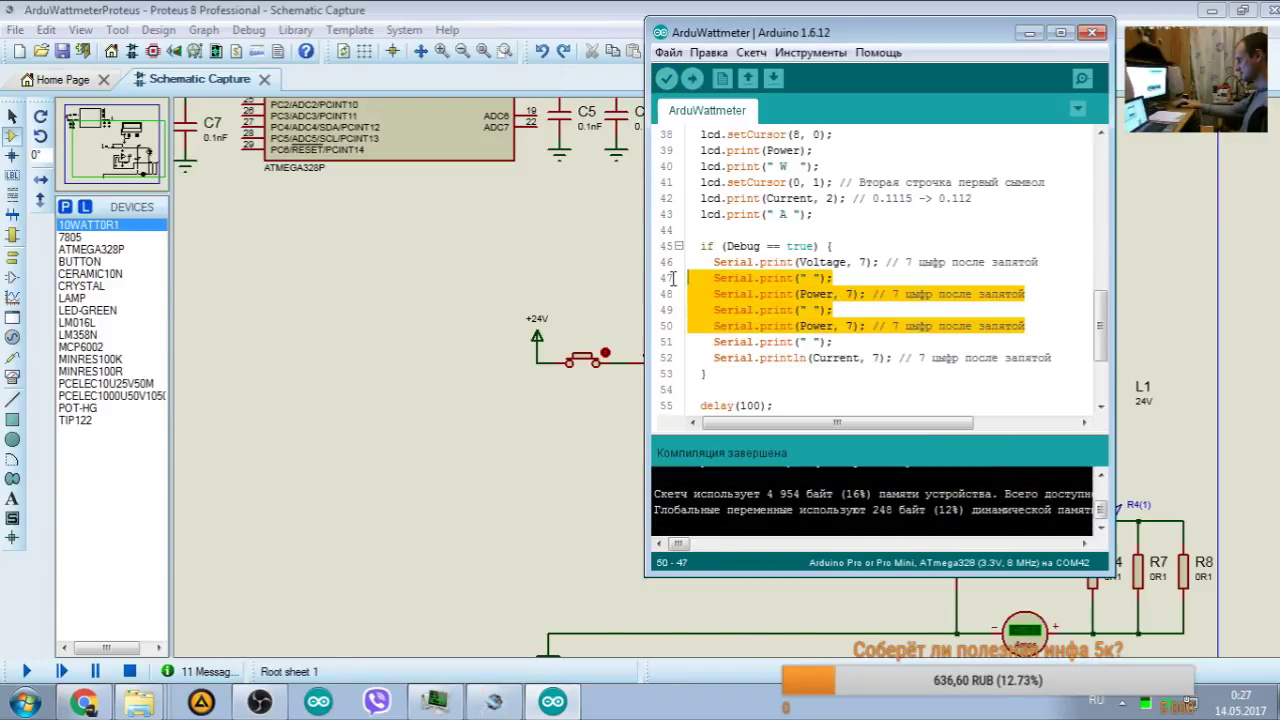
pyautogui.doubleClick(829, 363)
pyautogui.hotkey('ctrl', 'c')
pyautogui.doubleClick(817, 293)
pyautogui.hotkey('ctrl', 'v')
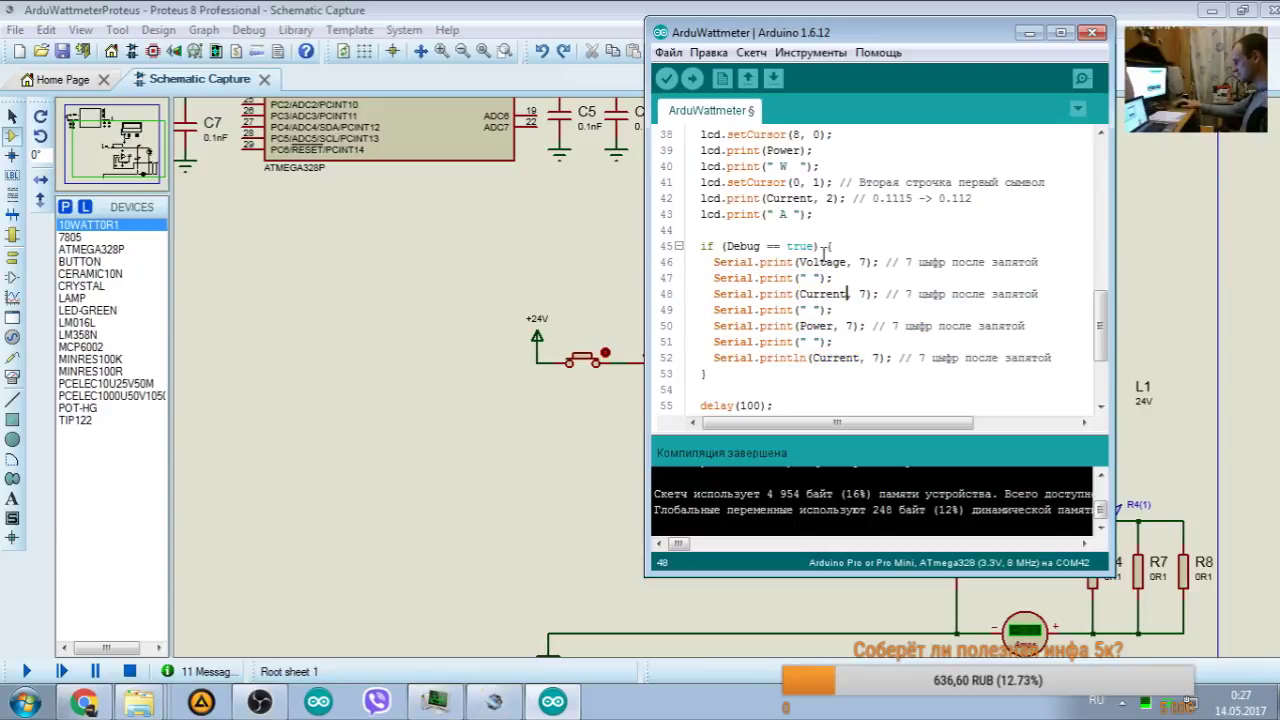
# Step: Replace Current with Ah in the Debug block's final Serial.println line, then save and compile the sketch
pyautogui.moveTo(709, 262); pyautogui.dragTo(1041, 261)
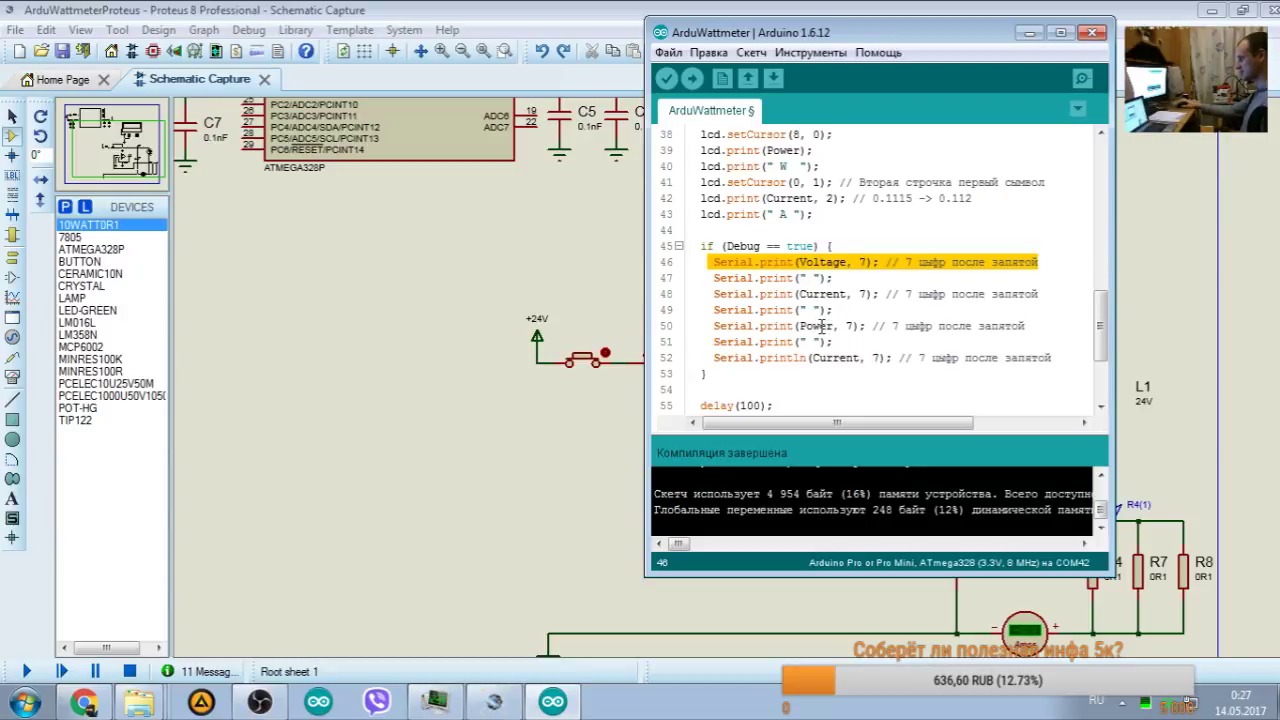
pyautogui.doubleClick(838, 362)
pyautogui.scroll(4, 770, 248)
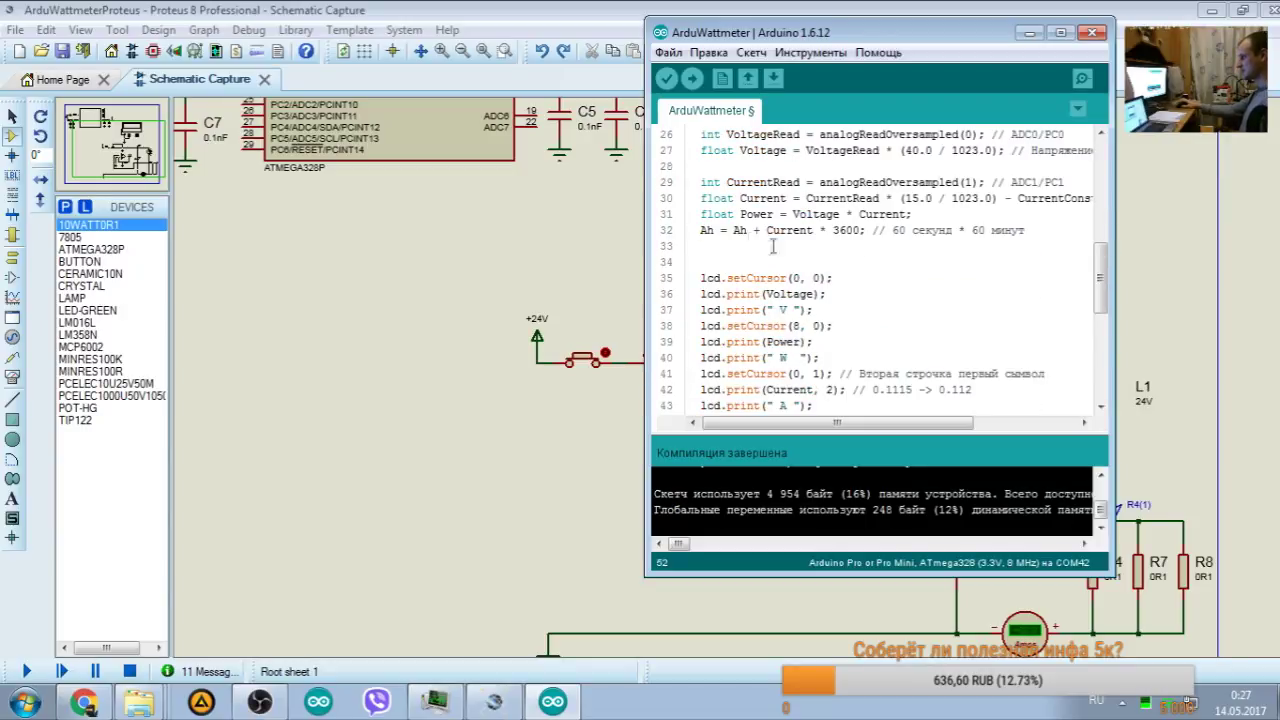
pyautogui.scroll(-4, 842, 285)
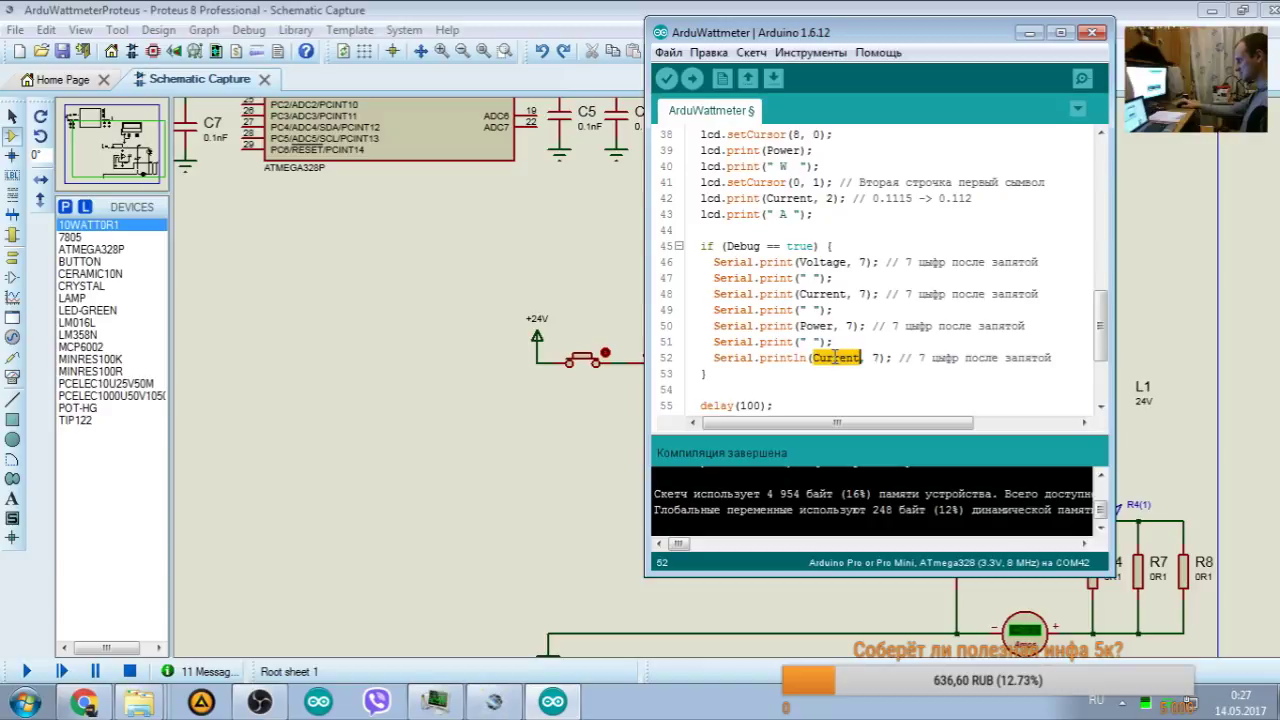
pyautogui.write('Ah')
pyautogui.hotkey('ctrl', 's')
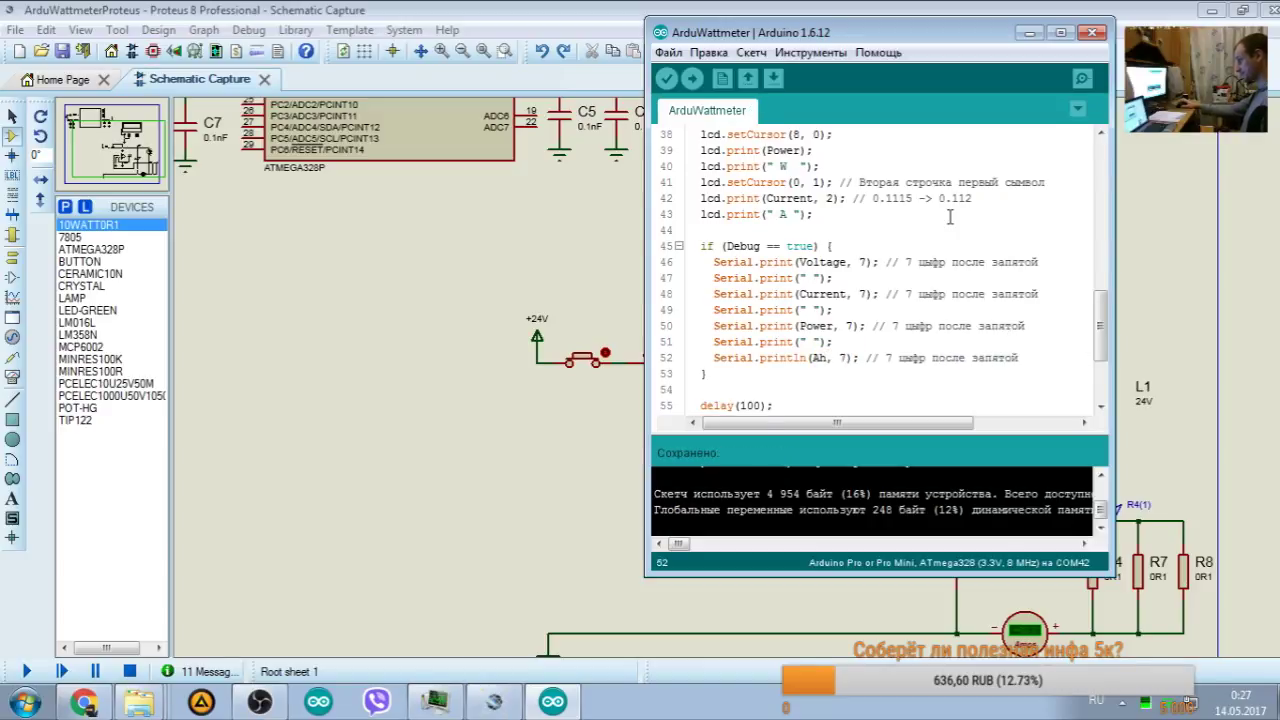
pyautogui.click(666, 78)
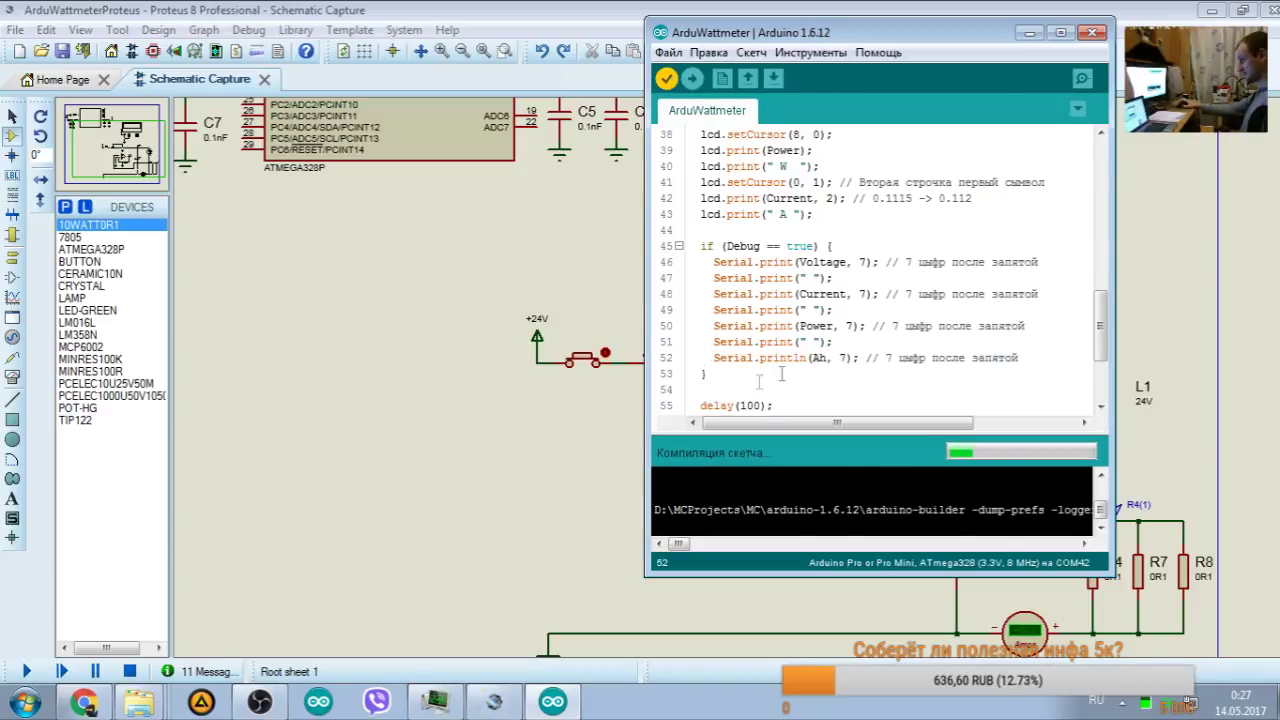
# Step: Switch to Proteus, run the simulation to check the Ah output in the Virtual Terminal, and stop it
pyautogui.scroll(-3, 720, 392)
pyautogui.scroll(2, 783, 256)
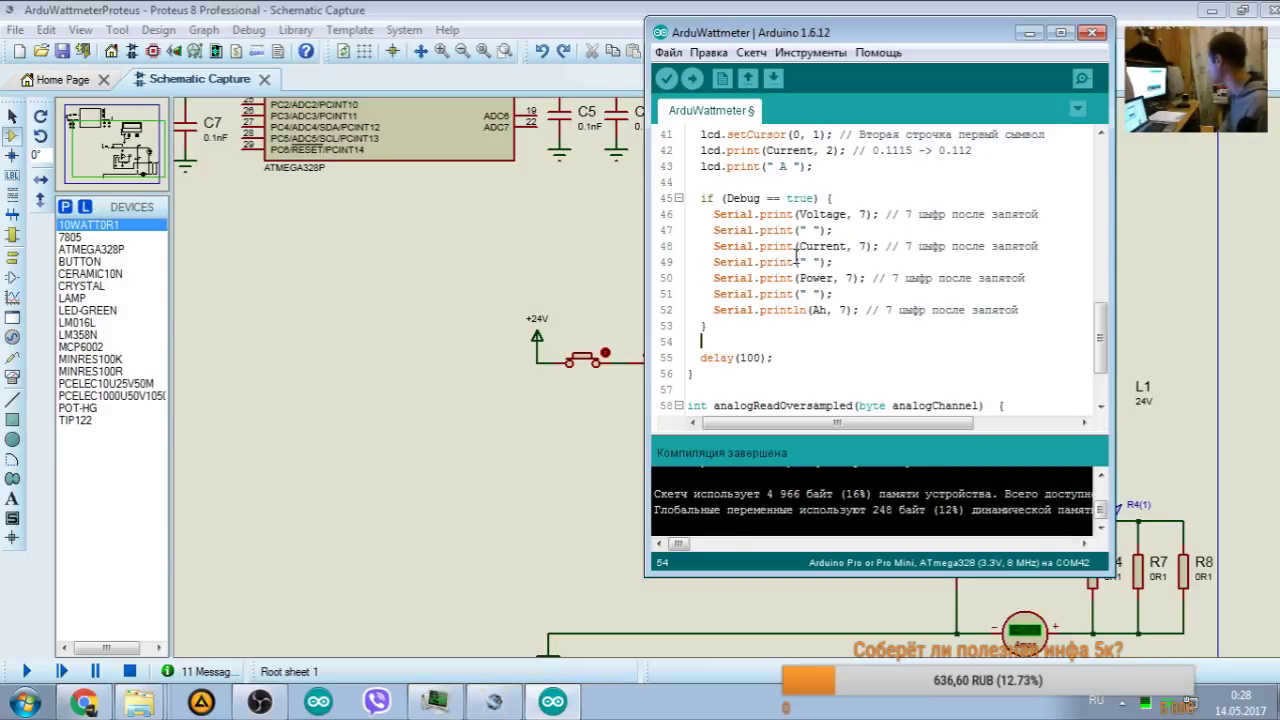
pyautogui.click(26, 671)
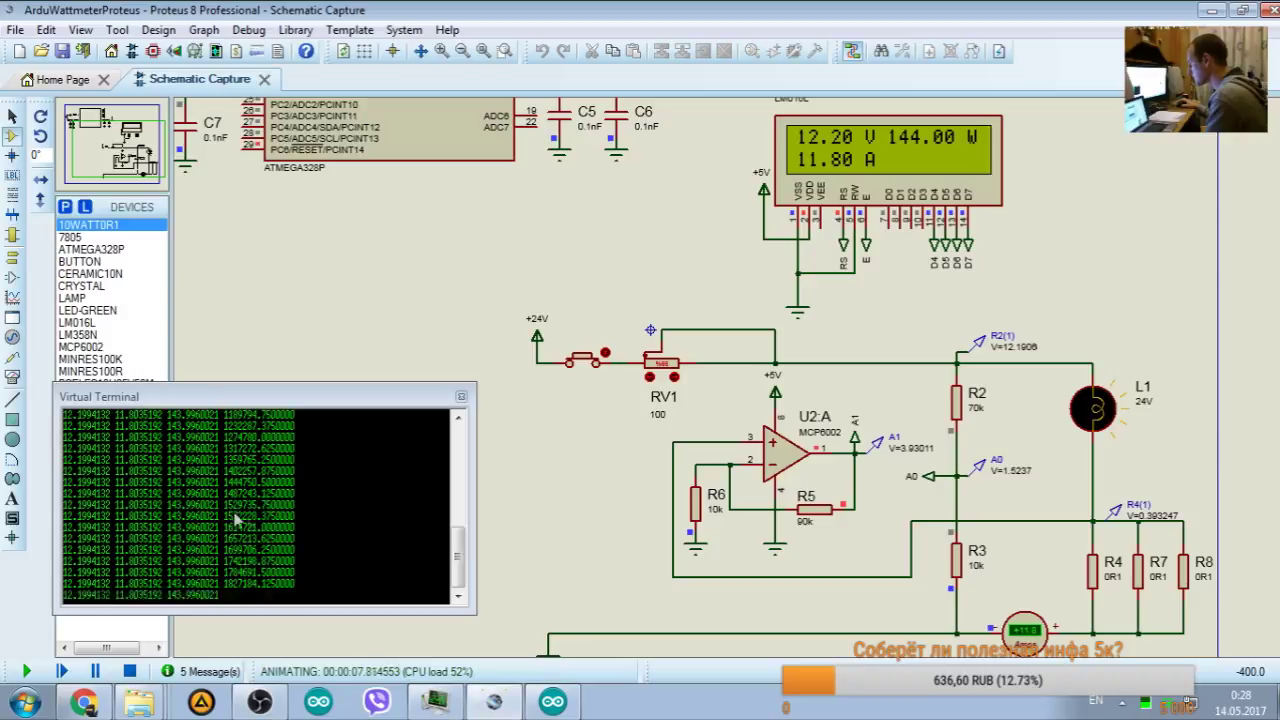
pyautogui.click(129, 671)
# Step: In the Arduino sketch, change the Ah formula to divide Current by 3600, then compile and save it
pyautogui.click(552, 701)
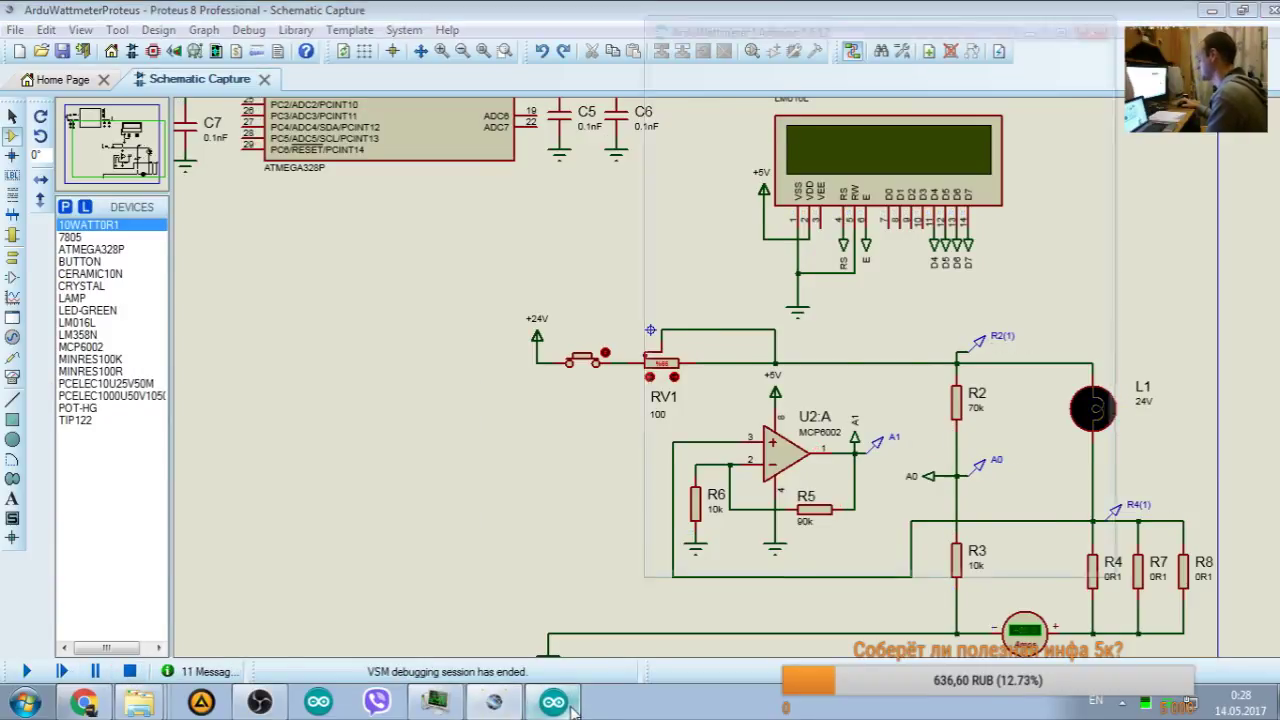
pyautogui.scroll(5, 843, 172)
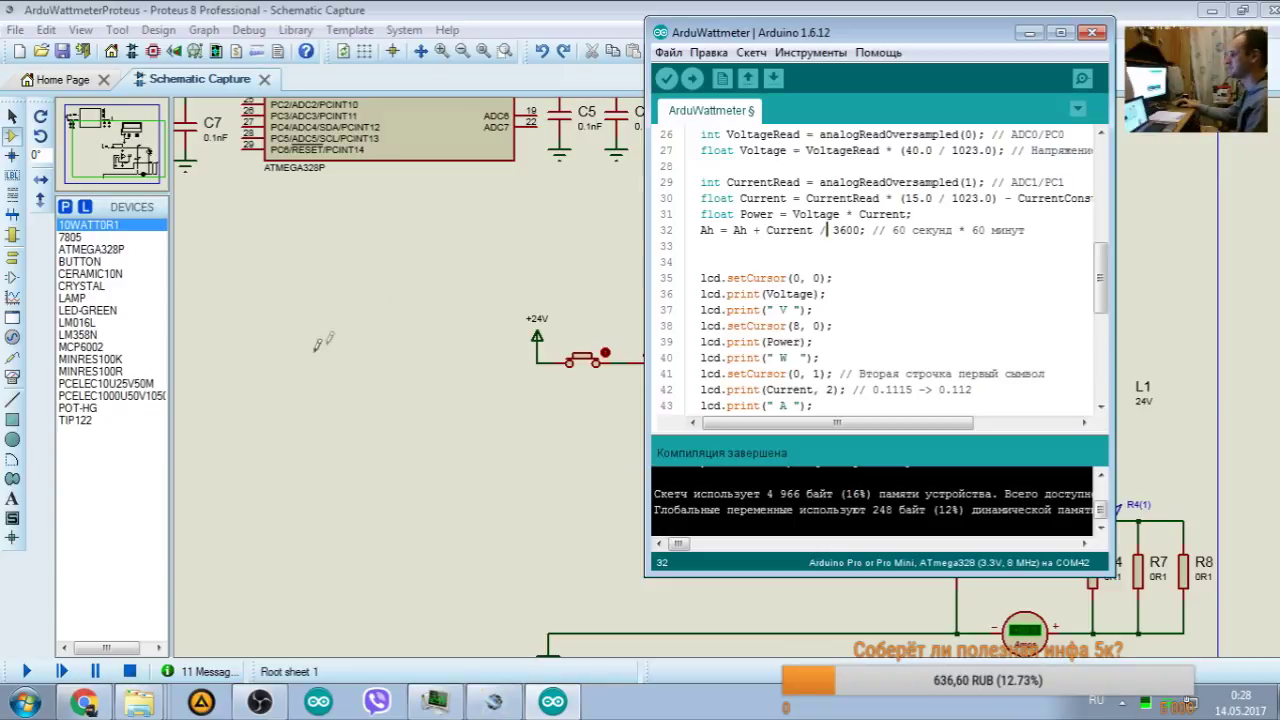
pyautogui.click(84, 703)
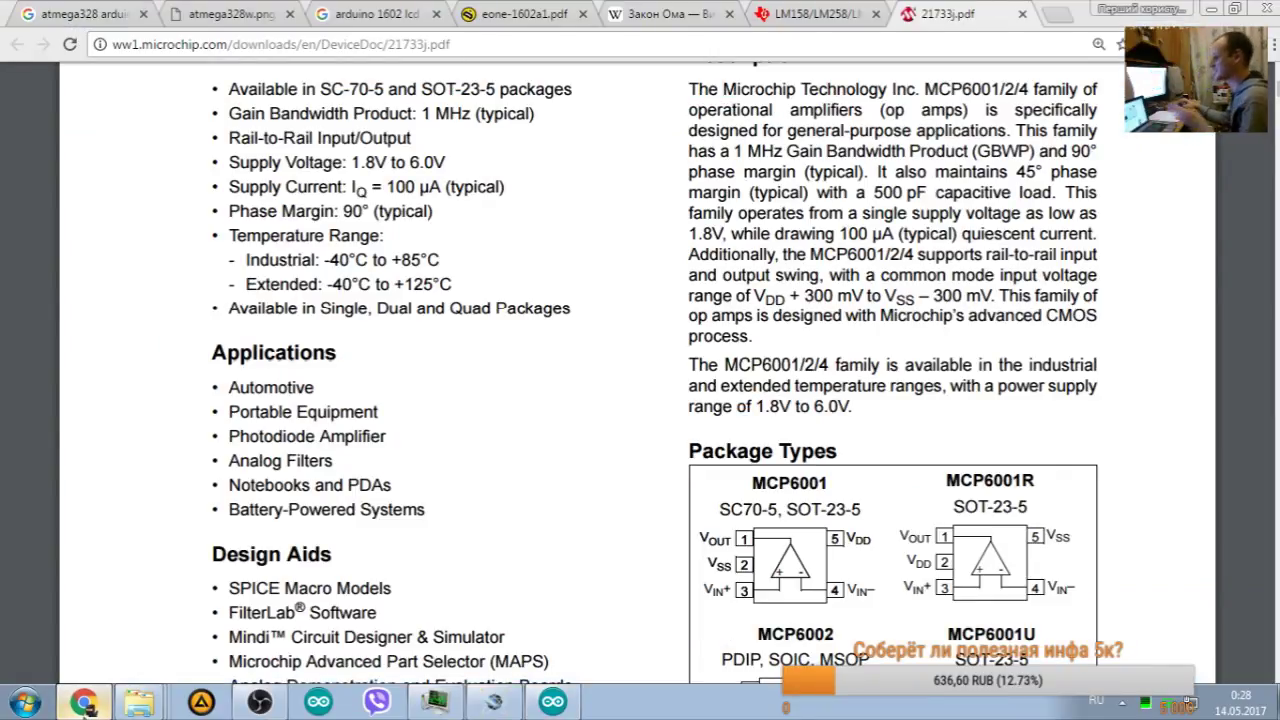
pyautogui.click(84, 703)
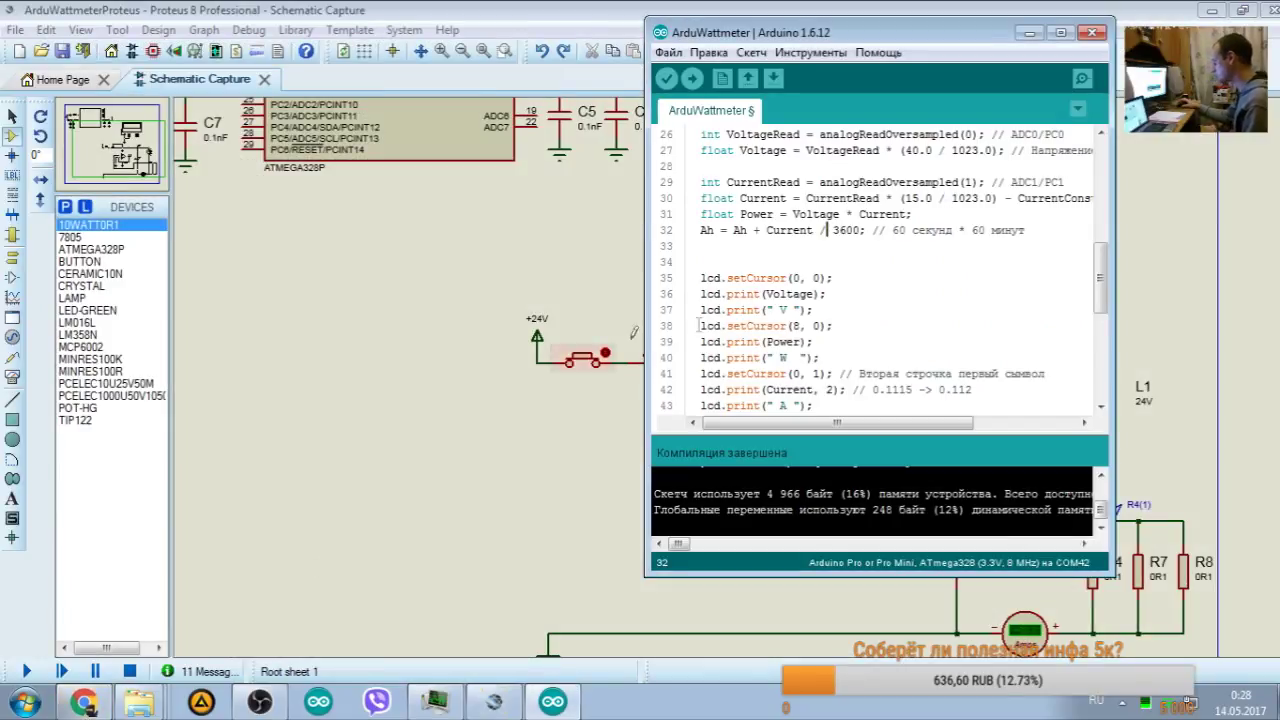
pyautogui.click(666, 78)
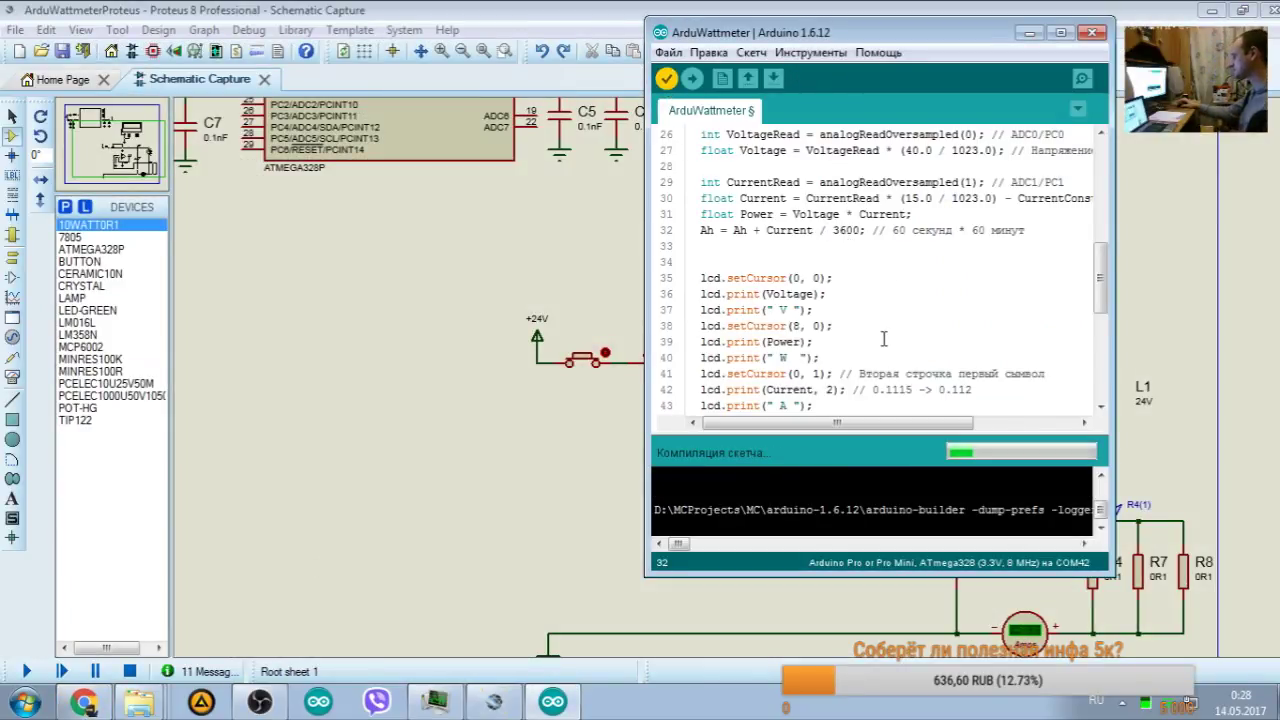
pyautogui.hotkey('ctrl', 's')
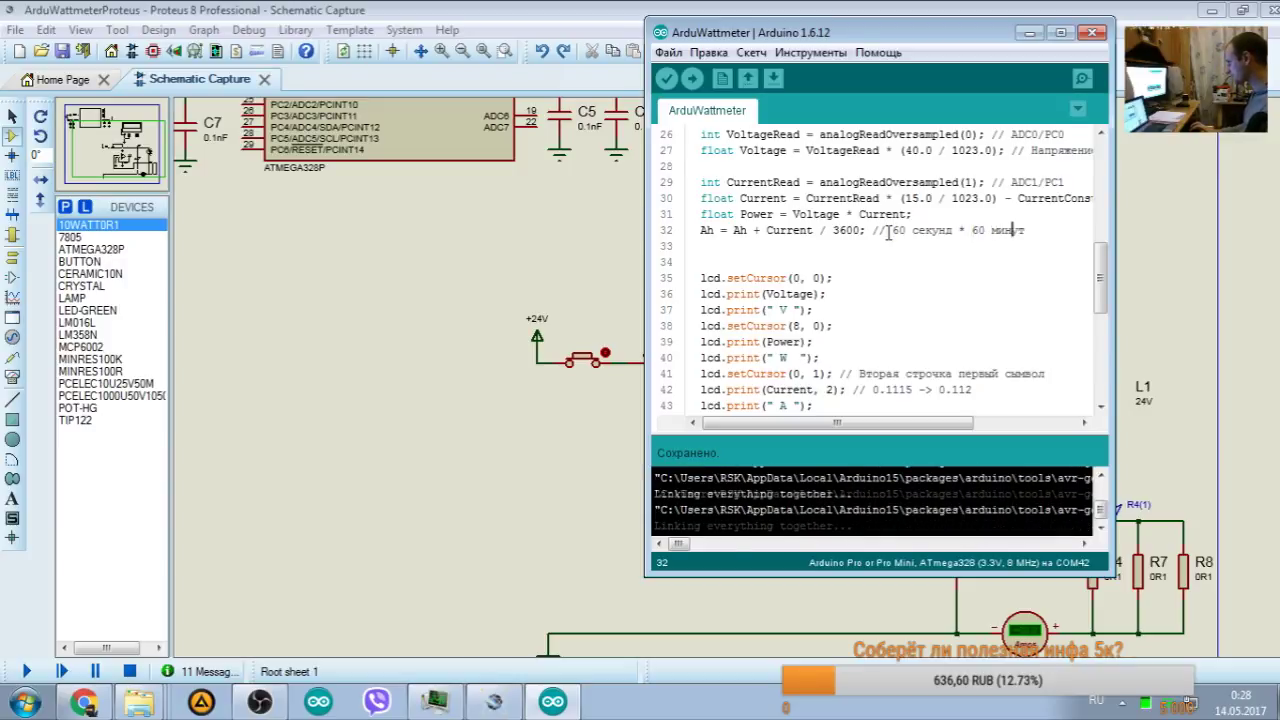
# Step: Append "= 3600" to the comment on the Ah calculation line and save the sketch
pyautogui.press('End')
pyautogui.write('-')
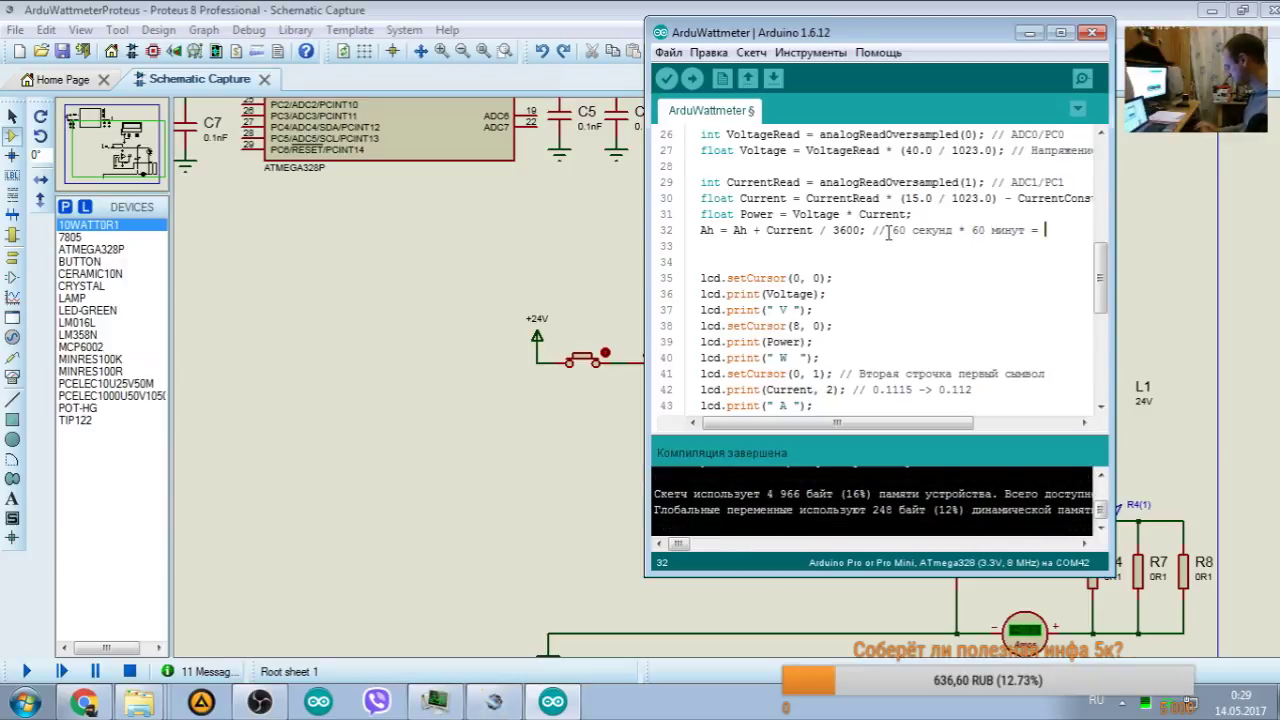
pyautogui.hotkey('ctrl', 's')
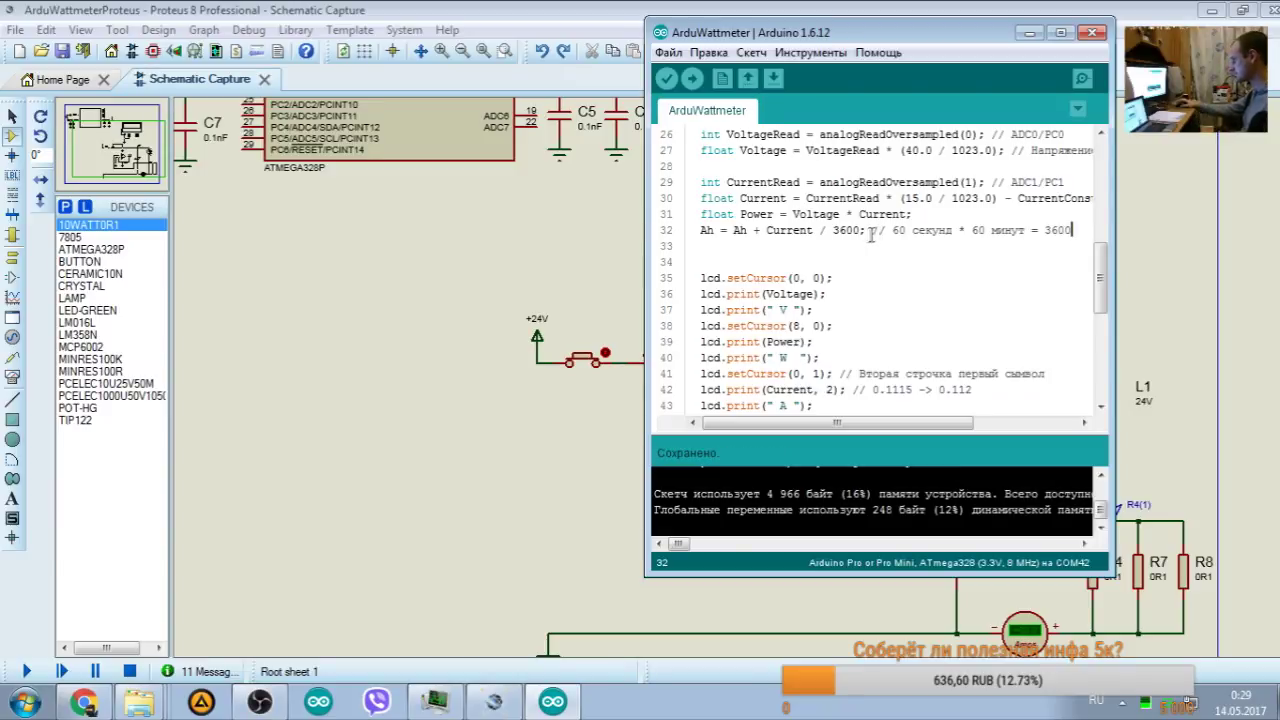
# Step: Rerun the Proteus simulation and compare the accumulating Ah values in the Virtual Terminal with the sketch's formula
pyautogui.click(129, 671)
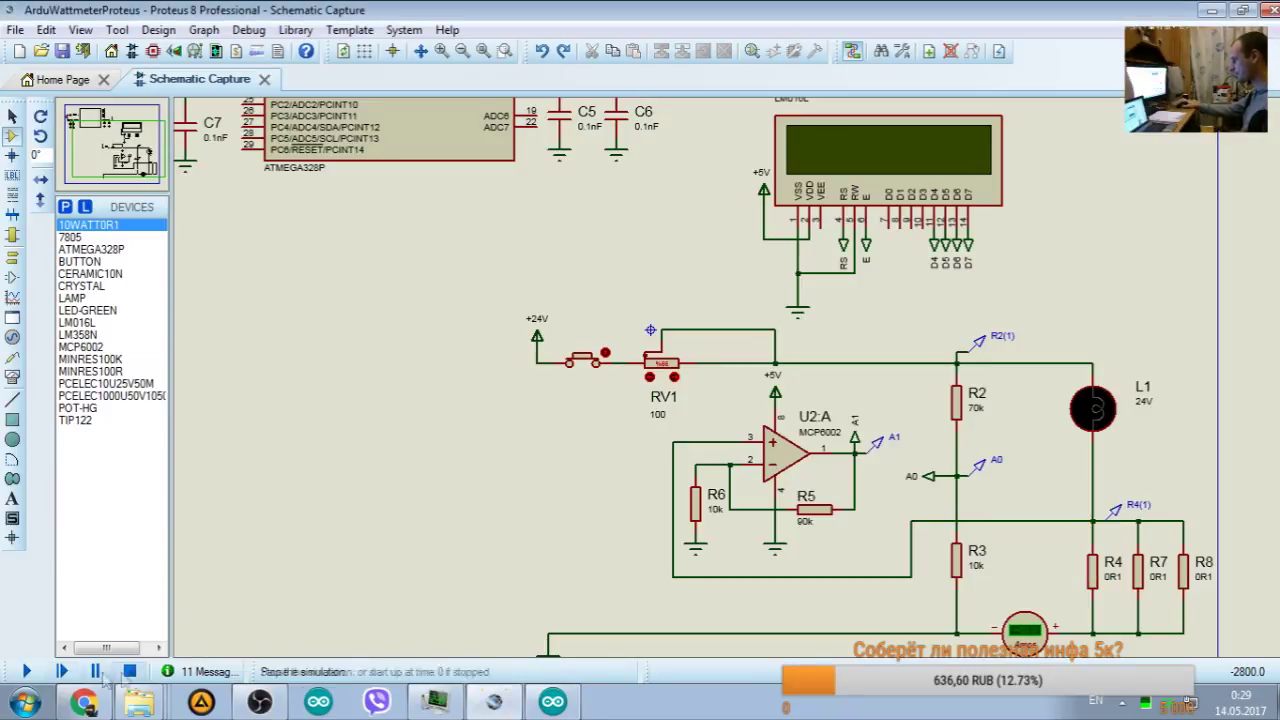
pyautogui.click(26, 671)
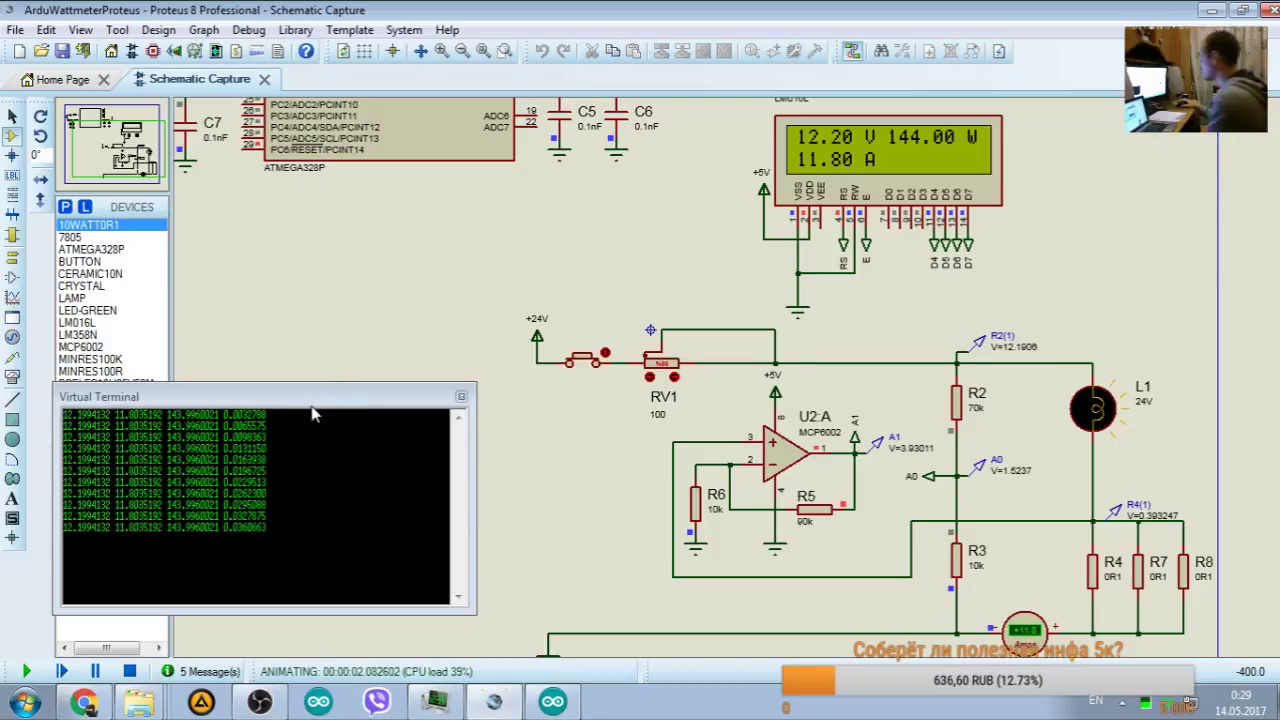
pyautogui.click(551, 704)
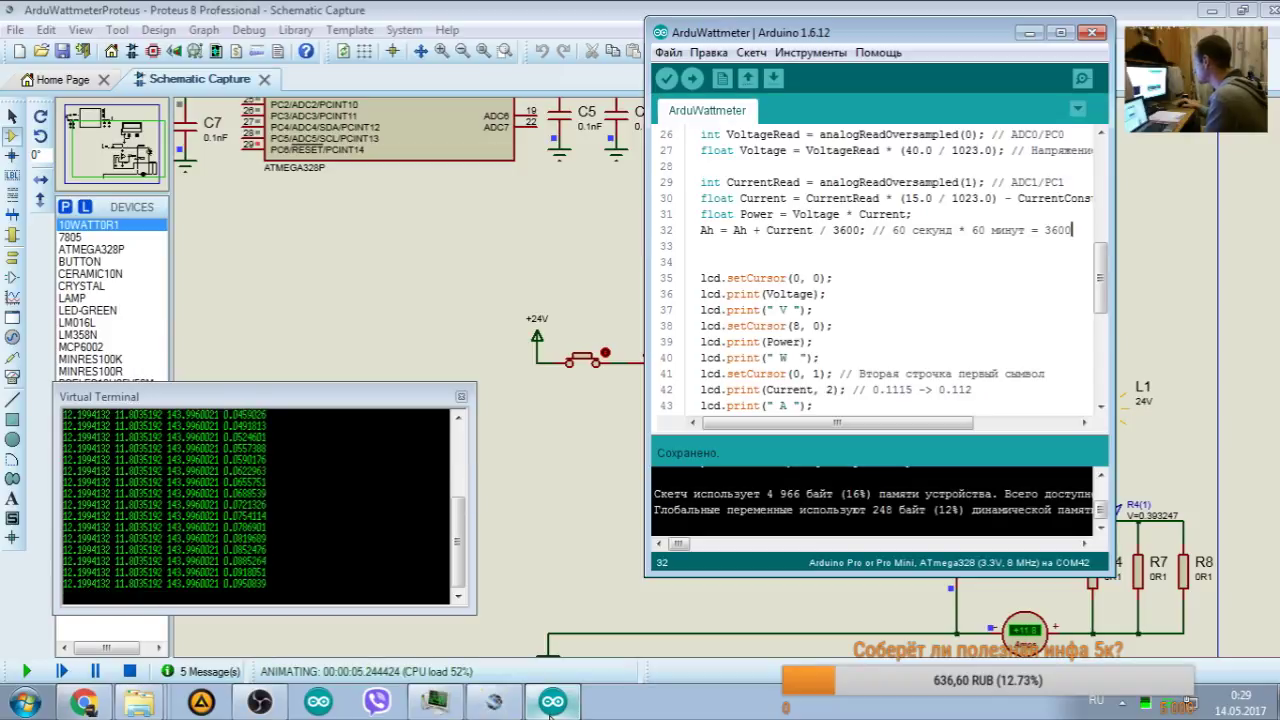
pyautogui.click(258, 624)
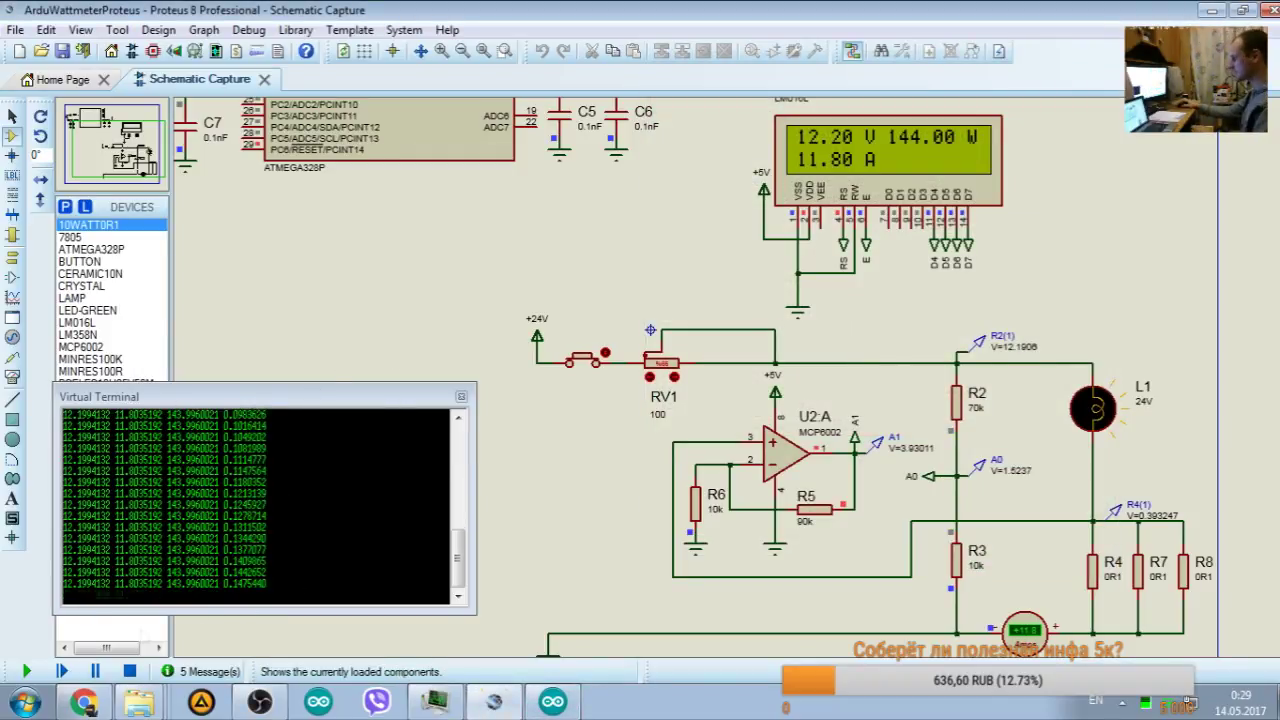
# Step: Restart the simulation and lower potentiometer RV1 to check the serial readings at a reduced load current
pyautogui.press('shift+Pause')
pyautogui.press('F12')
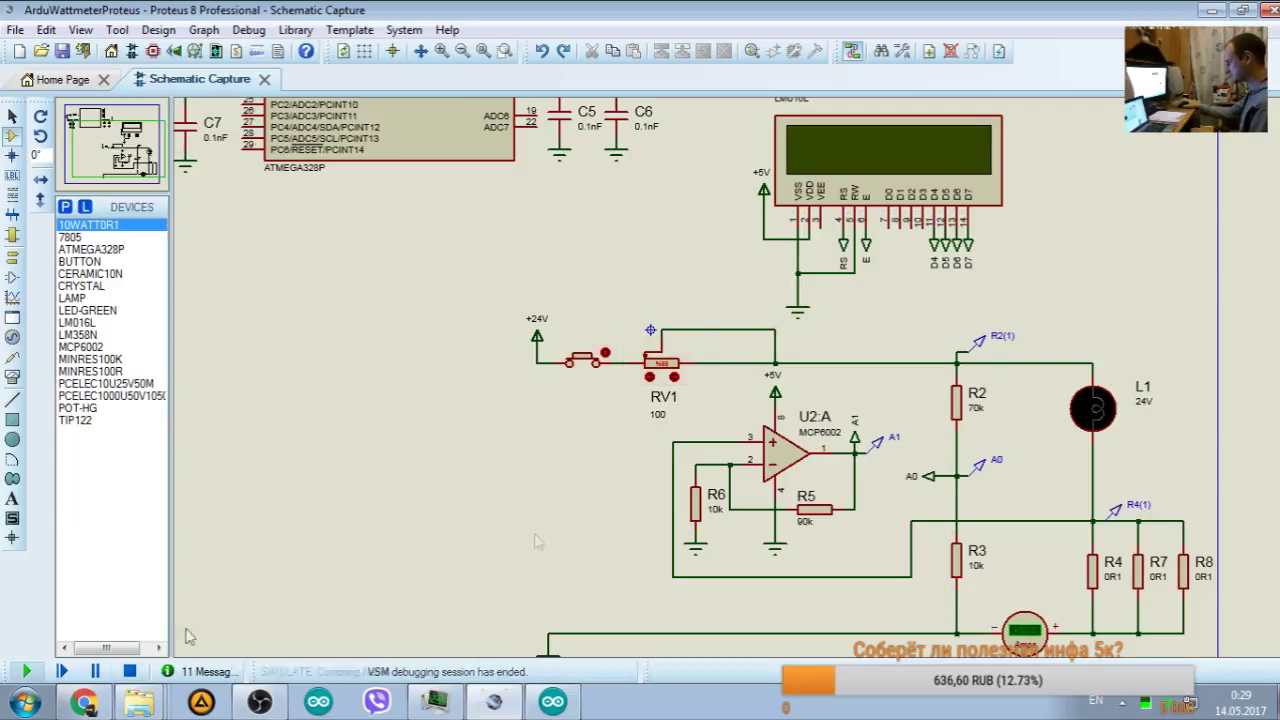
pyautogui.click(674, 378)
pyautogui.click(674, 378)
pyautogui.click(674, 378)
pyautogui.click(674, 378)
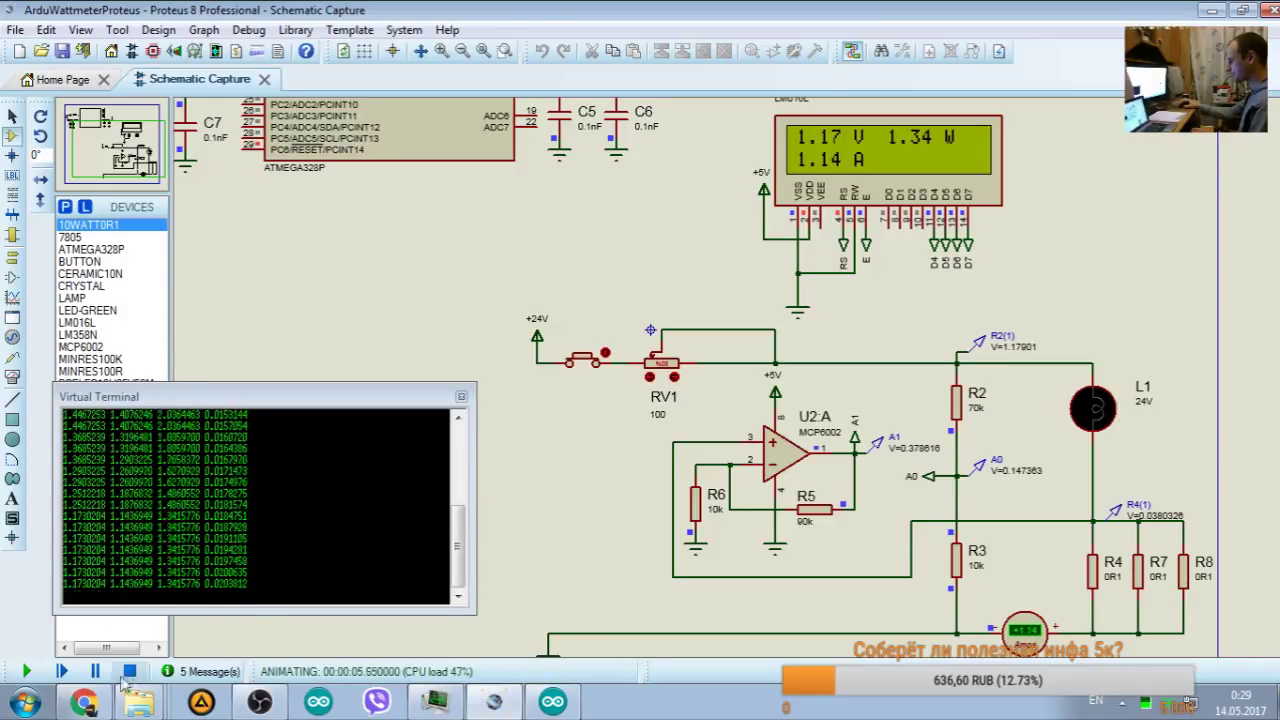
# Step: Stop the simulation and set lamp L1's resistance to 24 Ohms
pyautogui.doubleClick(1097, 408)
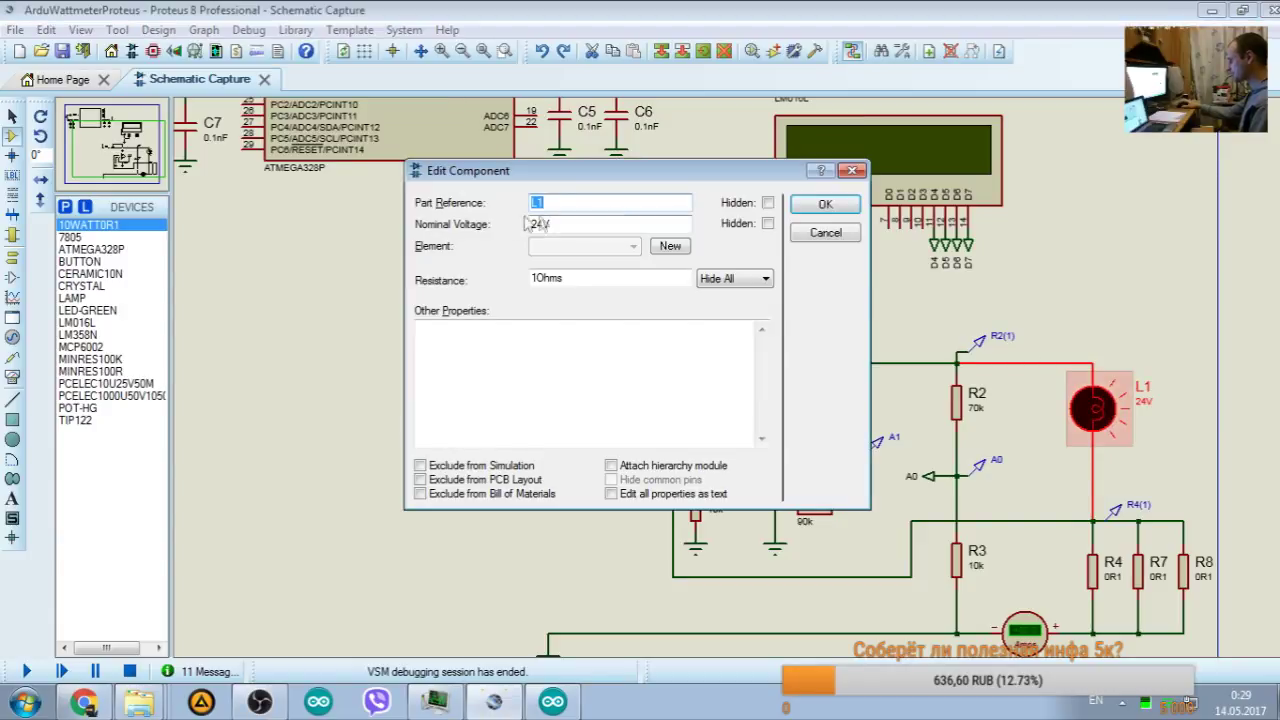
pyautogui.click(537, 278)
pyautogui.press('BackSpace')
pyautogui.write('24')
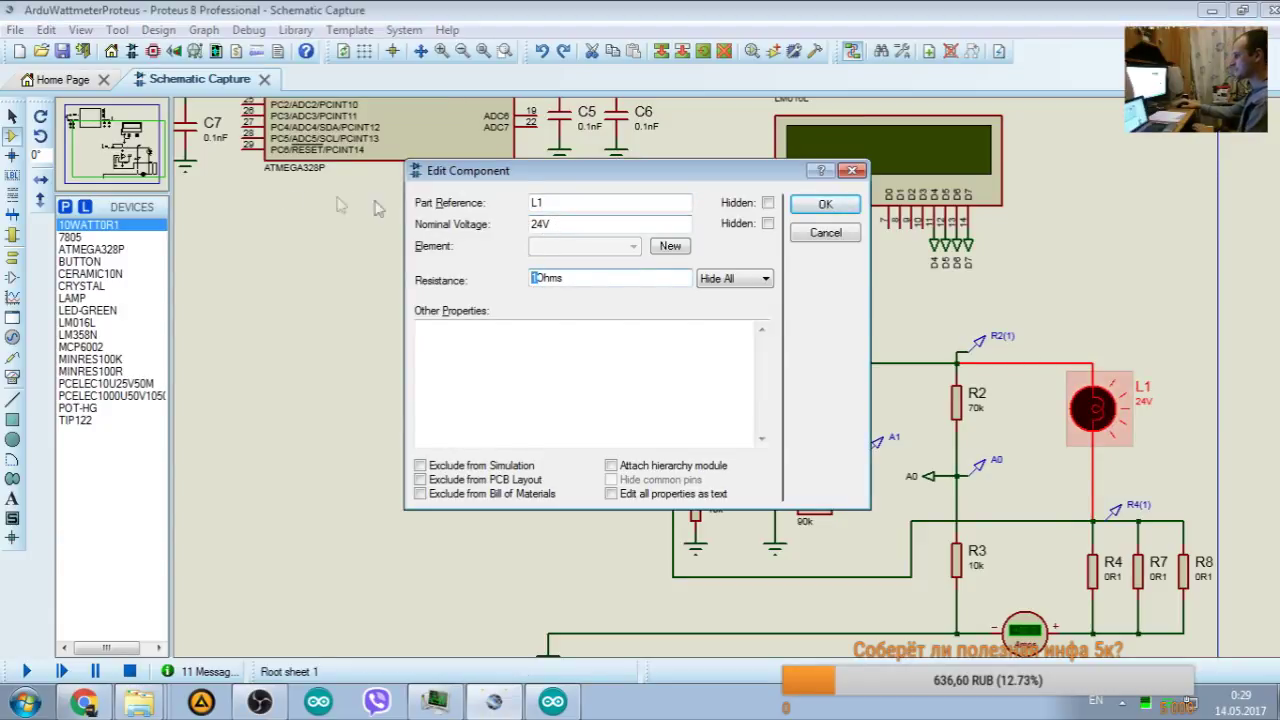
pyautogui.click(826, 206)
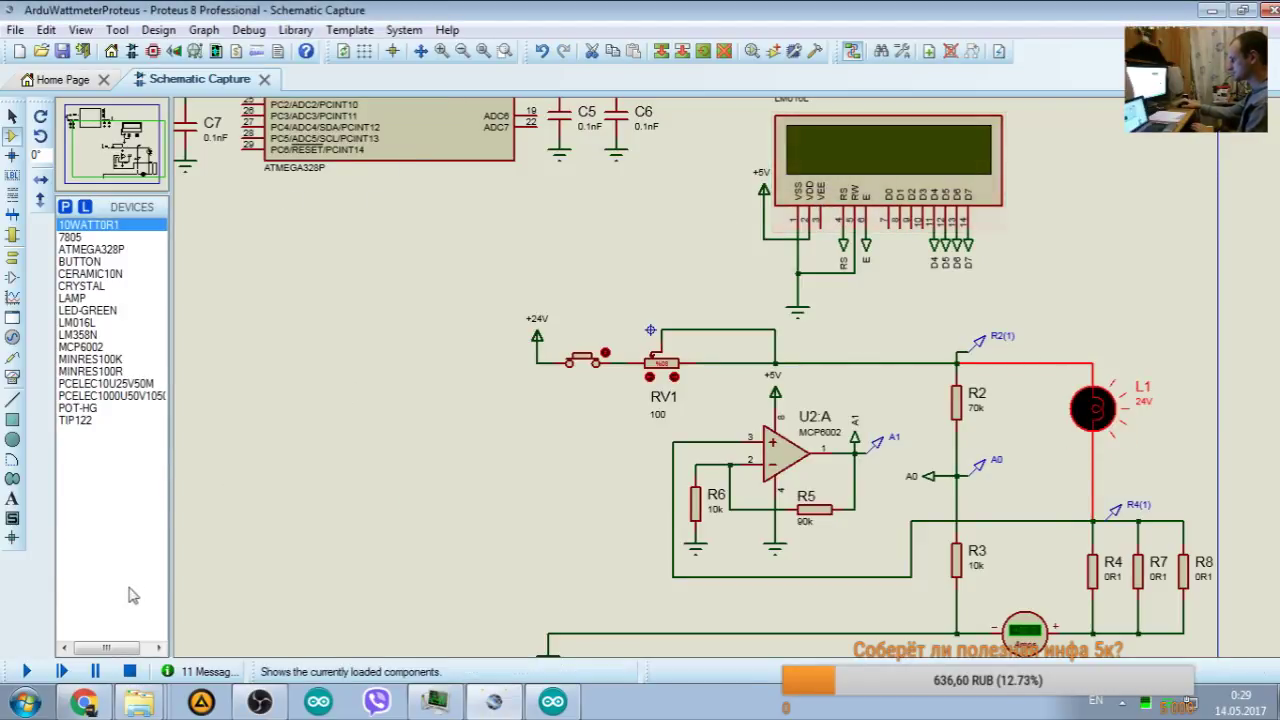
# Step: Run the simulation, raise potentiometer RV1 to its maximum, check the serial readings, and stop the simulation
pyautogui.click(27, 672)
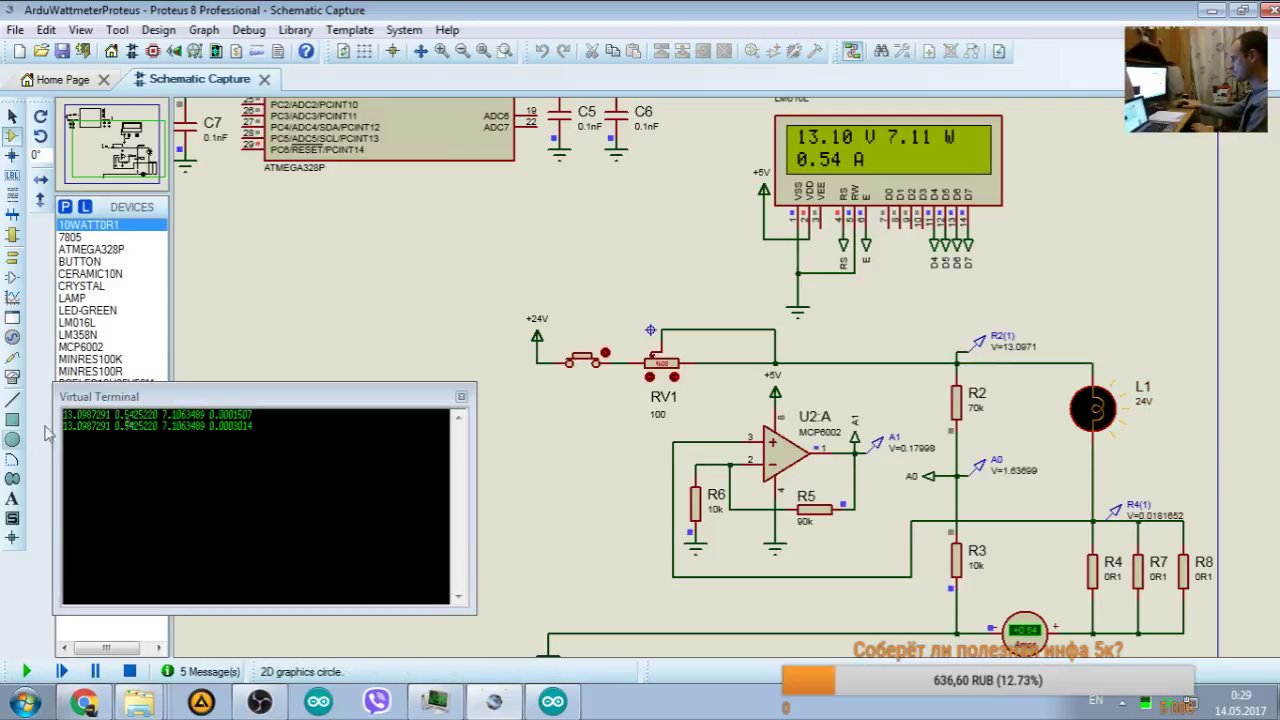
pyautogui.click(648, 378)
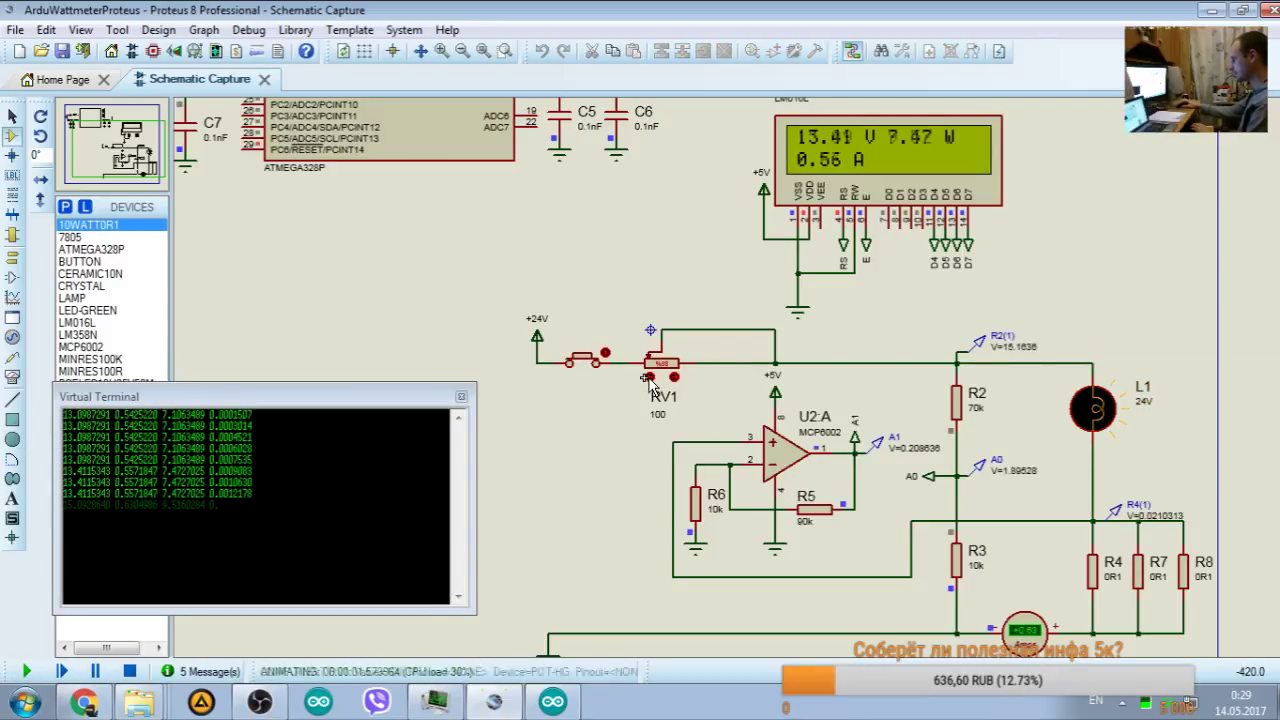
pyautogui.click(648, 378)
pyautogui.click(648, 378)
pyautogui.click(648, 378)
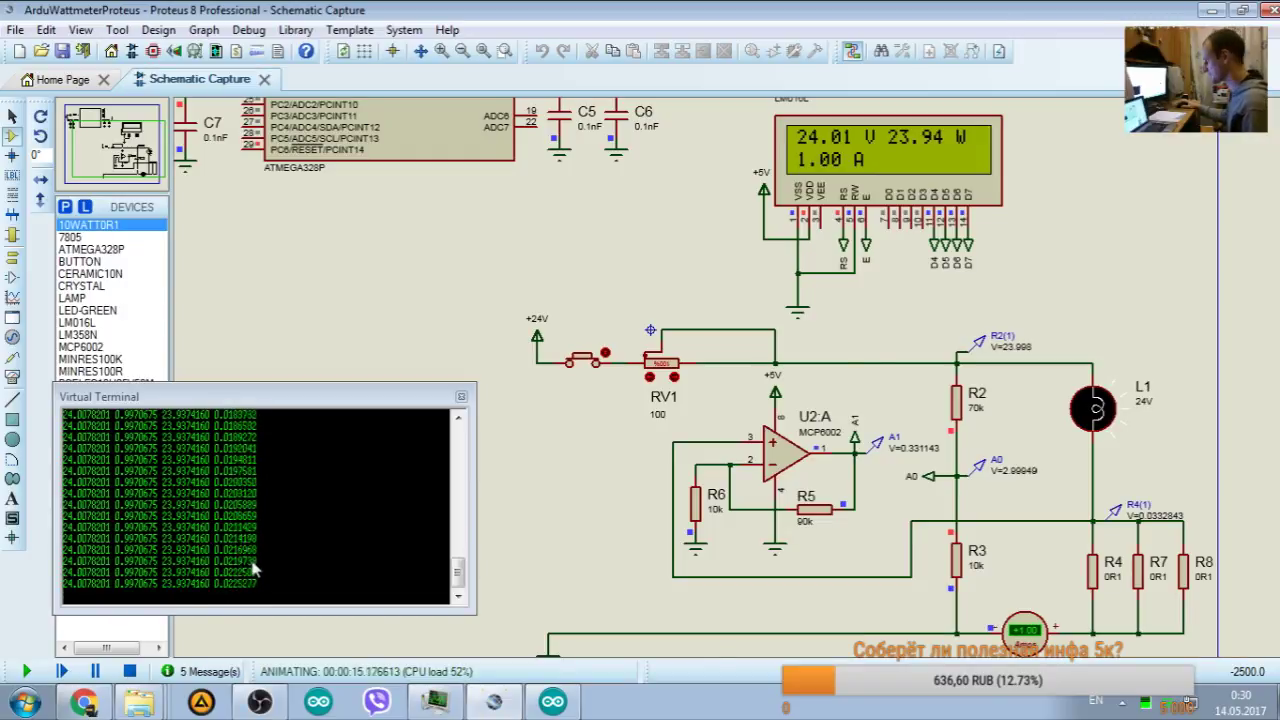
pyautogui.click(129, 671)
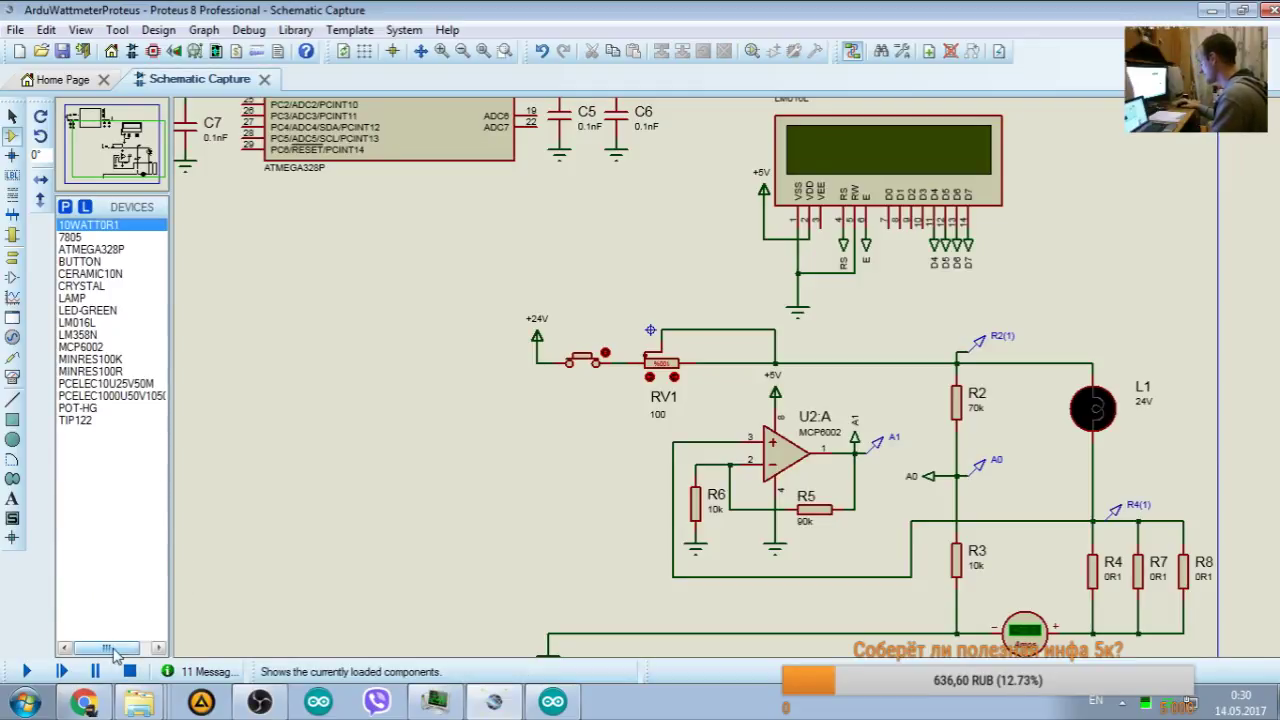
# Step: Restart the simulation, time about one minute of Ah accumulation against the system clock, and pause it
pyautogui.click(27, 672)
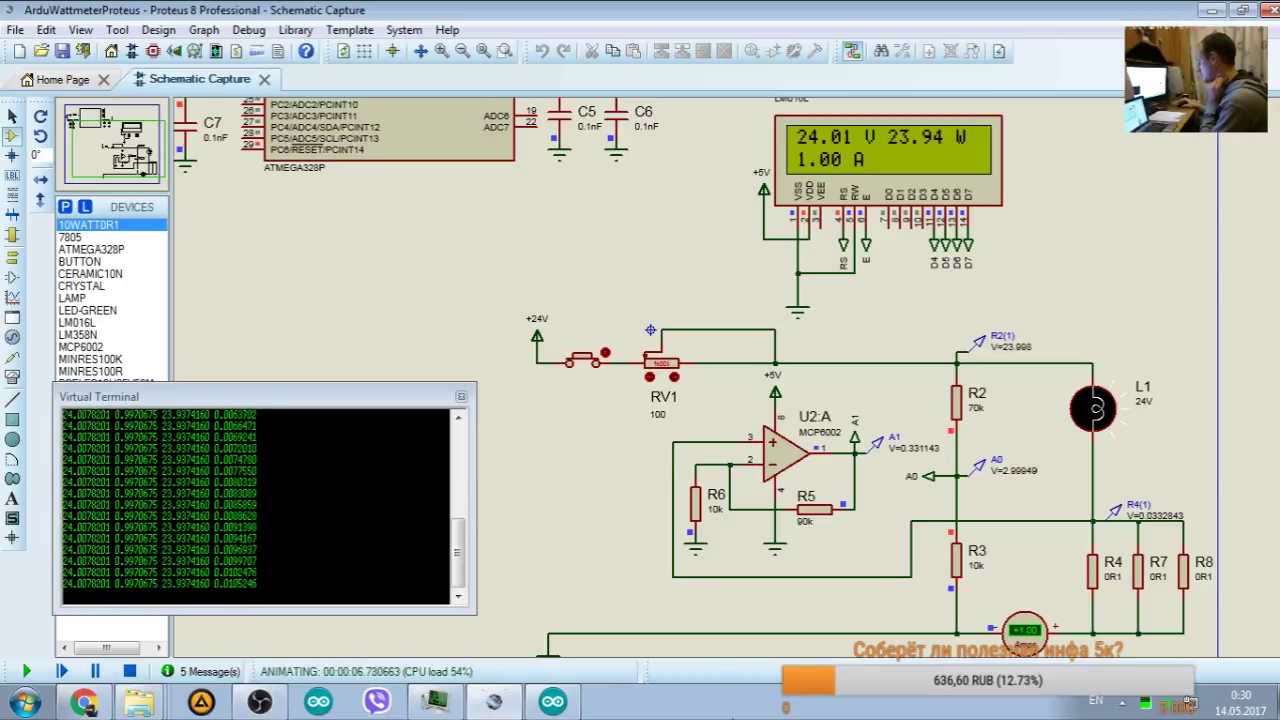
pyautogui.click(1232, 695)
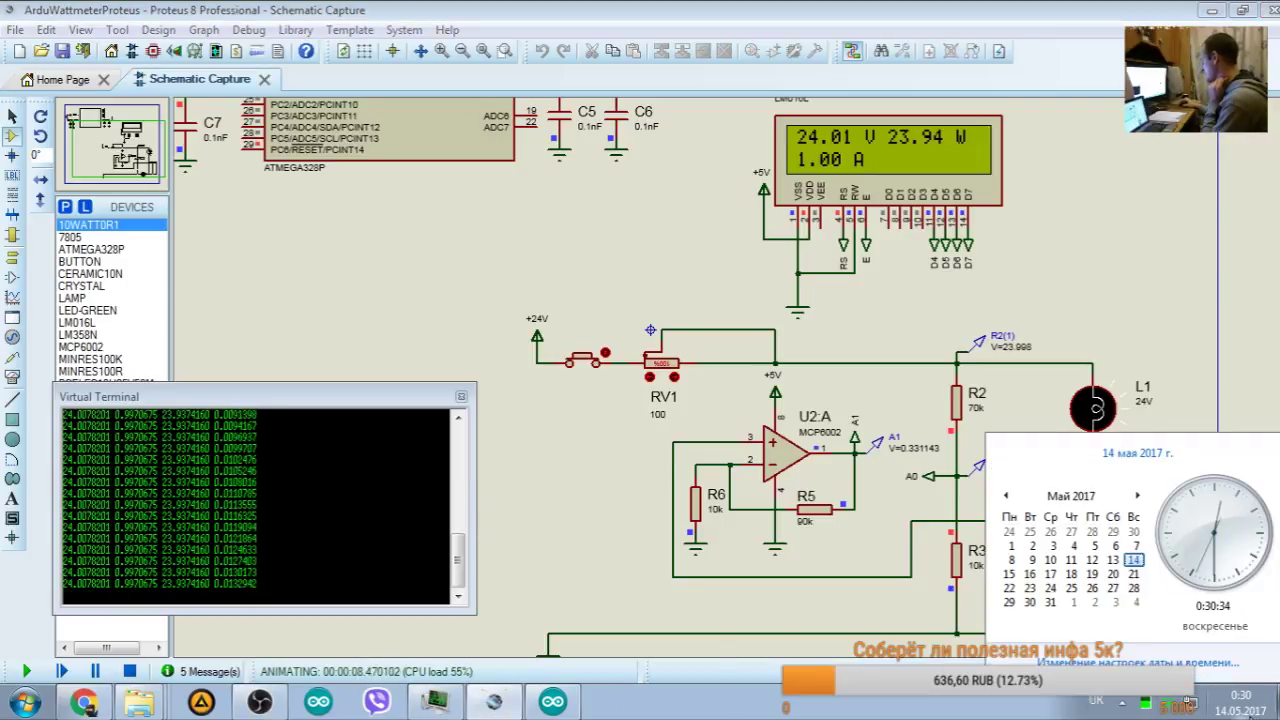
pyautogui.click(1174, 652)
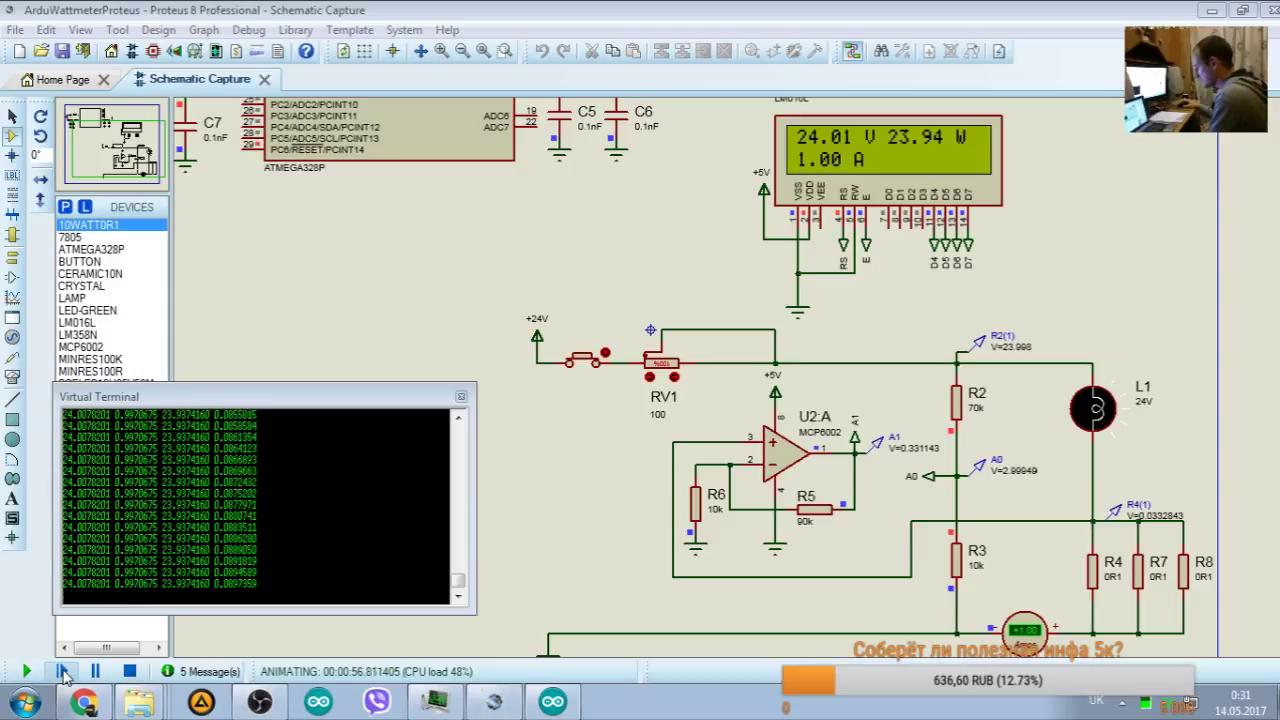
pyautogui.click(63, 672)
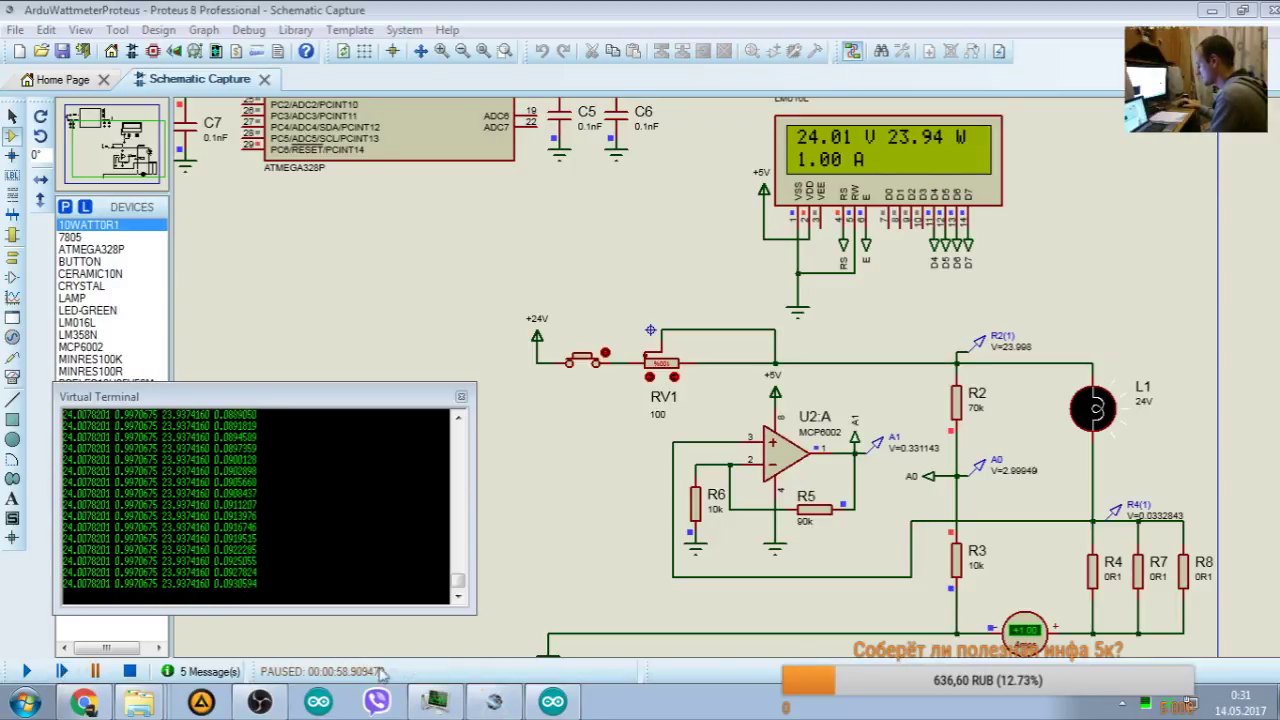
# Step: Advance the paused simulation frame by frame until its clock reaches one minute
pyautogui.click(61, 672)
pyautogui.click(61, 672)
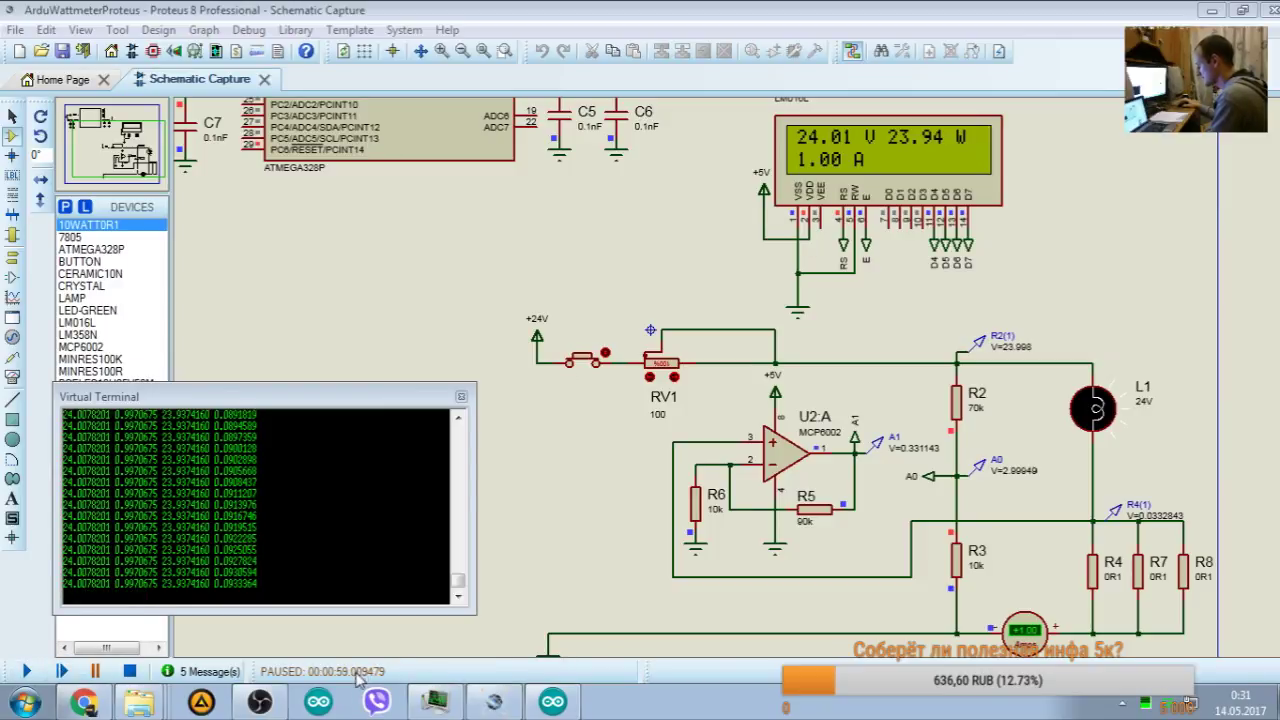
pyautogui.click(62, 673)
pyautogui.click(62, 672)
pyautogui.click(62, 672)
pyautogui.click(62, 672)
pyautogui.click(62, 672)
pyautogui.click(62, 672)
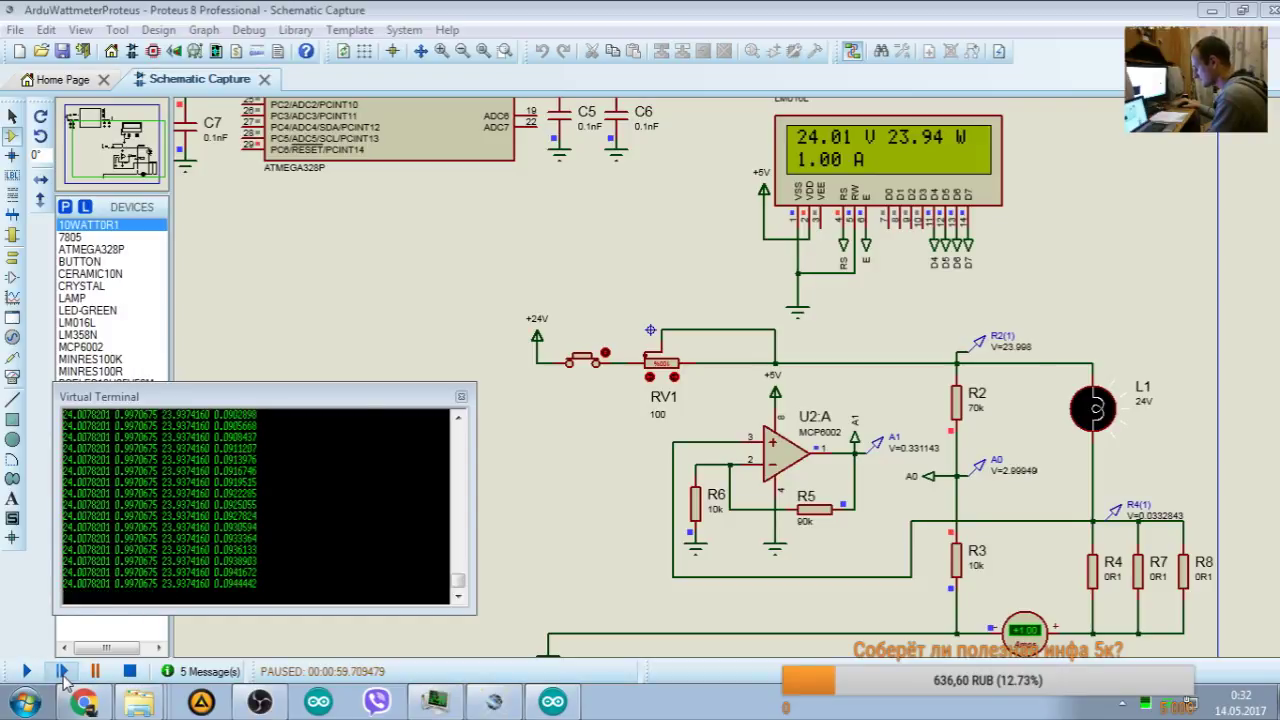
pyautogui.click(62, 672)
pyautogui.click(62, 672)
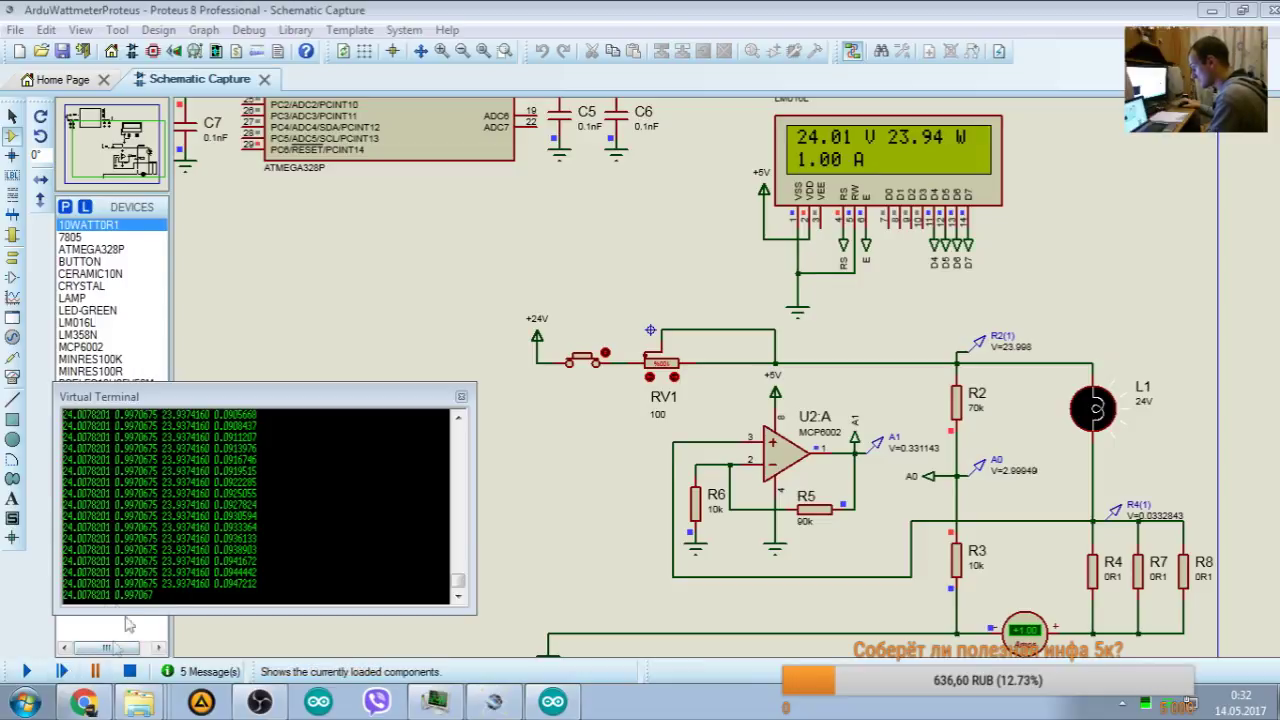
pyautogui.click(60, 673)
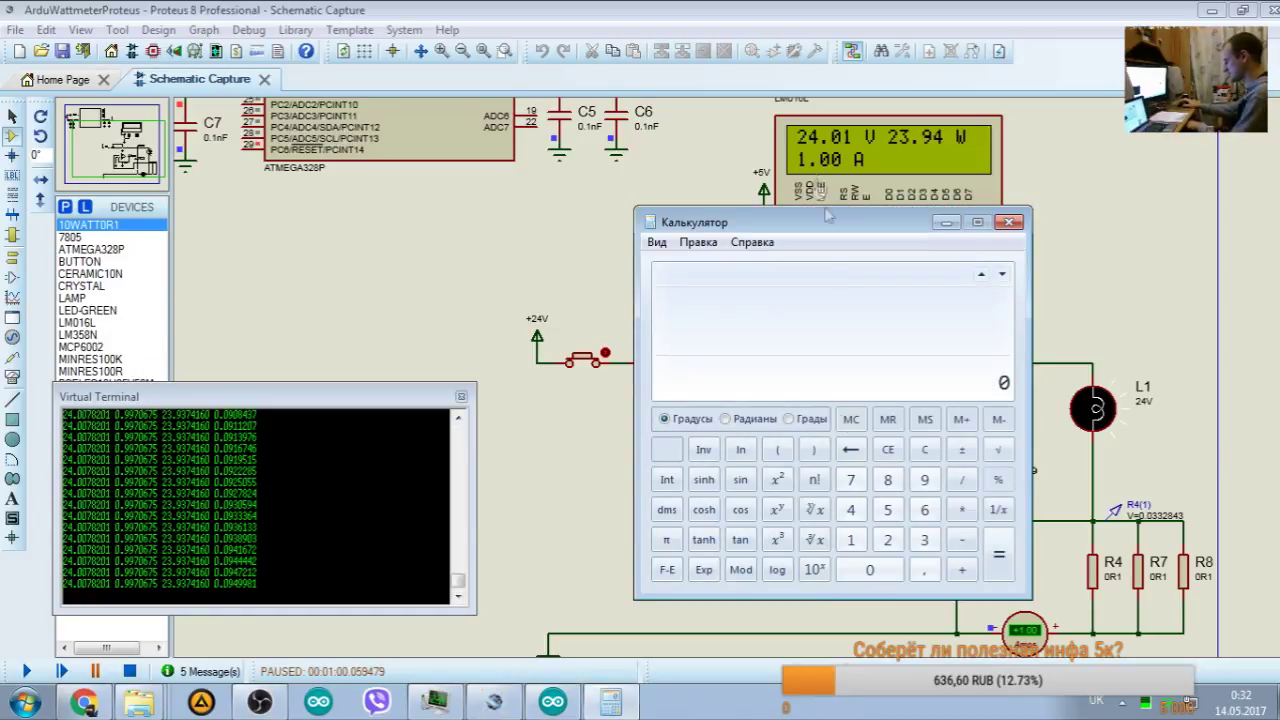
# Step: In the Windows calculator, multiply 24,01 by 1,00 and divide the product by 60
pyautogui.moveTo(806, 240); pyautogui.dragTo(506, 79)
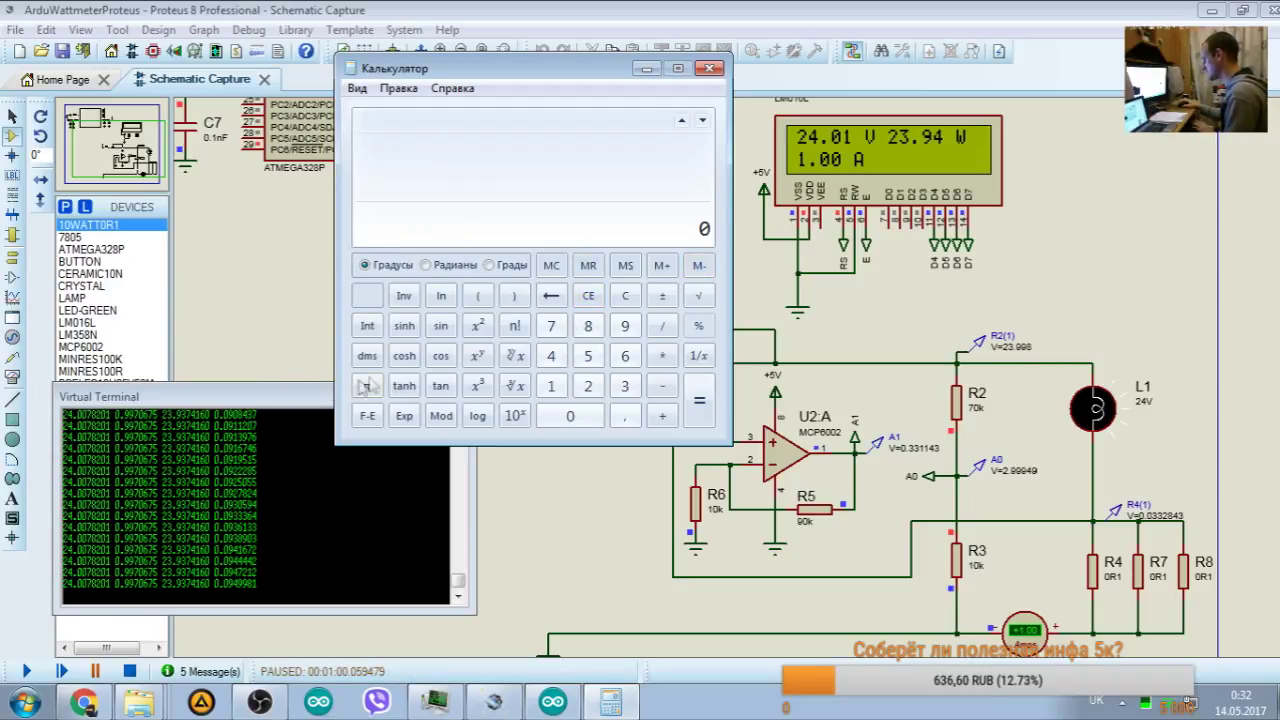
pyautogui.write('240,')
pyautogui.press('BackSpace')
pyautogui.press('BackSpace')
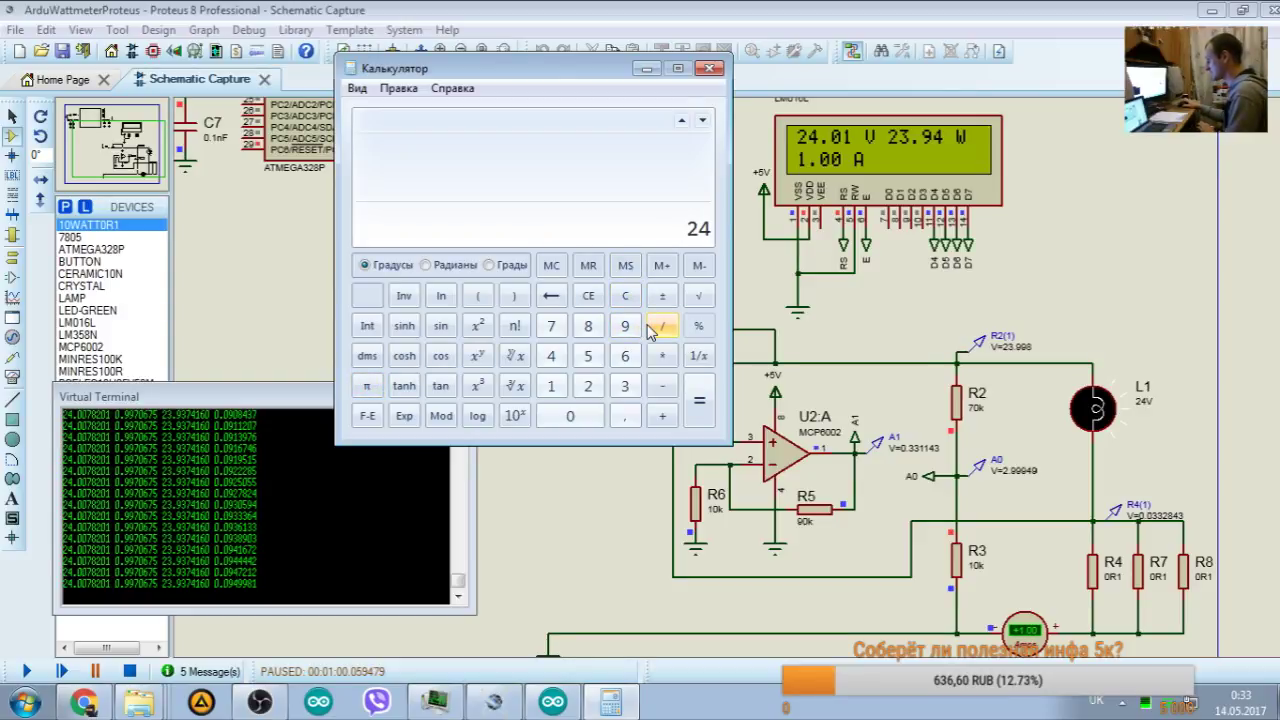
pyautogui.write(',01')
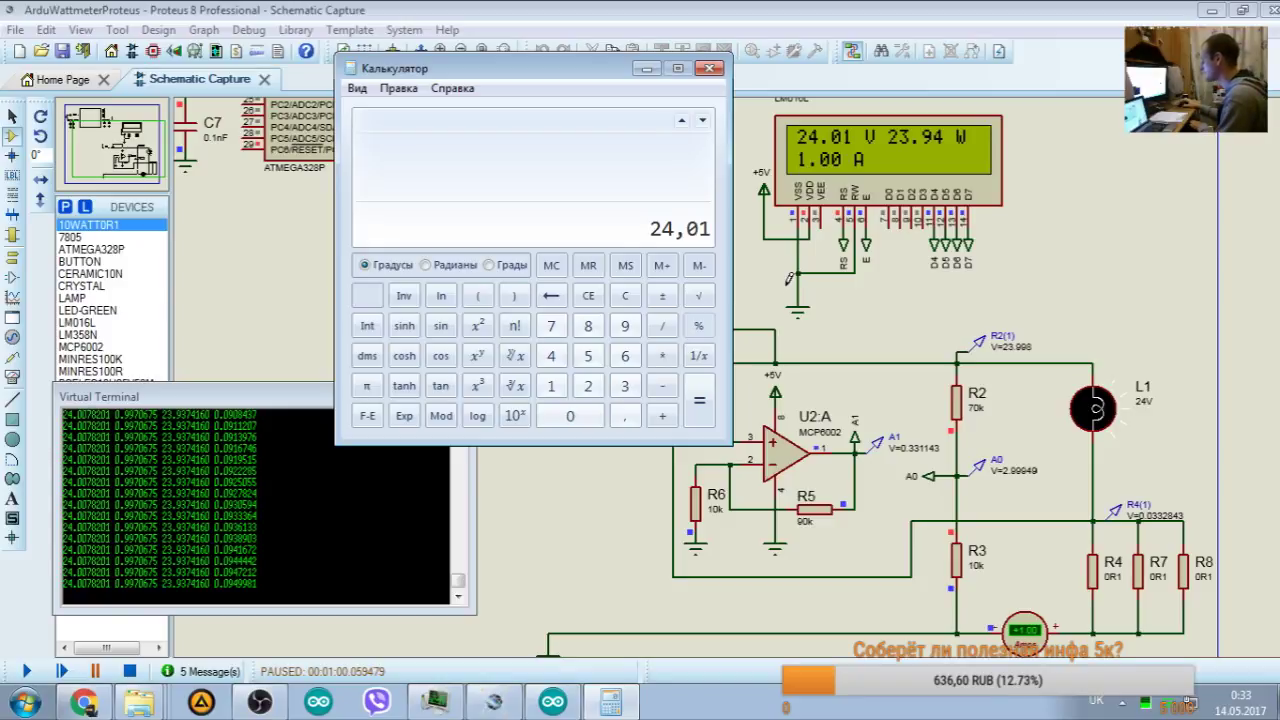
pyautogui.write('1,00')
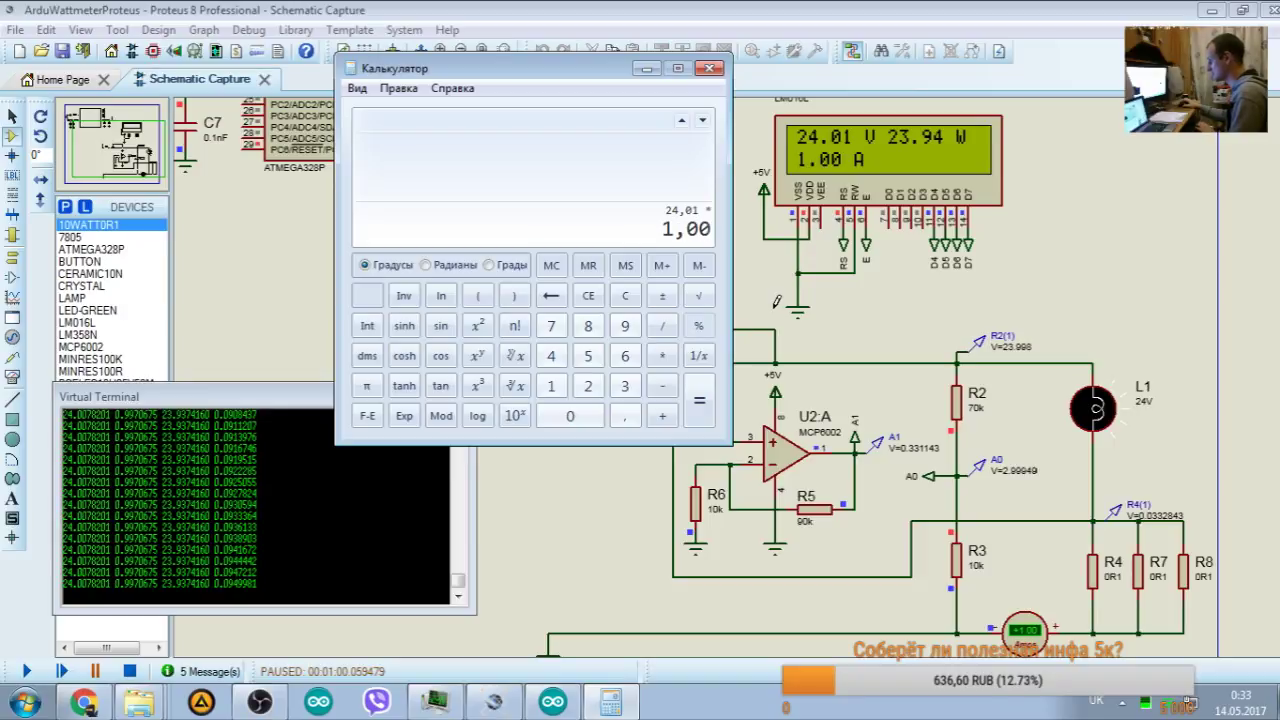
pyautogui.press('Return')
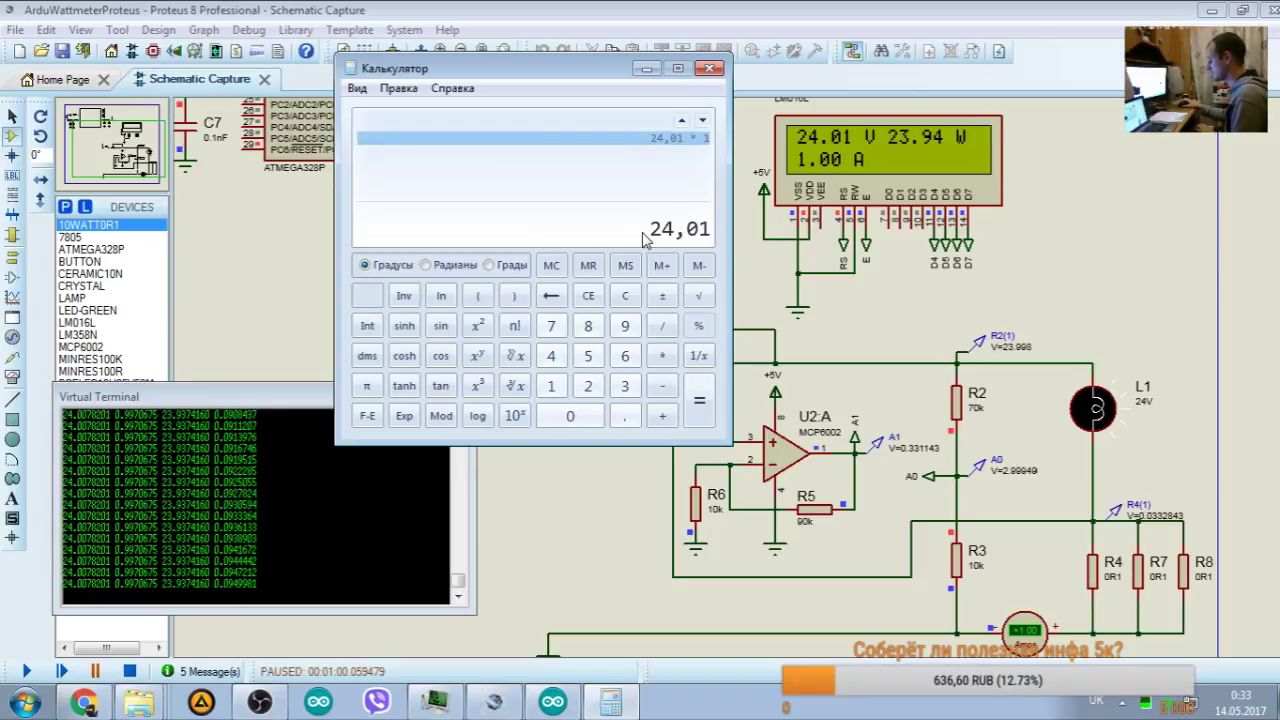
pyautogui.press('/')
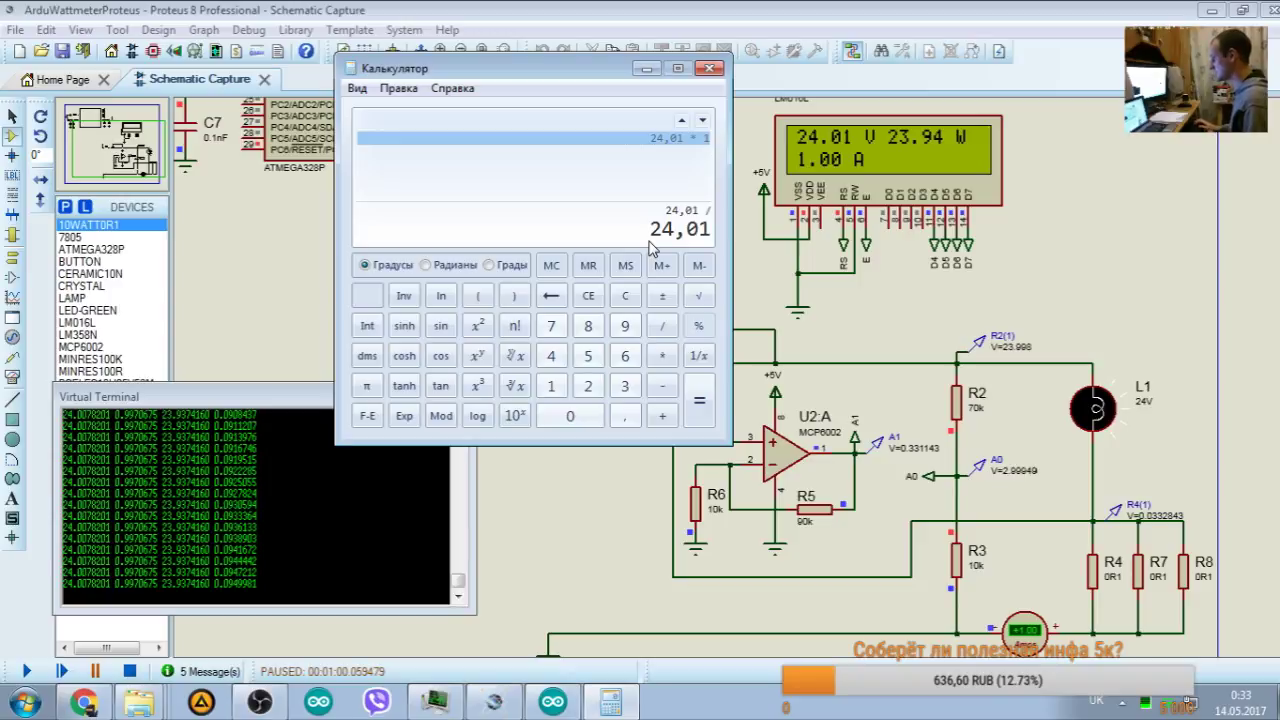
pyautogui.write('60')
pyautogui.press('Return')
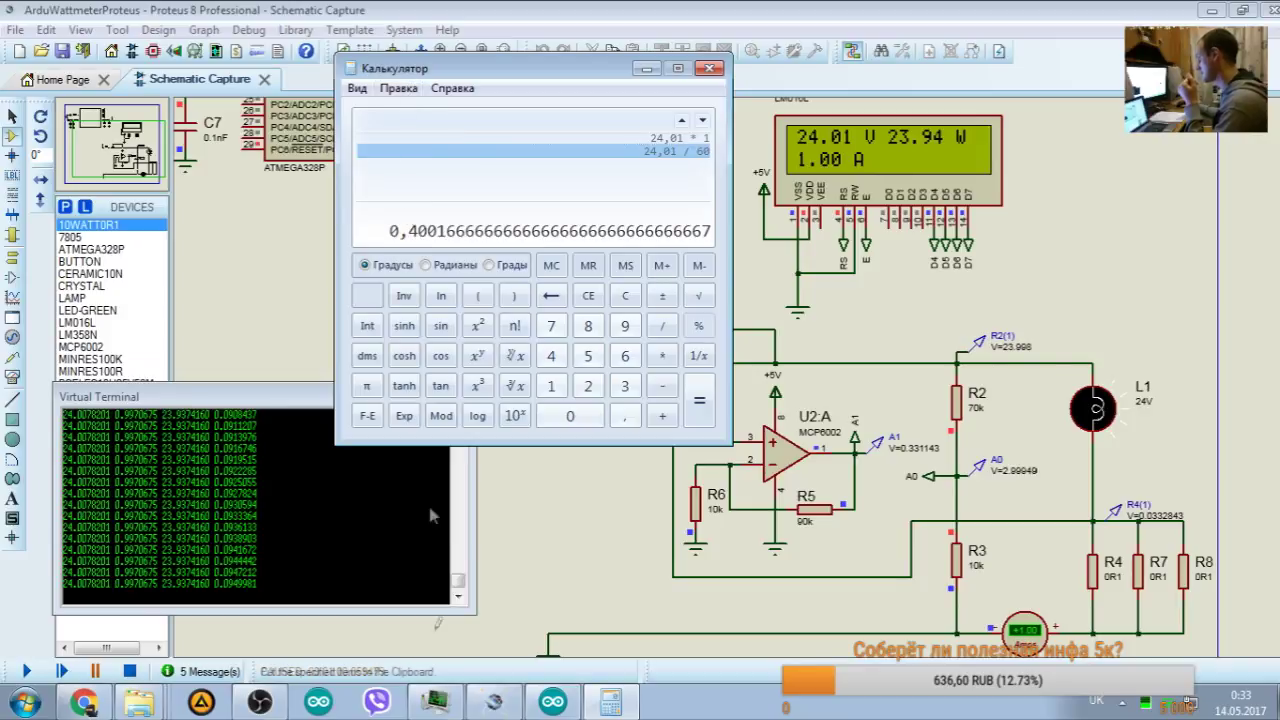
# Step: Switch to the Arduino IDE and examine the sketch's Ah formula, serial output and the analogReadOversampled function
pyautogui.click(552, 700)
pyautogui.scroll(-3, 874, 258)
pyautogui.scroll(4, 874, 258)
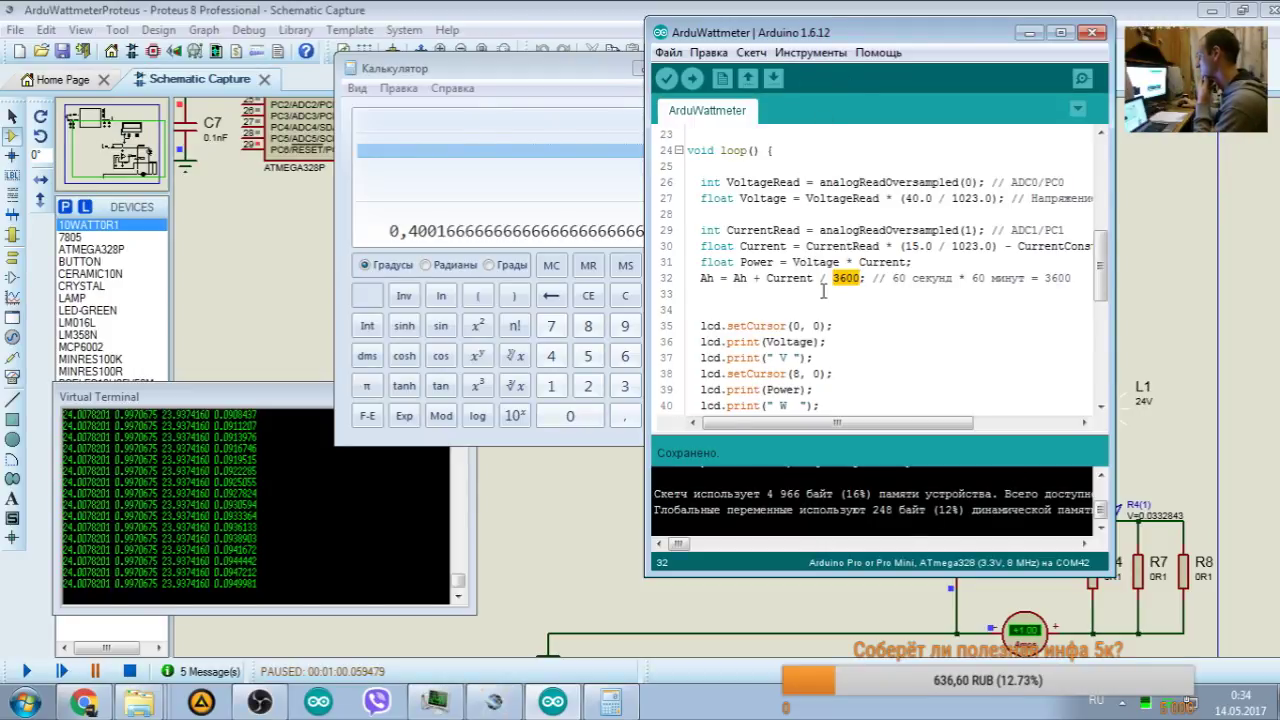
pyautogui.scroll(-5, 870, 250)
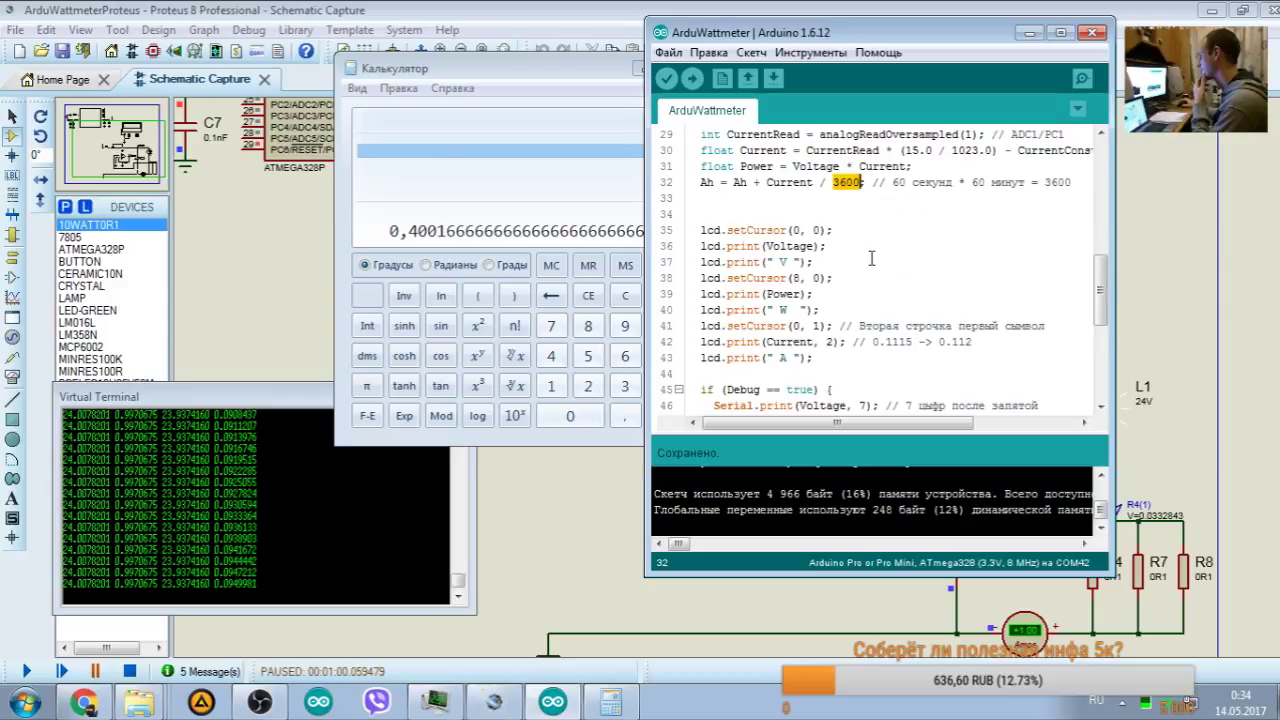
pyautogui.scroll(-3, 868, 250)
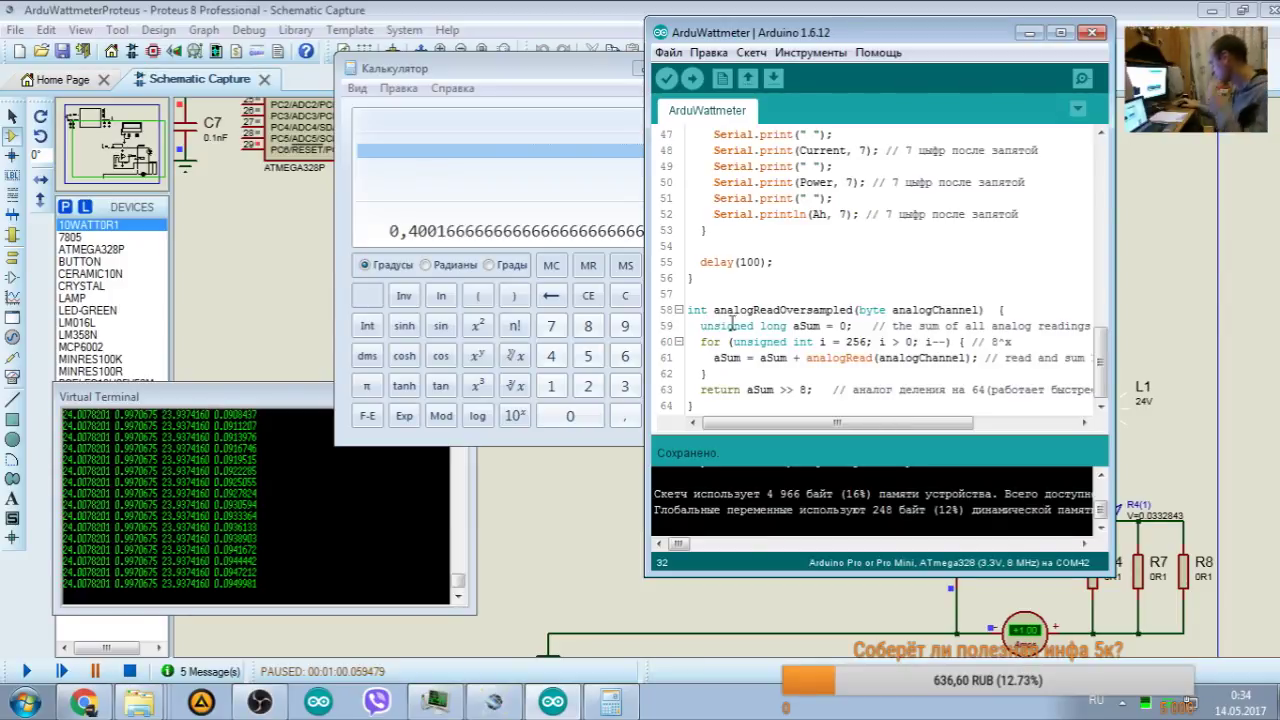
pyautogui.moveTo(700, 326); pyautogui.dragTo(1020, 376)
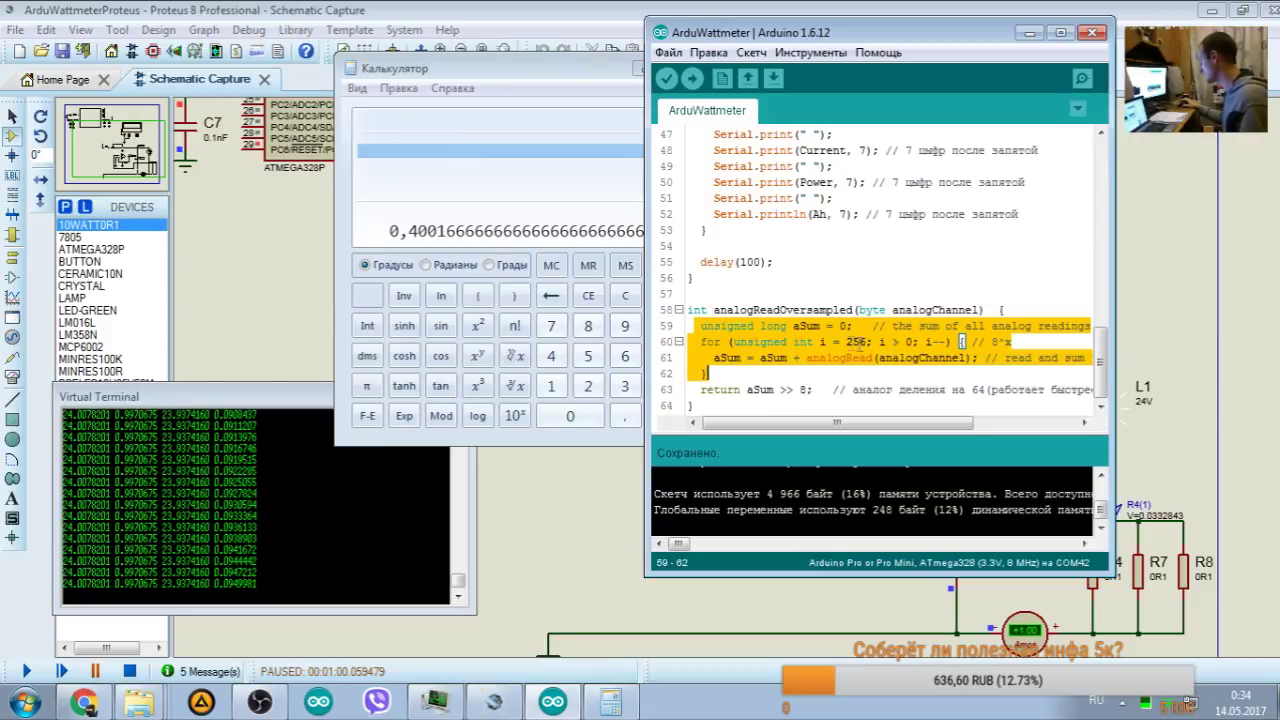
pyautogui.click(789, 342)
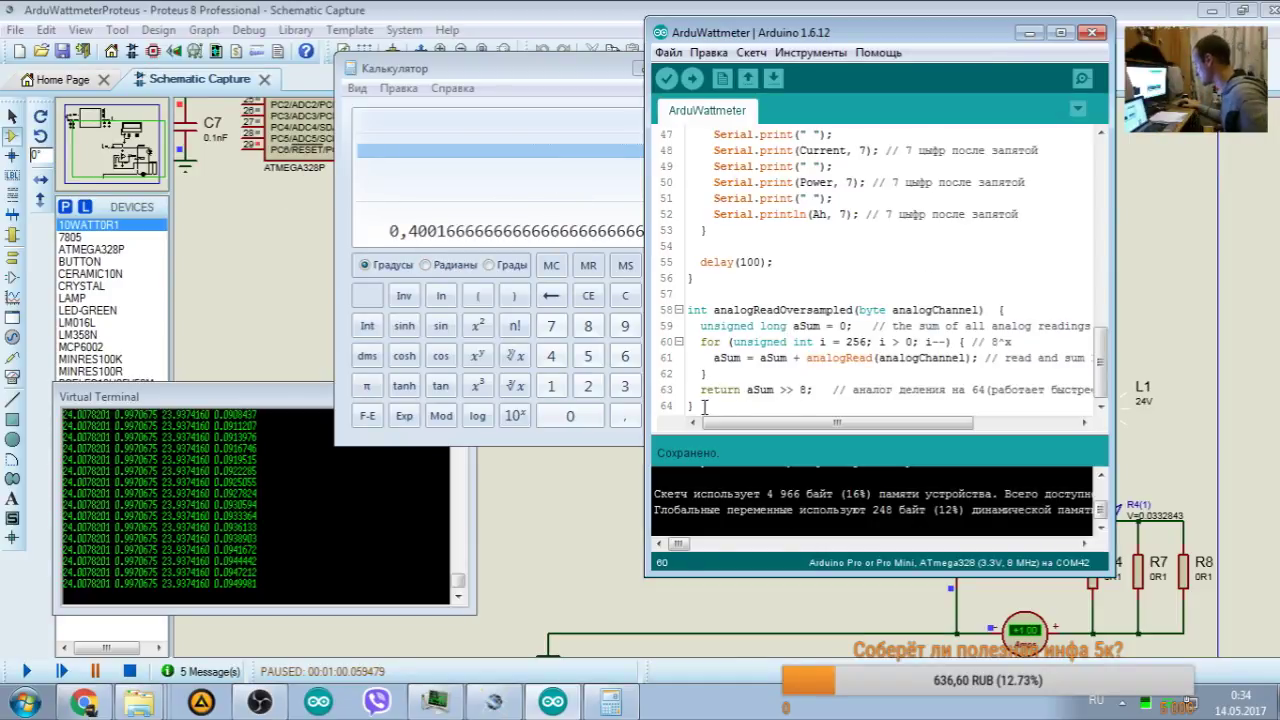
pyautogui.moveTo(706, 407); pyautogui.dragTo(683, 304)
# Step: Review the two analogReadOversampled calls that read the voltage and current channels in loop()
pyautogui.scroll(11, 760, 310)
pyautogui.doubleClick(866, 326)
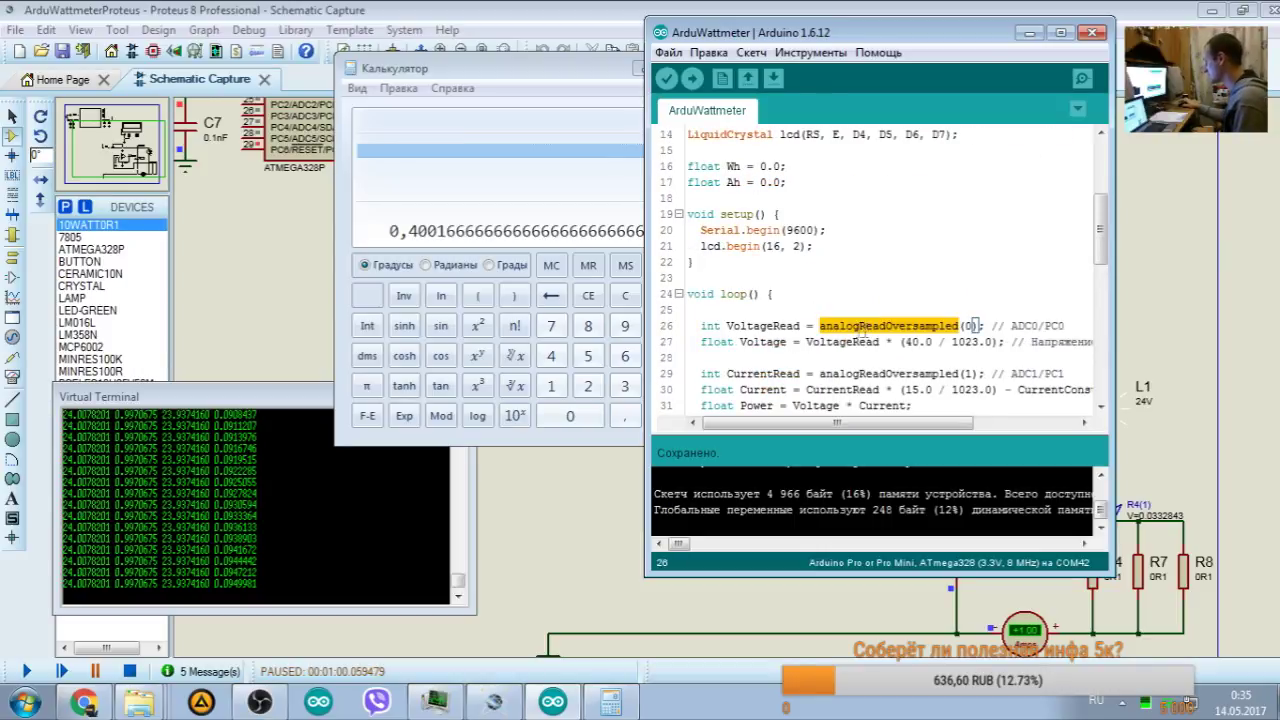
pyautogui.scroll(-2, 866, 326)
pyautogui.doubleClick(850, 278)
pyautogui.scroll(-1, 850, 278)
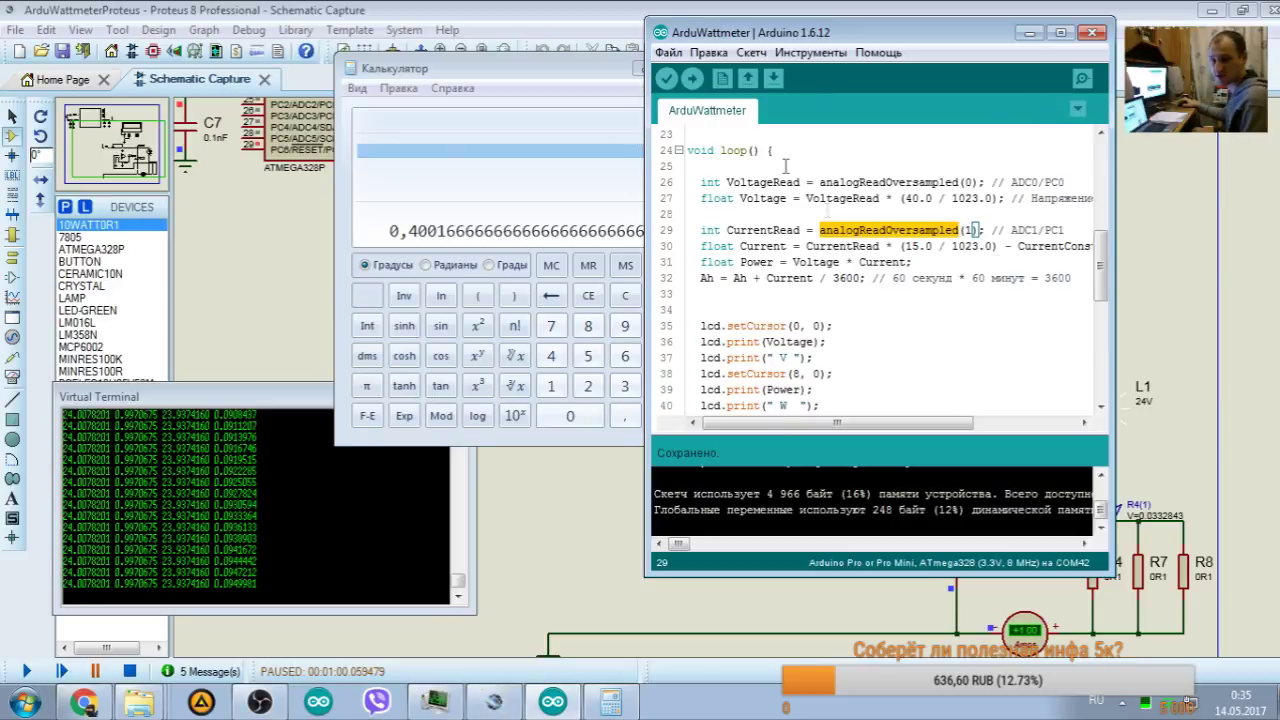
# Step: Check the delay(100) line at the end of loop() against the Ah formula's per-second assumption
pyautogui.scroll(-5, 831, 174)
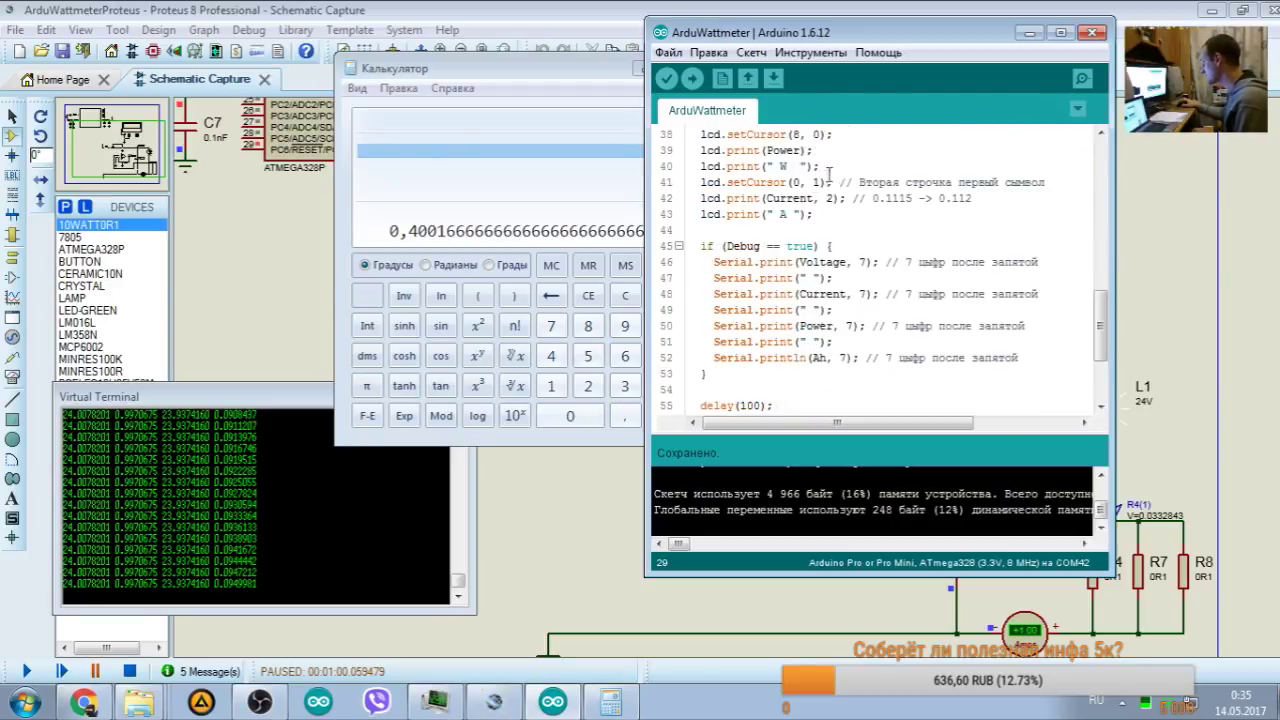
pyautogui.scroll(-2, 830, 174)
pyautogui.moveTo(699, 310); pyautogui.dragTo(776, 311)
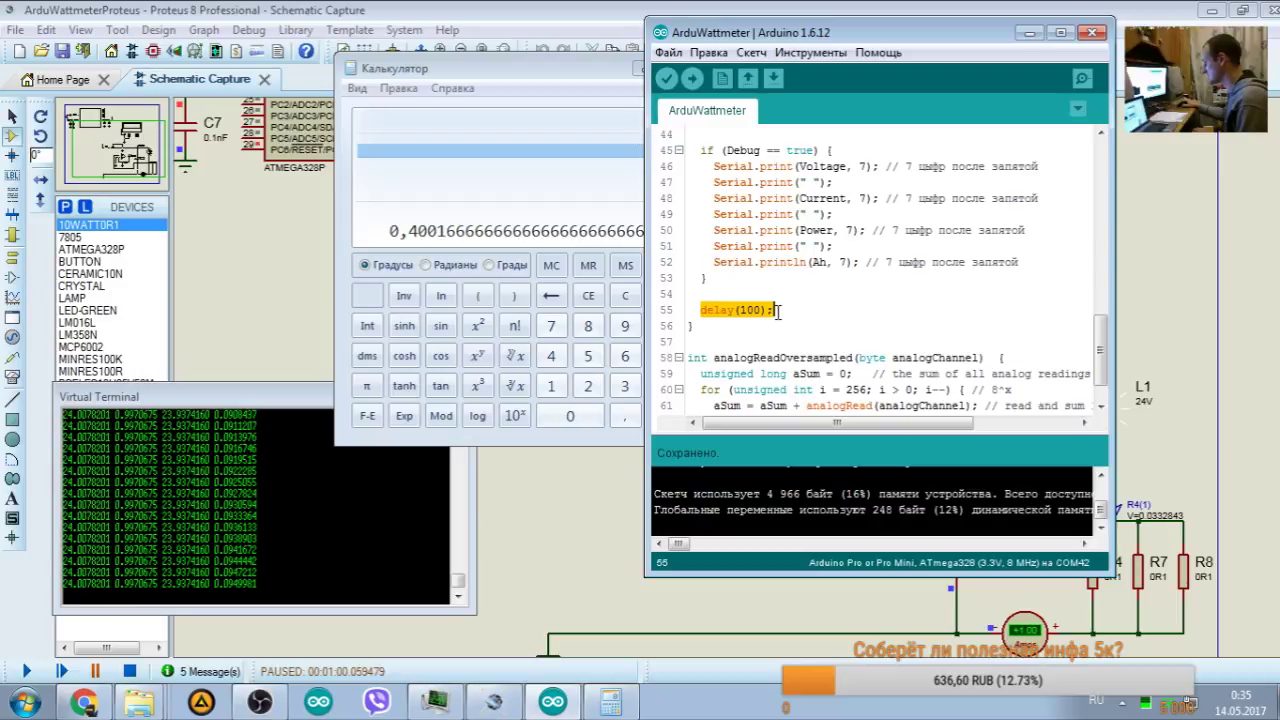
pyautogui.moveTo(694, 310); pyautogui.dragTo(776, 310)
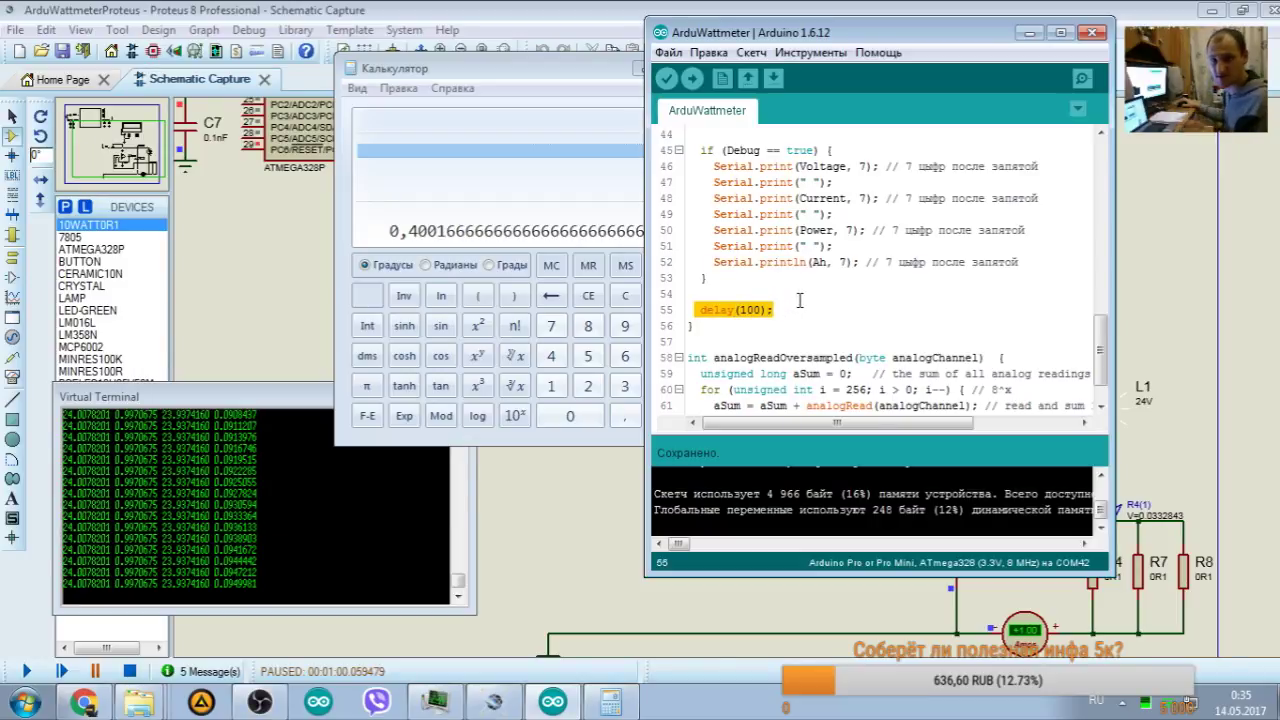
pyautogui.scroll(6, 800, 298)
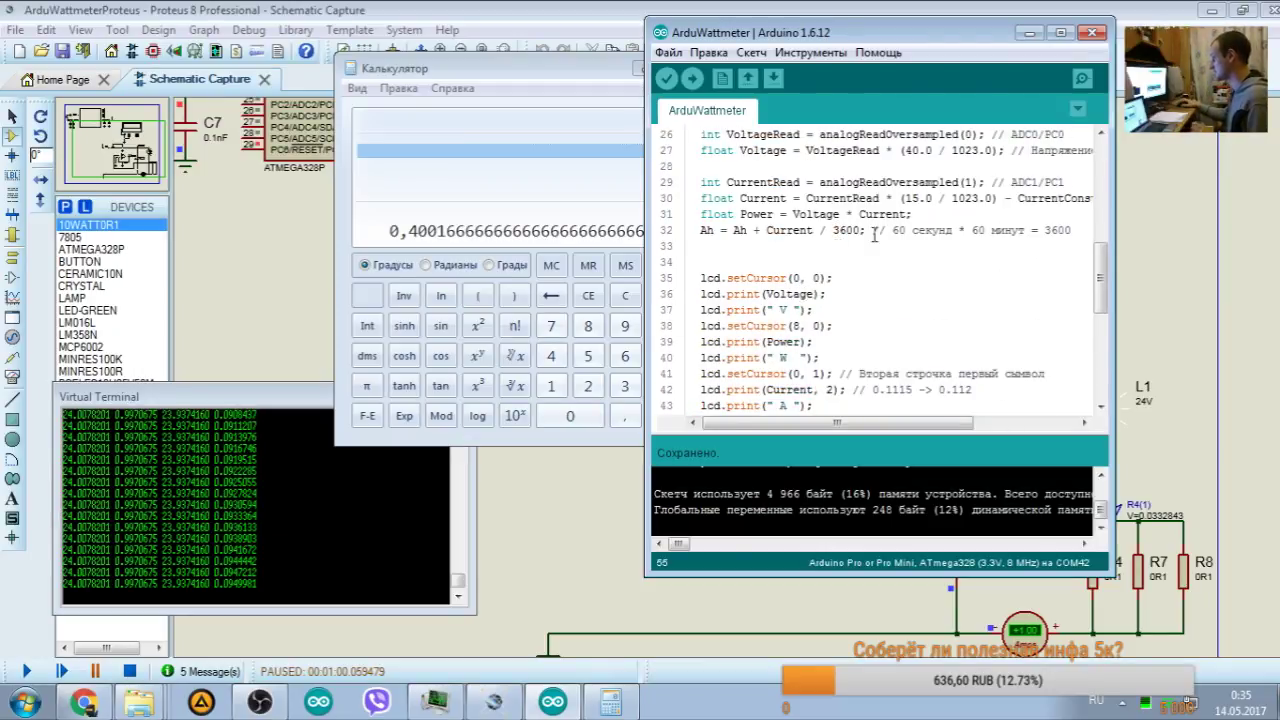
# Step: Try 360 as the divisor in the Ah formula, compare it with delay(100), and restore 3600
pyautogui.moveTo(688, 231); pyautogui.dragTo(867, 228)
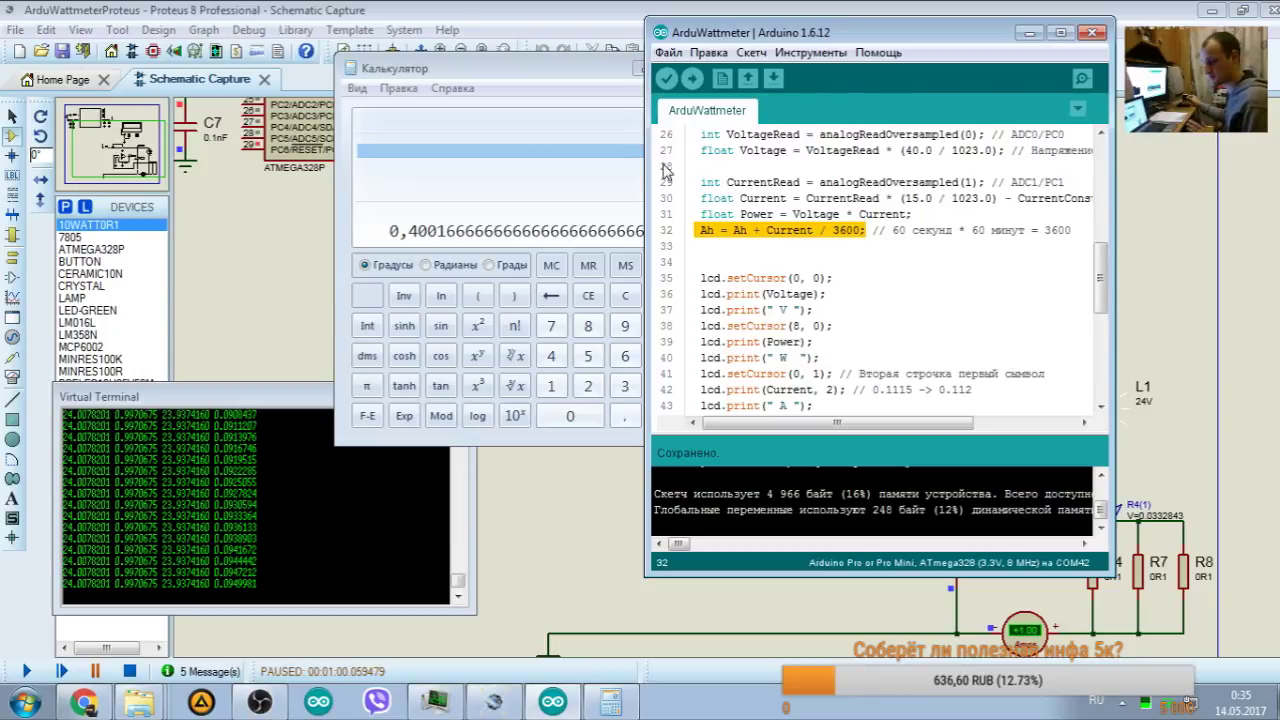
pyautogui.click(848, 230)
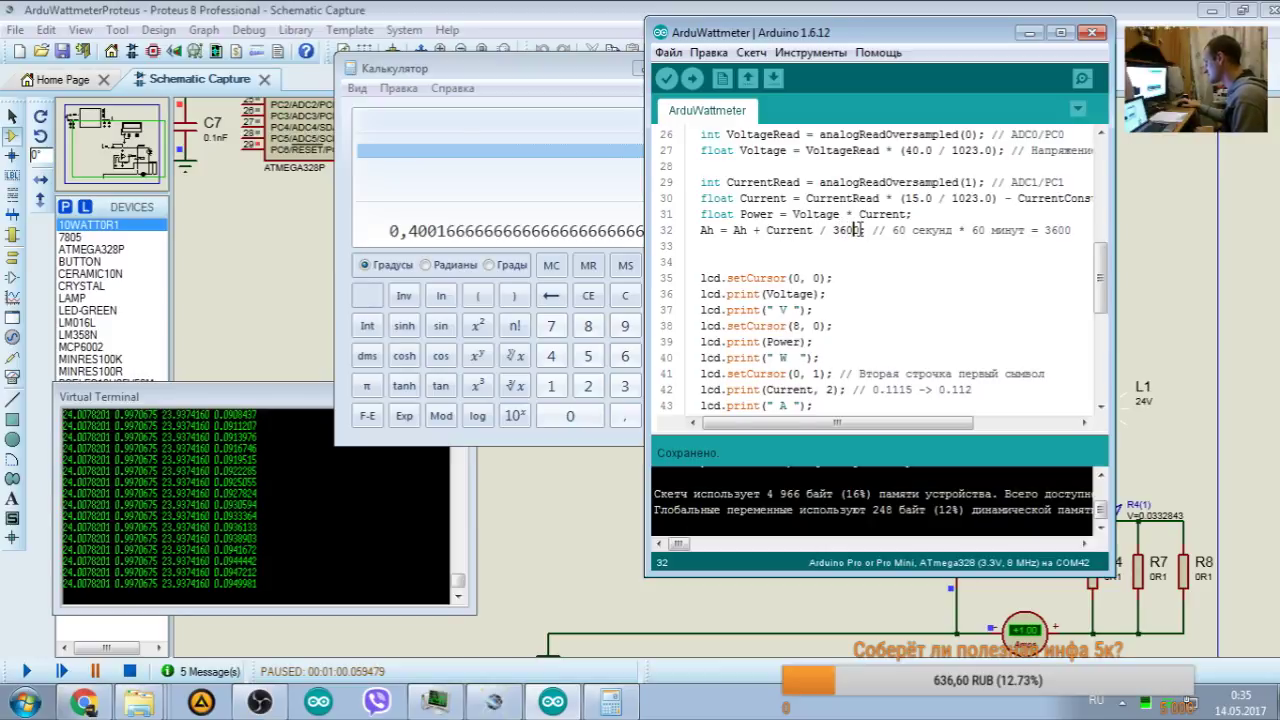
pyautogui.press('BackSpace')
pyautogui.scroll(-6, 843, 228)
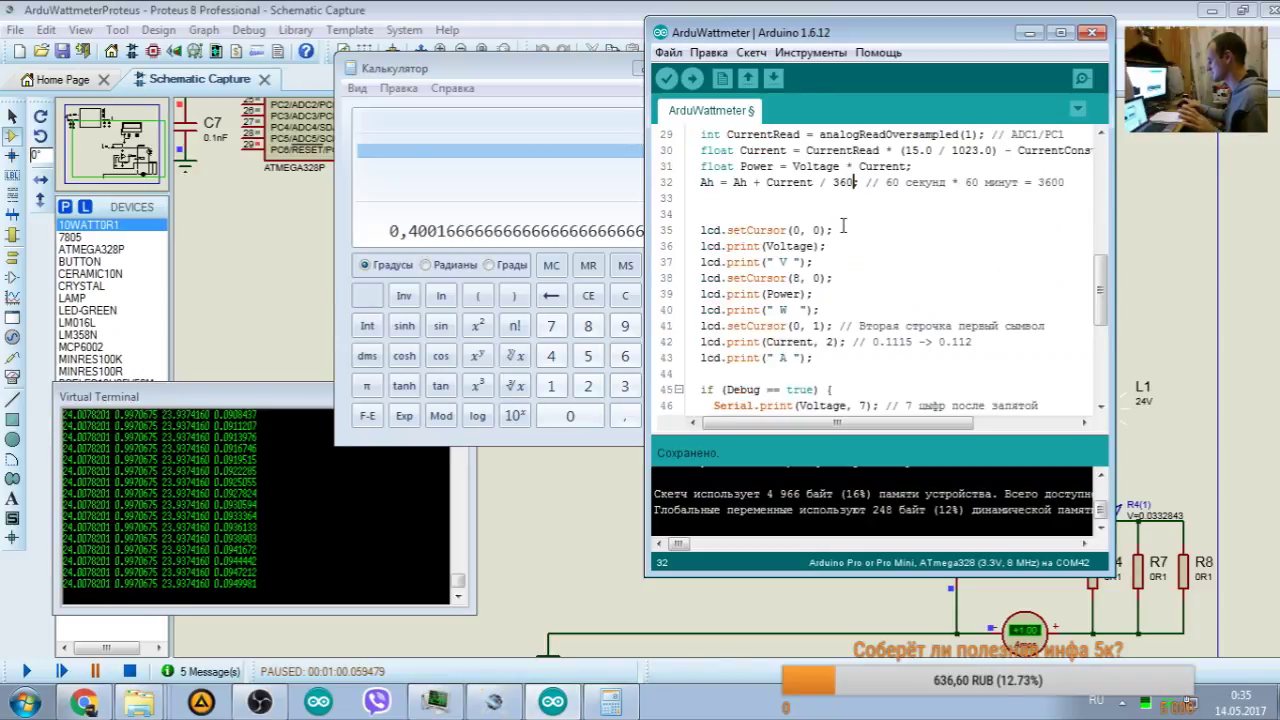
pyautogui.moveTo(700, 309); pyautogui.dragTo(787, 309)
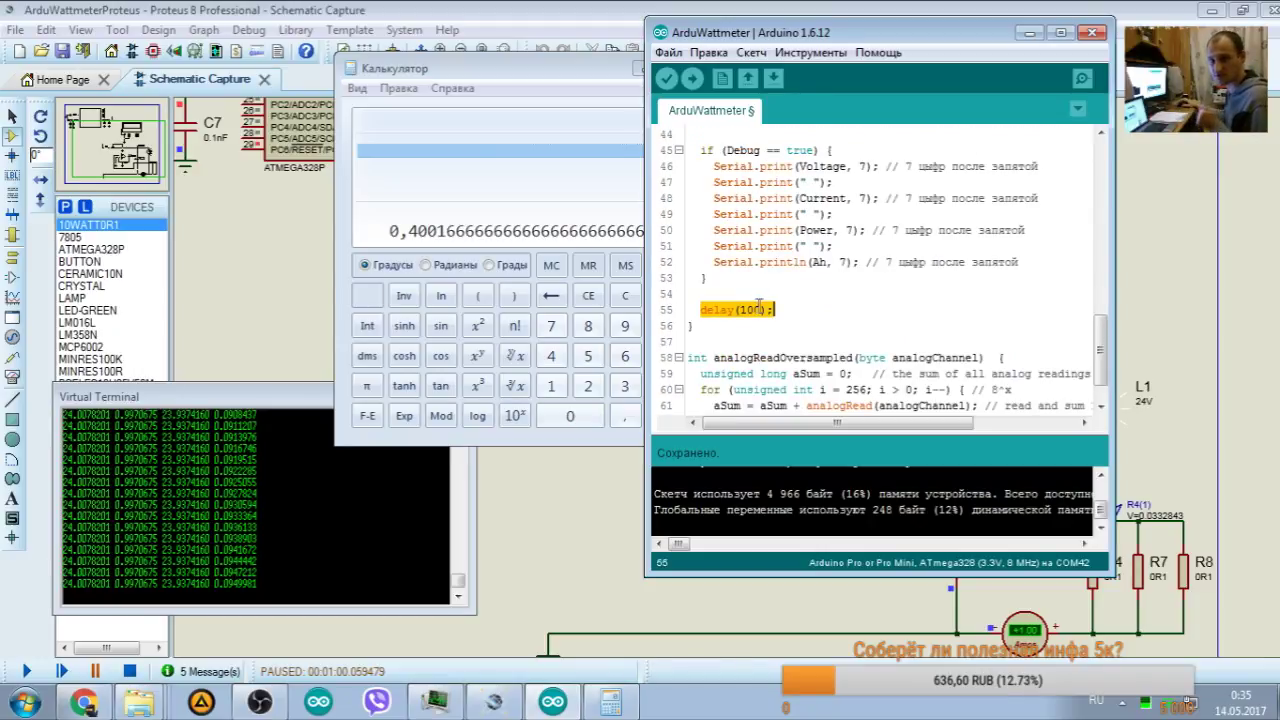
pyautogui.scroll(6, 790, 298)
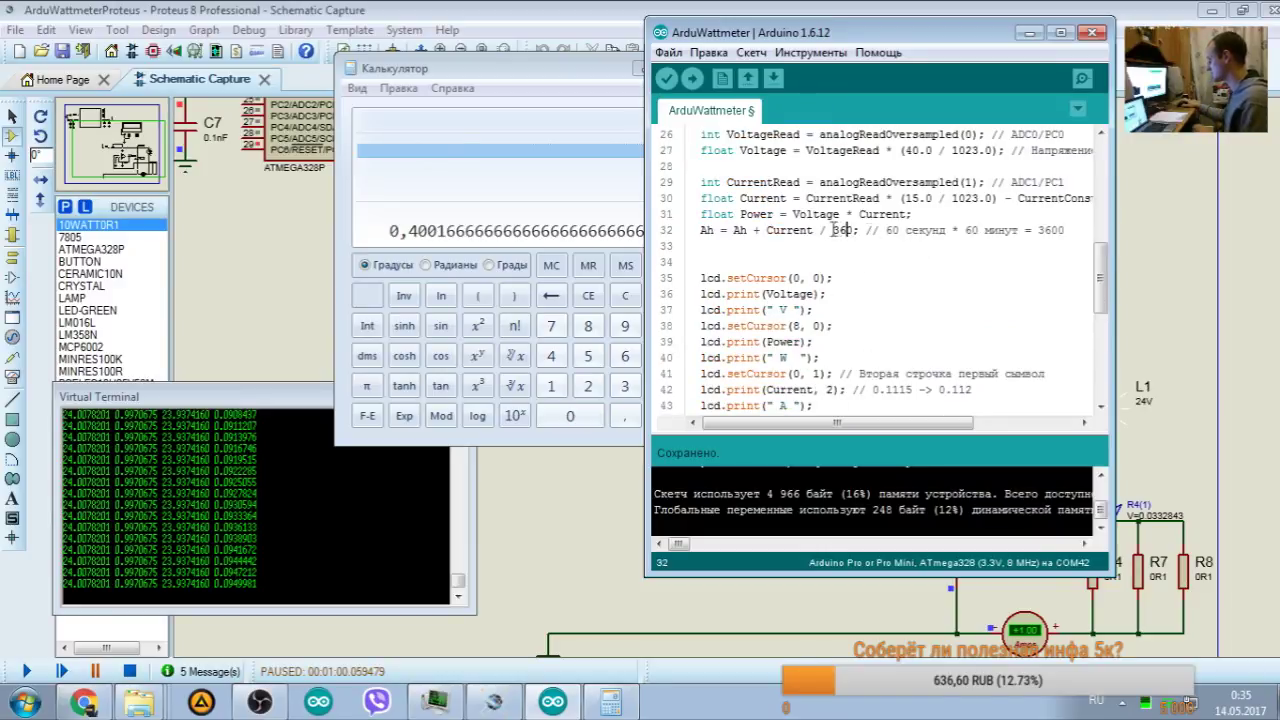
pyautogui.write('0')
# Step: Copy the calculator's result, and delete the extra blank line below the Ah formula in the sketch
pyautogui.moveTo(569, 70)
pyautogui.mouseDown()
pyautogui.moveTo(526, 64)
pyautogui.moveTo(741, 74)
pyautogui.mouseUp()
pyautogui.click(568, 85)
pyautogui.click(595, 110)
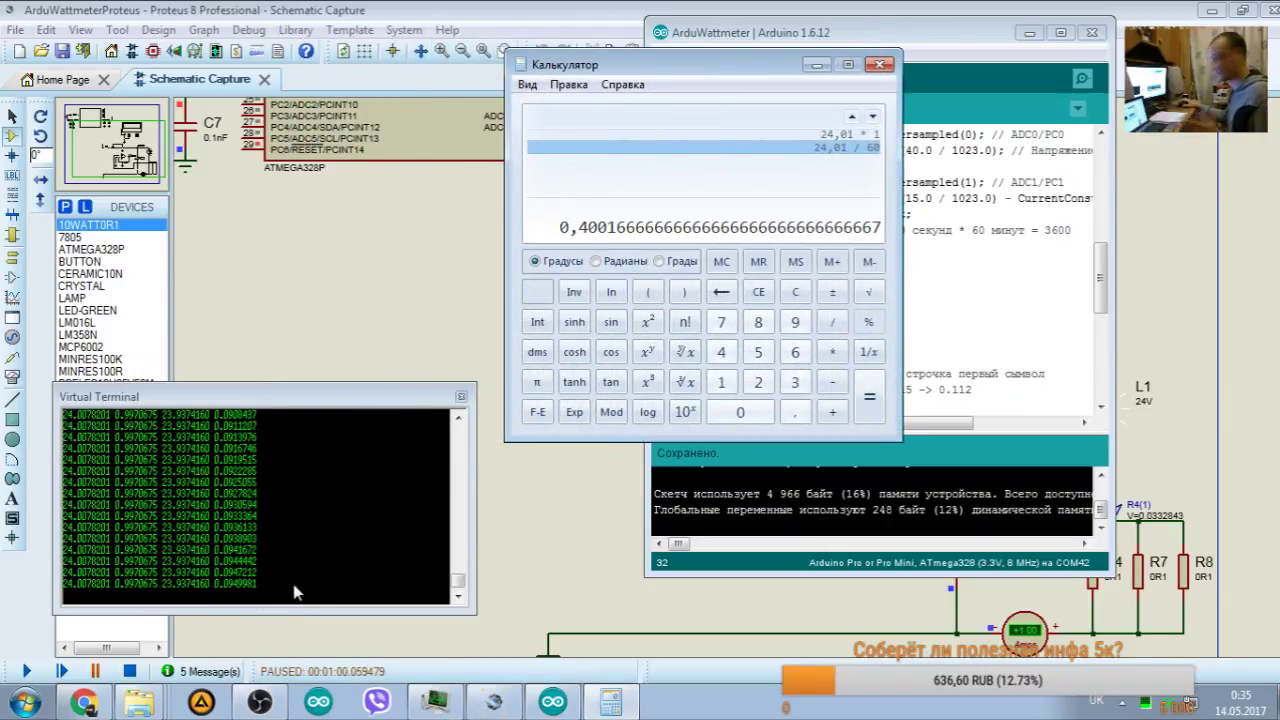
pyautogui.click(970, 335)
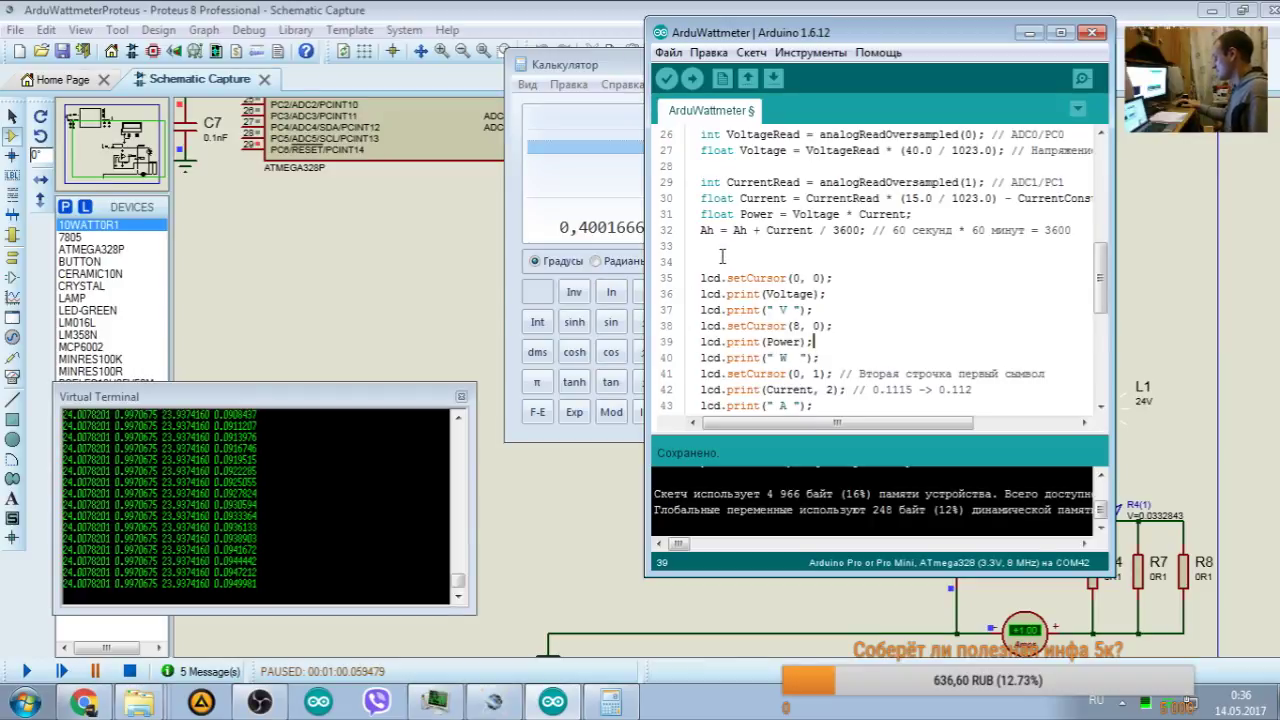
pyautogui.press('BackSpace')
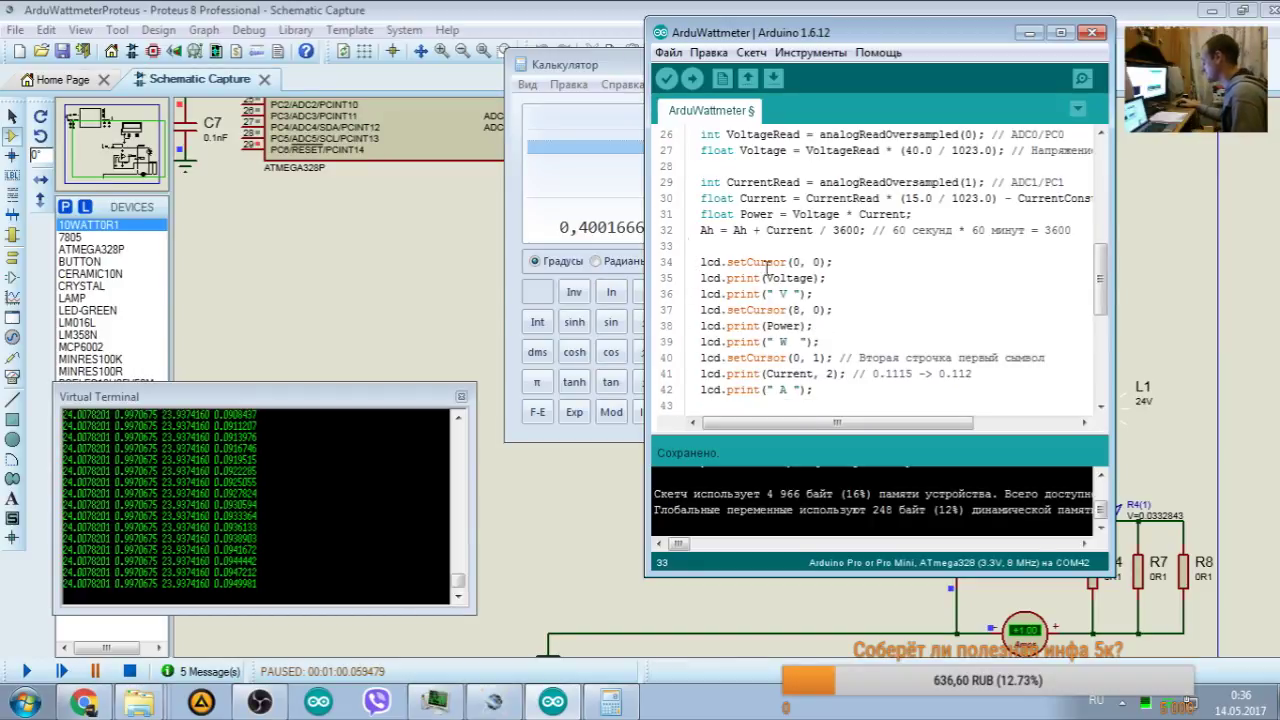
# Step: Copy the calculator's 24,01 / 60 result, clear the display, and enter the terminal's last Ah reading, 0,0949981
pyautogui.moveTo(580, 63); pyautogui.dragTo(547, 166)
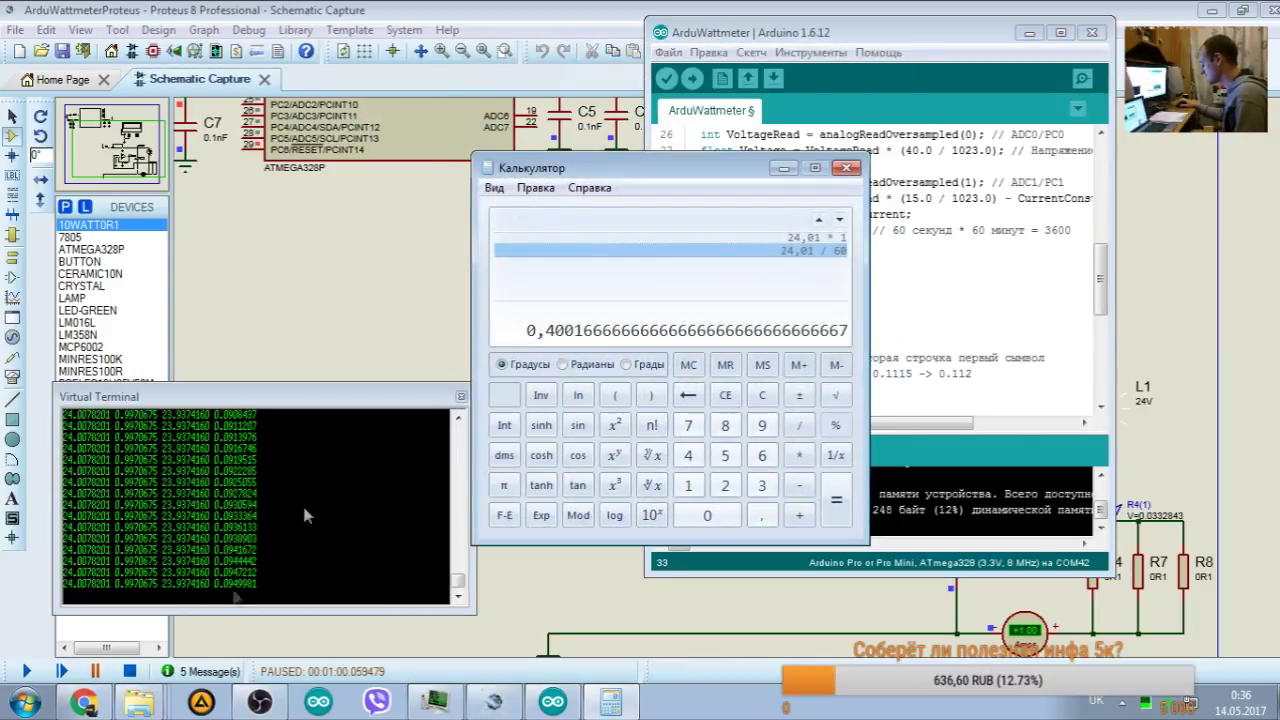
pyautogui.click(536, 188)
pyautogui.click(566, 214)
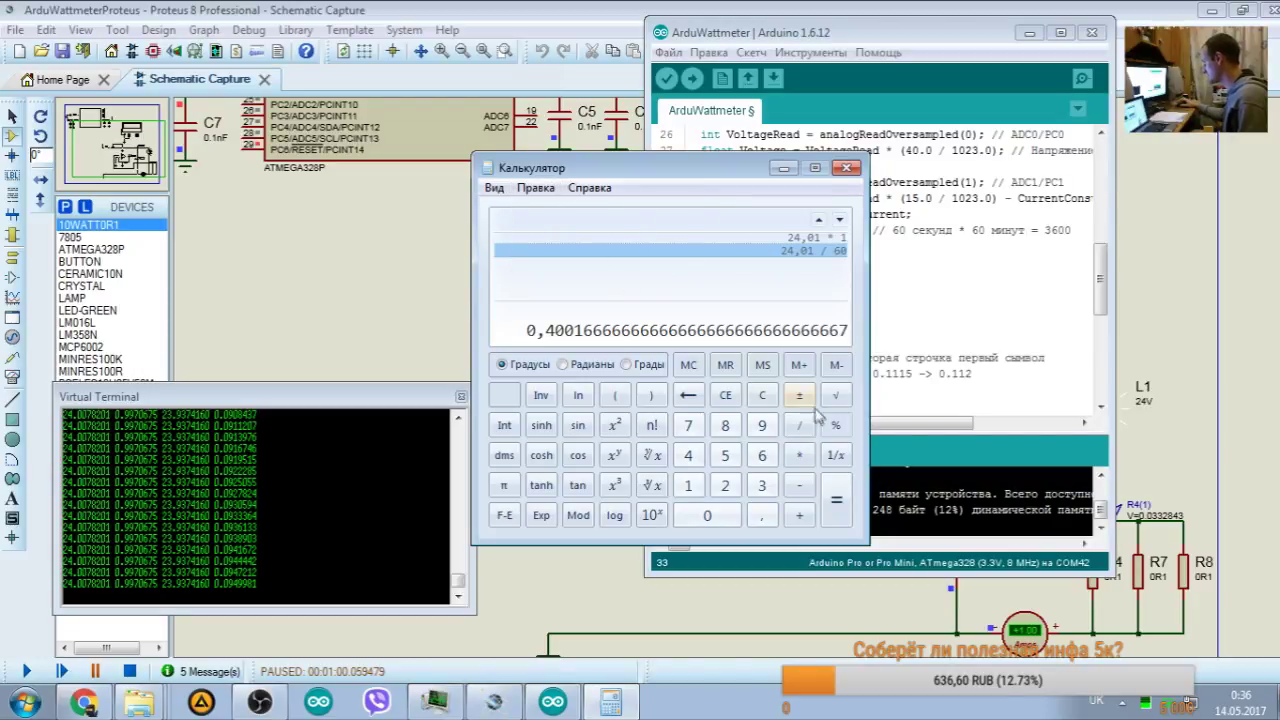
pyautogui.click(760, 399)
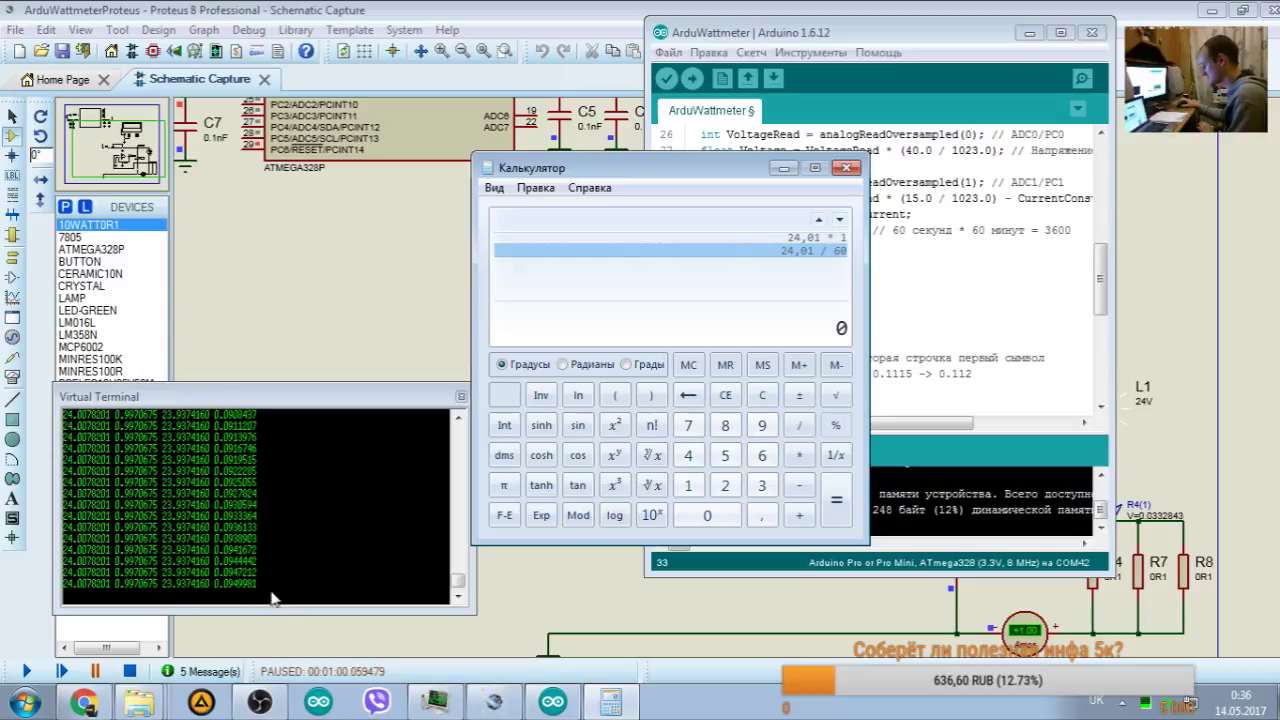
pyautogui.write('0,09')
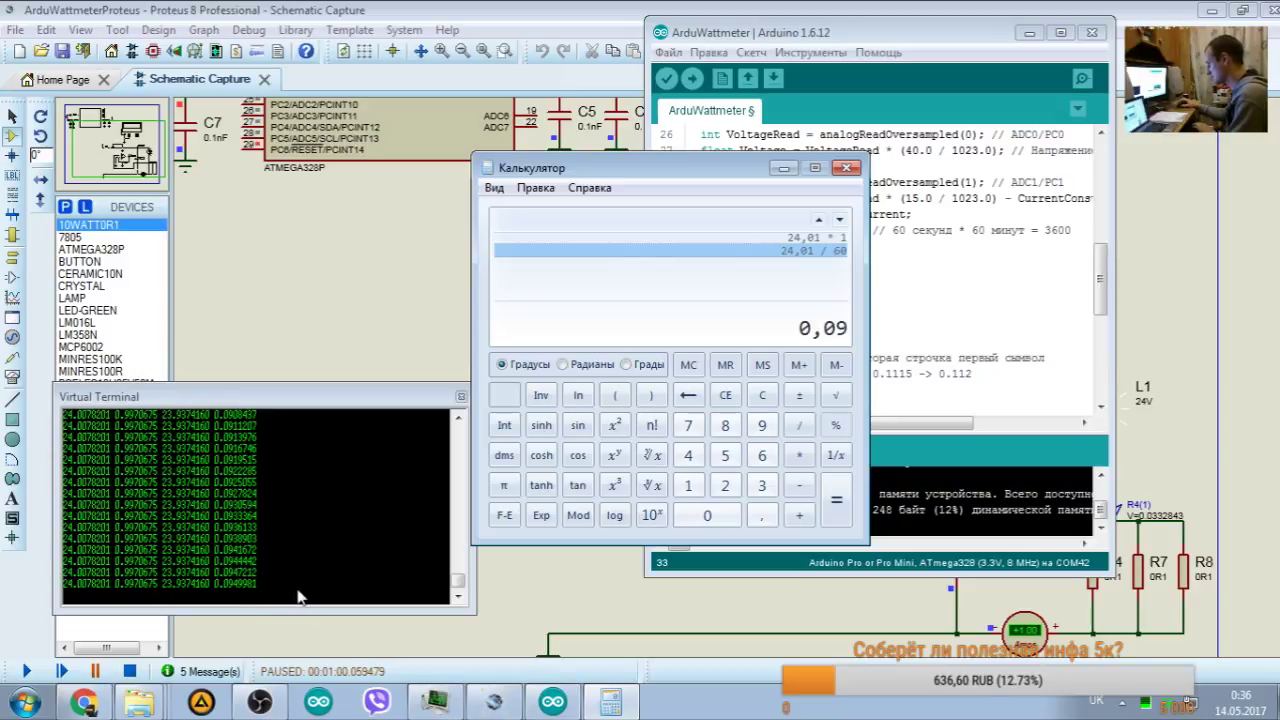
pyautogui.write('499')
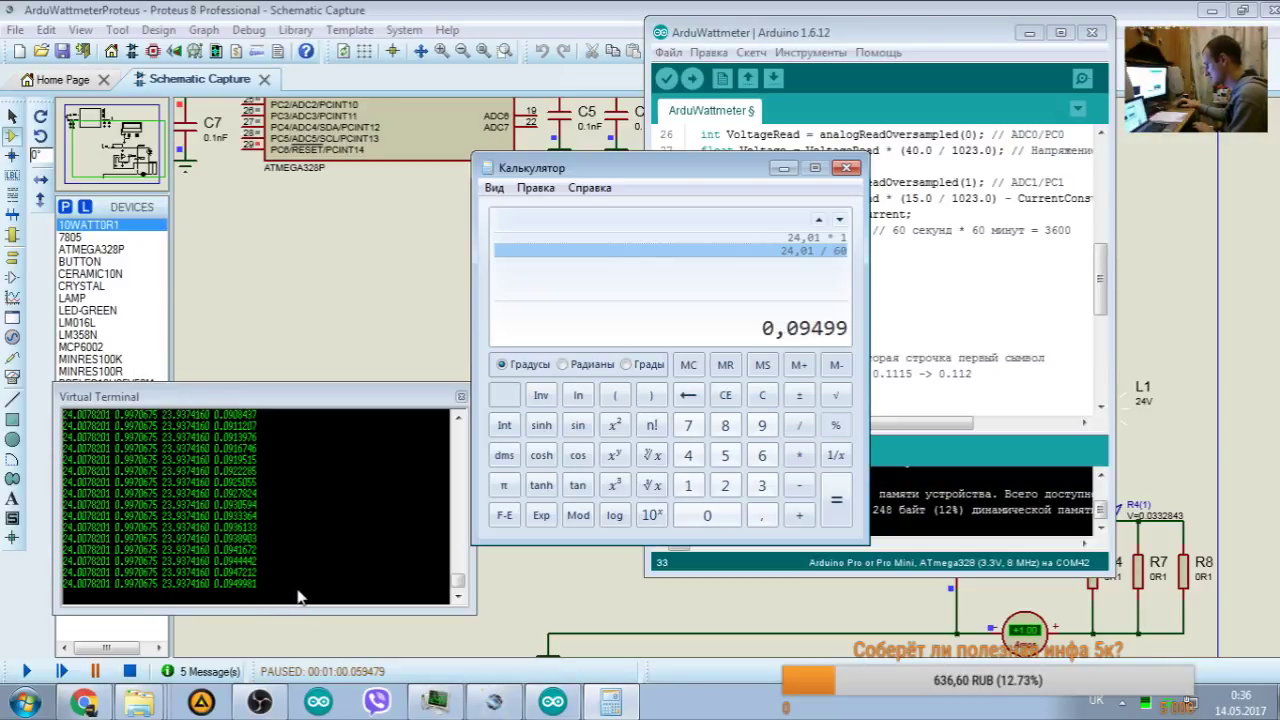
pyautogui.write('81')
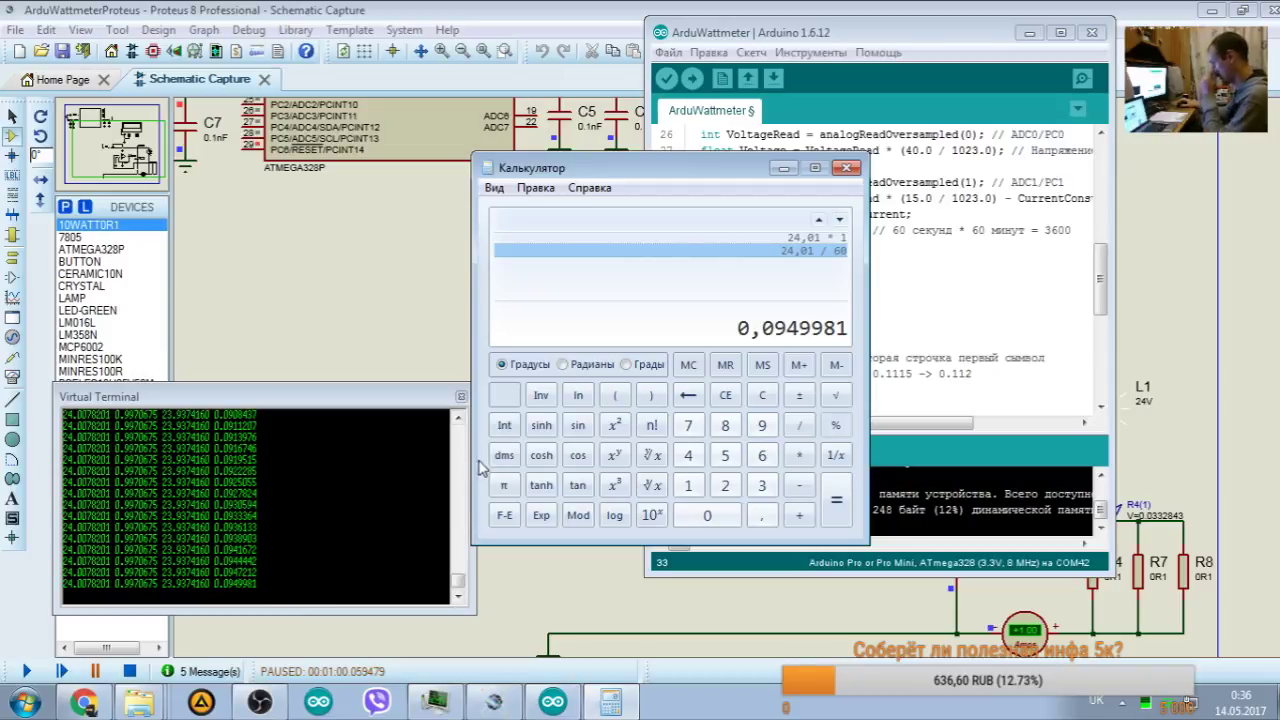
# Step: Divide the entered Ah reading by the copied 24,01 / 60 result in the calculator
pyautogui.moveTo(730, 166); pyautogui.dragTo(386, 184)
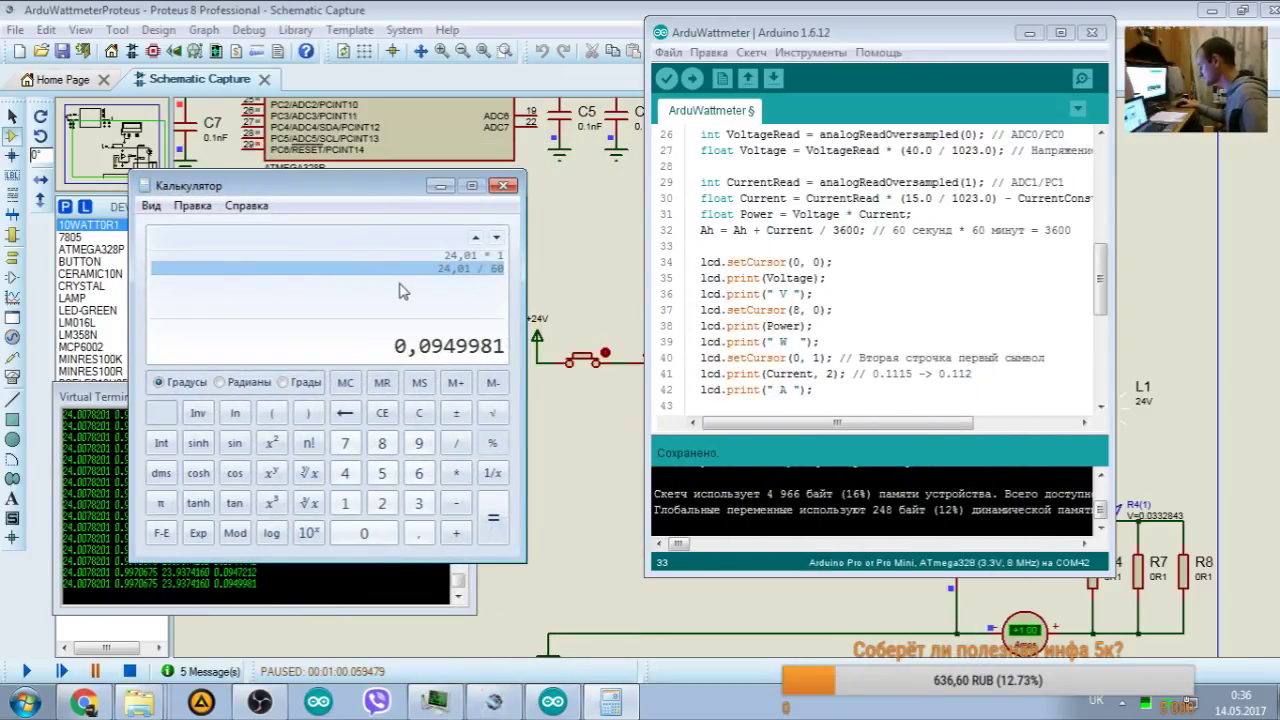
pyautogui.click(458, 446)
pyautogui.click(192, 205)
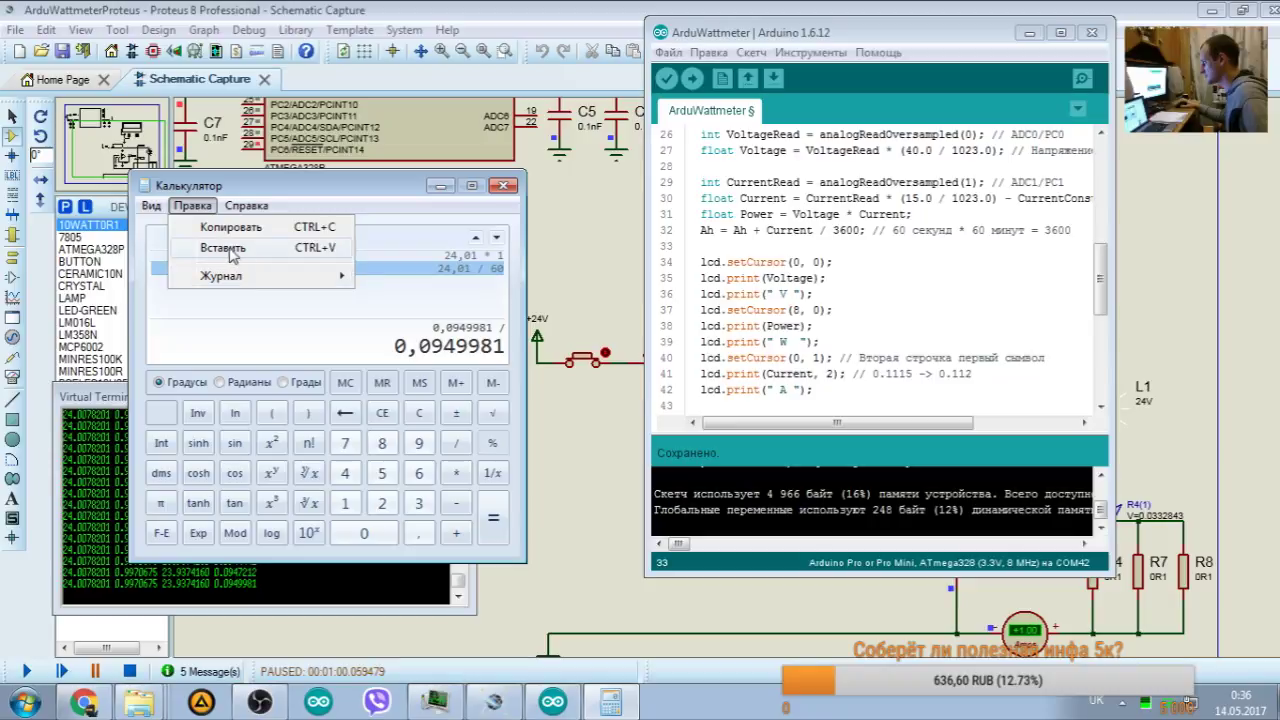
pyautogui.click(230, 249)
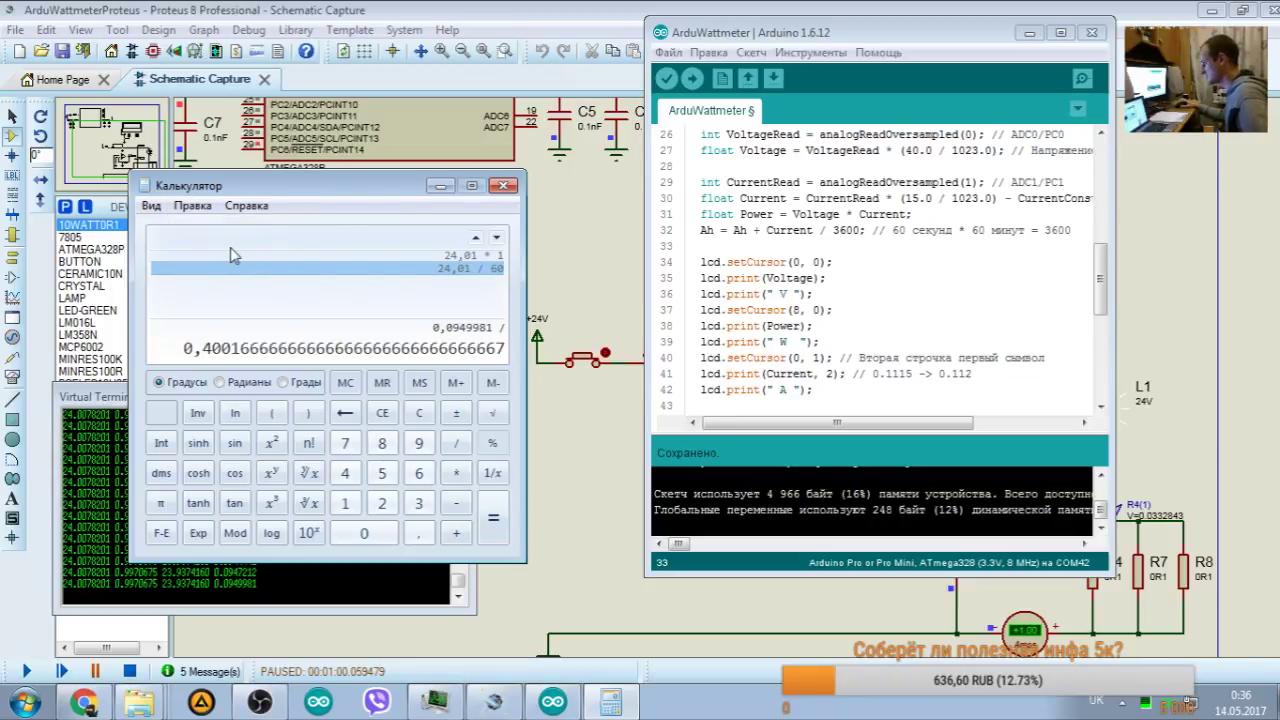
pyautogui.press('Return')
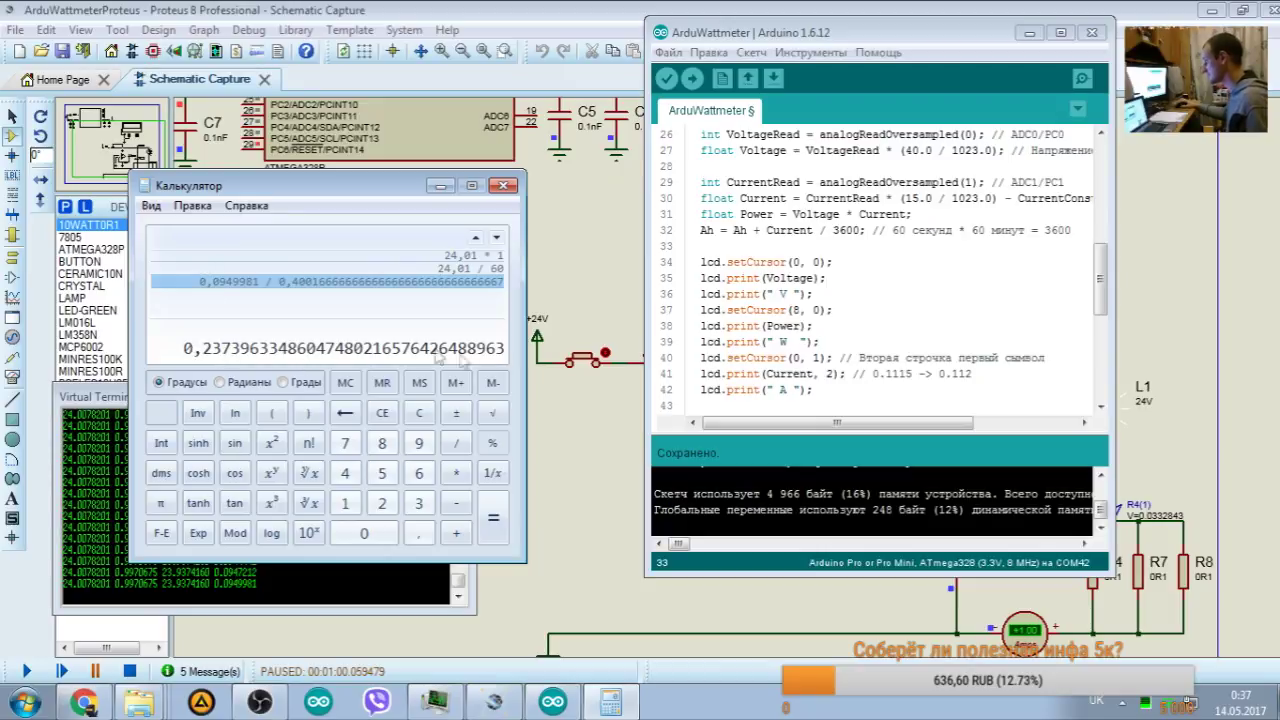
# Step: Copy the resulting ratio, clear the calculator, and multiply 3600 by the copied ratio
pyautogui.click(191, 205)
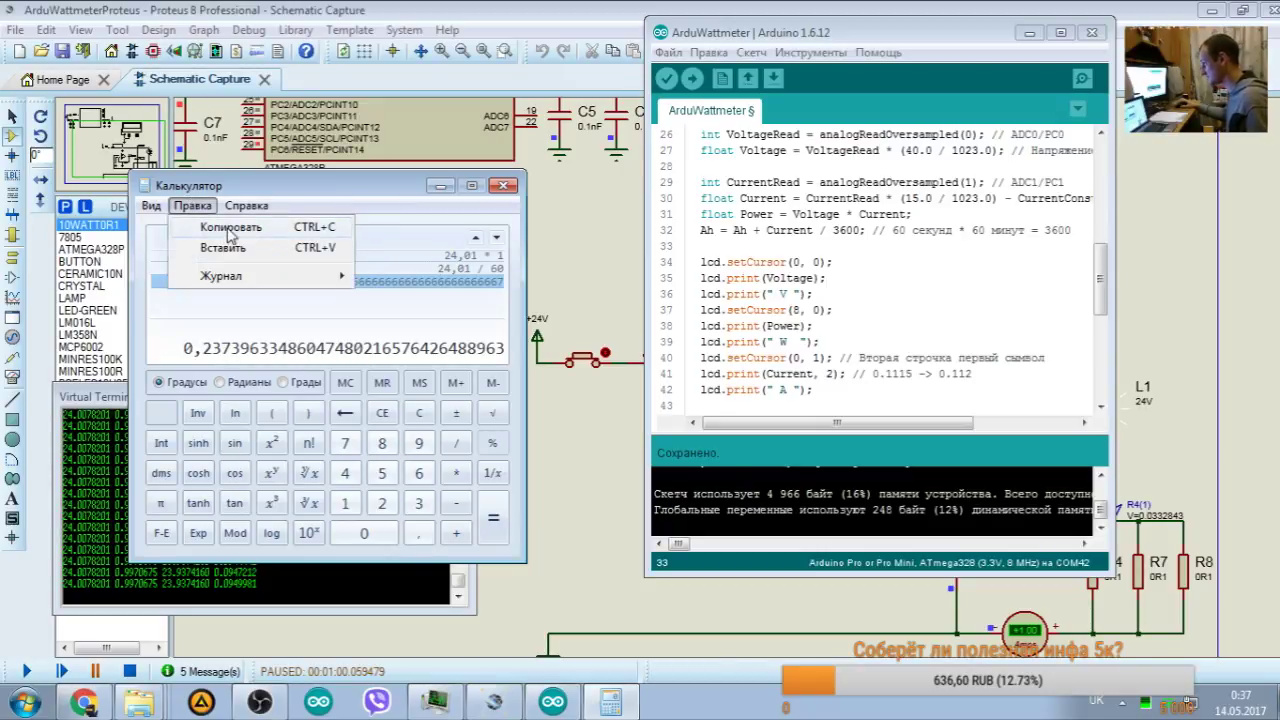
pyautogui.click(230, 232)
pyautogui.click(419, 413)
pyautogui.write('3600')
pyautogui.click(457, 473)
pyautogui.click(191, 205)
pyautogui.click(224, 258)
pyautogui.press('Return')
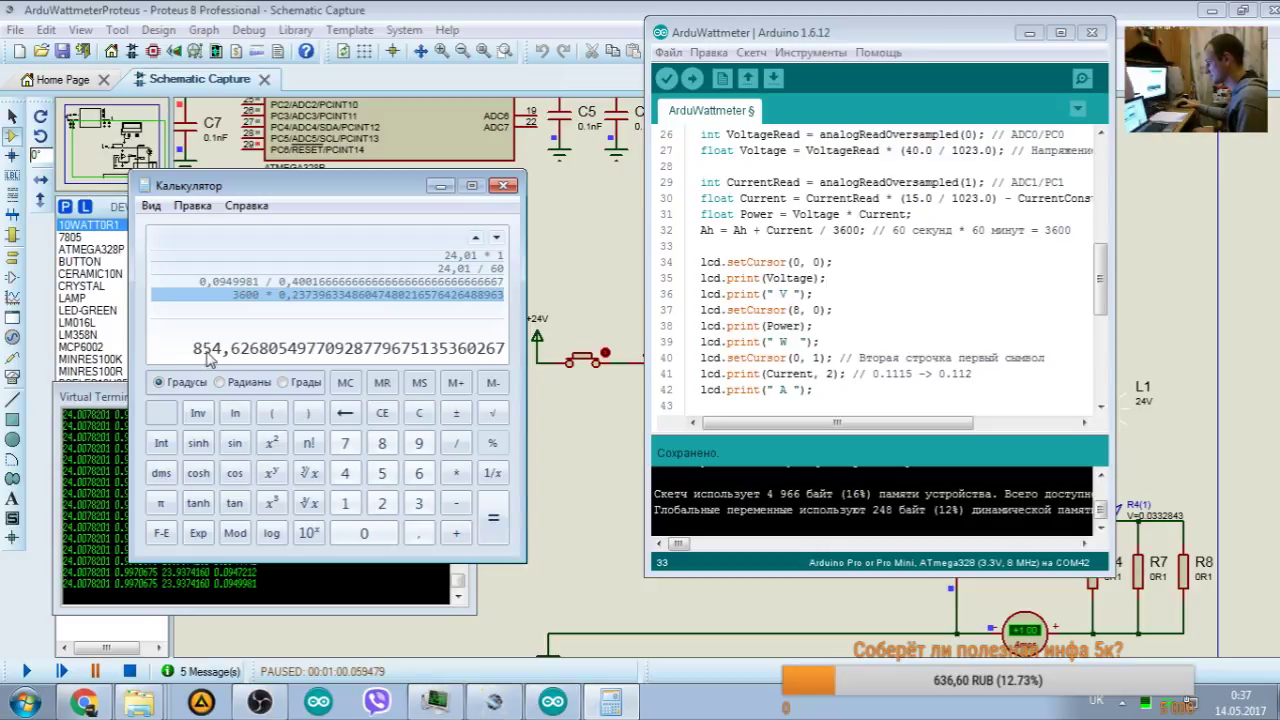
# Step: Try dividing 3600 by the ratio by editing the last expression in the calculator history
pyautogui.click(330, 298)
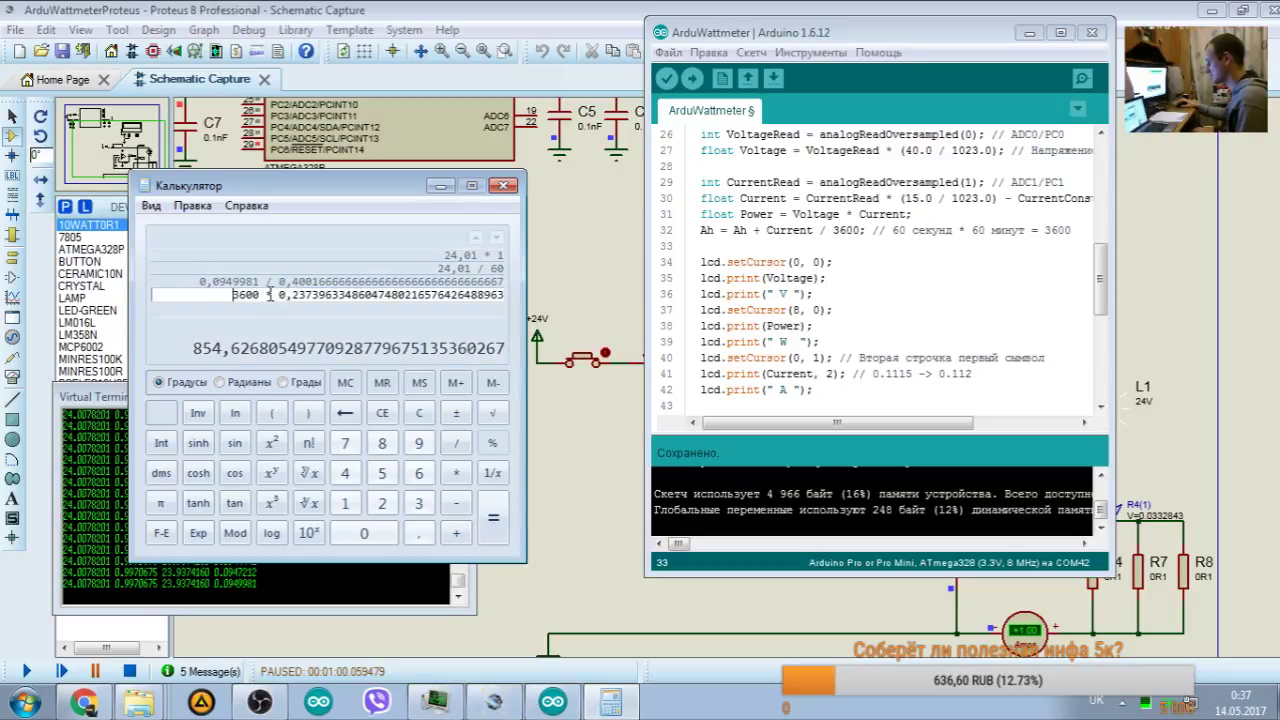
pyautogui.press('Return')
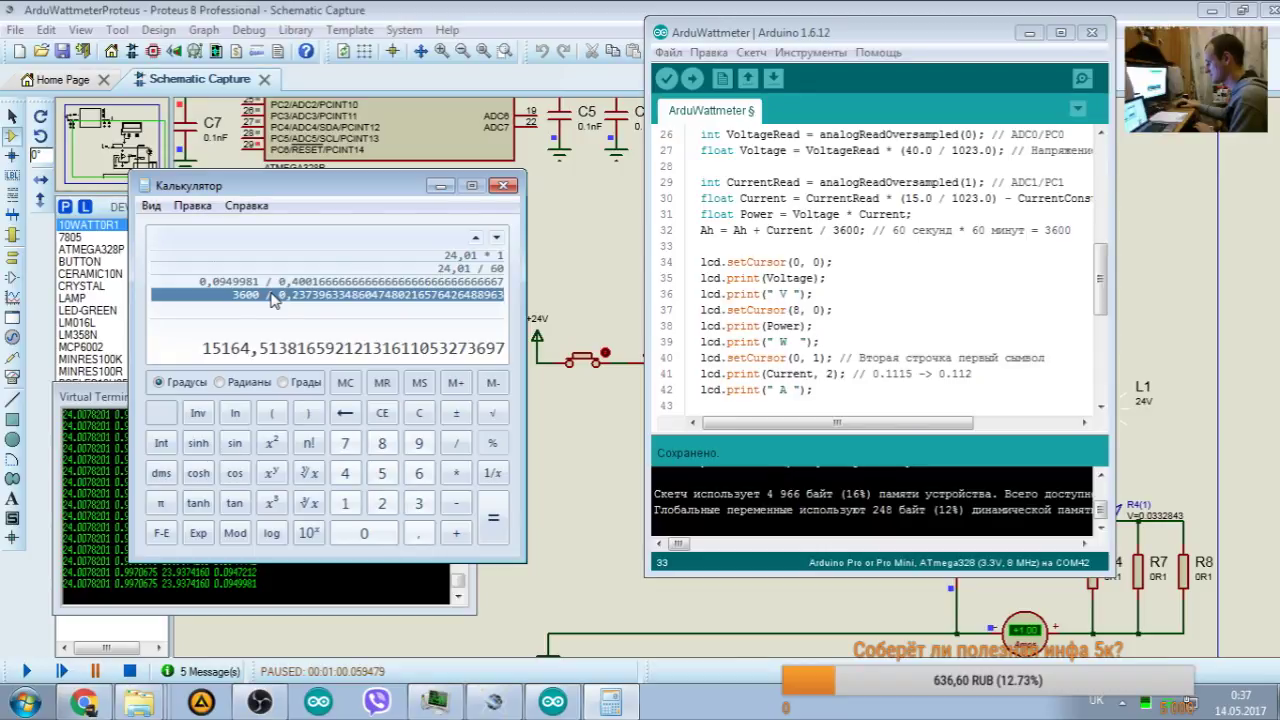
# Step: Open LBP_Proj.ino from the desktop's Test_LBP_Project folder in Notepad++
pyautogui.press('super+d')
pyautogui.doubleClick(1238, 232)
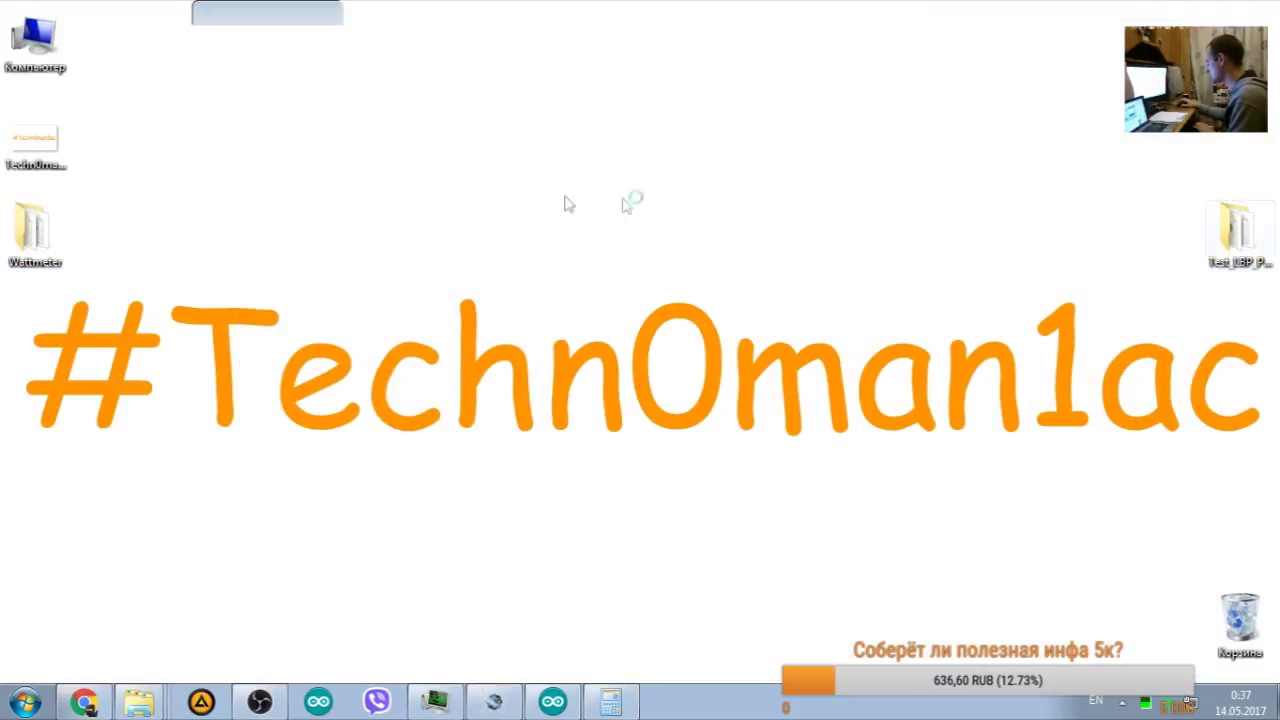
pyautogui.doubleClick(447, 129)
pyautogui.rightClick(449, 155)
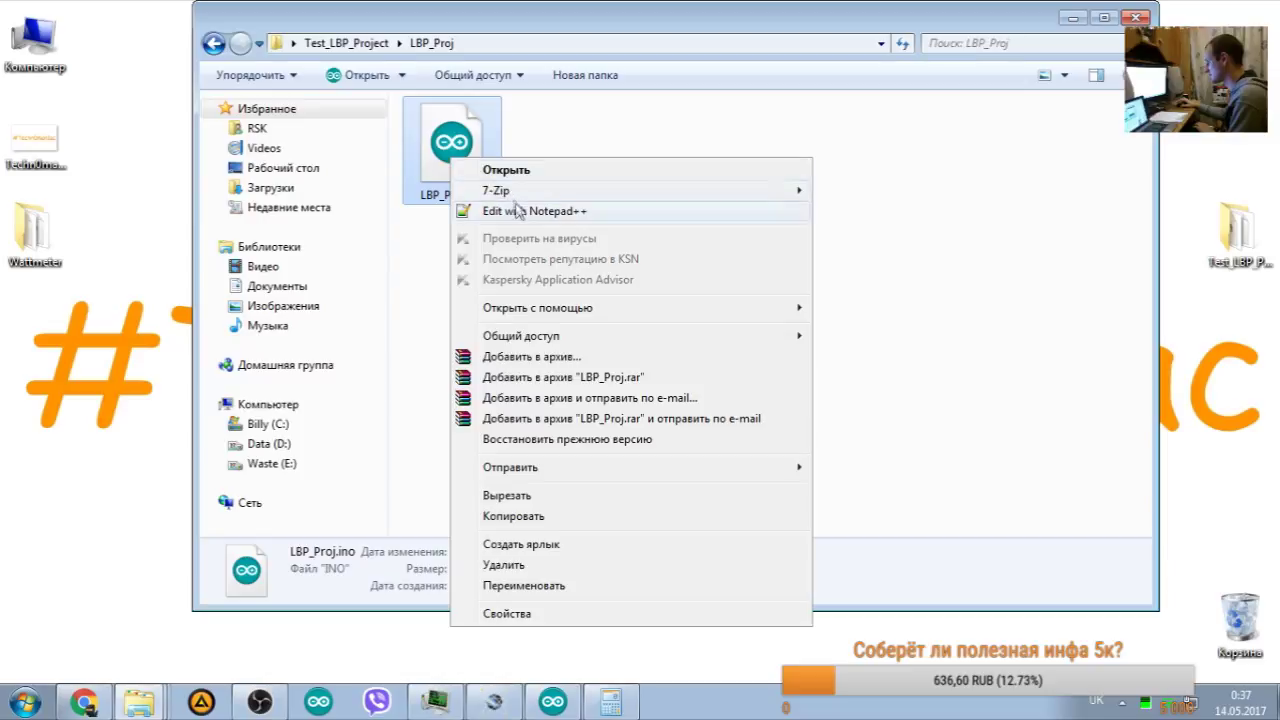
pyautogui.click(520, 213)
# Step: Examine how LBP_Proj.ino calculates Ah and Wh and which WattAmpH_Conctant value it defines
pyautogui.scroll(-8, 293, 320)
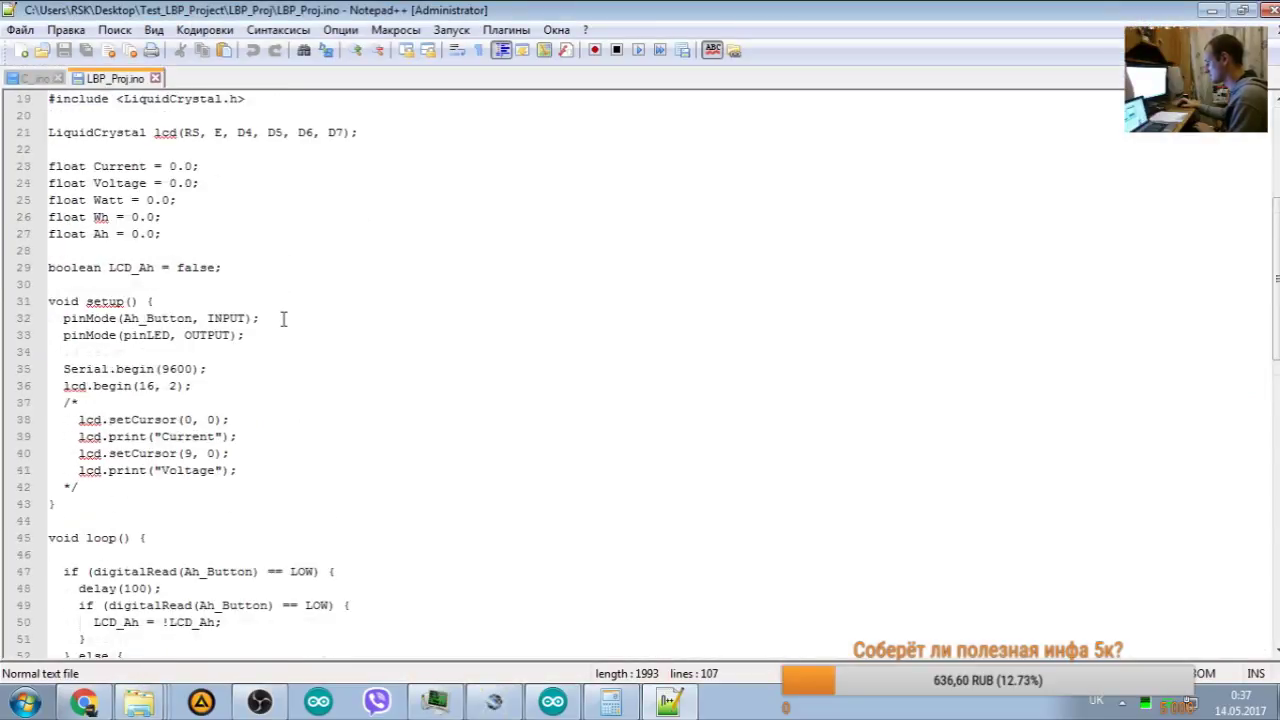
pyautogui.scroll(-3, 295, 318)
pyautogui.scroll(-10, 297, 316)
pyautogui.scroll(11, 297, 316)
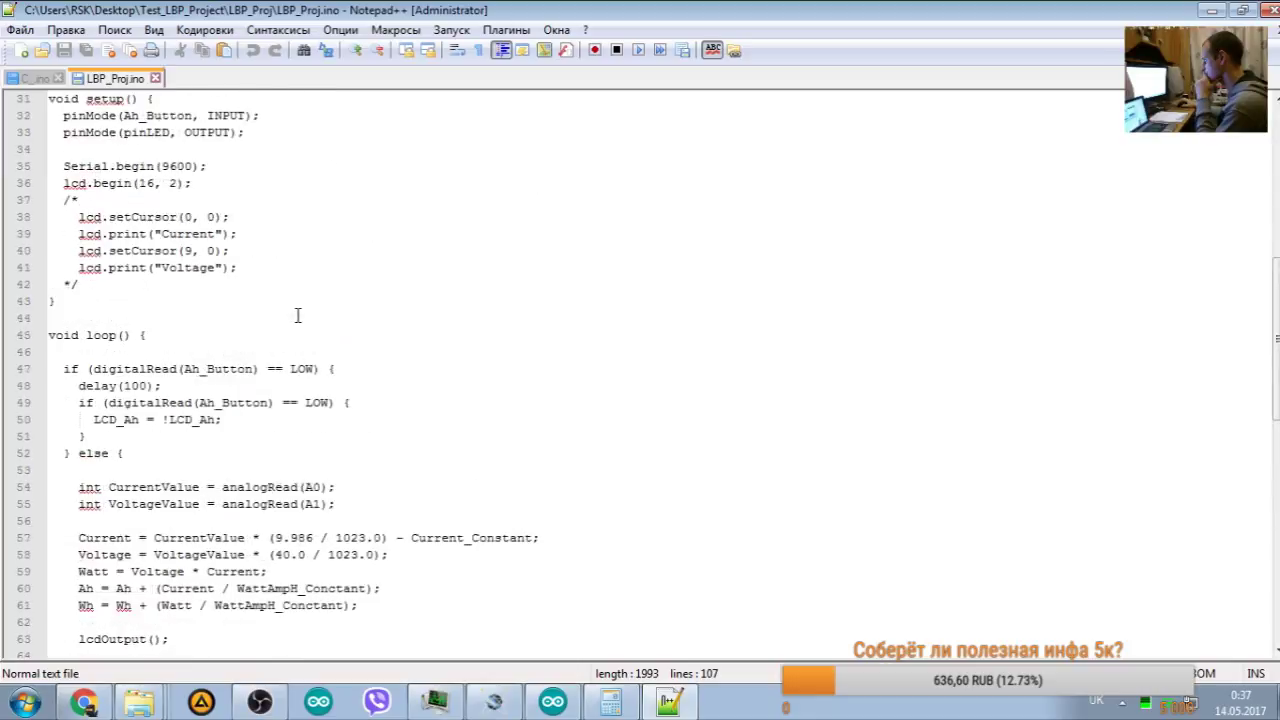
pyautogui.scroll(10, 297, 316)
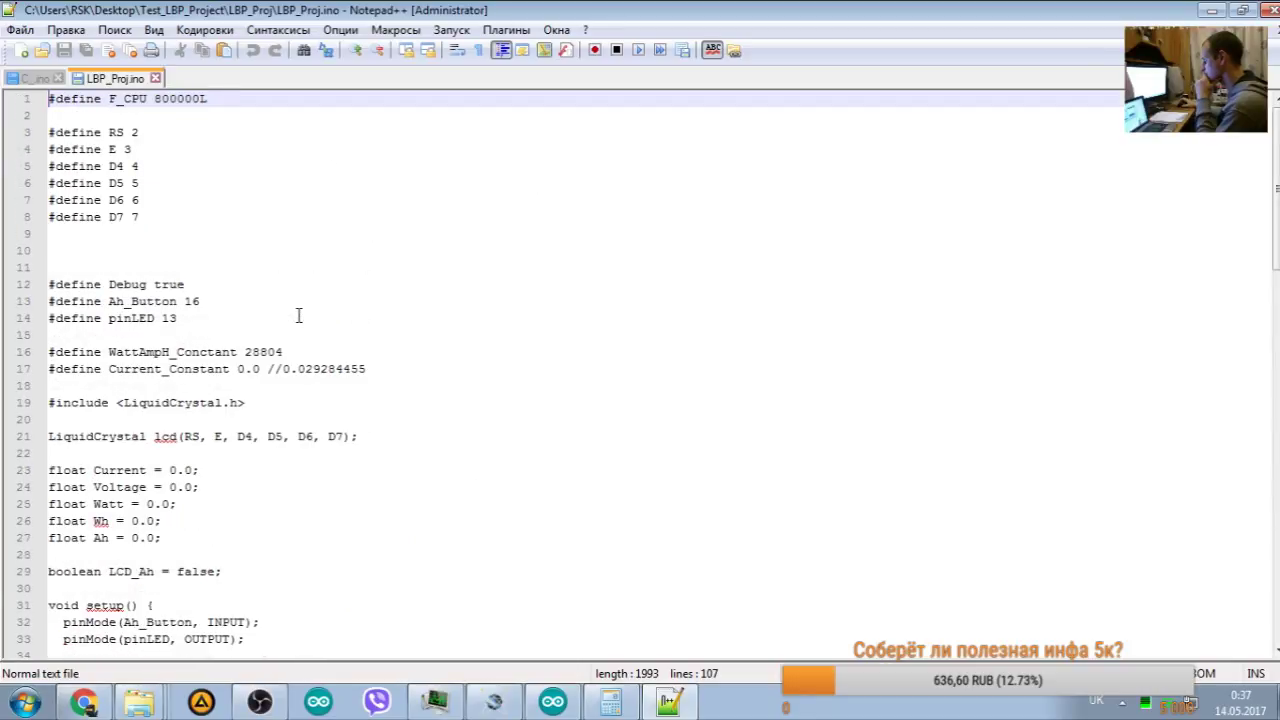
pyautogui.click(1212, 10)
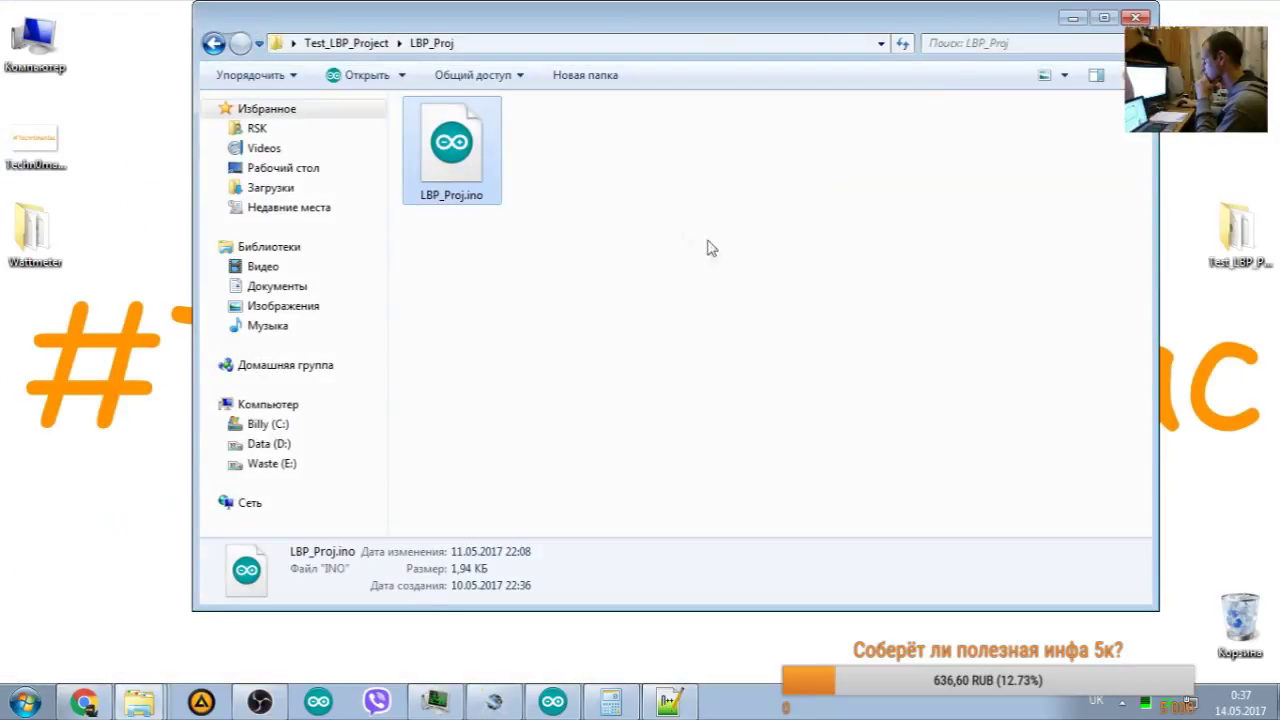
pyautogui.click(669, 702)
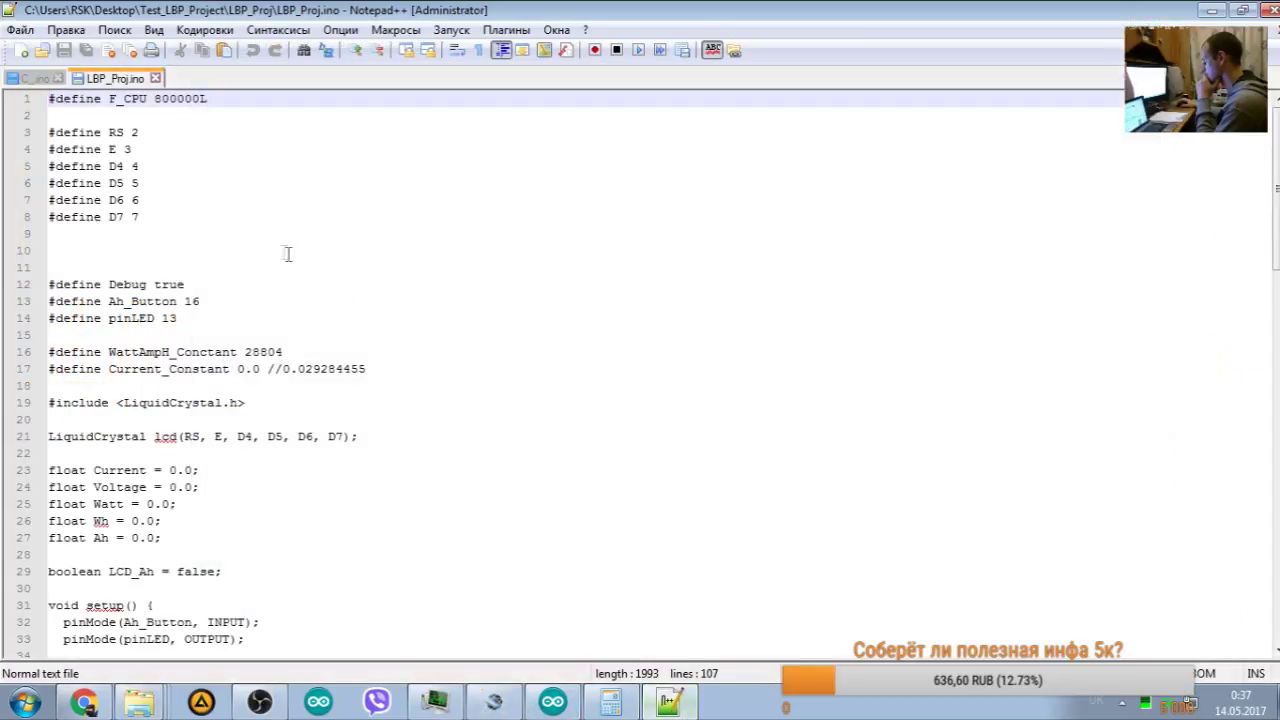
# Step: Return to the calculator and change the last history expression back to multiplying 3600 by the ratio
pyautogui.click(553, 704)
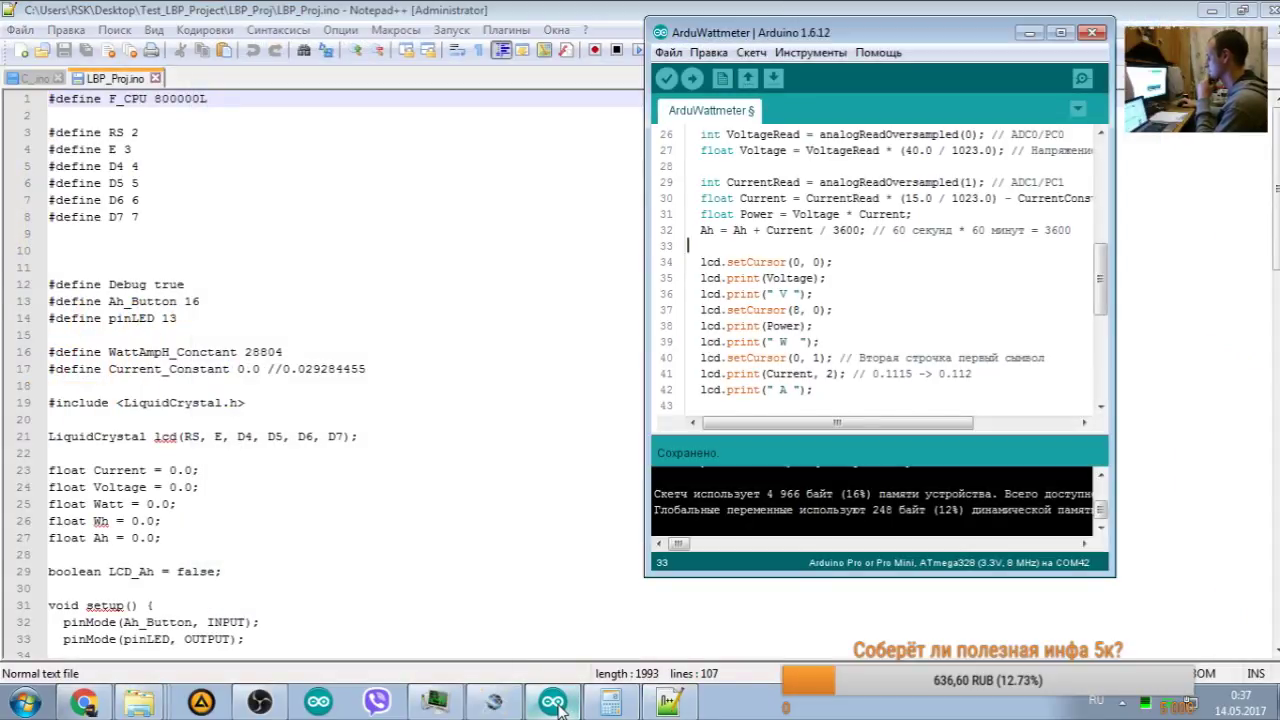
pyautogui.click(495, 704)
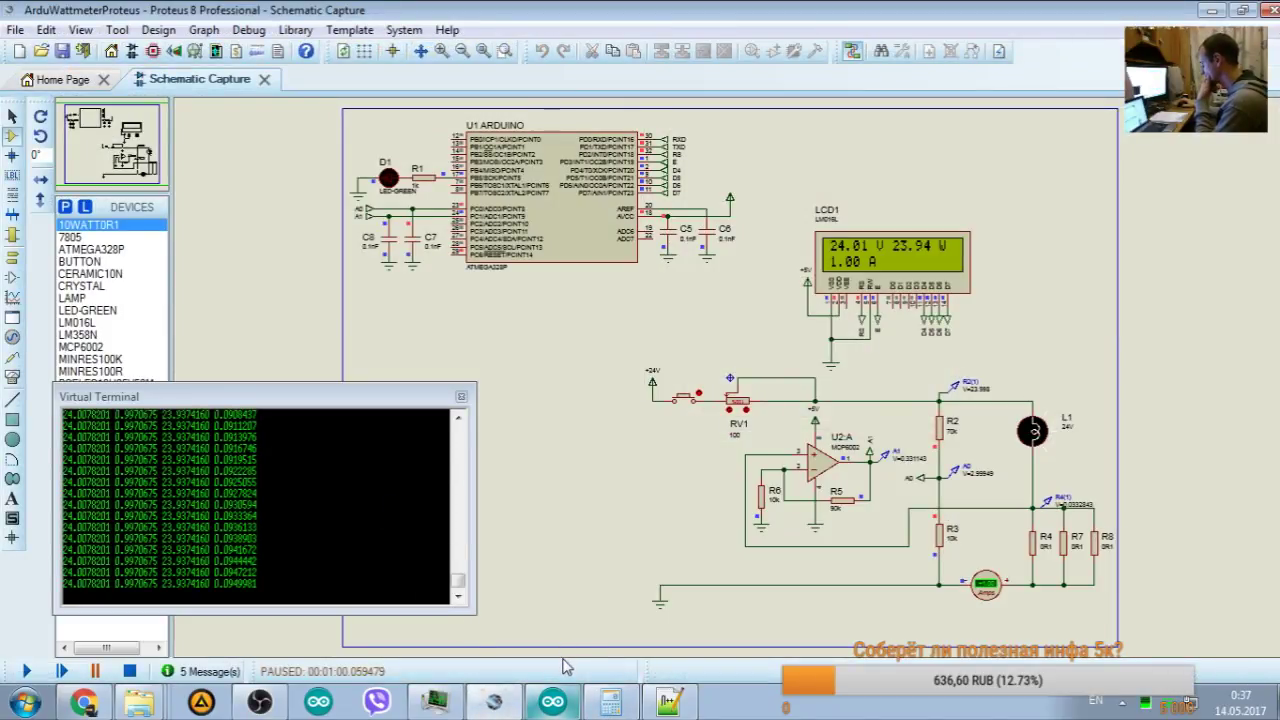
pyautogui.click(552, 703)
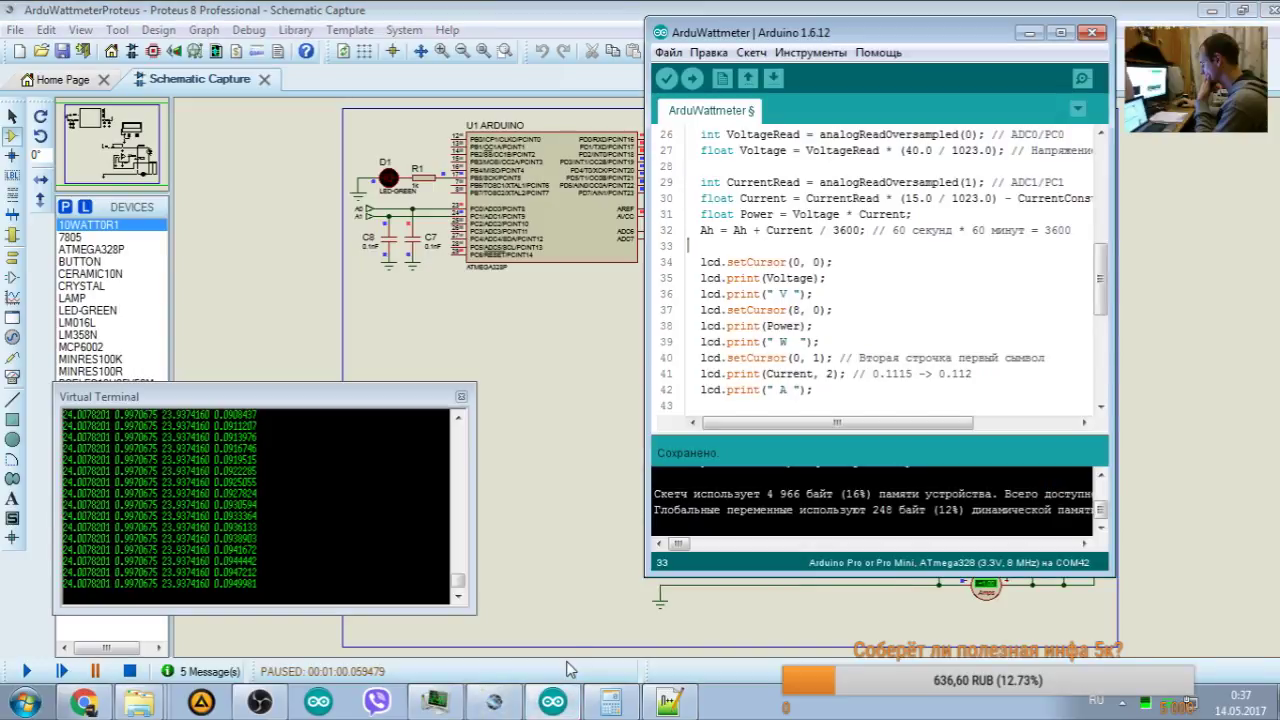
pyautogui.press('XF86Calculator')
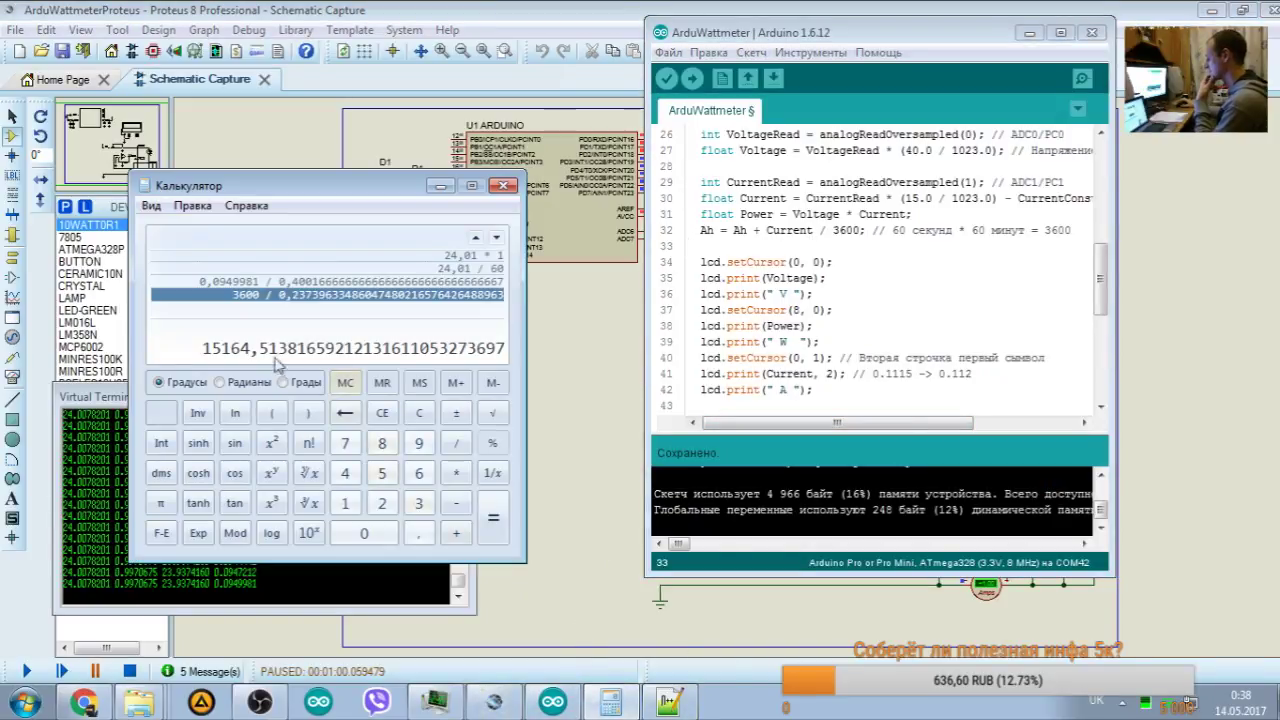
pyautogui.click(268, 295)
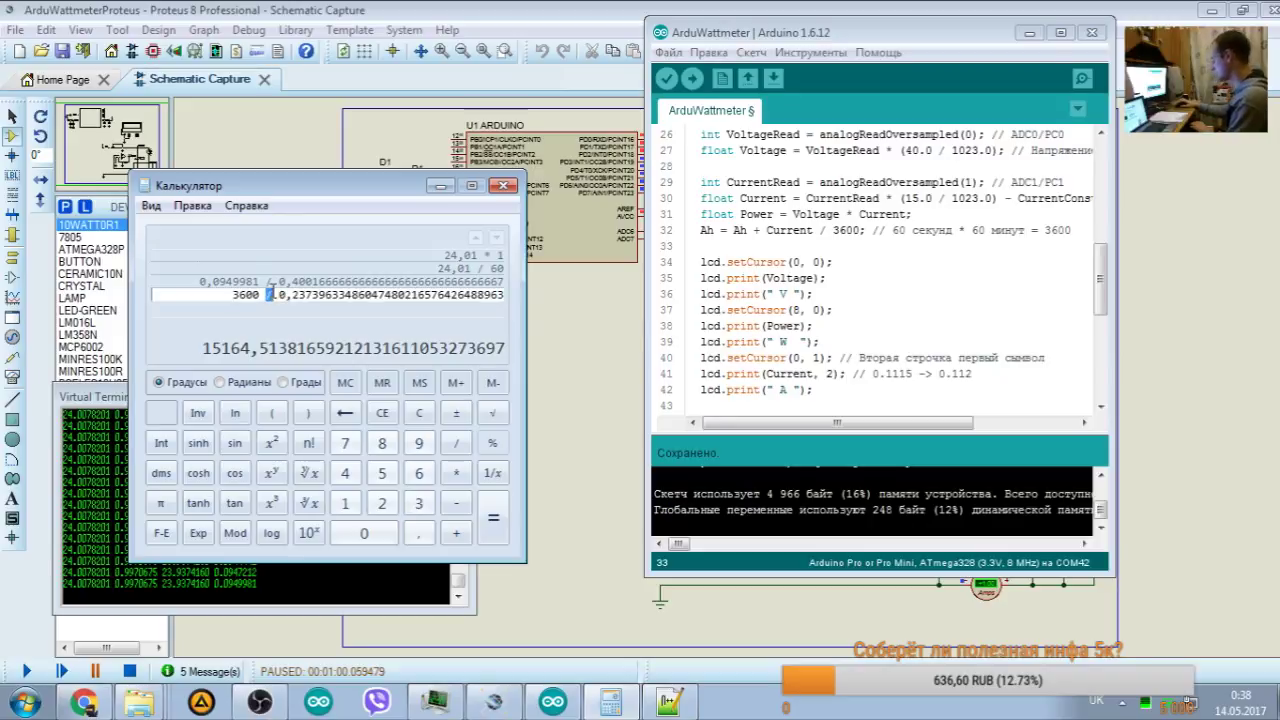
pyautogui.press('BackSpace')
pyautogui.write('*')
pyautogui.press('Return')
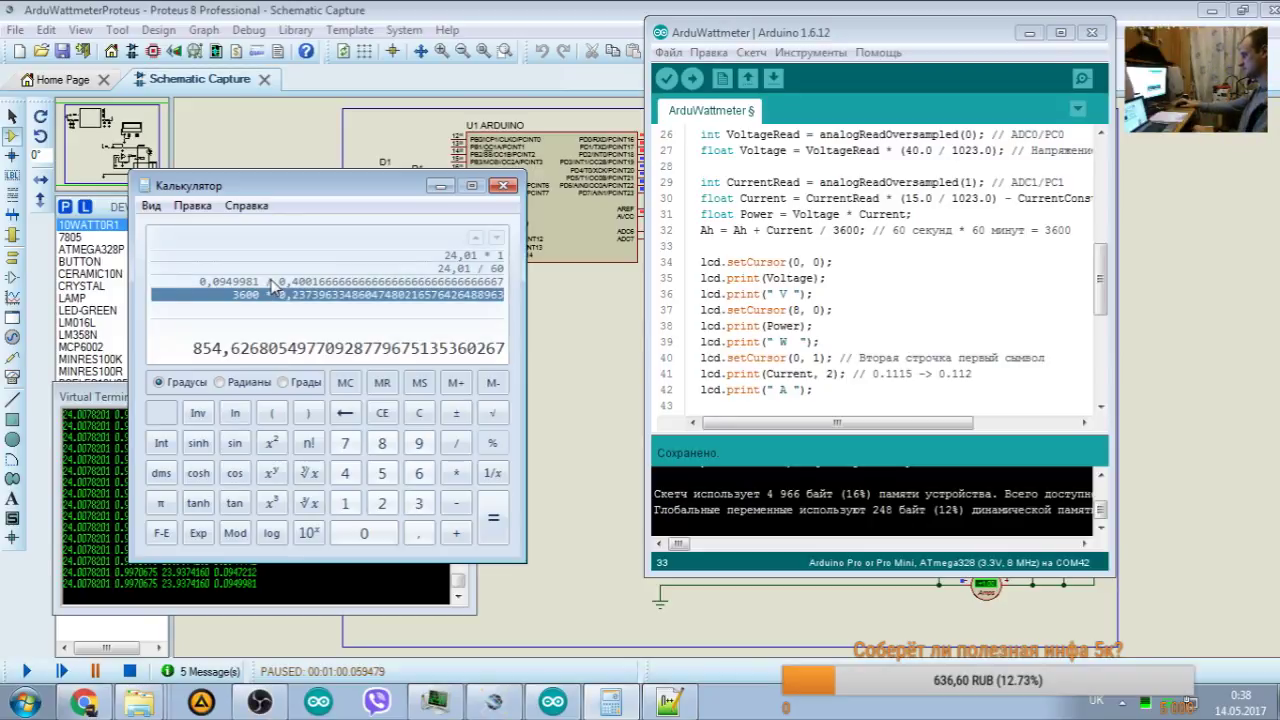
# Step: Copy the calculated product and use it, rounded to 855, as the divisor in the ArduWattmeter sketch's Ah formula
pyautogui.click(192, 205)
pyautogui.click(205, 226)
pyautogui.doubleClick(847, 230)
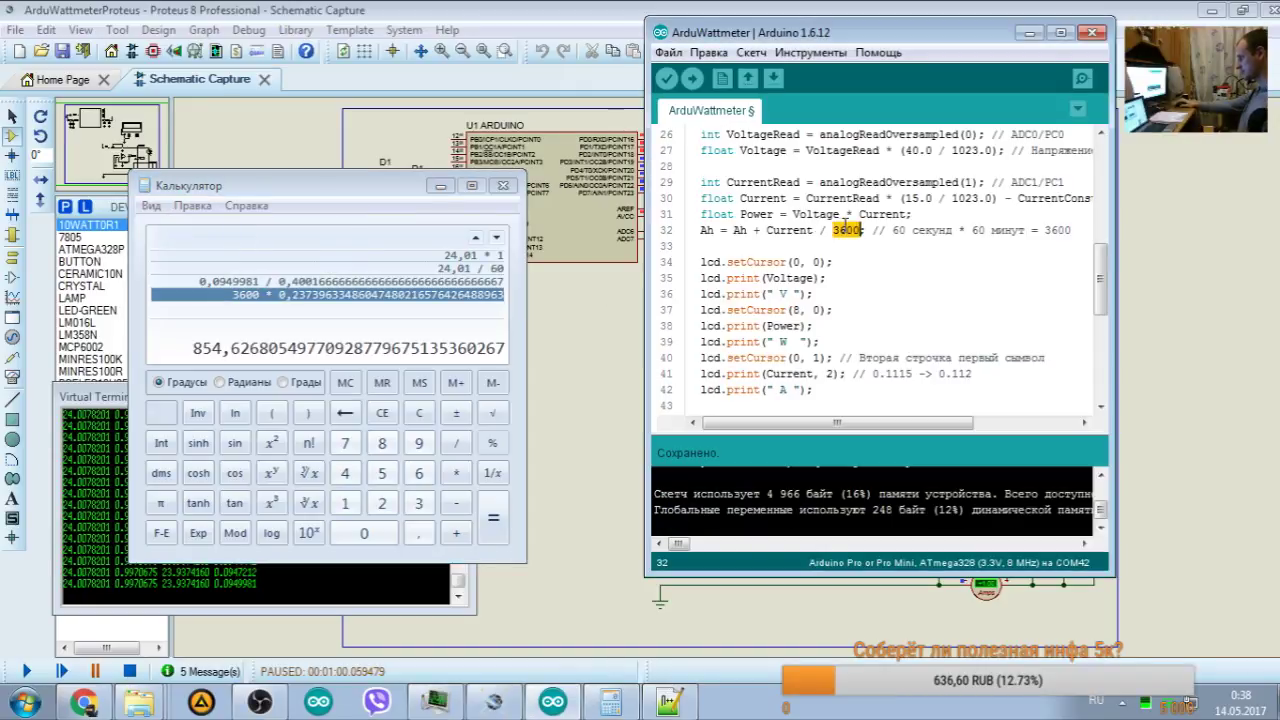
pyautogui.hotkey('ctrl', 'v')
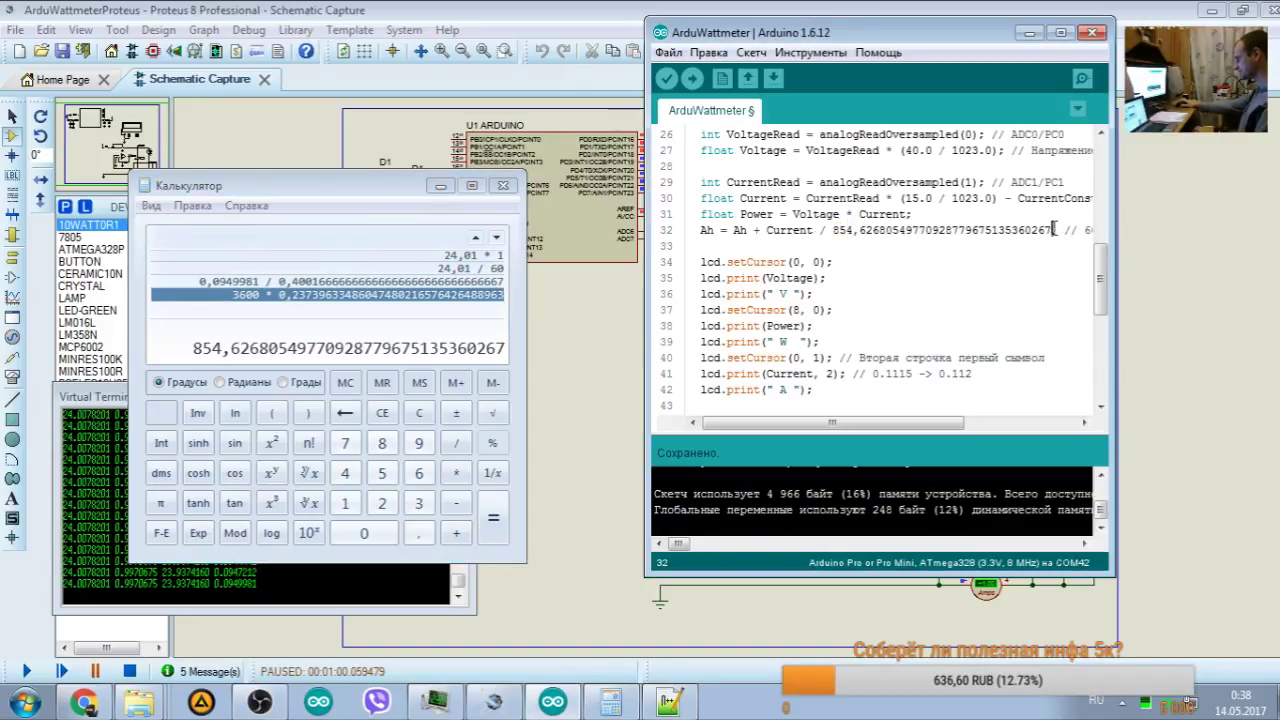
pyautogui.moveTo(1053, 230); pyautogui.dragTo(861, 230)
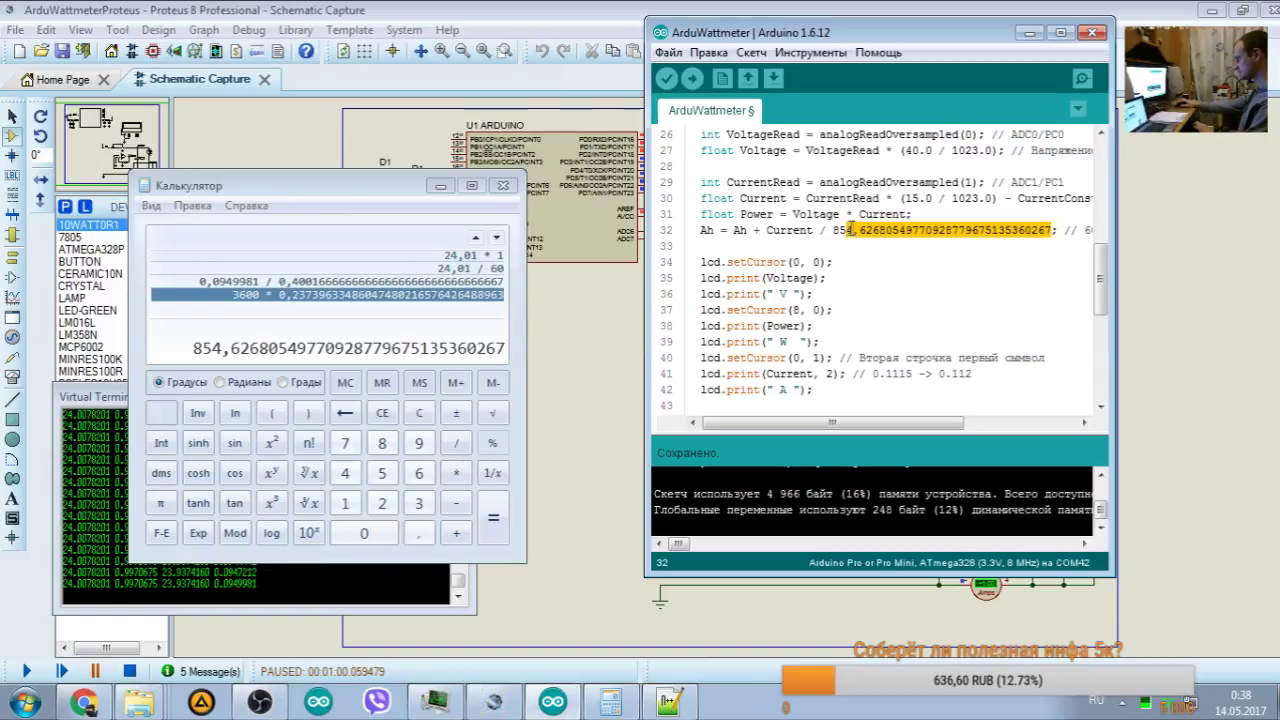
pyautogui.write('5')
# Step: Compile the sketch and restart the Proteus simulation from zero, keeping the calculator at hand for comparison
pyautogui.hotkey('ctrl', 'r')
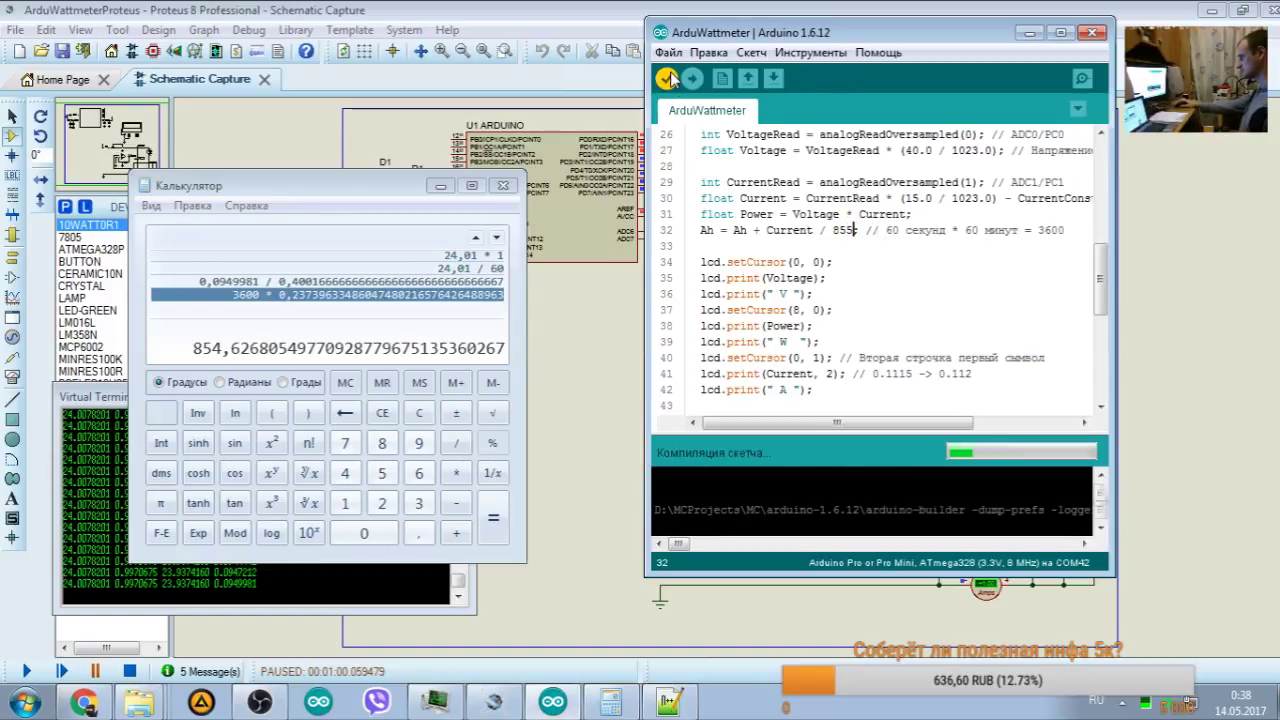
pyautogui.click(439, 187)
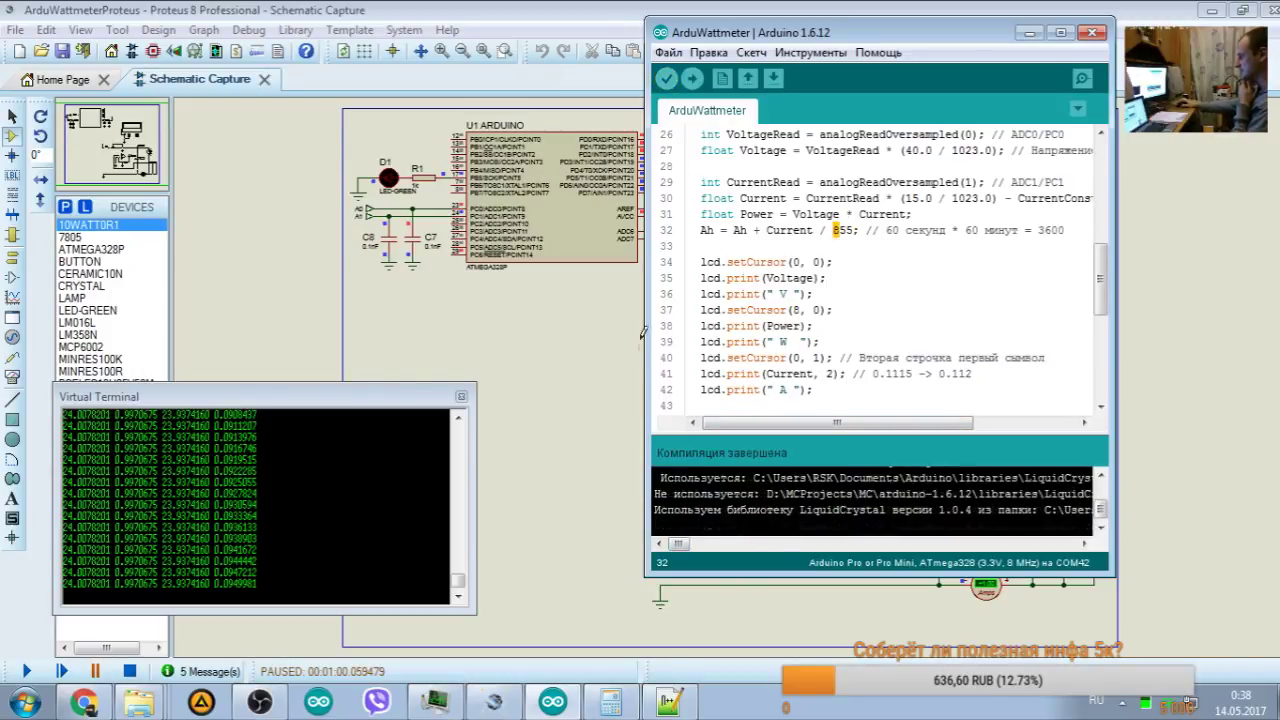
pyautogui.click(129, 671)
pyautogui.click(26, 671)
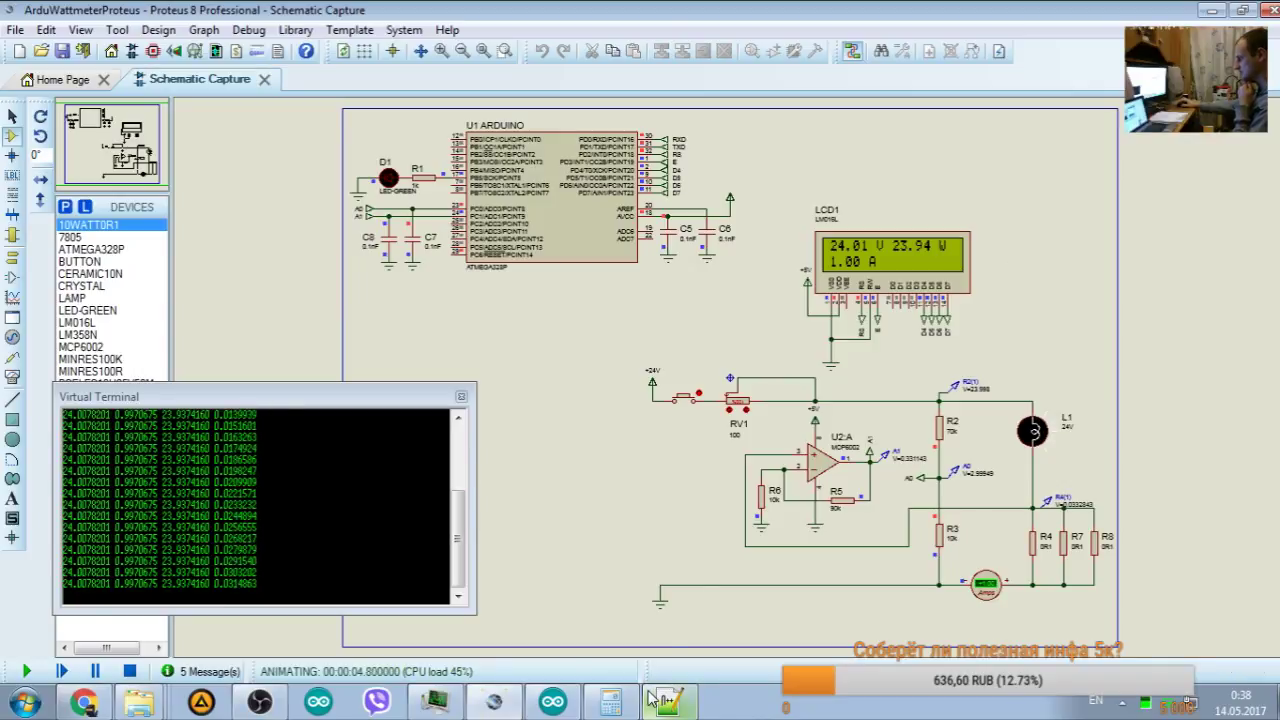
pyautogui.click(609, 704)
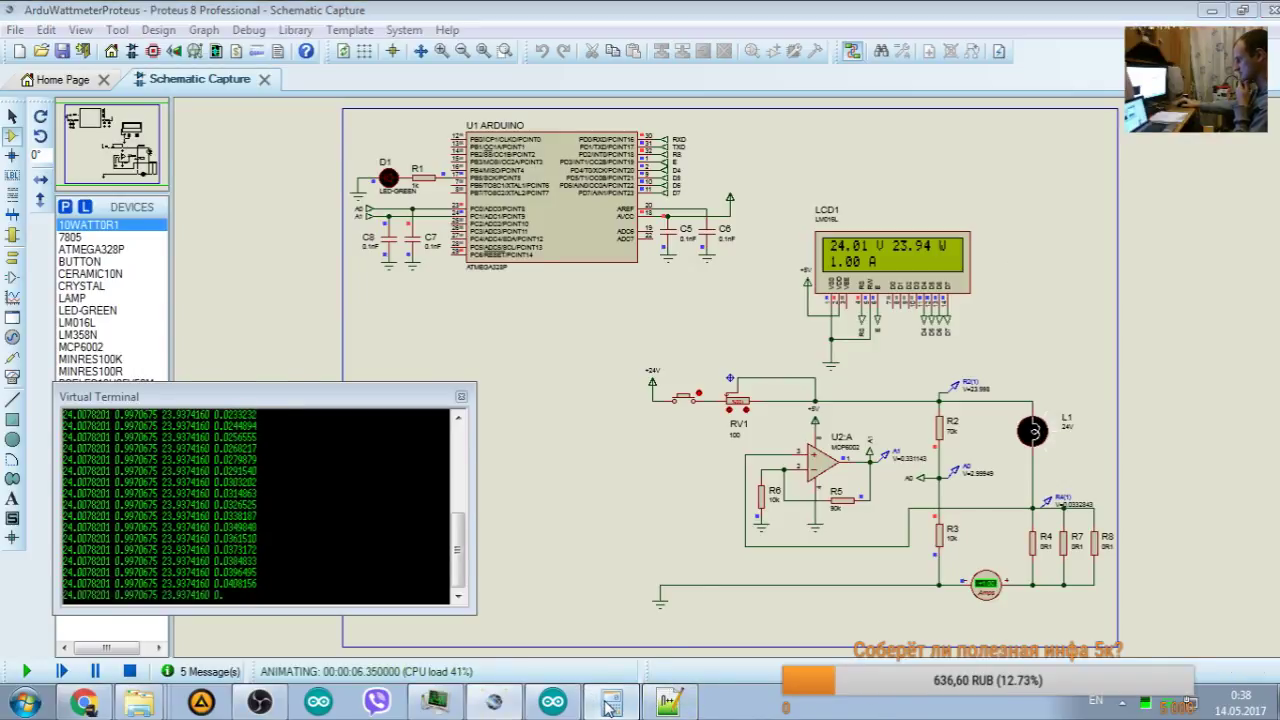
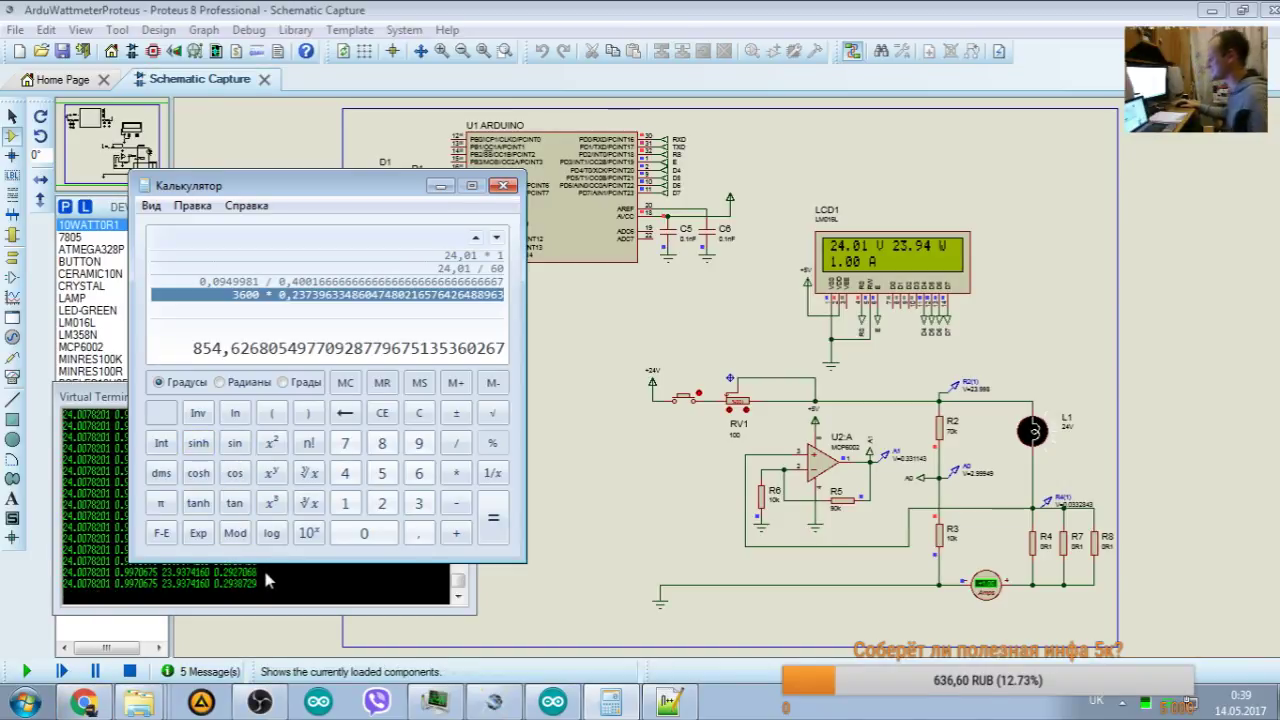
# Step: Pause the simulation just before one minute and advance it in single steps until one minute of simulated time has elapsed
pyautogui.click(488, 272)
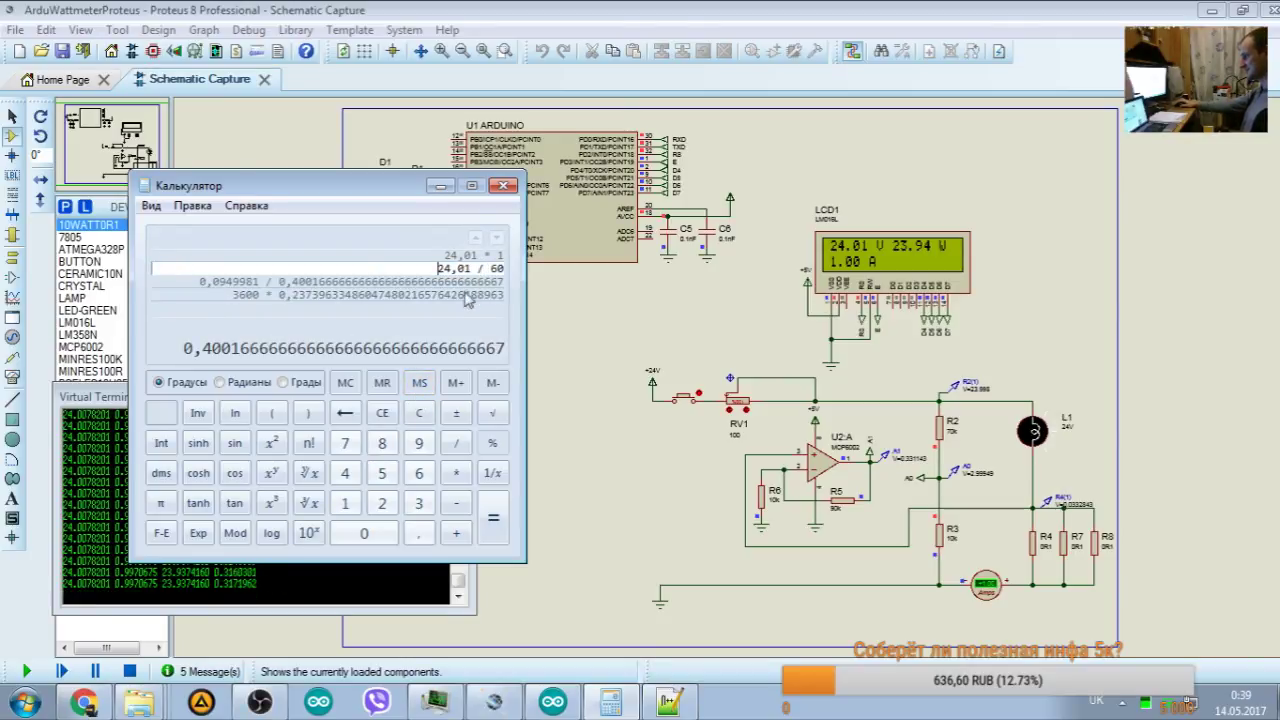
pyautogui.doubleClick(463, 295)
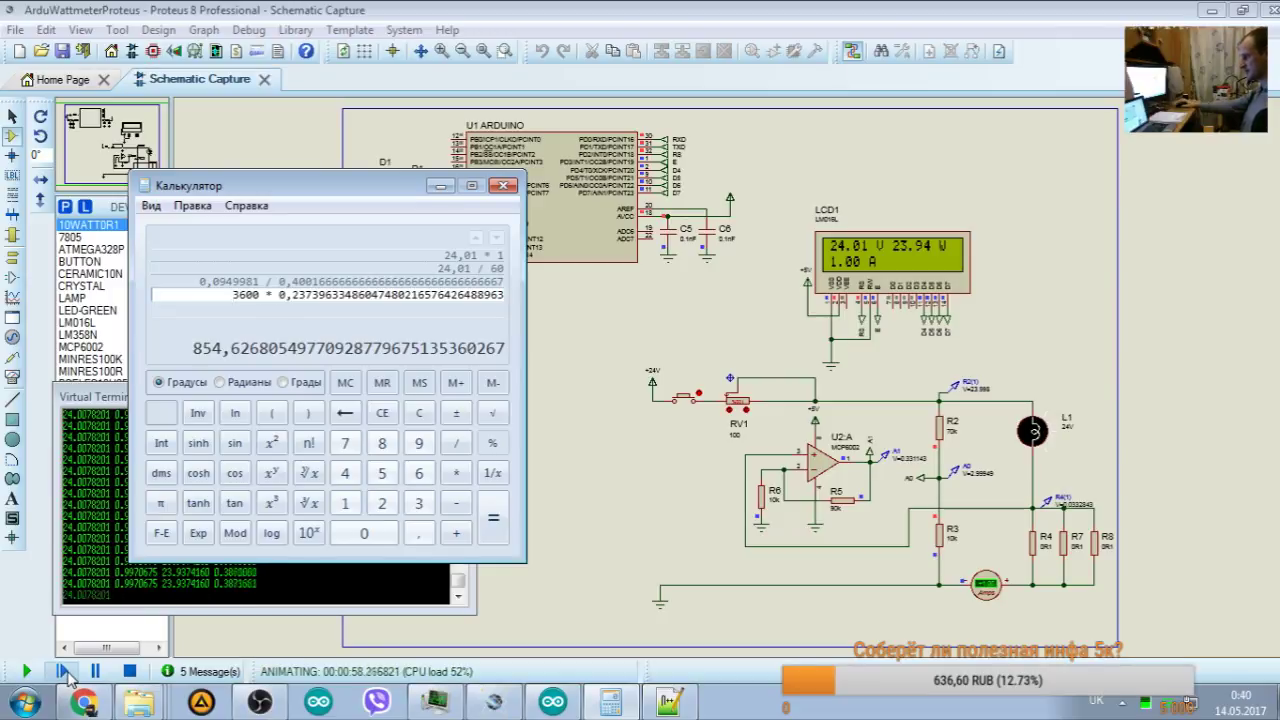
pyautogui.click(63, 672)
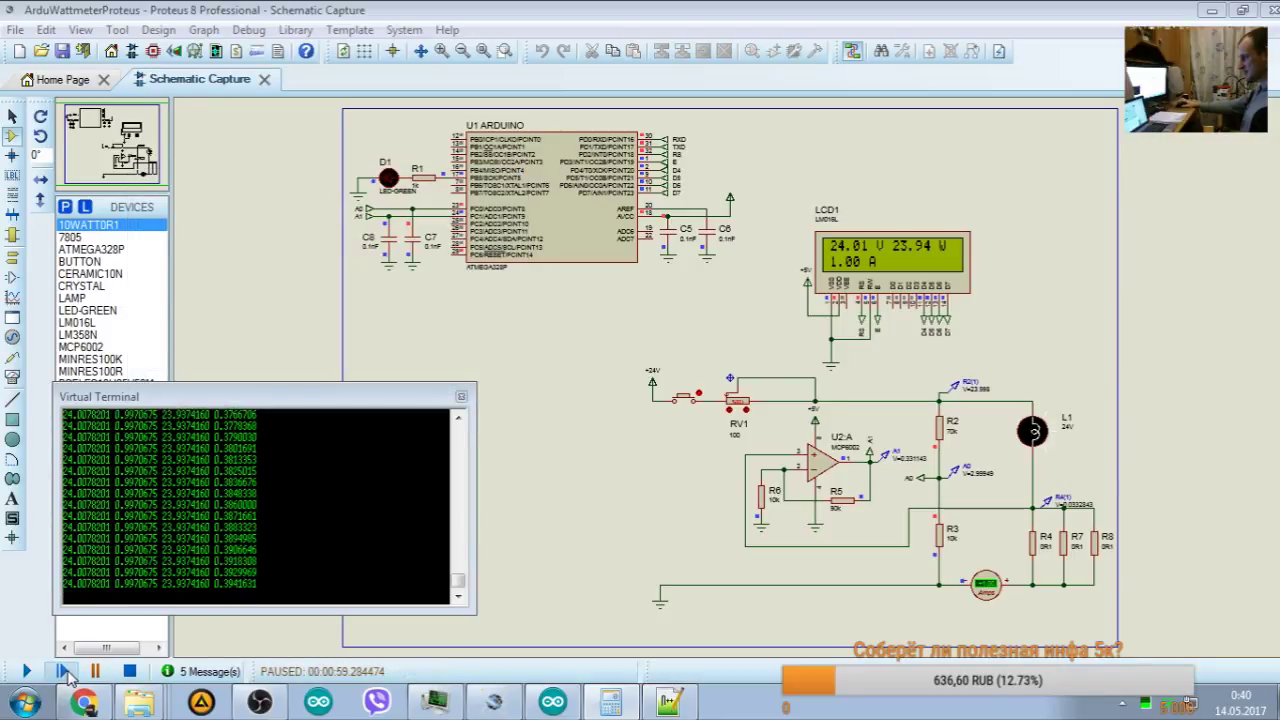
pyautogui.click(63, 672)
pyautogui.click(63, 672)
pyautogui.click(63, 672)
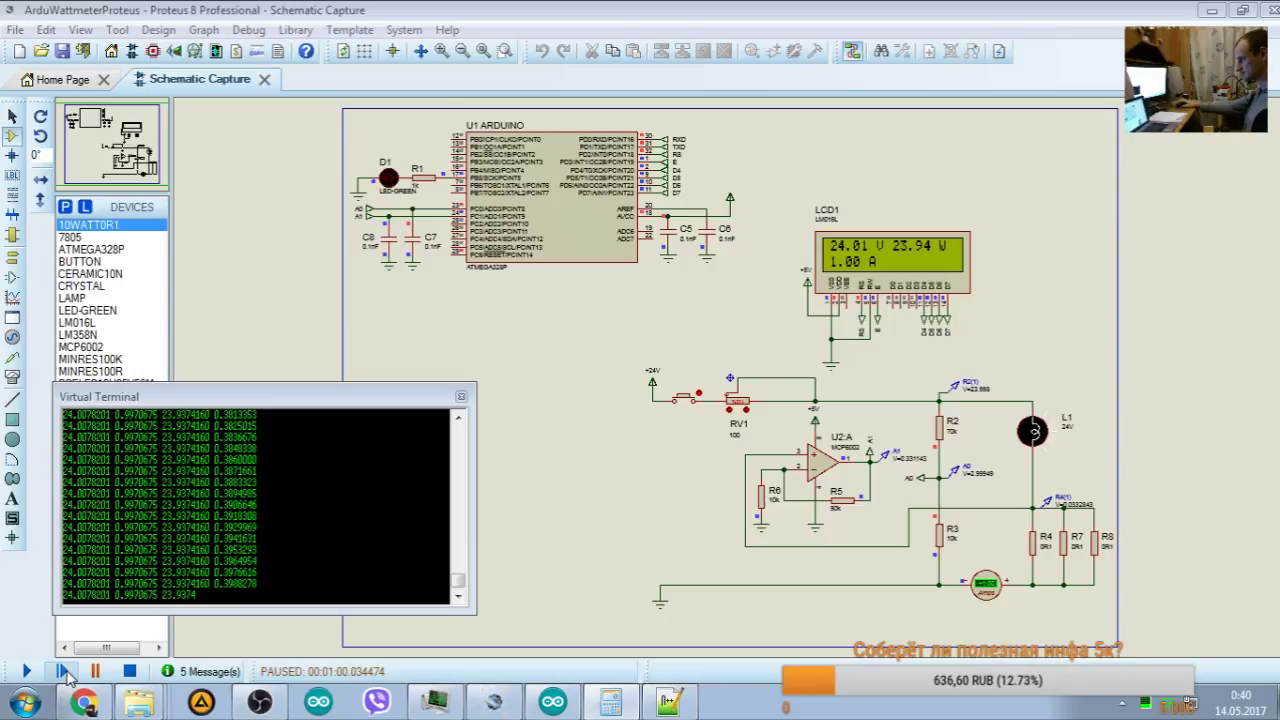
pyautogui.click(63, 672)
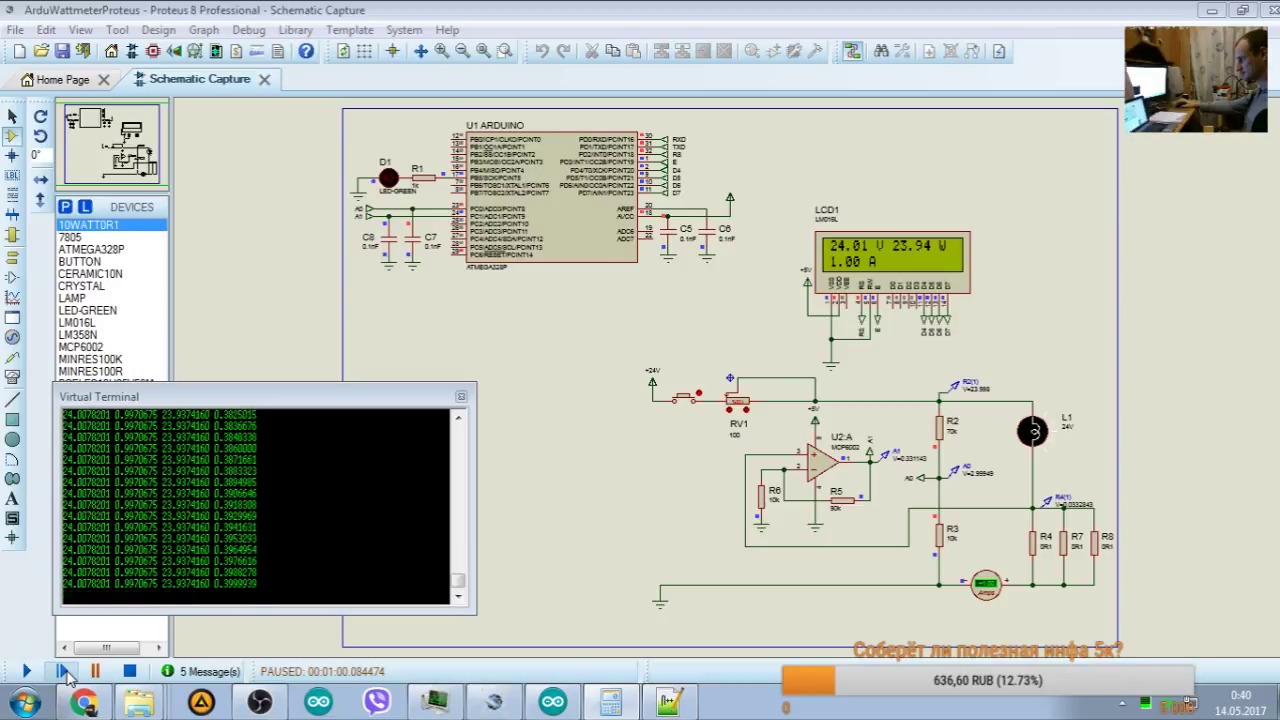
# Step: Compare the last accumulated value in the Virtual Terminal with the calculator's 24,01 / 60 history entry
pyautogui.click(612, 705)
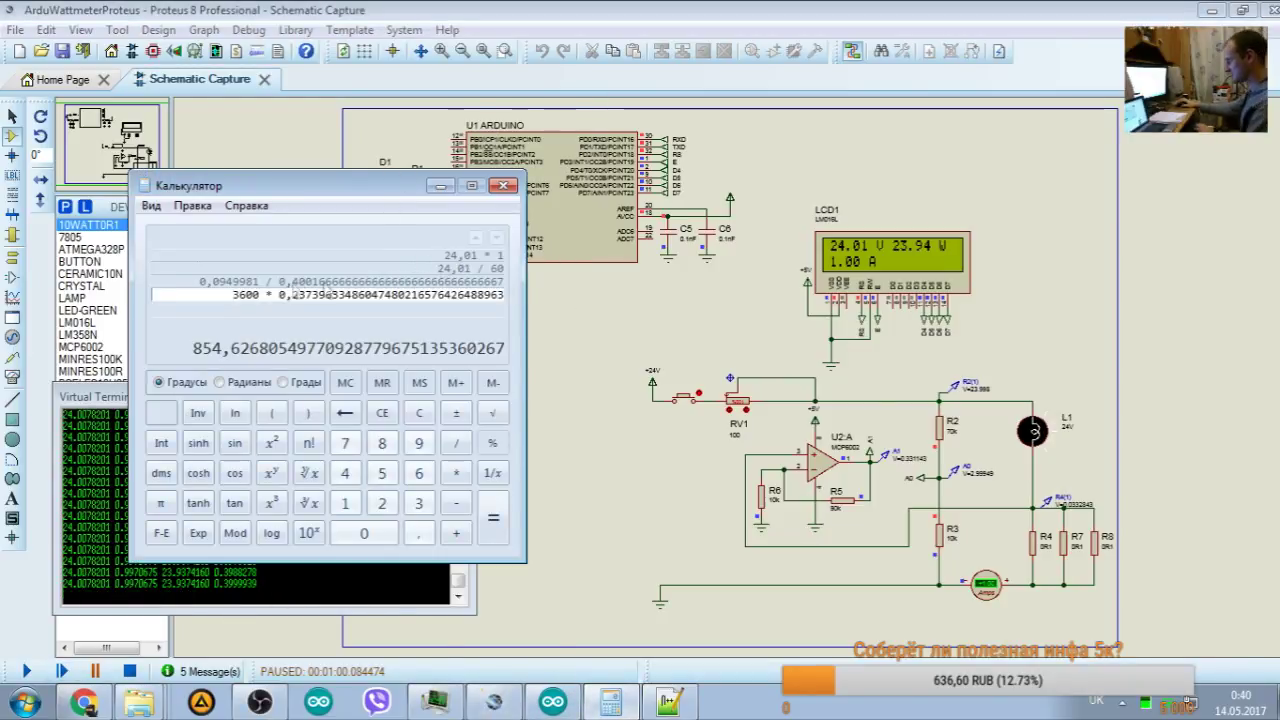
pyautogui.click(452, 269)
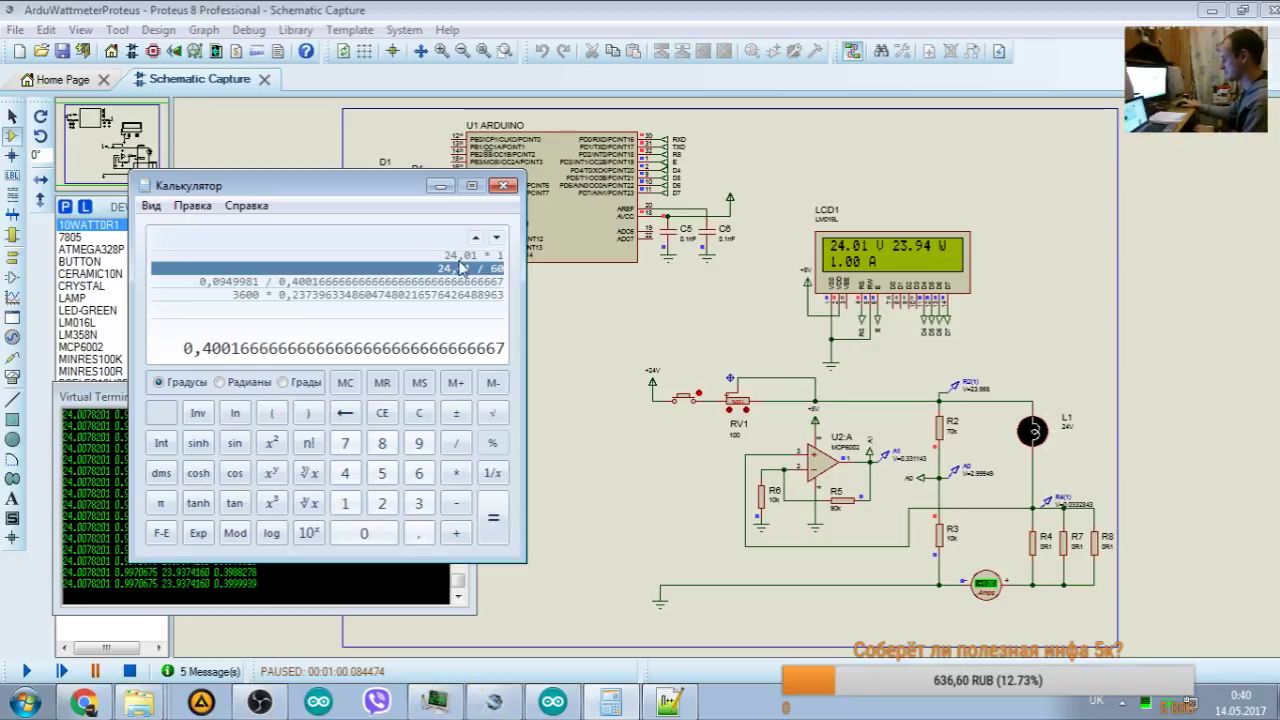
pyautogui.click(458, 256)
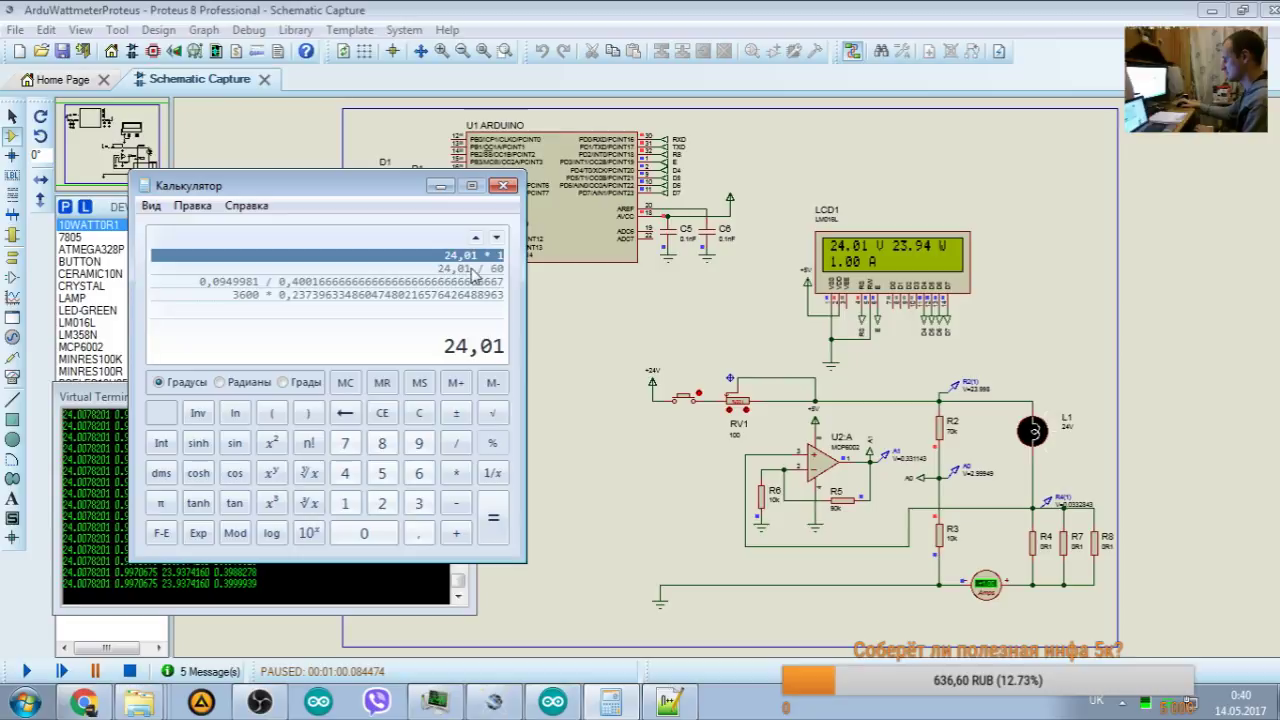
pyautogui.click(478, 270)
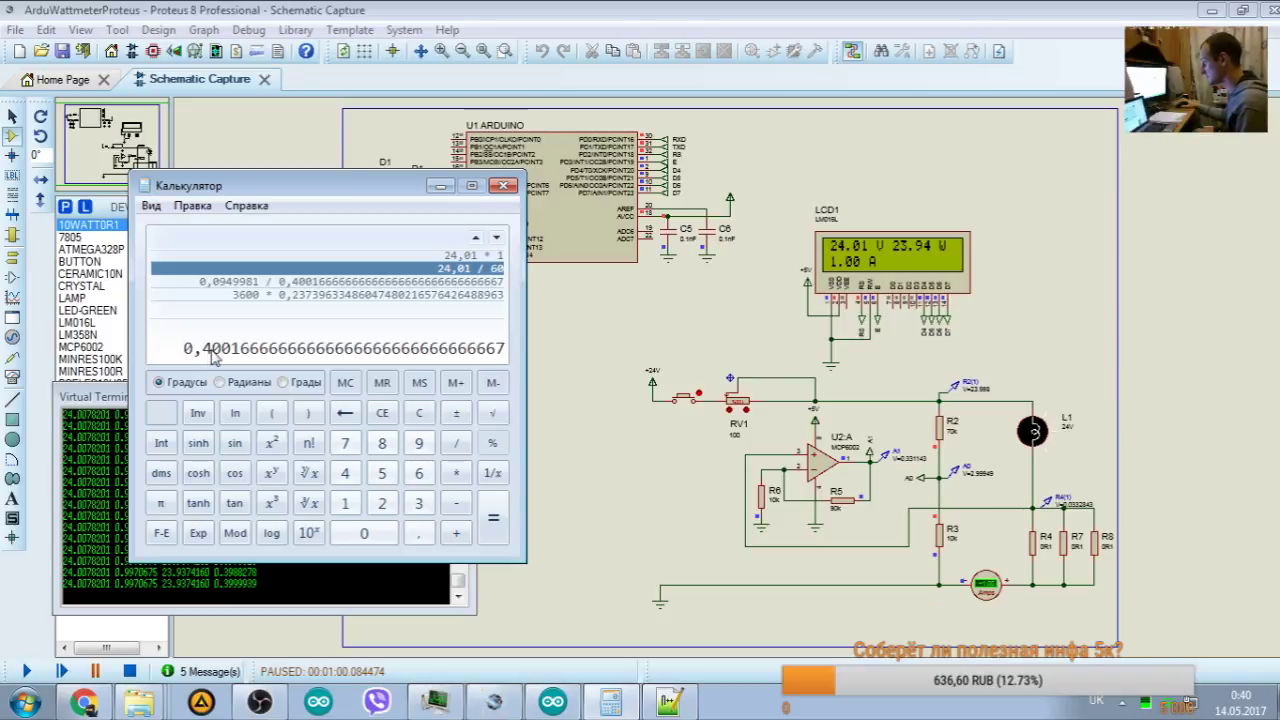
pyautogui.click(441, 188)
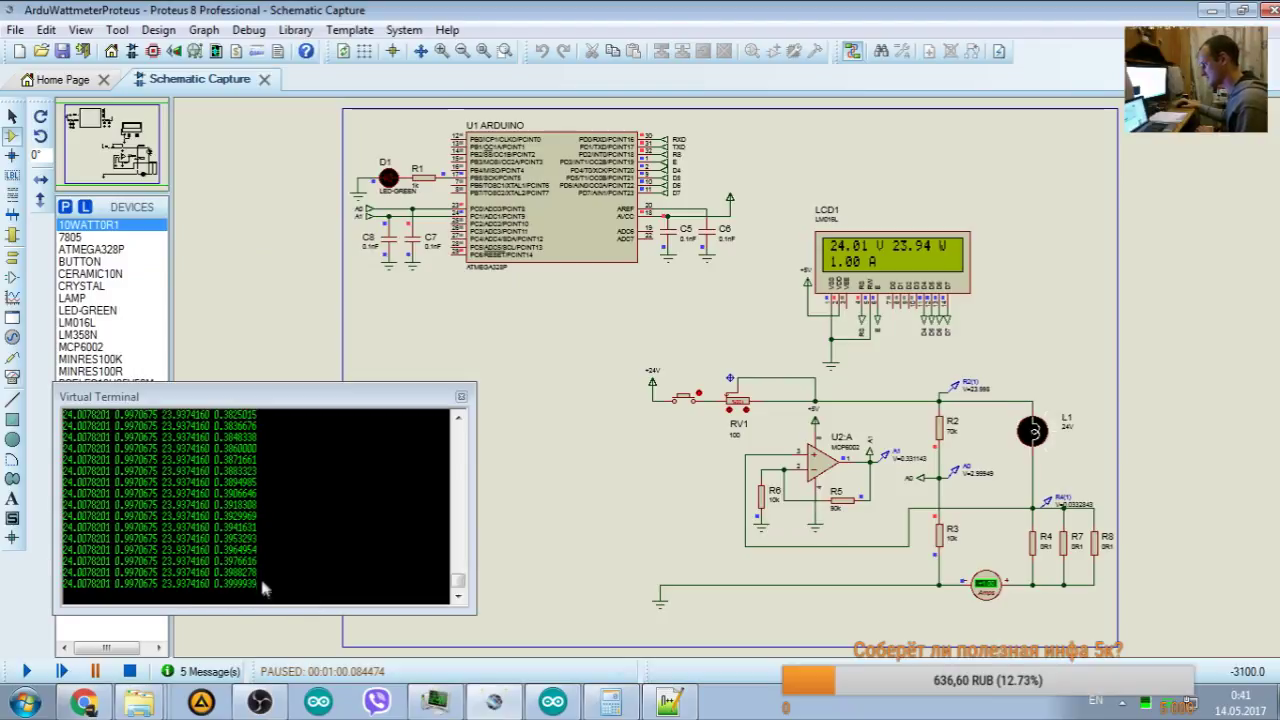
# Step: Undo the divisor edits in the ArduWattmeter sketch's Ah formula back to 3600 and insert a blank line above the formula
pyautogui.click(553, 703)
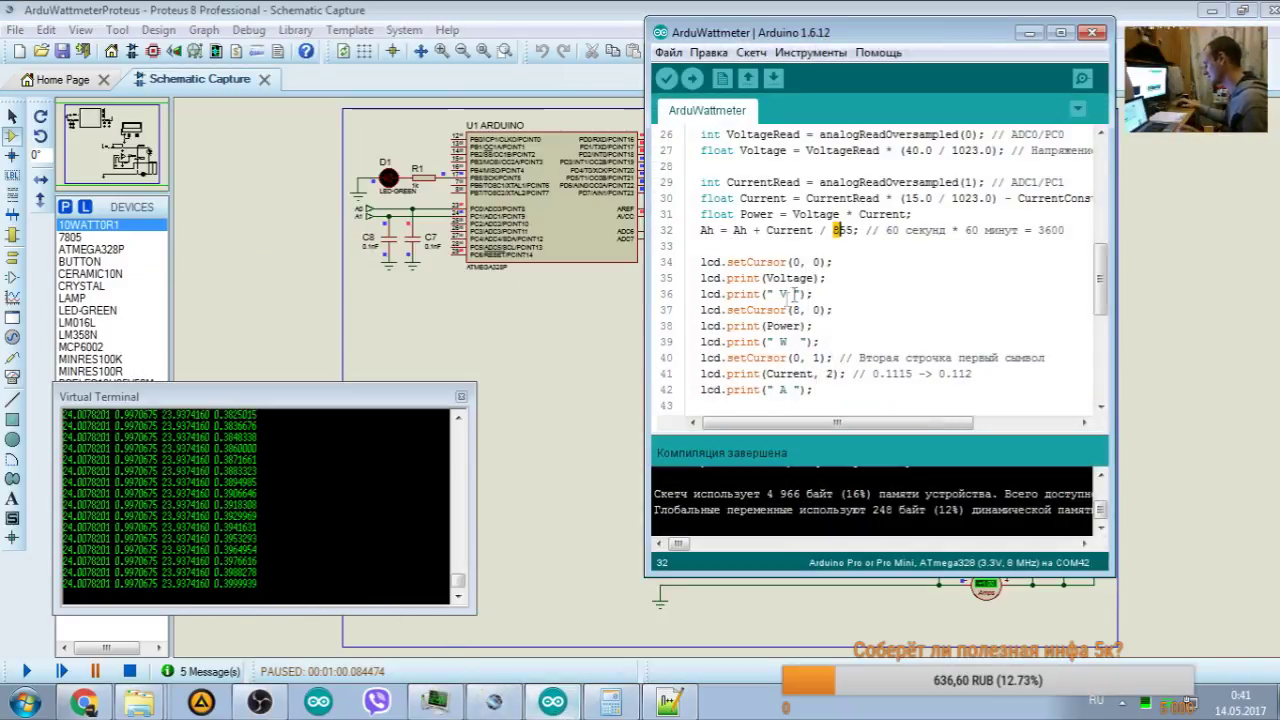
pyautogui.hotkey('ctrl', 'z')
pyautogui.hotkey('ctrl', 'z')
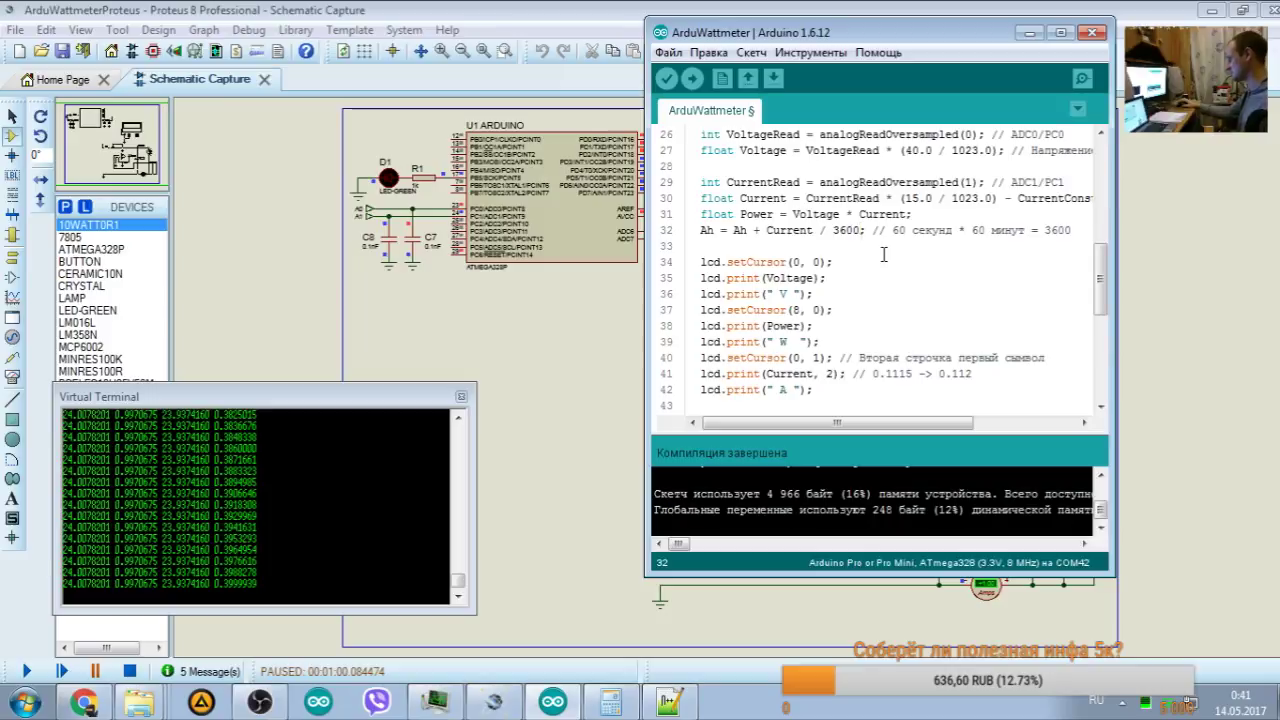
pyautogui.press('Return')
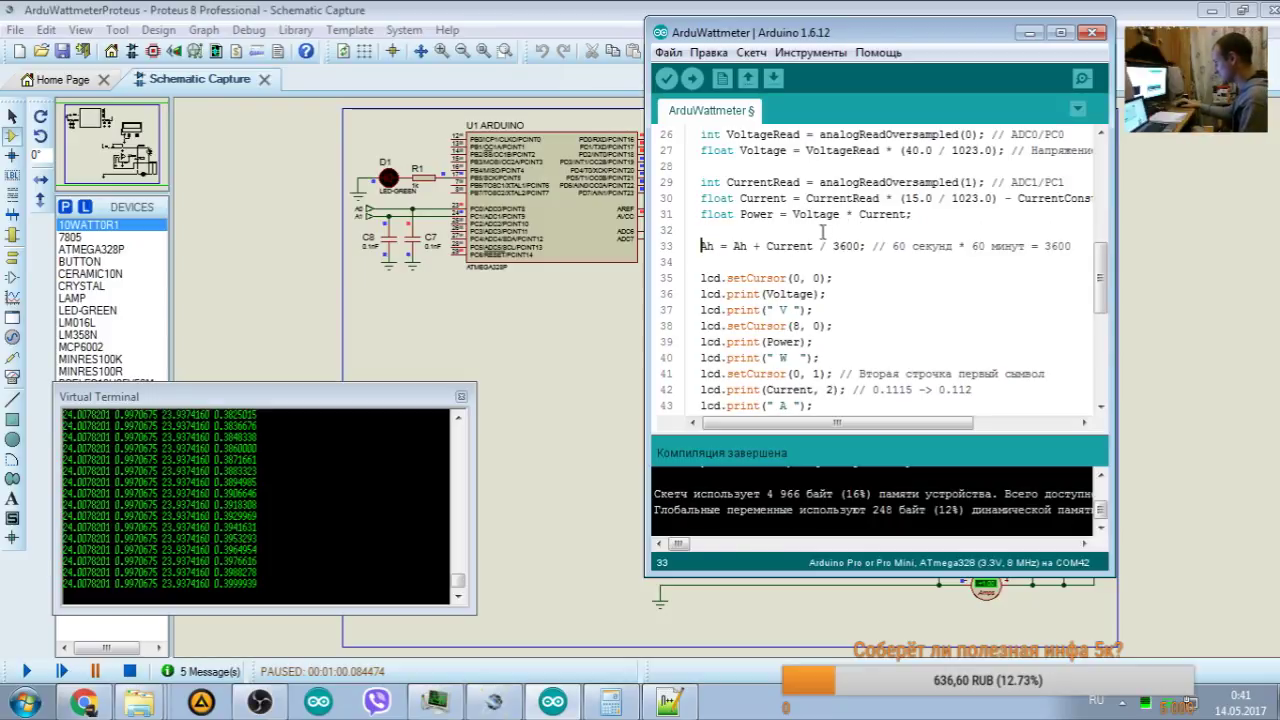
pyautogui.moveTo(831, 245)
pyautogui.mouseDown()
pyautogui.moveTo(866, 246)
pyautogui.moveTo(833, 246)
pyautogui.mouseUp()
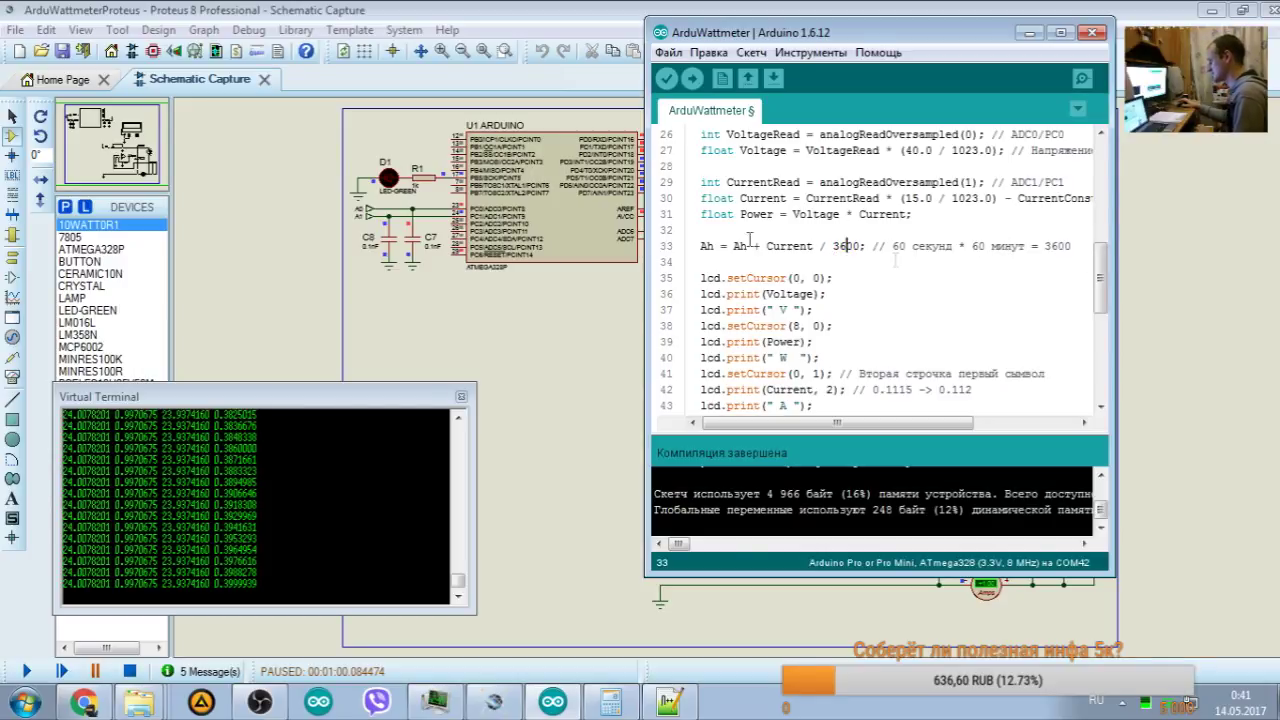
# Step: Check the delay(100) call at the end of the loop and change the Ah formula's divisor to 36000
pyautogui.scroll(-7, 749, 230)
pyautogui.moveTo(790, 262); pyautogui.dragTo(686, 258)
pyautogui.scroll(7, 686, 258)
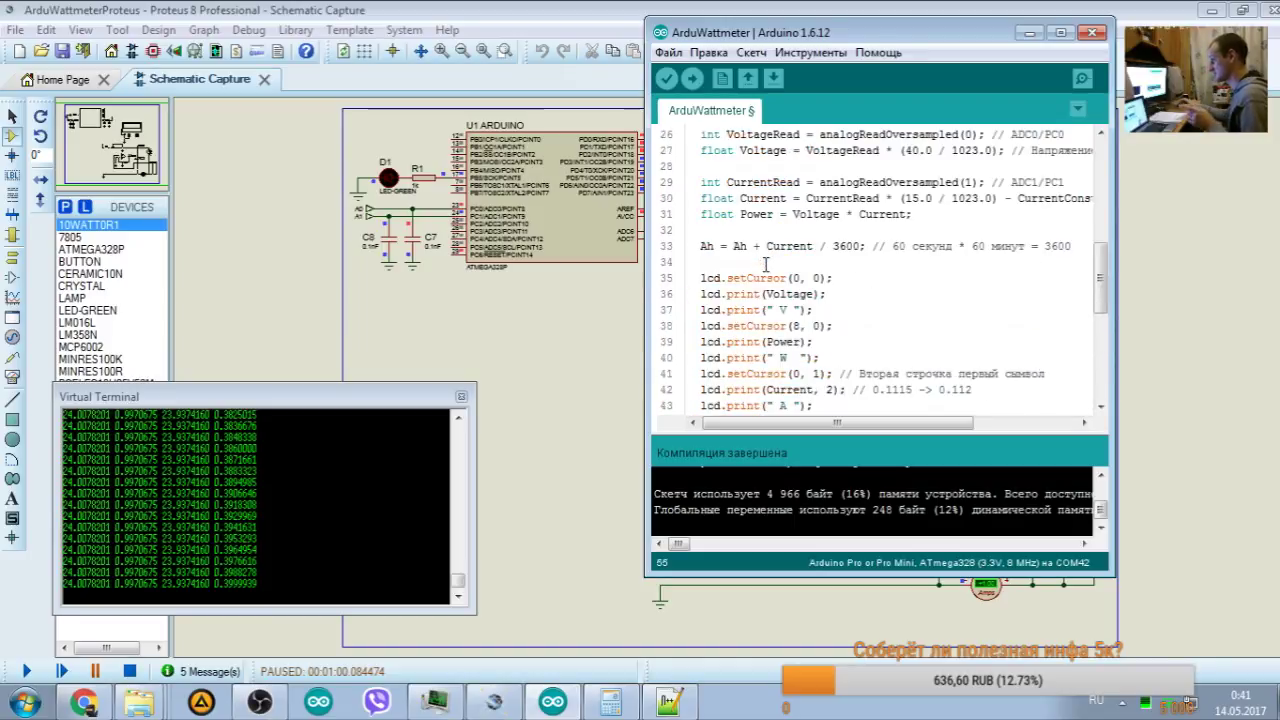
pyautogui.scroll(-5, 766, 265)
pyautogui.click(702, 357)
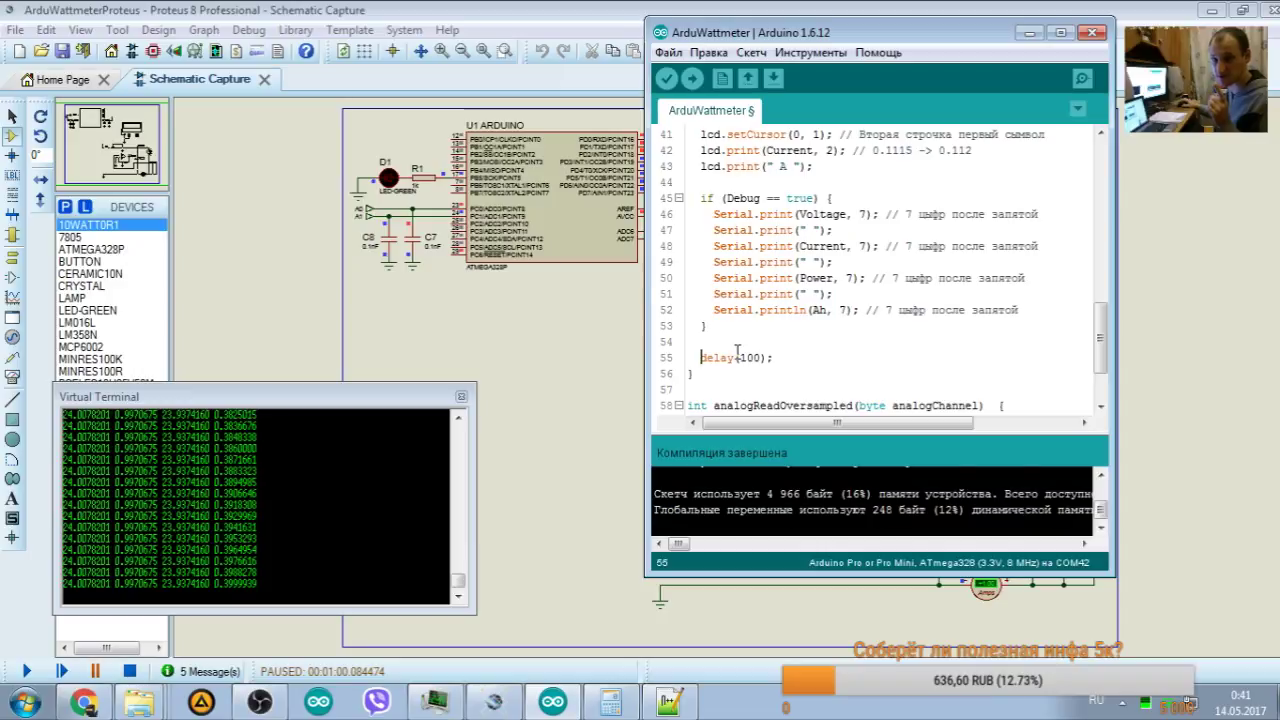
pyautogui.scroll(6, 780, 340)
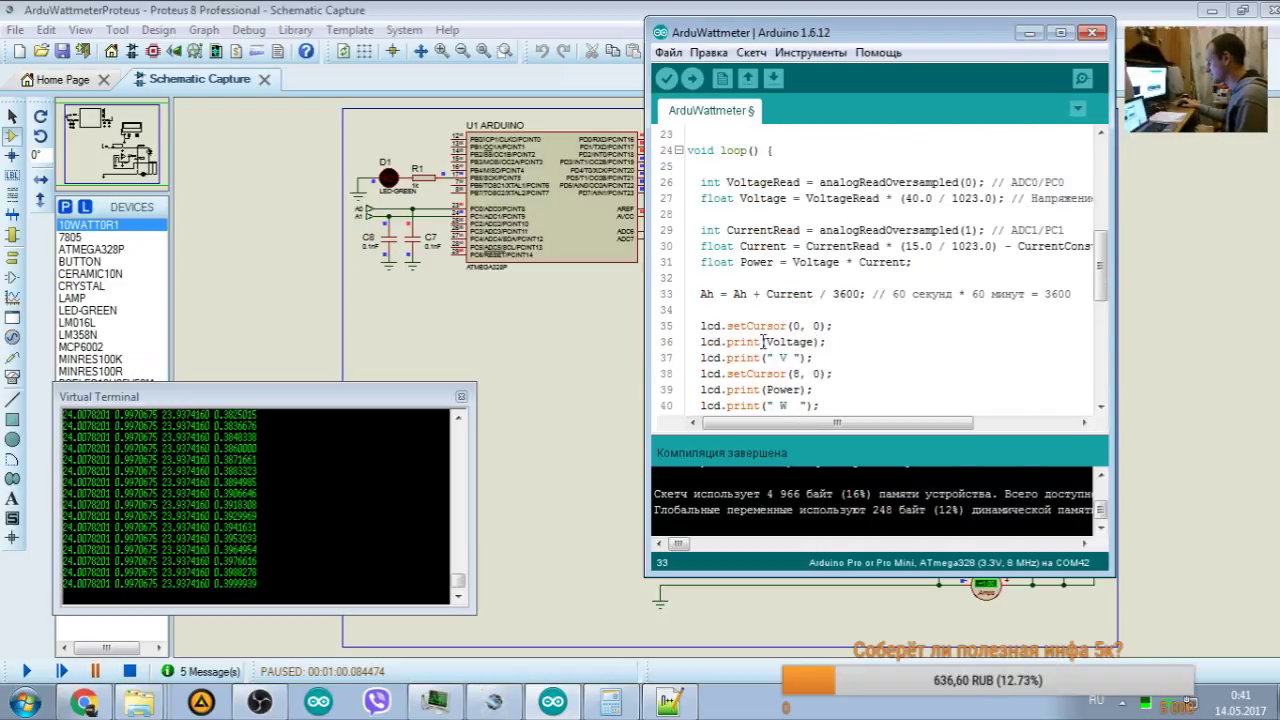
pyautogui.scroll(-6, 766, 340)
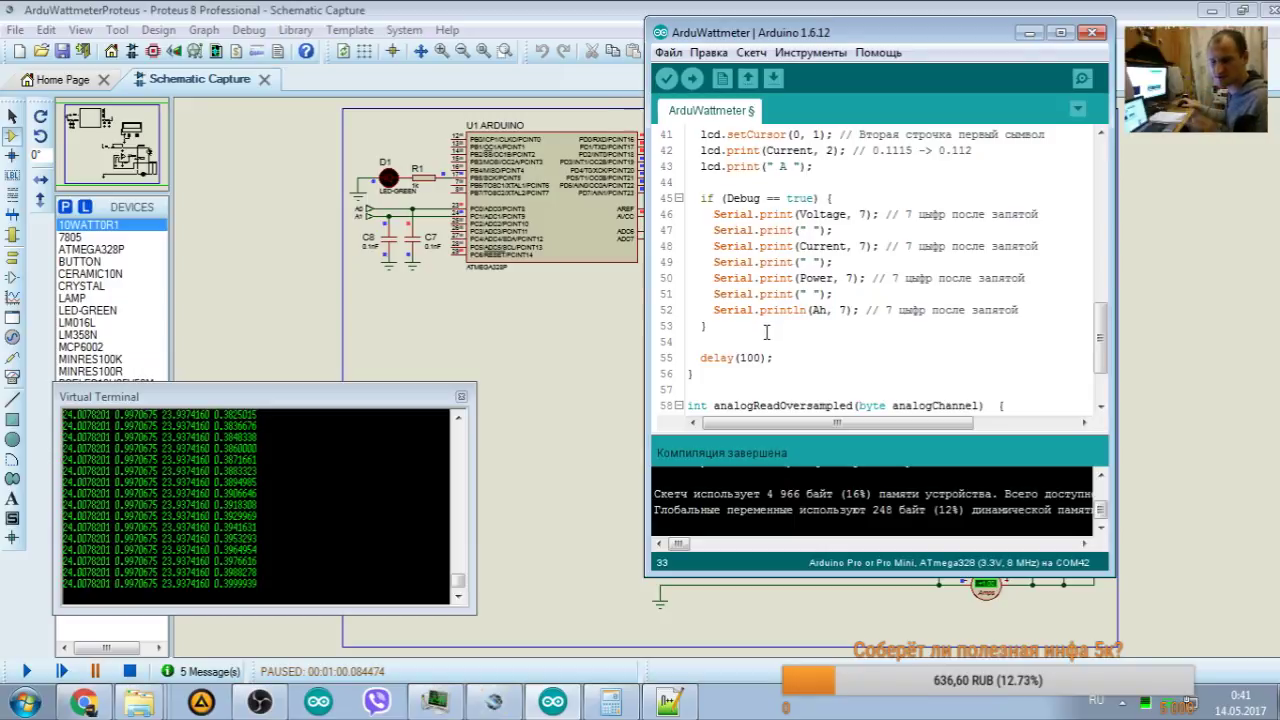
pyautogui.scroll(1, 765, 333)
pyautogui.scroll(-1, 765, 333)
pyautogui.moveTo(776, 357); pyautogui.dragTo(700, 341)
pyautogui.scroll(4, 705, 150)
pyautogui.scroll(1, 700, 158)
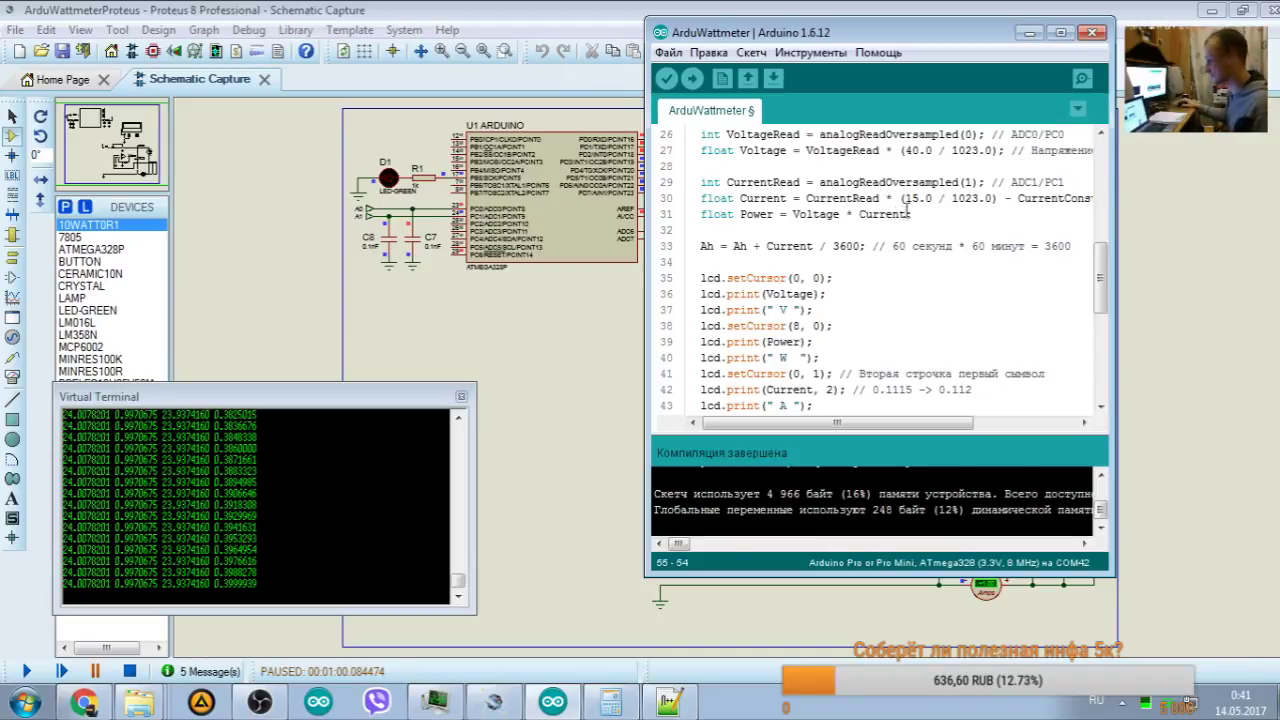
pyautogui.write('0')
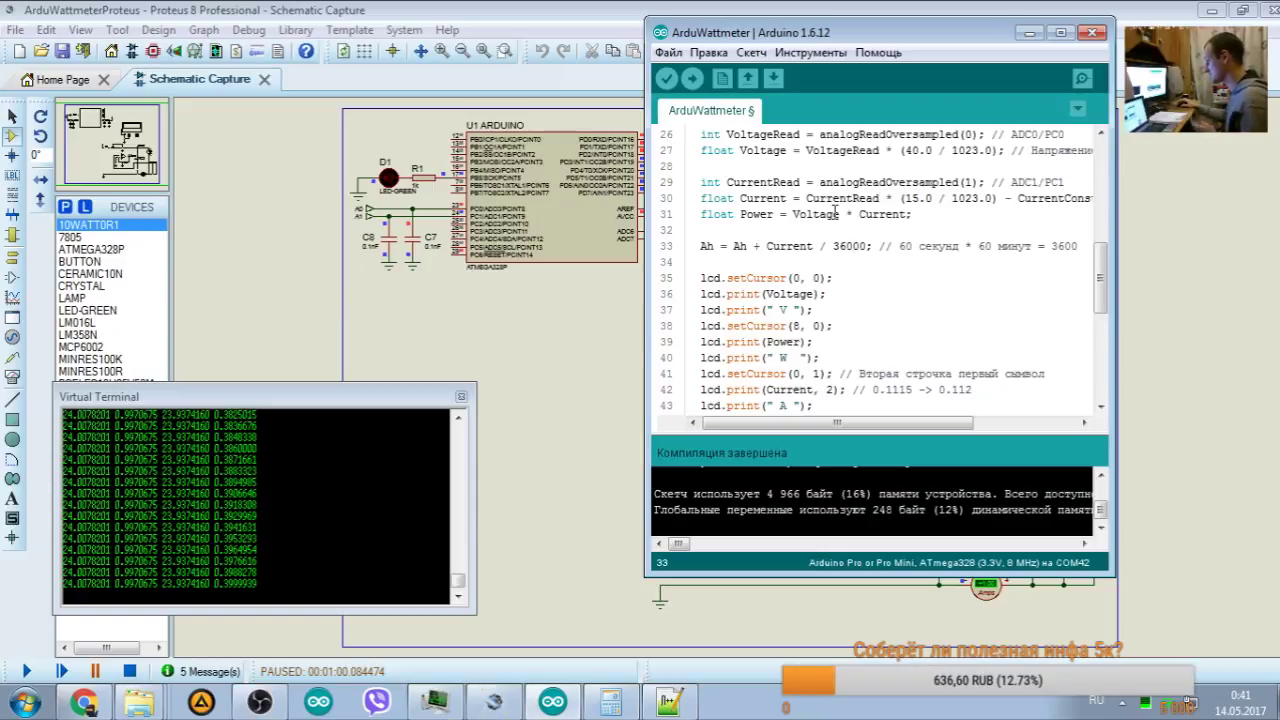
# Step: Examine the analogReadOversampled function's 256-sample loop and the delay(100) call that affect the loop's duration
pyautogui.scroll(-7, 860, 220)
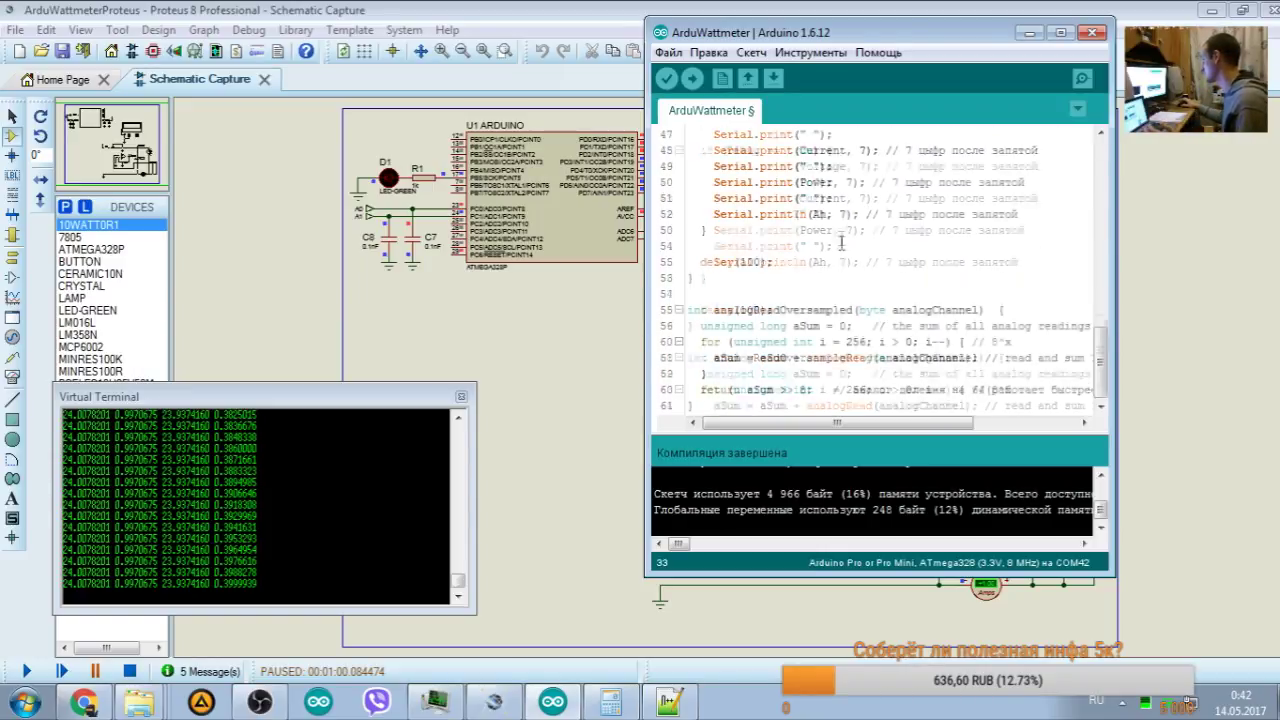
pyautogui.moveTo(702, 324); pyautogui.dragTo(905, 390)
pyautogui.scroll(5, 686, 352)
pyautogui.scroll(-3, 686, 352)
pyautogui.scroll(-2, 700, 330)
pyautogui.scroll(5, 790, 243)
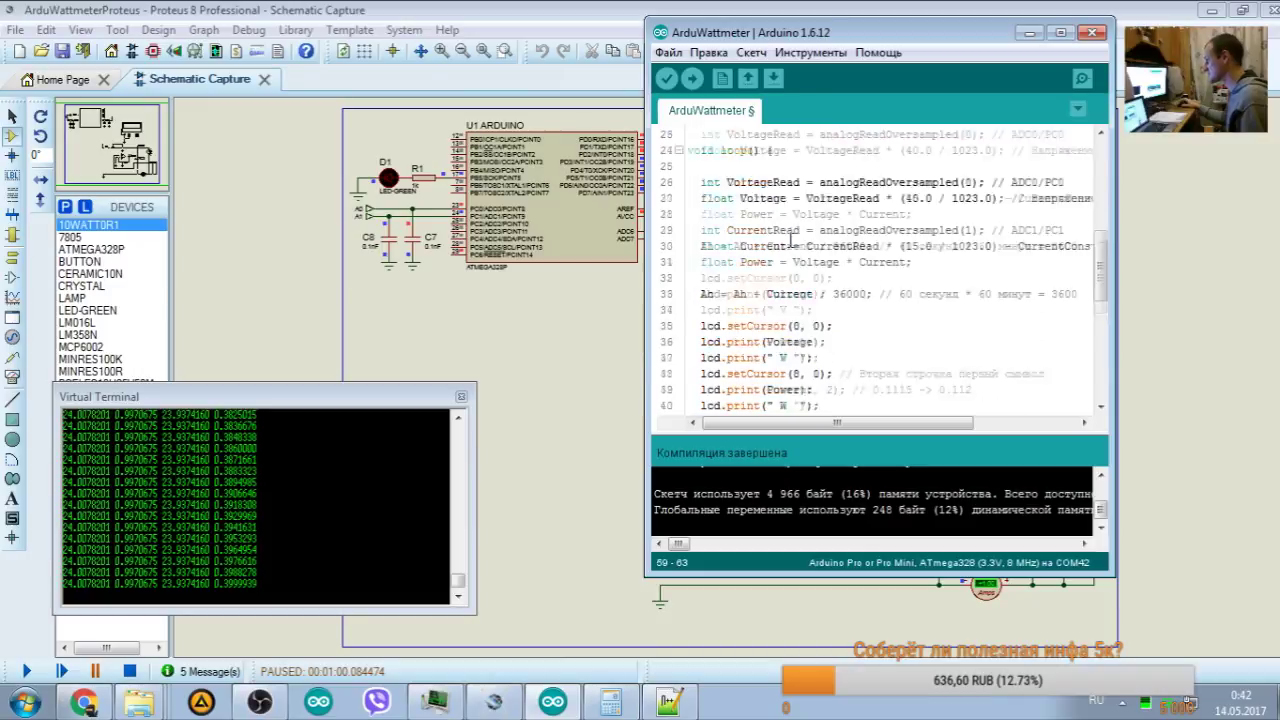
pyautogui.scroll(-5, 783, 253)
pyautogui.moveTo(700, 262); pyautogui.dragTo(803, 263)
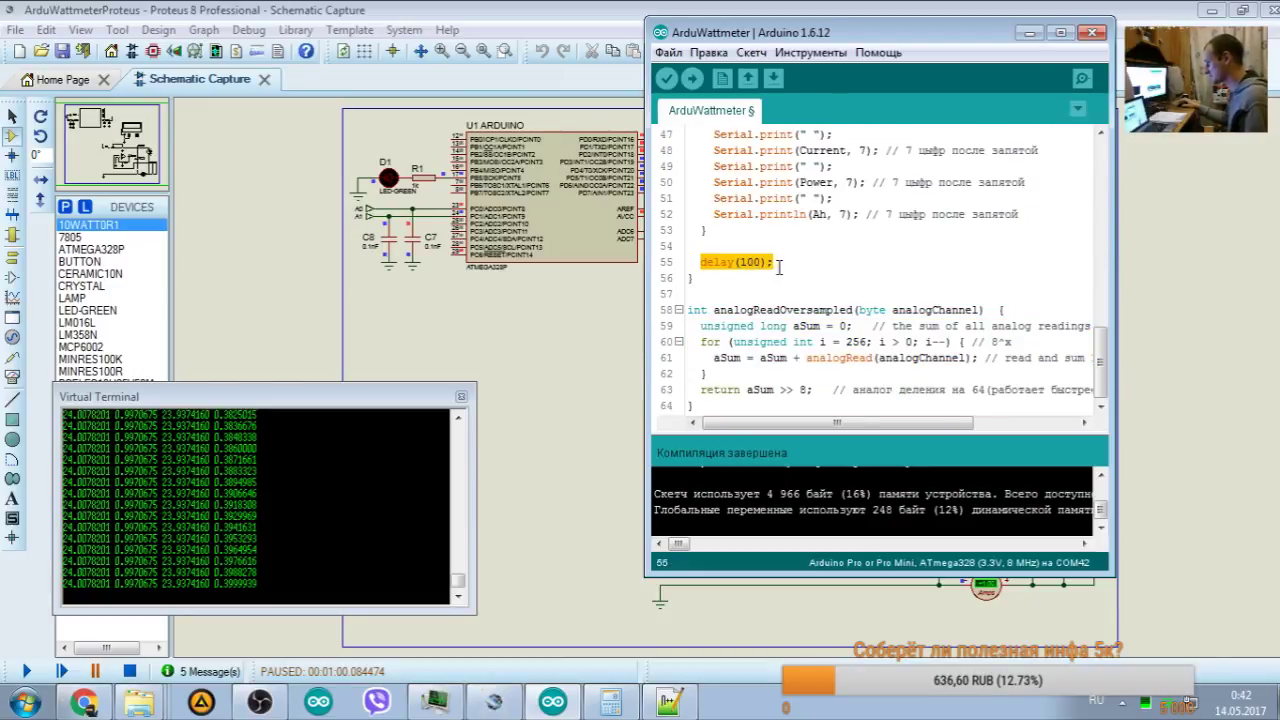
# Step: Review the voltage and current readings, the Current calculation and the Ah divisor in the main loop
pyautogui.scroll(6, 714, 258)
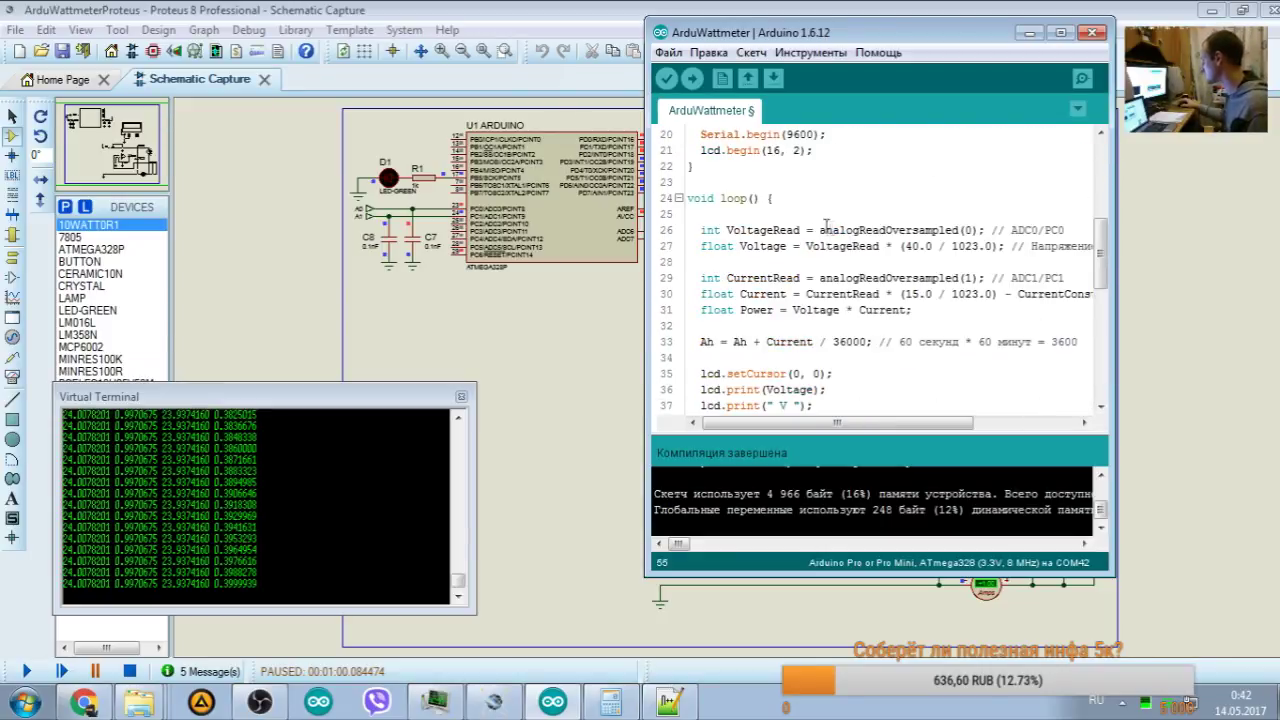
pyautogui.doubleClick(833, 228)
pyautogui.scroll(-1, 962, 222)
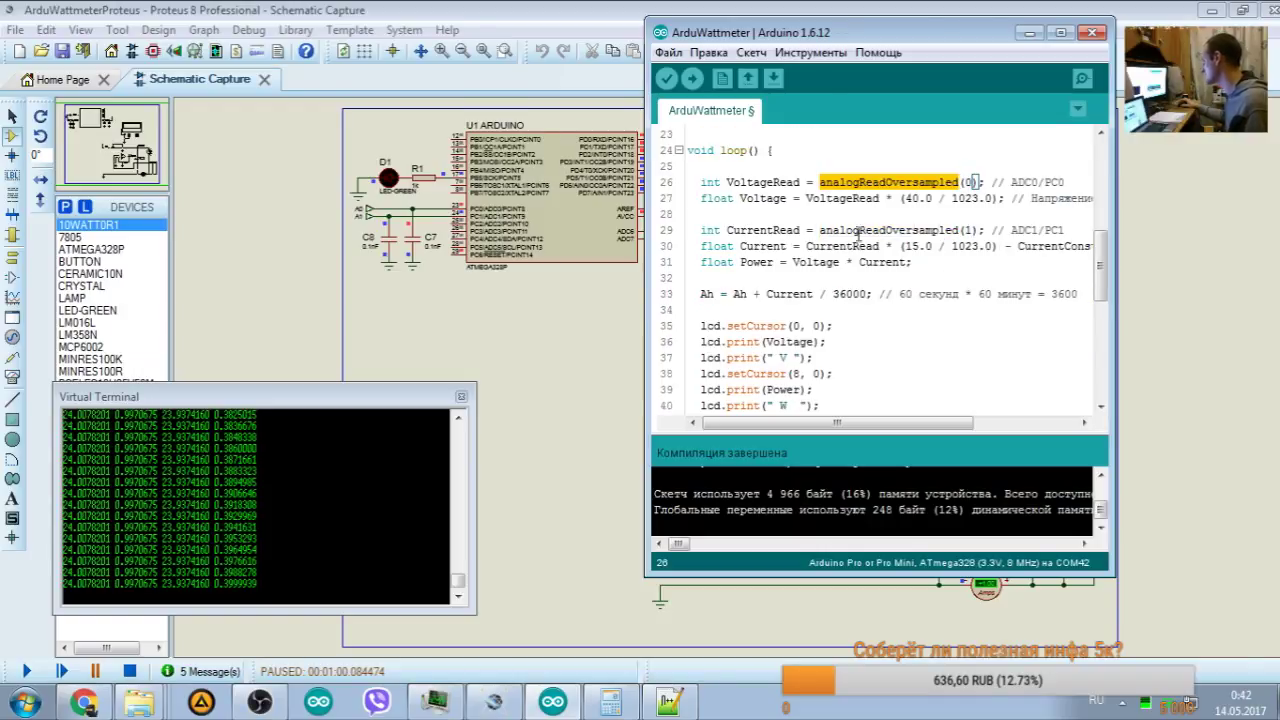
pyautogui.moveTo(818, 230); pyautogui.dragTo(903, 230)
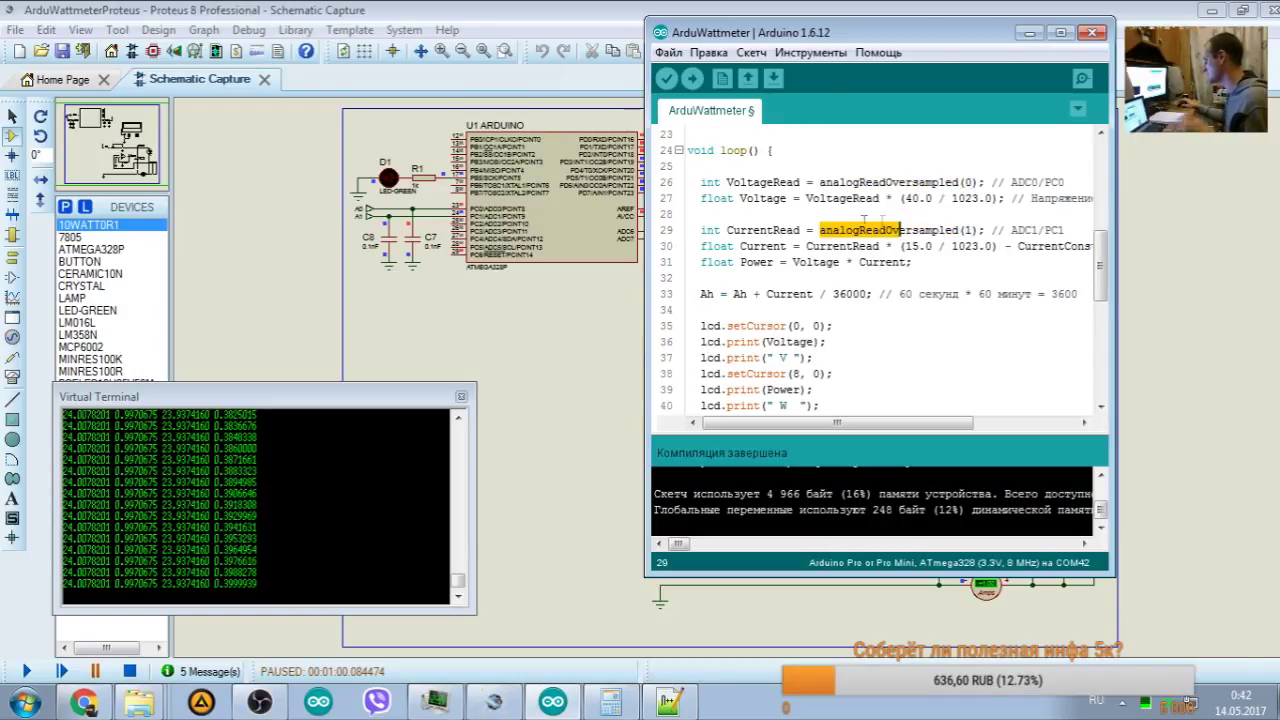
pyautogui.moveTo(806, 246); pyautogui.dragTo(1001, 238)
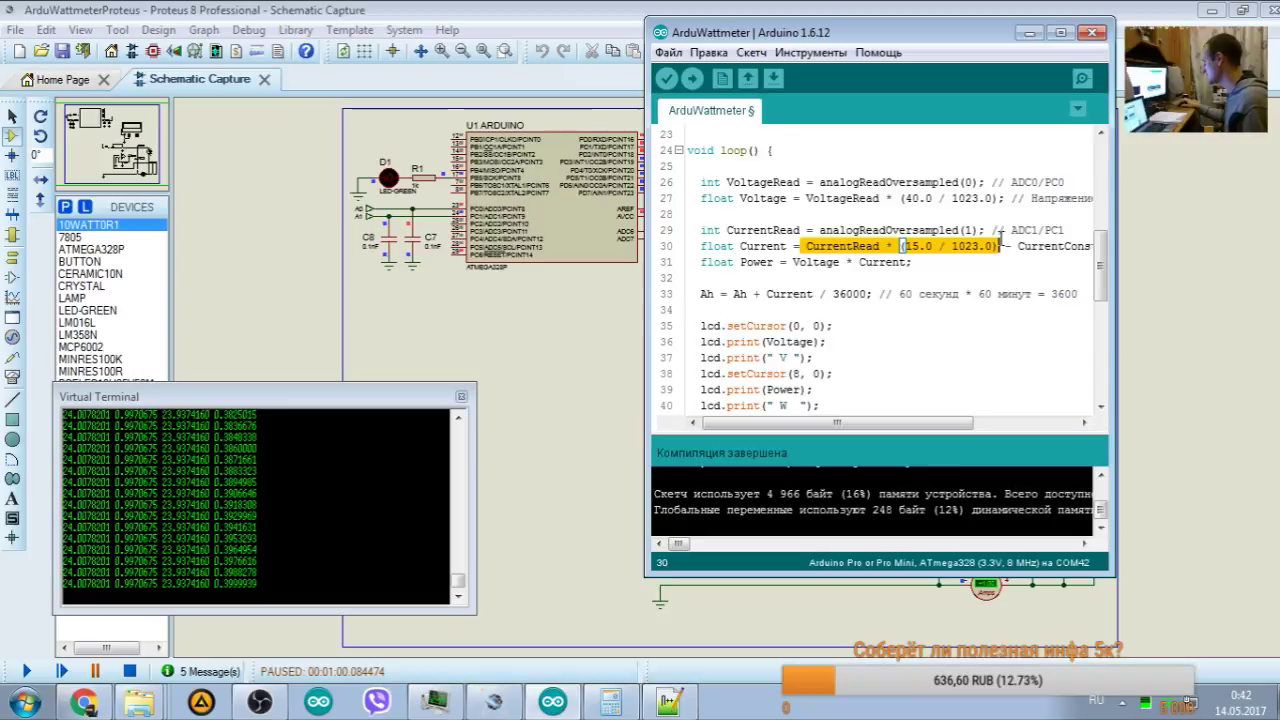
pyautogui.scroll(-2, 937, 252)
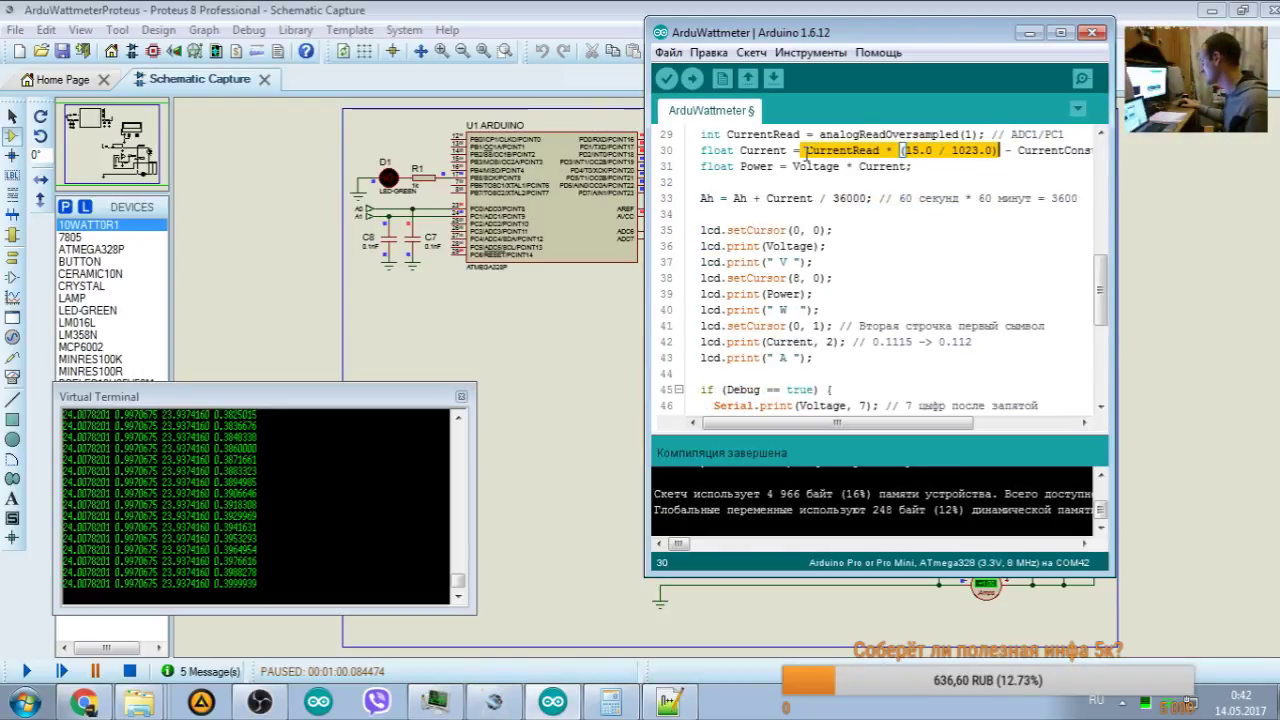
pyautogui.click(849, 197)
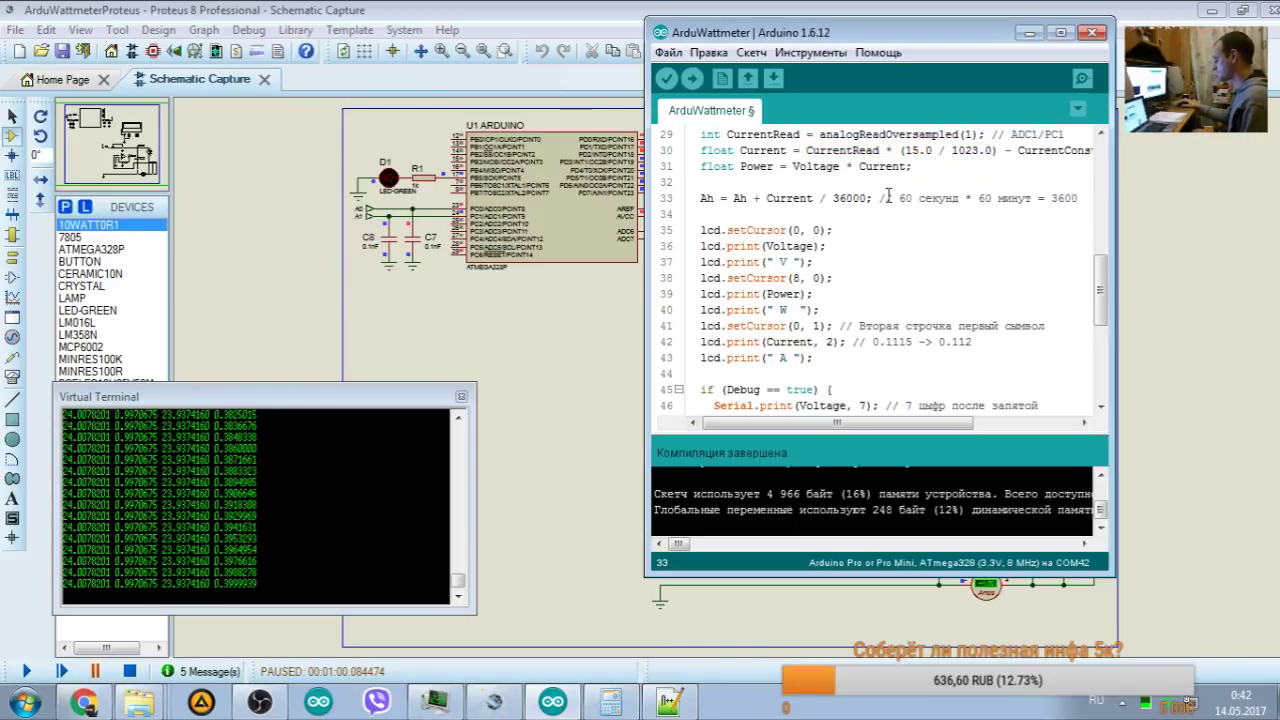
pyautogui.doubleClick(848, 198)
pyautogui.scroll(4, 843, 210)
pyautogui.scroll(-4, 843, 210)
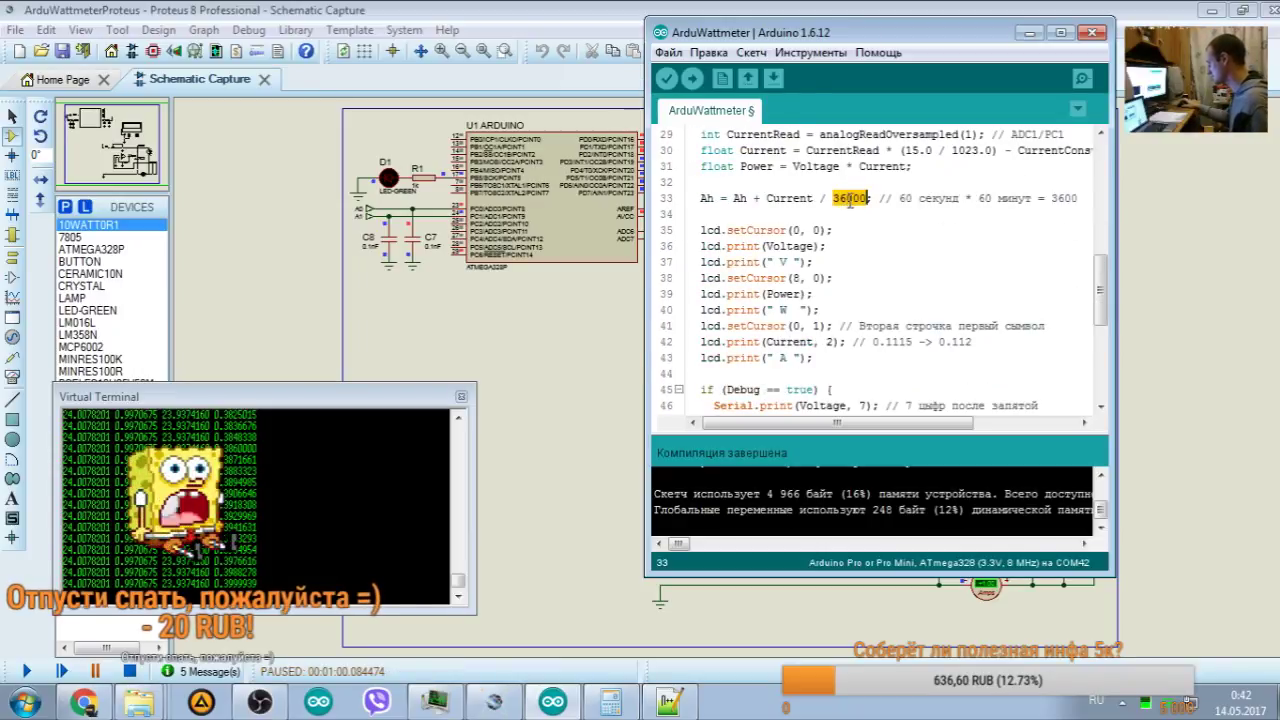
# Step: Switch to OBS to check the stream, and return to the Proteus schematic
pyautogui.click(553, 703)
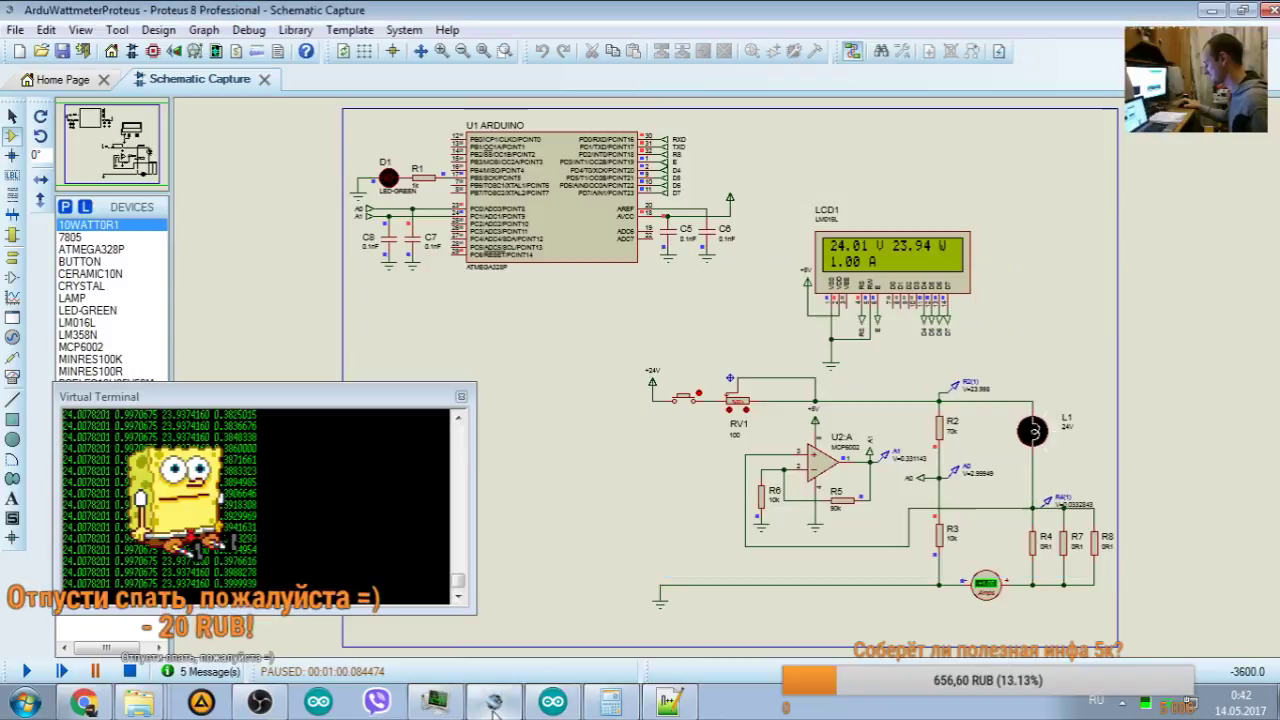
pyautogui.click(259, 703)
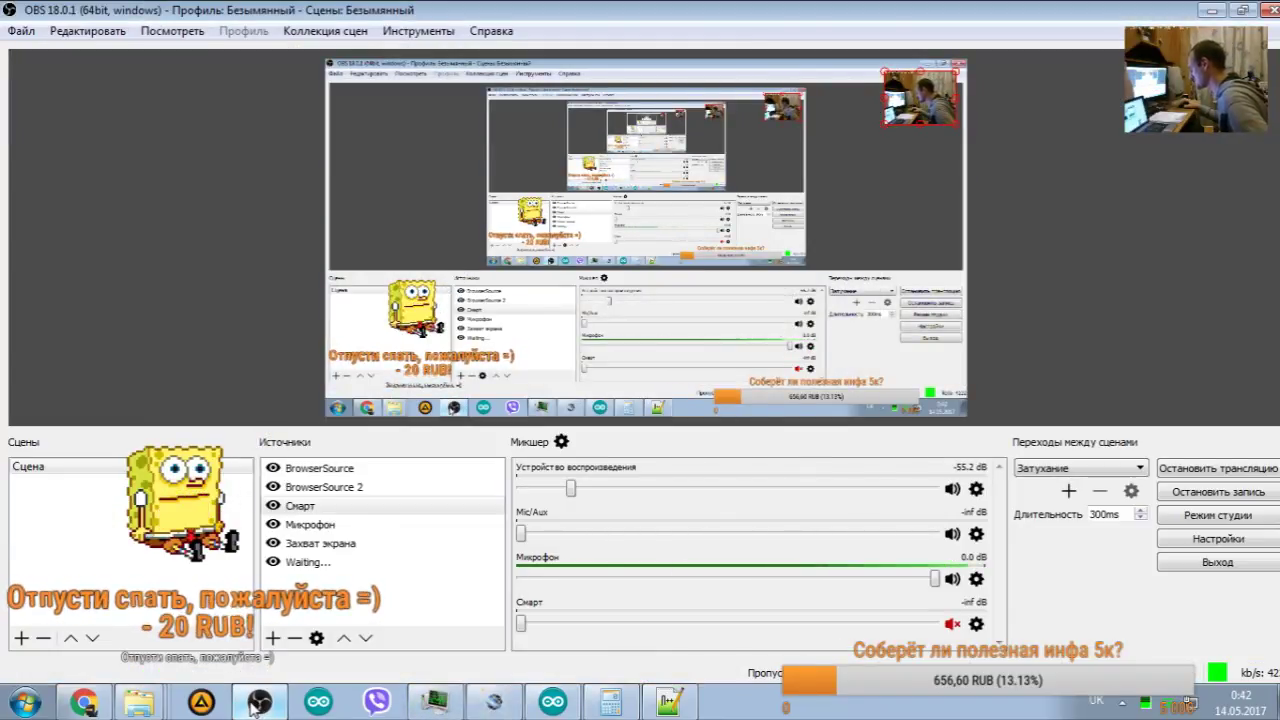
pyautogui.click(259, 703)
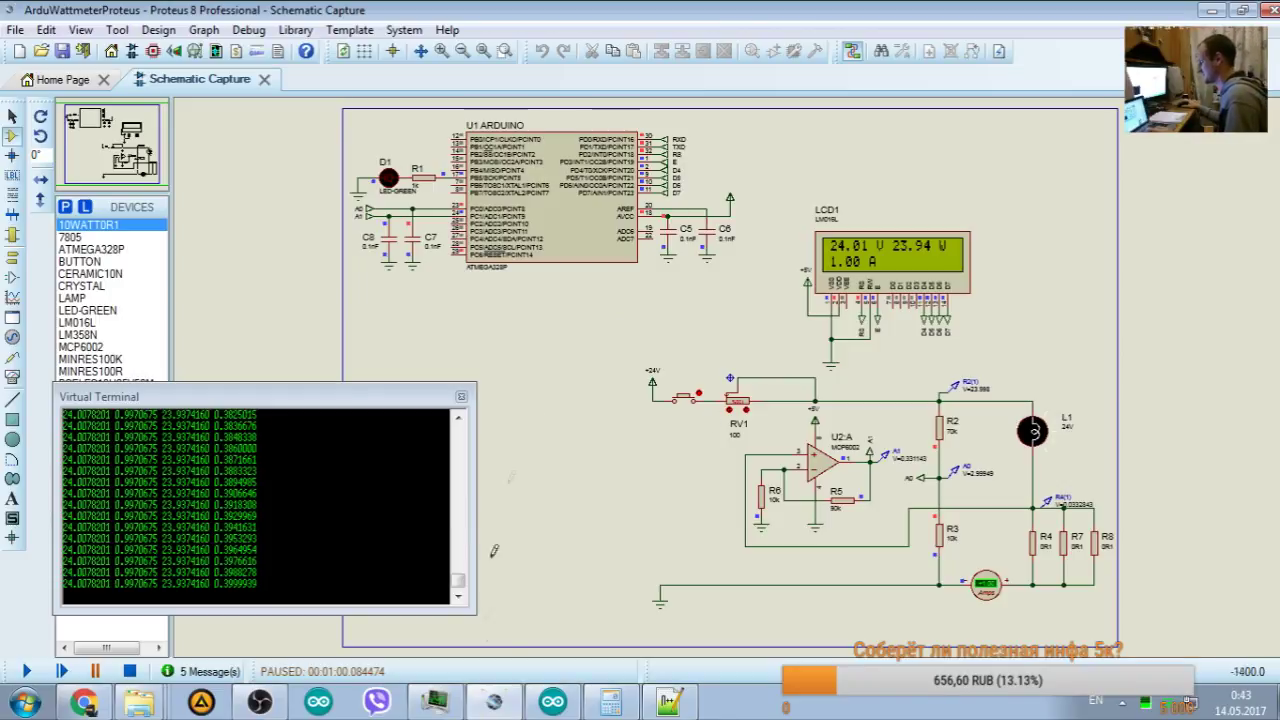
# Step: Switch to the Arduino sketch, extend the Ah line's comment with the multiplication by 10 times per second, and compile the sketch
pyautogui.click(553, 702)
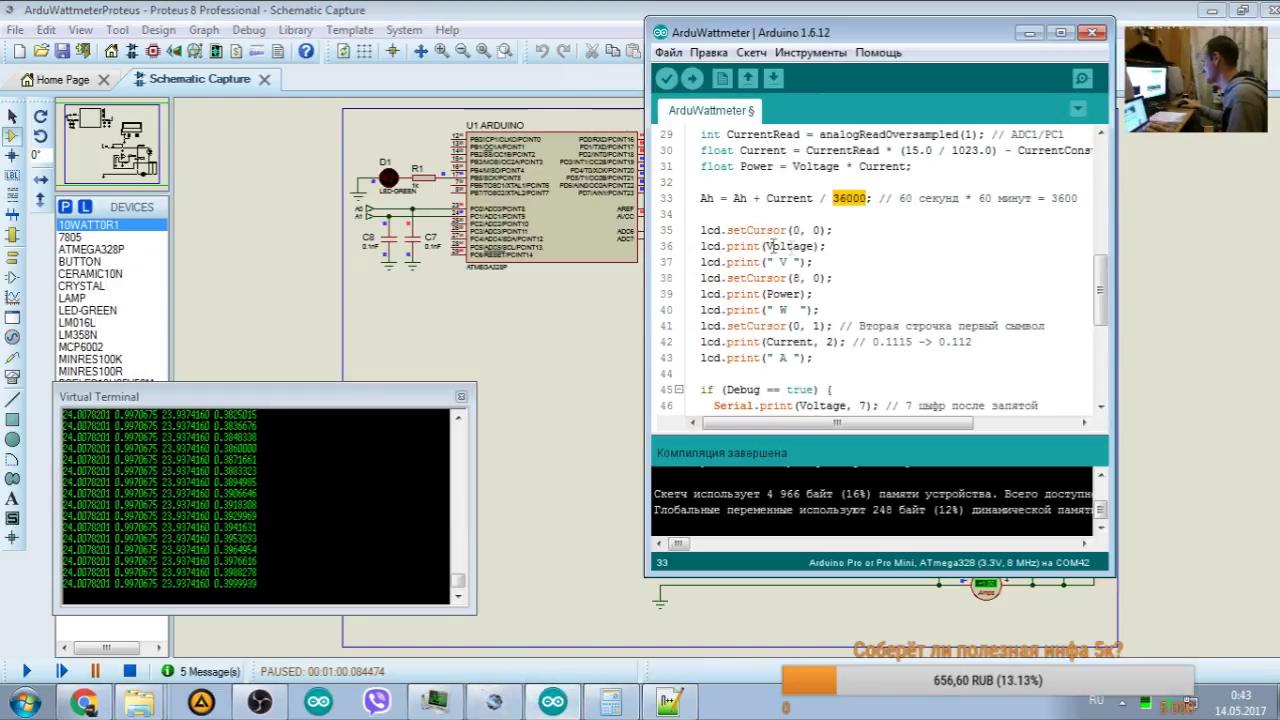
pyautogui.click(864, 294)
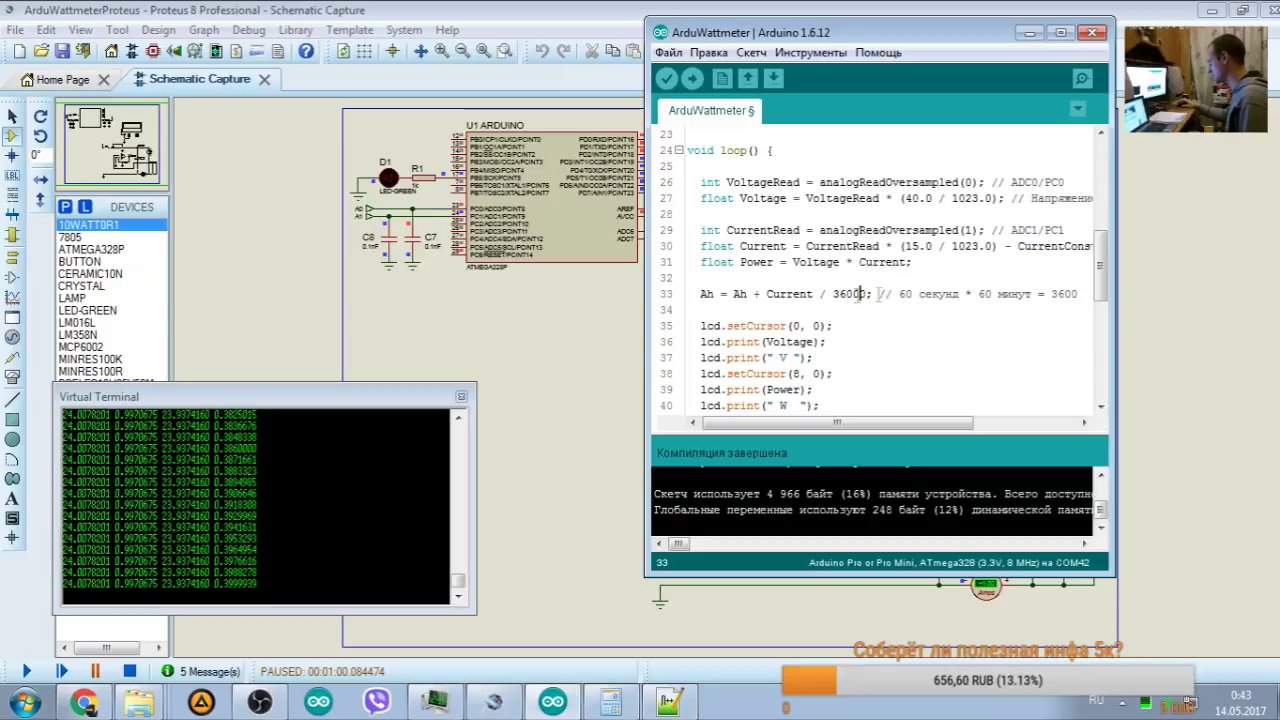
pyautogui.hscroll(3, 1000, 290)
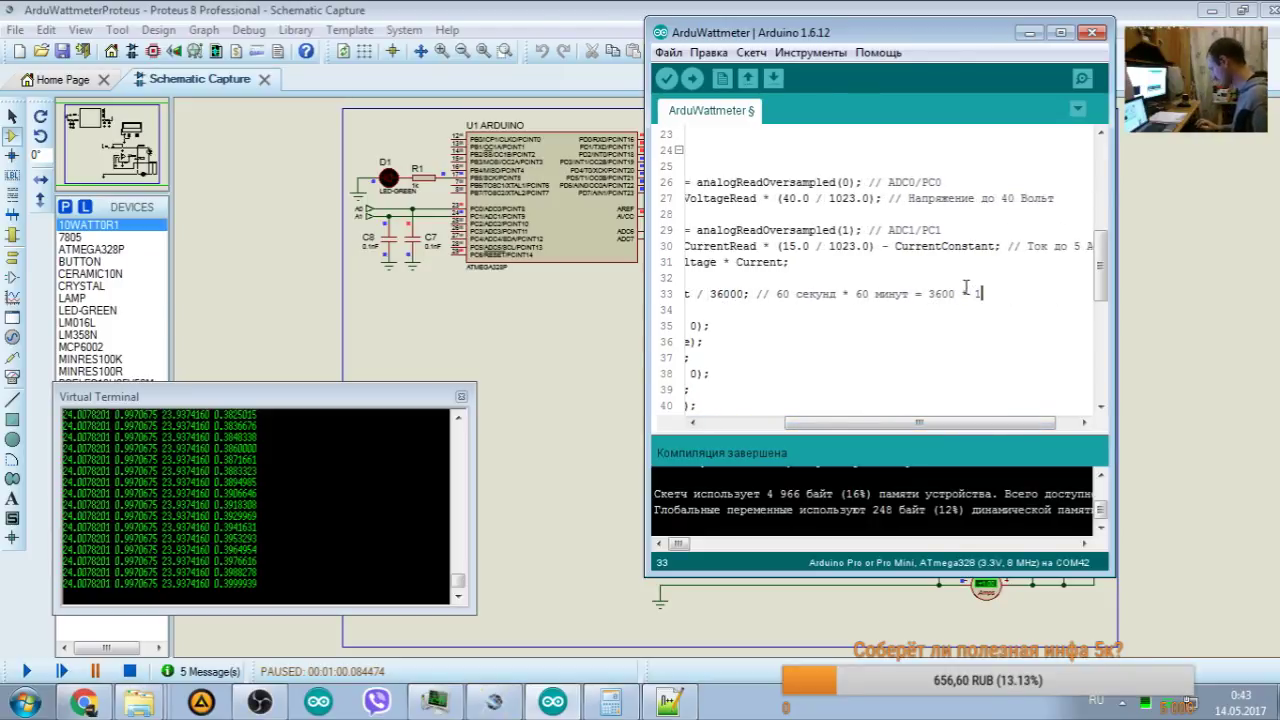
pyautogui.press('BackSpace')
pyautogui.press('BackSpace')
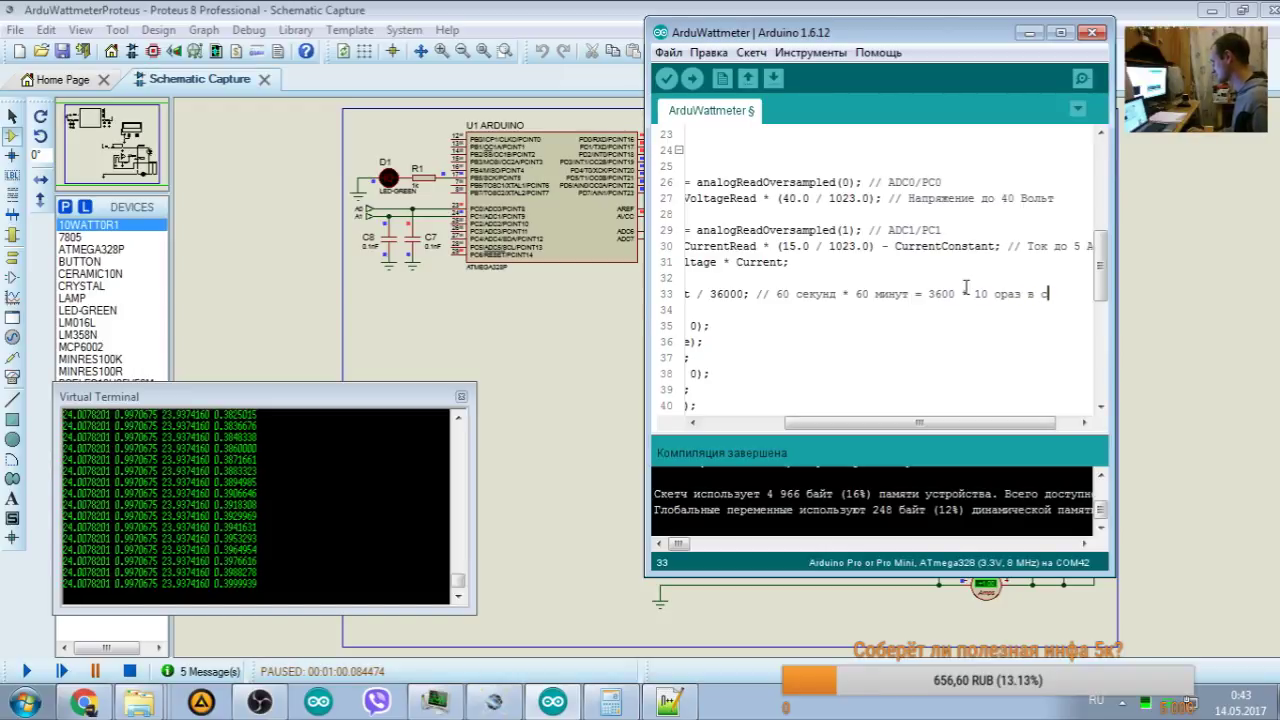
pyautogui.hscroll(-3, 950, 388)
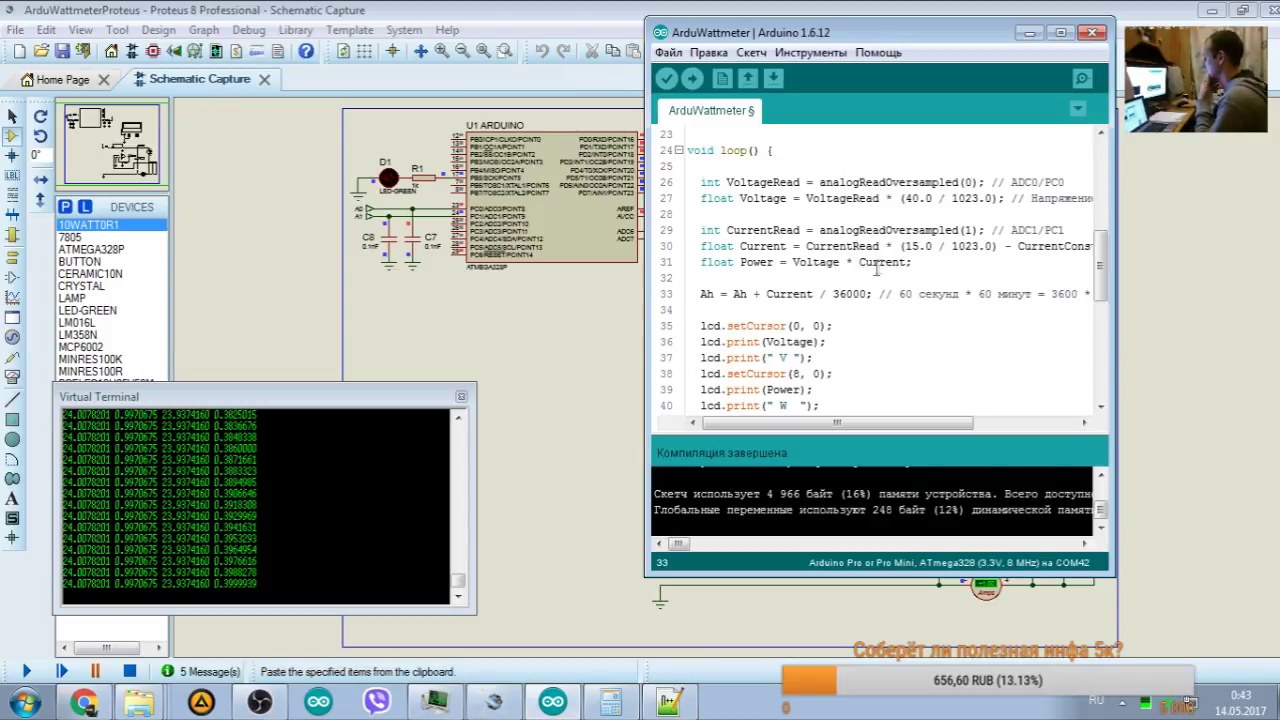
pyautogui.click(666, 78)
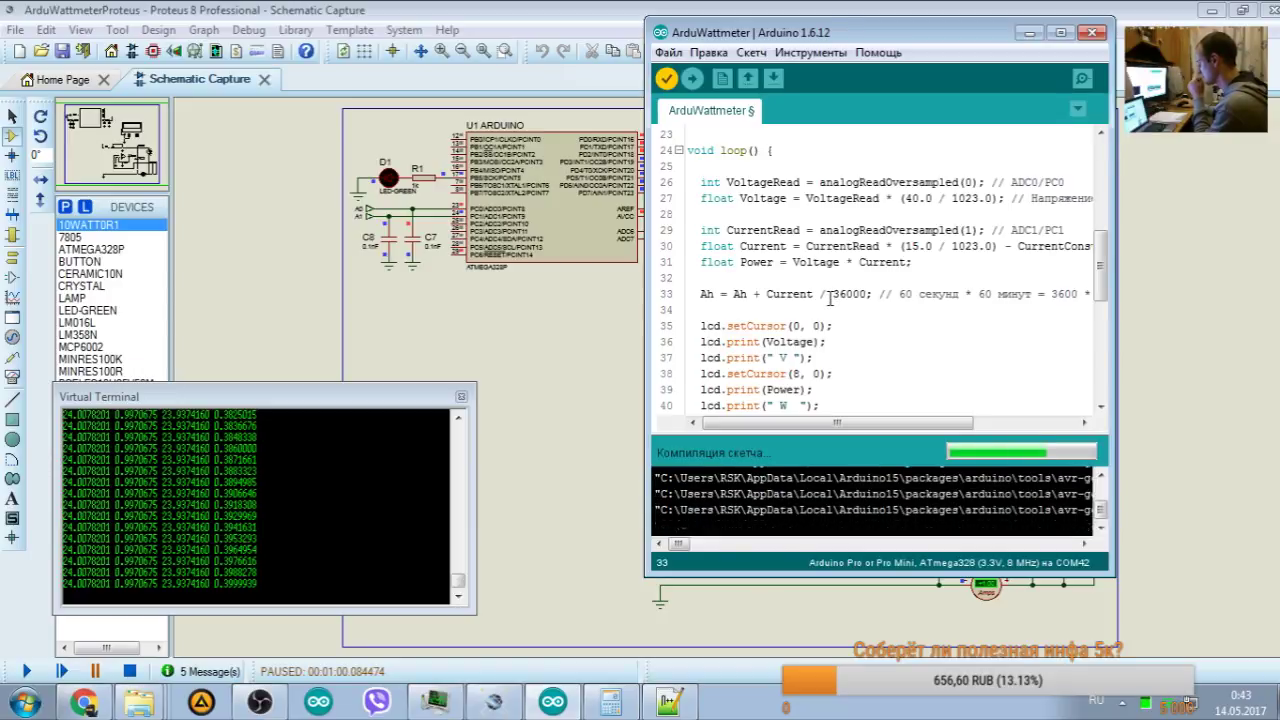
# Step: Compare the Ah formula with the one using WattAmpH_Conctant in LBP_Proj.ino in Notepad++, and return to the Arduino sketch
pyautogui.doubleClick(770, 294)
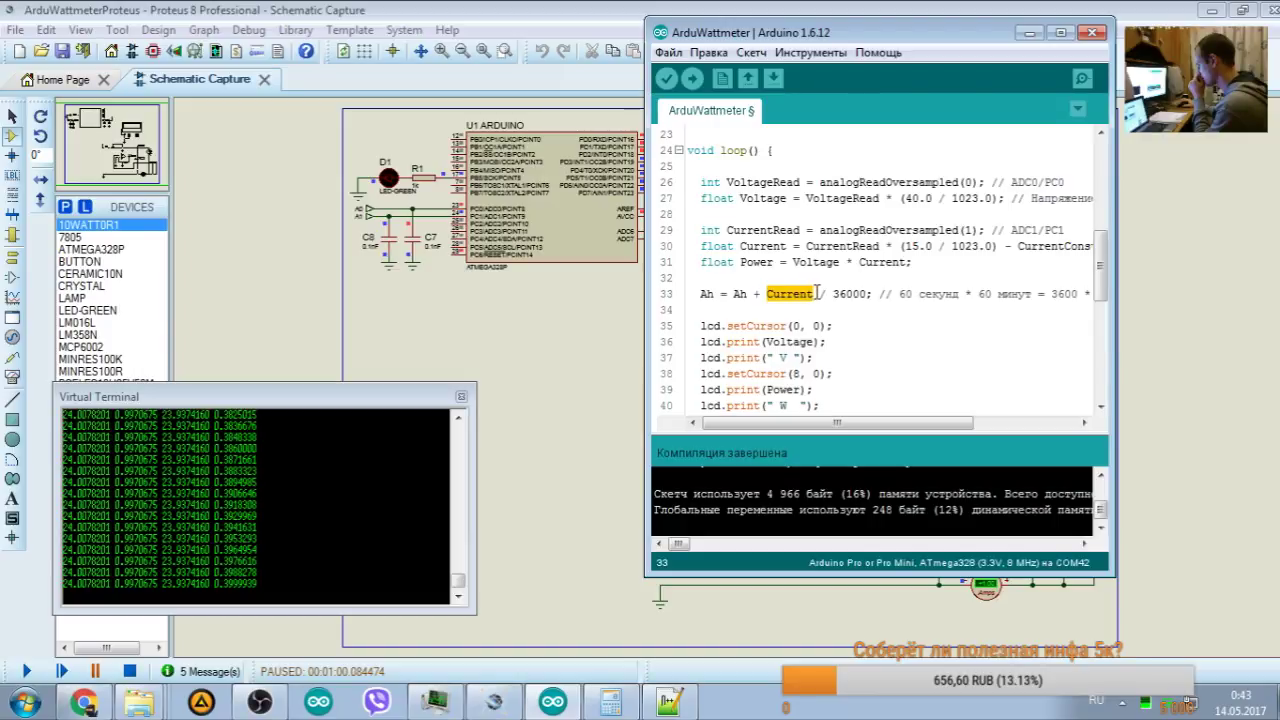
pyautogui.click(669, 702)
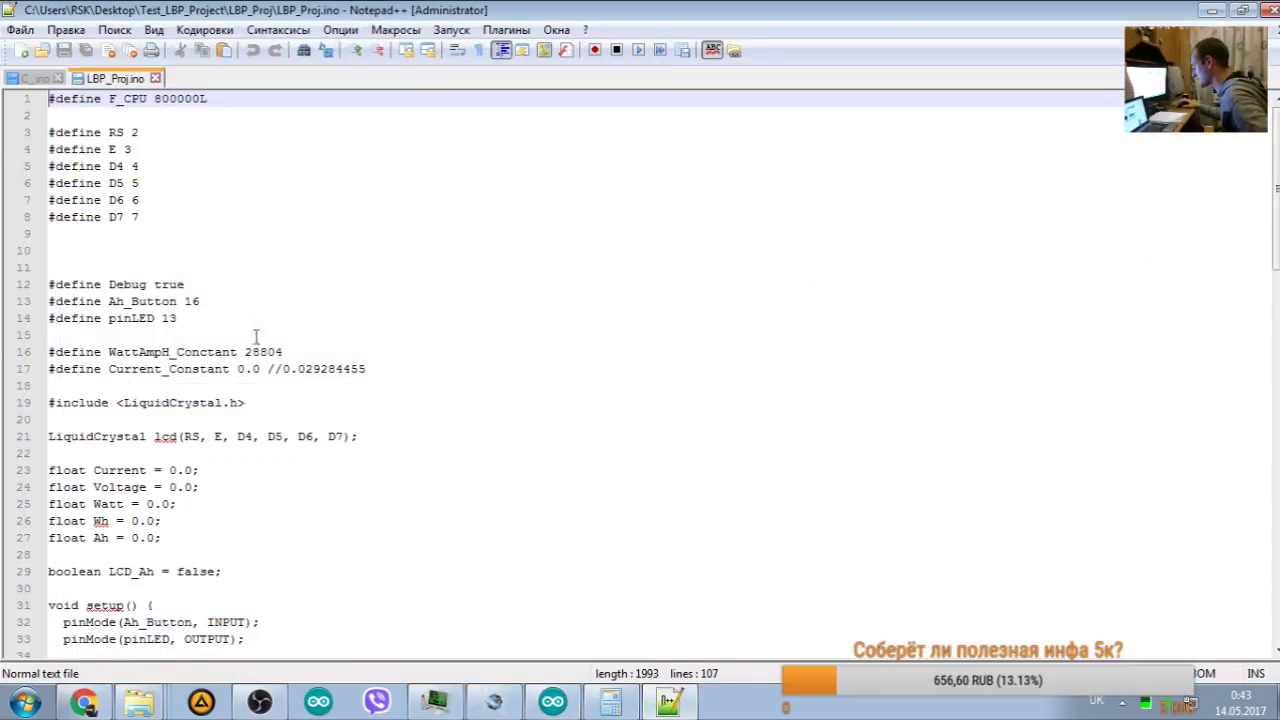
pyautogui.scroll(-12, 270, 360)
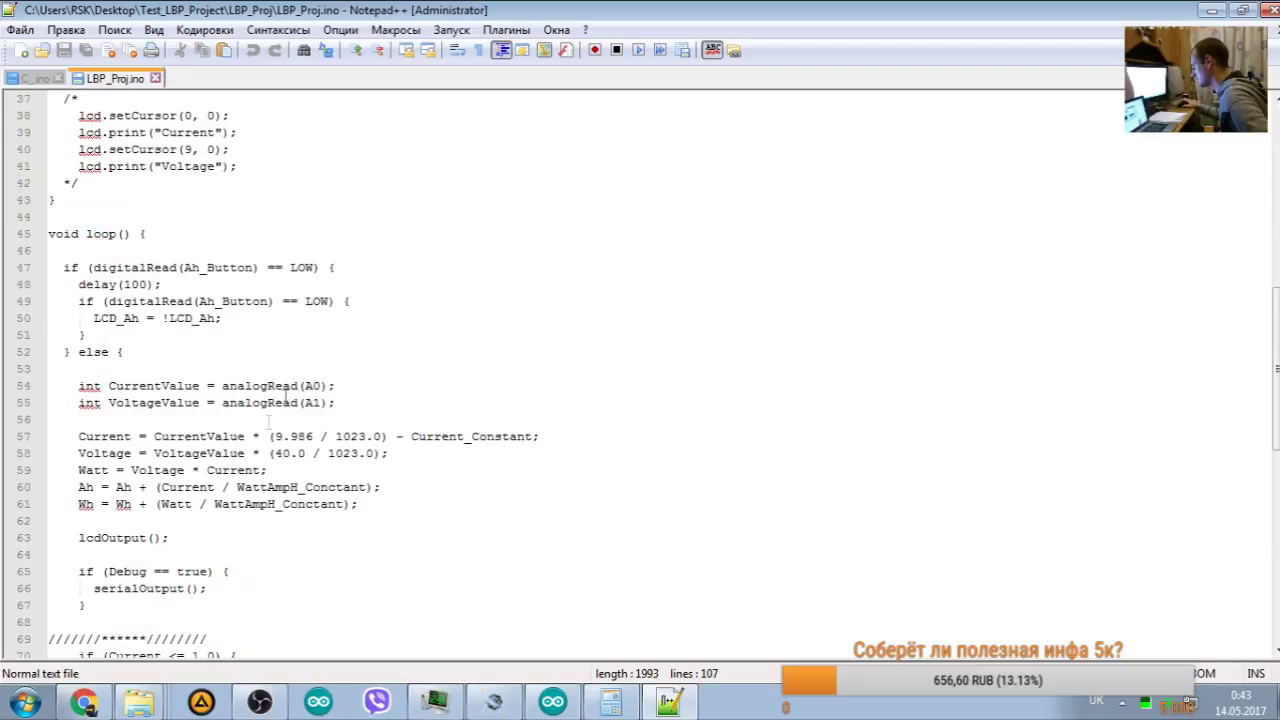
pyautogui.moveTo(216, 487); pyautogui.dragTo(366, 488)
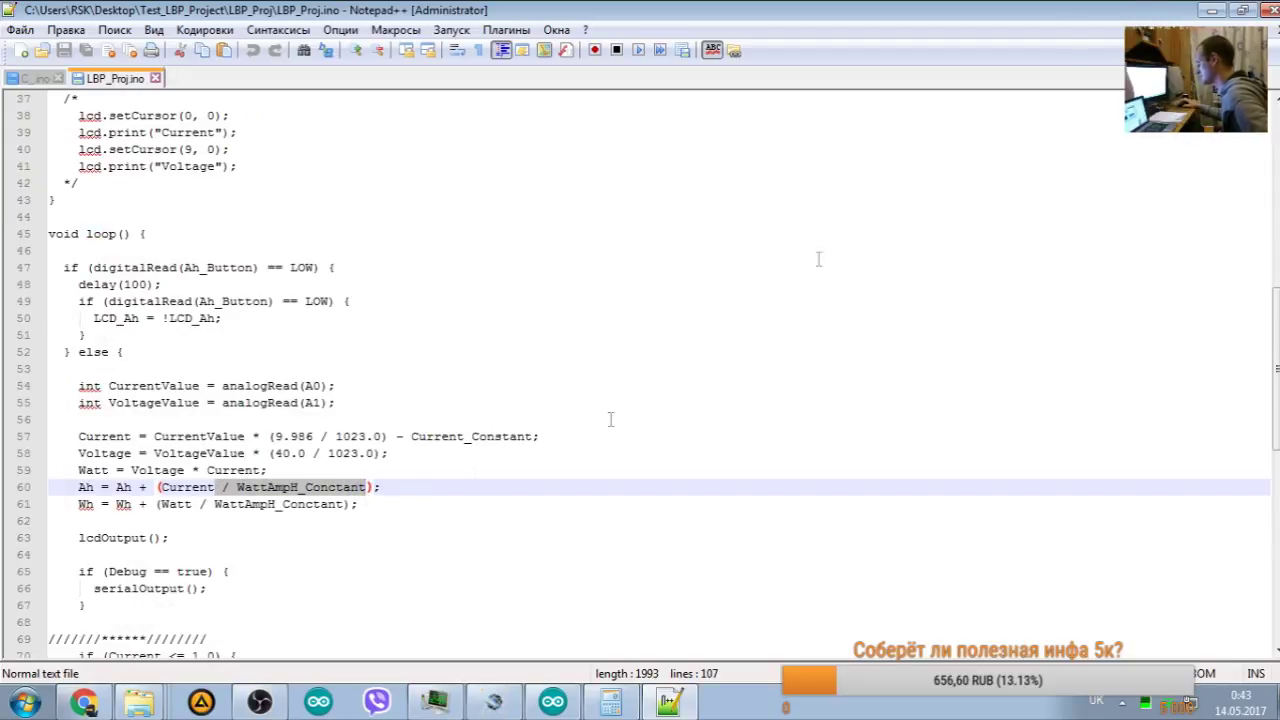
pyautogui.click(1210, 12)
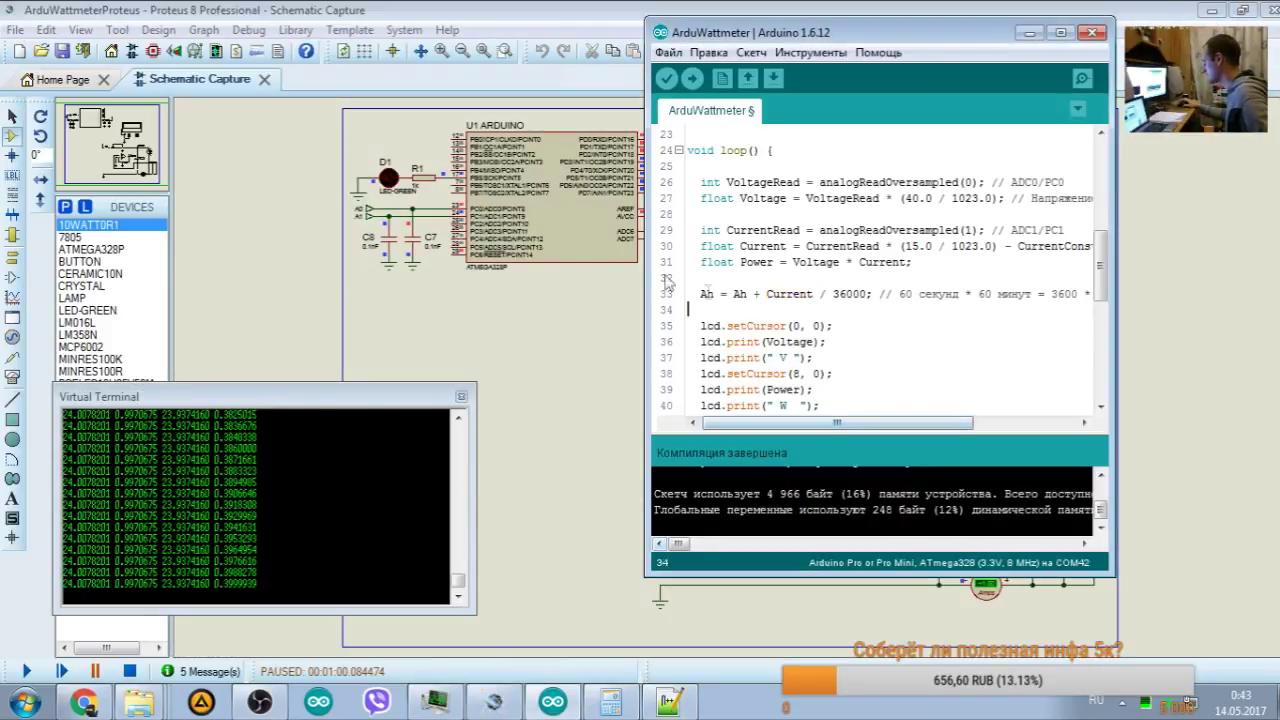
# Step: Restart the Proteus simulation and advance it in small steps up to the one-minute mark, leaving it paused
pyautogui.click(129, 671)
pyautogui.click(26, 671)
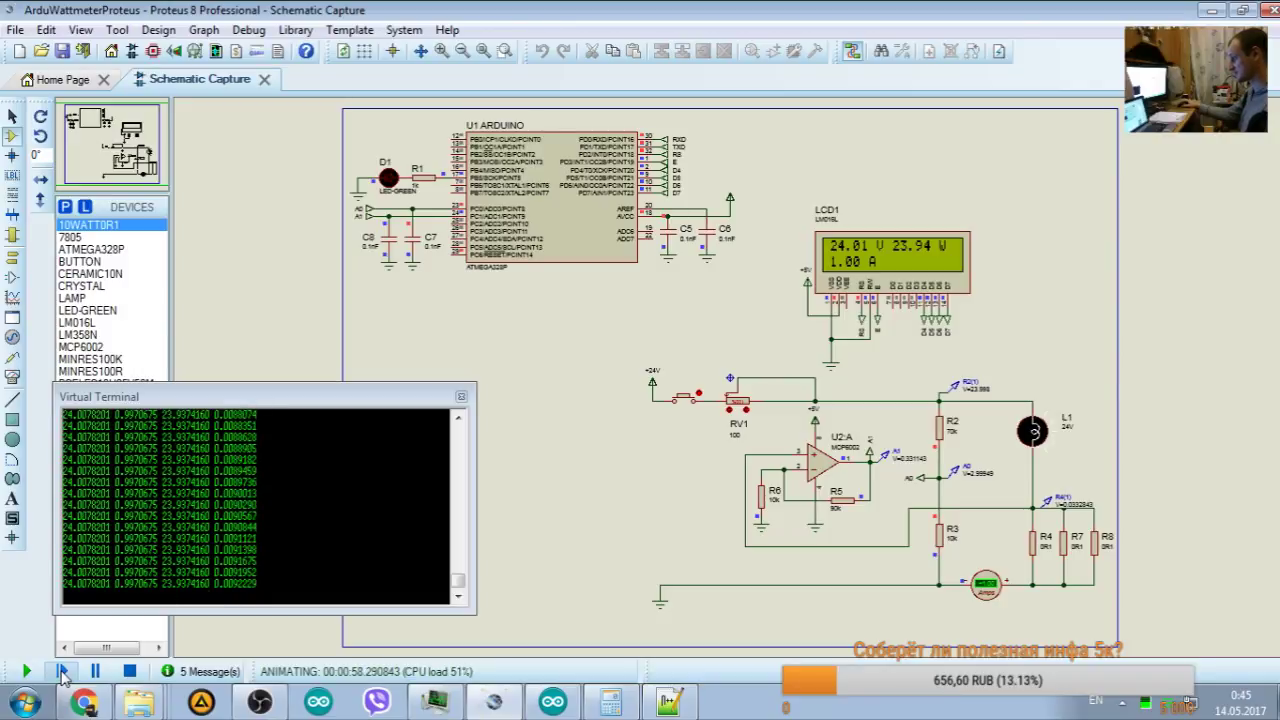
pyautogui.click(62, 672)
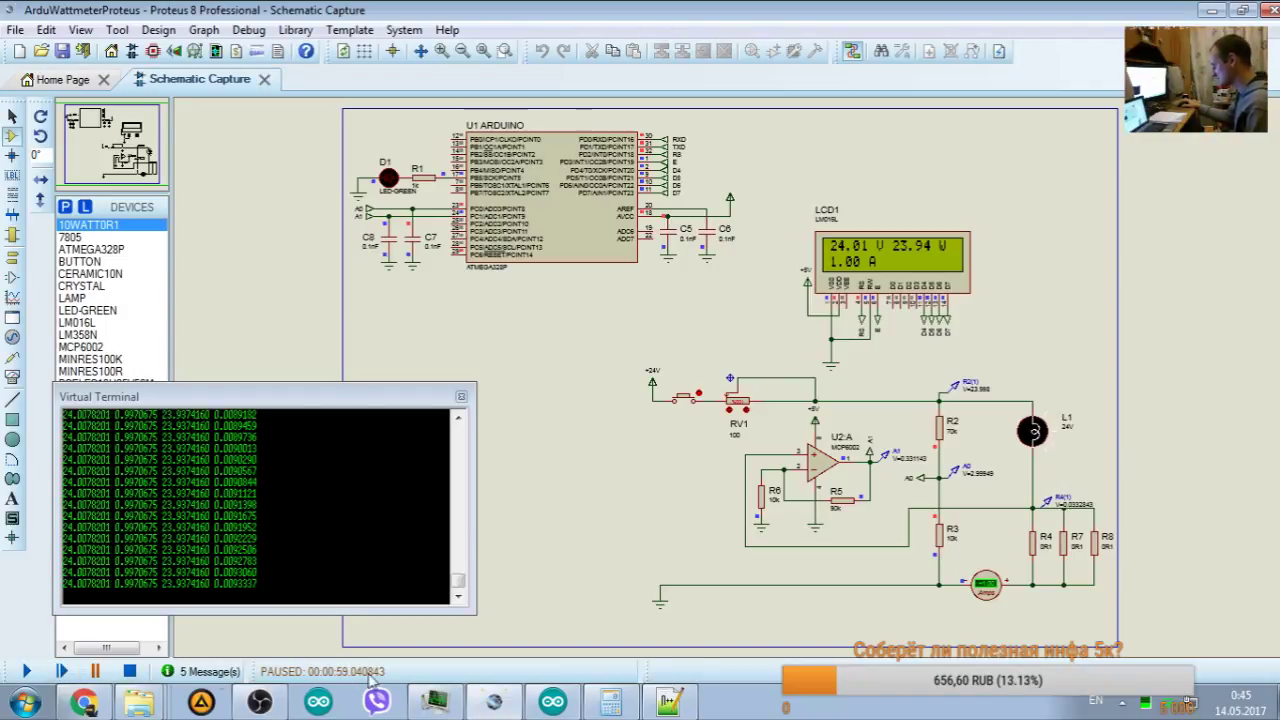
pyautogui.click(62, 671)
pyautogui.click(62, 671)
pyautogui.click(62, 672)
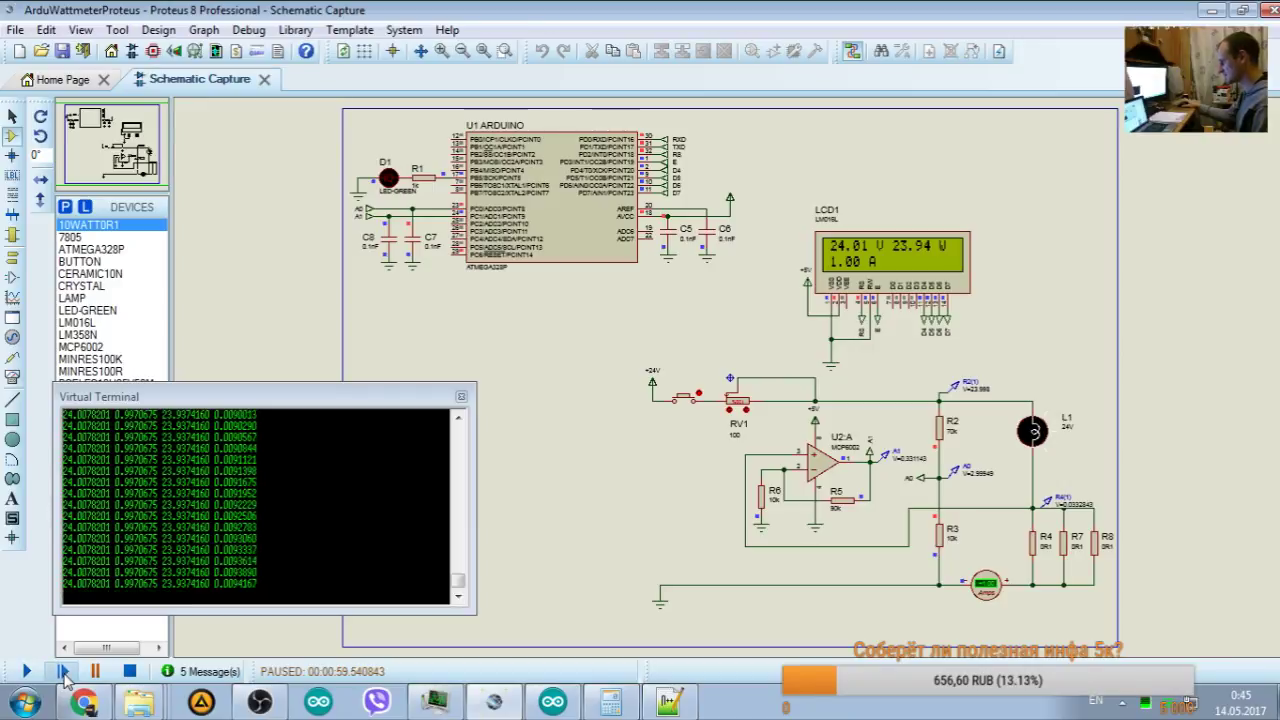
pyautogui.click(62, 671)
pyautogui.click(62, 671)
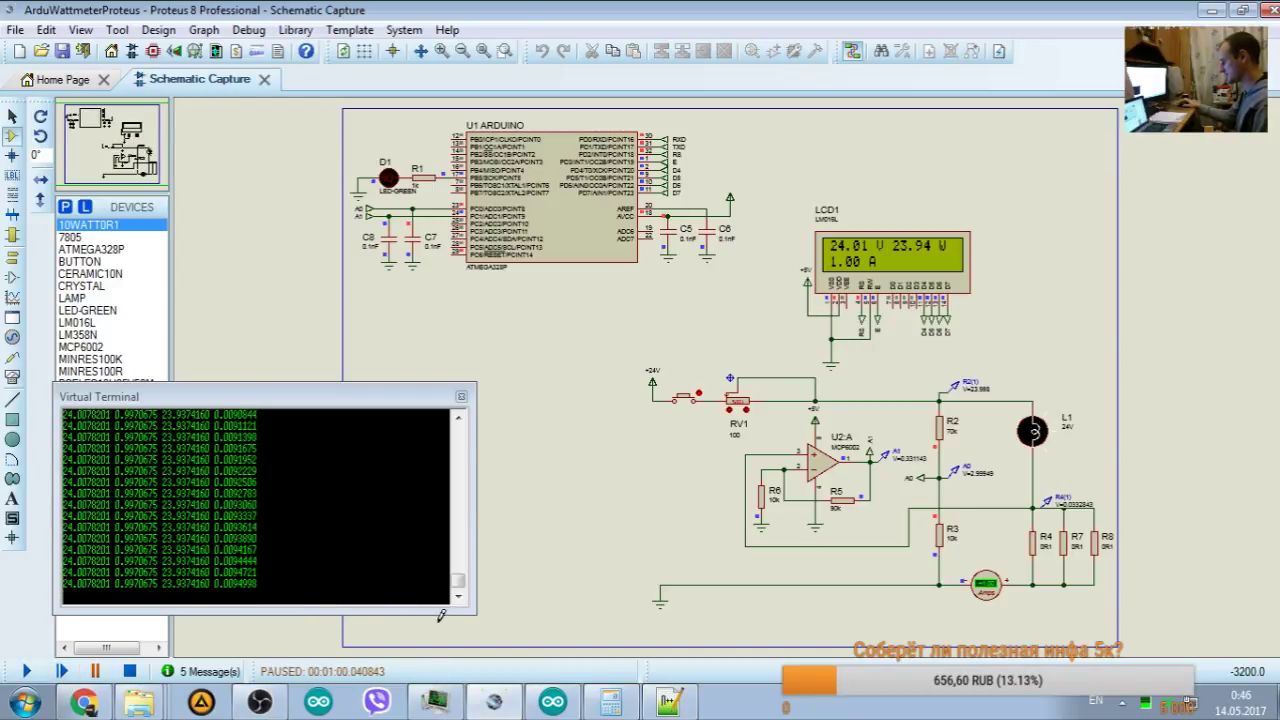
# Step: Close the empty Calculator window and bring up the one holding the 24,01 / 60 calculation for comparison with the terminal's Ah value
pyautogui.click(609, 703)
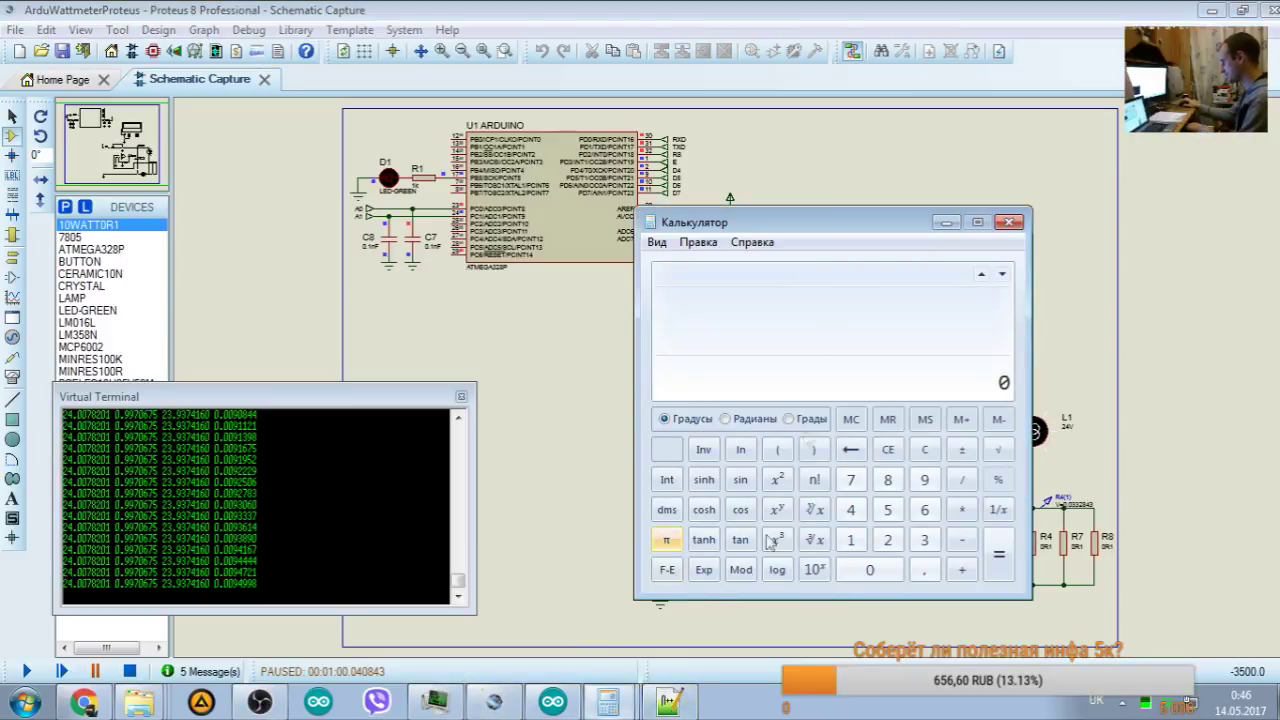
pyautogui.moveTo(806, 224); pyautogui.dragTo(720, 196)
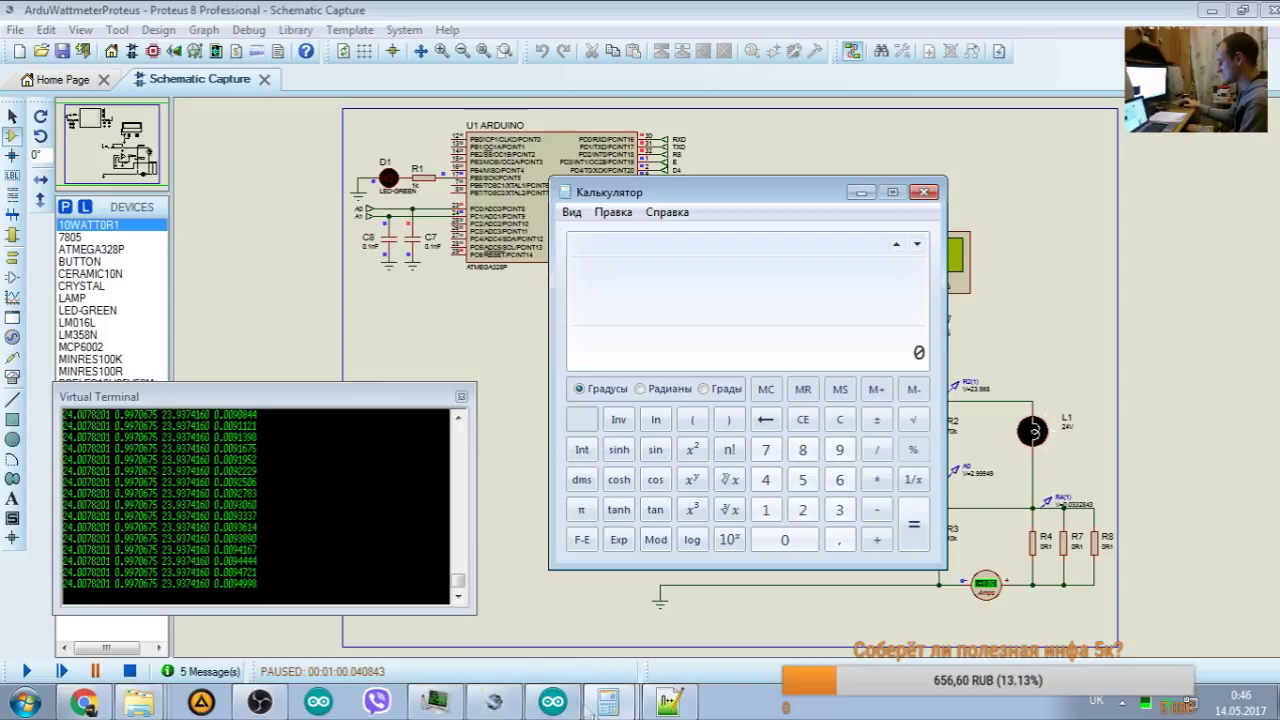
pyautogui.click(924, 191)
pyautogui.click(507, 184)
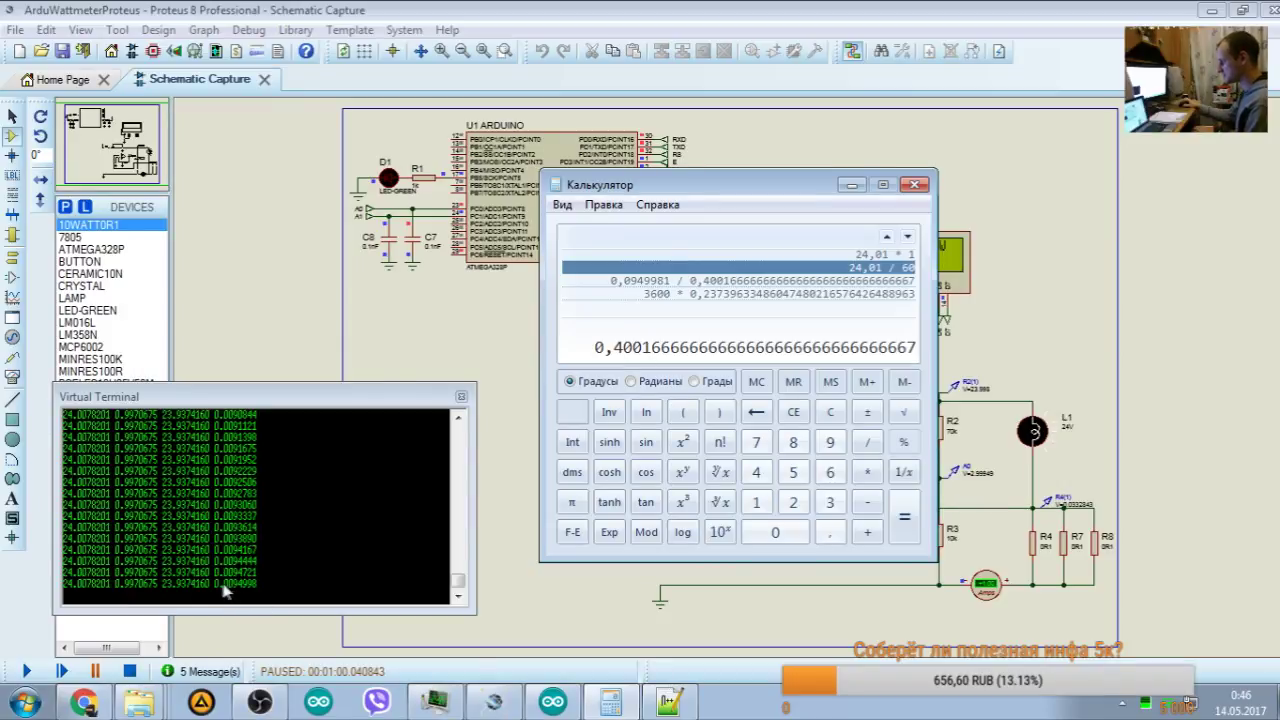
# Step: Switch to the Arduino sketch and examine the analogReadOversampled calls and the voltage and current conversions in the main loop
pyautogui.click(552, 702)
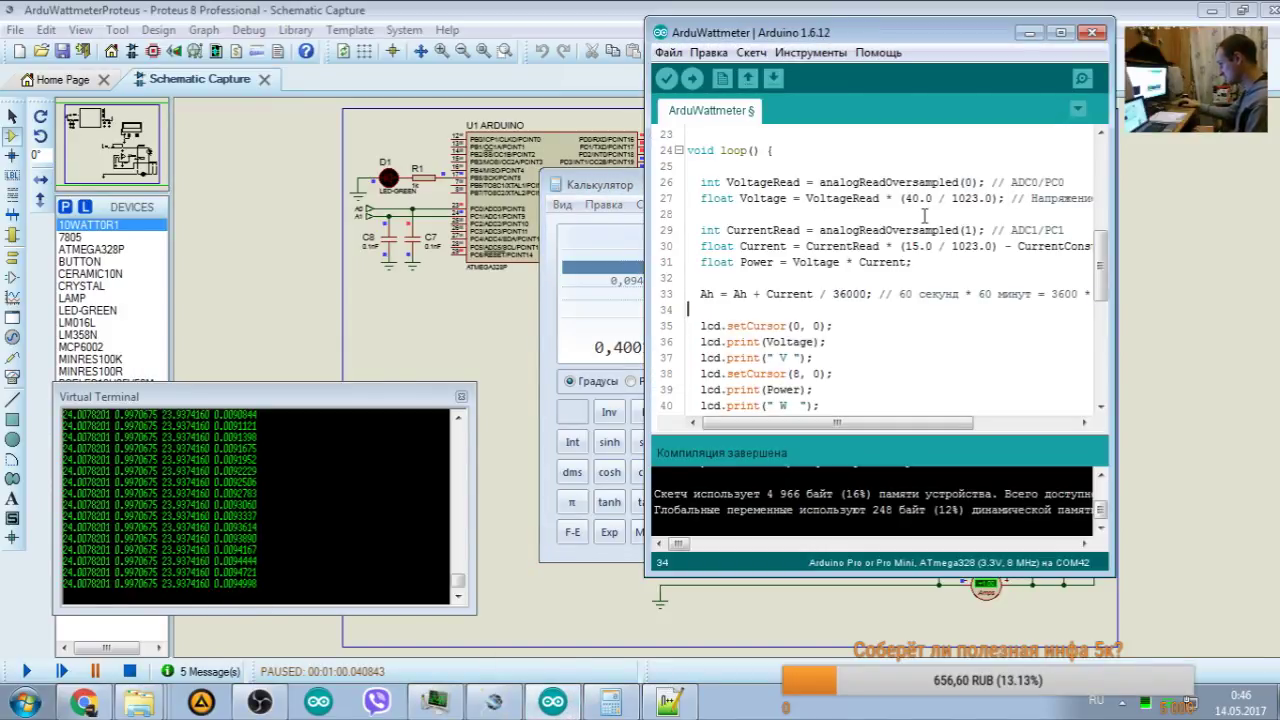
pyautogui.scroll(1, 810, 343)
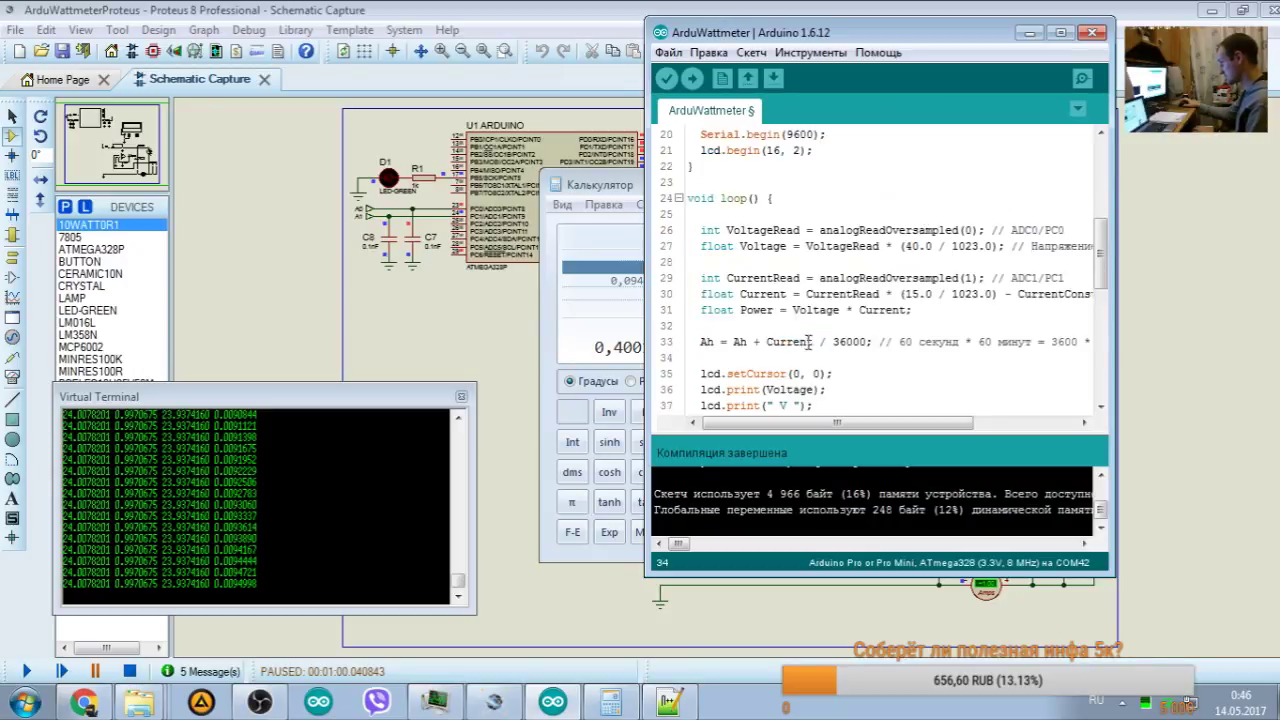
pyautogui.doubleClick(843, 224)
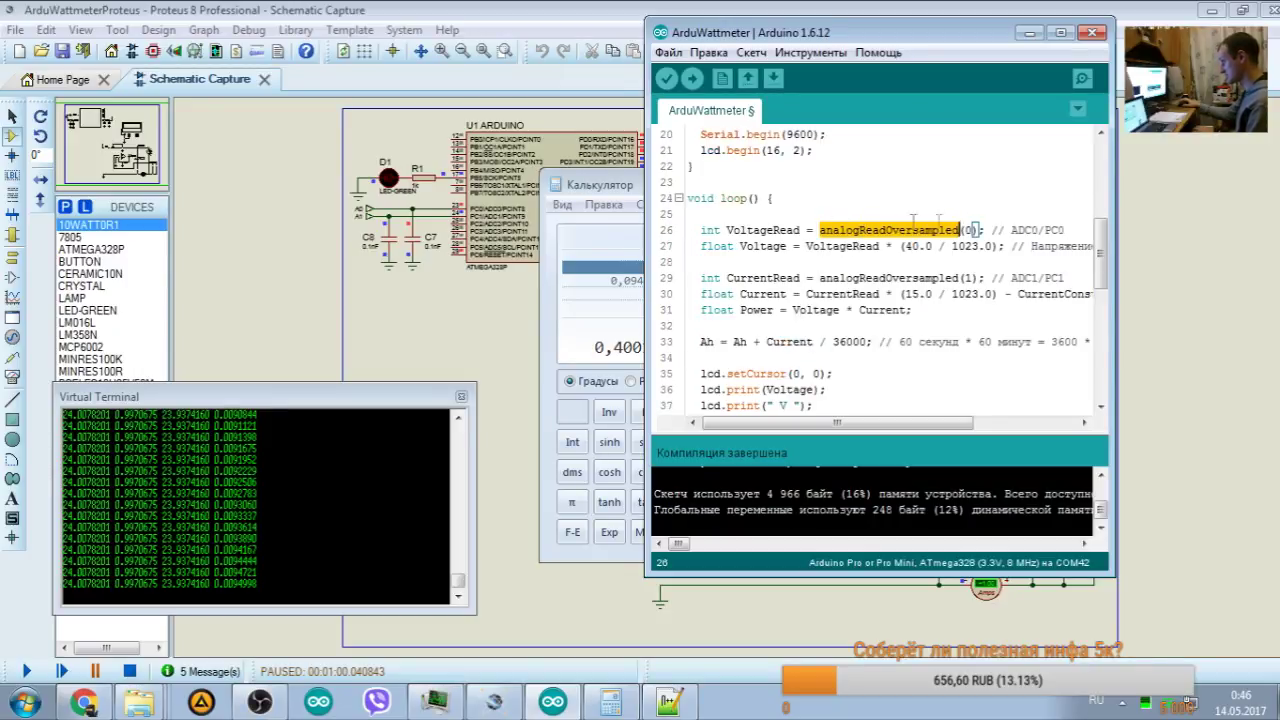
pyautogui.moveTo(806, 246); pyautogui.dragTo(1007, 246)
pyautogui.moveTo(868, 280); pyautogui.dragTo(976, 281)
pyautogui.click(945, 293)
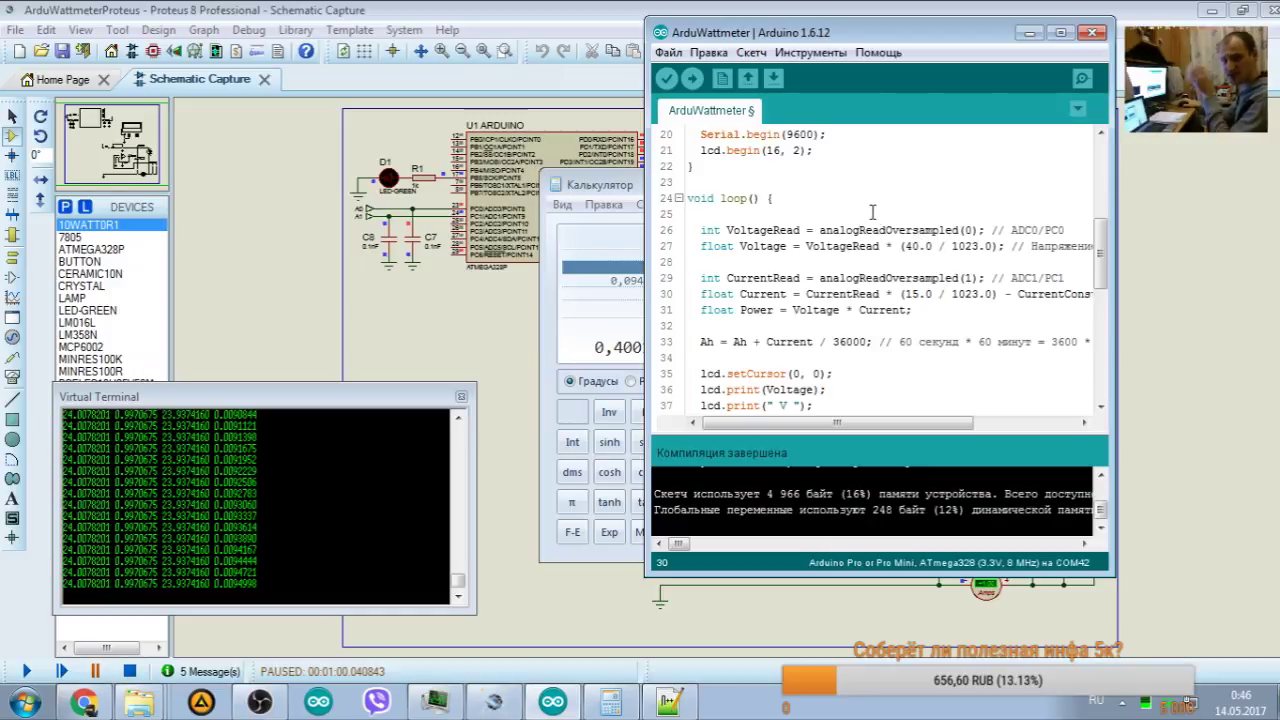
# Step: Review the whole sketch, from the defines and setup to the serial debug output and the delay(100) call
pyautogui.scroll(-7, 910, 270)
pyautogui.scroll(9, 880, 260)
pyautogui.scroll(5, 775, 300)
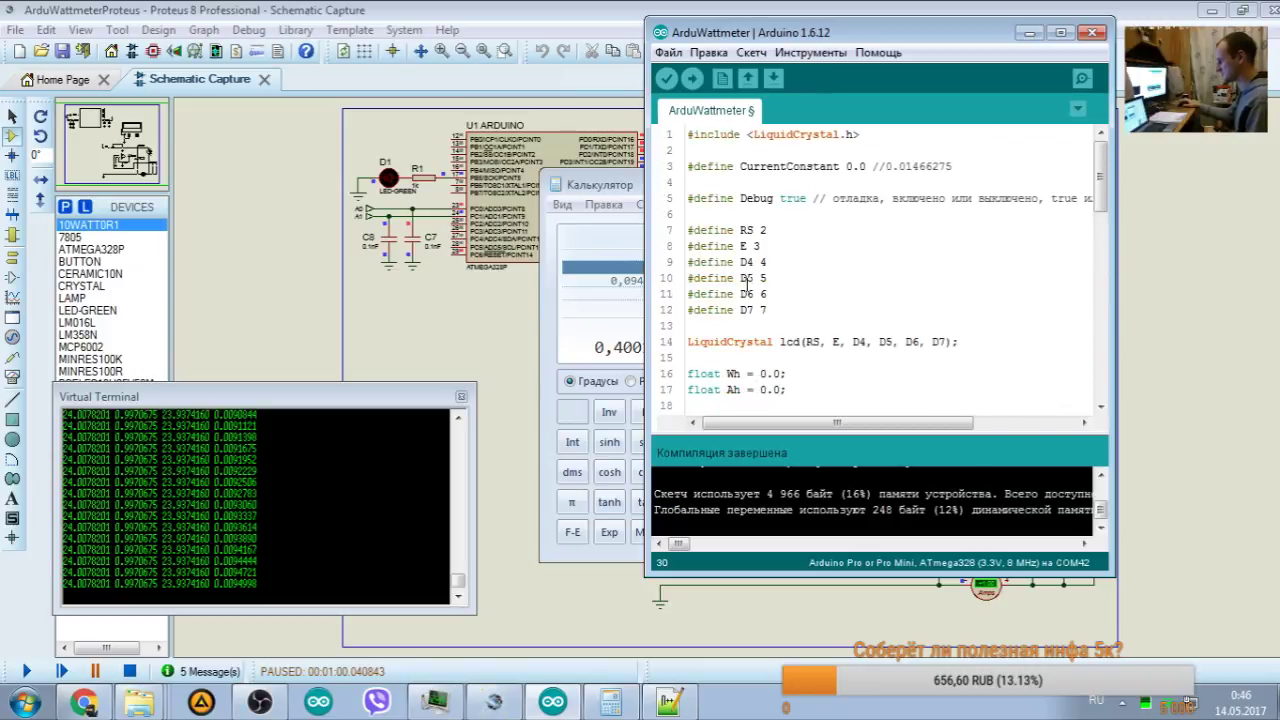
pyautogui.scroll(-2, 768, 298)
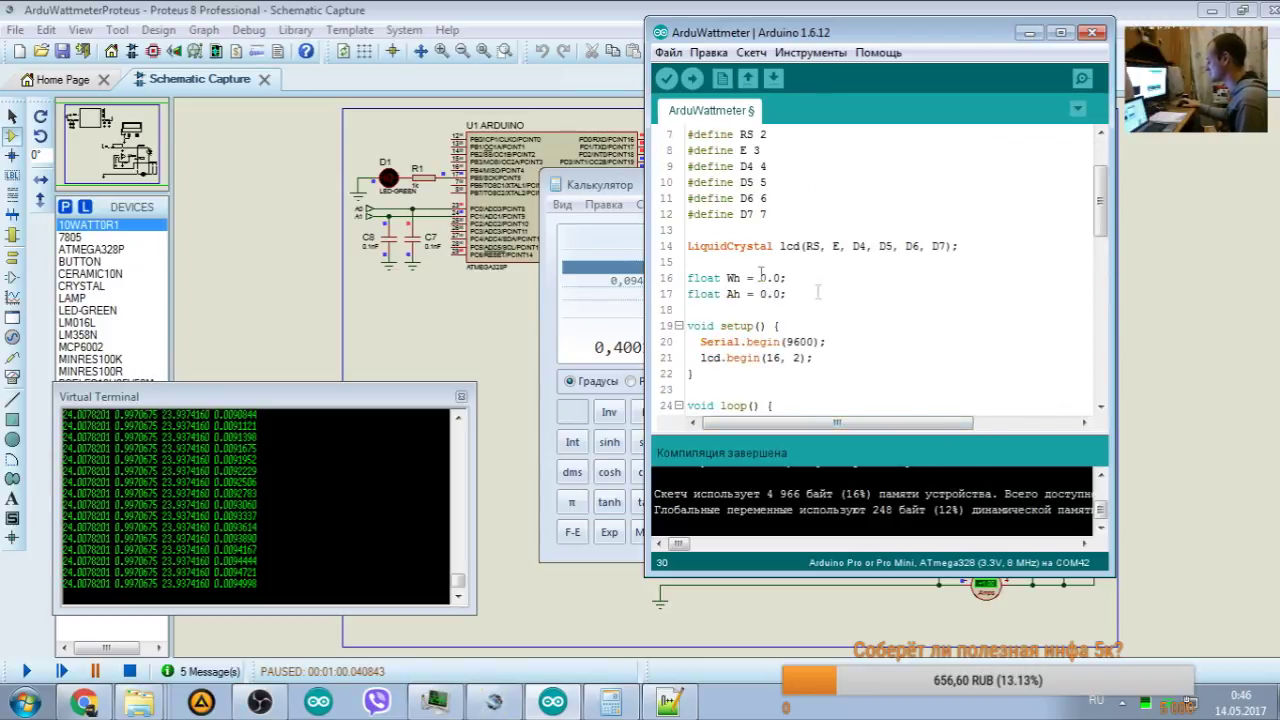
pyautogui.scroll(-12, 787, 287)
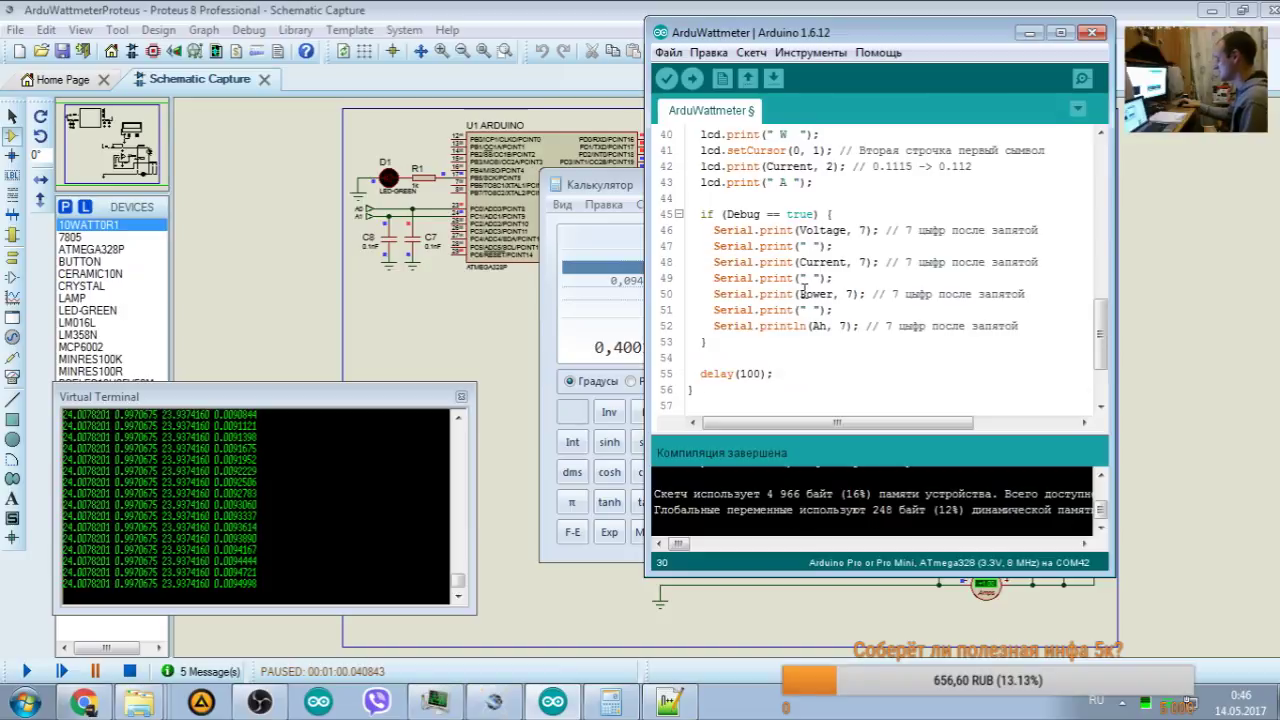
pyautogui.scroll(-1, 713, 316)
pyautogui.scroll(10, 727, 318)
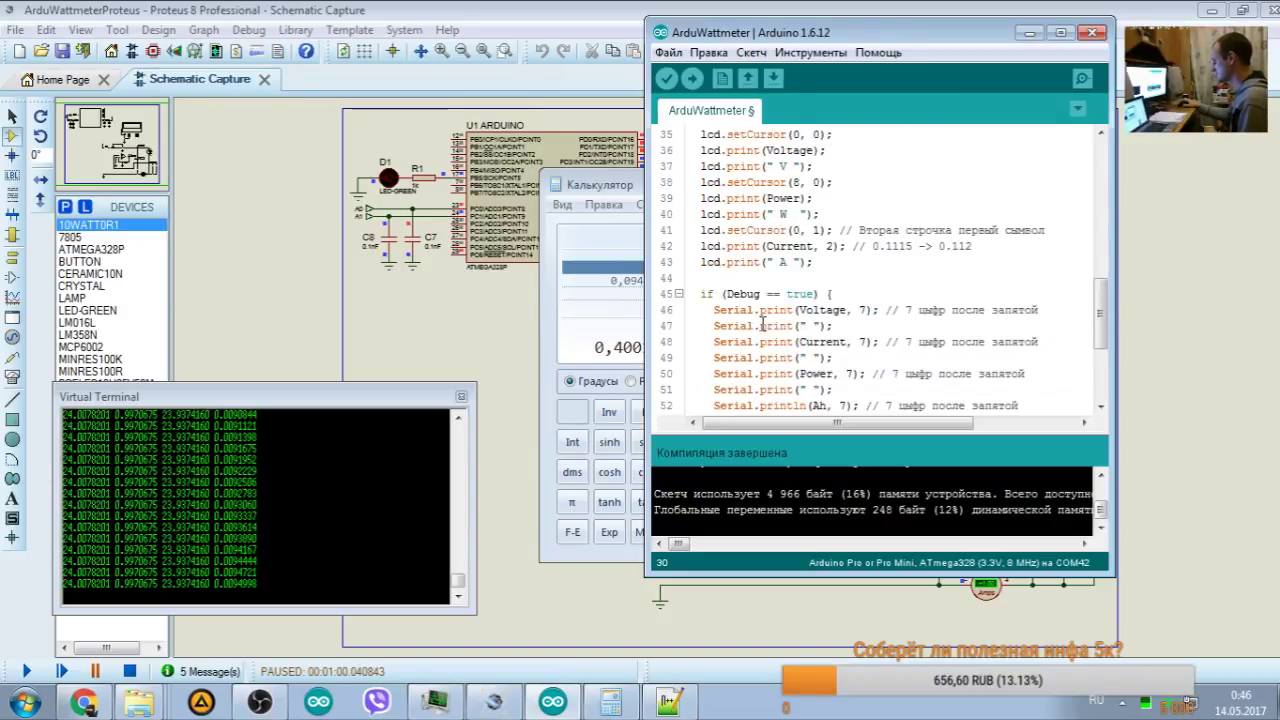
pyautogui.scroll(-1, 913, 180)
# Step: Examine the time-consuming loop statements: the oversampled readings, LCD prints and serial prints, and recheck the Ah formula
pyautogui.moveTo(819, 230); pyautogui.dragTo(861, 248)
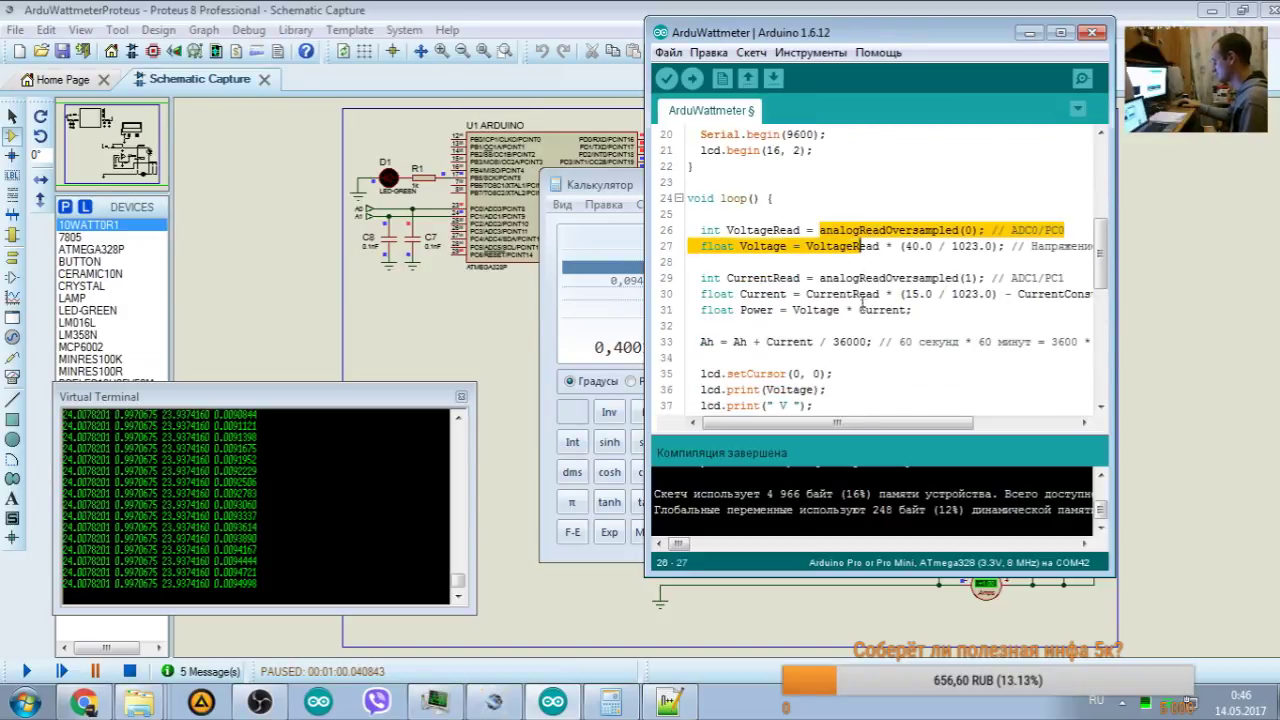
pyautogui.doubleClick(875, 278)
pyautogui.doubleClick(862, 231)
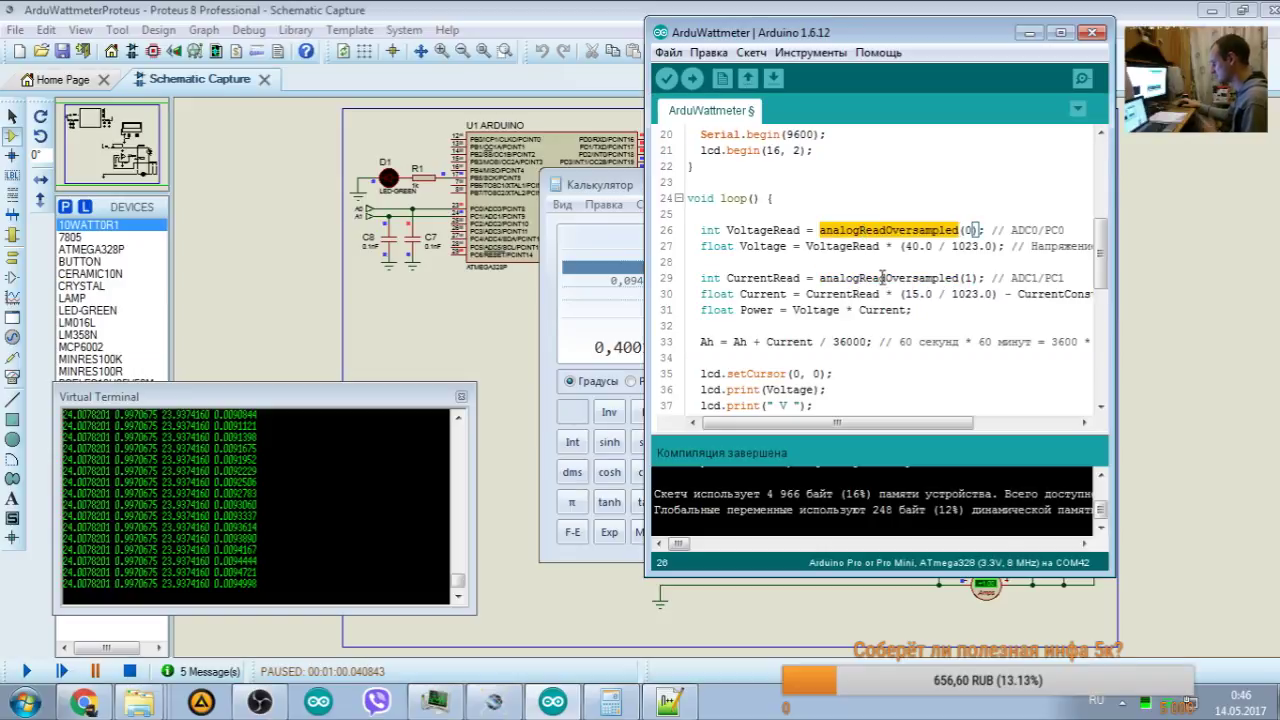
pyautogui.scroll(-2, 879, 278)
pyautogui.doubleClick(756, 278)
pyautogui.doubleClick(742, 296)
pyautogui.scroll(-5, 790, 320)
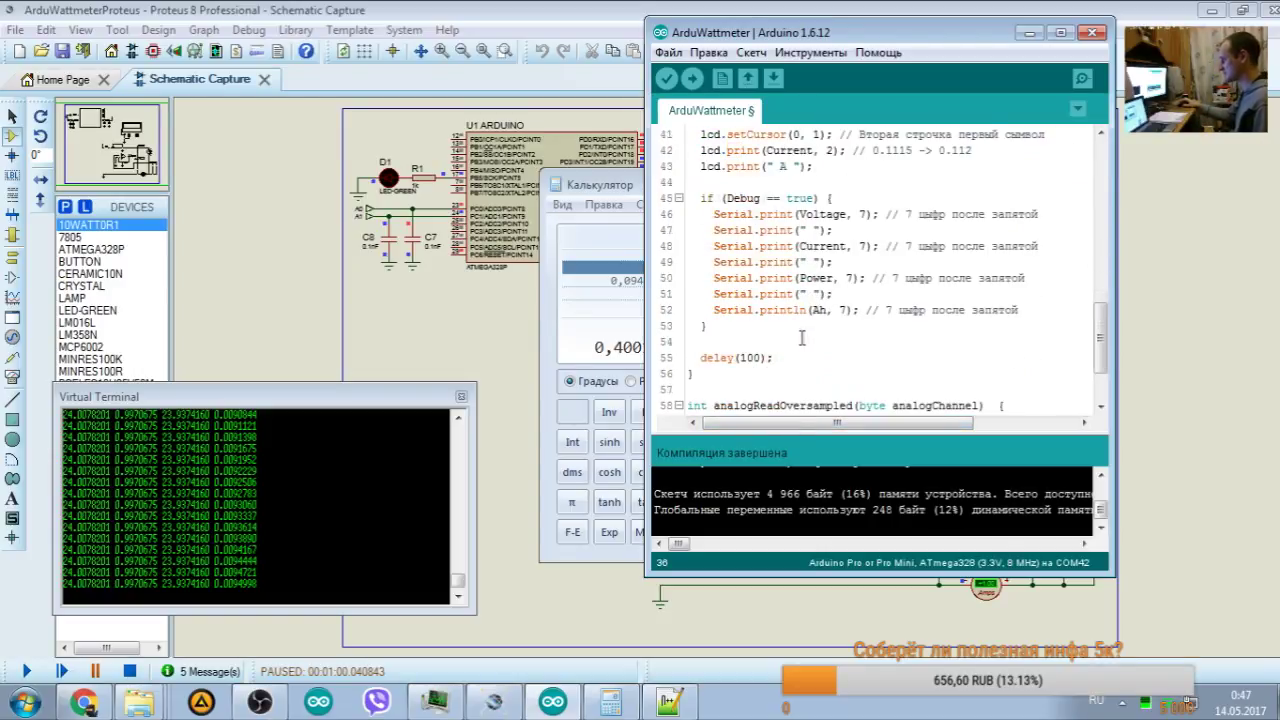
pyautogui.doubleClick(745, 280)
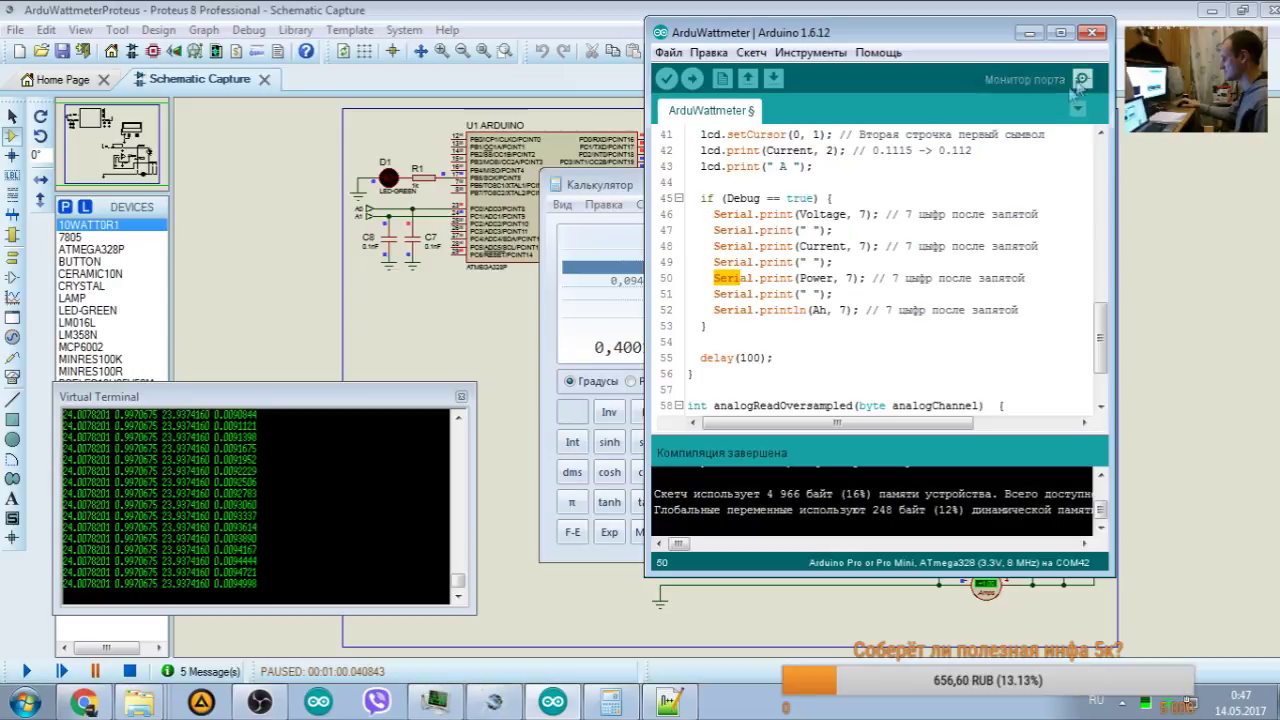
pyautogui.scroll(3, 1035, 37)
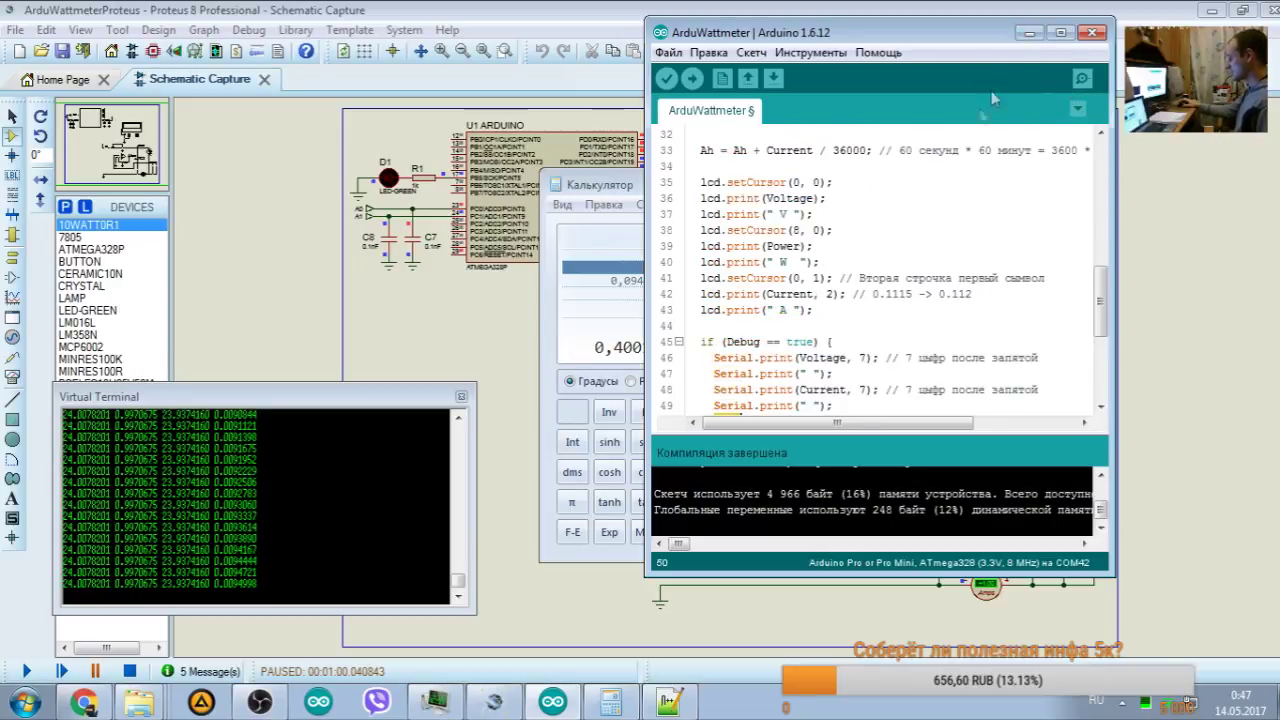
pyautogui.scroll(1, 862, 296)
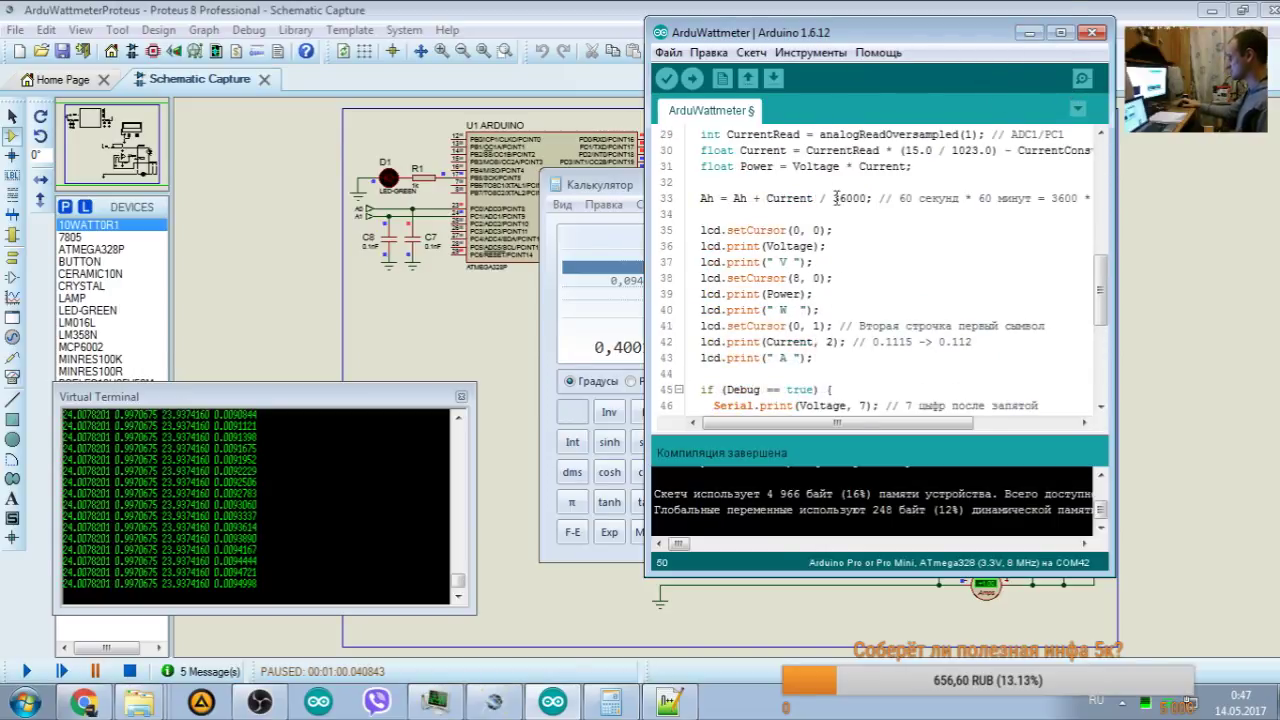
# Step: Move the Arduino window aside, check the 24,01 / 60 calculation in Calculator, and switch back to the sketch
pyautogui.moveTo(955, 32); pyautogui.dragTo(1115, 67)
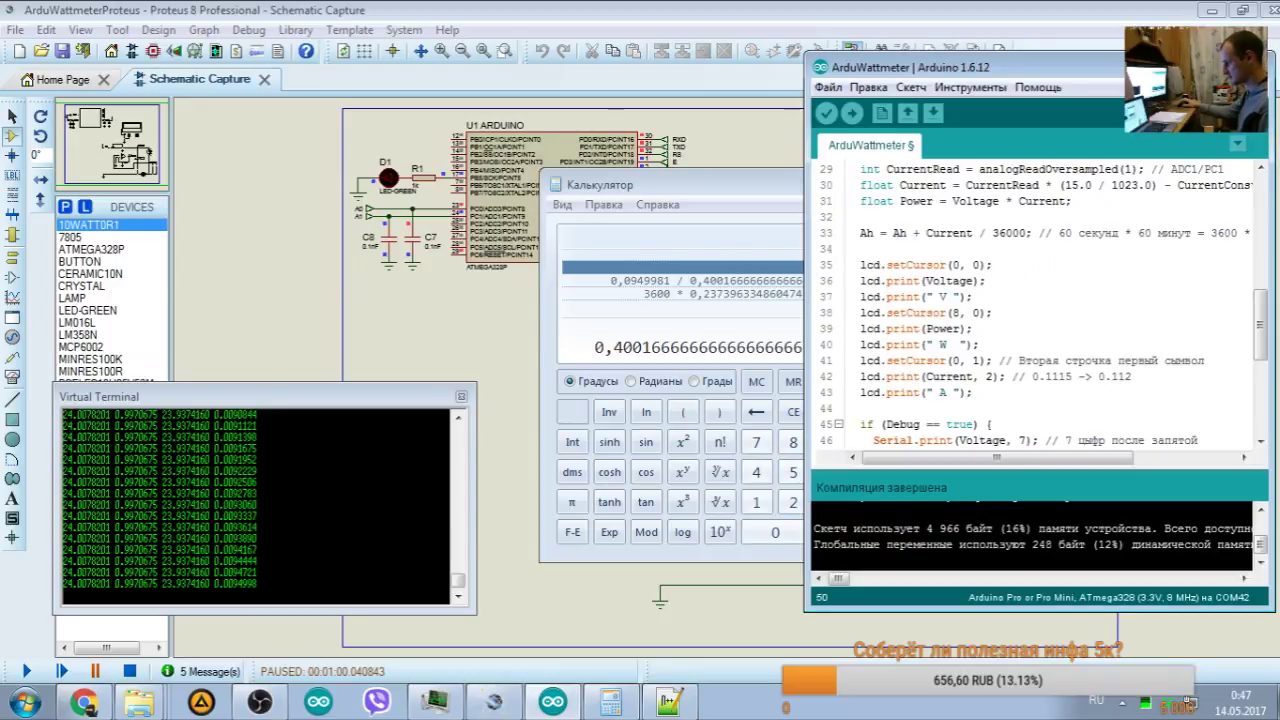
pyautogui.click(646, 500)
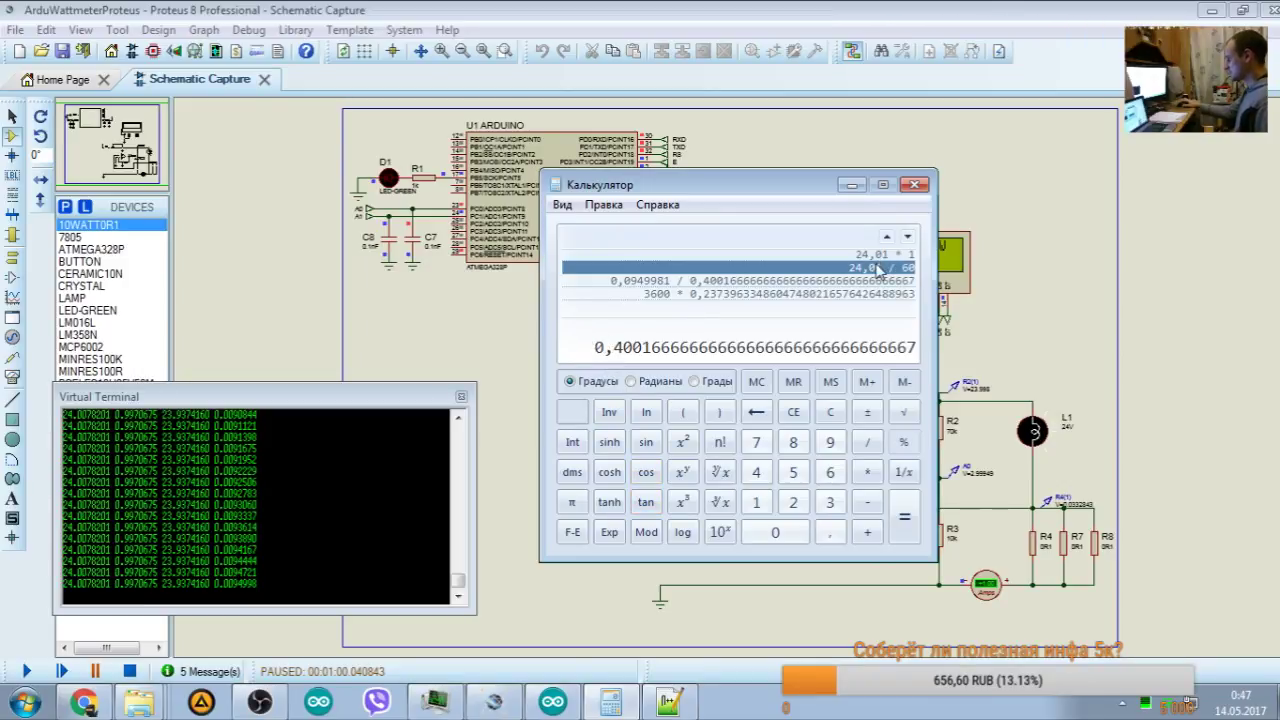
pyautogui.click(552, 702)
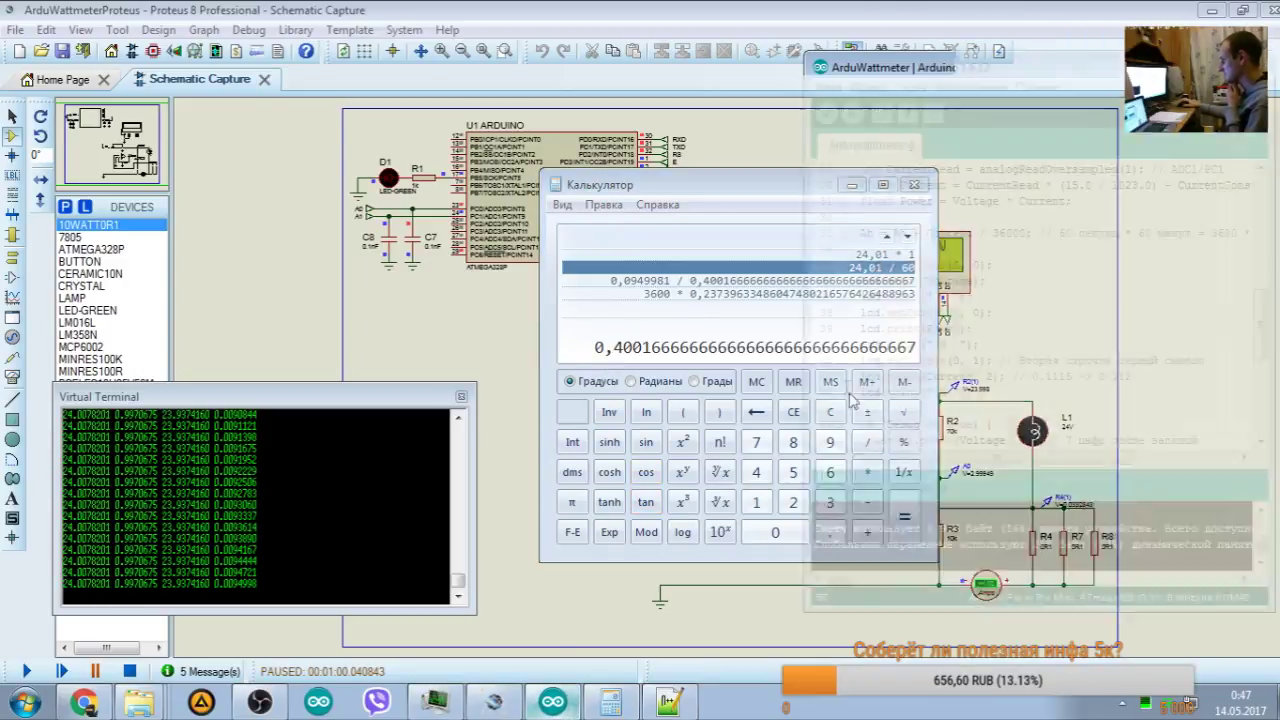
# Step: In Calculator, correct the numerator of the division by 0,400166… to 0,0094998 and recalculate it
pyautogui.doubleClick(1004, 233)
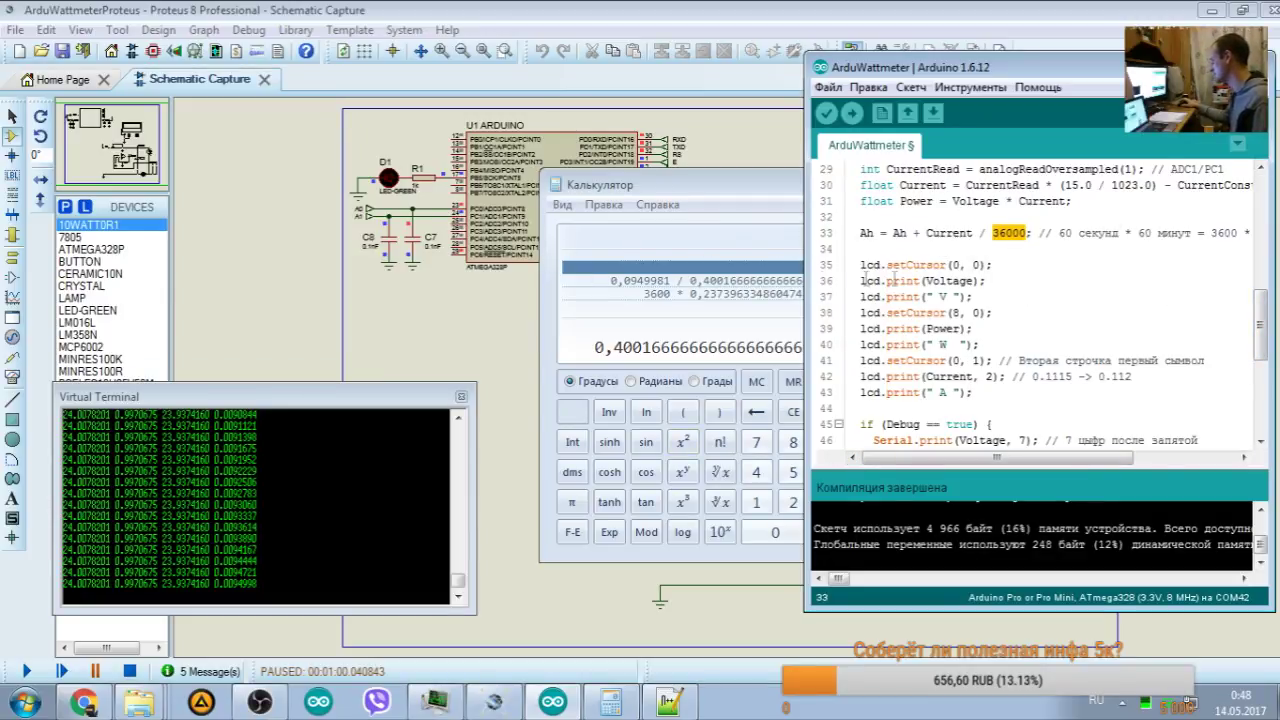
pyautogui.moveTo(705, 190); pyautogui.dragTo(708, 275)
pyautogui.click(637, 354)
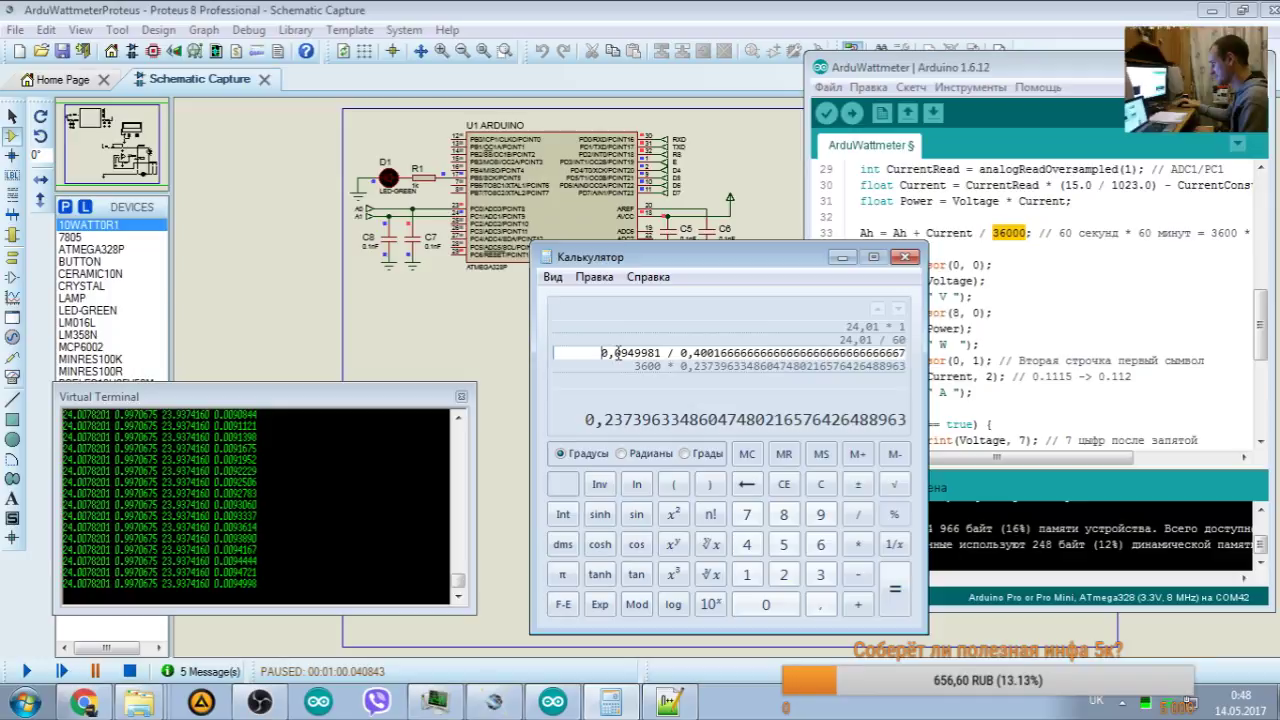
pyautogui.doubleClick(663, 352)
pyautogui.write('03')
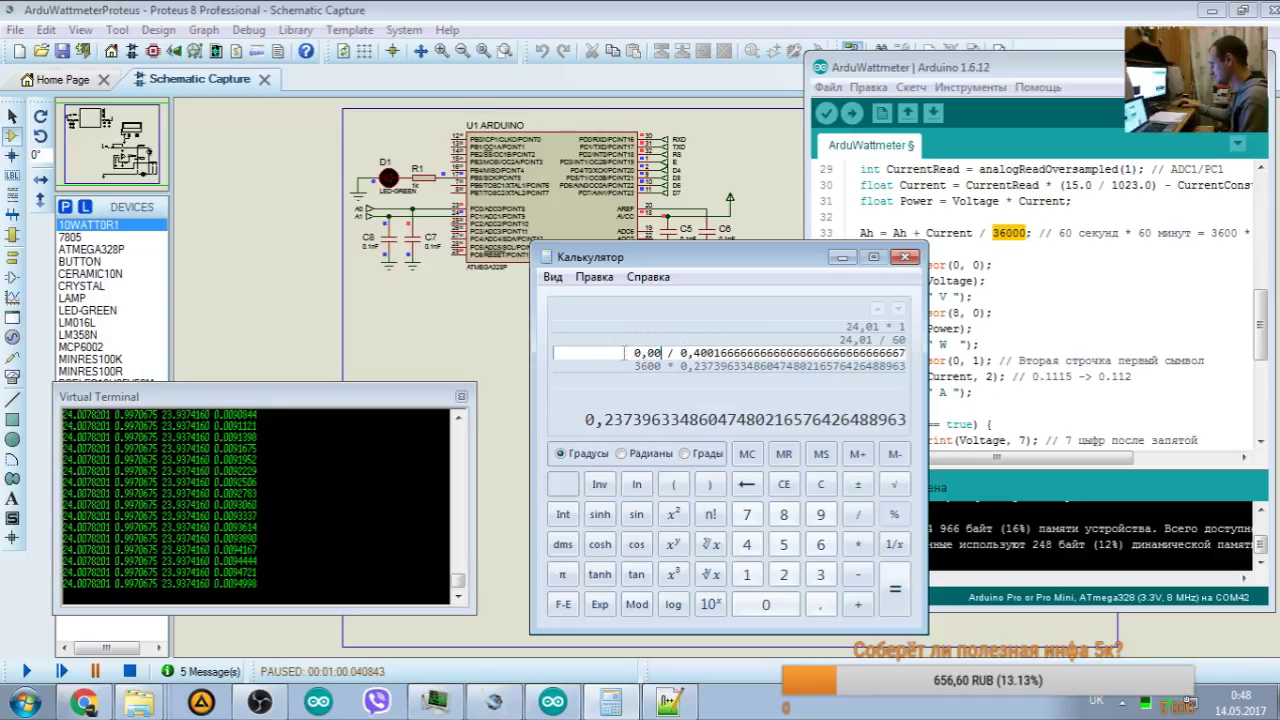
pyautogui.write('94998')
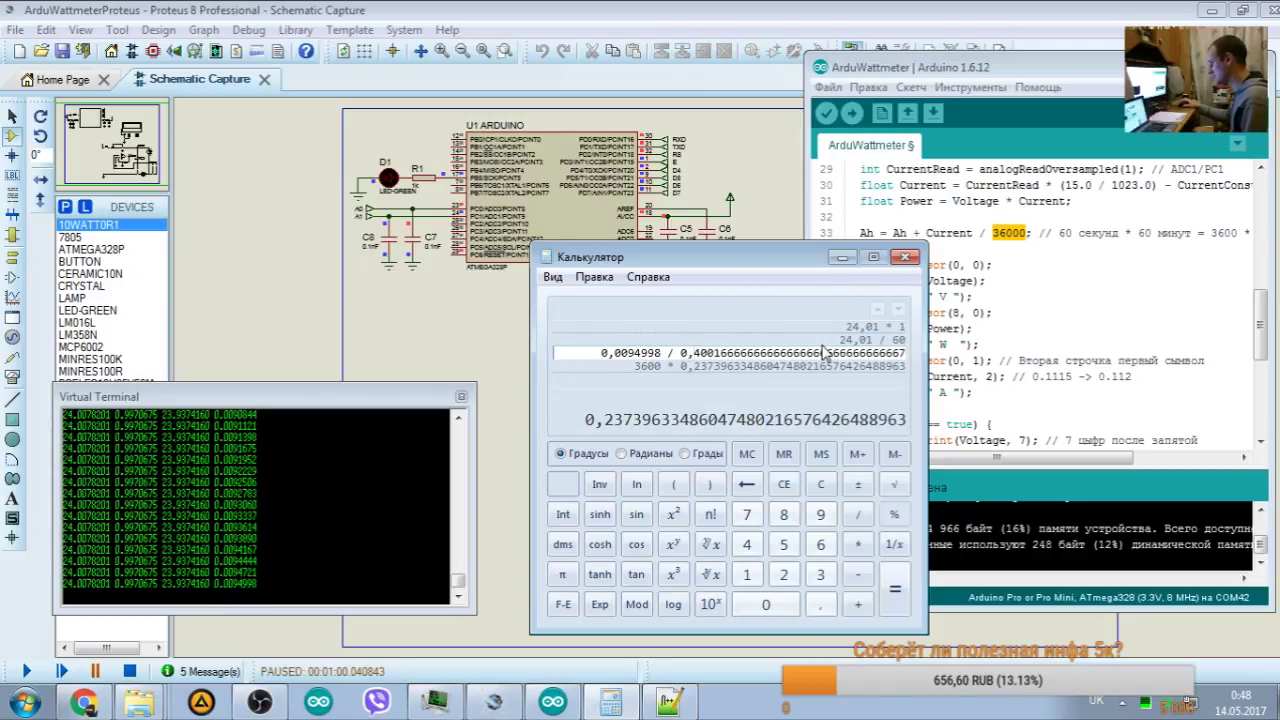
pyautogui.press('Return')
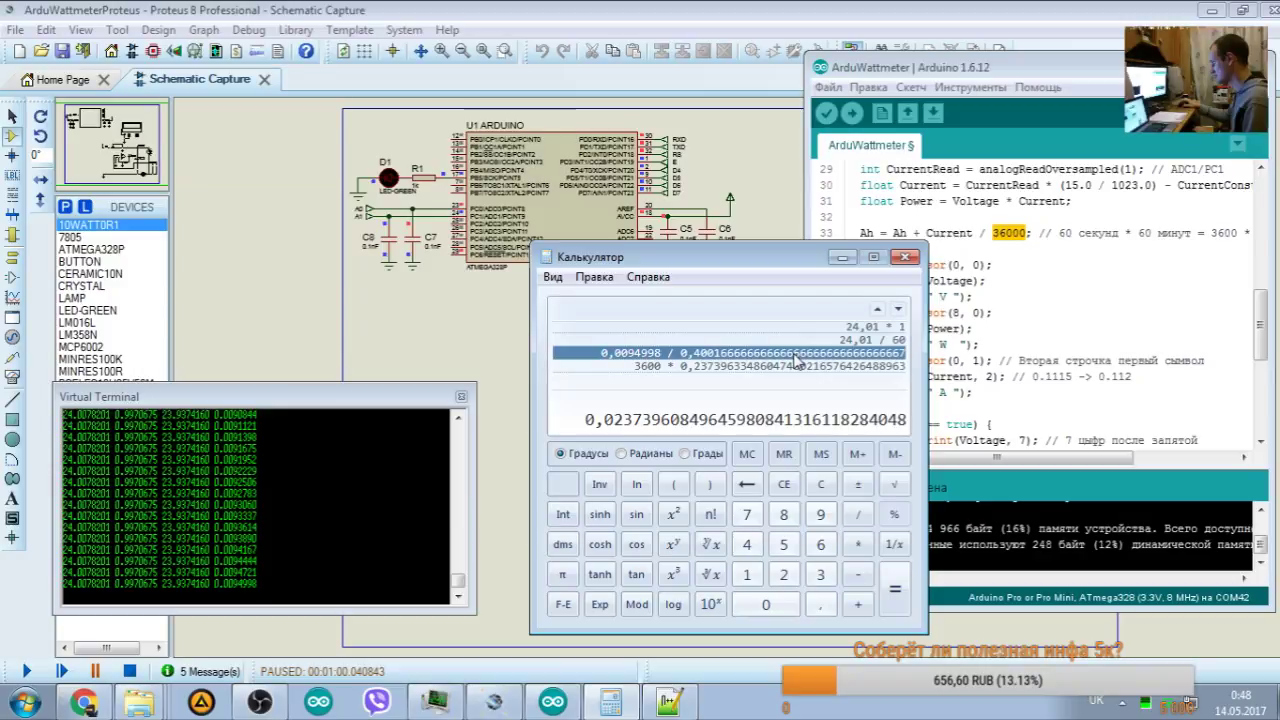
# Step: Recheck the 24,01 / 60 calculation, then copy the result of the 0,0094998 division
pyautogui.click(862, 340)
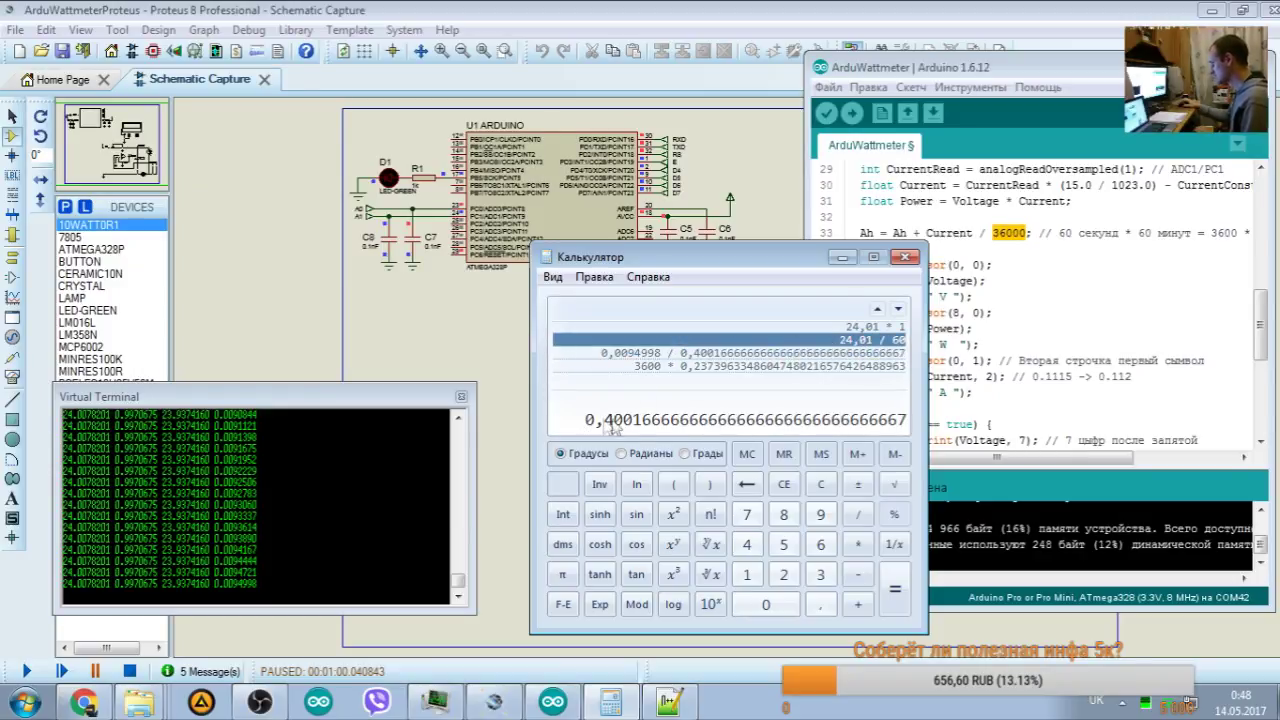
pyautogui.click(732, 353)
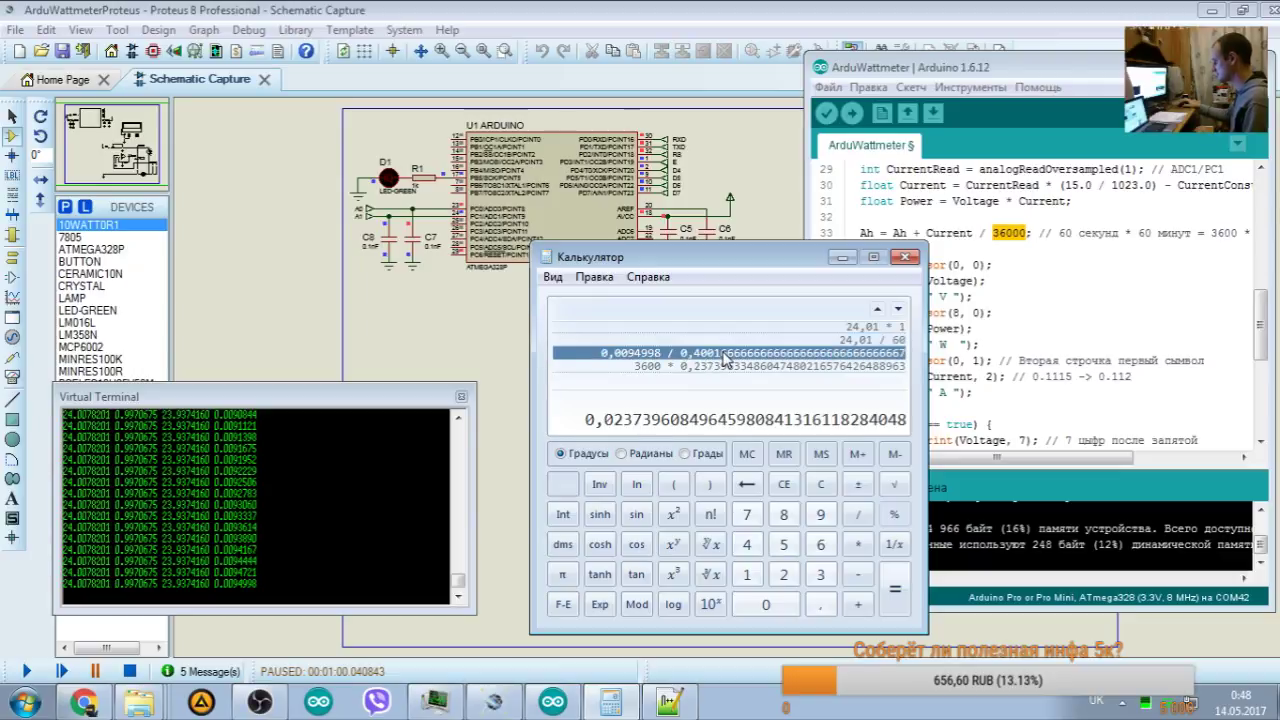
pyautogui.click(590, 277)
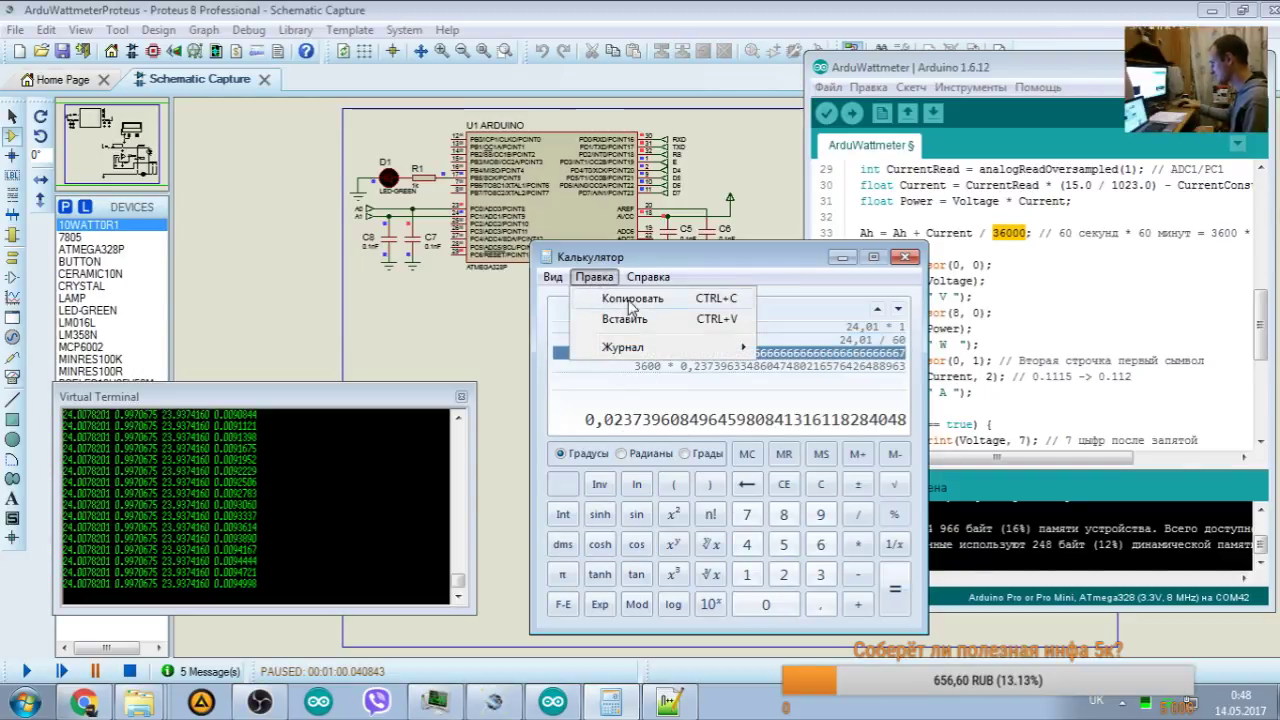
pyautogui.click(632, 300)
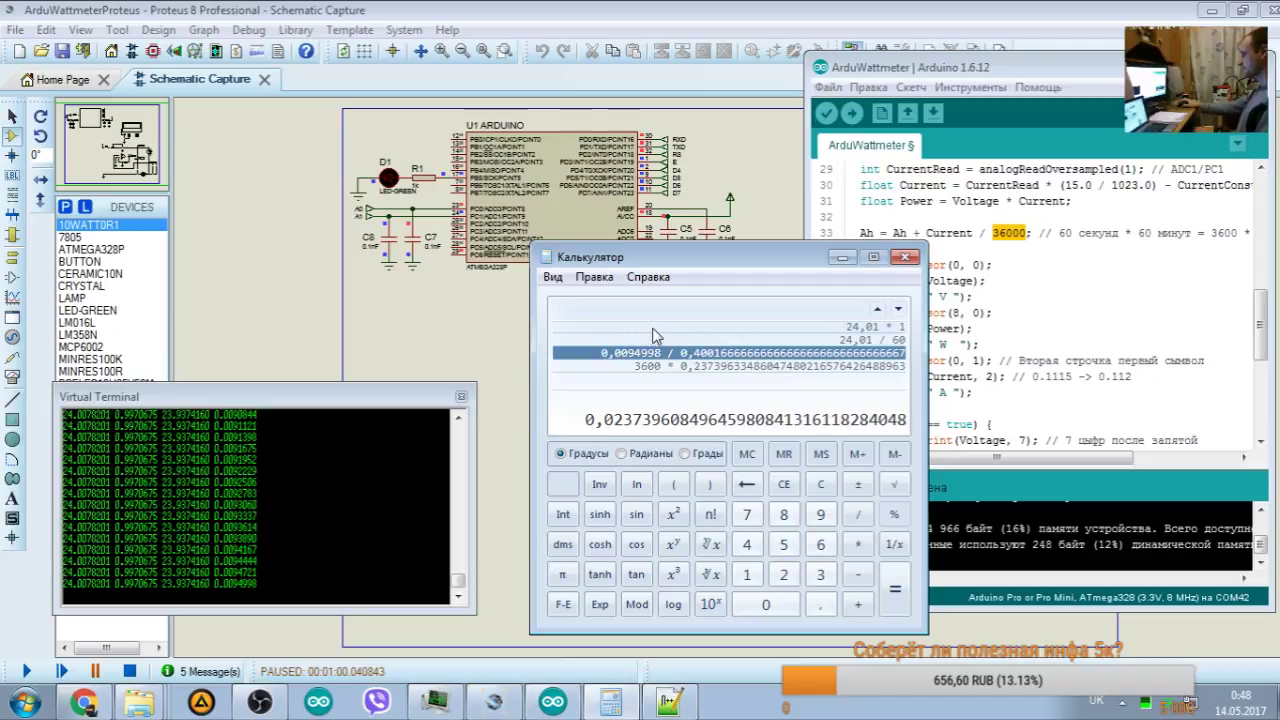
# Step: Change the last history calculation to 36000 multiplied by the copied ratio and recalculate it
pyautogui.click(648, 366)
pyautogui.write('0')
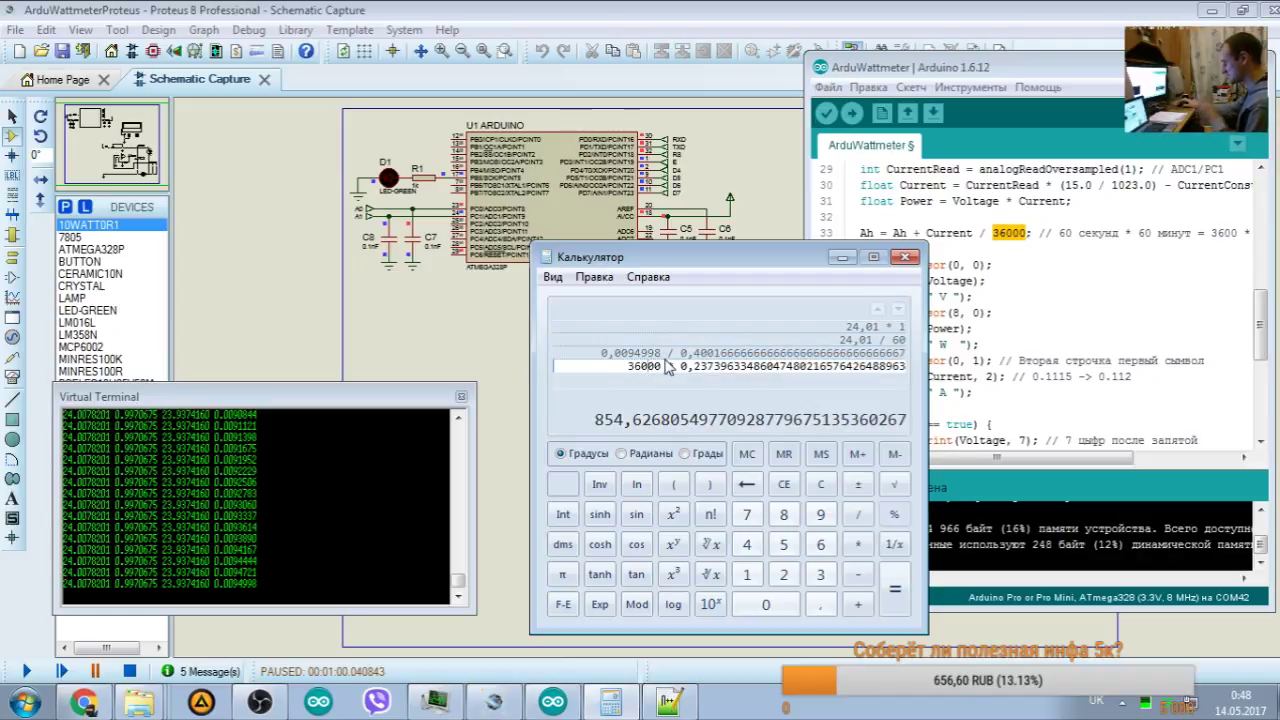
pyautogui.moveTo(704, 366); pyautogui.dragTo(905, 366)
pyautogui.hotkey('ctrl', 'v')
pyautogui.press('Return')
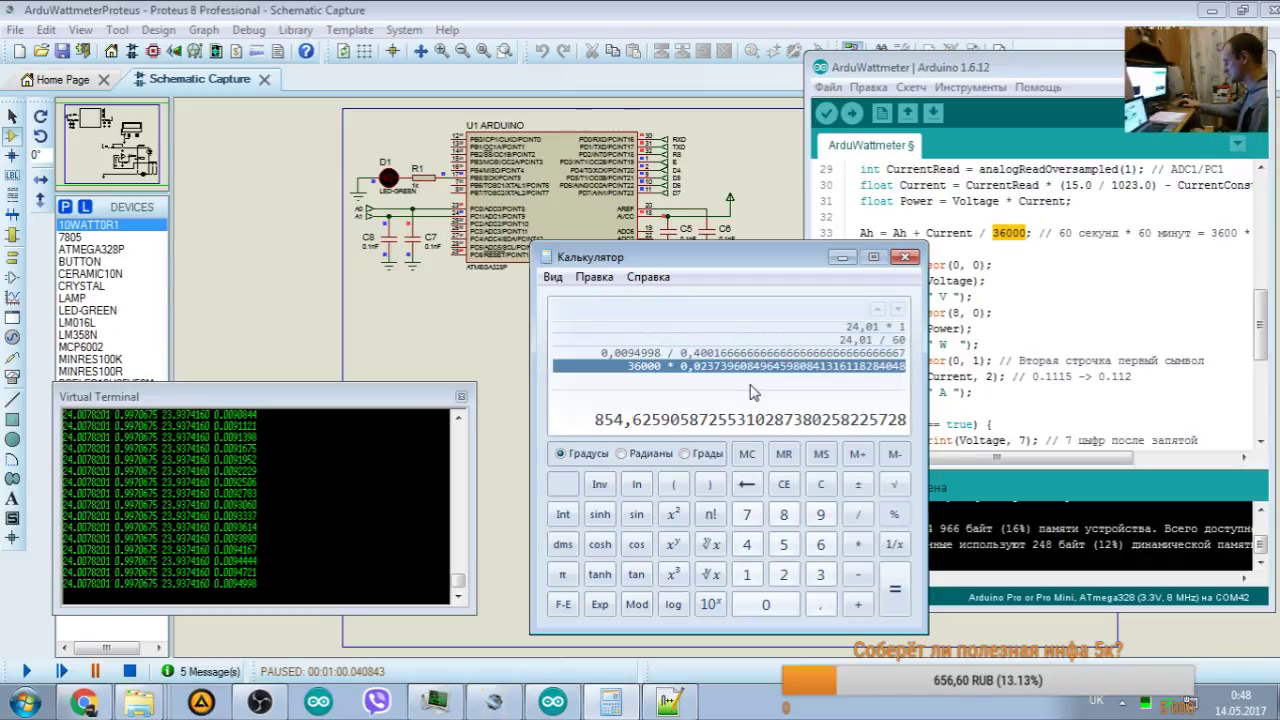
# Step: Try dividing 36000 by the ratio instead of multiplying
pyautogui.click(672, 366)
pyautogui.doubleClick(671, 366)
pyautogui.write('/')
pyautogui.press('Return')
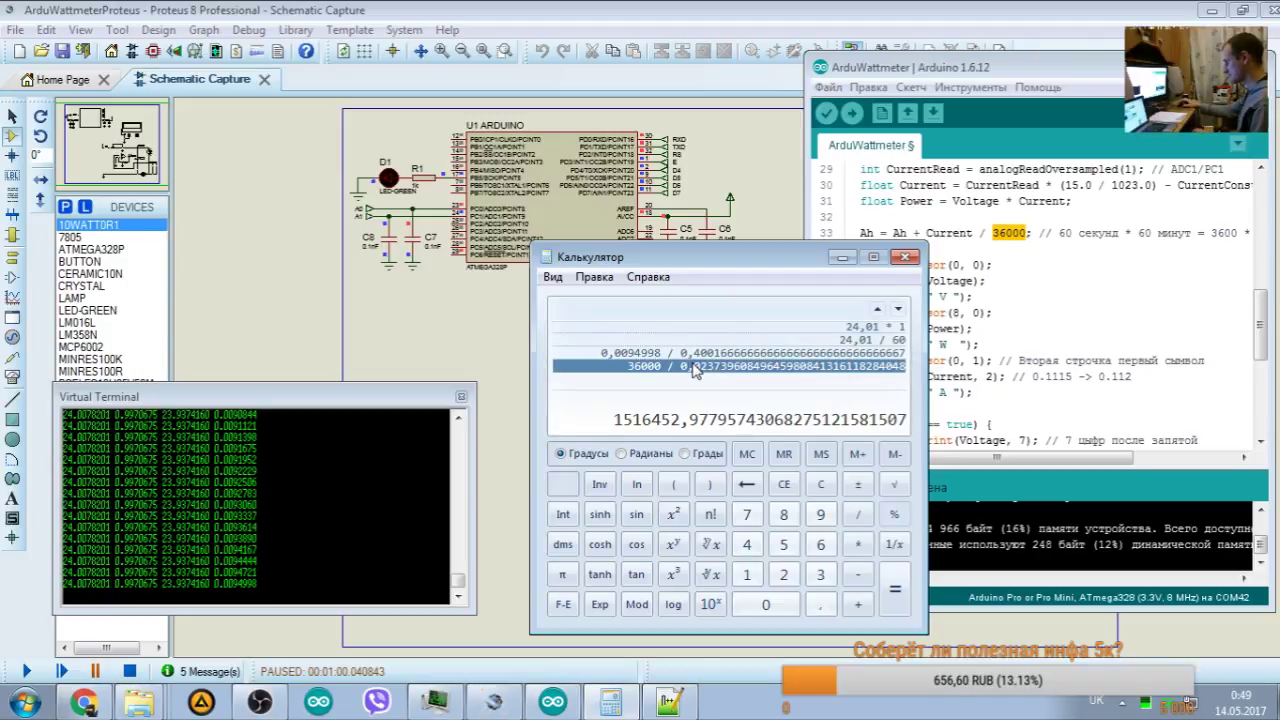
# Step: Restore the multiplication of 36000 by the ratio, recalculate it, and move Calculator clear of the sketch
pyautogui.click(670, 367)
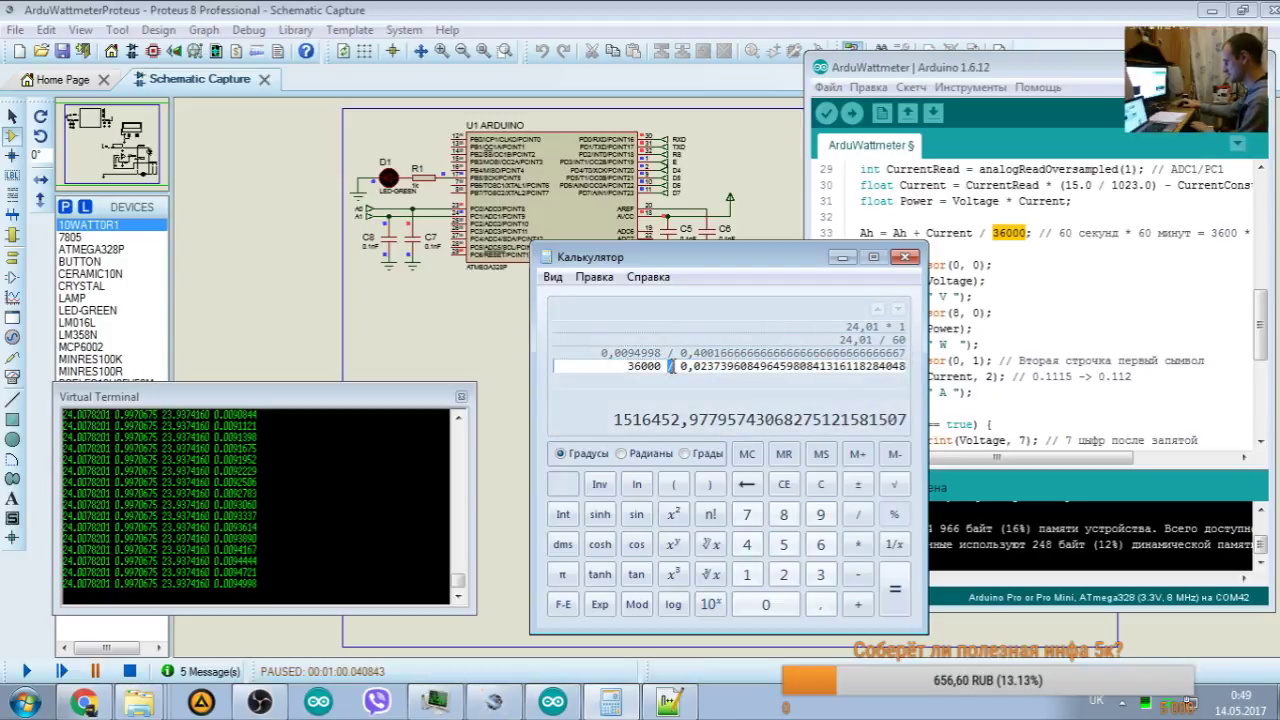
pyautogui.write('*')
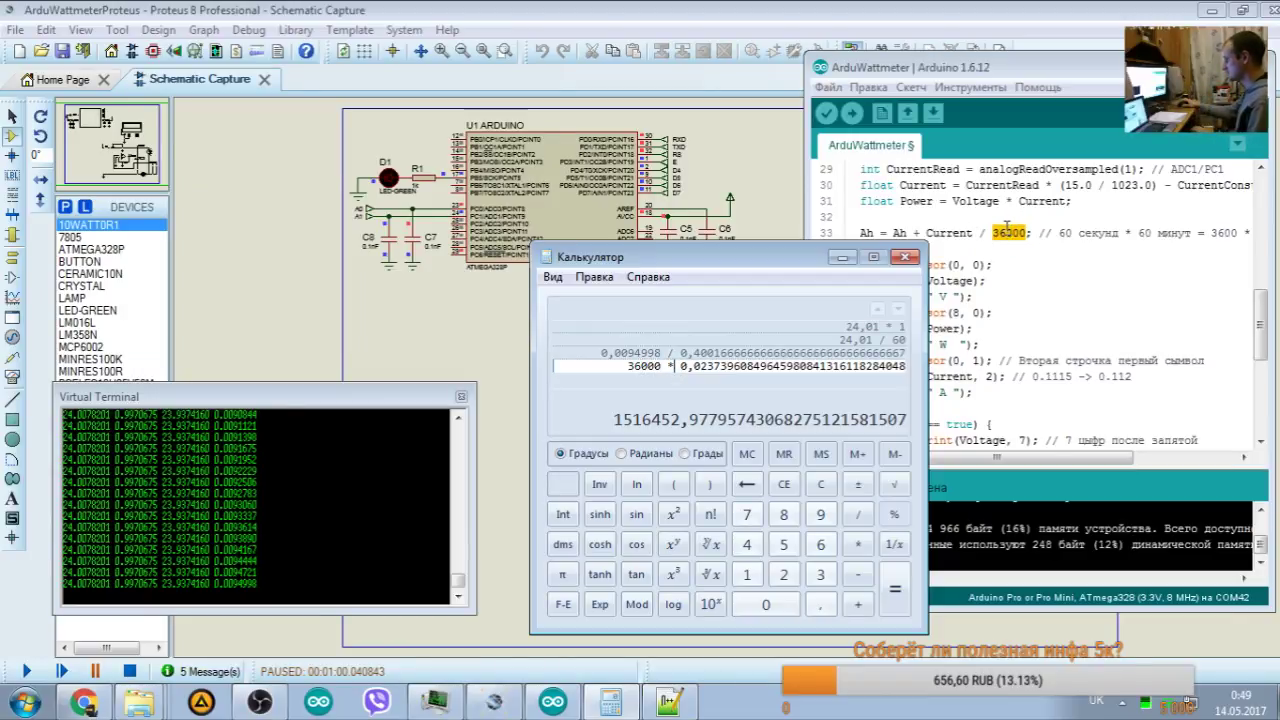
pyautogui.moveTo(700, 257); pyautogui.dragTo(505, 208)
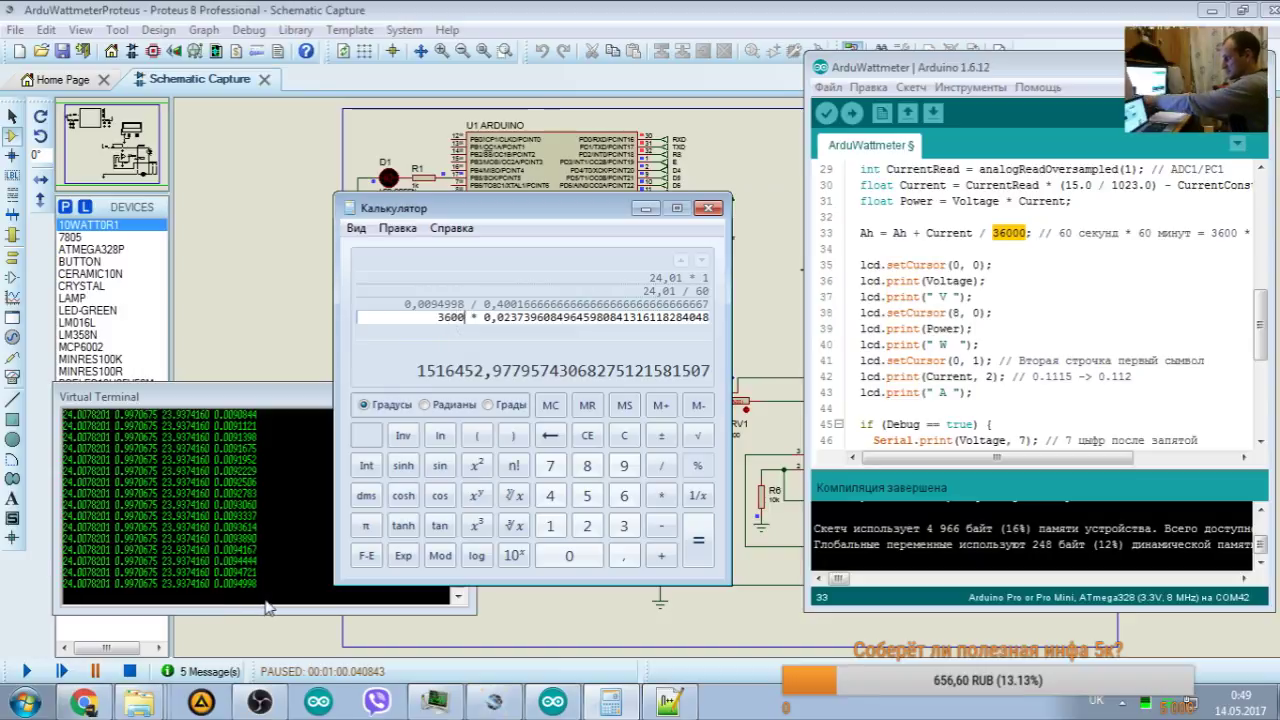
pyautogui.write('0')
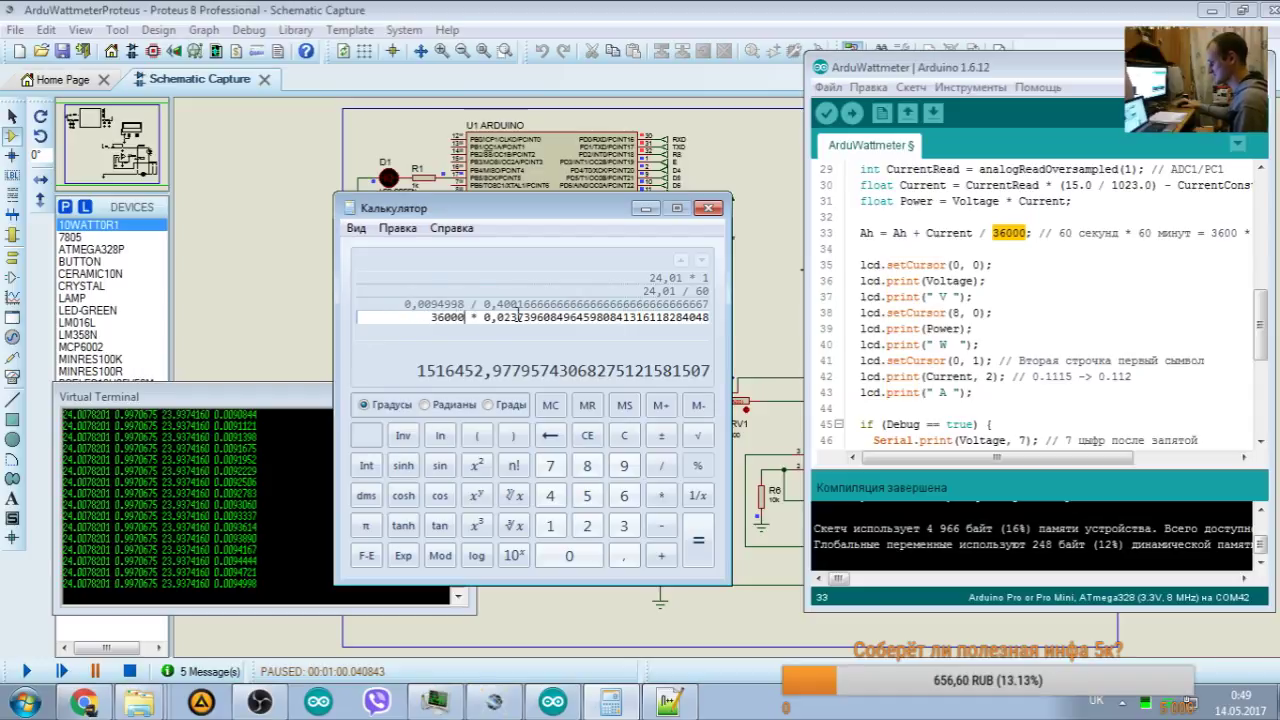
pyautogui.press('Return')
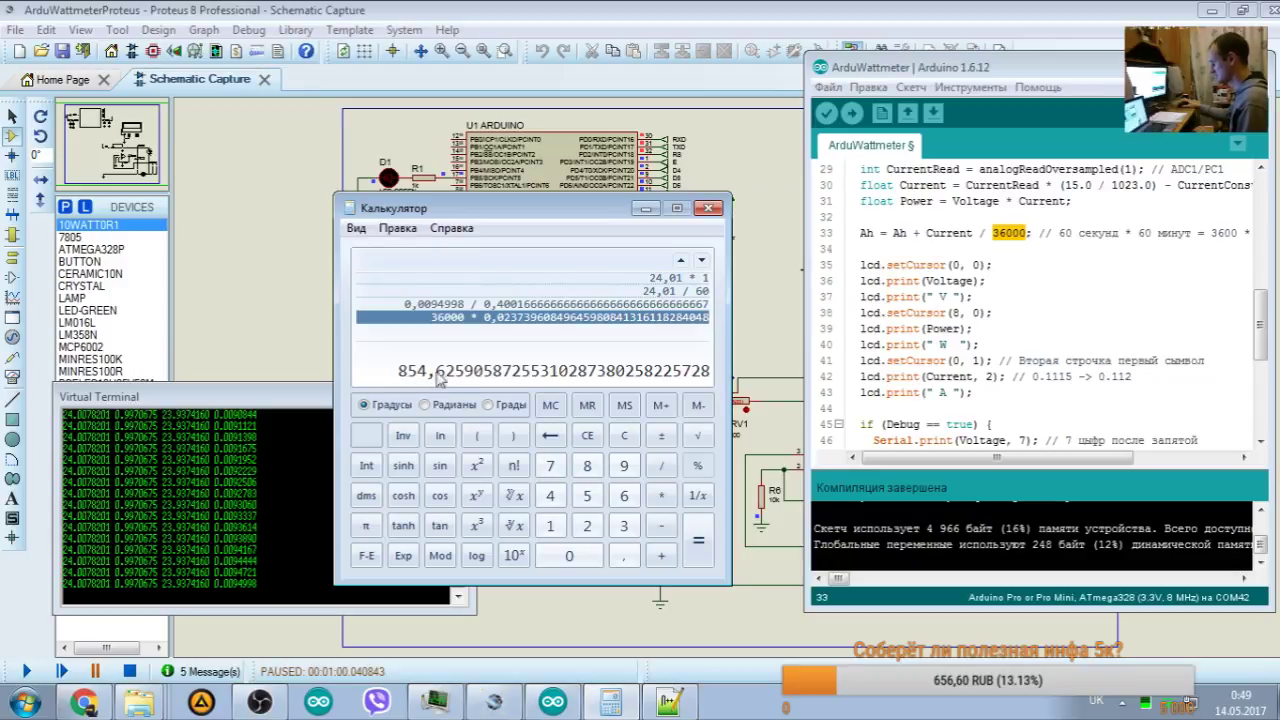
# Step: Replace the divisor 36000 in the sketch's Ah formula with 855
pyautogui.click(1010, 233)
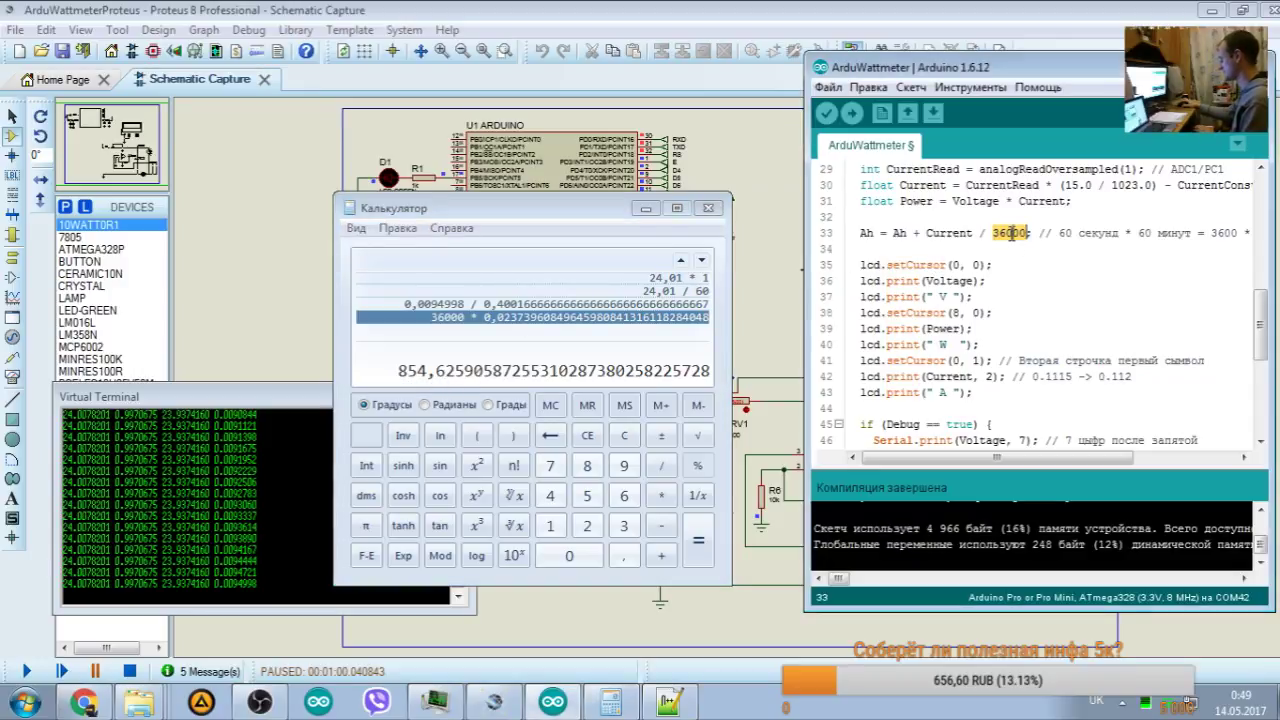
pyautogui.write('855')
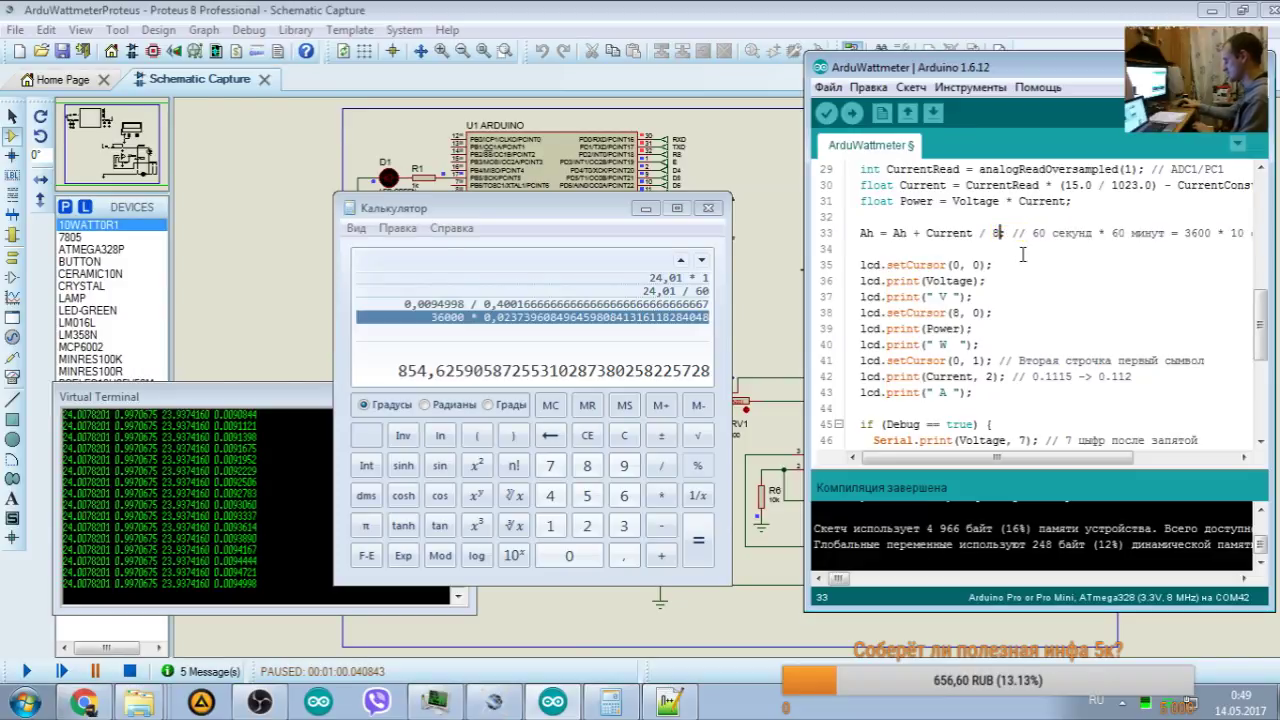
# Step: Switch to LBP_Proj.ino in Notepad++ and copy the line "#define WattAmpH_Conctant 28804"
pyautogui.scroll(4, 995, 250)
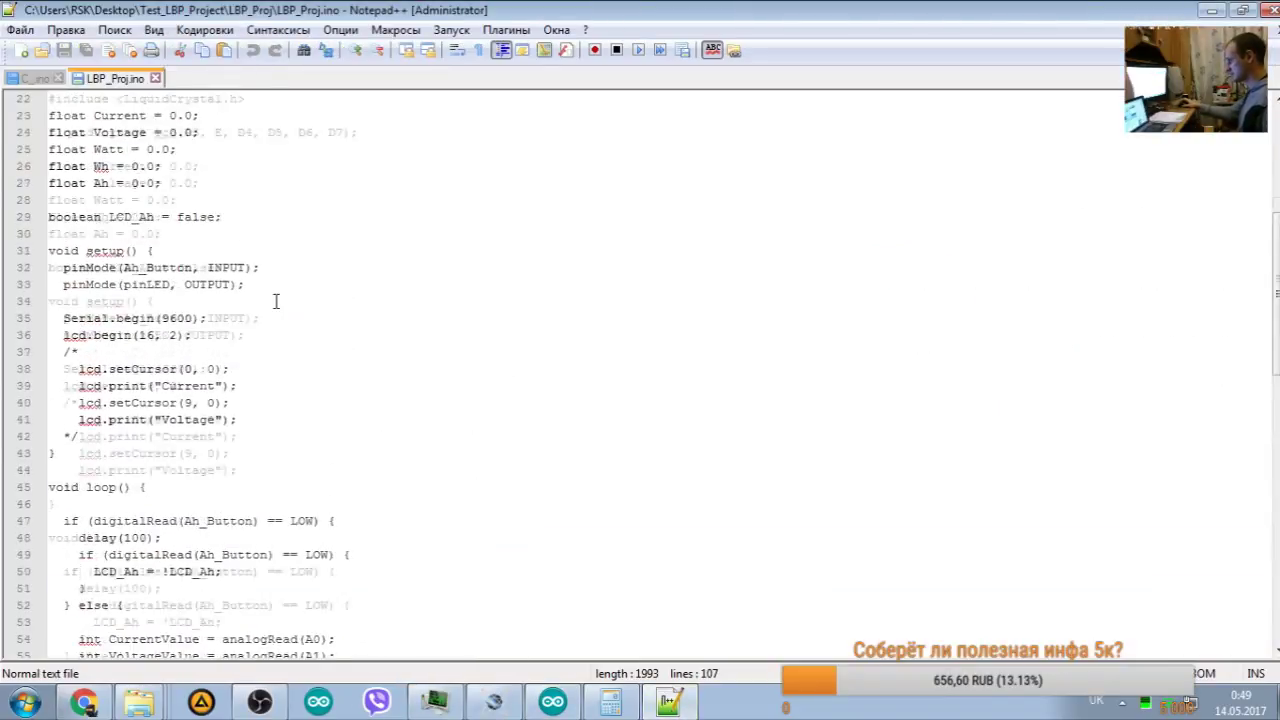
pyautogui.scroll(7, 276, 301)
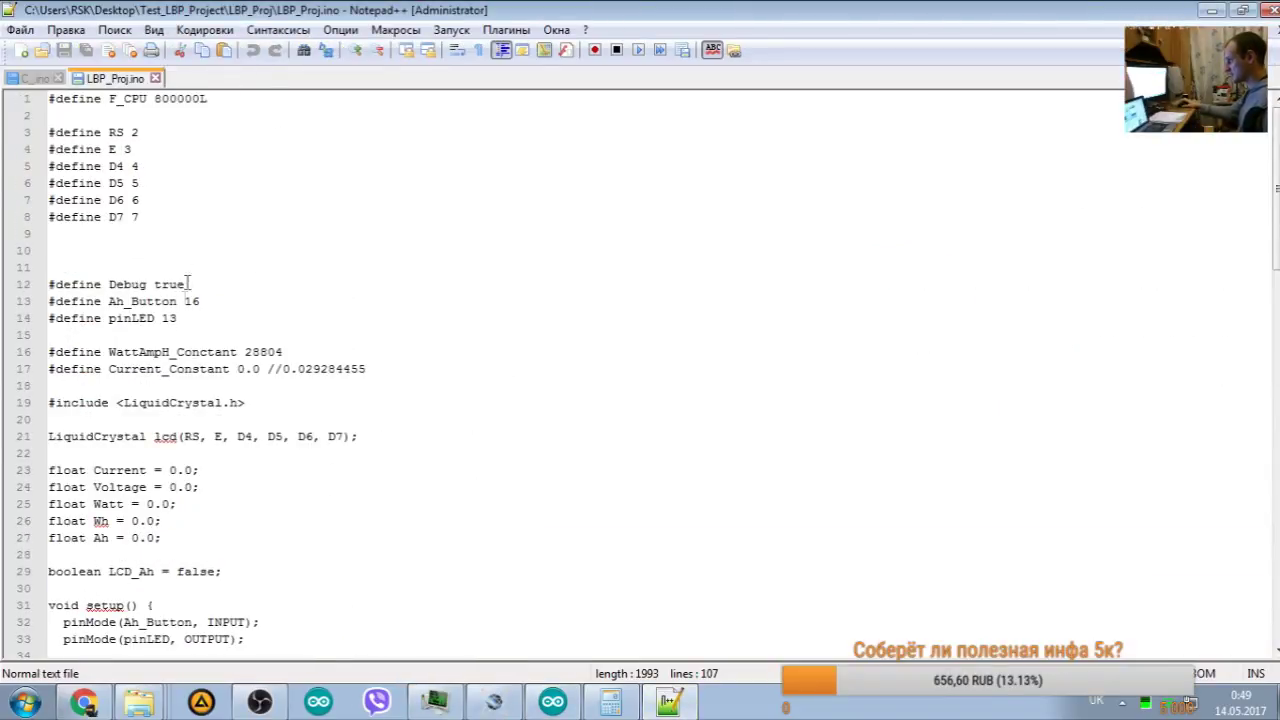
pyautogui.moveTo(298, 353); pyautogui.dragTo(32, 352)
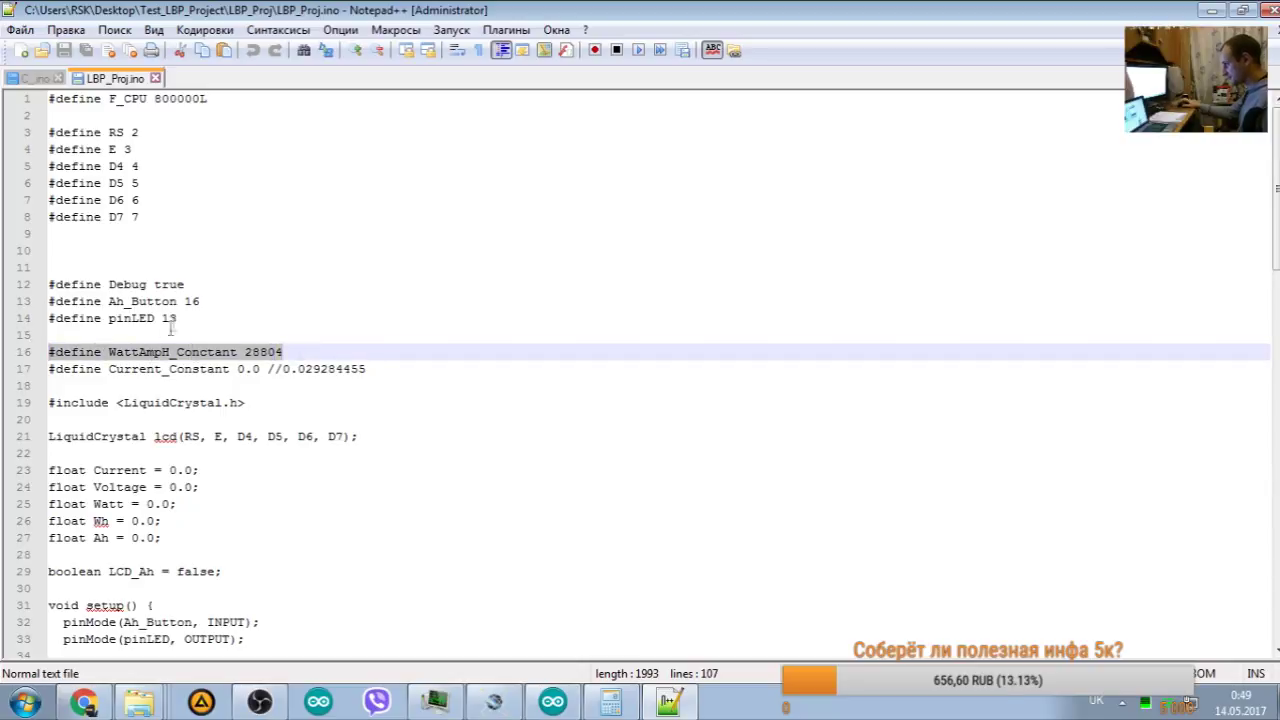
pyautogui.moveTo(380, 369); pyautogui.dragTo(86, 369)
pyautogui.moveTo(300, 354); pyautogui.dragTo(50, 352)
pyautogui.hotkey('ctrl', 'c')
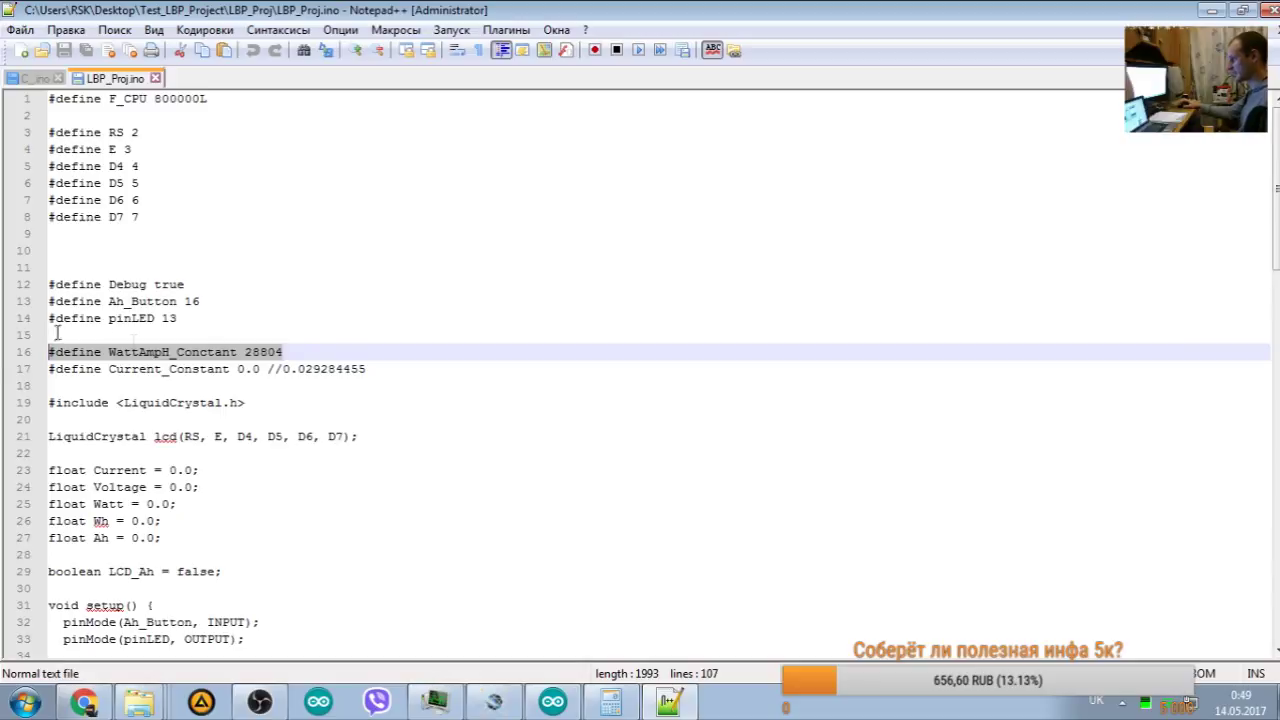
# Step: Return to the ArduWattmeter sketch in Arduino and paste the copied define line above the CurrentConstant define
pyautogui.click(1213, 10)
pyautogui.scroll(10, 1040, 300)
pyautogui.click(858, 215)
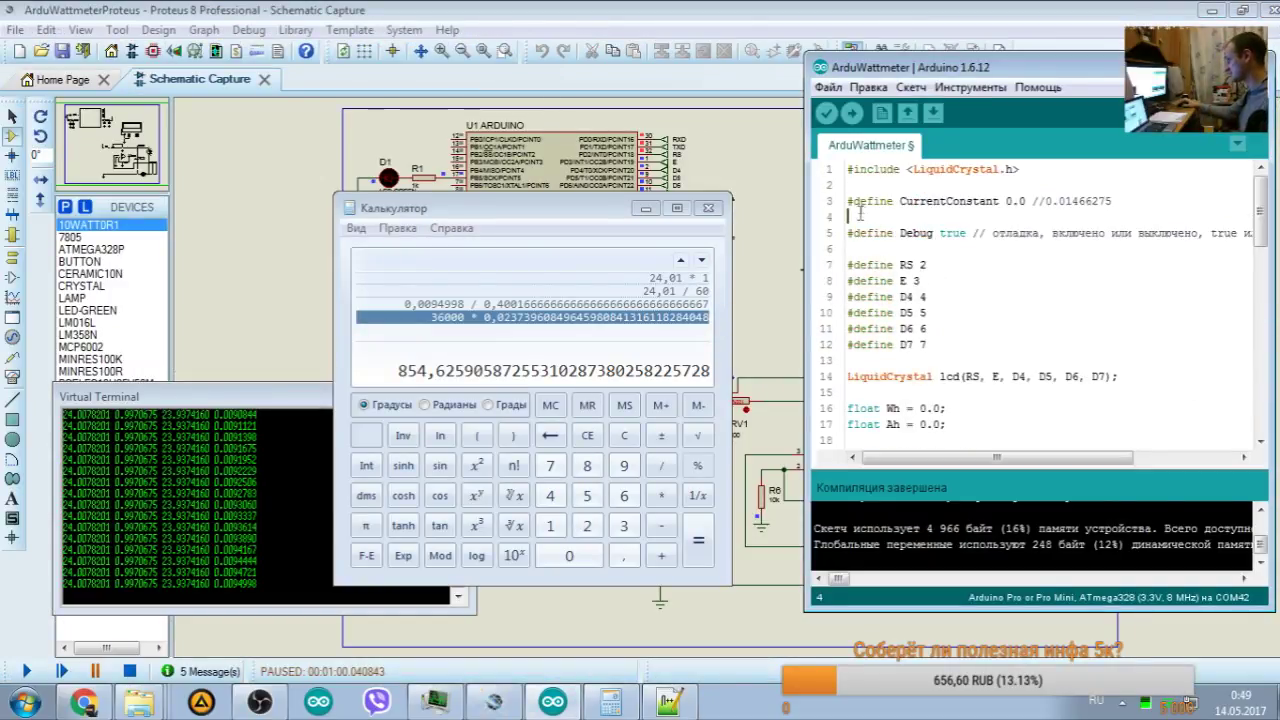
pyautogui.hotkey('ctrl', 'v')
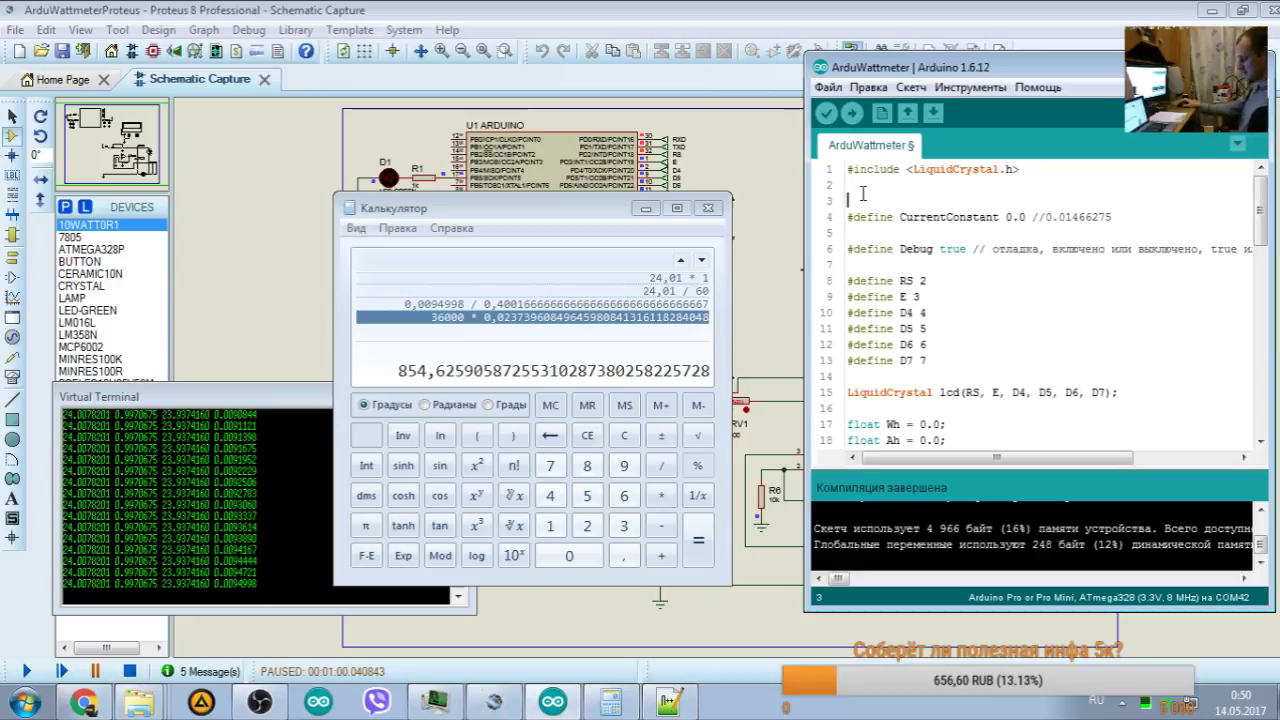
# Step: Set the WattAmpH_Conctant define to 855 and substitute the constant for the numeric divisor in the Ah formula
pyautogui.doubleClick(957, 201)
pyautogui.hotkey('ctrl', 'c')
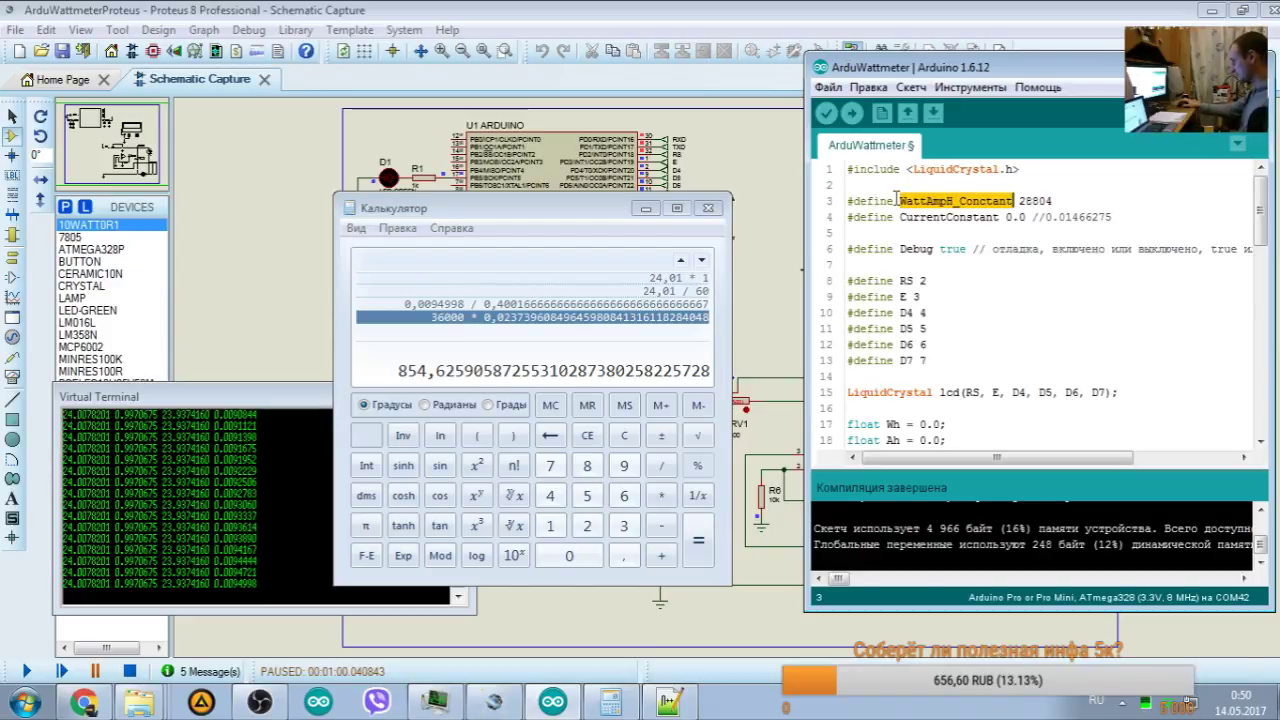
pyautogui.scroll(-8, 973, 213)
pyautogui.doubleClick(1003, 312)
pyautogui.hotkey('ctrl', 'v')
pyautogui.scroll(8, 1007, 285)
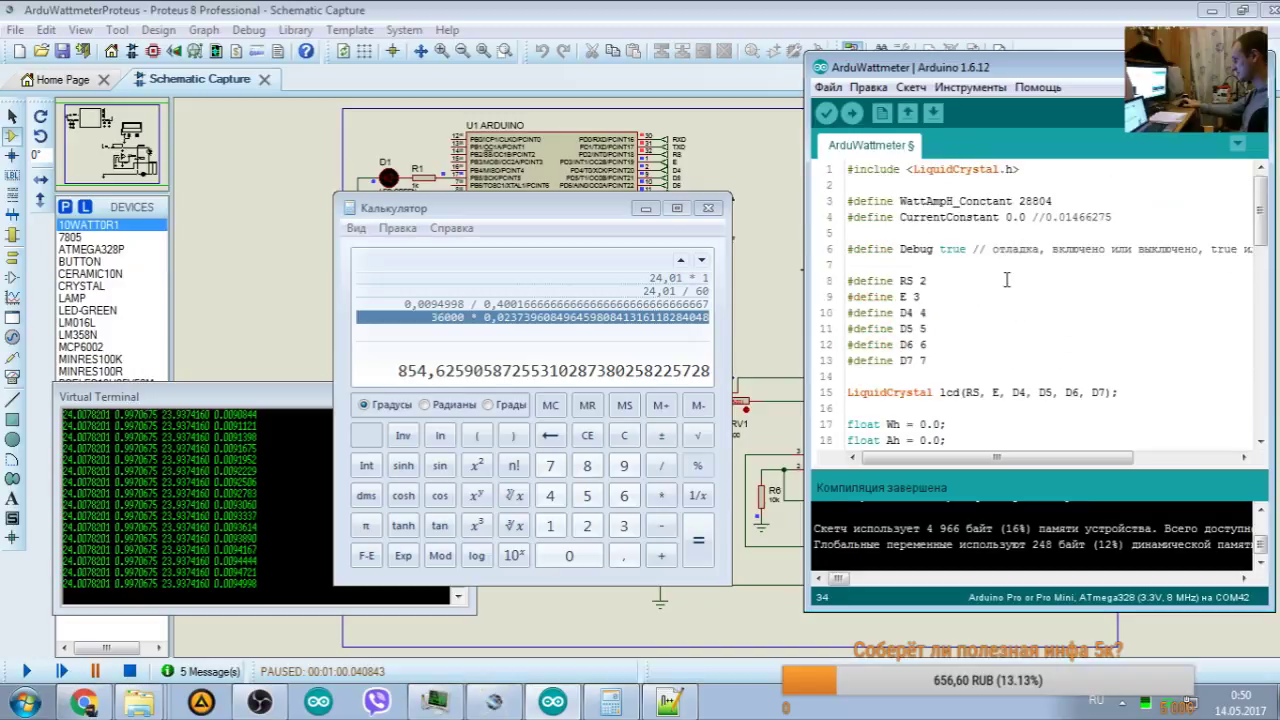
pyautogui.doubleClick(1035, 199)
pyautogui.doubleClick(957, 201)
pyautogui.hotkey('ctrl', 'c')
pyautogui.scroll(-8, 1044, 359)
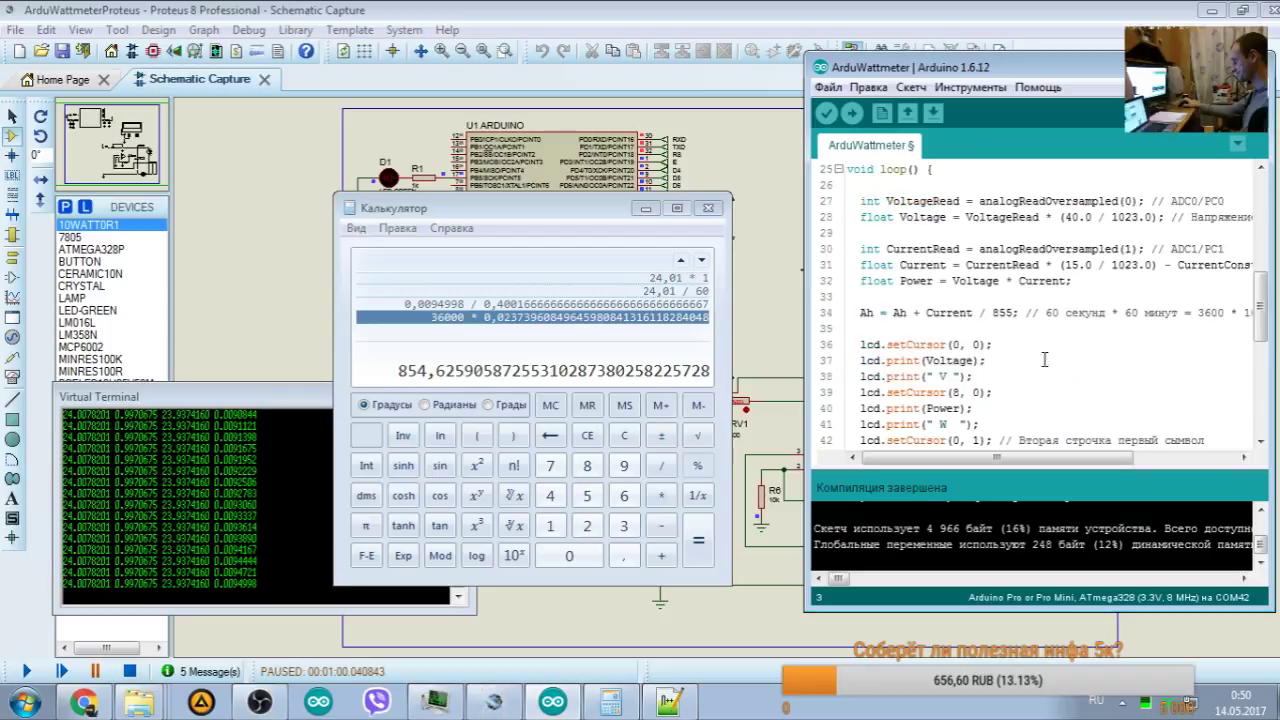
pyautogui.doubleClick(1003, 312)
pyautogui.hotkey('ctrl', 'v')
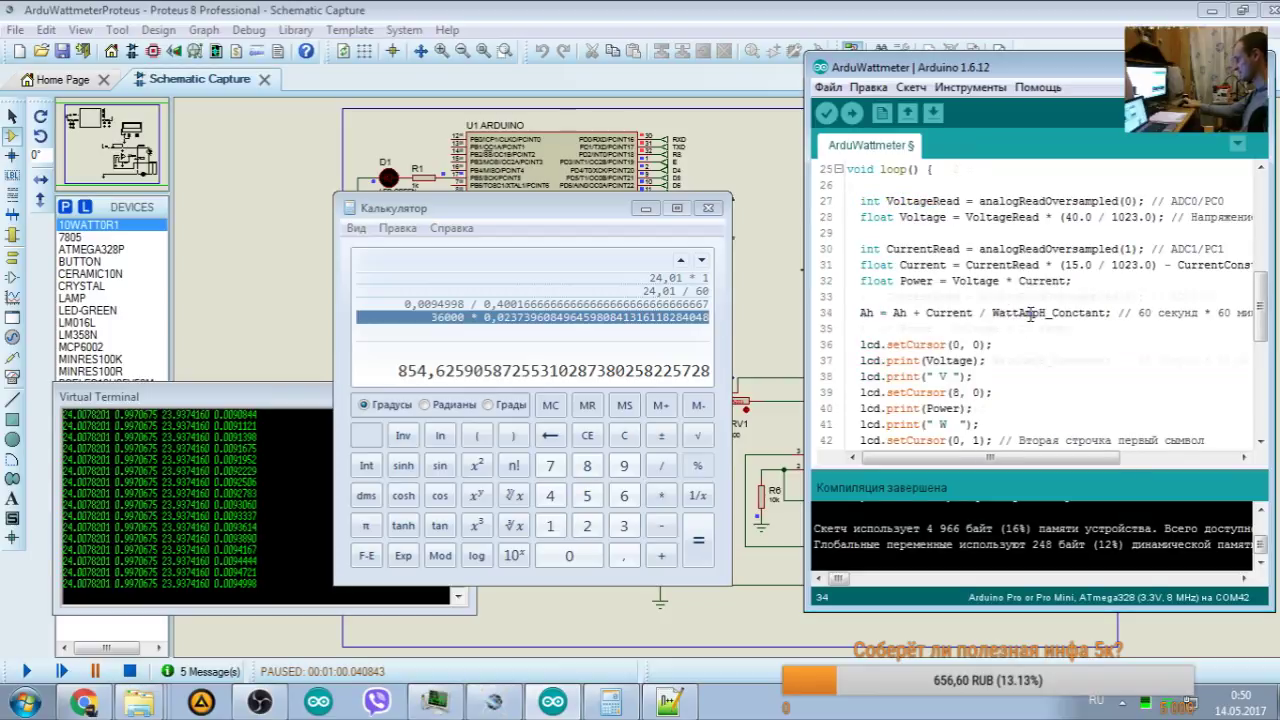
# Step: Recheck the WattAmpH_Conctant define and its use as the divisor in the Ah formula
pyautogui.scroll(8, 1007, 312)
pyautogui.doubleClick(1028, 201)
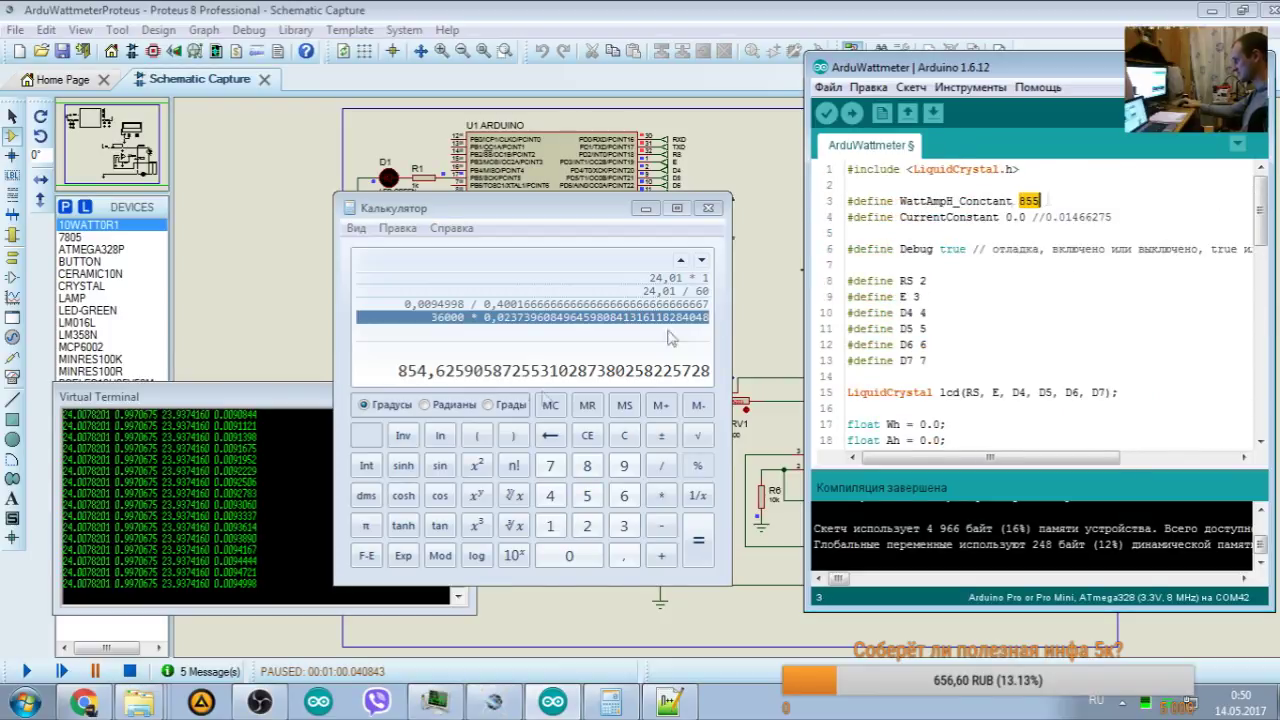
pyautogui.doubleClick(957, 201)
pyautogui.hotkey('ctrl', 'c')
pyautogui.scroll(-8, 1008, 375)
pyautogui.doubleClick(1050, 313)
pyautogui.hotkey('ctrl', 'v')
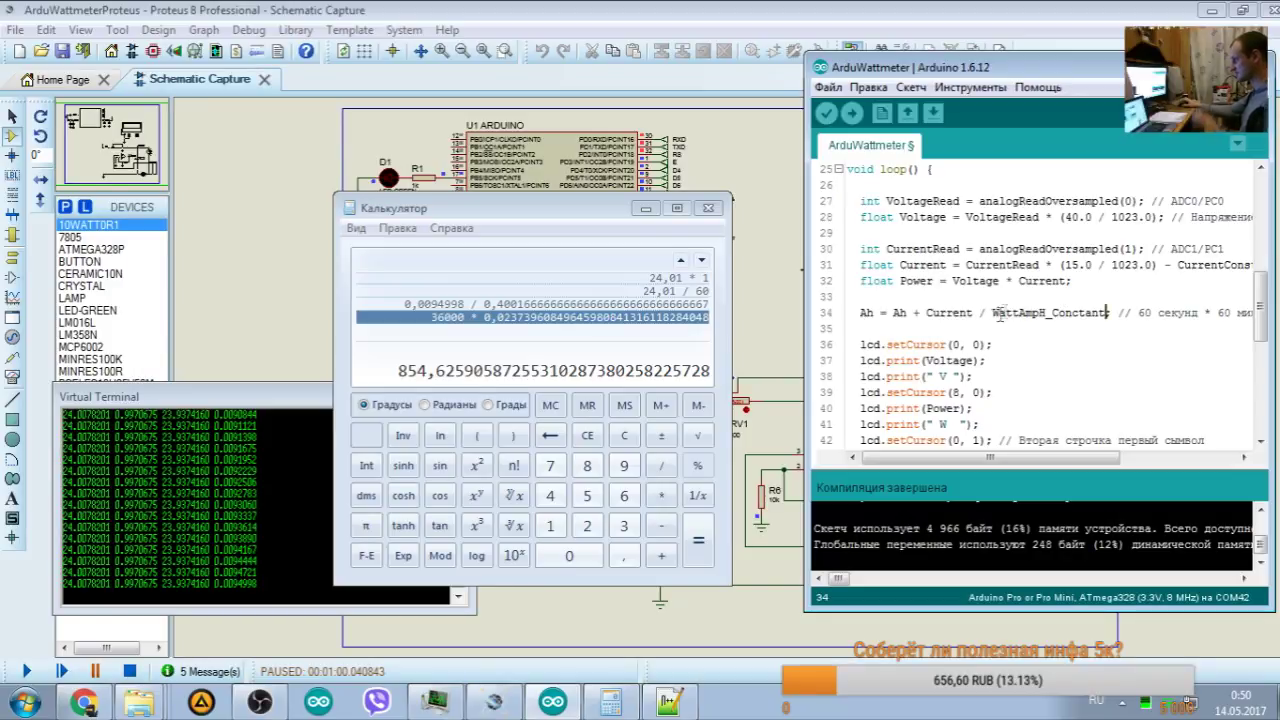
pyautogui.scroll(8, 1025, 319)
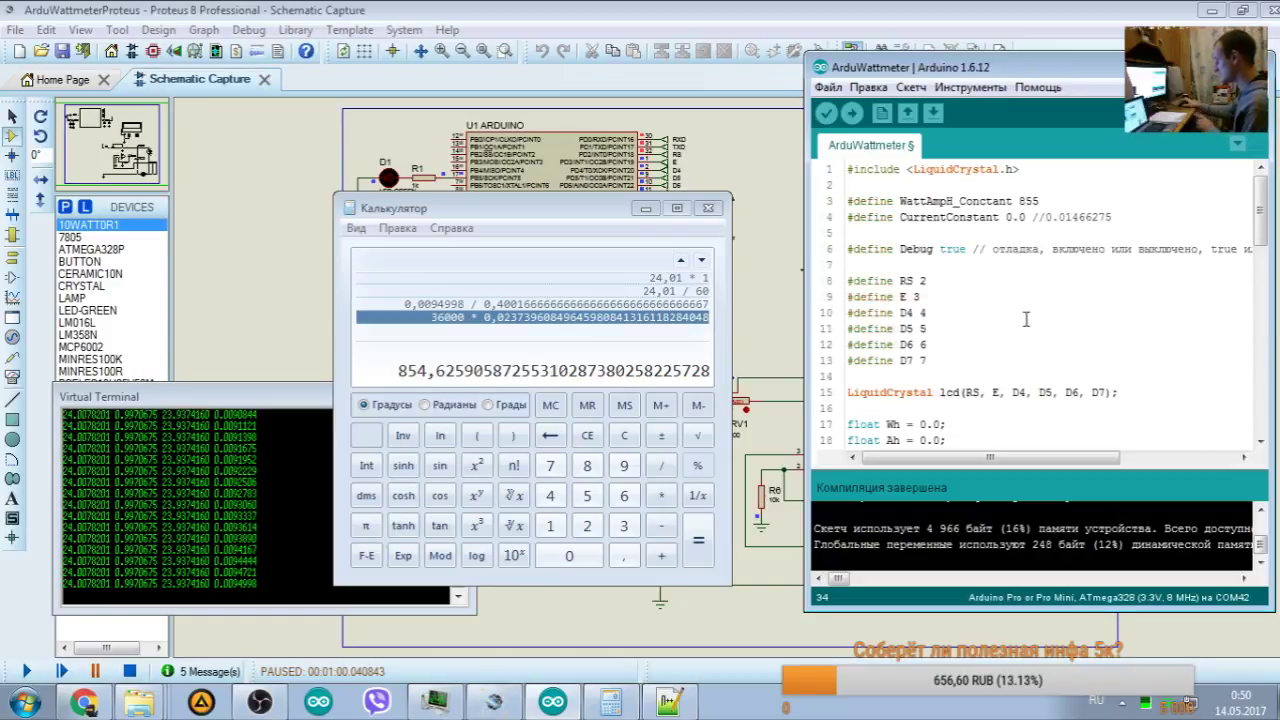
pyautogui.doubleClick(1028, 200)
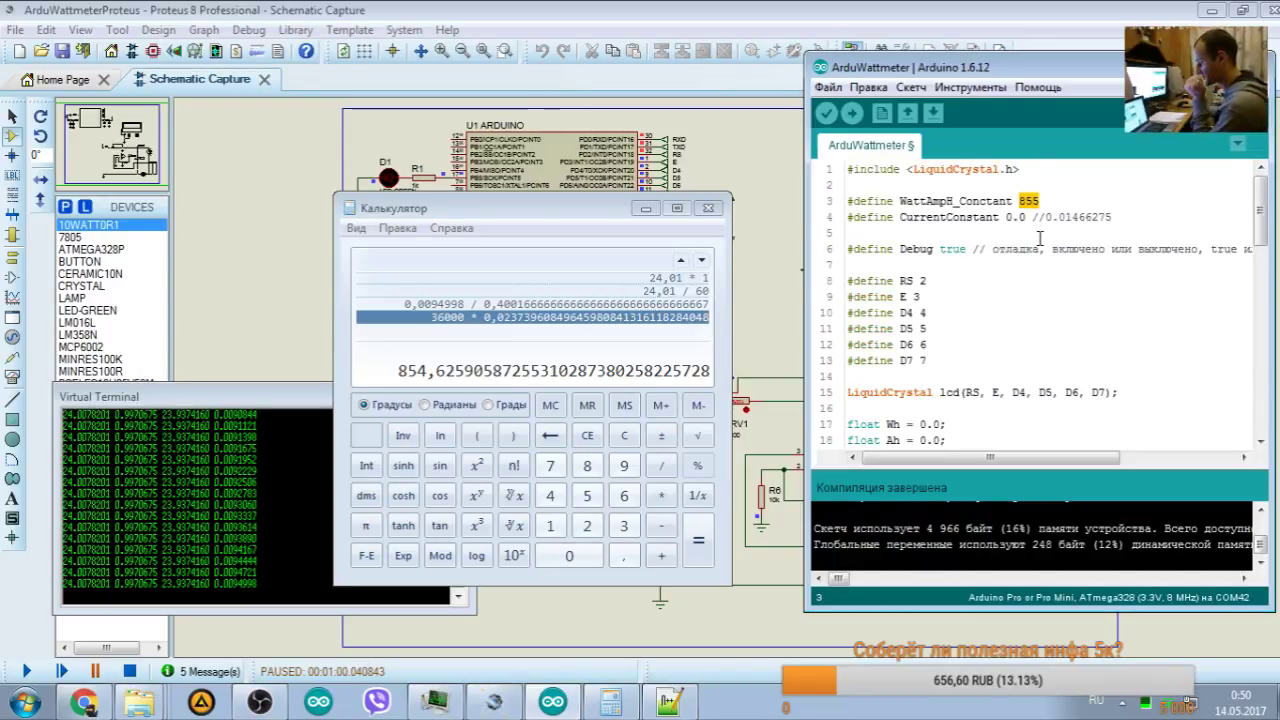
# Step: Switch to Proteus to view the schematic and terminal, then return to the Arduino sketch and look through the code
pyautogui.scroll(-3, 1066, 264)
pyautogui.click(545, 9)
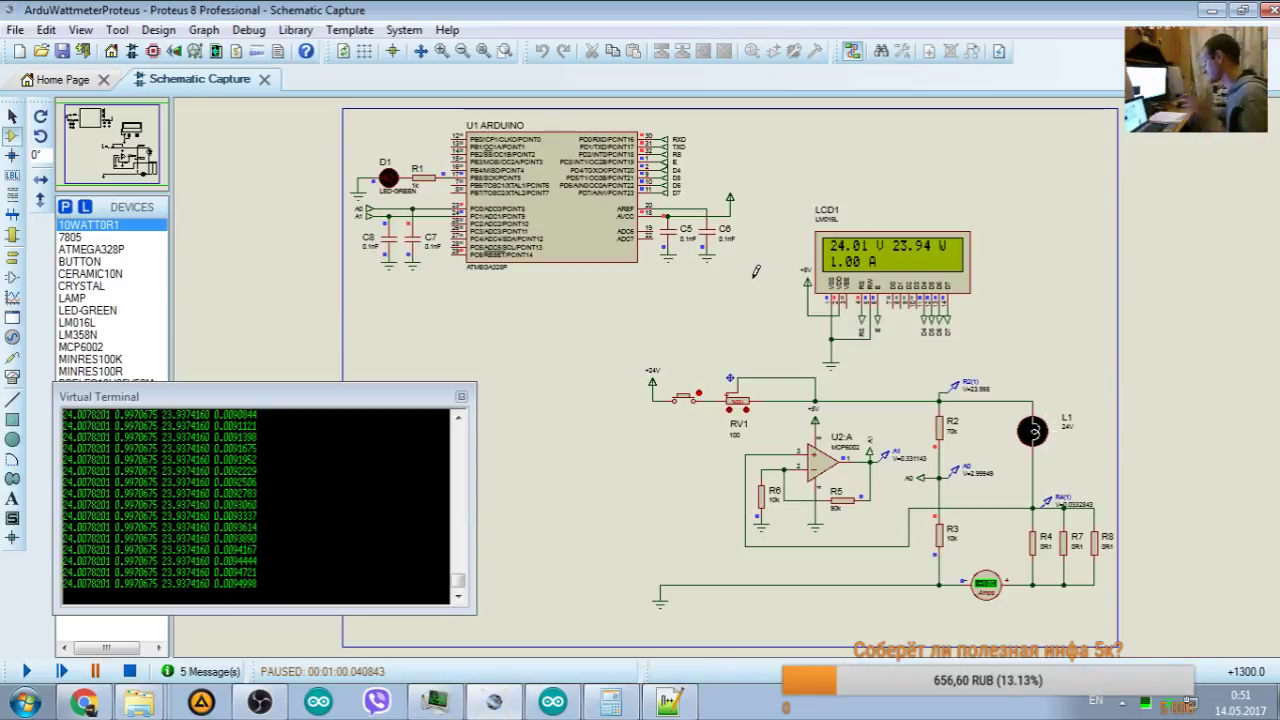
pyautogui.click(554, 704)
pyautogui.scroll(-4, 1020, 250)
pyautogui.scroll(7, 1025, 173)
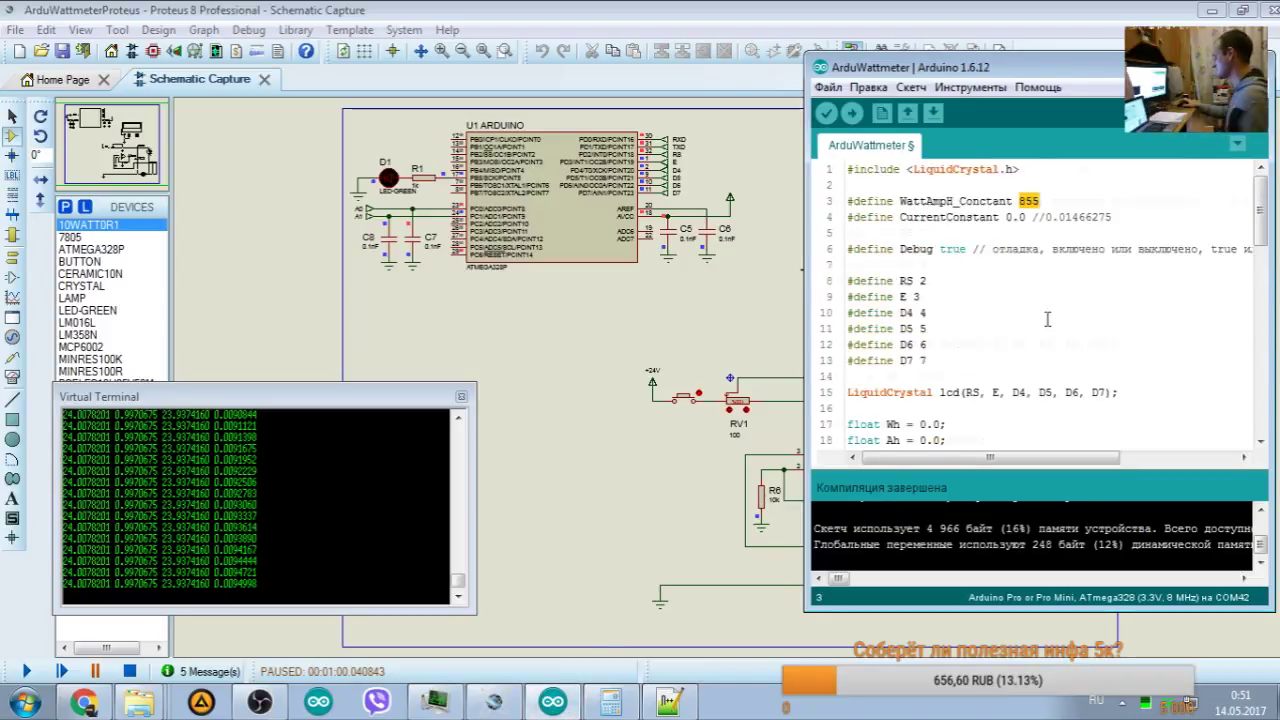
# Step: Compile the ArduWattmeter sketch and, after a brief look at OBS, restart the simulation in Proteus
pyautogui.hotkey('ctrl', 'r')
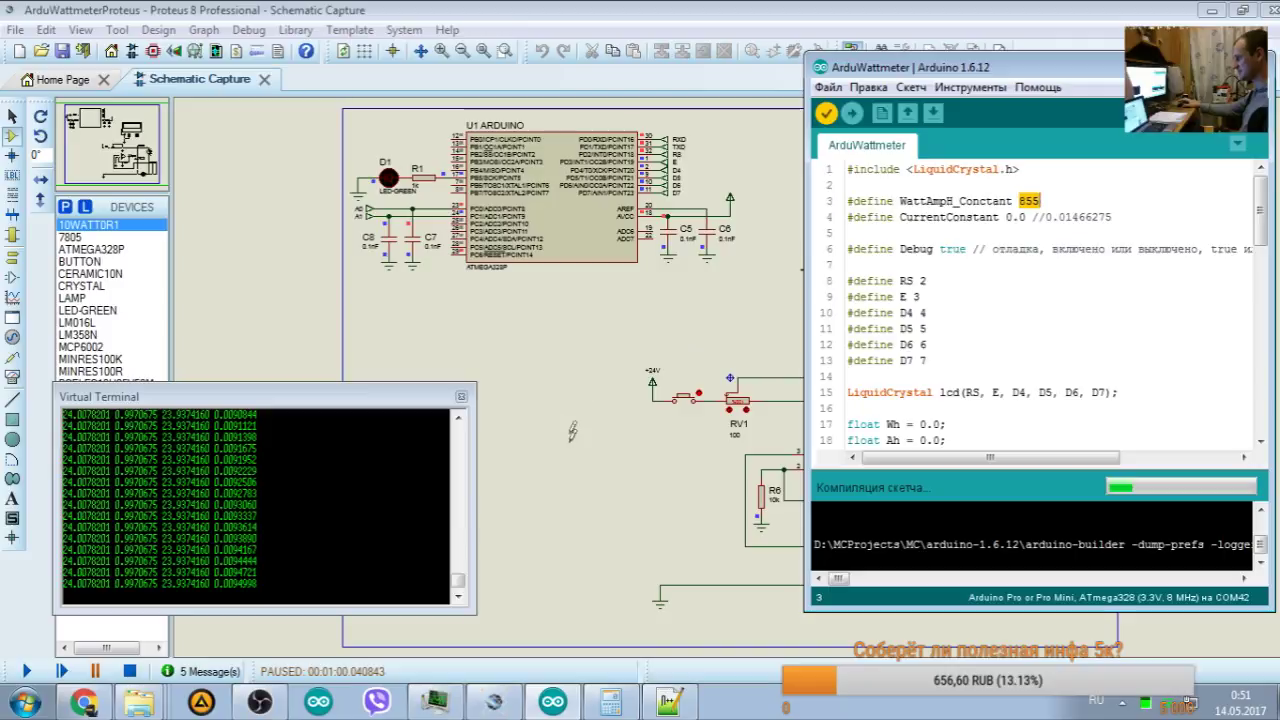
pyautogui.scroll(-1, 988, 266)
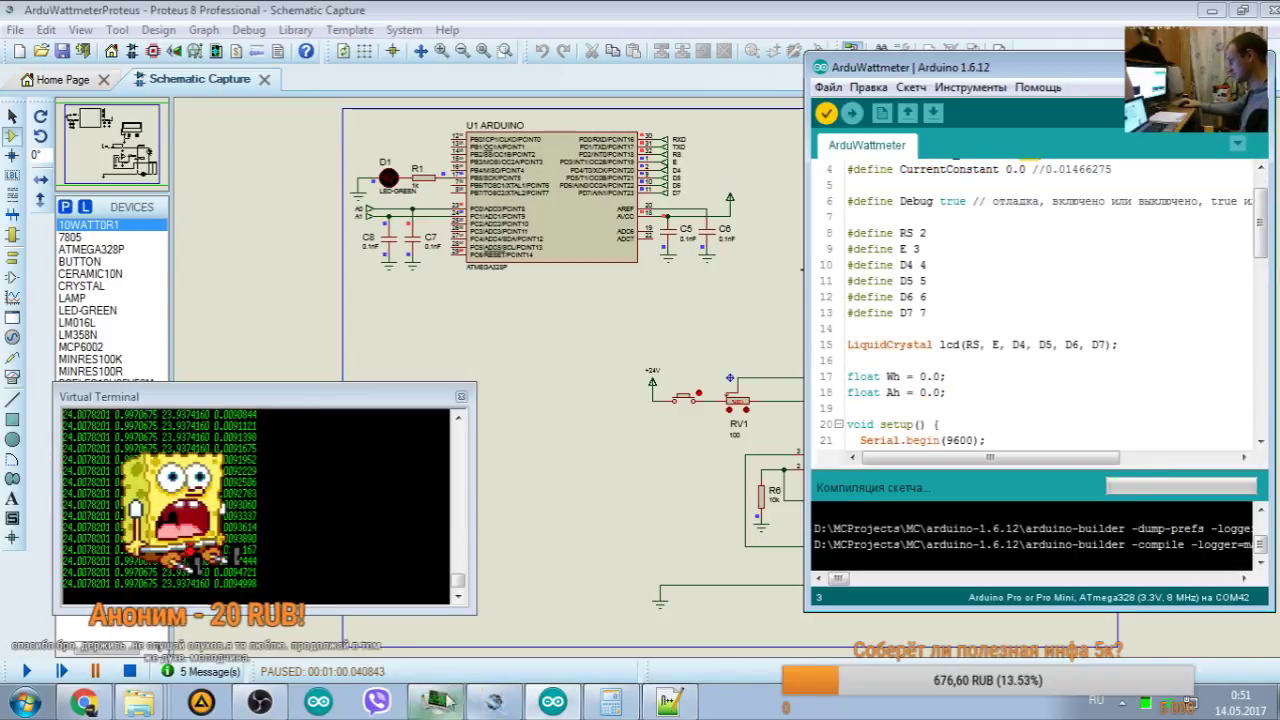
pyautogui.click(260, 702)
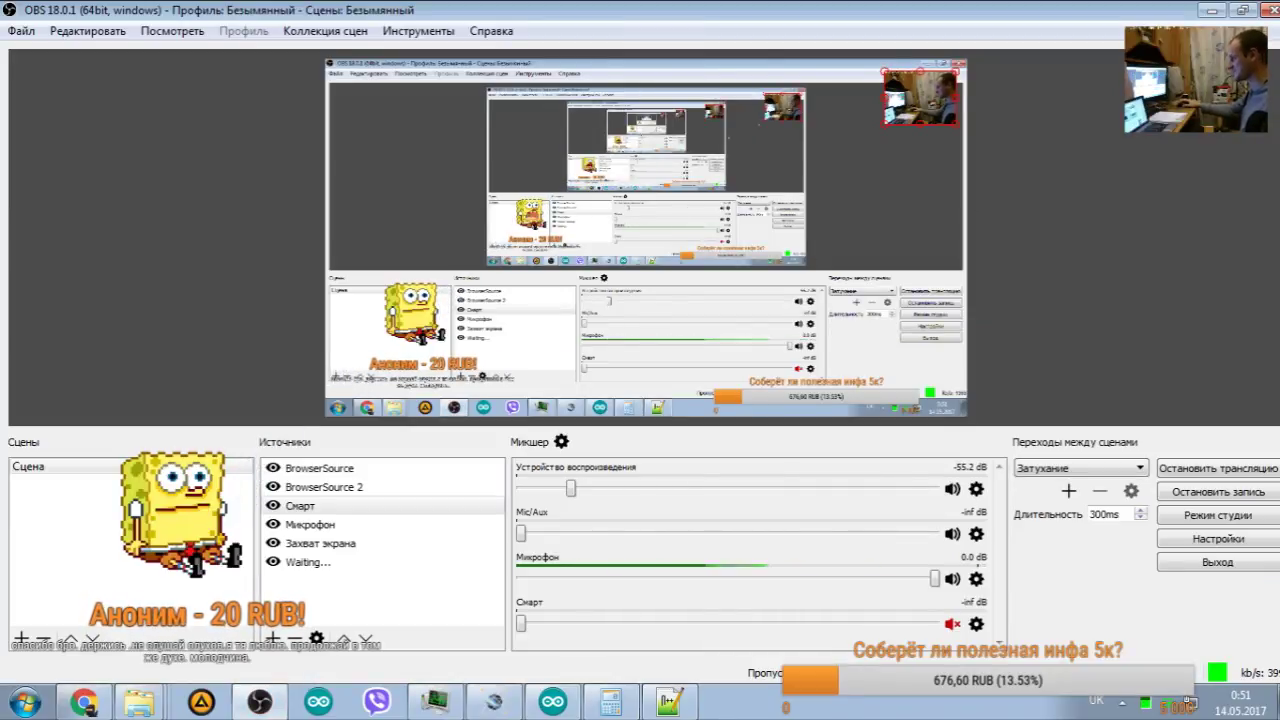
pyautogui.click(1211, 10)
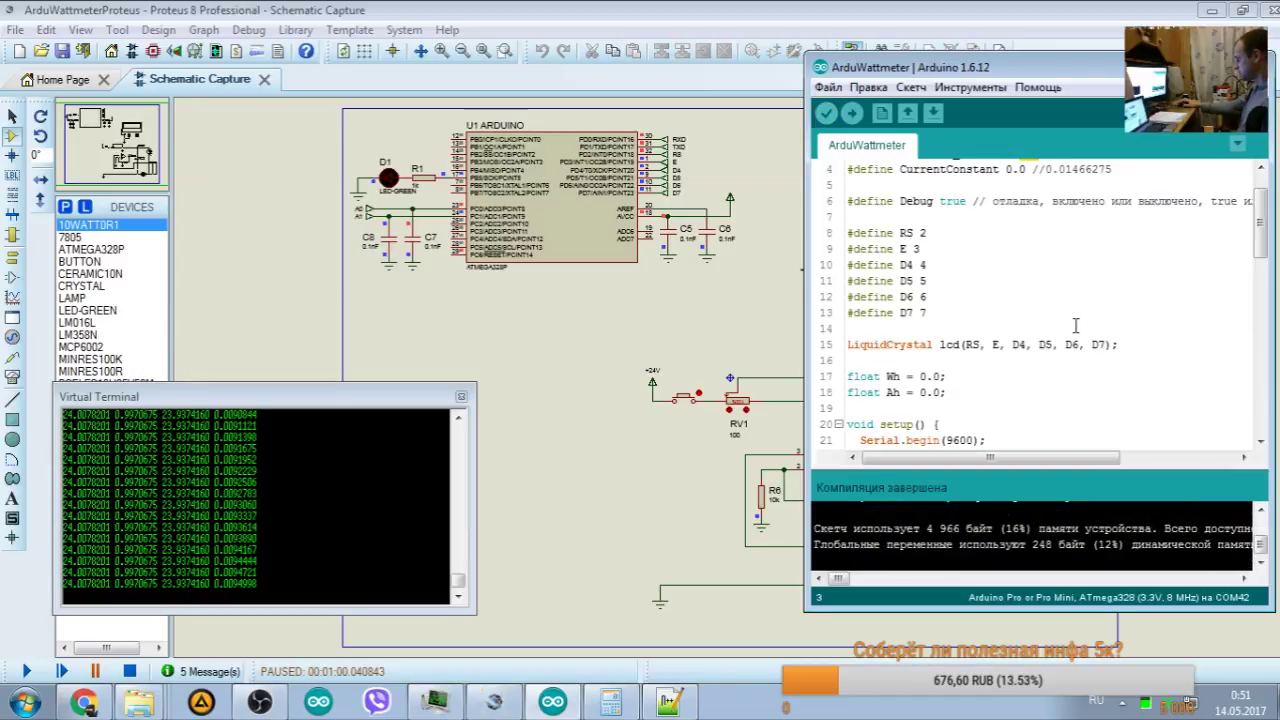
pyautogui.click(129, 671)
pyautogui.click(27, 671)
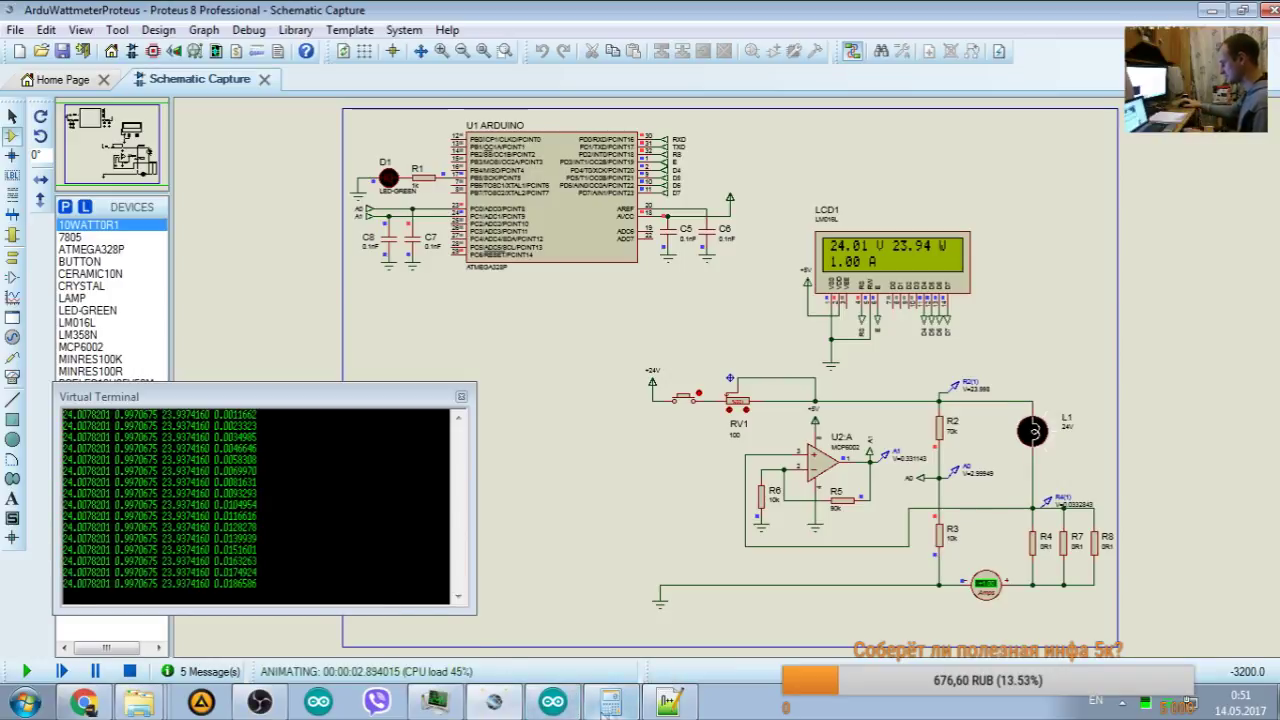
# Step: Recall the 24,01 / 60 entry in Calculator and review the Ah formula in the Arduino sketch while the simulation runs
pyautogui.click(614, 703)
pyautogui.click(664, 293)
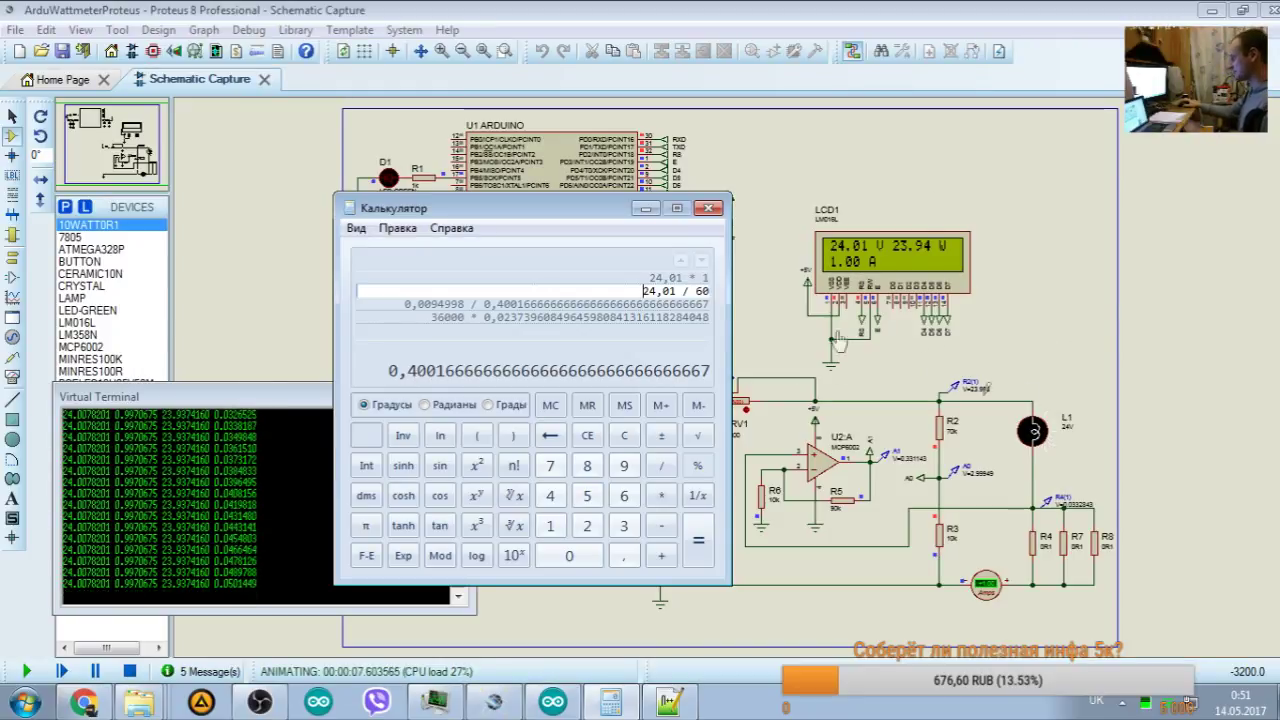
pyautogui.click(553, 703)
pyautogui.scroll(1, 1012, 305)
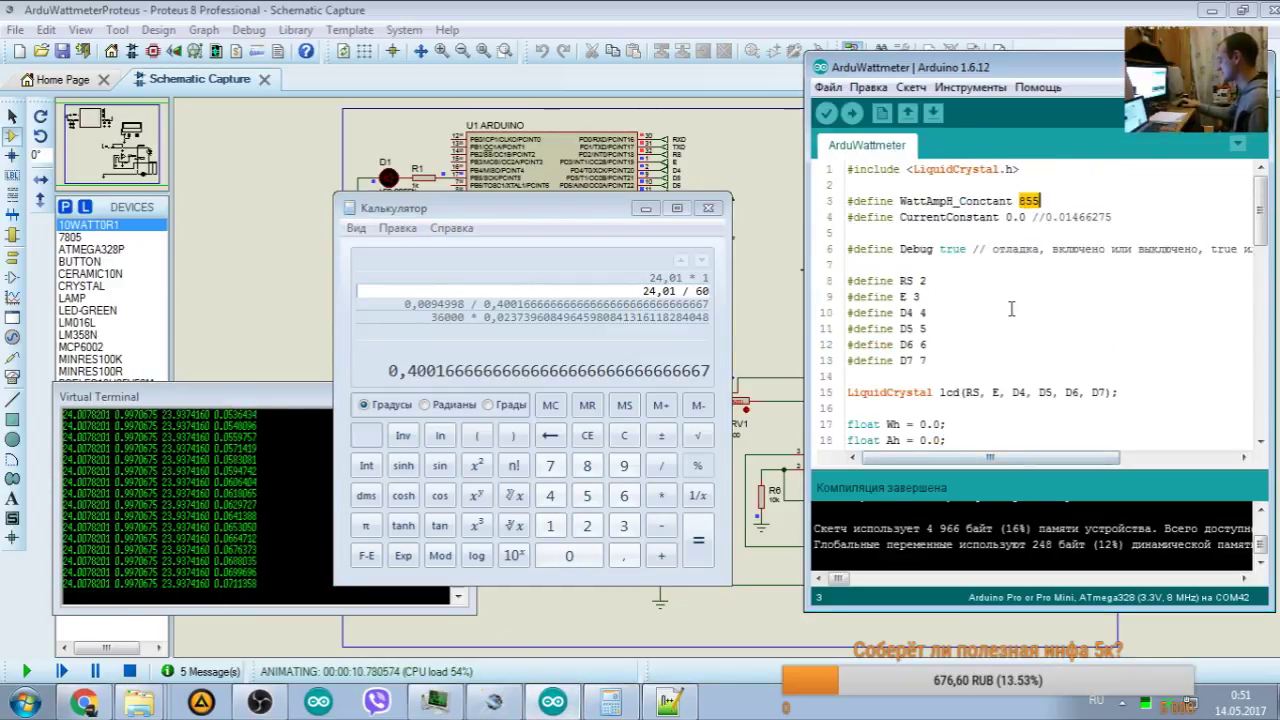
pyautogui.scroll(-4, 960, 190)
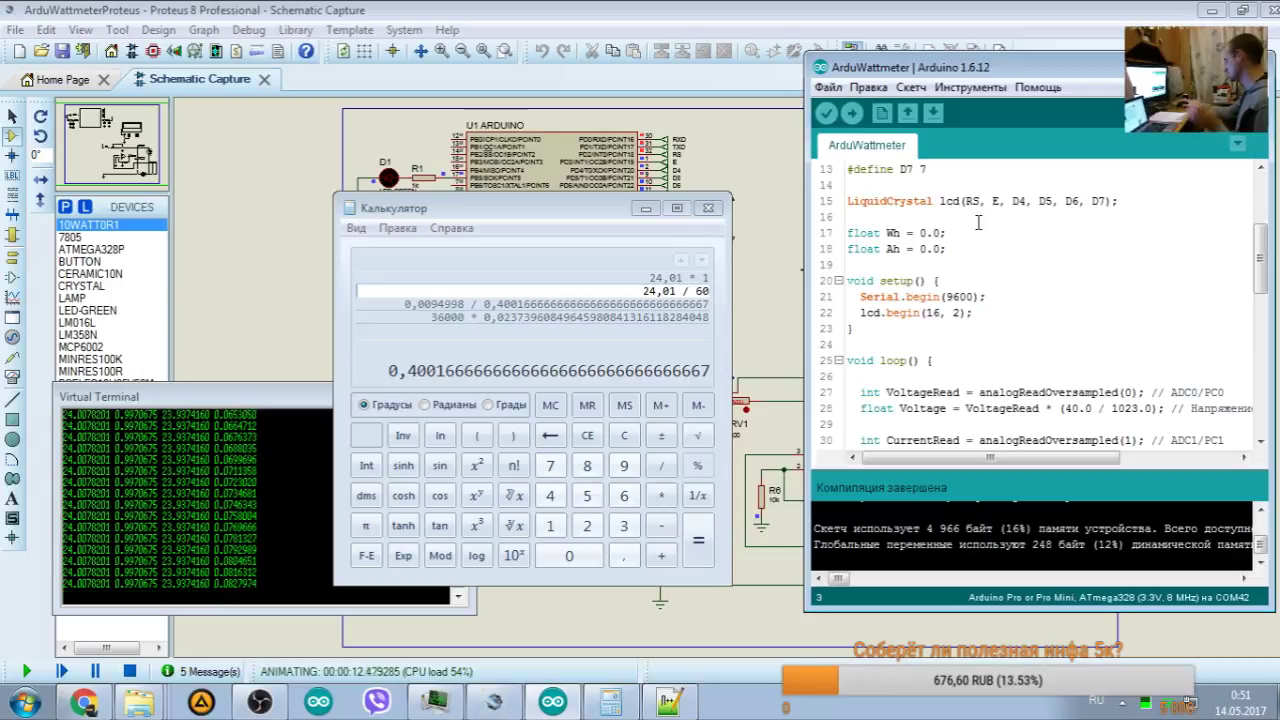
pyautogui.scroll(-1, 981, 226)
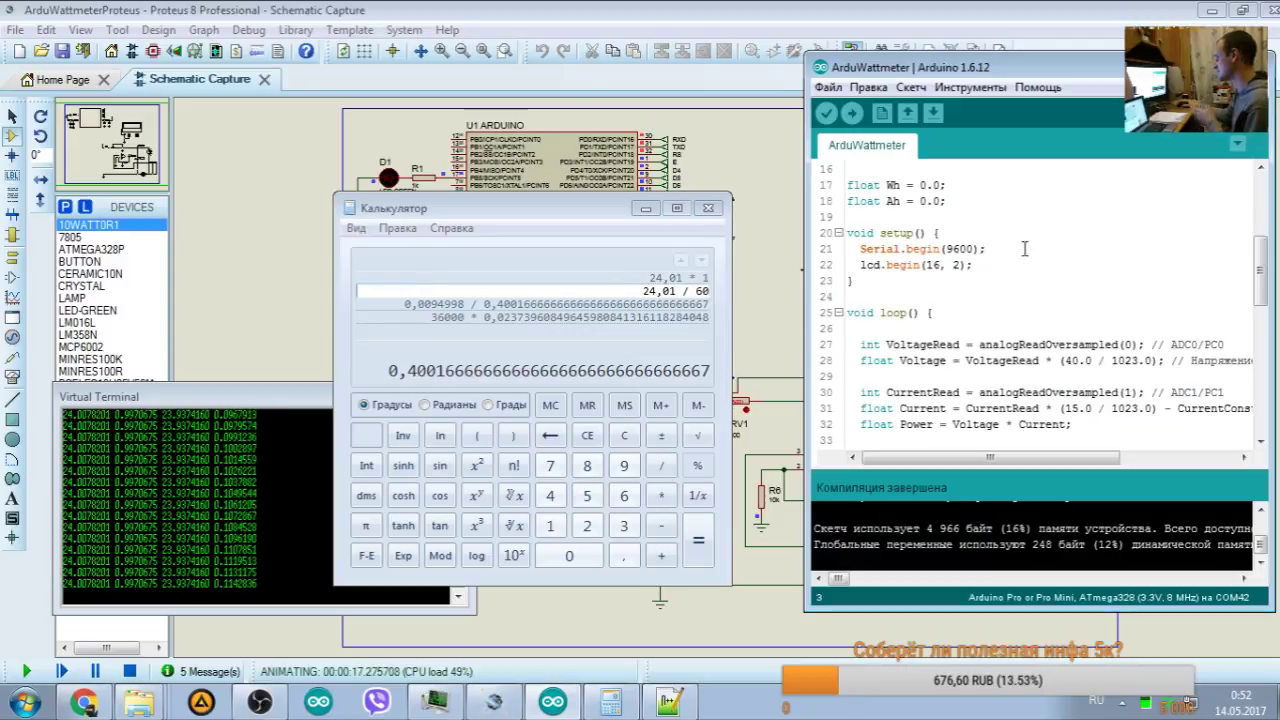
pyautogui.scroll(-1, 1024, 250)
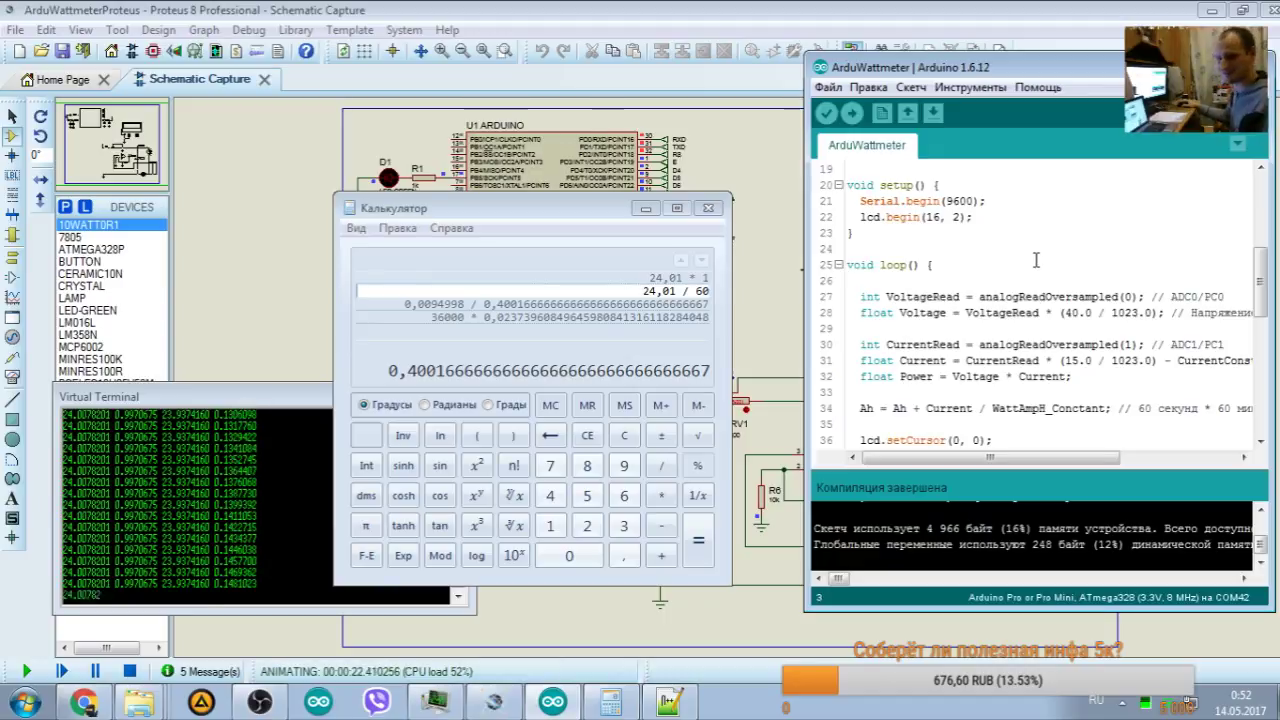
pyautogui.scroll(-2, 1036, 260)
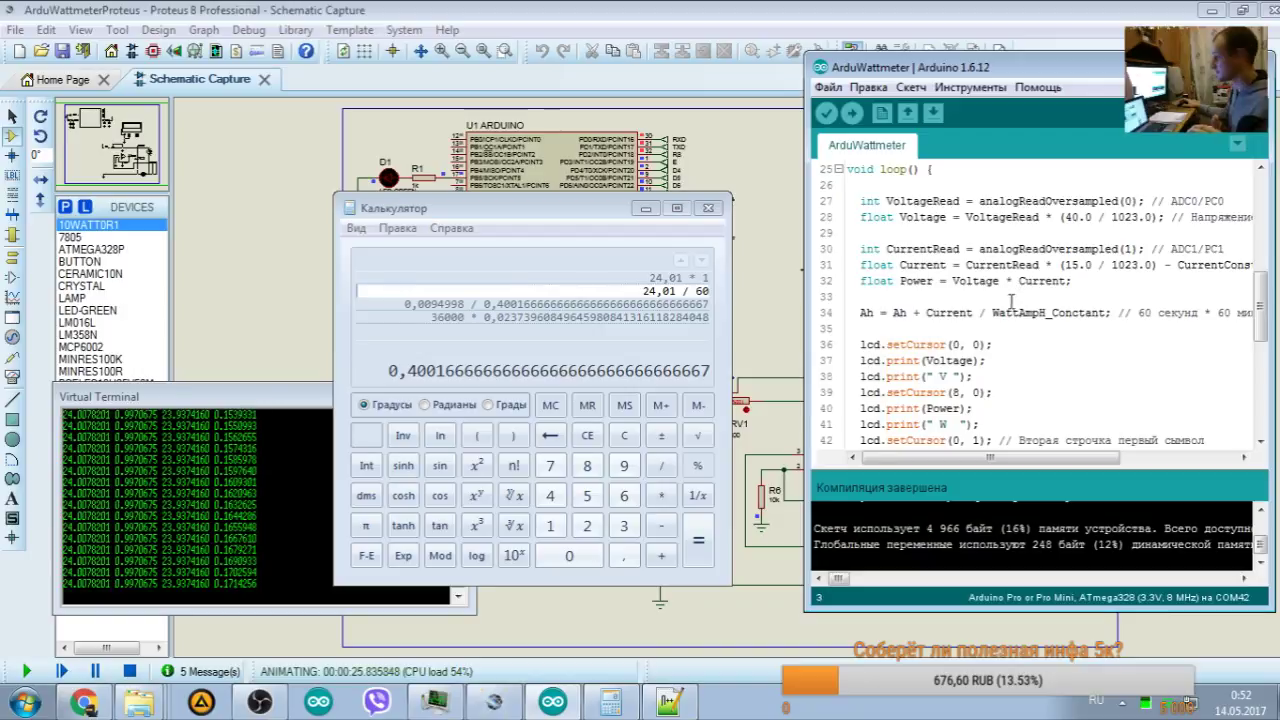
pyautogui.scroll(8, 1012, 310)
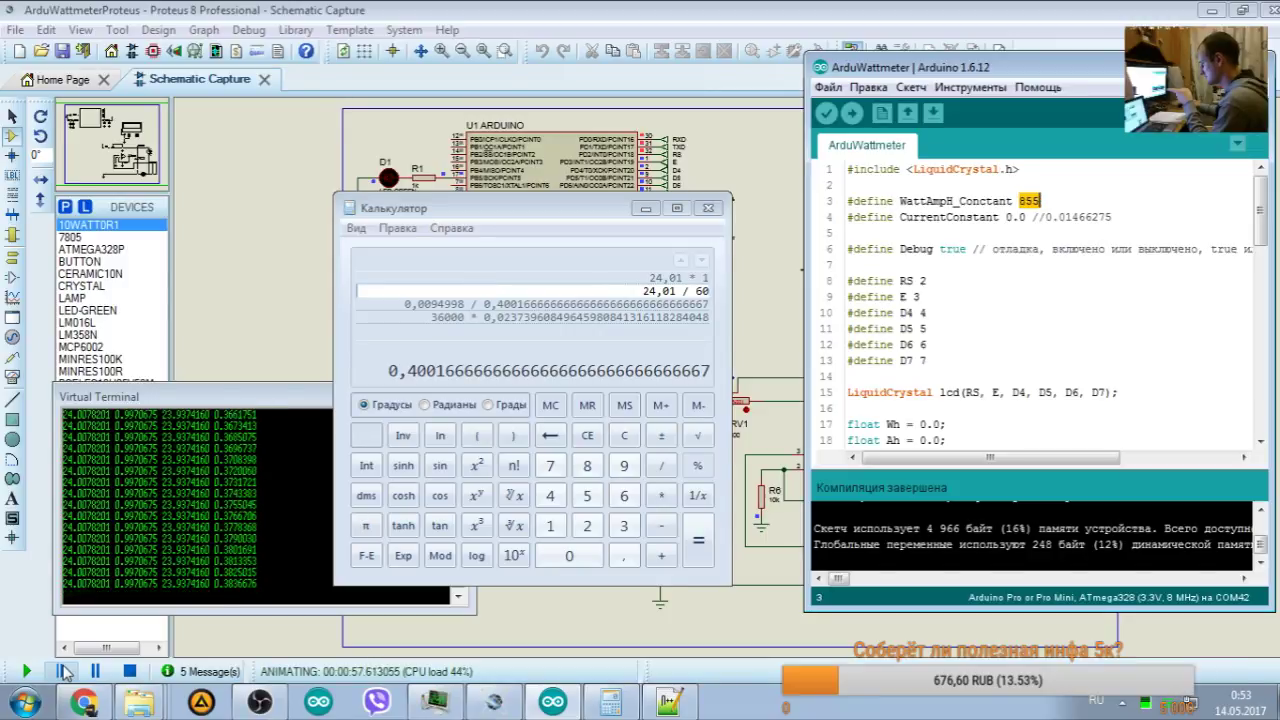
# Step: Pause the Proteus simulation just before one minute and advance it in single steps to about 00:01:00
pyautogui.click(64, 672)
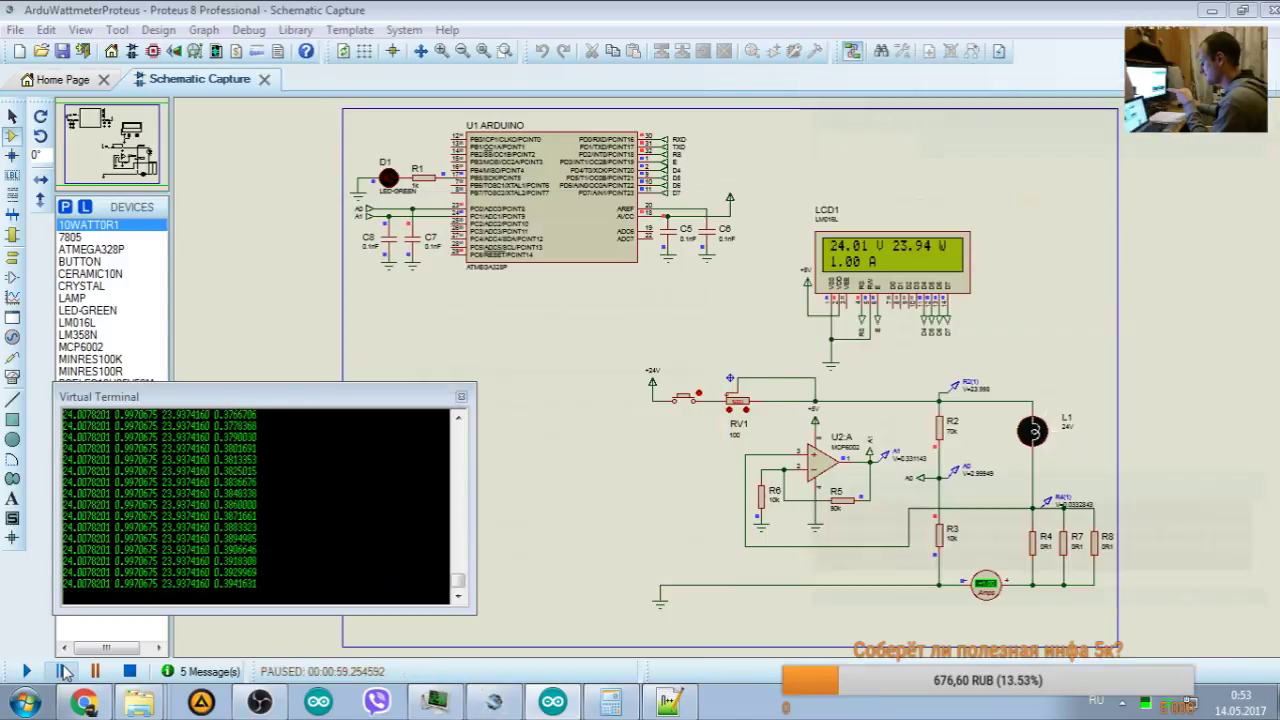
pyautogui.click(64, 672)
pyautogui.click(64, 672)
pyautogui.click(64, 672)
pyautogui.click(64, 672)
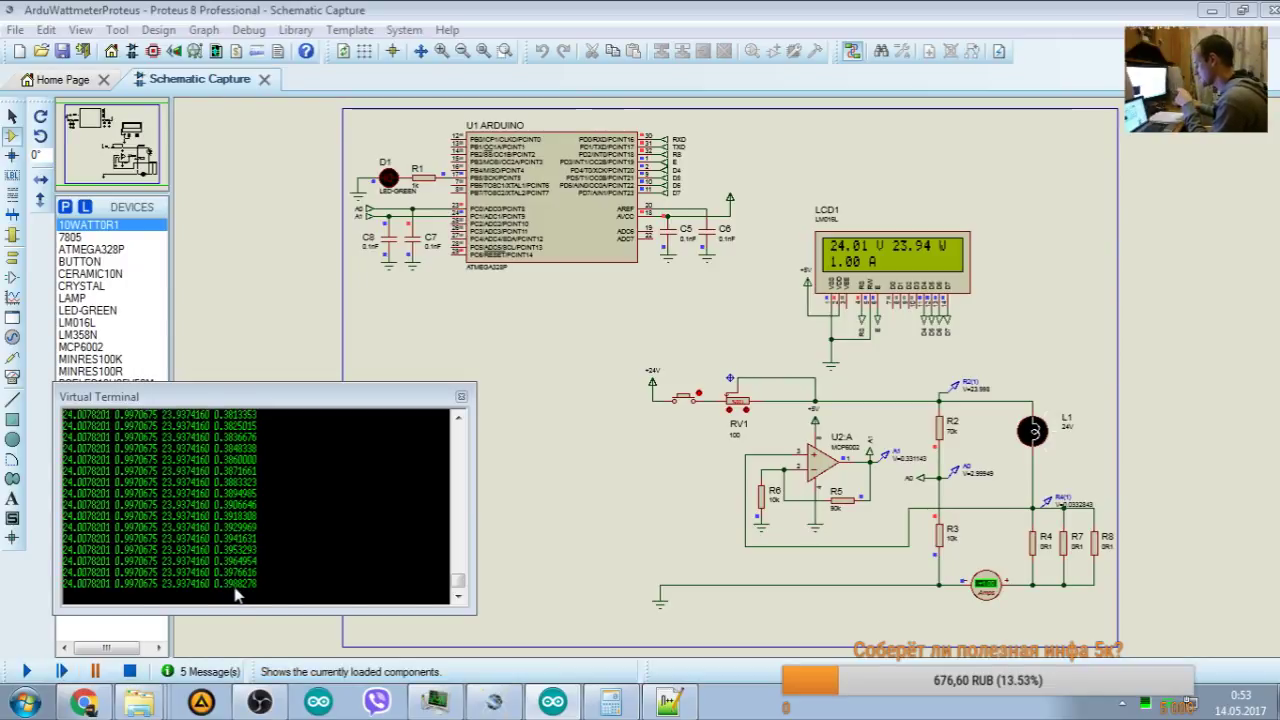
# Step: Compare the terminal's accumulated value with the Calculator result and advance the Proteus simulation to about 00:01:00.25
pyautogui.click(610, 703)
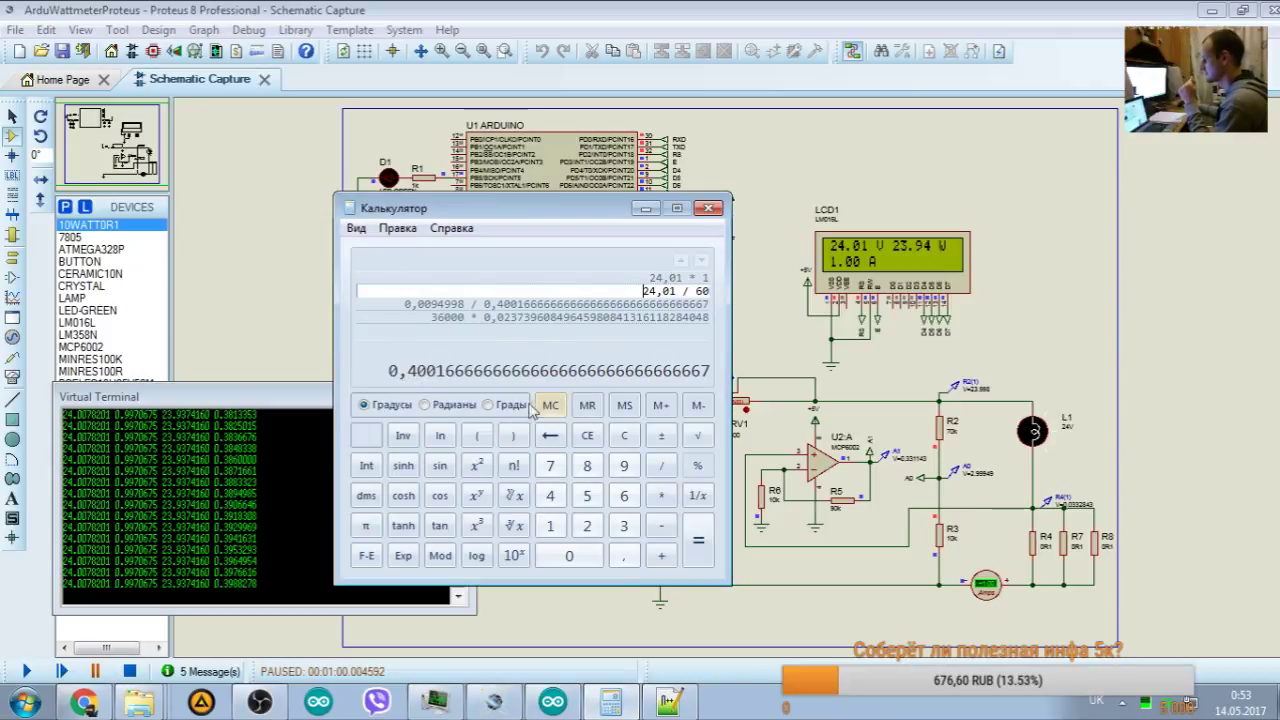
pyautogui.click(62, 672)
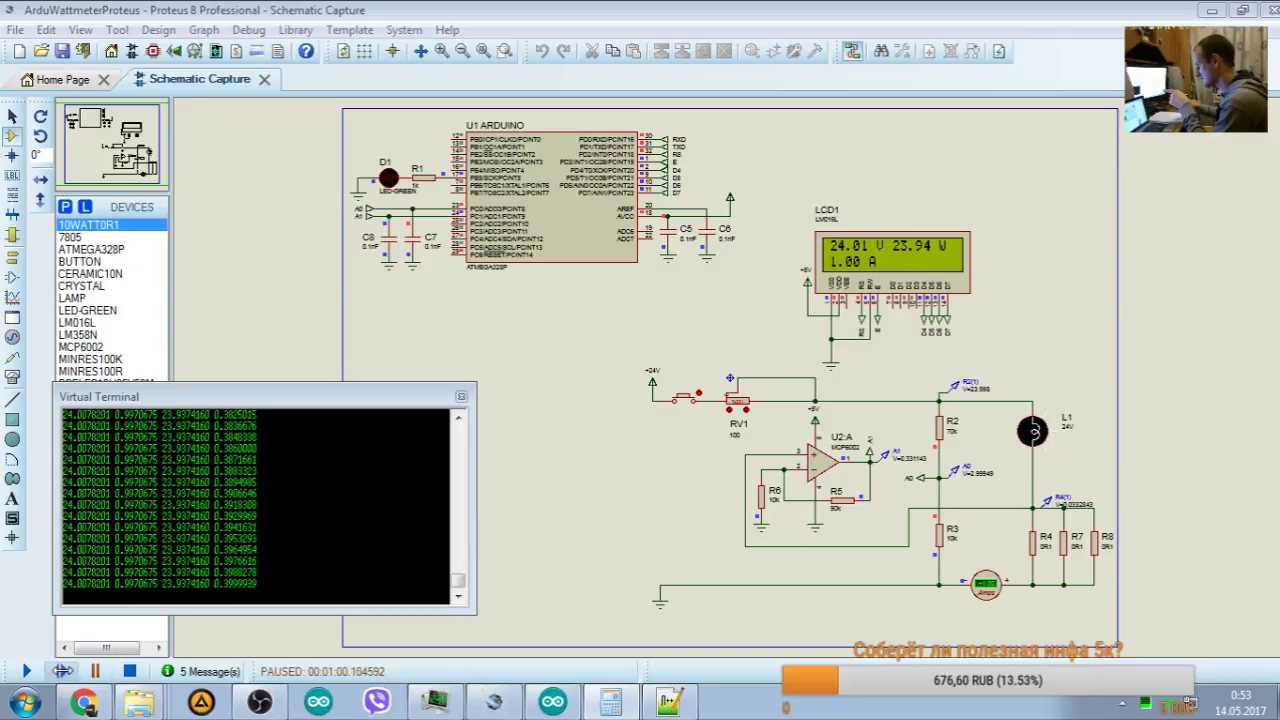
pyautogui.click(63, 672)
pyautogui.click(63, 672)
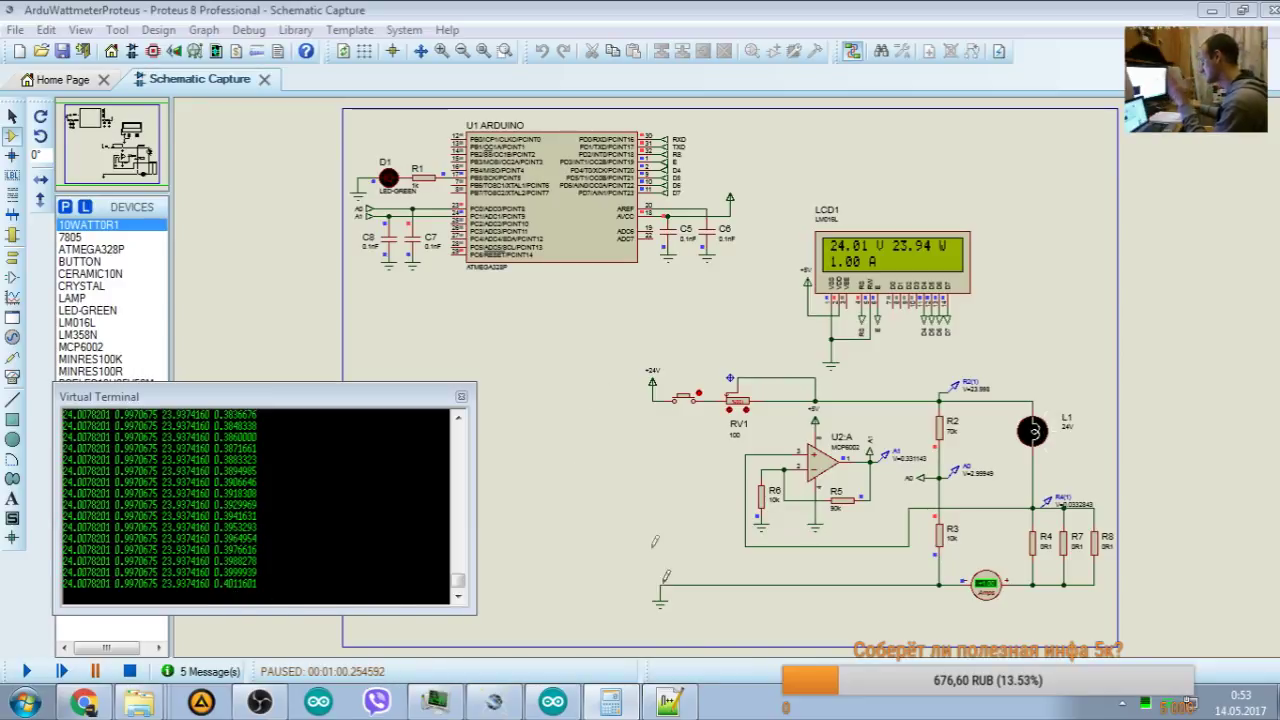
# Step: Switch to the Arduino sketch and review the Wh and Ah declarations and the Ah formula in the loop
pyautogui.click(564, 708)
pyautogui.scroll(-3, 970, 272)
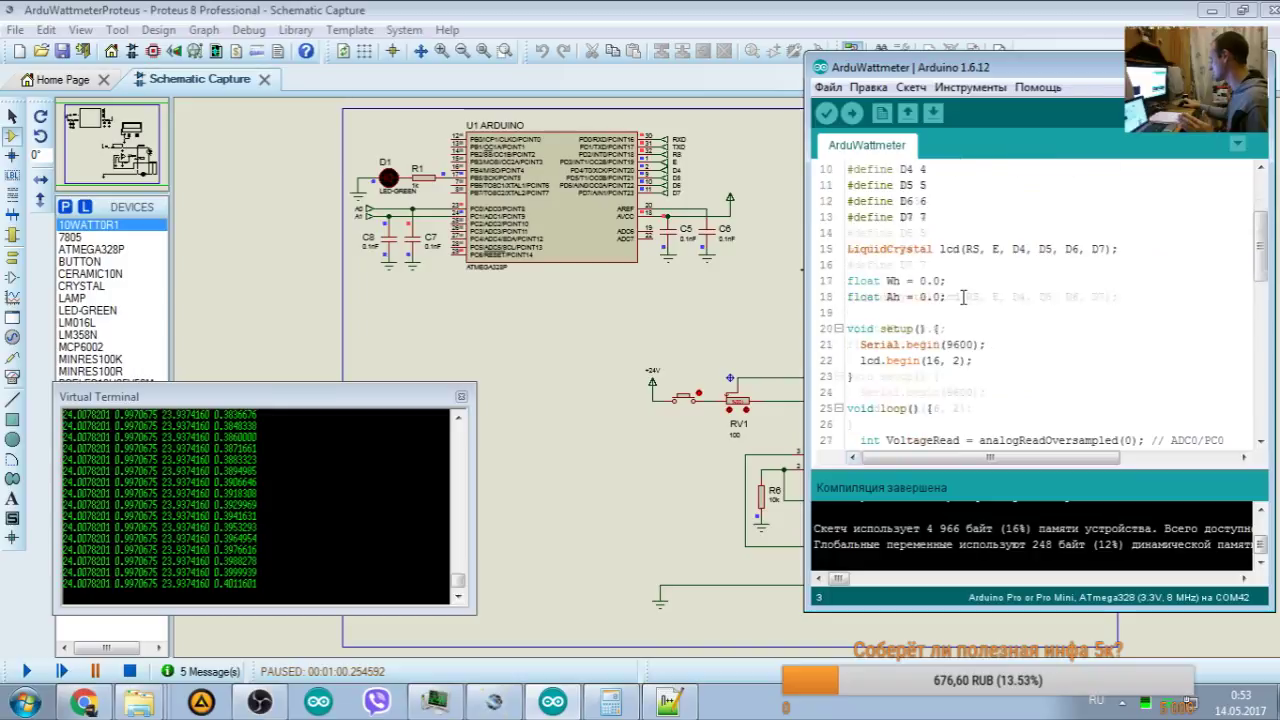
pyautogui.scroll(-2, 972, 276)
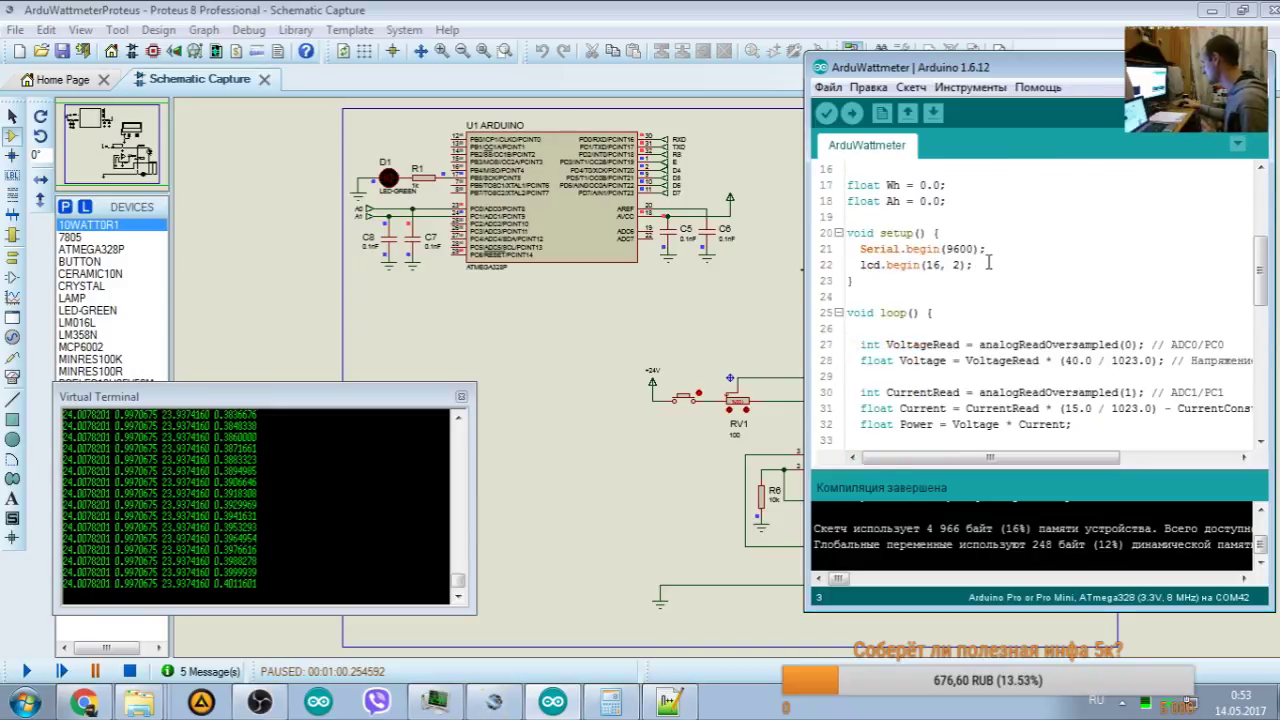
pyautogui.scroll(-2, 990, 267)
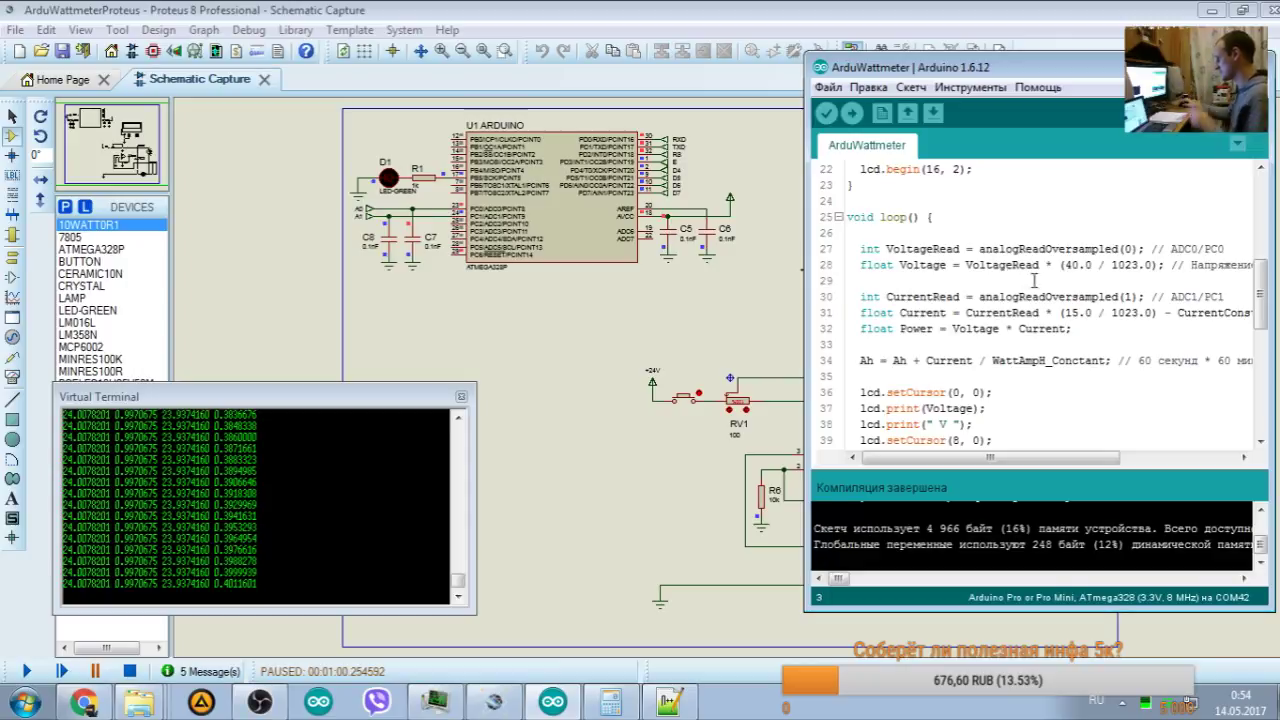
pyautogui.scroll(-1, 1033, 281)
pyautogui.scroll(8, 1030, 230)
pyautogui.scroll(-2, 935, 328)
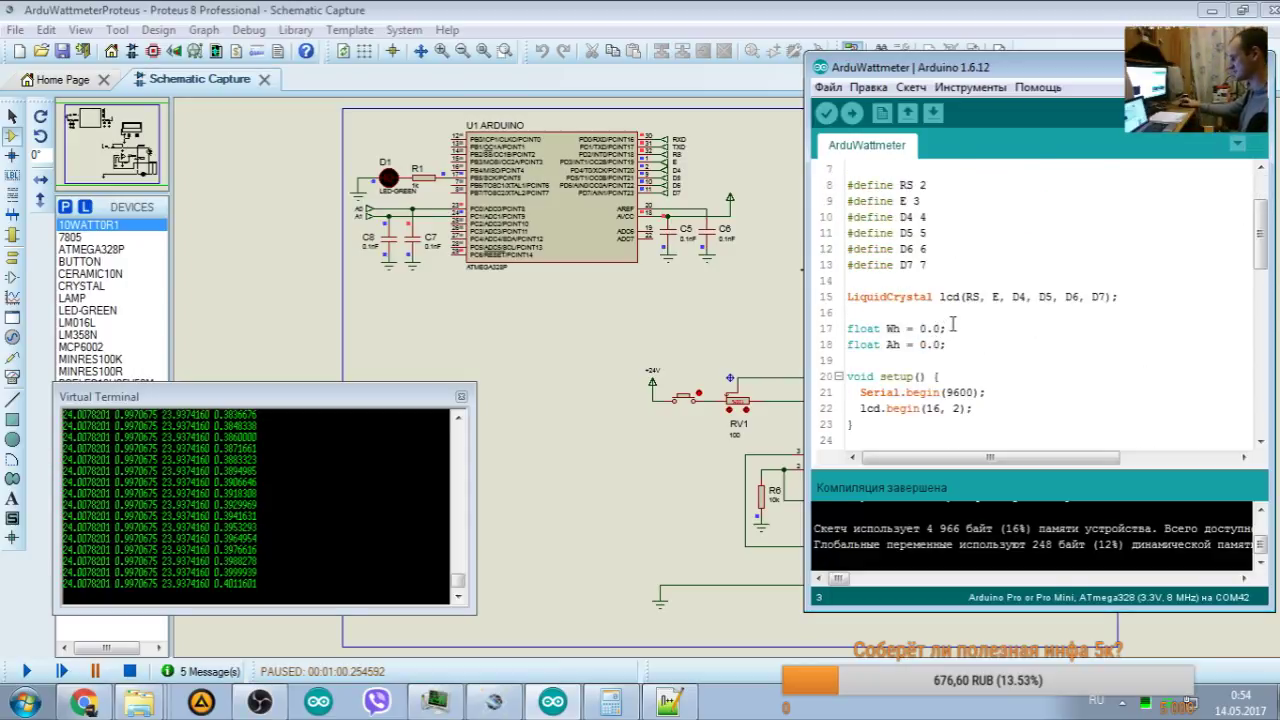
pyautogui.scroll(-1, 1140, 200)
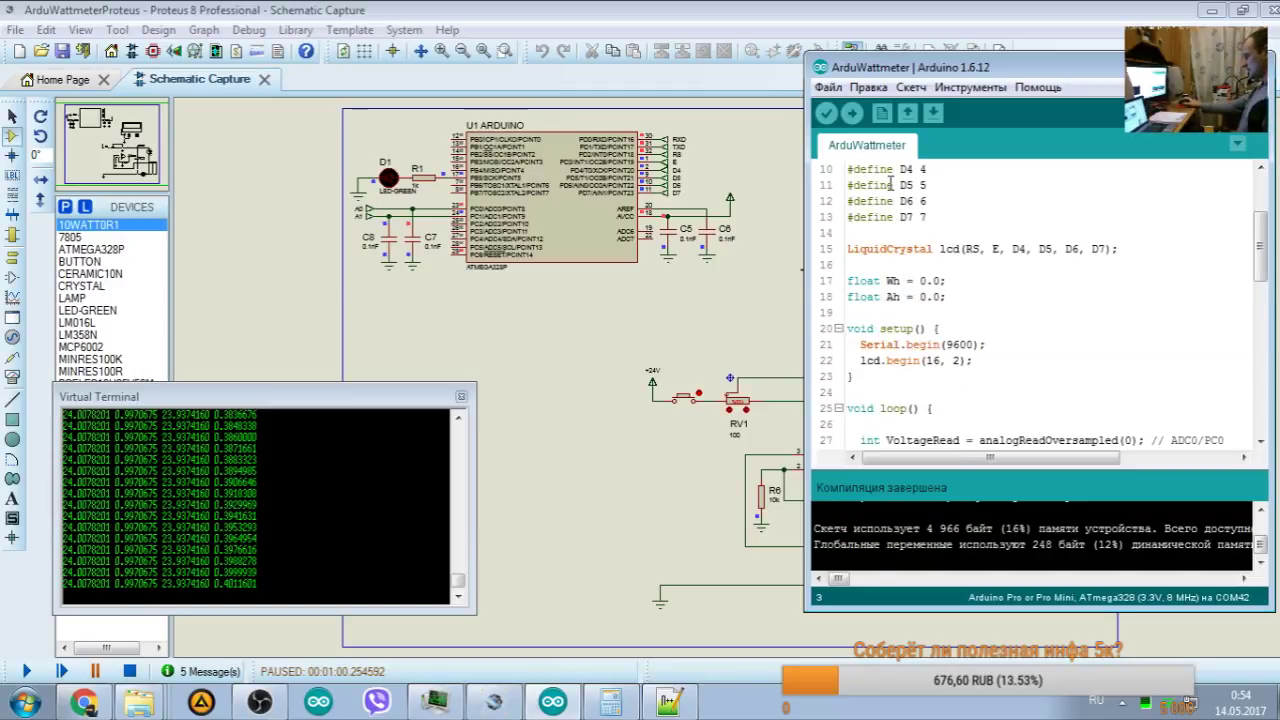
# Step: Add a trailing space after 855 in the WattAmpH_Conctant define and save the sketch
pyautogui.scroll(-8, 890, 183)
pyautogui.scroll(11, 1193, 380)
pyautogui.click(1044, 197)
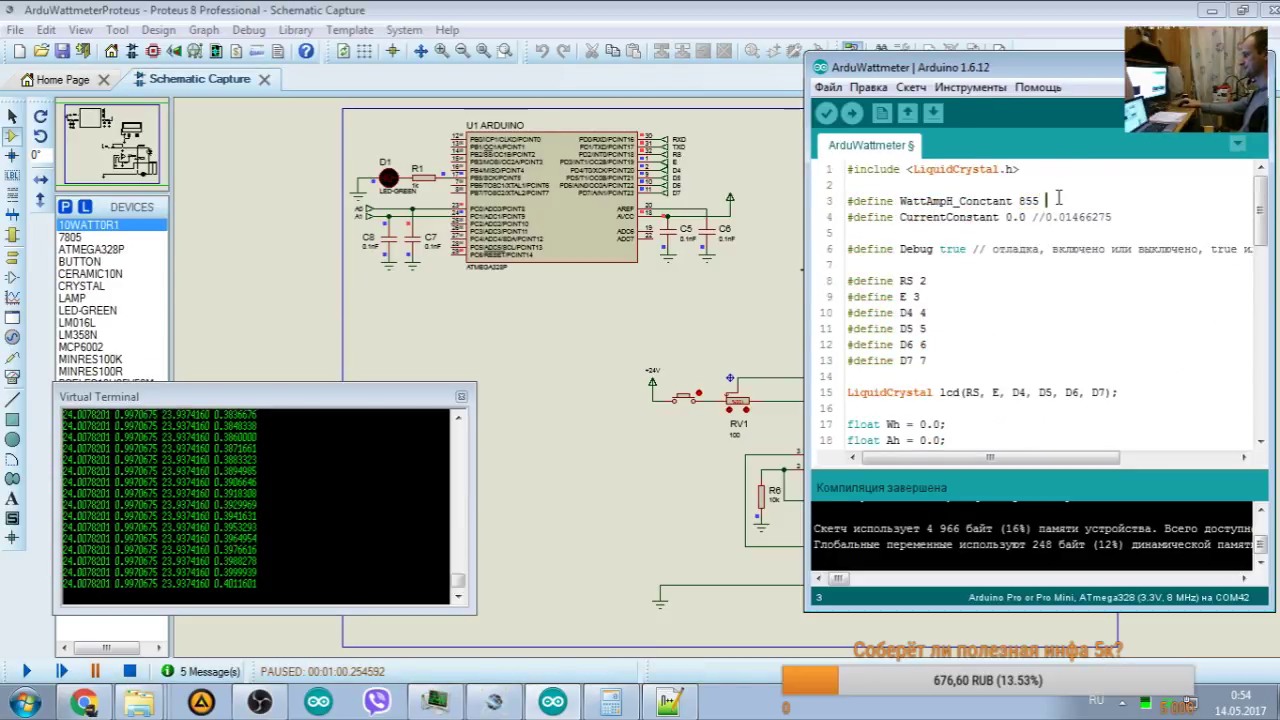
pyautogui.hotkey('ctrl', 's')
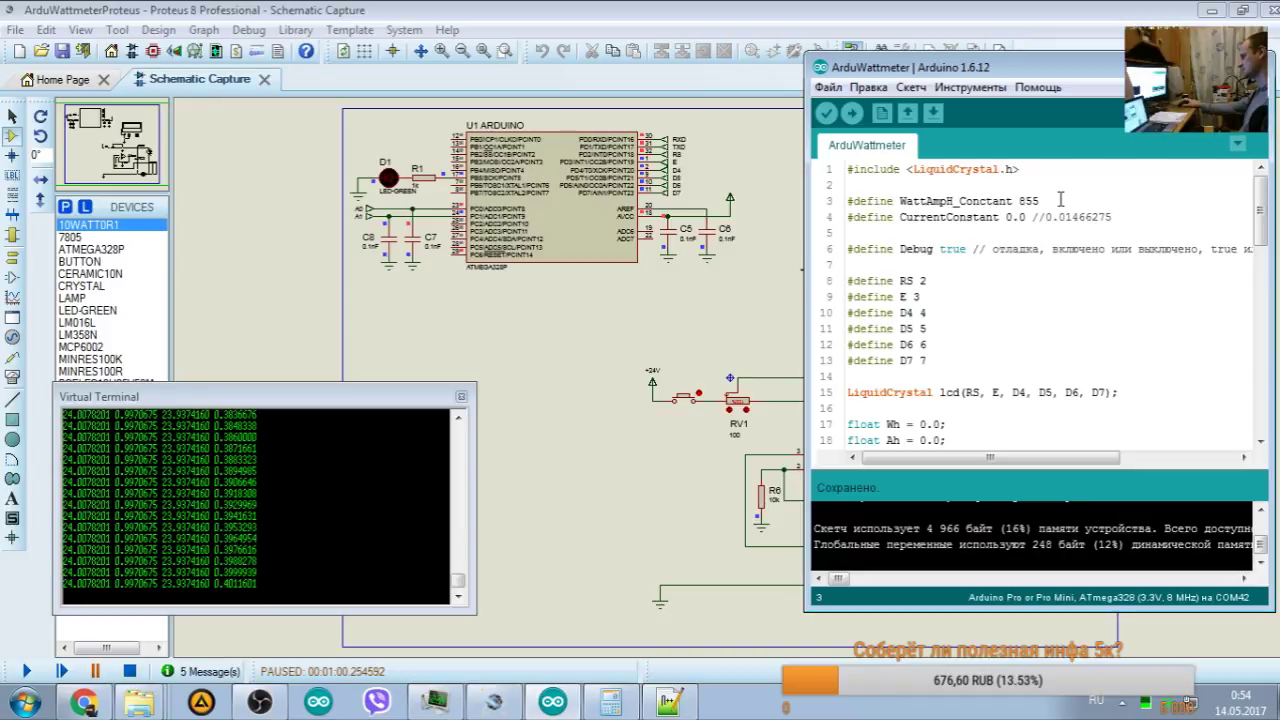
# Step: Remove the blank line between the Power calculation and the Ah formula
pyautogui.scroll(-9, 1062, 201)
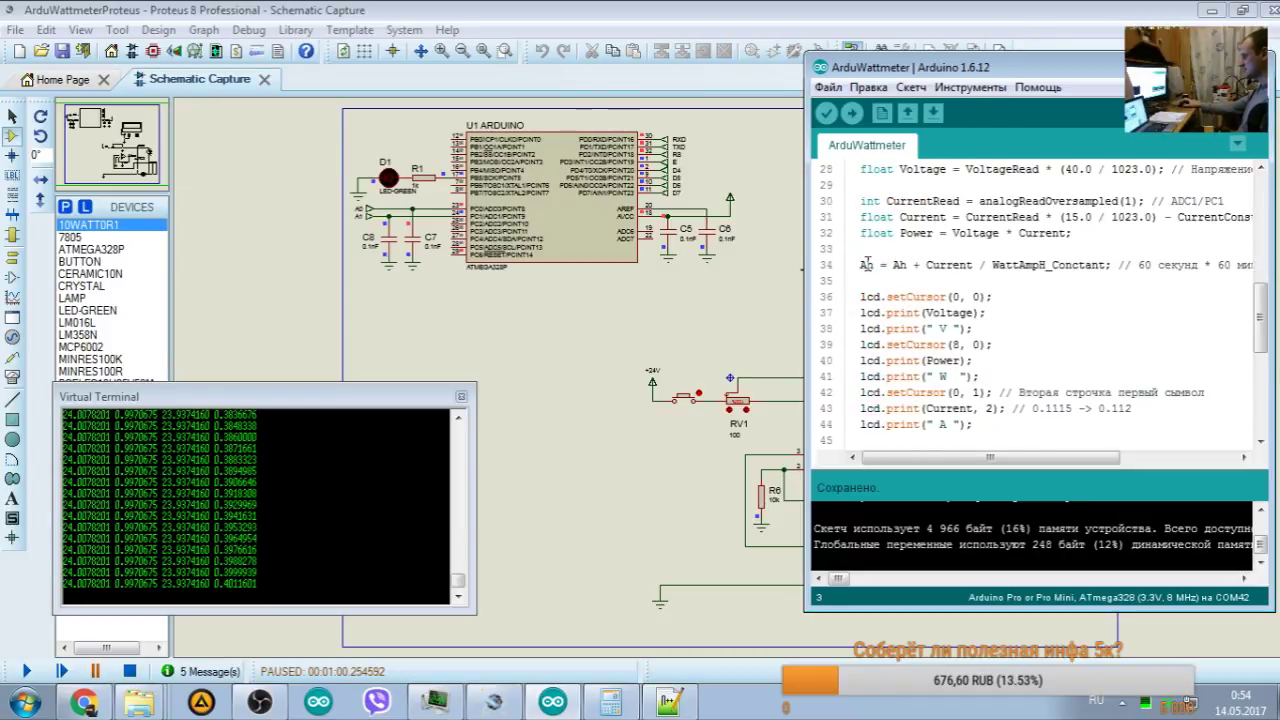
pyautogui.click(860, 248)
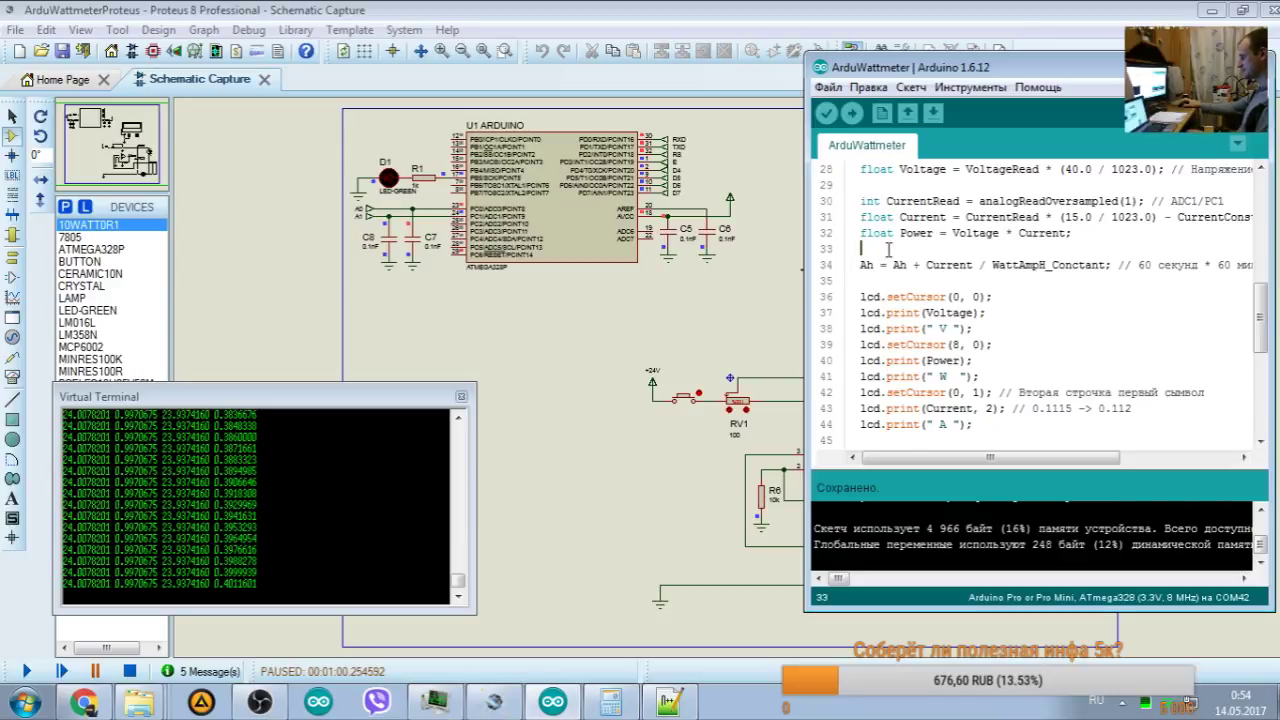
pyautogui.press('Delete')
pyautogui.click(872, 264)
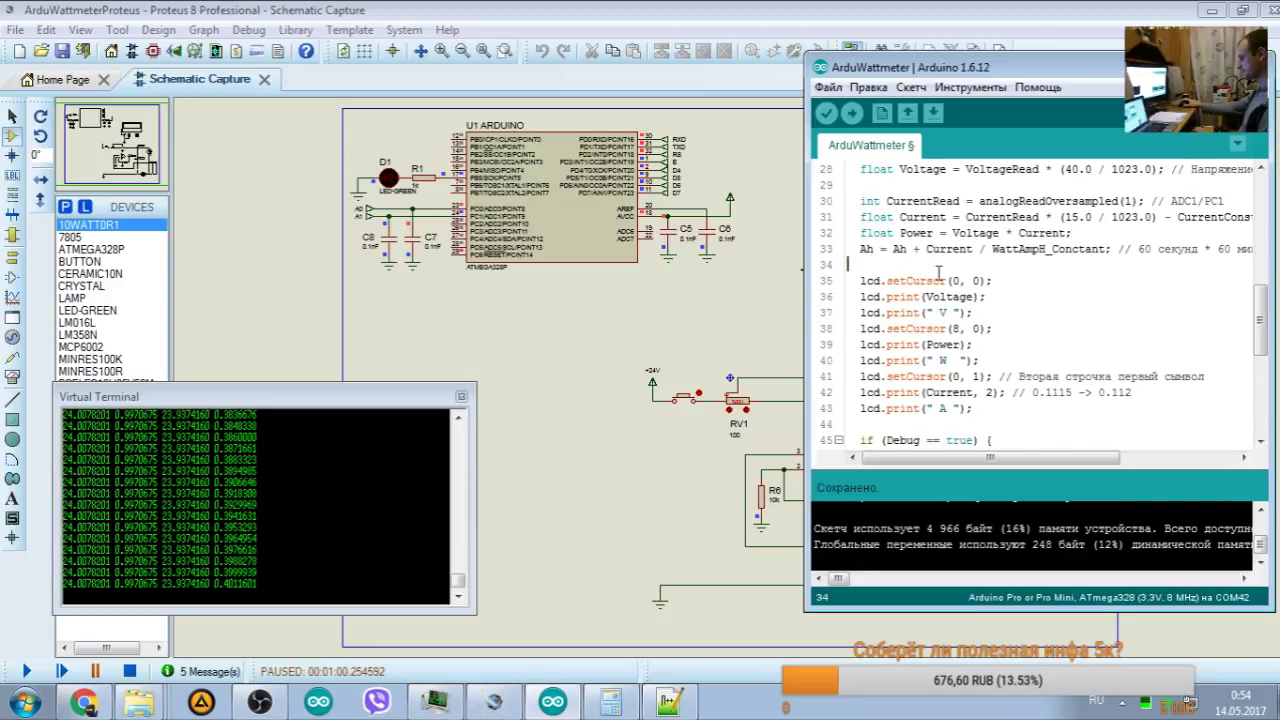
# Step: Switch to Notepad++ and select the Ah and Wh formulas in the loop of LBP_Proj.ino for reference
pyautogui.scroll(2, 880, 262)
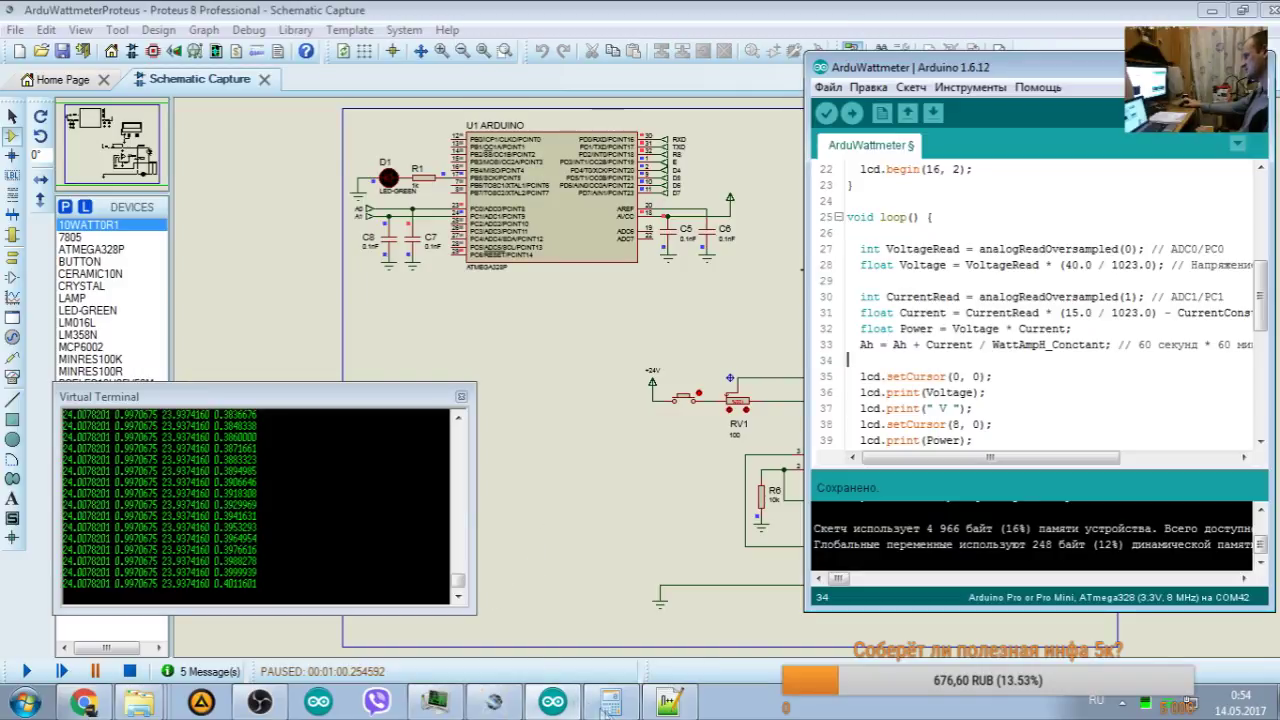
pyautogui.click(670, 703)
pyautogui.scroll(-10, 357, 214)
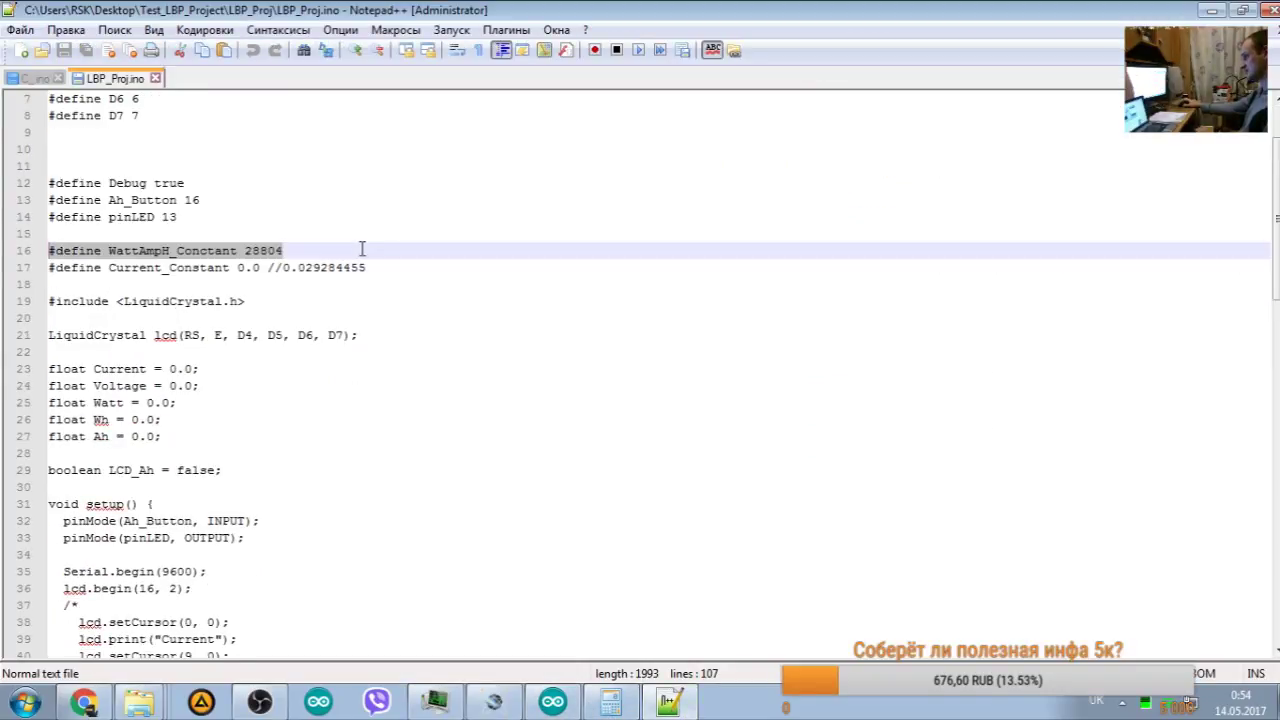
pyautogui.scroll(-3, 366, 253)
pyautogui.scroll(-1, 366, 254)
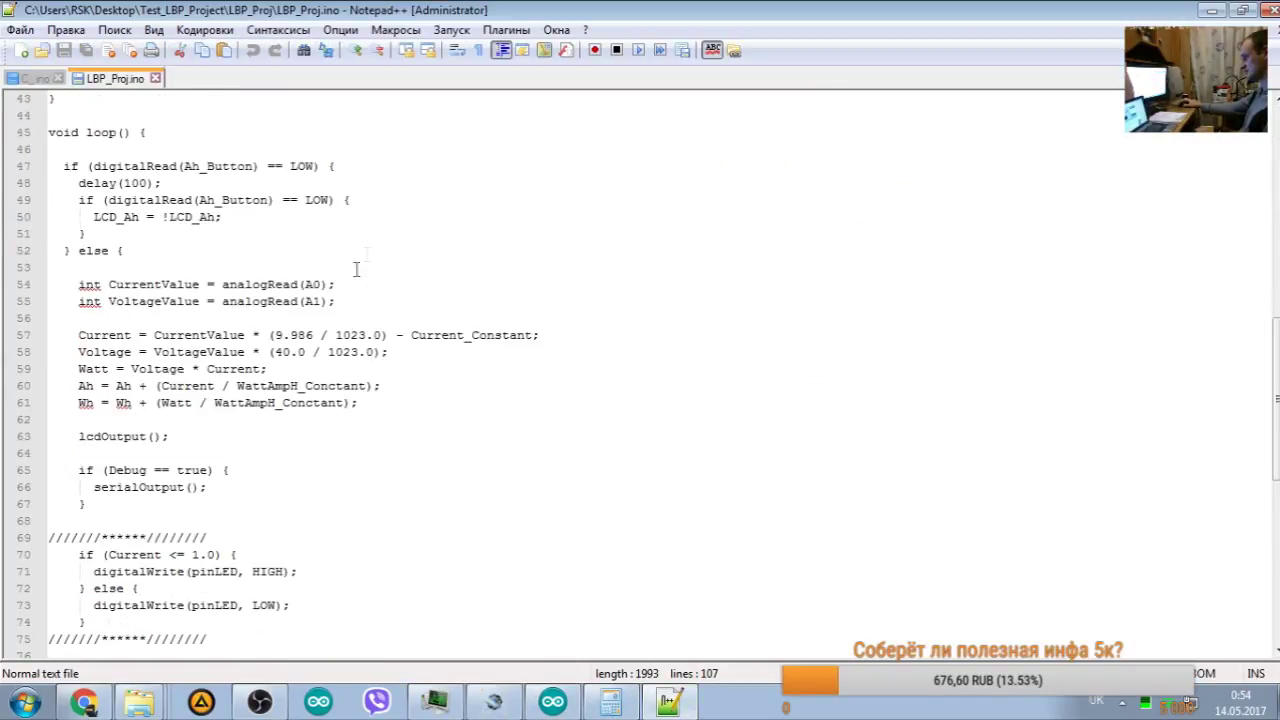
pyautogui.moveTo(76, 386); pyautogui.dragTo(400, 402)
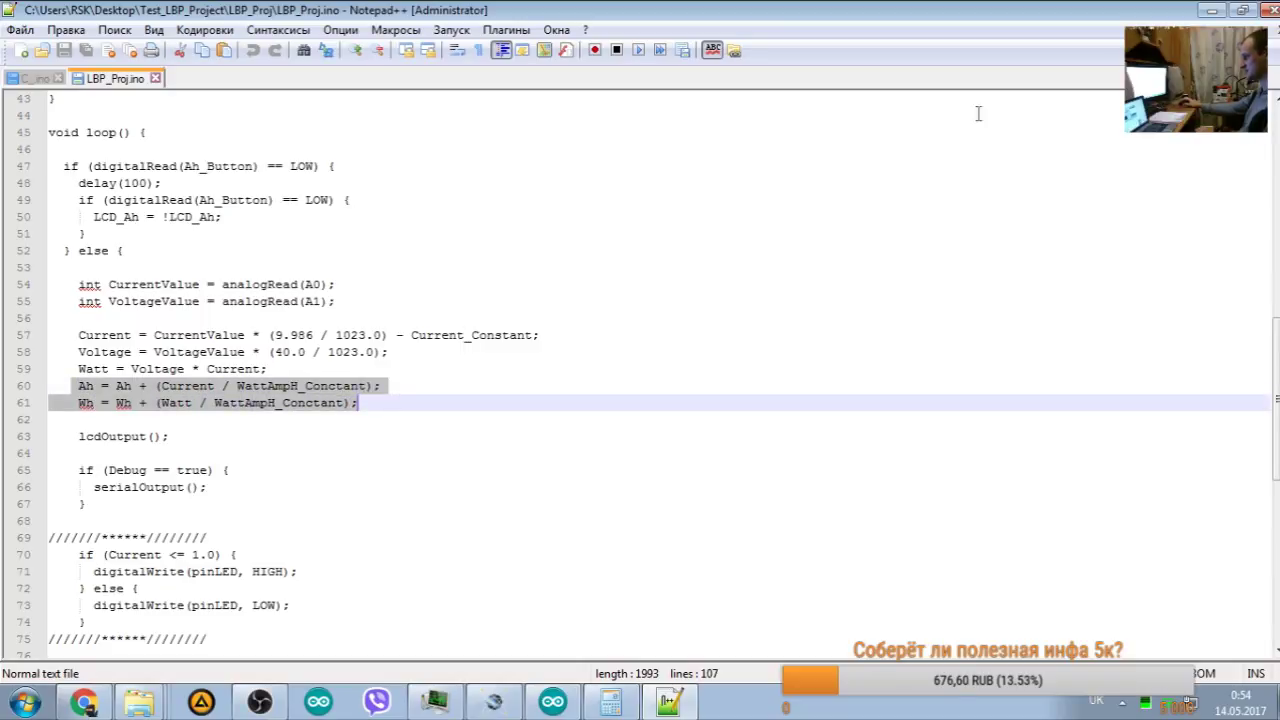
# Step: Return to the ArduWattmeter sketch and start a "Wh =" line below the Ah formula, followed by a blank line
pyautogui.click(1210, 10)
pyautogui.scroll(3, 912, 362)
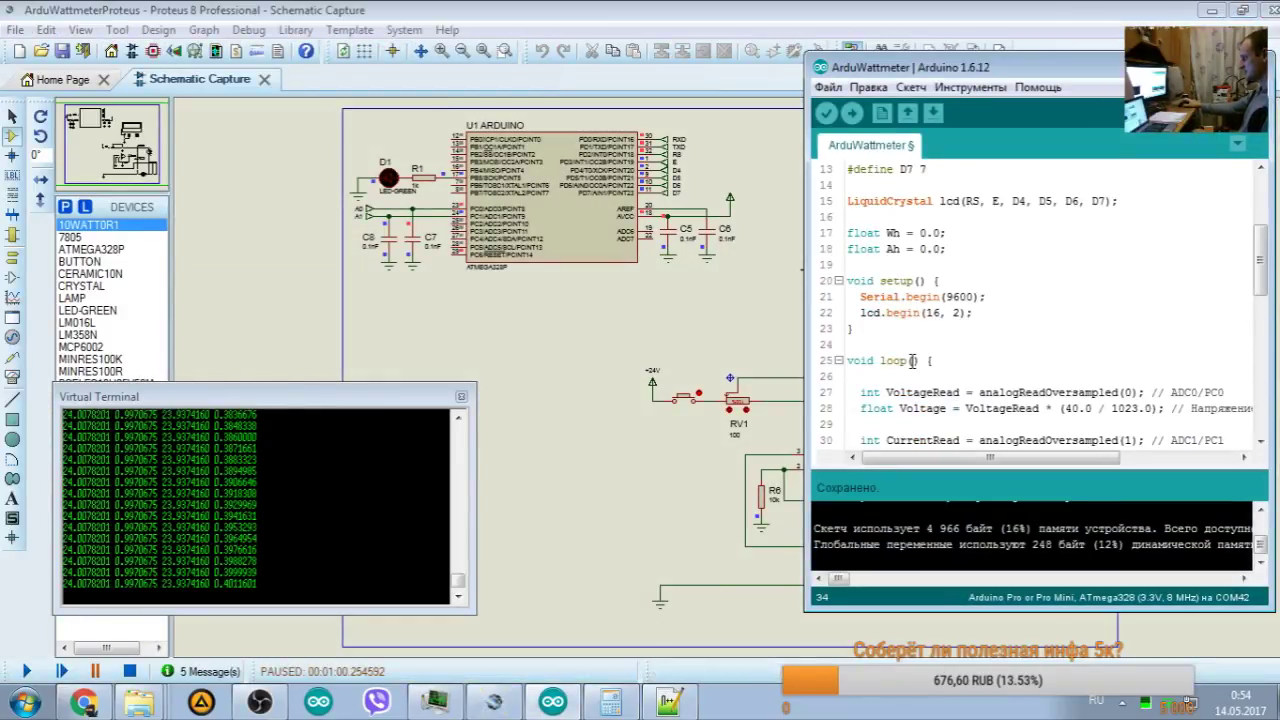
pyautogui.scroll(-2, 912, 362)
pyautogui.scroll(-2, 912, 362)
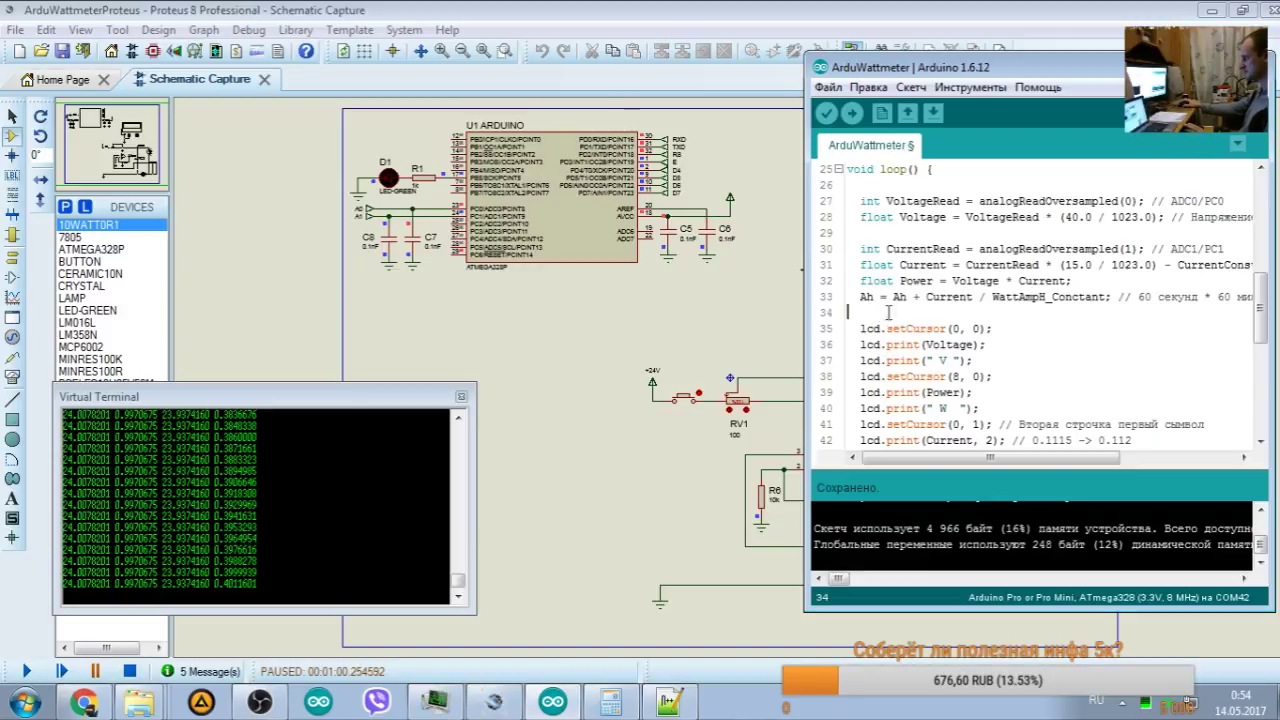
pyautogui.scroll(4, 909, 273)
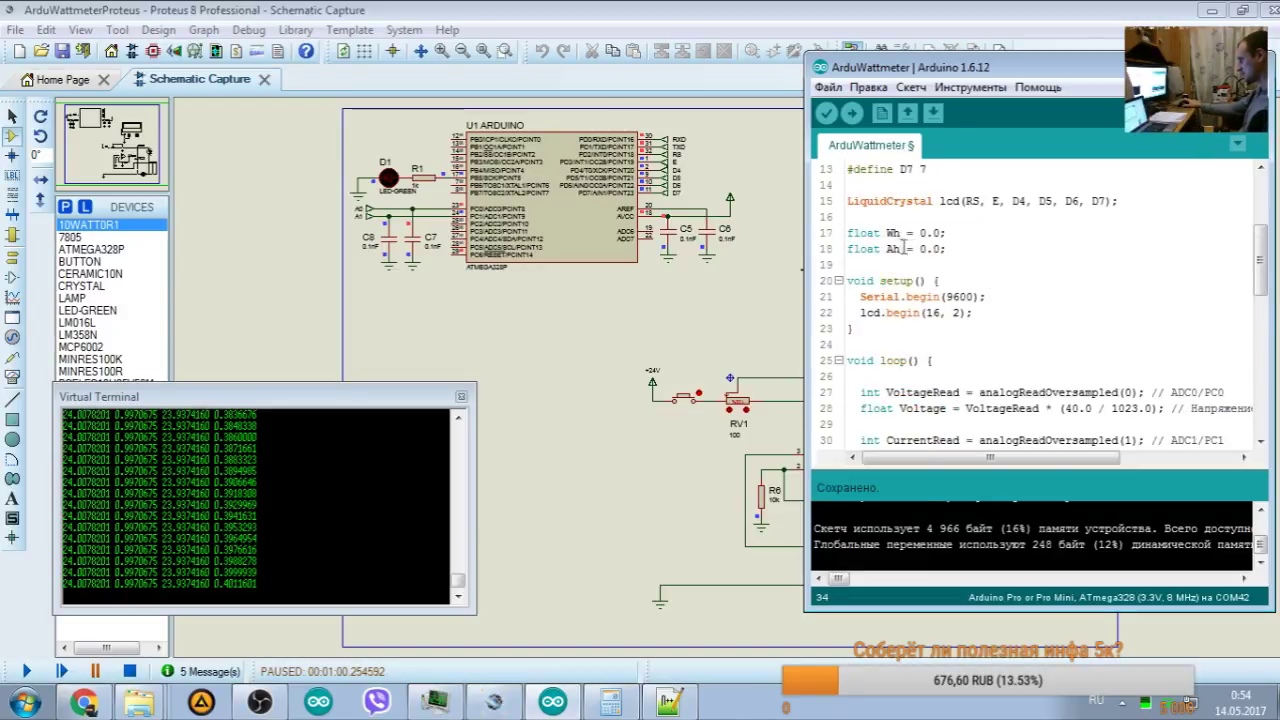
pyautogui.scroll(-2, 882, 316)
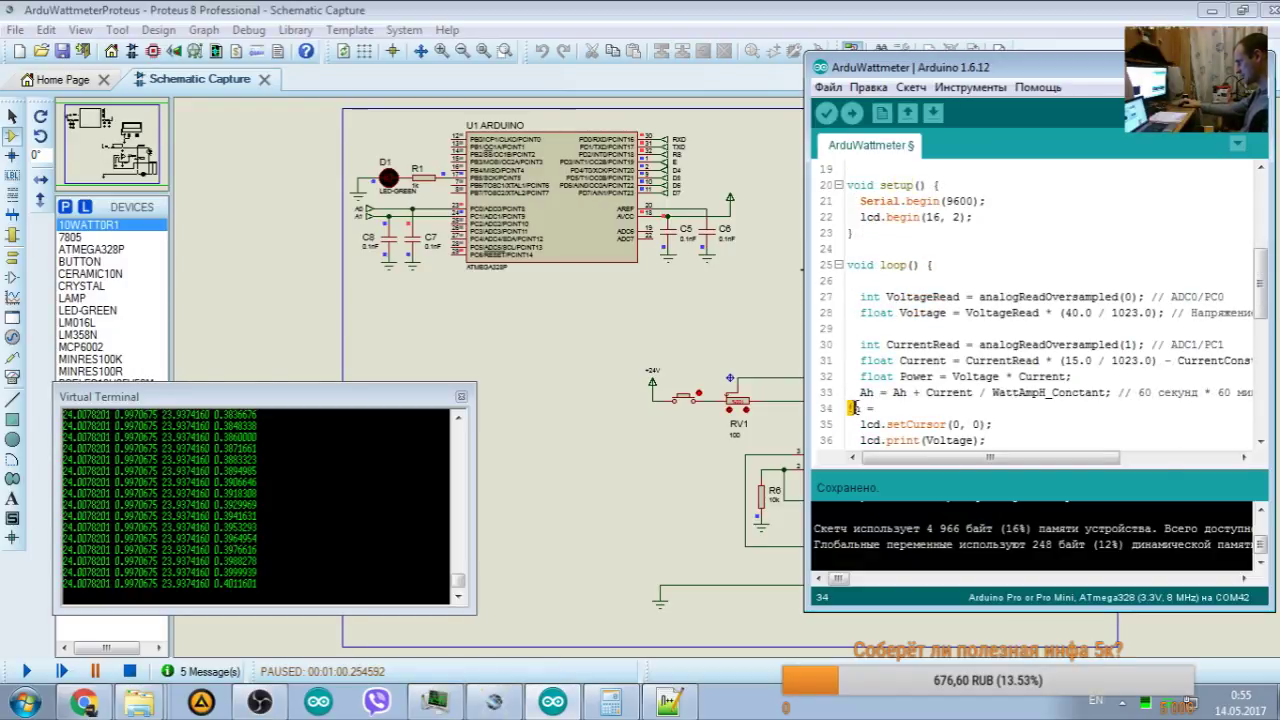
pyautogui.scroll(-9, 852, 408)
pyautogui.scroll(7, 852, 350)
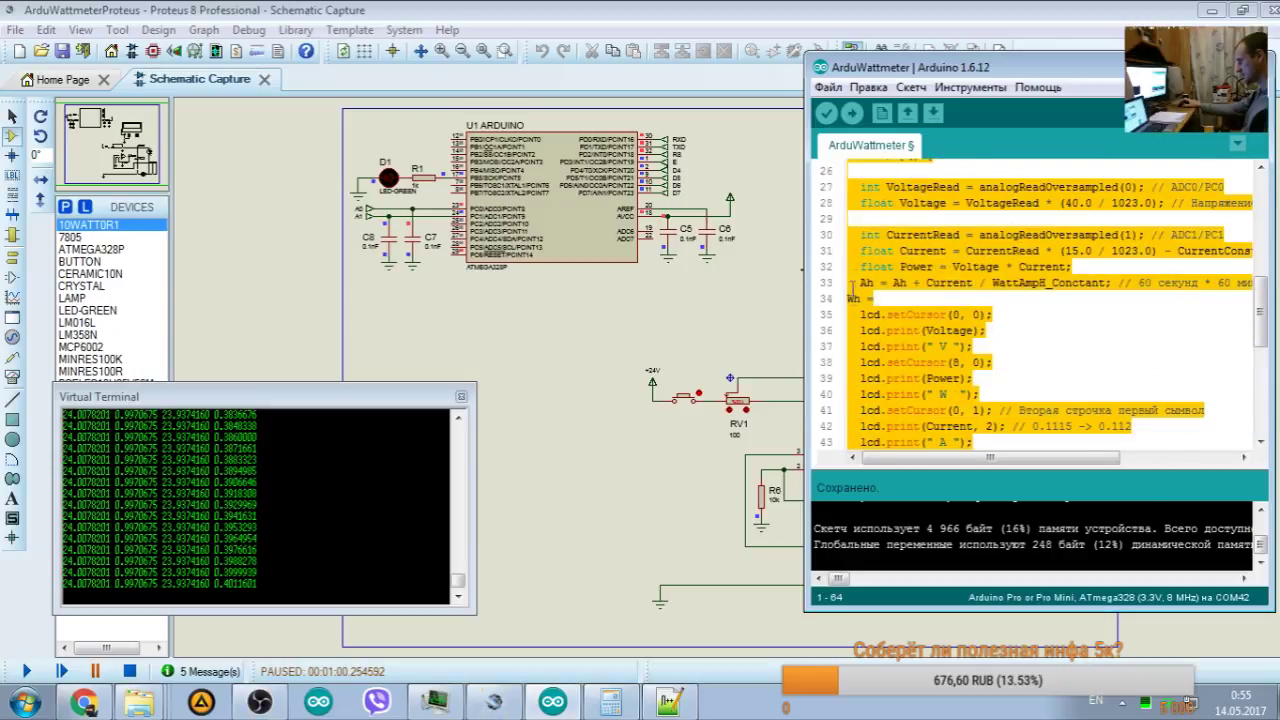
pyautogui.write('=')
pyautogui.press('Return')
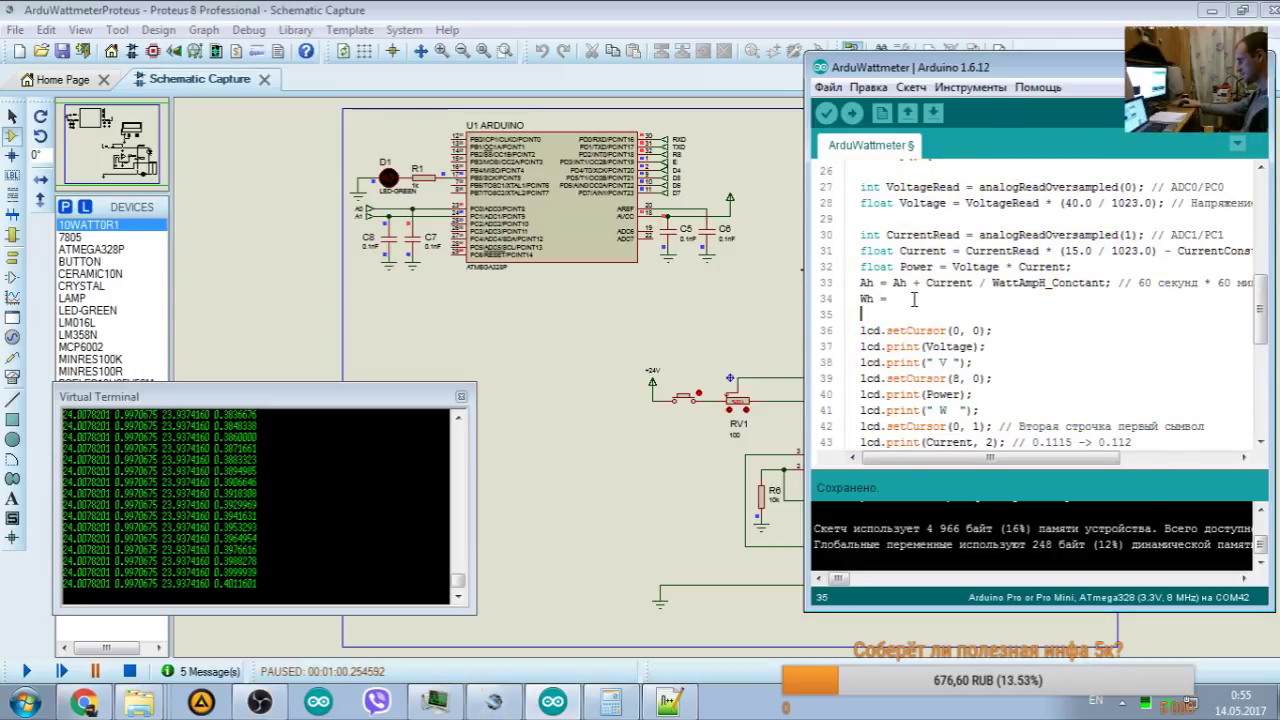
# Step: Fill in the right side of the Wh formula as Wh + Power, copying the Power variable's name from its declaration
pyautogui.doubleClick(918, 266)
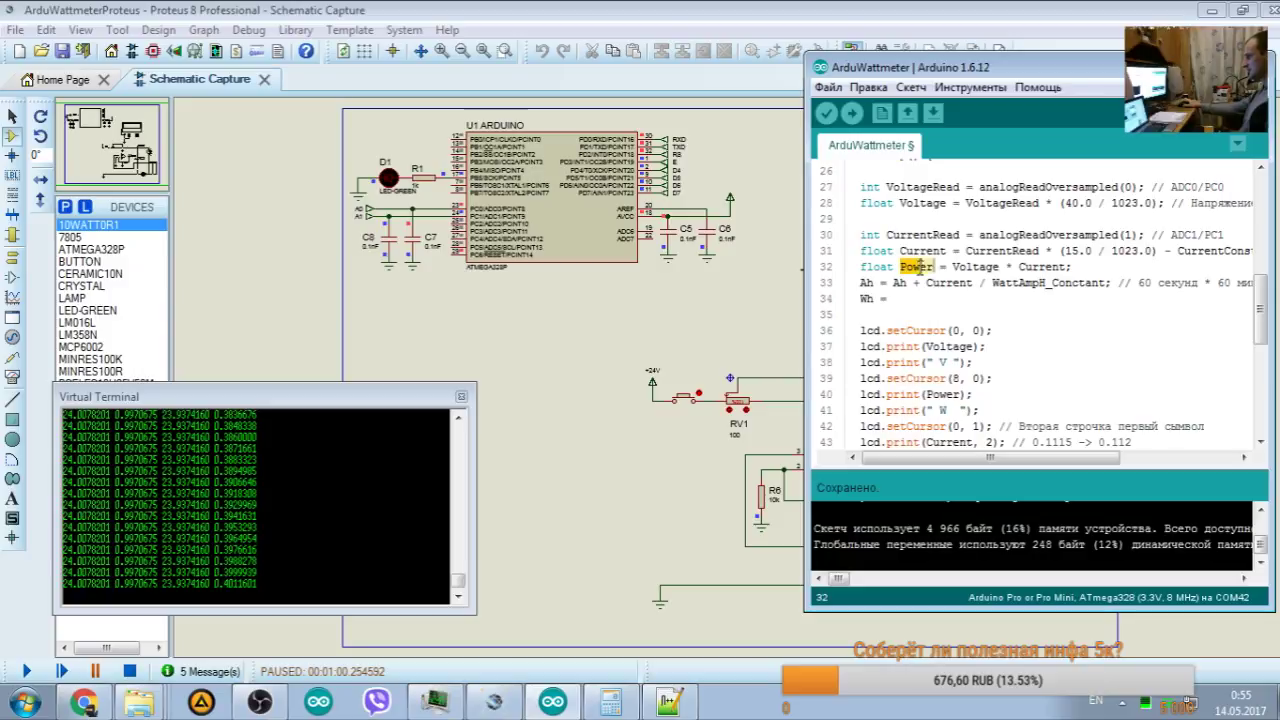
pyautogui.hotkey('ctrl', 'c')
pyautogui.click(900, 297)
pyautogui.hotkey('ctrl', 'v')
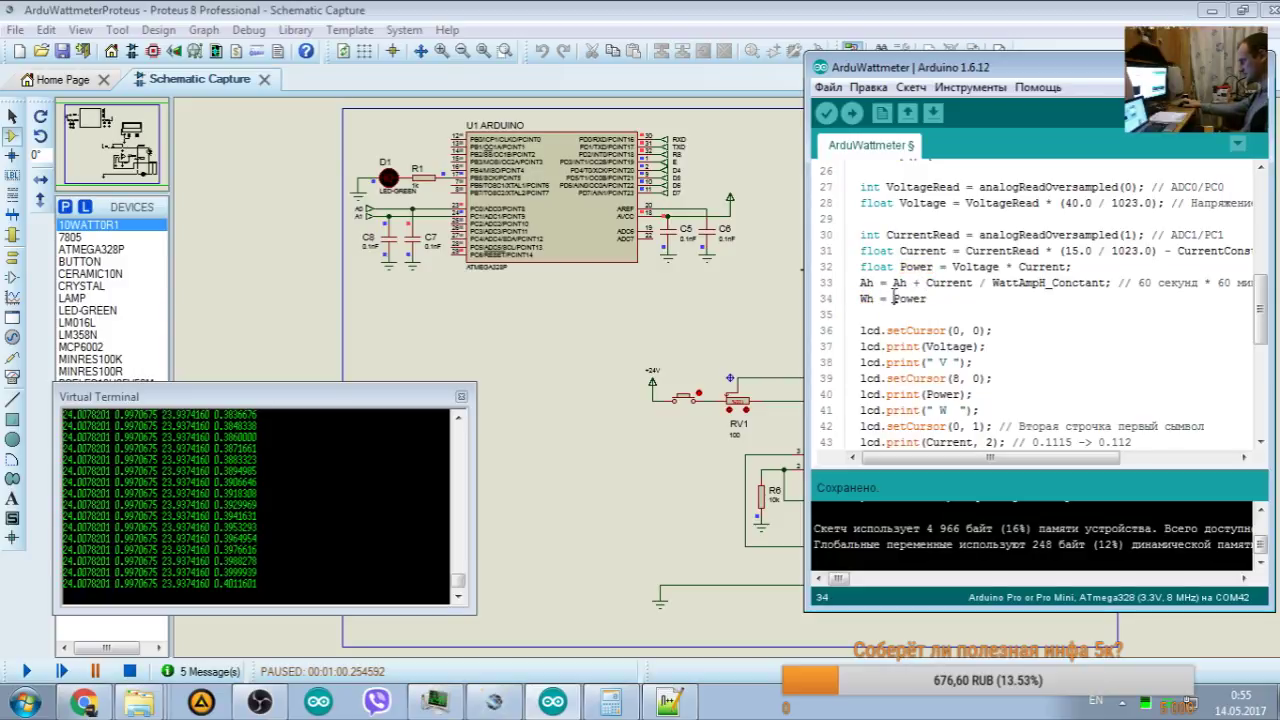
pyautogui.click(895, 297)
pyautogui.write('Wh+')
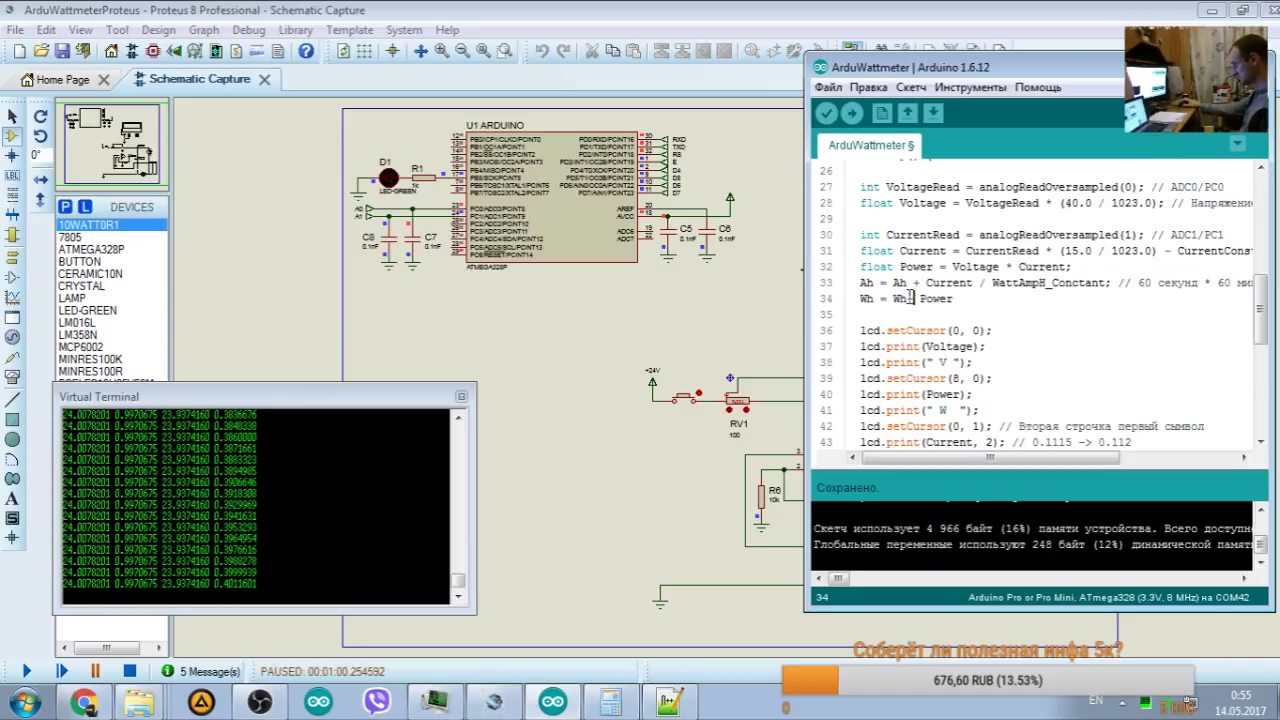
# Step: Complete the Wh formula with the divisor "/ WattAmpH_Conctant;" copied from the Ah formula
pyautogui.click(906, 297)
pyautogui.moveTo(980, 283); pyautogui.dragTo(1107, 281)
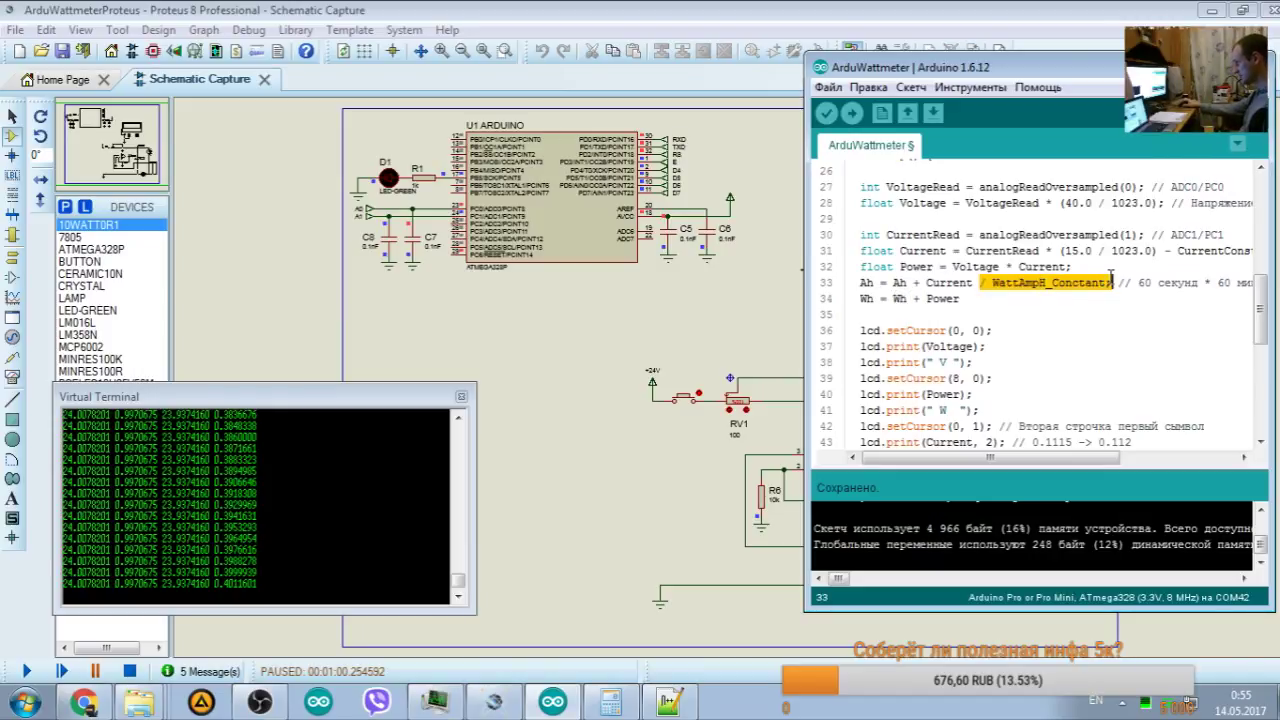
pyautogui.hotkey('ctrl', 'c')
pyautogui.click(1005, 298)
pyautogui.hotkey('ctrl', 'v')
pyautogui.click(965, 299)
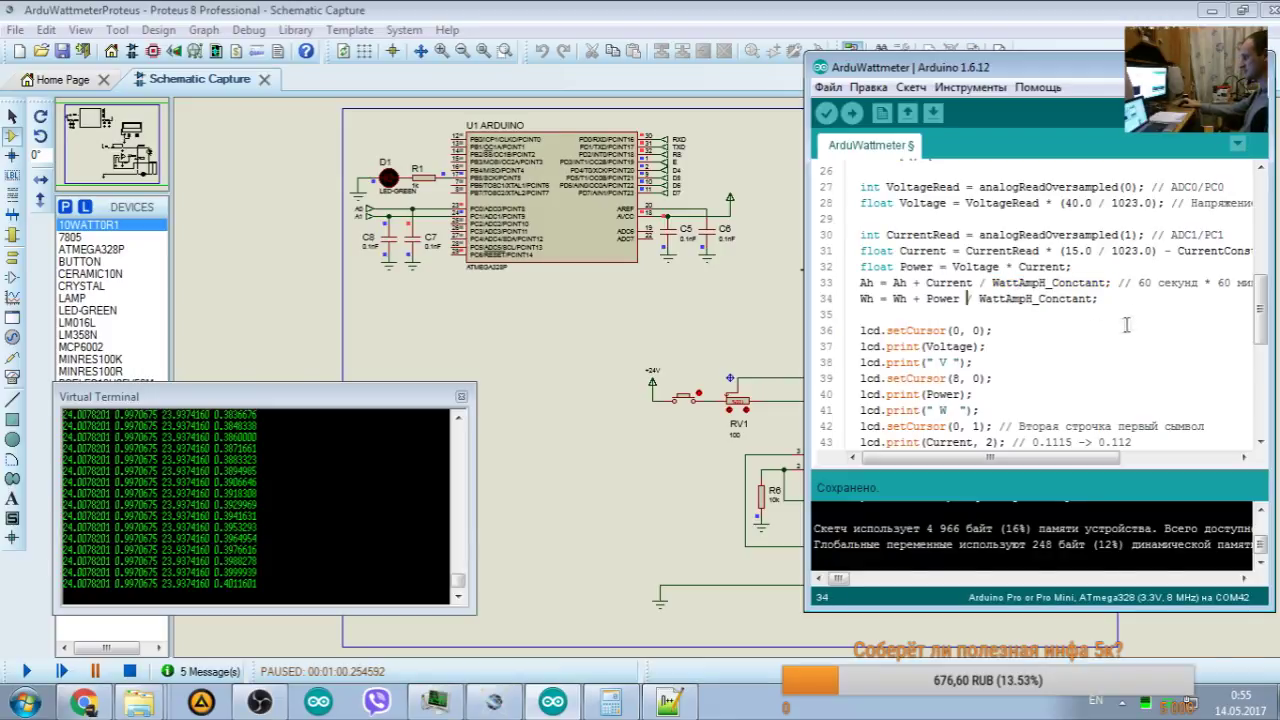
# Step: Delete the trailing comment after the Ah formula and save the sketch
pyautogui.moveTo(1005, 457); pyautogui.dragTo(1111, 457)
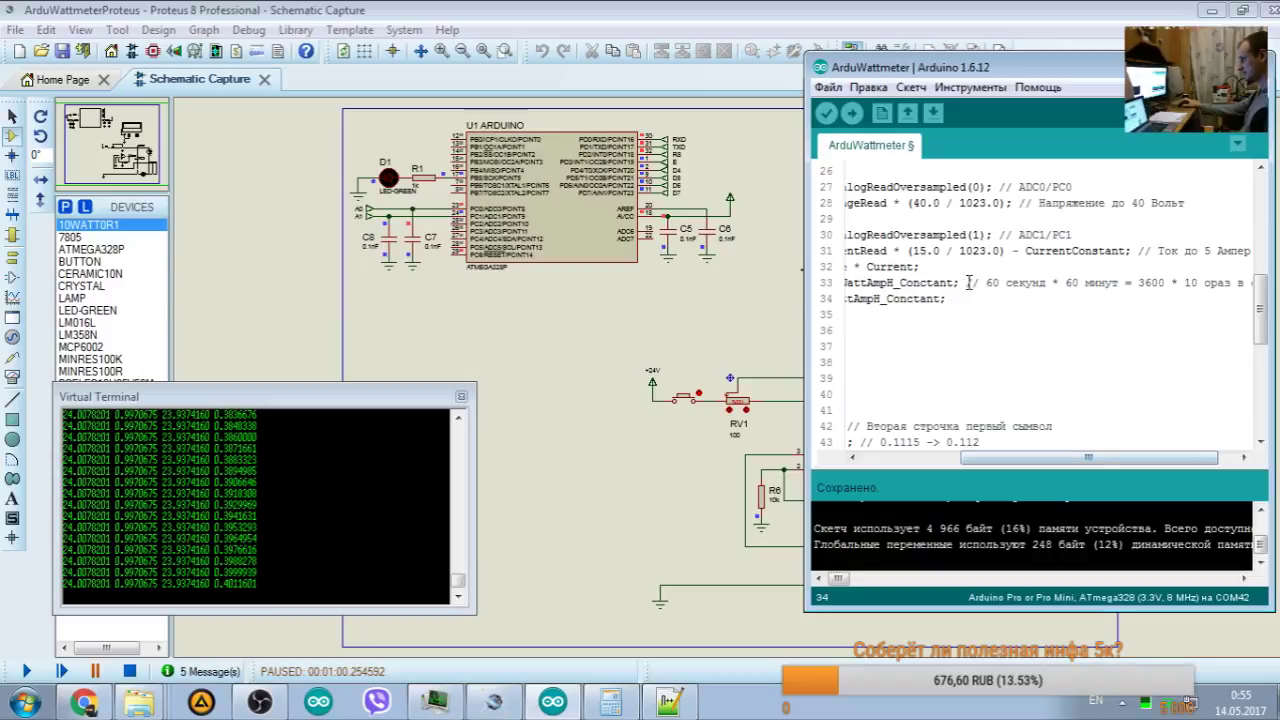
pyautogui.moveTo(955, 284); pyautogui.dragTo(1277, 285)
pyautogui.press('Delete')
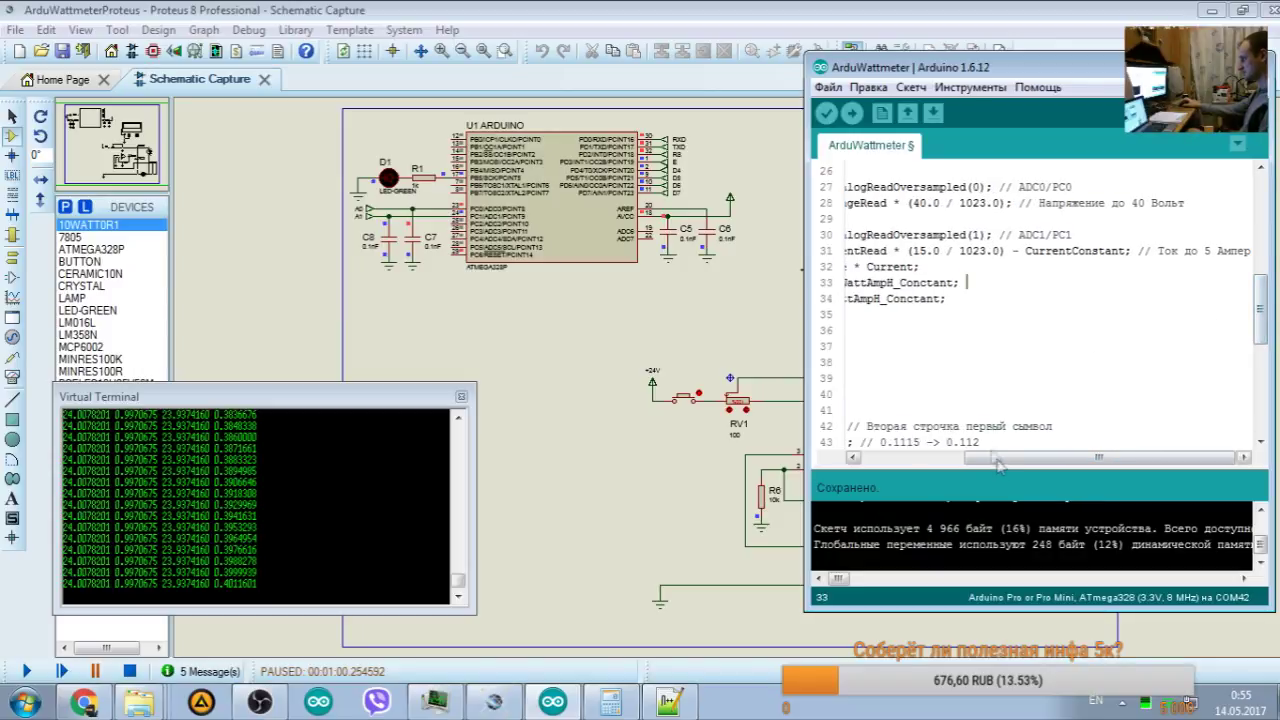
pyautogui.moveTo(995, 457); pyautogui.dragTo(818, 463)
pyautogui.hotkey('ctrl', 's')
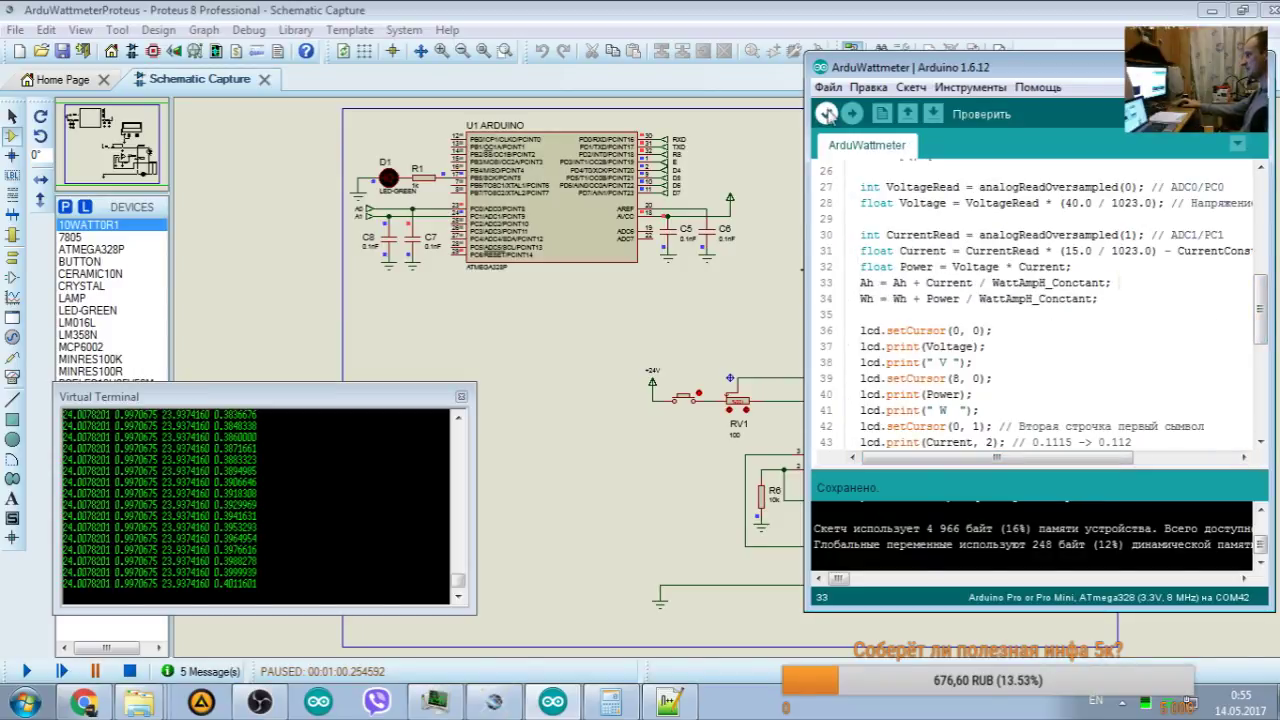
# Step: Try commenting out the delay(100) call at the end of the loop and restore it
pyautogui.scroll(-4, 917, 218)
pyautogui.scroll(-1, 918, 217)
pyautogui.click(872, 410)
pyautogui.write('//delay(100);')
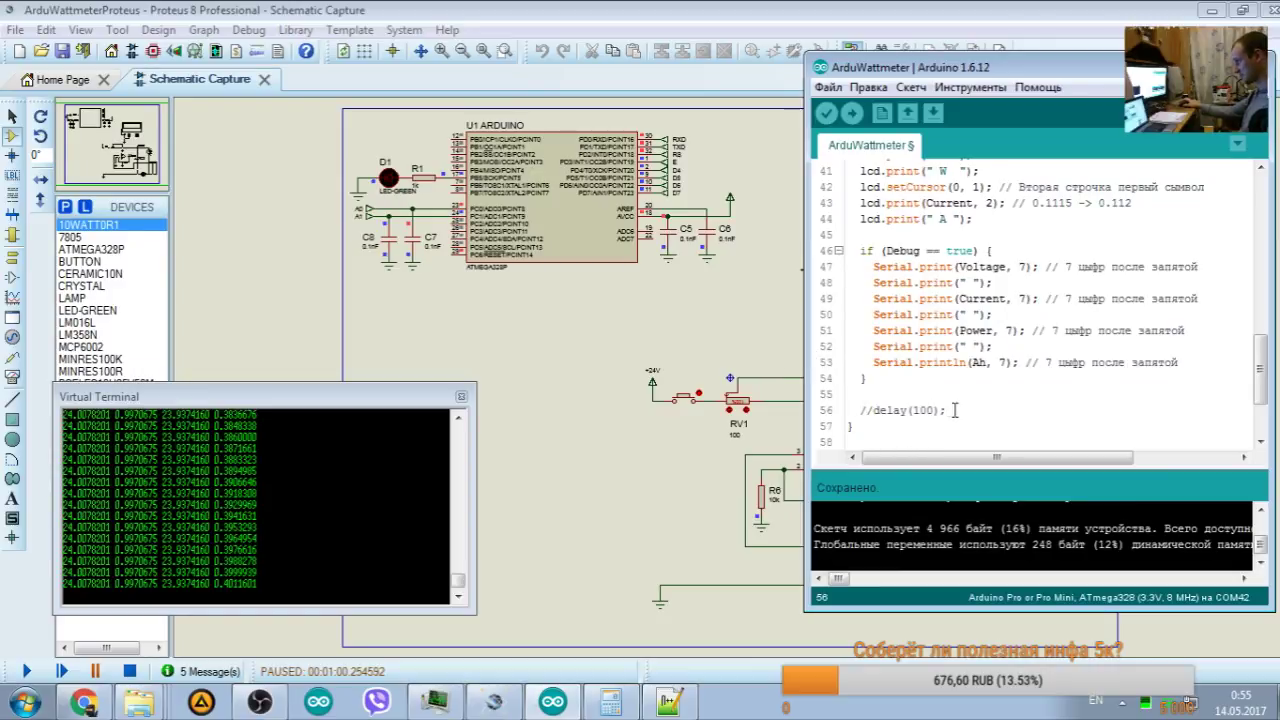
pyautogui.scroll(12, 945, 402)
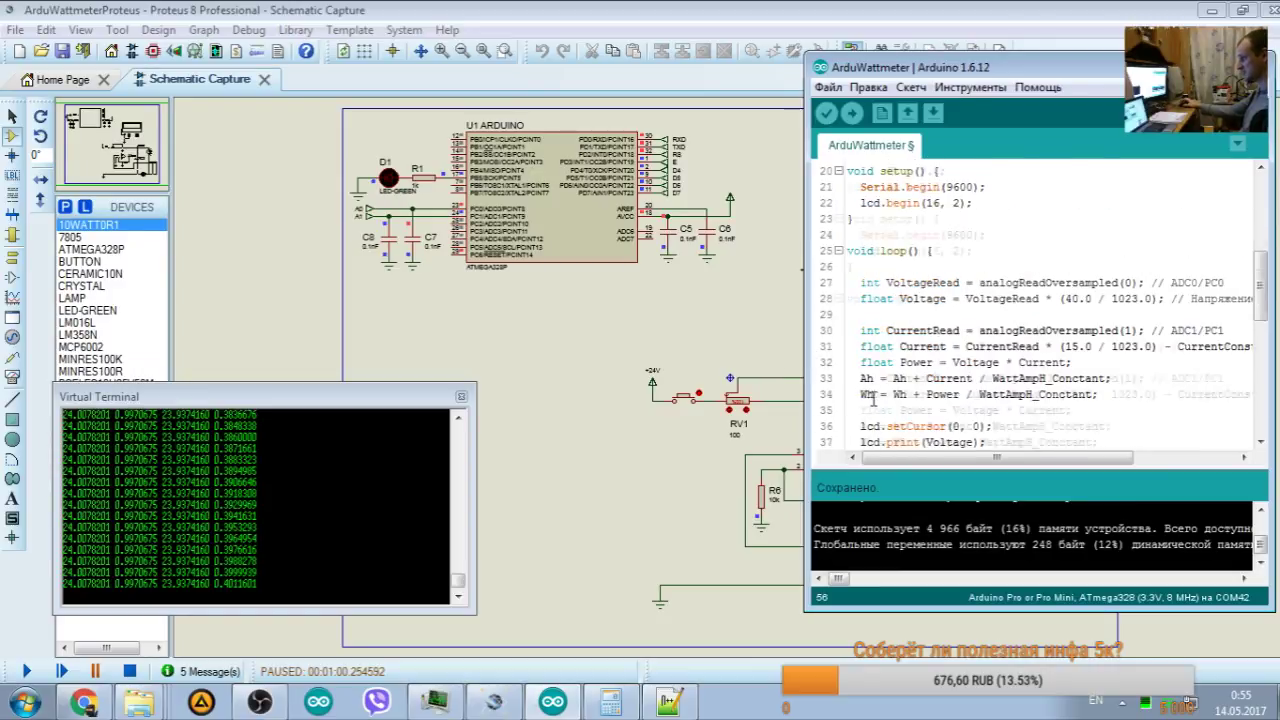
pyautogui.scroll(-12, 930, 266)
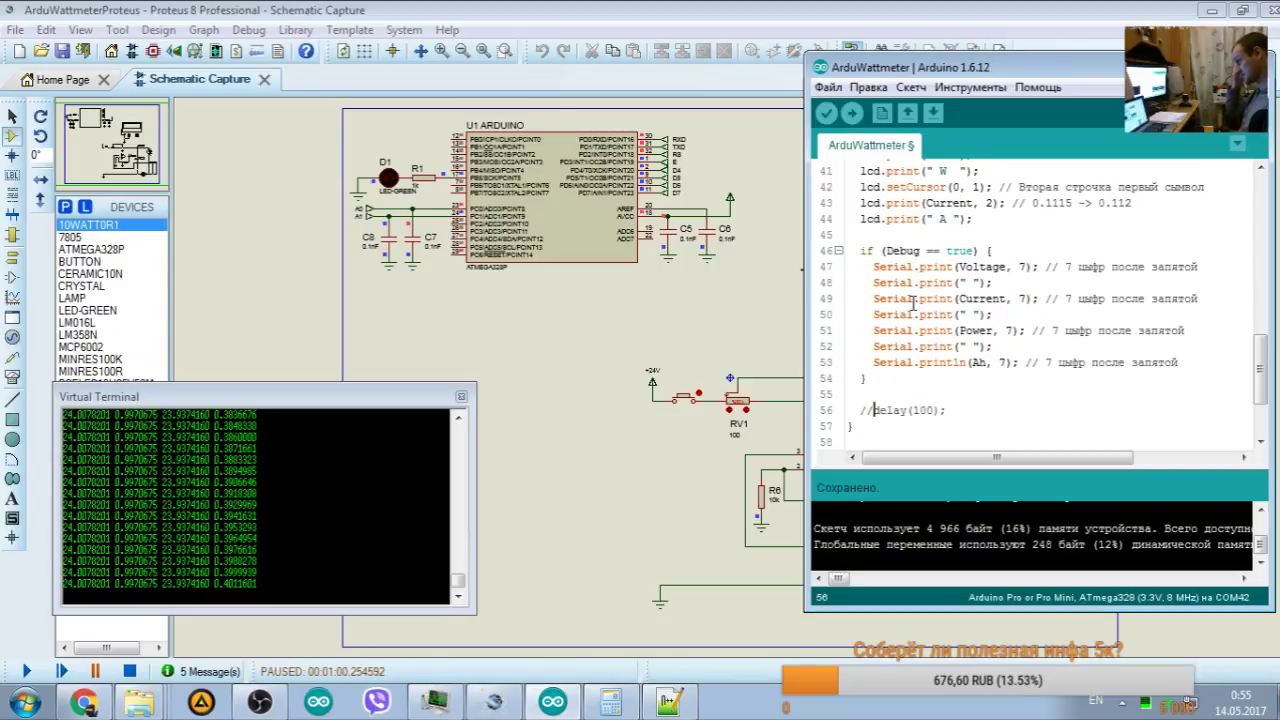
pyautogui.press('BackSpace')
pyautogui.press('BackSpace')
# Step: Compile the sketch with the Wh formula and stop the paused Proteus simulation
pyautogui.scroll(5, 922, 293)
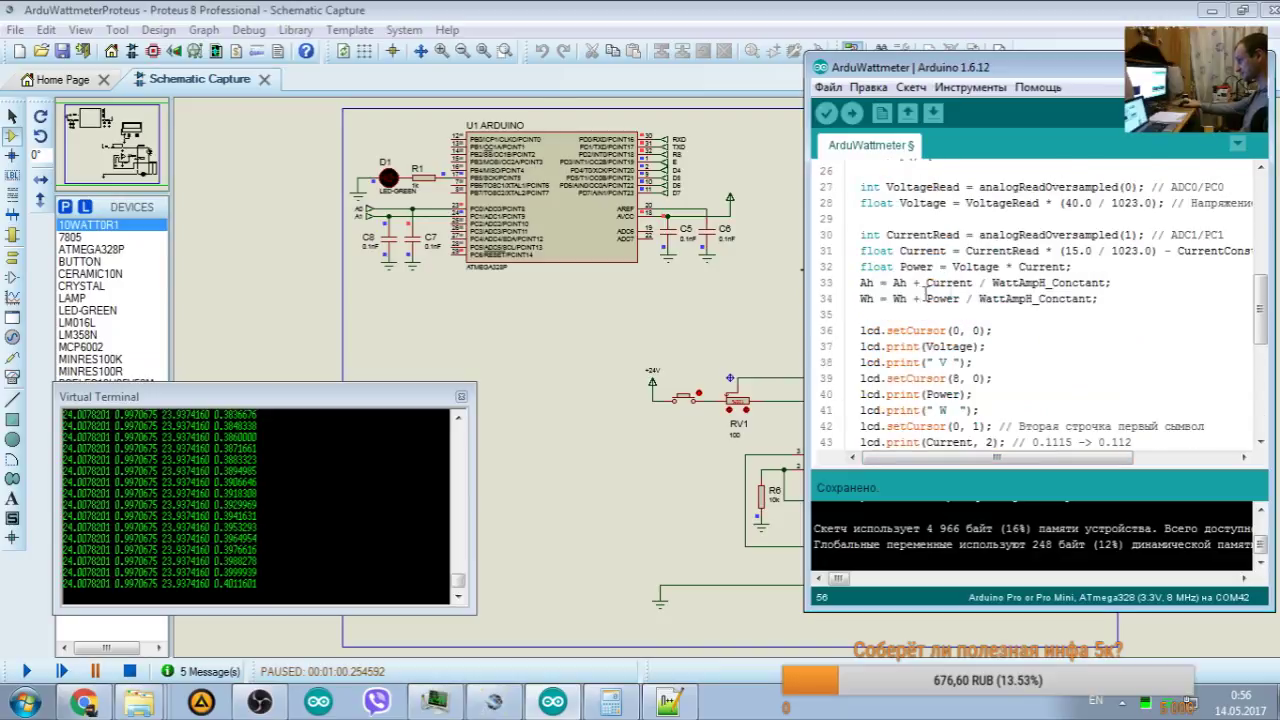
pyautogui.click(826, 113)
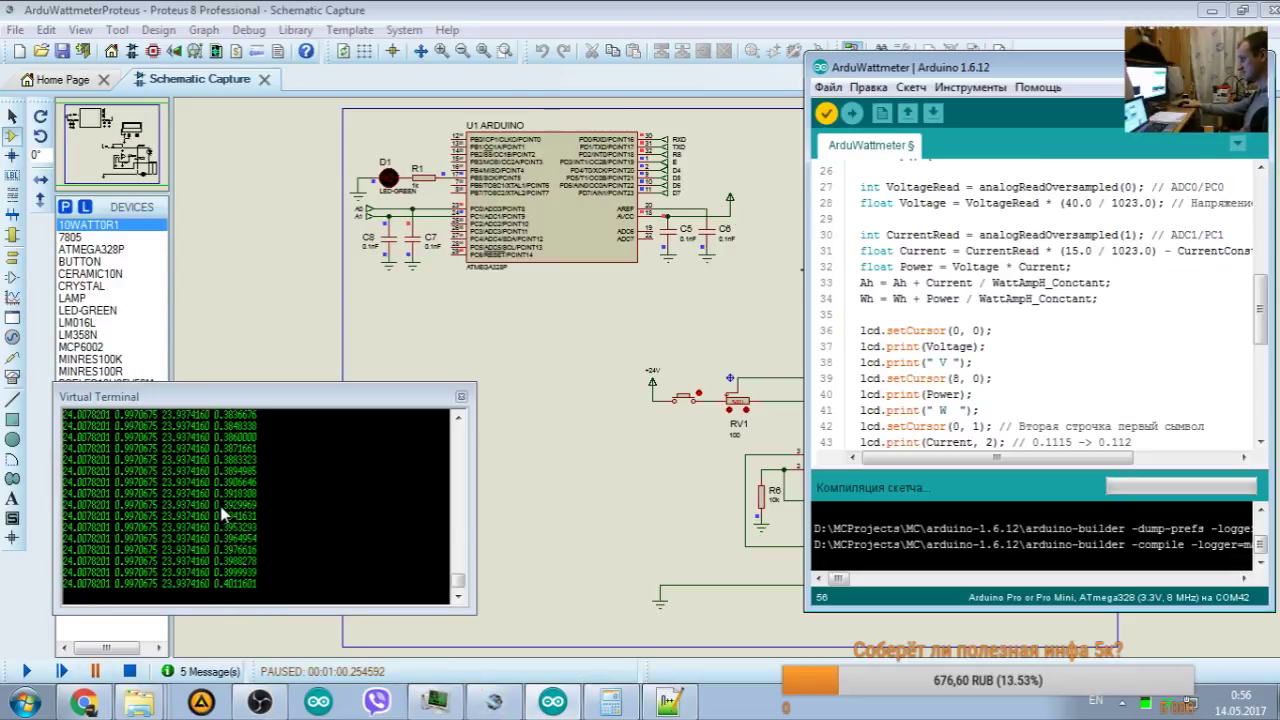
pyautogui.click(129, 671)
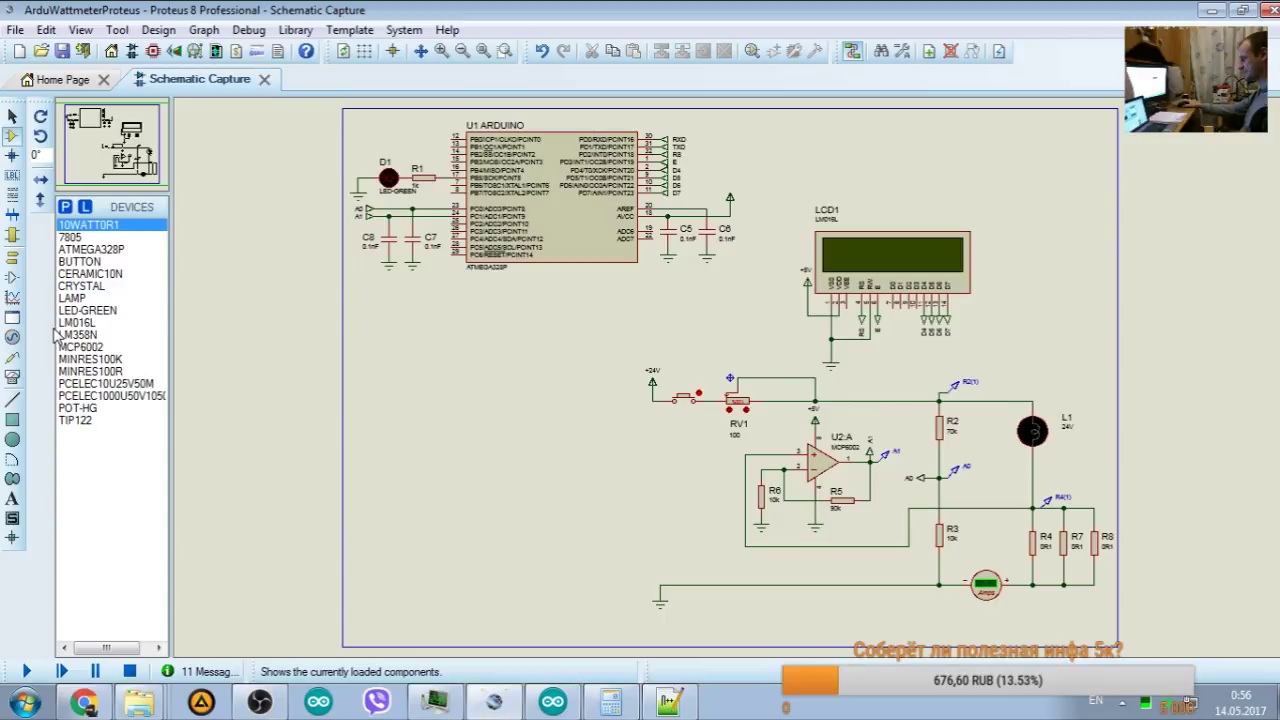
# Step: Examine the 7805 power supply section and its place beside the Arduino and load circuit in the schematic
pyautogui.scroll(1, 411, 150)
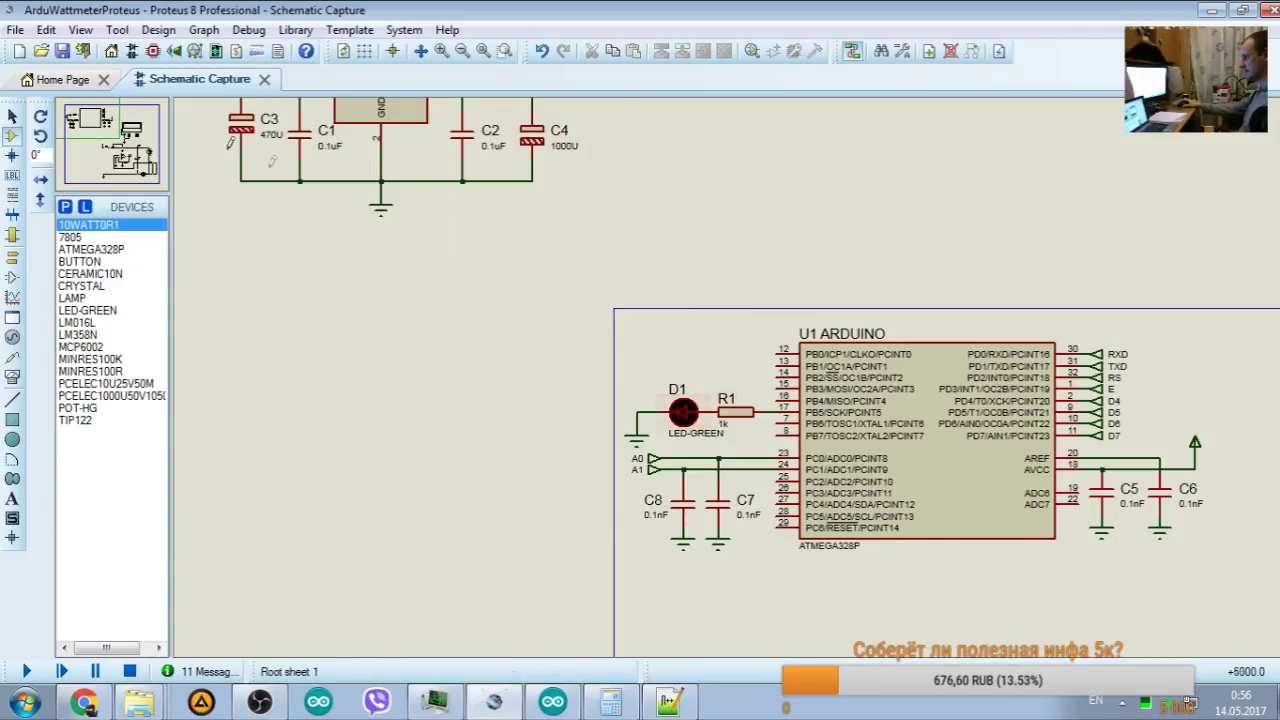
pyautogui.moveTo(72, 107); pyautogui.dragTo(70, 104)
pyautogui.click(70, 104)
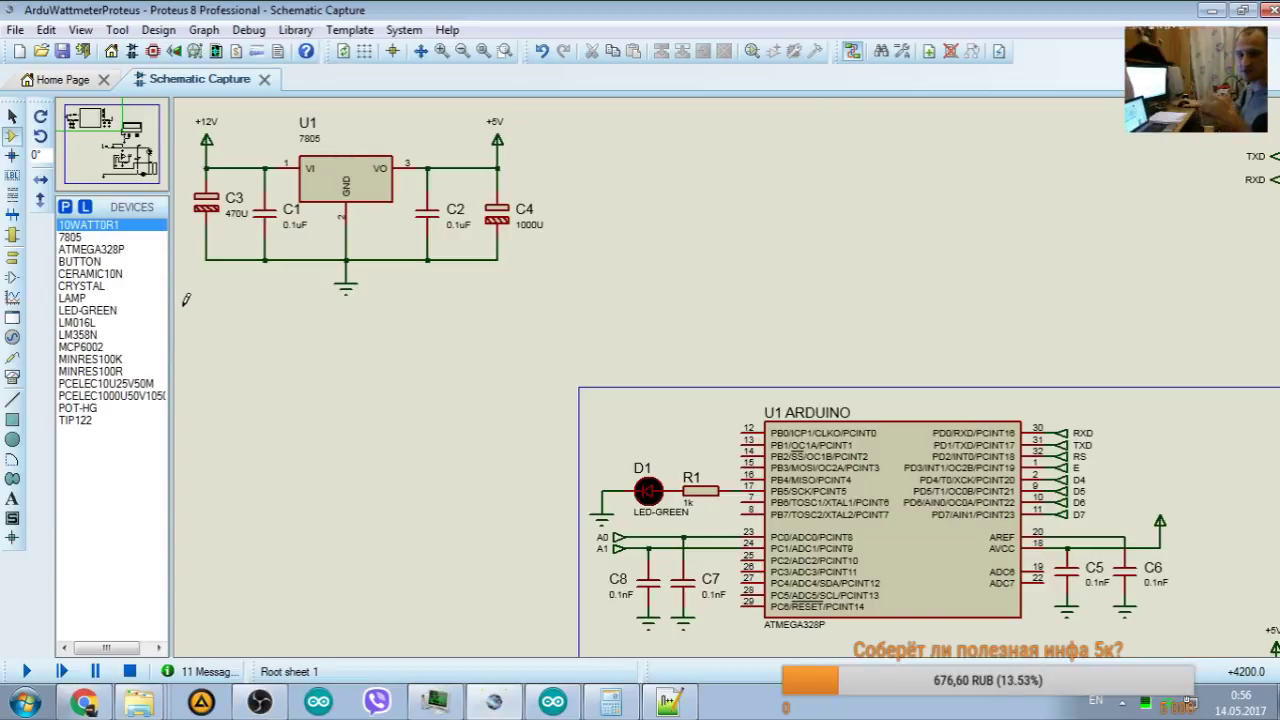
pyautogui.click(82, 113)
pyautogui.scroll(-2, 640, 380)
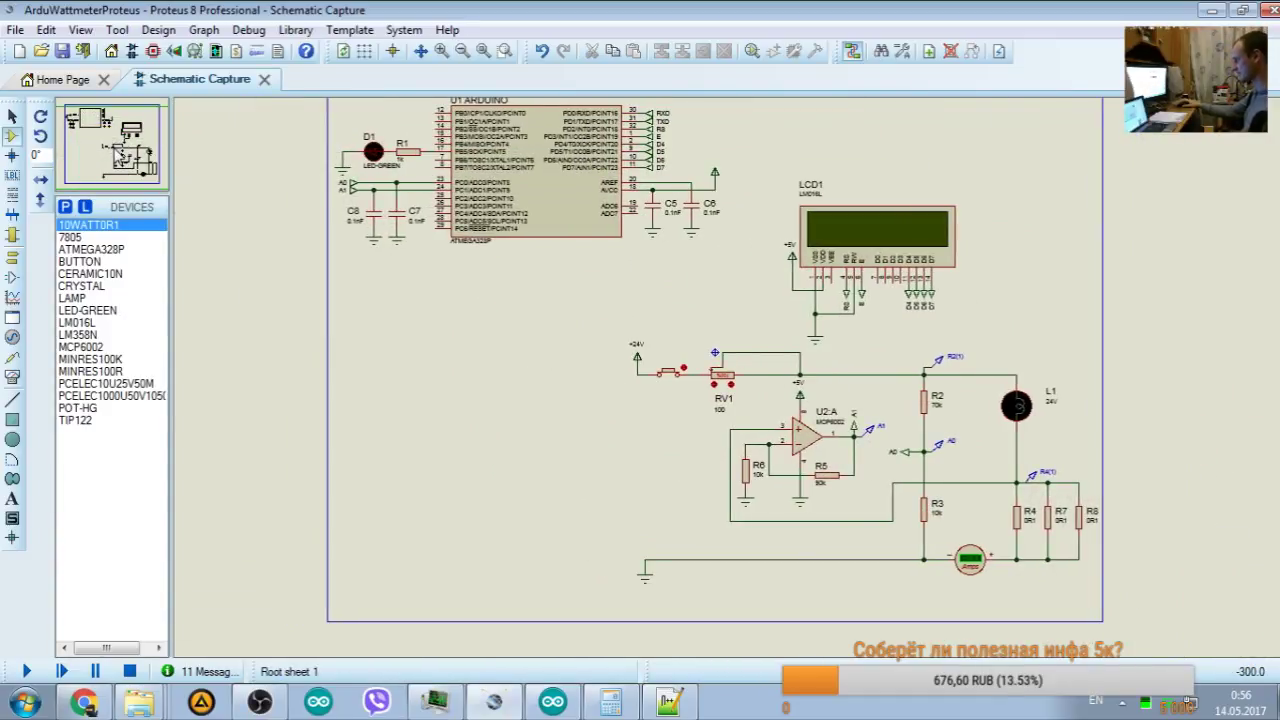
pyautogui.scroll(3, 72, 110)
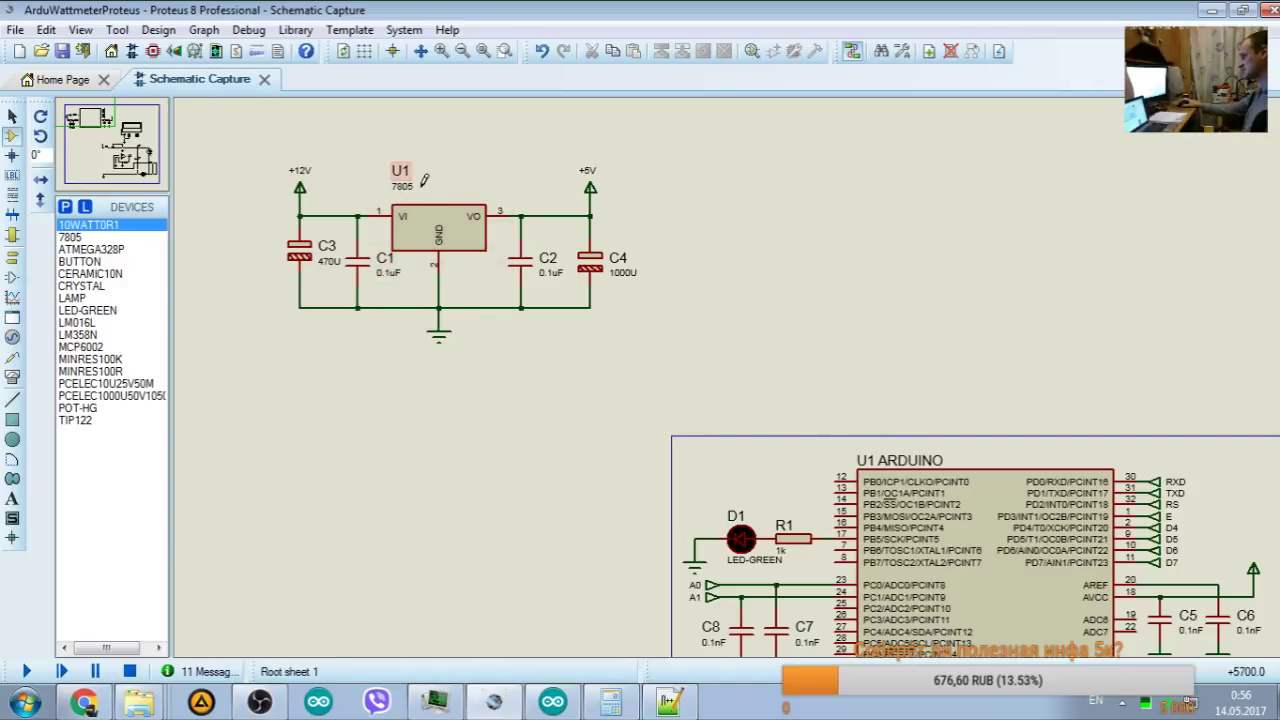
# Step: Run the simulation briefly with the LCD and measuring circuit in view to check the output, and stop it
pyautogui.click(95, 120)
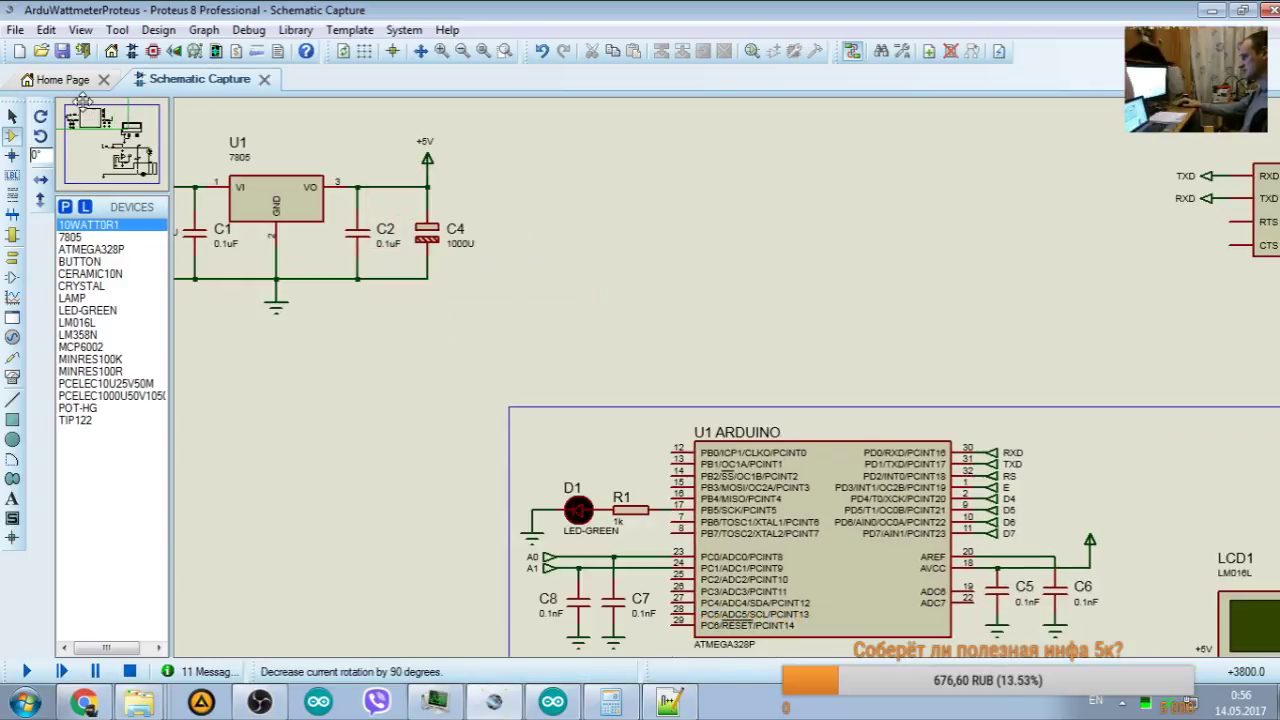
pyautogui.moveTo(102, 127); pyautogui.dragTo(117, 143)
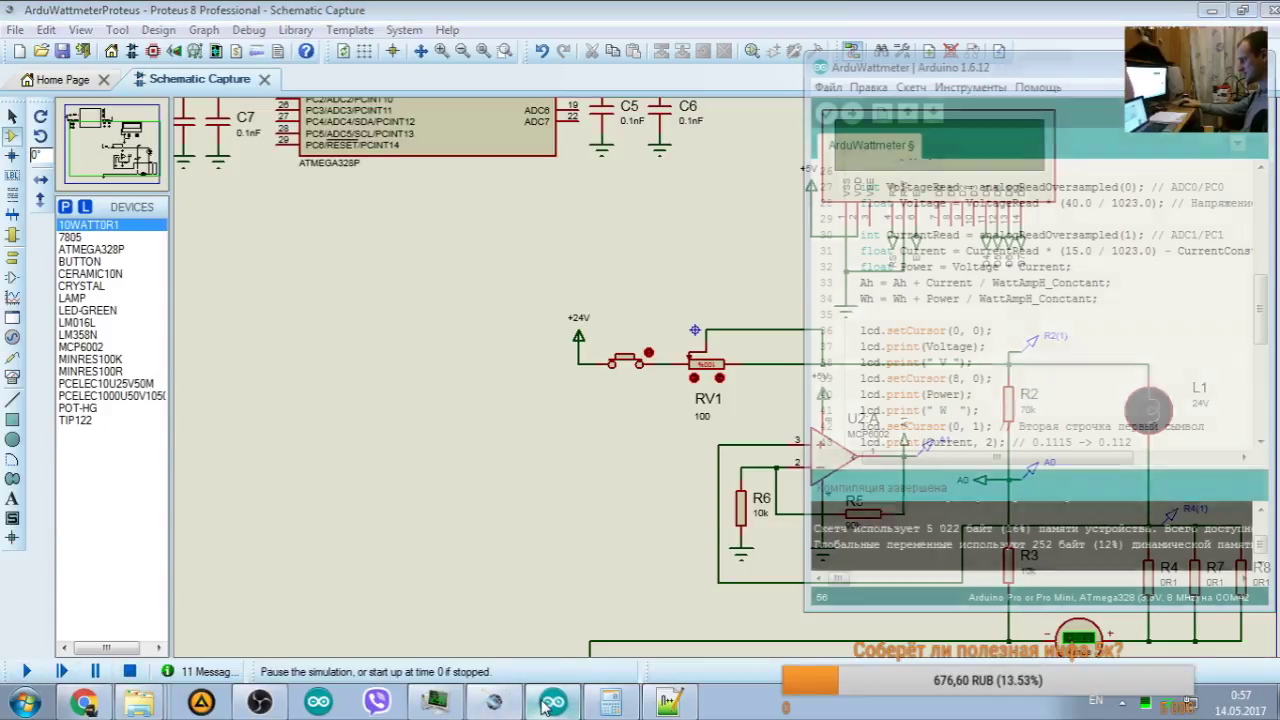
pyautogui.click(27, 671)
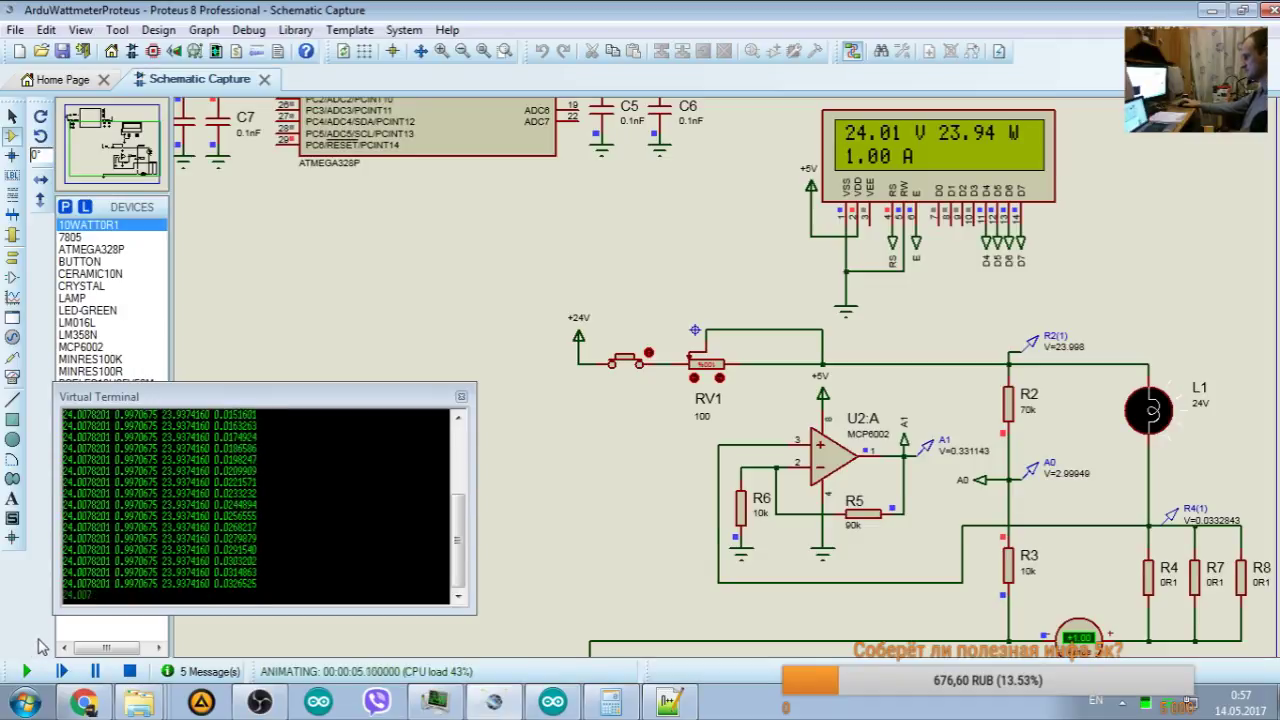
pyautogui.click(131, 671)
# Step: In the sketch's Debug block, duplicate the last separator print and the Ah println line below themselves, compile and auto-format the code
pyautogui.click(552, 702)
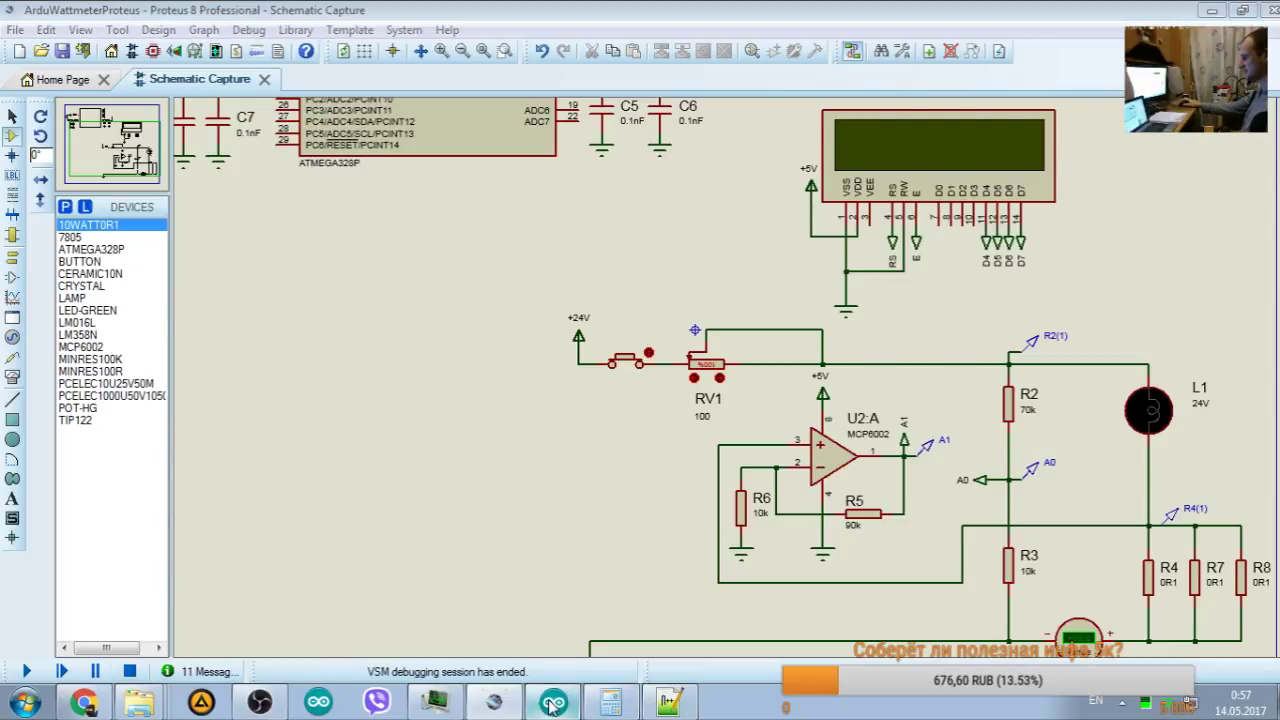
pyautogui.scroll(-5, 930, 333)
pyautogui.scroll(-1, 930, 333)
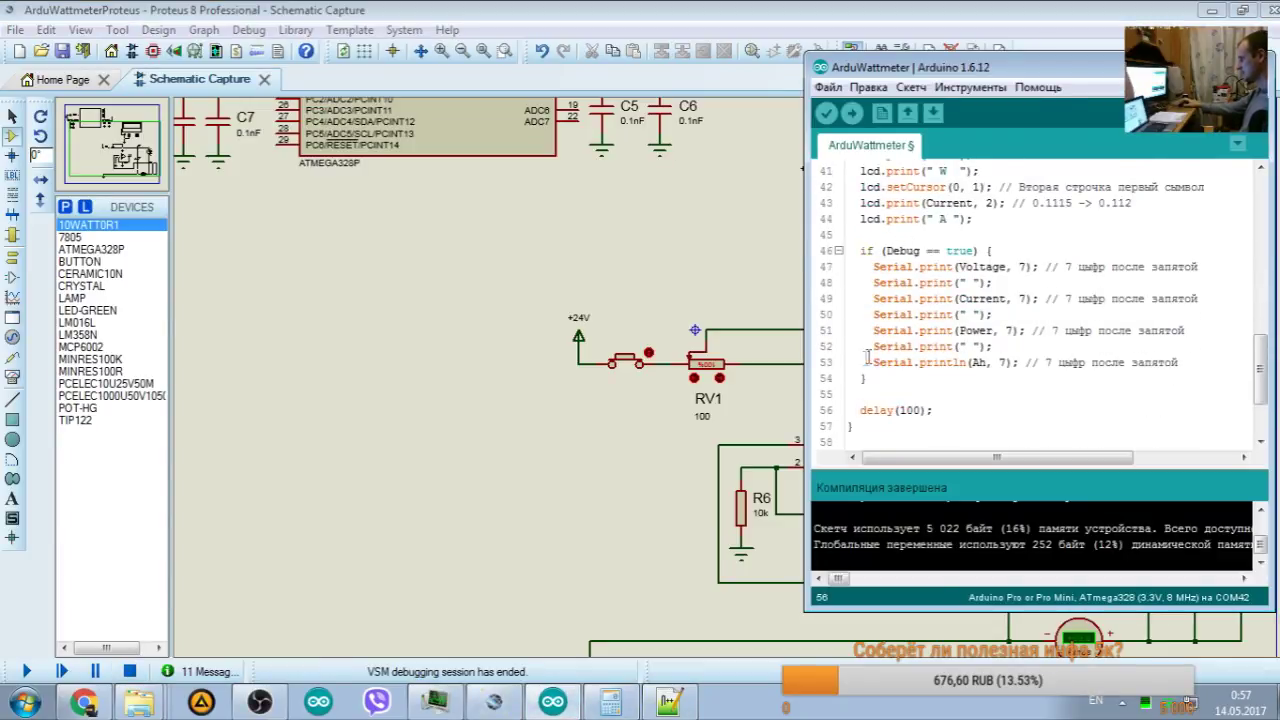
pyautogui.moveTo(1180, 362); pyautogui.dragTo(822, 348)
pyautogui.hotkey('ctrl', 'c')
pyautogui.click(1184, 362)
pyautogui.press('Return')
pyautogui.hotkey('ctrl', 'v')
pyautogui.hotkey('ctrl', 'r')
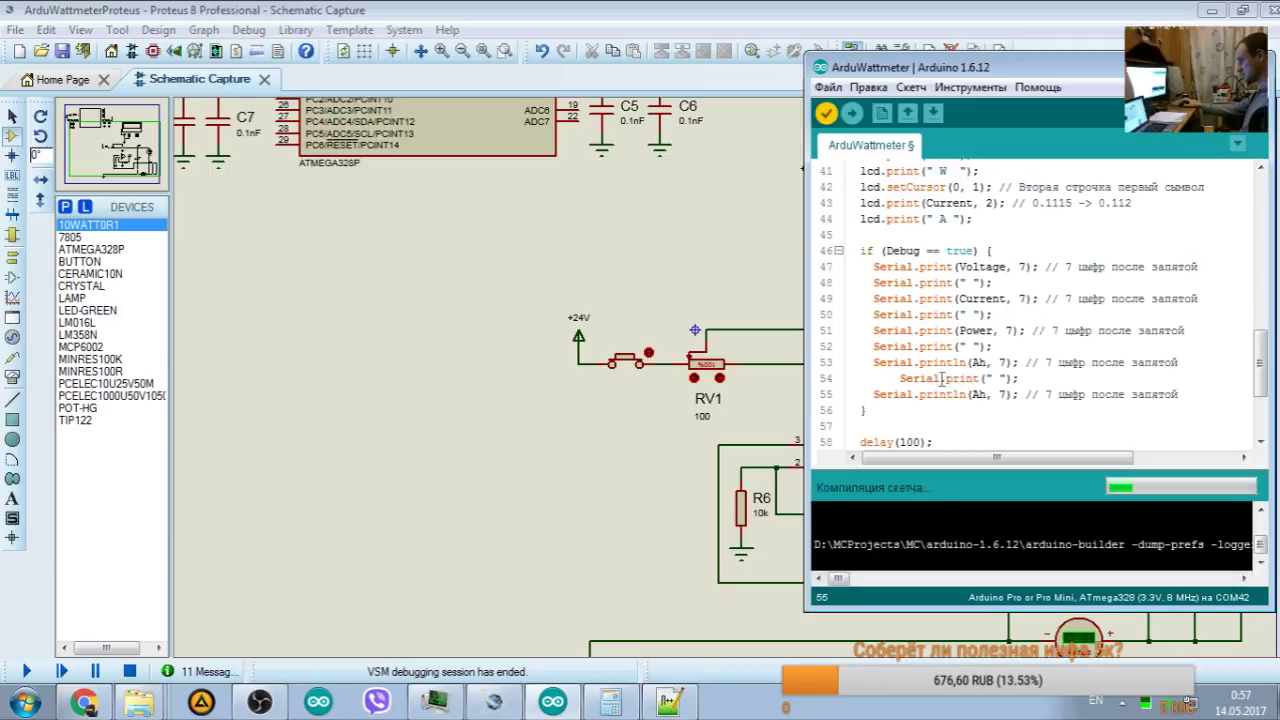
pyautogui.hotkey('ctrl', 't')
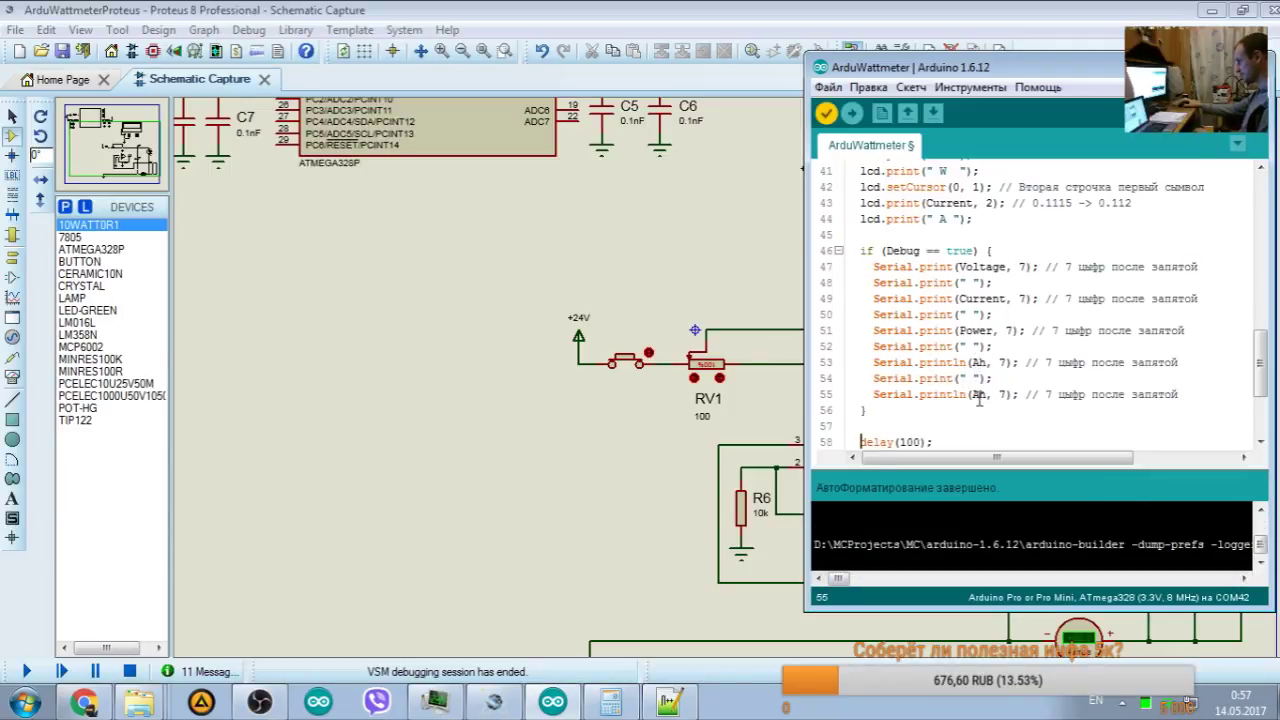
# Step: Change the first Ah println to print, make the last println output Wh with 7 decimals, and save the sketch
pyautogui.moveTo(953, 362); pyautogui.dragTo(966, 362)
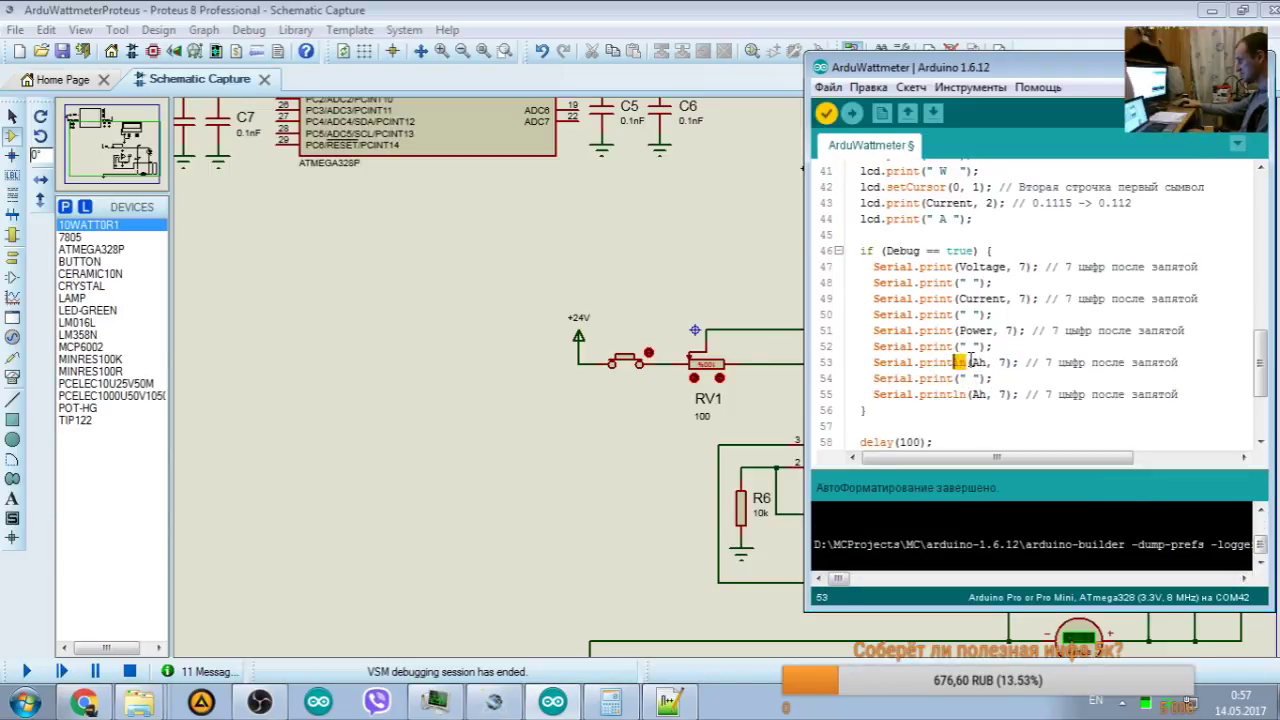
pyautogui.press('BackSpace')
pyautogui.moveTo(864, 390); pyautogui.dragTo(1030, 394)
pyautogui.click(976, 394)
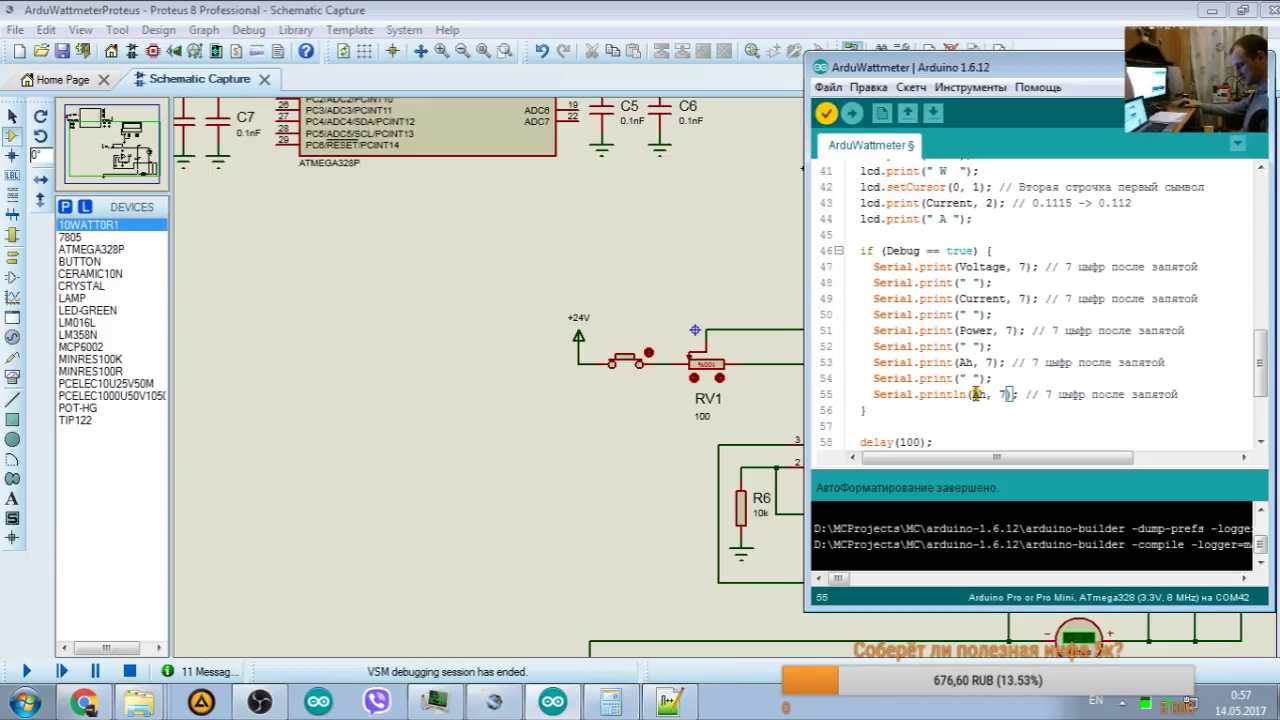
pyautogui.hotkey('ctrl', 's')
pyautogui.hotkey('ctrl', 't')
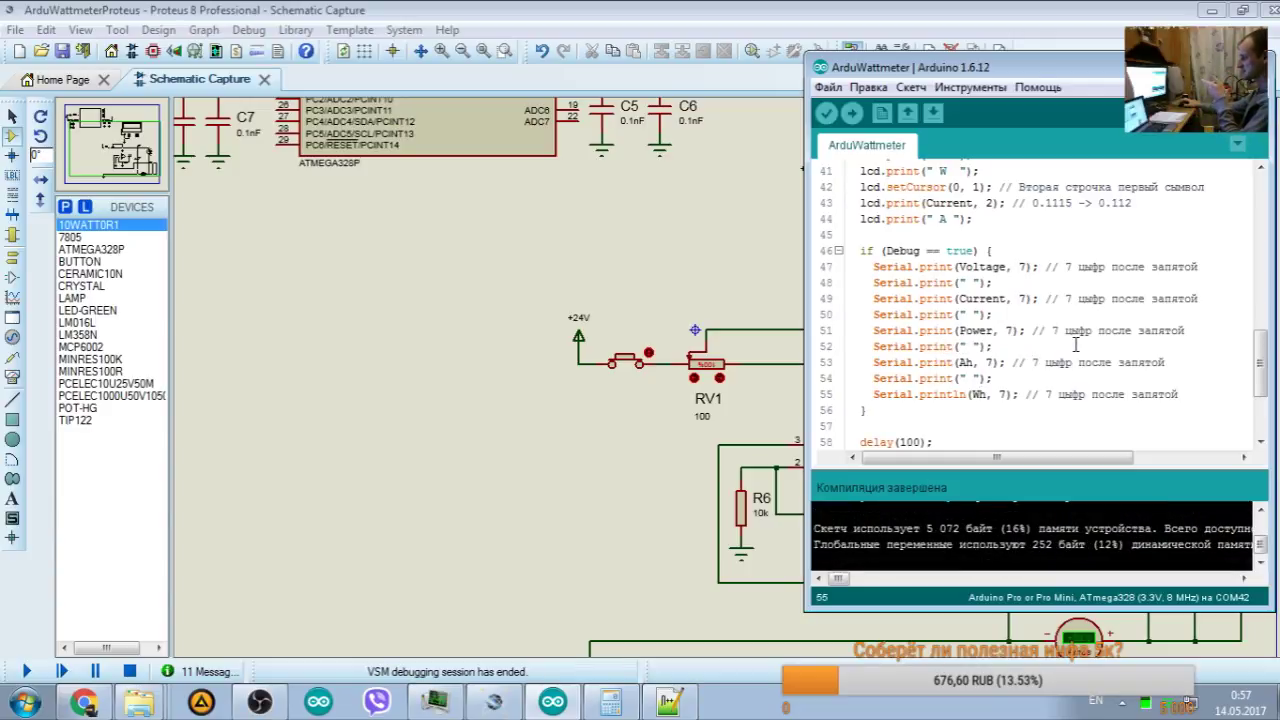
pyautogui.scroll(4, 1062, 330)
pyautogui.scroll(-6, 927, 346)
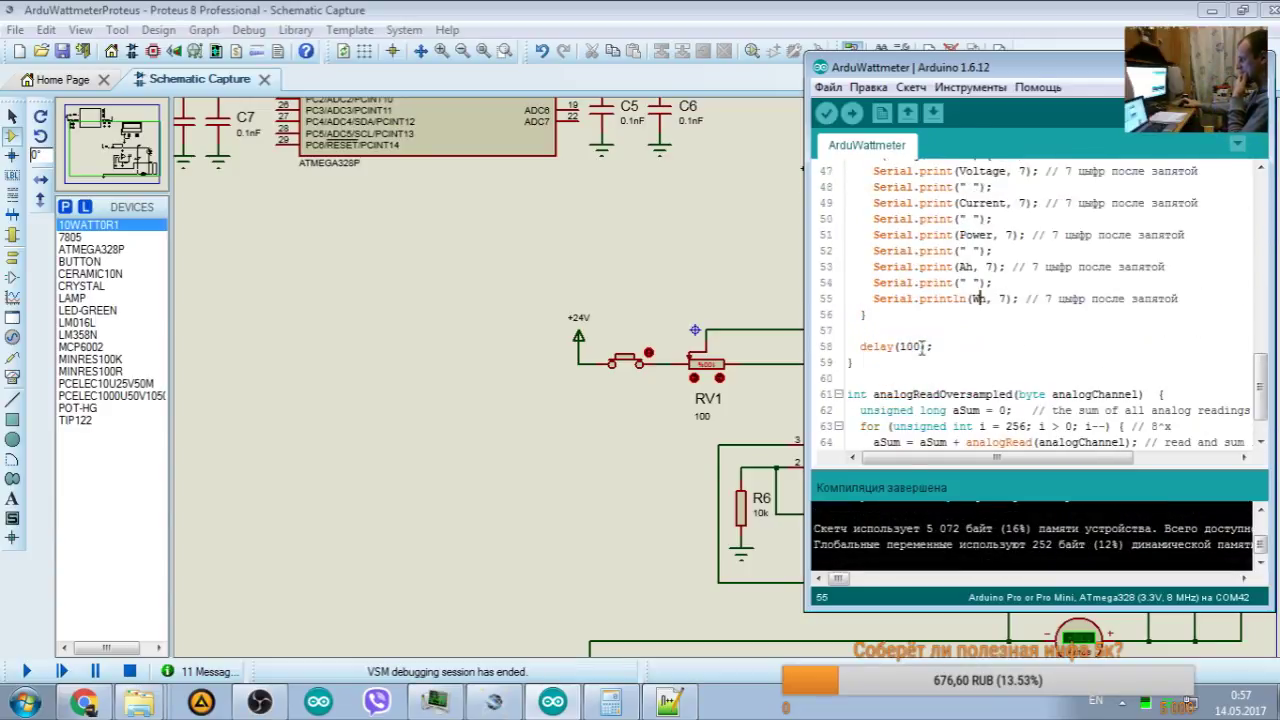
# Step: Examine the serial print lines in the sketch's Debug block, especially the final Wh println
pyautogui.moveTo(1195, 299)
pyautogui.mouseDown()
pyautogui.moveTo(790, 256)
pyautogui.moveTo(768, 232)
pyautogui.moveTo(766, 187)
pyautogui.mouseUp()
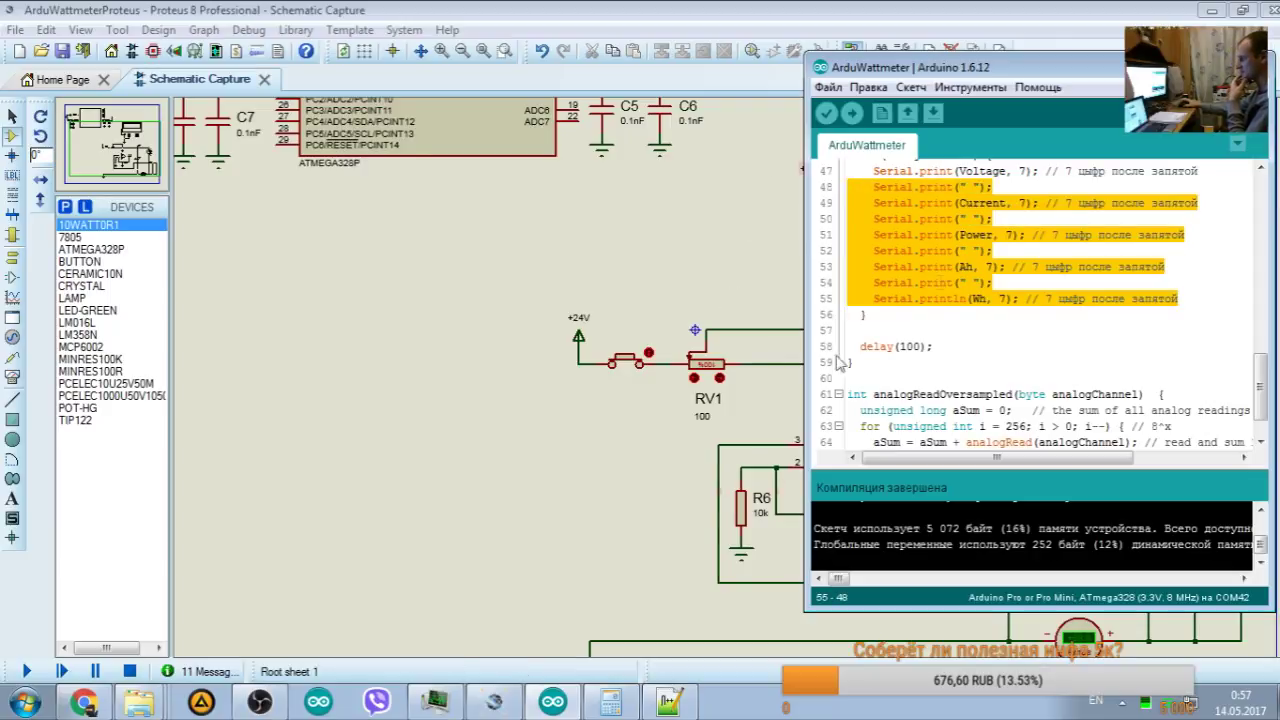
pyautogui.click(875, 287)
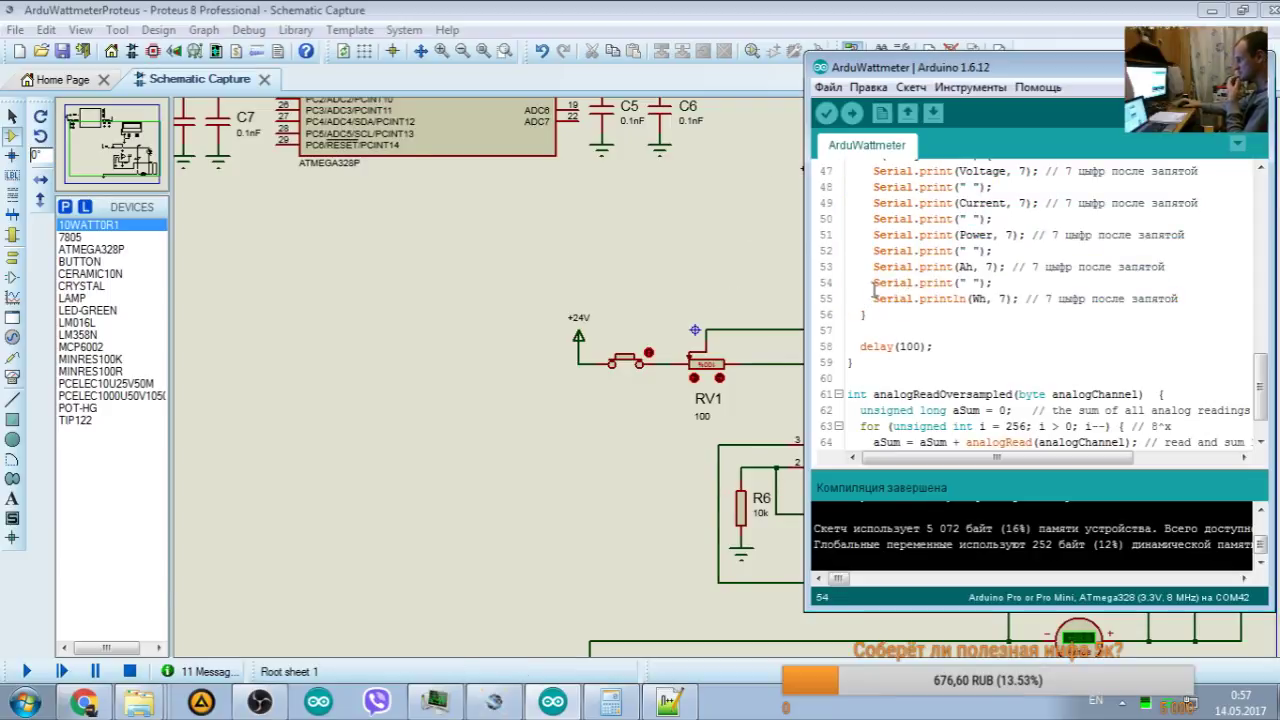
pyautogui.moveTo(975, 298); pyautogui.dragTo(1003, 296)
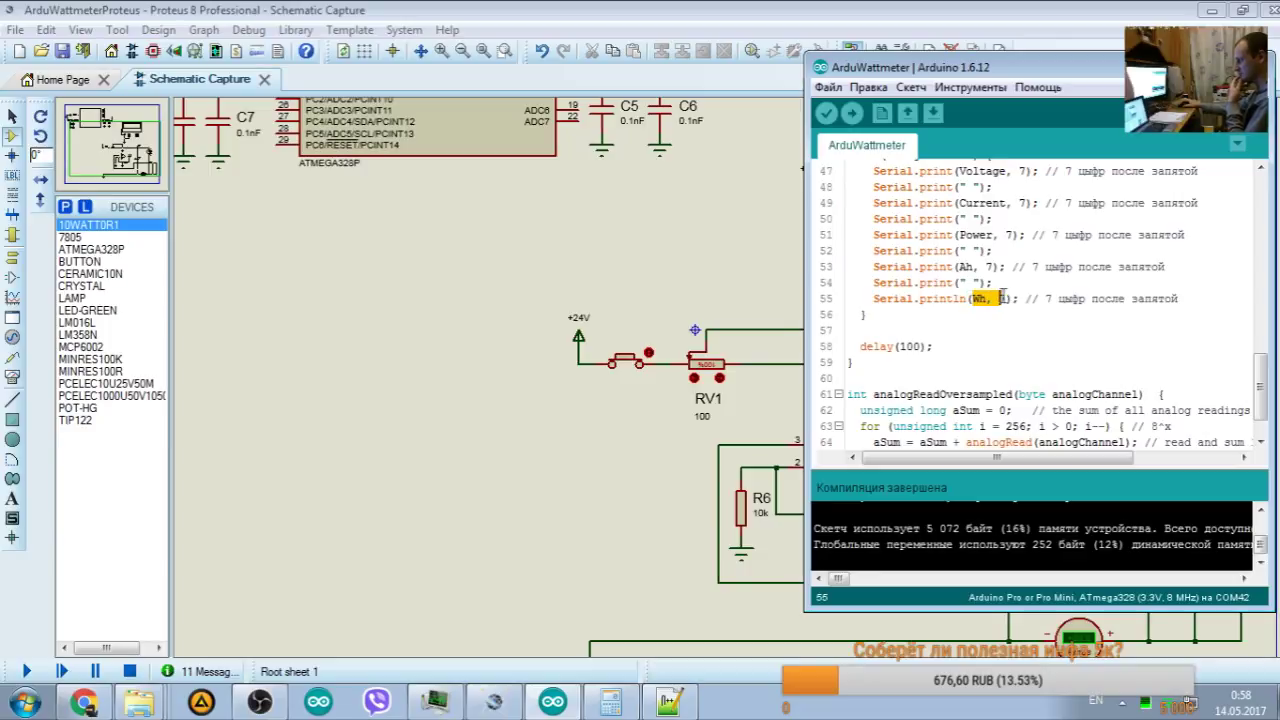
pyautogui.click(1133, 284)
pyautogui.scroll(1, 1010, 330)
pyautogui.scroll(-1, 1010, 330)
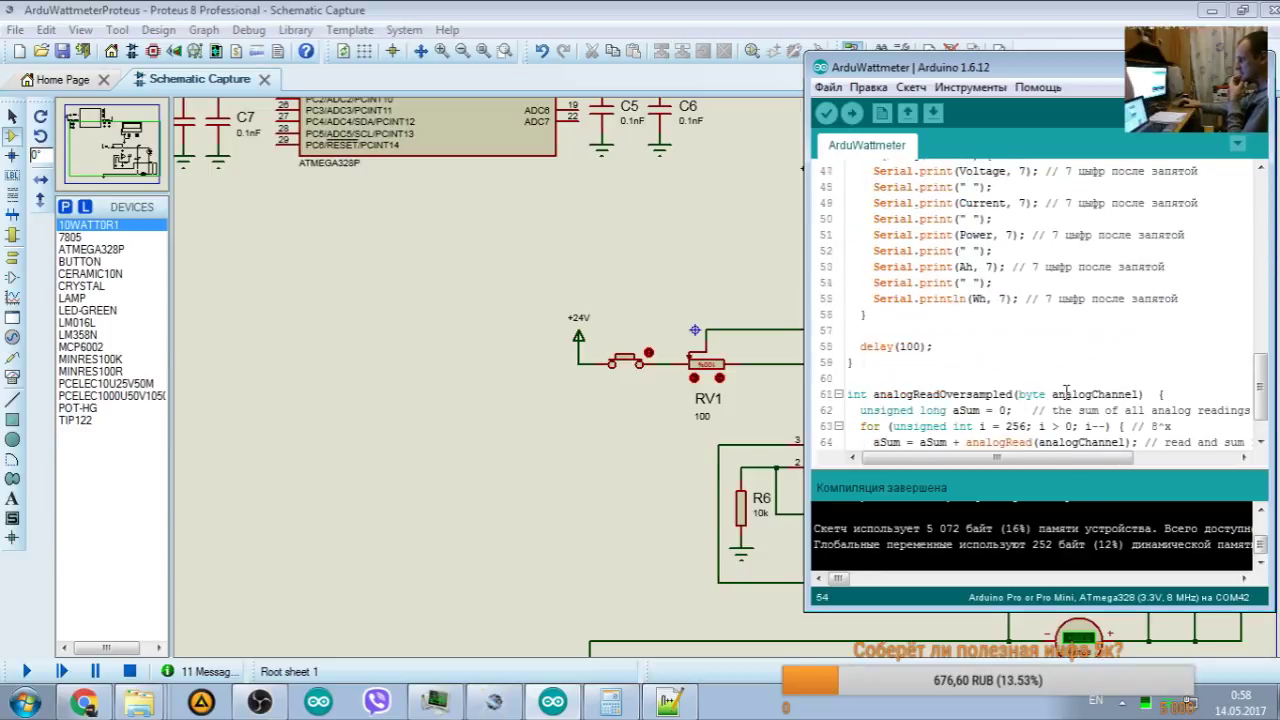
pyautogui.moveTo(1006, 298); pyautogui.dragTo(969, 300)
# Step: Set the WattAmpH_Conctant define to 36000, save the sketch and compile it
pyautogui.scroll(15, 1112, 320)
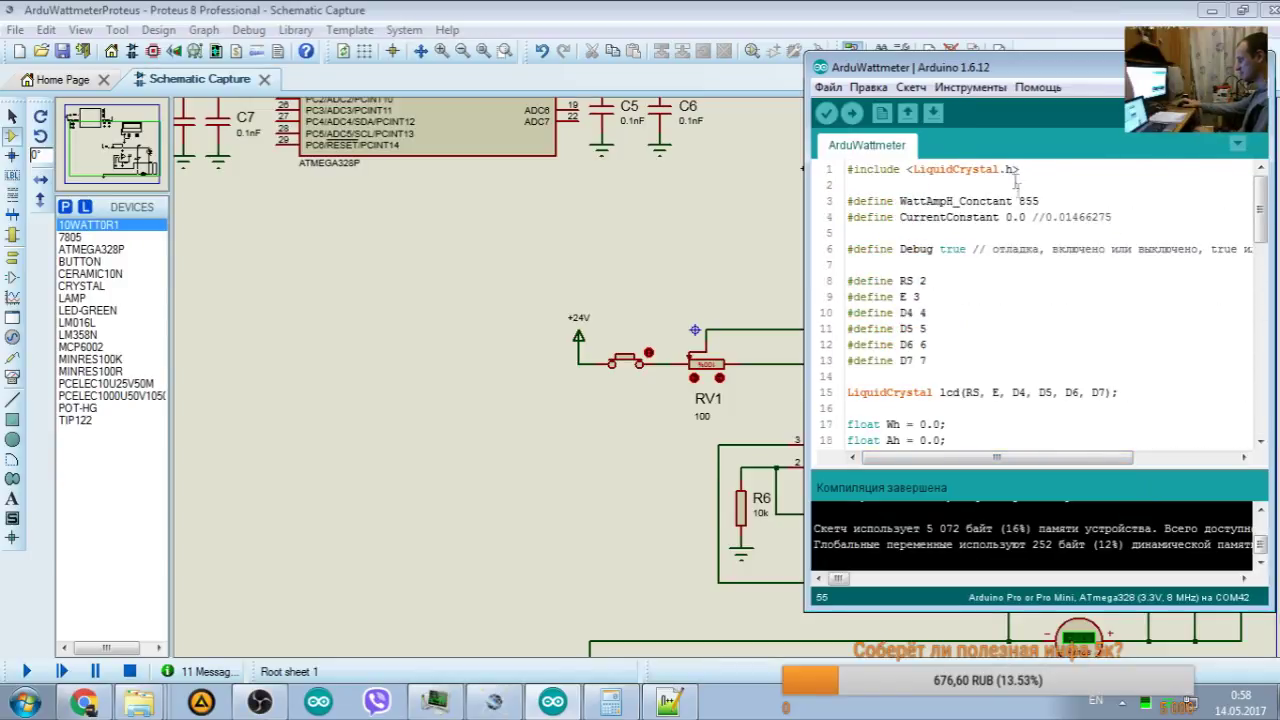
pyautogui.doubleClick(1028, 200)
pyautogui.write('36000')
pyautogui.hotkey('ctrl', 's')
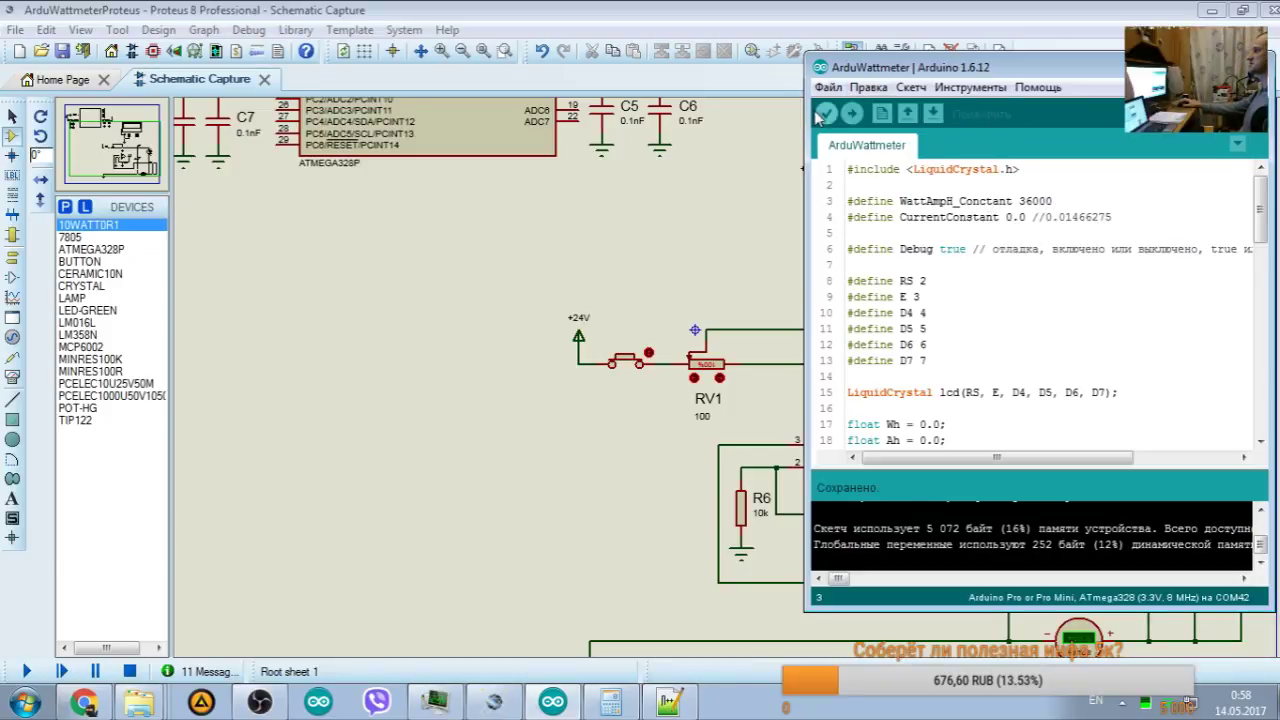
pyautogui.click(826, 114)
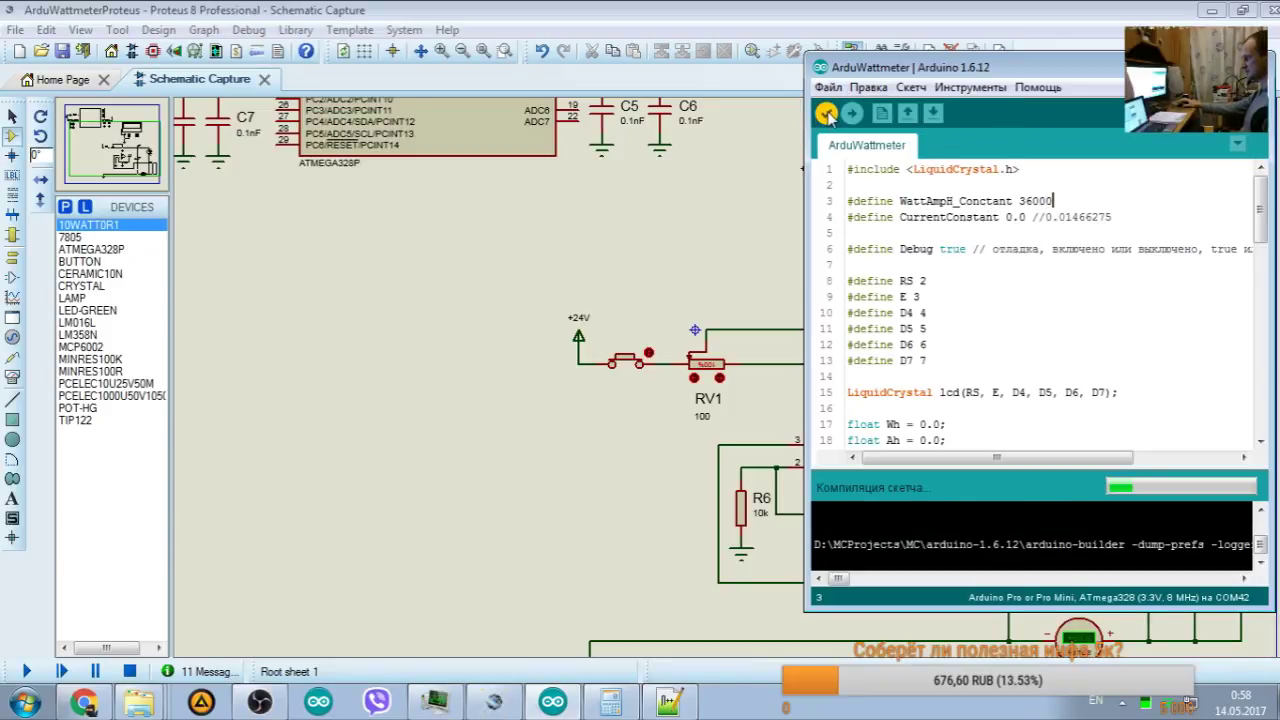
# Step: Review the rest of the sketch, including the setup, loop and Debug serial output block
pyautogui.scroll(-5, 938, 226)
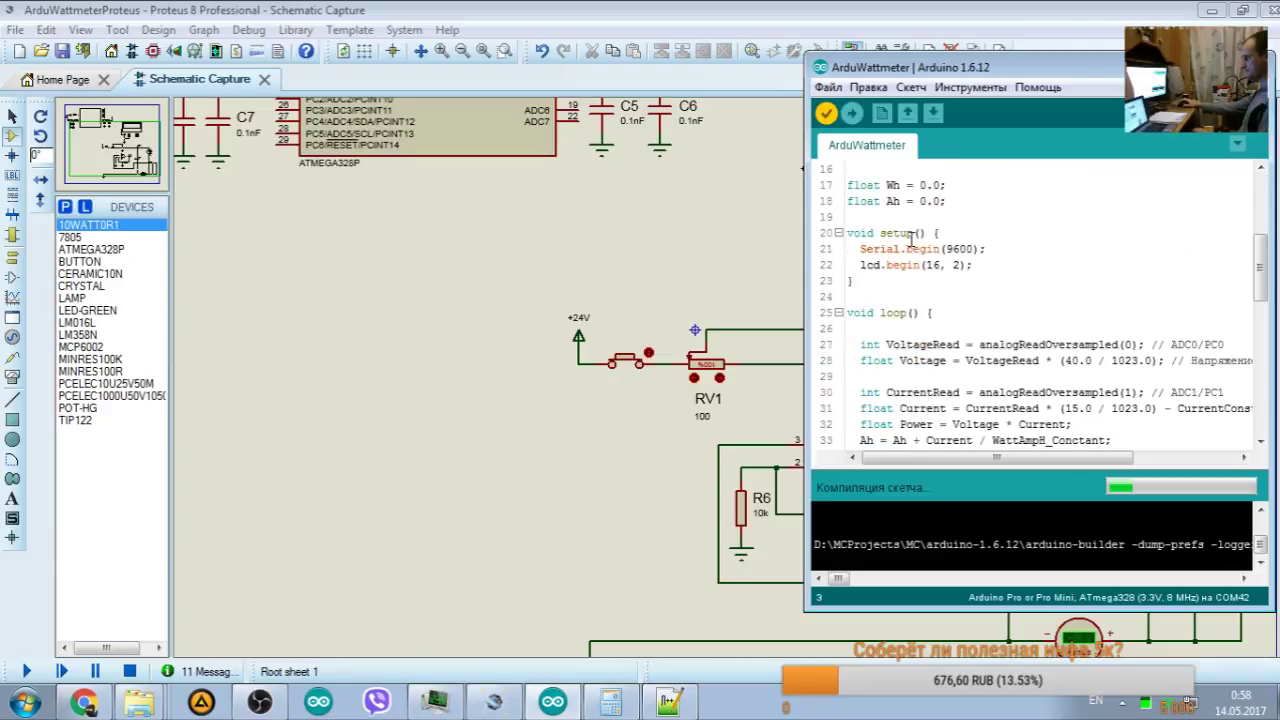
pyautogui.scroll(-8, 931, 237)
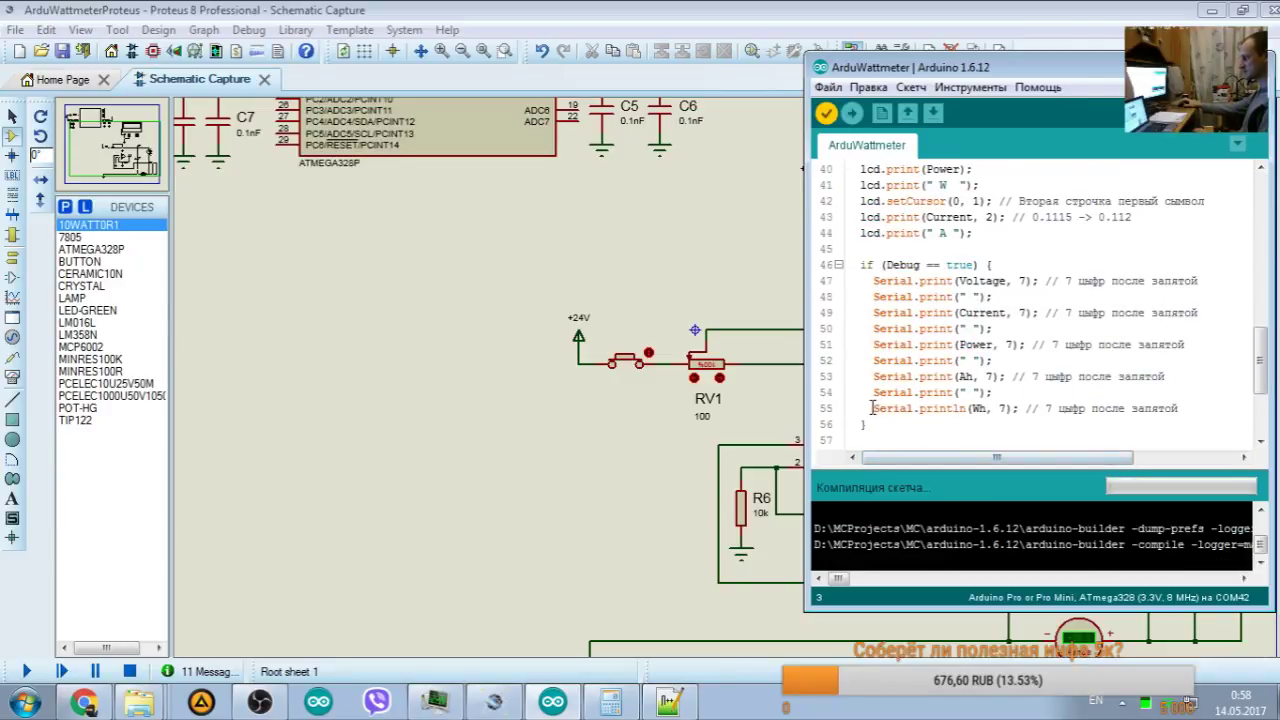
pyautogui.moveTo(860, 266); pyautogui.dragTo(924, 424)
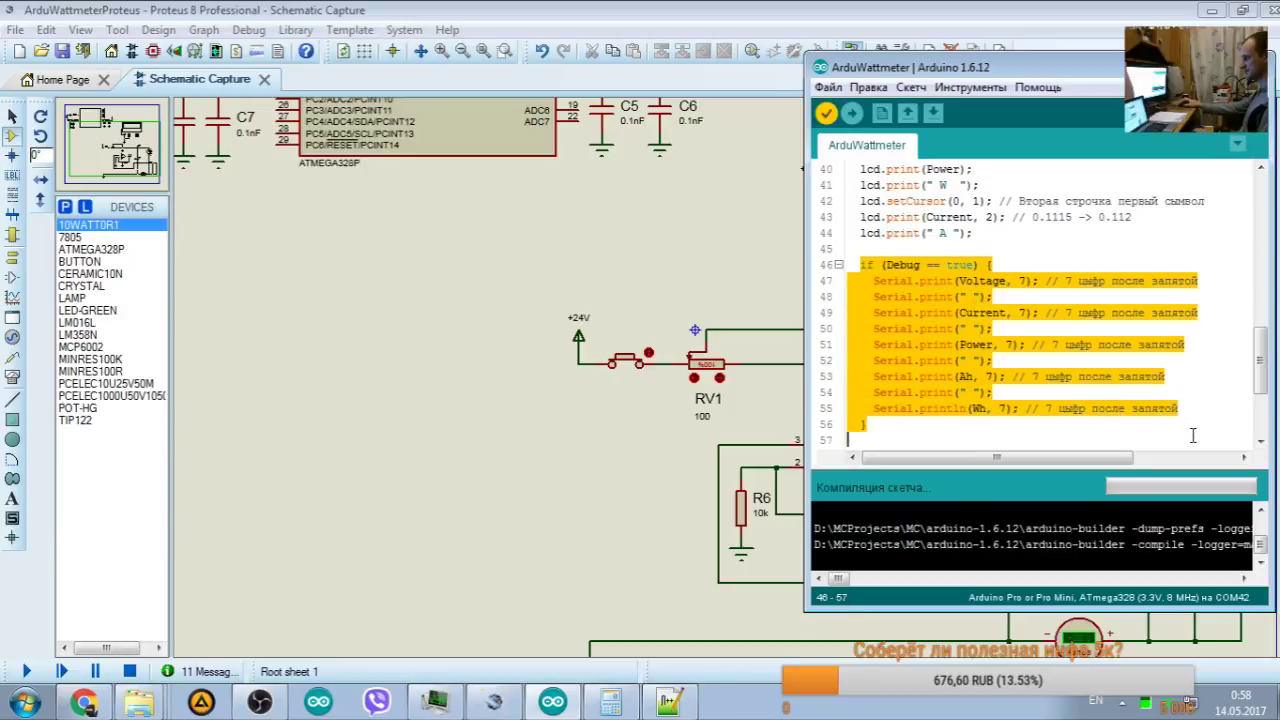
pyautogui.click(924, 424)
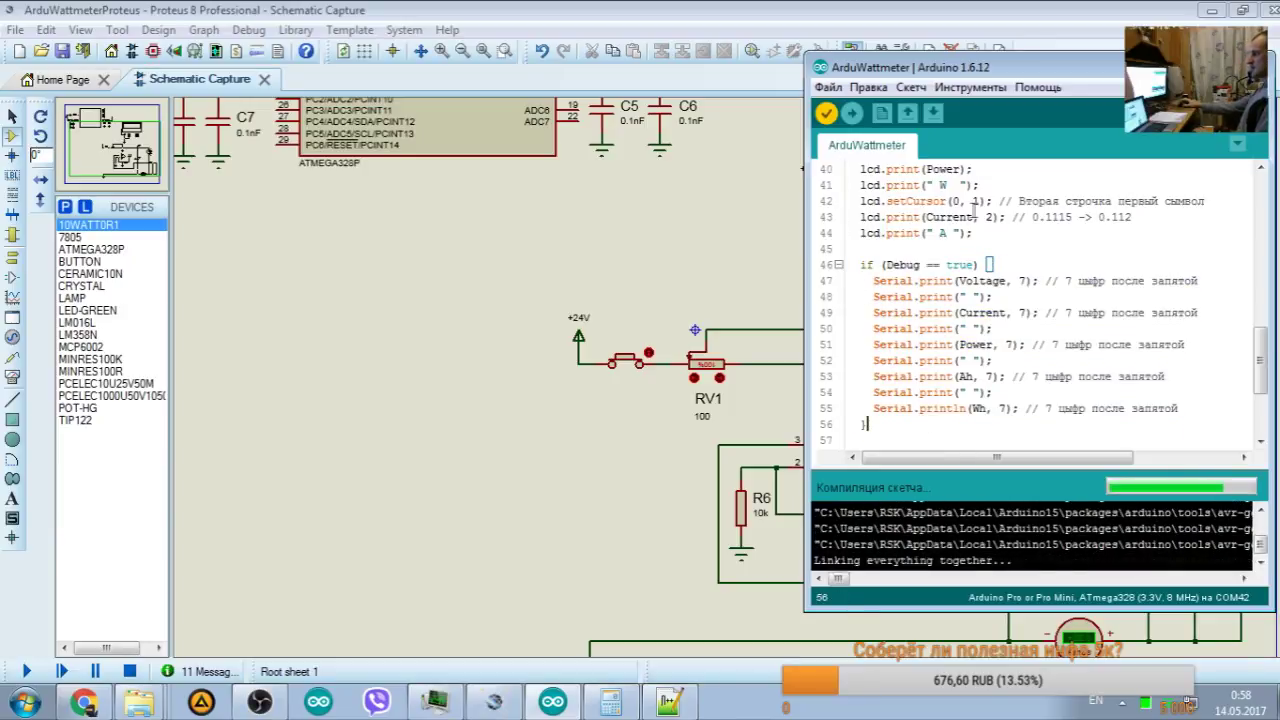
pyautogui.scroll(14, 975, 228)
pyautogui.scroll(-15, 975, 340)
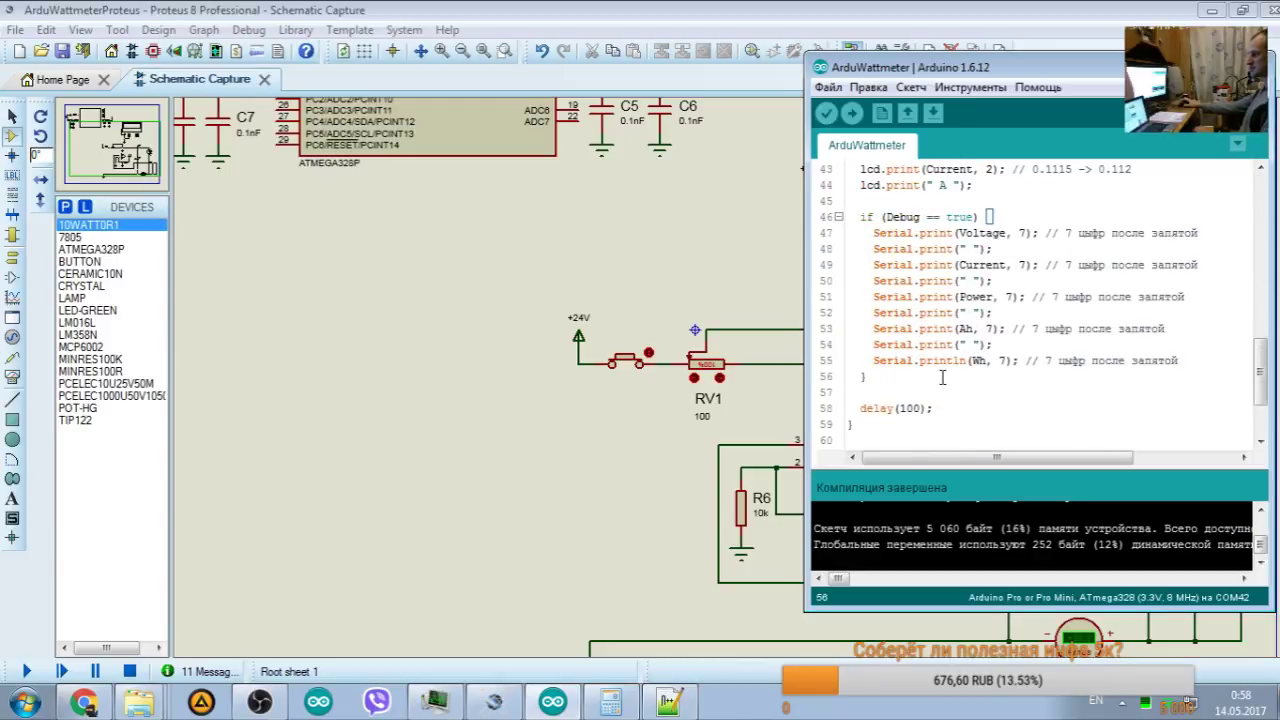
pyautogui.scroll(-2, 945, 373)
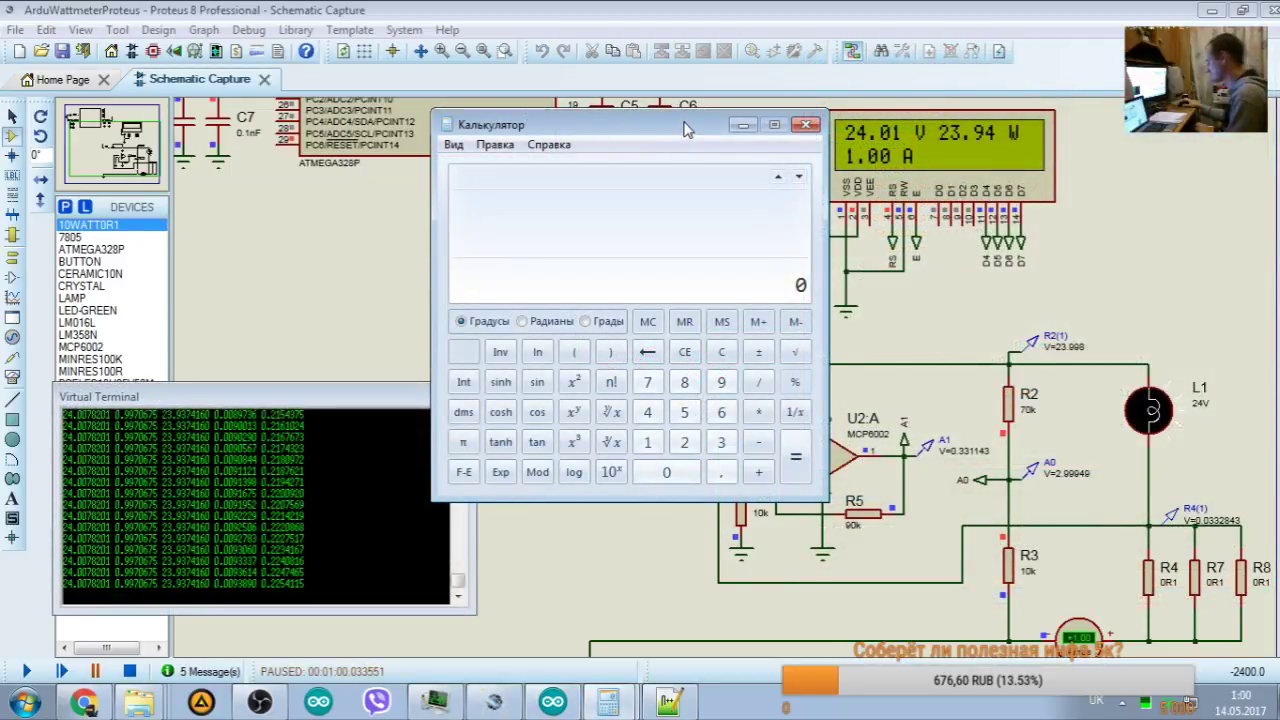
# Step: In Calculator, multiply 24.01 by 1 and divide the product by 60 for the expected one-minute energy
pyautogui.write('24.0')
pyautogui.write('1')
pyautogui.write('1')
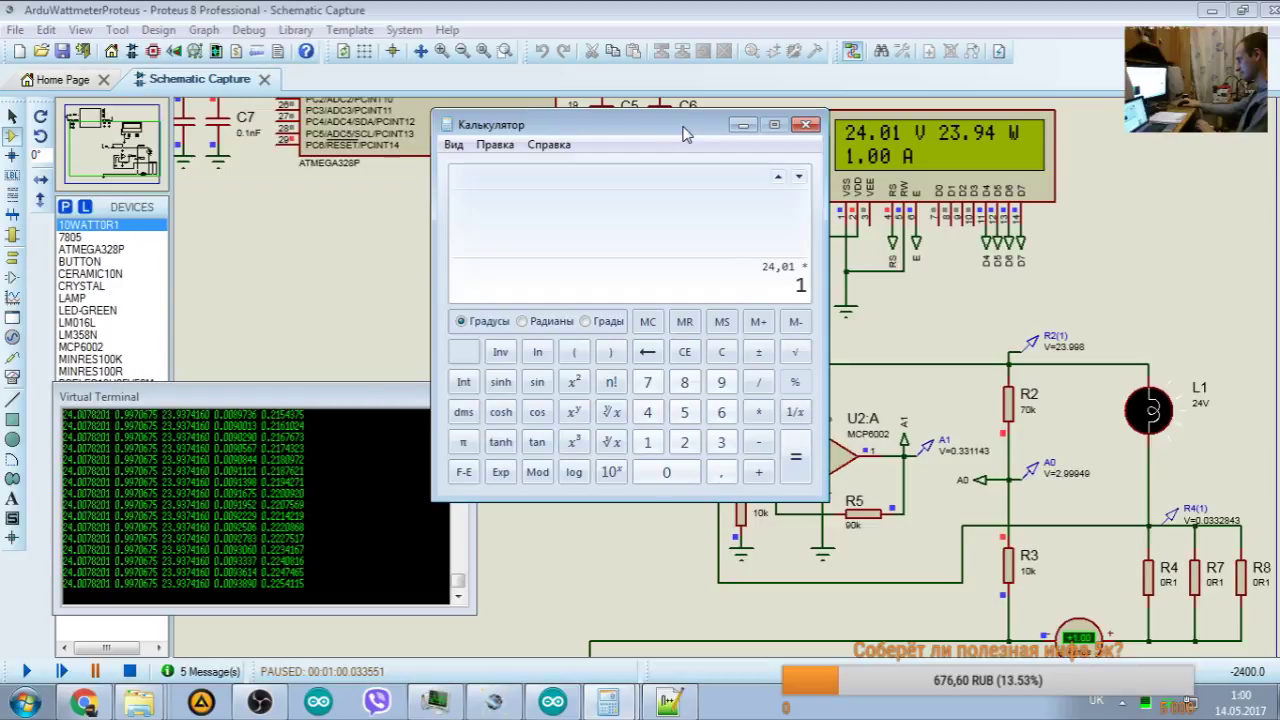
pyautogui.press('Return')
pyautogui.click(759, 384)
pyautogui.write('60')
pyautogui.press('Return')
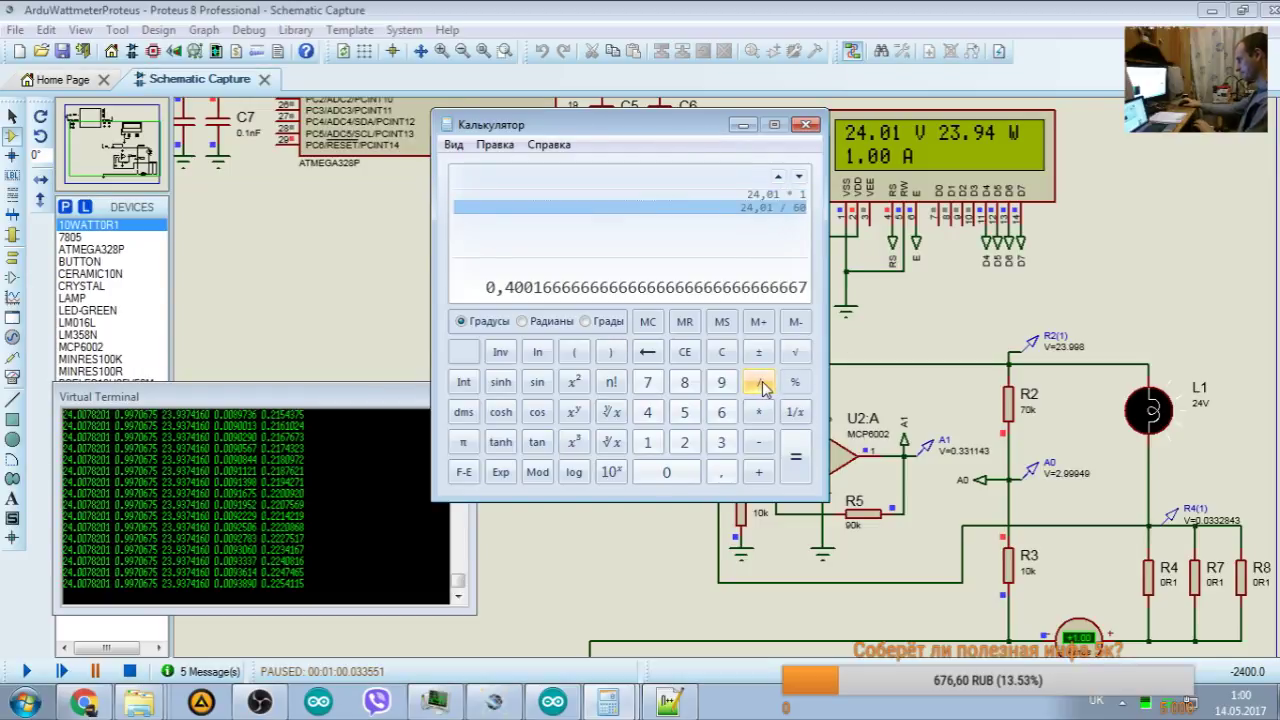
# Step: Copy the calculated energy, clear the entry, and divide 0.0093890 from the terminal by the copied energy
pyautogui.moveTo(555, 137); pyautogui.dragTo(827, 160)
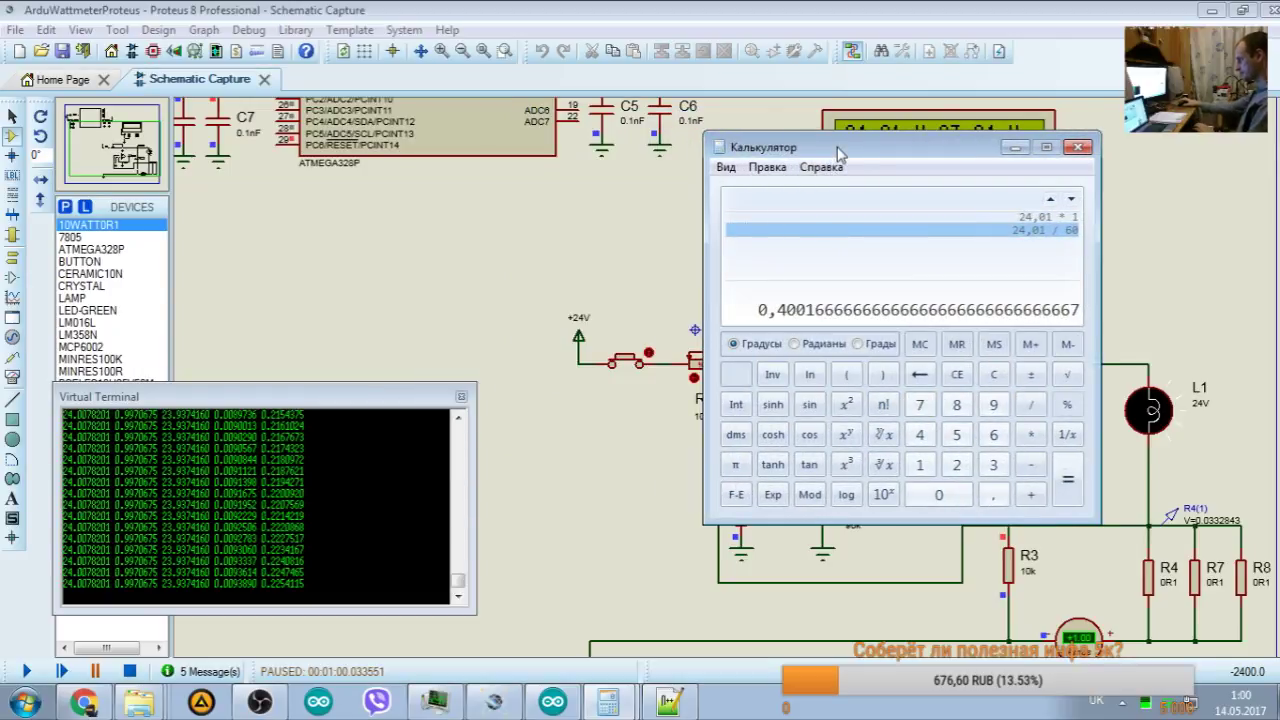
pyautogui.click(1066, 240)
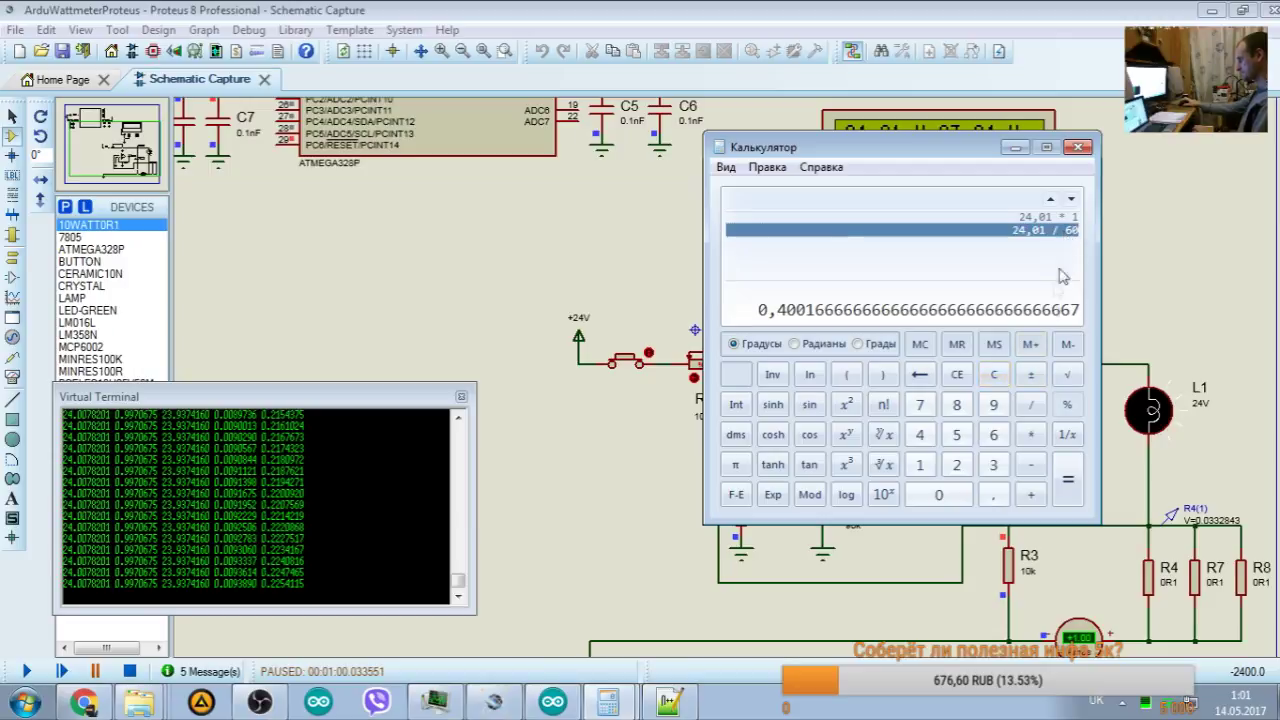
pyautogui.click(767, 167)
pyautogui.click(779, 192)
pyautogui.click(994, 375)
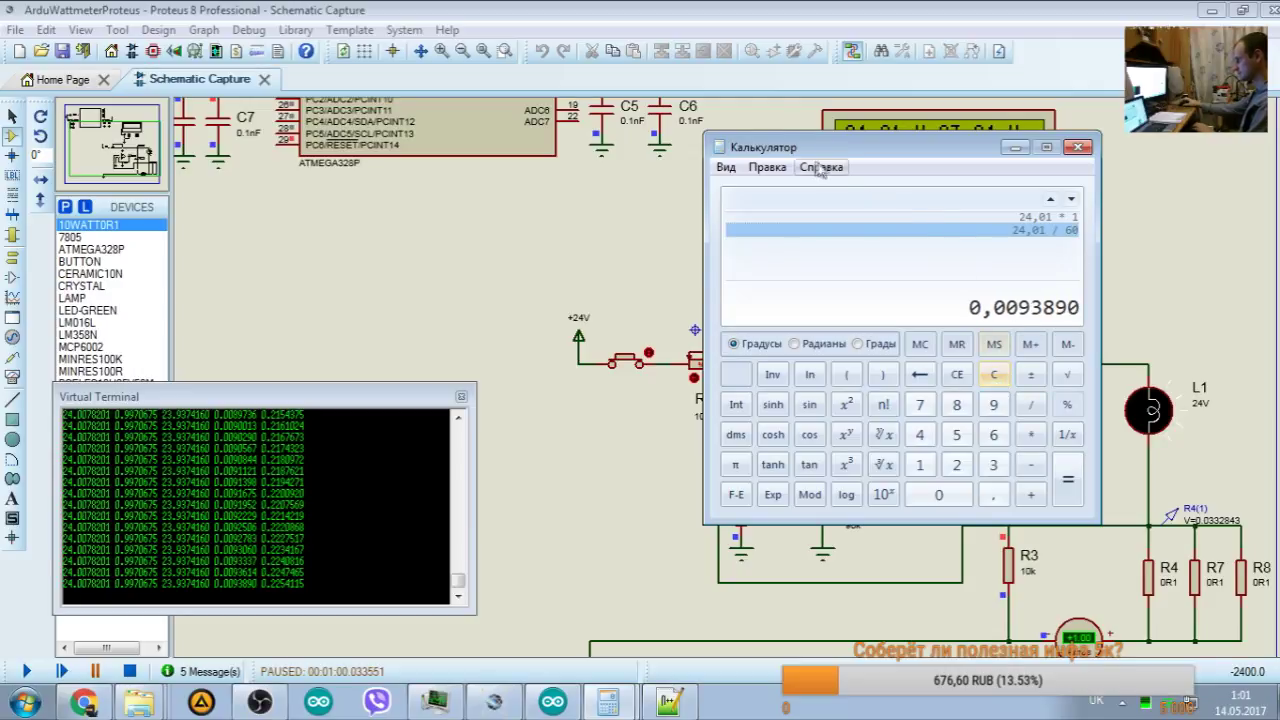
pyautogui.click(1033, 405)
pyautogui.click(767, 167)
pyautogui.click(840, 232)
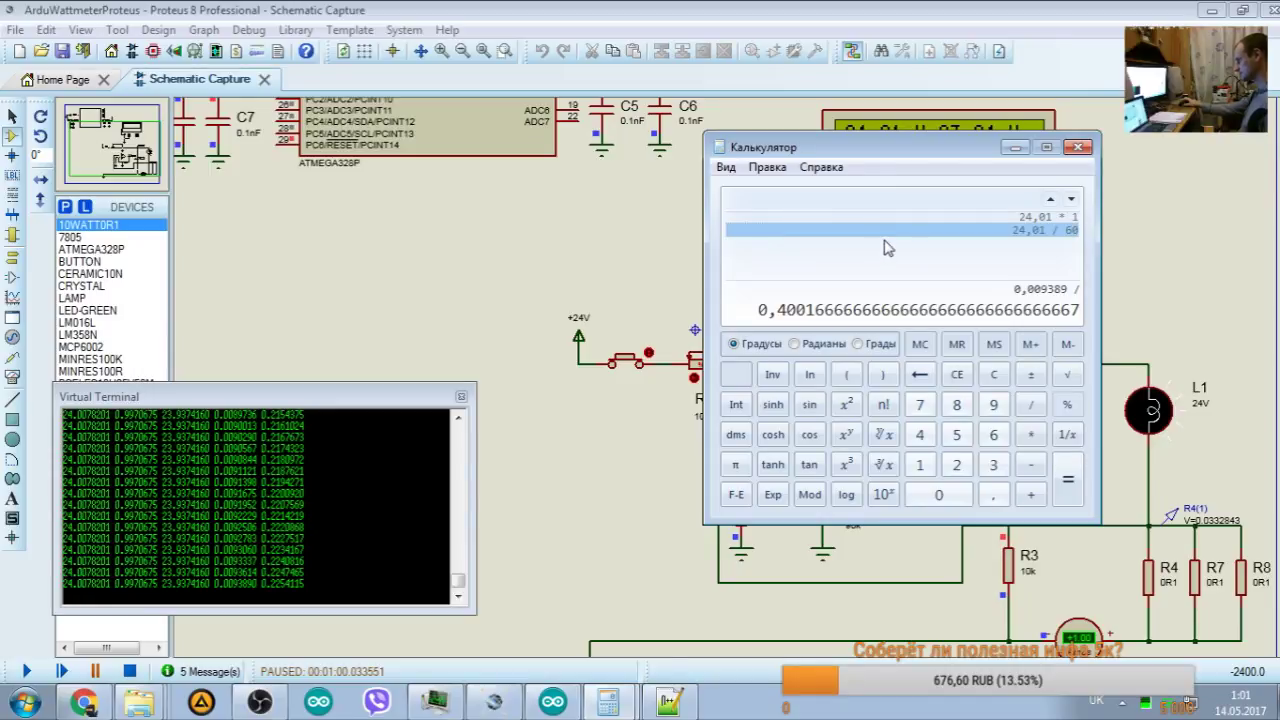
pyautogui.press('Return')
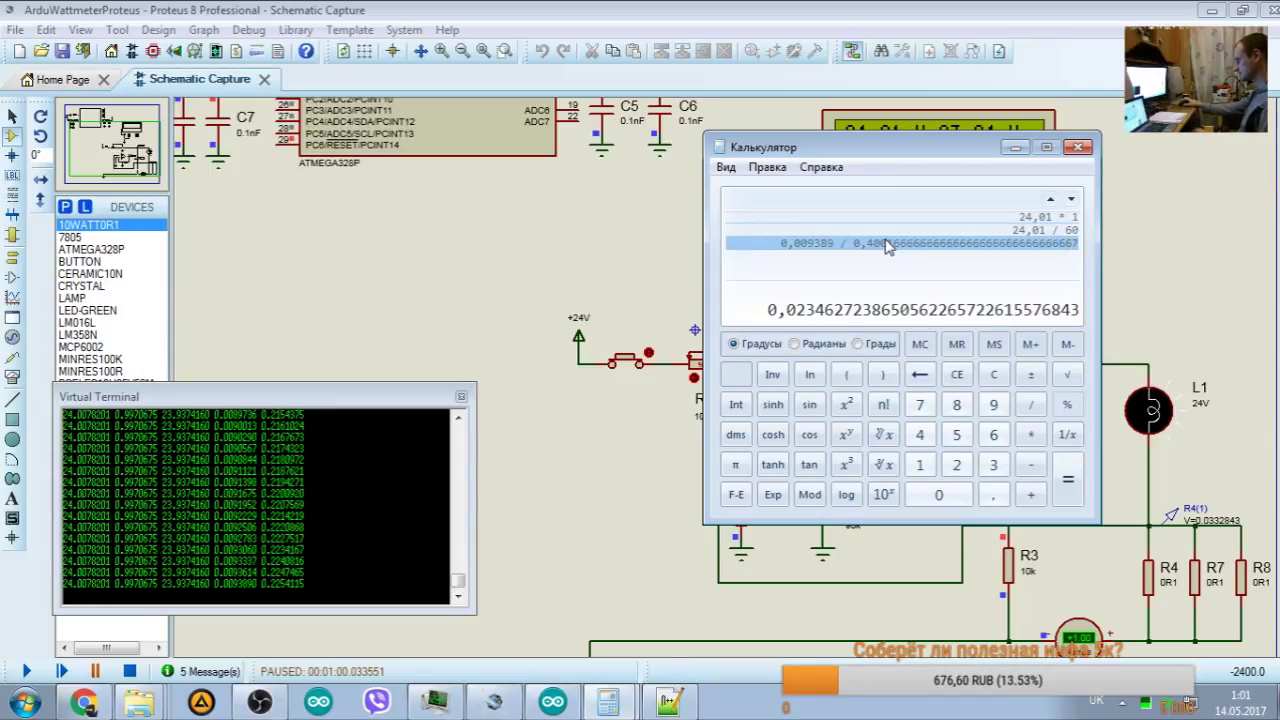
# Step: Copy the ratio and enter 36000 divided by it, changing the operator in the calculation history to multiplication
pyautogui.click(768, 167)
pyautogui.click(800, 189)
pyautogui.click(993, 375)
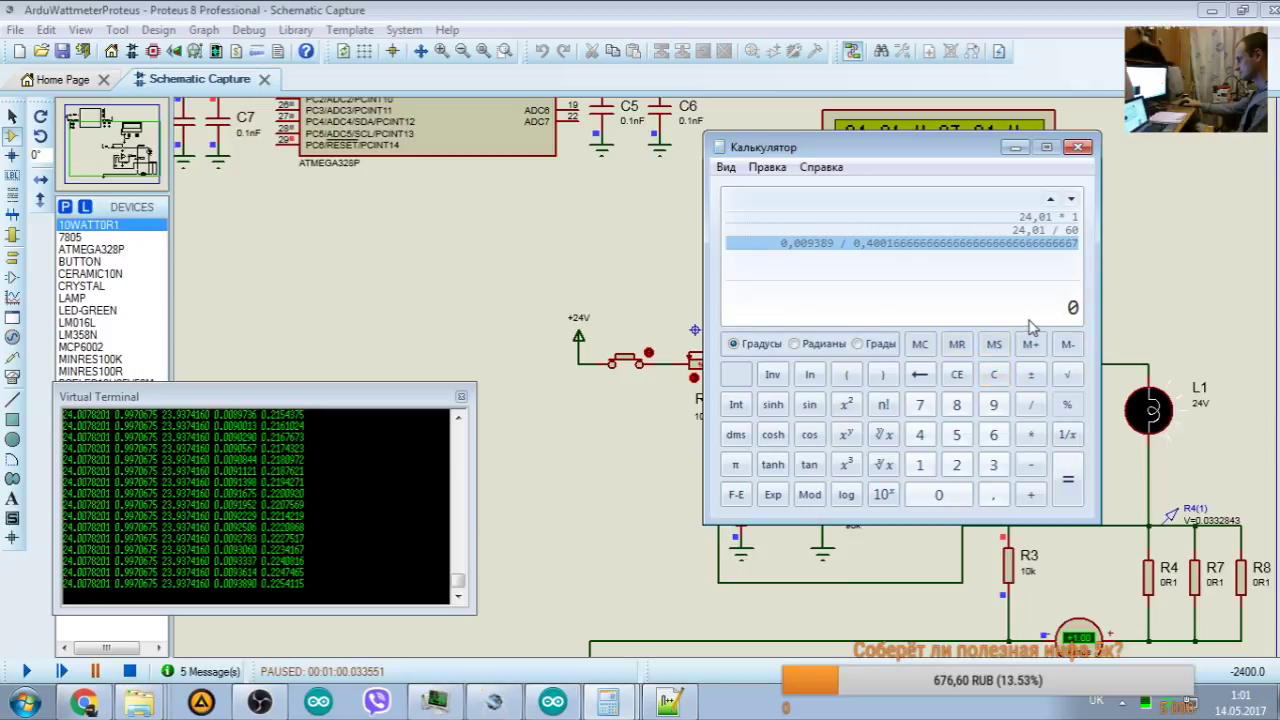
pyautogui.press('/')
pyautogui.click(767, 167)
pyautogui.click(790, 210)
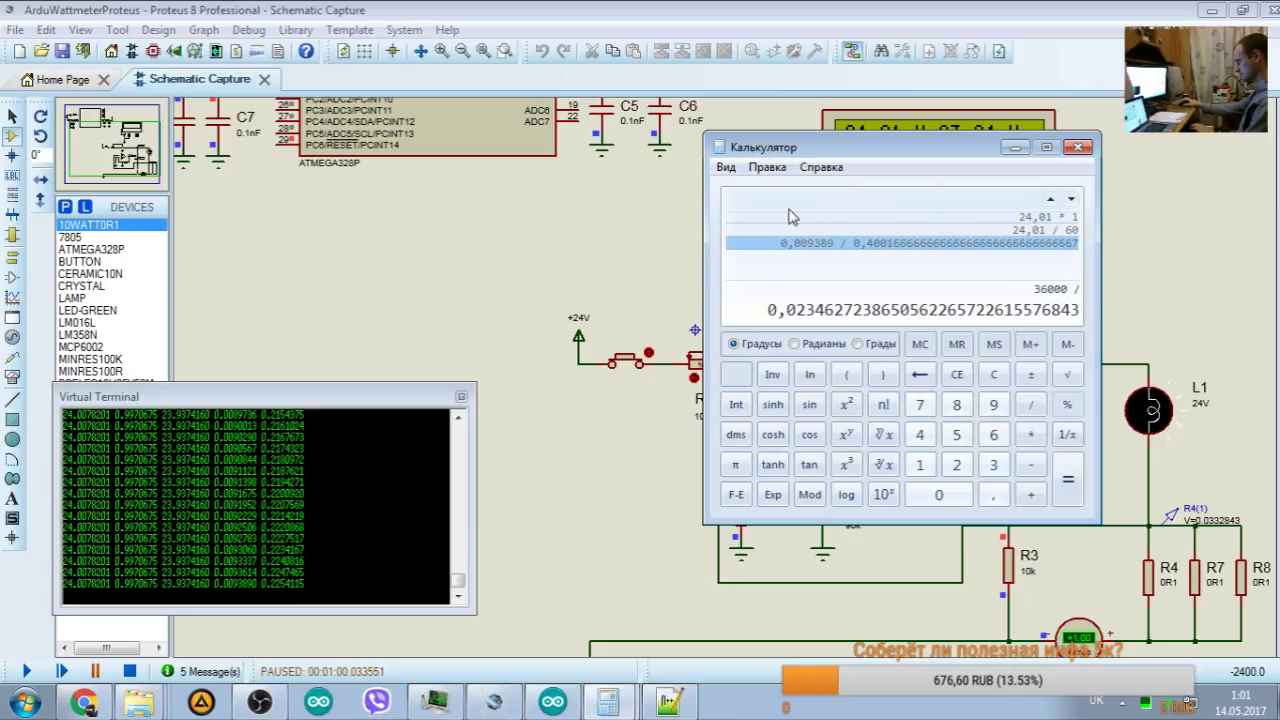
pyautogui.press('Return')
pyautogui.click(849, 257)
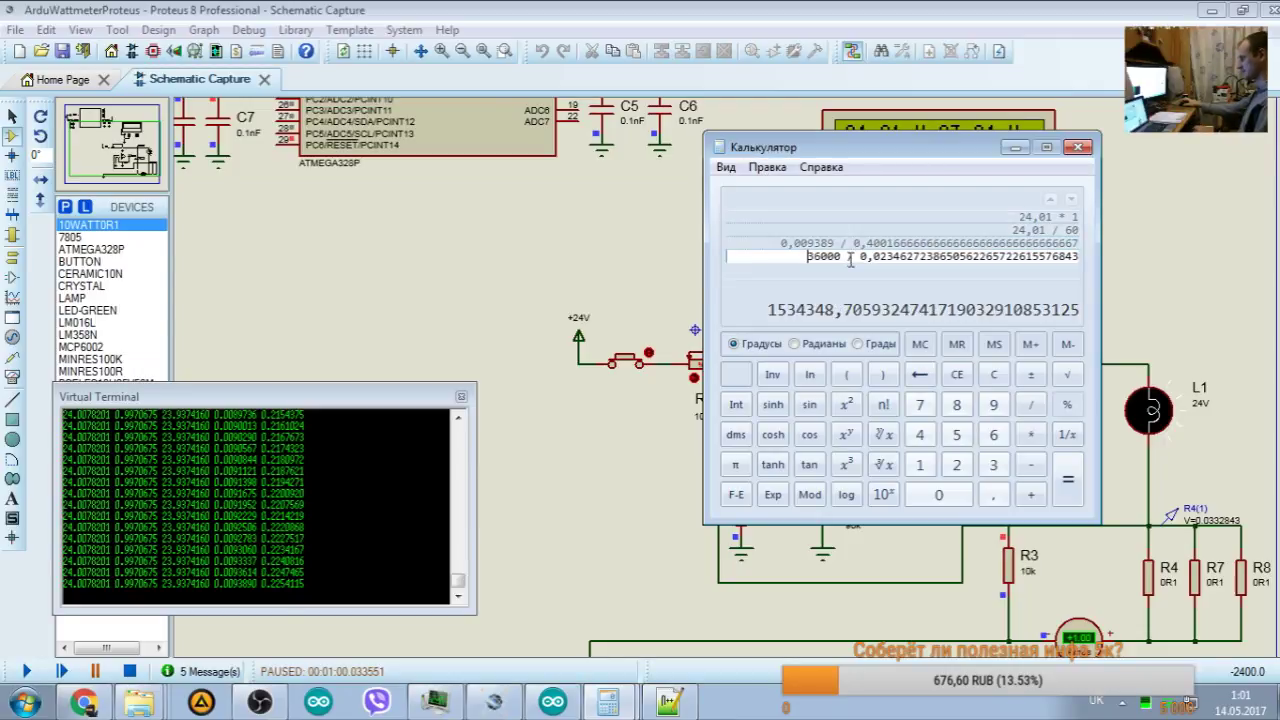
pyautogui.doubleClick(850, 256)
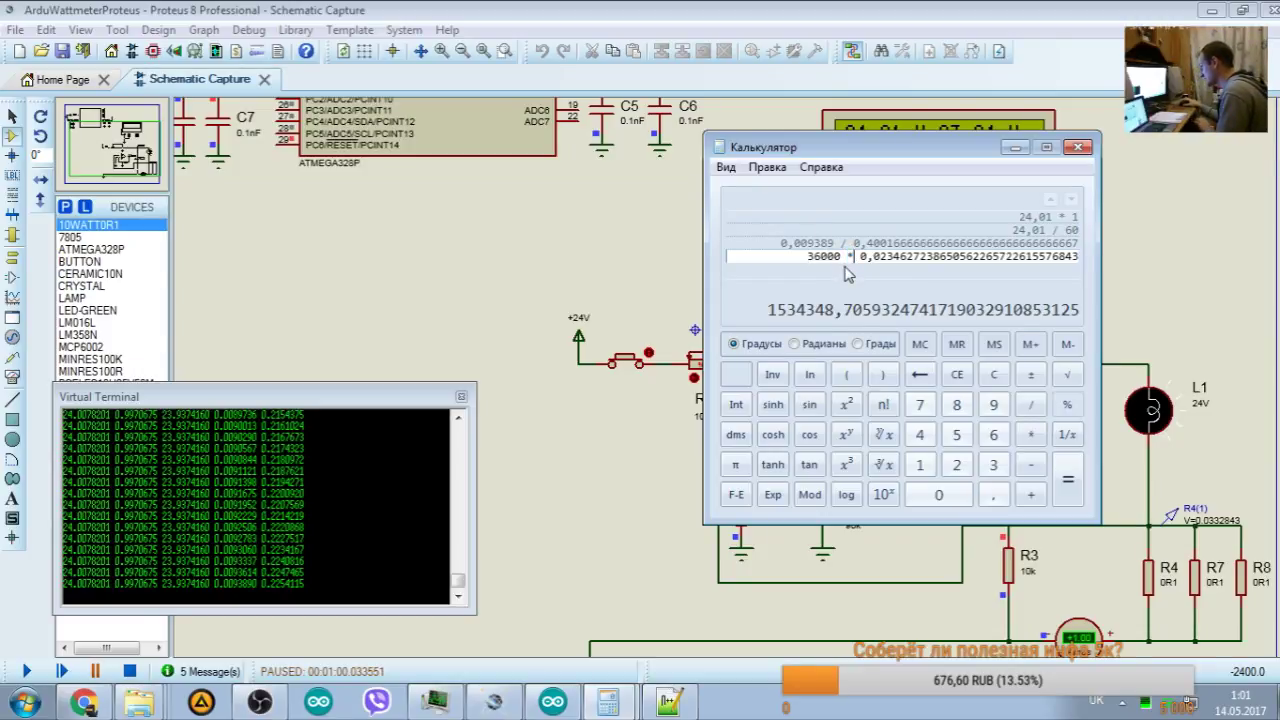
pyautogui.write('*')
pyautogui.press('Return')
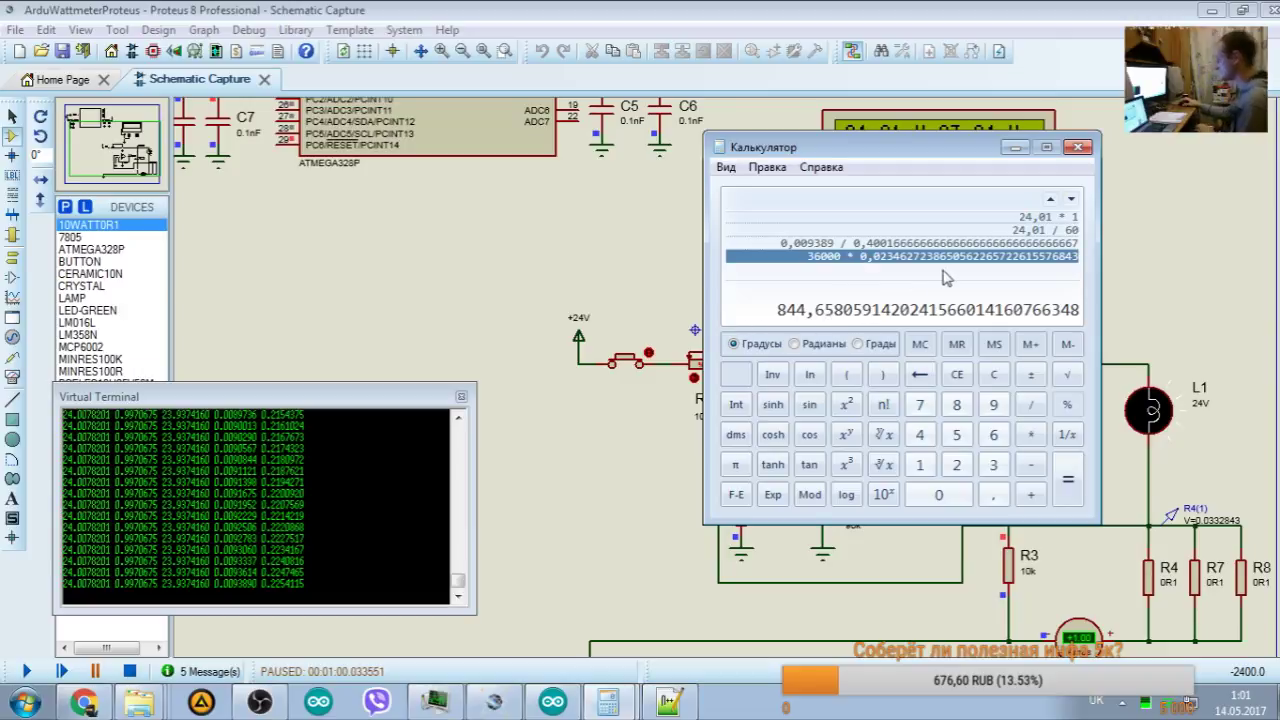
# Step: Switch to the Arduino sketch and set the WattAmpH_Conctant define to 844
pyautogui.click(552, 703)
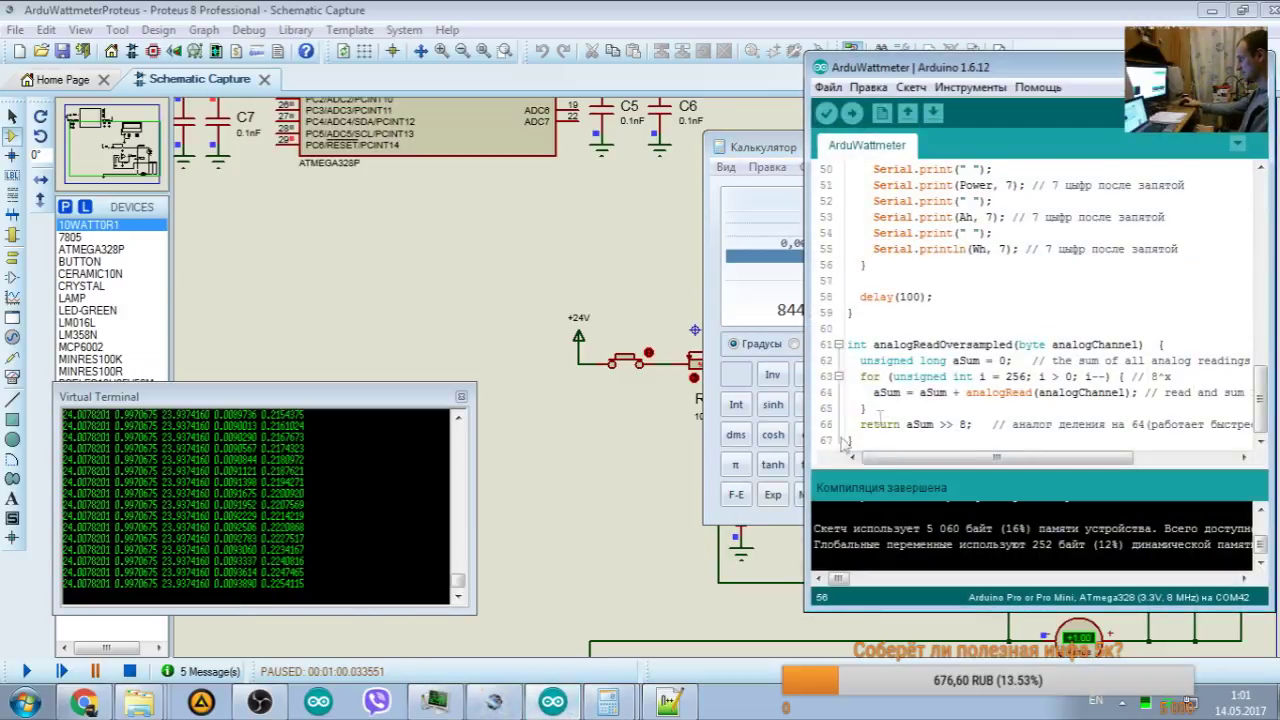
pyautogui.scroll(15, 1073, 256)
pyautogui.scroll(2, 1073, 256)
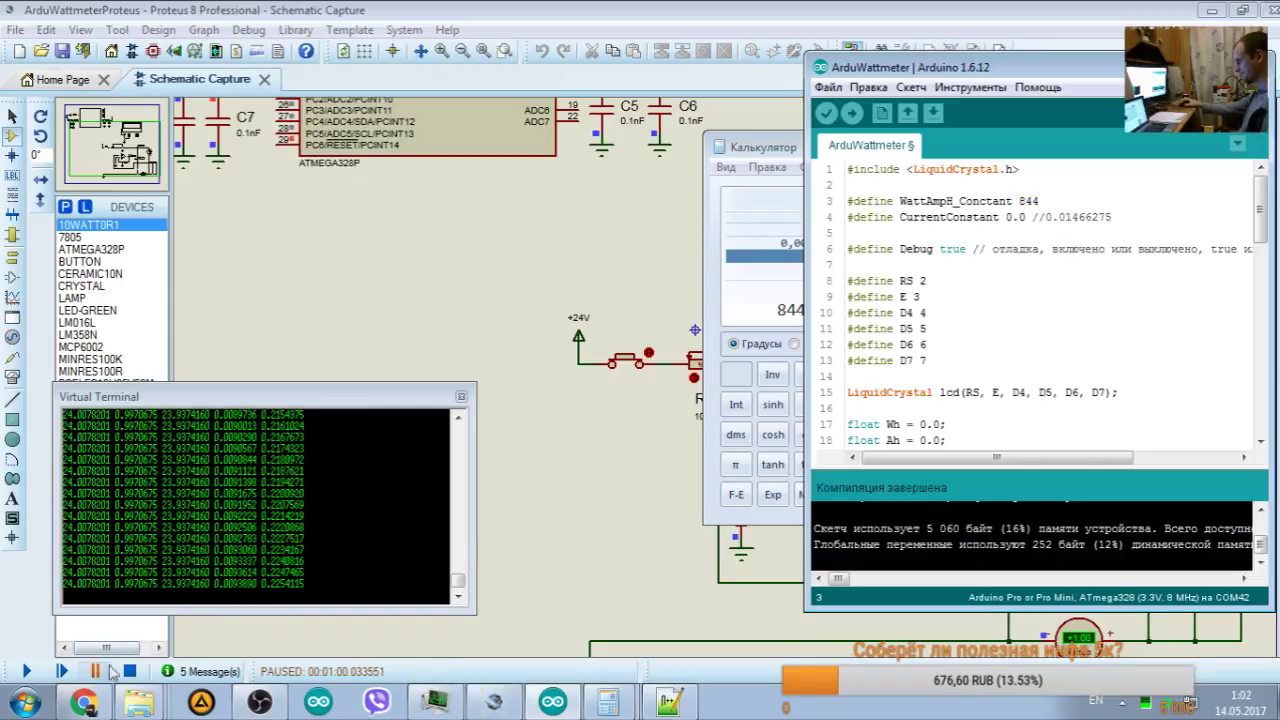
# Step: Stop the paused Proteus simulation and compile the Arduino sketch
pyautogui.click(128, 671)
pyautogui.click(600, 705)
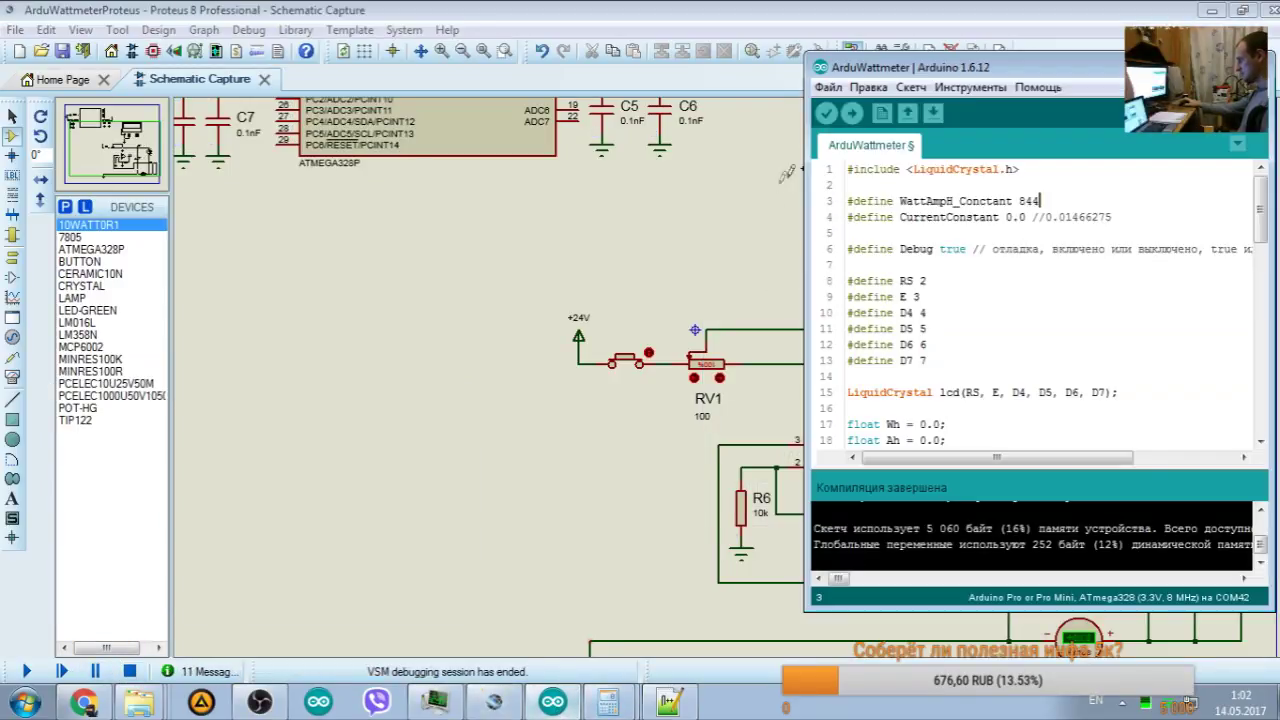
pyautogui.moveTo(800, 105); pyautogui.dragTo(803, 105)
pyautogui.click(826, 113)
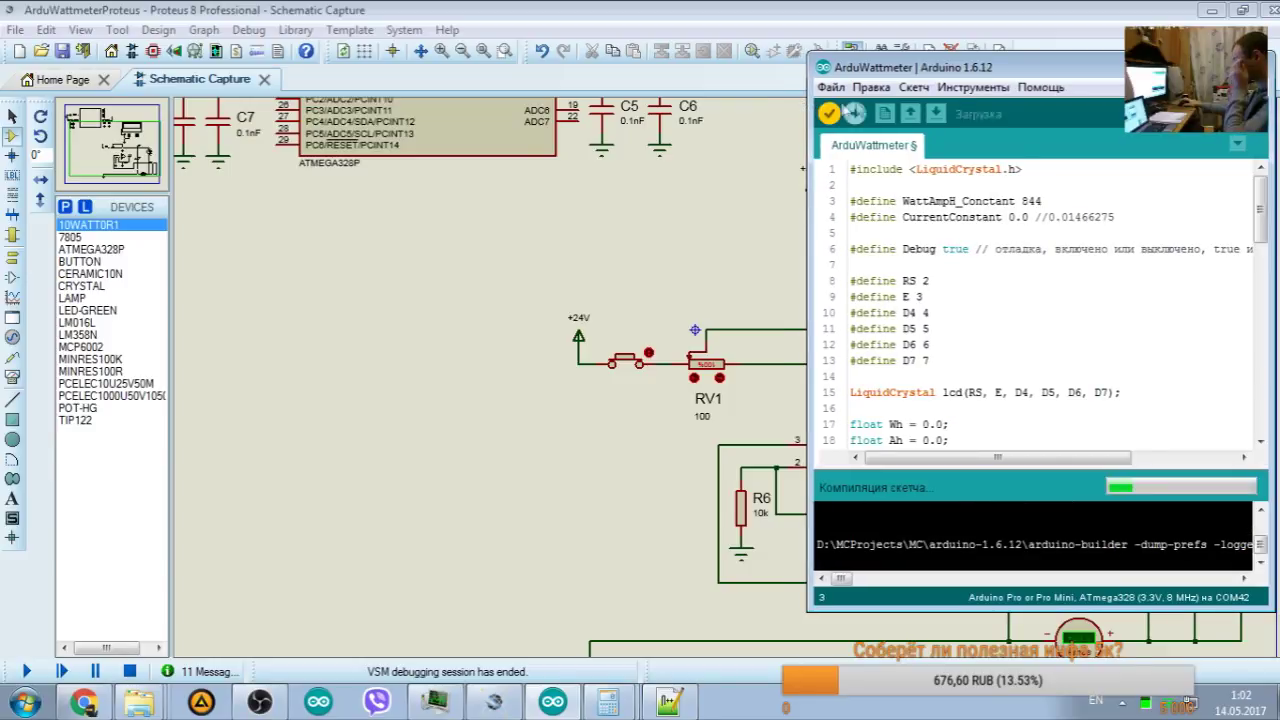
# Step: Examine the Wh println in the Debug block and the Ah and Wh accumulation formulas in the loop
pyautogui.scroll(-4, 1040, 200)
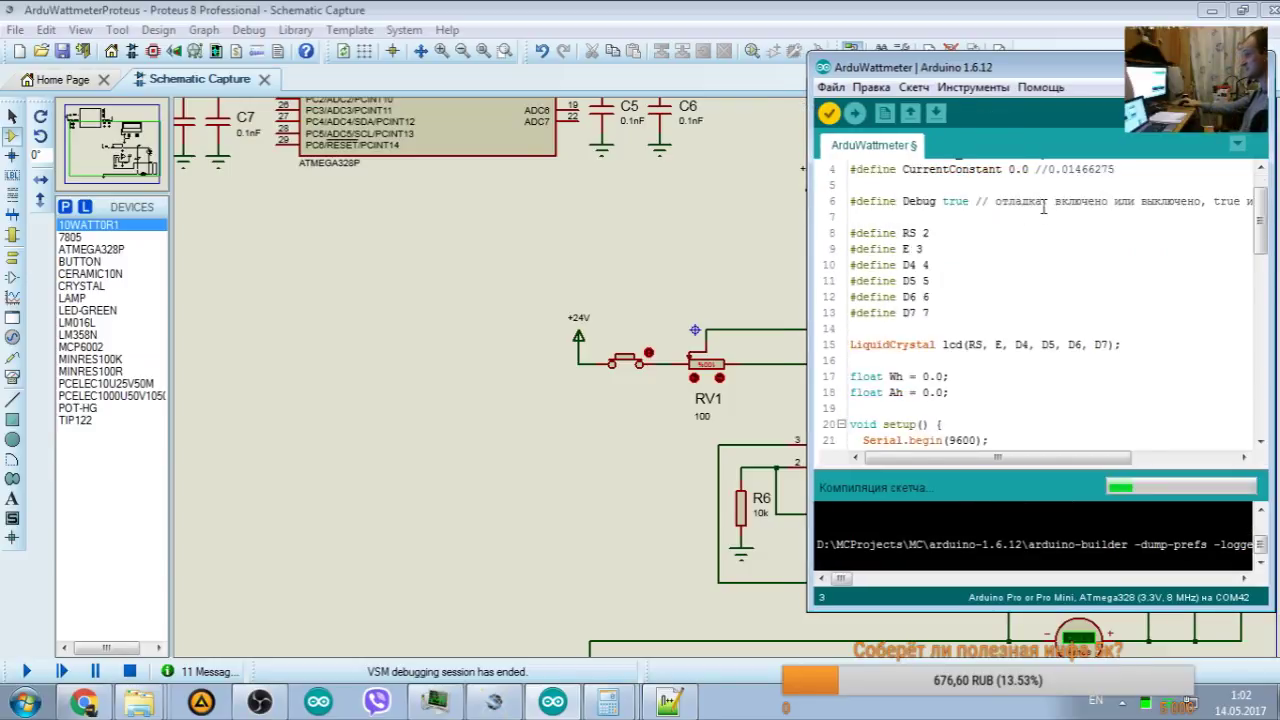
pyautogui.scroll(-10, 1047, 207)
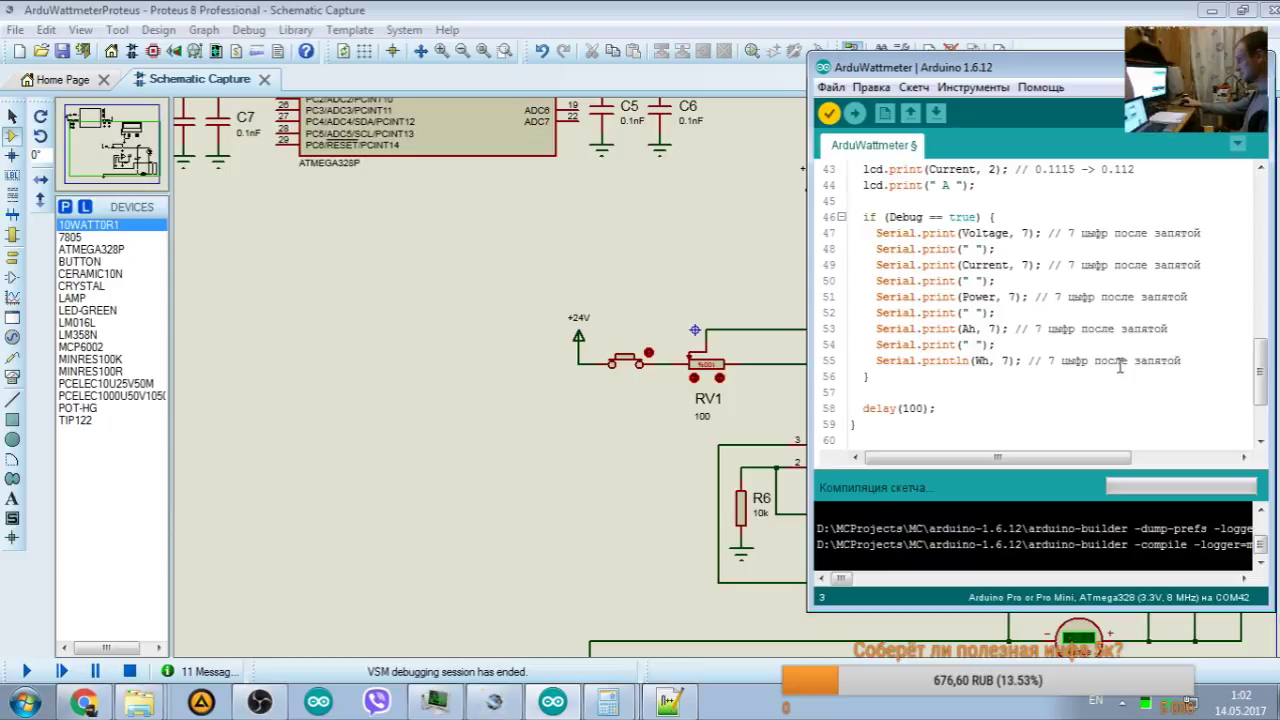
pyautogui.moveTo(1148, 365); pyautogui.dragTo(820, 344)
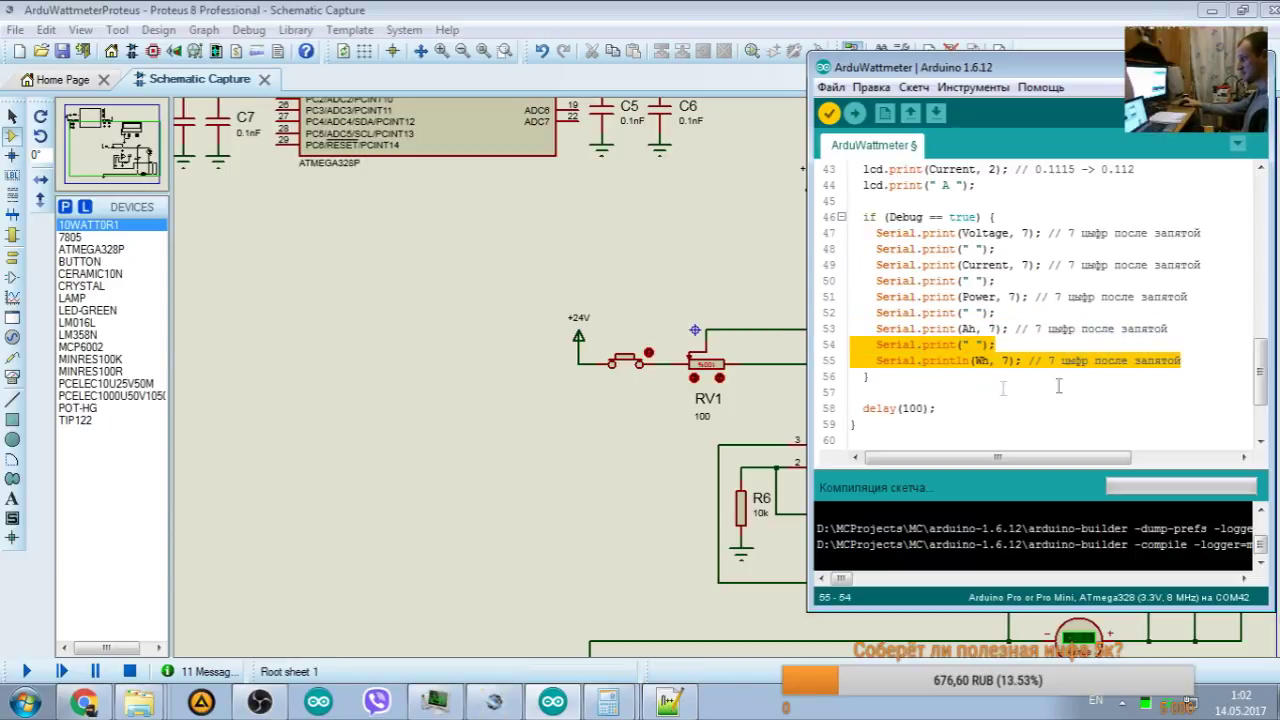
pyautogui.click(979, 356)
pyautogui.scroll(4, 979, 356)
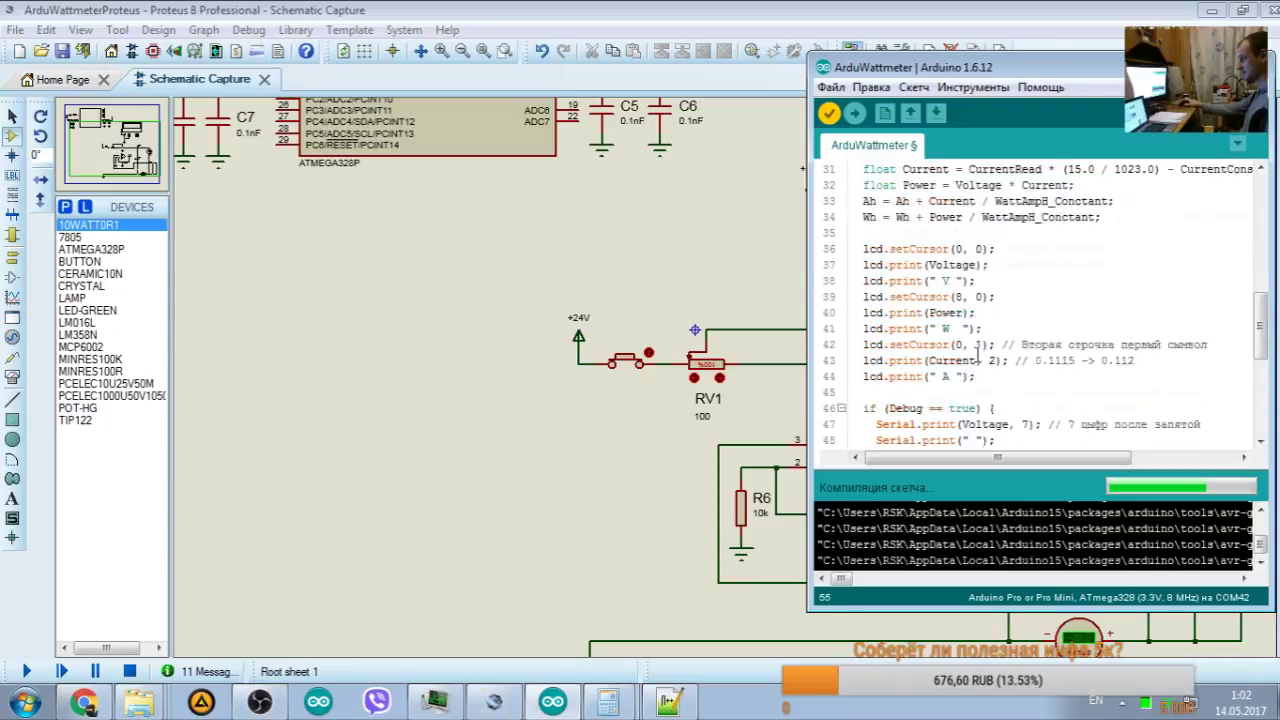
pyautogui.scroll(1, 975, 300)
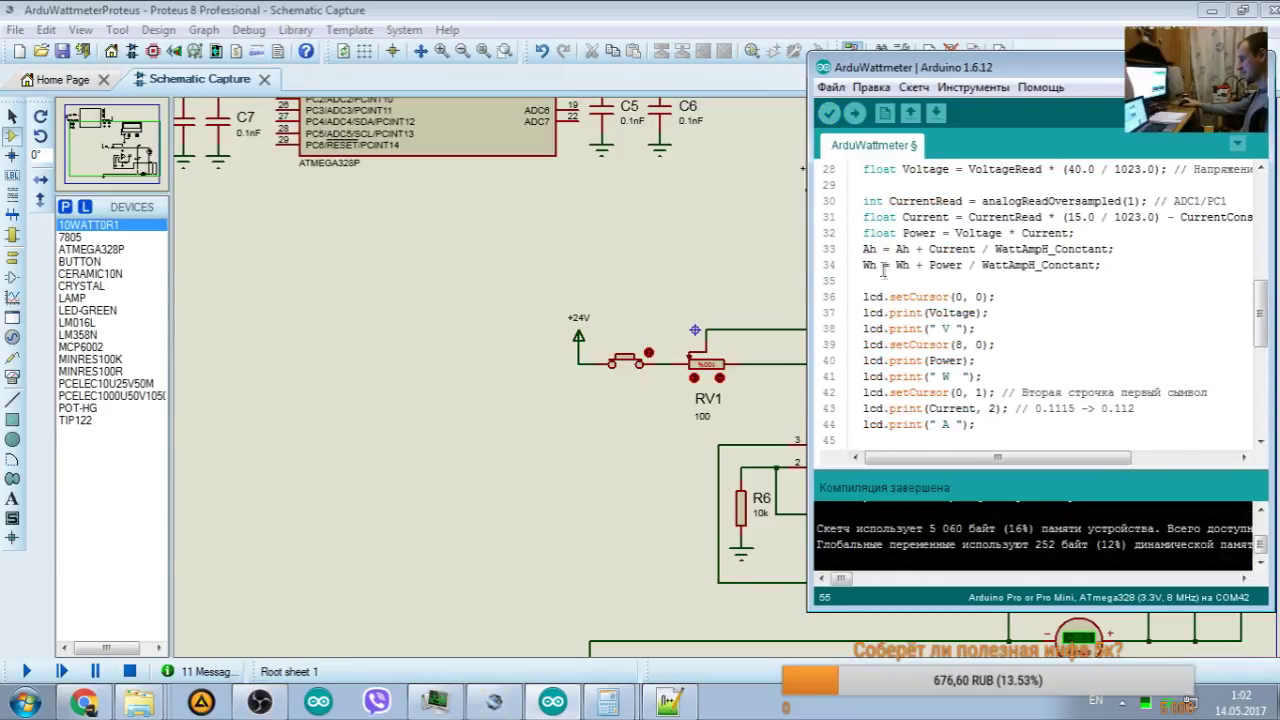
pyautogui.moveTo(900, 268); pyautogui.dragTo(1120, 276)
pyautogui.click(1097, 265)
pyautogui.scroll(-2, 896, 254)
pyautogui.scroll(2, 870, 245)
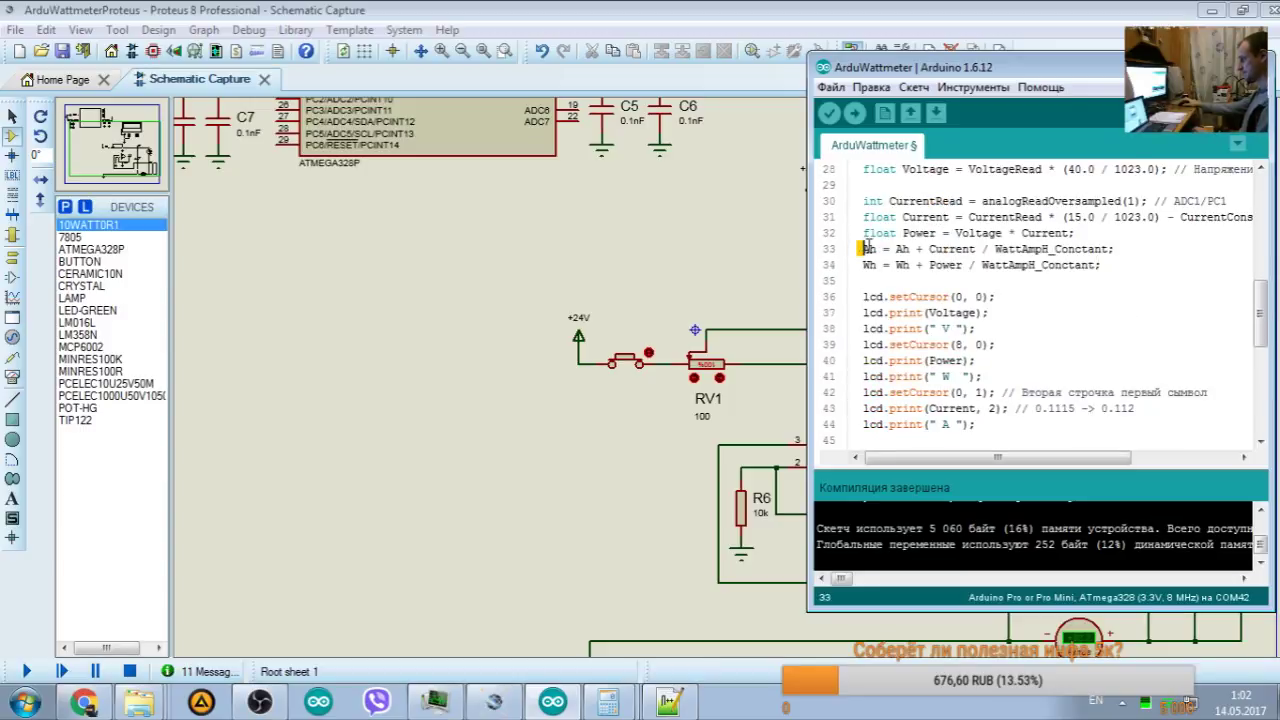
# Step: Compile the sketch with a blank line added above the Ah accumulation formula, and start the Proteus simulation
pyautogui.press('Return')
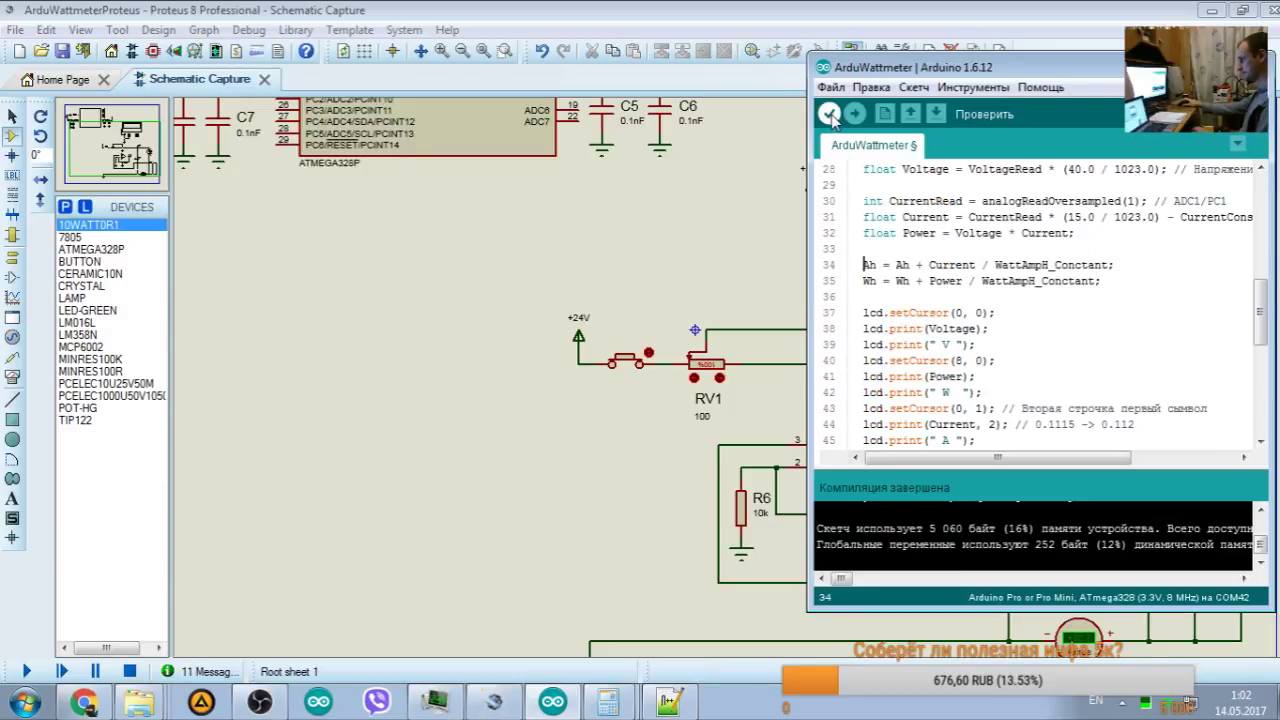
pyautogui.click(829, 113)
pyautogui.click(26, 671)
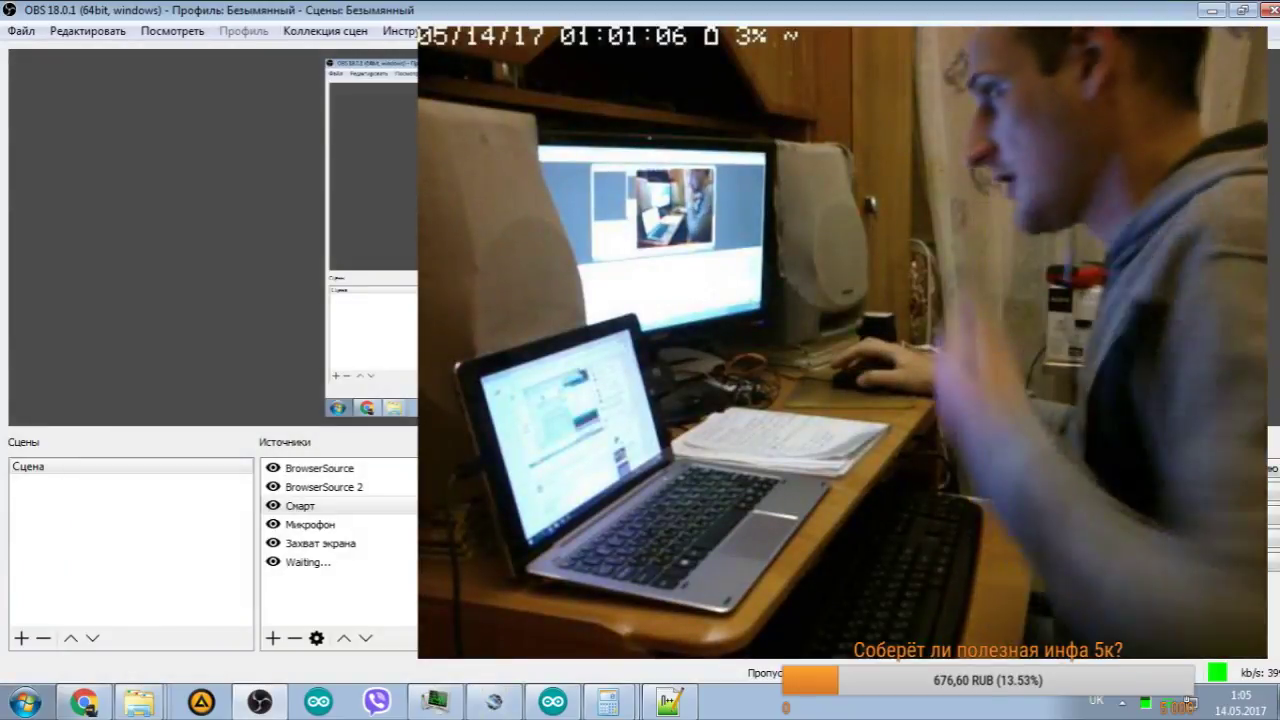
pyautogui.hotkey('alt', 'Tab')
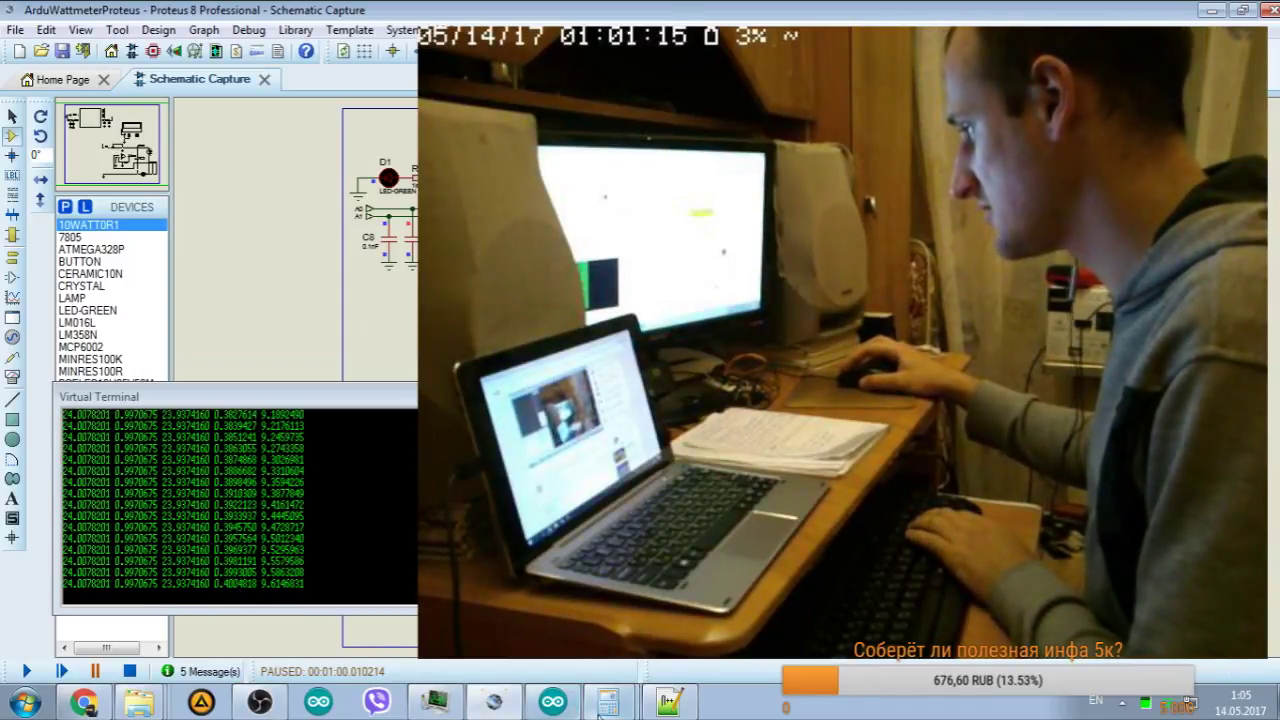
pyautogui.hotkey('alt', 'shift')
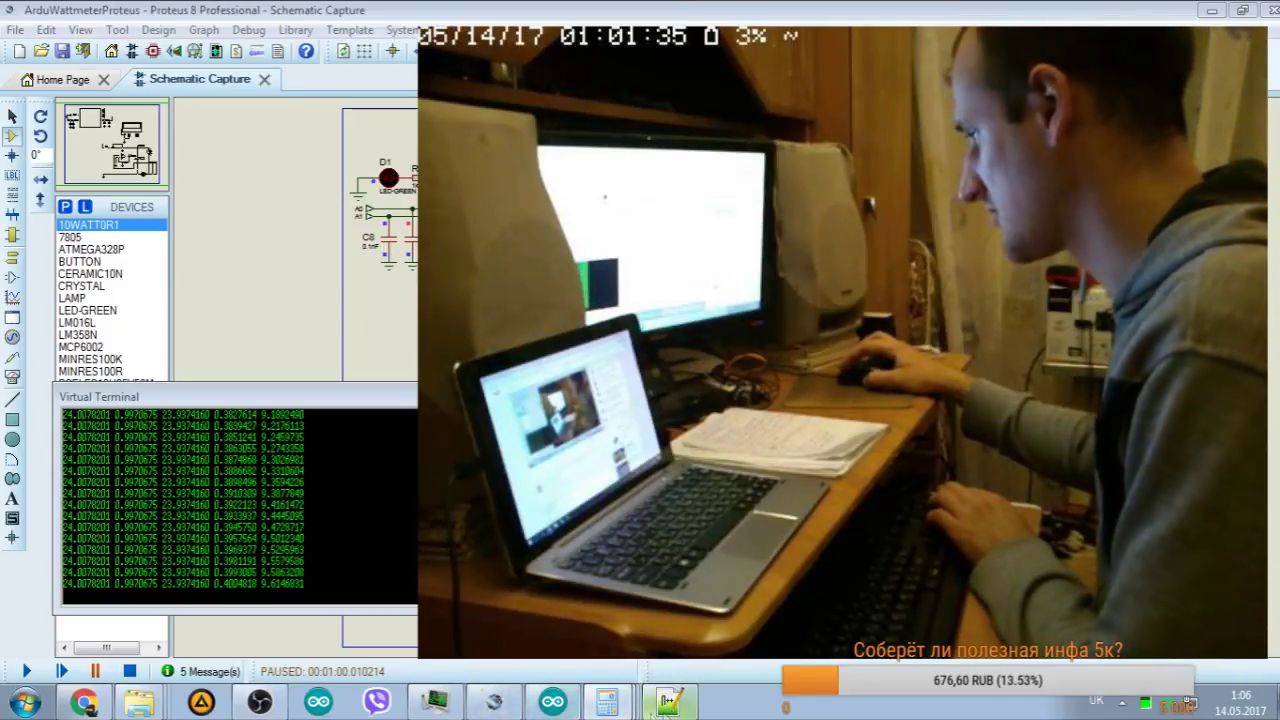
pyautogui.hotkey('alt', 'shift')
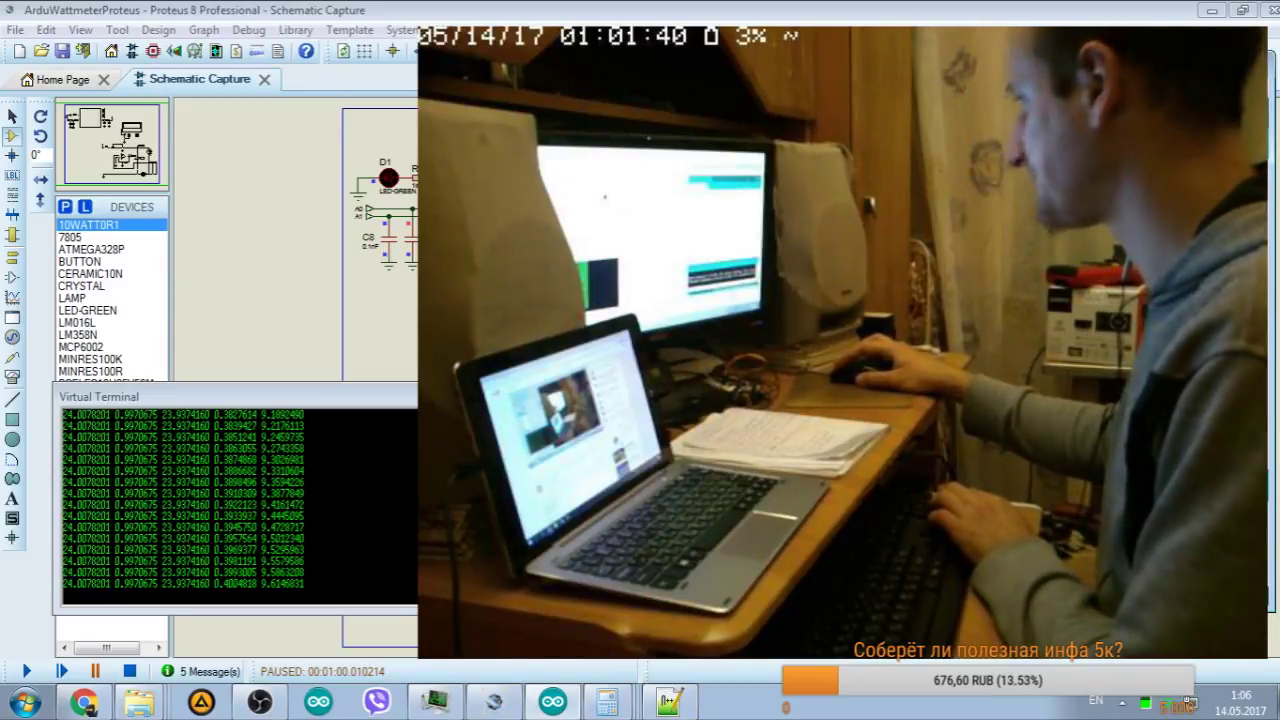
pyautogui.hotkey('alt', 'shift')
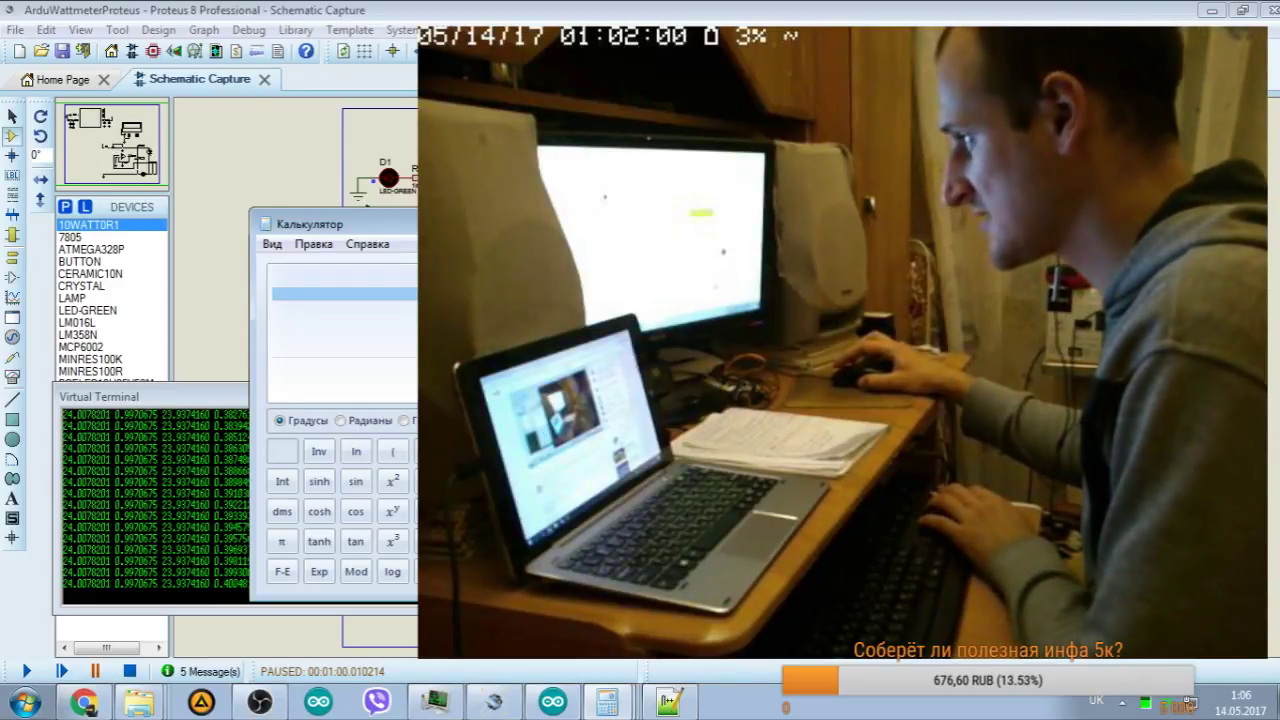
pyautogui.hotkey('alt', 'F4')
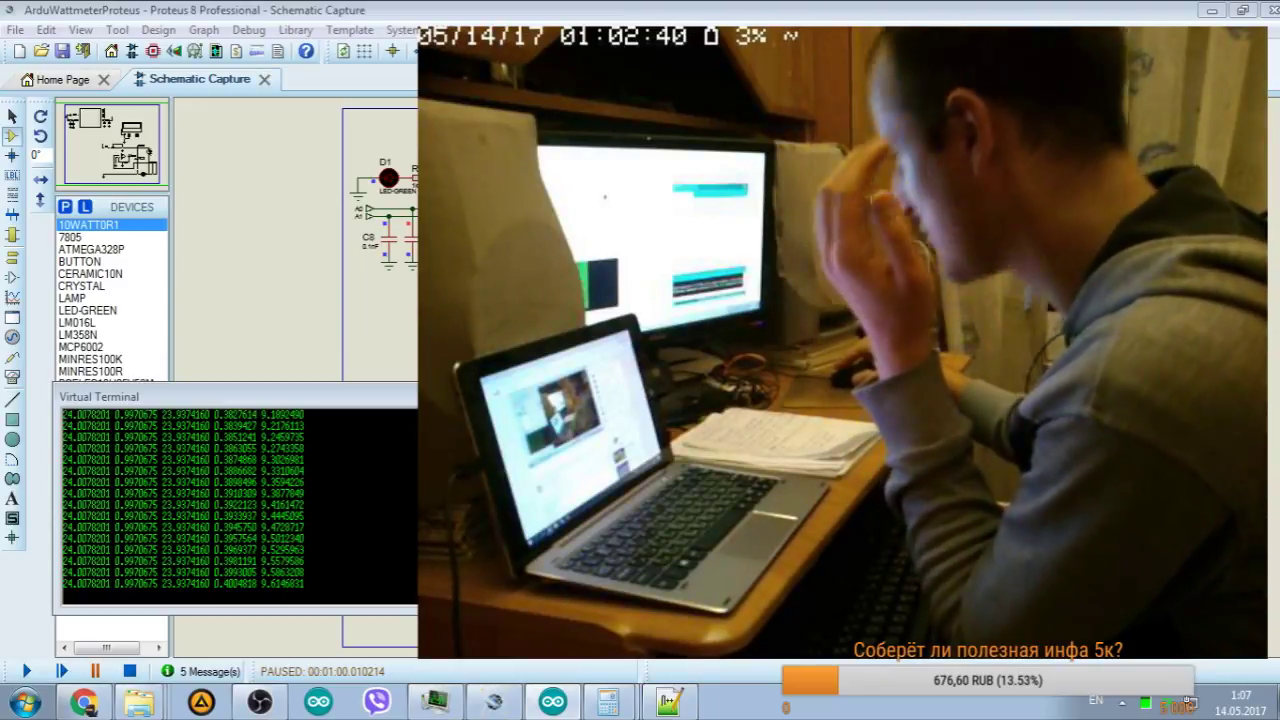
pyautogui.scroll(3, 726, 380)
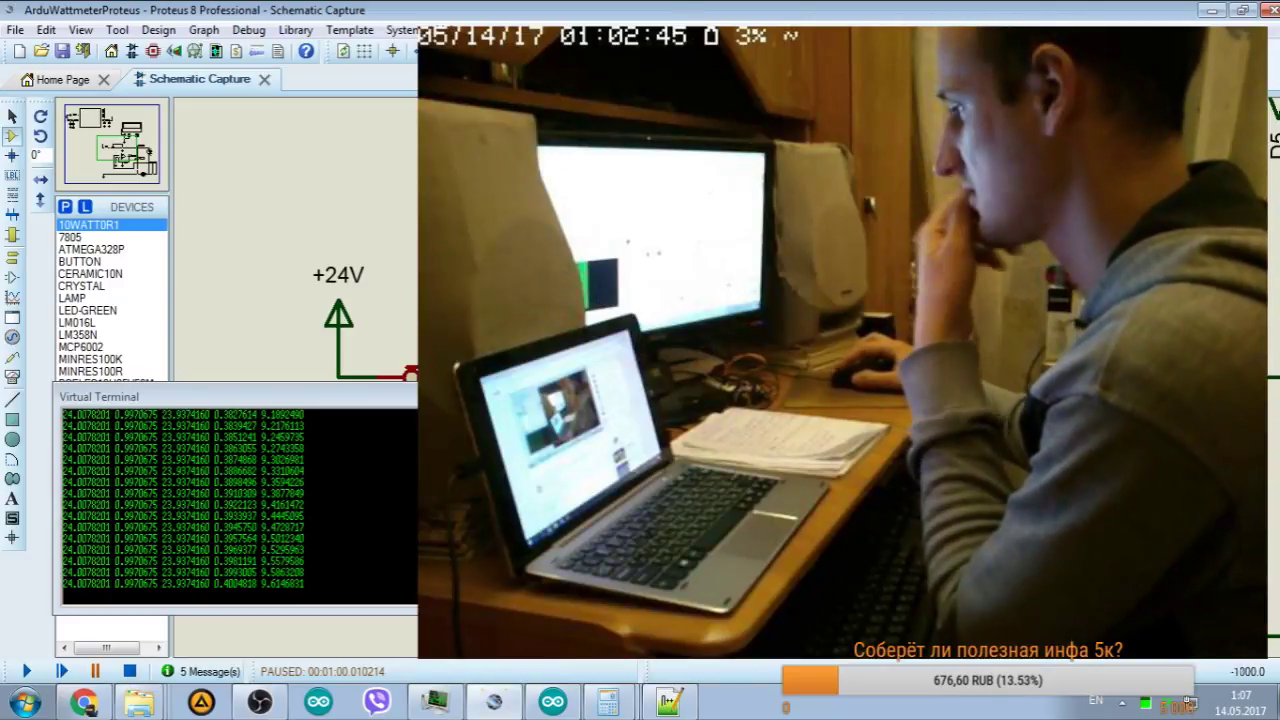
# Step: Switch to OBS, shrink the Смарт camera source into the upper-right corner of the captured screen, and return to Proteus
pyautogui.click(260, 703)
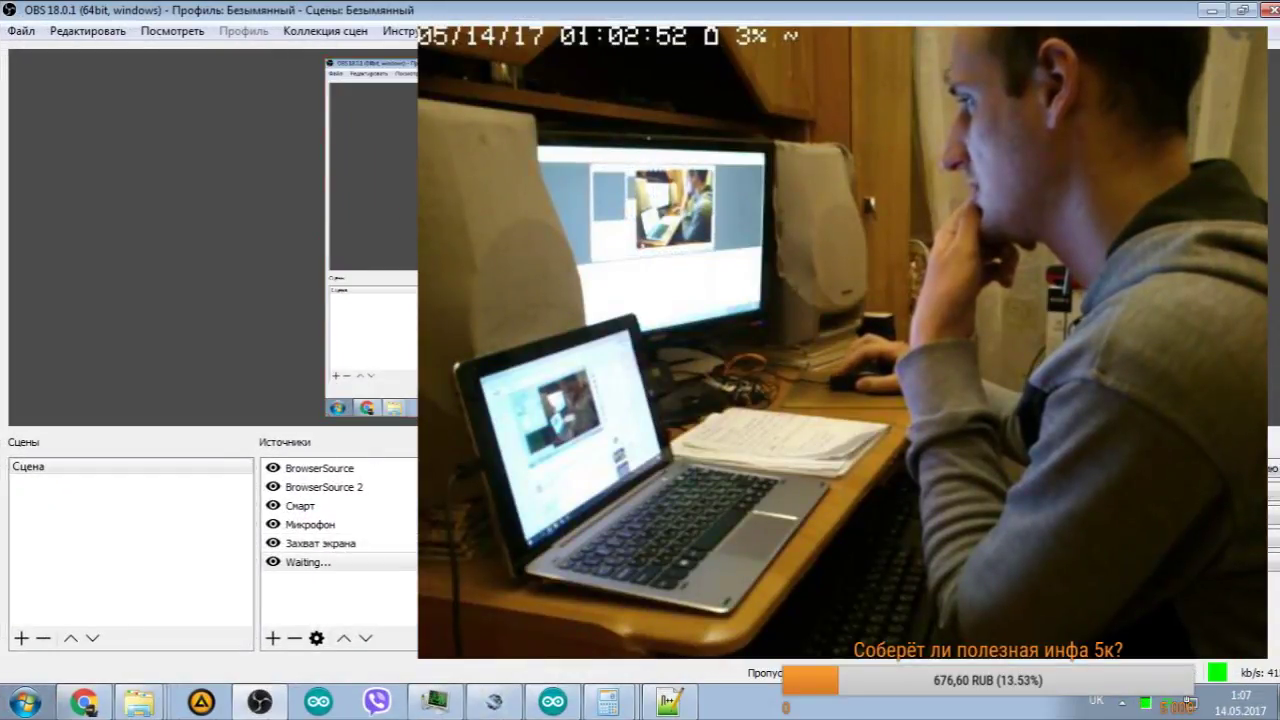
pyautogui.click(320, 543)
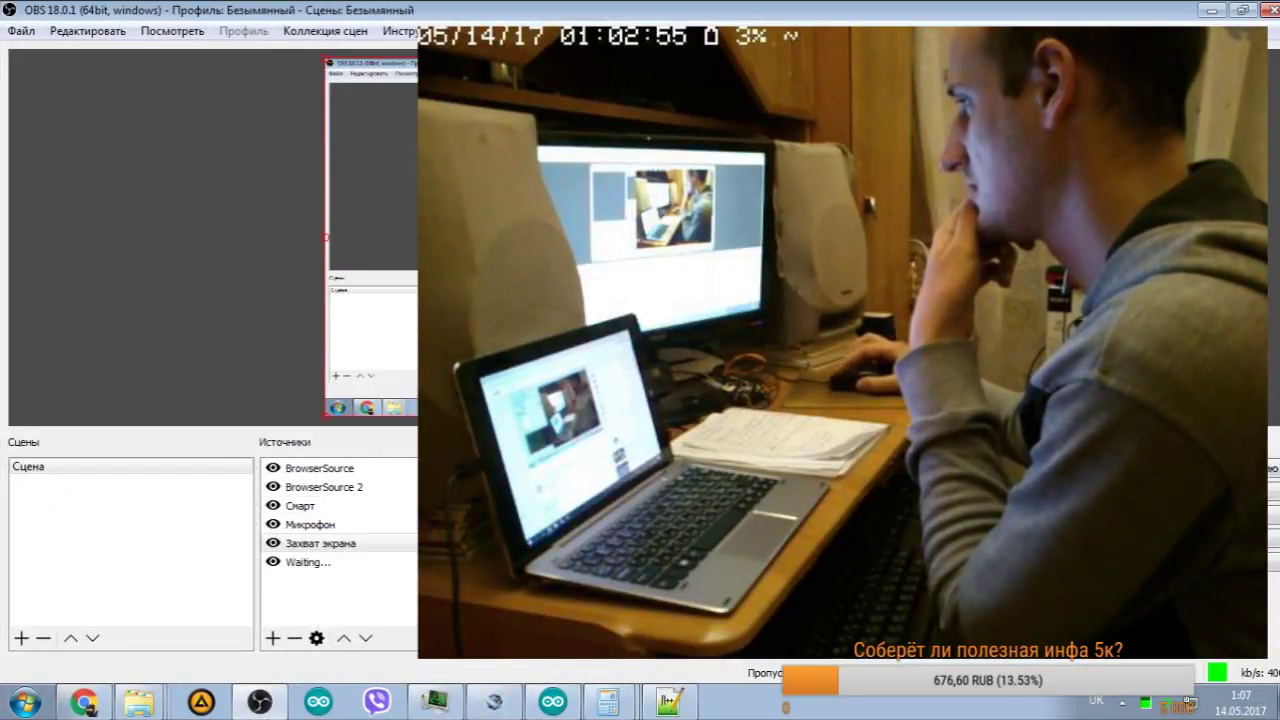
pyautogui.click(300, 506)
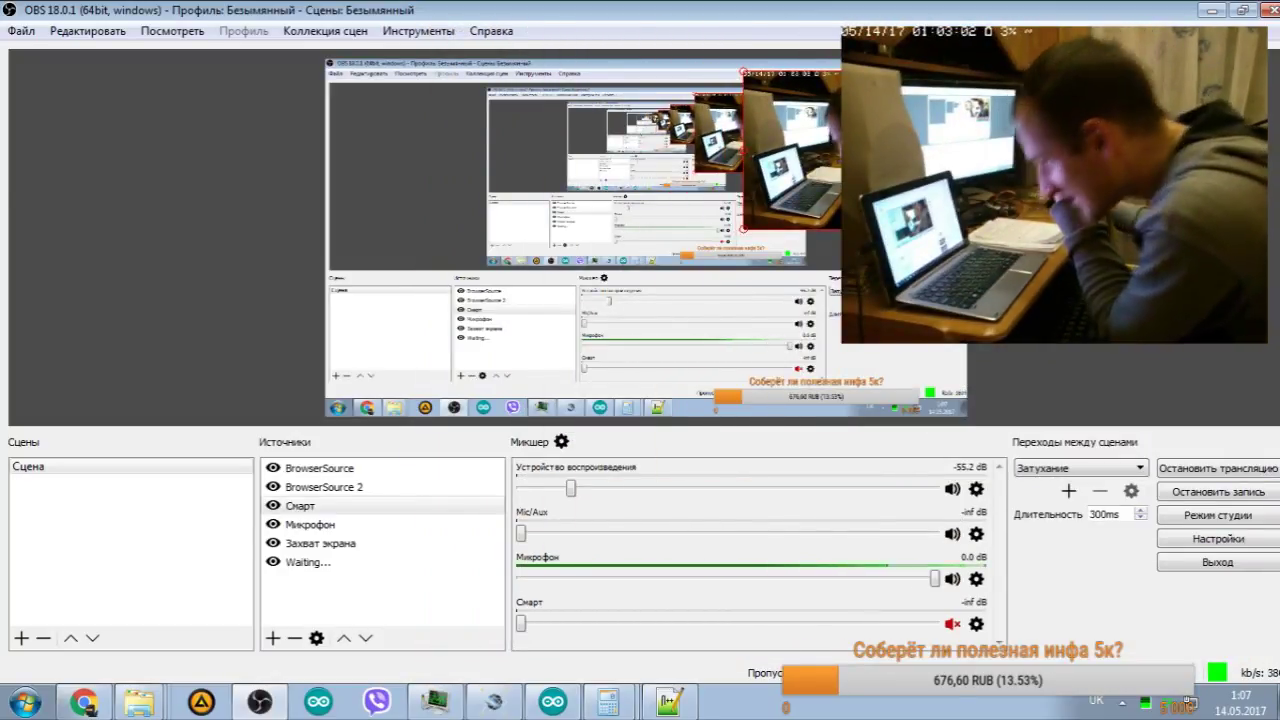
pyautogui.moveTo(757, 236); pyautogui.dragTo(884, 128)
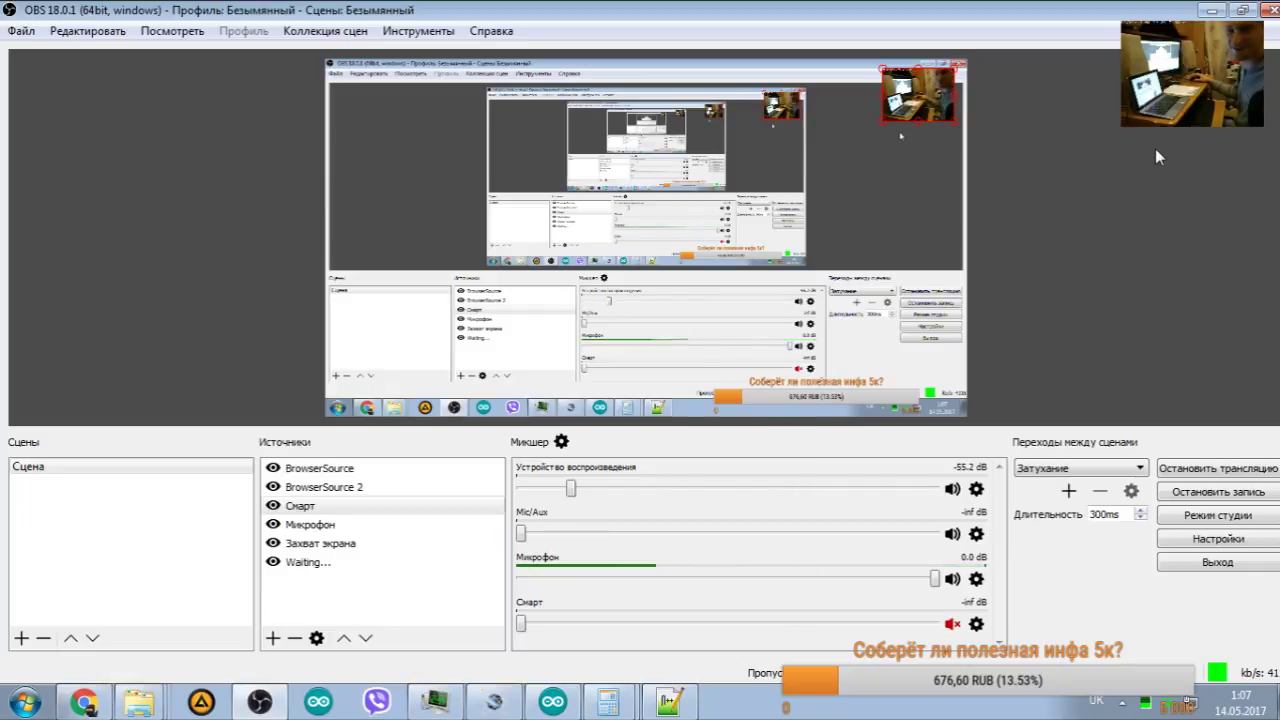
pyautogui.click(1213, 11)
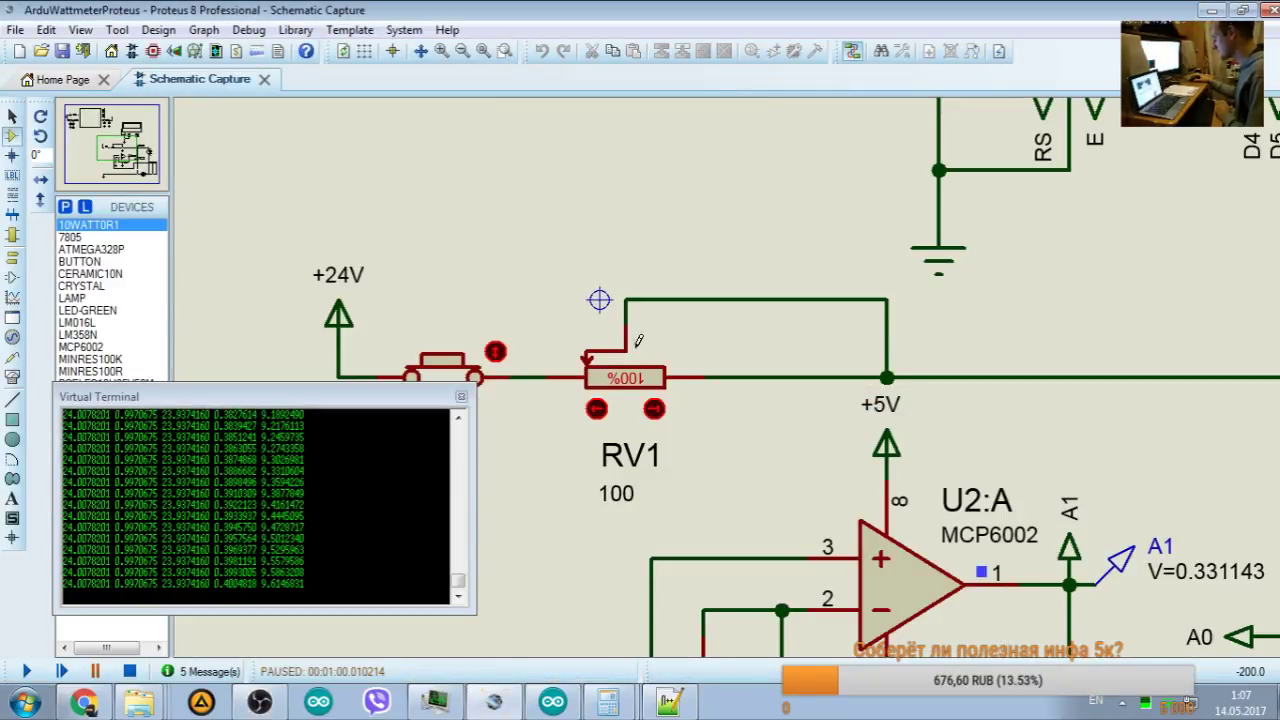
# Step: Stop the paused simulation and delete the RV1 potentiometer together with its wiring
pyautogui.scroll(-1, 657, 388)
pyautogui.moveTo(643, 326); pyautogui.dragTo(452, 148)
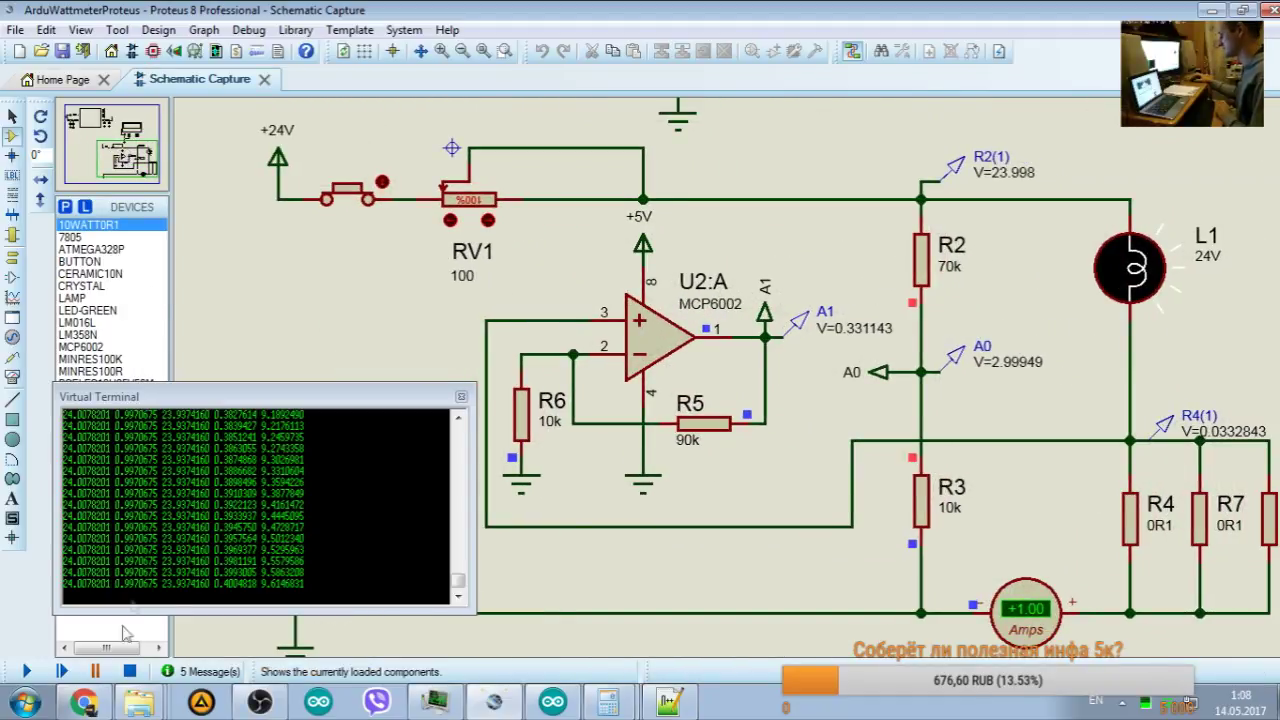
pyautogui.click(461, 396)
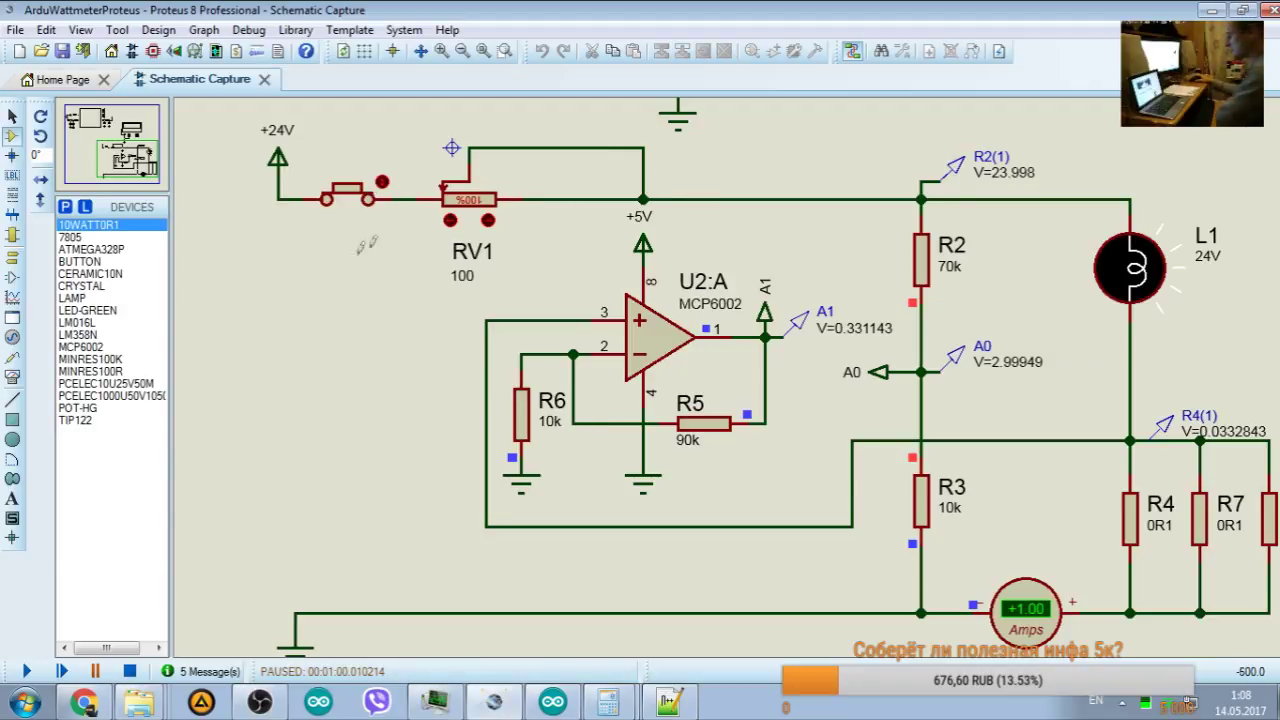
pyautogui.click(84, 424)
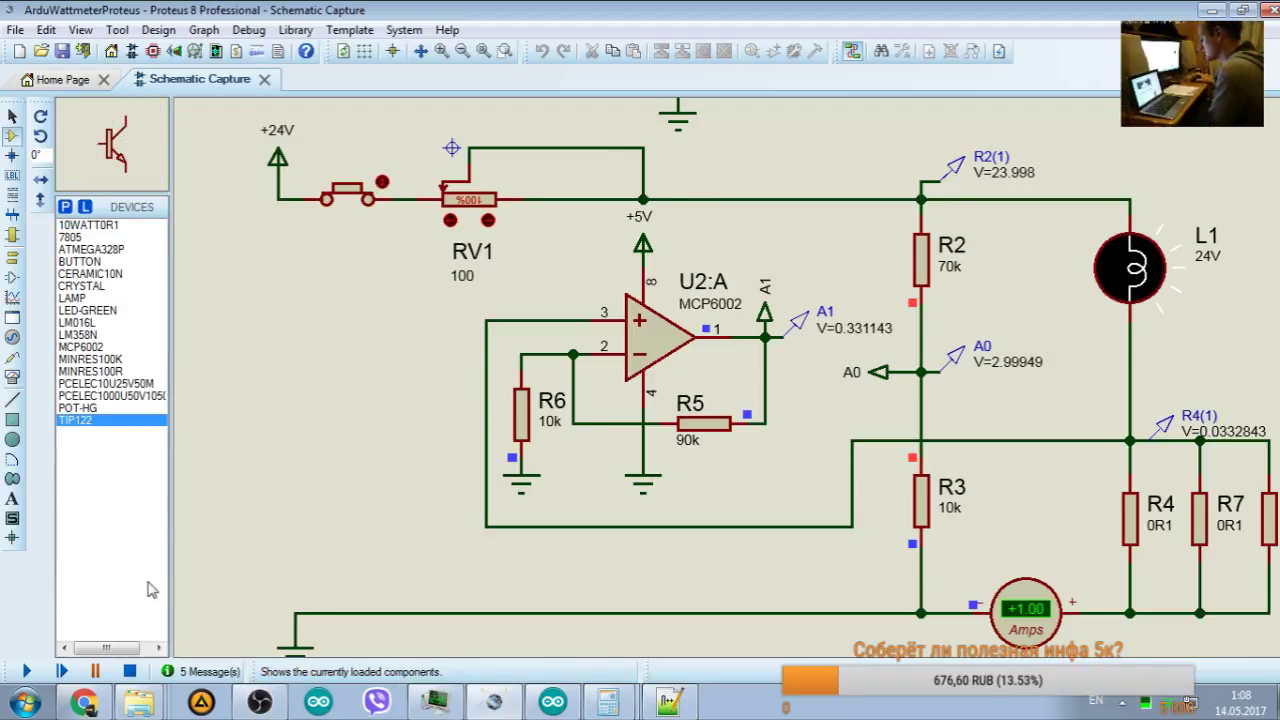
pyautogui.click(130, 672)
pyautogui.rightClick(488, 199)
pyautogui.click(568, 152)
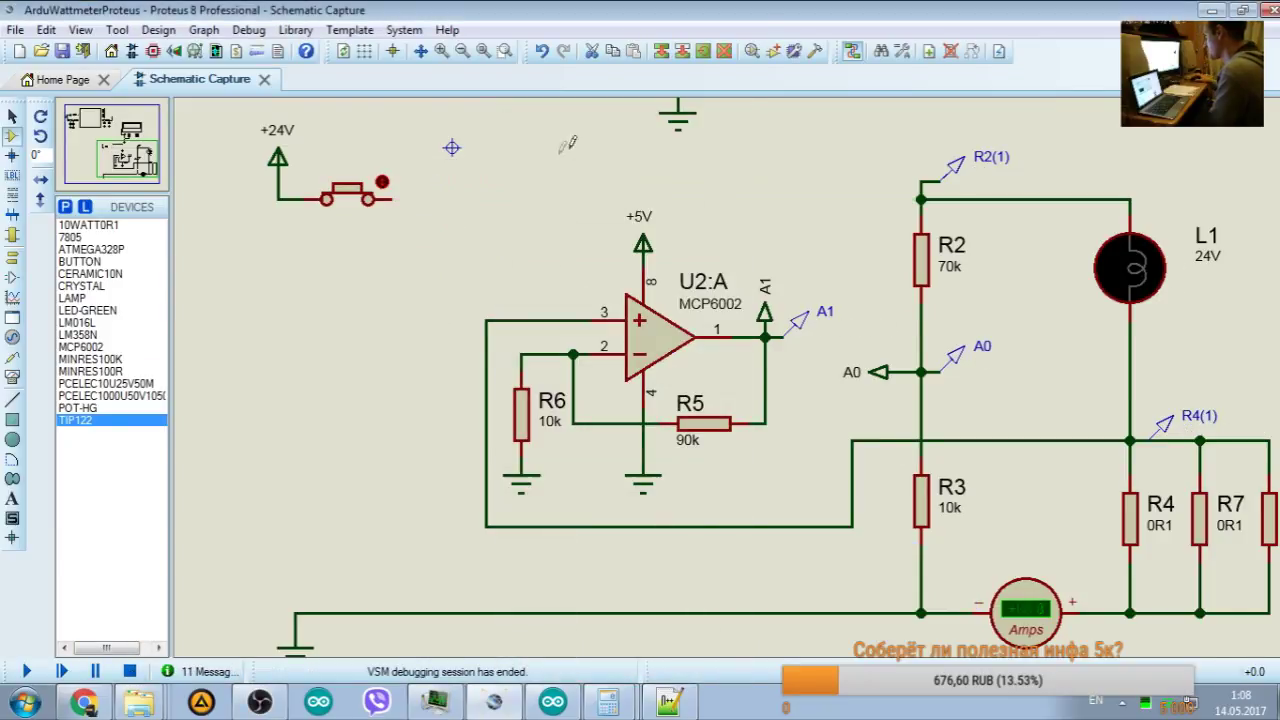
# Step: Place the TIP122 transistor in RV1's former spot, rotated 90 degrees clockwise plus 180 degrees so its base points down, level with the supply line
pyautogui.click(515, 195)
pyautogui.rightClick(538, 174)
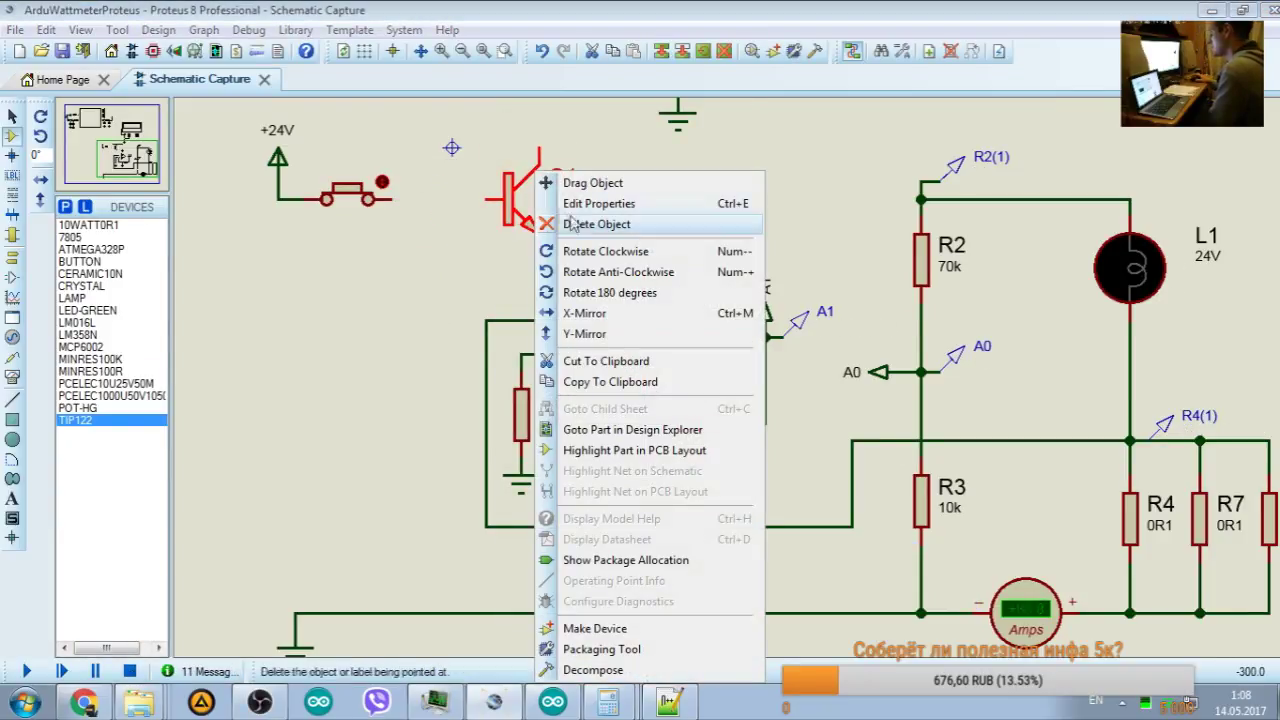
pyautogui.click(541, 250)
pyautogui.rightClick(543, 175)
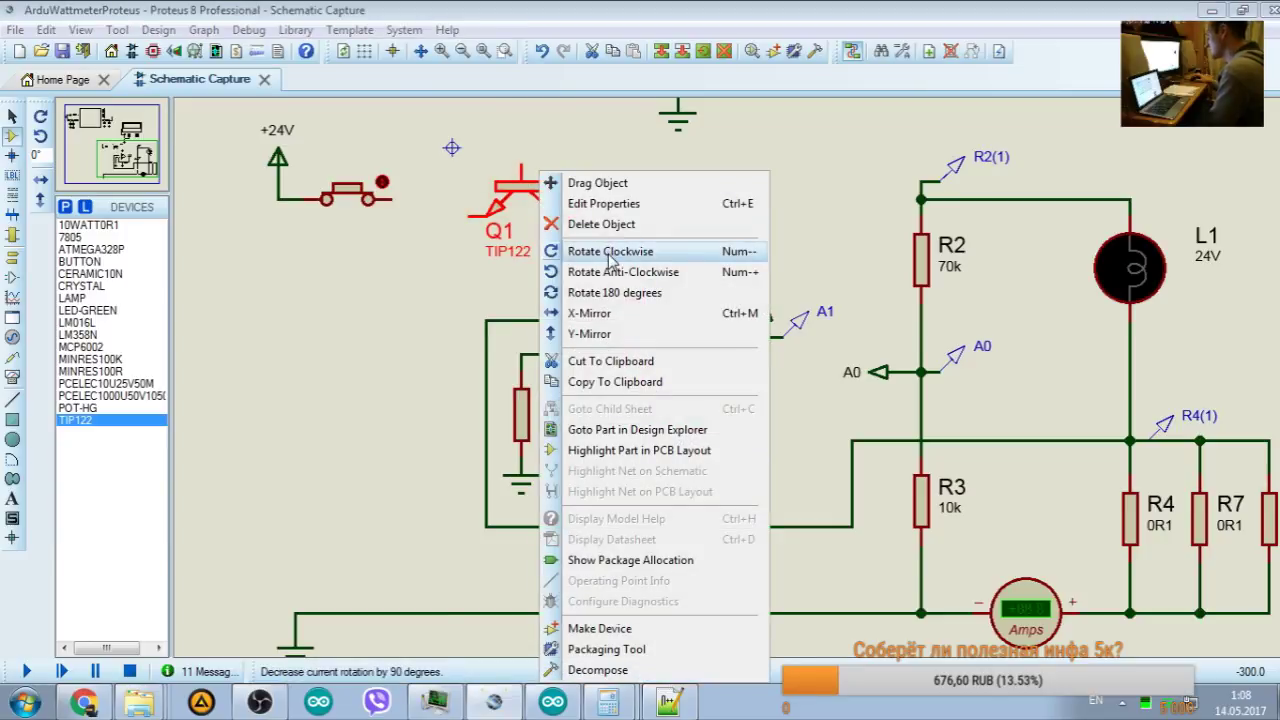
pyautogui.click(612, 292)
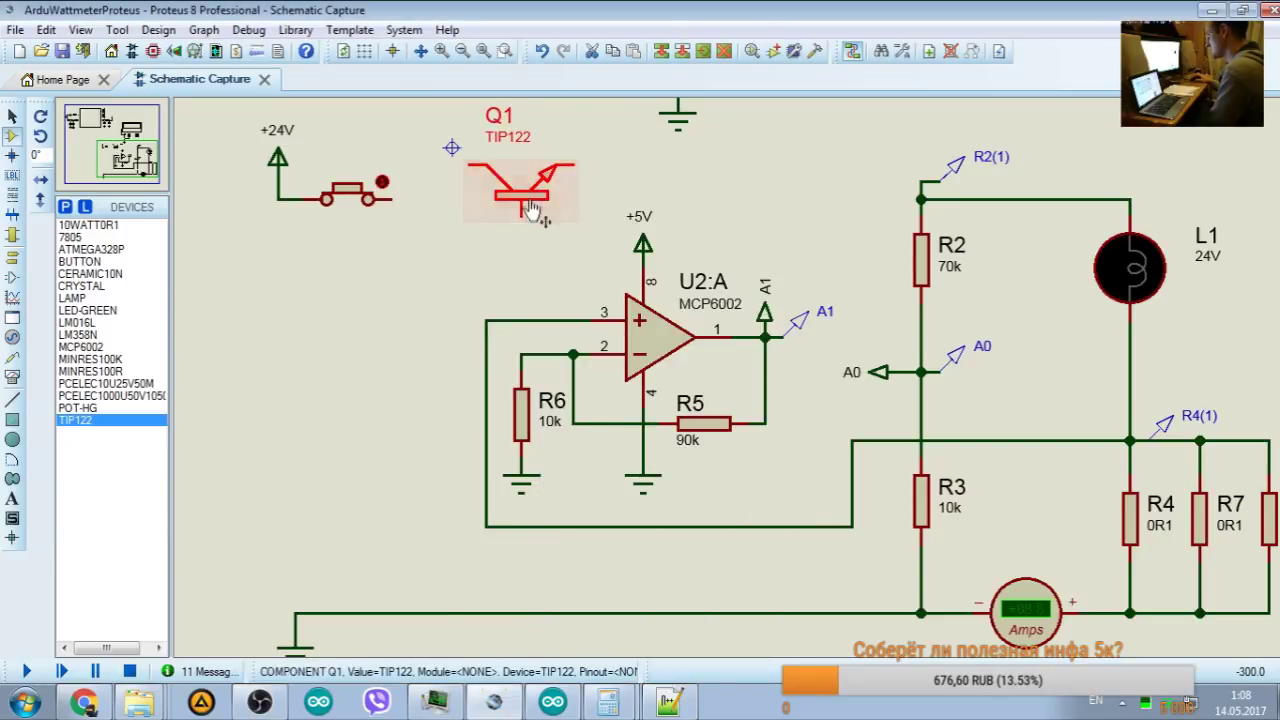
pyautogui.moveTo(530, 208); pyautogui.dragTo(512, 240)
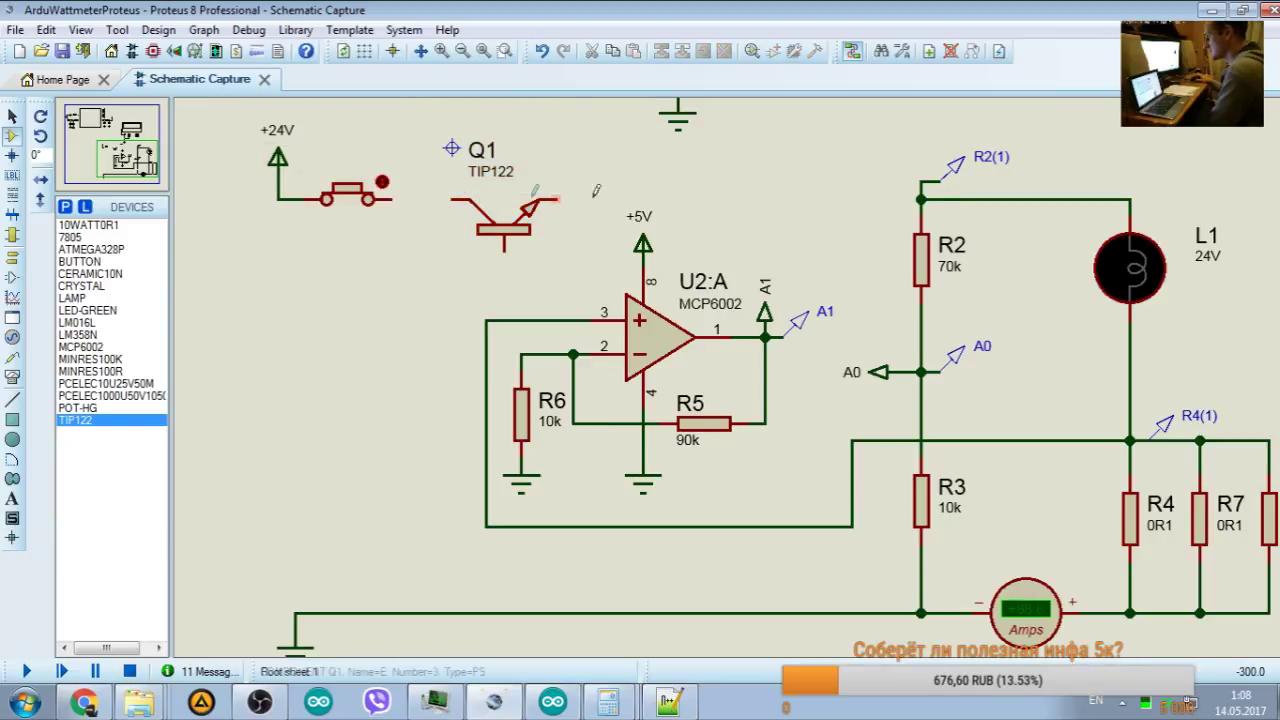
# Step: Wire the TIP122's emitter to the R2 node and its collector to the push button, moving the transistor up against the button
pyautogui.click(558, 195)
pyautogui.click(921, 199)
pyautogui.click(447, 196)
pyautogui.click(392, 199)
pyautogui.click(531, 243)
pyautogui.moveTo(531, 243); pyautogui.dragTo(463, 238)
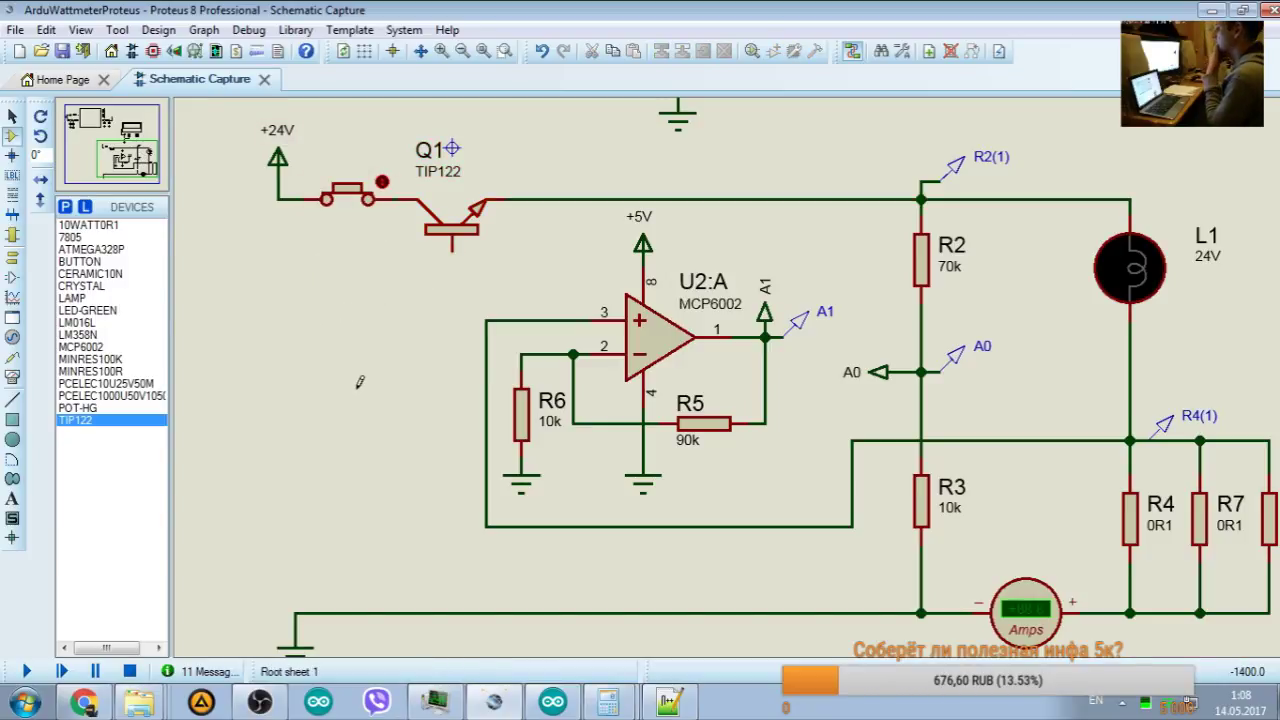
# Step: Delete the push button between the +24V terminal and the TIP122
pyautogui.moveTo(125, 150)
pyautogui.mouseDown()
pyautogui.moveTo(95, 121)
pyautogui.moveTo(118, 158)
pyautogui.mouseUp()
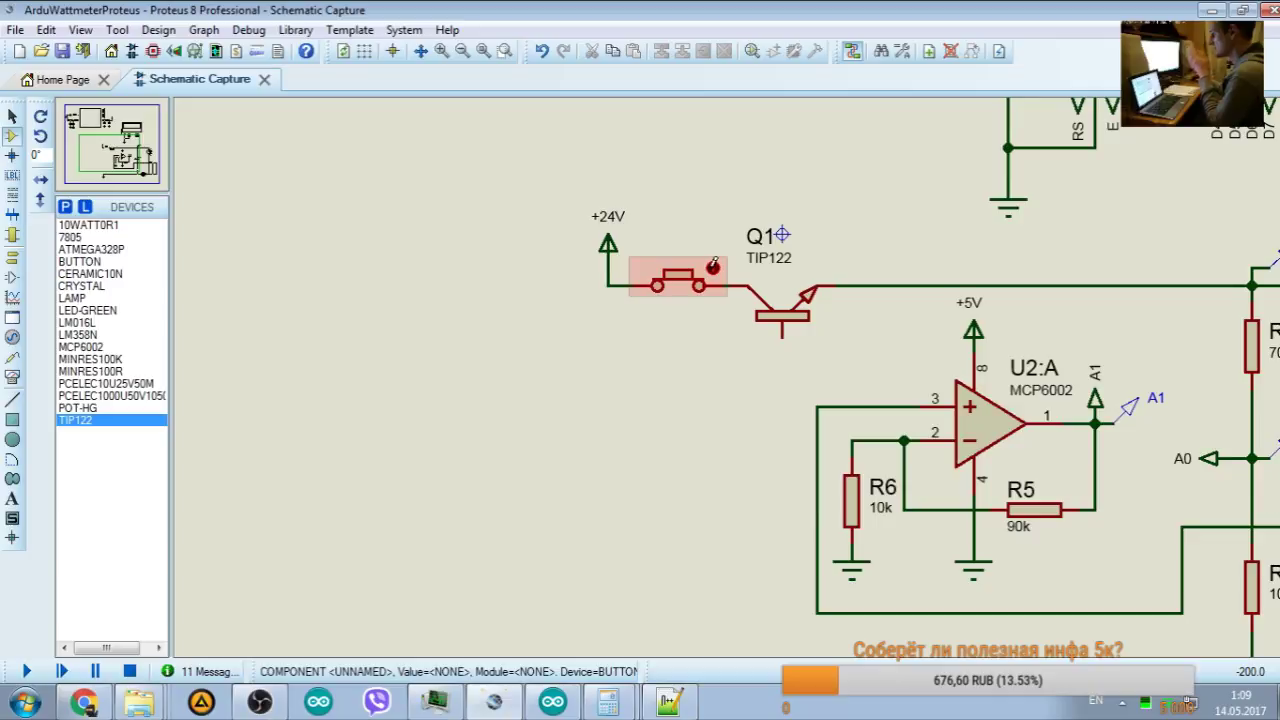
pyautogui.rightClick(676, 293)
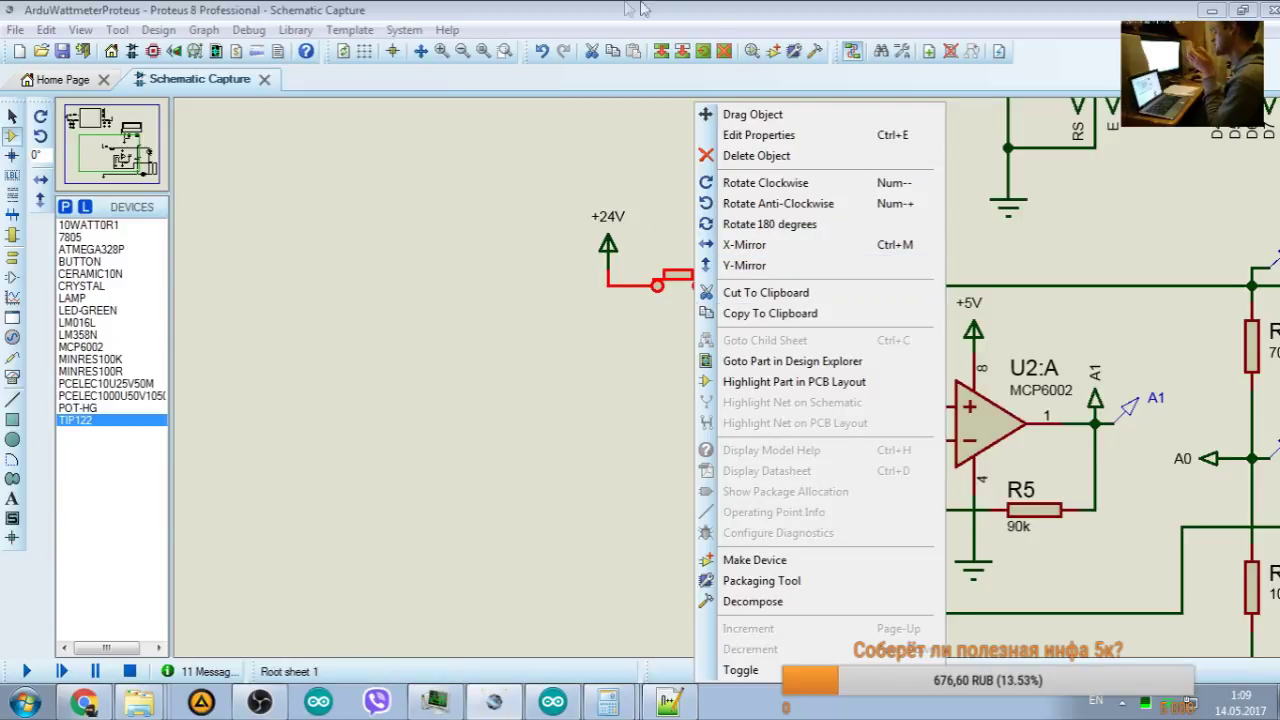
pyautogui.press('Escape')
pyautogui.rightClick(695, 293)
pyautogui.click(771, 149)
# Step: Search the device library for relay and add the RELAY animated model from the ACTIVE library to the device list
pyautogui.press('p')
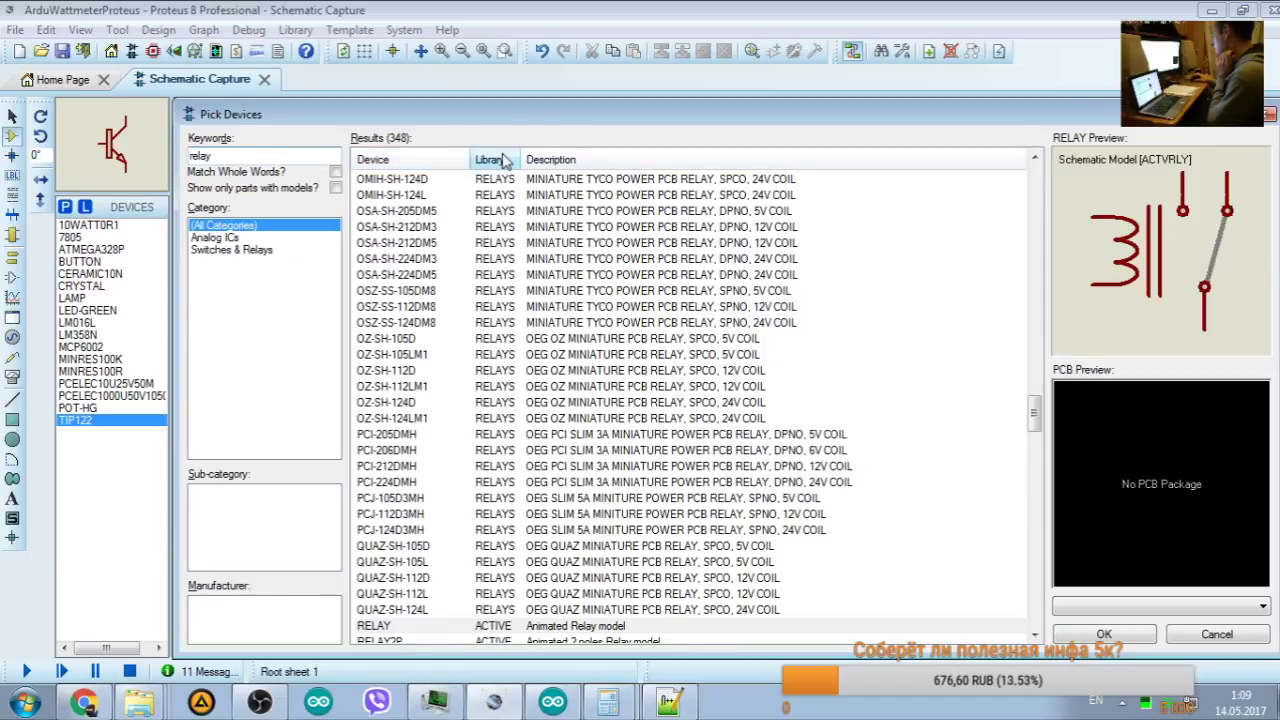
pyautogui.scroll(3, 540, 400)
pyautogui.scroll(-20, 560, 440)
pyautogui.scroll(-4, 560, 440)
pyautogui.moveTo(1036, 606); pyautogui.dragTo(1017, 190)
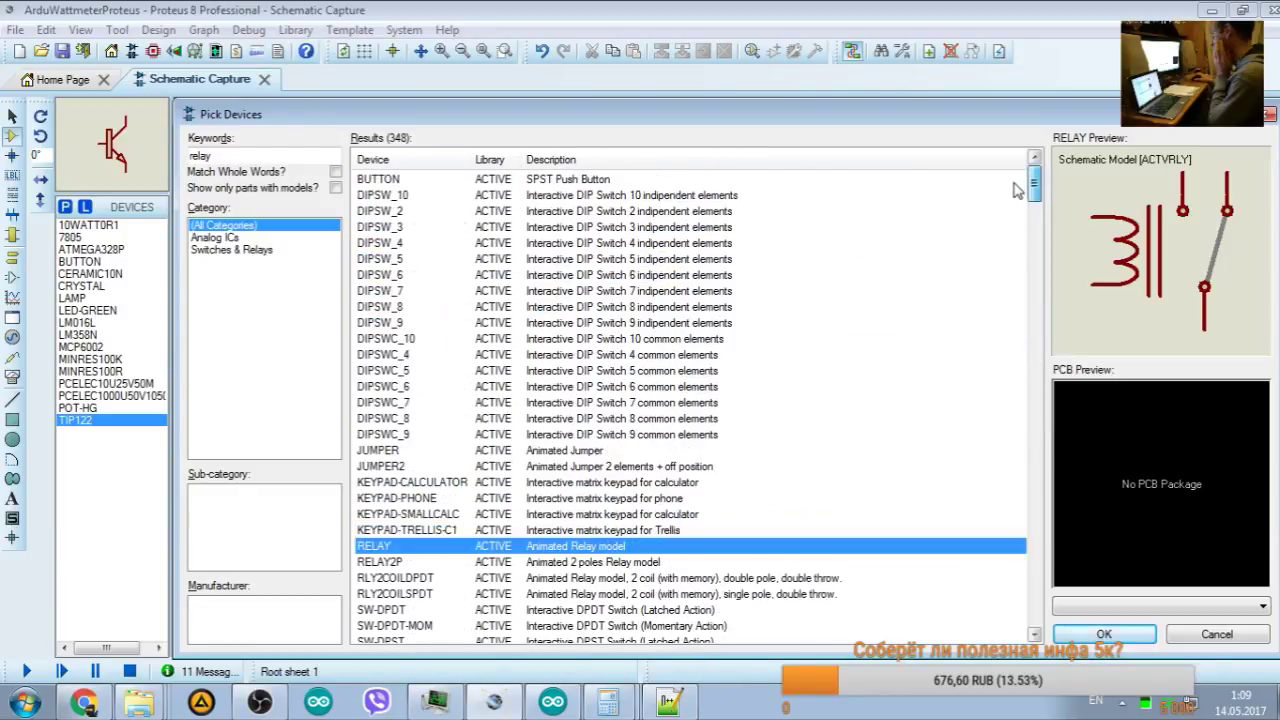
pyautogui.scroll(-1, 505, 500)
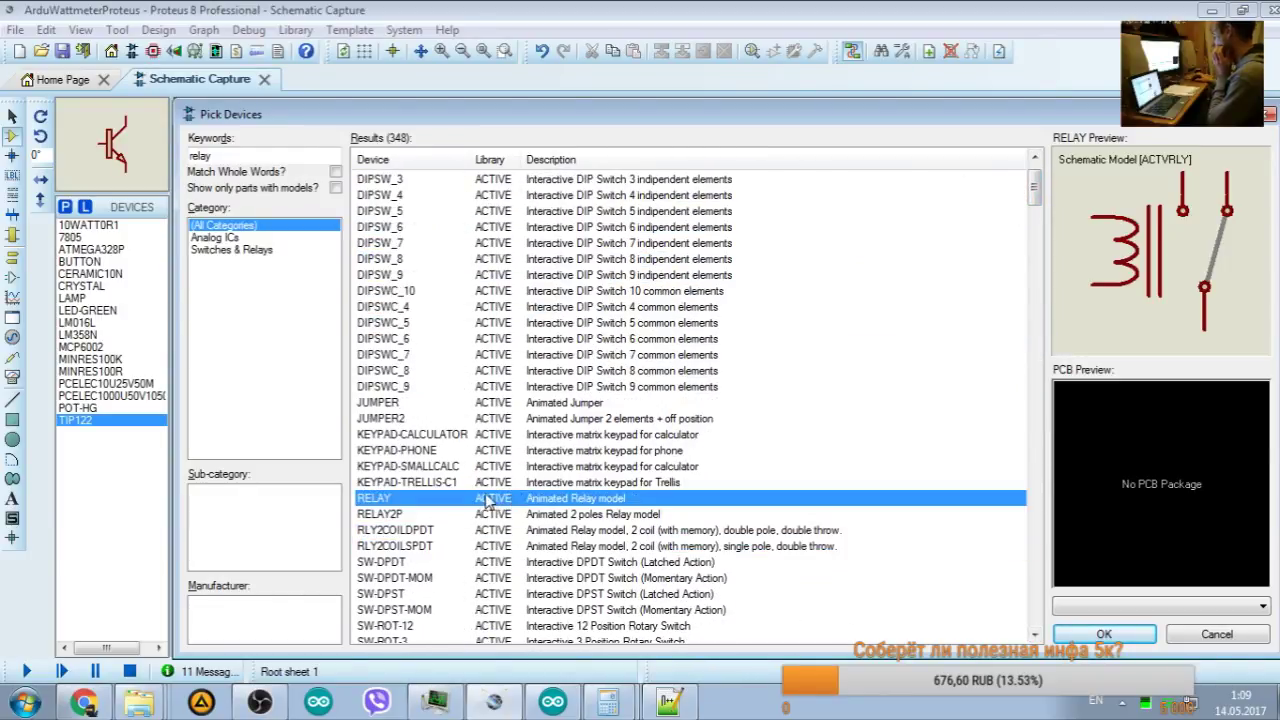
pyautogui.click(1104, 634)
# Step: Place the relay, rotate it 90 degrees clockwise plus 180 degrees, and join its common contact to the TIP122's collector
pyautogui.click(660, 320)
pyautogui.rightClick(662, 335)
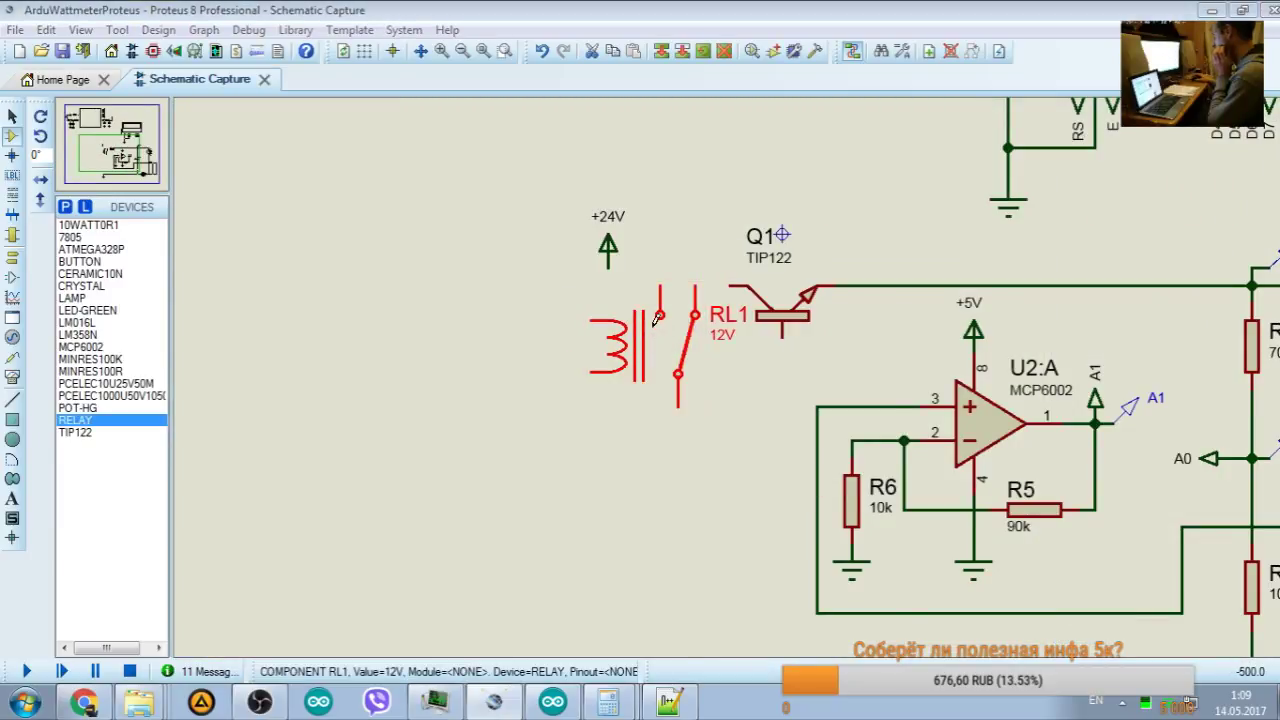
pyautogui.click(740, 250)
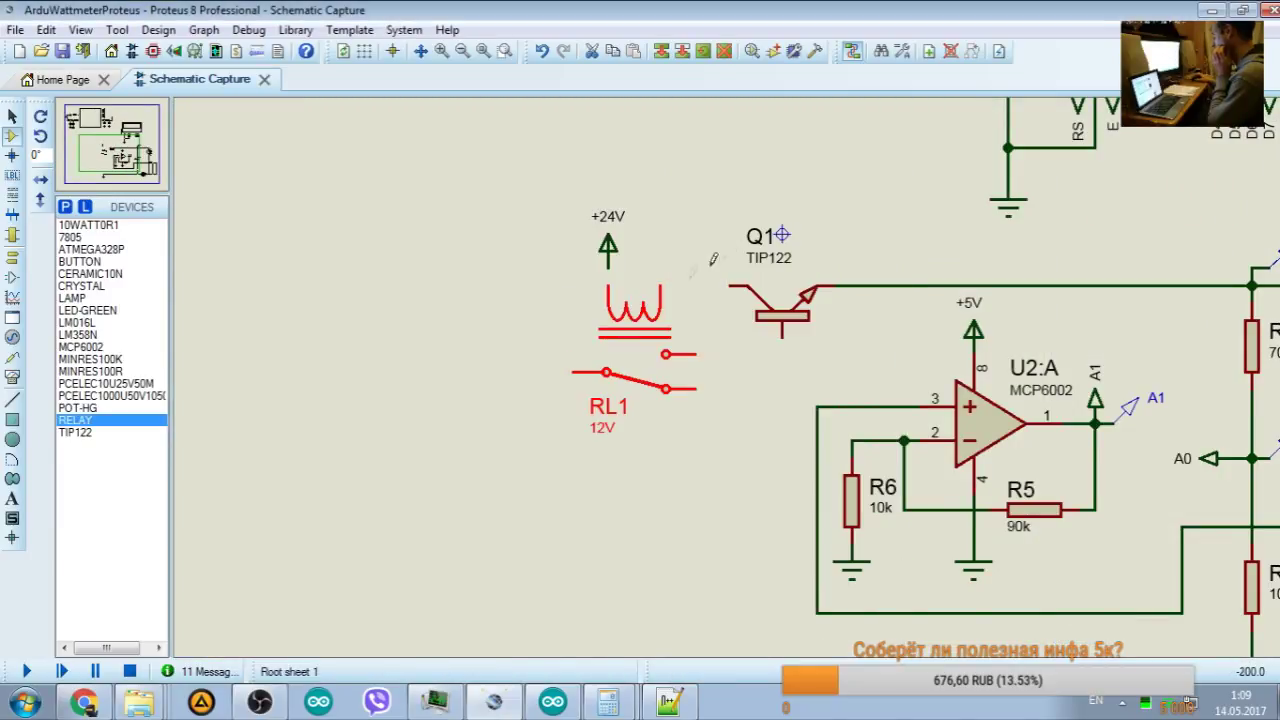
pyautogui.rightClick(660, 290)
pyautogui.click(708, 302)
pyautogui.moveTo(635, 365); pyautogui.dragTo(670, 348)
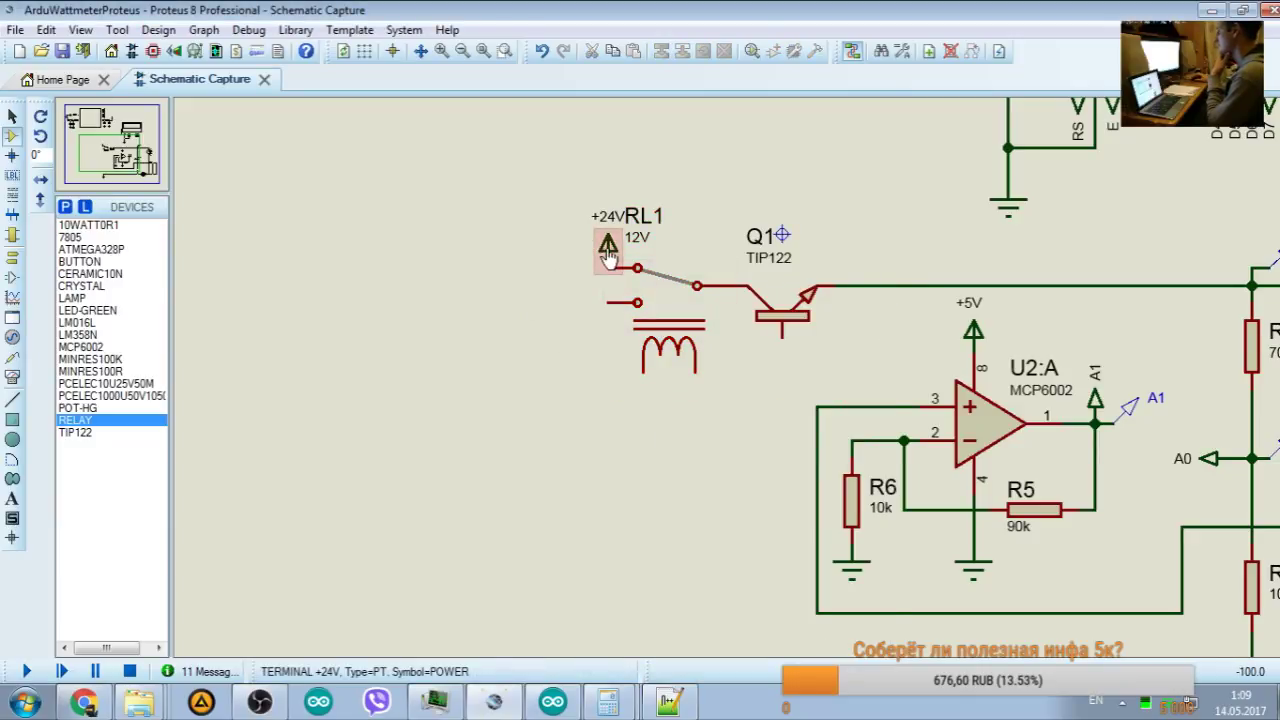
# Step: Move the +24V terminal away from the relay and wire it to the relay's normally open contact
pyautogui.click(606, 245)
pyautogui.moveTo(606, 245); pyautogui.dragTo(558, 250)
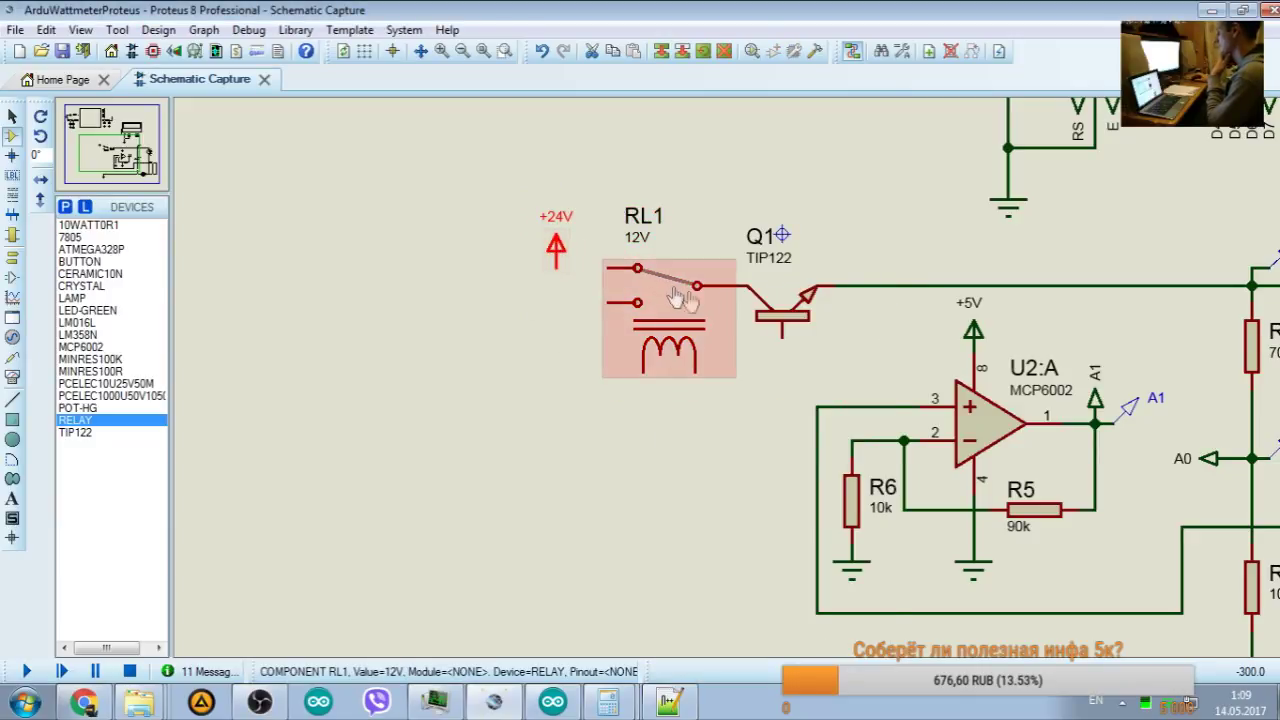
pyautogui.click(637, 302)
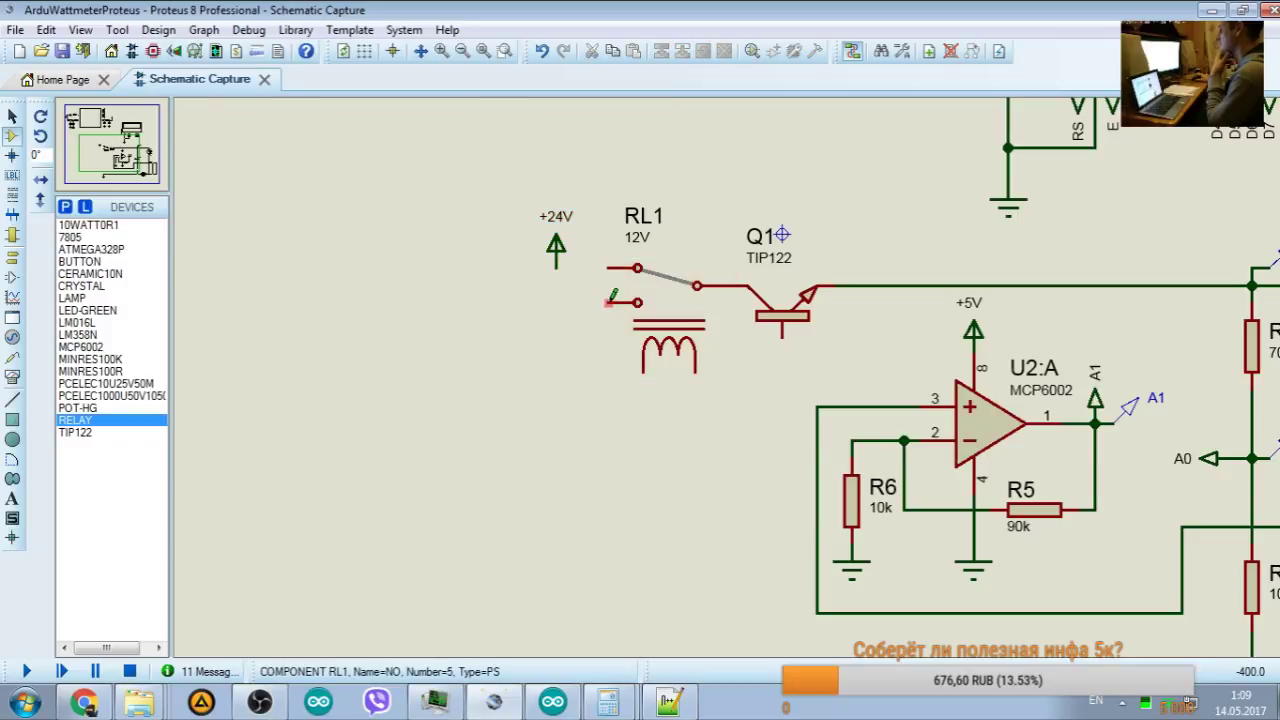
pyautogui.click(556, 264)
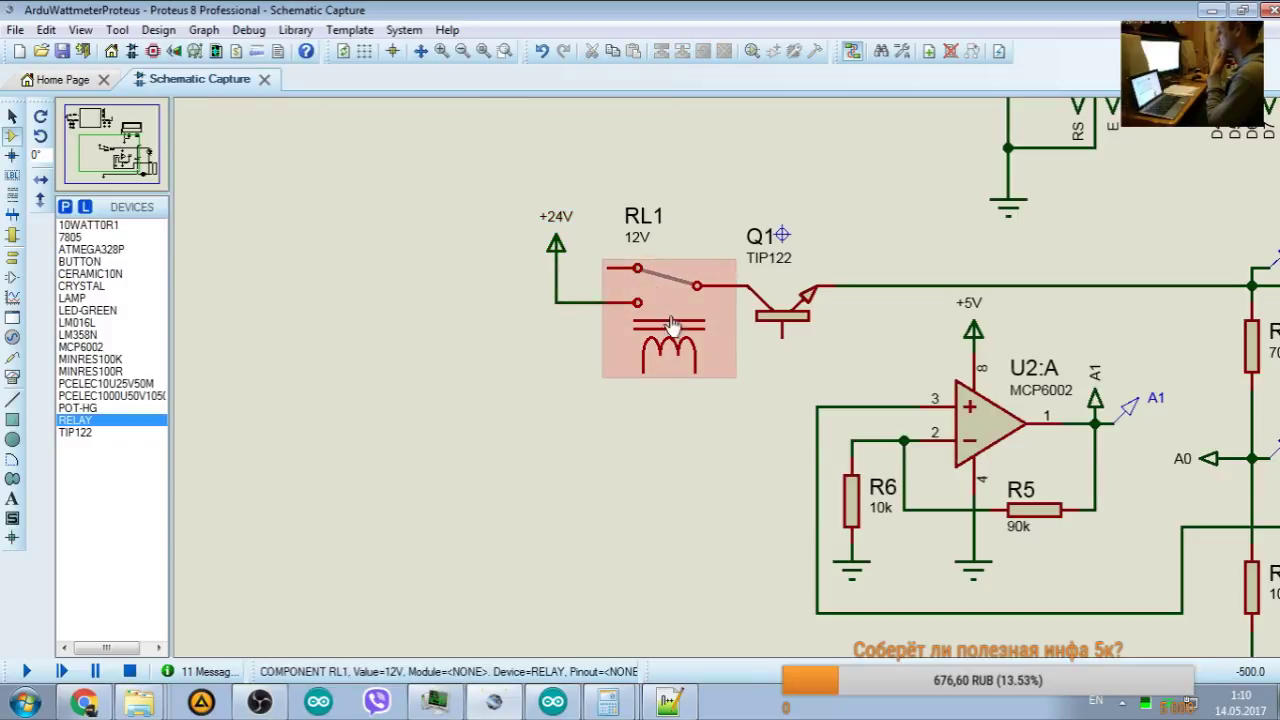
# Step: Search the device library for 2n7000, add the ZETEX 2N7000 MOSFET to the device list, and place it below the relay coil
pyautogui.write('p')
pyautogui.write('2')
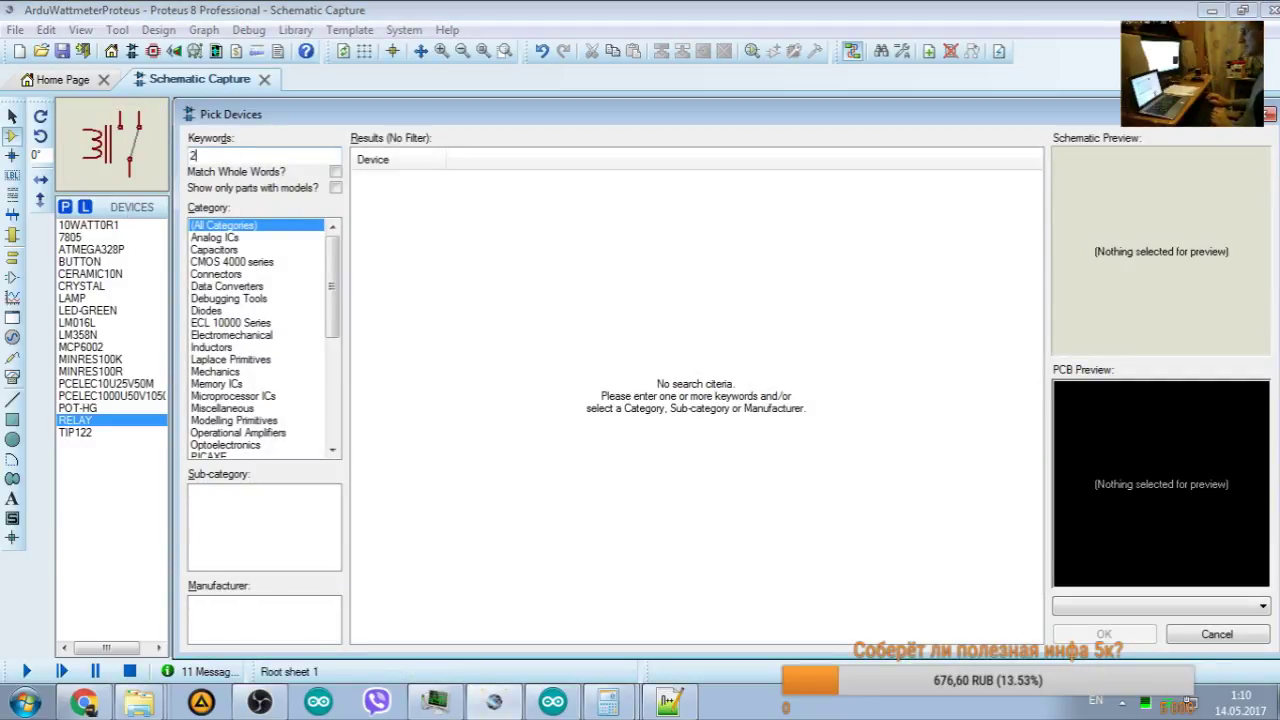
pyautogui.write('n7000')
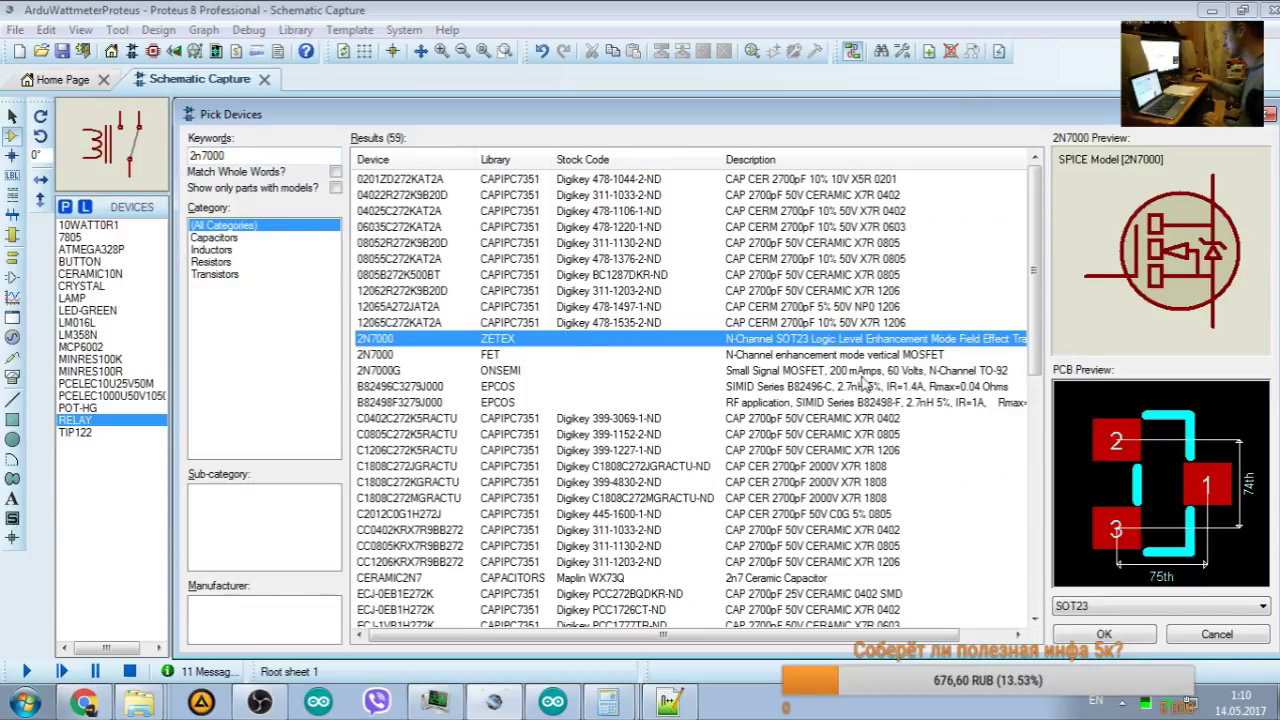
pyautogui.click(1118, 640)
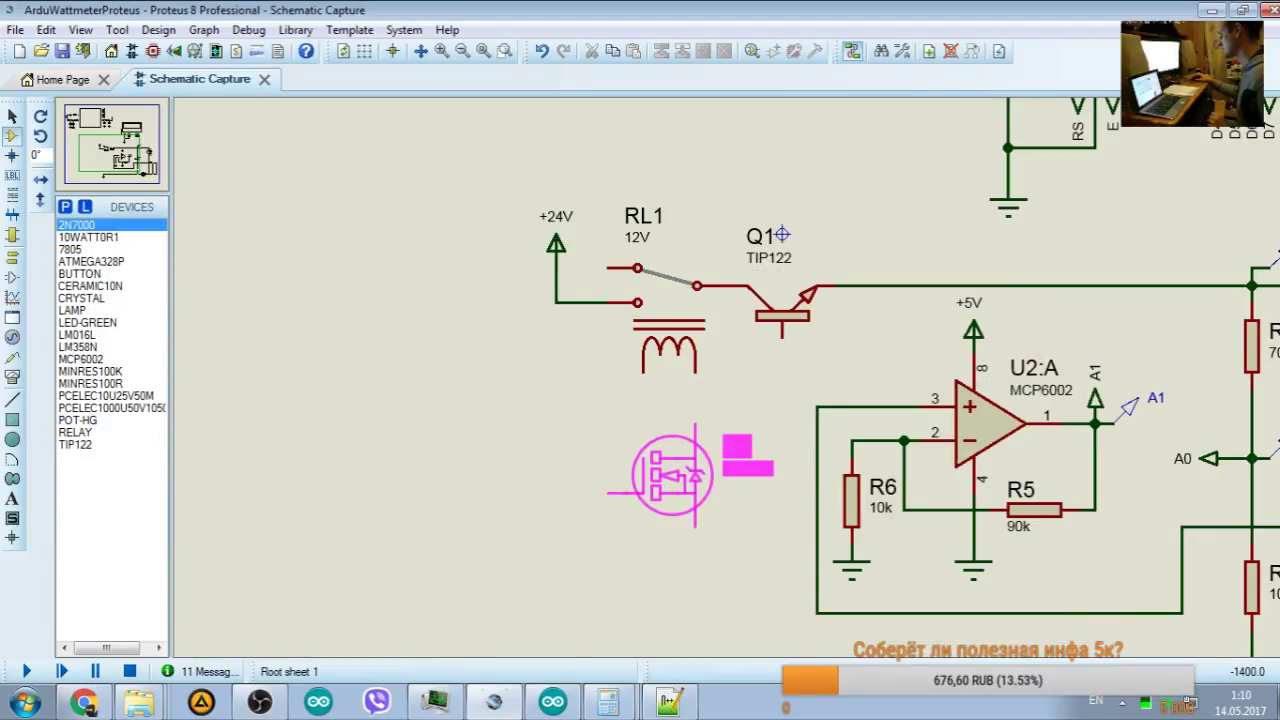
pyautogui.click(672, 492)
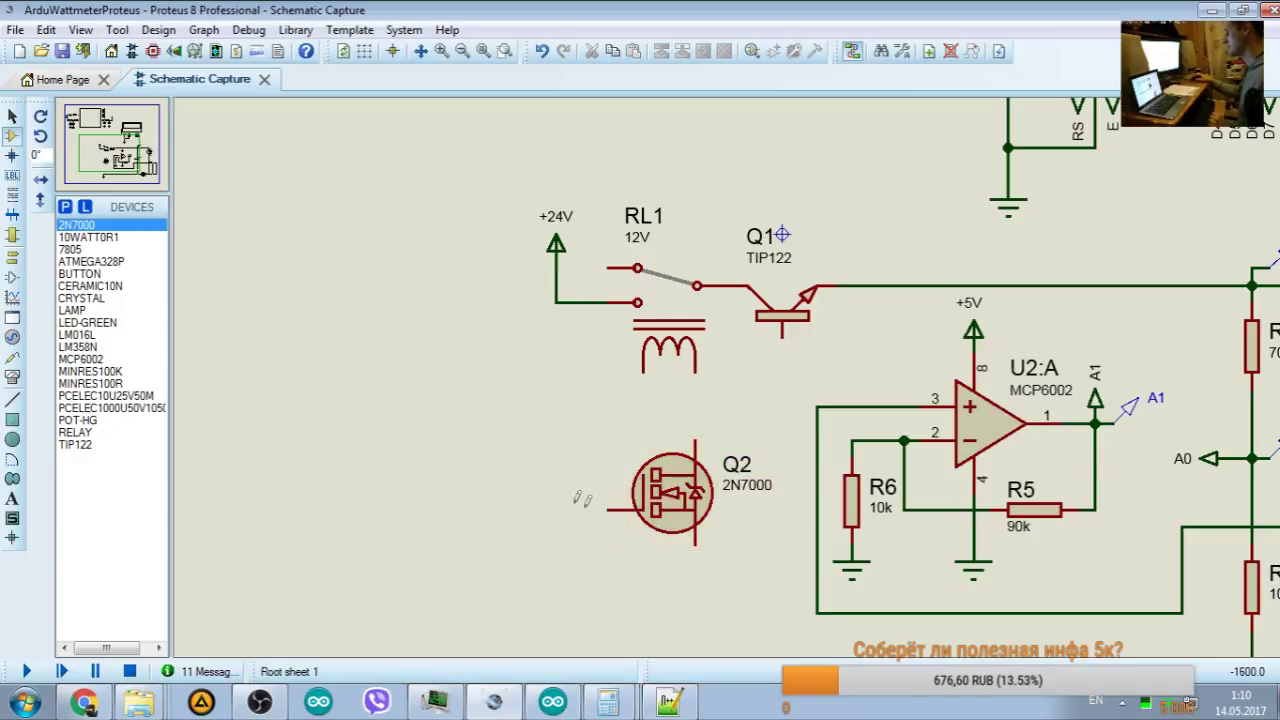
pyautogui.click(608, 505)
pyautogui.press('Escape')
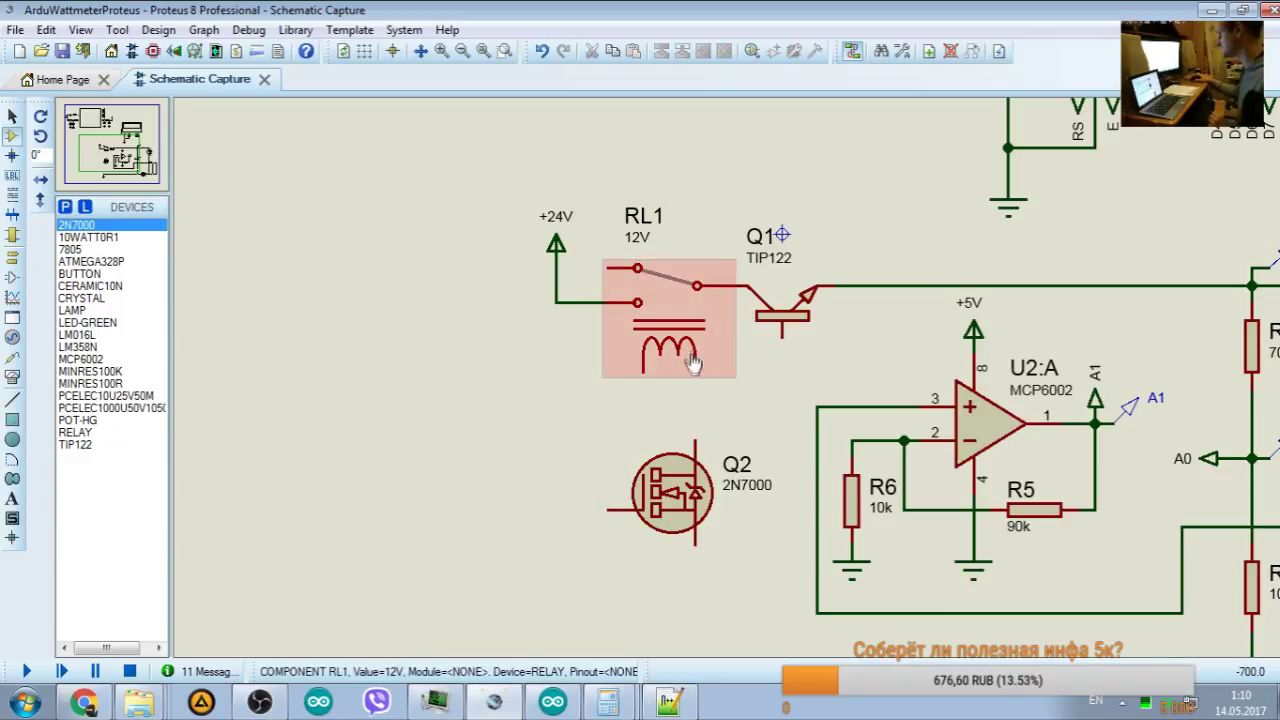
# Step: Move the TIP122 transistor's value and reference labels down, closer to its symbol
pyautogui.click(785, 310)
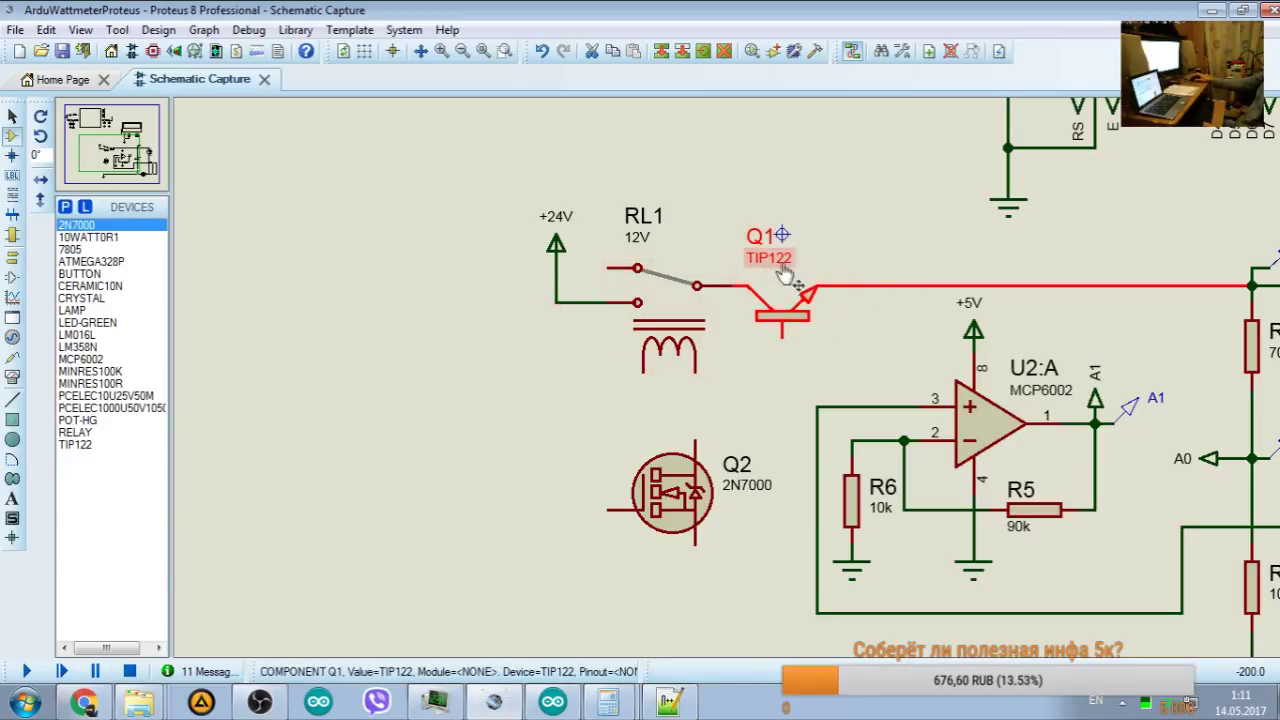
pyautogui.moveTo(775, 262); pyautogui.dragTo(775, 278)
pyautogui.moveTo(782, 234); pyautogui.dragTo(782, 236)
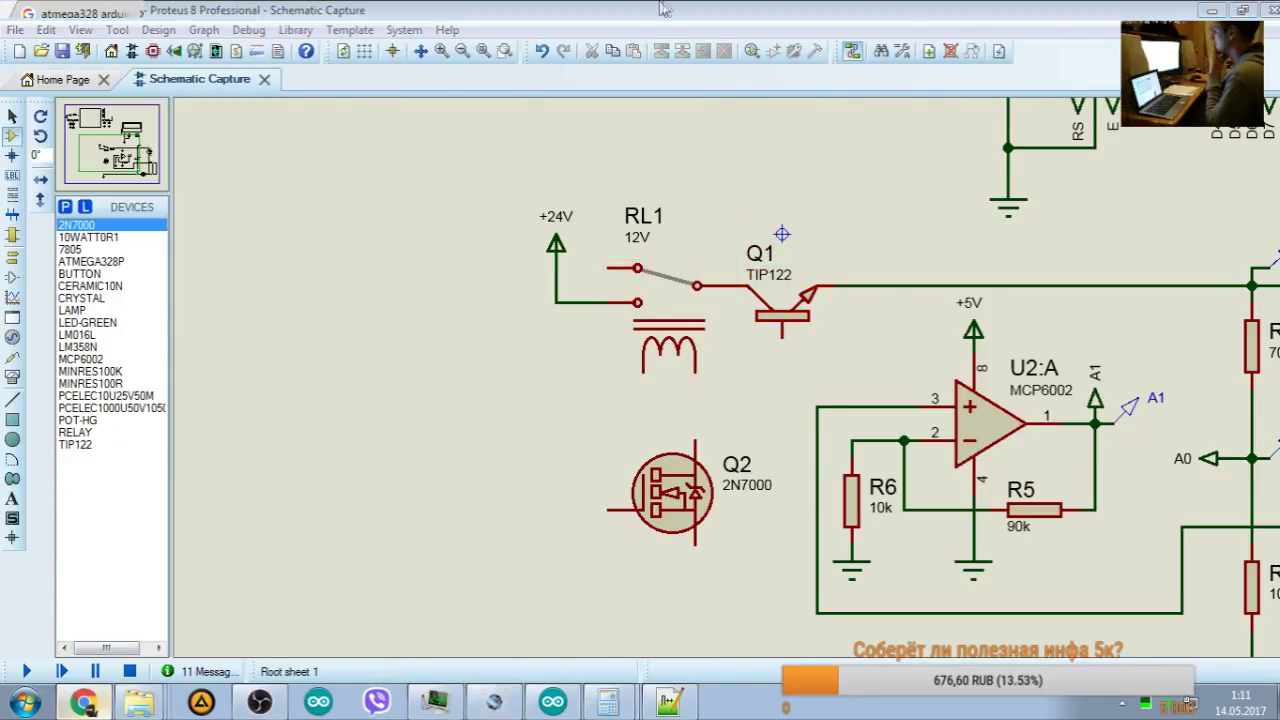
# Step: Switch to Chrome, search the web for TIP122, and view the features in ON Semiconductor's TIP120/TIP121/TIP122 datasheet
pyautogui.click(84, 703)
pyautogui.click(968, 43)
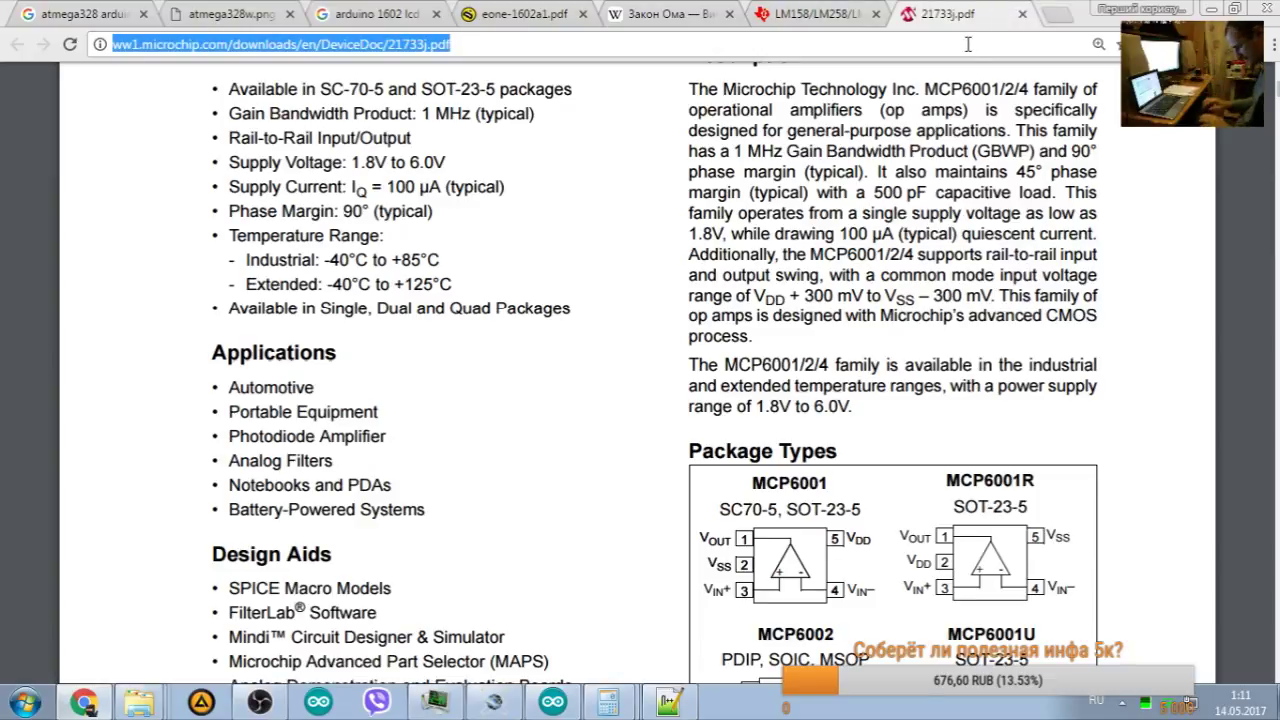
pyautogui.write('e')
pyautogui.write('шз122')
pyautogui.press('Return')
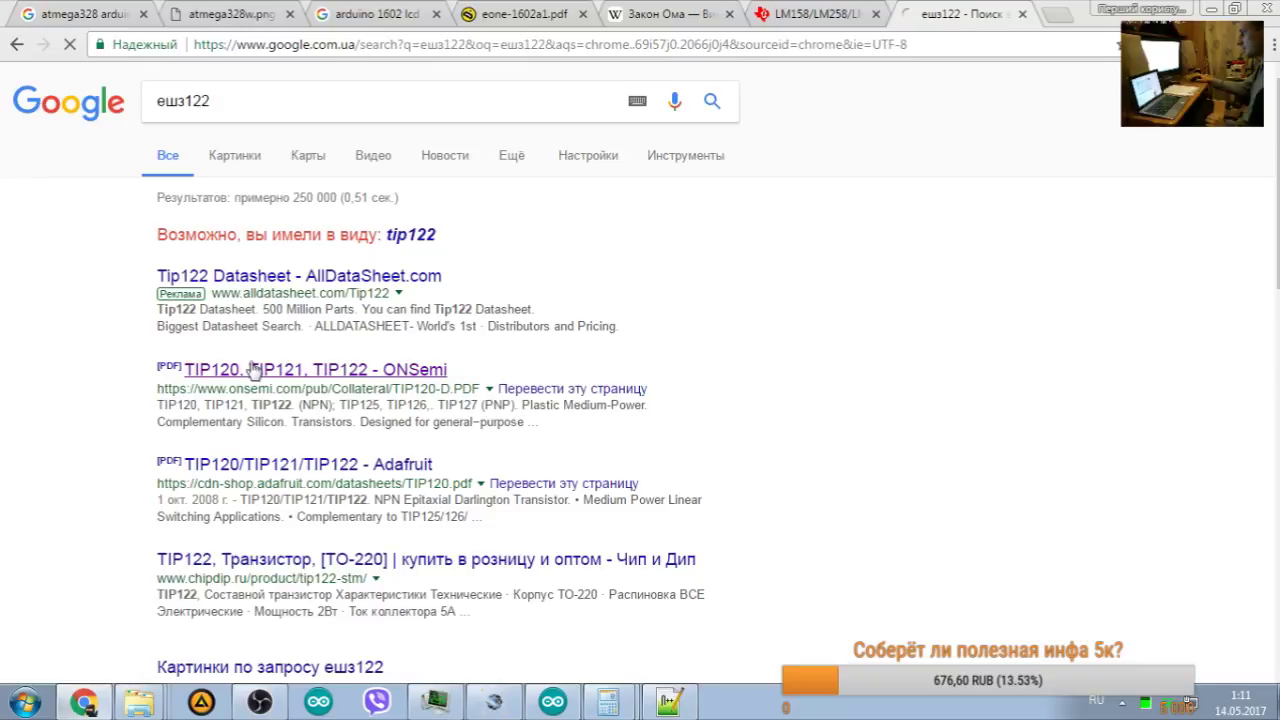
pyautogui.click(253, 372)
pyautogui.scroll(-2, 256, 372)
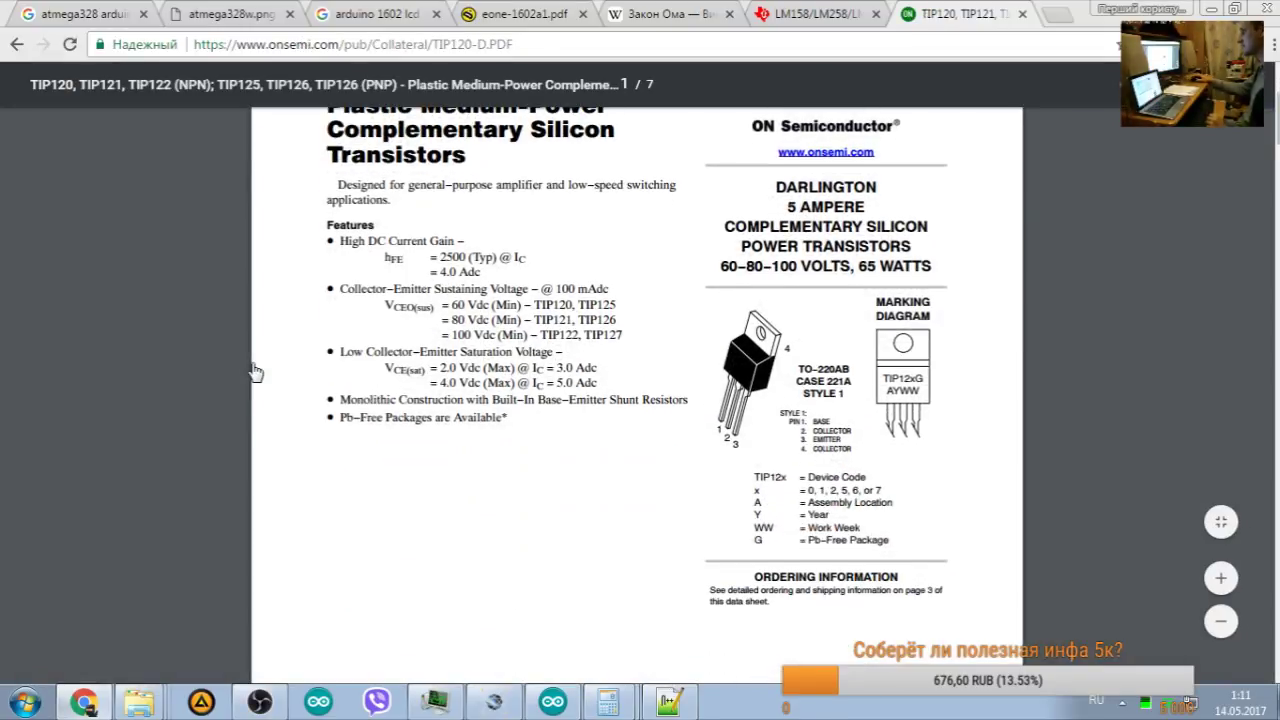